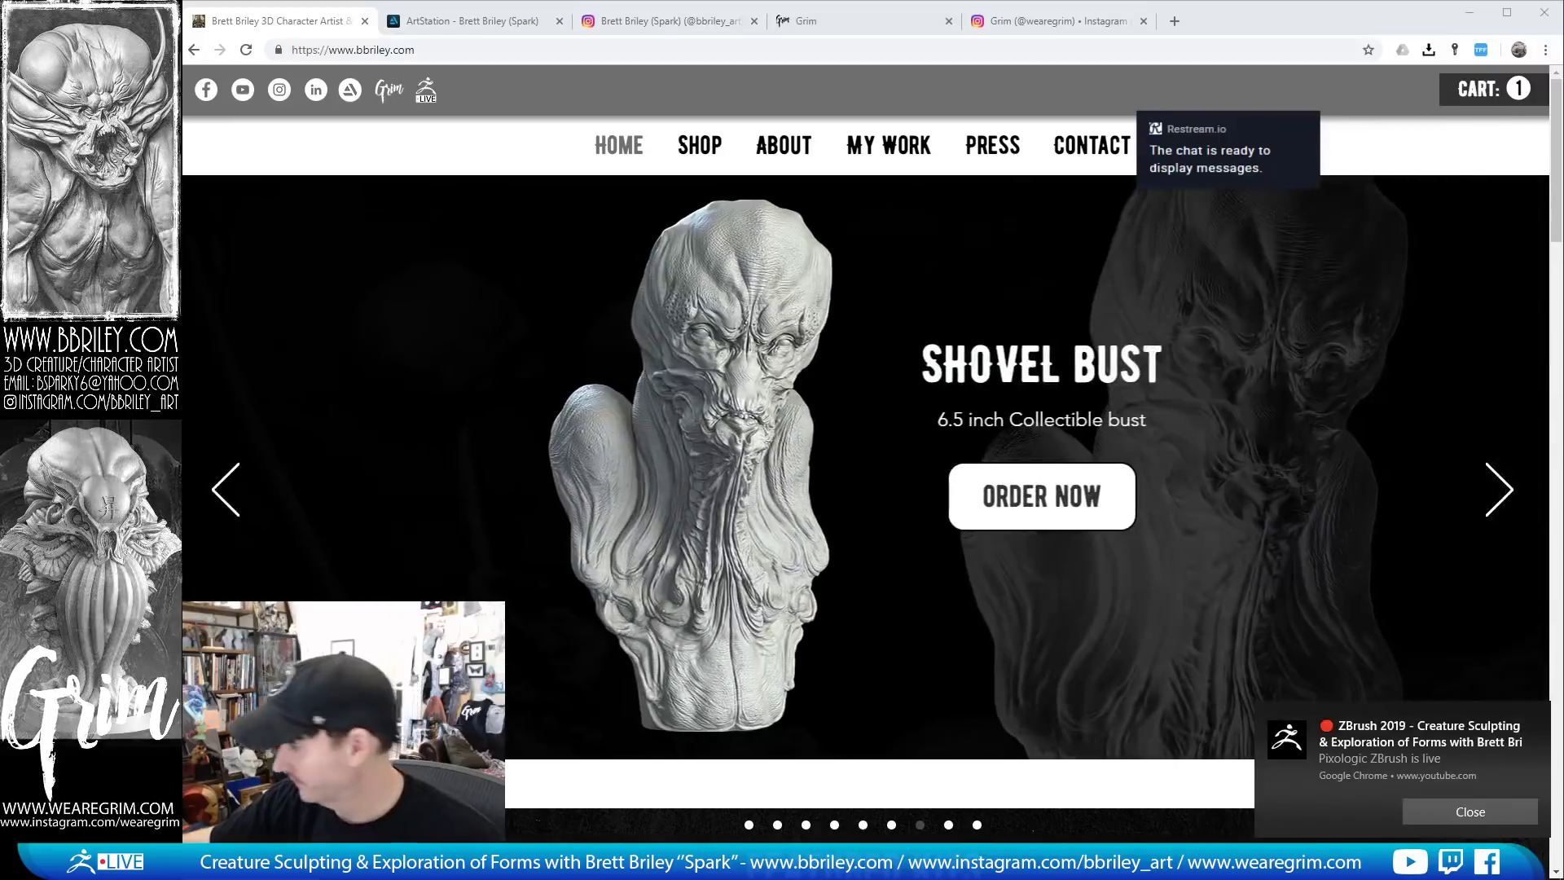
Dismiss the live-stream notification and look over the busts and T-shirts on the site's Shop page
{"action": "left_click", "coordinate": [1535, 718]}
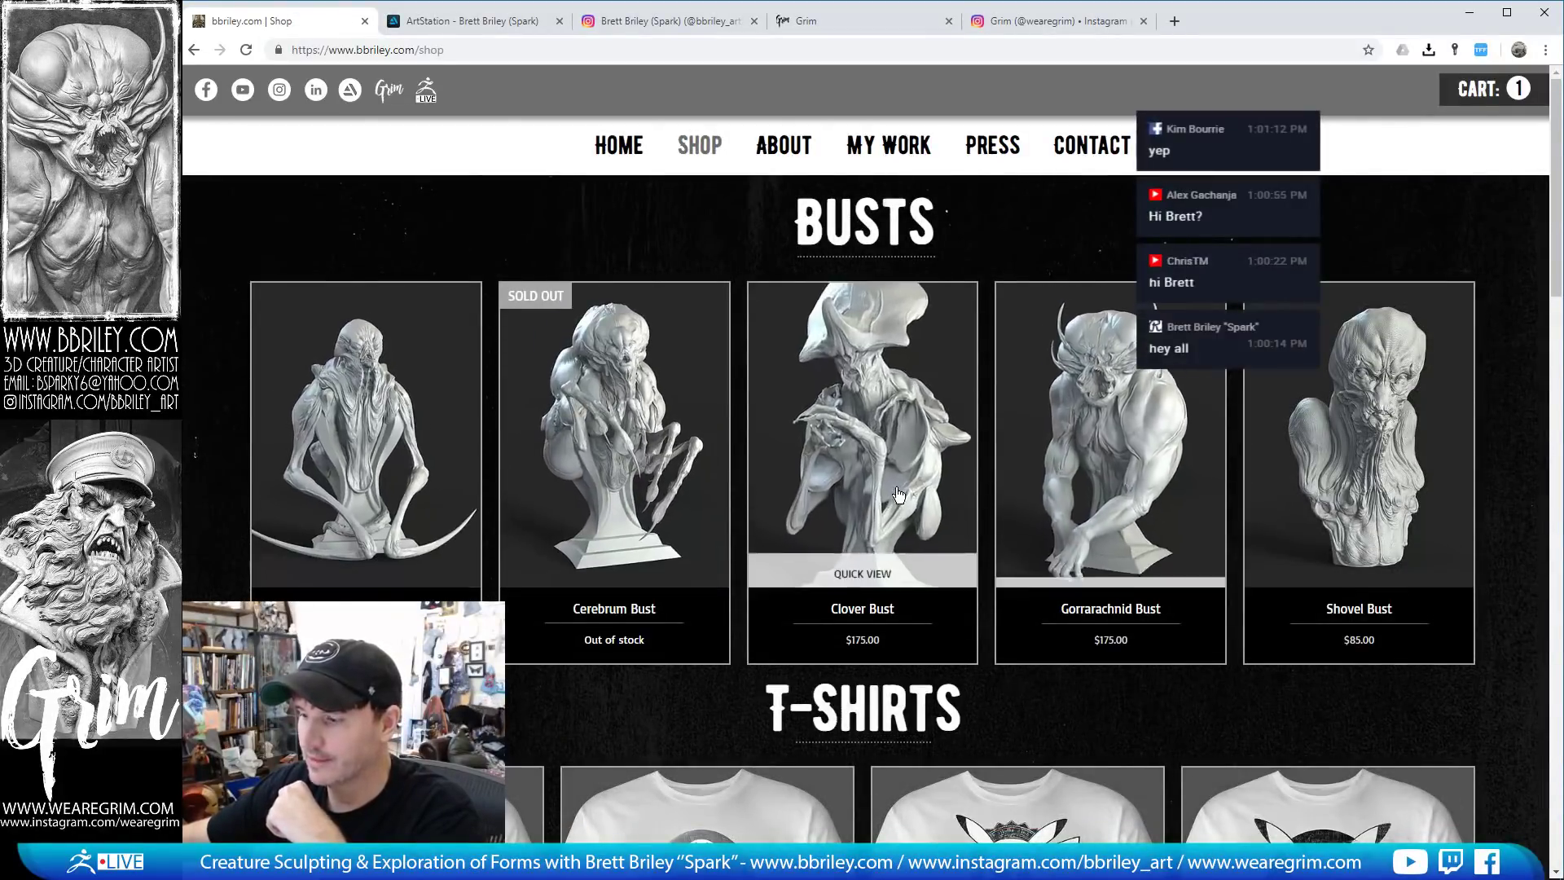
{"action": "scroll", "coordinate": [899, 491], "scroll_direction": "down", "scroll_amount": 3}
{"action": "scroll", "coordinate": [899, 491], "scroll_direction": "up", "scroll_amount": 3}
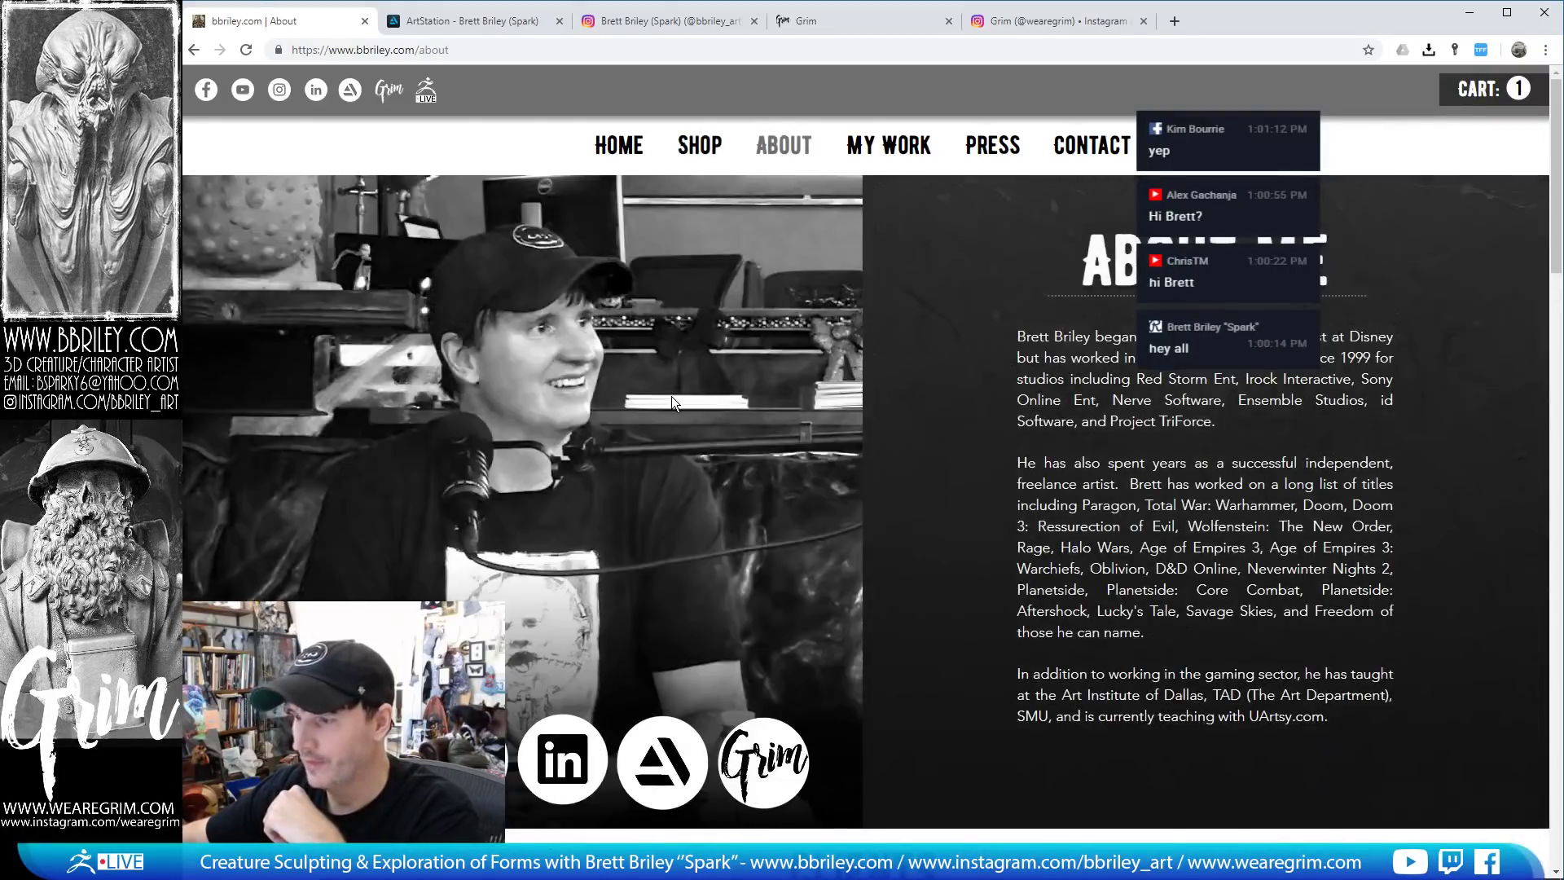
Review the artist's biography, the client logos and the game titles on the About page
{"action": "scroll", "coordinate": [671, 396], "scroll_direction": "down", "scroll_amount": 3}
{"action": "scroll", "coordinate": [671, 396], "scroll_direction": "up", "scroll_amount": 2}
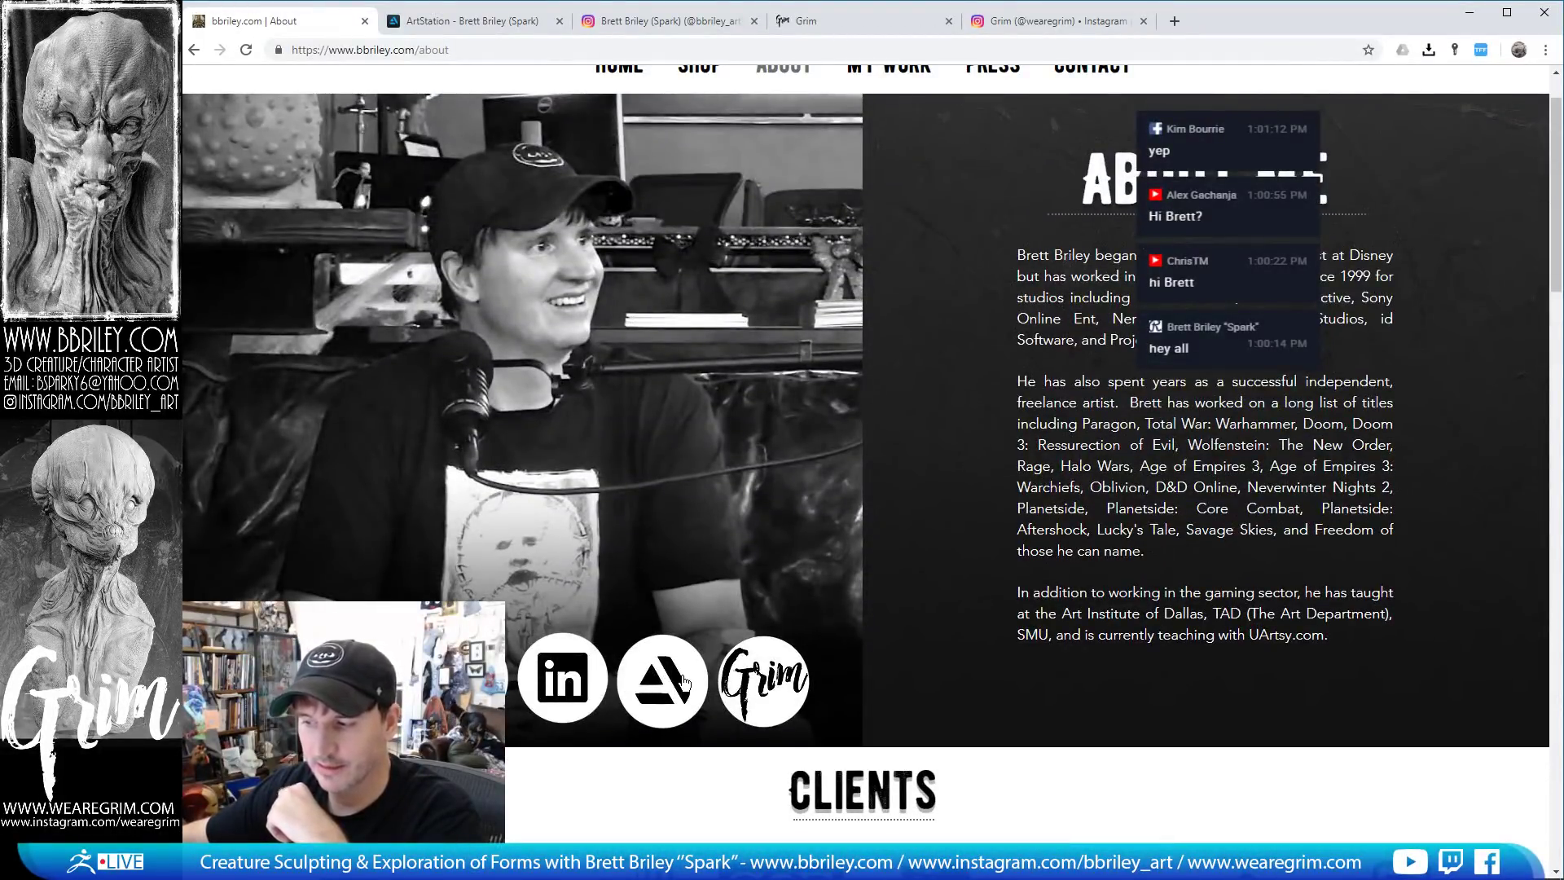
{"action": "scroll", "coordinate": [596, 524], "scroll_direction": "down", "scroll_amount": 7}
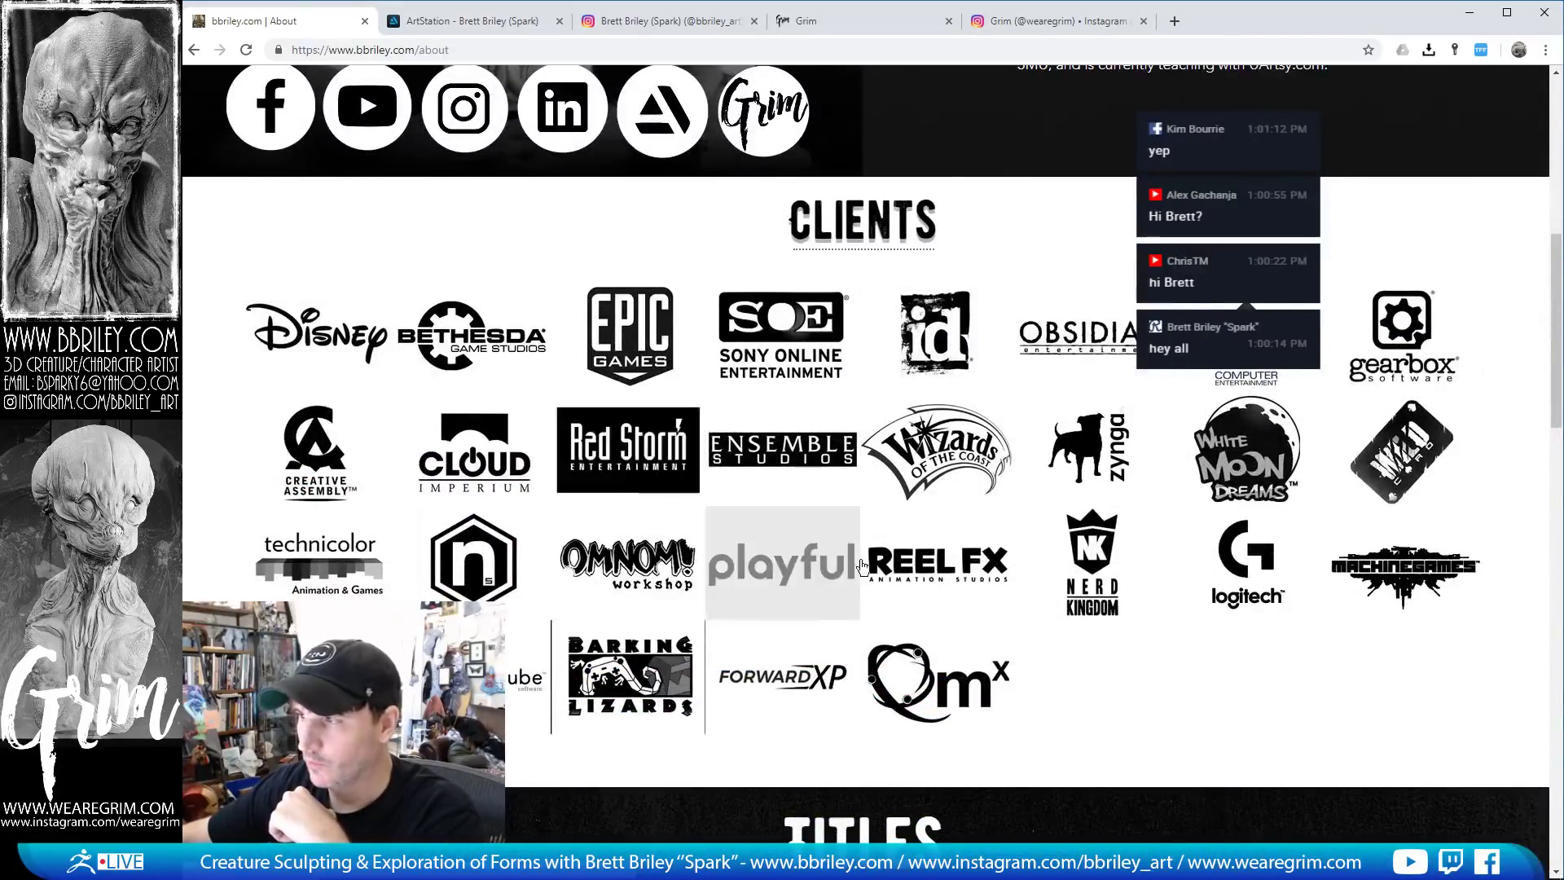
{"action": "scroll", "coordinate": [951, 546], "scroll_direction": "up", "scroll_amount": 1}
{"action": "scroll", "coordinate": [945, 546], "scroll_direction": "down", "scroll_amount": 11}
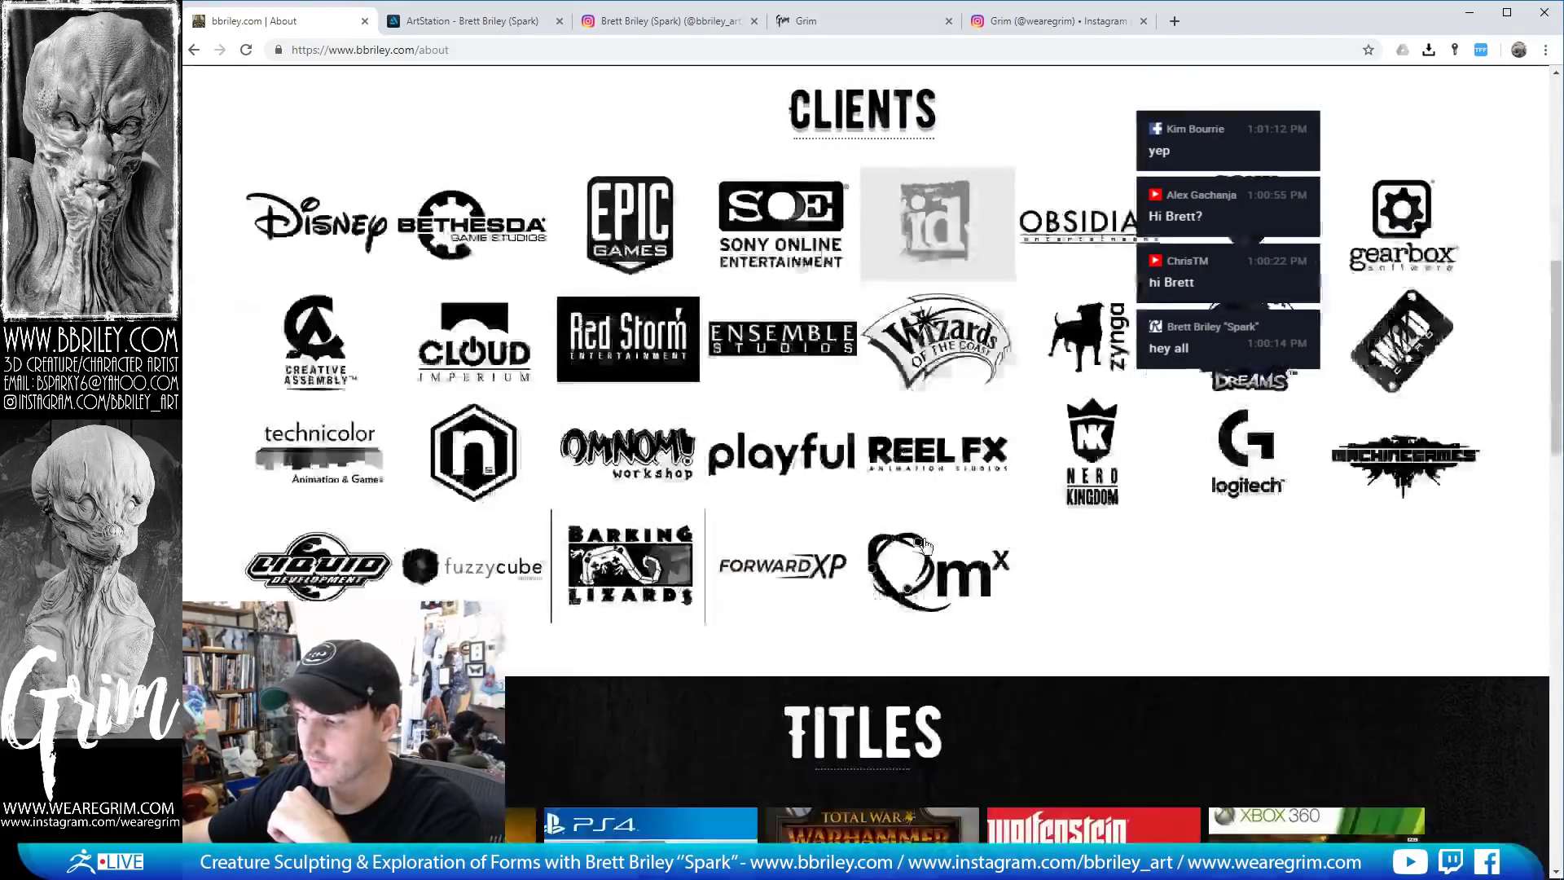
{"action": "scroll", "coordinate": [926, 545], "scroll_direction": "up", "scroll_amount": 4}
{"action": "scroll", "coordinate": [926, 546], "scroll_direction": "up", "scroll_amount": 13}
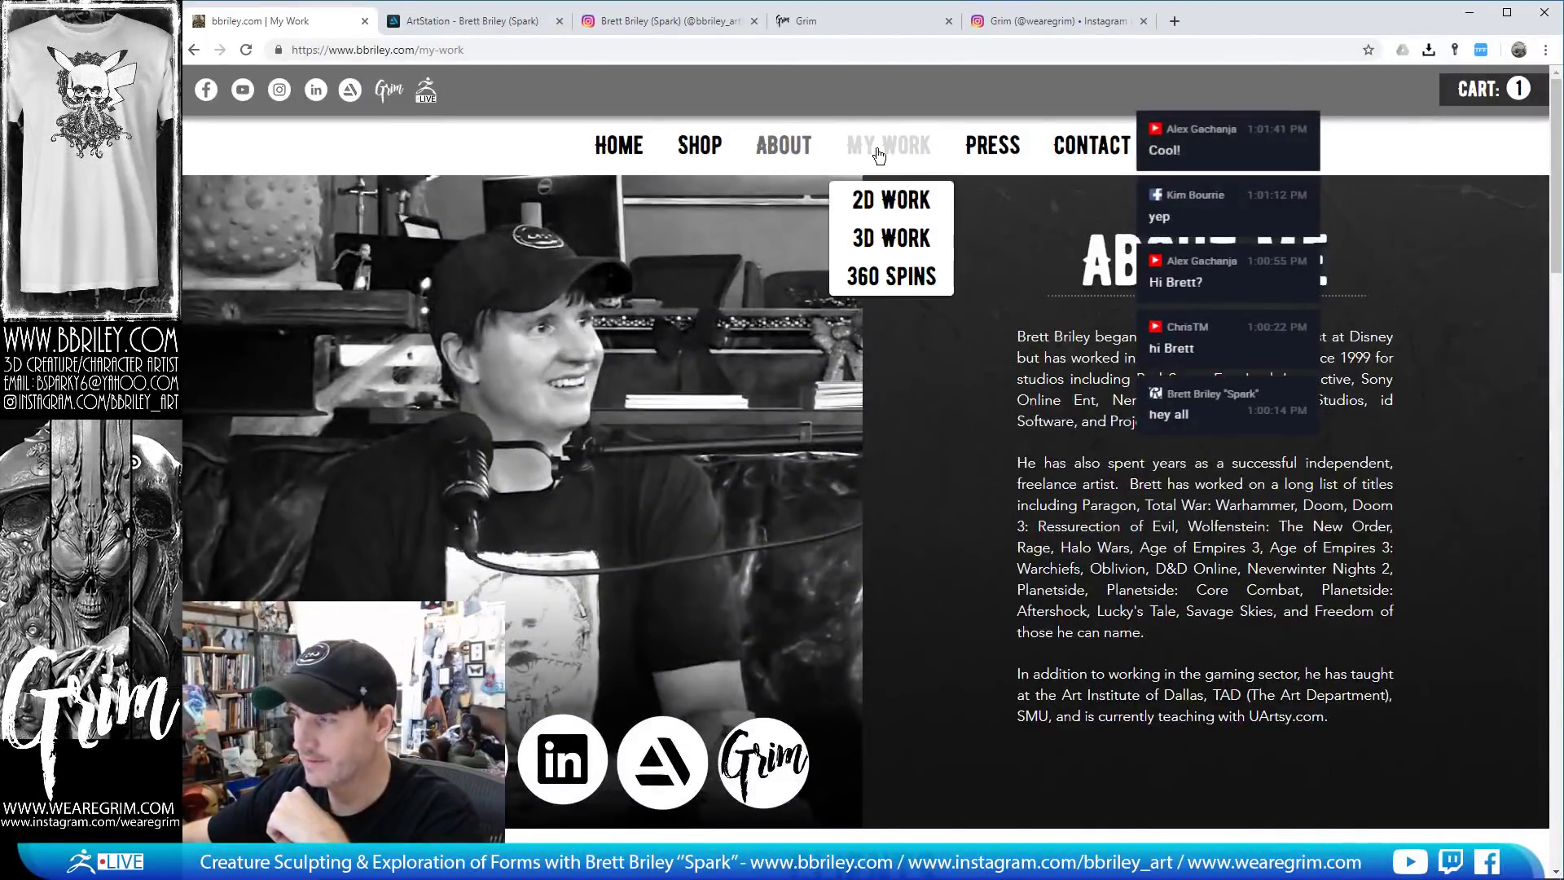
Open the My Work page and browse the gallery of illustrations and sculptures
{"action": "left_click", "coordinate": [879, 148]}
{"action": "scroll", "coordinate": [698, 464], "scroll_direction": "down", "scroll_amount": 1}
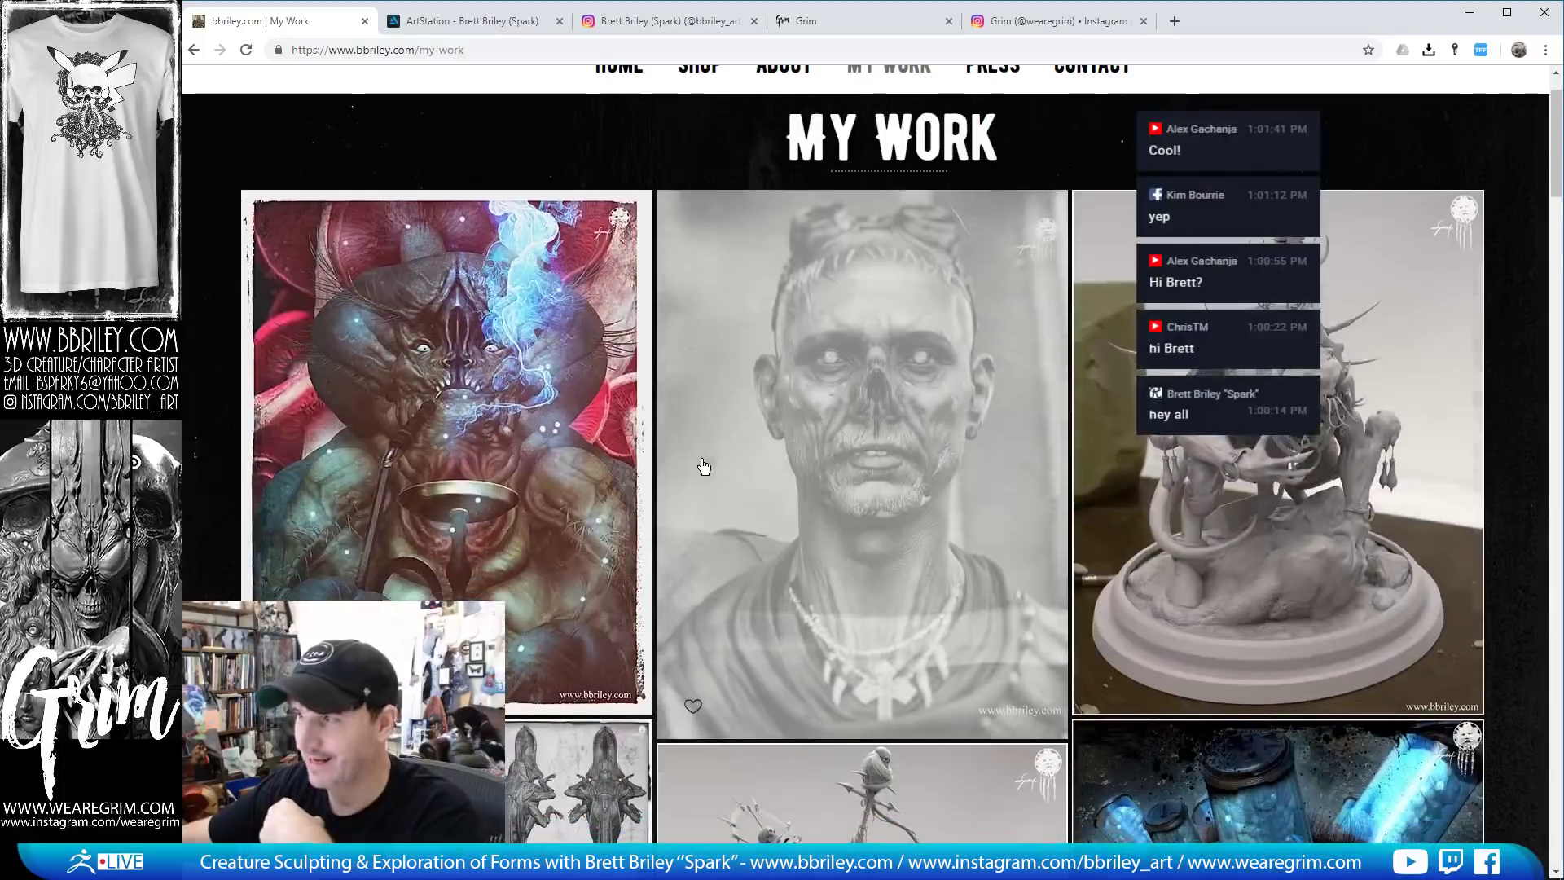
{"action": "scroll", "coordinate": [733, 391], "scroll_direction": "up", "scroll_amount": 1}
{"action": "mouse_move", "coordinate": [850, 139]}
{"action": "scroll", "coordinate": [1099, 683], "scroll_direction": "down", "scroll_amount": 6}
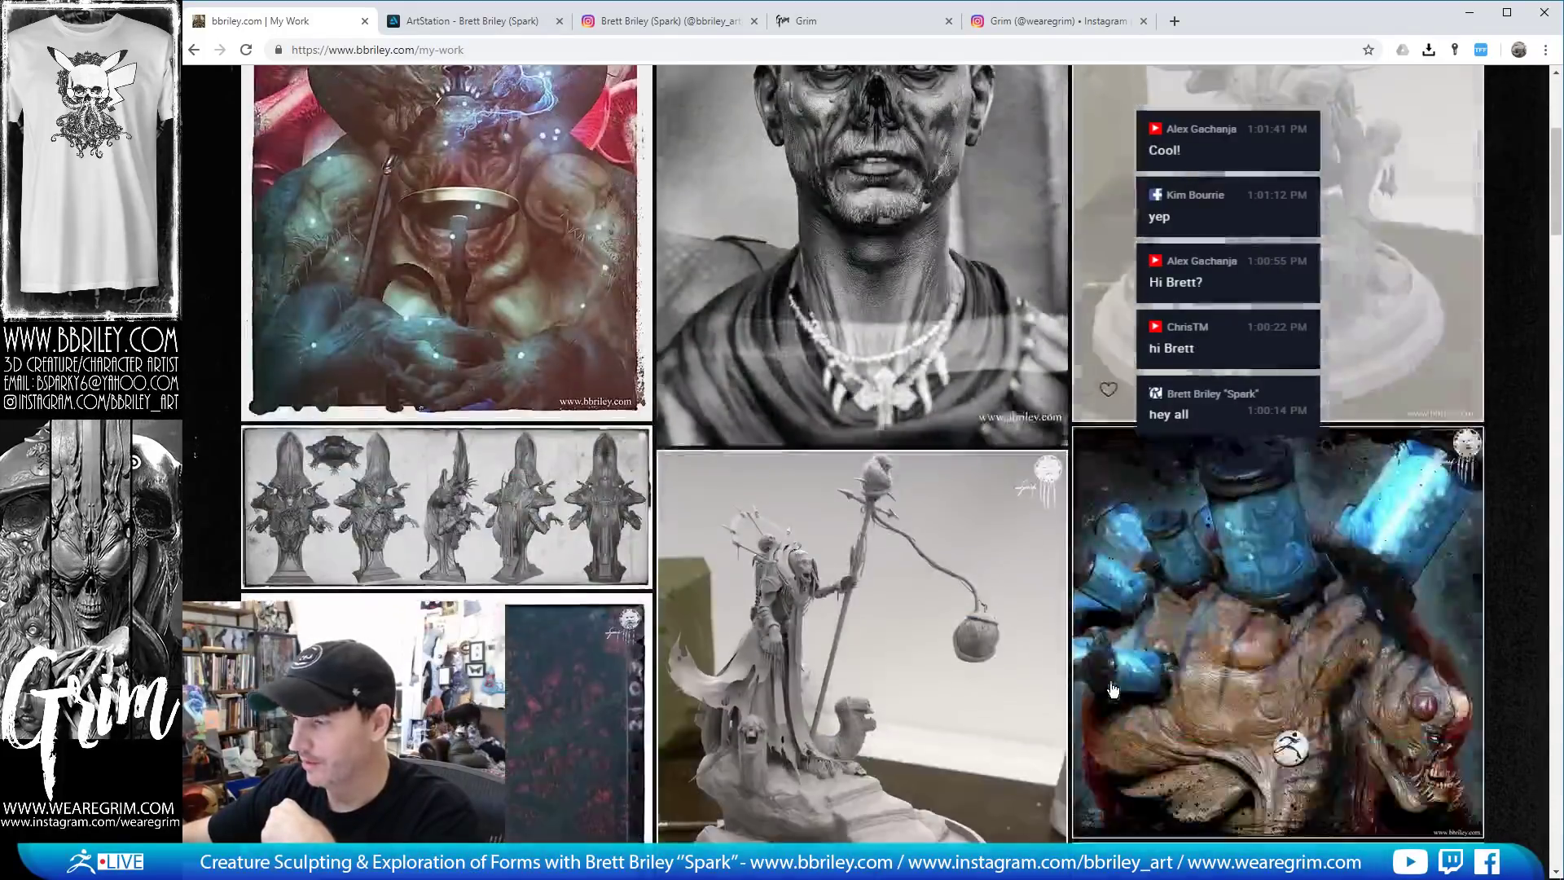
{"action": "scroll", "coordinate": [1100, 684], "scroll_direction": "down", "scroll_amount": 1}
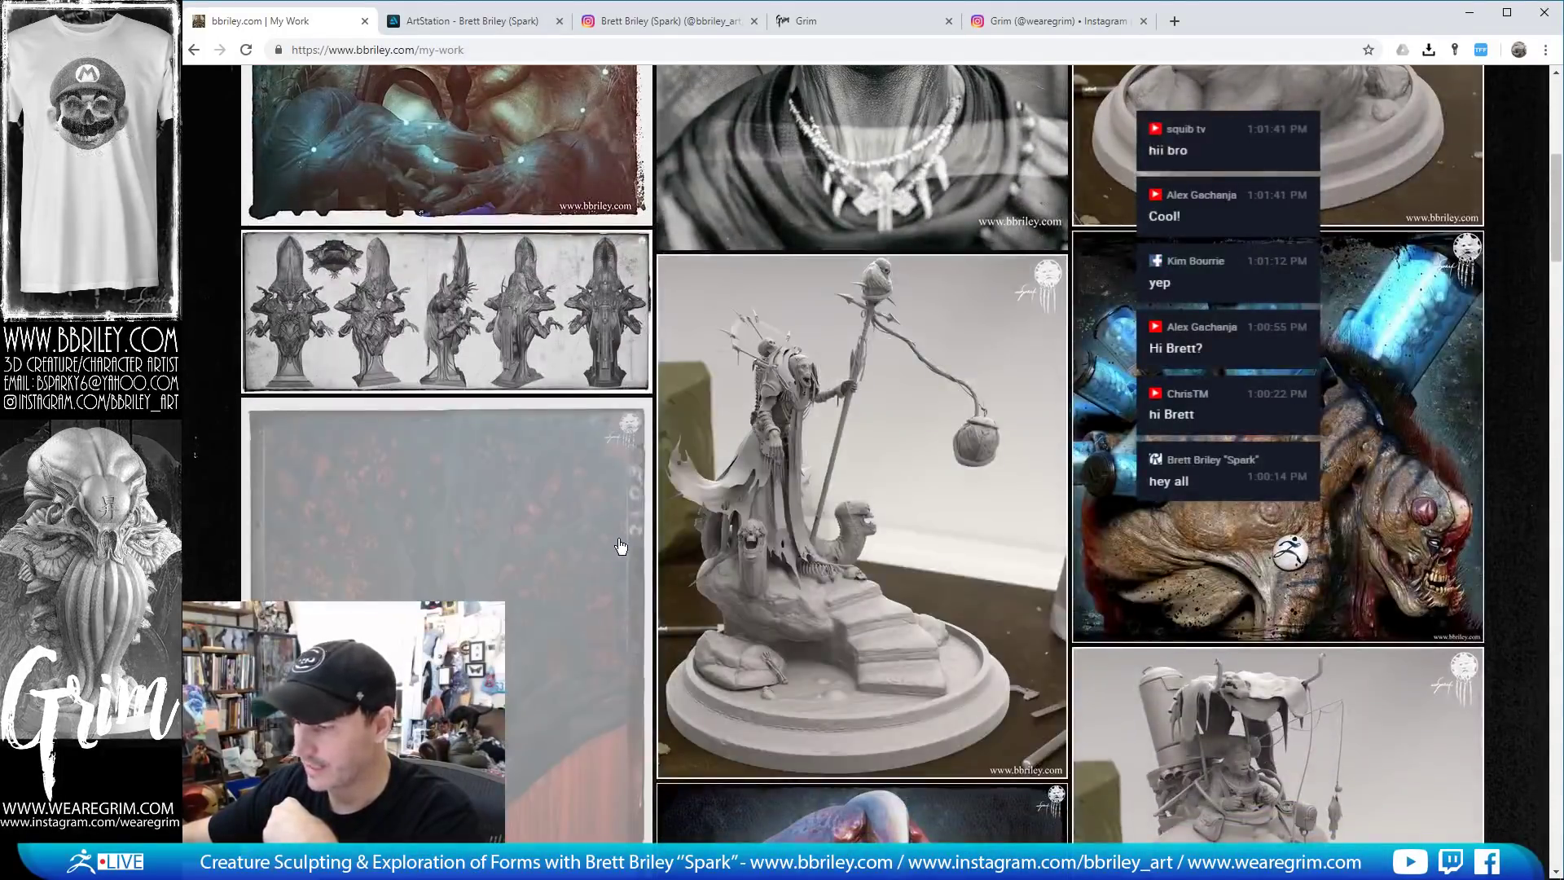
{"action": "scroll", "coordinate": [733, 586], "scroll_direction": "up", "scroll_amount": 8}
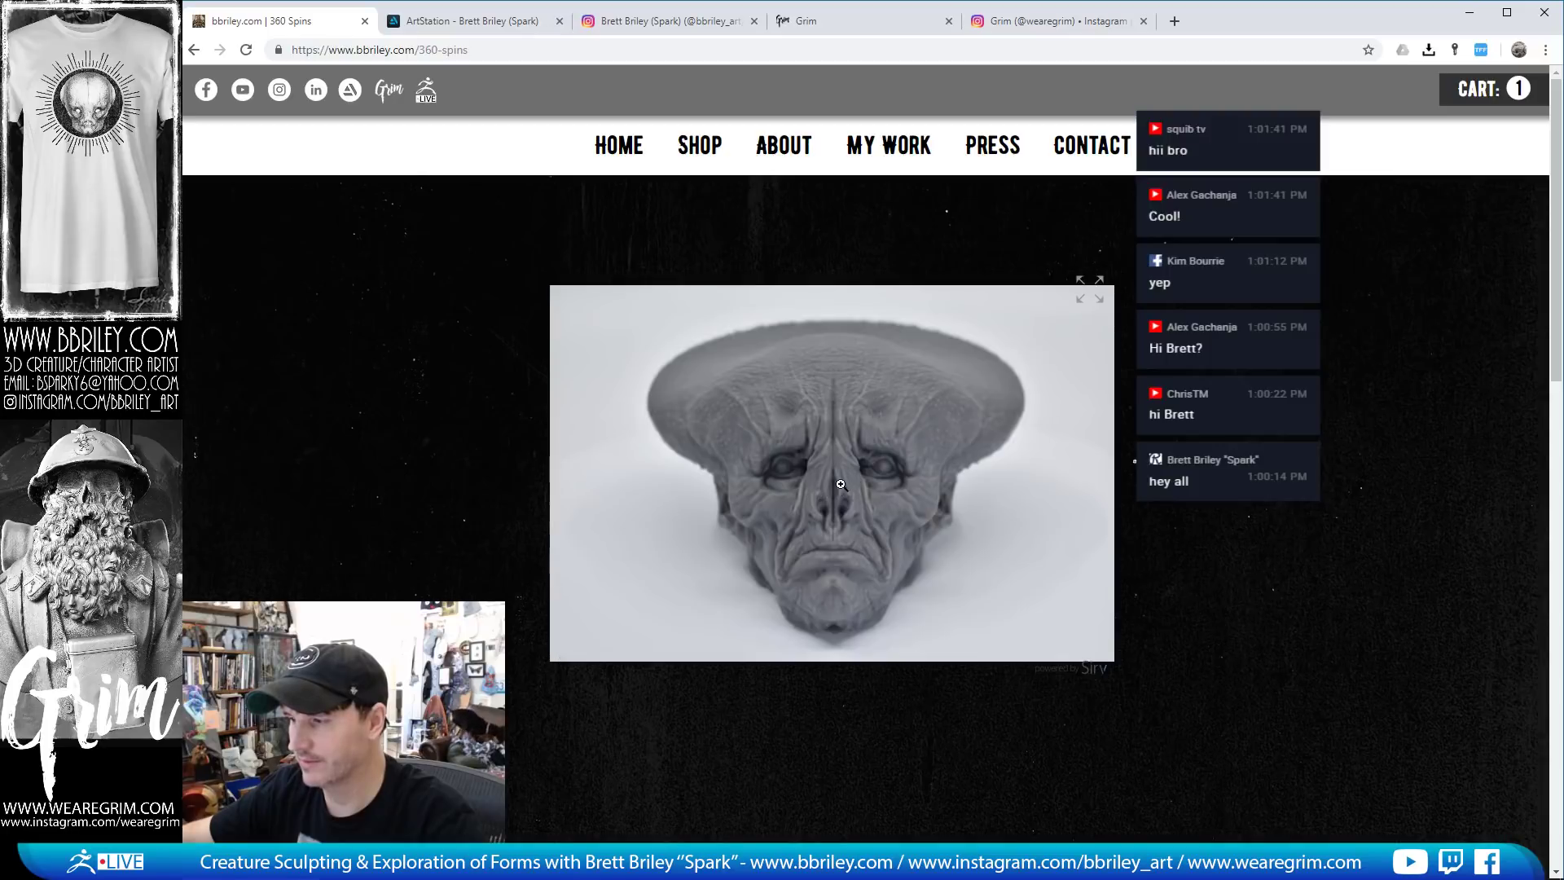
Rotate the sculpted head in the 360 spin viewer, and browse the ZBrush Live videos on the Press page
{"action": "left_click_drag", "start_coordinate": [839, 485], "coordinate": [891, 503]}
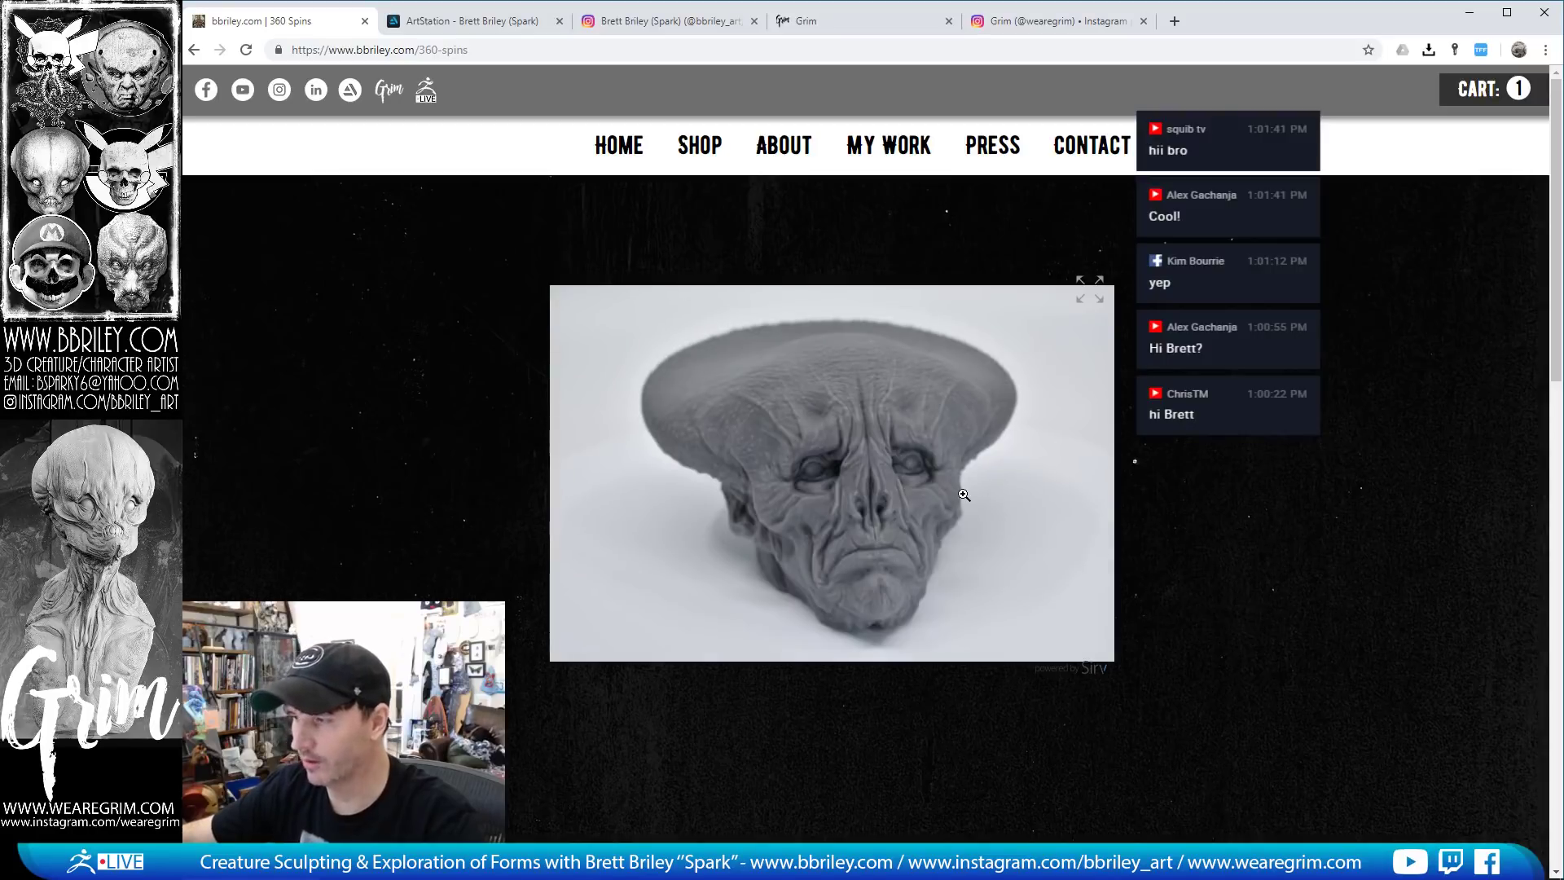
{"action": "left_click", "coordinate": [997, 162]}
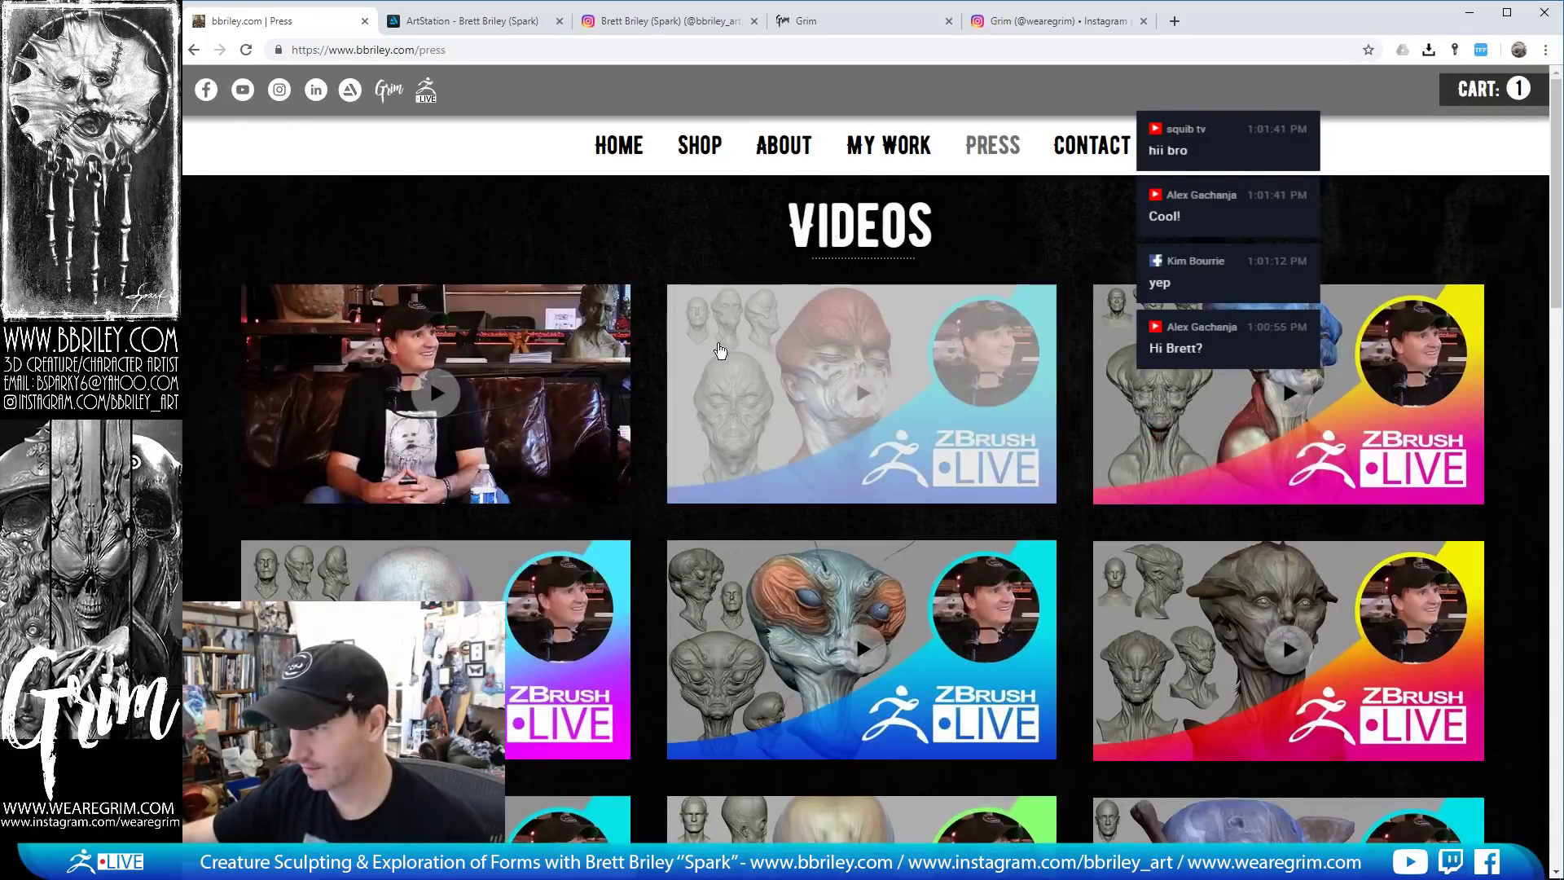
{"action": "scroll", "coordinate": [790, 575], "scroll_direction": "down", "scroll_amount": 8}
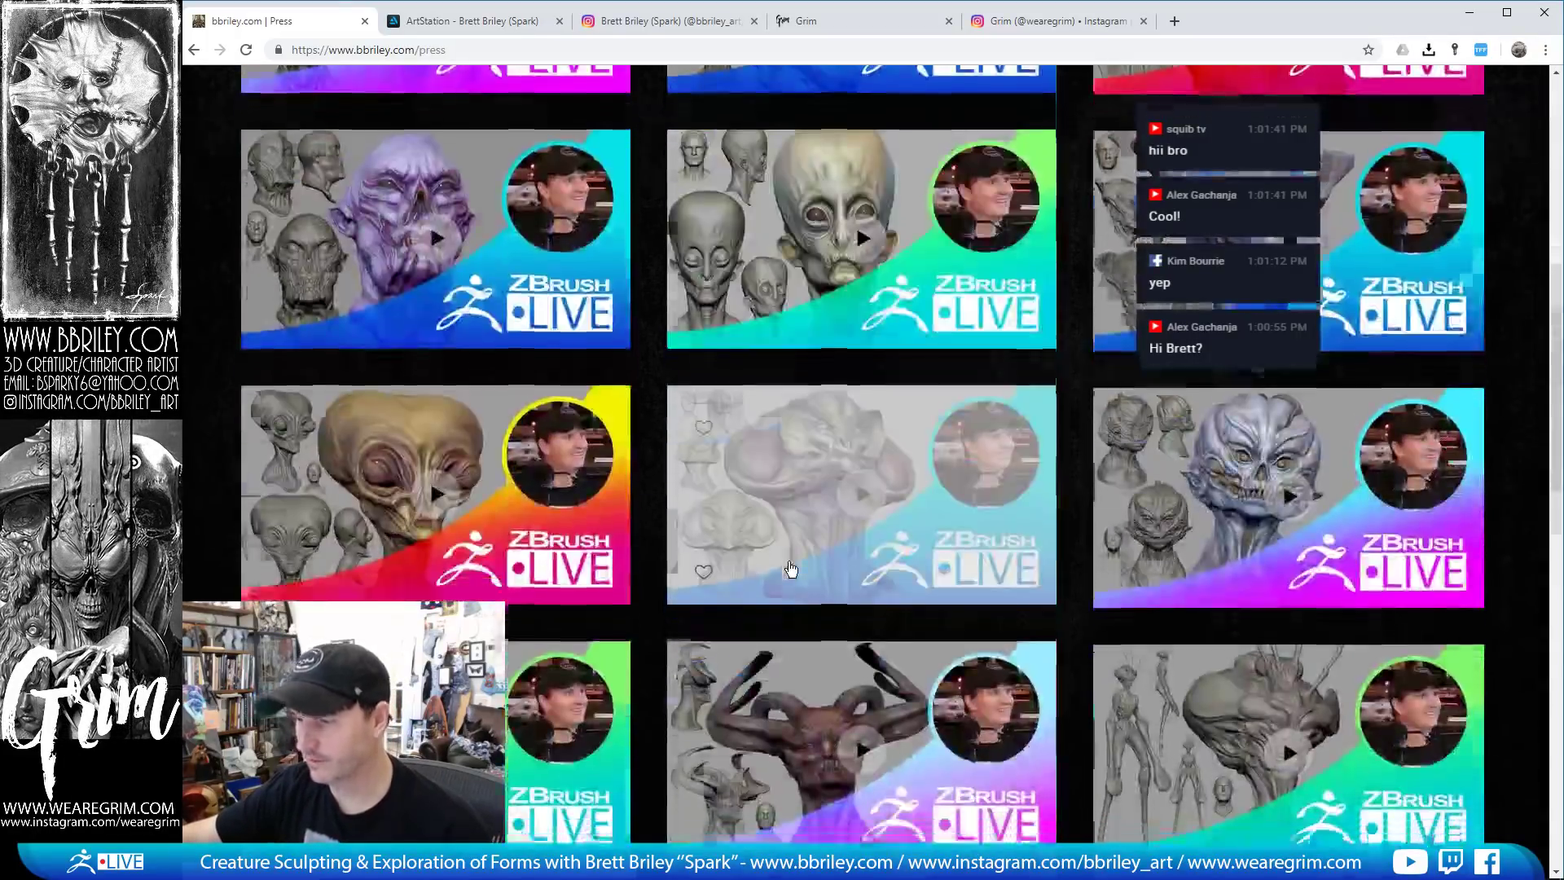
{"action": "scroll", "coordinate": [789, 561], "scroll_direction": "down", "scroll_amount": 3}
{"action": "scroll", "coordinate": [789, 561], "scroll_direction": "up", "scroll_amount": 11}
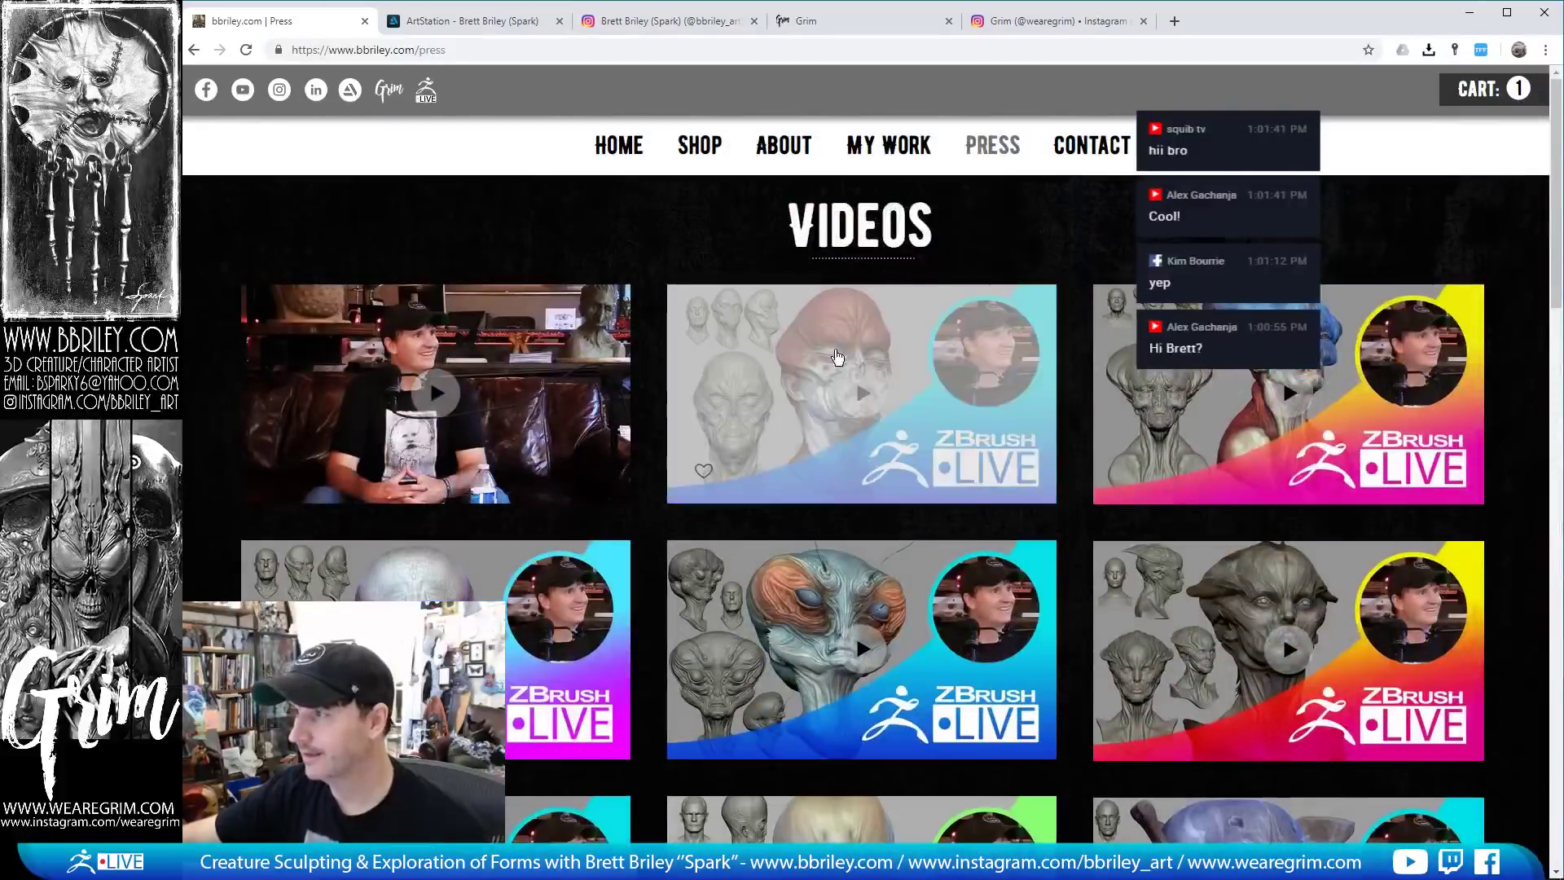
Show the site's Contact page and look through the artwork in the artist's ArtStation portfolio
{"action": "left_click", "coordinate": [1092, 145]}
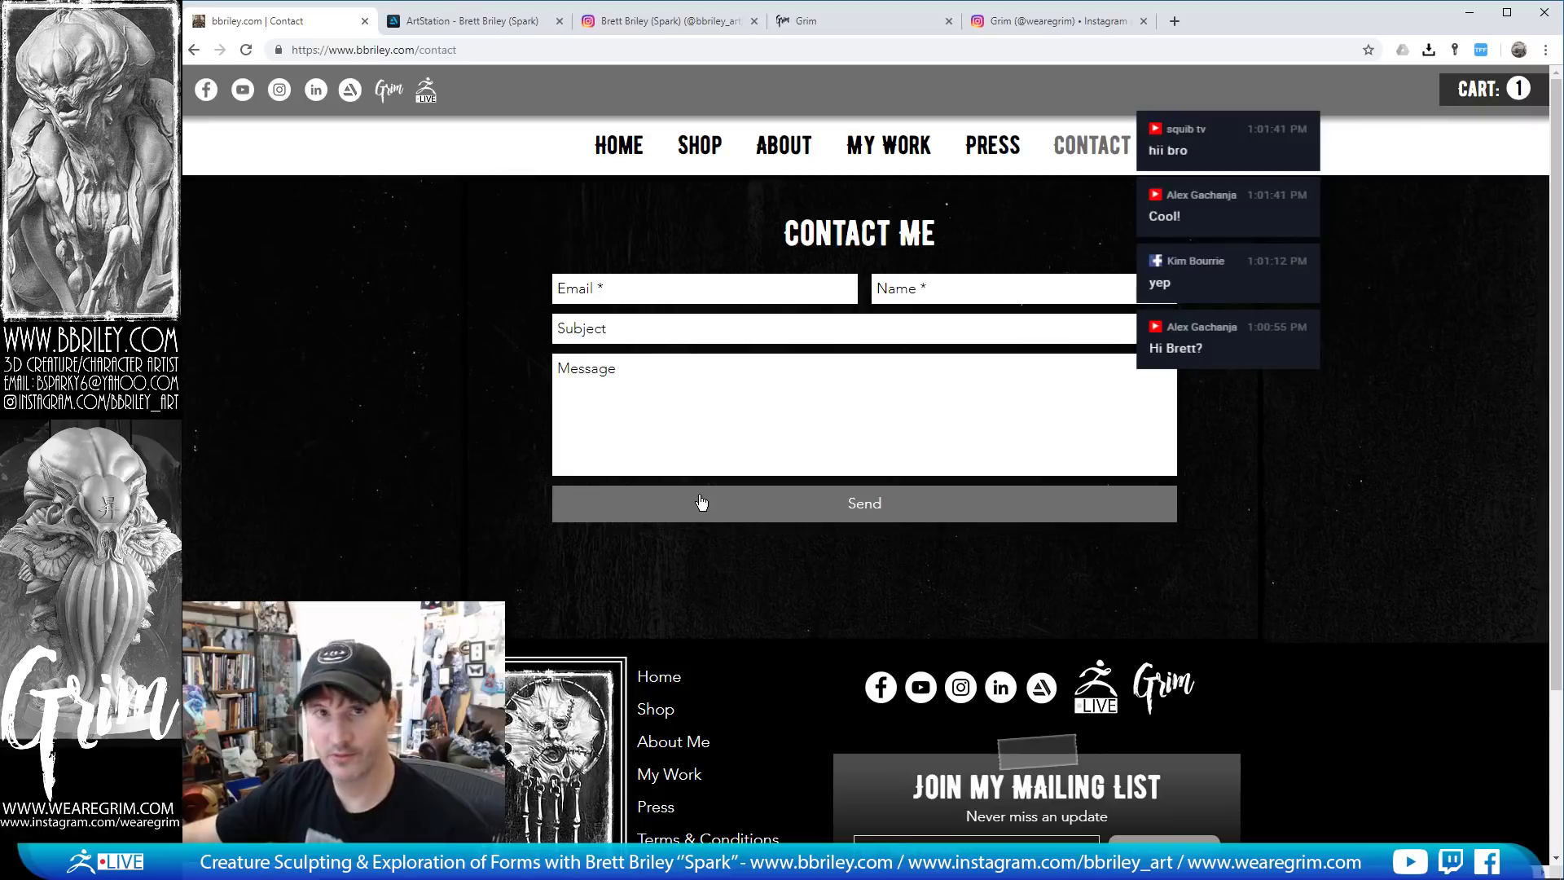
{"action": "left_click", "coordinate": [469, 20]}
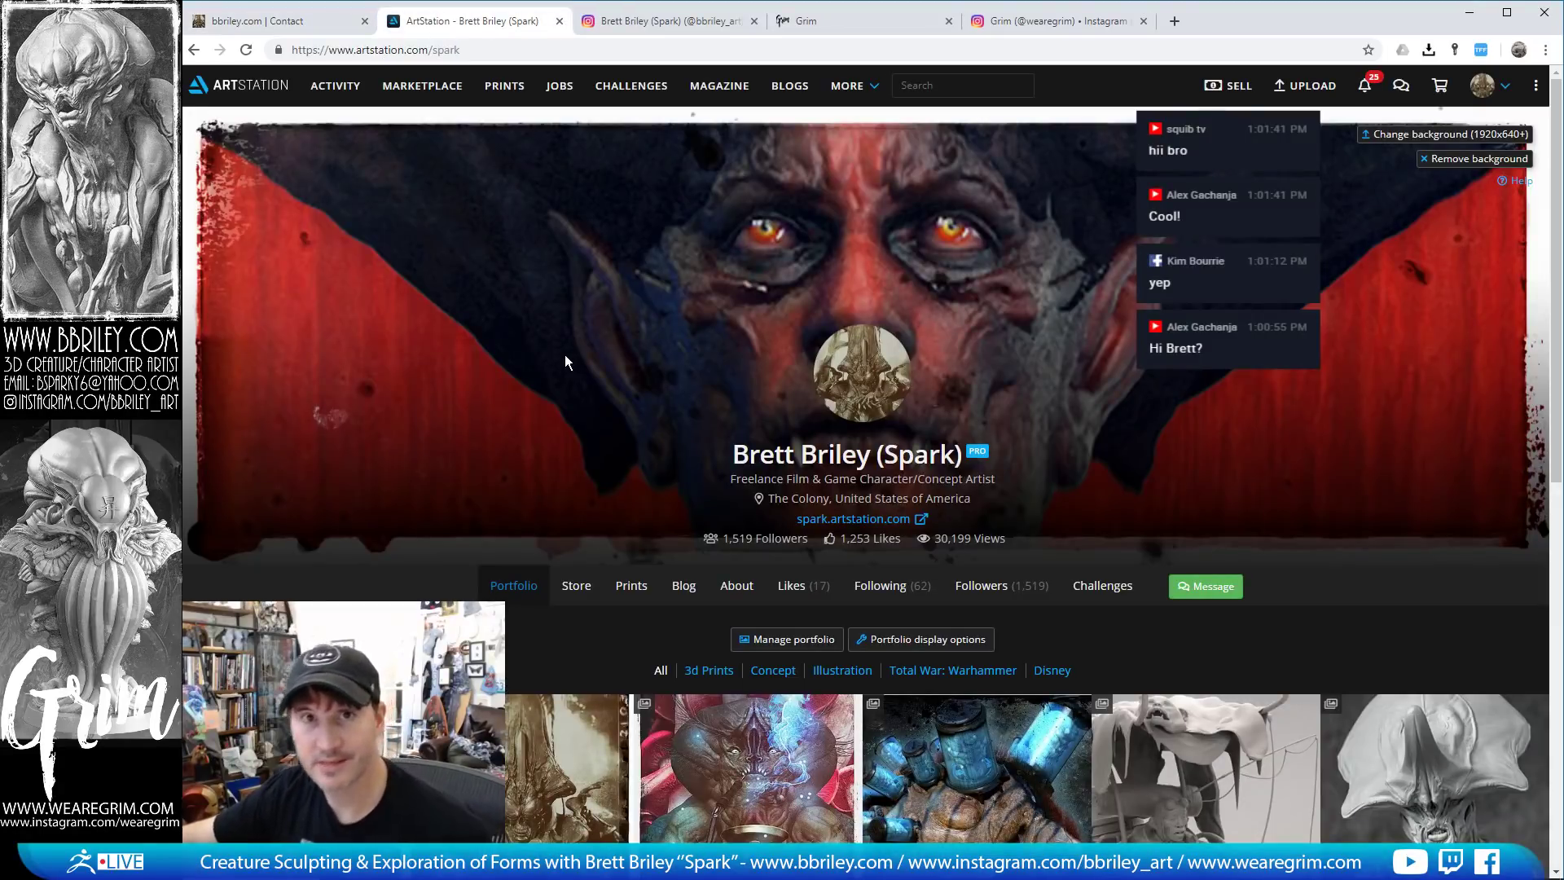
{"action": "scroll", "coordinate": [557, 373], "scroll_direction": "down", "scroll_amount": 5}
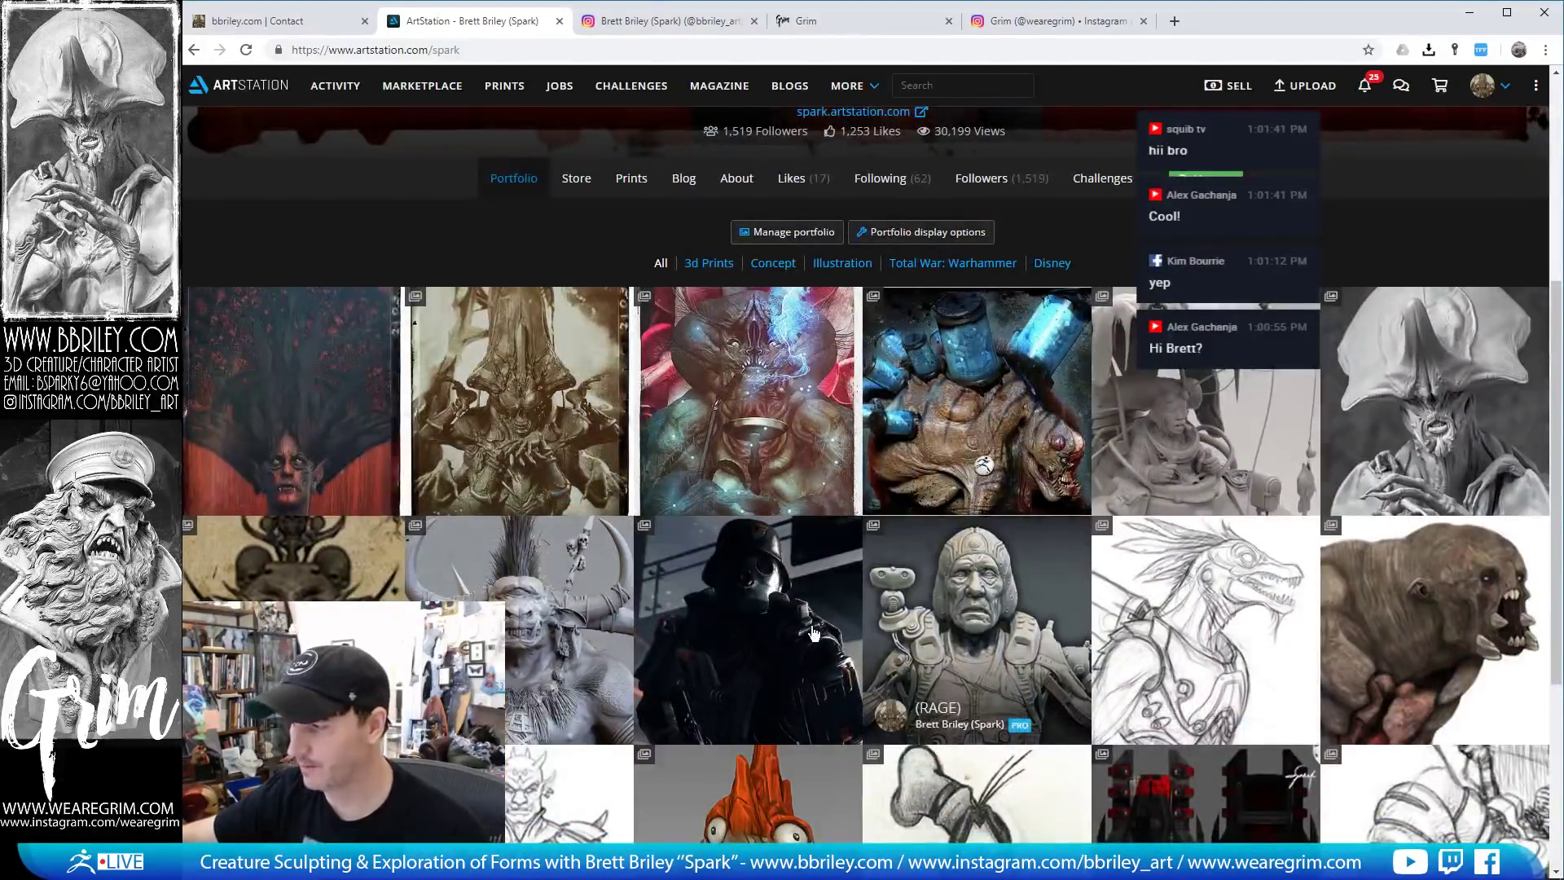
{"action": "scroll", "coordinate": [810, 632], "scroll_direction": "up", "scroll_amount": 5}
Show the artist's Instagram profile and look over the new releases on the Grim home page
{"action": "left_click", "coordinate": [650, 24]}
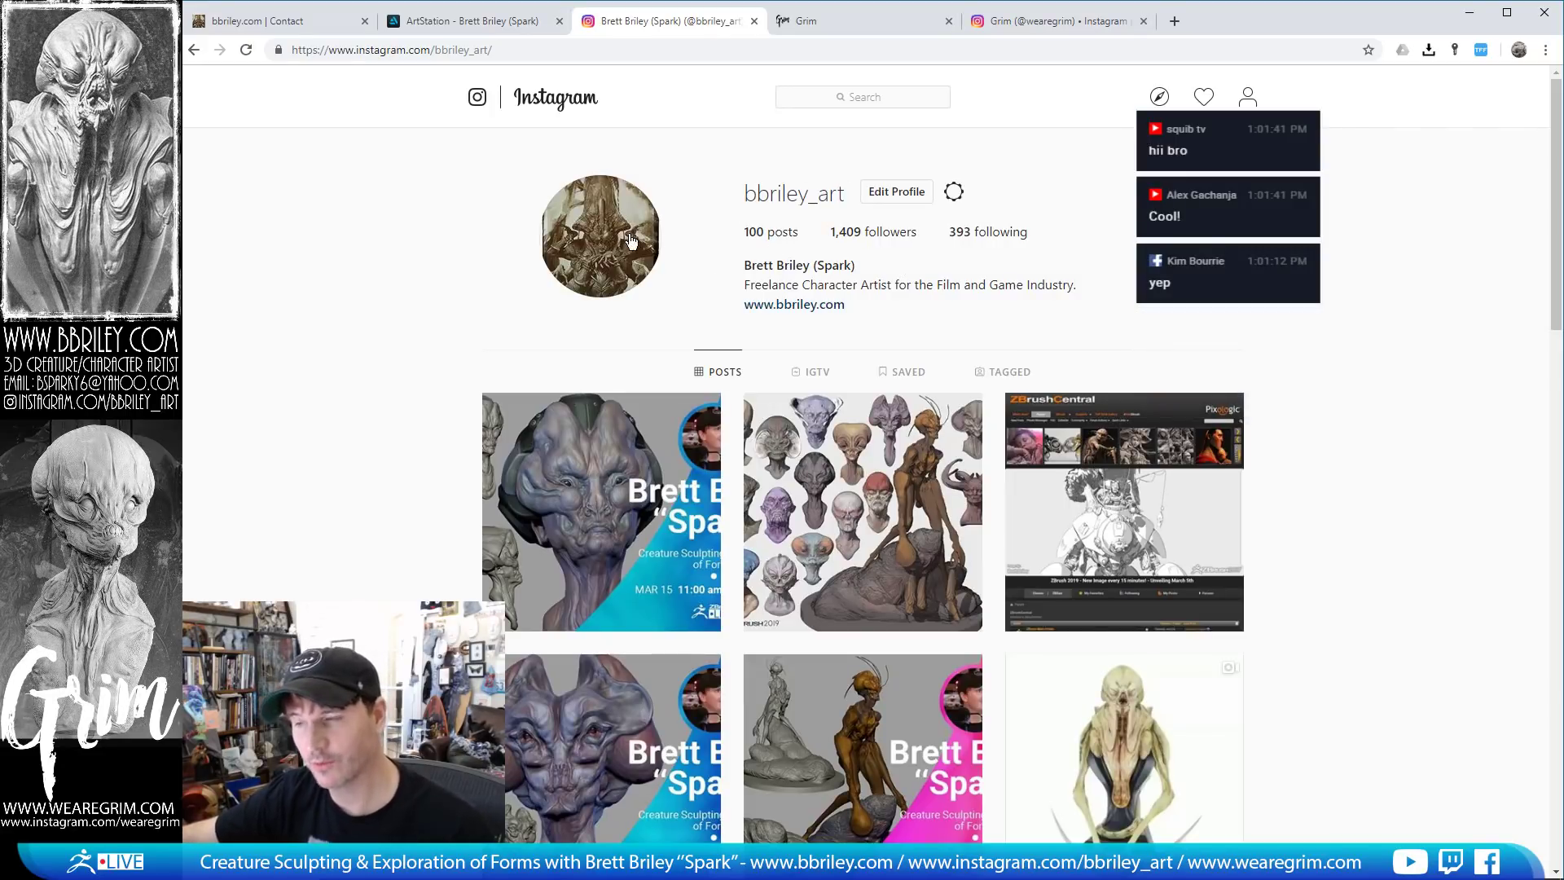
{"action": "left_click", "coordinate": [842, 15]}
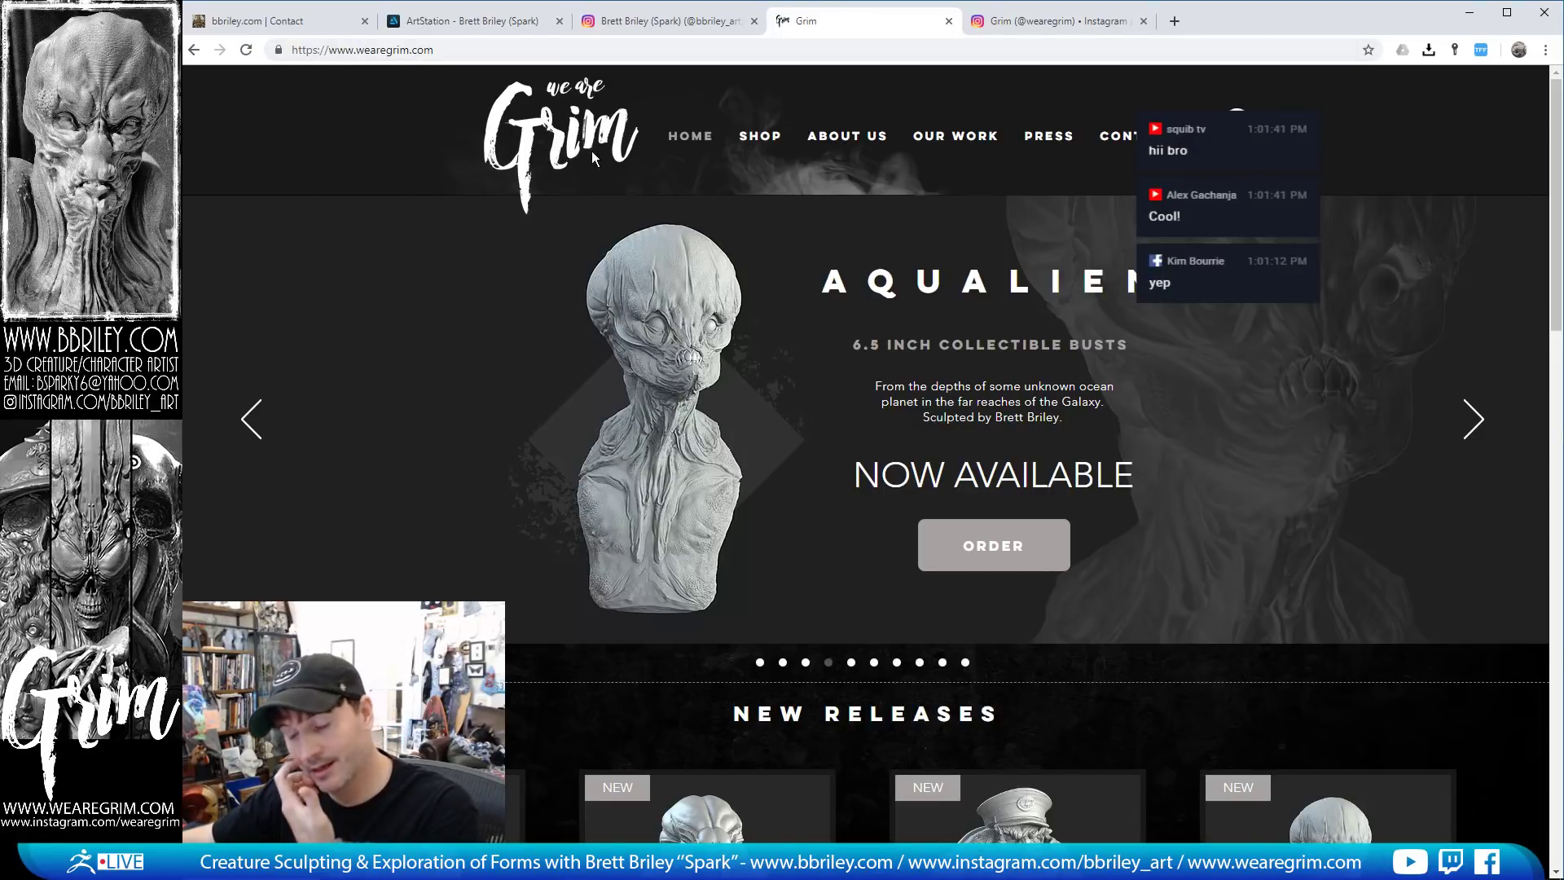
{"action": "scroll", "coordinate": [670, 200], "scroll_direction": "down", "scroll_amount": 2}
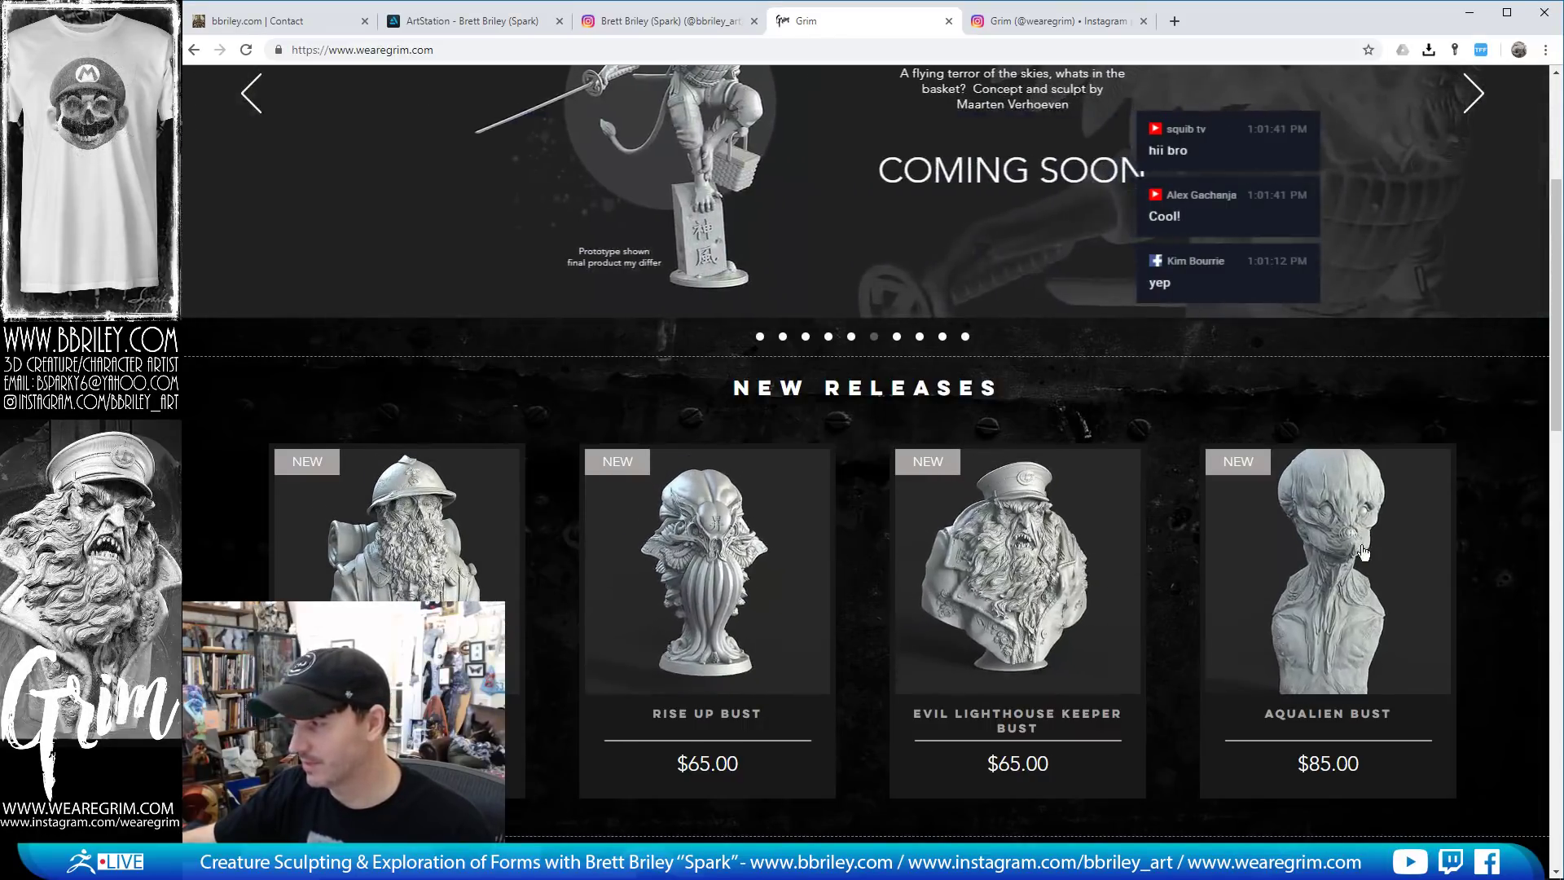
{"action": "scroll", "coordinate": [1078, 568], "scroll_direction": "down", "scroll_amount": 2}
{"action": "scroll", "coordinate": [1018, 369], "scroll_direction": "up", "scroll_amount": 5}
{"action": "scroll", "coordinate": [1019, 362], "scroll_direction": "up", "scroll_amount": 1}
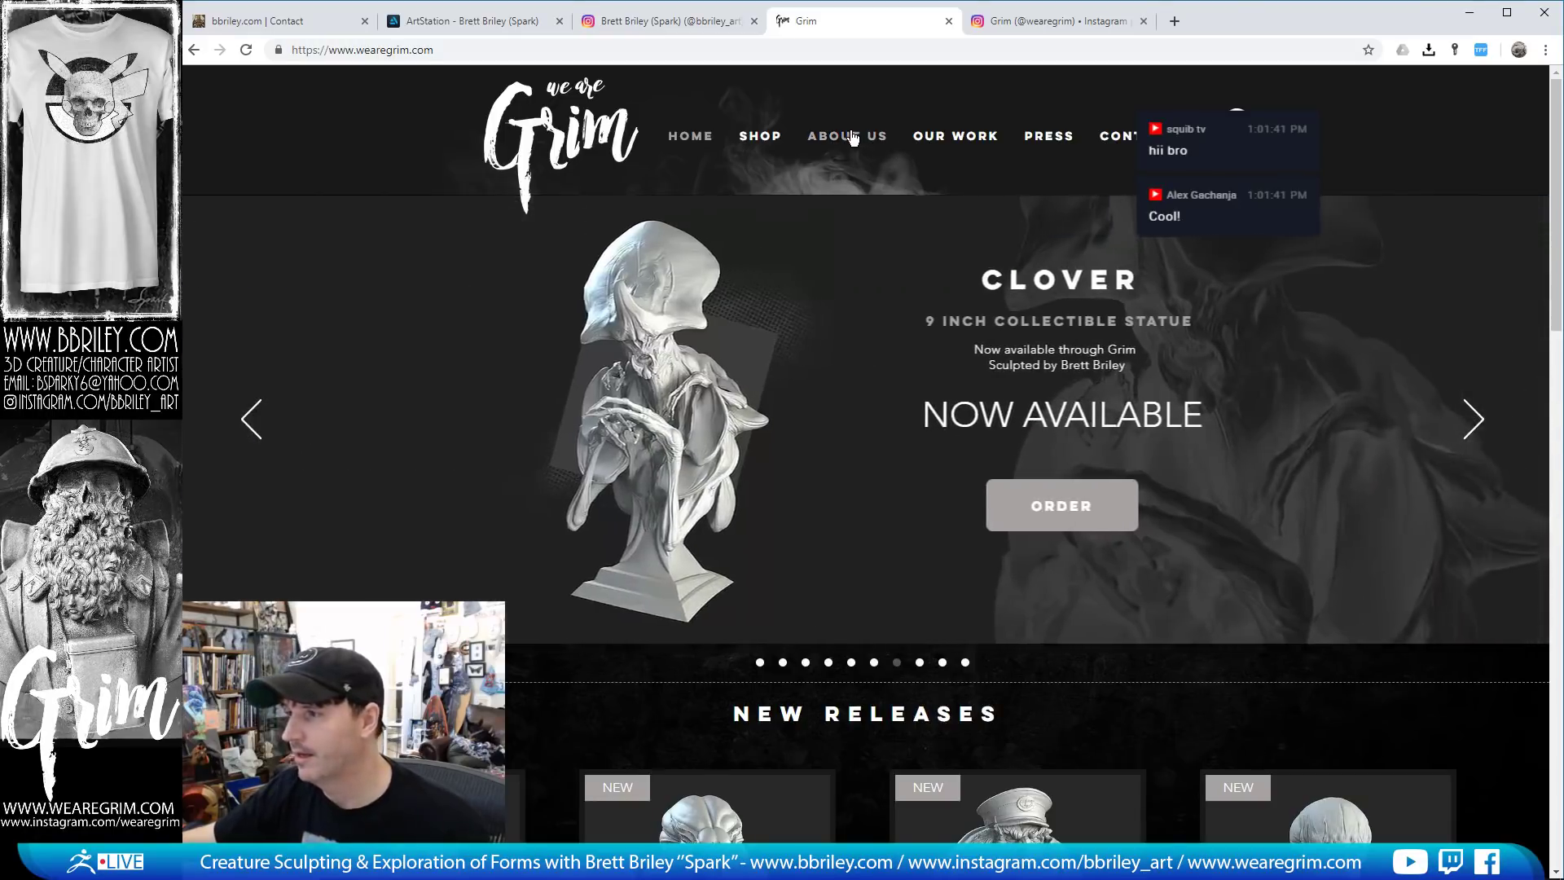
Review the team members and past clients on Grim's About Us page, and open its Our Work gallery
{"action": "left_click", "coordinate": [853, 137]}
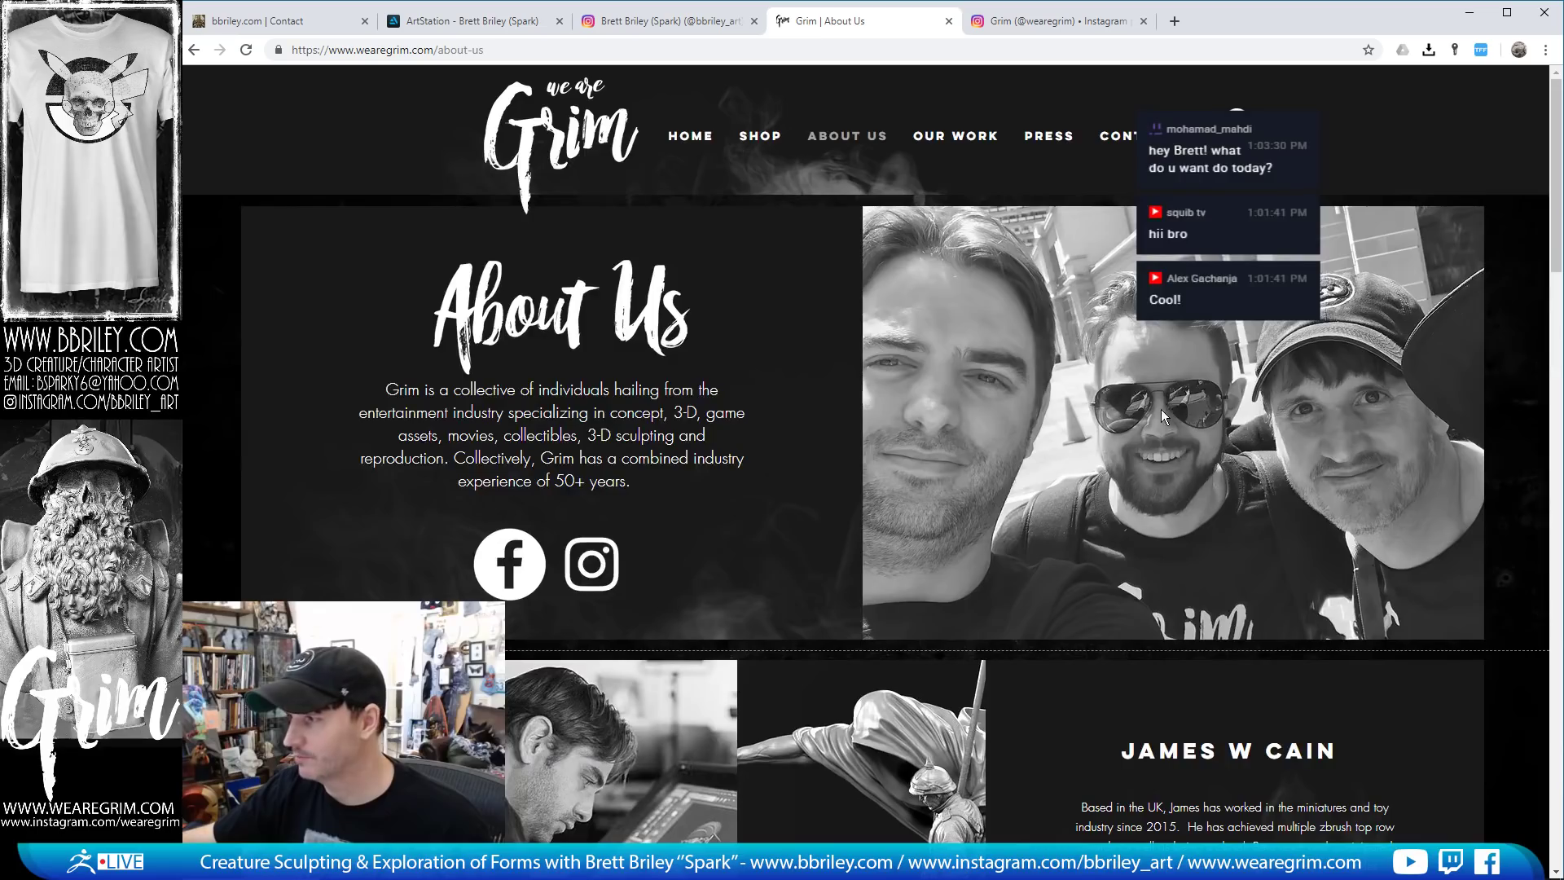
{"action": "scroll", "coordinate": [872, 420], "scroll_direction": "down", "scroll_amount": 4}
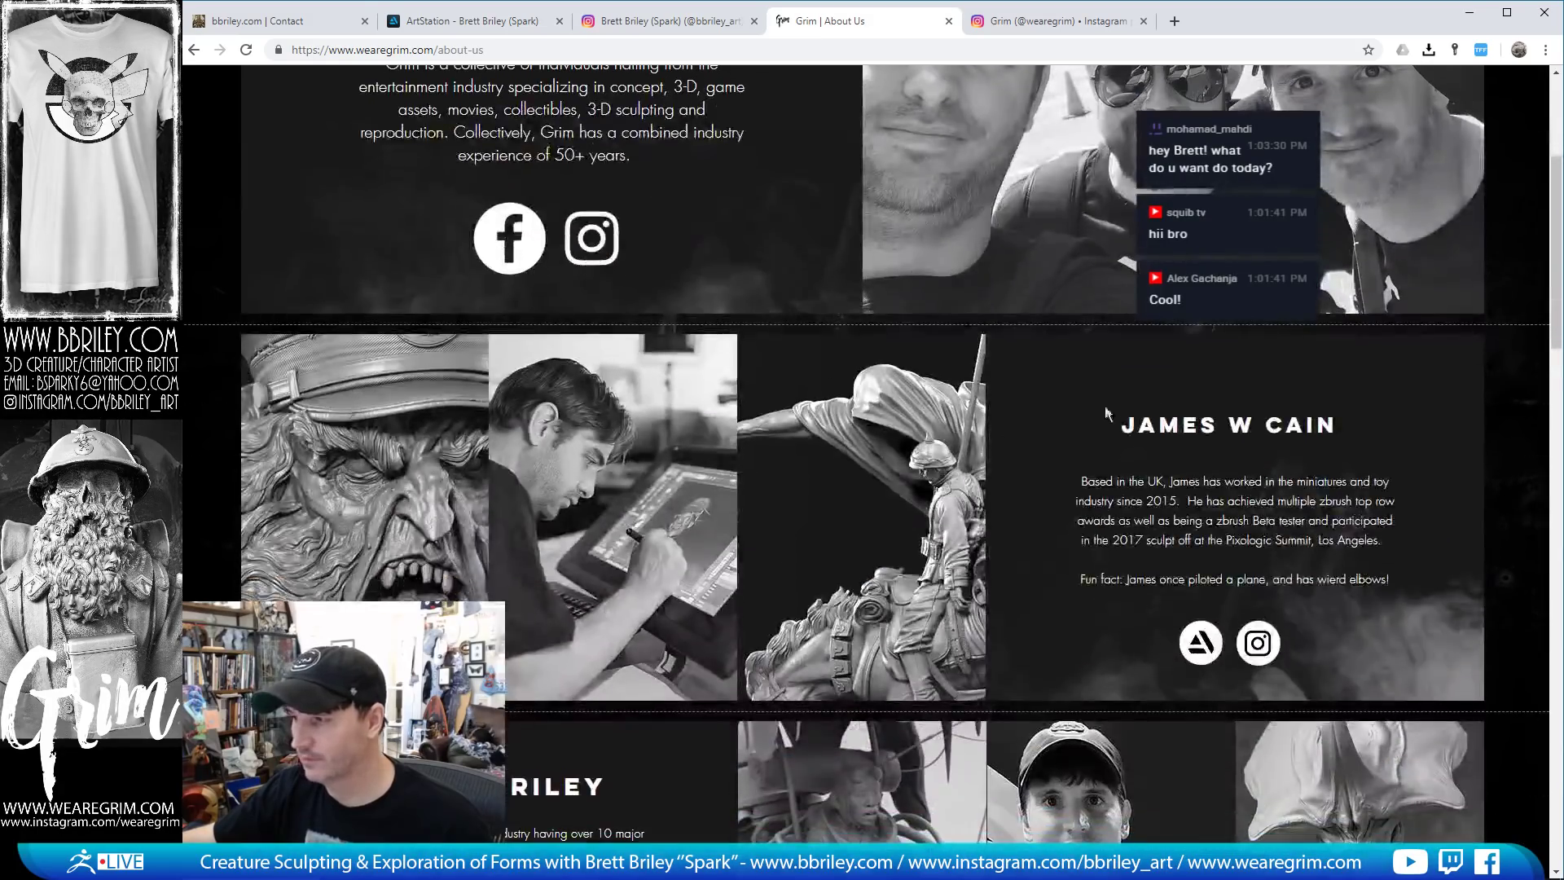
{"action": "scroll", "coordinate": [979, 564], "scroll_direction": "down", "scroll_amount": 10}
{"action": "scroll", "coordinate": [971, 561], "scroll_direction": "up", "scroll_amount": 14}
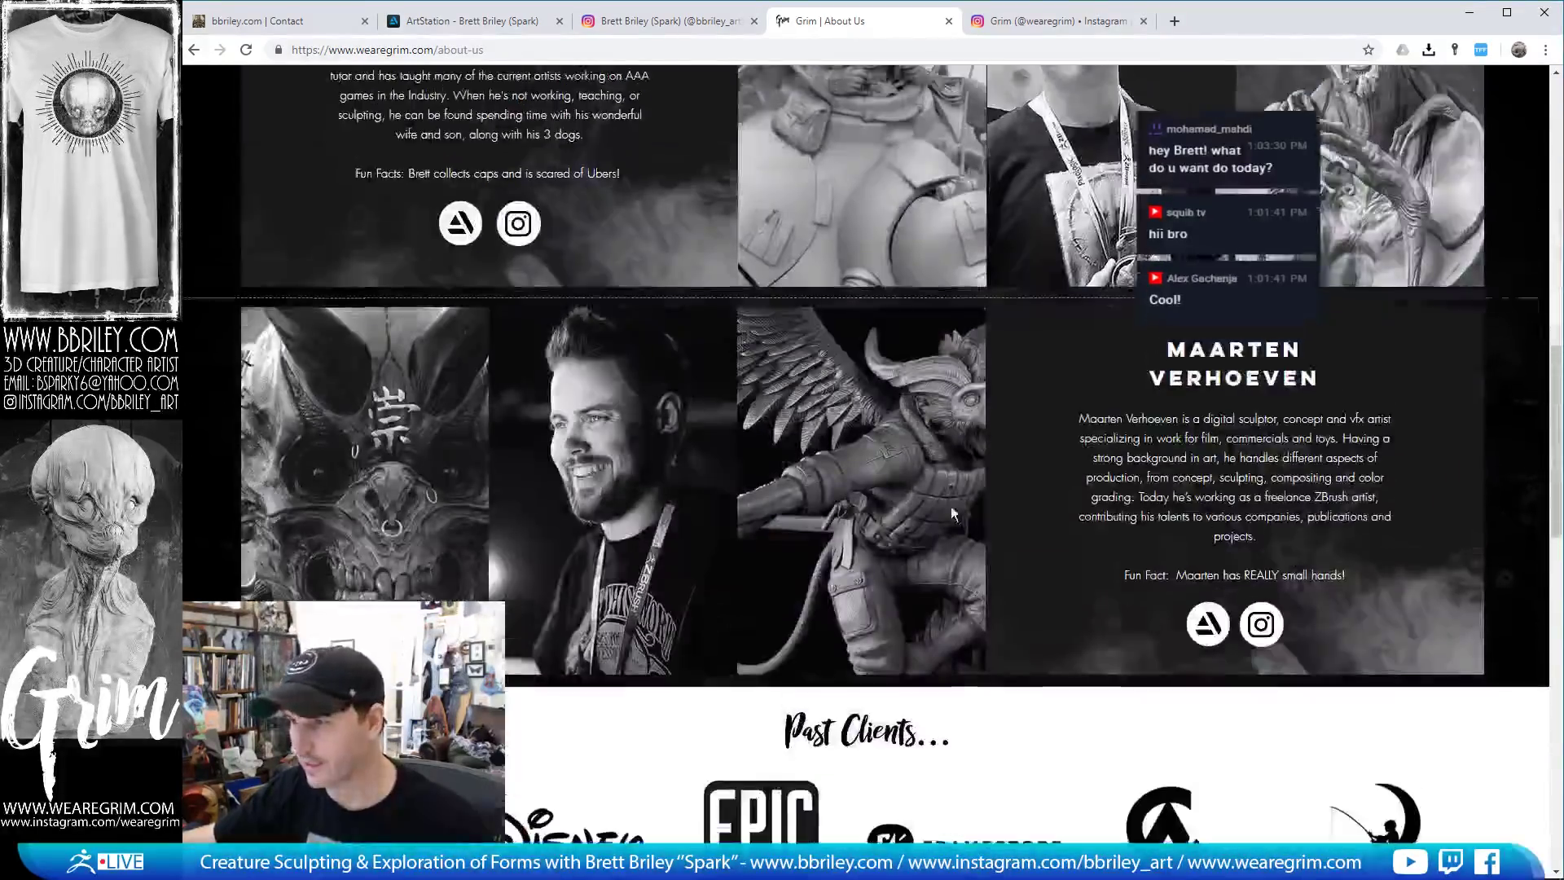
{"action": "scroll", "coordinate": [894, 366], "scroll_direction": "down", "scroll_amount": 12}
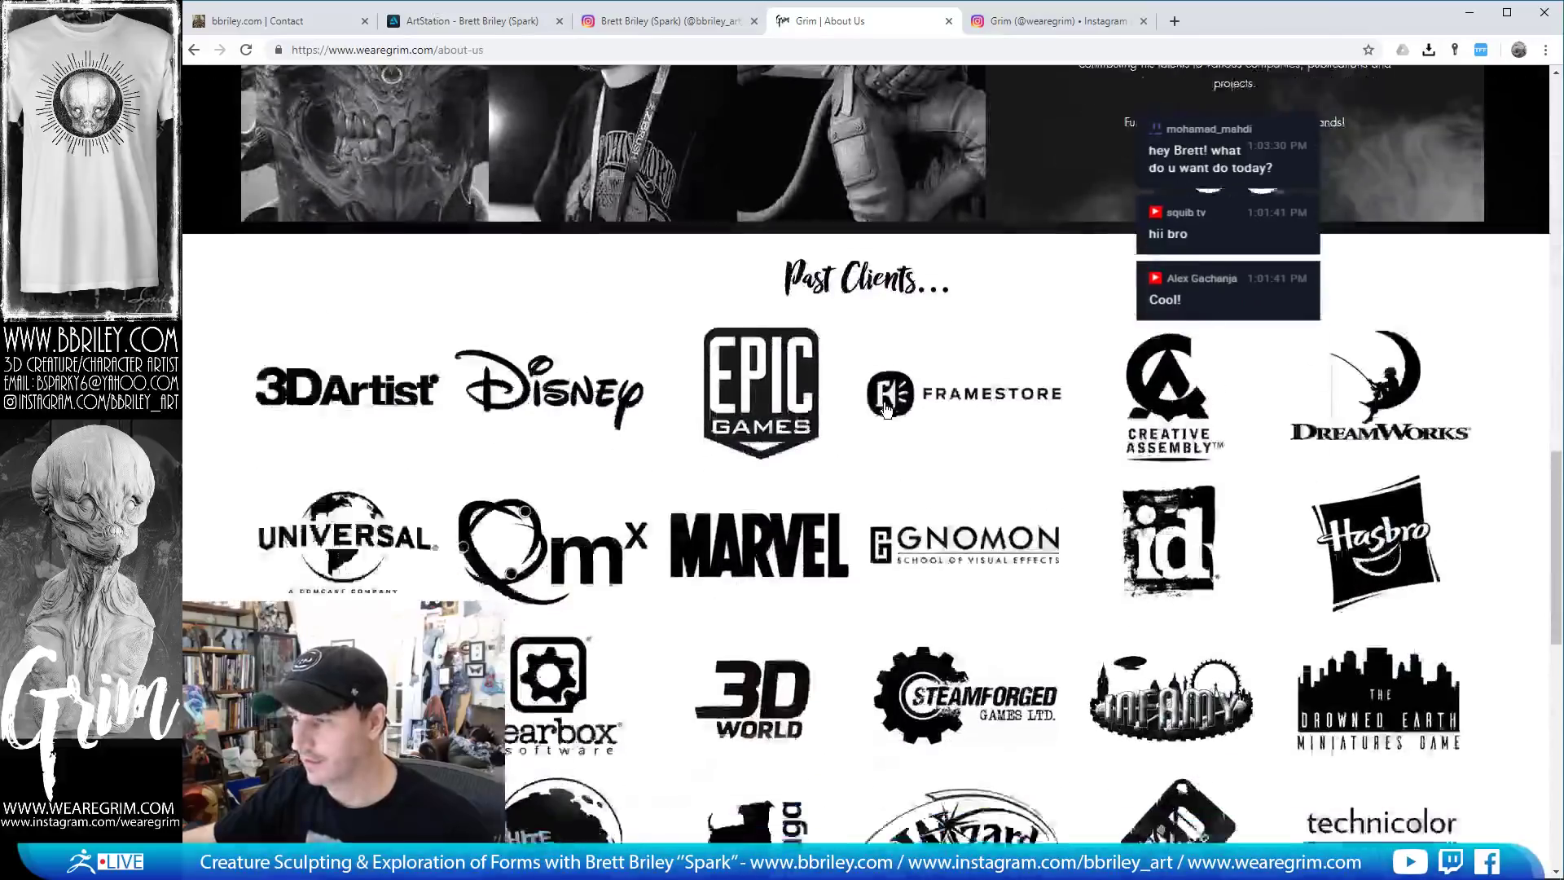
{"action": "scroll", "coordinate": [652, 448], "scroll_direction": "down", "scroll_amount": 5}
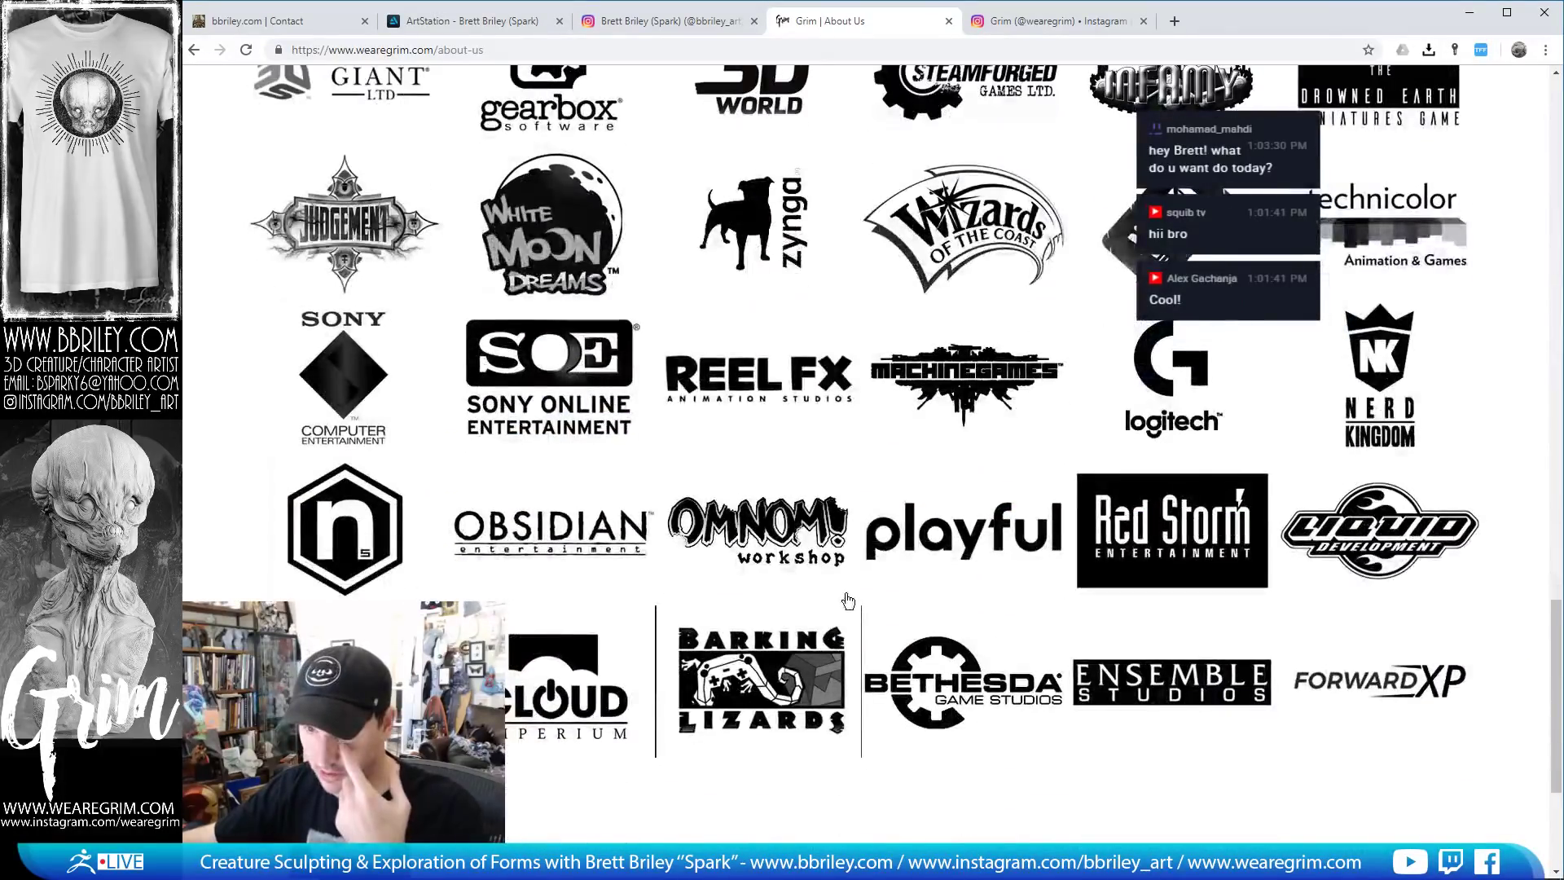
{"action": "scroll", "coordinate": [847, 571], "scroll_direction": "up", "scroll_amount": 9}
{"action": "scroll", "coordinate": [888, 325], "scroll_direction": "up", "scroll_amount": 10}
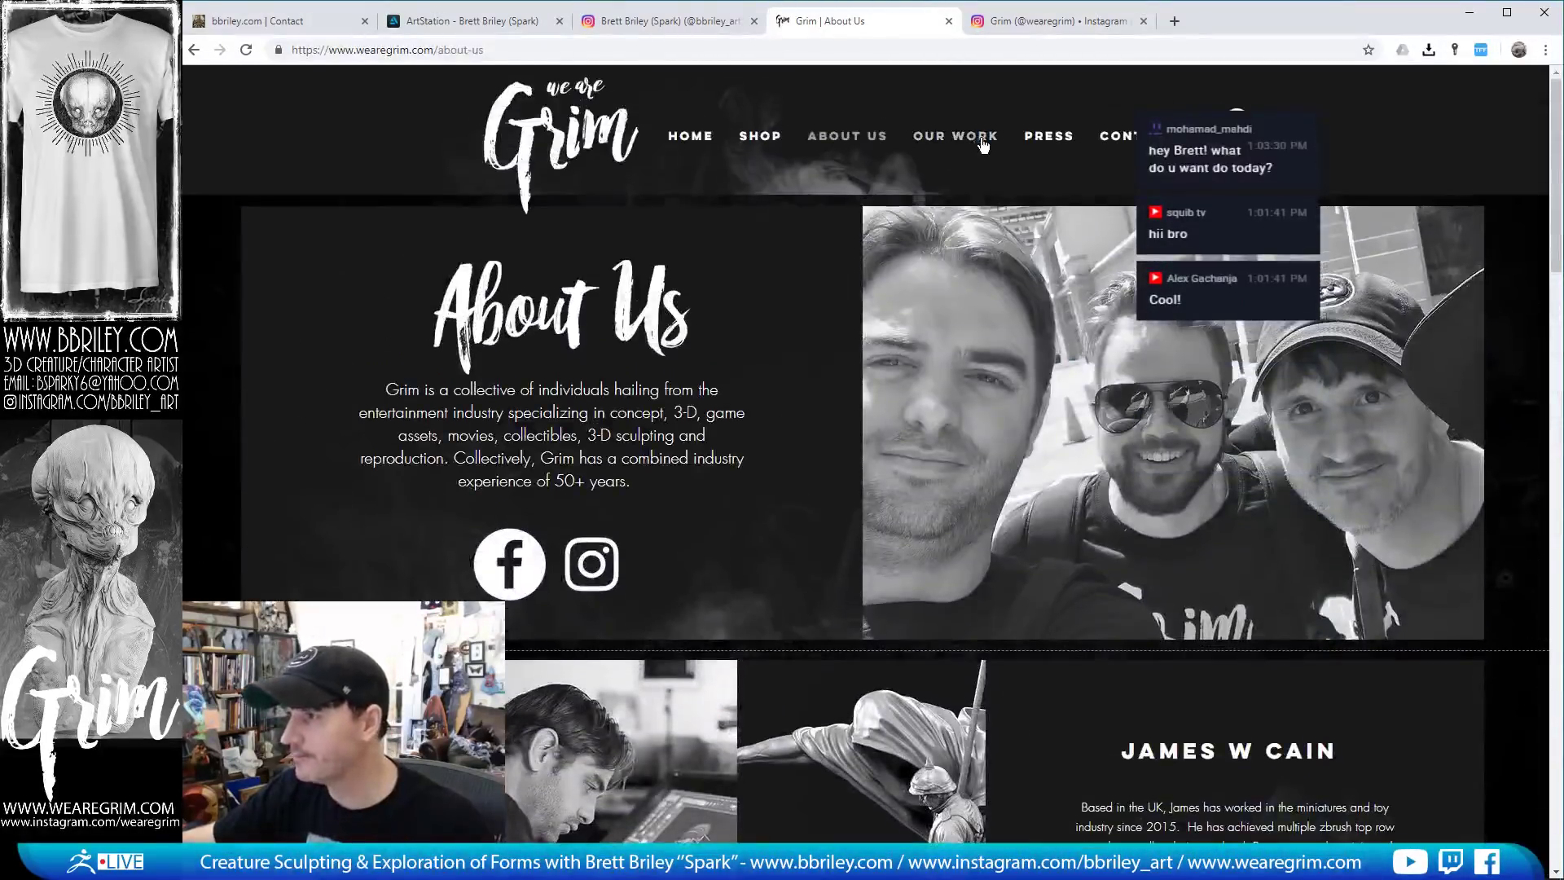
{"action": "left_click", "coordinate": [973, 137]}
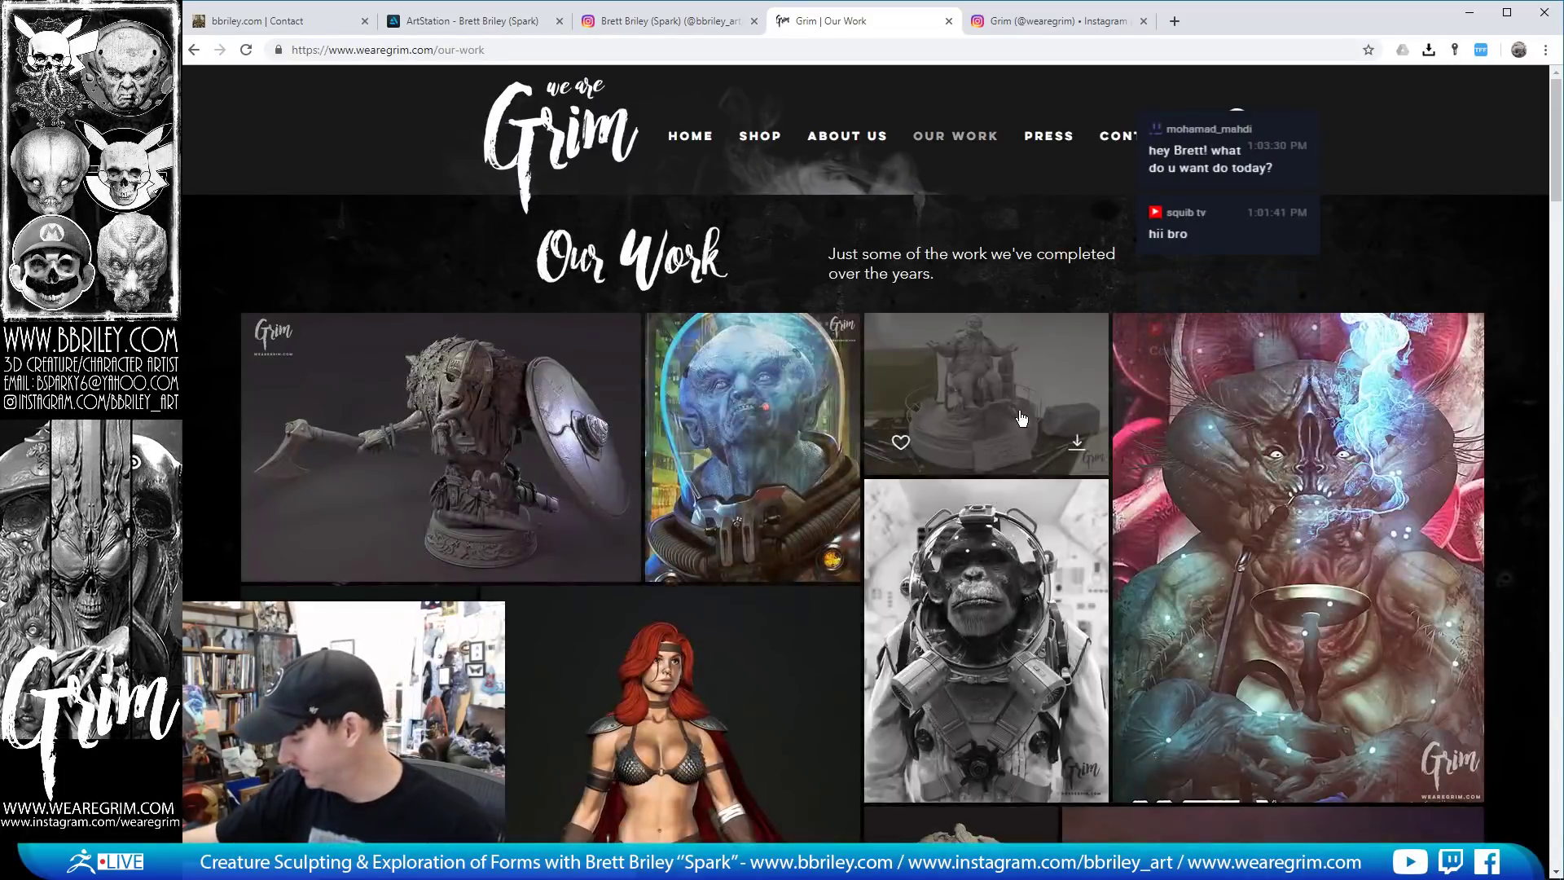
Show the Grim Instagram profile and return to the home page of the artist's own website
{"action": "left_click", "coordinate": [1033, 28]}
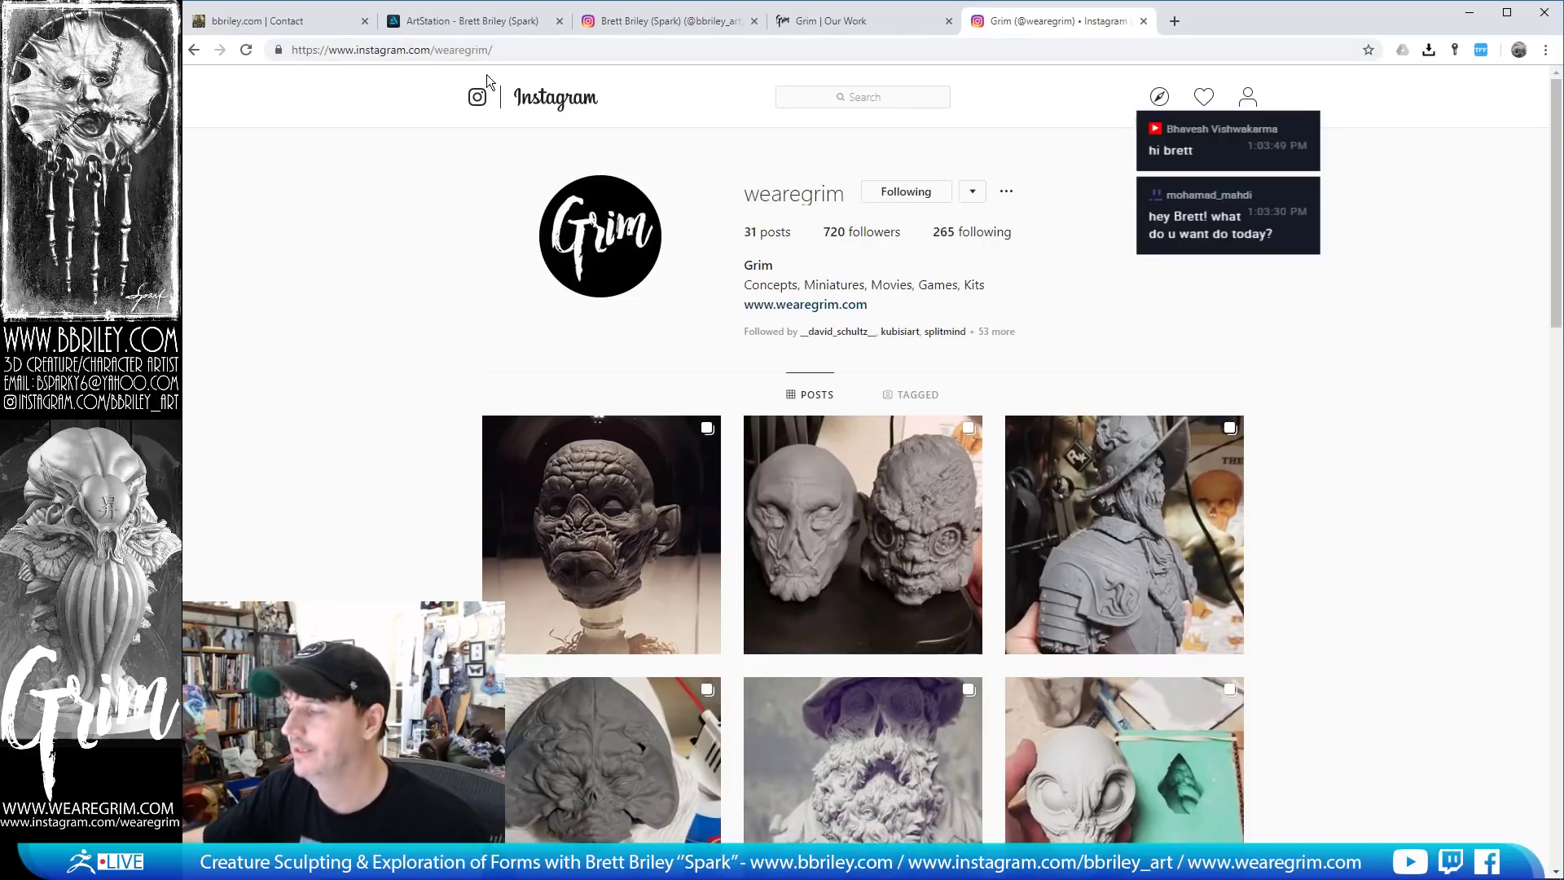
{"action": "left_click", "coordinate": [303, 22]}
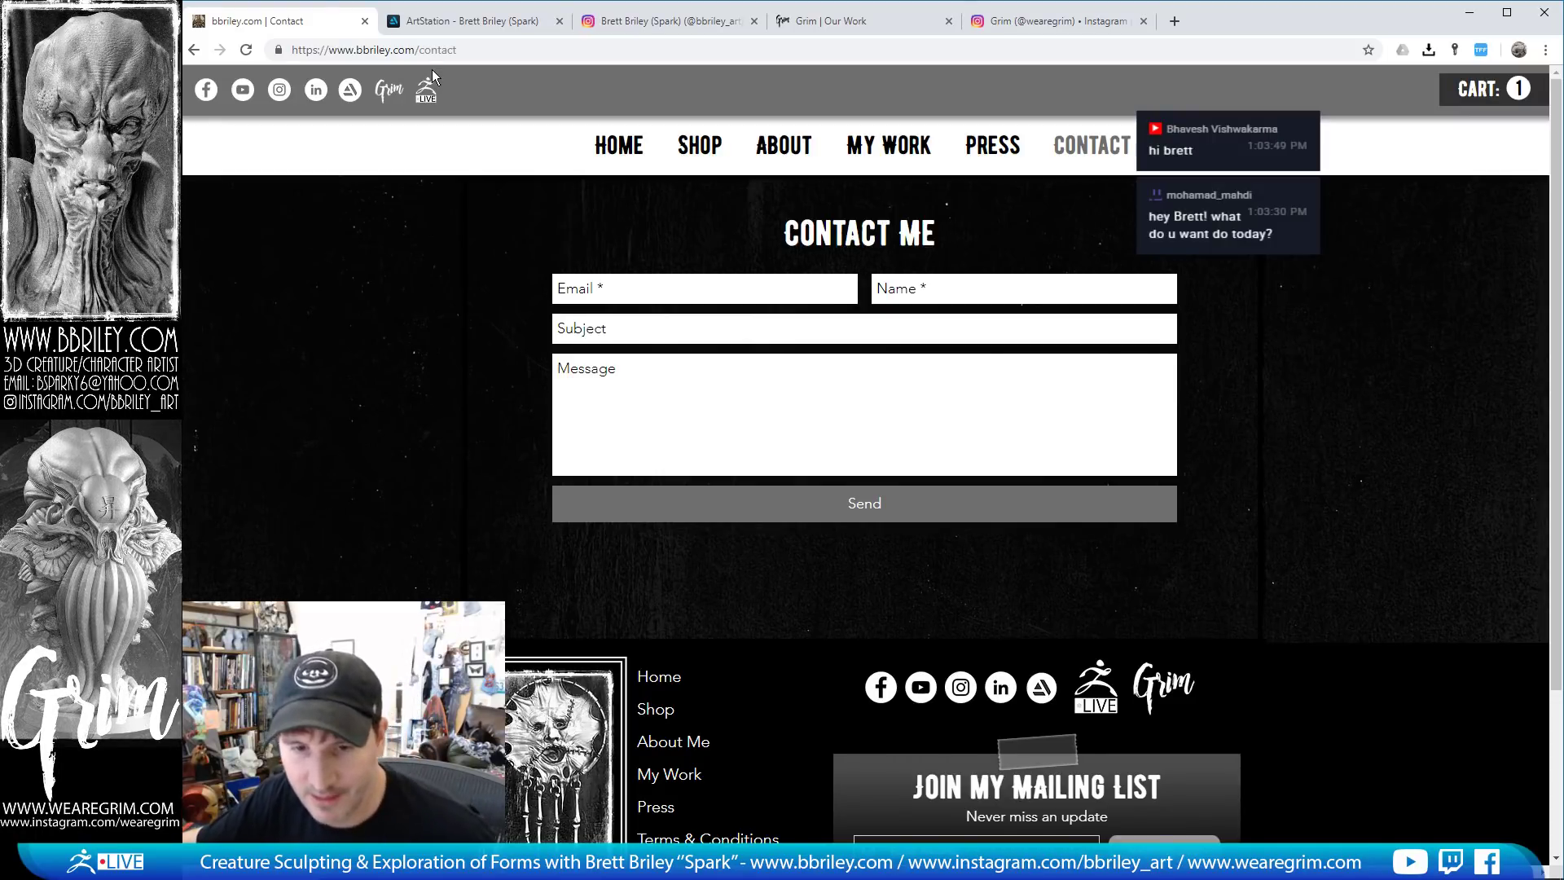
{"action": "left_click", "coordinate": [601, 144]}
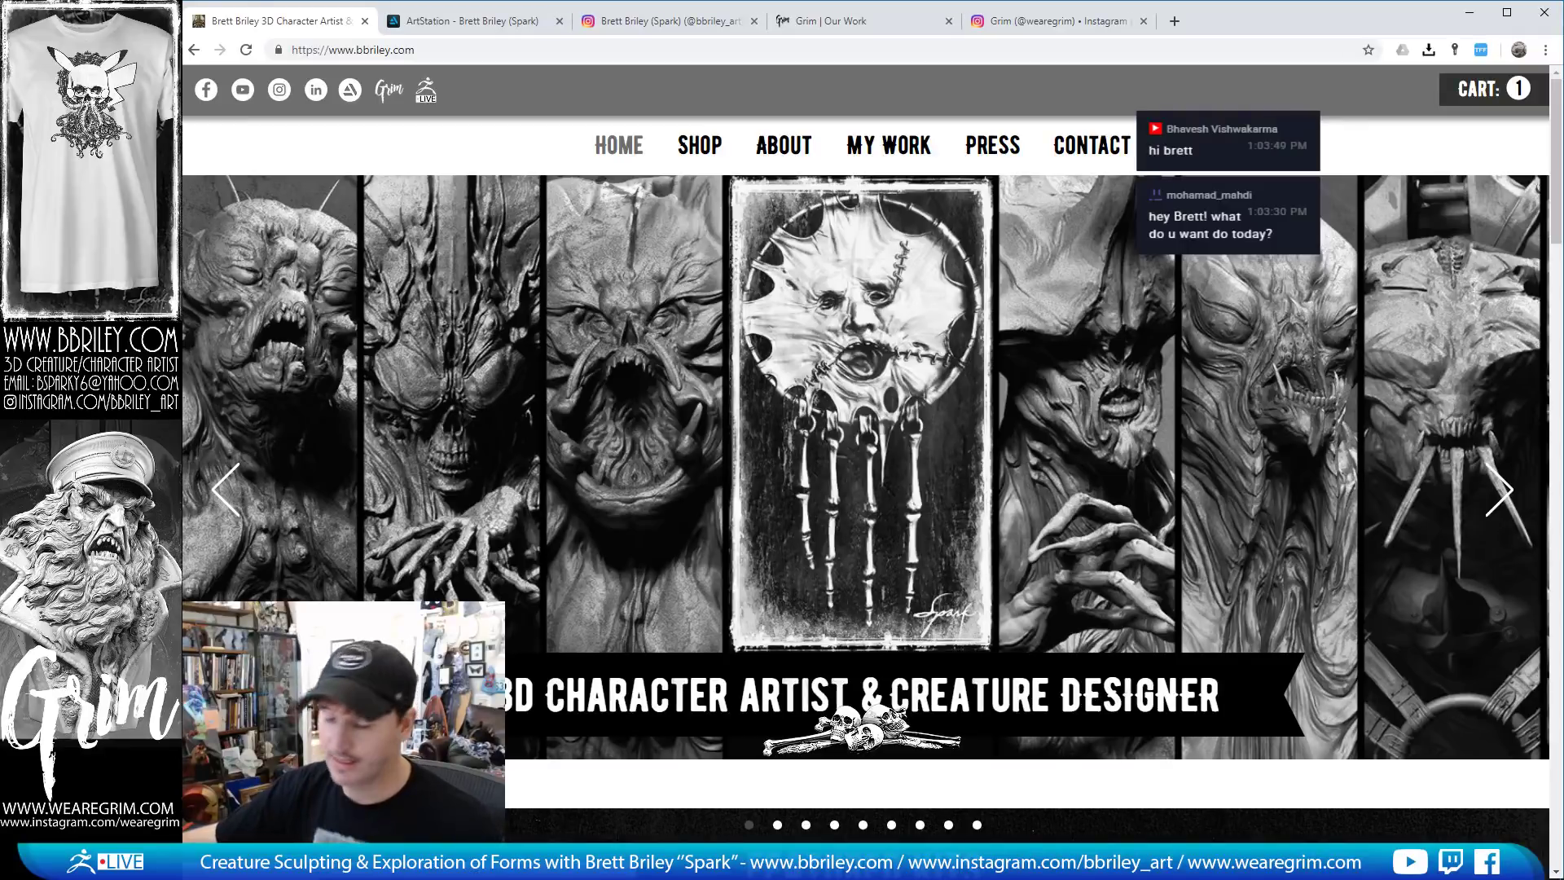
Minimize the browser and switch to ZBrush with the human head model facing front
{"action": "key", "text": "alt+Tab"}
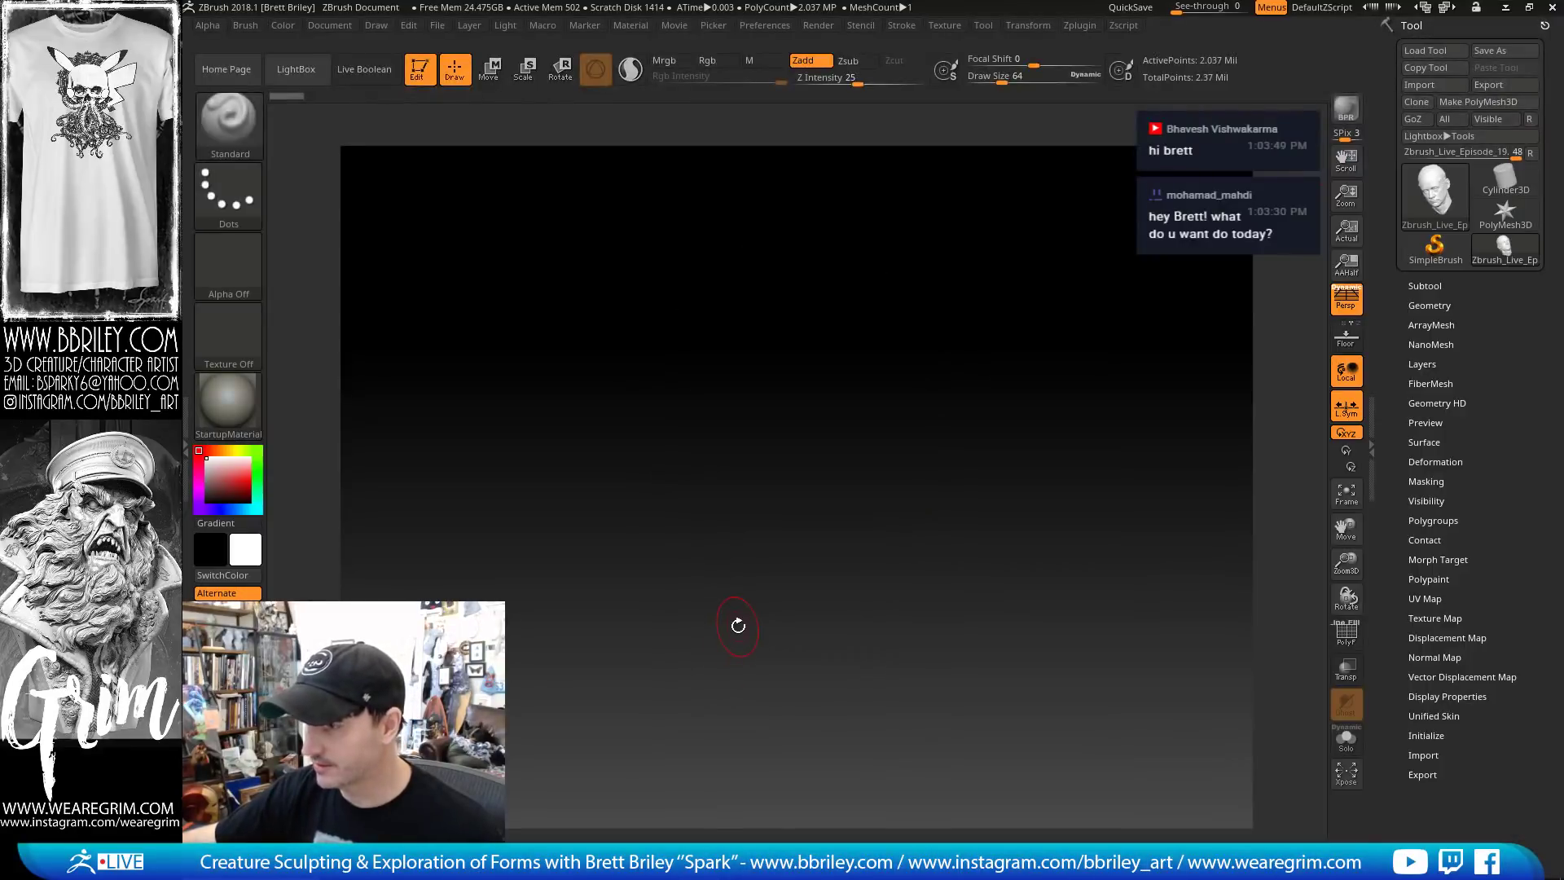
{"action": "left_click_drag", "start_coordinate": [1117, 514], "coordinate": [1159, 506]}
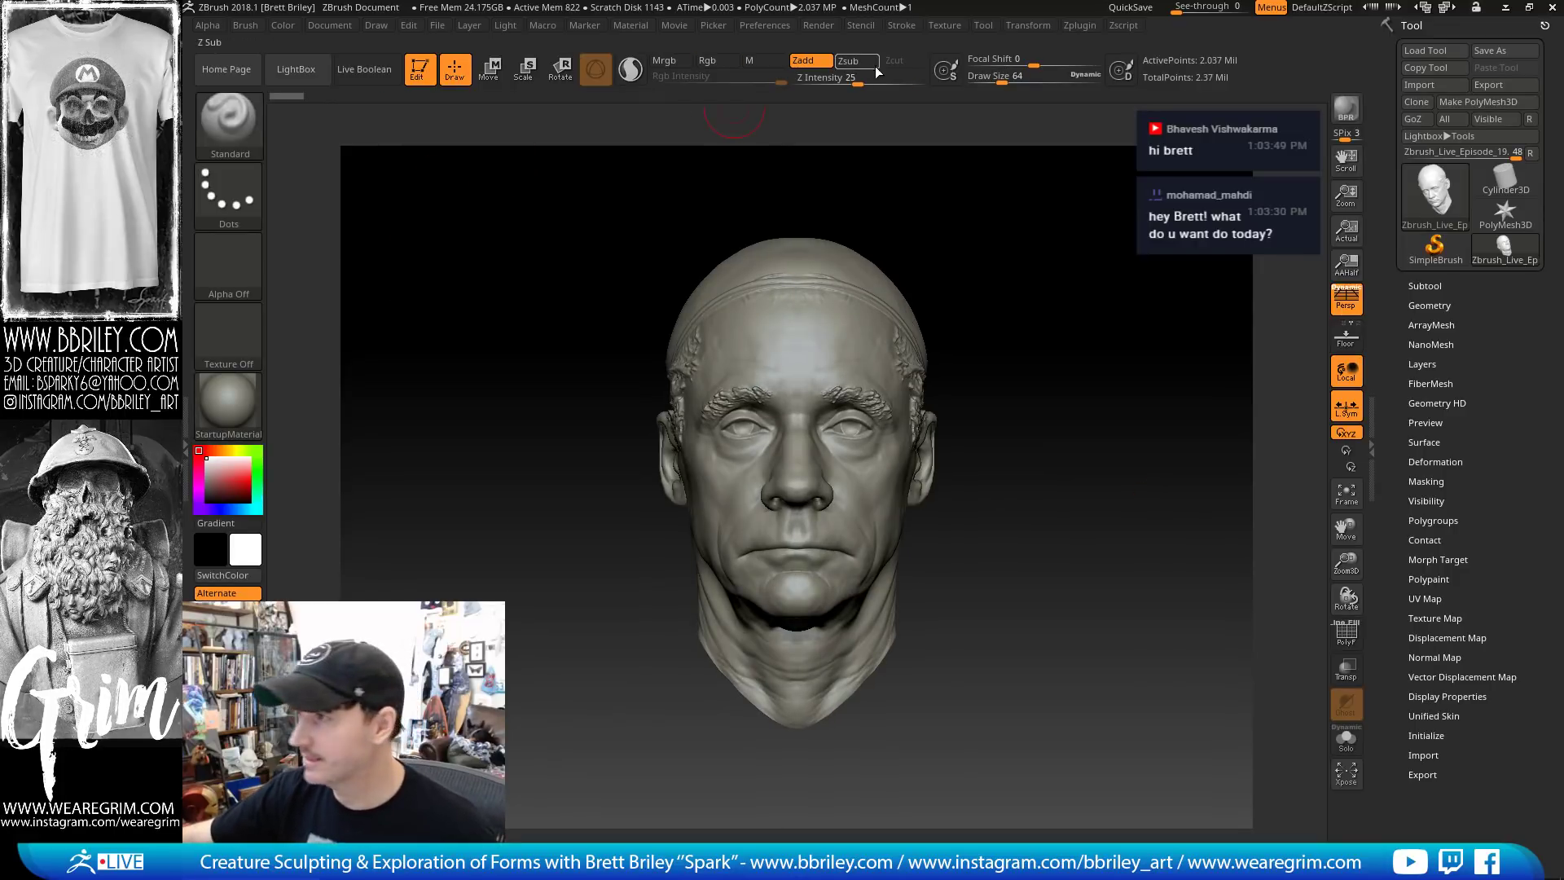
{"action": "left_click", "coordinate": [1503, 9]}
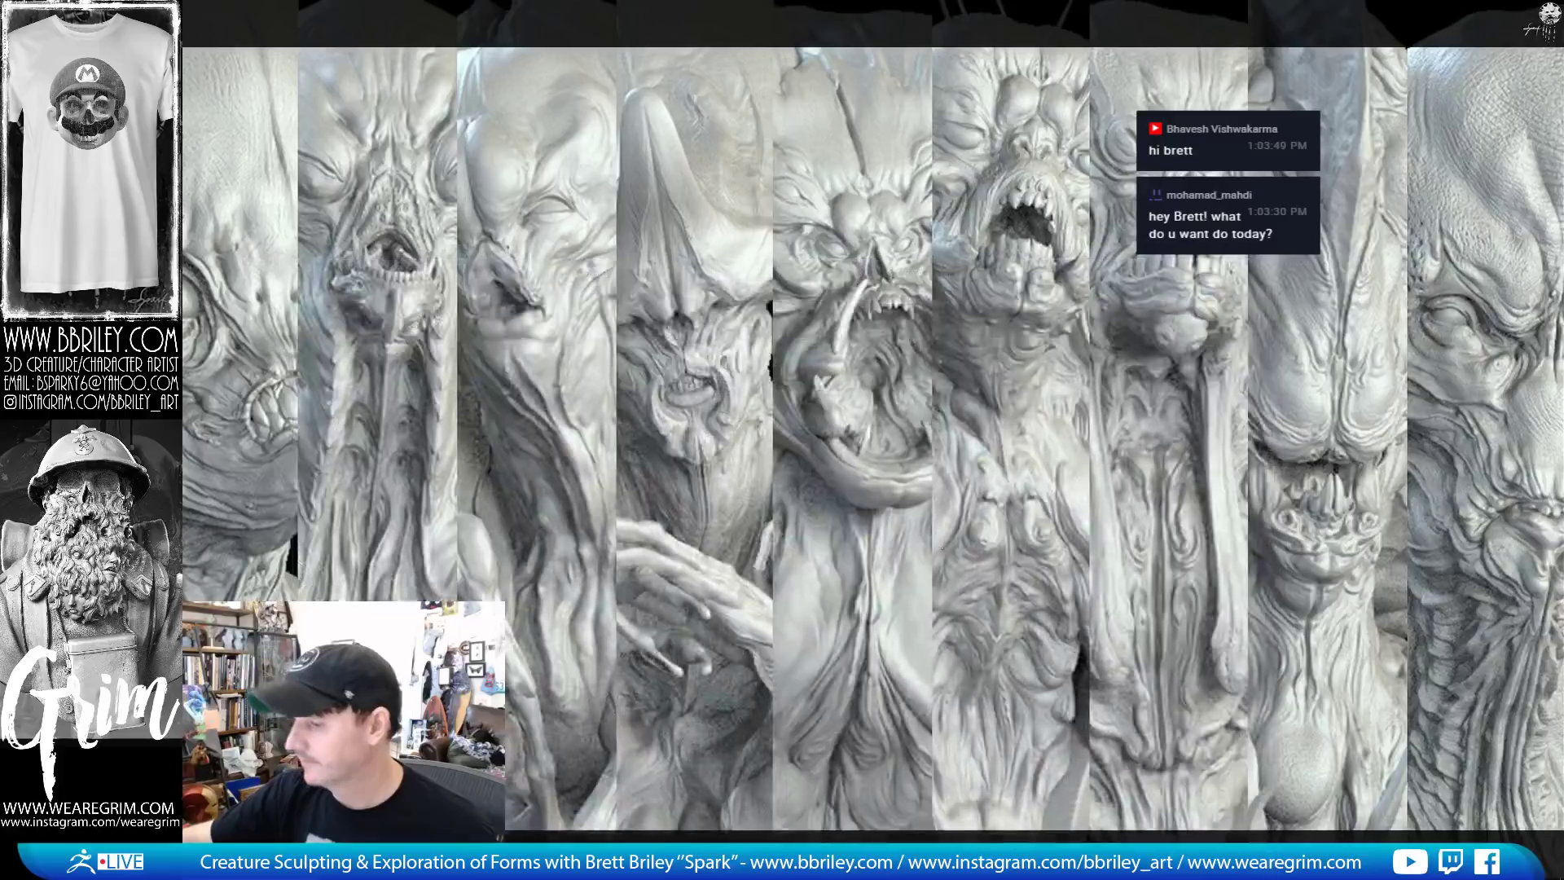
{"action": "left_click", "coordinate": [1470, 15]}
{"action": "key", "text": "alt+Tab"}
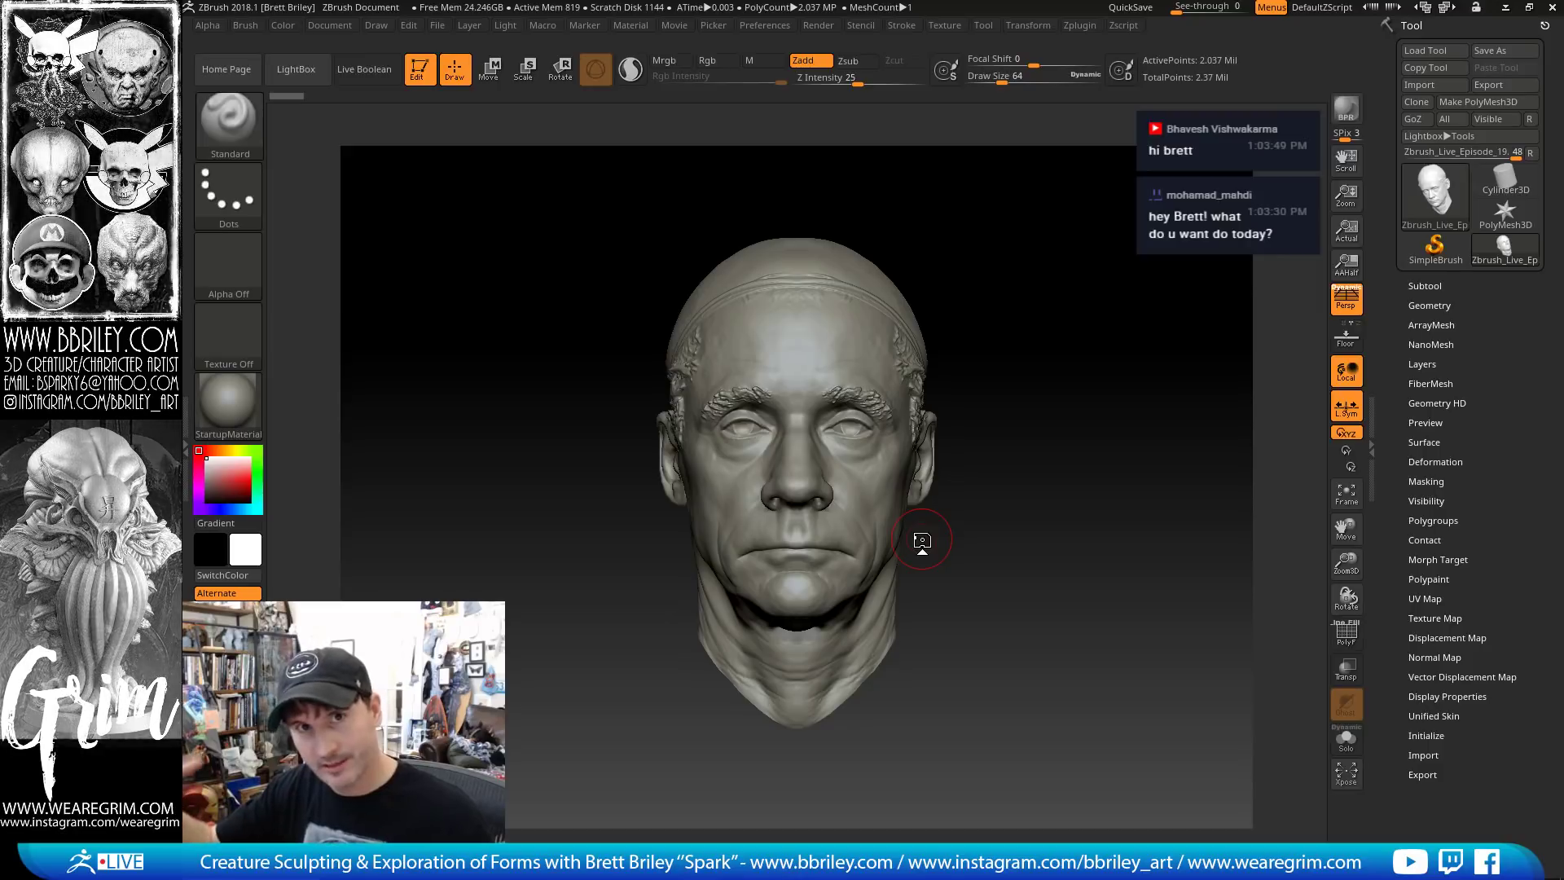
Display the head's polyframe wireframe and step down four subdivision levels and back up to inspect its topology
{"action": "left_click_drag", "start_coordinate": [1100, 351], "coordinate": [914, 369]}
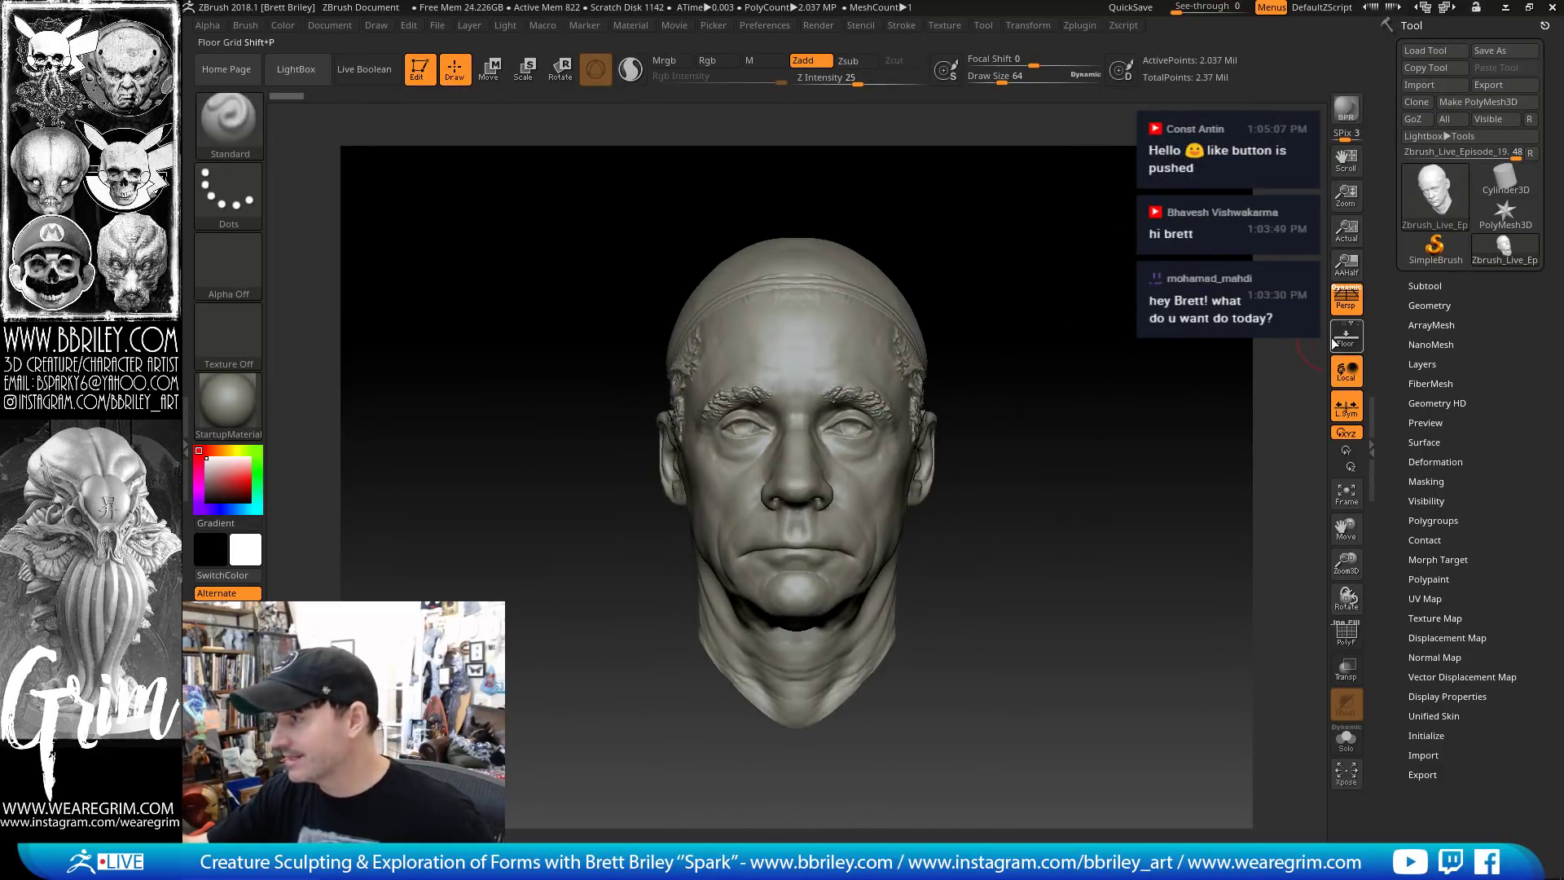
{"action": "left_click_drag", "start_coordinate": [1047, 388], "coordinate": [1016, 363], "text": "alt"}
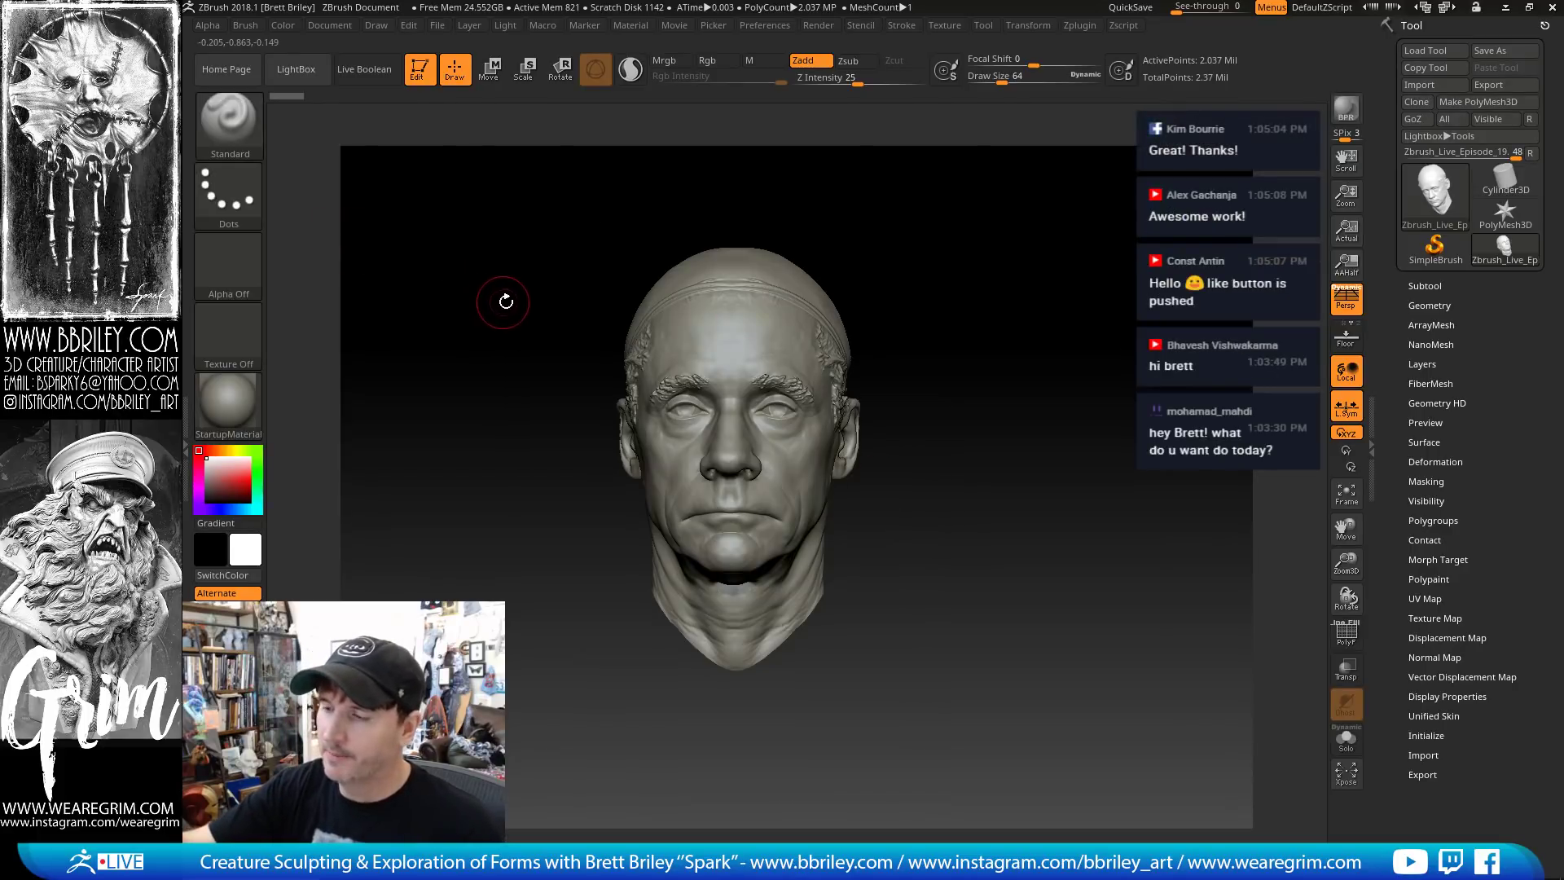
{"action": "left_click", "coordinate": [1346, 634]}
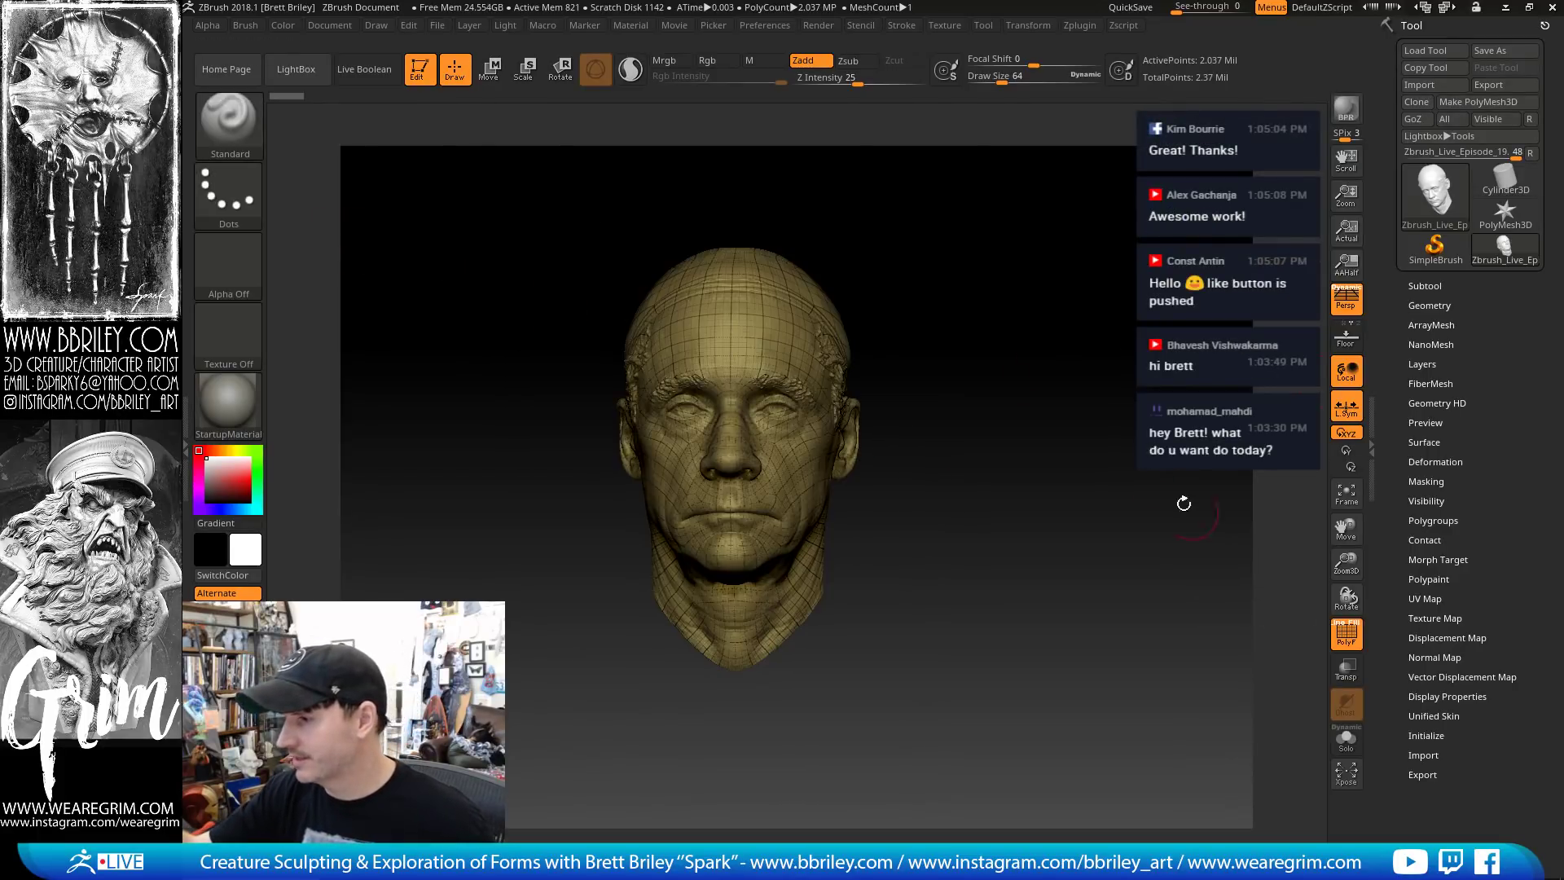
{"action": "left_click_drag", "start_coordinate": [1102, 445], "coordinate": [1093, 408]}
{"action": "key", "text": "shift+d"}
{"action": "key", "text": "shift+d"}
{"action": "key", "text": "shift+d"}
{"action": "key", "text": "shift+d"}
{"action": "key", "text": "d"}
{"action": "key", "text": "d"}
{"action": "key", "text": "d"}
{"action": "key", "text": "d"}
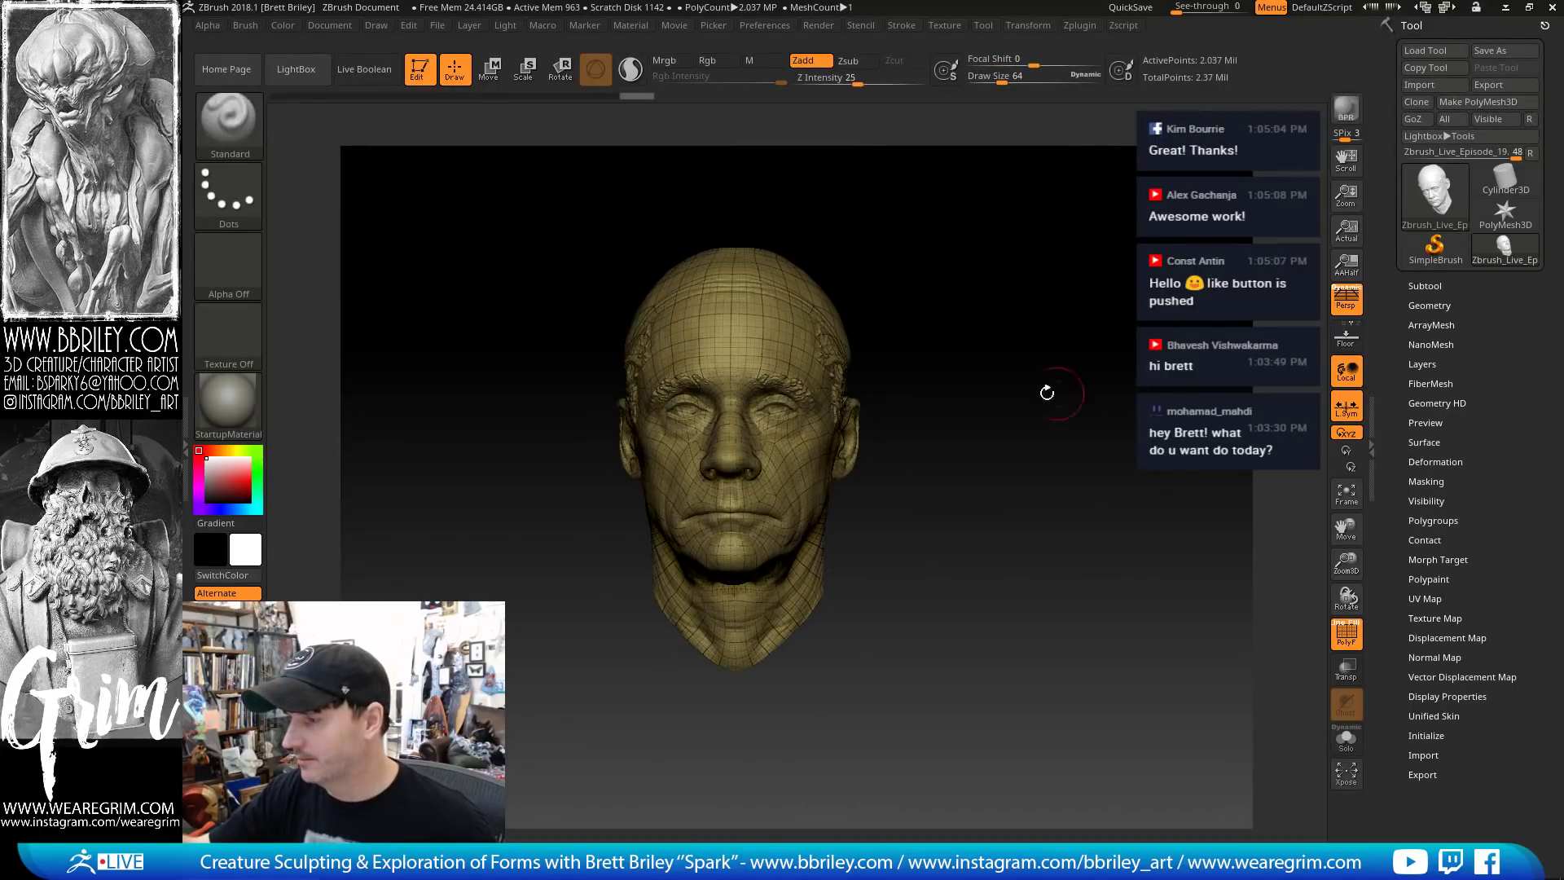
Duplicate the head subtool, hide the original, and append a Sphere3D as a new subtool
{"action": "left_click", "coordinate": [1424, 286]}
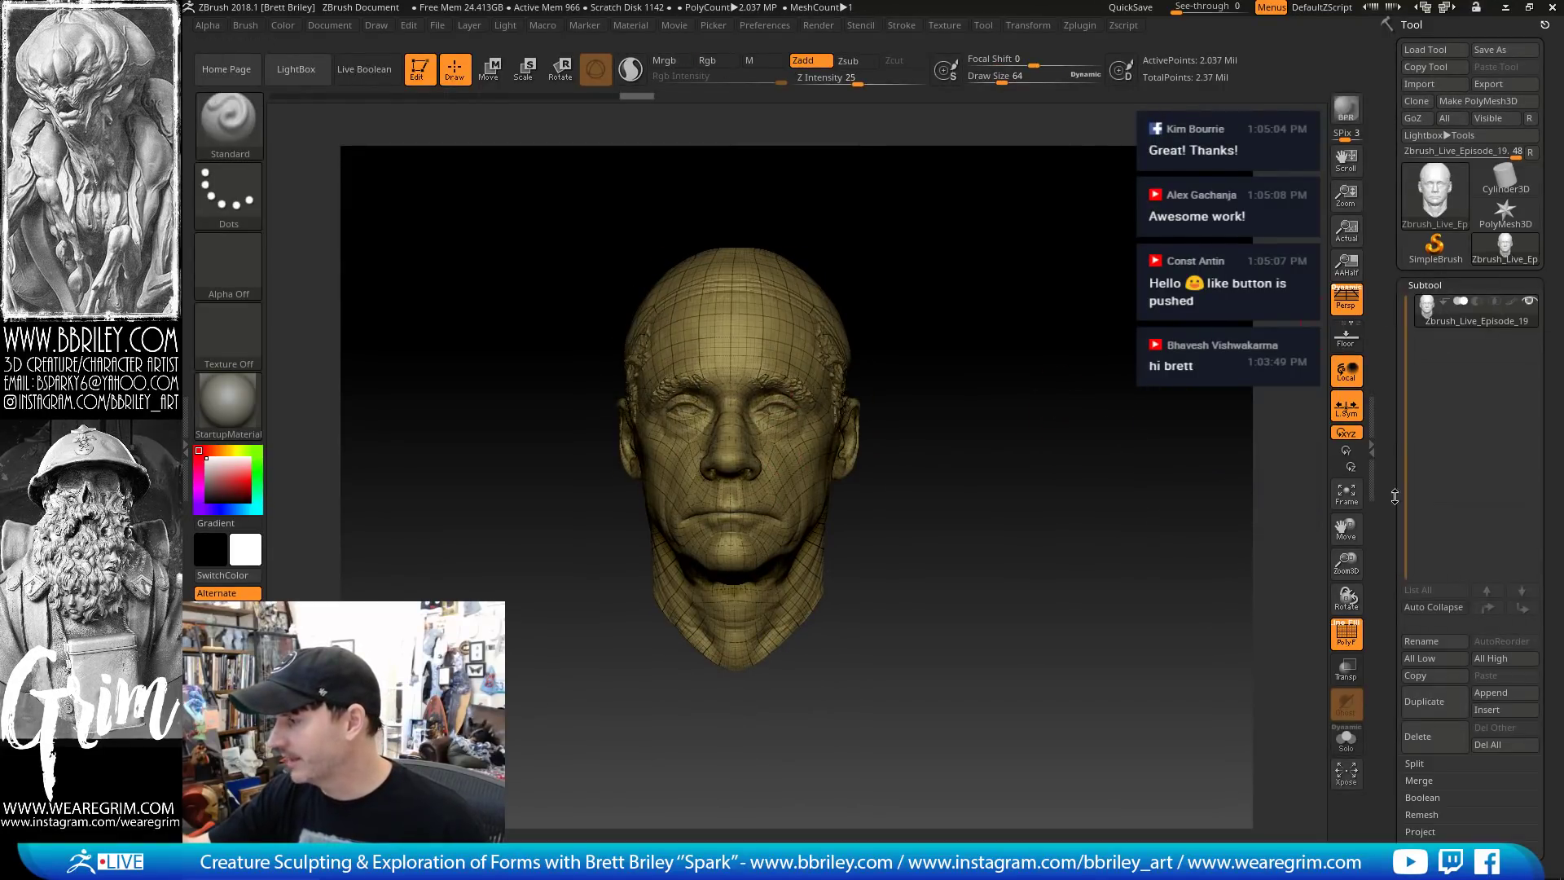
{"action": "left_click", "coordinate": [1424, 701]}
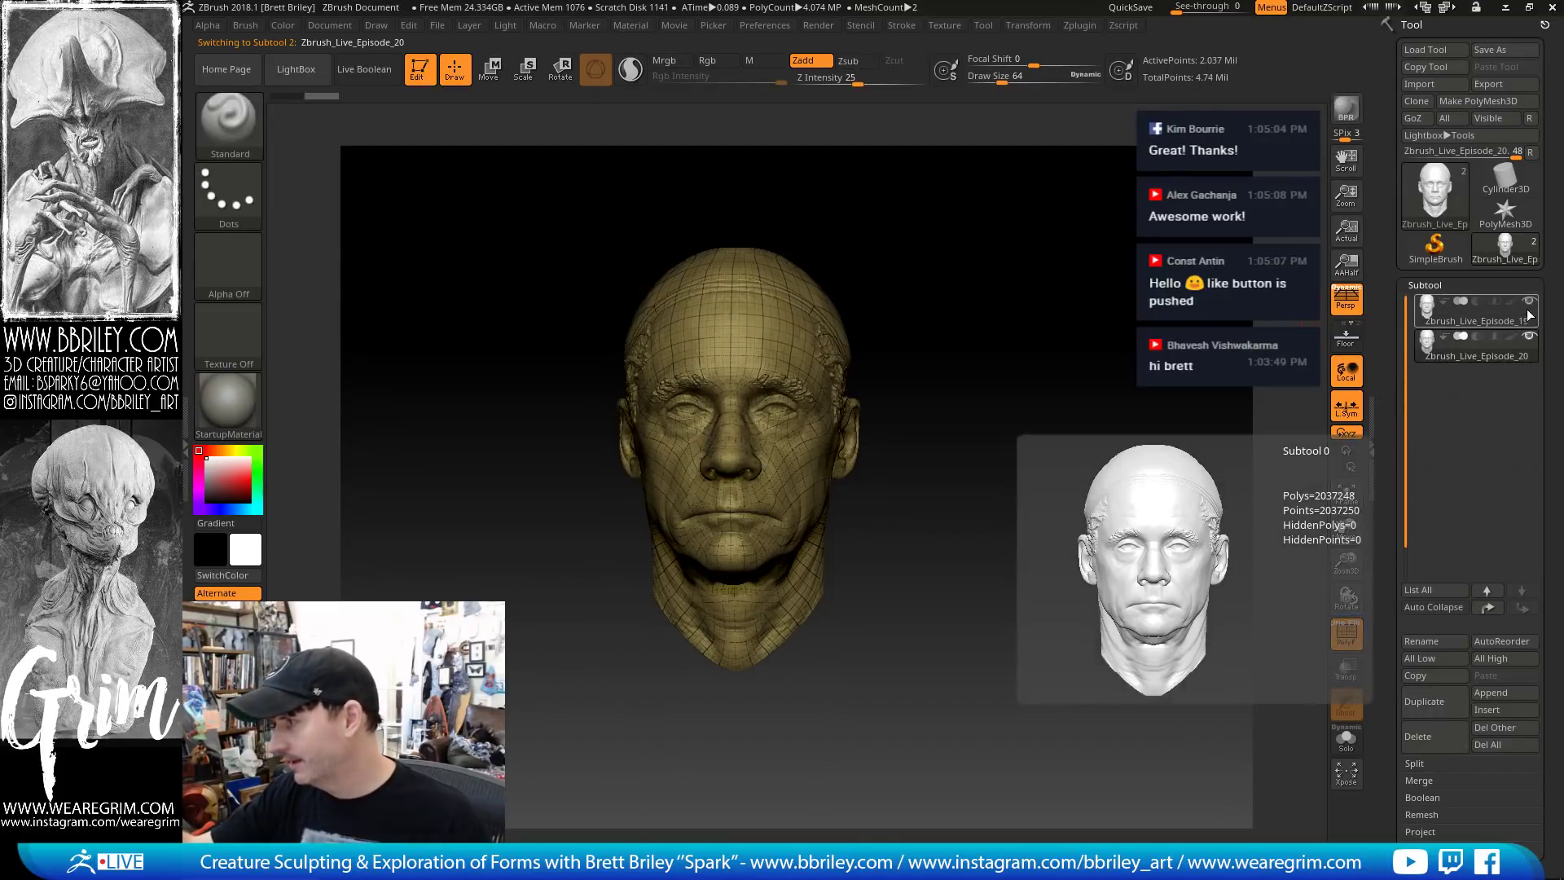
{"action": "left_click", "coordinate": [1495, 693]}
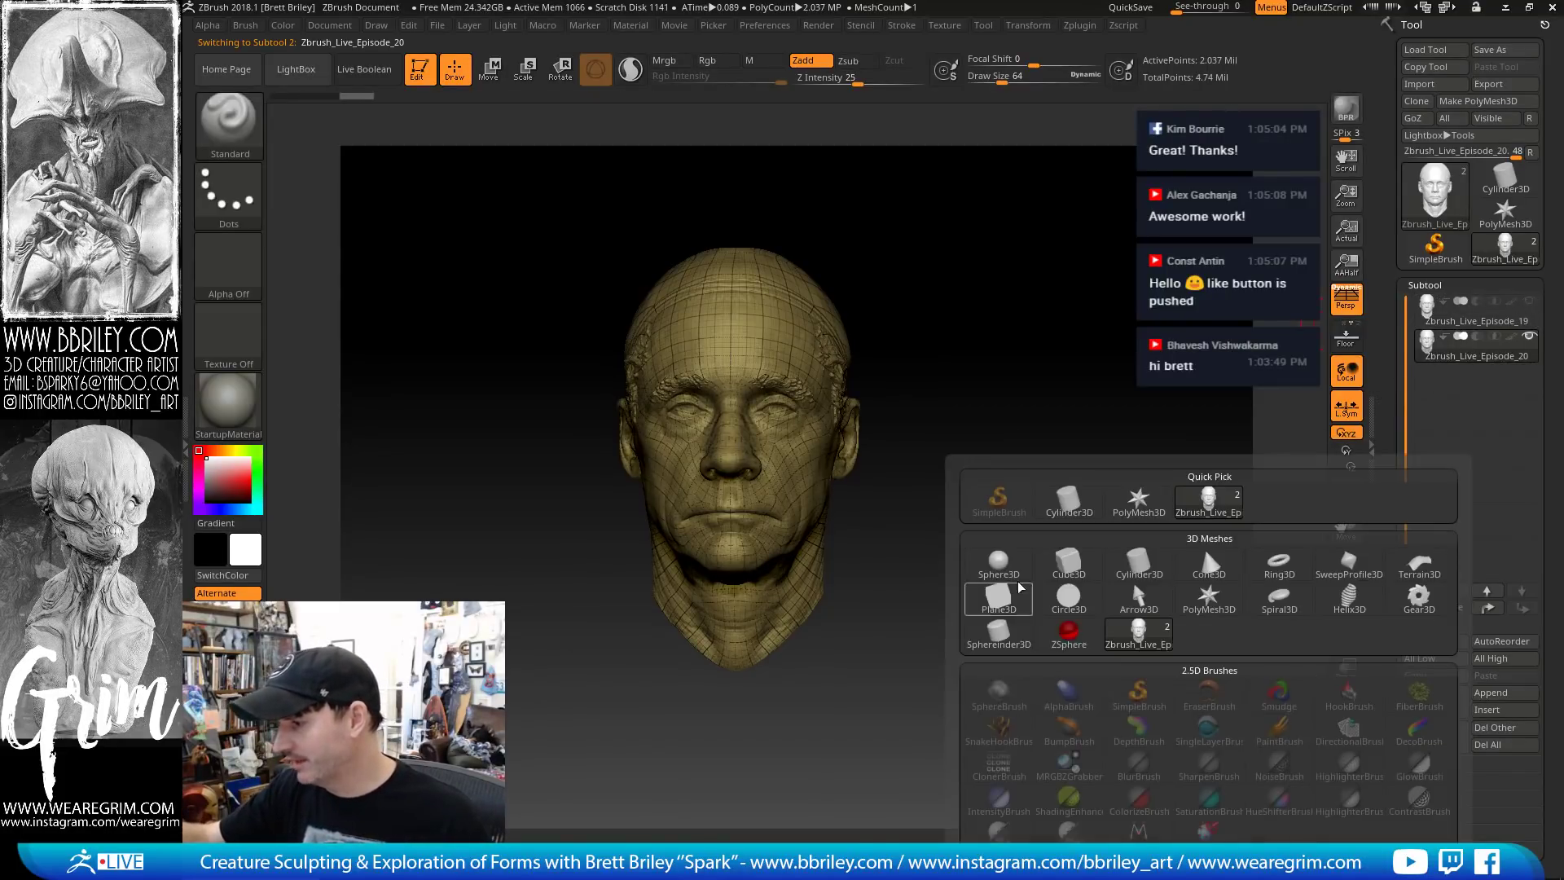
{"action": "left_click", "coordinate": [998, 599]}
{"action": "left_click", "coordinate": [790, 412], "text": "alt"}
{"action": "left_click_drag", "start_coordinate": [1045, 285], "coordinate": [997, 292], "text": "alt"}
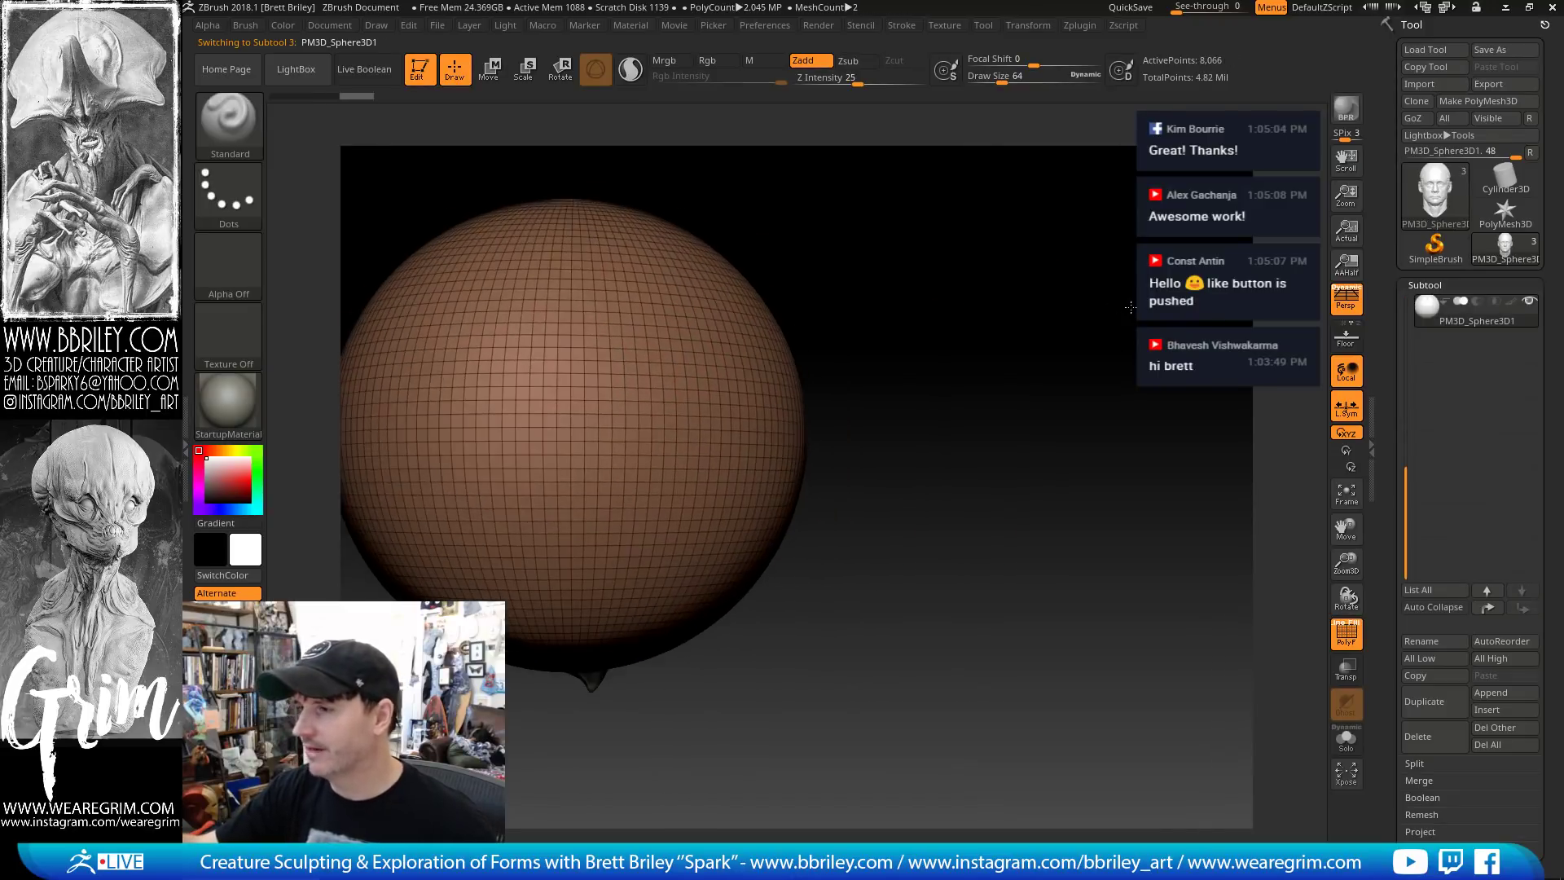
Shrink the sphere so it sits inside the head and move it to the first place in the subtool list
{"action": "left_click", "coordinate": [490, 70]}
{"action": "left_click_drag", "start_coordinate": [639, 371], "coordinate": [621, 337]}
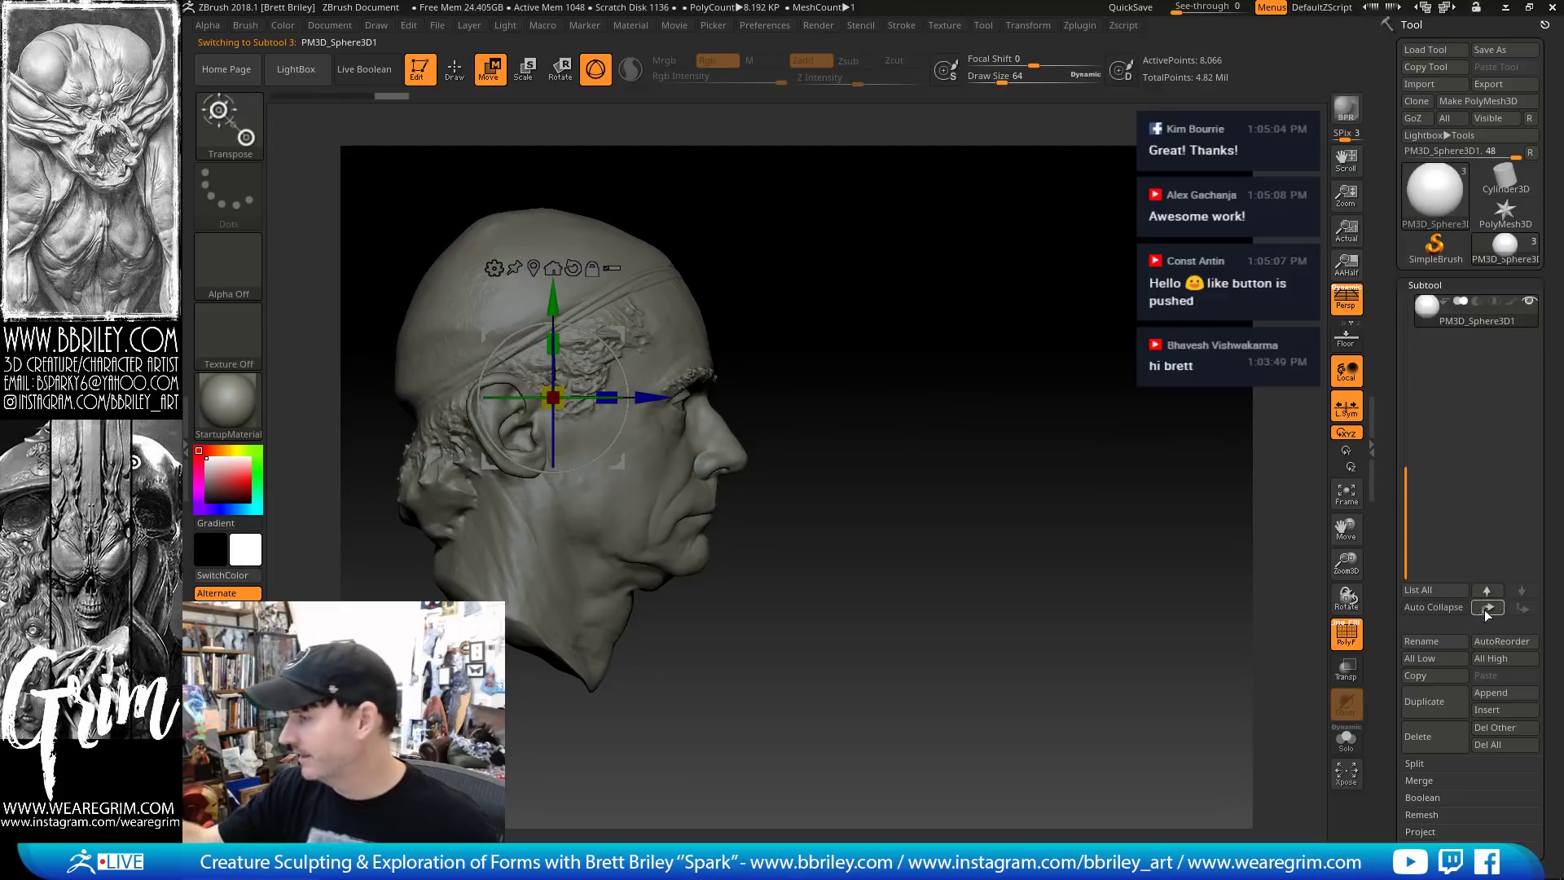
{"action": "mouse_move", "coordinate": [1124, 489]}
{"action": "left_mouse_down", "text": "shift"}
{"action": "mouse_move", "coordinate": [1064, 481]}
{"action": "mouse_move", "coordinate": [1213, 522]}
{"action": "left_mouse_up", "text": "shift"}
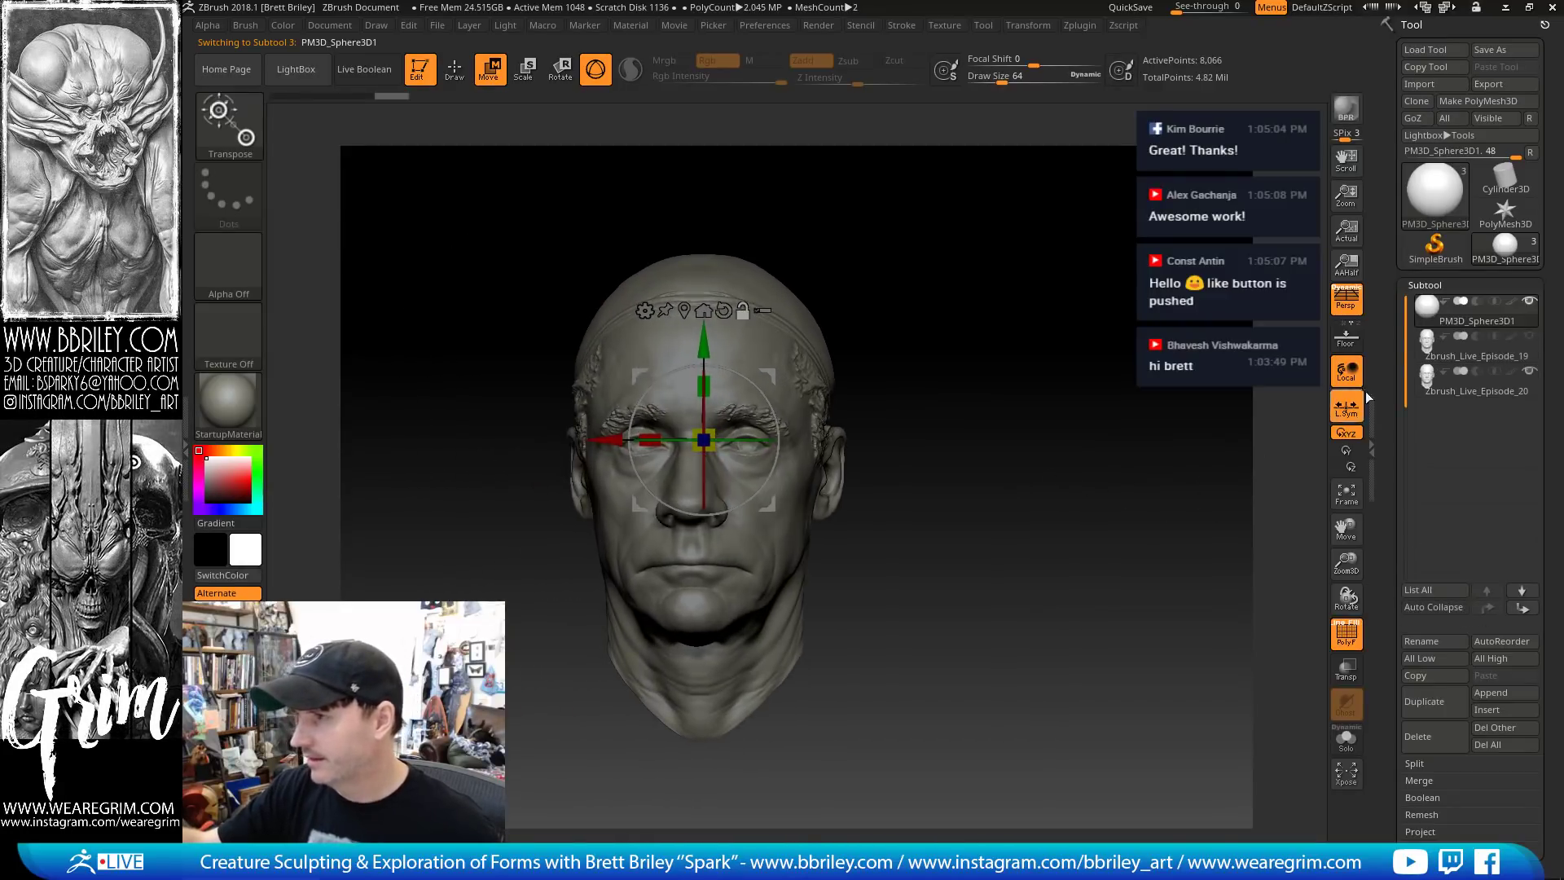
Return to draw mode and save the tool to disk
{"action": "key", "text": "q"}
{"action": "left_click", "coordinate": [983, 26]}
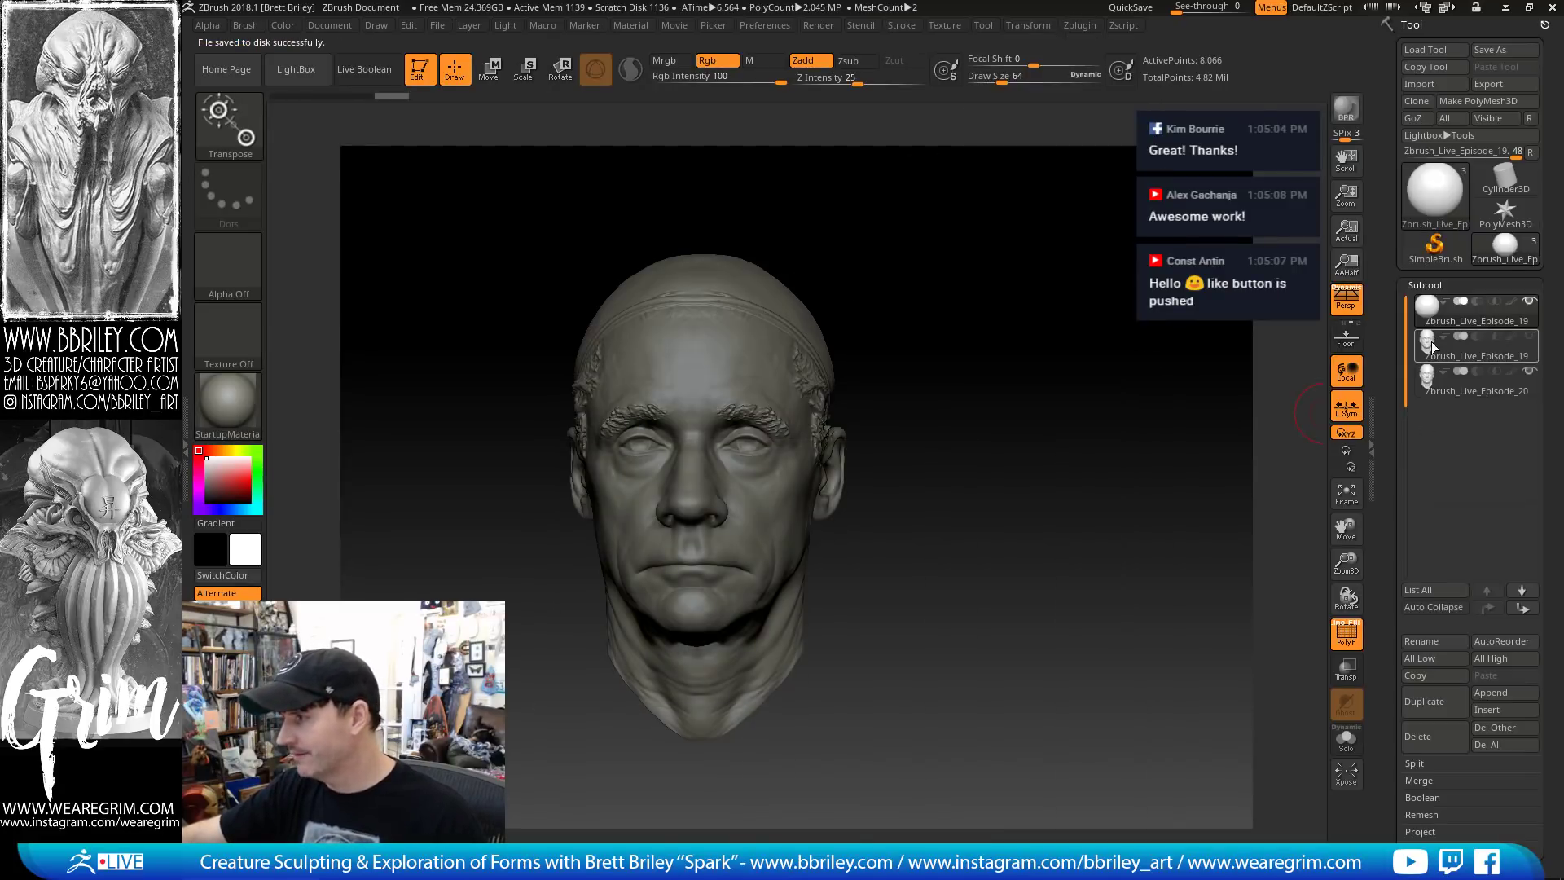
Rename the hidden original head subtool as Zremeshed_head
{"action": "left_click", "coordinate": [1431, 347]}
{"action": "left_click", "coordinate": [1423, 647]}
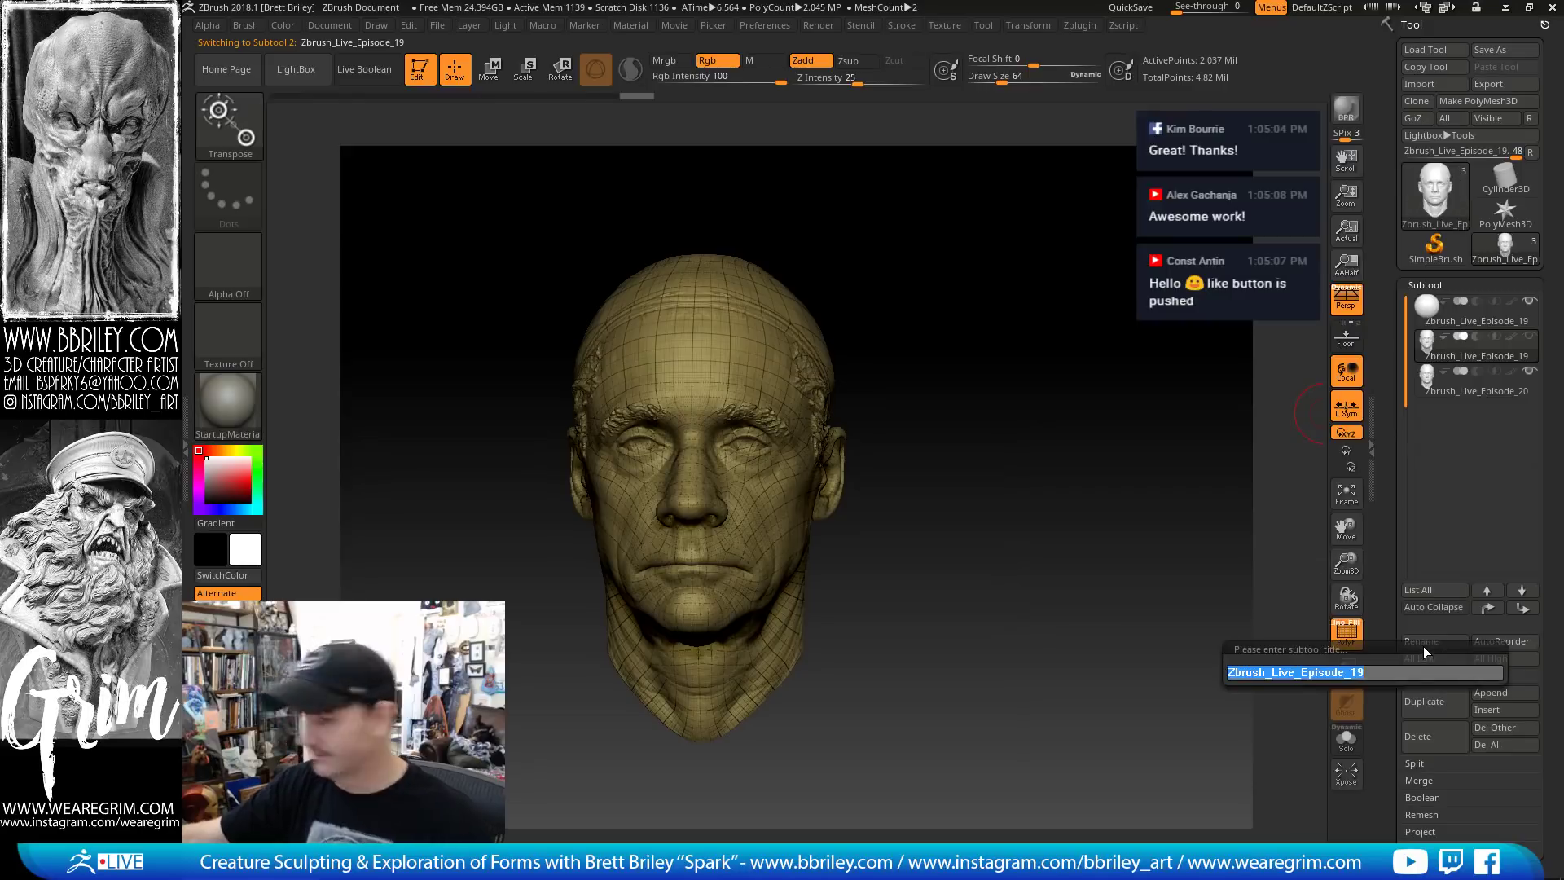
{"action": "type", "text": "zrt"}
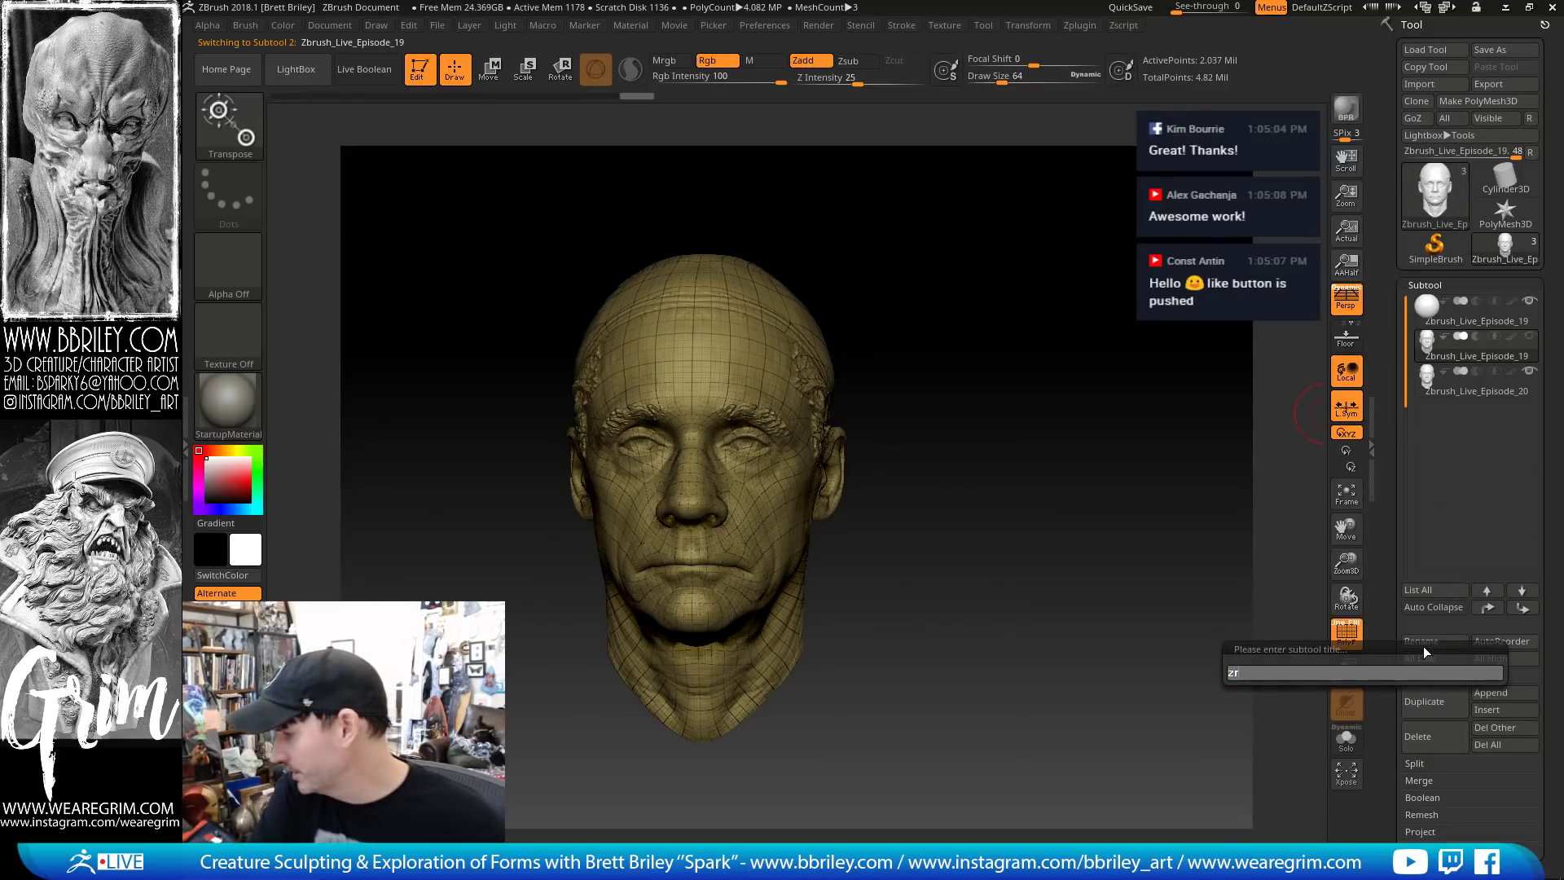
{"action": "key", "text": "BackSpace"}
{"action": "type", "text": "emeshed hea"}
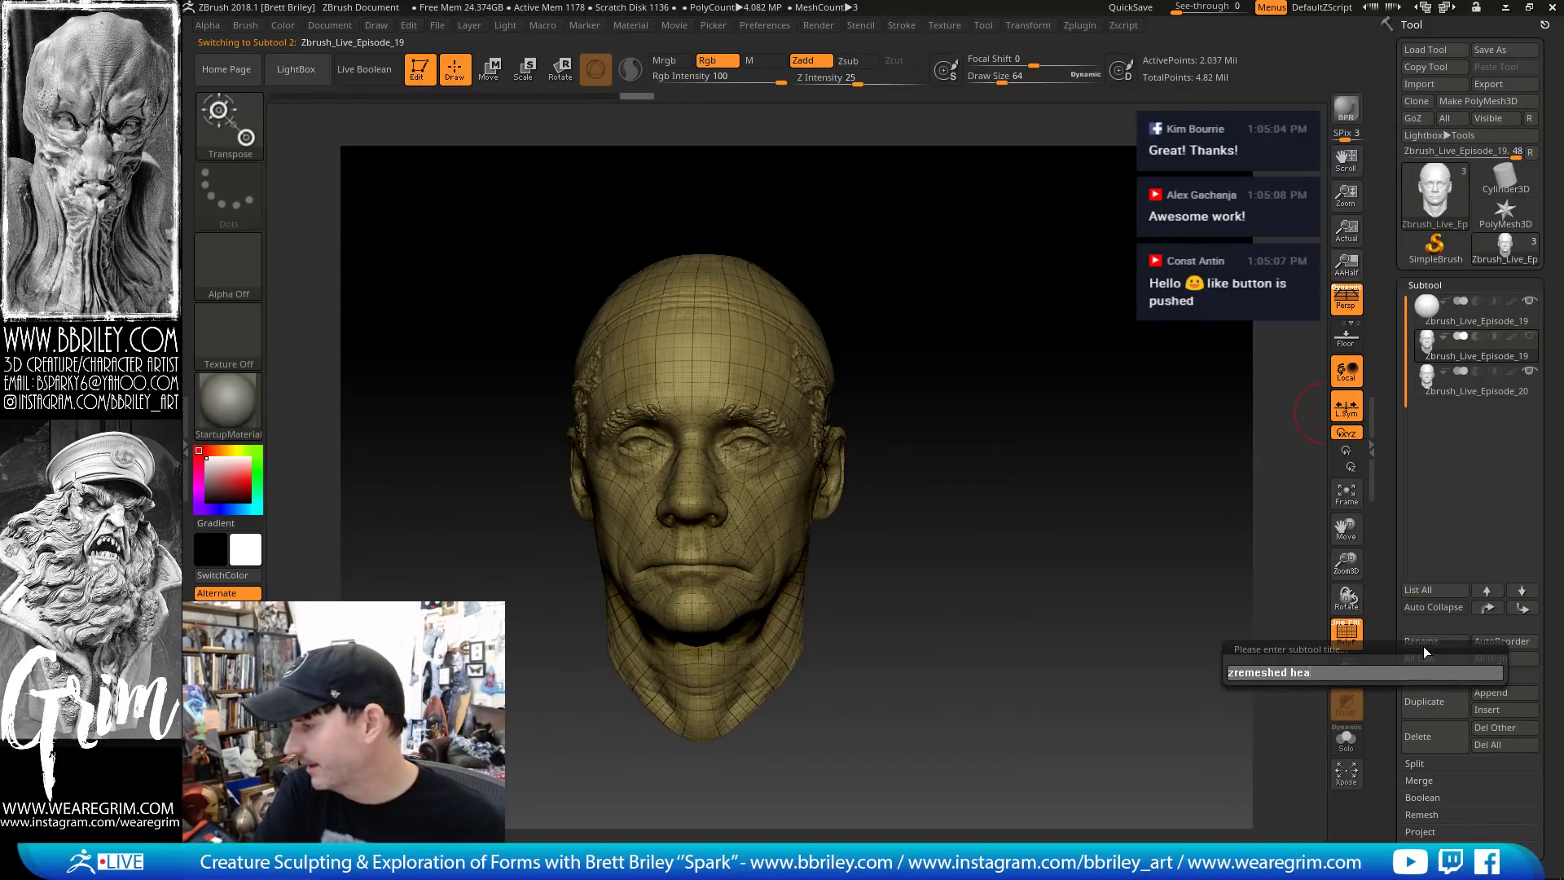
{"action": "key", "text": "BackSpace"}
{"action": "key", "text": "BackSpace"}
{"action": "key", "text": "BackSpace"}
{"action": "key", "text": "BackSpace"}
{"action": "type", "text": "w_"}
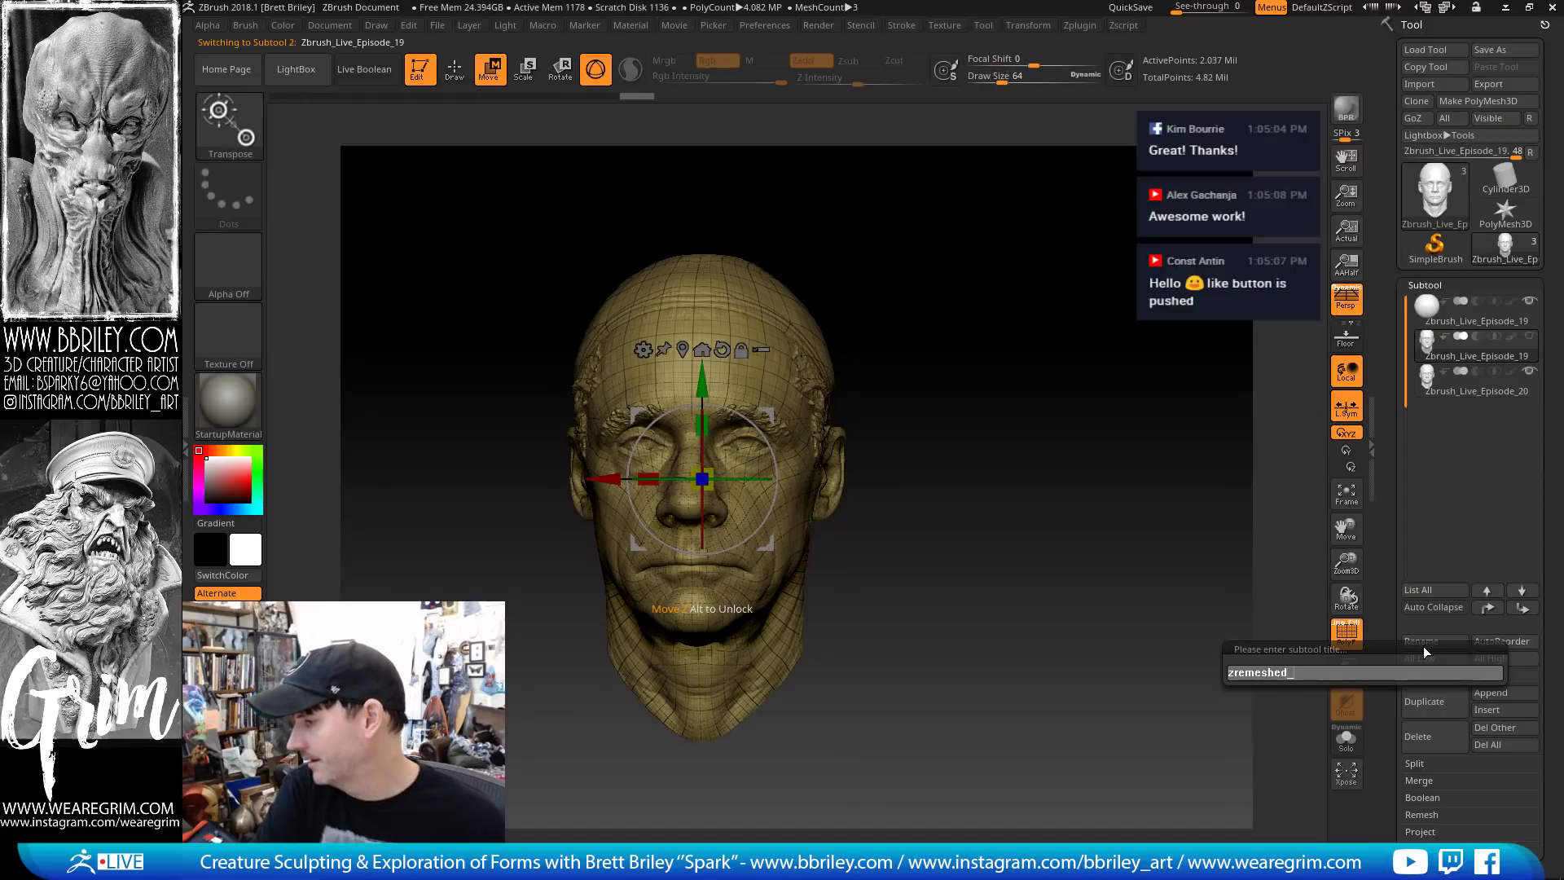
{"action": "type", "text": "head"}
{"action": "key", "text": "Return"}
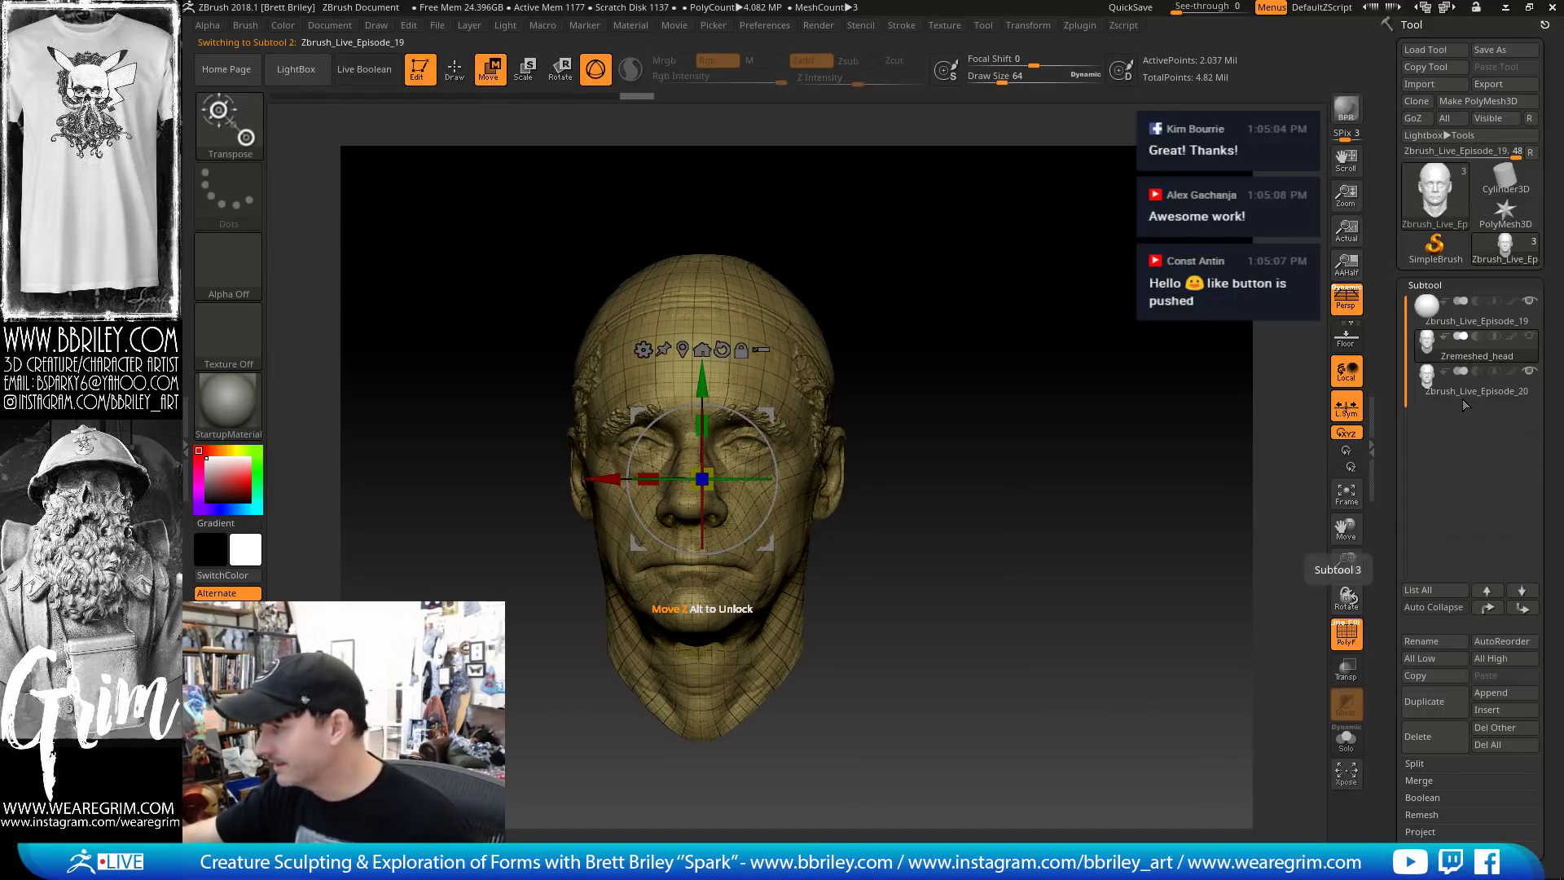
Rename the duplicated head subtool as Character
{"action": "left_click", "coordinate": [1458, 394]}
{"action": "left_click", "coordinate": [1432, 640]}
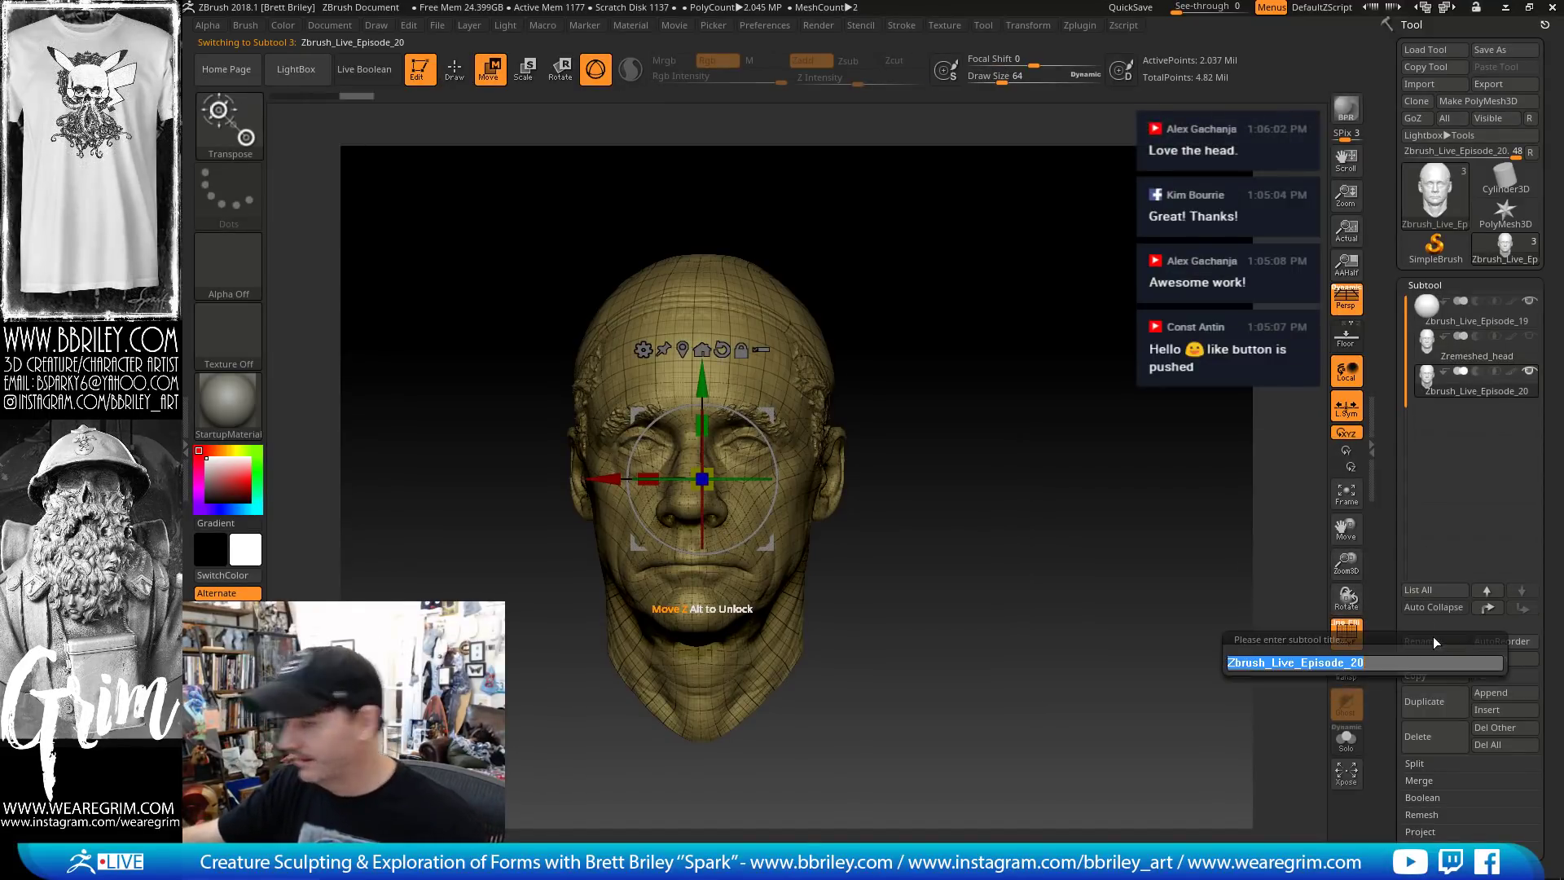
{"action": "type", "text": "Character"}
{"action": "key", "text": "Return"}
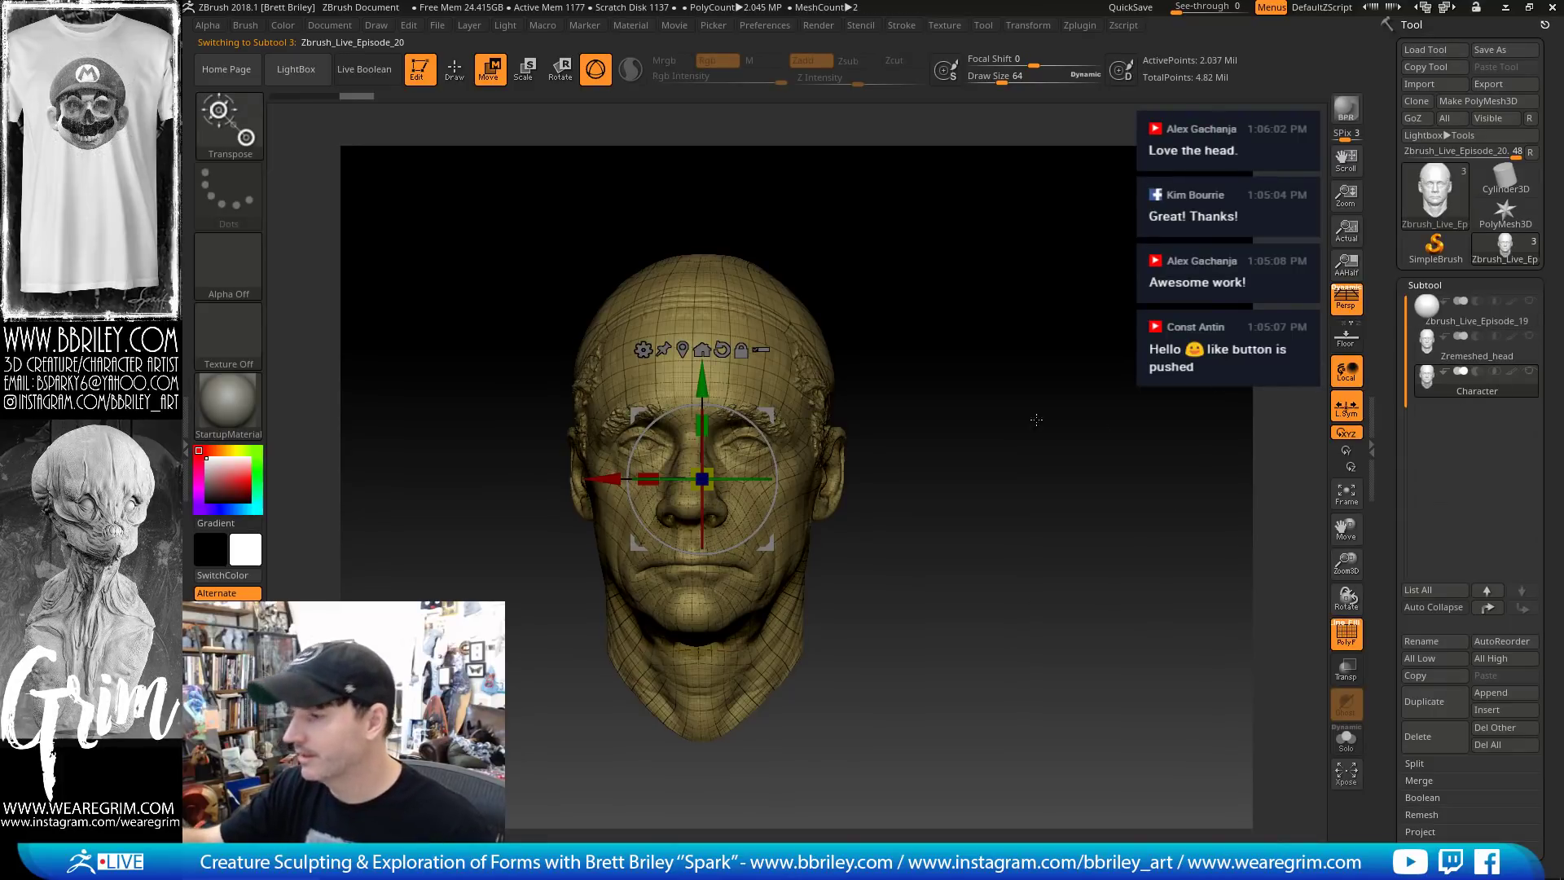
Return to draw mode with the Character head facing front and switch off its polyframe display
{"action": "left_click_drag", "start_coordinate": [1036, 419], "coordinate": [1049, 417], "text": "shift"}
{"action": "key", "text": "q"}
{"action": "left_click_drag", "start_coordinate": [993, 340], "coordinate": [1037, 324], "text": "alt"}
{"action": "left_click", "coordinate": [1344, 631]}
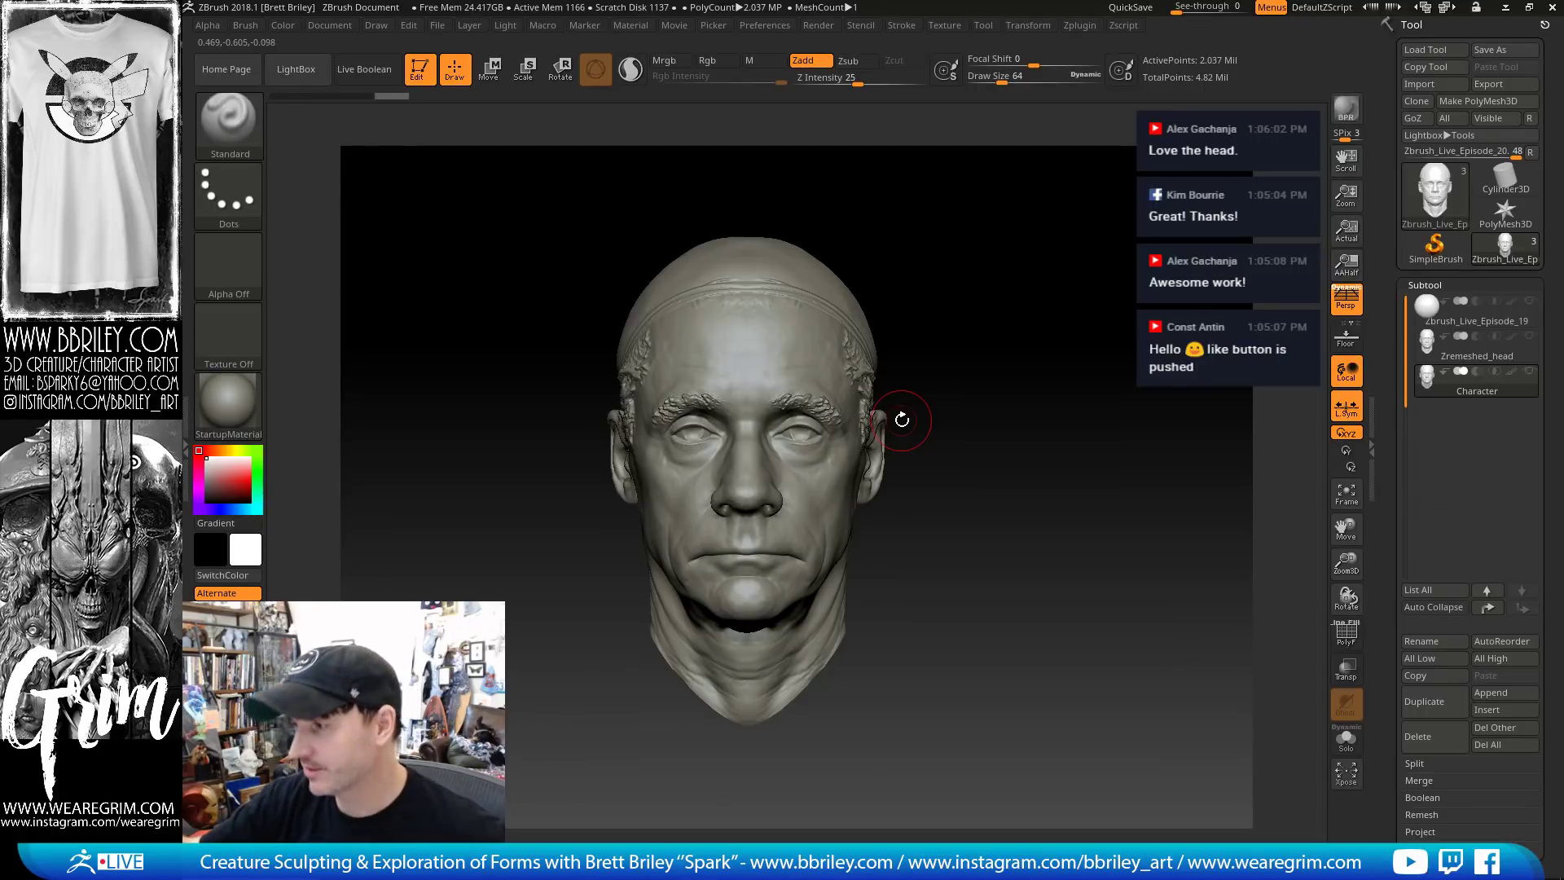
{"action": "left_click_drag", "start_coordinate": [994, 349], "coordinate": [988, 321], "text": "alt"}
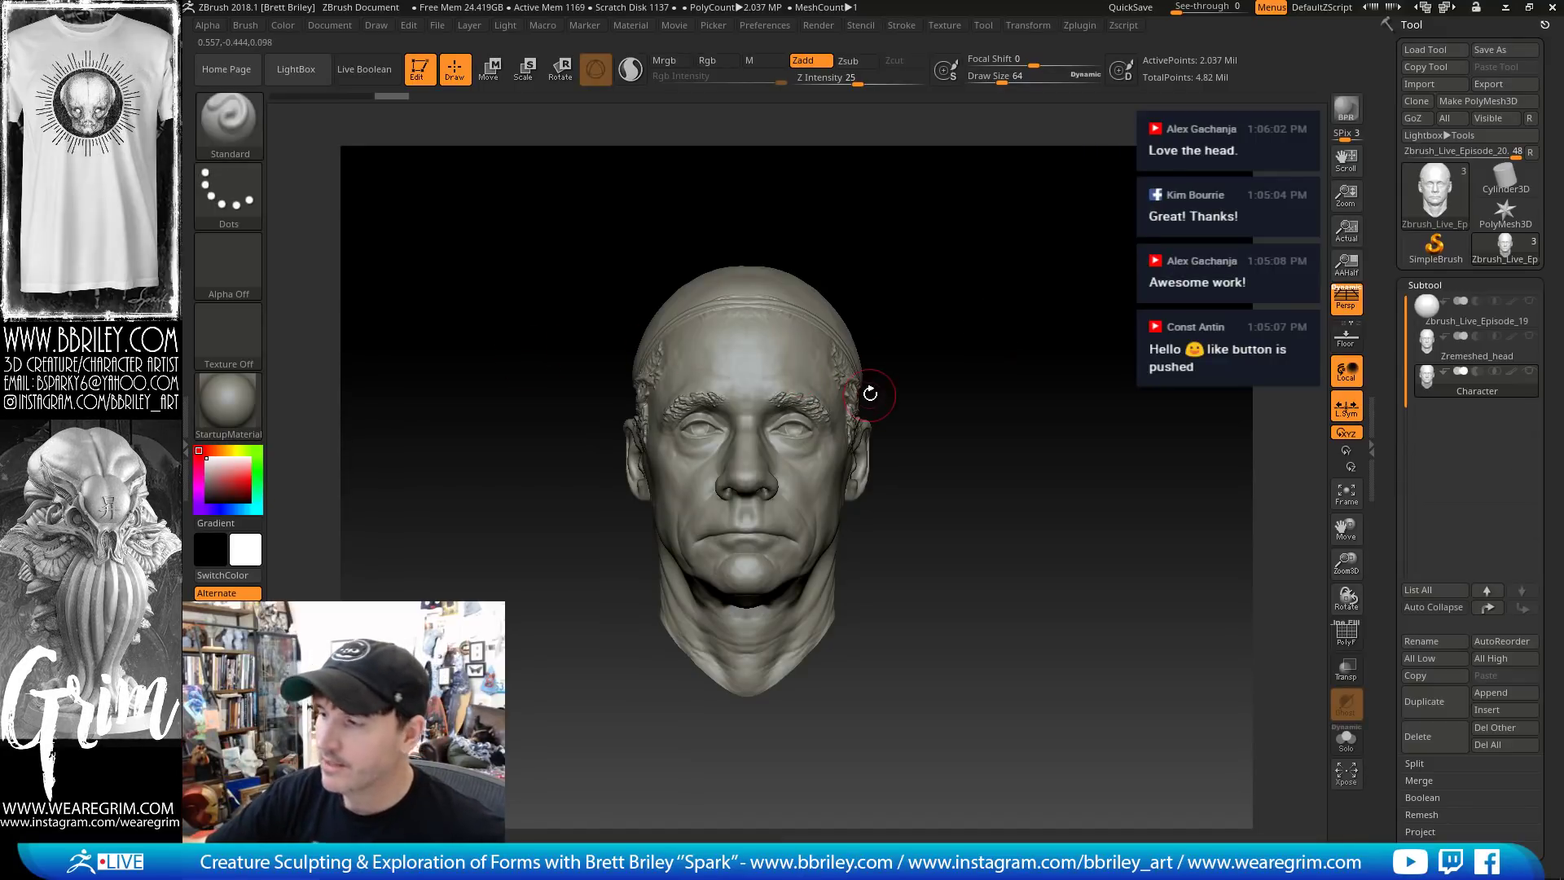
{"action": "left_click_drag", "start_coordinate": [914, 375], "coordinate": [916, 373]}
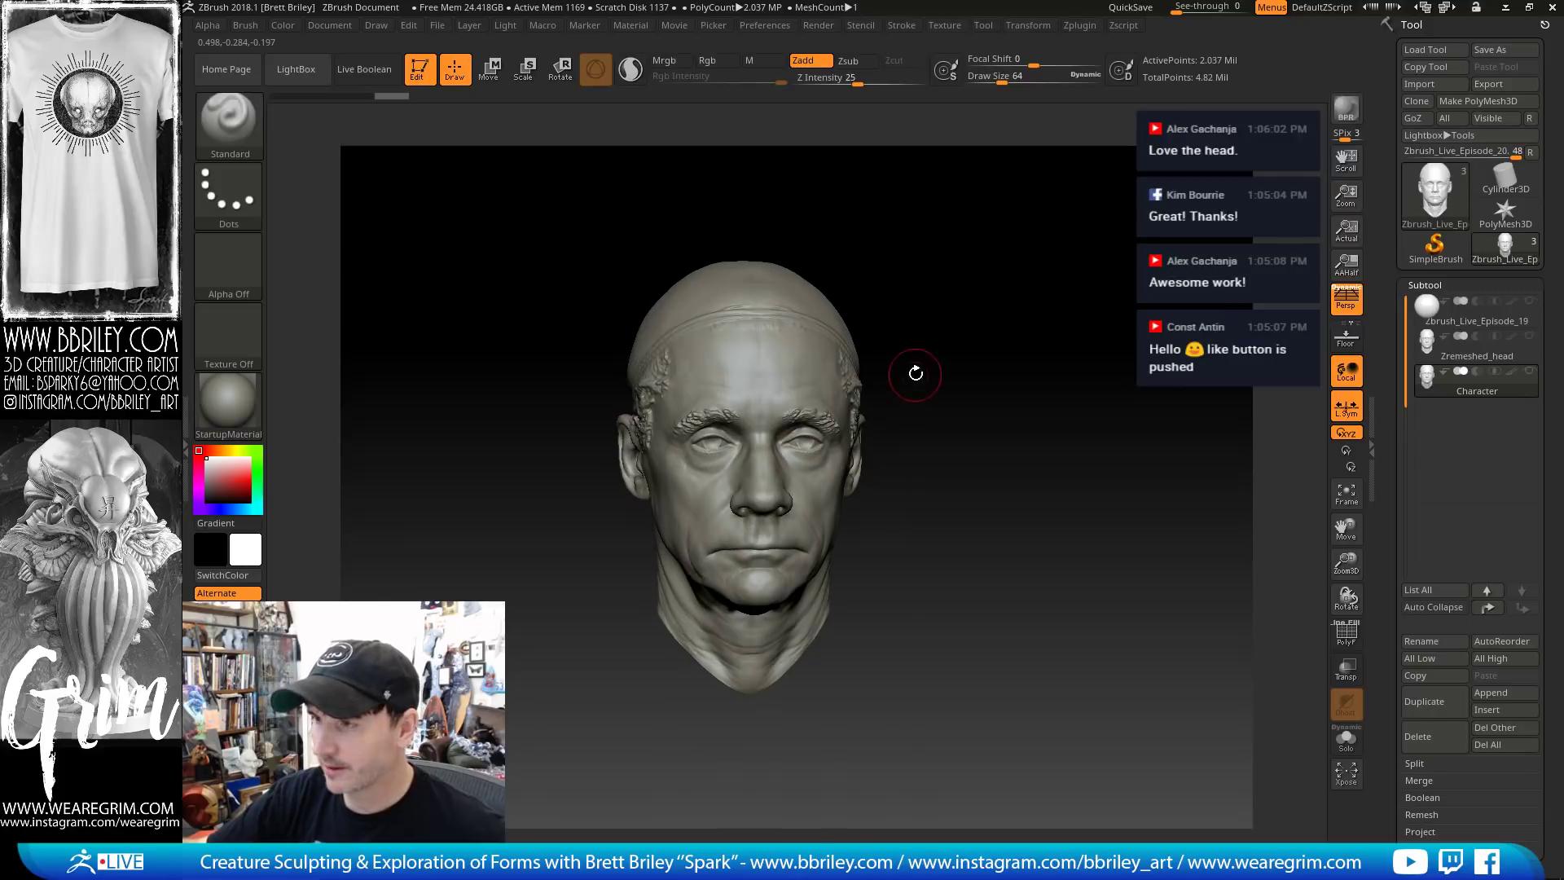
Choose the spark_vdm_brush and set its insert shape to Teeth_mouth
{"action": "left_click", "coordinate": [244, 131]}
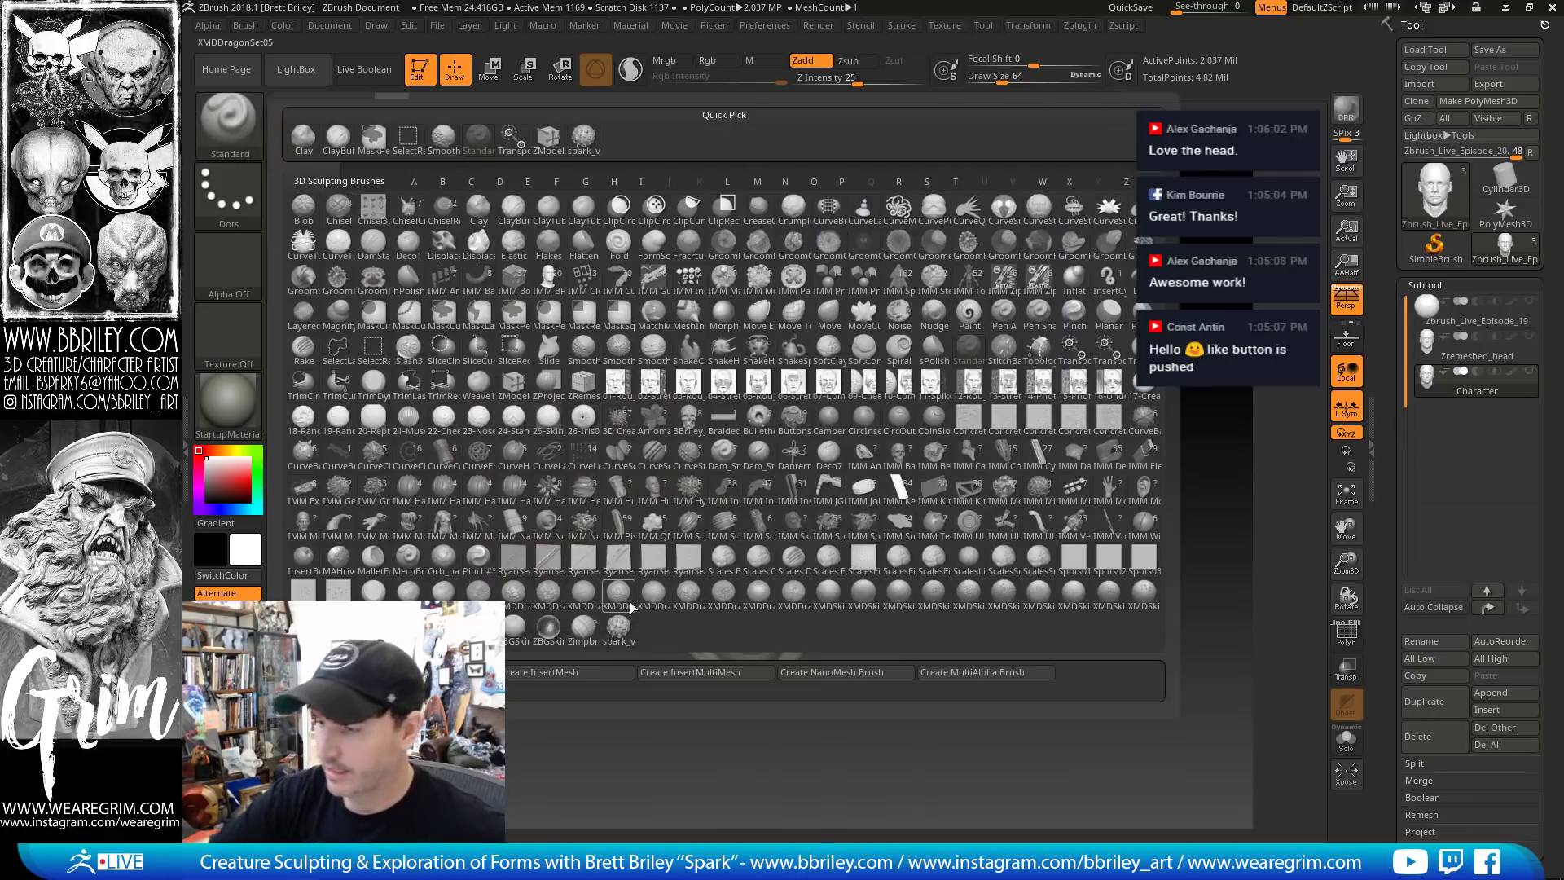
{"action": "mouse_move", "coordinate": [622, 637]}
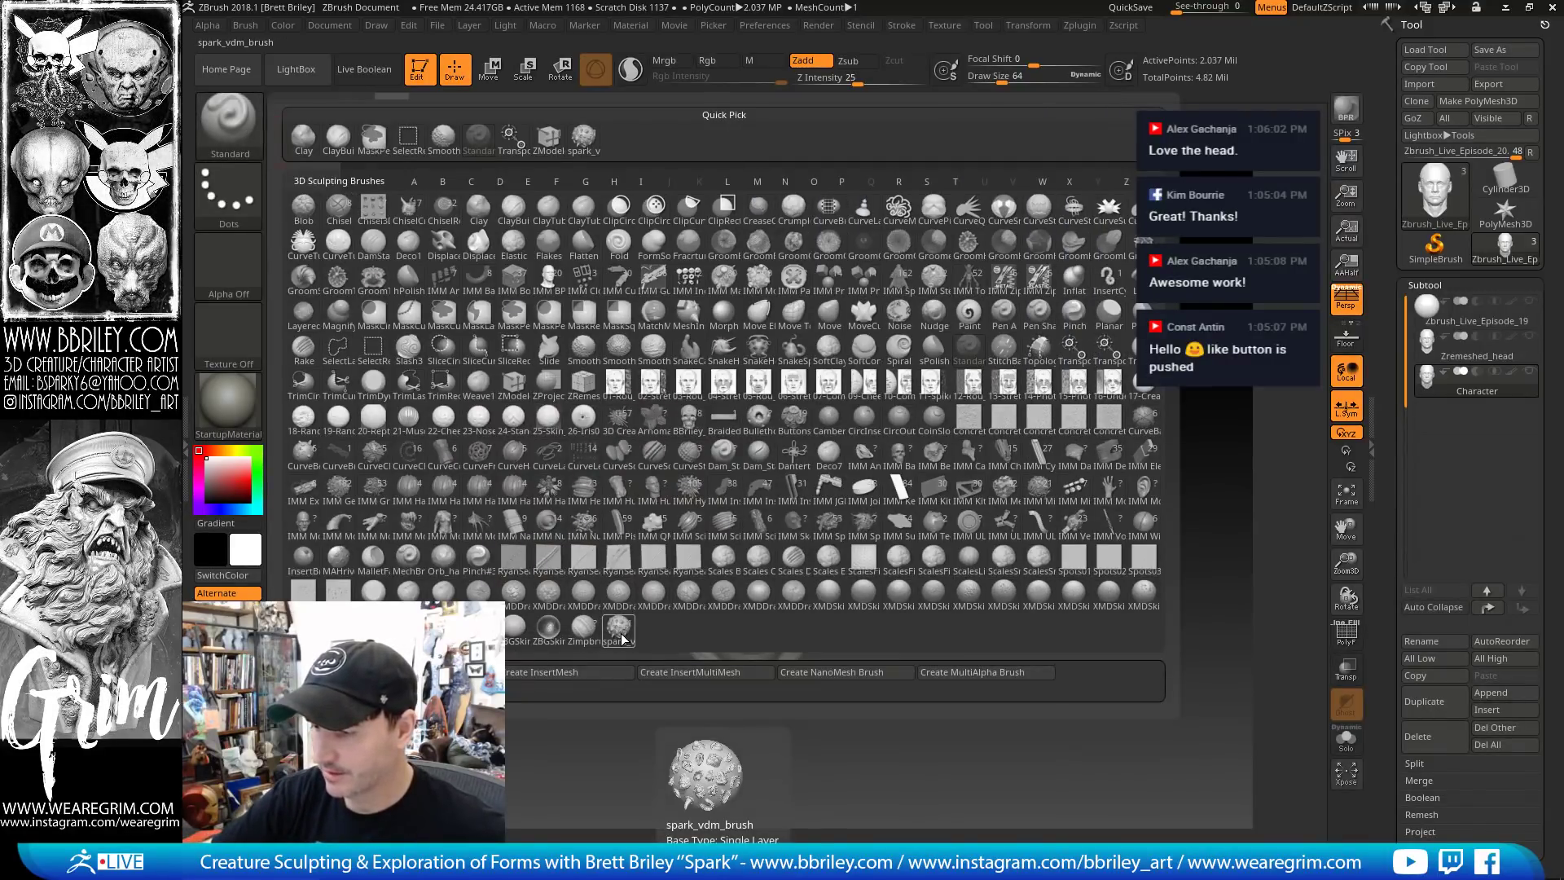
{"action": "left_click", "coordinate": [621, 629]}
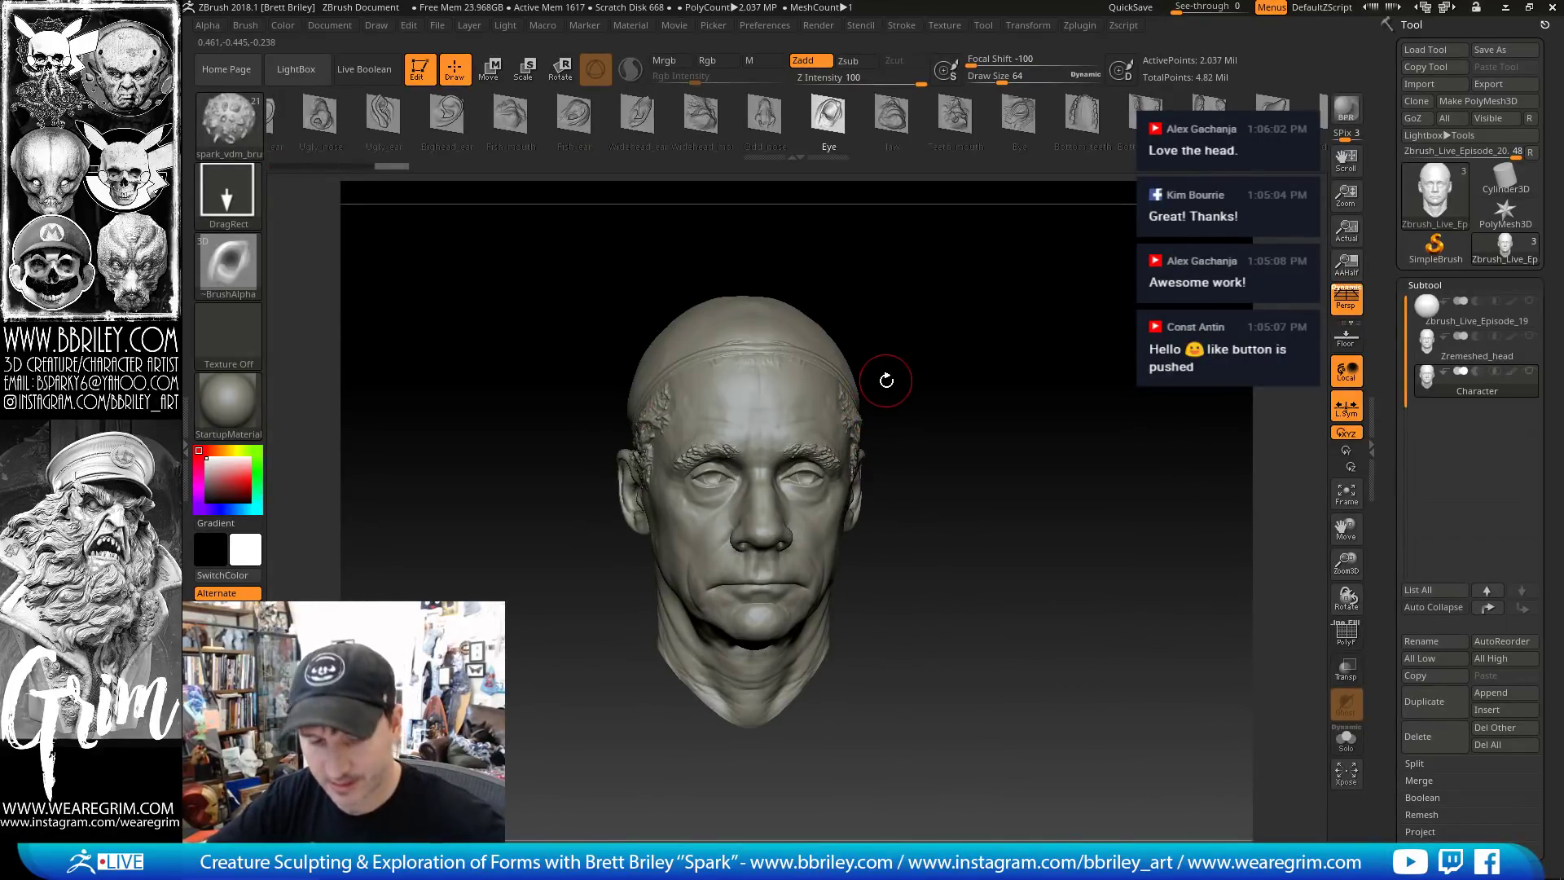
{"action": "key", "text": "m"}
{"action": "mouse_move", "coordinate": [871, 431]}
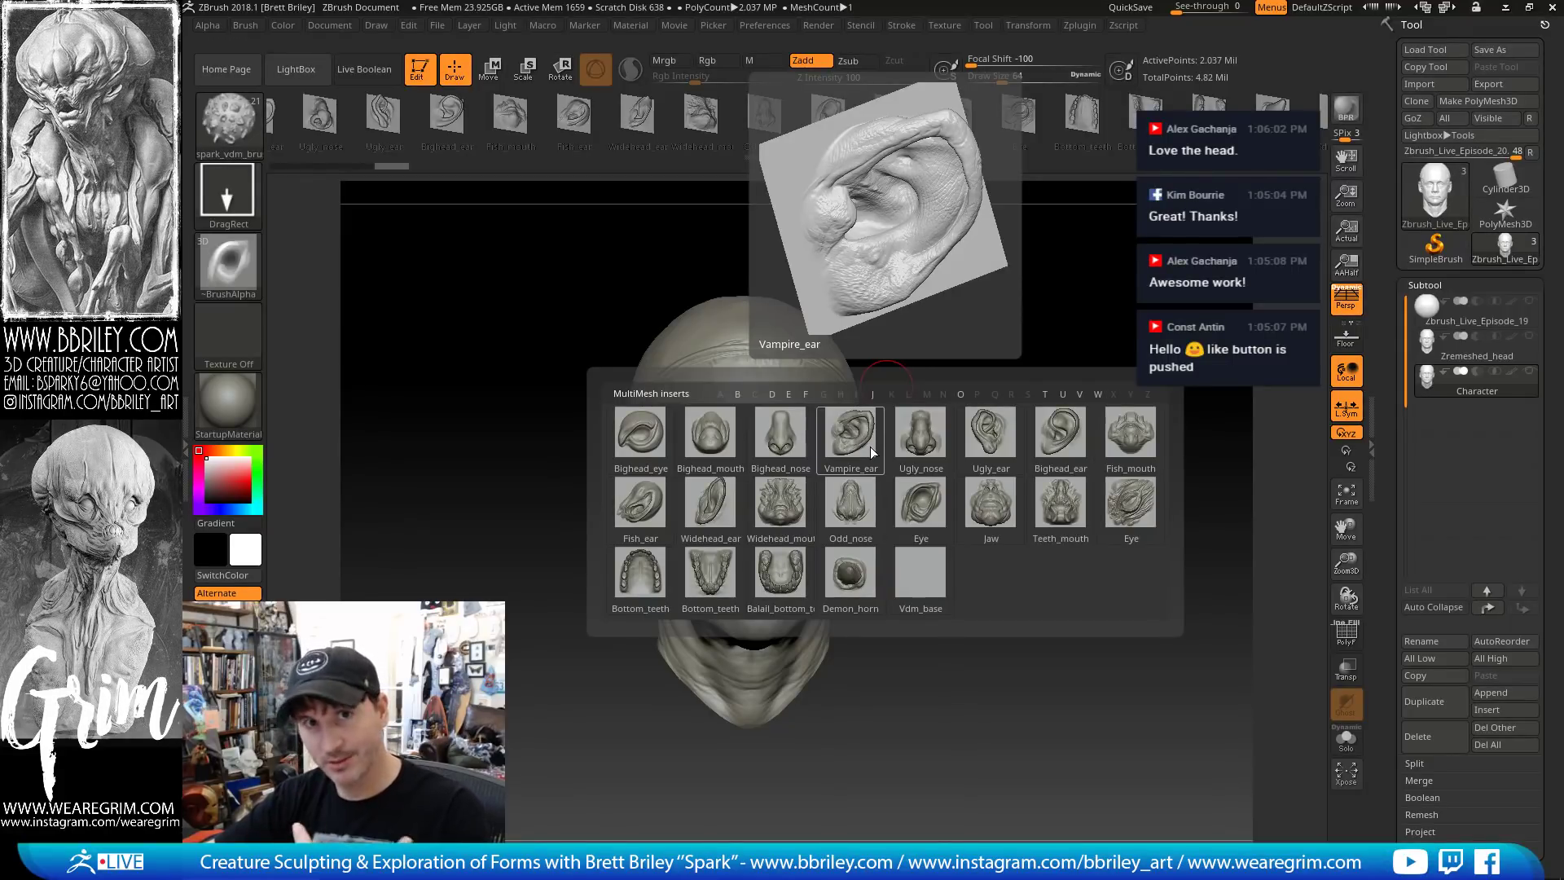
{"action": "left_click", "coordinate": [1060, 512]}
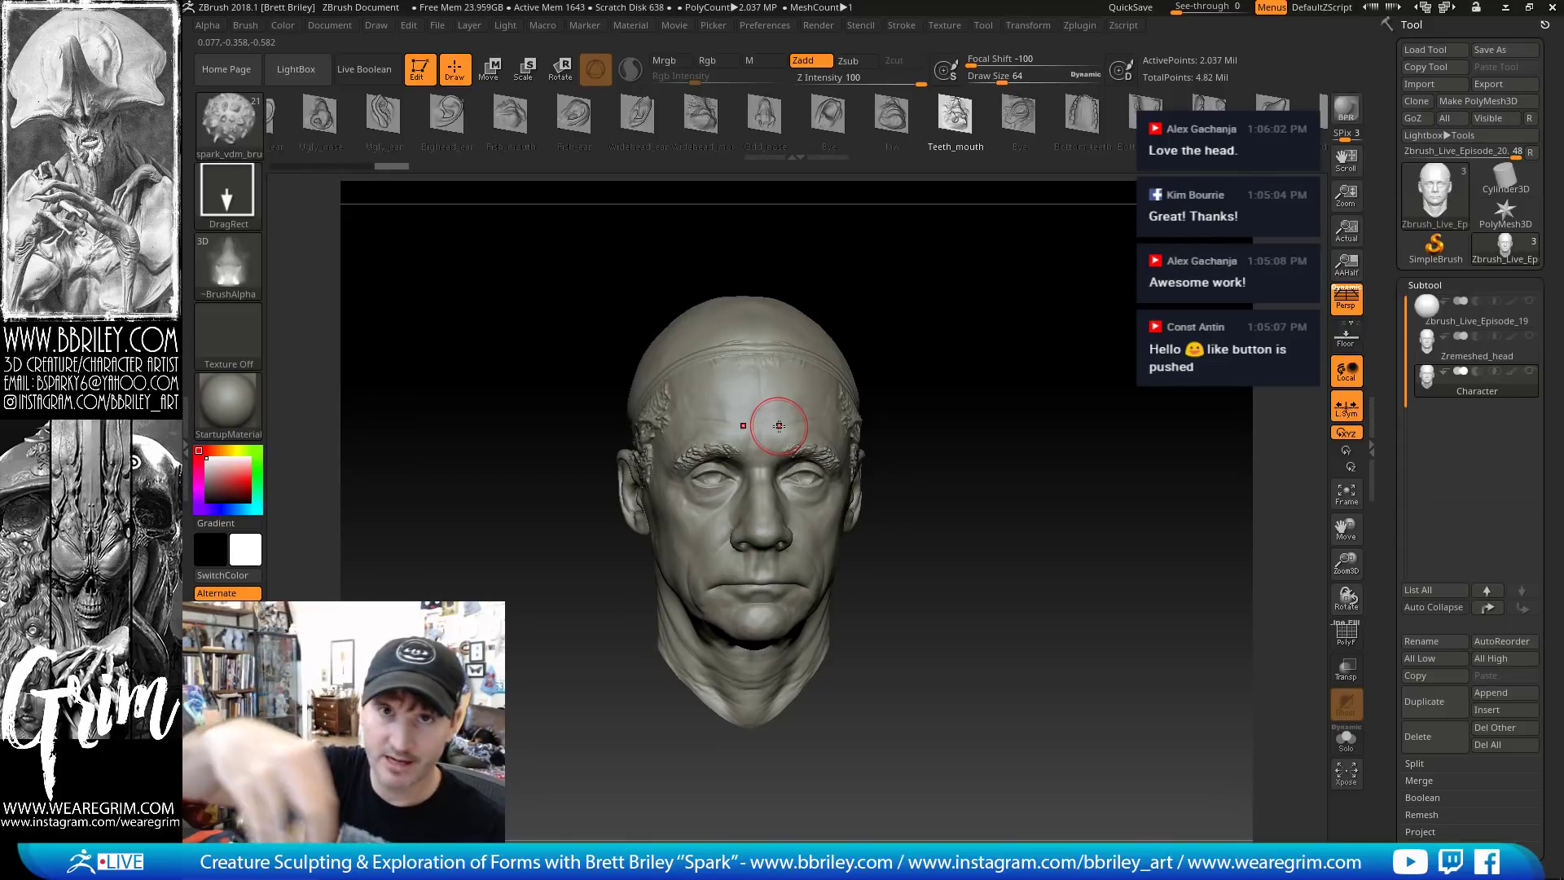
Try stamping the Teeth_mouth shape on the forehead and over the mouth area, undoing each attempt
{"action": "left_click_drag", "start_coordinate": [790, 411], "coordinate": [773, 405]}
{"action": "key", "text": "ctrl+z"}
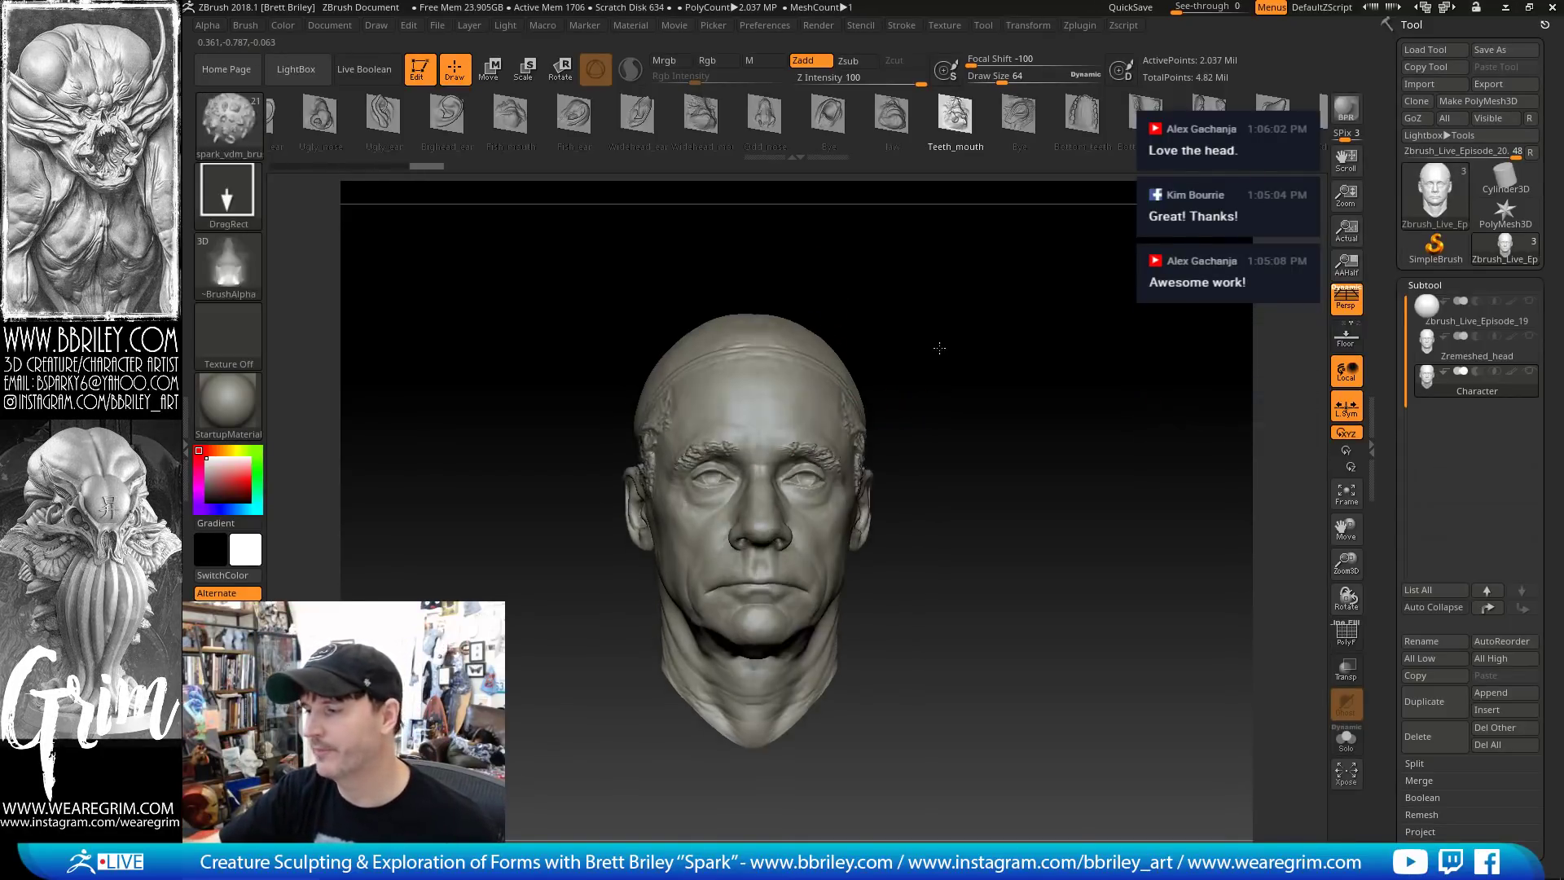
{"action": "mouse_move", "coordinate": [967, 331]}
{"action": "left_mouse_down"}
{"action": "mouse_move", "coordinate": [971, 297]}
{"action": "mouse_move", "coordinate": [956, 306]}
{"action": "left_mouse_up"}
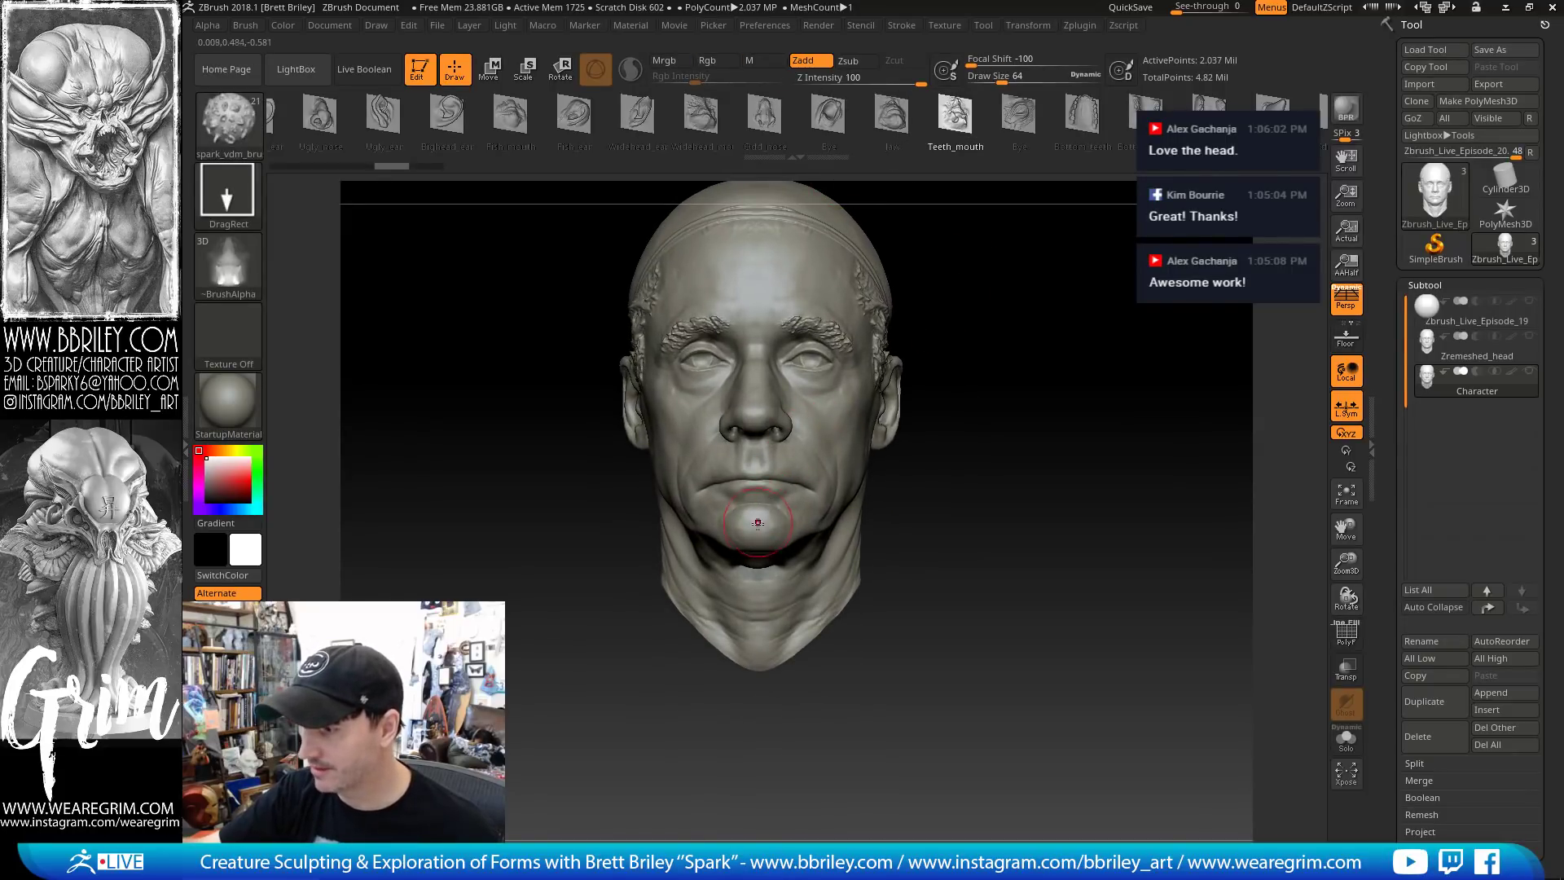
{"action": "mouse_move", "coordinate": [755, 509]}
{"action": "left_mouse_down"}
{"action": "mouse_move", "coordinate": [787, 568]}
{"action": "mouse_move", "coordinate": [737, 452]}
{"action": "mouse_move", "coordinate": [768, 305]}
{"action": "mouse_move", "coordinate": [753, 358]}
{"action": "mouse_move", "coordinate": [741, 343]}
{"action": "mouse_move", "coordinate": [753, 364]}
{"action": "left_mouse_up"}
{"action": "left_click_drag", "start_coordinate": [1054, 377], "coordinate": [1173, 384]}
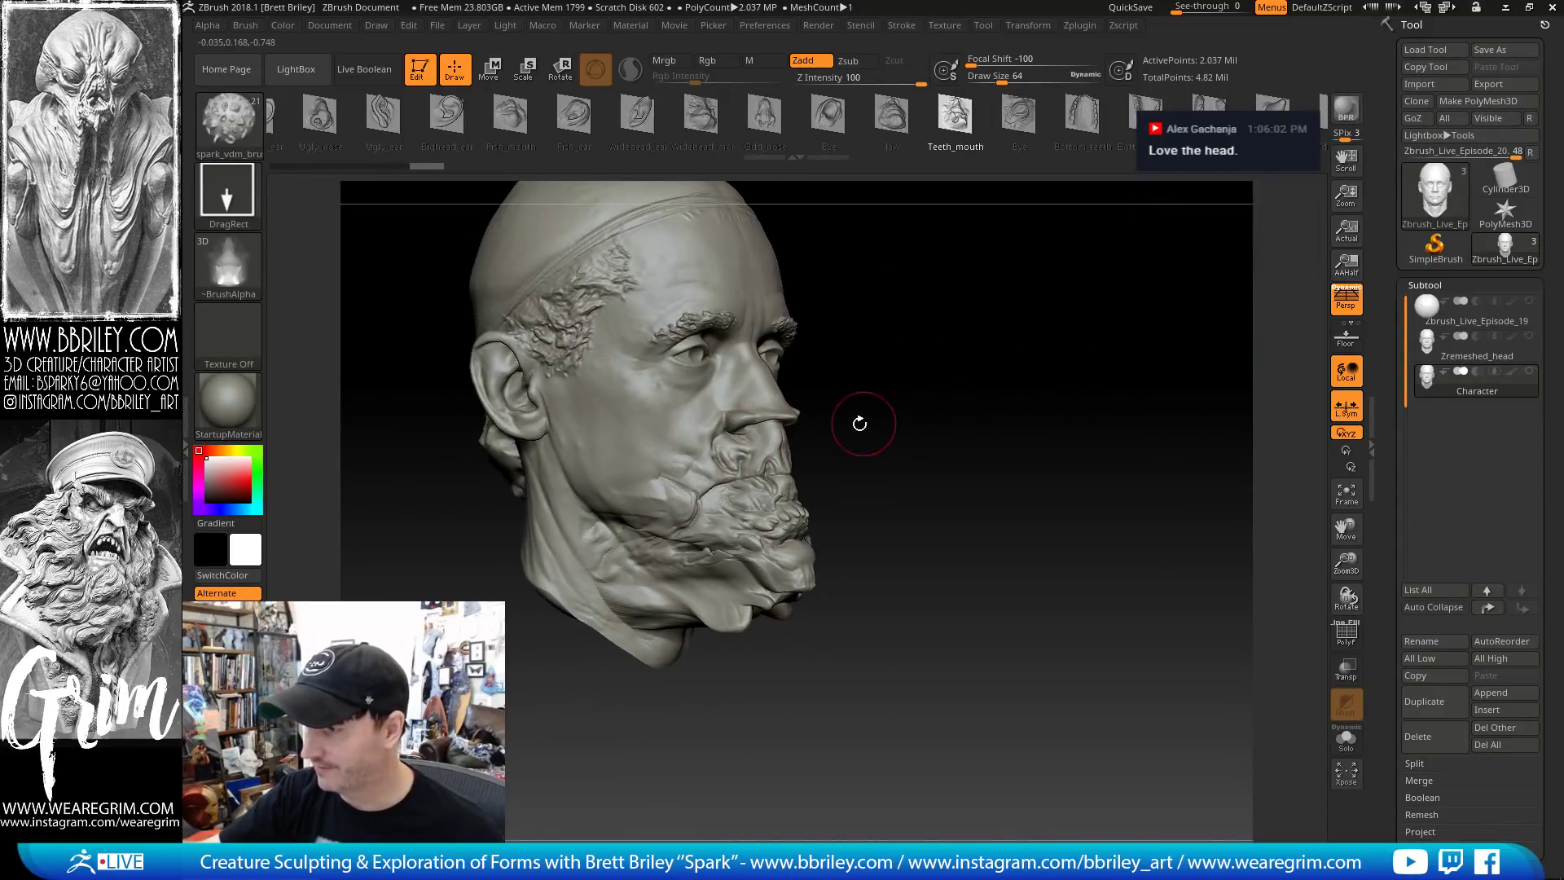
{"action": "key", "text": "ctrl+z"}
{"action": "left_click_drag", "start_coordinate": [883, 402], "coordinate": [850, 395], "text": "shift"}
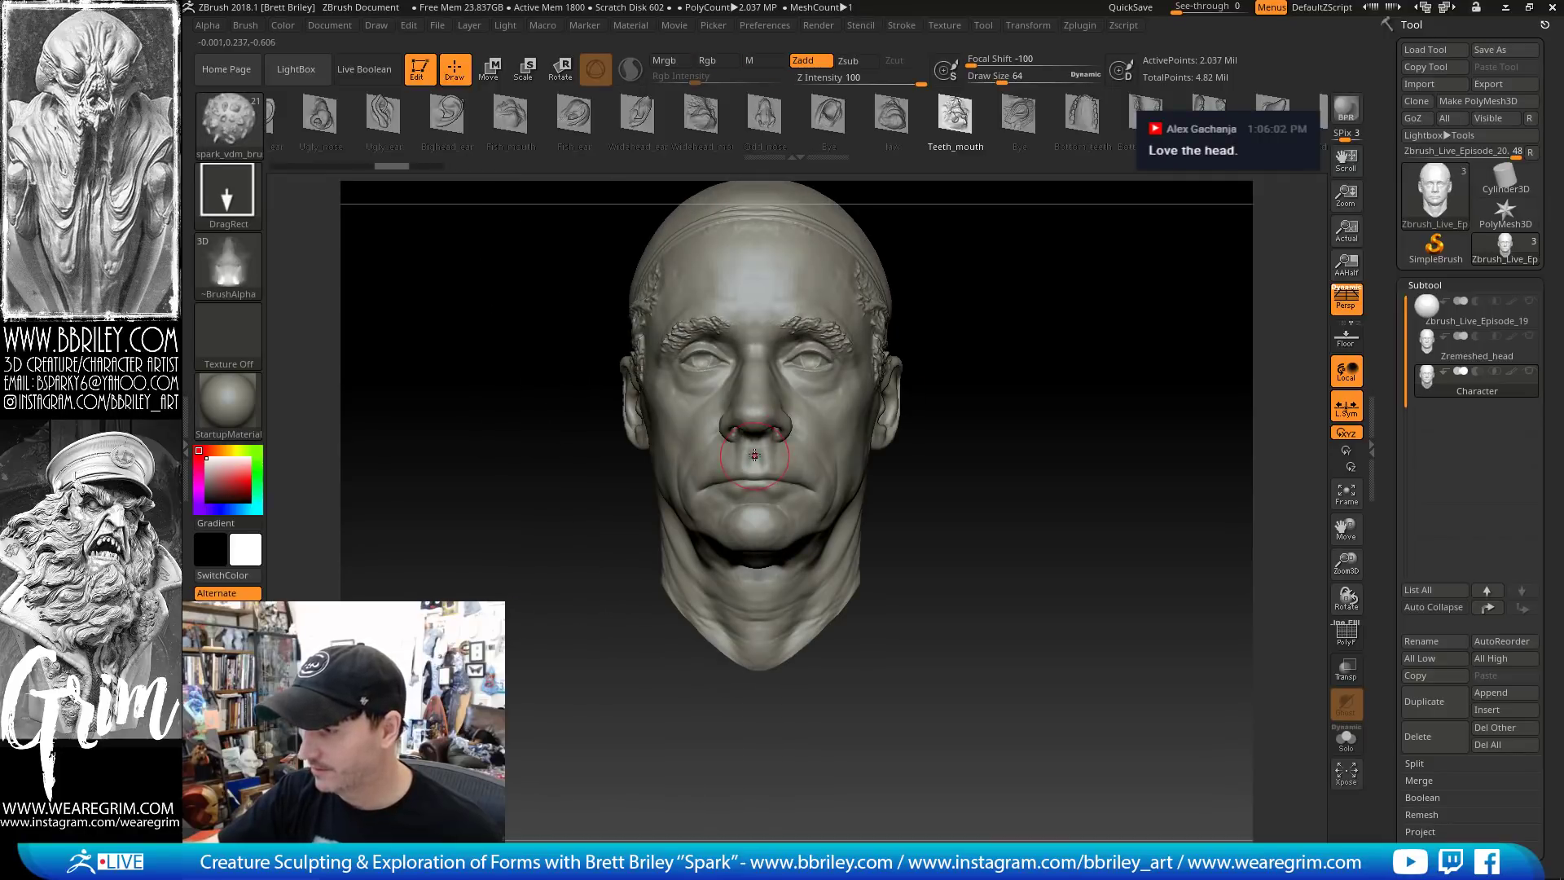
{"action": "left_click_drag", "start_coordinate": [818, 467], "coordinate": [766, 325]}
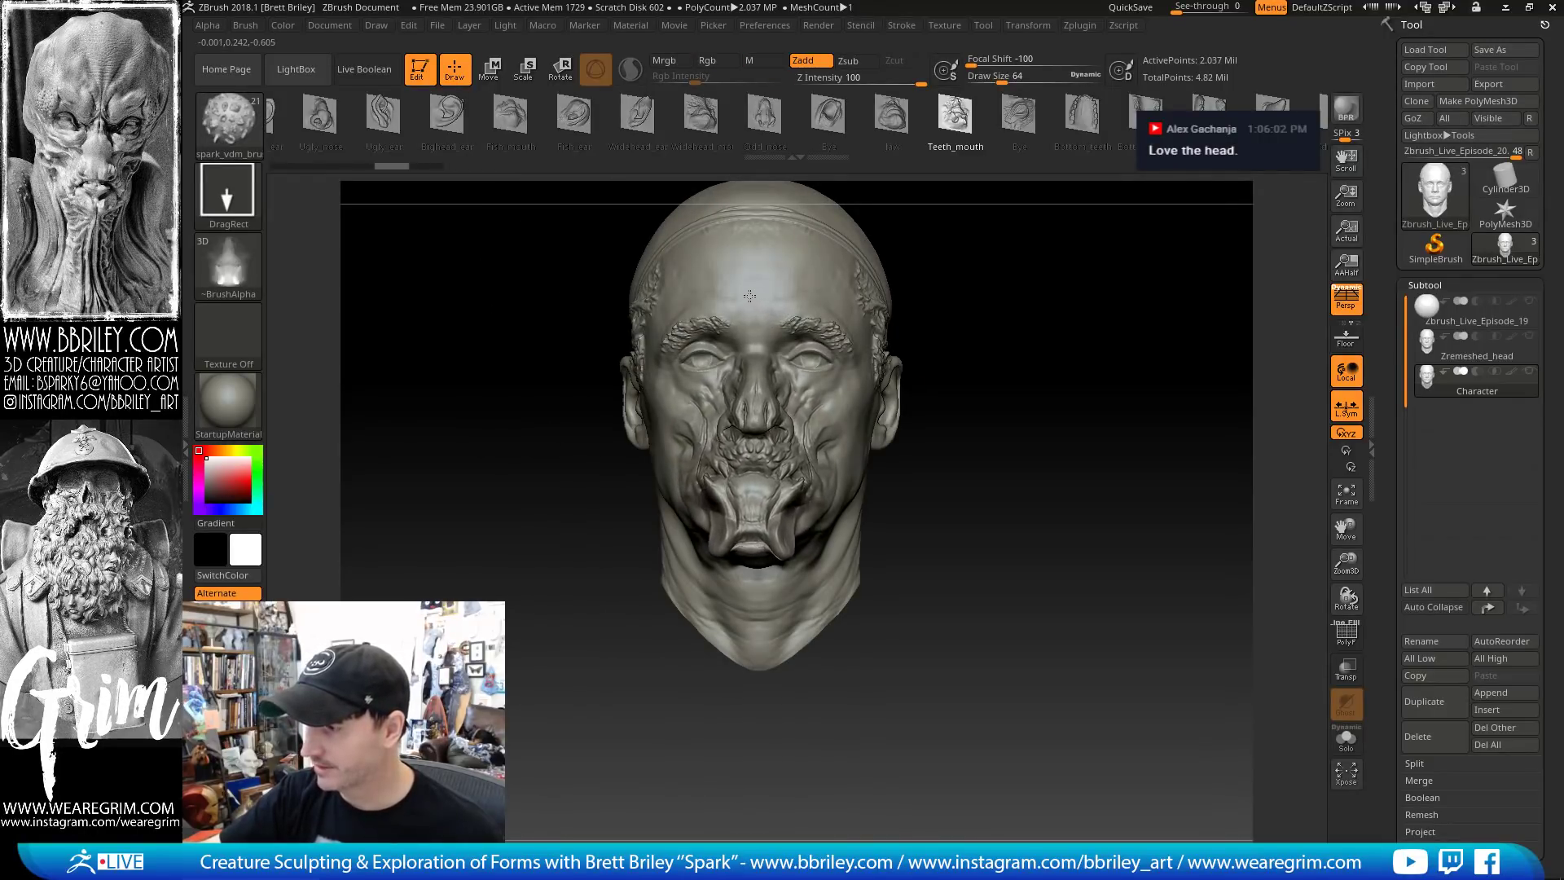
{"action": "left_click_drag", "start_coordinate": [994, 315], "coordinate": [924, 352]}
{"action": "key", "text": "ctrl+z"}
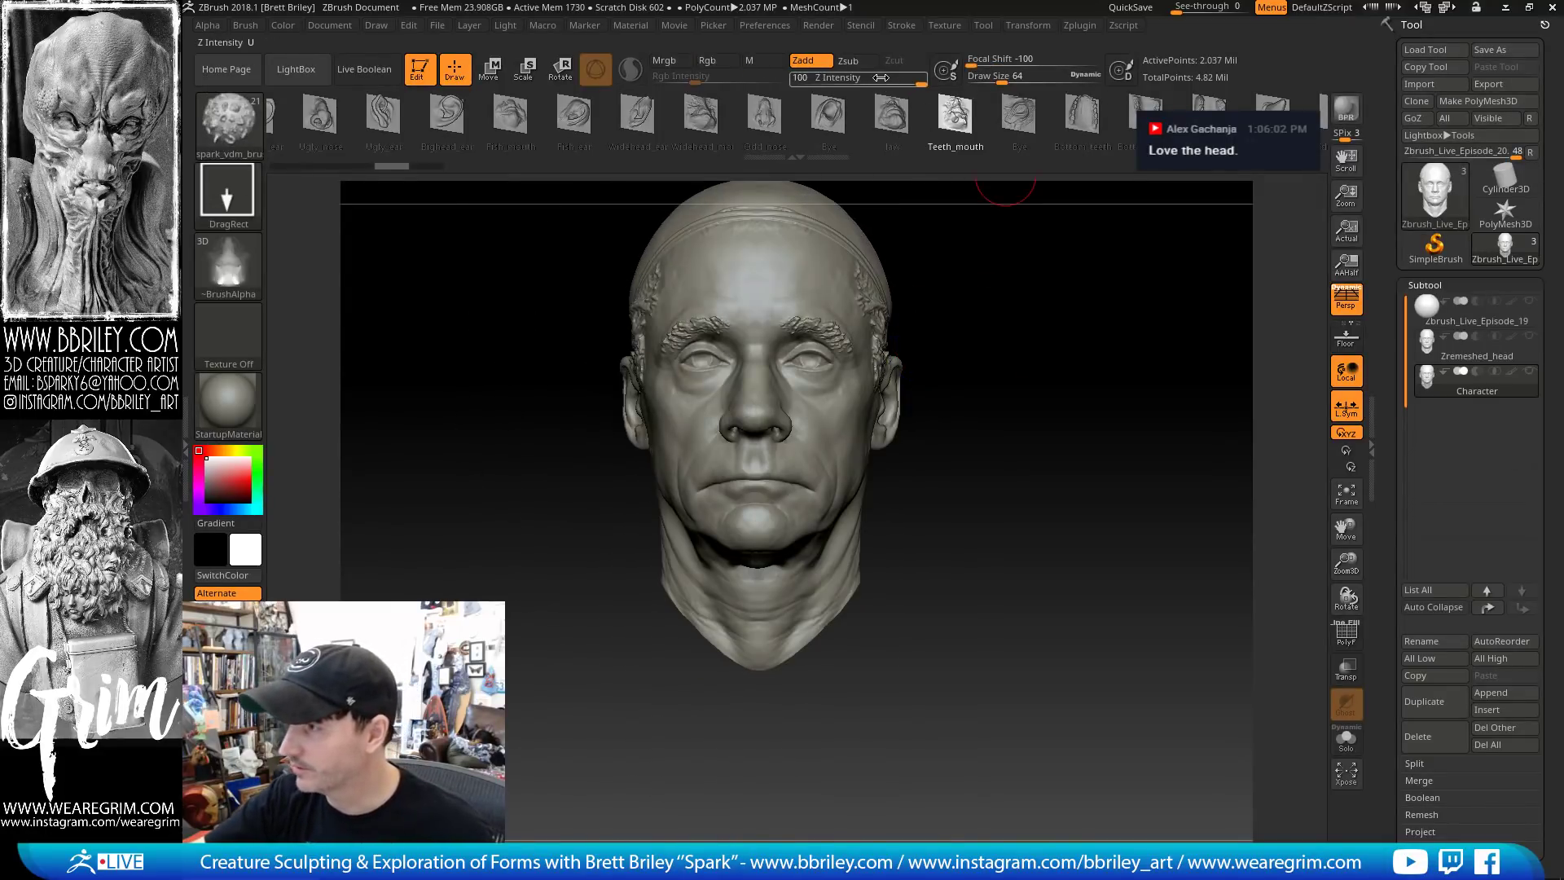
Switch to the TrimDynamic brush and make a stroke across the tip of the nose
{"action": "left_click_drag", "start_coordinate": [942, 374], "coordinate": [919, 425], "text": "alt"}
{"action": "key", "text": "b"}
{"action": "key", "text": "t"}
{"action": "key", "text": "d"}
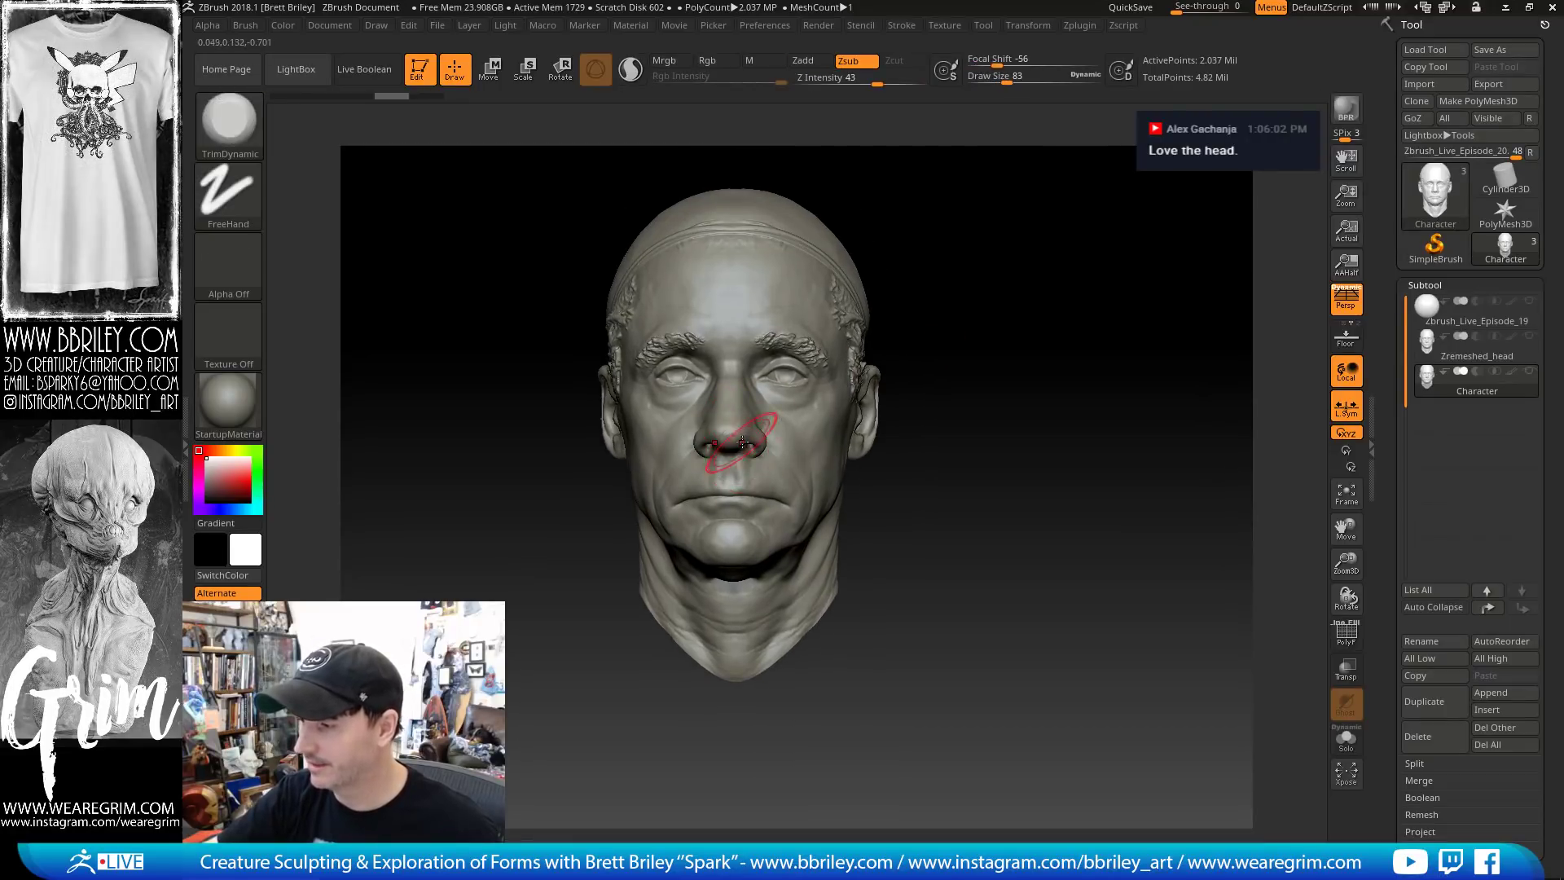
{"action": "left_click_drag", "start_coordinate": [741, 437], "coordinate": [758, 440]}
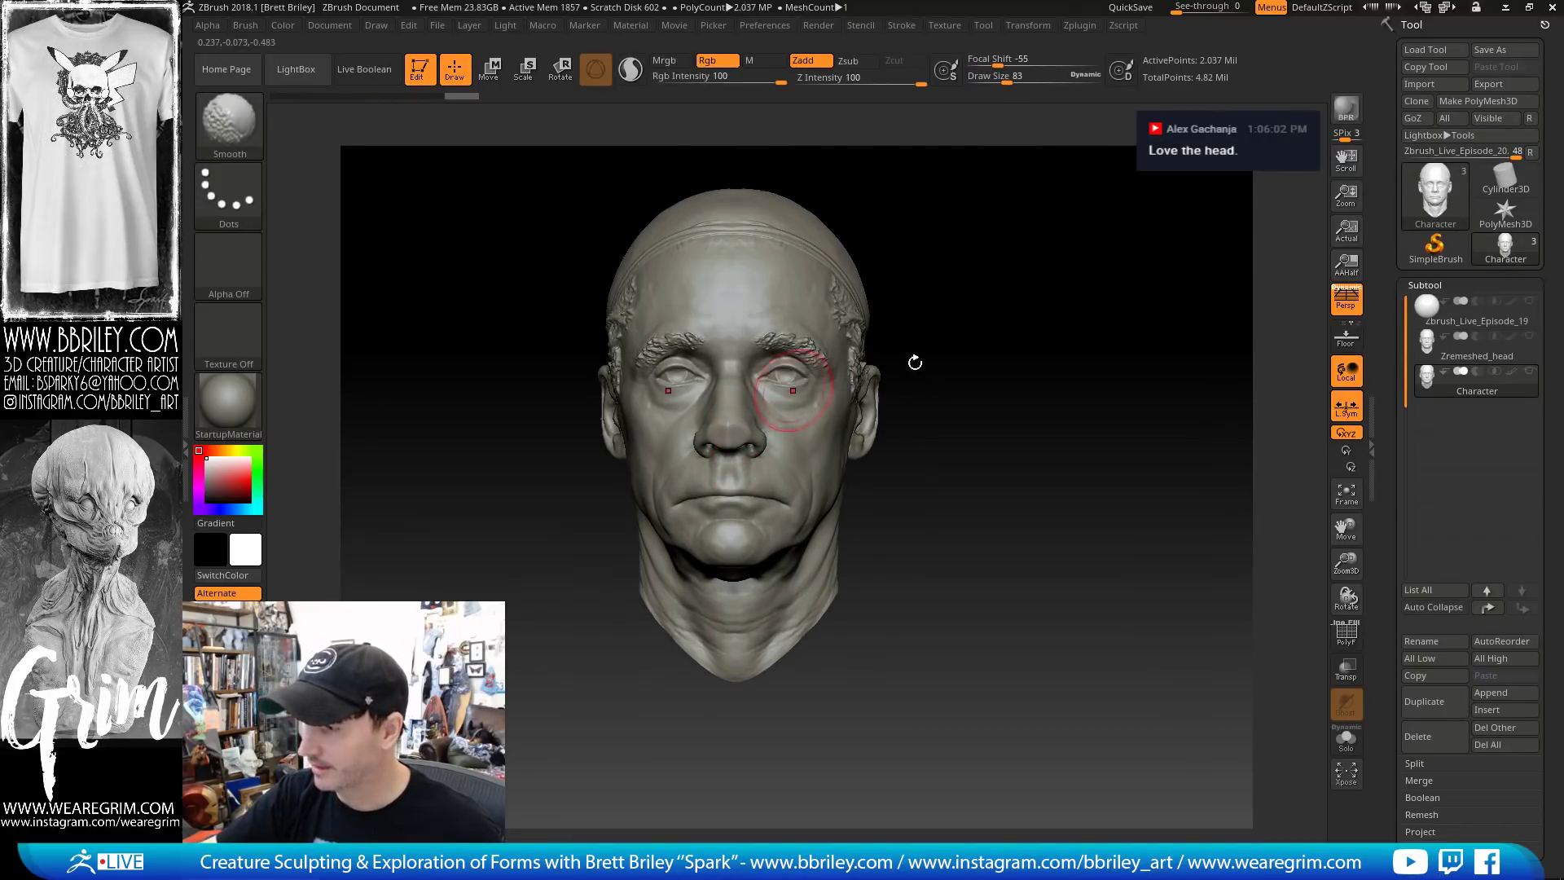
Lower the Character head by three subdivision levels and view it from a three-quarter angle
{"action": "left_click_drag", "start_coordinate": [914, 361], "coordinate": [847, 352]}
{"action": "key", "text": "shift+d"}
{"action": "key", "text": "shift+d"}
{"action": "key", "text": "shift+d"}
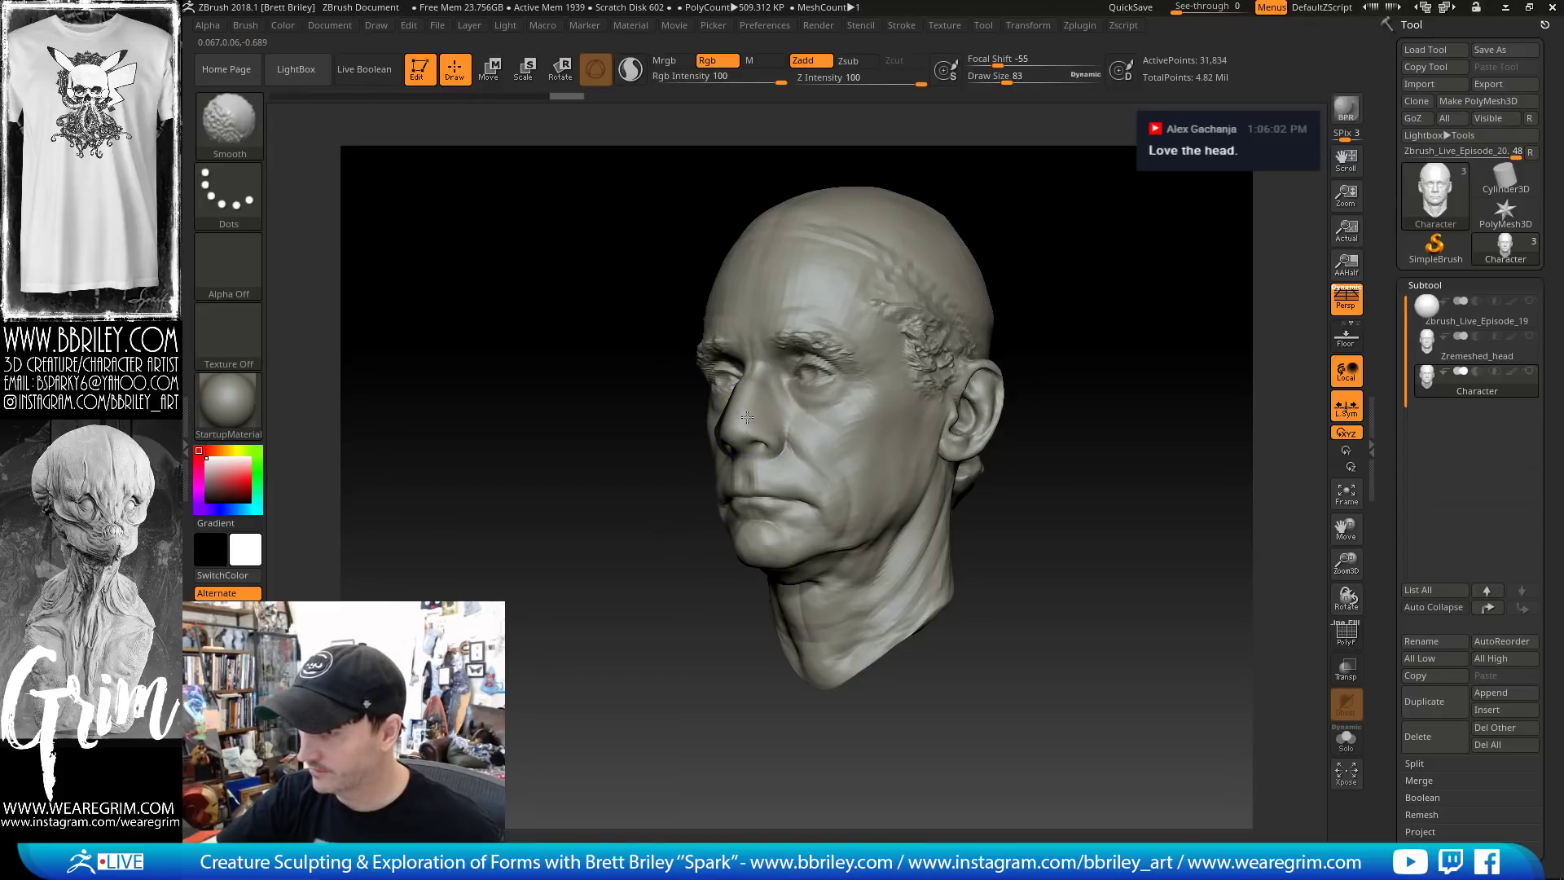
Smooth the nose, switch to the Move brush at draw size 111 and reshape the nose in the front view
{"action": "mouse_move", "coordinate": [747, 417]}
{"action": "left_mouse_down", "text": "shift"}
{"action": "mouse_move", "coordinate": [754, 436]}
{"action": "mouse_move", "coordinate": [756, 393]}
{"action": "mouse_move", "coordinate": [791, 403]}
{"action": "mouse_move", "coordinate": [767, 440]}
{"action": "left_mouse_up", "text": "shift"}
{"action": "mouse_move", "coordinate": [1035, 204]}
{"action": "left_mouse_down", "text": "shift"}
{"action": "mouse_move", "coordinate": [1077, 195]}
{"action": "mouse_move", "coordinate": [1082, 246]}
{"action": "left_mouse_up", "text": "shift"}
{"action": "key", "text": "b"}
{"action": "key", "text": "m"}
{"action": "key", "text": "v"}
{"action": "key", "text": "s"}
{"action": "mouse_move", "coordinate": [794, 430]}
{"action": "left_mouse_down"}
{"action": "mouse_move", "coordinate": [815, 432]}
{"action": "mouse_move", "coordinate": [803, 416]}
{"action": "mouse_move", "coordinate": [780, 435]}
{"action": "left_mouse_up"}
{"action": "key", "text": "s"}
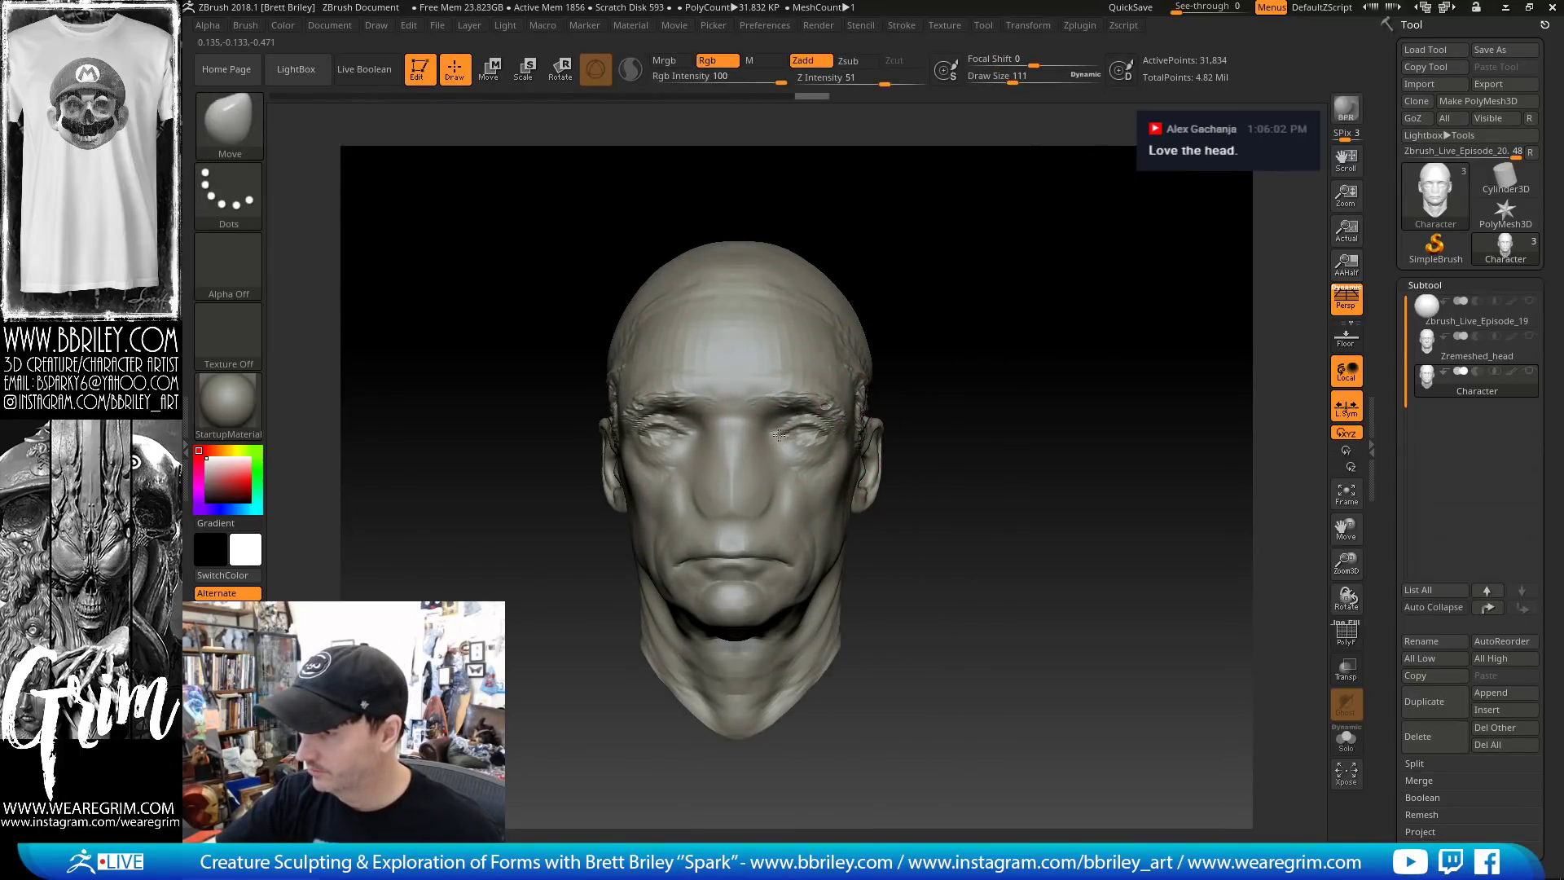
{"action": "left_click_drag", "start_coordinate": [757, 489], "coordinate": [711, 457]}
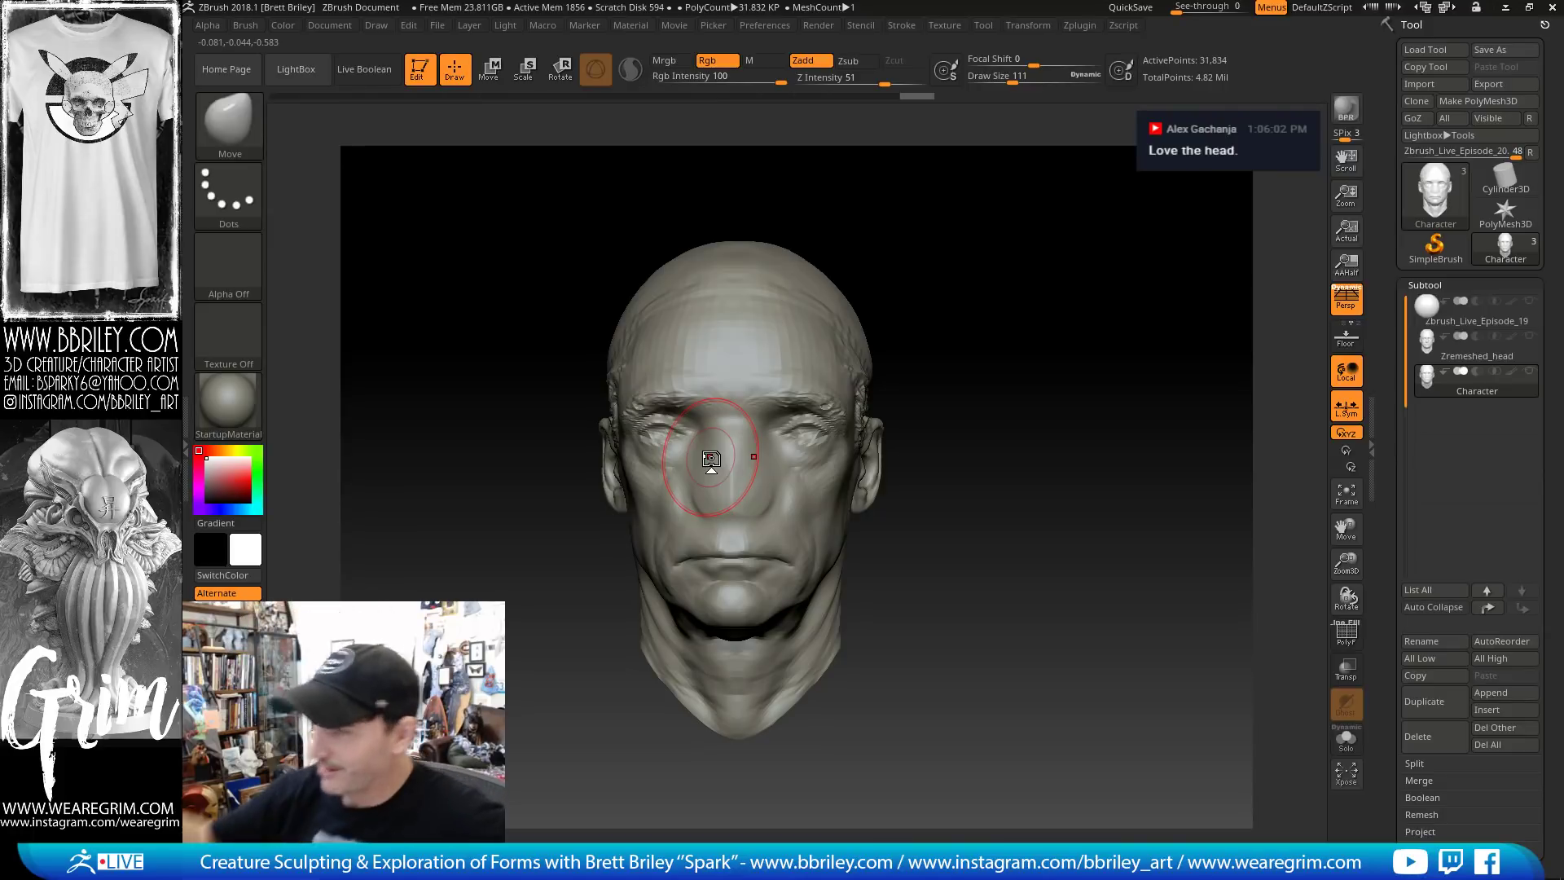
{"action": "mouse_move", "coordinate": [970, 326]}
{"action": "left_mouse_down"}
{"action": "mouse_move", "coordinate": [991, 307]}
{"action": "mouse_move", "coordinate": [977, 326]}
{"action": "left_mouse_up"}
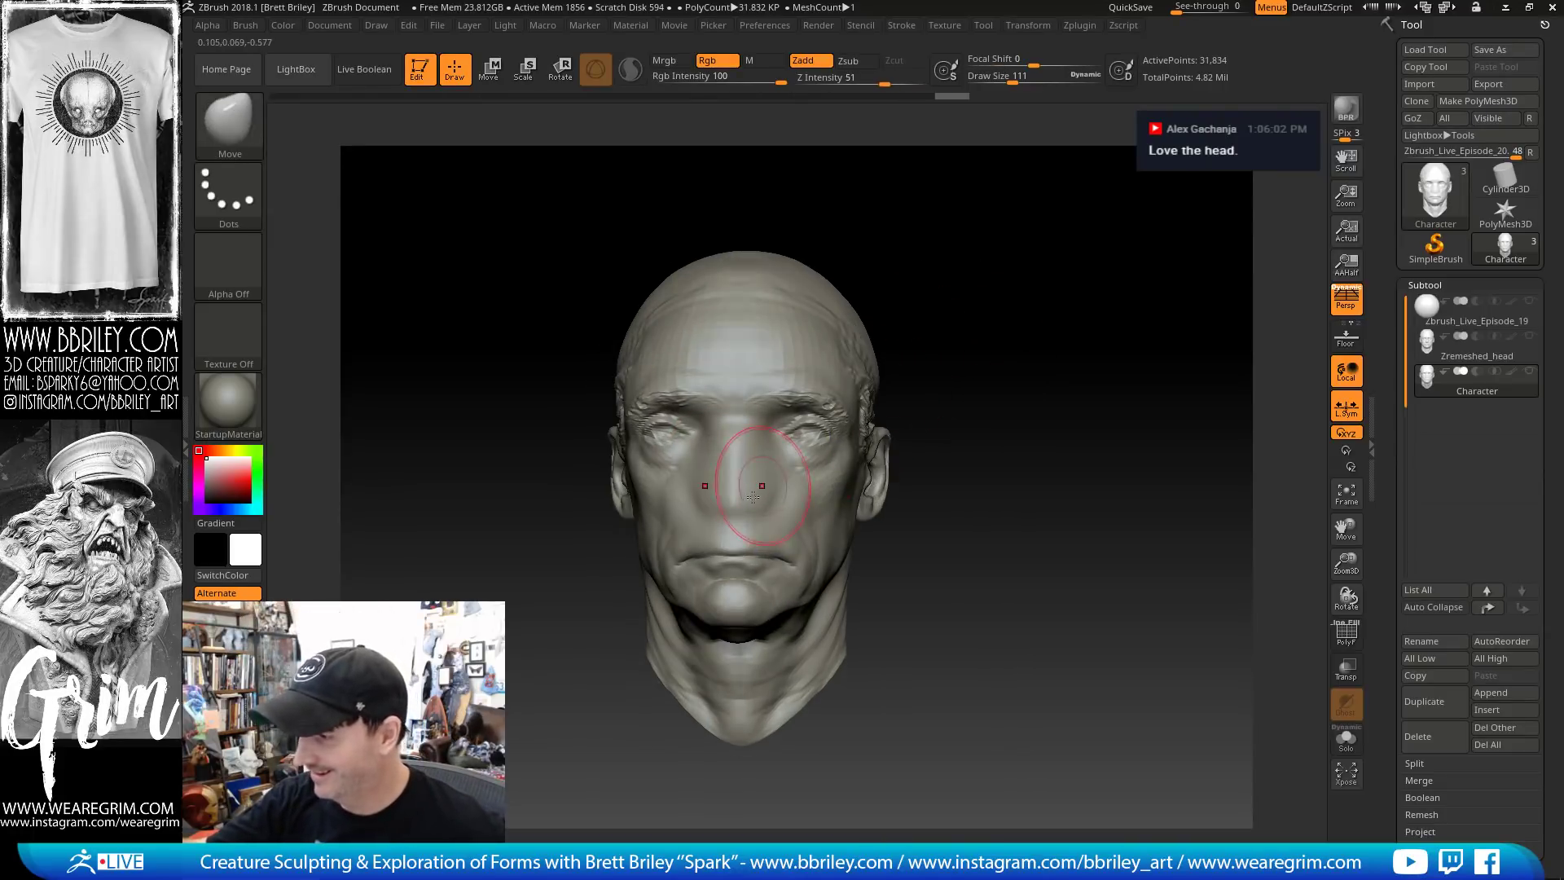
Switch to the TrimDynamic brush, raise the Character head by three subdivision levels and set the draw size to 36
{"action": "key", "text": "b"}
{"action": "key", "text": "t"}
{"action": "key", "text": "d"}
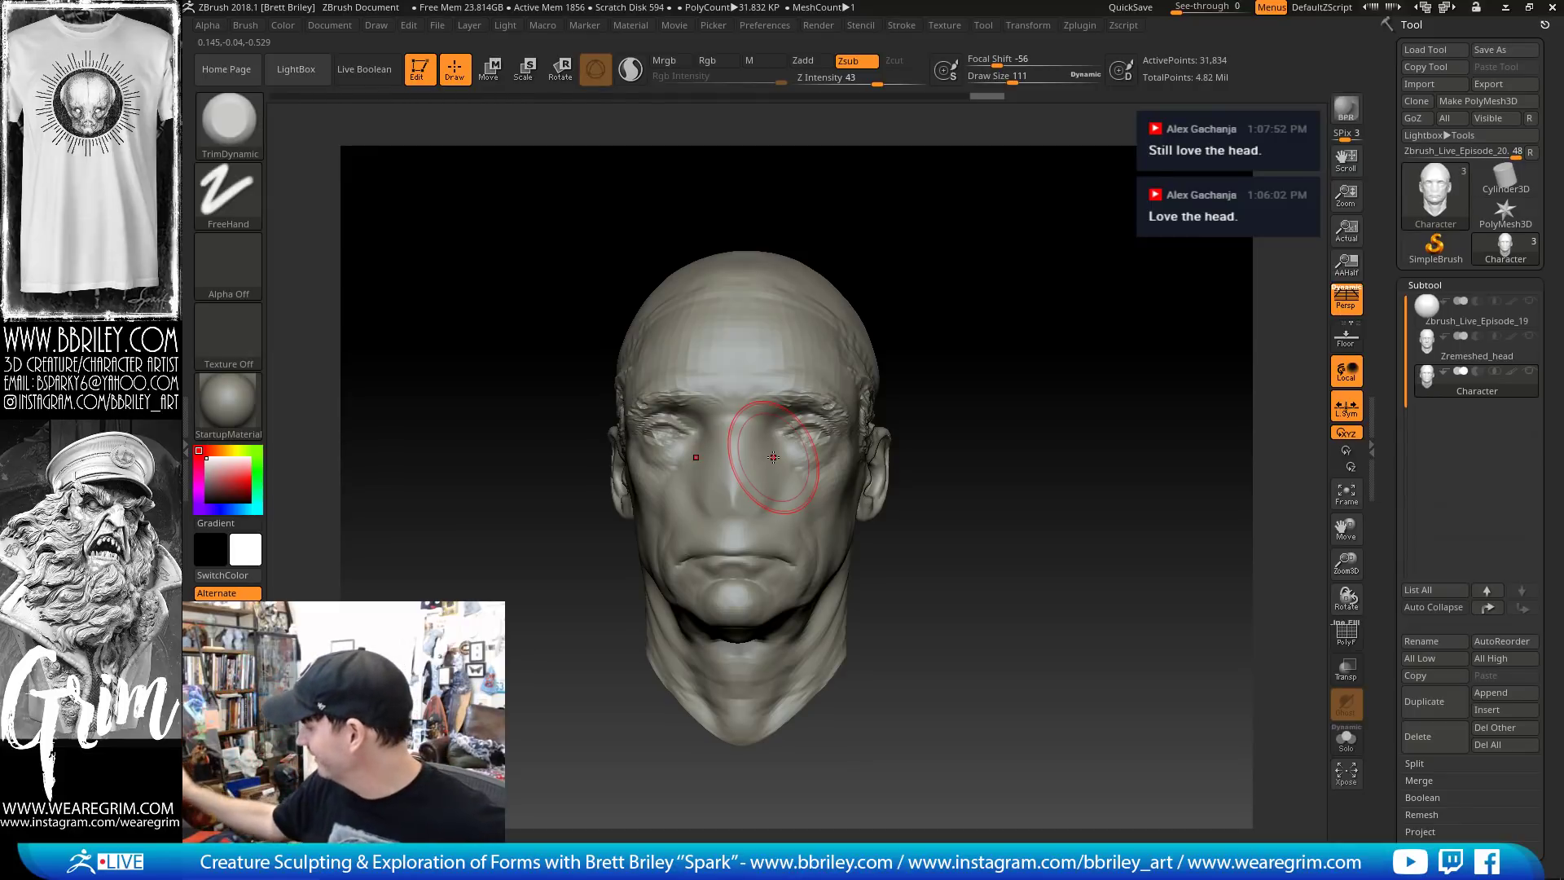
{"action": "left_click_drag", "start_coordinate": [908, 335], "coordinate": [1007, 358]}
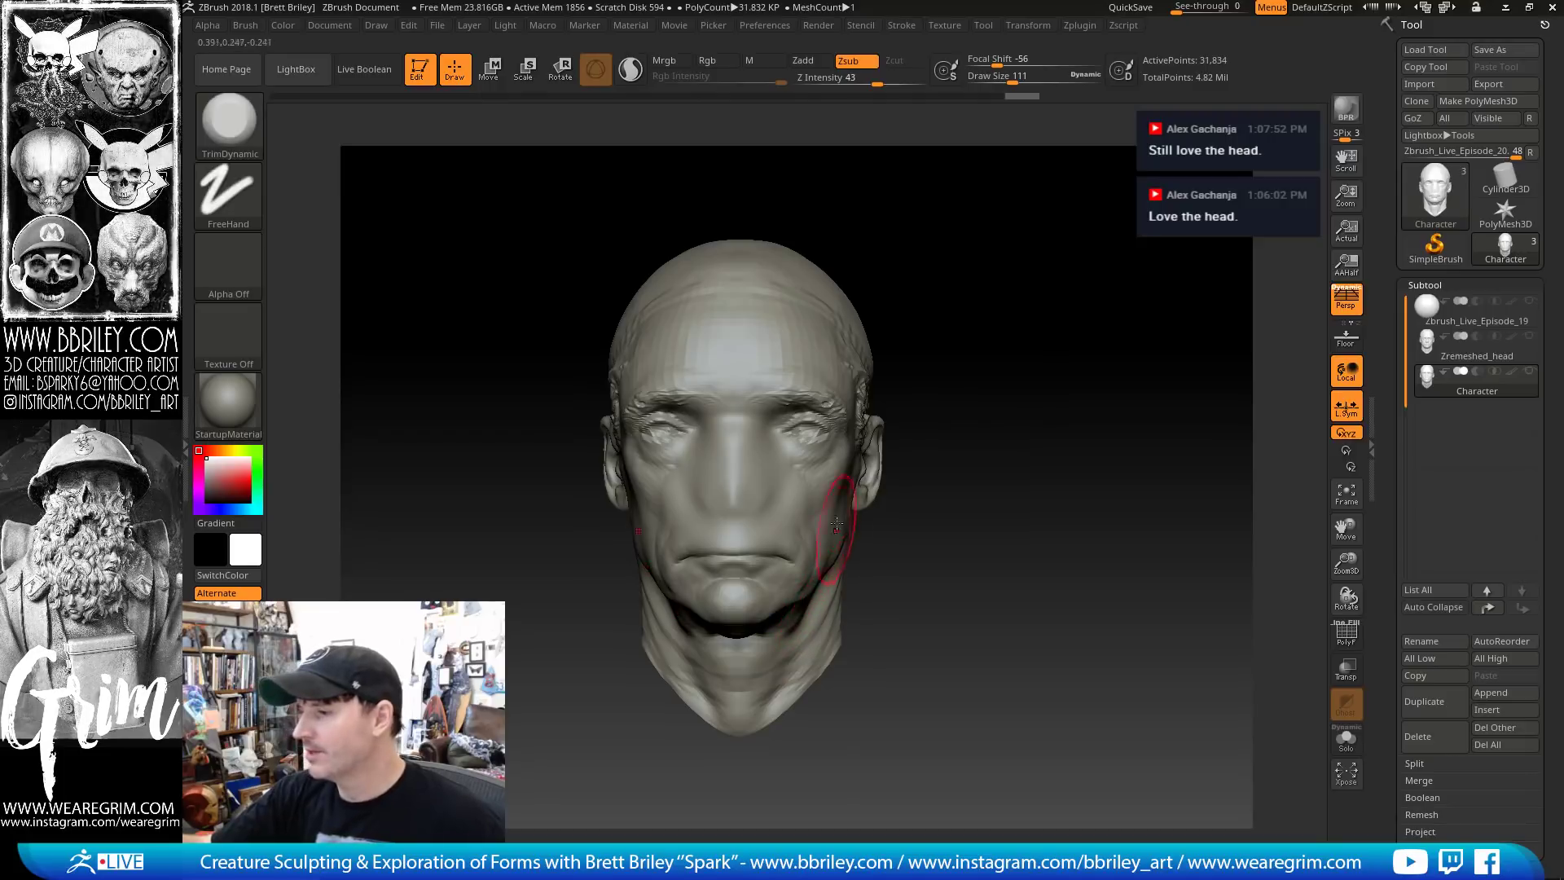
{"action": "key", "text": "d"}
{"action": "key", "text": "d"}
{"action": "key", "text": "shift"}
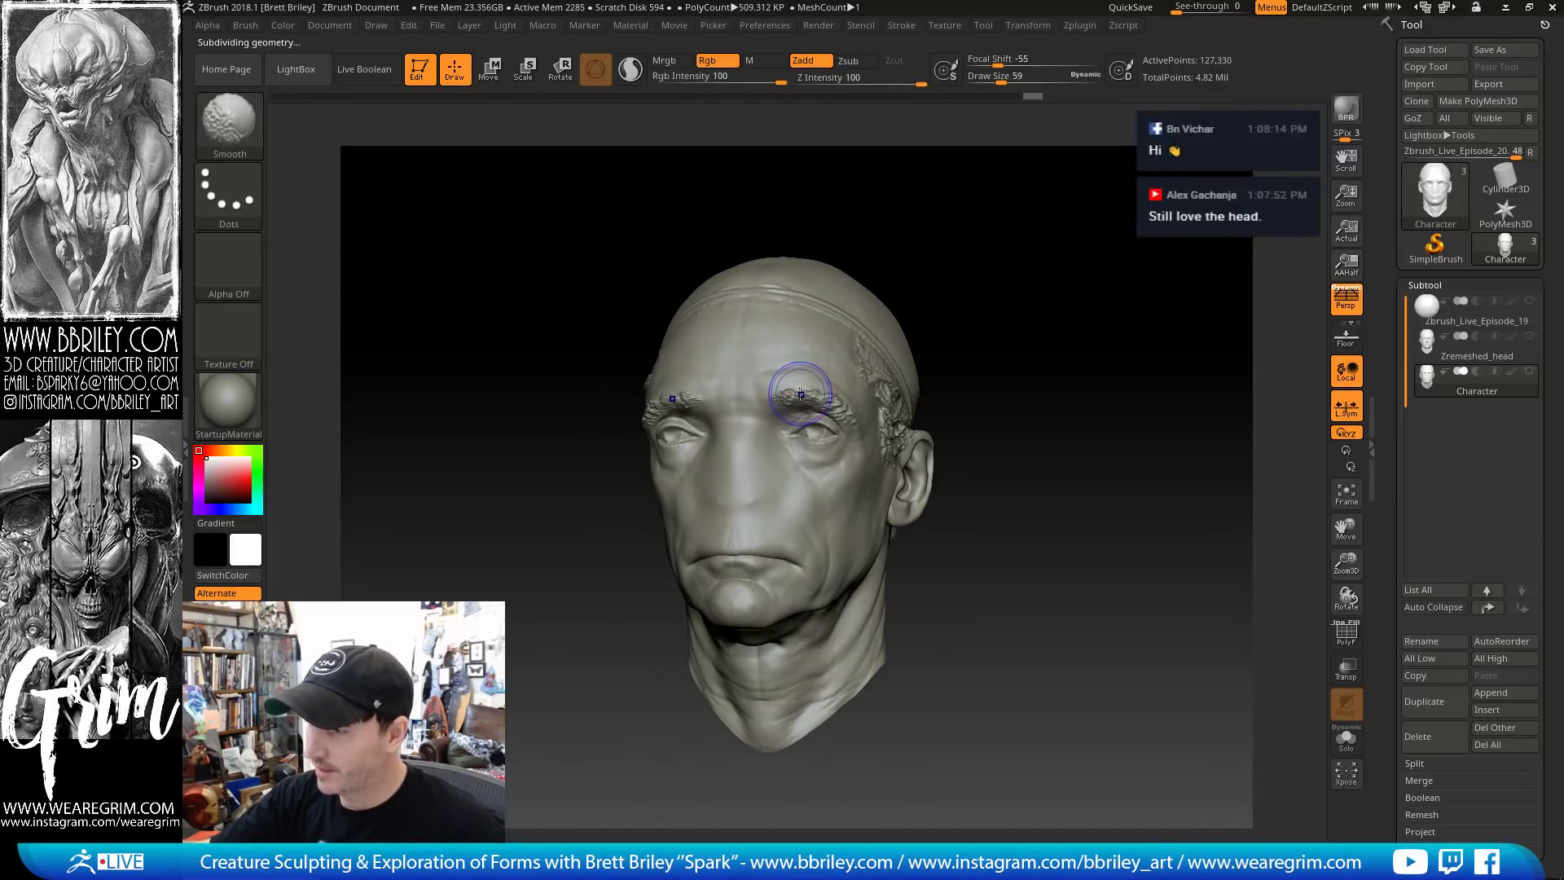
{"action": "key", "text": "s"}
{"action": "key", "text": "shift"}
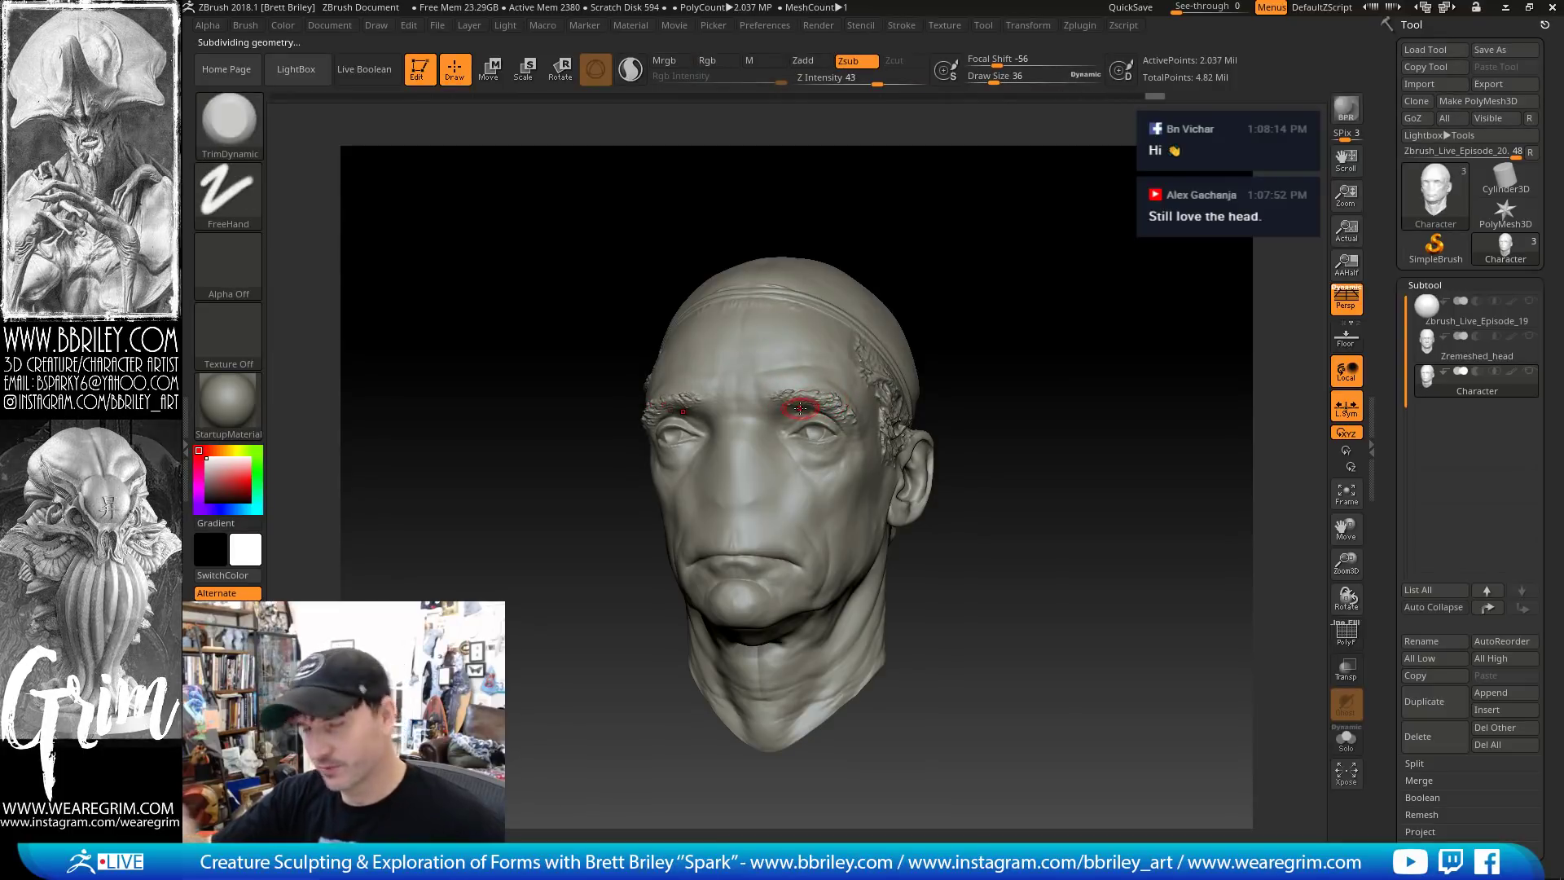
View the head from the front and select spark_vdm_brush with the Teeth_mouth insert shape
{"action": "mouse_move", "coordinate": [1015, 319]}
{"action": "left_mouse_down", "text": "shift"}
{"action": "mouse_move", "coordinate": [1037, 332]}
{"action": "mouse_move", "coordinate": [1027, 356]}
{"action": "left_mouse_up", "text": "shift"}
{"action": "left_click", "coordinate": [228, 122]}
{"action": "left_click", "coordinate": [814, 496]}
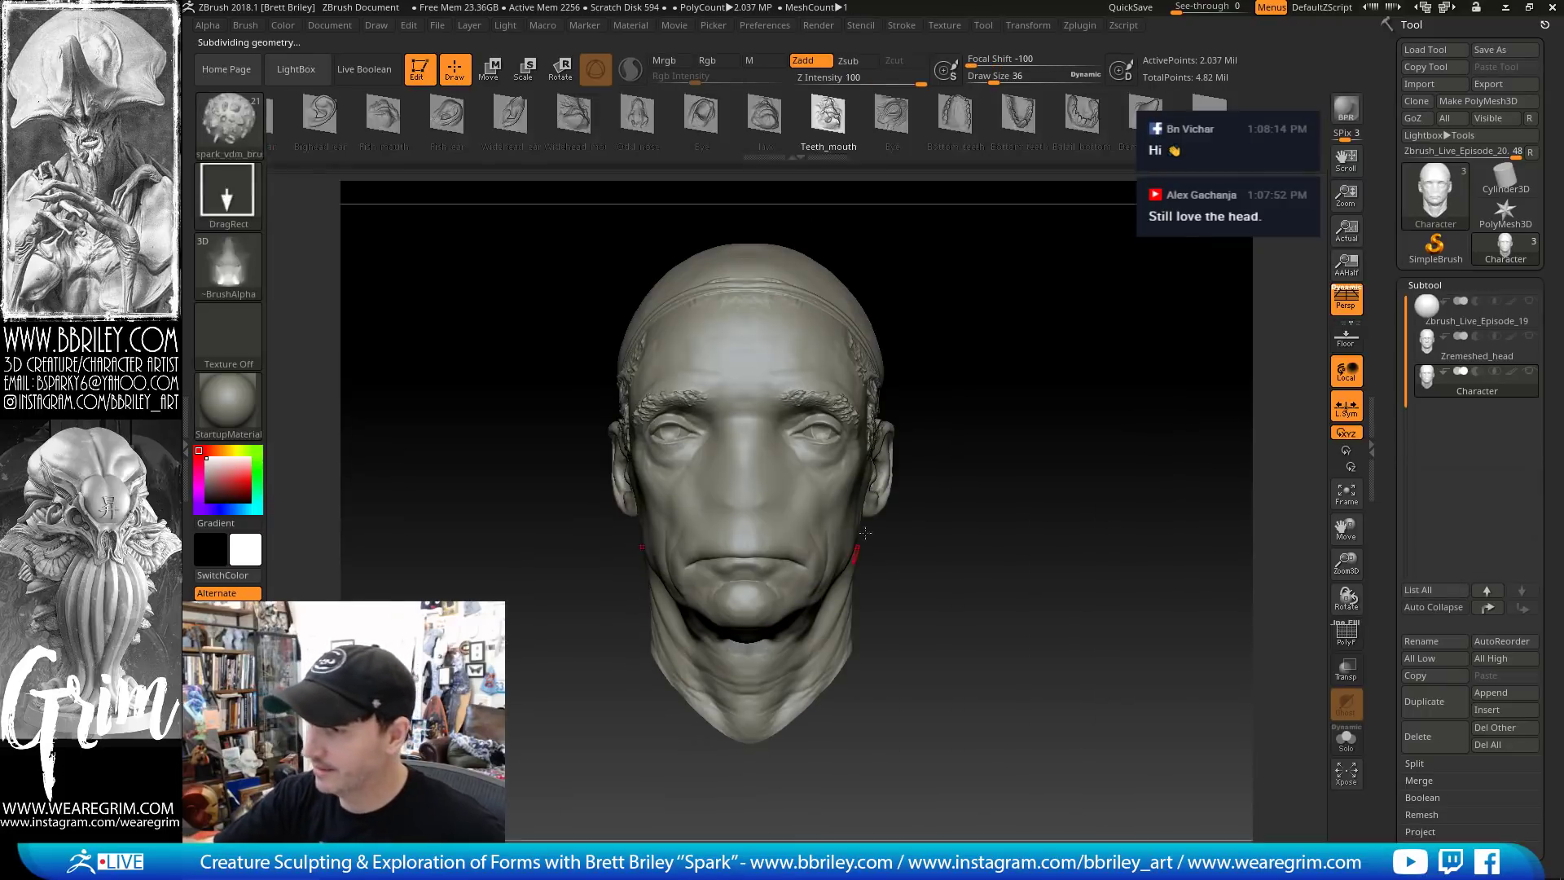
{"action": "key", "text": "m"}
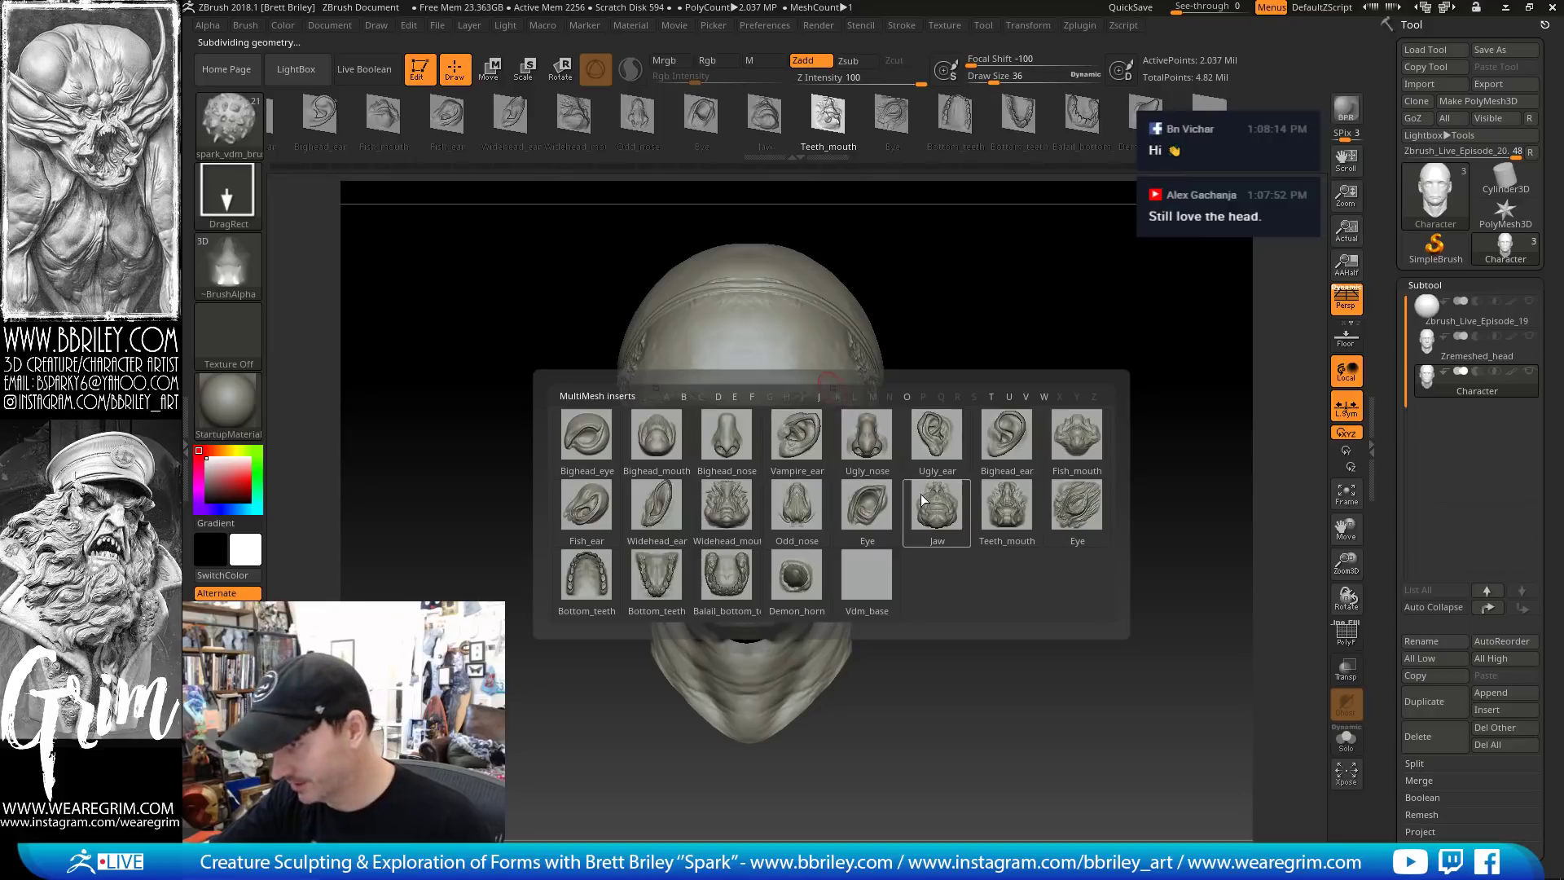
{"action": "left_click", "coordinate": [1001, 505]}
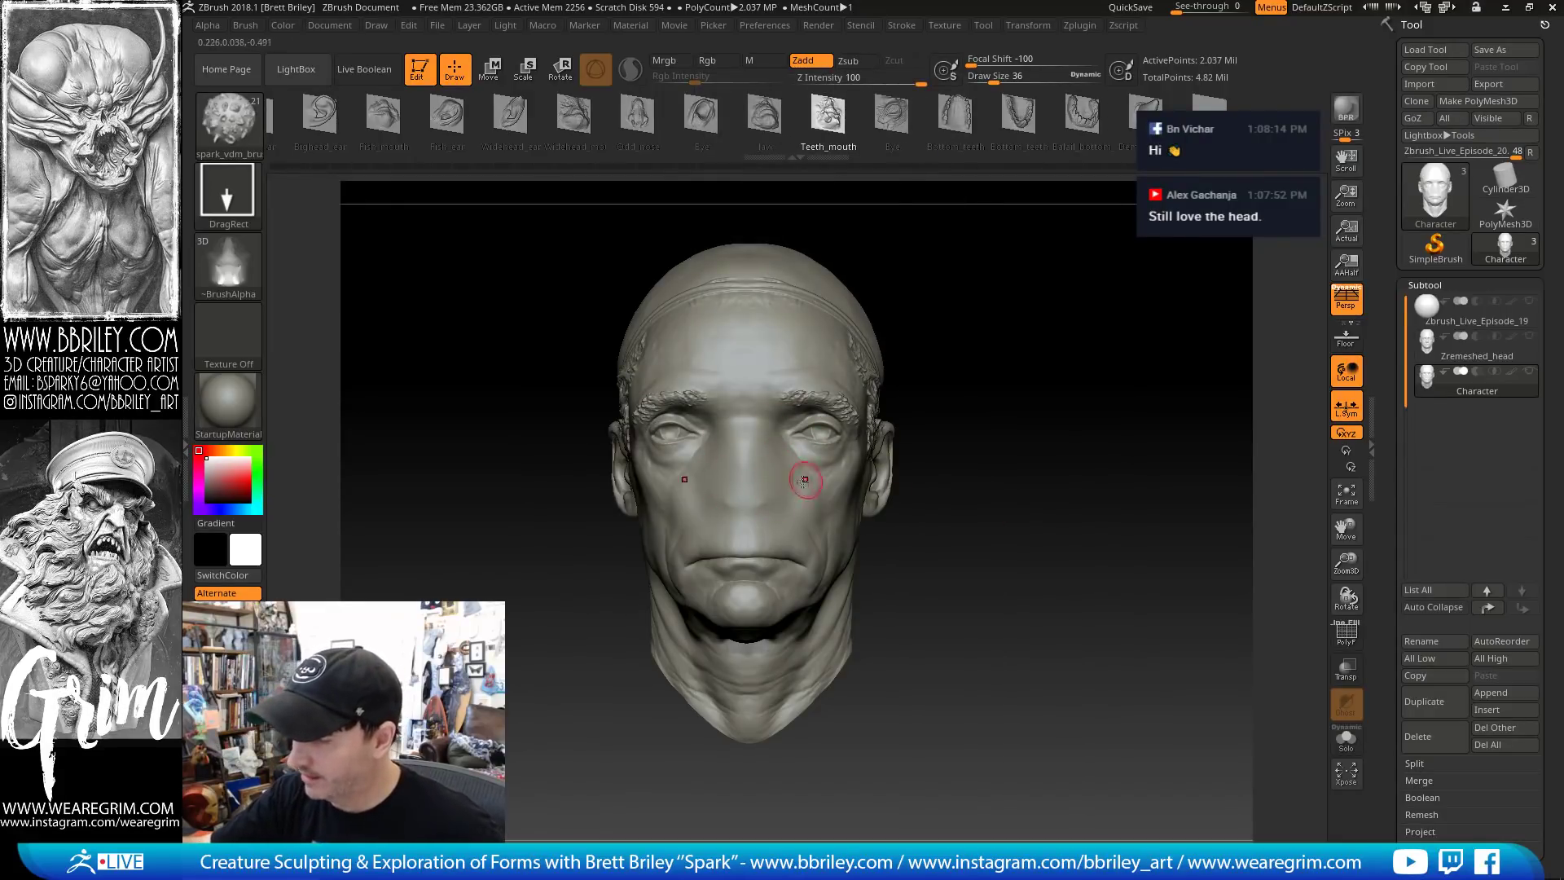
Try stamping Teeth_mouth on the face, displaying the polygon wireframe as a guide, and undo each stamp
{"action": "left_click_drag", "start_coordinate": [807, 494], "coordinate": [795, 423]}
{"action": "key", "text": "ctrl+z"}
{"action": "key", "text": "ctrl+z"}
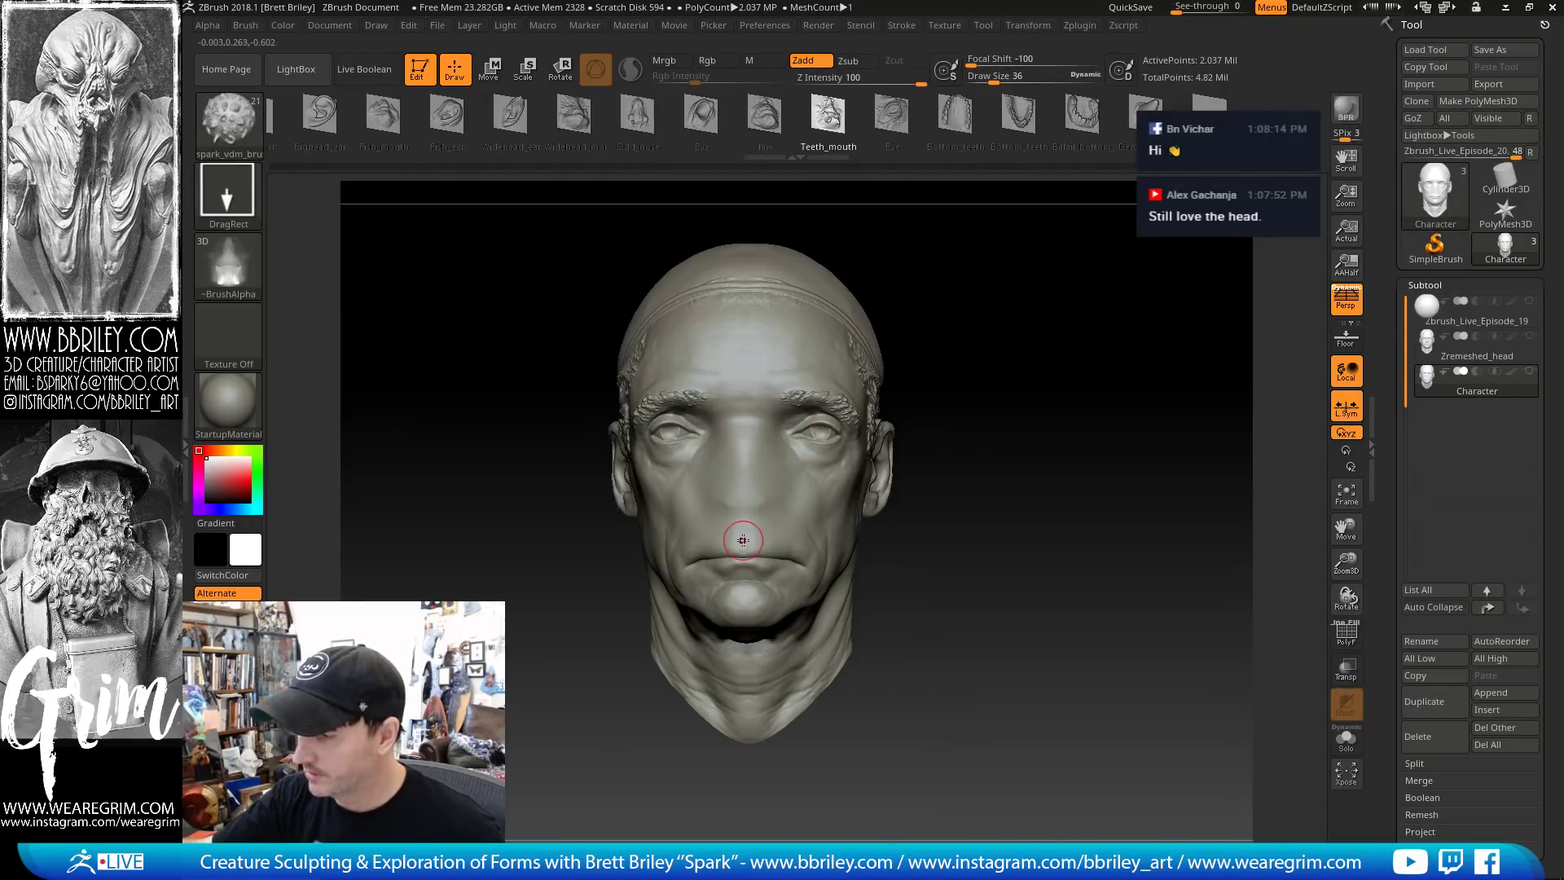
{"action": "key", "text": "shift+f"}
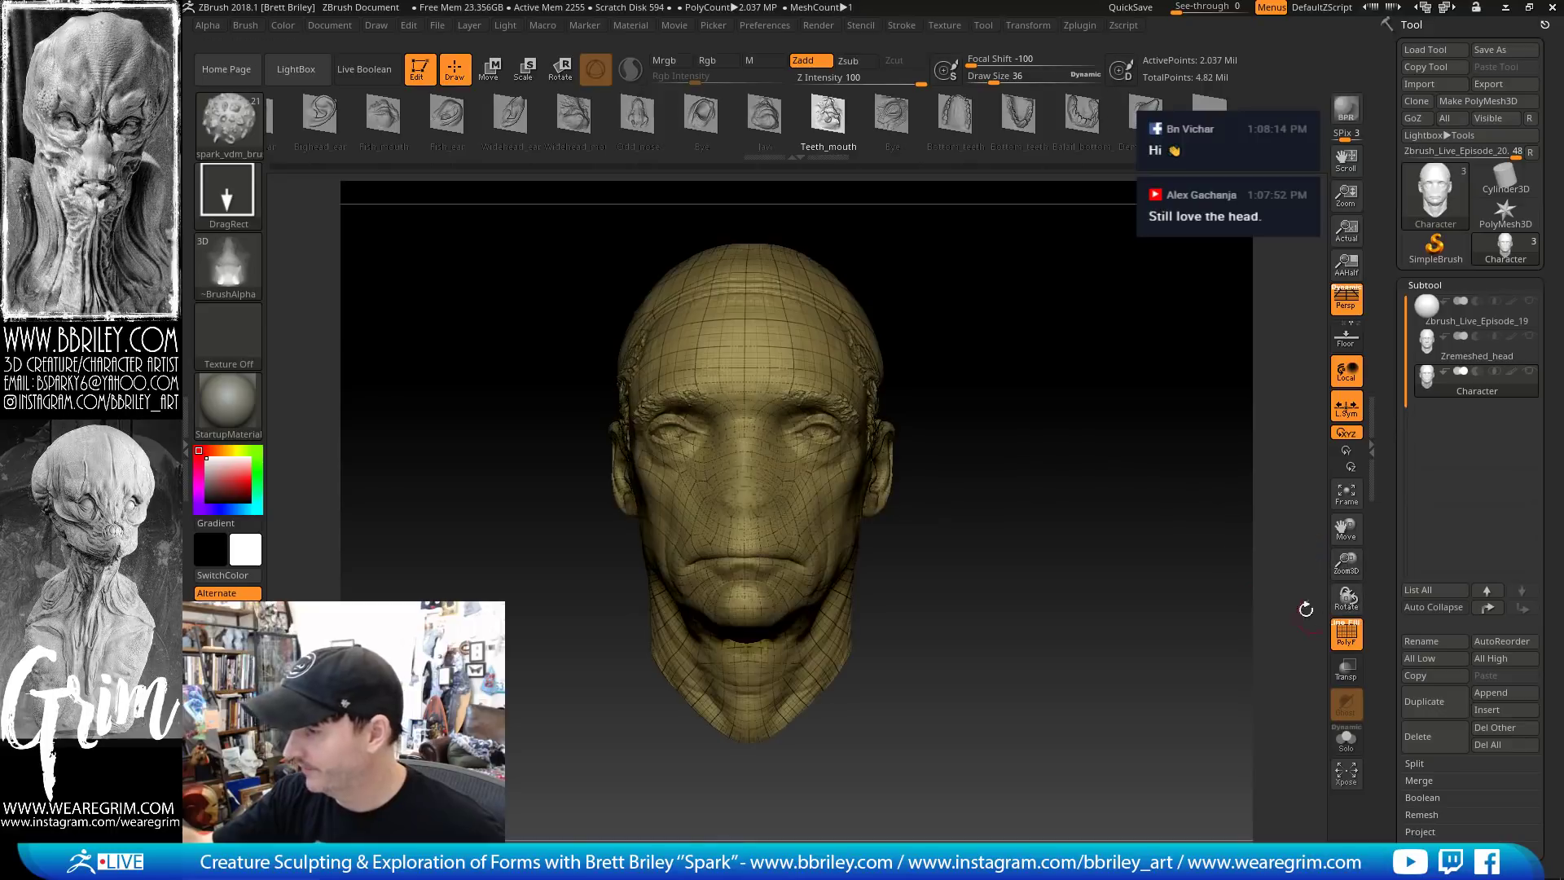
{"action": "right_click_drag", "start_coordinate": [745, 506], "coordinate": [735, 445], "text": "ctrl"}
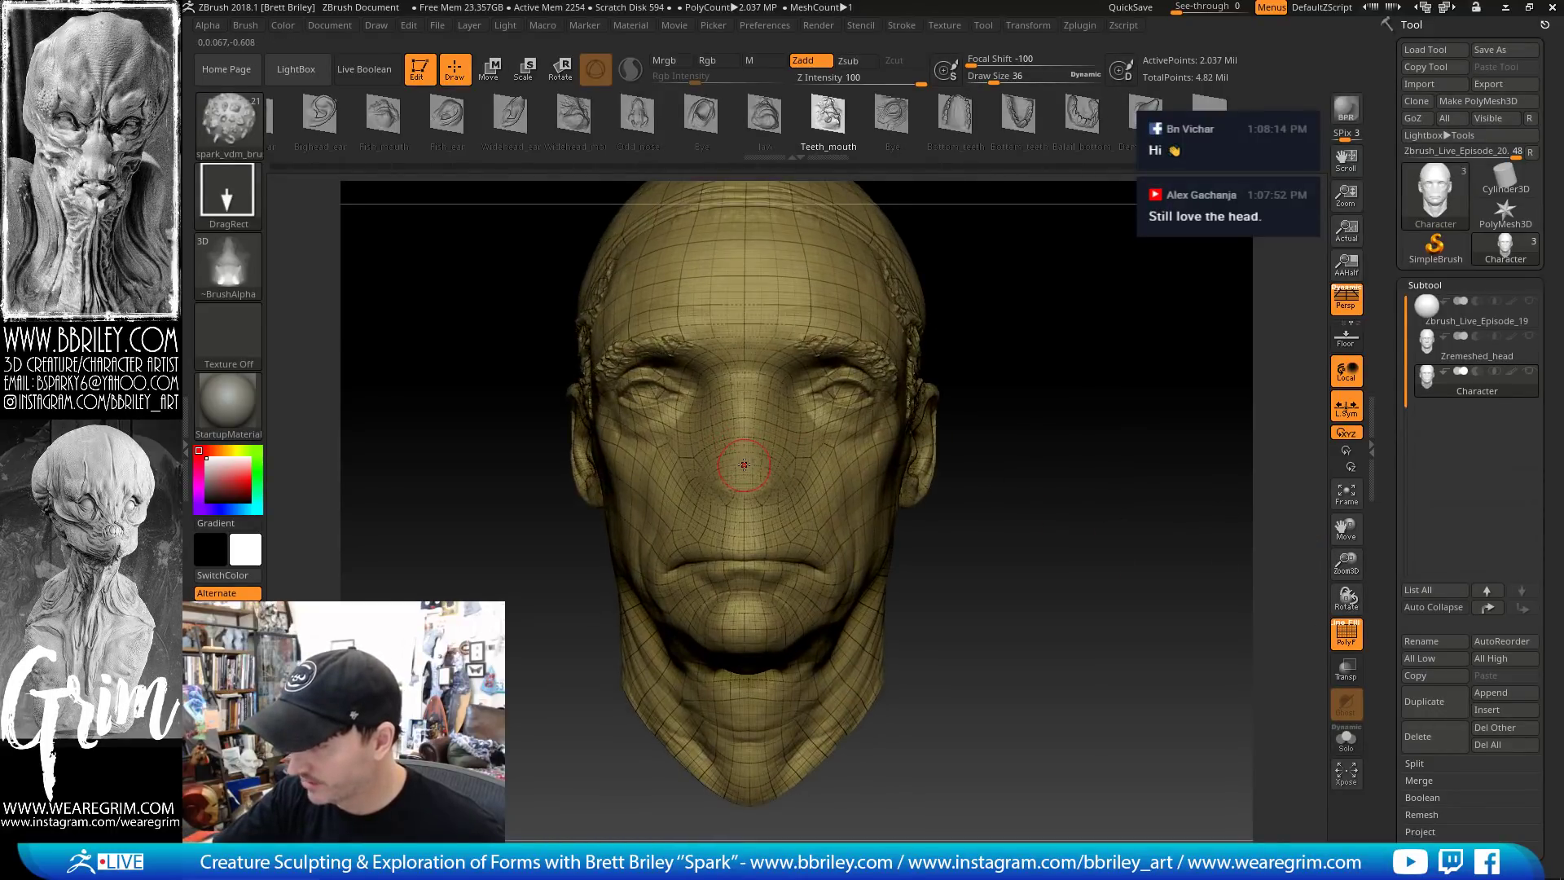
{"action": "left_click_drag", "start_coordinate": [873, 413], "coordinate": [752, 299]}
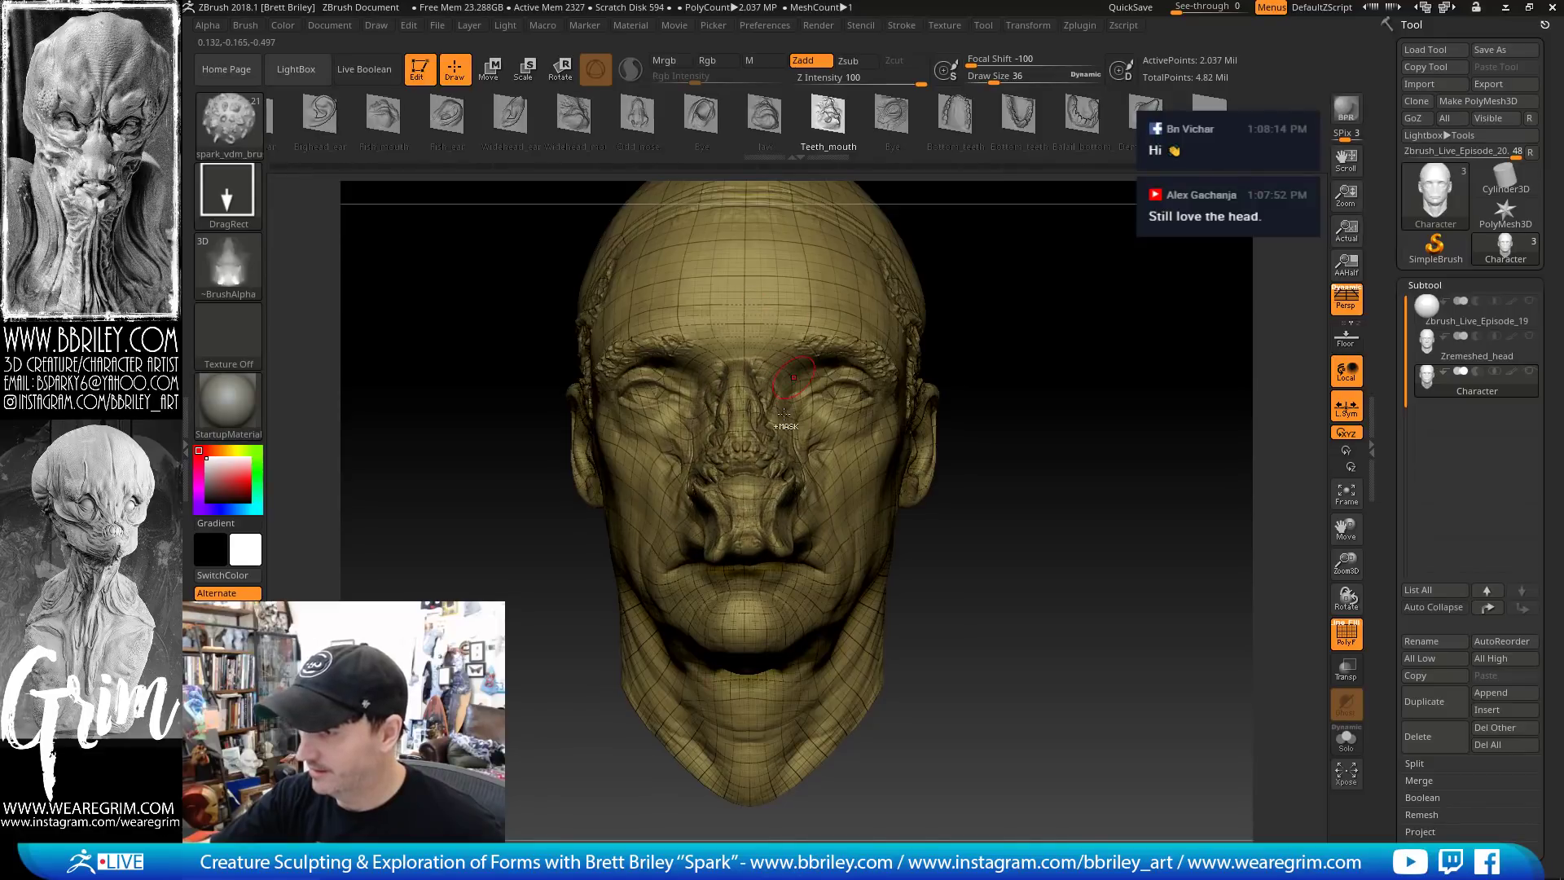
{"action": "key", "text": "ctrl+z"}
Try a large Teeth_mouth stamp centred on the upper lip, check it in profile without the wireframe and undo it
{"action": "left_click", "coordinate": [744, 533]}
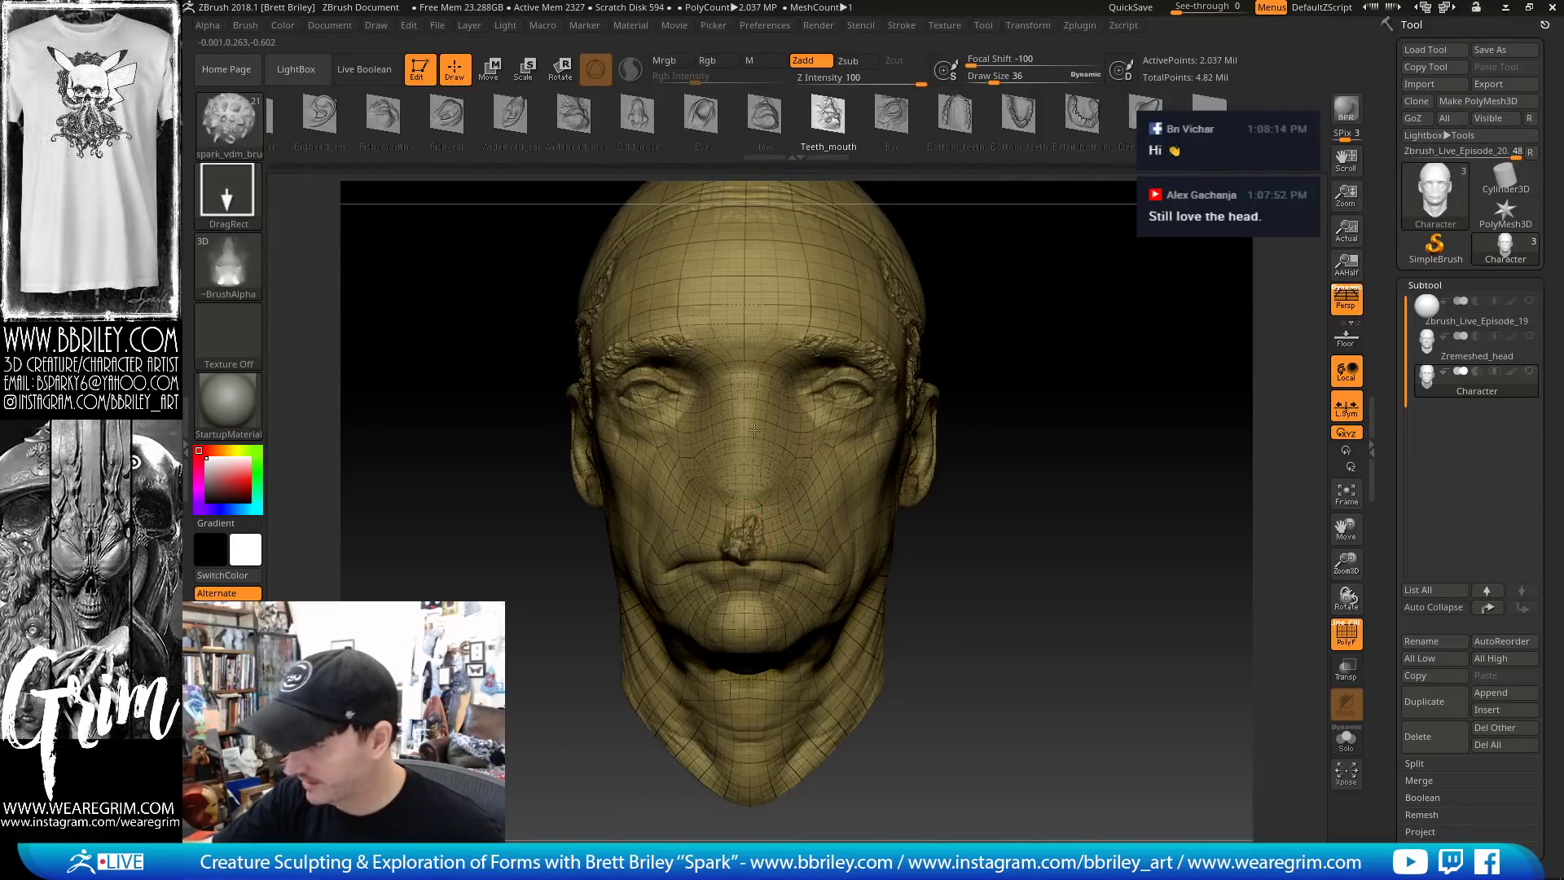
{"action": "left_click_drag", "start_coordinate": [740, 383], "coordinate": [749, 320]}
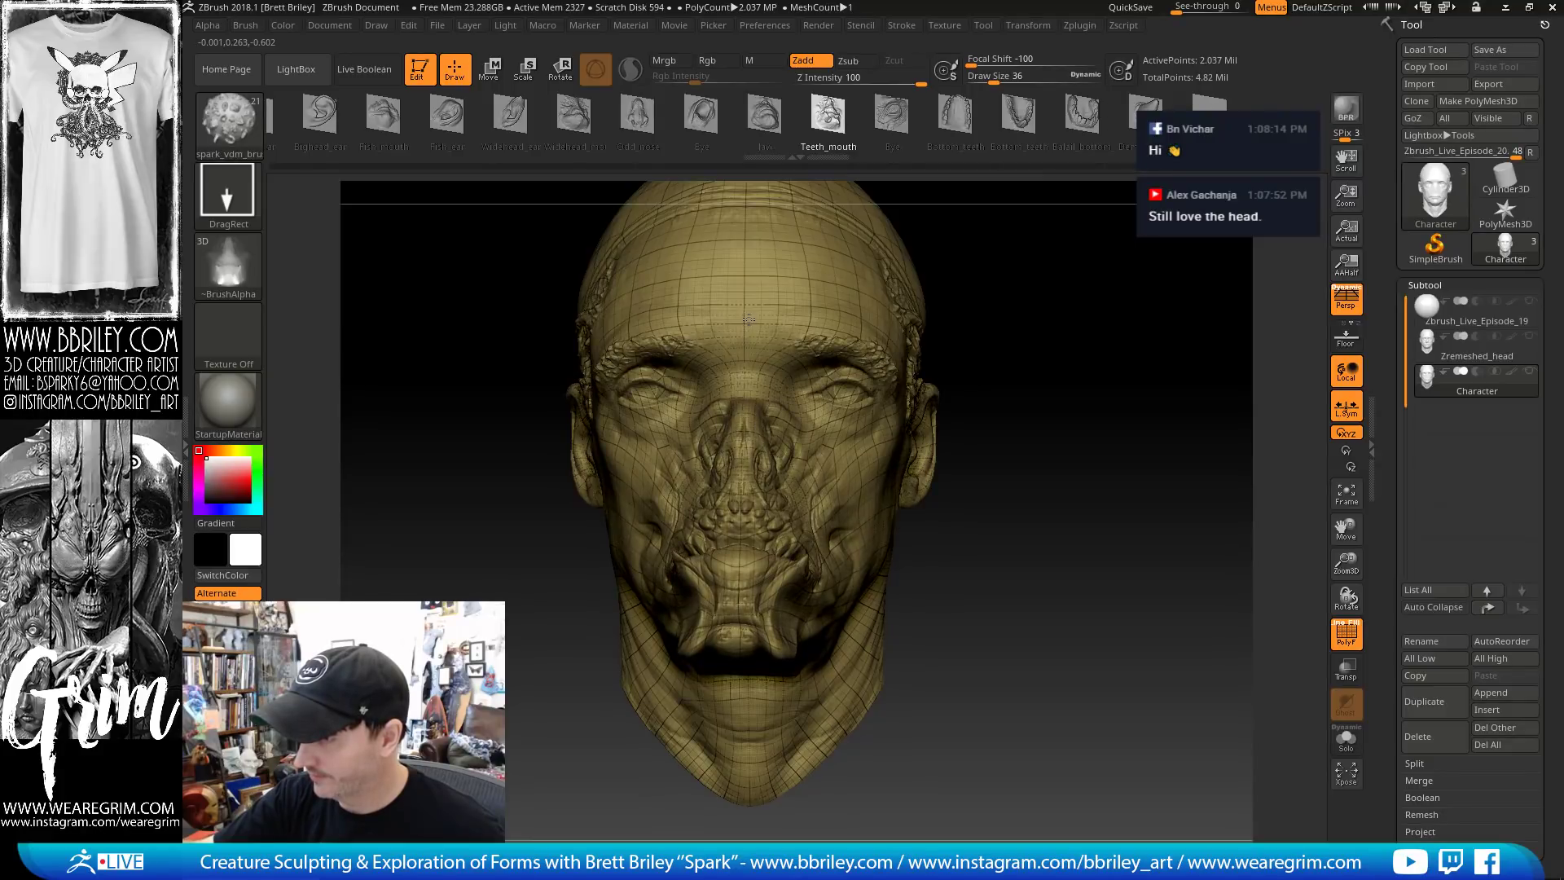
{"action": "left_click", "coordinate": [1346, 633]}
{"action": "left_click_drag", "start_coordinate": [1102, 524], "coordinate": [1045, 434]}
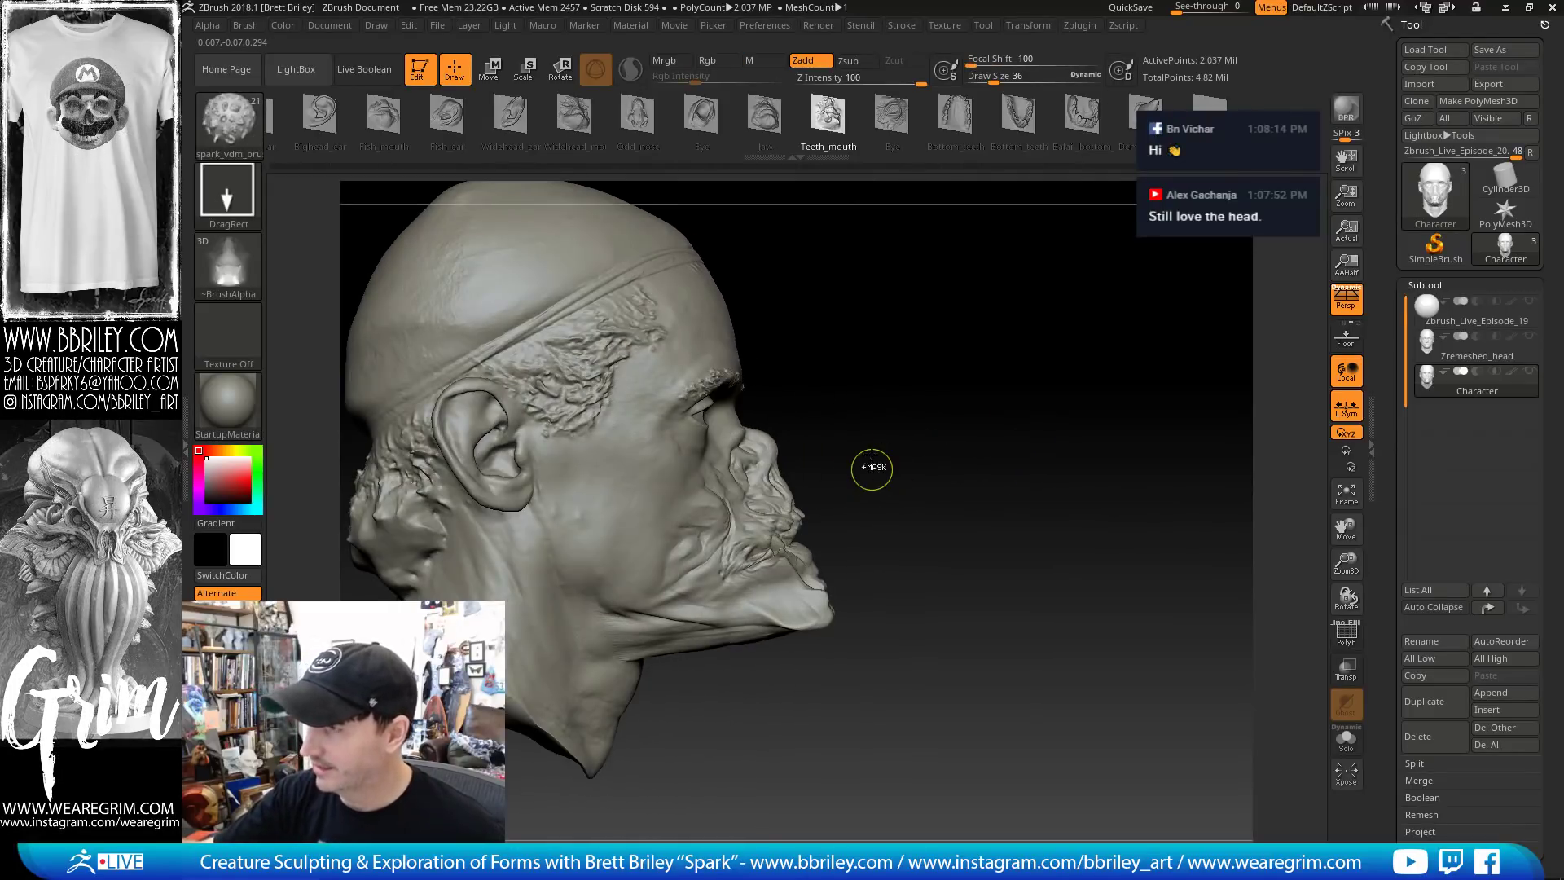
{"action": "key", "text": "ctrl+z"}
Try the Teeth_mouth stamp over the nose and mouth at Z Intensity 55 and undo it
{"action": "left_click_drag", "start_coordinate": [923, 79], "coordinate": [888, 80]}
{"action": "left_click_drag", "start_coordinate": [911, 251], "coordinate": [864, 414], "text": "shift"}
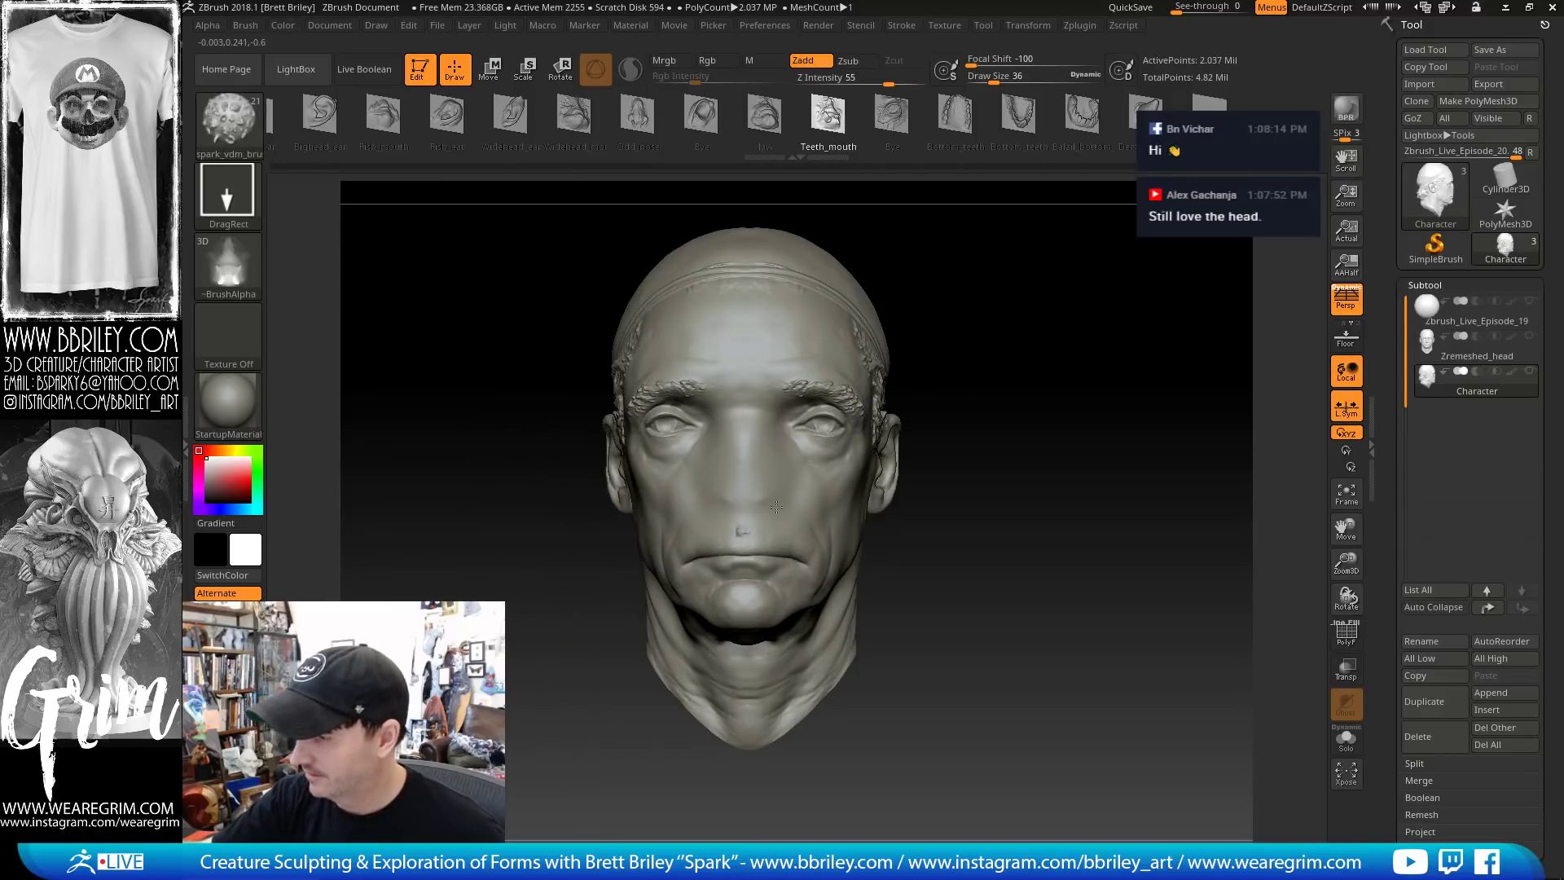
{"action": "left_click_drag", "start_coordinate": [742, 531], "coordinate": [746, 632]}
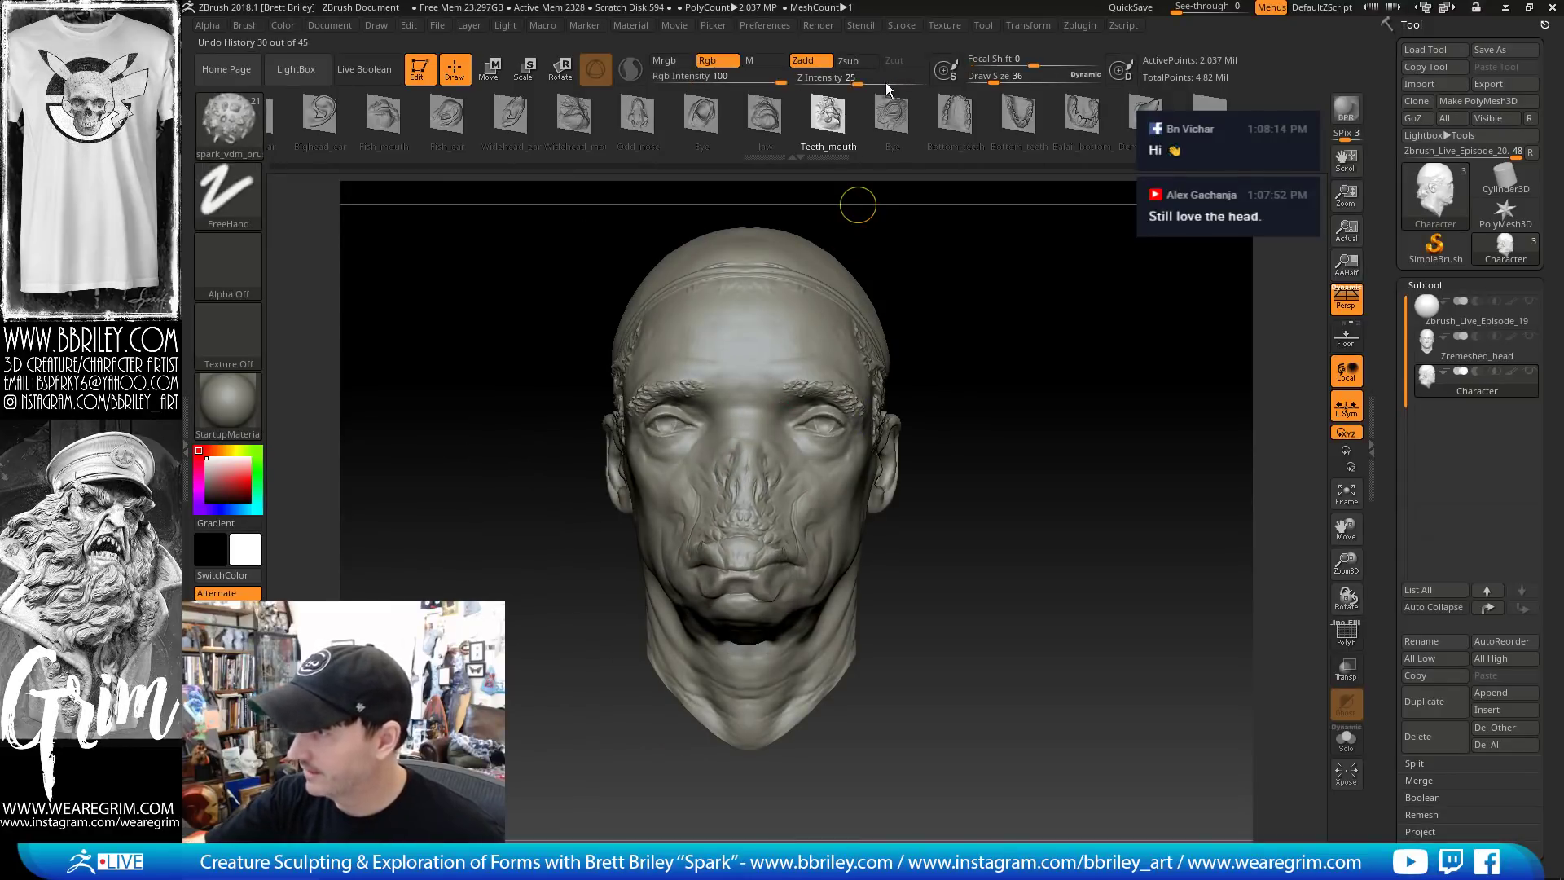
{"action": "key", "text": "ctrl+z"}
Try the Teeth_mouth stamp on the upper lip at Z Intensity 69, check it from an angle and undo it
{"action": "left_click_drag", "start_coordinate": [886, 84], "coordinate": [899, 84]}
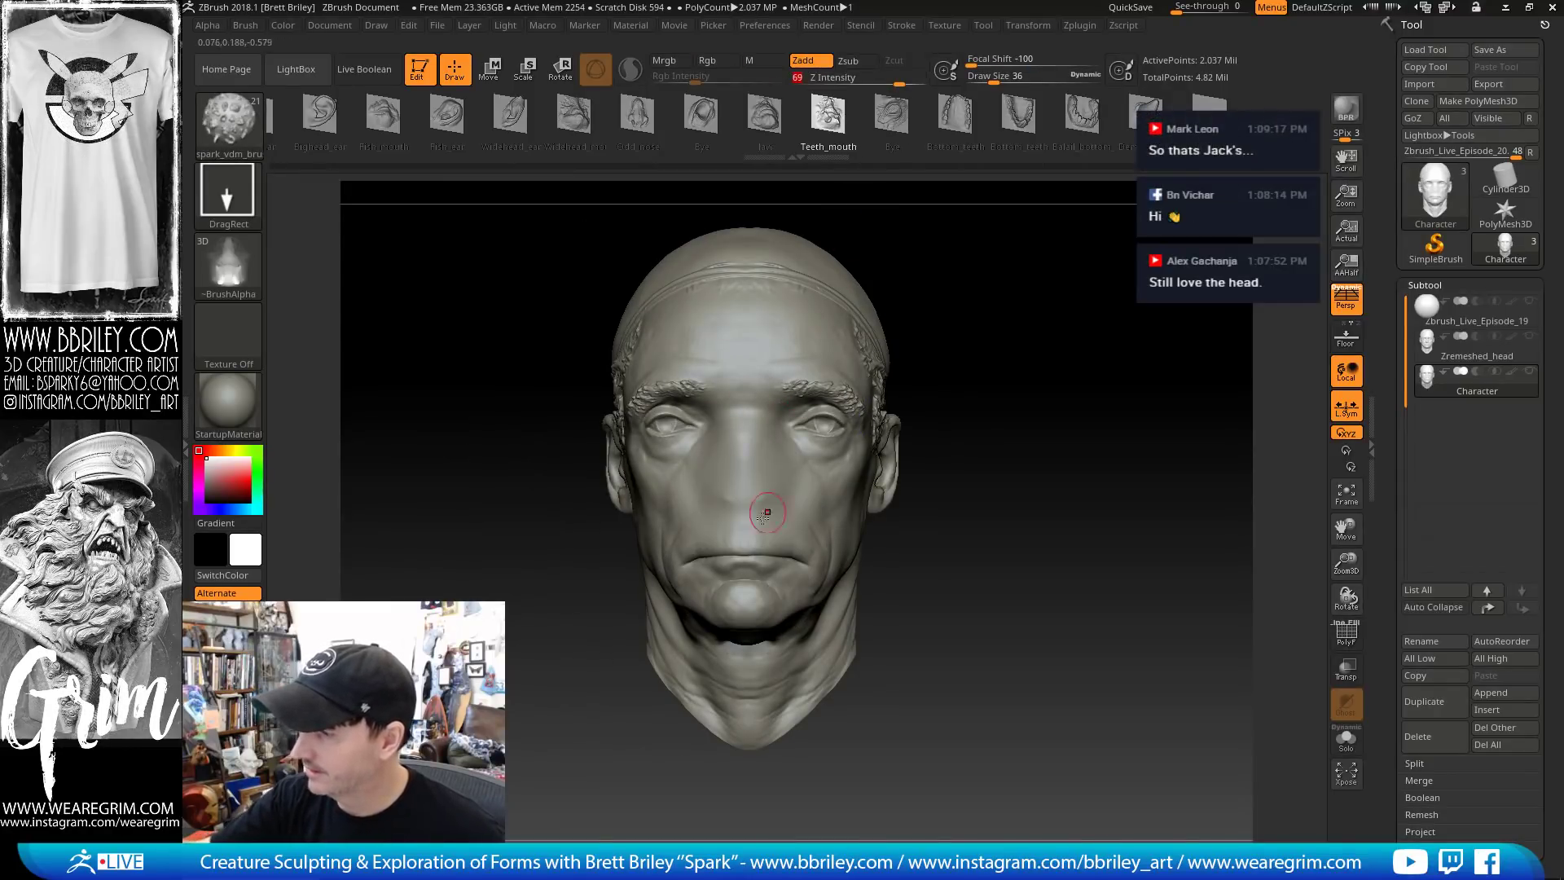
{"action": "left_click_drag", "start_coordinate": [744, 528], "coordinate": [749, 629]}
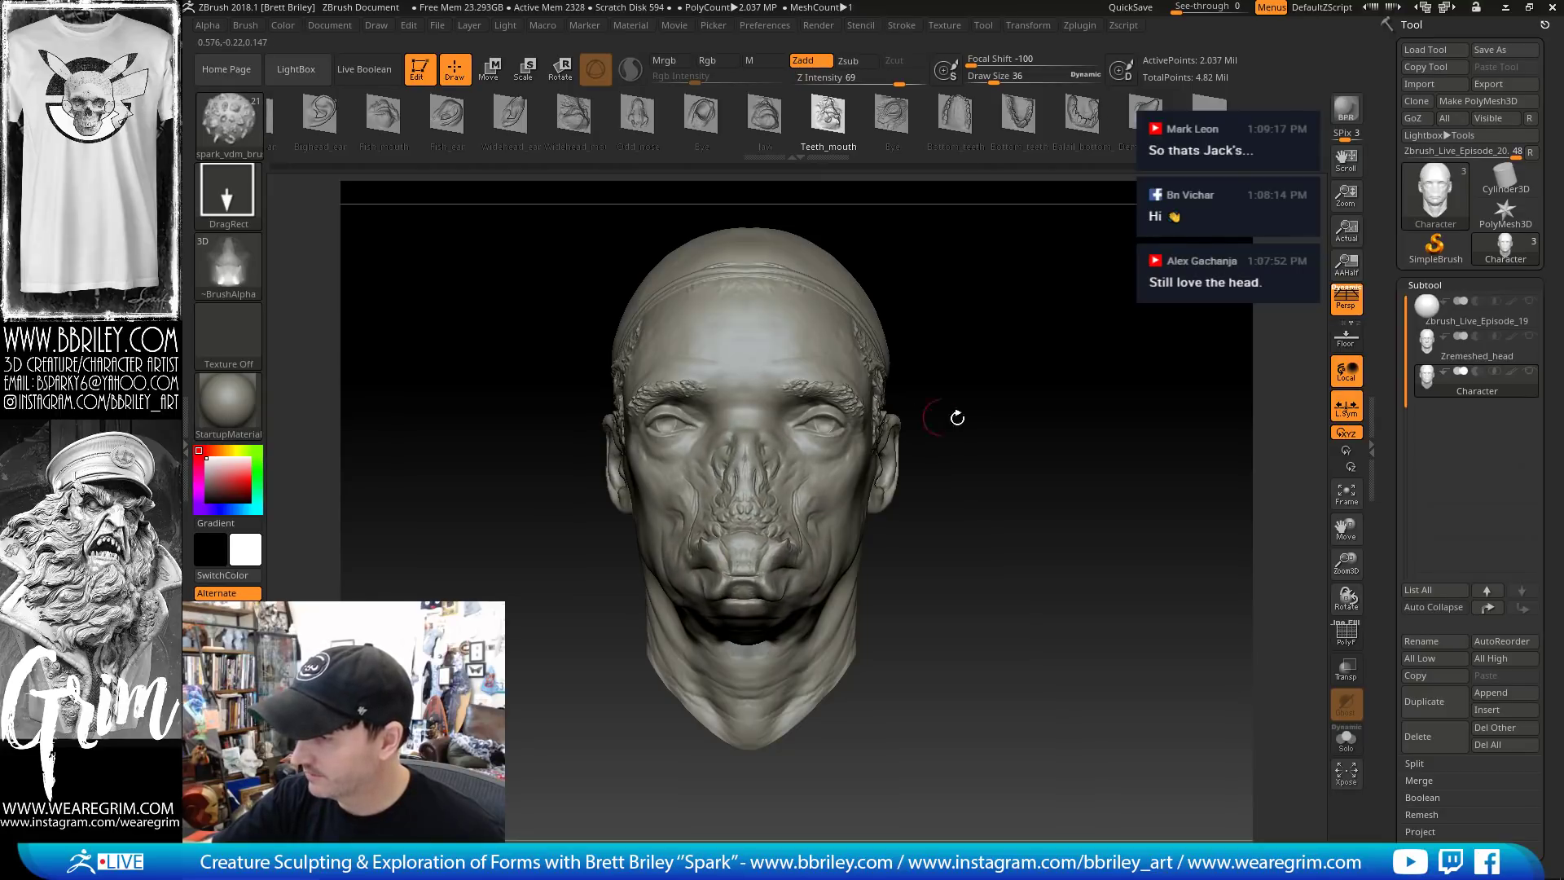
{"action": "left_click_drag", "start_coordinate": [958, 416], "coordinate": [1005, 430]}
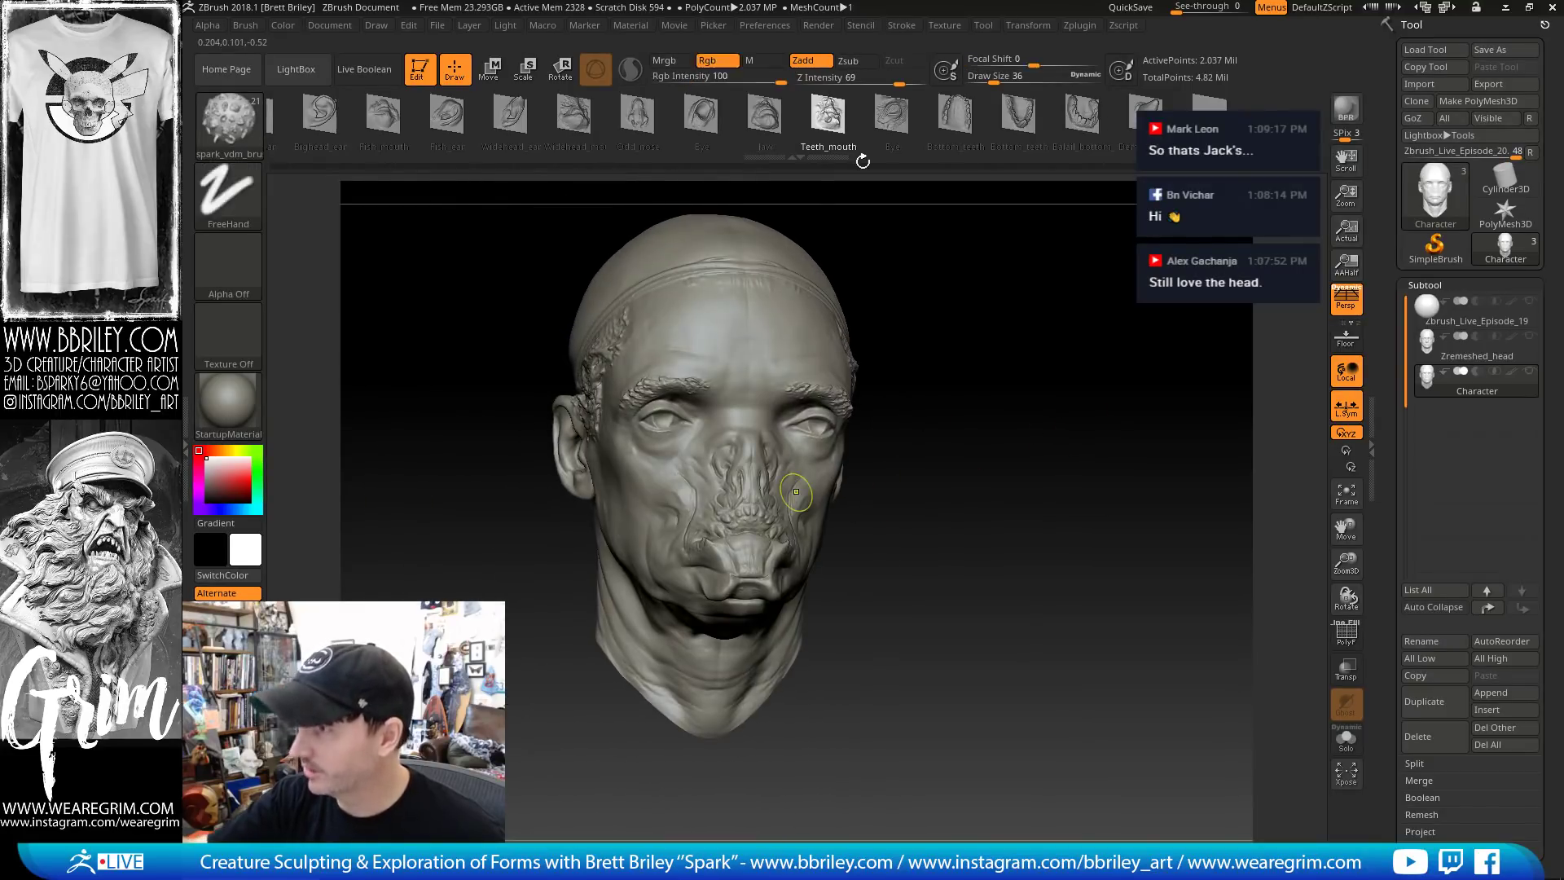
{"action": "key", "text": "ctrl+z"}
Set Z Intensity to 89 and stamp Teeth_mouth from the upper lip across the nose and mouth
{"action": "left_click_drag", "start_coordinate": [881, 79], "coordinate": [912, 83]}
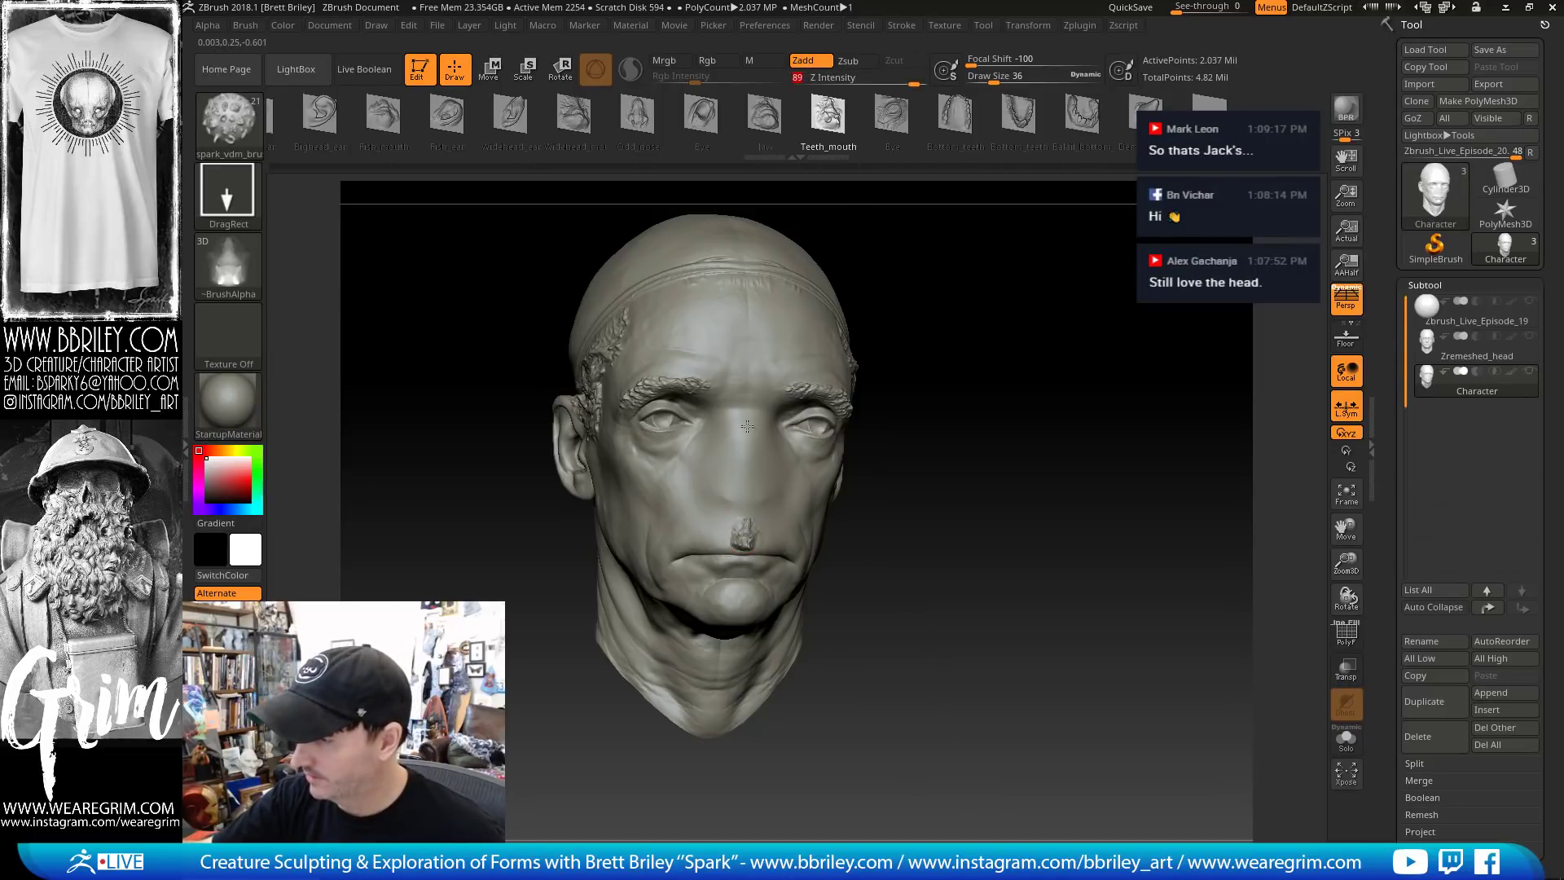
{"action": "left_click_drag", "start_coordinate": [746, 426], "coordinate": [752, 373]}
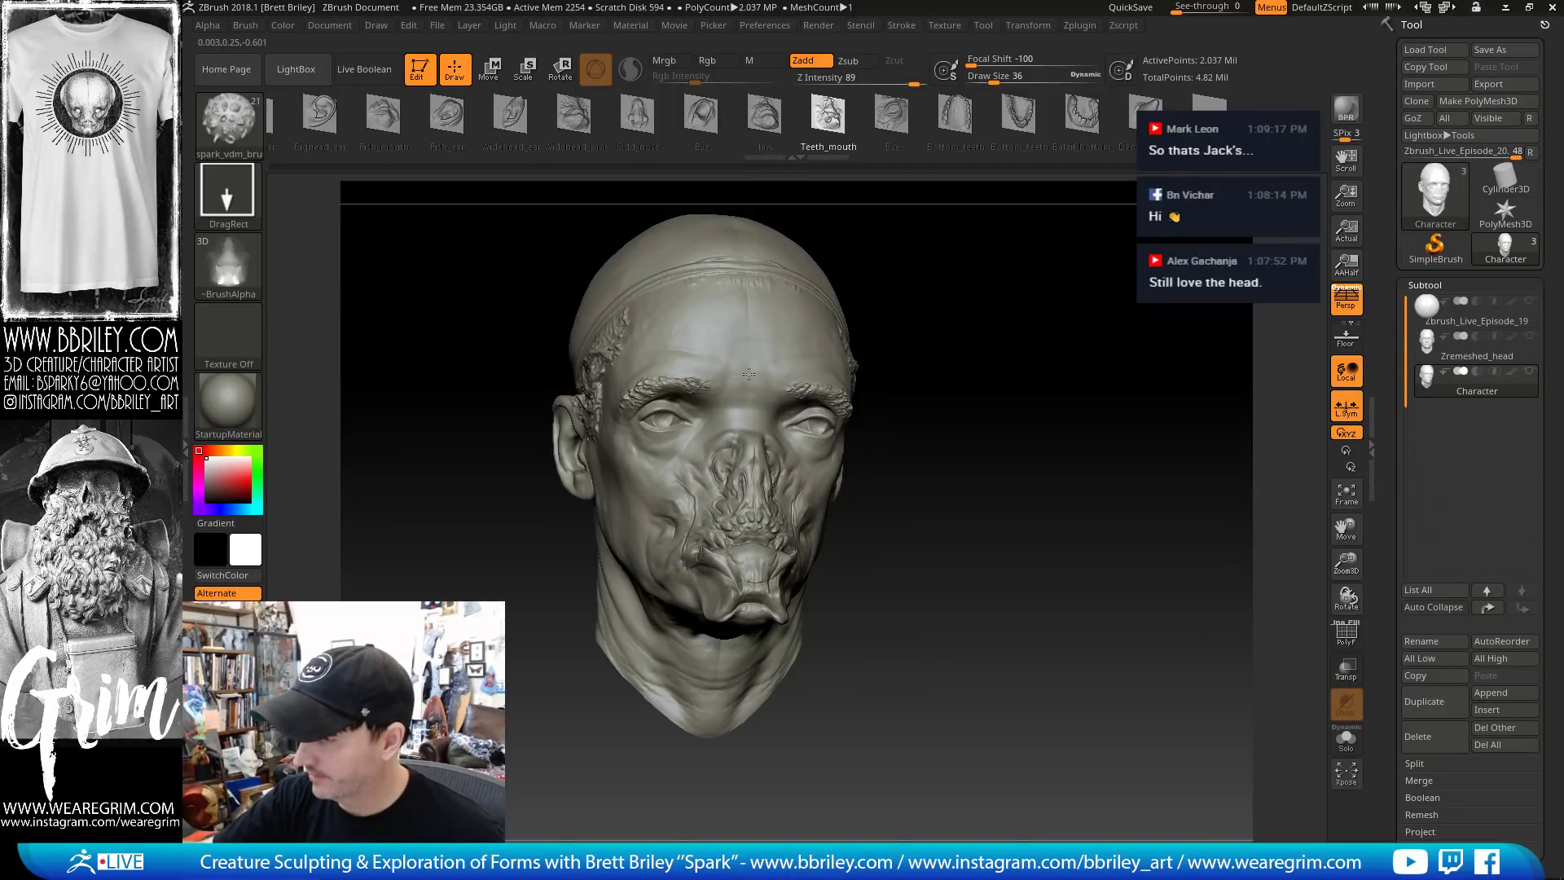
{"action": "left_click_drag", "start_coordinate": [936, 353], "coordinate": [880, 383]}
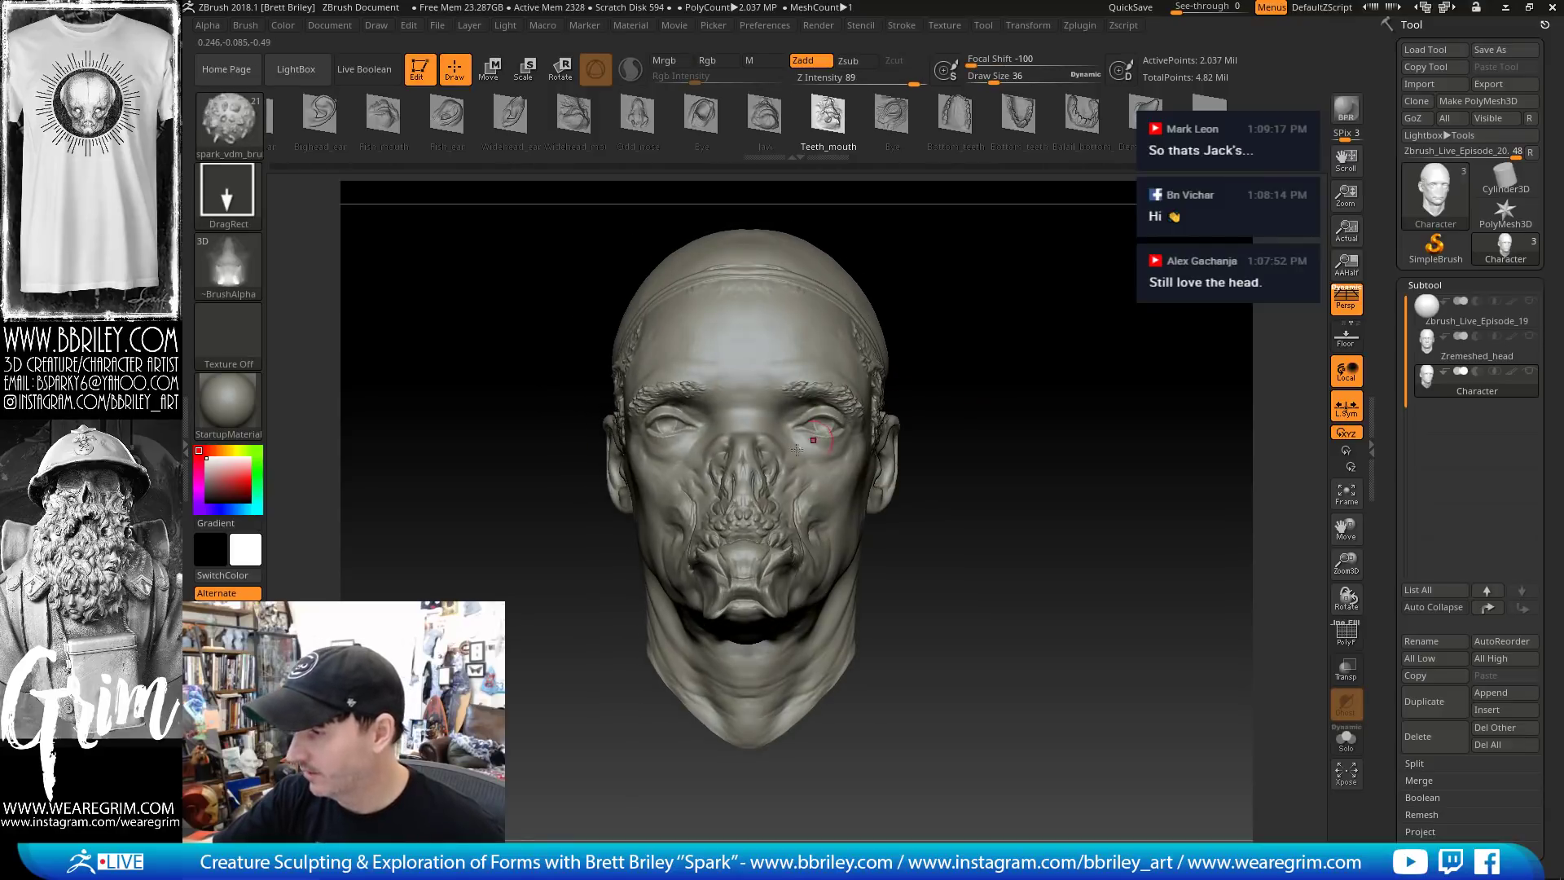
{"action": "mouse_move", "coordinate": [977, 521]}
{"action": "left_mouse_down"}
{"action": "mouse_move", "coordinate": [1065, 508]}
{"action": "mouse_move", "coordinate": [977, 514]}
{"action": "mouse_move", "coordinate": [985, 528]}
{"action": "left_mouse_up"}
{"action": "left_click_drag", "start_coordinate": [1000, 390], "coordinate": [1062, 349]}
Open the Deformation settings, lower the head by three subdivision levels and apply Smart ReSym
{"action": "left_click_drag", "start_coordinate": [1389, 769], "coordinate": [1383, 388]}
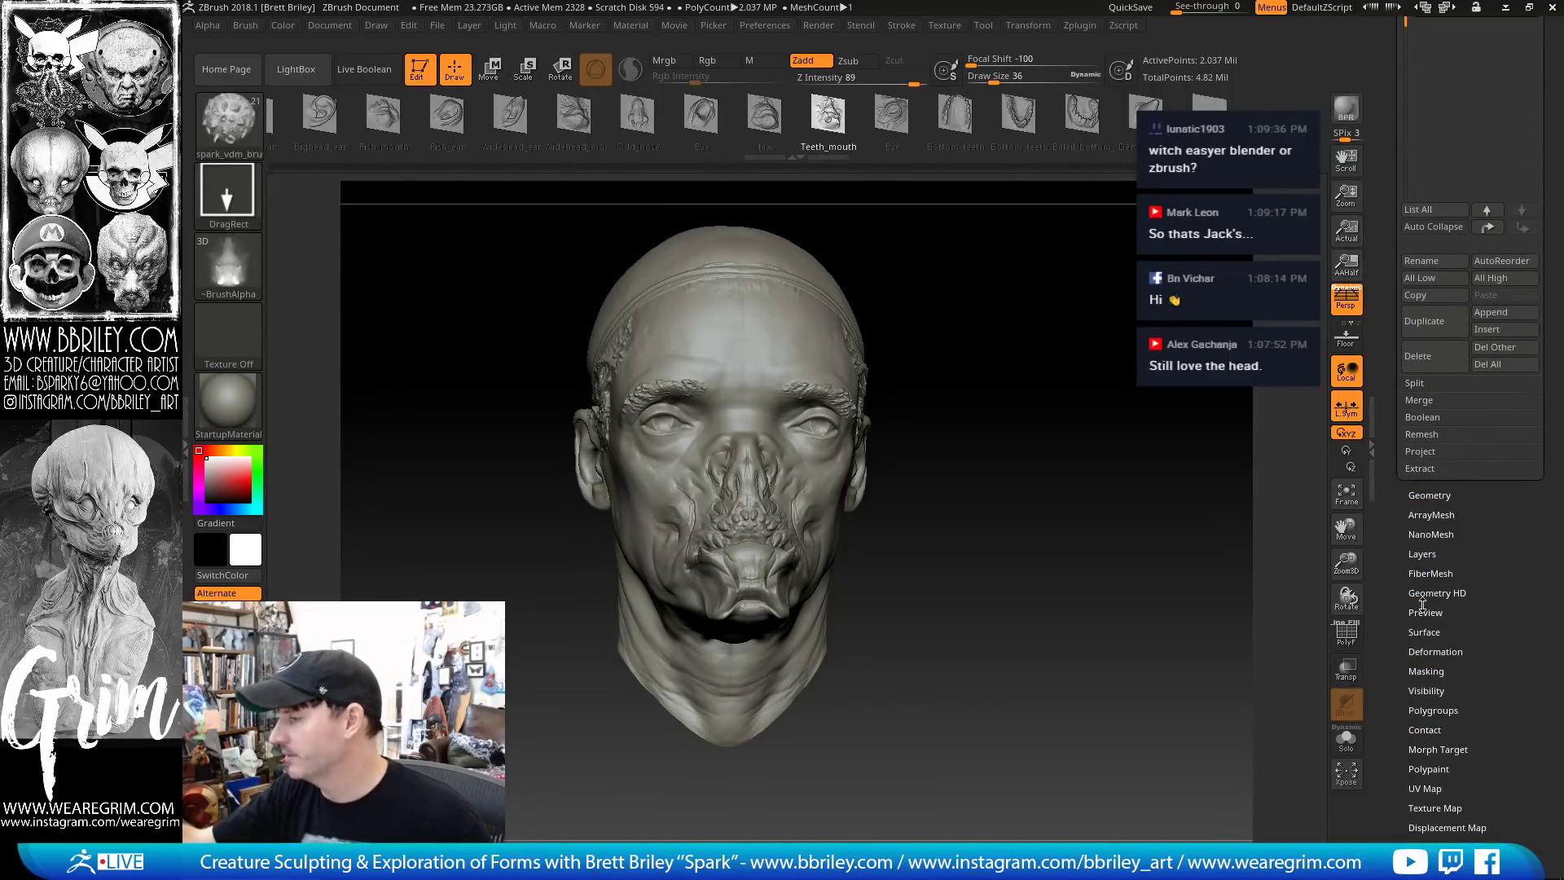
{"action": "left_click", "coordinate": [1435, 652]}
{"action": "left_click_drag", "start_coordinate": [1392, 600], "coordinate": [1387, 428]}
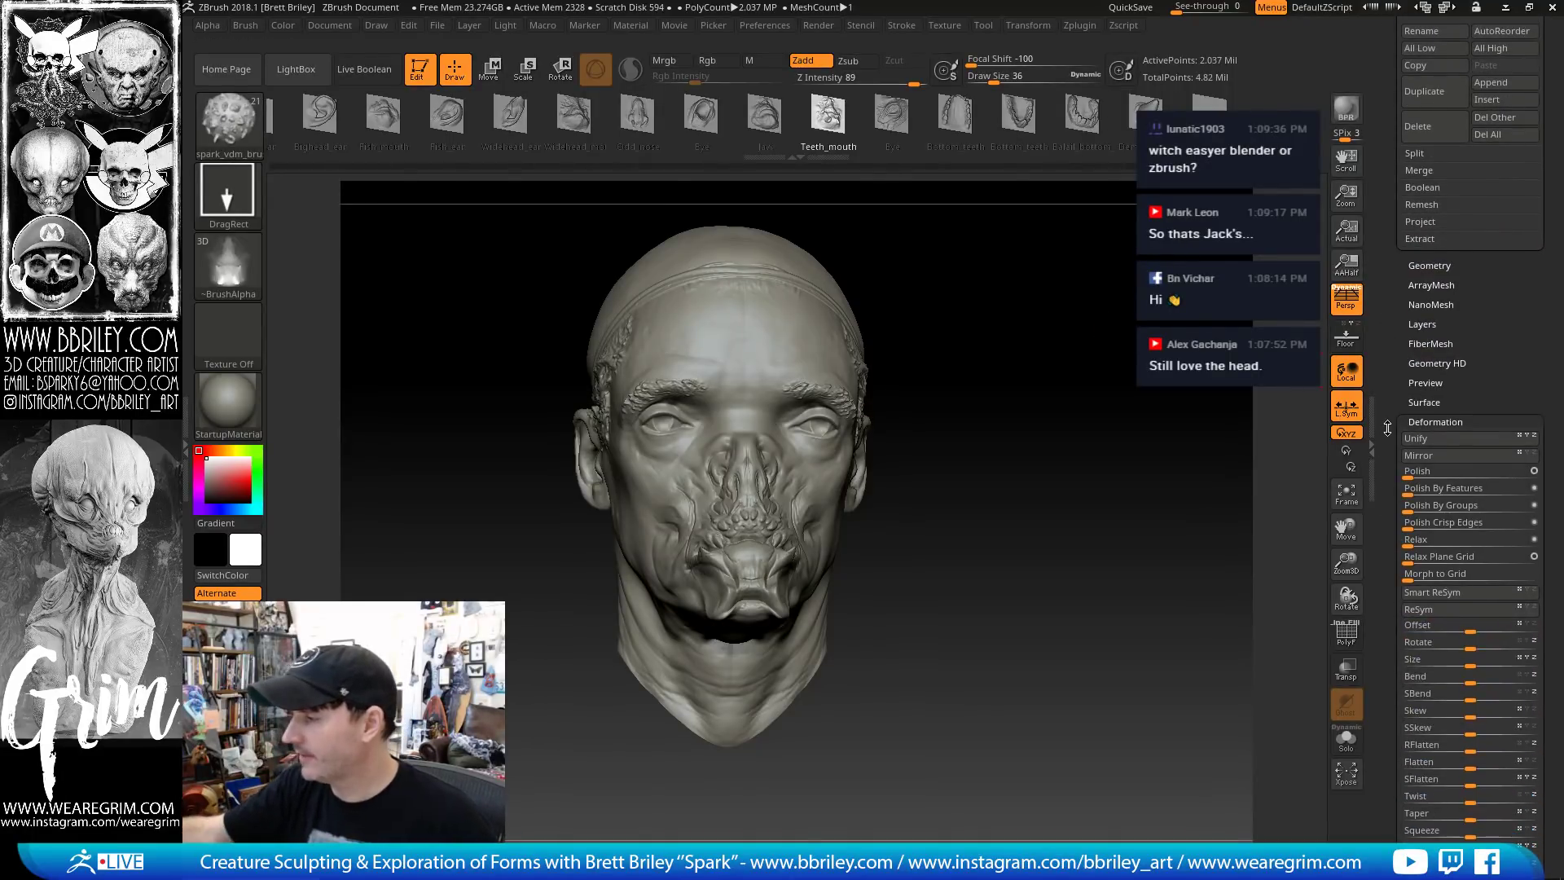
{"action": "key", "text": "shift+d"}
{"action": "key", "text": "shift+d"}
{"action": "key", "text": "shift+d"}
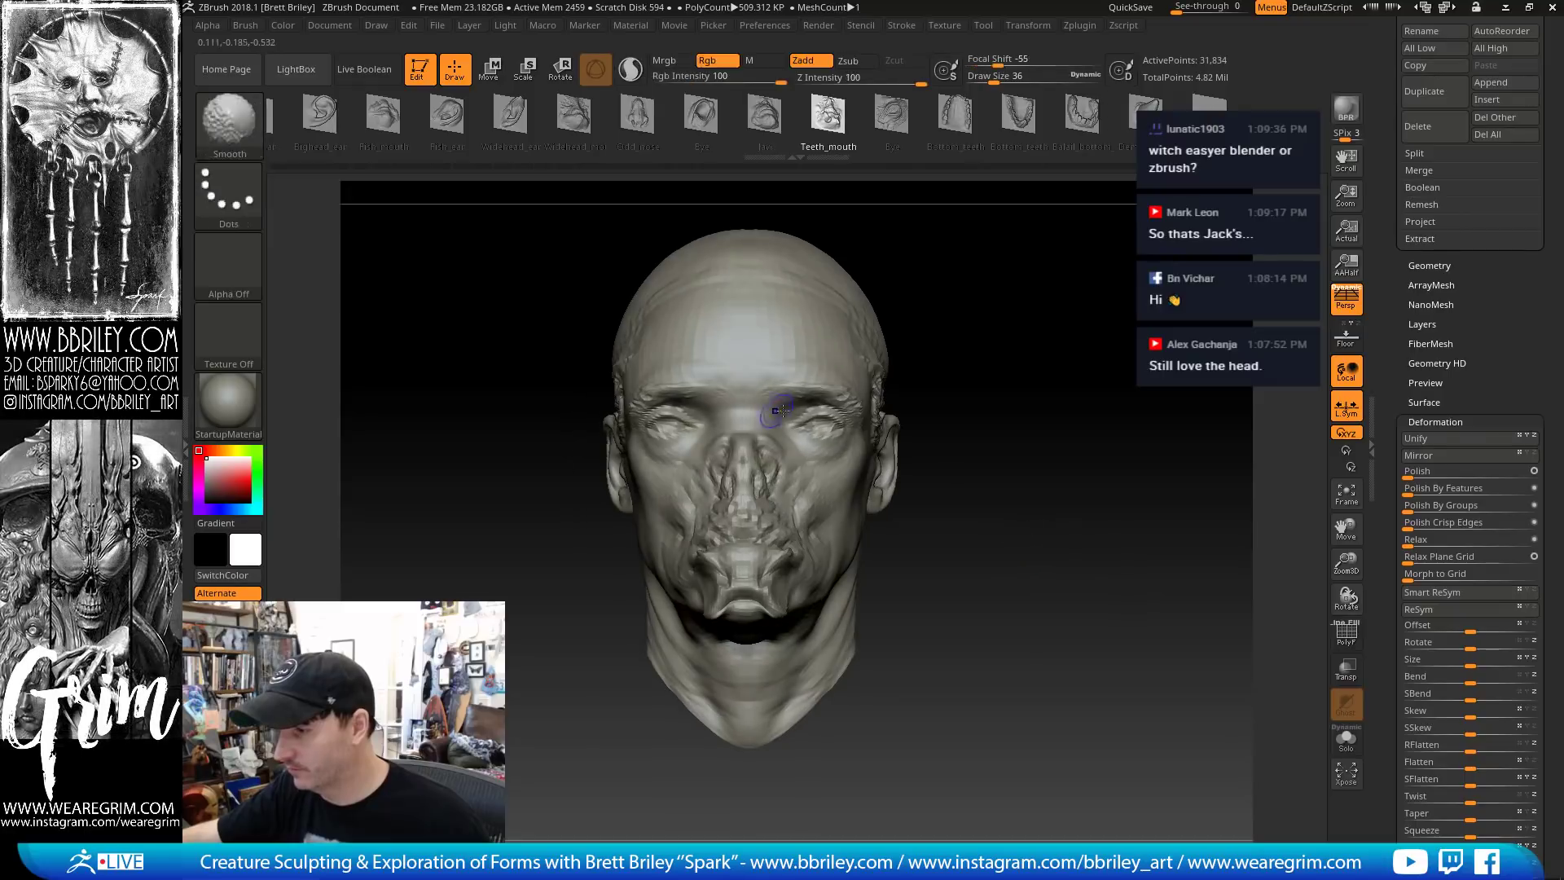
{"action": "left_click", "coordinate": [1441, 589]}
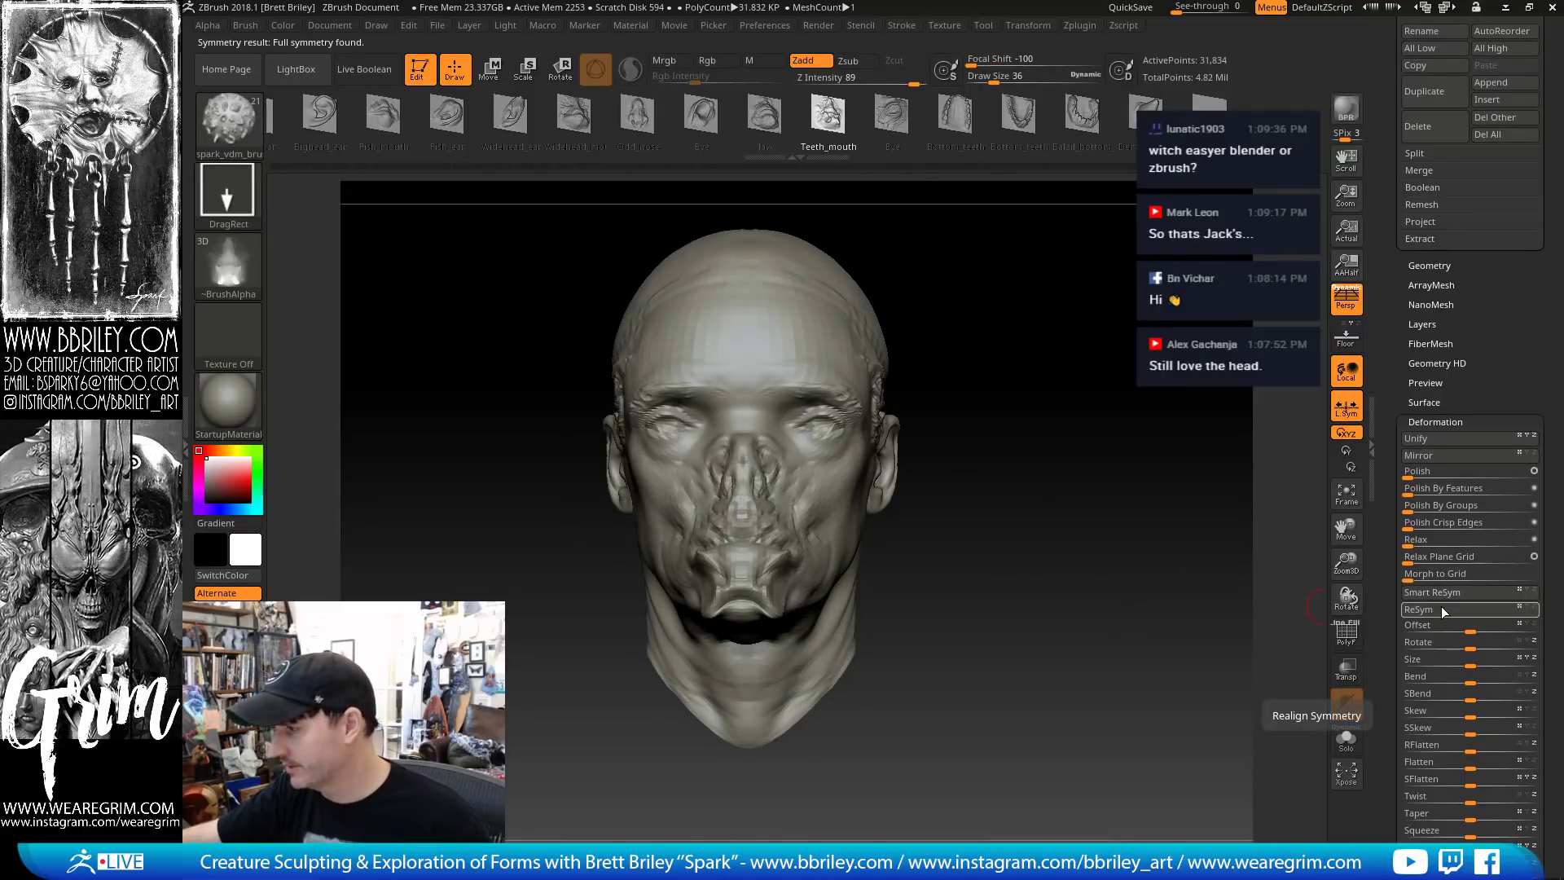
Raise the head back through its subdivision levels, realigning its symmetry with Smart ReSym and ReSym along the way
{"action": "key", "text": "d"}
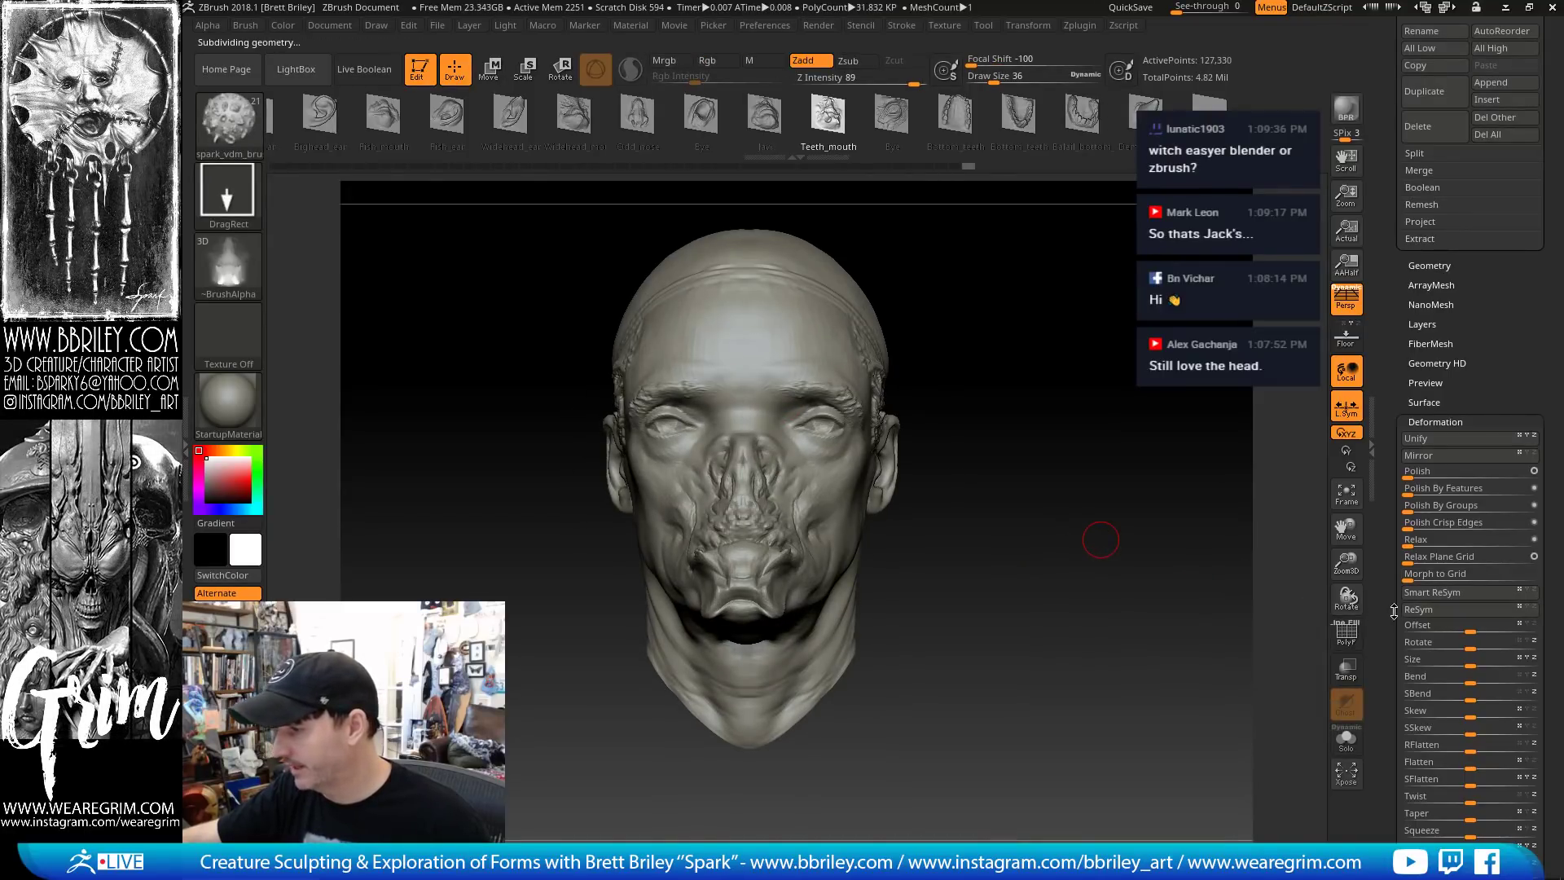
{"action": "left_click", "coordinate": [1437, 598]}
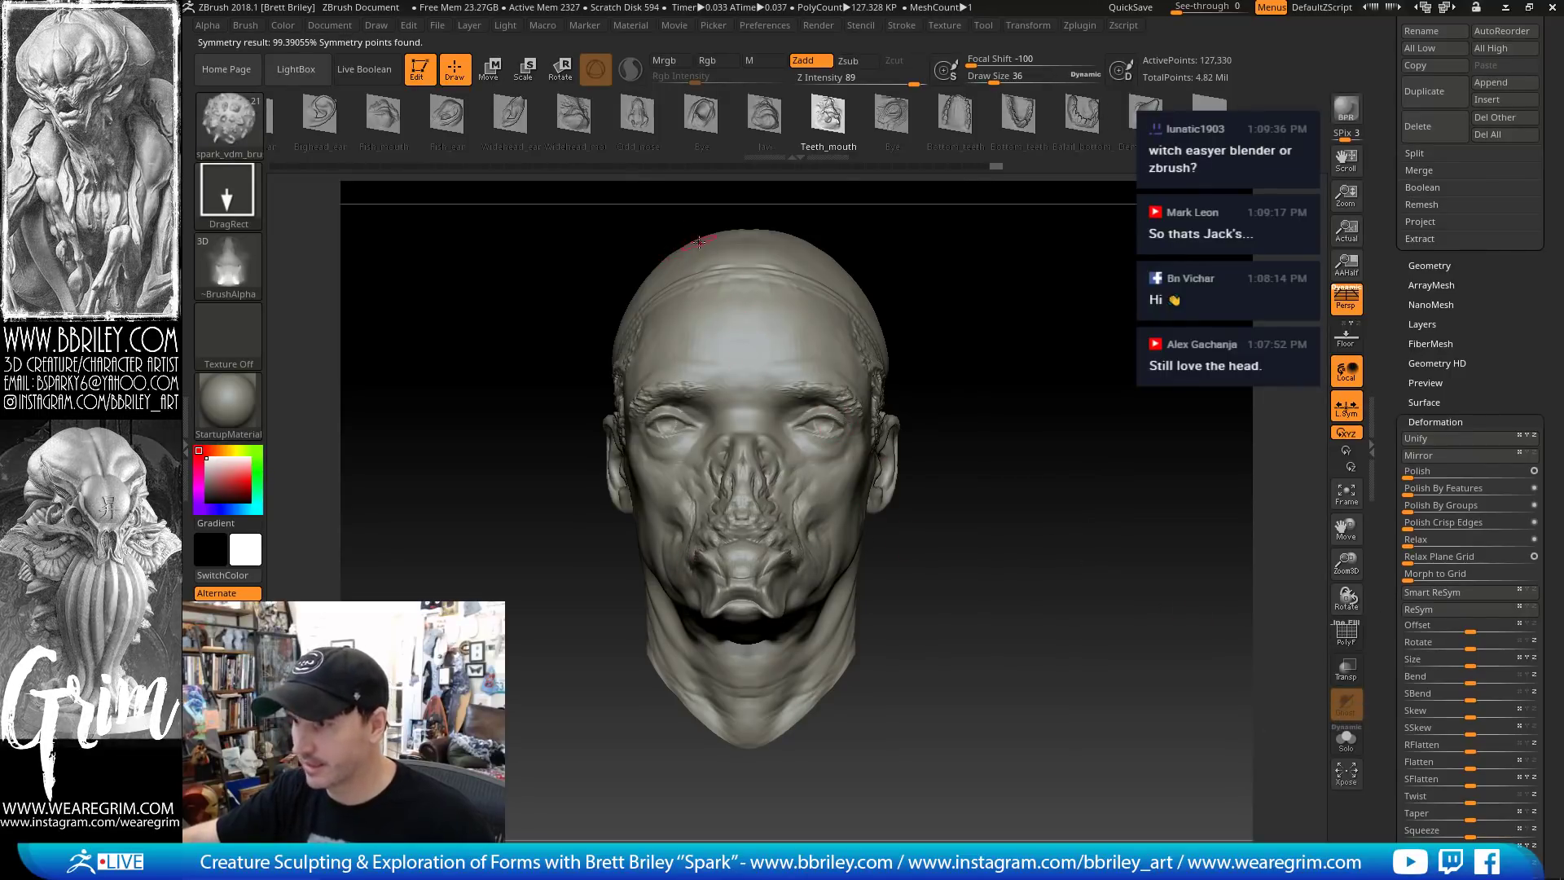
{"action": "left_click", "coordinate": [1432, 589]}
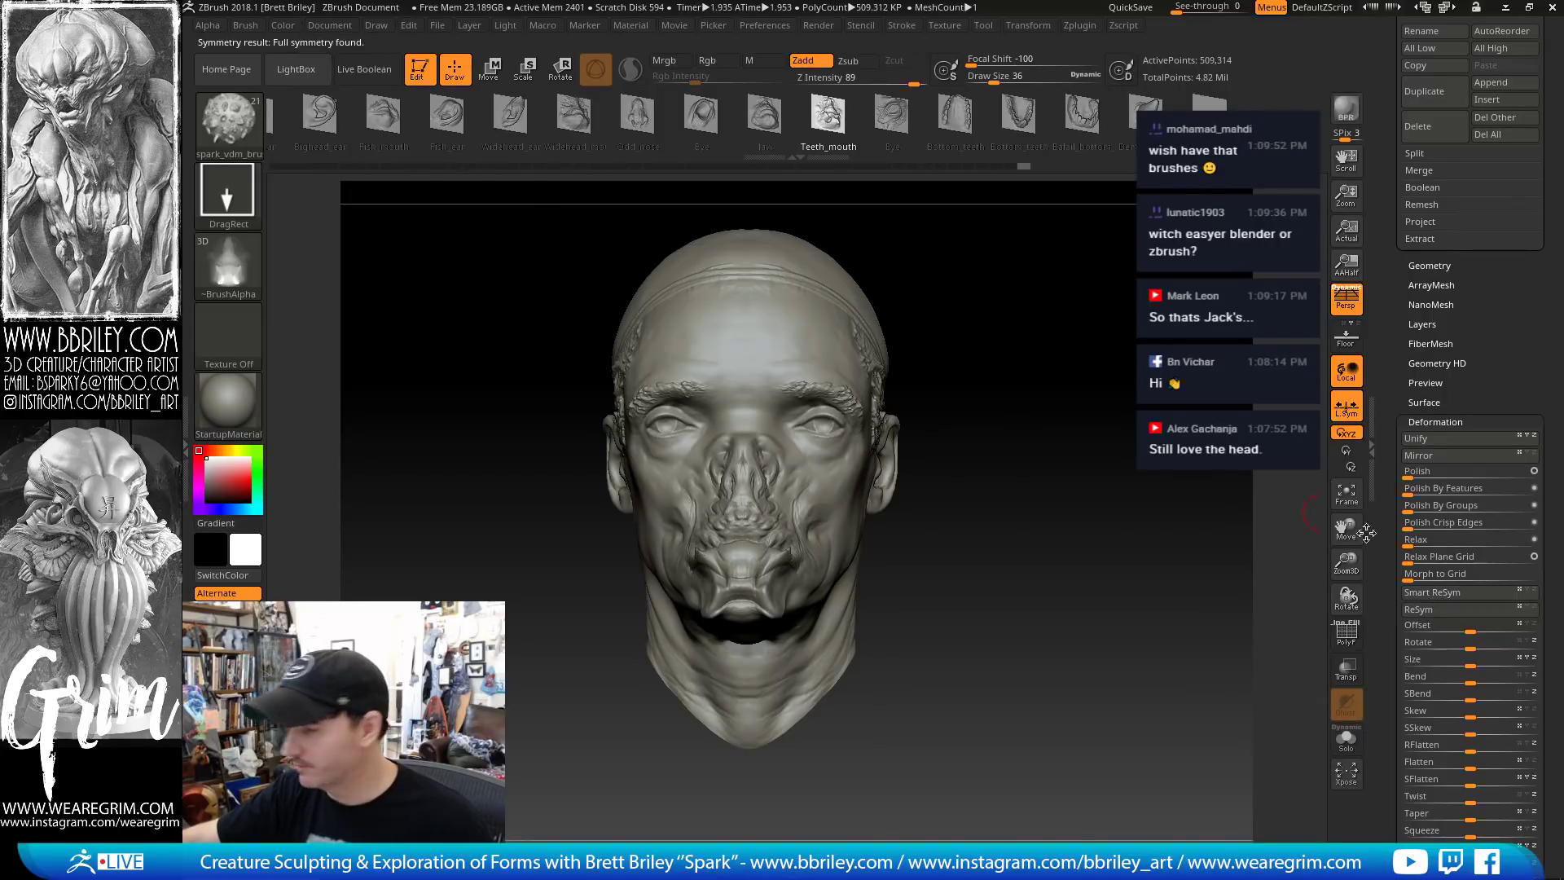
{"action": "left_click", "coordinate": [1430, 610]}
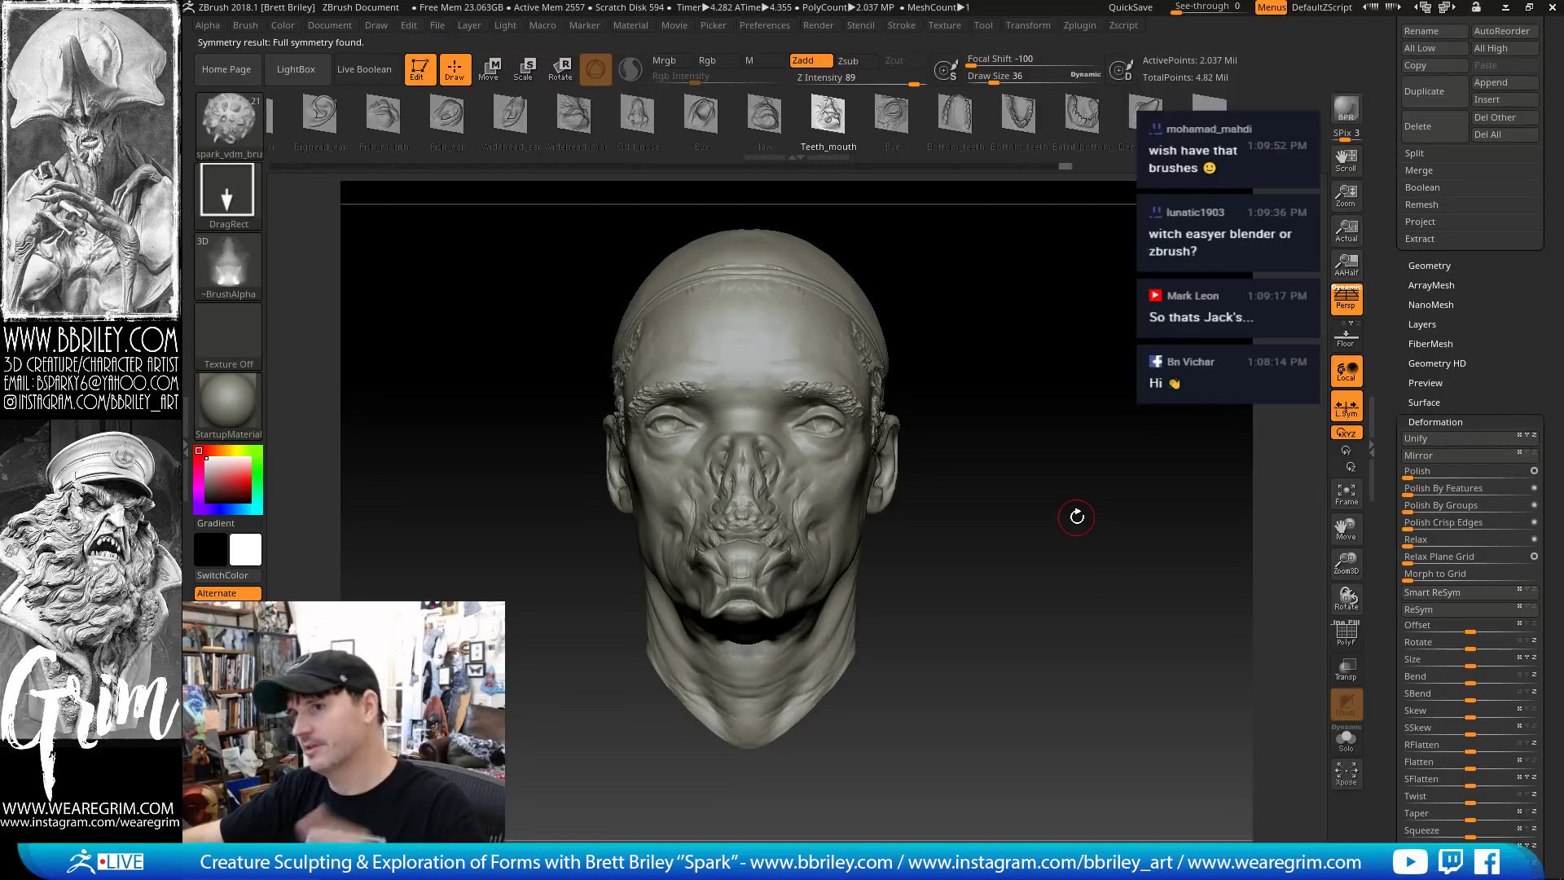
{"action": "left_click", "coordinate": [1420, 614]}
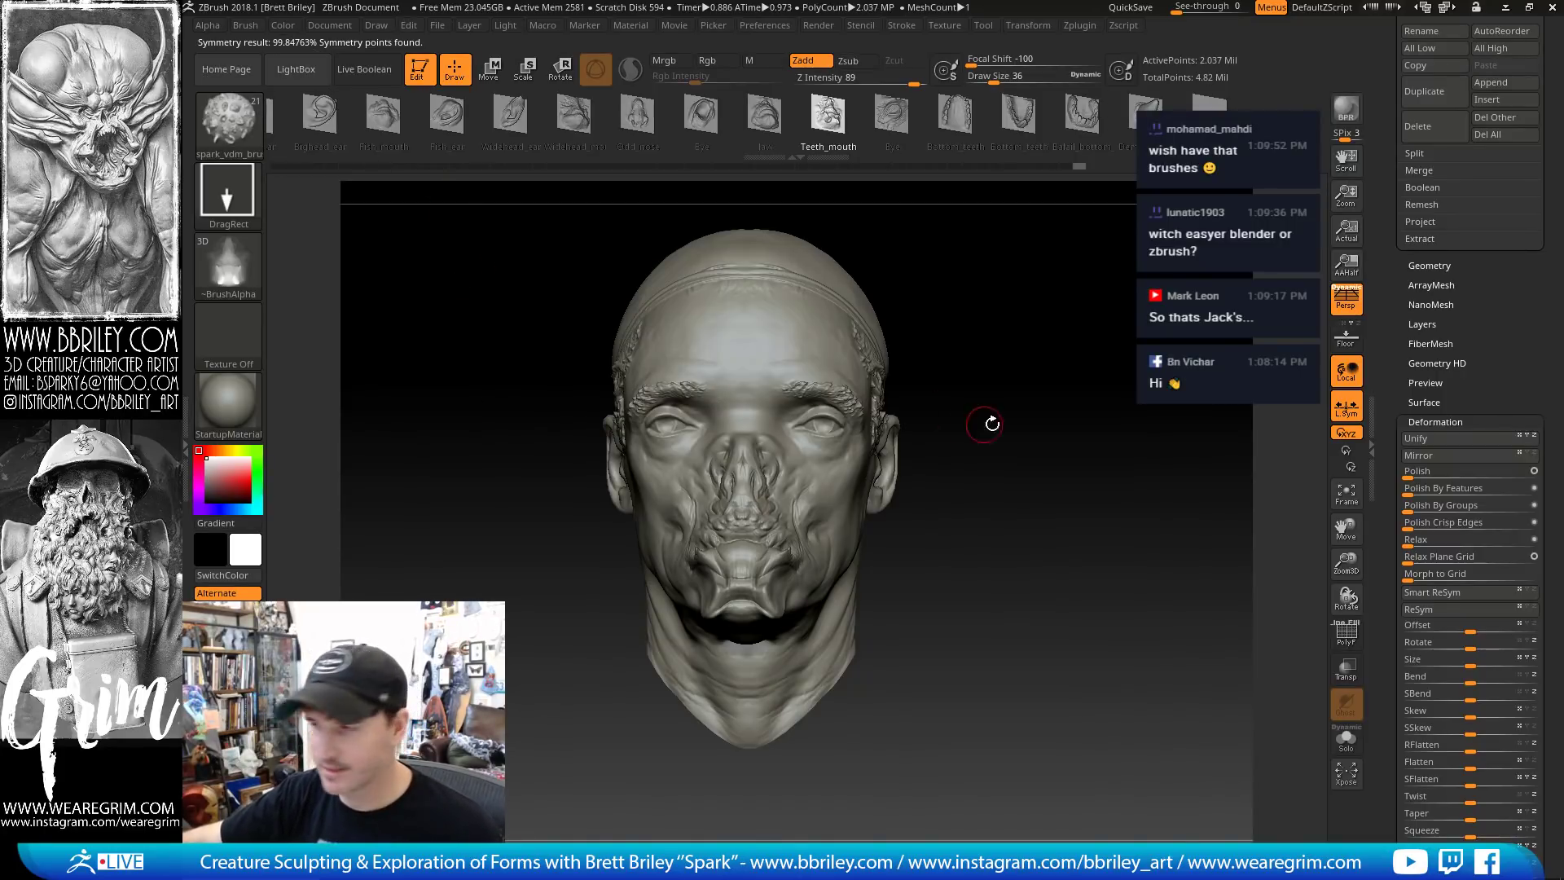
{"action": "left_click_drag", "start_coordinate": [991, 423], "coordinate": [1023, 408]}
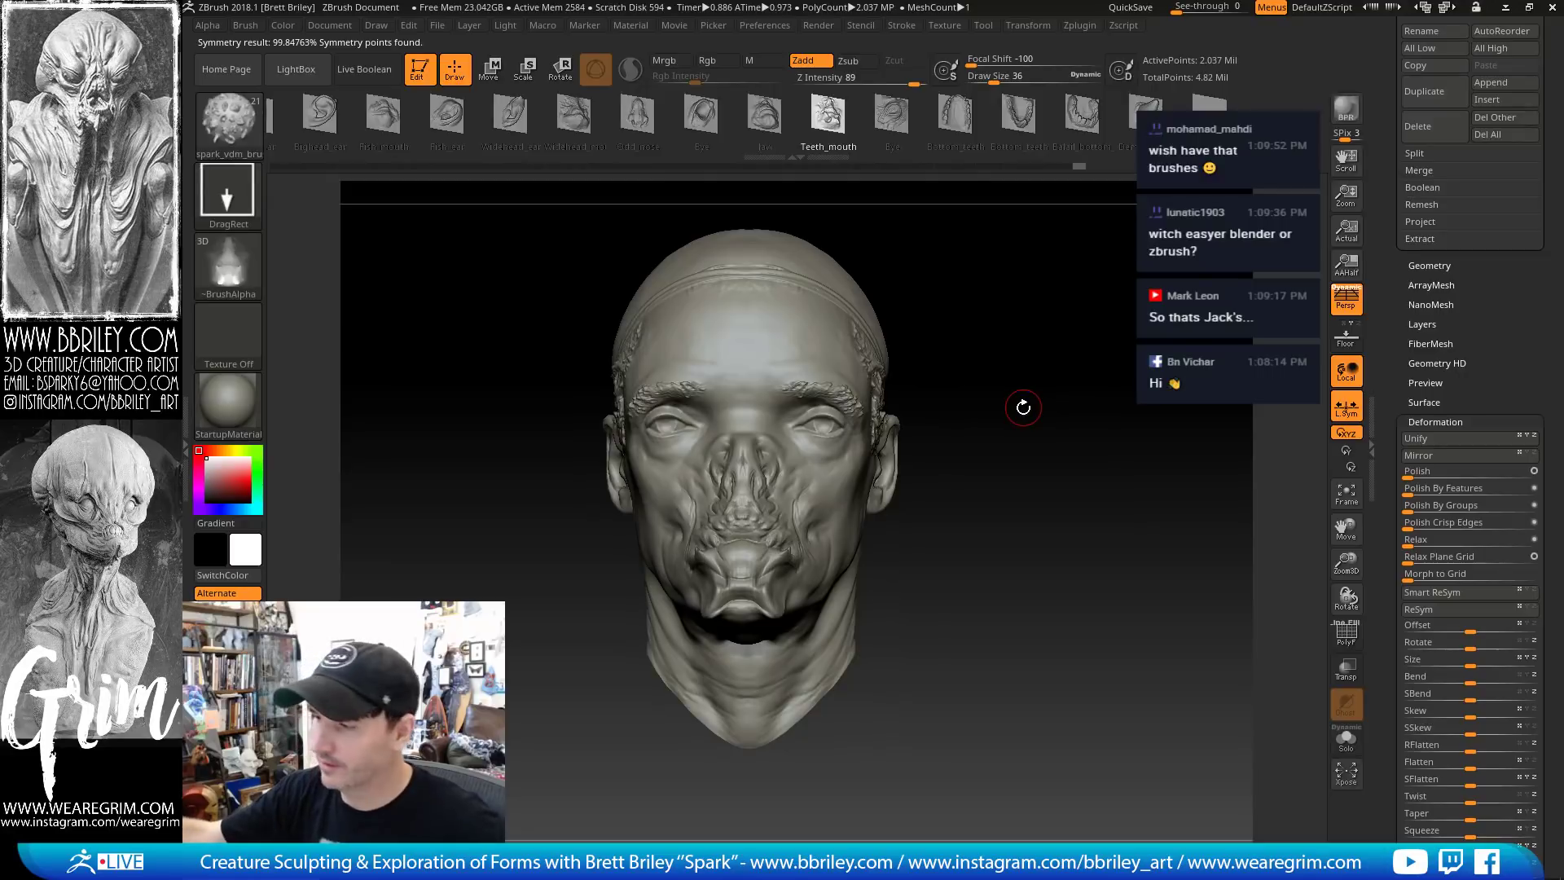
Drop the head to a lower subdivision level and smooth away the eyebrows with the Smooth brush
{"action": "mouse_move", "coordinate": [969, 303]}
{"action": "left_mouse_down"}
{"action": "mouse_move", "coordinate": [1025, 311]}
{"action": "mouse_move", "coordinate": [1032, 283]}
{"action": "mouse_move", "coordinate": [839, 389]}
{"action": "left_mouse_up"}
{"action": "mouse_move", "coordinate": [949, 309]}
{"action": "left_mouse_down"}
{"action": "mouse_move", "coordinate": [932, 318]}
{"action": "mouse_move", "coordinate": [953, 272]}
{"action": "left_mouse_up"}
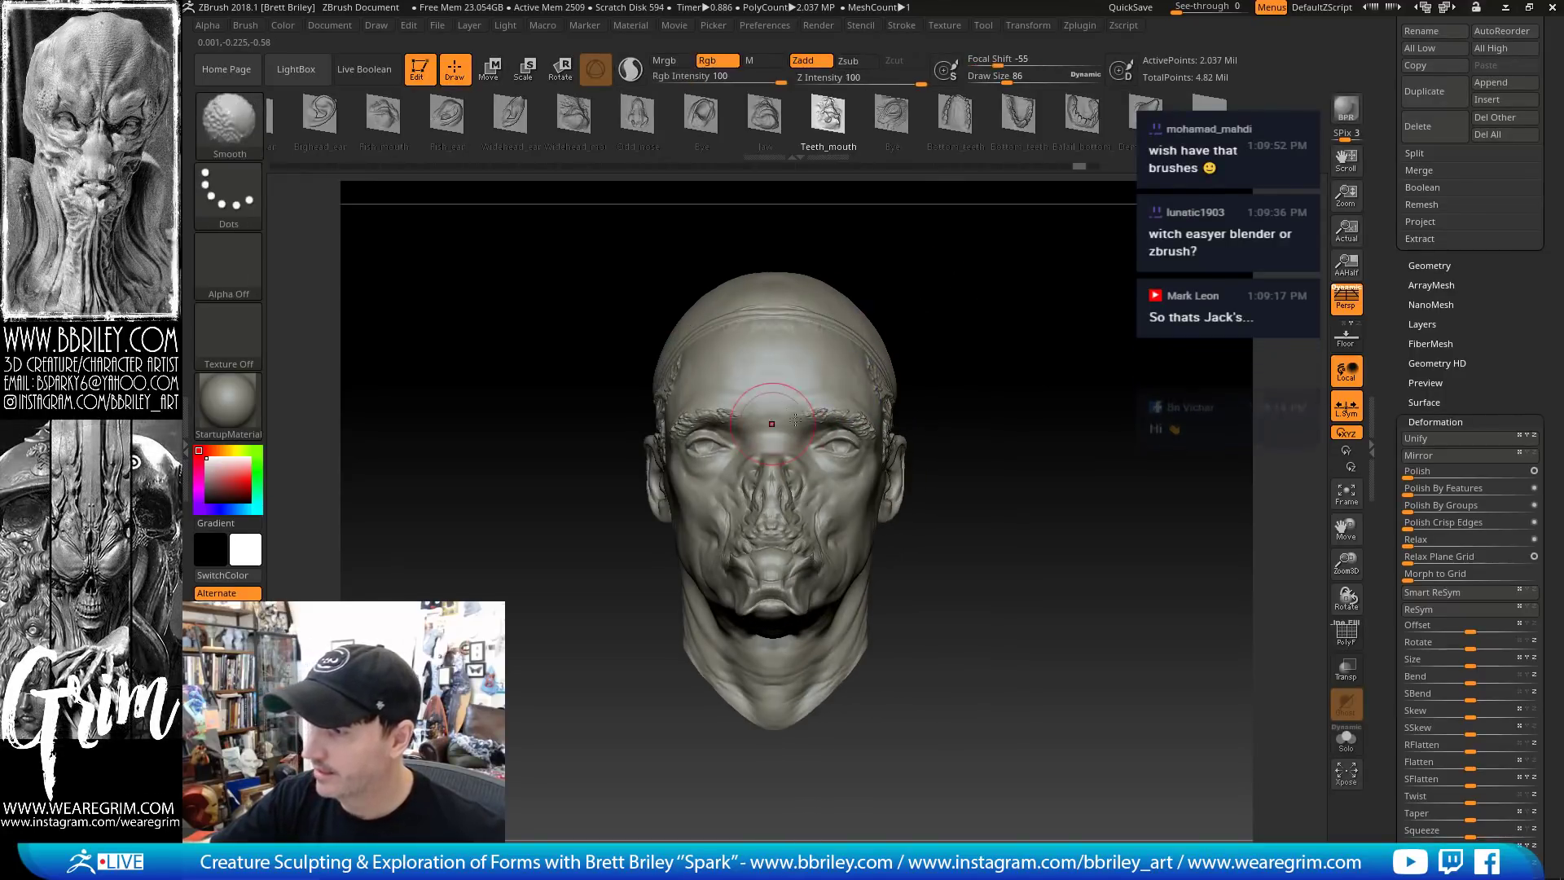
{"action": "key", "text": "s"}
{"action": "key", "text": "shift"}
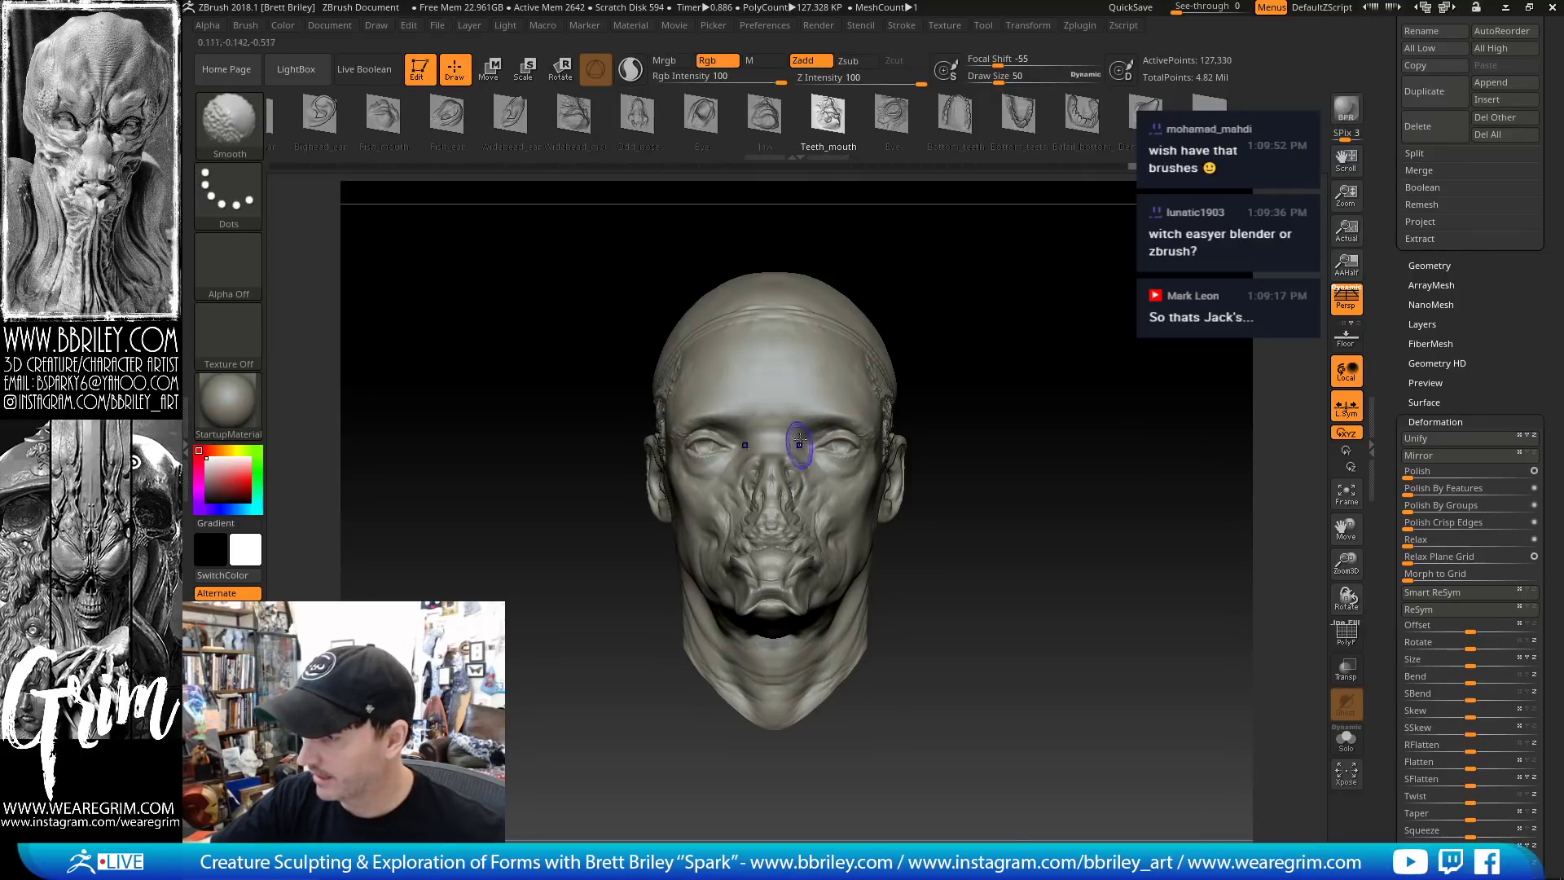
{"action": "right_click_drag", "start_coordinate": [799, 438], "coordinate": [774, 444]}
Build a large rounded bulge on the forehead with the Clay brush at Draw Size 128 and the Inflat brush at 158
{"action": "key", "text": "b"}
{"action": "key", "text": "c"}
{"action": "key", "text": "l"}
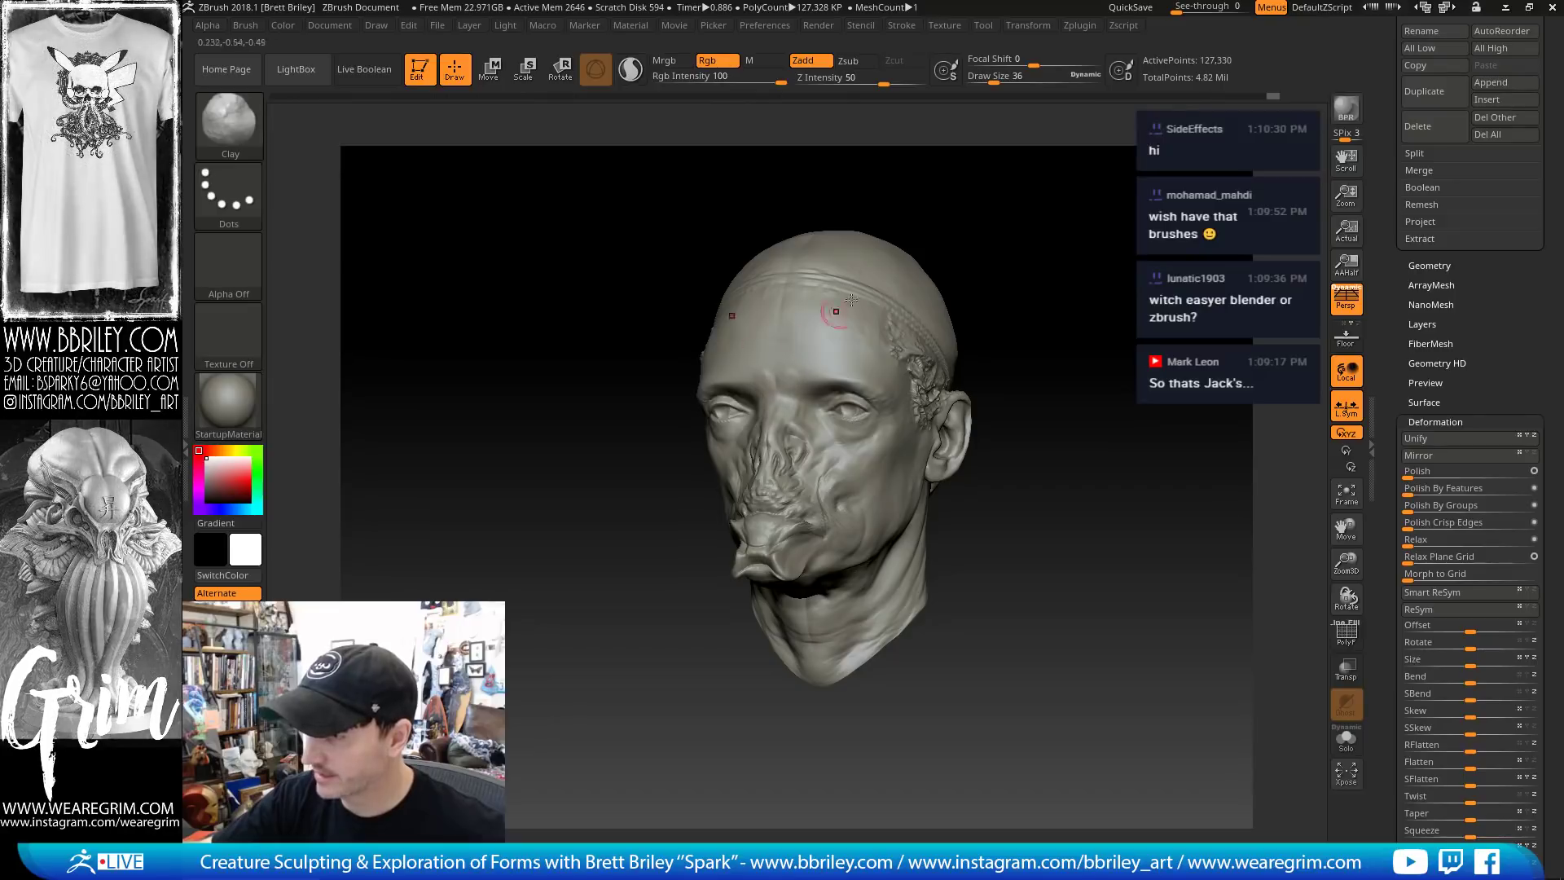
{"action": "mouse_move", "coordinate": [851, 300]}
{"action": "right_mouse_down"}
{"action": "mouse_move", "coordinate": [973, 234]}
{"action": "mouse_move", "coordinate": [969, 314]}
{"action": "right_mouse_up"}
{"action": "key", "text": "s"}
{"action": "left_click_drag", "start_coordinate": [766, 406], "coordinate": [787, 407]}
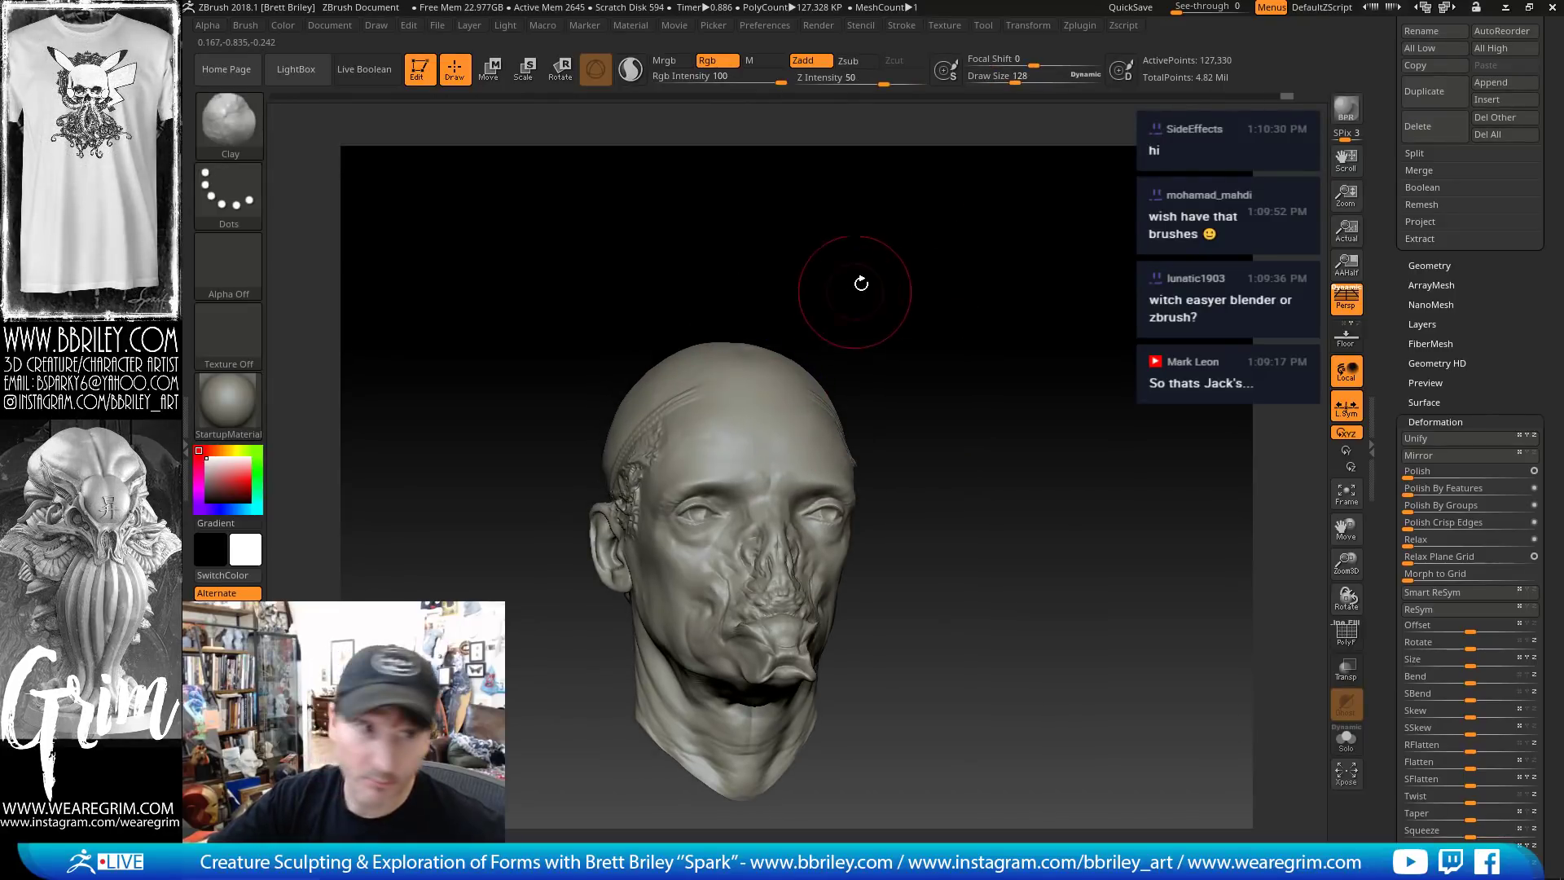
{"action": "right_click_drag", "start_coordinate": [861, 283], "coordinate": [777, 368]}
{"action": "mouse_move", "coordinate": [766, 379]}
{"action": "left_mouse_down"}
{"action": "mouse_move", "coordinate": [778, 386]}
{"action": "mouse_move", "coordinate": [741, 390]}
{"action": "mouse_move", "coordinate": [810, 368]}
{"action": "left_mouse_up"}
{"action": "right_click_drag", "start_coordinate": [865, 350], "coordinate": [945, 346]}
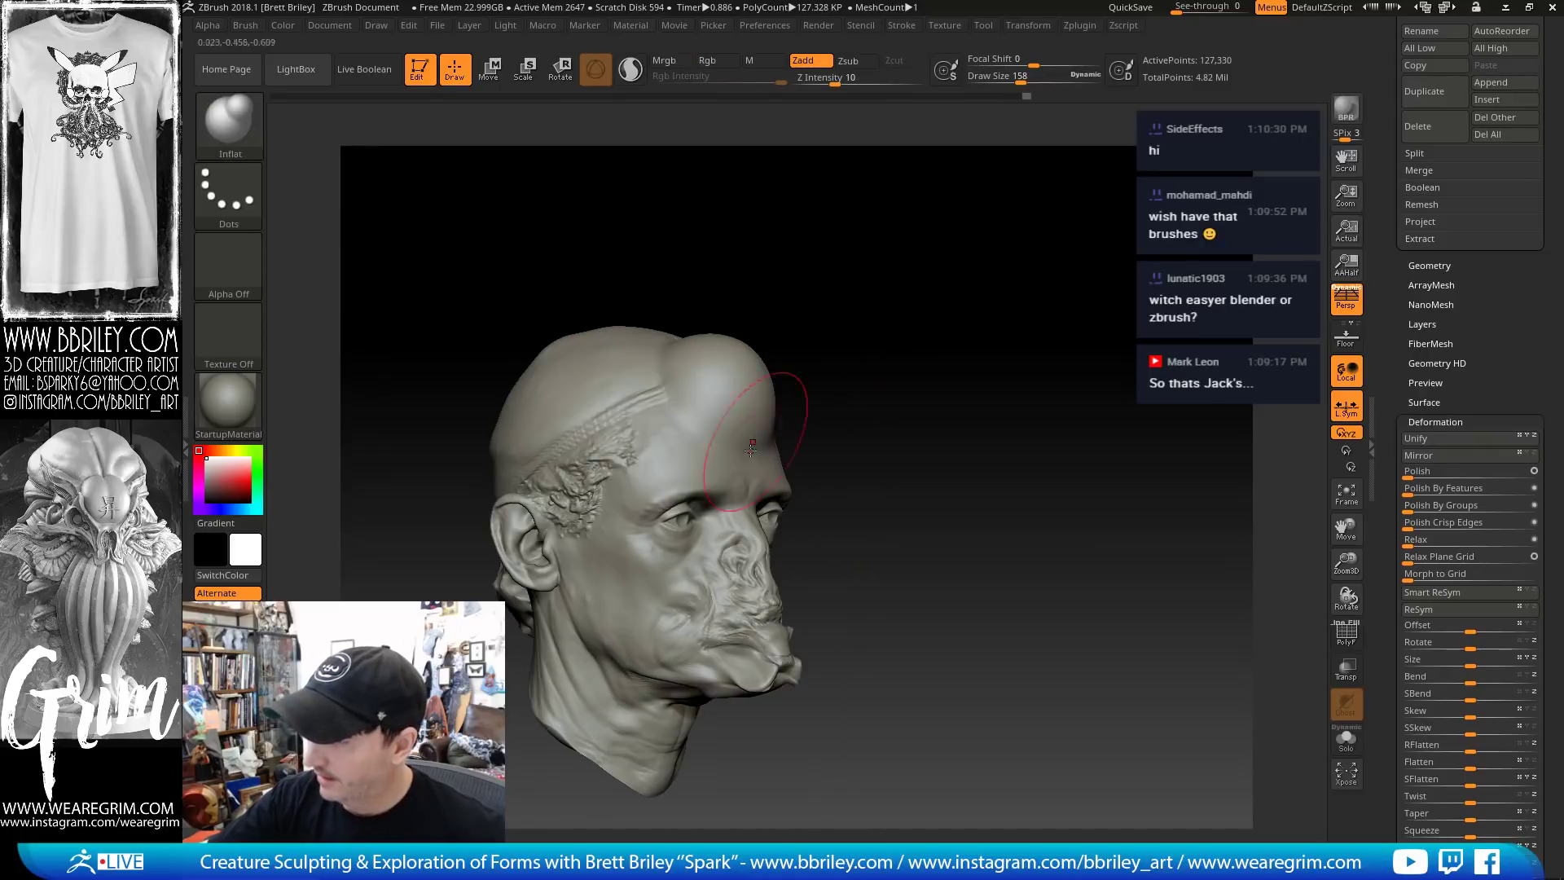
{"action": "right_click_drag", "start_coordinate": [855, 419], "coordinate": [762, 419]}
Shape the sides of the forehead bulge with the Clay brush at Draw Size 158
{"action": "key", "text": "b"}
{"action": "key", "text": "c"}
{"action": "key", "text": "l"}
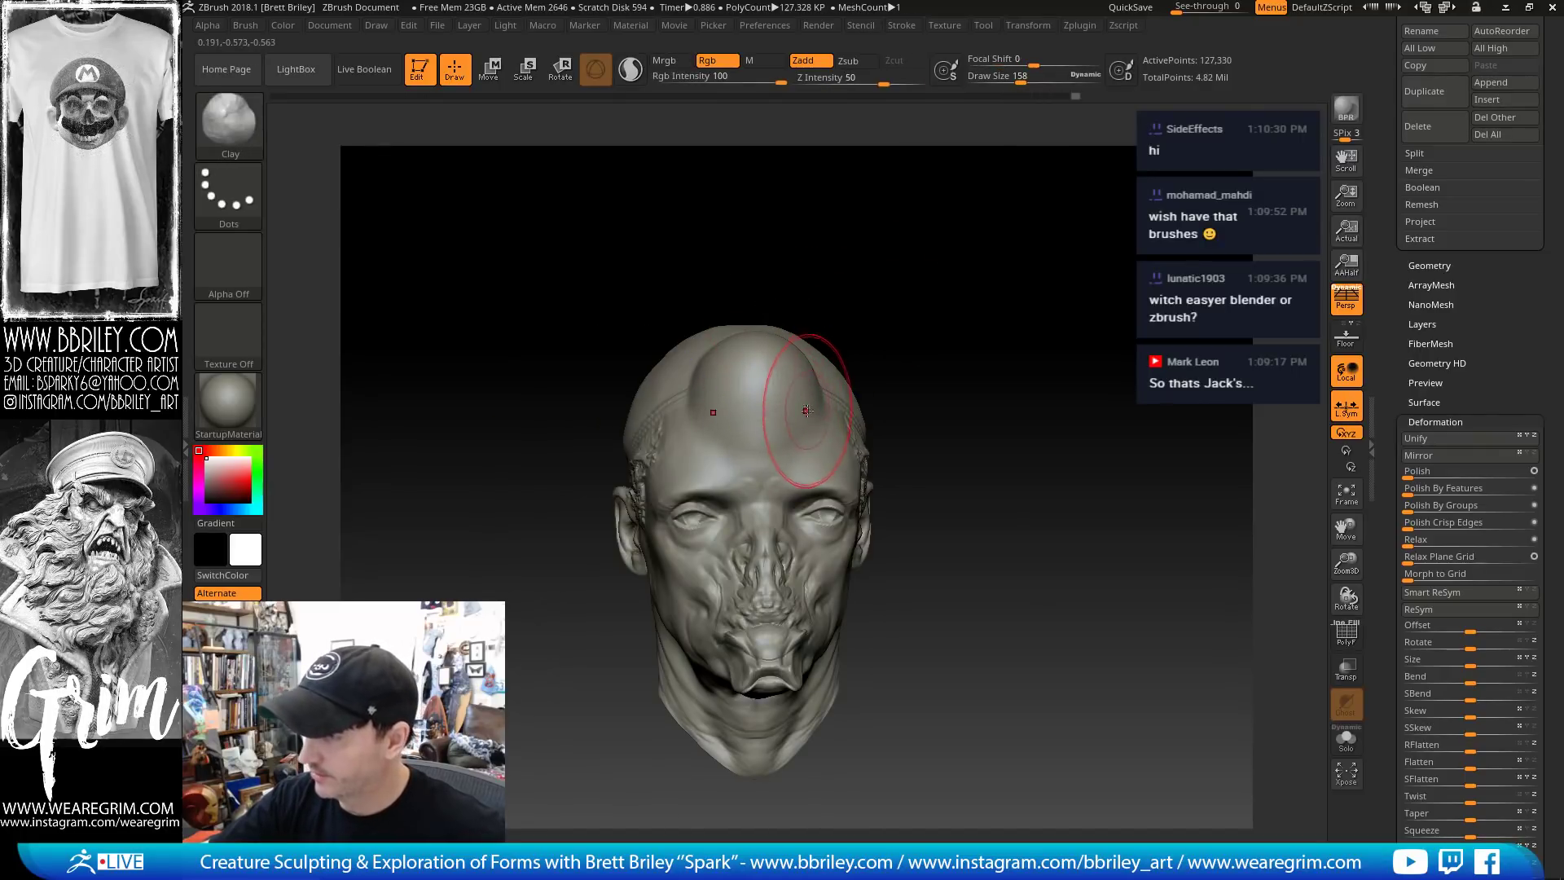
{"action": "mouse_move", "coordinate": [810, 399]}
{"action": "left_mouse_down"}
{"action": "mouse_move", "coordinate": [807, 418]}
{"action": "mouse_move", "coordinate": [807, 388]}
{"action": "left_mouse_up"}
{"action": "right_click_drag", "start_coordinate": [815, 391], "coordinate": [904, 395]}
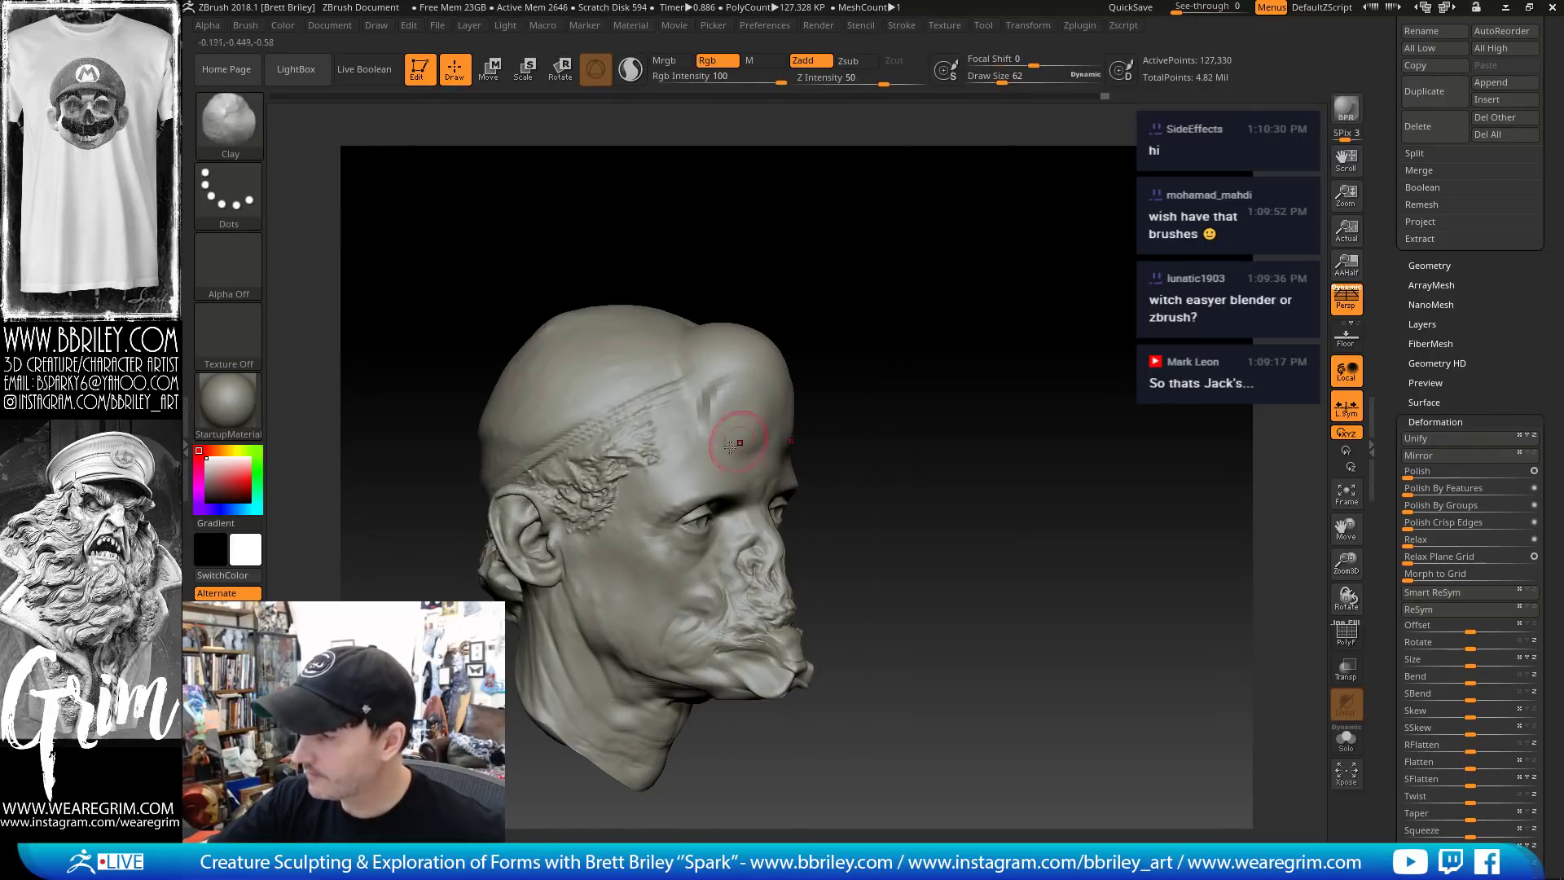
Sculpt small creased nubs at the lower corners of the forehead bulge, using the Standard brush at Draw Size 25 and DamStandard
{"action": "key", "text": "b"}
{"action": "key", "text": "s"}
{"action": "key", "text": "t"}
{"action": "right_click_drag", "start_coordinate": [840, 319], "coordinate": [753, 452]}
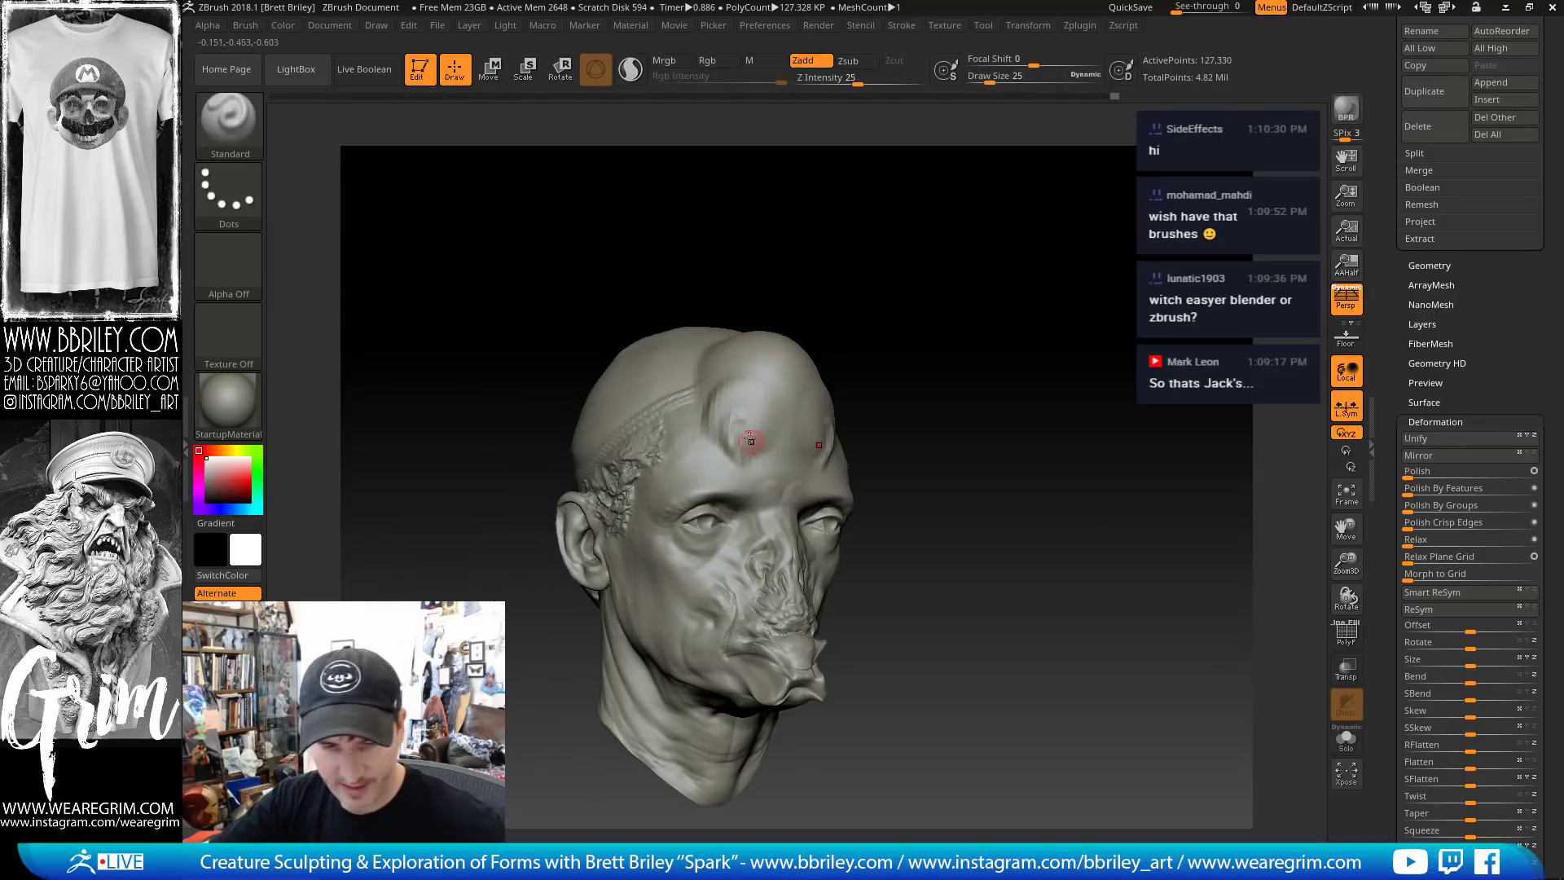
{"action": "key", "text": "b"}
{"action": "key", "text": "d"}
{"action": "key", "text": "s"}
{"action": "key", "text": "b"}
{"action": "key", "text": "s"}
{"action": "key", "text": "t"}
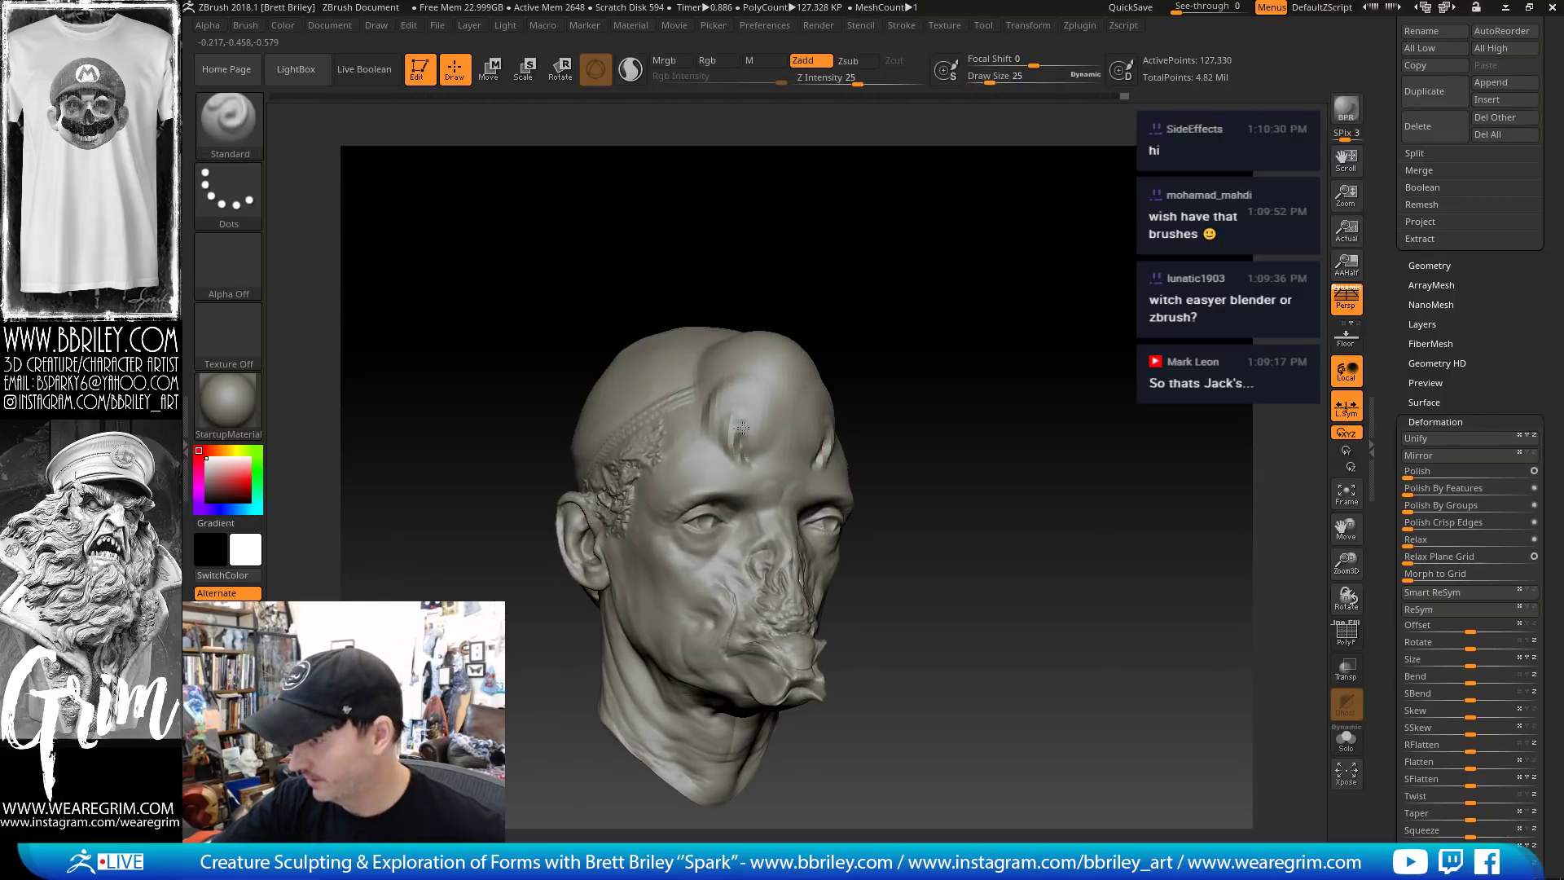
{"action": "left_click_drag", "start_coordinate": [733, 450], "coordinate": [754, 460]}
Adjust the forehead bulge and its nubs with the Move brush at Draw Sizes 128 and 47
{"action": "left_click_drag", "start_coordinate": [928, 313], "coordinate": [994, 327]}
{"action": "key", "text": "b"}
{"action": "key", "text": "m"}
{"action": "key", "text": "v"}
{"action": "key", "text": "s"}
{"action": "left_click_drag", "start_coordinate": [738, 492], "coordinate": [754, 490]}
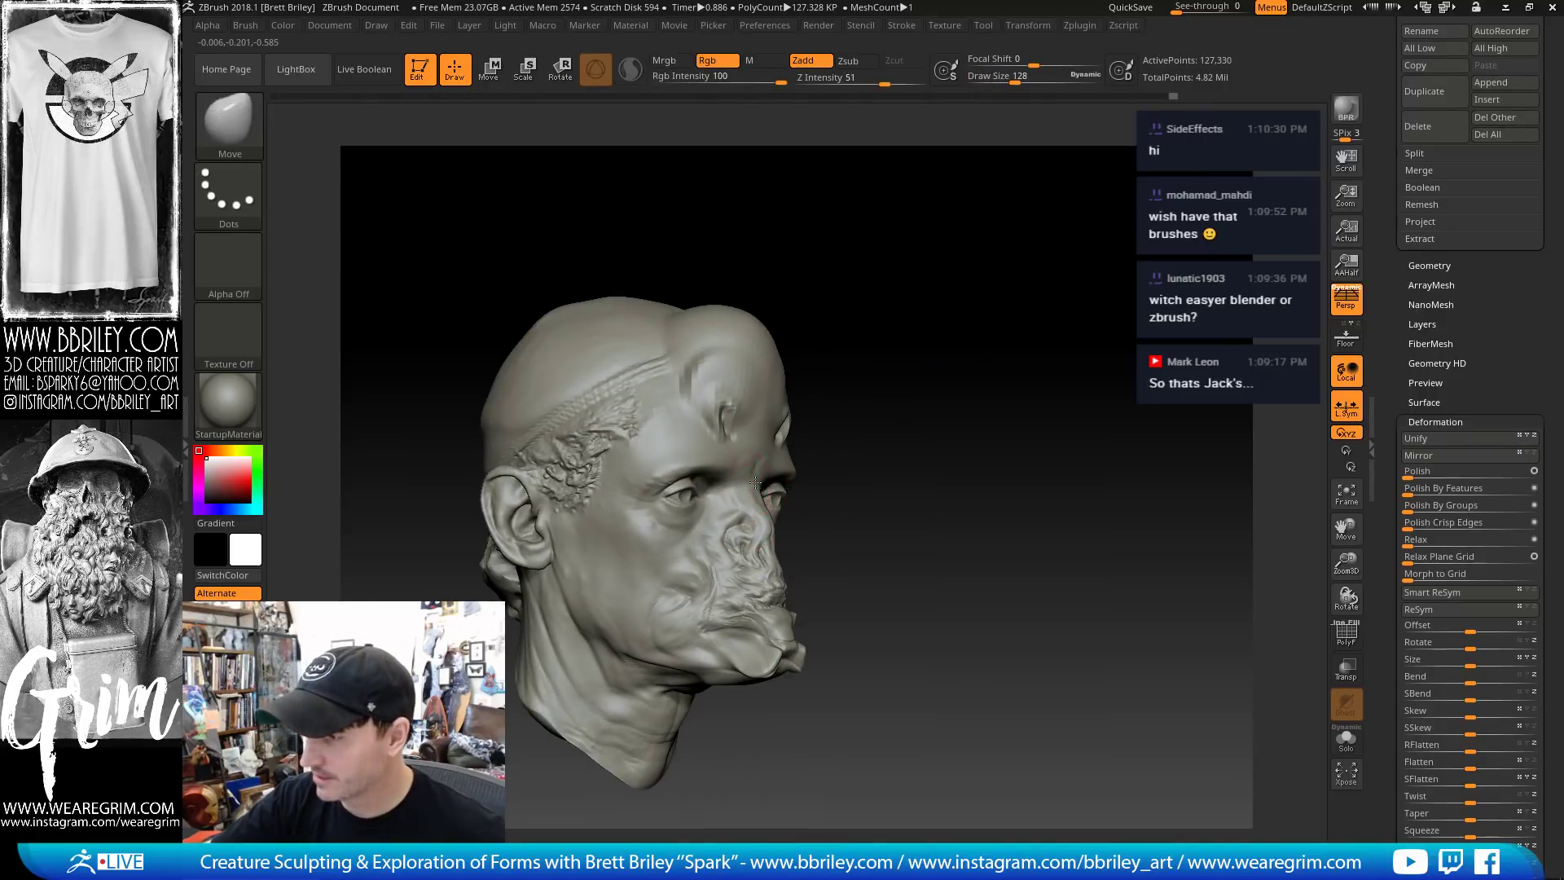
{"action": "left_click_drag", "start_coordinate": [949, 383], "coordinate": [875, 334]}
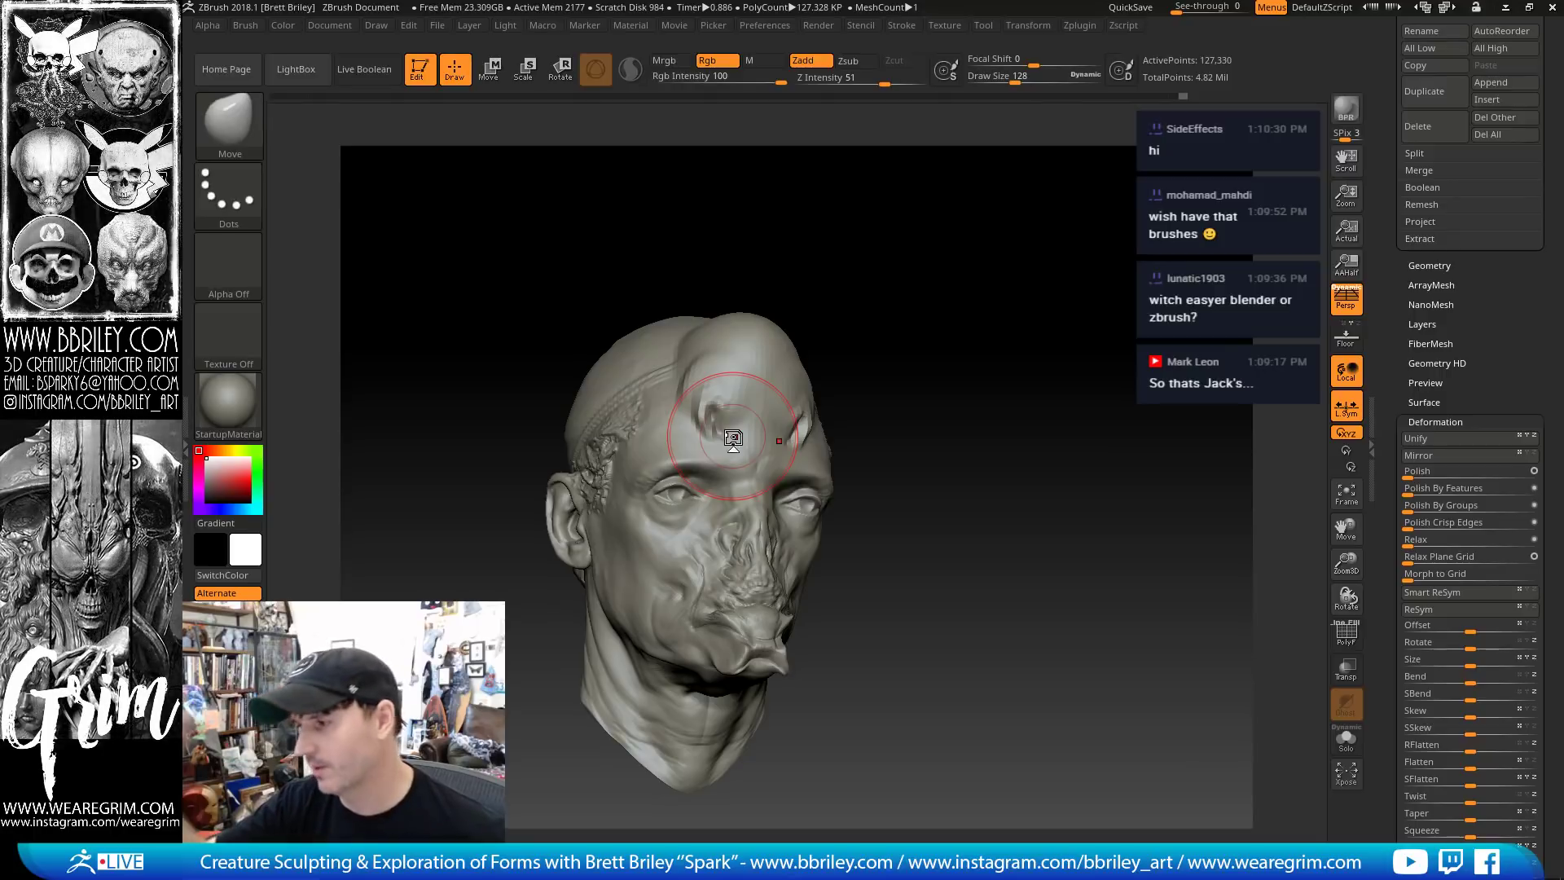
{"action": "right_click_drag", "start_coordinate": [733, 438], "coordinate": [1023, 316]}
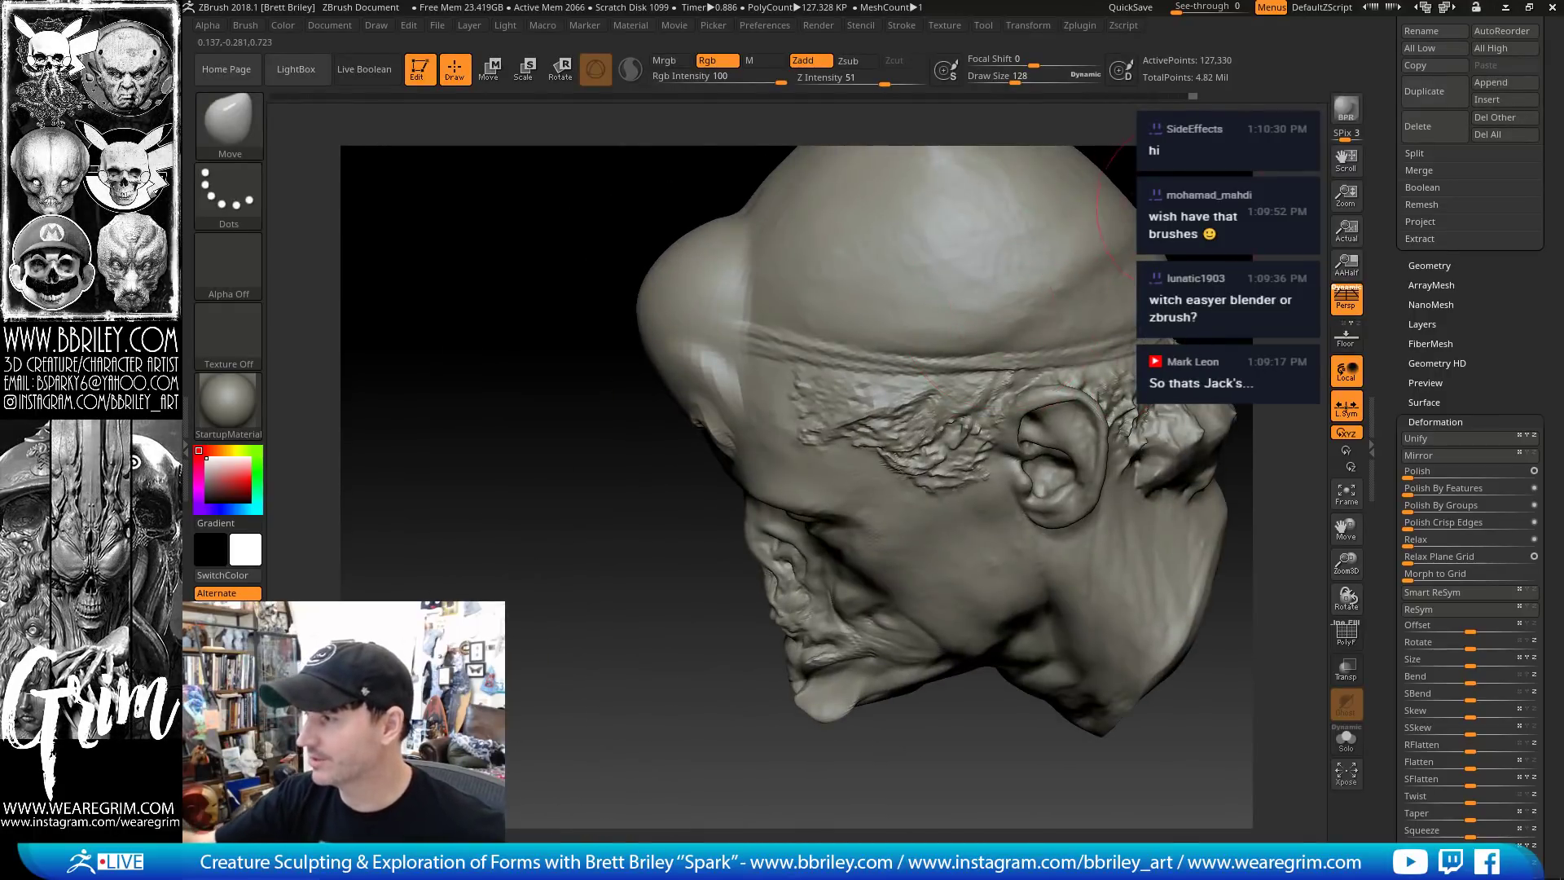
{"action": "mouse_move", "coordinate": [1137, 191]}
{"action": "right_mouse_down"}
{"action": "mouse_move", "coordinate": [1012, 192]}
{"action": "mouse_move", "coordinate": [1009, 254]}
{"action": "mouse_move", "coordinate": [977, 269]}
{"action": "right_mouse_up"}
{"action": "key", "text": "s"}
{"action": "left_click_drag", "start_coordinate": [847, 484], "coordinate": [802, 484]}
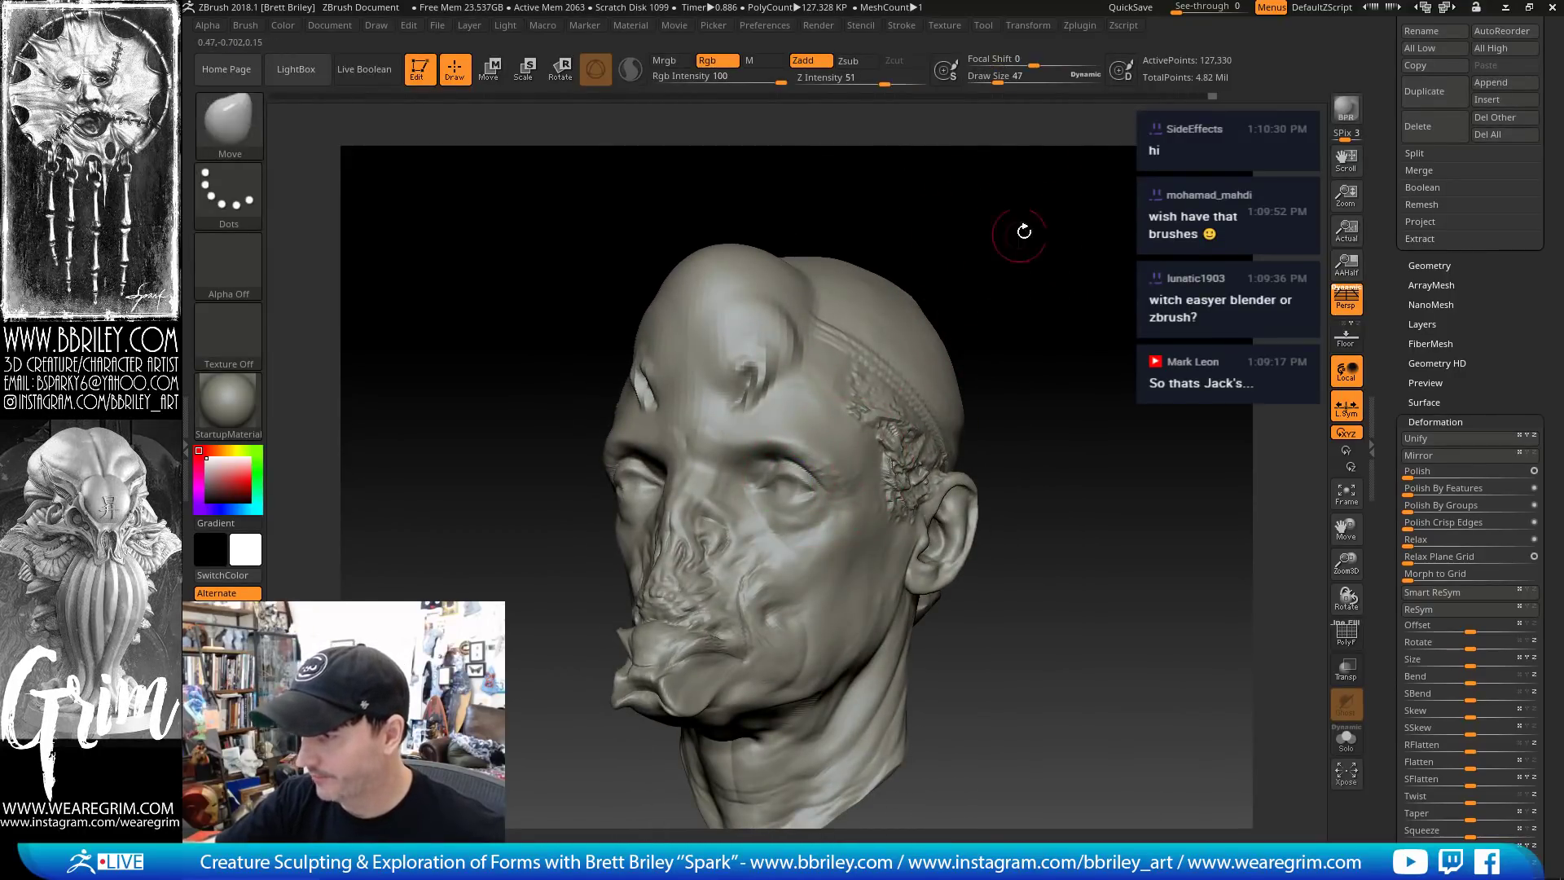
Inflate the eyes with the Inflat brush at Draw Size 158 and undo the excess swelling over the brows
{"action": "right_click_drag", "start_coordinate": [1024, 231], "coordinate": [1002, 245], "text": "shift"}
{"action": "key", "text": "b"}
{"action": "key", "text": "i"}
{"action": "key", "text": "n"}
{"action": "key", "text": "s"}
{"action": "left_click_drag", "start_coordinate": [782, 412], "coordinate": [823, 412]}
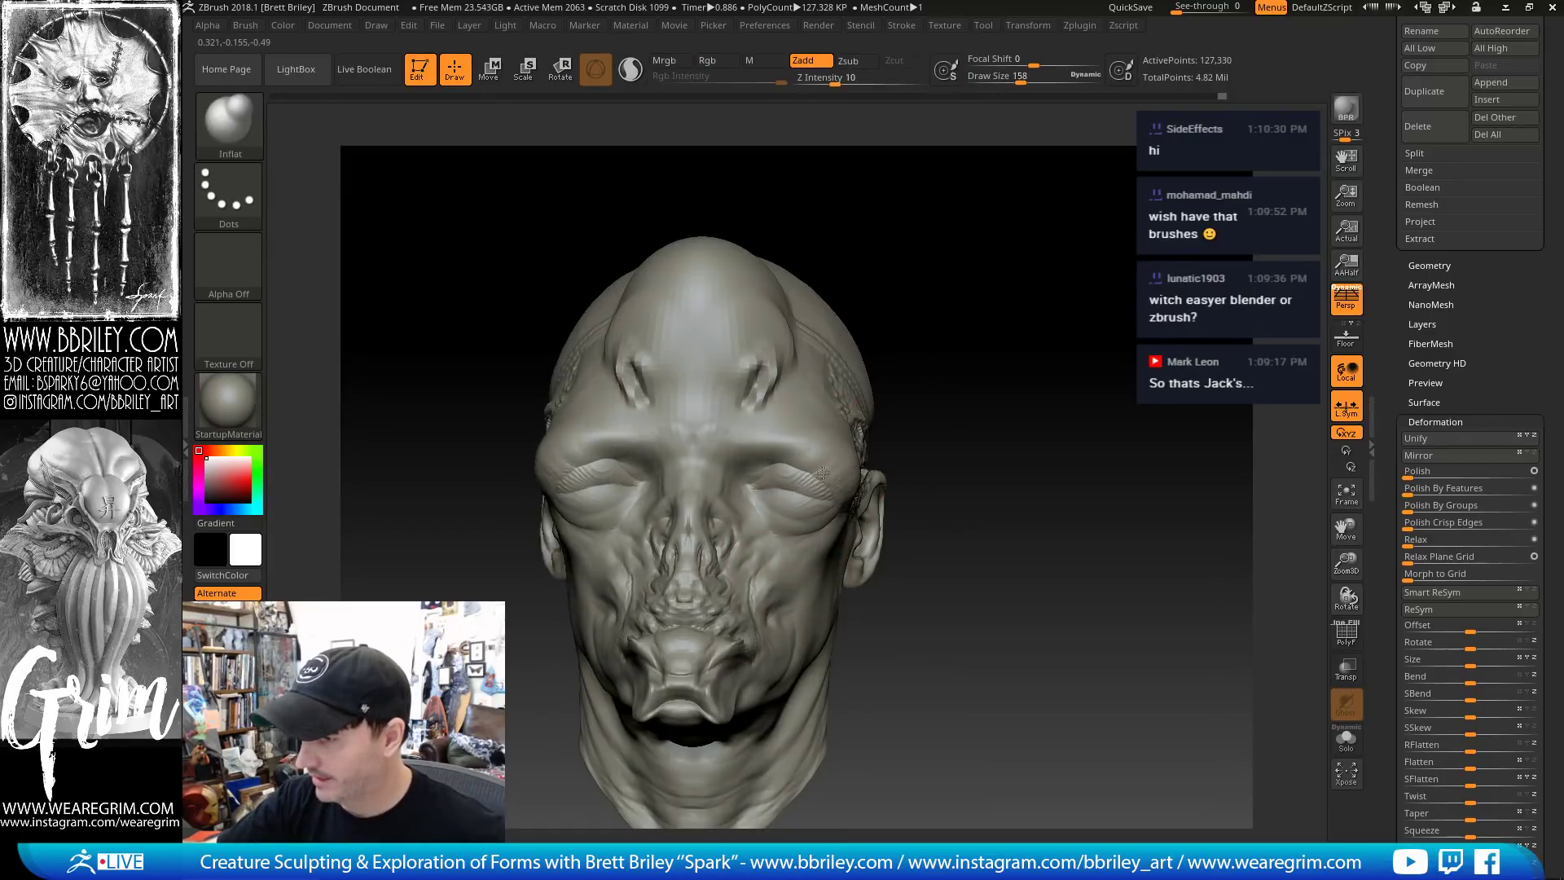
{"action": "key", "text": "b"}
{"action": "key", "text": "m"}
{"action": "key", "text": "v"}
{"action": "key", "text": "ctrl+z"}
{"action": "key", "text": "ctrl+z"}
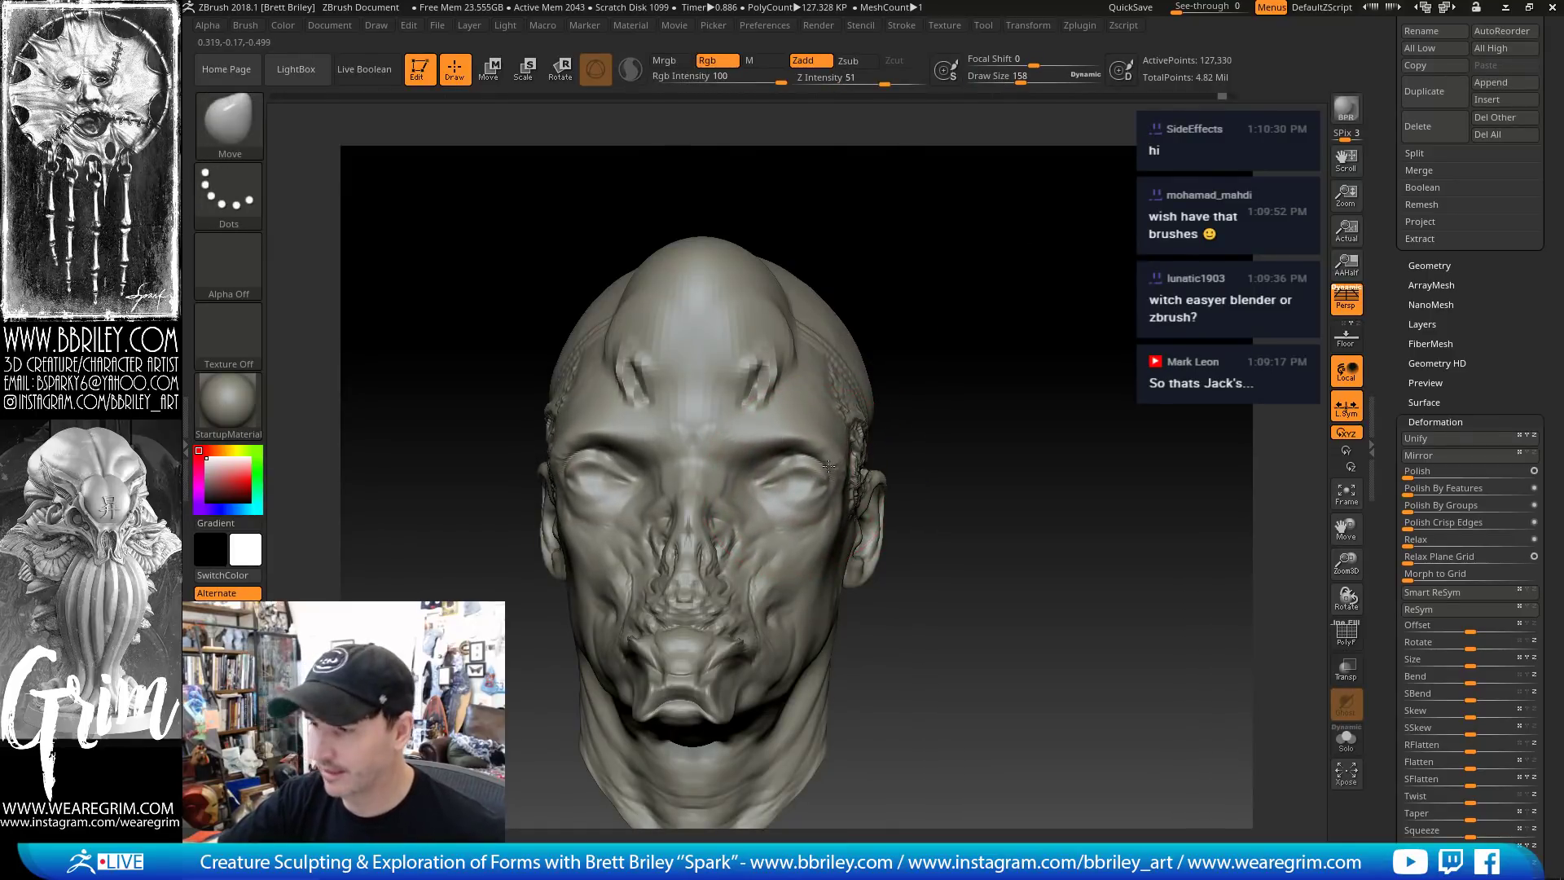
Reshape the eye sockets around the bulging eyes with the Move brush at Draw Size 106
{"action": "right_click_drag", "start_coordinate": [1017, 315], "coordinate": [790, 480]}
{"action": "key", "text": "s"}
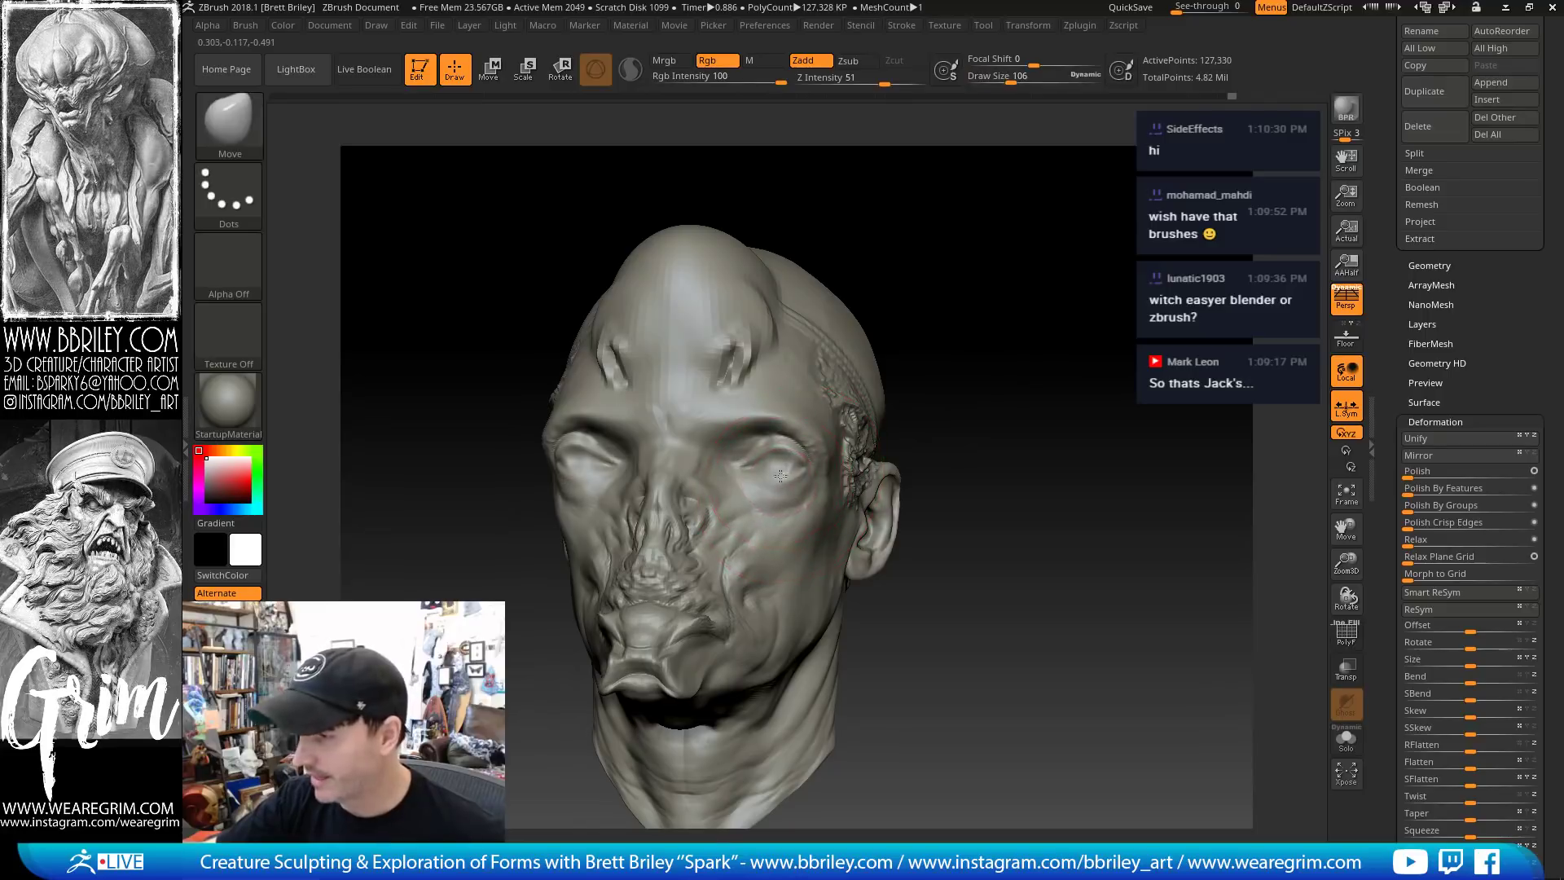
{"action": "left_click_drag", "start_coordinate": [945, 286], "coordinate": [909, 286]}
Smooth away the hair texture and cap line on the side of the head, working up to Draw Size 72
{"action": "right_click_drag", "start_coordinate": [909, 286], "coordinate": [847, 391]}
{"action": "key", "text": "shift"}
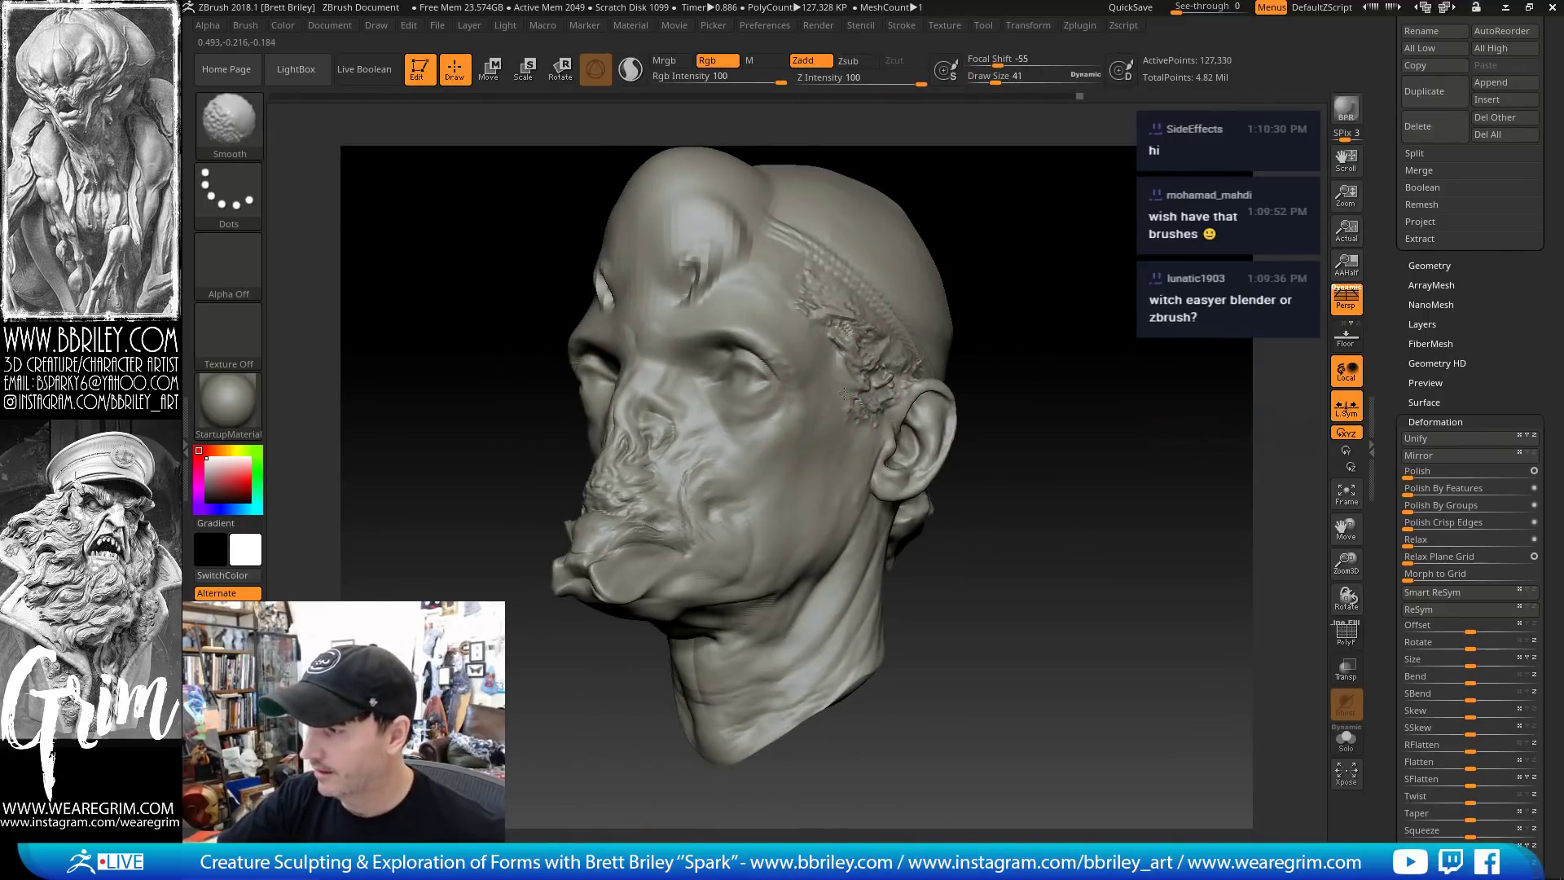
{"action": "left_click_drag", "start_coordinate": [853, 370], "coordinate": [862, 339], "text": "shift"}
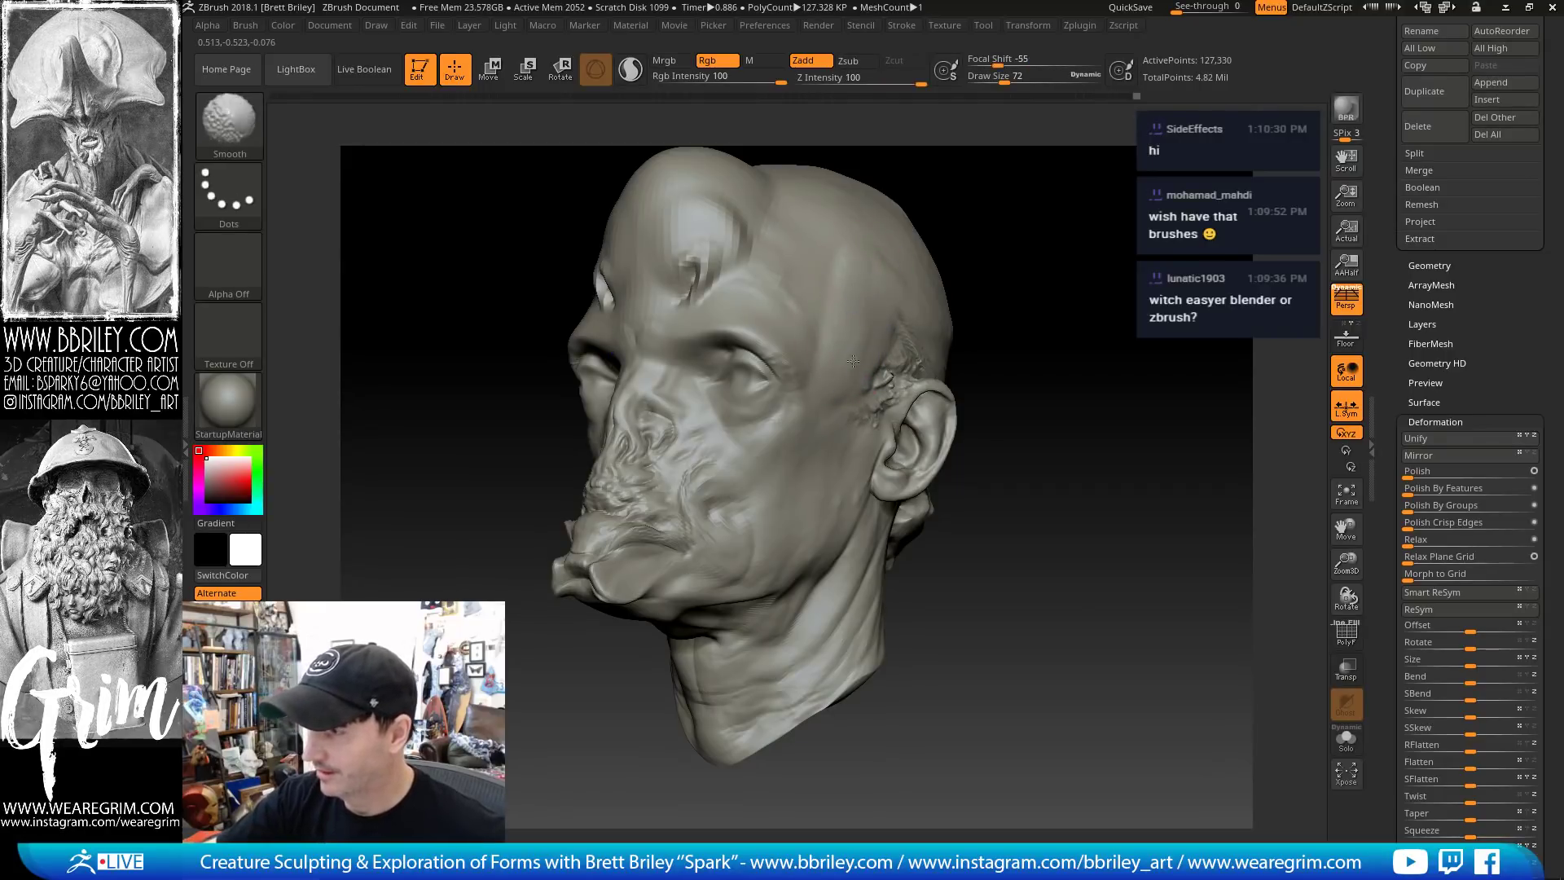
{"action": "left_click_drag", "start_coordinate": [1047, 321], "coordinate": [1080, 349]}
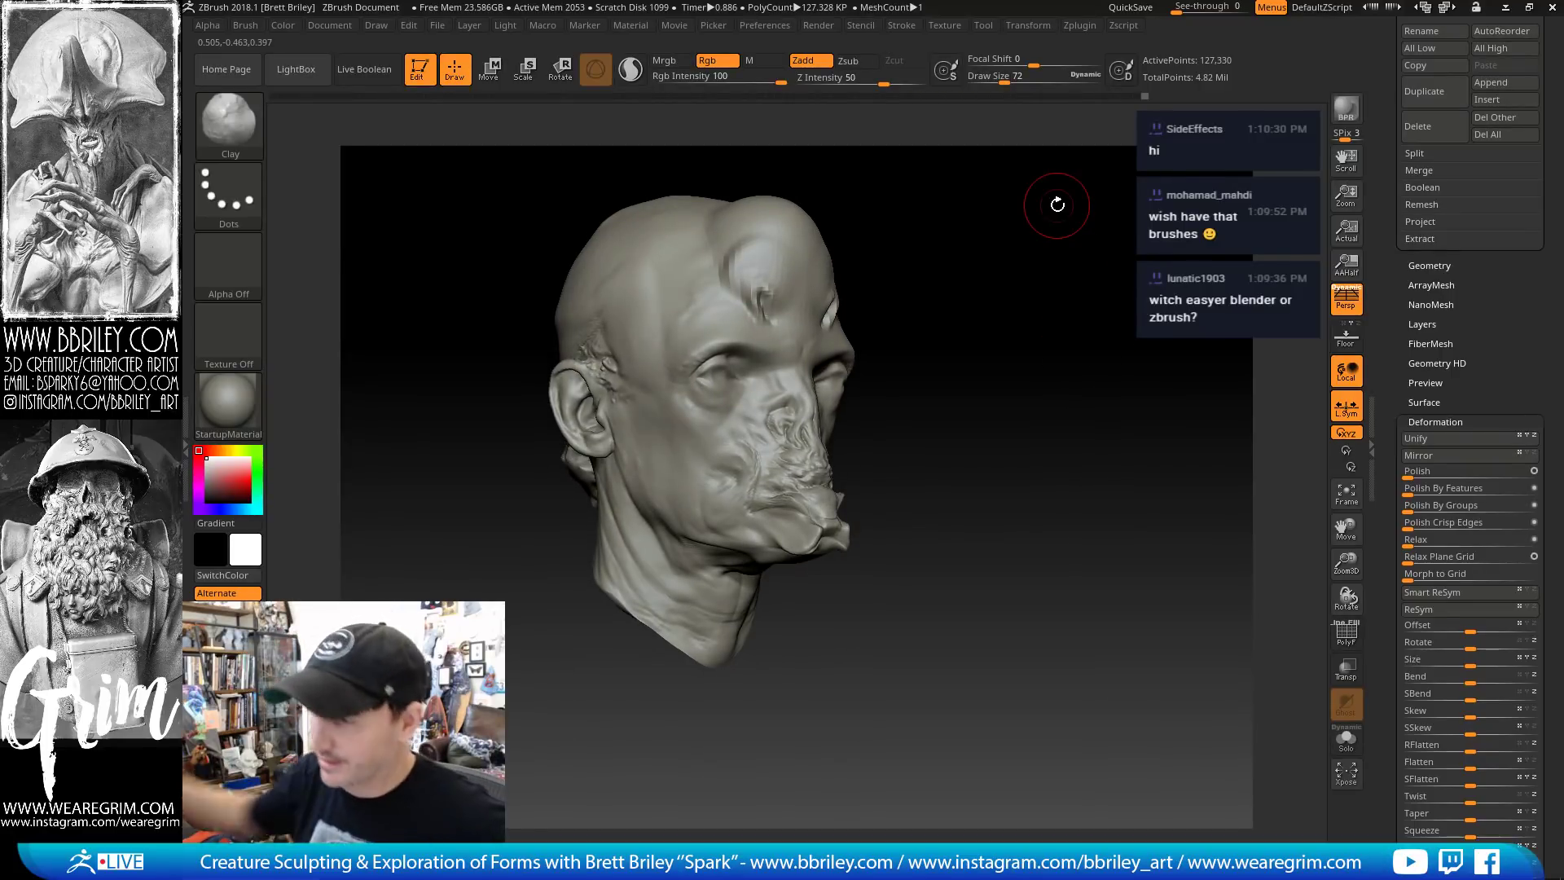
Stretch the base of the neck downward into a long taper with the Move brush
{"action": "mouse_move", "coordinate": [904, 422]}
{"action": "left_mouse_down"}
{"action": "mouse_move", "coordinate": [921, 405]}
{"action": "mouse_move", "coordinate": [728, 553]}
{"action": "mouse_move", "coordinate": [730, 601]}
{"action": "left_mouse_up"}
{"action": "key", "text": "b"}
{"action": "key", "text": "m"}
{"action": "key", "text": "v"}
{"action": "key", "text": "s"}
{"action": "left_click", "coordinate": [775, 560]}
{"action": "left_click_drag", "start_coordinate": [884, 537], "coordinate": [787, 528]}
{"action": "mouse_move", "coordinate": [771, 544]}
{"action": "left_mouse_down"}
{"action": "mouse_move", "coordinate": [791, 562]}
{"action": "mouse_move", "coordinate": [774, 582]}
{"action": "left_mouse_up"}
{"action": "left_click_drag", "start_coordinate": [736, 595], "coordinate": [739, 643]}
Slim the tapered neck with the Move brush at Draw Size 251
{"action": "key", "text": "s"}
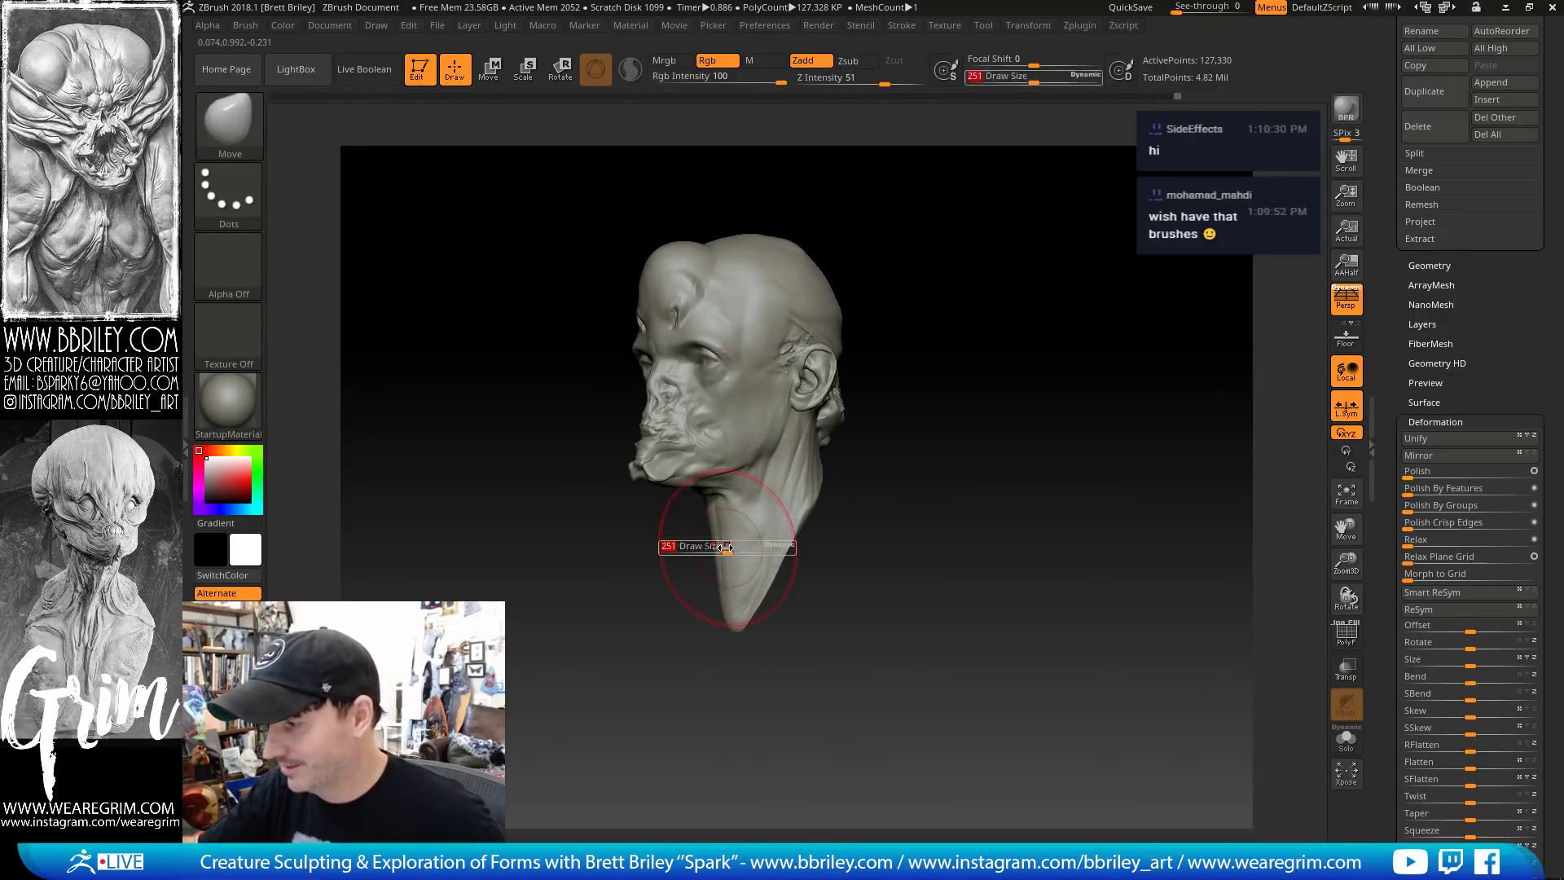
{"action": "left_click", "coordinate": [731, 545]}
{"action": "left_click_drag", "start_coordinate": [715, 537], "coordinate": [731, 537]}
{"action": "mouse_move", "coordinate": [855, 534]}
{"action": "left_mouse_down"}
{"action": "mouse_move", "coordinate": [941, 534]}
{"action": "mouse_move", "coordinate": [786, 536]}
{"action": "left_mouse_up"}
Refine the profile of the neck and its nape with the Move brush at Draw Sizes 257 and 406
{"action": "key", "text": "b"}
{"action": "key", "text": "i"}
{"action": "key", "text": "n"}
{"action": "key", "text": "b"}
{"action": "key", "text": "m"}
{"action": "key", "text": "v"}
{"action": "key", "text": "bracketright"}
{"action": "key", "text": "bracketright"}
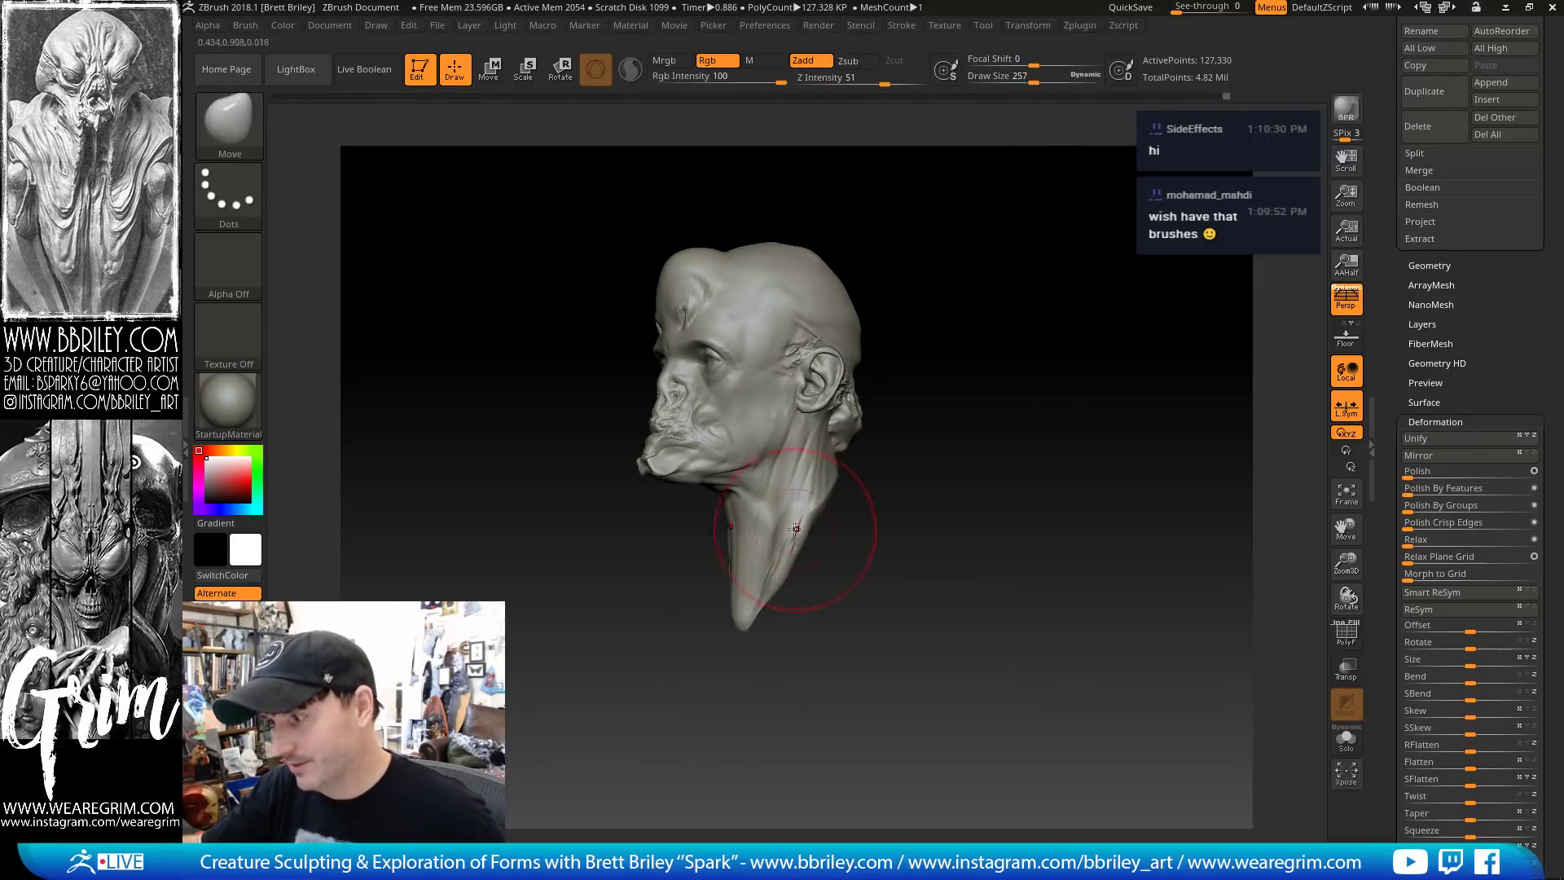
{"action": "left_click_drag", "start_coordinate": [937, 480], "coordinate": [868, 464]}
{"action": "key", "text": "bracketright"}
{"action": "key", "text": "bracketright"}
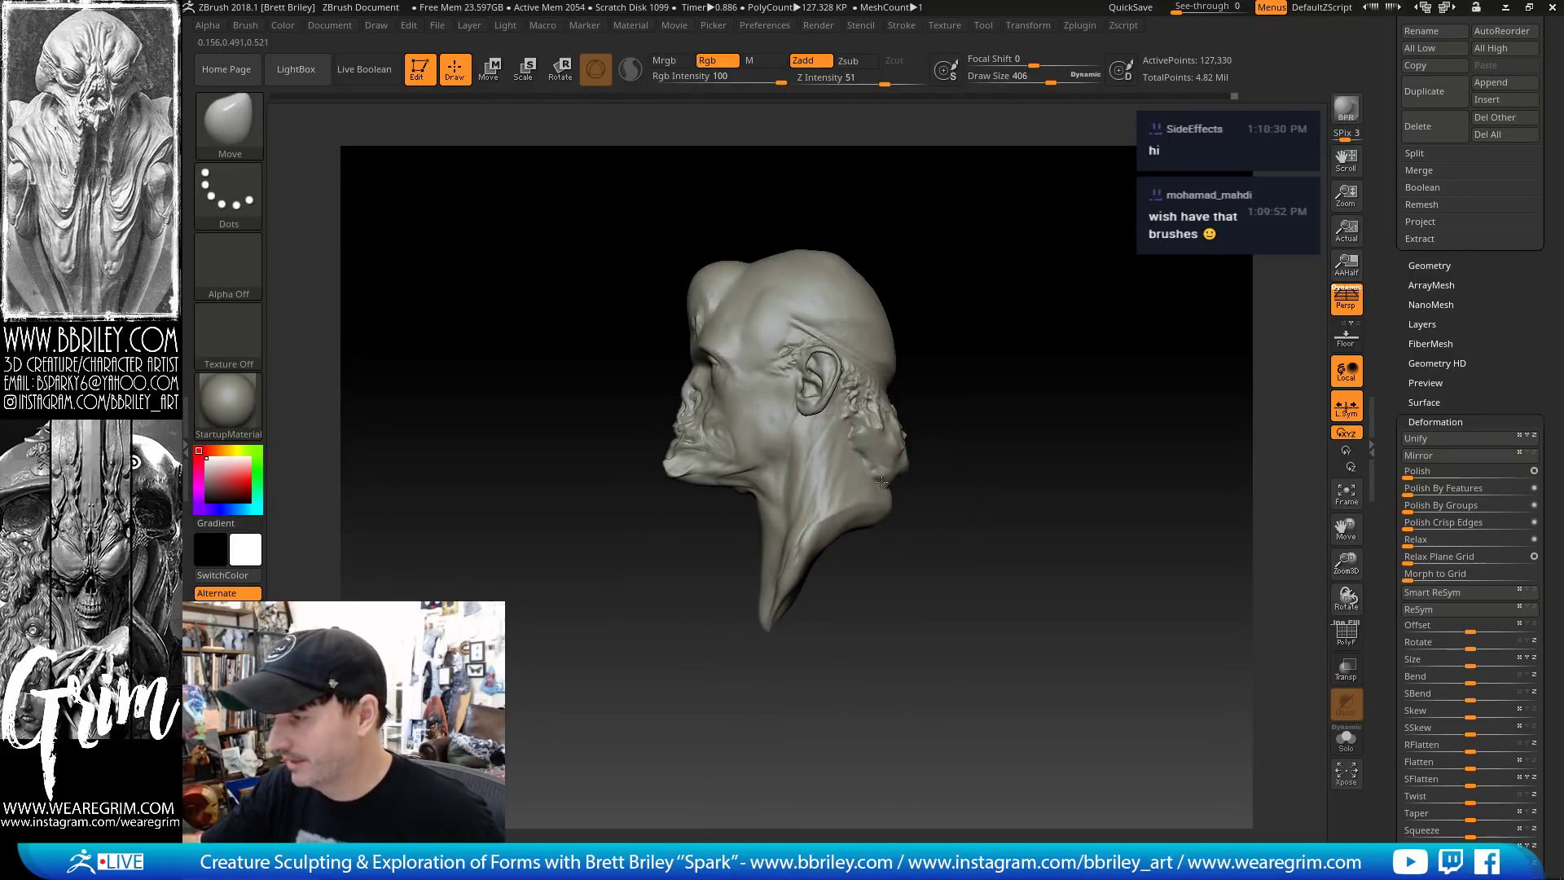
Smooth out the hair at the back of the head at Draw Size 184 and fill it with the Clay brush at 138
{"action": "key", "text": "s"}
{"action": "mouse_move", "coordinate": [942, 394]}
{"action": "left_mouse_down"}
{"action": "mouse_move", "coordinate": [916, 419]}
{"action": "mouse_move", "coordinate": [882, 419]}
{"action": "left_mouse_up"}
{"action": "key", "text": "shift"}
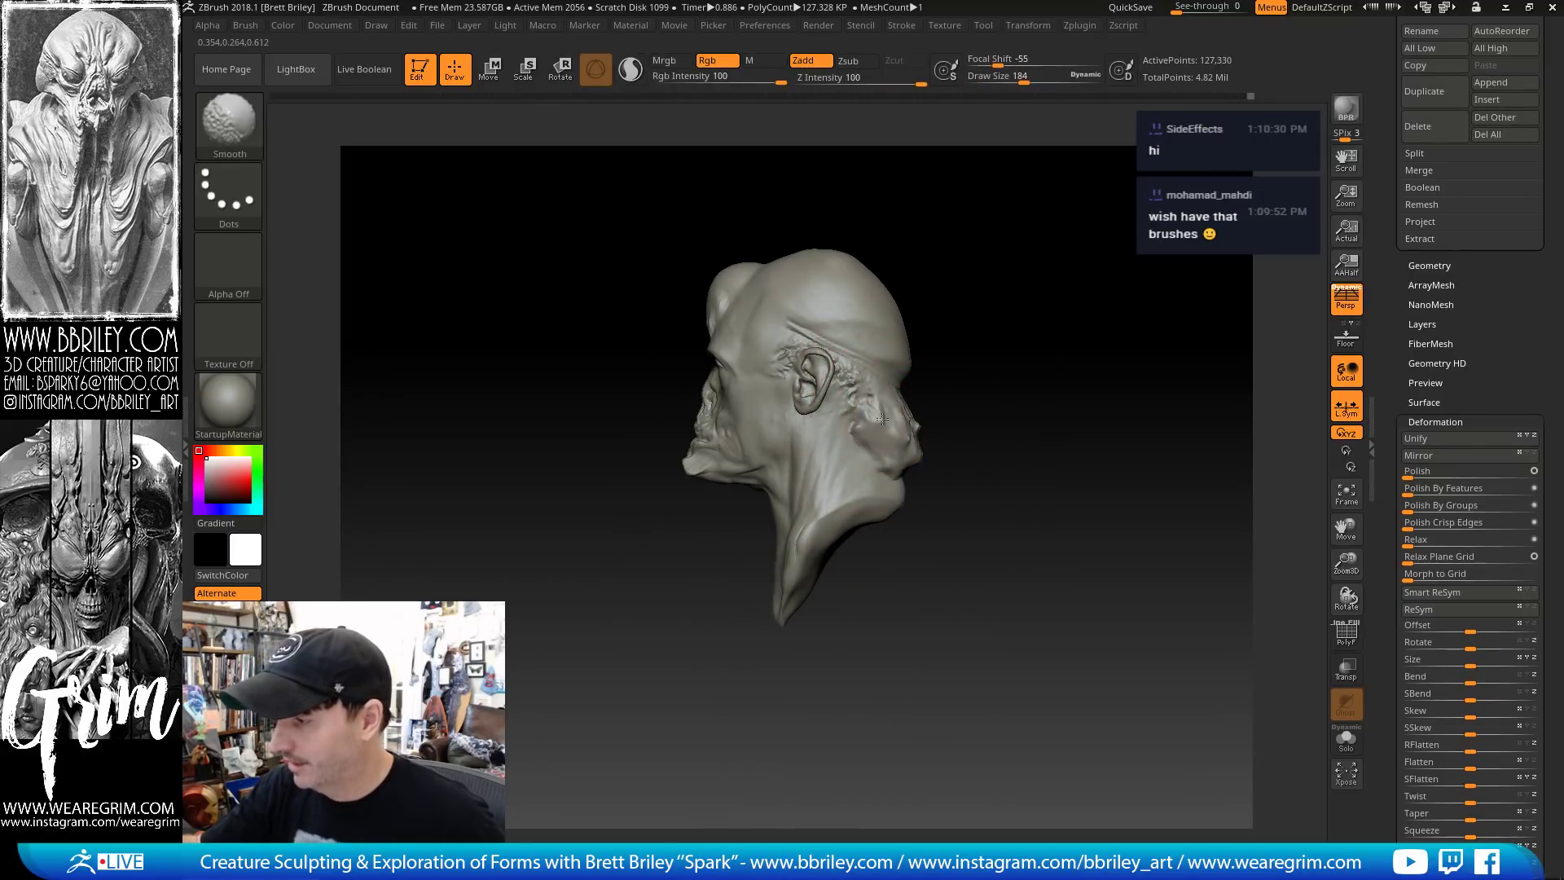
{"action": "mouse_move", "coordinate": [984, 363]}
{"action": "left_mouse_down"}
{"action": "mouse_move", "coordinate": [921, 438]}
{"action": "mouse_move", "coordinate": [922, 412]}
{"action": "left_mouse_up"}
{"action": "left_click_drag", "start_coordinate": [994, 234], "coordinate": [1036, 236]}
{"action": "key", "text": "1"}
{"action": "key", "text": "s"}
{"action": "left_click_drag", "start_coordinate": [903, 363], "coordinate": [892, 352]}
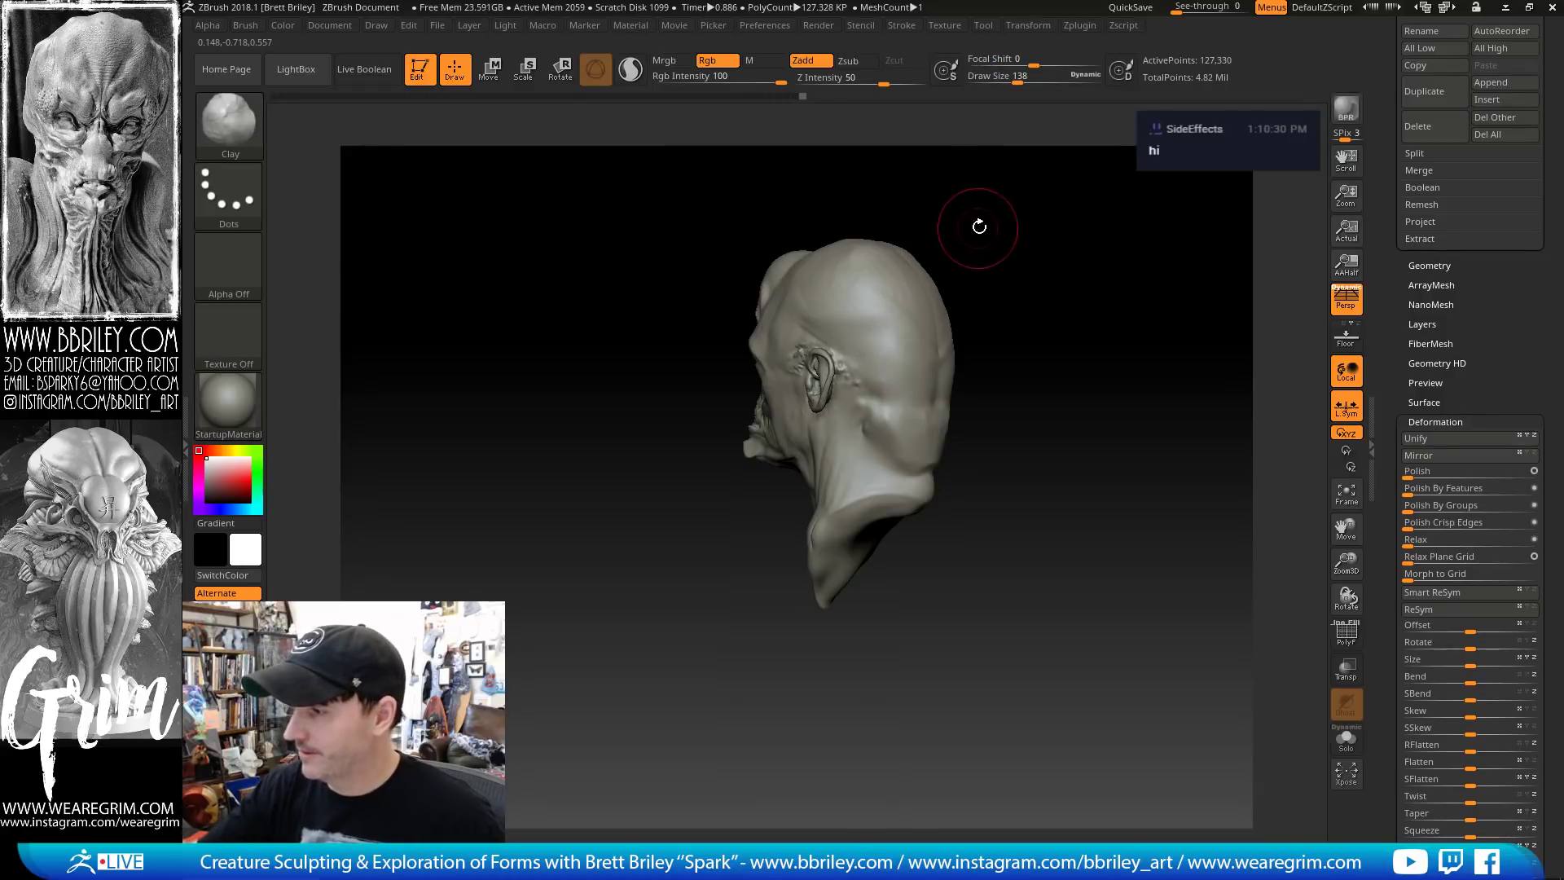
Pull the crown of the skull up and back into a tall cranium with the Move brush at Draw Size 342
{"action": "left_click_drag", "start_coordinate": [977, 227], "coordinate": [827, 271]}
{"action": "mouse_move", "coordinate": [963, 209]}
{"action": "left_mouse_down"}
{"action": "mouse_move", "coordinate": [883, 321]}
{"action": "mouse_move", "coordinate": [977, 276]}
{"action": "mouse_move", "coordinate": [945, 315]}
{"action": "mouse_move", "coordinate": [981, 358]}
{"action": "left_mouse_up"}
{"action": "key", "text": "m"}
{"action": "left_click", "coordinate": [1036, 81]}
{"action": "mouse_move", "coordinate": [874, 386]}
{"action": "left_mouse_down"}
{"action": "mouse_move", "coordinate": [955, 371]}
{"action": "mouse_move", "coordinate": [945, 286]}
{"action": "left_mouse_up"}
{"action": "key", "text": "bracketright"}
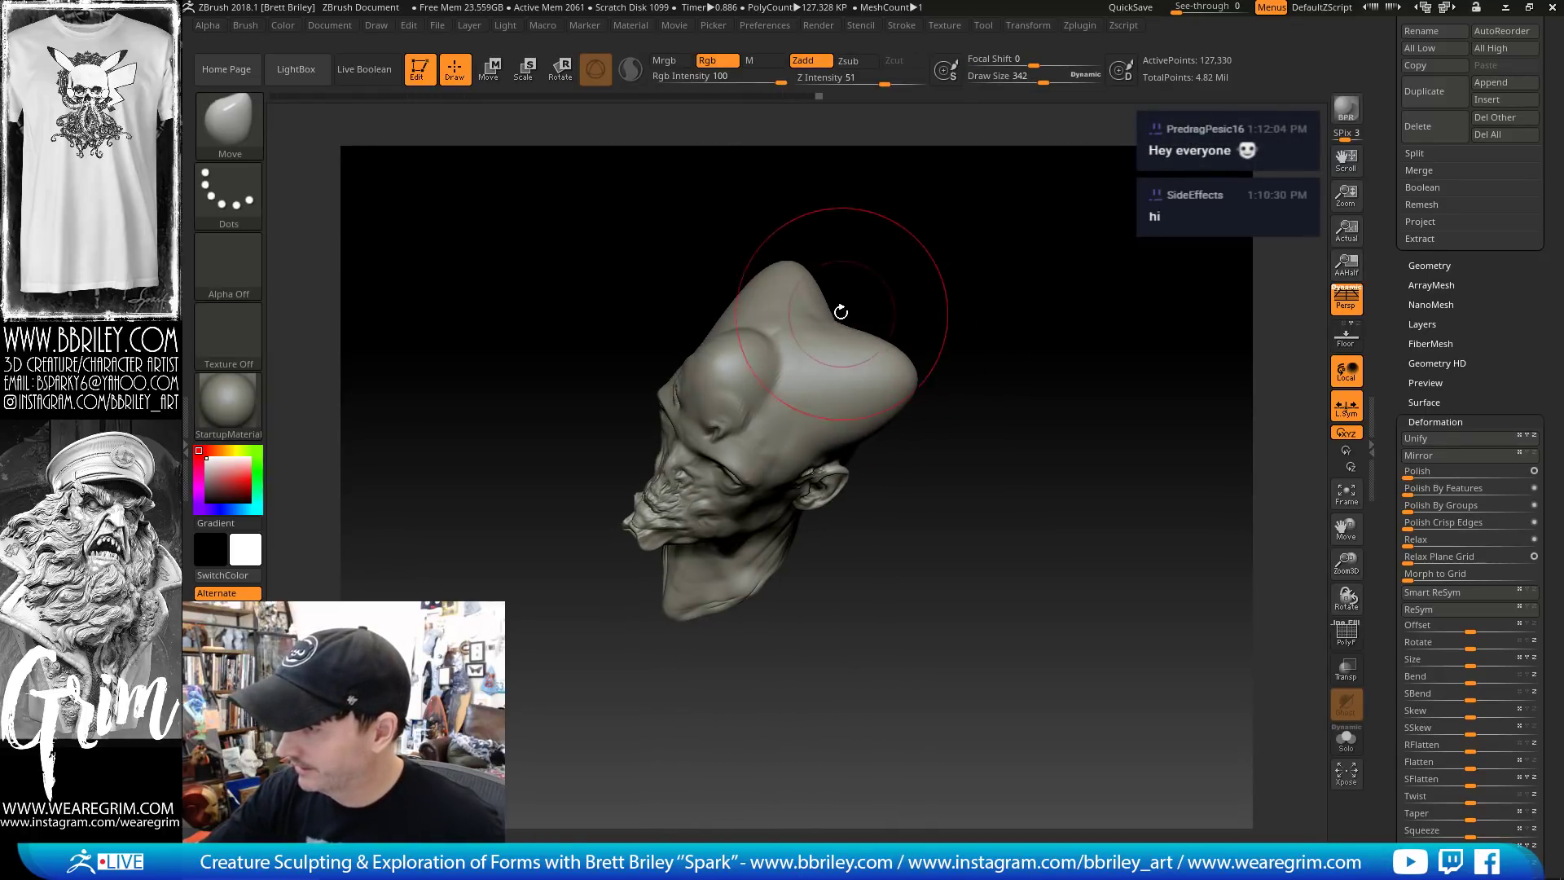
{"action": "left_click_drag", "start_coordinate": [838, 315], "coordinate": [888, 246]}
{"action": "left_click_drag", "start_coordinate": [955, 251], "coordinate": [926, 217]}
{"action": "left_click_drag", "start_coordinate": [883, 343], "coordinate": [896, 313]}
{"action": "left_click_drag", "start_coordinate": [993, 301], "coordinate": [953, 244]}
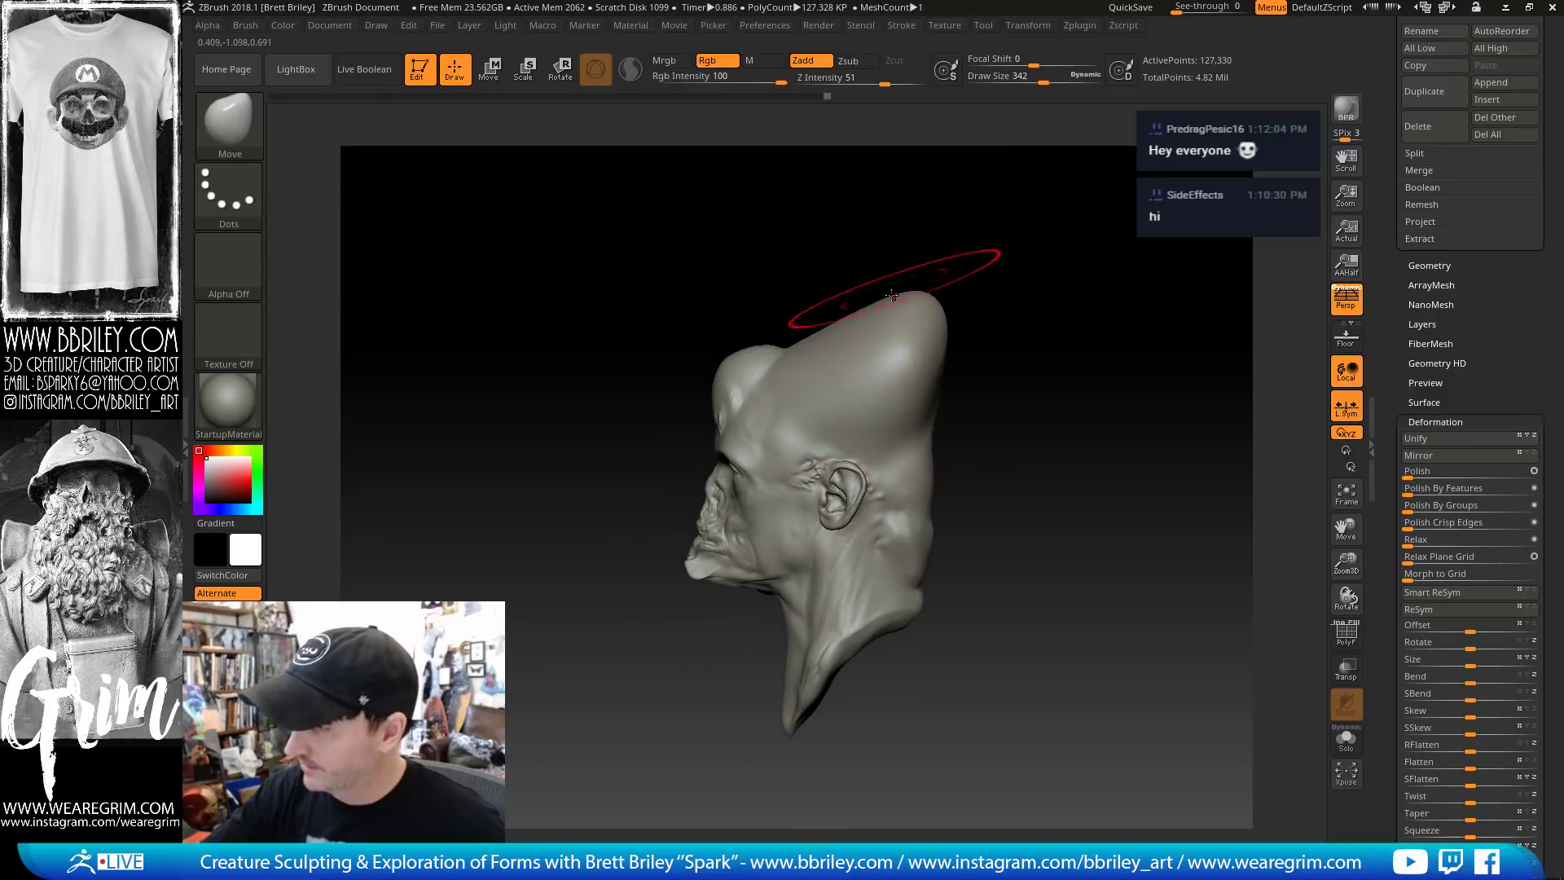
Round out the top and back of the tall cranium with the Move brush, reducing Draw Size to 257 and 163
{"action": "key", "text": "bracketright"}
{"action": "mouse_move", "coordinate": [904, 297]}
{"action": "left_mouse_down"}
{"action": "mouse_move", "coordinate": [870, 254]}
{"action": "mouse_move", "coordinate": [942, 280]}
{"action": "mouse_move", "coordinate": [942, 321]}
{"action": "mouse_move", "coordinate": [937, 281]}
{"action": "mouse_move", "coordinate": [1071, 290]}
{"action": "mouse_move", "coordinate": [995, 272]}
{"action": "left_mouse_up"}
{"action": "key", "text": "bracketleft"}
{"action": "key", "text": "bracketleft"}
{"action": "key", "text": "bracketleft"}
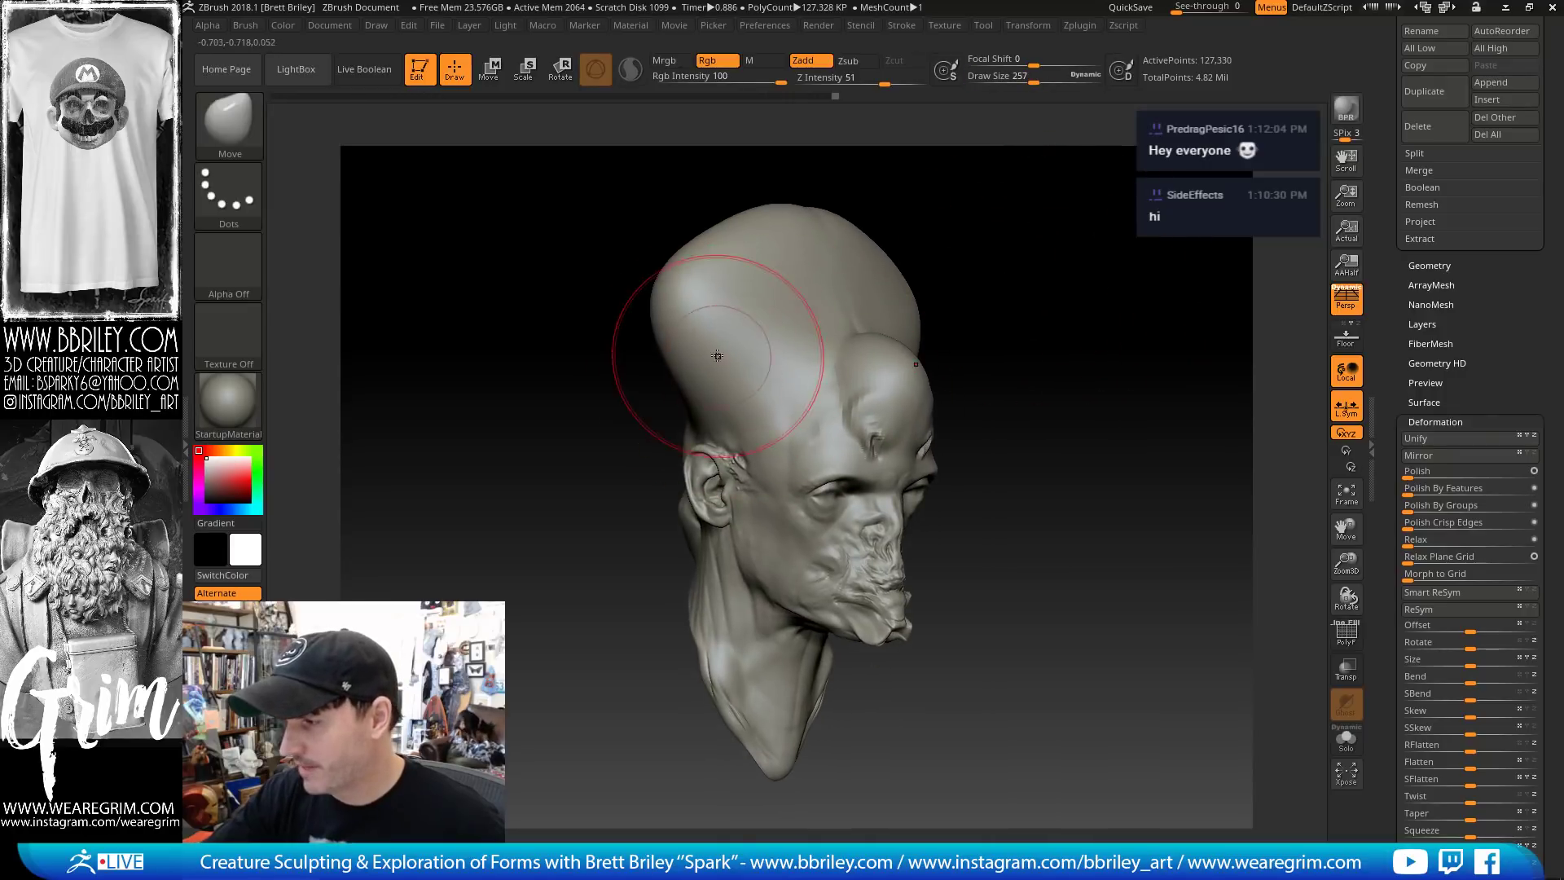
{"action": "mouse_move", "coordinate": [1083, 244]}
{"action": "left_mouse_down"}
{"action": "mouse_move", "coordinate": [1124, 203]}
{"action": "mouse_move", "coordinate": [1115, 220]}
{"action": "left_mouse_up"}
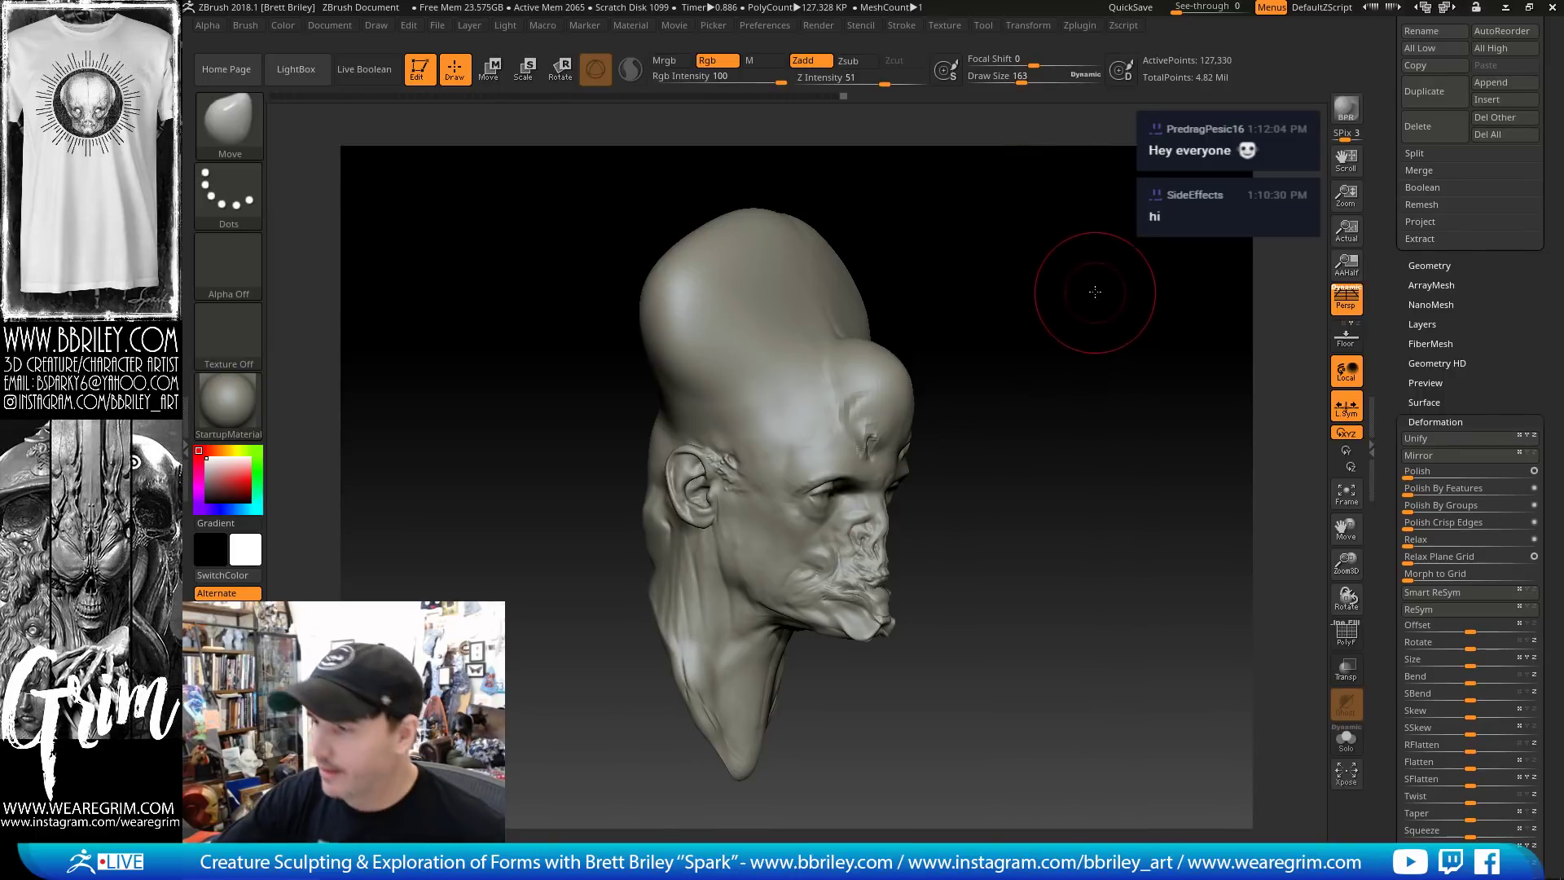
{"action": "left_click_drag", "start_coordinate": [1092, 290], "coordinate": [962, 309]}
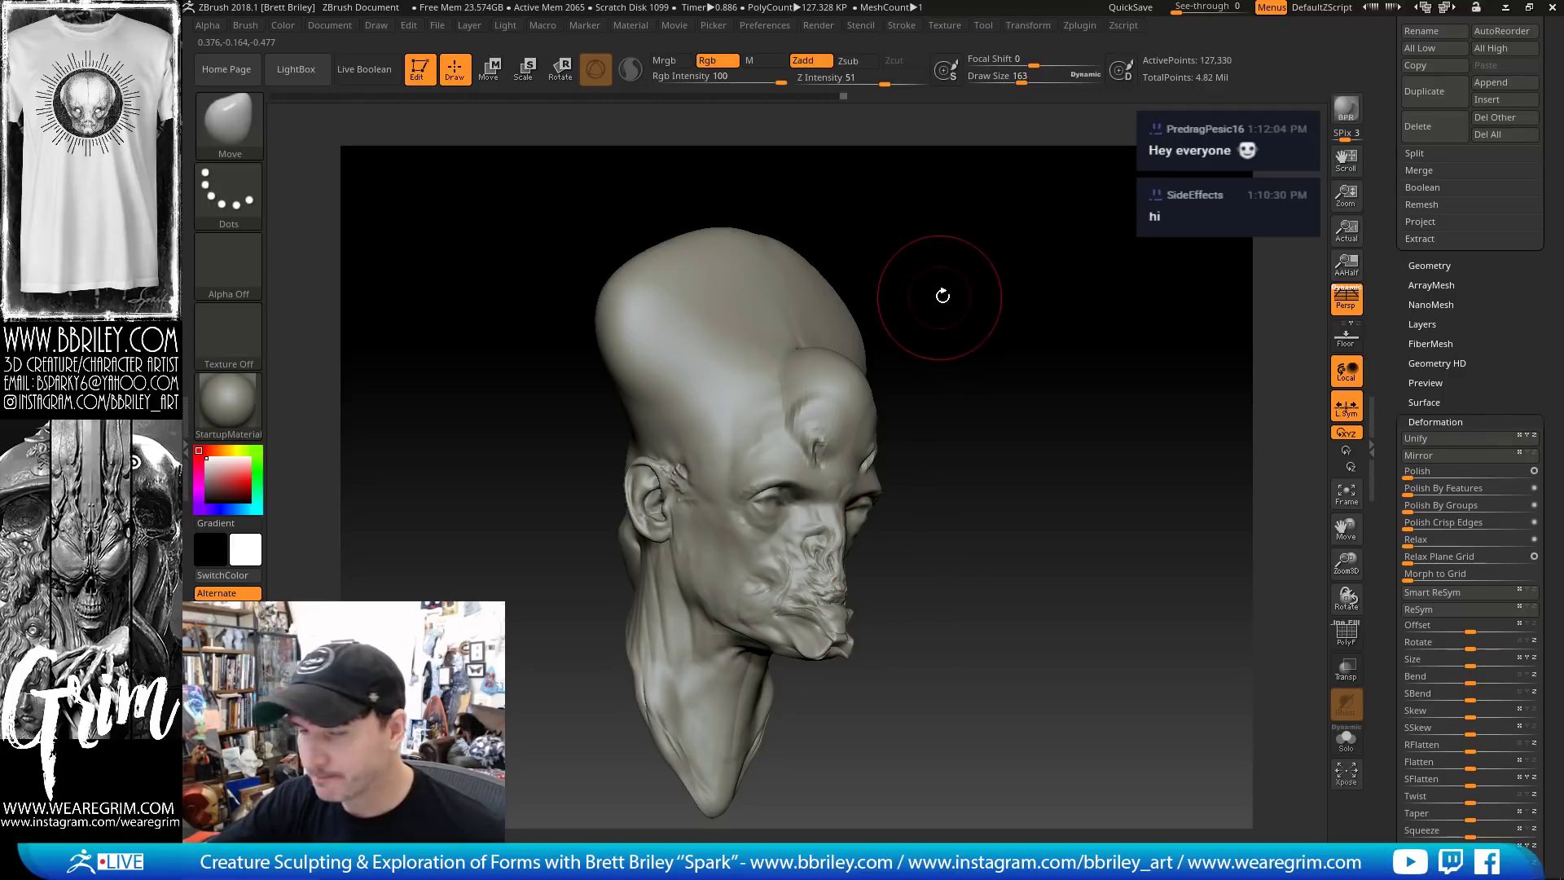
Flare the sides of the cranium above the ears with the Move brush at Draw Size 232
{"action": "left_click_drag", "start_coordinate": [942, 296], "coordinate": [943, 263], "text": "alt"}
{"action": "key", "text": "]"}
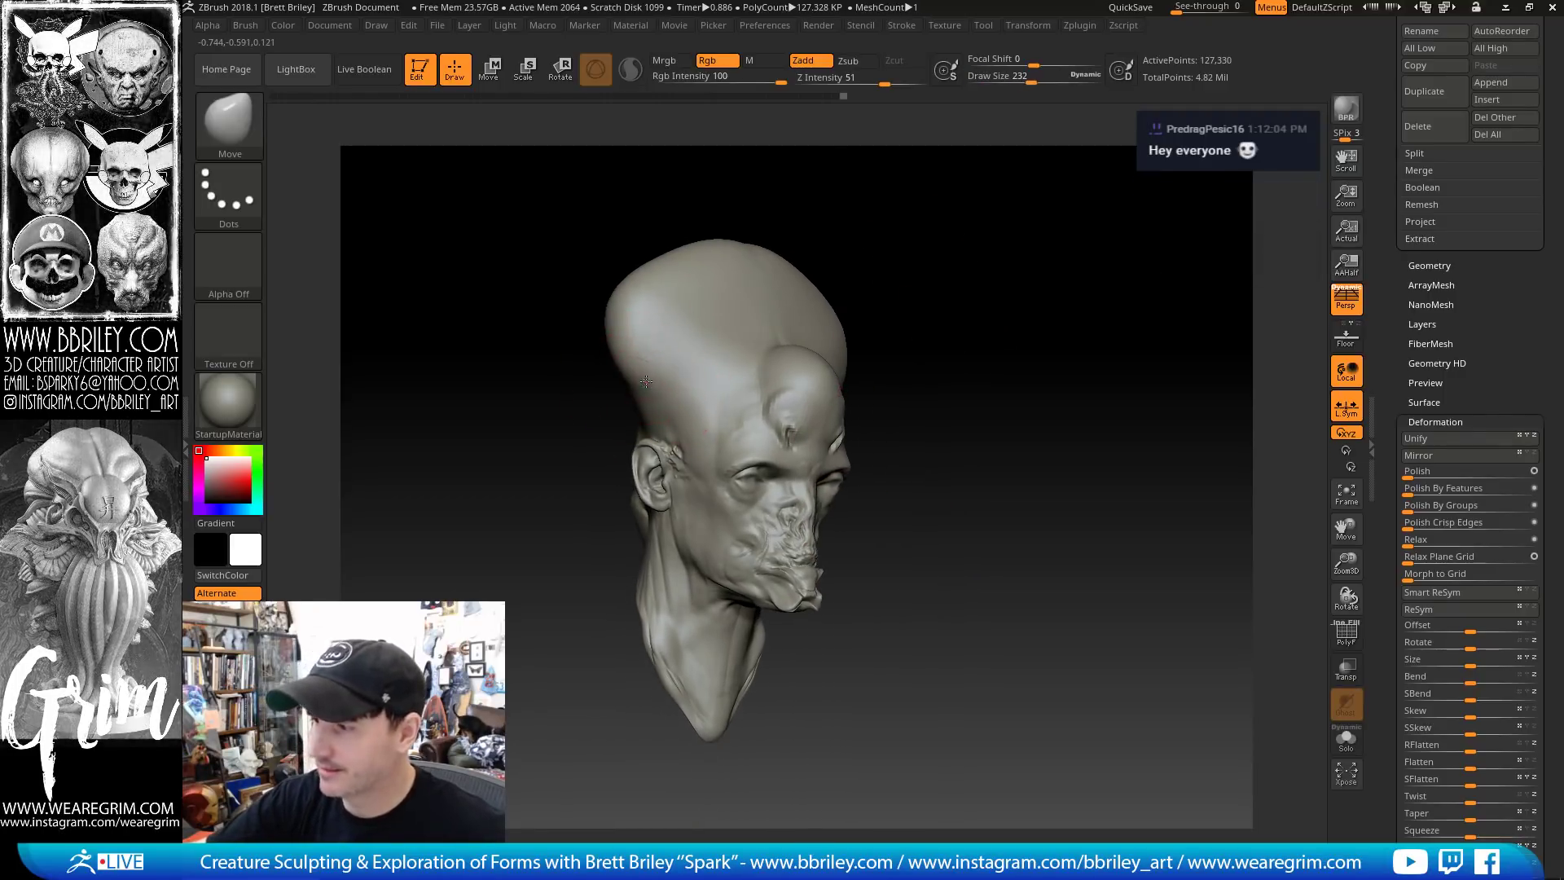
{"action": "left_click_drag", "start_coordinate": [872, 231], "coordinate": [669, 402]}
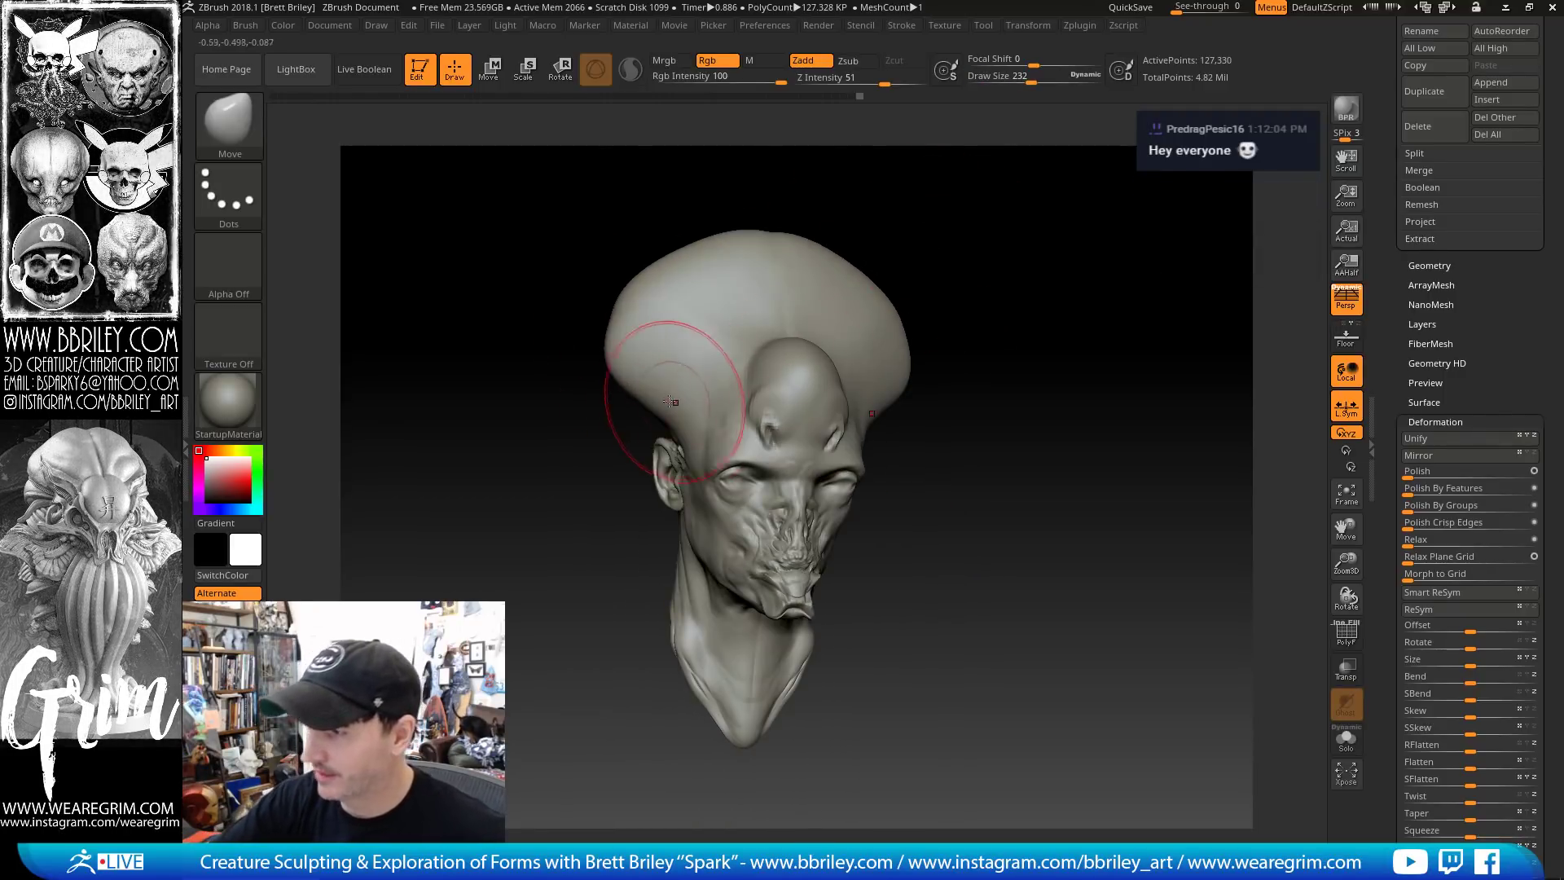
Reshape the eyes and their sockets from the front with the Move brush at Draw Size 124
{"action": "left_click_drag", "start_coordinate": [1087, 392], "coordinate": [986, 280]}
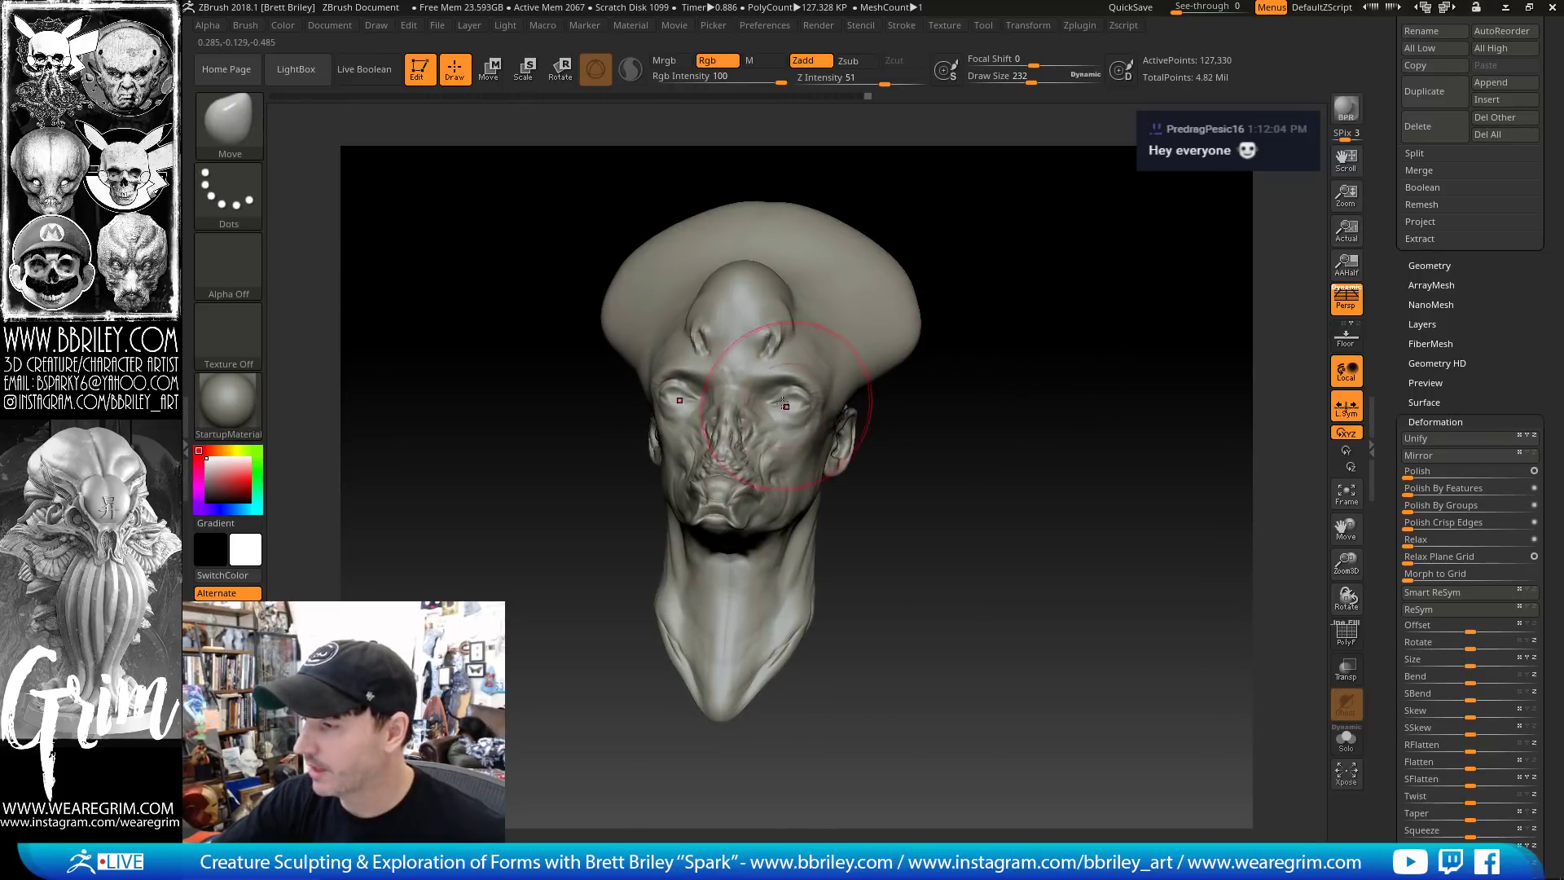
{"action": "key", "text": "s"}
{"action": "left_click_drag", "start_coordinate": [786, 390], "coordinate": [799, 401]}
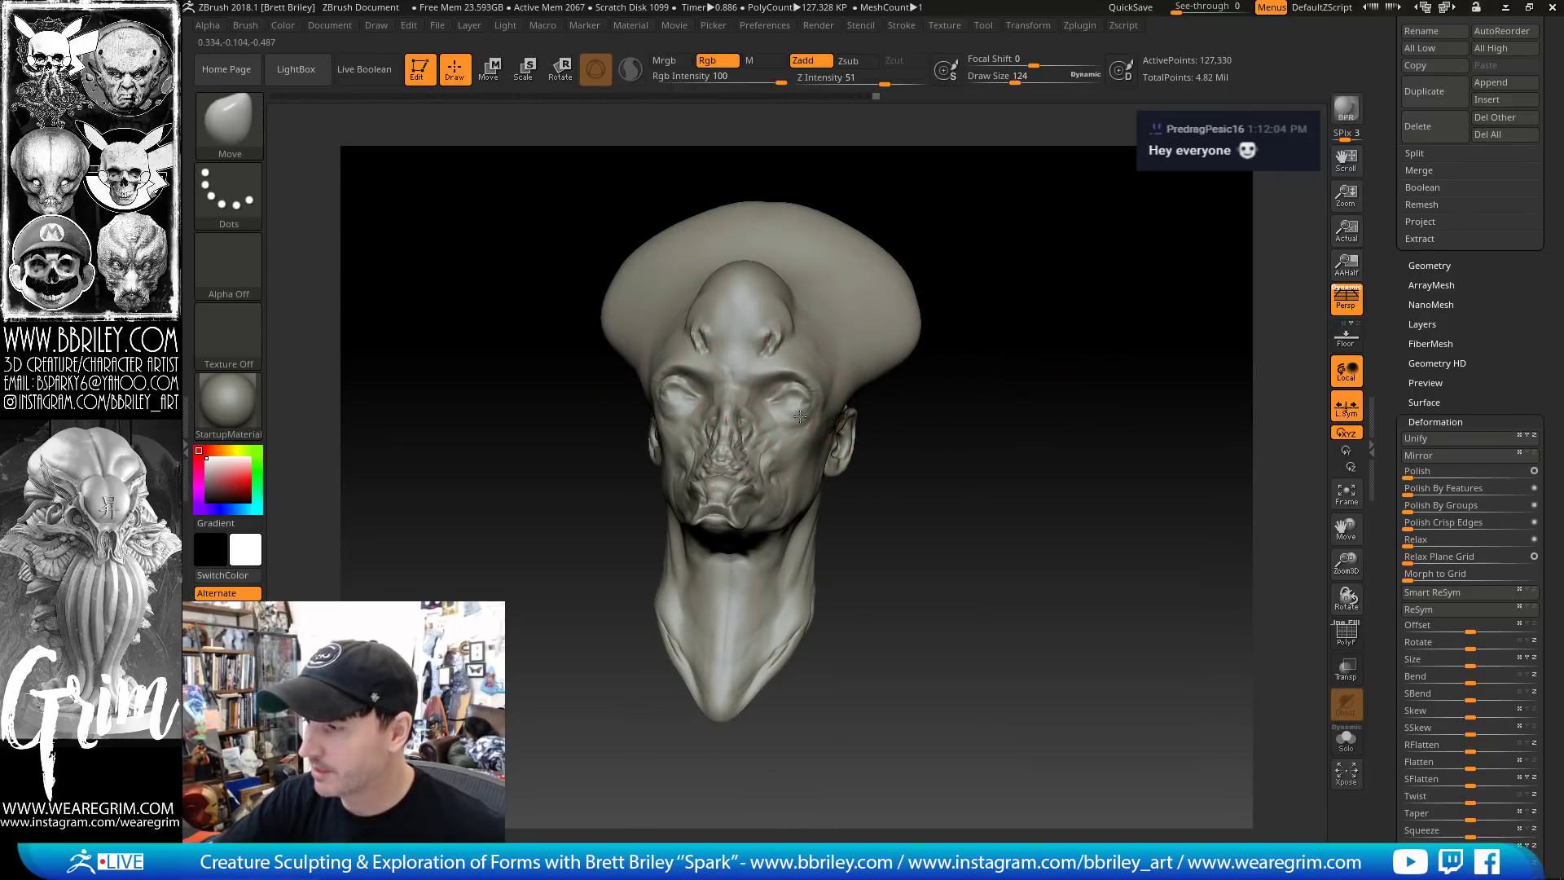
Carve creases around the eyes with the DamStandard brush at Draw Size 27
{"action": "left_click_drag", "start_coordinate": [1046, 213], "coordinate": [961, 213]}
{"action": "key", "text": "b"}
{"action": "key", "text": "d"}
{"action": "key", "text": "s"}
{"action": "key", "text": "s"}
{"action": "left_click_drag", "start_coordinate": [813, 408], "coordinate": [791, 406]}
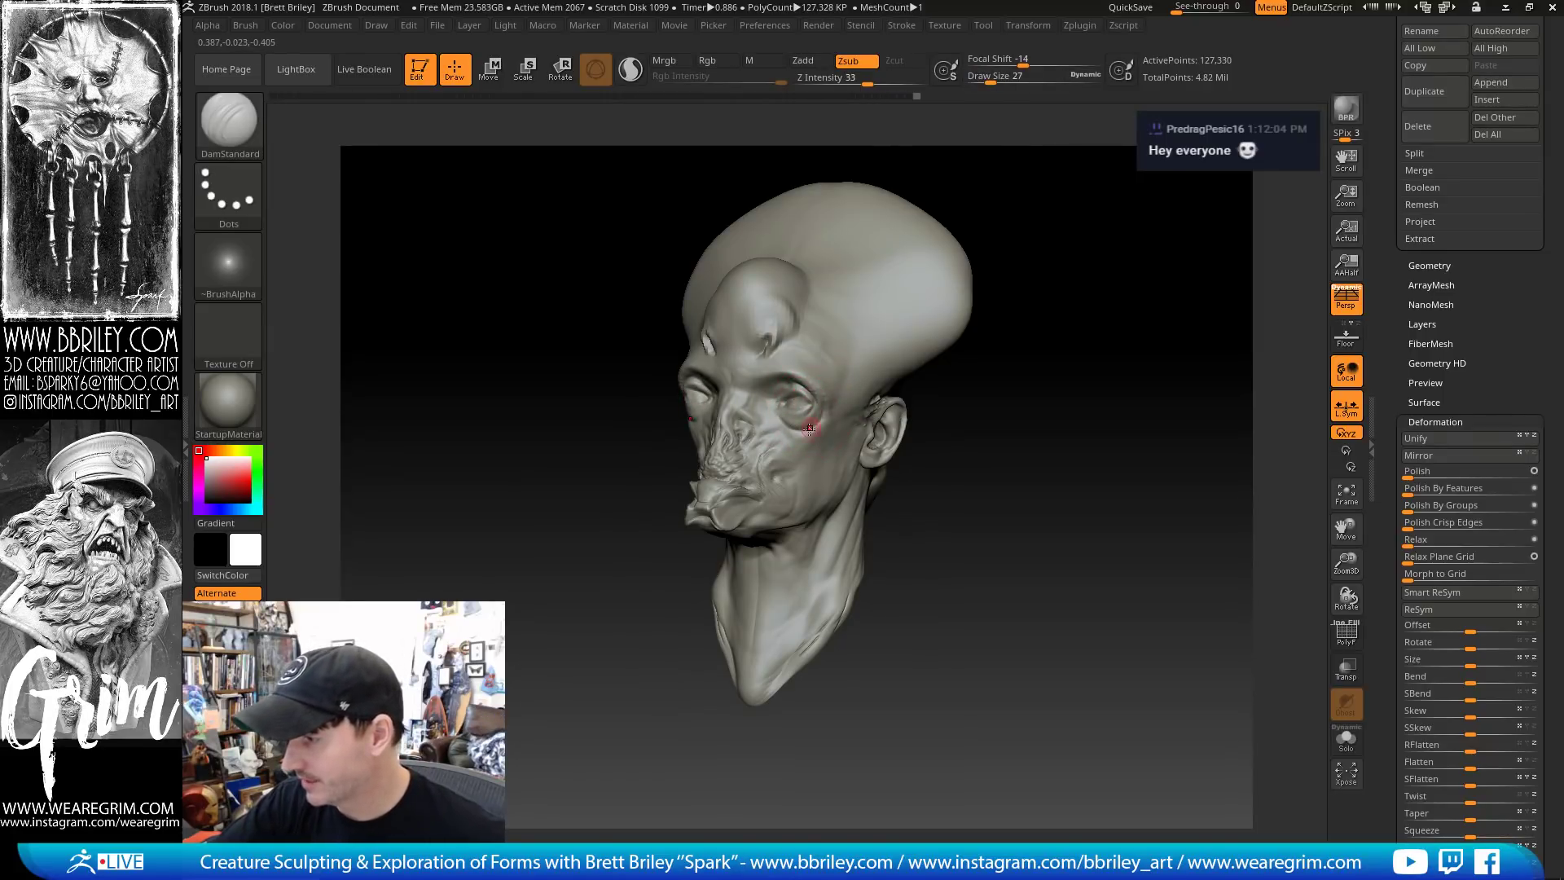
{"action": "mouse_move", "coordinate": [987, 182]}
{"action": "left_mouse_down"}
{"action": "mouse_move", "coordinate": [1058, 199]}
{"action": "mouse_move", "coordinate": [1028, 199]}
{"action": "left_mouse_up"}
Adjust the side of the head around the ears with the Move brush at Draw Size 143 and smooth it at Draw Size 102
{"action": "left_click_drag", "start_coordinate": [967, 365], "coordinate": [894, 402]}
{"action": "key", "text": "b"}
{"action": "key", "text": "m"}
{"action": "key", "text": "v"}
{"action": "key", "text": "s"}
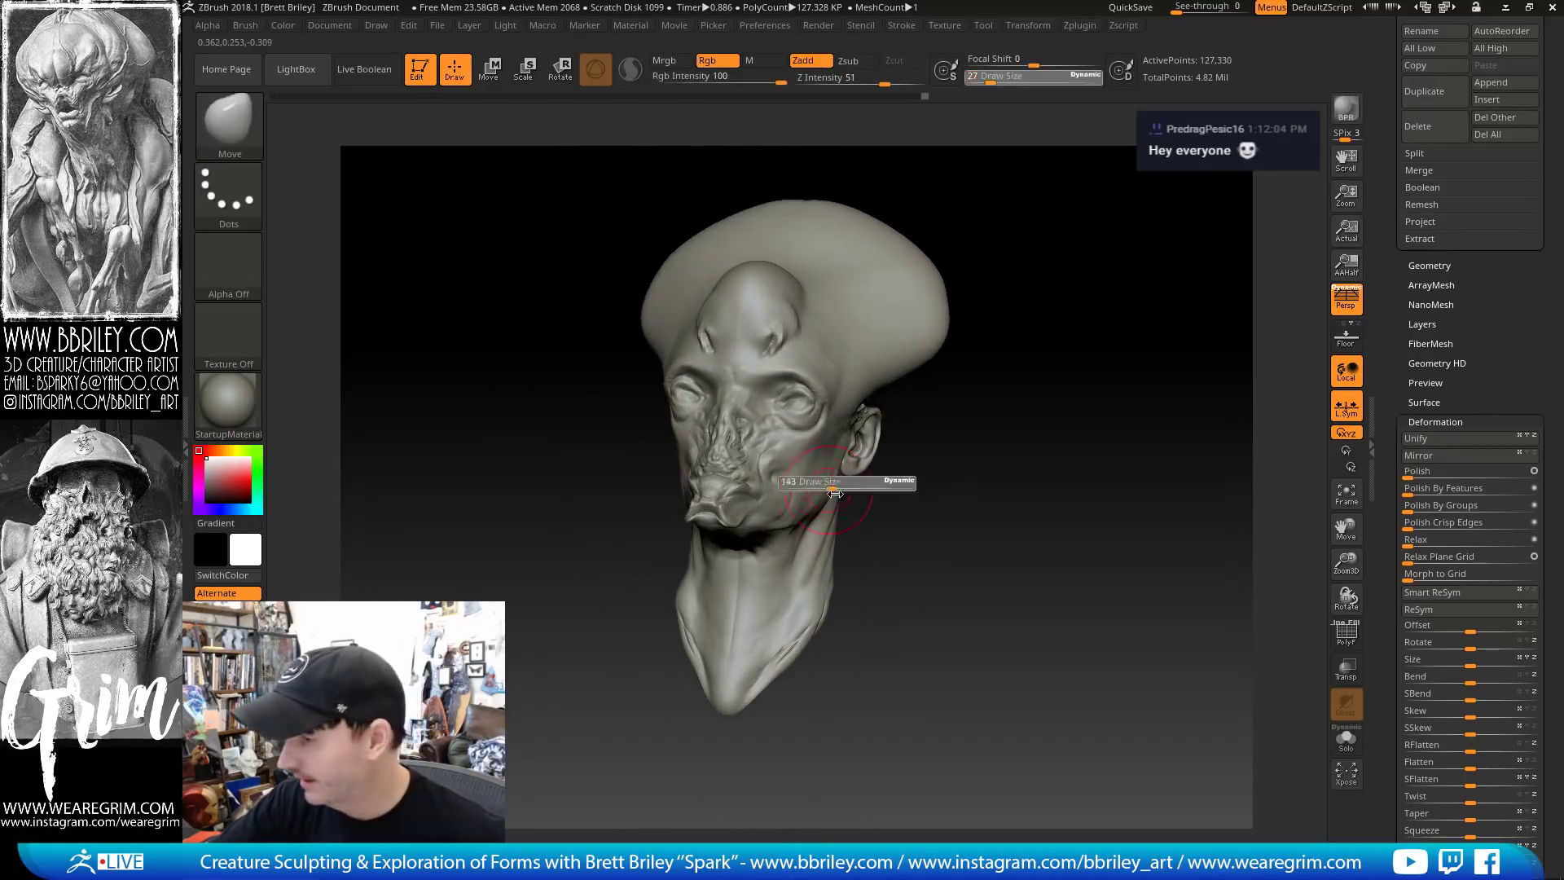
{"action": "left_click_drag", "start_coordinate": [847, 486], "coordinate": [838, 499]}
{"action": "mouse_move", "coordinate": [944, 461]}
{"action": "left_mouse_down"}
{"action": "mouse_move", "coordinate": [883, 467]}
{"action": "mouse_move", "coordinate": [870, 412]}
{"action": "mouse_move", "coordinate": [824, 399]}
{"action": "mouse_move", "coordinate": [863, 355]}
{"action": "mouse_move", "coordinate": [832, 352]}
{"action": "left_mouse_up"}
{"action": "key", "text": "s"}
{"action": "key", "text": "s"}
{"action": "key", "text": "s"}
{"action": "left_click_drag", "start_coordinate": [831, 350], "coordinate": [793, 359]}
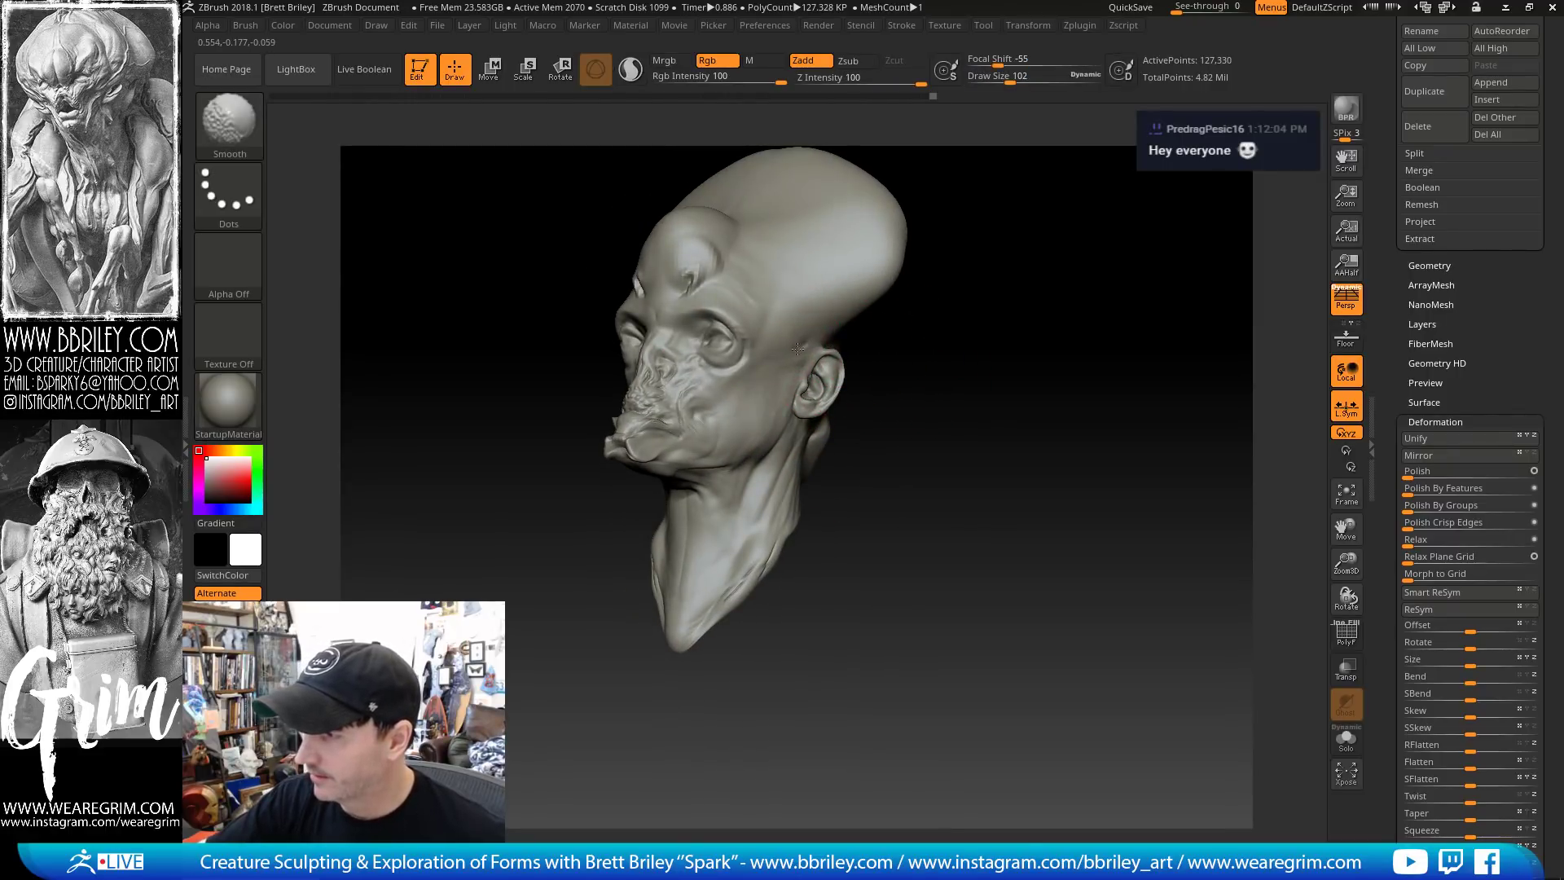
Trim the area above the ears with the TrimDynamic brush and pull the ears outward with the Move brush
{"action": "key", "text": "b"}
{"action": "key", "text": "t"}
{"action": "key", "text": "d"}
{"action": "left_click_drag", "start_coordinate": [900, 362], "coordinate": [847, 346]}
{"action": "key", "text": "b"}
{"action": "key", "text": "m"}
{"action": "key", "text": "v"}
{"action": "left_click_drag", "start_coordinate": [1019, 230], "coordinate": [908, 244]}
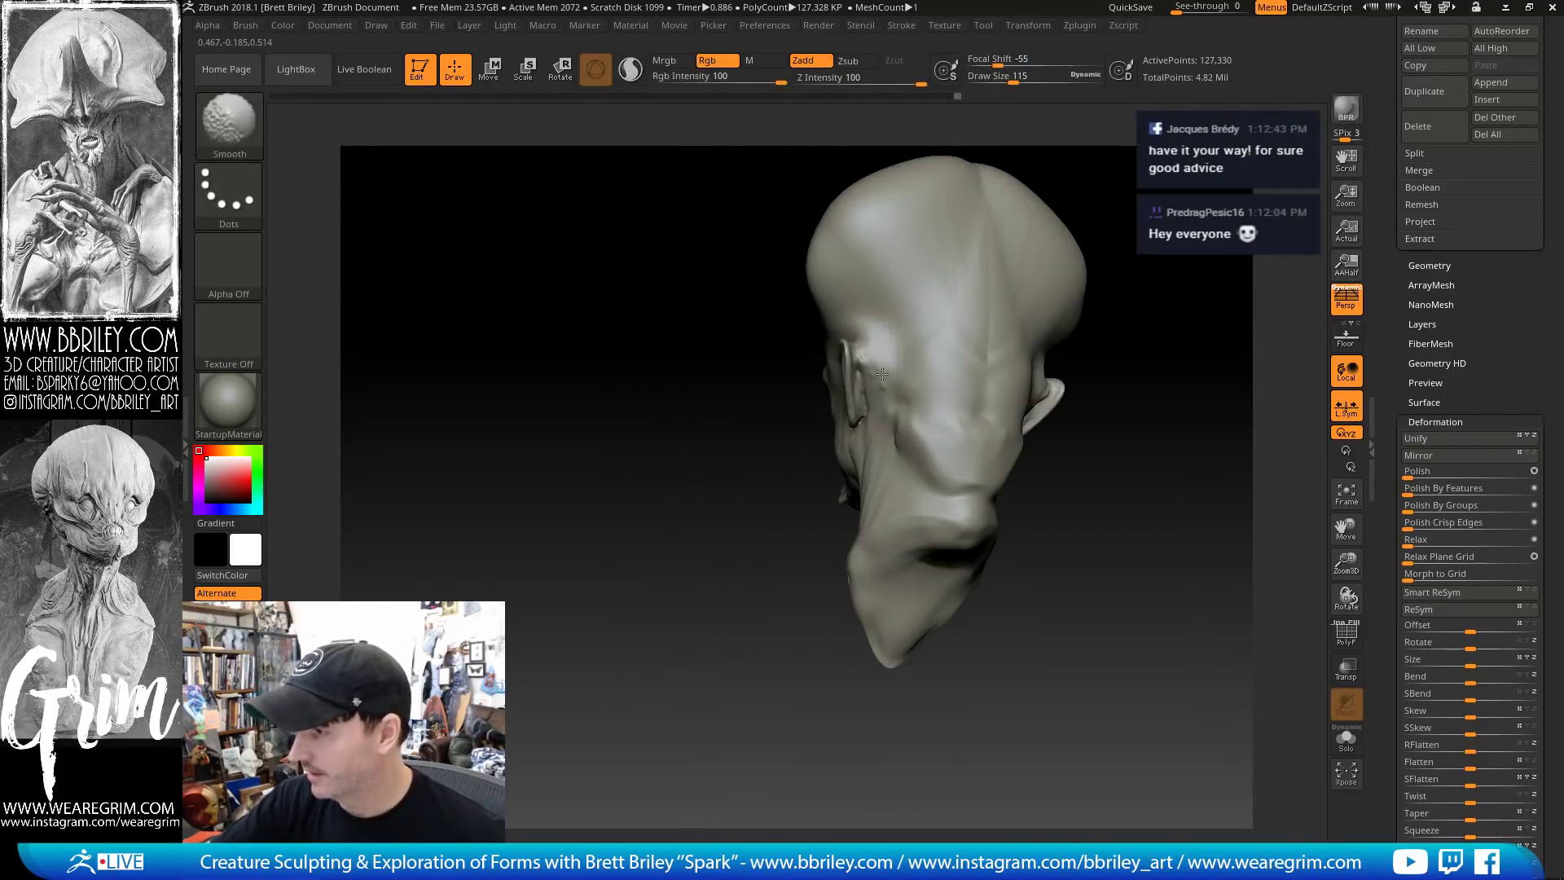
Fill and smooth the surface behind the ears with the Clay and Smooth brushes at Draw Size 79
{"action": "key", "text": "b"}
{"action": "key", "text": "c"}
{"action": "key", "text": "l"}
{"action": "key", "text": "s"}
{"action": "key", "text": "shift"}
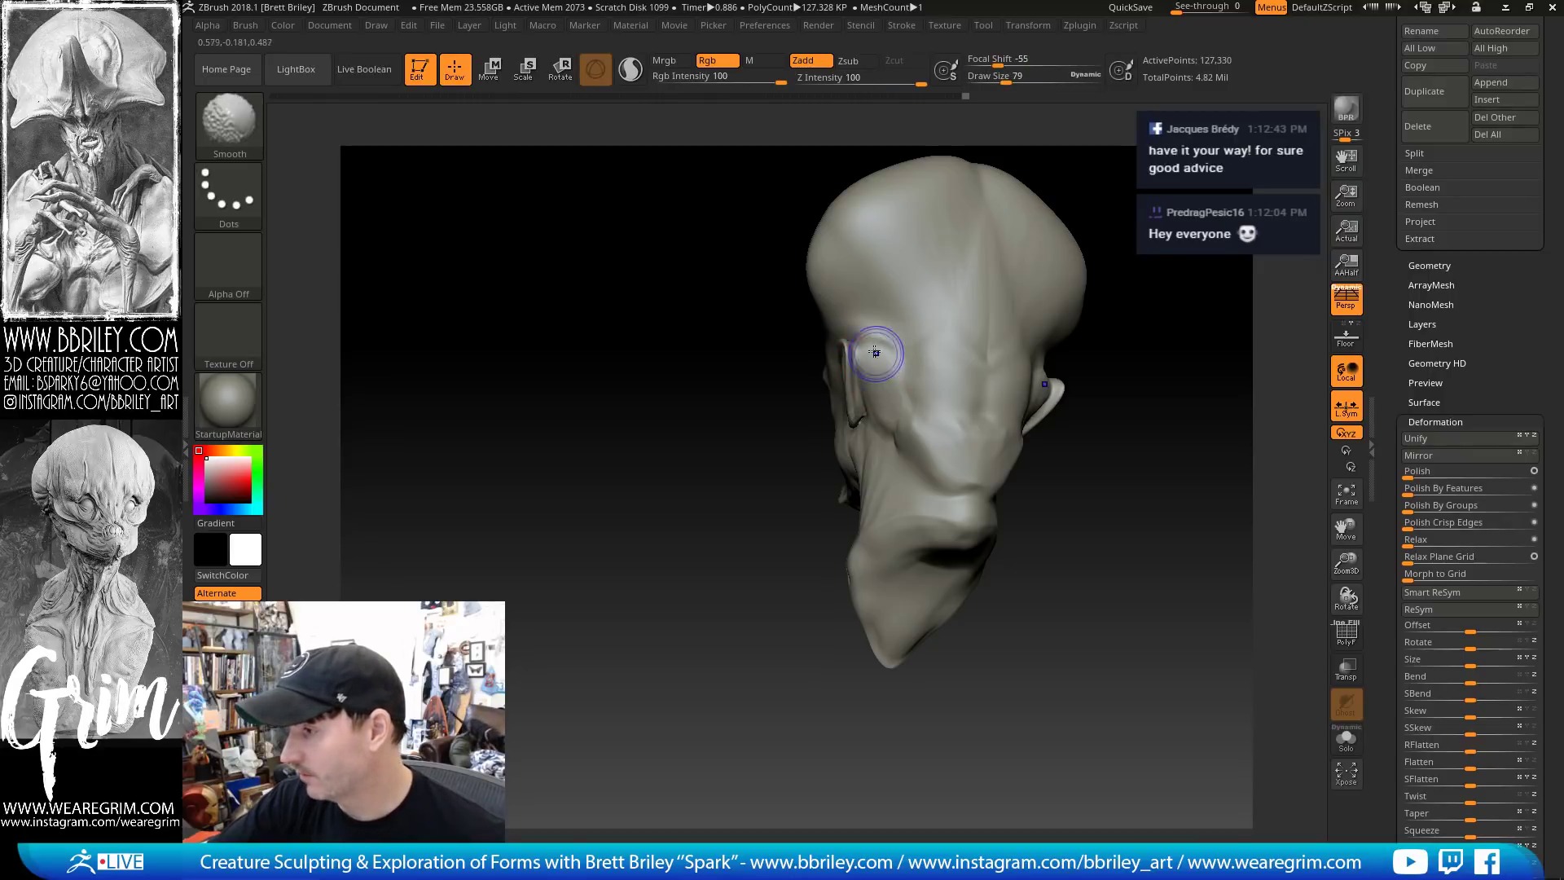
{"action": "left_click_drag", "start_coordinate": [766, 346], "coordinate": [961, 317]}
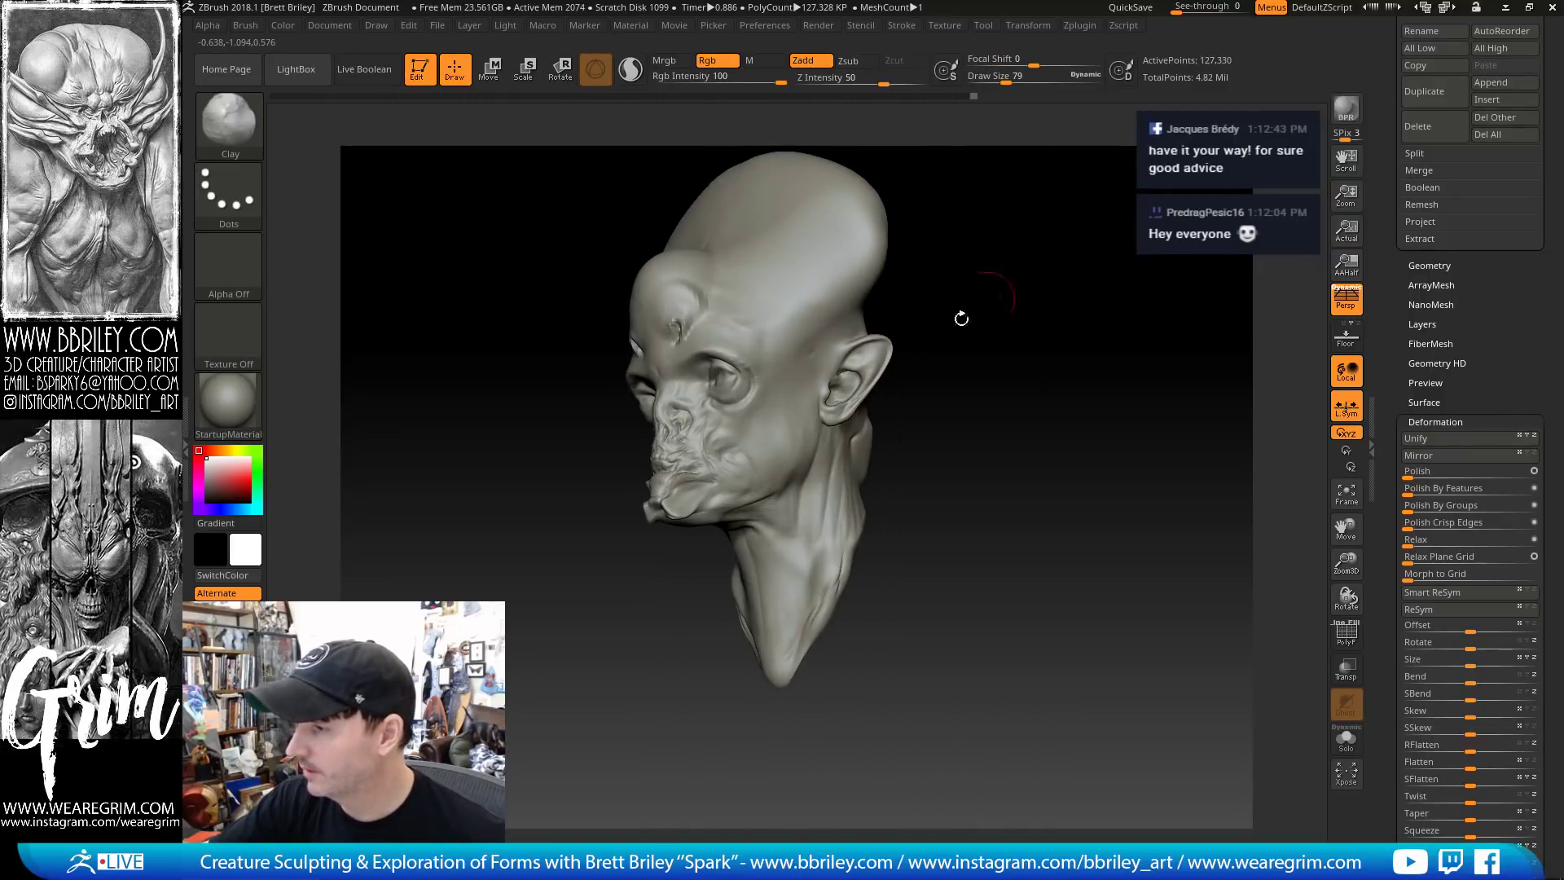
Drop the mesh two subdivision levels and adjust the back of the ears with the Move brush at Draw Size 128
{"action": "key", "text": "shift+d"}
{"action": "key", "text": "shift+d"}
{"action": "left_click_drag", "start_coordinate": [900, 359], "coordinate": [892, 302]}
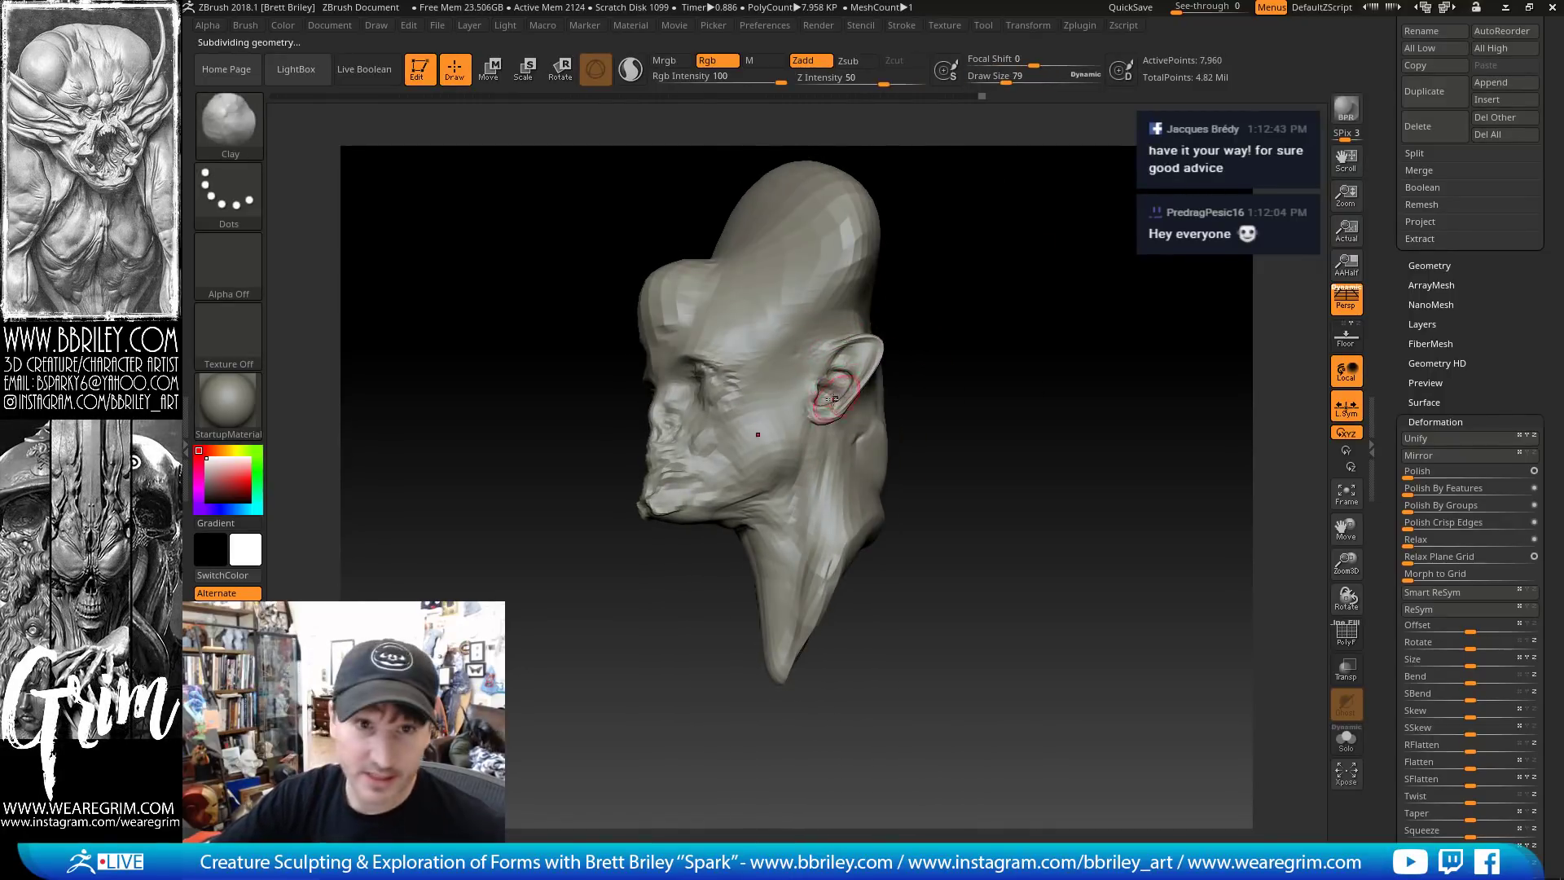
{"action": "key", "text": "b"}
{"action": "key", "text": "m"}
{"action": "key", "text": "v"}
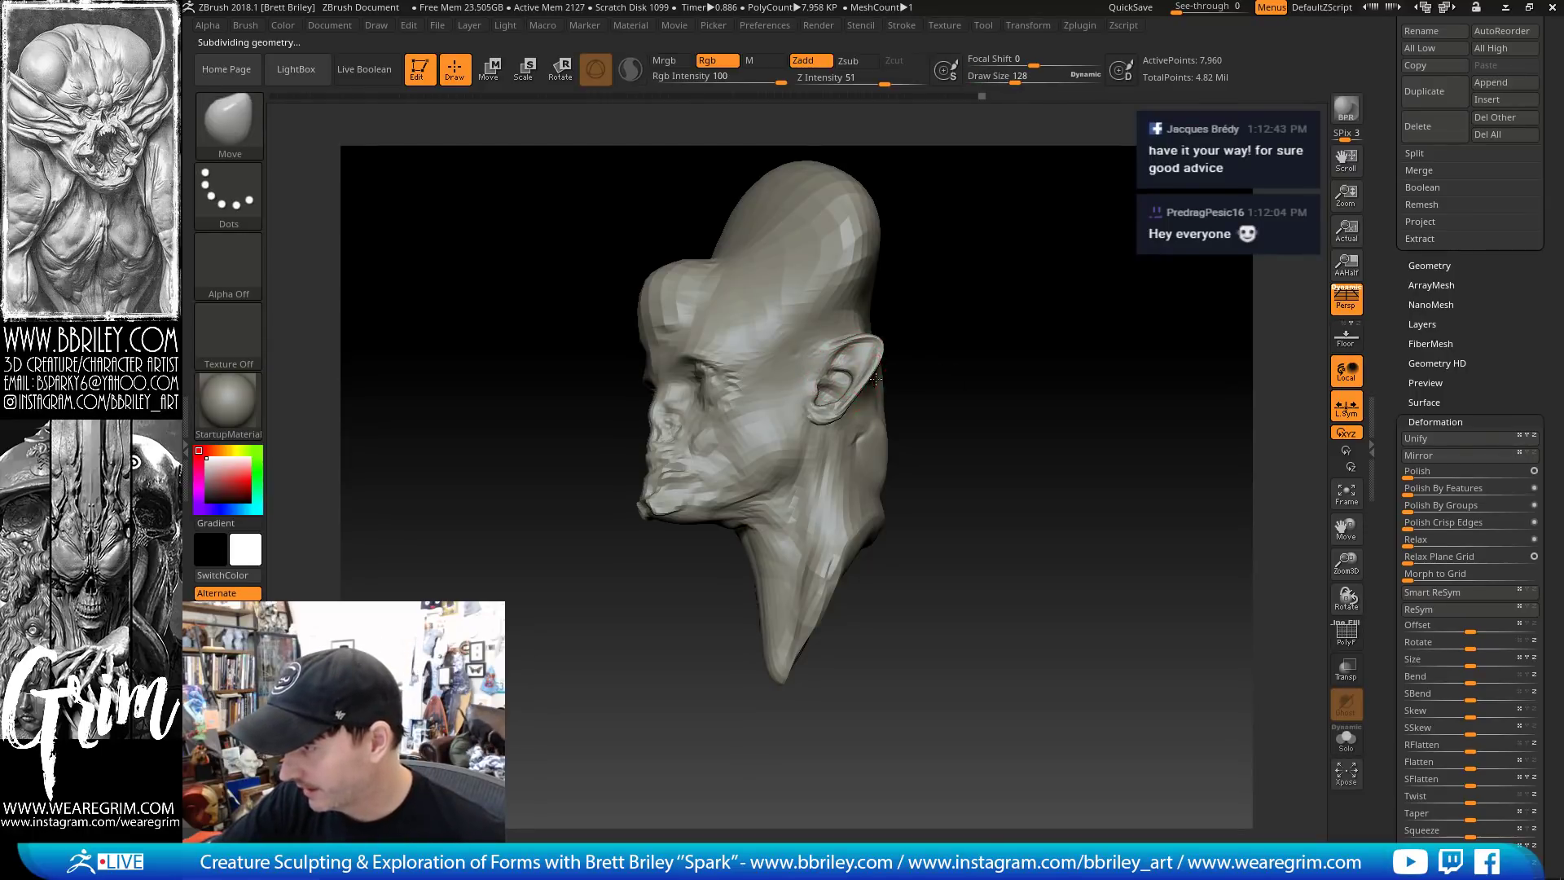
{"action": "left_click_drag", "start_coordinate": [883, 383], "coordinate": [870, 380]}
Mask everything except the ears and center the transform gizmo on the unmasked ears
{"action": "key", "text": "ctrl"}
{"action": "mouse_move", "coordinate": [1124, 129]}
{"action": "left_mouse_down"}
{"action": "mouse_move", "coordinate": [936, 307]}
{"action": "mouse_move", "coordinate": [978, 342]}
{"action": "left_mouse_up"}
{"action": "key", "text": "ctrl"}
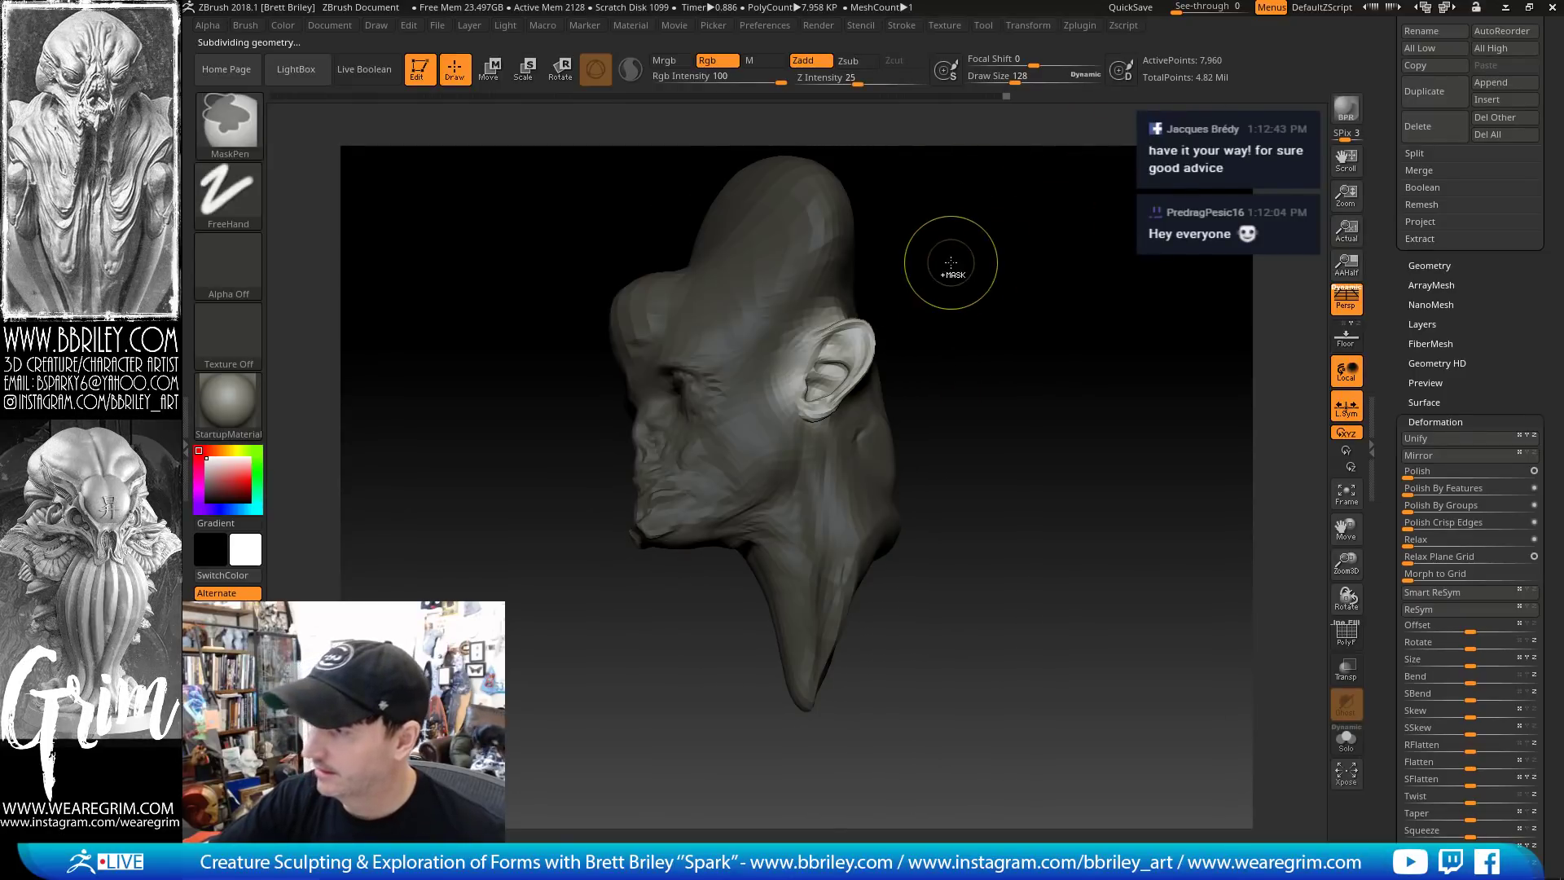
{"action": "left_click", "coordinate": [504, 77]}
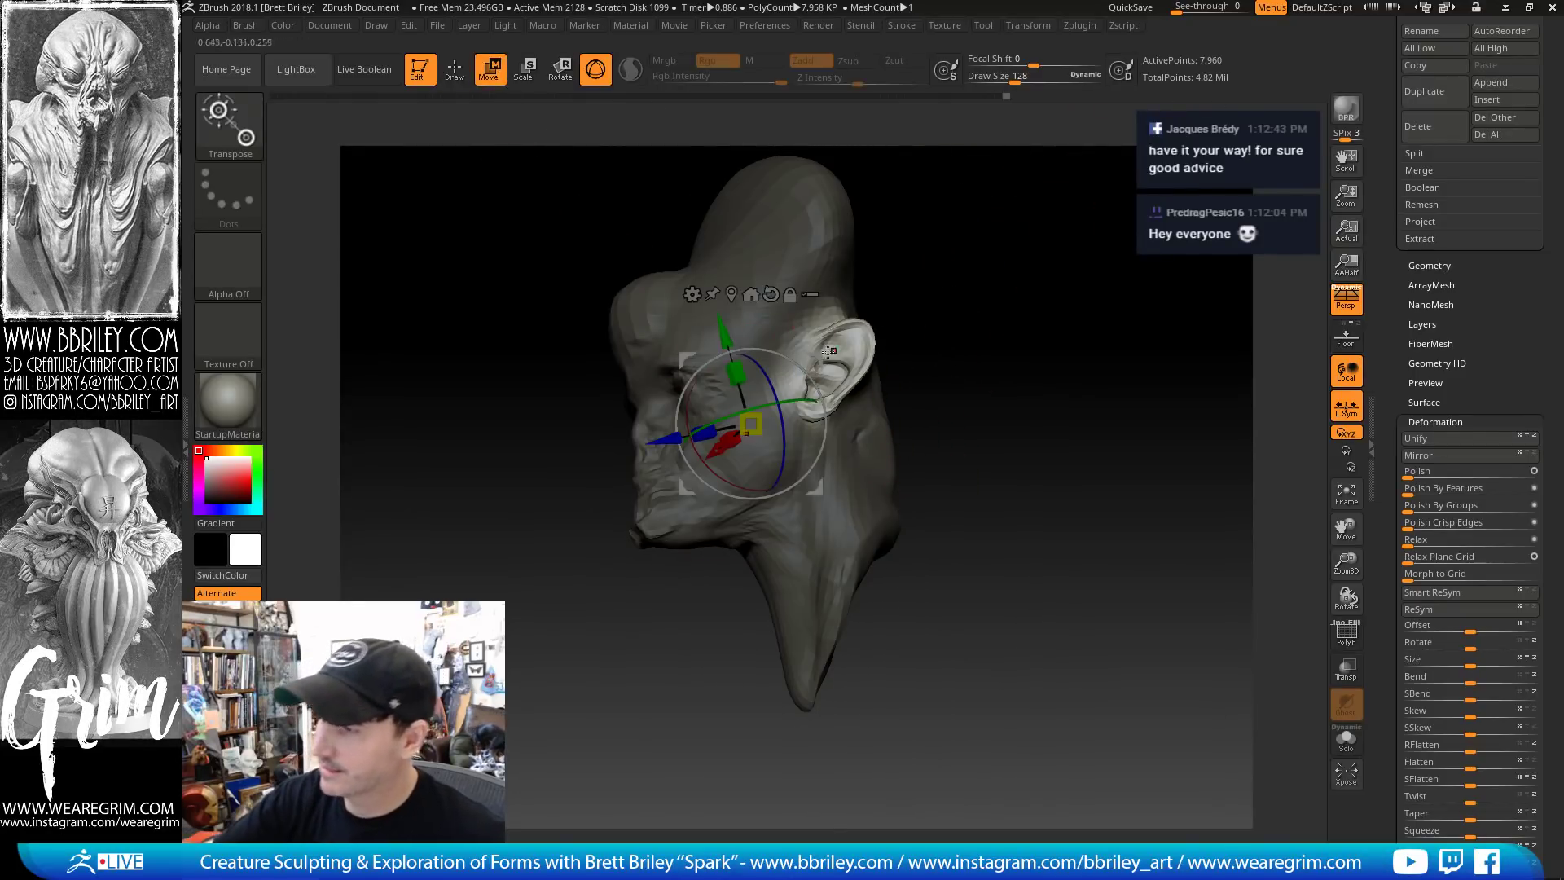
{"action": "left_click_drag", "start_coordinate": [830, 350], "coordinate": [927, 305]}
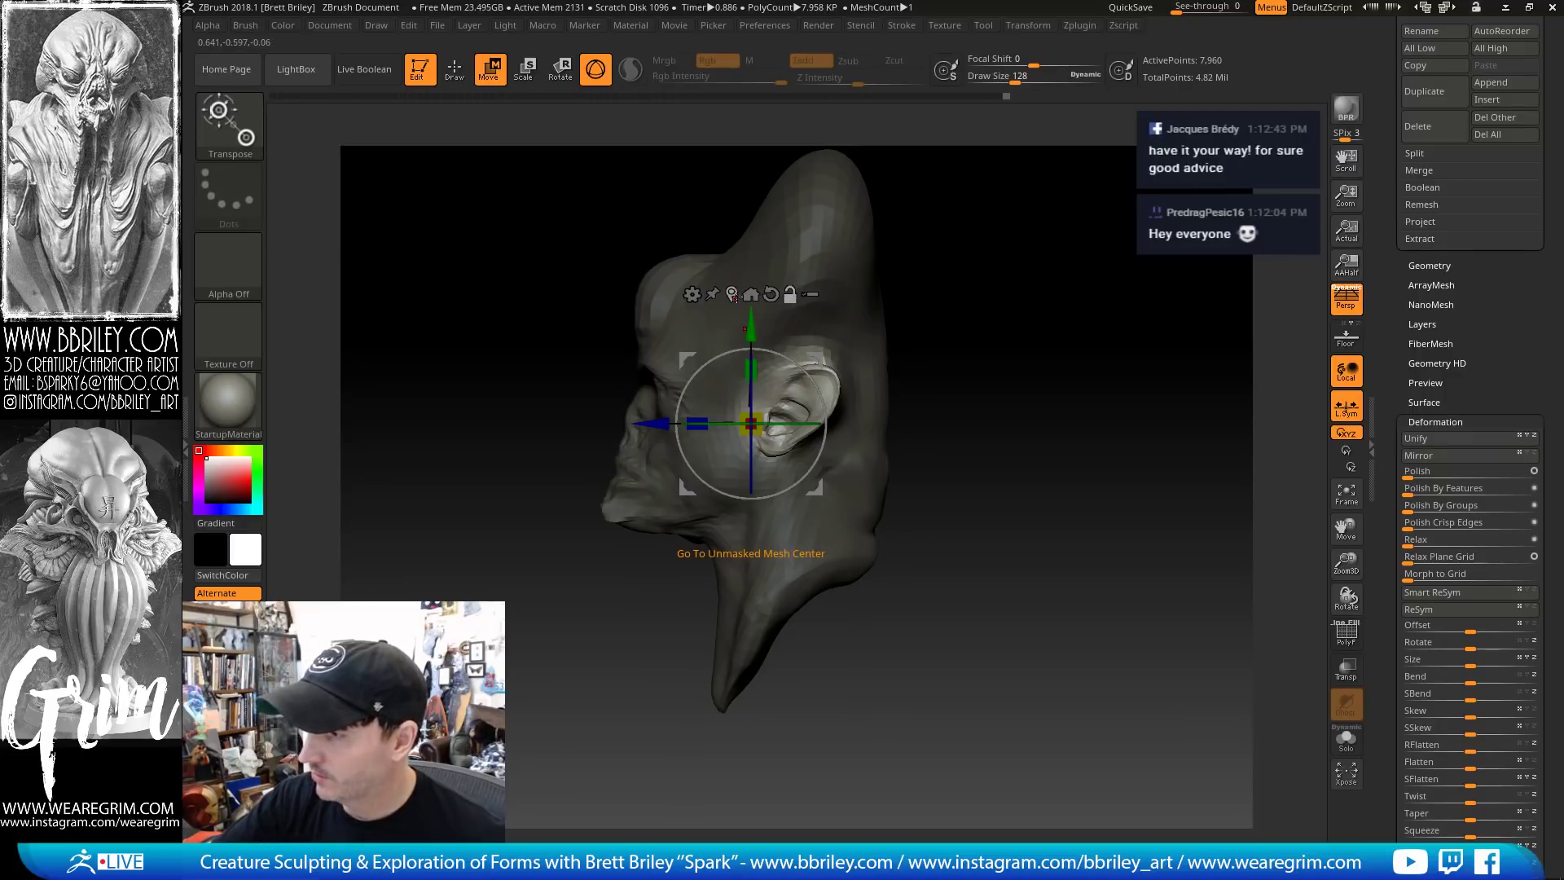
{"action": "left_click", "coordinate": [734, 295]}
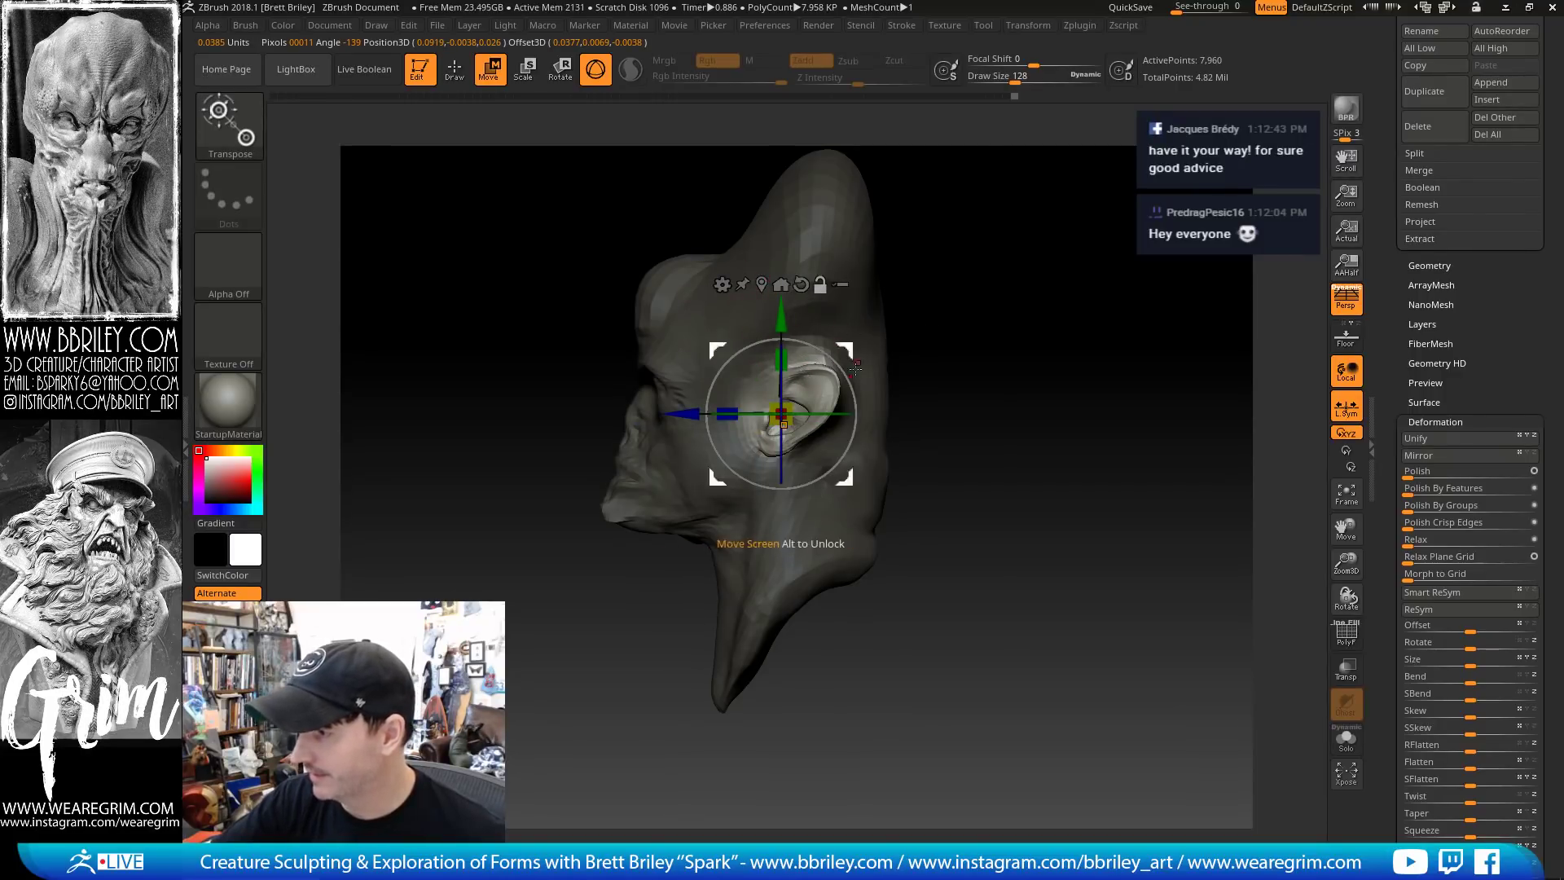
Enlarge the ears, tilt them backward and rotate them outward from the head with the transform gizmo
{"action": "left_click_drag", "start_coordinate": [934, 368], "coordinate": [861, 366]}
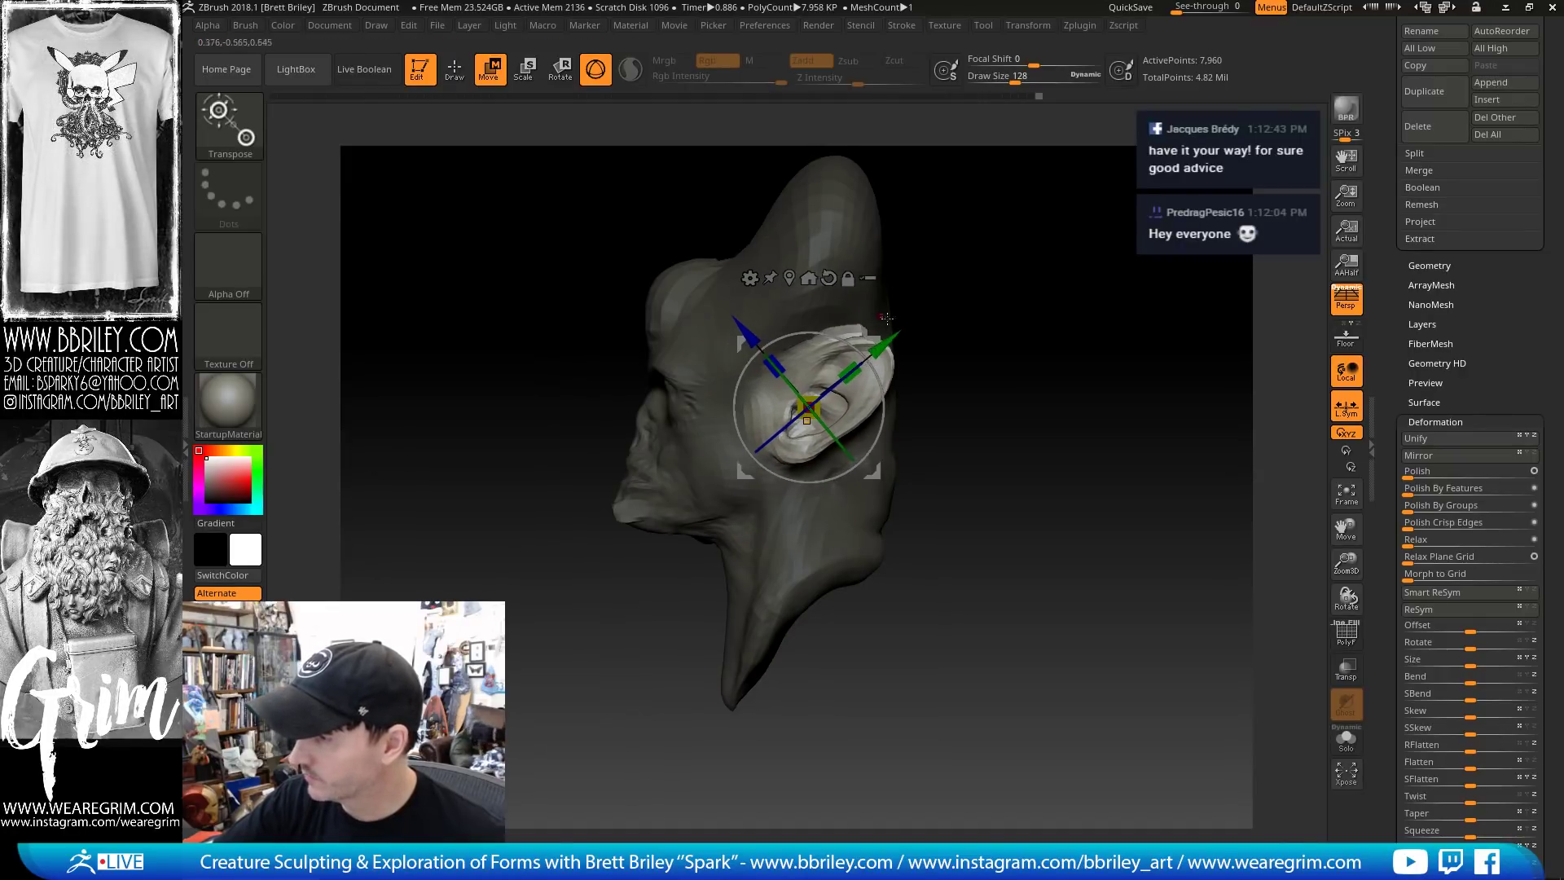
{"action": "left_click_drag", "start_coordinate": [977, 334], "coordinate": [1049, 330]}
{"action": "left_click_drag", "start_coordinate": [888, 398], "coordinate": [873, 416]}
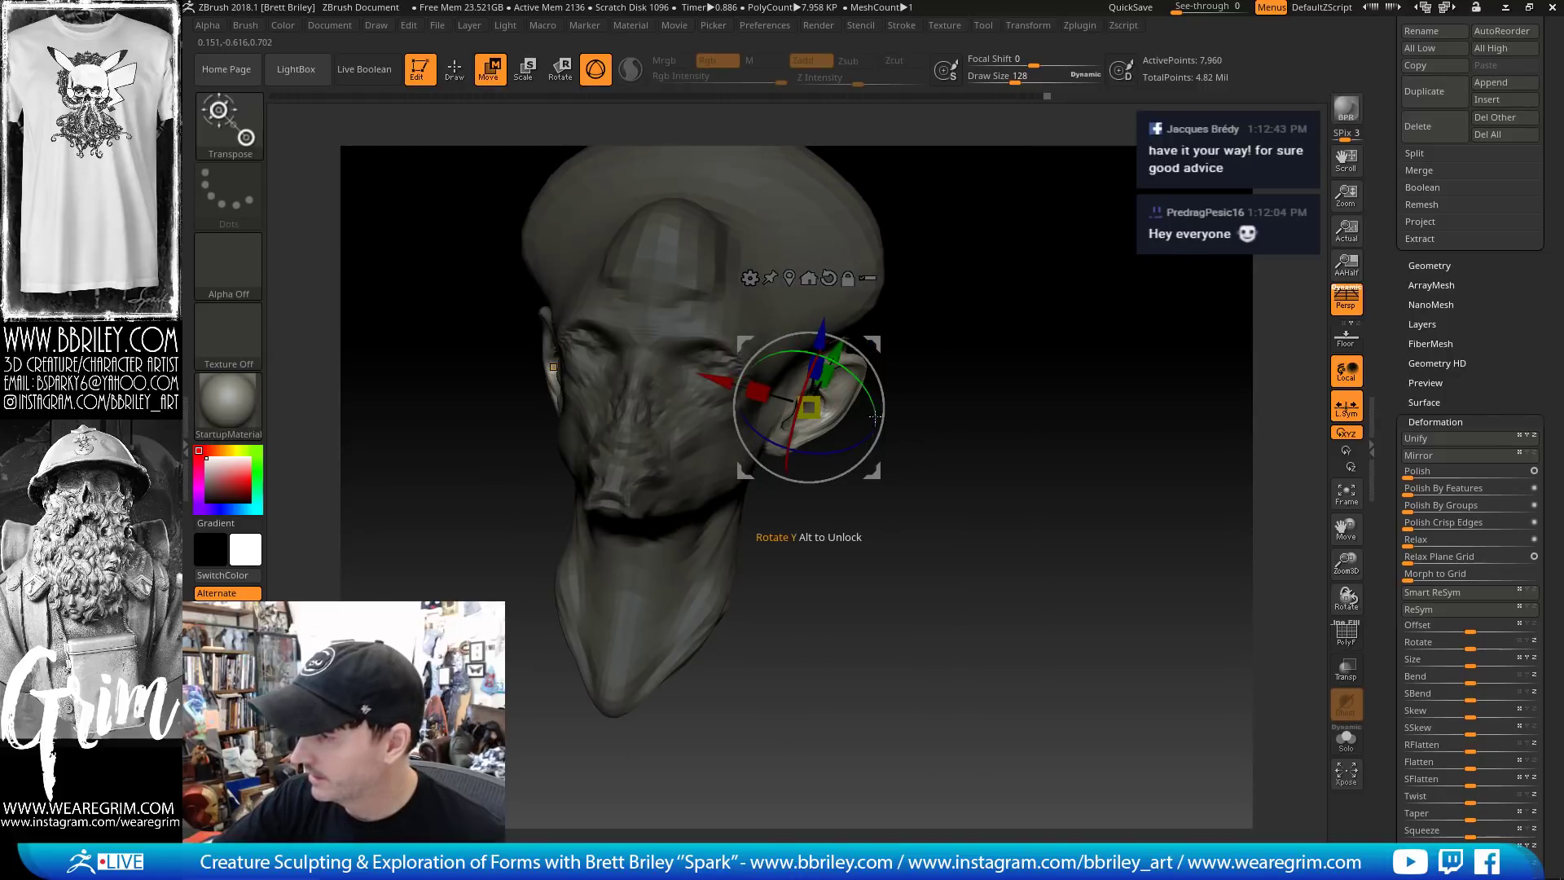
{"action": "mouse_move", "coordinate": [907, 305]}
{"action": "left_mouse_down"}
{"action": "mouse_move", "coordinate": [923, 321]}
{"action": "mouse_move", "coordinate": [900, 317]}
{"action": "left_mouse_up"}
{"action": "left_click_drag", "start_coordinate": [865, 325], "coordinate": [898, 333]}
{"action": "left_click_drag", "start_coordinate": [973, 285], "coordinate": [892, 284]}
{"action": "key", "text": "q"}
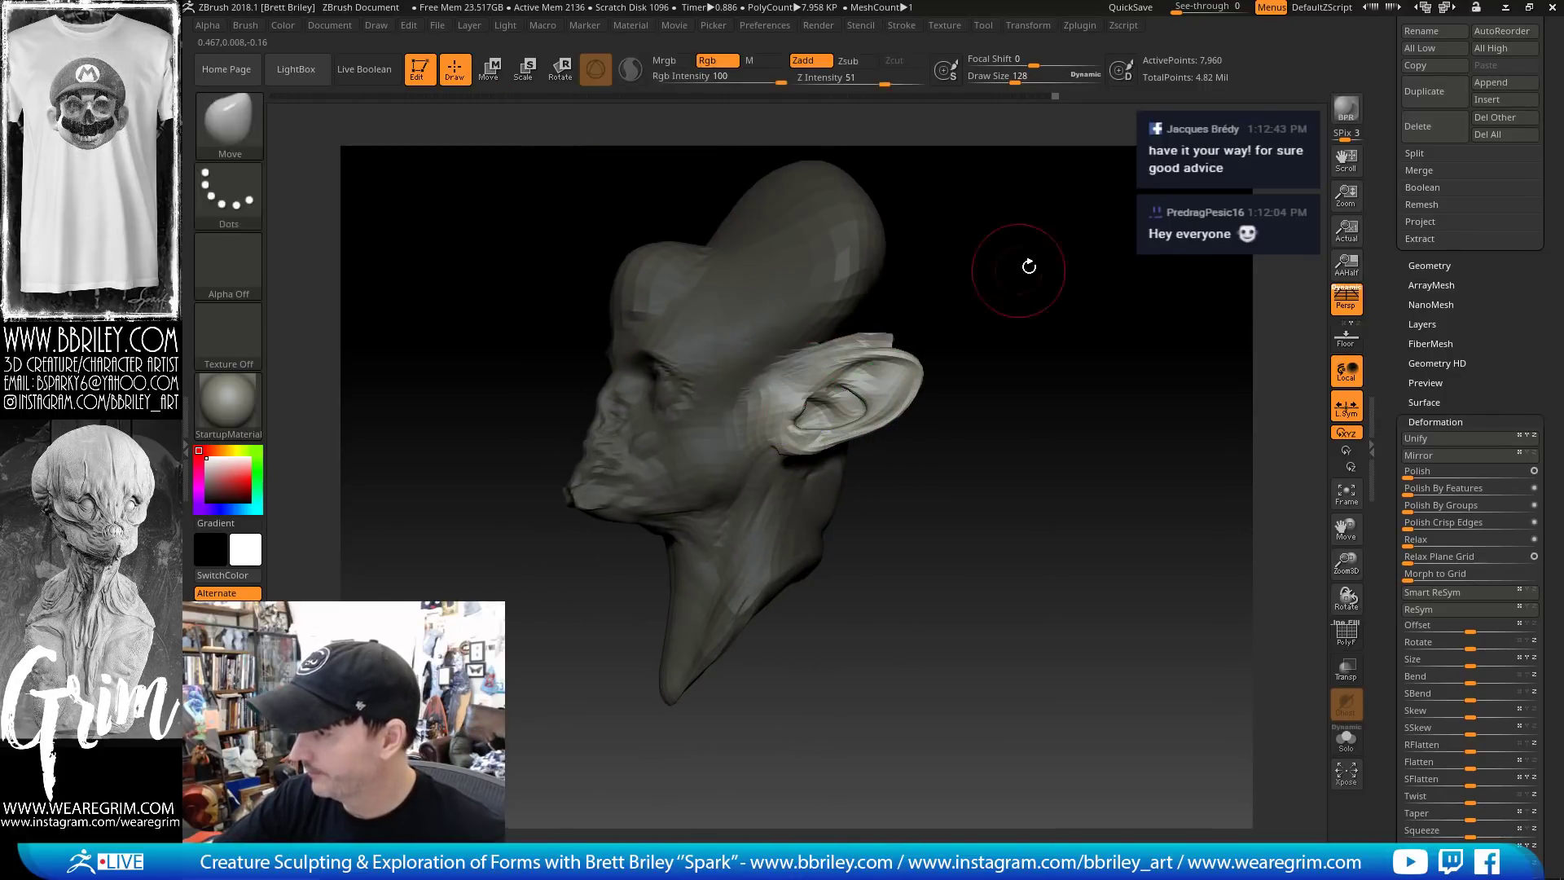
Clear the mask and smooth the transition behind the enlarged ears with the Smooth brush at Draw Size 68
{"action": "left_click_drag", "start_coordinate": [1027, 265], "coordinate": [850, 348]}
{"action": "left_click_drag", "start_coordinate": [1092, 339], "coordinate": [1137, 401]}
{"action": "key", "text": "bracketleft"}
{"action": "key", "text": "bracketleft"}
{"action": "key", "text": "bracketleft"}
{"action": "key", "text": "bracketleft"}
{"action": "key", "text": "bracketleft"}
{"action": "key", "text": "bracketleft"}
{"action": "left_click_drag", "start_coordinate": [852, 351], "coordinate": [844, 351], "text": "shift"}
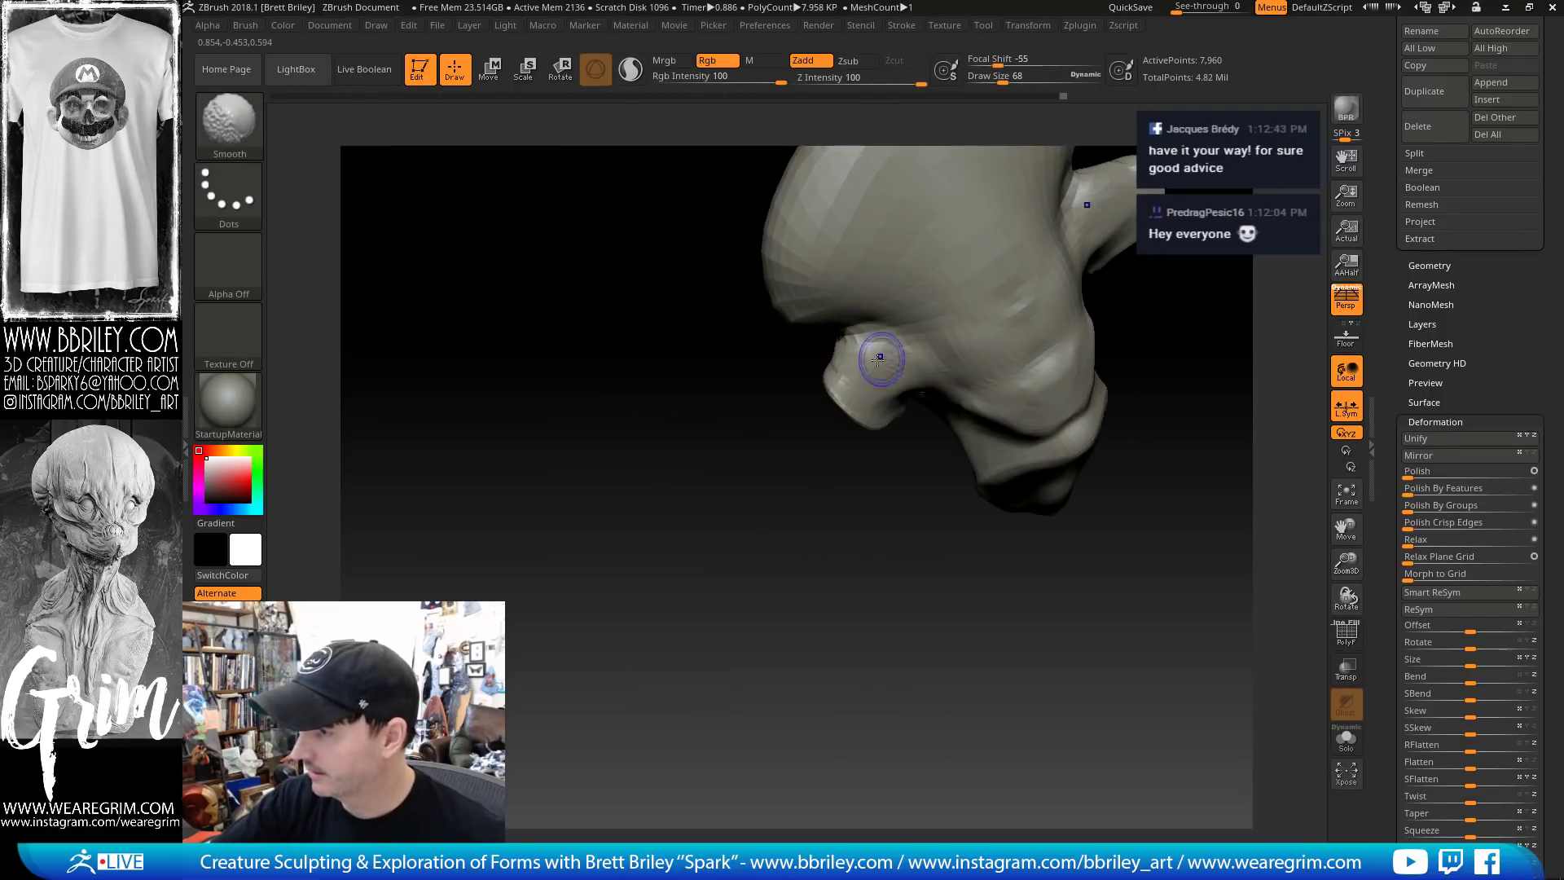
{"action": "mouse_move", "coordinate": [951, 583]}
{"action": "left_mouse_down"}
{"action": "mouse_move", "coordinate": [1037, 513]}
{"action": "mouse_move", "coordinate": [1069, 447]}
{"action": "left_mouse_up"}
{"action": "mouse_move", "coordinate": [754, 447]}
{"action": "left_mouse_down", "text": "shift"}
{"action": "mouse_move", "coordinate": [736, 437]}
{"action": "mouse_move", "coordinate": [756, 448]}
{"action": "left_mouse_up", "text": "shift"}
{"action": "mouse_move", "coordinate": [937, 334]}
{"action": "left_mouse_down"}
{"action": "mouse_move", "coordinate": [978, 275]}
{"action": "mouse_move", "coordinate": [1075, 300]}
{"action": "mouse_move", "coordinate": [1032, 273]}
{"action": "left_mouse_up"}
Adjust the overall proportions of the head and neck with the Move brush, enlarging Draw Size to 381
{"action": "key", "text": "s"}
{"action": "mouse_move", "coordinate": [728, 473]}
{"action": "left_mouse_down"}
{"action": "mouse_move", "coordinate": [647, 529]}
{"action": "mouse_move", "coordinate": [662, 505]}
{"action": "mouse_move", "coordinate": [761, 463]}
{"action": "left_mouse_up"}
{"action": "key", "text": "s"}
{"action": "key", "text": "s"}
{"action": "mouse_move", "coordinate": [865, 494]}
{"action": "left_mouse_down"}
{"action": "mouse_move", "coordinate": [984, 457]}
{"action": "mouse_move", "coordinate": [984, 472]}
{"action": "left_mouse_up"}
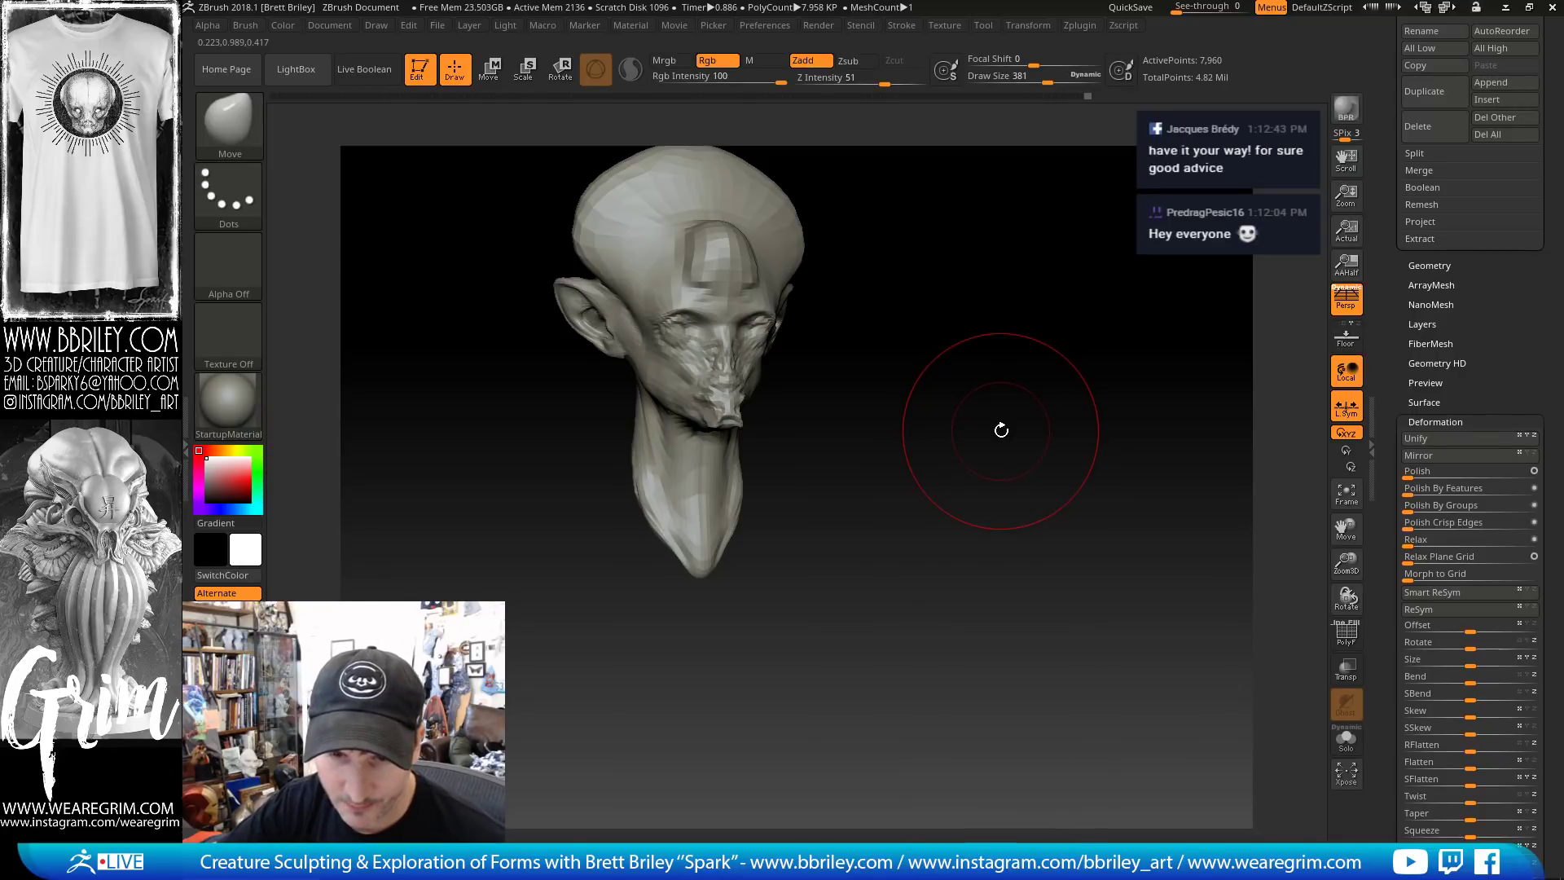
Push the cheeks and jaw outward into fuller forms with the Move brush at Draw Size 163 and 251
{"action": "left_click_drag", "start_coordinate": [994, 391], "coordinate": [777, 430]}
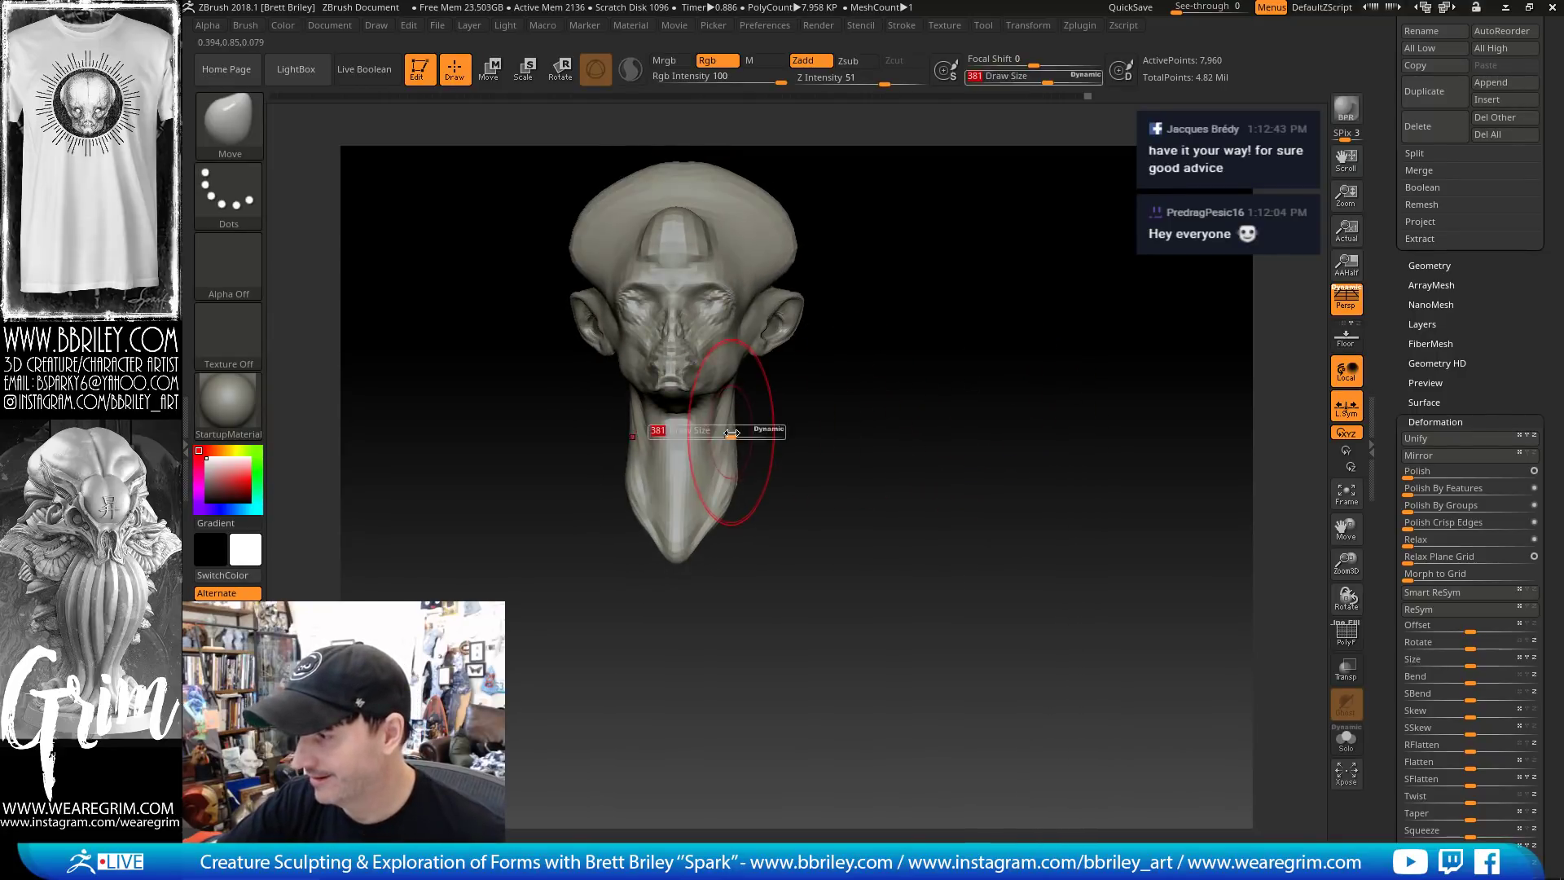
{"action": "type", "text": "251"}
{"action": "key", "text": "Return"}
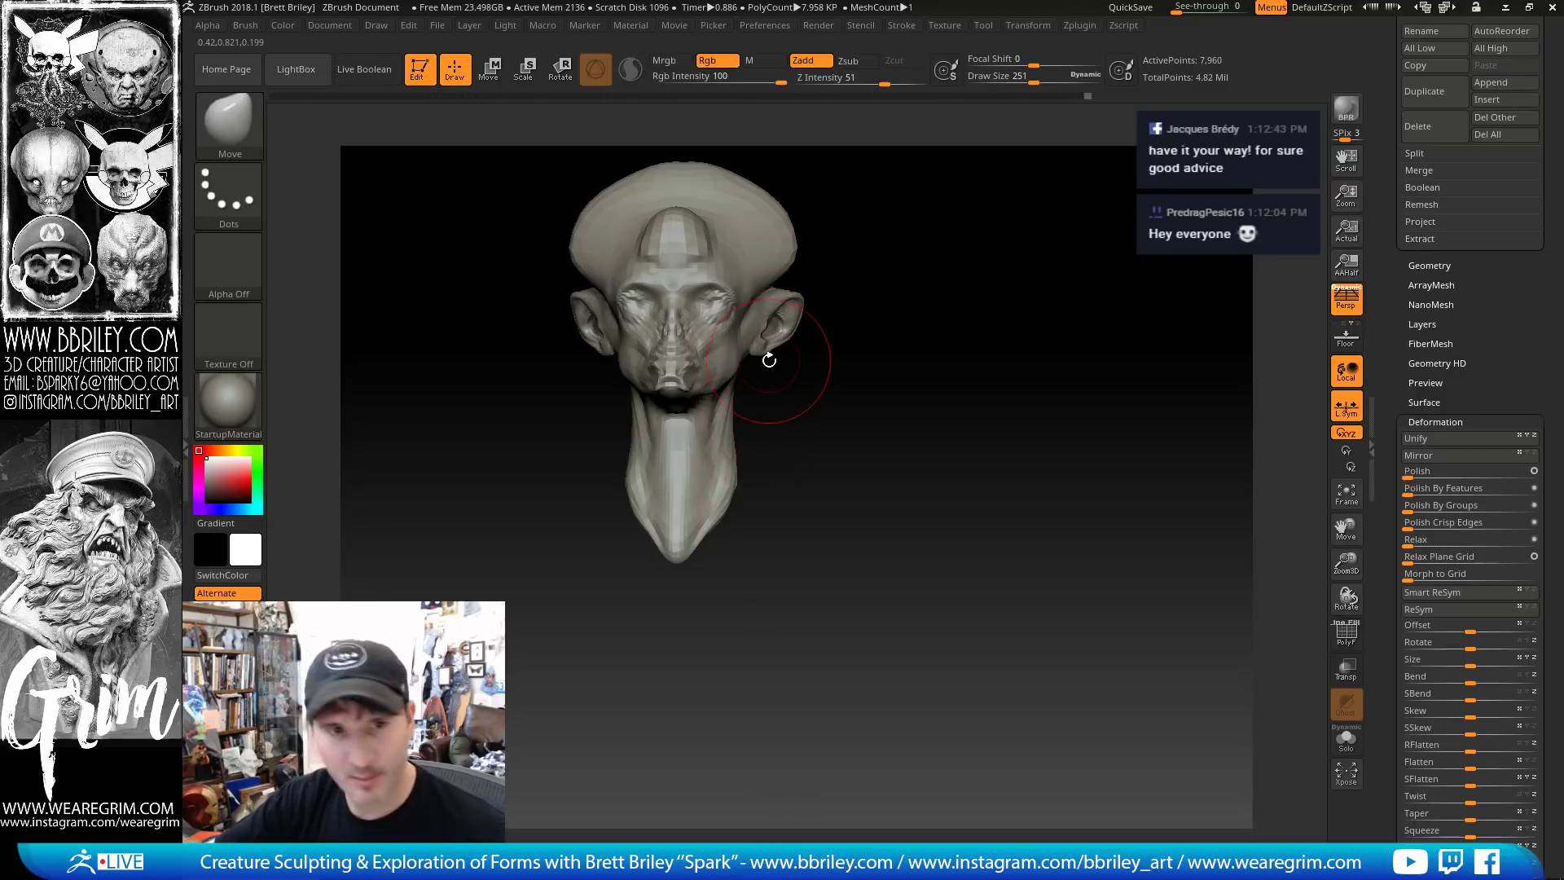
{"action": "left_click_drag", "start_coordinate": [895, 358], "coordinate": [704, 370]}
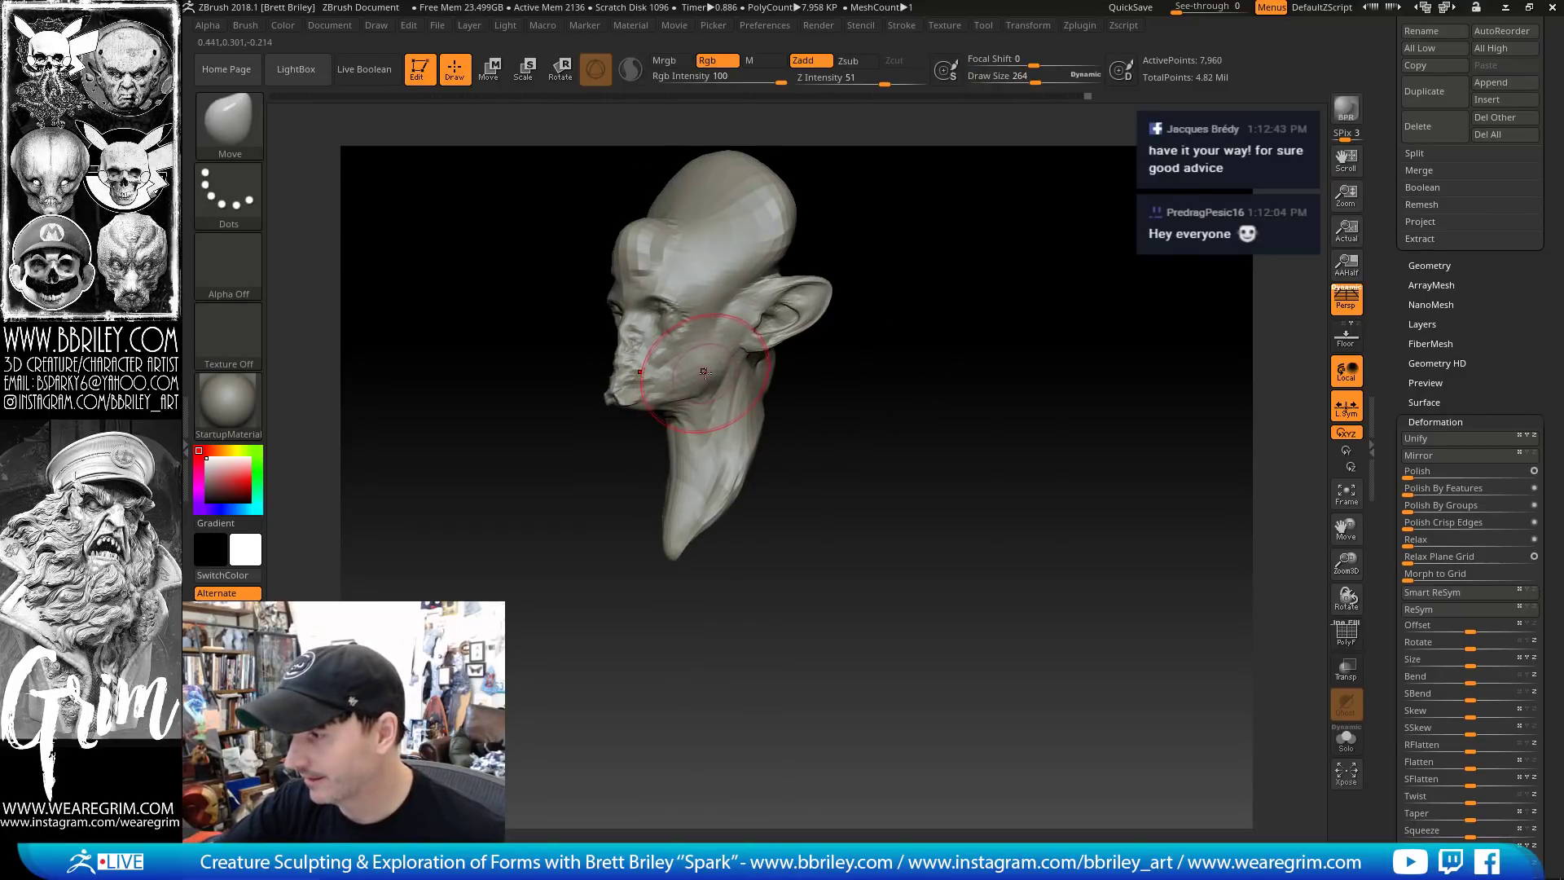
{"action": "key", "text": "bracketleft"}
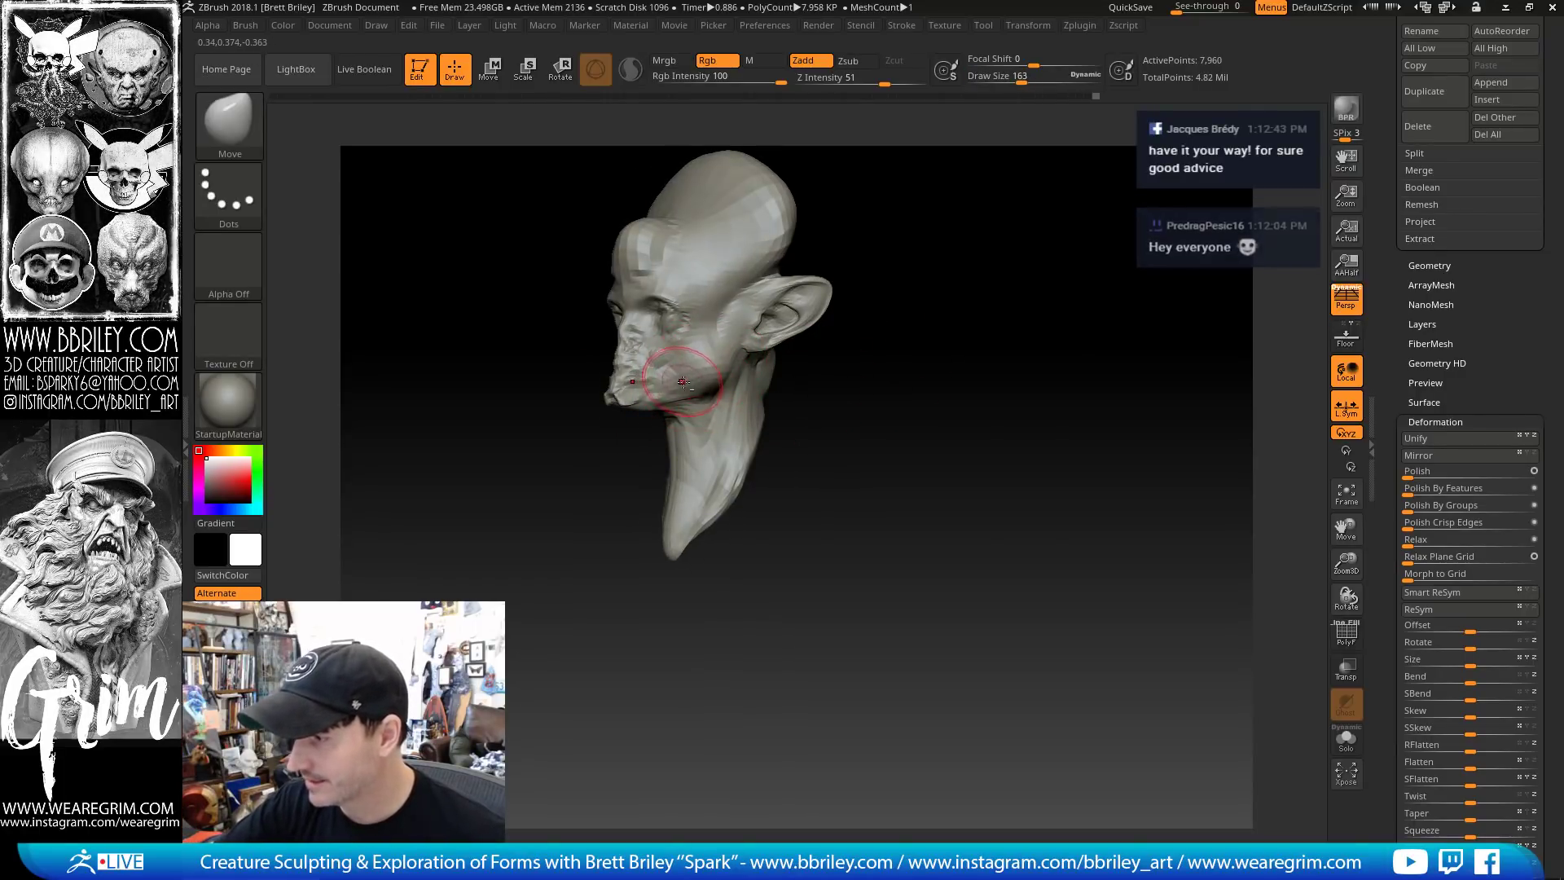
{"action": "mouse_move", "coordinate": [969, 251]}
{"action": "left_mouse_down", "text": "alt"}
{"action": "mouse_move", "coordinate": [960, 366]}
{"action": "mouse_move", "coordinate": [937, 368]}
{"action": "left_mouse_up", "text": "alt"}
{"action": "key", "text": "bracketright"}
{"action": "key", "text": "bracketright"}
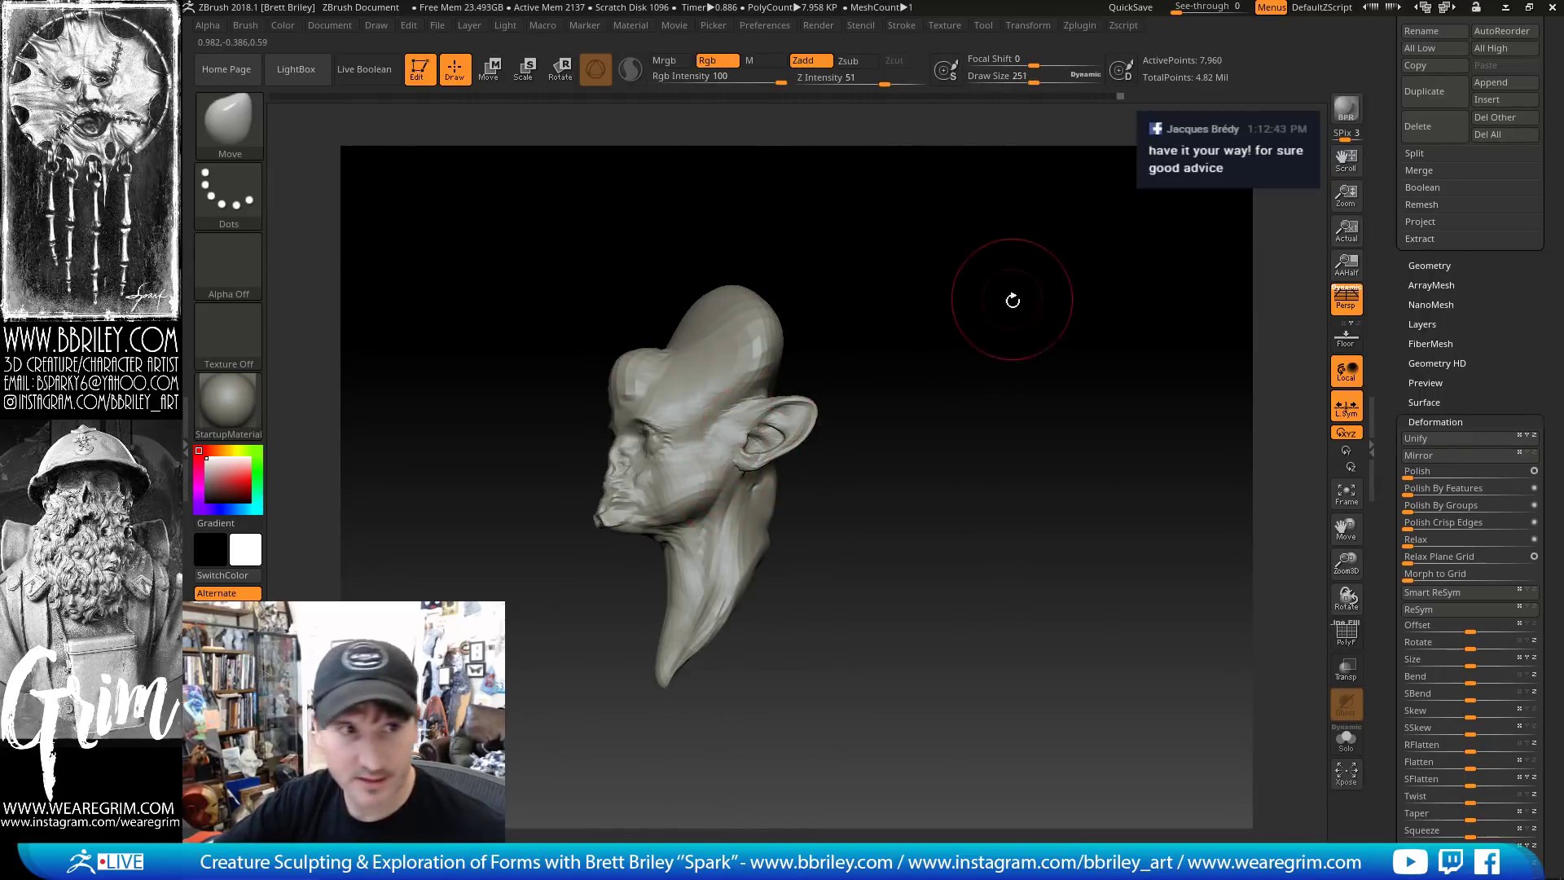
Widen and round out the forehead bulge with the Move brush at Draw Size 124
{"action": "left_click_drag", "start_coordinate": [1013, 300], "coordinate": [716, 442]}
{"action": "key", "text": "bracketleft"}
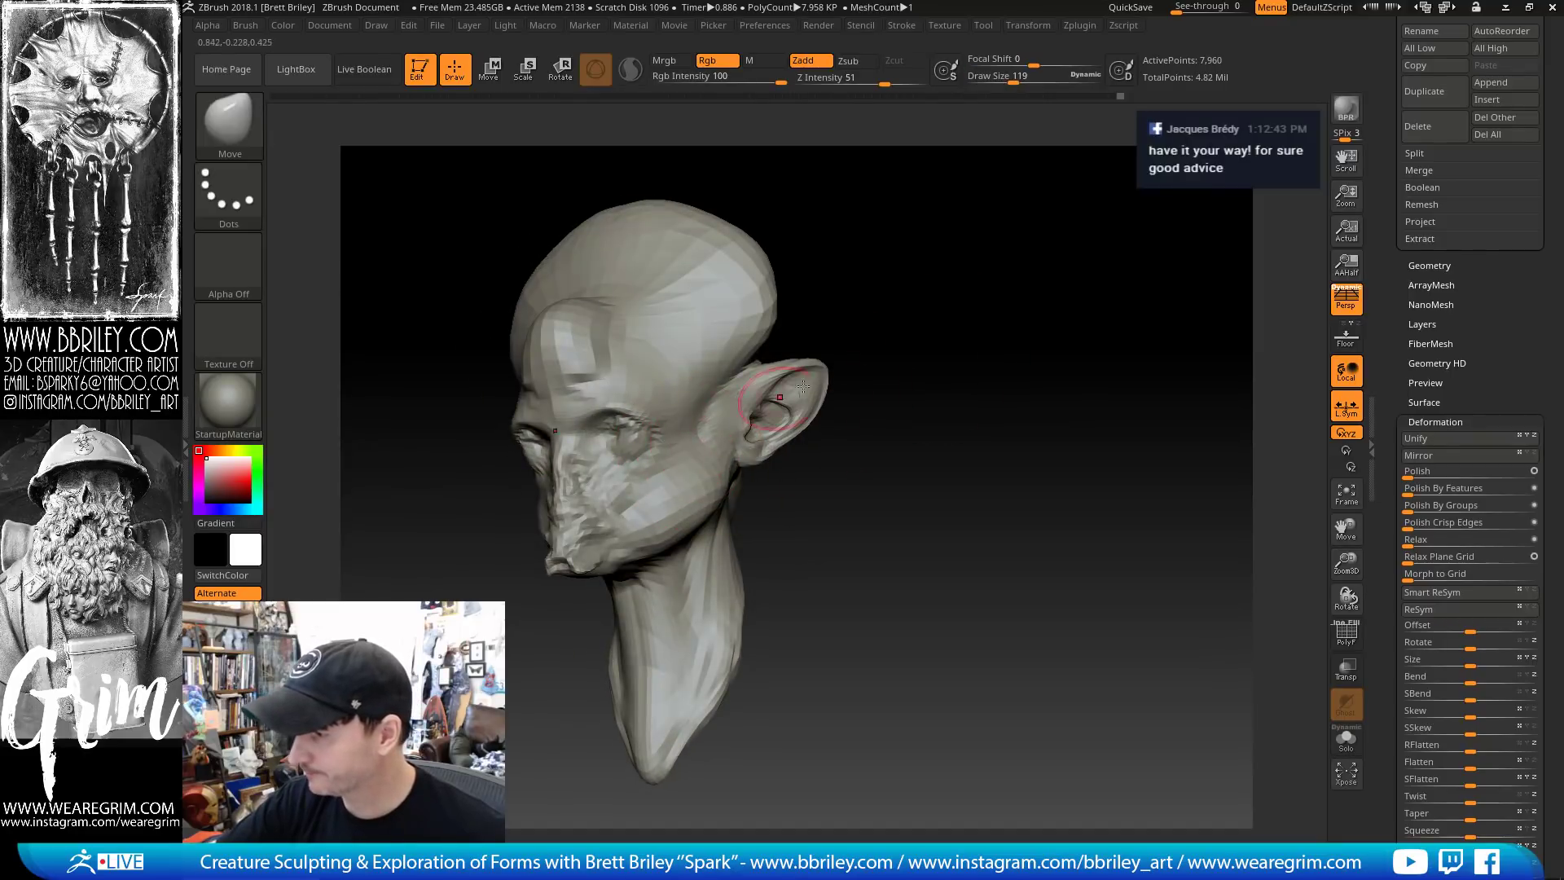
{"action": "left_click_drag", "start_coordinate": [977, 293], "coordinate": [1206, 220]}
{"action": "left_click_drag", "start_coordinate": [1127, 306], "coordinate": [904, 261]}
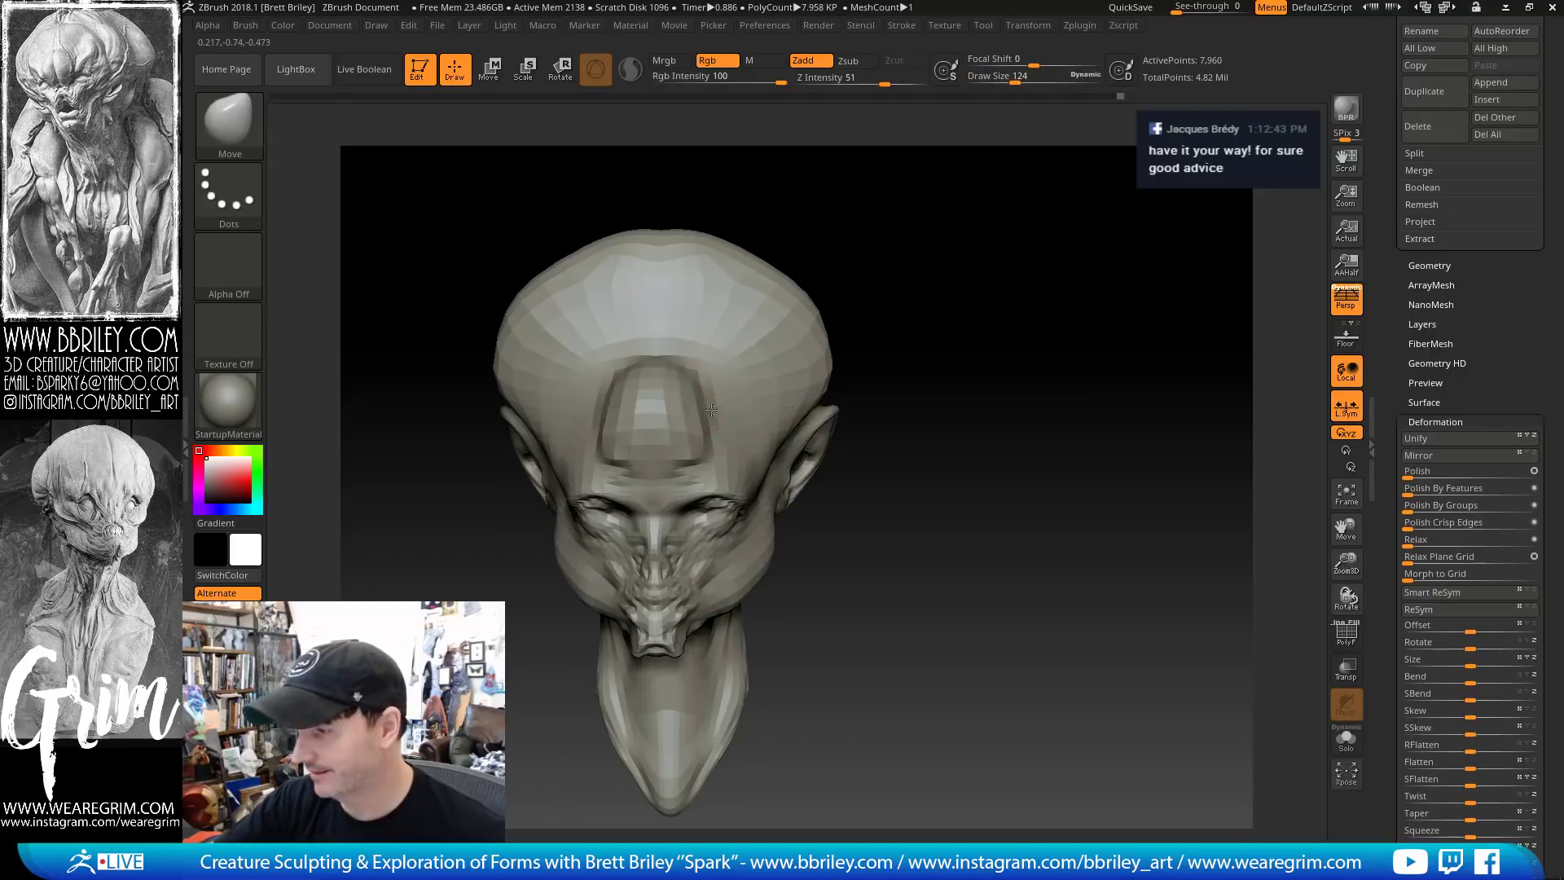
{"action": "left_click_drag", "start_coordinate": [900, 283], "coordinate": [692, 391]}
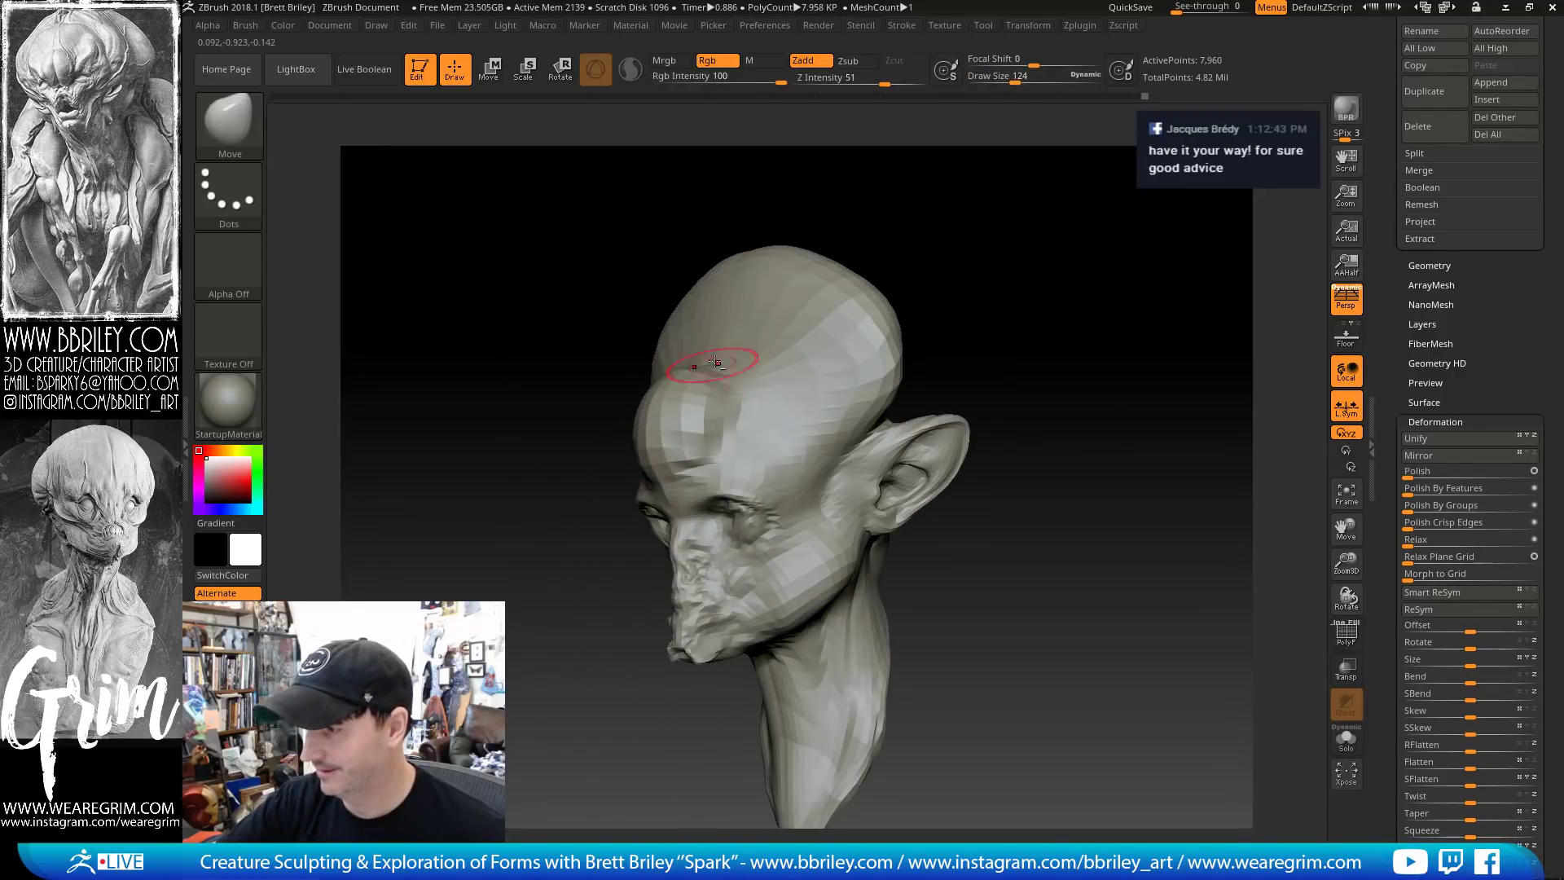
{"action": "mouse_move", "coordinate": [946, 218]}
{"action": "left_mouse_down"}
{"action": "mouse_move", "coordinate": [970, 328]}
{"action": "mouse_move", "coordinate": [784, 369]}
{"action": "mouse_move", "coordinate": [771, 334]}
{"action": "mouse_move", "coordinate": [706, 333]}
{"action": "left_mouse_up"}
Reshape the silhouette of the tall cranium with the Move brush at Draw Size 320 and 350
{"action": "key", "text": "["}
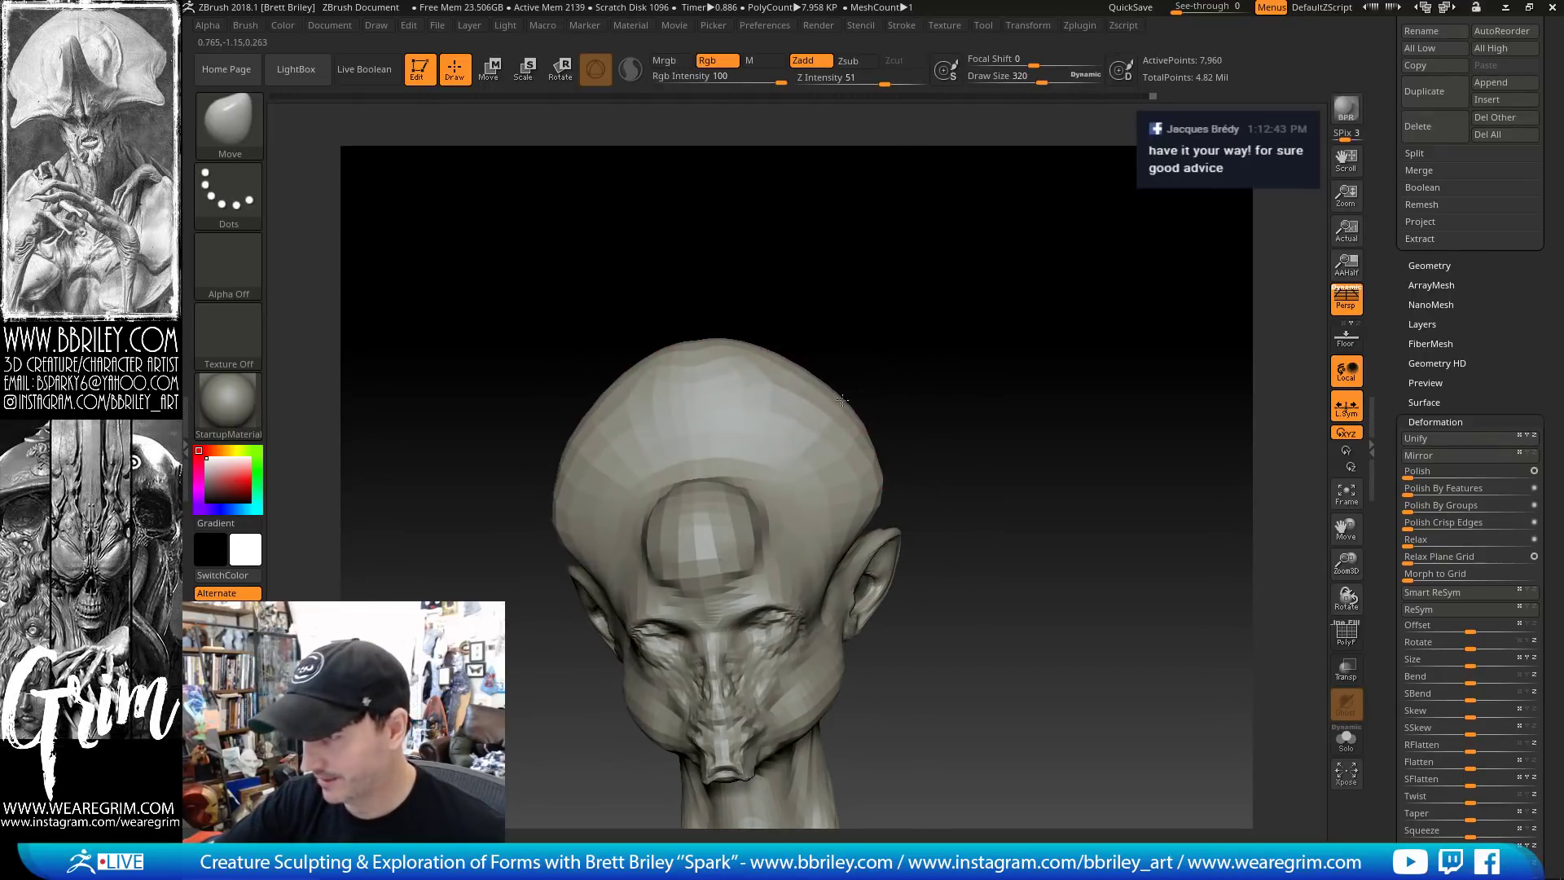
{"action": "mouse_move", "coordinate": [842, 400]}
{"action": "left_mouse_down"}
{"action": "mouse_move", "coordinate": [855, 385]}
{"action": "mouse_move", "coordinate": [896, 419]}
{"action": "mouse_move", "coordinate": [947, 415]}
{"action": "mouse_move", "coordinate": [992, 314]}
{"action": "mouse_move", "coordinate": [967, 293]}
{"action": "mouse_move", "coordinate": [912, 342]}
{"action": "left_mouse_up"}
{"action": "key", "text": "]"}
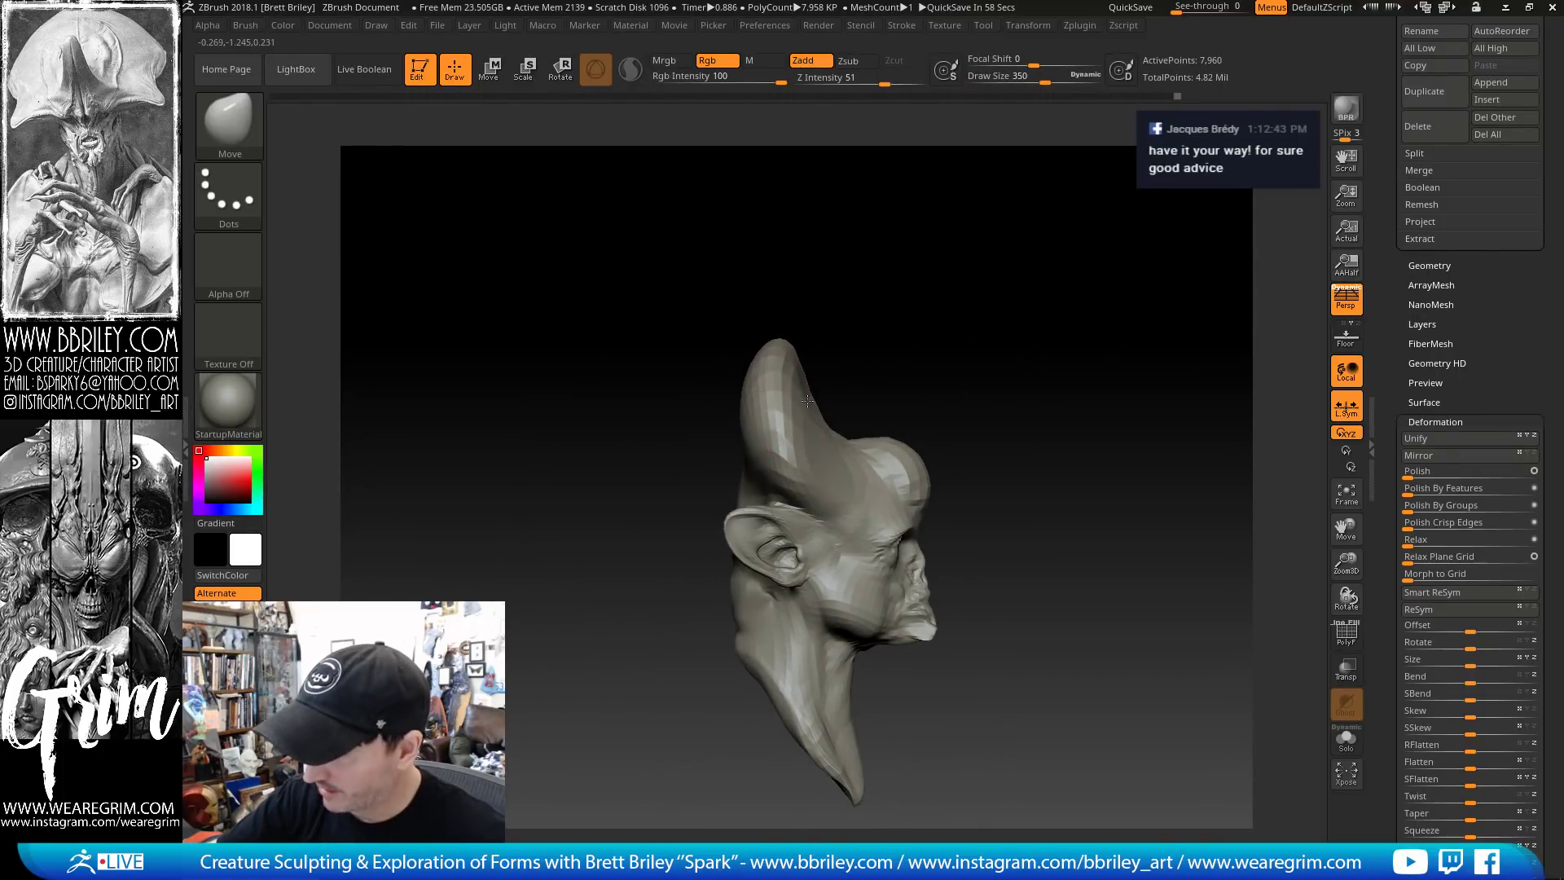
{"action": "left_click_drag", "start_coordinate": [945, 342], "coordinate": [890, 311]}
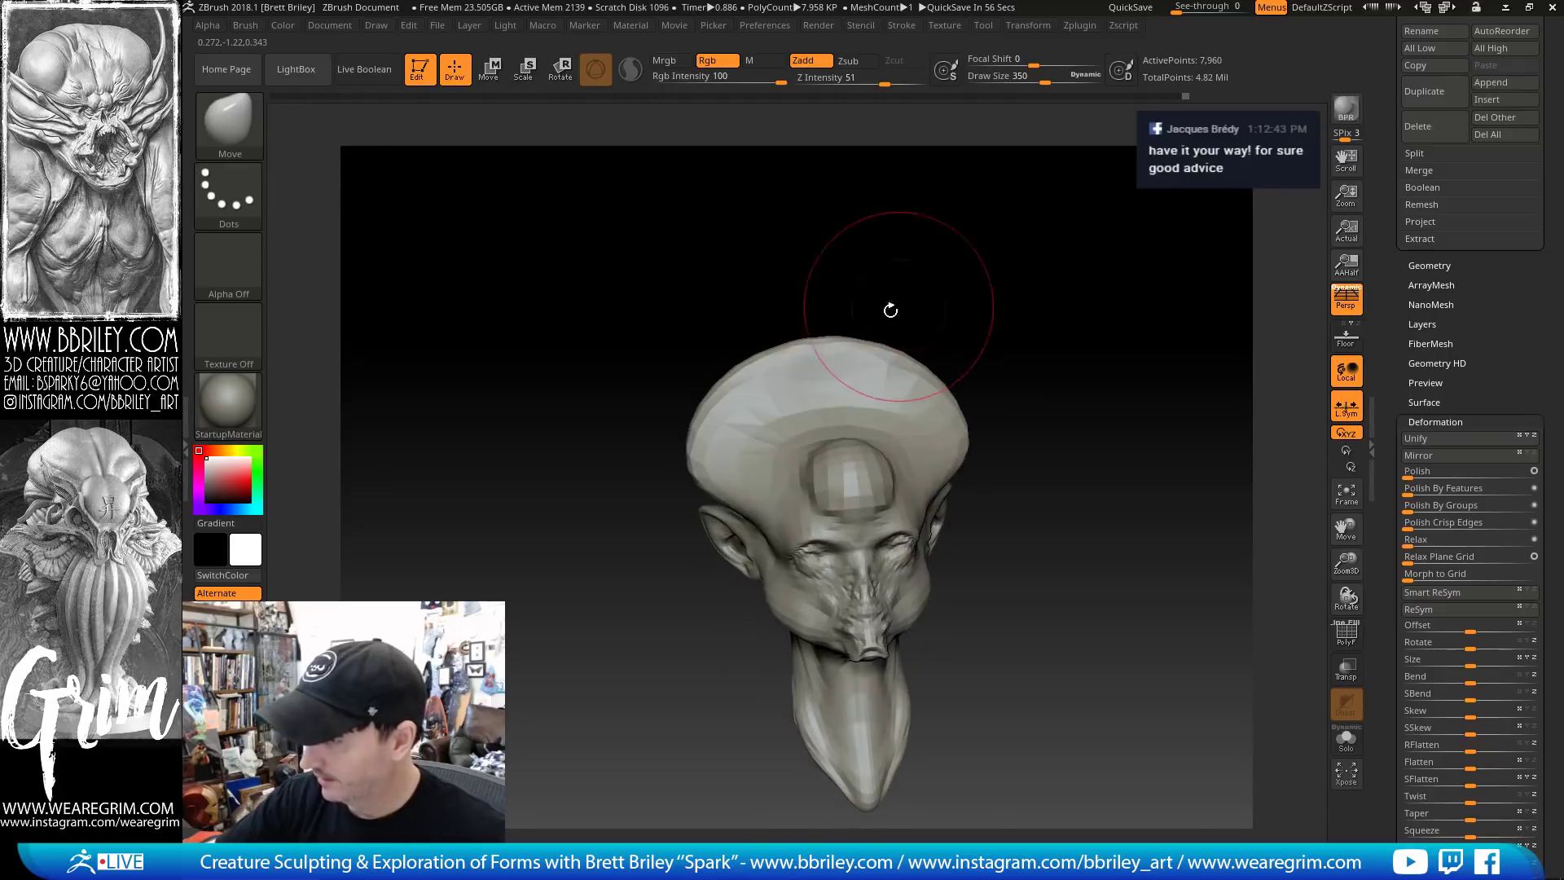
Reshape the throat and the back of the neck with the Move brush at Draw Size 284, 207 and 232
{"action": "left_click_drag", "start_coordinate": [977, 383], "coordinate": [1023, 340]}
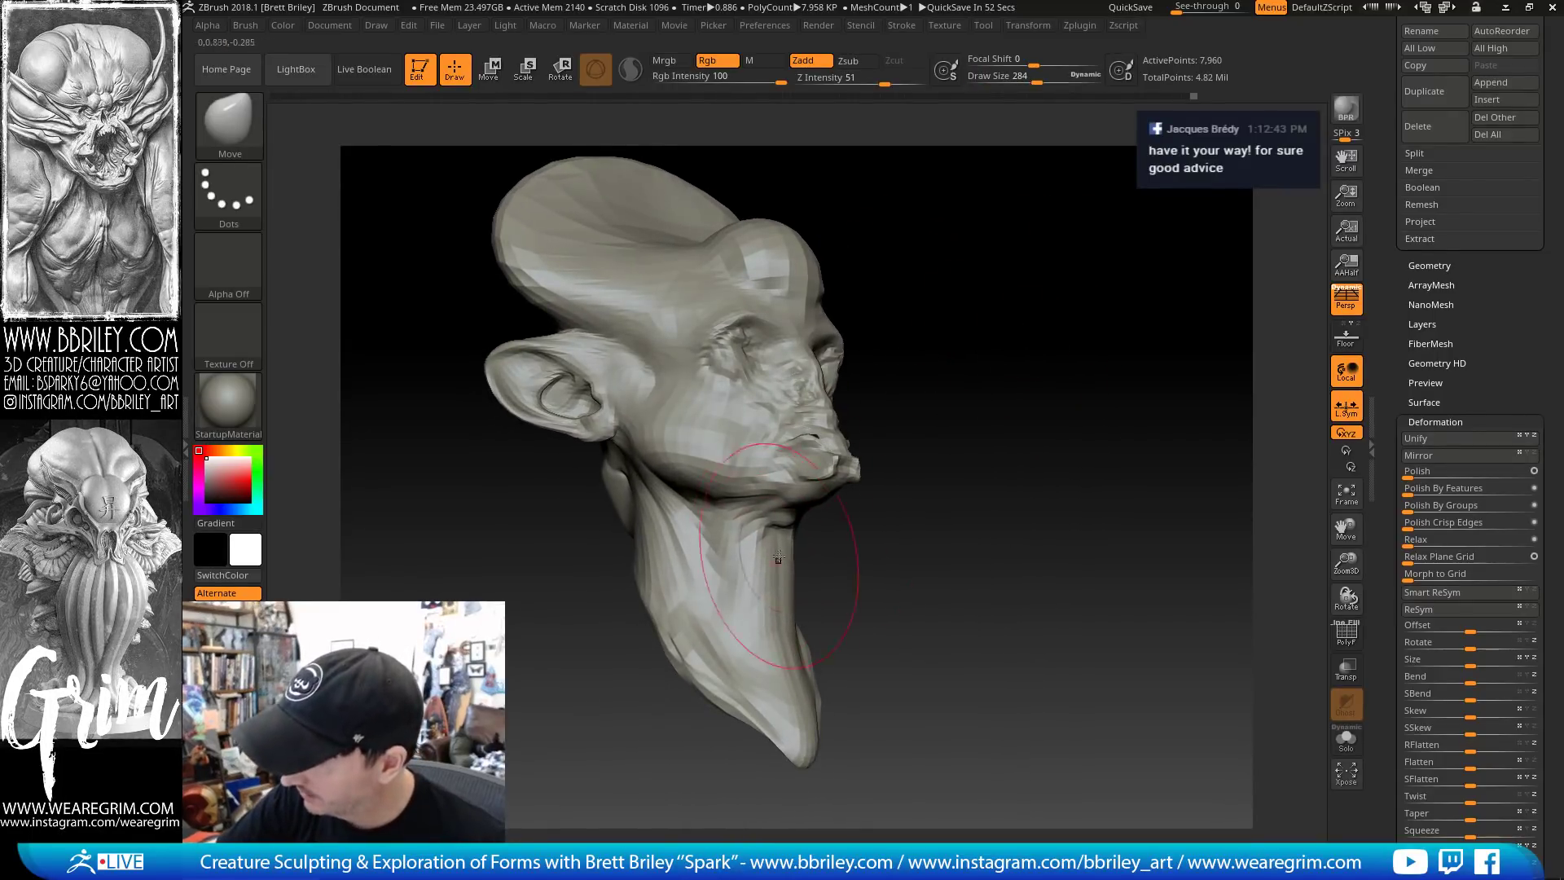
{"action": "mouse_move", "coordinate": [863, 407]}
{"action": "left_mouse_down"}
{"action": "mouse_move", "coordinate": [881, 512]}
{"action": "mouse_move", "coordinate": [848, 454]}
{"action": "left_mouse_up"}
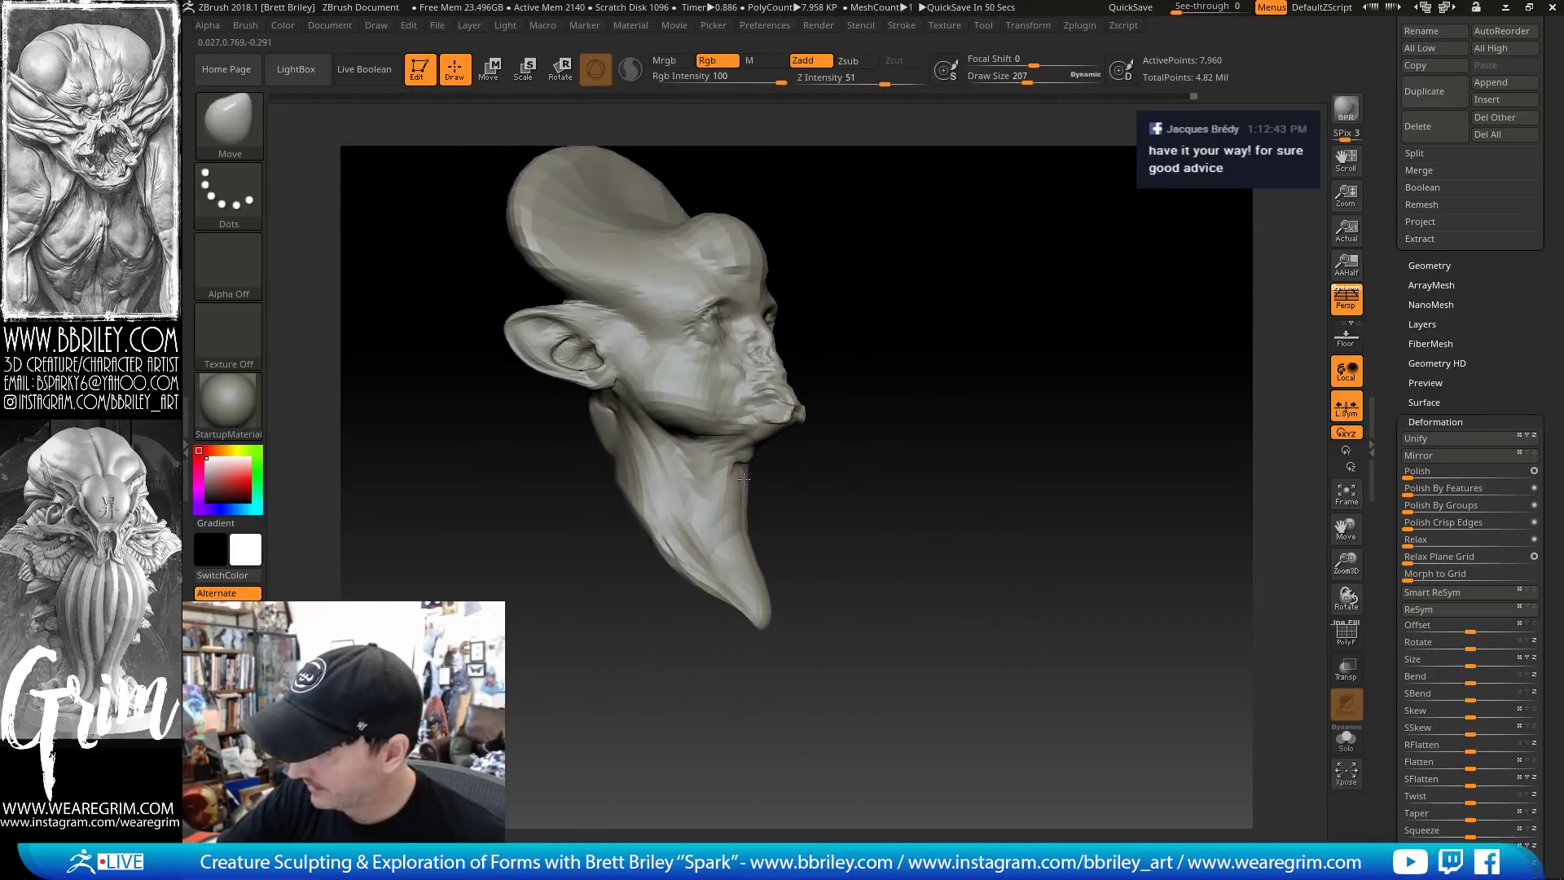
{"action": "mouse_move", "coordinate": [751, 454]}
{"action": "left_mouse_down"}
{"action": "mouse_move", "coordinate": [777, 489]}
{"action": "mouse_move", "coordinate": [712, 500]}
{"action": "mouse_move", "coordinate": [663, 543]}
{"action": "mouse_move", "coordinate": [562, 534]}
{"action": "mouse_move", "coordinate": [562, 489]}
{"action": "left_mouse_up"}
{"action": "key", "text": "s"}
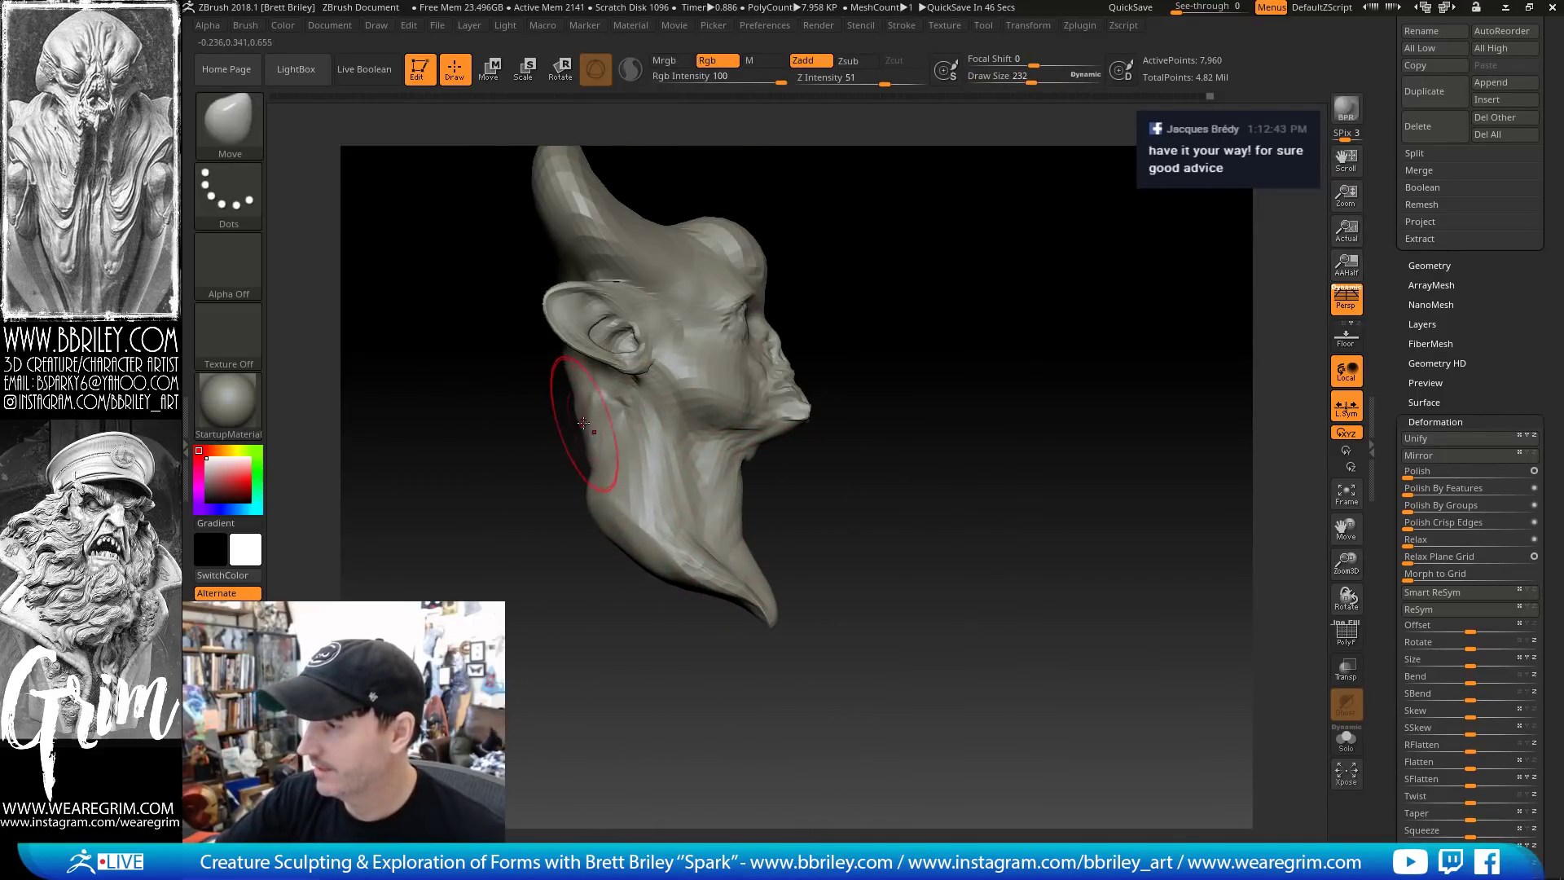
{"action": "left_click_drag", "start_coordinate": [855, 268], "coordinate": [935, 244]}
{"action": "mouse_move", "coordinate": [907, 303]}
{"action": "left_mouse_down"}
{"action": "mouse_move", "coordinate": [969, 295]}
{"action": "mouse_move", "coordinate": [928, 307]}
{"action": "mouse_move", "coordinate": [962, 365]}
{"action": "mouse_move", "coordinate": [953, 321]}
{"action": "mouse_move", "coordinate": [991, 353]}
{"action": "mouse_move", "coordinate": [930, 318]}
{"action": "left_mouse_up"}
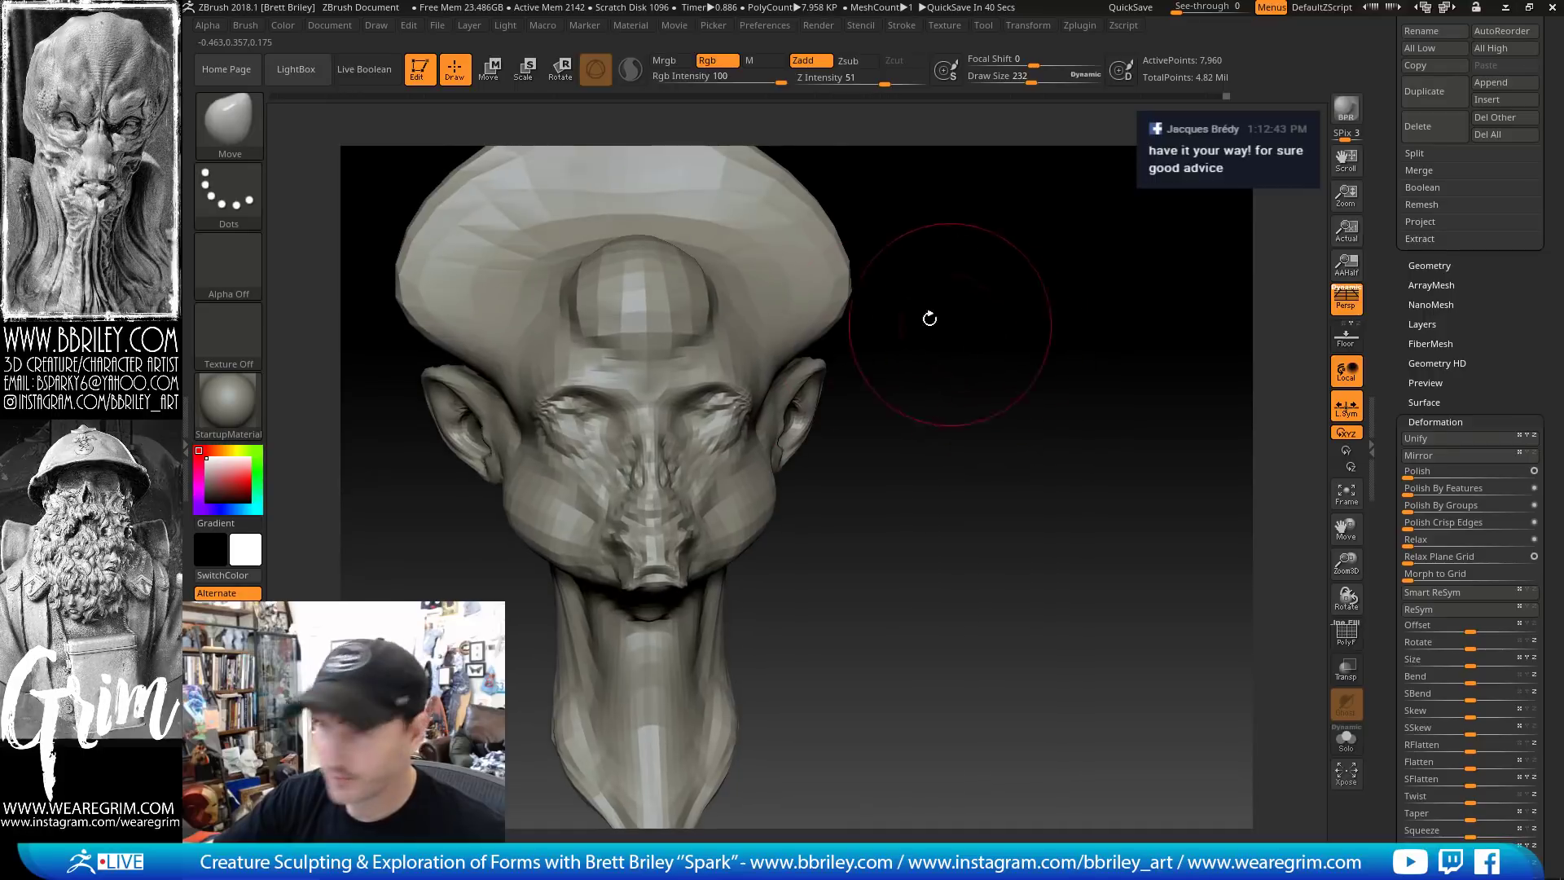
Build up the cranium around the forehead bulge with the Clay brush at Draw Size 56
{"action": "key", "text": "b"}
{"action": "key", "text": "c"}
{"action": "key", "text": "l"}
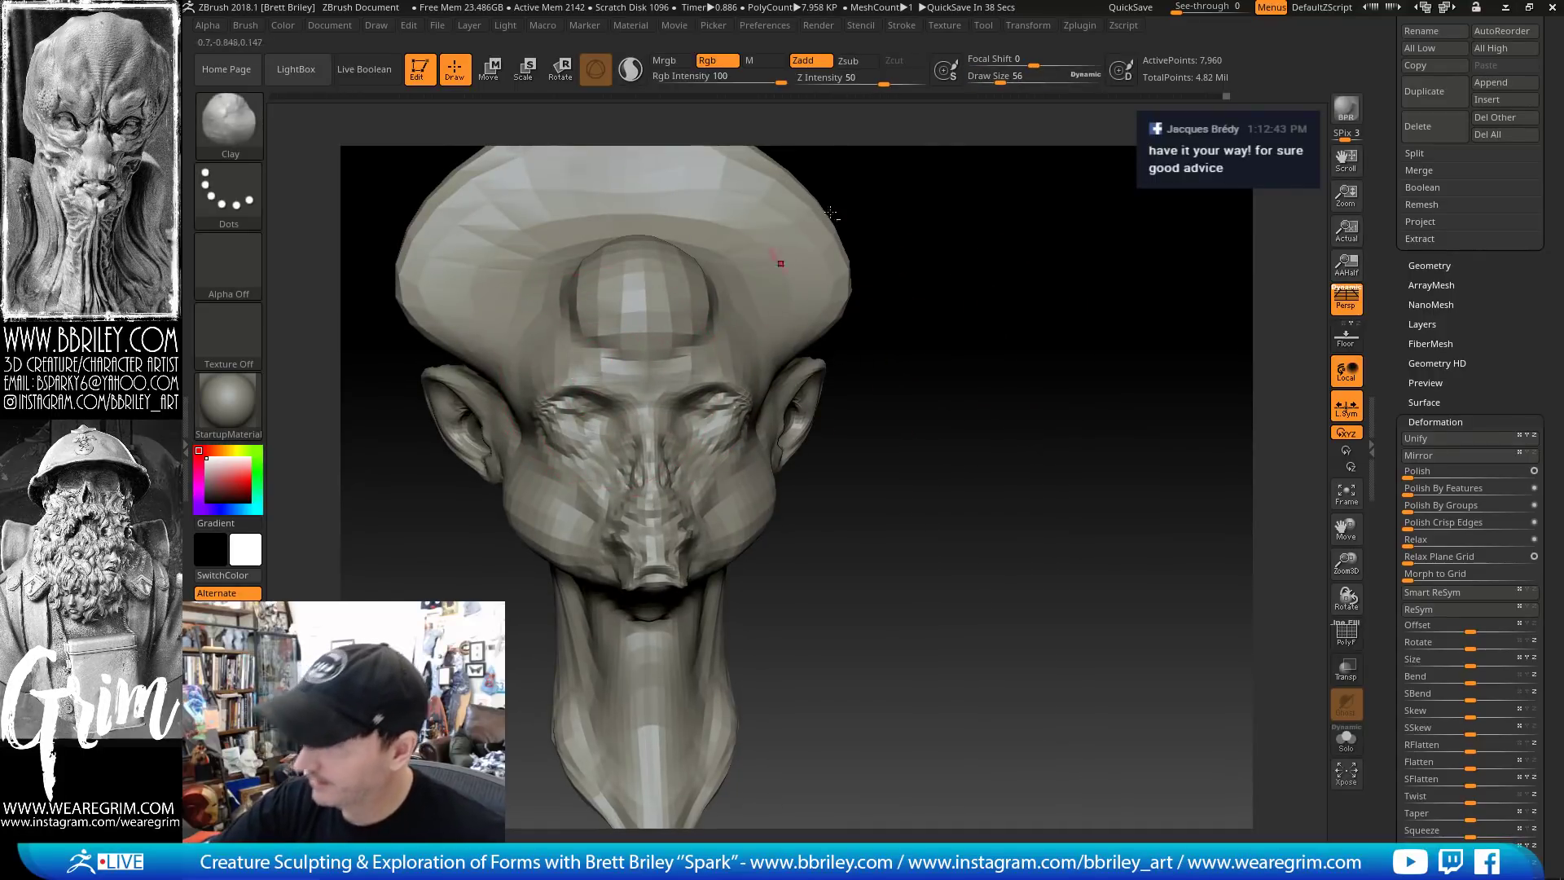
{"action": "left_click_drag", "start_coordinate": [830, 214], "coordinate": [635, 481]}
Inflate the sides of the cranium beside the forehead bulge with the Inflat brush at Draw Size 56 and 94
{"action": "key", "text": "b"}
{"action": "key", "text": "i"}
{"action": "key", "text": "n"}
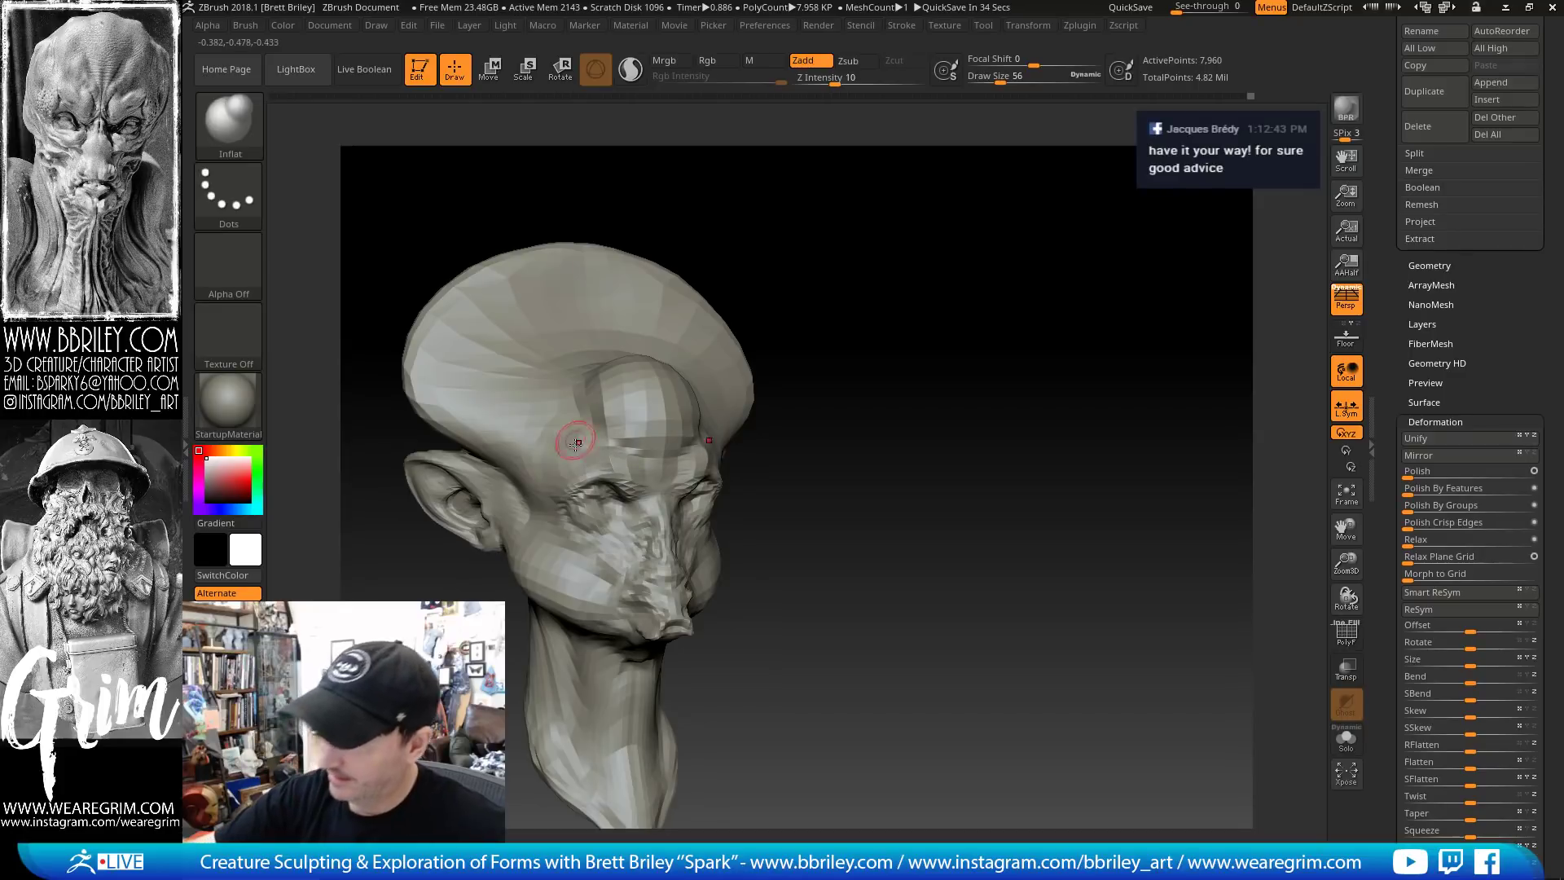
{"action": "key", "text": "b"}
{"action": "key", "text": "s"}
{"action": "key", "text": "t"}
{"action": "key", "text": "b"}
{"action": "key", "text": "i"}
{"action": "key", "text": "n"}
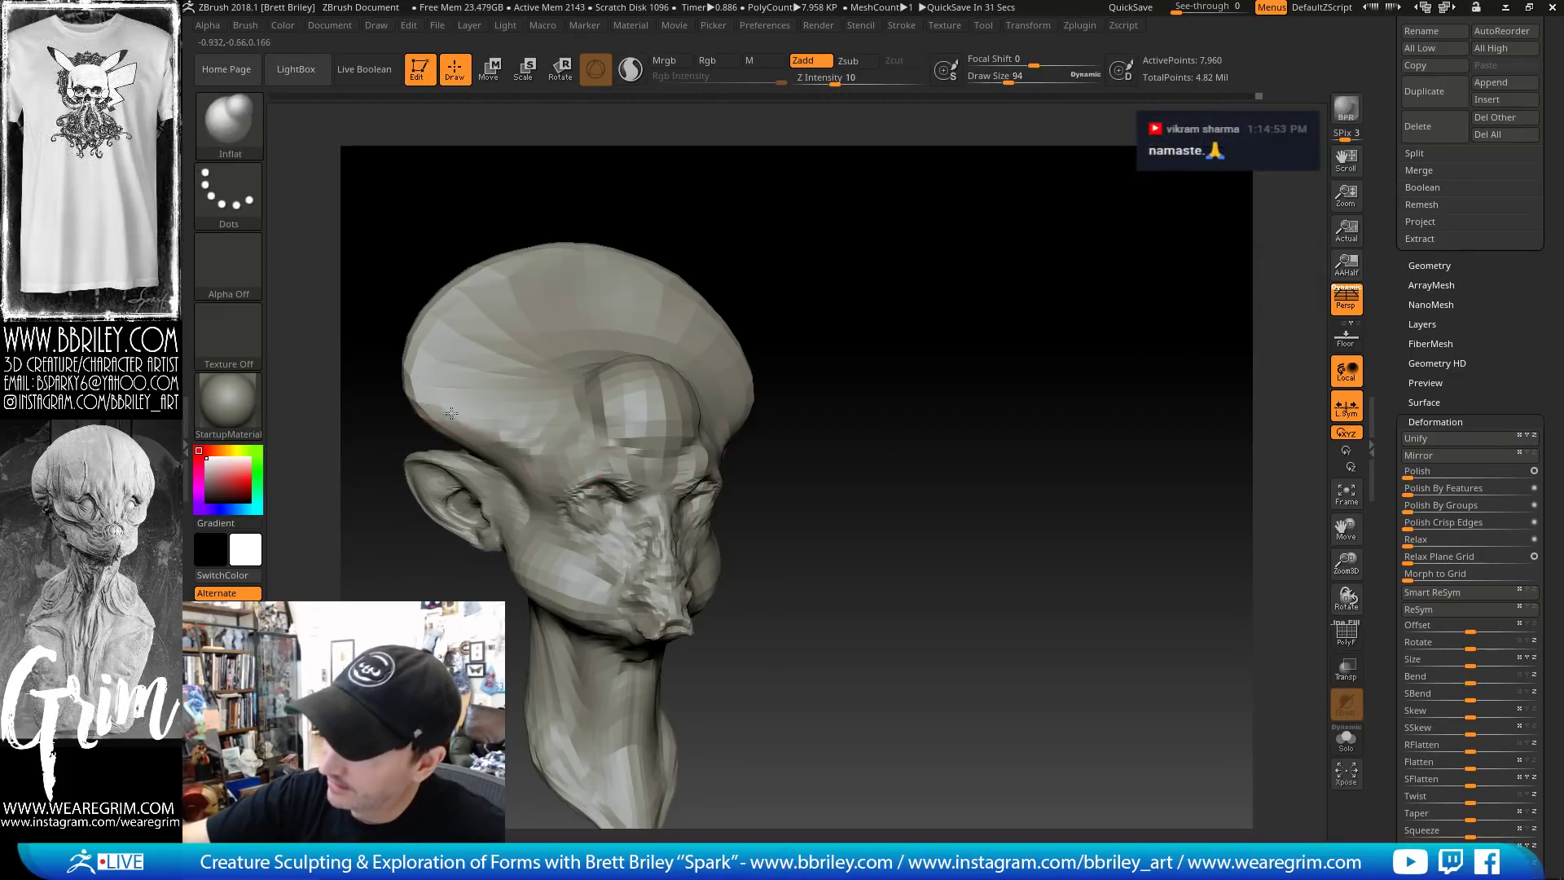
{"action": "right_click_drag", "start_coordinate": [525, 434], "coordinate": [505, 462]}
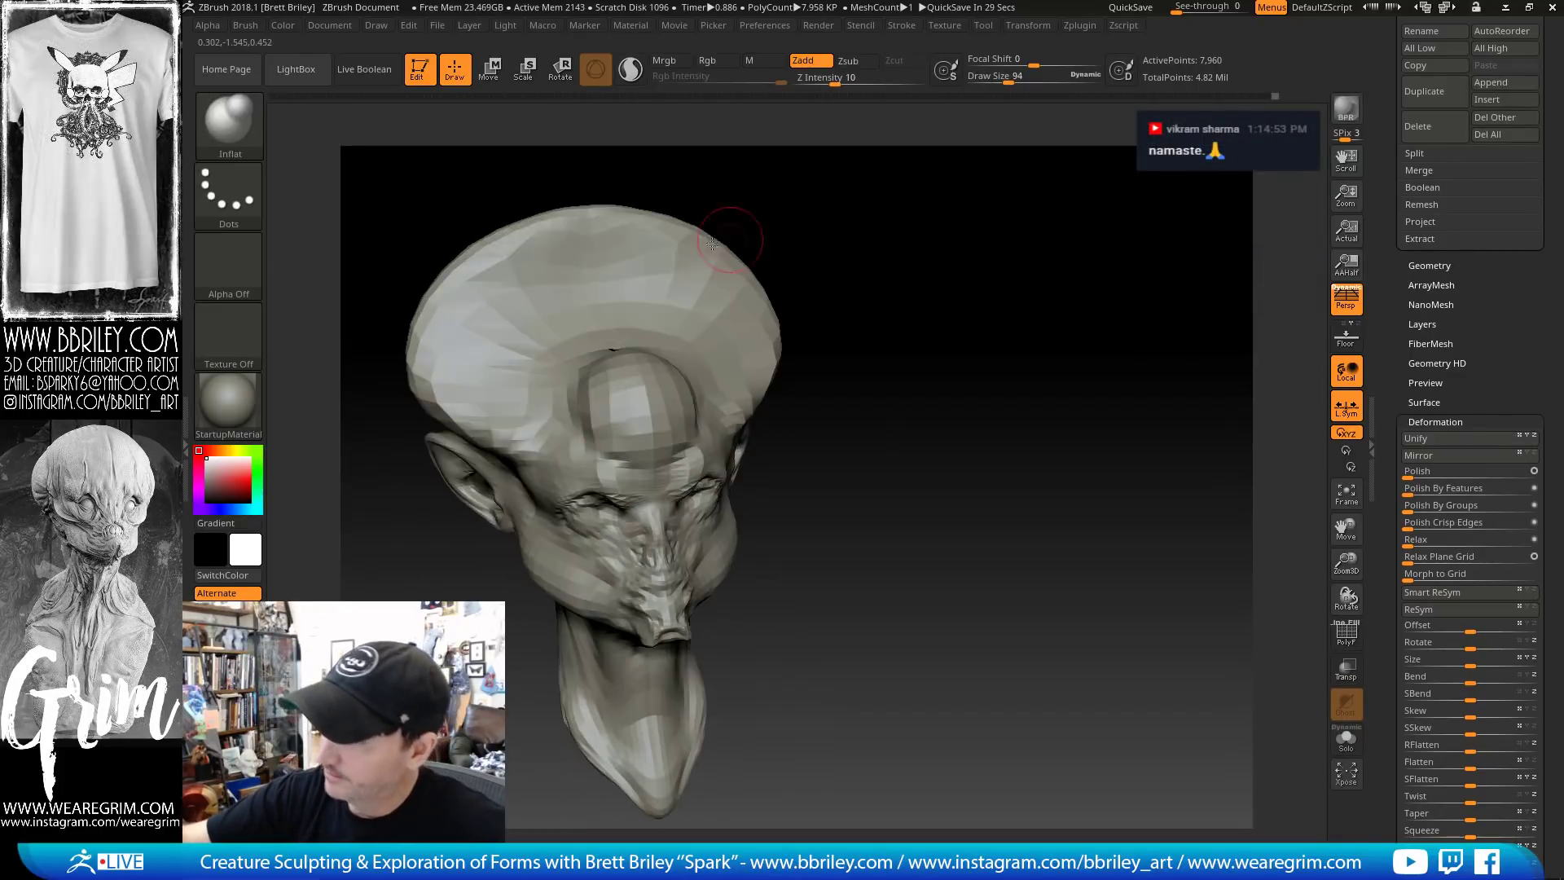
Carve the transition between the cranium and the forehead bulge with the DamStandard brush
{"action": "key", "text": "b"}
{"action": "key", "text": "d"}
{"action": "key", "text": "s"}
{"action": "mouse_move", "coordinate": [923, 328]}
{"action": "right_mouse_down"}
{"action": "mouse_move", "coordinate": [942, 321]}
{"action": "mouse_move", "coordinate": [663, 412]}
{"action": "right_mouse_up"}
Go up one subdivision level and build up the brows and cheeks with the Clay brush at Draw Size 79 and 50
{"action": "key", "text": "b"}
{"action": "key", "text": "c"}
{"action": "key", "text": "l"}
{"action": "key", "text": "s"}
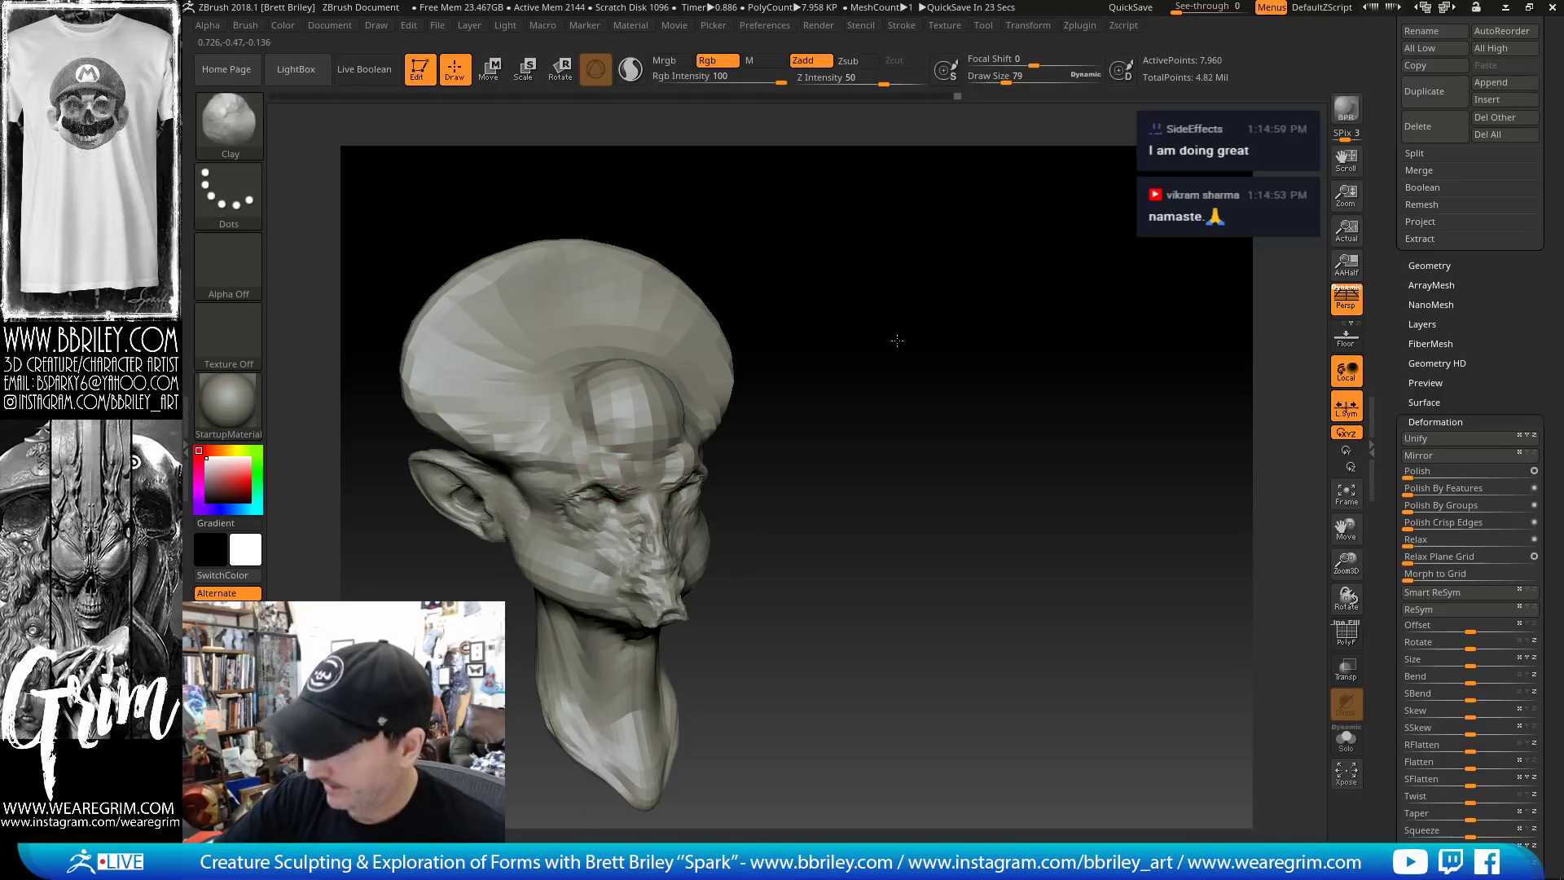
{"action": "key", "text": "d"}
{"action": "mouse_move", "coordinate": [859, 363]}
{"action": "right_mouse_down", "text": "alt"}
{"action": "mouse_move", "coordinate": [866, 335]}
{"action": "mouse_move", "coordinate": [856, 383]}
{"action": "right_mouse_up", "text": "alt"}
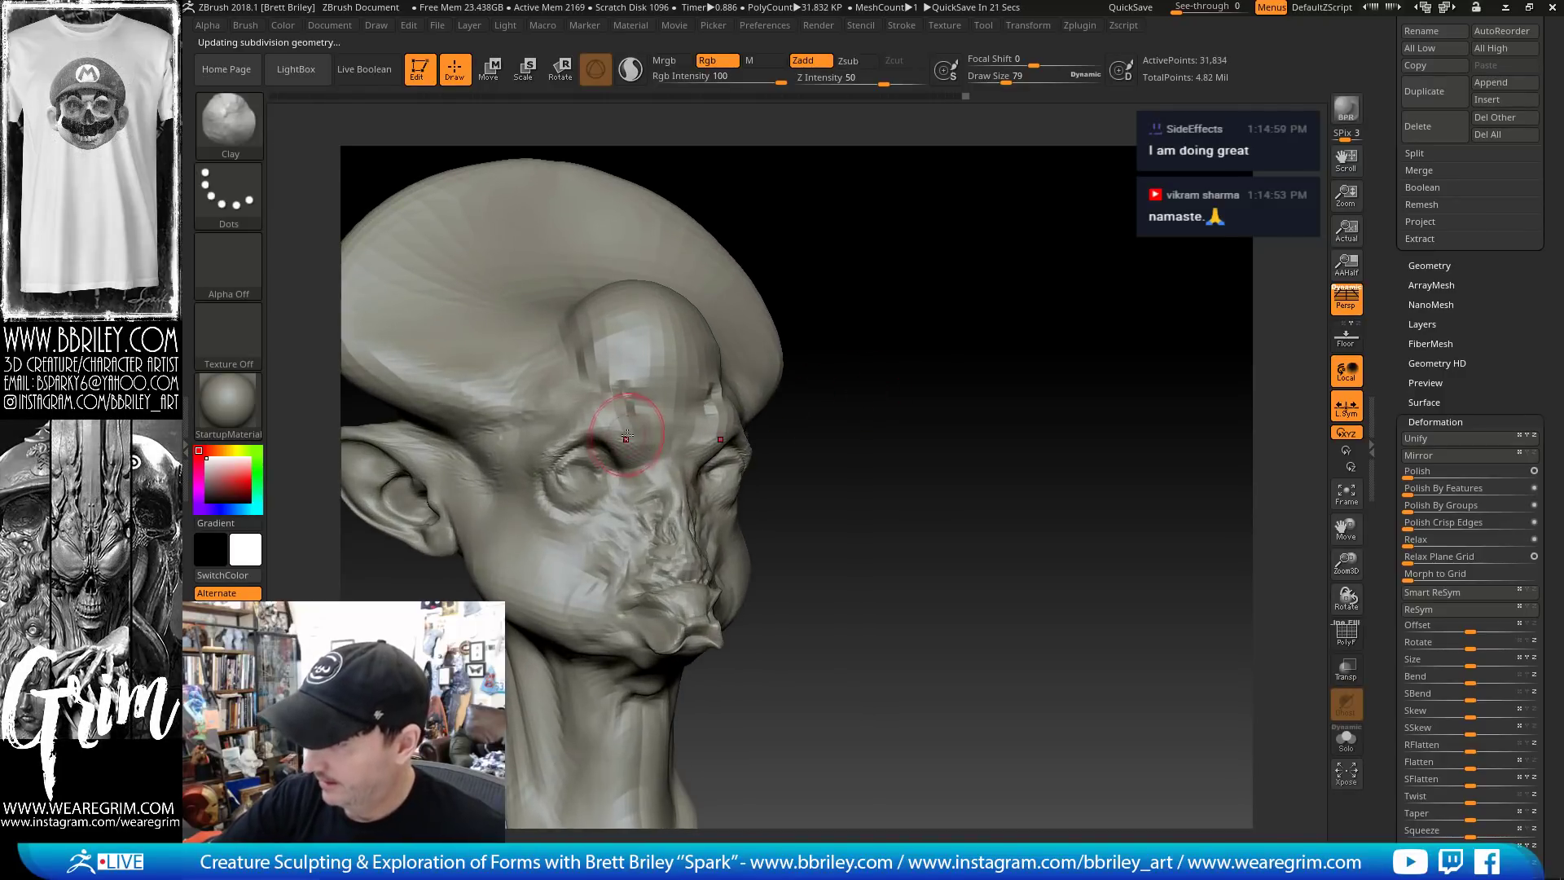
{"action": "key", "text": "["}
{"action": "key", "text": "["}
{"action": "key", "text": "["}
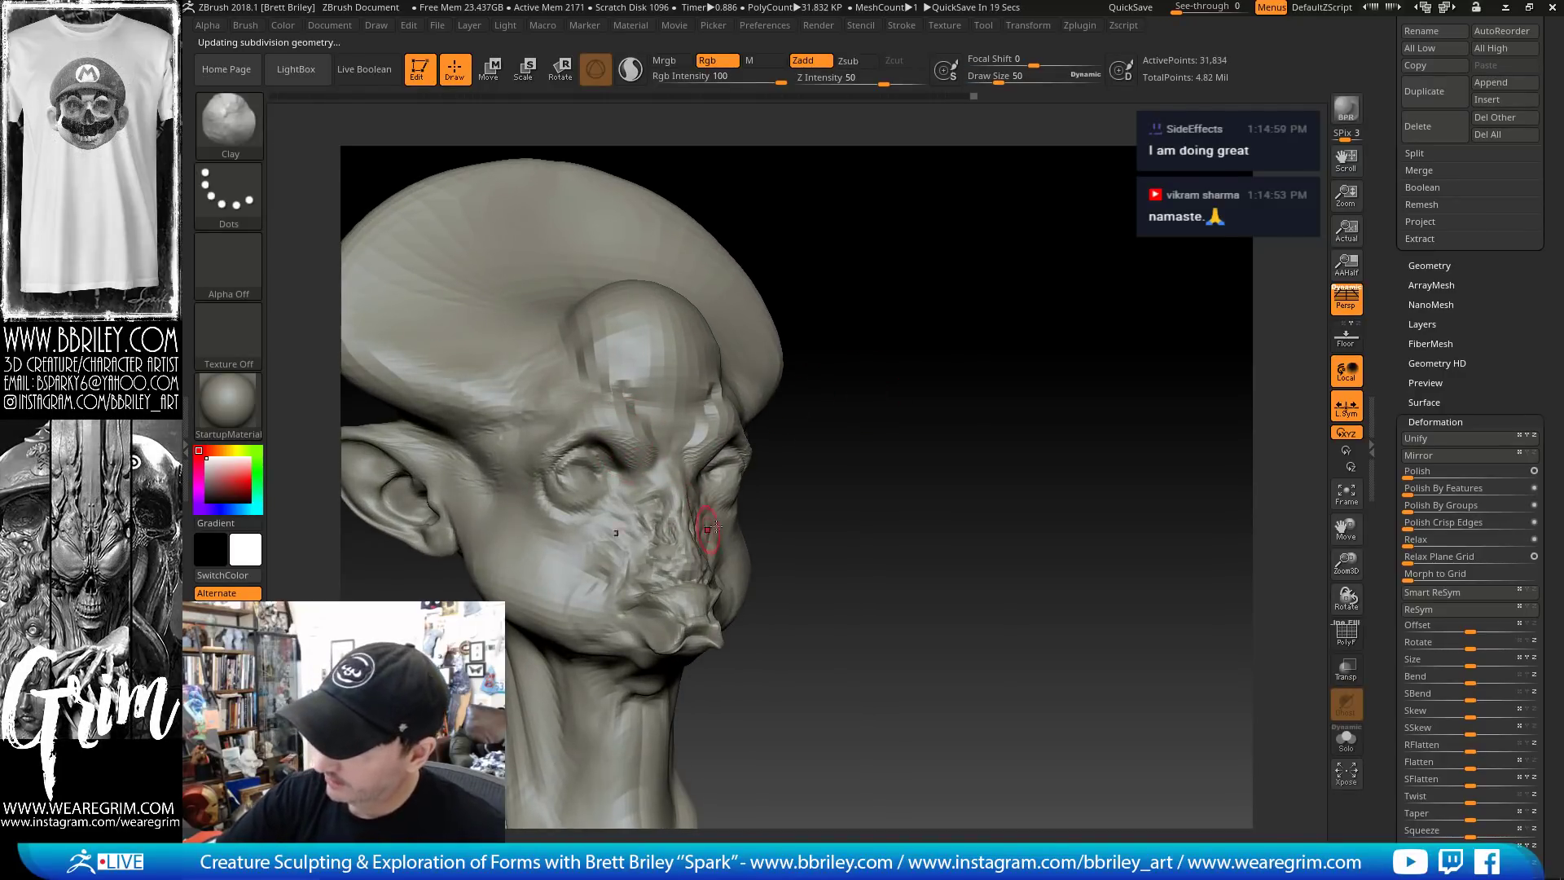
{"action": "right_click_drag", "start_coordinate": [711, 528], "coordinate": [694, 505], "text": "shift"}
Reshape the puffed cheeks from the front with the Move brush at Draw Size 163
{"action": "key", "text": "b"}
{"action": "key", "text": "m"}
{"action": "key", "text": "v"}
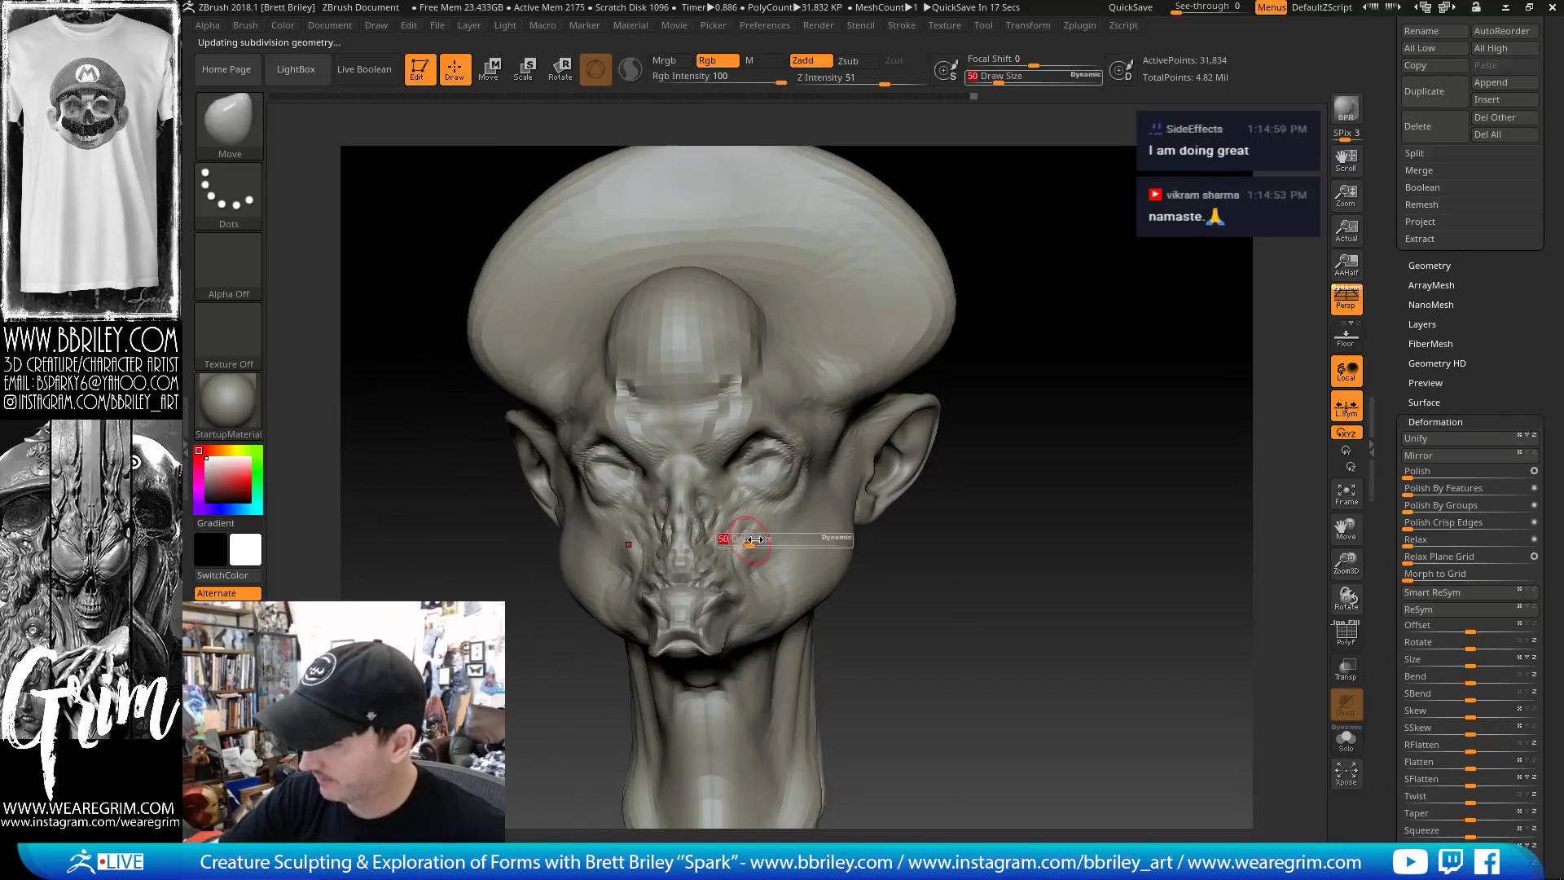
{"action": "key", "text": "]"}
{"action": "key", "text": "]"}
{"action": "key", "text": "]"}
{"action": "key", "text": "]"}
{"action": "key", "text": "]"}
{"action": "key", "text": "]"}
{"action": "key", "text": "]"}
{"action": "key", "text": "]"}
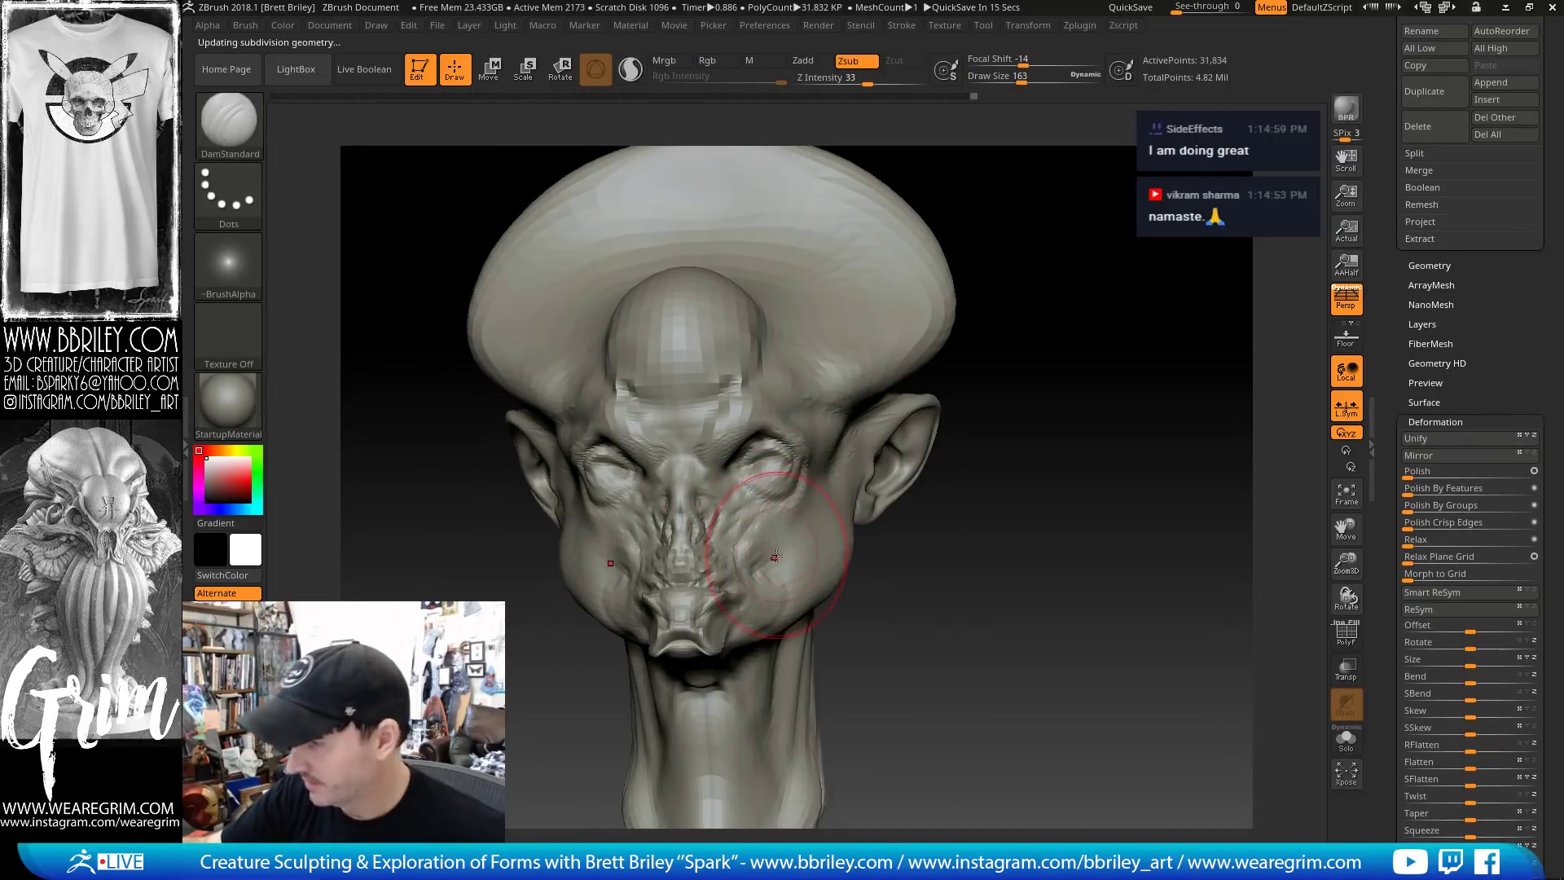
{"action": "key", "text": "b"}
{"action": "key", "text": "d"}
{"action": "key", "text": "s"}
{"action": "mouse_move", "coordinate": [1015, 506]}
{"action": "left_mouse_down", "text": "alt"}
{"action": "mouse_move", "coordinate": [1005, 485]}
{"action": "mouse_move", "coordinate": [1028, 415]}
{"action": "mouse_move", "coordinate": [953, 453]}
{"action": "left_mouse_up", "text": "alt"}
Reshape the cheeks, jaw and throat in profile with the Move brush at Draw Size 219, 327 and 257
{"action": "key", "text": "b"}
{"action": "key", "text": "m"}
{"action": "key", "text": "v"}
{"action": "key", "text": "s"}
{"action": "left_click_drag", "start_coordinate": [733, 542], "coordinate": [777, 553]}
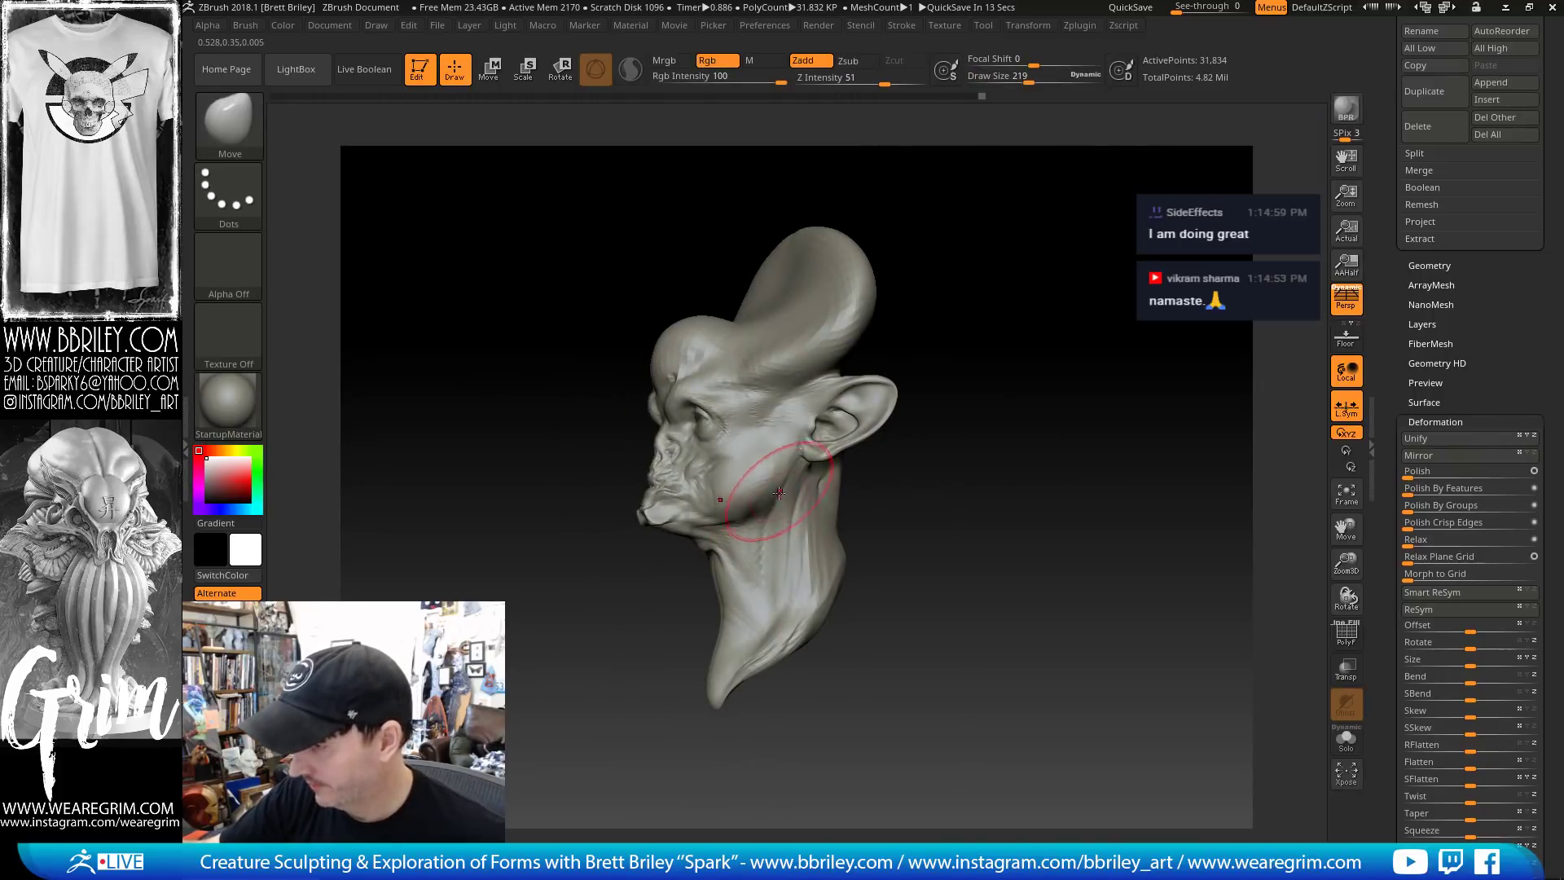
{"action": "key", "text": "bracketright"}
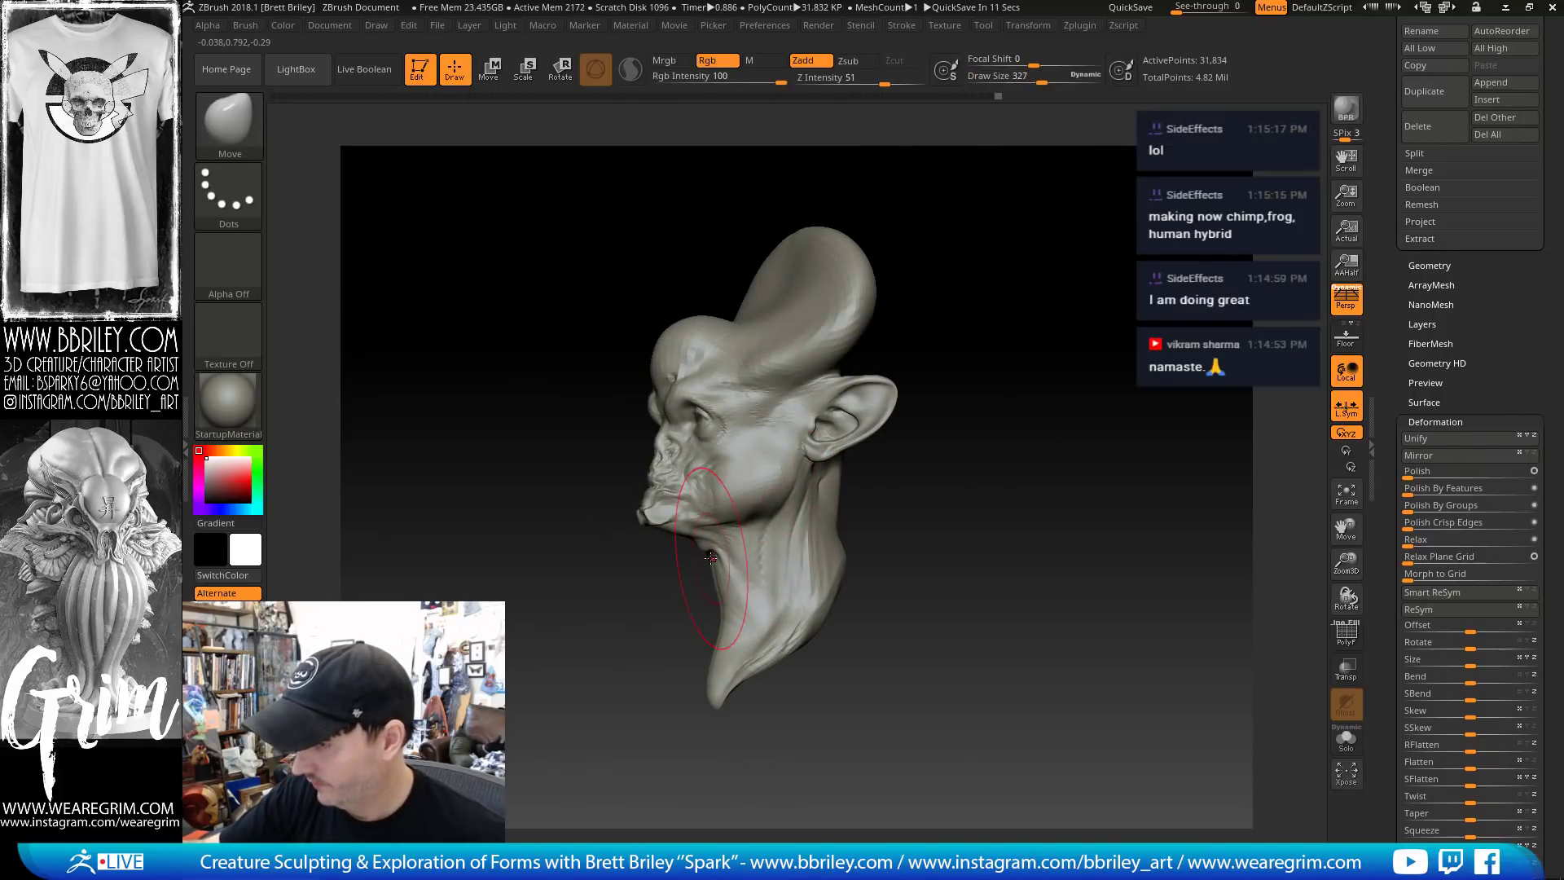
{"action": "left_click_drag", "start_coordinate": [937, 530], "coordinate": [858, 384]}
{"action": "left_click_drag", "start_coordinate": [1067, 327], "coordinate": [830, 430]}
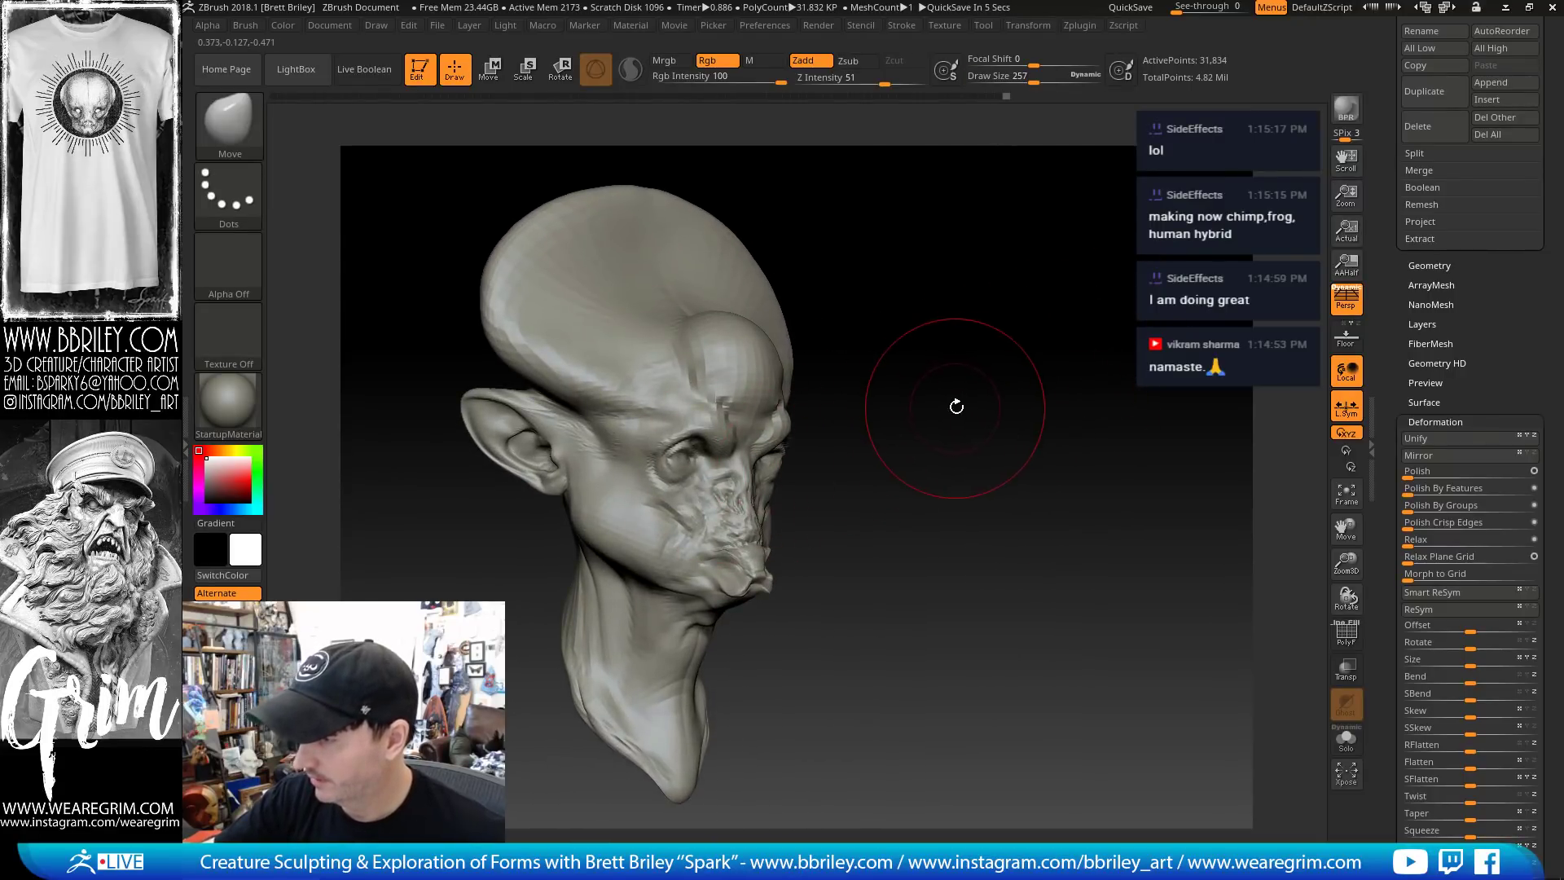
Adjust the nose, mouth and eye area with the Move brush at Draw Size 115, 83 and 119
{"action": "left_click_drag", "start_coordinate": [950, 394], "coordinate": [970, 408]}
{"action": "key", "text": "bracketleft"}
{"action": "key", "text": "bracketleft"}
{"action": "key", "text": "s"}
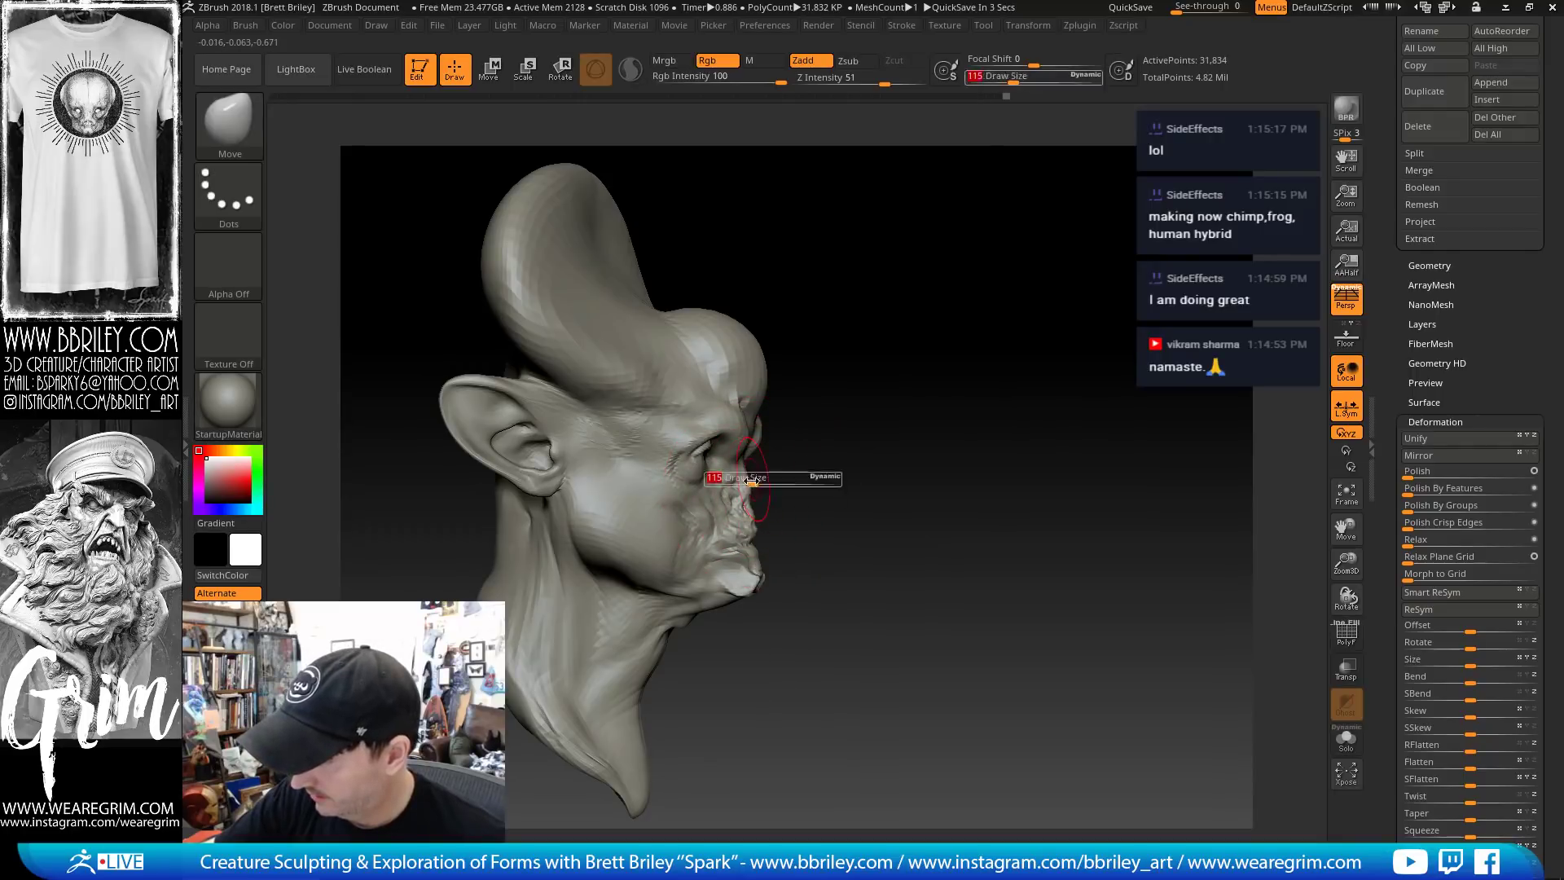
{"action": "left_click_drag", "start_coordinate": [755, 490], "coordinate": [784, 513]}
{"action": "key", "text": "s"}
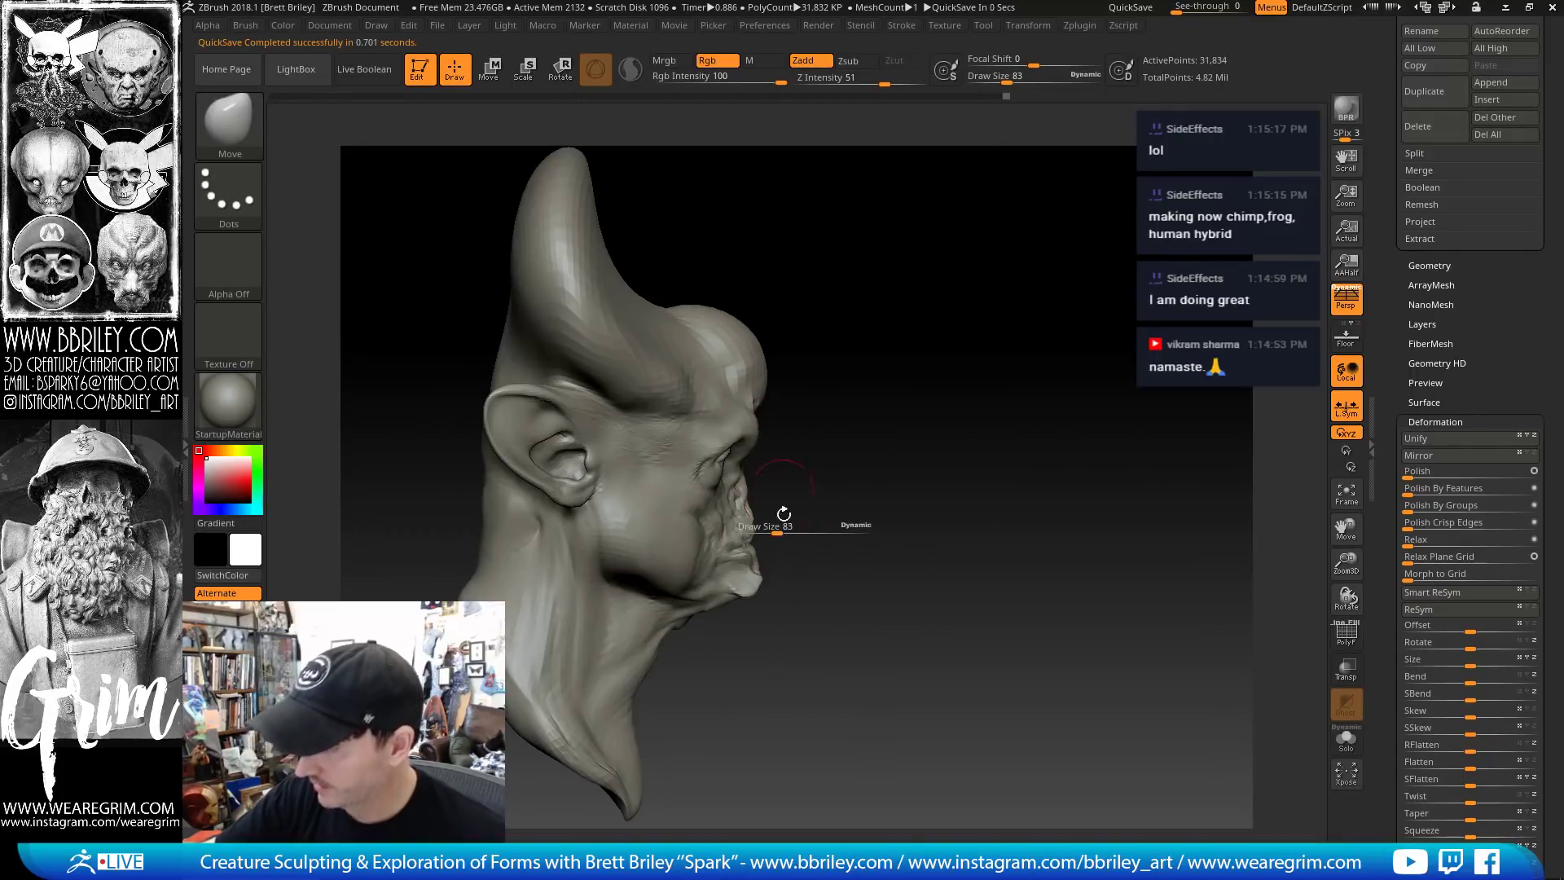
{"action": "key", "text": "s"}
{"action": "left_click_drag", "start_coordinate": [813, 568], "coordinate": [767, 593]}
{"action": "left_click_drag", "start_coordinate": [748, 591], "coordinate": [767, 597]}
{"action": "mouse_move", "coordinate": [847, 538]}
{"action": "left_mouse_down"}
{"action": "mouse_move", "coordinate": [805, 545]}
{"action": "mouse_move", "coordinate": [853, 505]}
{"action": "left_mouse_up"}
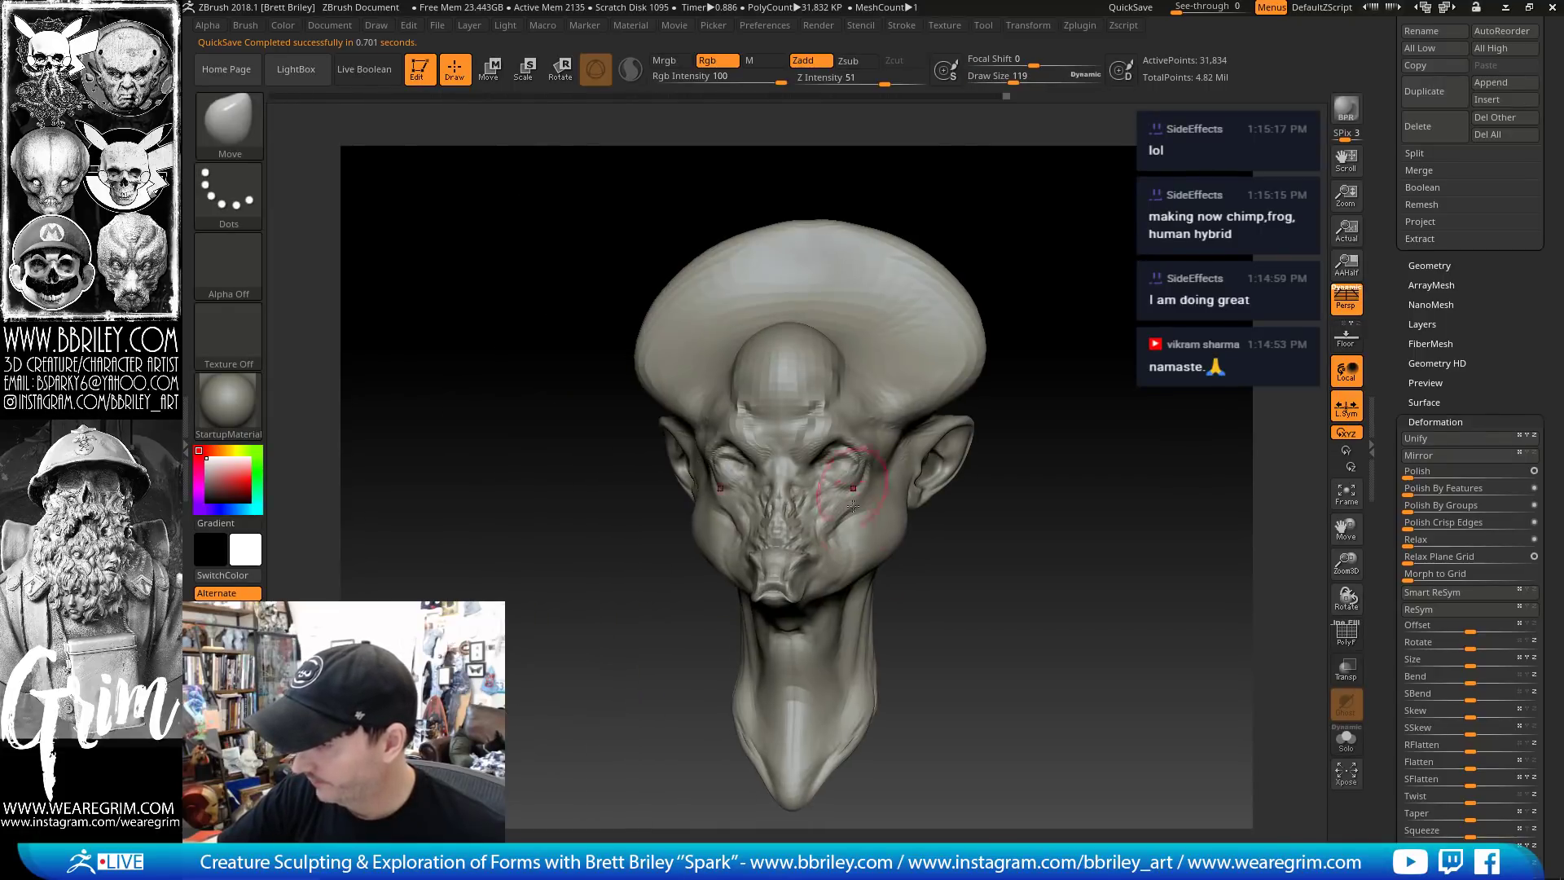
Carve and soften creases in and around the ears with the DamStandard brush at Draw Size 68
{"action": "mouse_move", "coordinate": [1018, 531]}
{"action": "left_mouse_down", "text": "alt"}
{"action": "mouse_move", "coordinate": [1015, 499]}
{"action": "mouse_move", "coordinate": [1016, 523]}
{"action": "mouse_move", "coordinate": [938, 433]}
{"action": "mouse_move", "coordinate": [884, 443]}
{"action": "left_mouse_up", "text": "alt"}
{"action": "right_click_drag", "start_coordinate": [909, 456], "coordinate": [882, 457]}
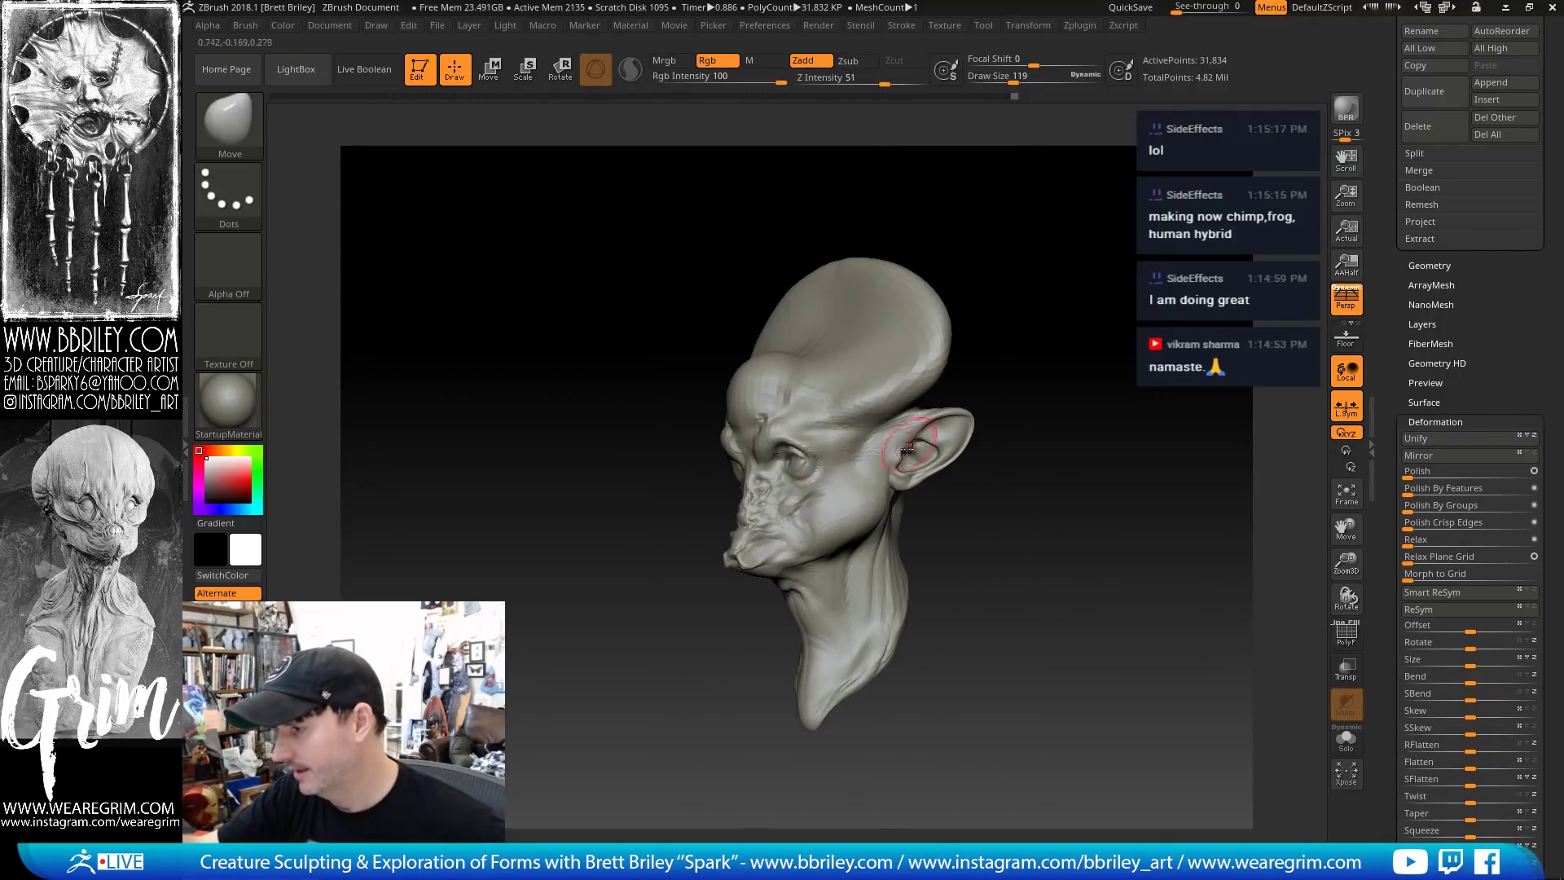
{"action": "key", "text": "b"}
{"action": "key", "text": "d"}
{"action": "key", "text": "s"}
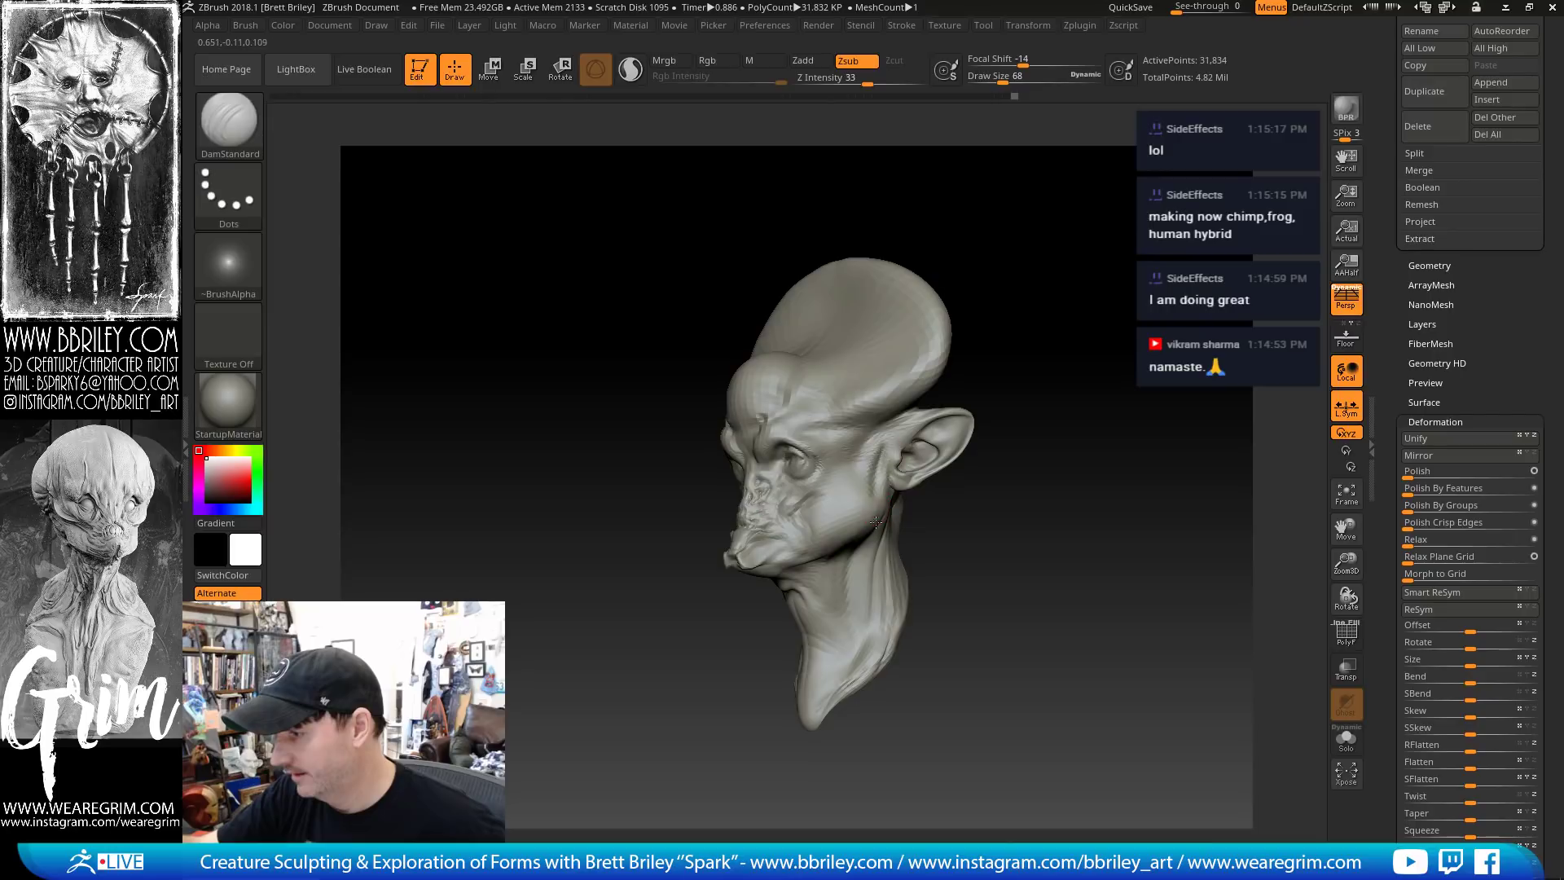
{"action": "key", "text": "shift"}
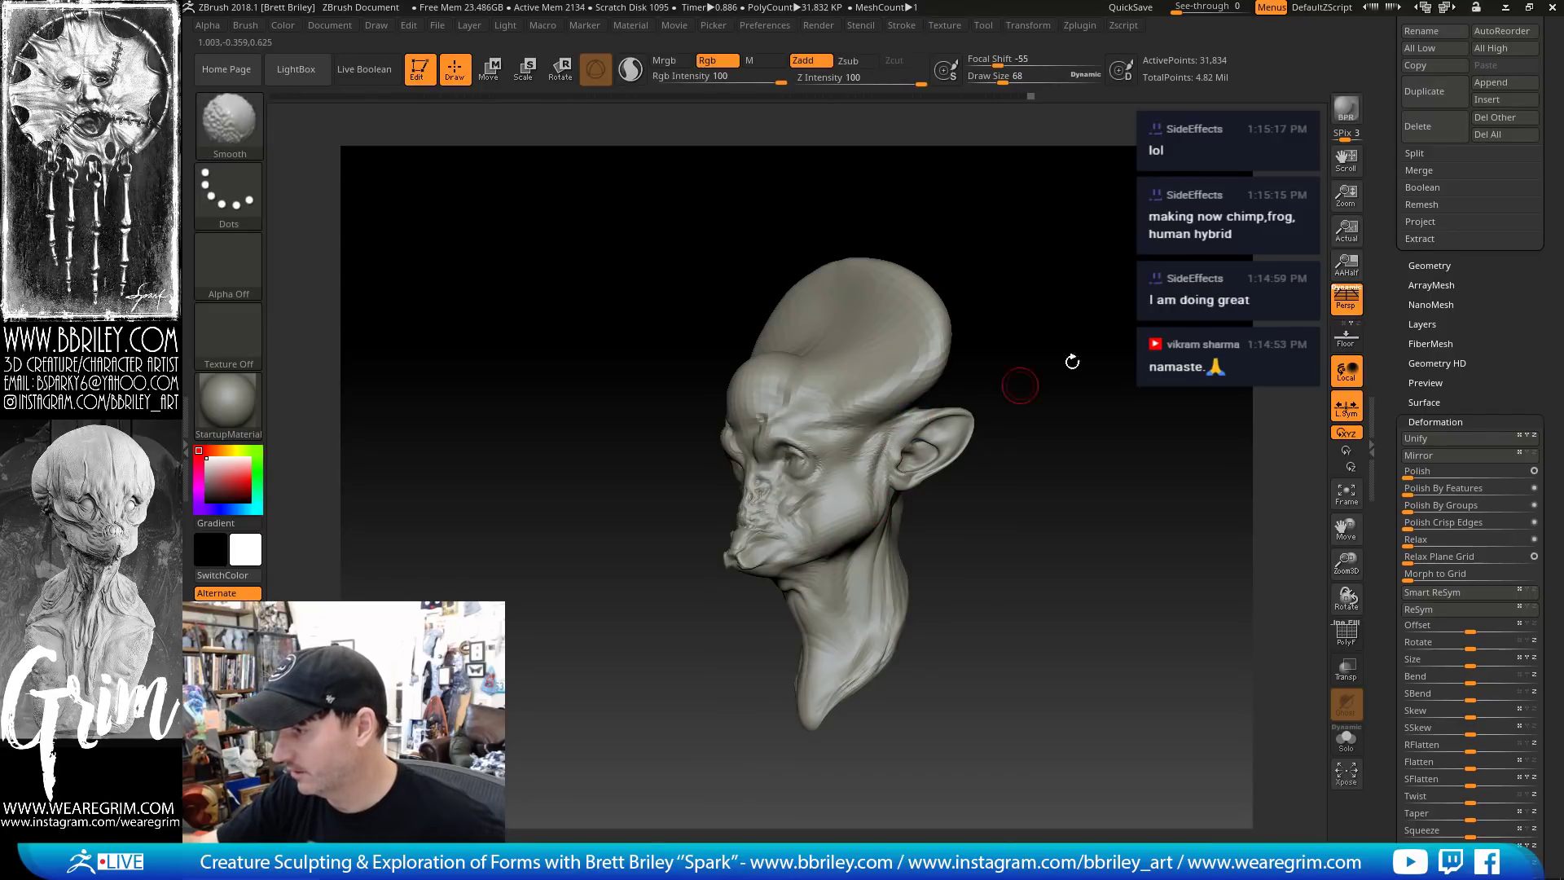
{"action": "left_click_drag", "start_coordinate": [1072, 361], "coordinate": [953, 378]}
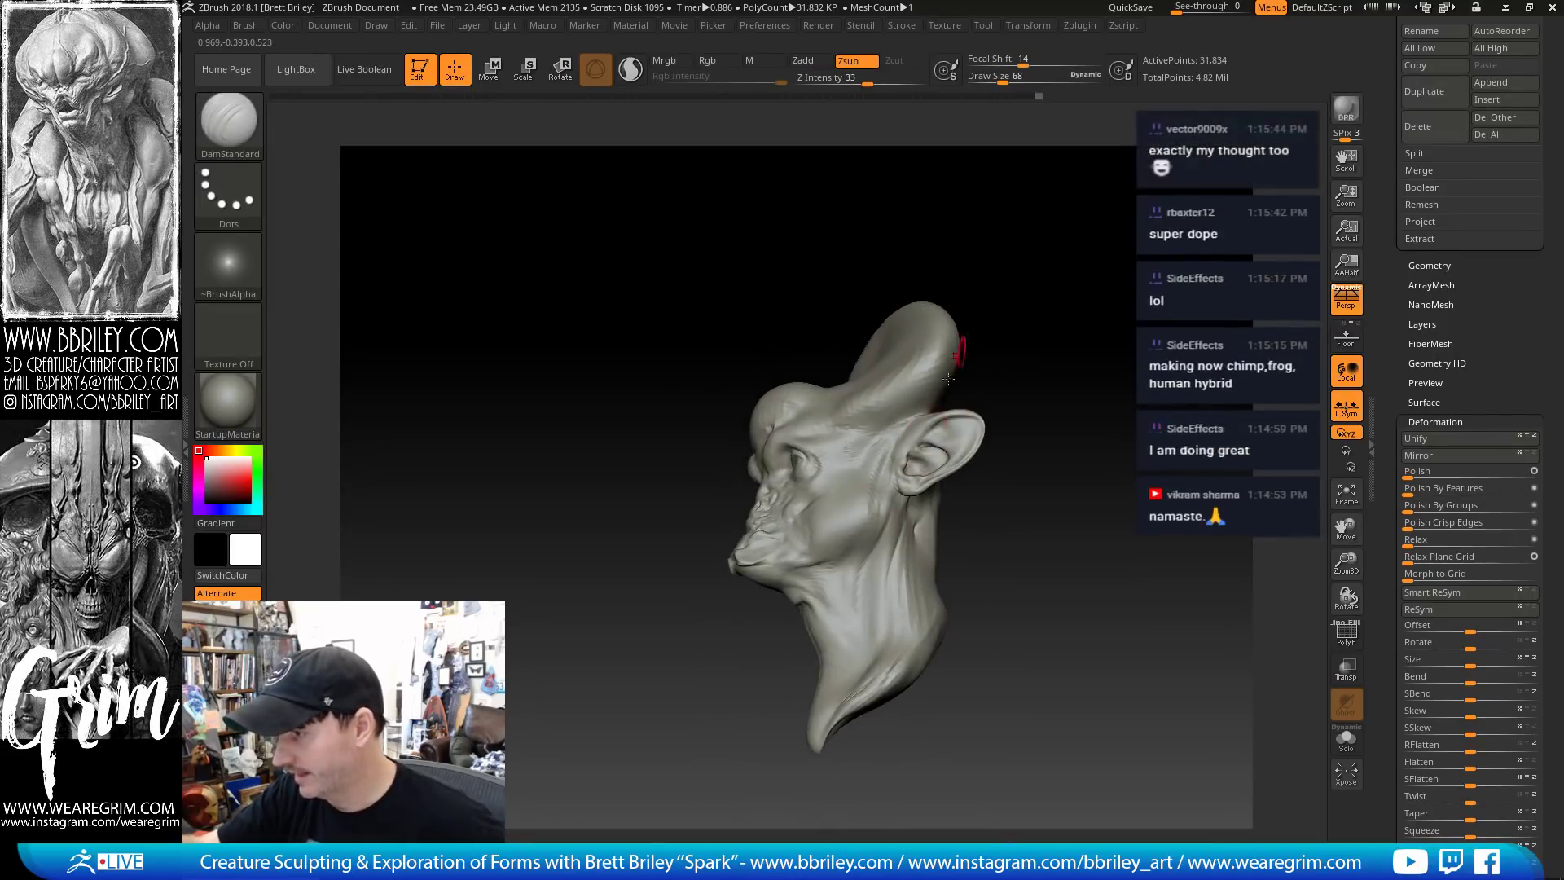
Raise the folds inside the ears with the Standard brush at Draw Size 68
{"action": "key", "text": "b"}
{"action": "key", "text": "s"}
{"action": "key", "text": "t"}
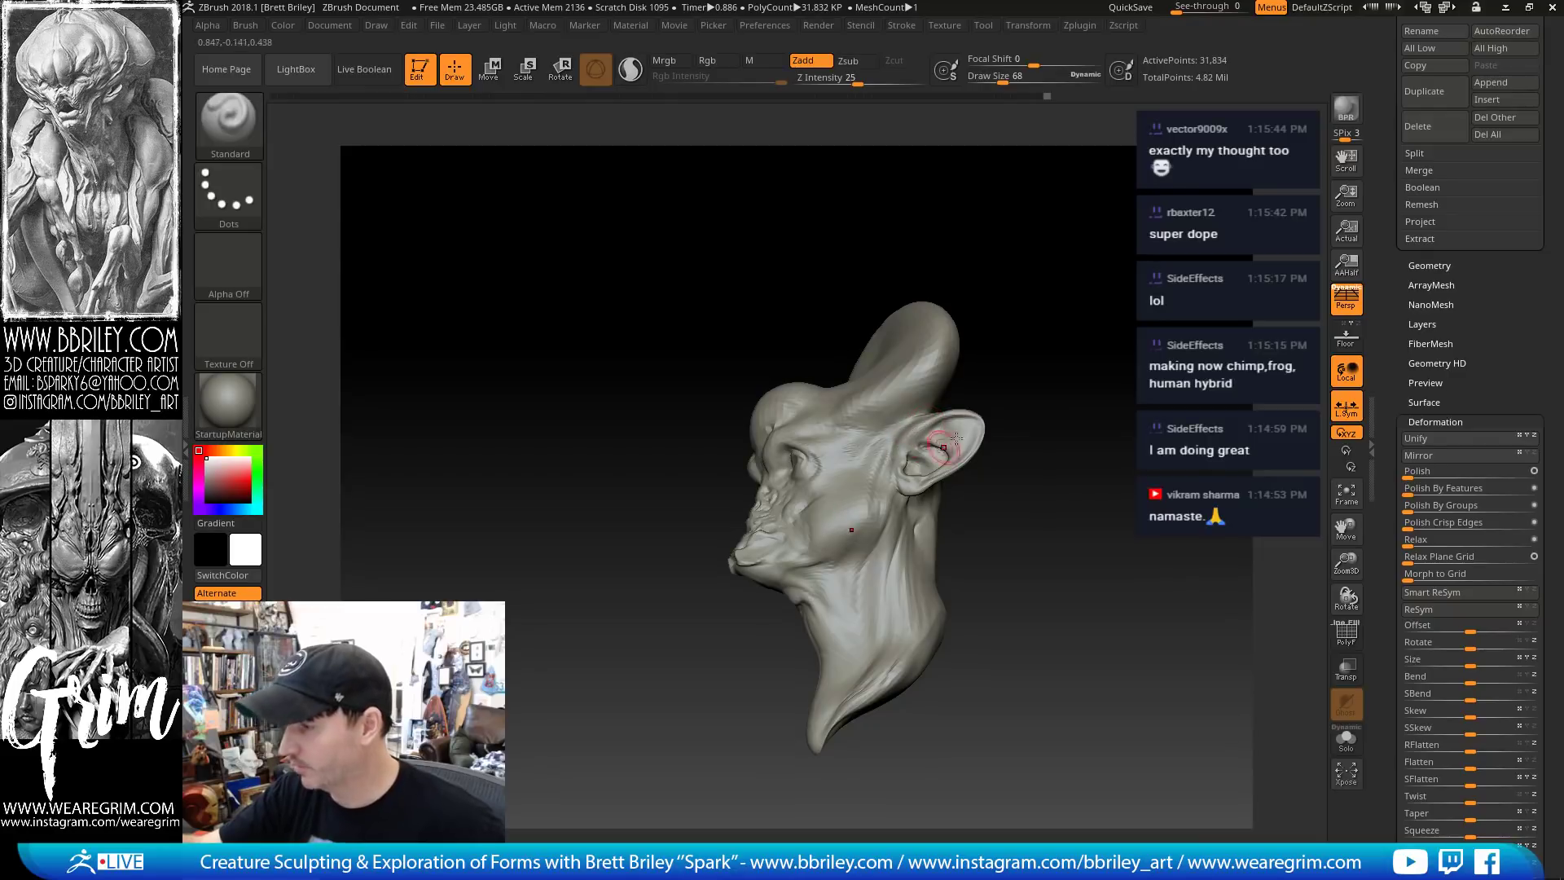
{"action": "left_click_drag", "start_coordinate": [1016, 436], "coordinate": [1002, 405]}
Reshape the ears with the Move brush and smooth their surface at Draw Size 65
{"action": "key", "text": "b"}
{"action": "key", "text": "m"}
{"action": "key", "text": "v"}
{"action": "key", "text": "bracketright"}
{"action": "key", "text": "bracketright"}
{"action": "key", "text": "bracketright"}
{"action": "key", "text": "bracketright"}
{"action": "key", "text": "bracketright"}
{"action": "key", "text": "bracketright"}
{"action": "key", "text": "bracketright"}
{"action": "key", "text": "shift"}
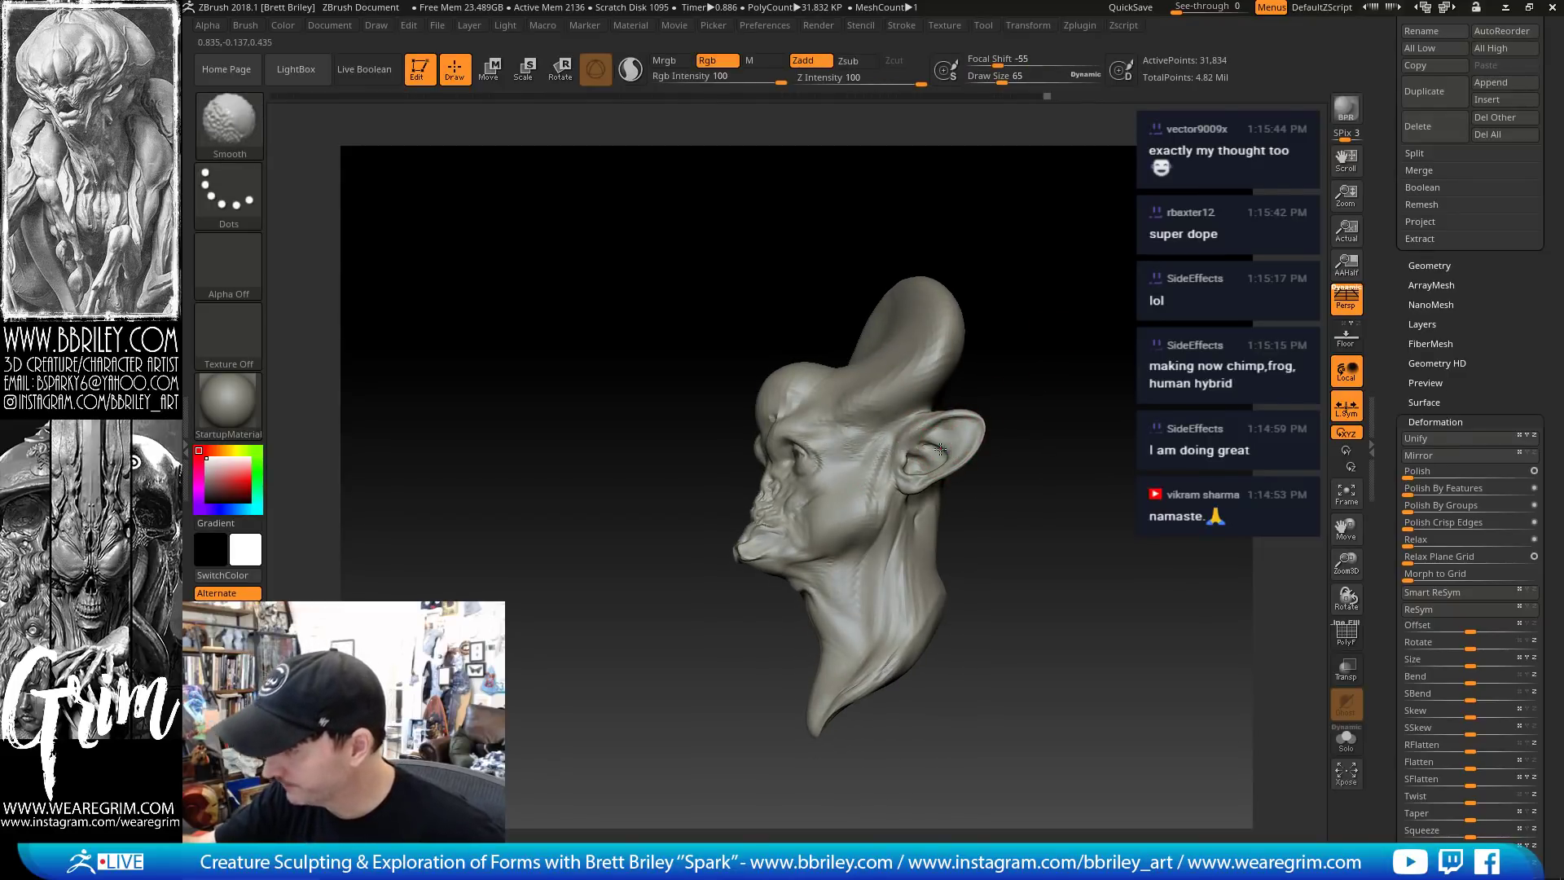
Fill out the inner surface of the ears with the Clay brush at Draw Size 65
{"action": "key", "text": "b"}
{"action": "key", "text": "c"}
{"action": "key", "text": "l"}
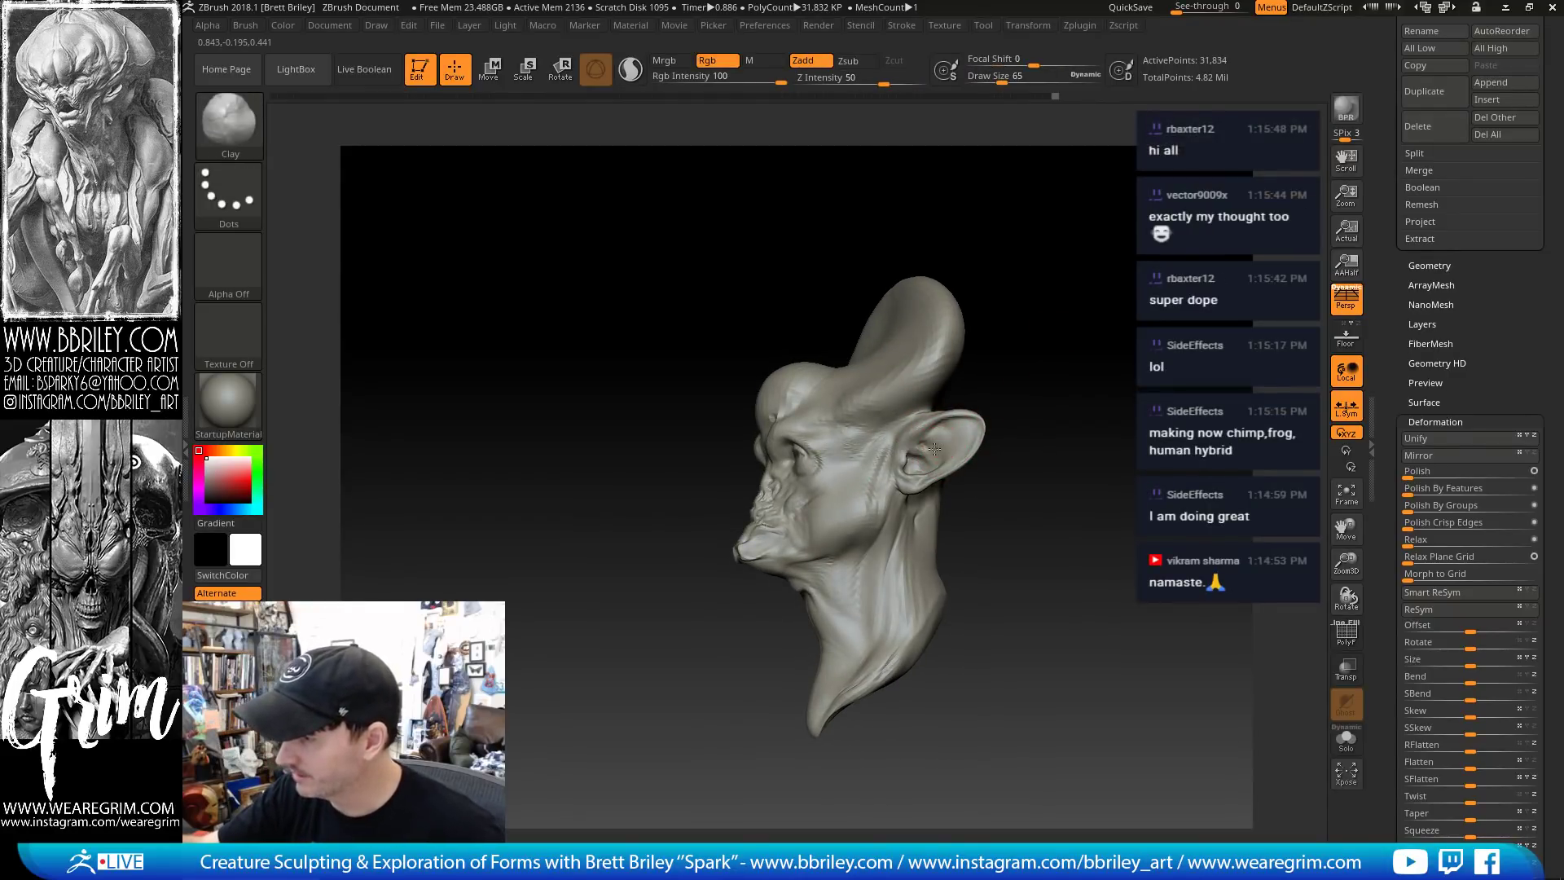
{"action": "mouse_move", "coordinate": [952, 442]}
{"action": "left_mouse_down"}
{"action": "mouse_move", "coordinate": [945, 458]}
{"action": "mouse_move", "coordinate": [952, 444]}
{"action": "left_mouse_up"}
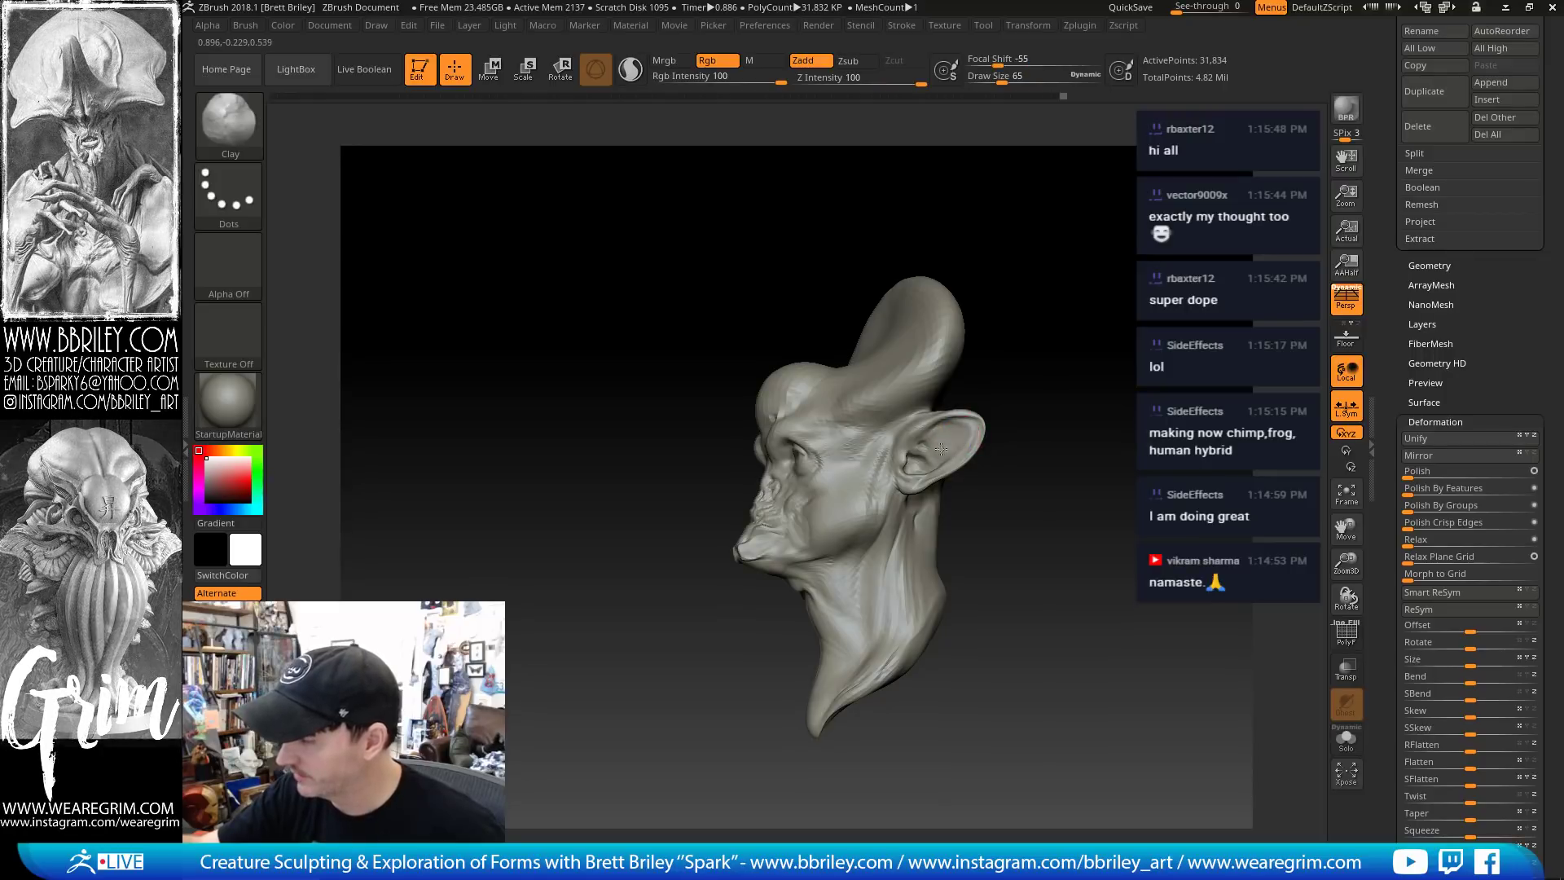
Reshape the ears and the back of the head with the Move brush at Draw Size 219 and 184
{"action": "left_click_drag", "start_coordinate": [1067, 444], "coordinate": [982, 454]}
{"action": "key", "text": "b"}
{"action": "key", "text": "m"}
{"action": "key", "text": "v"}
{"action": "key", "text": "s"}
{"action": "left_click_drag", "start_coordinate": [974, 458], "coordinate": [971, 458]}
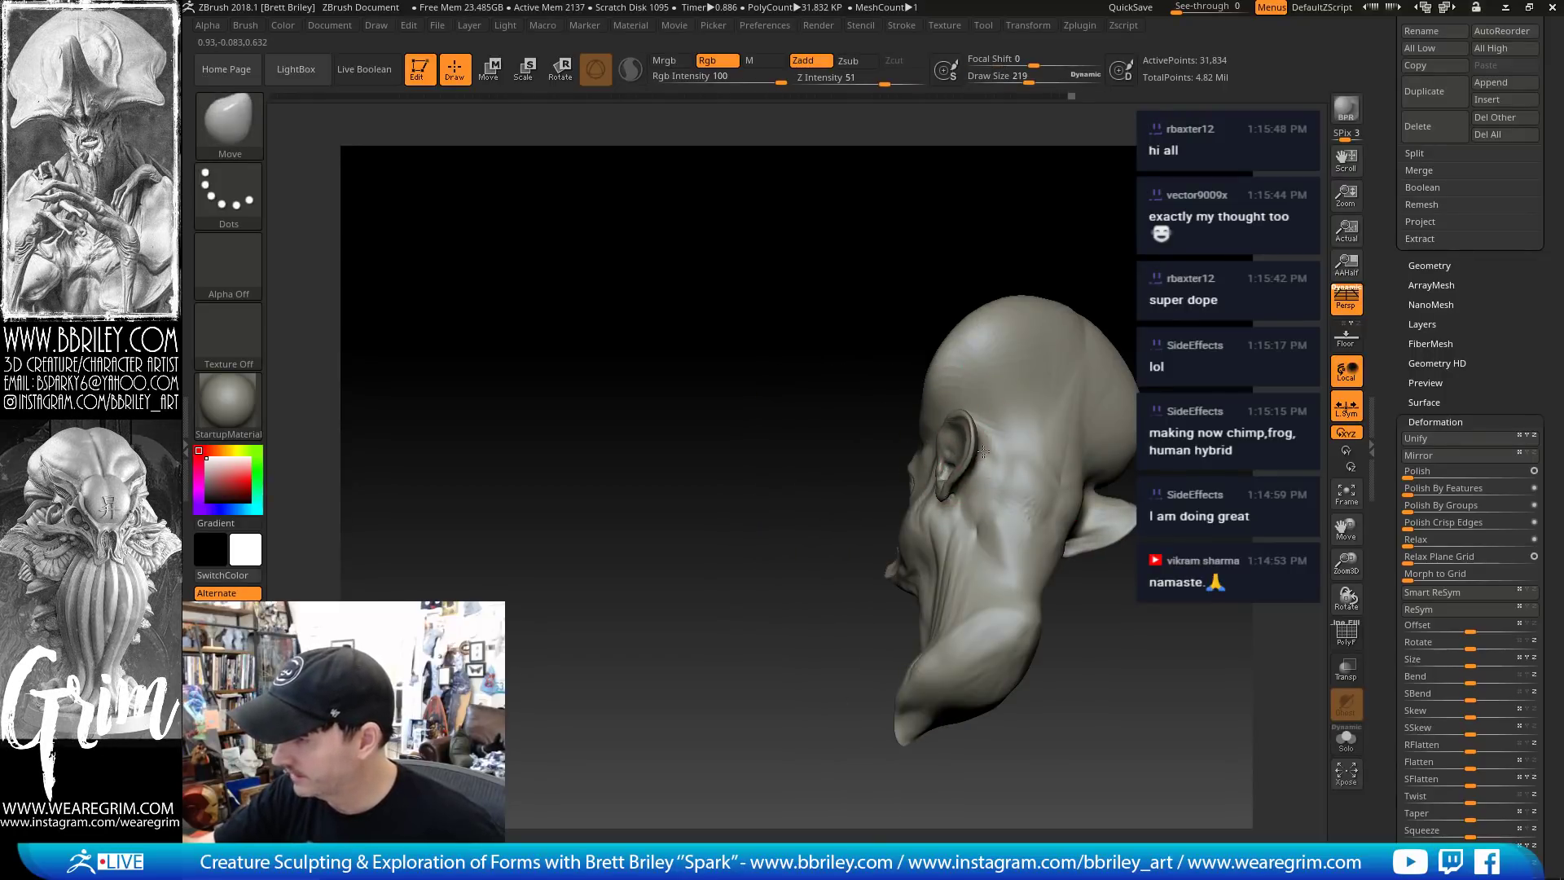
{"action": "right_click_drag", "start_coordinate": [983, 450], "coordinate": [815, 456]}
{"action": "left_click_drag", "start_coordinate": [1039, 351], "coordinate": [1079, 356]}
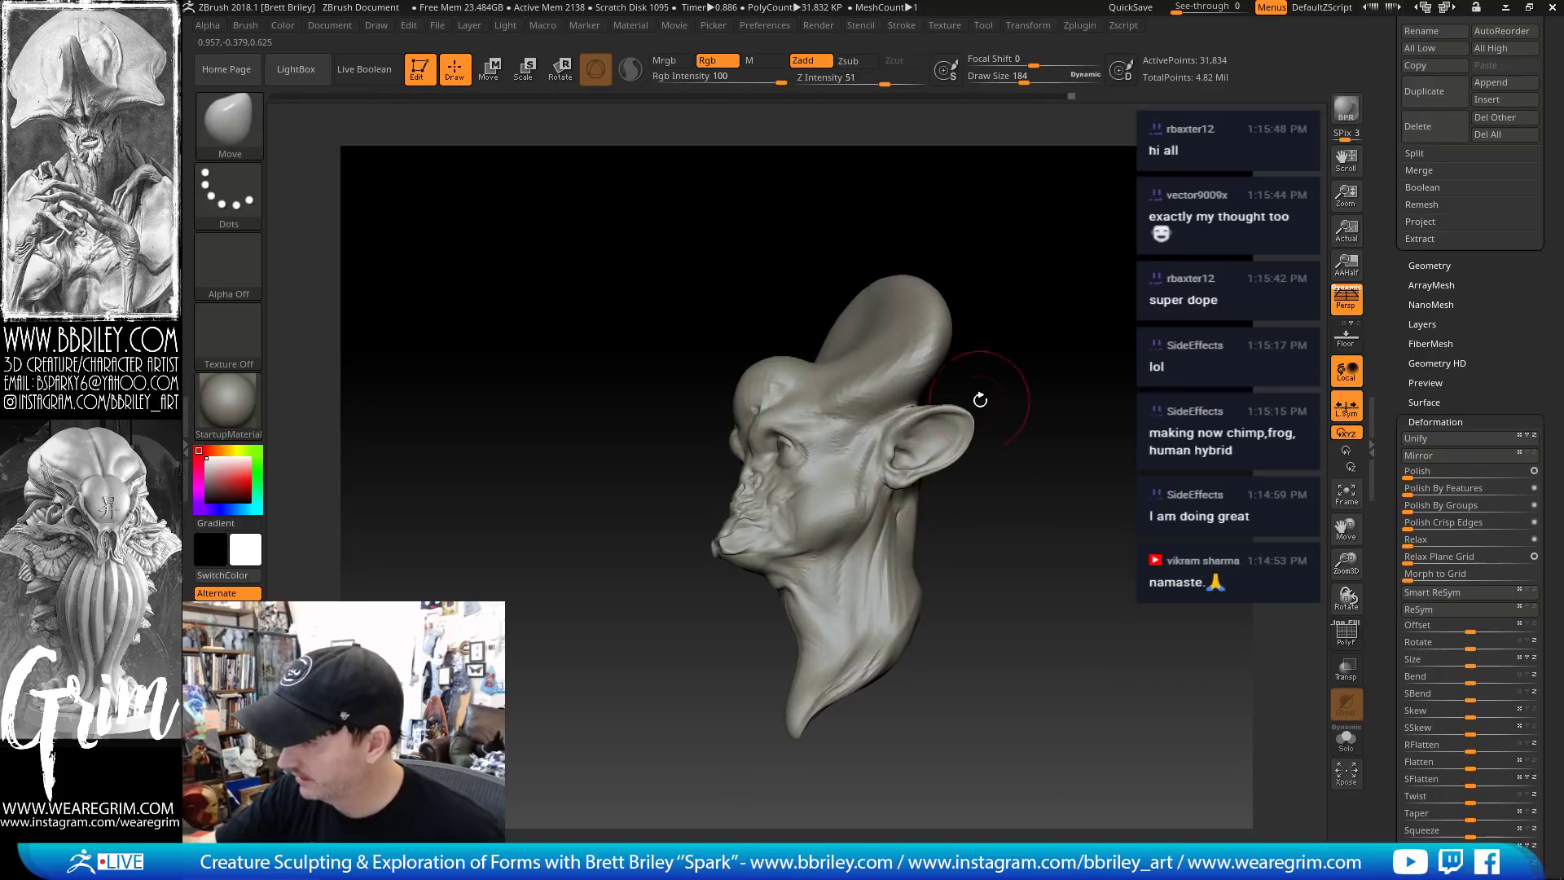
Pull the ears into pointed tips and refine the cranium's outline with the Move brush at Draw Size 298
{"action": "key", "text": "s"}
{"action": "mouse_move", "coordinate": [977, 416]}
{"action": "left_mouse_down"}
{"action": "mouse_move", "coordinate": [975, 477]}
{"action": "mouse_move", "coordinate": [1016, 489]}
{"action": "mouse_move", "coordinate": [1019, 534]}
{"action": "mouse_move", "coordinate": [1029, 503]}
{"action": "mouse_move", "coordinate": [1065, 499]}
{"action": "mouse_move", "coordinate": [1071, 454]}
{"action": "mouse_move", "coordinate": [1033, 373]}
{"action": "mouse_move", "coordinate": [843, 367]}
{"action": "left_mouse_up"}
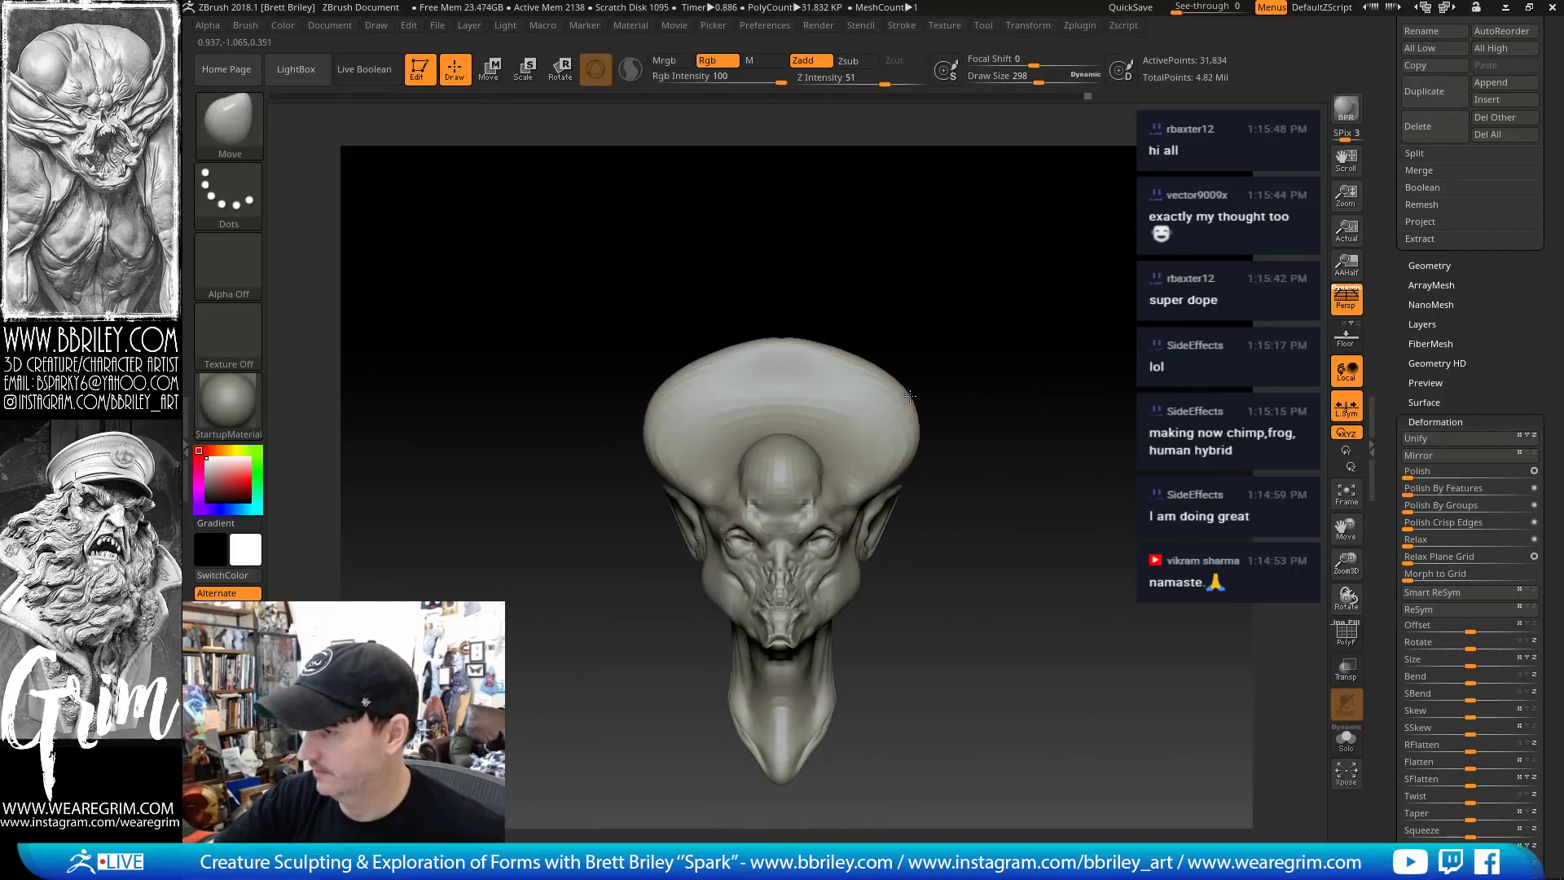
{"action": "left_click_drag", "start_coordinate": [944, 350], "coordinate": [977, 342]}
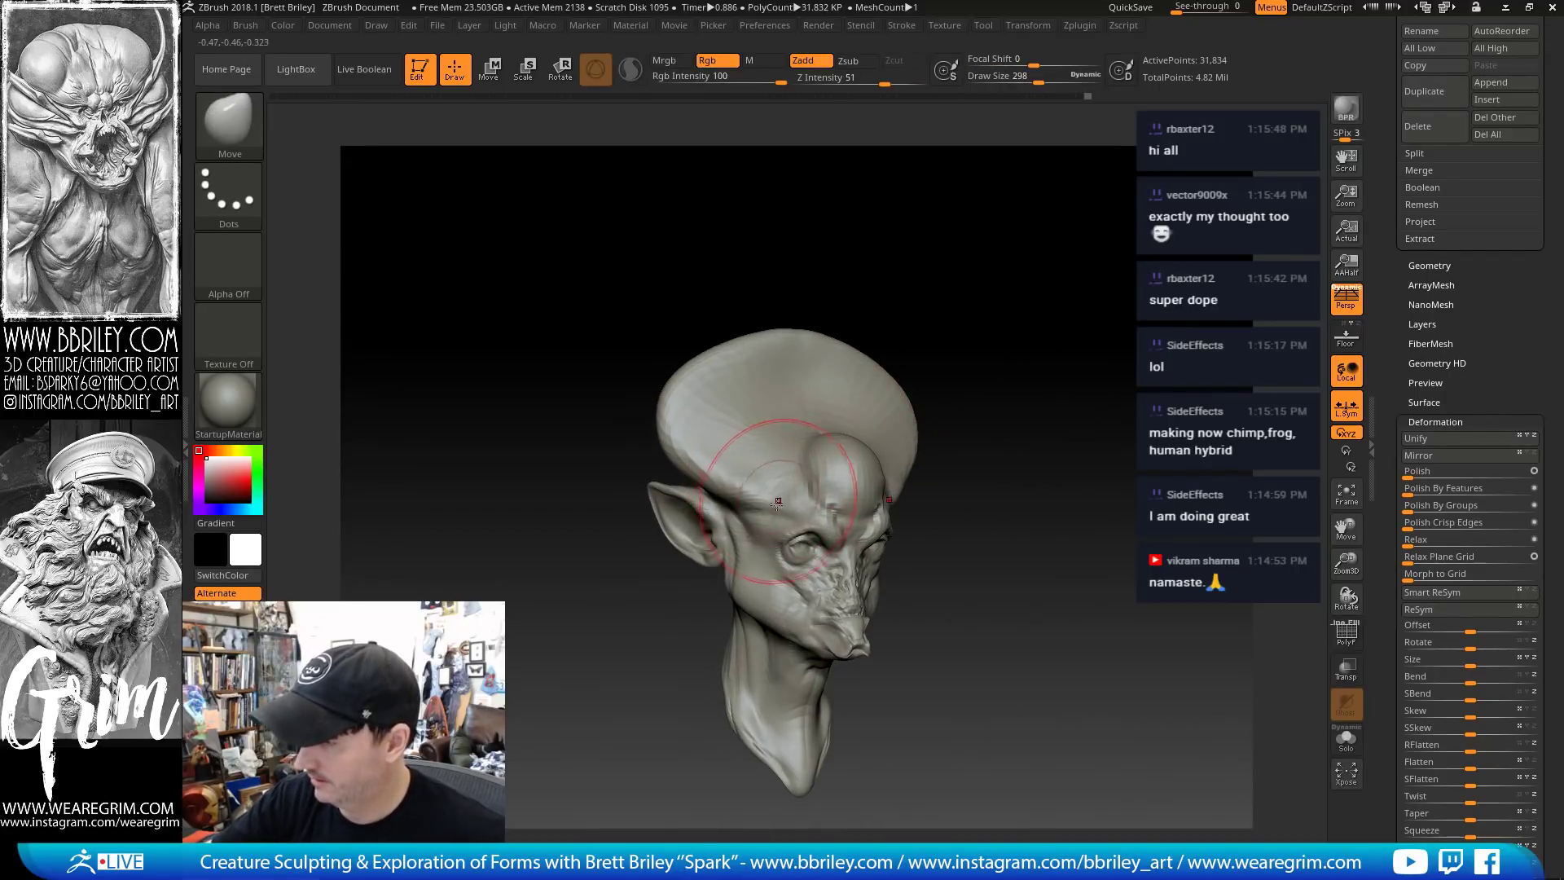
Go up another subdivision level and fill out the temples with the Clay and Inflat brushes at Draw Size 59
{"action": "key", "text": "b"}
{"action": "key", "text": "c"}
{"action": "key", "text": "l"}
{"action": "left_click_drag", "start_coordinate": [1009, 412], "coordinate": [1018, 245]}
{"action": "key", "text": "b"}
{"action": "key", "text": "i"}
{"action": "key", "text": "n"}
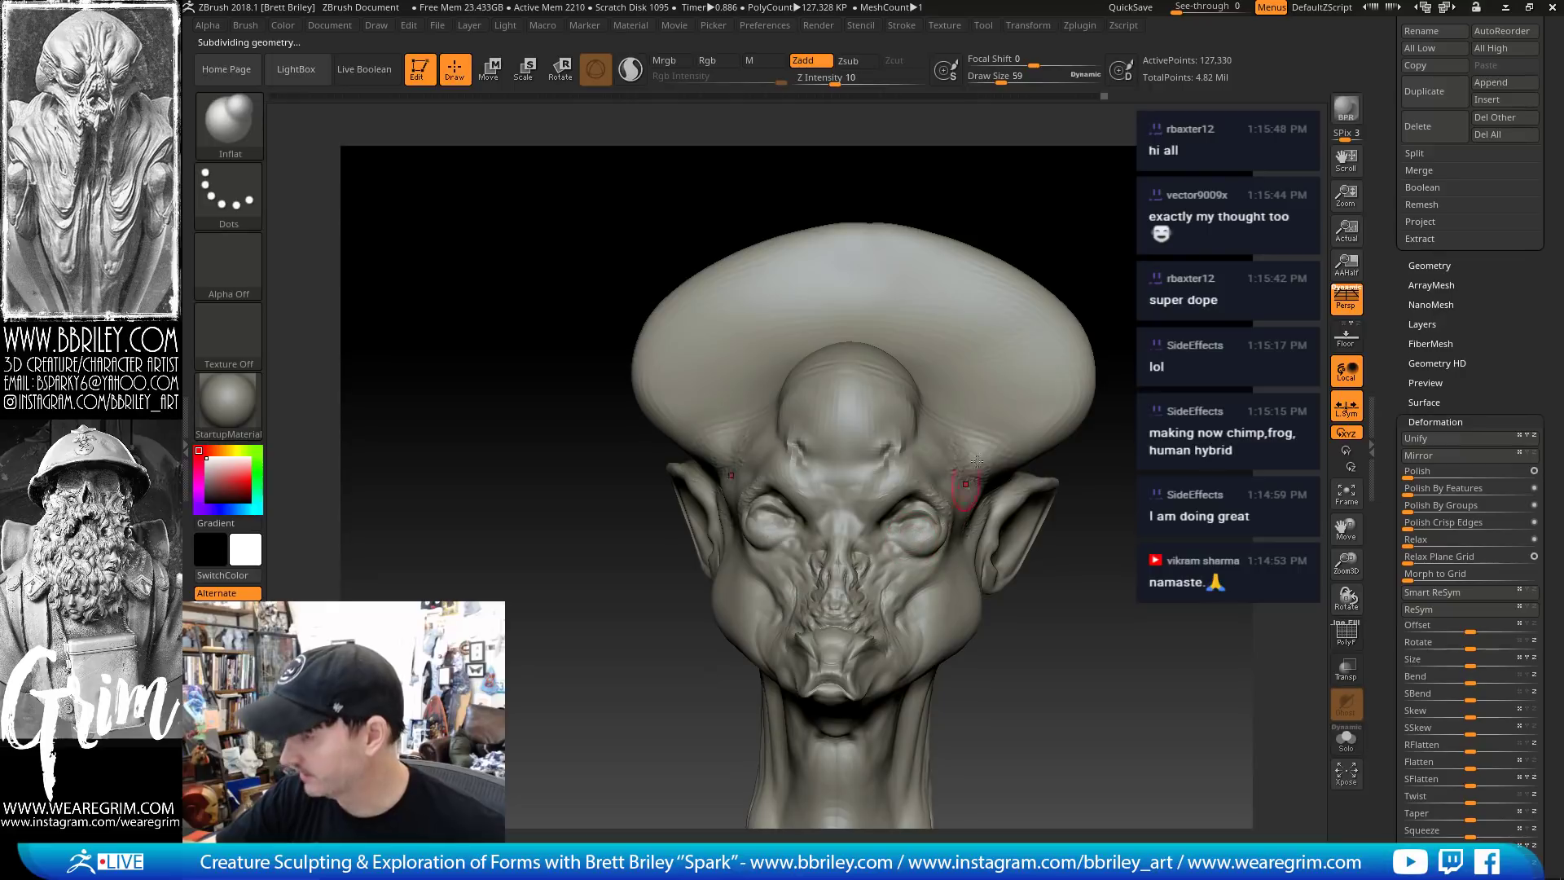
{"action": "mouse_move", "coordinate": [1114, 238]}
{"action": "left_mouse_down"}
{"action": "mouse_move", "coordinate": [1214, 269]}
{"action": "mouse_move", "coordinate": [1191, 225]}
{"action": "left_mouse_up"}
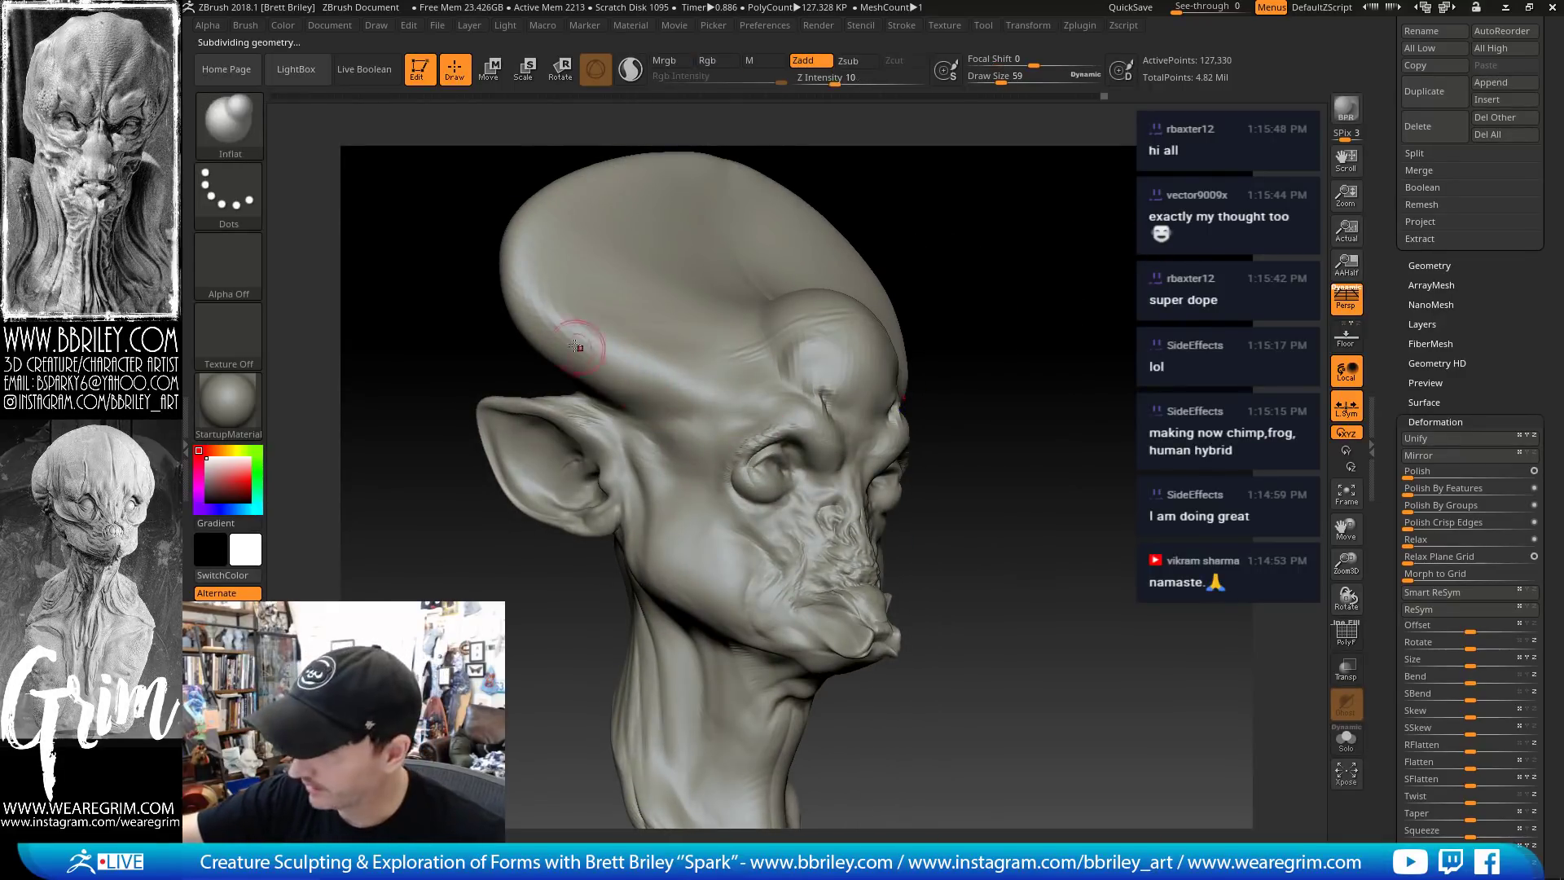
Raise the lower rim of the cranium above the ears with the Standard brush at Draw Size 53
{"action": "key", "text": "b"}
{"action": "key", "text": "s"}
{"action": "key", "text": "t"}
{"action": "mouse_move", "coordinate": [557, 328]}
{"action": "left_mouse_down"}
{"action": "mouse_move", "coordinate": [623, 371]}
{"action": "mouse_move", "coordinate": [591, 337]}
{"action": "left_mouse_up"}
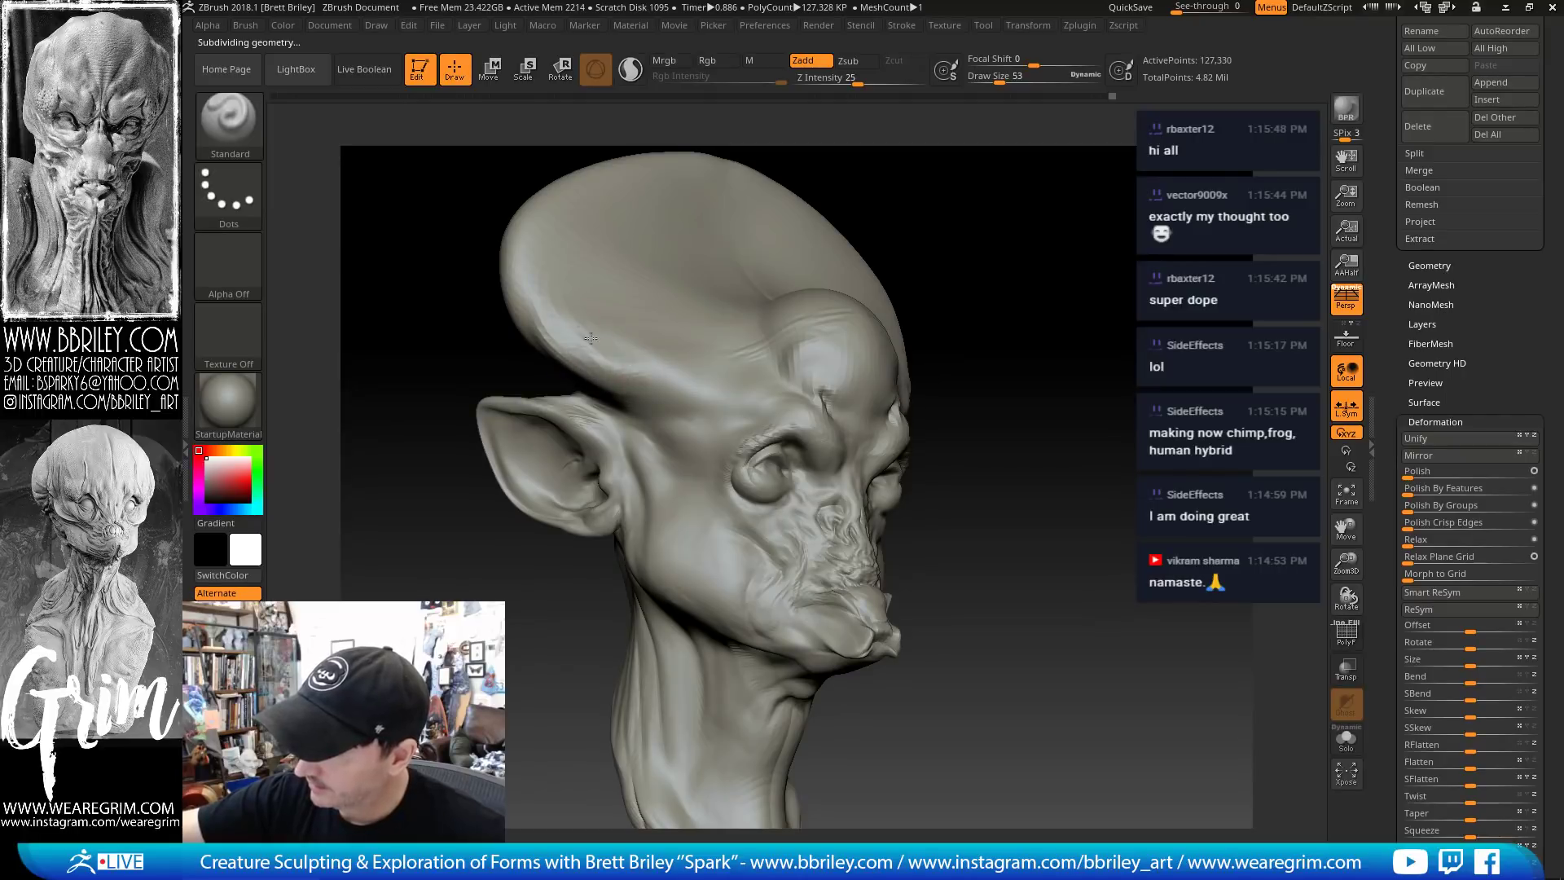
Carve a crease from the ear toward the brow with DamStandard and raise a fold beneath it with Standard at Draw Size 53
{"action": "key", "text": "b"}
{"action": "key", "text": "d"}
{"action": "key", "text": "s"}
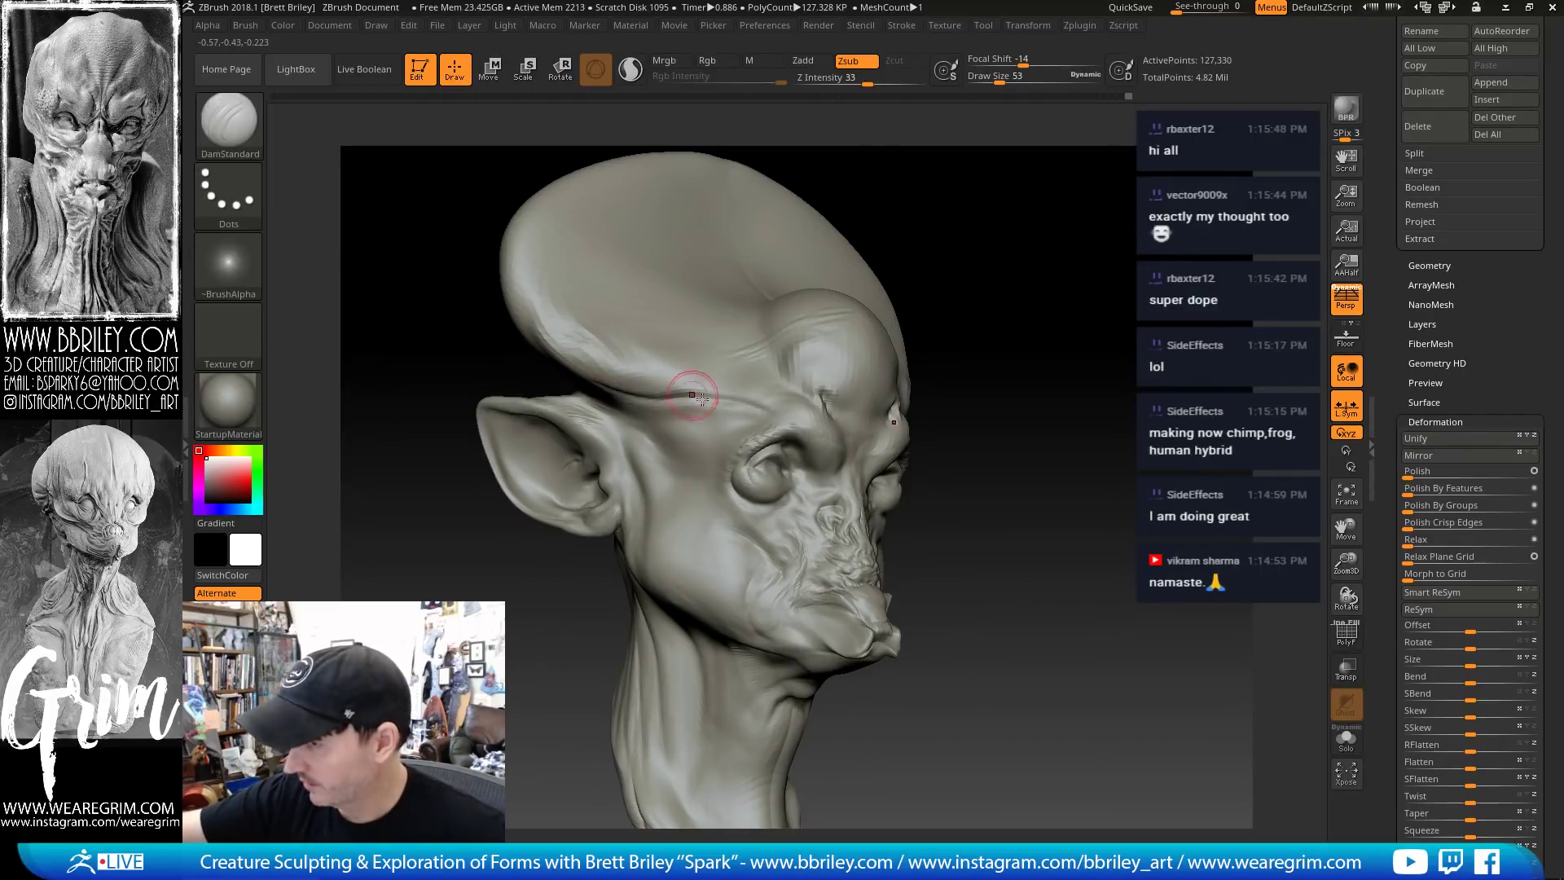
{"action": "key", "text": "b"}
{"action": "key", "text": "s"}
{"action": "key", "text": "t"}
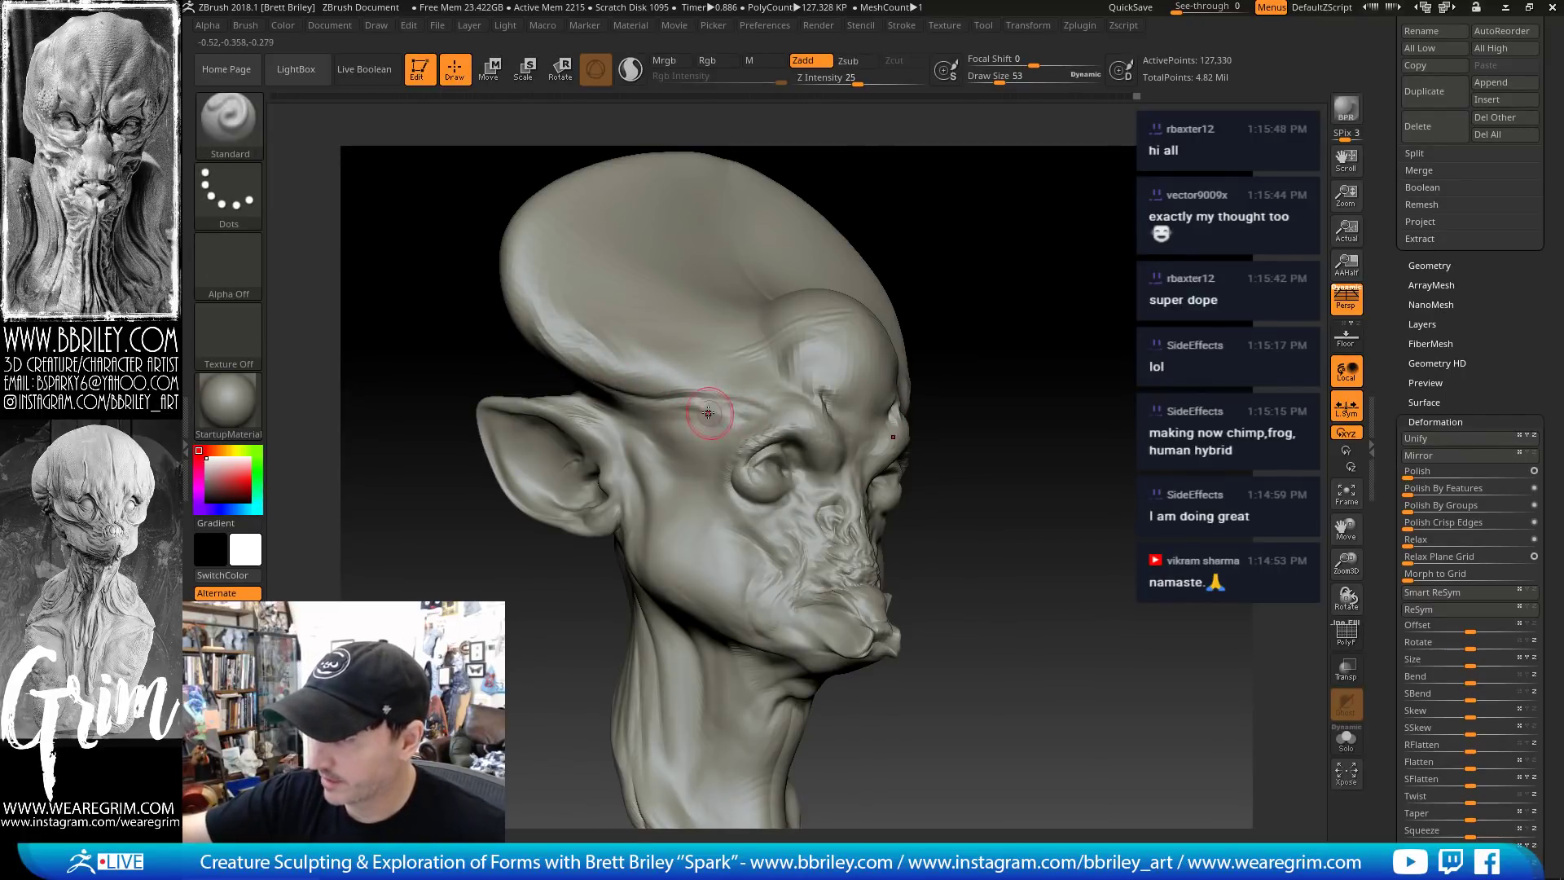
Build up and smooth the temples and eye sockets with the Clay and Smooth brushes at Draw Size 53
{"action": "key", "text": "b"}
{"action": "key", "text": "c"}
{"action": "key", "text": "l"}
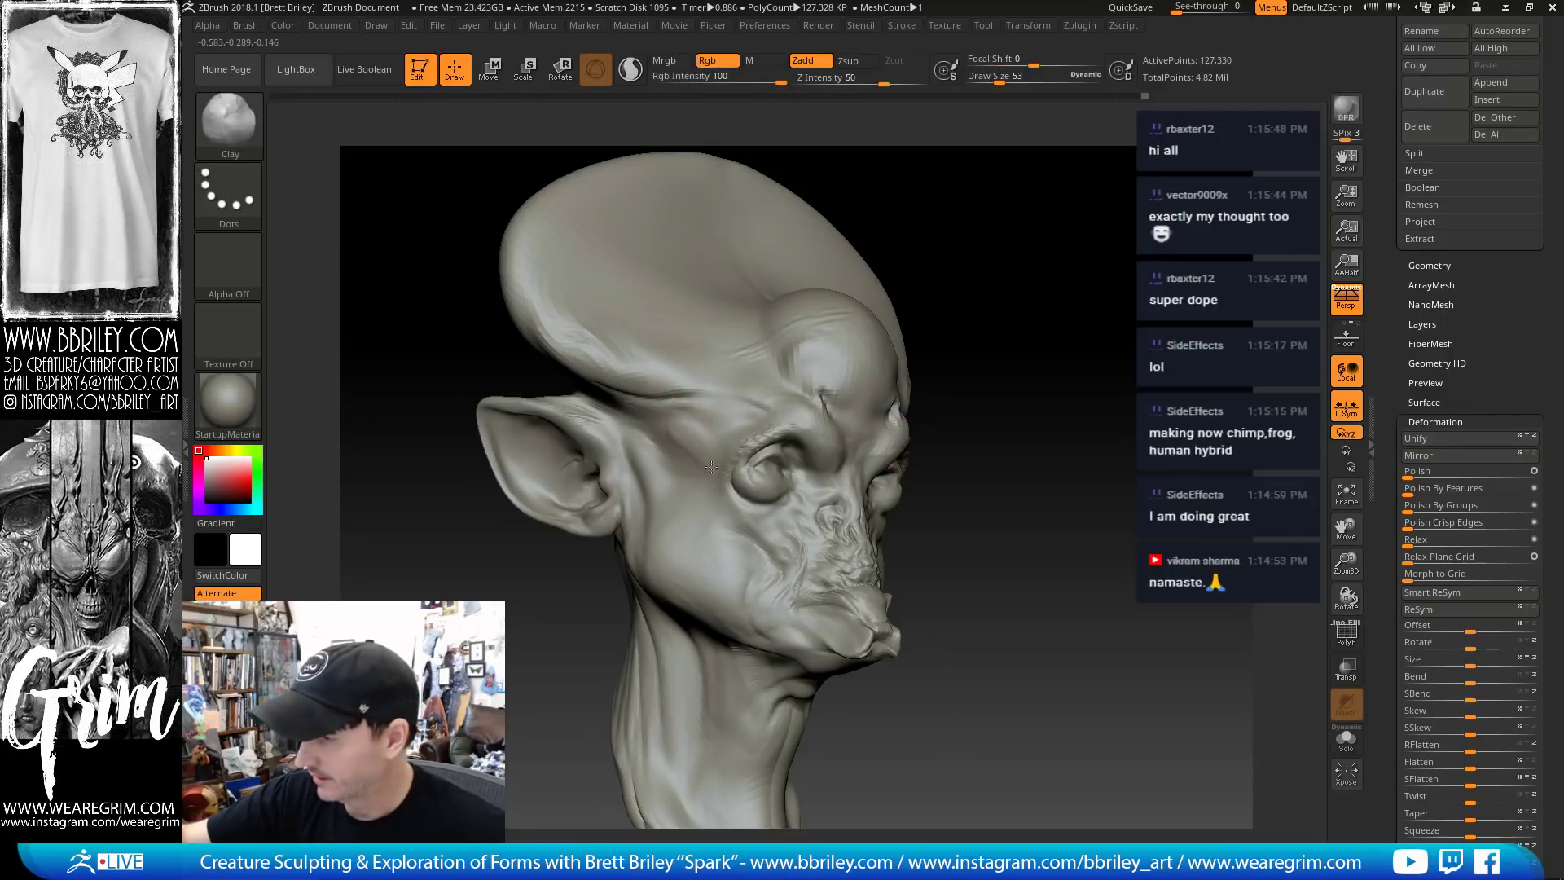
{"action": "mouse_move", "coordinate": [977, 374]}
{"action": "left_mouse_down"}
{"action": "mouse_move", "coordinate": [1075, 359]}
{"action": "mouse_move", "coordinate": [1055, 349]}
{"action": "left_mouse_up"}
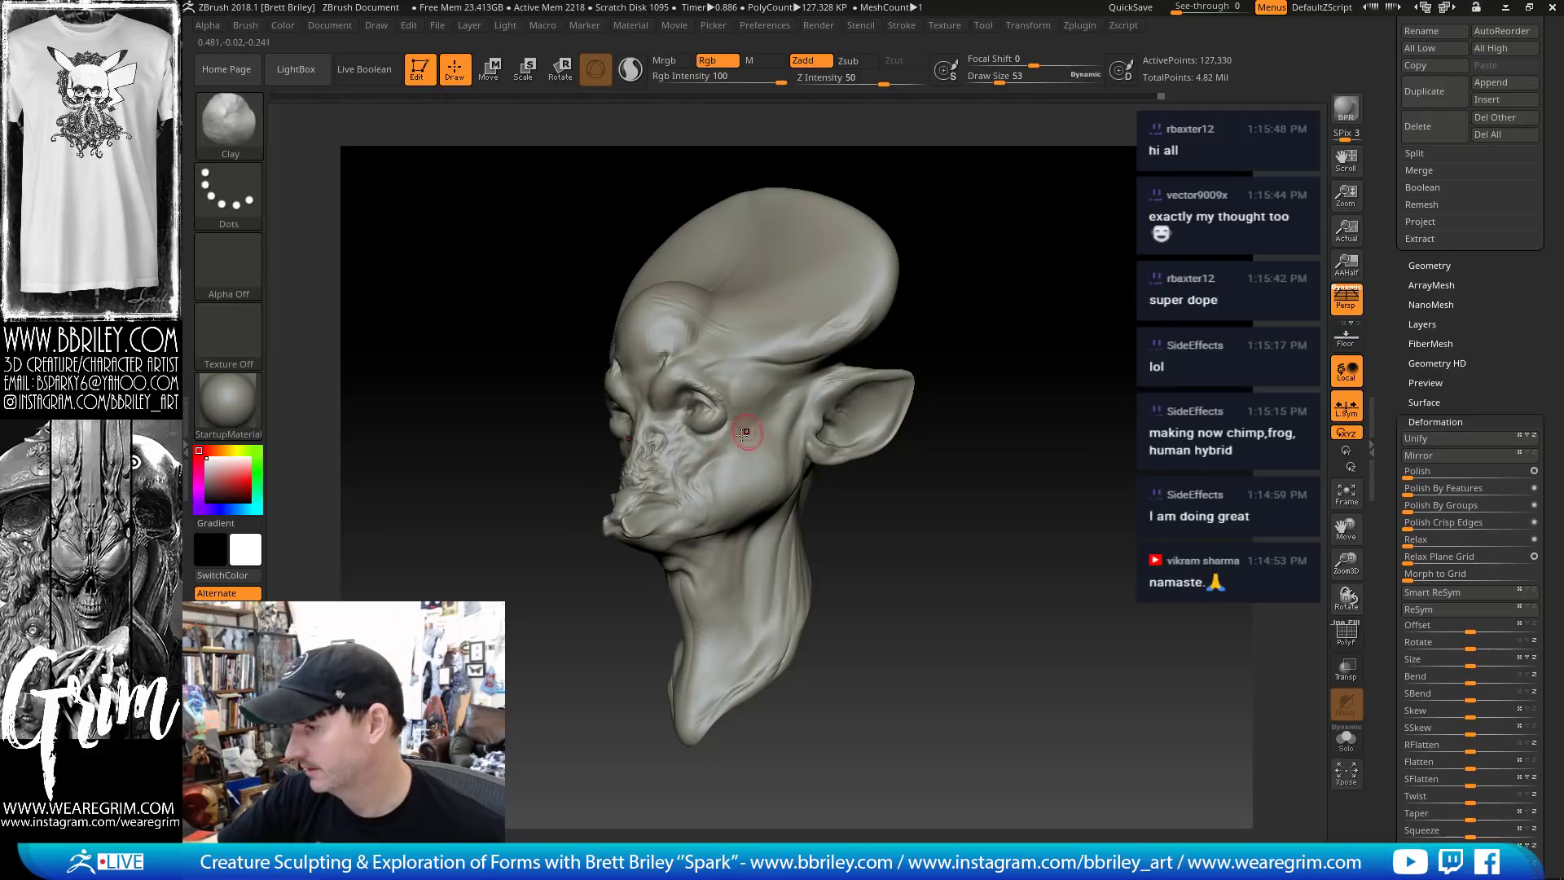
{"action": "left_click_drag", "start_coordinate": [998, 267], "coordinate": [1012, 299]}
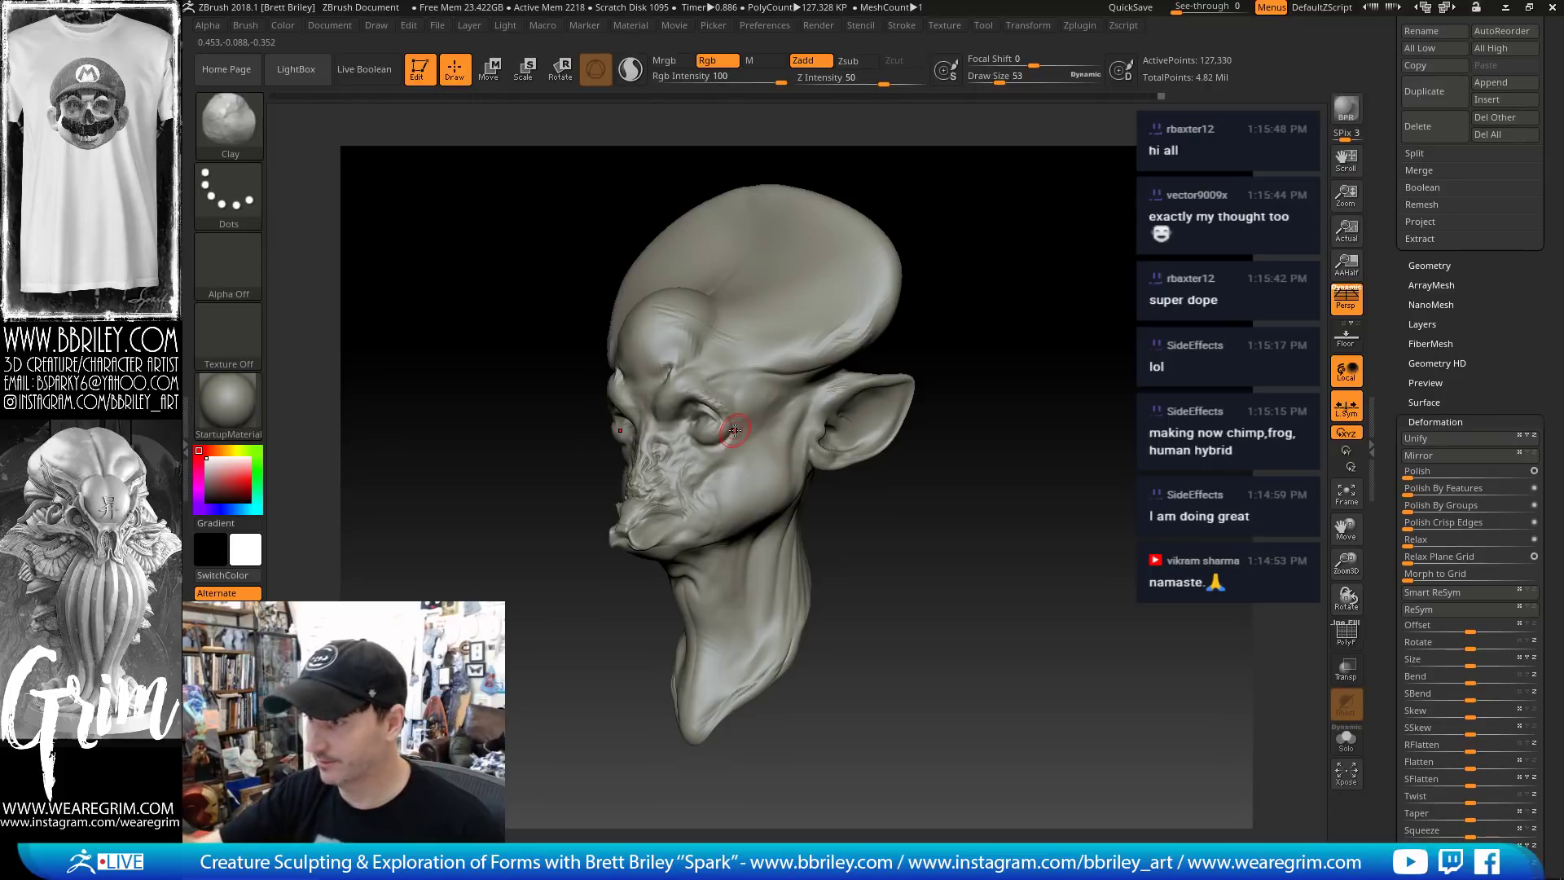
{"action": "key", "text": "shift"}
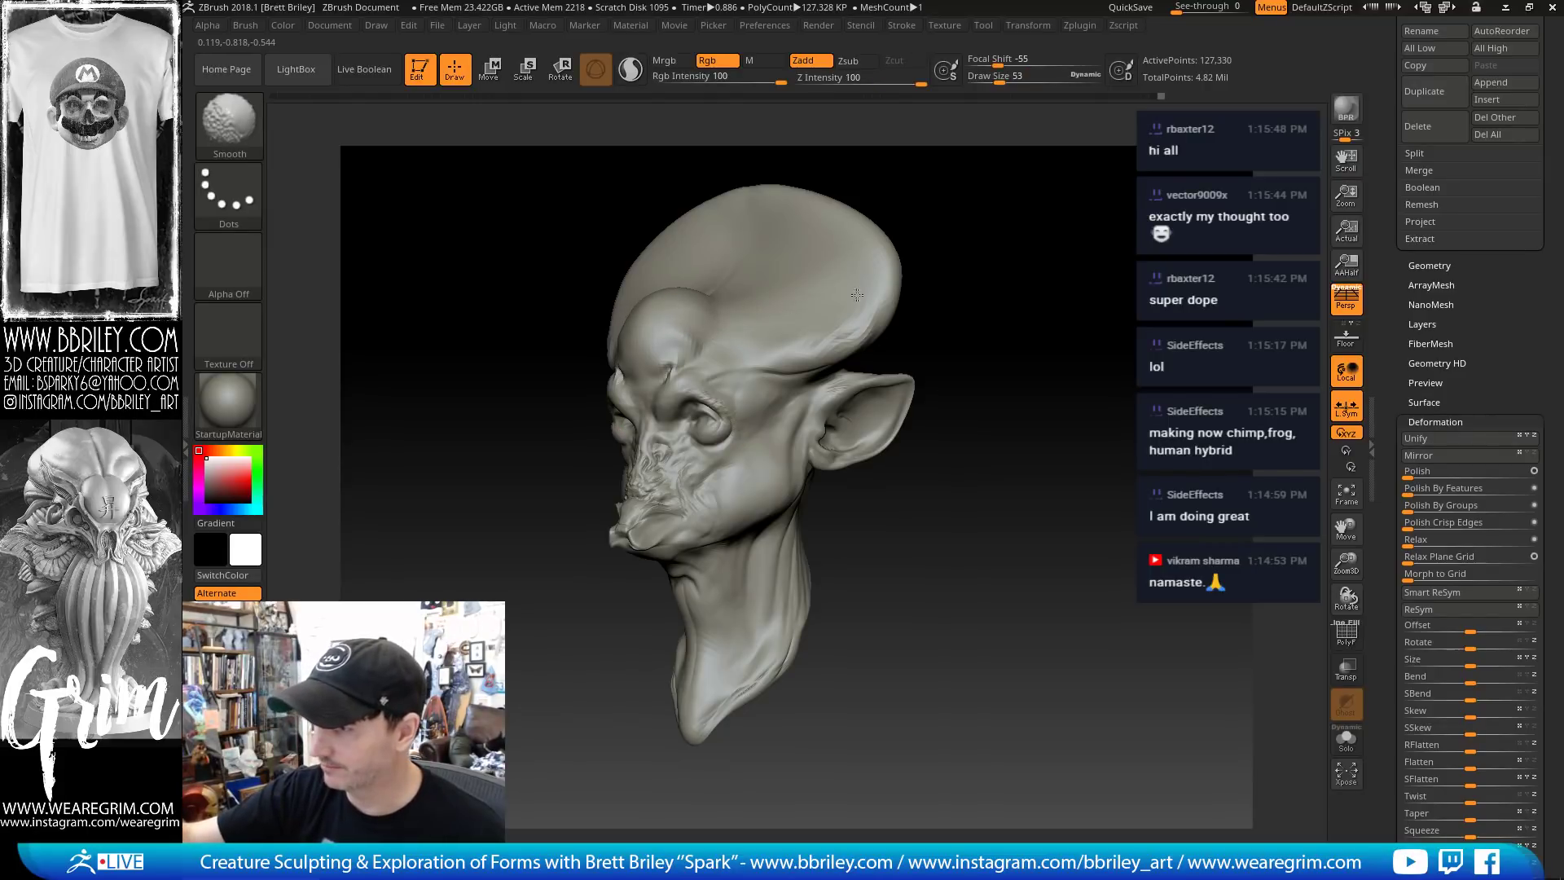
Set the Move brush to Draw Size 124, append a Sphere3D subtool to the head and make it the active subtool
{"action": "mouse_move", "coordinate": [1061, 359]}
{"action": "left_mouse_down", "text": "shift"}
{"action": "mouse_move", "coordinate": [1118, 353]}
{"action": "mouse_move", "coordinate": [1093, 355]}
{"action": "left_mouse_up", "text": "shift"}
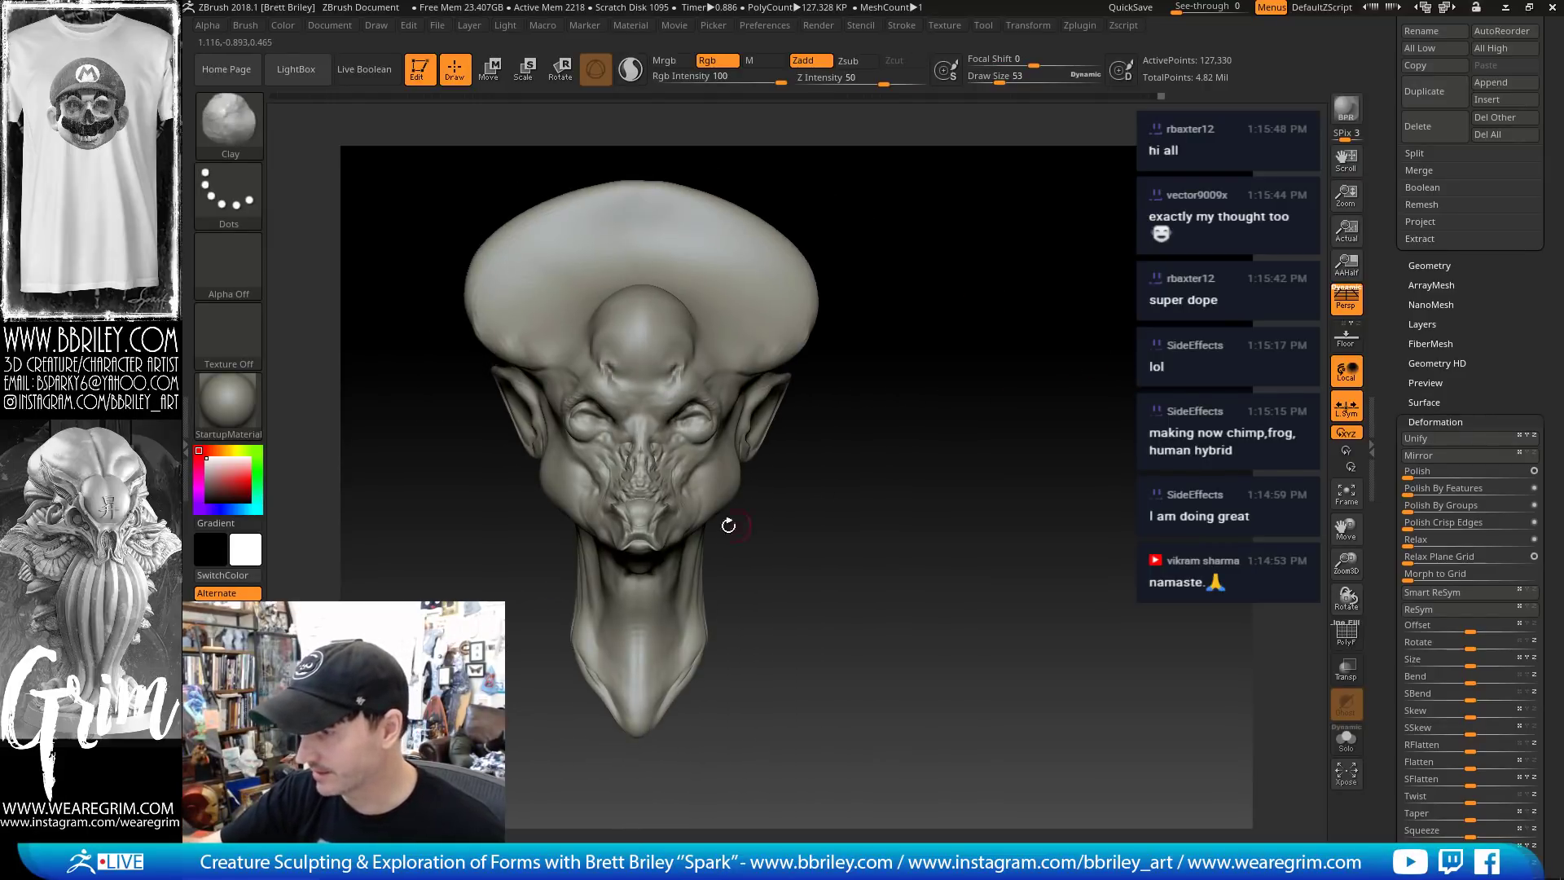
{"action": "key", "text": "b"}
{"action": "key", "text": "m"}
{"action": "key", "text": "v"}
{"action": "key", "text": "s"}
{"action": "left_click_drag", "start_coordinate": [686, 529], "coordinate": [702, 529]}
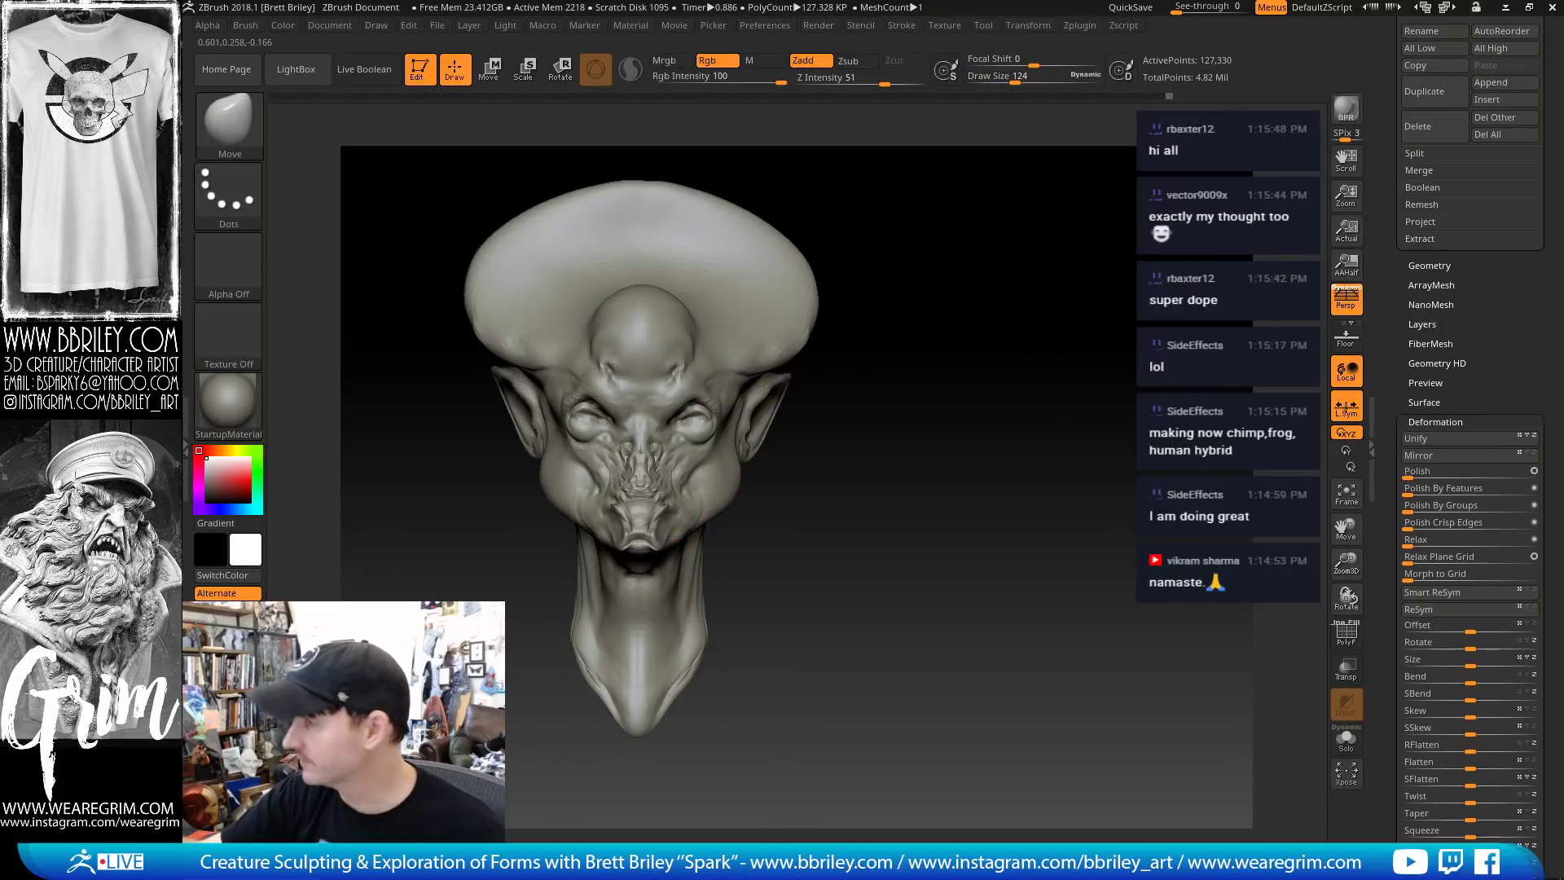
{"action": "left_click_drag", "start_coordinate": [1418, 263], "coordinate": [1408, 471]}
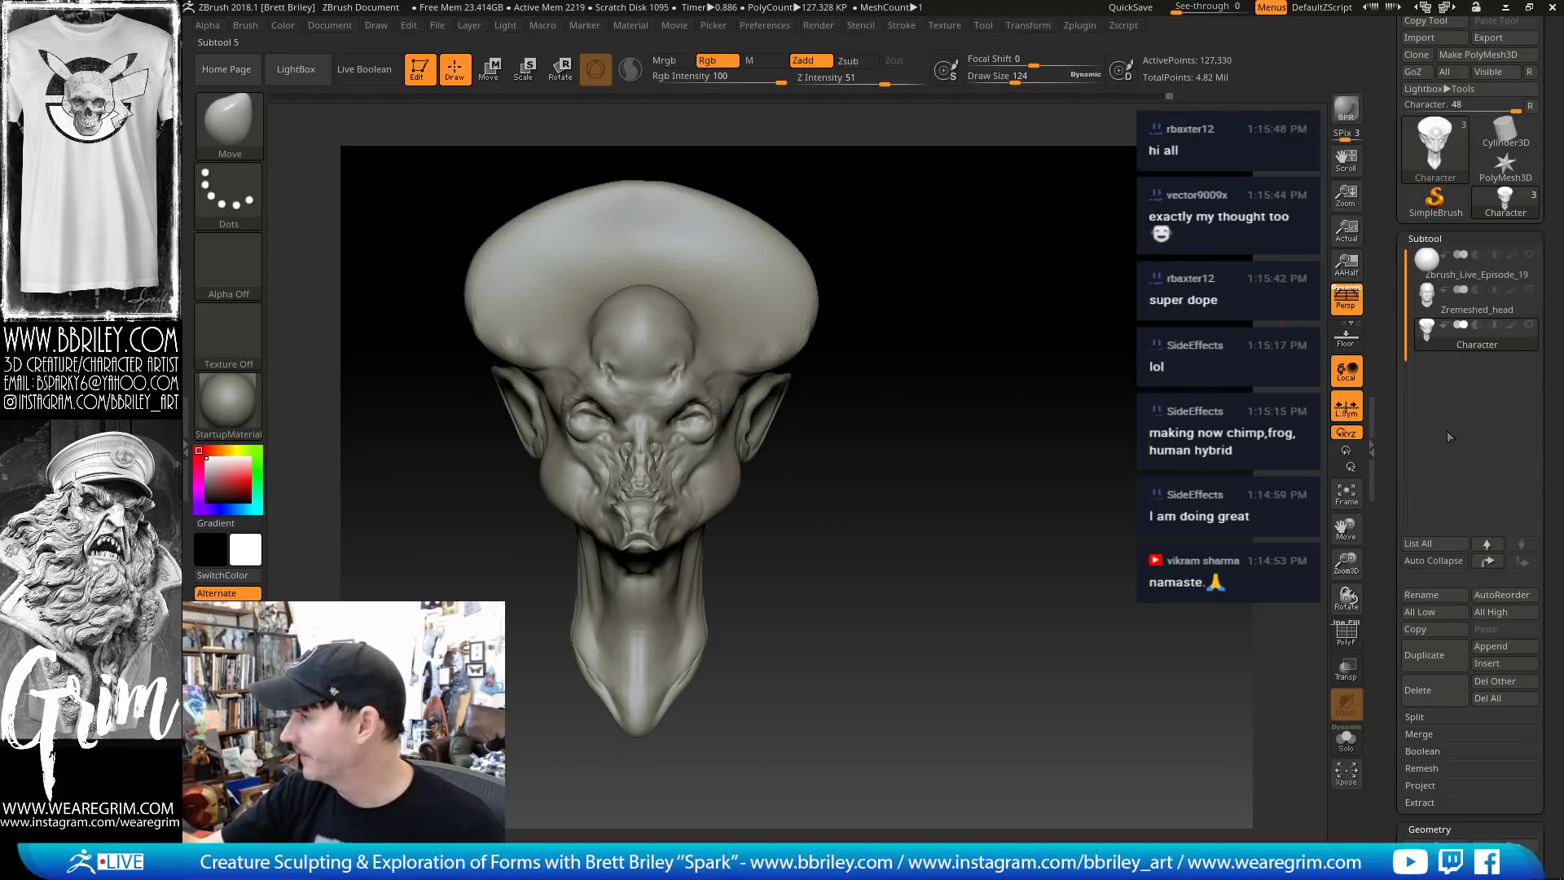
{"action": "left_click", "coordinate": [1494, 646]}
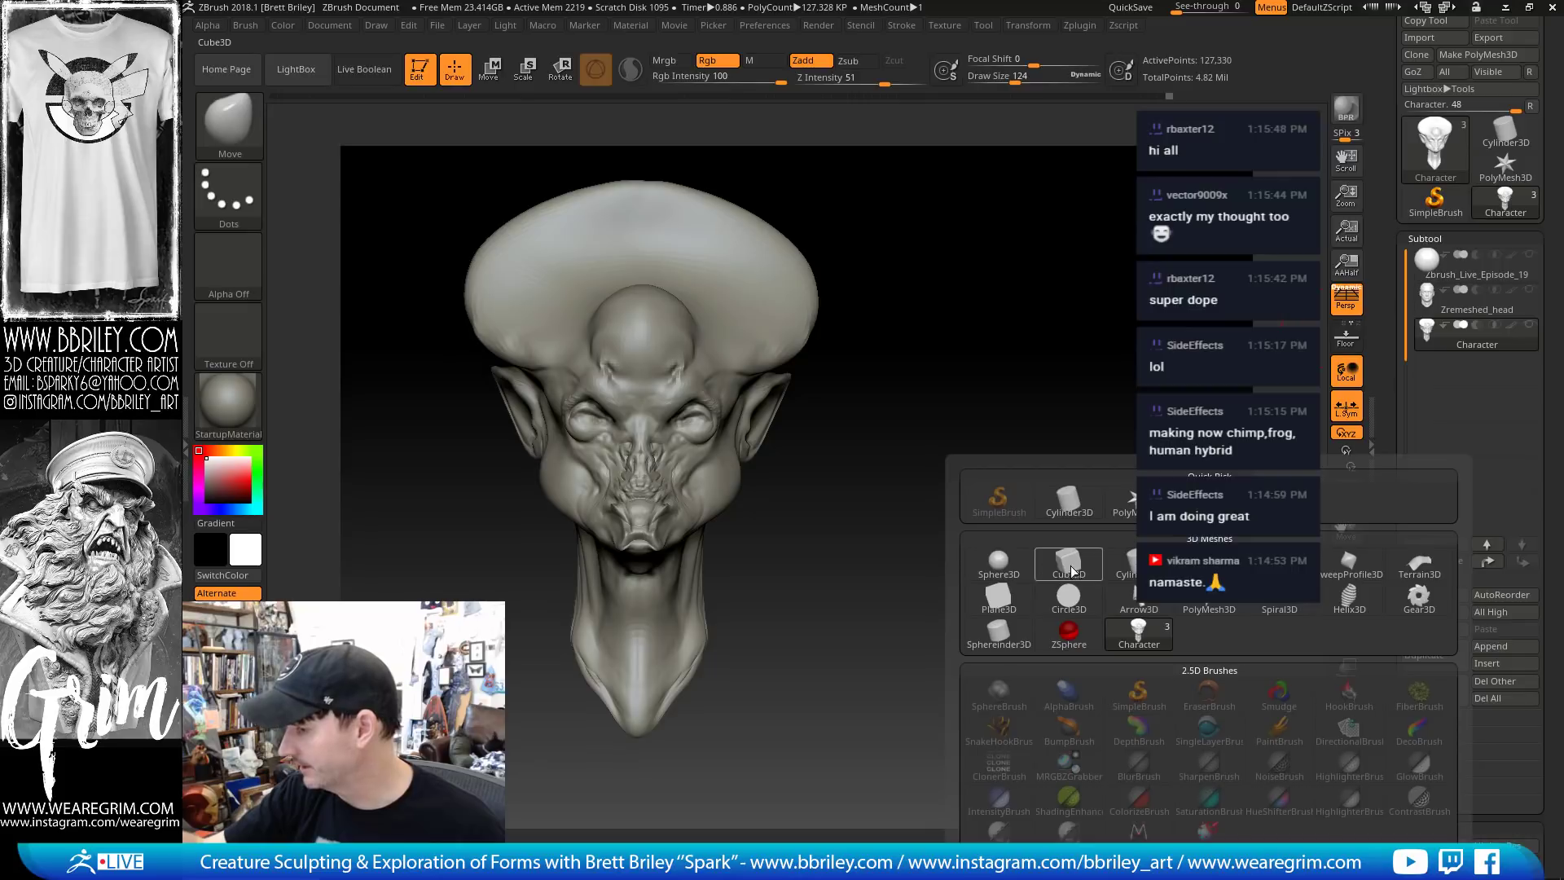
{"action": "mouse_move", "coordinate": [1077, 567]}
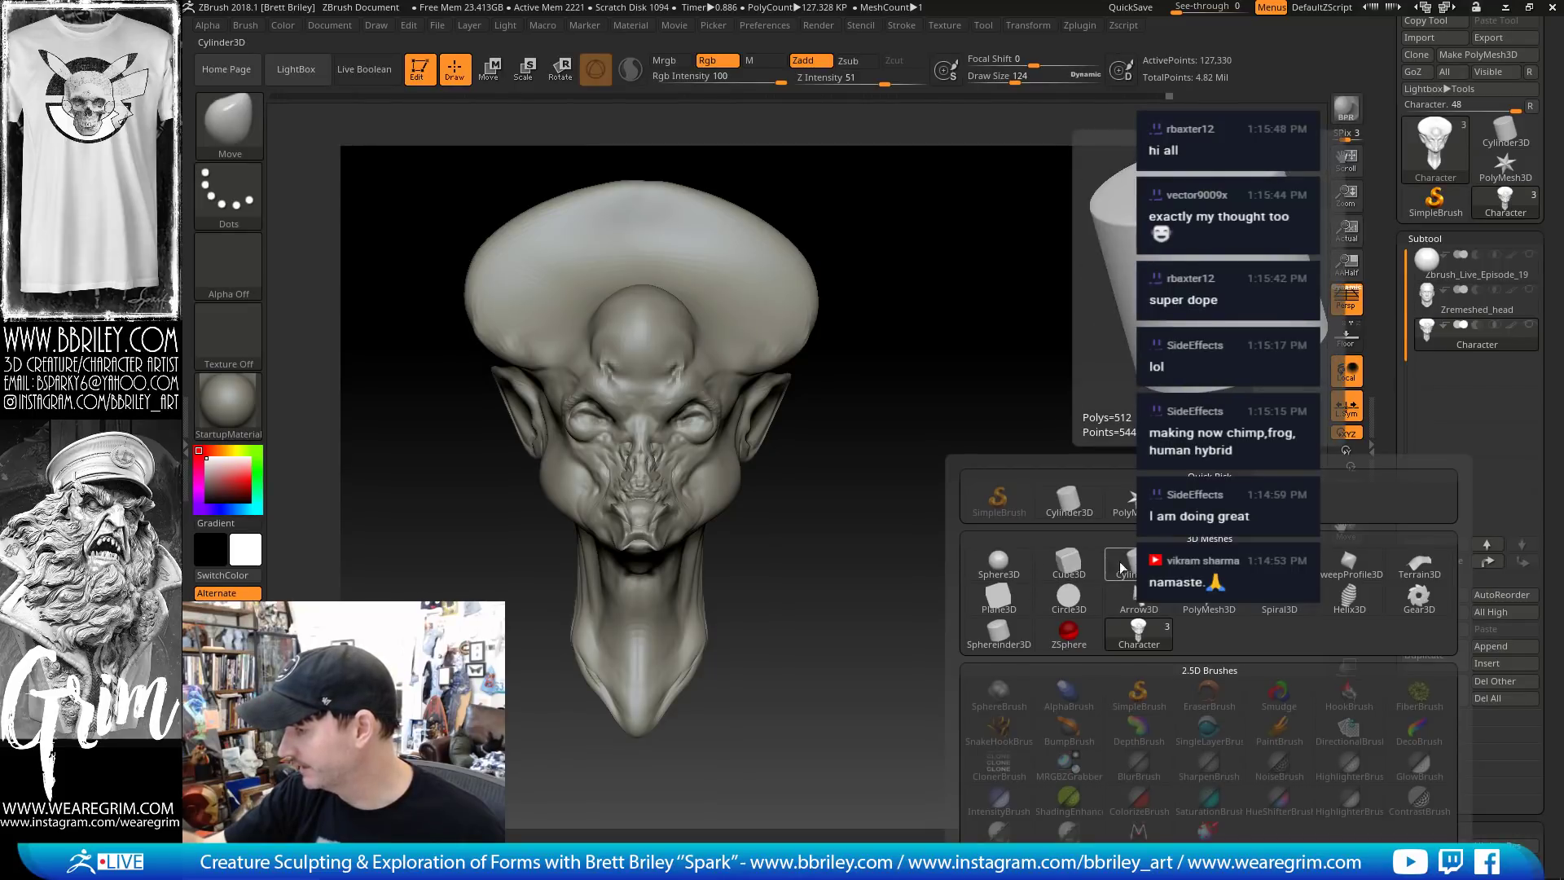
{"action": "left_click", "coordinate": [1003, 563]}
{"action": "left_click", "coordinate": [761, 443], "text": "alt"}
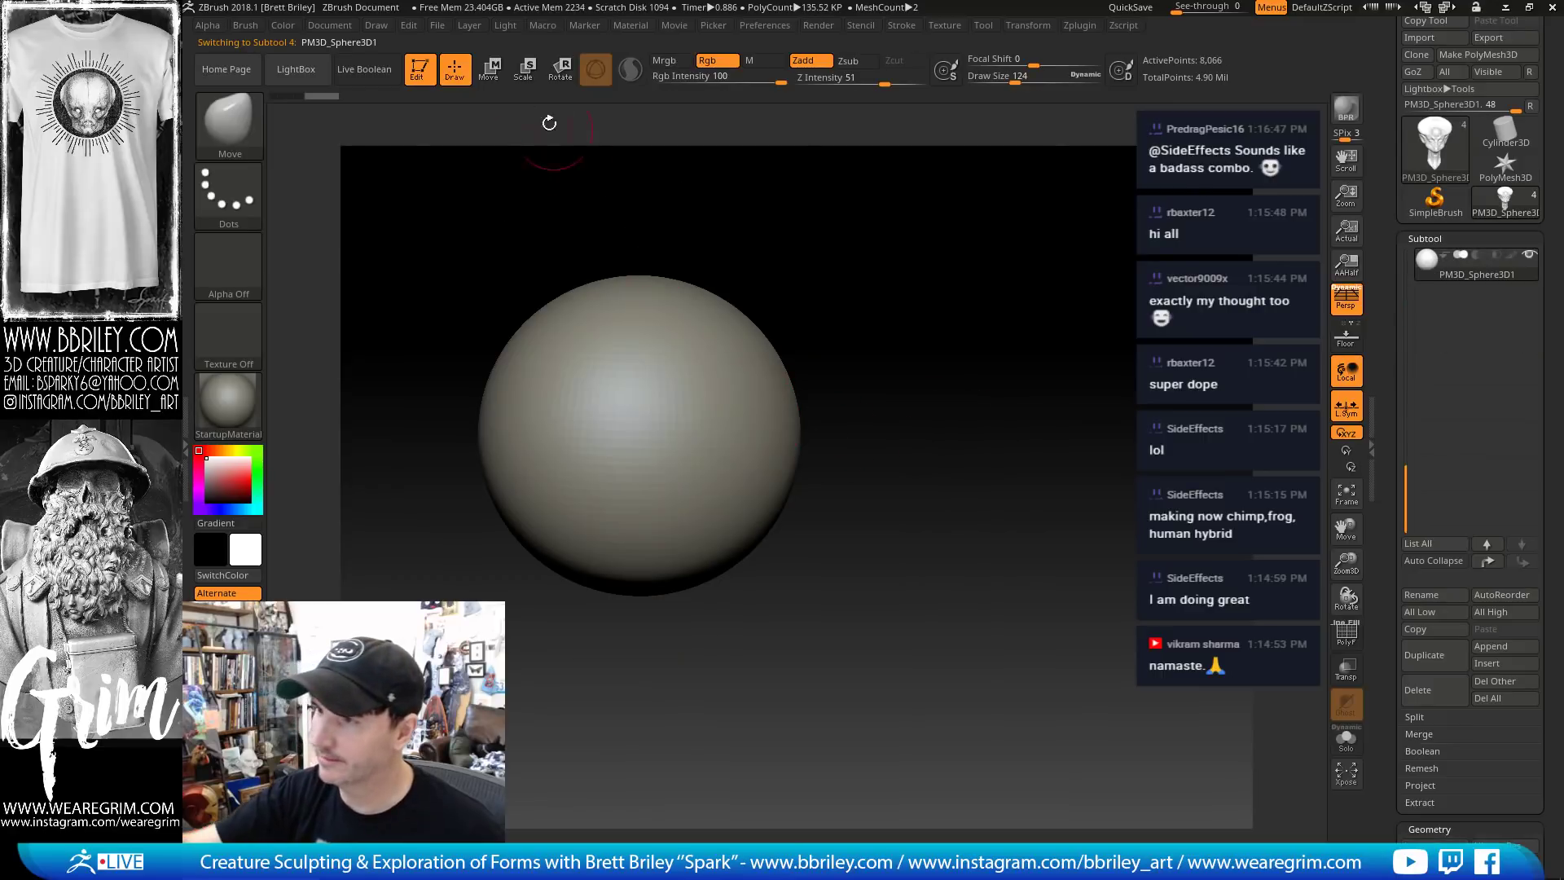
Show the head subtool again, then shrink the sphere and move it out to the side of the face beside the eye
{"action": "left_click", "coordinate": [491, 69]}
{"action": "left_click_drag", "start_coordinate": [1394, 487], "coordinate": [1438, 341]}
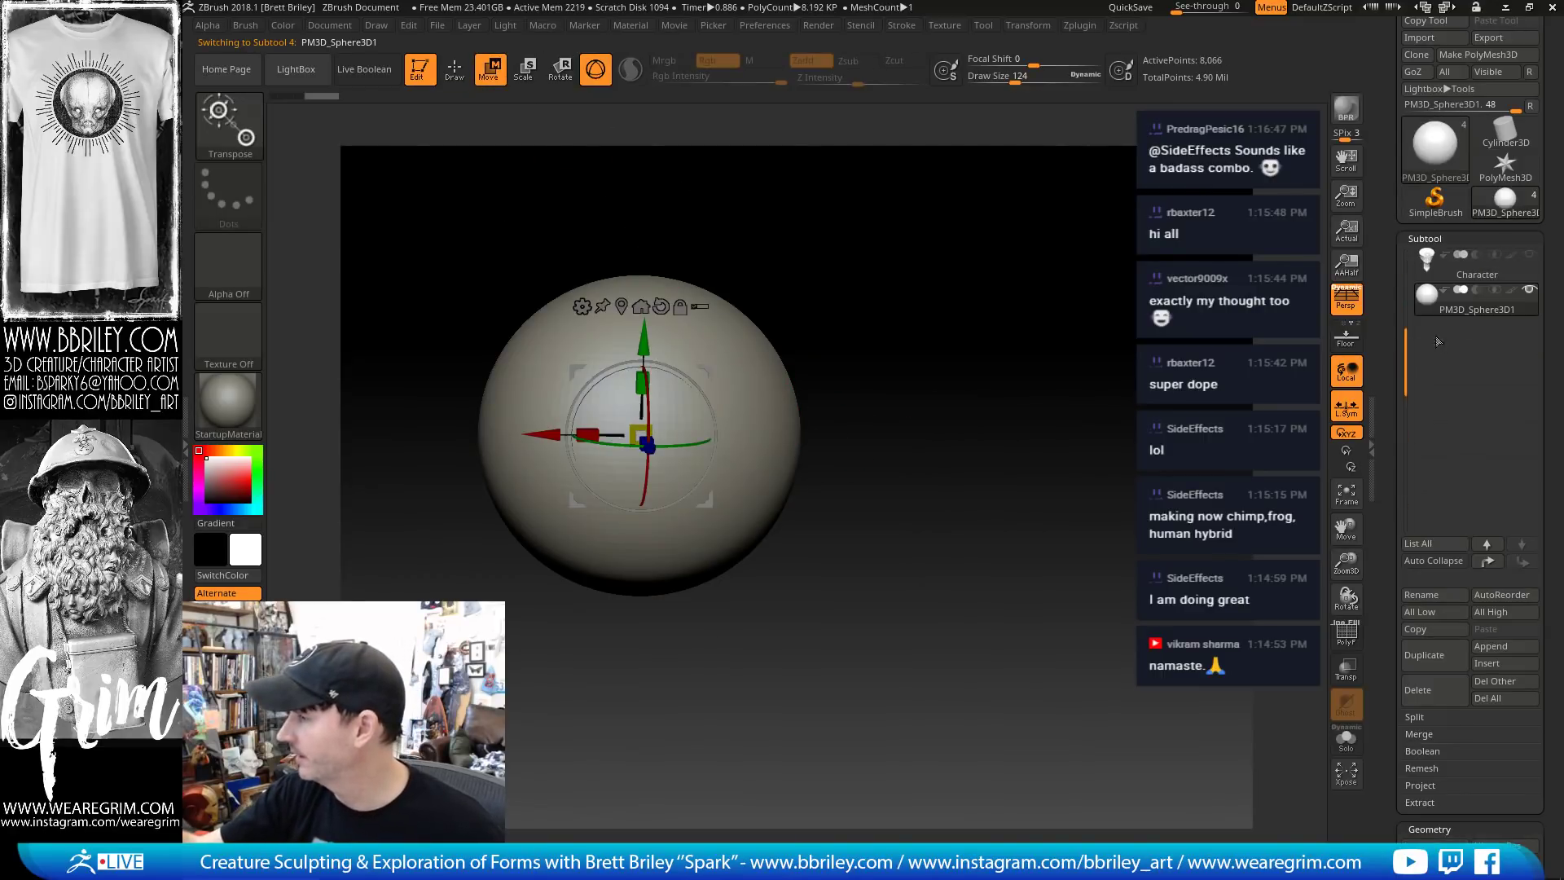
{"action": "left_click", "coordinate": [1531, 258]}
{"action": "left_click_drag", "start_coordinate": [961, 424], "coordinate": [863, 431]}
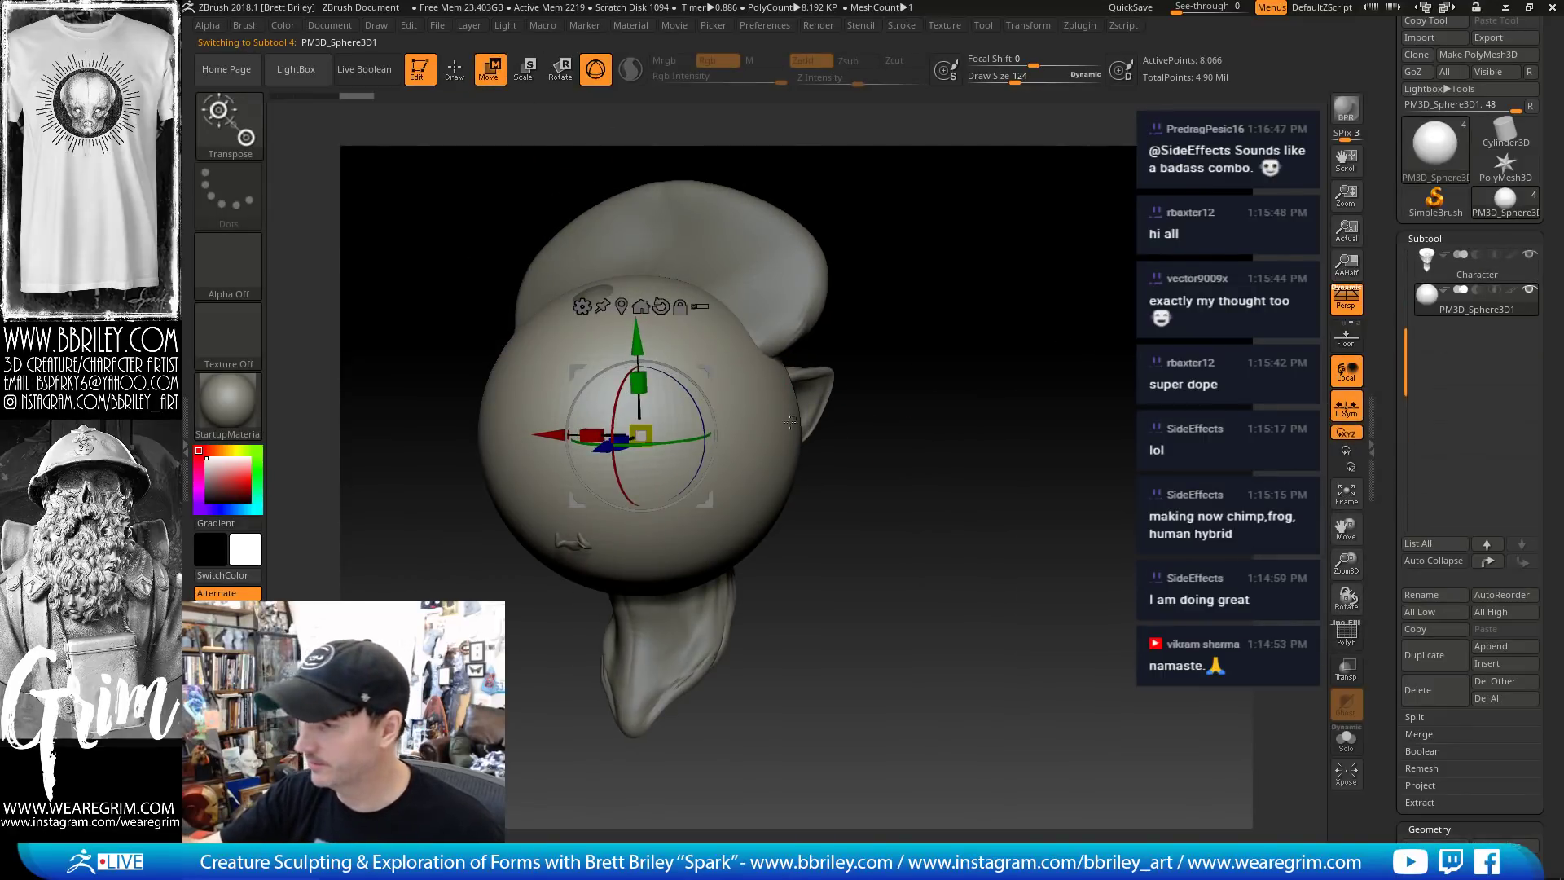
{"action": "left_click_drag", "start_coordinate": [641, 435], "coordinate": [596, 445]}
{"action": "left_click_drag", "start_coordinate": [855, 464], "coordinate": [953, 477]}
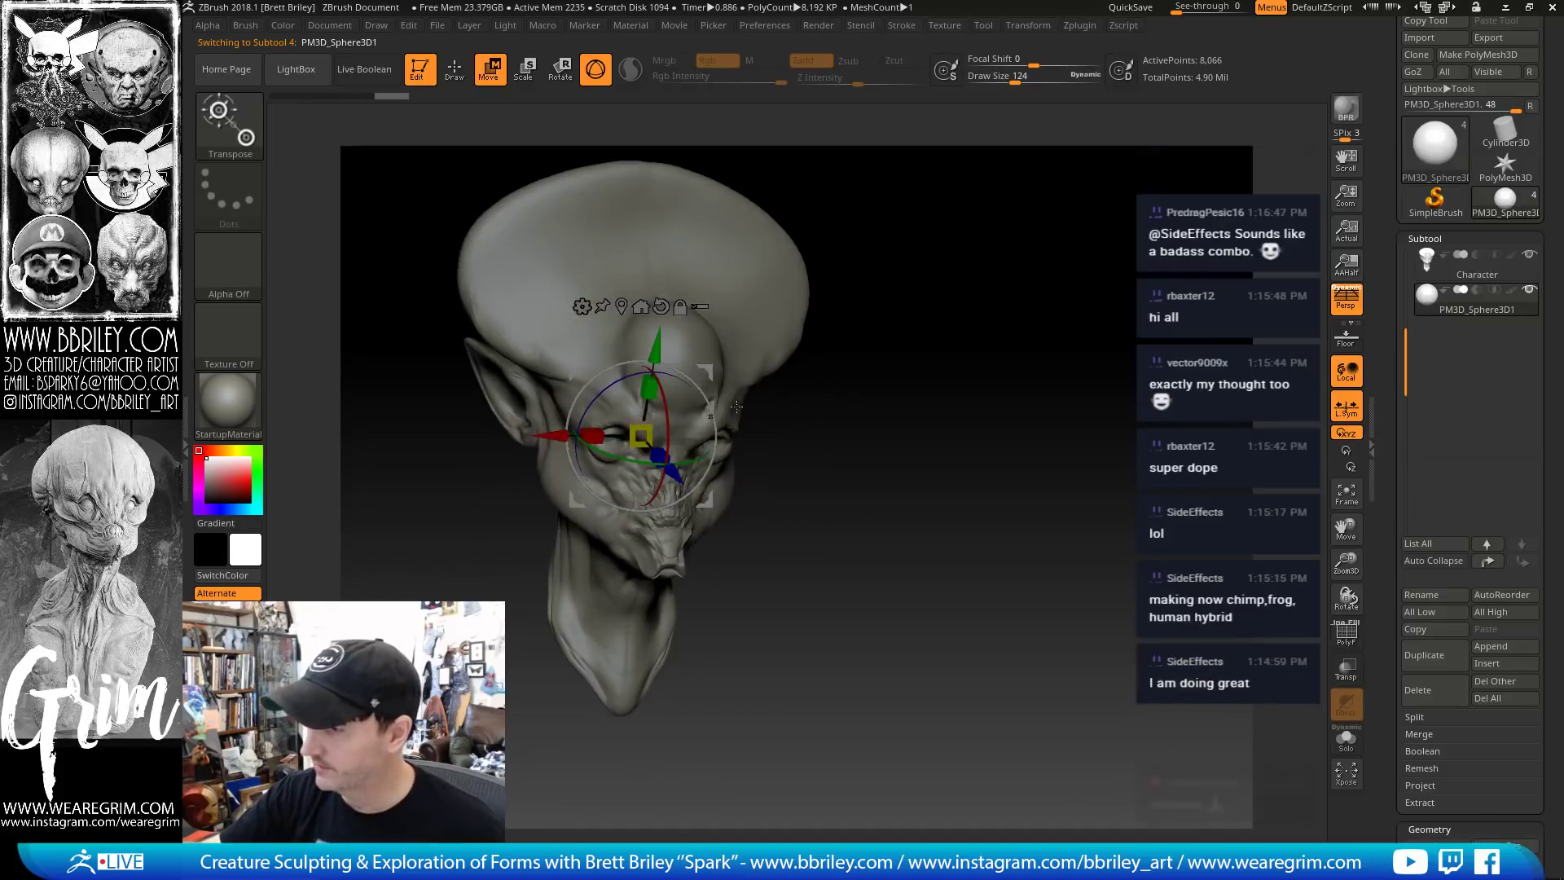
{"action": "left_click_drag", "start_coordinate": [711, 366], "coordinate": [743, 466]}
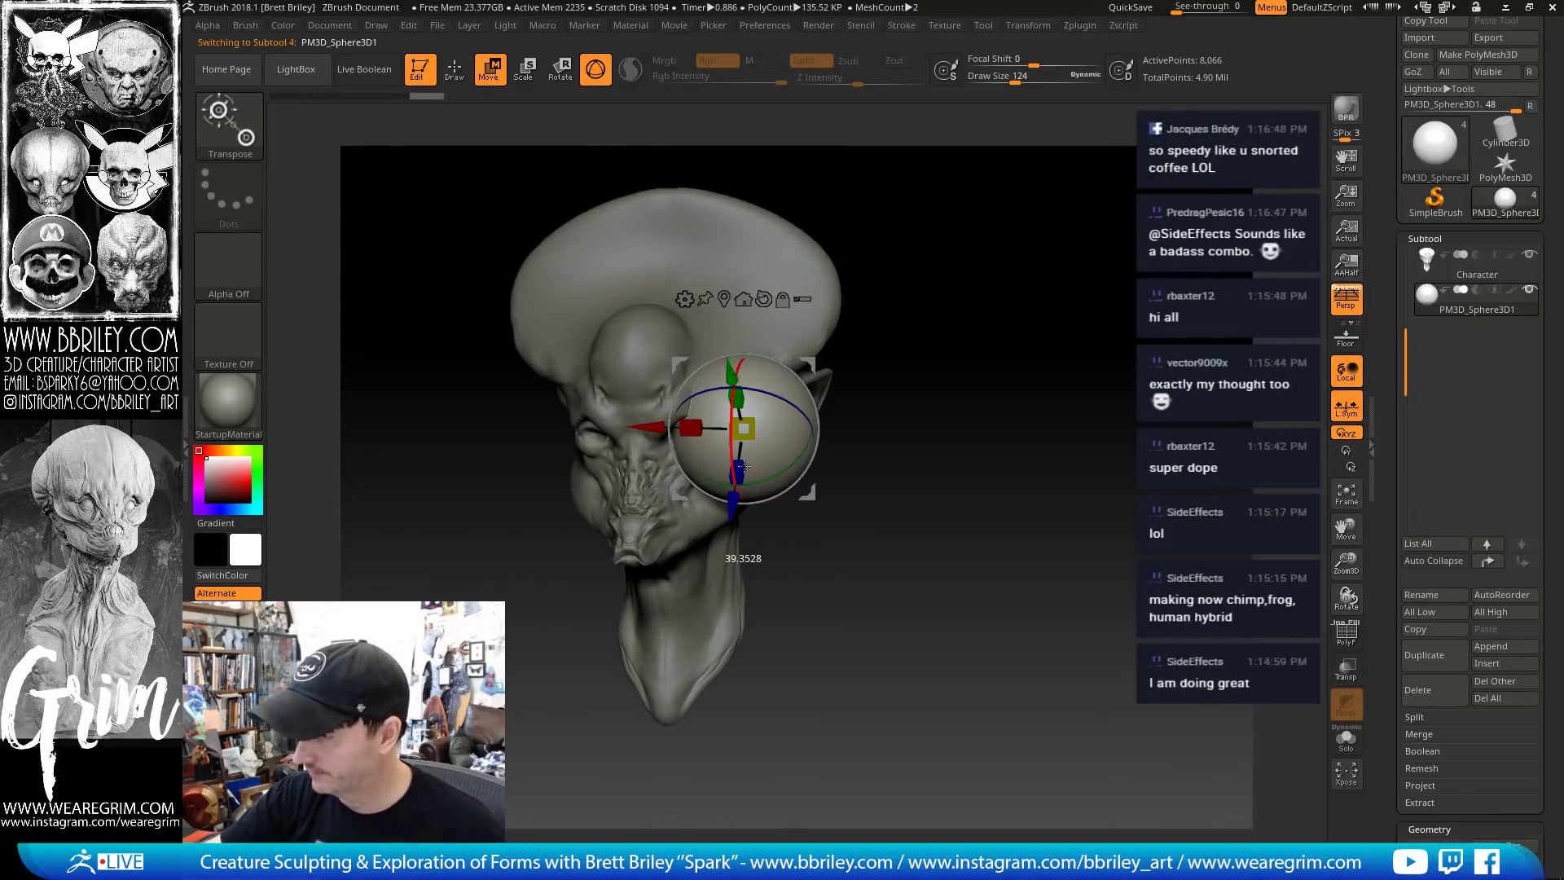
Flatten the sphere into a disc with the gizmo, tilt it against the temple and scale it down
{"action": "left_click_drag", "start_coordinate": [740, 392], "coordinate": [762, 439]}
{"action": "left_click_drag", "start_coordinate": [914, 401], "coordinate": [920, 481]}
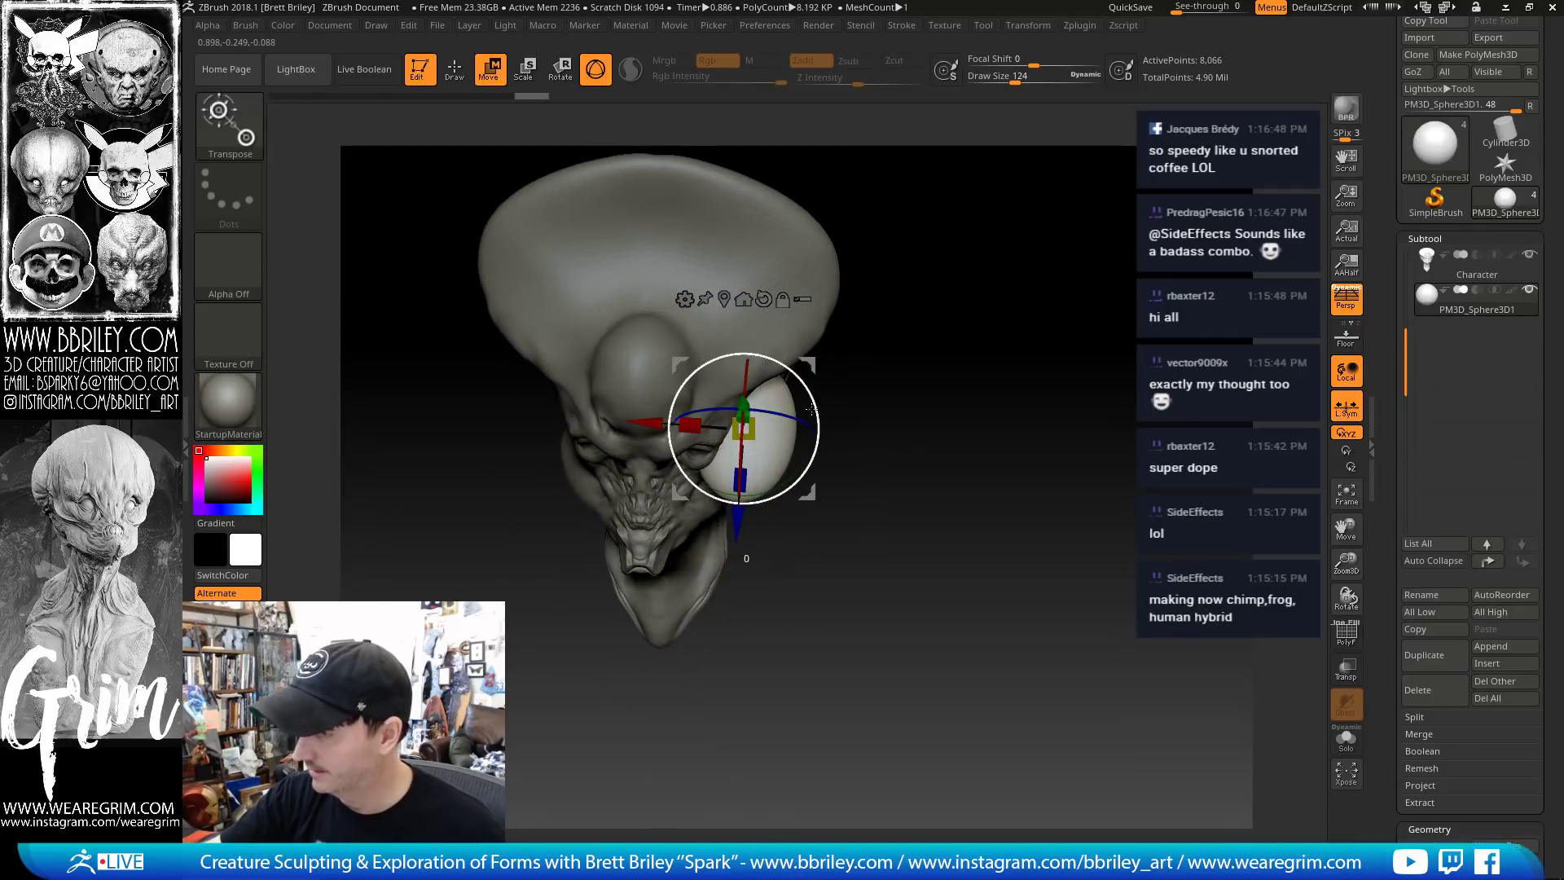
{"action": "left_click_drag", "start_coordinate": [810, 476], "coordinate": [768, 417]}
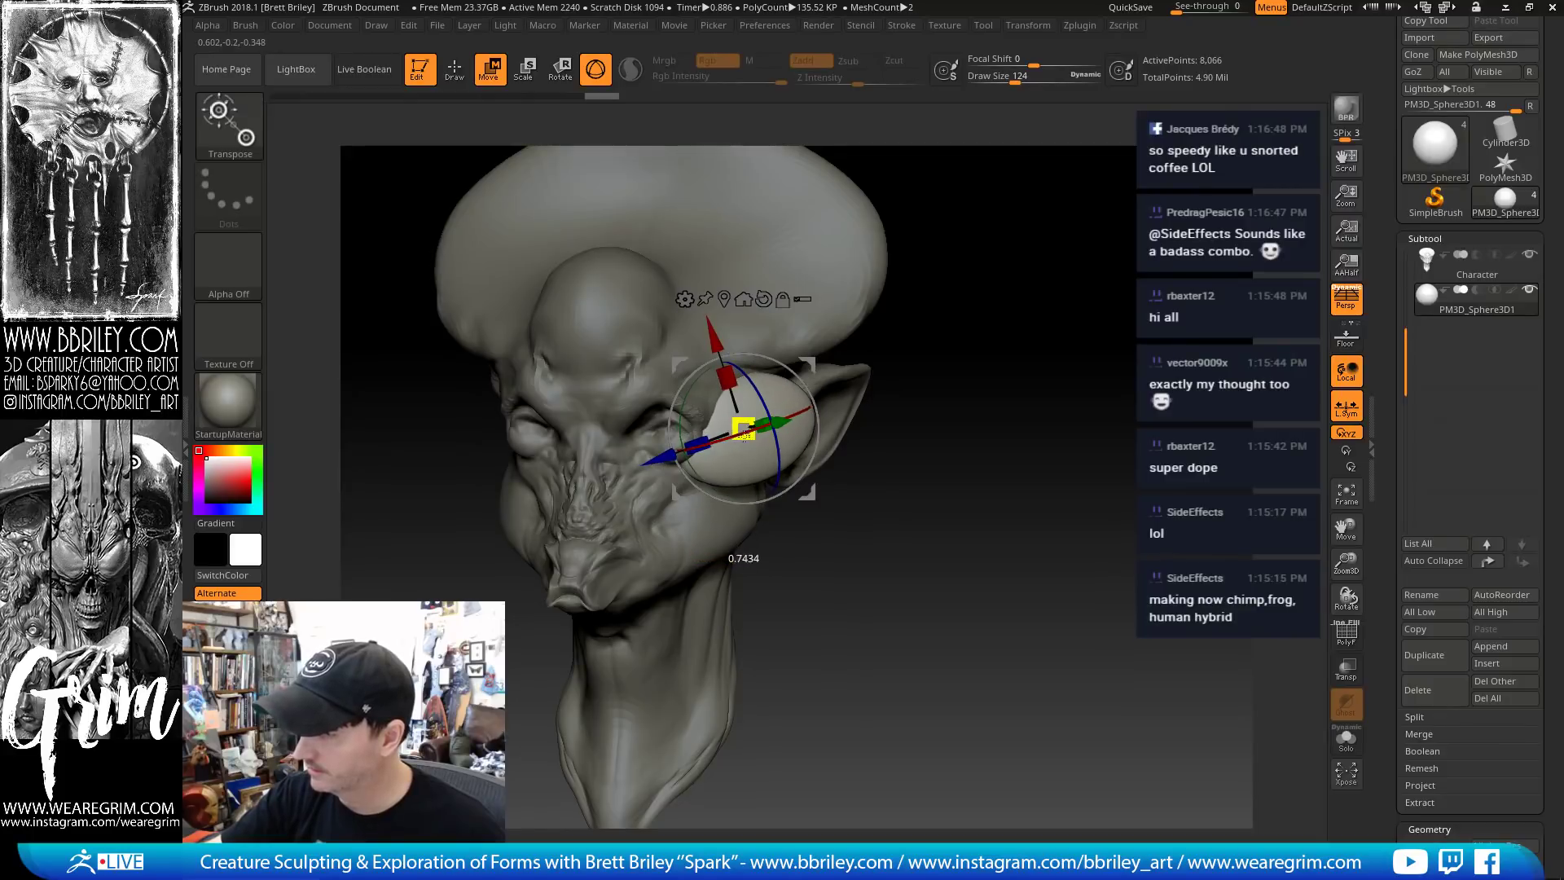
Reshape the disc from the side into a lobe fitting between eye and ear with the Move brush at Draw Size 163
{"action": "mouse_move", "coordinate": [917, 332]}
{"action": "left_mouse_down"}
{"action": "mouse_move", "coordinate": [1007, 353]}
{"action": "mouse_move", "coordinate": [920, 338]}
{"action": "mouse_move", "coordinate": [921, 388]}
{"action": "mouse_move", "coordinate": [831, 375]}
{"action": "left_mouse_up"}
{"action": "key", "text": "q"}
{"action": "key", "text": "s"}
{"action": "mouse_move", "coordinate": [756, 417]}
{"action": "left_mouse_down"}
{"action": "mouse_move", "coordinate": [783, 418]}
{"action": "mouse_move", "coordinate": [768, 444]}
{"action": "mouse_move", "coordinate": [792, 459]}
{"action": "left_mouse_up"}
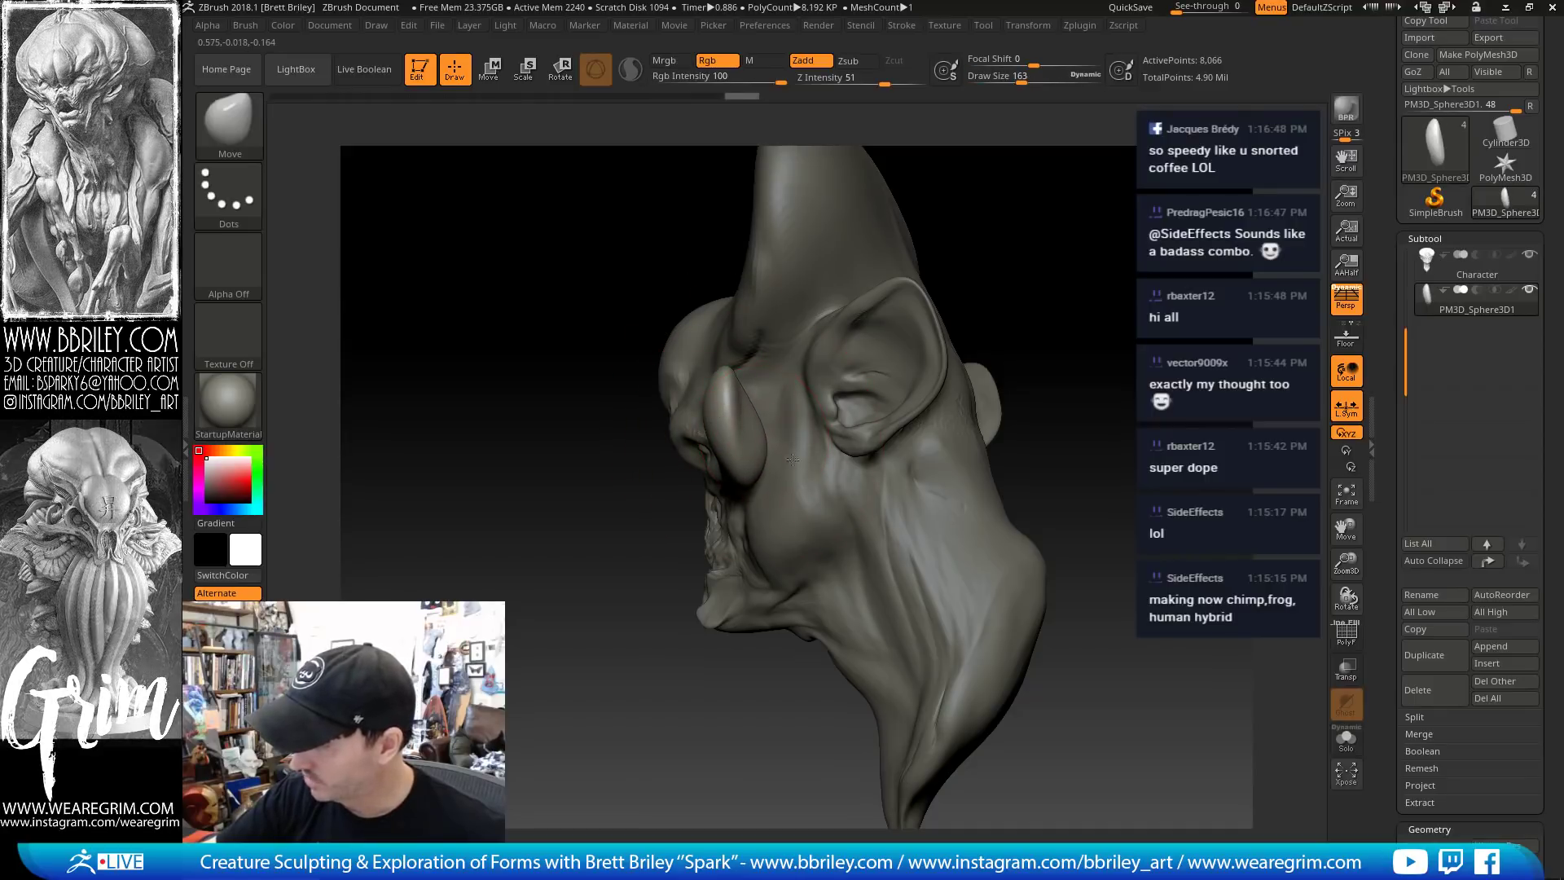
{"action": "left_click_drag", "start_coordinate": [913, 285], "coordinate": [1038, 351]}
{"action": "mouse_move", "coordinate": [847, 305]}
{"action": "left_mouse_down"}
{"action": "mouse_move", "coordinate": [848, 359]}
{"action": "mouse_move", "coordinate": [775, 439]}
{"action": "mouse_move", "coordinate": [794, 477]}
{"action": "left_mouse_up"}
Work the outer face of the temple lobe with the Clay brush at Draw Size 75
{"action": "key", "text": "b"}
{"action": "key", "text": "c"}
{"action": "key", "text": "l"}
{"action": "left_click_drag", "start_coordinate": [937, 424], "coordinate": [867, 375]}
{"action": "mouse_move", "coordinate": [807, 416]}
{"action": "left_mouse_down"}
{"action": "mouse_move", "coordinate": [770, 480]}
{"action": "mouse_move", "coordinate": [814, 431]}
{"action": "mouse_move", "coordinate": [779, 480]}
{"action": "left_mouse_up"}
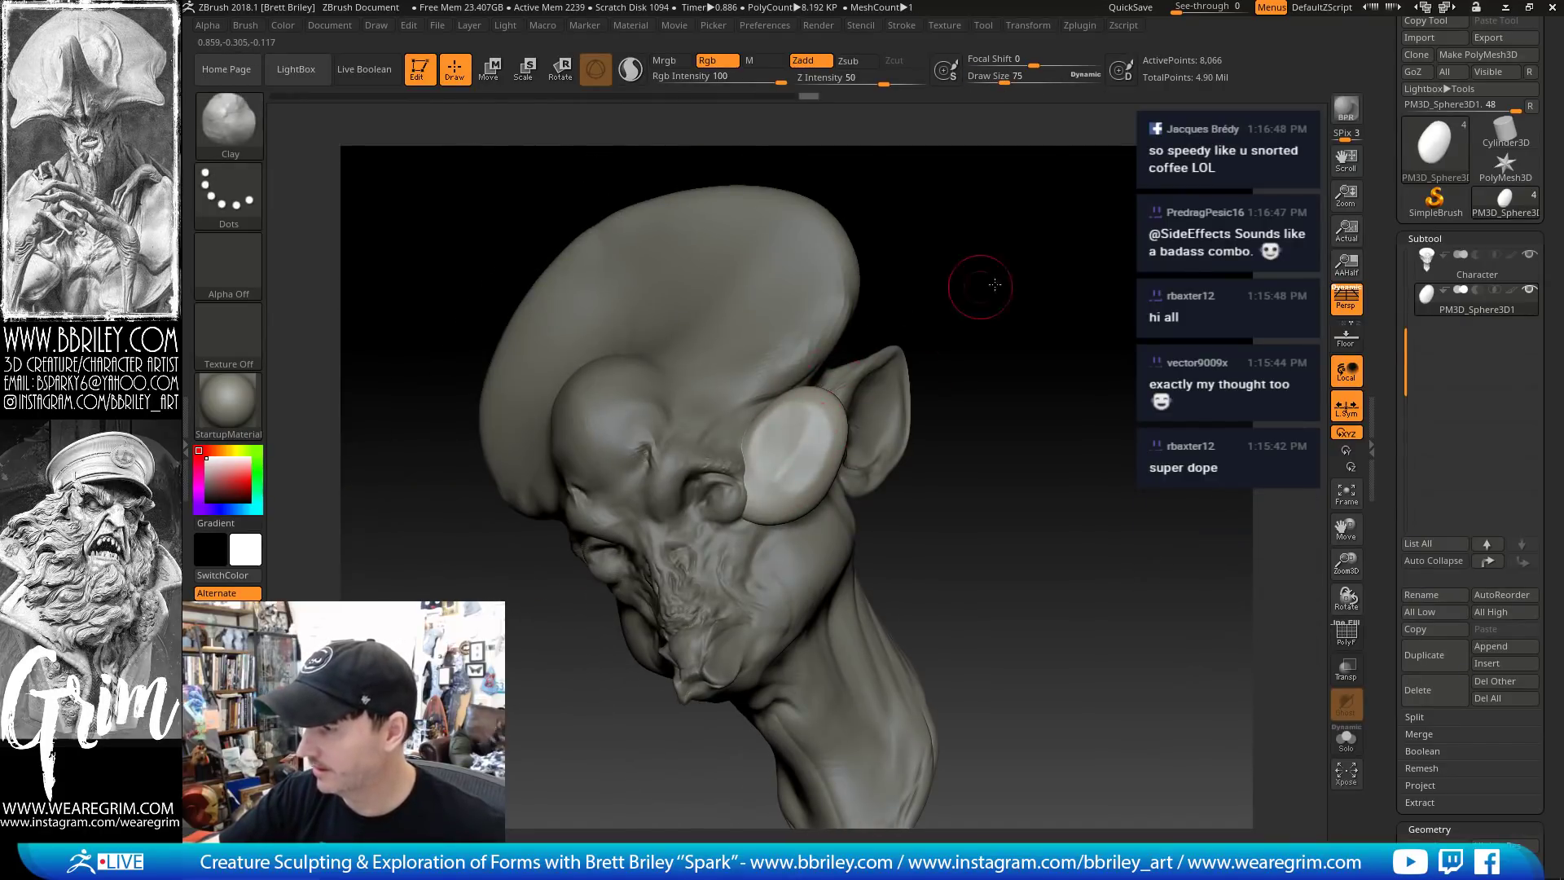
Reposition the temple lobe with the gizmo so it slants outward between the eye and the ear
{"action": "left_click_drag", "start_coordinate": [995, 284], "coordinate": [955, 302]}
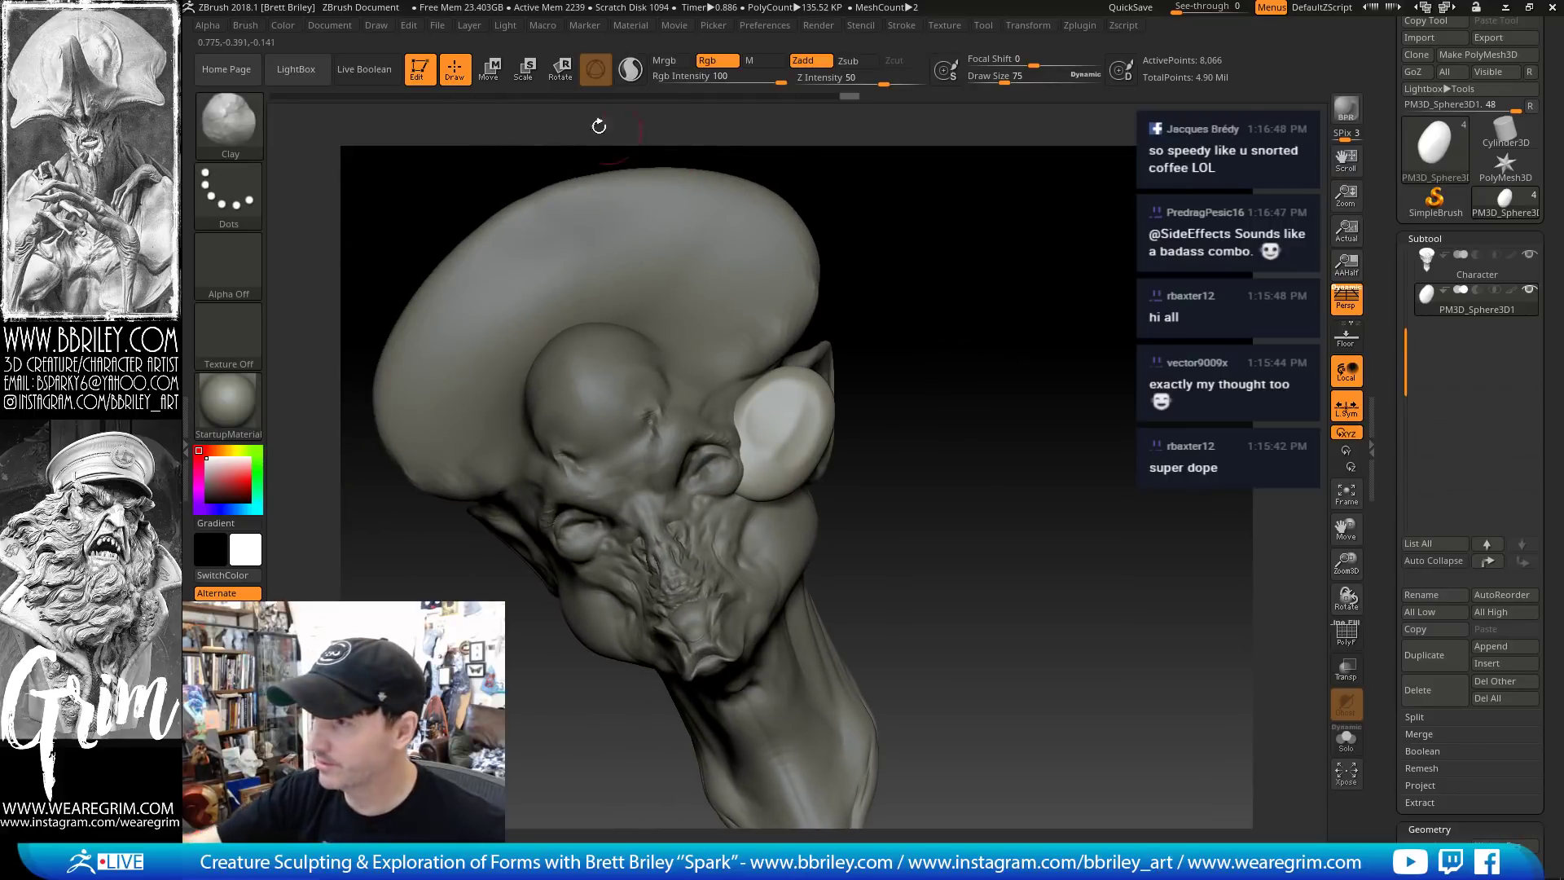
{"action": "left_click", "coordinate": [491, 70]}
{"action": "left_click_drag", "start_coordinate": [912, 366], "coordinate": [989, 346]}
{"action": "left_click_drag", "start_coordinate": [845, 429], "coordinate": [862, 426]}
{"action": "mouse_move", "coordinate": [1026, 326]}
{"action": "left_mouse_down"}
{"action": "mouse_move", "coordinate": [967, 339]}
{"action": "mouse_move", "coordinate": [1023, 366]}
{"action": "mouse_move", "coordinate": [904, 368]}
{"action": "mouse_move", "coordinate": [860, 397]}
{"action": "mouse_move", "coordinate": [1006, 386]}
{"action": "left_mouse_up"}
{"action": "key", "text": "q"}
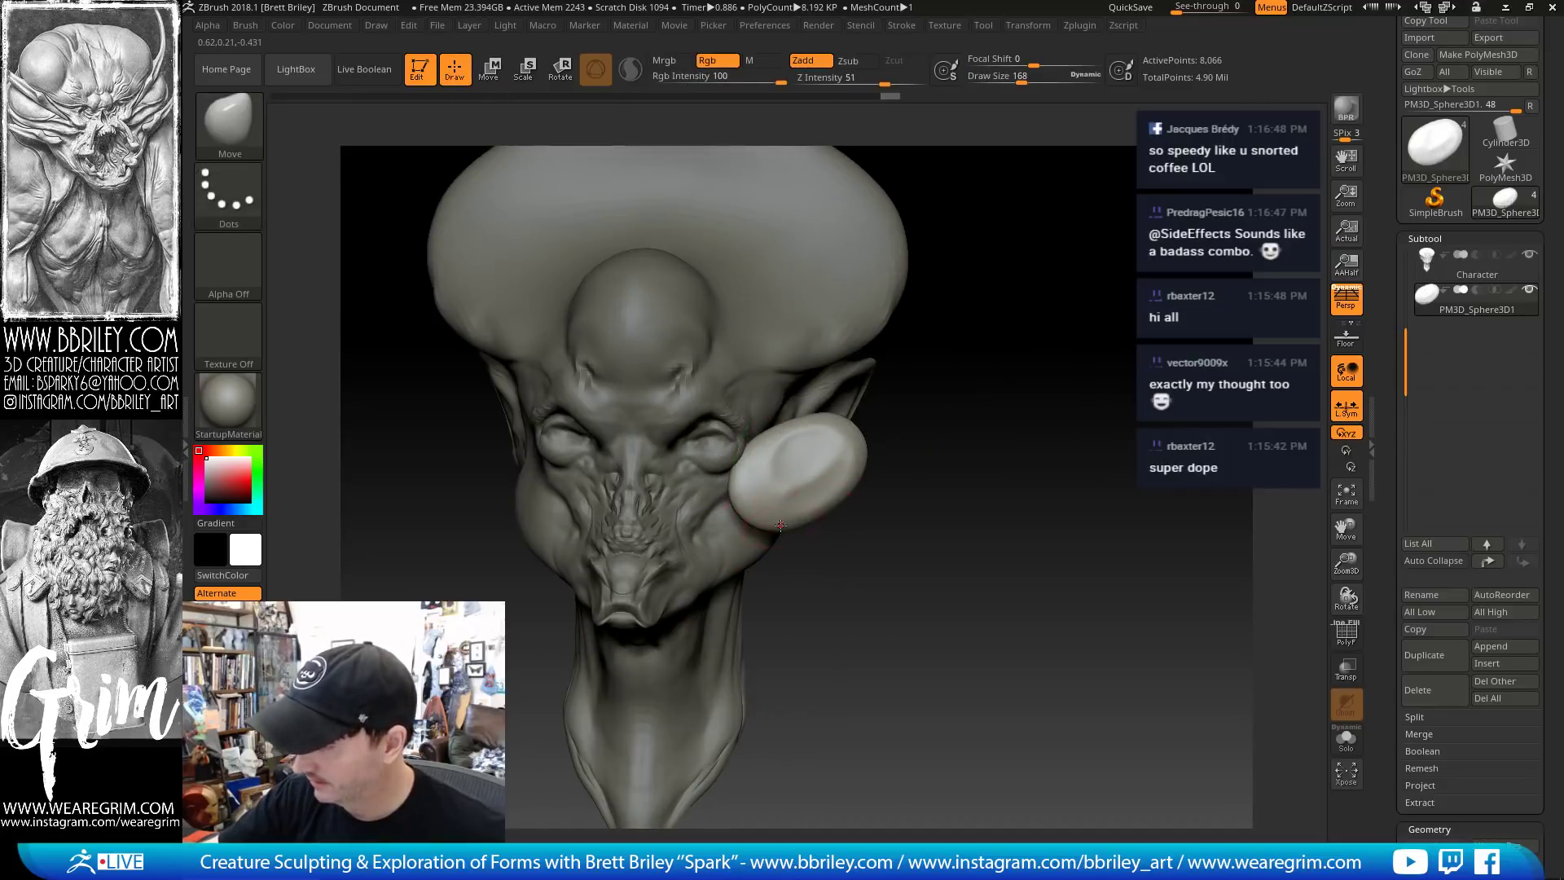
Push in the lobe's lower edge with the Move brush at Draw Size 168 and flatten its face with TrimDynamic at Draw Size 62
{"action": "left_click_drag", "start_coordinate": [780, 526], "coordinate": [771, 487]}
{"action": "key", "text": "b"}
{"action": "key", "text": "t"}
{"action": "key", "text": "d"}
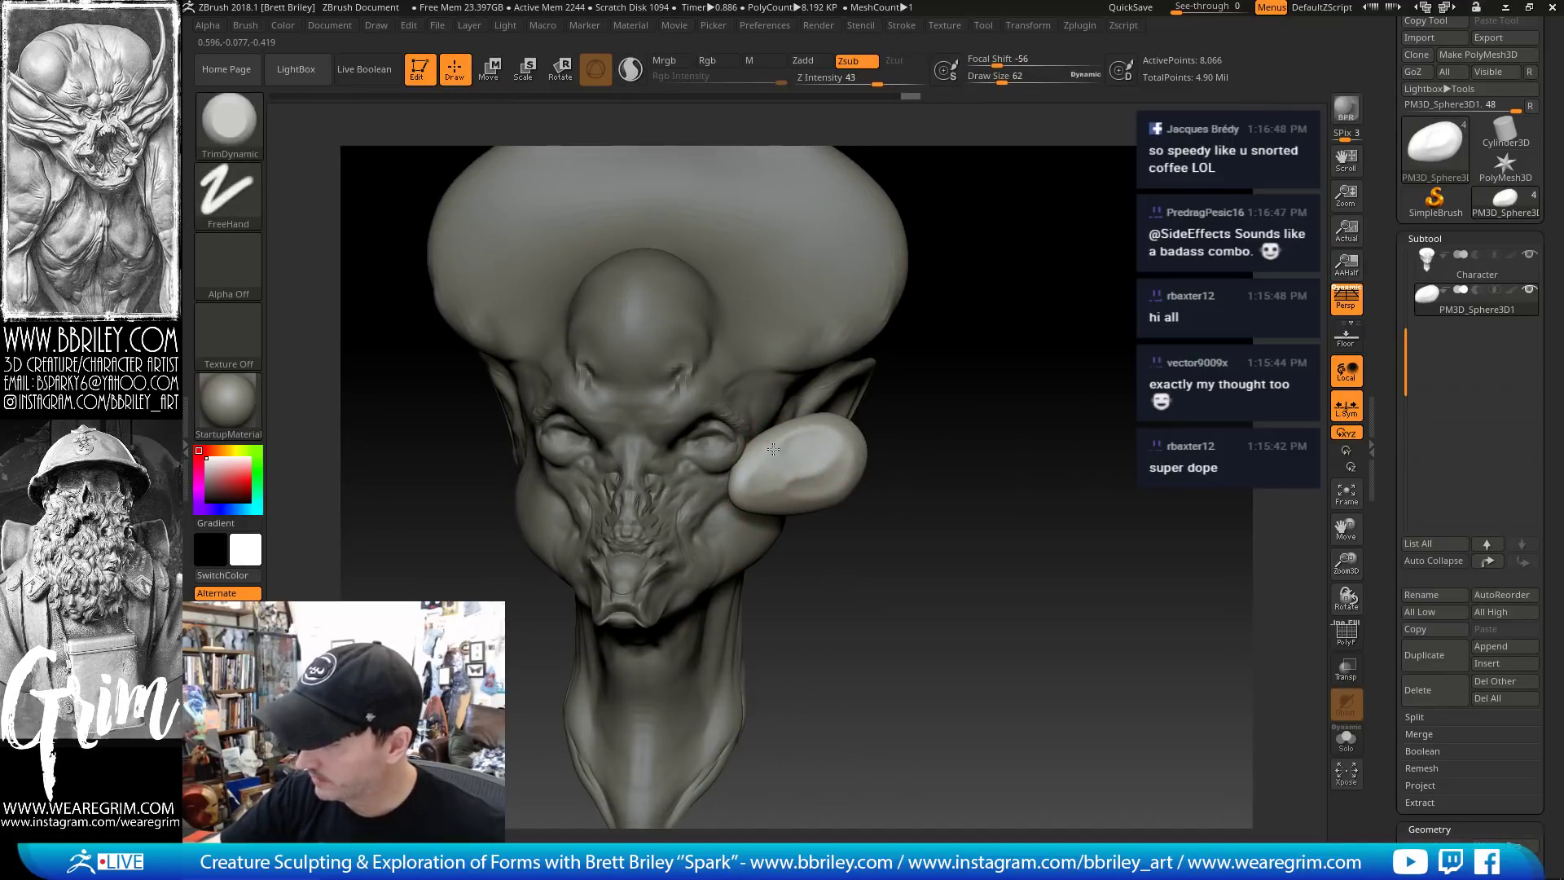
{"action": "key", "text": "b"}
{"action": "key", "text": "m"}
{"action": "key", "text": "v"}
{"action": "key", "text": "b"}
{"action": "key", "text": "t"}
{"action": "key", "text": "d"}
Adjust the lobe's outline from front and side with the Move brush at Draw Size 179
{"action": "left_click_drag", "start_coordinate": [1095, 338], "coordinate": [966, 338]}
{"action": "key", "text": "b"}
{"action": "key", "text": "m"}
{"action": "key", "text": "v"}
{"action": "key", "text": "s"}
{"action": "left_click_drag", "start_coordinate": [802, 444], "coordinate": [823, 441]}
{"action": "left_click_drag", "start_coordinate": [1013, 564], "coordinate": [862, 451]}
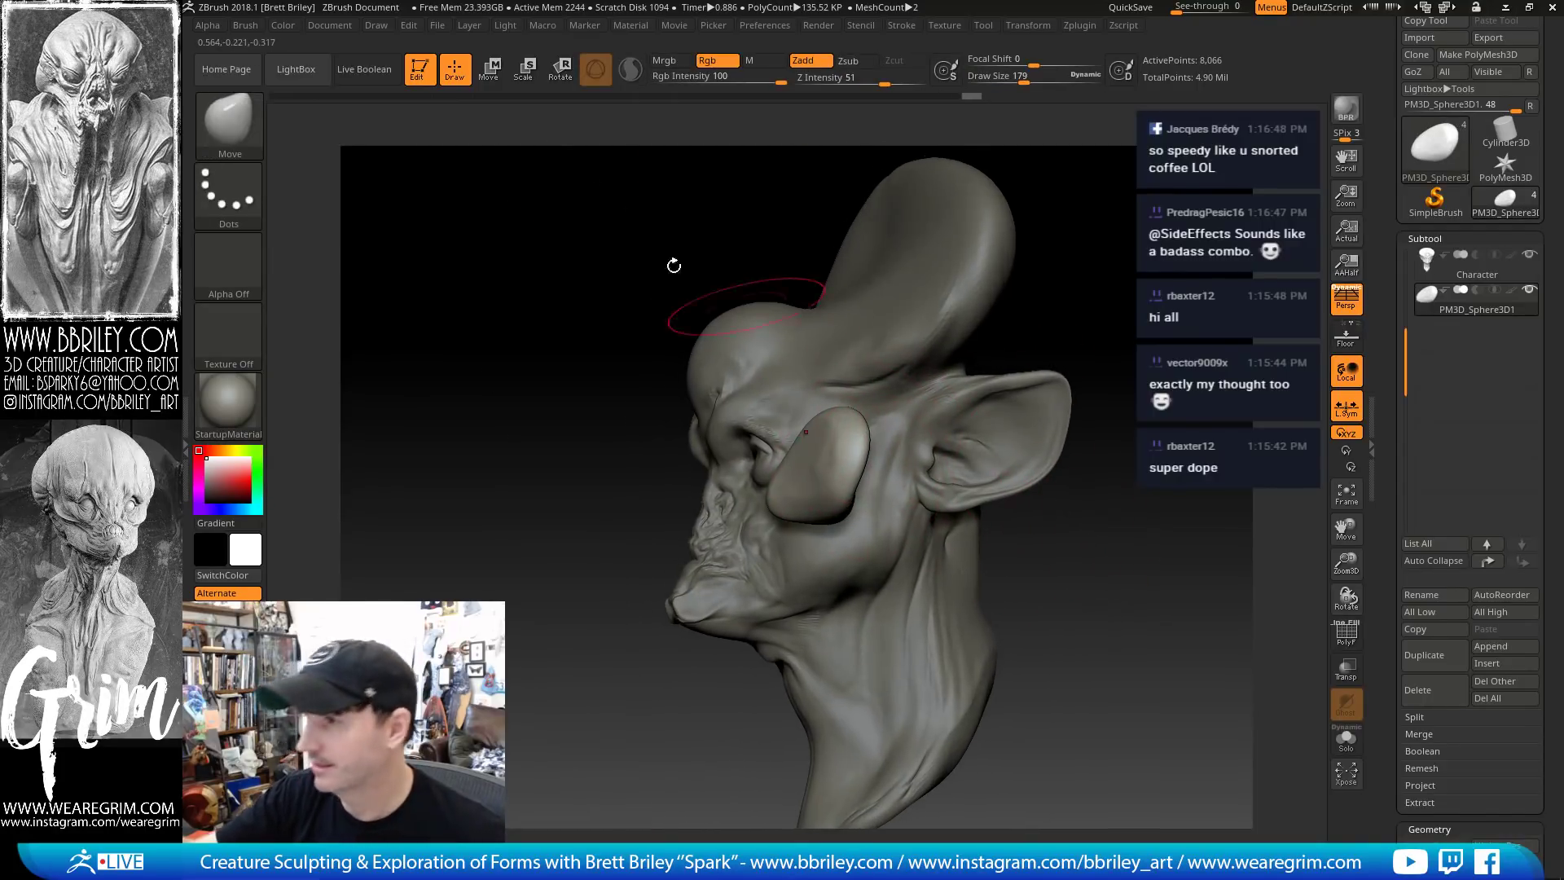
Rotate the lobe about 30 degrees with the gizmo so it leans along the cheekbone
{"action": "key", "text": "w"}
{"action": "left_click_drag", "start_coordinate": [855, 530], "coordinate": [817, 544]}
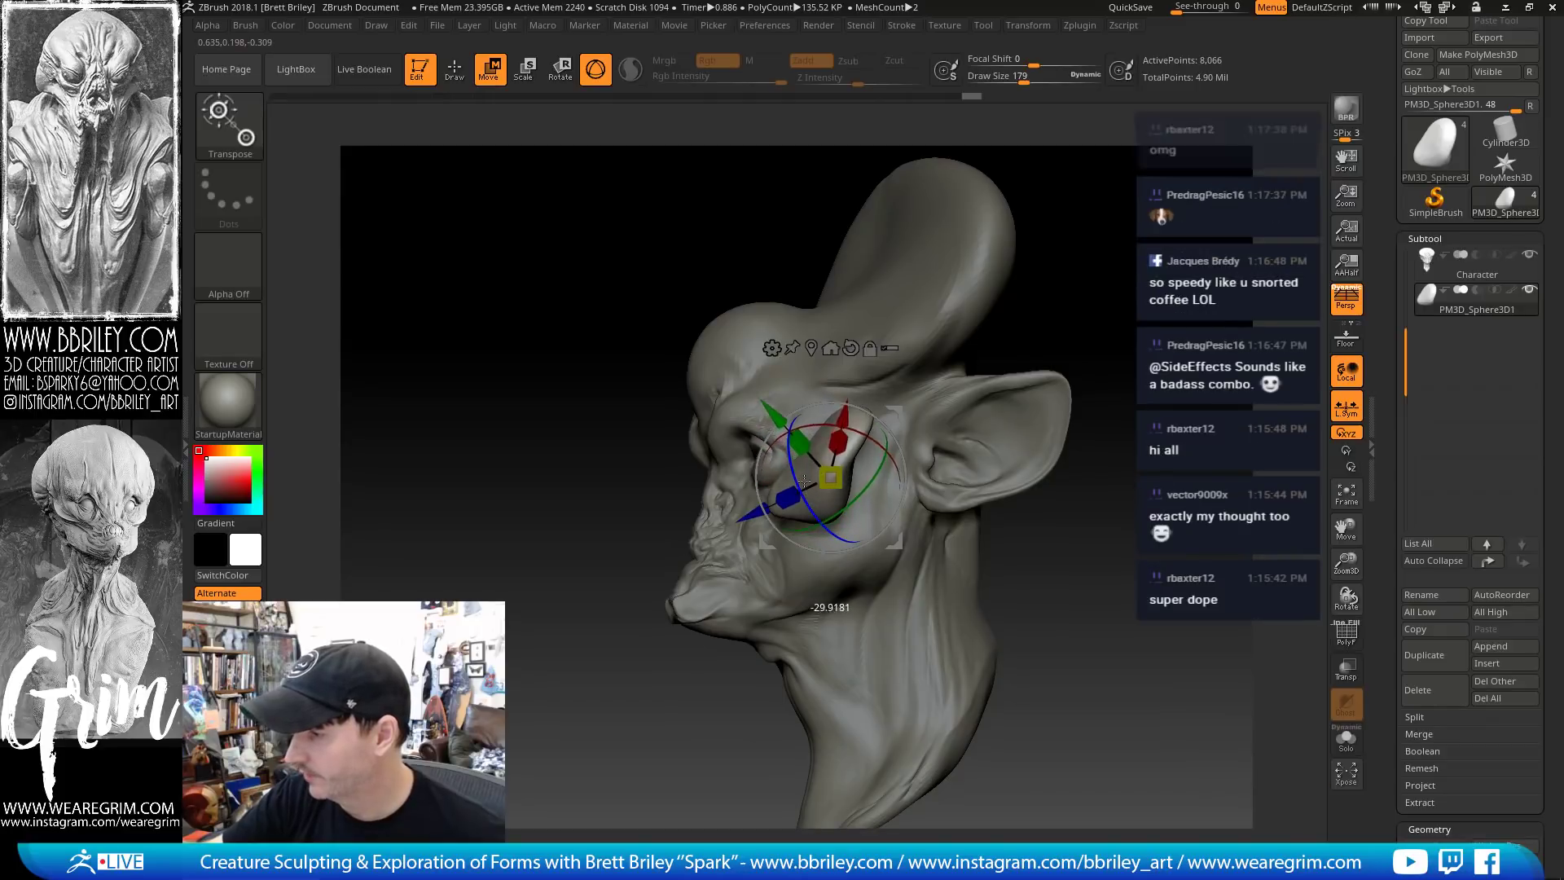
{"action": "left_click_drag", "start_coordinate": [1015, 562], "coordinate": [982, 538]}
{"action": "key", "text": "q"}
{"action": "left_click_drag", "start_coordinate": [1135, 359], "coordinate": [1090, 285]}
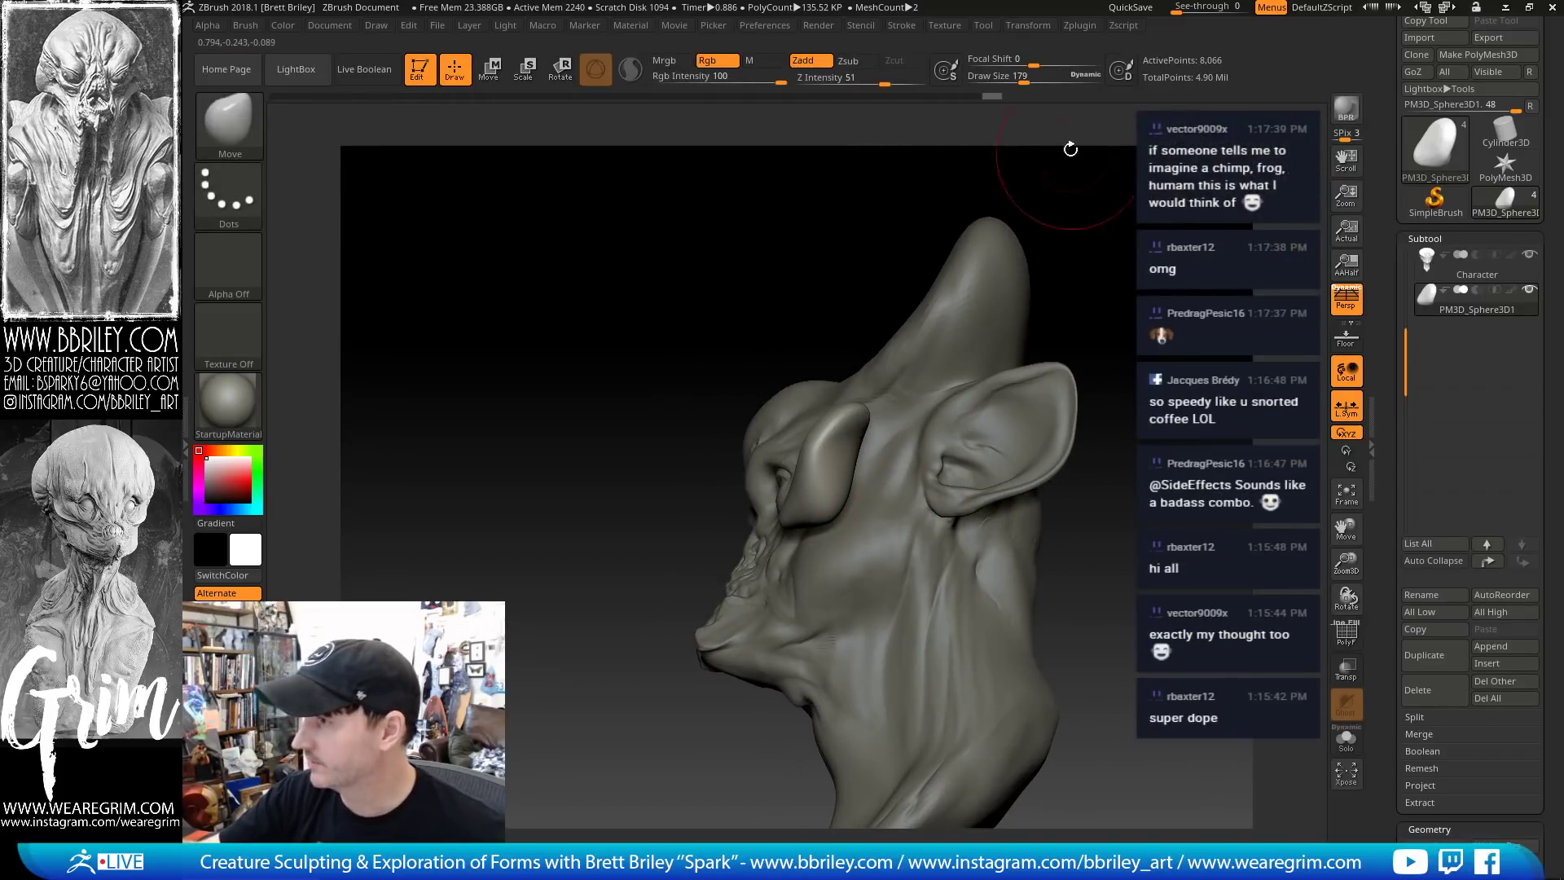
Mirror the lobe across the X axis with SubTool Master, merging the copy into one subtool
{"action": "mouse_move", "coordinate": [1088, 27]}
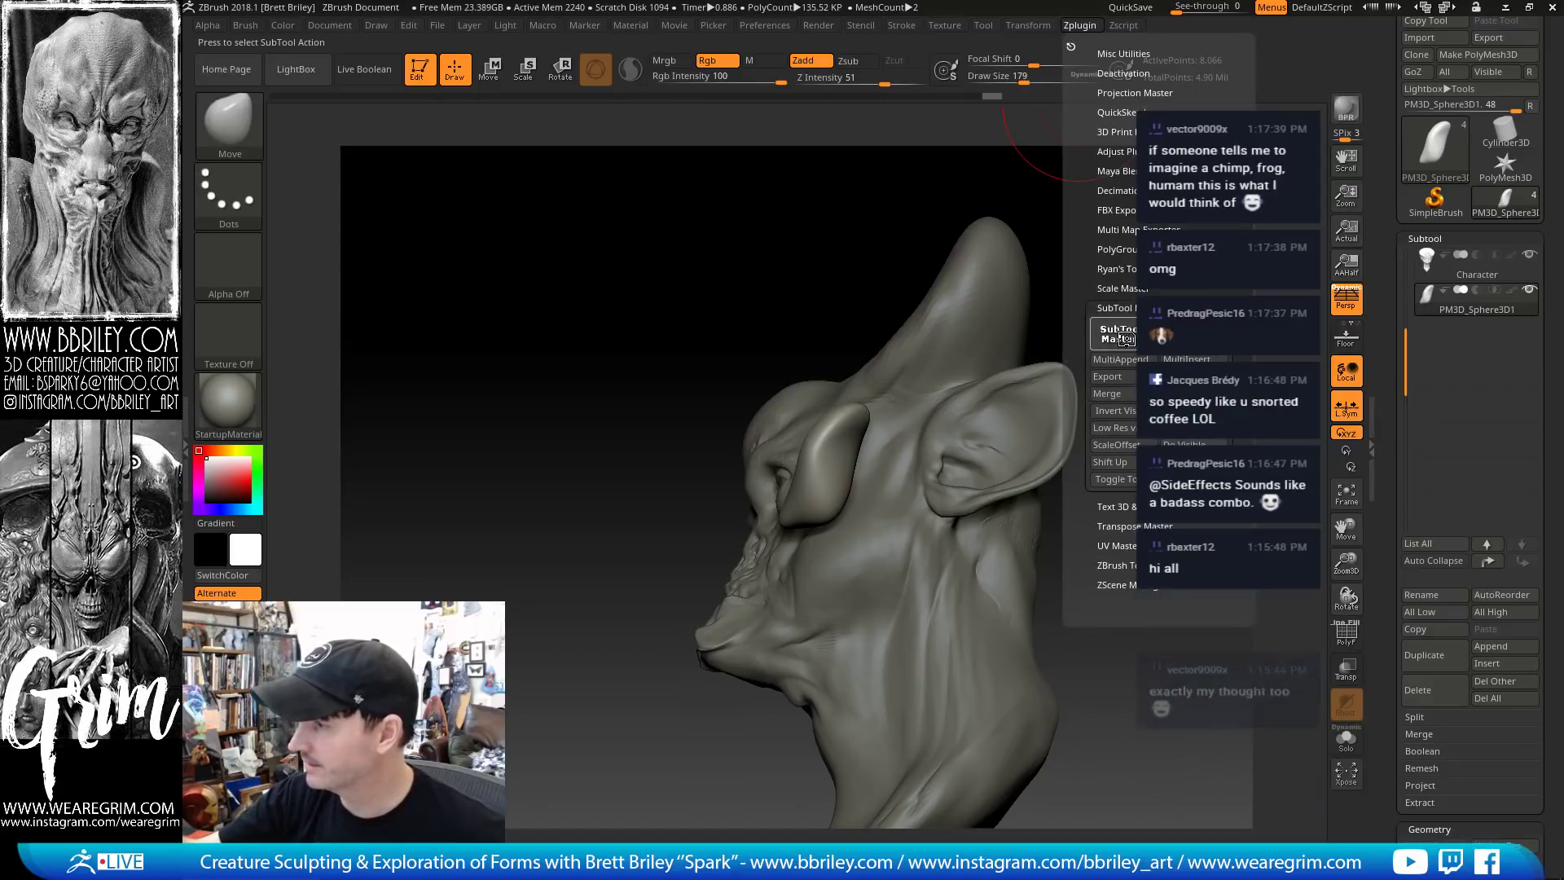
{"action": "left_click", "coordinate": [1119, 314]}
{"action": "left_click", "coordinate": [340, 257]}
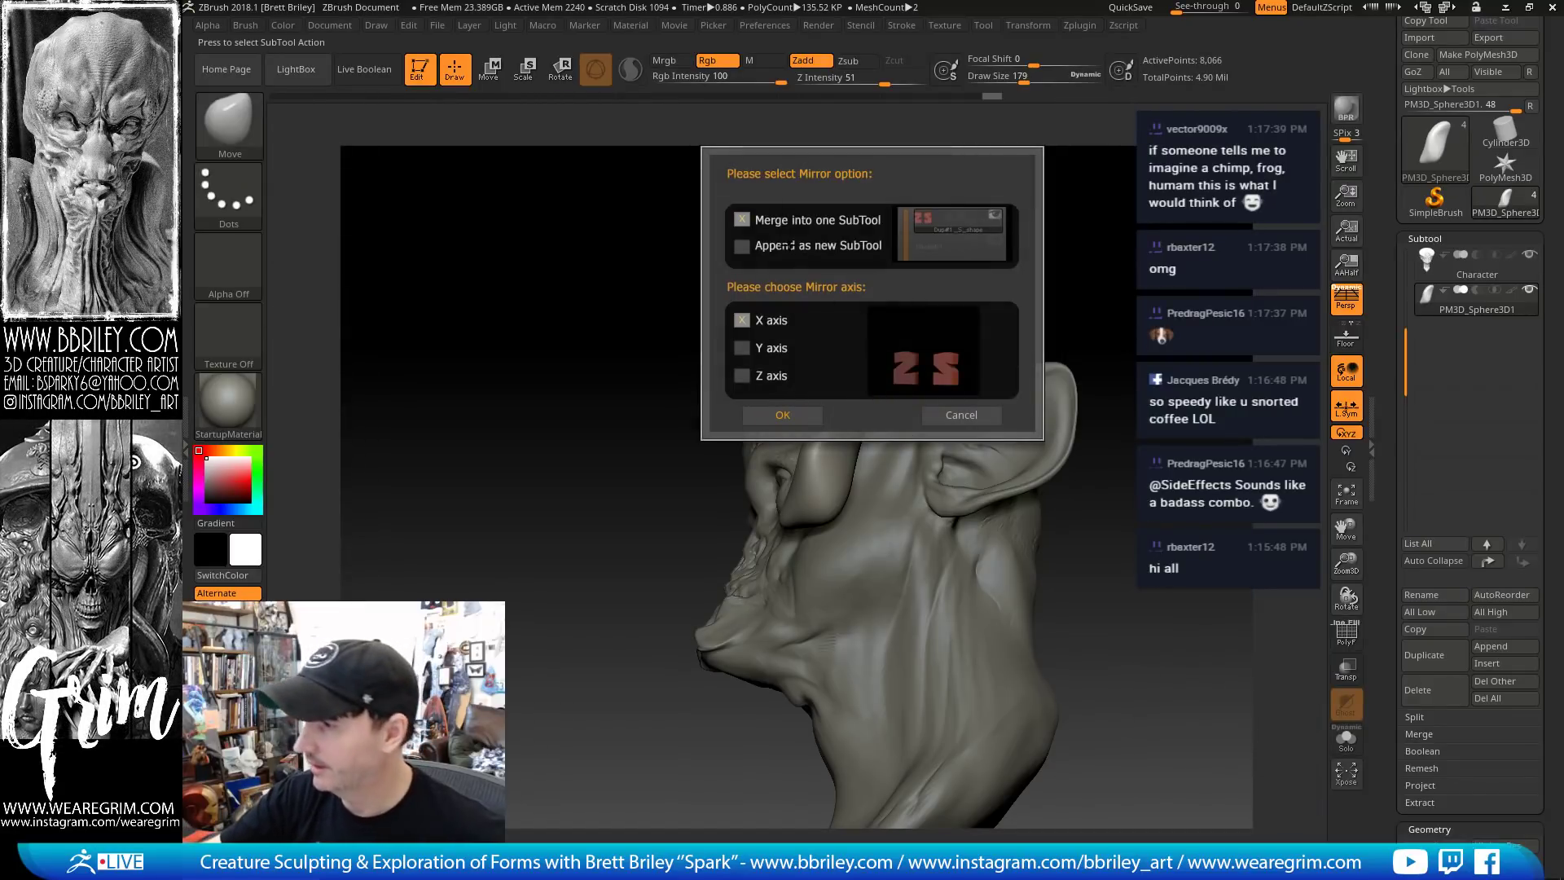
{"action": "left_click", "coordinate": [782, 415]}
Taper both lobes toward the cheeks with the Move brush, using Draw Sizes 184, 119 and 62
{"action": "left_click_drag", "start_coordinate": [937, 245], "coordinate": [805, 492]}
{"action": "mouse_move", "coordinate": [969, 363]}
{"action": "left_mouse_down"}
{"action": "mouse_move", "coordinate": [992, 346]}
{"action": "mouse_move", "coordinate": [1008, 255]}
{"action": "left_mouse_up"}
{"action": "key", "text": "s"}
{"action": "left_click_drag", "start_coordinate": [749, 466], "coordinate": [754, 466]}
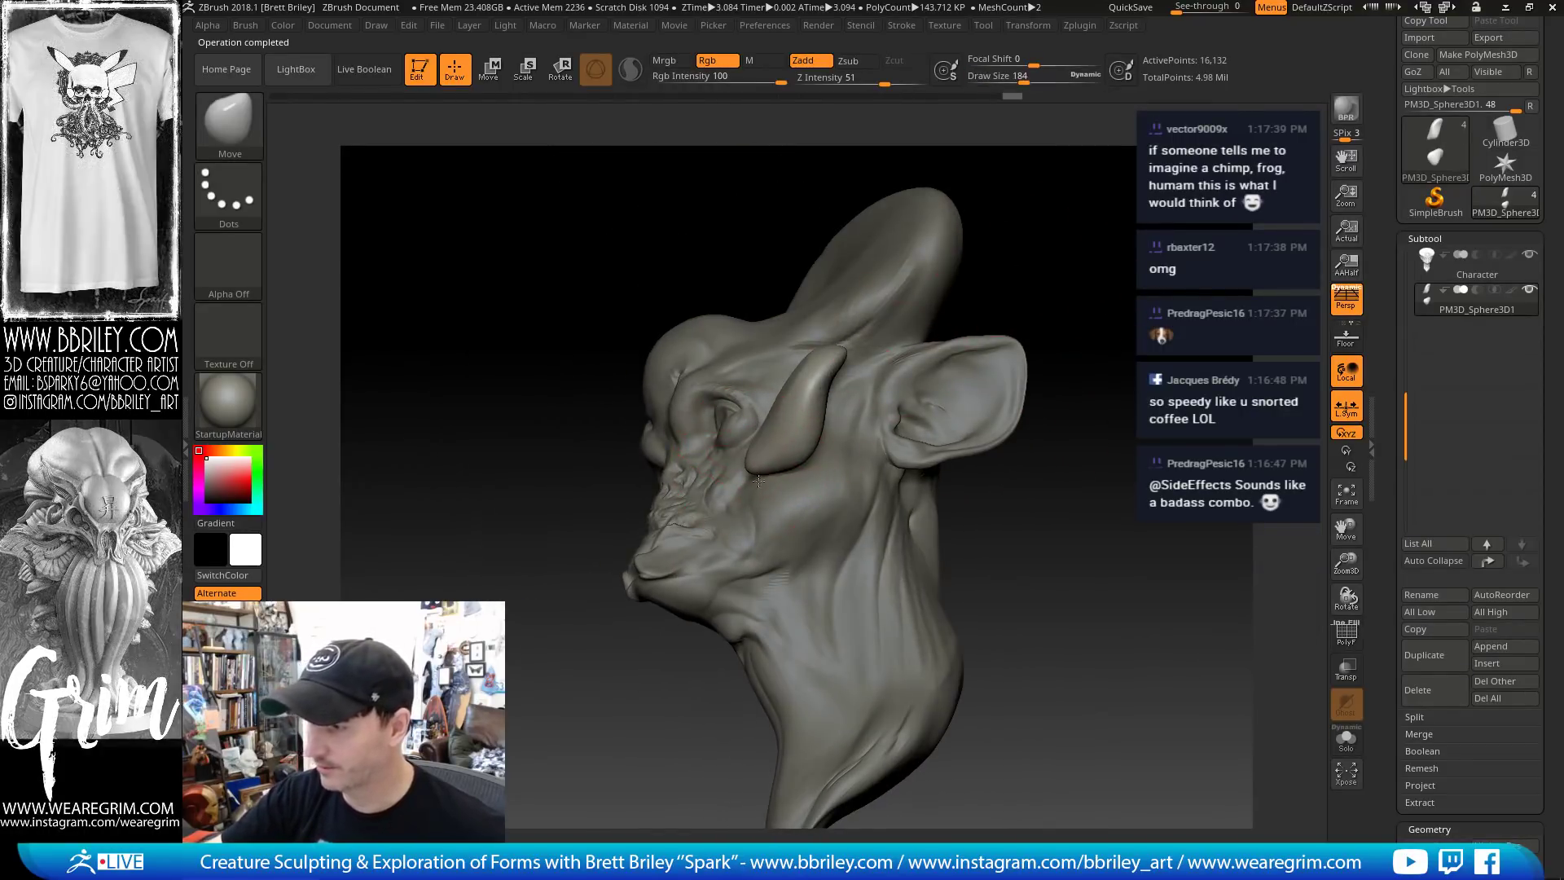
{"action": "mouse_move", "coordinate": [1176, 306]}
{"action": "left_mouse_down"}
{"action": "mouse_move", "coordinate": [855, 367]}
{"action": "mouse_move", "coordinate": [595, 524]}
{"action": "mouse_move", "coordinate": [585, 514]}
{"action": "left_mouse_up"}
{"action": "key", "text": "s"}
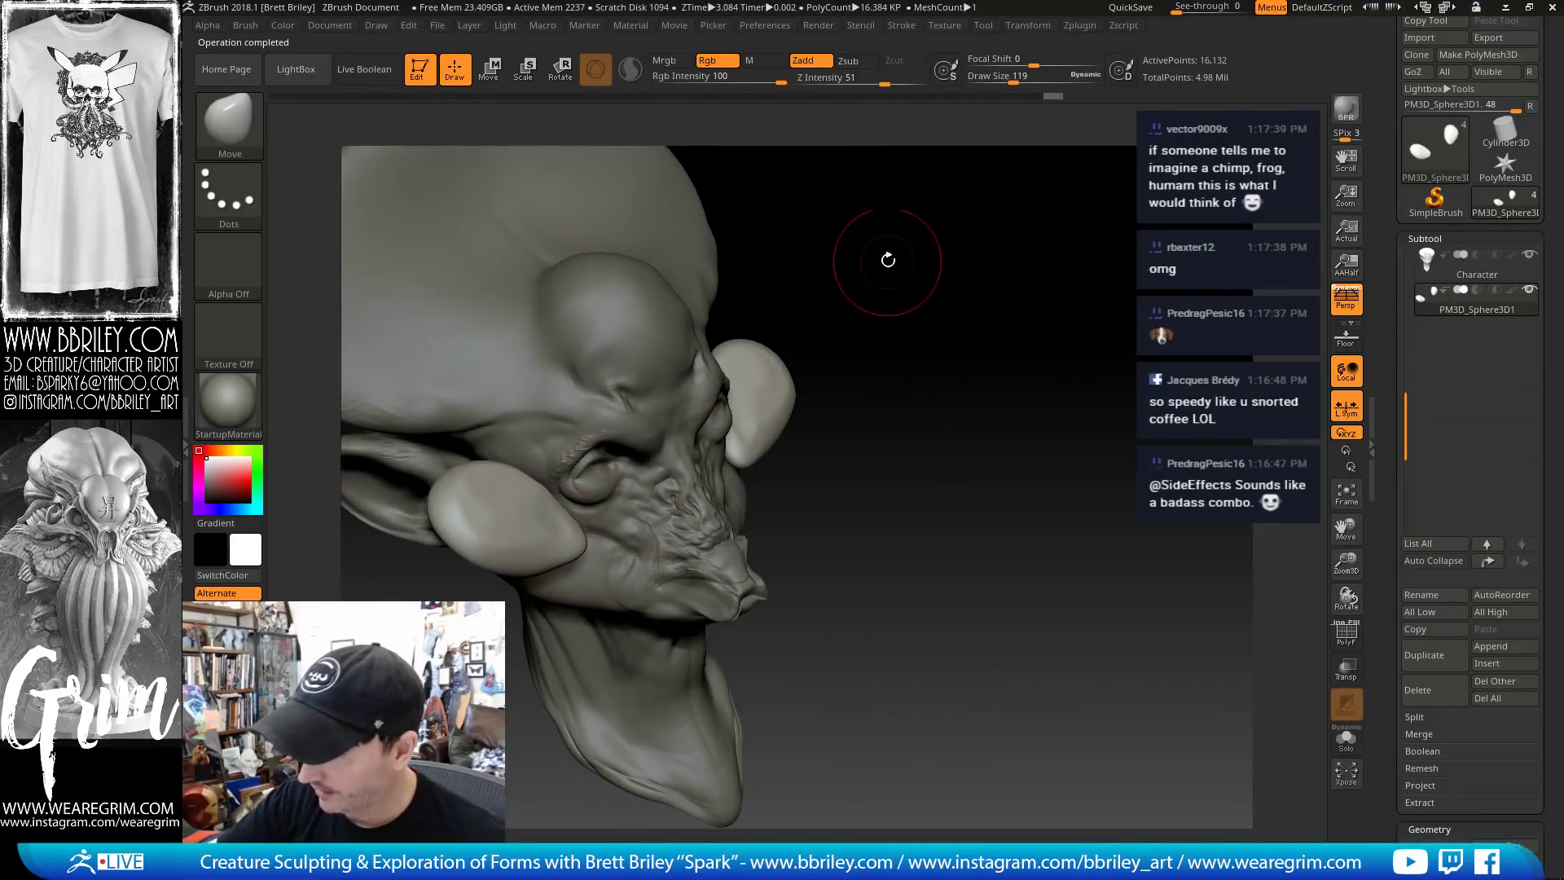
{"action": "key", "text": "s"}
{"action": "mouse_move", "coordinate": [888, 260]}
{"action": "left_mouse_down"}
{"action": "mouse_move", "coordinate": [559, 531]}
{"action": "mouse_move", "coordinate": [570, 537]}
{"action": "left_mouse_up"}
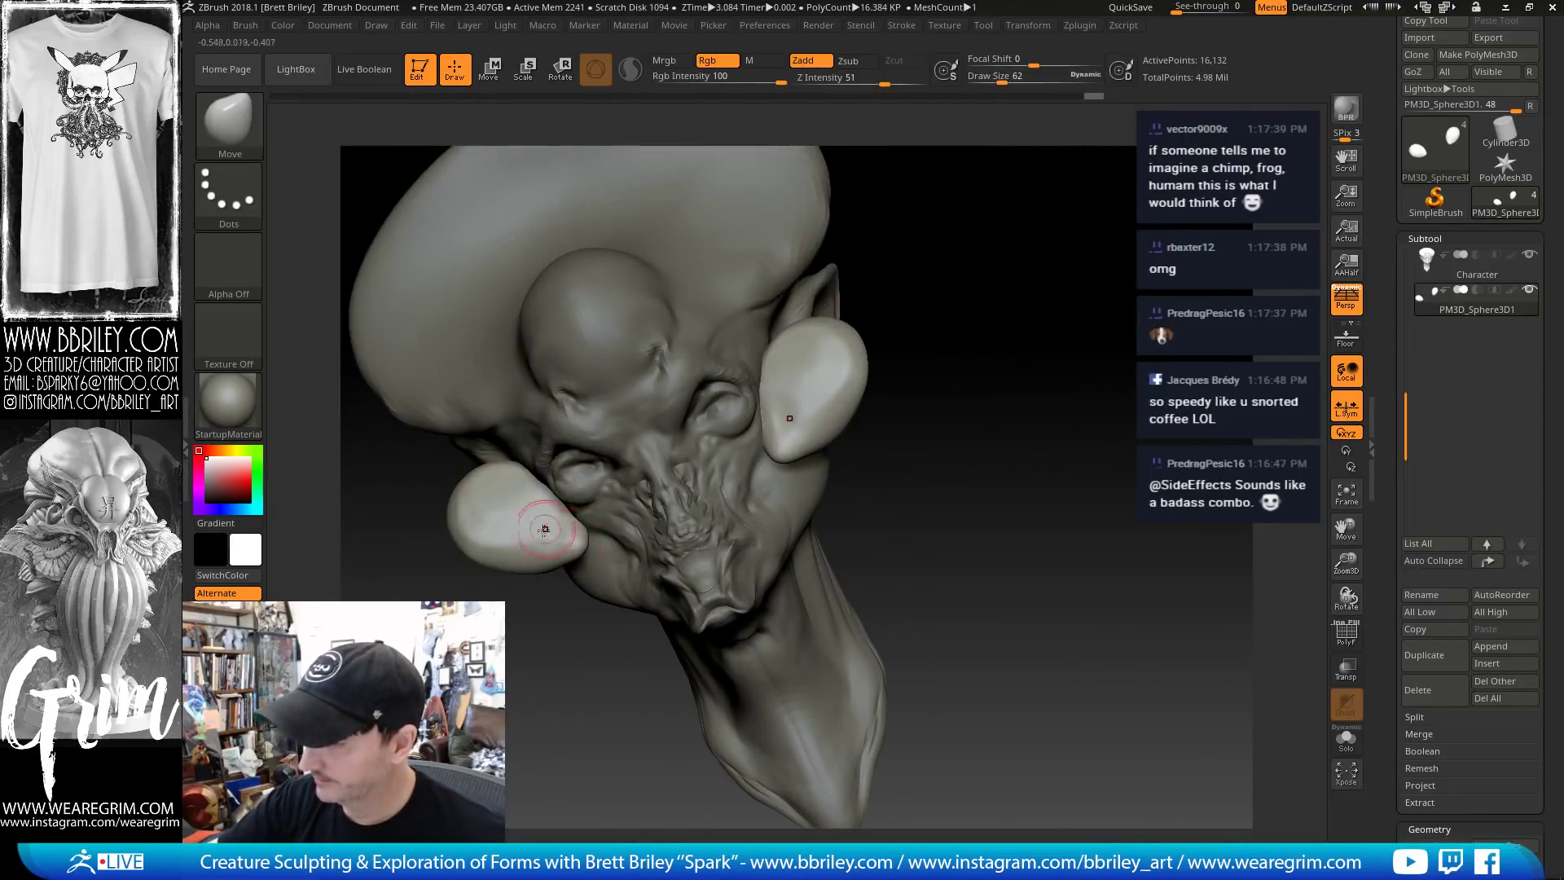
Flatten the outer faces of both lobes with the TrimDynamic brush at Draw Size 83
{"action": "key", "text": "b"}
{"action": "key", "text": "t"}
{"action": "key", "text": "d"}
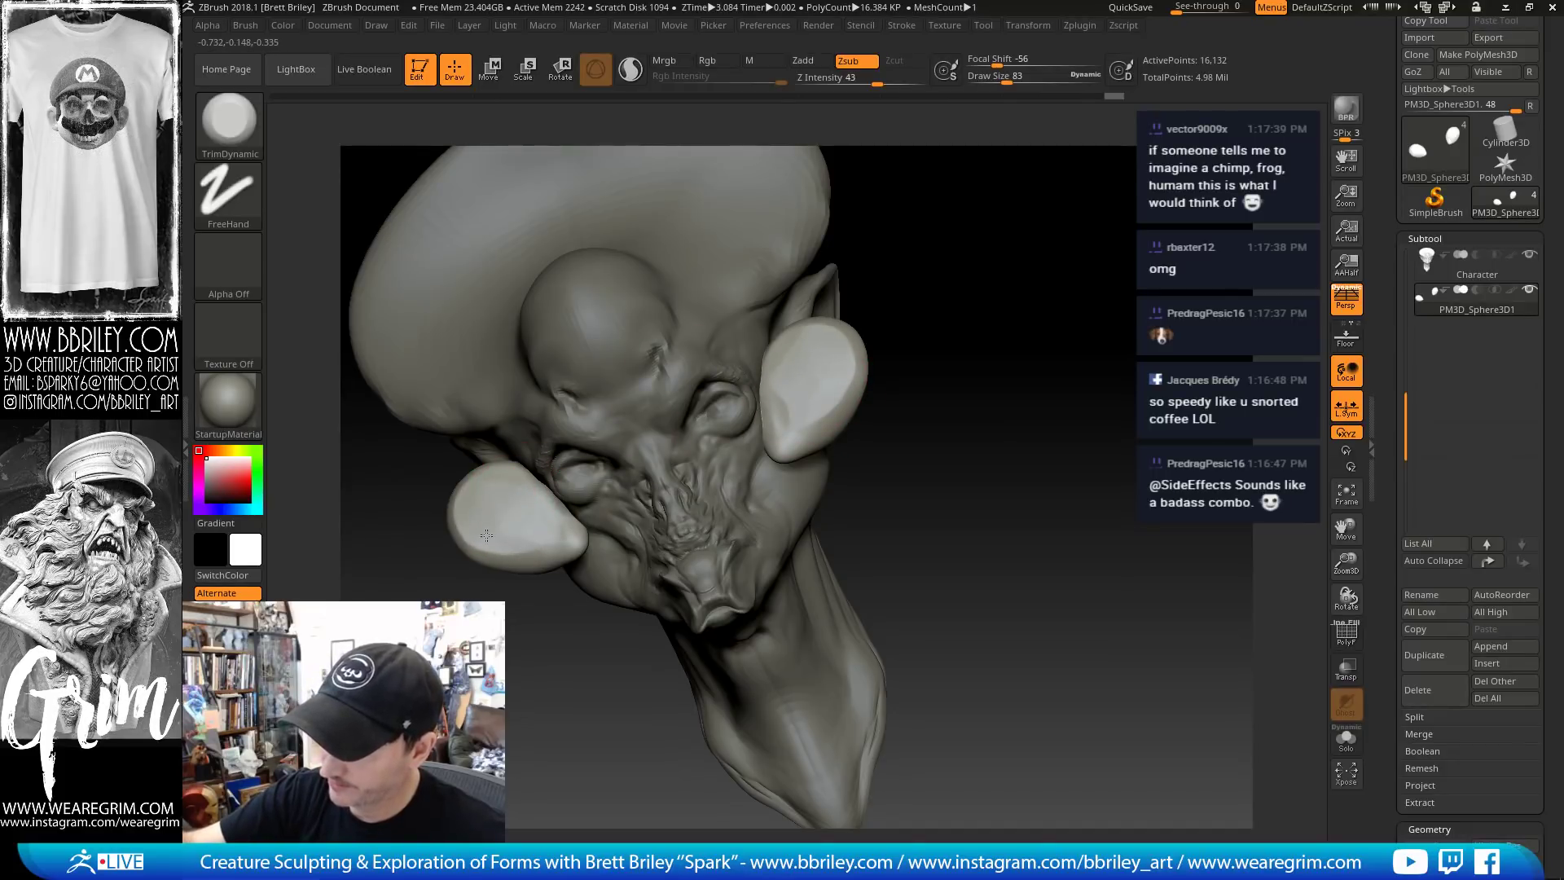
{"action": "left_click_drag", "start_coordinate": [1029, 364], "coordinate": [1018, 328]}
{"action": "left_click_drag", "start_coordinate": [592, 503], "coordinate": [597, 512]}
{"action": "left_click_drag", "start_coordinate": [928, 287], "coordinate": [743, 287]}
Pull the upper edges of the lobes into shape with the Move brush at Draw Size 143
{"action": "key", "text": "b"}
{"action": "key", "text": "m"}
{"action": "key", "text": "v"}
{"action": "left_click_drag", "start_coordinate": [612, 508], "coordinate": [624, 500]}
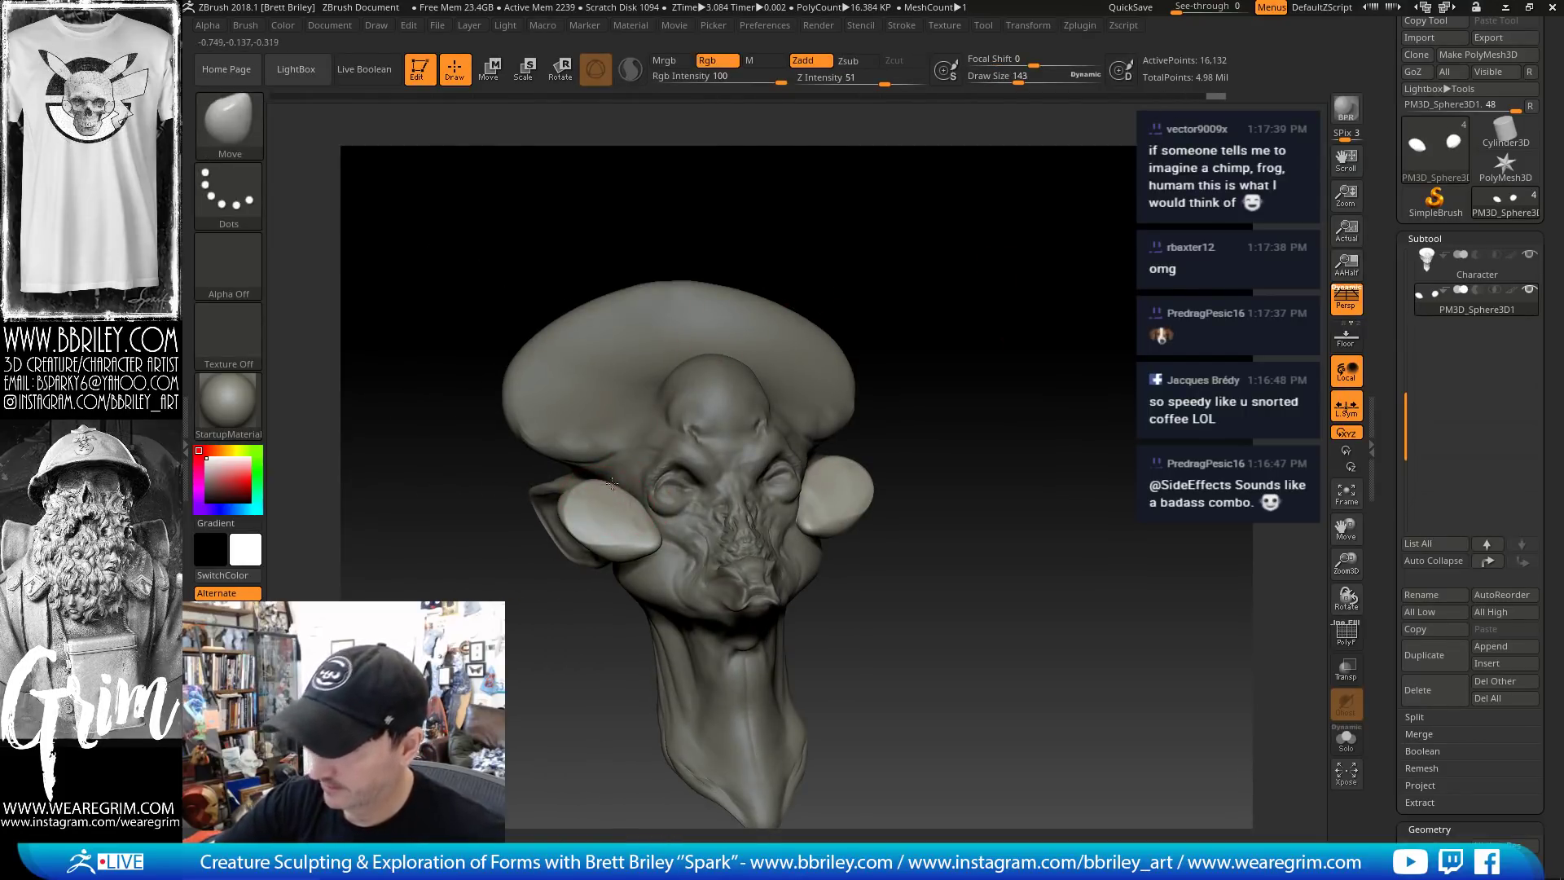
{"action": "left_click_drag", "start_coordinate": [908, 285], "coordinate": [766, 334]}
Build up the lobes' surfaces with the Clay brush at Draw Size 90 and smooth them
{"action": "key", "text": "b"}
{"action": "key", "text": "c"}
{"action": "key", "text": "l"}
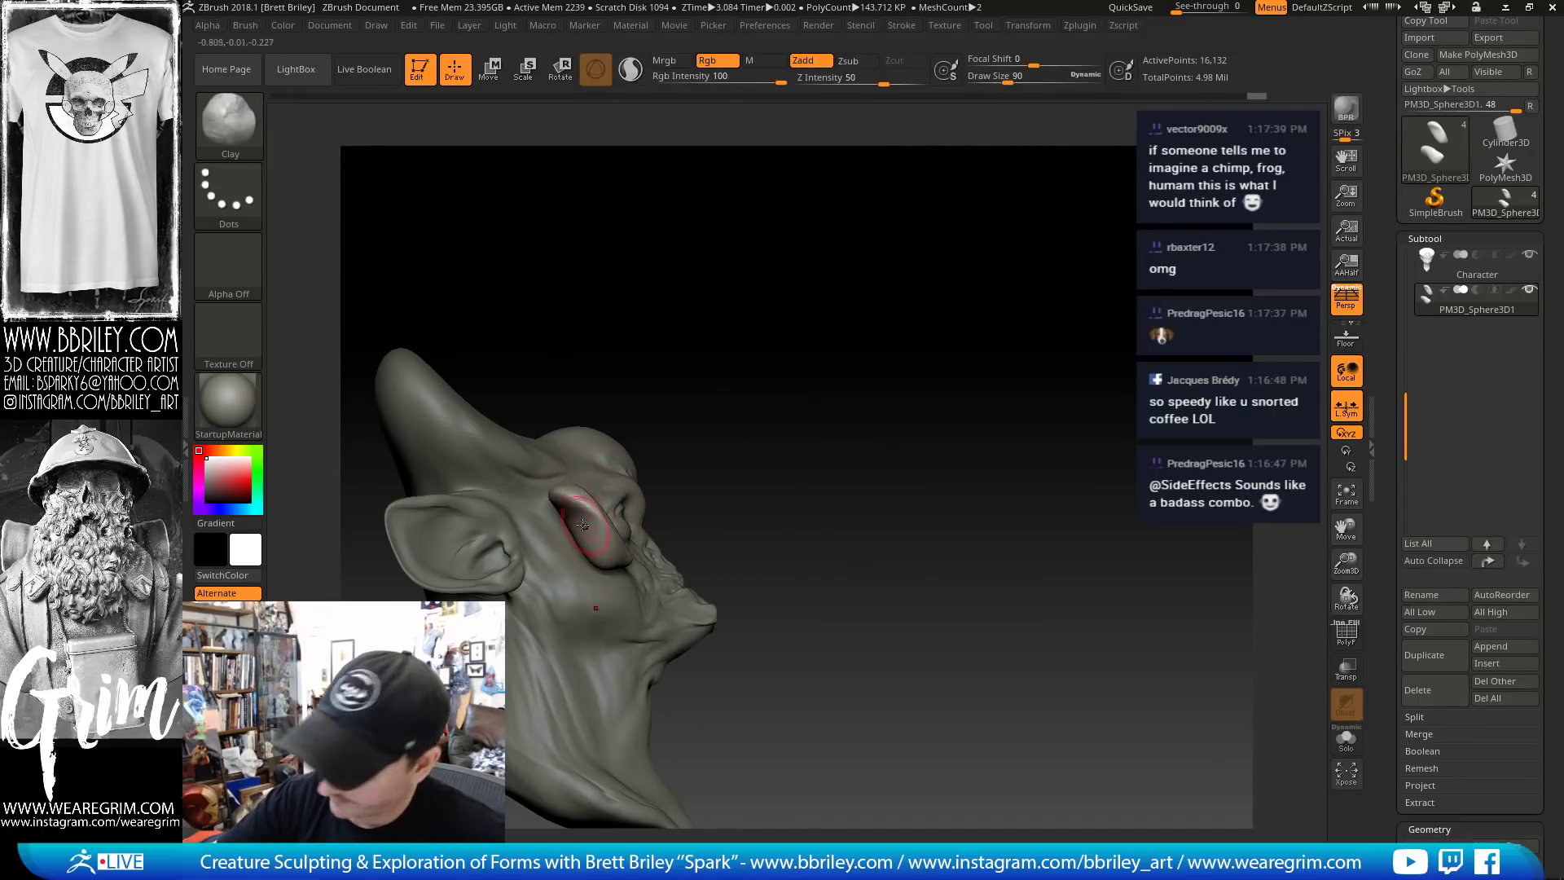
{"action": "left_click_drag", "start_coordinate": [596, 538], "coordinate": [593, 507]}
{"action": "left_click_drag", "start_coordinate": [593, 506], "coordinate": [602, 526], "text": "shift"}
{"action": "left_click_drag", "start_coordinate": [773, 326], "coordinate": [607, 358]}
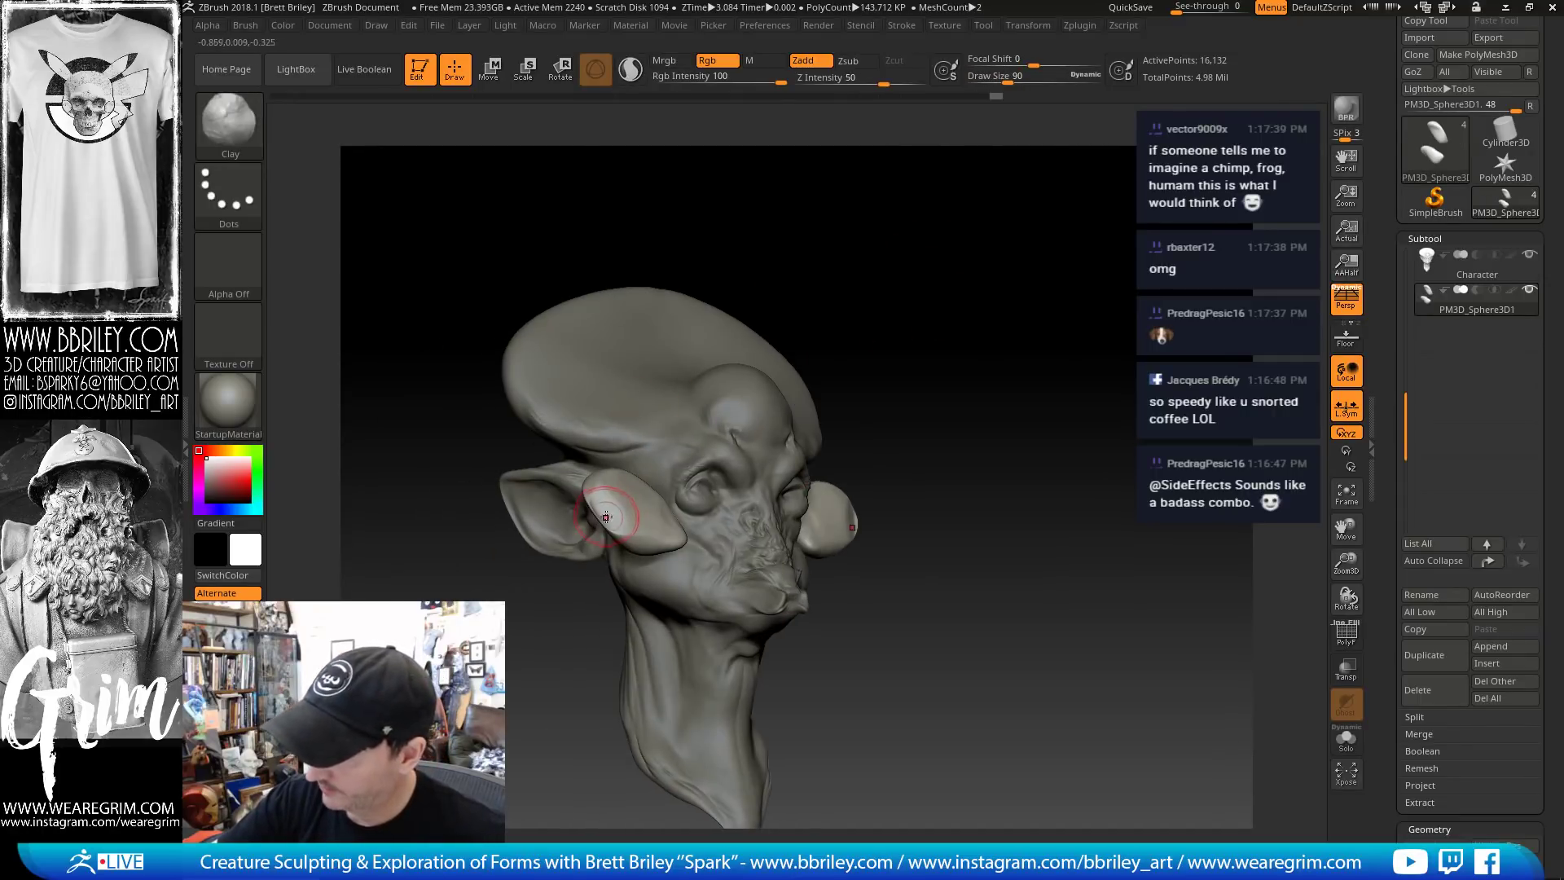
{"action": "left_click_drag", "start_coordinate": [599, 518], "coordinate": [668, 554], "text": "shift"}
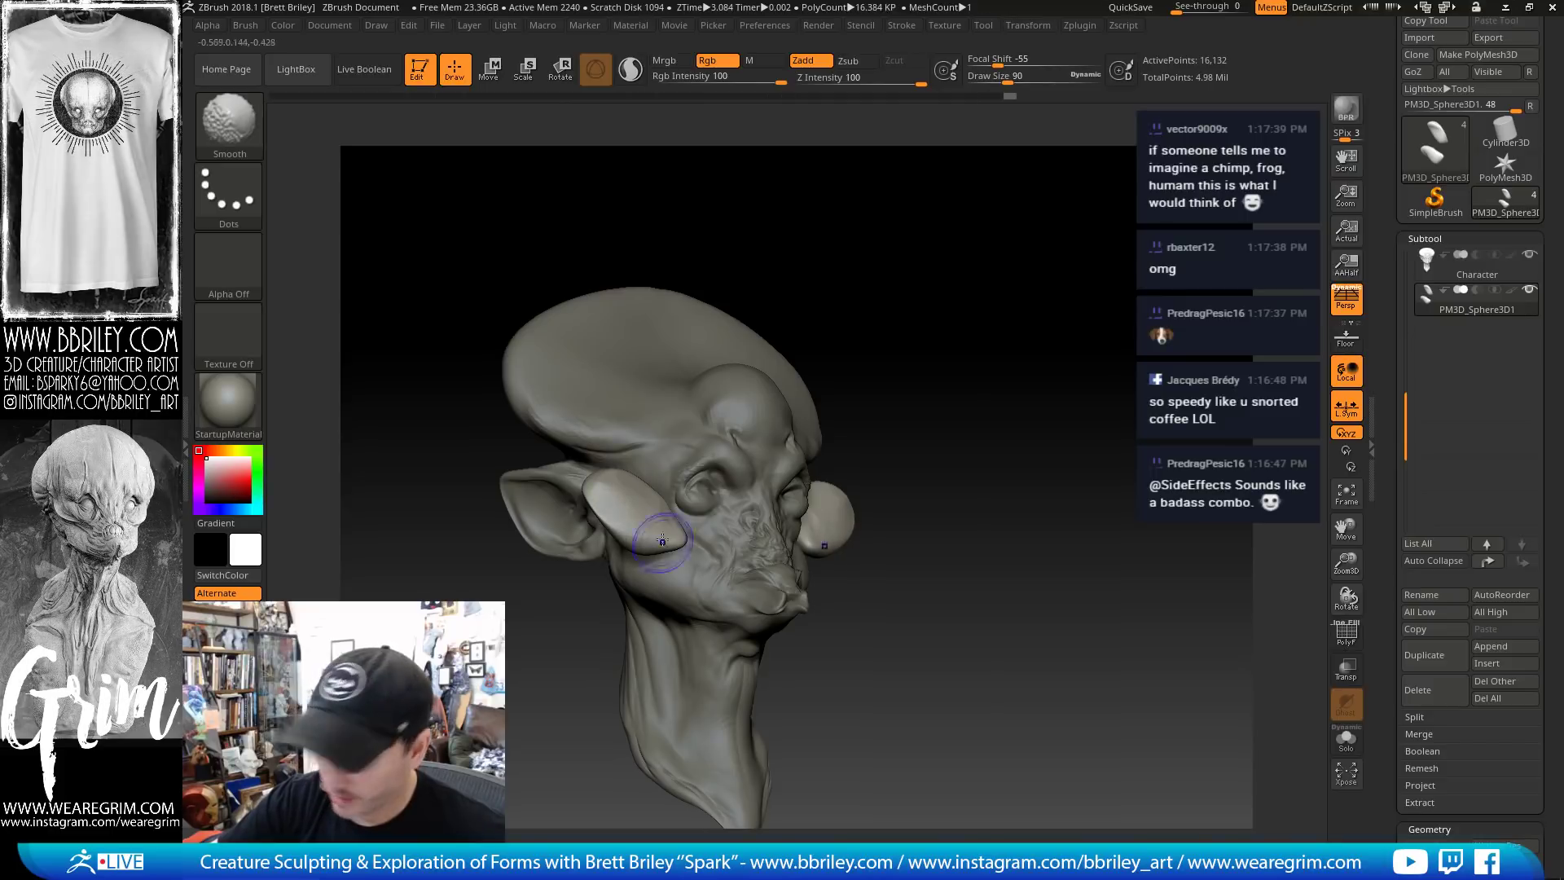
Refine the lobes' outline with the Move brush and plane their faces with TrimDynamic at Draw Size 68
{"action": "mouse_move", "coordinate": [866, 279]}
{"action": "left_mouse_down"}
{"action": "mouse_move", "coordinate": [935, 221]}
{"action": "mouse_move", "coordinate": [940, 238]}
{"action": "mouse_move", "coordinate": [884, 283]}
{"action": "left_mouse_up"}
{"action": "key", "text": "b"}
{"action": "key", "text": "m"}
{"action": "key", "text": "v"}
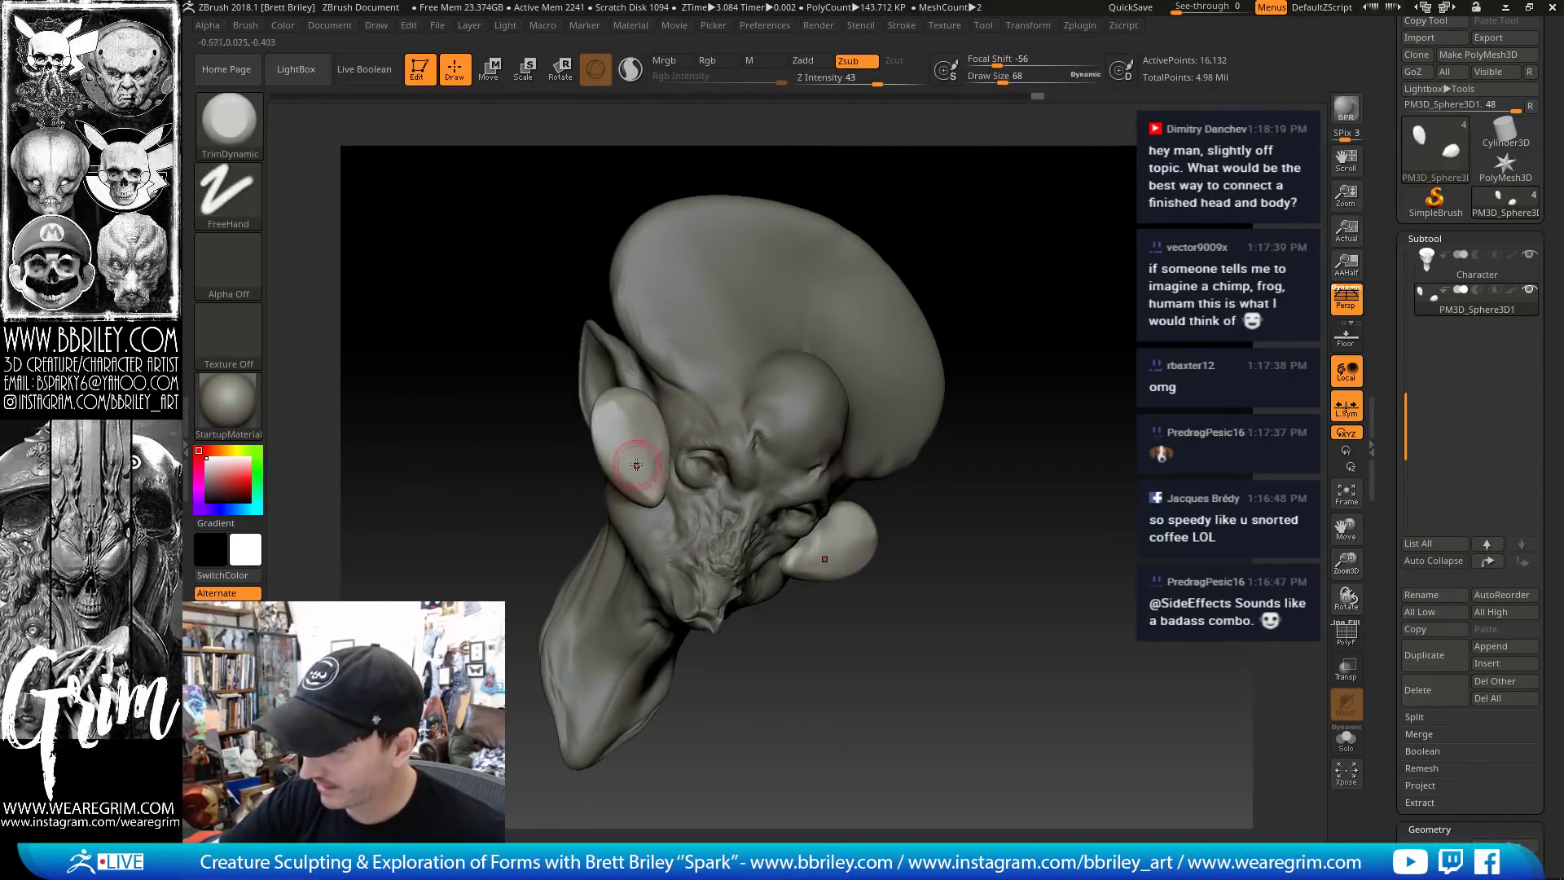
{"action": "key", "text": "b"}
{"action": "key", "text": "m"}
{"action": "key", "text": "v"}
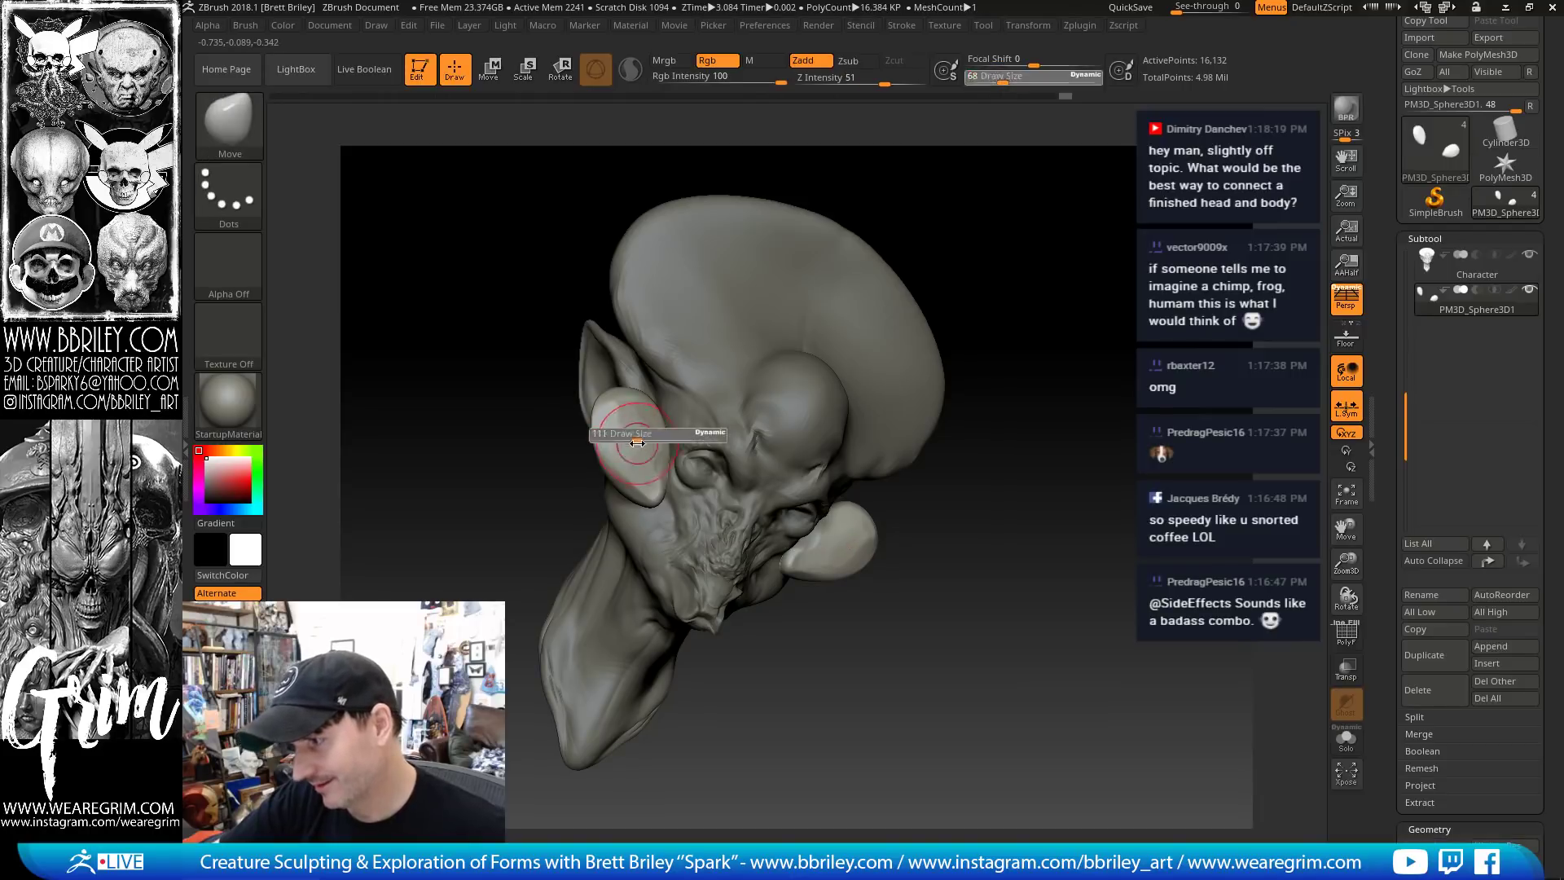
Reposition the pair of lobes against the temples with the gizmo and return to the Move brush
{"action": "mouse_move", "coordinate": [1032, 278]}
{"action": "left_mouse_down", "text": "shift"}
{"action": "mouse_move", "coordinate": [1059, 236]}
{"action": "mouse_move", "coordinate": [1047, 252]}
{"action": "left_mouse_up", "text": "shift"}
{"action": "key", "text": "w"}
{"action": "mouse_move", "coordinate": [876, 490]}
{"action": "left_mouse_down"}
{"action": "mouse_move", "coordinate": [869, 454]}
{"action": "mouse_move", "coordinate": [865, 468]}
{"action": "left_mouse_up"}
{"action": "left_click_drag", "start_coordinate": [919, 405], "coordinate": [923, 399]}
{"action": "left_click_drag", "start_coordinate": [1028, 358], "coordinate": [1034, 325]}
{"action": "key", "text": "q"}
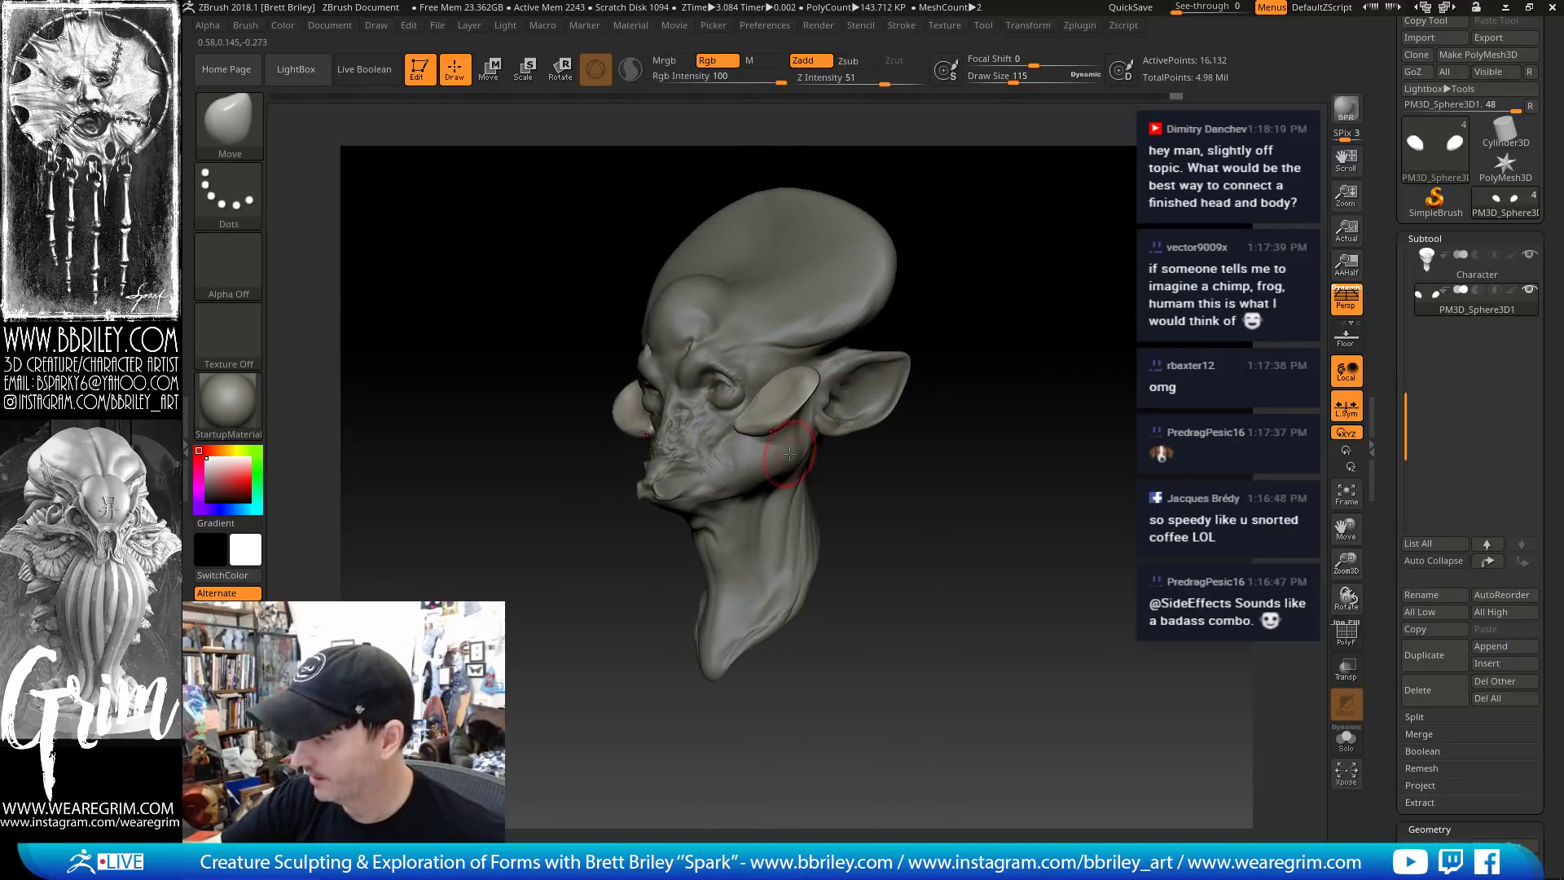
Reshape the Character subtool's head with the Move brush at Draw Size 244 and smooth the crease on the back of the head
{"action": "left_click_drag", "start_coordinate": [984, 433], "coordinate": [1033, 432]}
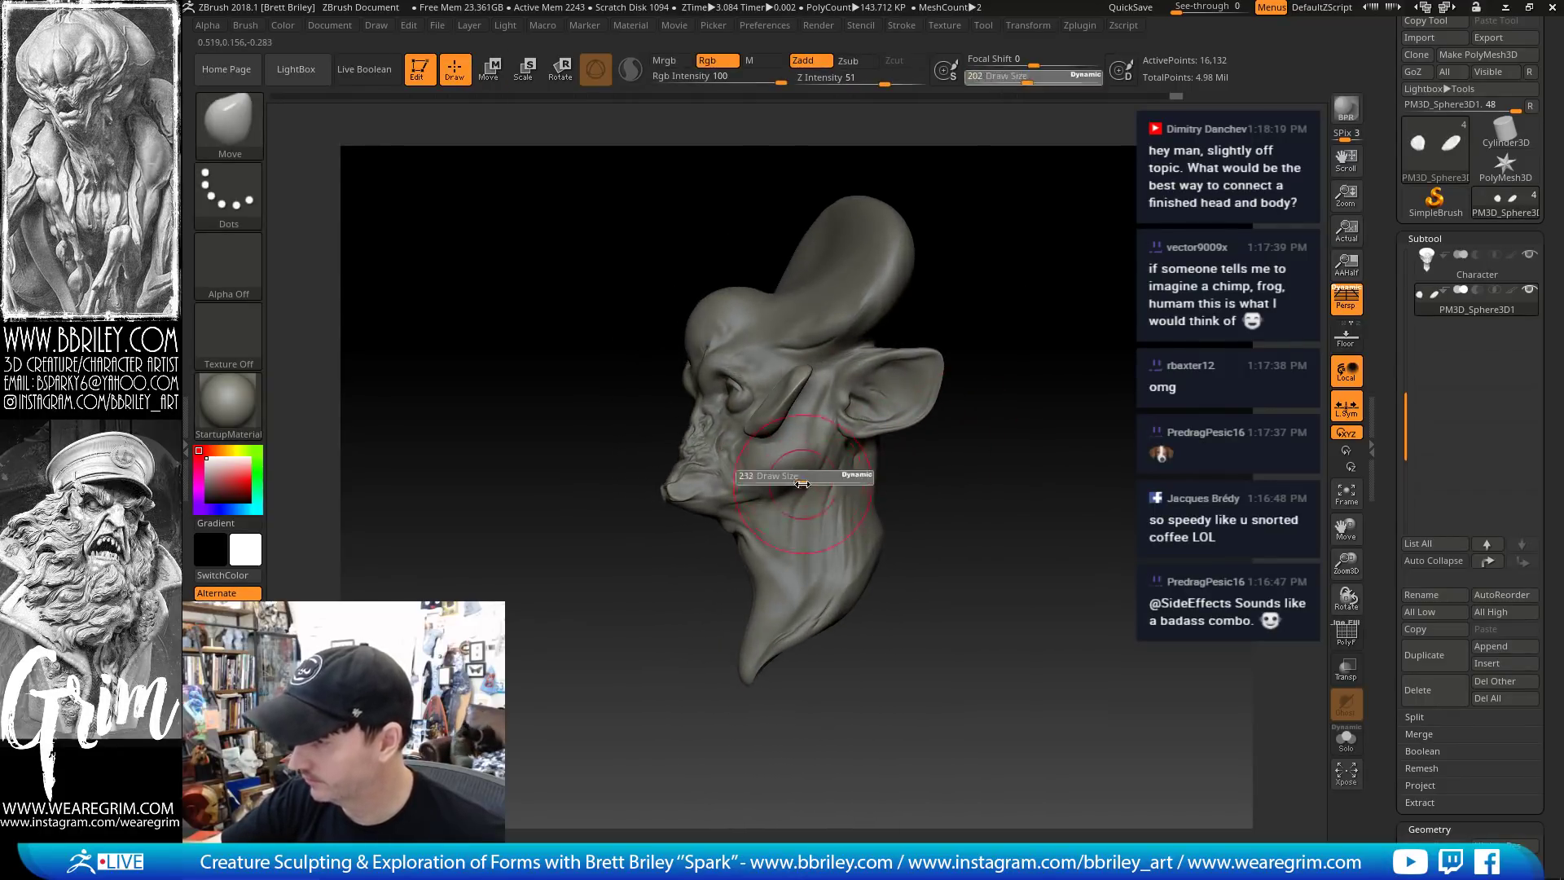
{"action": "left_click", "coordinate": [796, 480], "text": "alt"}
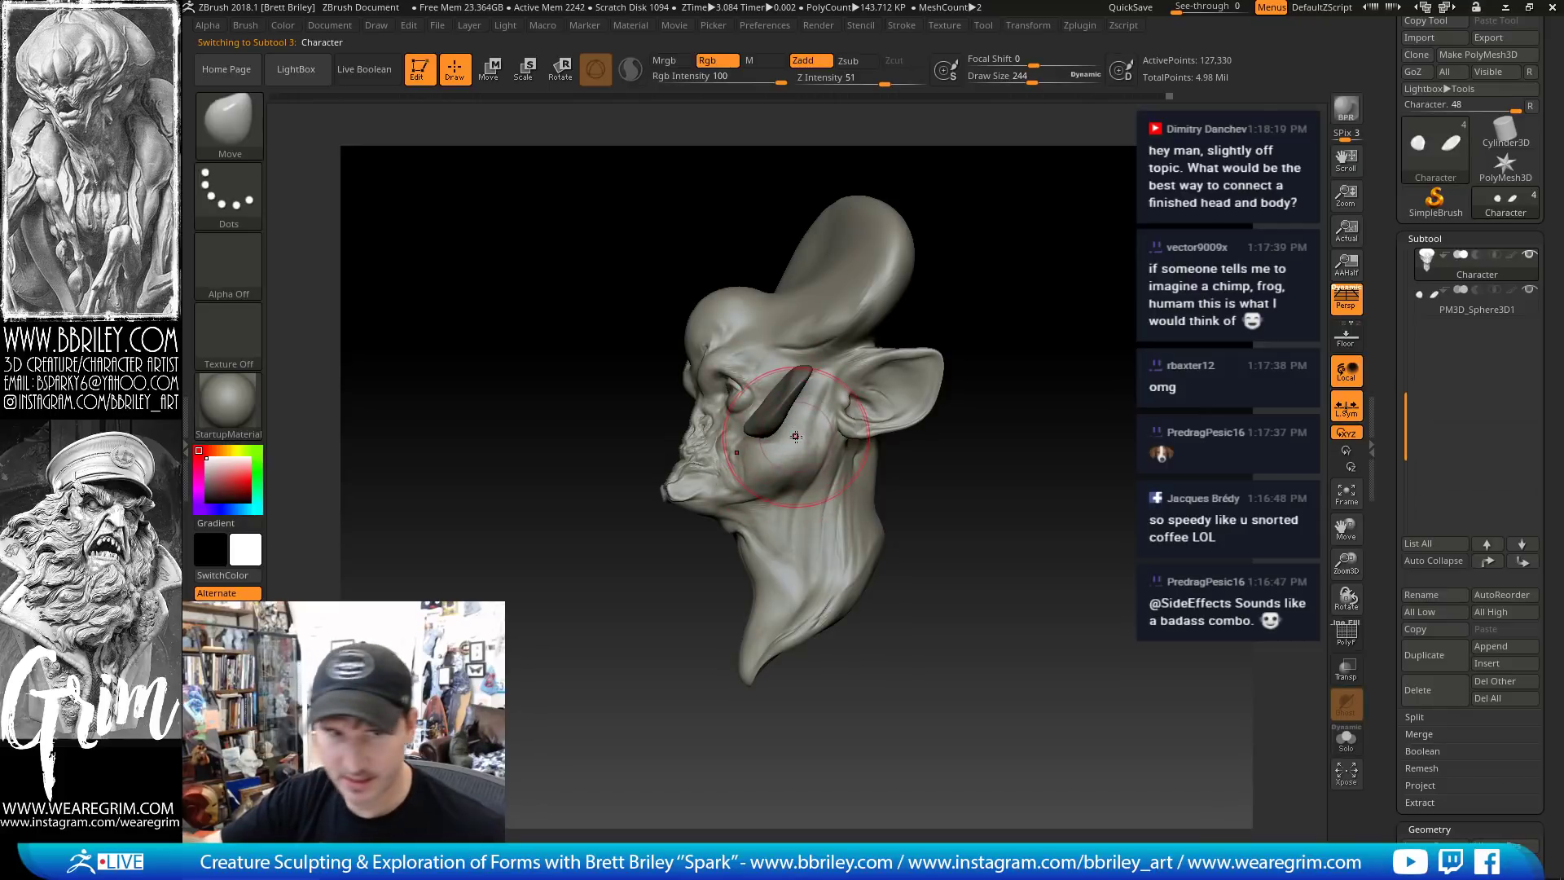
{"action": "left_click_drag", "start_coordinate": [1018, 309], "coordinate": [1112, 304]}
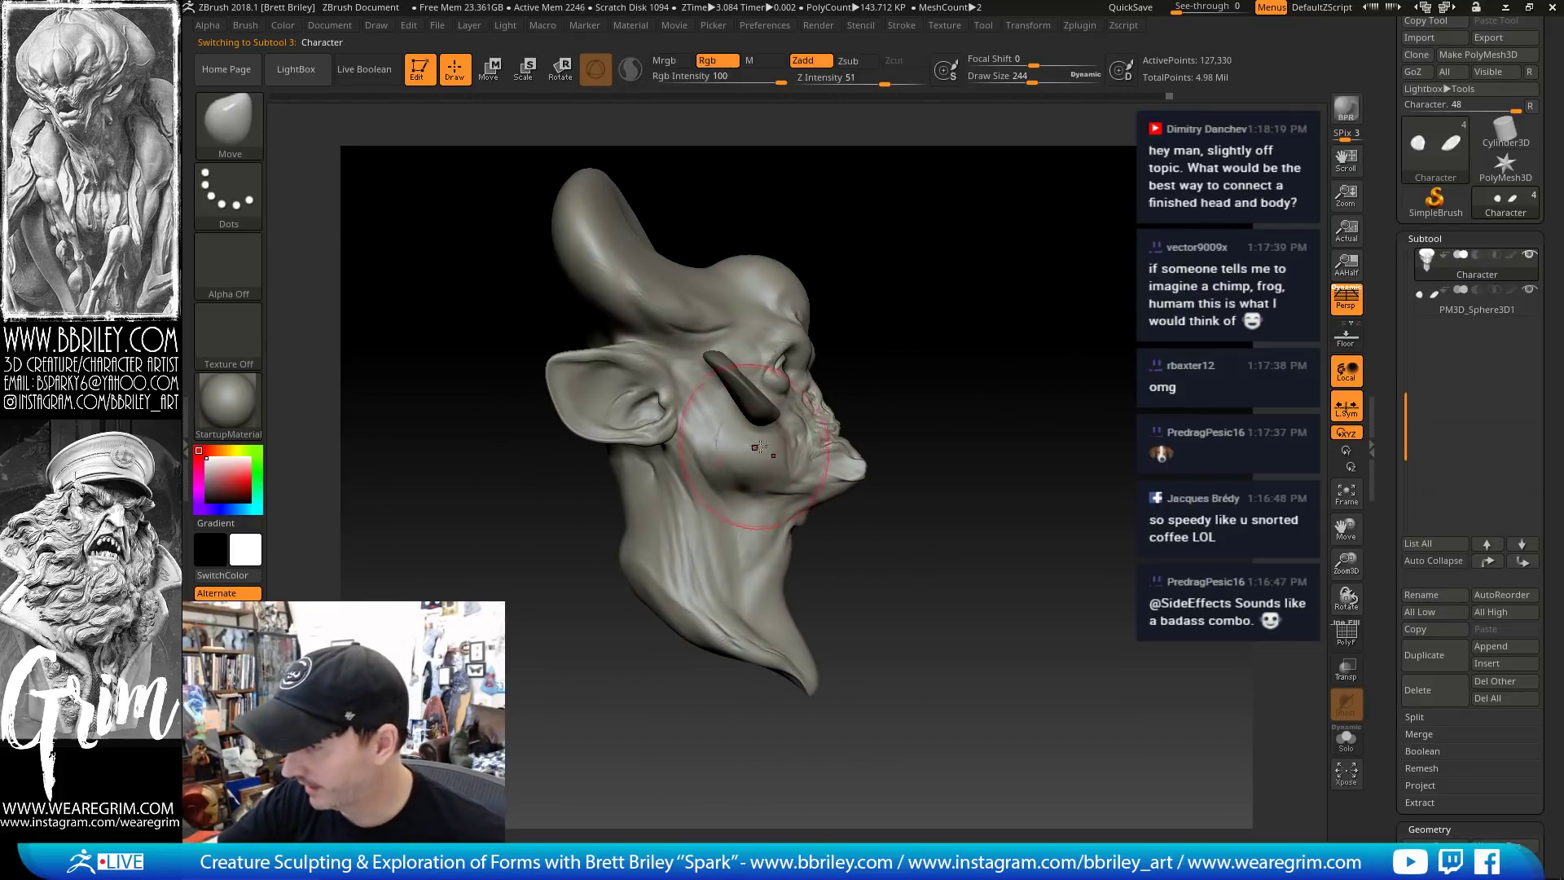
{"action": "left_click_drag", "start_coordinate": [521, 570], "coordinate": [707, 483]}
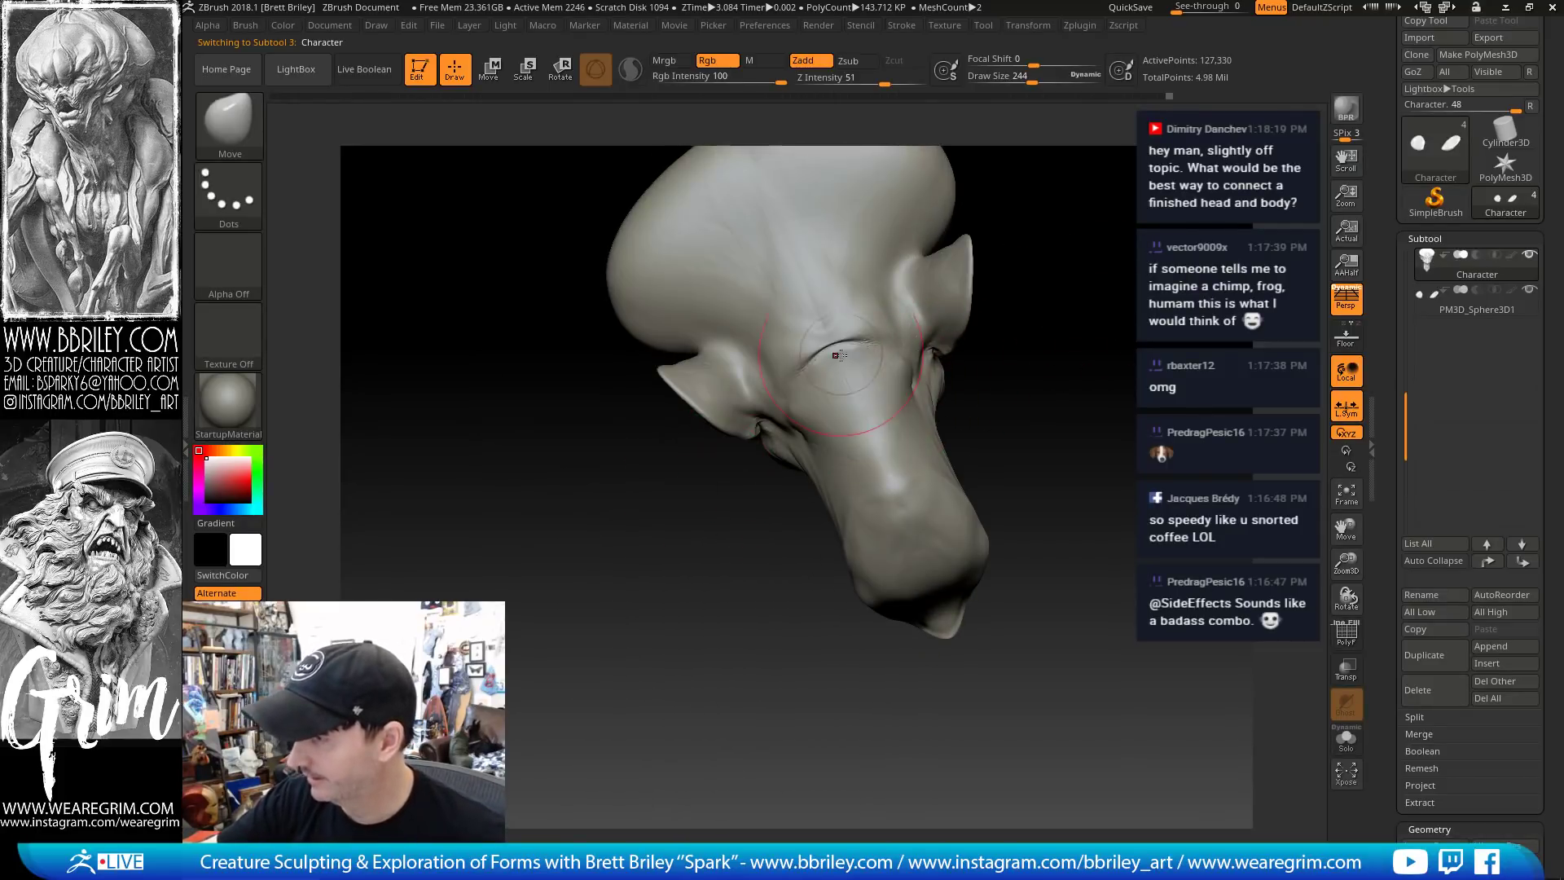
{"action": "mouse_move", "coordinate": [840, 356]}
{"action": "left_mouse_down", "text": "shift"}
{"action": "mouse_move", "coordinate": [896, 394]}
{"action": "mouse_move", "coordinate": [875, 391]}
{"action": "left_mouse_up", "text": "shift"}
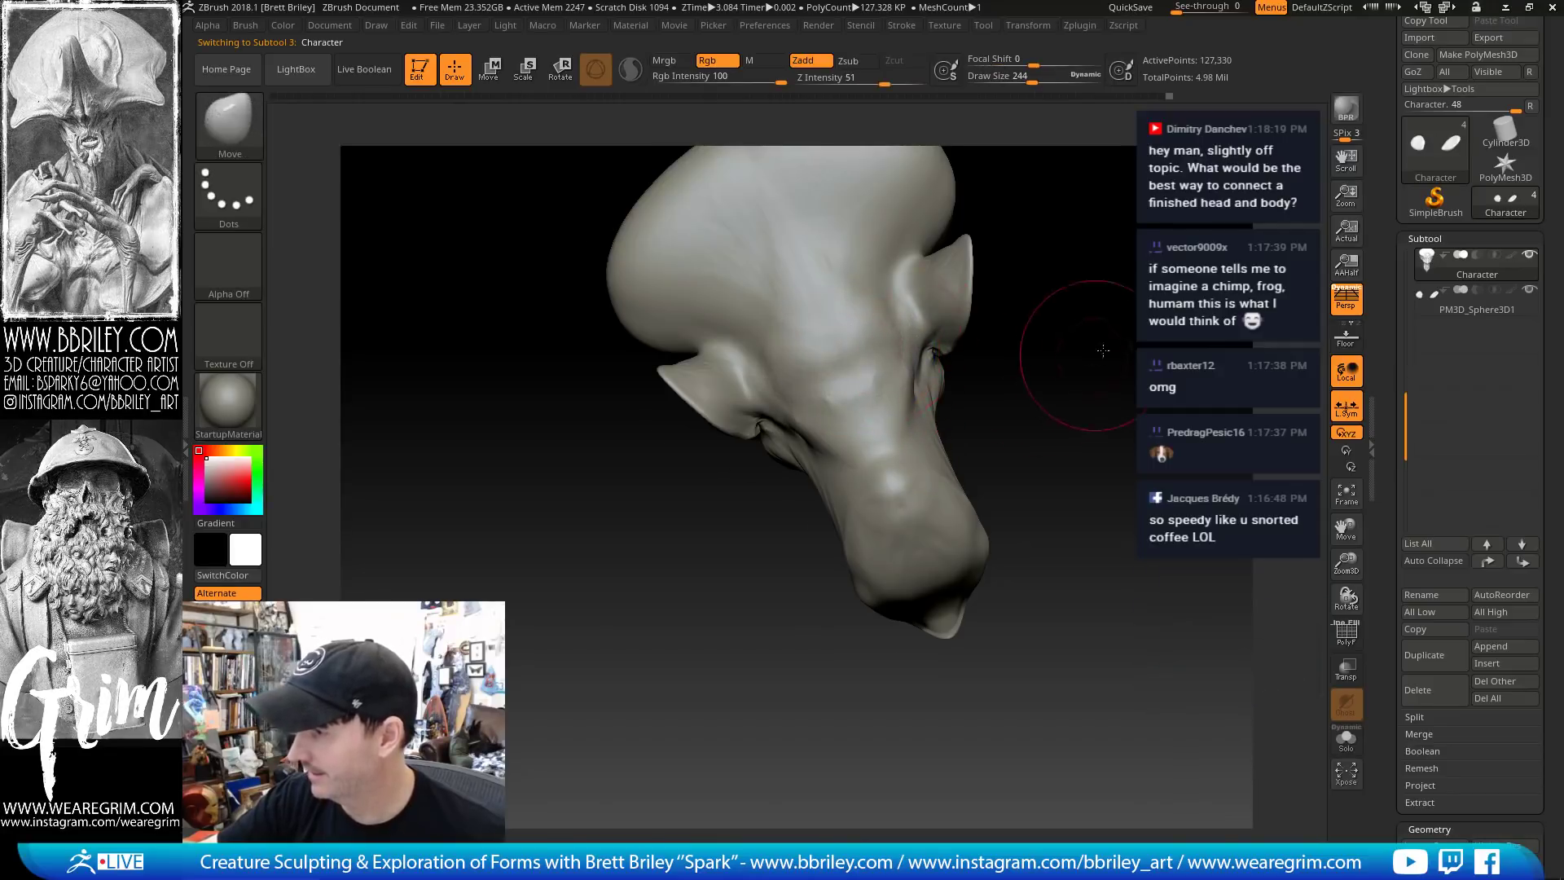
{"action": "left_click_drag", "start_coordinate": [1103, 350], "coordinate": [791, 475]}
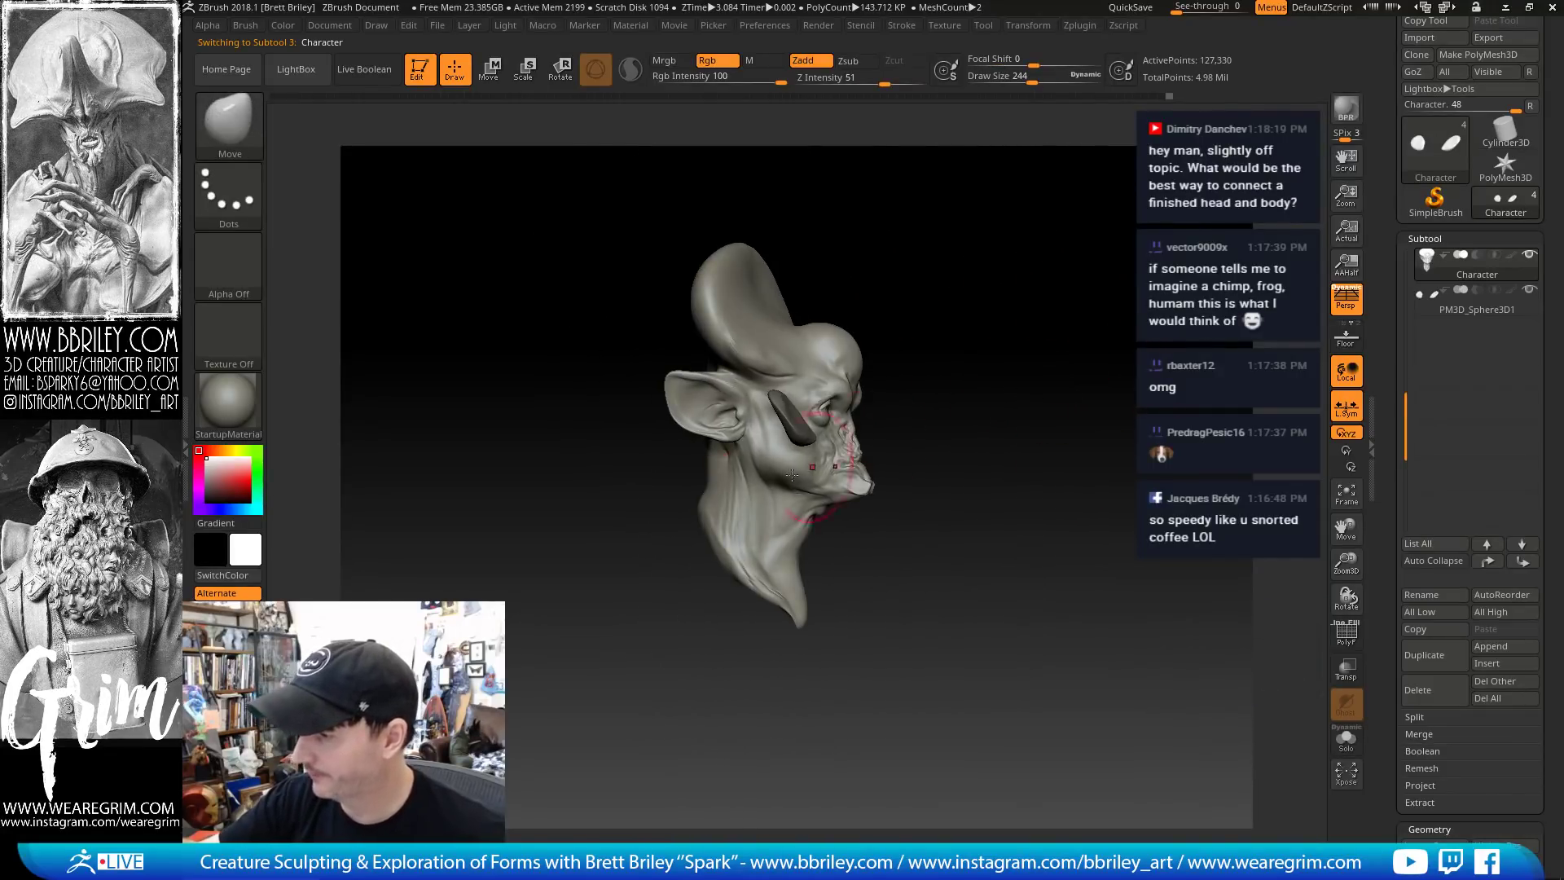
Build up the cheek and jaw below the lobe with the Clay brush at Draw Size 119 and smooth the area
{"action": "key", "text": "b"}
{"action": "key", "text": "c"}
{"action": "key", "text": "l"}
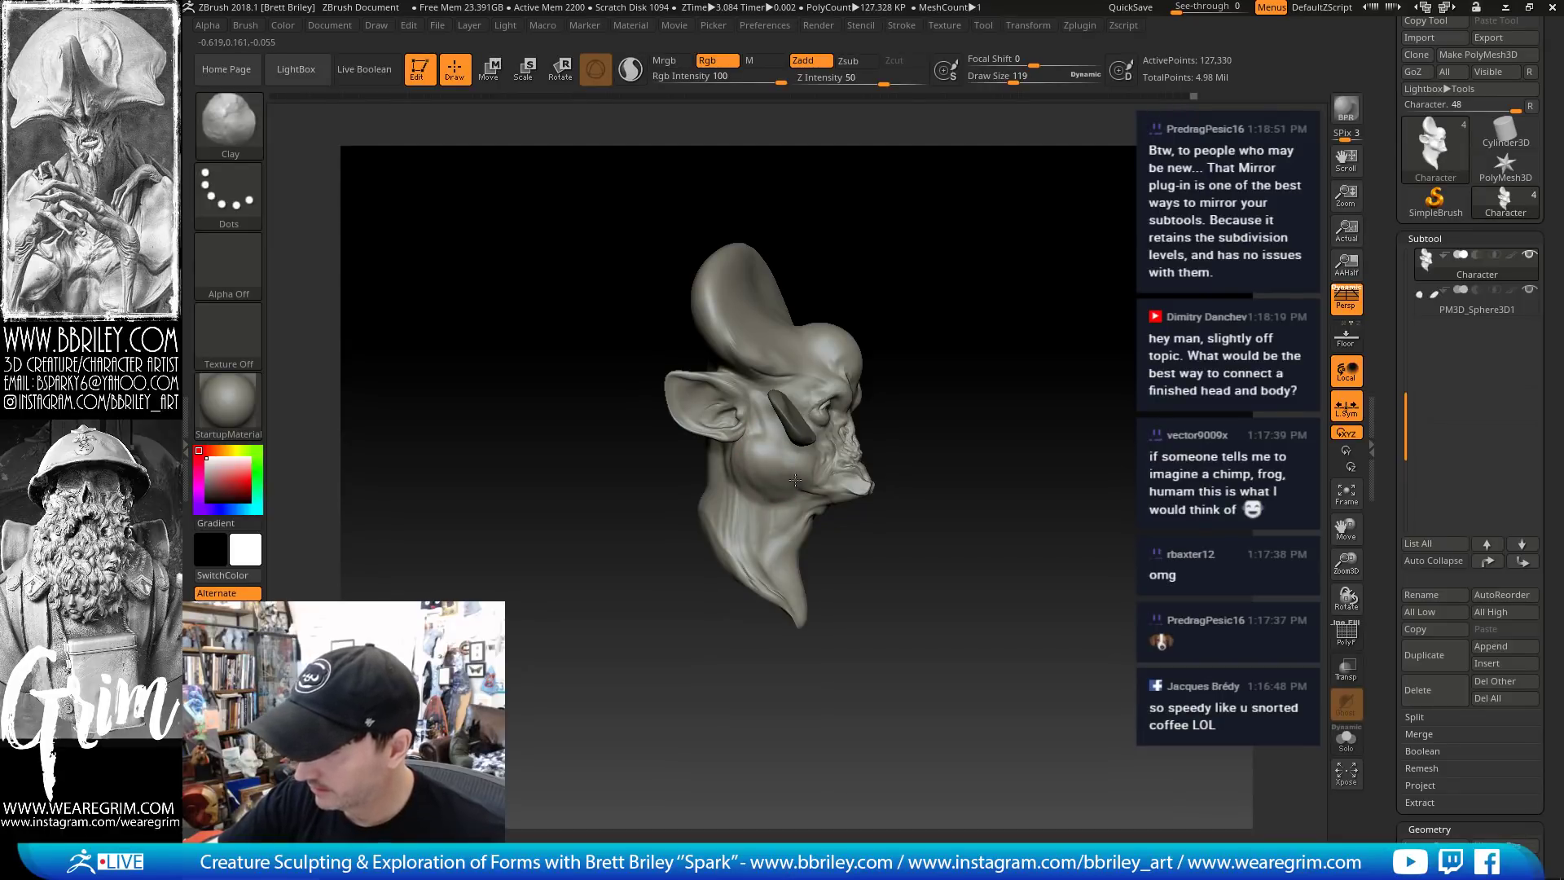
{"action": "key", "text": "shift"}
{"action": "mouse_move", "coordinate": [956, 355]}
{"action": "left_mouse_down"}
{"action": "mouse_move", "coordinate": [994, 324]}
{"action": "mouse_move", "coordinate": [1005, 339]}
{"action": "mouse_move", "coordinate": [967, 318]}
{"action": "mouse_move", "coordinate": [995, 332]}
{"action": "left_mouse_up"}
Strengthen the cheek forms between the ear and the lobe with the Standard brush at Draw Size 83
{"action": "key", "text": "b"}
{"action": "key", "text": "s"}
{"action": "key", "text": "t"}
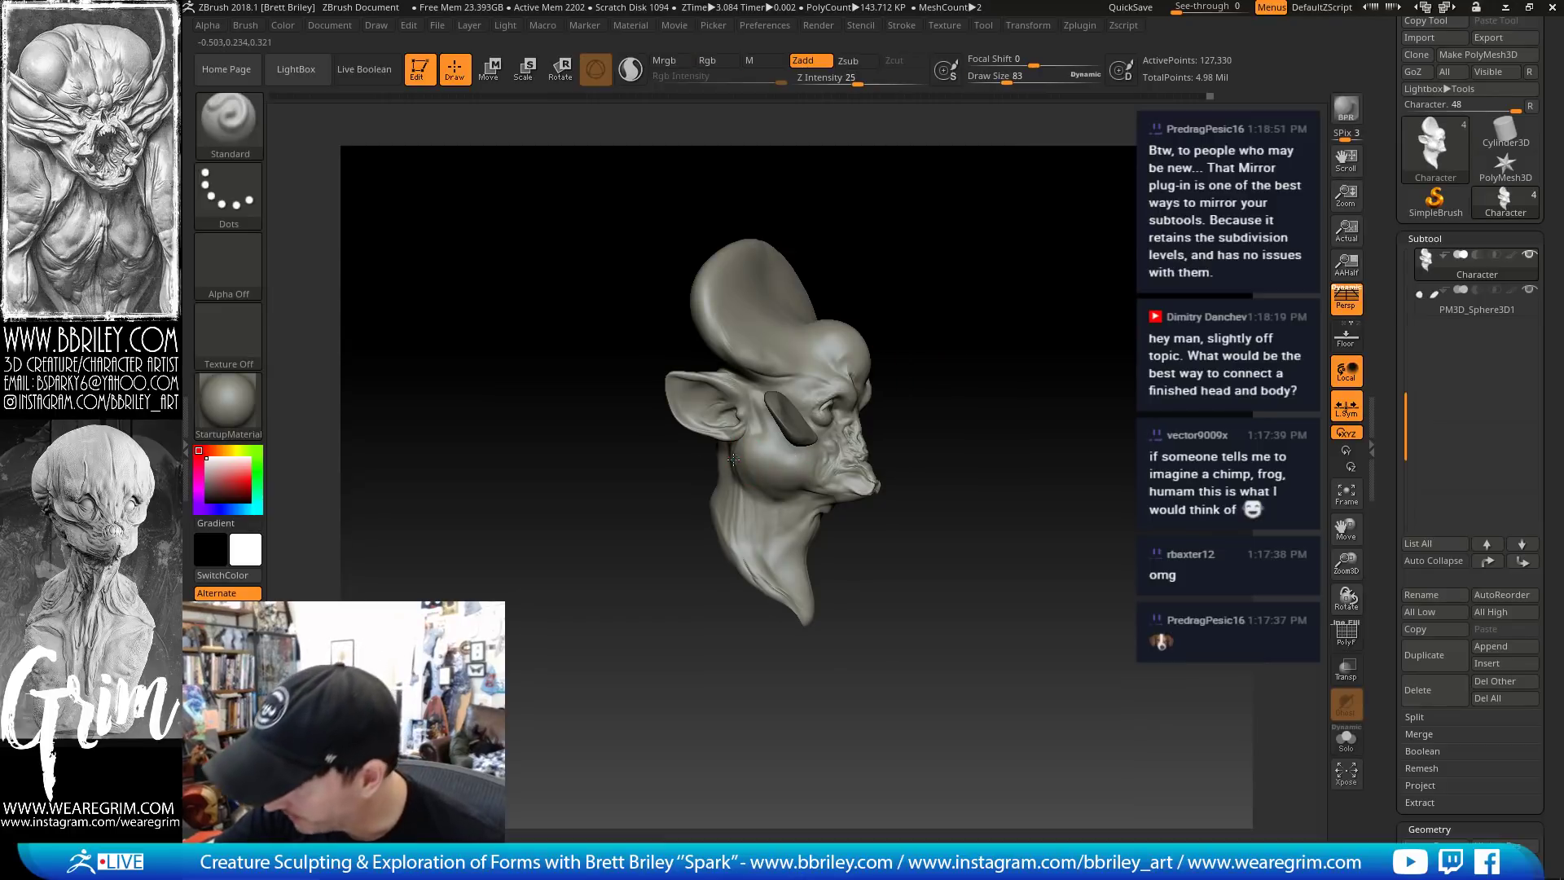
{"action": "left_click_drag", "start_coordinate": [1023, 321], "coordinate": [793, 463]}
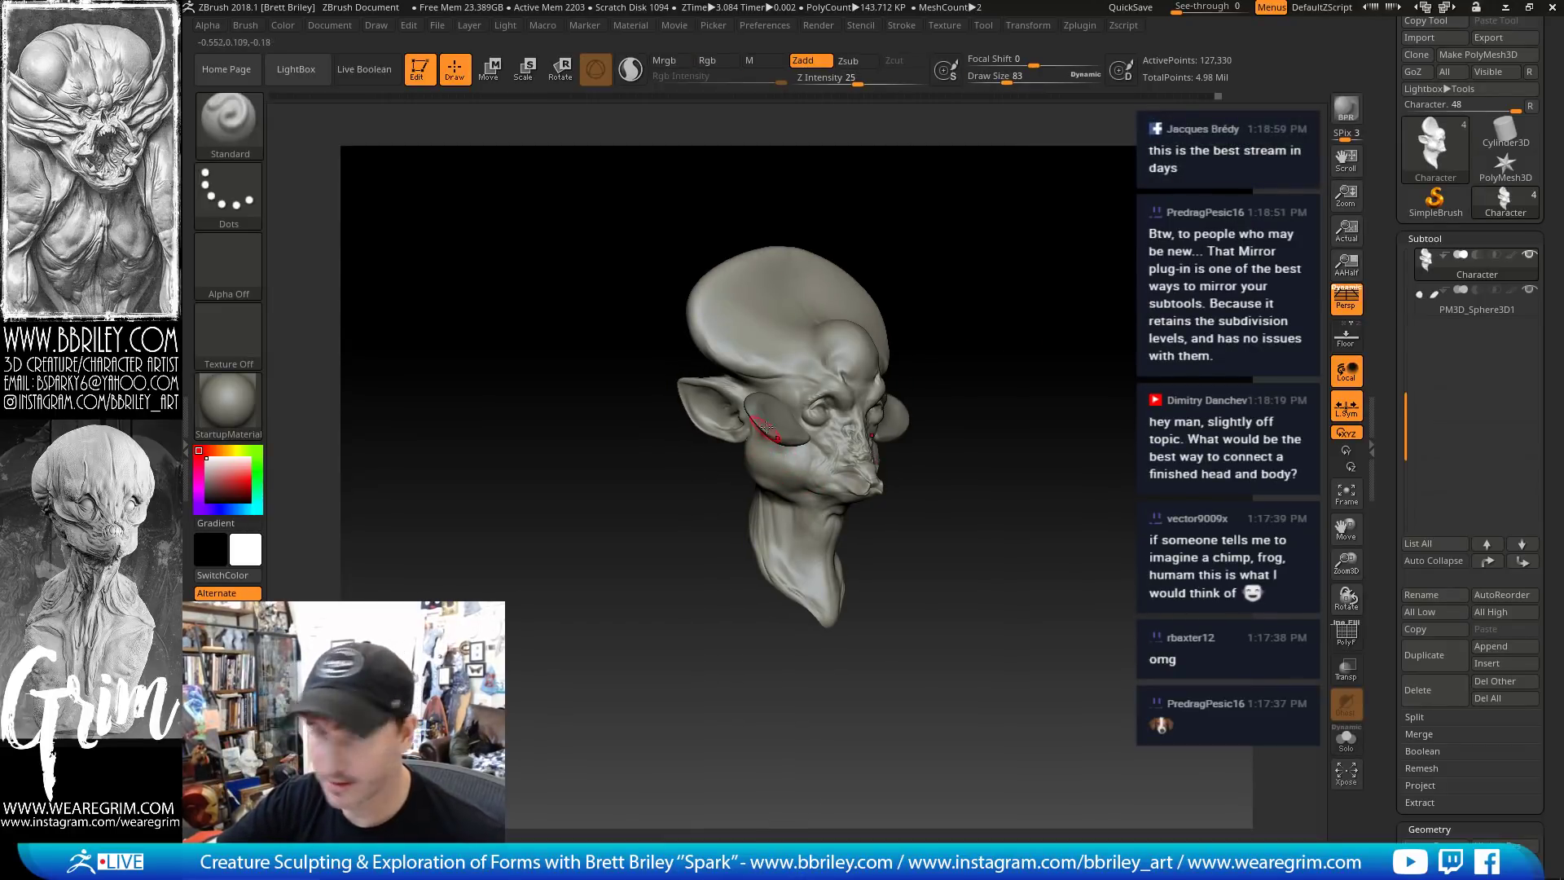
{"action": "left_click_drag", "start_coordinate": [943, 273], "coordinate": [788, 419]}
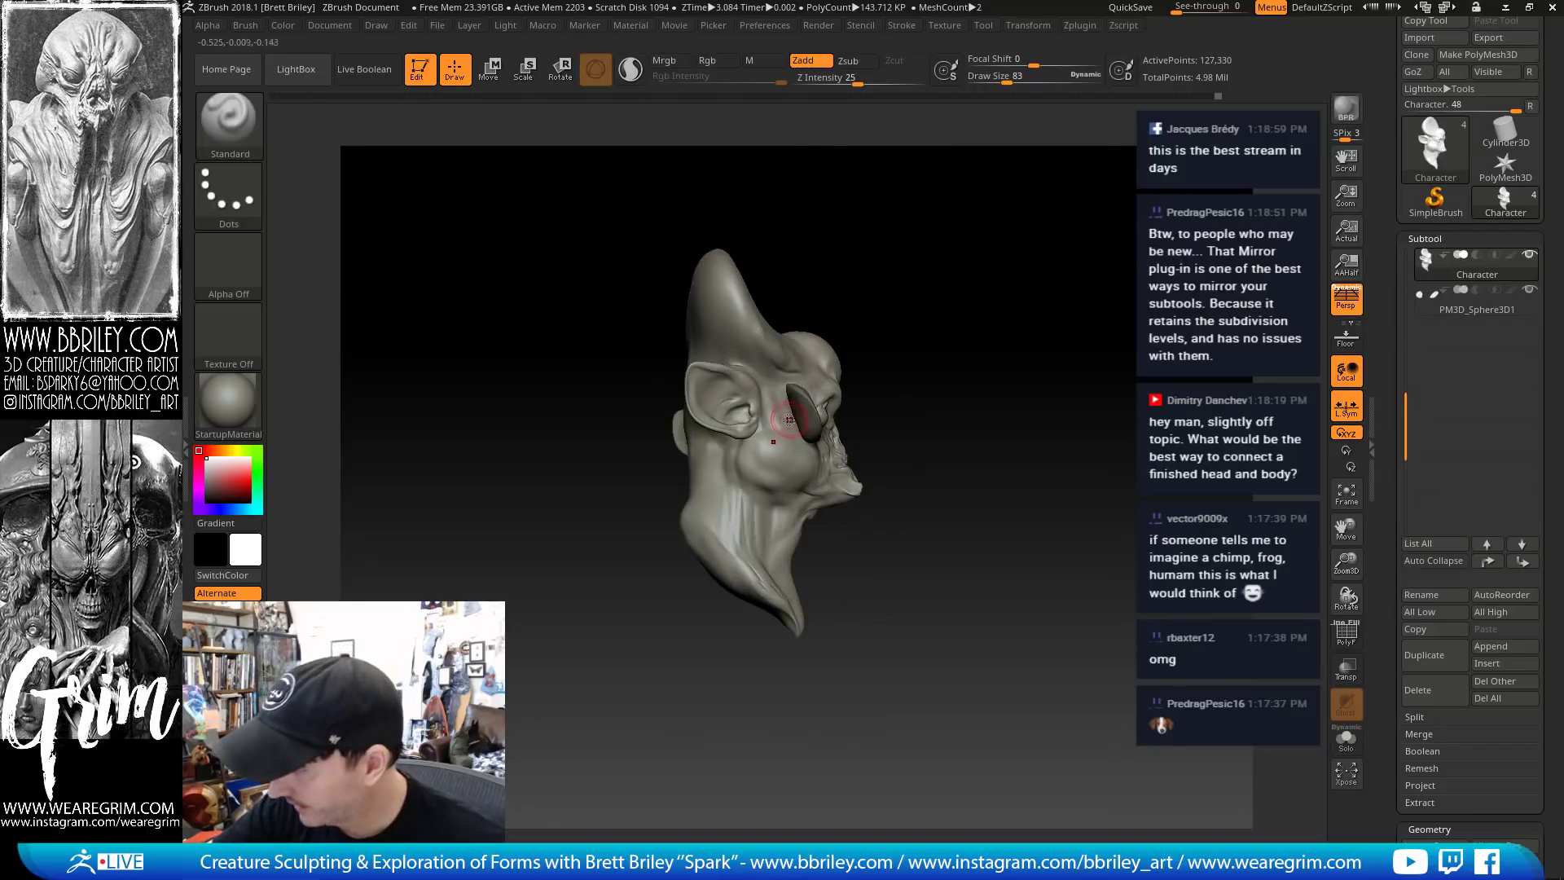
Sculpt the temple area behind the lobe with the Clay and Move brushes at Draw Size 83
{"action": "key", "text": "b"}
{"action": "key", "text": "c"}
{"action": "key", "text": "l"}
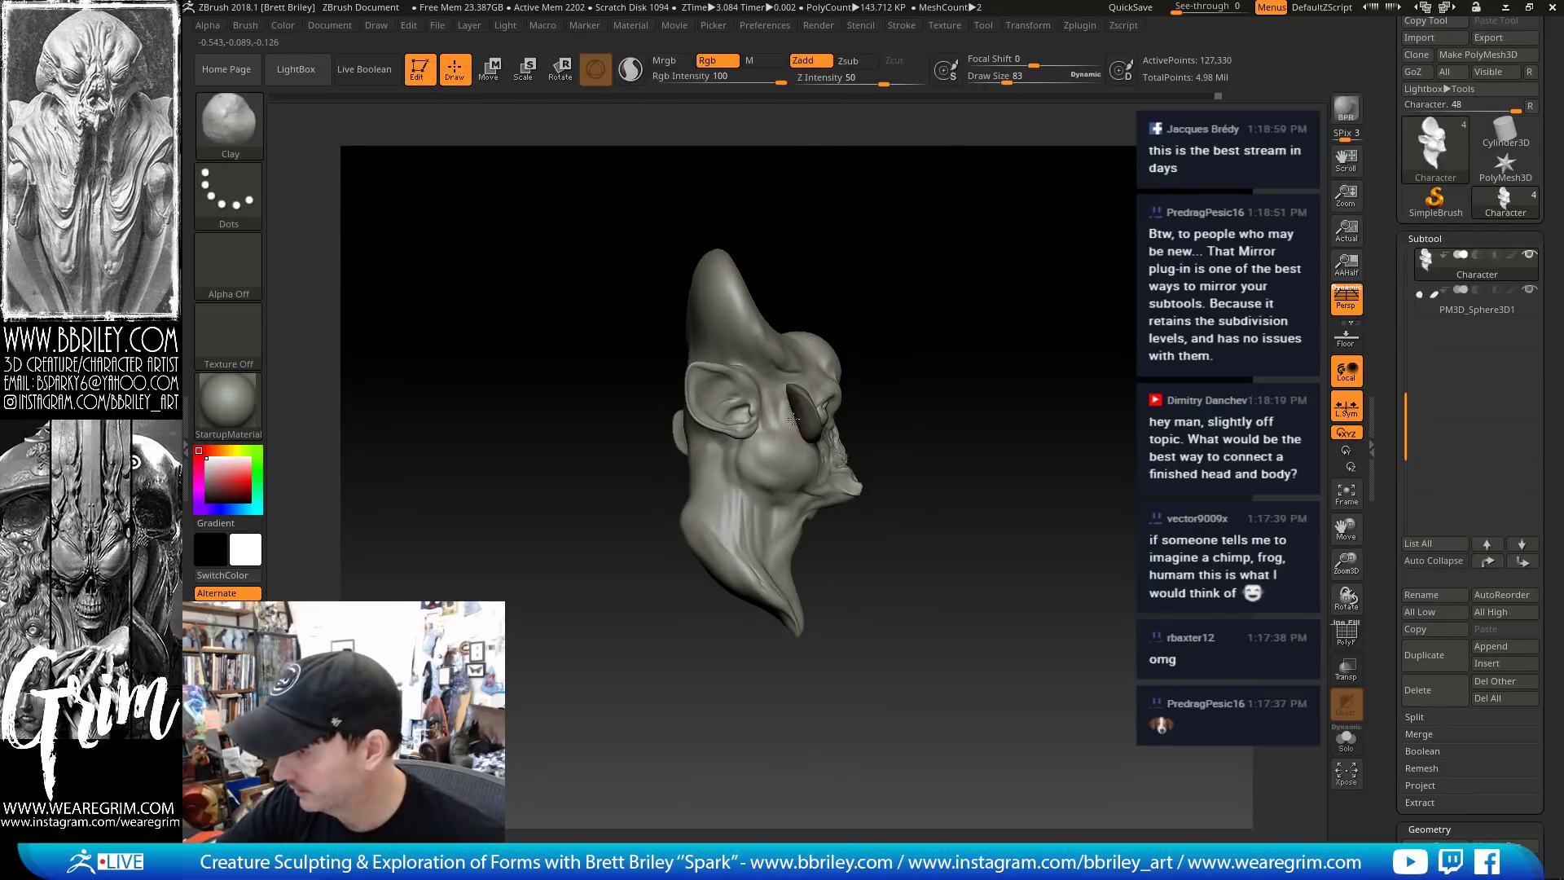
{"action": "key", "text": "b"}
{"action": "key", "text": "m"}
{"action": "key", "text": "v"}
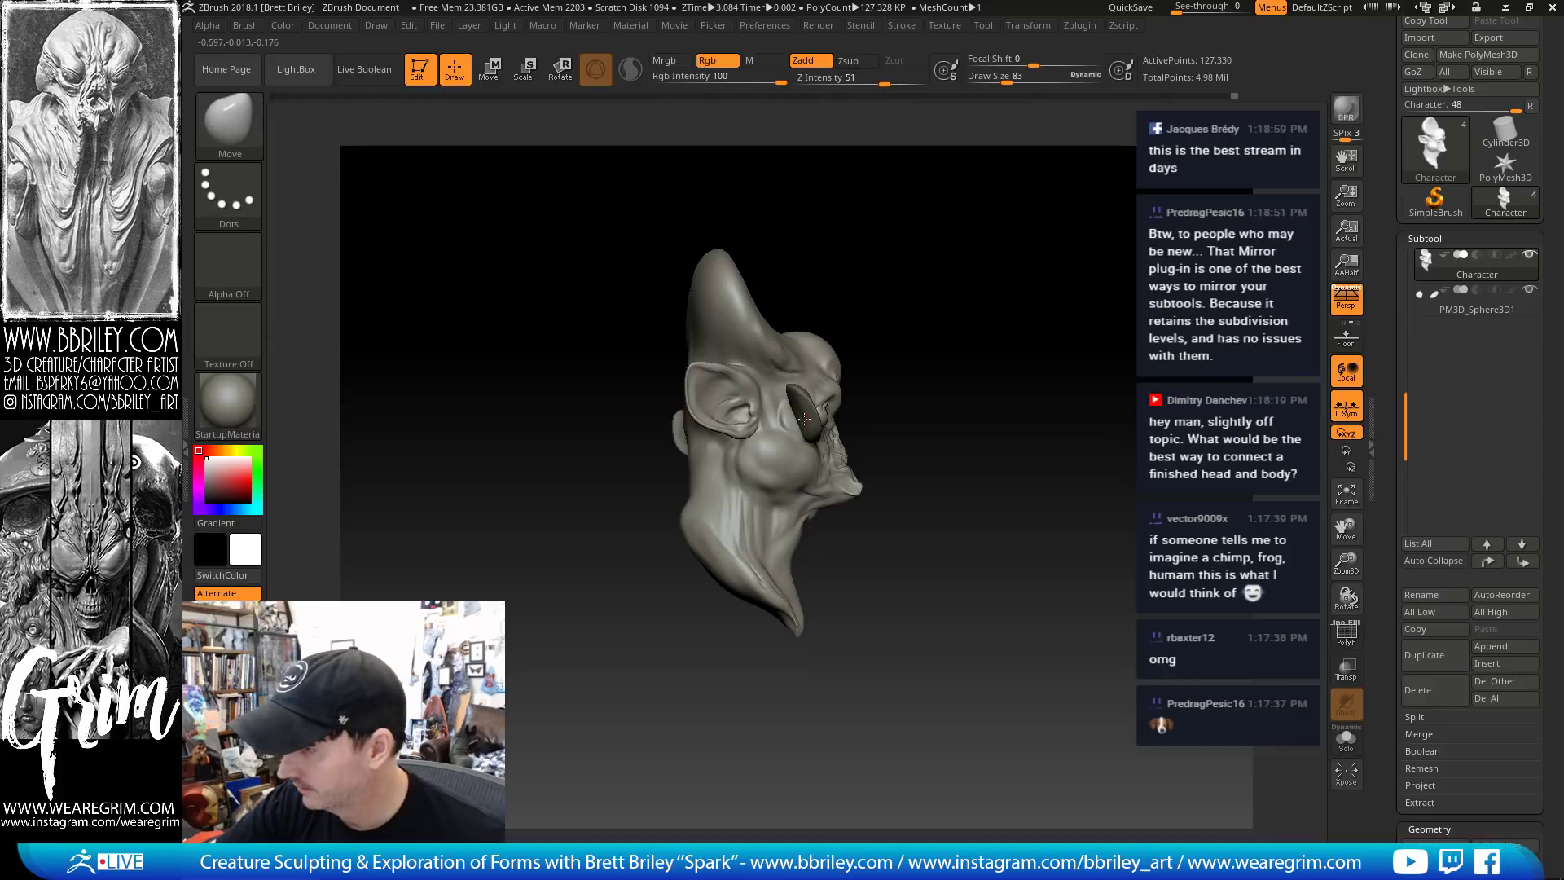
{"action": "left_click_drag", "start_coordinate": [820, 413], "coordinate": [796, 399]}
Raise the skin around the lobe with the Standard brush at Draw Size 59 and cut creases beside it with DamStandard
{"action": "key", "text": "b"}
{"action": "key", "text": "s"}
{"action": "key", "text": "t"}
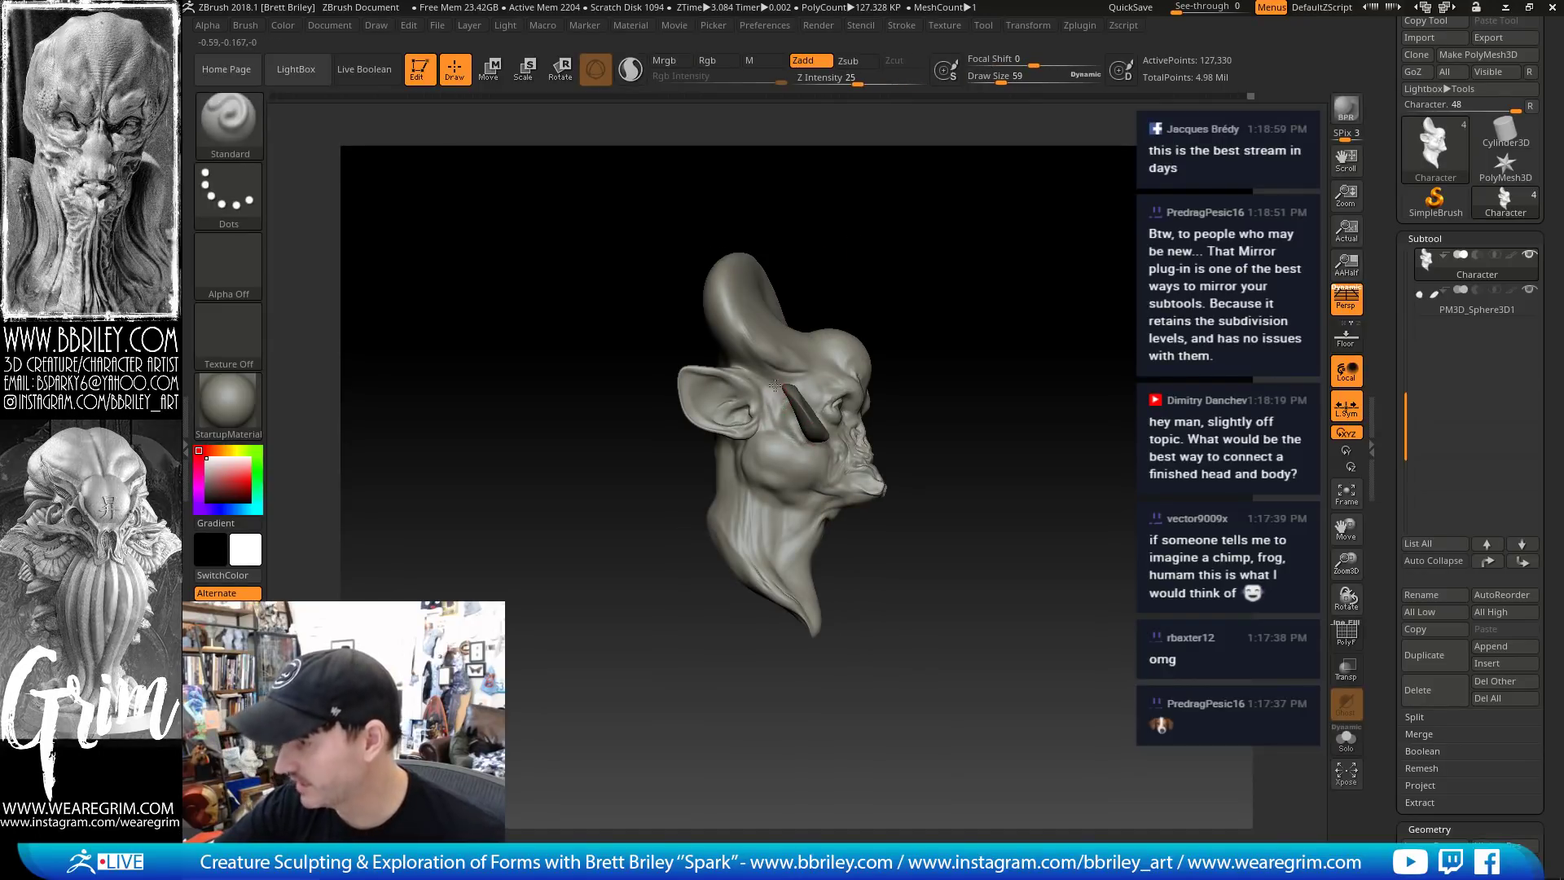
{"action": "mouse_move", "coordinate": [921, 249]}
{"action": "left_mouse_down"}
{"action": "mouse_move", "coordinate": [943, 254]}
{"action": "mouse_move", "coordinate": [847, 261]}
{"action": "left_mouse_up"}
{"action": "key", "text": "b"}
{"action": "key", "text": "d"}
{"action": "key", "text": "s"}
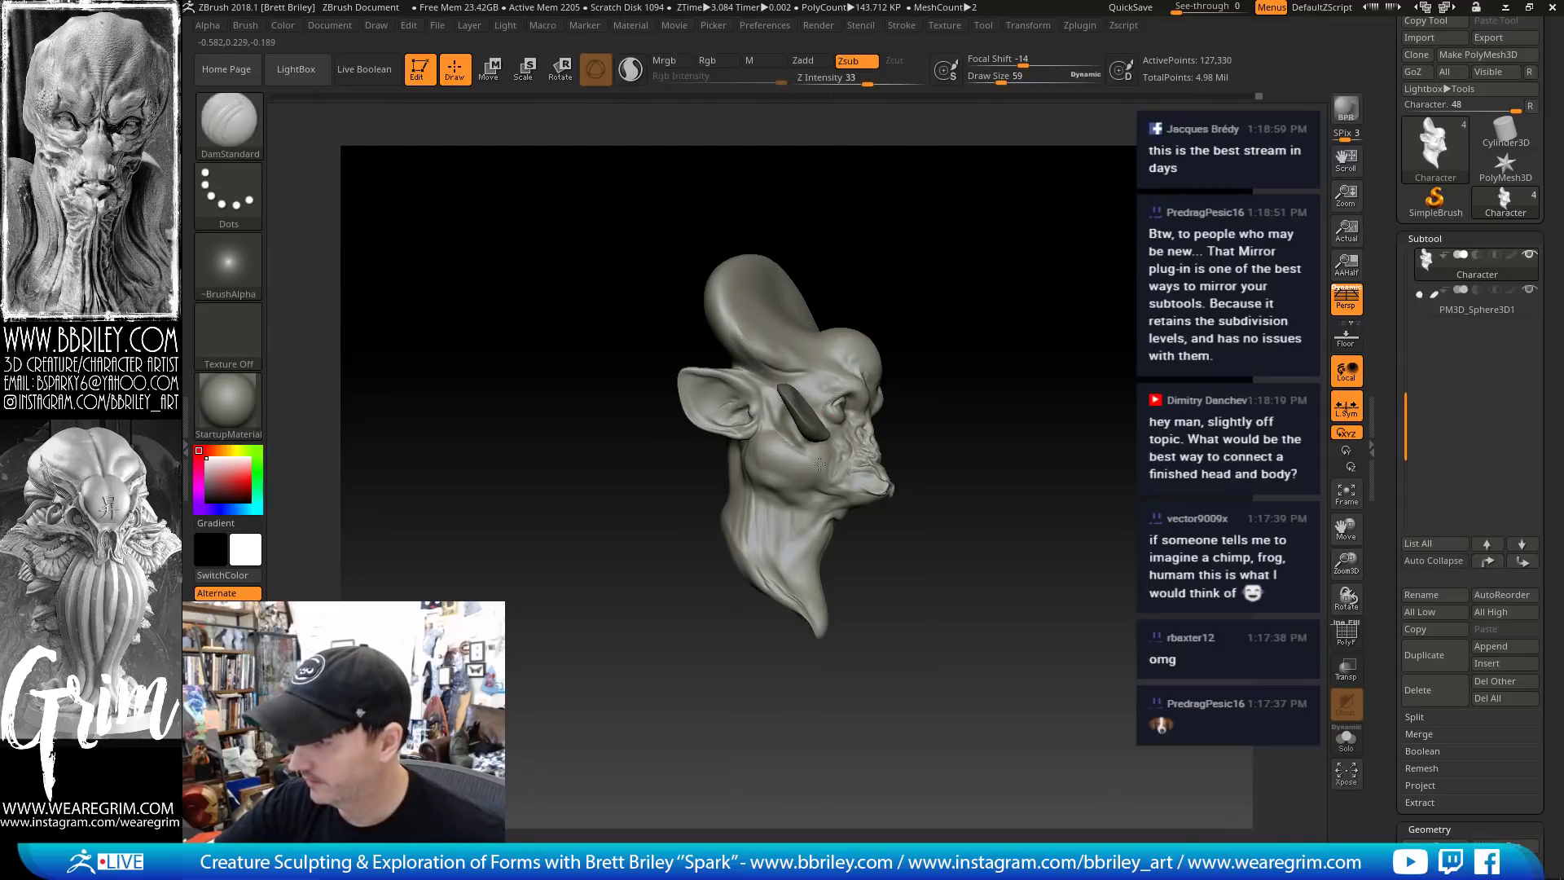
{"action": "left_click_drag", "start_coordinate": [981, 365], "coordinate": [1034, 378]}
{"action": "mouse_move", "coordinate": [1035, 378]}
{"action": "left_mouse_down", "text": "alt"}
{"action": "mouse_move", "coordinate": [998, 343]}
{"action": "mouse_move", "coordinate": [977, 395]}
{"action": "left_mouse_up", "text": "alt"}
Adjust the mouth with the Move brush at Draw Size 75 and swell the muzzle folds with the Inflat brush
{"action": "key", "text": "b"}
{"action": "key", "text": "m"}
{"action": "key", "text": "v"}
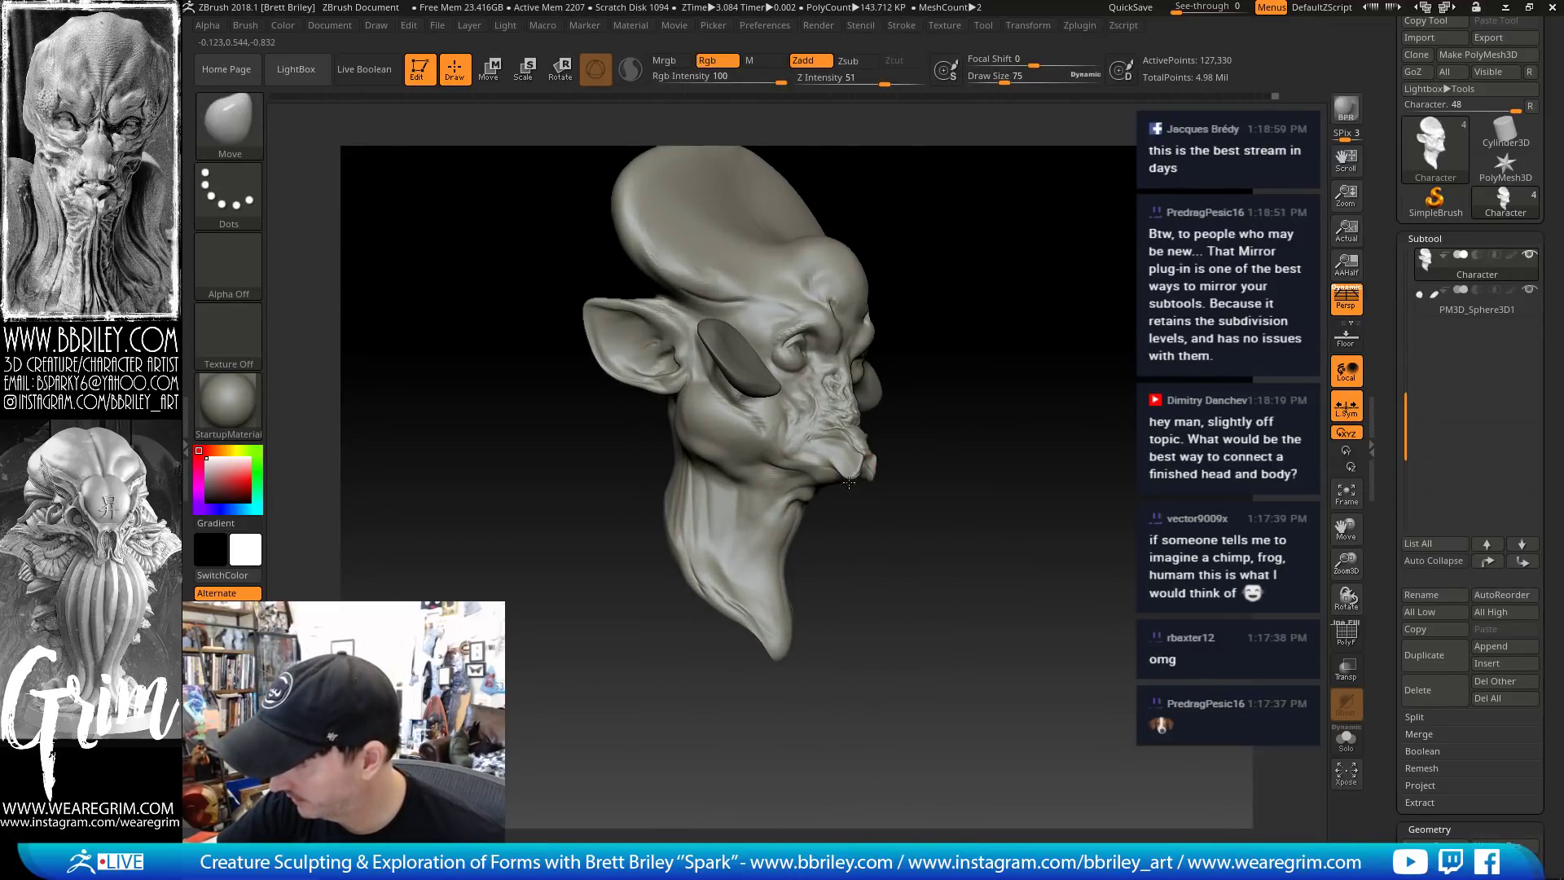
{"action": "key", "text": "b"}
{"action": "key", "text": "i"}
{"action": "key", "text": "n"}
{"action": "left_click_drag", "start_coordinate": [915, 450], "coordinate": [843, 445]}
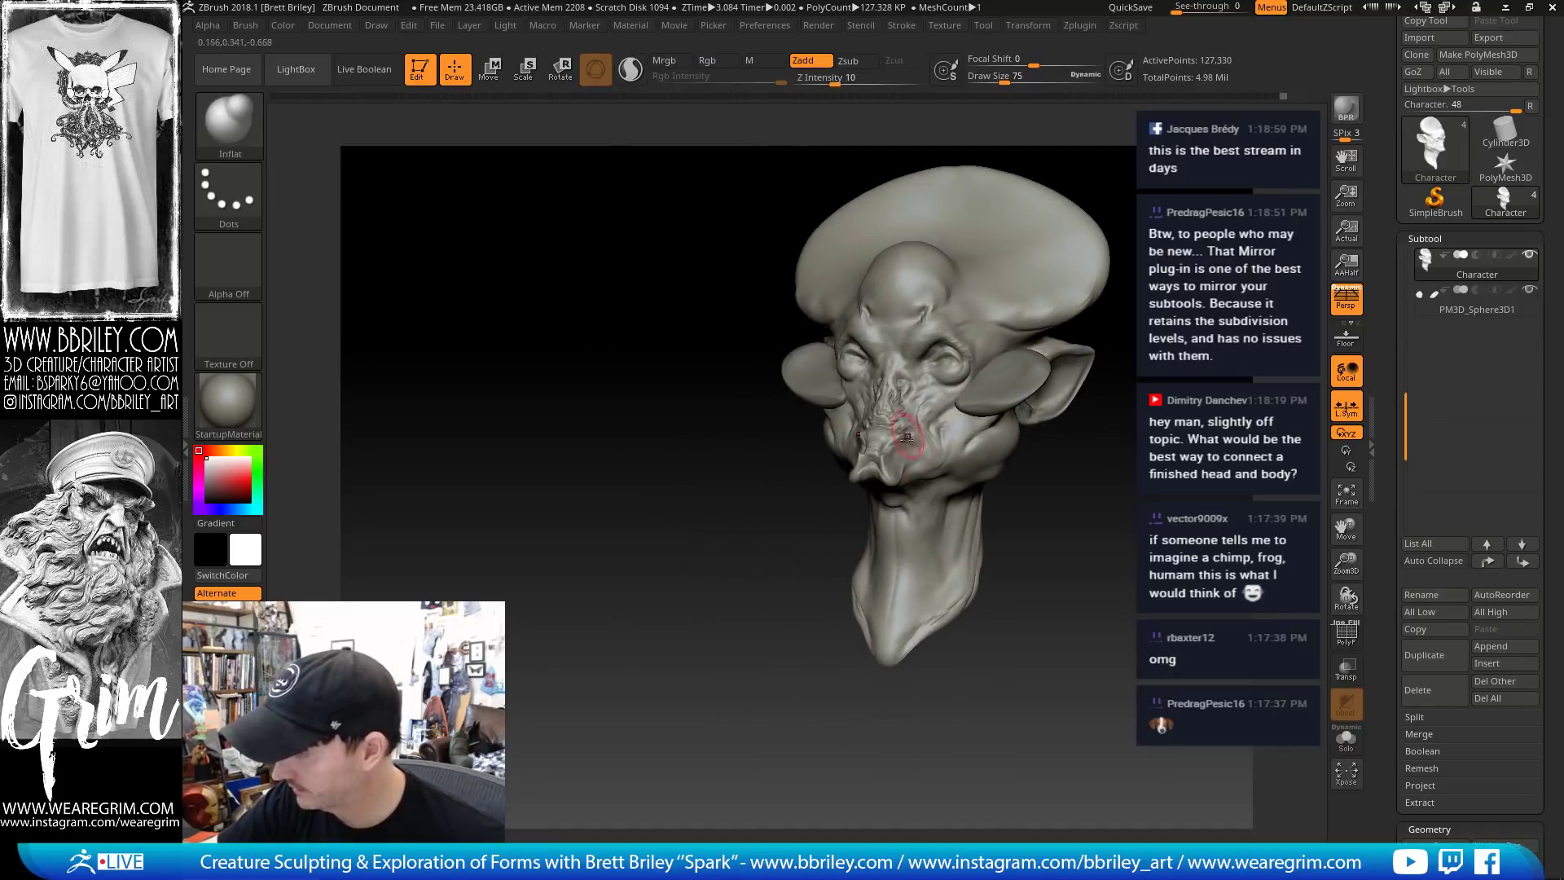
{"action": "left_click_drag", "start_coordinate": [1022, 404], "coordinate": [1028, 401]}
{"action": "mouse_move", "coordinate": [1028, 456]}
{"action": "left_mouse_down"}
{"action": "mouse_move", "coordinate": [1100, 448]}
{"action": "mouse_move", "coordinate": [989, 430]}
{"action": "left_mouse_up"}
Refine the shape of the lower face with the resized Move brush
{"action": "key", "text": "b"}
{"action": "key", "text": "m"}
{"action": "key", "text": "v"}
{"action": "key", "text": "s"}
{"action": "mouse_move", "coordinate": [869, 438]}
{"action": "left_mouse_down"}
{"action": "mouse_move", "coordinate": [933, 468]}
{"action": "mouse_move", "coordinate": [1034, 426]}
{"action": "mouse_move", "coordinate": [844, 406]}
{"action": "mouse_move", "coordinate": [854, 431]}
{"action": "left_mouse_up"}
{"action": "key", "text": "s"}
Carve creases under the jaw with DamStandard at Draw Size 83 and bring the head to a higher subdivision level
{"action": "key", "text": "b"}
{"action": "key", "text": "d"}
{"action": "key", "text": "s"}
{"action": "mouse_move", "coordinate": [1018, 460]}
{"action": "left_mouse_down"}
{"action": "mouse_move", "coordinate": [943, 475]}
{"action": "mouse_move", "coordinate": [836, 421]}
{"action": "left_mouse_up"}
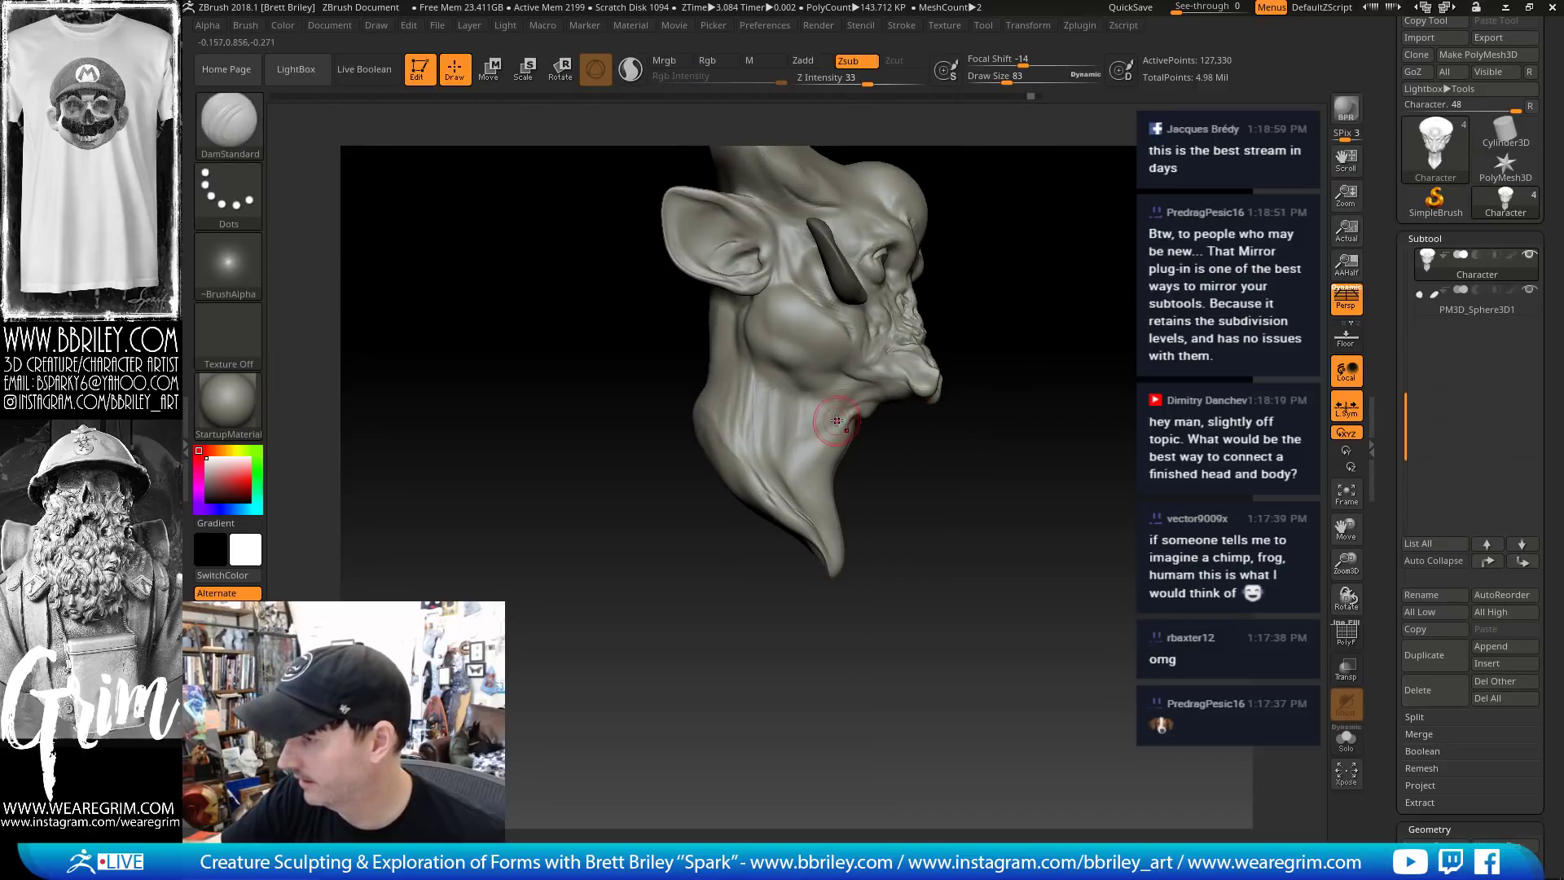
{"action": "left_click_drag", "start_coordinate": [918, 463], "coordinate": [927, 459]}
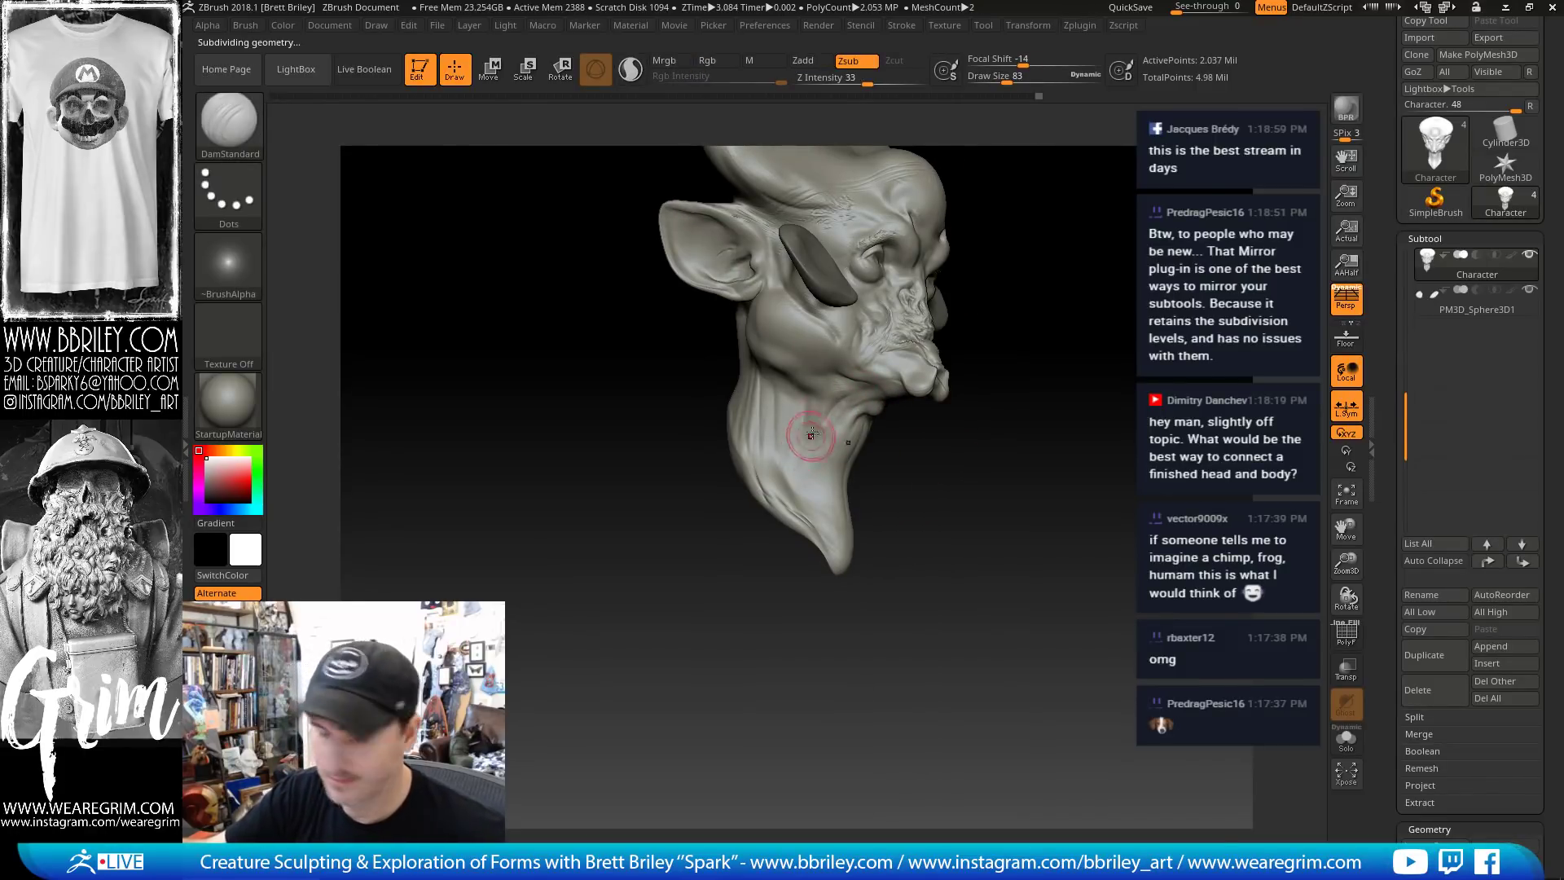
Build muscle strands down the side of the neck with ClayBuildup at Draw Size 62 and smooth them
{"action": "key", "text": "b"}
{"action": "key", "text": "c"}
{"action": "key", "text": "b"}
{"action": "key", "text": "s"}
{"action": "mouse_move", "coordinate": [838, 409]}
{"action": "left_mouse_down"}
{"action": "mouse_move", "coordinate": [806, 478]}
{"action": "mouse_move", "coordinate": [831, 457]}
{"action": "mouse_move", "coordinate": [831, 425]}
{"action": "mouse_move", "coordinate": [839, 440]}
{"action": "left_mouse_up"}
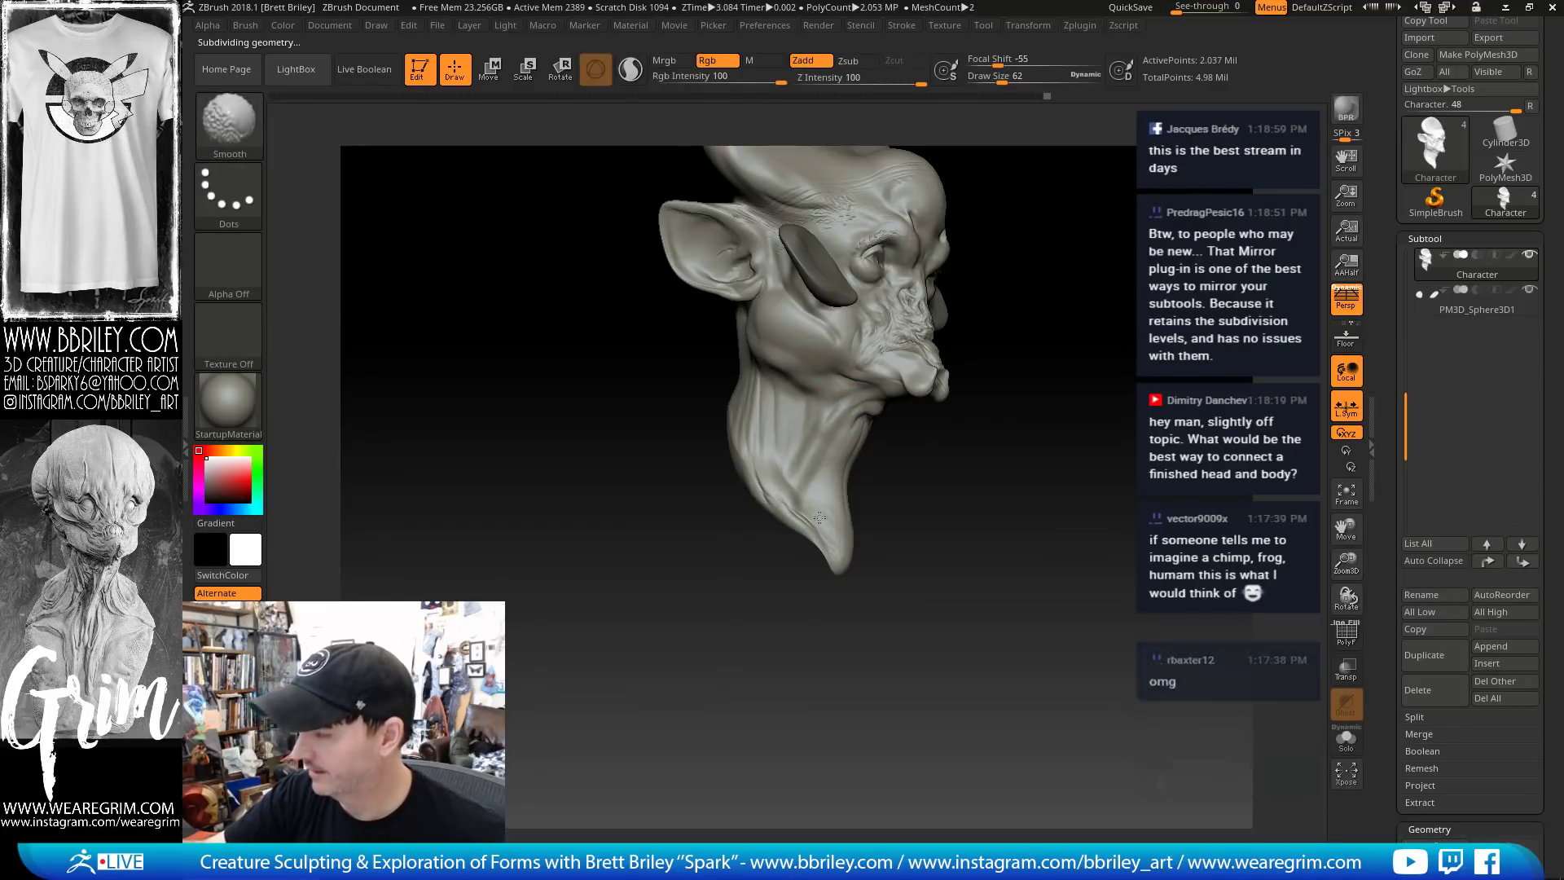
{"action": "mouse_move", "coordinate": [1018, 497]}
{"action": "left_mouse_down"}
{"action": "mouse_move", "coordinate": [896, 531]}
{"action": "mouse_move", "coordinate": [942, 522]}
{"action": "mouse_move", "coordinate": [1008, 565]}
{"action": "mouse_move", "coordinate": [944, 534]}
{"action": "left_mouse_up"}
Widen the base of the neck outward with the Move brush at Draw Size 163
{"action": "key", "text": "b"}
{"action": "key", "text": "i"}
{"action": "key", "text": "n"}
{"action": "key", "text": "b"}
{"action": "key", "text": "m"}
{"action": "key", "text": "v"}
{"action": "key", "text": "s"}
{"action": "mouse_move", "coordinate": [938, 528]}
{"action": "left_mouse_down"}
{"action": "mouse_move", "coordinate": [951, 556]}
{"action": "mouse_move", "coordinate": [955, 491]}
{"action": "left_mouse_up"}
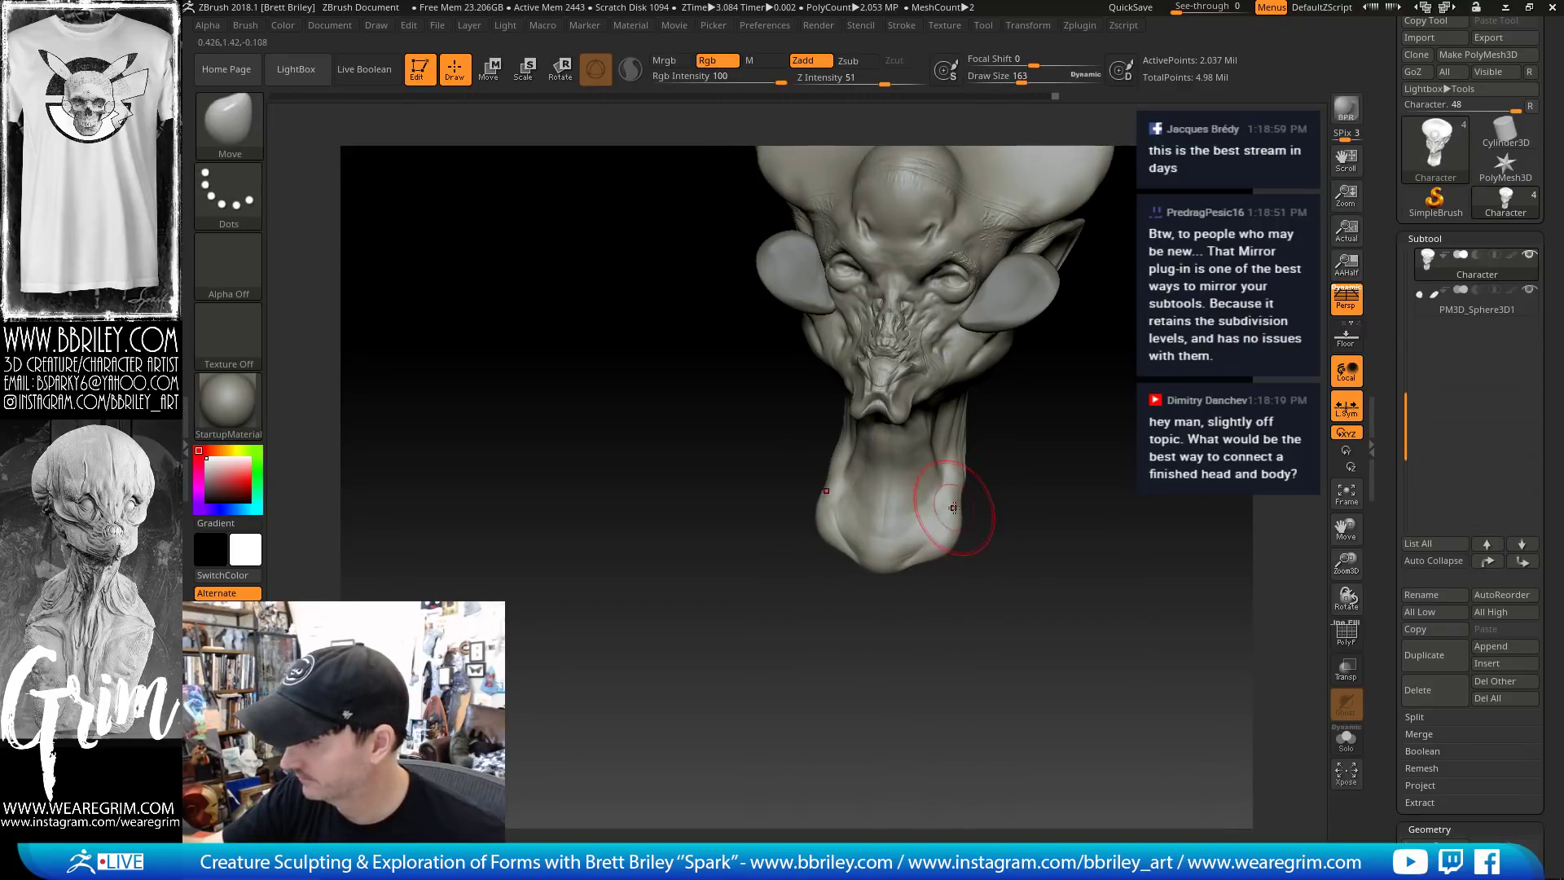
{"action": "mouse_move", "coordinate": [954, 507]}
{"action": "right_mouse_down"}
{"action": "mouse_move", "coordinate": [978, 524]}
{"action": "mouse_move", "coordinate": [1031, 395]}
{"action": "right_mouse_up"}
Smooth away the wrinkle detail on the forehead bulge and brow with the Smooth brush at Draw Size 163
{"action": "key", "text": "shift"}
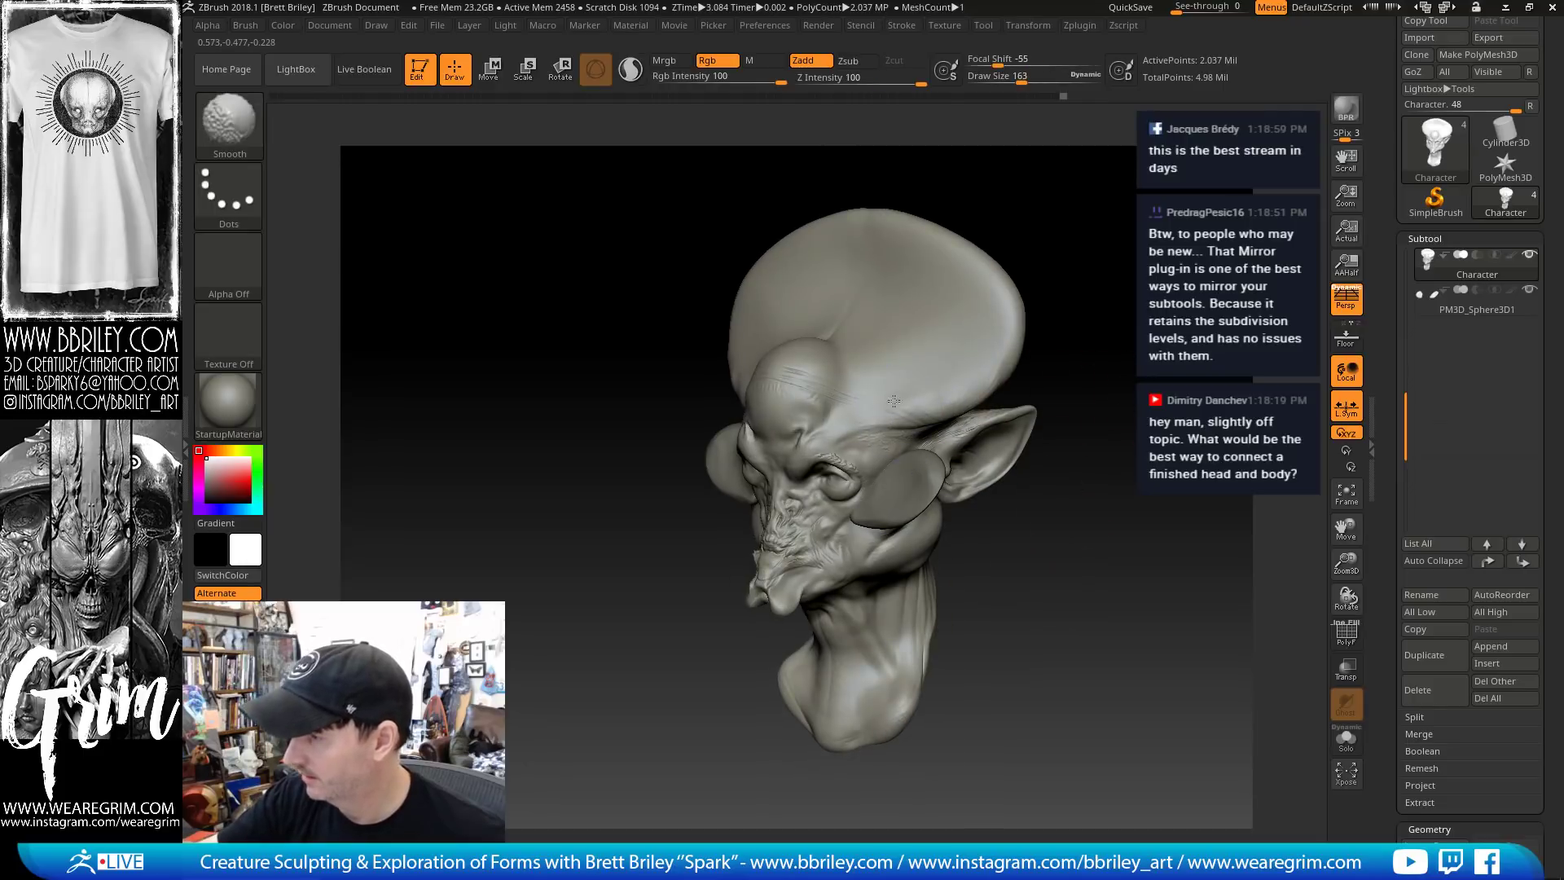
{"action": "mouse_move", "coordinate": [934, 410]}
{"action": "left_mouse_down", "text": "shift"}
{"action": "mouse_move", "coordinate": [733, 352]}
{"action": "mouse_move", "coordinate": [709, 447]}
{"action": "left_mouse_up", "text": "shift"}
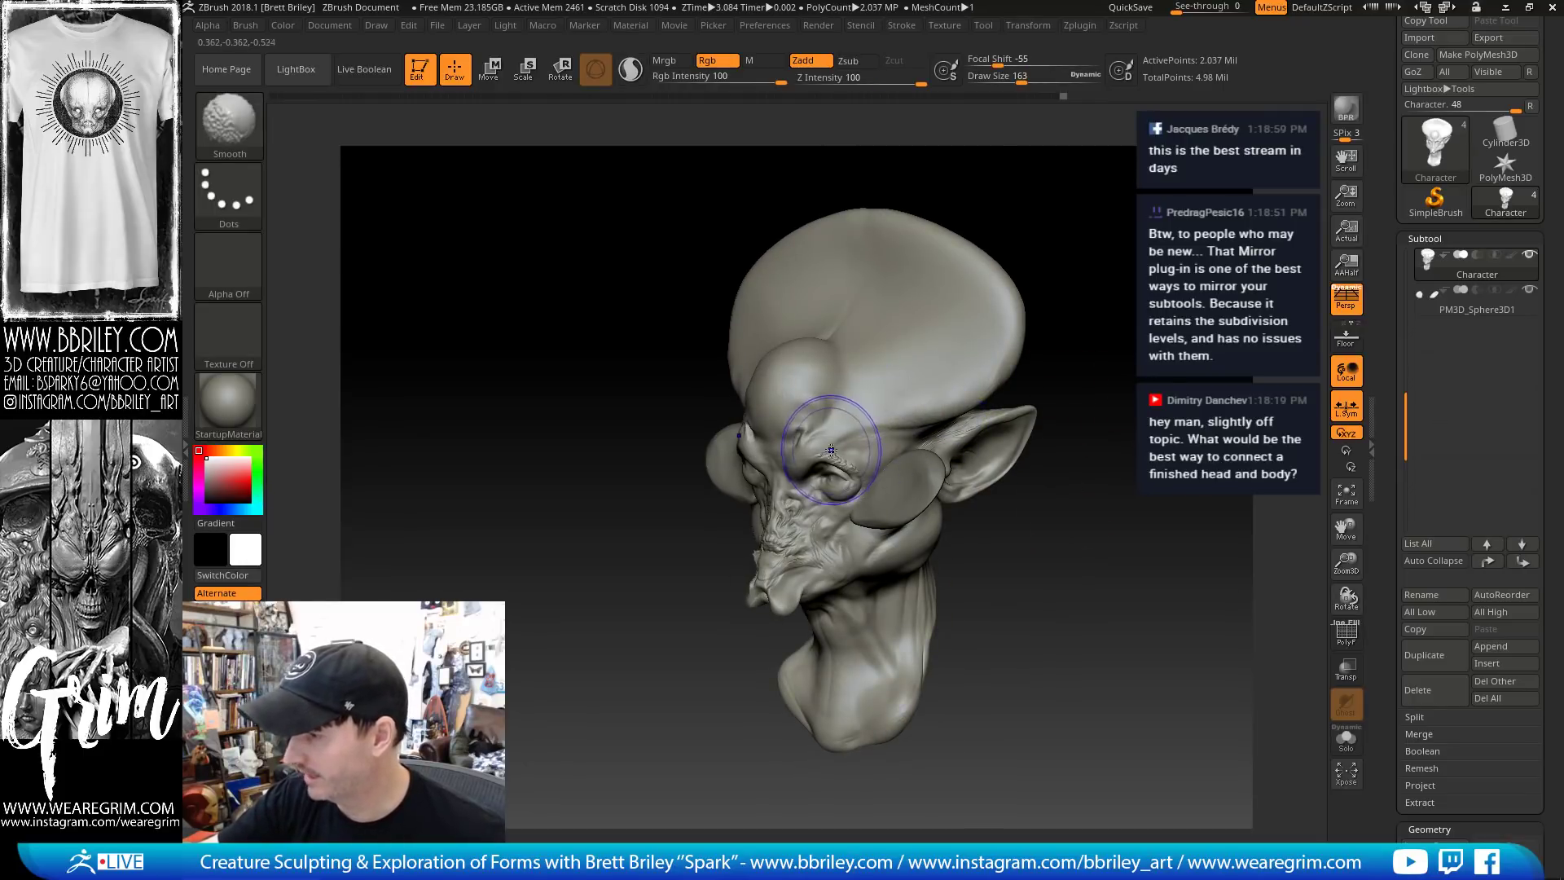
{"action": "right_click_drag", "start_coordinate": [708, 447], "coordinate": [855, 461]}
Puff up the forms around the eyes with Inflat at Draw Size 68 and the nose folds at Draw Size 44
{"action": "key", "text": "shift"}
{"action": "key", "text": "s"}
{"action": "left_click_drag", "start_coordinate": [828, 487], "coordinate": [816, 486]}
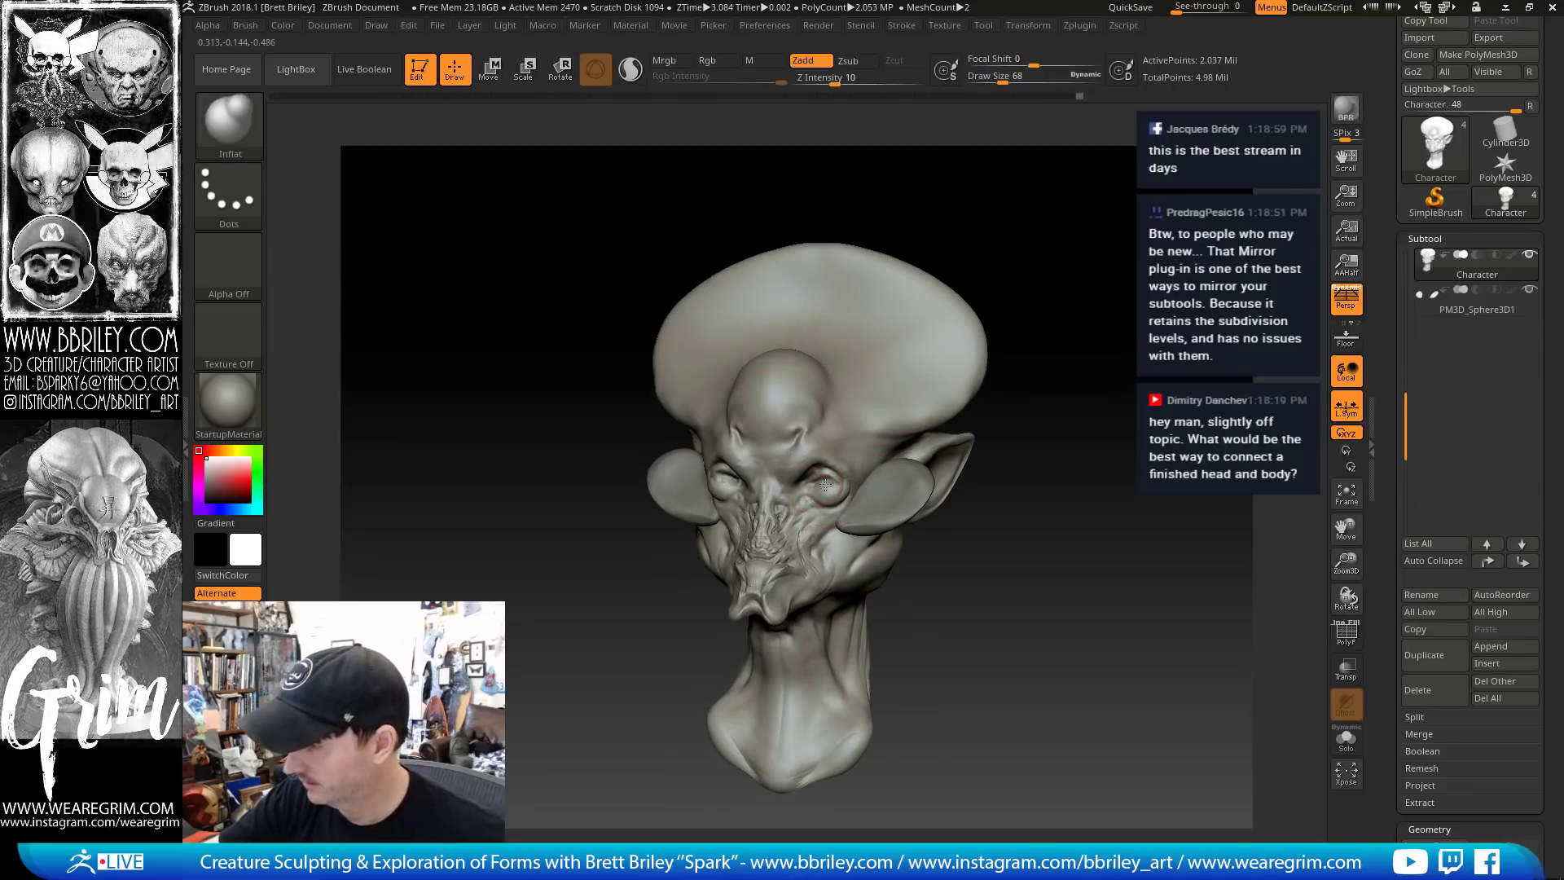
{"action": "mouse_move", "coordinate": [1092, 357]}
{"action": "left_mouse_down"}
{"action": "mouse_move", "coordinate": [1065, 353]}
{"action": "mouse_move", "coordinate": [1165, 383]}
{"action": "mouse_move", "coordinate": [1037, 398]}
{"action": "mouse_move", "coordinate": [1024, 461]}
{"action": "left_mouse_up"}
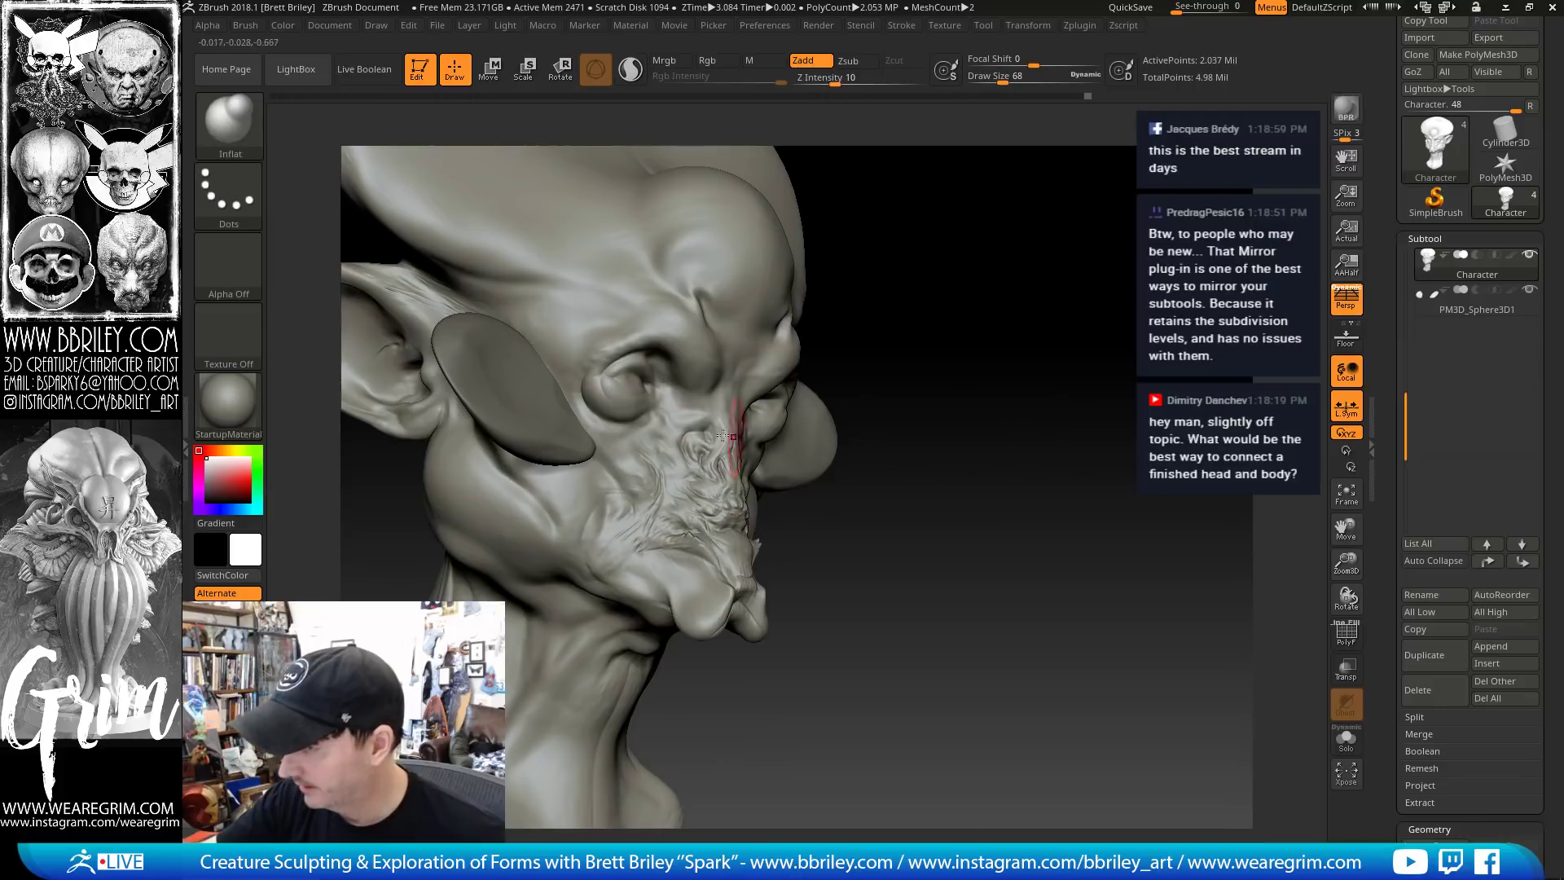
{"action": "key", "text": "s"}
{"action": "left_click_drag", "start_coordinate": [700, 450], "coordinate": [694, 450]}
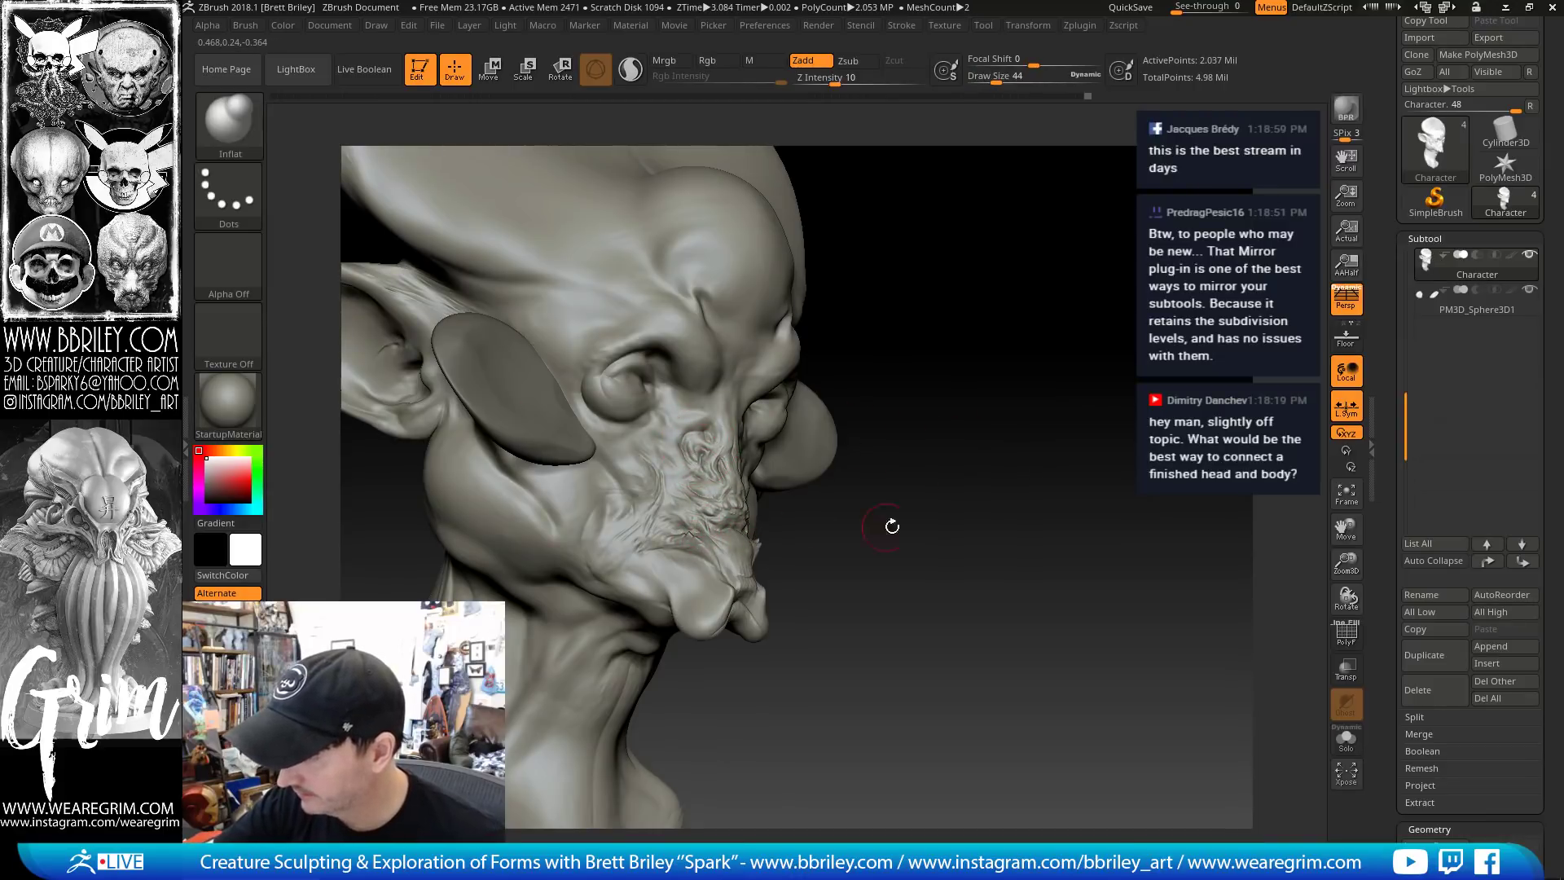
{"action": "left_click_drag", "start_coordinate": [893, 524], "coordinate": [817, 528]}
Carve wrinkles across the nose and cheek with DamStandard, reducing the Draw Size from 44 to 29, and soften them with smoothing
{"action": "key", "text": "b"}
{"action": "key", "text": "d"}
{"action": "key", "text": "s"}
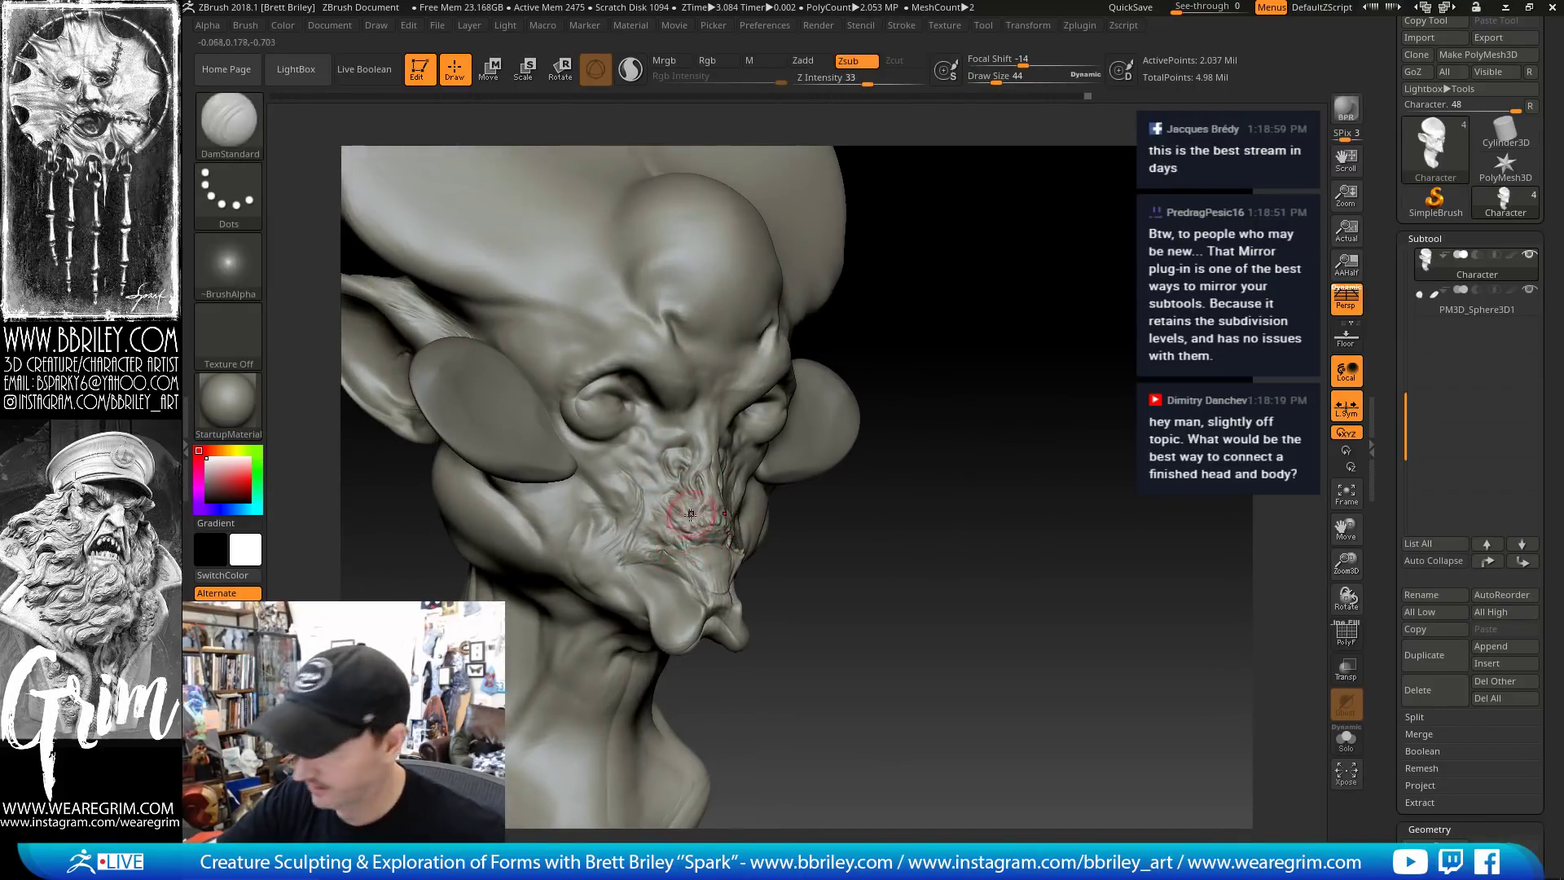
{"action": "key", "text": "shift"}
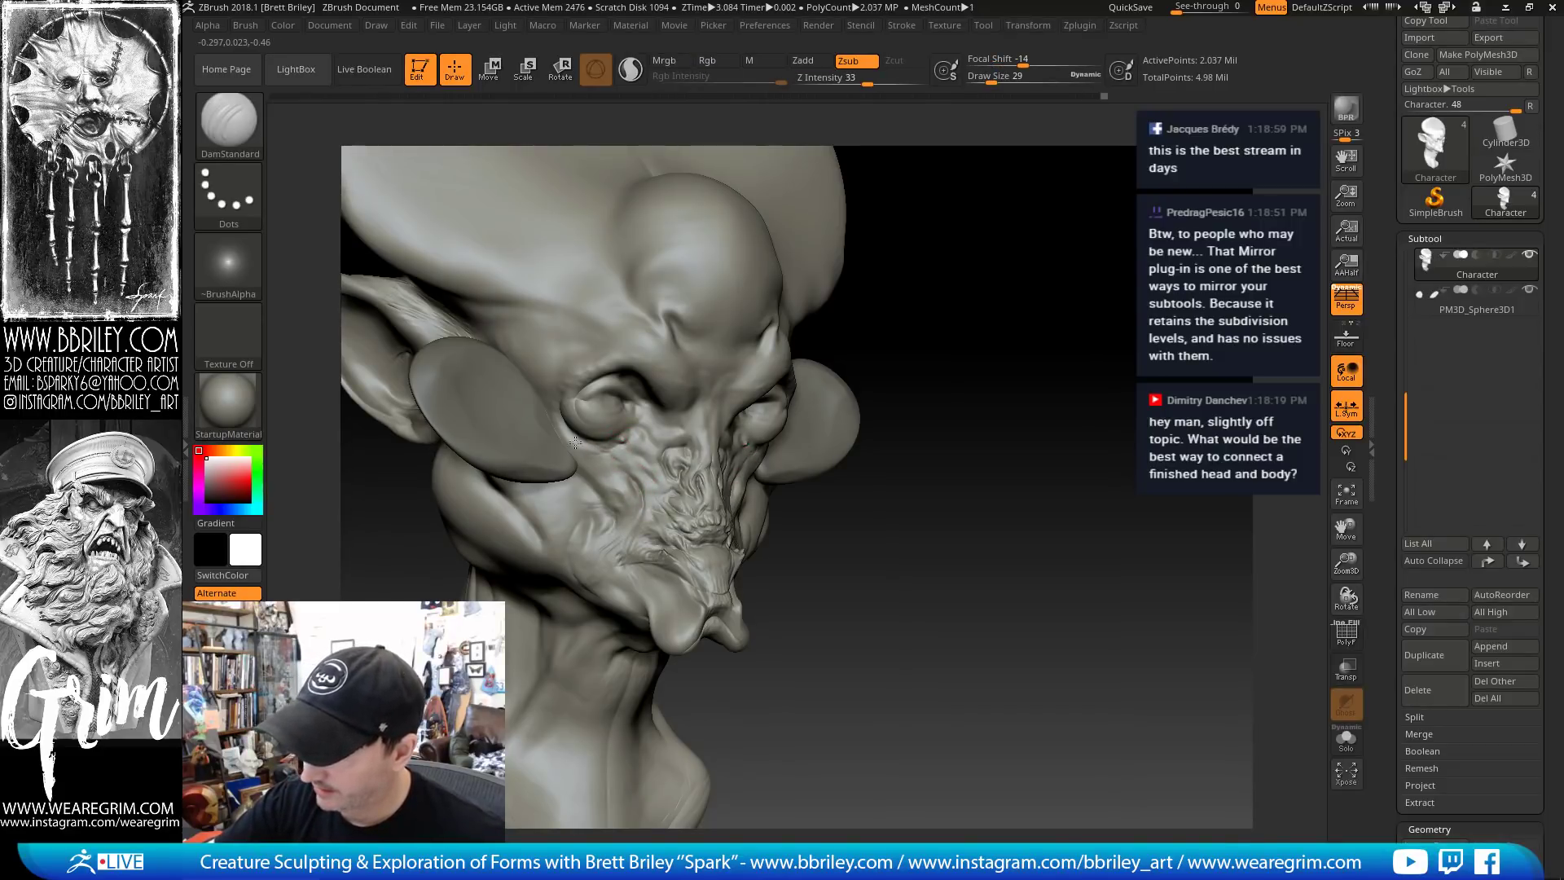
{"action": "key", "text": "shift"}
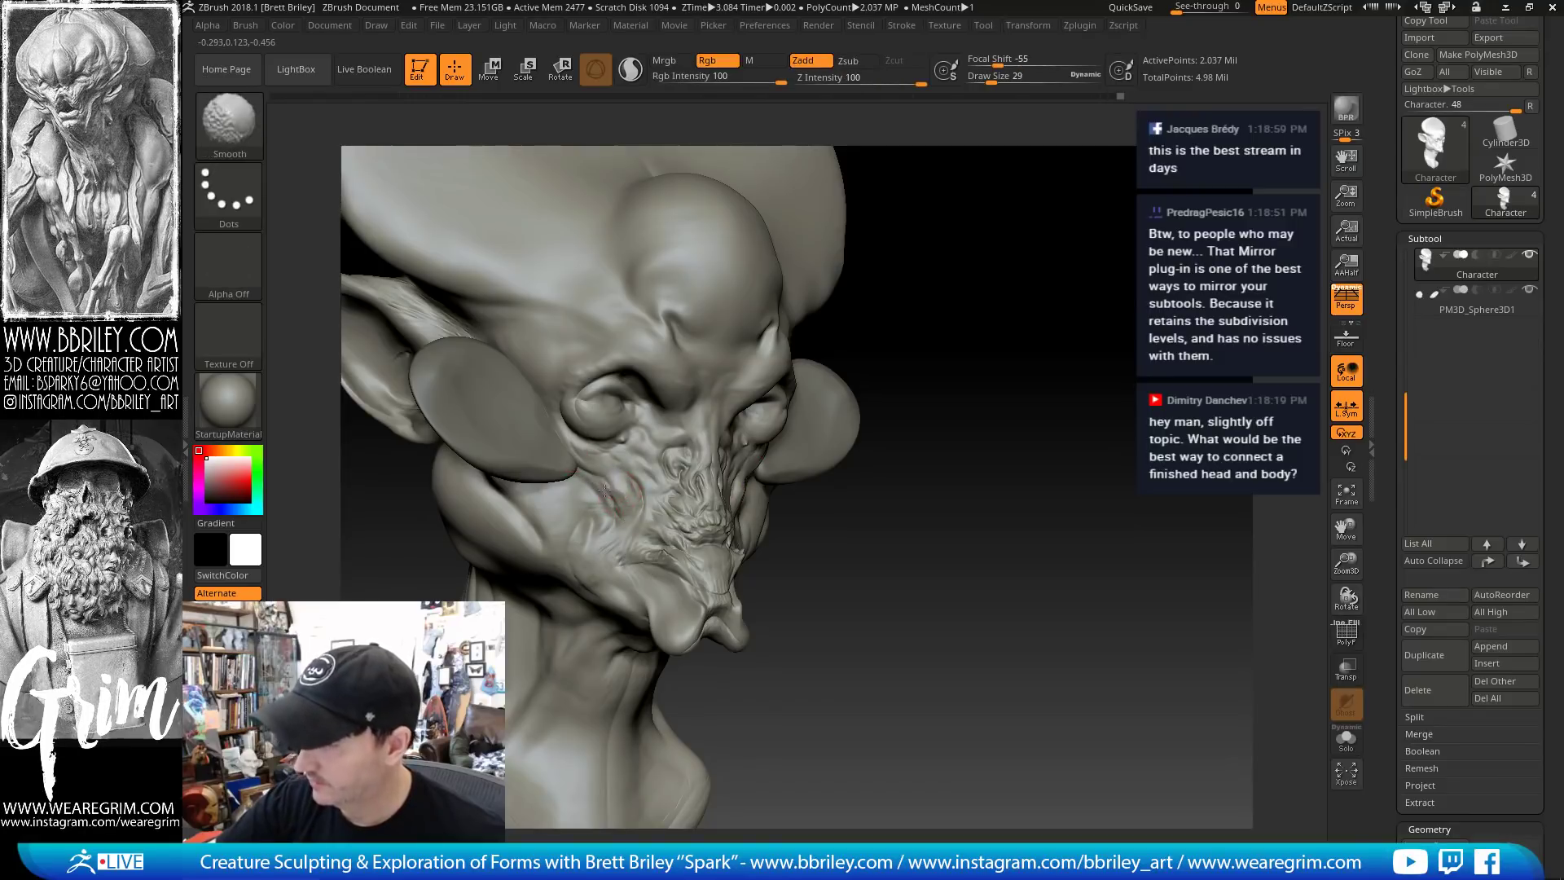
{"action": "left_click_drag", "start_coordinate": [911, 507], "coordinate": [873, 510]}
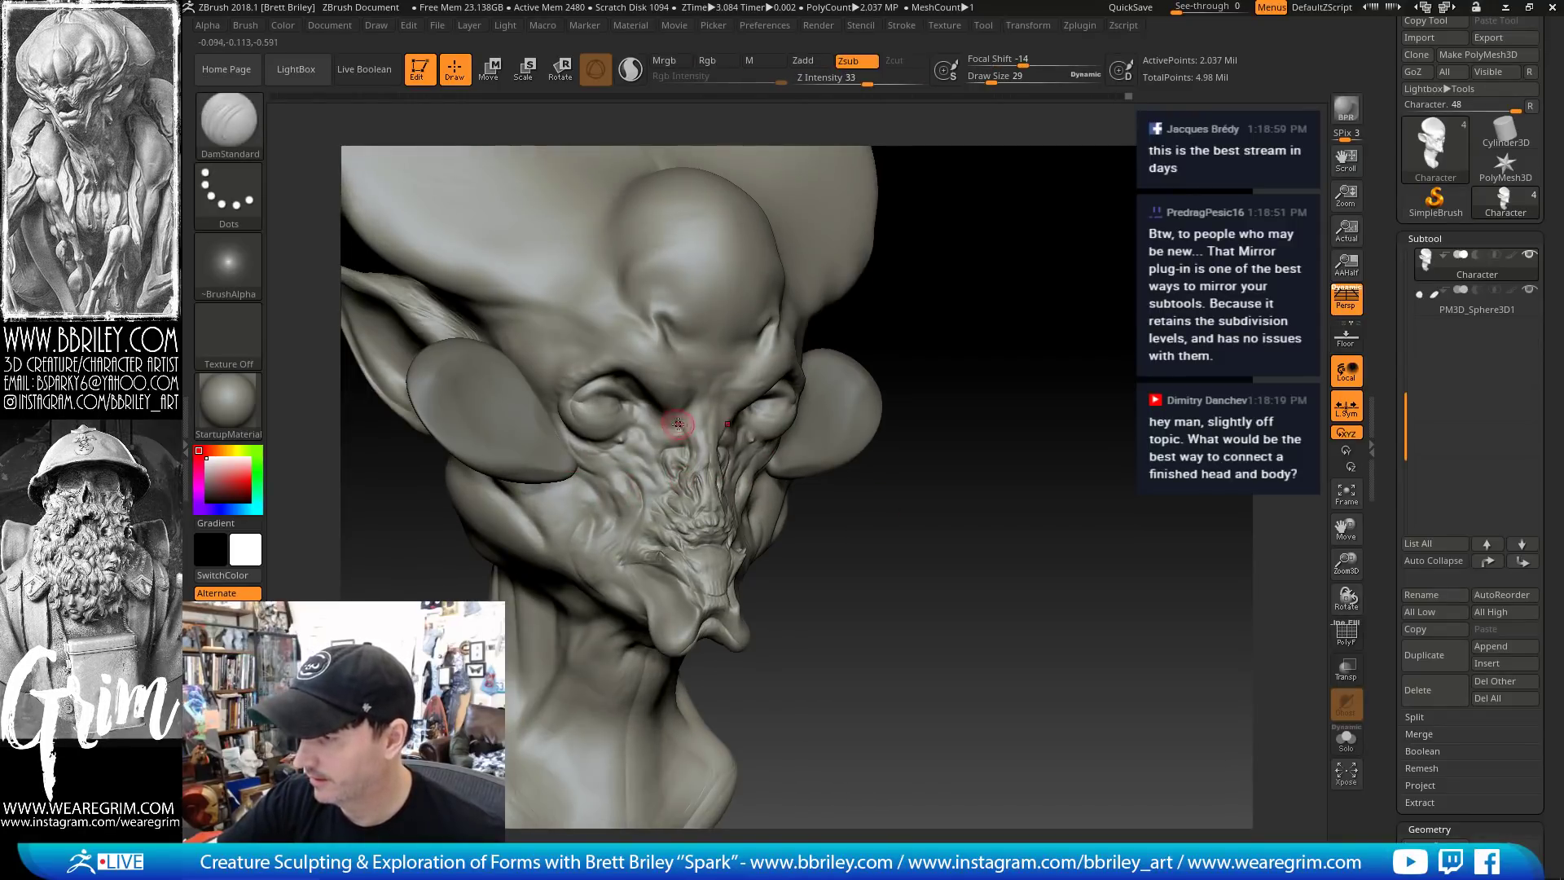
Deepen the wrinkles from the inner eyes down to the mouth with DamStandard at Draw Size 29 and smooth the upper lip
{"action": "key", "text": "shift"}
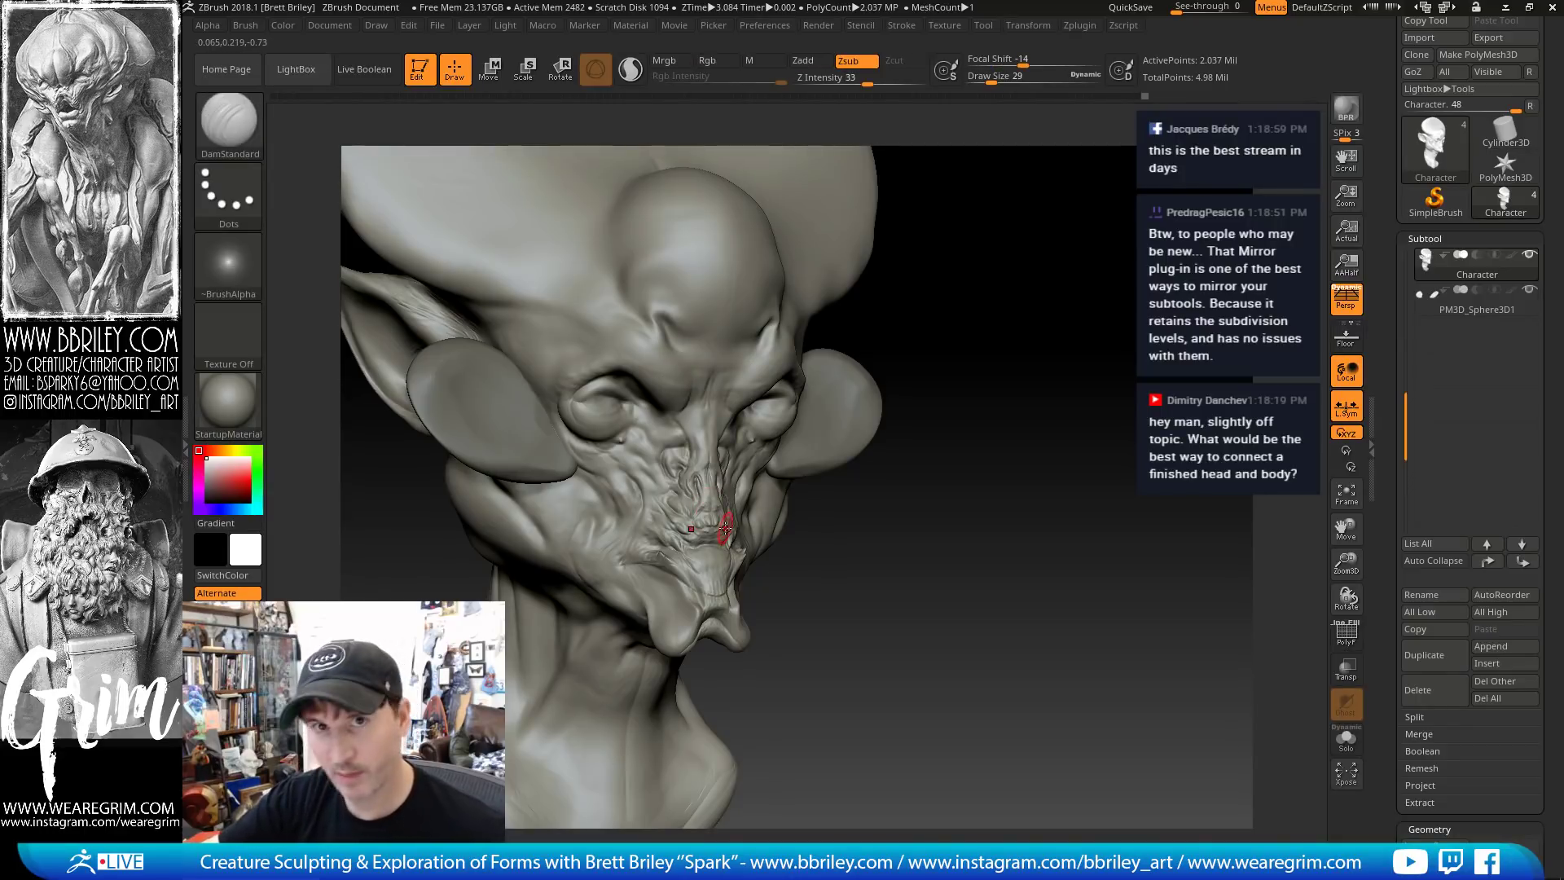
{"action": "left_click_drag", "start_coordinate": [988, 437], "coordinate": [912, 444], "text": "shift"}
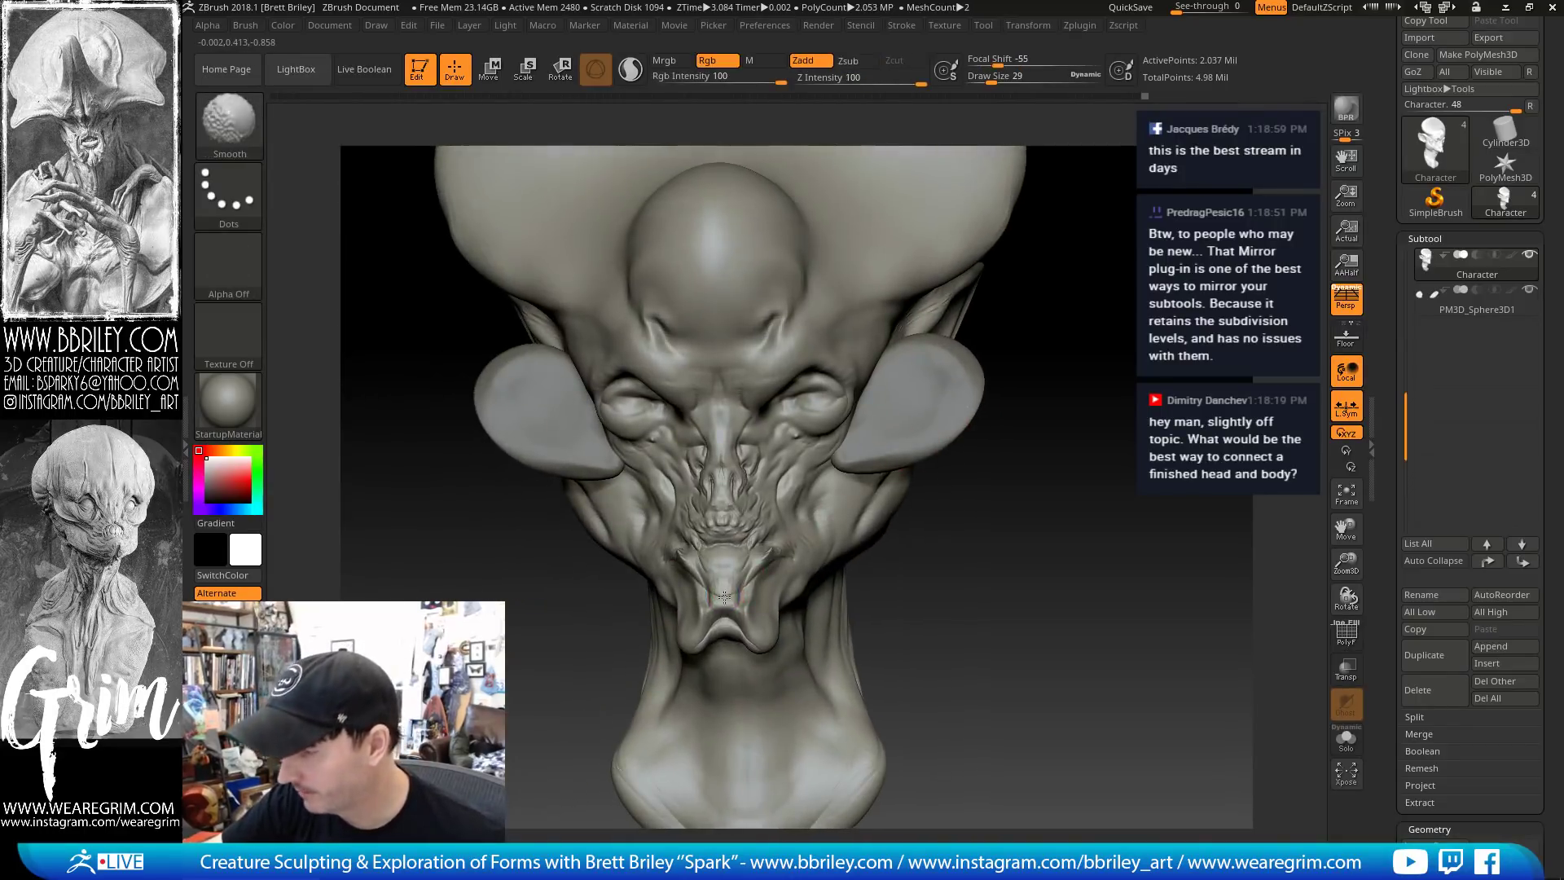
{"action": "left_click_drag", "start_coordinate": [963, 569], "coordinate": [687, 652]}
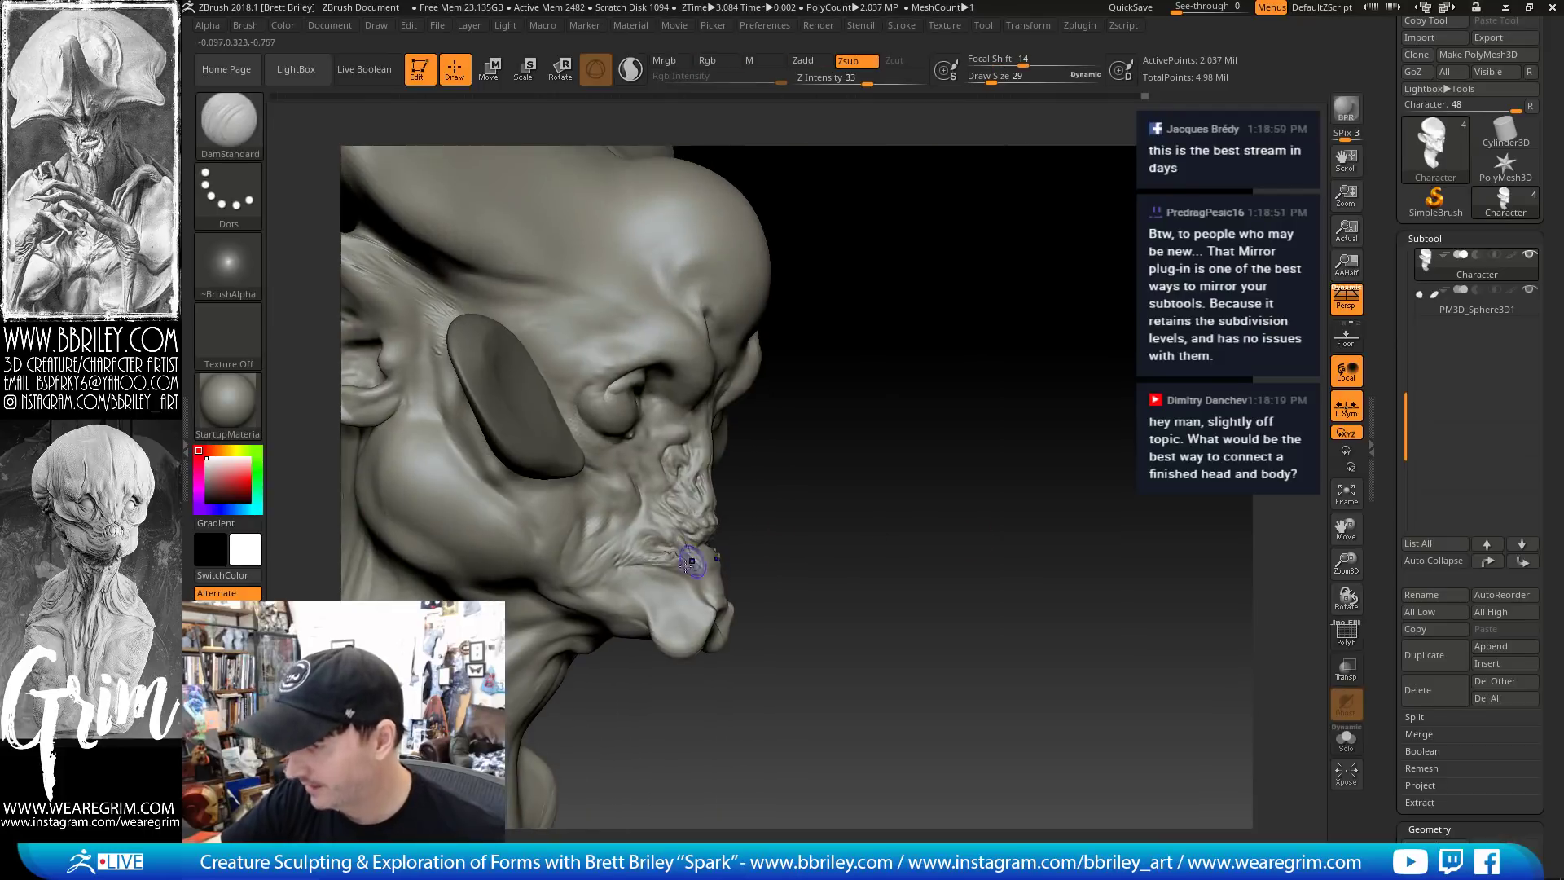
Swell the folds above the mouth with the Inflat brush at Draw Size 29
{"action": "key", "text": "b"}
{"action": "key", "text": "i"}
{"action": "key", "text": "n"}
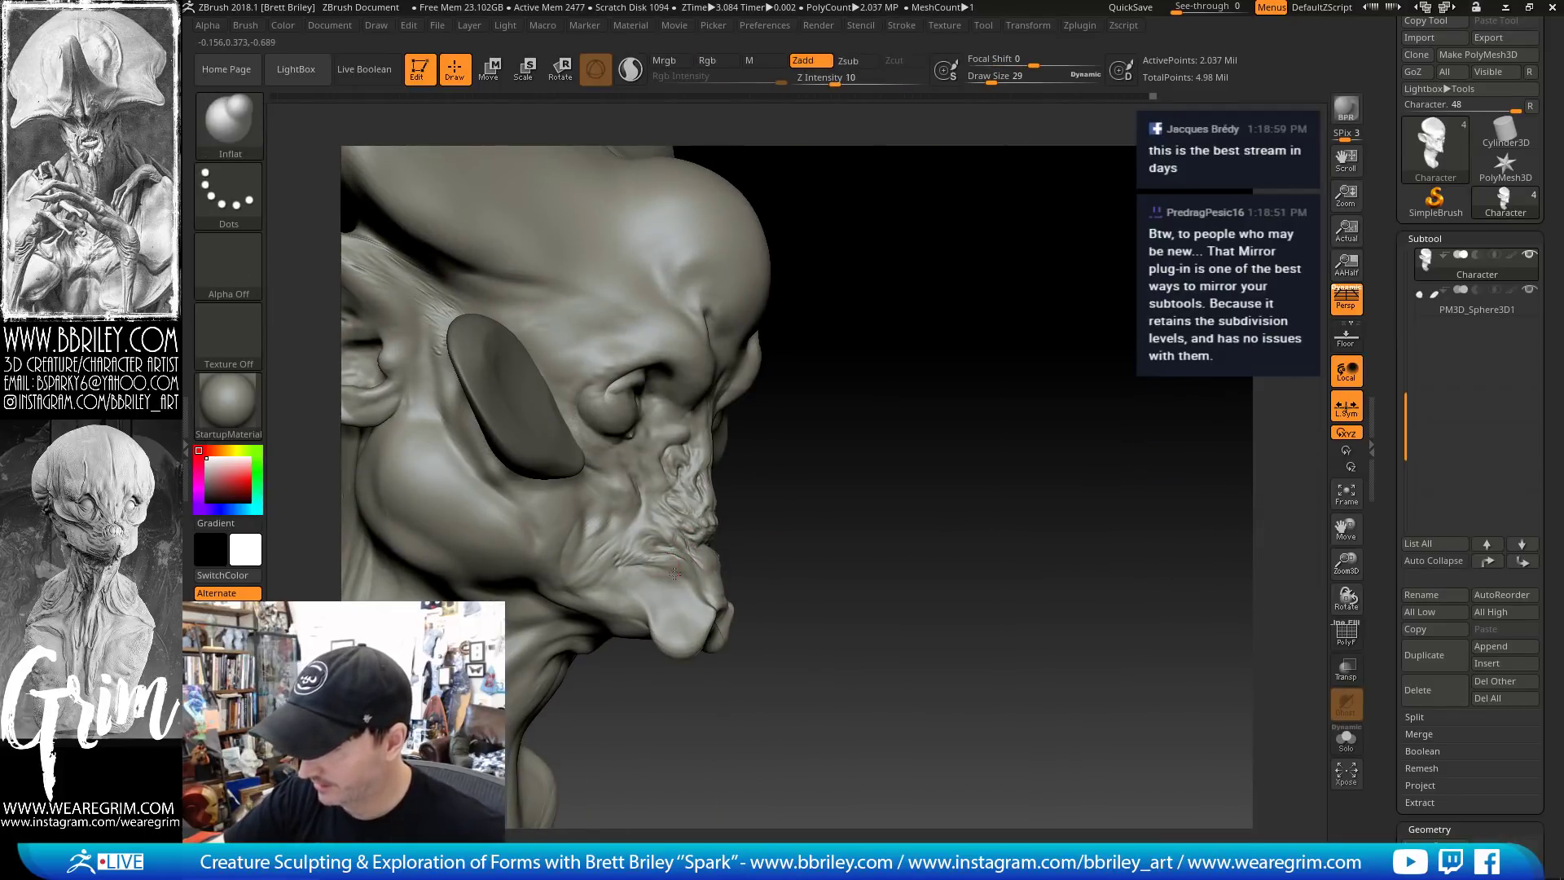
{"action": "mouse_move", "coordinate": [879, 495]}
{"action": "left_mouse_down"}
{"action": "mouse_move", "coordinate": [838, 500]}
{"action": "mouse_move", "coordinate": [1025, 394]}
{"action": "left_mouse_up"}
Carve the crease beneath the cheek with DamStandard at Draw Size 29 and lower the head by two subdivision levels
{"action": "key", "text": "b"}
{"action": "key", "text": "d"}
{"action": "key", "text": "s"}
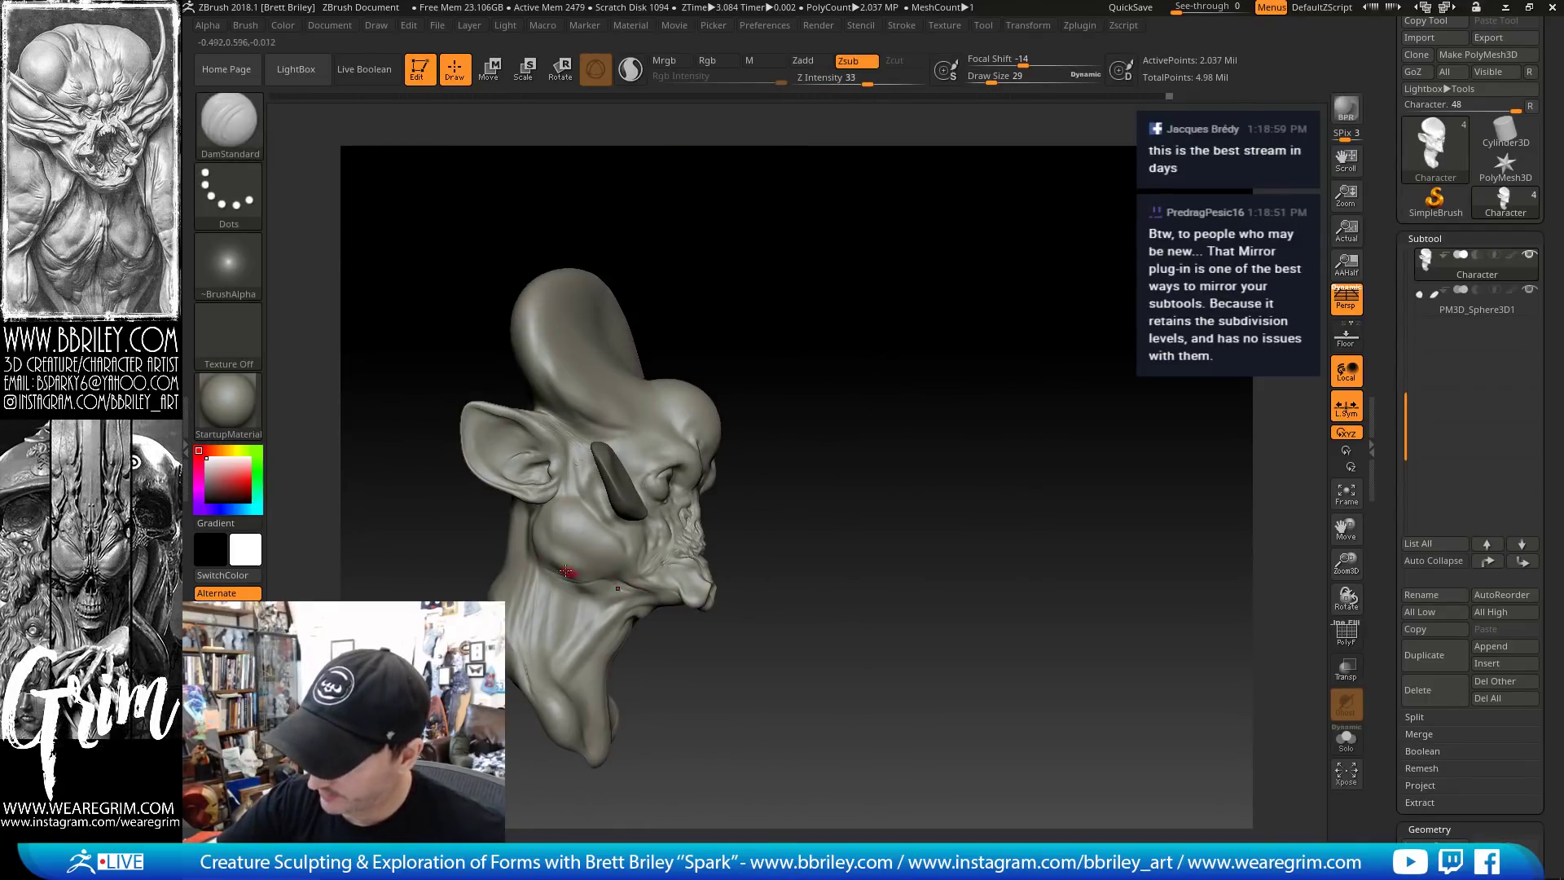
{"action": "key", "text": "shift"}
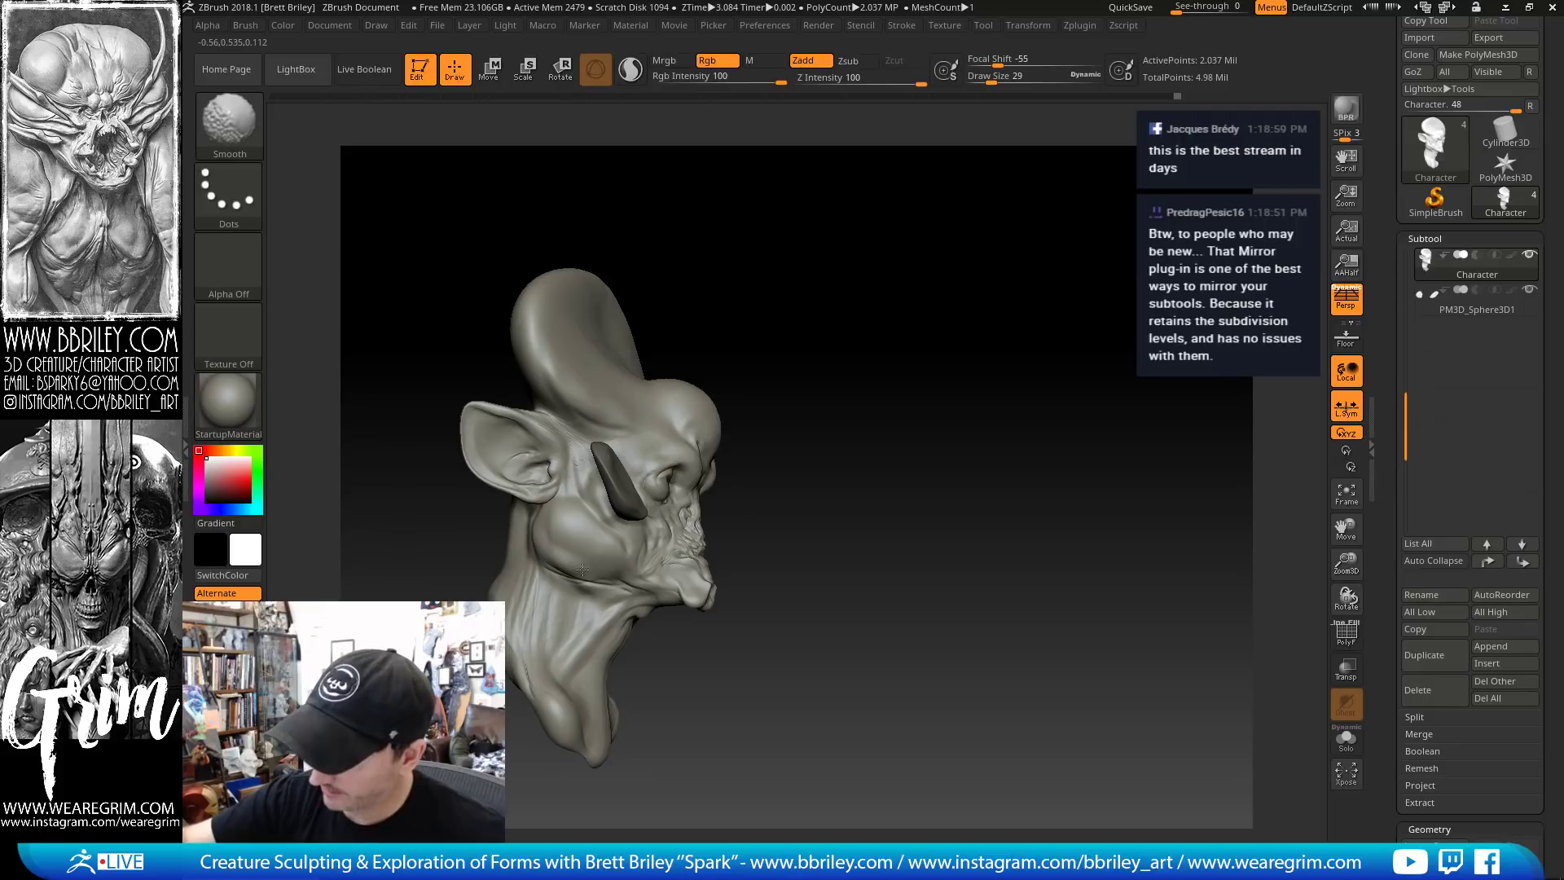
{"action": "key", "text": "shift+d"}
{"action": "key", "text": "shift+d"}
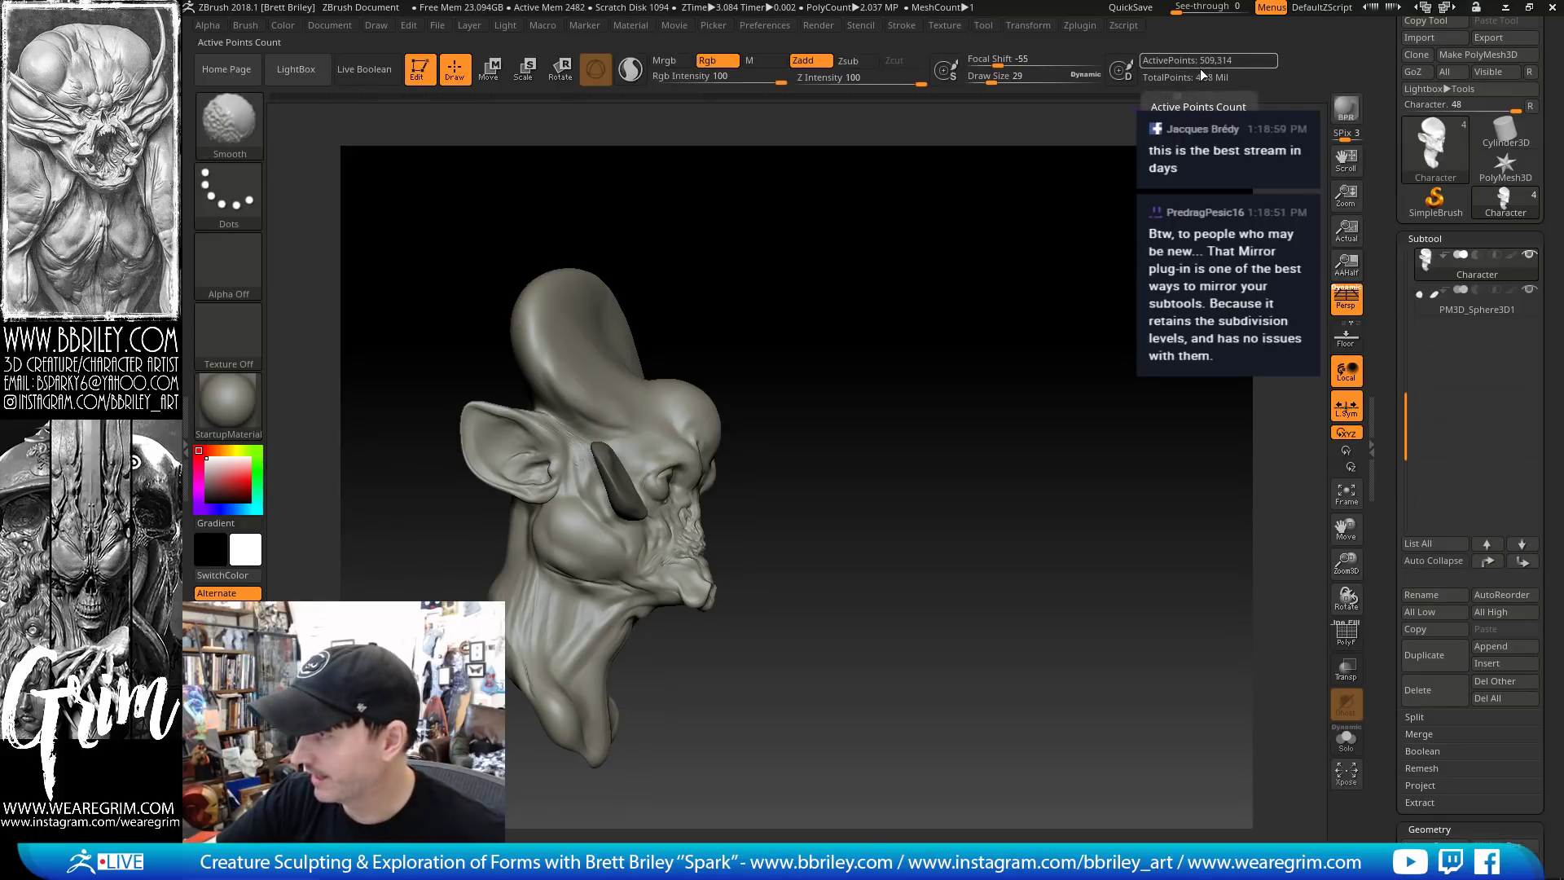
{"action": "left_click_drag", "start_coordinate": [857, 405], "coordinate": [842, 426]}
{"action": "left_click_drag", "start_coordinate": [755, 447], "coordinate": [740, 472]}
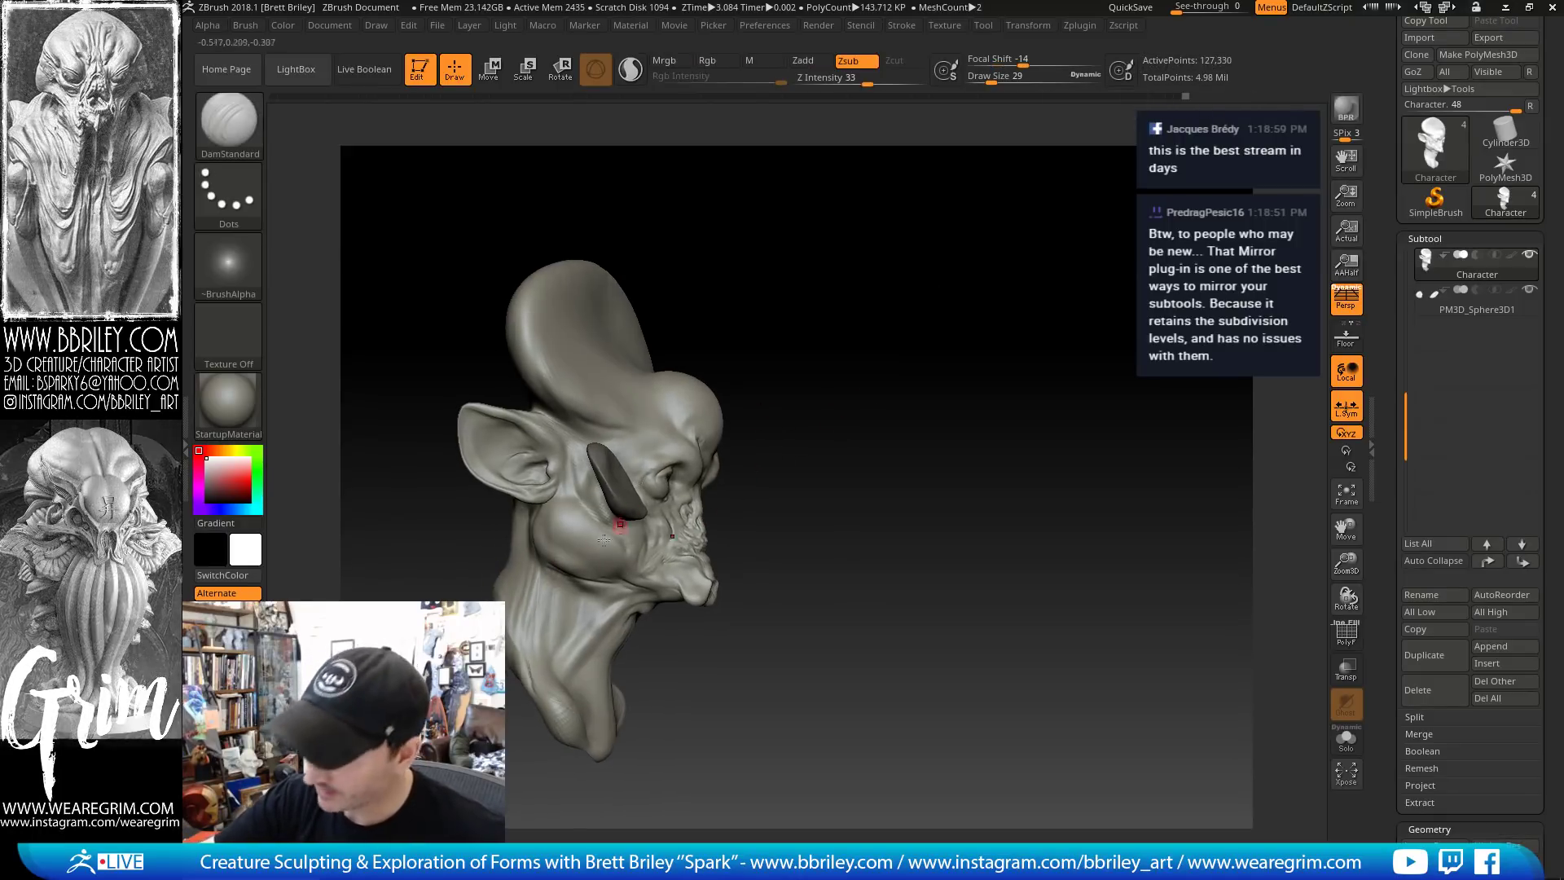
Build up the fold along the lower cheek with the Standard brush at Draw Size 36
{"action": "key", "text": "b"}
{"action": "key", "text": "s"}
{"action": "key", "text": "t"}
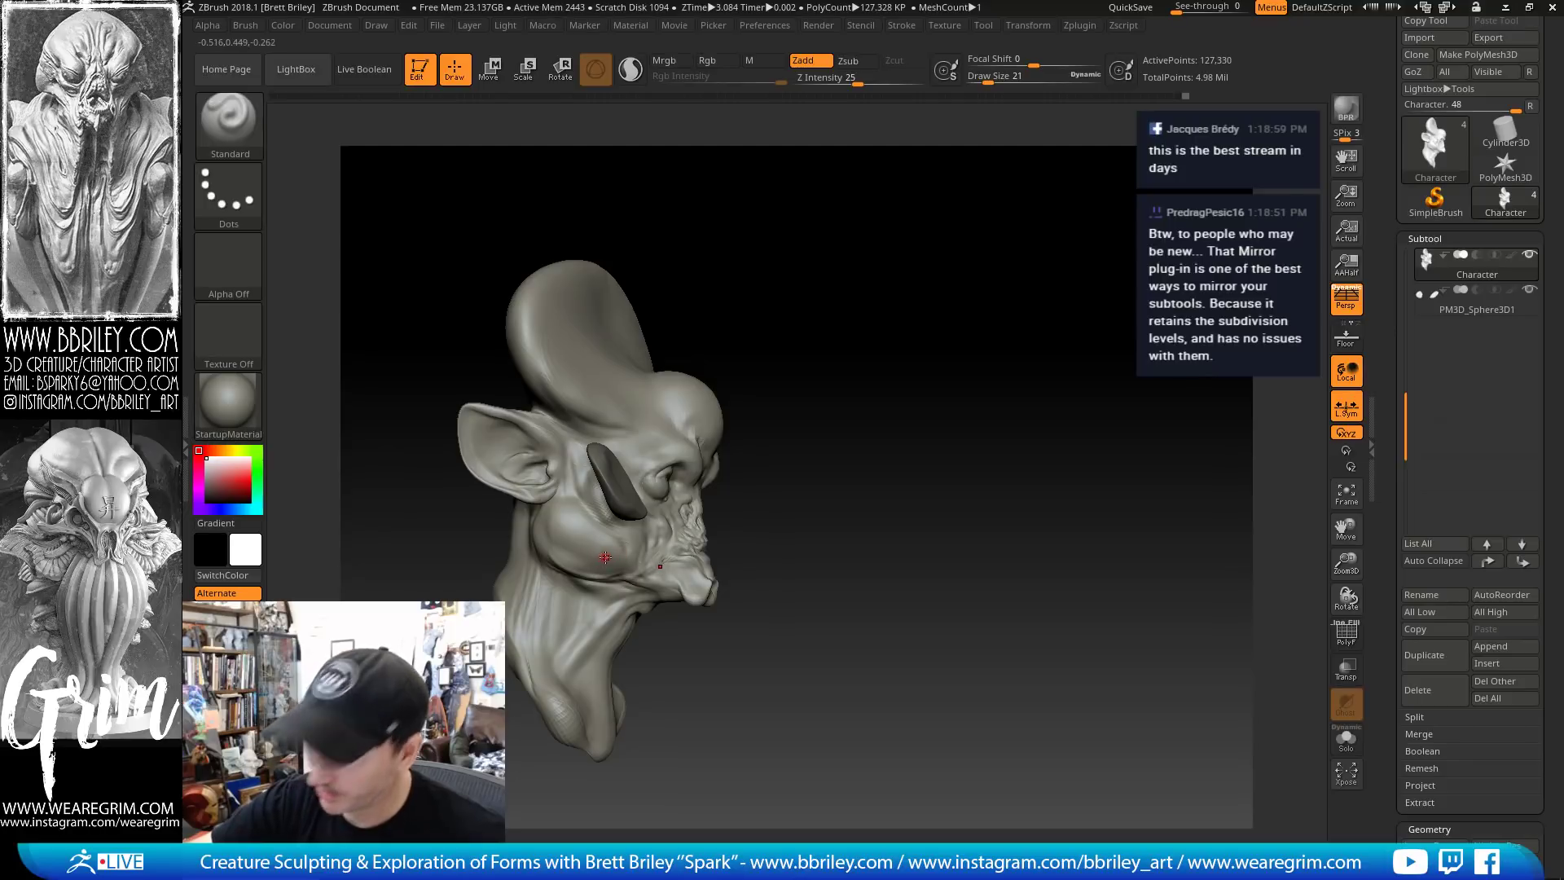
{"action": "key", "text": "bracketright"}
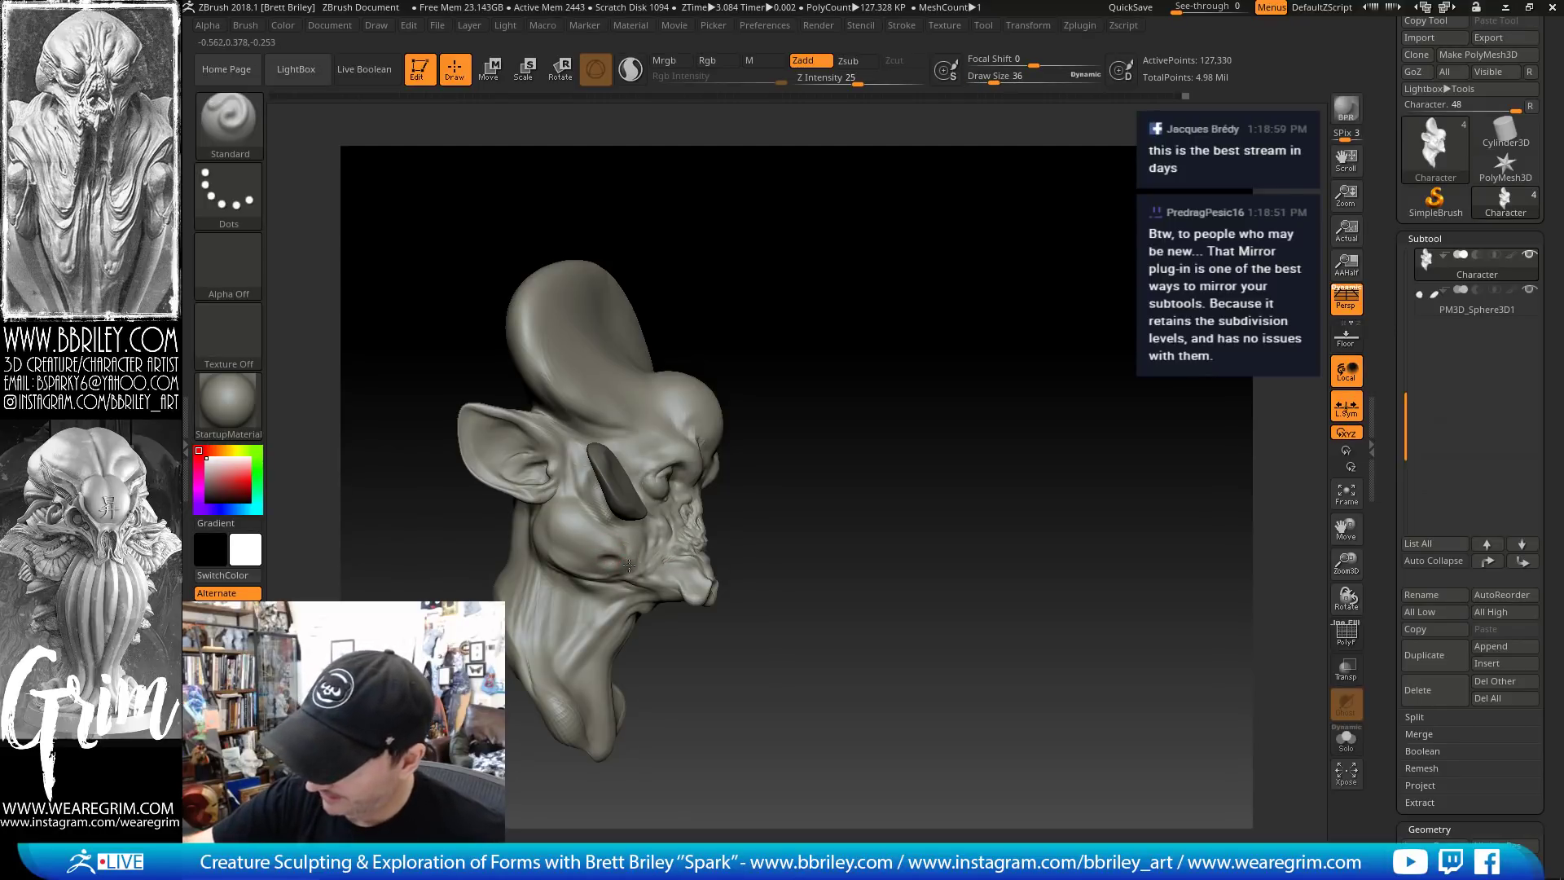
{"action": "left_click_drag", "start_coordinate": [871, 412], "coordinate": [791, 420]}
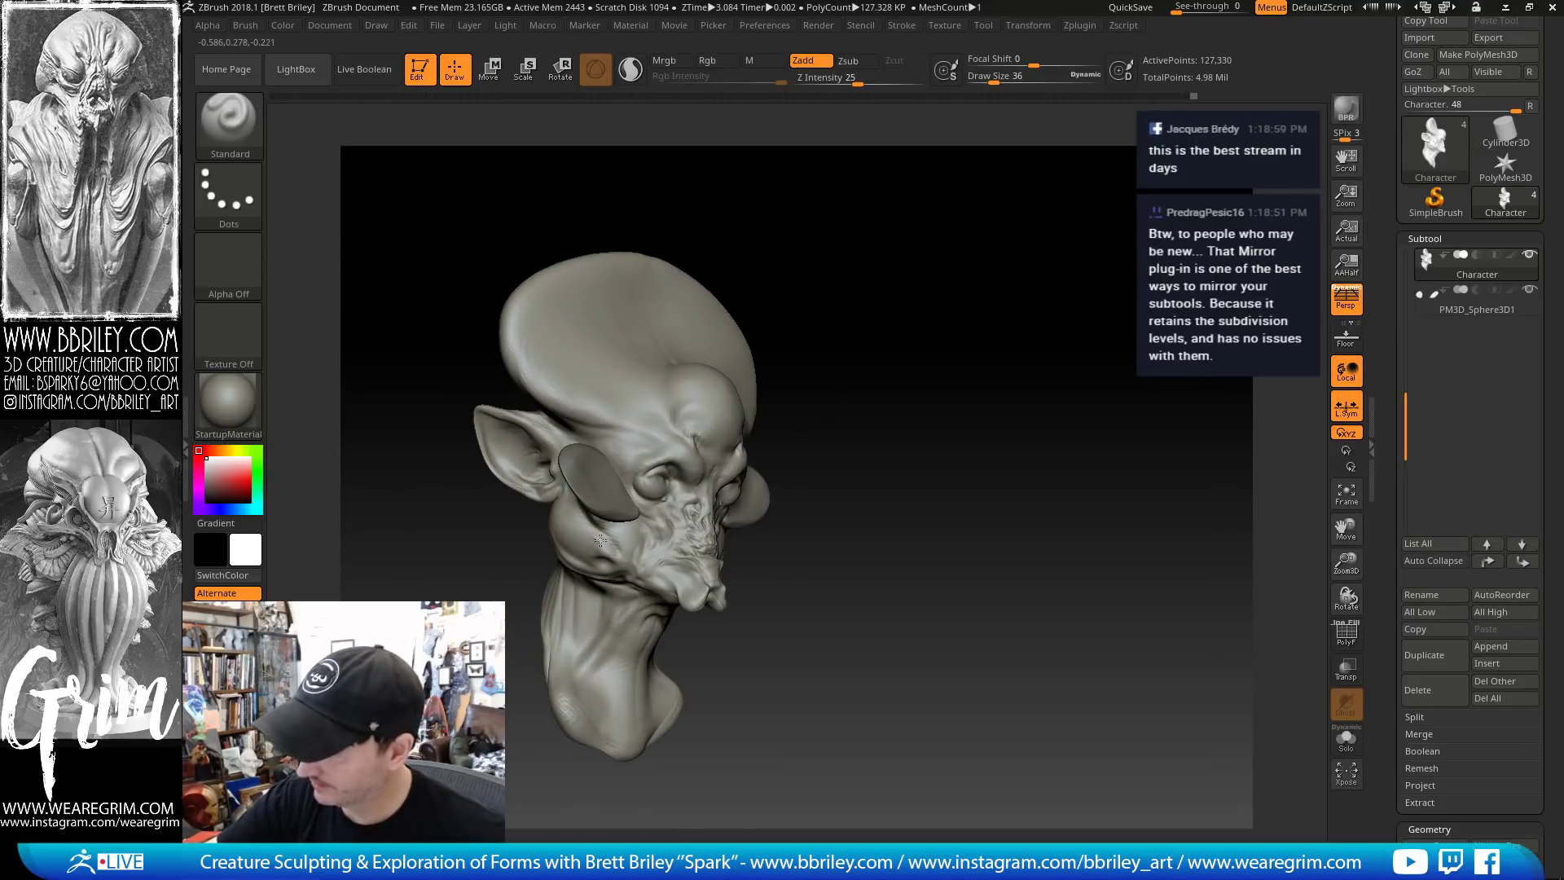
Adjust the cheek and jaw silhouette from the front with the Move brush at Draw Size 98
{"action": "left_click_drag", "start_coordinate": [884, 436], "coordinate": [802, 448]}
{"action": "key", "text": "b"}
{"action": "key", "text": "m"}
{"action": "key", "text": "v"}
{"action": "key", "text": "bracketright"}
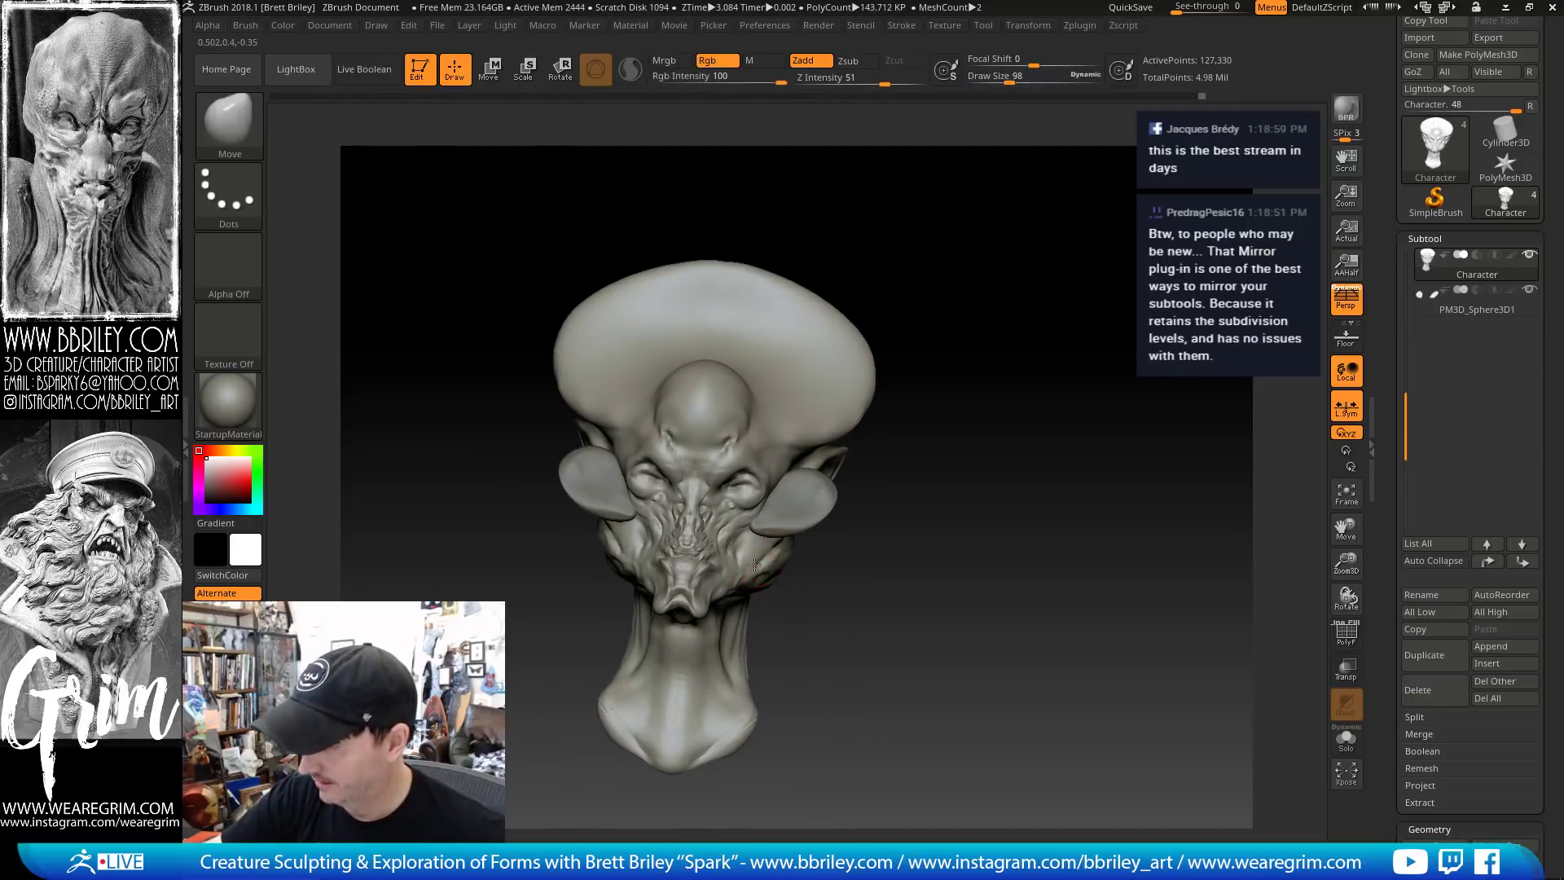
{"action": "left_click_drag", "start_coordinate": [756, 565], "coordinate": [764, 569]}
{"action": "mouse_move", "coordinate": [914, 463]}
{"action": "left_mouse_down"}
{"action": "mouse_move", "coordinate": [982, 430]}
{"action": "mouse_move", "coordinate": [958, 404]}
{"action": "left_mouse_up"}
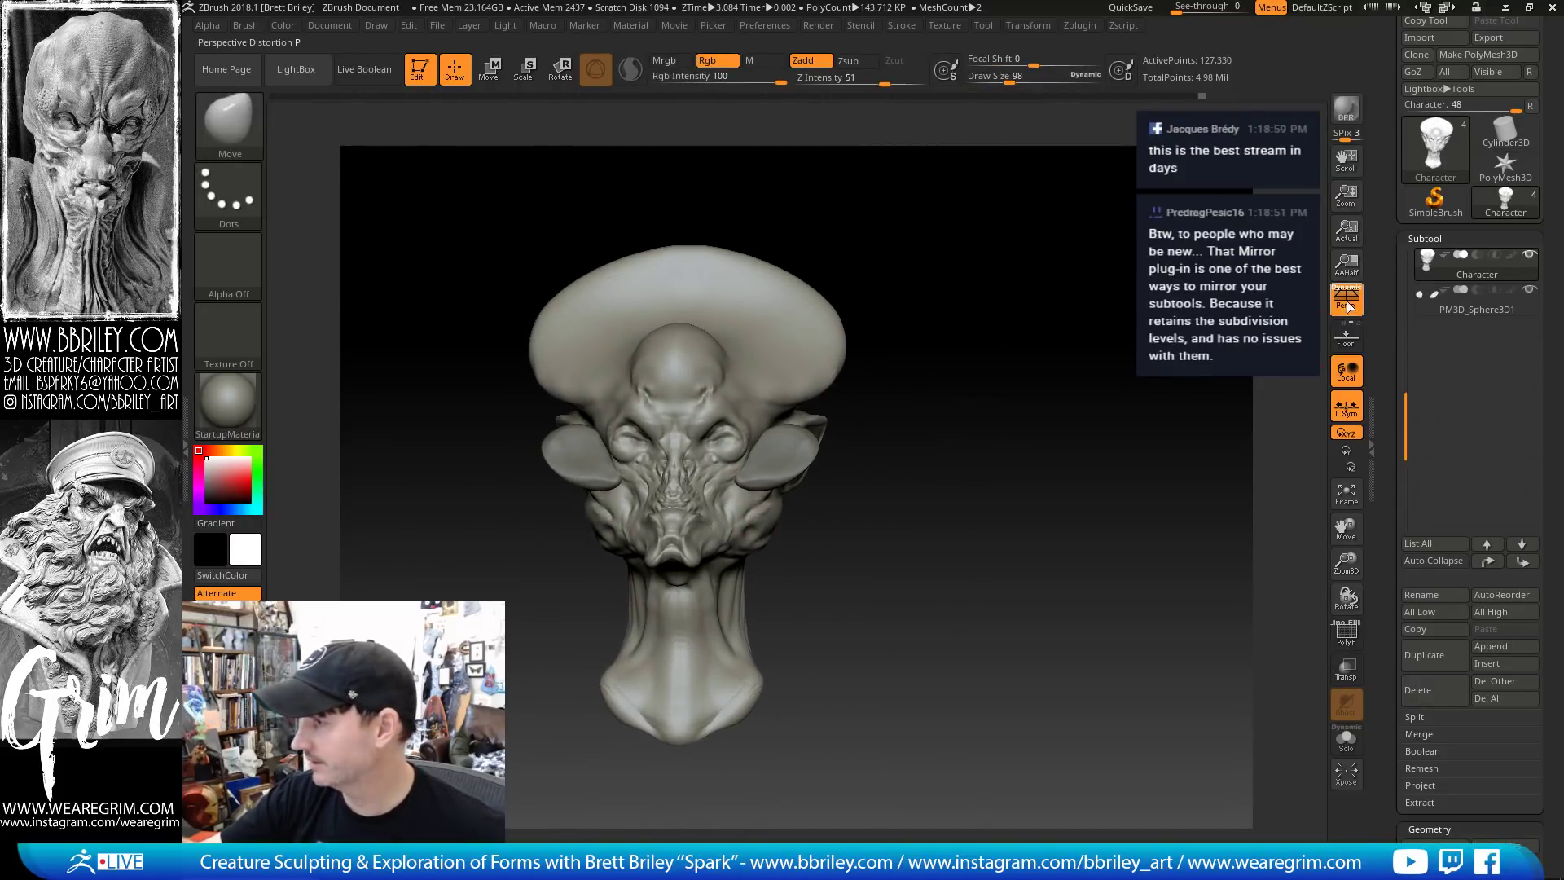
Set the perspective camera's Angle Of View to 35
{"action": "left_click", "coordinate": [376, 26]}
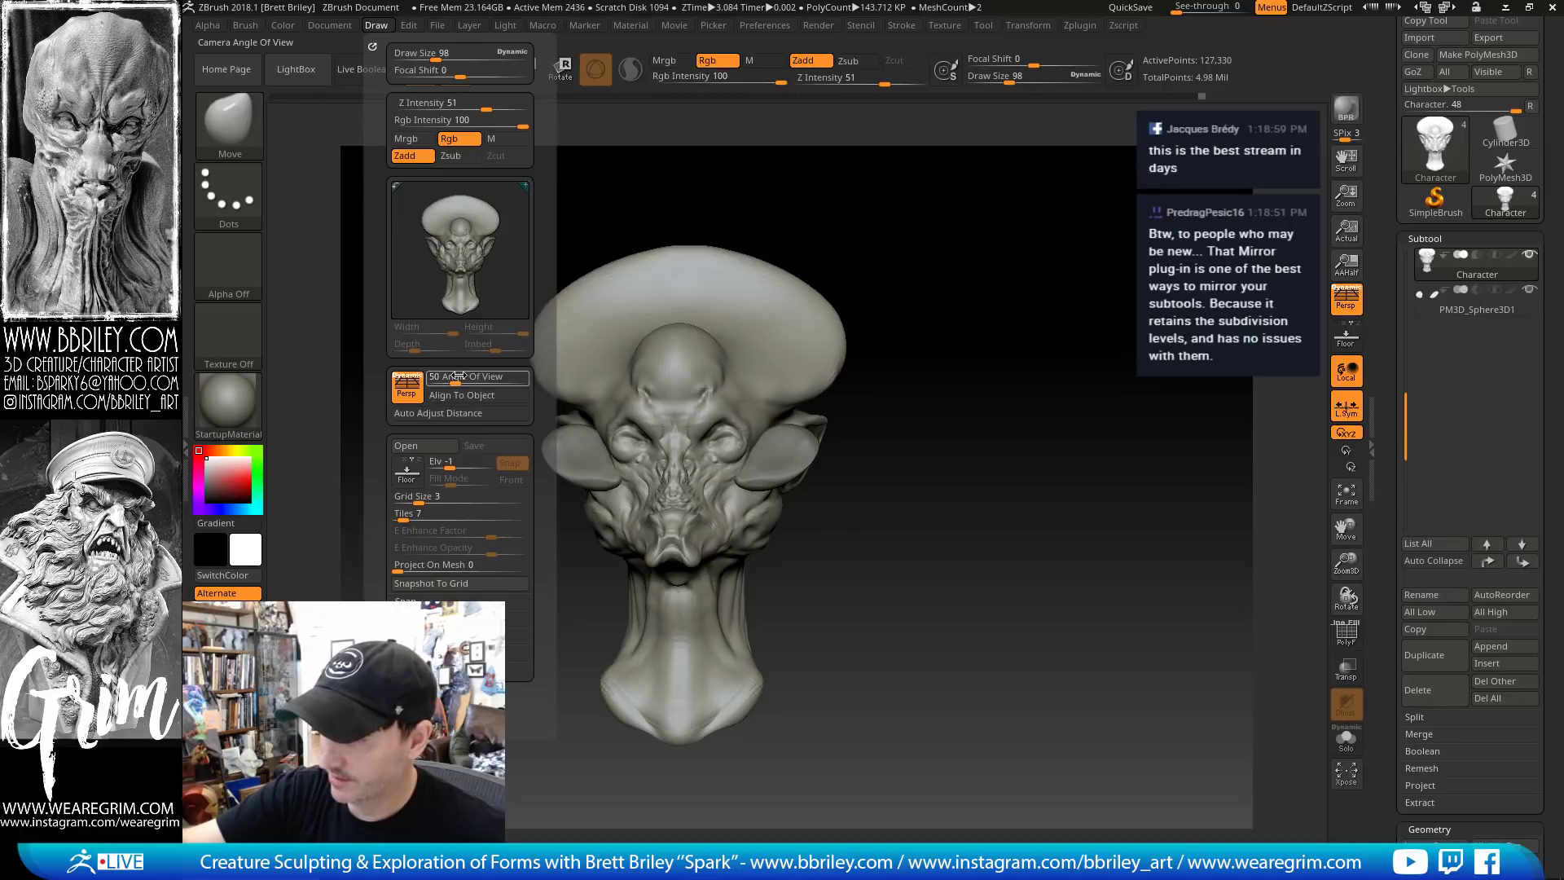
{"action": "left_click_drag", "start_coordinate": [459, 376], "coordinate": [456, 371]}
{"action": "type", "text": "50"}
{"action": "key", "text": "Return"}
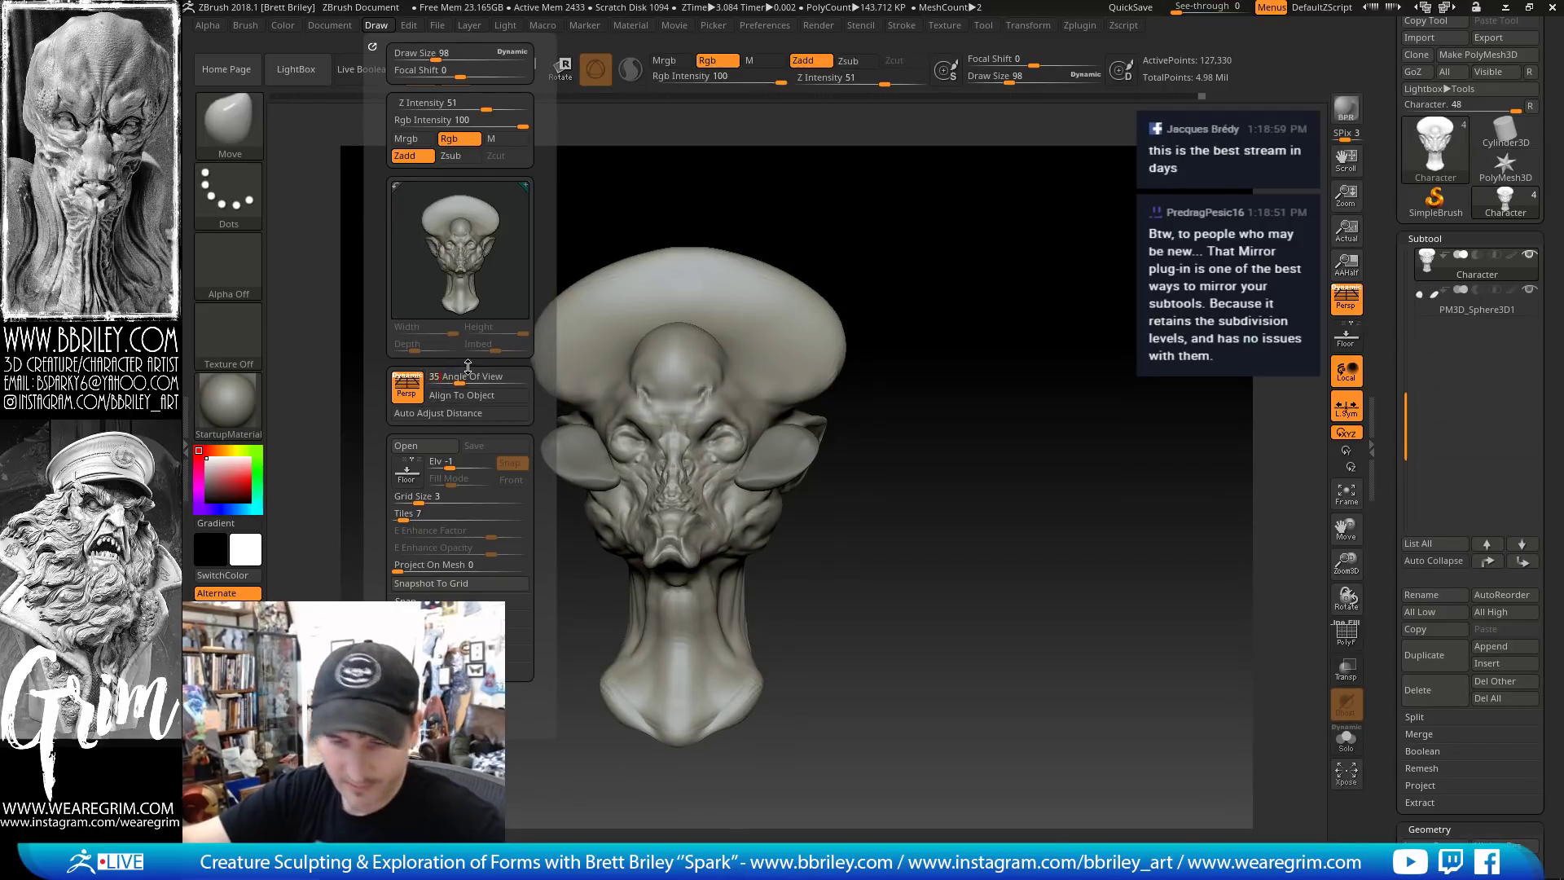
Shape the sides of the cheeks with the Move brush at Draw Size 202
{"action": "left_click_drag", "start_coordinate": [956, 415], "coordinate": [959, 426]}
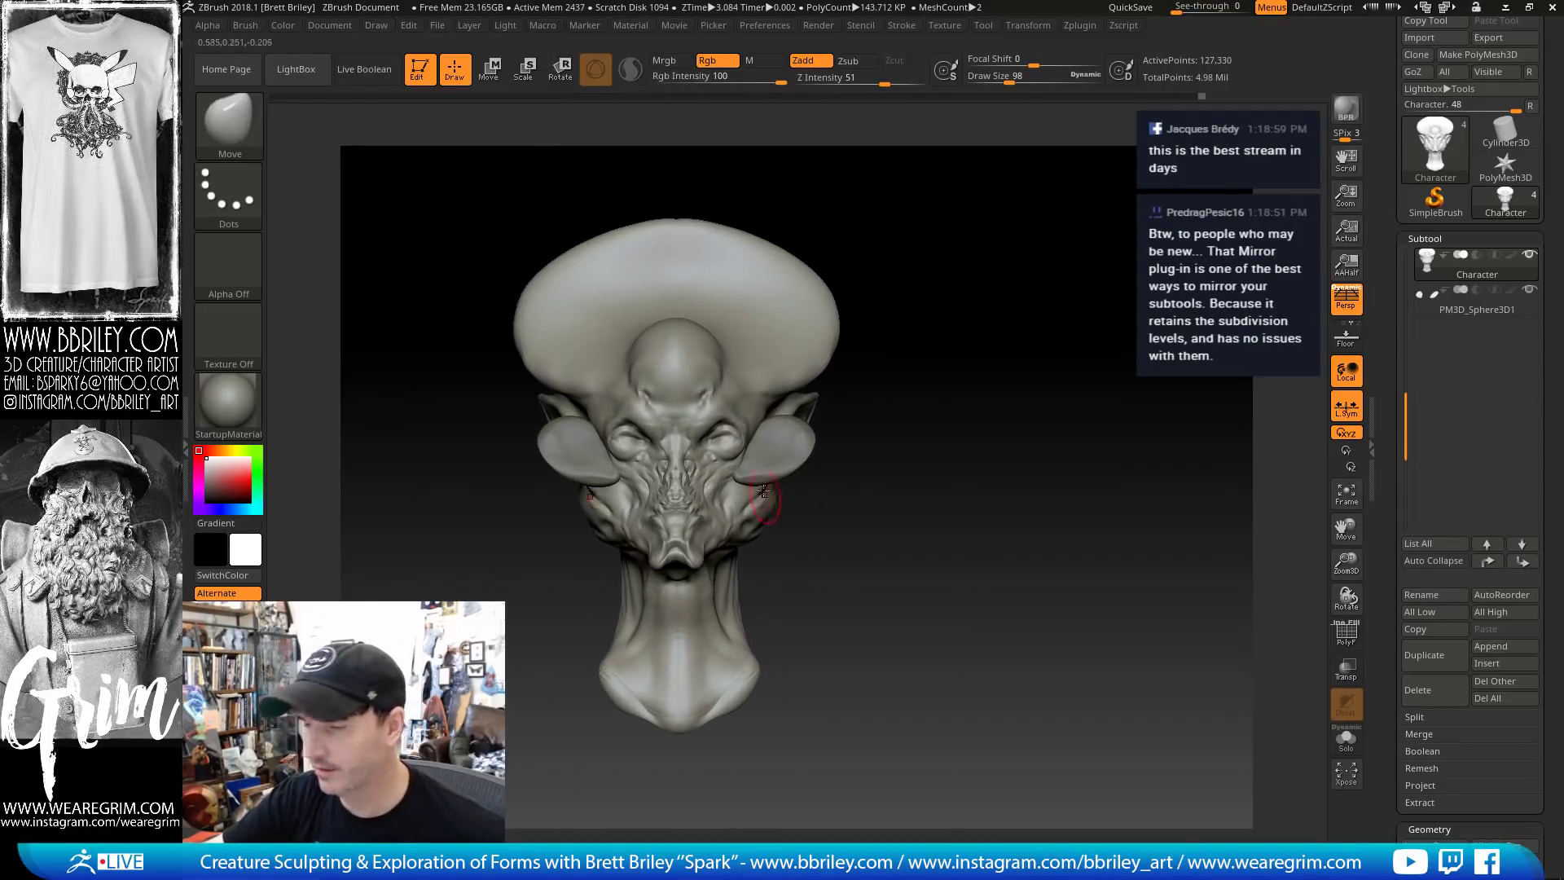
{"action": "key", "text": "s"}
{"action": "left_click_drag", "start_coordinate": [760, 509], "coordinate": [777, 510]}
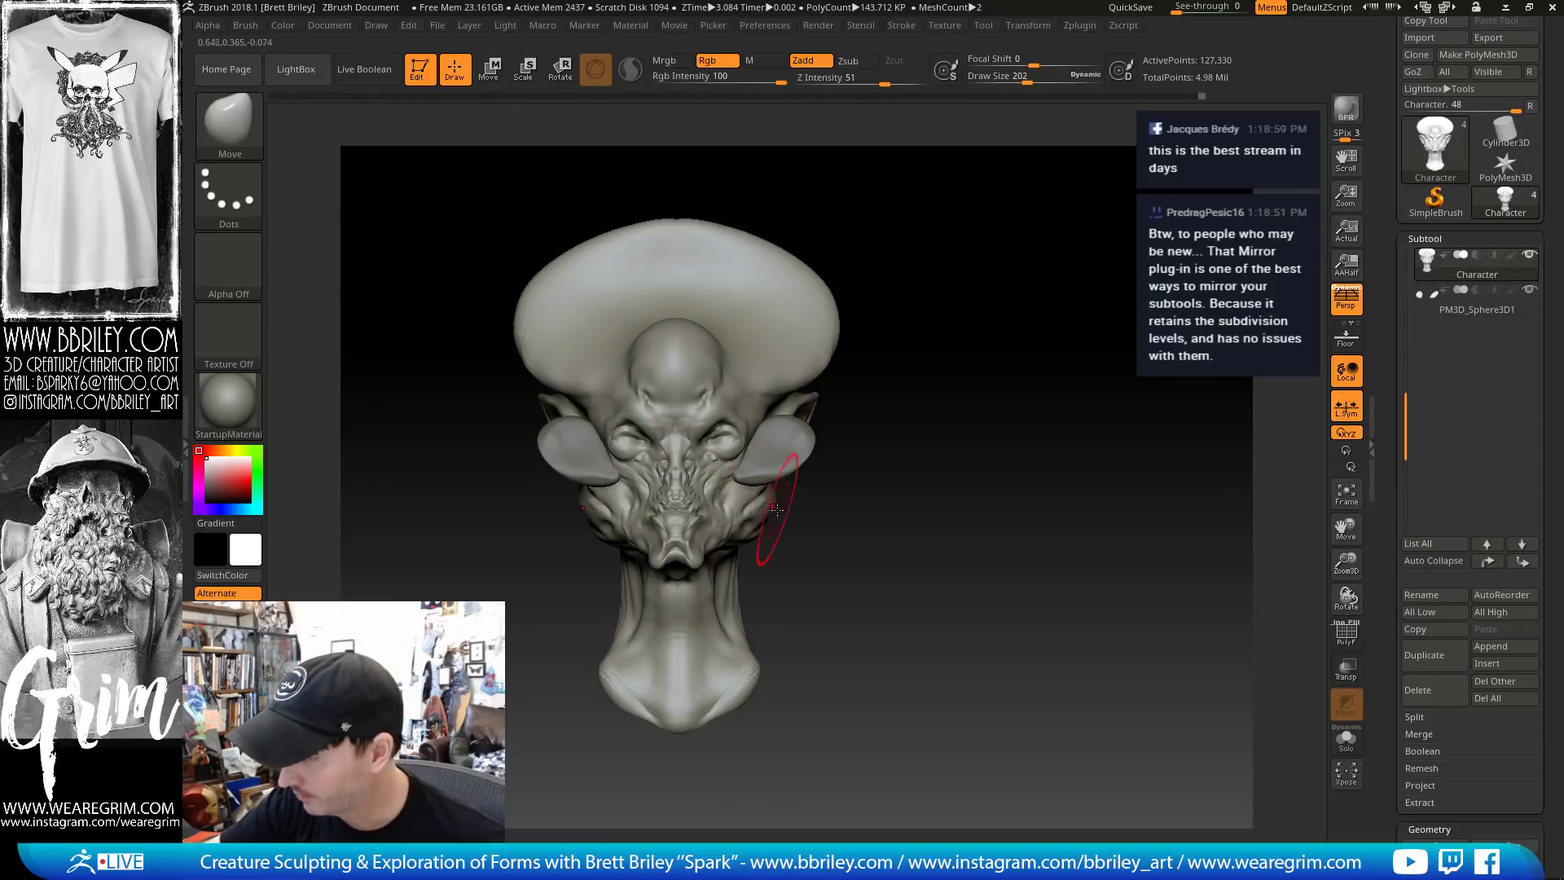
Select the eye-side lobes subtool and adjust the tilt and position of the mirrored lobes with the transform gizmo
{"action": "left_click", "coordinate": [793, 442], "text": "alt"}
{"action": "left_click", "coordinate": [491, 72]}
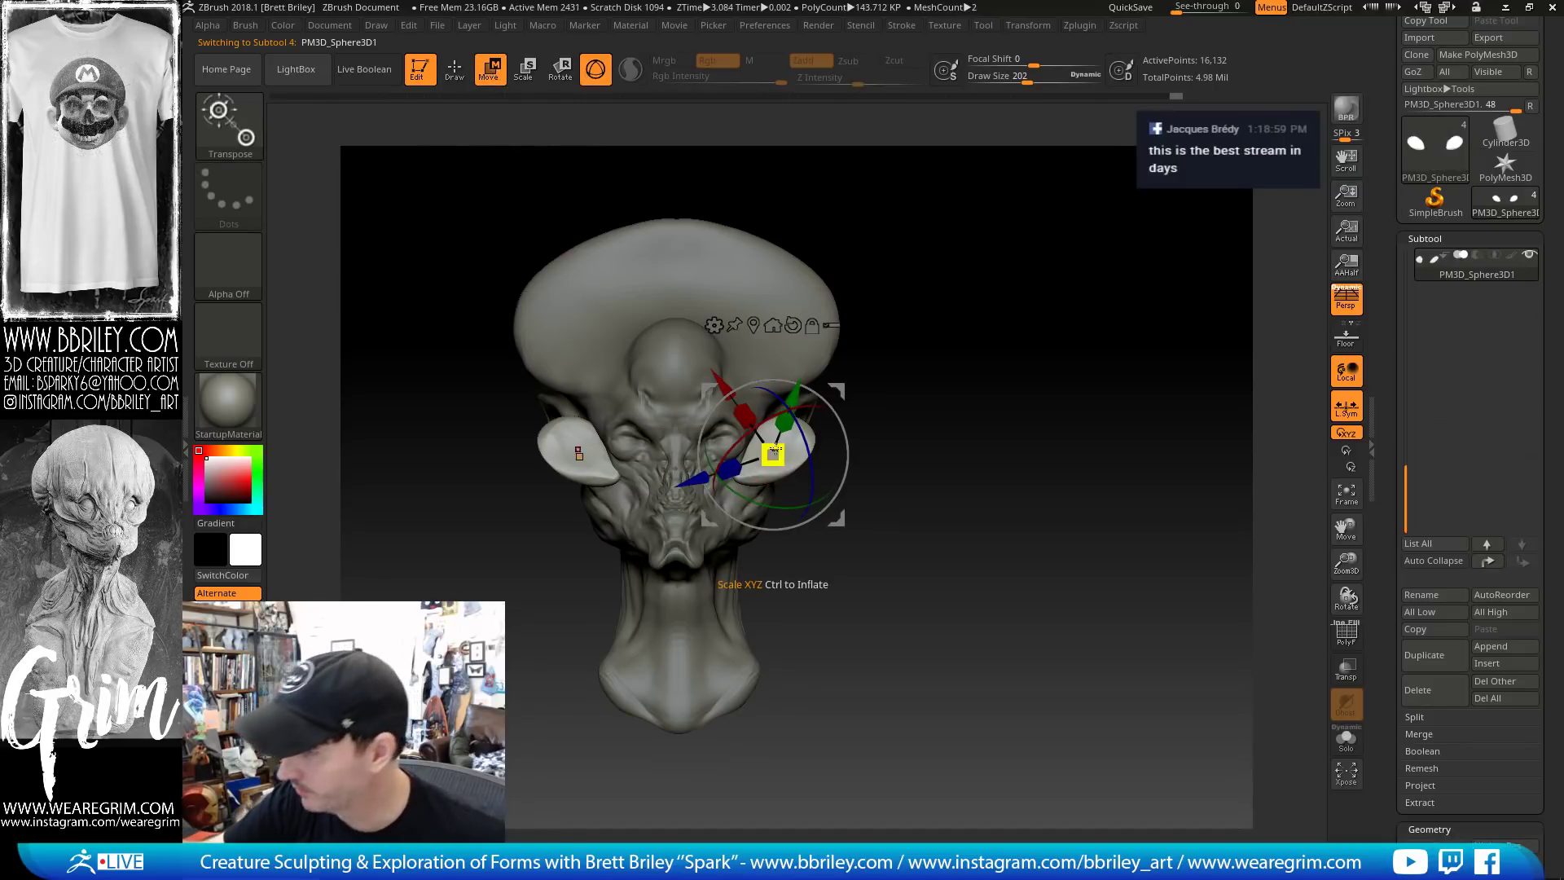
{"action": "left_click_drag", "start_coordinate": [776, 450], "coordinate": [783, 429]}
{"action": "left_click_drag", "start_coordinate": [910, 308], "coordinate": [909, 232]}
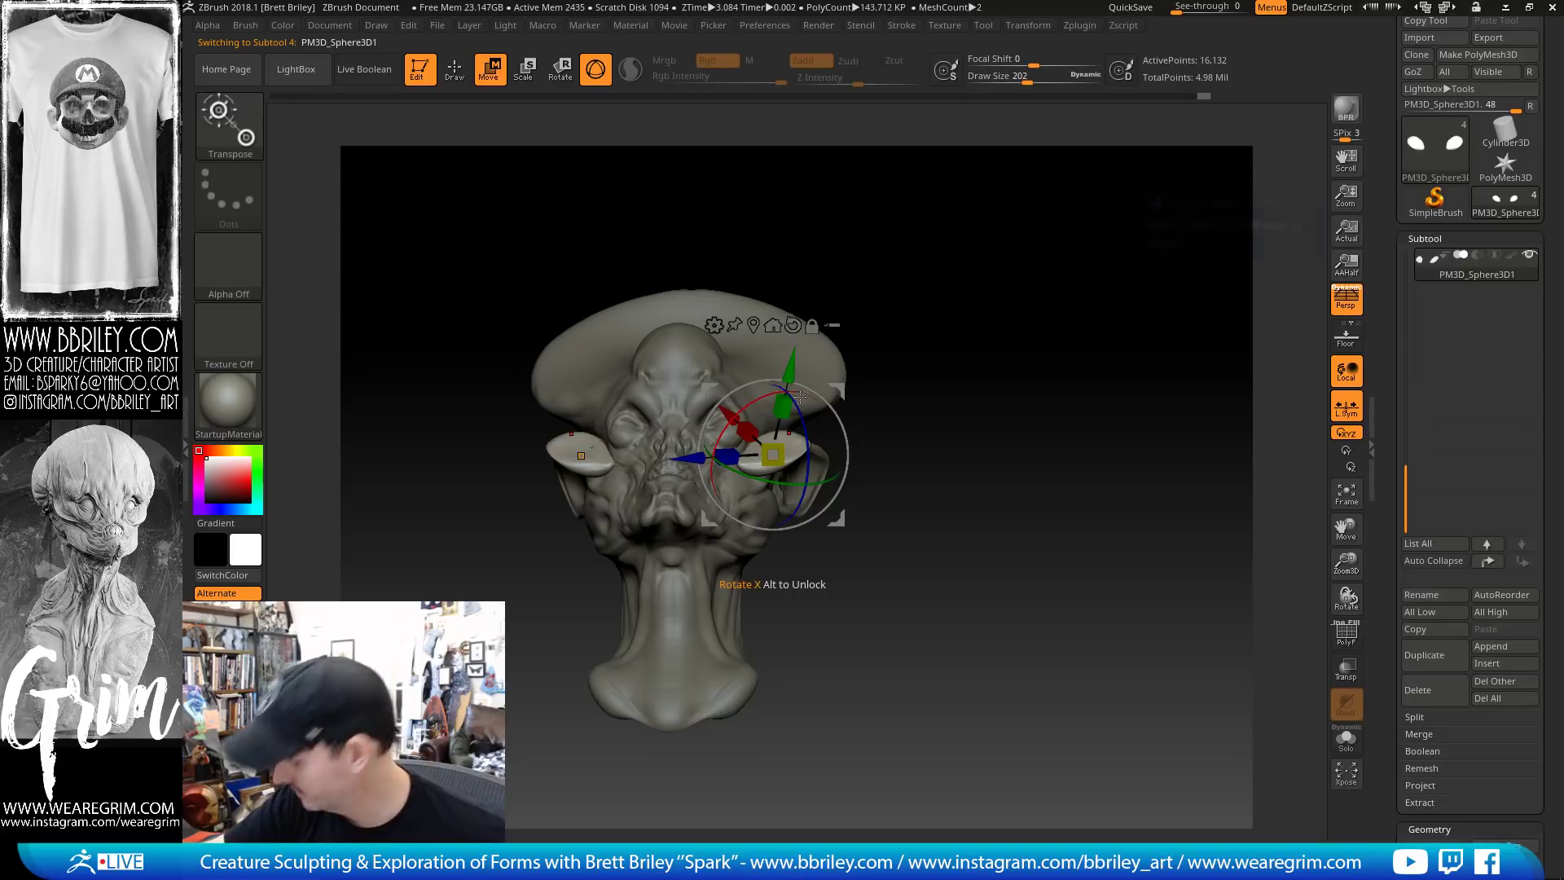
{"action": "left_click_drag", "start_coordinate": [790, 373], "coordinate": [791, 367]}
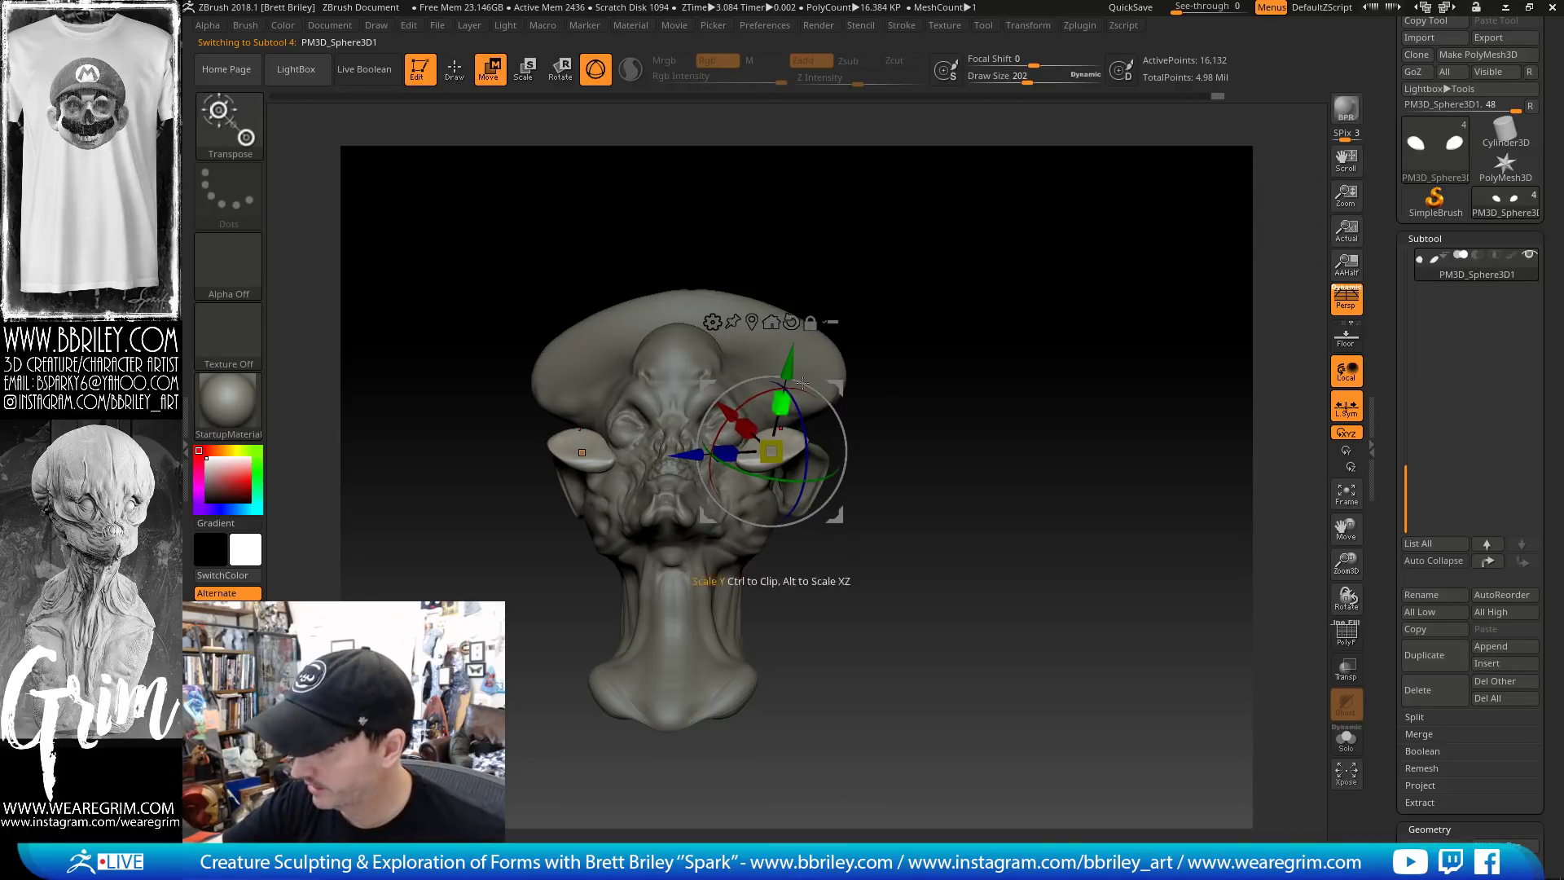
{"action": "left_click_drag", "start_coordinate": [981, 322], "coordinate": [988, 387]}
{"action": "key", "text": "q"}
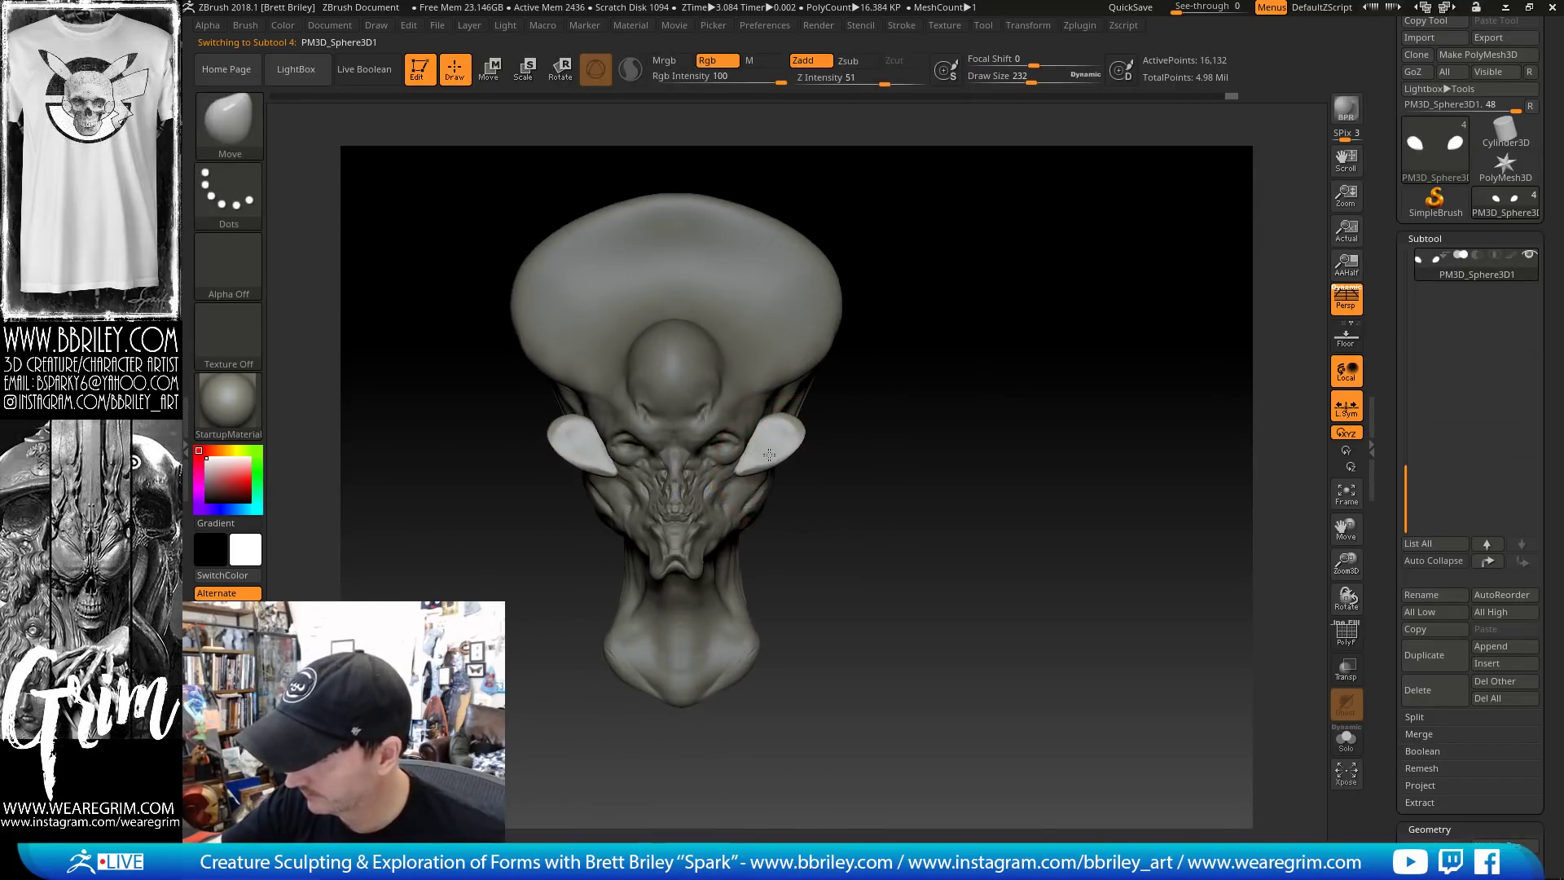
{"action": "left_click_drag", "start_coordinate": [904, 346], "coordinate": [845, 383]}
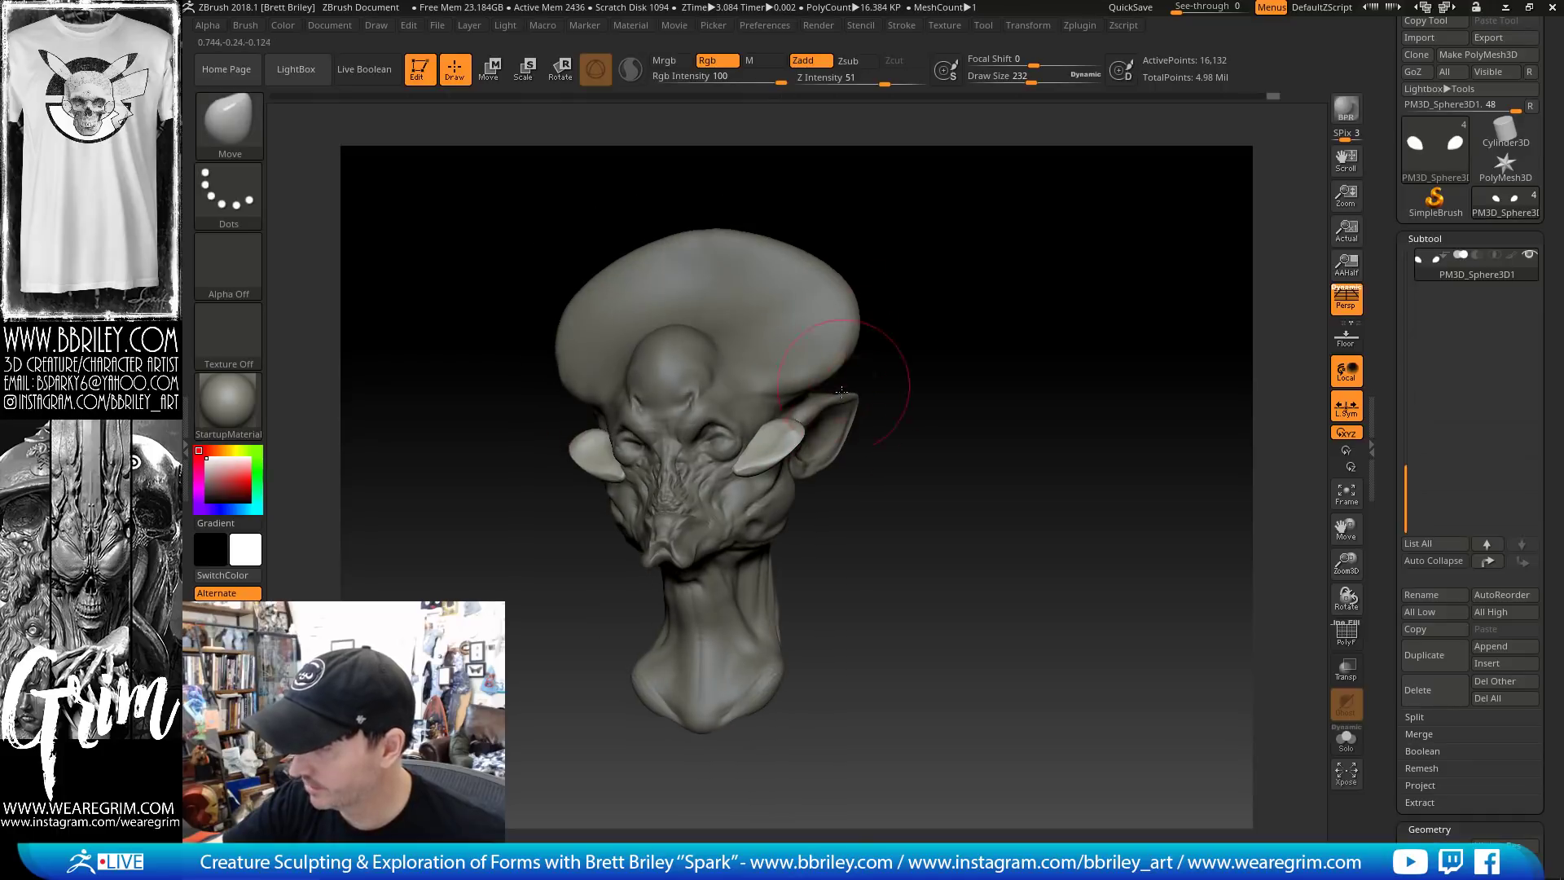
Switch back to the head subtool, mask both ears and invert the mask so that only the ears stay editable
{"action": "left_click", "coordinate": [832, 365], "text": "alt"}
{"action": "mouse_move", "coordinate": [939, 349]}
{"action": "left_mouse_down"}
{"action": "mouse_move", "coordinate": [962, 337]}
{"action": "mouse_move", "coordinate": [862, 403]}
{"action": "mouse_move", "coordinate": [857, 440]}
{"action": "left_mouse_up"}
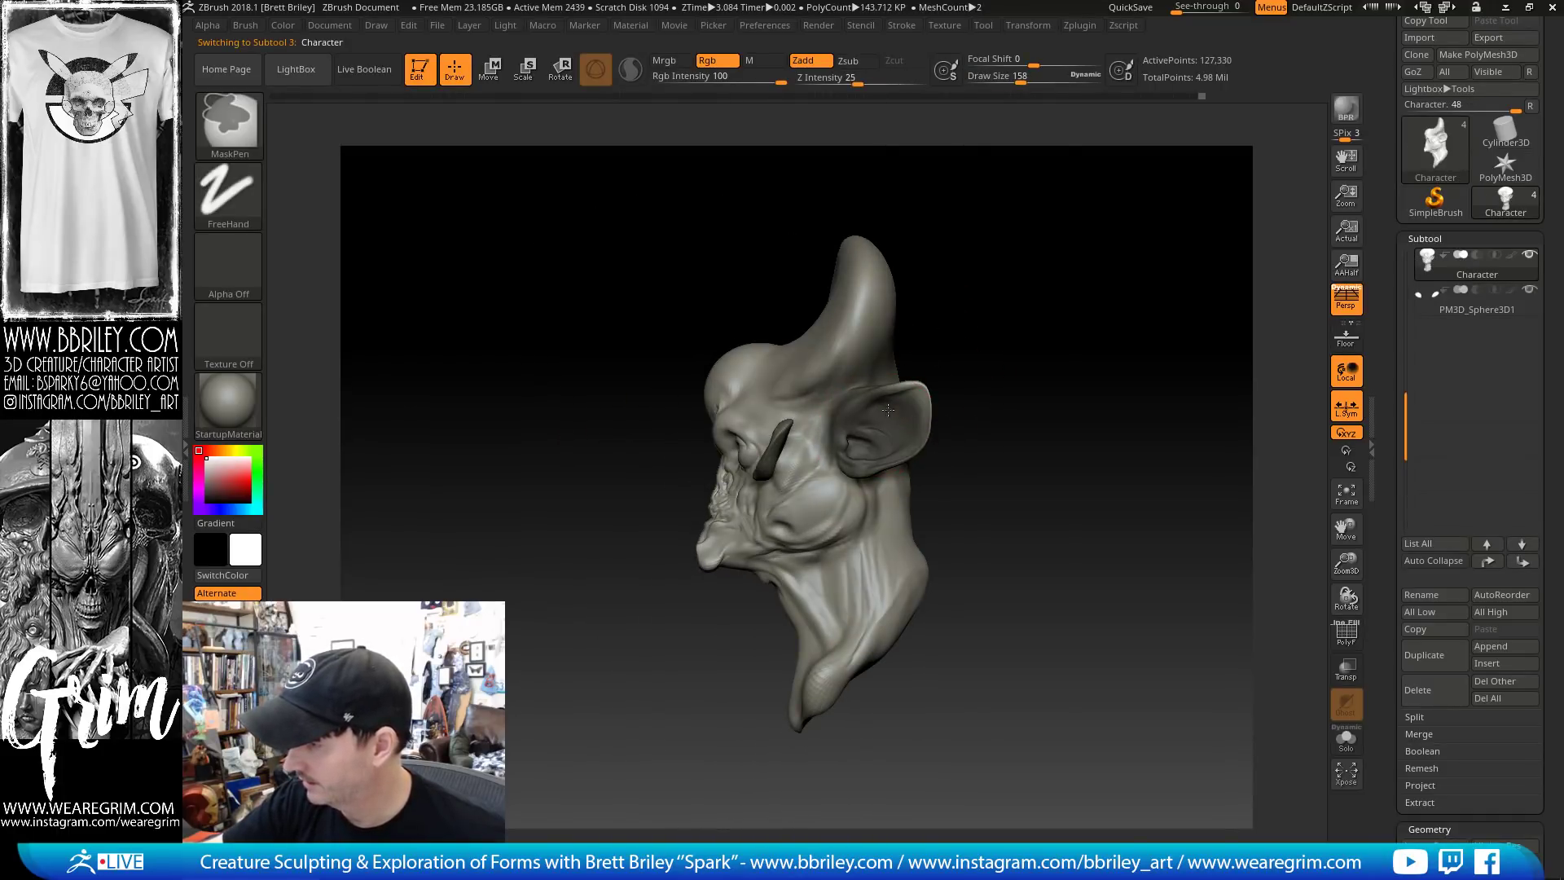
{"action": "mouse_move", "coordinate": [949, 383]}
{"action": "left_mouse_down"}
{"action": "mouse_move", "coordinate": [835, 403]}
{"action": "mouse_move", "coordinate": [847, 427]}
{"action": "left_mouse_up"}
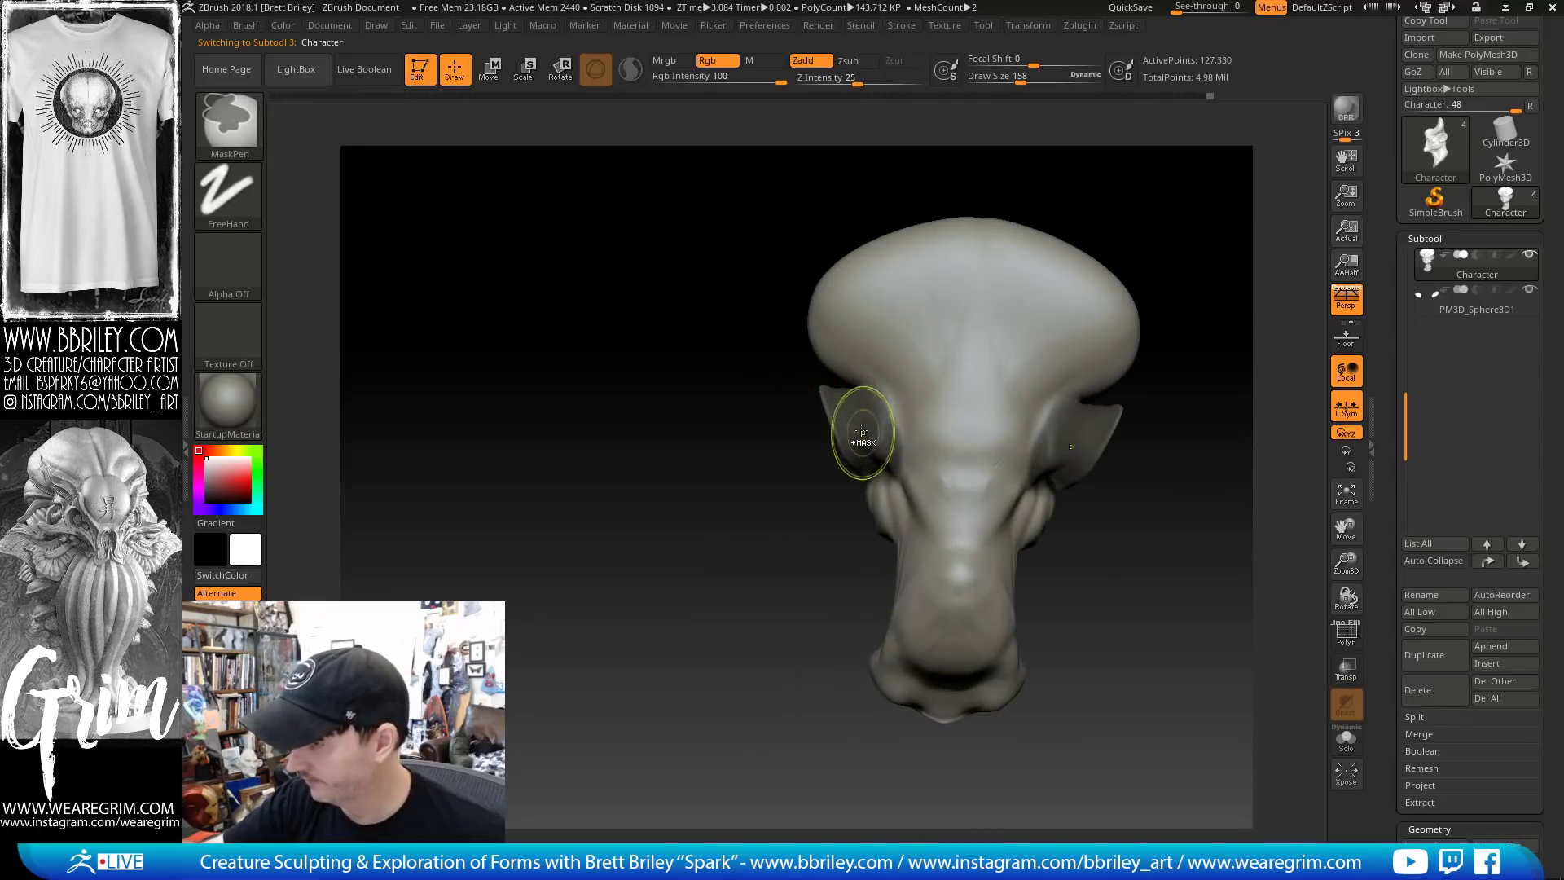
{"action": "left_click_drag", "start_coordinate": [1163, 172], "coordinate": [1150, 180]}
{"action": "key", "text": "ctrl"}
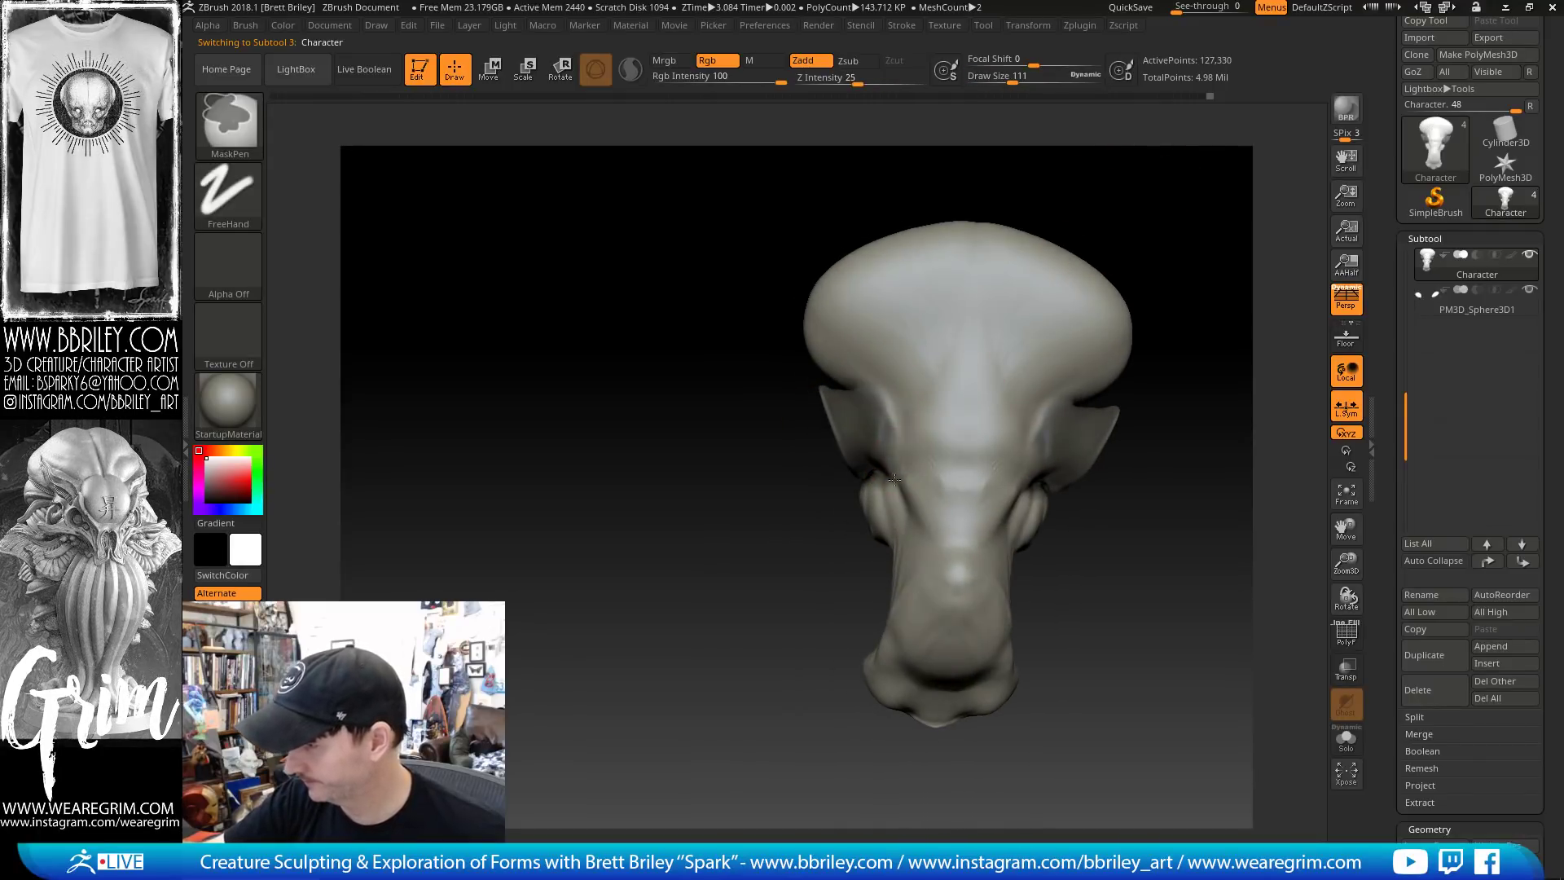
{"action": "left_click_drag", "start_coordinate": [1140, 342], "coordinate": [1093, 290]}
{"action": "left_click", "coordinate": [1083, 331], "text": "ctrl"}
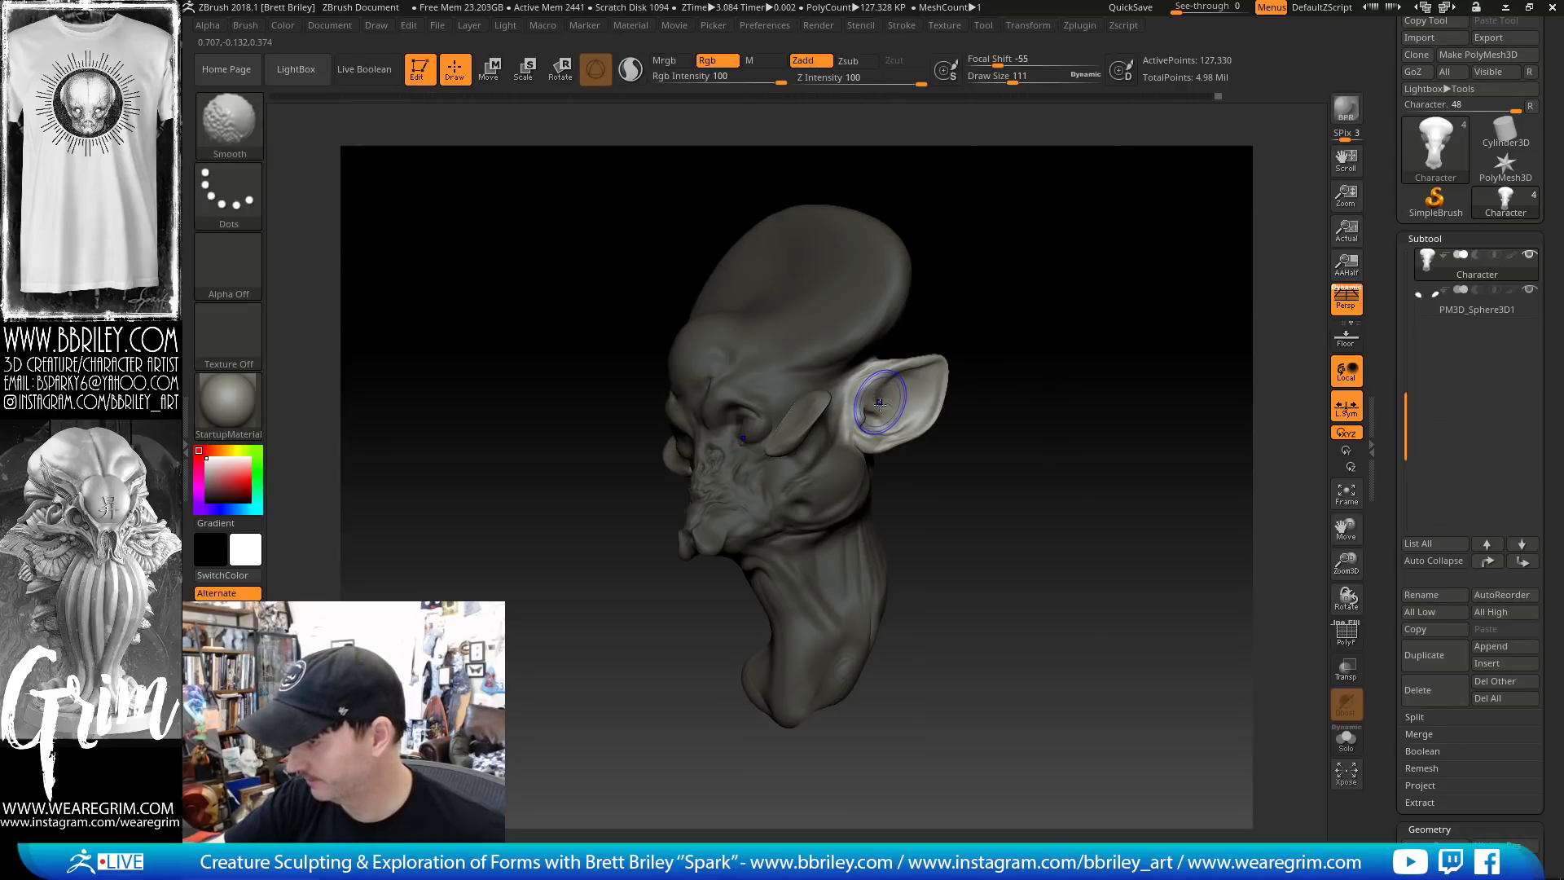
Lower the head's subdivision level further and bring up the transform gizmo on the unmasked ears
{"action": "key", "text": "shift+d"}
{"action": "left_click_drag", "start_coordinate": [997, 330], "coordinate": [810, 209]}
{"action": "left_click", "coordinate": [491, 70]}
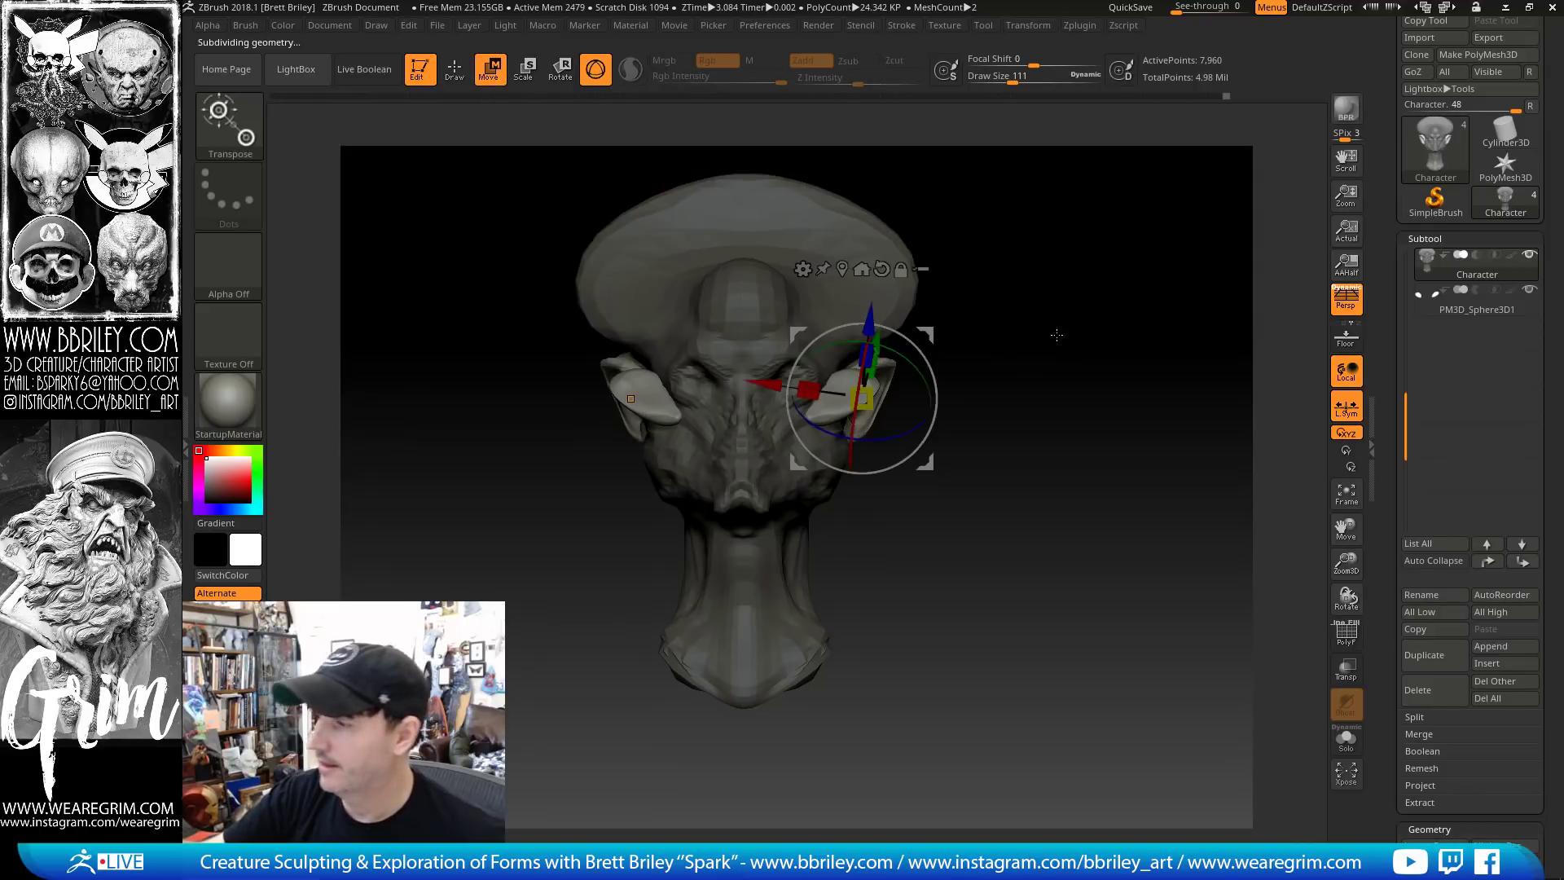
{"action": "left_click_drag", "start_coordinate": [1056, 335], "coordinate": [834, 352]}
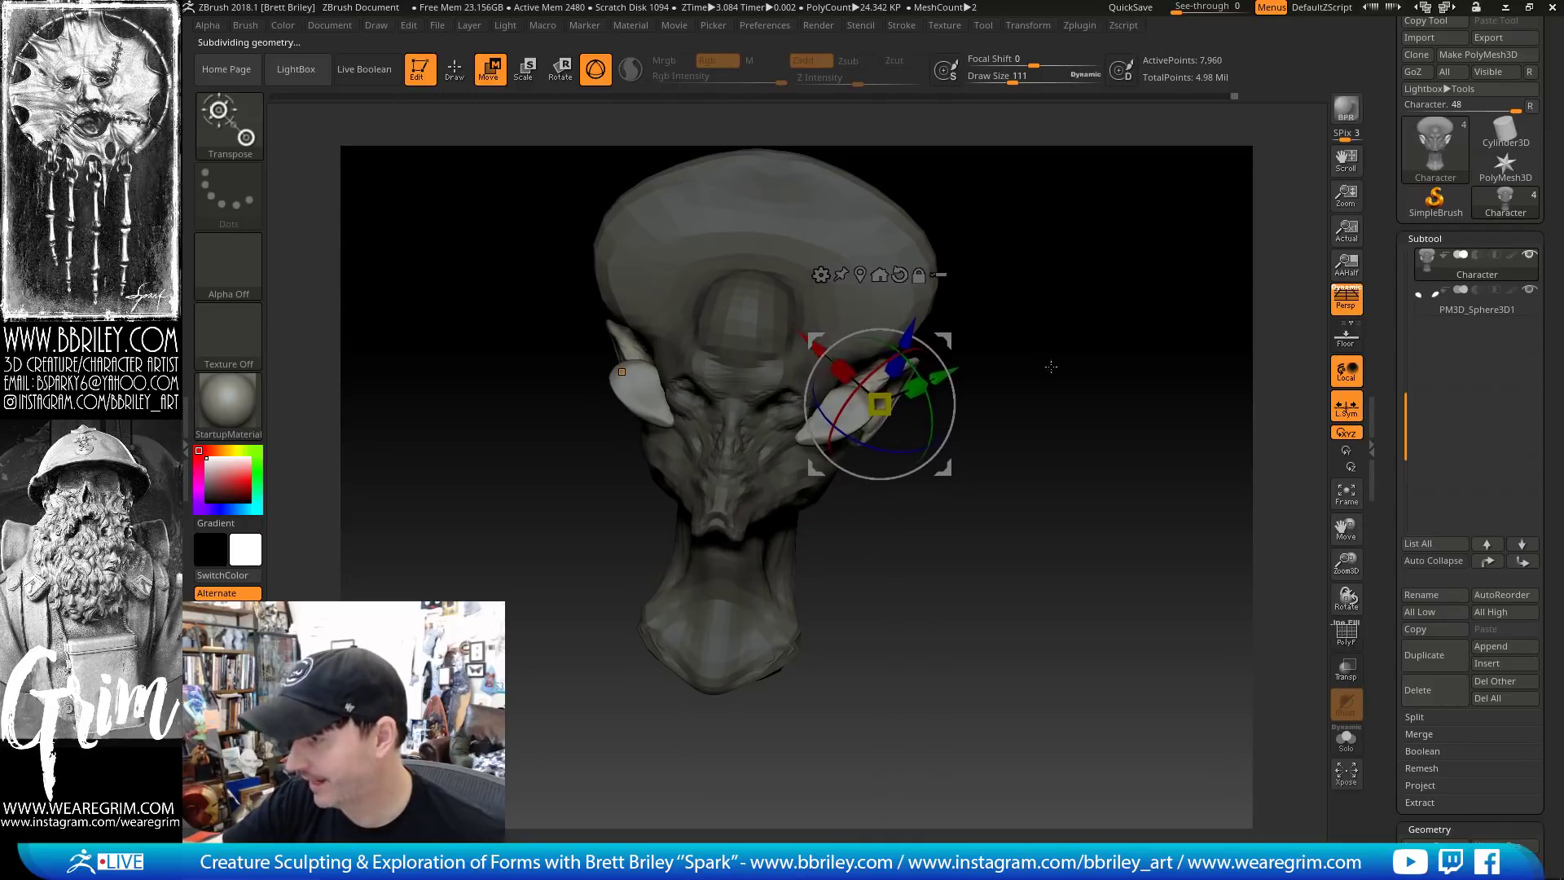
{"action": "left_click_drag", "start_coordinate": [1048, 359], "coordinate": [966, 312]}
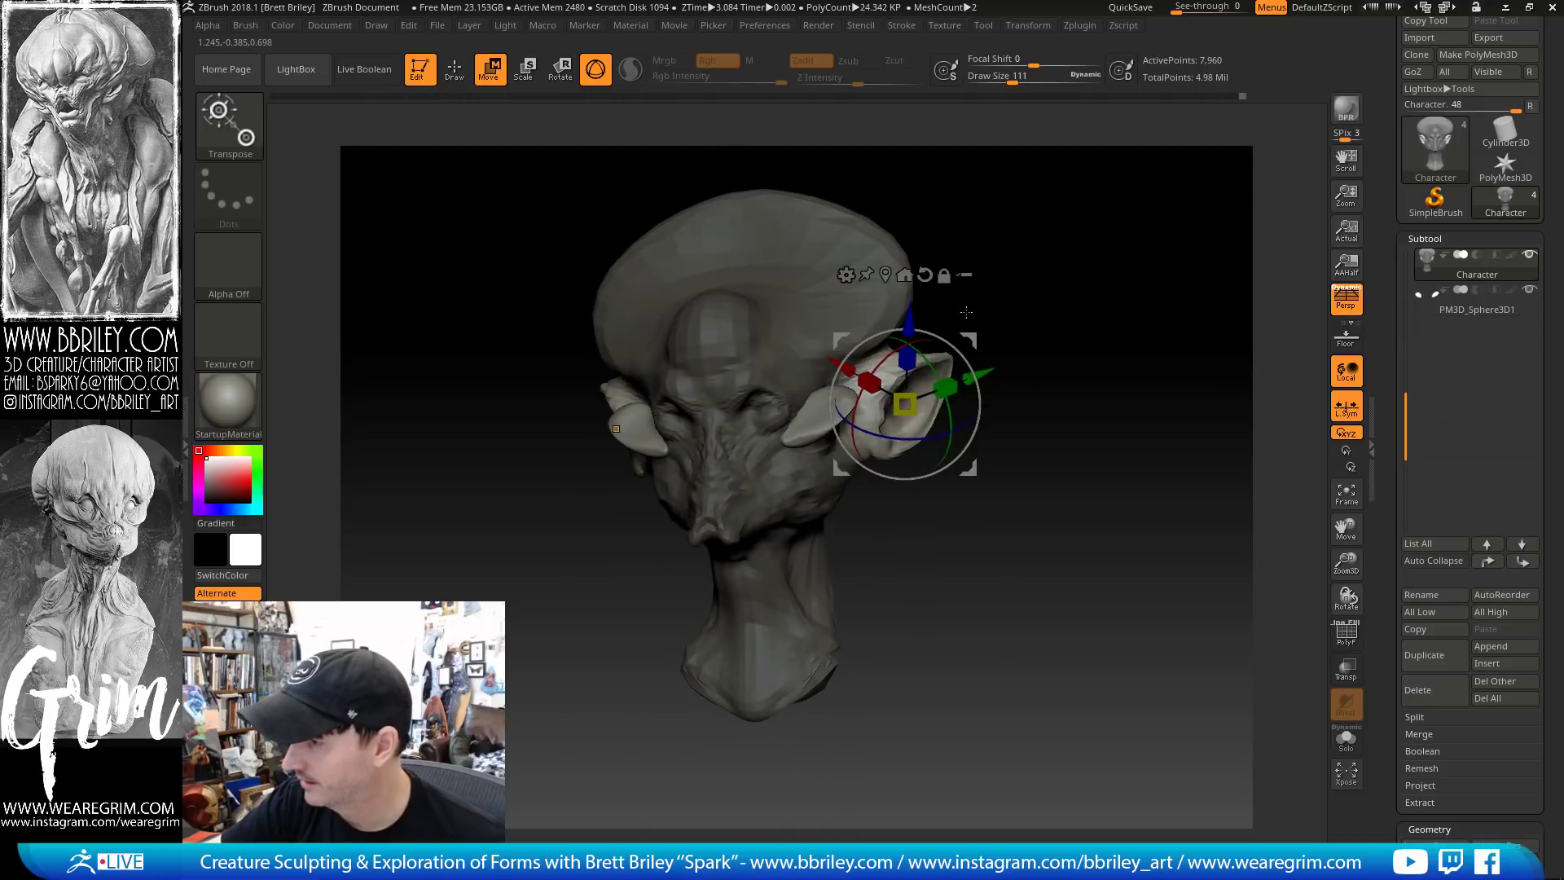
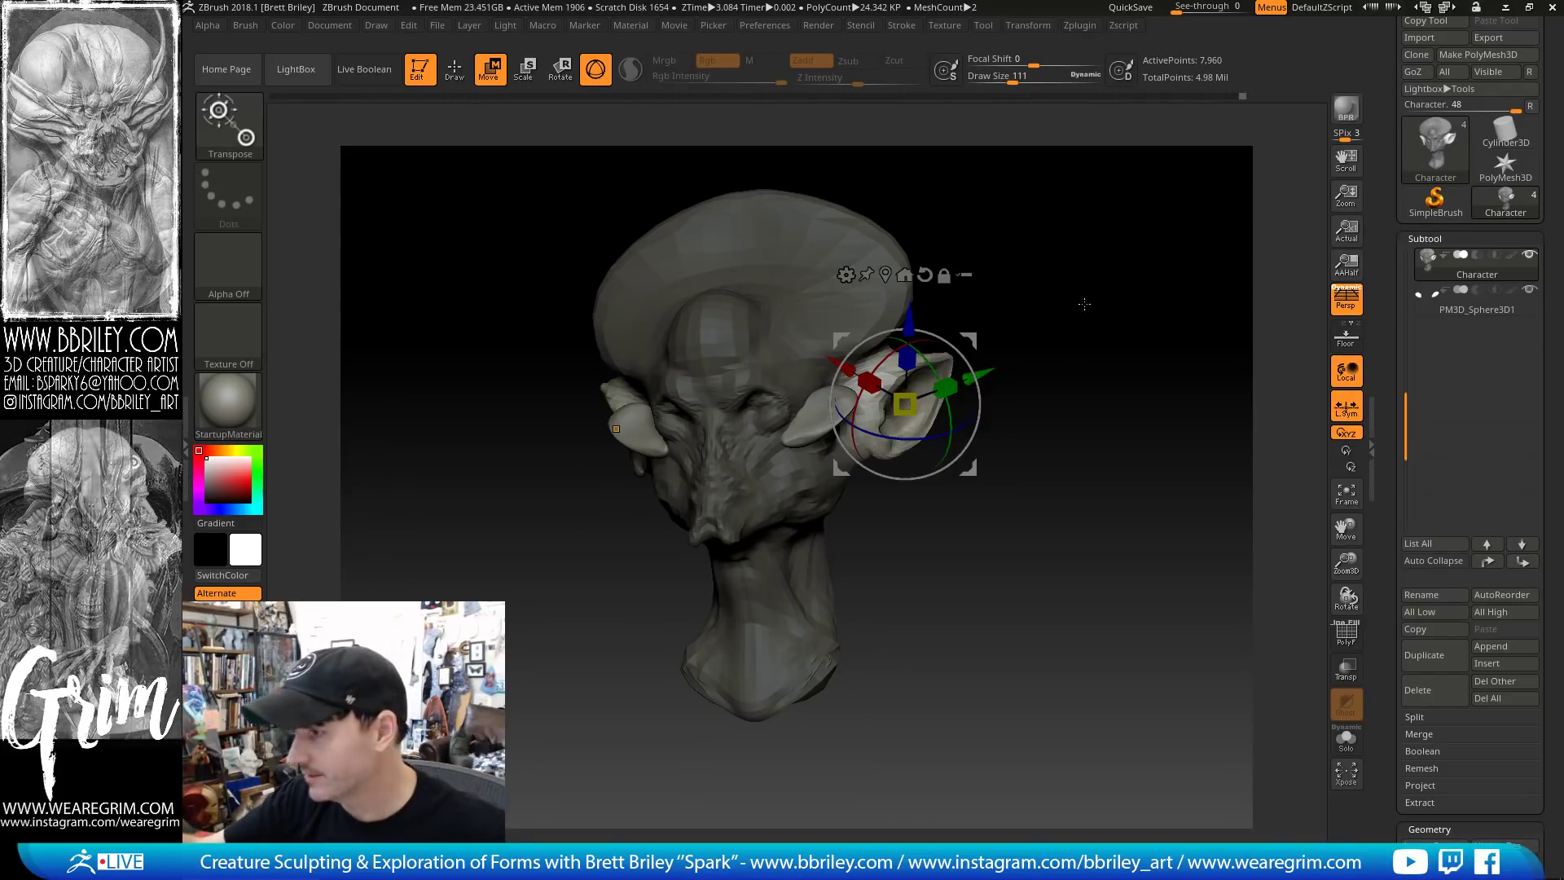
Reshape the unmasked ears with the Move brush, raising the Draw Size from 153 to 184
{"action": "mouse_move", "coordinate": [1084, 304]}
{"action": "left_mouse_down"}
{"action": "mouse_move", "coordinate": [1051, 298]}
{"action": "mouse_move", "coordinate": [1074, 299]}
{"action": "left_mouse_up"}
{"action": "key", "text": "q"}
{"action": "left_click_drag", "start_coordinate": [866, 425], "coordinate": [839, 434]}
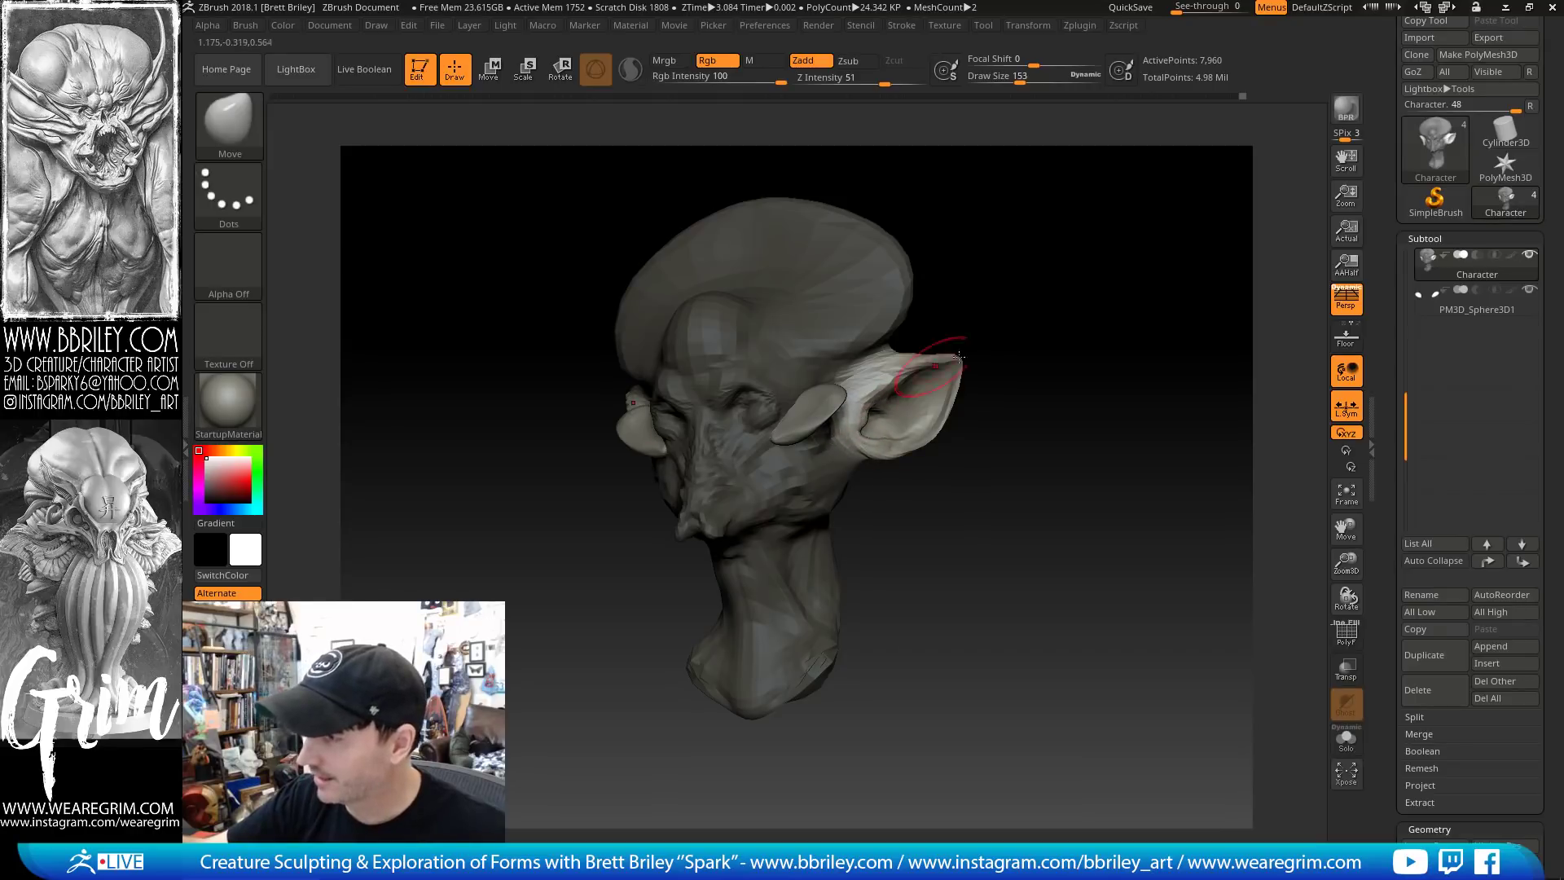
{"action": "key", "text": "s"}
{"action": "right_click_drag", "start_coordinate": [959, 357], "coordinate": [848, 448]}
{"action": "left_click_drag", "start_coordinate": [847, 448], "coordinate": [912, 455]}
{"action": "right_click_drag", "start_coordinate": [935, 438], "coordinate": [925, 244]}
Rotate the unmasked ears and shift them outward and upward with the transform gizmo
{"action": "key", "text": "w"}
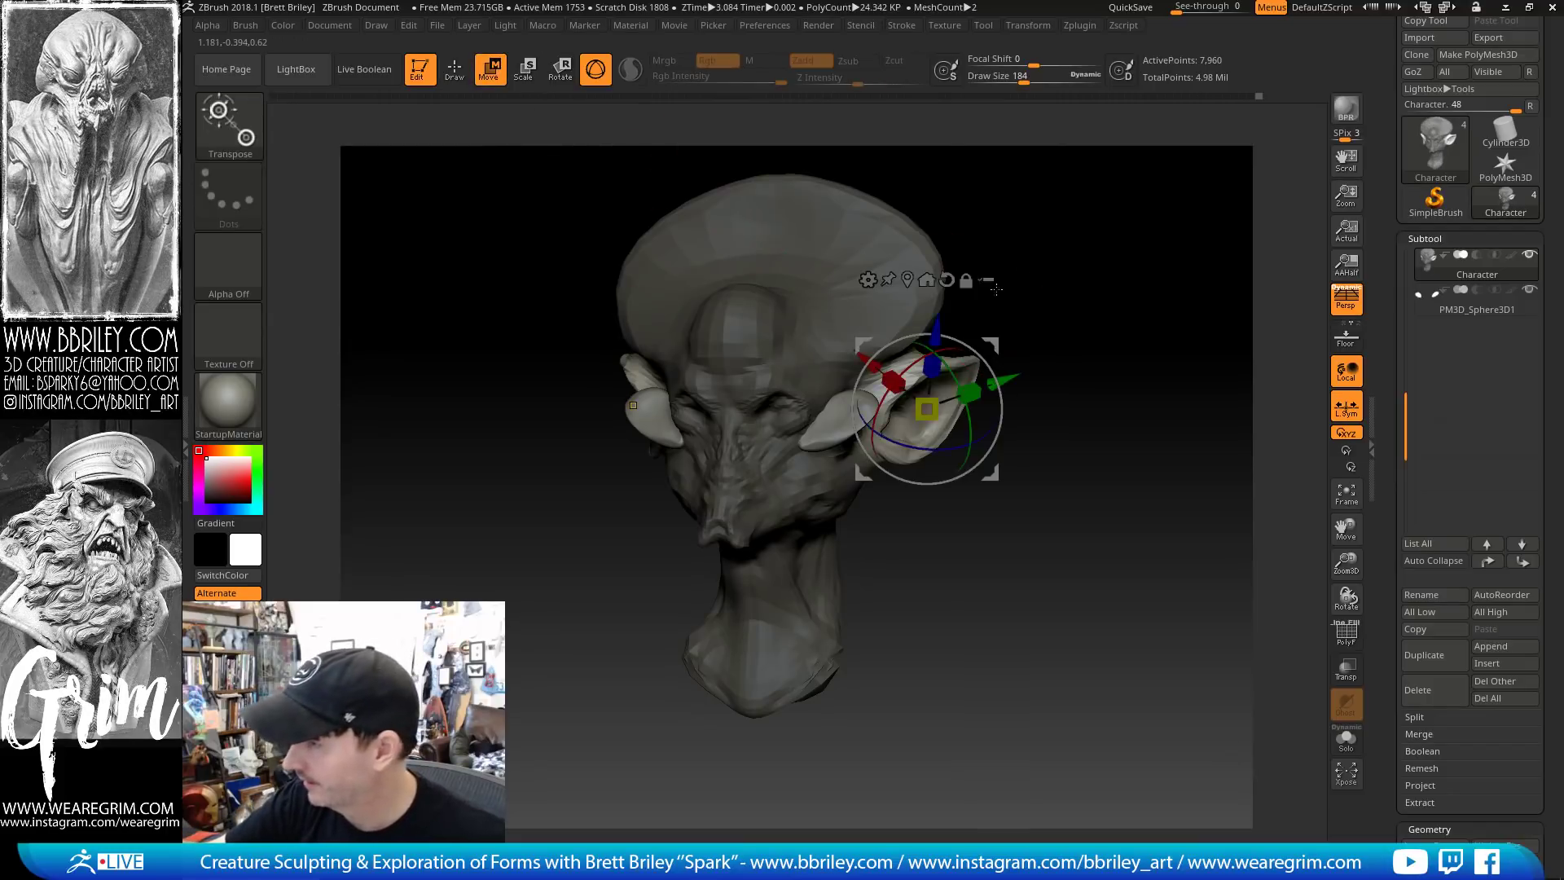
{"action": "right_click_drag", "start_coordinate": [937, 411], "coordinate": [912, 422]}
{"action": "left_click_drag", "start_coordinate": [906, 441], "coordinate": [1017, 405]}
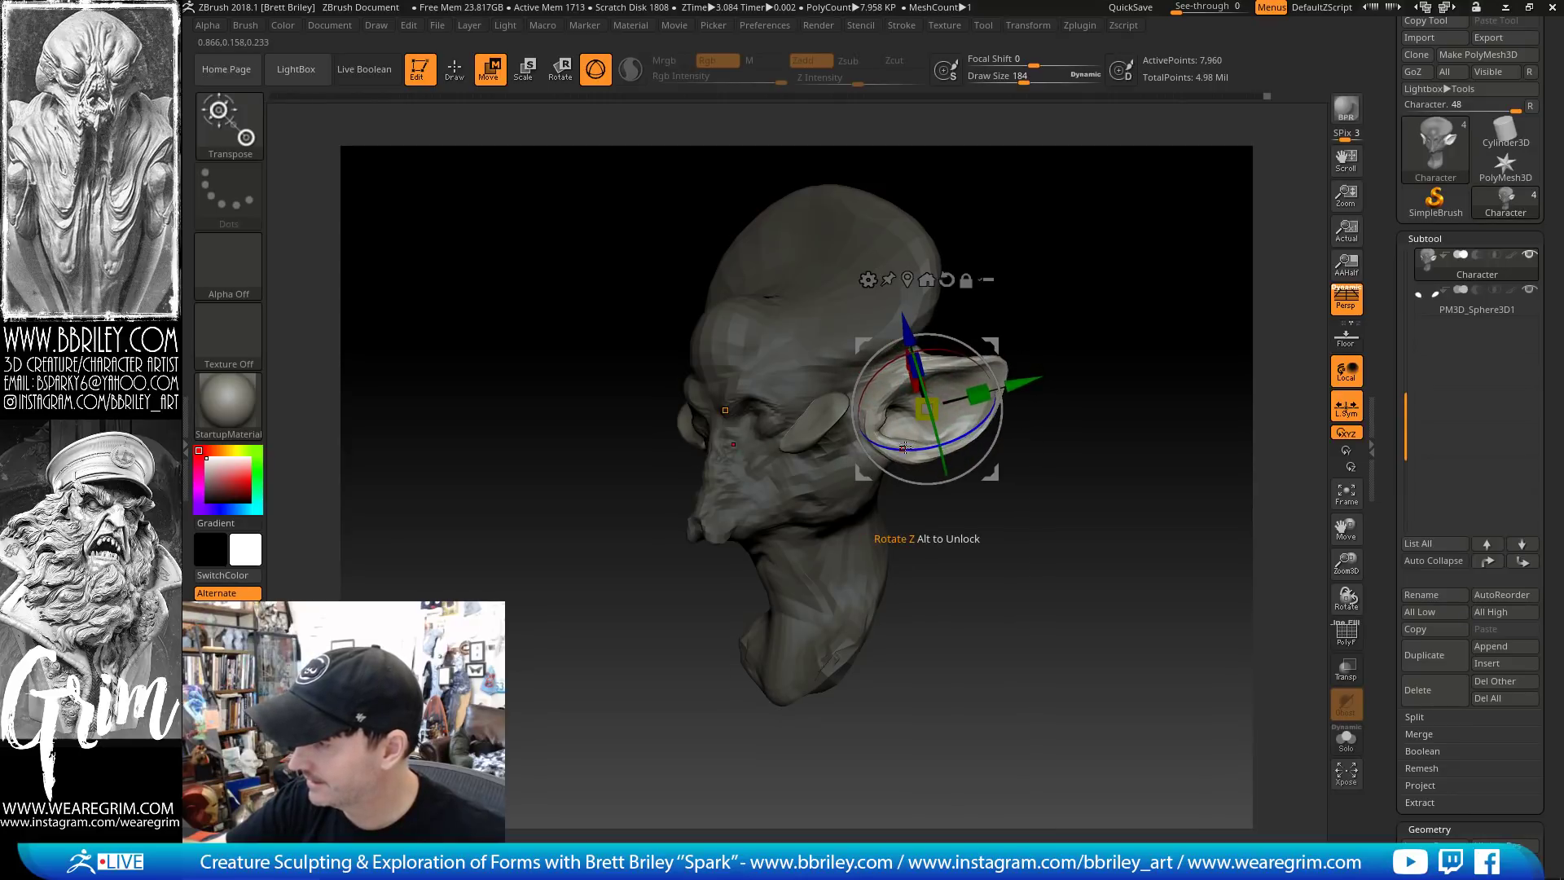
{"action": "left_click_drag", "start_coordinate": [1002, 610], "coordinate": [1071, 401]}
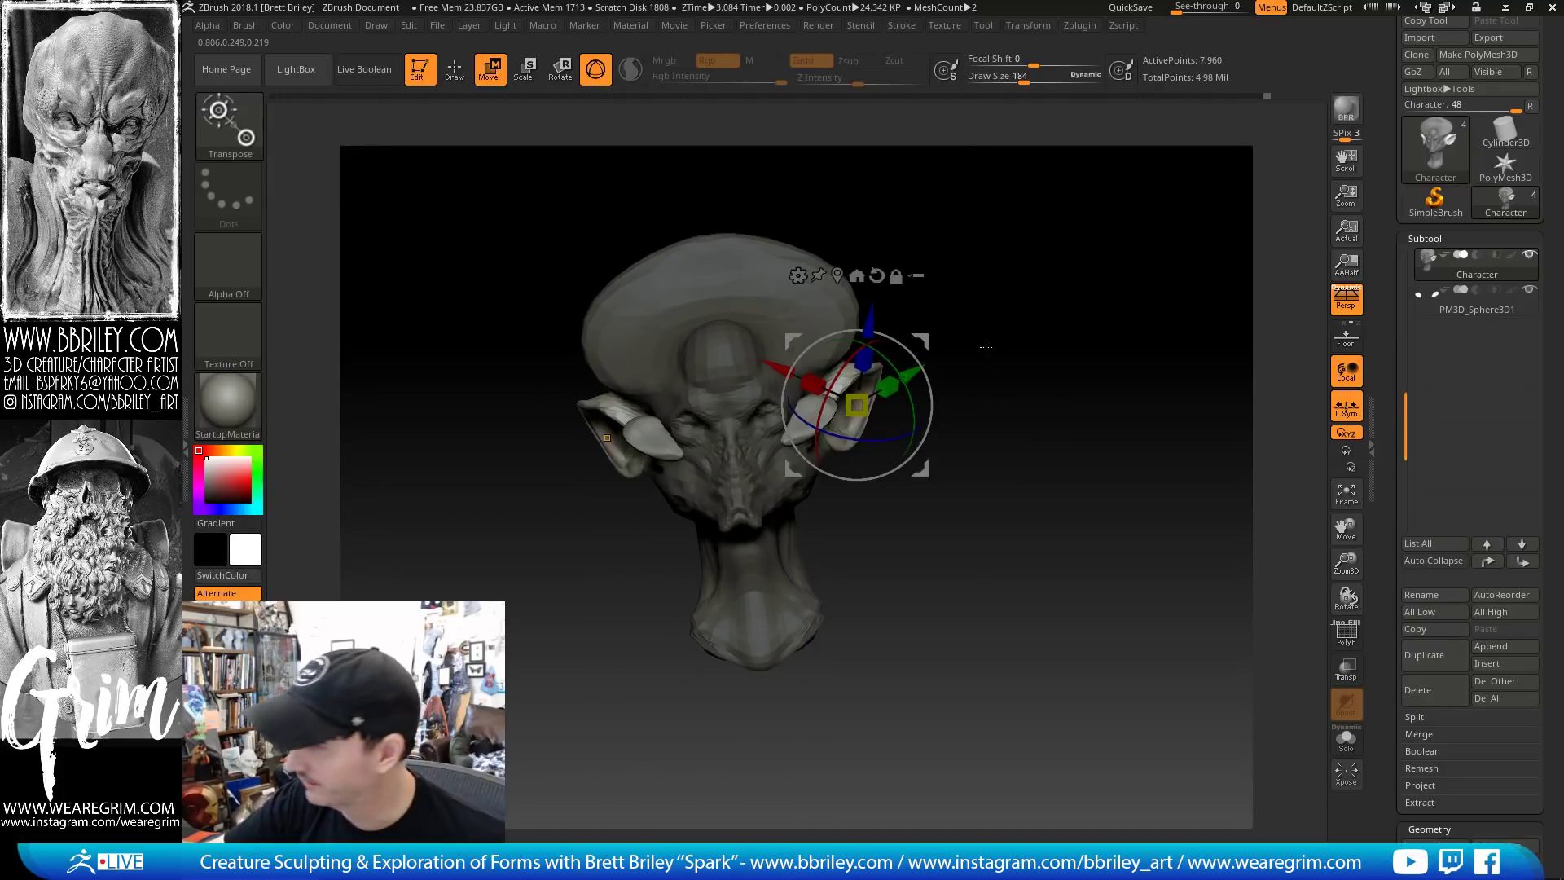
{"action": "left_click_drag", "start_coordinate": [926, 337], "coordinate": [937, 336]}
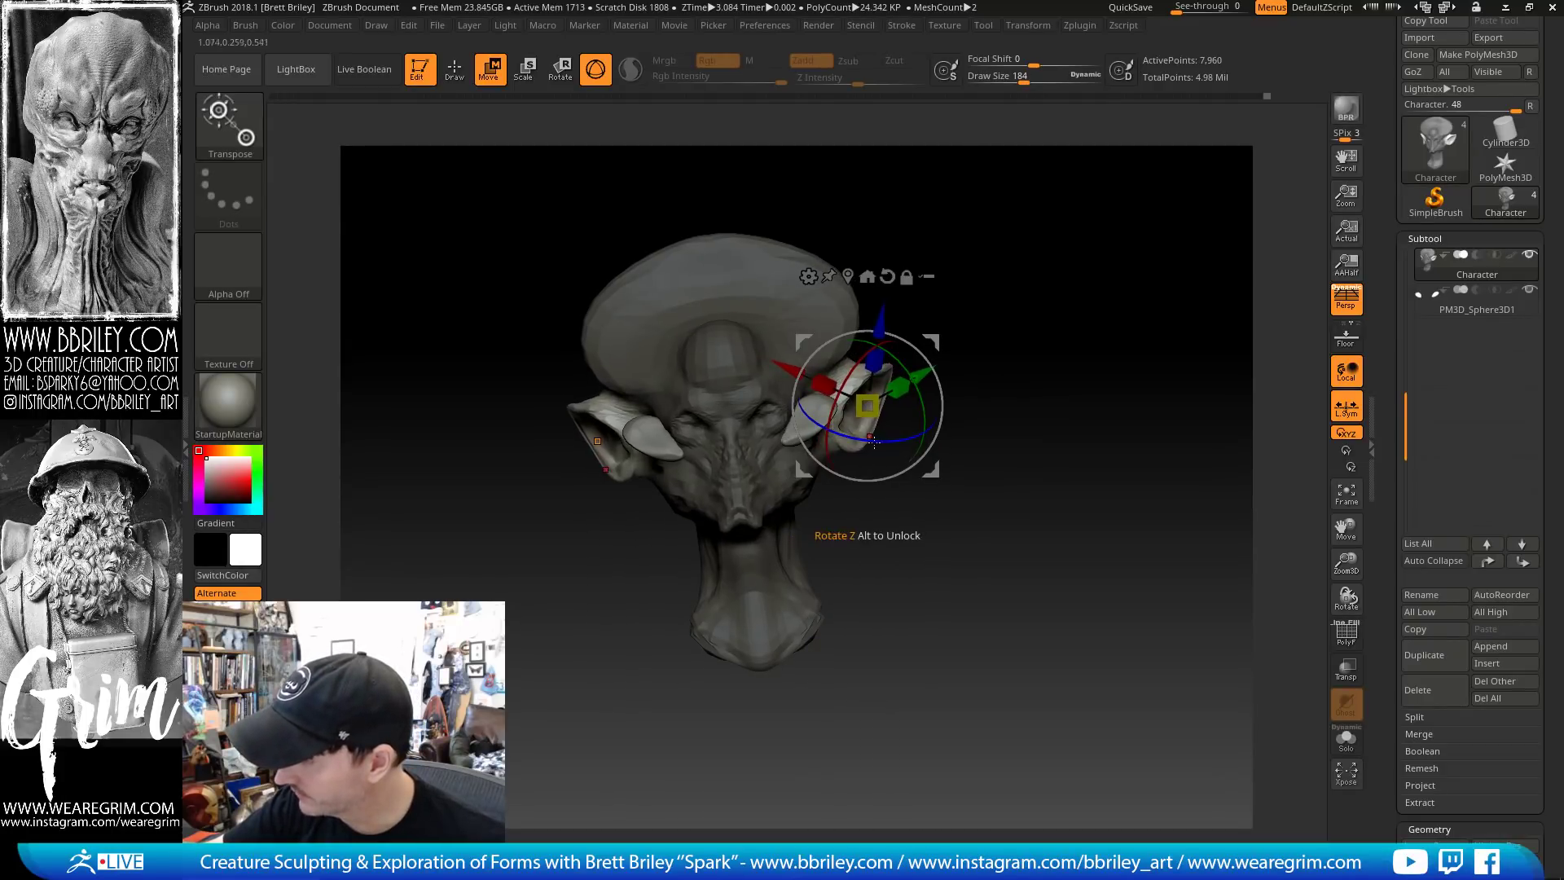
{"action": "left_click_drag", "start_coordinate": [874, 442], "coordinate": [854, 444]}
{"action": "left_click_drag", "start_coordinate": [913, 360], "coordinate": [924, 320]}
{"action": "left_click_drag", "start_coordinate": [1010, 350], "coordinate": [896, 379]}
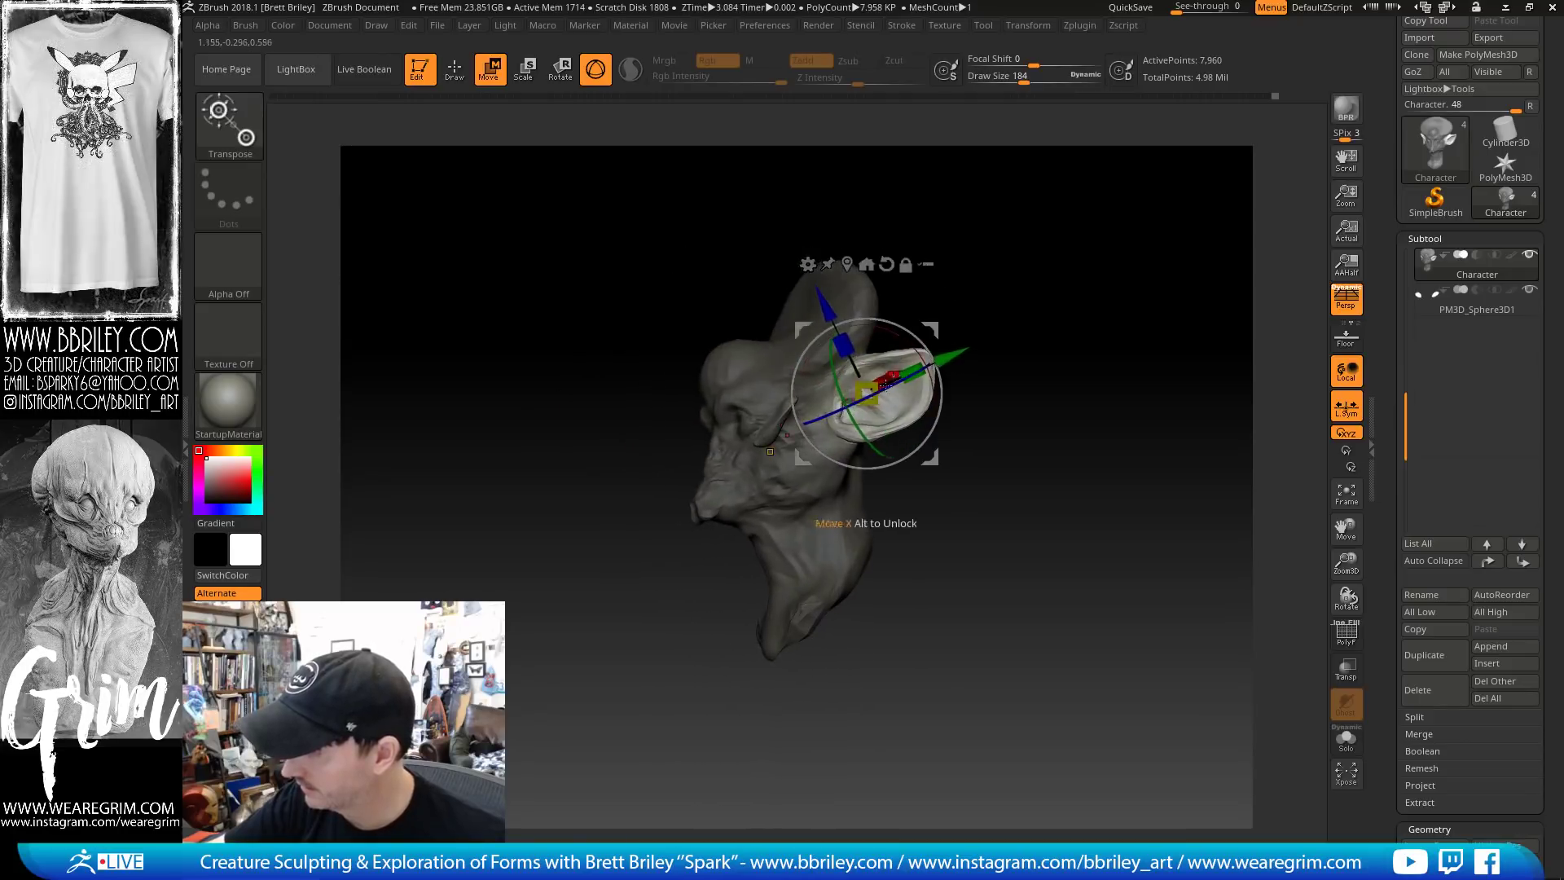
Refine the repositioned ears with the Move brush at Draw Sizes 225 and 133 and smooth their surface
{"action": "key", "text": "q"}
{"action": "left_click_drag", "start_coordinate": [970, 267], "coordinate": [815, 432]}
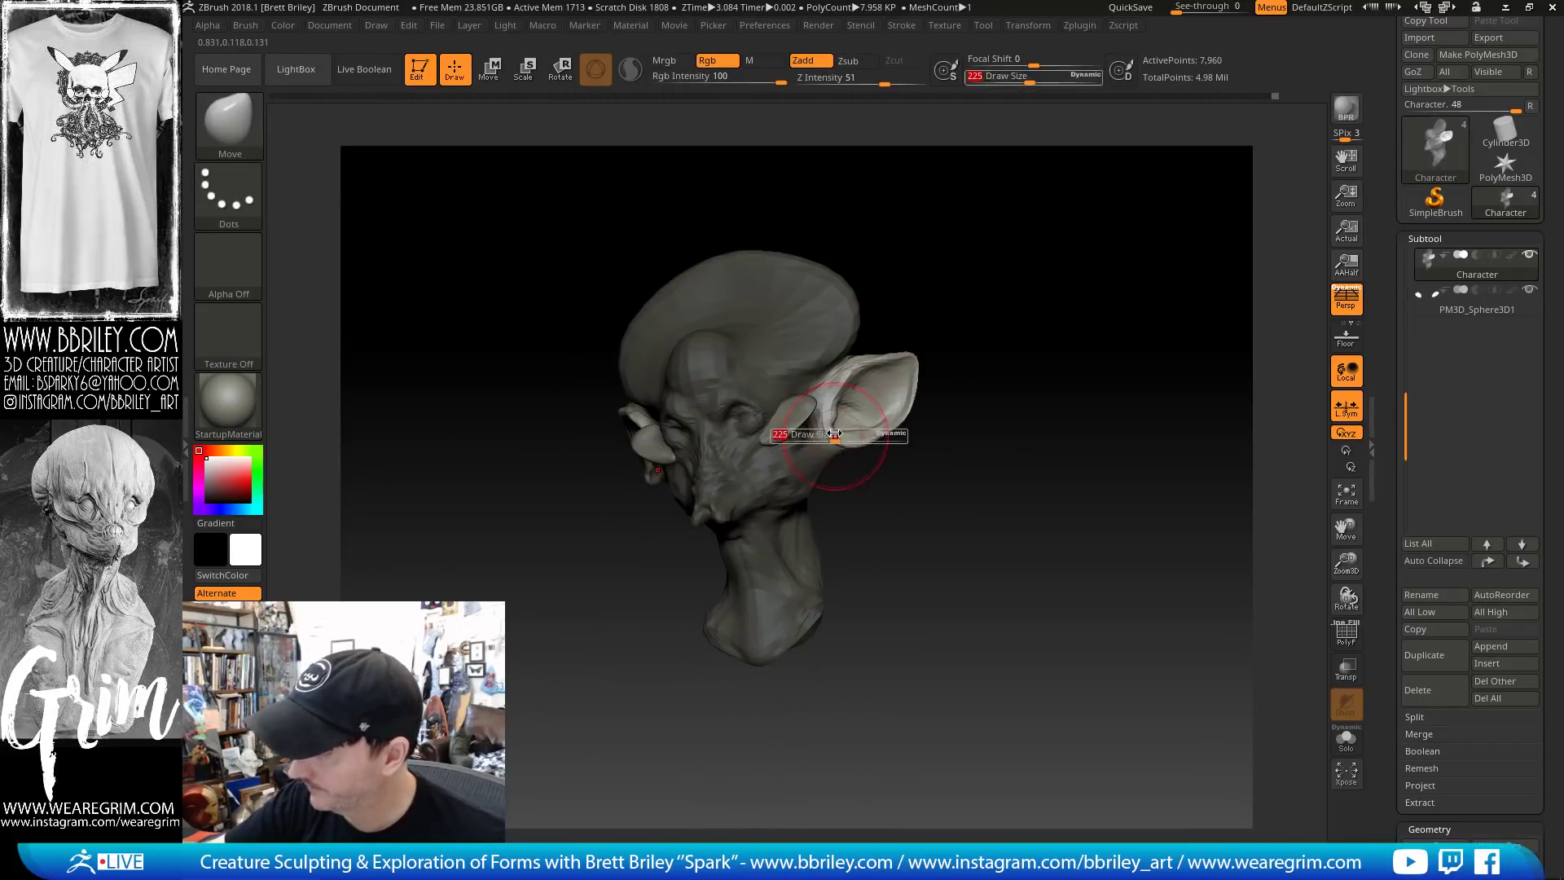
{"action": "left_click_drag", "start_coordinate": [1010, 332], "coordinate": [864, 383]}
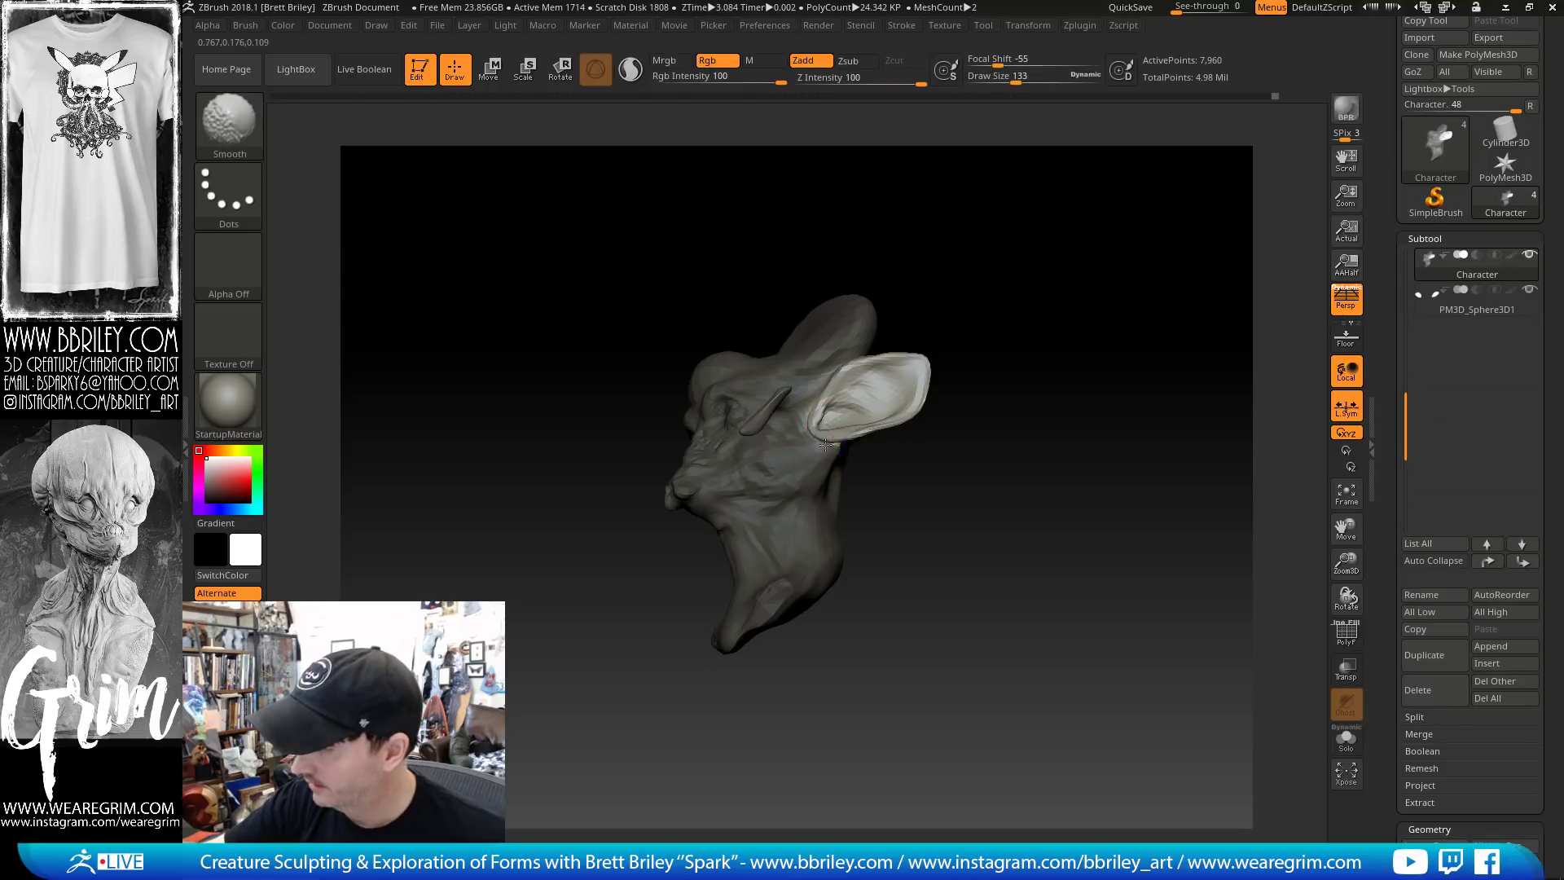
{"action": "left_click_drag", "start_coordinate": [985, 457], "coordinate": [872, 448]}
{"action": "left_click_drag", "start_coordinate": [1050, 424], "coordinate": [1051, 359]}
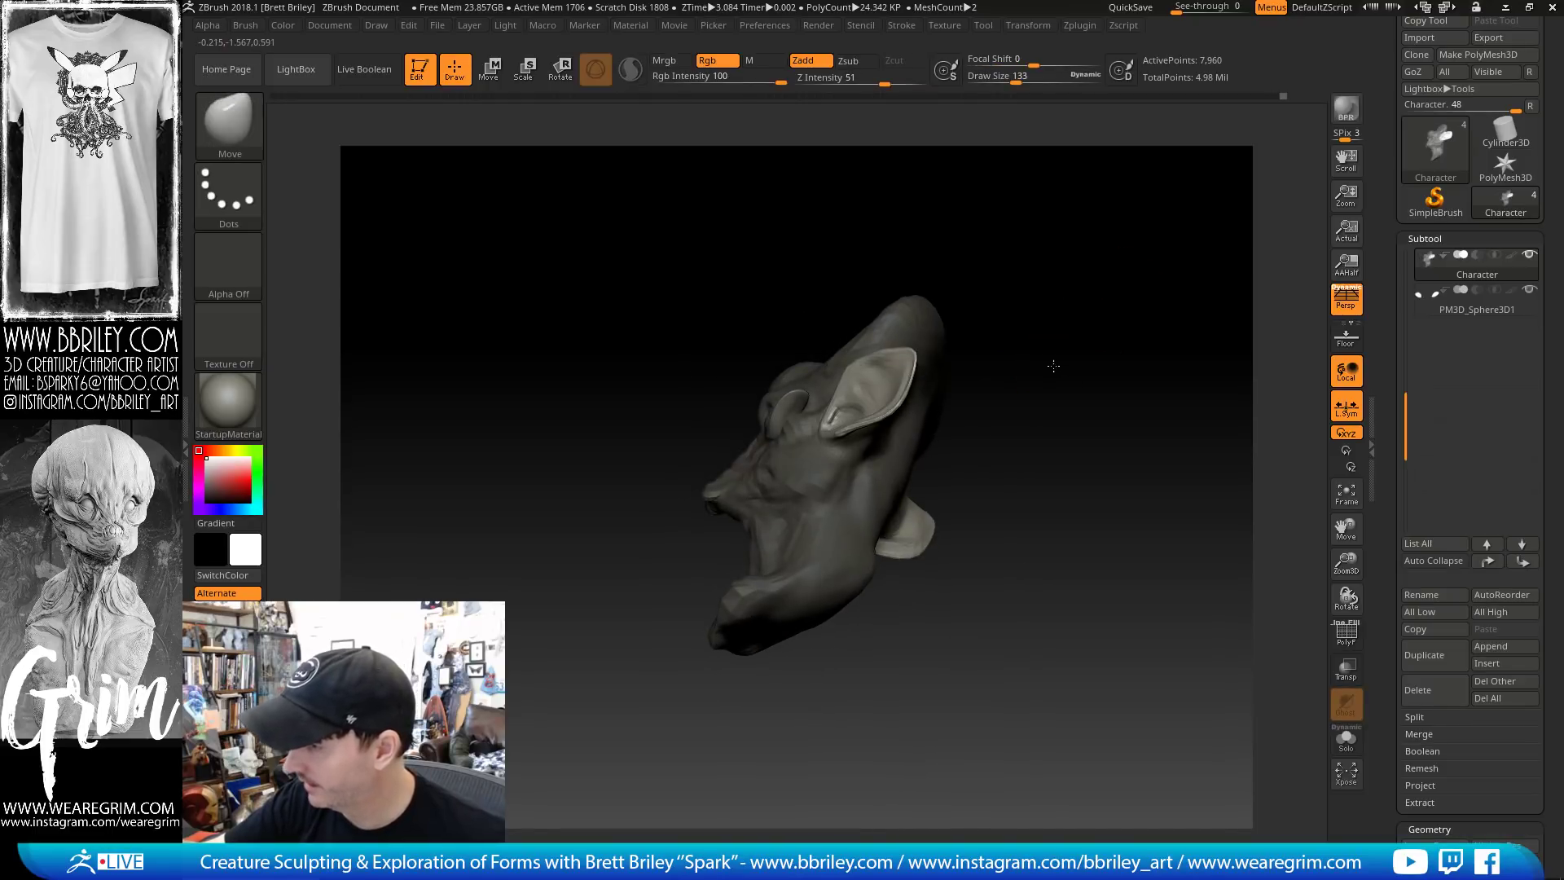
Build up the surface behind the ears with the Clay brush at Draw Size 124
{"action": "key", "text": "b"}
{"action": "key", "text": "c"}
{"action": "key", "text": "l"}
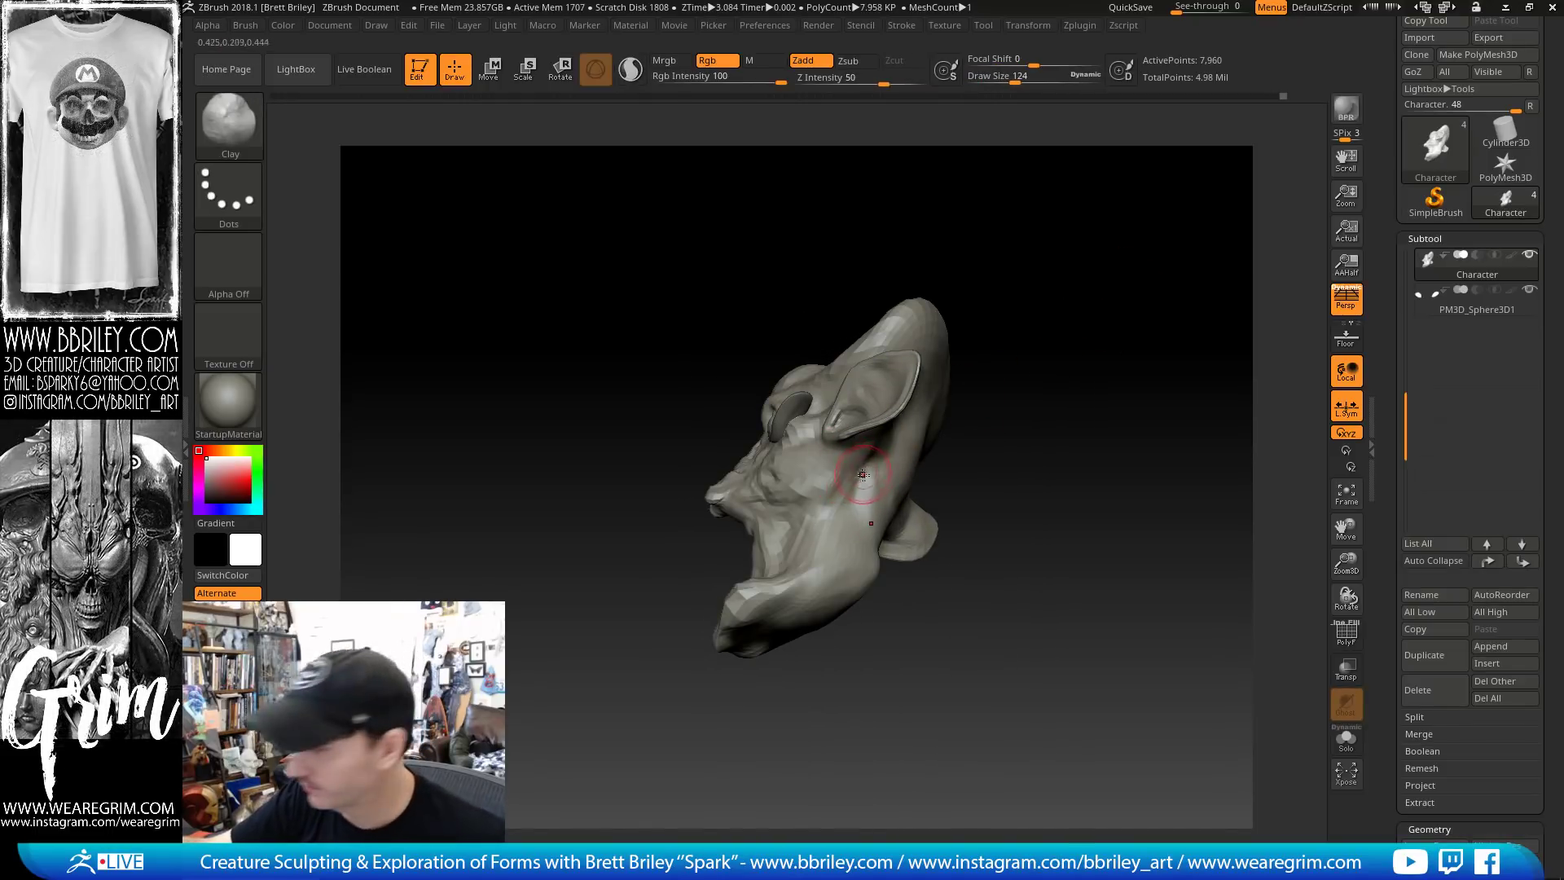
{"action": "left_click_drag", "start_coordinate": [882, 471], "coordinate": [896, 476]}
{"action": "left_click_drag", "start_coordinate": [1030, 407], "coordinate": [1028, 443]}
Pull the area between the ears and the back of the neck into shape with the Move brush at Draw Size 207
{"action": "key", "text": "b"}
{"action": "key", "text": "m"}
{"action": "key", "text": "v"}
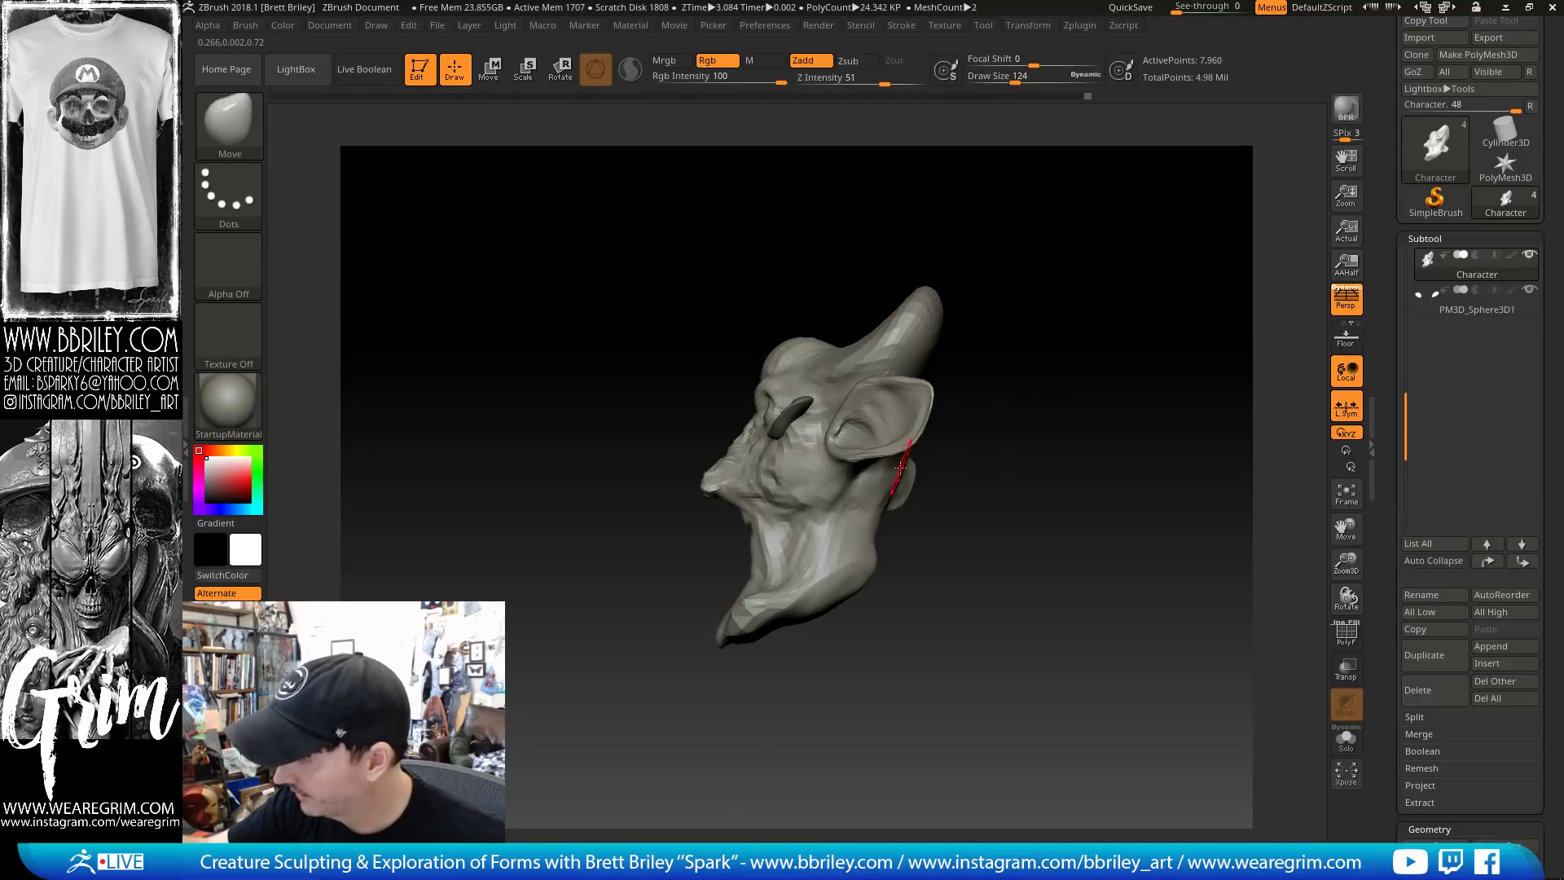
{"action": "key", "text": "s"}
{"action": "left_click_drag", "start_coordinate": [900, 470], "coordinate": [957, 473]}
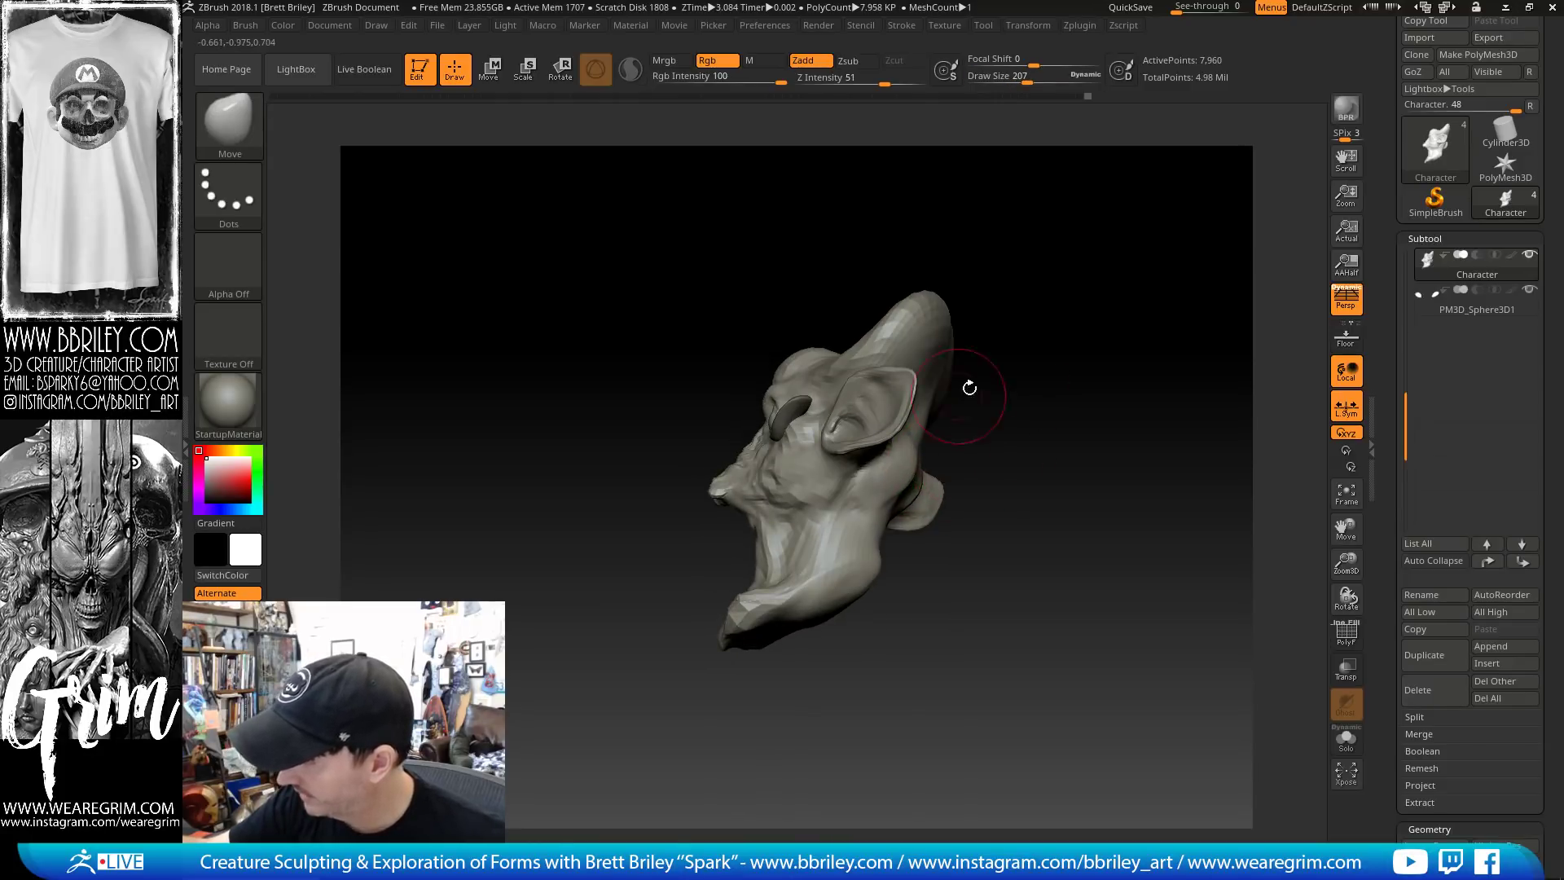
{"action": "left_click_drag", "start_coordinate": [970, 388], "coordinate": [938, 436]}
Add volume to the side and back of the skull with the Clay brush at Draw Size 196
{"action": "key", "text": "b"}
{"action": "key", "text": "c"}
{"action": "key", "text": "l"}
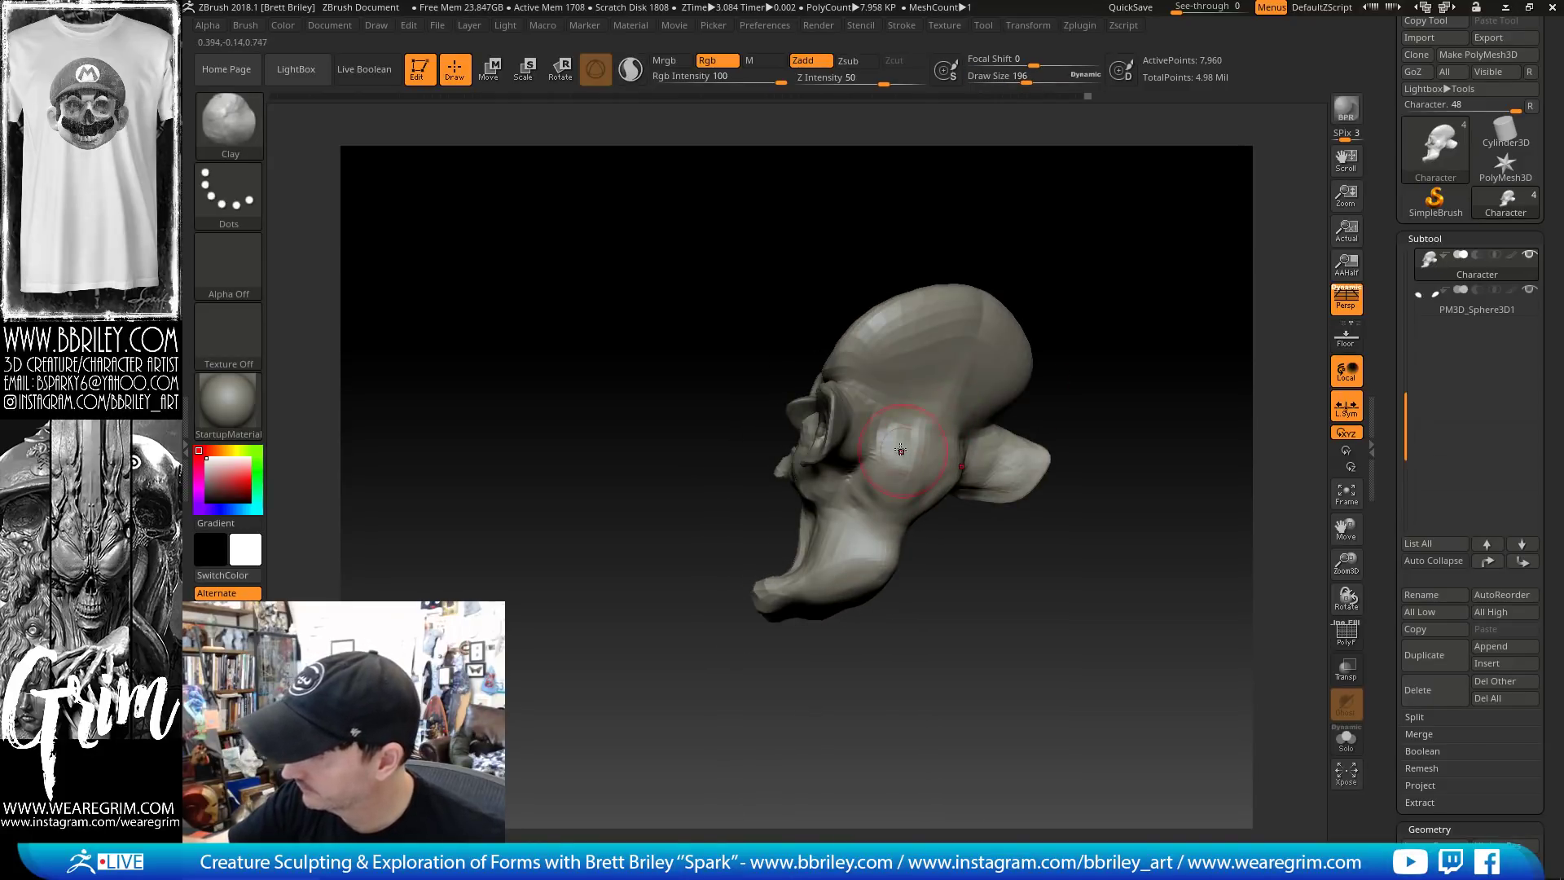
{"action": "left_click_drag", "start_coordinate": [922, 356], "coordinate": [918, 368]}
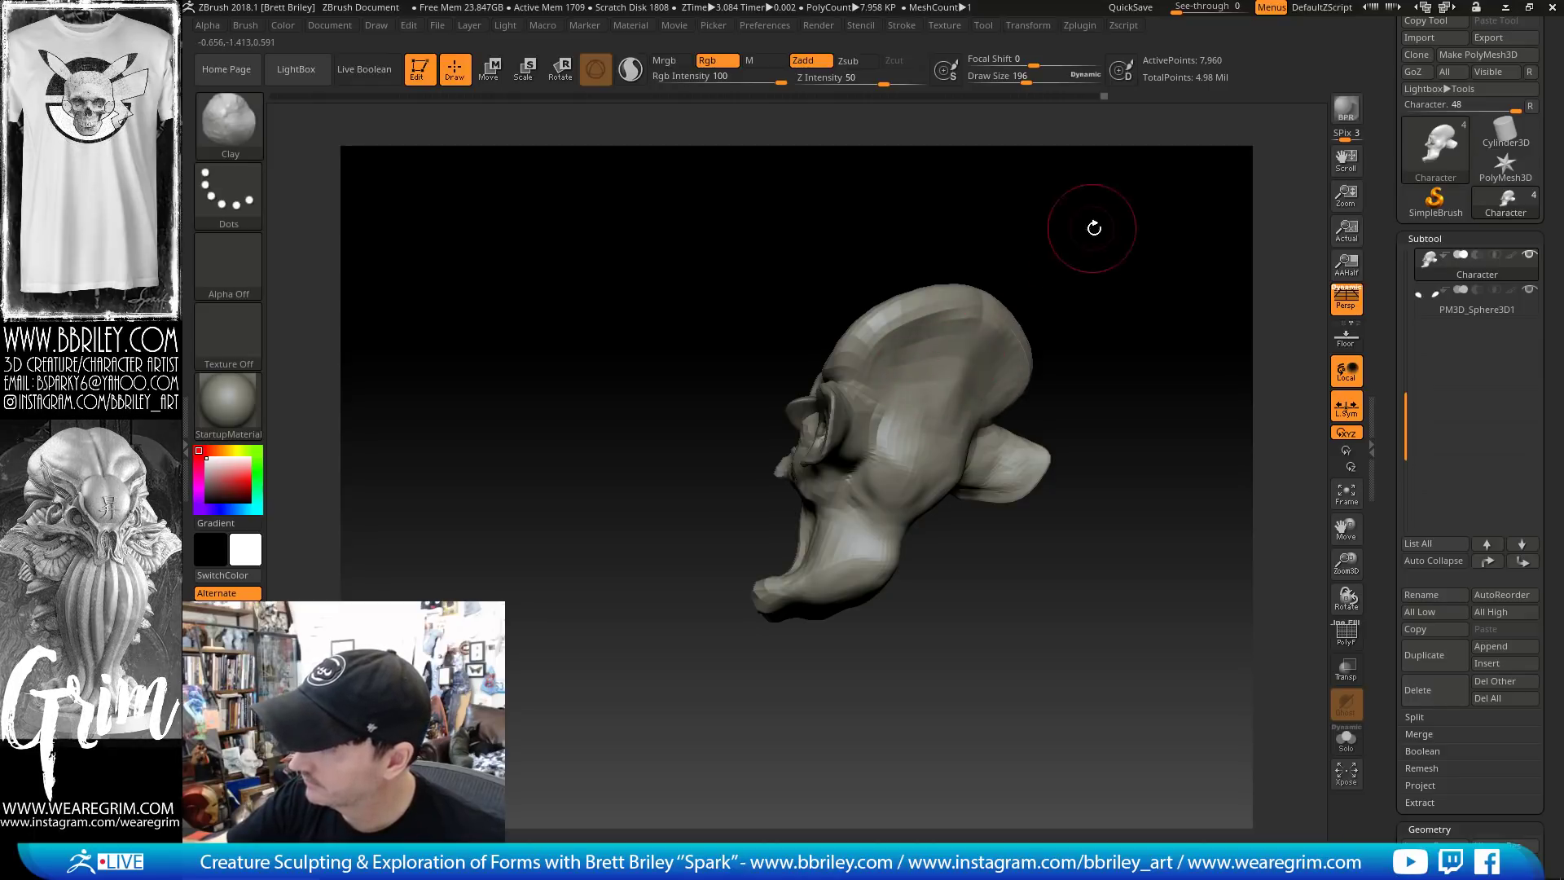
{"action": "left_click_drag", "start_coordinate": [1092, 223], "coordinate": [917, 368]}
Reshape the tall cranium with broad Move brush strokes at Draw Size 568
{"action": "key", "text": "s"}
{"action": "left_click_drag", "start_coordinate": [1029, 255], "coordinate": [1047, 244]}
{"action": "key", "text": "b"}
{"action": "key", "text": "m"}
{"action": "key", "text": "v"}
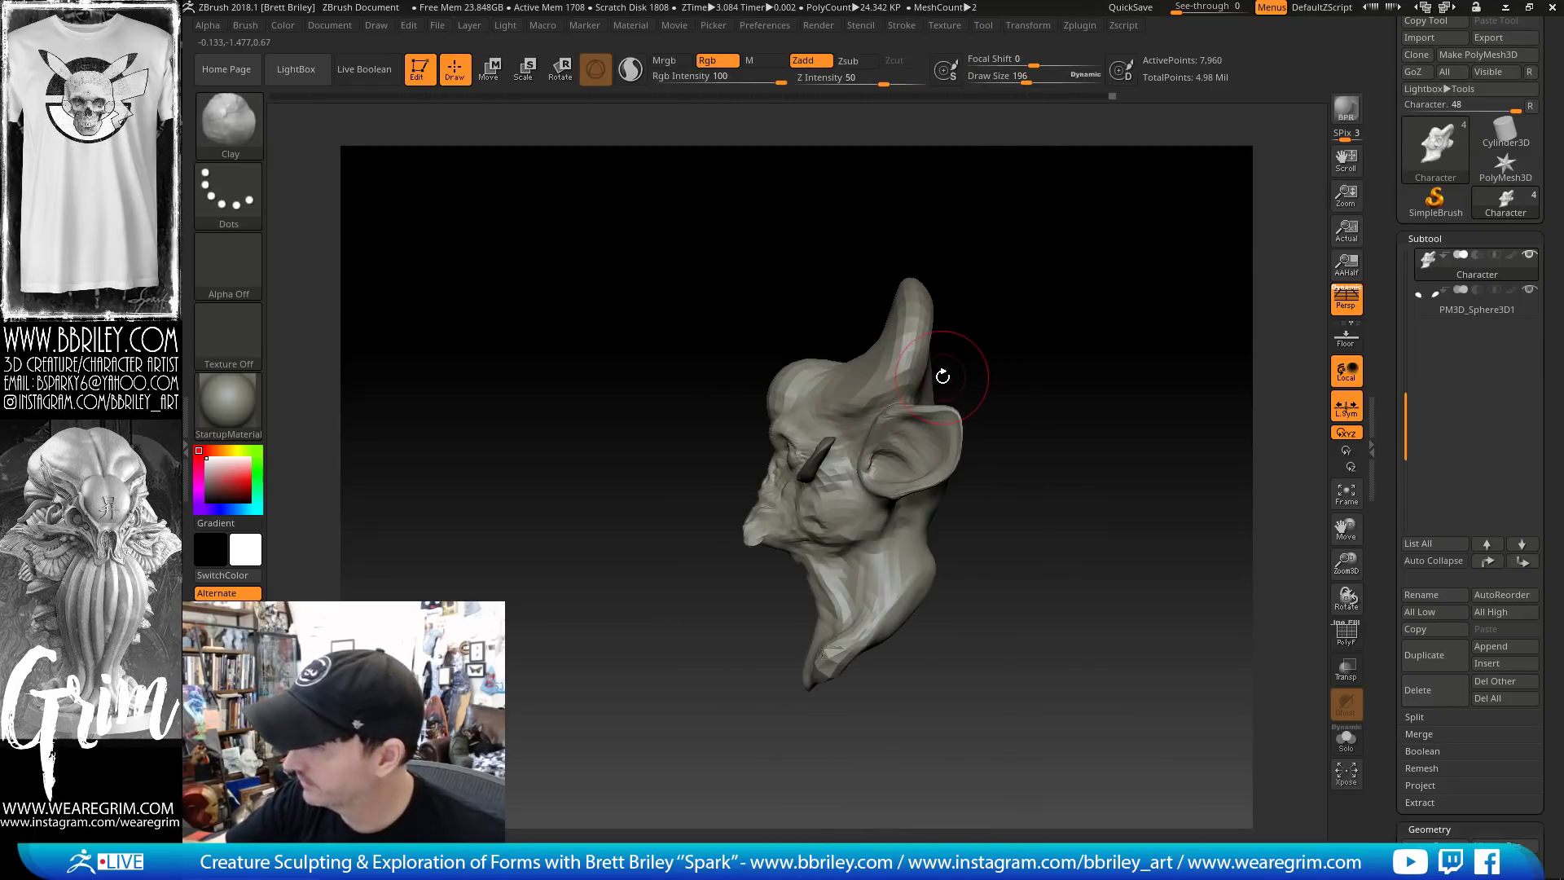
{"action": "key", "text": "s"}
{"action": "left_click_drag", "start_coordinate": [942, 346], "coordinate": [981, 346]}
{"action": "mouse_move", "coordinate": [923, 293]}
{"action": "left_mouse_down"}
{"action": "mouse_move", "coordinate": [960, 266]}
{"action": "mouse_move", "coordinate": [982, 281]}
{"action": "left_mouse_up"}
{"action": "mouse_move", "coordinate": [937, 321]}
{"action": "left_mouse_down"}
{"action": "mouse_move", "coordinate": [1054, 272]}
{"action": "mouse_move", "coordinate": [1107, 333]}
{"action": "mouse_move", "coordinate": [1096, 305]}
{"action": "left_mouse_up"}
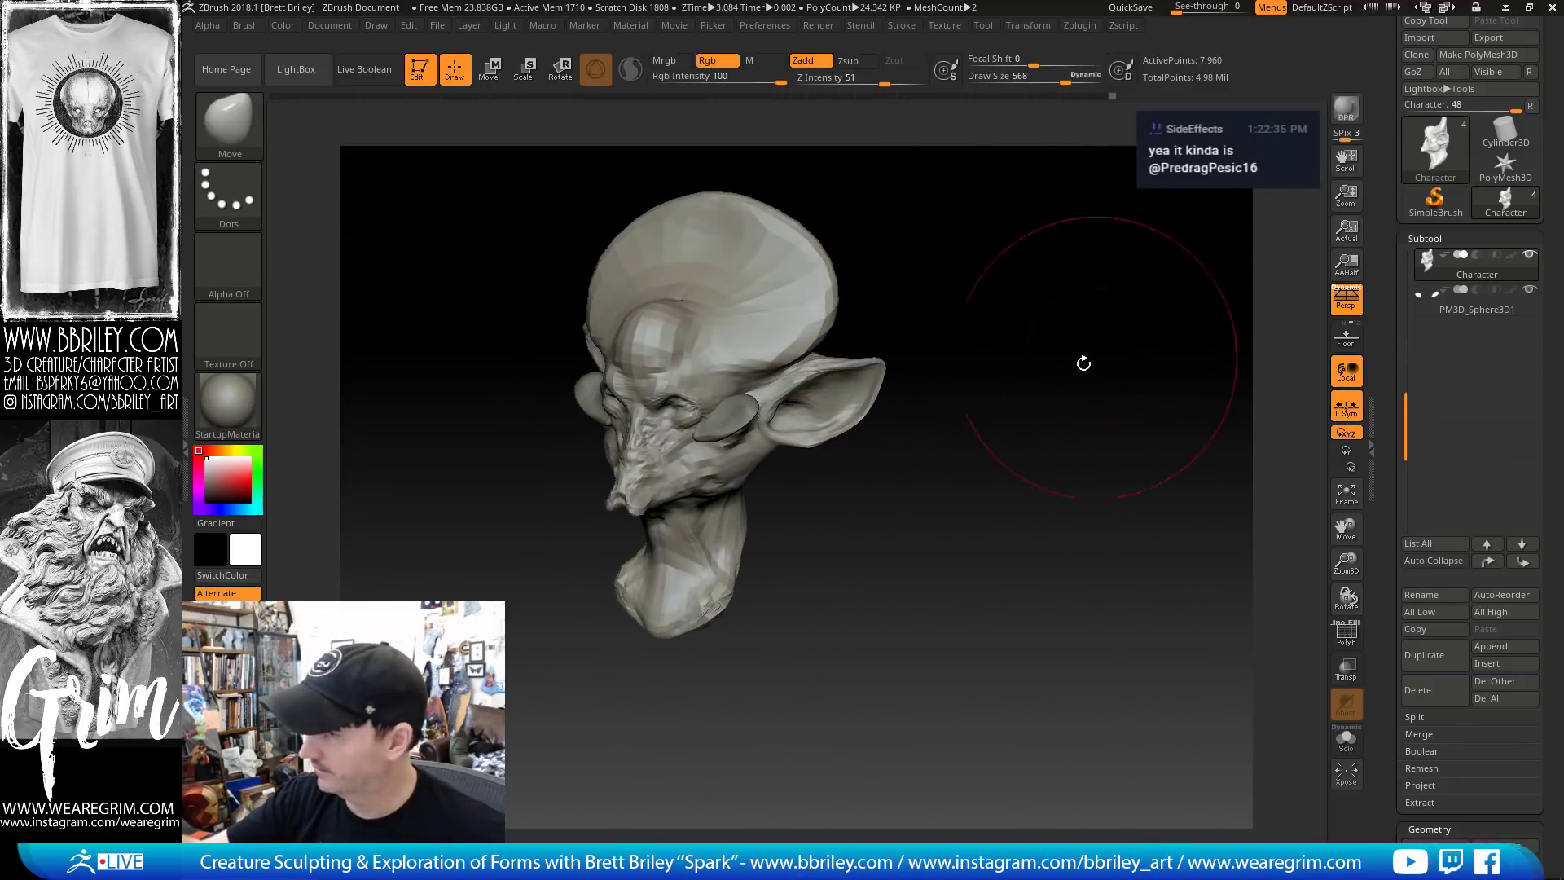
{"action": "mouse_move", "coordinate": [1081, 359]}
{"action": "left_mouse_down"}
{"action": "mouse_move", "coordinate": [1131, 348]}
{"action": "mouse_move", "coordinate": [925, 325]}
{"action": "left_mouse_up"}
Refine the cranium's outline from the front with the Move brush reduced to Draw Size 238
{"action": "key", "text": "bracketleft"}
{"action": "key", "text": "bracketleft"}
{"action": "key", "text": "bracketleft"}
{"action": "key", "text": "bracketleft"}
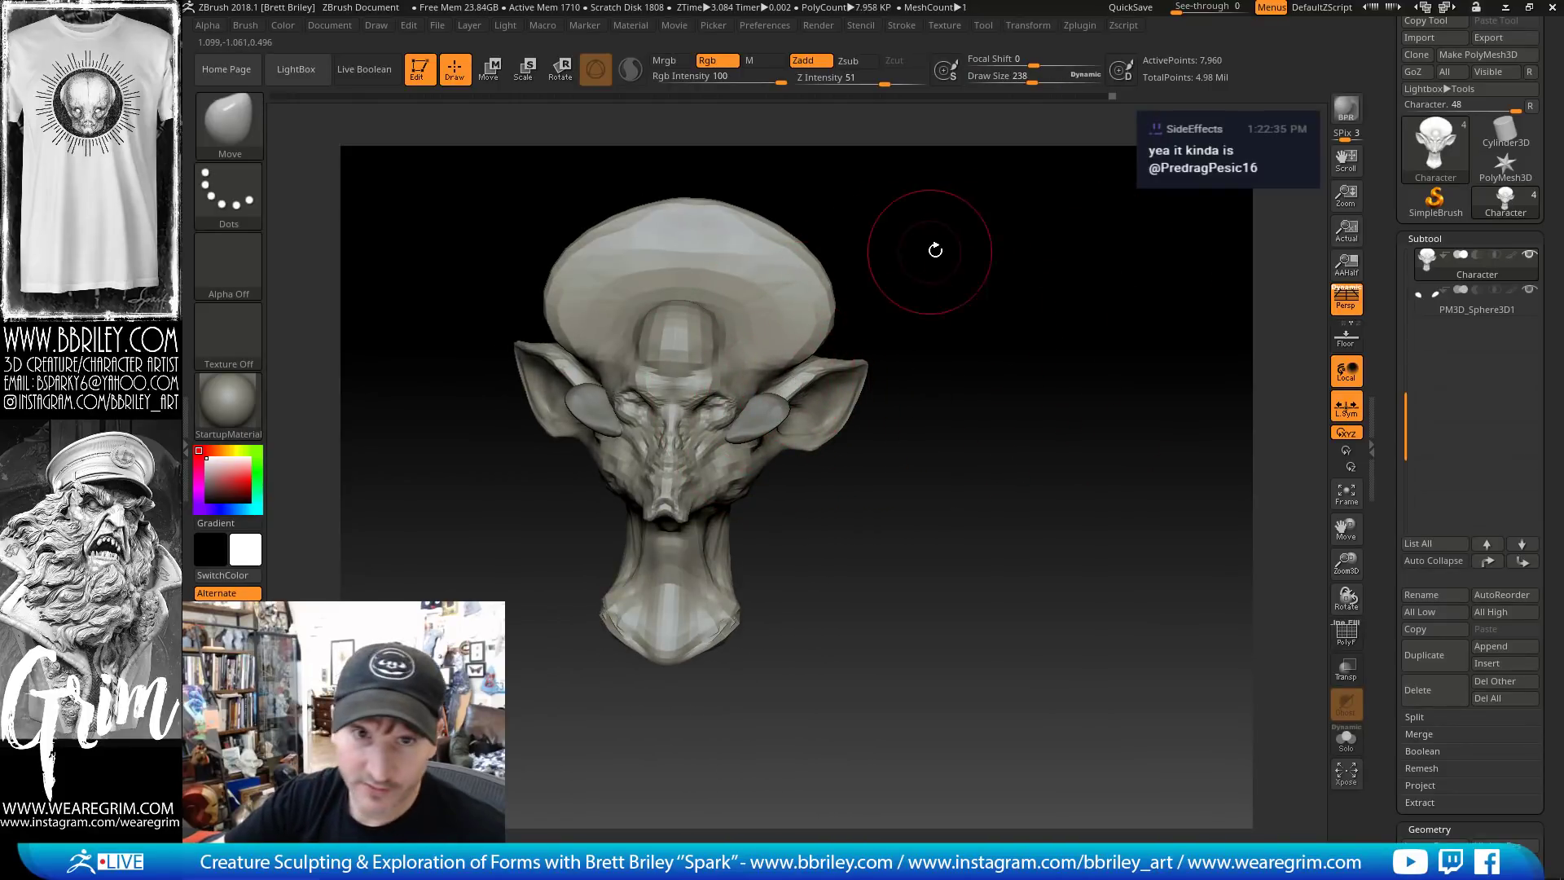
{"action": "left_click_drag", "start_coordinate": [931, 248], "coordinate": [967, 261]}
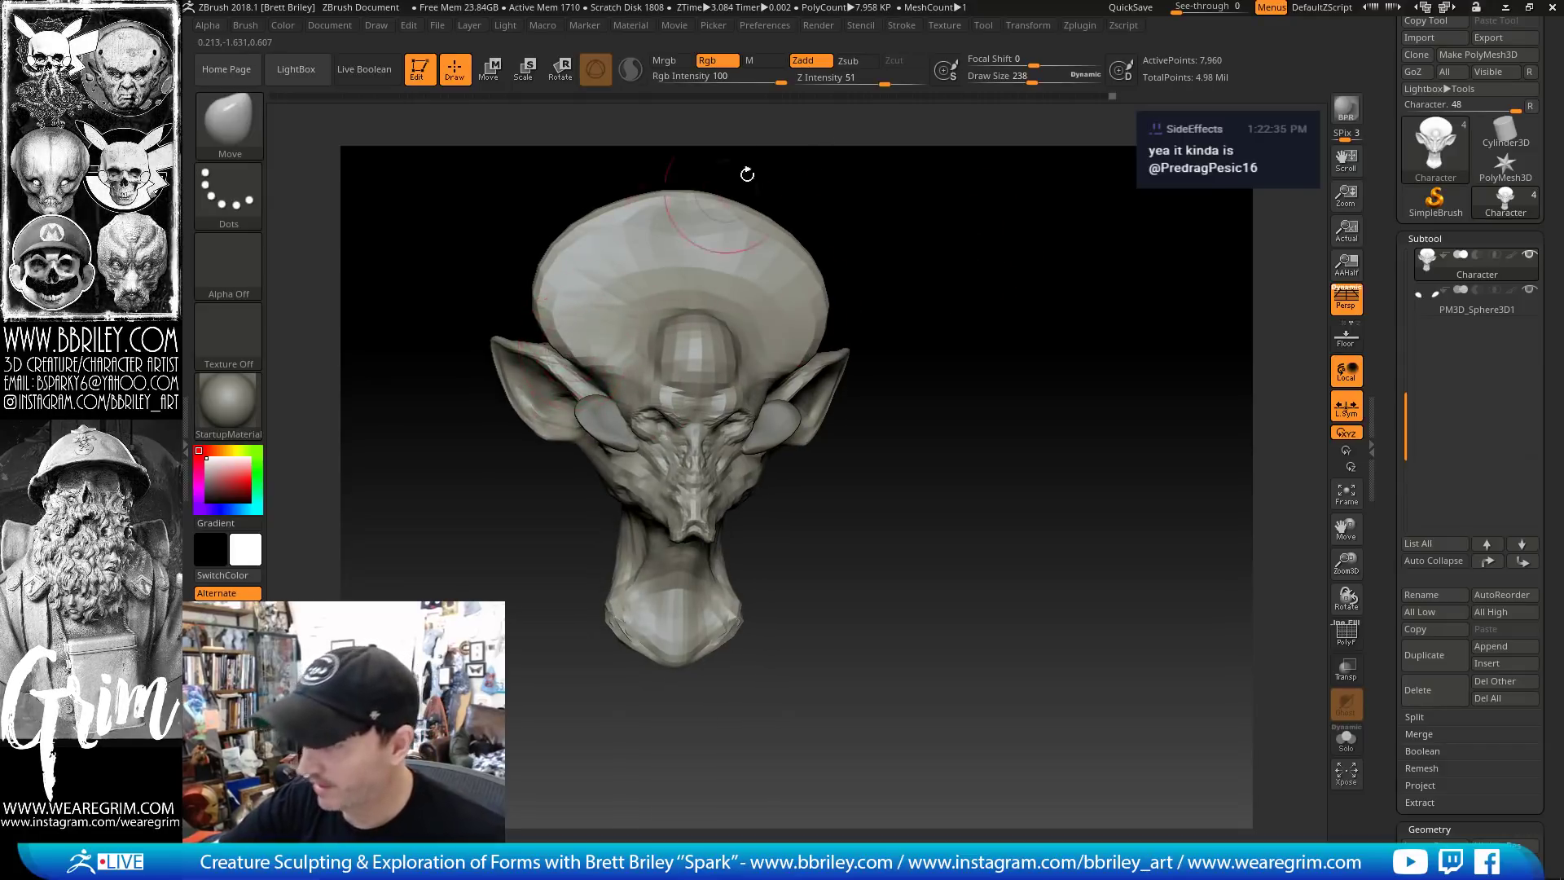
{"action": "left_click_drag", "start_coordinate": [746, 173], "coordinate": [886, 109]}
Adjust the lower sides of the cranium and the eye-side lobes with the Move brush at Draw Size 190
{"action": "key", "text": "bracketleft"}
{"action": "key", "text": "bracketleft"}
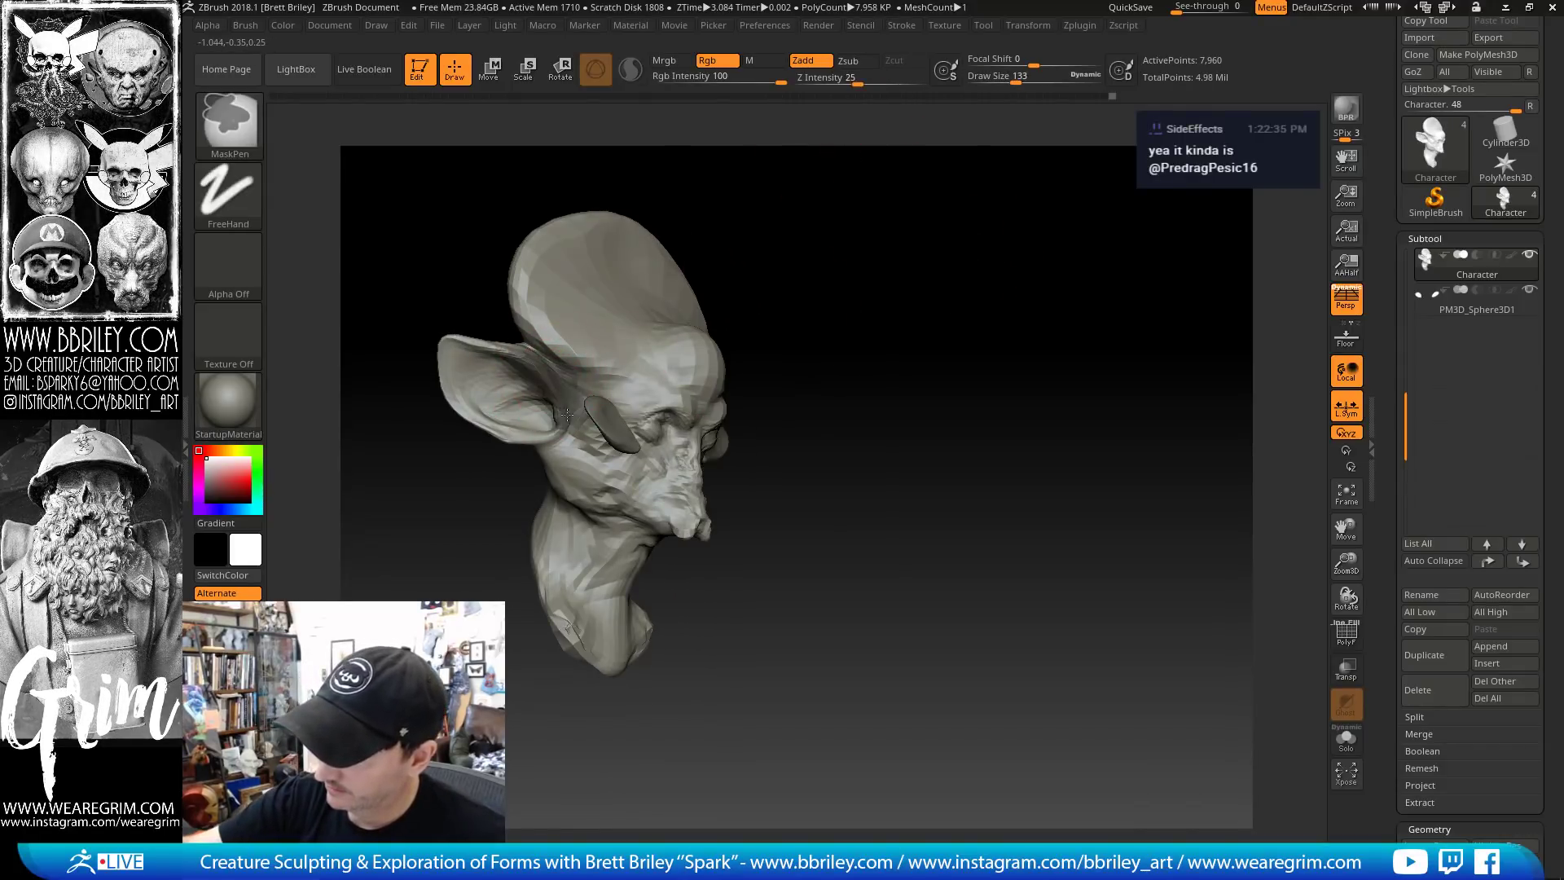
{"action": "left_click_drag", "start_coordinate": [749, 168], "coordinate": [533, 363], "text": "shift"}
{"action": "key", "text": "bracketright"}
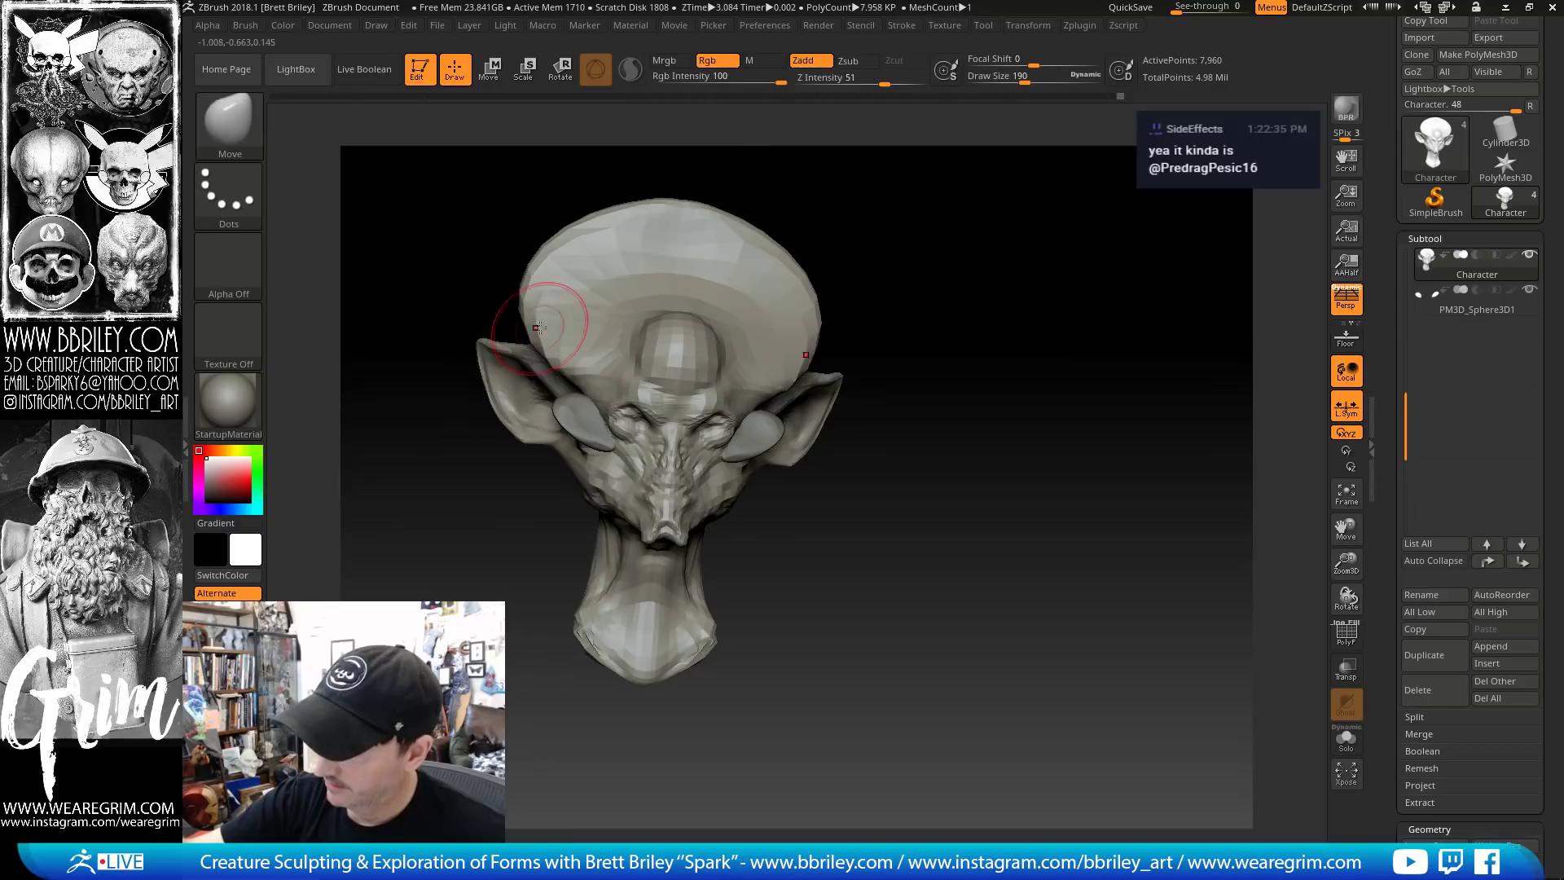
{"action": "right_click_drag", "start_coordinate": [702, 301], "coordinate": [775, 405]}
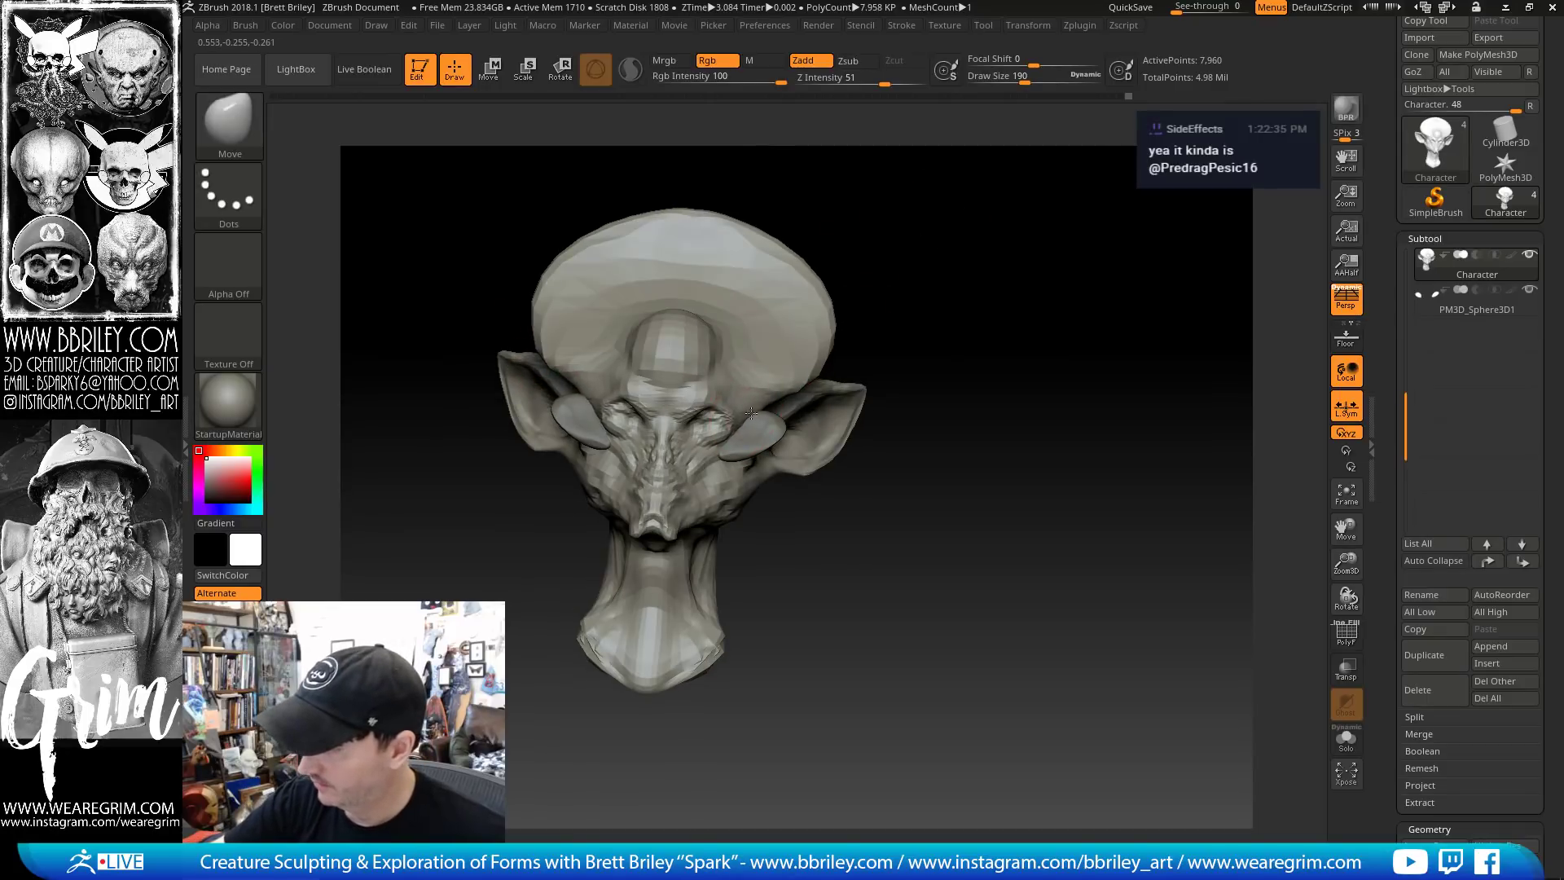
{"action": "left_click_drag", "start_coordinate": [751, 414], "coordinate": [737, 415]}
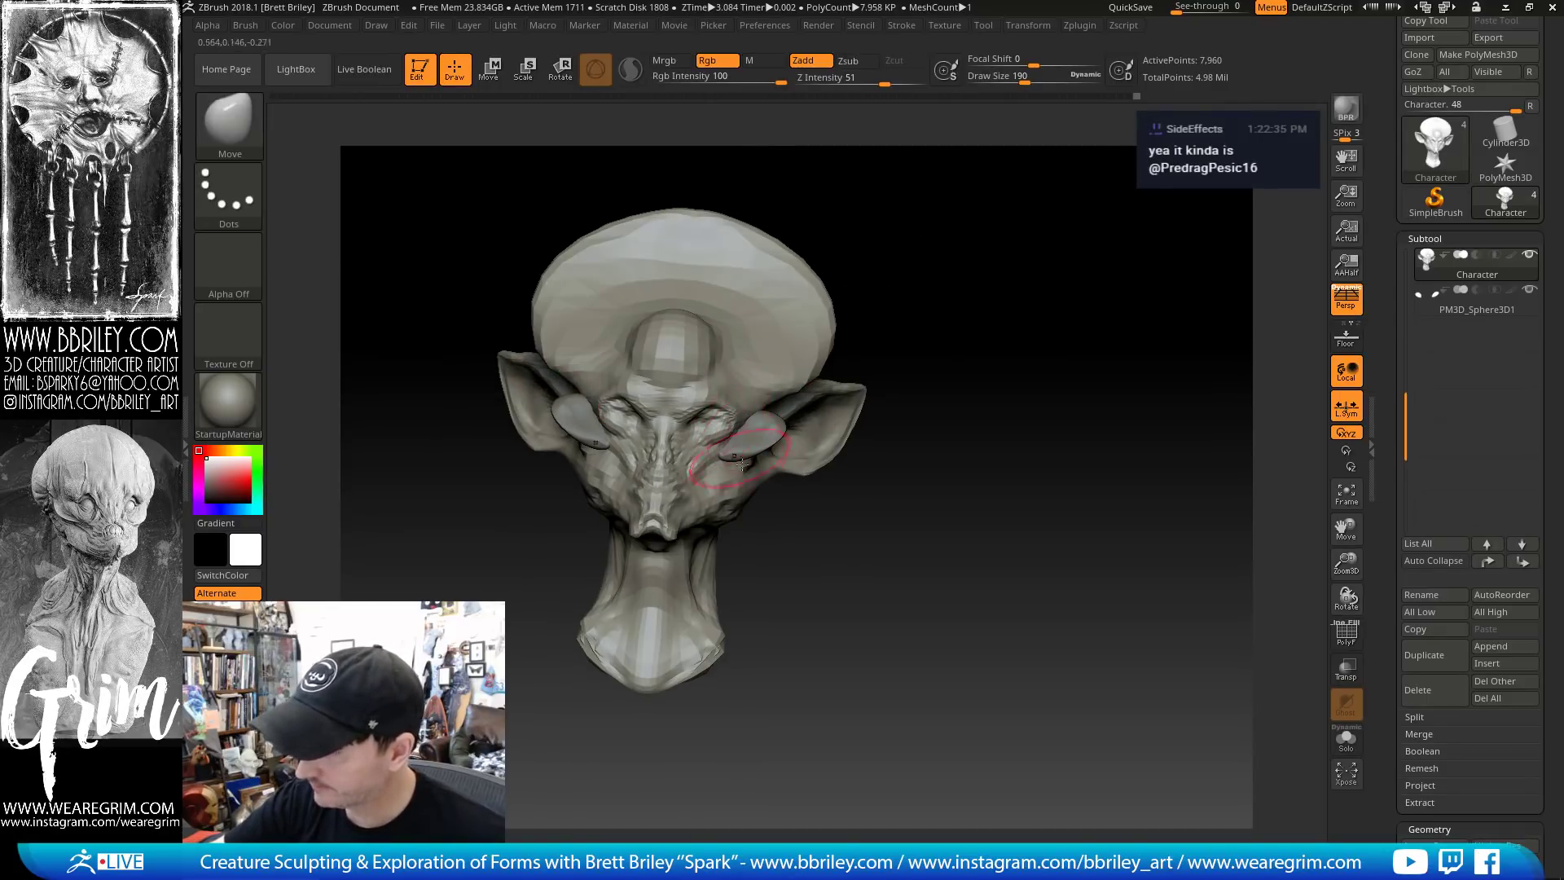
{"action": "mouse_move", "coordinate": [740, 507]}
{"action": "right_mouse_down"}
{"action": "mouse_move", "coordinate": [771, 538]}
{"action": "mouse_move", "coordinate": [810, 486]}
{"action": "right_mouse_up"}
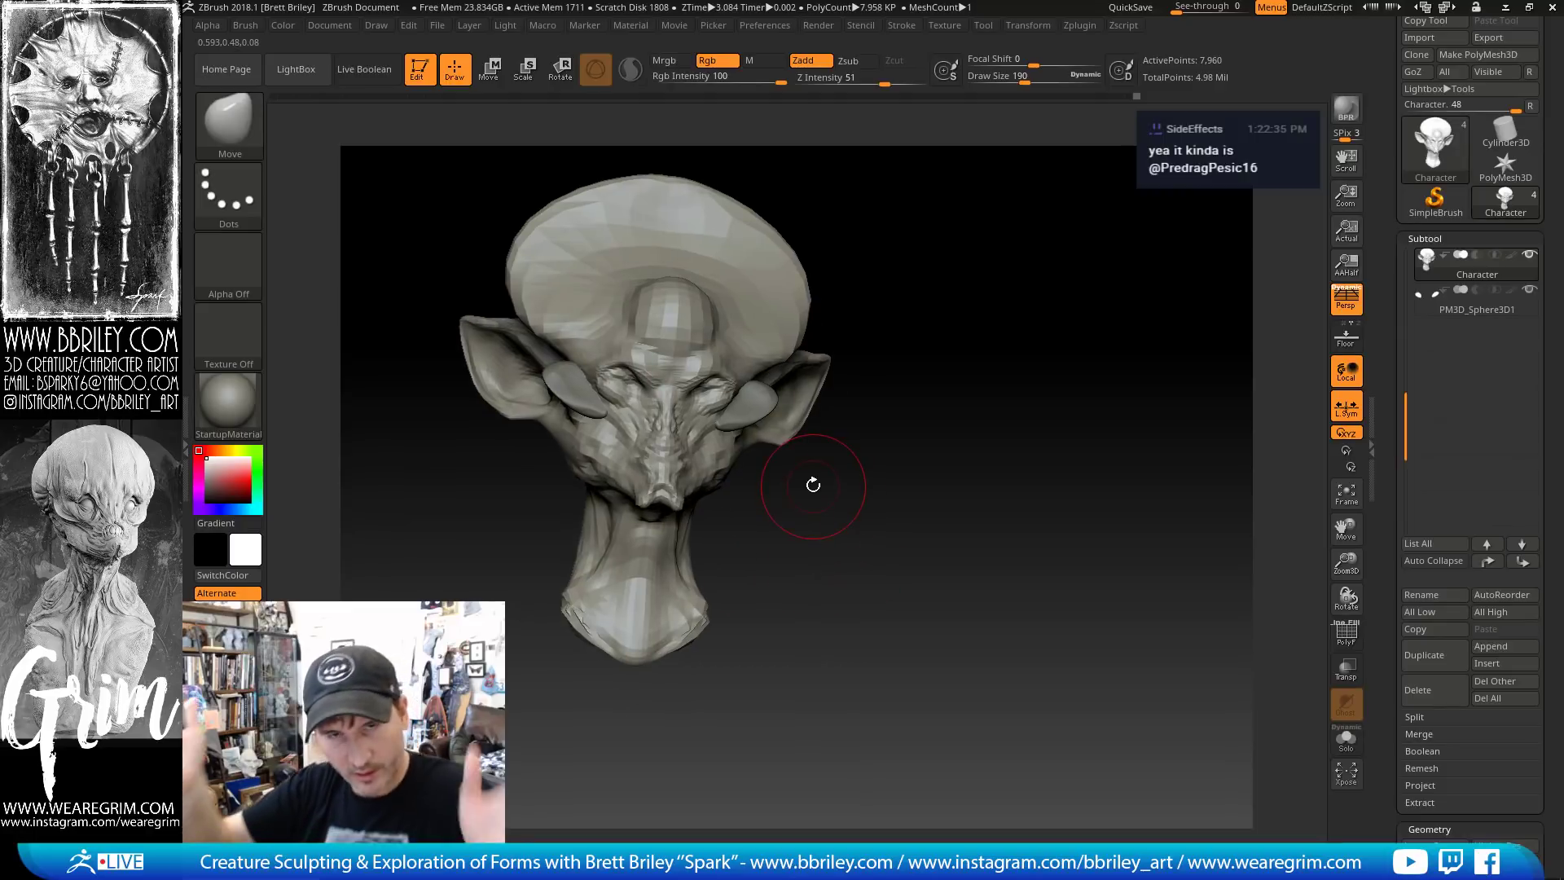
Stretch the neck base down to a point with the Move brush at Draw Size 277 and raise the head's subdivision level
{"action": "left_click_drag", "start_coordinate": [789, 530], "coordinate": [784, 599]}
{"action": "key", "text": "s"}
{"action": "mouse_move", "coordinate": [645, 643]}
{"action": "left_mouse_down"}
{"action": "mouse_move", "coordinate": [642, 711]}
{"action": "mouse_move", "coordinate": [678, 677]}
{"action": "left_mouse_up"}
{"action": "mouse_move", "coordinate": [678, 677]}
{"action": "right_mouse_down"}
{"action": "mouse_move", "coordinate": [717, 674]}
{"action": "mouse_move", "coordinate": [664, 678]}
{"action": "right_mouse_up"}
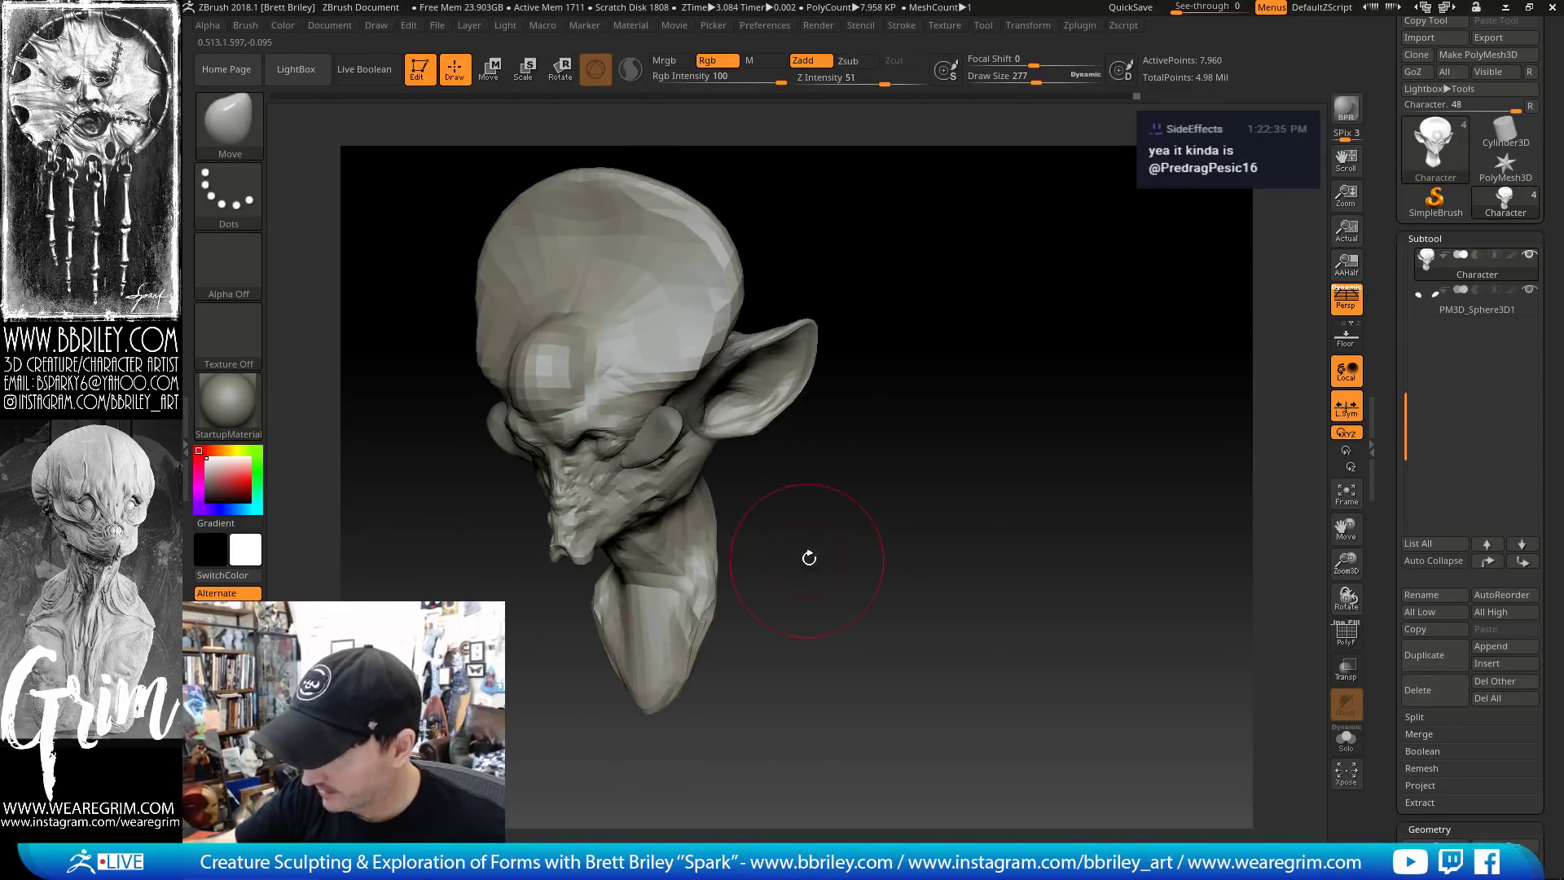
{"action": "right_click_drag", "start_coordinate": [808, 558], "coordinate": [943, 457]}
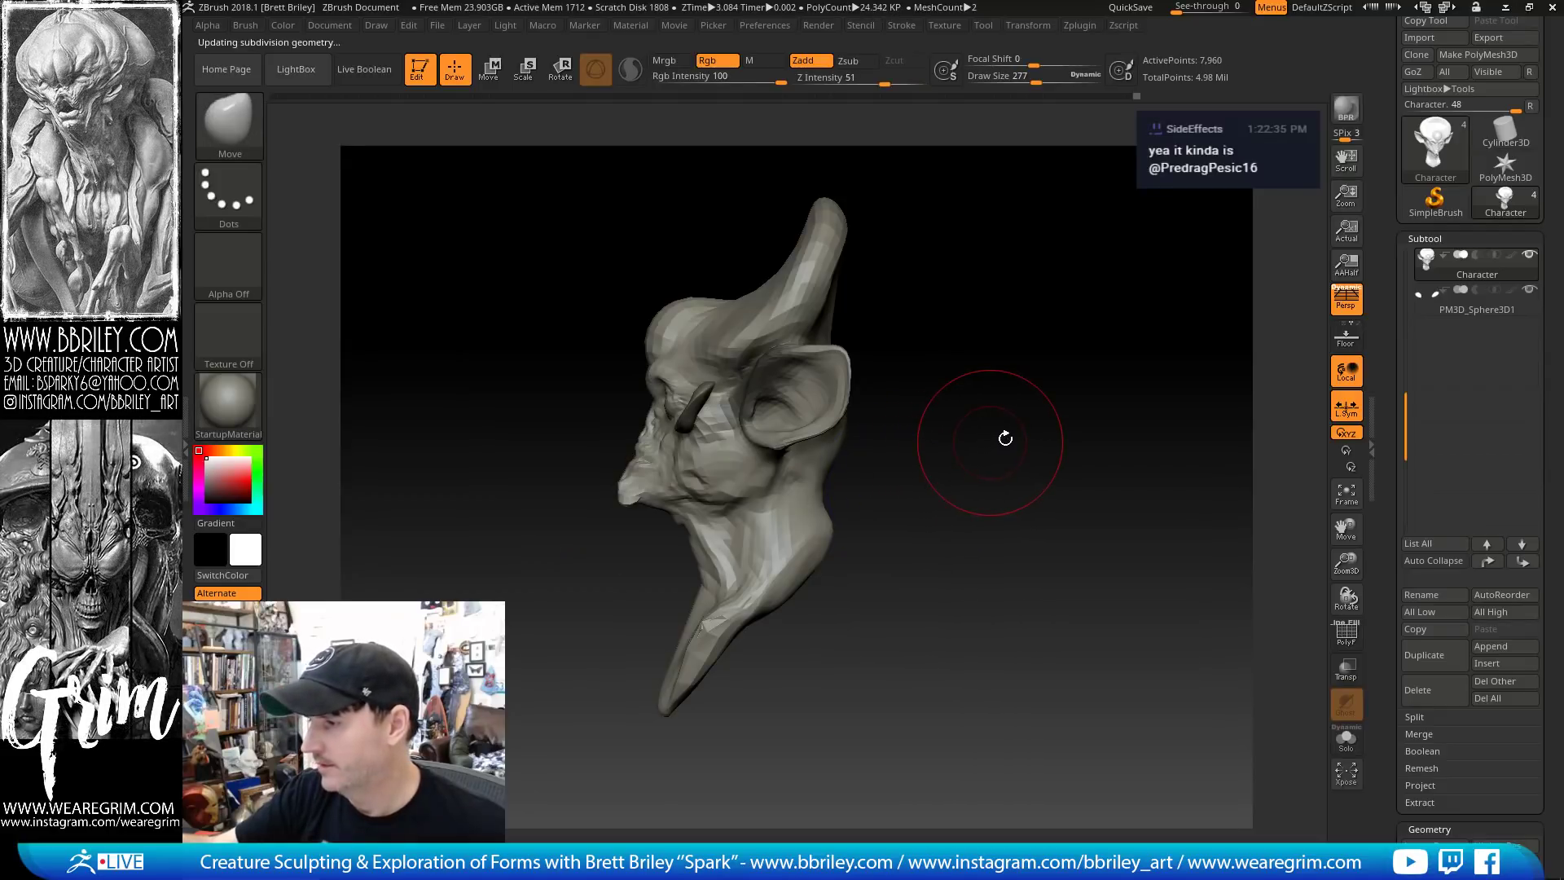
{"action": "mouse_move", "coordinate": [1019, 440]}
{"action": "left_mouse_down"}
{"action": "mouse_move", "coordinate": [1058, 433]}
{"action": "mouse_move", "coordinate": [1001, 375]}
{"action": "left_mouse_up"}
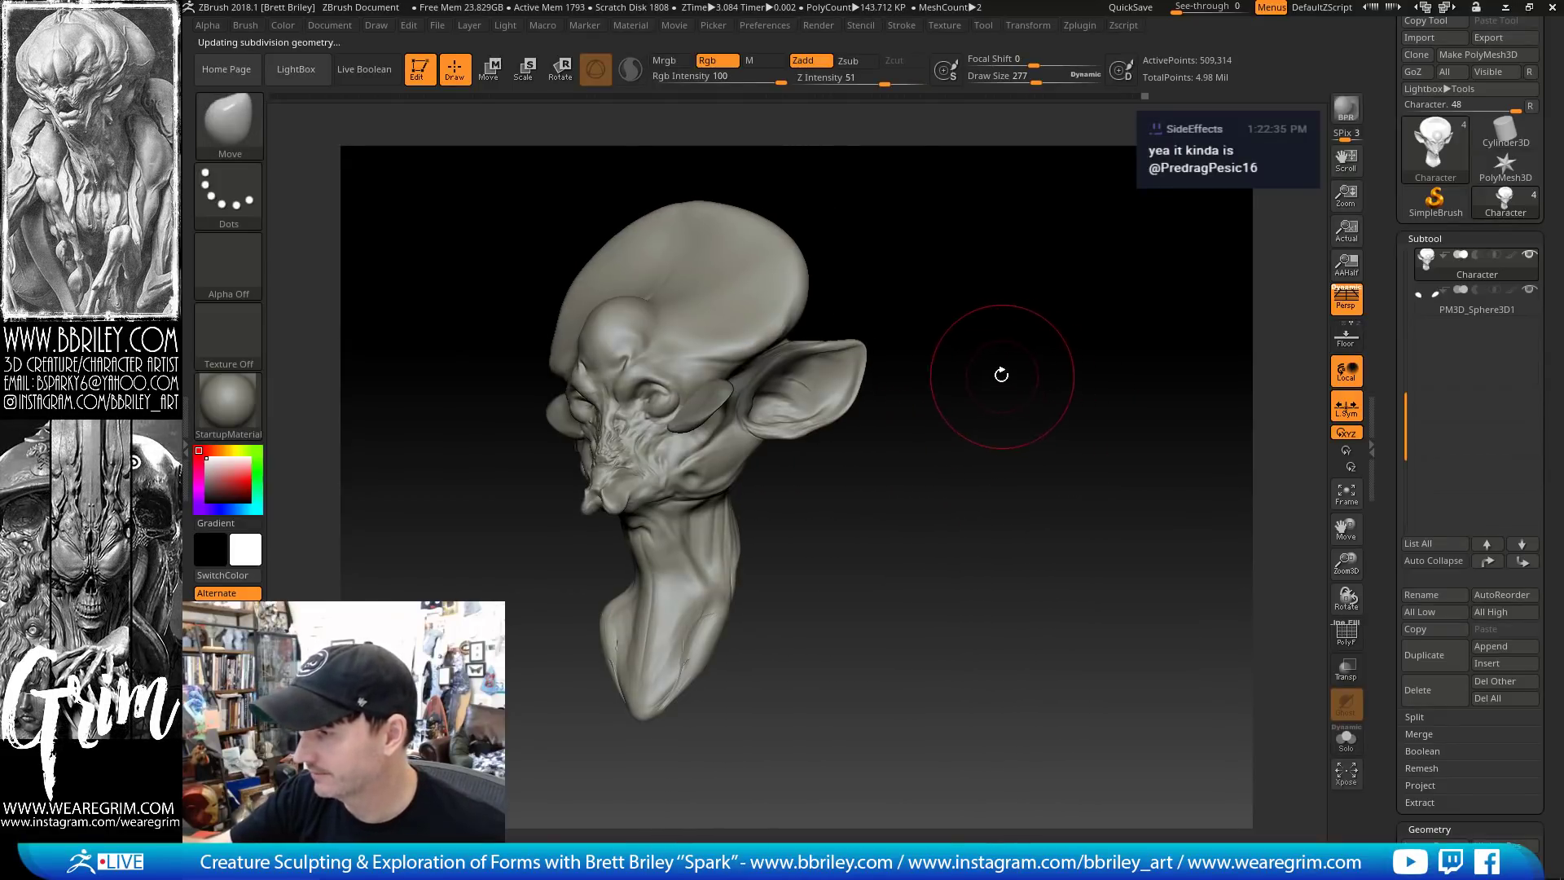
{"action": "mouse_move", "coordinate": [851, 383]}
{"action": "left_mouse_down", "text": "shift"}
{"action": "mouse_move", "coordinate": [866, 349]}
{"action": "mouse_move", "coordinate": [838, 402]}
{"action": "mouse_move", "coordinate": [785, 384]}
{"action": "mouse_move", "coordinate": [801, 379]}
{"action": "left_mouse_up", "text": "shift"}
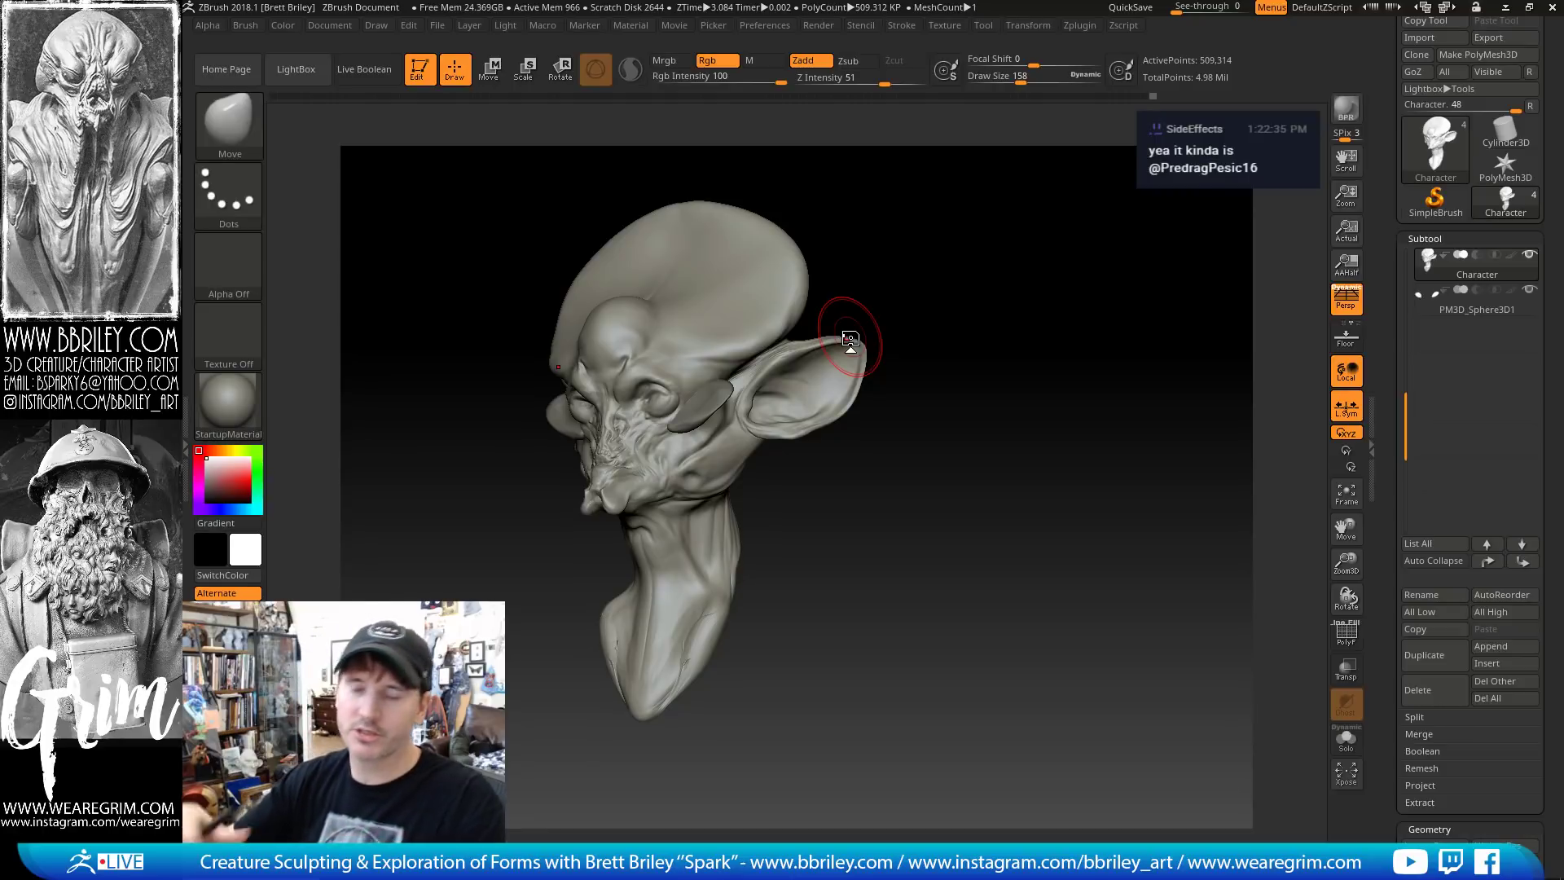
Adjust the pointed lower end of the neck in profile with the Move brush at Draw Size 578
{"action": "mouse_move", "coordinate": [960, 373]}
{"action": "left_mouse_down"}
{"action": "mouse_move", "coordinate": [980, 394]}
{"action": "mouse_move", "coordinate": [962, 366]}
{"action": "left_mouse_up"}
{"action": "key", "text": "s"}
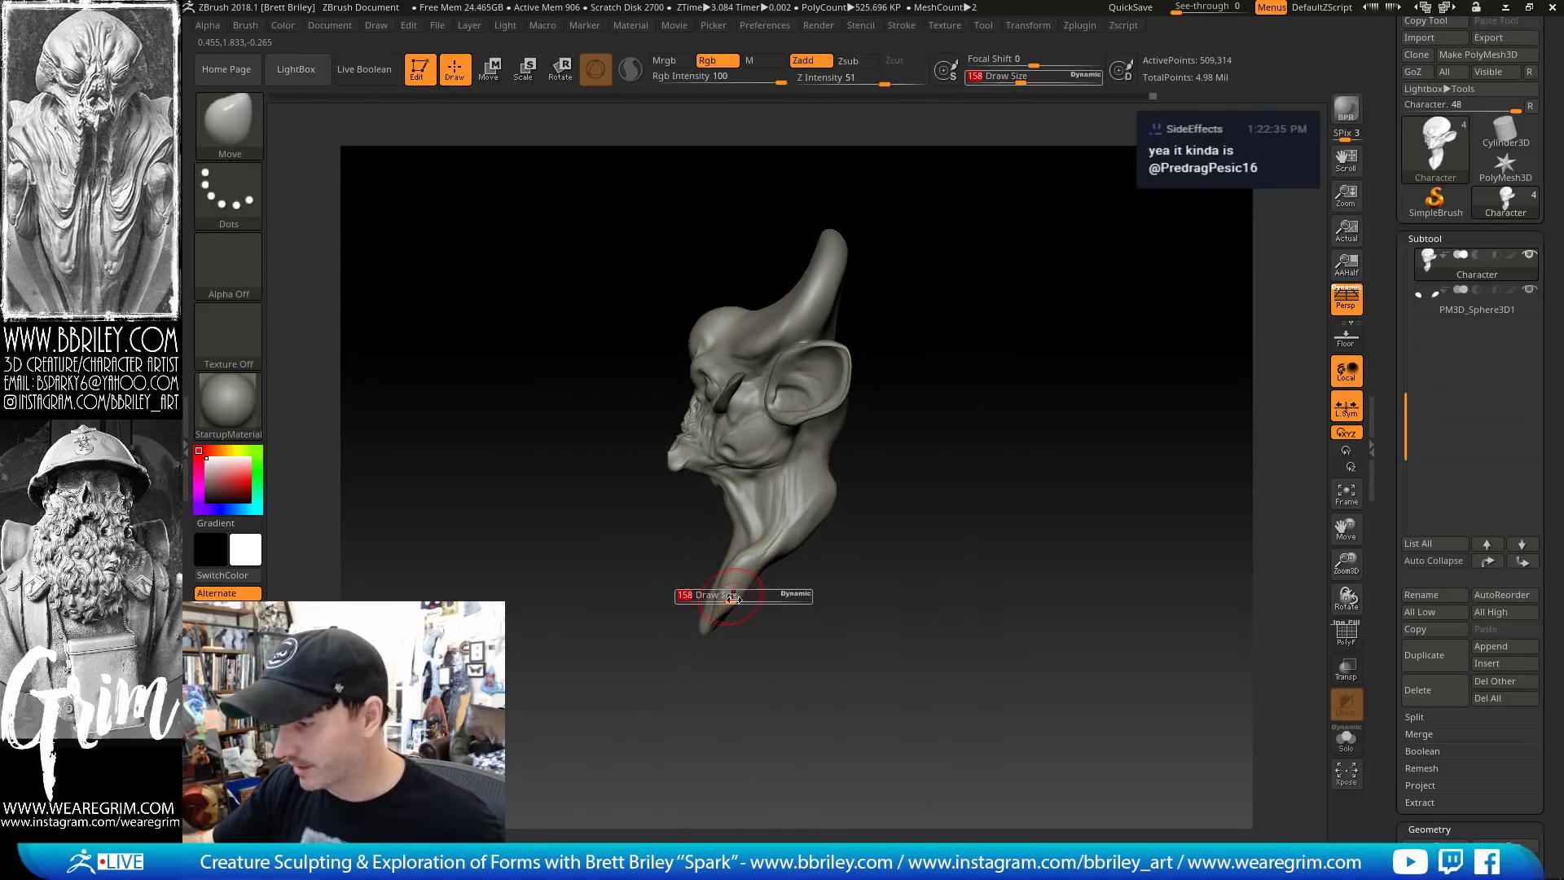
{"action": "key", "text": "s"}
{"action": "mouse_move", "coordinate": [730, 594]}
{"action": "left_mouse_down"}
{"action": "mouse_move", "coordinate": [764, 595]}
{"action": "mouse_move", "coordinate": [733, 619]}
{"action": "left_mouse_up"}
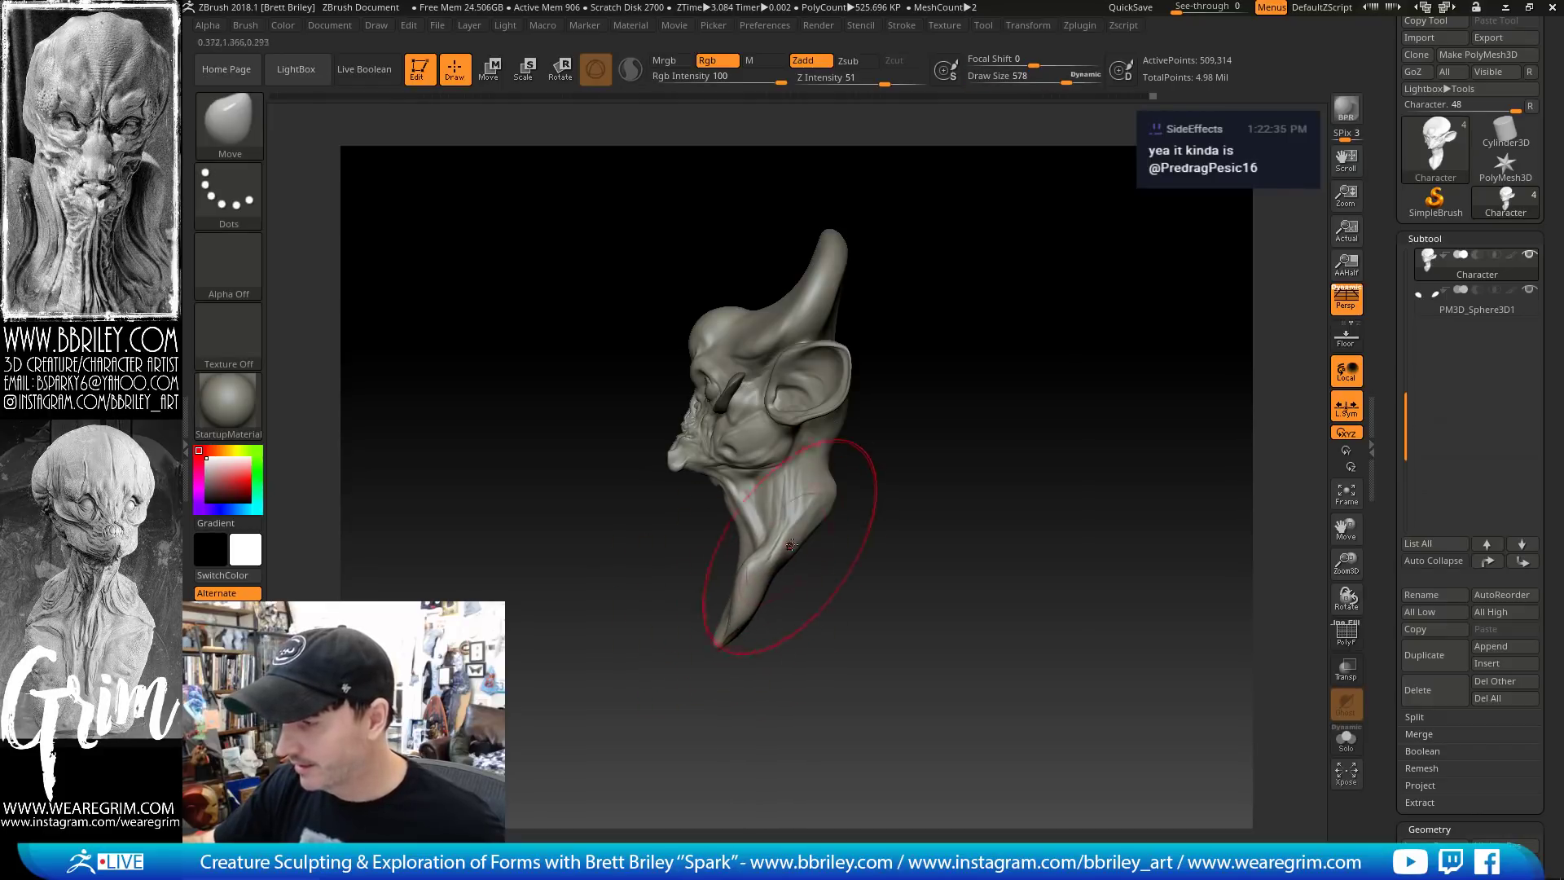
{"action": "left_click_drag", "start_coordinate": [921, 475], "coordinate": [968, 465]}
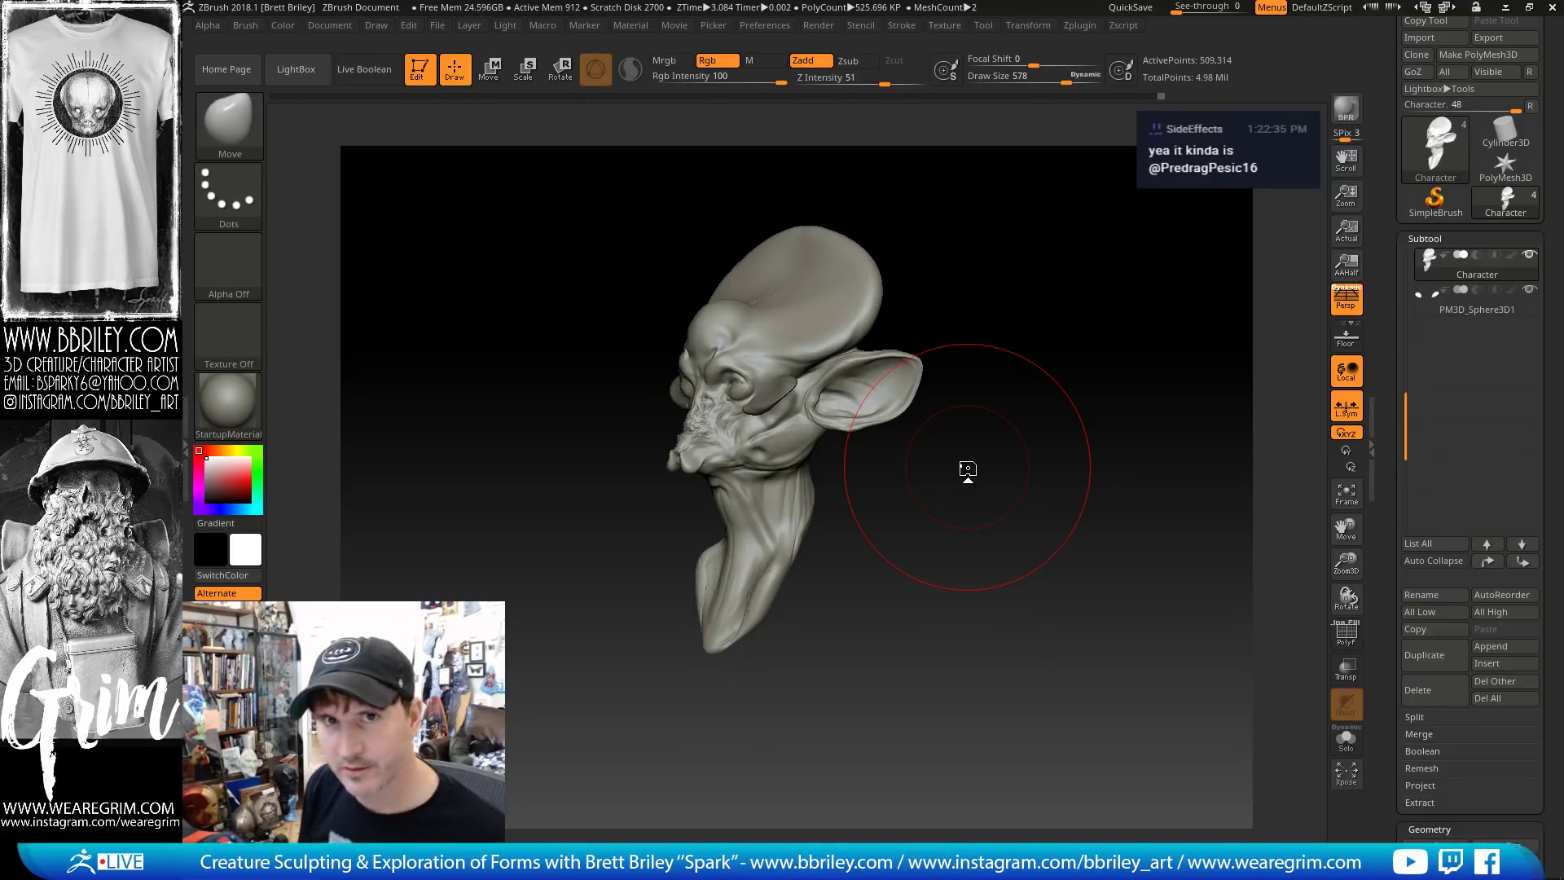
{"action": "left_click_drag", "start_coordinate": [1061, 314], "coordinate": [1059, 342]}
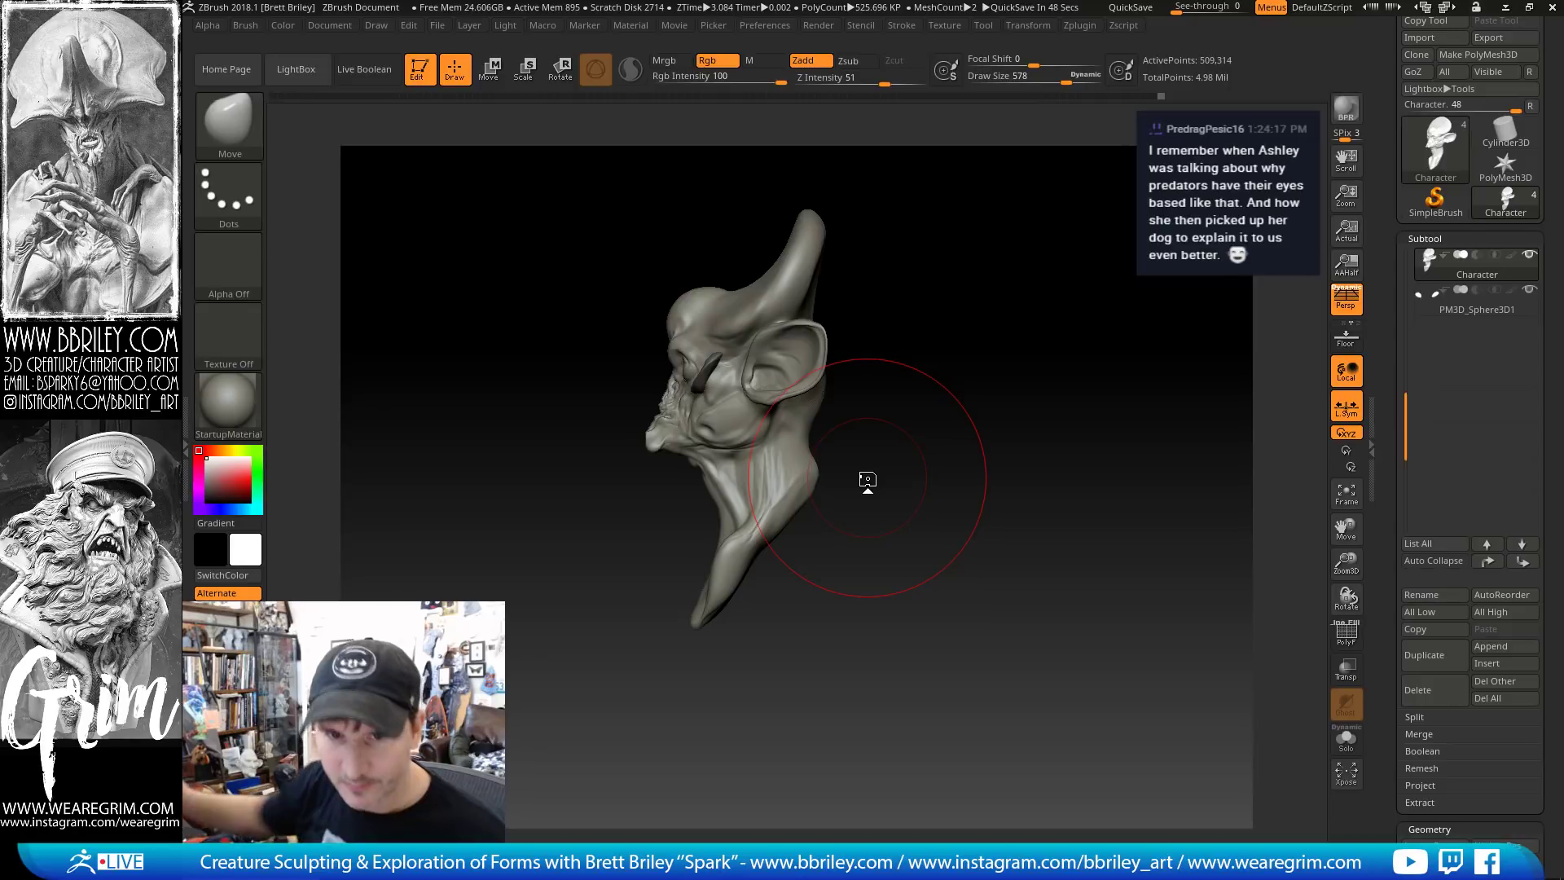
{"action": "mouse_move", "coordinate": [1054, 338]}
{"action": "left_mouse_down"}
{"action": "mouse_move", "coordinate": [1049, 318]}
{"action": "mouse_move", "coordinate": [1092, 373]}
{"action": "left_mouse_up"}
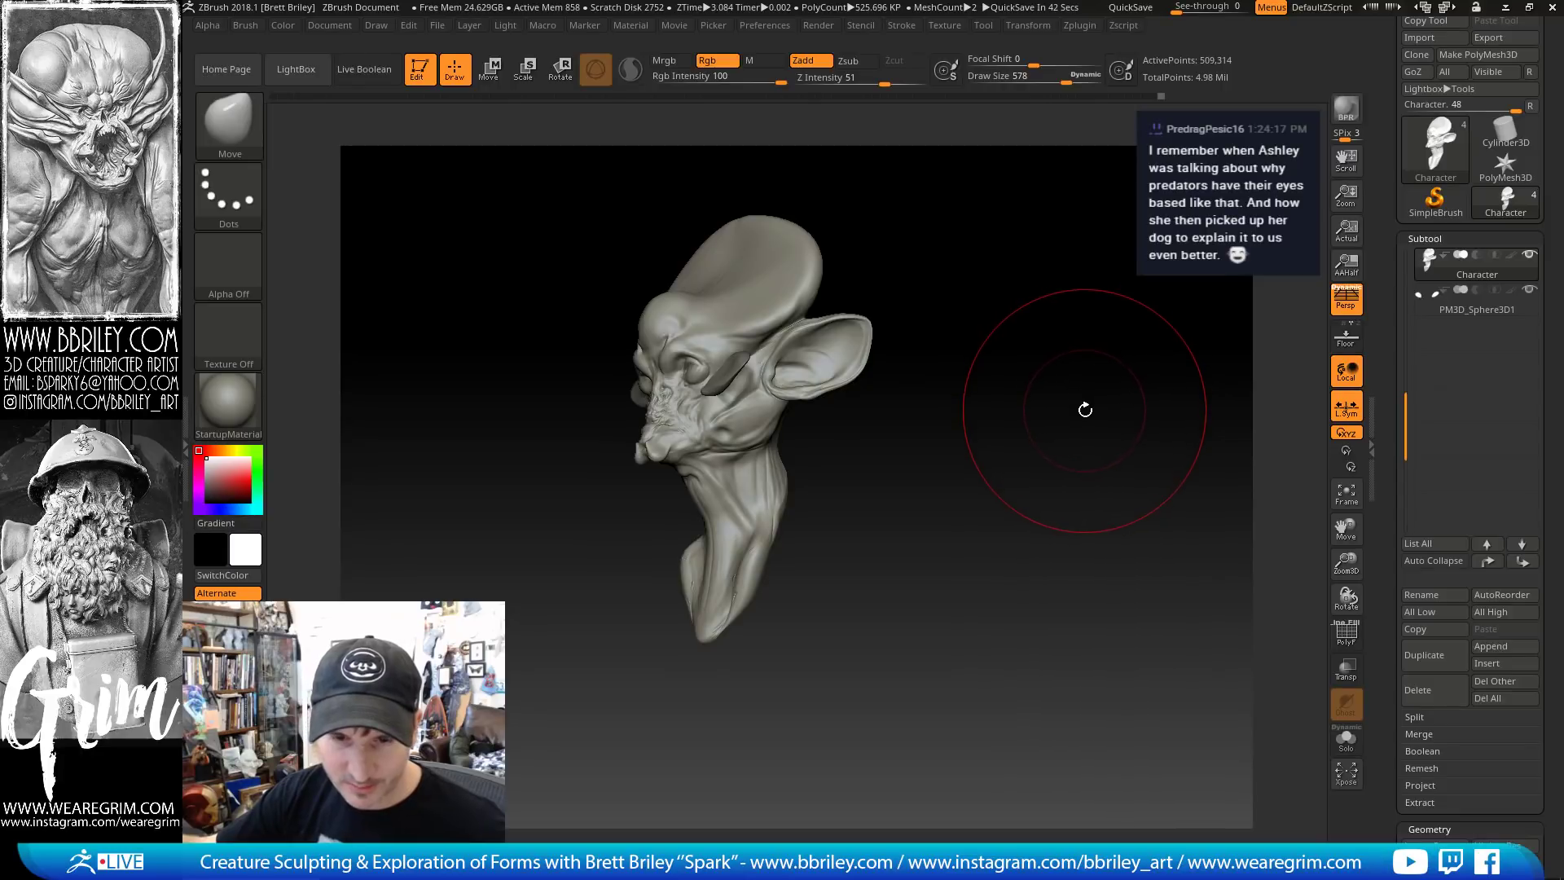
{"action": "left_click_drag", "start_coordinate": [1083, 413], "coordinate": [1024, 424]}
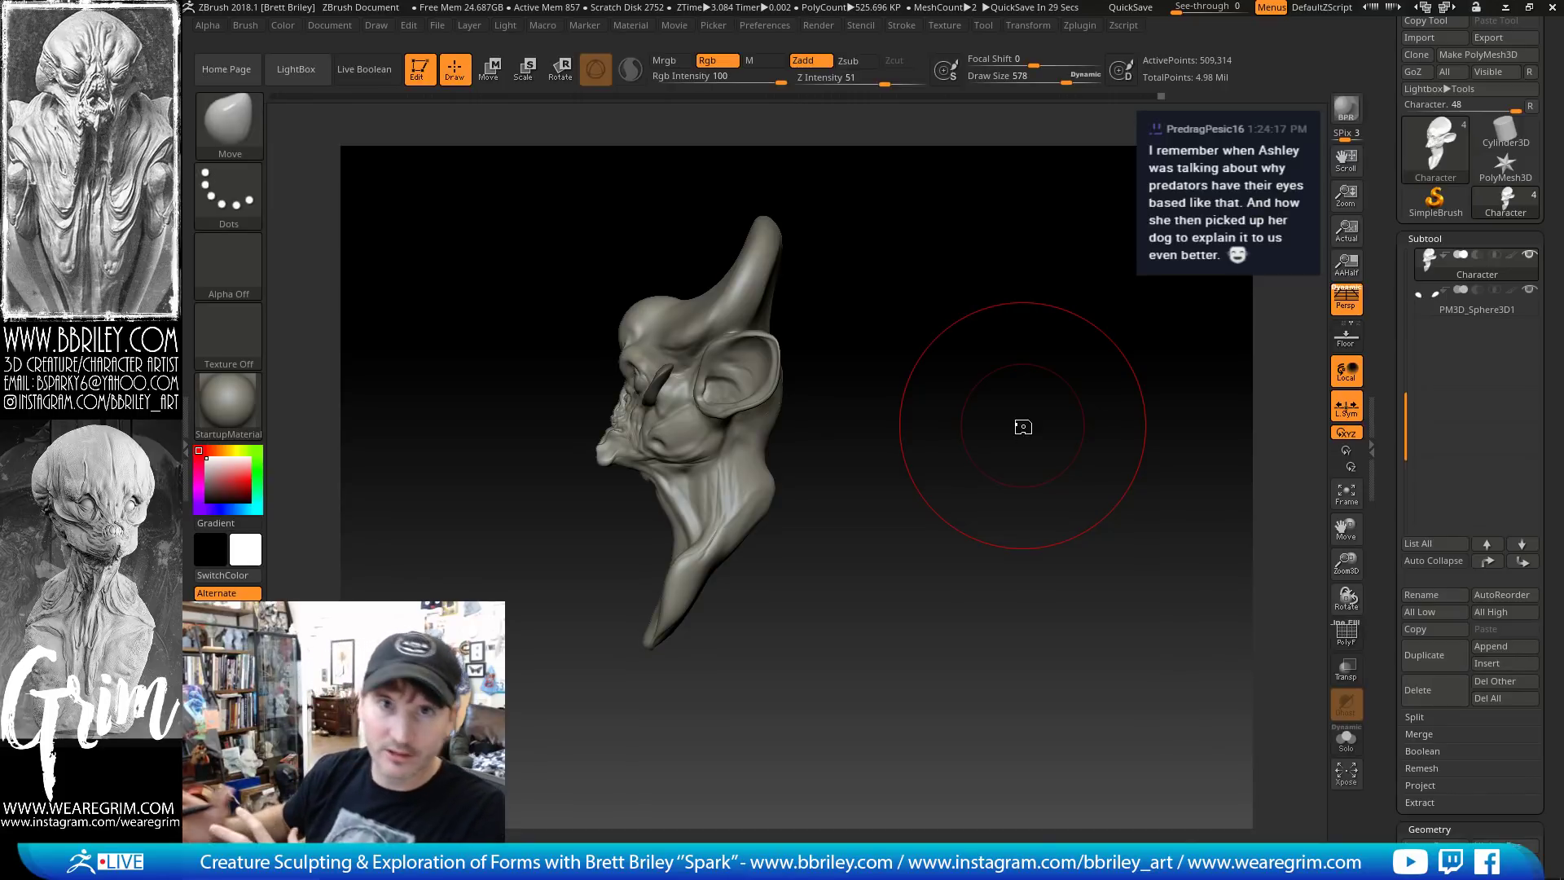
{"action": "mouse_move", "coordinate": [991, 391]}
{"action": "left_mouse_down"}
{"action": "mouse_move", "coordinate": [1026, 383]}
{"action": "mouse_move", "coordinate": [1124, 436]}
{"action": "mouse_move", "coordinate": [1014, 417]}
{"action": "left_mouse_up"}
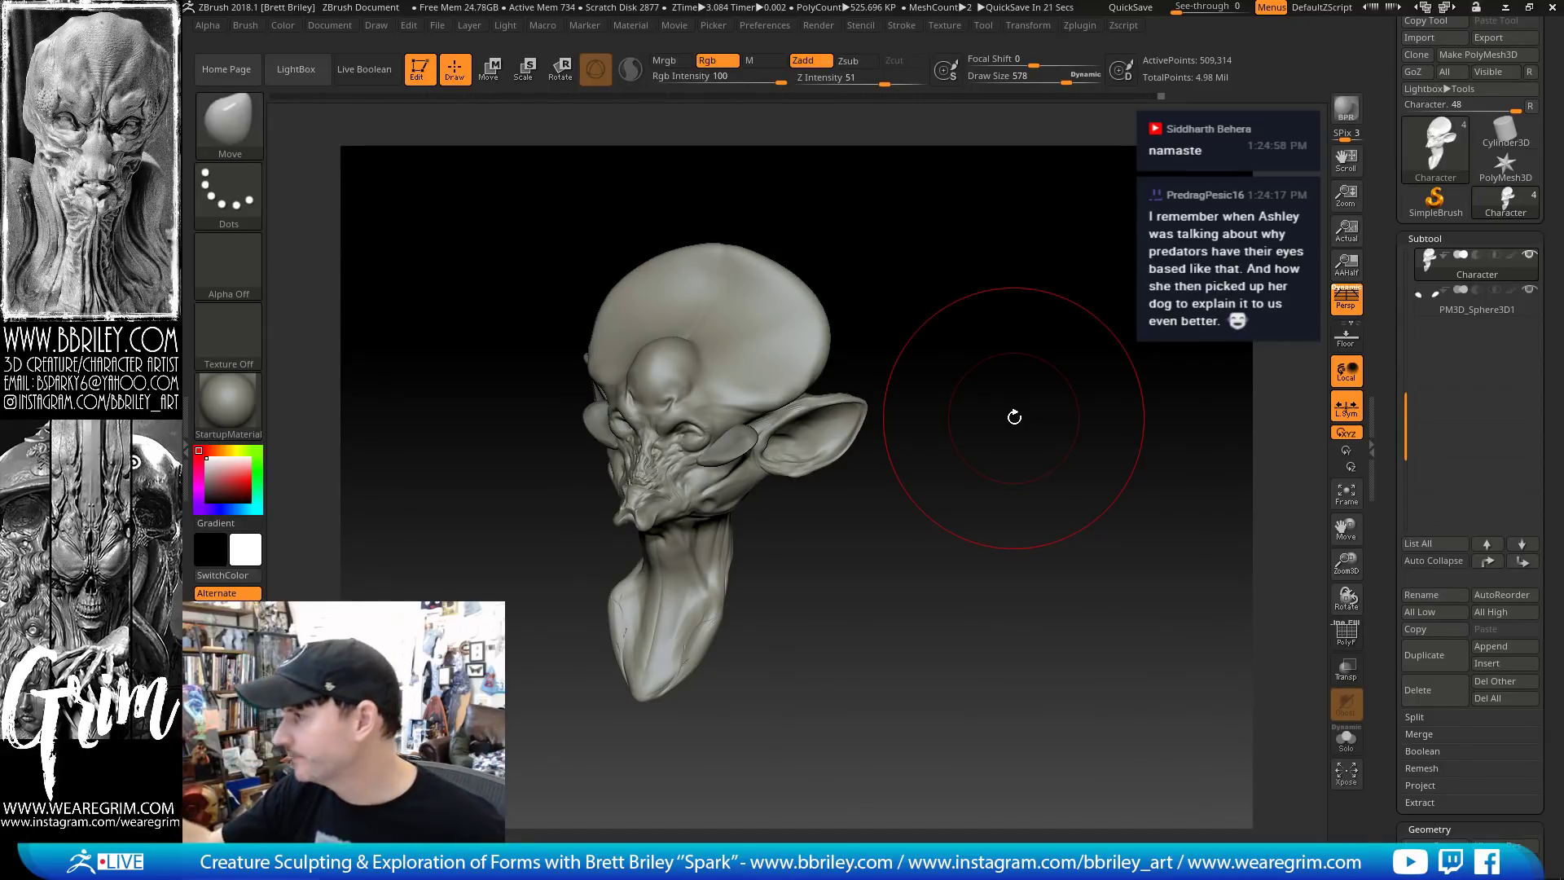
{"action": "mouse_move", "coordinate": [1136, 398]}
{"action": "left_mouse_down"}
{"action": "mouse_move", "coordinate": [1180, 412]}
{"action": "mouse_move", "coordinate": [1162, 457]}
{"action": "mouse_move", "coordinate": [1180, 412]}
{"action": "mouse_move", "coordinate": [1149, 378]}
{"action": "mouse_move", "coordinate": [1091, 392]}
{"action": "left_mouse_up"}
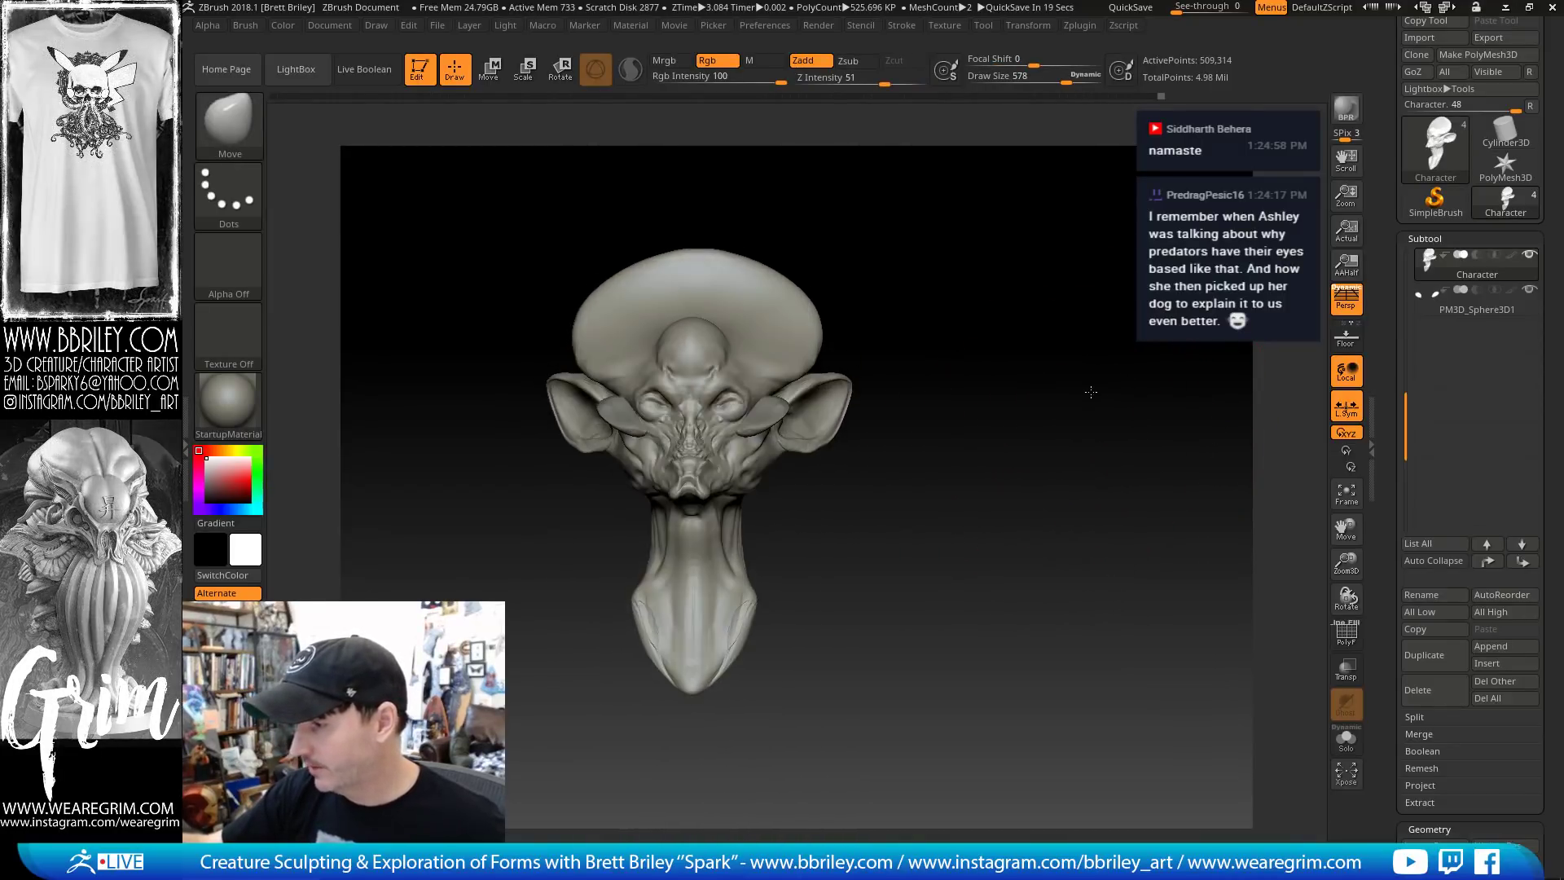
Append a sphere as a new subtool and make it the active subtool
{"action": "left_click", "coordinate": [1496, 649]}
{"action": "left_click", "coordinate": [1008, 571]}
{"action": "left_click_drag", "start_coordinate": [1005, 472], "coordinate": [937, 467]}
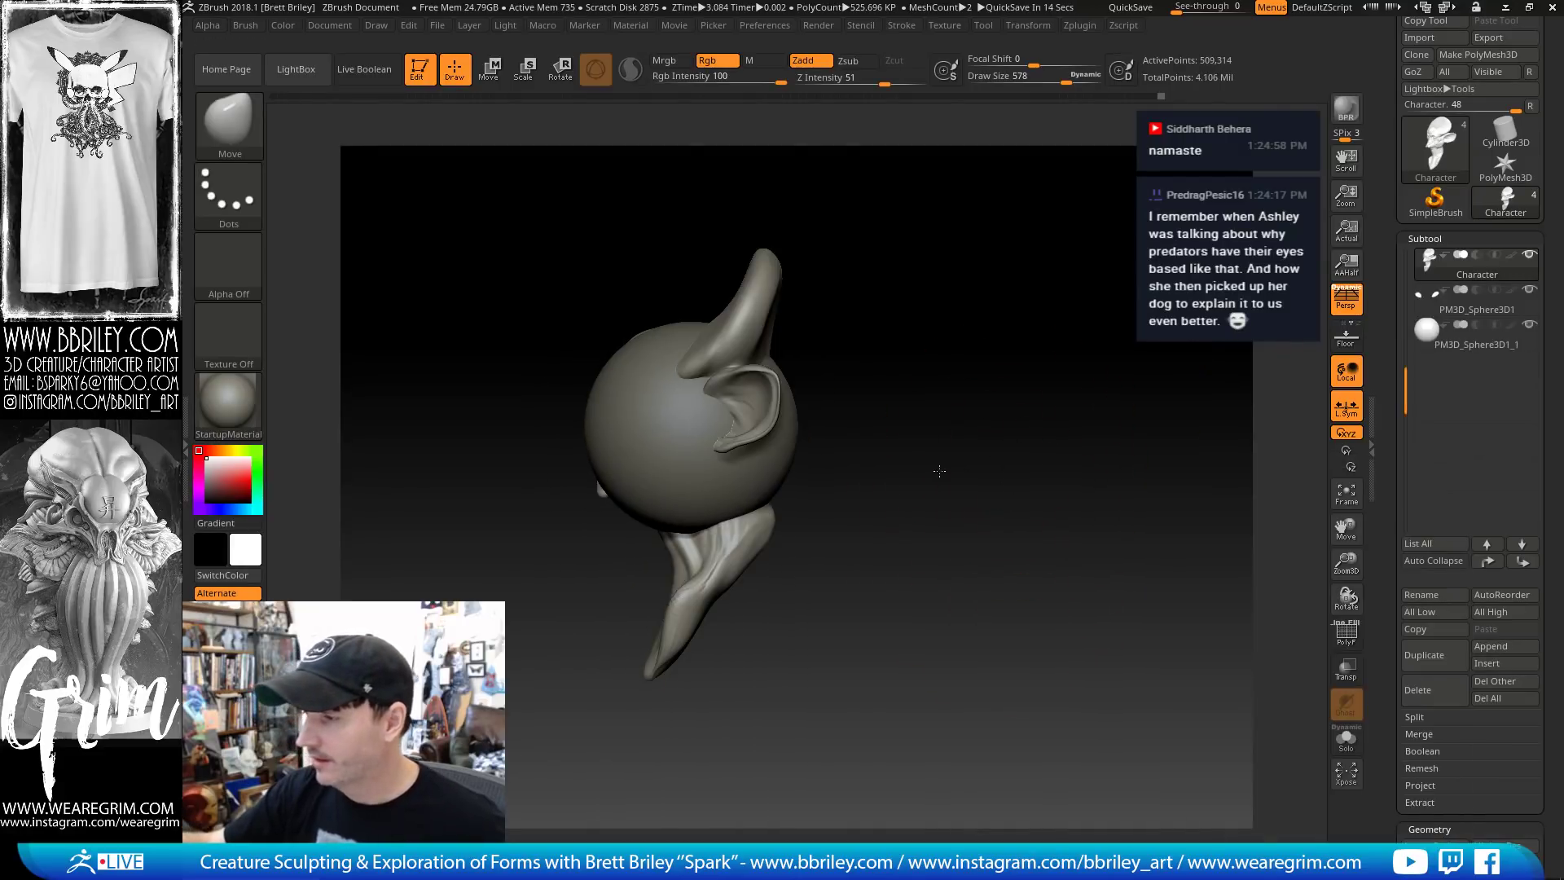
{"action": "left_click", "coordinate": [679, 451], "text": "alt"}
Move the sphere down out of the head to below the neck with the transform gizmo
{"action": "left_click", "coordinate": [490, 70]}
{"action": "left_click_drag", "start_coordinate": [758, 362], "coordinate": [771, 418]}
{"action": "left_click_drag", "start_coordinate": [894, 352], "coordinate": [825, 368]}
{"action": "left_click_drag", "start_coordinate": [764, 438], "coordinate": [790, 529]}
{"action": "left_click_drag", "start_coordinate": [921, 339], "coordinate": [940, 340]}
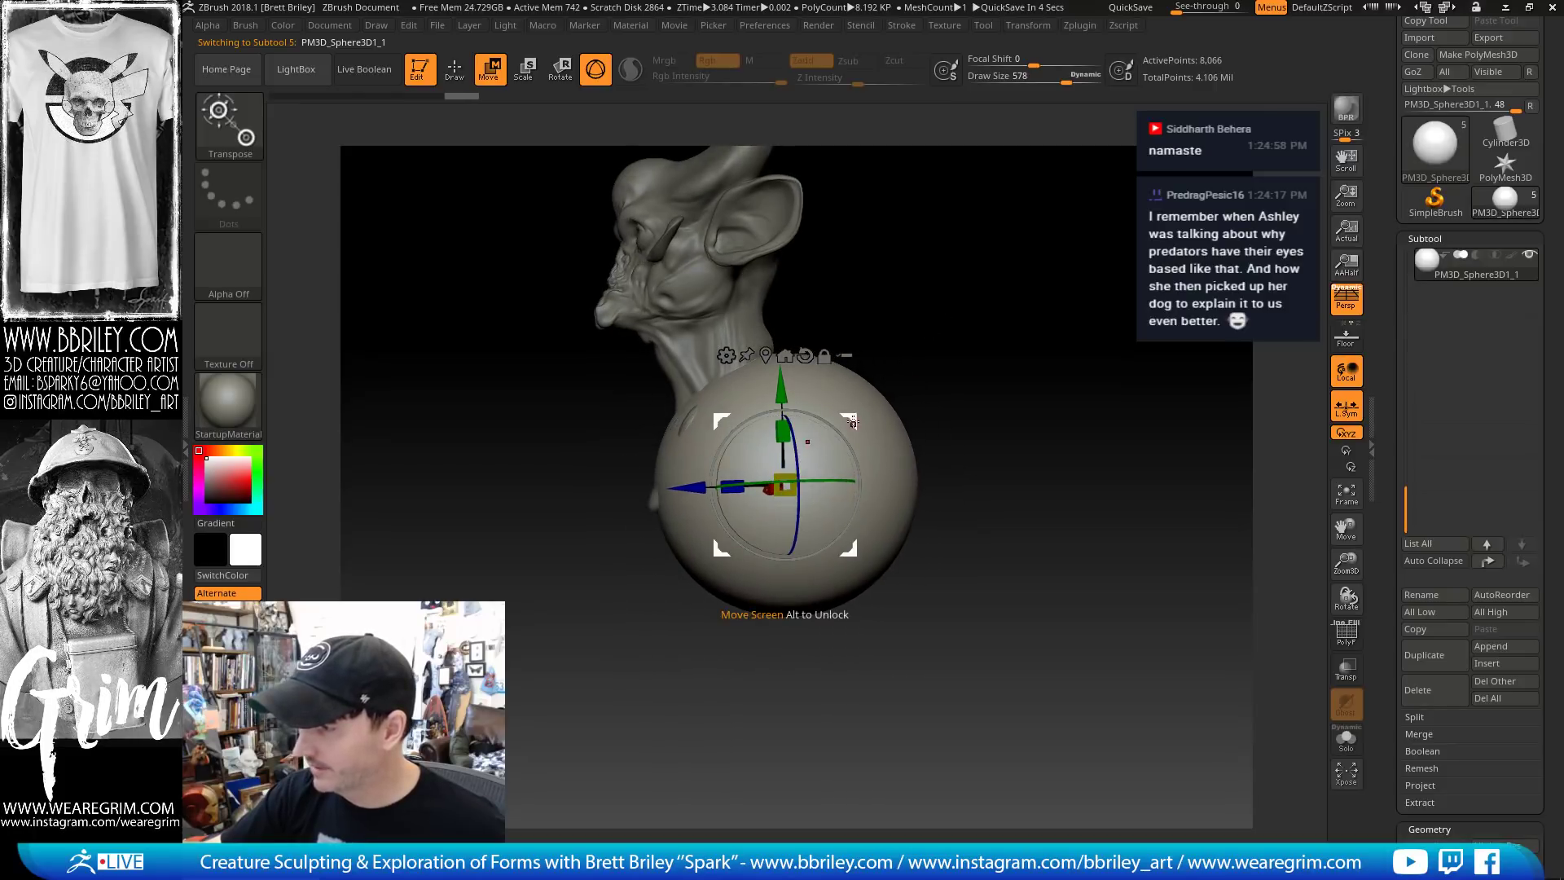
{"action": "mouse_move", "coordinate": [857, 419]}
{"action": "left_mouse_down"}
{"action": "mouse_move", "coordinate": [930, 332]}
{"action": "mouse_move", "coordinate": [896, 381]}
{"action": "mouse_move", "coordinate": [862, 394]}
{"action": "left_mouse_up"}
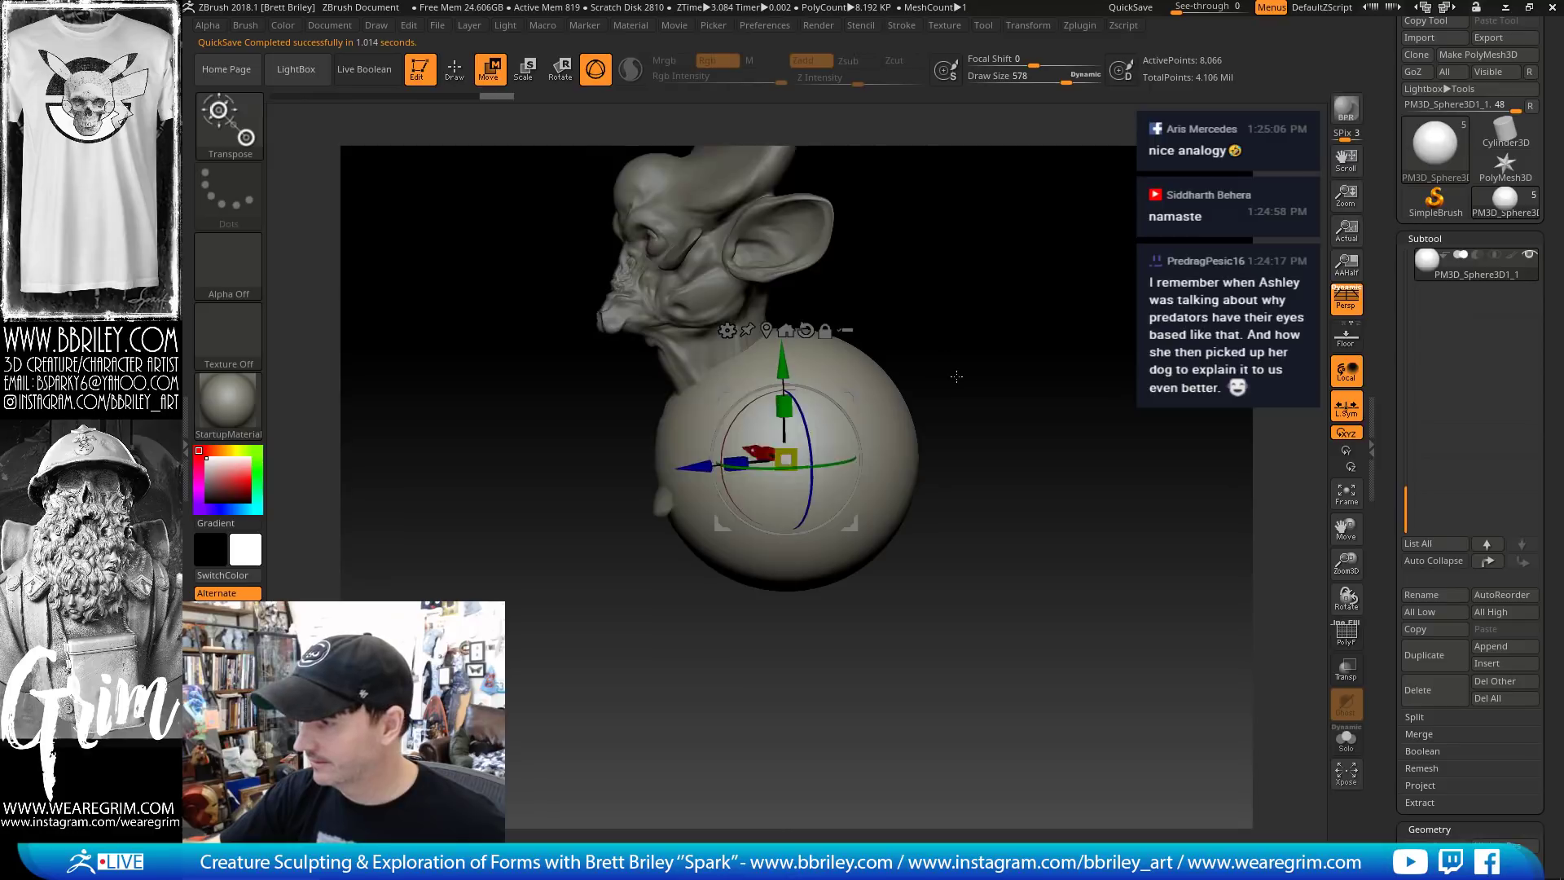
Check the sphere's alignment from the front and side and fine-tune its placement behind the neck with the gizmo
{"action": "key", "text": "q"}
{"action": "left_click_drag", "start_coordinate": [896, 352], "coordinate": [1071, 330]}
{"action": "key", "text": "w"}
{"action": "left_click_drag", "start_coordinate": [910, 417], "coordinate": [936, 421], "text": "shift"}
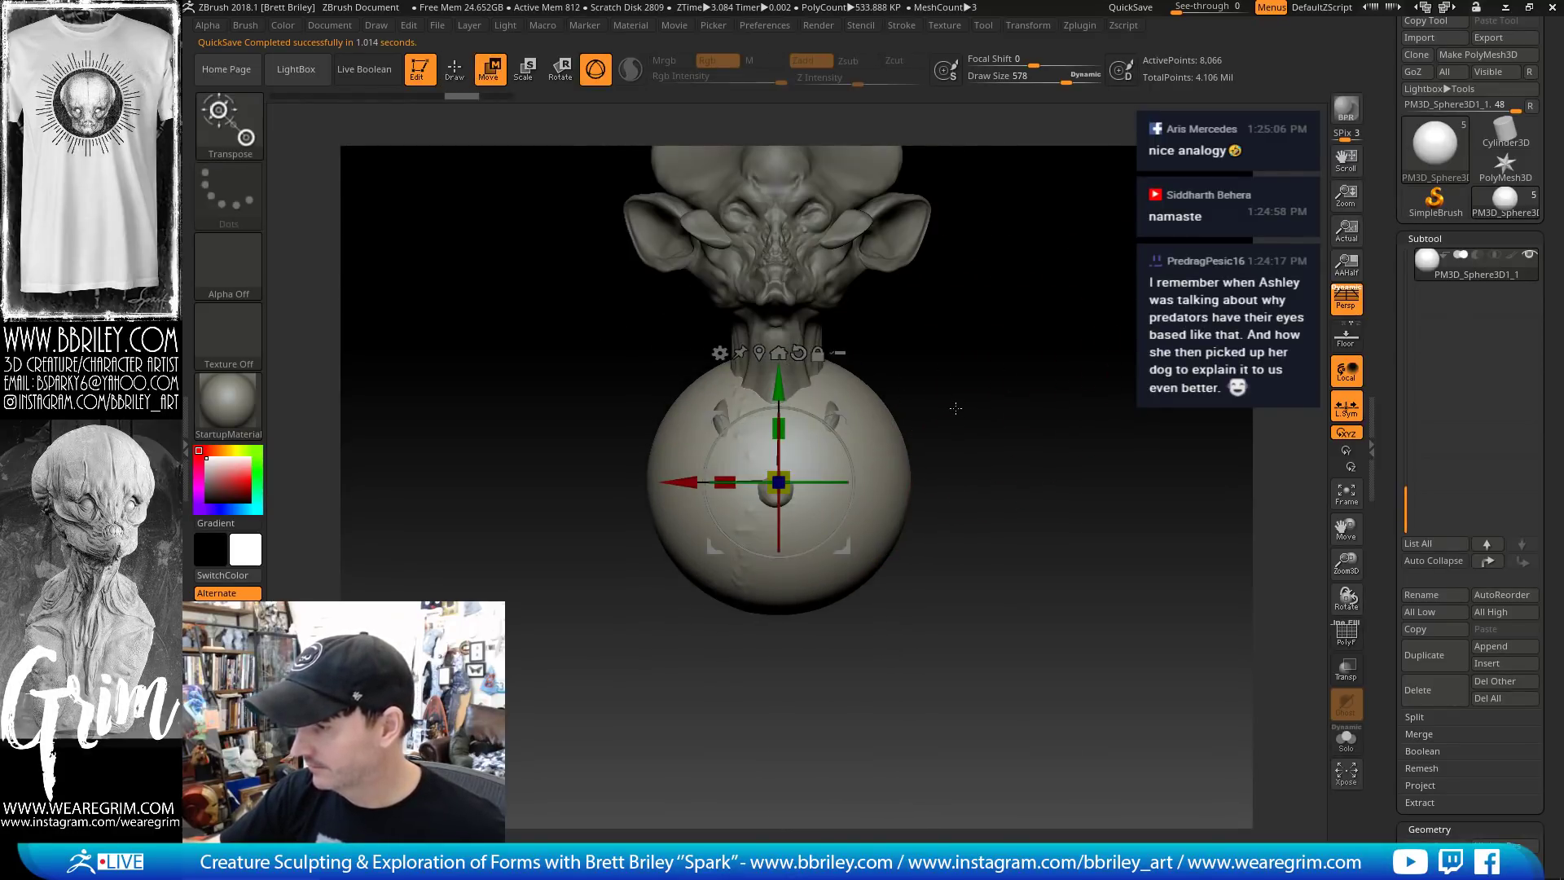
{"action": "left_click_drag", "start_coordinate": [828, 455], "coordinate": [843, 550], "text": "alt"}
{"action": "left_click_drag", "start_coordinate": [1009, 365], "coordinate": [920, 403]}
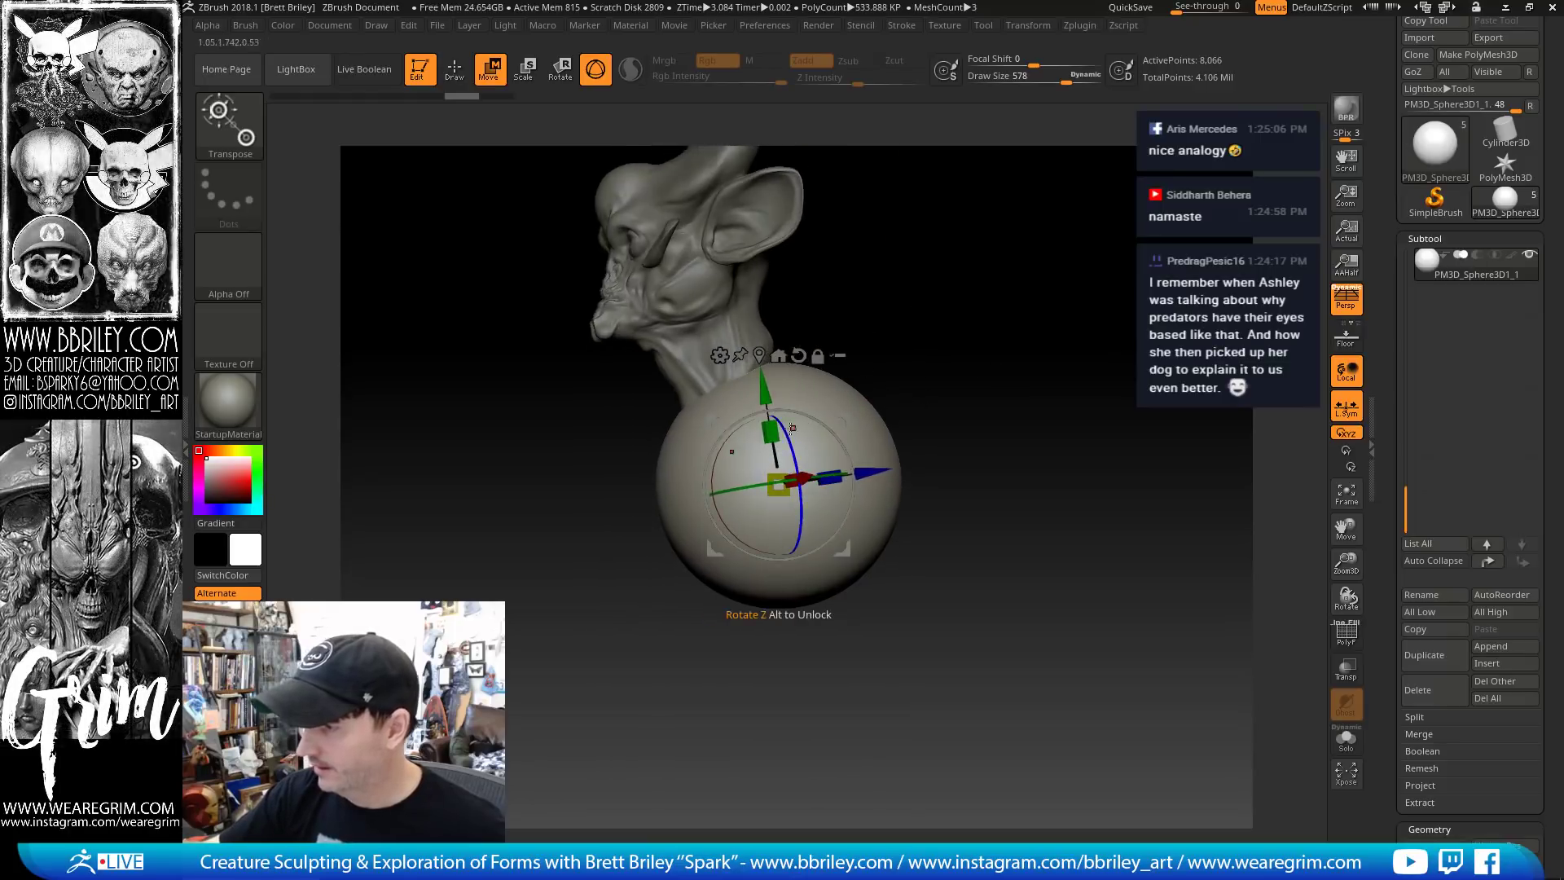
{"action": "left_click_drag", "start_coordinate": [779, 483], "coordinate": [833, 394]}
{"action": "mouse_move", "coordinate": [1018, 346]}
{"action": "left_mouse_down"}
{"action": "mouse_move", "coordinate": [1089, 345]}
{"action": "mouse_move", "coordinate": [798, 358]}
{"action": "left_mouse_up"}
Reshape the sphere's upper front around the neck base with the Move brush at Draw Size 548
{"action": "key", "text": "q"}
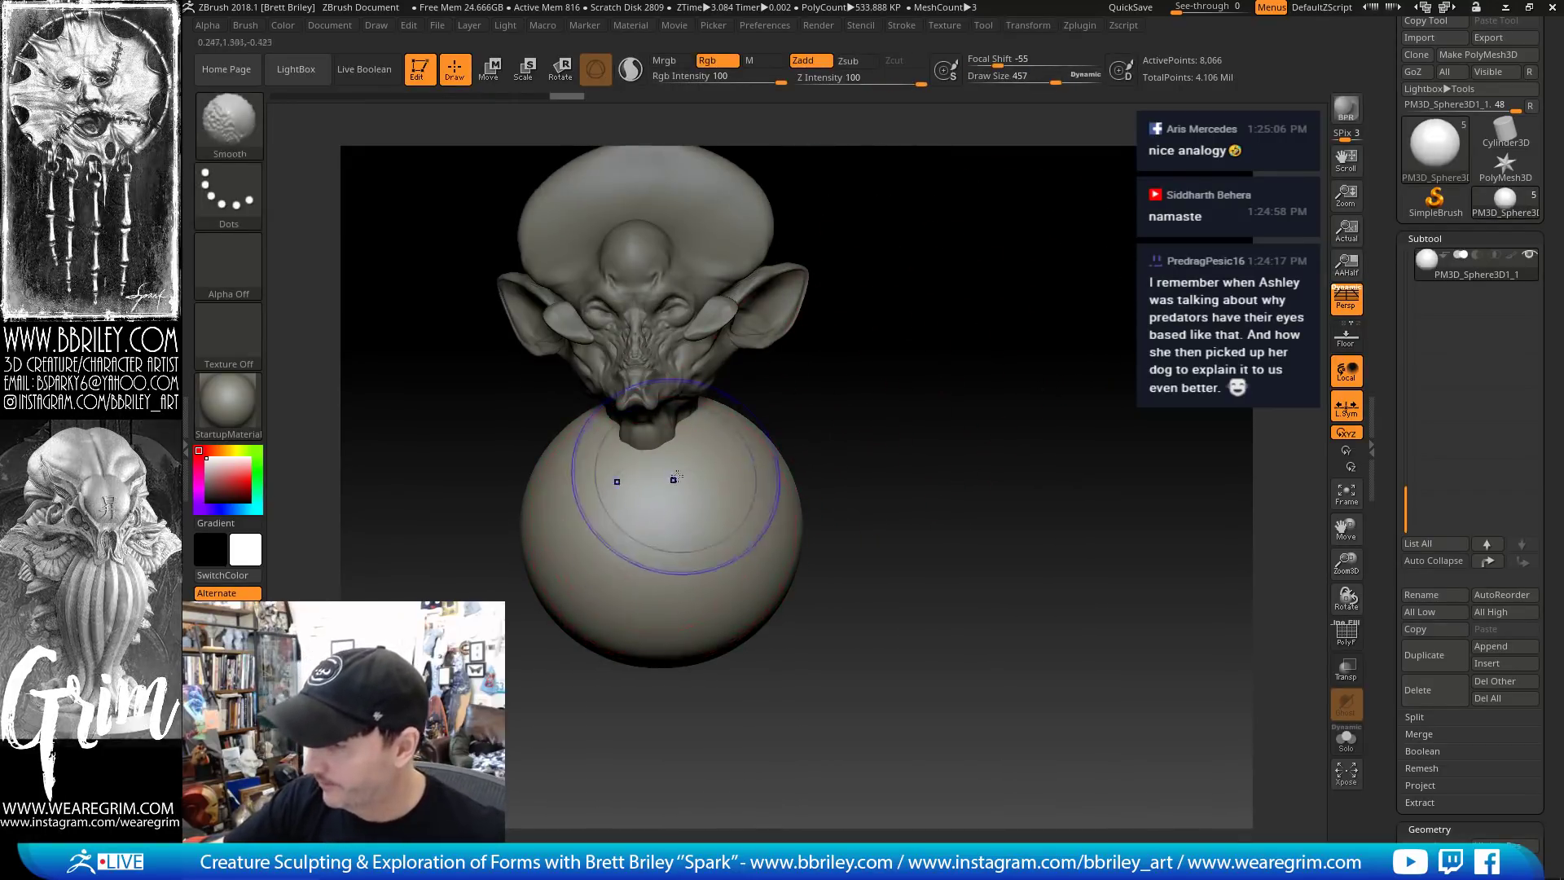
{"action": "left_click_drag", "start_coordinate": [707, 505], "coordinate": [816, 433]}
{"action": "left_click_drag", "start_coordinate": [828, 366], "coordinate": [829, 390]}
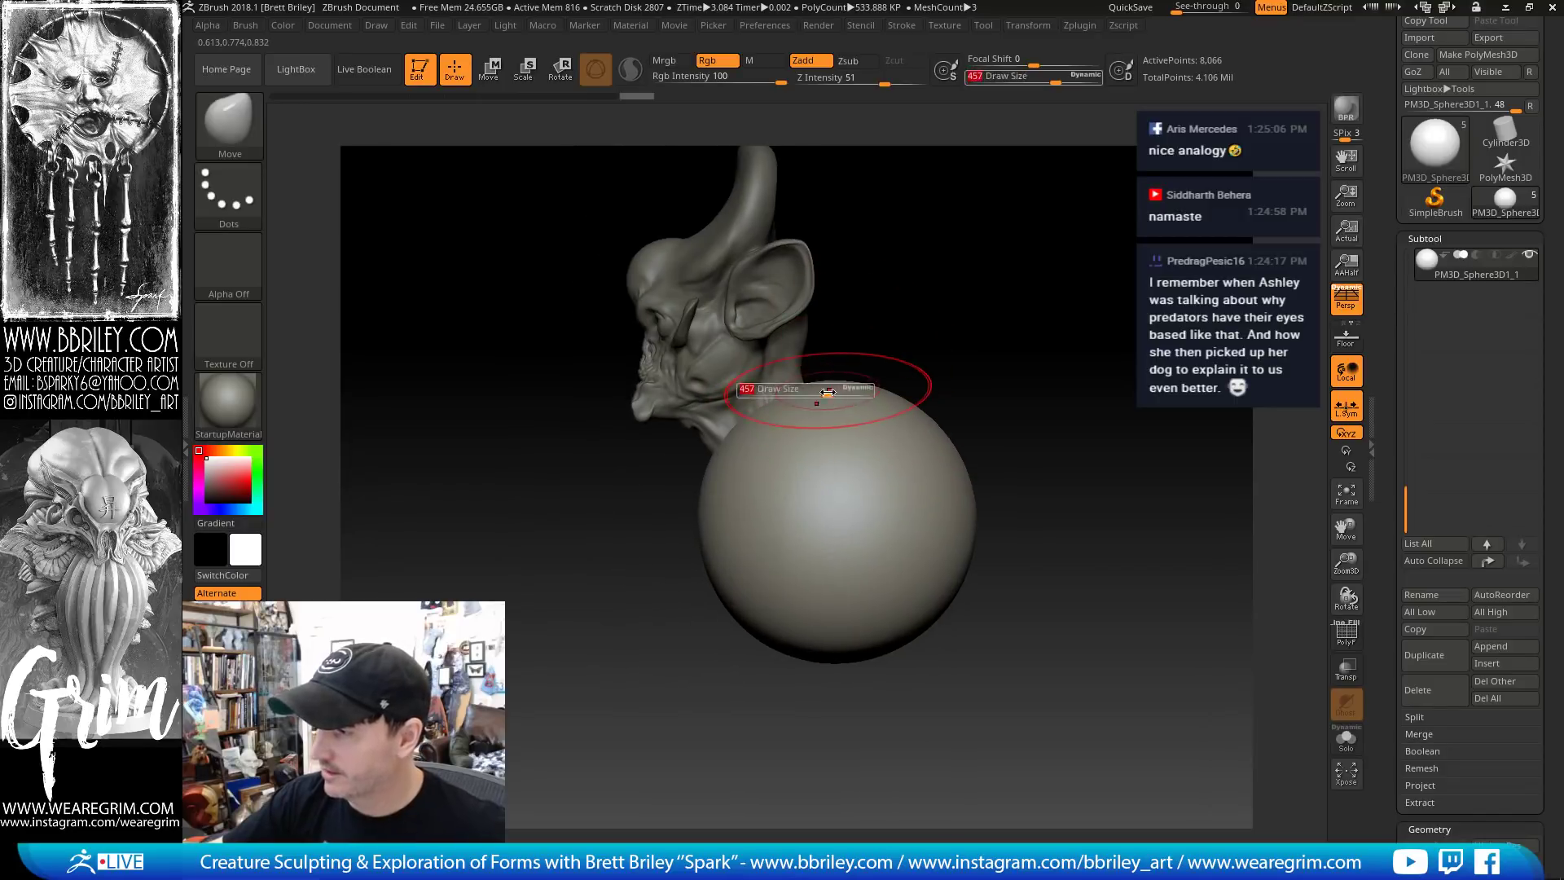
{"action": "left_click_drag", "start_coordinate": [751, 460], "coordinate": [778, 478]}
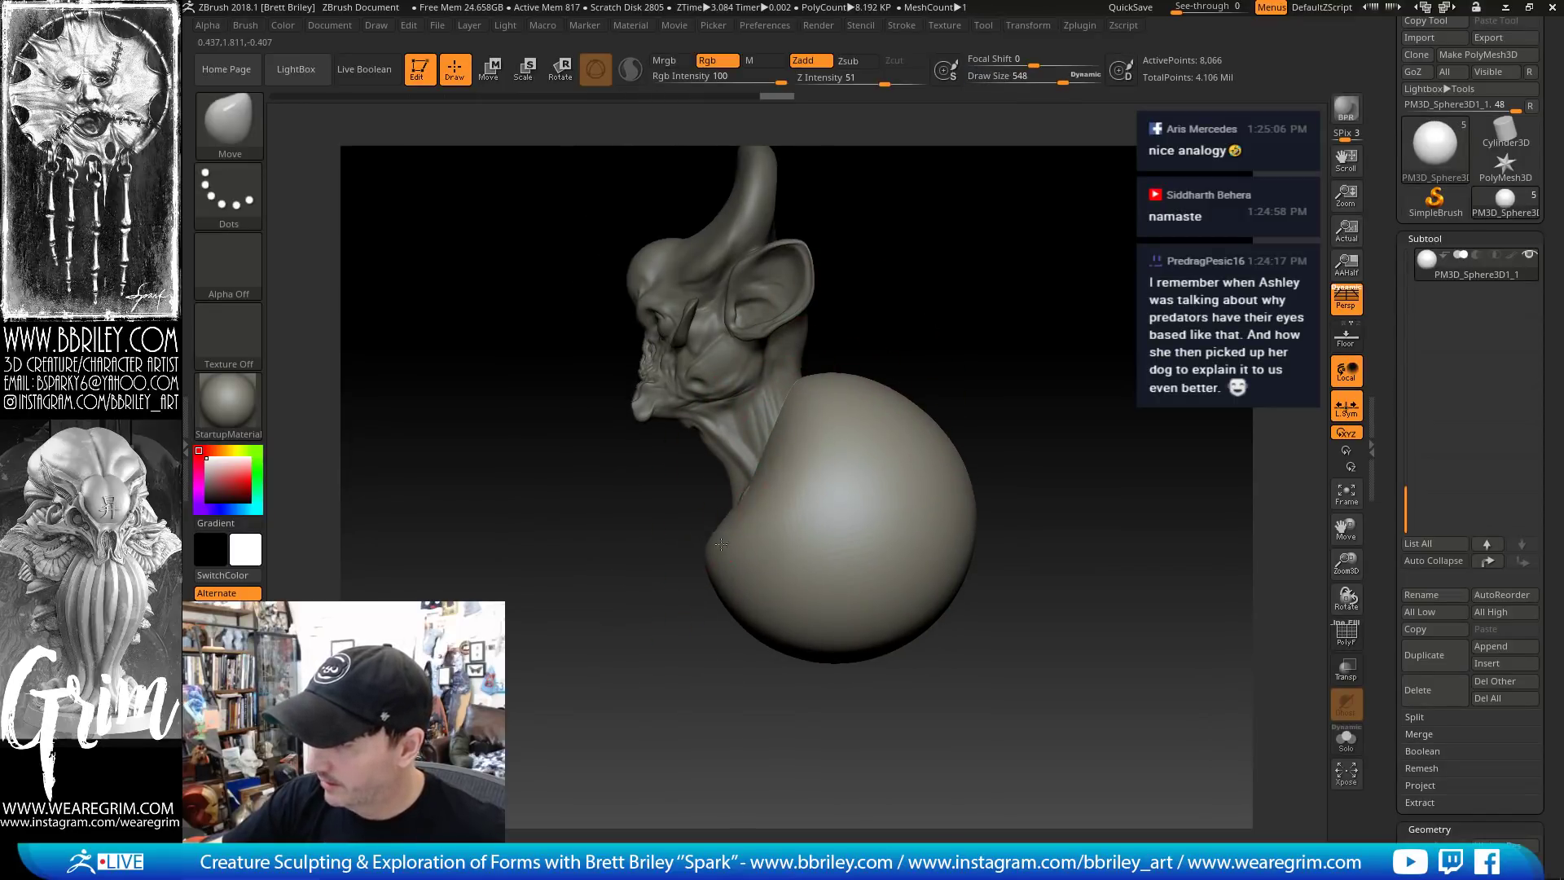
{"action": "left_click_drag", "start_coordinate": [724, 529], "coordinate": [757, 570]}
{"action": "left_click_drag", "start_coordinate": [995, 461], "coordinate": [913, 396]}
{"action": "left_click_drag", "start_coordinate": [1095, 402], "coordinate": [1024, 317], "text": "alt"}
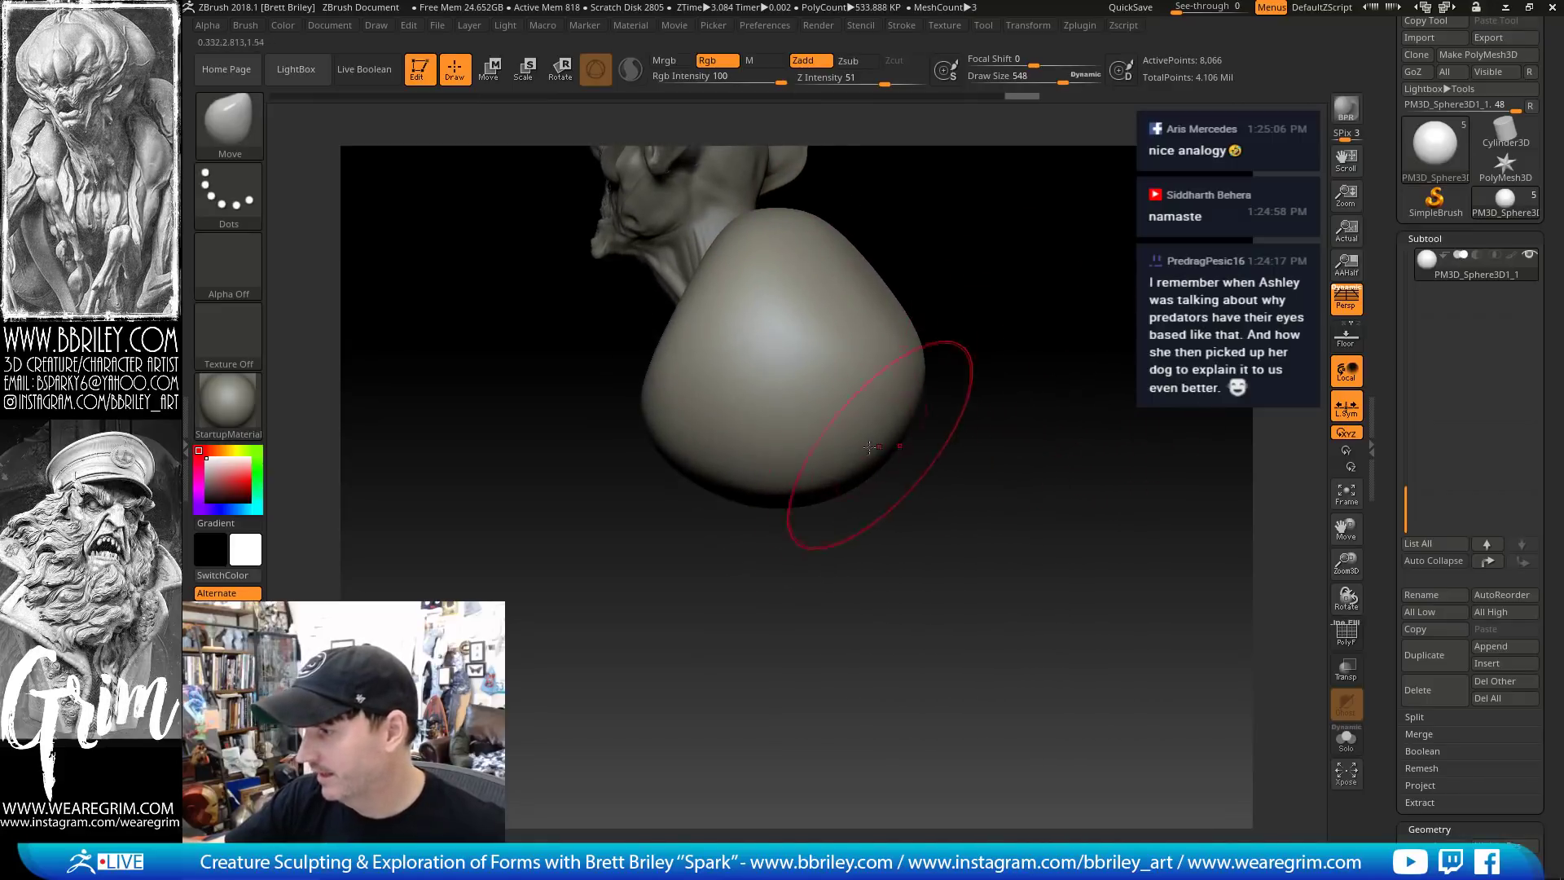
Pull the sphere's lower back downward and shape the chest sides with the Move brush at Draw Size 618
{"action": "left_click_drag", "start_coordinate": [879, 455], "coordinate": [949, 567]}
{"action": "left_click_drag", "start_coordinate": [926, 428], "coordinate": [946, 404]}
{"action": "left_click_drag", "start_coordinate": [1006, 363], "coordinate": [1128, 367]}
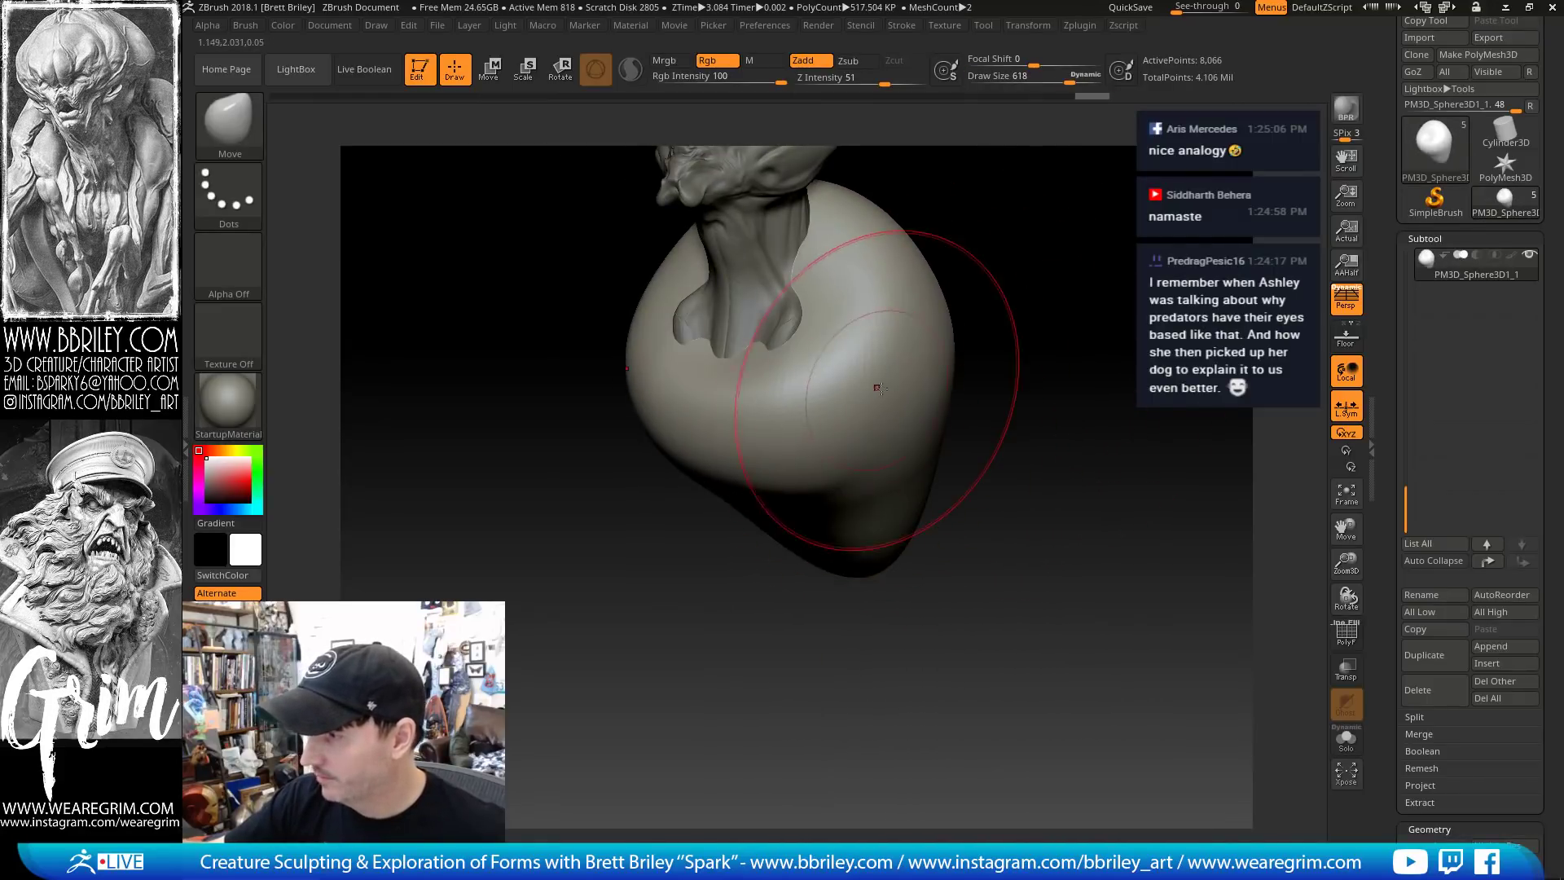
{"action": "left_click_drag", "start_coordinate": [884, 394], "coordinate": [929, 398]}
{"action": "left_click_drag", "start_coordinate": [992, 346], "coordinate": [1010, 324]}
{"action": "left_click_drag", "start_coordinate": [875, 357], "coordinate": [857, 363]}
{"action": "left_click_drag", "start_coordinate": [830, 482], "coordinate": [853, 453]}
Refine the torso's long tapered form with the Move brush at Draw Size 153 and smooth its side surface
{"action": "mouse_move", "coordinate": [1014, 365]}
{"action": "left_mouse_down"}
{"action": "mouse_move", "coordinate": [977, 360]}
{"action": "mouse_move", "coordinate": [1006, 334]}
{"action": "left_mouse_up"}
{"action": "key", "text": "s"}
{"action": "mouse_move", "coordinate": [765, 386]}
{"action": "left_mouse_down"}
{"action": "mouse_move", "coordinate": [758, 407]}
{"action": "mouse_move", "coordinate": [726, 398]}
{"action": "mouse_move", "coordinate": [739, 385]}
{"action": "left_mouse_up"}
{"action": "left_click_drag", "start_coordinate": [1005, 217], "coordinate": [988, 227]}
{"action": "left_click_drag", "start_coordinate": [806, 386], "coordinate": [867, 318], "text": "shift"}
{"action": "left_click_drag", "start_coordinate": [1053, 251], "coordinate": [1088, 198]}
{"action": "left_click_drag", "start_coordinate": [1083, 307], "coordinate": [1115, 371]}
Turn on the wireframe display and inspect the torso's polygon distribution from the front
{"action": "scroll", "coordinate": [1377, 469], "scroll_direction": "down", "scroll_amount": 5}
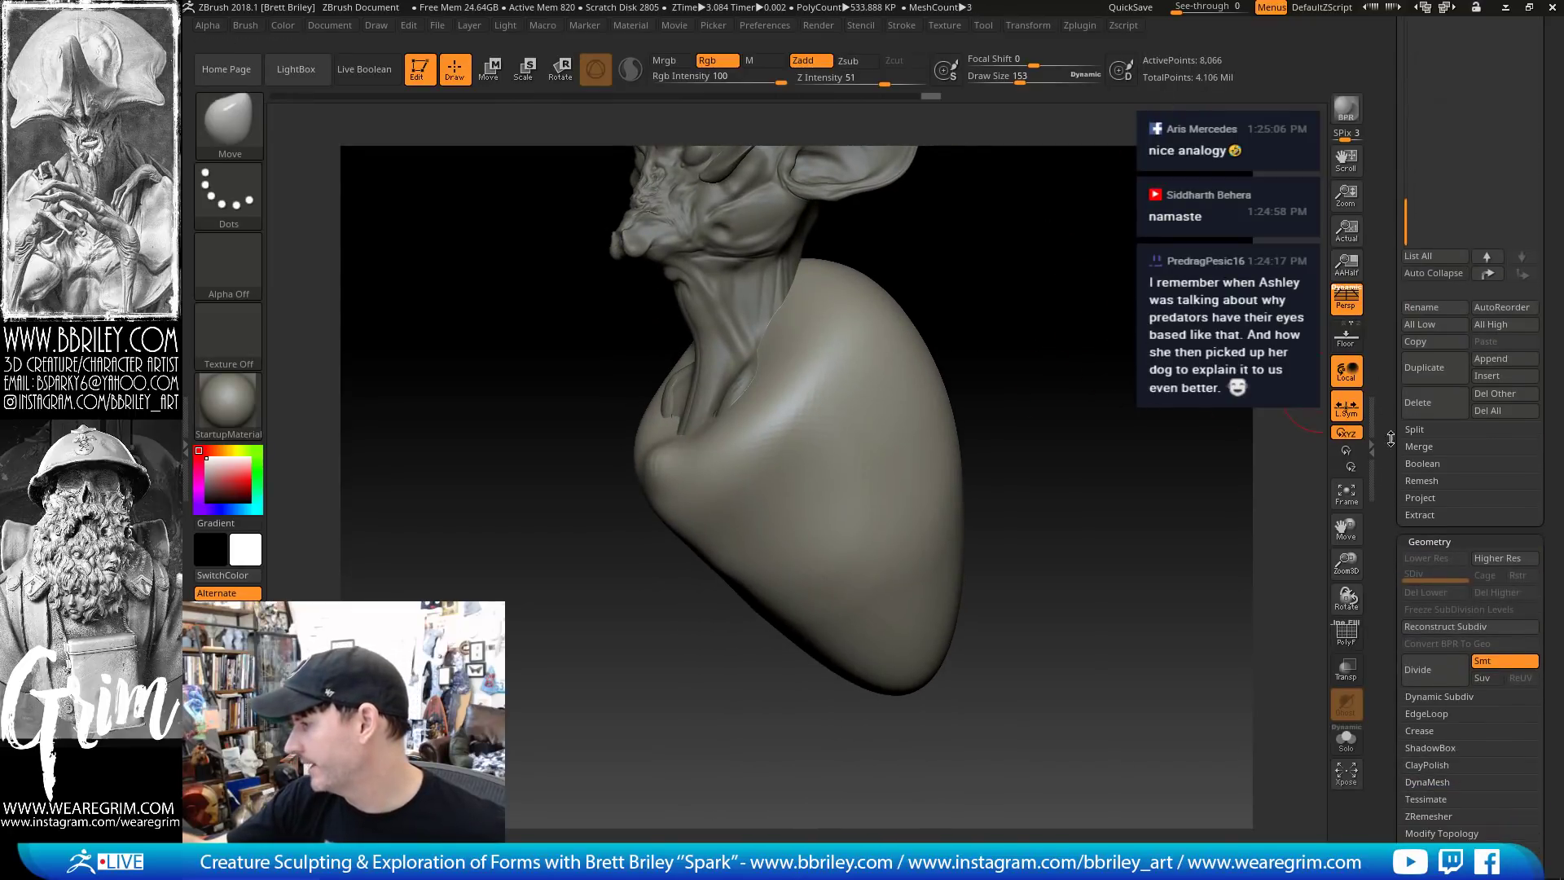
{"action": "scroll", "coordinate": [1401, 525], "scroll_direction": "down", "scroll_amount": 5}
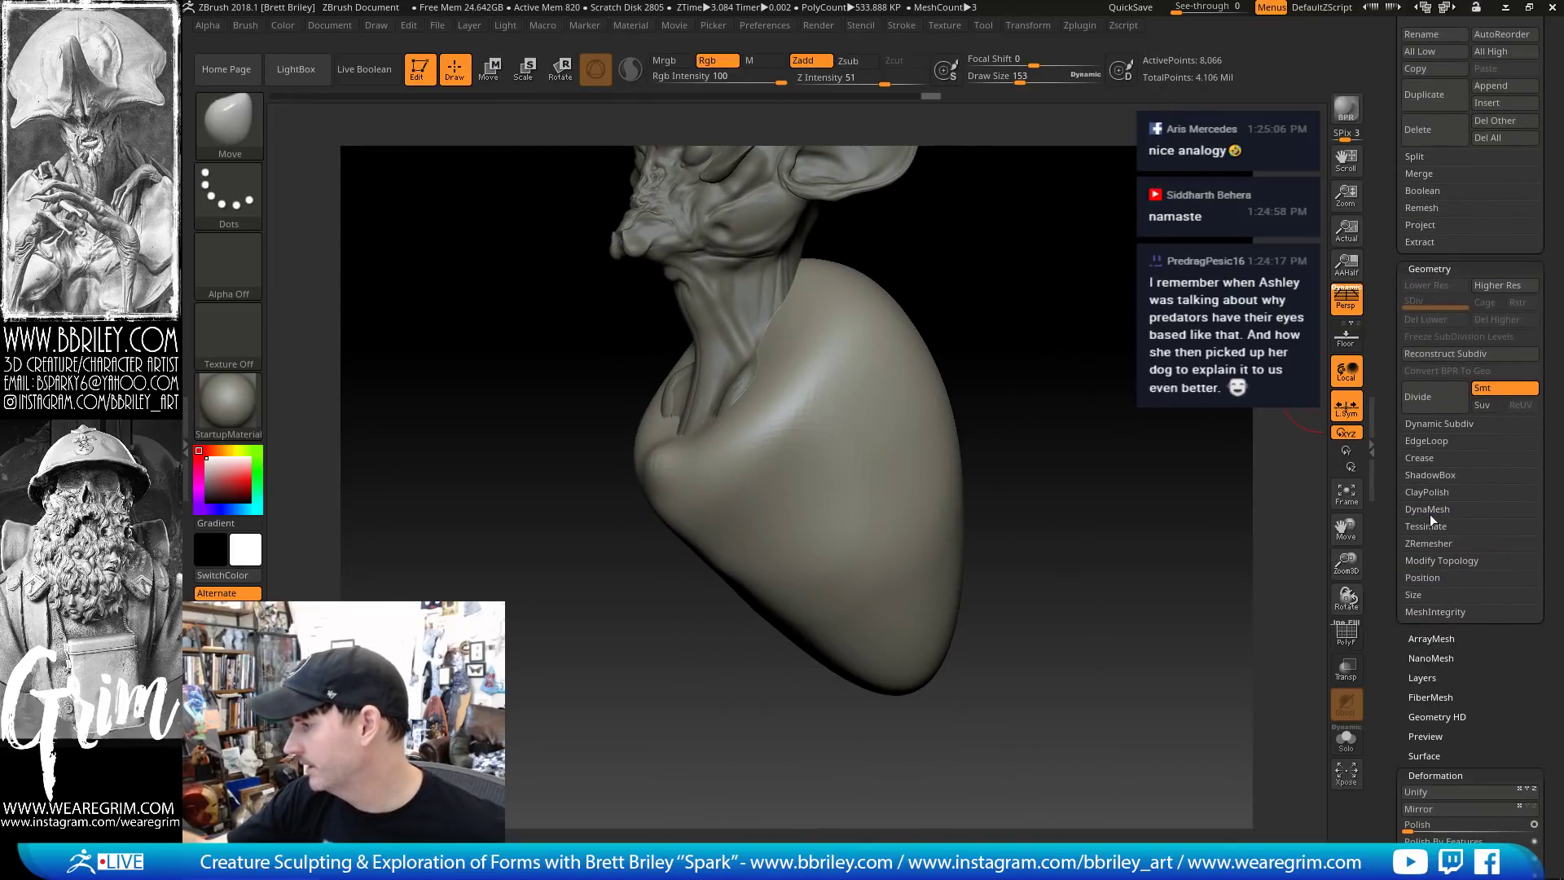
{"action": "left_click", "coordinate": [1346, 635]}
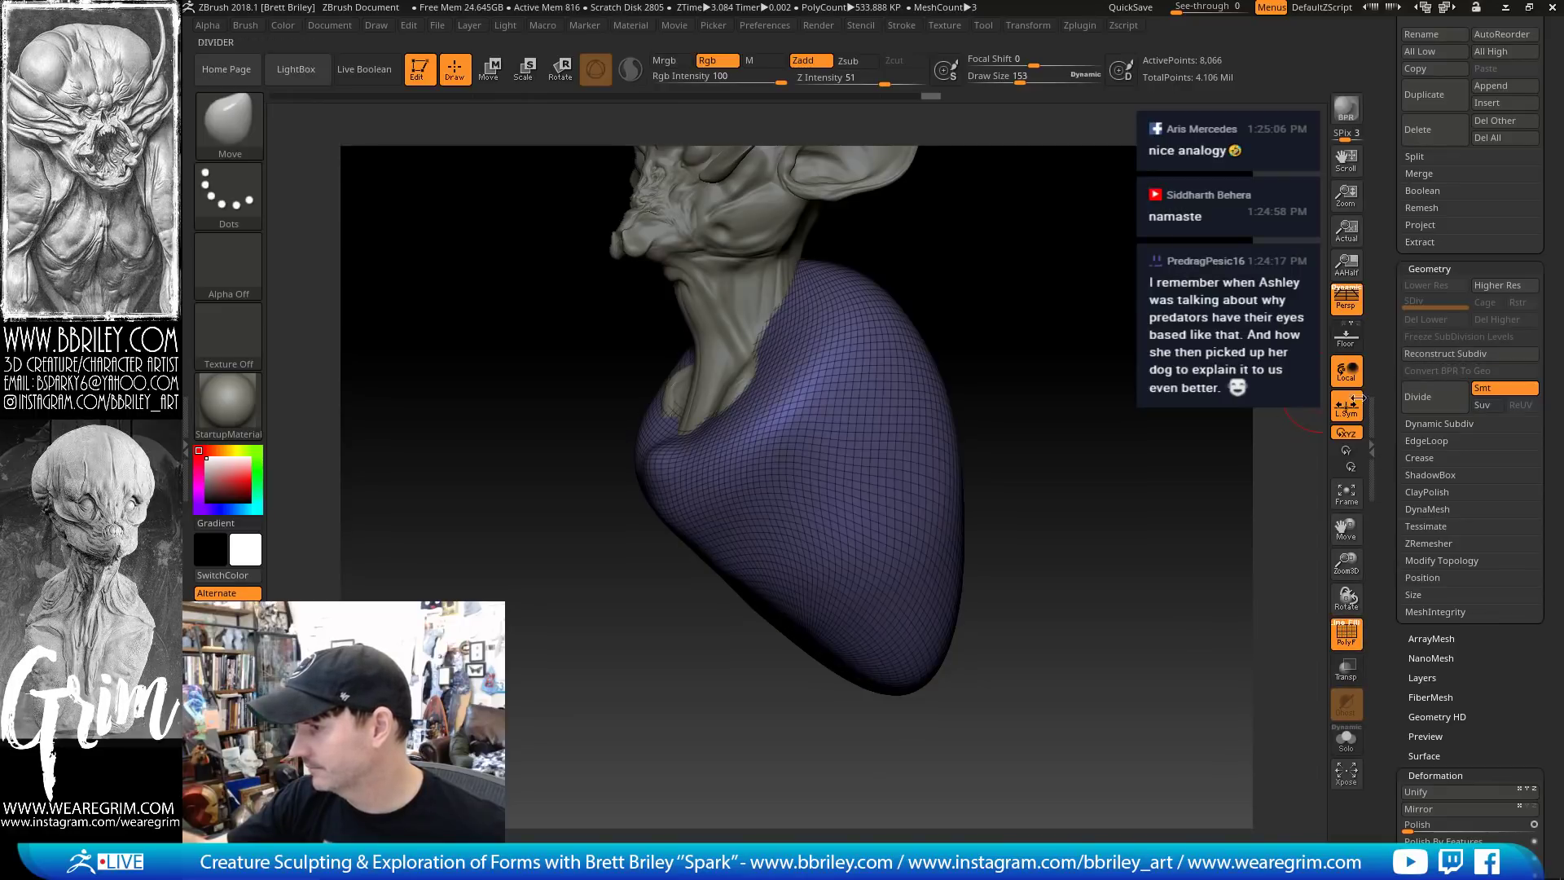
{"action": "left_click_drag", "start_coordinate": [1141, 441], "coordinate": [1075, 578]}
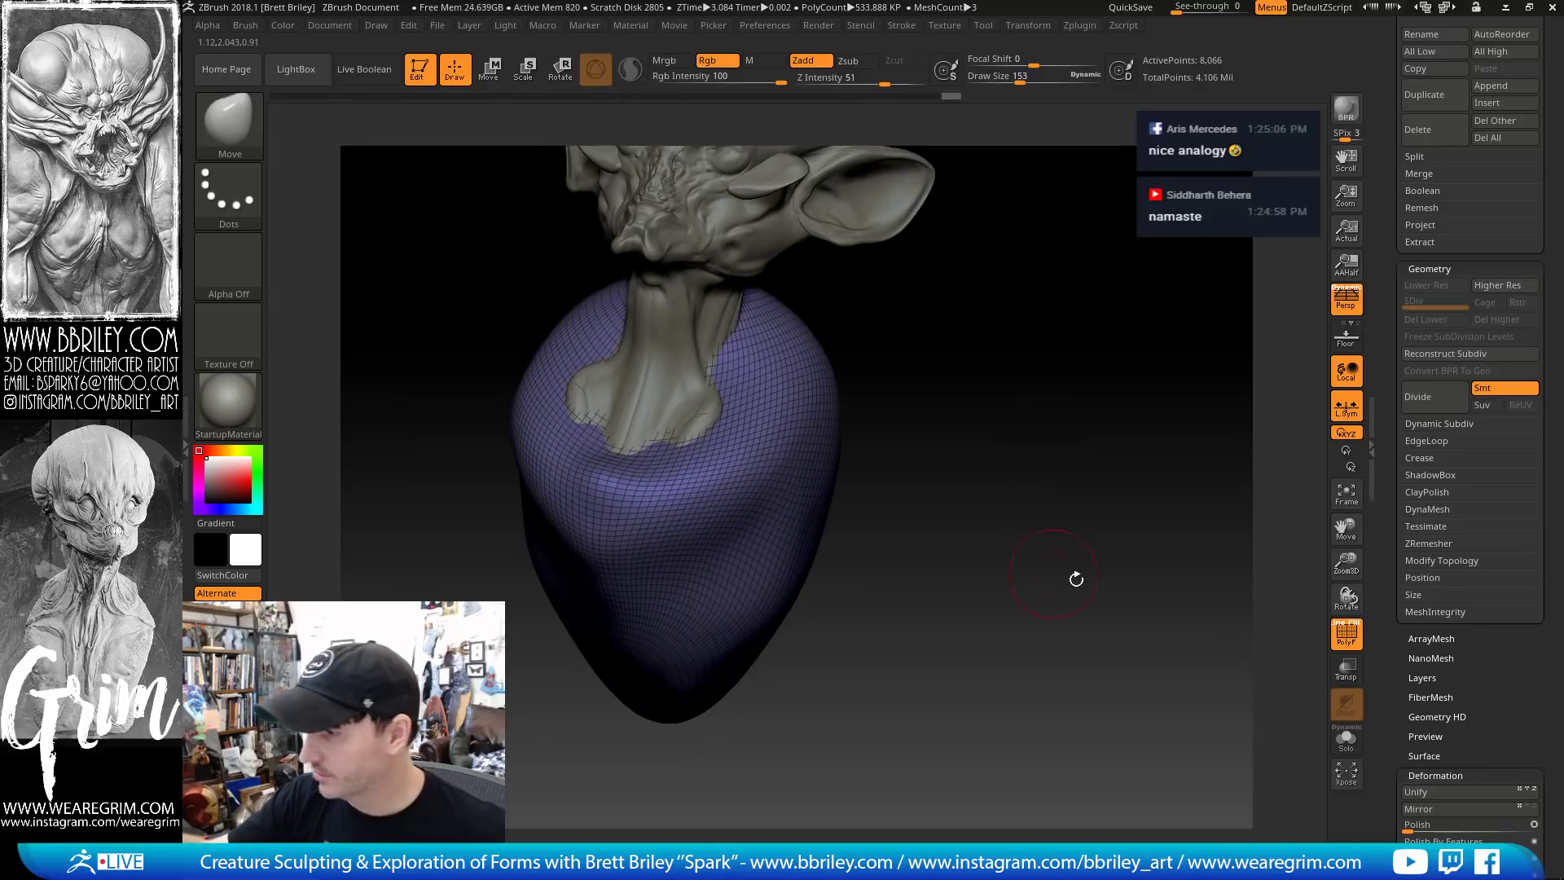
Try remeshing the torso with DynaMesh at resolution 512
{"action": "left_click", "coordinate": [1426, 510]}
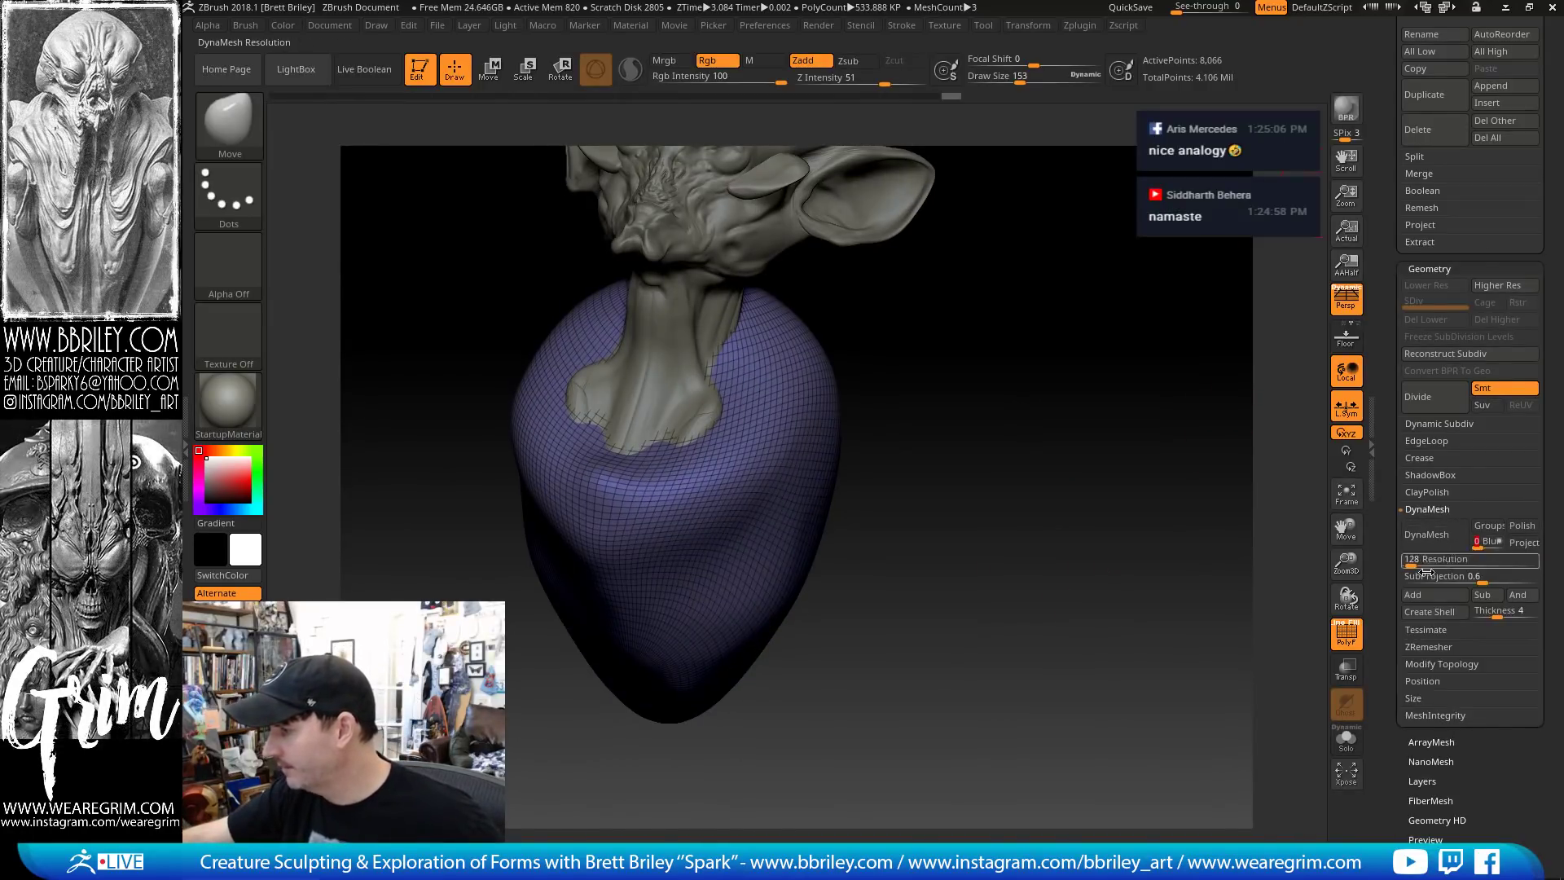
{"action": "type", "text": "512"}
{"action": "key", "text": "Return"}
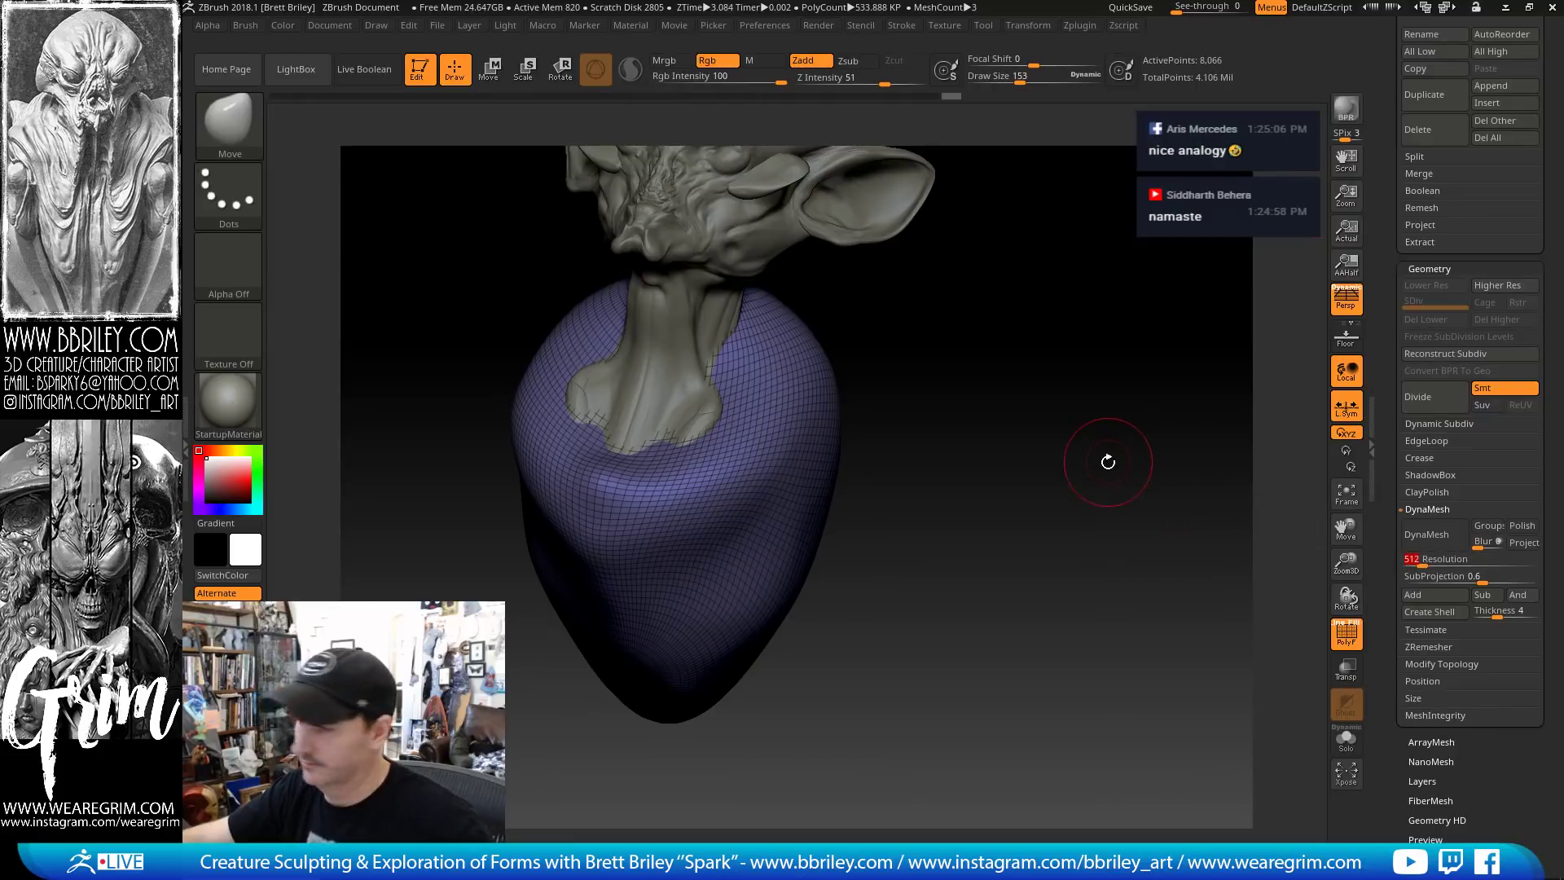
{"action": "left_click_drag", "start_coordinate": [1108, 461], "coordinate": [1201, 490]}
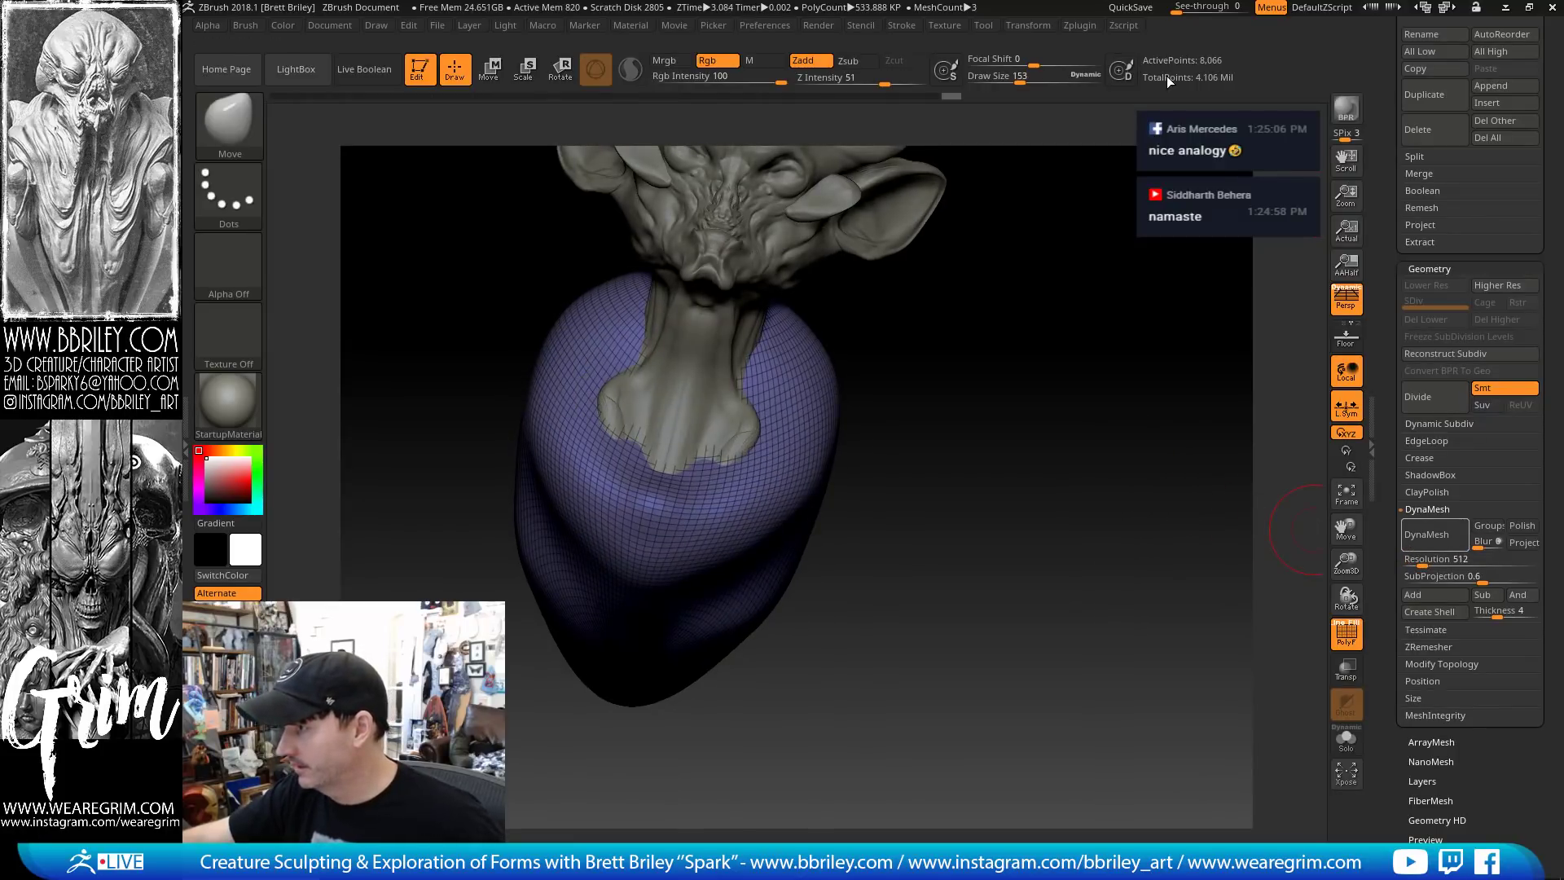
{"action": "left_click_drag", "start_coordinate": [1151, 412], "coordinate": [1099, 395]}
{"action": "left_click", "coordinate": [1418, 544]}
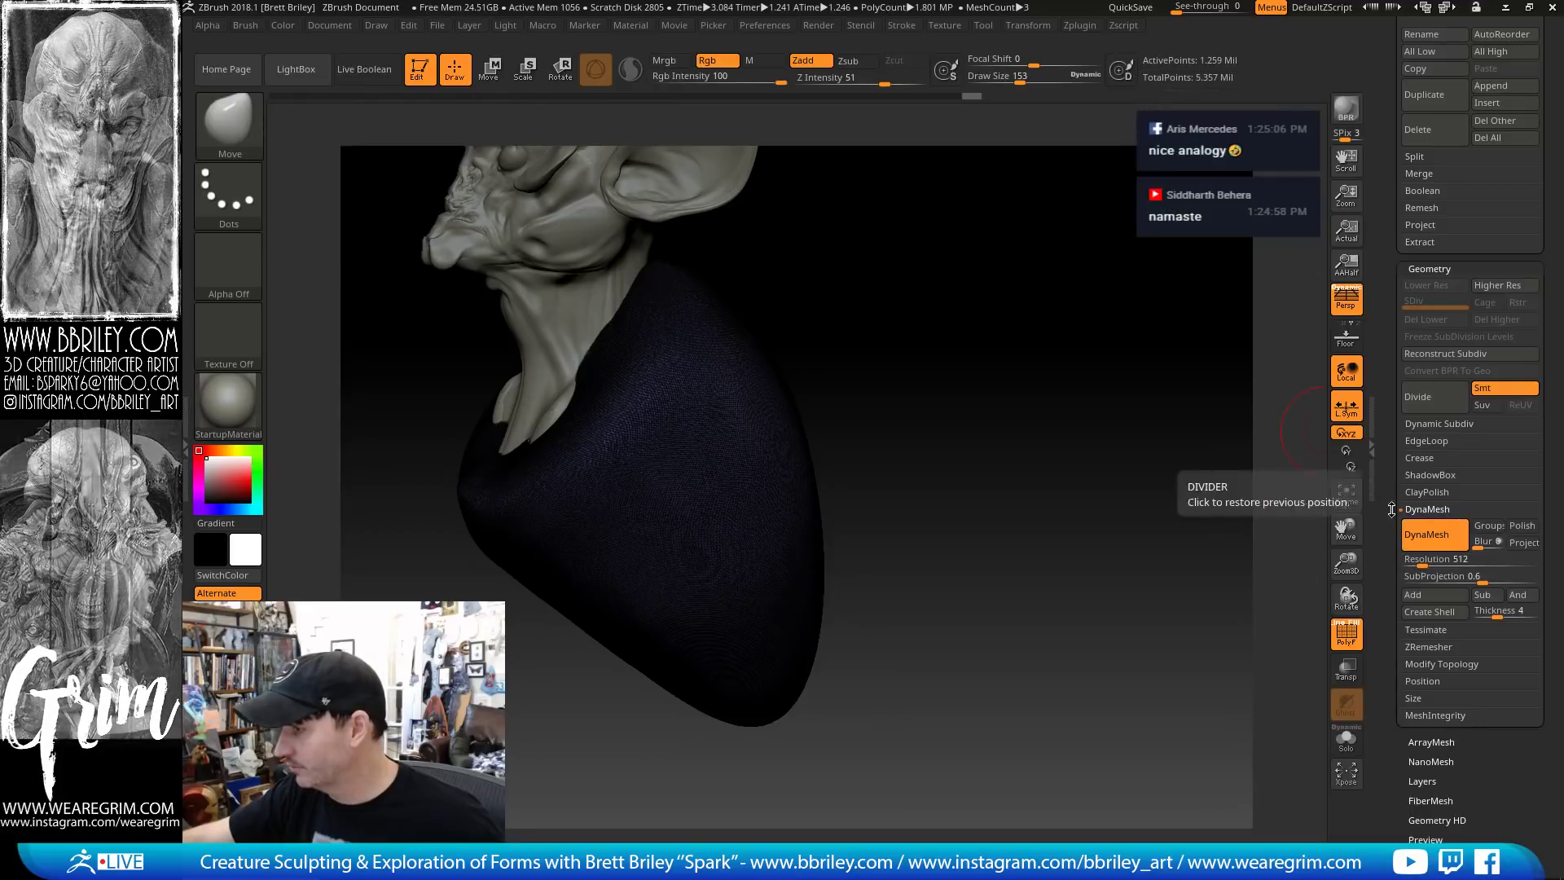
{"action": "left_click", "coordinate": [1426, 534]}
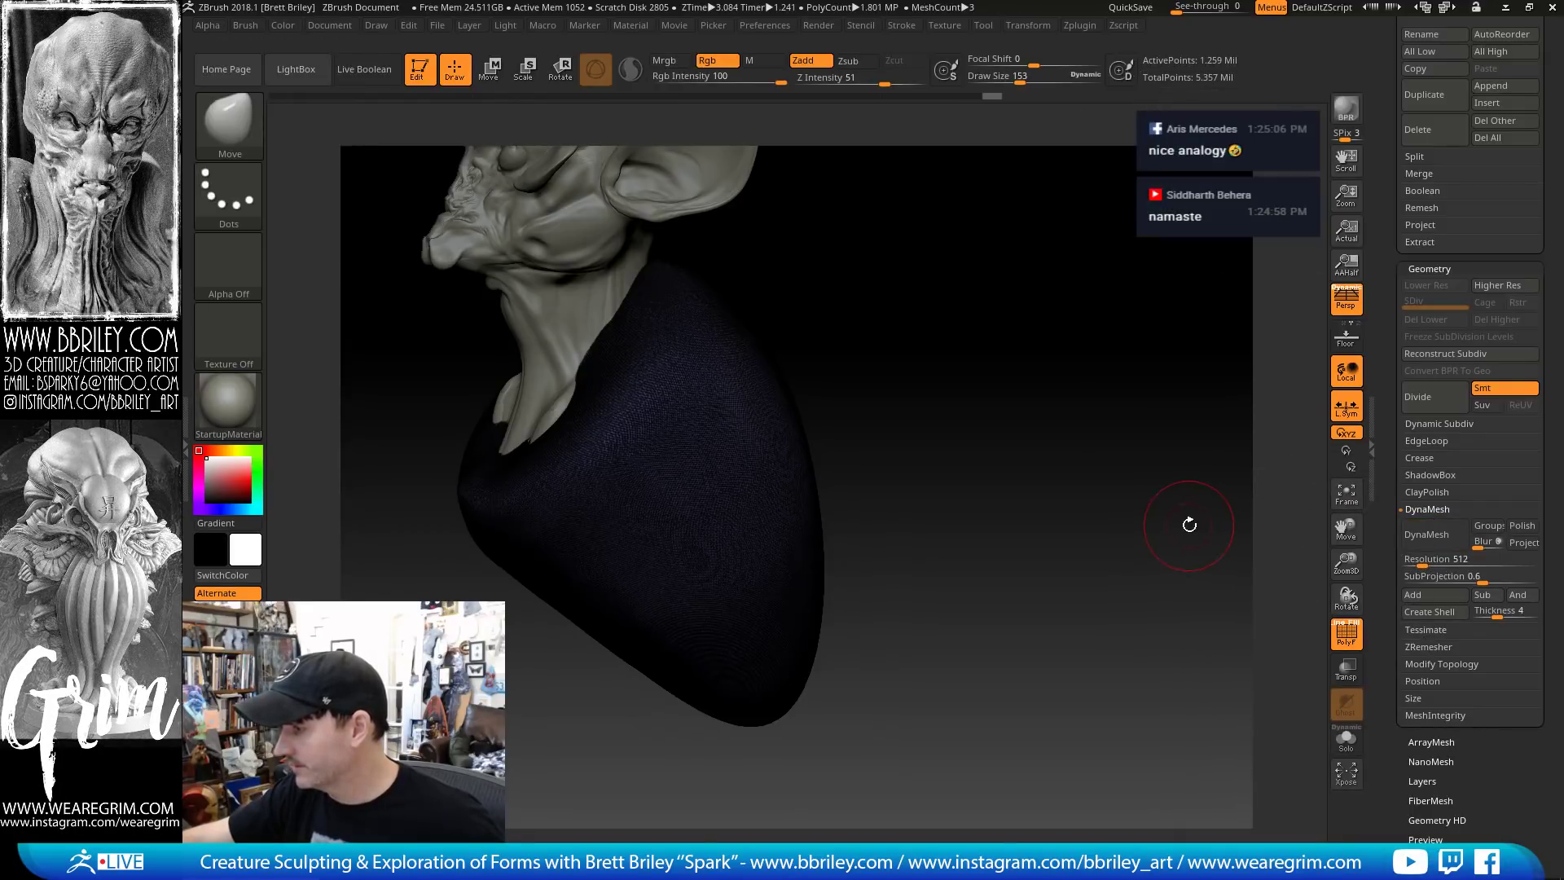
{"action": "key", "text": "ctrl+z"}
{"action": "key", "text": "ctrl+z"}
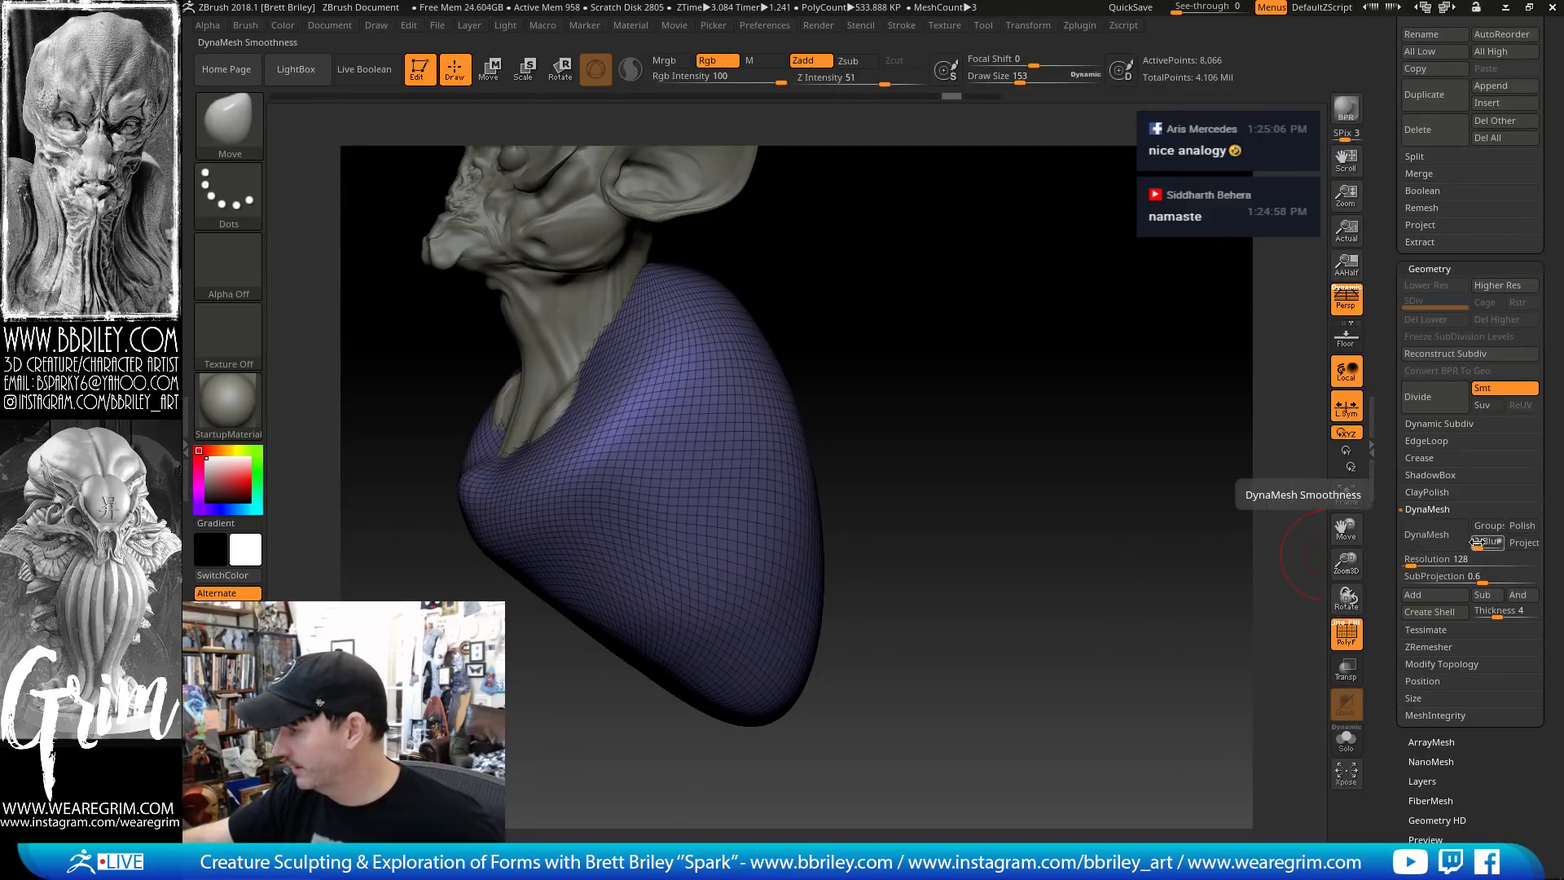
Remesh the torso with DynaMesh at resolution 128 and open the ZRemesher settings
{"action": "left_click", "coordinate": [1429, 535]}
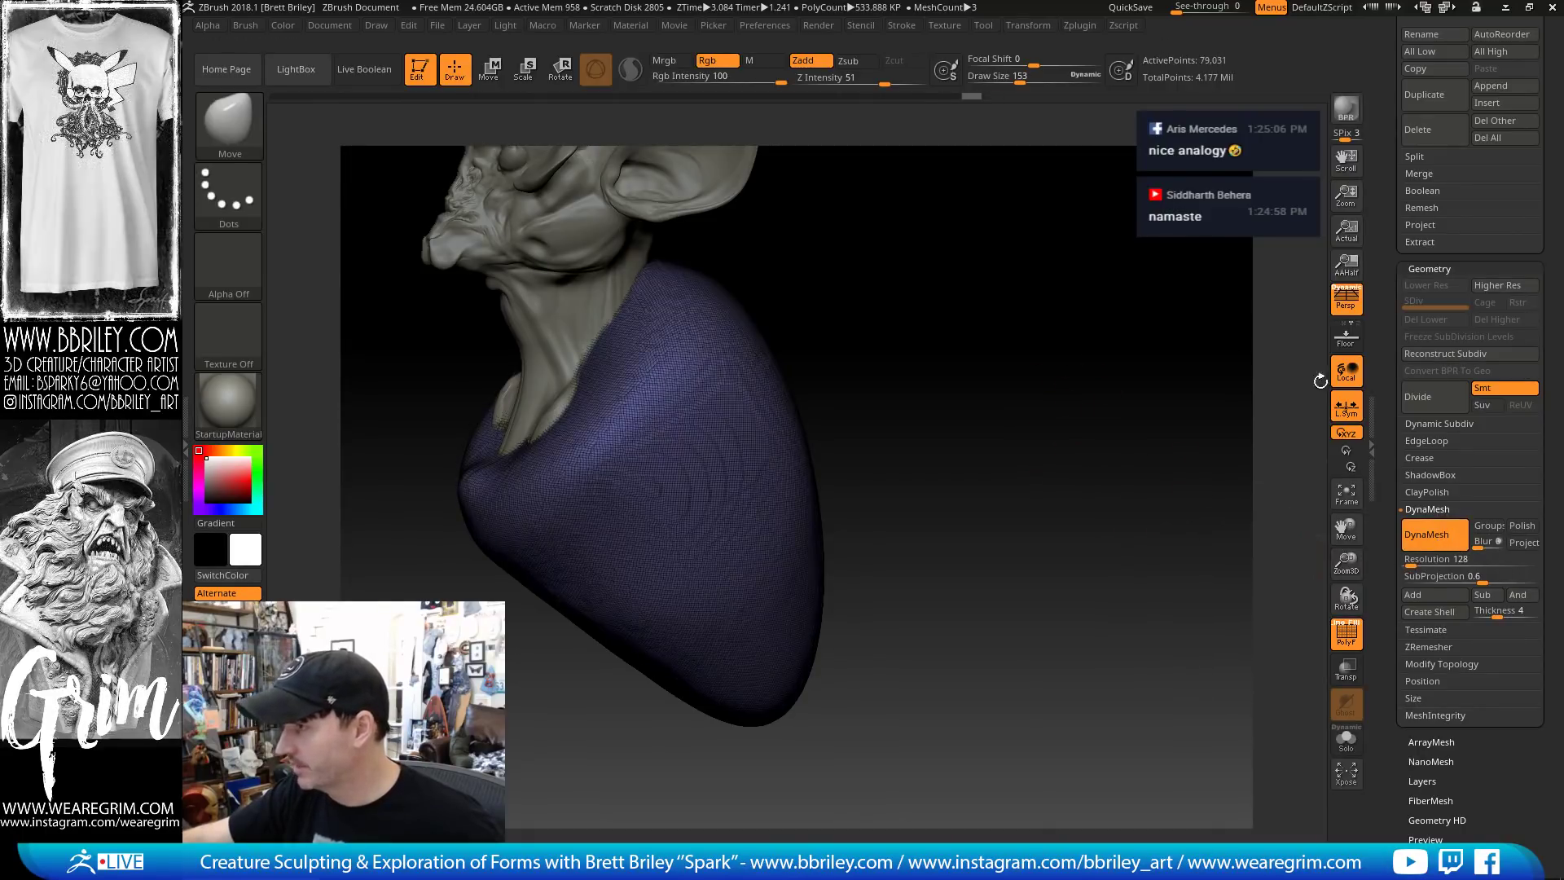
{"action": "left_click", "coordinate": [1425, 646]}
{"action": "left_click_drag", "start_coordinate": [1283, 656], "coordinate": [733, 479]}
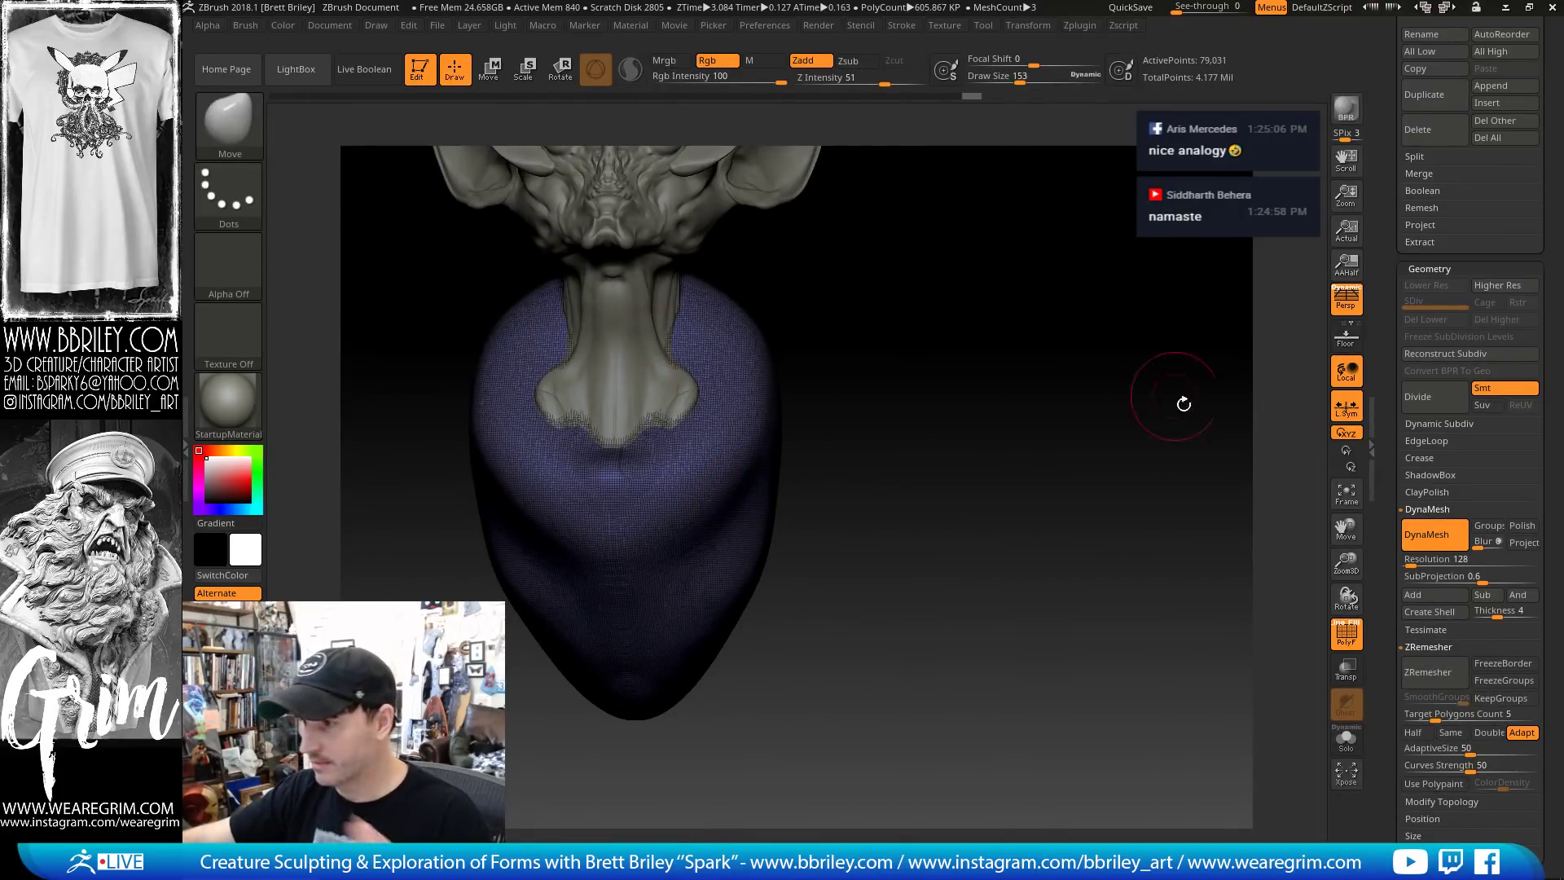
ZRemesh the torso with a target polygon count of 0.3
{"action": "scroll", "coordinate": [1388, 511], "scroll_direction": "down", "scroll_amount": 5}
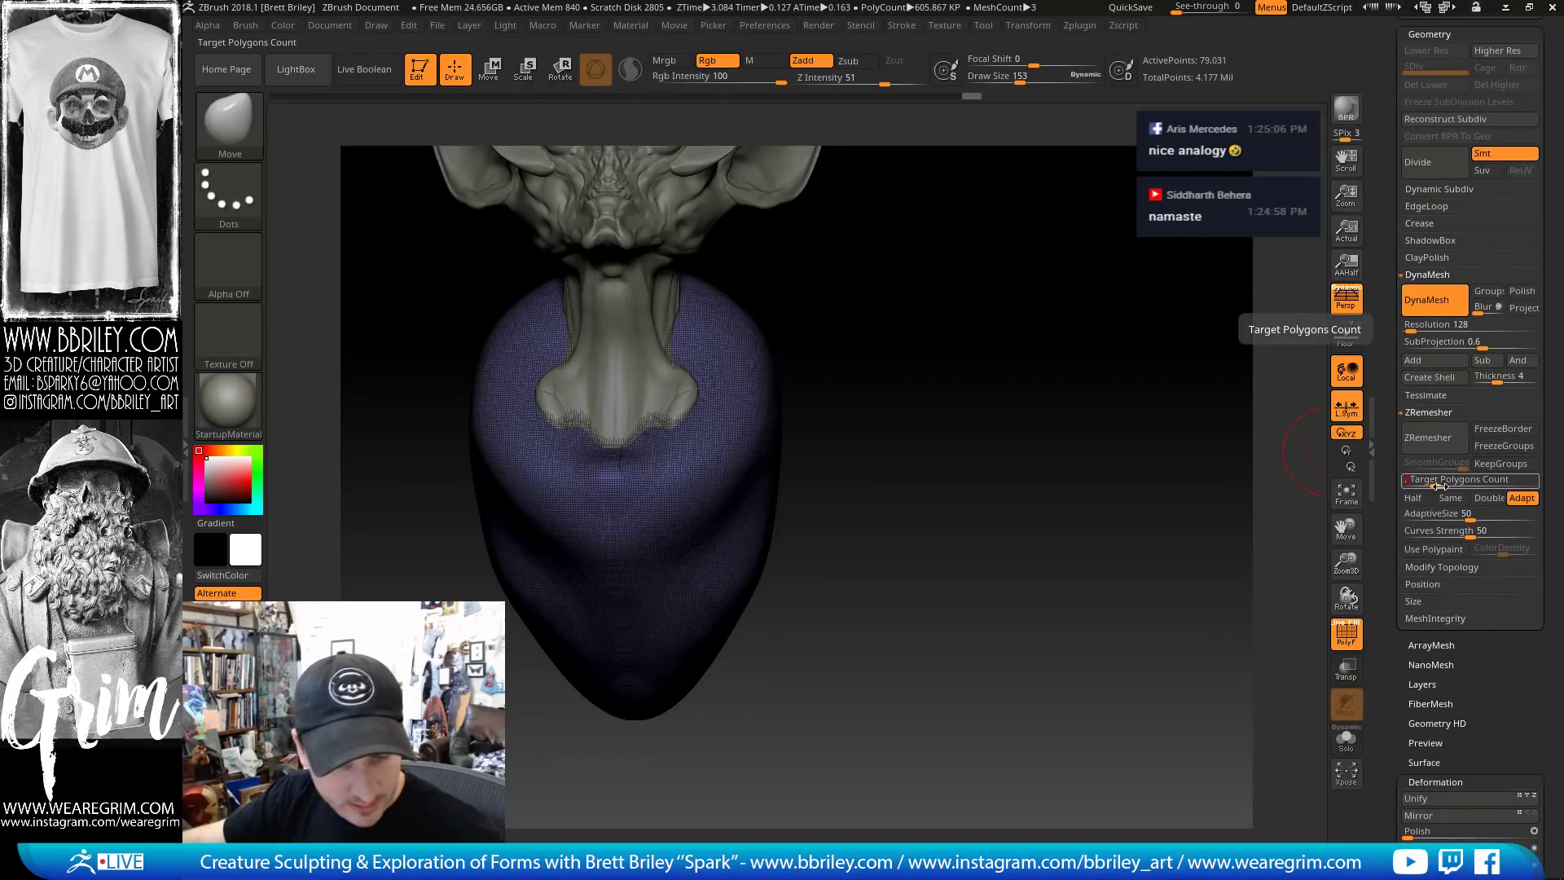
{"action": "type", "text": "3"}
{"action": "key", "text": "Return"}
{"action": "left_click_drag", "start_coordinate": [987, 384], "coordinate": [1014, 403]}
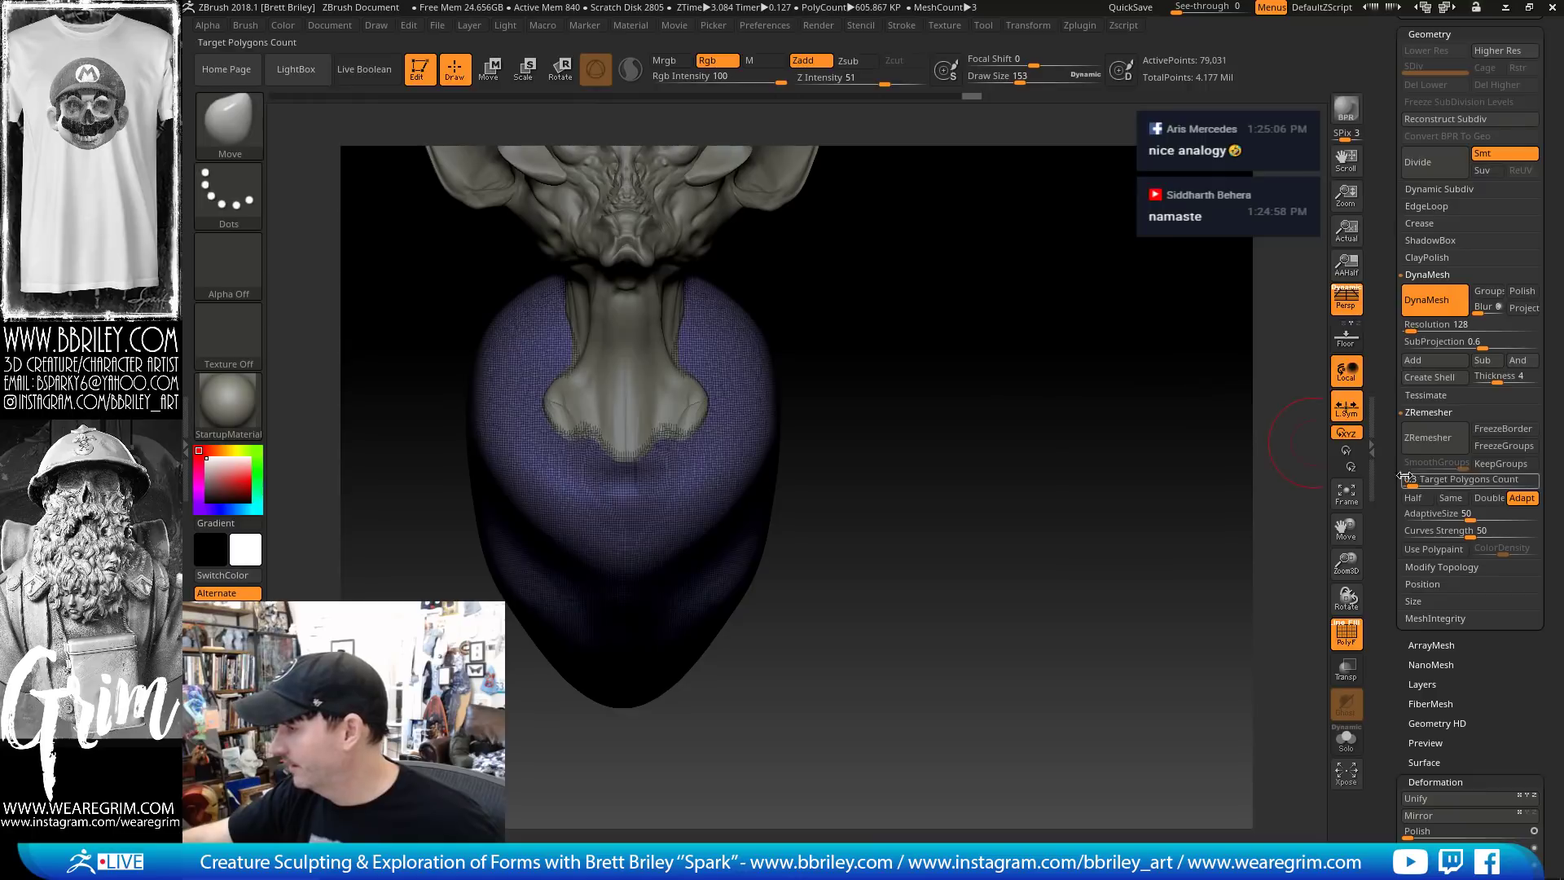
{"action": "left_click", "coordinate": [1410, 444]}
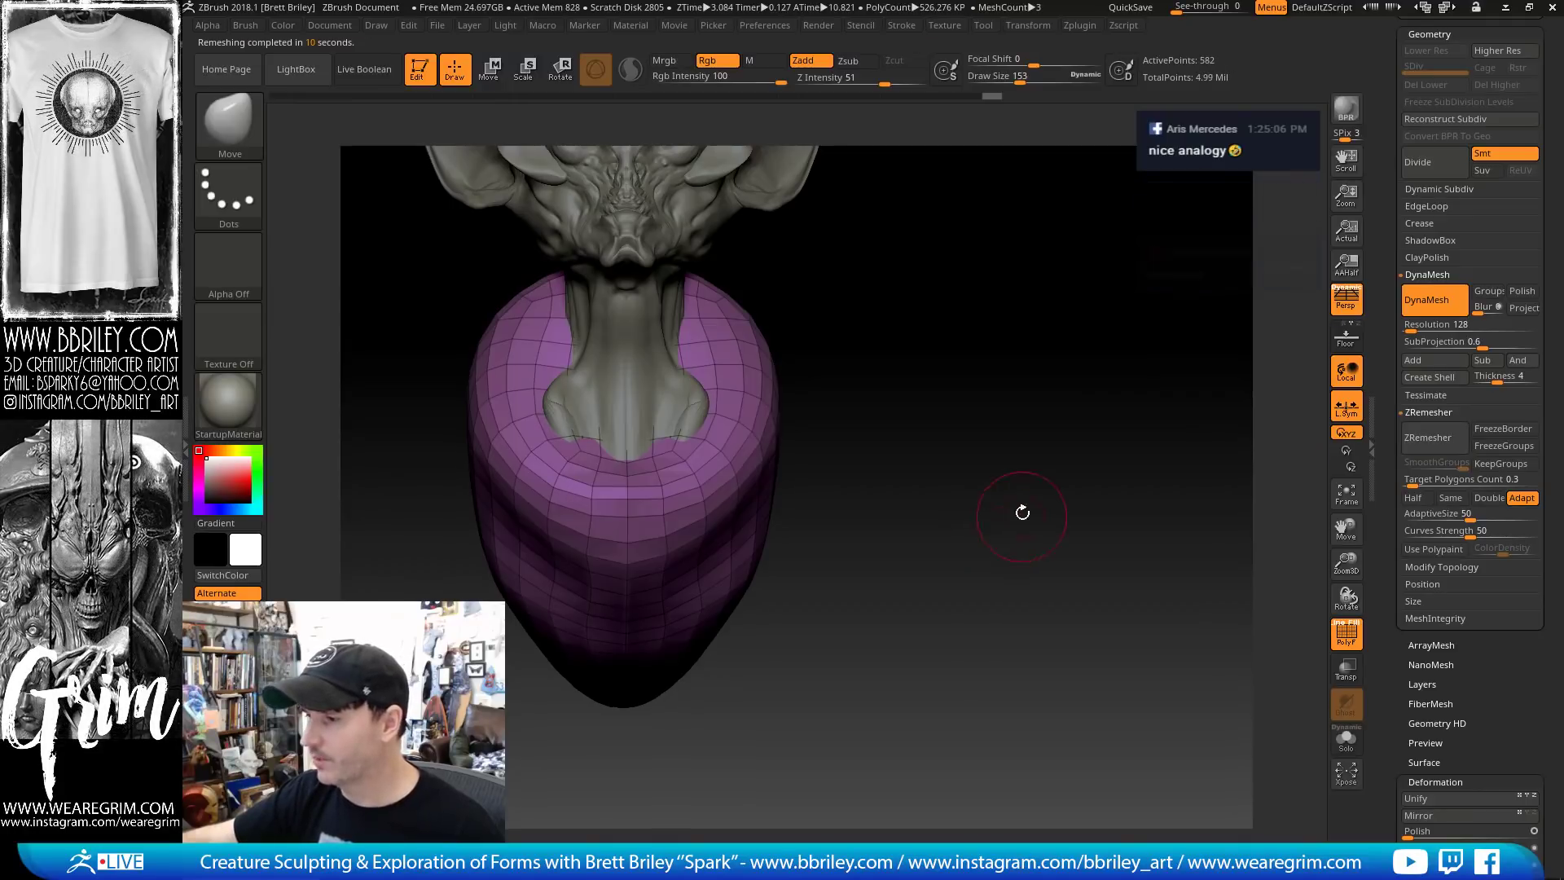
Subdivide the remeshed torso to level 5 and hide the wireframe display
{"action": "mouse_move", "coordinate": [1023, 513]}
{"action": "left_mouse_down"}
{"action": "mouse_move", "coordinate": [949, 474]}
{"action": "mouse_move", "coordinate": [1273, 634]}
{"action": "left_mouse_up"}
{"action": "key", "text": "ctrl"}
{"action": "key", "text": "ctrl+d"}
{"action": "key", "text": "ctrl+d"}
{"action": "key", "text": "ctrl+d"}
{"action": "left_click", "coordinate": [1344, 633]}
{"action": "left_click_drag", "start_coordinate": [1050, 548], "coordinate": [867, 461]}
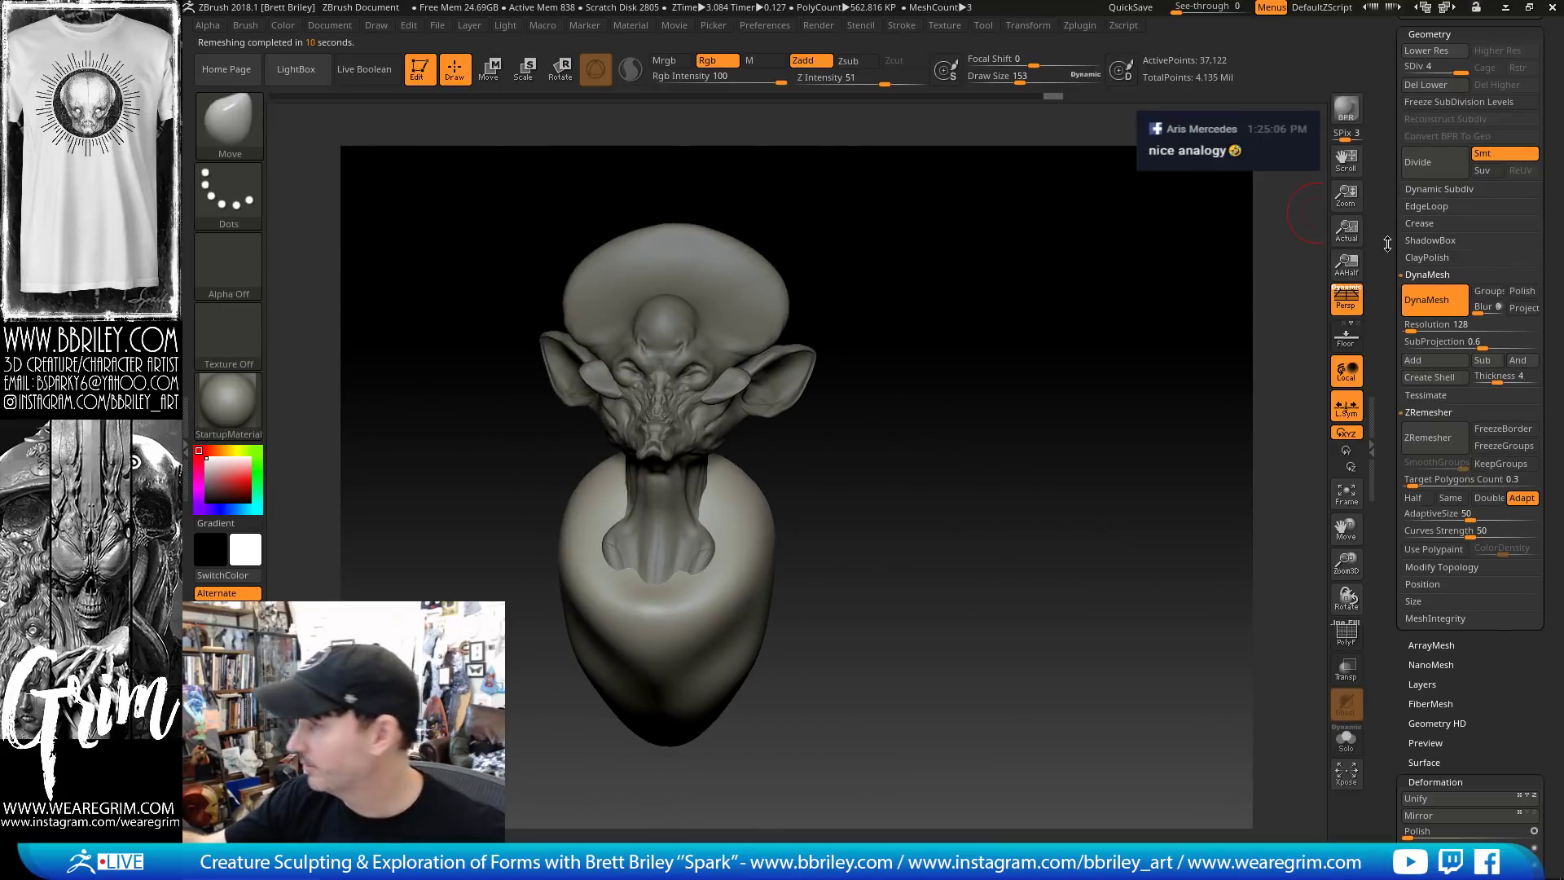
{"action": "scroll", "coordinate": [1431, 204], "scroll_direction": "up", "scroll_amount": 3}
{"action": "key", "text": "ctrl+d"}
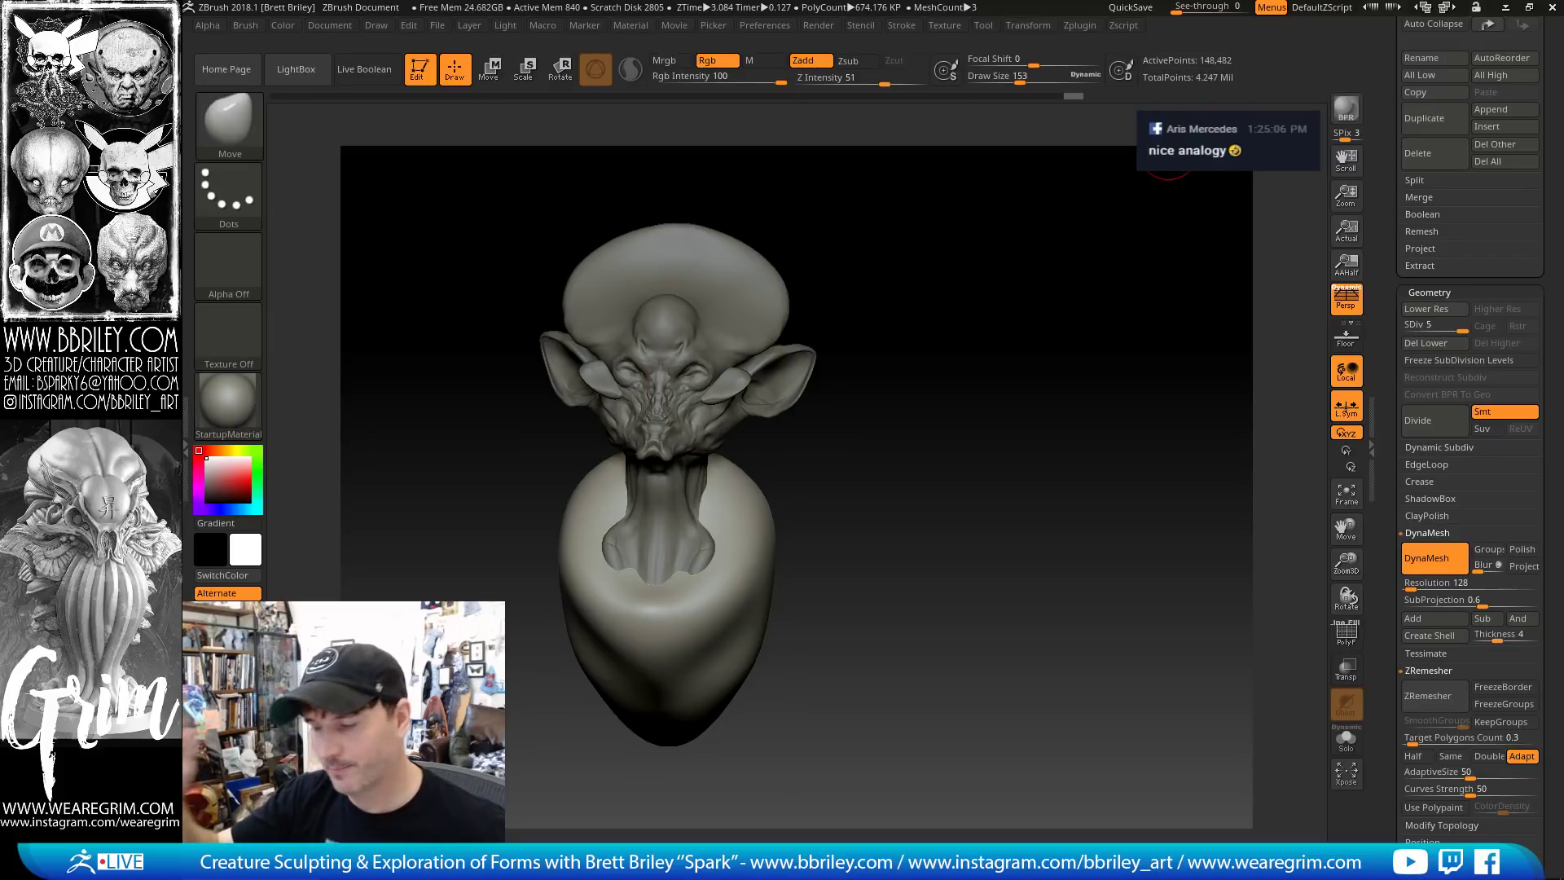
Enlarge the Move brush and adjust the front of the chest below the neck
{"action": "mouse_move", "coordinate": [908, 427]}
{"action": "left_mouse_down"}
{"action": "mouse_move", "coordinate": [858, 426]}
{"action": "mouse_move", "coordinate": [834, 476]}
{"action": "left_mouse_up"}
{"action": "left_click_drag", "start_coordinate": [834, 476], "coordinate": [834, 412], "text": "alt"}
{"action": "key", "text": "bracketright"}
{"action": "key", "text": "bracketright"}
{"action": "key", "text": "bracketright"}
{"action": "key", "text": "bracketright"}
{"action": "key", "text": "bracketright"}
{"action": "key", "text": "bracketright"}
{"action": "key", "text": "bracketright"}
{"action": "key", "text": "bracketright"}
{"action": "key", "text": "bracketright"}
{"action": "key", "text": "bracketright"}
{"action": "mouse_move", "coordinate": [643, 541]}
{"action": "left_mouse_down"}
{"action": "mouse_move", "coordinate": [683, 540]}
{"action": "mouse_move", "coordinate": [713, 425]}
{"action": "mouse_move", "coordinate": [717, 484]}
{"action": "left_mouse_up"}
Switch to the Clay brush at a smaller size and build up the torso's upper side
{"action": "key", "text": "b"}
{"action": "key", "text": "c"}
{"action": "key", "text": "l"}
{"action": "key", "text": "bracketleft"}
{"action": "key", "text": "bracketleft"}
{"action": "key", "text": "bracketleft"}
{"action": "key", "text": "bracketleft"}
{"action": "key", "text": "bracketleft"}
{"action": "key", "text": "bracketleft"}
{"action": "key", "text": "bracketleft"}
{"action": "key", "text": "bracketleft"}
{"action": "key", "text": "bracketleft"}
{"action": "left_click_drag", "start_coordinate": [876, 358], "coordinate": [745, 346]}
Enlarge the Move brush and adjust the torso's overall silhouette
{"action": "key", "text": "b"}
{"action": "key", "text": "m"}
{"action": "key", "text": "v"}
{"action": "key", "text": "bracketright"}
{"action": "key", "text": "bracketright"}
{"action": "key", "text": "bracketright"}
{"action": "key", "text": "bracketright"}
{"action": "key", "text": "bracketright"}
{"action": "key", "text": "bracketright"}
{"action": "key", "text": "bracketright"}
{"action": "key", "text": "bracketright"}
{"action": "key", "text": "bracketright"}
{"action": "key", "text": "bracketright"}
{"action": "key", "text": "bracketright"}
{"action": "key", "text": "bracketright"}
{"action": "mouse_move", "coordinate": [716, 491]}
{"action": "left_mouse_down"}
{"action": "mouse_move", "coordinate": [715, 504]}
{"action": "mouse_move", "coordinate": [752, 458]}
{"action": "left_mouse_up"}
{"action": "mouse_move", "coordinate": [868, 357]}
{"action": "left_mouse_down"}
{"action": "mouse_move", "coordinate": [770, 366]}
{"action": "mouse_move", "coordinate": [814, 354]}
{"action": "mouse_move", "coordinate": [886, 399]}
{"action": "mouse_move", "coordinate": [945, 497]}
{"action": "mouse_move", "coordinate": [929, 444]}
{"action": "left_mouse_up"}
Sculpt long ridges down the creature's back with the Standard brush at Draw Size 179
{"action": "key", "text": "bracketleft"}
{"action": "key", "text": "bracketleft"}
{"action": "key", "text": "bracketleft"}
{"action": "key", "text": "bracketleft"}
{"action": "key", "text": "bracketleft"}
{"action": "key", "text": "bracketleft"}
{"action": "key", "text": "bracketleft"}
{"action": "key", "text": "bracketleft"}
{"action": "key", "text": "bracketleft"}
{"action": "key", "text": "b"}
{"action": "key", "text": "s"}
{"action": "key", "text": "t"}
{"action": "left_click_drag", "start_coordinate": [1014, 342], "coordinate": [947, 329]}
{"action": "key", "text": "bracketleft"}
{"action": "left_click_drag", "start_coordinate": [932, 386], "coordinate": [1000, 530]}
{"action": "mouse_move", "coordinate": [905, 389]}
{"action": "left_mouse_down"}
{"action": "mouse_move", "coordinate": [1038, 576]}
{"action": "mouse_move", "coordinate": [1064, 464]}
{"action": "left_mouse_up"}
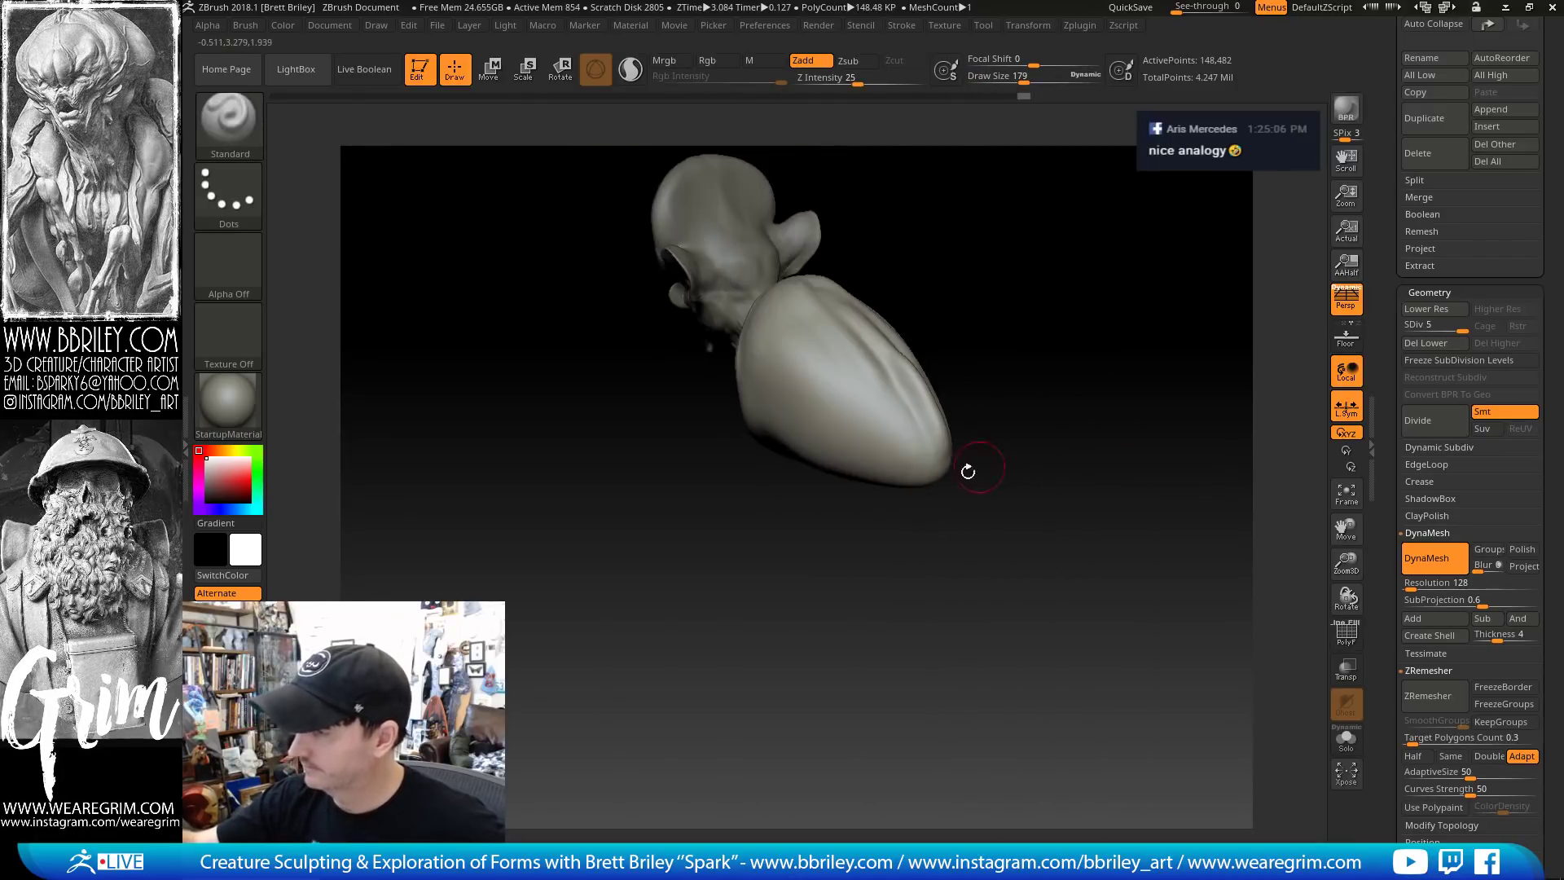
Pull out the torso's lower end with the Move brush, swell it with Inflat at Draw Size 511, and smooth the waist
{"action": "key", "text": "b"}
{"action": "key", "text": "m"}
{"action": "key", "text": "v"}
{"action": "key", "text": "b"}
{"action": "key", "text": "i"}
{"action": "key", "text": "n"}
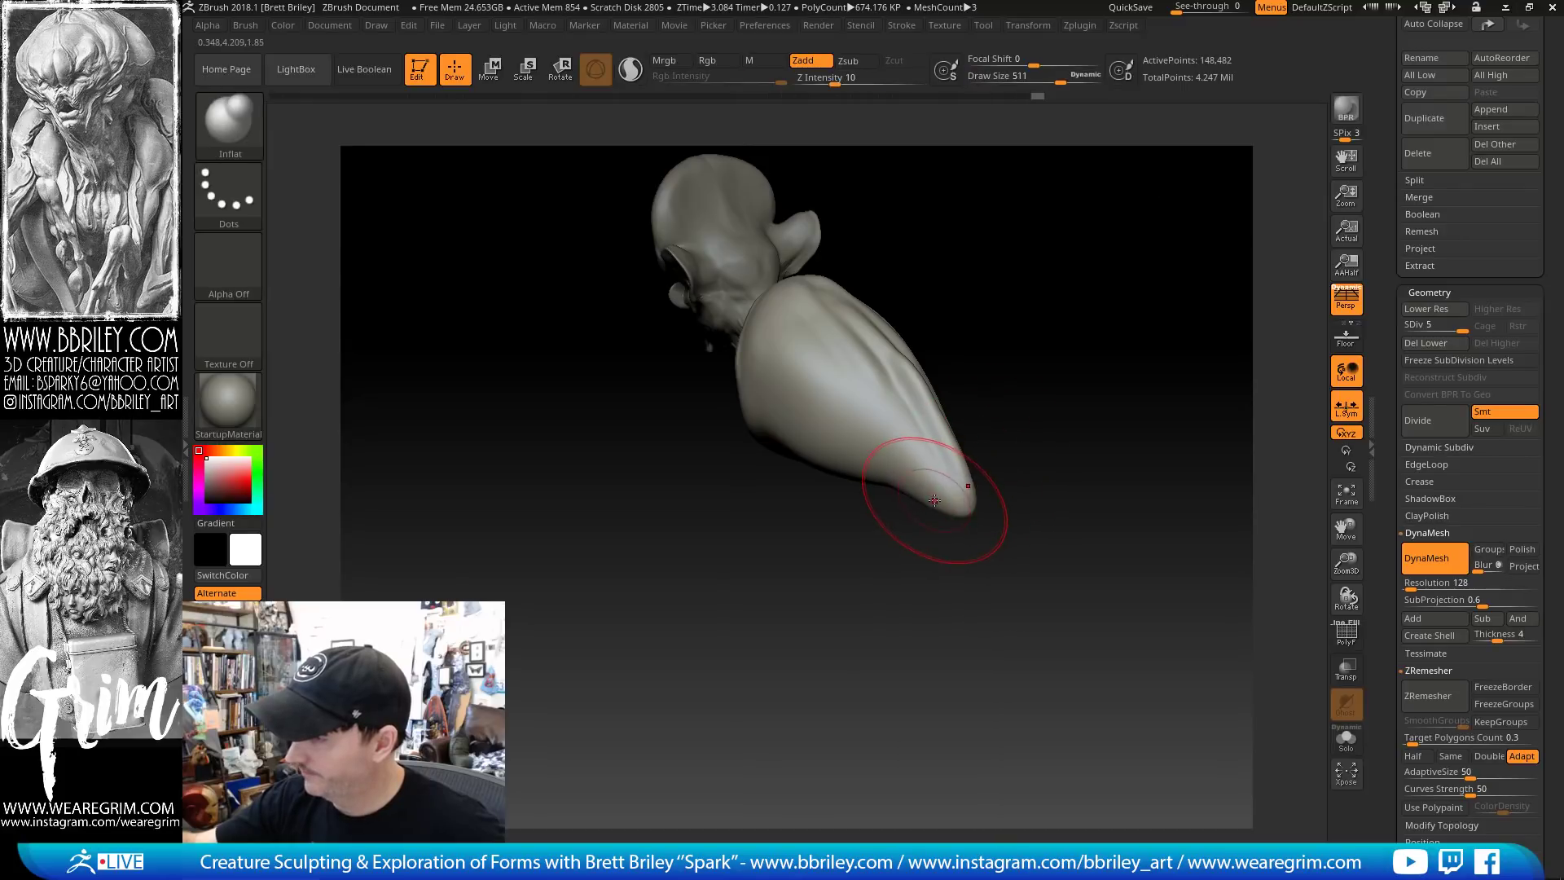
{"action": "left_click_drag", "start_coordinate": [931, 499], "coordinate": [949, 487]}
{"action": "left_click_drag", "start_coordinate": [1061, 352], "coordinate": [1002, 437]}
{"action": "left_click_drag", "start_coordinate": [859, 482], "coordinate": [838, 475], "text": "shift"}
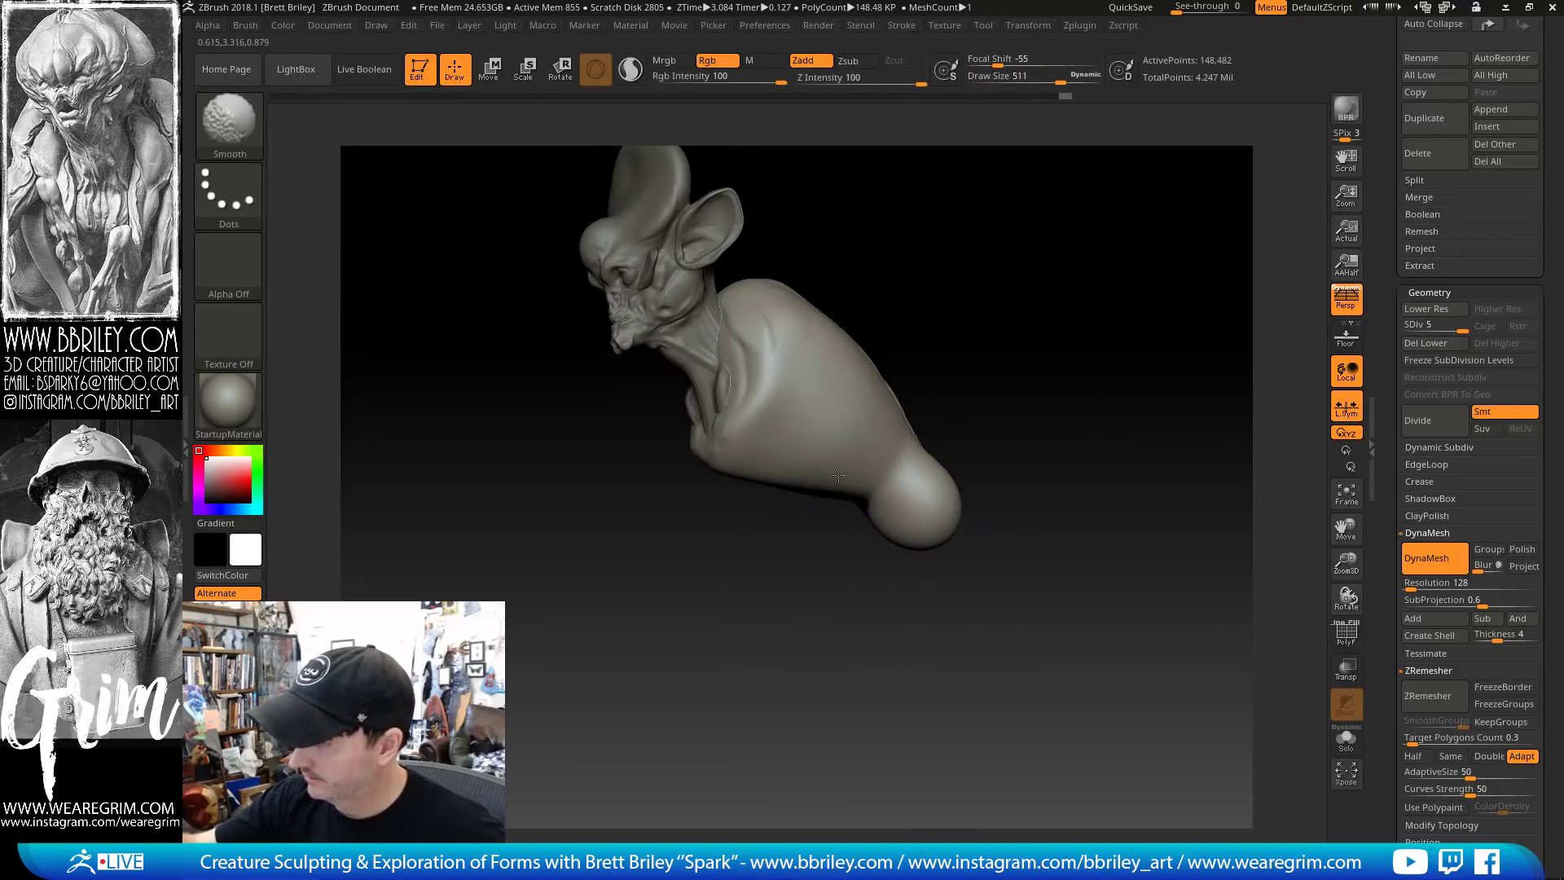
Resize the Clay brush and build up volume on the side of the torso
{"action": "key", "text": "b"}
{"action": "key", "text": "c"}
{"action": "key", "text": "l"}
{"action": "key", "text": "s"}
{"action": "mouse_move", "coordinate": [792, 414]}
{"action": "left_mouse_down"}
{"action": "mouse_move", "coordinate": [779, 413]}
{"action": "mouse_move", "coordinate": [837, 357]}
{"action": "mouse_move", "coordinate": [843, 421]}
{"action": "left_mouse_up"}
{"action": "mouse_move", "coordinate": [668, 562]}
{"action": "left_mouse_down"}
{"action": "mouse_move", "coordinate": [795, 501]}
{"action": "mouse_move", "coordinate": [829, 566]}
{"action": "left_mouse_up"}
Inflate the torso's lower end toward the front with the Inflat brush to thicken the pelvis
{"action": "key", "text": "b"}
{"action": "key", "text": "i"}
{"action": "key", "text": "n"}
{"action": "mouse_move", "coordinate": [883, 478]}
{"action": "left_mouse_down"}
{"action": "mouse_move", "coordinate": [815, 486]}
{"action": "mouse_move", "coordinate": [833, 523]}
{"action": "left_mouse_up"}
Reshape the waist and pelvis with the Move brush at Draw Size 501 for a longer, more upright torso
{"action": "key", "text": "b"}
{"action": "key", "text": "m"}
{"action": "key", "text": "v"}
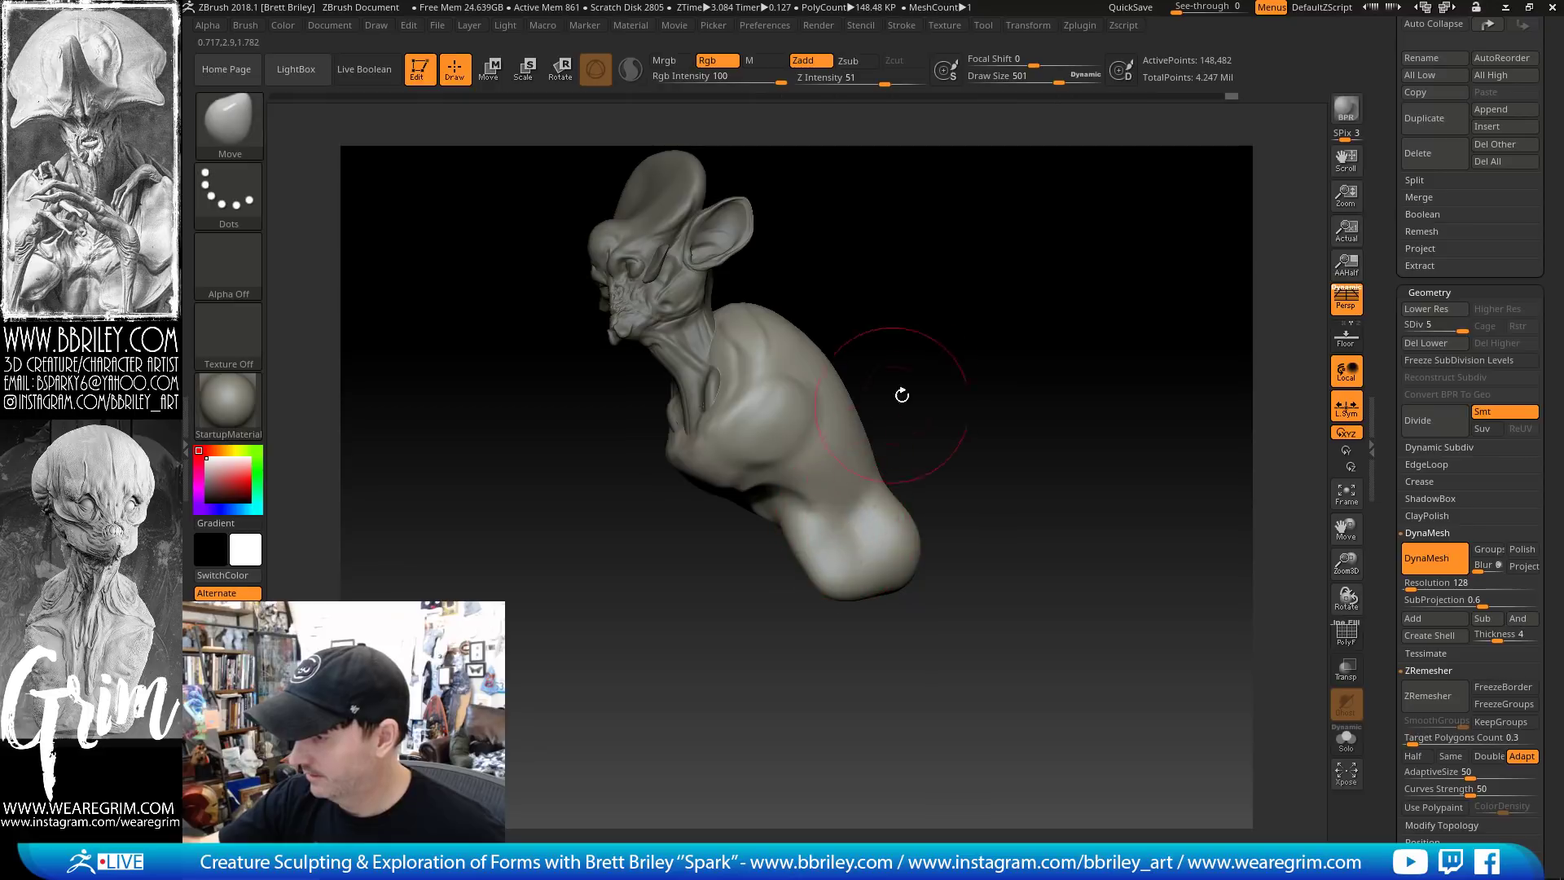
{"action": "mouse_move", "coordinate": [901, 394]}
{"action": "left_mouse_down"}
{"action": "mouse_move", "coordinate": [834, 531]}
{"action": "mouse_move", "coordinate": [847, 544]}
{"action": "left_mouse_up"}
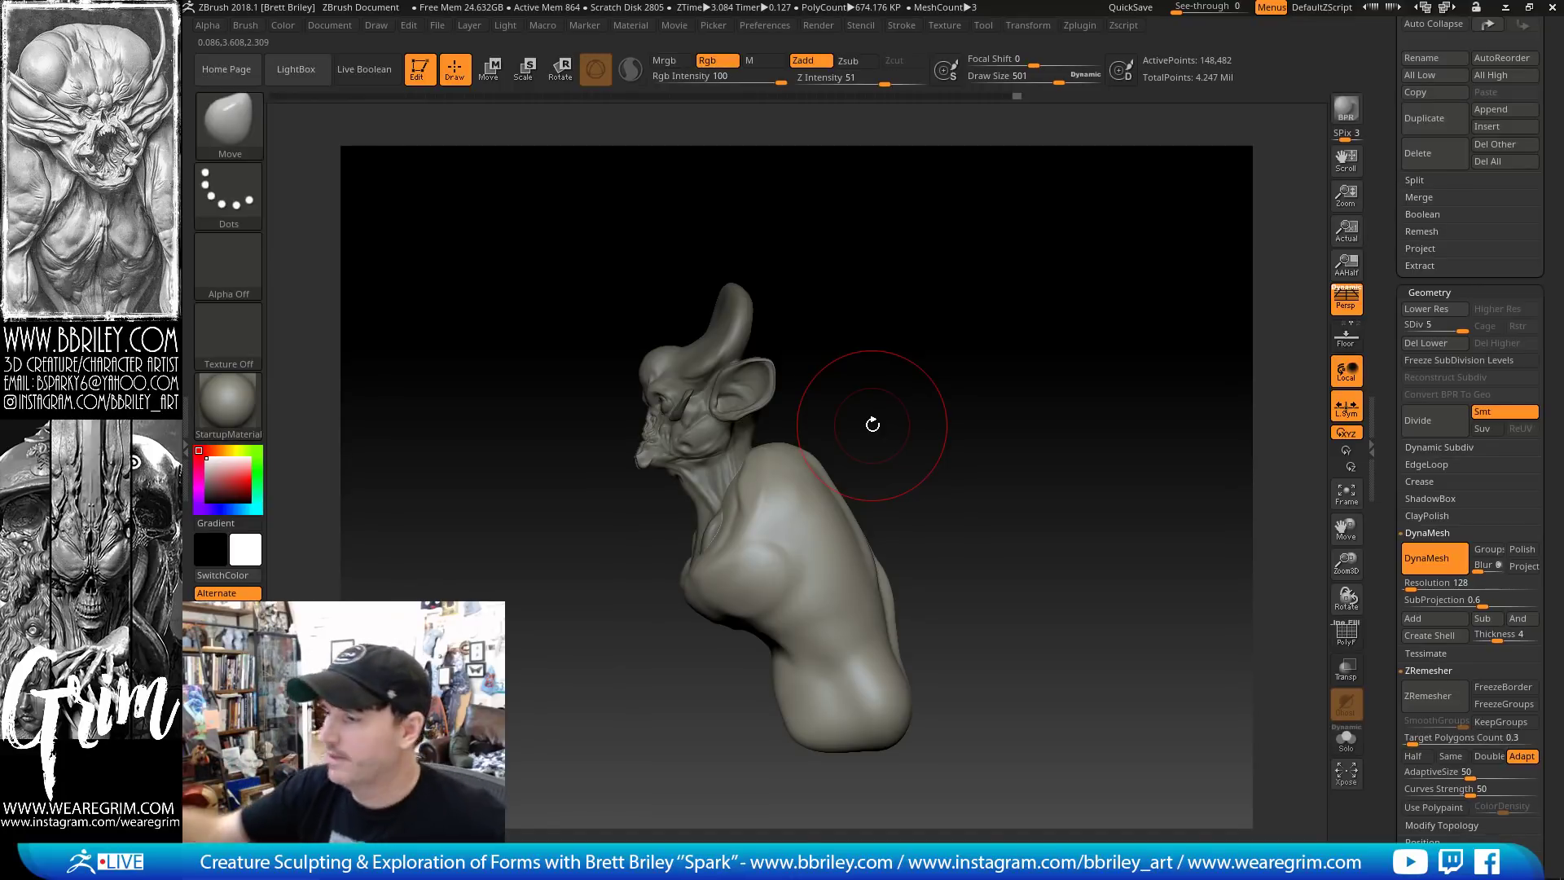
Adjust the shoulder area beside the neck with the Move brush and reduce its Draw Size to 381
{"action": "mouse_move", "coordinate": [872, 424]}
{"action": "left_mouse_down"}
{"action": "mouse_move", "coordinate": [984, 385]}
{"action": "mouse_move", "coordinate": [896, 391]}
{"action": "mouse_move", "coordinate": [825, 420]}
{"action": "left_mouse_up"}
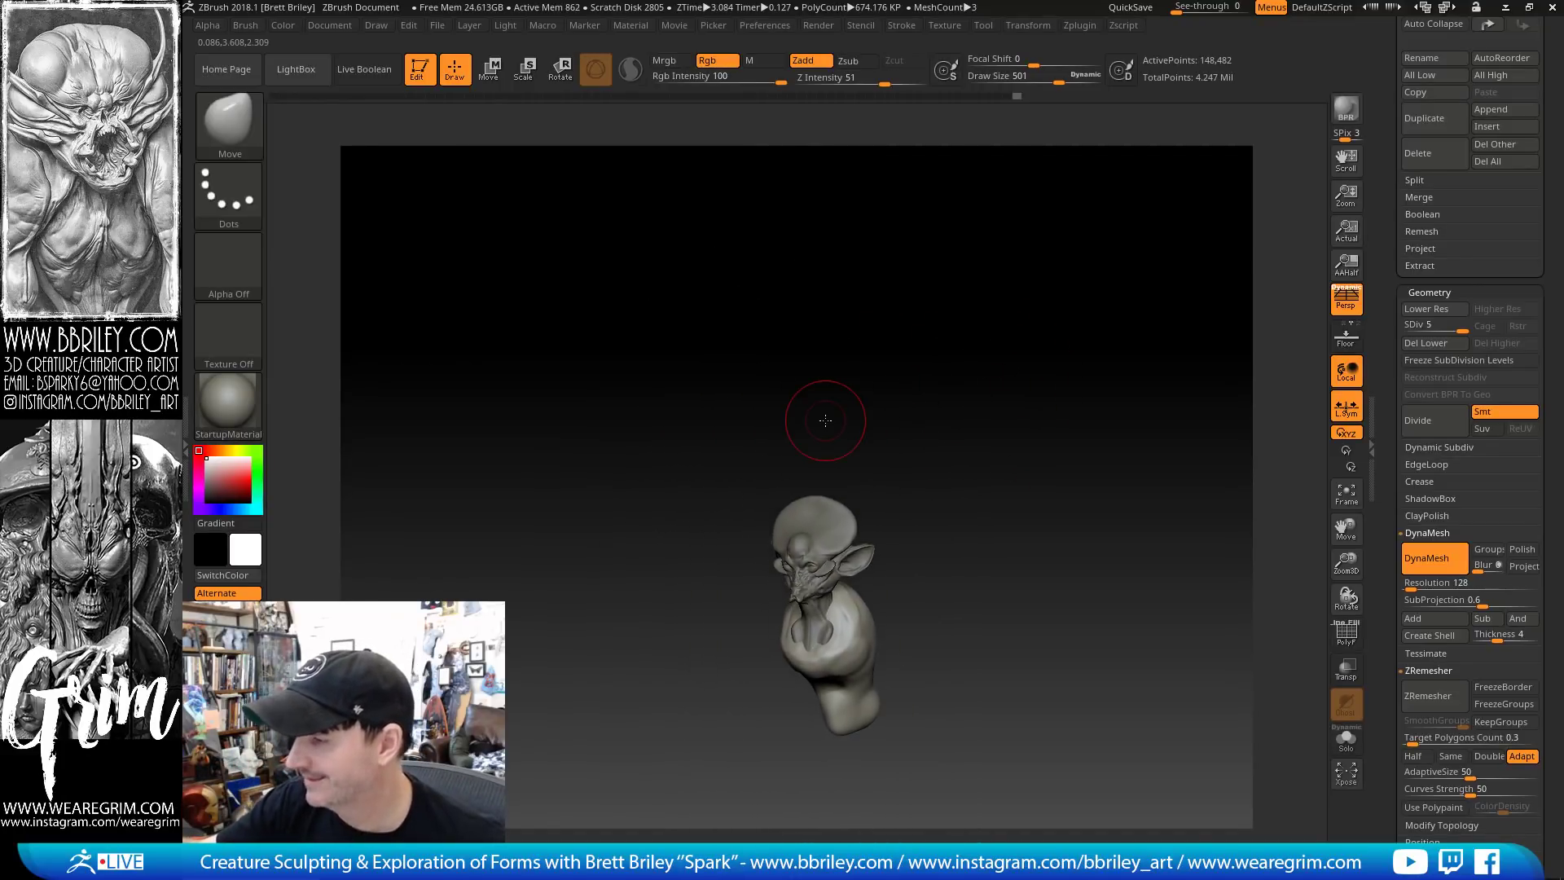
{"action": "mouse_move", "coordinate": [950, 388]}
{"action": "left_mouse_down", "text": "alt"}
{"action": "mouse_move", "coordinate": [905, 346]}
{"action": "mouse_move", "coordinate": [749, 479]}
{"action": "left_mouse_up", "text": "alt"}
{"action": "left_click_drag", "start_coordinate": [807, 382], "coordinate": [778, 434]}
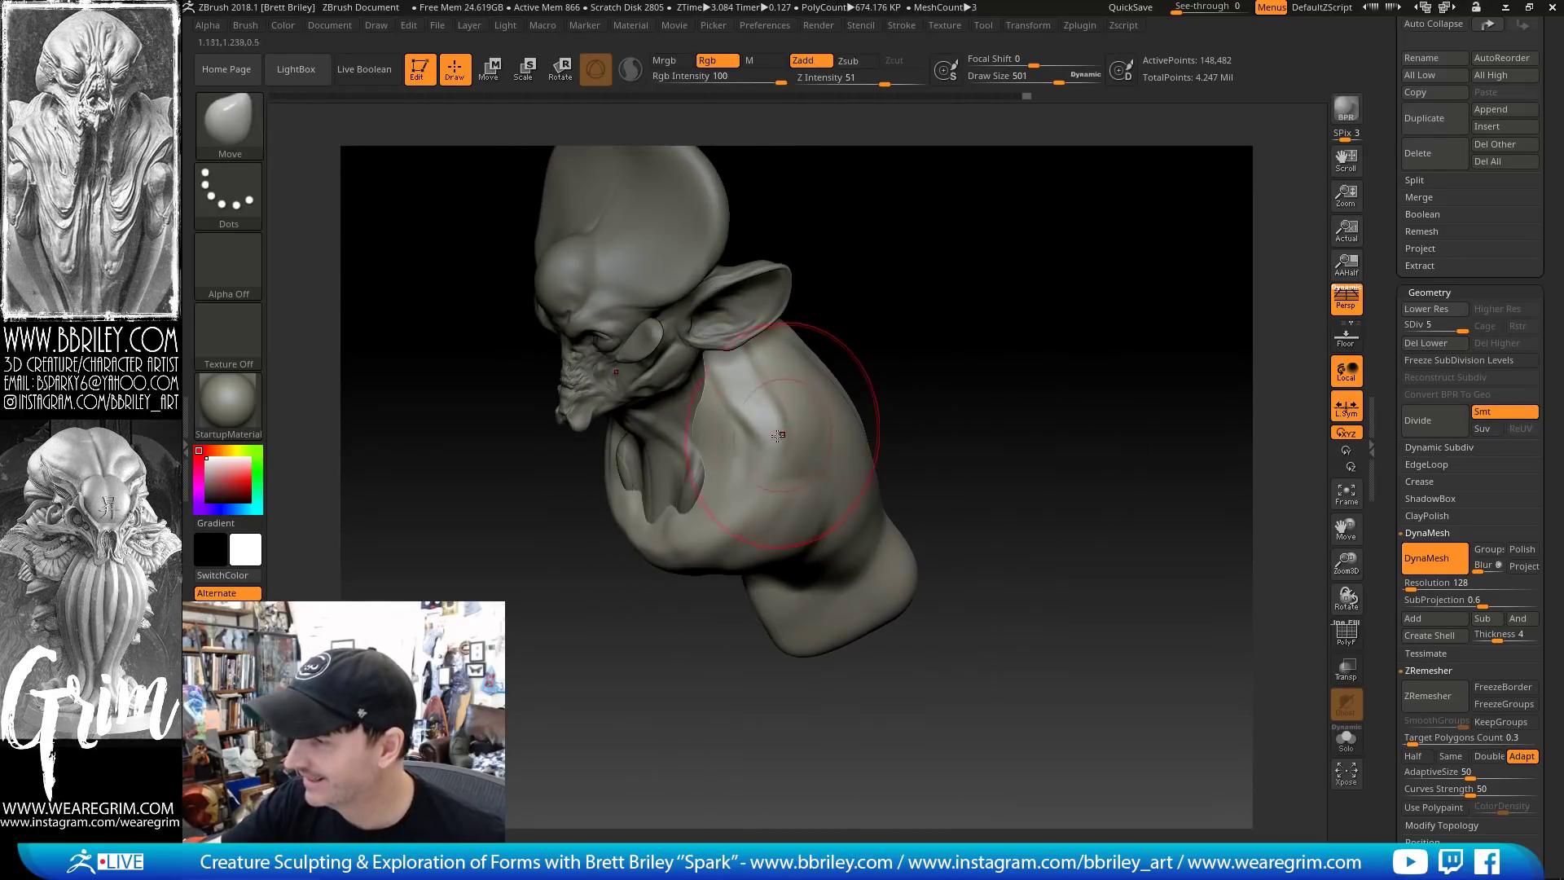
{"action": "key", "text": "["}
{"action": "key", "text": "["}
{"action": "key", "text": "["}
{"action": "key", "text": "["}
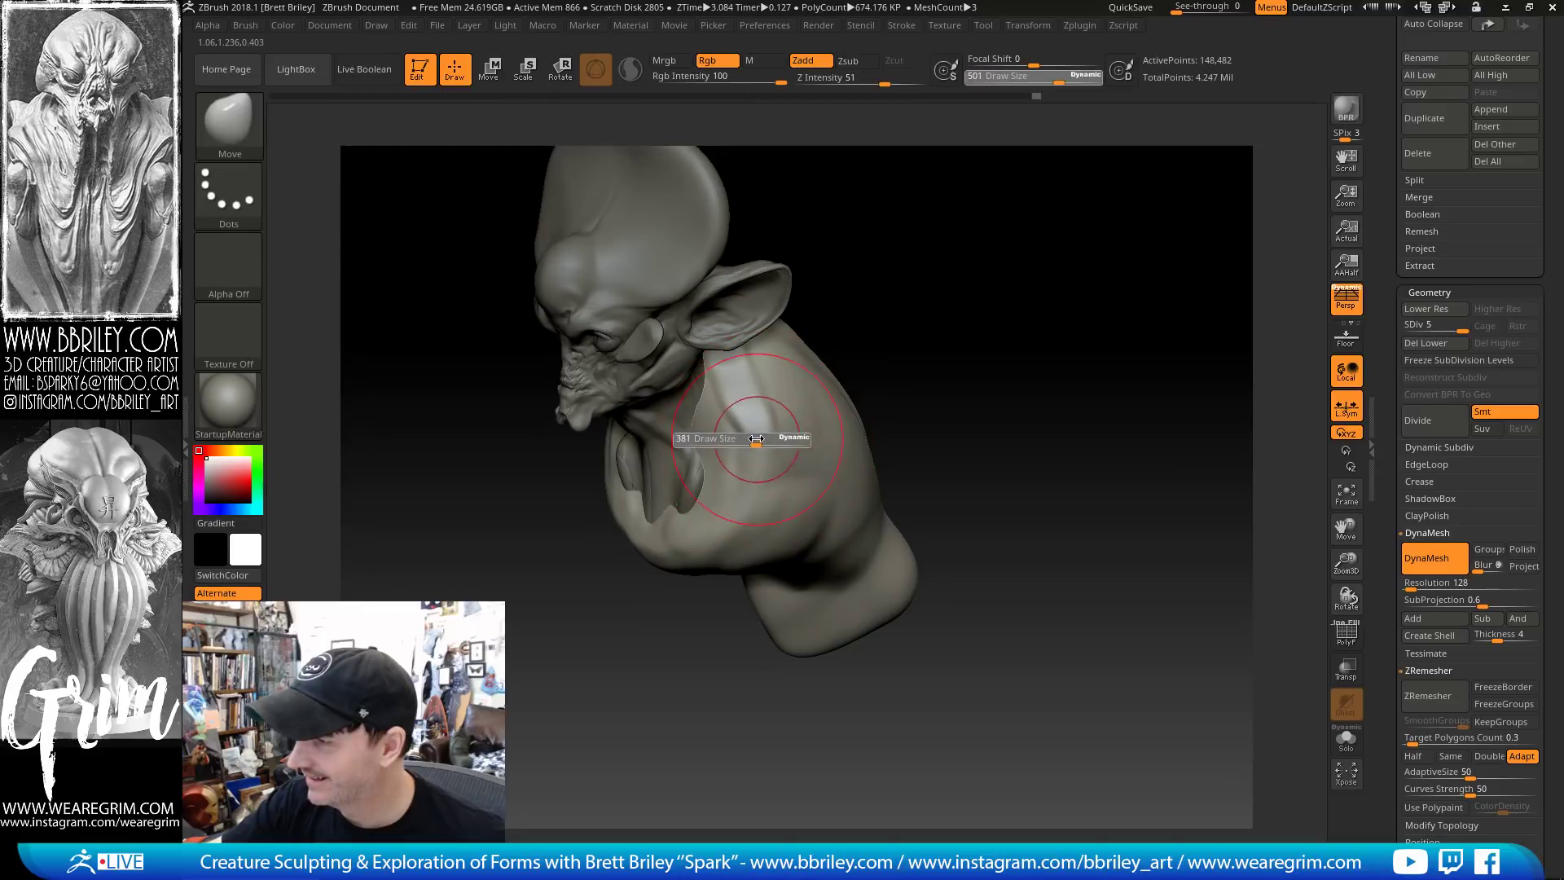
Smooth the side of the body's collar and build up its rim and shoulder with the Clay brush at draw size 158
{"action": "mouse_move", "coordinate": [930, 327]}
{"action": "left_mouse_down"}
{"action": "mouse_move", "coordinate": [790, 348]}
{"action": "mouse_move", "coordinate": [992, 255]}
{"action": "left_mouse_up"}
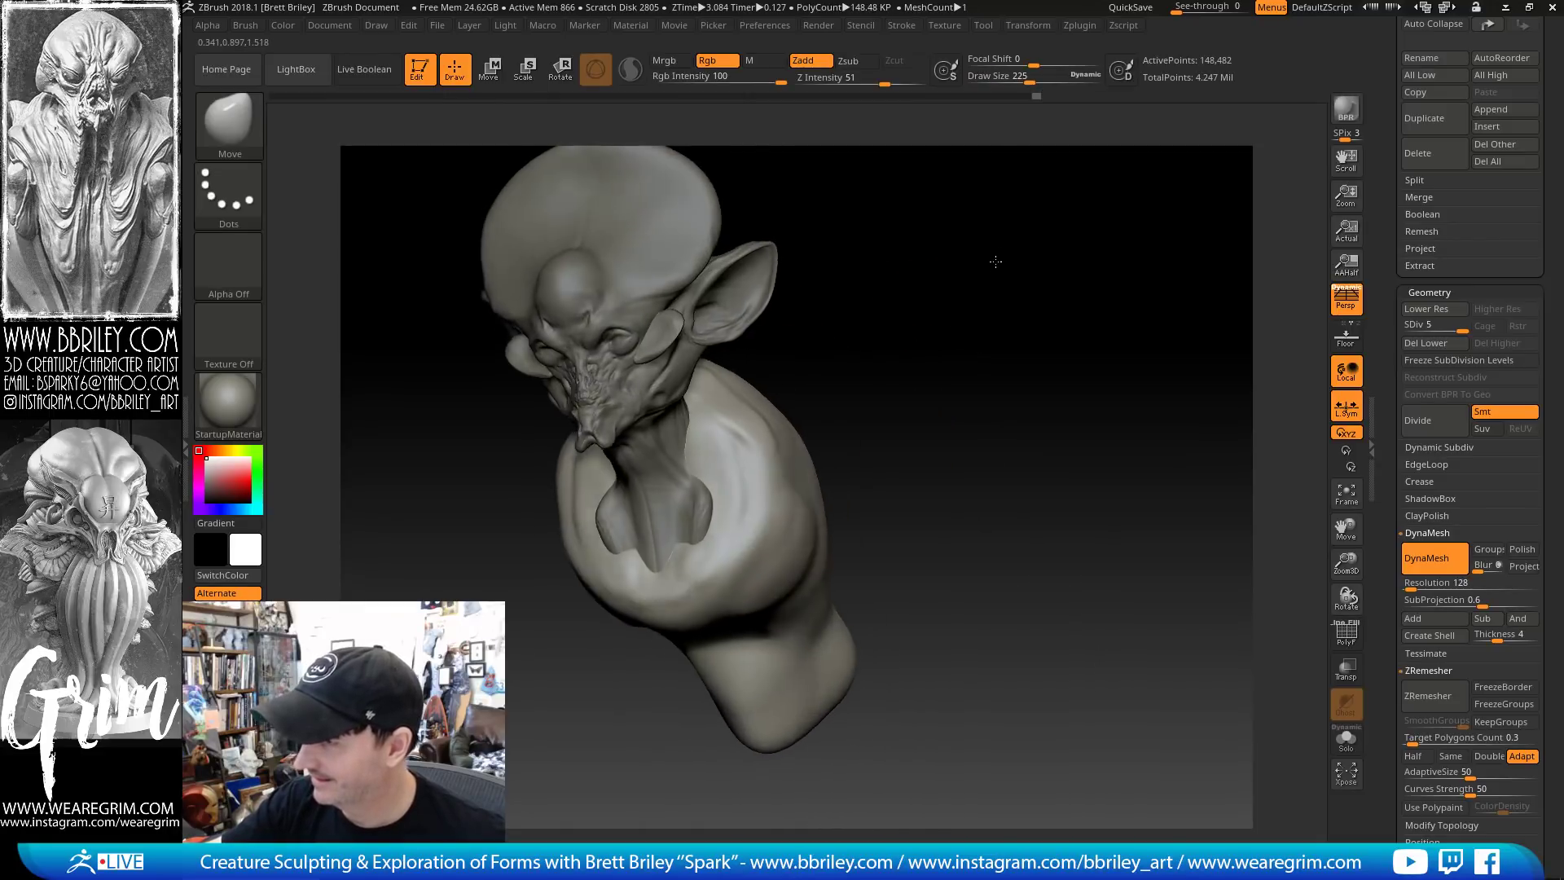
{"action": "left_click_drag", "start_coordinate": [700, 455], "coordinate": [704, 530], "text": "shift"}
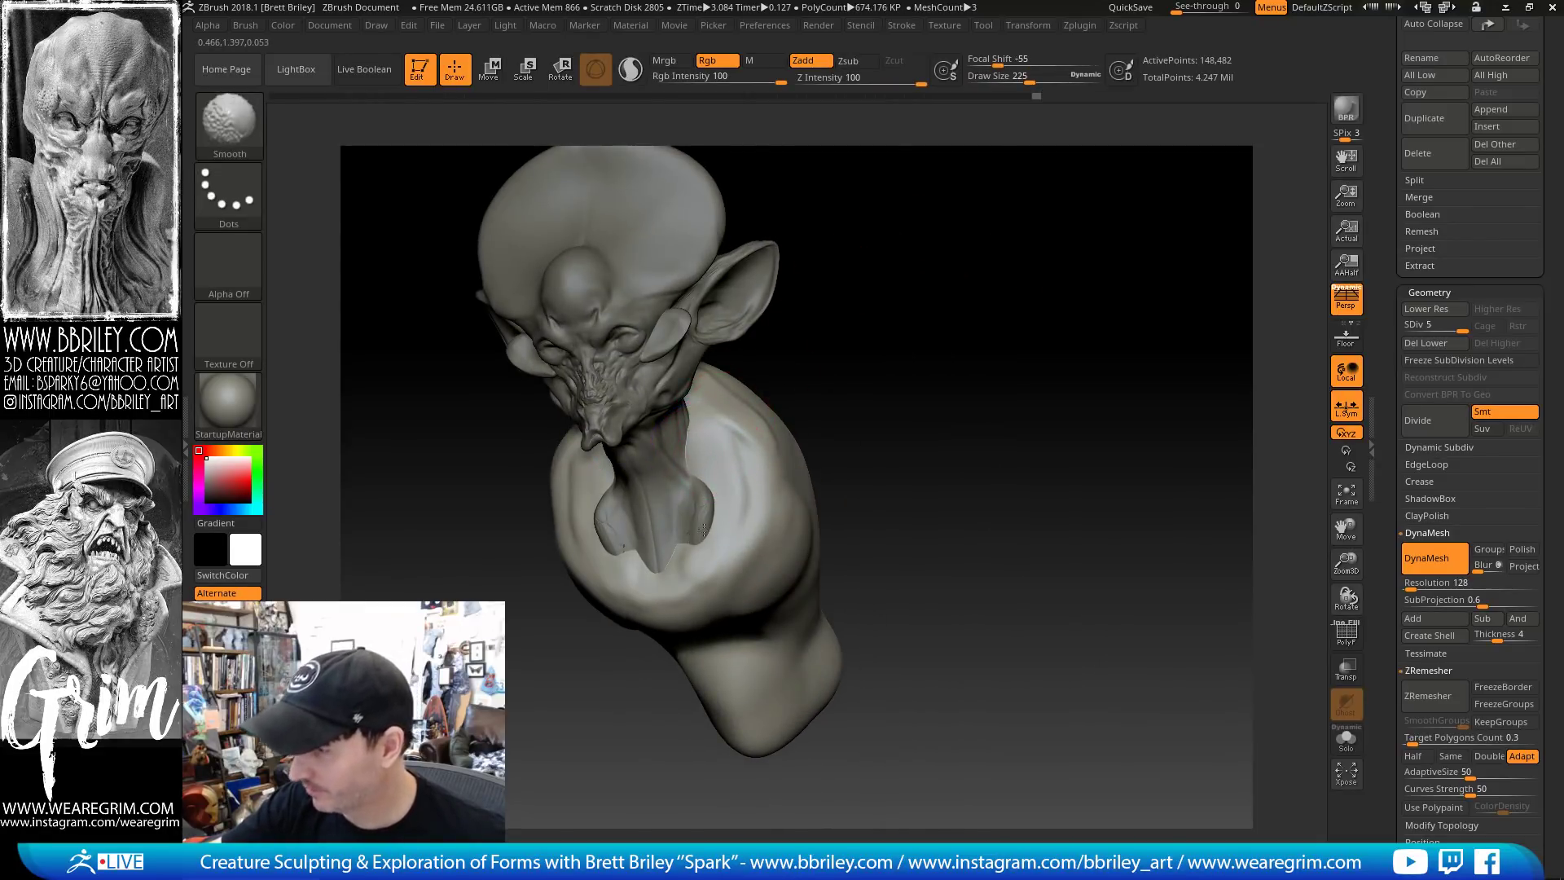
{"action": "key", "text": "s"}
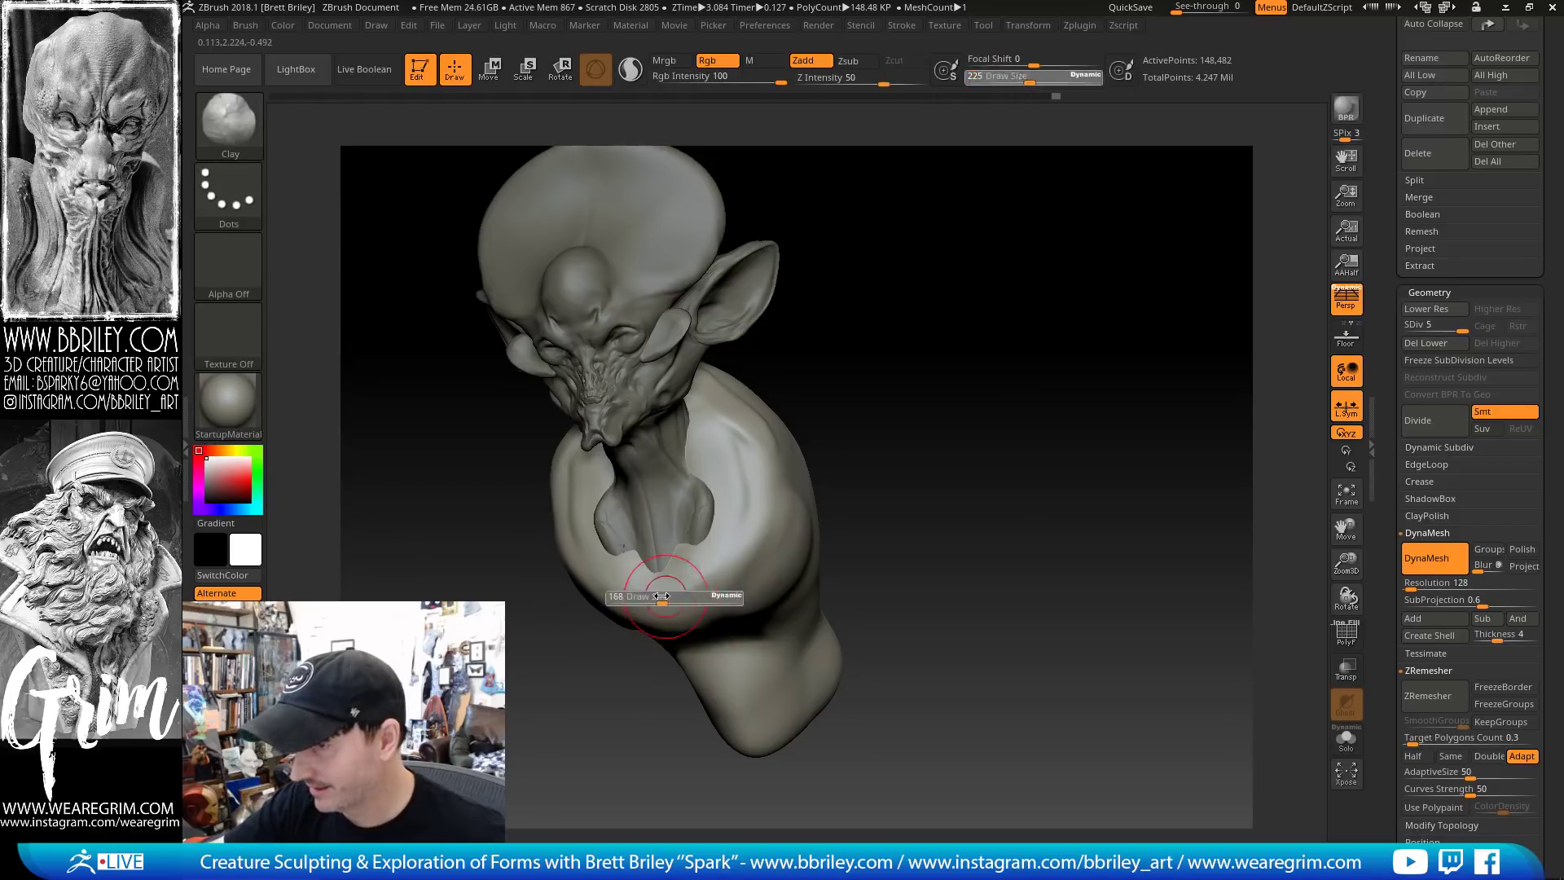
{"action": "mouse_move", "coordinate": [669, 584]}
{"action": "left_mouse_down"}
{"action": "mouse_move", "coordinate": [693, 570]}
{"action": "mouse_move", "coordinate": [619, 598]}
{"action": "mouse_move", "coordinate": [700, 591]}
{"action": "mouse_move", "coordinate": [709, 564]}
{"action": "left_mouse_up"}
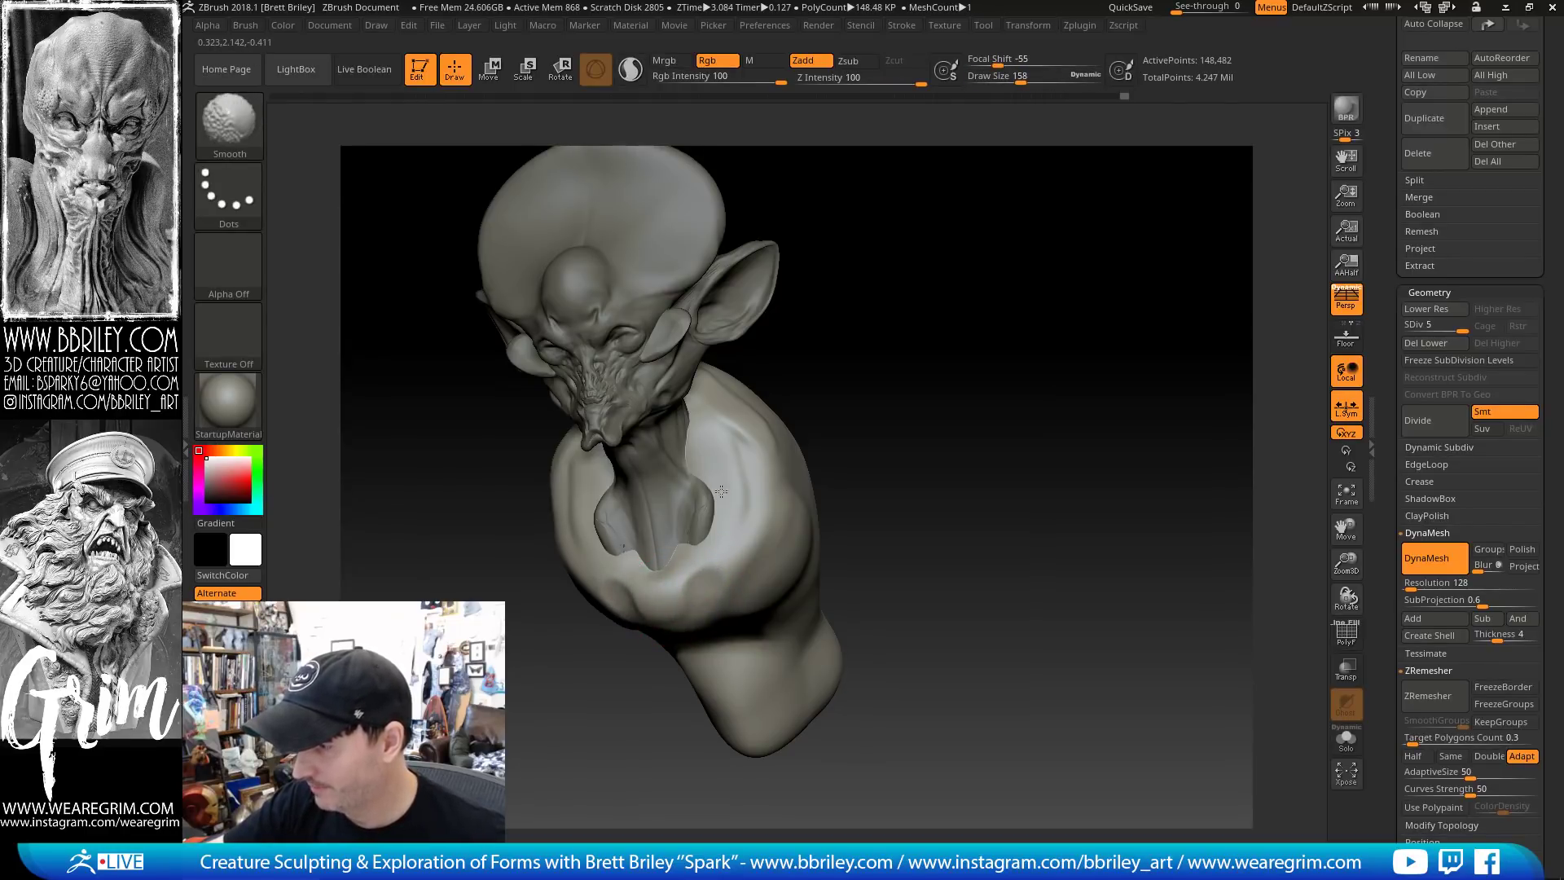
{"action": "left_click_drag", "start_coordinate": [802, 326], "coordinate": [838, 317]}
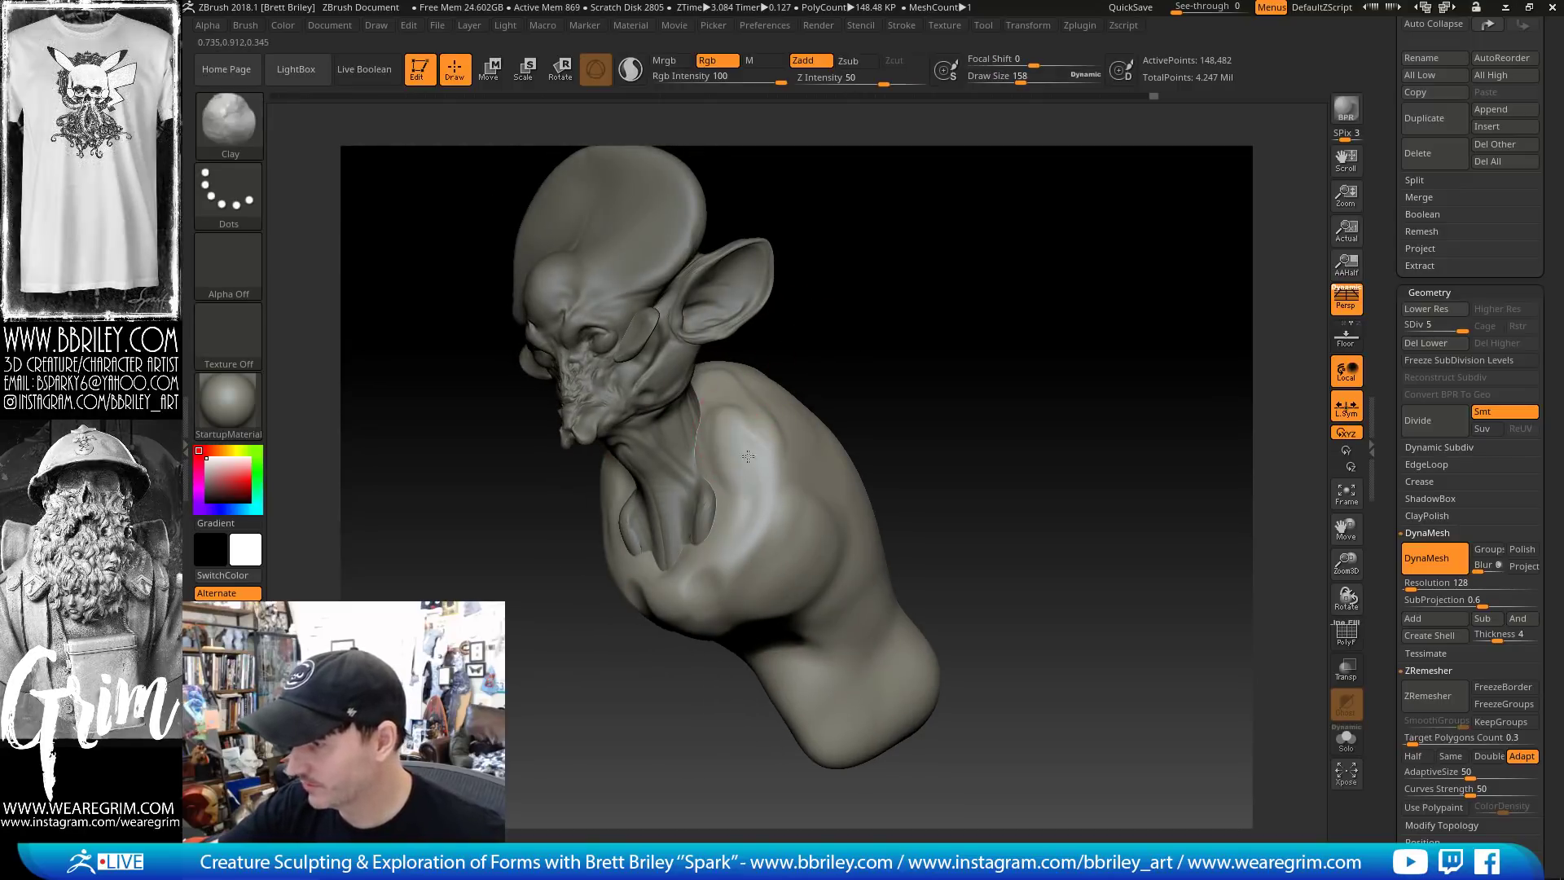
{"action": "left_click_drag", "start_coordinate": [699, 414], "coordinate": [714, 519]}
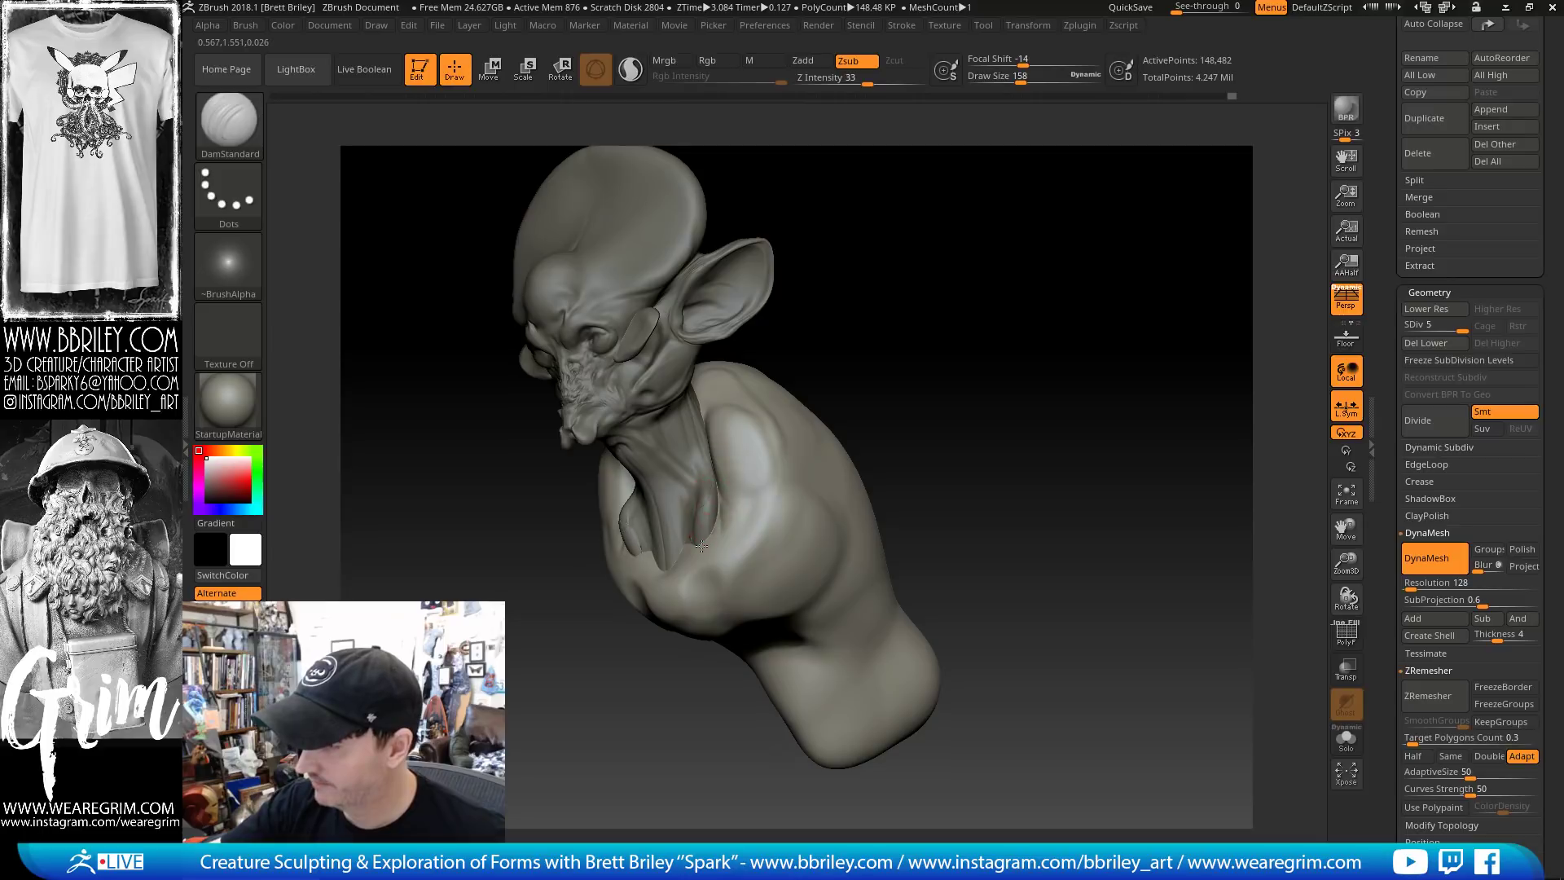
Switch to the Character subtool and pull the base of the neck down over the chest with the Move brush at draw size 238
{"action": "right_click_drag", "start_coordinate": [788, 393], "coordinate": [684, 489]}
{"action": "left_click", "coordinate": [703, 501], "text": "alt"}
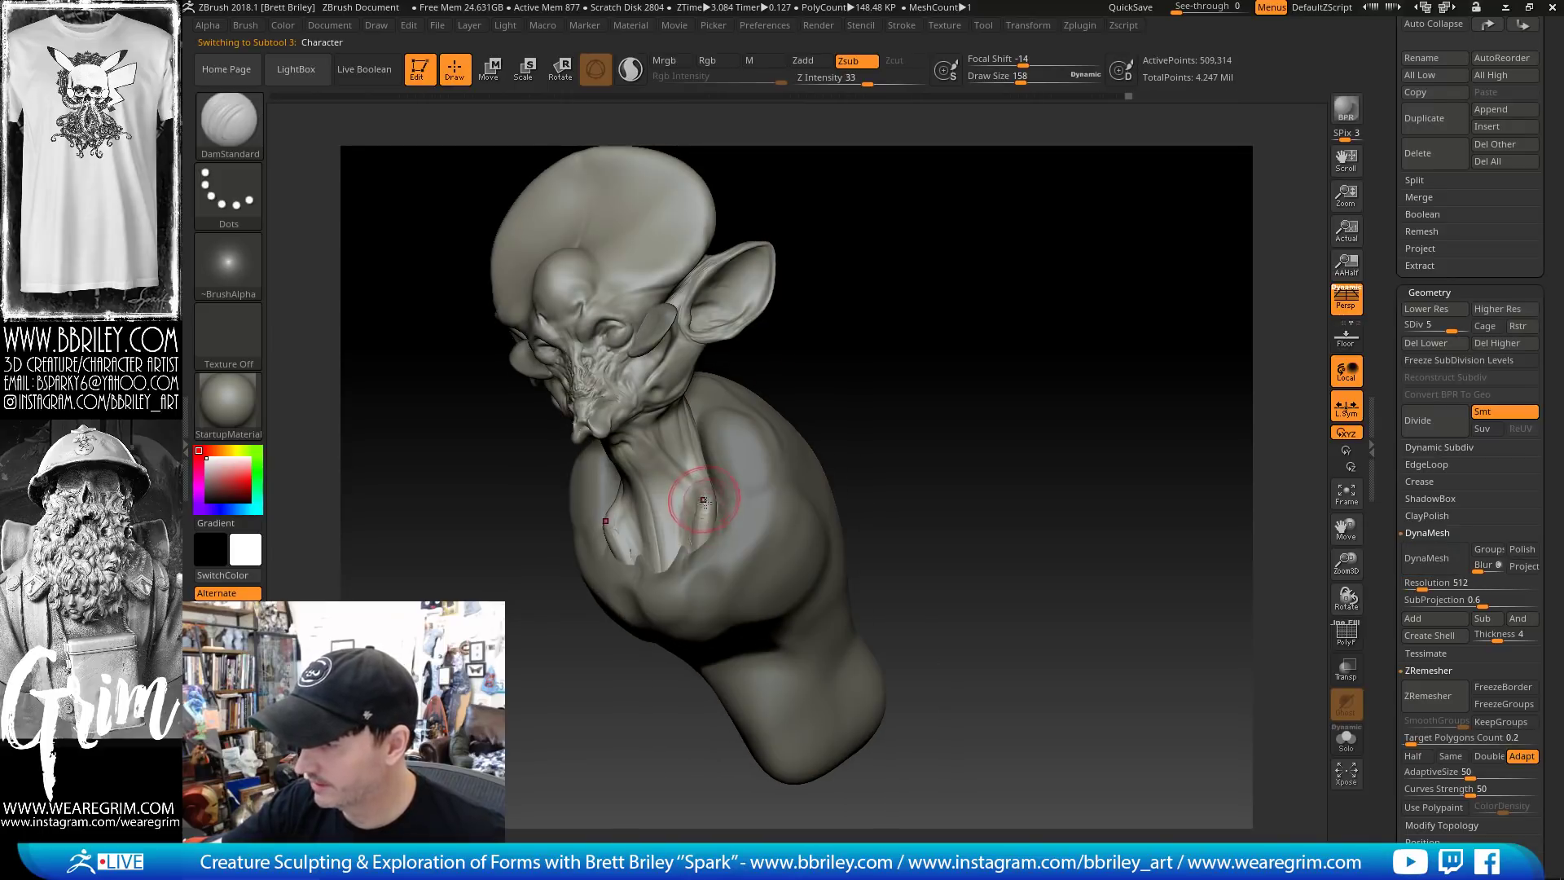
{"action": "key", "text": "b"}
{"action": "key", "text": "m"}
{"action": "key", "text": "v"}
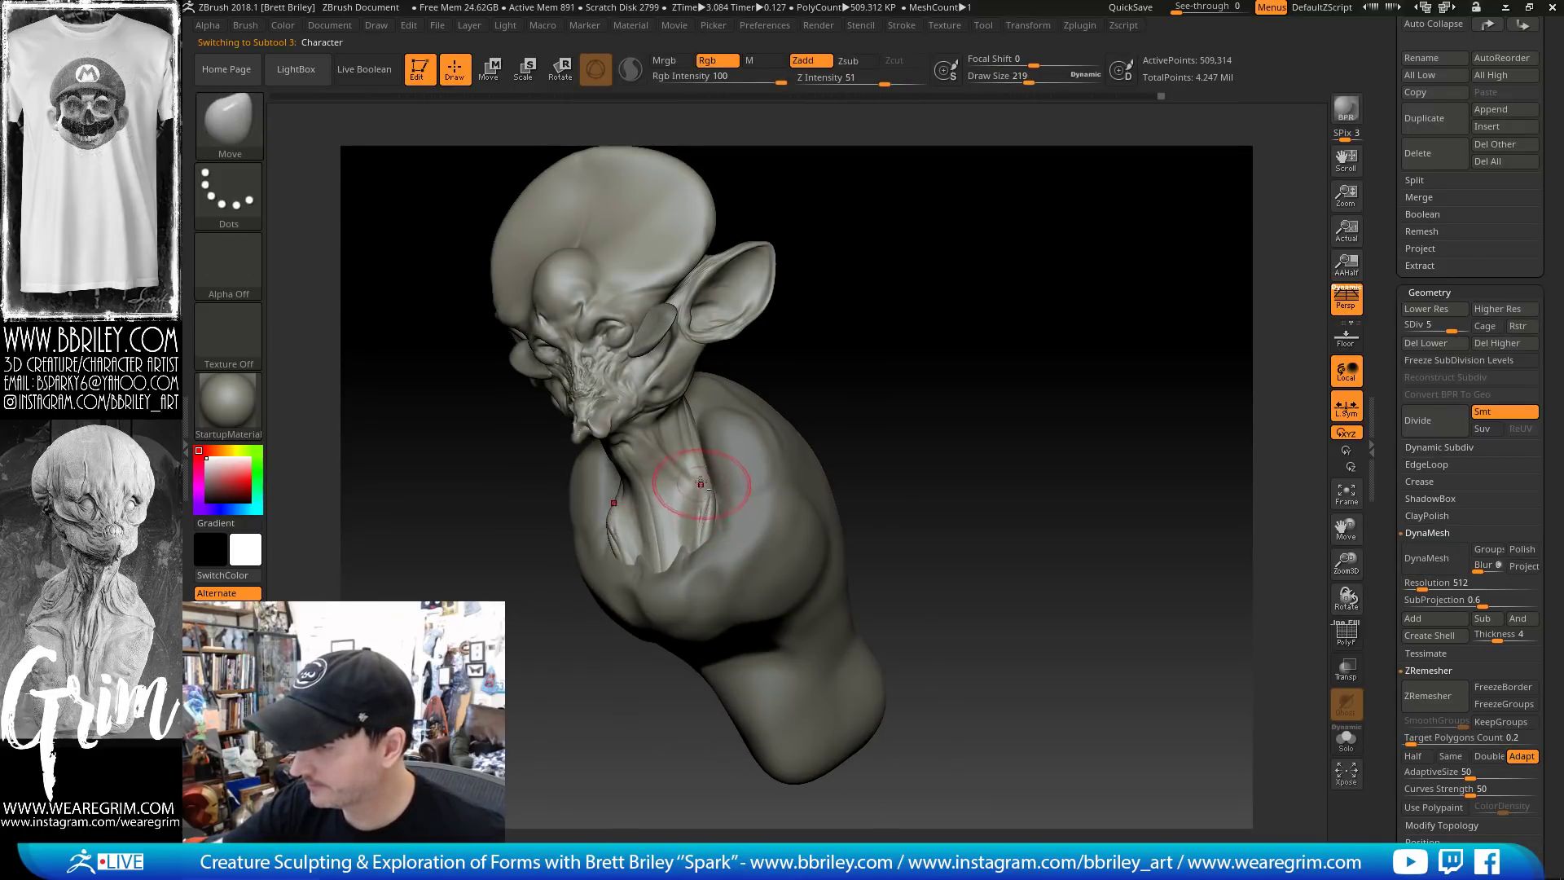
{"action": "key", "text": "s"}
{"action": "mouse_move", "coordinate": [710, 505]}
{"action": "left_mouse_down"}
{"action": "mouse_move", "coordinate": [724, 522]}
{"action": "mouse_move", "coordinate": [671, 560]}
{"action": "left_mouse_up"}
{"action": "key", "text": "s"}
{"action": "left_click_drag", "start_coordinate": [670, 560], "coordinate": [680, 590]}
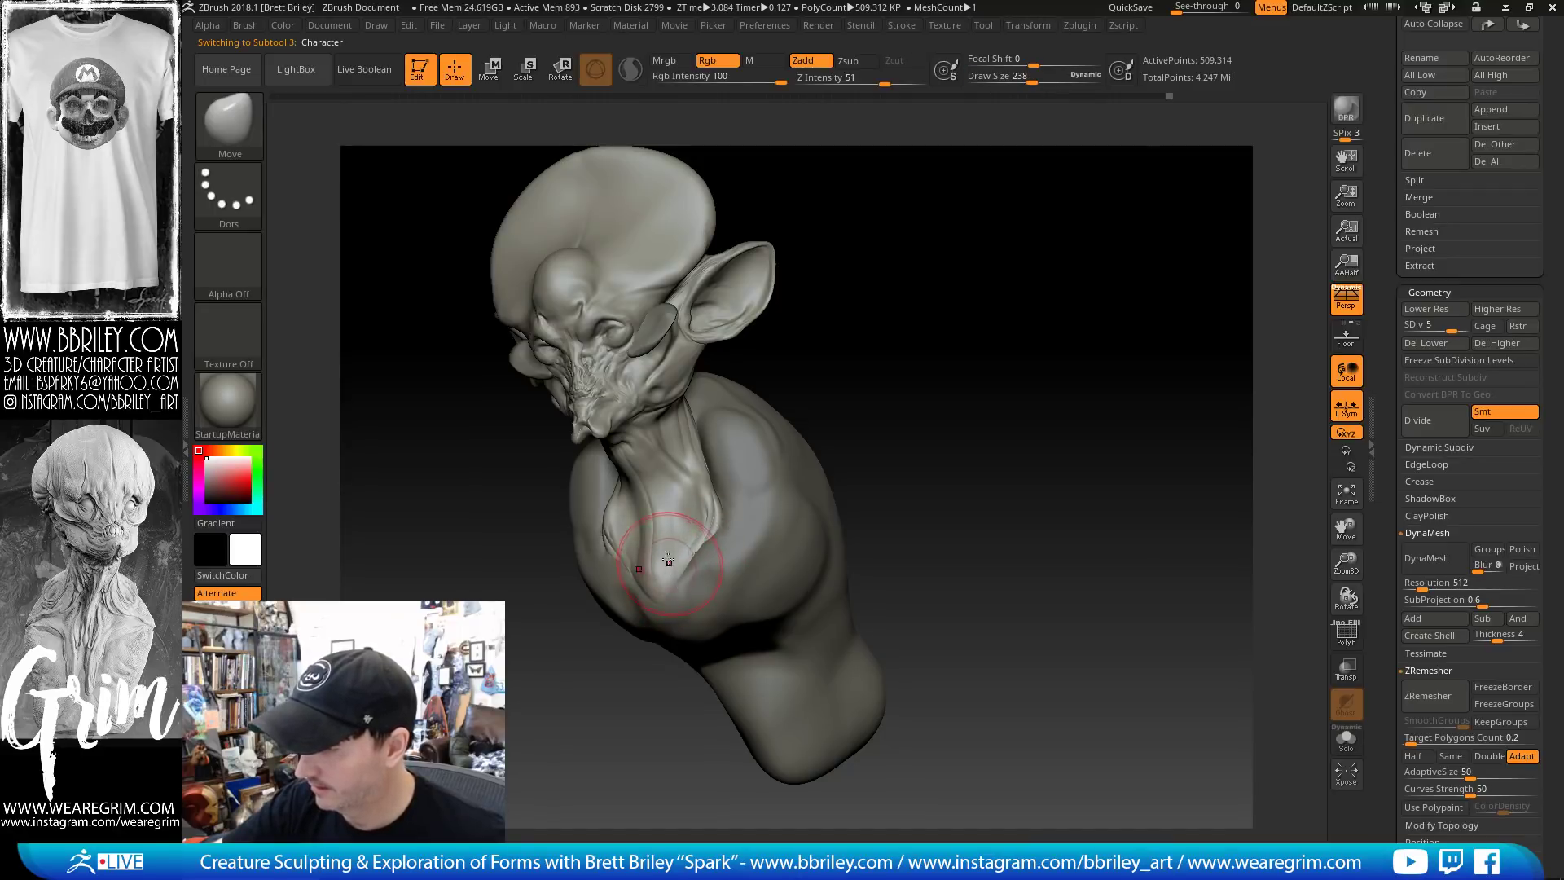
Reshape the back of the character's neck with the Move brush and smooth the area below the ear at draw size 174
{"action": "mouse_move", "coordinate": [838, 314]}
{"action": "left_mouse_down", "text": "shift"}
{"action": "mouse_move", "coordinate": [733, 457]}
{"action": "mouse_move", "coordinate": [803, 412]}
{"action": "left_mouse_up", "text": "shift"}
{"action": "key", "text": "s"}
{"action": "left_click_drag", "start_coordinate": [560, 448], "coordinate": [564, 448]}
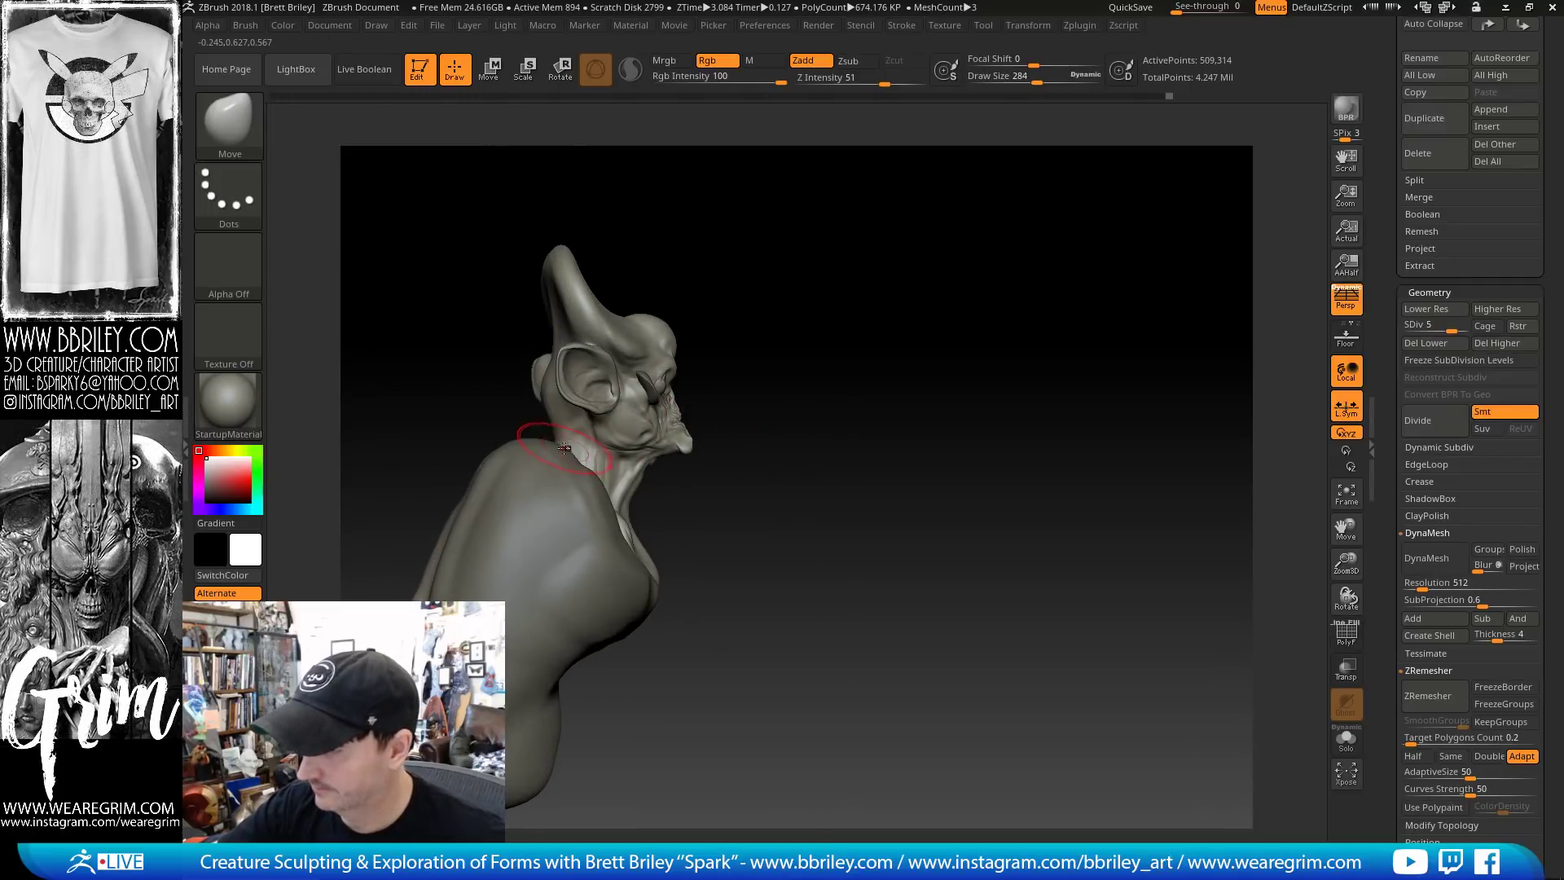
{"action": "left_click_drag", "start_coordinate": [701, 342], "coordinate": [821, 266]}
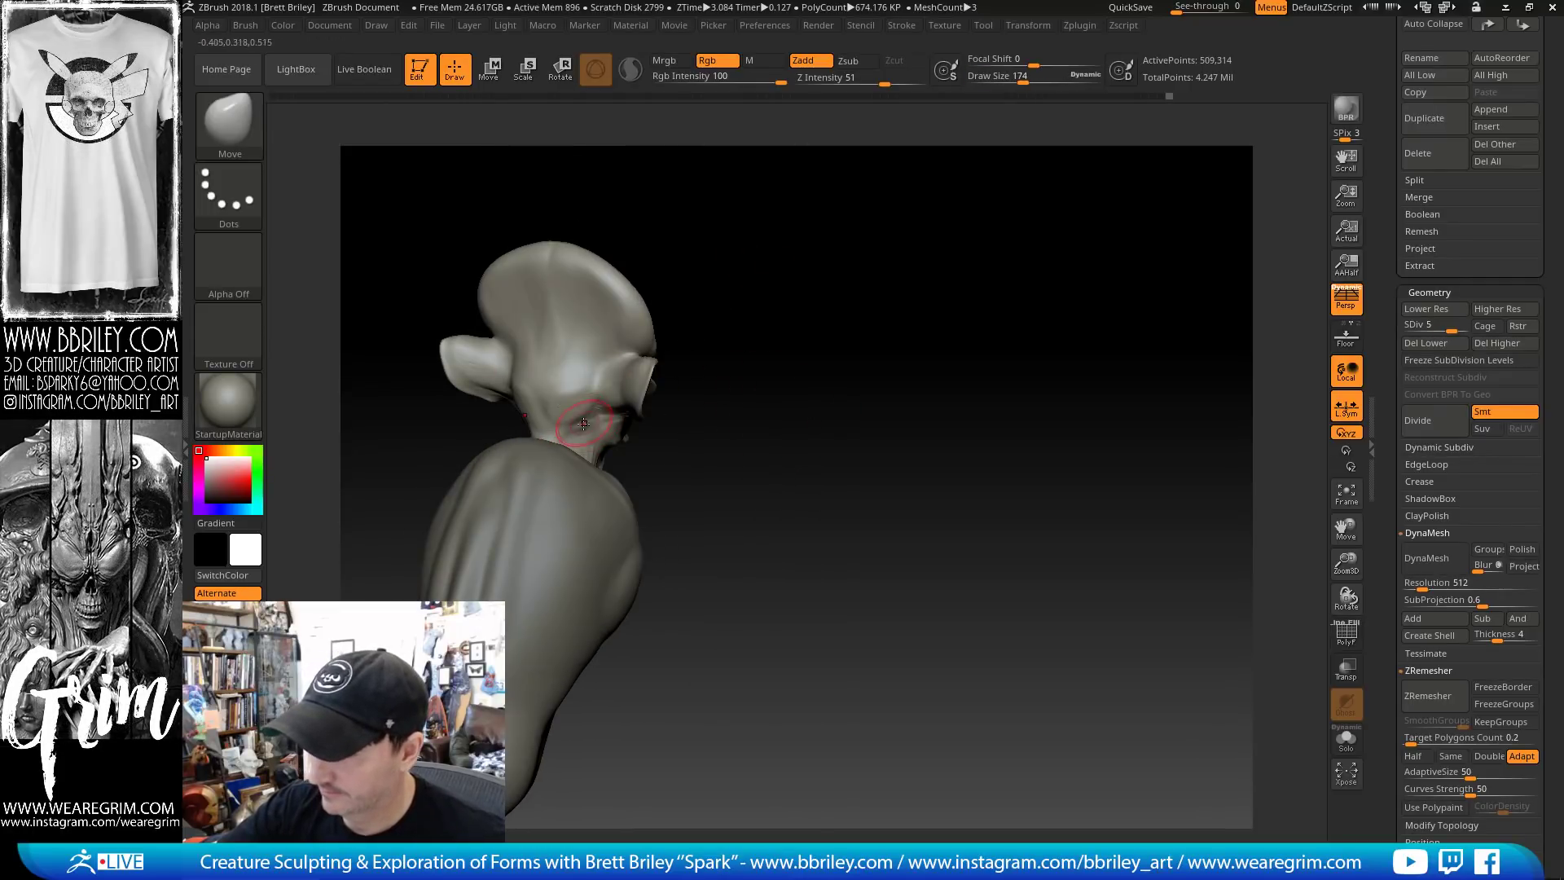
{"action": "left_click_drag", "start_coordinate": [590, 434], "coordinate": [570, 361], "text": "shift"}
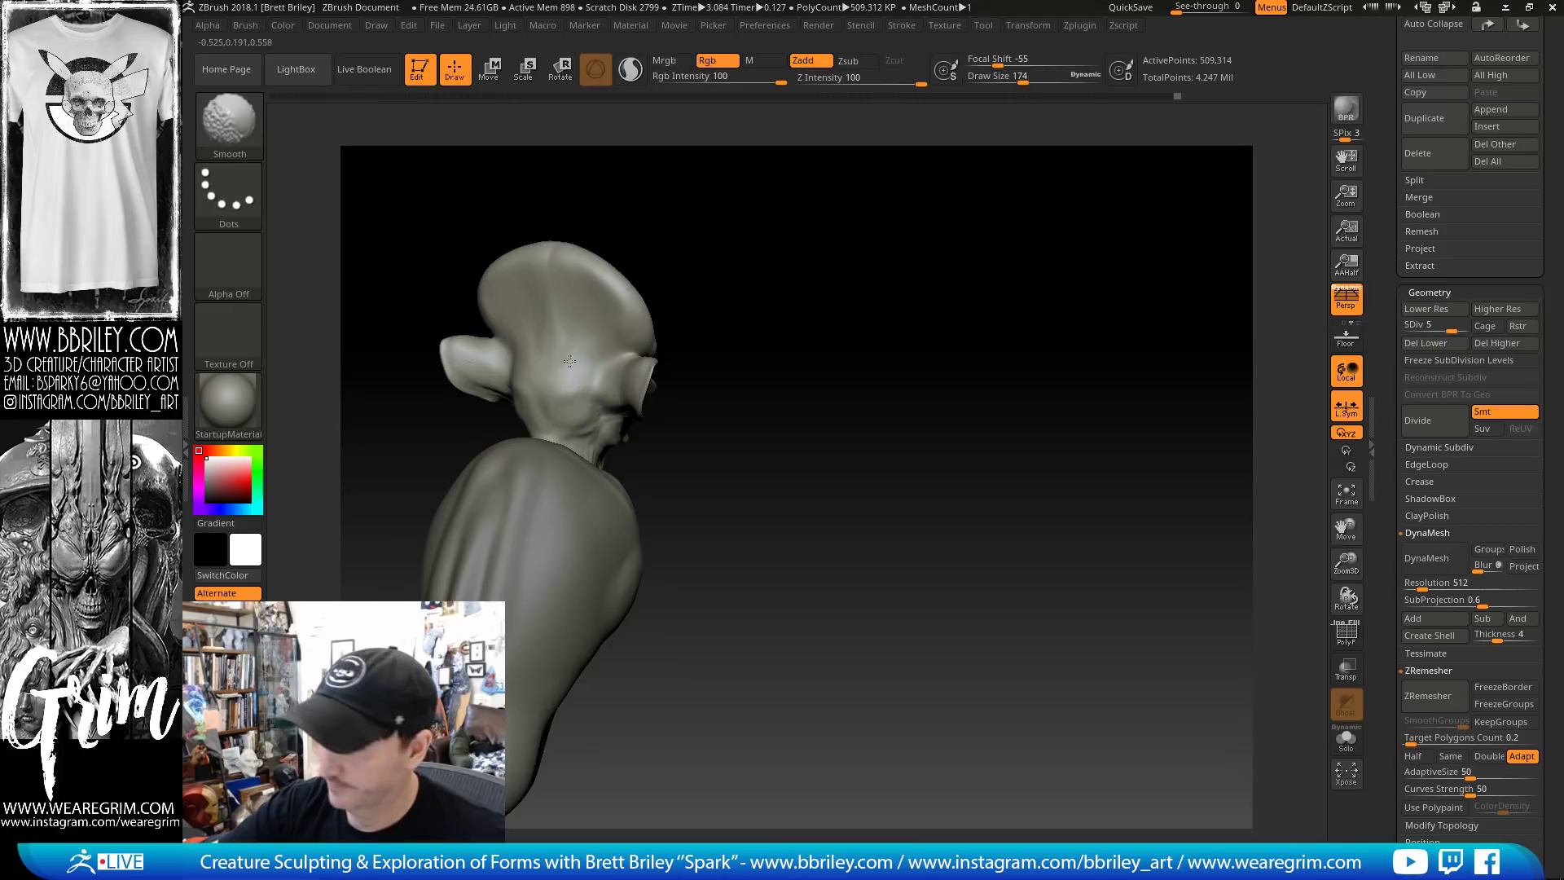
Select the PM3D_Sphere3D1_1 body subtool, duplicate it, and hide the original
{"action": "mouse_move", "coordinate": [765, 310]}
{"action": "left_mouse_down"}
{"action": "mouse_move", "coordinate": [823, 272]}
{"action": "mouse_move", "coordinate": [995, 293]}
{"action": "mouse_move", "coordinate": [992, 335]}
{"action": "mouse_move", "coordinate": [951, 320]}
{"action": "mouse_move", "coordinate": [950, 356]}
{"action": "mouse_move", "coordinate": [757, 461]}
{"action": "left_mouse_up"}
{"action": "left_click", "coordinate": [732, 470], "text": "alt"}
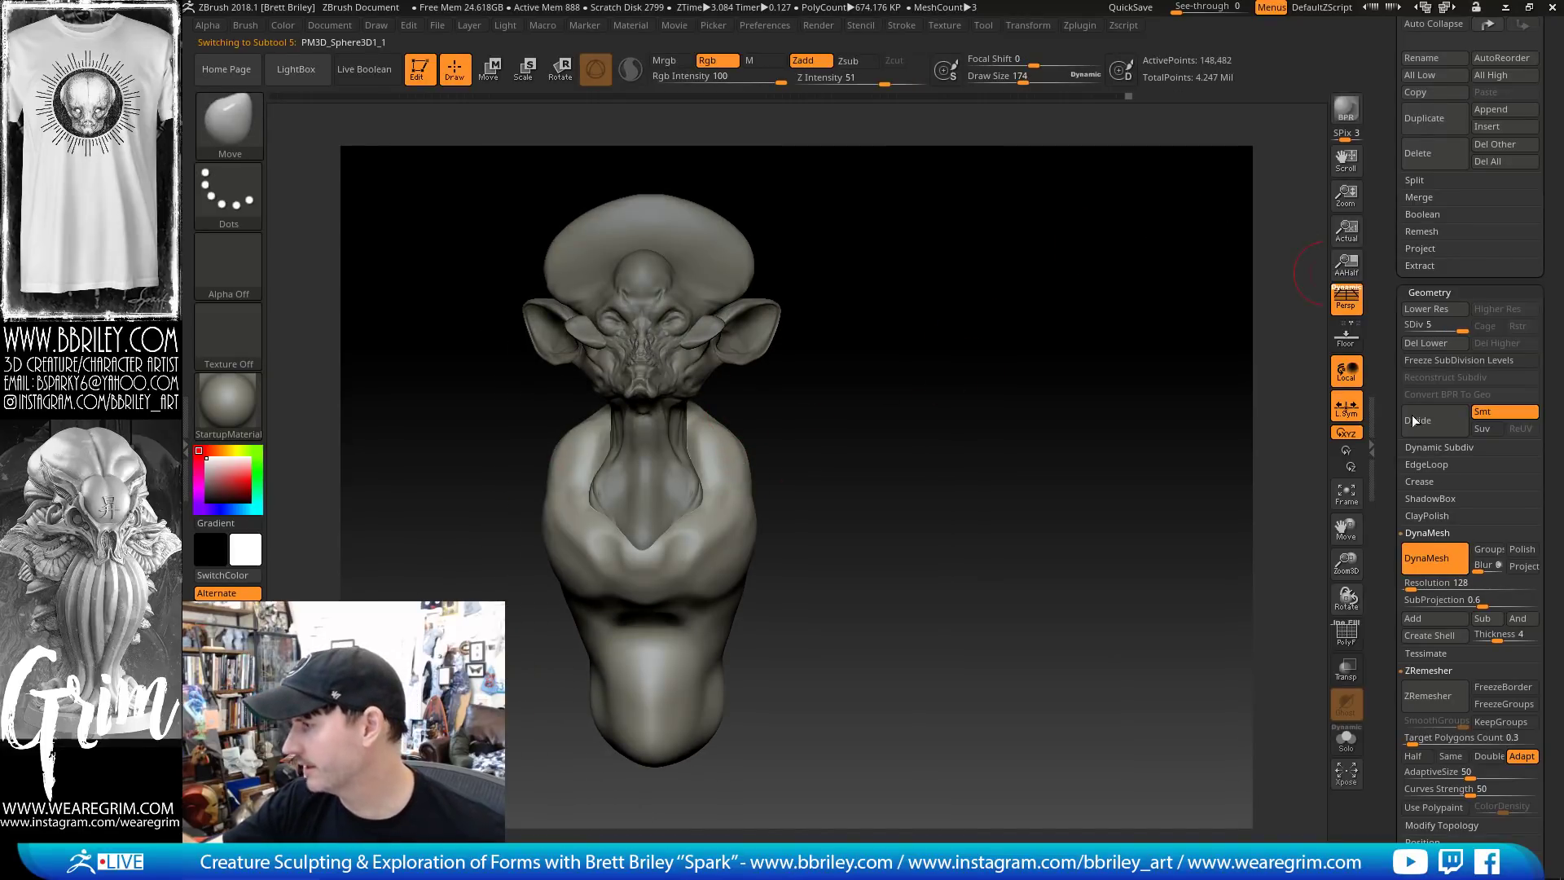
{"action": "left_click_drag", "start_coordinate": [1075, 395], "coordinate": [1040, 428]}
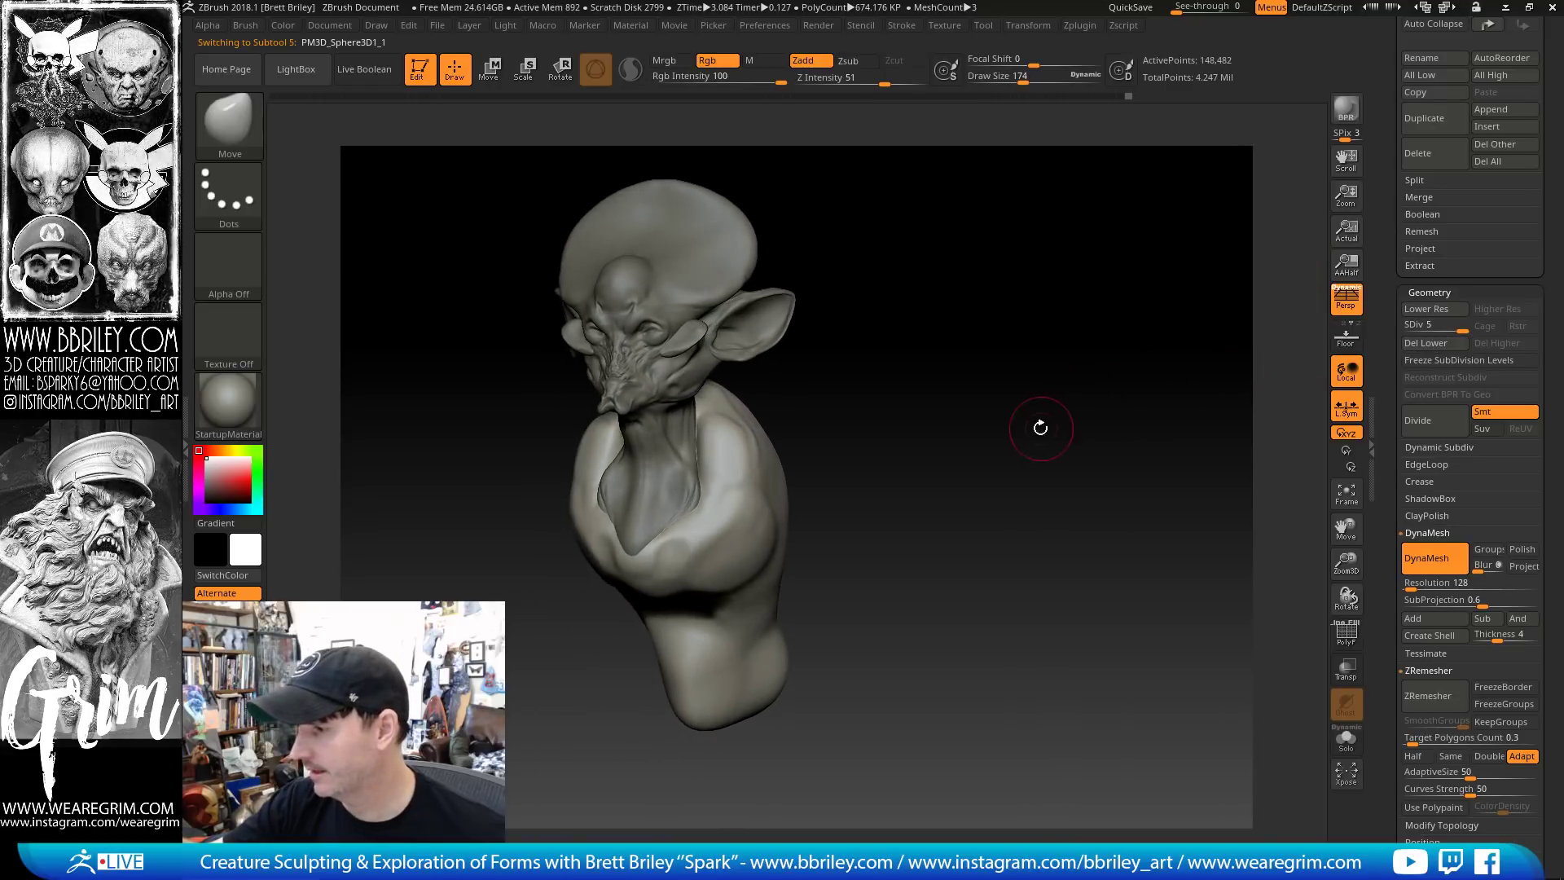
{"action": "scroll", "coordinate": [1403, 331], "scroll_direction": "up", "scroll_amount": 7}
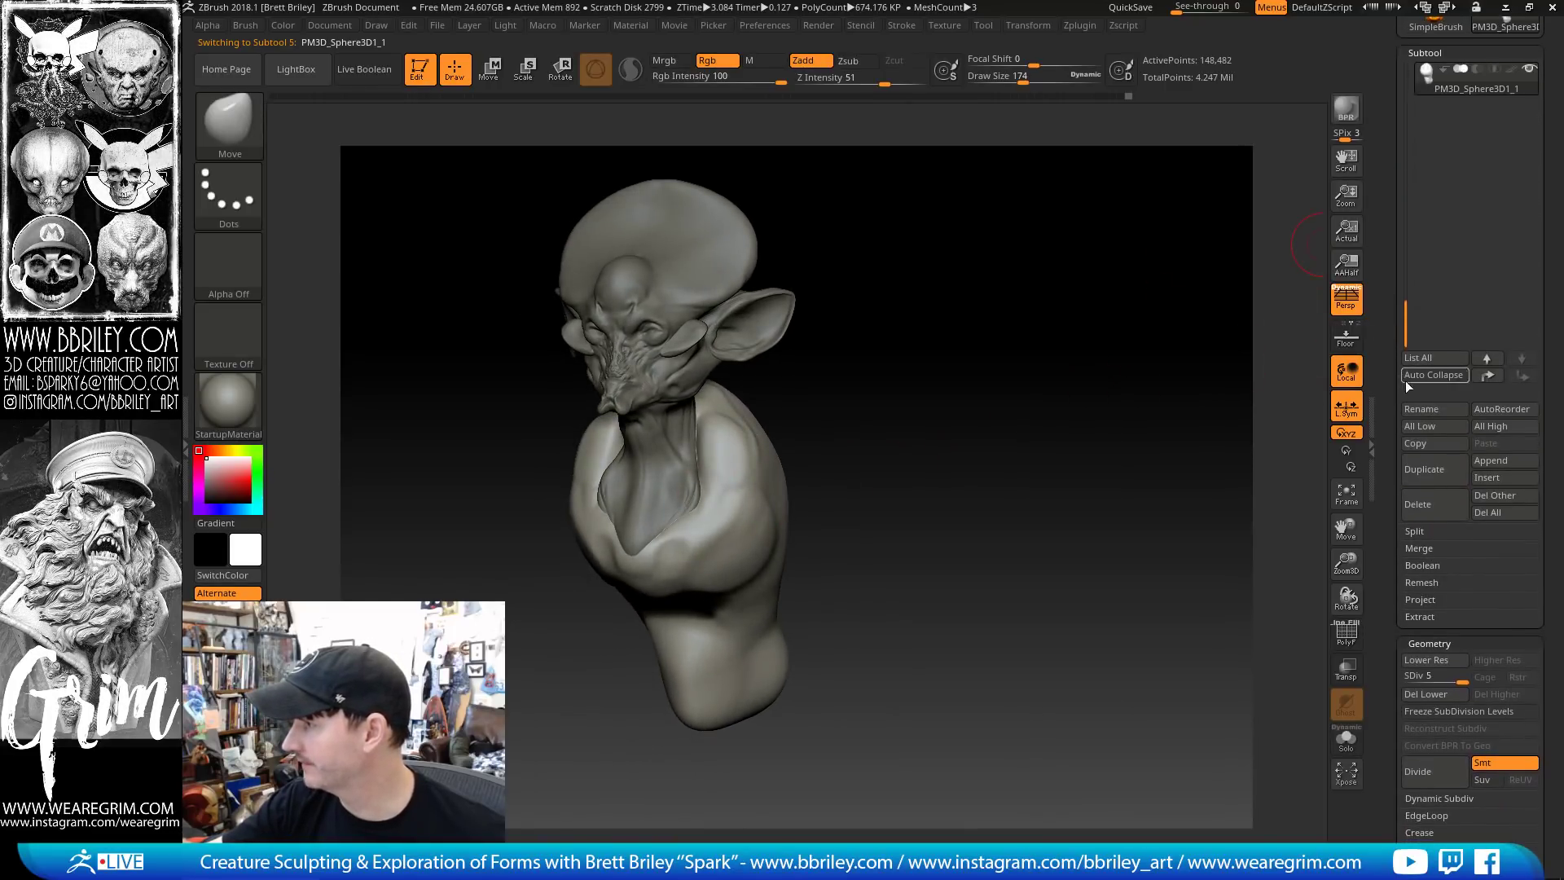
{"action": "left_click", "coordinate": [1427, 469]}
{"action": "left_click", "coordinate": [1524, 72]}
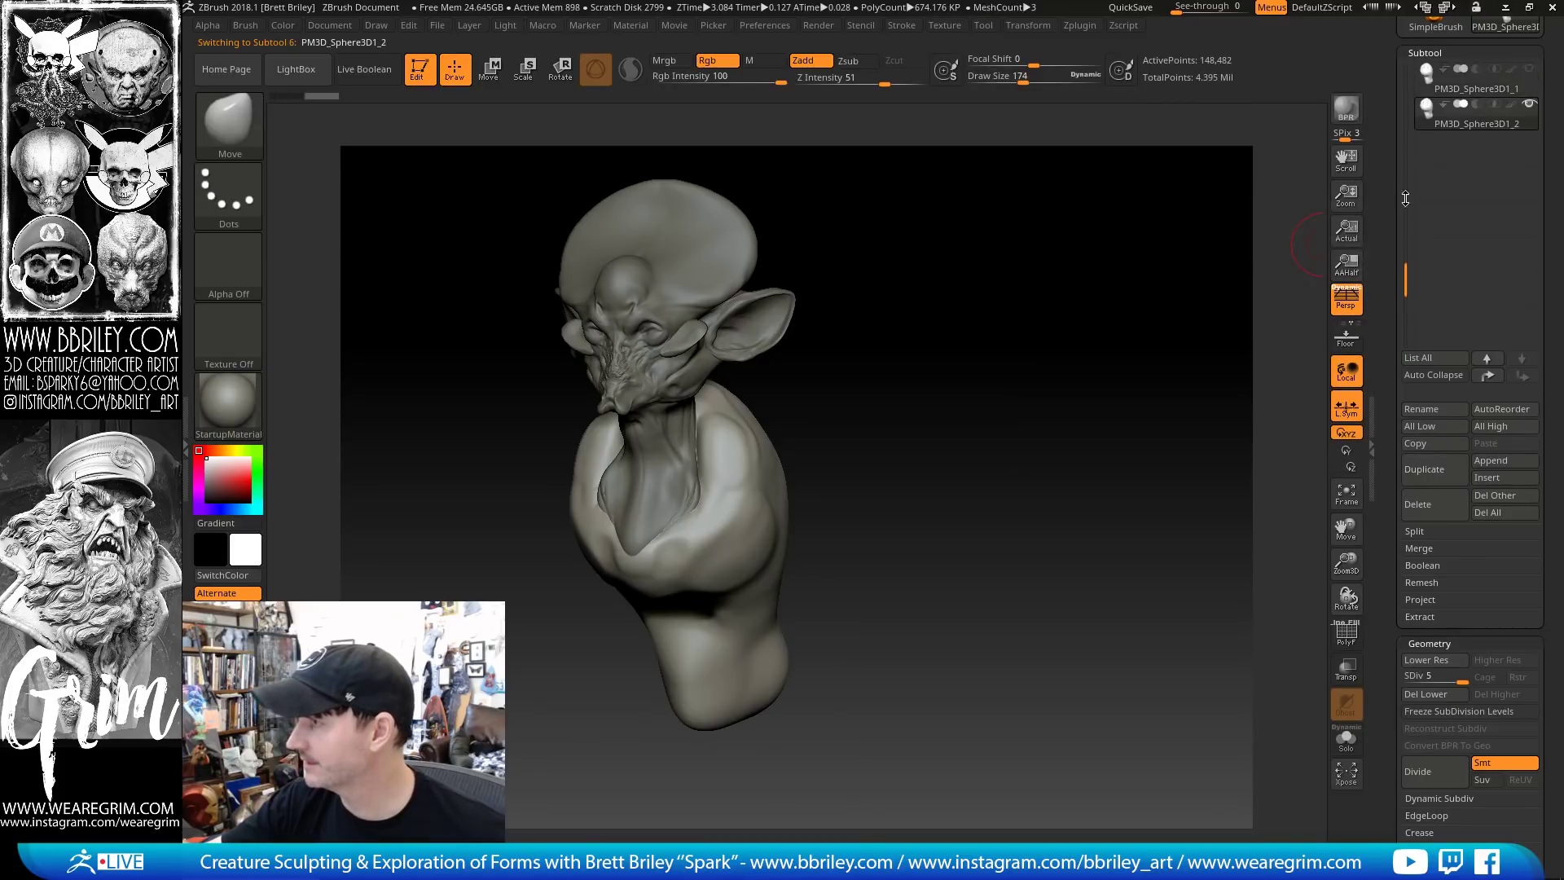
Step the duplicated body down to subdivision level 3 and delete its higher and lower levels
{"action": "key", "text": "shift+d"}
{"action": "key", "text": "shift+d"}
{"action": "scroll", "coordinate": [1436, 513], "scroll_direction": "down", "scroll_amount": 4}
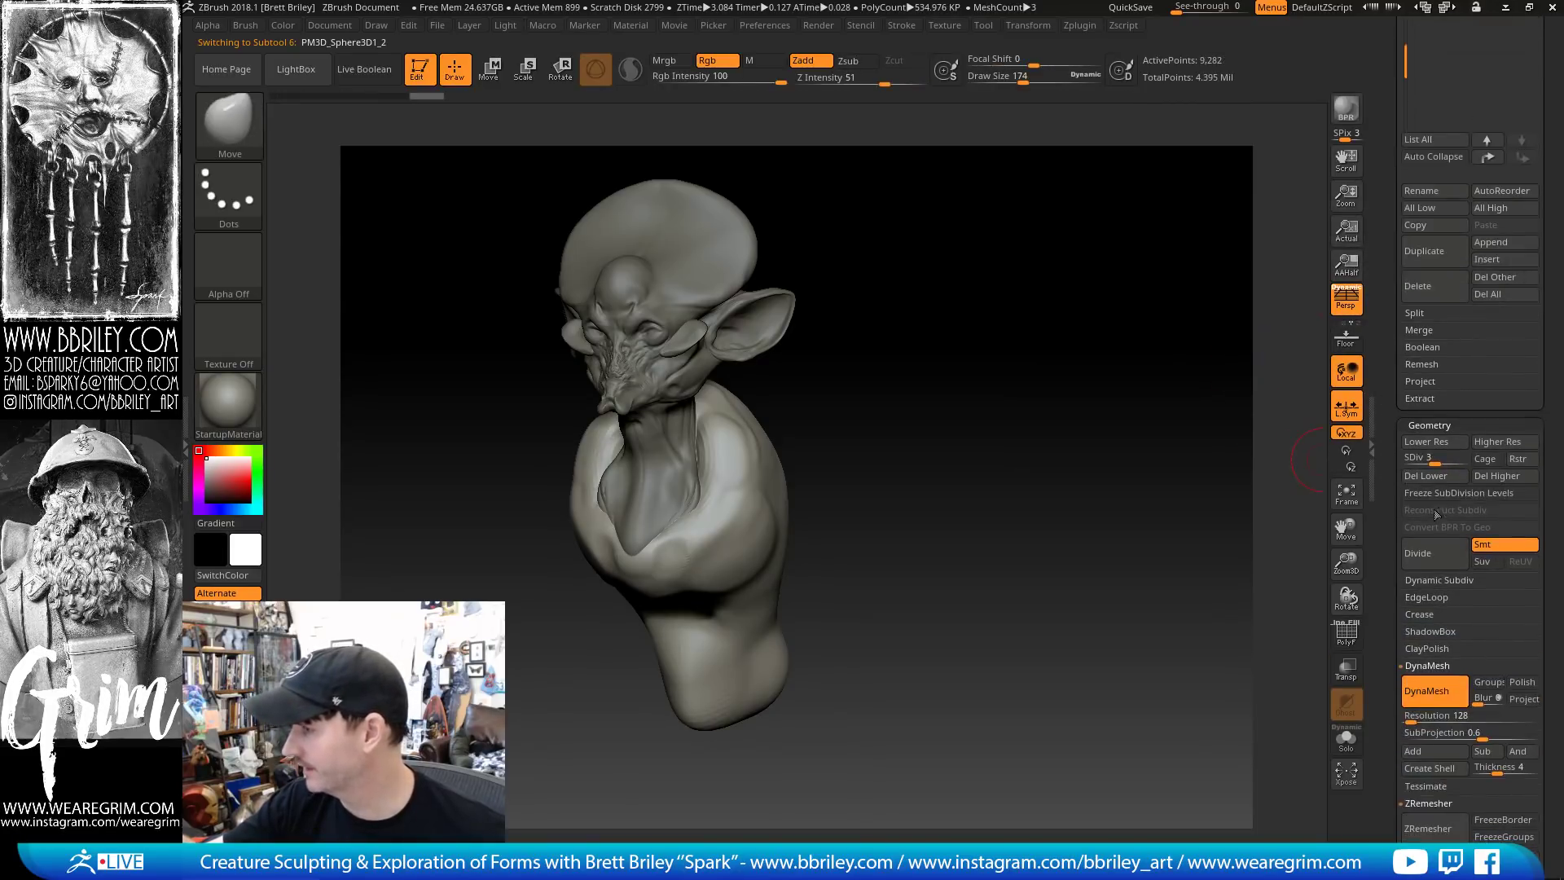
{"action": "left_click", "coordinate": [1503, 475]}
{"action": "left_click", "coordinate": [1425, 476]}
Face the bust from the front and choose the Hands mesh of the IMM BelailParts insert brush
{"action": "left_click_drag", "start_coordinate": [950, 429], "coordinate": [949, 359], "text": "shift"}
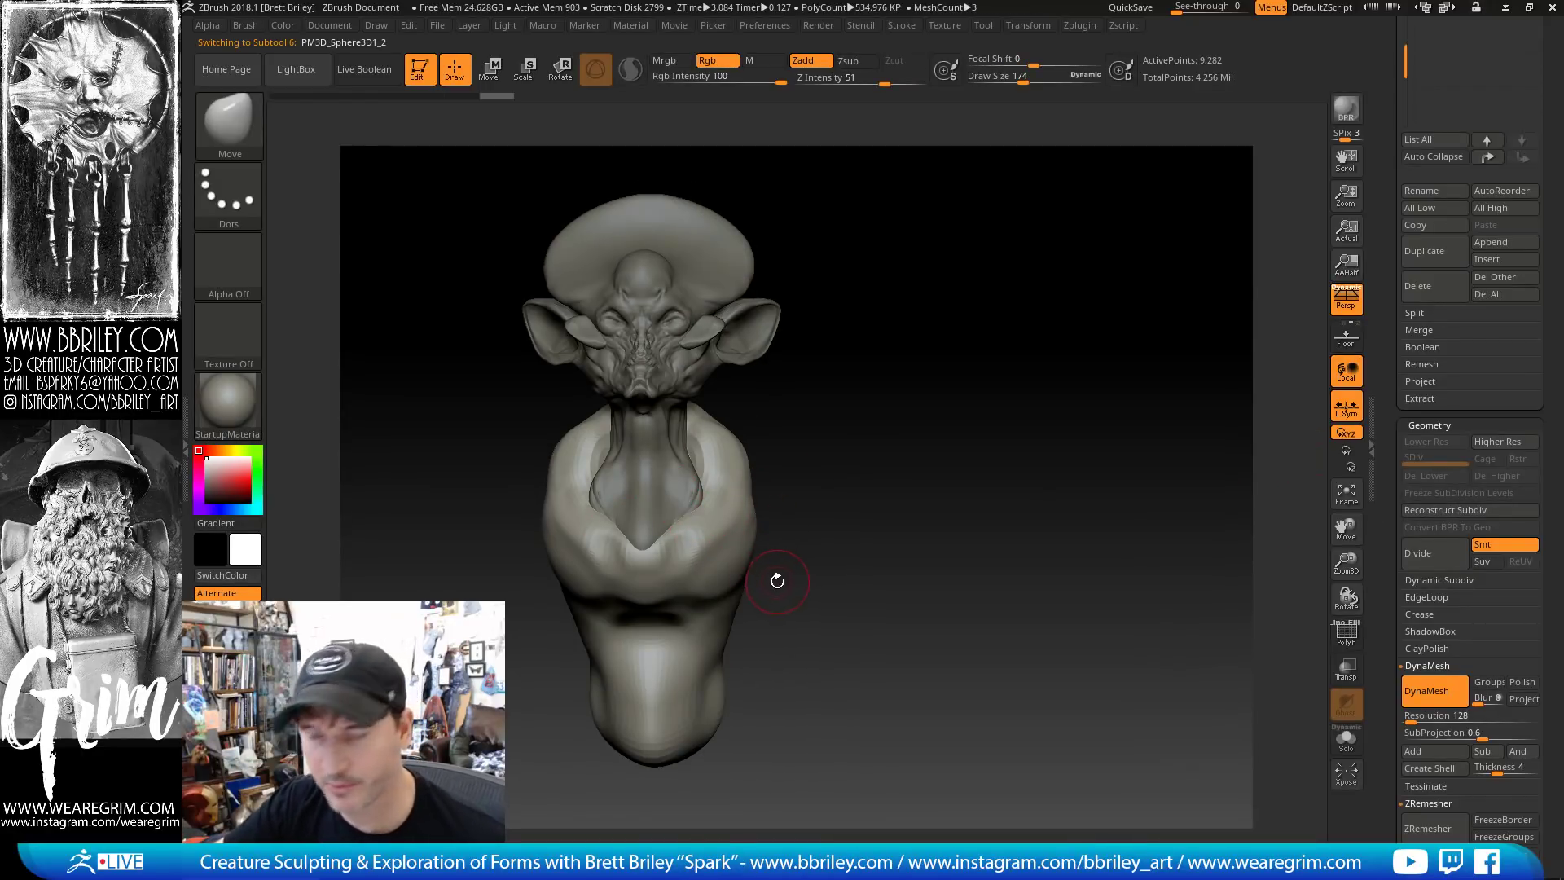
{"action": "key", "text": "b"}
{"action": "key", "text": "s"}
{"action": "key", "text": "t"}
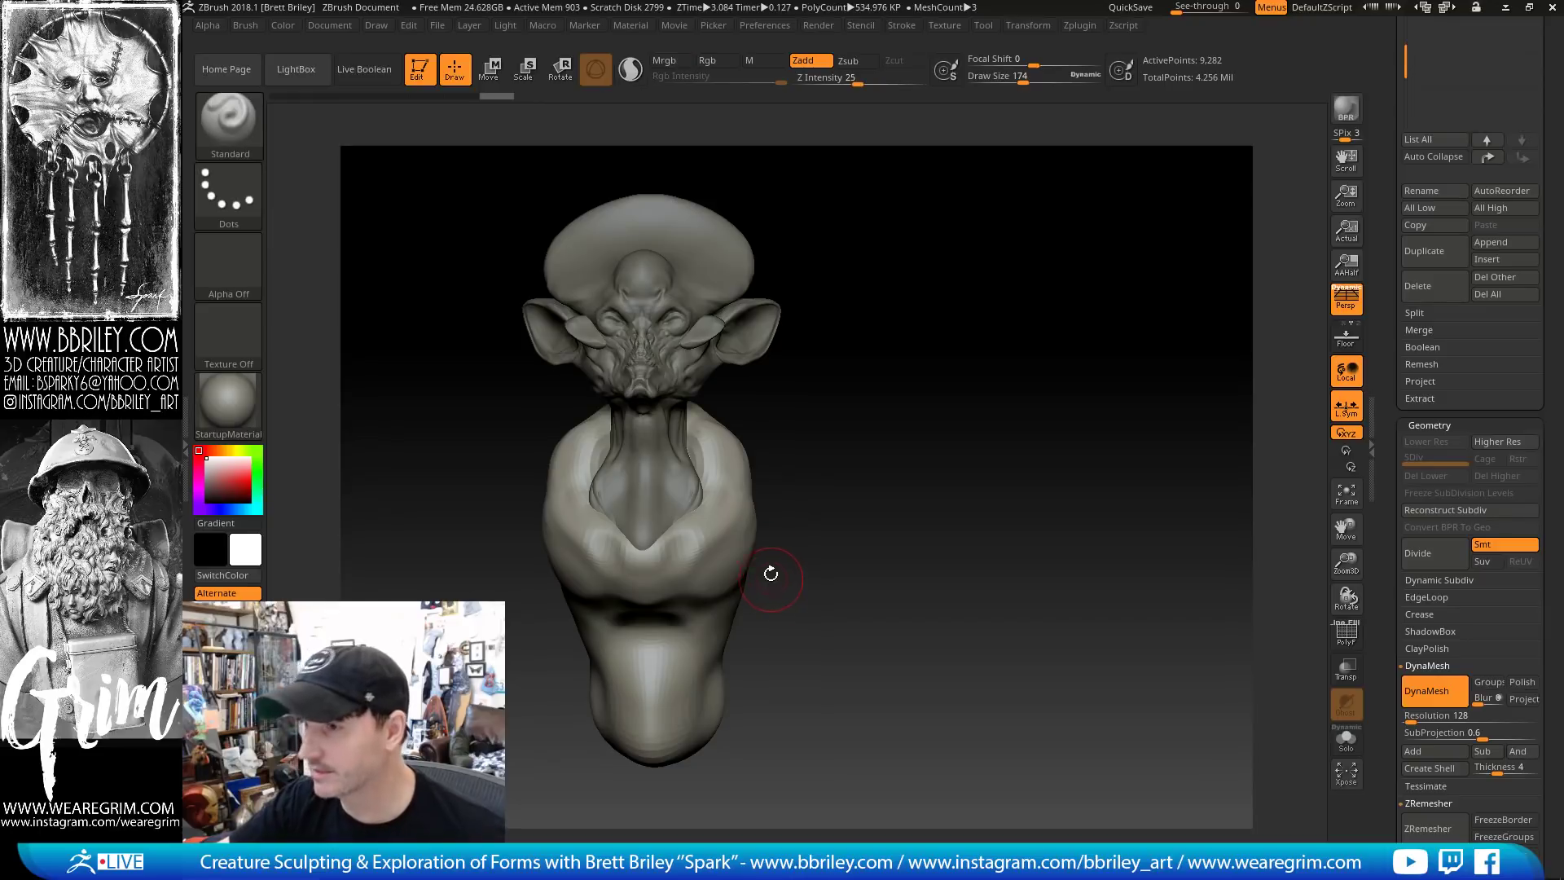
{"action": "left_click", "coordinate": [234, 129]}
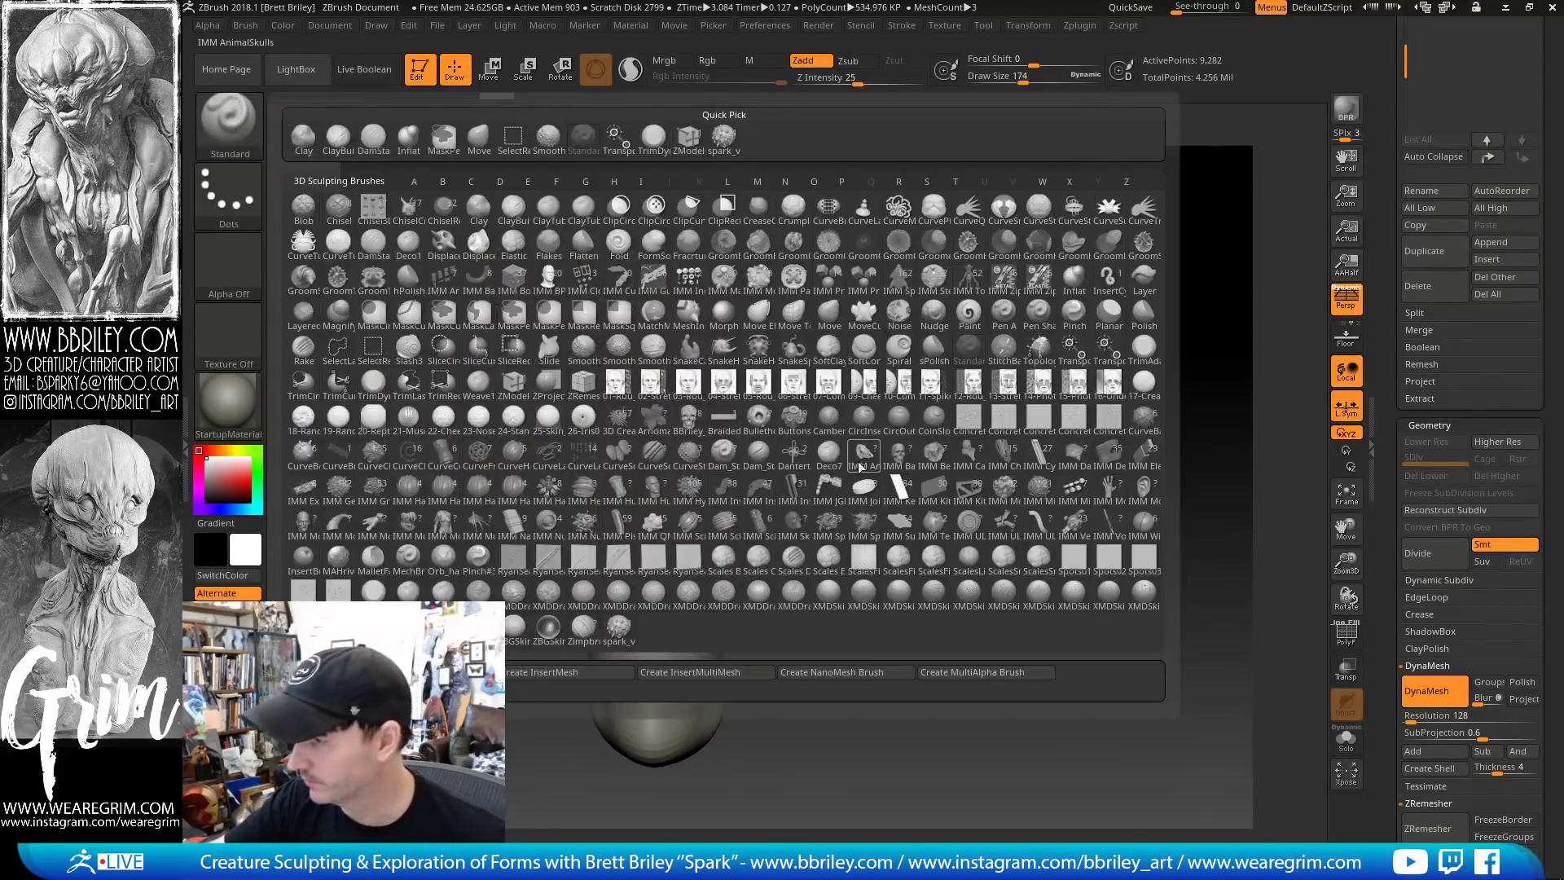
{"action": "left_click", "coordinate": [934, 458]}
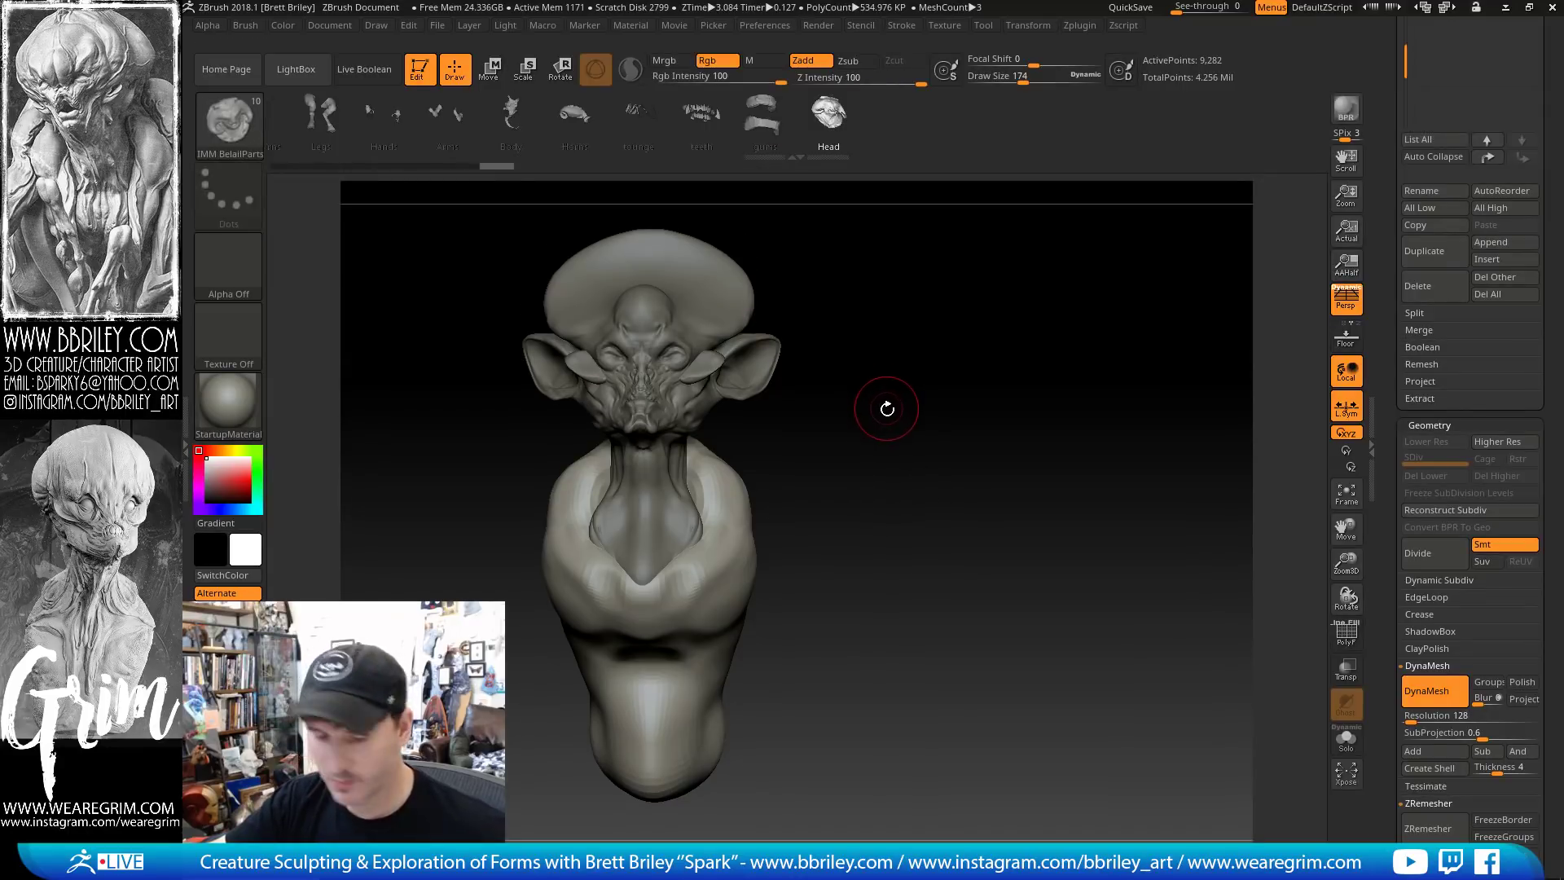
{"action": "key", "text": "m"}
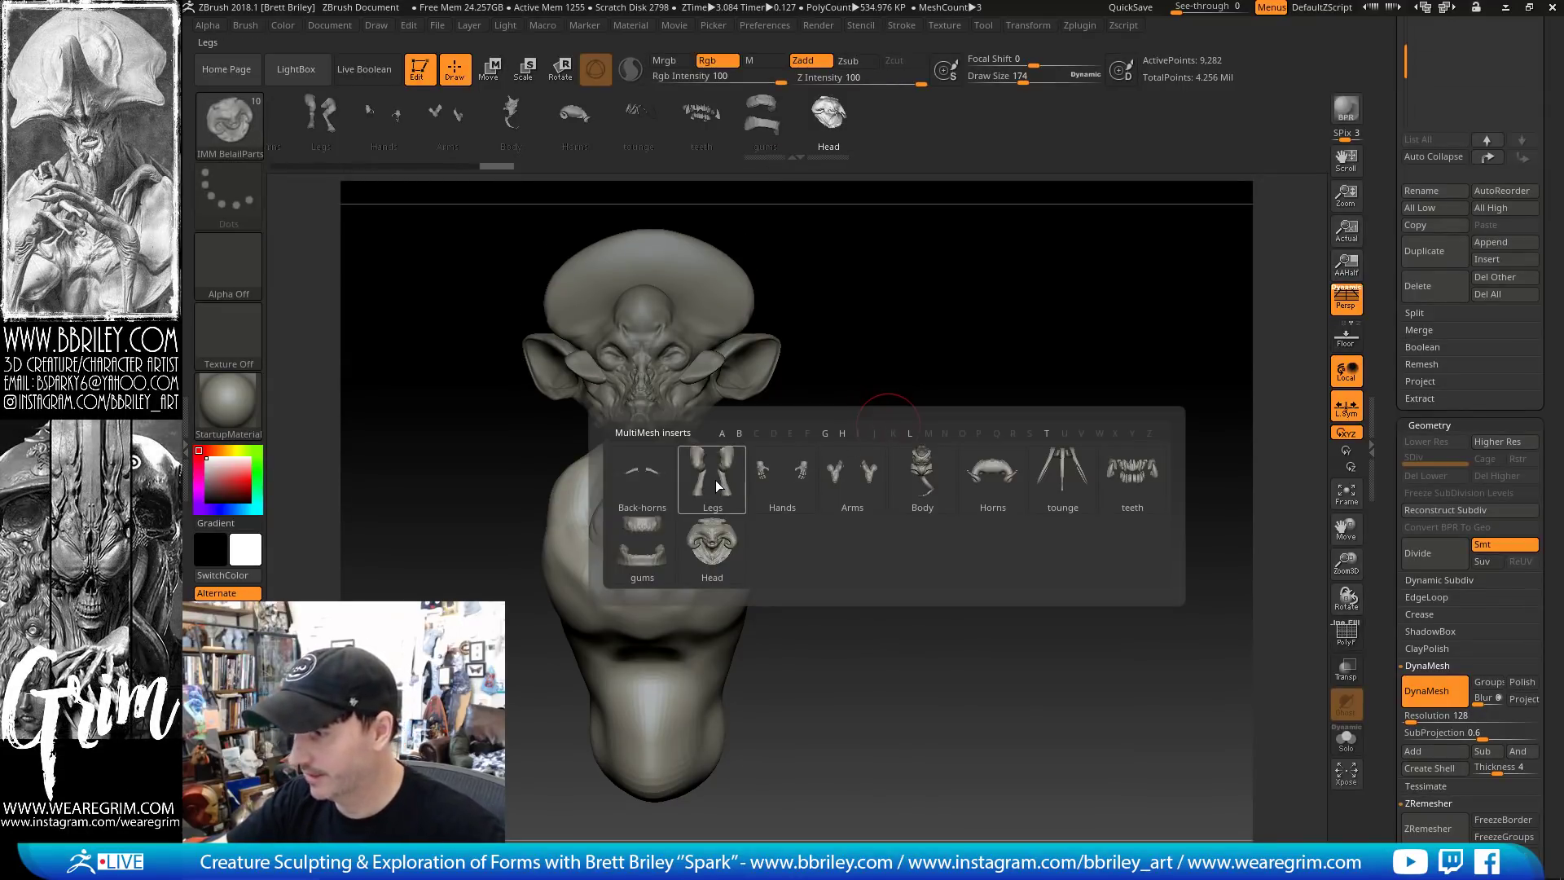
{"action": "mouse_move", "coordinate": [717, 481]}
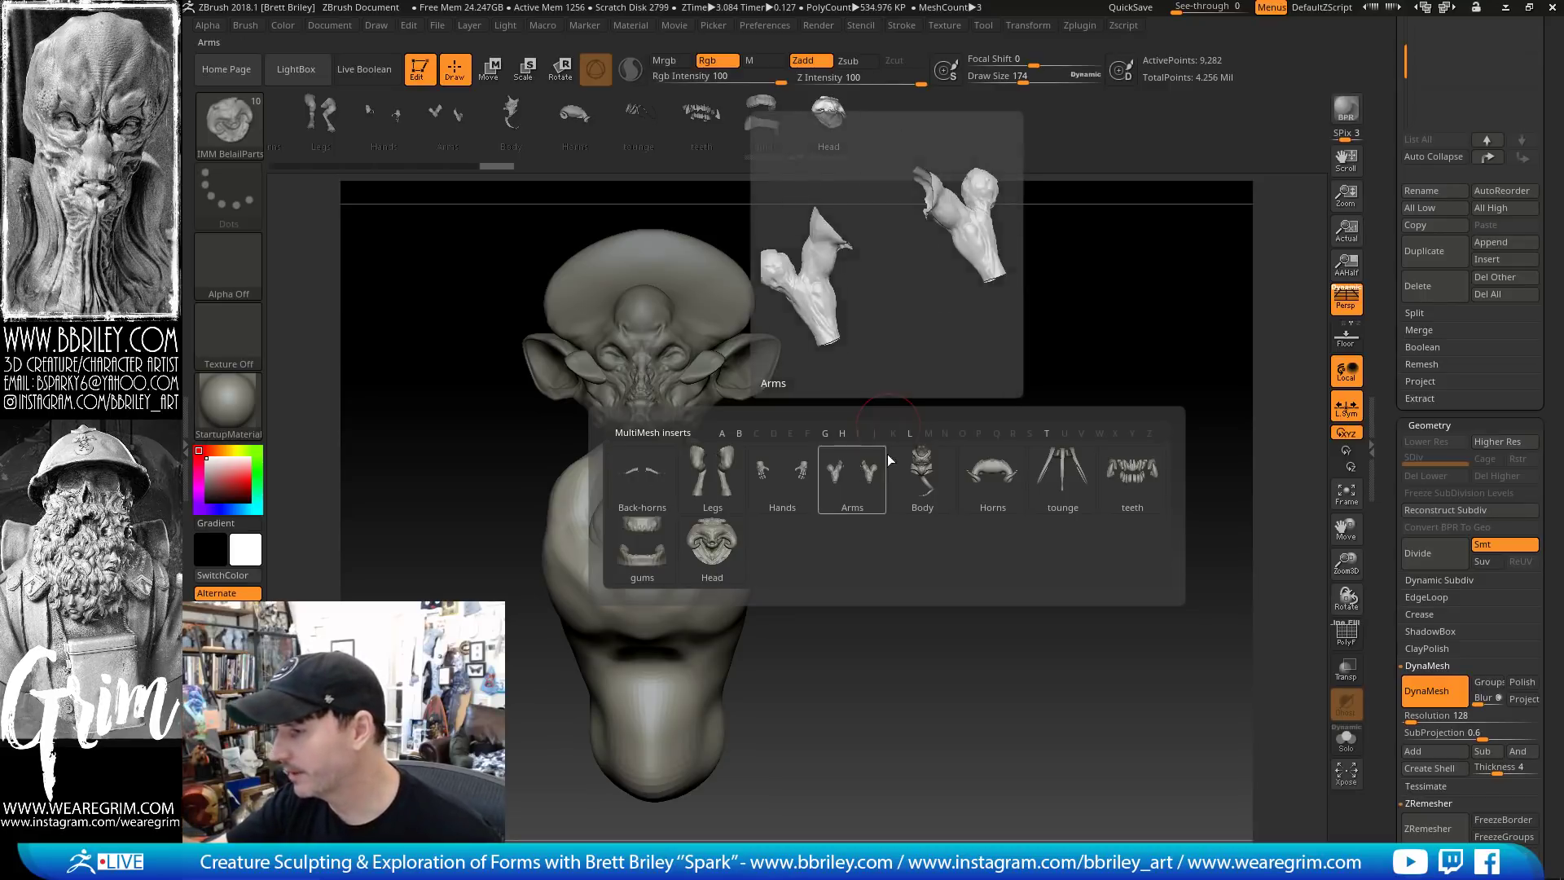
{"action": "left_click", "coordinate": [800, 480]}
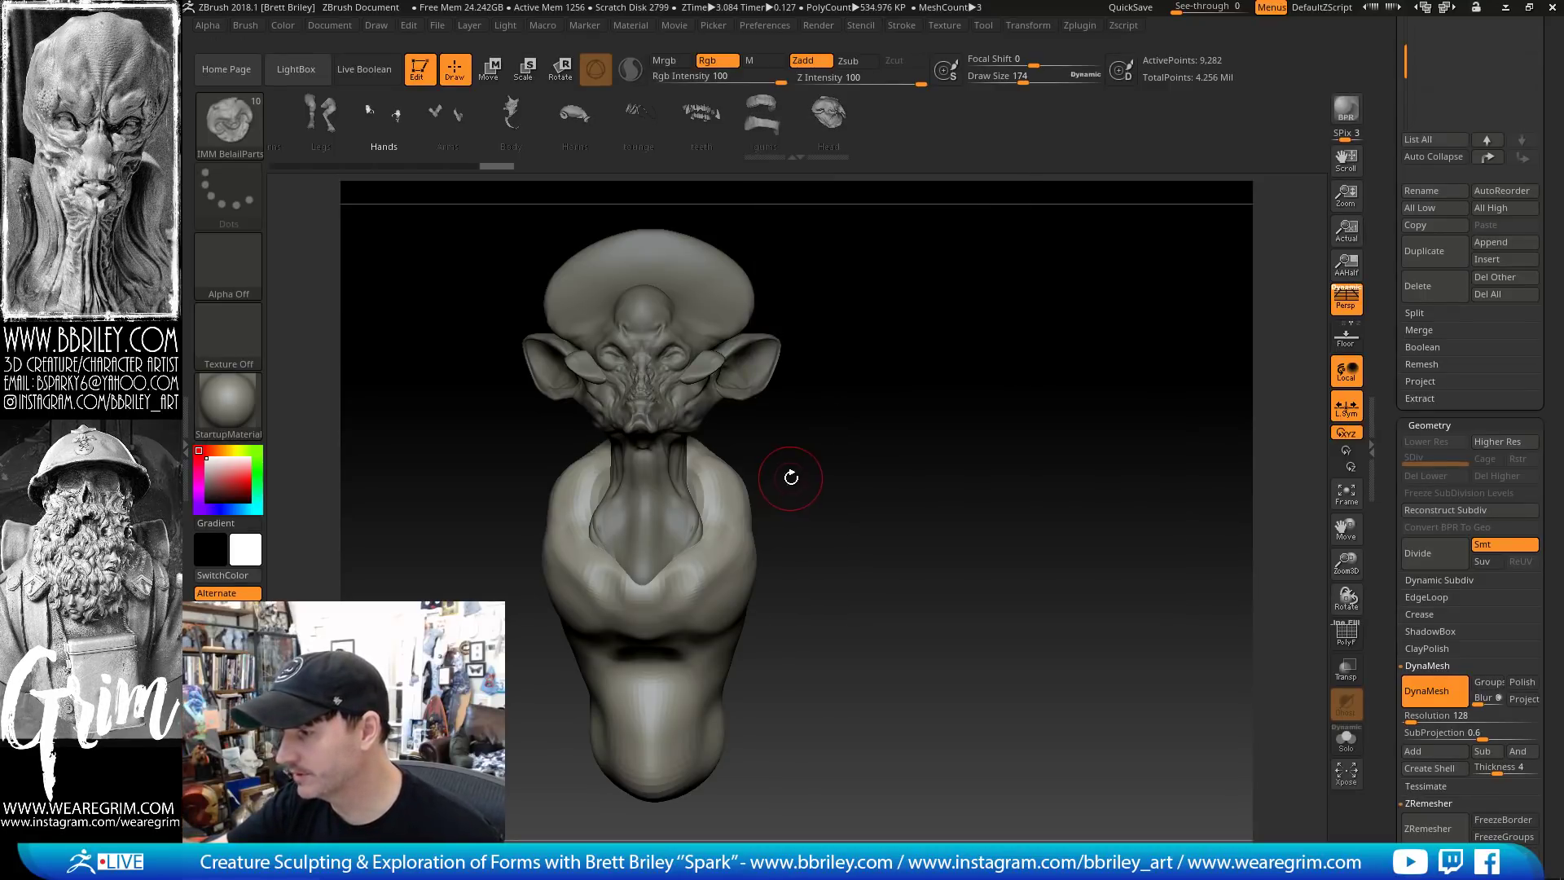
Try inserting the Hands mesh from several starting points on the chest, undoing each placement
{"action": "left_click_drag", "start_coordinate": [908, 407], "coordinate": [946, 326], "text": "alt"}
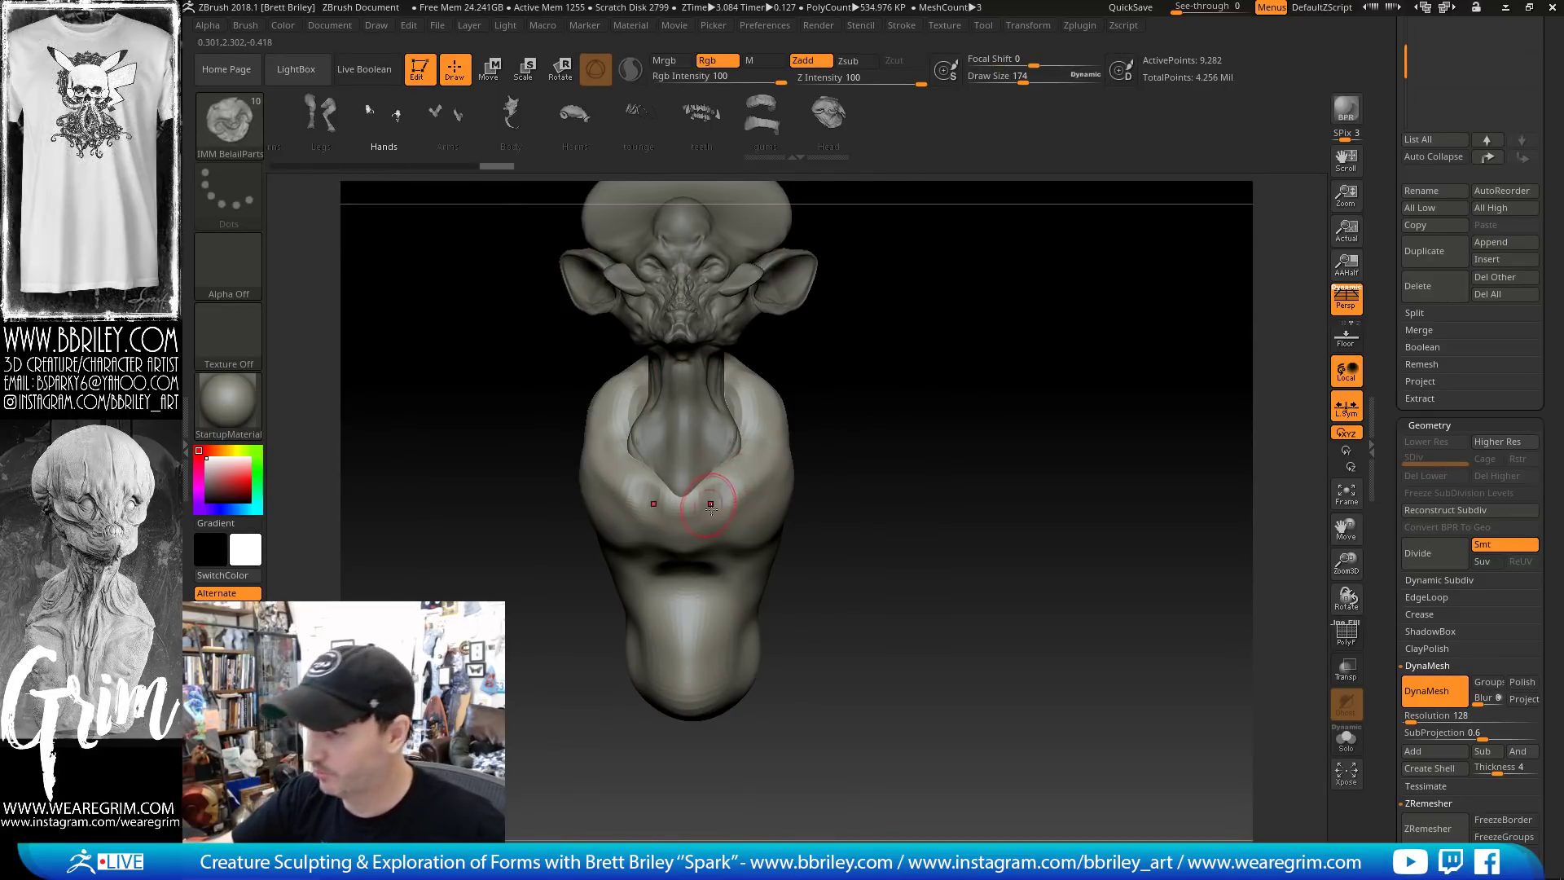
{"action": "left_click_drag", "start_coordinate": [711, 503], "coordinate": [733, 578]}
{"action": "key", "text": "ctrl+z"}
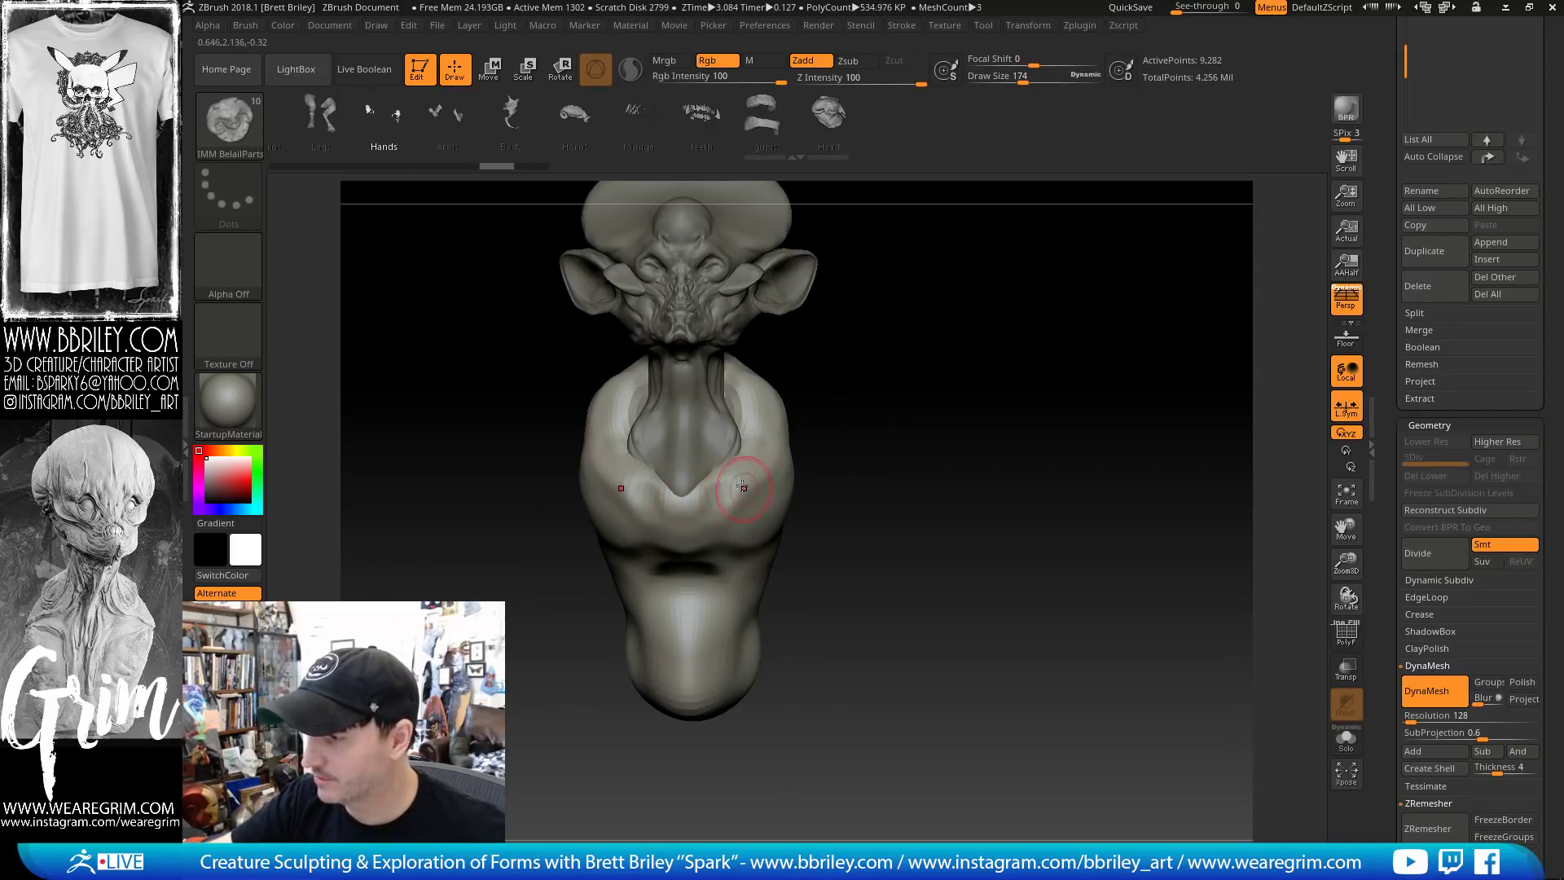
{"action": "left_click_drag", "start_coordinate": [744, 488], "coordinate": [782, 521]}
{"action": "key", "text": "ctrl+z"}
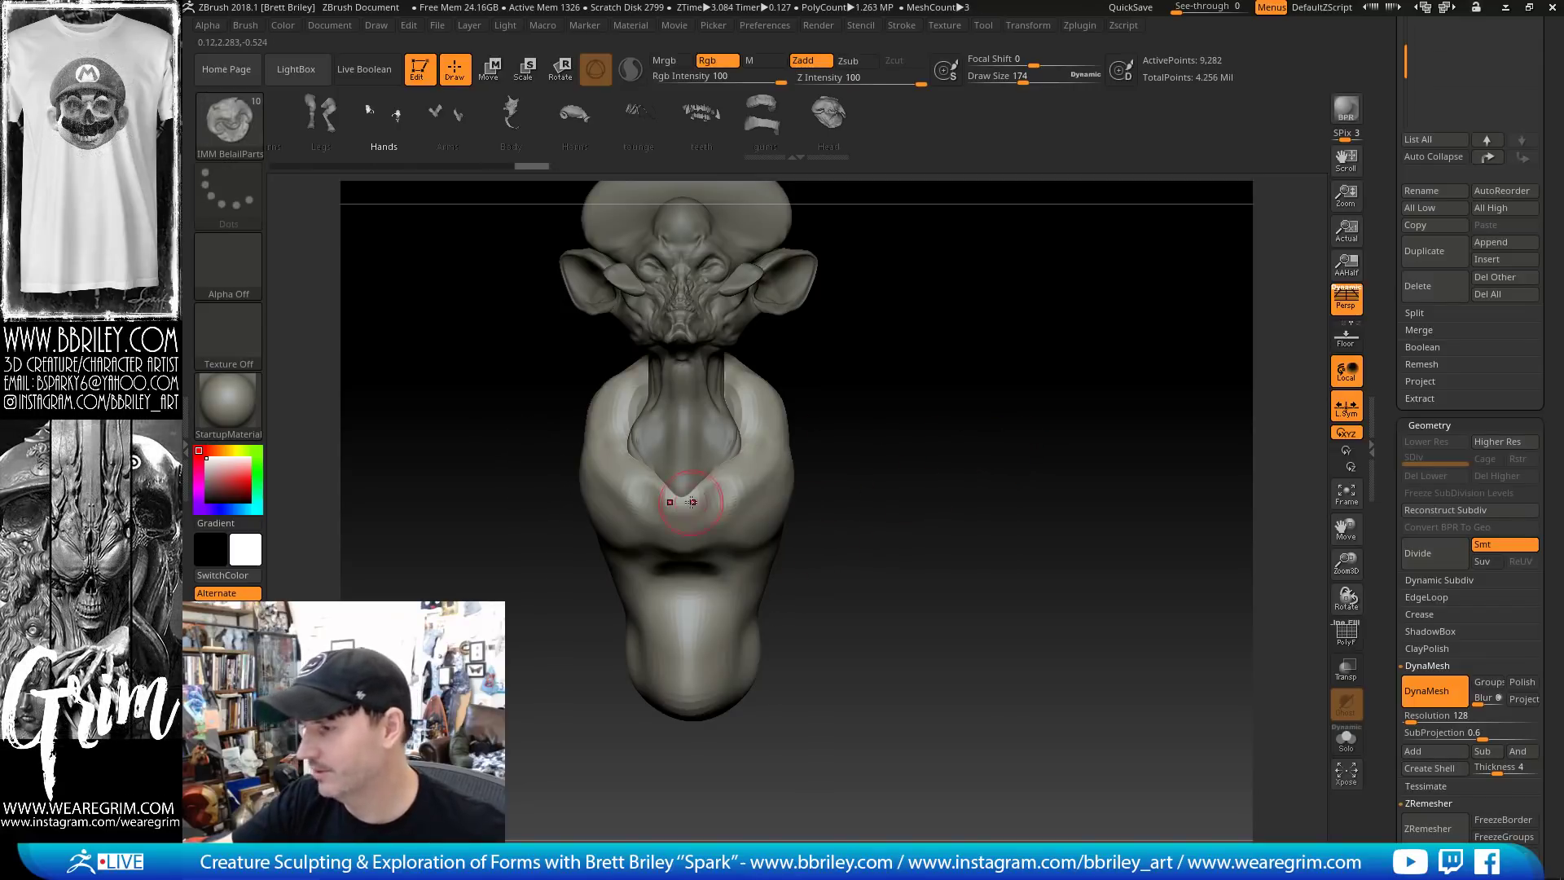
{"action": "left_click_drag", "start_coordinate": [684, 499], "coordinate": [668, 627]}
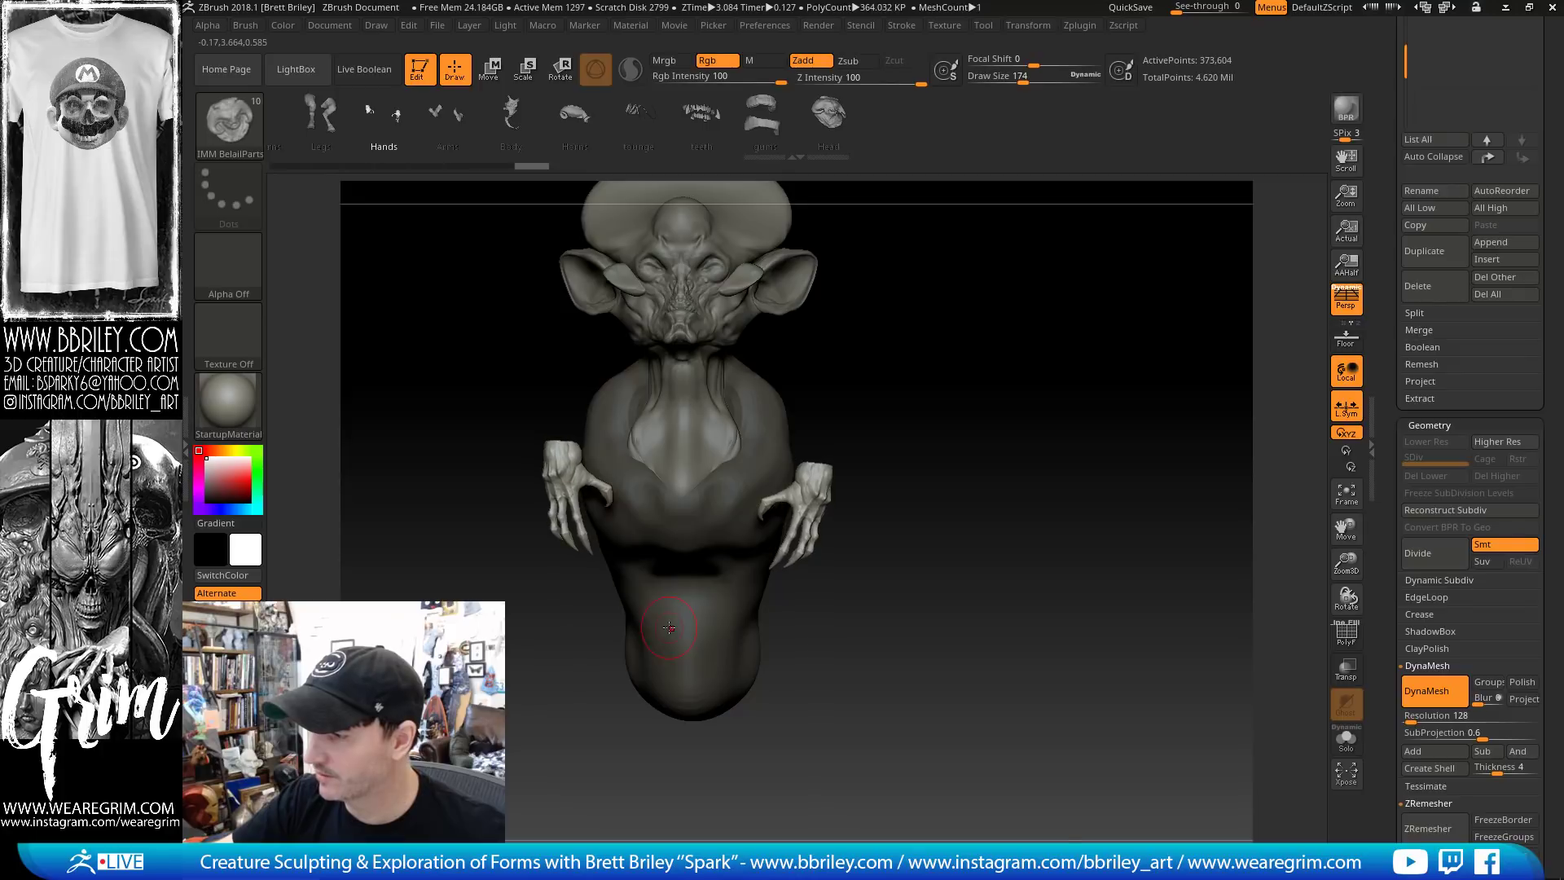
{"action": "mouse_move", "coordinate": [900, 426]}
{"action": "left_mouse_down"}
{"action": "mouse_move", "coordinate": [942, 412]}
{"action": "mouse_move", "coordinate": [914, 421]}
{"action": "left_mouse_up"}
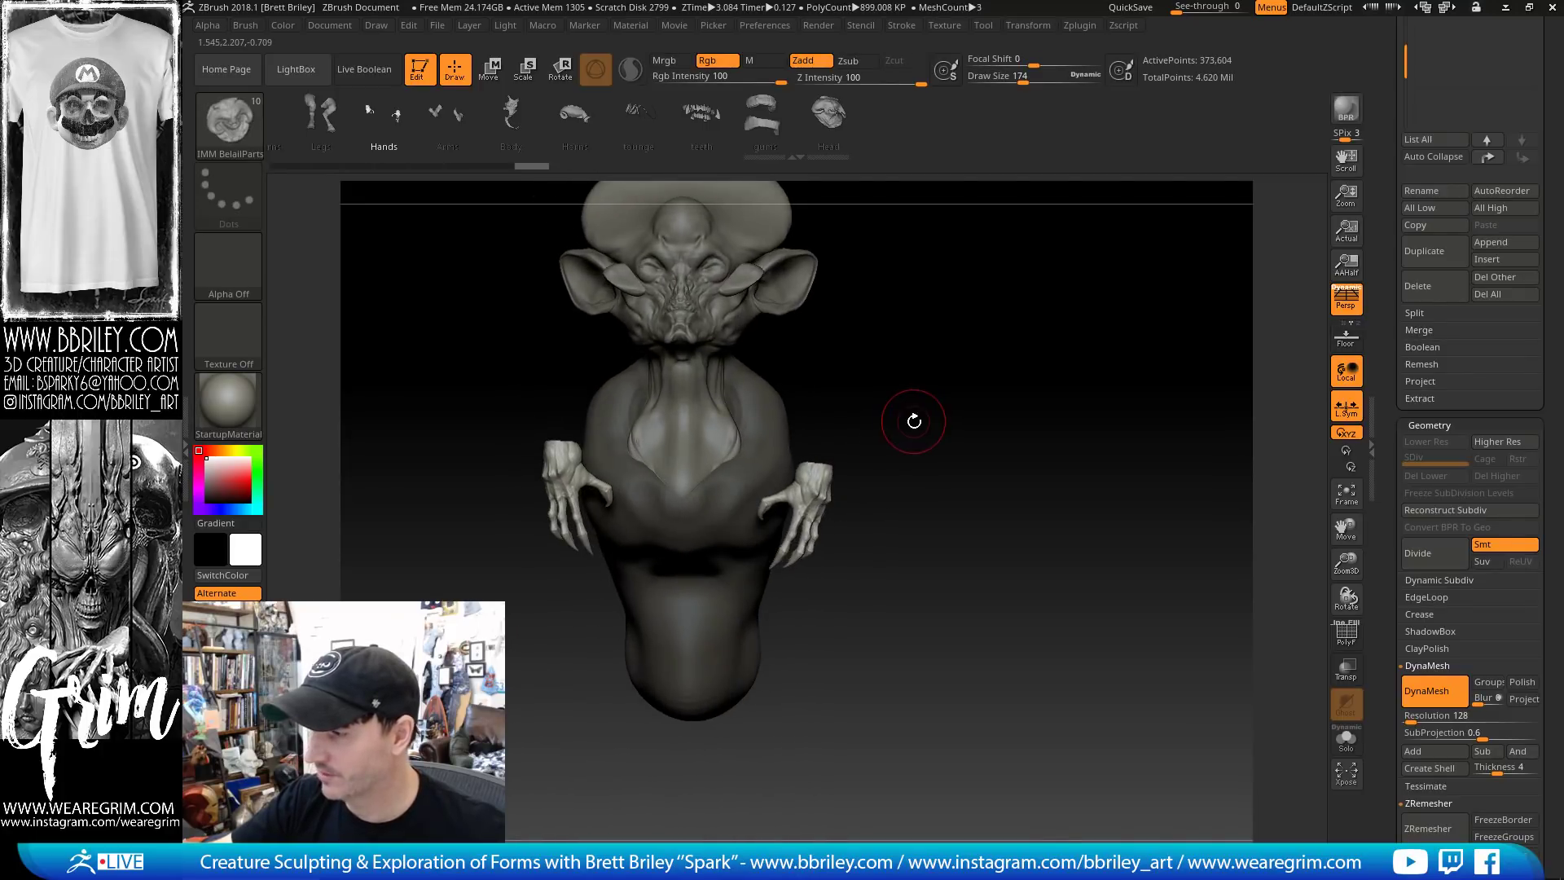
{"action": "key", "text": "ctrl"}
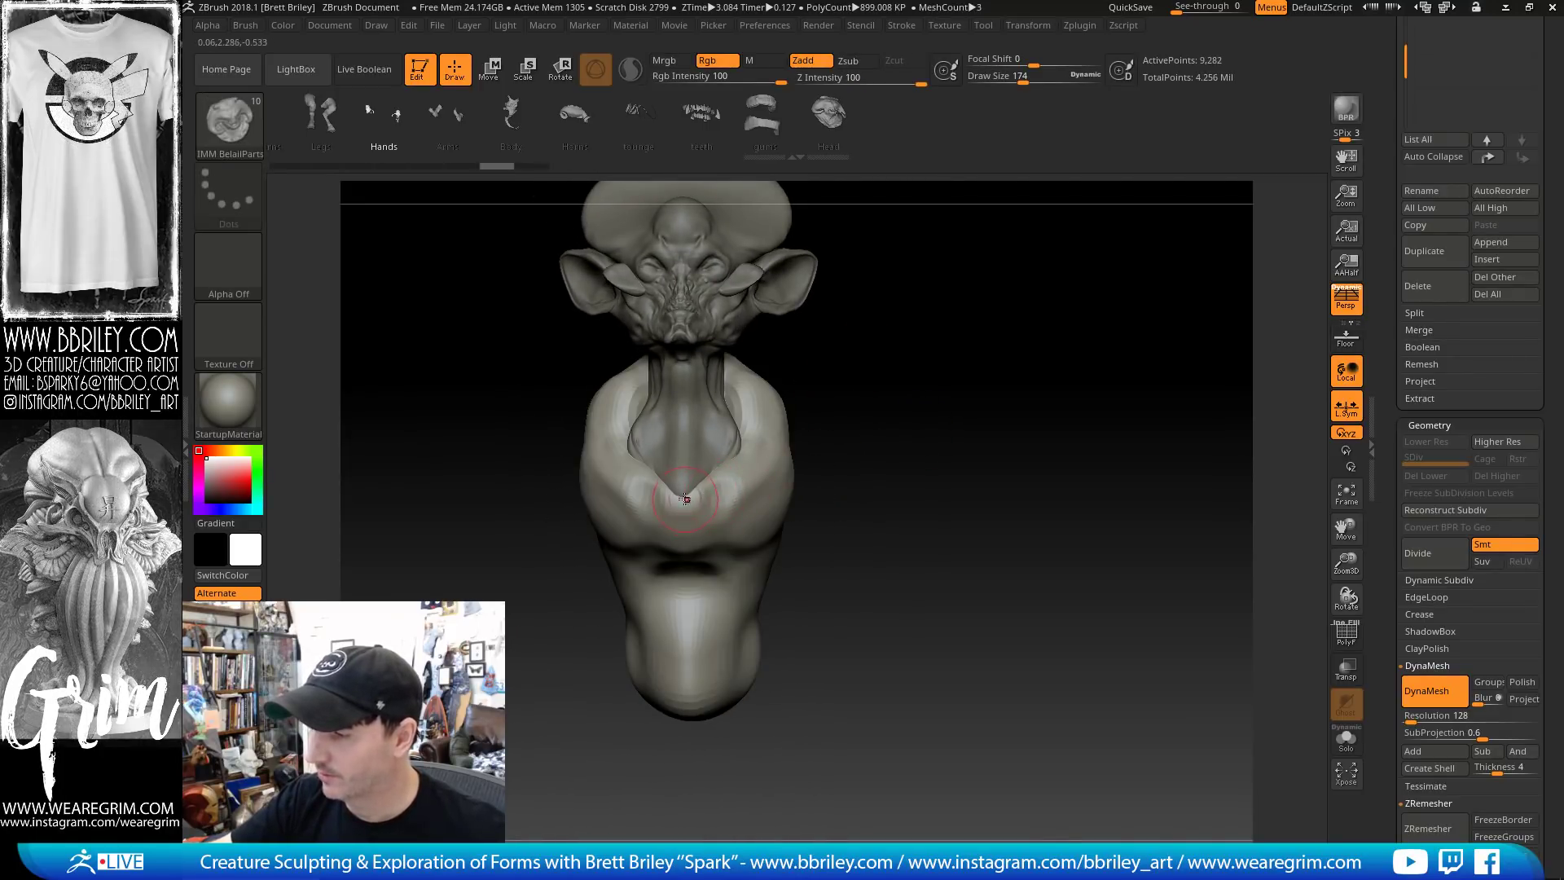
Insert the pair of hands from the centre of the chest and switch back to the Standard brush
{"action": "left_click_drag", "start_coordinate": [681, 504], "coordinate": [688, 645]}
{"action": "left_click_drag", "start_coordinate": [957, 465], "coordinate": [1014, 440]}
{"action": "key", "text": "b"}
{"action": "key", "text": "s"}
{"action": "key", "text": "t"}
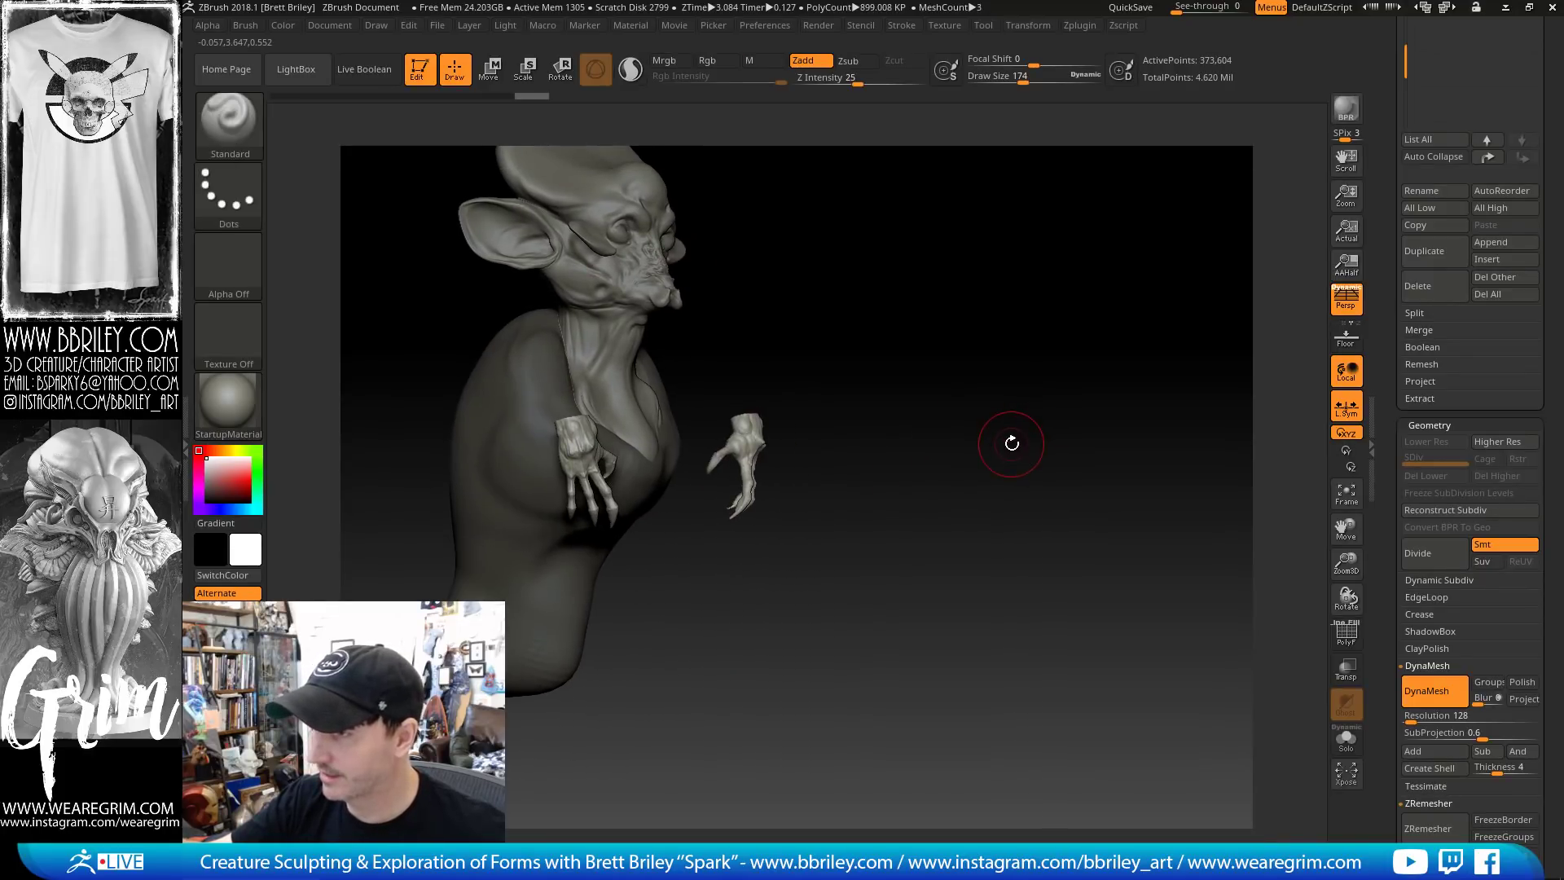
Try isolating a hand beside the body with a rectangular visibility selection and the Move gizmo active
{"action": "key", "text": "w"}
{"action": "mouse_move", "coordinate": [884, 358]}
{"action": "left_mouse_down"}
{"action": "mouse_move", "coordinate": [851, 363]}
{"action": "mouse_move", "coordinate": [833, 408]}
{"action": "mouse_move", "coordinate": [908, 394]}
{"action": "mouse_move", "coordinate": [835, 453]}
{"action": "left_mouse_up"}
{"action": "key", "text": "q"}
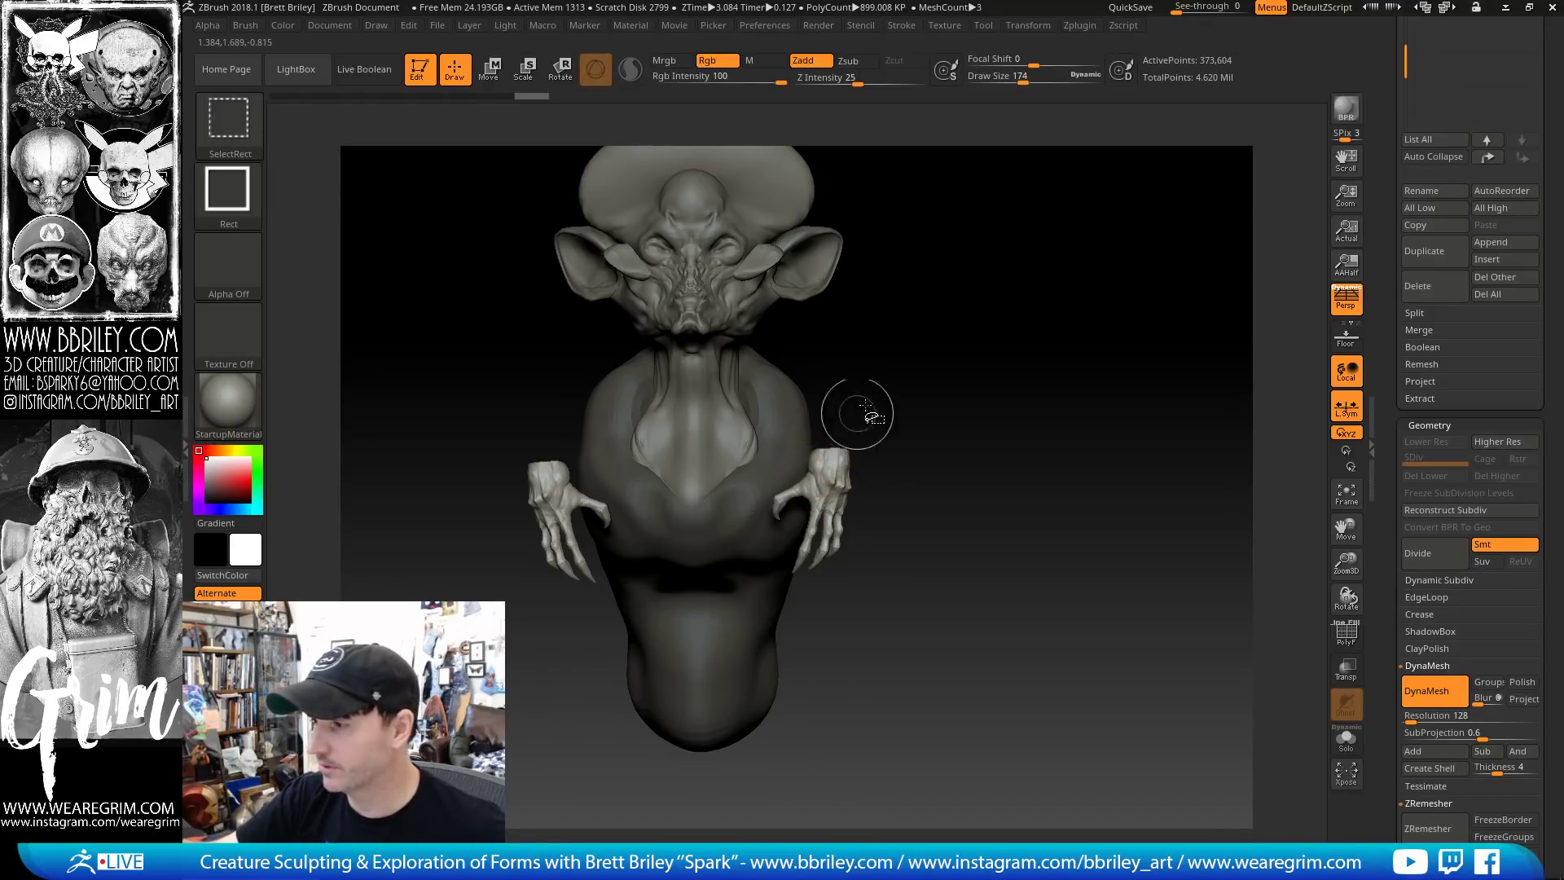
{"action": "left_click_drag", "start_coordinate": [888, 374], "coordinate": [743, 668], "text": "ctrl+shift"}
{"action": "key", "text": "w"}
{"action": "left_click", "coordinate": [803, 648], "text": "ctrl+shift"}
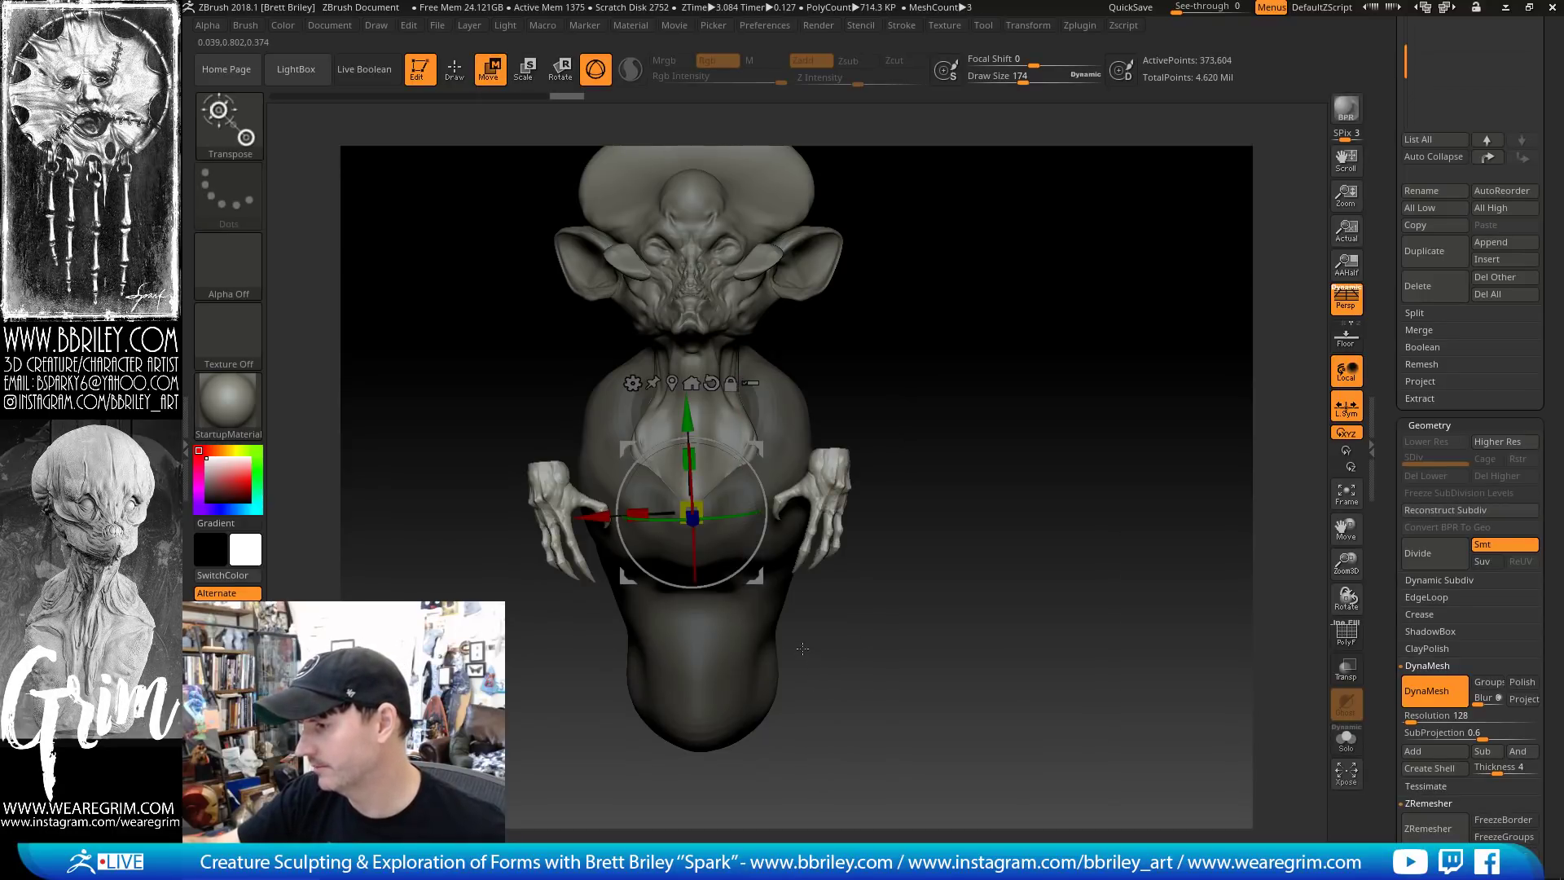
Split the unmasked hands off the body into their own subtool and make that subtool active
{"action": "left_click_drag", "start_coordinate": [825, 465], "coordinate": [762, 410]}
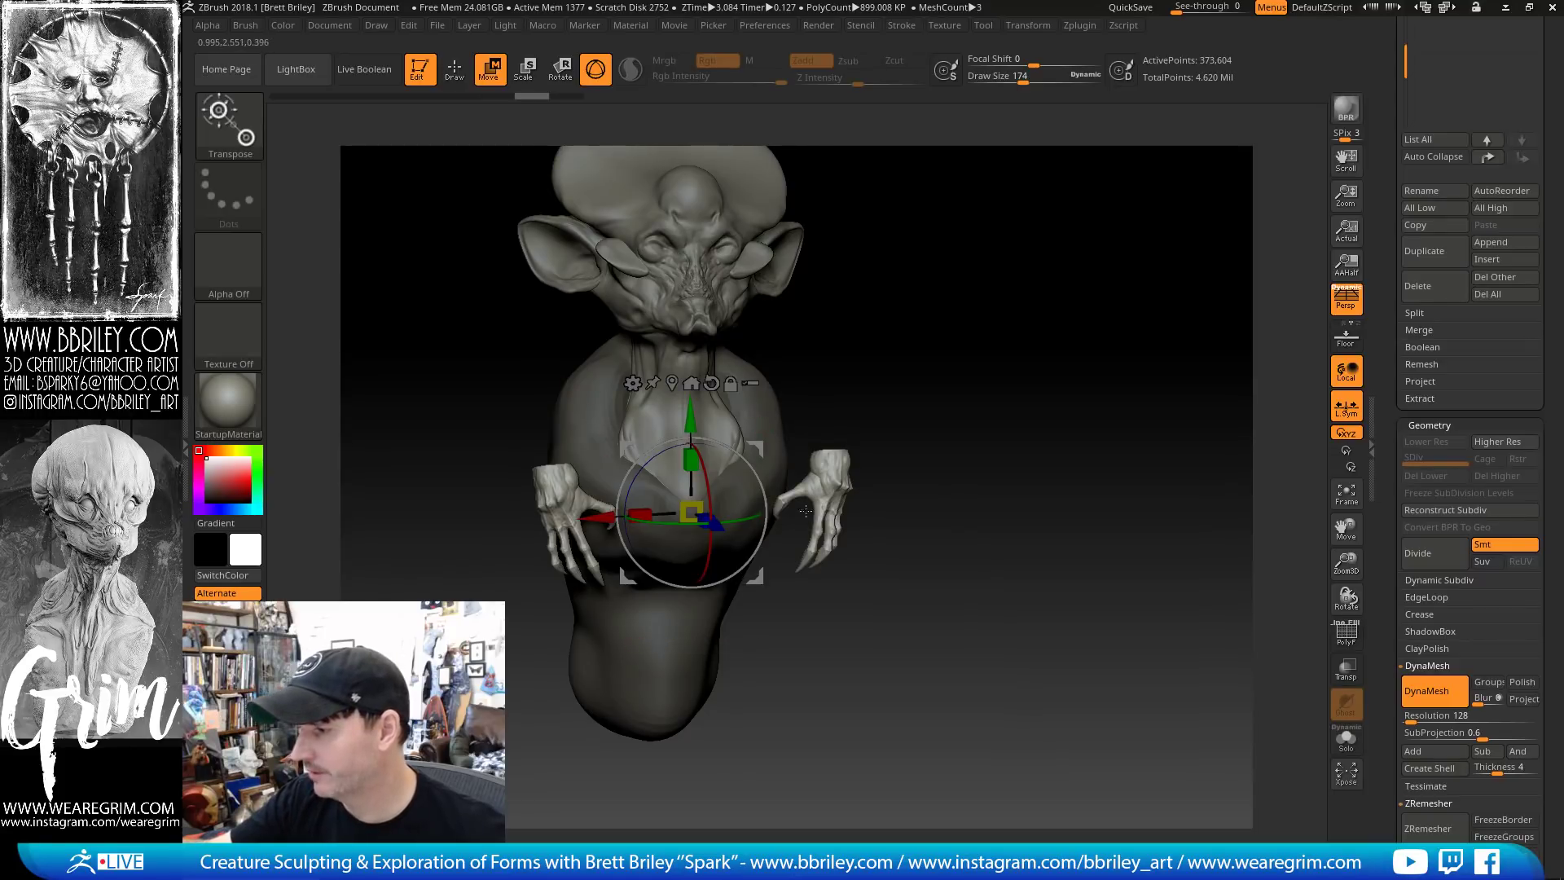
{"action": "left_click", "coordinate": [1437, 400]}
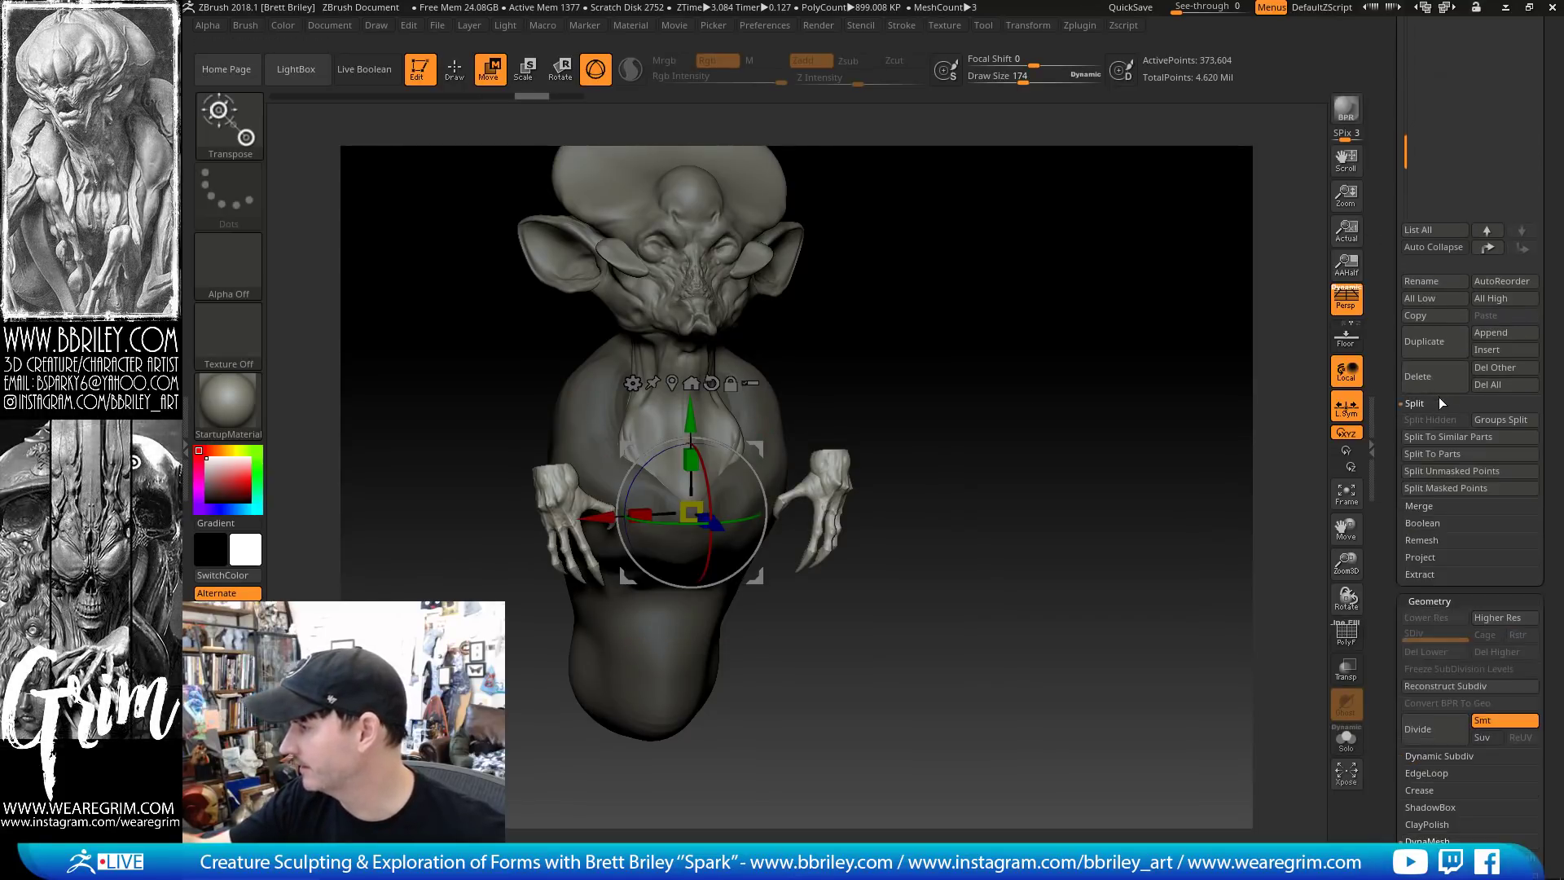
{"action": "left_click", "coordinate": [1472, 473]}
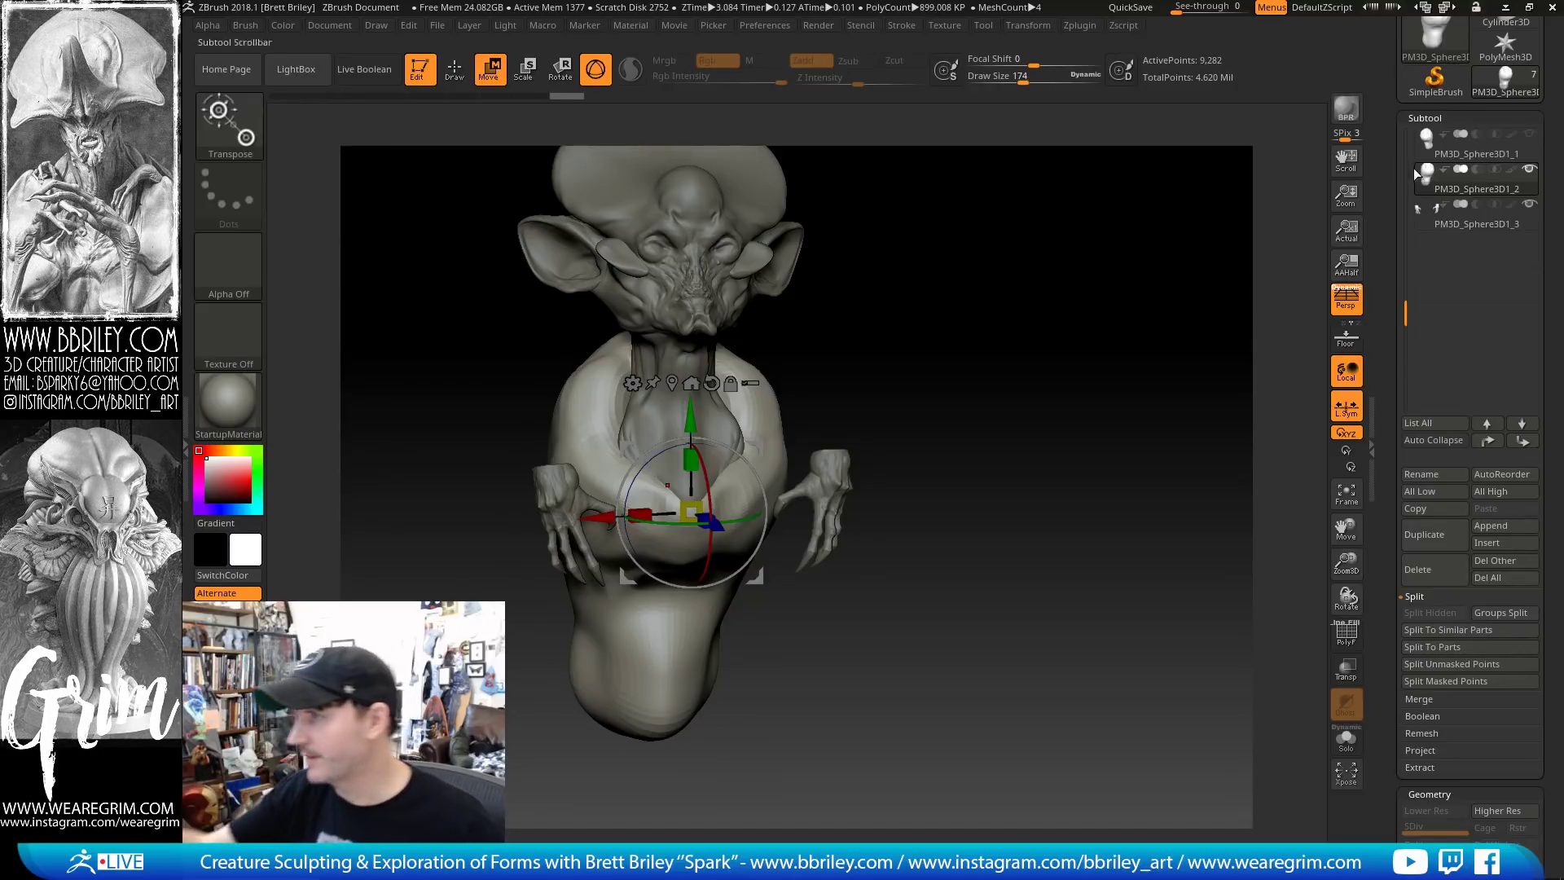
{"action": "left_click", "coordinate": [1425, 222]}
{"action": "left_click_drag", "start_coordinate": [1140, 348], "coordinate": [888, 457]}
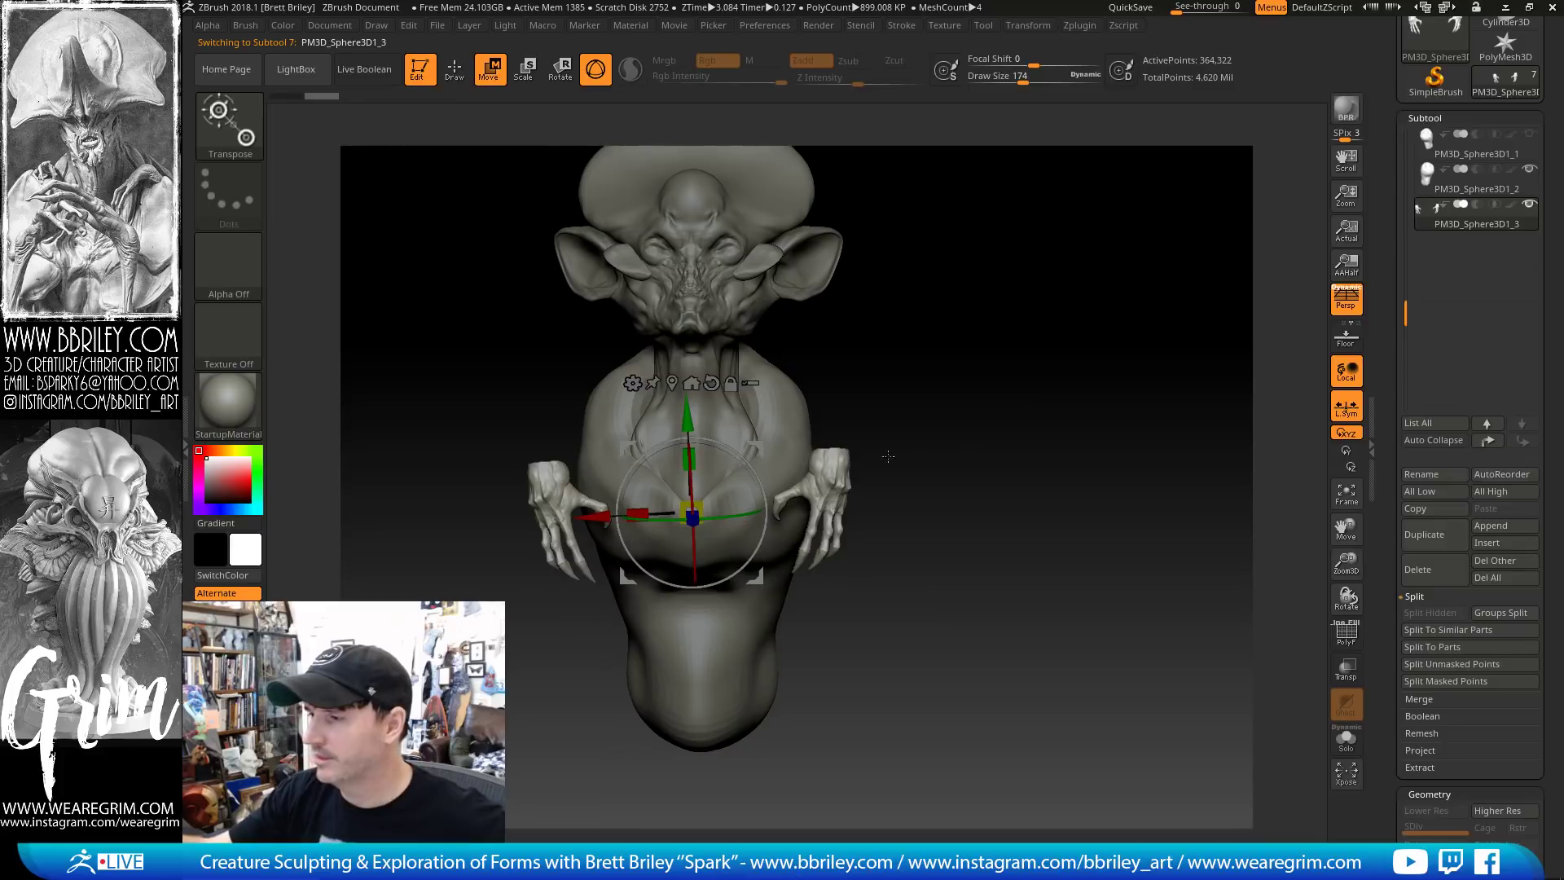
{"action": "key", "text": "q"}
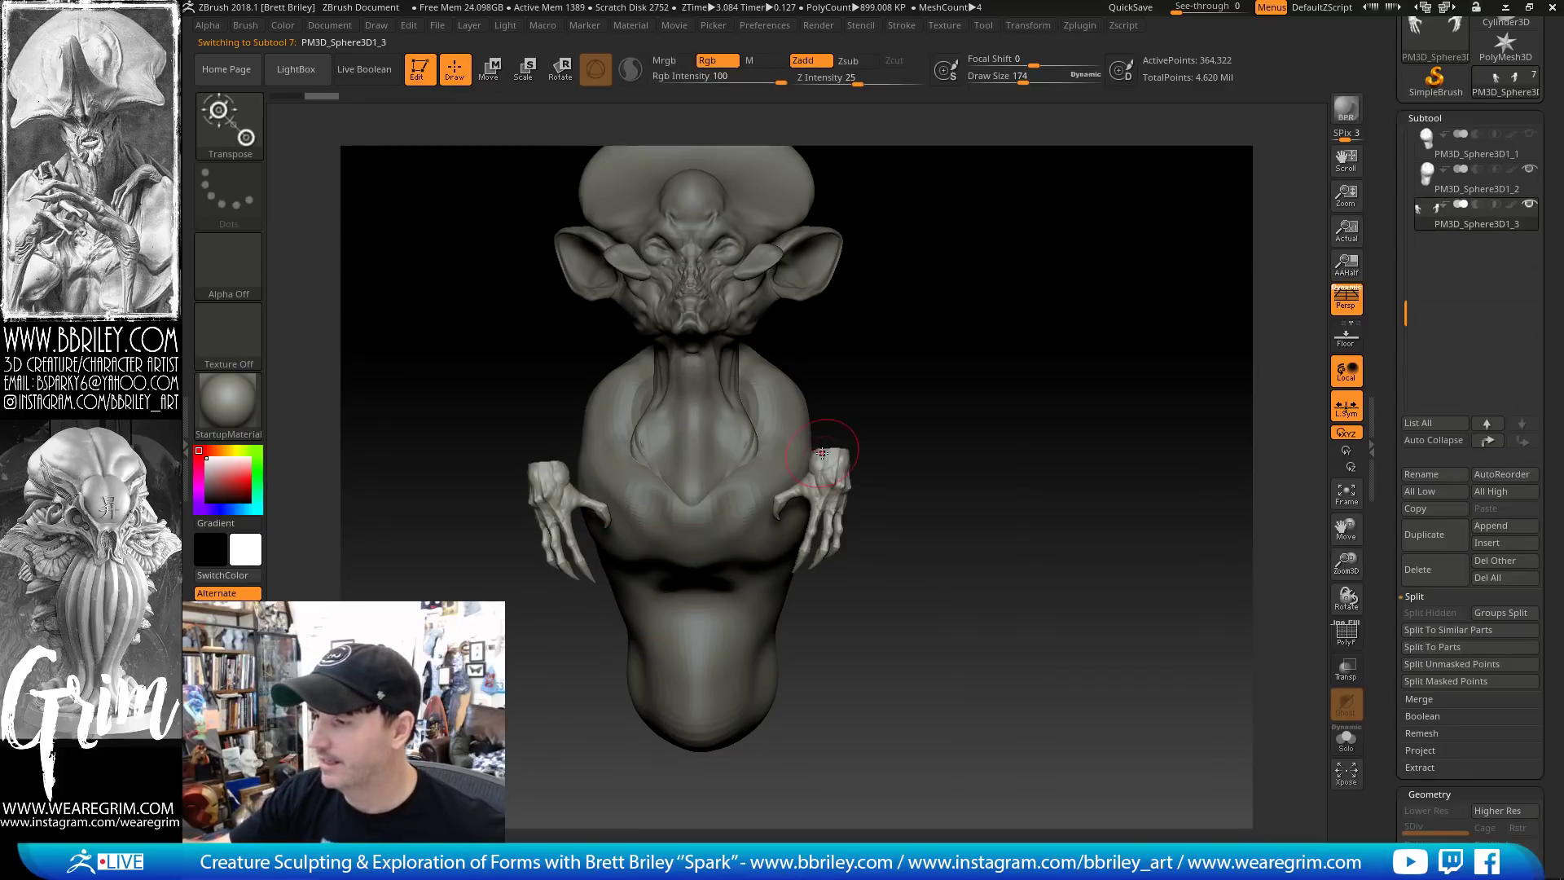
Isolate one hand with a rectangular visibility selection and delete the hidden hand's geometry
{"action": "mouse_move", "coordinate": [948, 379]}
{"action": "left_mouse_down", "text": "ctrl+alt+shift"}
{"action": "mouse_move", "coordinate": [759, 550]}
{"action": "mouse_move", "coordinate": [733, 692]}
{"action": "left_mouse_up", "text": "ctrl+alt+shift"}
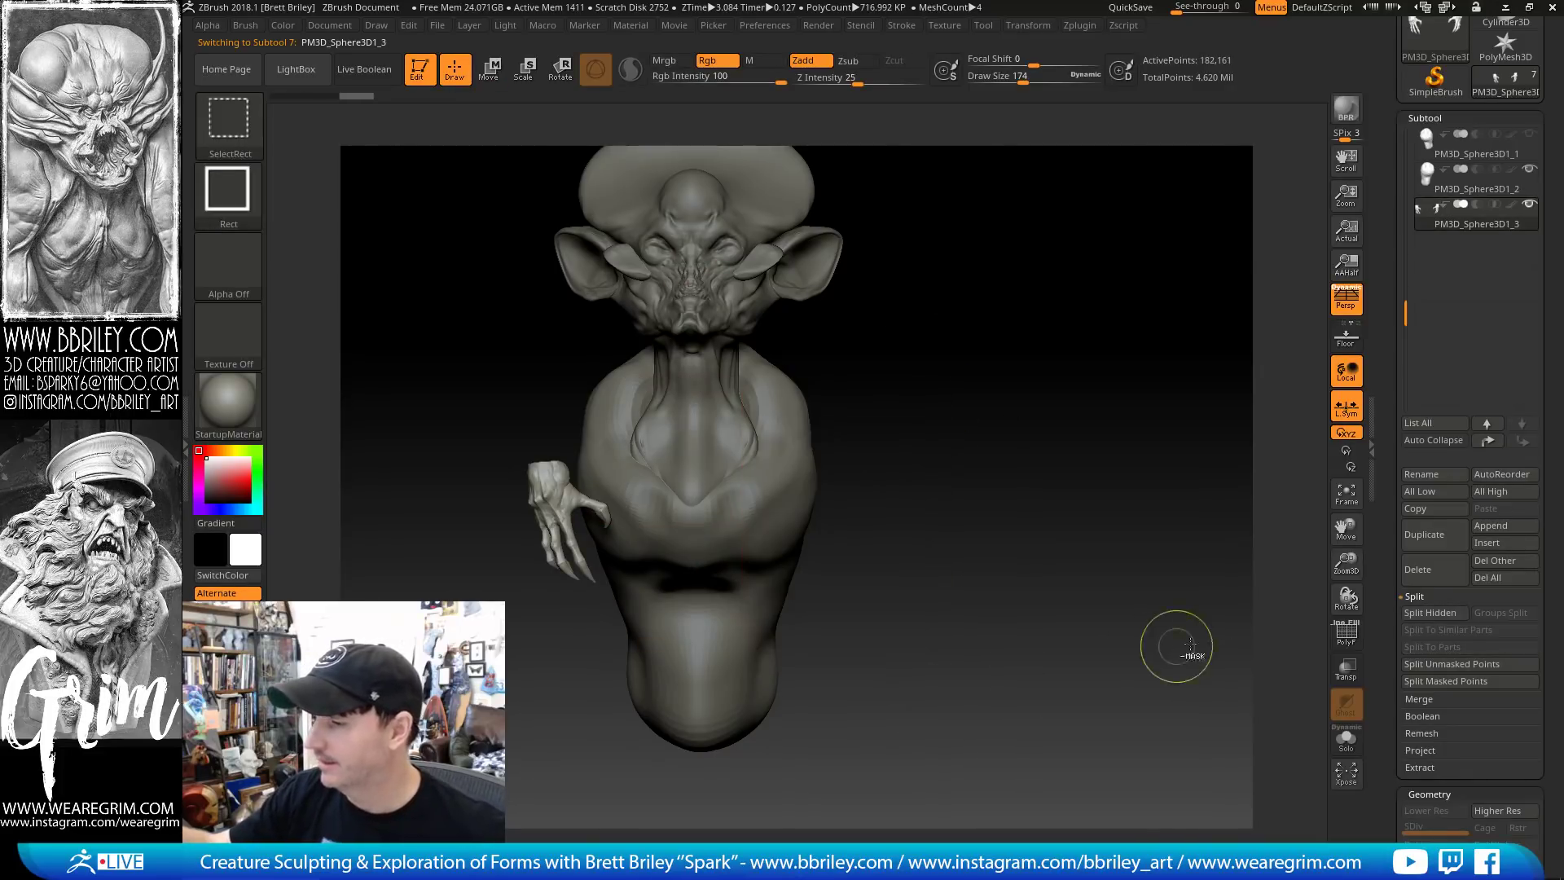
{"action": "key", "text": "w"}
{"action": "left_click_drag", "start_coordinate": [1393, 632], "coordinate": [1394, 587]}
{"action": "left_click_drag", "start_coordinate": [883, 498], "coordinate": [992, 497]}
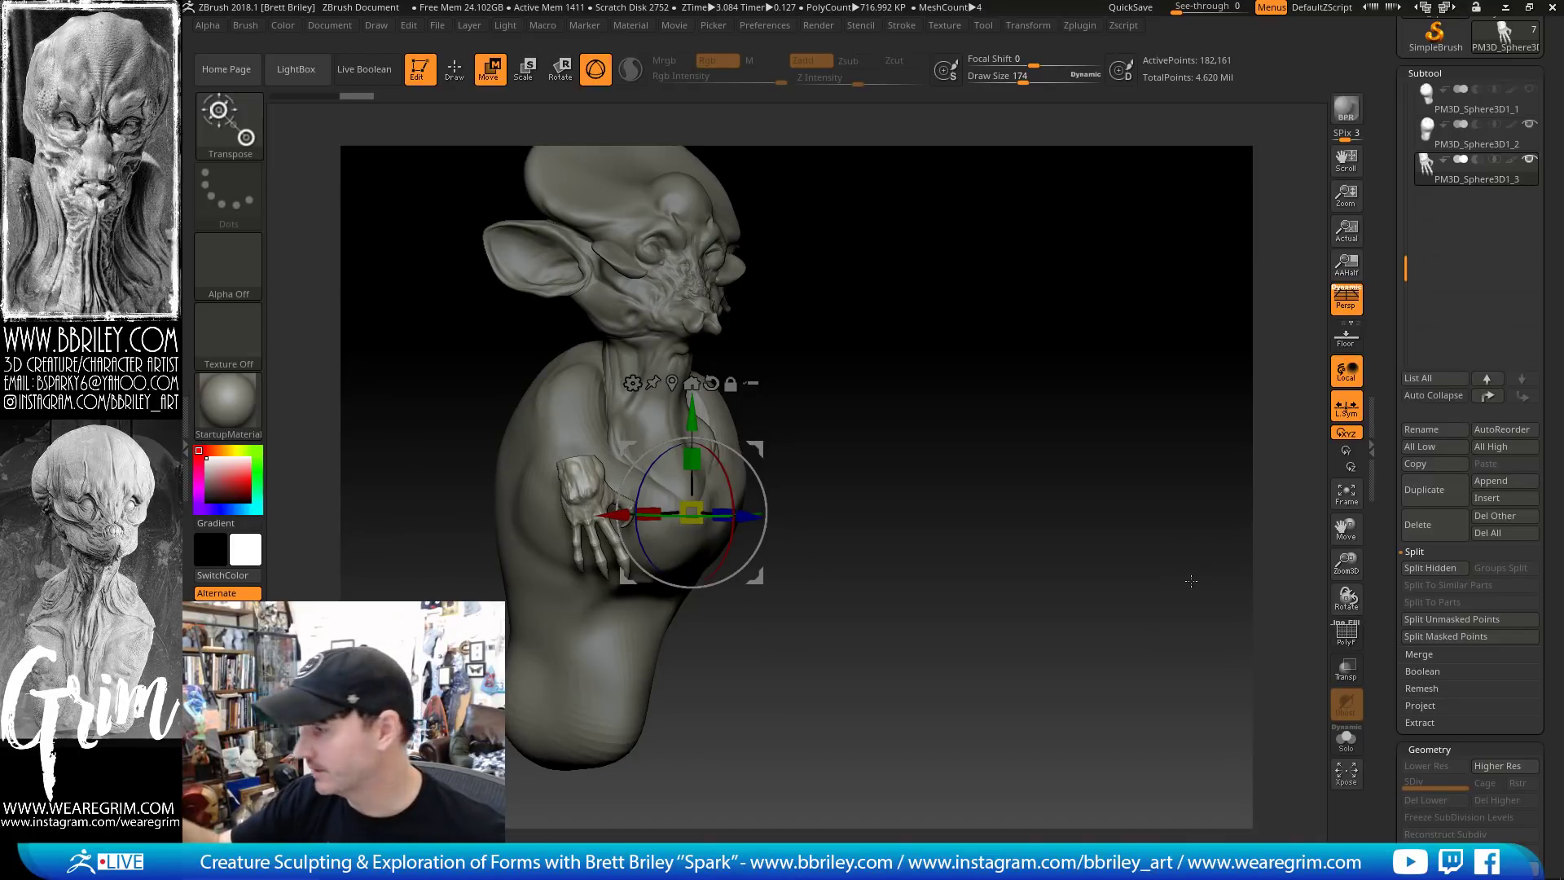
{"action": "scroll", "coordinate": [1390, 494], "scroll_direction": "down", "scroll_amount": 5}
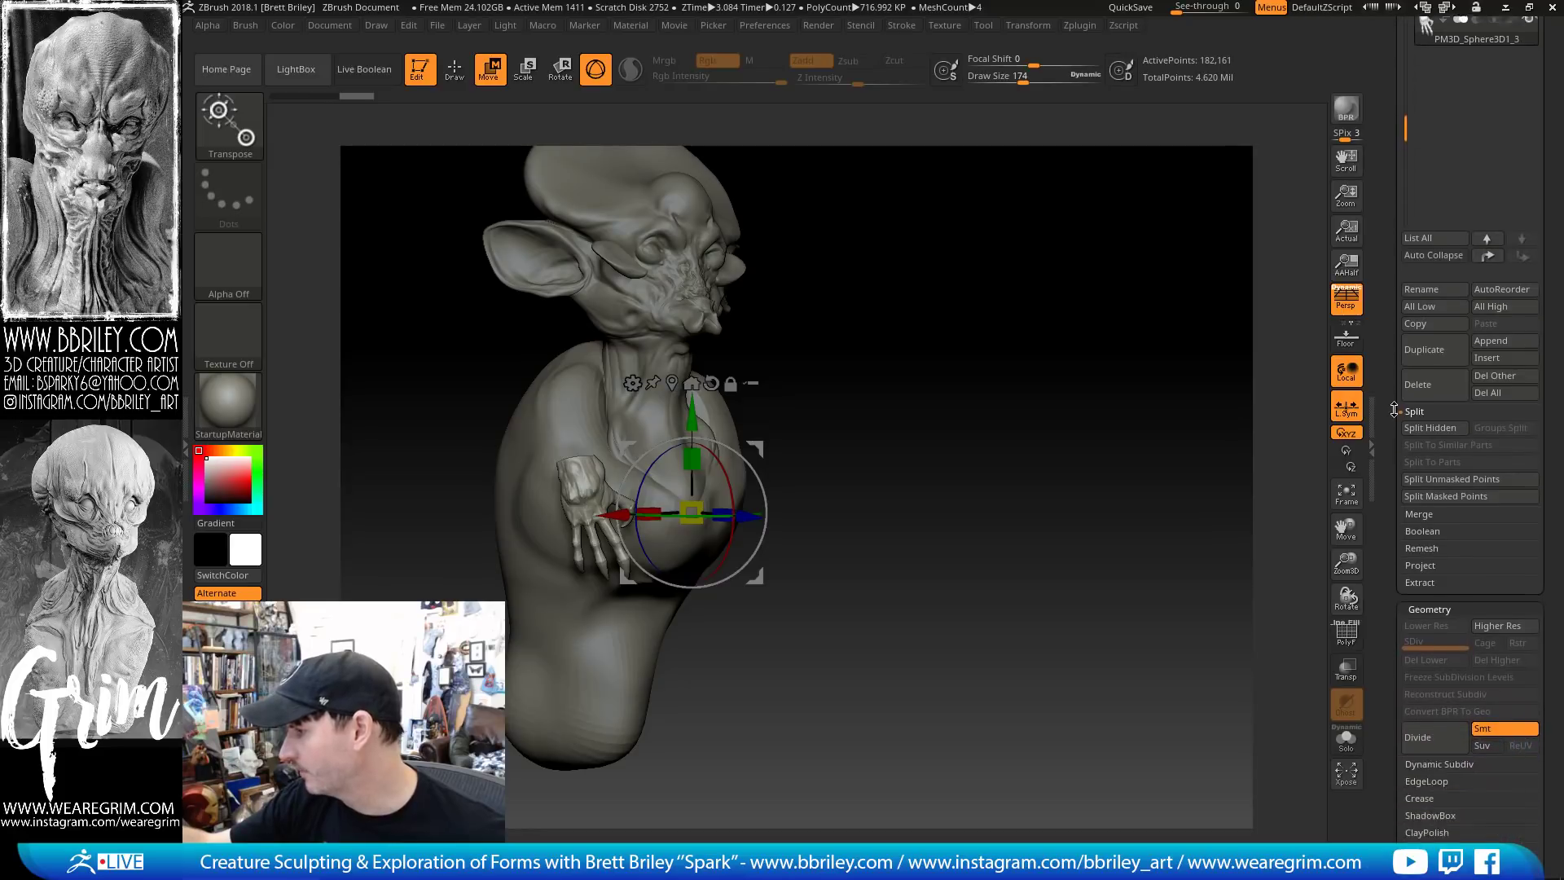
{"action": "scroll", "coordinate": [1404, 490], "scroll_direction": "down", "scroll_amount": 6}
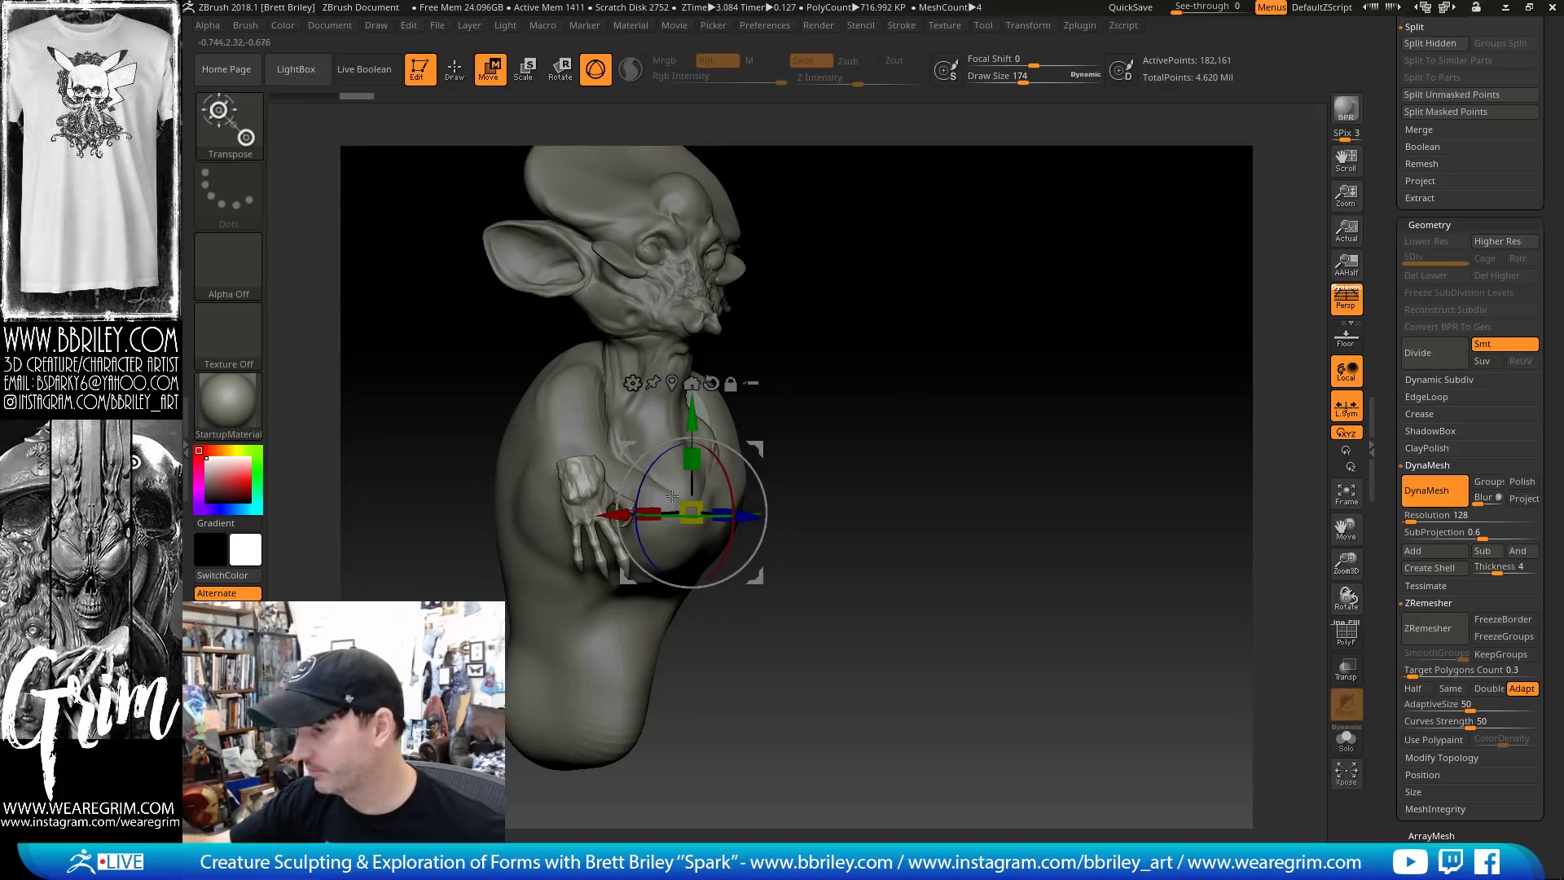
{"action": "left_click", "coordinate": [1420, 760]}
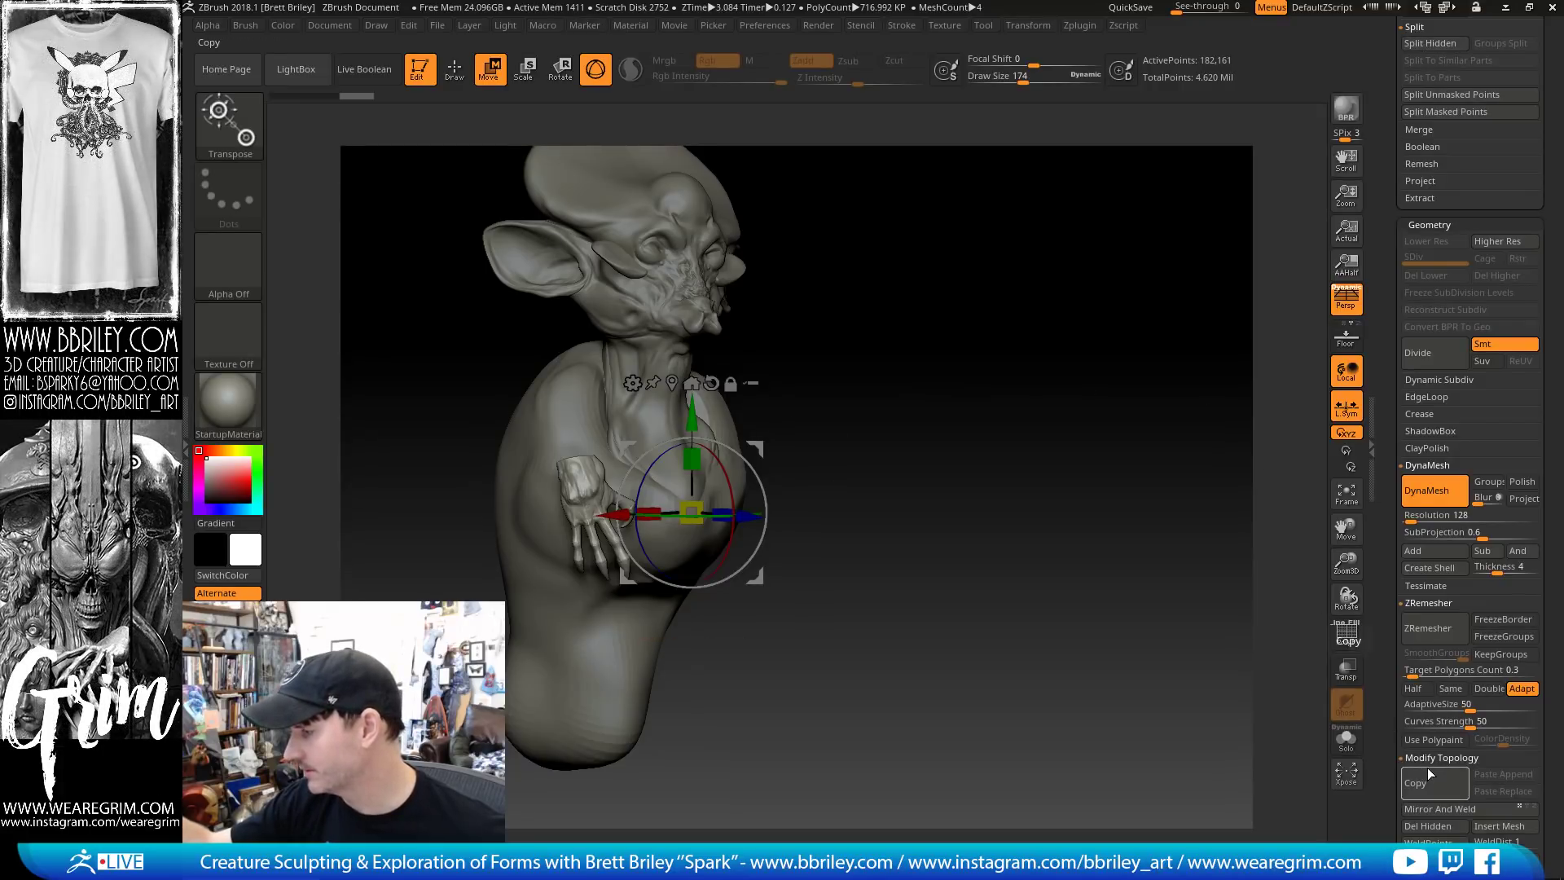
{"action": "left_click", "coordinate": [1417, 780]}
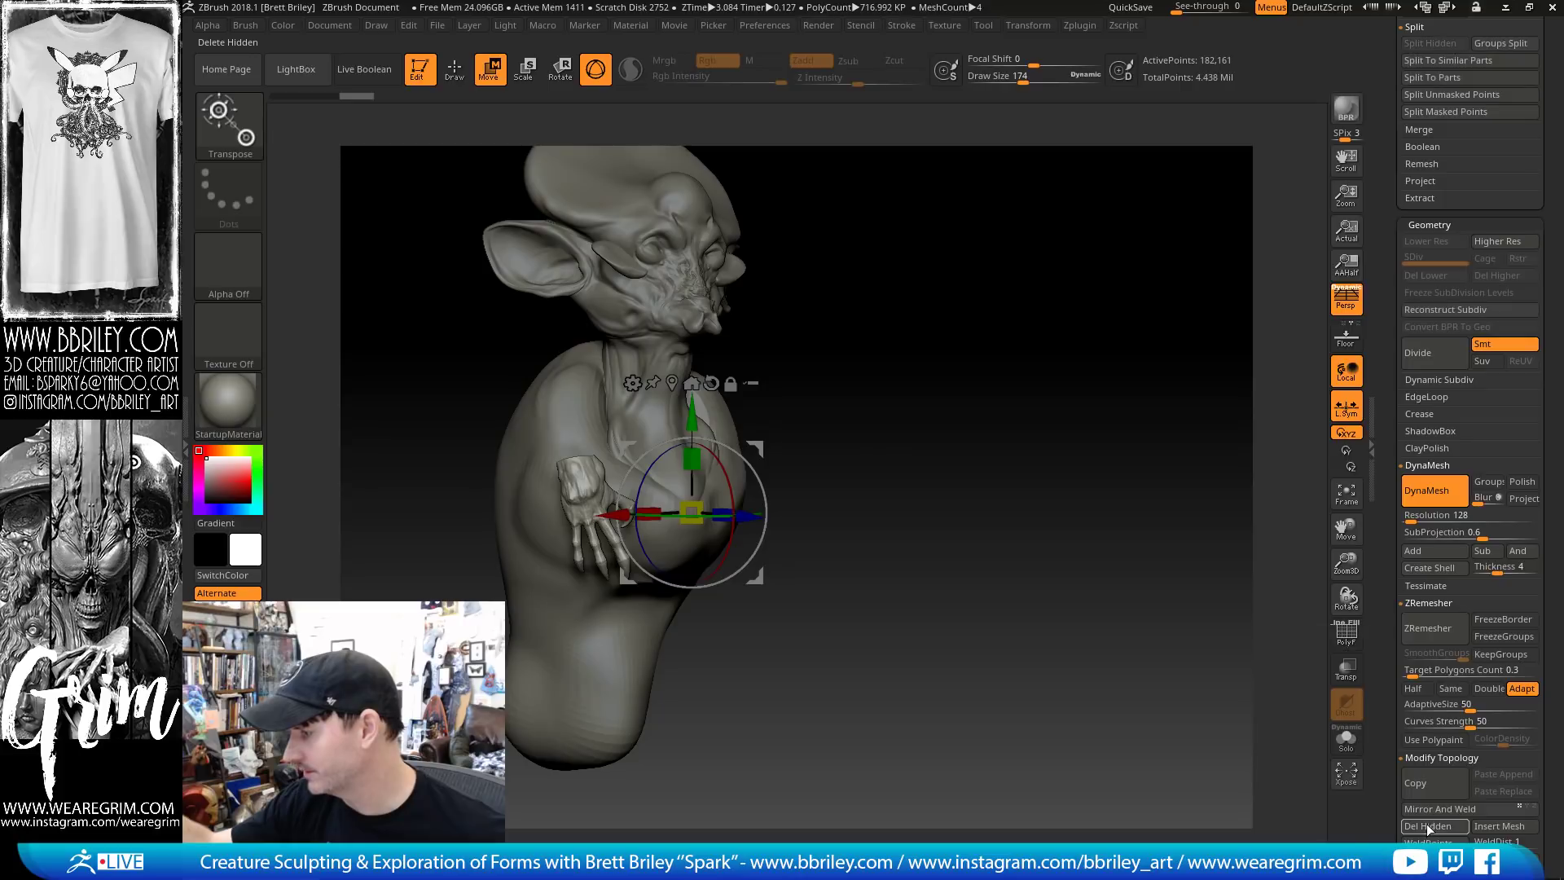
Face the bust from the front and mirror the remaining hand to the other side with SubTool Master
{"action": "left_click_drag", "start_coordinate": [1104, 500], "coordinate": [1042, 368], "text": "shift"}
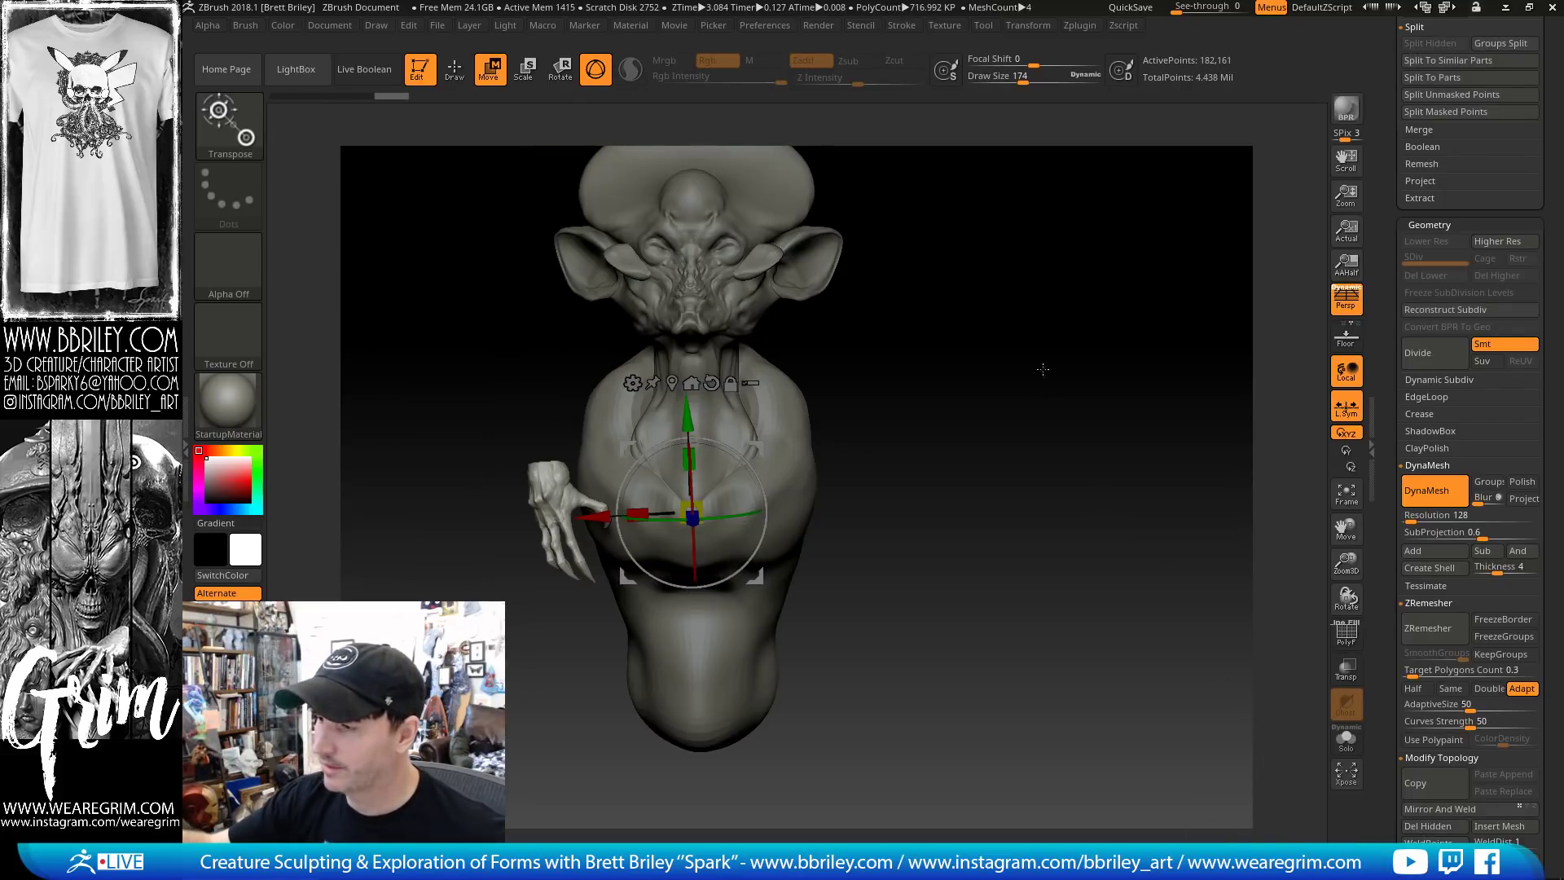
{"action": "mouse_move", "coordinate": [1085, 29]}
{"action": "left_click", "coordinate": [1120, 334]}
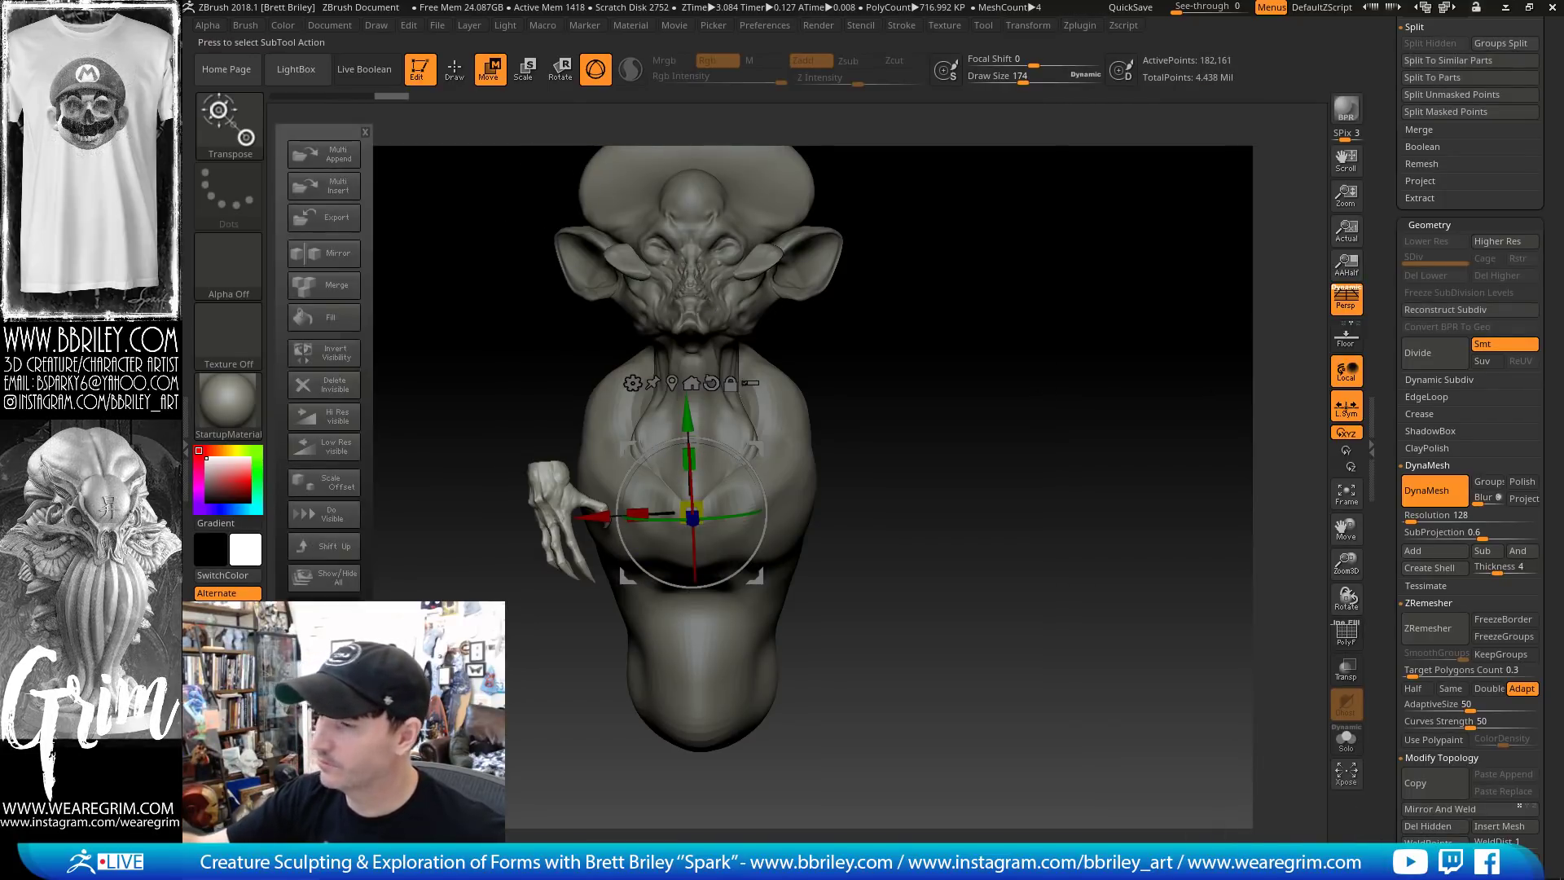
{"action": "left_click", "coordinate": [333, 255]}
{"action": "left_click", "coordinate": [756, 431]}
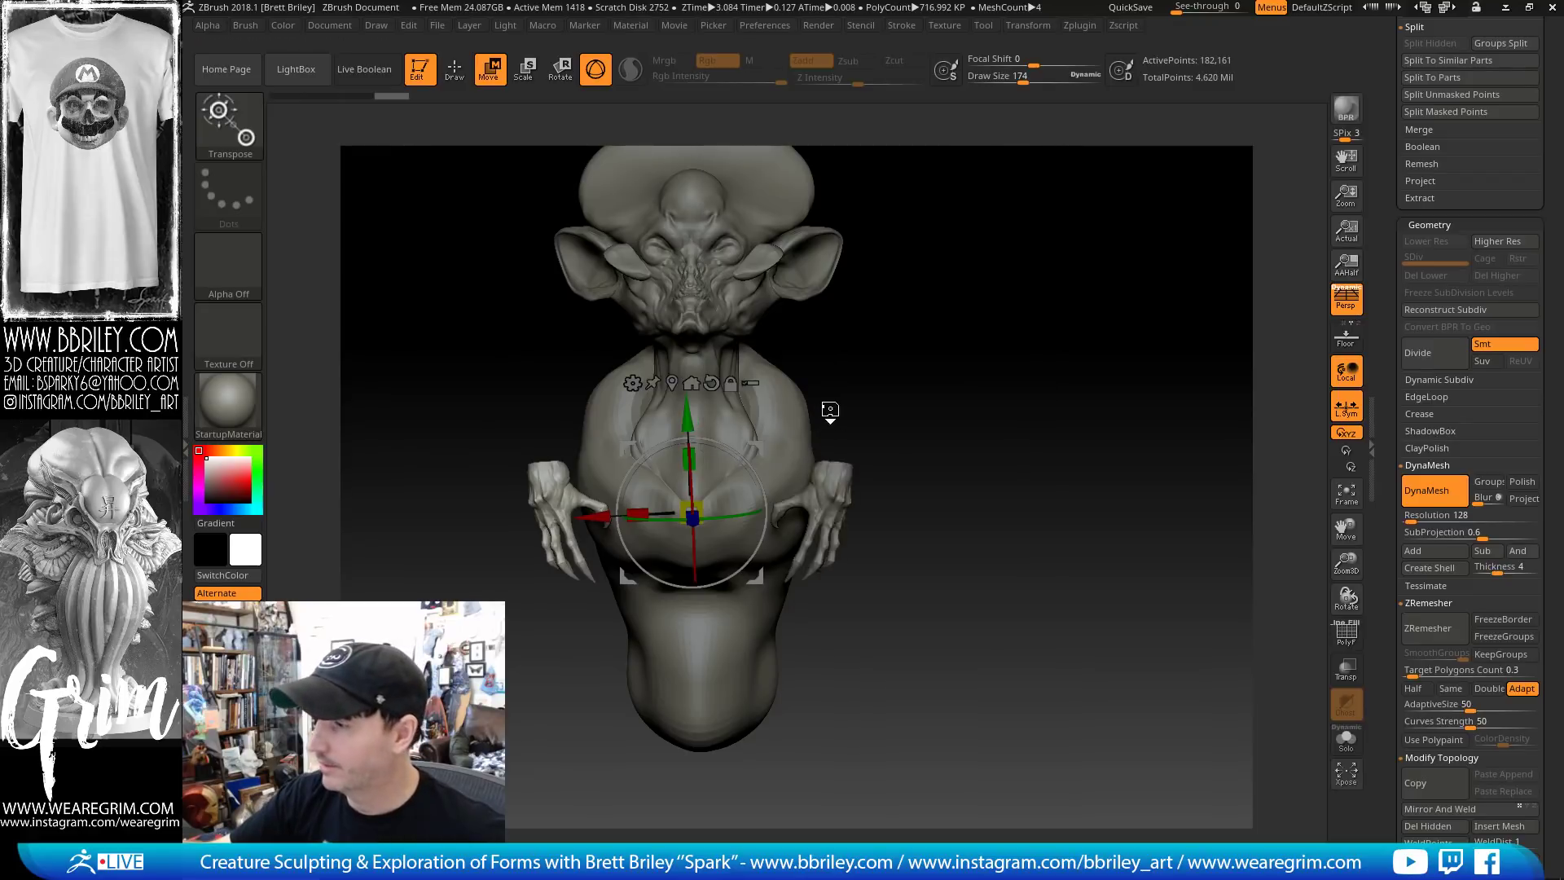
{"action": "key", "text": "q"}
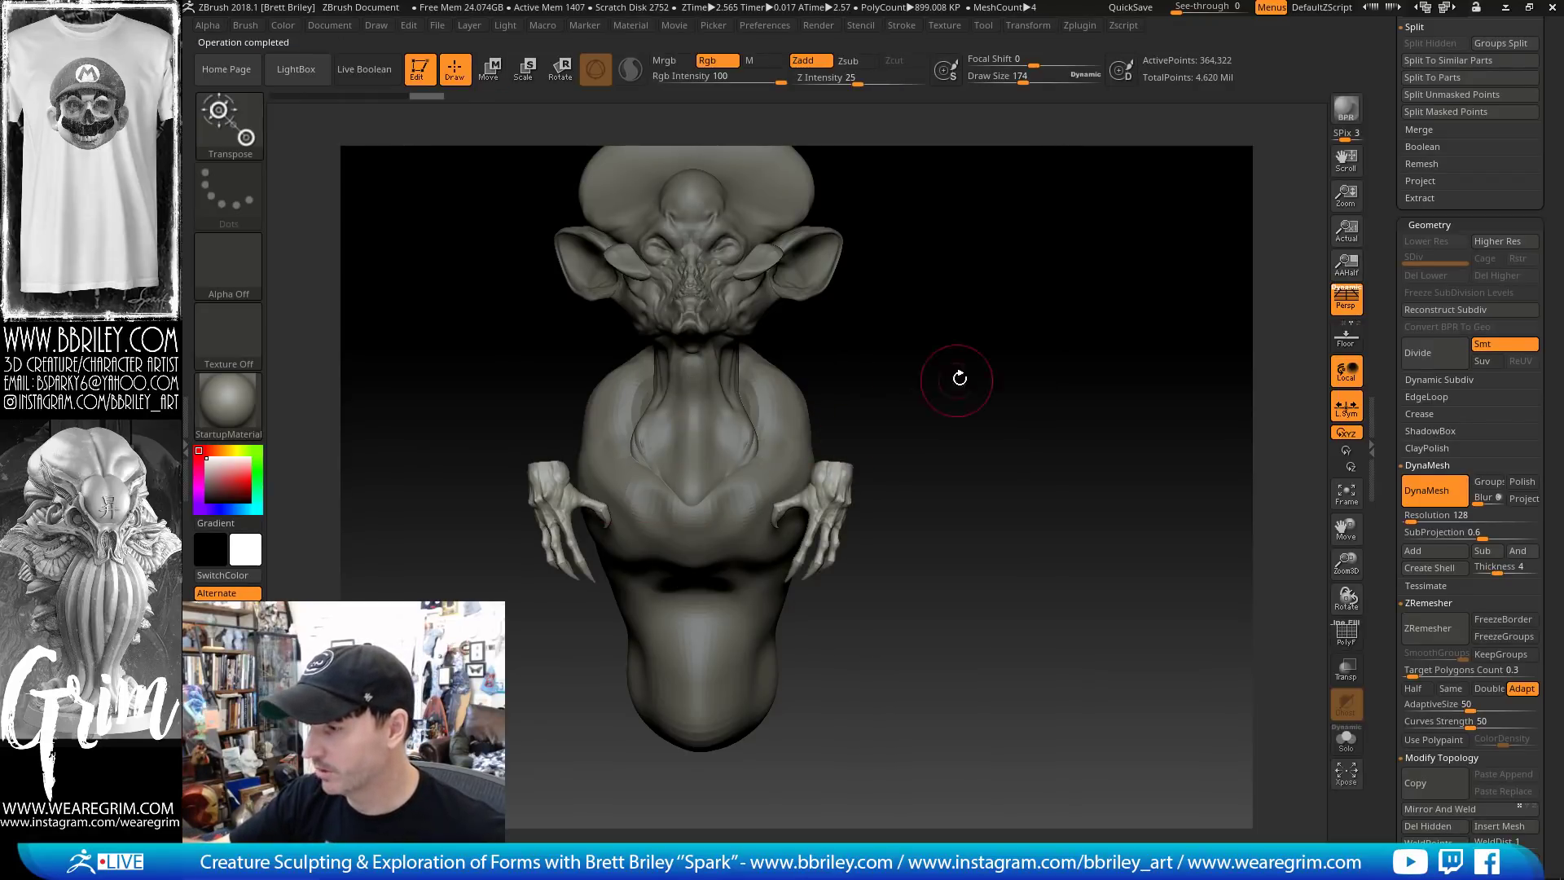
Centre the Move gizmo on the pair of hands and compare it with the gizmo on the Character subtool
{"action": "left_click_drag", "start_coordinate": [950, 373], "coordinate": [825, 500]}
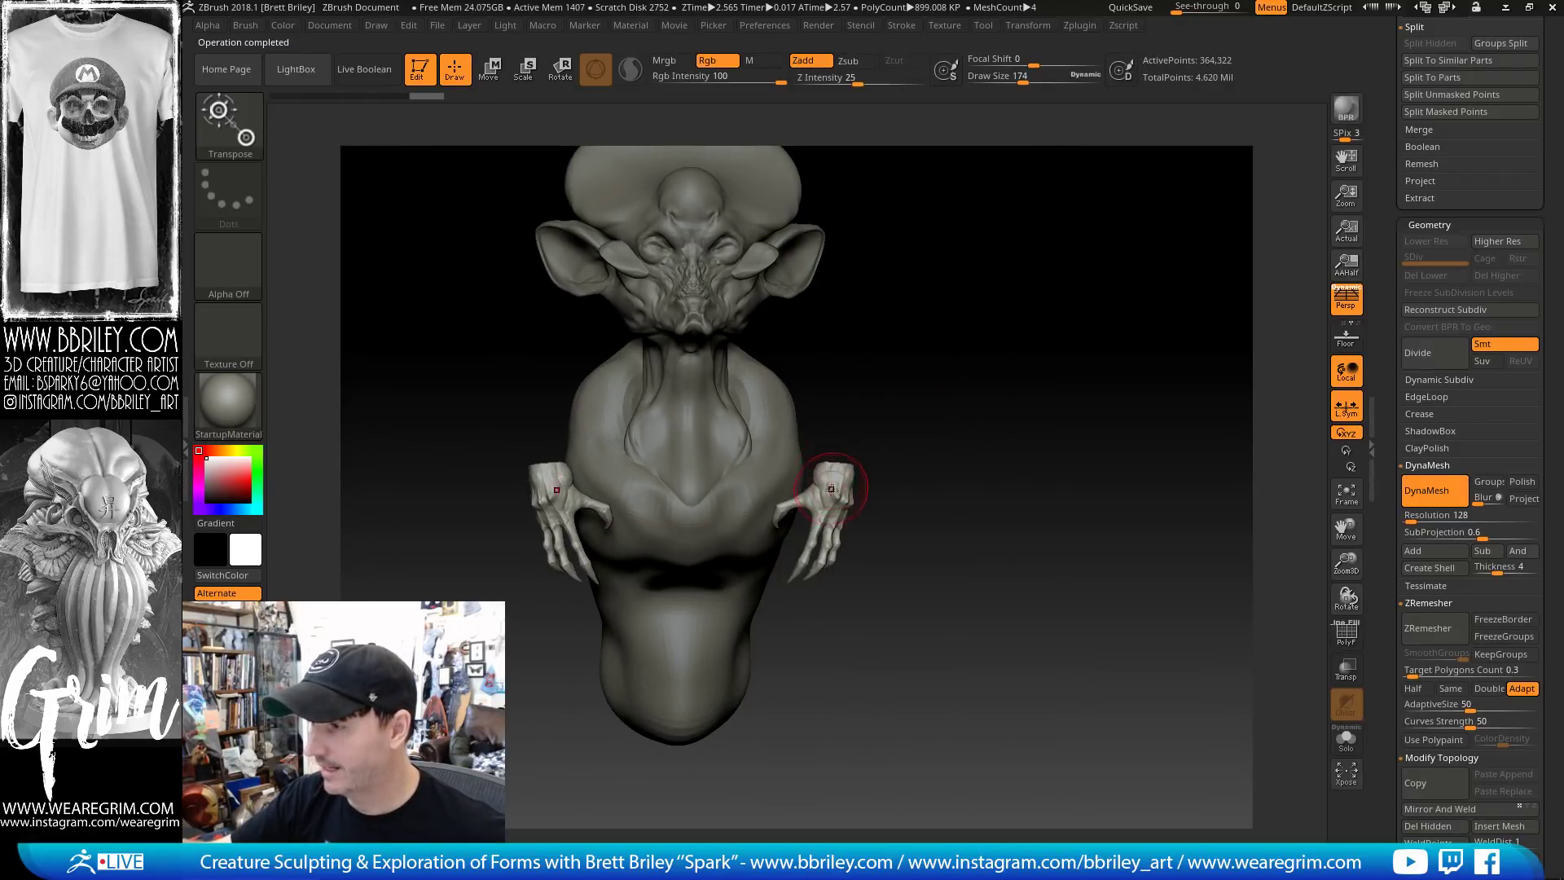
{"action": "left_click_drag", "start_coordinate": [911, 325], "coordinate": [816, 488], "text": "shift"}
{"action": "key", "text": "w"}
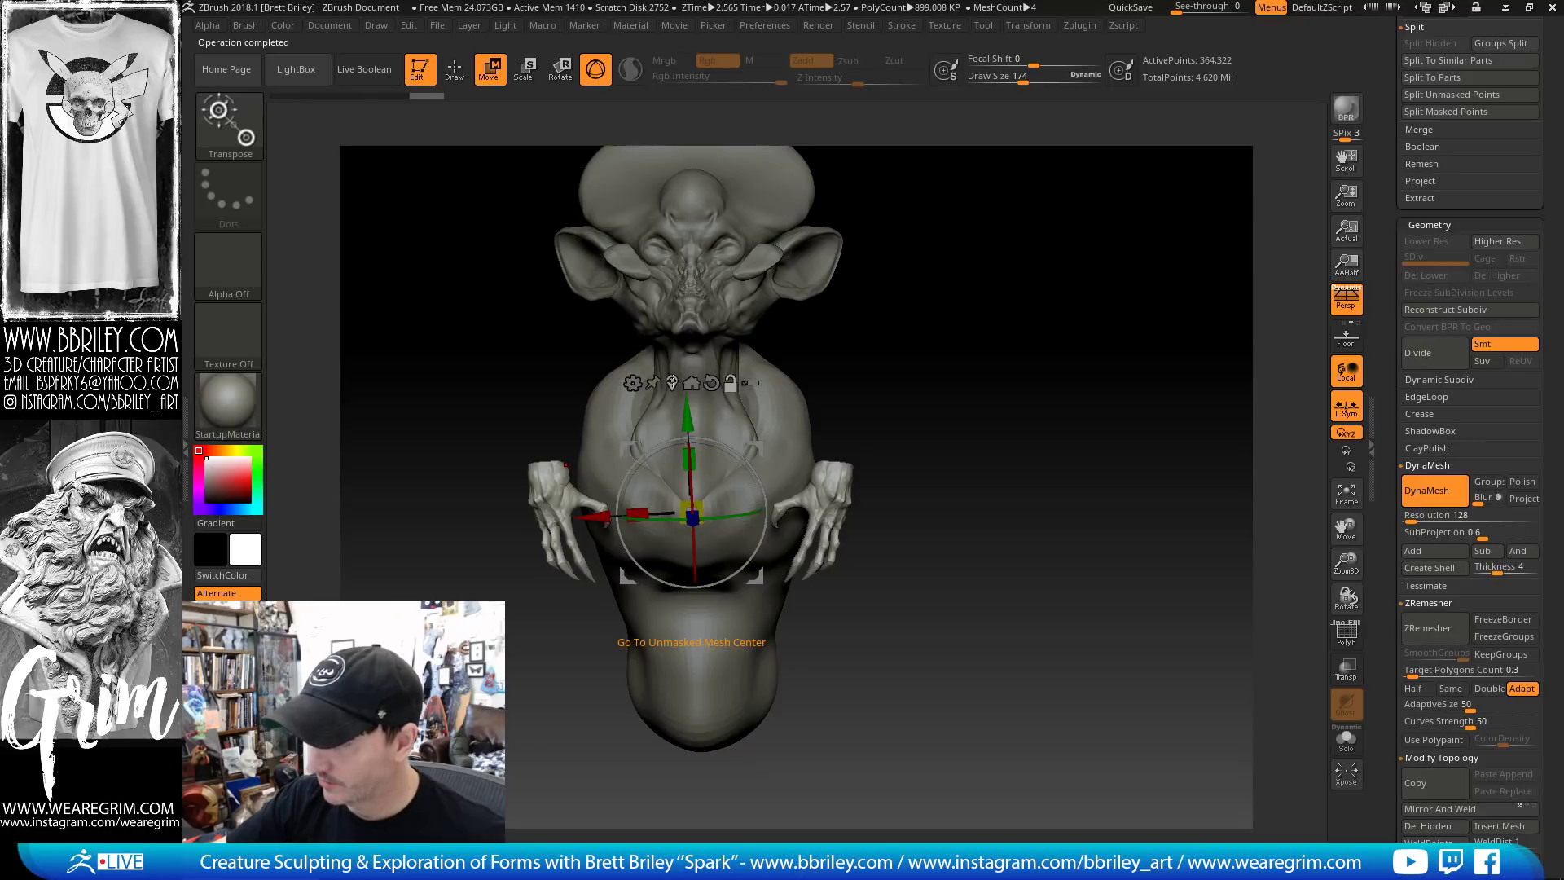
{"action": "left_click", "coordinate": [672, 382]}
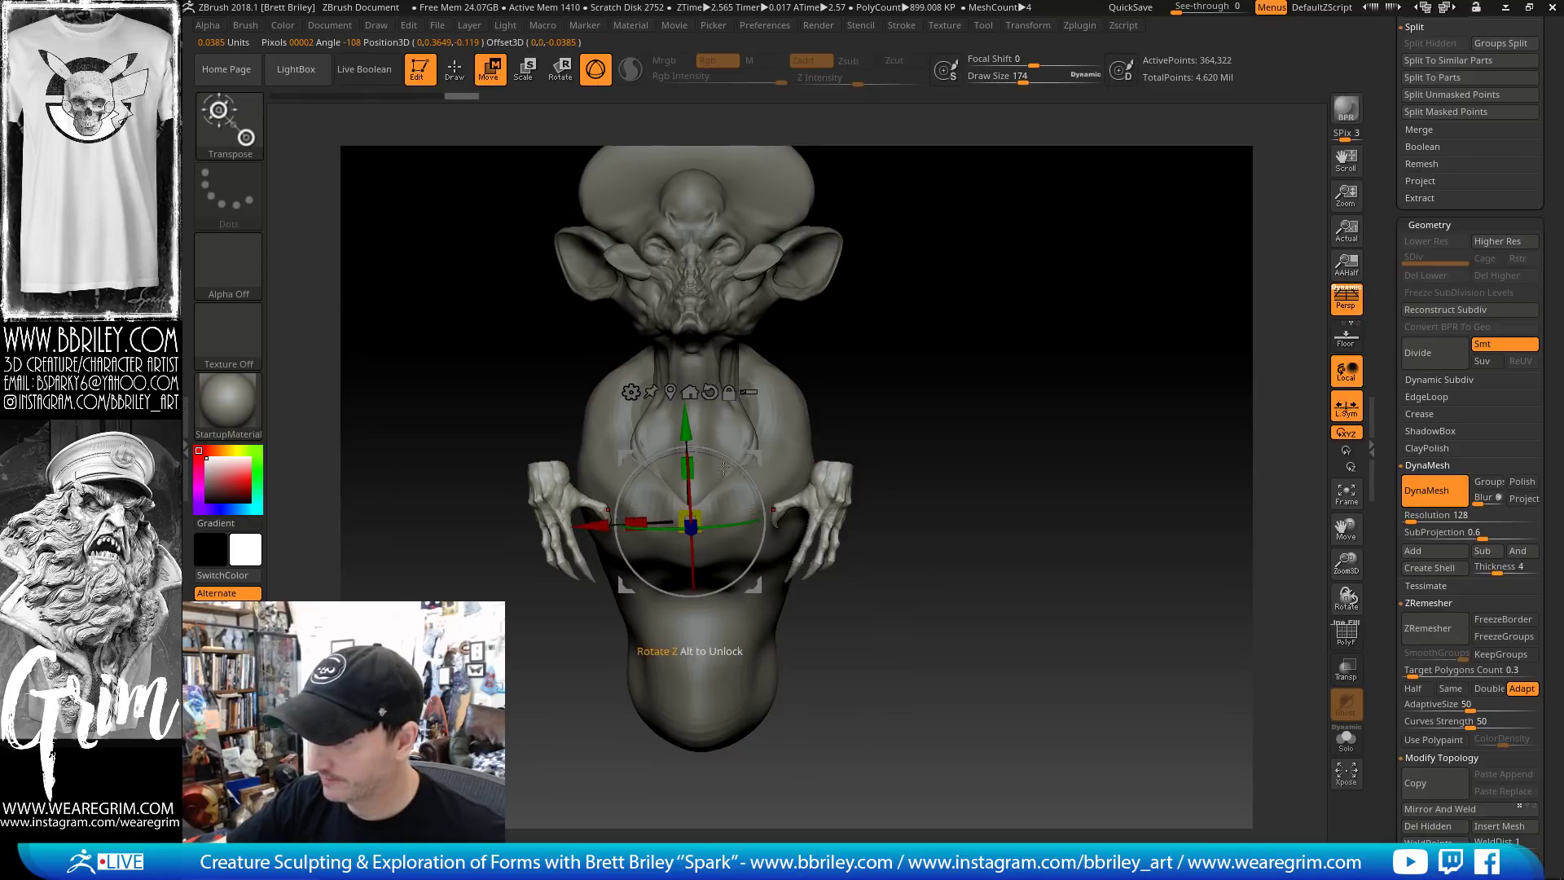
{"action": "left_click", "coordinate": [811, 259], "text": "alt"}
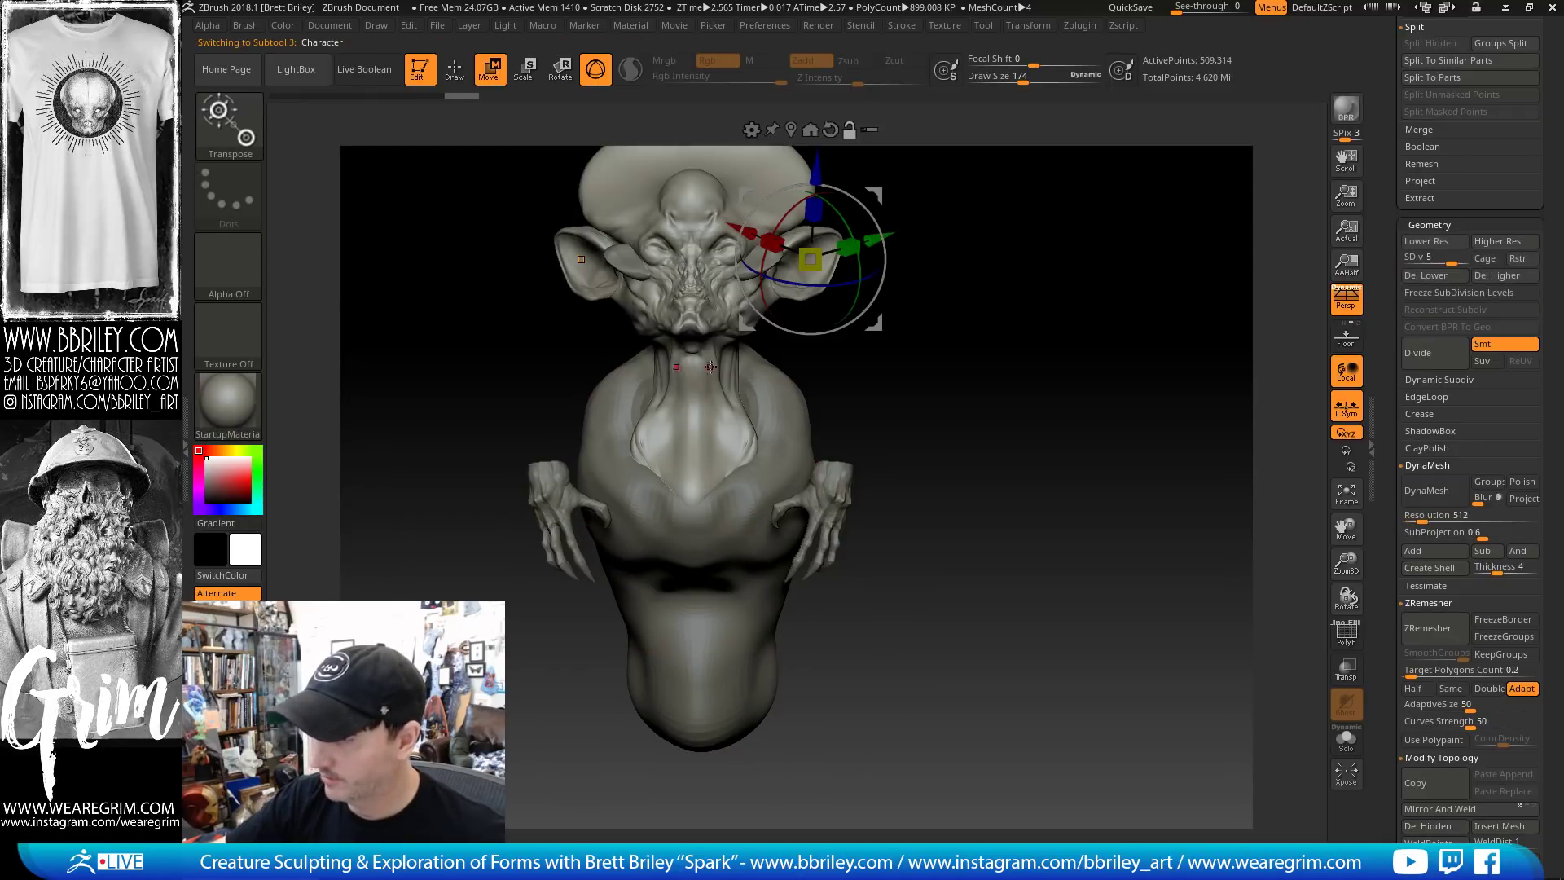
{"action": "left_click", "coordinate": [835, 483], "text": "alt"}
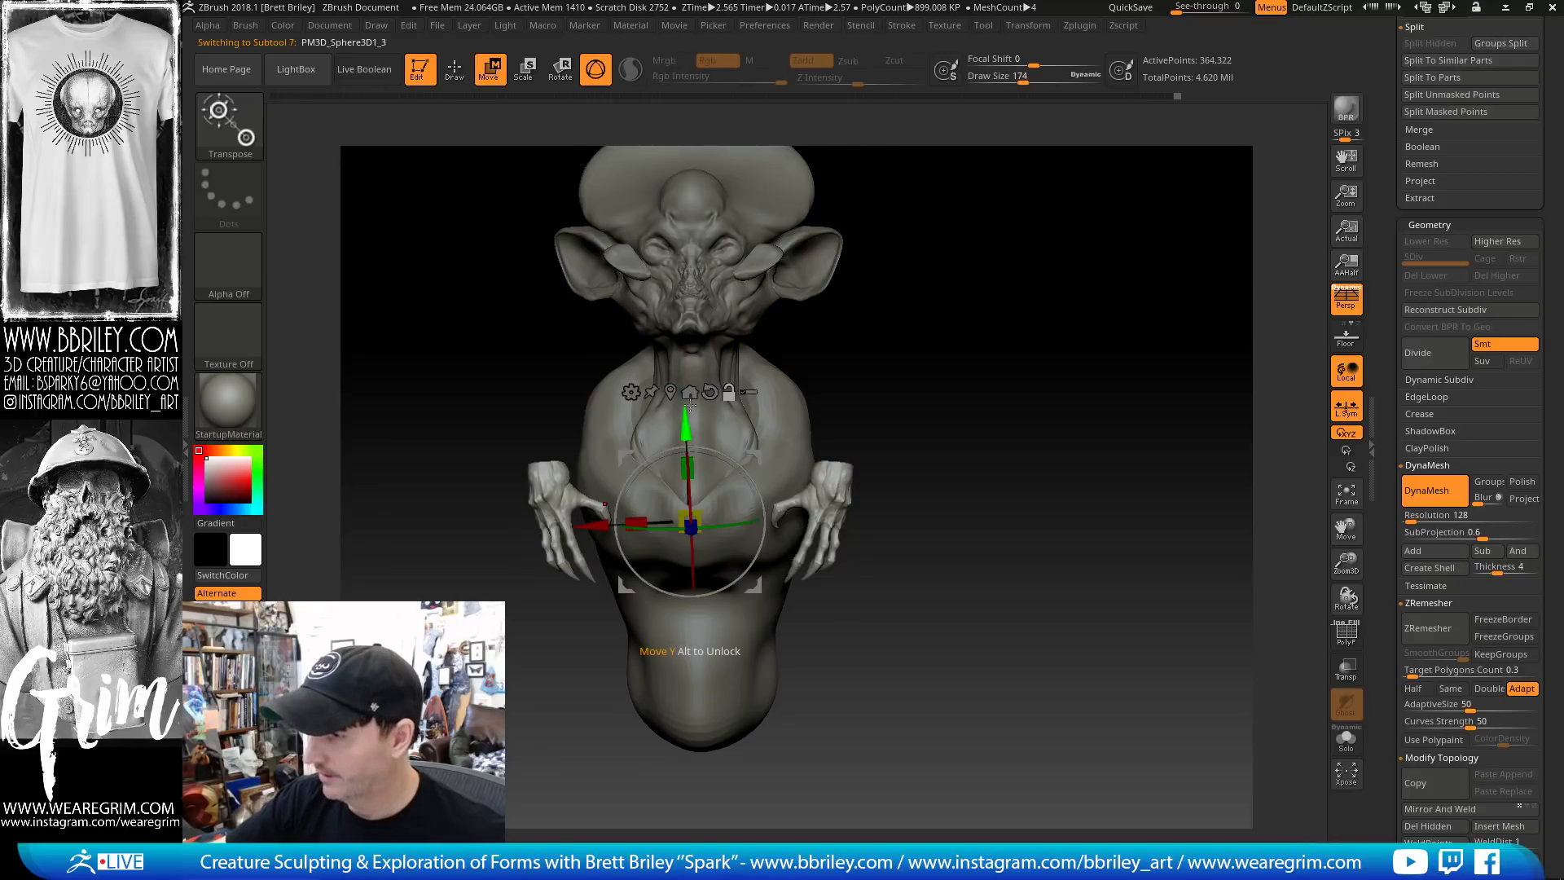
{"action": "left_click", "coordinate": [805, 327], "text": "alt"}
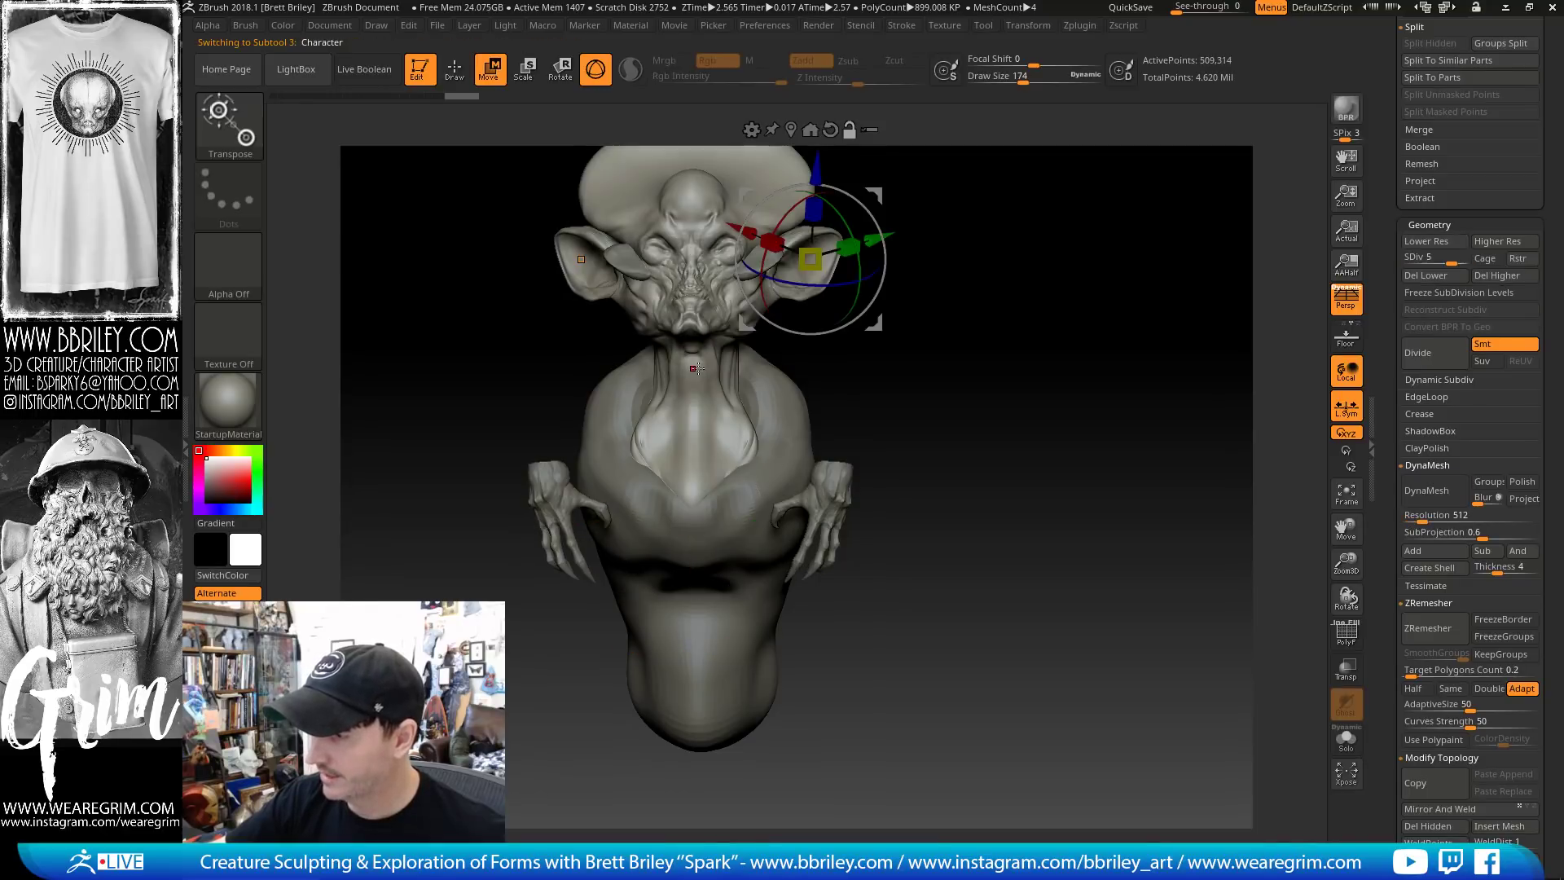
{"action": "left_click", "coordinate": [829, 492], "text": "alt"}
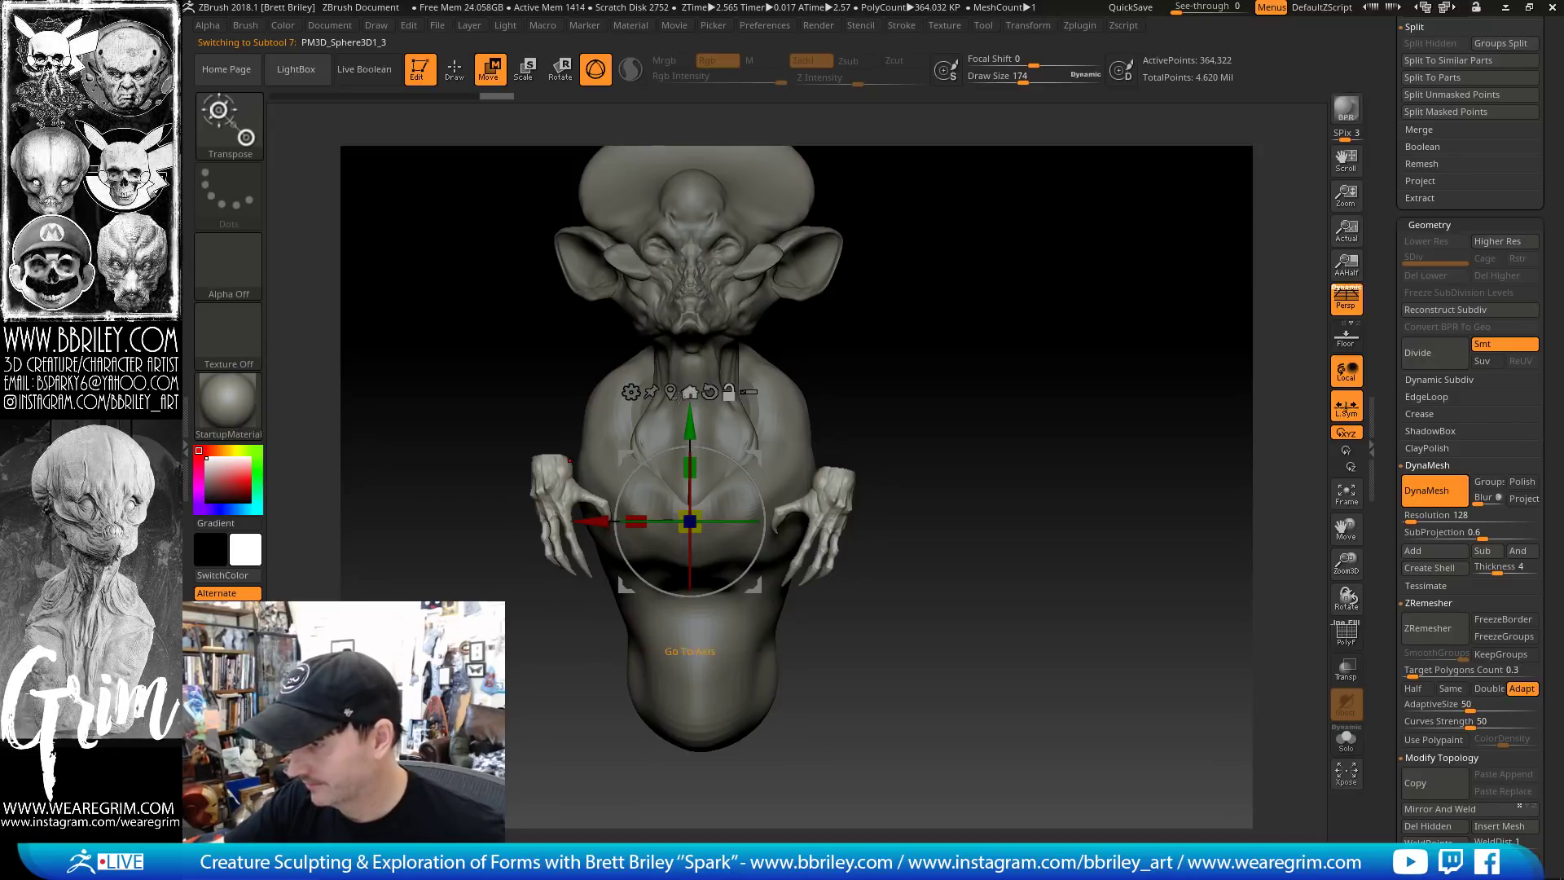
Reset the gizmo's orientation, unlock it, relocate its pivot onto one hand and lock it again
{"action": "left_click", "coordinate": [682, 386]}
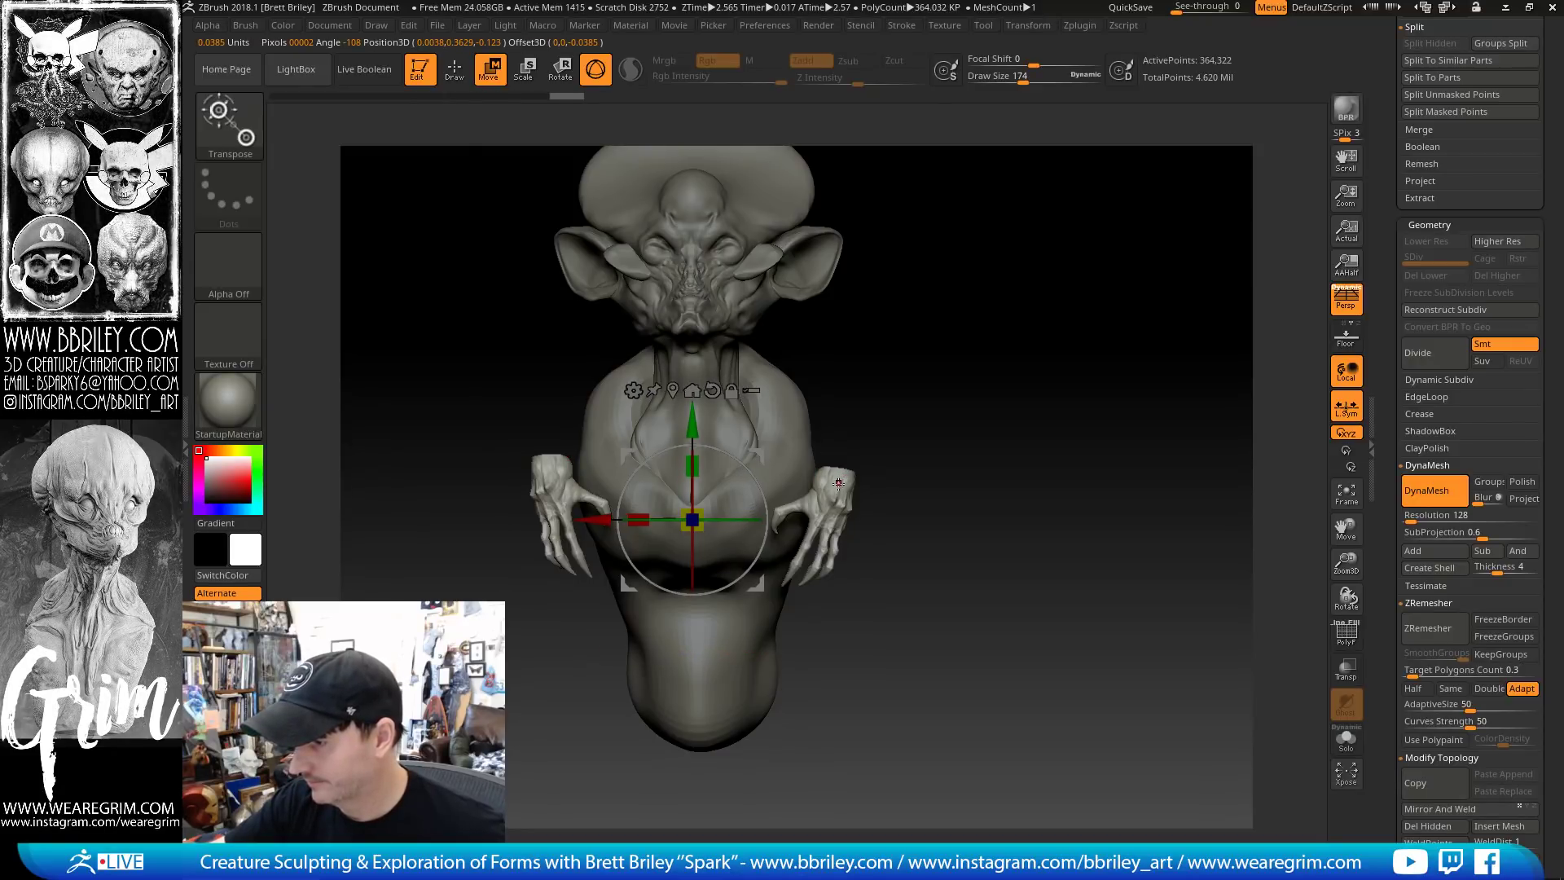
{"action": "left_click", "coordinate": [732, 391]}
{"action": "left_click_drag", "start_coordinate": [758, 456], "coordinate": [893, 442]}
{"action": "left_click", "coordinate": [866, 376]}
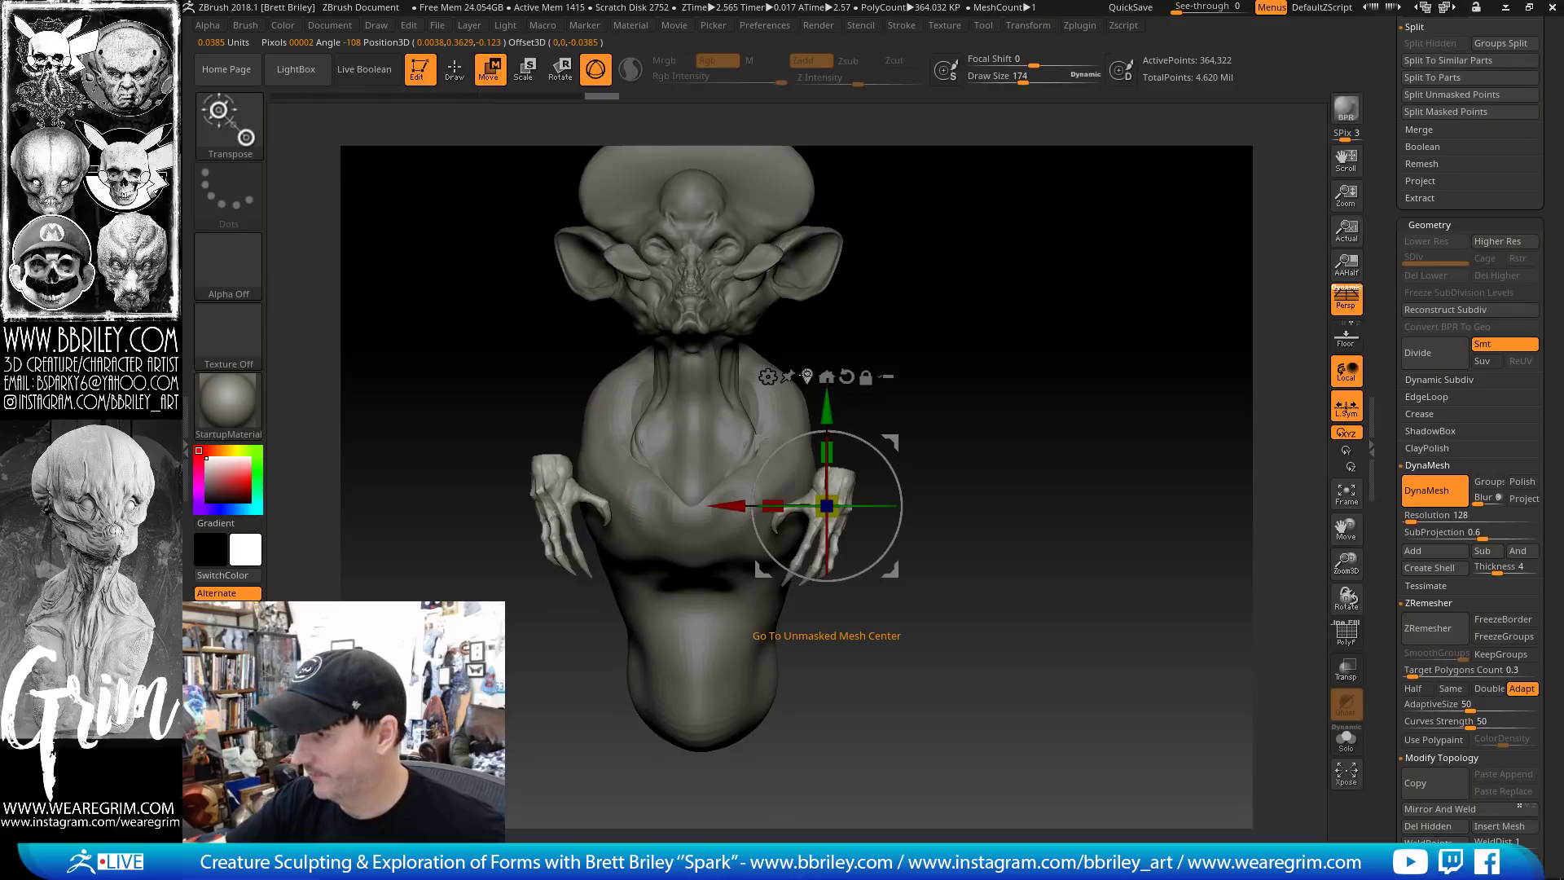
{"action": "left_click_drag", "start_coordinate": [1014, 361], "coordinate": [896, 358]}
Scale the symmetrical pair of hands and move them forward and down in front of the torso
{"action": "left_click_drag", "start_coordinate": [760, 454], "coordinate": [969, 387], "text": "alt"}
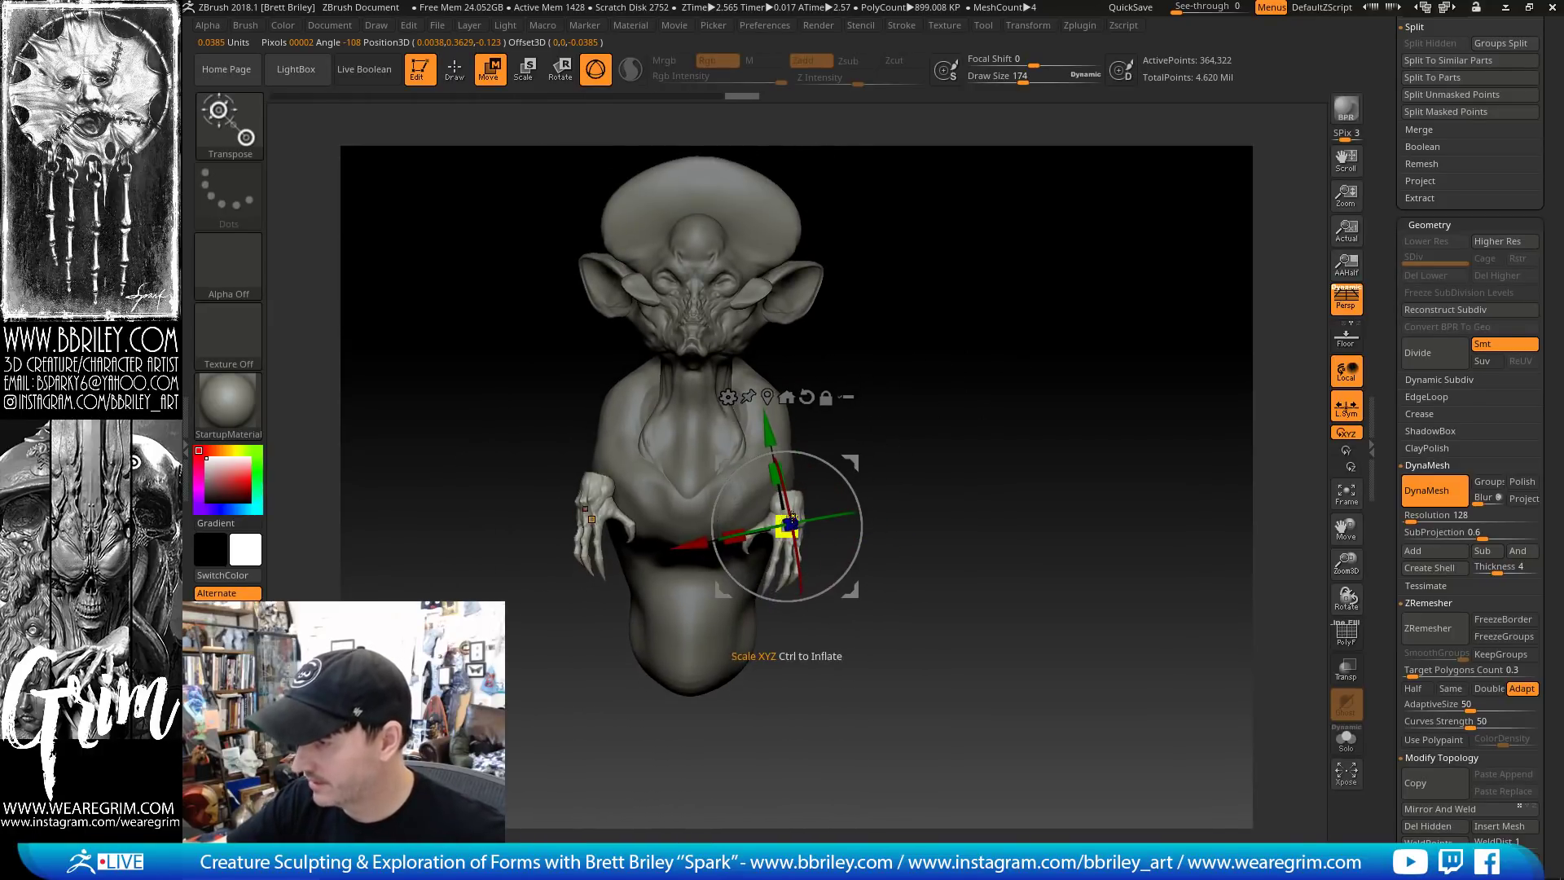
{"action": "left_click_drag", "start_coordinate": [791, 518], "coordinate": [763, 517]}
{"action": "left_click_drag", "start_coordinate": [925, 402], "coordinate": [814, 456]}
{"action": "left_click_drag", "start_coordinate": [761, 503], "coordinate": [759, 487]}
{"action": "left_click_drag", "start_coordinate": [937, 423], "coordinate": [993, 395]}
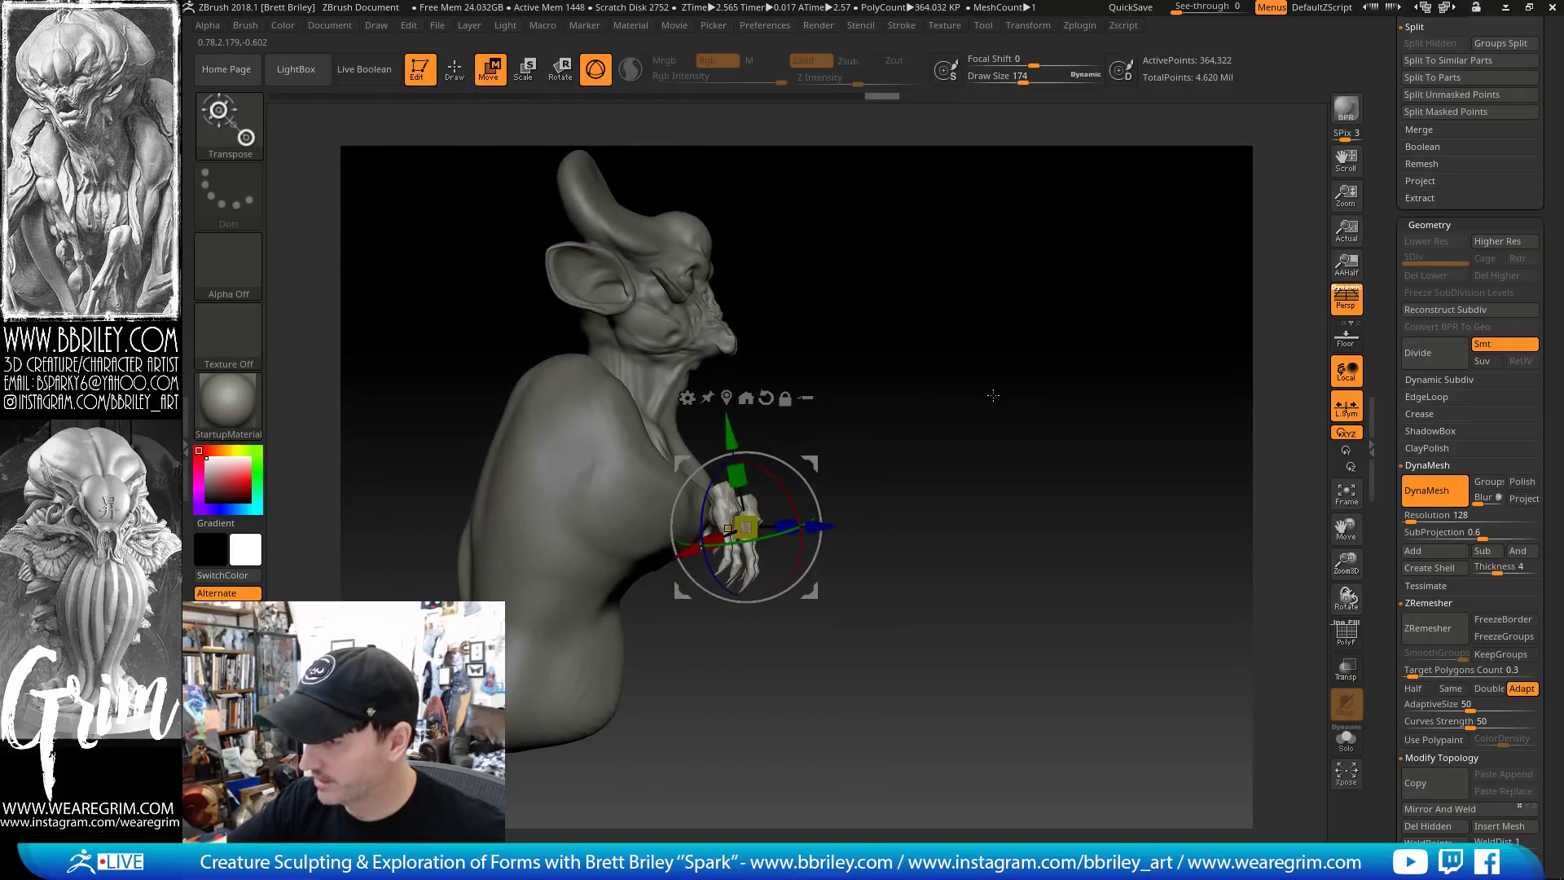
{"action": "left_click_drag", "start_coordinate": [811, 458], "coordinate": [845, 483]}
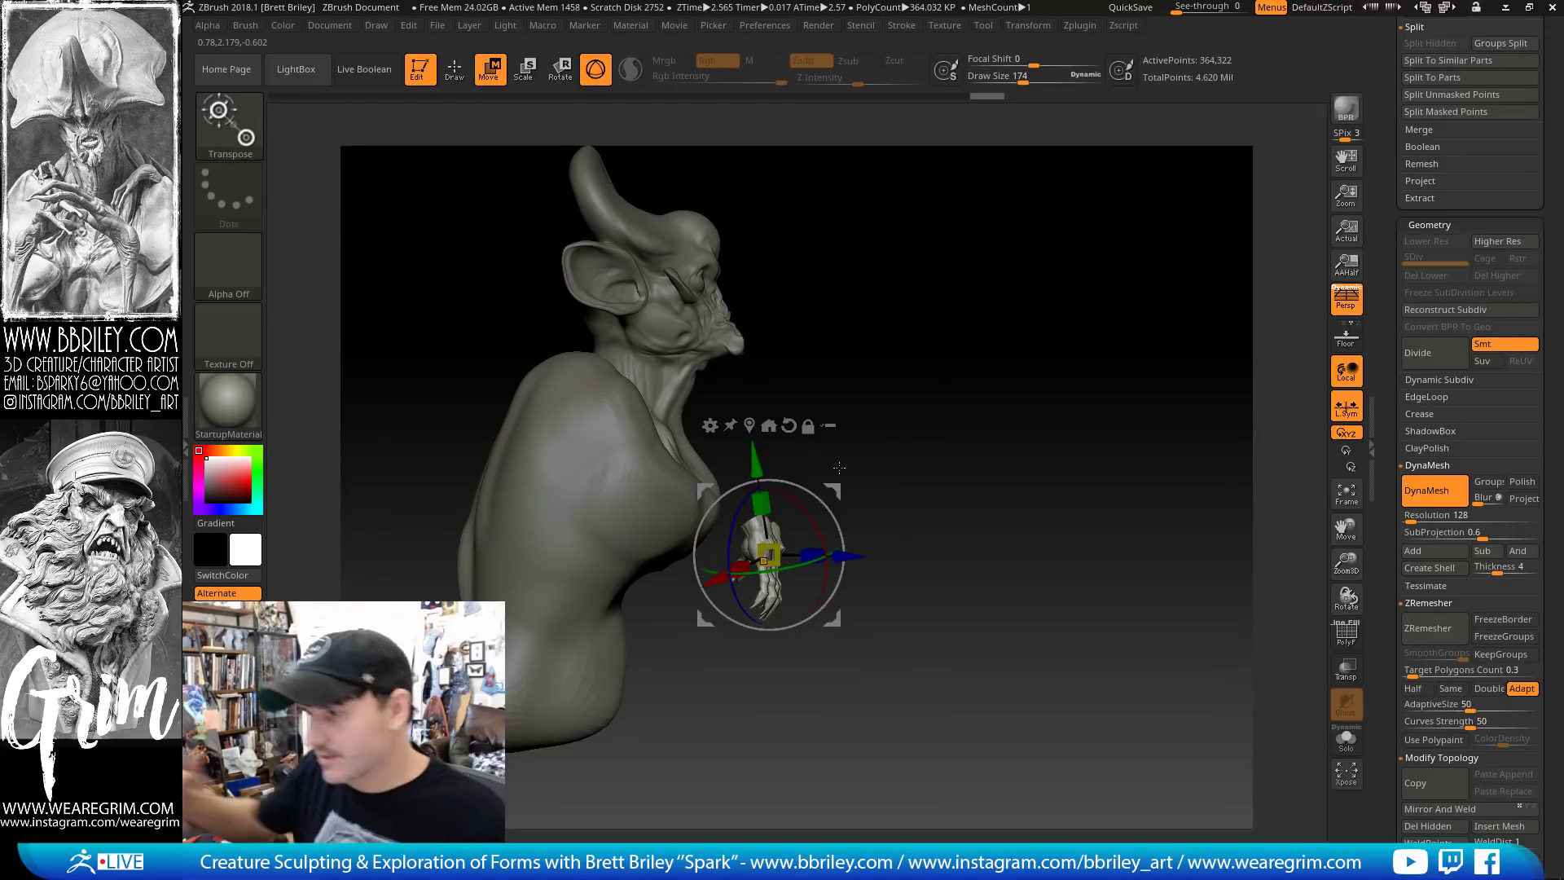
{"action": "key", "text": "q"}
Check the hands' placement from several angles and choose the IMM Catapillar insert brush
{"action": "mouse_move", "coordinate": [1008, 349]}
{"action": "left_mouse_down"}
{"action": "mouse_move", "coordinate": [807, 435]}
{"action": "mouse_move", "coordinate": [684, 448]}
{"action": "mouse_move", "coordinate": [1051, 367]}
{"action": "mouse_move", "coordinate": [1014, 342]}
{"action": "mouse_move", "coordinate": [993, 298]}
{"action": "left_mouse_up"}
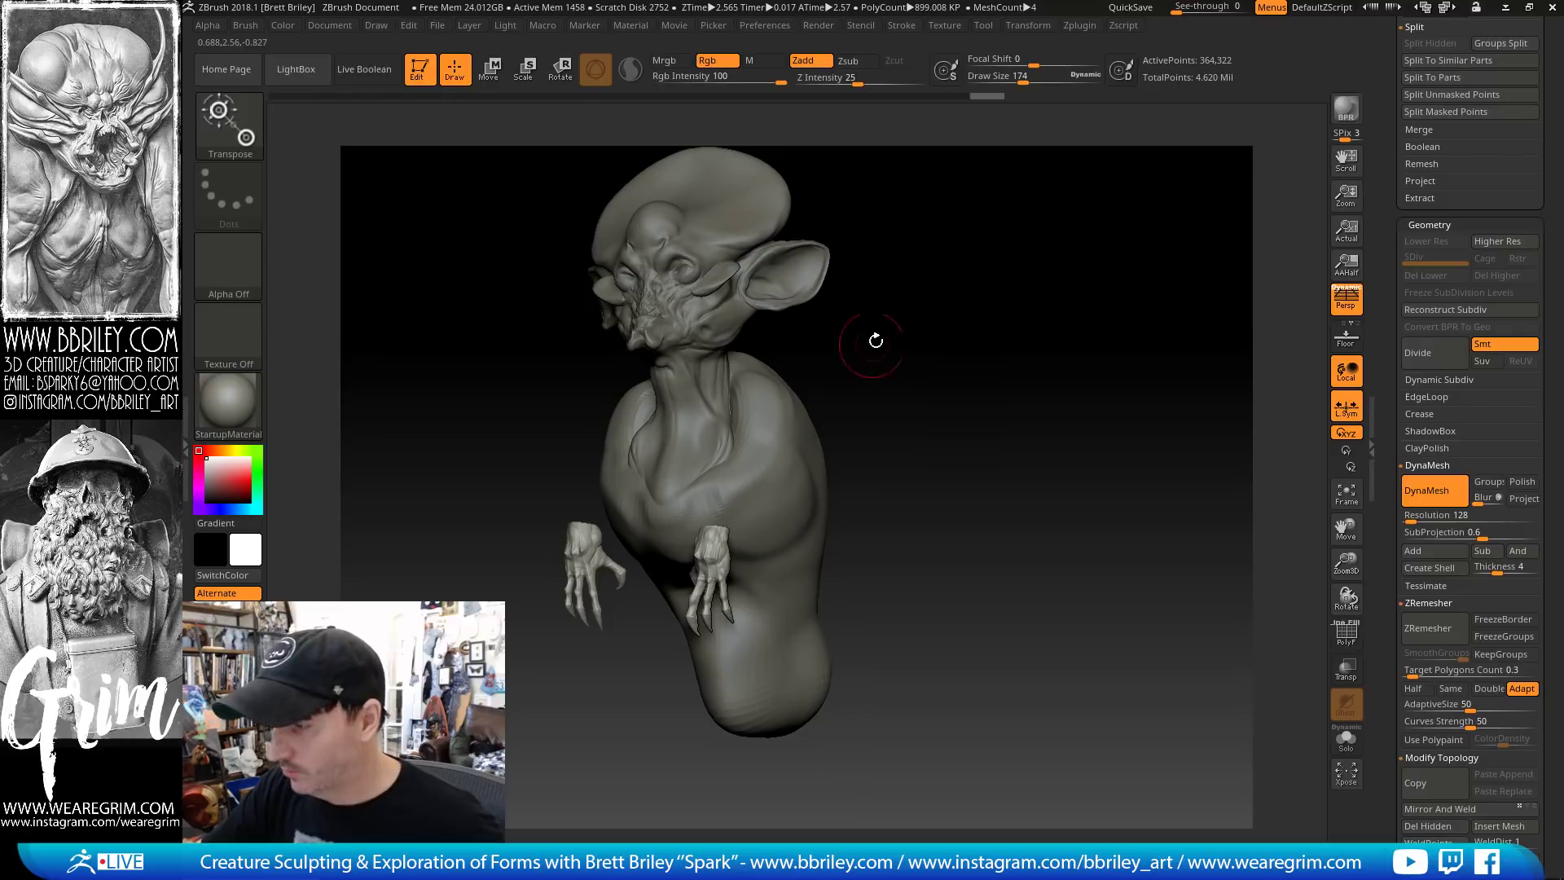
{"action": "left_click_drag", "start_coordinate": [877, 339], "coordinate": [605, 399]}
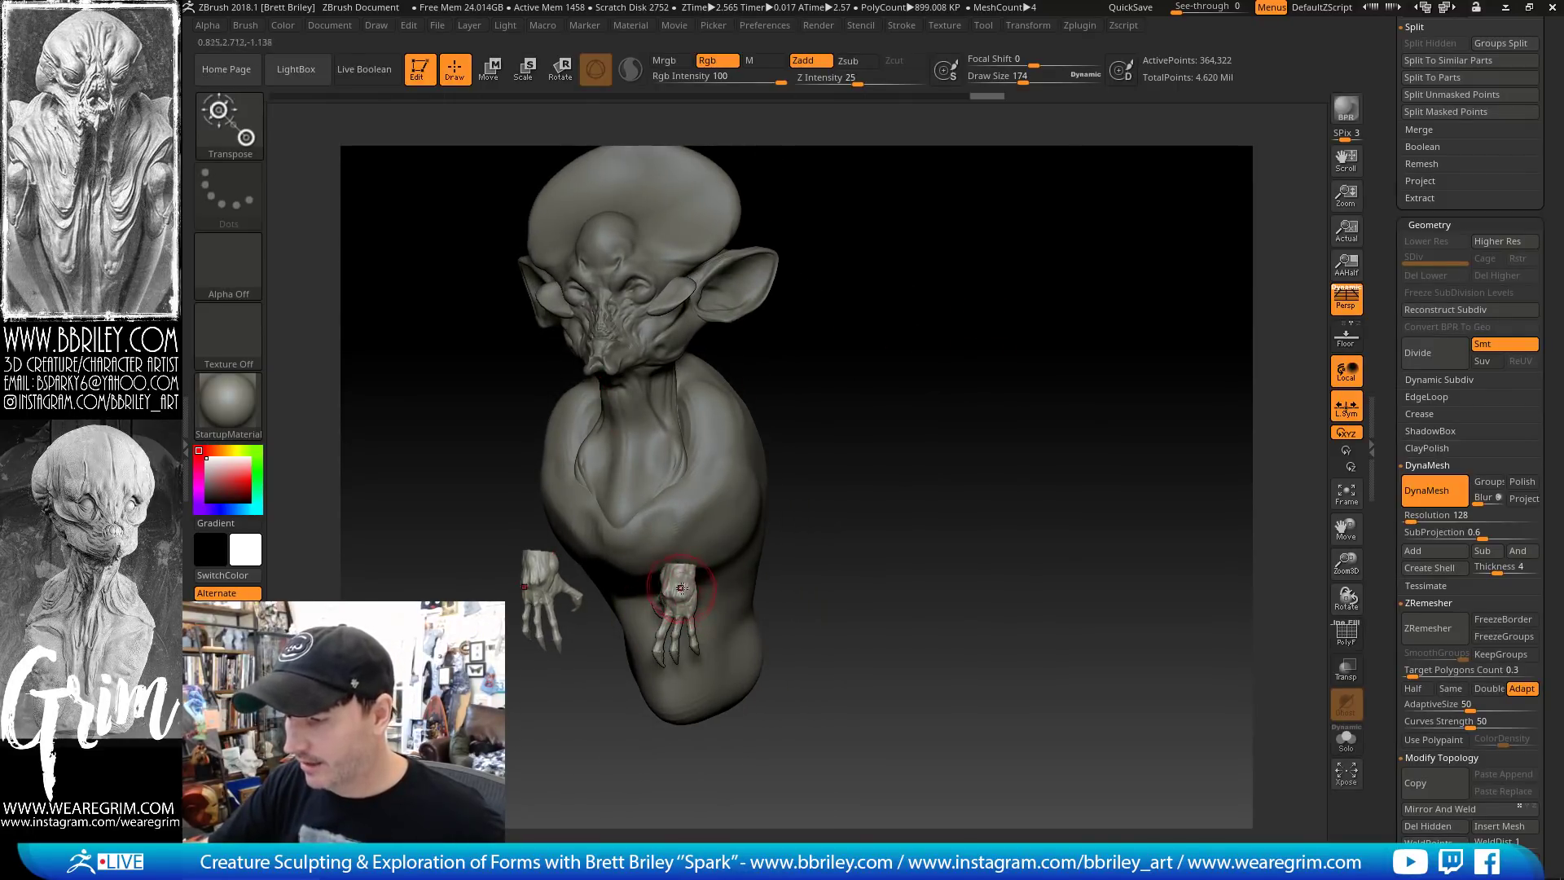
{"action": "left_click_drag", "start_coordinate": [900, 443], "coordinate": [987, 444]}
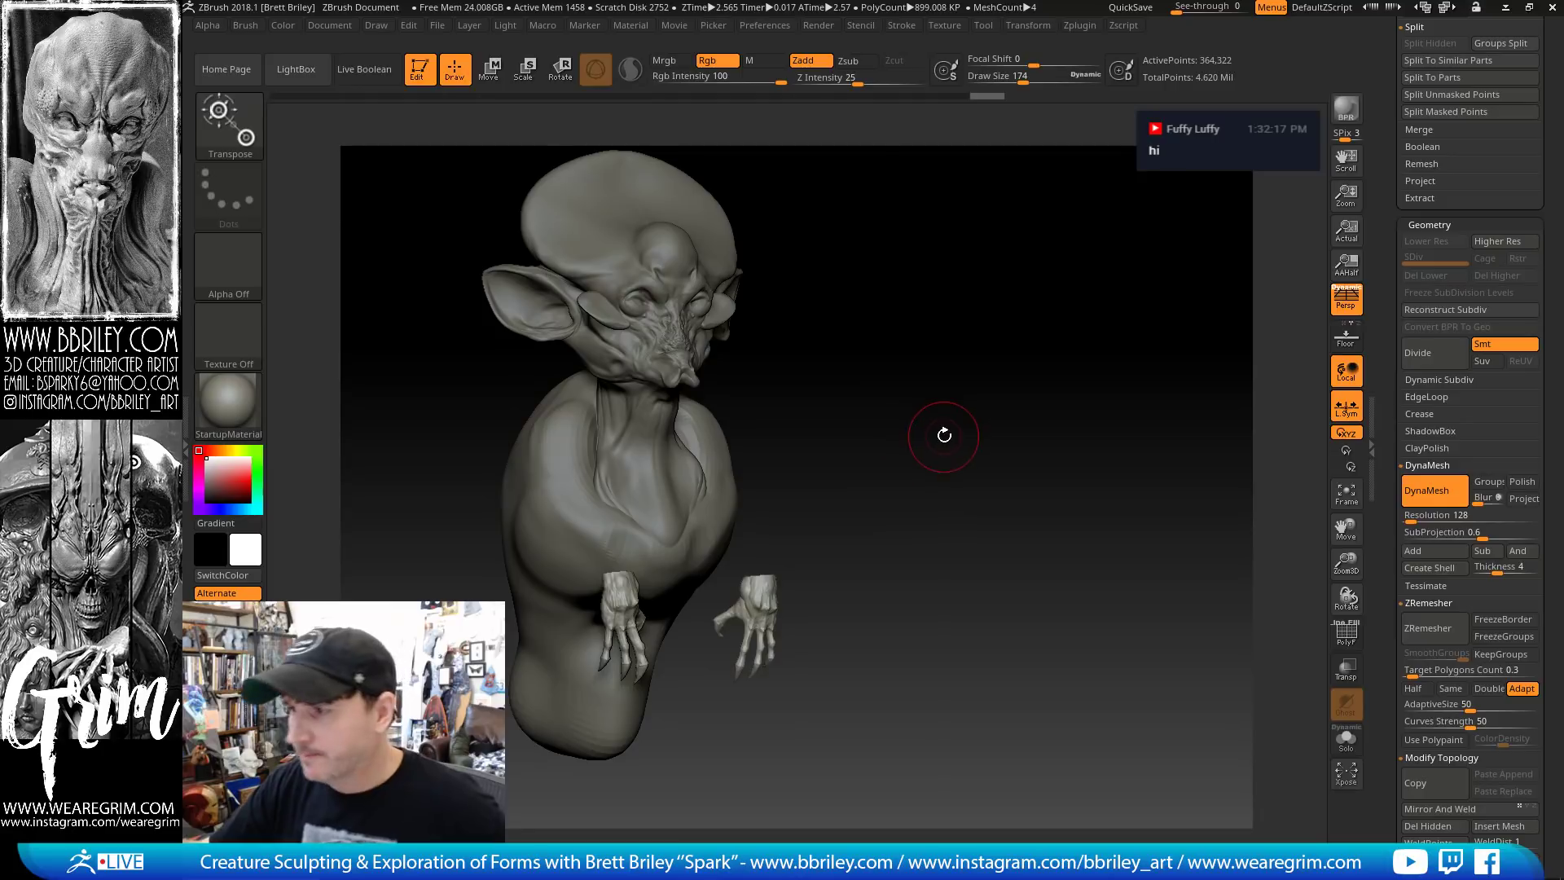
{"action": "left_click_drag", "start_coordinate": [936, 432], "coordinate": [960, 342]}
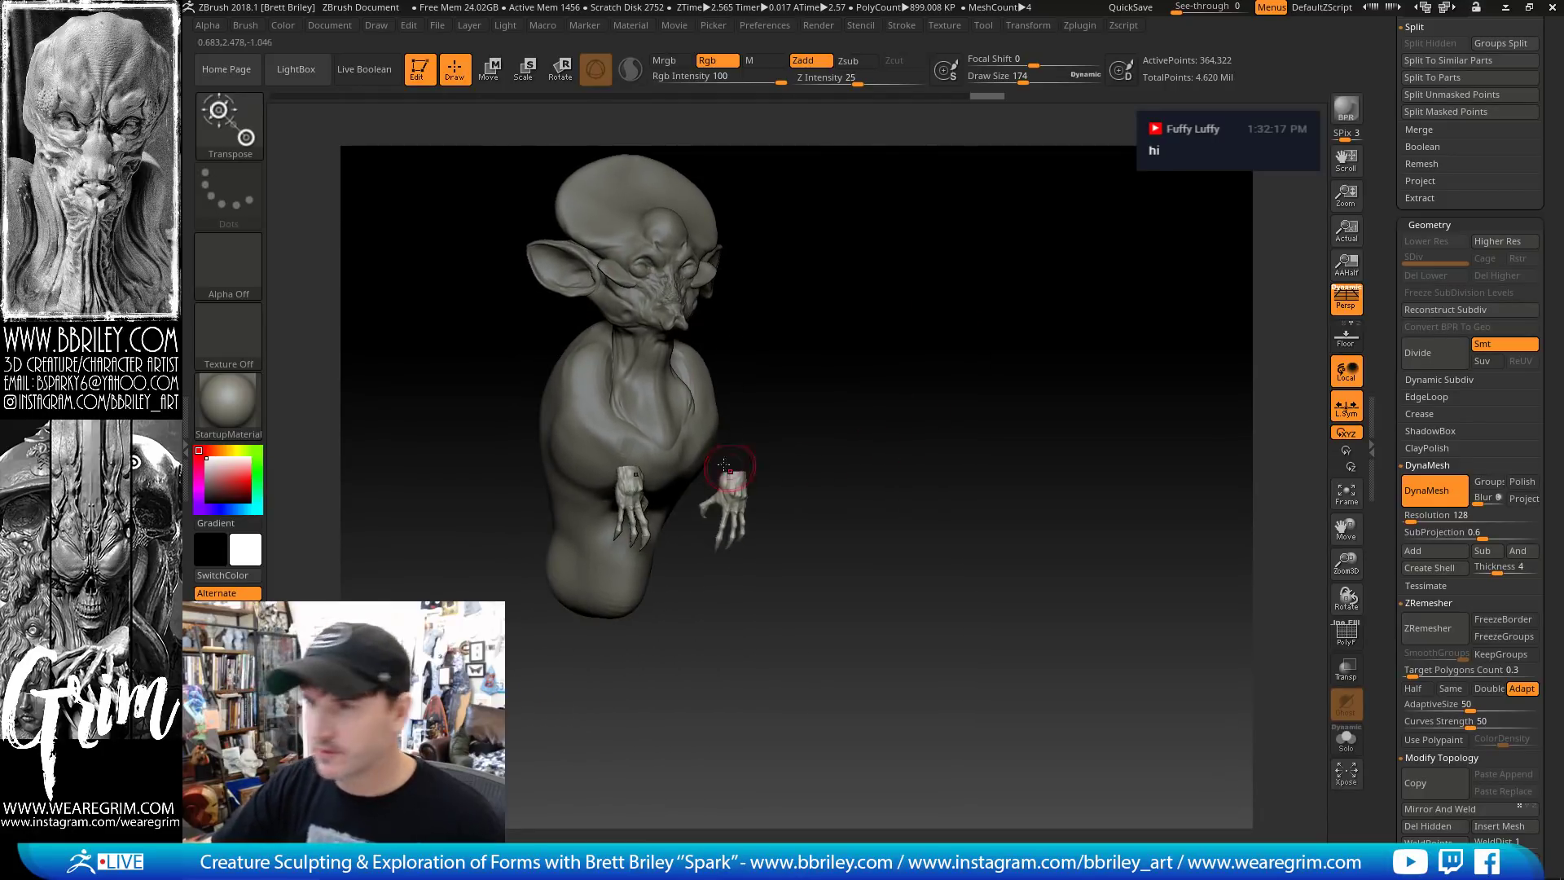
{"action": "left_click", "coordinate": [252, 146]}
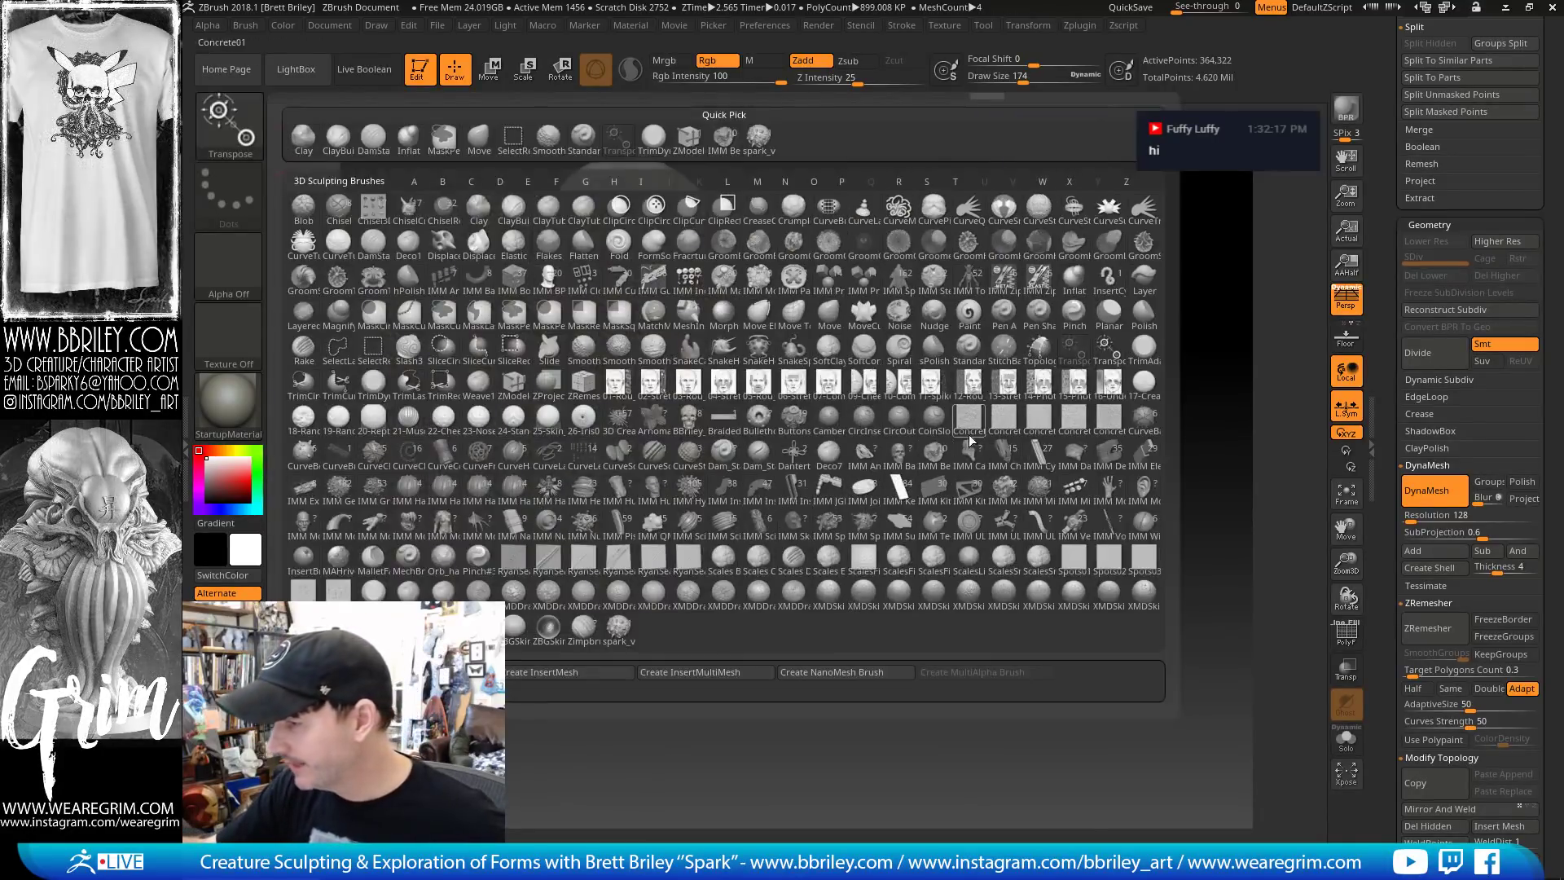
{"action": "left_click", "coordinate": [937, 453]}
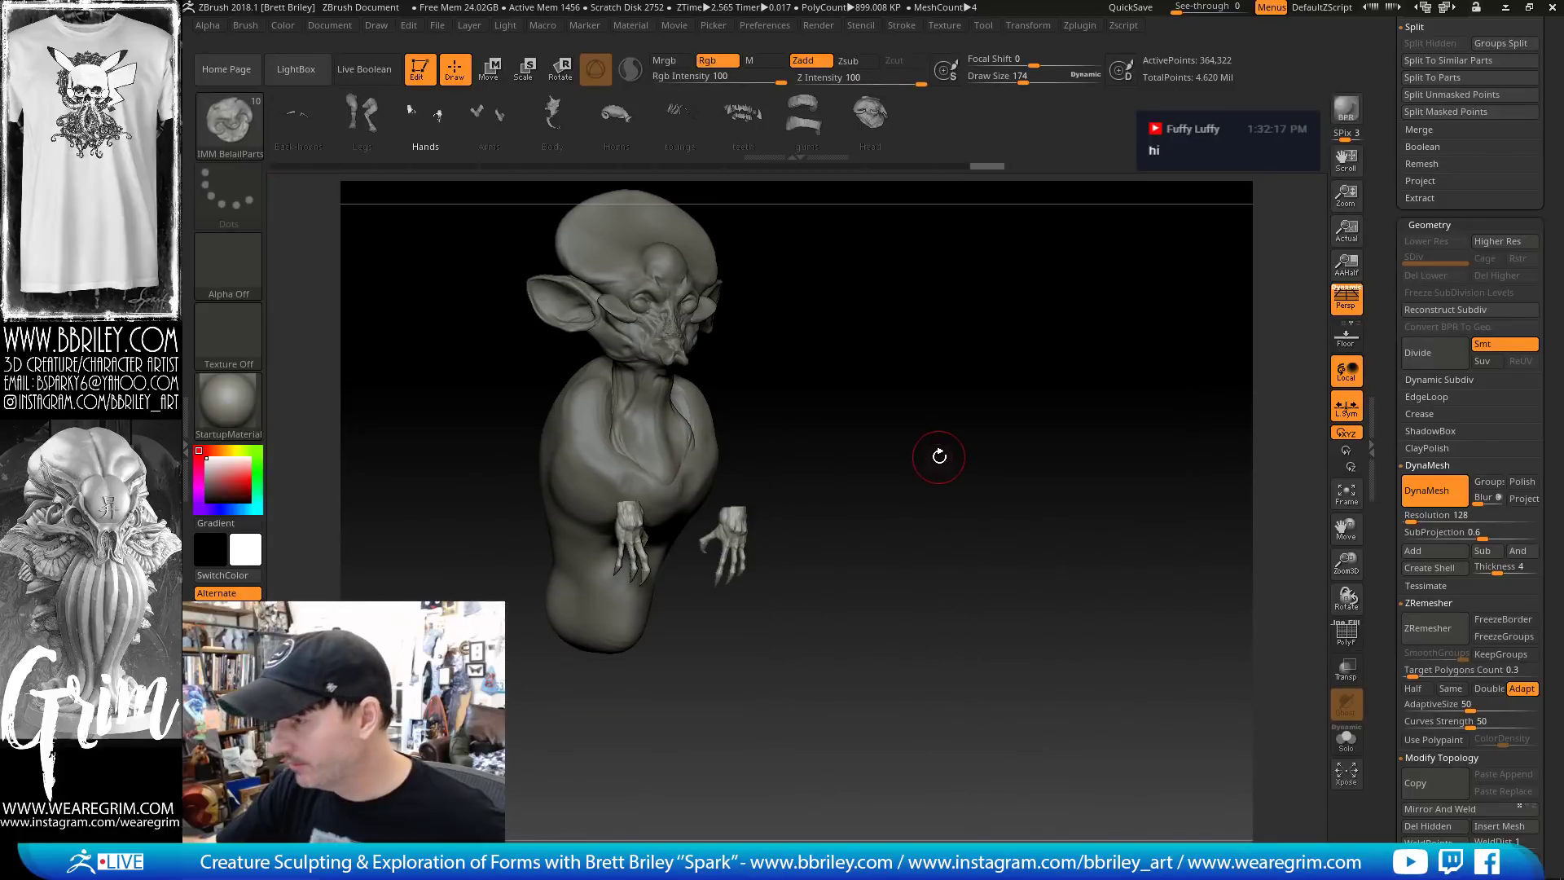
{"action": "key", "text": "m"}
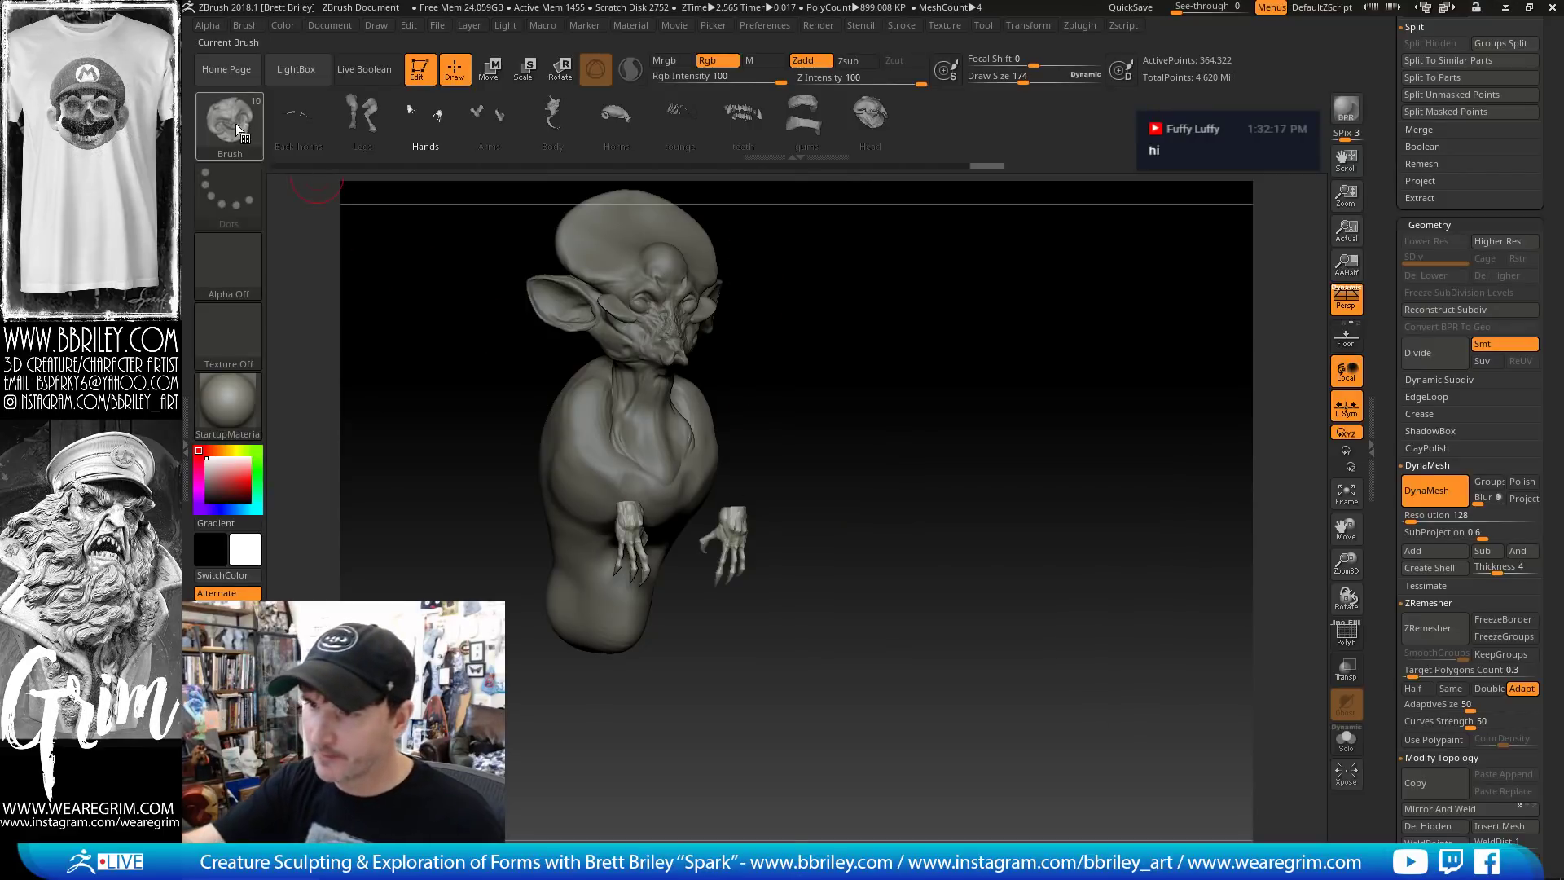
{"action": "left_click", "coordinate": [236, 123]}
{"action": "left_click", "coordinate": [969, 461]}
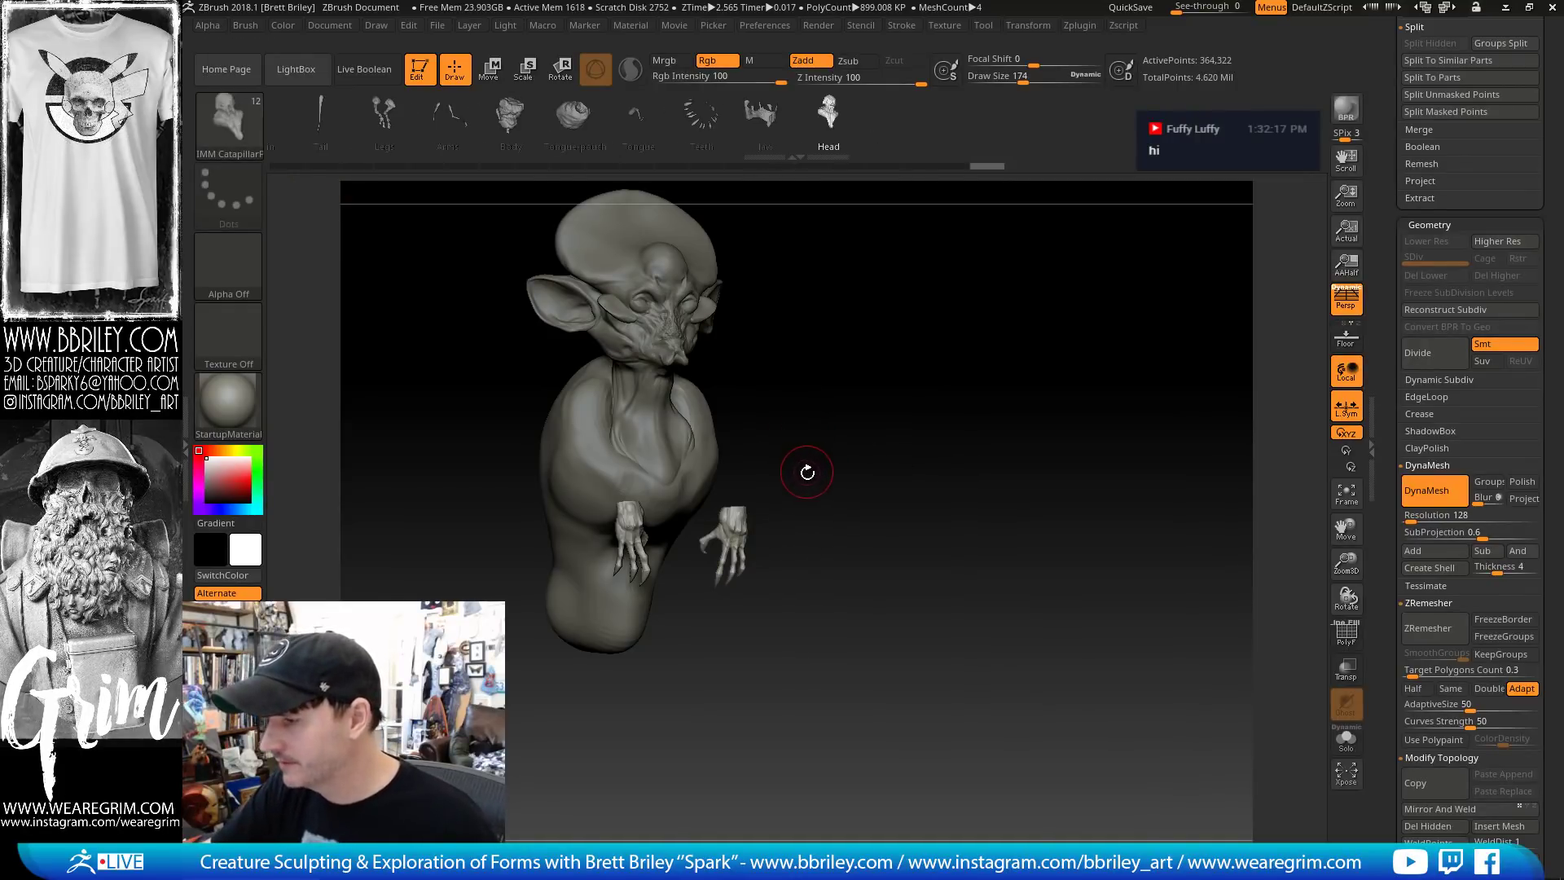
Choose the Legs mesh from the IMM Catapillar set and make the torso subtool PM3D_Sphere3D1_2 active
{"action": "key", "text": "m"}
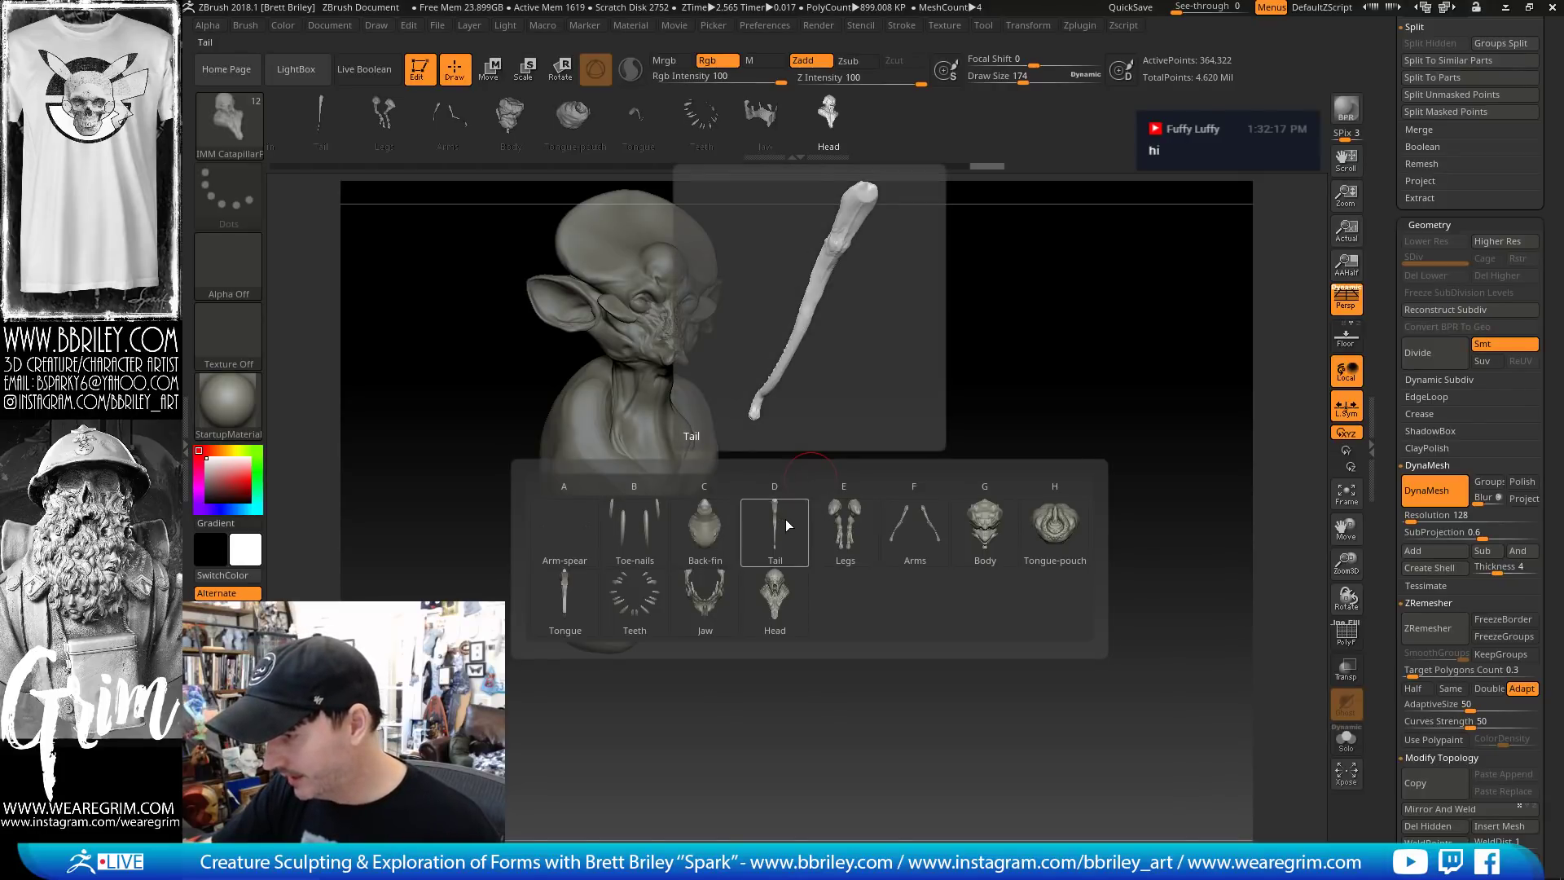
{"action": "mouse_move", "coordinate": [840, 538]}
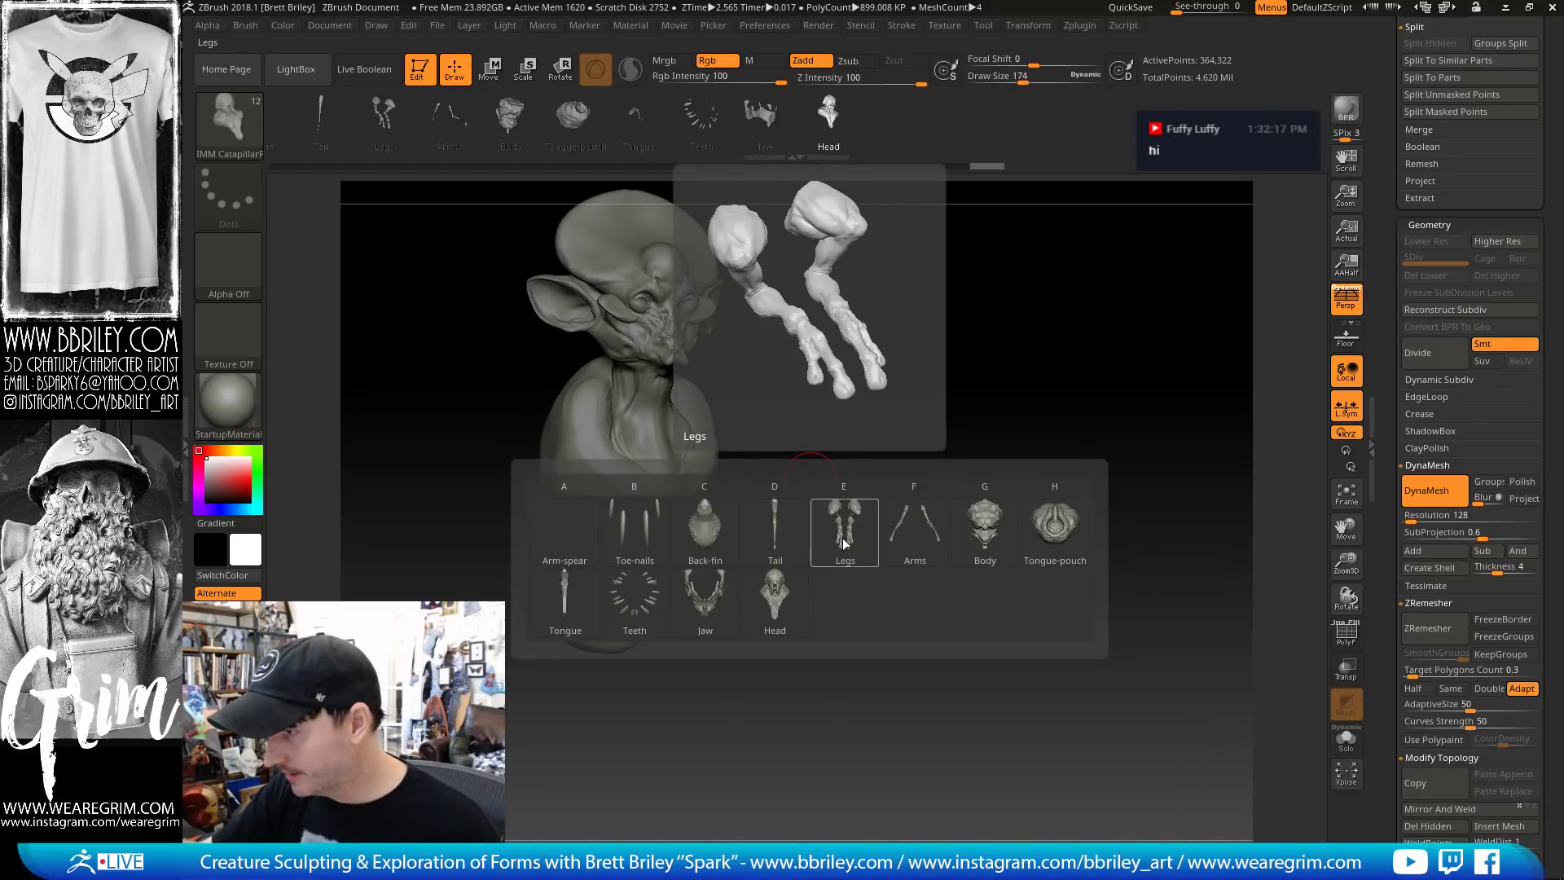
{"action": "left_click", "coordinate": [844, 542]}
{"action": "left_click_drag", "start_coordinate": [872, 433], "coordinate": [916, 267]}
{"action": "mouse_move", "coordinate": [792, 442]}
{"action": "left_mouse_down"}
{"action": "mouse_move", "coordinate": [797, 472]}
{"action": "mouse_move", "coordinate": [803, 454]}
{"action": "left_mouse_up"}
{"action": "left_click", "coordinate": [696, 521], "text": "alt"}
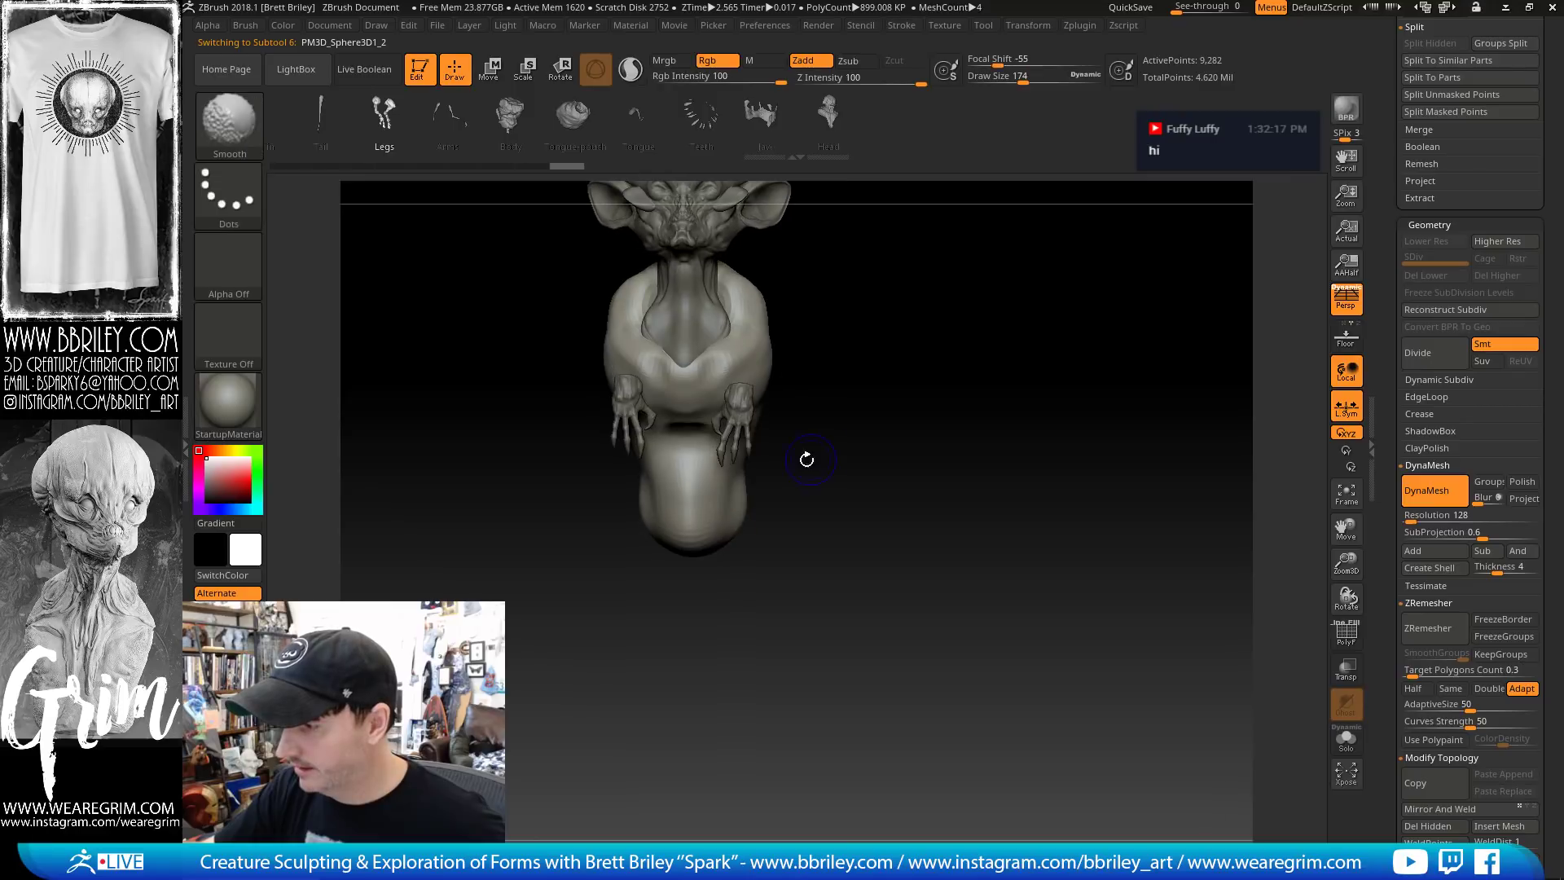
{"action": "left_click_drag", "start_coordinate": [710, 525], "coordinate": [723, 480]}
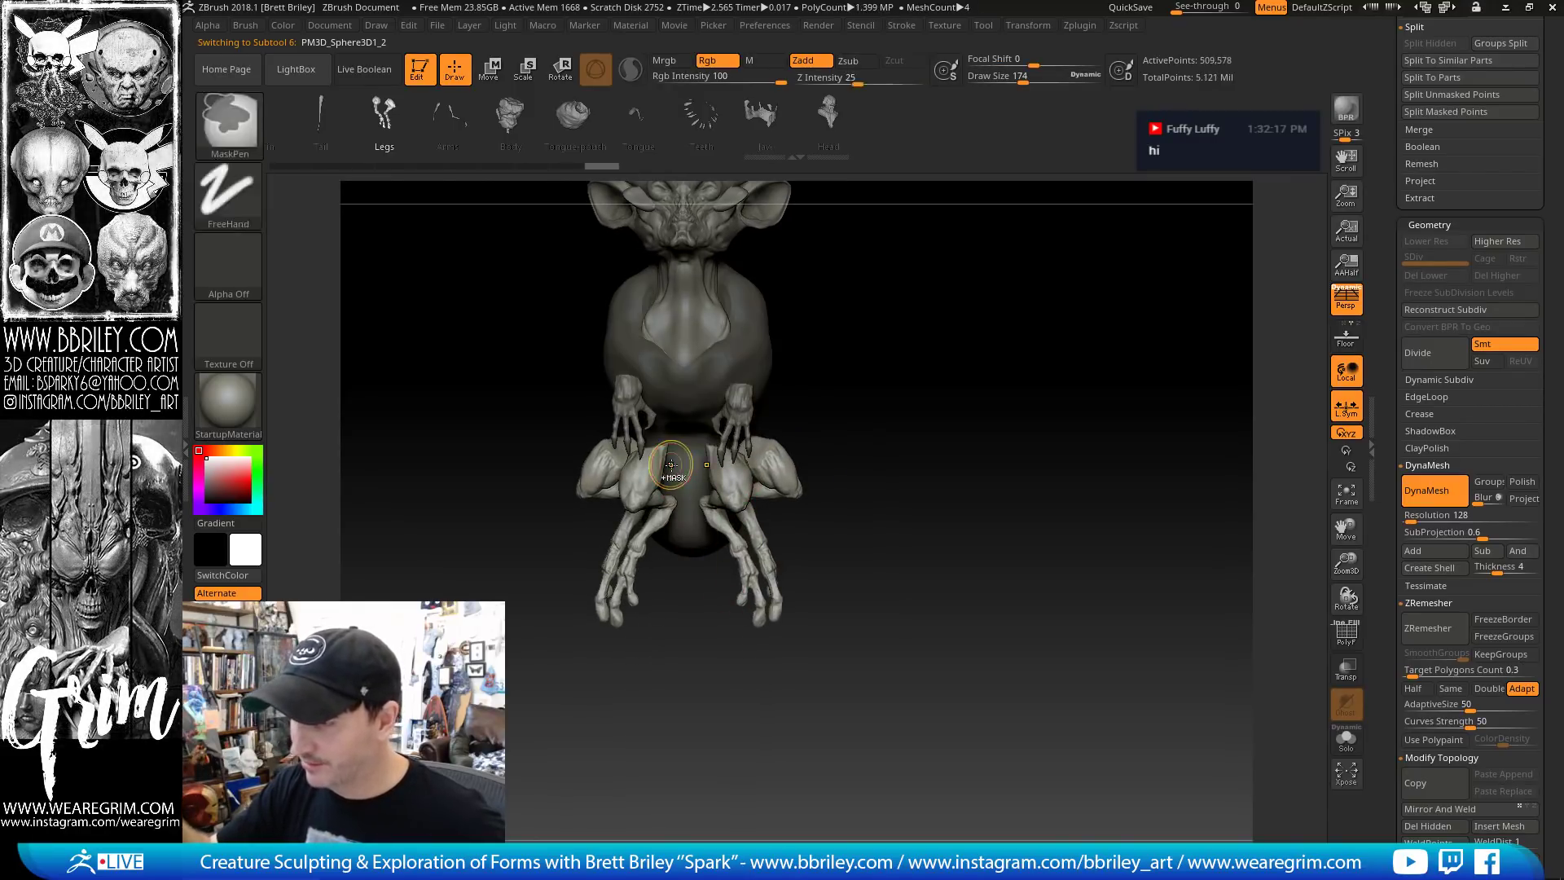
{"action": "key", "text": "ctrl+z"}
{"action": "left_click_drag", "start_coordinate": [691, 538], "coordinate": [694, 671]}
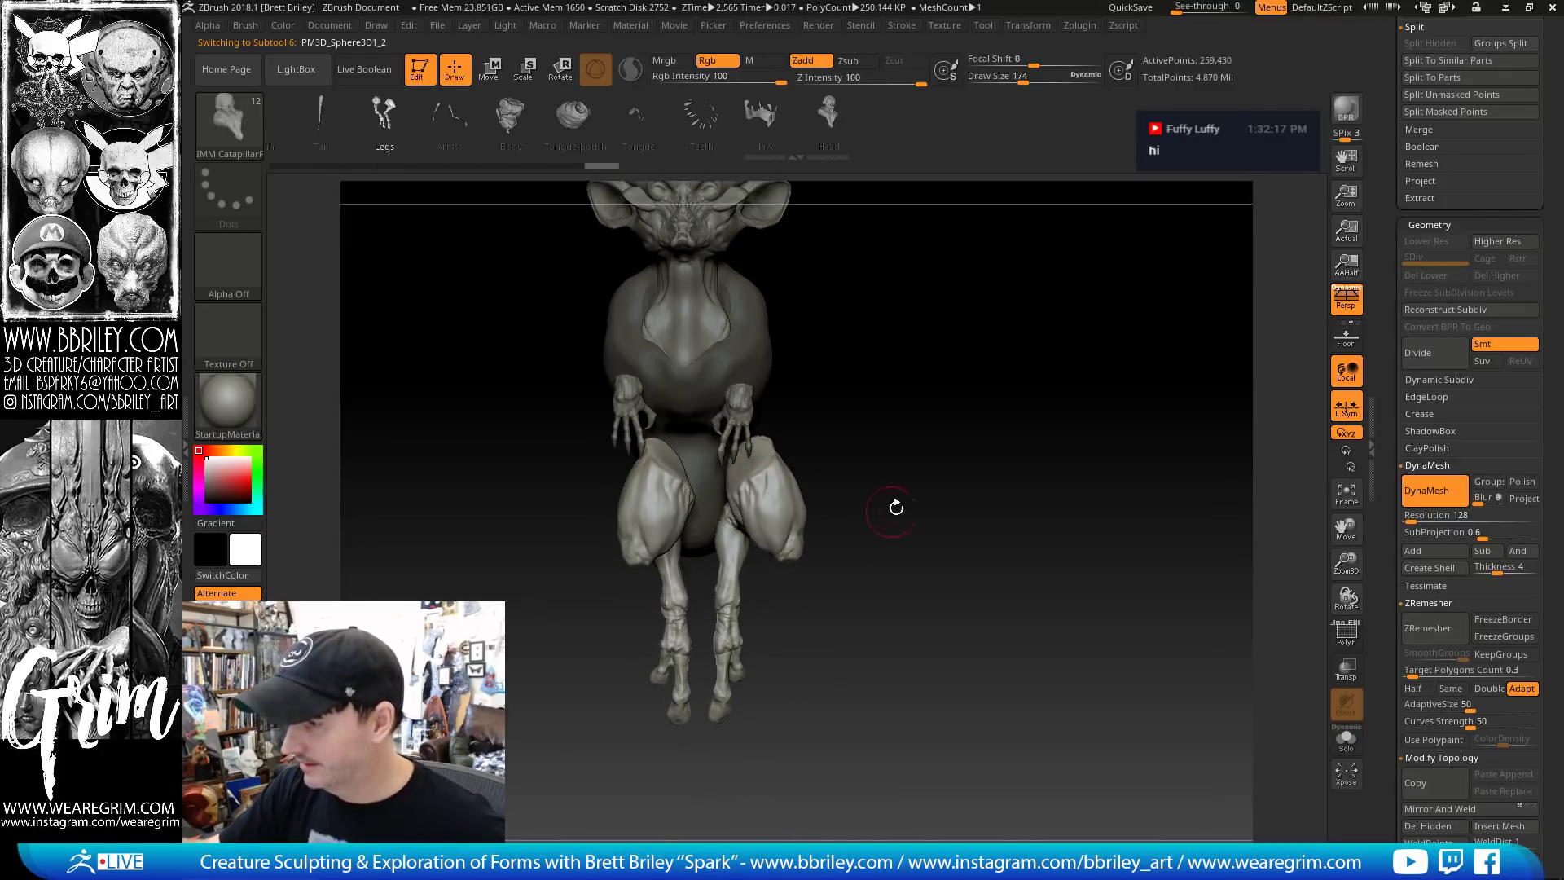
{"action": "mouse_move", "coordinate": [893, 500]}
{"action": "left_mouse_down"}
{"action": "mouse_move", "coordinate": [1046, 519]}
{"action": "mouse_move", "coordinate": [962, 495]}
{"action": "mouse_move", "coordinate": [874, 497]}
{"action": "left_mouse_up"}
Replace the inserted legs with a larger symmetrical pair drawn from the torso's lower end, with perspective switched off
{"action": "key", "text": "p"}
{"action": "key", "text": "ctrl+z"}
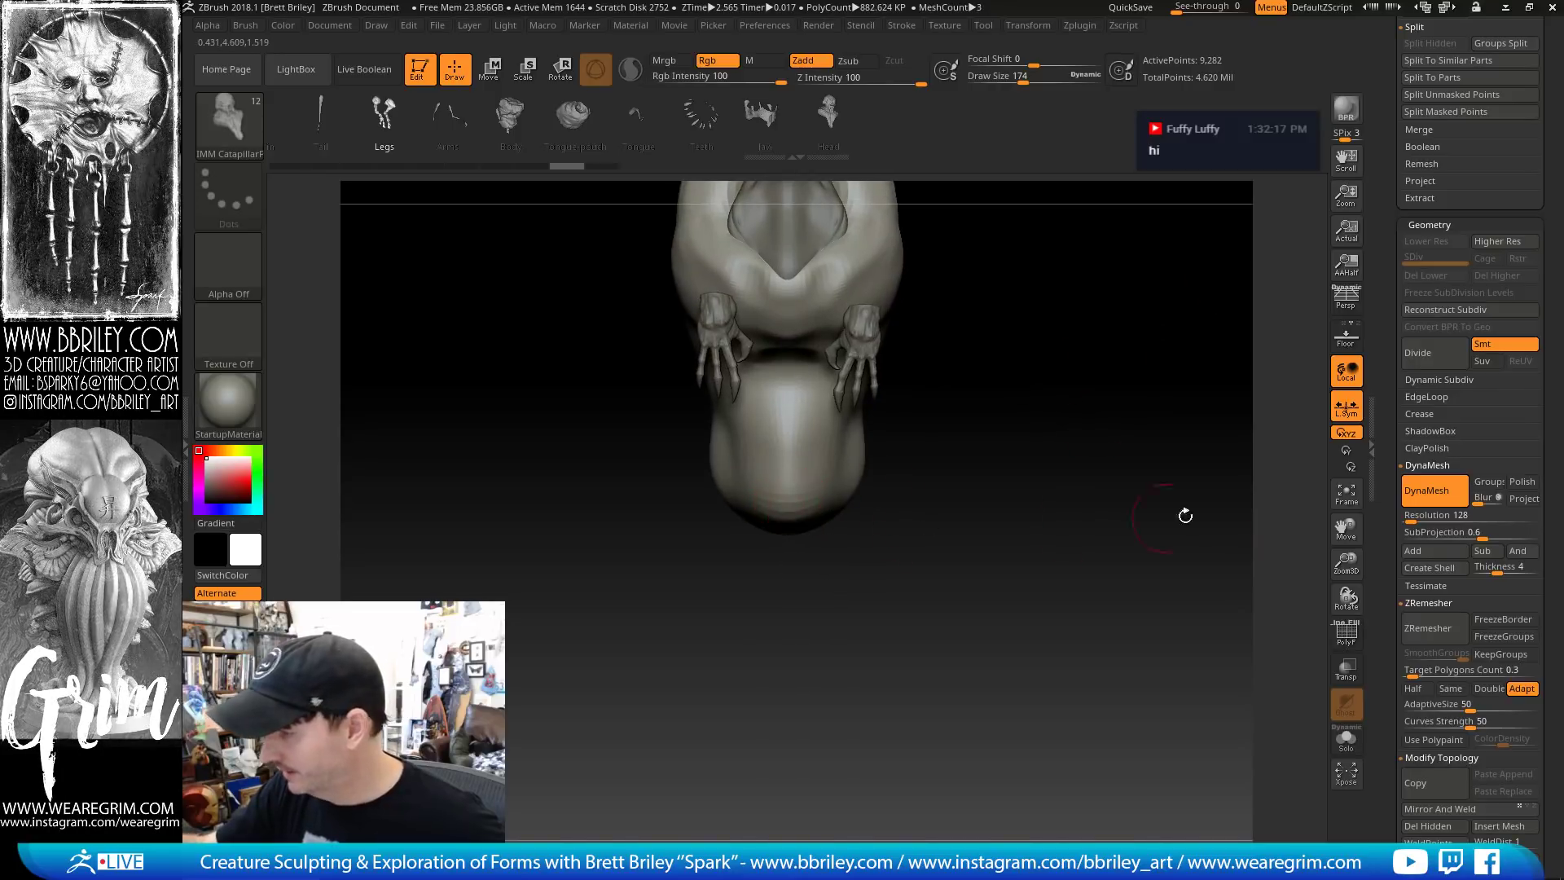
{"action": "left_click", "coordinate": [1338, 633]}
{"action": "left_click_drag", "start_coordinate": [992, 536], "coordinate": [993, 612], "text": "alt"}
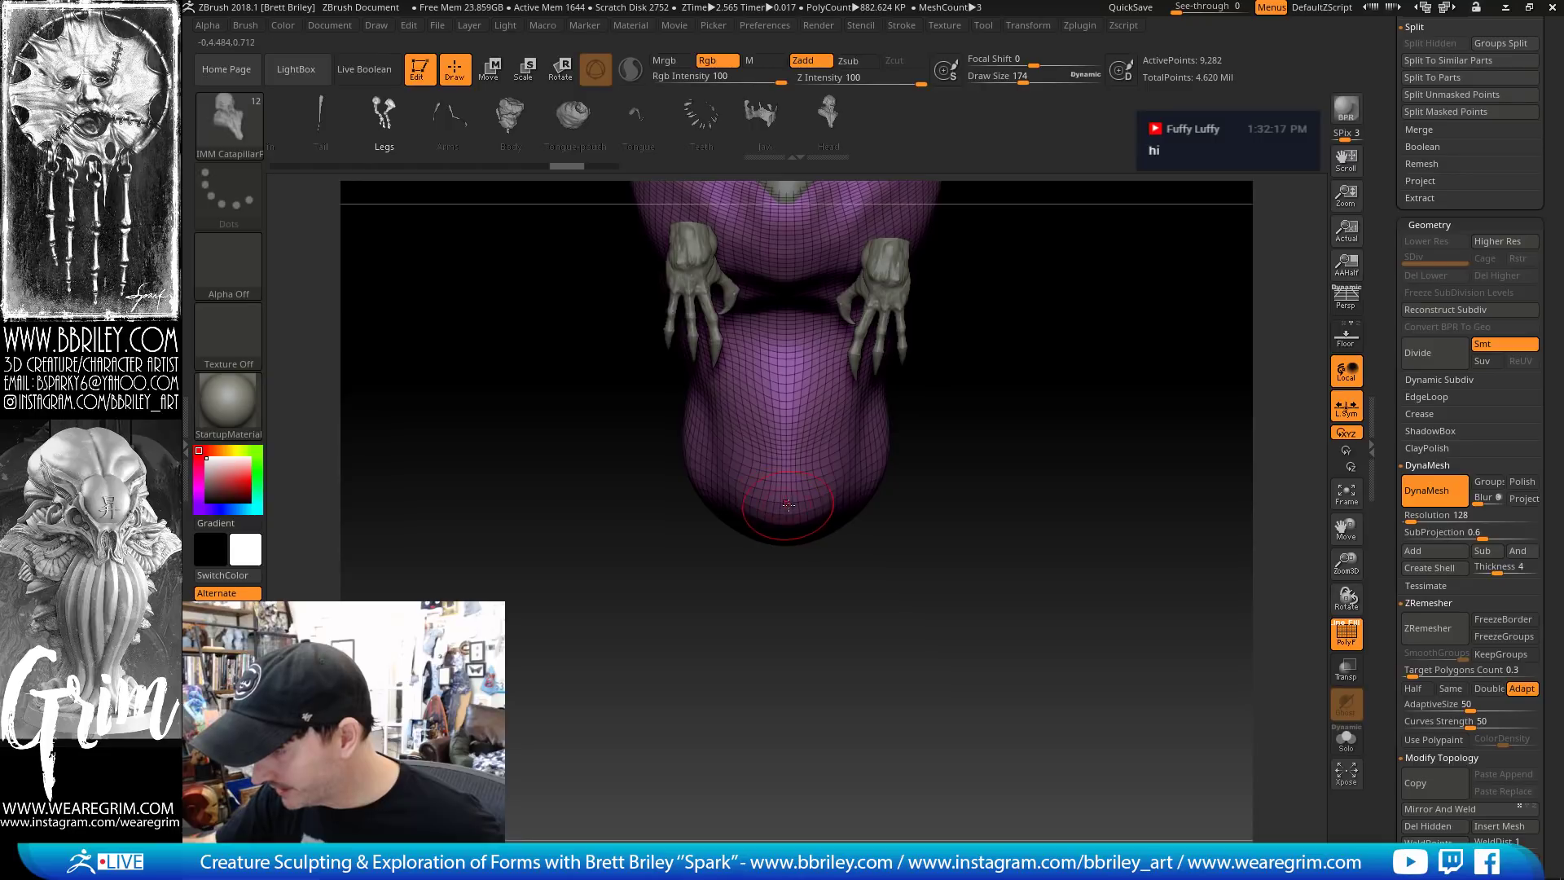
{"action": "left_click_drag", "start_coordinate": [786, 506], "coordinate": [782, 758]}
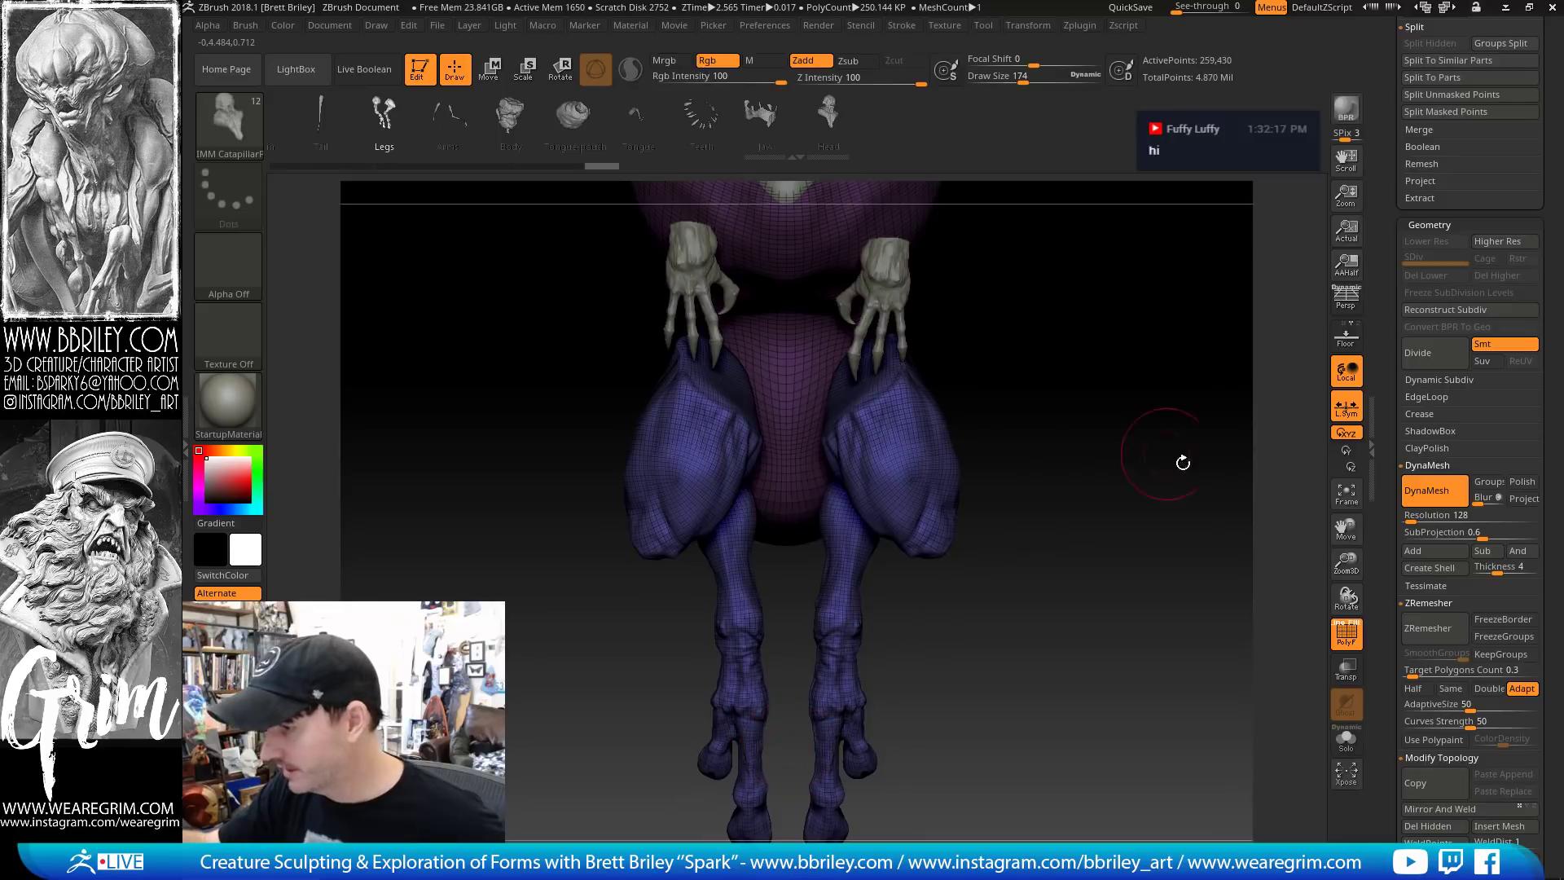
{"action": "left_click", "coordinate": [1340, 633]}
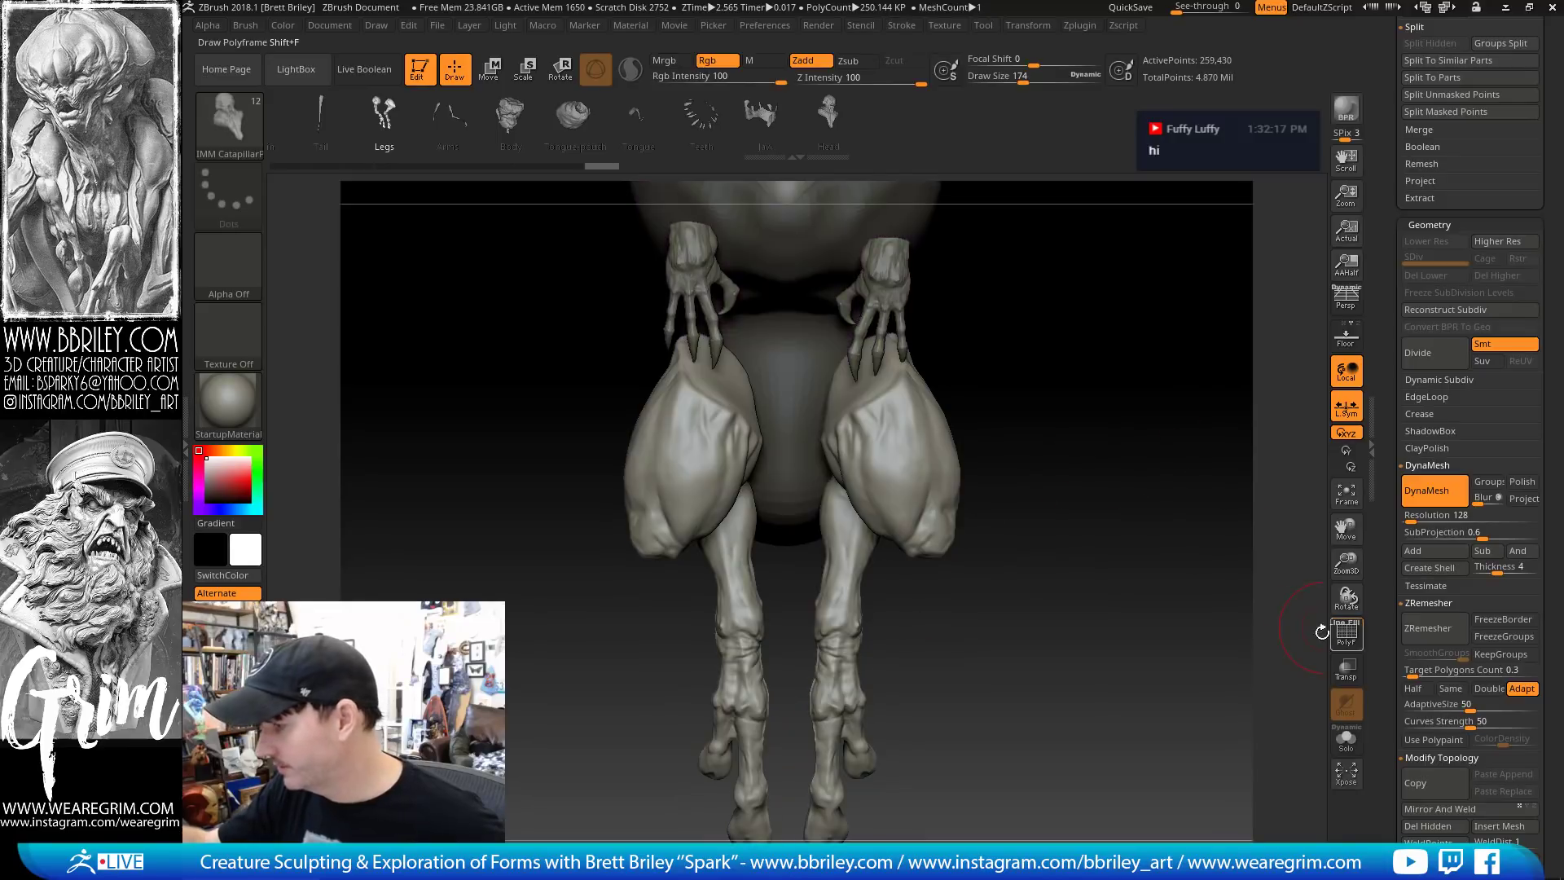
Rotate, enlarge and move the pair of legs back so the thighs sit against the sides of the lower torso
{"action": "left_click_drag", "start_coordinate": [1230, 562], "coordinate": [1142, 417]}
{"action": "left_click_drag", "start_coordinate": [1142, 417], "coordinate": [1077, 451]}
{"action": "key", "text": "w"}
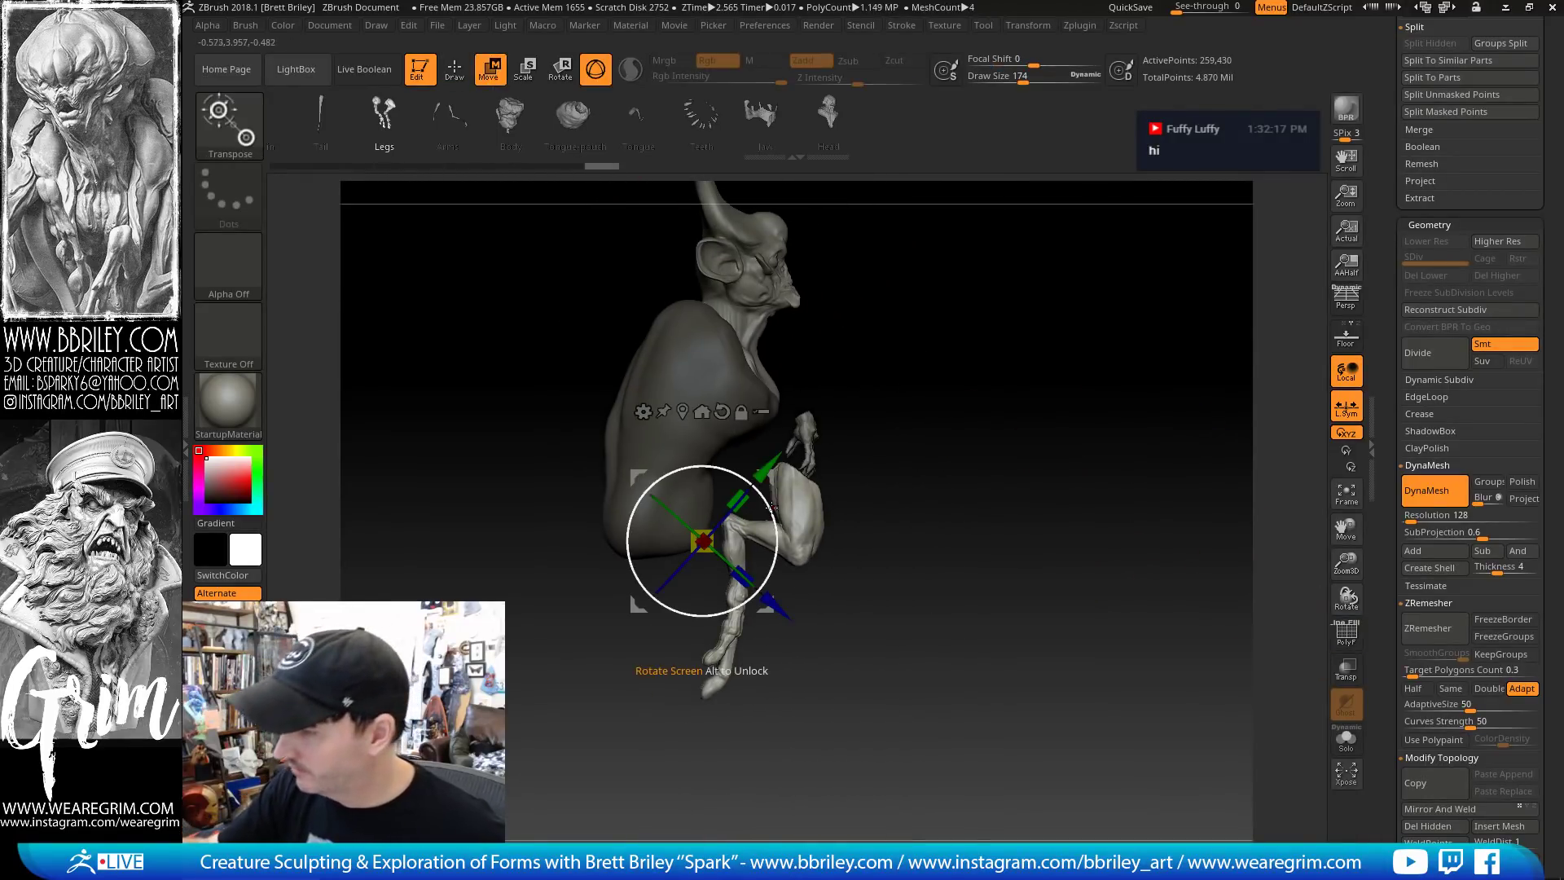
{"action": "left_click_drag", "start_coordinate": [771, 506], "coordinate": [651, 599]}
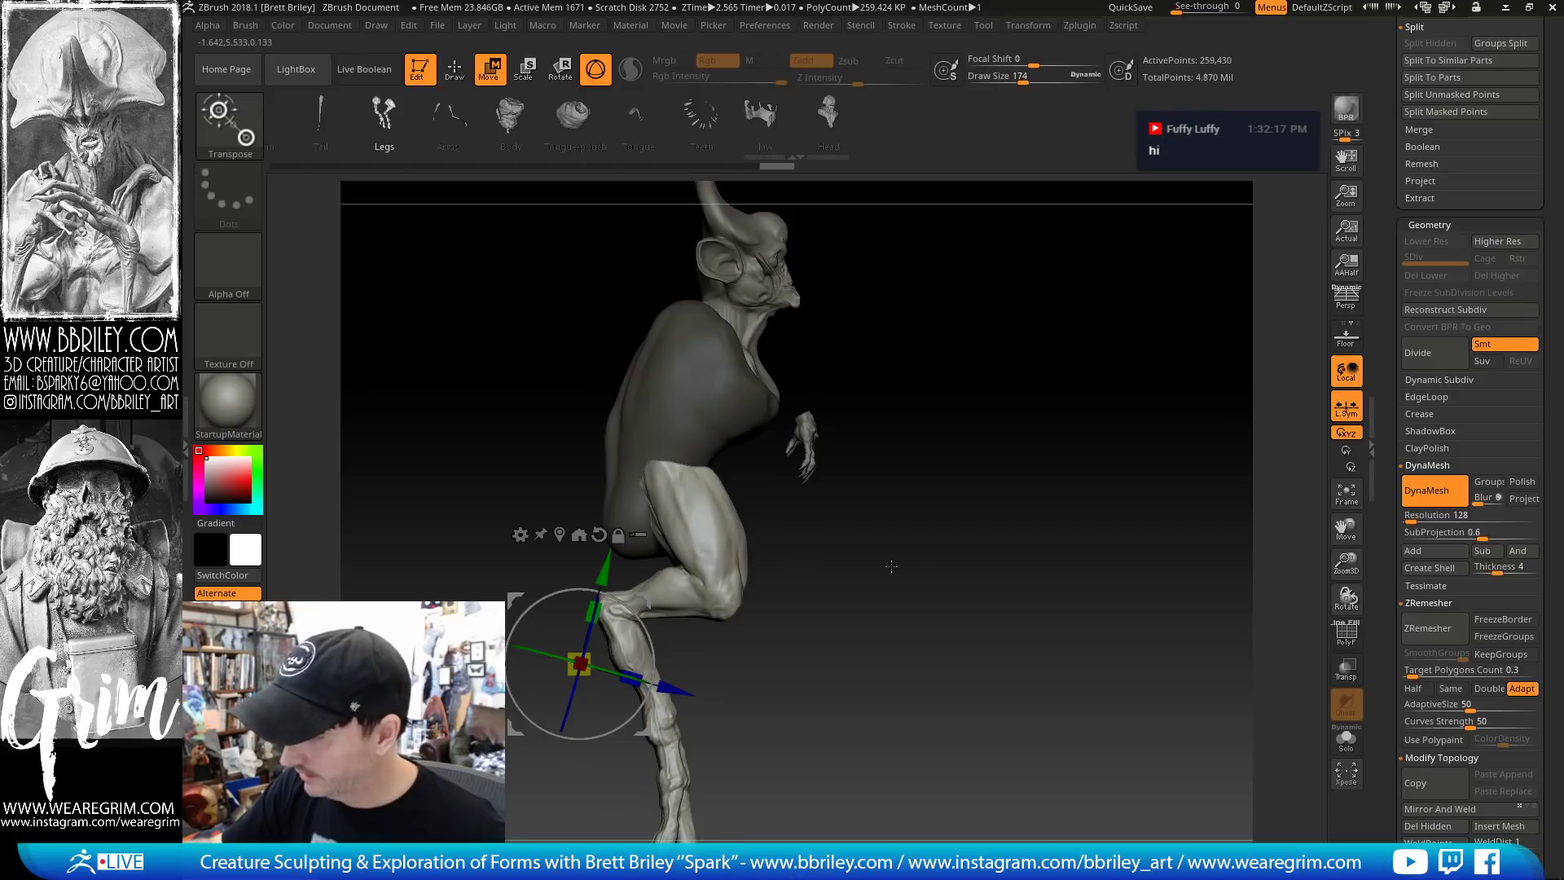
{"action": "left_click_drag", "start_coordinate": [891, 566], "coordinate": [818, 489]}
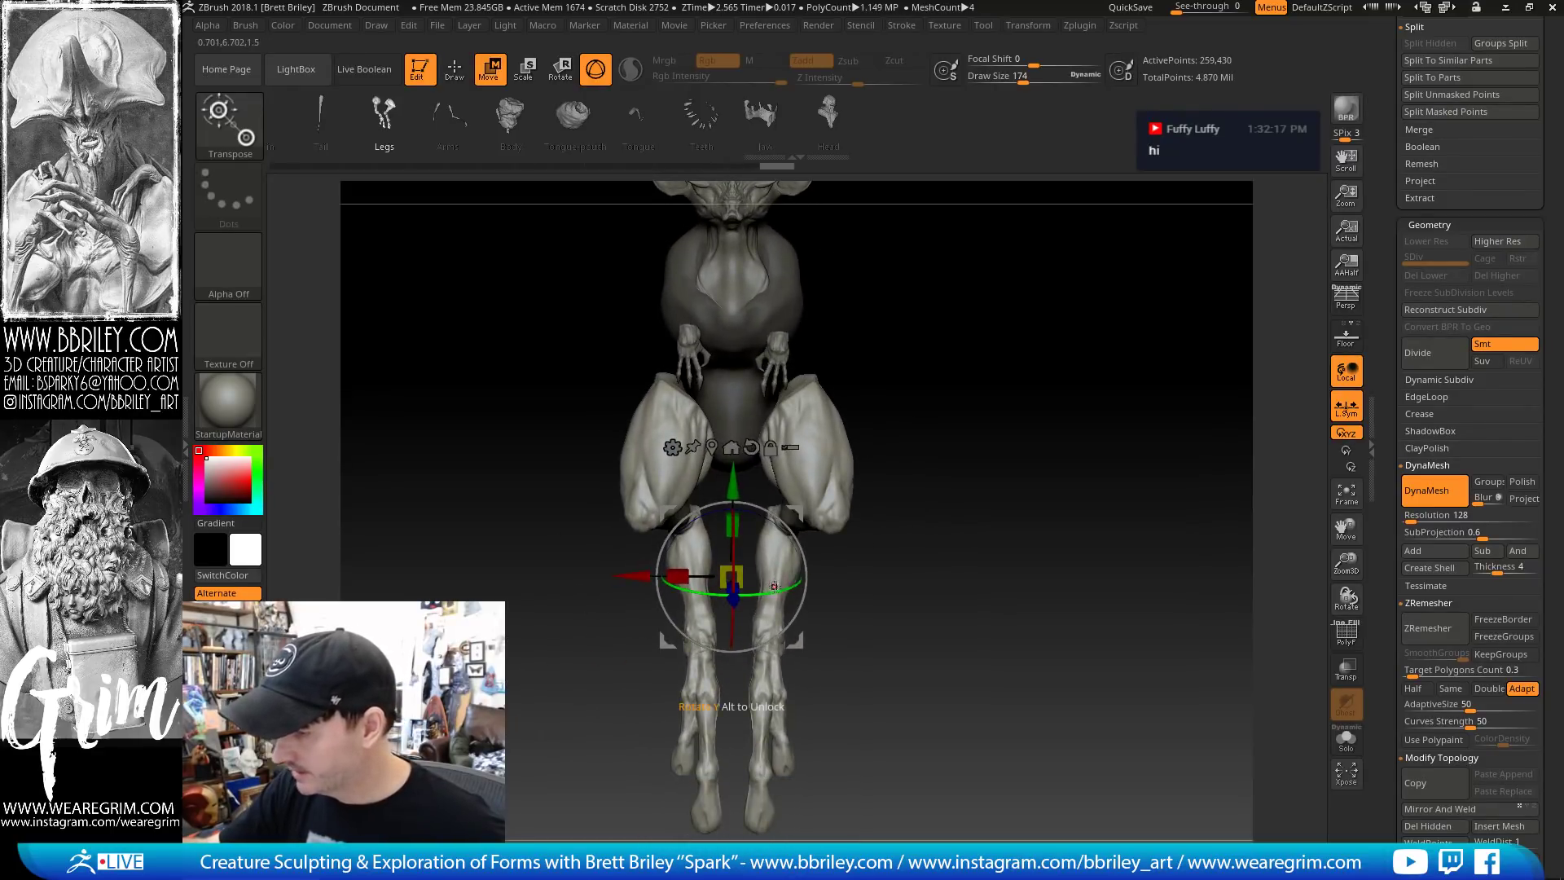
{"action": "left_click_drag", "start_coordinate": [775, 586], "coordinate": [767, 590]}
{"action": "left_click_drag", "start_coordinate": [925, 468], "coordinate": [920, 431], "text": "alt"}
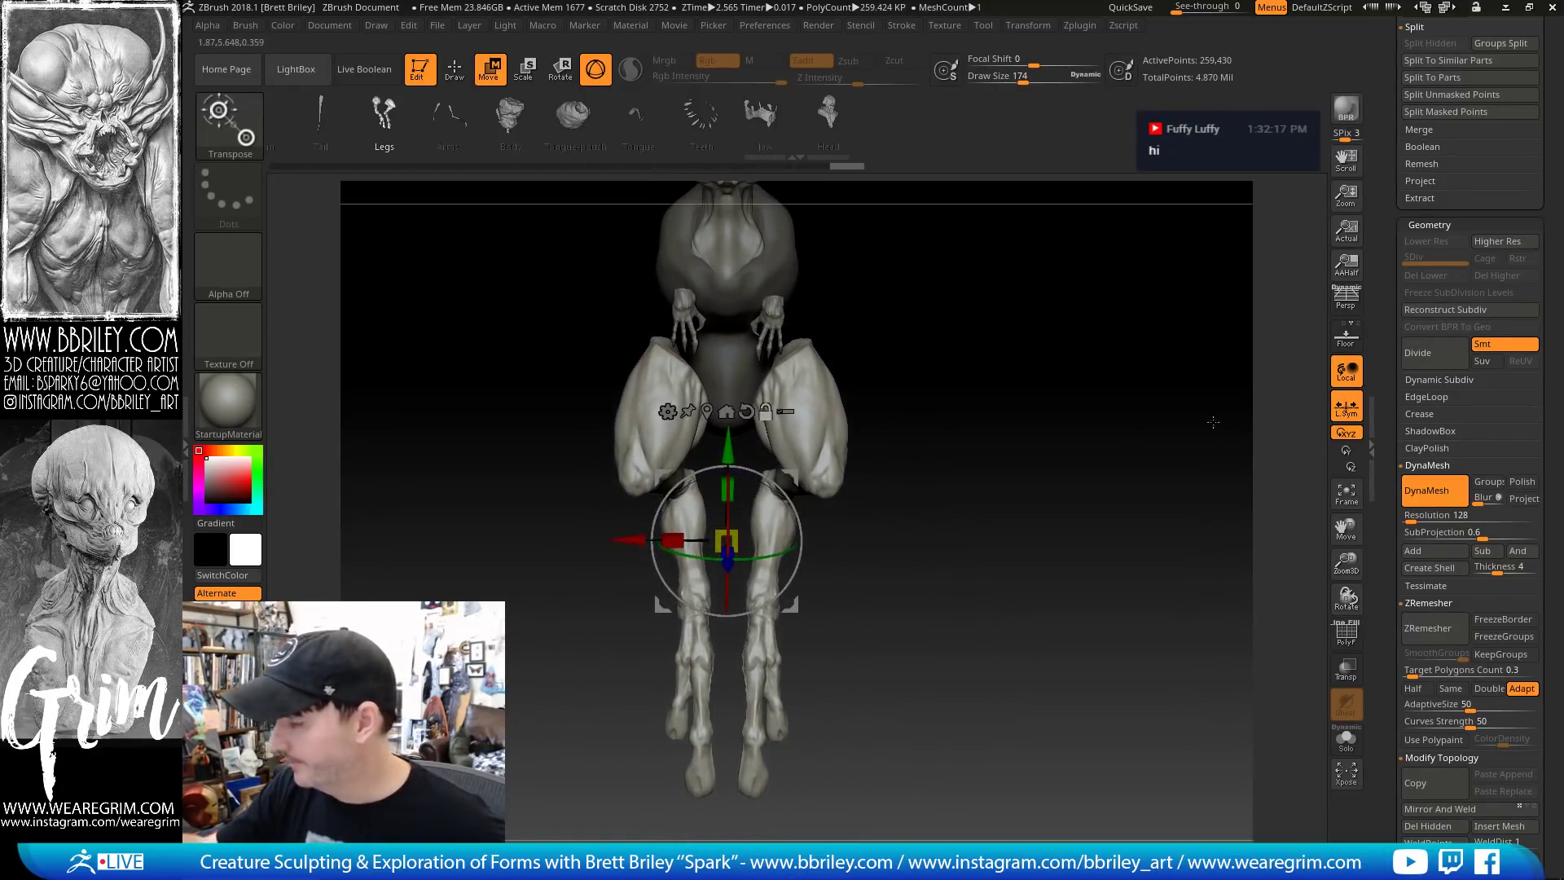
Split the unmasked legs from the torso into their own subtool and make that subtool active
{"action": "left_click", "coordinate": [1341, 645]}
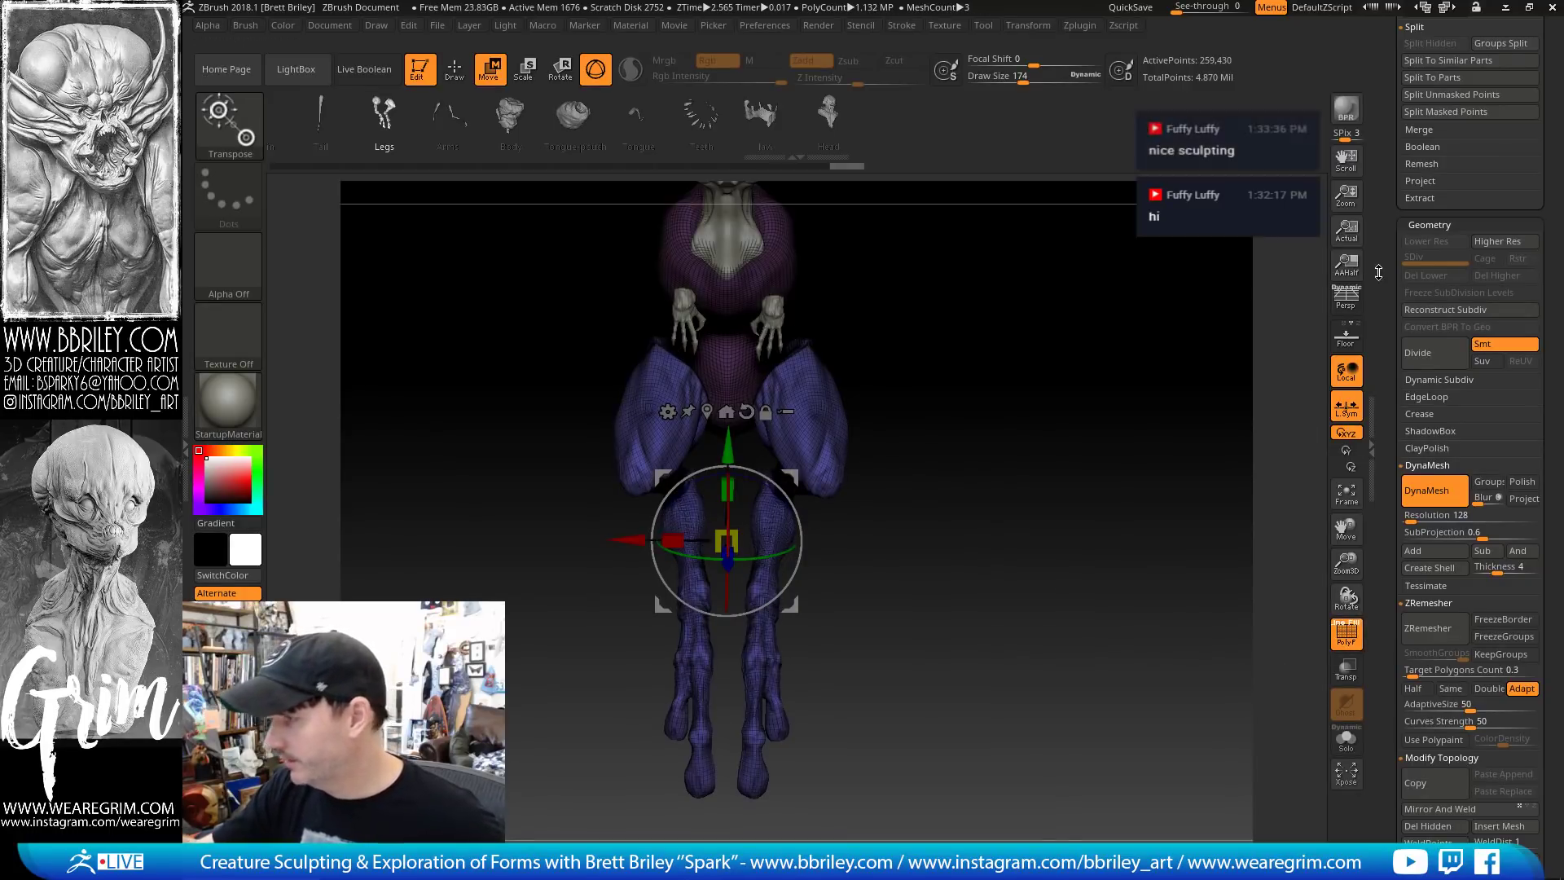
{"action": "left_click_drag", "start_coordinate": [1383, 275], "coordinate": [1384, 714]}
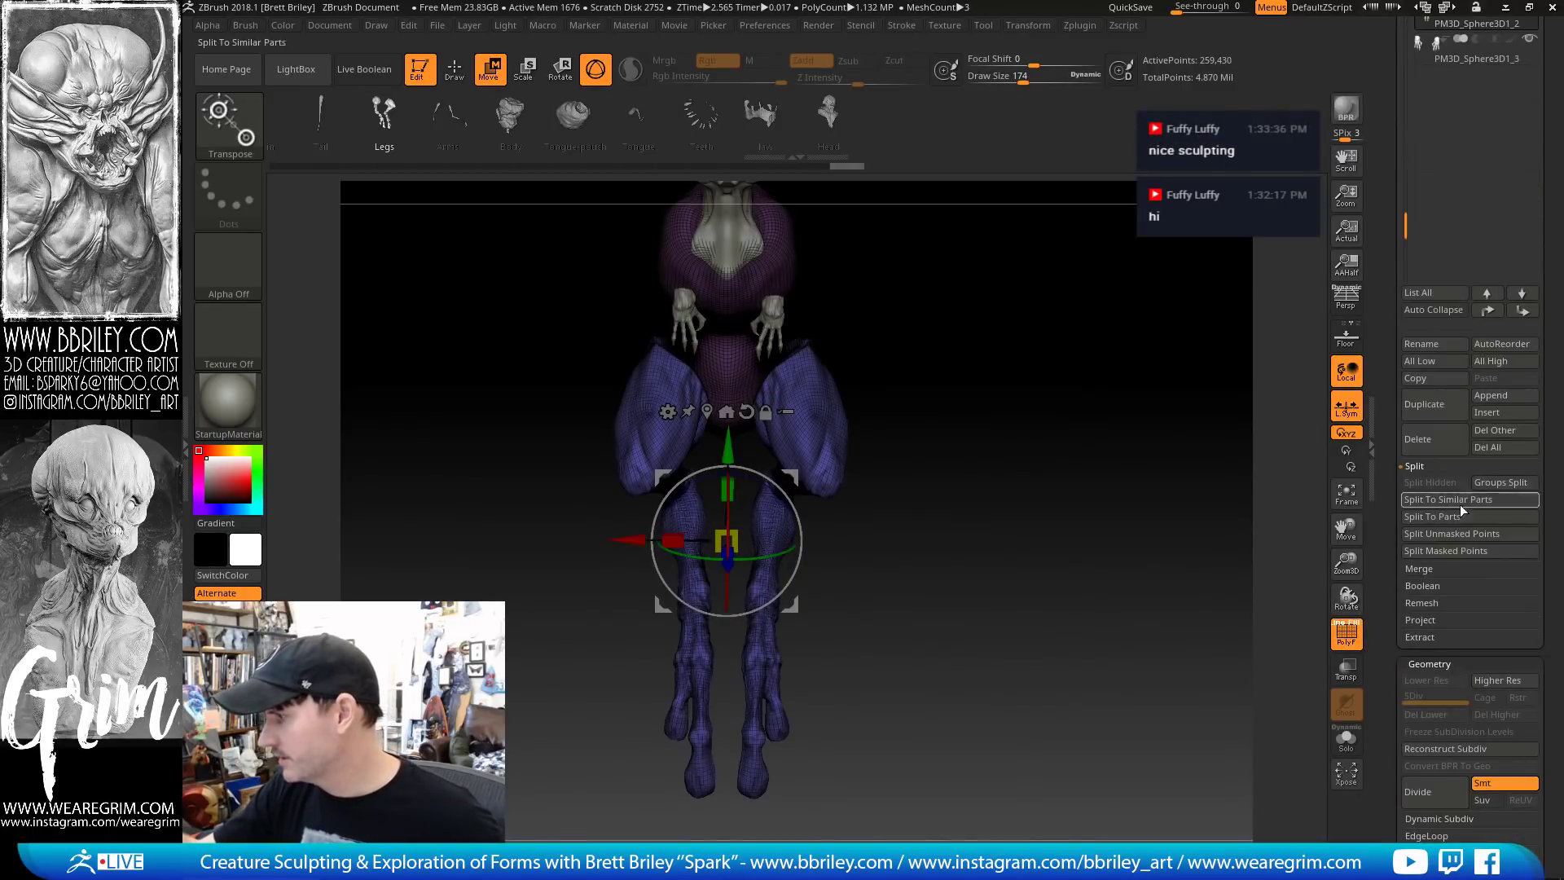
{"action": "left_click", "coordinate": [1466, 540]}
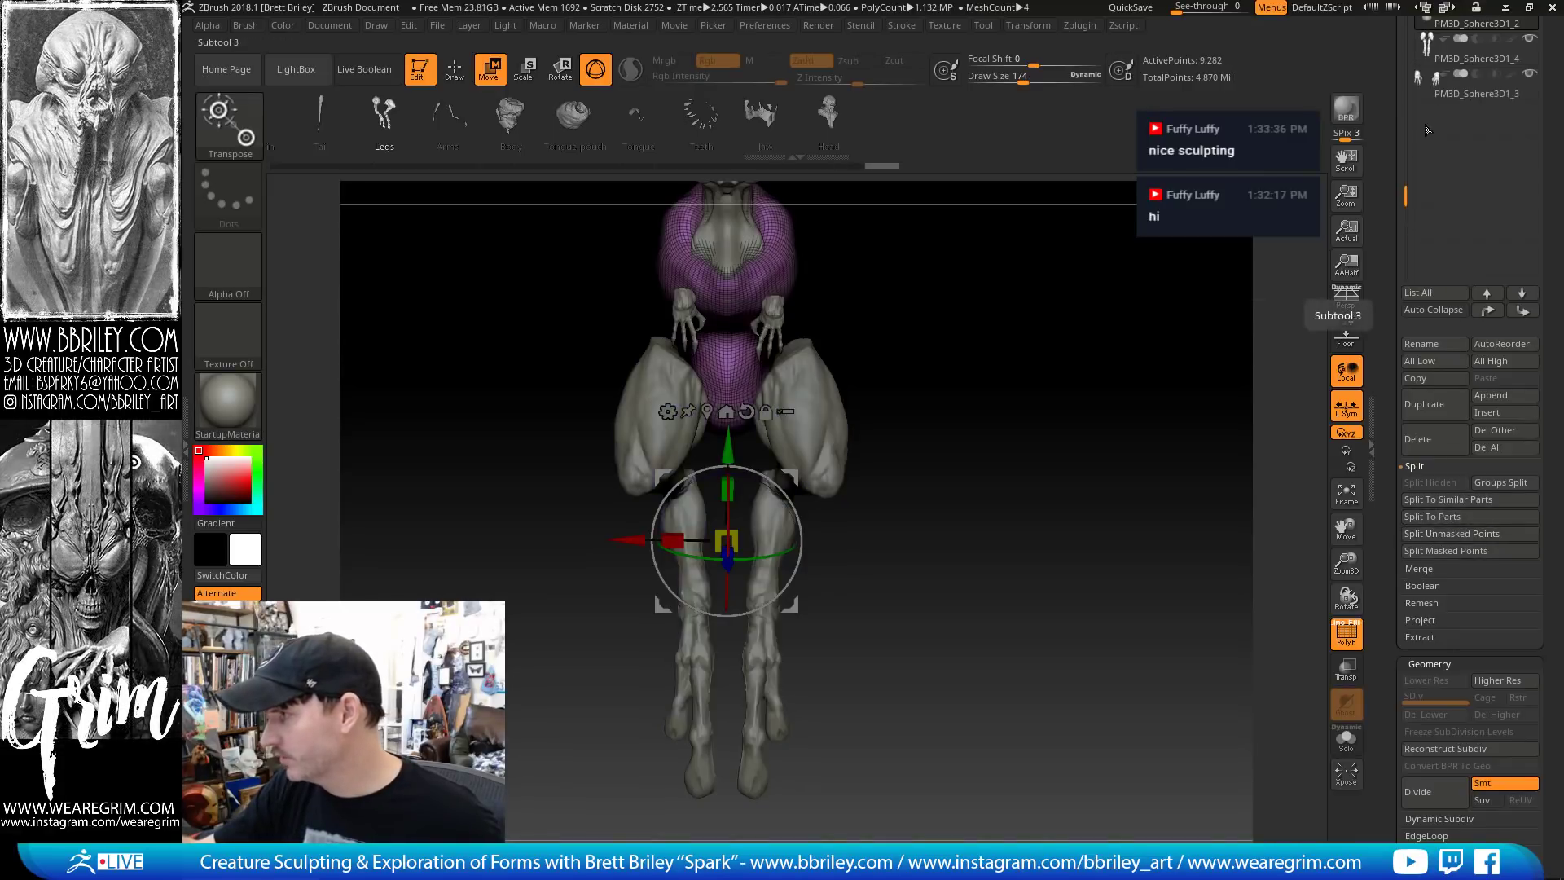
{"action": "left_click", "coordinate": [1427, 62]}
{"action": "left_click_drag", "start_coordinate": [1155, 375], "coordinate": [1120, 382]}
Assign separate polygroups to the two legs with Auto Groups
{"action": "left_click_drag", "start_coordinate": [1367, 441], "coordinate": [1373, 208]}
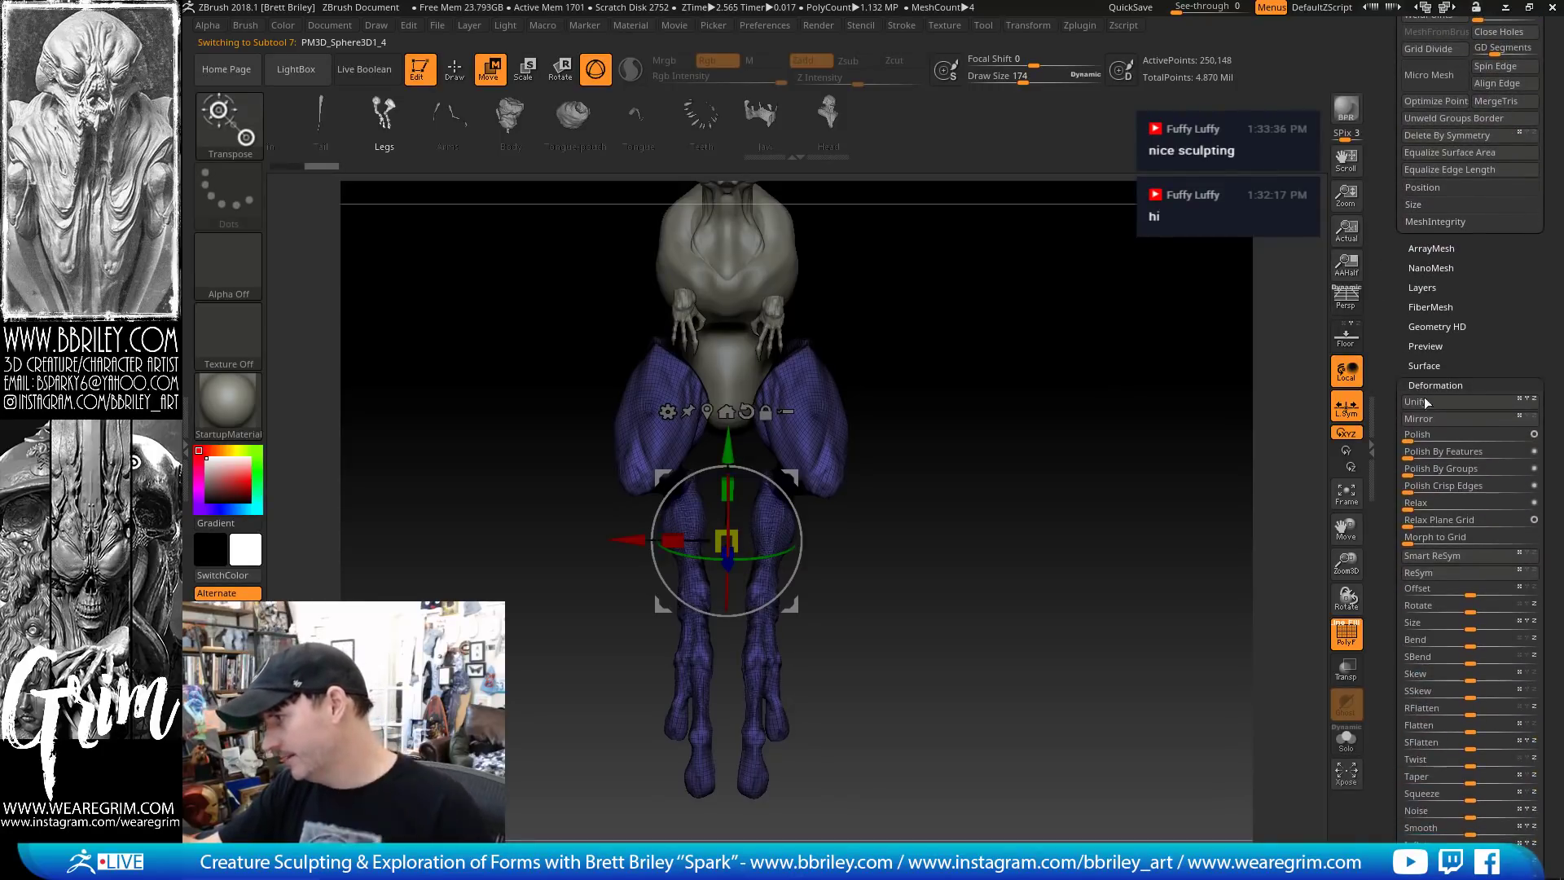
{"action": "left_click", "coordinate": [1429, 389]}
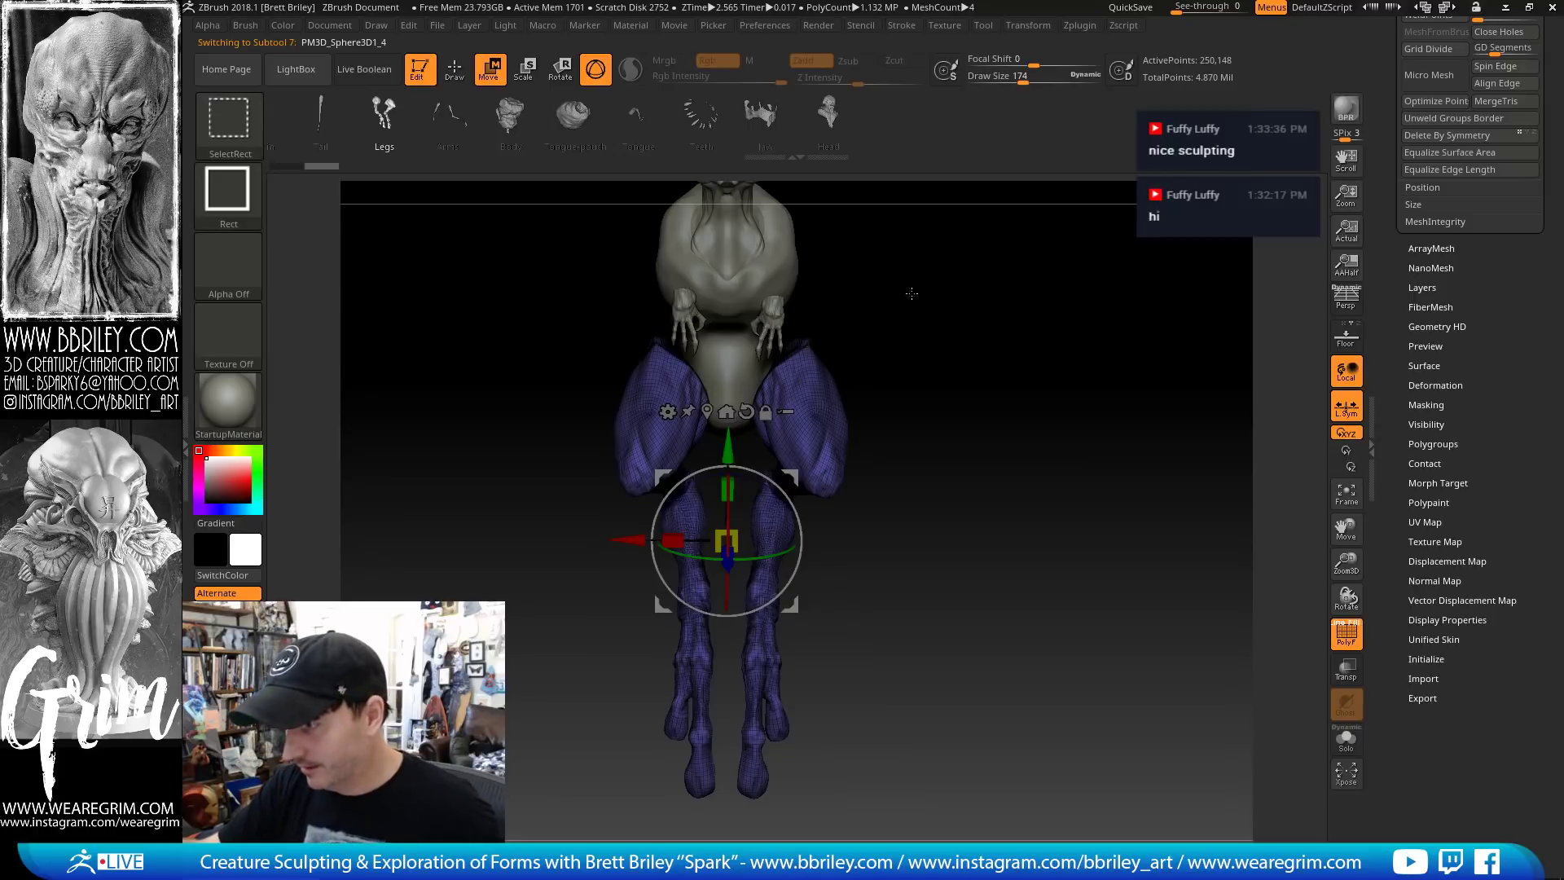
{"action": "left_click_drag", "start_coordinate": [911, 294], "coordinate": [929, 400], "text": "ctrl+shift"}
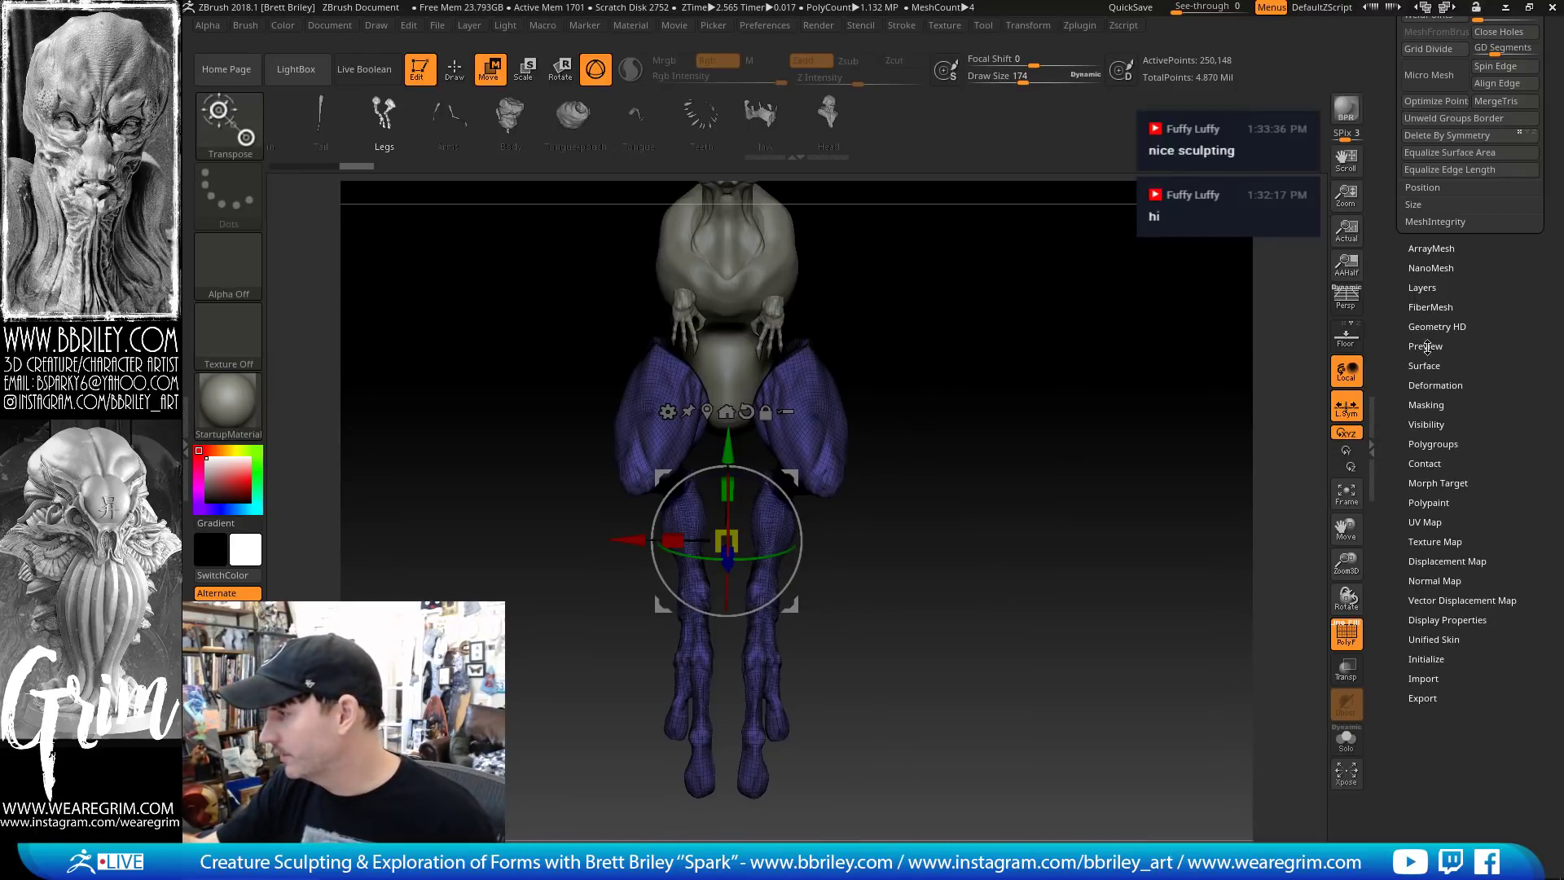
{"action": "left_click", "coordinate": [1435, 445]}
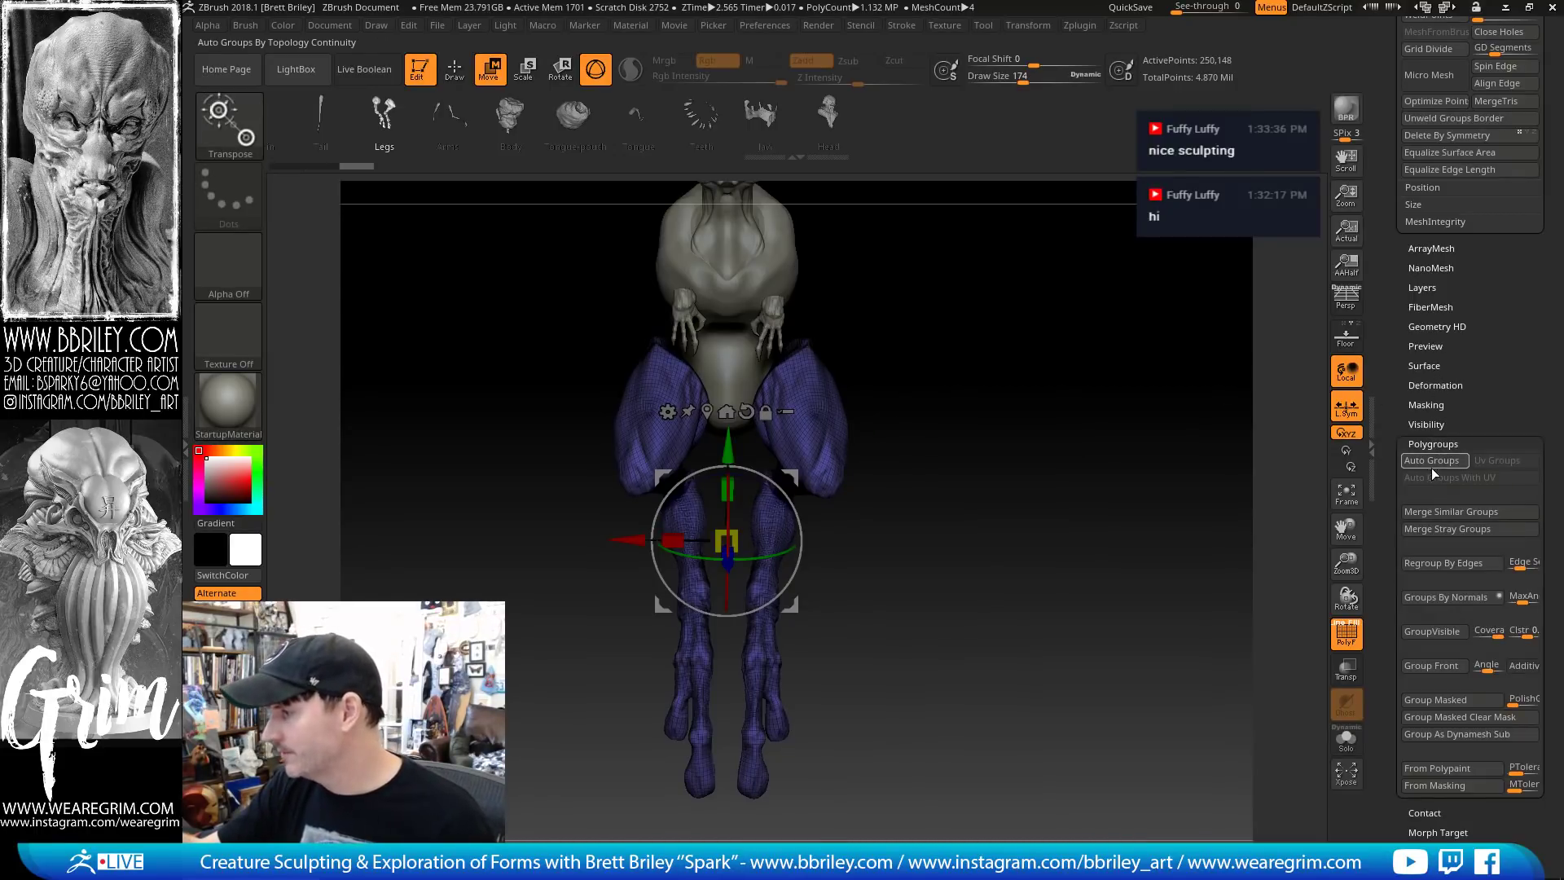
{"action": "left_click", "coordinate": [1432, 464]}
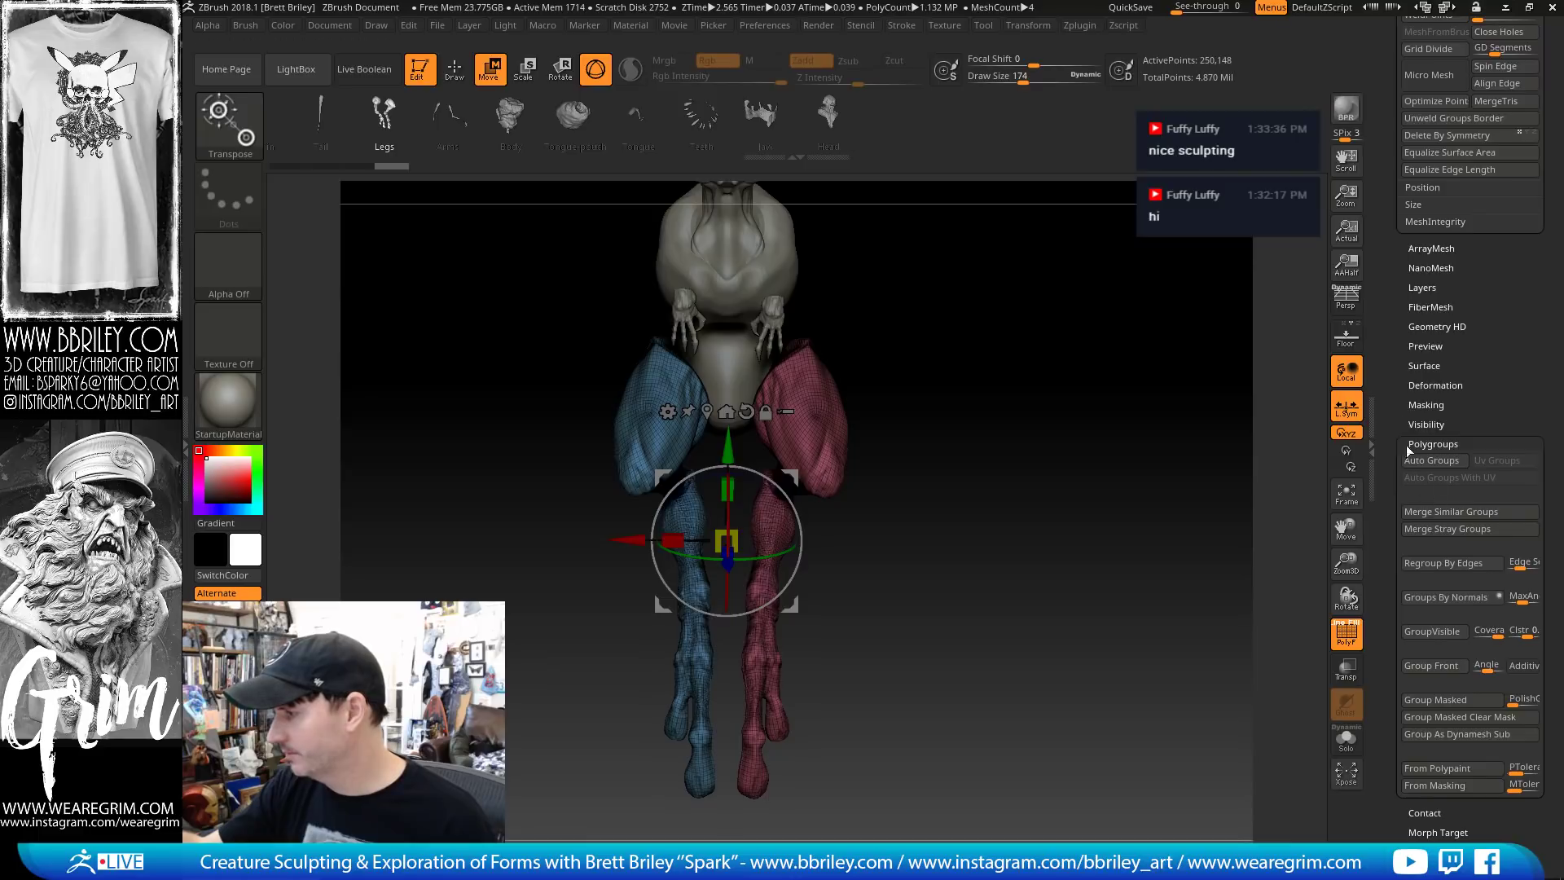
Hide one leg by its polygroup and delete the hidden geometry, keeping a single leg
{"action": "left_click_drag", "start_coordinate": [1389, 372], "coordinate": [1408, 586]}
{"action": "key", "text": "q"}
{"action": "left_click_drag", "start_coordinate": [960, 422], "coordinate": [960, 444]}
{"action": "left_click", "coordinate": [810, 374], "text": "ctrl+shift"}
{"action": "left_click", "coordinate": [818, 374], "text": "ctrl+shift"}
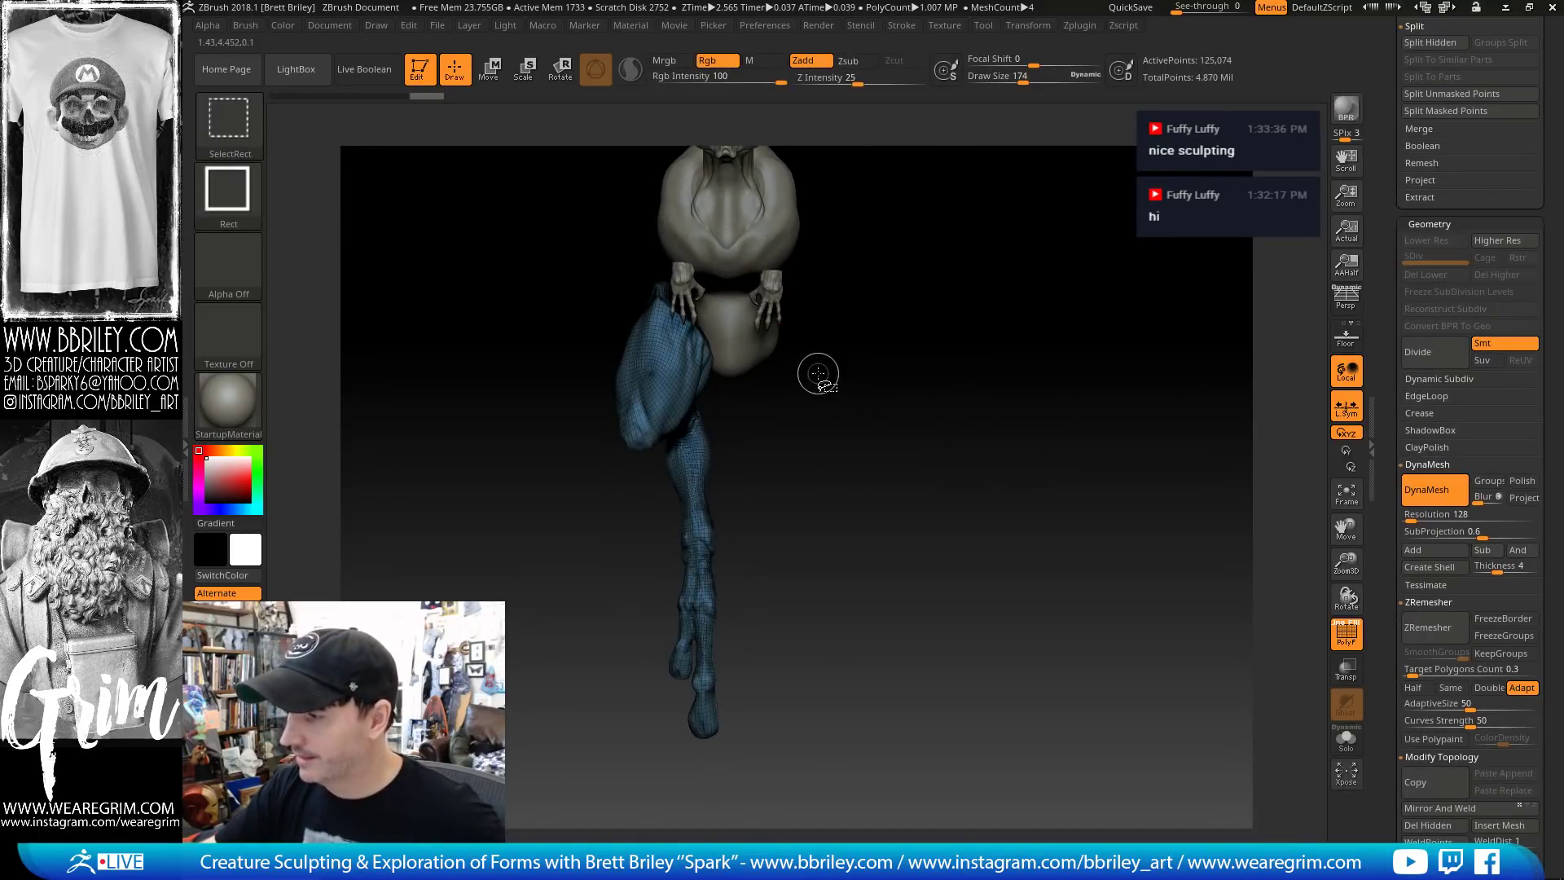
{"action": "key", "text": "w"}
{"action": "left_click_drag", "start_coordinate": [1388, 221], "coordinate": [1380, 496]}
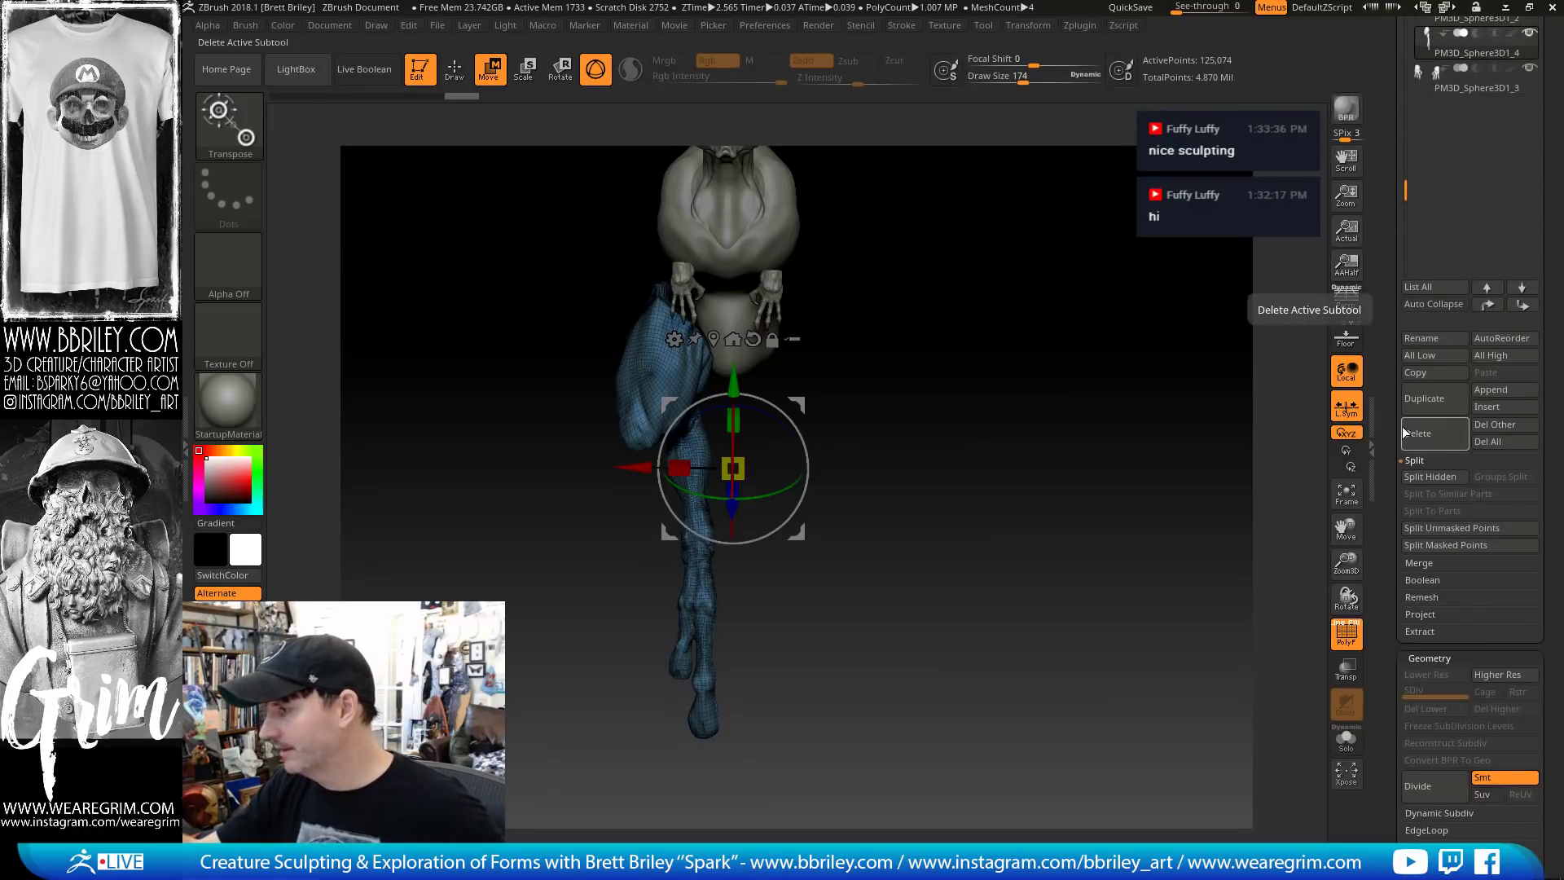
{"action": "scroll", "coordinate": [1421, 424], "scroll_direction": "down", "scroll_amount": 8}
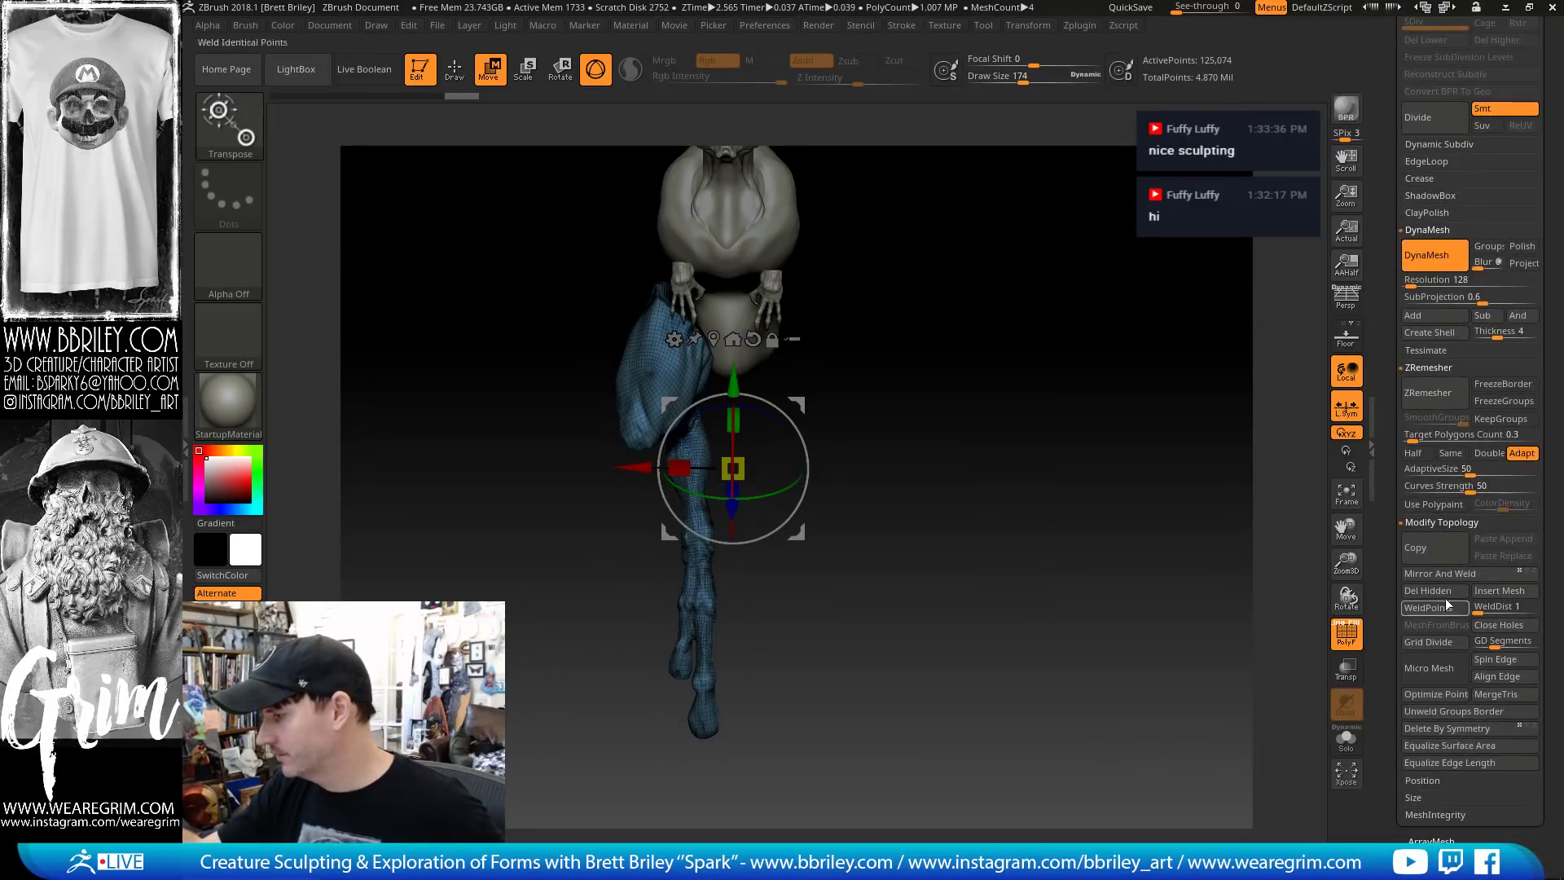
Relocate the gizmo's pivot onto the remaining leg and turn off the polyframe display
{"action": "mouse_move", "coordinate": [1100, 529]}
{"action": "left_mouse_down"}
{"action": "mouse_move", "coordinate": [1105, 401]}
{"action": "mouse_move", "coordinate": [1141, 372]}
{"action": "mouse_move", "coordinate": [1082, 401]}
{"action": "mouse_move", "coordinate": [967, 374]}
{"action": "mouse_move", "coordinate": [841, 399]}
{"action": "mouse_move", "coordinate": [1084, 411]}
{"action": "left_mouse_up"}
{"action": "key", "text": "q"}
{"action": "key", "text": "w"}
{"action": "left_click", "coordinate": [562, 420], "text": "alt"}
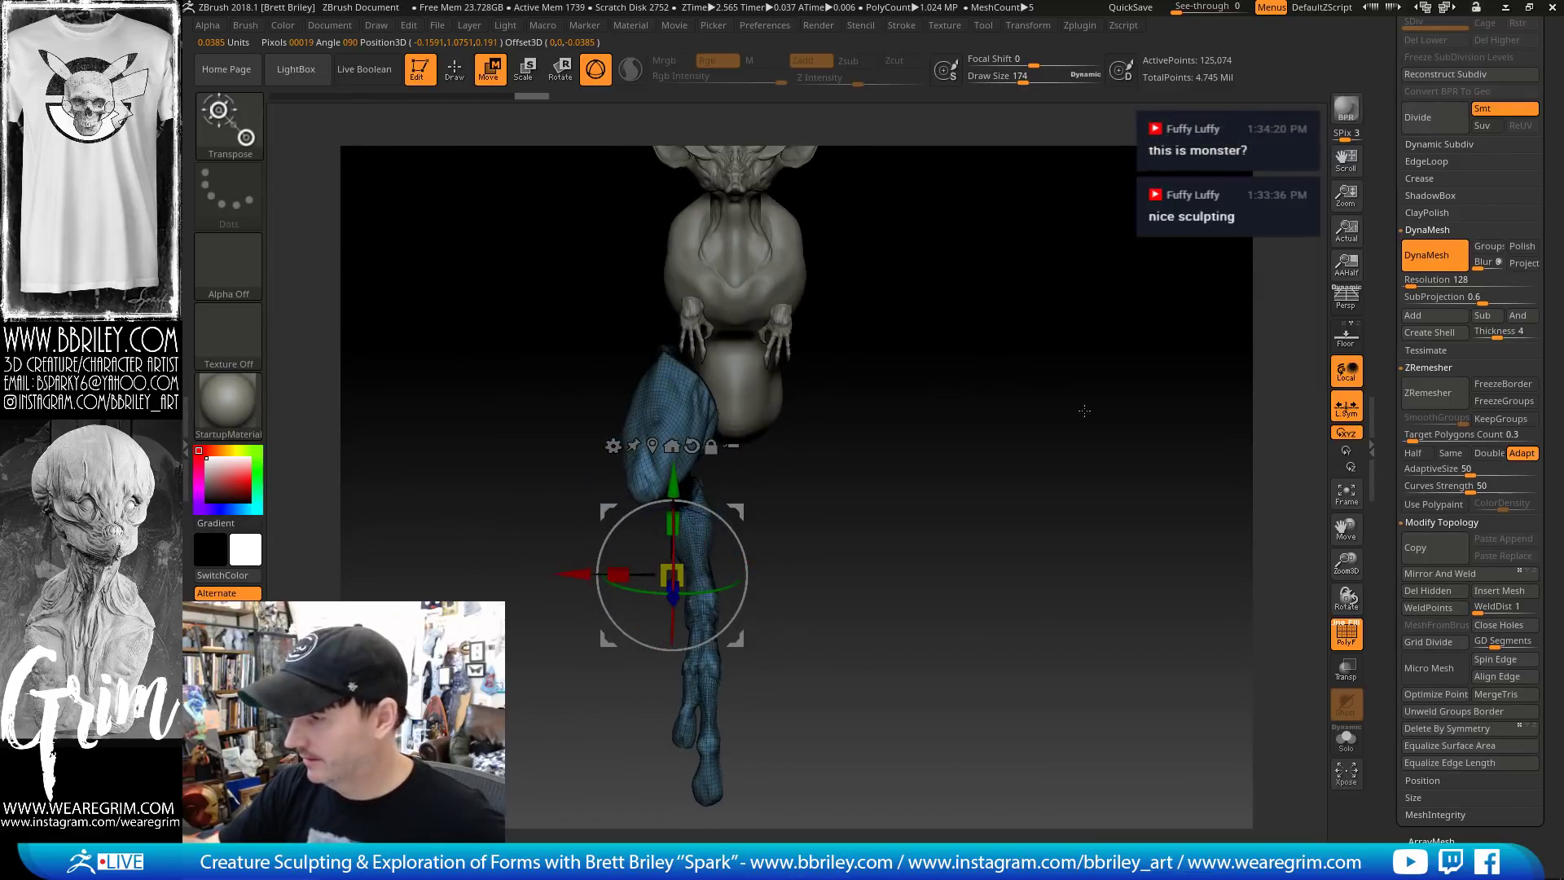
{"action": "left_click", "coordinate": [1344, 636]}
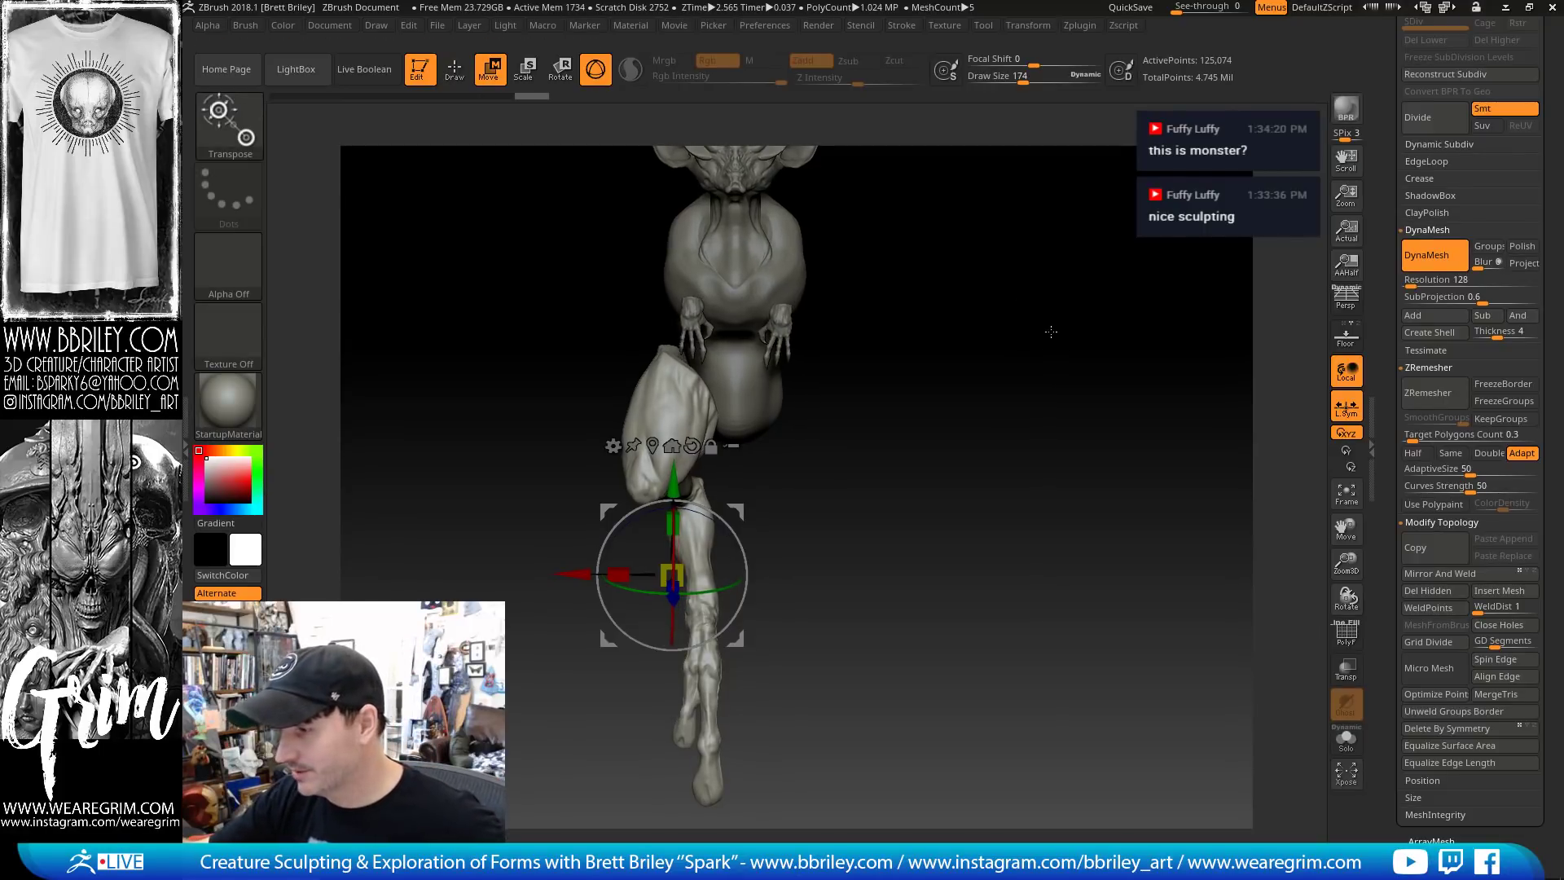
Reconstruct the leg's lower subdivision levels down to the lowest one available
{"action": "mouse_move", "coordinate": [725, 536]}
{"action": "left_mouse_down"}
{"action": "mouse_move", "coordinate": [724, 596]}
{"action": "mouse_move", "coordinate": [917, 497]}
{"action": "left_mouse_up"}
{"action": "key", "text": "q"}
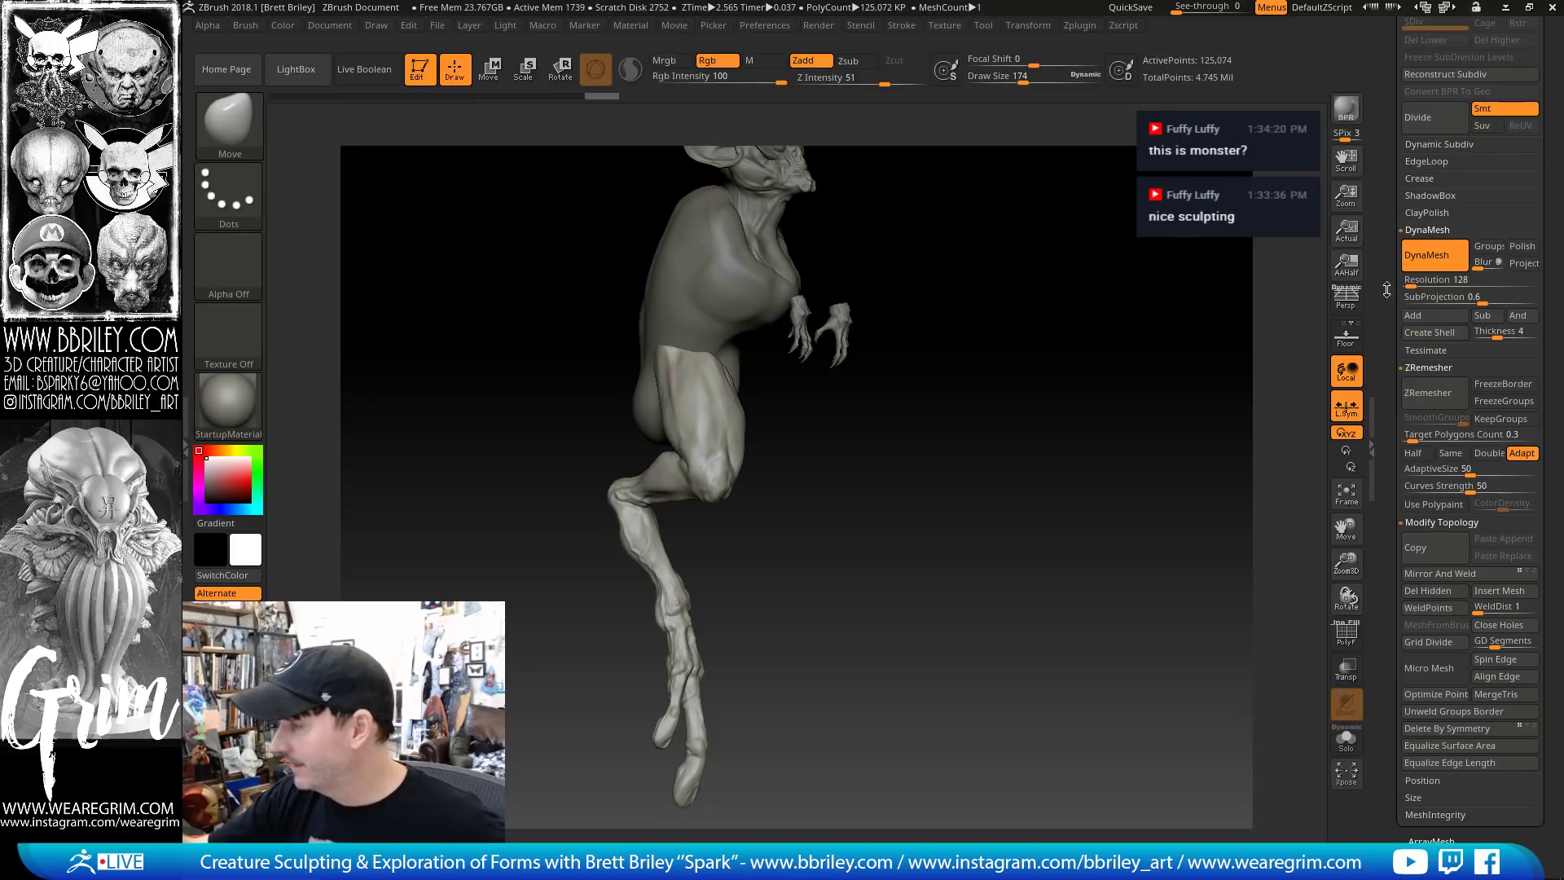
{"action": "scroll", "coordinate": [1386, 289], "scroll_direction": "up", "scroll_amount": 10}
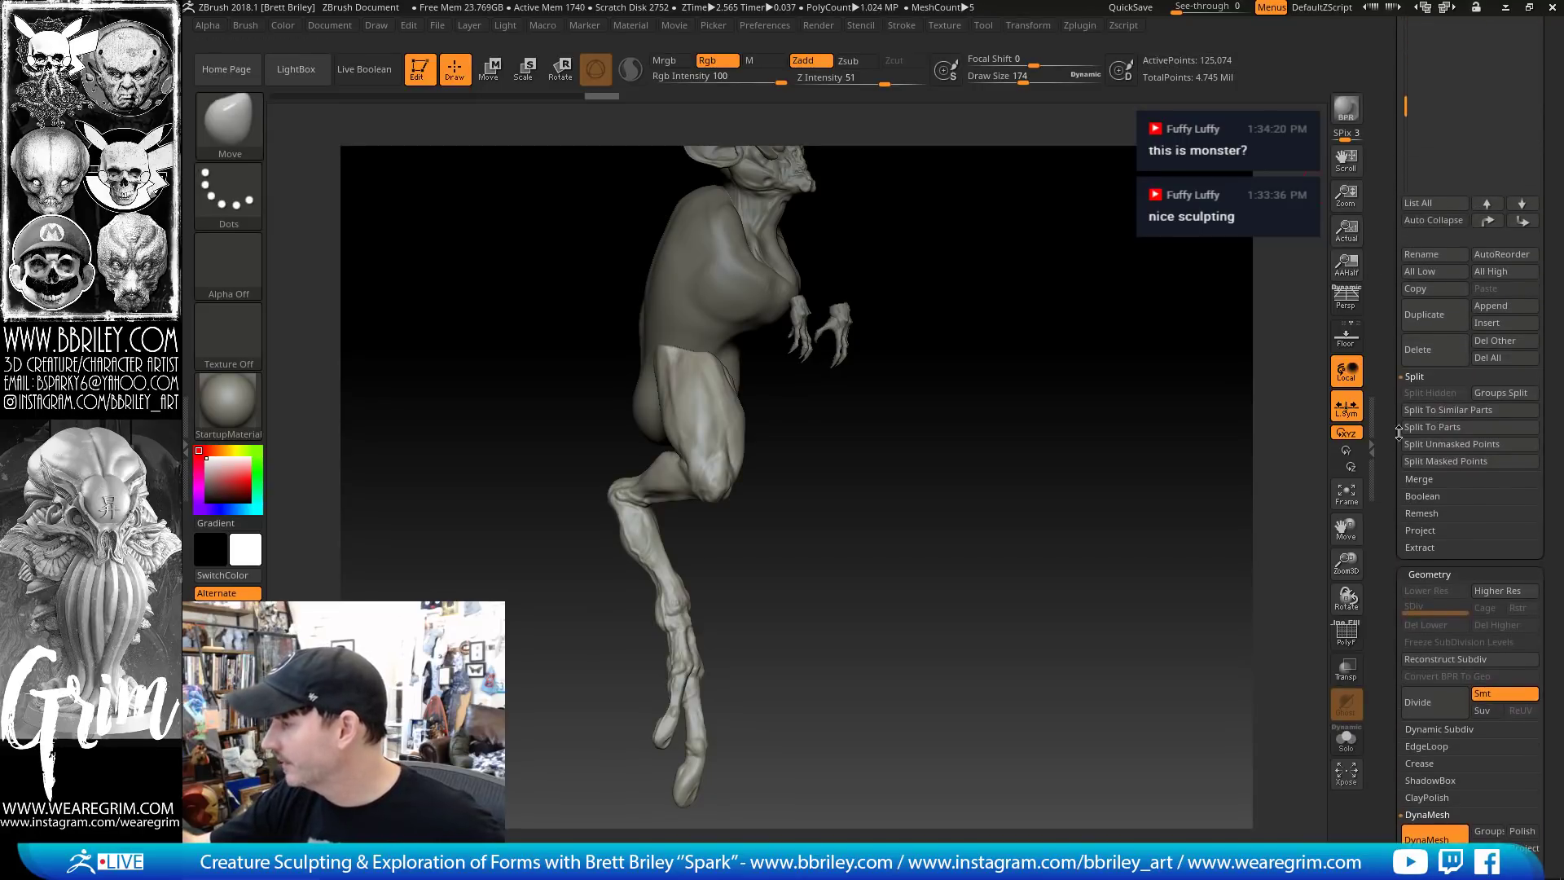
{"action": "scroll", "coordinate": [1397, 489], "scroll_direction": "down", "scroll_amount": 1}
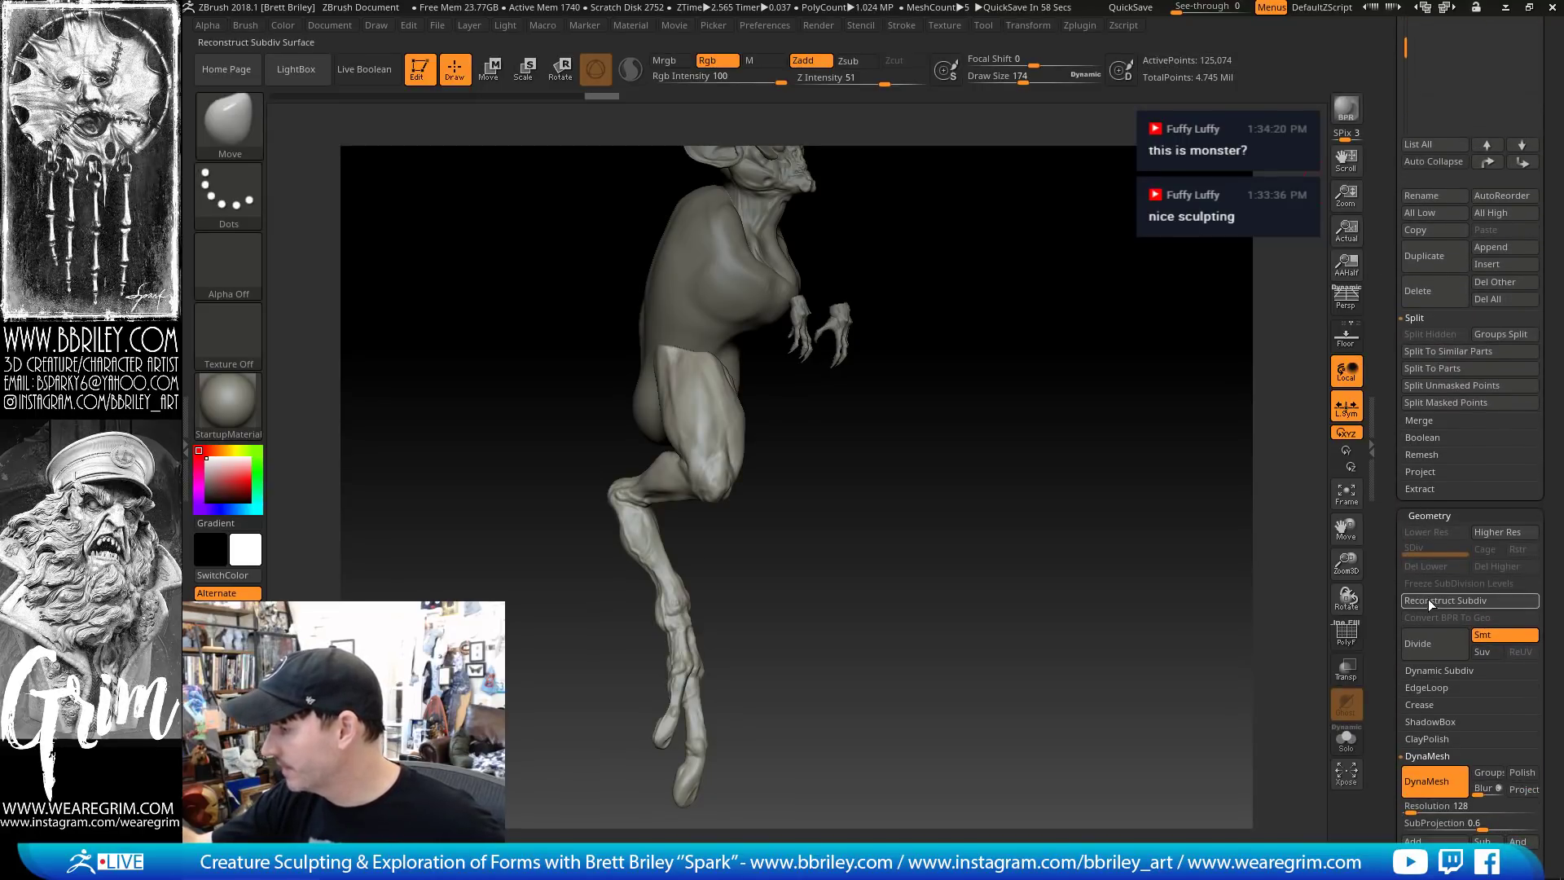
{"action": "left_click", "coordinate": [1429, 601]}
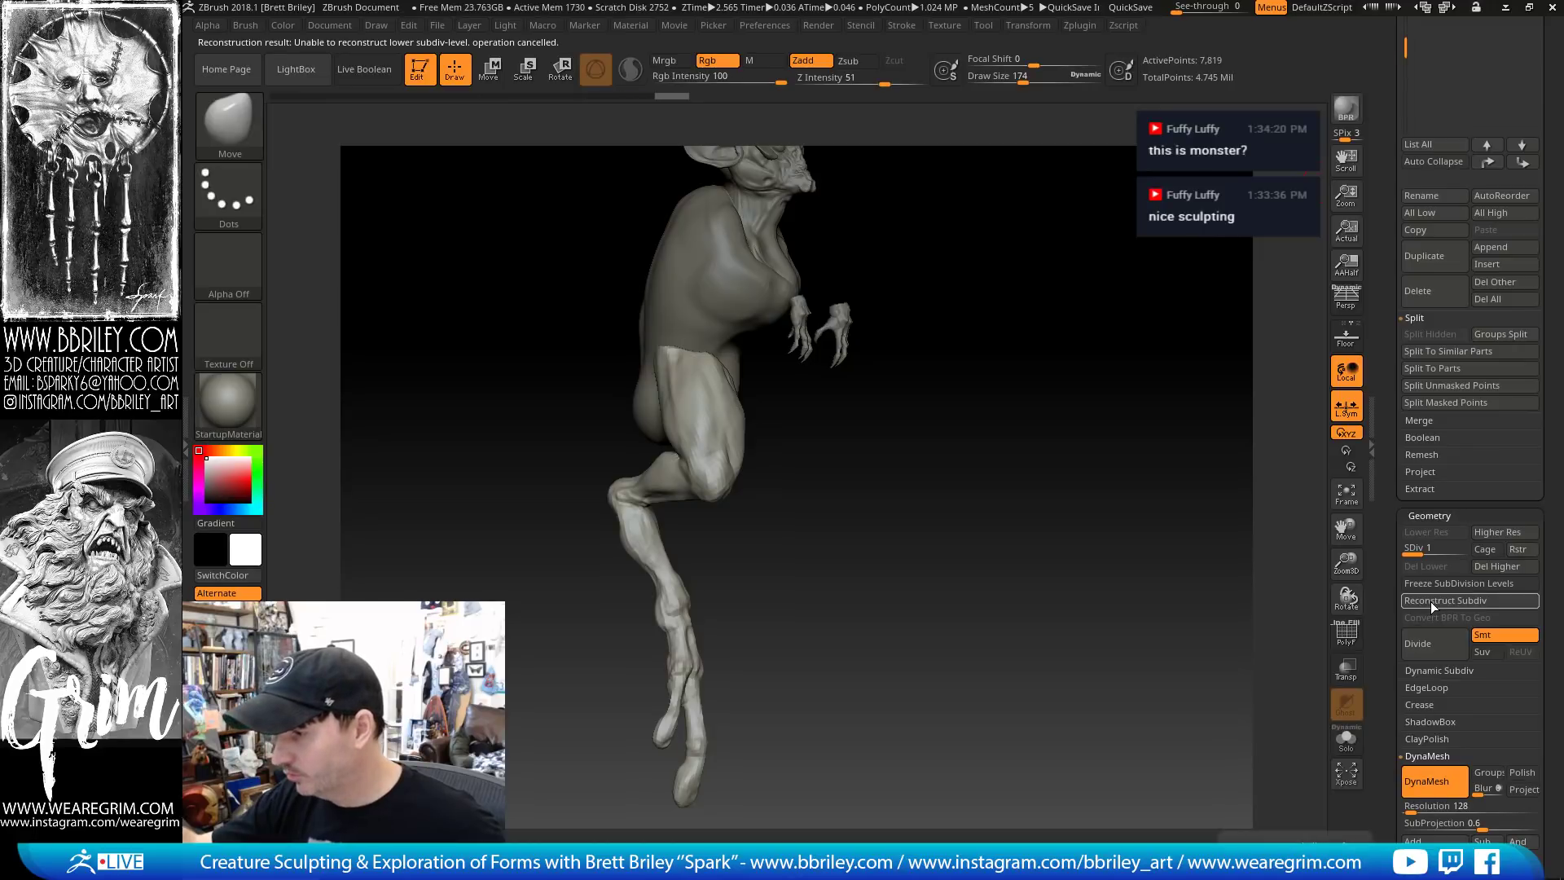
Raise the single leg back to its highest subdivision level, level 3
{"action": "left_click_drag", "start_coordinate": [1238, 521], "coordinate": [1122, 483]}
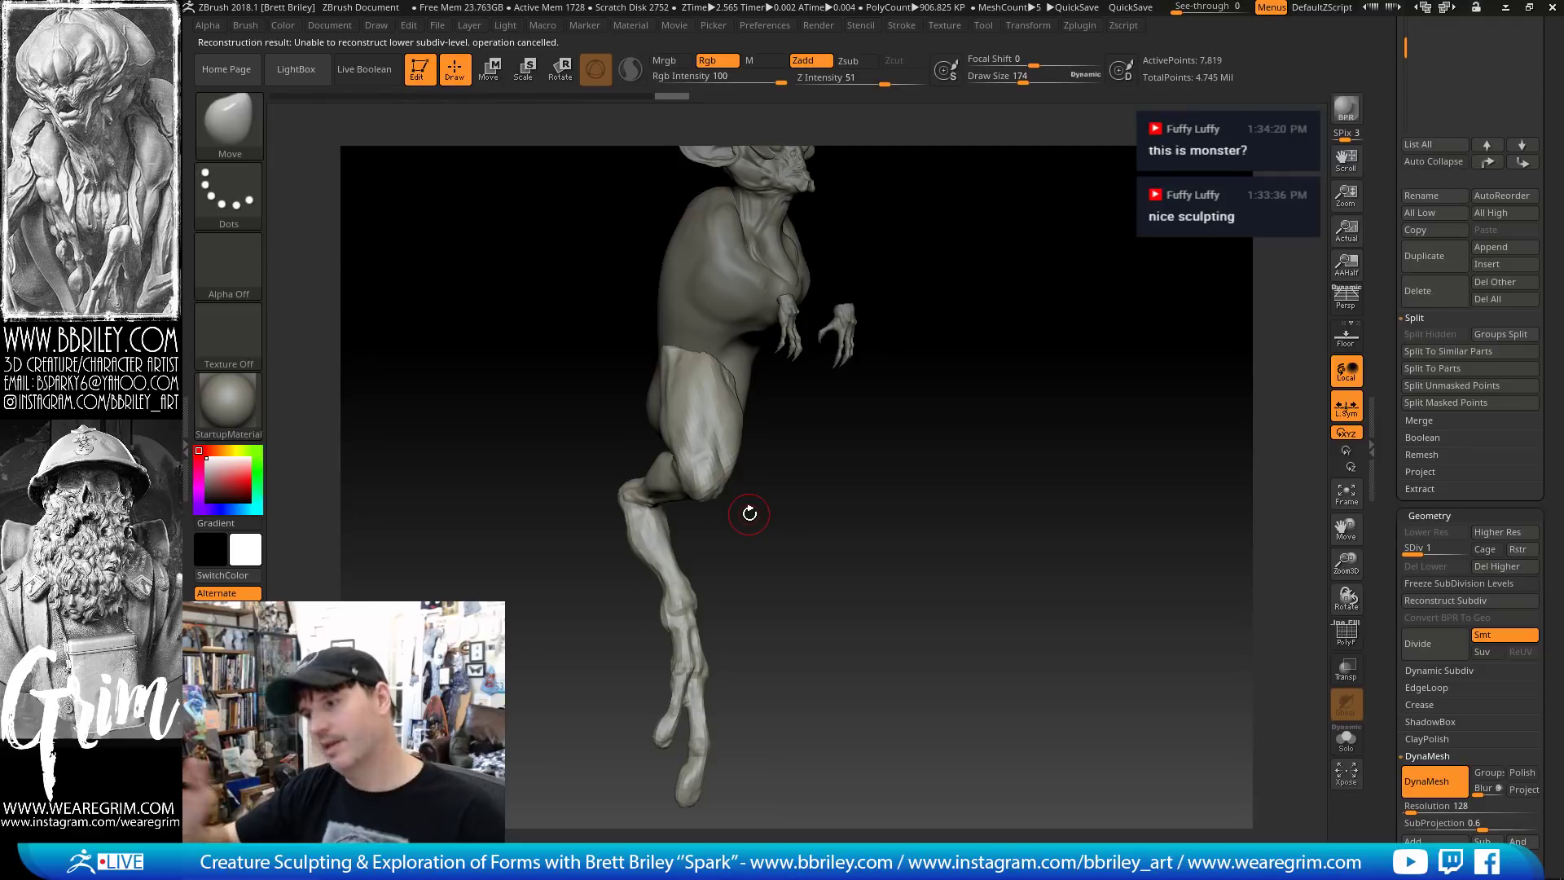
{"action": "left_click_drag", "start_coordinate": [1003, 395], "coordinate": [1007, 385], "text": "shift"}
{"action": "left_click", "coordinate": [1079, 25]}
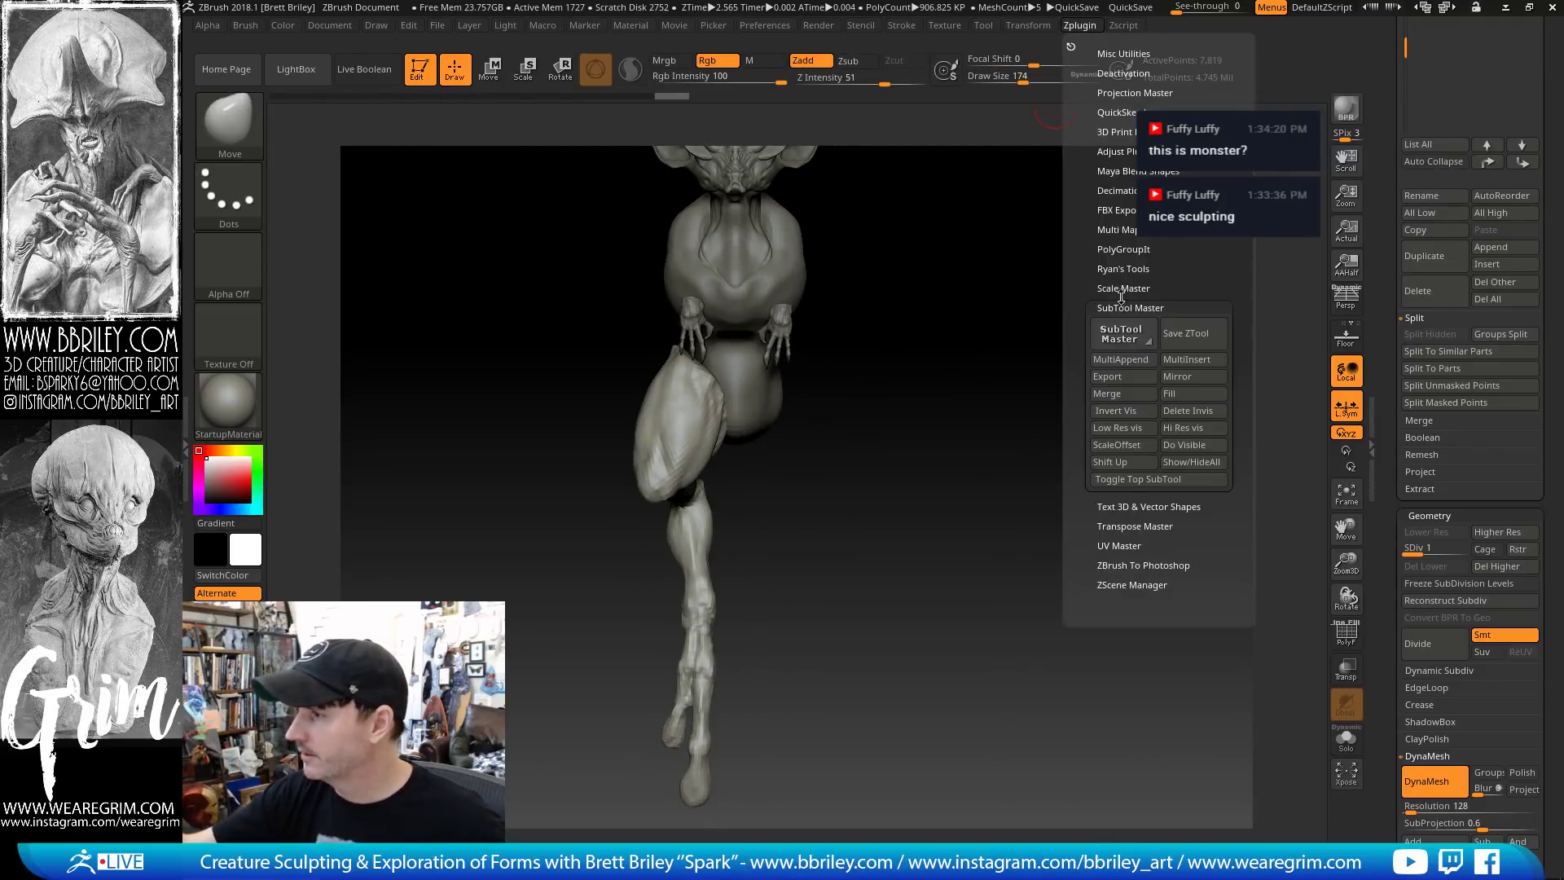
{"action": "left_click", "coordinate": [1123, 333]}
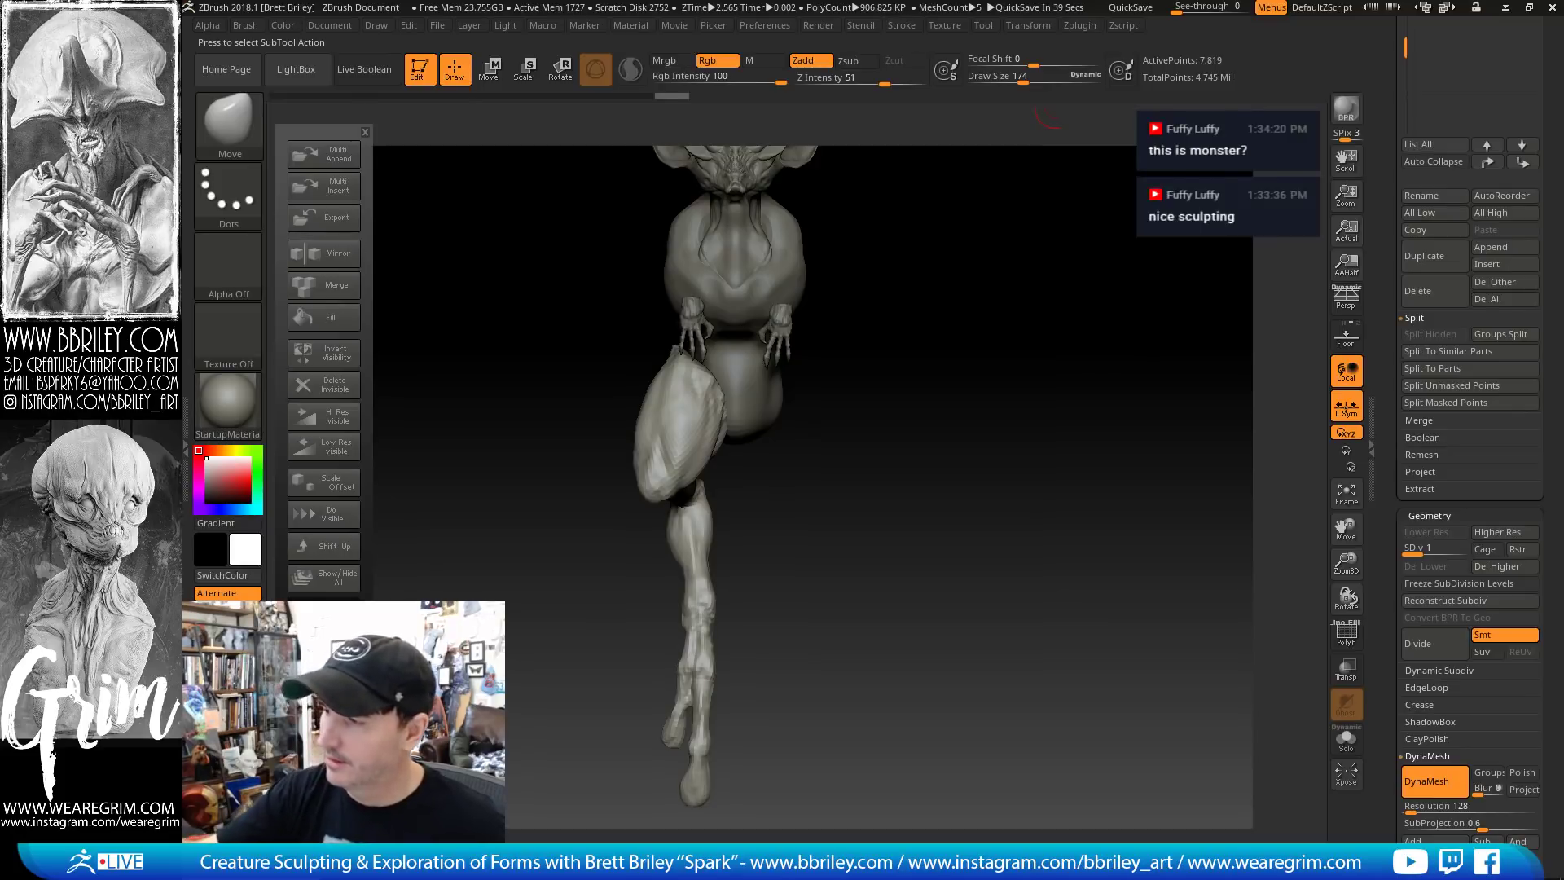
{"action": "key", "text": "ctrl+d"}
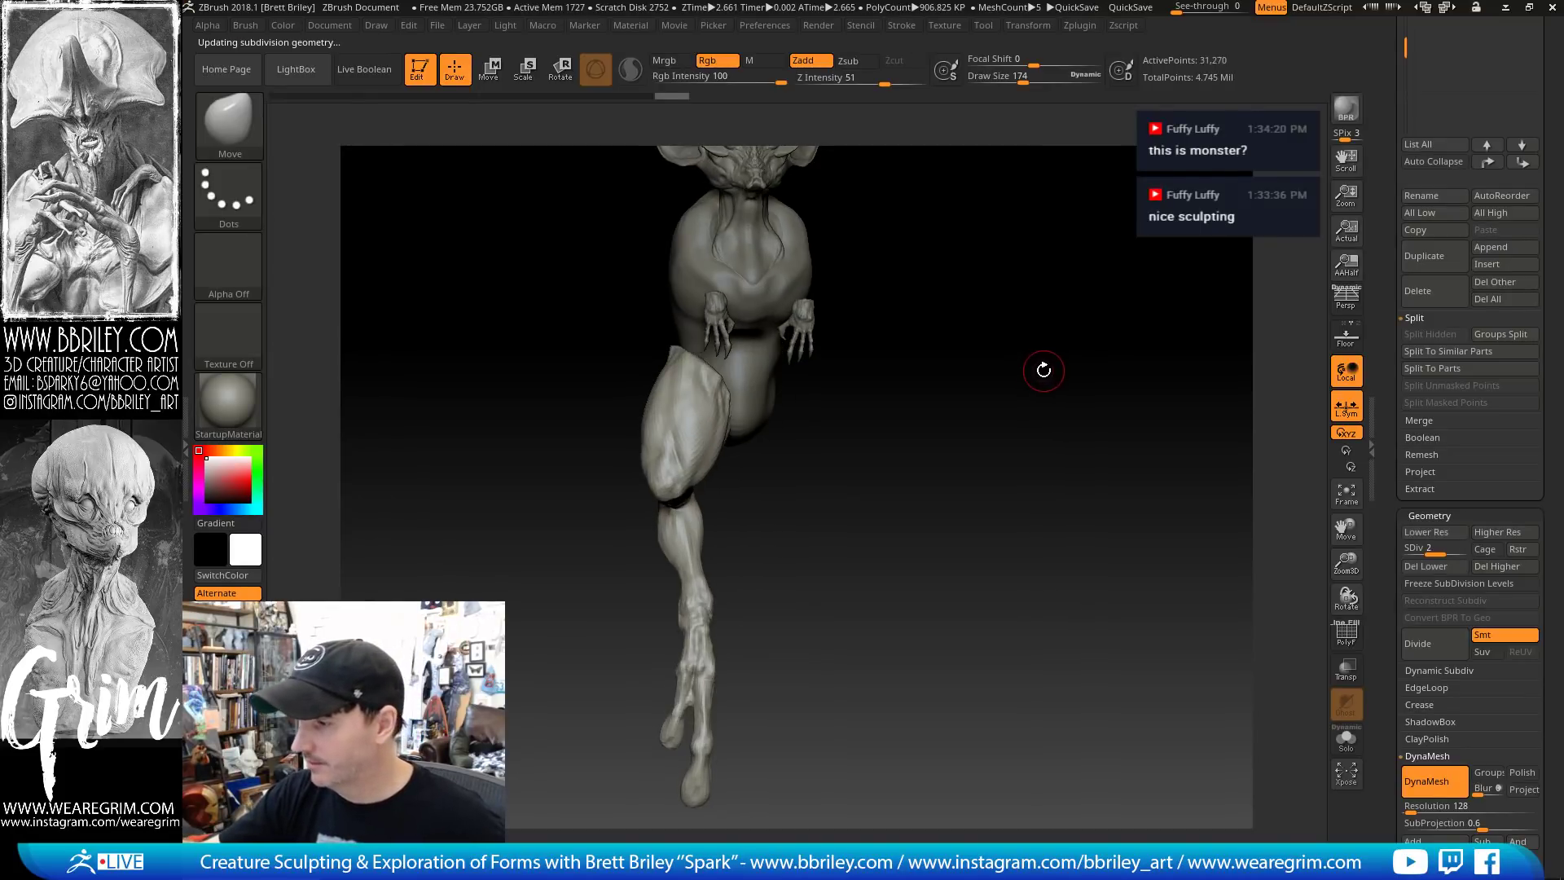
Mirror the leg across the X axis with SubTool Master, merging the copy into one subtool
{"action": "left_click", "coordinate": [1079, 25]}
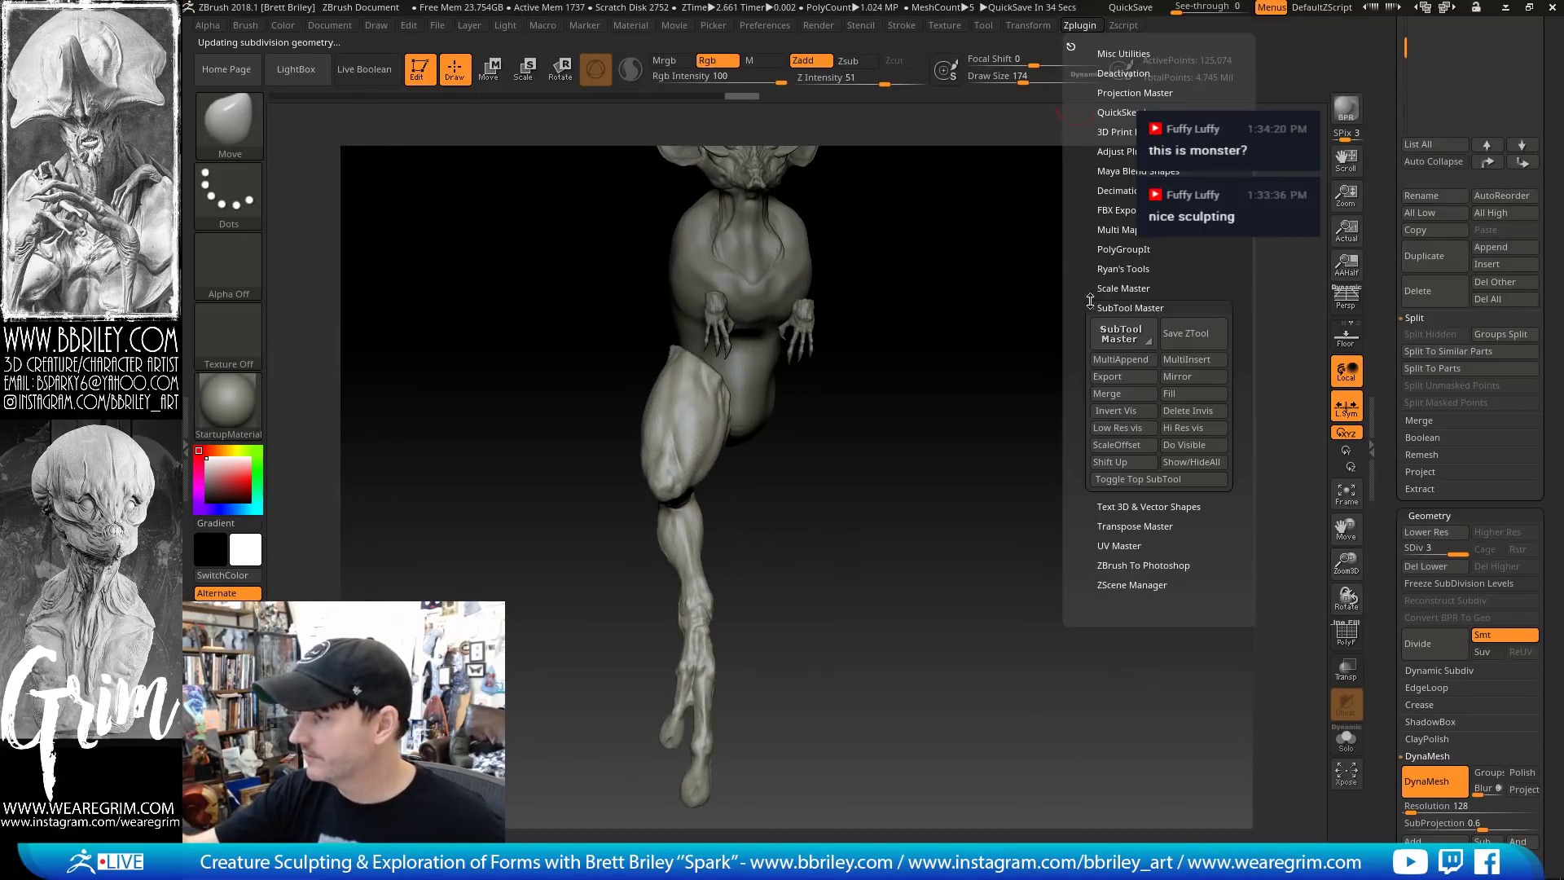
{"action": "left_click", "coordinate": [1124, 334]}
{"action": "left_click", "coordinate": [324, 293]}
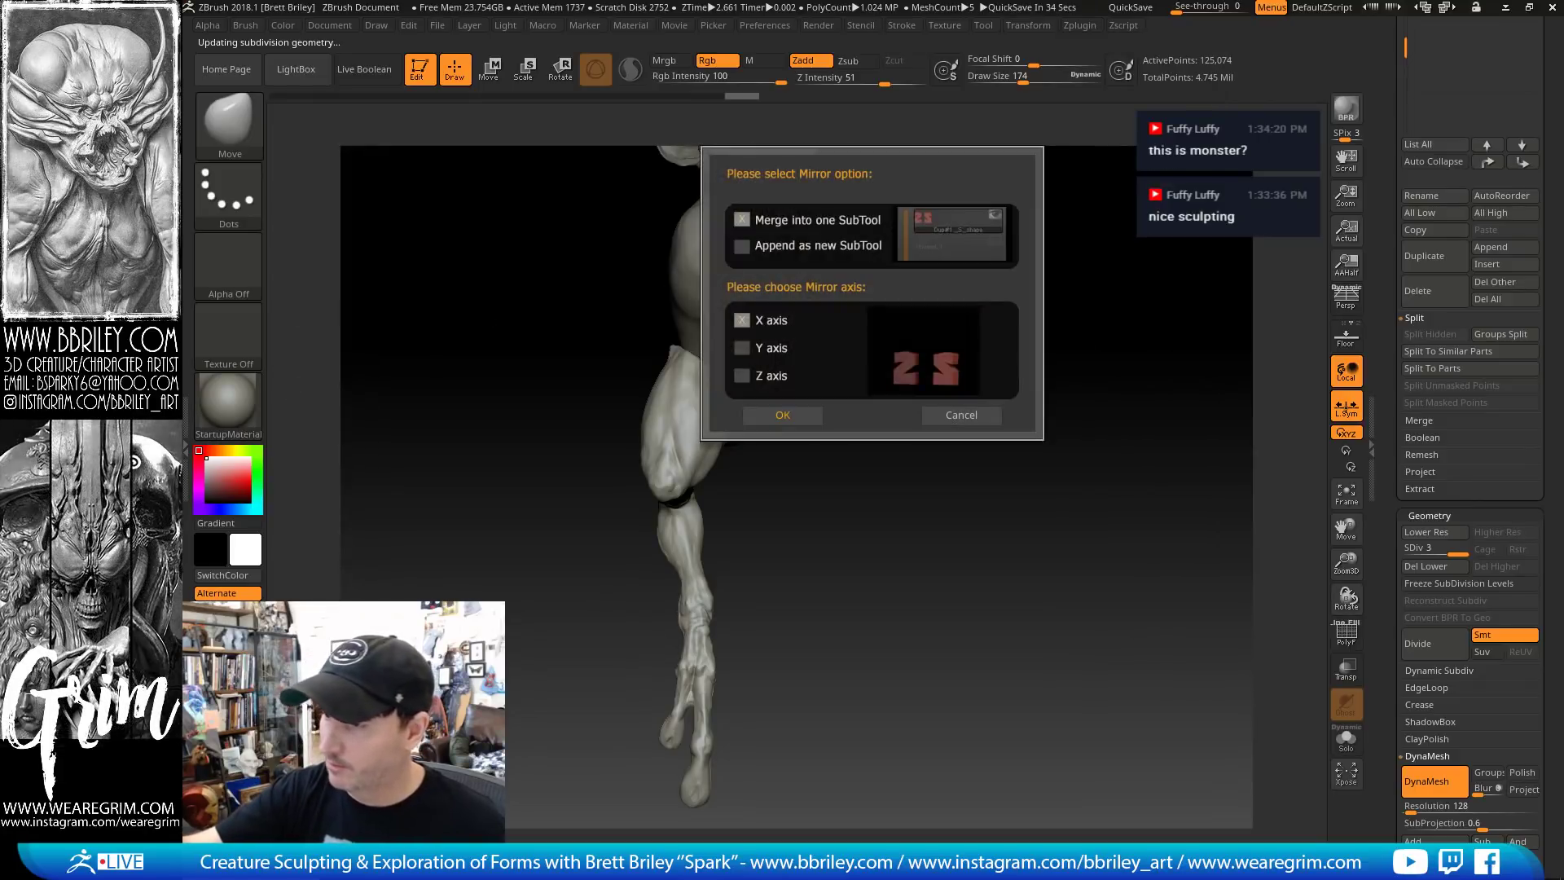
{"action": "left_click", "coordinate": [782, 414]}
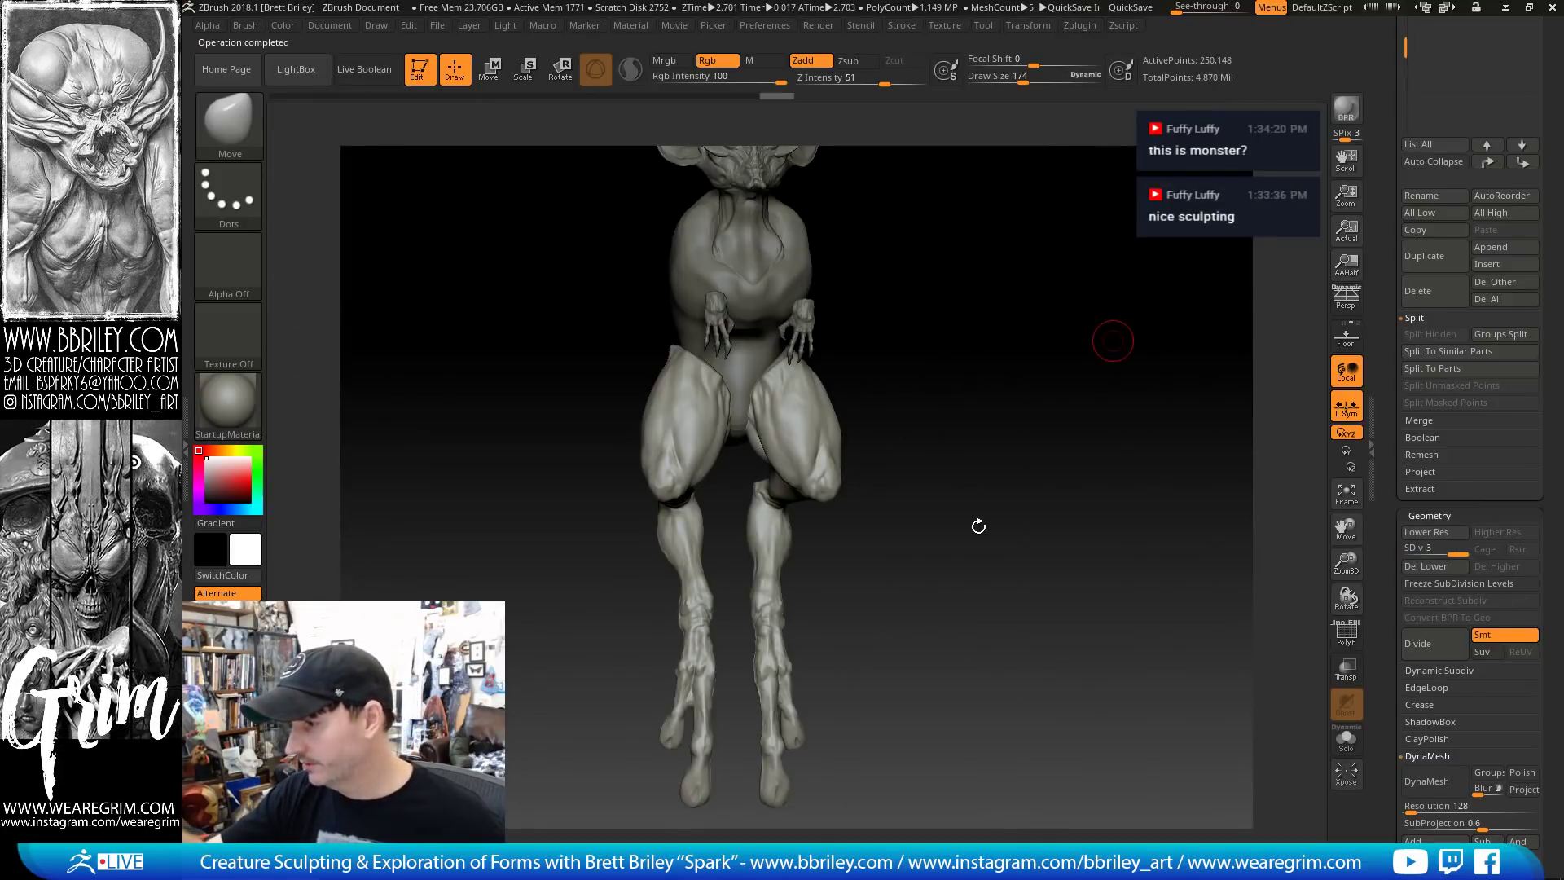
Centre the gizmo on the unmasked legs mesh and relocate its pivot onto one of the thighs
{"action": "mouse_move", "coordinate": [1113, 341]}
{"action": "left_mouse_down"}
{"action": "mouse_move", "coordinate": [1099, 348]}
{"action": "mouse_move", "coordinate": [1148, 359]}
{"action": "left_mouse_up"}
{"action": "key", "text": "w"}
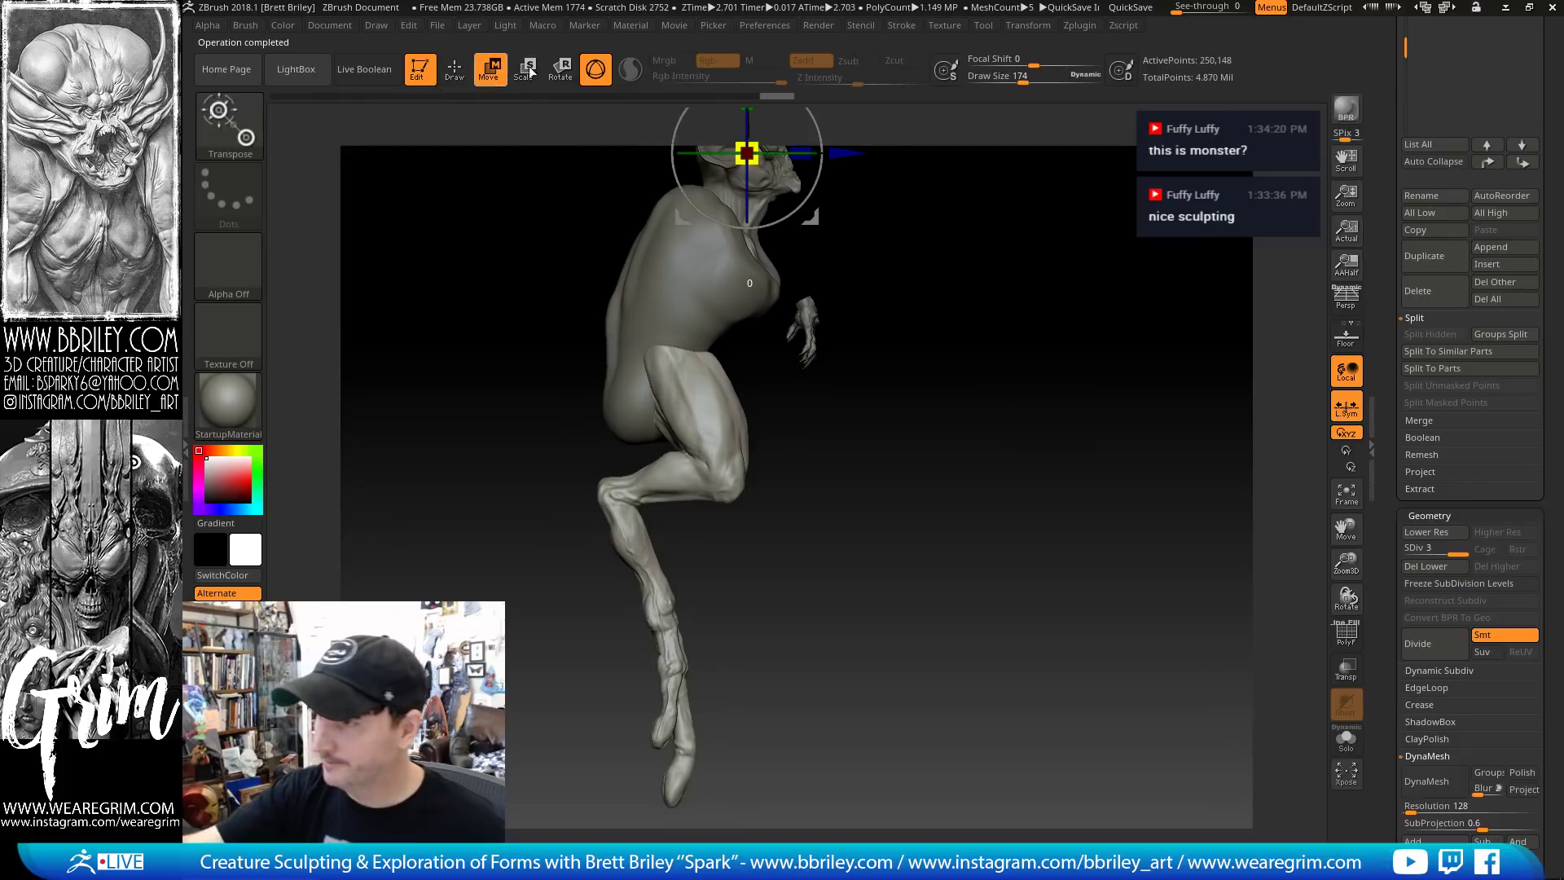
{"action": "left_click_drag", "start_coordinate": [744, 149], "coordinate": [824, 325]}
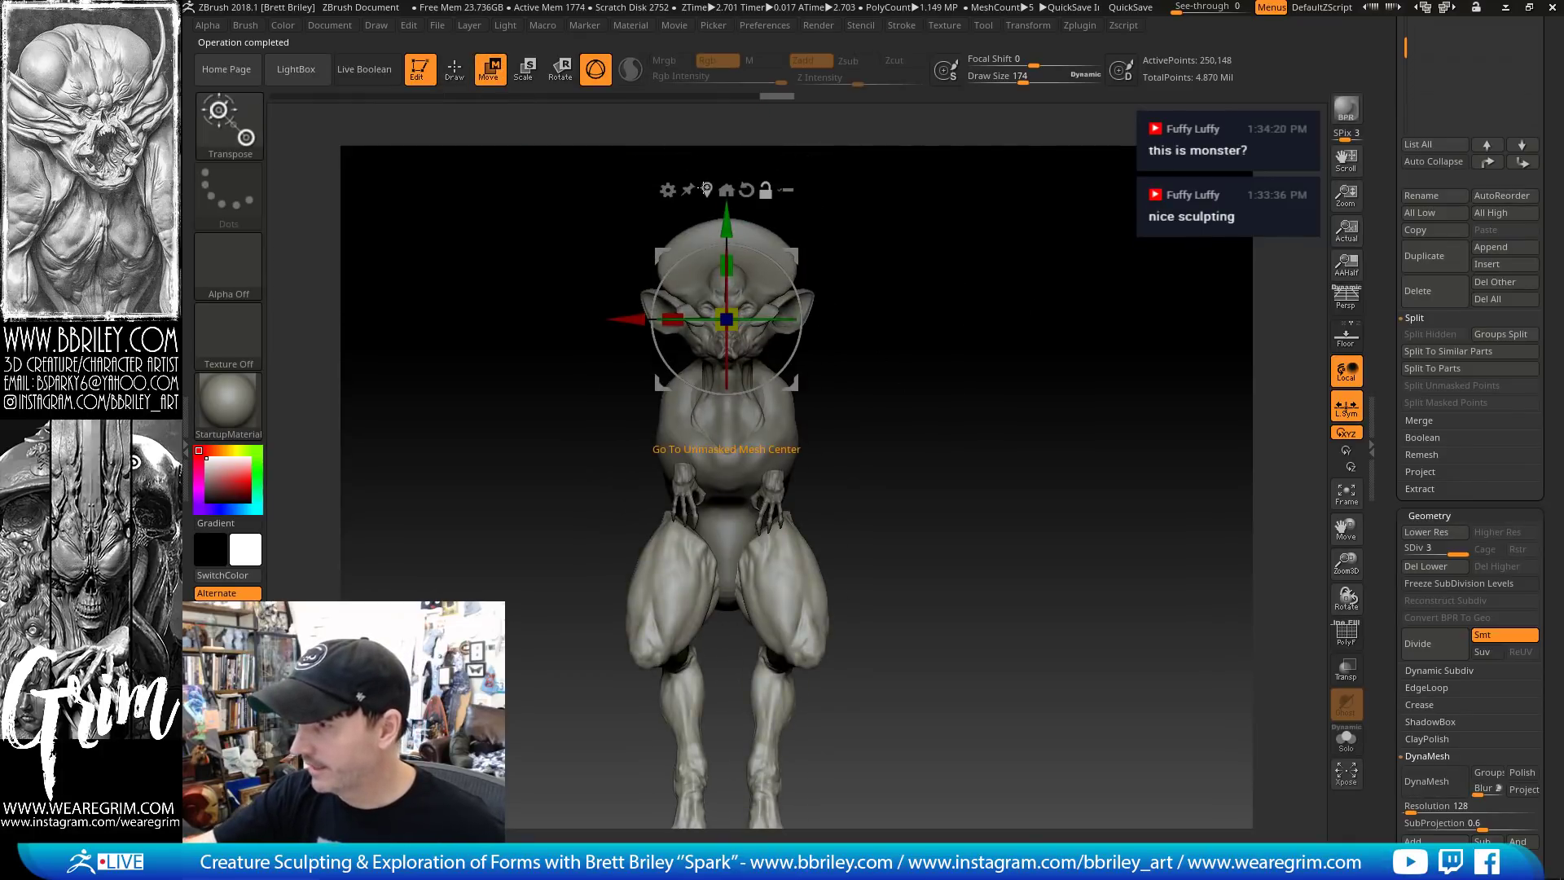
{"action": "left_click", "coordinate": [707, 188]}
{"action": "left_click_drag", "start_coordinate": [943, 443], "coordinate": [986, 286], "text": "alt"}
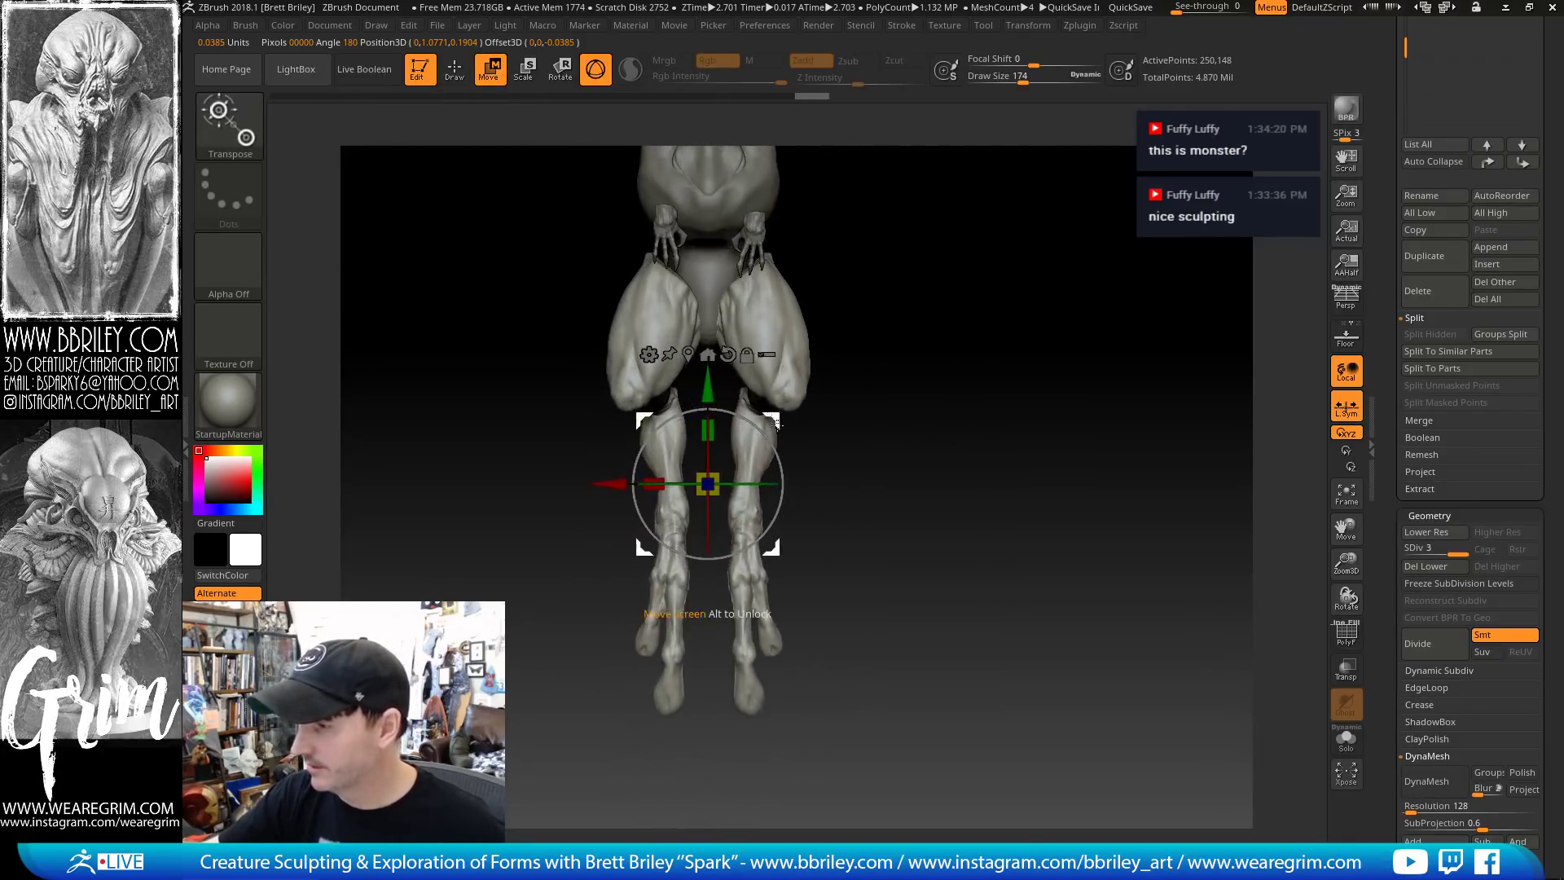
{"action": "left_click_drag", "start_coordinate": [776, 425], "coordinate": [694, 268], "text": "alt"}
{"action": "left_click_drag", "start_coordinate": [771, 311], "coordinate": [774, 396], "text": "alt"}
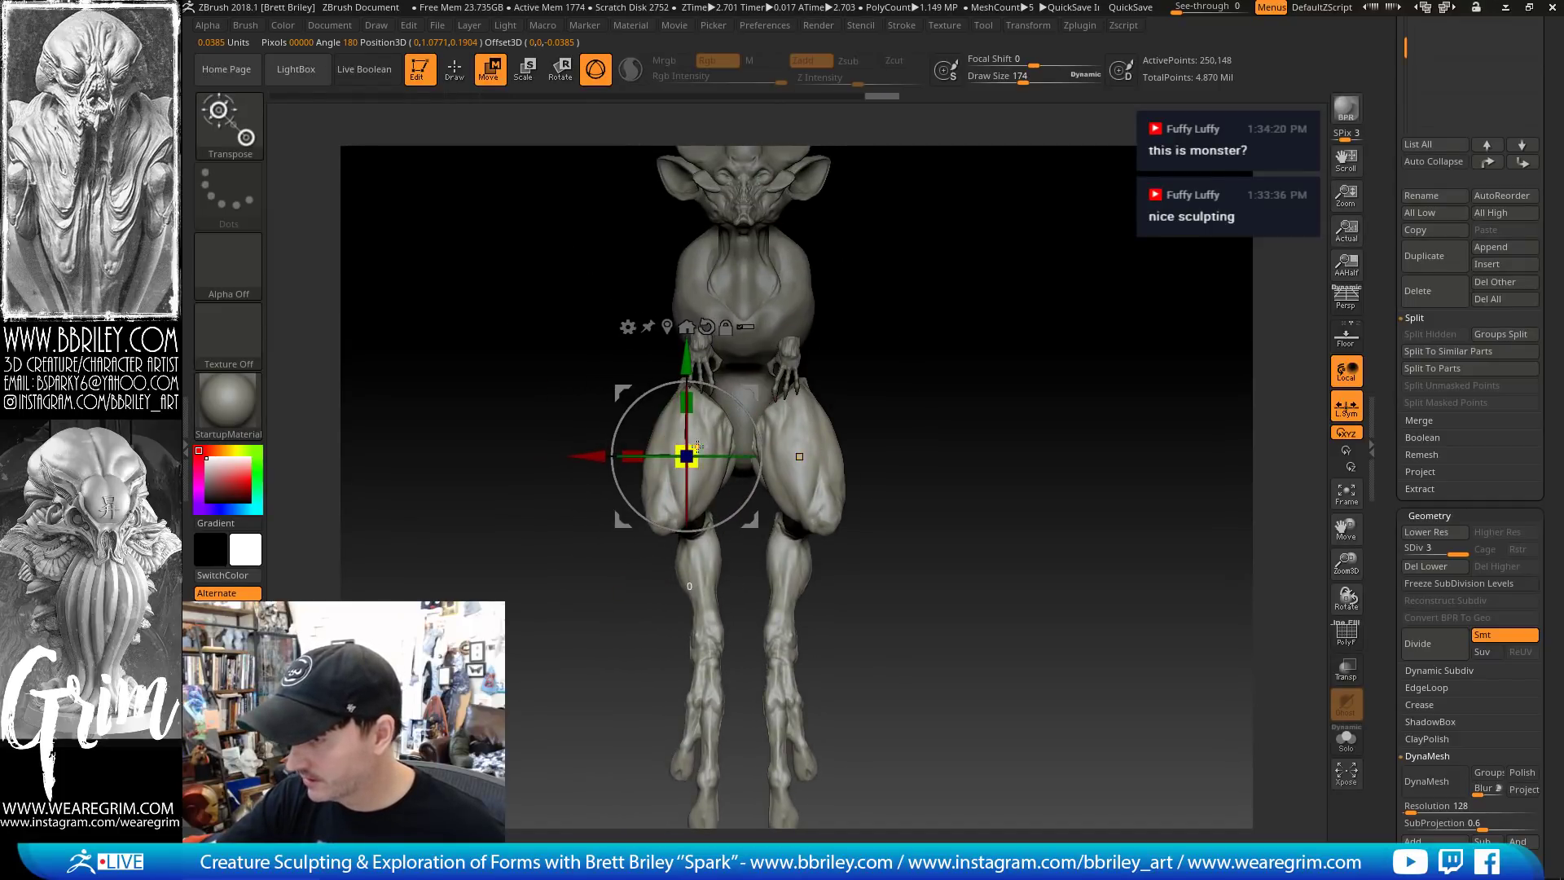
Rotate the mirrored legs symmetrically so they splay outward from the hips, adjusting their placement against the body
{"action": "left_click_drag", "start_coordinate": [698, 445], "coordinate": [700, 457]}
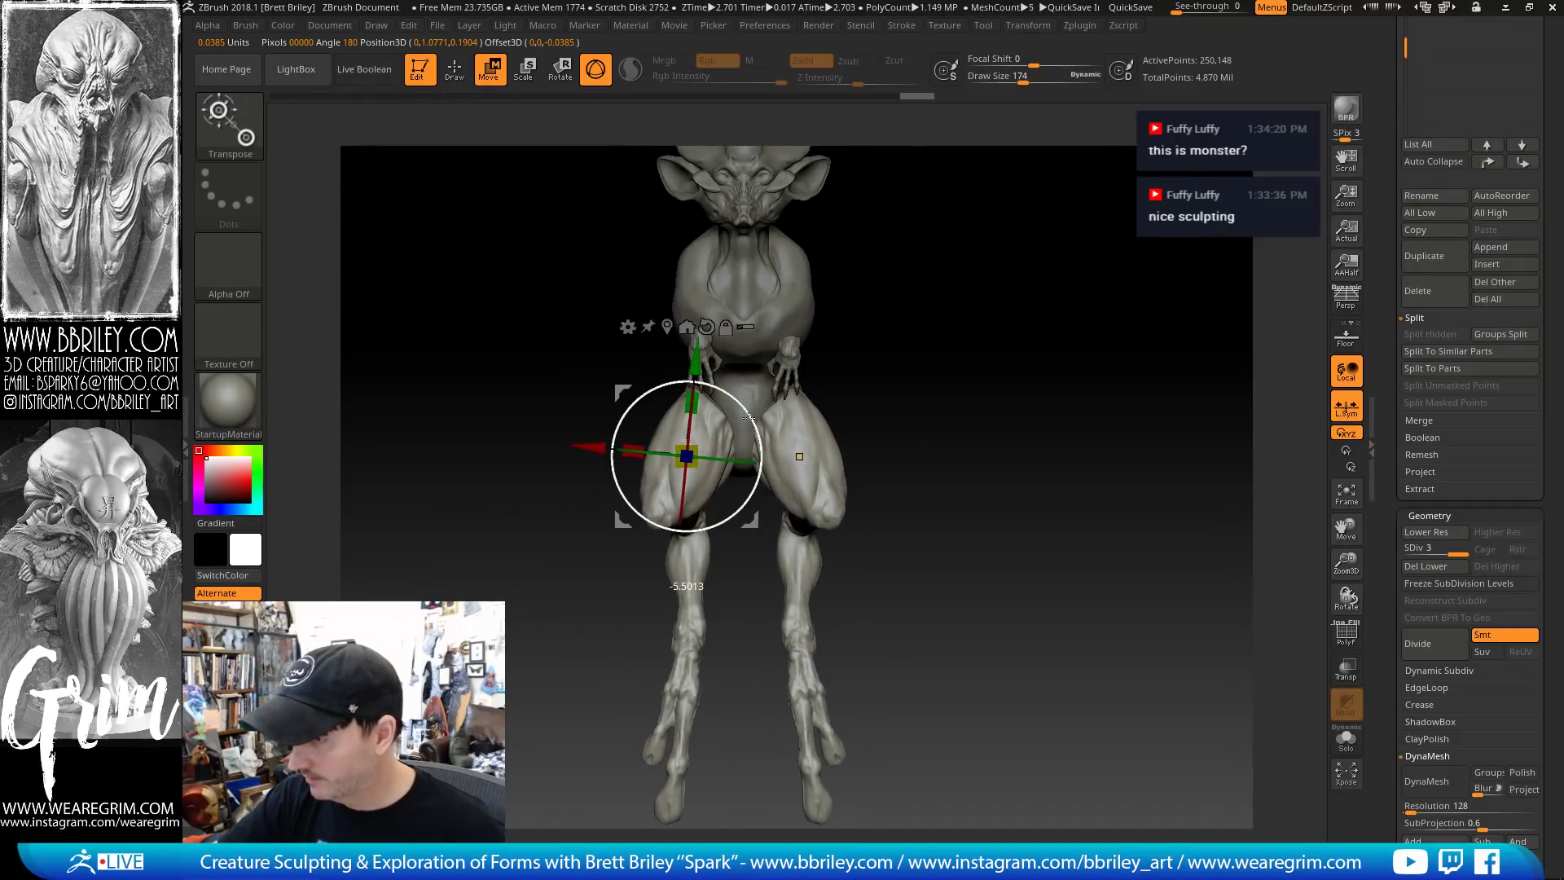
{"action": "left_click_drag", "start_coordinate": [896, 396], "coordinate": [1079, 399], "text": "shift"}
{"action": "left_click_drag", "start_coordinate": [753, 392], "coordinate": [725, 404]}
{"action": "left_click_drag", "start_coordinate": [657, 466], "coordinate": [657, 459]}
{"action": "left_click_drag", "start_coordinate": [972, 423], "coordinate": [879, 422]}
{"action": "left_click_drag", "start_coordinate": [658, 467], "coordinate": [663, 441]}
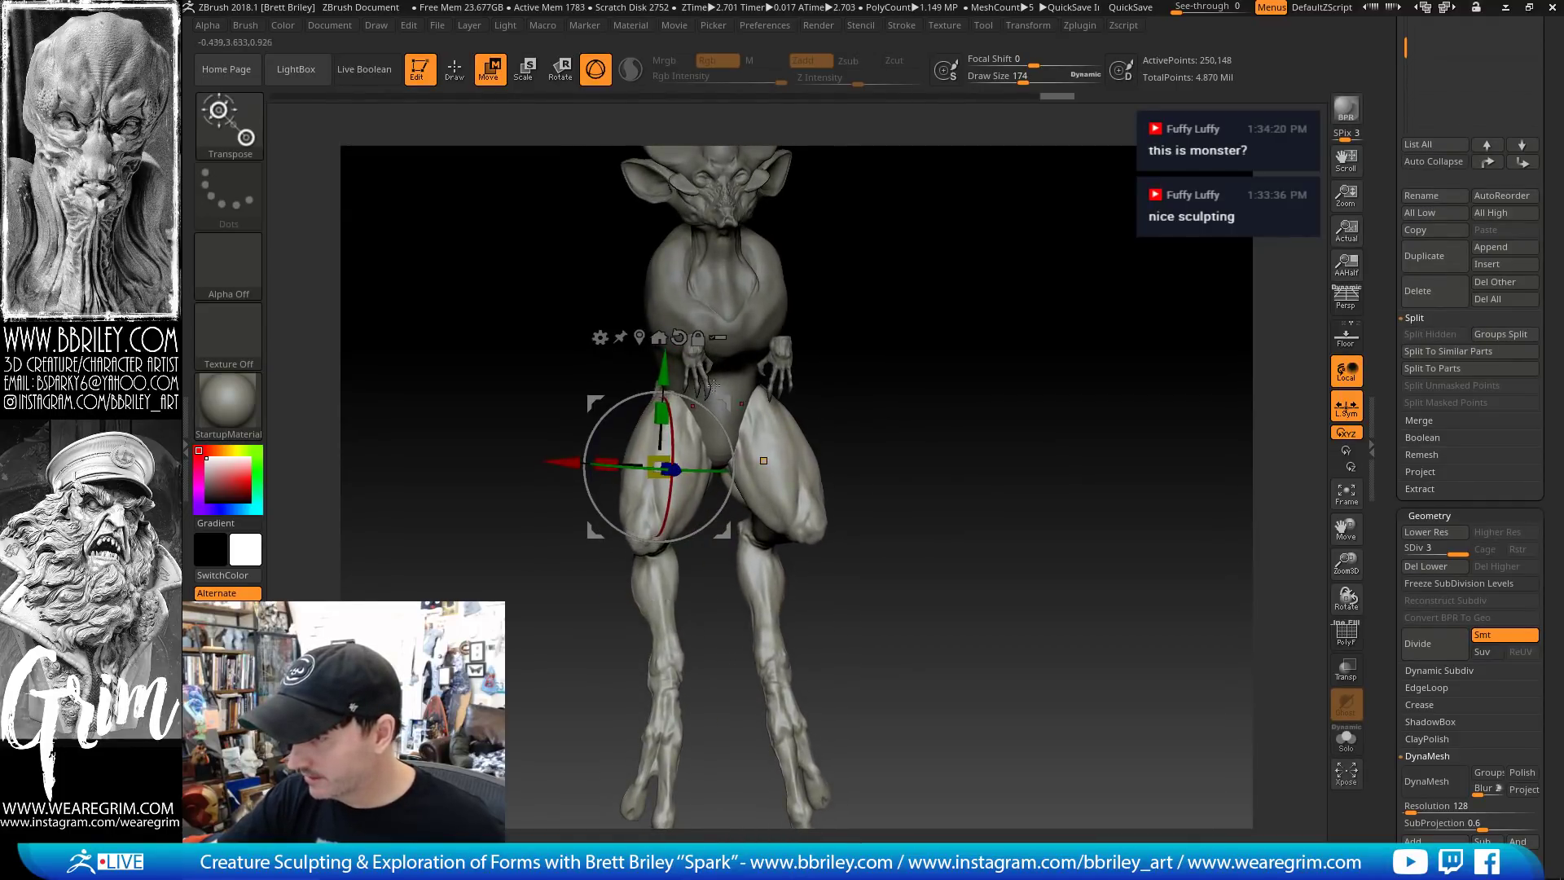
Move both legs outward and slightly down along the sides of the pelvis, undoing the first, larger shift
{"action": "left_click_drag", "start_coordinate": [723, 398], "coordinate": [687, 451]}
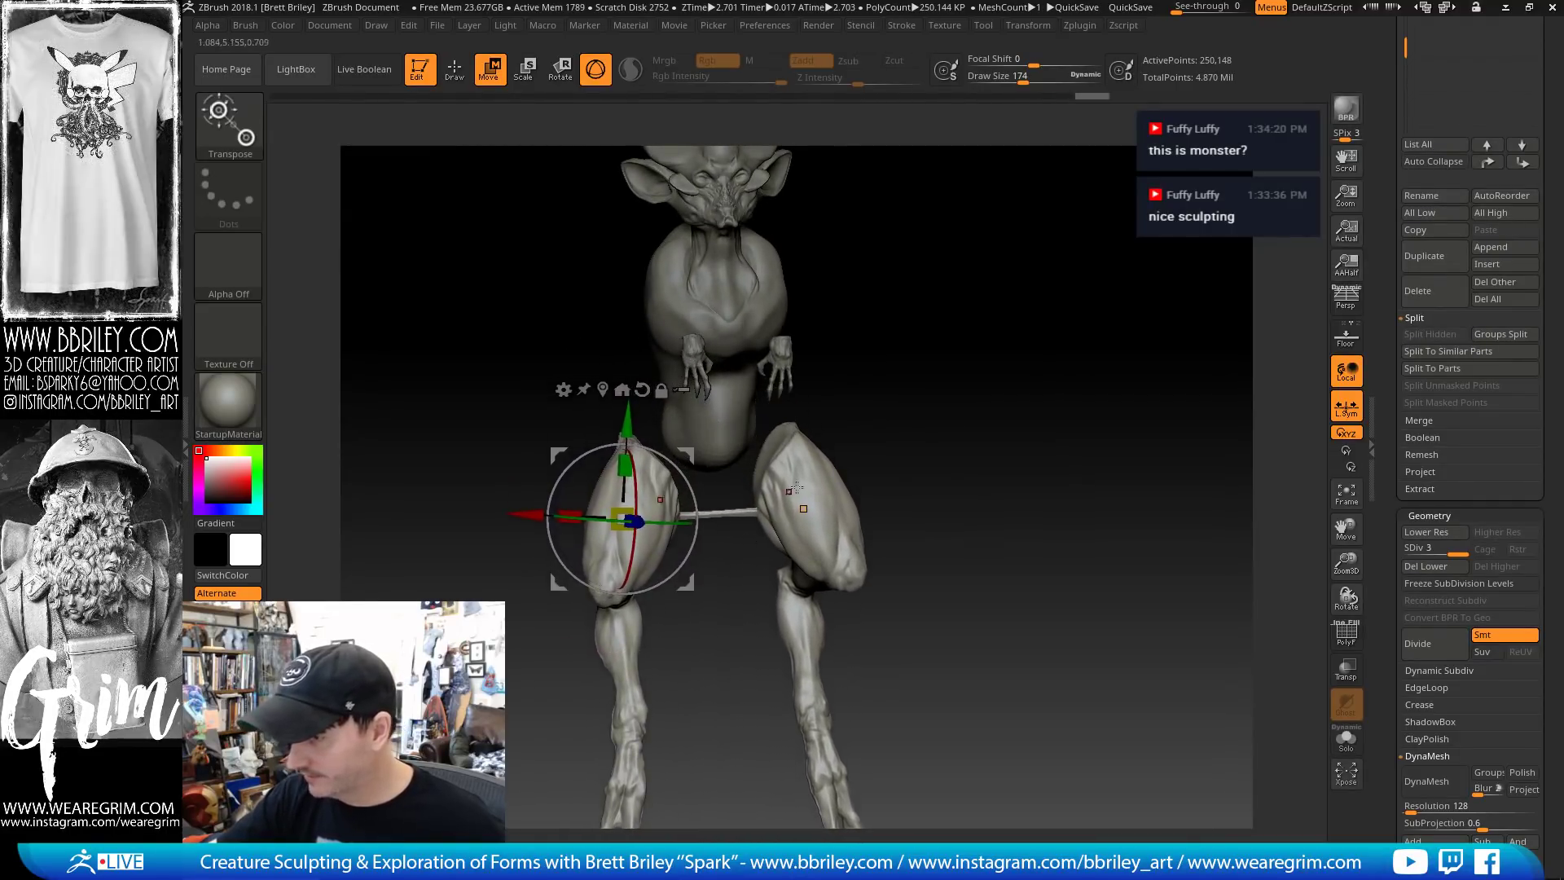
{"action": "key", "text": "ctrl+z"}
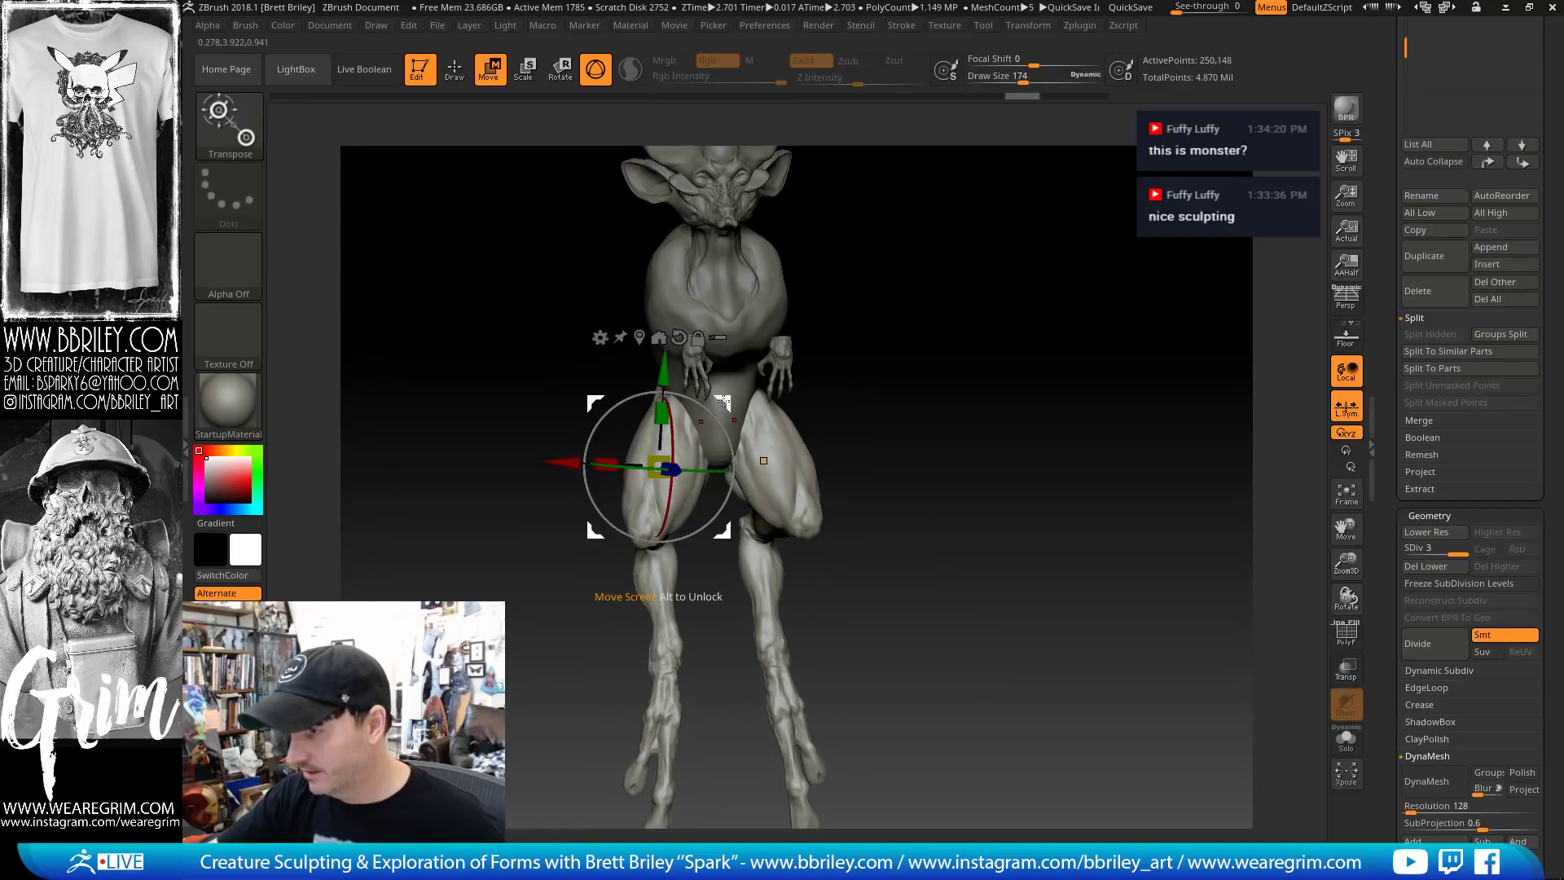
{"action": "left_click_drag", "start_coordinate": [723, 400], "coordinate": [685, 412]}
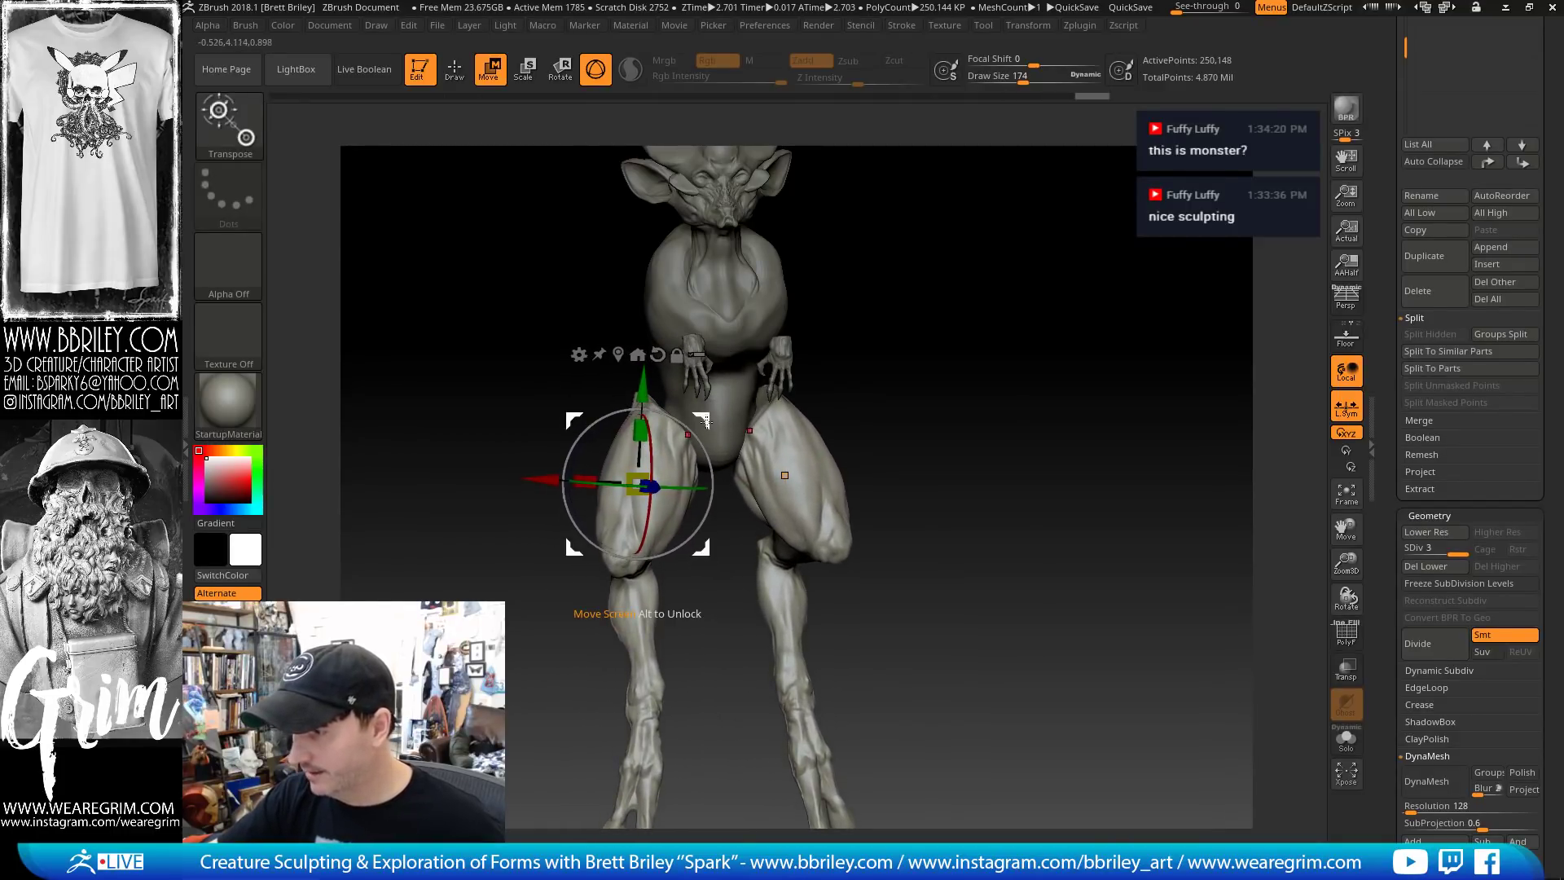
Shift the legs forward in side view and rotate them at the thighs so the feet swing toward the front
{"action": "left_click_drag", "start_coordinate": [896, 456], "coordinate": [1001, 255]}
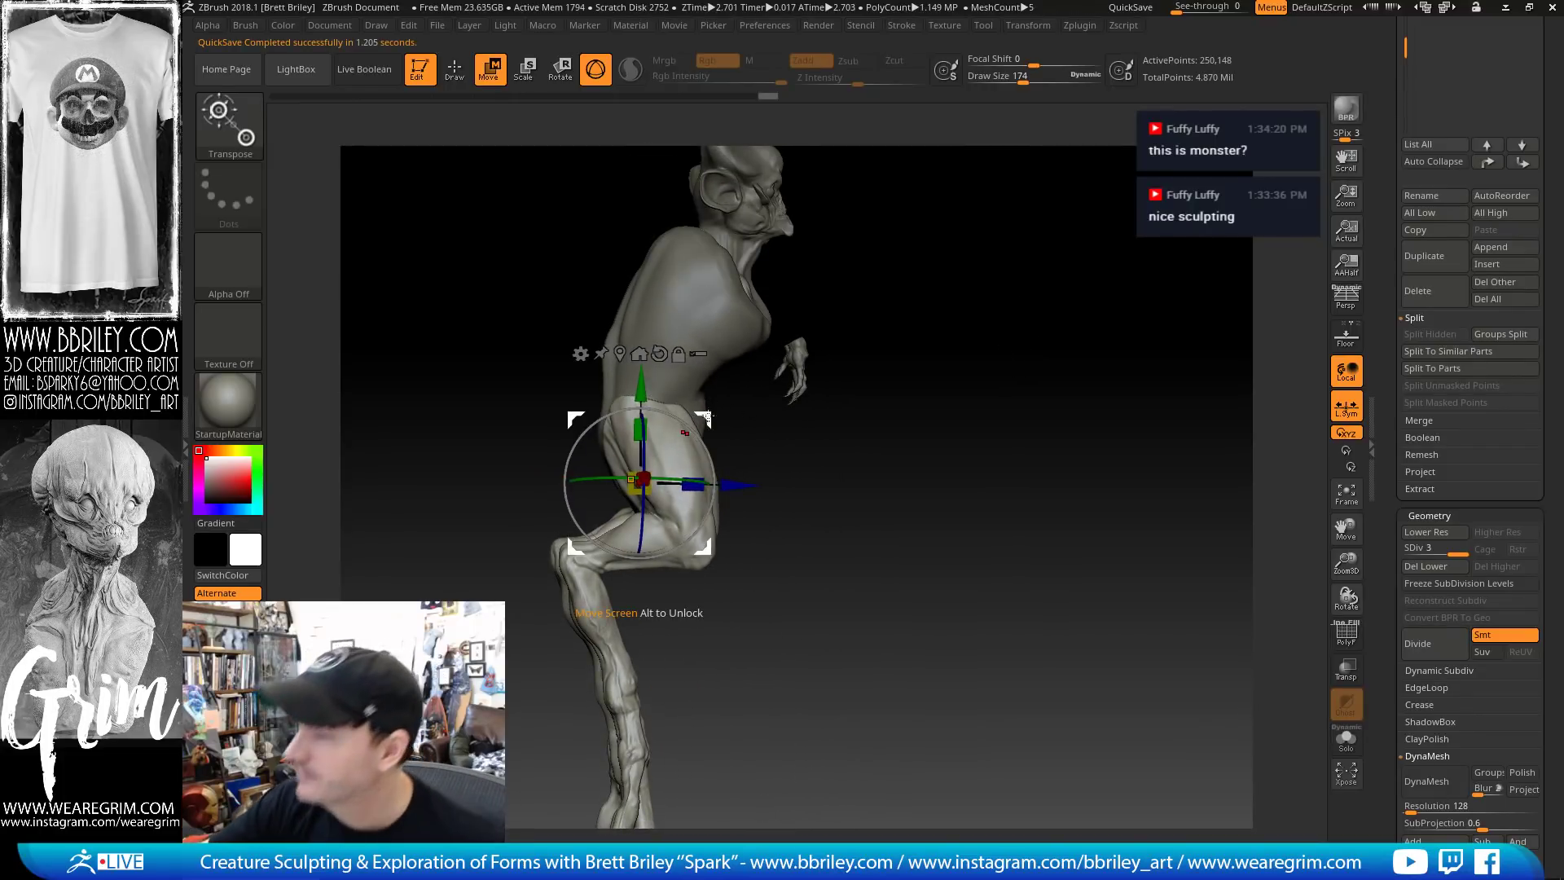
{"action": "left_click_drag", "start_coordinate": [706, 419], "coordinate": [724, 424]}
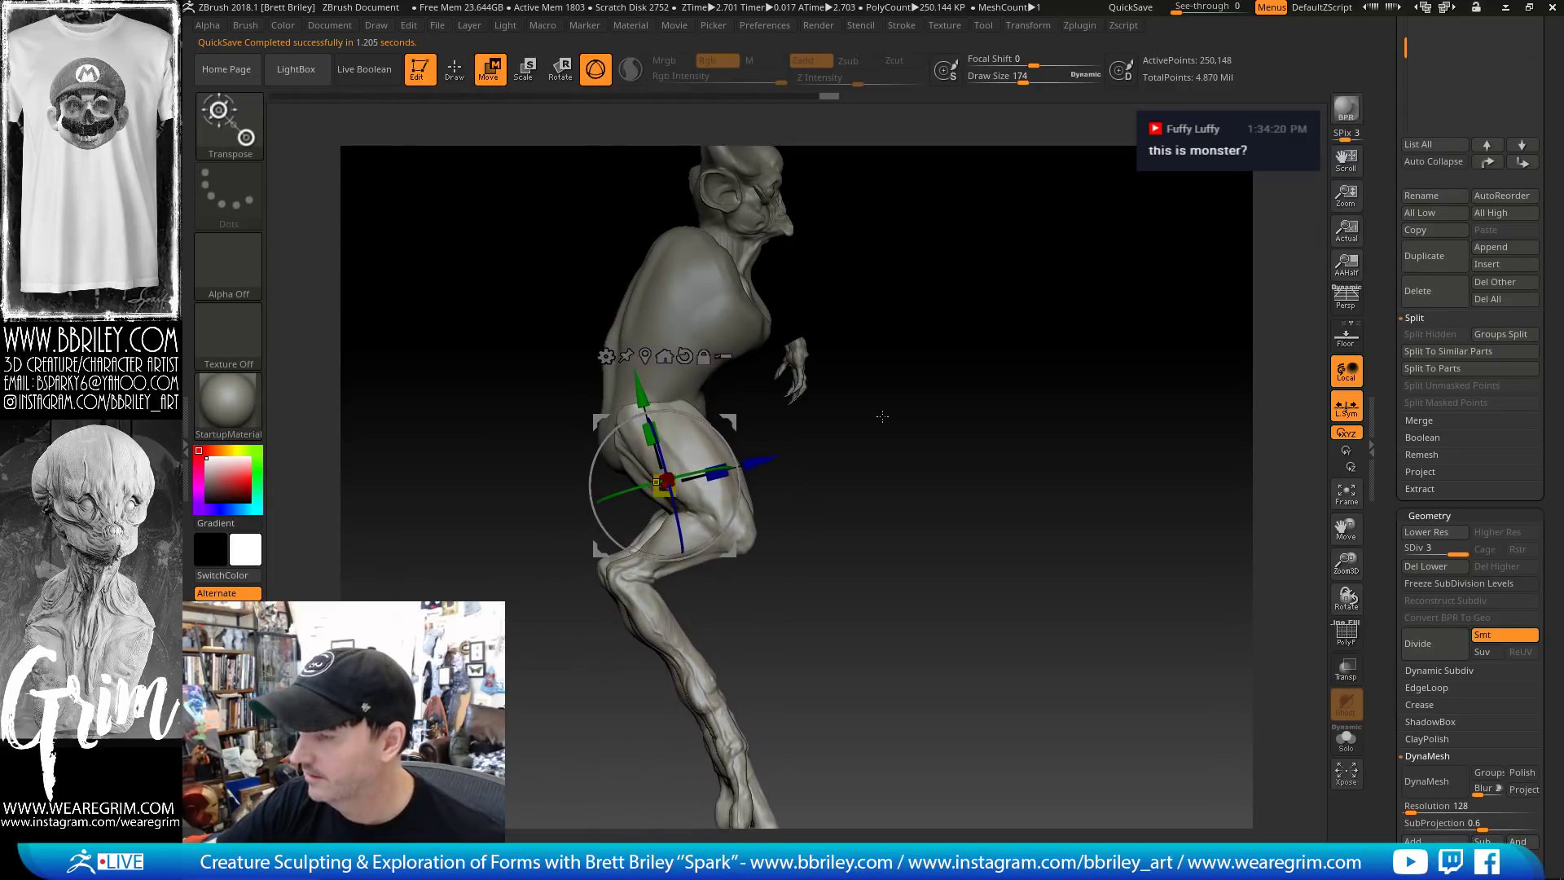
{"action": "key", "text": "q"}
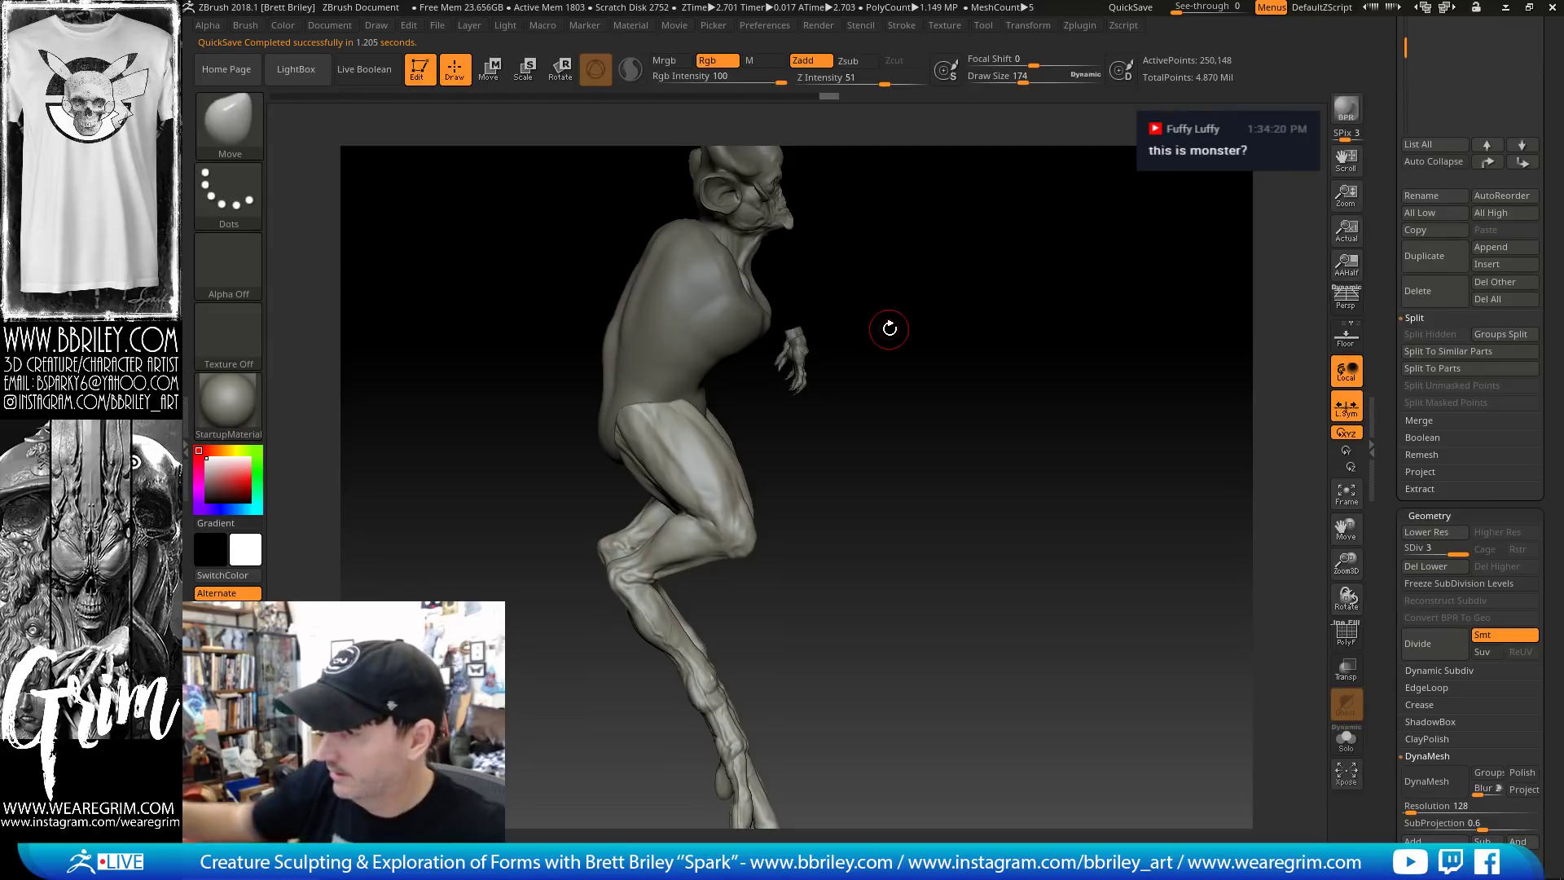
Drop the legs to subdivision level 1 and blend the upper thighs into the hips with a large Move brush
{"action": "mouse_move", "coordinate": [888, 328]}
{"action": "left_mouse_down"}
{"action": "mouse_move", "coordinate": [802, 330]}
{"action": "mouse_move", "coordinate": [783, 383]}
{"action": "left_mouse_up"}
{"action": "key", "text": "shift+d"}
{"action": "key", "text": "shift+d"}
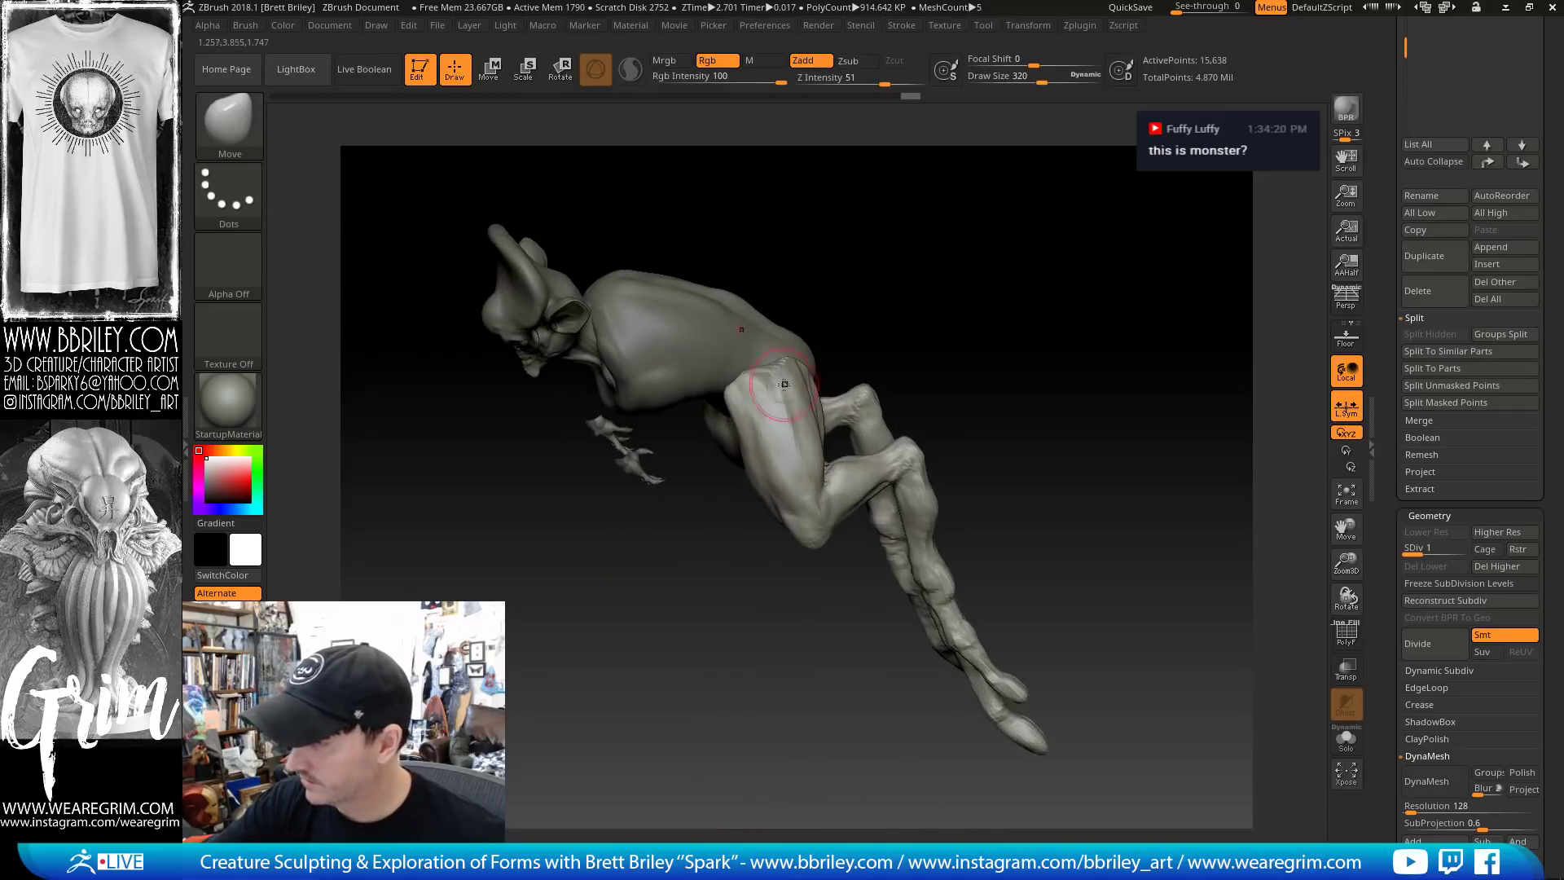
{"action": "left_click_drag", "start_coordinate": [818, 254], "coordinate": [733, 348]}
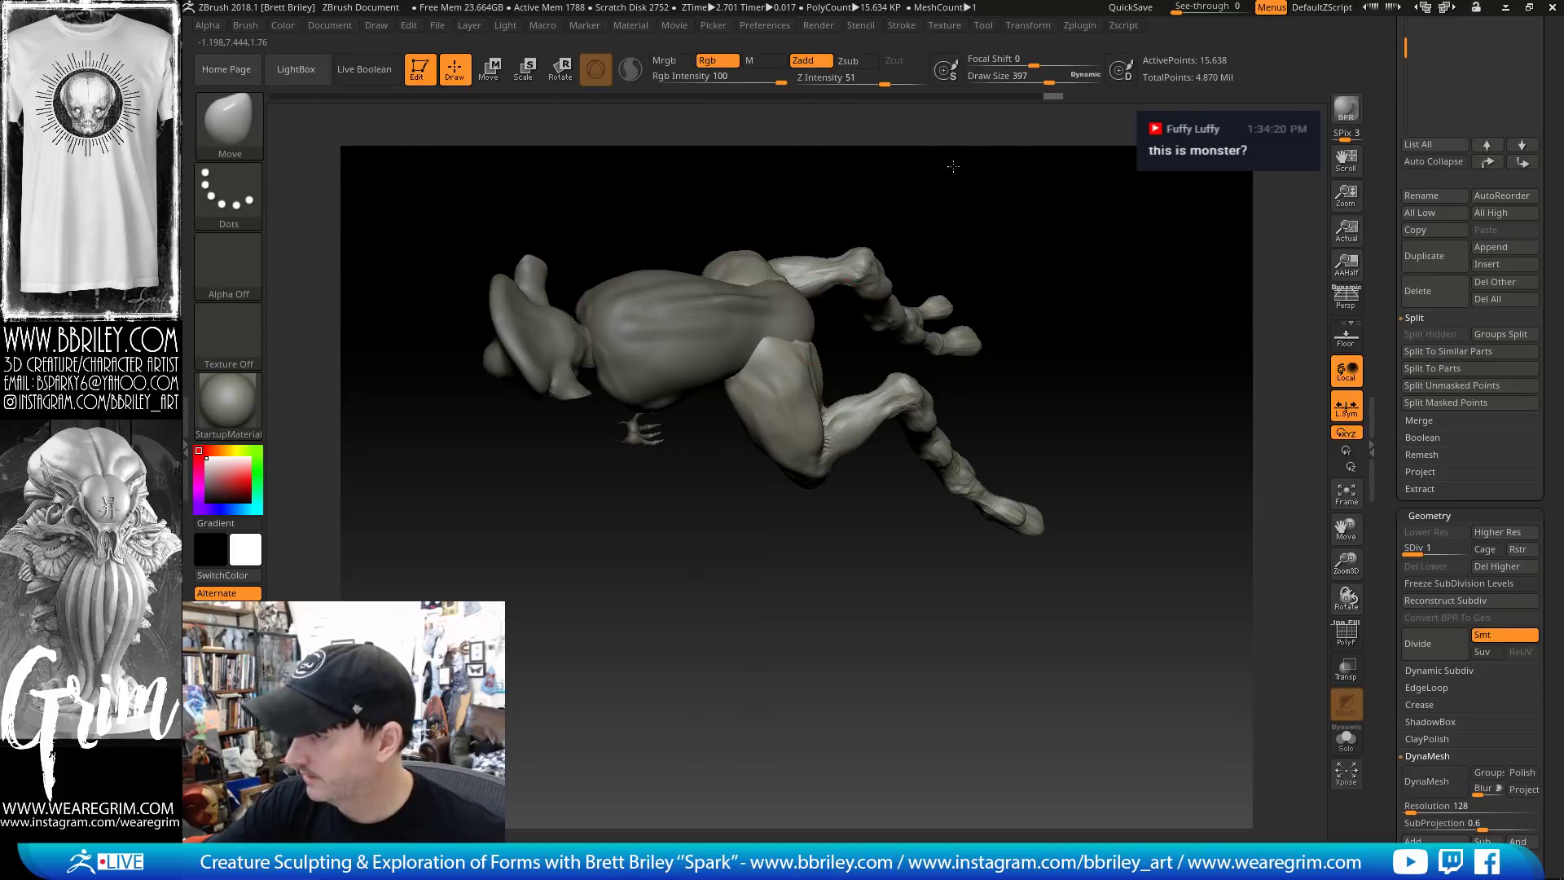
{"action": "mouse_move", "coordinate": [953, 166]}
{"action": "left_mouse_down", "text": "shift"}
{"action": "mouse_move", "coordinate": [771, 366]}
{"action": "mouse_move", "coordinate": [952, 370]}
{"action": "mouse_move", "coordinate": [988, 315]}
{"action": "mouse_move", "coordinate": [957, 345]}
{"action": "mouse_move", "coordinate": [964, 368]}
{"action": "mouse_move", "coordinate": [945, 356]}
{"action": "mouse_move", "coordinate": [985, 352]}
{"action": "mouse_move", "coordinate": [911, 347]}
{"action": "left_mouse_up", "text": "shift"}
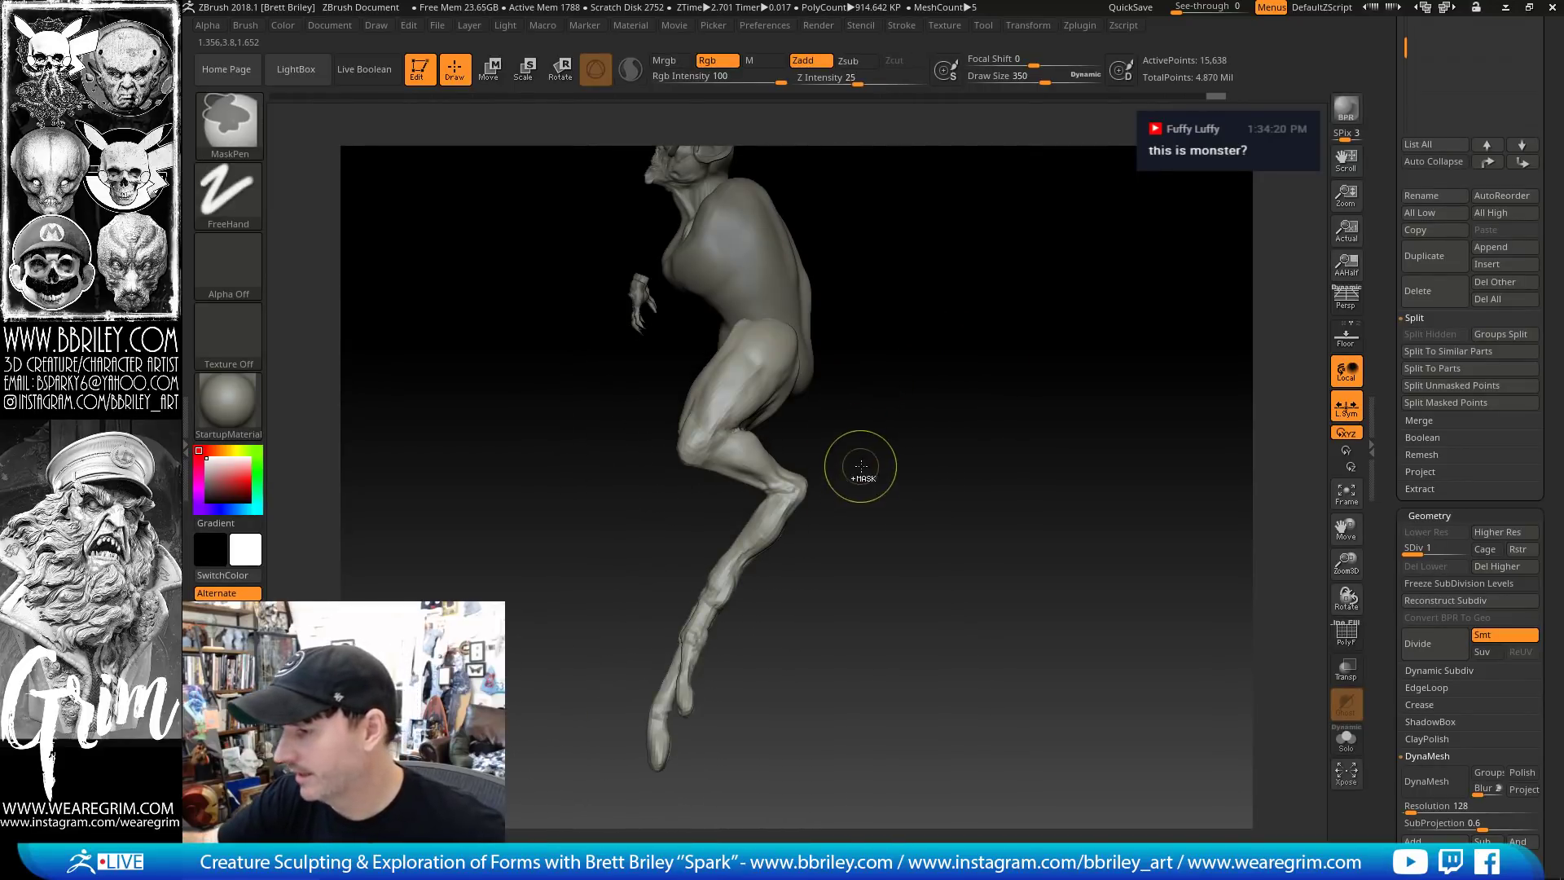
Mask the thighs down to the knees with the MaskLasso brush, leaving the lower legs unmasked
{"action": "left_click_drag", "start_coordinate": [861, 466], "coordinate": [742, 742], "text": "ctrl"}
{"action": "left_click", "coordinate": [231, 124], "text": "ctrl"}
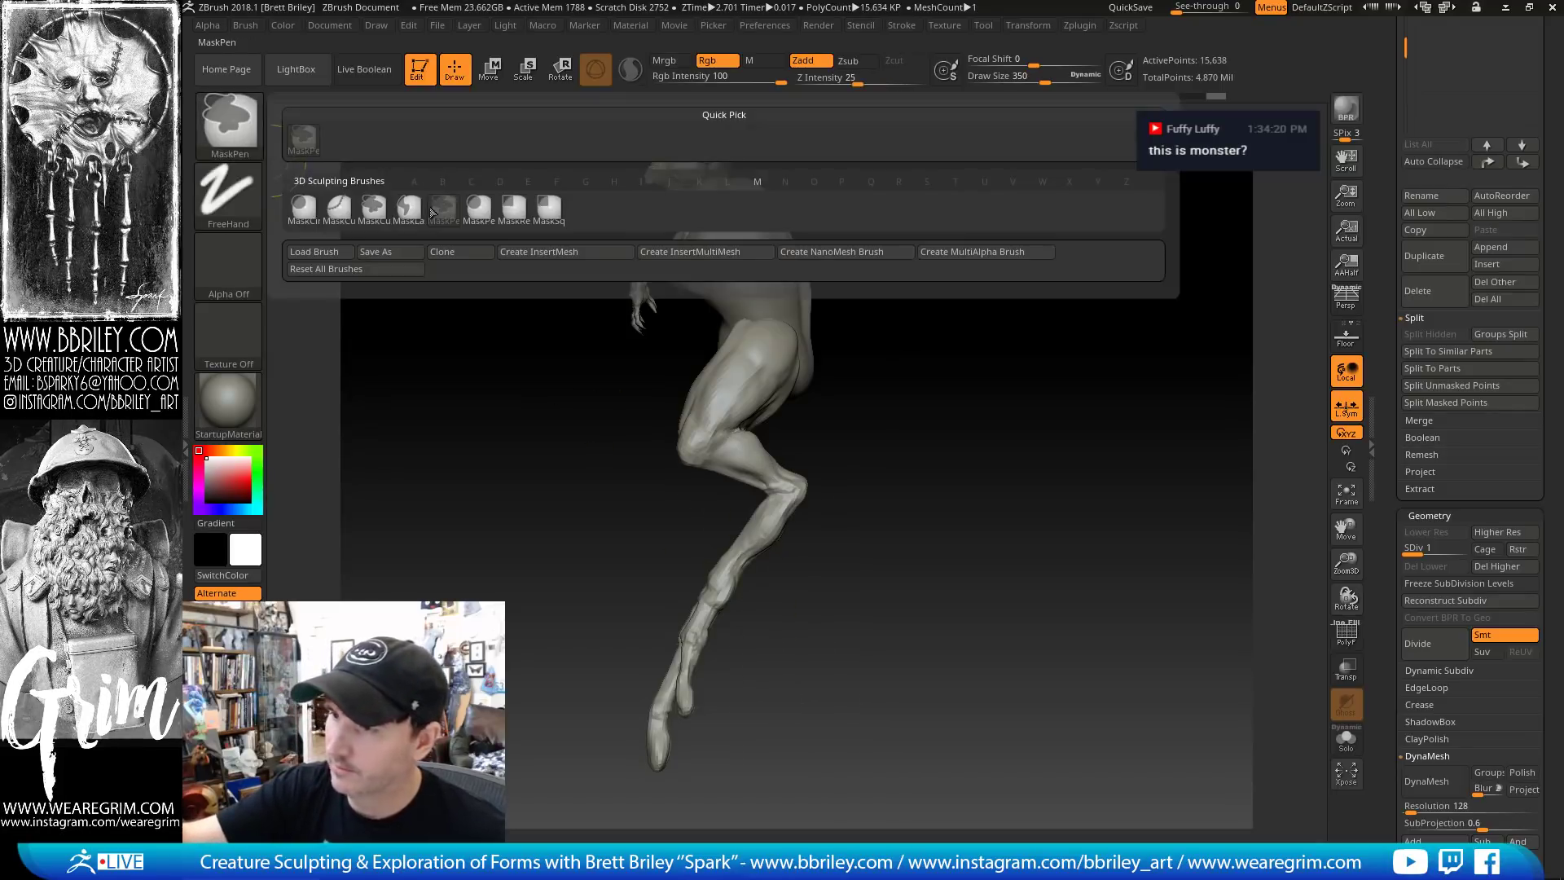
{"action": "left_click", "coordinate": [409, 207], "text": "ctrl"}
{"action": "mouse_move", "coordinate": [815, 493]}
{"action": "left_mouse_down", "text": "ctrl"}
{"action": "mouse_move", "coordinate": [701, 823]}
{"action": "mouse_move", "coordinate": [705, 478]}
{"action": "mouse_move", "coordinate": [750, 440]}
{"action": "mouse_move", "coordinate": [817, 420]}
{"action": "left_mouse_up", "text": "ctrl"}
{"action": "left_click", "coordinate": [790, 442], "text": "ctrl"}
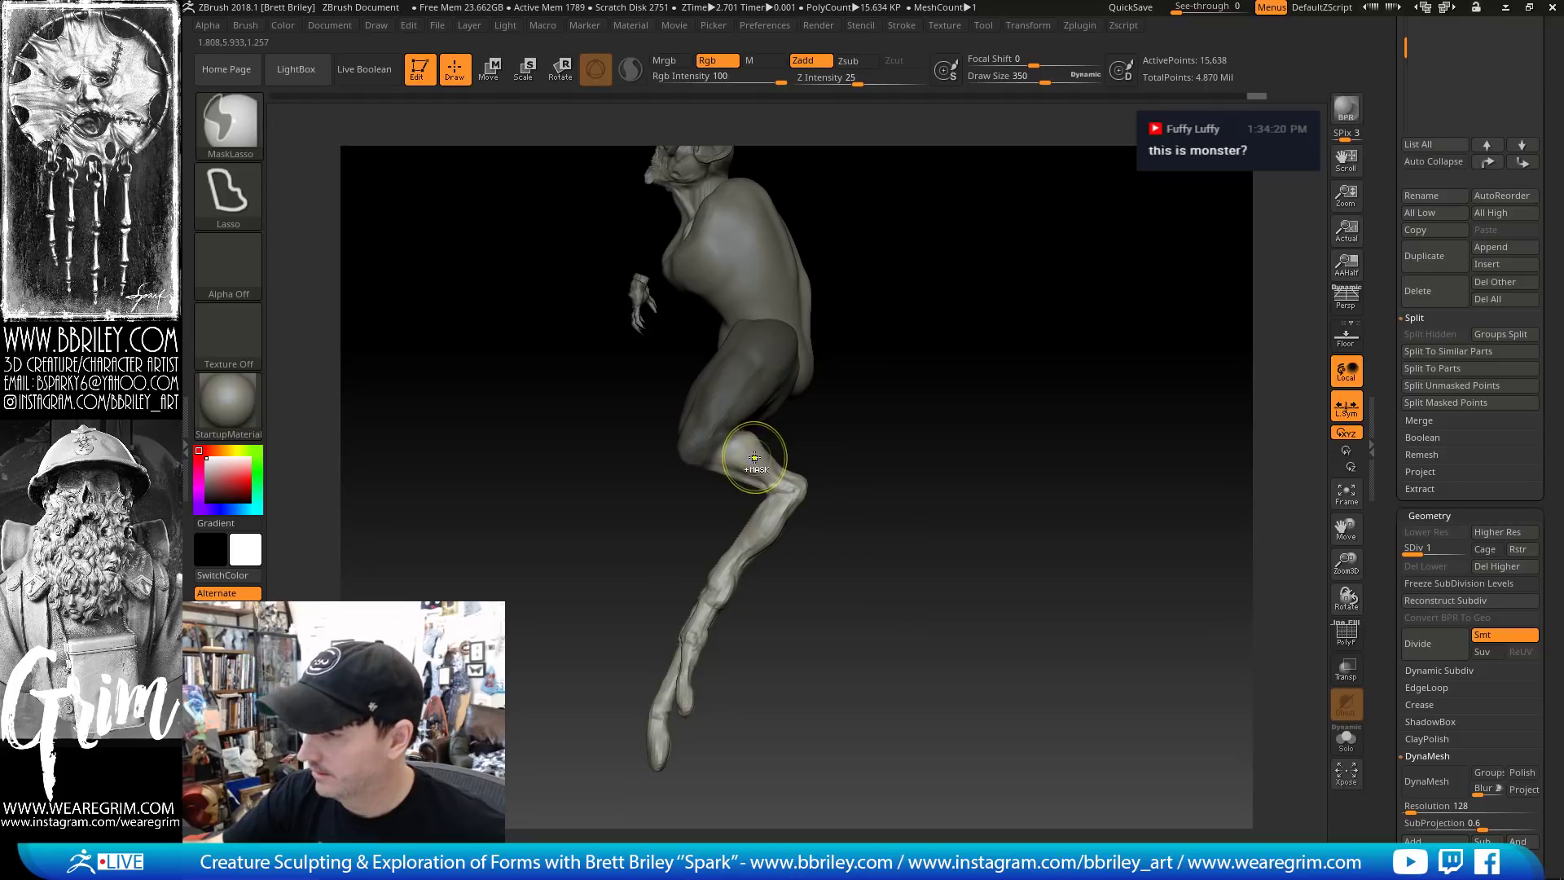
Switch from the gizmo to the Transpose line and lay it from the knee toward the hock
{"action": "key", "text": "w"}
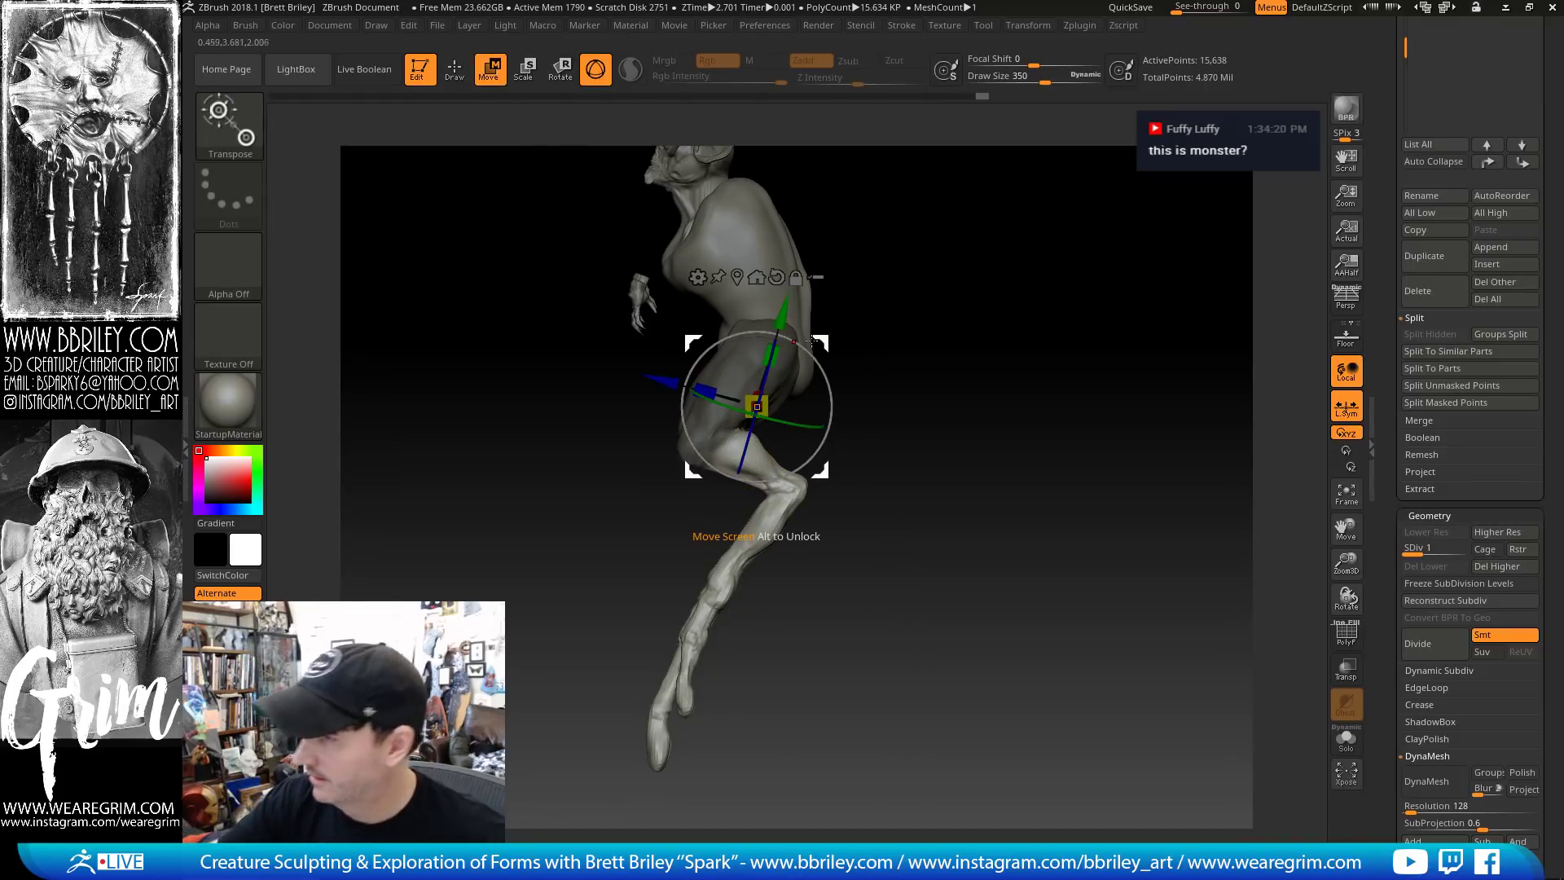
{"action": "left_click", "coordinate": [728, 452]}
{"action": "key", "text": "y"}
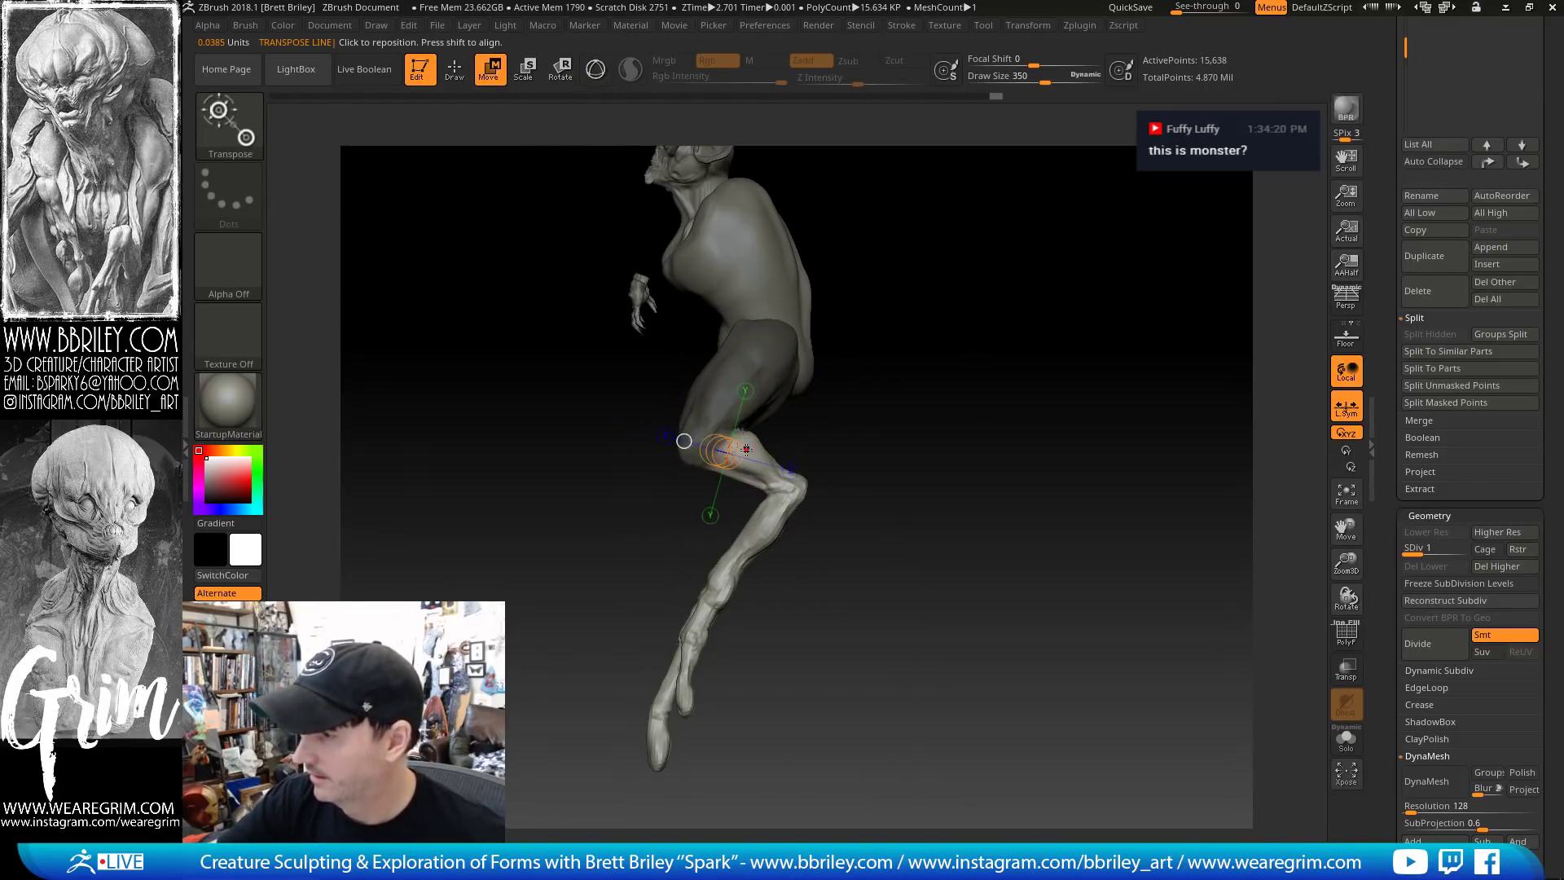
{"action": "left_click_drag", "start_coordinate": [819, 509], "coordinate": [876, 556]}
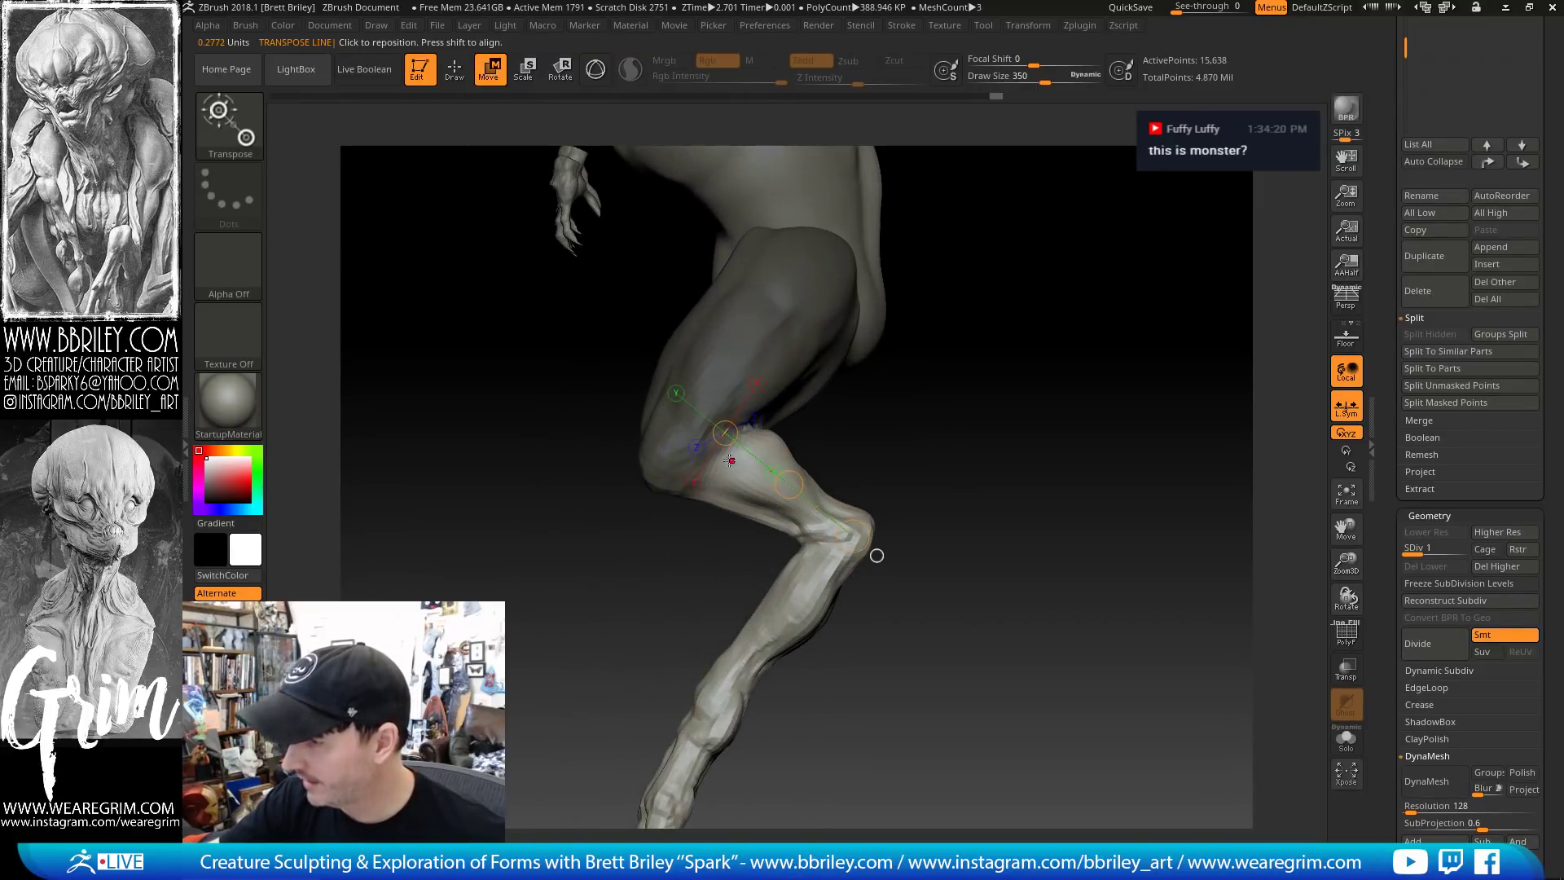
{"action": "left_click_drag", "start_coordinate": [718, 453], "coordinate": [845, 535]}
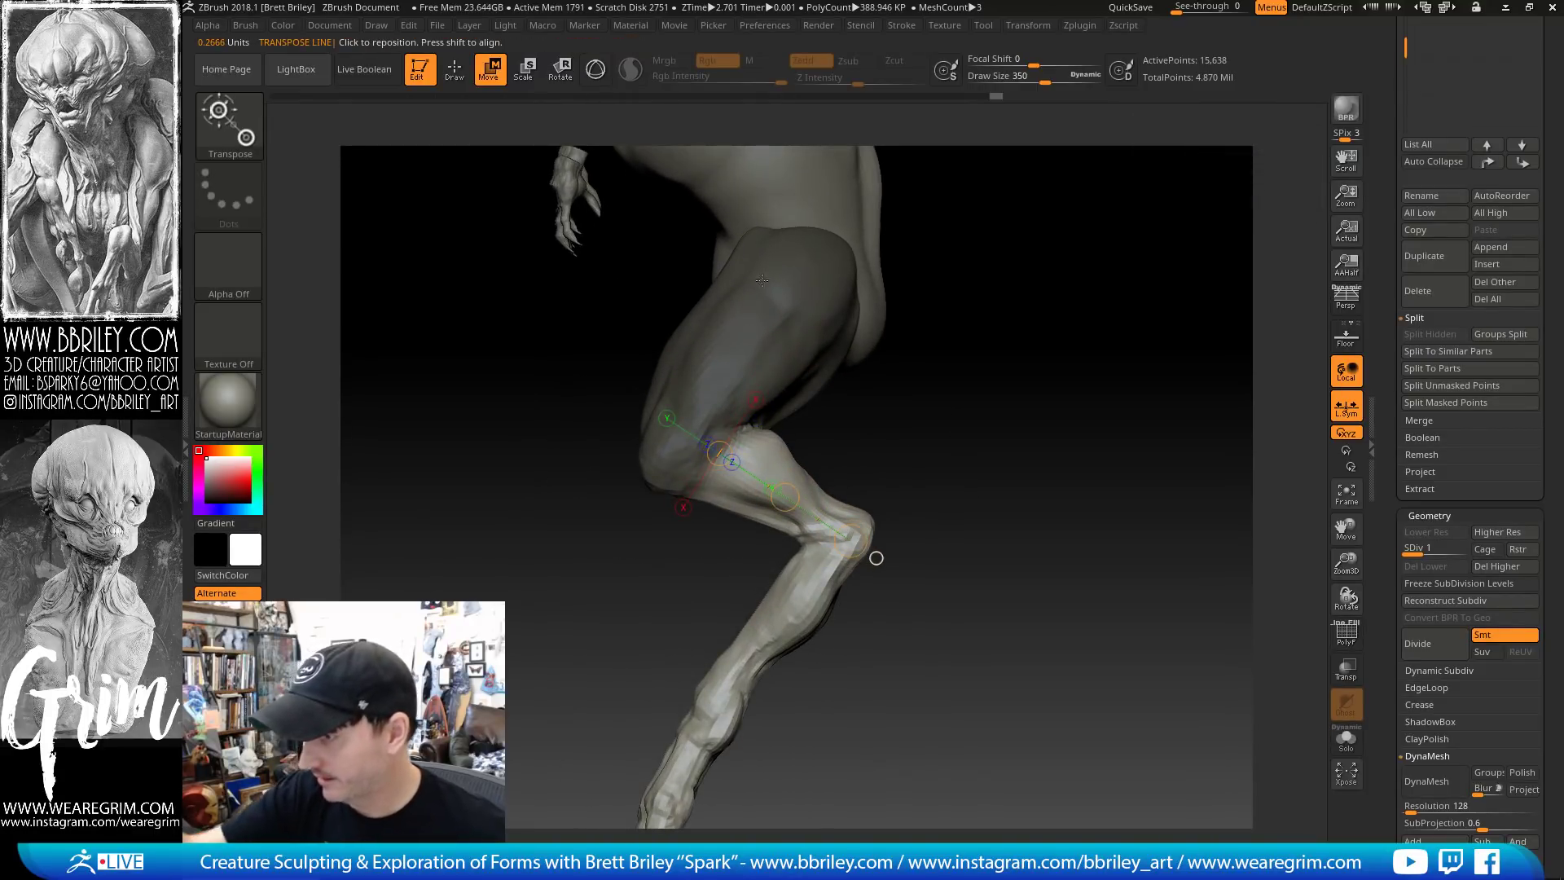
{"action": "left_click_drag", "start_coordinate": [960, 451], "coordinate": [932, 357], "text": "alt"}
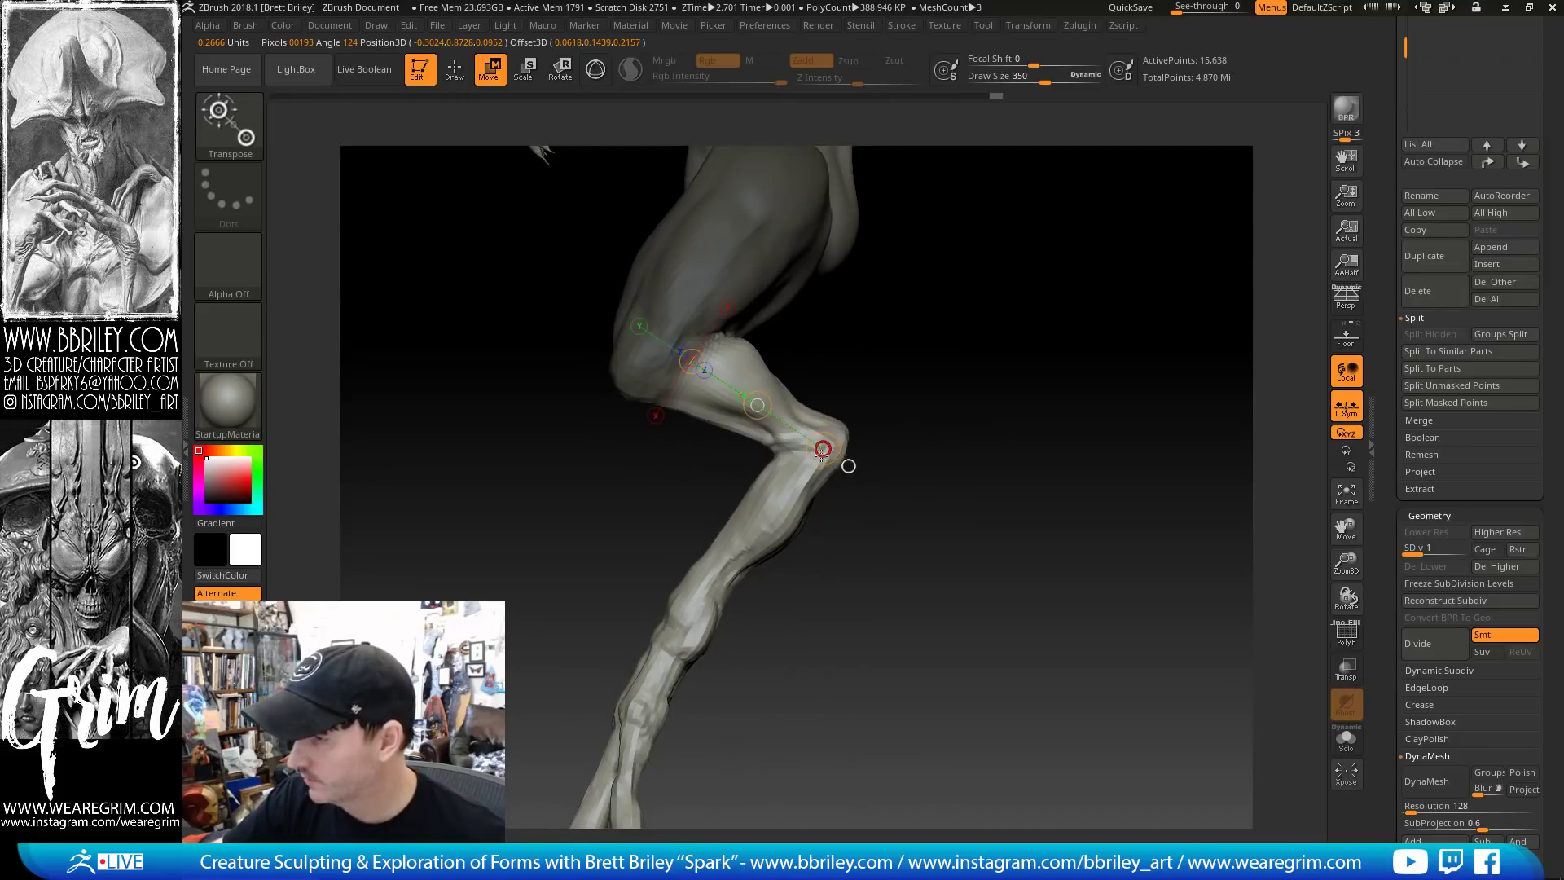
Rotate the unmasked lower legs downward and forward about the knees, and realign the Transpose line from knee to hock
{"action": "key", "text": "r"}
{"action": "left_click_drag", "start_coordinate": [823, 449], "coordinate": [795, 492]}
{"action": "key", "text": "w"}
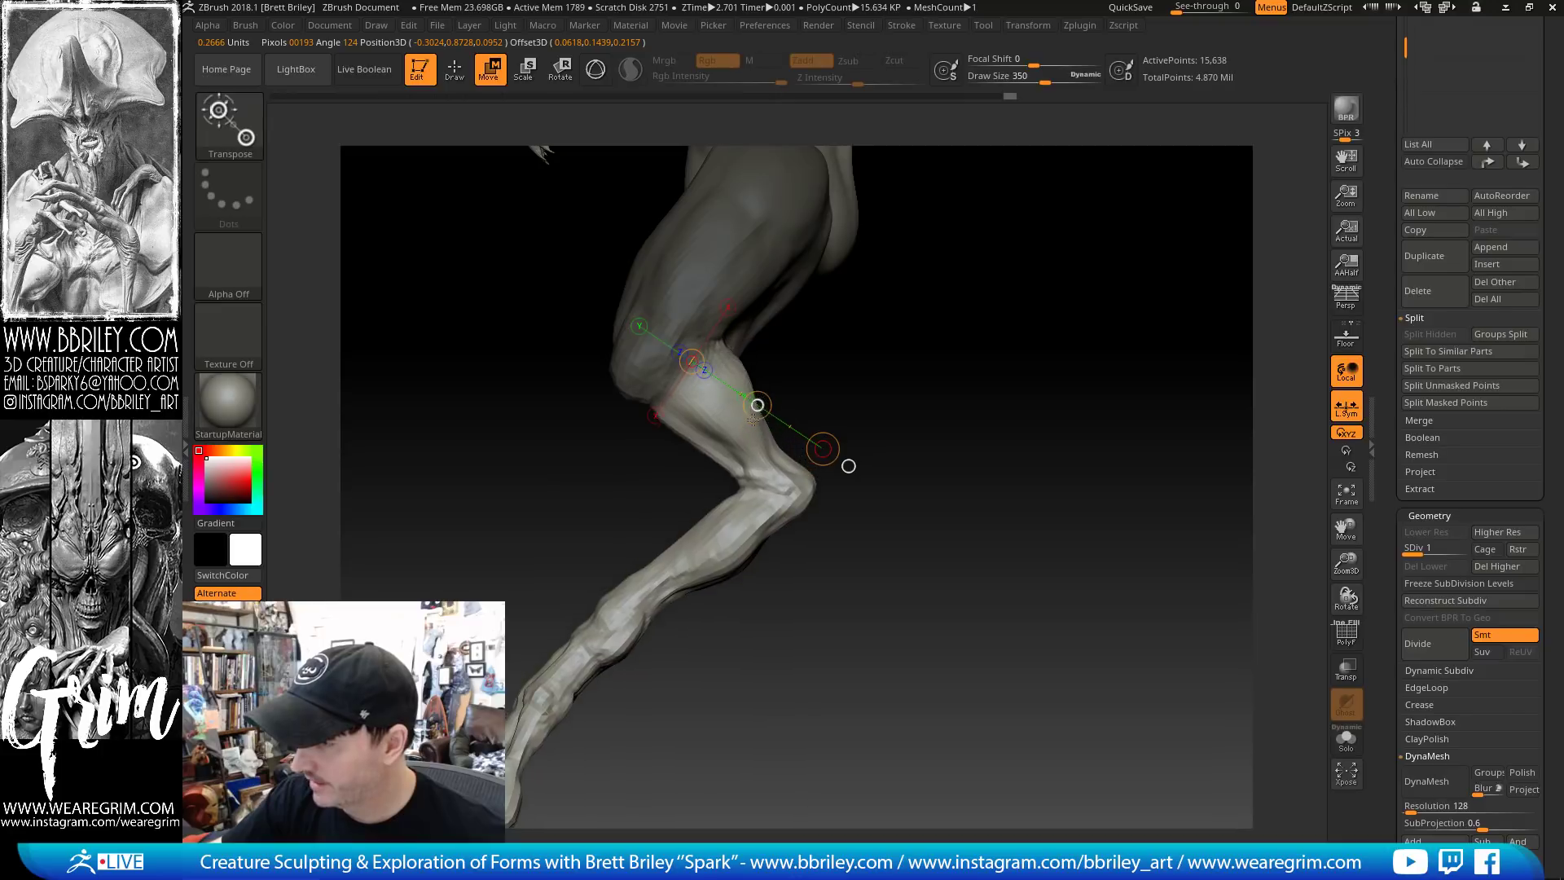
{"action": "key", "text": "e"}
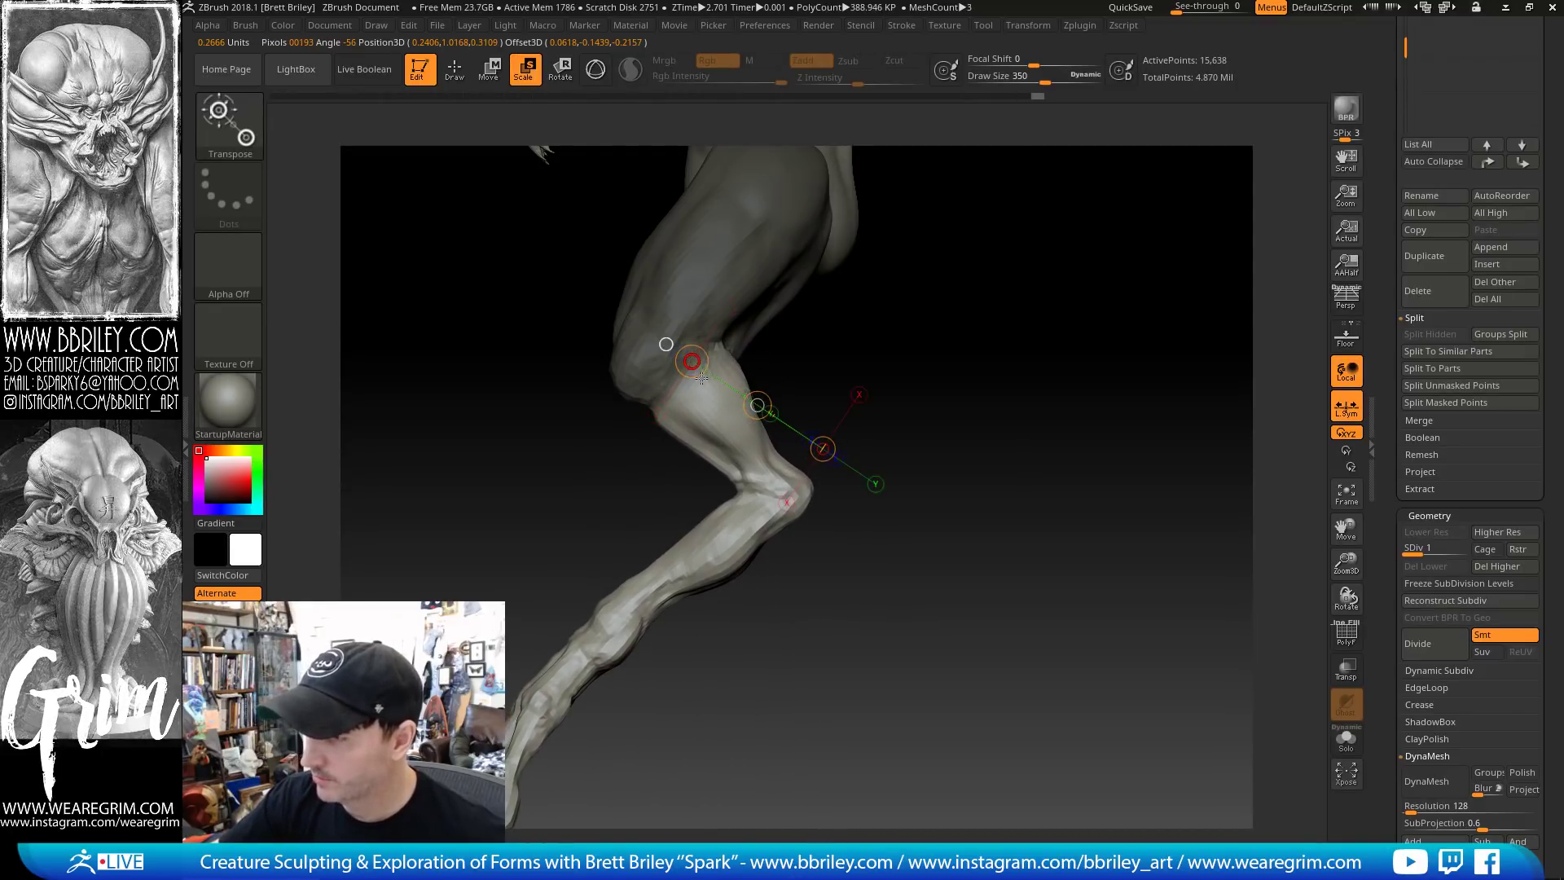
{"action": "left_click_drag", "start_coordinate": [786, 458], "coordinate": [820, 436]}
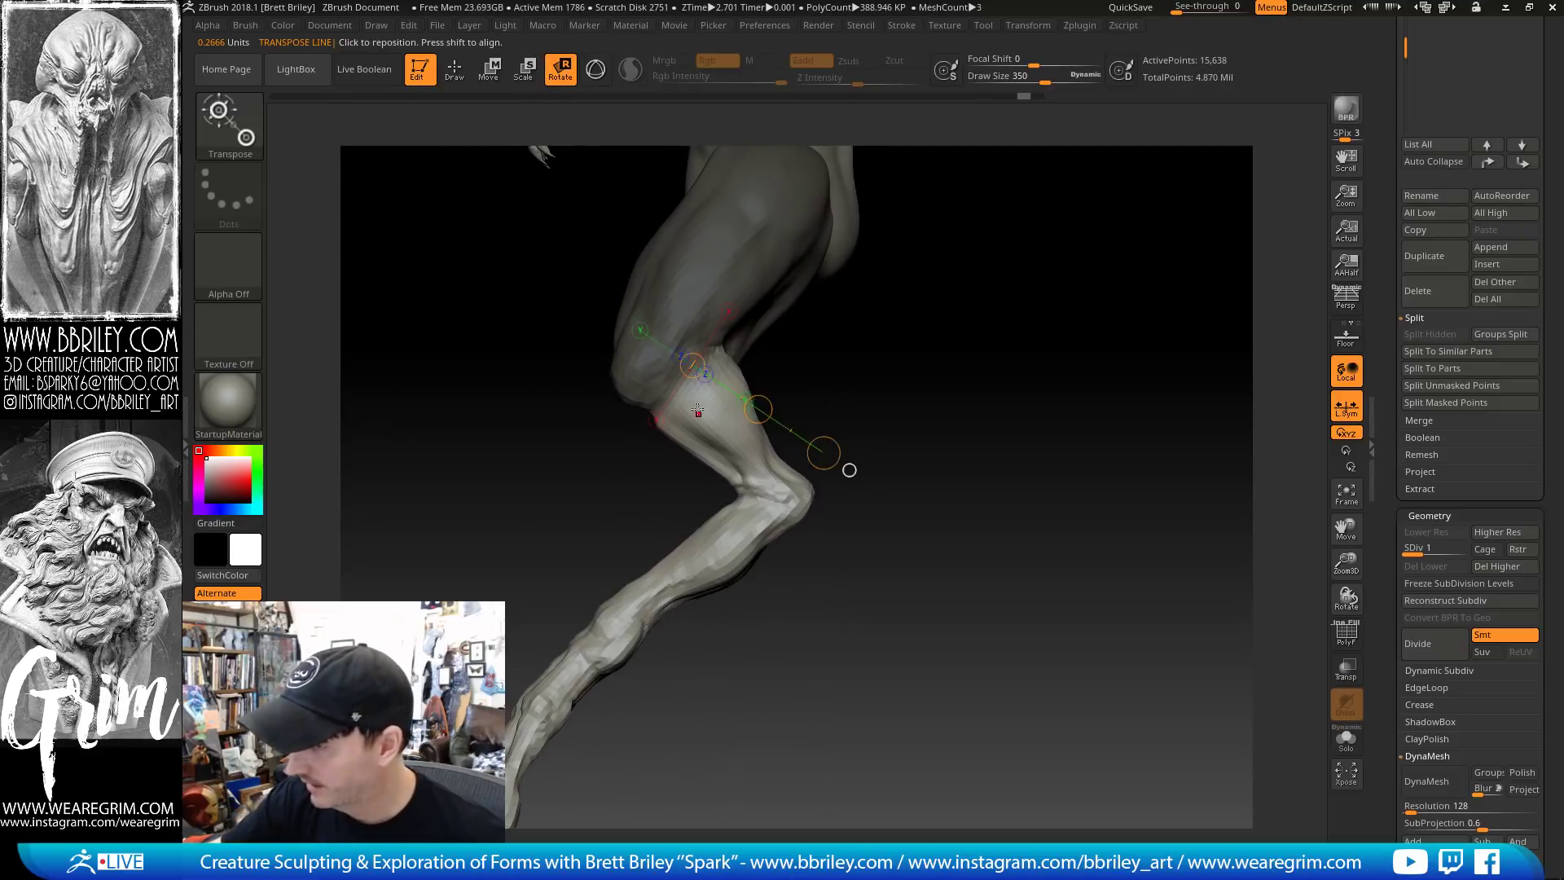
{"action": "left_click_drag", "start_coordinate": [848, 465], "coordinate": [706, 355]}
{"action": "mouse_move", "coordinate": [918, 465]}
{"action": "left_mouse_down", "text": "alt"}
{"action": "mouse_move", "coordinate": [911, 426]}
{"action": "mouse_move", "coordinate": [988, 408]}
{"action": "mouse_move", "coordinate": [983, 425]}
{"action": "mouse_move", "coordinate": [906, 445]}
{"action": "left_mouse_up", "text": "alt"}
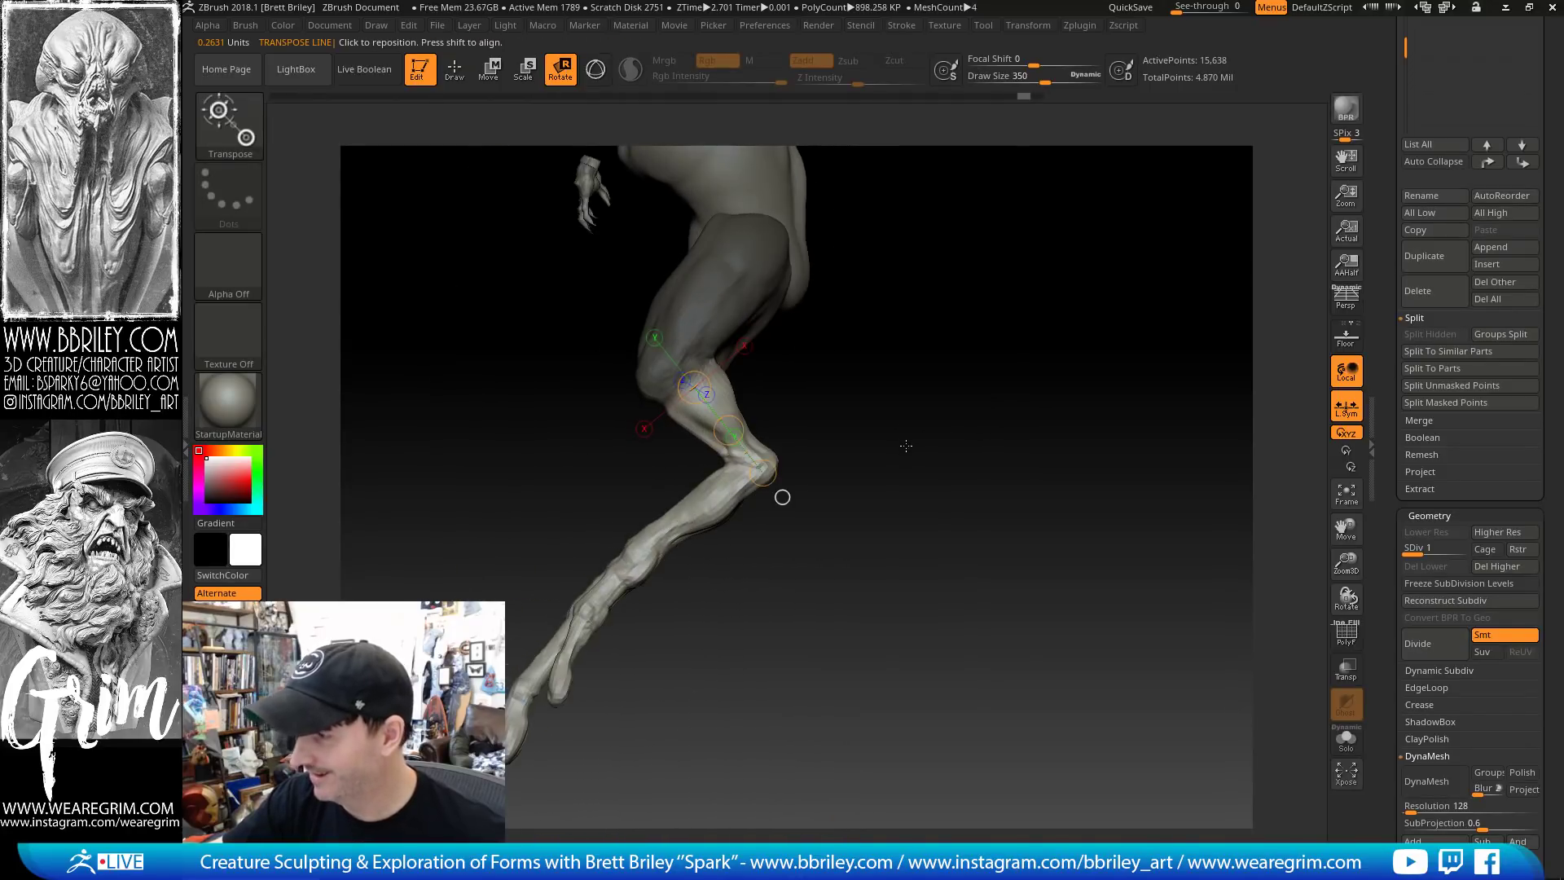
Nudge the front of the knees outward with the Move brush at draw size 365
{"action": "key", "text": "q"}
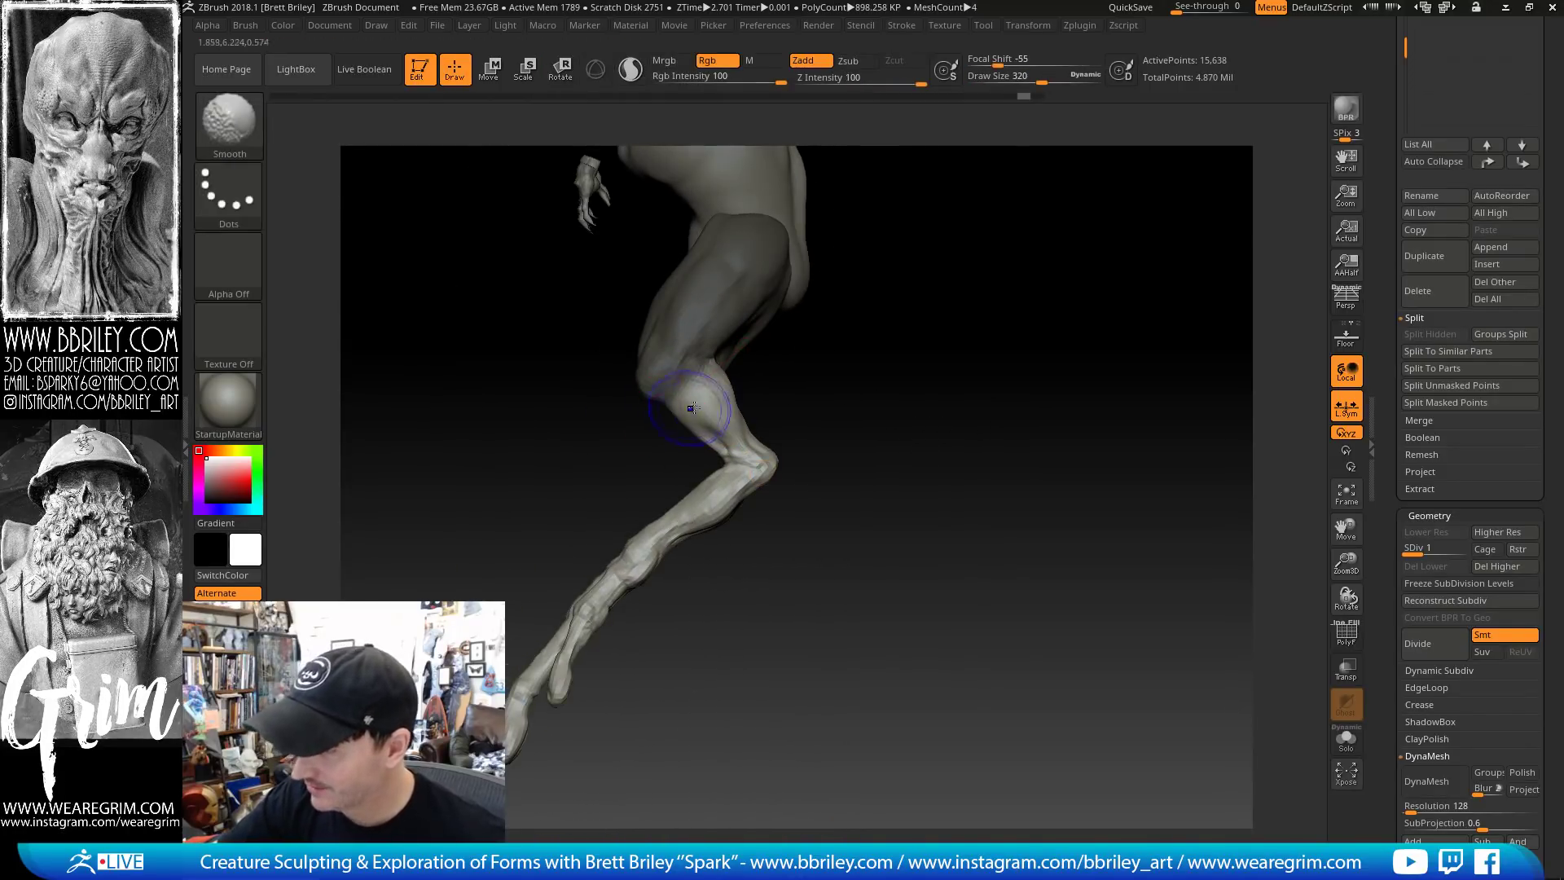
{"action": "key", "text": "bracketright"}
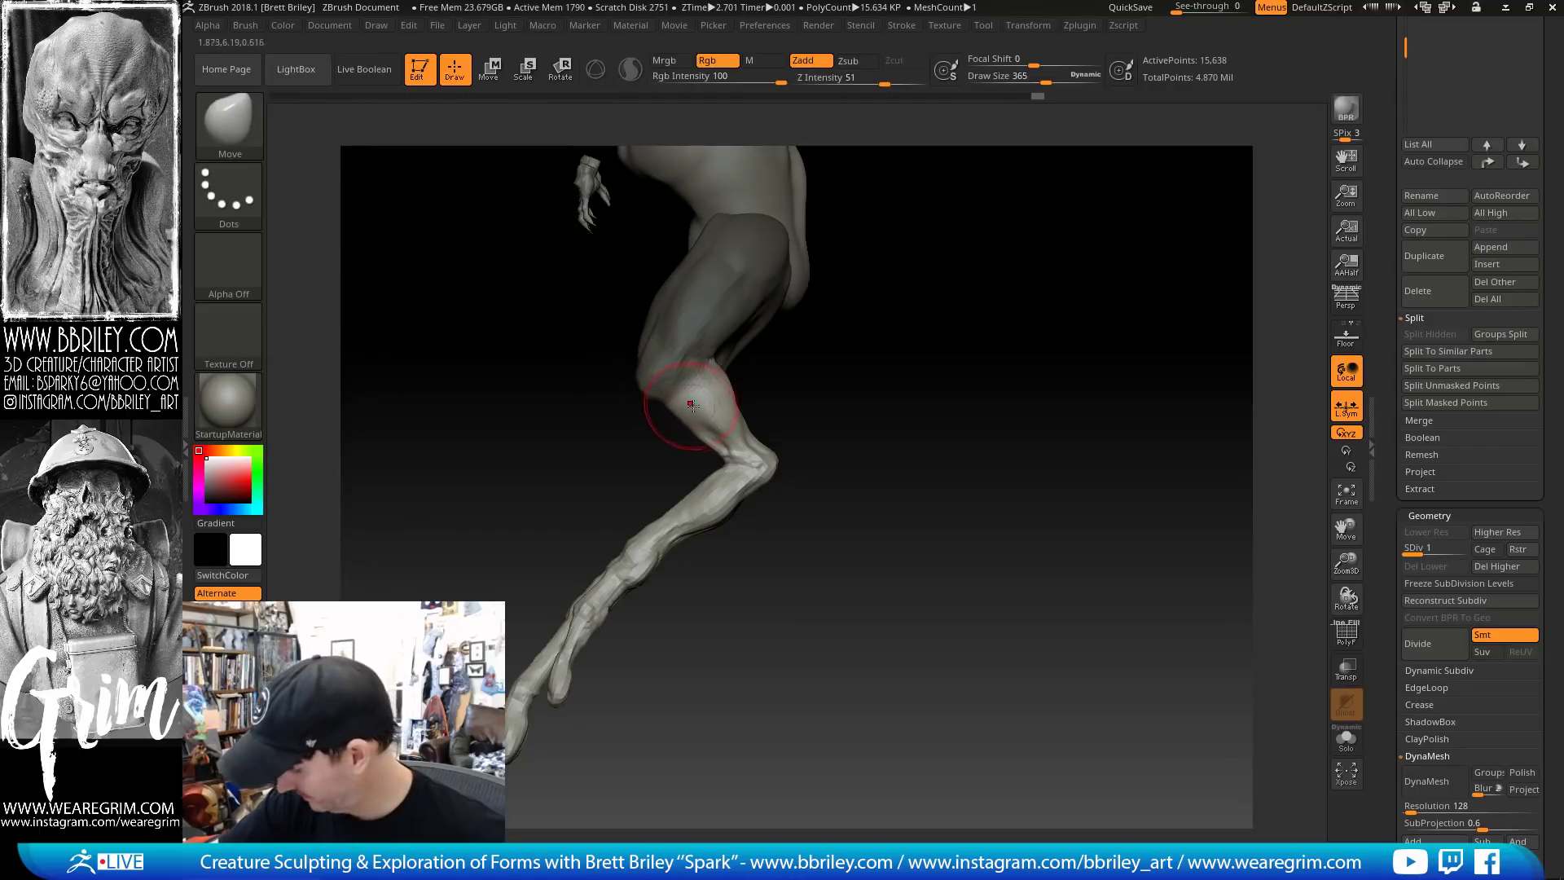
{"action": "left_click_drag", "start_coordinate": [692, 405], "coordinate": [685, 409]}
{"action": "mouse_move", "coordinate": [911, 429]}
{"action": "left_mouse_down"}
{"action": "mouse_move", "coordinate": [901, 443]}
{"action": "mouse_move", "coordinate": [844, 372]}
{"action": "mouse_move", "coordinate": [876, 435]}
{"action": "left_mouse_up"}
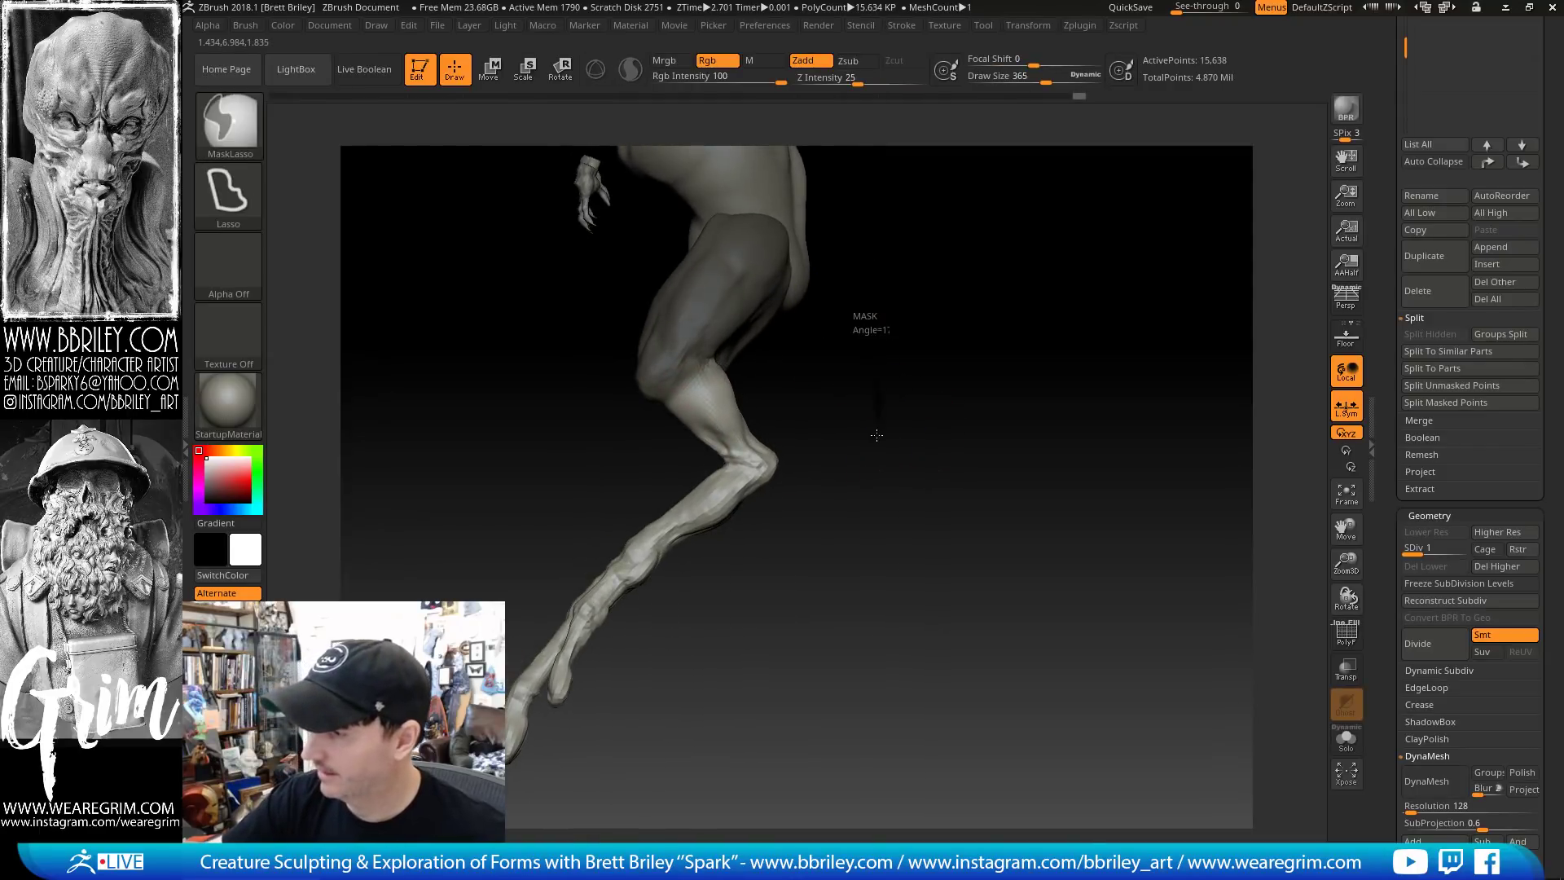
Mask the legs down to the hocks and rotate the unmasked lower legs inward about the hocks with the Transpose line
{"action": "mouse_move", "coordinate": [788, 470]}
{"action": "left_mouse_down", "text": "ctrl"}
{"action": "mouse_move", "coordinate": [549, 293]}
{"action": "mouse_move", "coordinate": [562, 281]}
{"action": "left_mouse_up", "text": "ctrl"}
{"action": "left_click_drag", "start_coordinate": [882, 394], "coordinate": [856, 330], "text": "alt"}
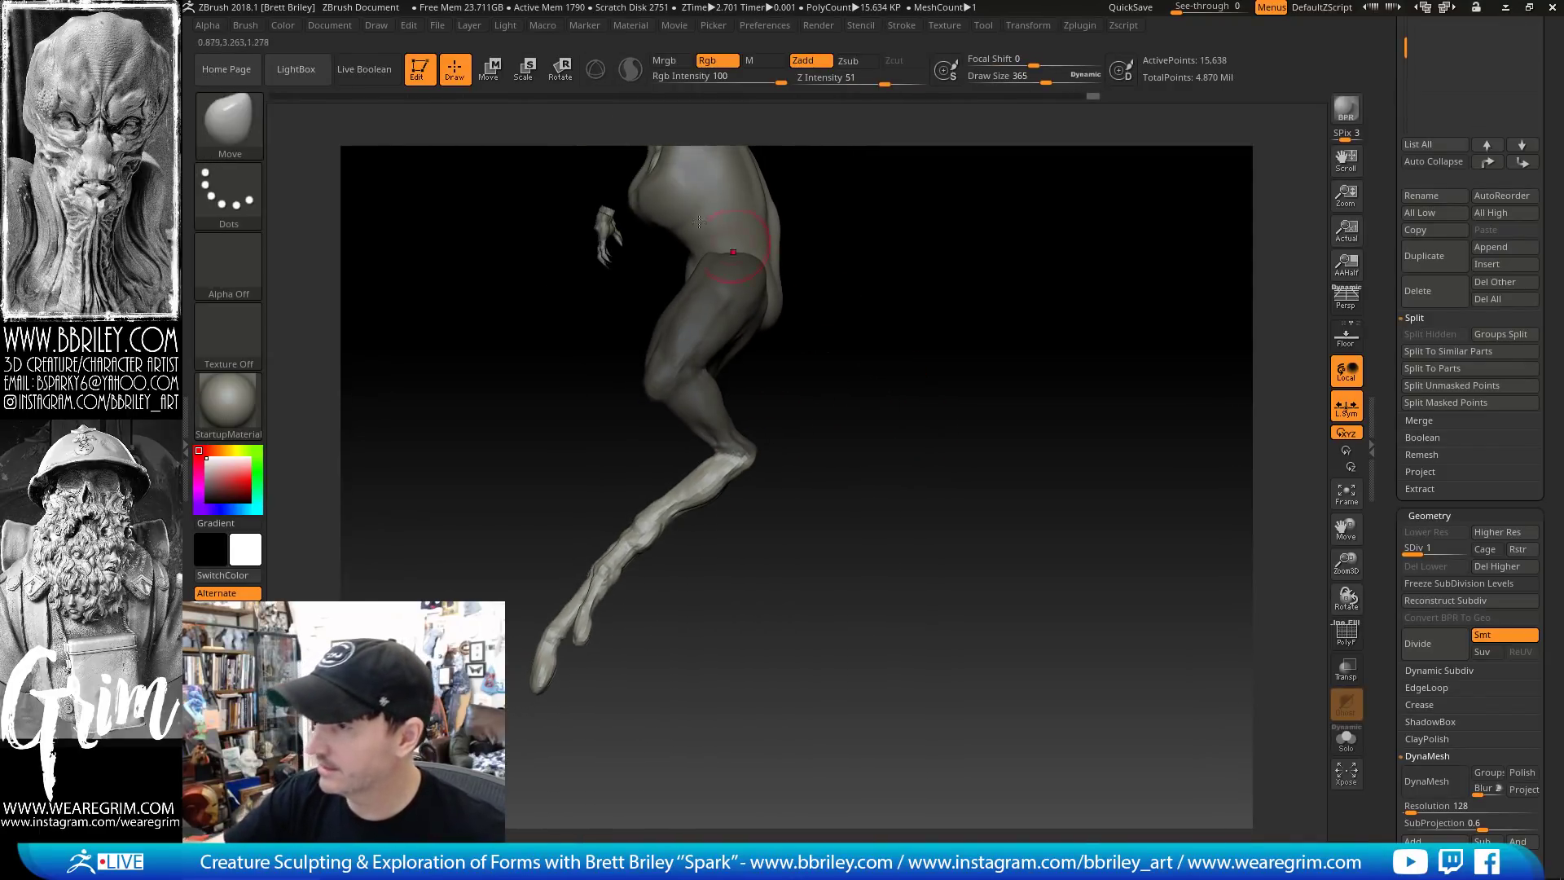
{"action": "left_click", "coordinate": [490, 70]}
{"action": "mouse_move", "coordinate": [728, 459]}
{"action": "left_mouse_down"}
{"action": "mouse_move", "coordinate": [562, 625]}
{"action": "mouse_move", "coordinate": [625, 666]}
{"action": "left_mouse_up"}
{"action": "key", "text": "r"}
{"action": "left_click_drag", "start_coordinate": [794, 599], "coordinate": [875, 596], "text": "shift"}
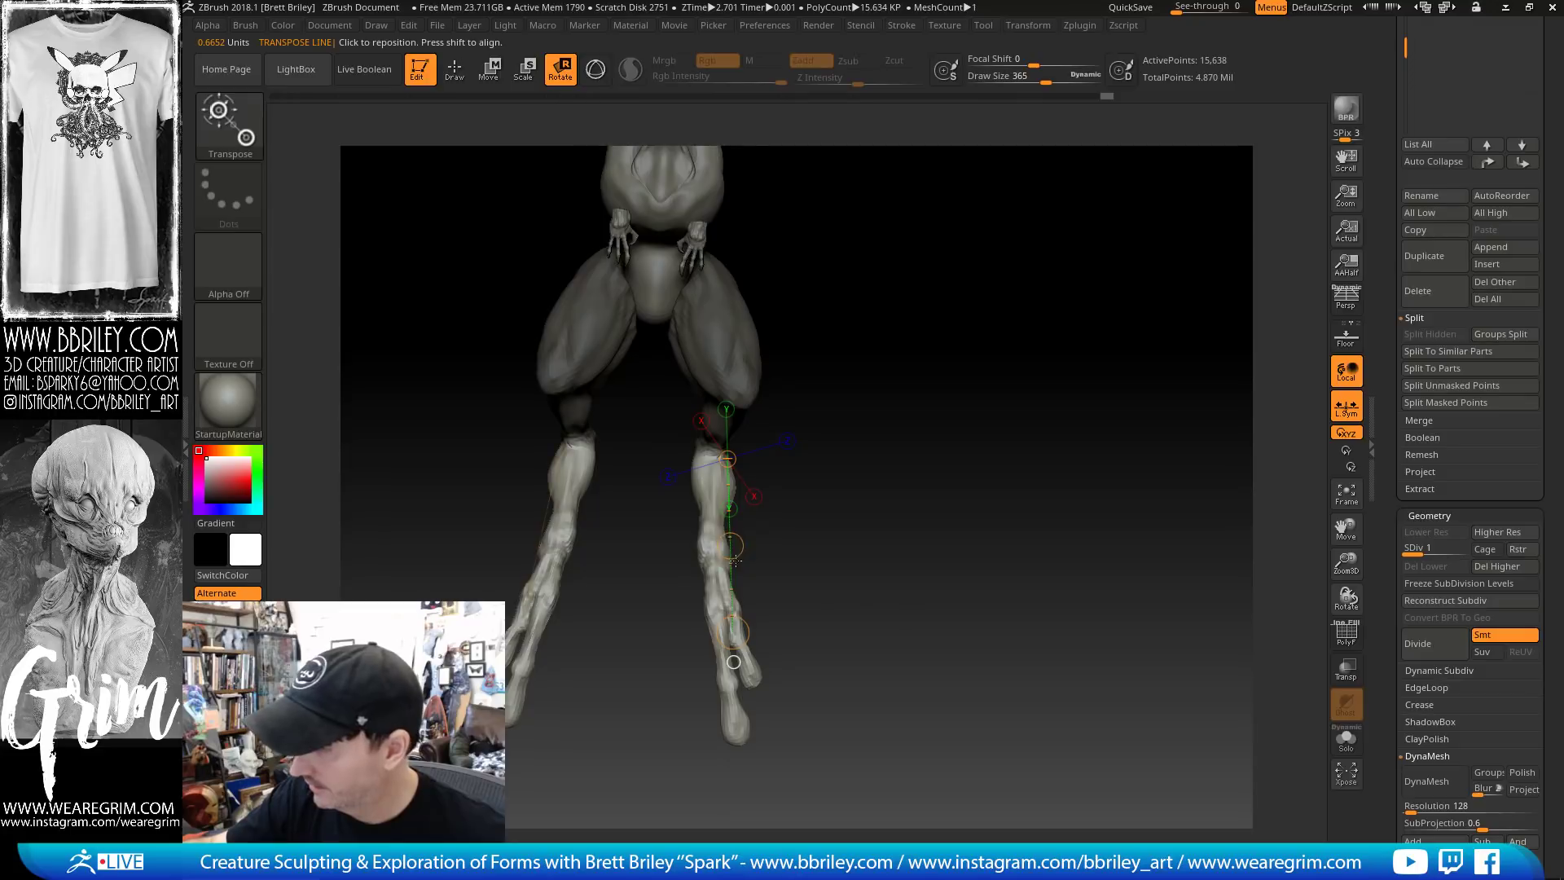
{"action": "left_click_drag", "start_coordinate": [733, 633], "coordinate": [717, 633]}
Clear the mask and refine the legs around the hocks with the Move brush at draw size 406
{"action": "key", "text": "q"}
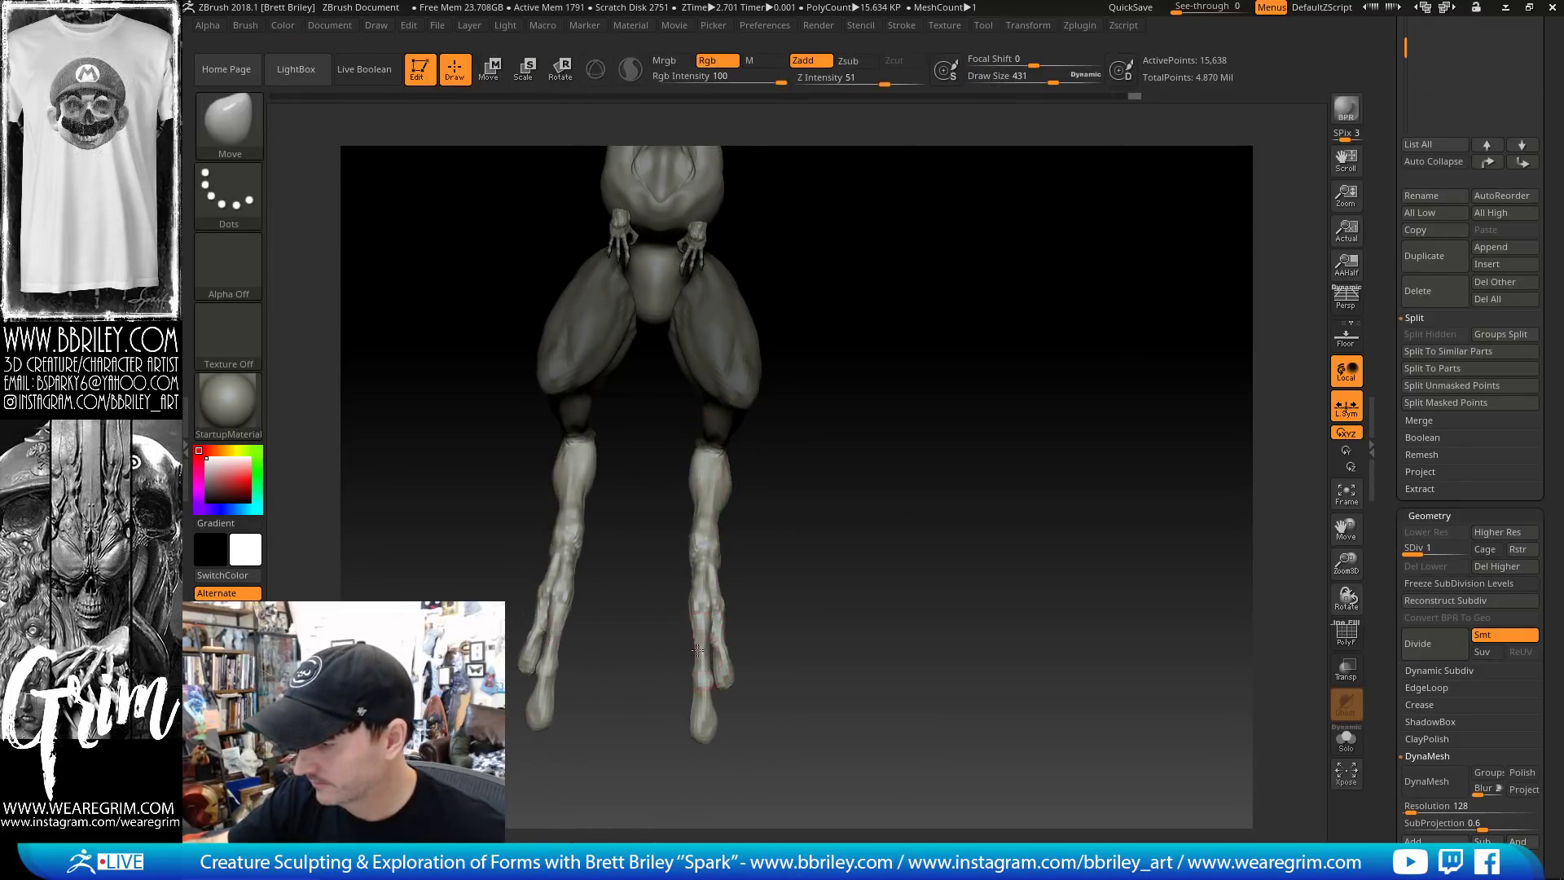
{"action": "mouse_move", "coordinate": [774, 585]}
{"action": "left_mouse_down"}
{"action": "mouse_move", "coordinate": [935, 506]}
{"action": "mouse_move", "coordinate": [852, 479]}
{"action": "left_mouse_up"}
{"action": "left_click_drag", "start_coordinate": [758, 541], "coordinate": [752, 544], "text": "shift"}
{"action": "key", "text": "b"}
{"action": "key", "text": "c"}
{"action": "key", "text": "l"}
{"action": "key", "text": "bracketleft"}
{"action": "mouse_move", "coordinate": [795, 526]}
{"action": "left_mouse_down"}
{"action": "mouse_move", "coordinate": [754, 506]}
{"action": "mouse_move", "coordinate": [757, 549]}
{"action": "mouse_move", "coordinate": [751, 454]}
{"action": "mouse_move", "coordinate": [772, 484]}
{"action": "mouse_move", "coordinate": [817, 467]}
{"action": "left_mouse_up"}
{"action": "key", "text": "b"}
{"action": "key", "text": "m"}
{"action": "key", "text": "v"}
{"action": "key", "text": "s"}
{"action": "key", "text": "s"}
{"action": "mouse_move", "coordinate": [820, 467]}
{"action": "left_mouse_down"}
{"action": "mouse_move", "coordinate": [845, 440]}
{"action": "mouse_move", "coordinate": [819, 474]}
{"action": "left_mouse_up"}
{"action": "key", "text": "s"}
{"action": "left_click_drag", "start_coordinate": [1028, 480], "coordinate": [1225, 487]}
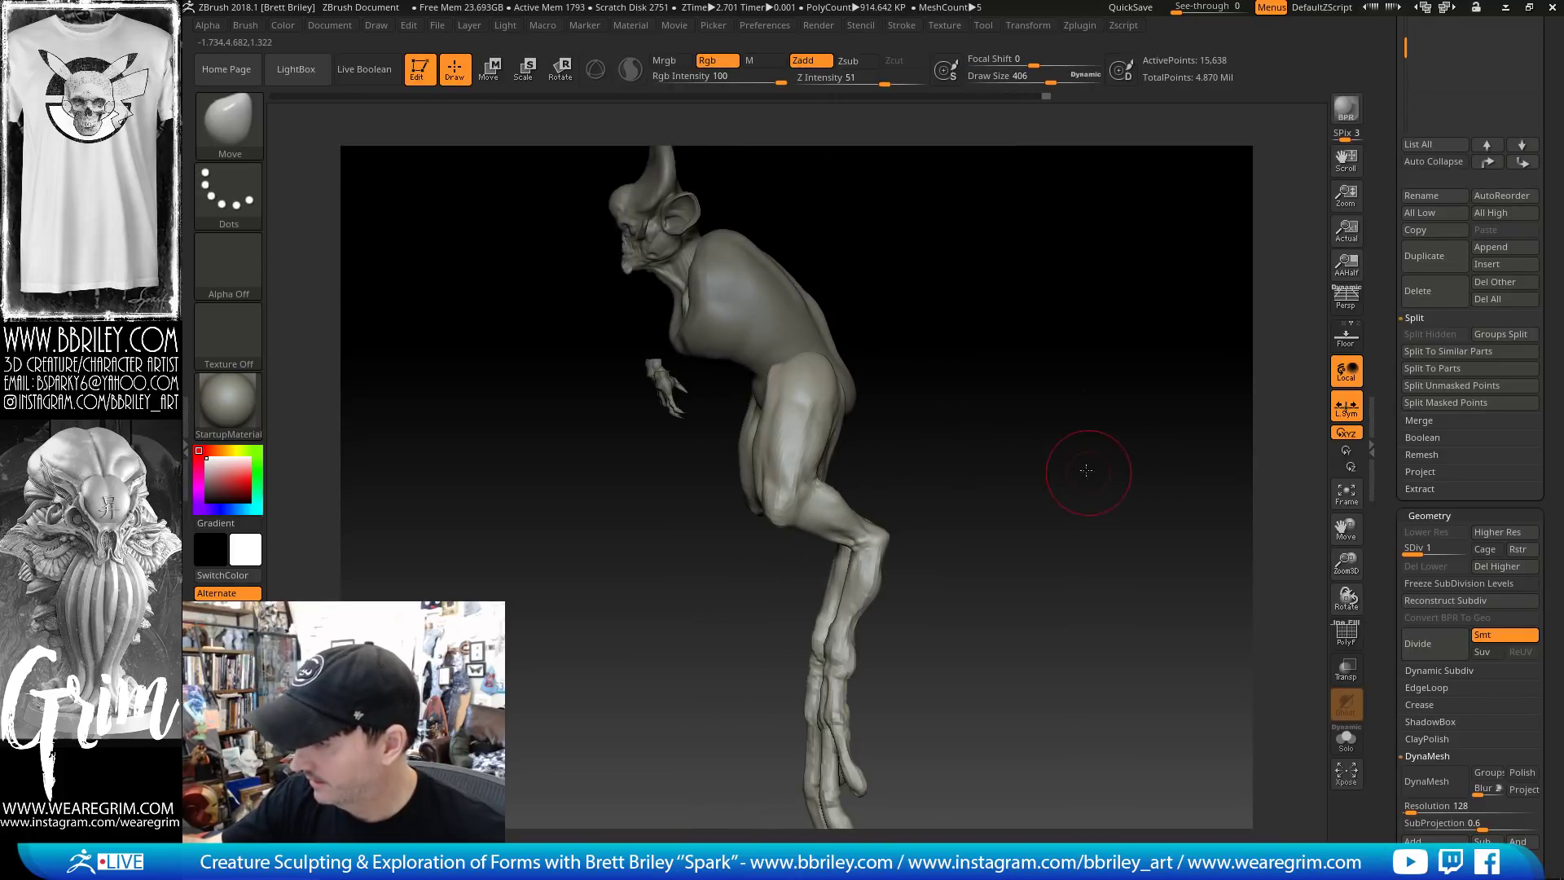
Mask the legs above the hocks and adjust the unmasked lower legs and their scale from the hocks with the Transpose line
{"action": "left_click_drag", "start_coordinate": [1085, 467], "coordinate": [1040, 388], "text": "alt"}
{"action": "left_click_drag", "start_coordinate": [794, 387], "coordinate": [896, 368]}
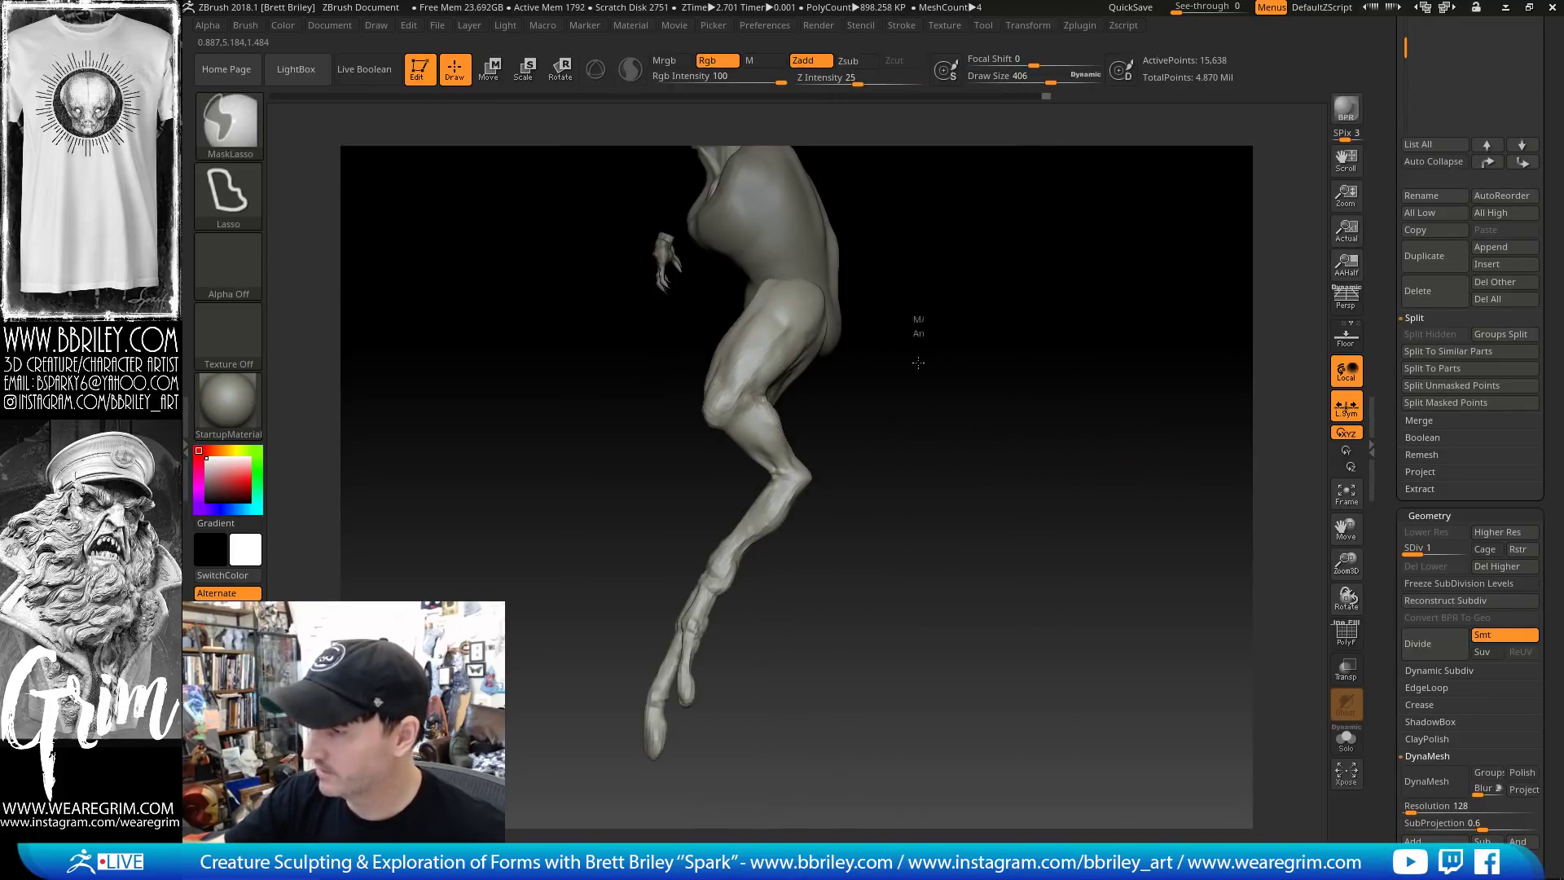
{"action": "left_click", "coordinate": [496, 72]}
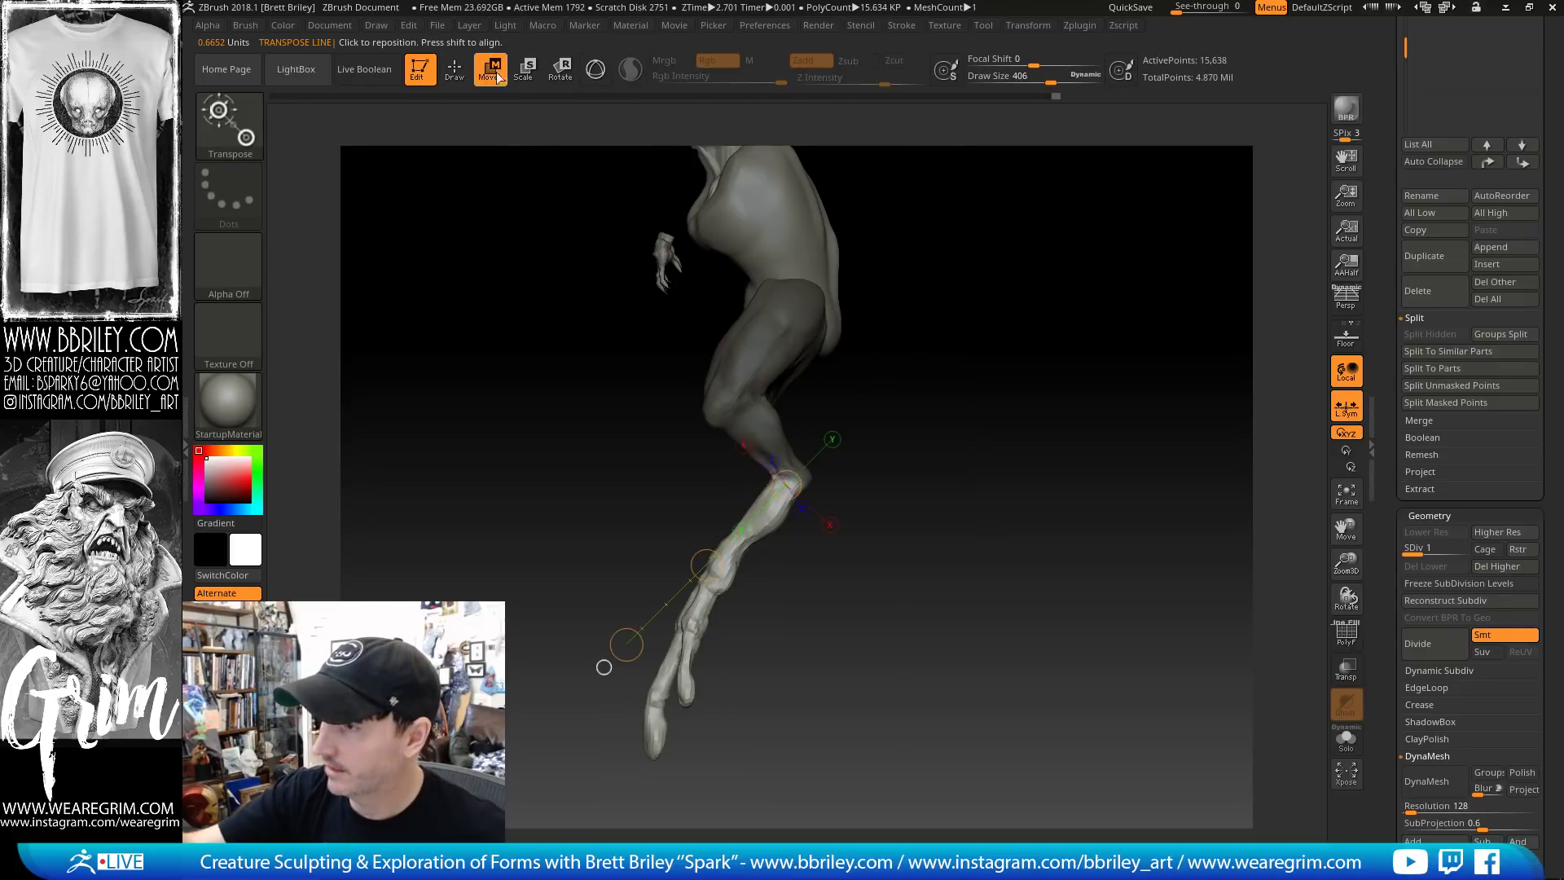
{"action": "key", "text": "e"}
{"action": "left_click_drag", "start_coordinate": [654, 638], "coordinate": [666, 672]}
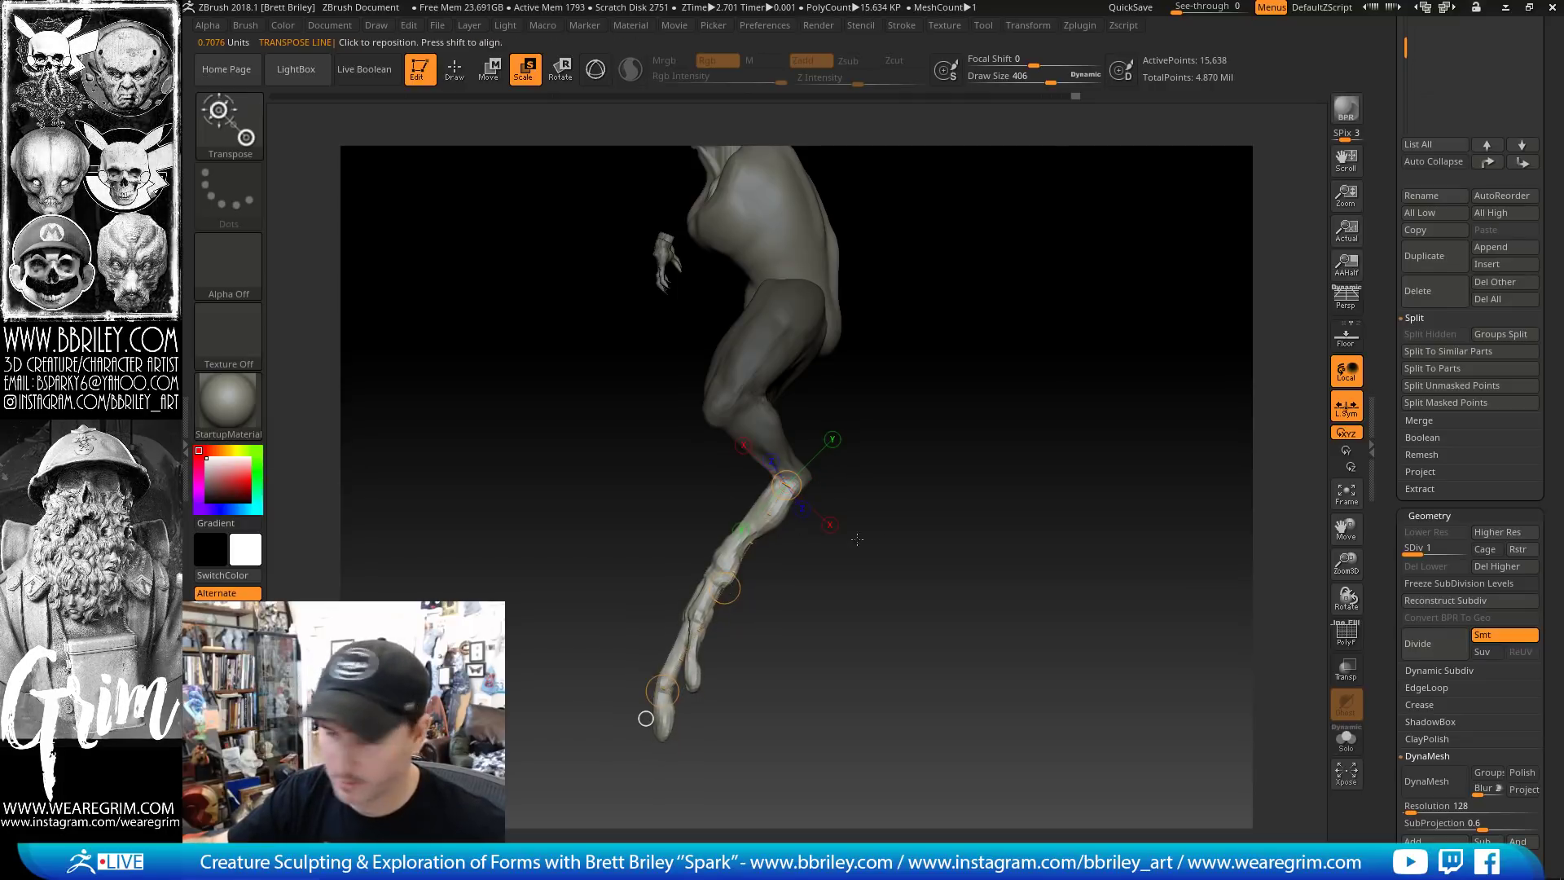
Isolate the small rear toe of each foot with a Transpose mask and reposition it on the foot
{"action": "left_click_drag", "start_coordinate": [857, 540], "coordinate": [829, 503]}
{"action": "mouse_move", "coordinate": [697, 568]}
{"action": "left_mouse_down", "text": "ctrl"}
{"action": "mouse_move", "coordinate": [711, 661]}
{"action": "mouse_move", "coordinate": [732, 665]}
{"action": "left_mouse_up", "text": "ctrl"}
{"action": "left_click", "coordinate": [715, 653]}
{"action": "key", "text": "r"}
{"action": "left_click_drag", "start_coordinate": [863, 651], "coordinate": [807, 643]}
{"action": "key", "text": "w"}
{"action": "left_click_drag", "start_coordinate": [705, 623], "coordinate": [703, 635]}
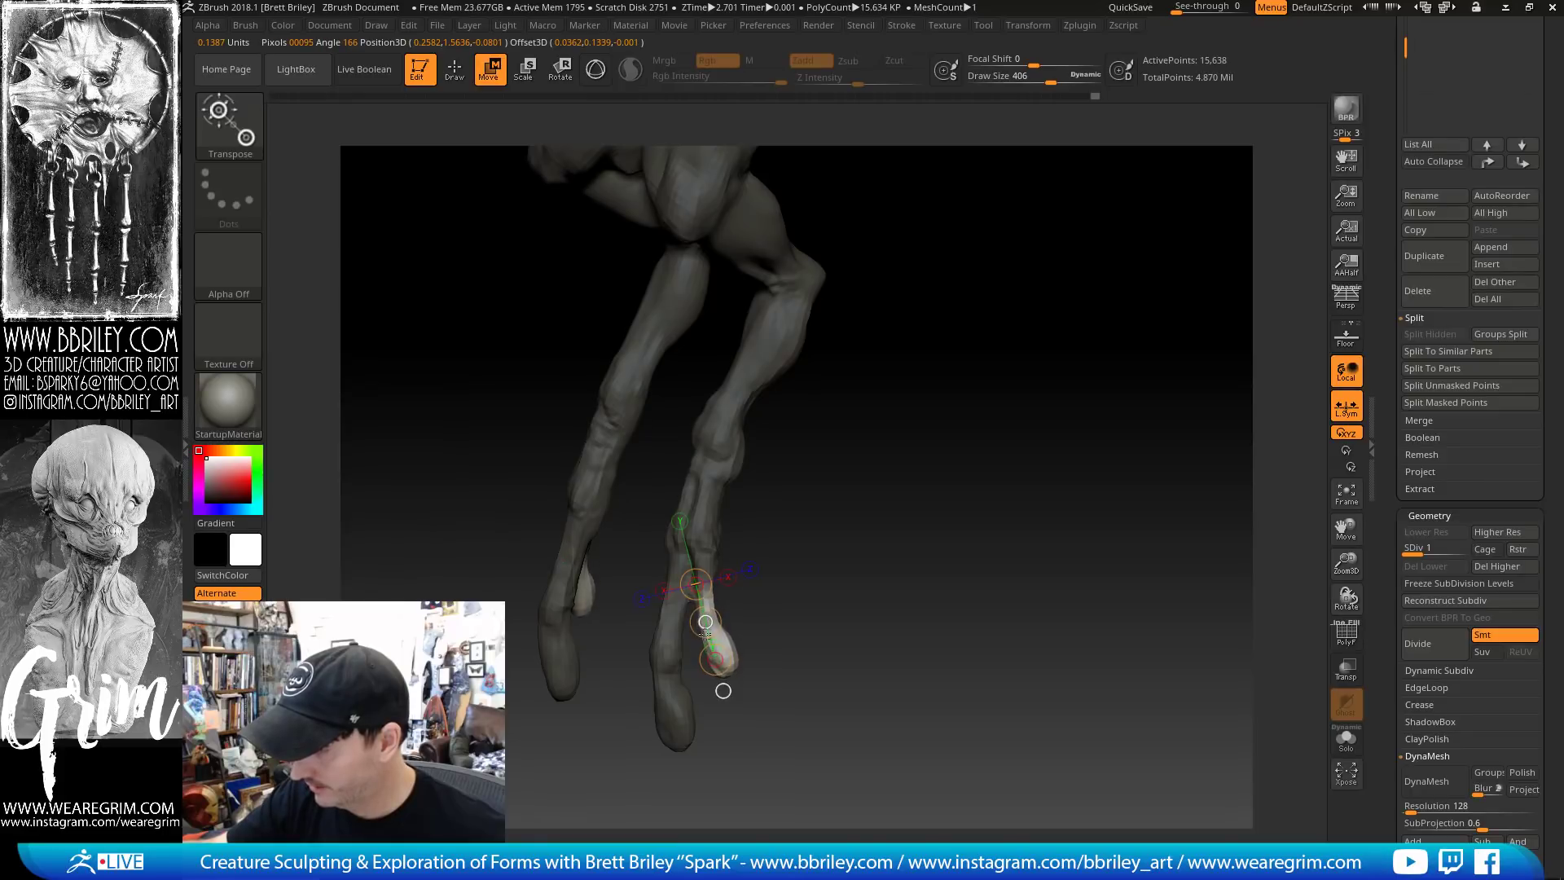
Make the torso the active subtool and return to Draw mode with the Move brush
{"action": "left_click_drag", "start_coordinate": [929, 562], "coordinate": [886, 512]}
{"action": "mouse_move", "coordinate": [895, 456]}
{"action": "left_mouse_down", "text": "alt"}
{"action": "mouse_move", "coordinate": [893, 497]}
{"action": "mouse_move", "coordinate": [932, 419]}
{"action": "mouse_move", "coordinate": [981, 461]}
{"action": "mouse_move", "coordinate": [1100, 471]}
{"action": "left_mouse_up", "text": "alt"}
{"action": "left_click", "coordinate": [788, 432], "text": "alt"}
{"action": "left_click_drag", "start_coordinate": [916, 346], "coordinate": [995, 346]}
{"action": "key", "text": "q"}
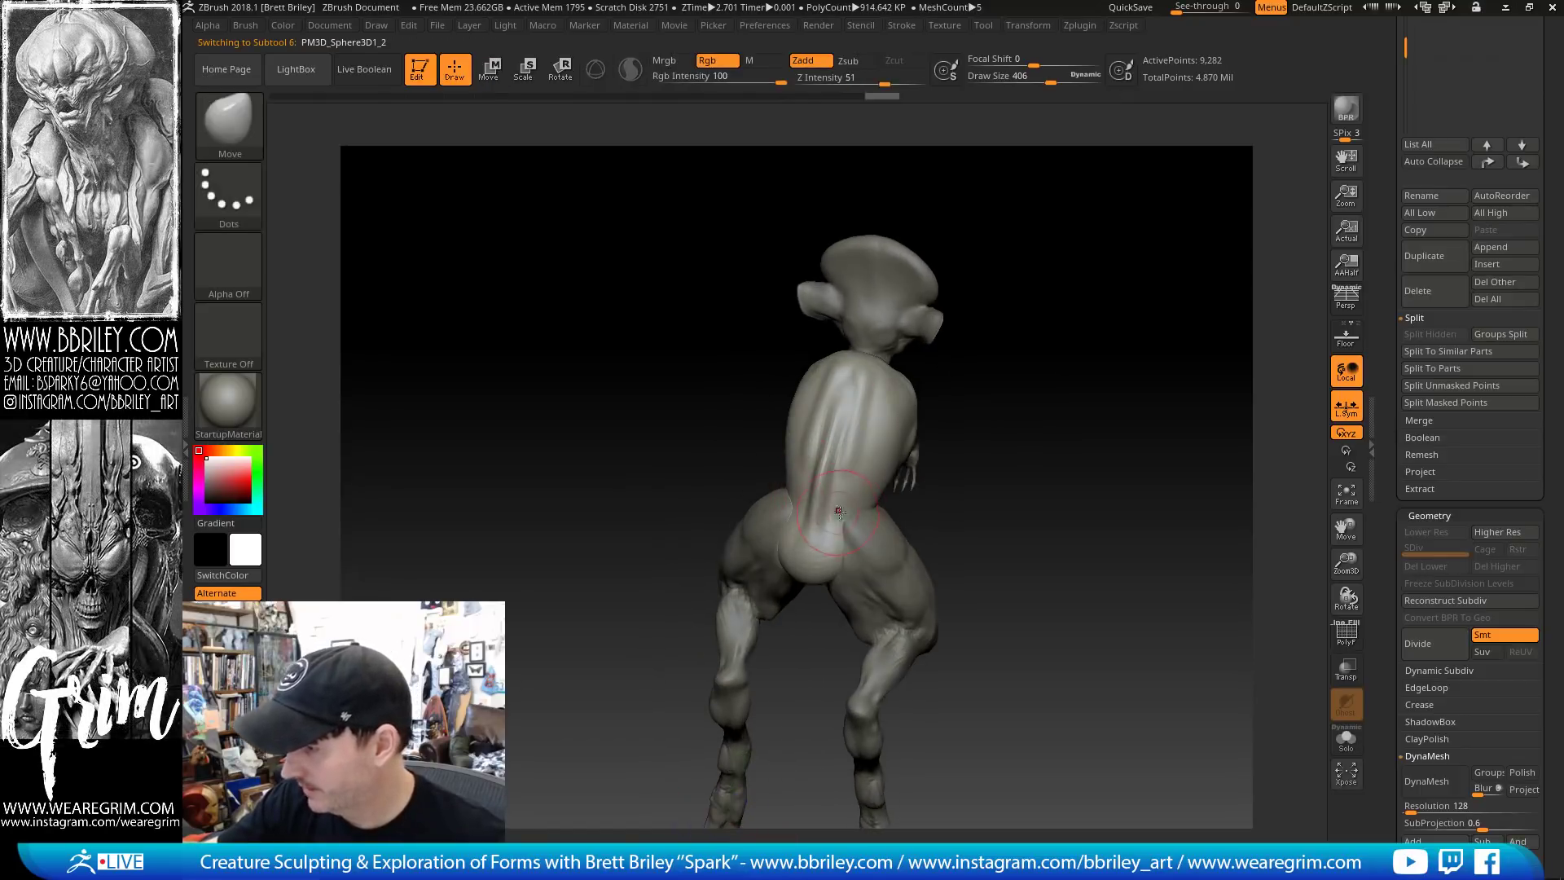
Save the creature to disk and bring the full subtool list into view
{"action": "scroll", "coordinate": [1466, 350], "scroll_direction": "up", "scroll_amount": 5}
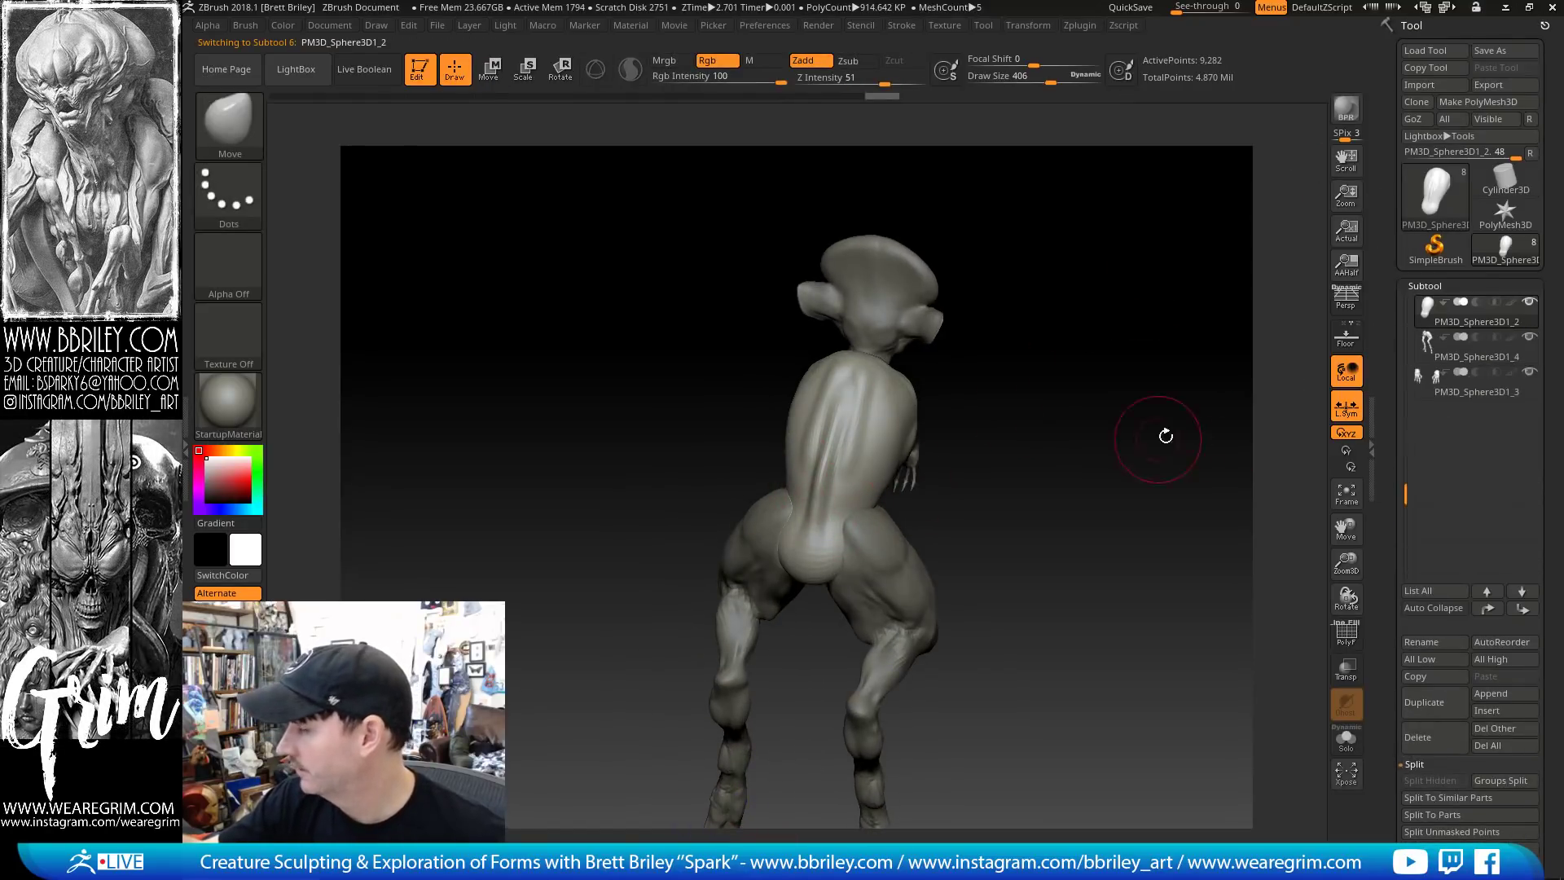
{"action": "left_click_drag", "start_coordinate": [1124, 398], "coordinate": [1083, 371], "text": "alt"}
{"action": "left_click", "coordinate": [983, 26]}
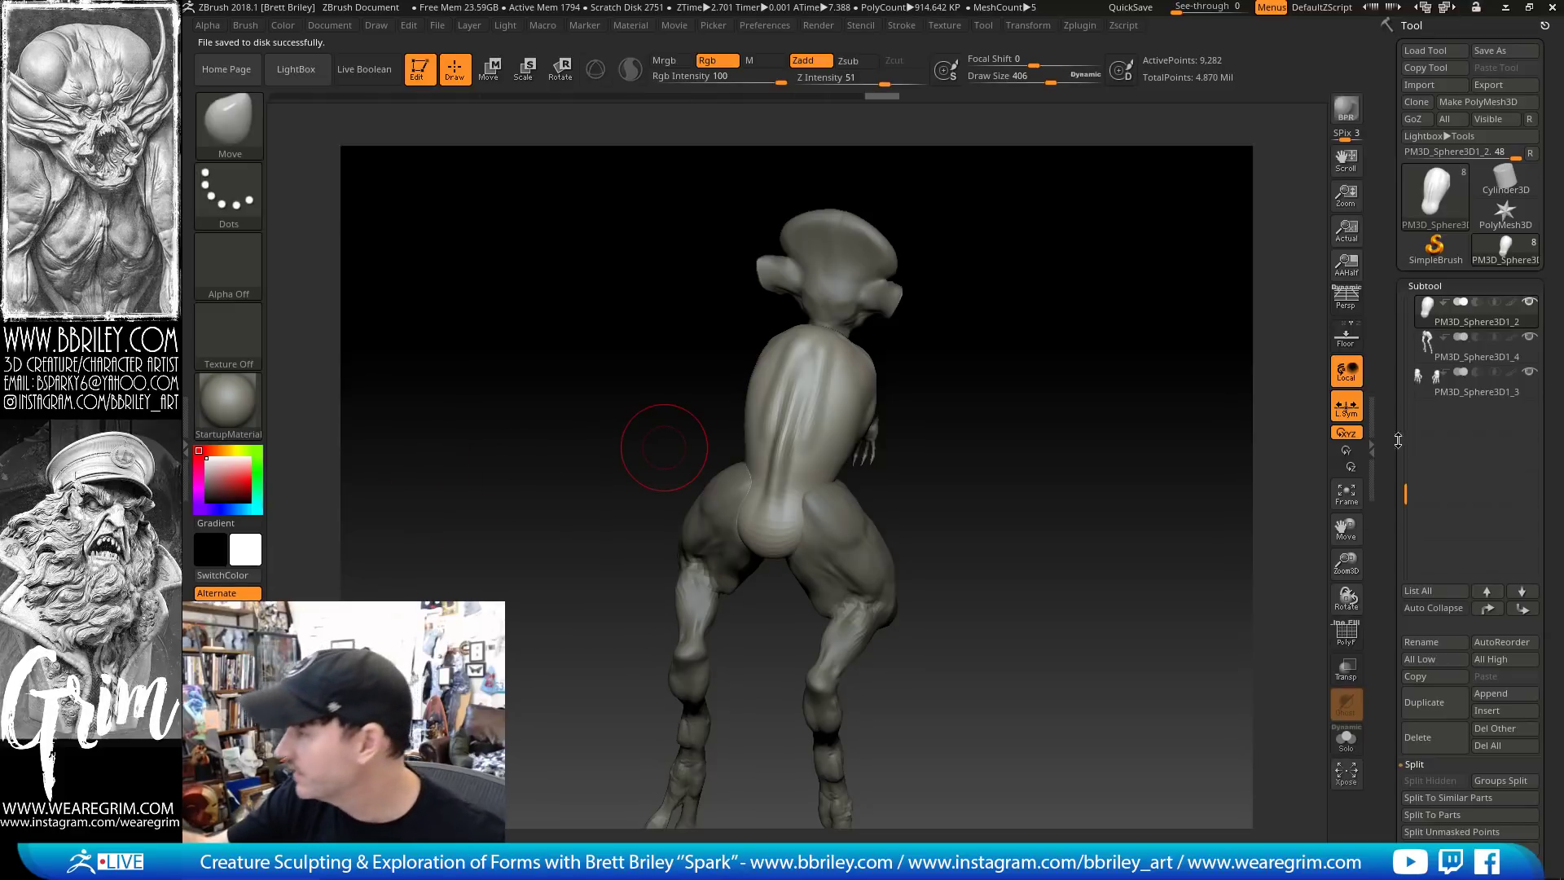
{"action": "mouse_move", "coordinate": [1409, 490]}
{"action": "left_mouse_down"}
{"action": "mouse_move", "coordinate": [1409, 411]}
{"action": "mouse_move", "coordinate": [1408, 432]}
{"action": "left_mouse_up"}
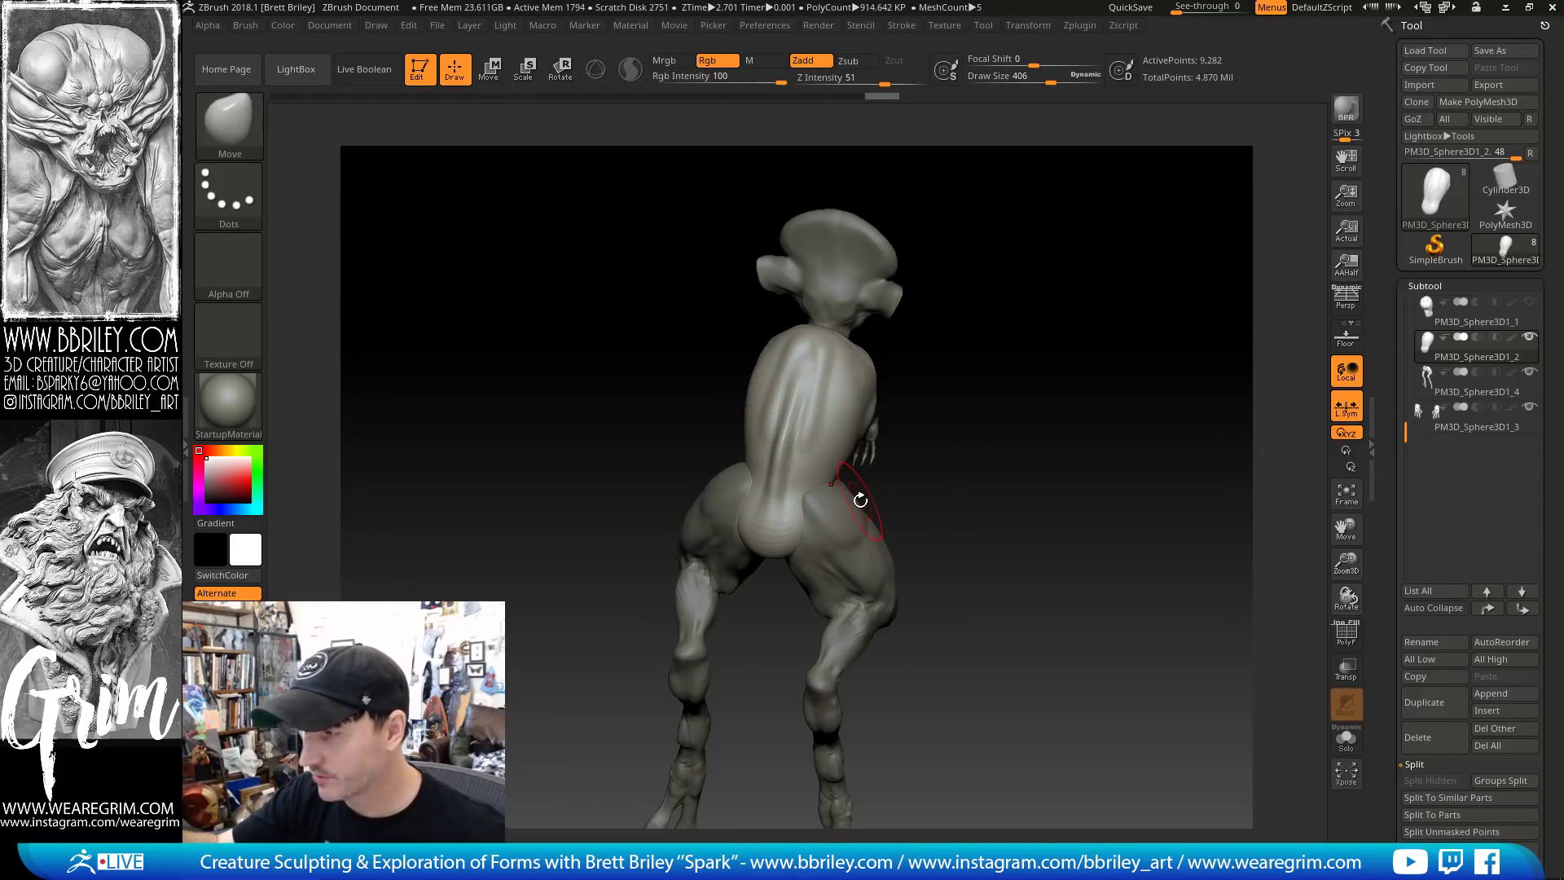
Load the IMM Catapillar insert brush and choose its Tail mesh, with the torso seen from behind
{"action": "mouse_move", "coordinate": [1037, 391]}
{"action": "left_mouse_down"}
{"action": "mouse_move", "coordinate": [1065, 384]}
{"action": "mouse_move", "coordinate": [1054, 418]}
{"action": "mouse_move", "coordinate": [1036, 398]}
{"action": "left_mouse_up"}
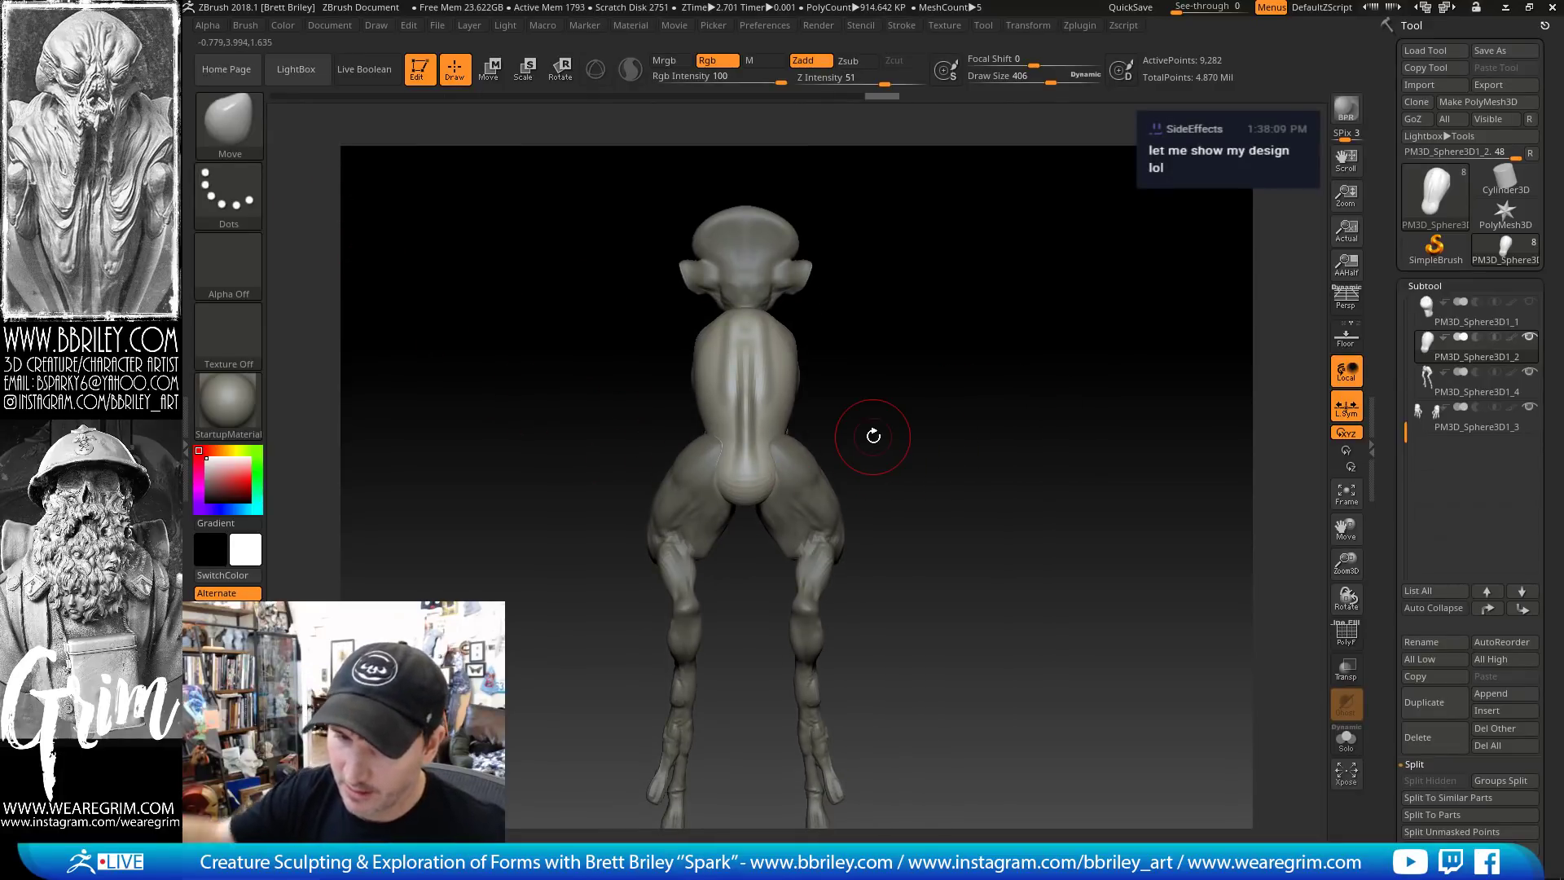
{"action": "left_click", "coordinate": [230, 124]}
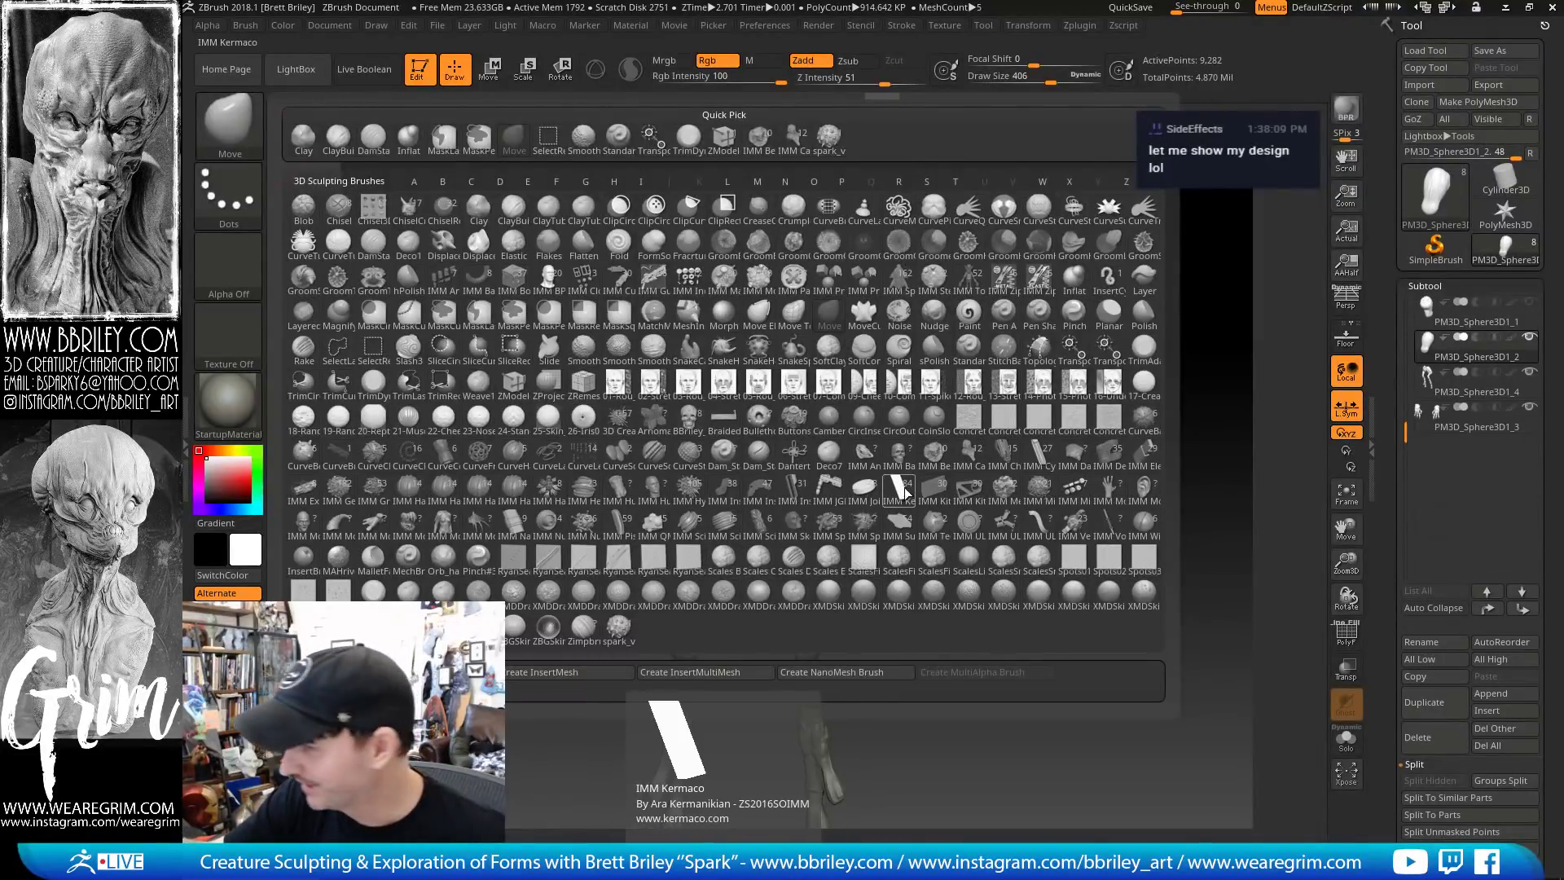
{"action": "left_click", "coordinate": [968, 458]}
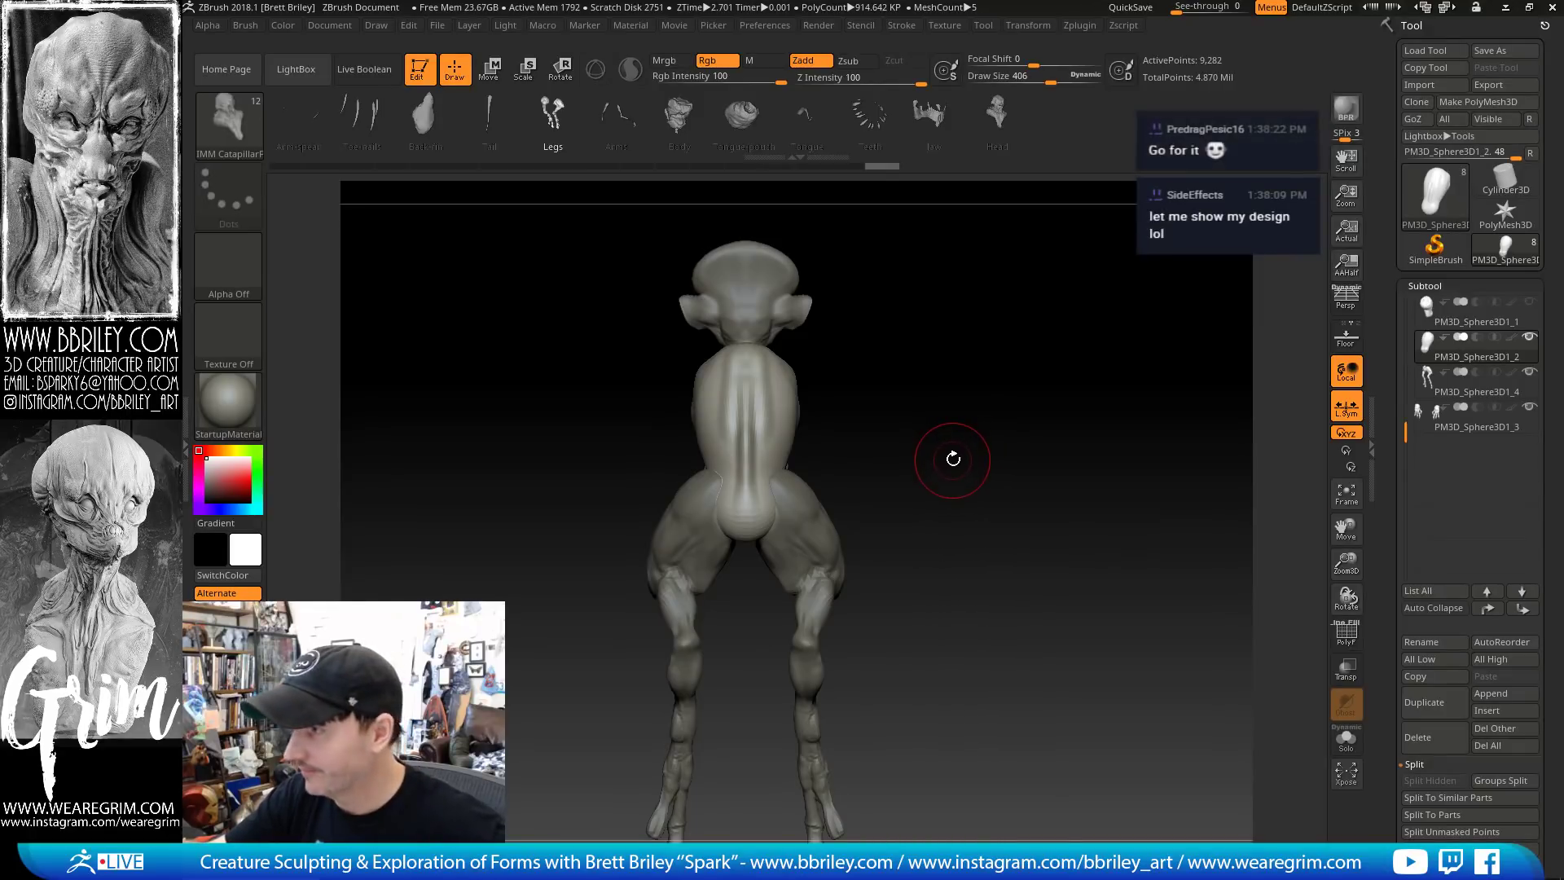
{"action": "key", "text": "m"}
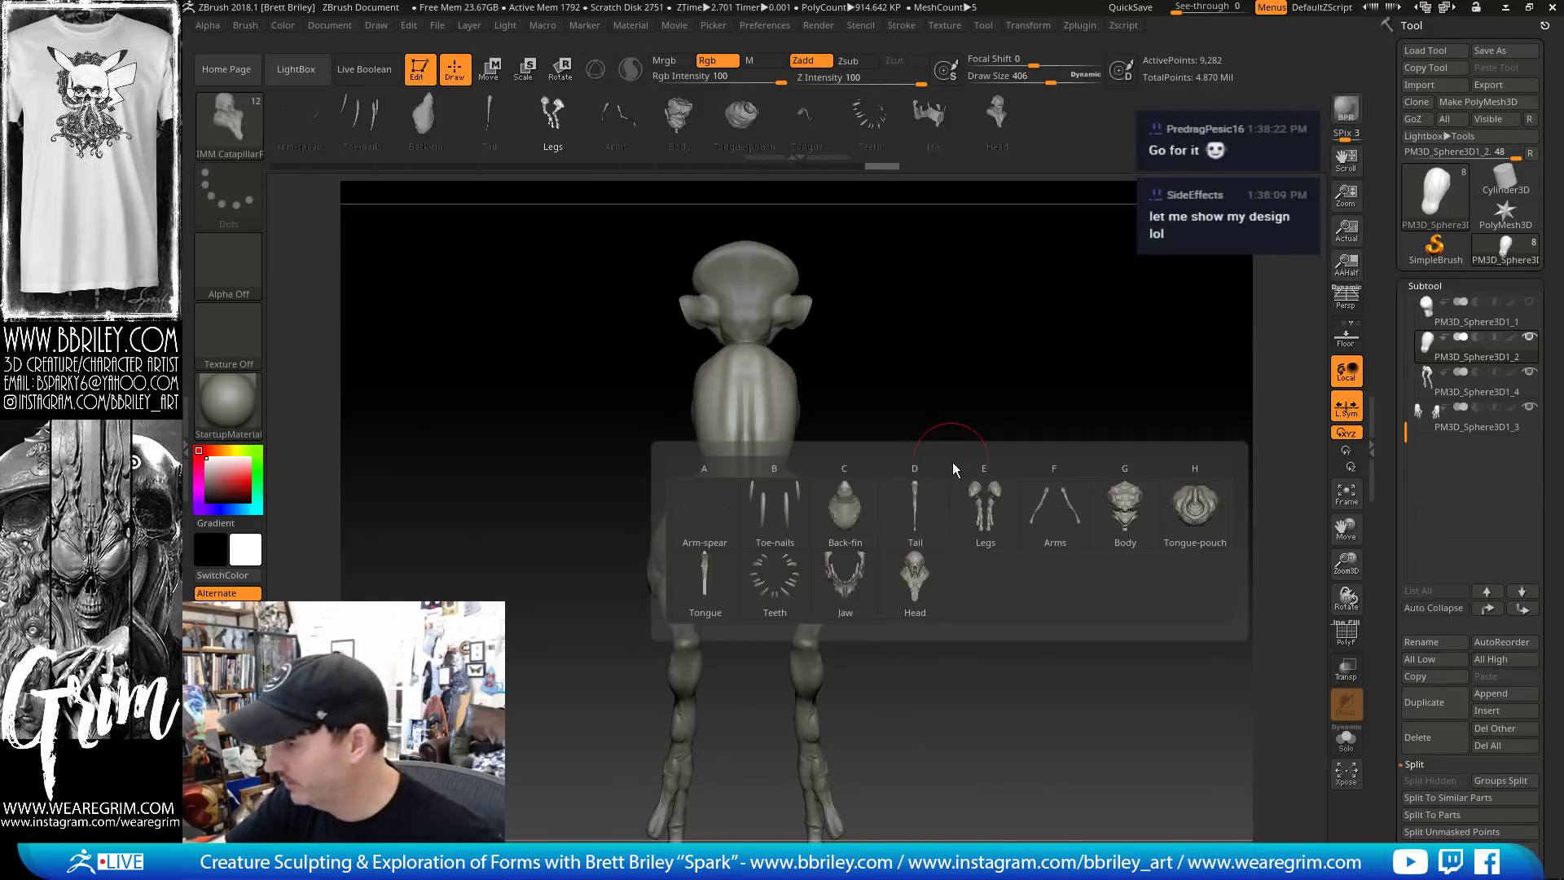
{"action": "left_click", "coordinate": [918, 500]}
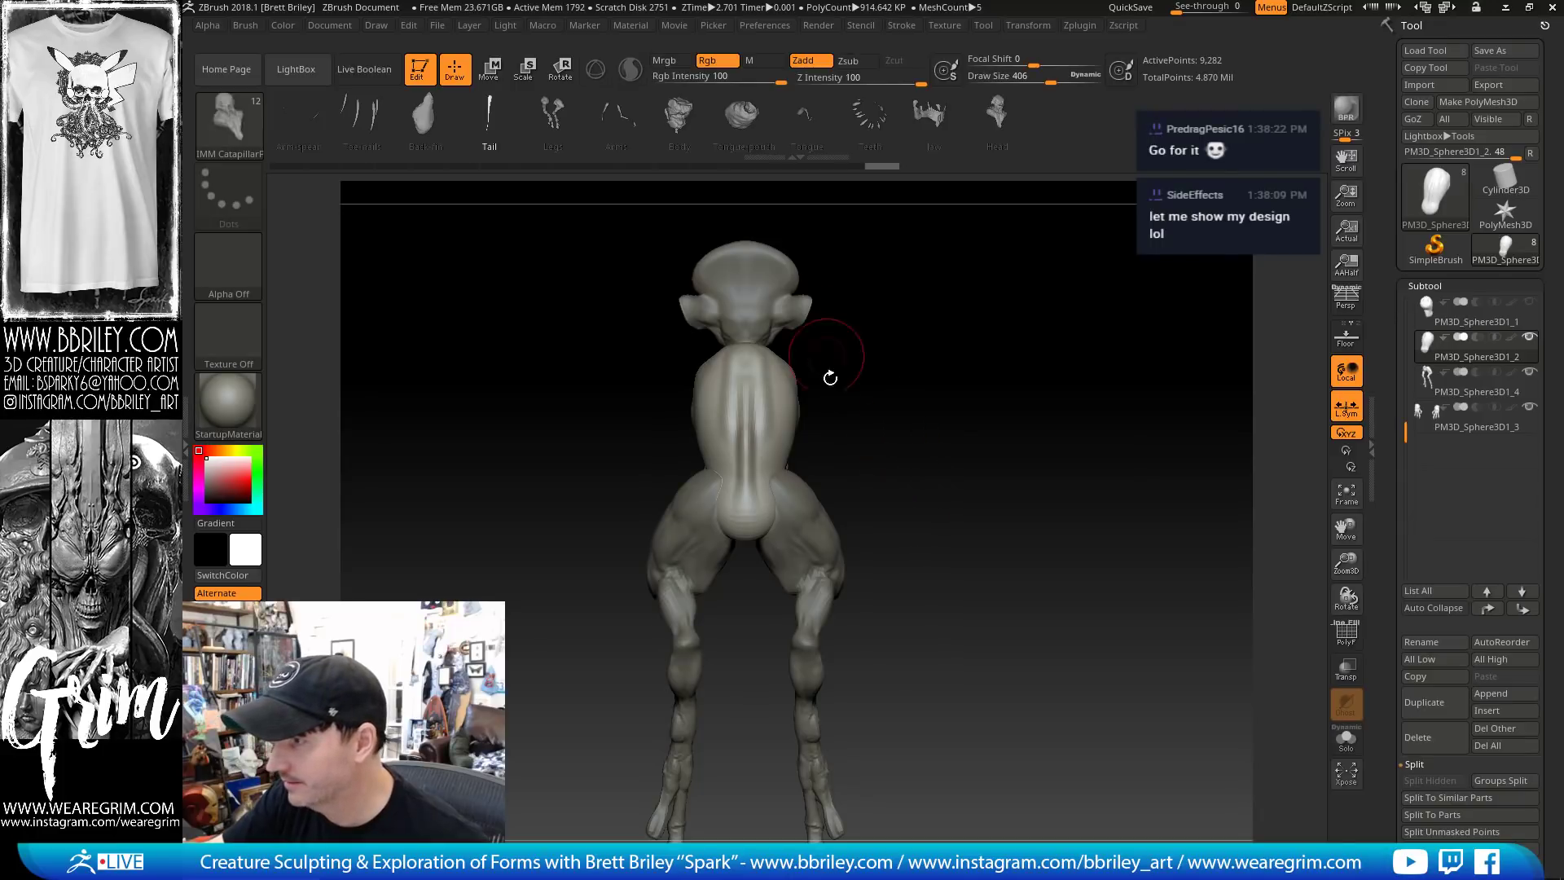
{"action": "key", "text": "m"}
{"action": "left_click", "coordinate": [934, 472]}
Try to insert a tail at the base of the torso's back
{"action": "left_click_drag", "start_coordinate": [977, 424], "coordinate": [973, 407]}
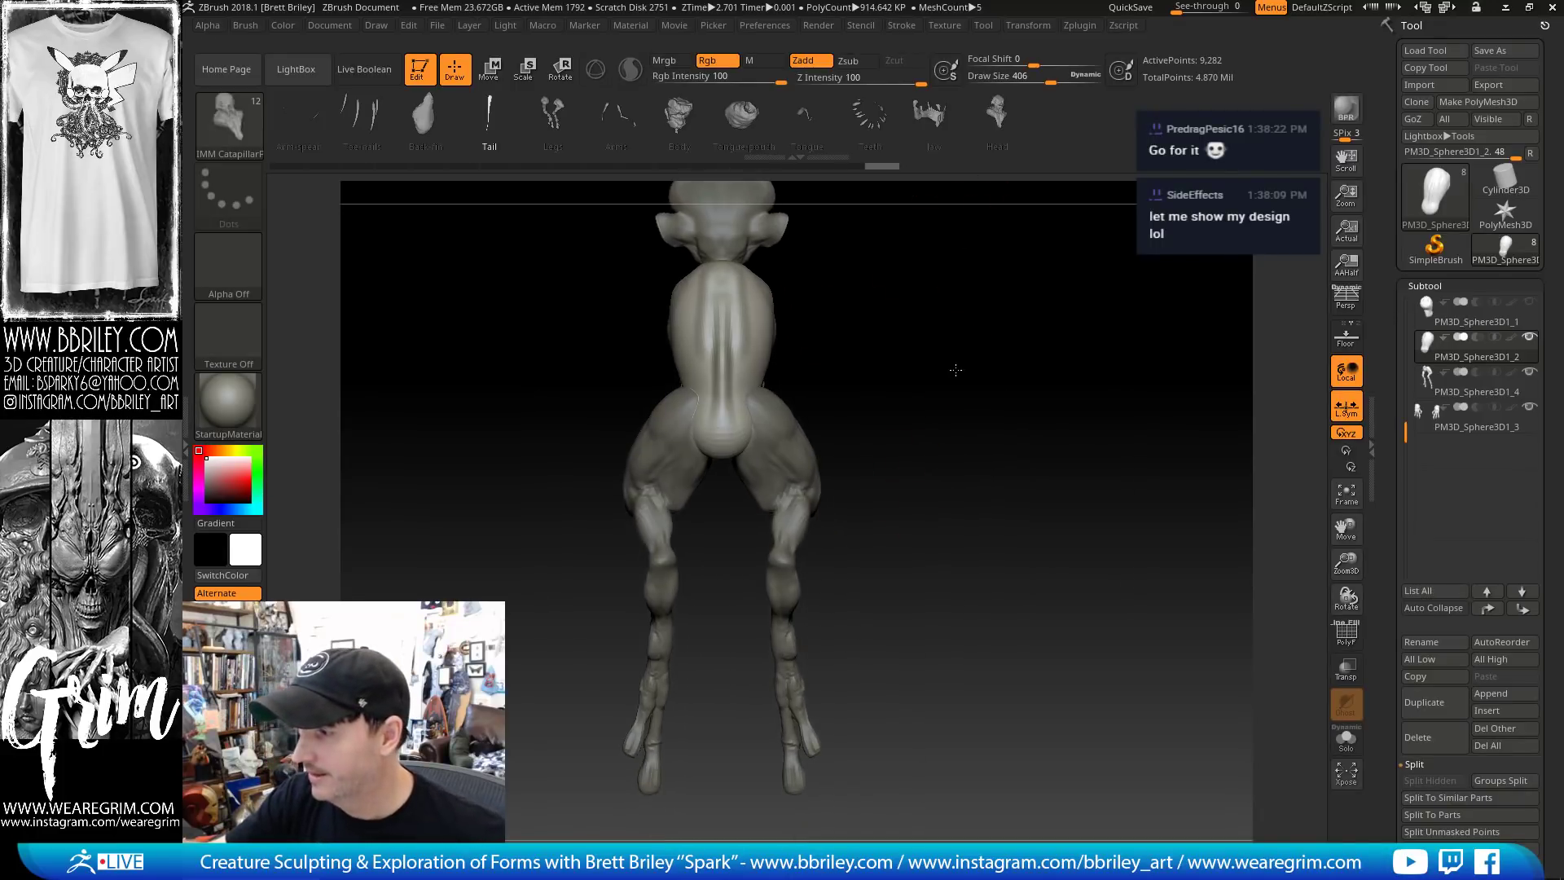
{"action": "left_click_drag", "start_coordinate": [717, 407], "coordinate": [775, 524]}
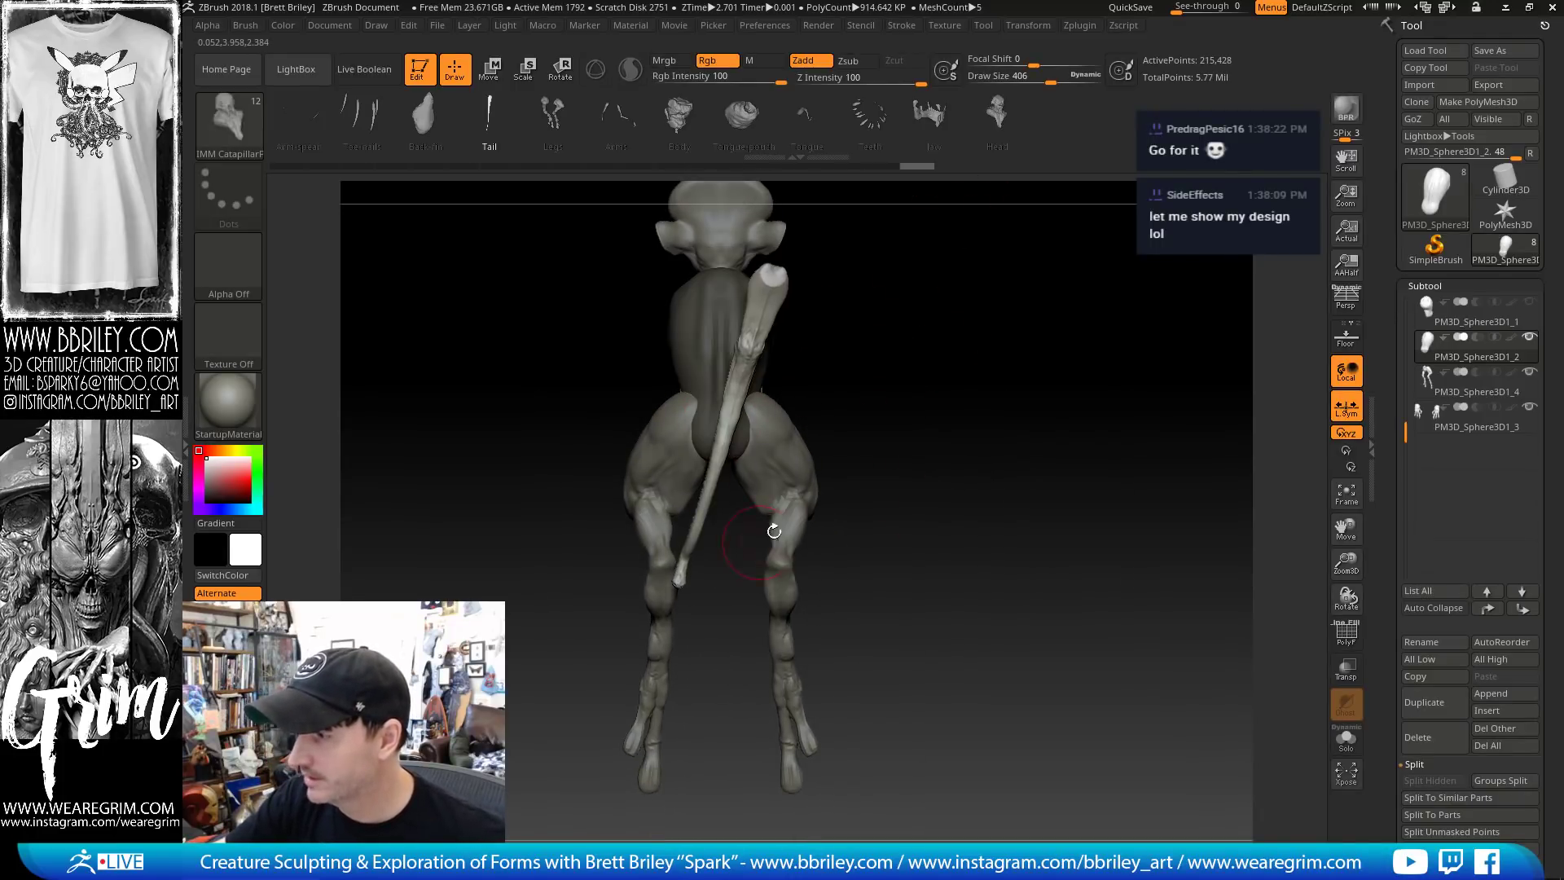
{"action": "left_click_drag", "start_coordinate": [863, 488], "coordinate": [936, 393]}
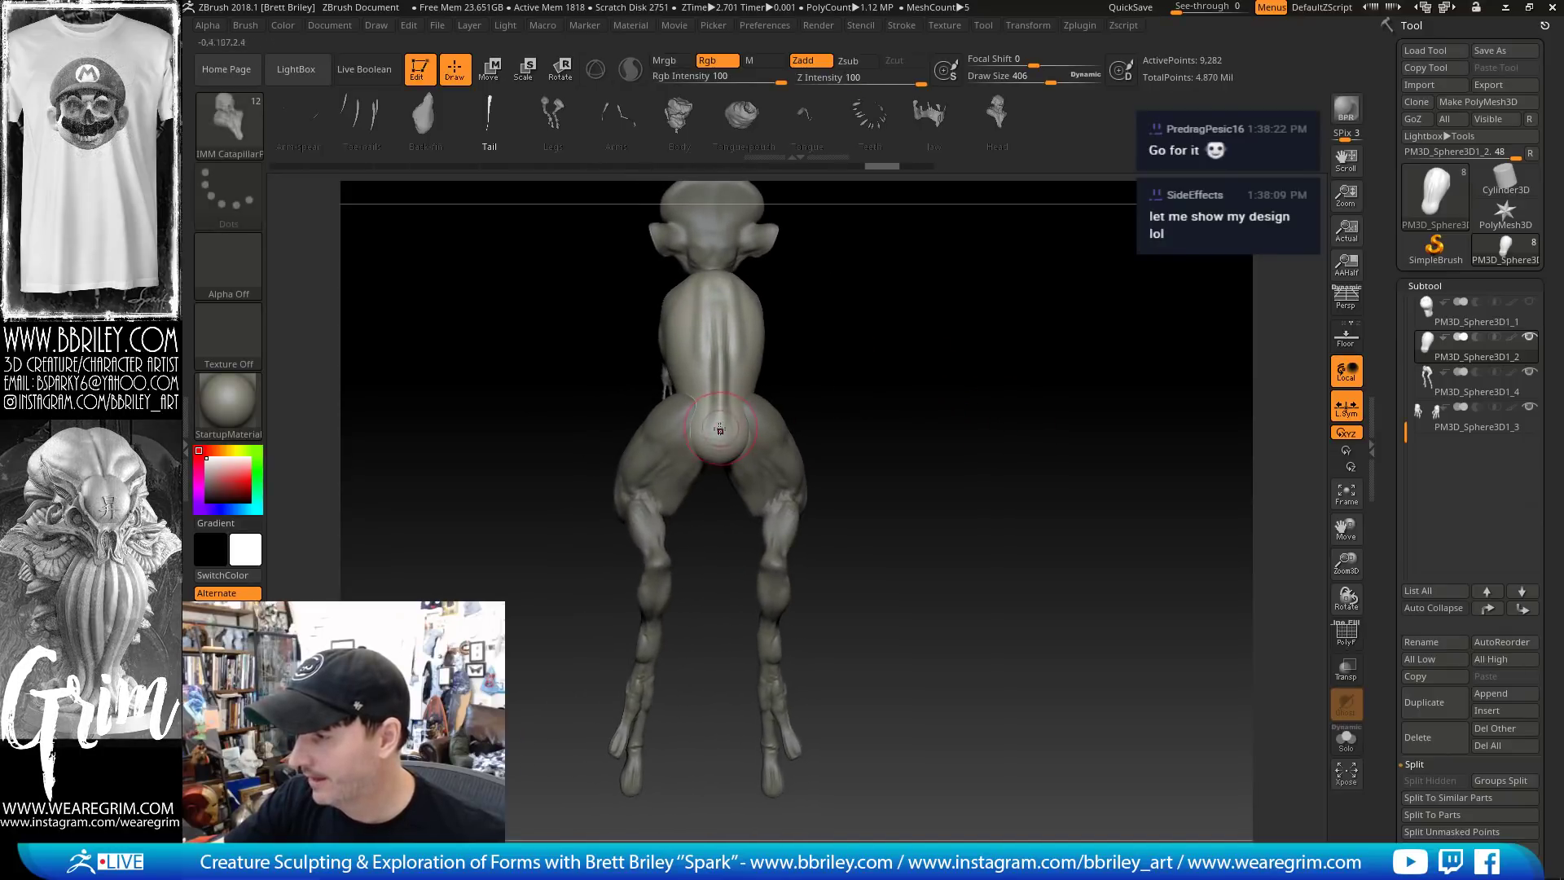
{"action": "left_click_drag", "start_coordinate": [720, 425], "coordinate": [729, 611]}
Insert a mirrored pair of tails, one on each side of the torso's back
{"action": "left_click_drag", "start_coordinate": [900, 469], "coordinate": [747, 418]}
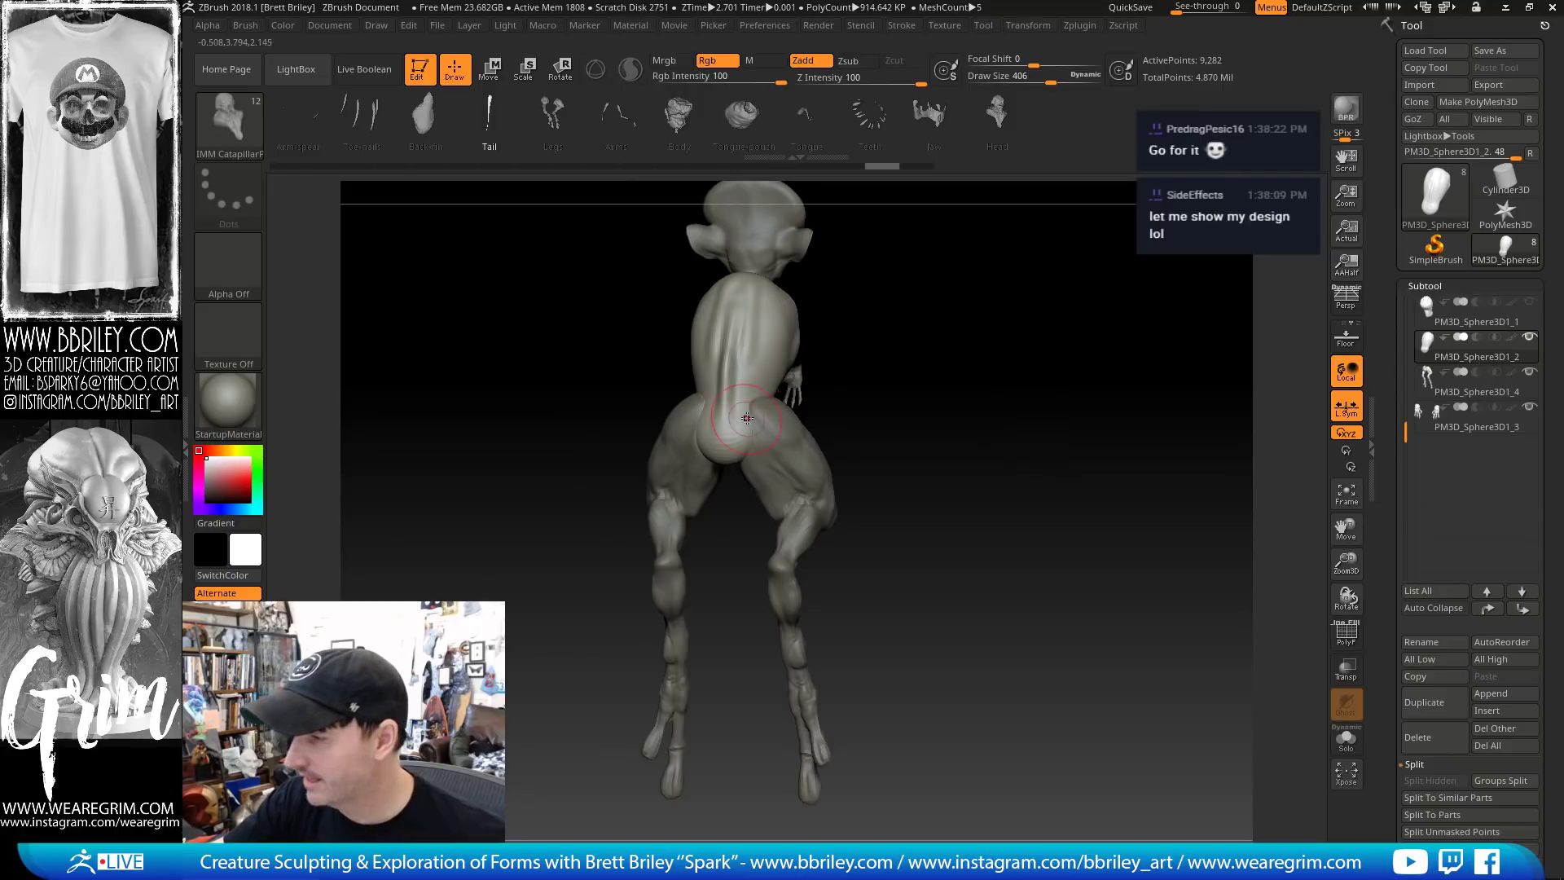
{"action": "left_click_drag", "start_coordinate": [762, 249], "coordinate": [772, 615]}
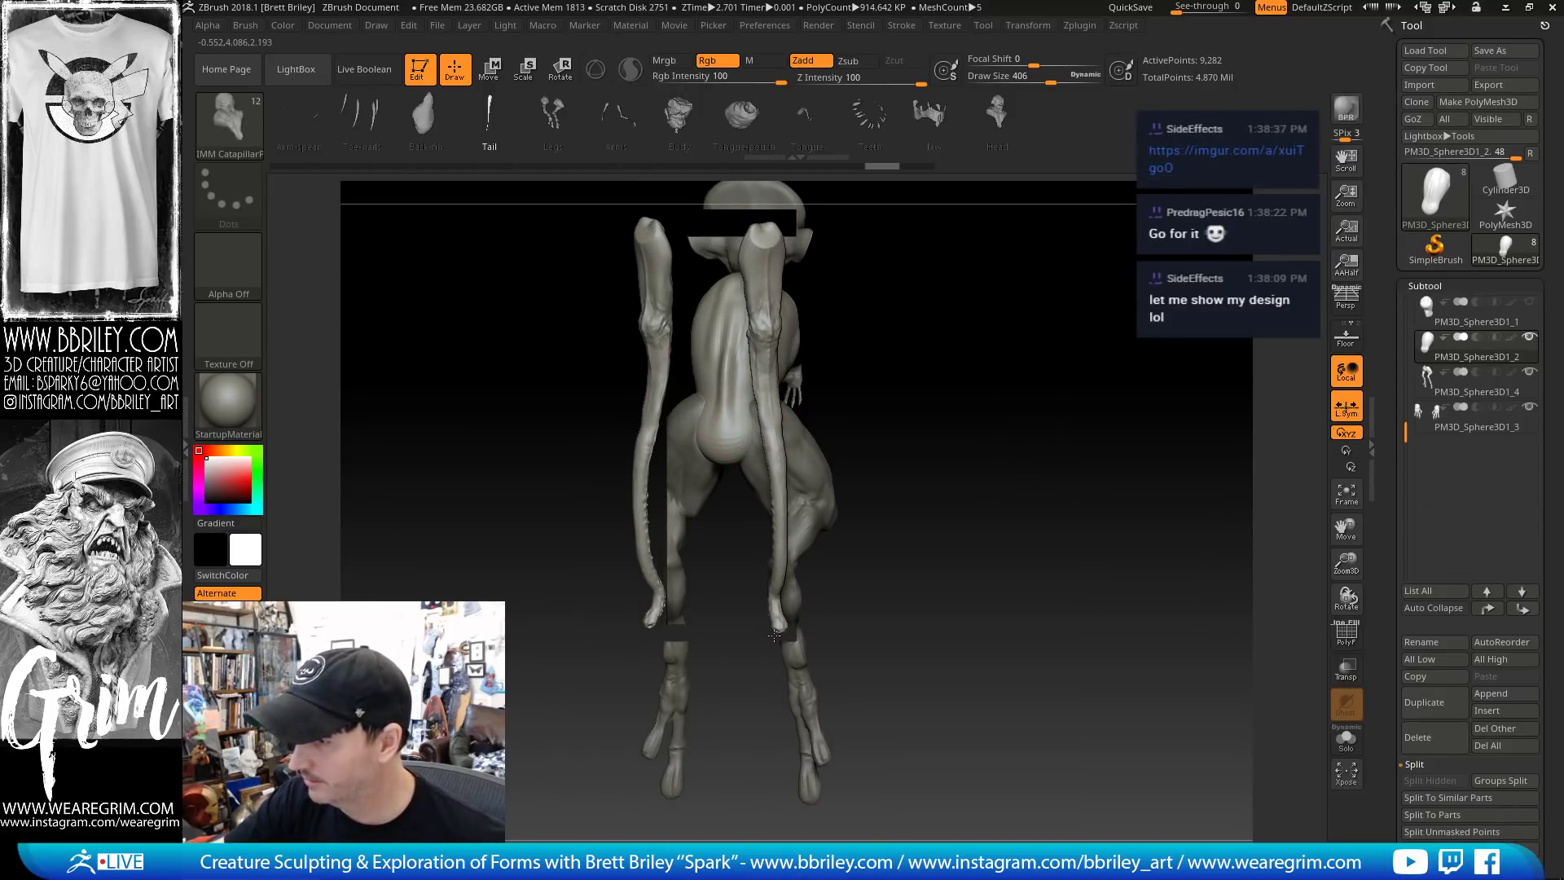
{"action": "mouse_move", "coordinate": [921, 456]}
{"action": "left_mouse_down"}
{"action": "mouse_move", "coordinate": [956, 382]}
{"action": "mouse_move", "coordinate": [884, 342]}
{"action": "left_mouse_up"}
Reset the gizmo's orientation on the inserted tails, turn them about their length and adjust their scale
{"action": "key", "text": "w"}
{"action": "left_click", "coordinate": [786, 302]}
{"action": "left_click", "coordinate": [728, 300]}
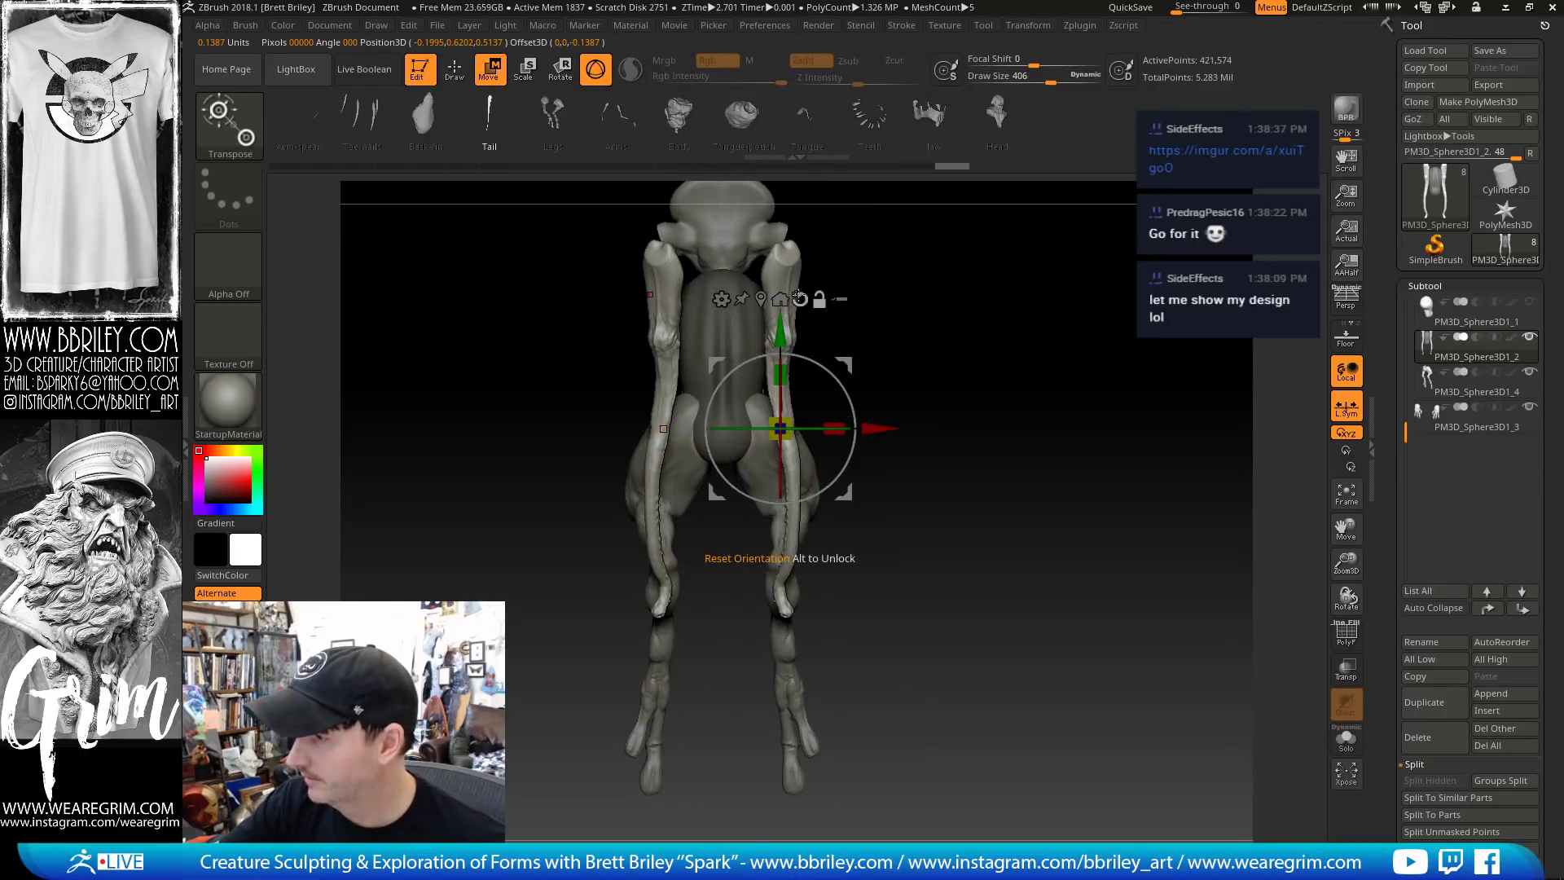
{"action": "left_click_drag", "start_coordinate": [819, 415], "coordinate": [919, 397]}
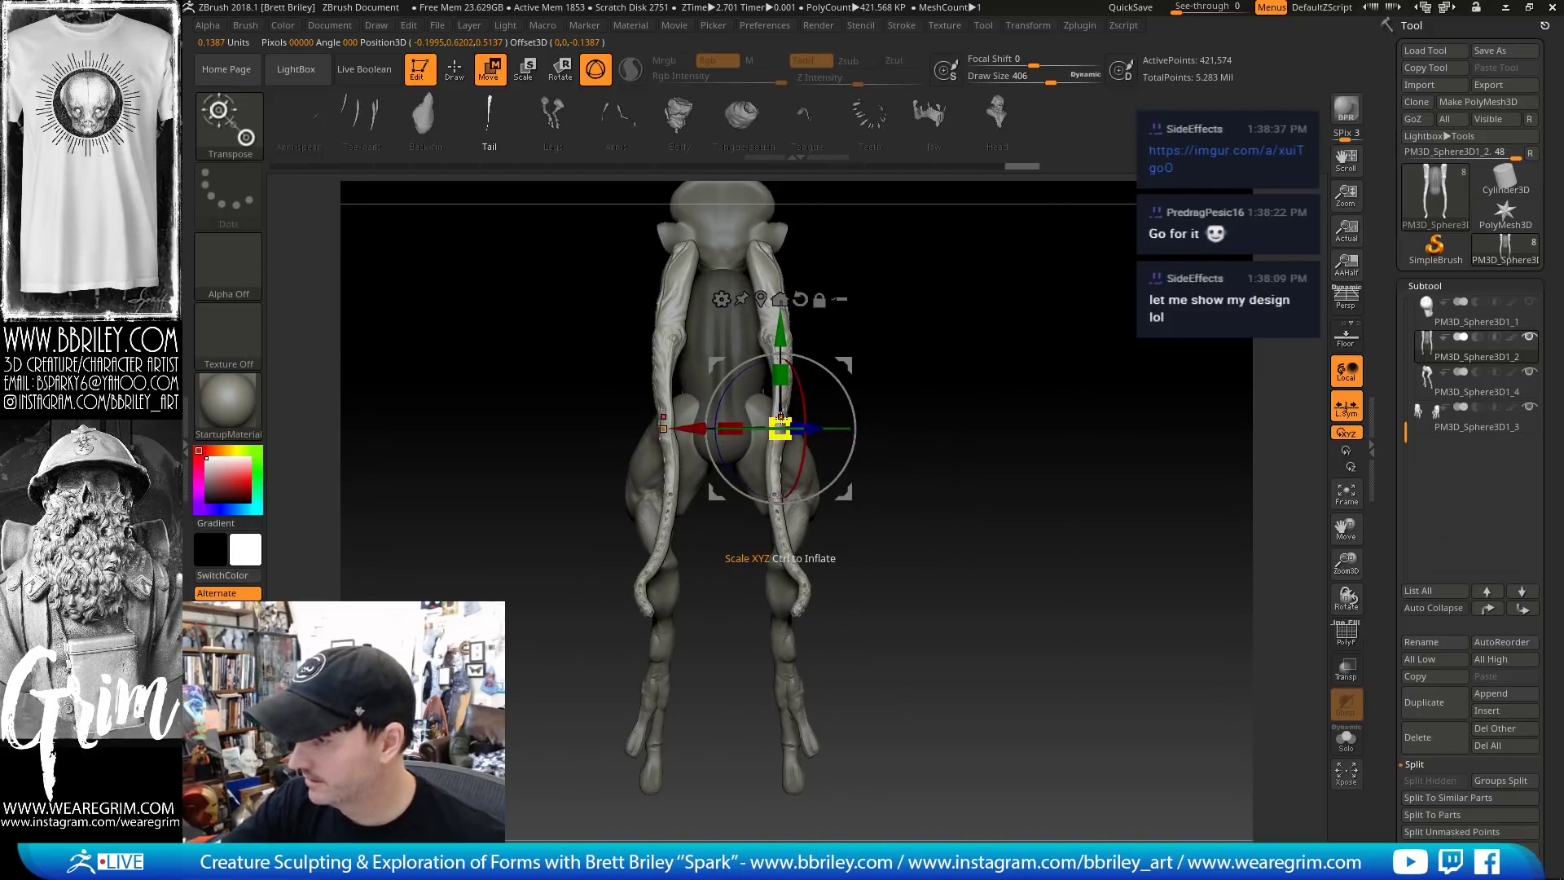
{"action": "left_click_drag", "start_coordinate": [781, 419], "coordinate": [838, 511]}
Move and tilt the mirrored tails so their thick ends sit on the lower back and the tips splay outward
{"action": "left_click_drag", "start_coordinate": [977, 401], "coordinate": [907, 434]}
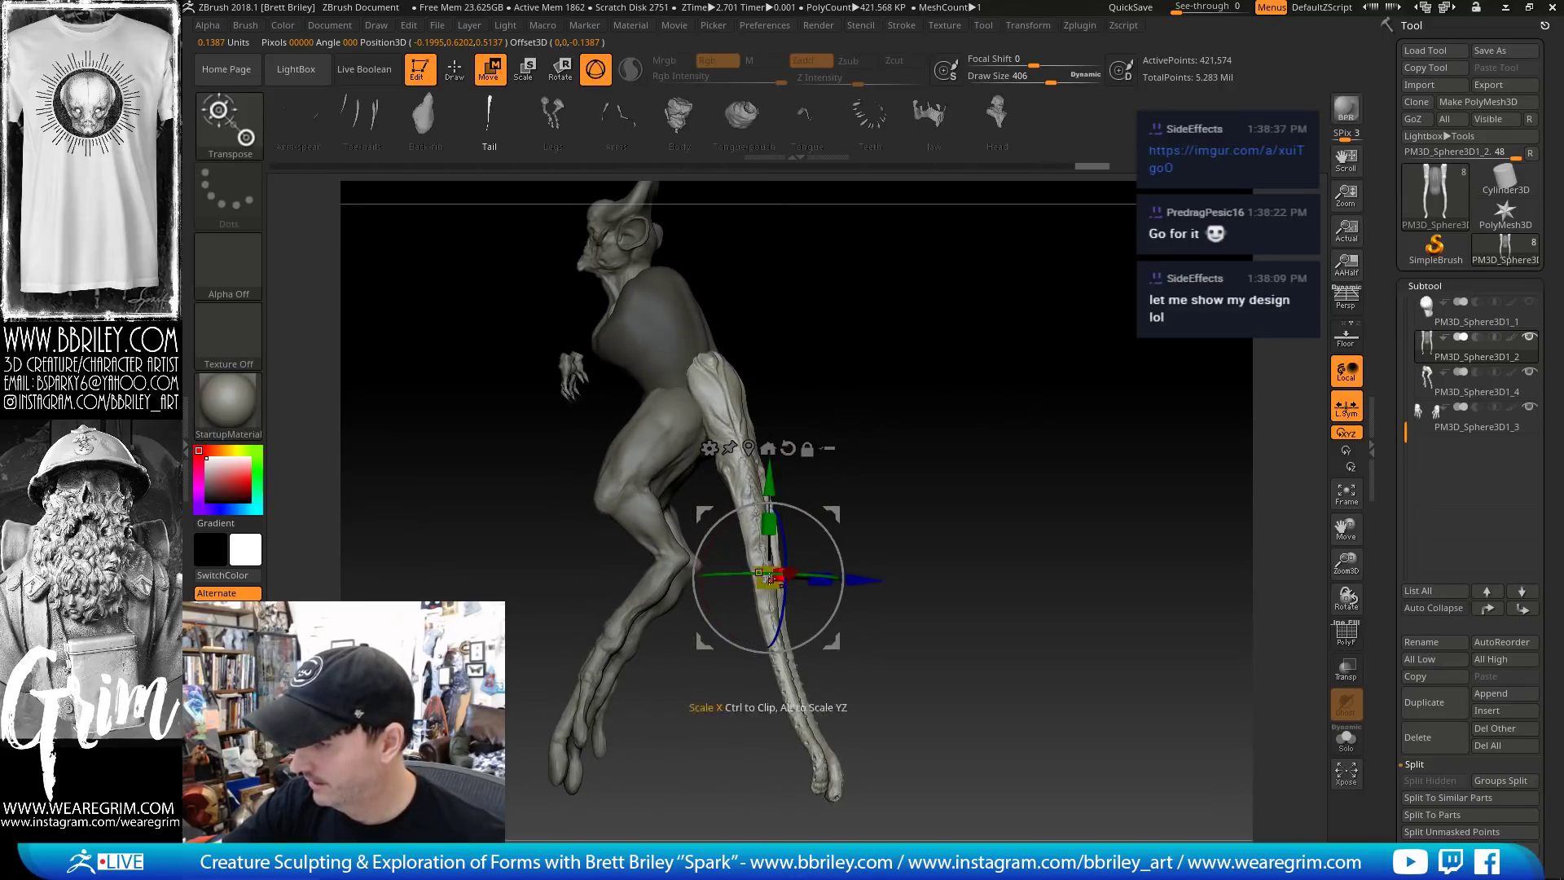
{"action": "left_click_drag", "start_coordinate": [767, 533], "coordinate": [794, 505]}
{"action": "left_click_drag", "start_coordinate": [870, 406], "coordinate": [848, 422]}
{"action": "left_click_drag", "start_coordinate": [825, 509], "coordinate": [825, 542]}
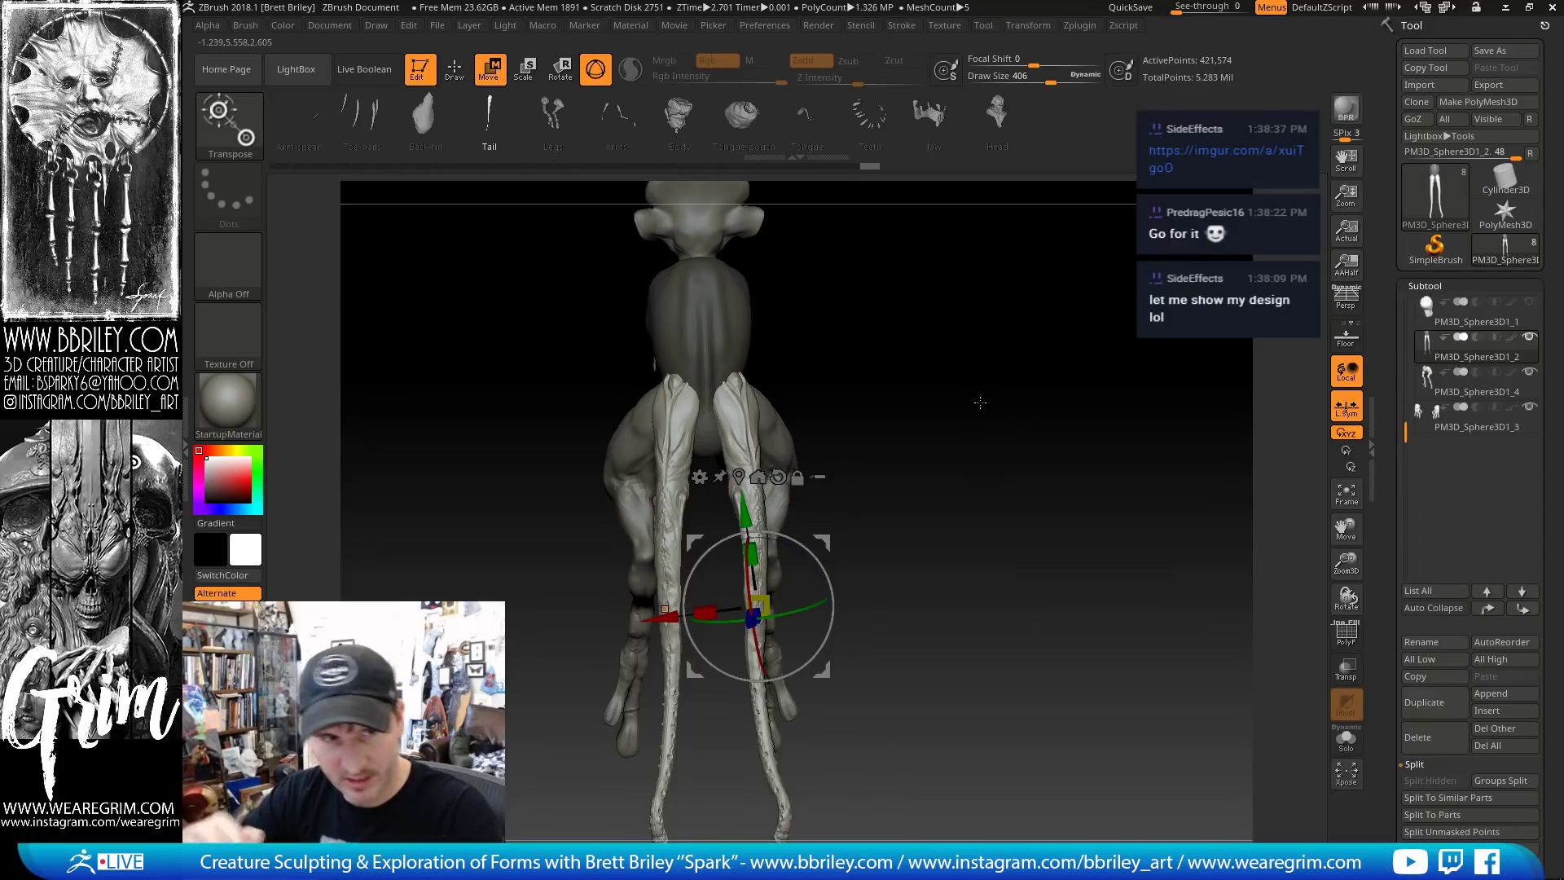
{"action": "left_click_drag", "start_coordinate": [980, 403], "coordinate": [921, 405]}
{"action": "left_click_drag", "start_coordinate": [805, 508], "coordinate": [835, 478]}
{"action": "left_click_drag", "start_coordinate": [732, 554], "coordinate": [733, 554]}
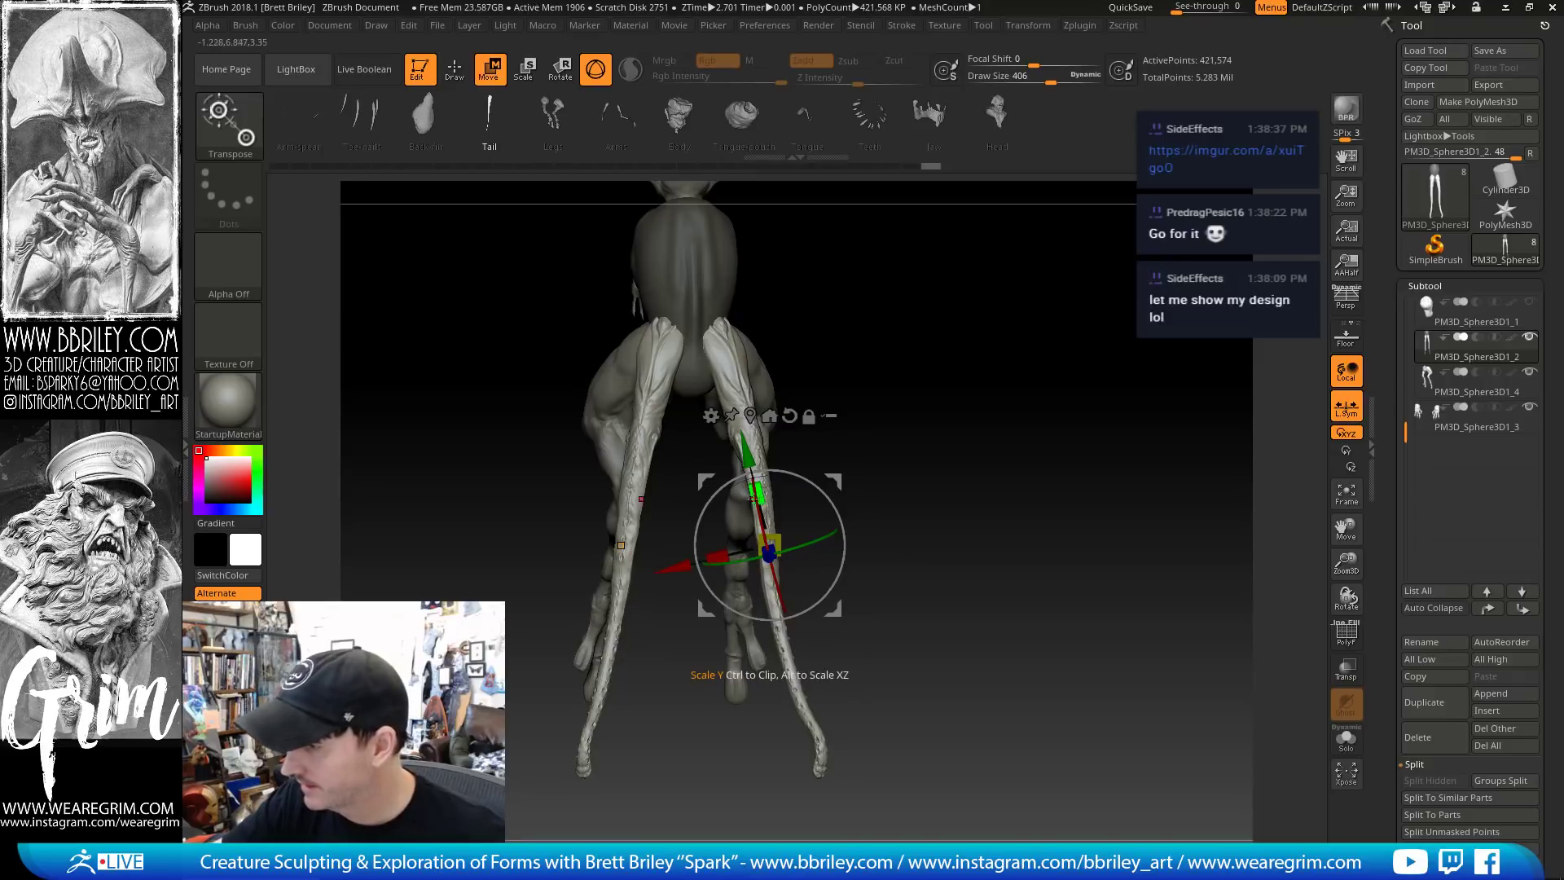
Fine-tune the length of the tails and shift their thick ends against the back of the hips
{"action": "left_click_drag", "start_coordinate": [758, 482], "coordinate": [758, 481]}
{"action": "left_click_drag", "start_coordinate": [896, 348], "coordinate": [969, 362]}
{"action": "left_click_drag", "start_coordinate": [838, 480], "coordinate": [842, 478]}
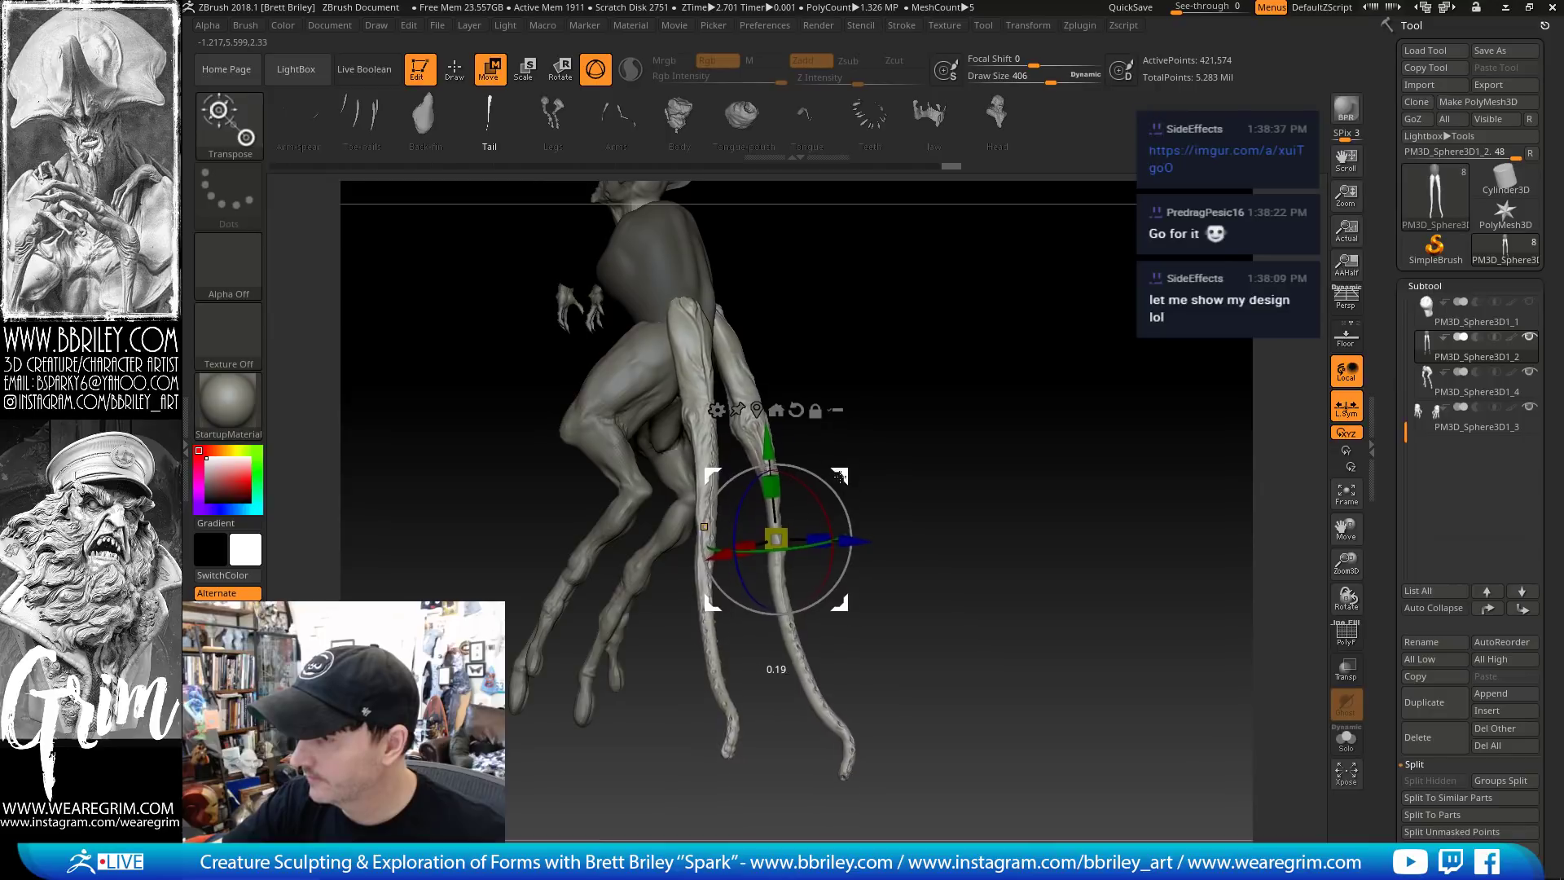
{"action": "mouse_move", "coordinate": [889, 401]}
{"action": "left_mouse_down"}
{"action": "mouse_move", "coordinate": [790, 528]}
{"action": "mouse_move", "coordinate": [942, 373]}
{"action": "mouse_move", "coordinate": [880, 380]}
{"action": "mouse_move", "coordinate": [891, 386]}
{"action": "left_mouse_up"}
{"action": "left_click_drag", "start_coordinate": [817, 482], "coordinate": [827, 460]}
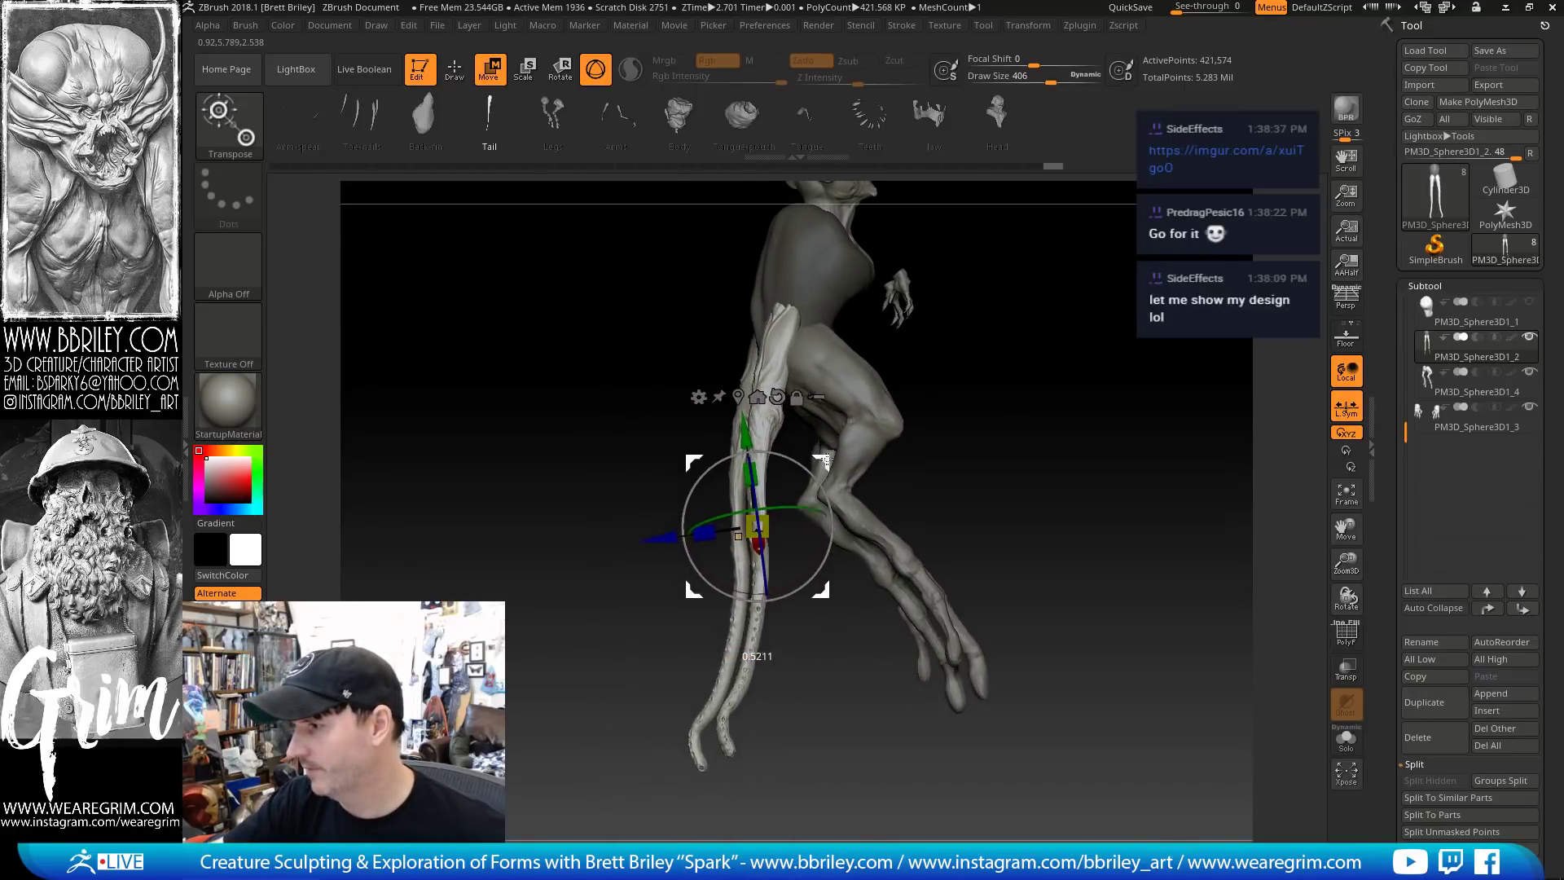
Switch to the Move brush at a draw size of 1000 and sweep the lengths of both tails backward from the hips
{"action": "left_click_drag", "start_coordinate": [918, 393], "coordinate": [945, 382]}
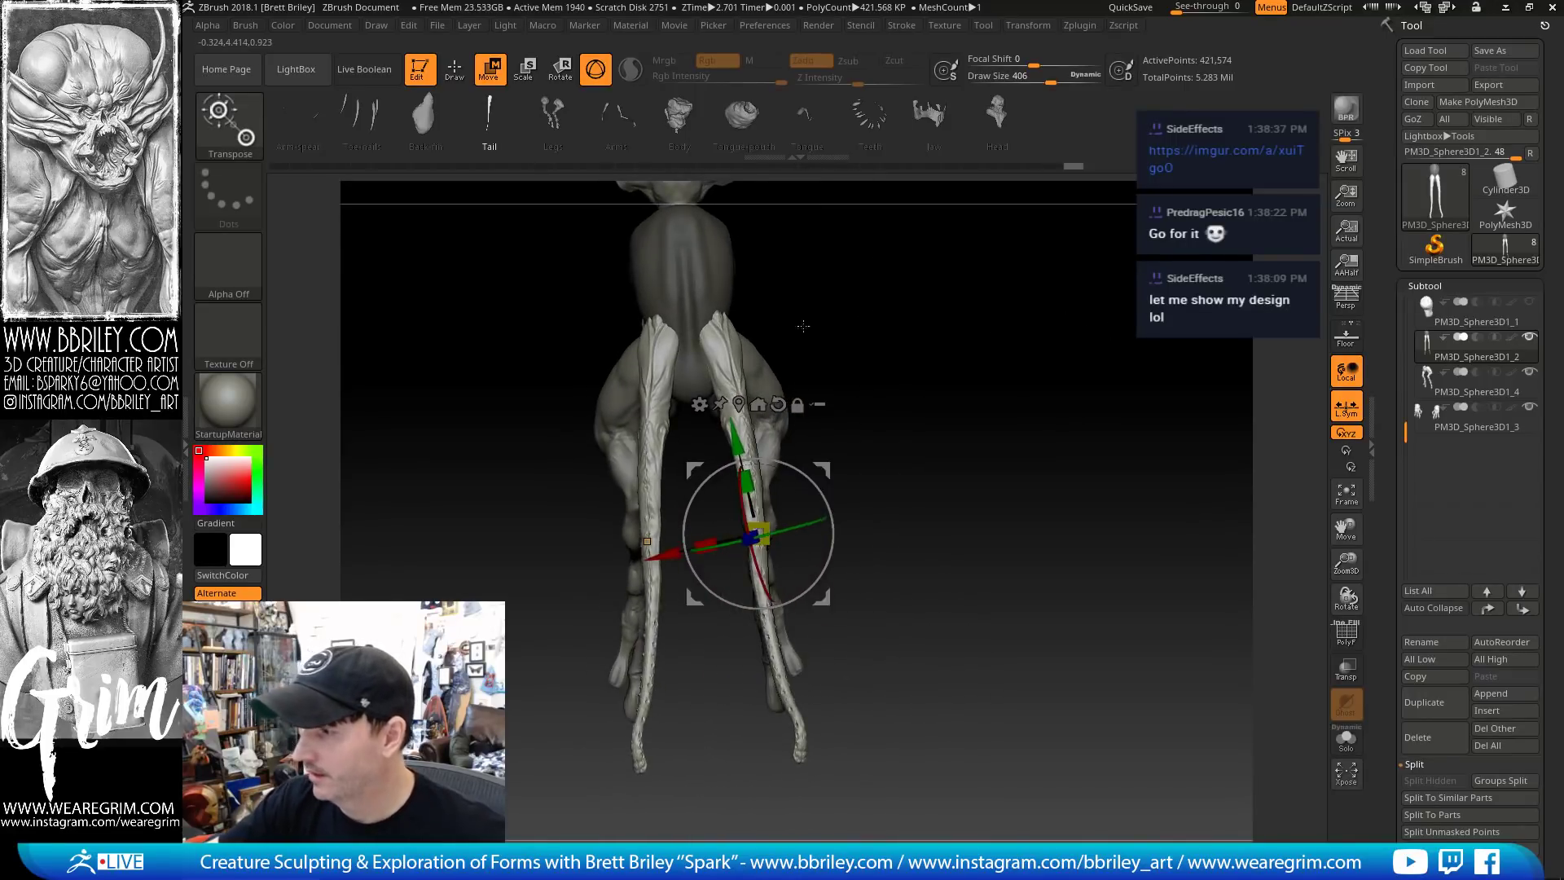
{"action": "key", "text": "q"}
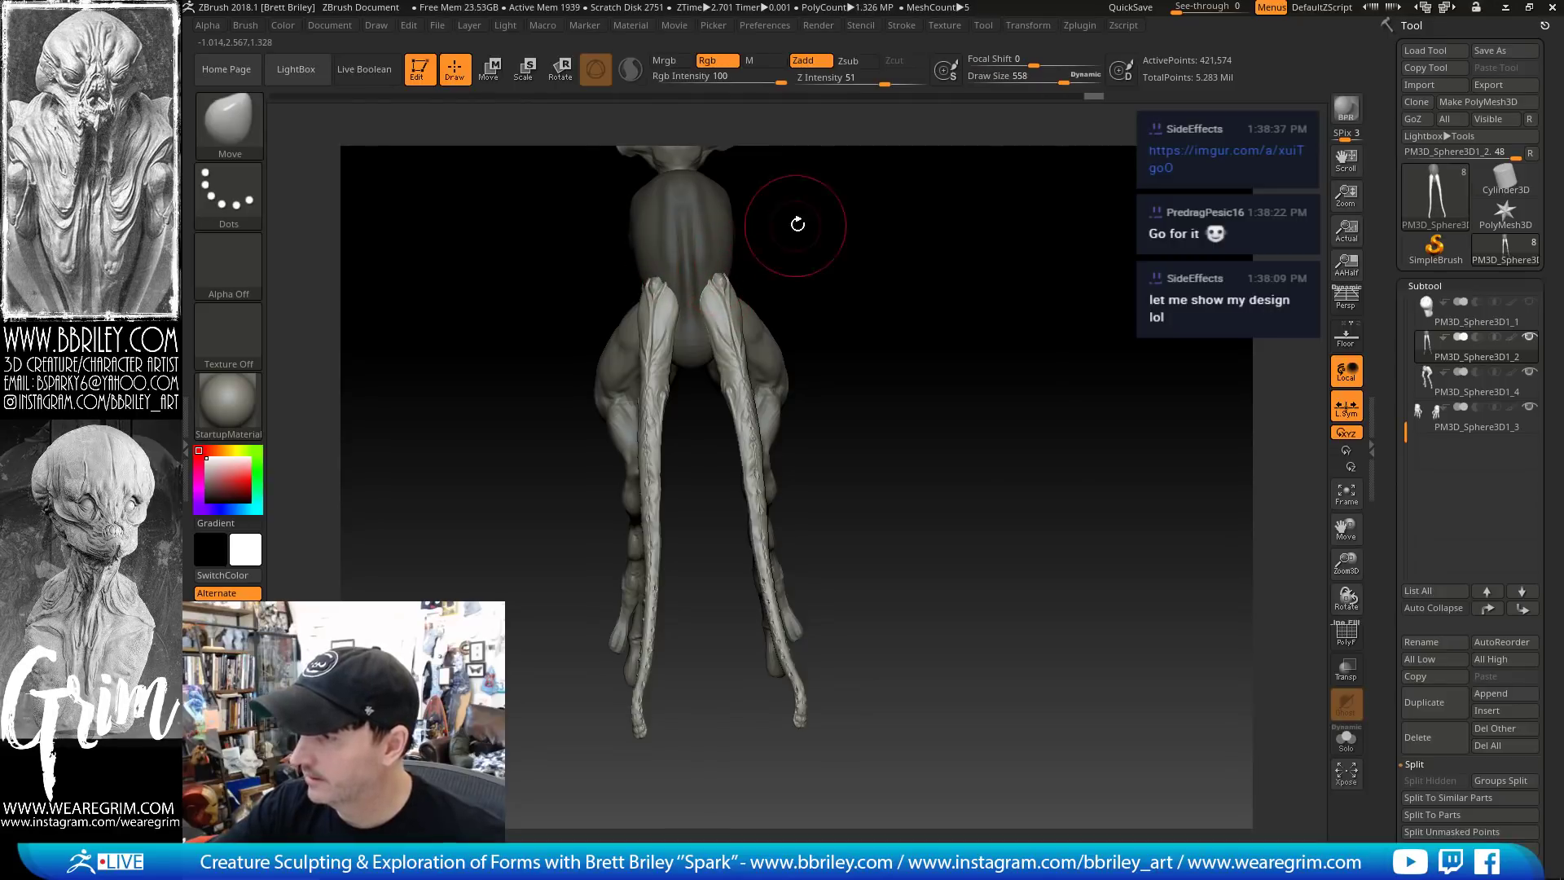
{"action": "left_click_drag", "start_coordinate": [796, 224], "coordinate": [797, 331], "text": "alt"}
{"action": "key", "text": "s"}
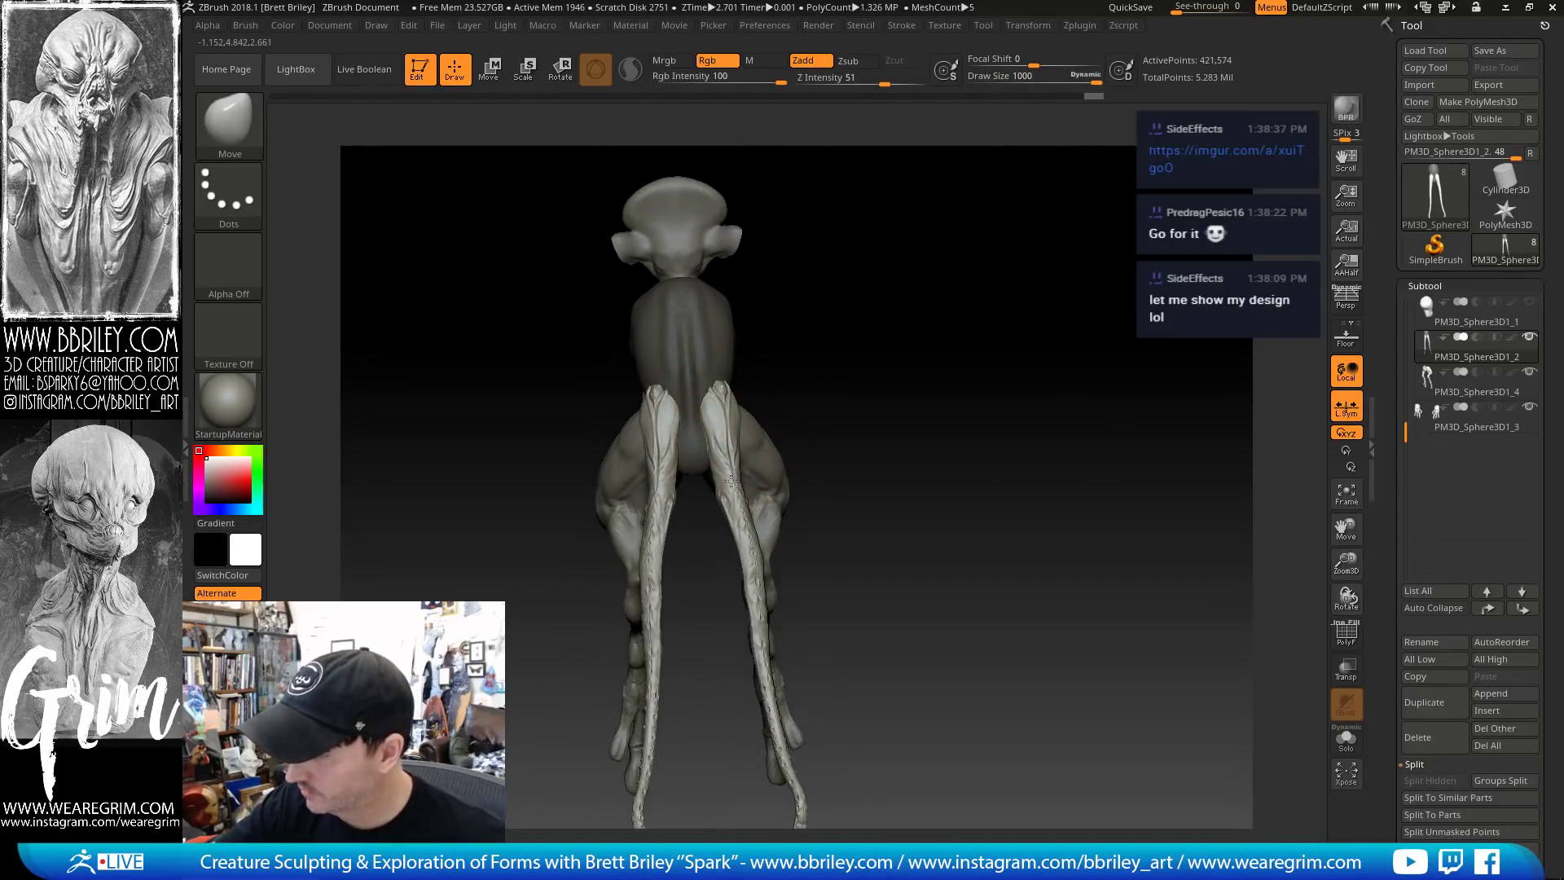
{"action": "key", "text": "s"}
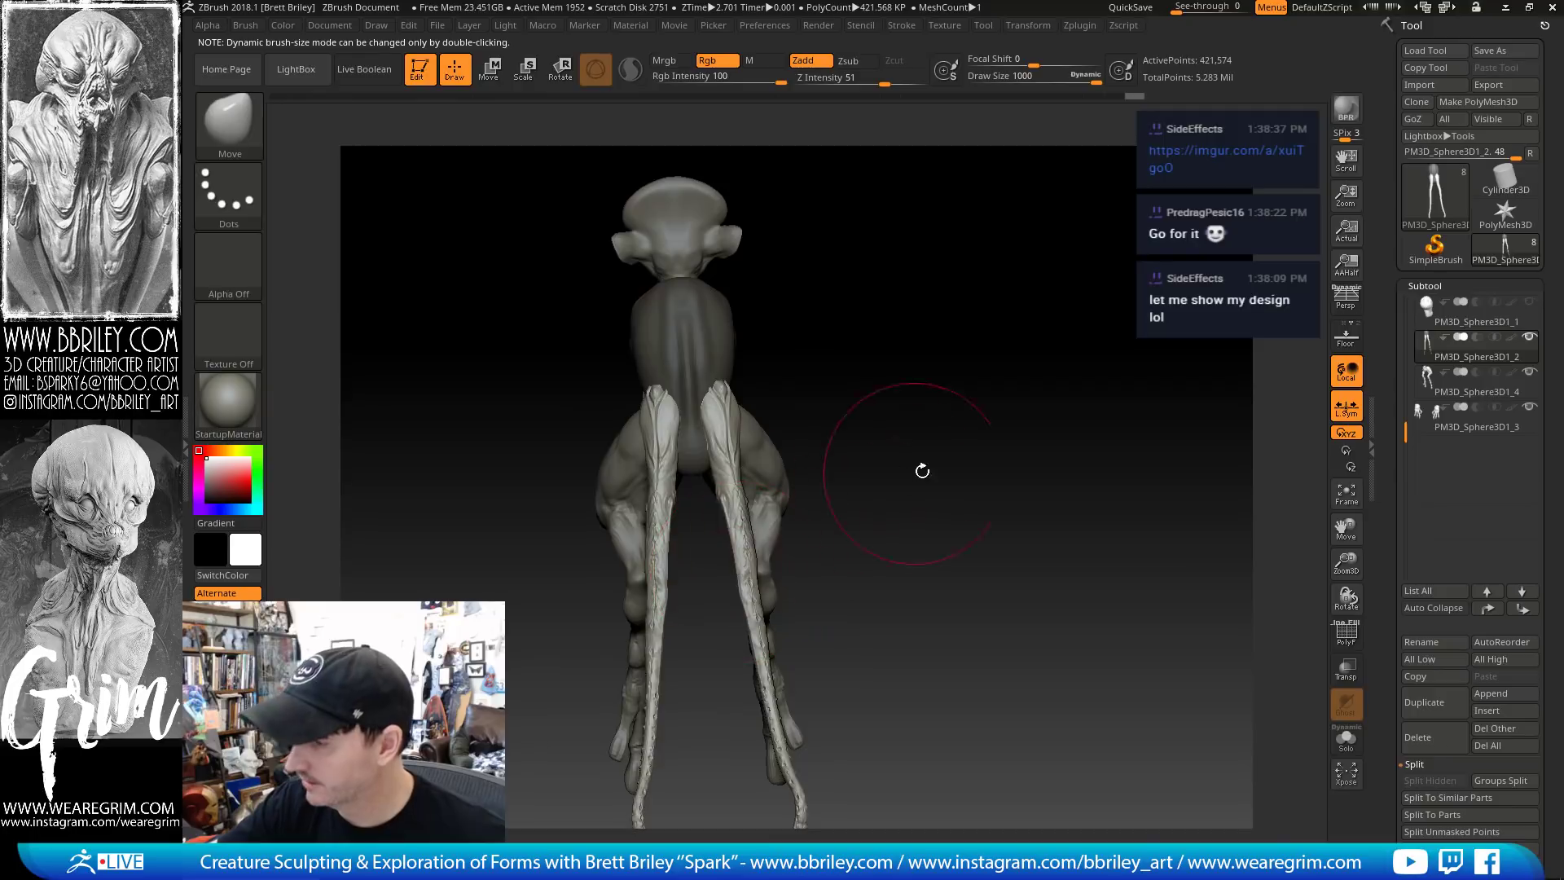
{"action": "left_click_drag", "start_coordinate": [922, 470], "coordinate": [1014, 452]}
{"action": "key", "text": "s"}
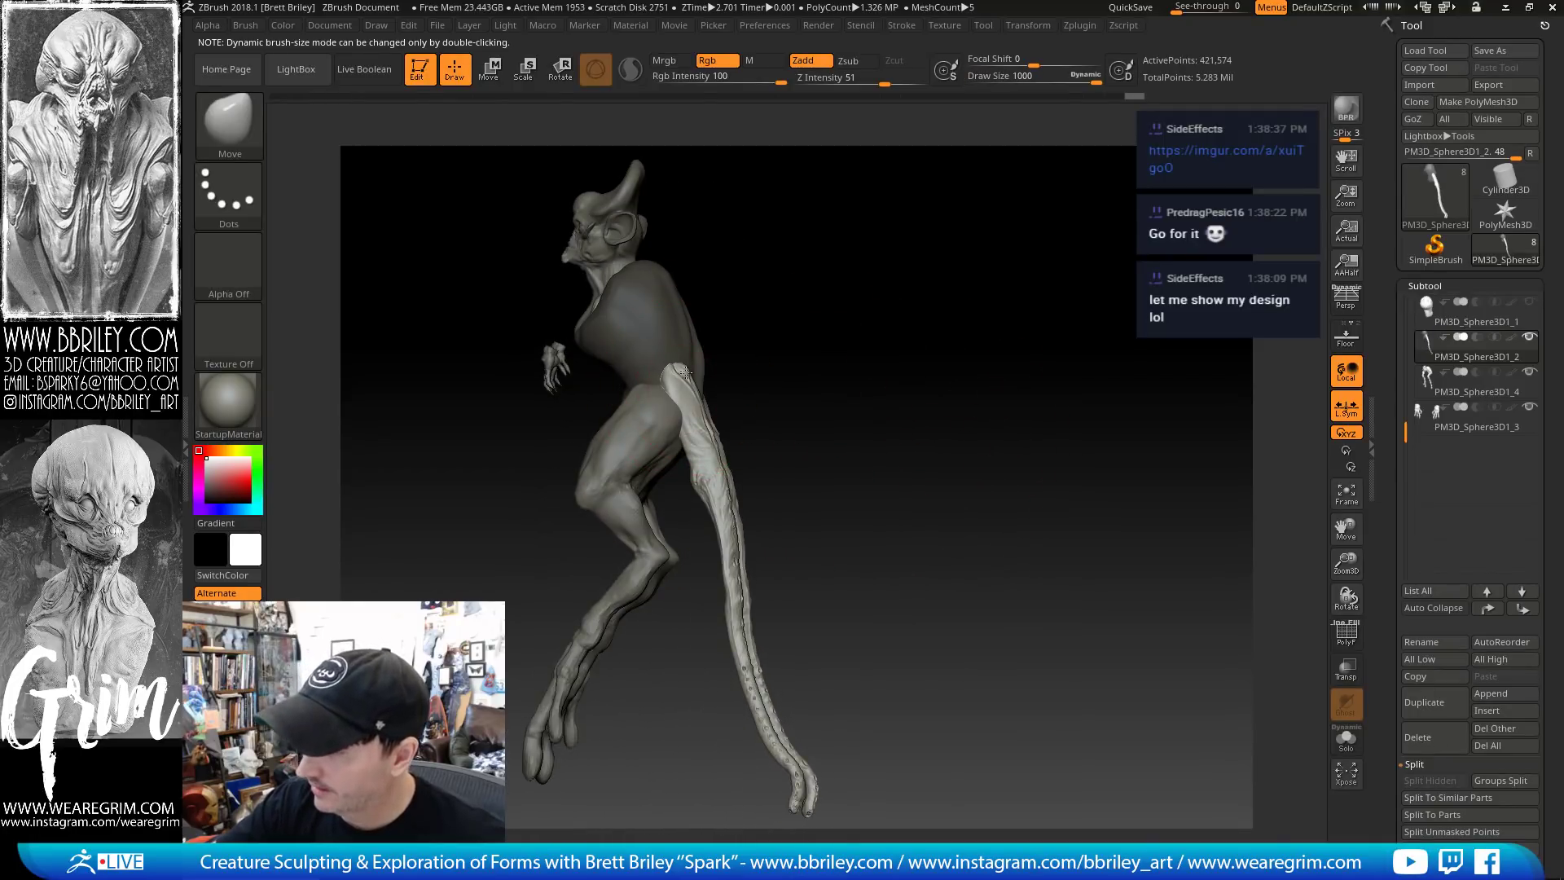
{"action": "key", "text": "s"}
Refine the curve of the tails and the fit of their thick ends with the Move brush at draw sizes 850 and 974
{"action": "left_click_drag", "start_coordinate": [761, 306], "coordinate": [671, 321]}
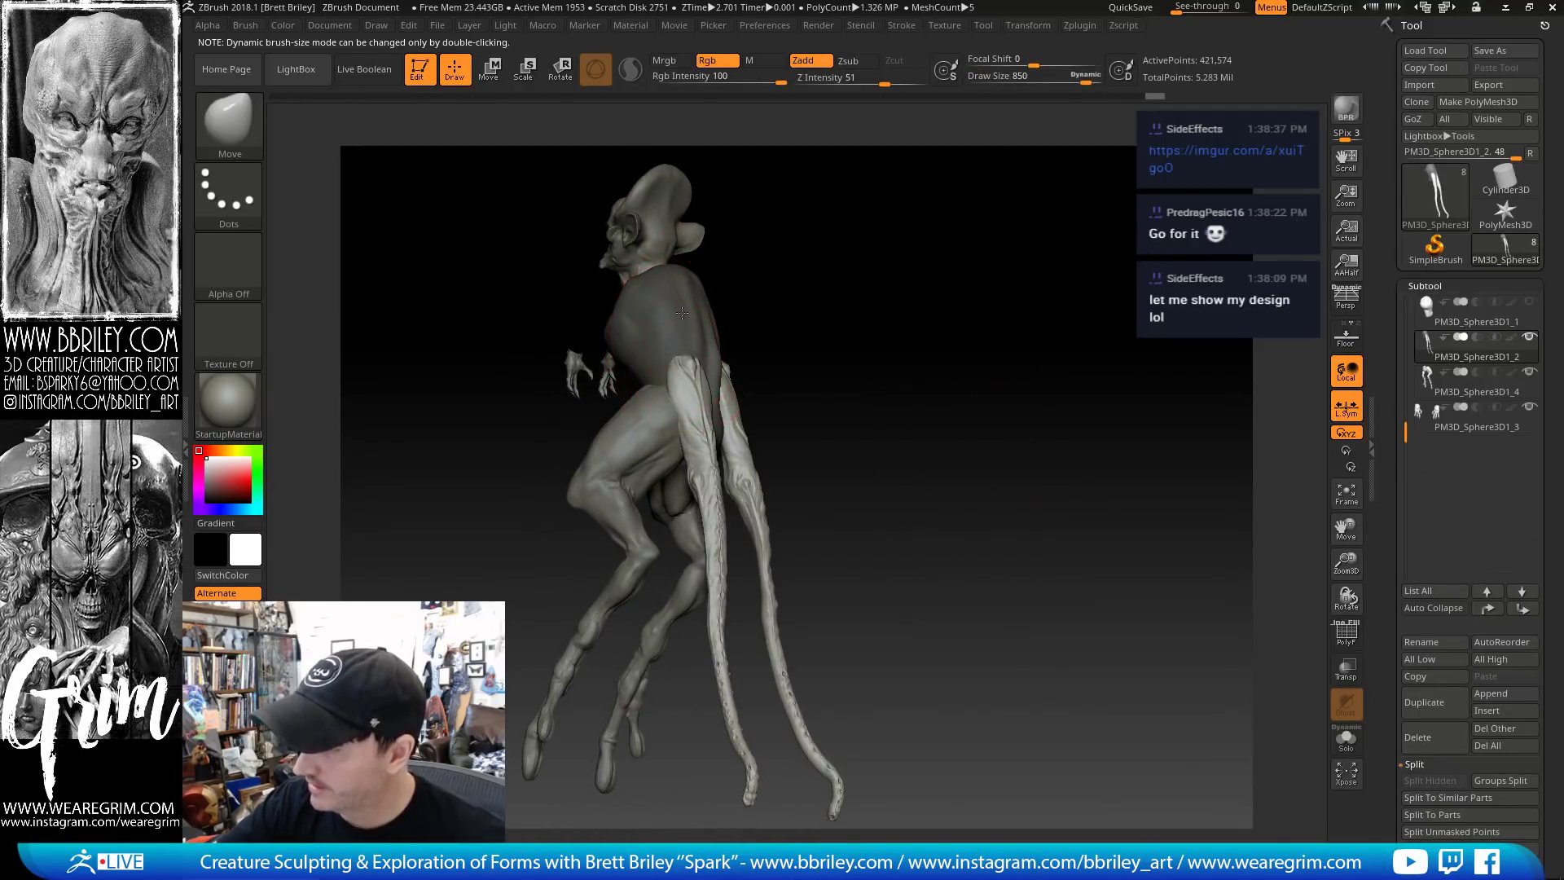
{"action": "left_click_drag", "start_coordinate": [798, 276], "coordinate": [738, 267]}
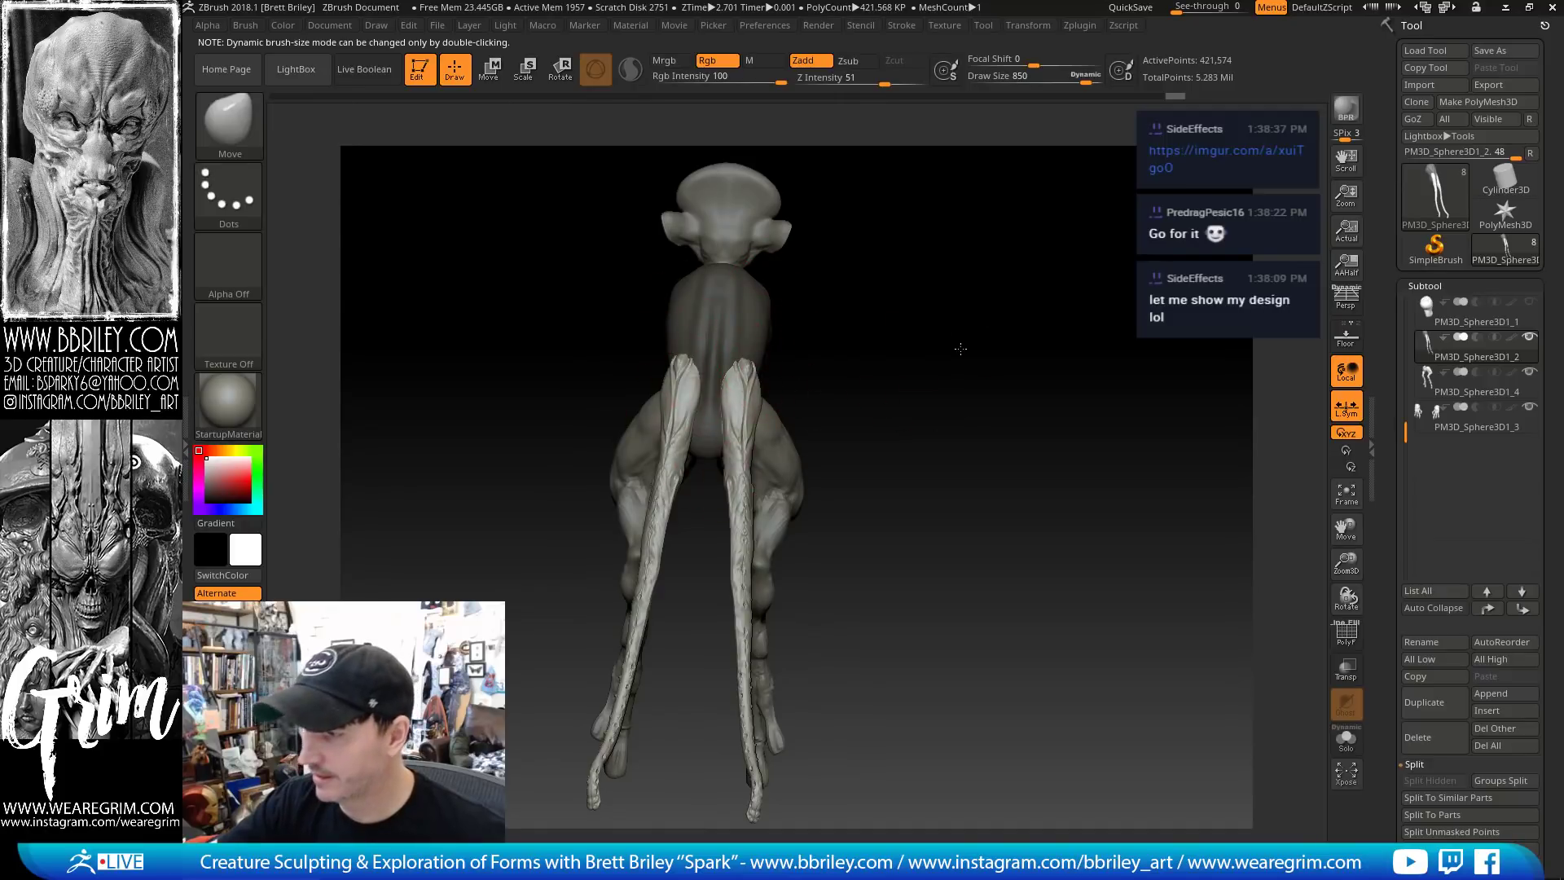
{"action": "mouse_move", "coordinate": [960, 348]}
{"action": "left_mouse_down"}
{"action": "mouse_move", "coordinate": [1082, 359]}
{"action": "mouse_move", "coordinate": [1072, 401]}
{"action": "mouse_move", "coordinate": [991, 363]}
{"action": "left_mouse_up"}
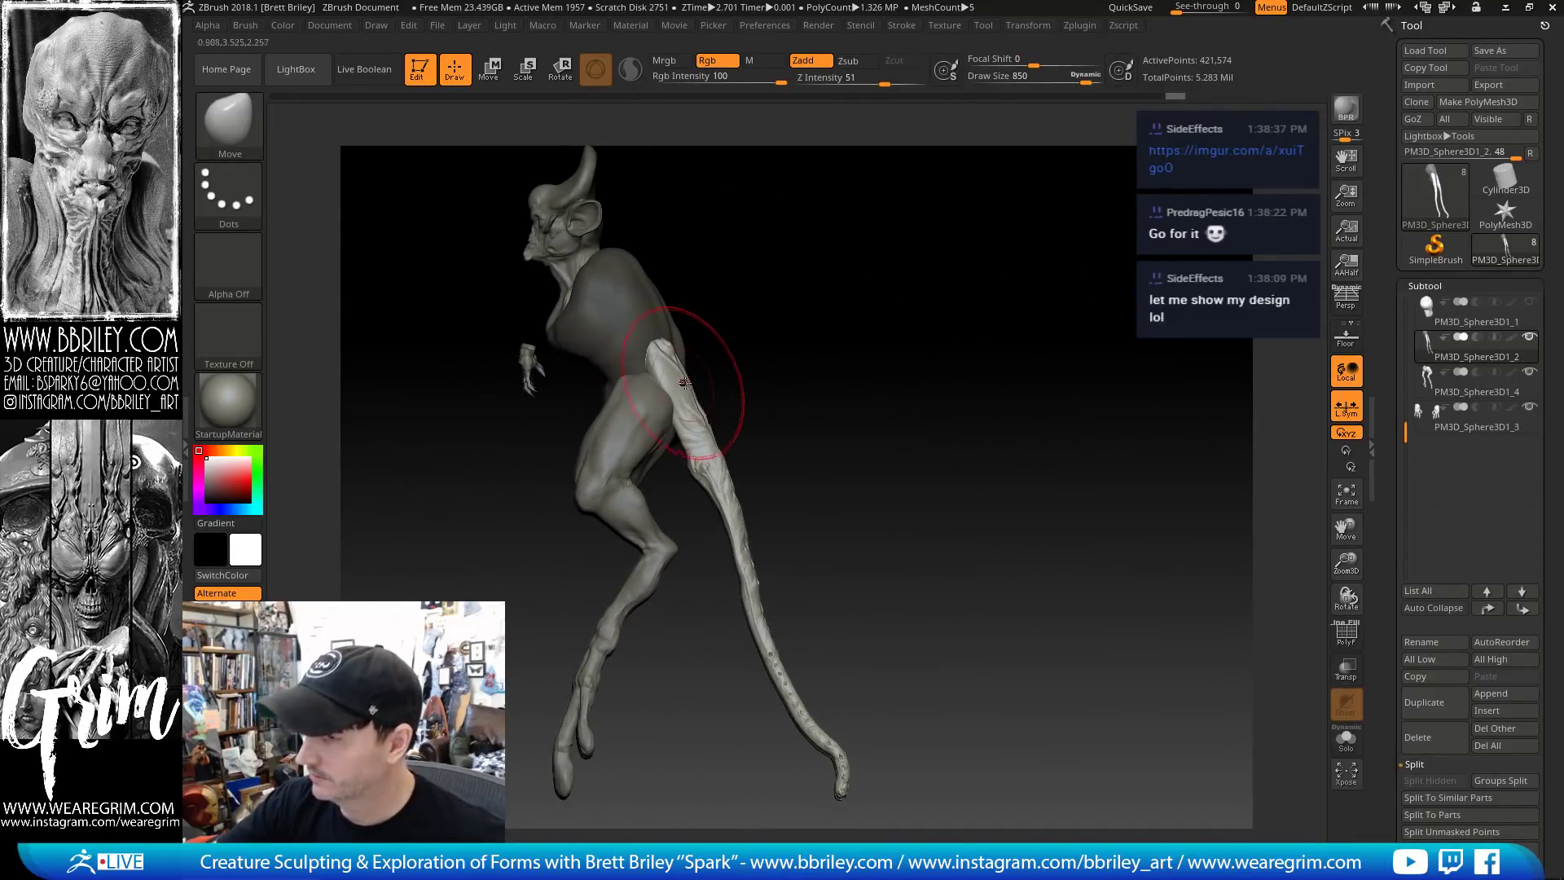
{"action": "left_click", "coordinate": [1094, 78]}
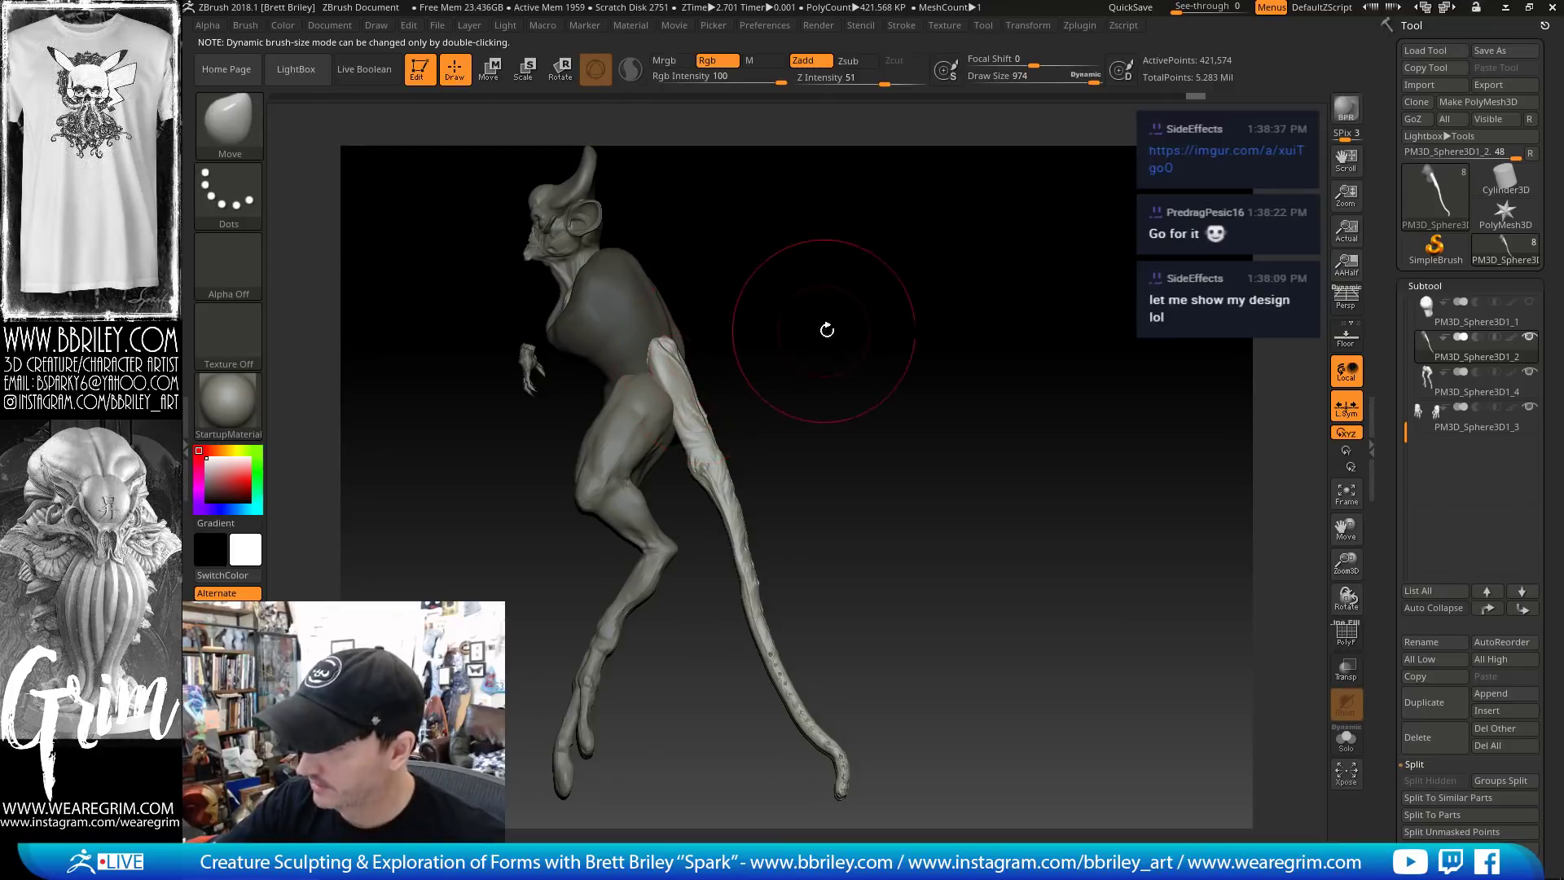
{"action": "left_click_drag", "start_coordinate": [827, 332], "coordinate": [770, 307]}
{"action": "mouse_move", "coordinate": [980, 377]}
{"action": "left_mouse_down"}
{"action": "mouse_move", "coordinate": [926, 394]}
{"action": "mouse_move", "coordinate": [990, 384]}
{"action": "mouse_move", "coordinate": [974, 366]}
{"action": "mouse_move", "coordinate": [1031, 370]}
{"action": "left_mouse_up"}
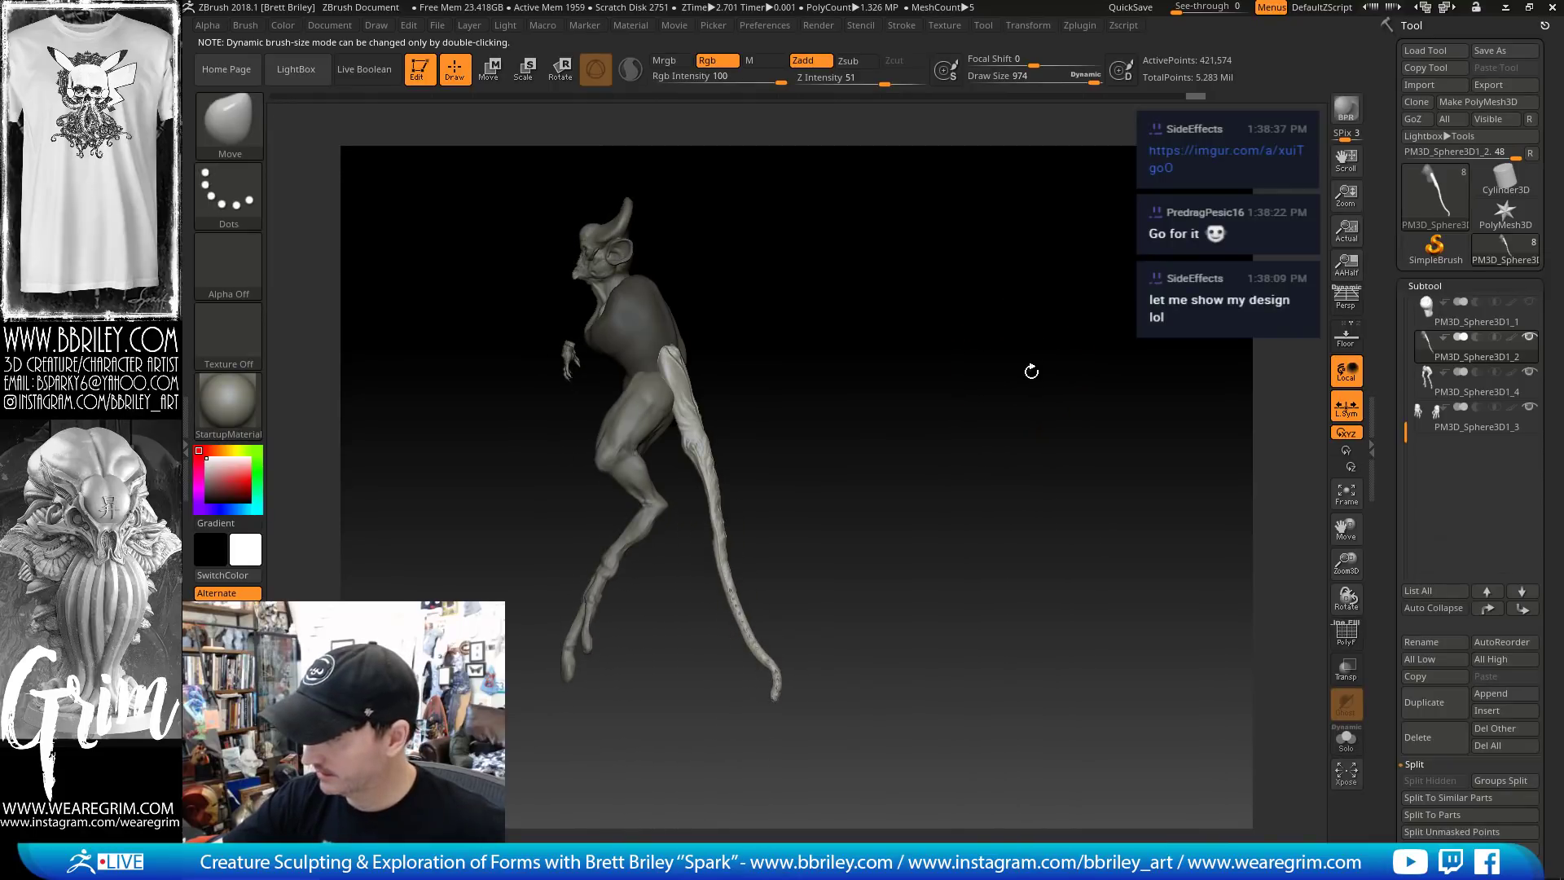
Select the legs subtool, center the gizmo on it and adjust the mirrored legs' pose from the side and front
{"action": "left_click", "coordinate": [639, 436], "text": "alt"}
{"action": "key", "text": "w"}
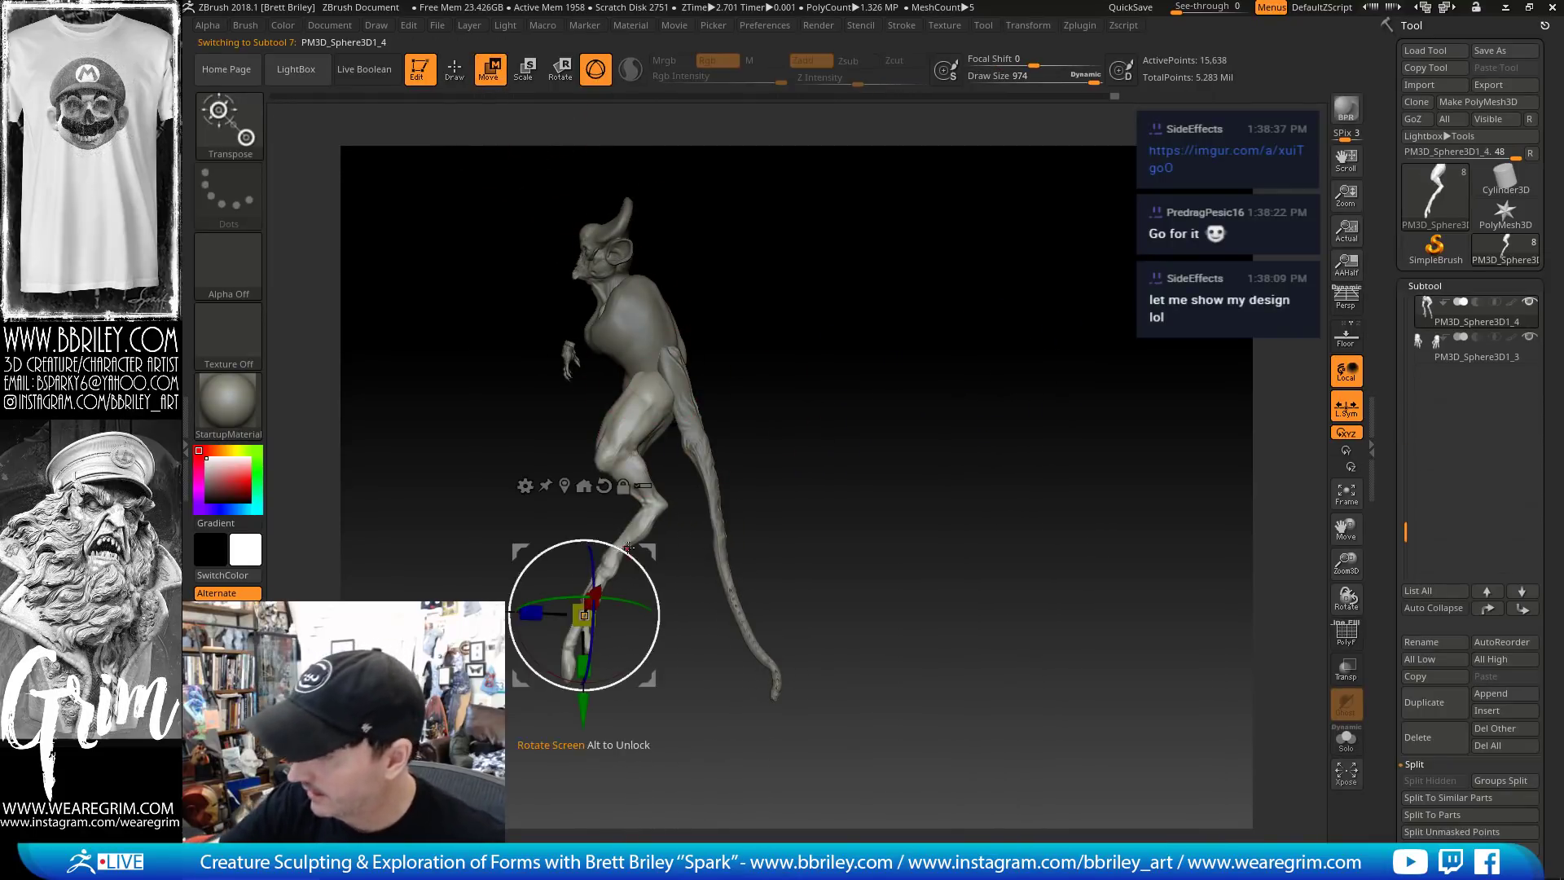
{"action": "left_click", "coordinate": [565, 486]}
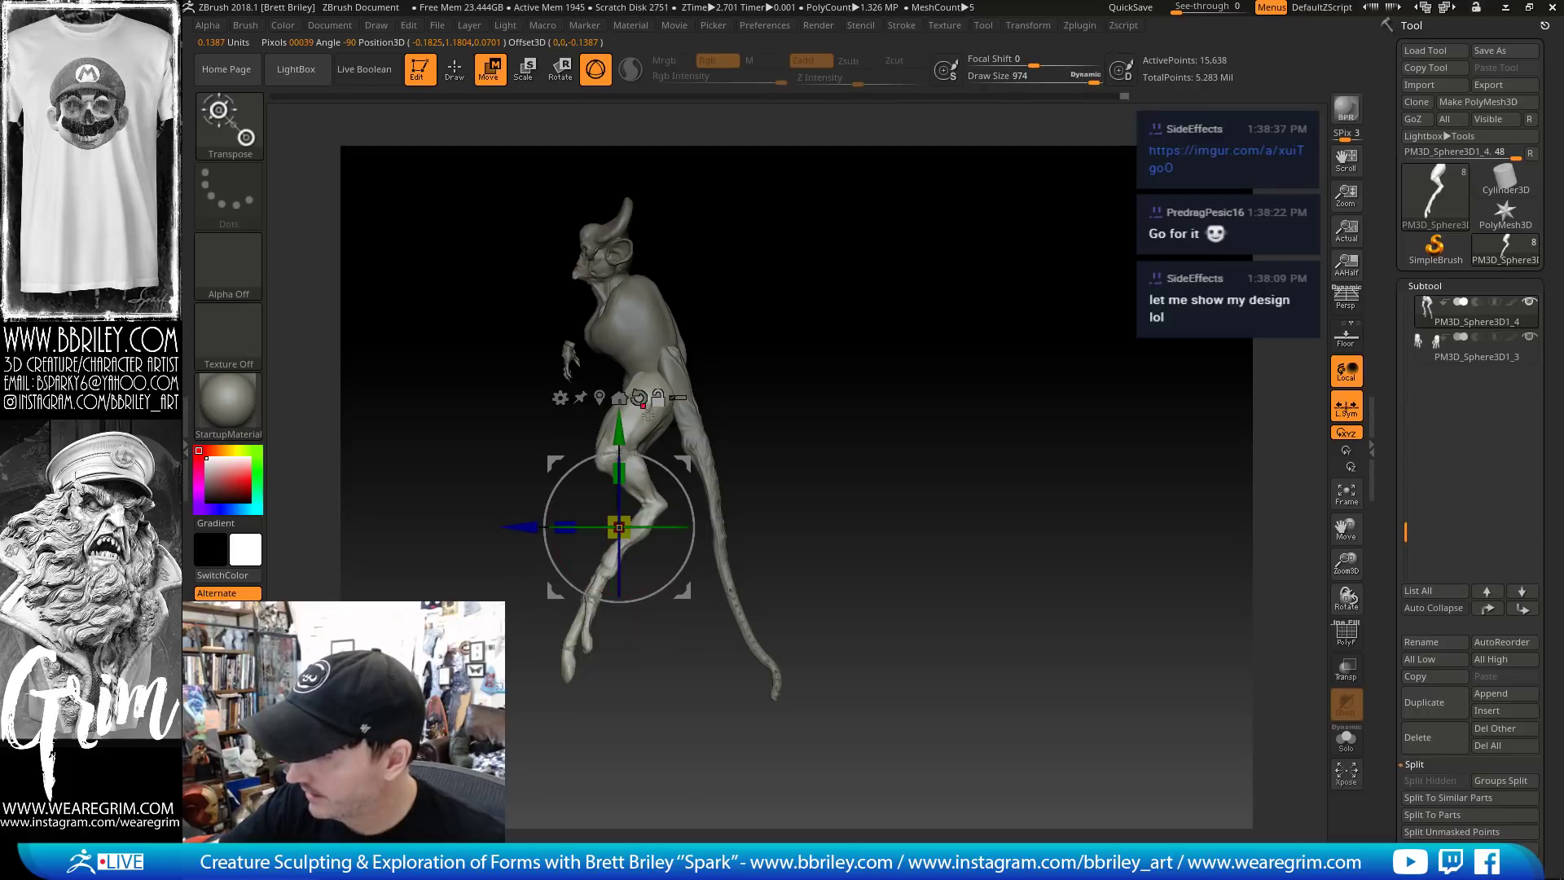
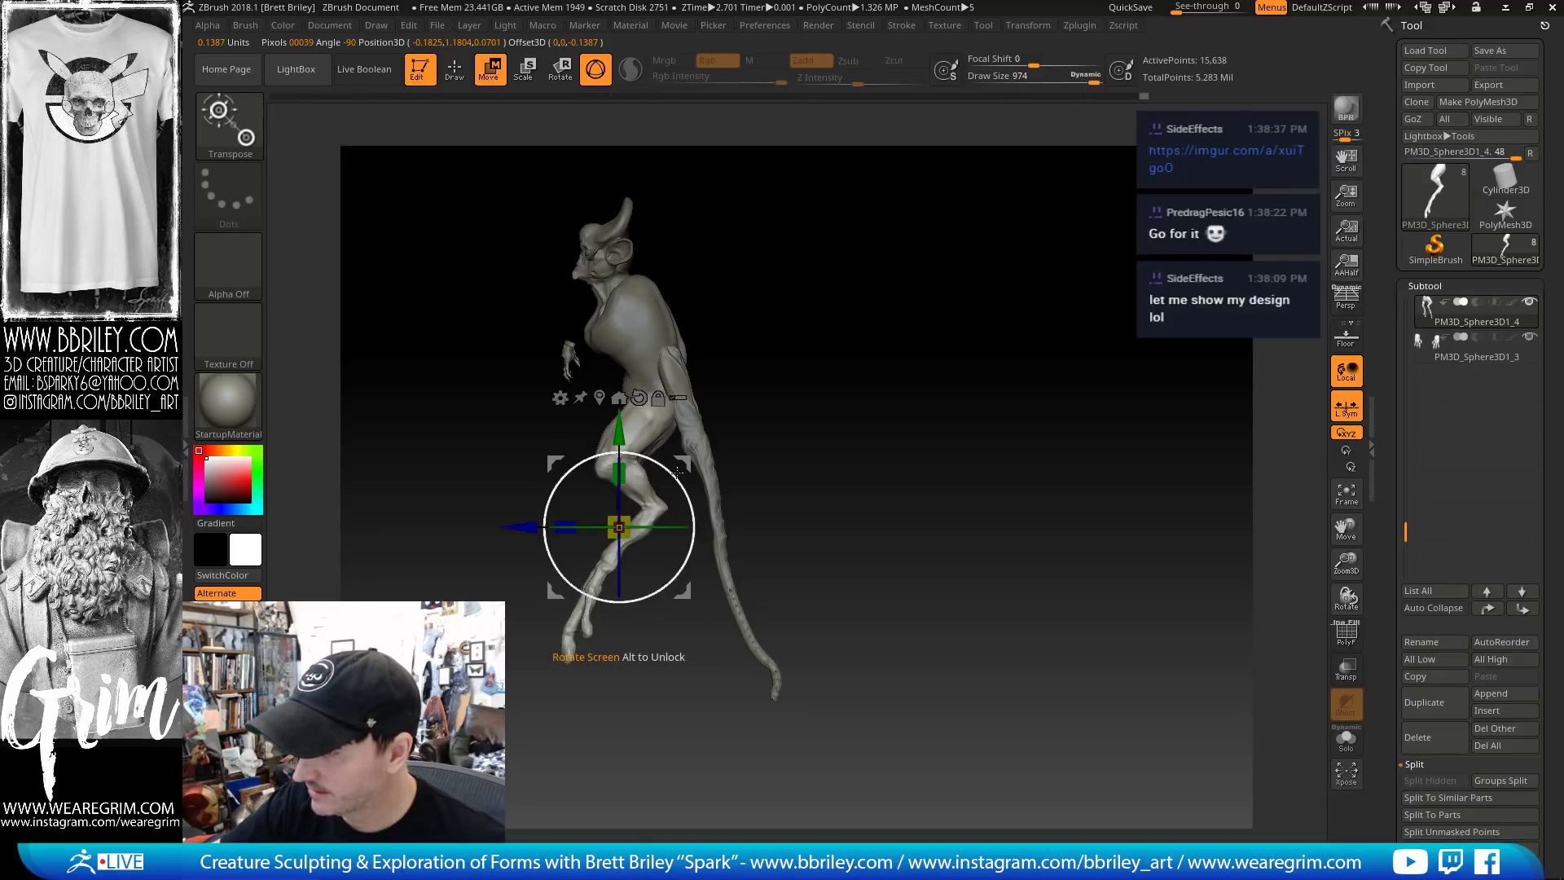
{"action": "left_click_drag", "start_coordinate": [686, 444], "coordinate": [708, 442]}
{"action": "left_click_drag", "start_coordinate": [866, 367], "coordinate": [922, 378]}
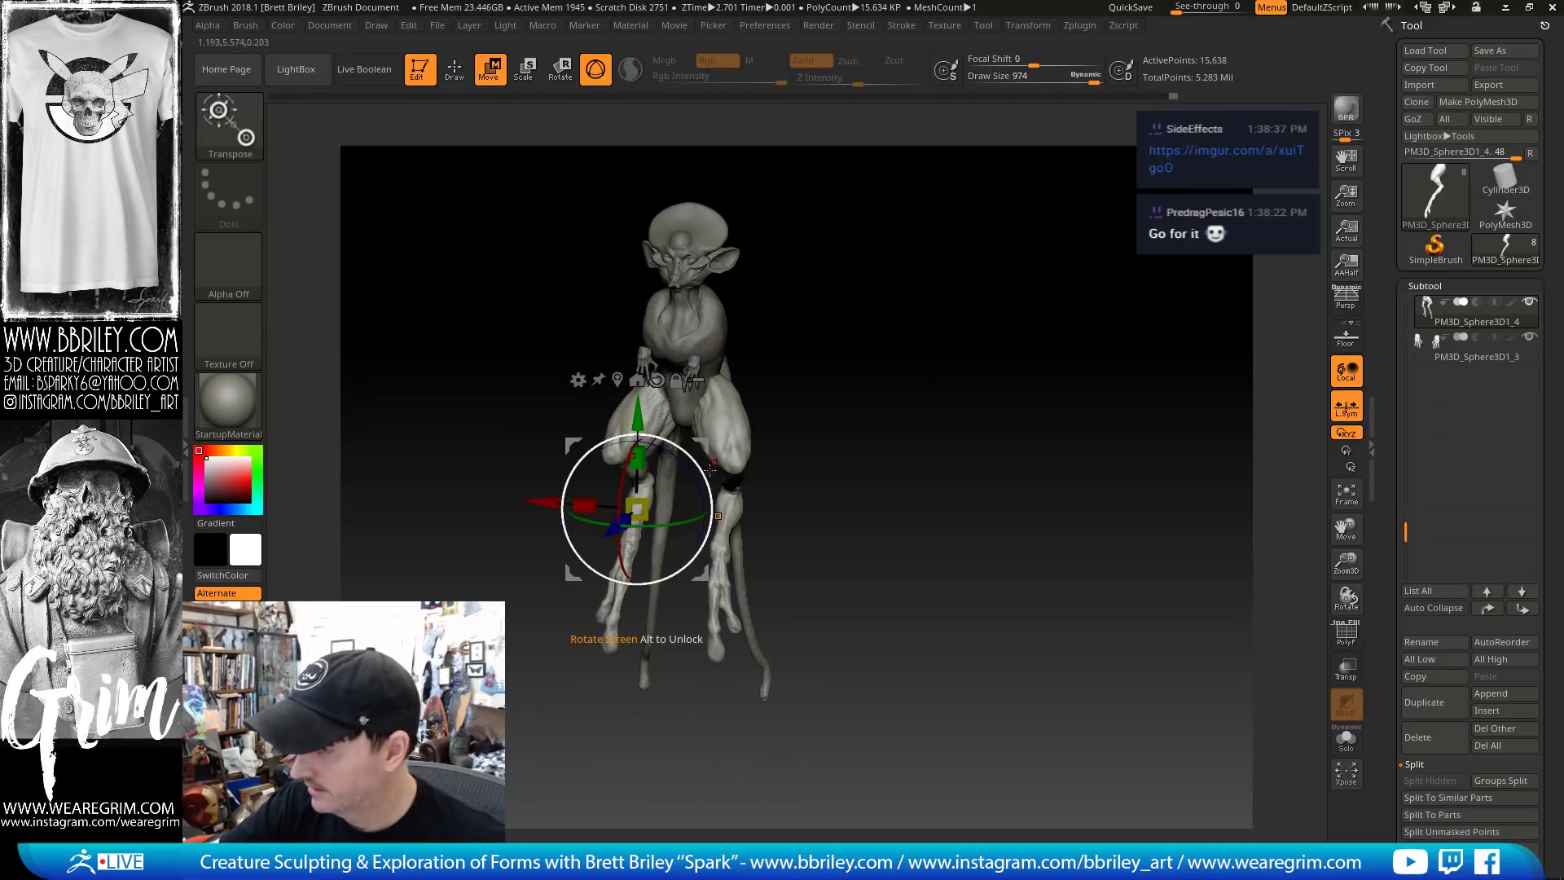
{"action": "left_click_drag", "start_coordinate": [710, 448], "coordinate": [704, 449]}
{"action": "mouse_move", "coordinate": [794, 394]}
{"action": "left_mouse_down"}
{"action": "mouse_move", "coordinate": [795, 325]}
{"action": "mouse_move", "coordinate": [856, 335]}
{"action": "mouse_move", "coordinate": [896, 433]}
{"action": "mouse_move", "coordinate": [721, 351]}
{"action": "mouse_move", "coordinate": [818, 373]}
{"action": "left_mouse_up"}
Select the subtool holding the tails, PM3D_Sphere3D1_2, and check it against the torso subtool PM3D_Sphere3D1_1
{"action": "key", "text": "q"}
{"action": "left_click", "coordinate": [617, 354], "text": "alt"}
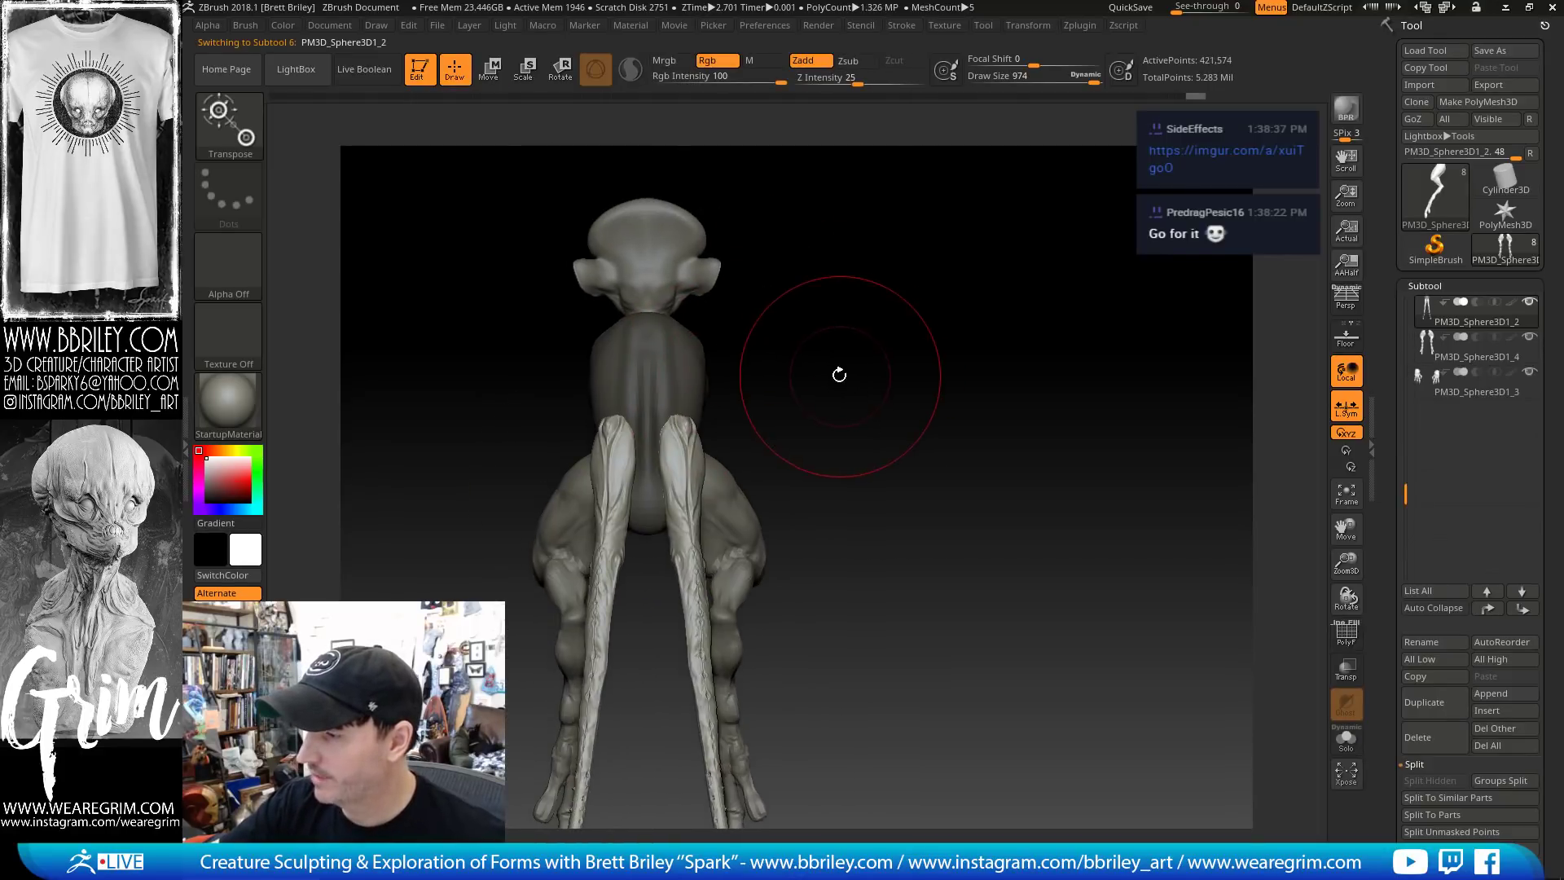
{"action": "key", "text": "w"}
{"action": "key", "text": "q"}
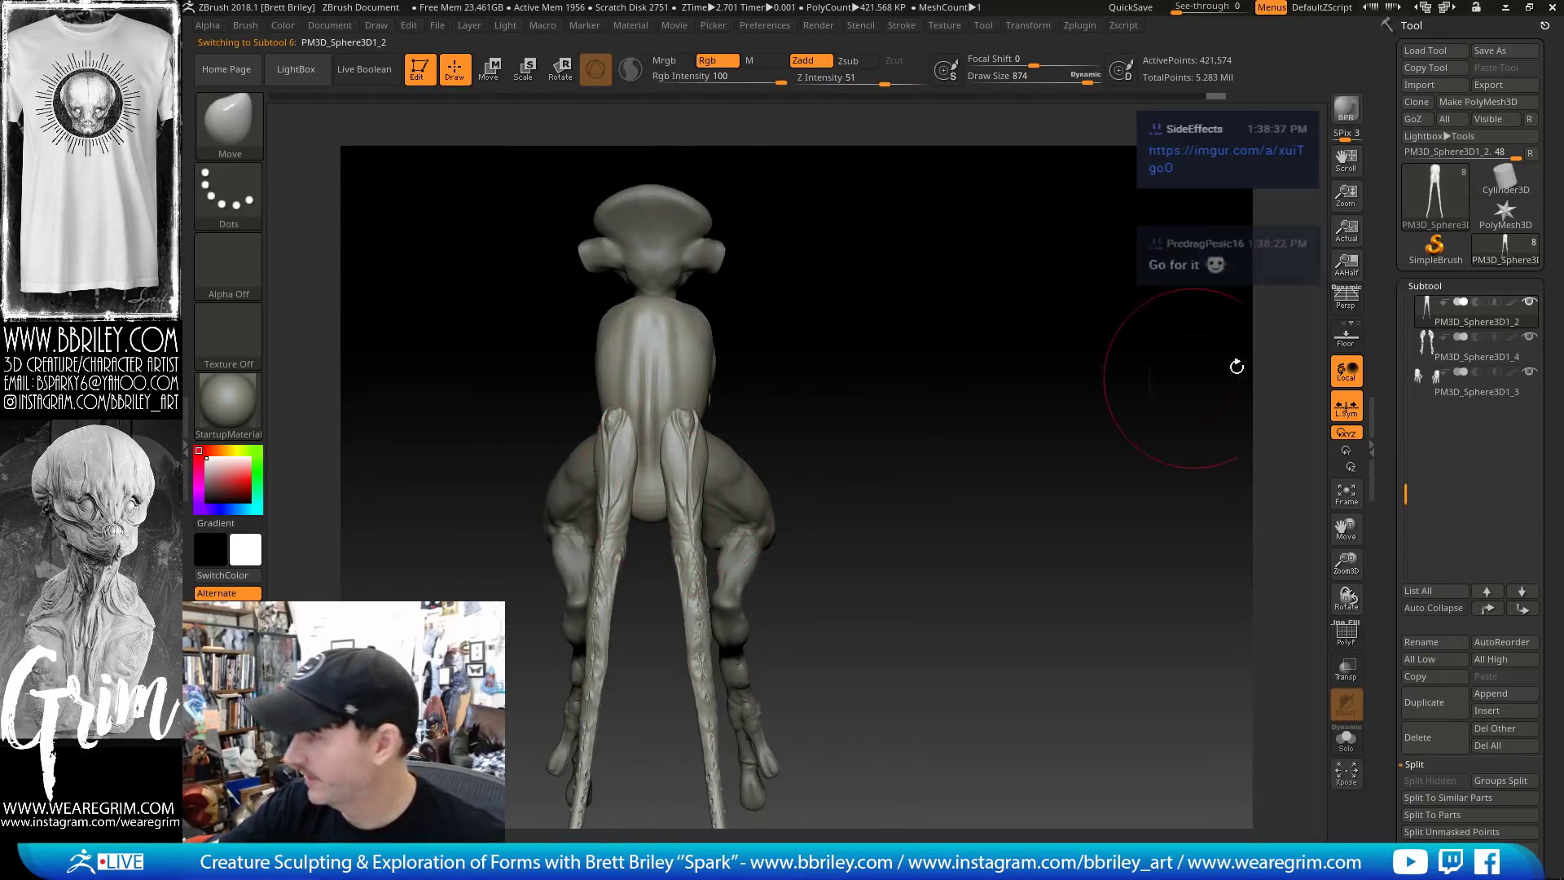
{"action": "left_click_drag", "start_coordinate": [1400, 486], "coordinate": [1400, 399]}
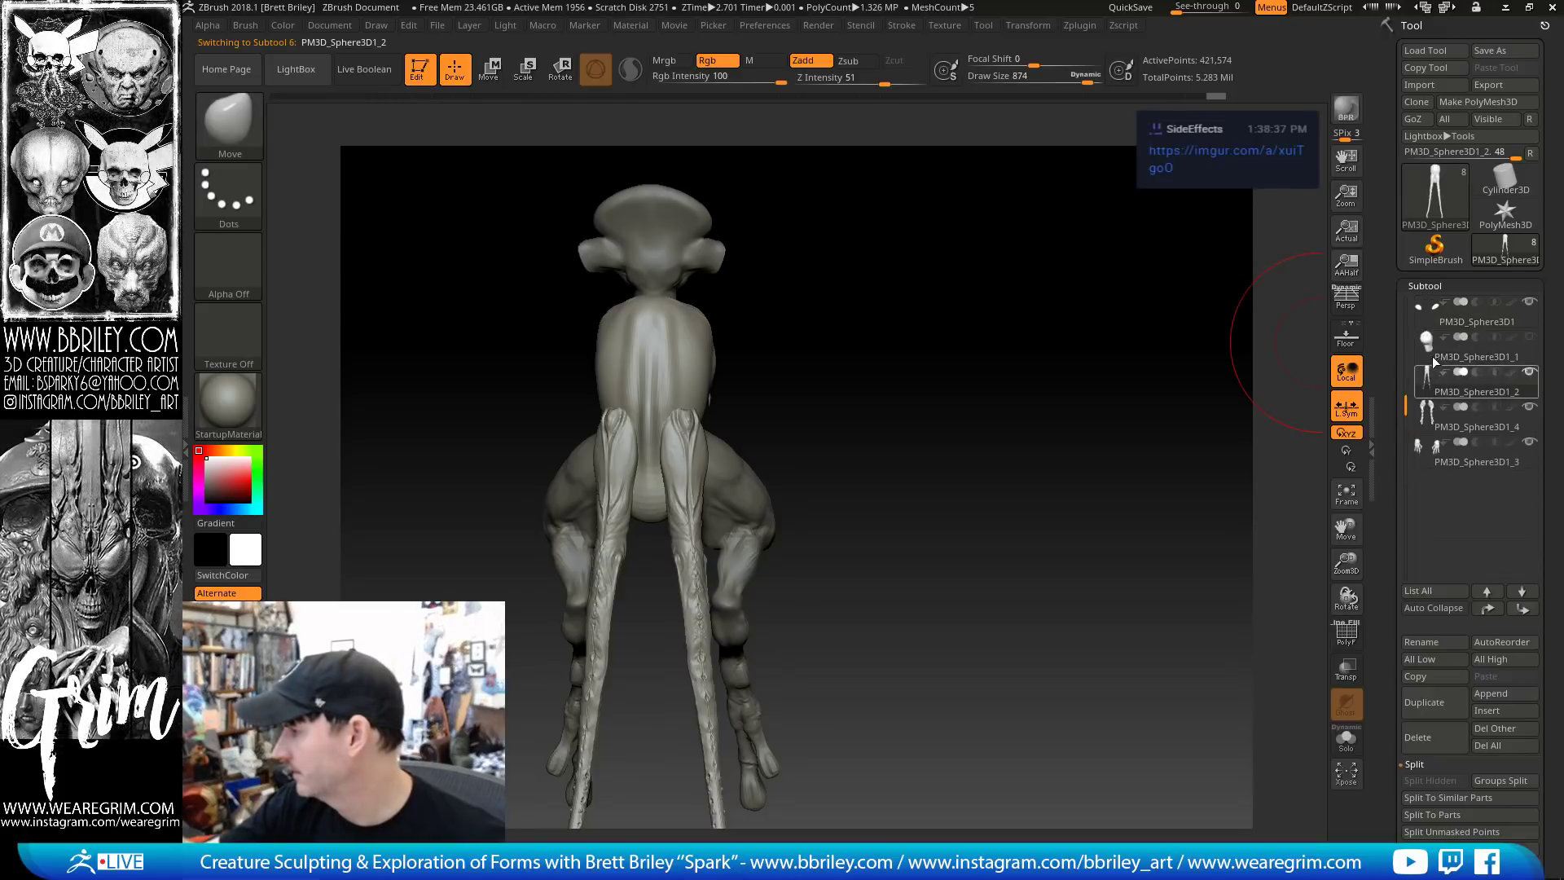
{"action": "mouse_move", "coordinate": [1435, 350]}
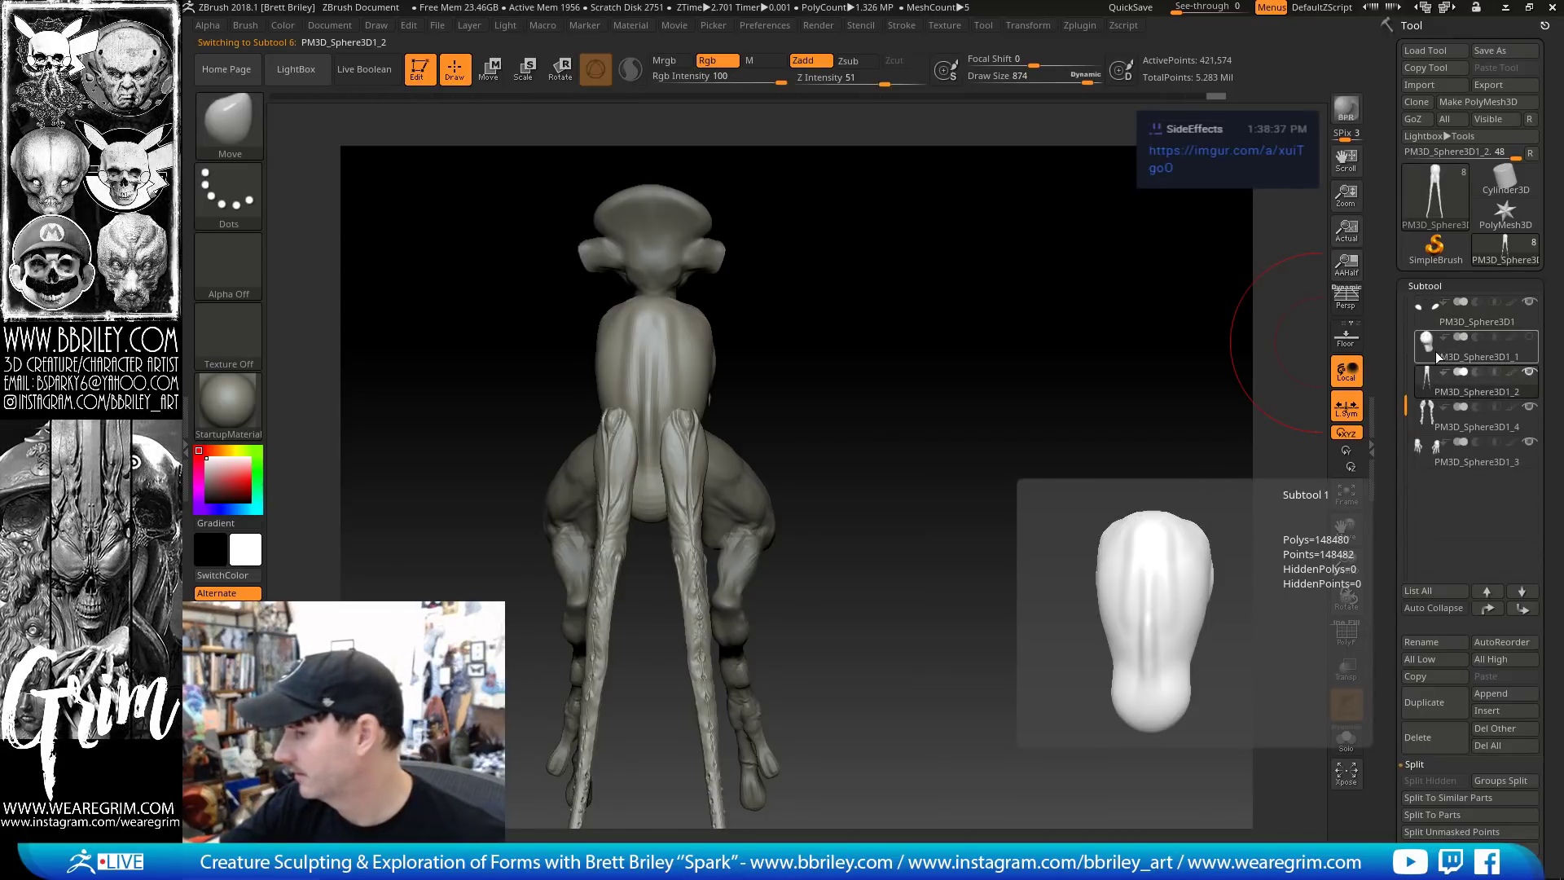
{"action": "left_click", "coordinate": [1434, 353]}
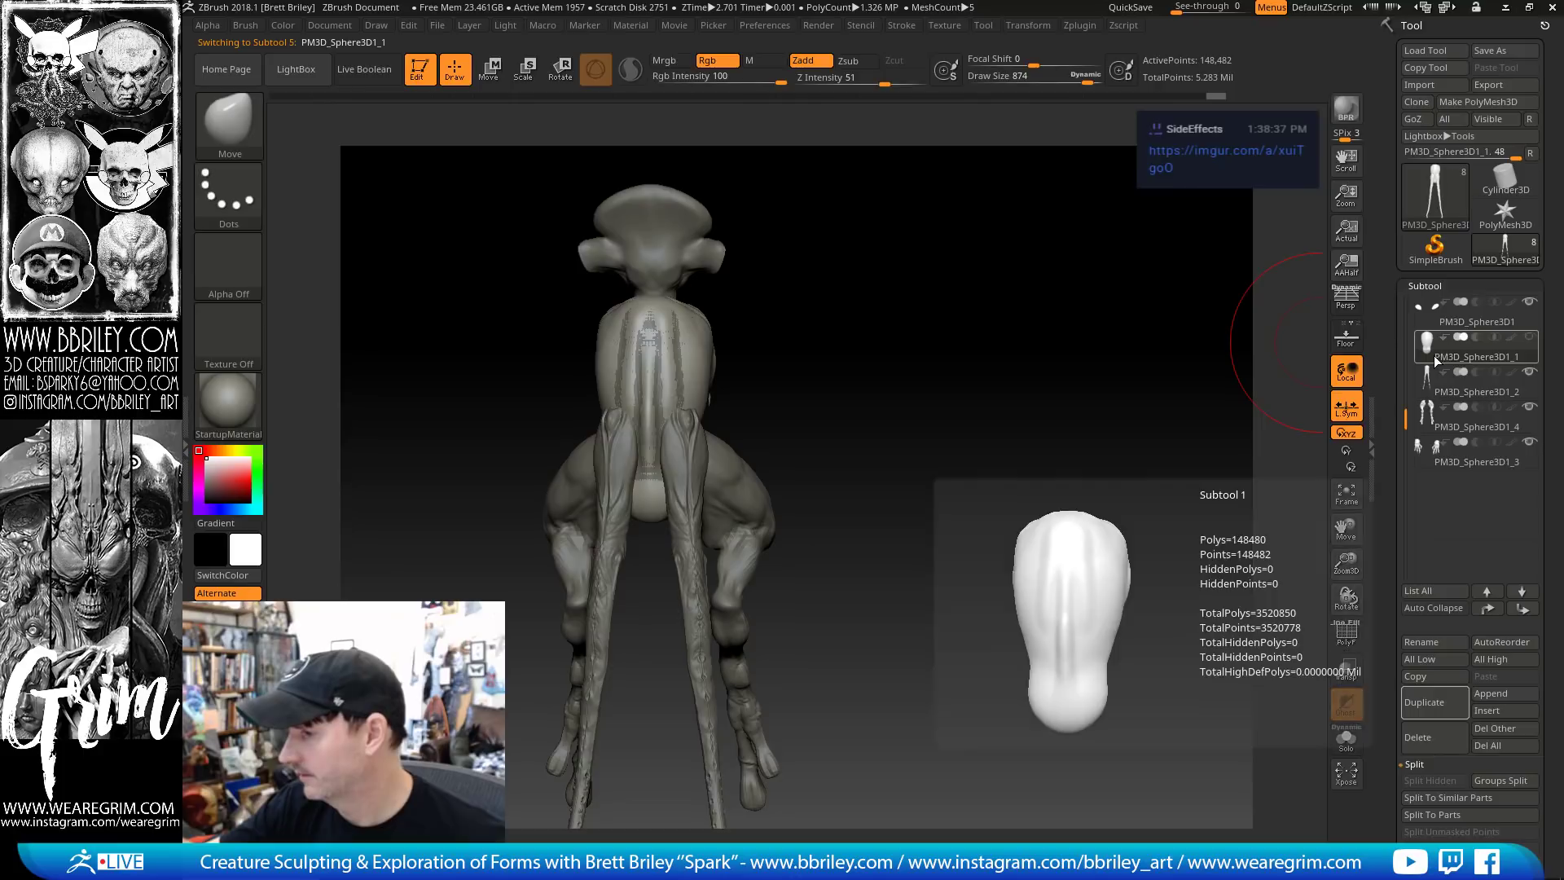
{"action": "left_click", "coordinate": [1444, 384]}
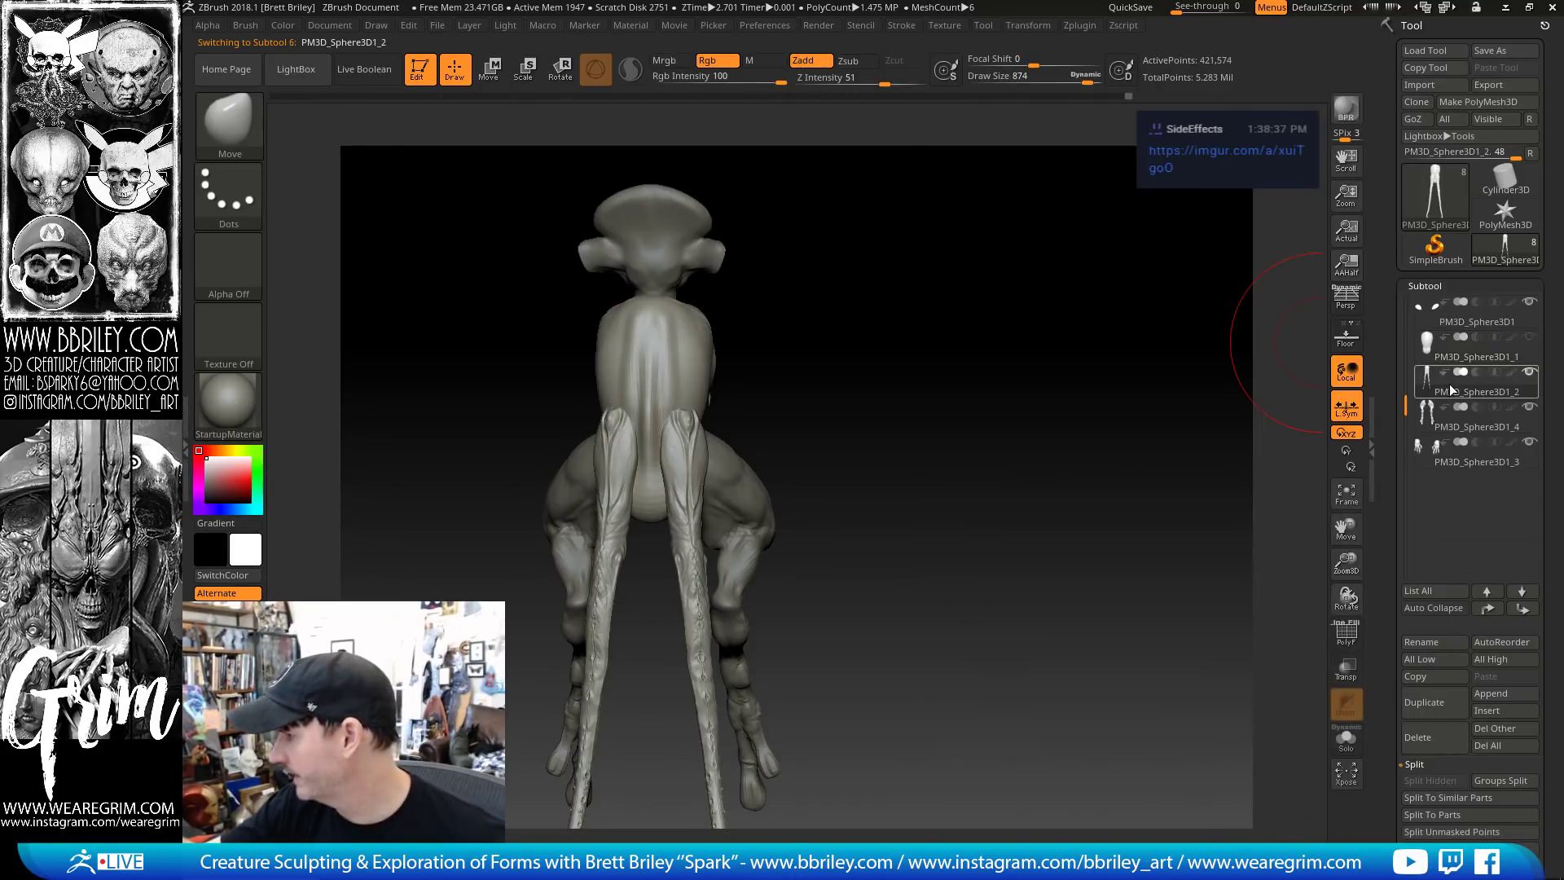
Display the polyframe and split the tails from their attached torso mesh by polygroups
{"action": "left_click", "coordinate": [1346, 634]}
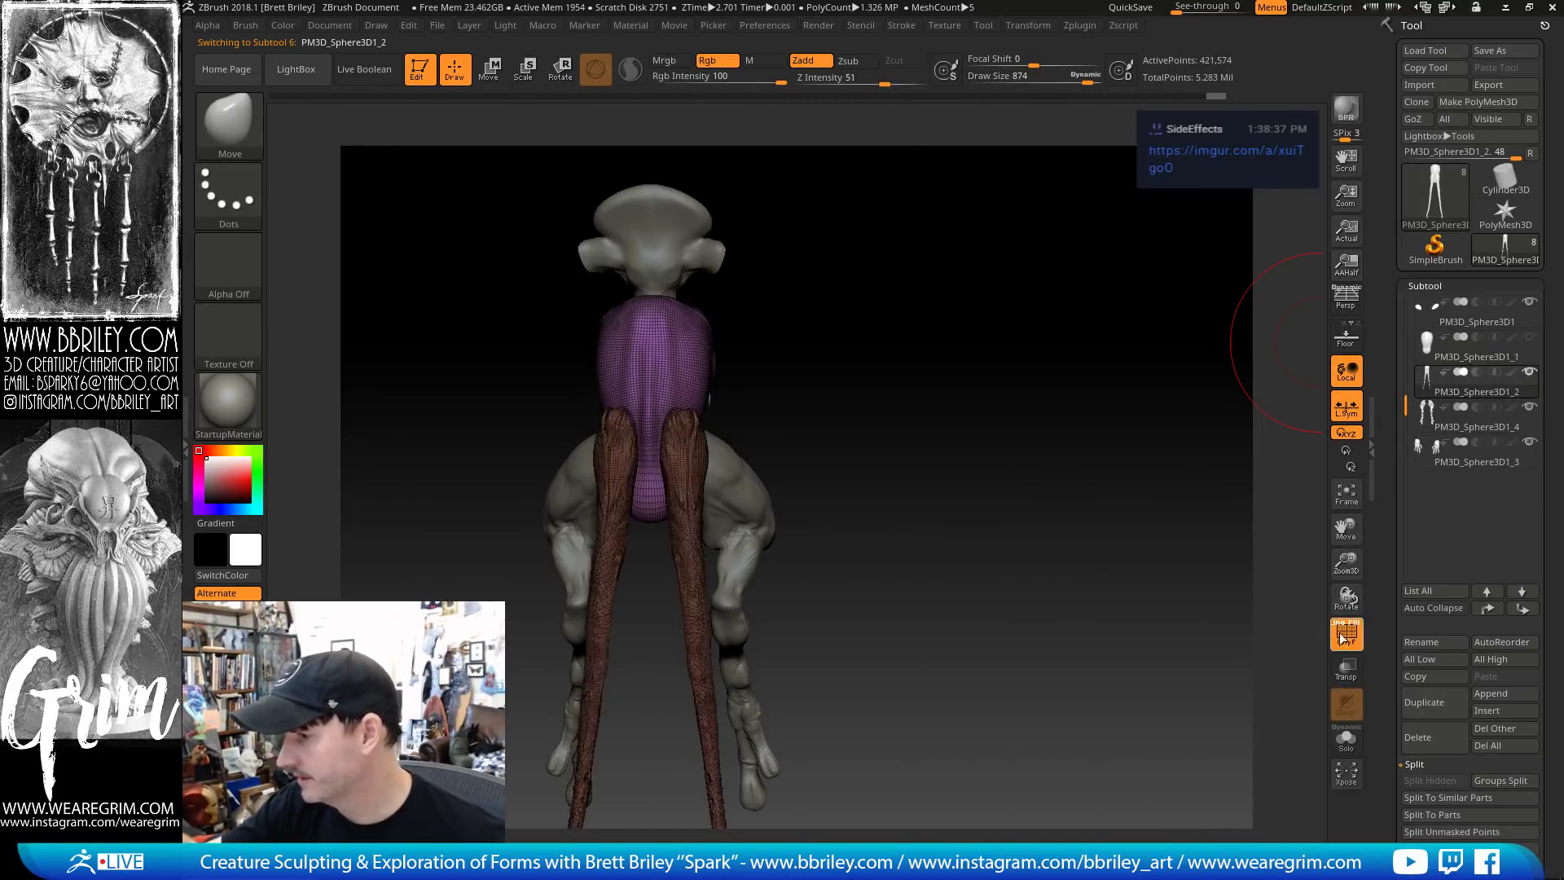
{"action": "mouse_move", "coordinate": [1176, 516]}
{"action": "left_mouse_down"}
{"action": "mouse_move", "coordinate": [994, 497]}
{"action": "mouse_move", "coordinate": [1068, 472]}
{"action": "mouse_move", "coordinate": [847, 352]}
{"action": "left_mouse_up"}
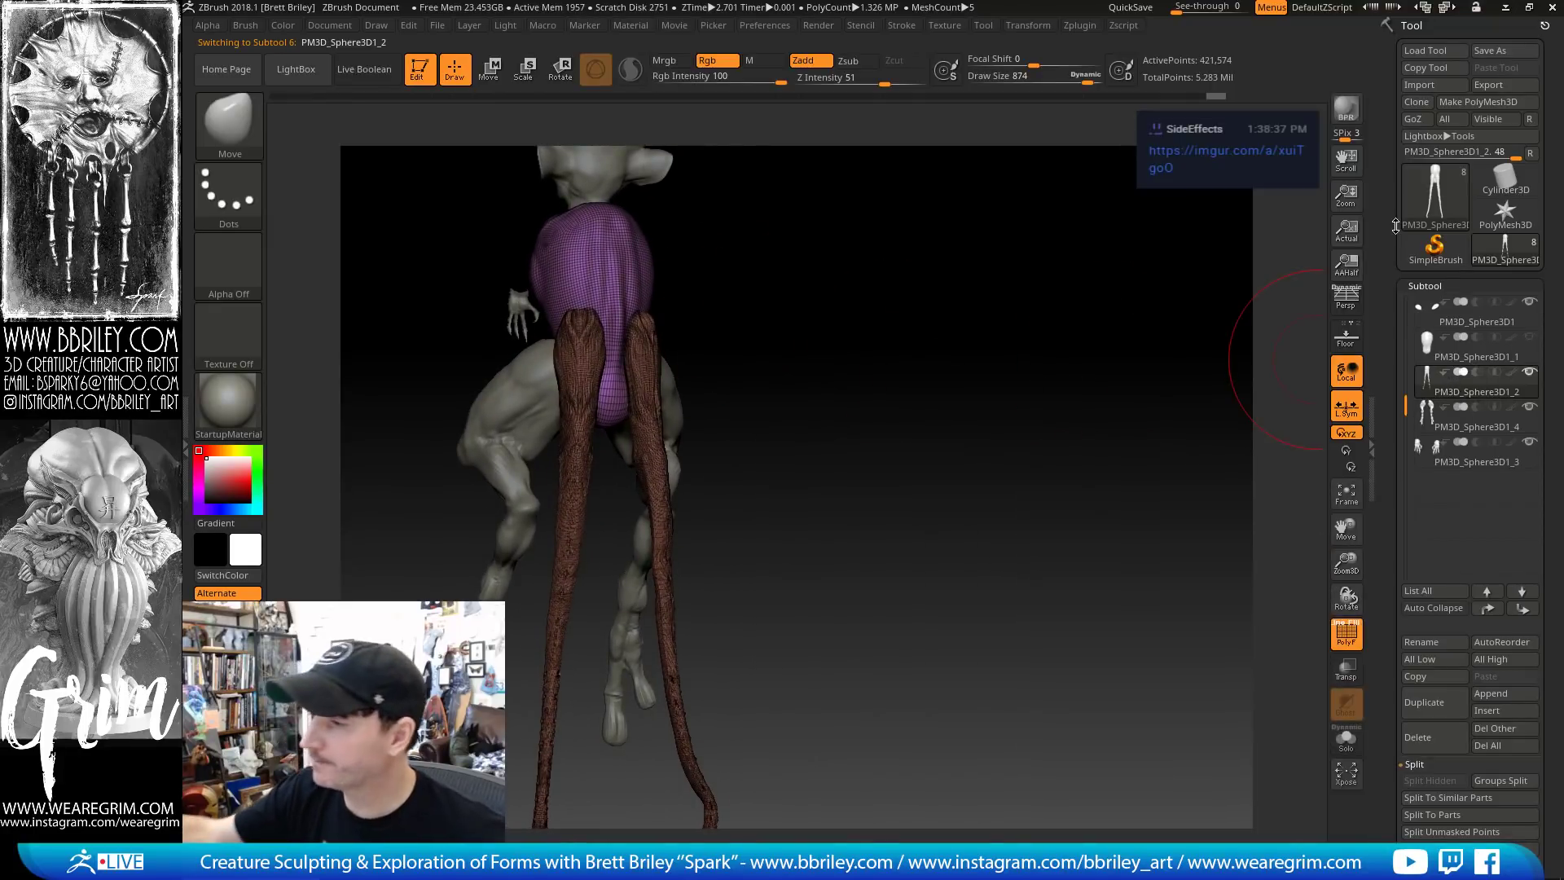
{"action": "left_click", "coordinate": [1498, 782]}
{"action": "left_click", "coordinate": [1288, 817]}
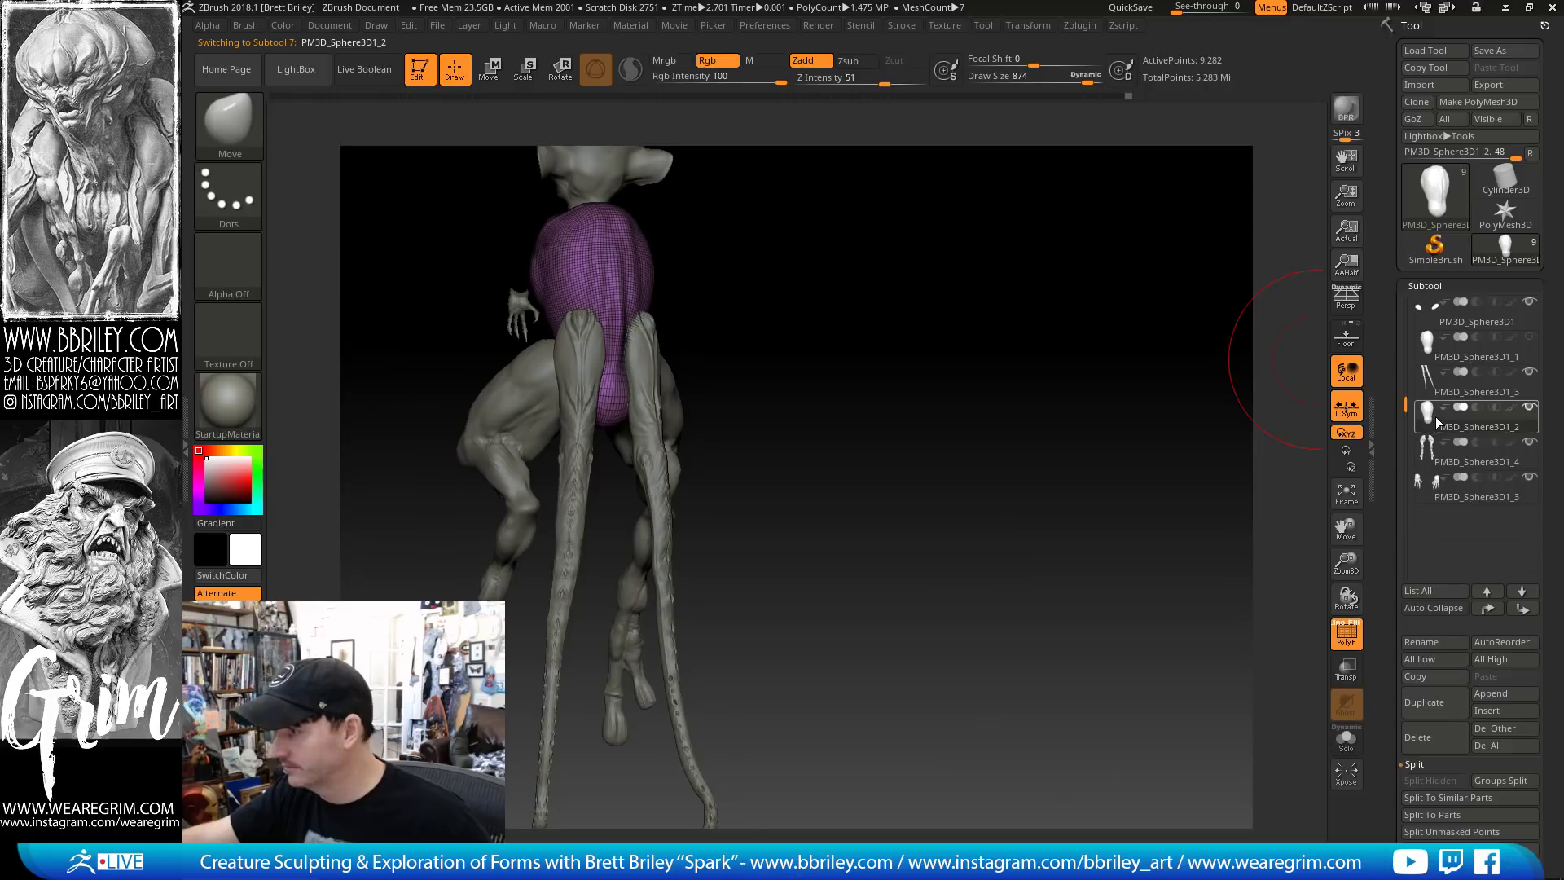
Delete the leftover low-resolution torso subtool PM3D_Sphere3D1_2 and turn the polyframe display off
{"action": "left_click", "coordinate": [1417, 737]}
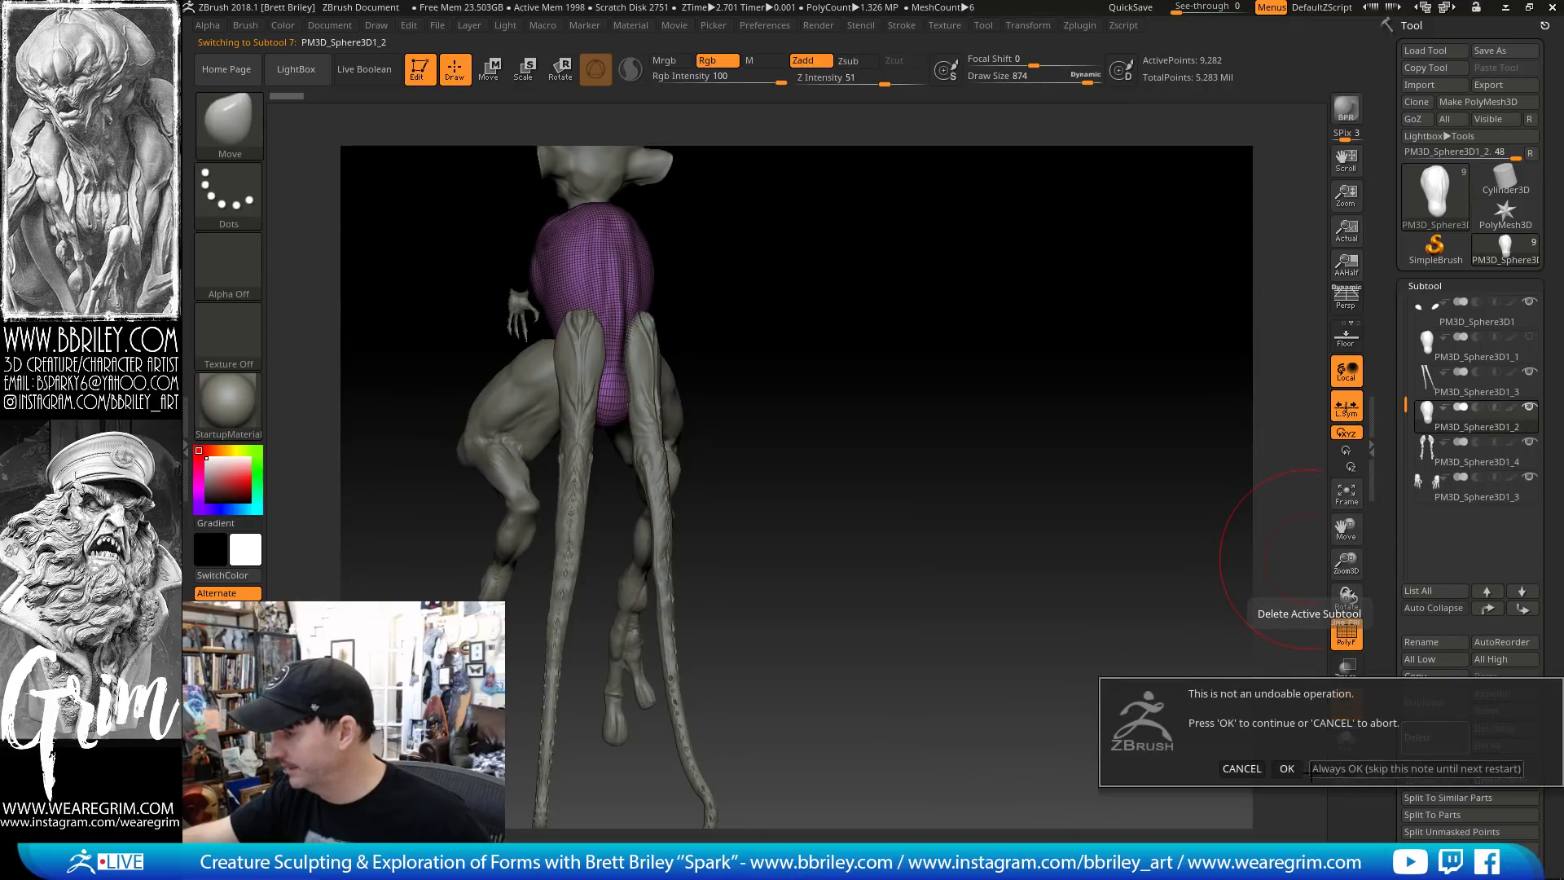
{"action": "left_click", "coordinate": [1295, 770]}
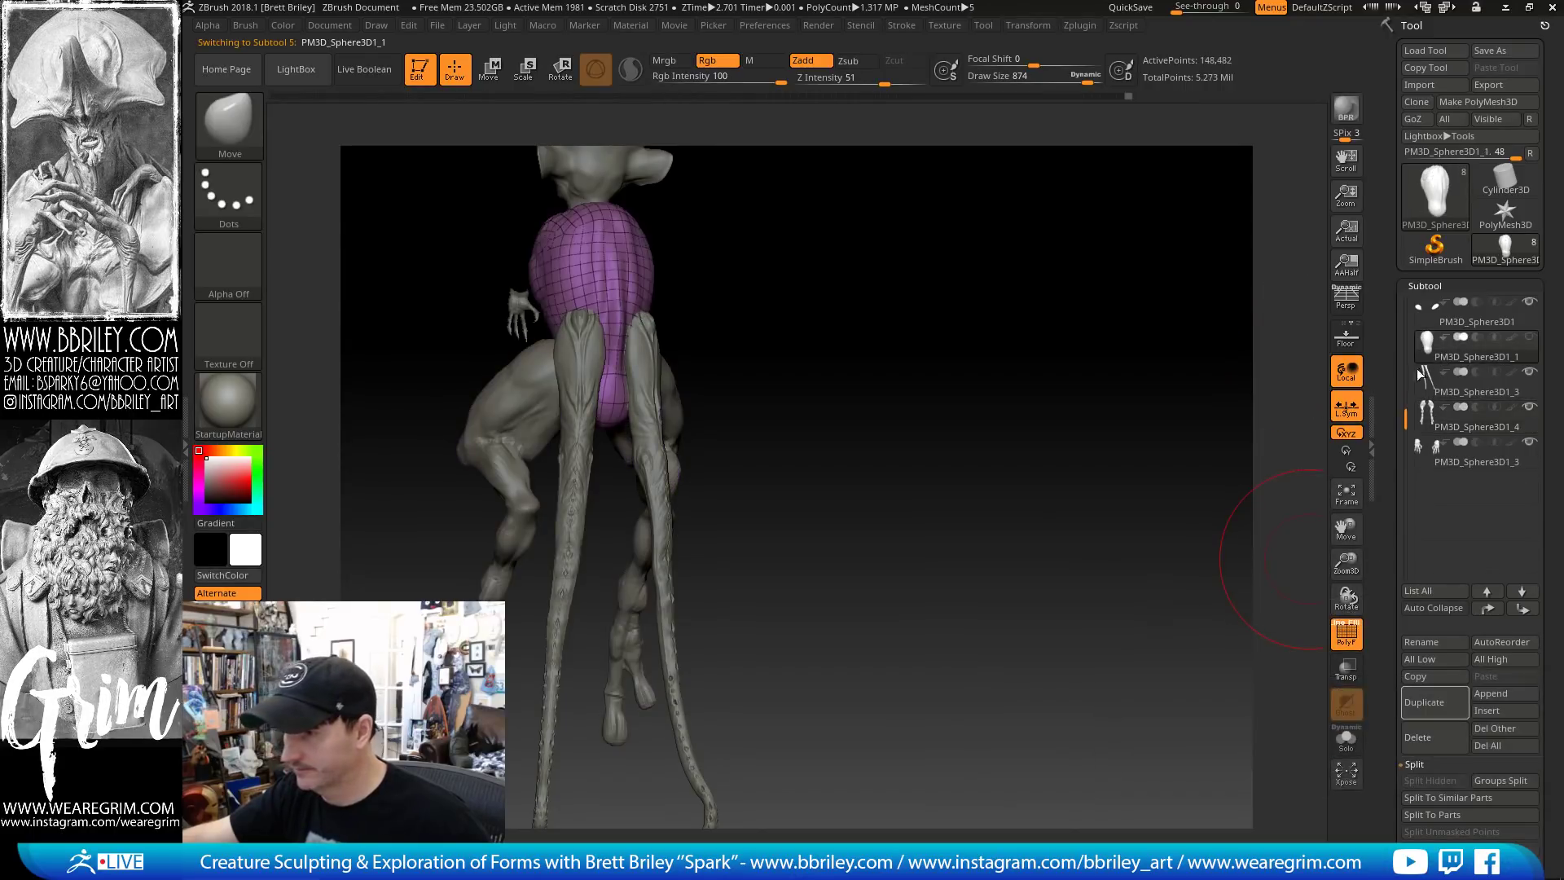
{"action": "left_click_drag", "start_coordinate": [1122, 481], "coordinate": [1221, 529]}
{"action": "left_click", "coordinate": [1356, 642]}
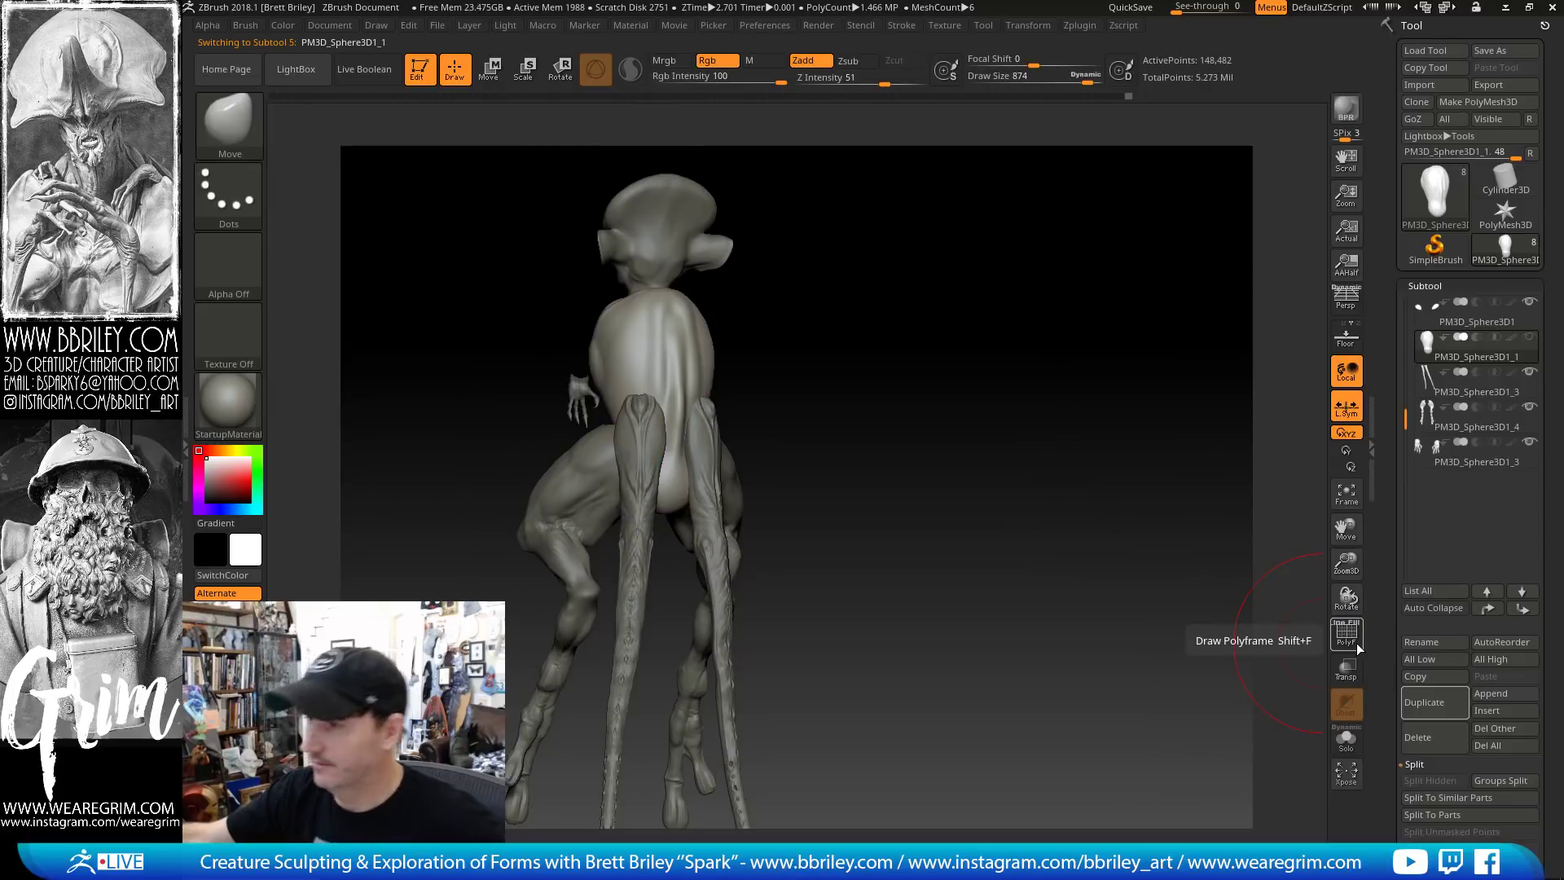
Build up the torso's back just above the thick ends of the tails with the Standard brush
{"action": "left_click_drag", "start_coordinate": [915, 338], "coordinate": [667, 498]}
{"action": "key", "text": "s"}
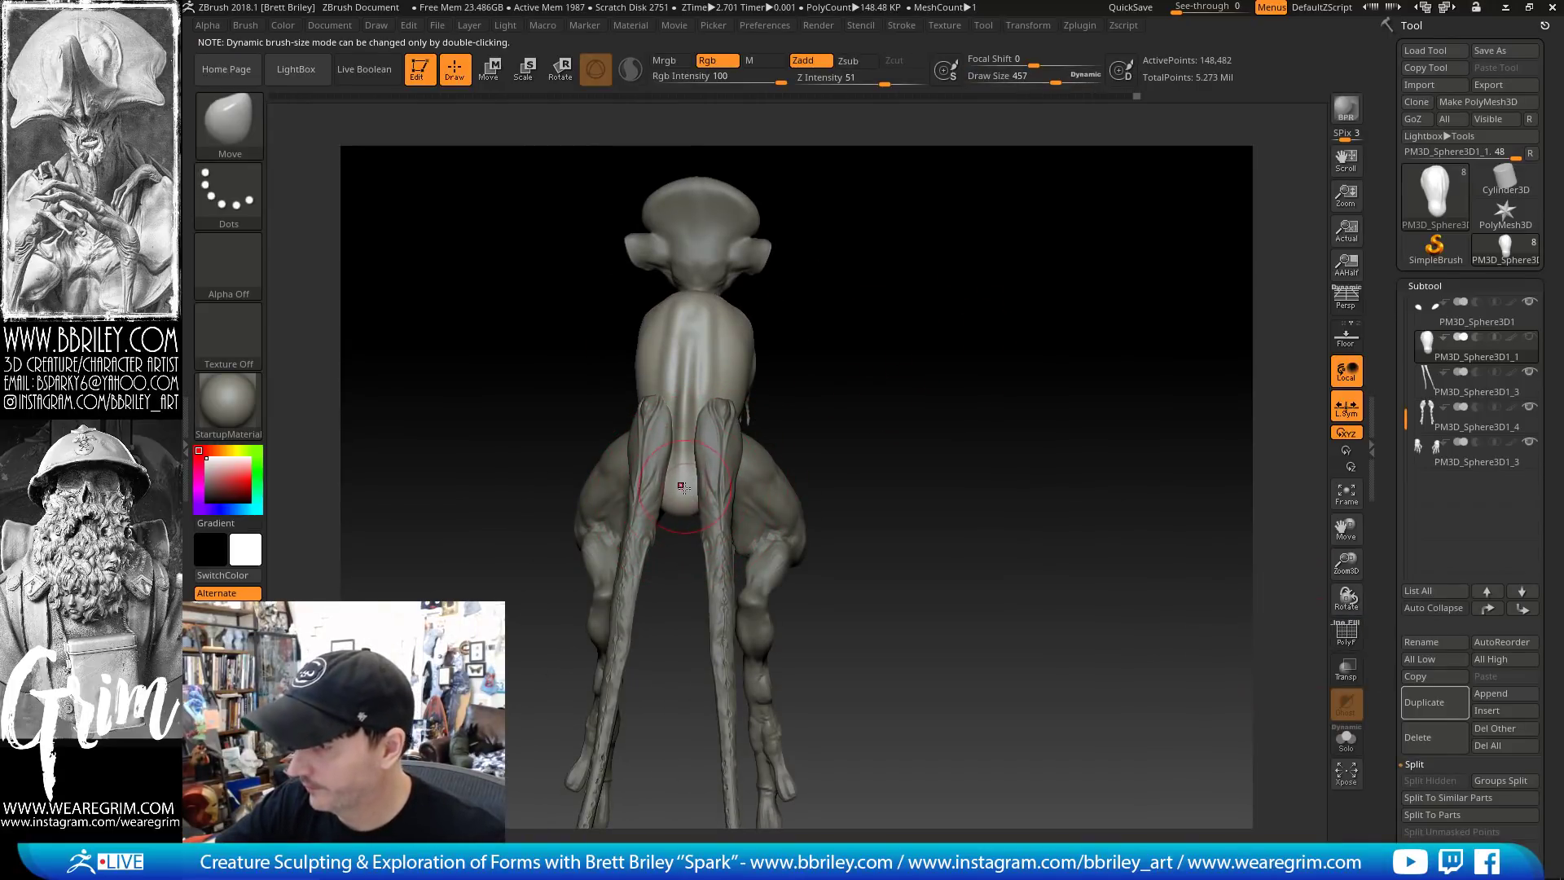
{"action": "key", "text": "b"}
{"action": "key", "text": "s"}
{"action": "key", "text": "t"}
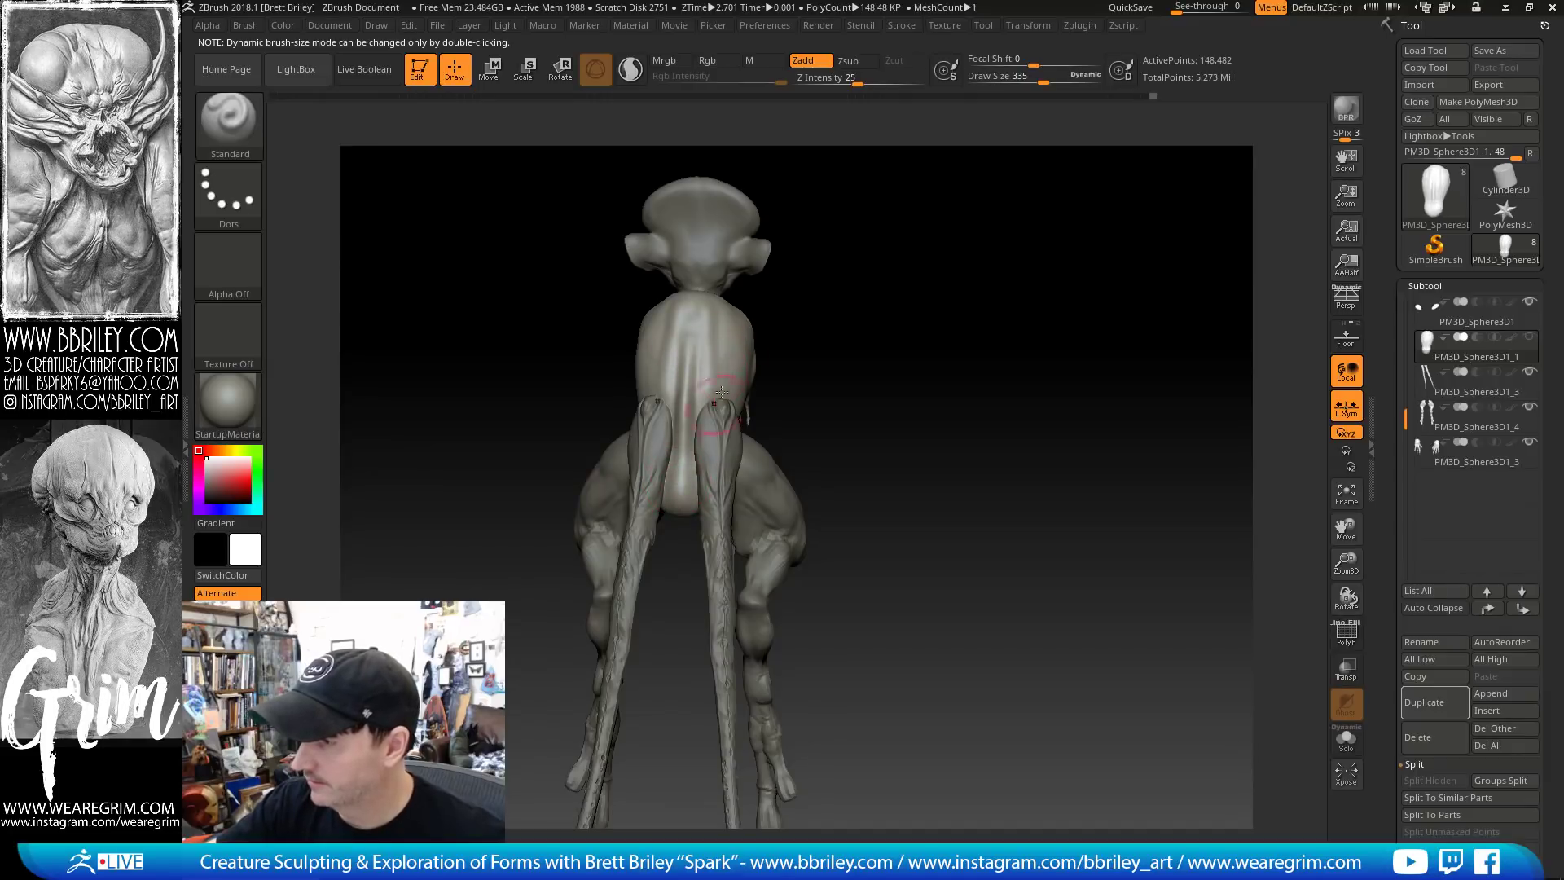
{"action": "left_click_drag", "start_coordinate": [834, 282], "coordinate": [646, 419]}
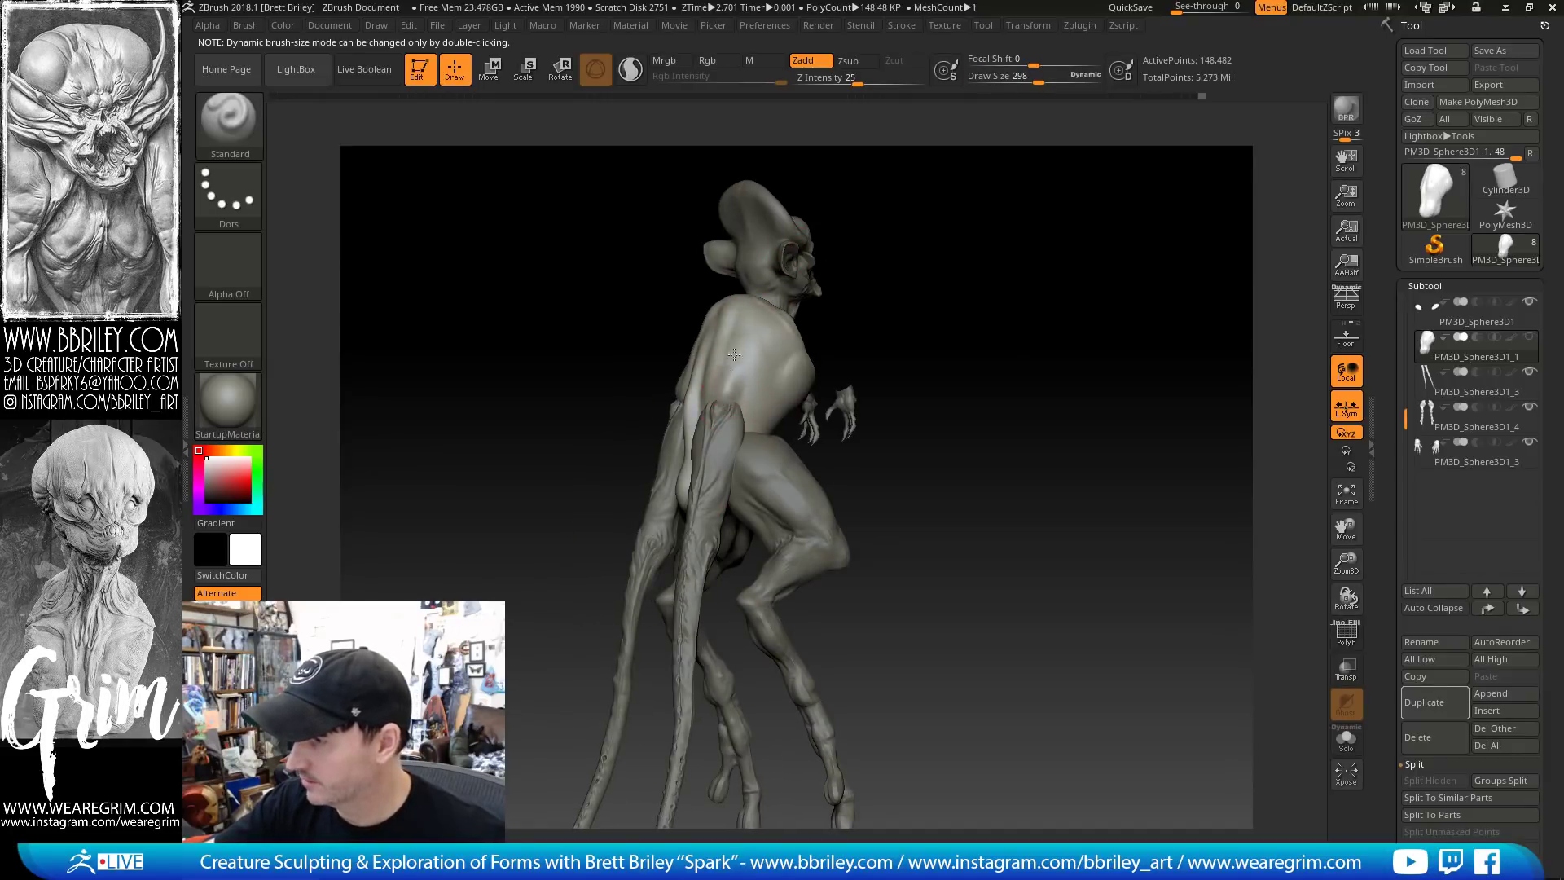
{"action": "left_click_drag", "start_coordinate": [734, 354], "coordinate": [728, 398]}
{"action": "key", "text": "s"}
{"action": "left_click", "coordinate": [716, 397]}
{"action": "left_click_drag", "start_coordinate": [887, 213], "coordinate": [663, 408]}
Adjust the torso's side around the tail base and hip with the Move brush, enlarging the draw size to 670
{"action": "key", "text": "b"}
{"action": "key", "text": "m"}
{"action": "key", "text": "v"}
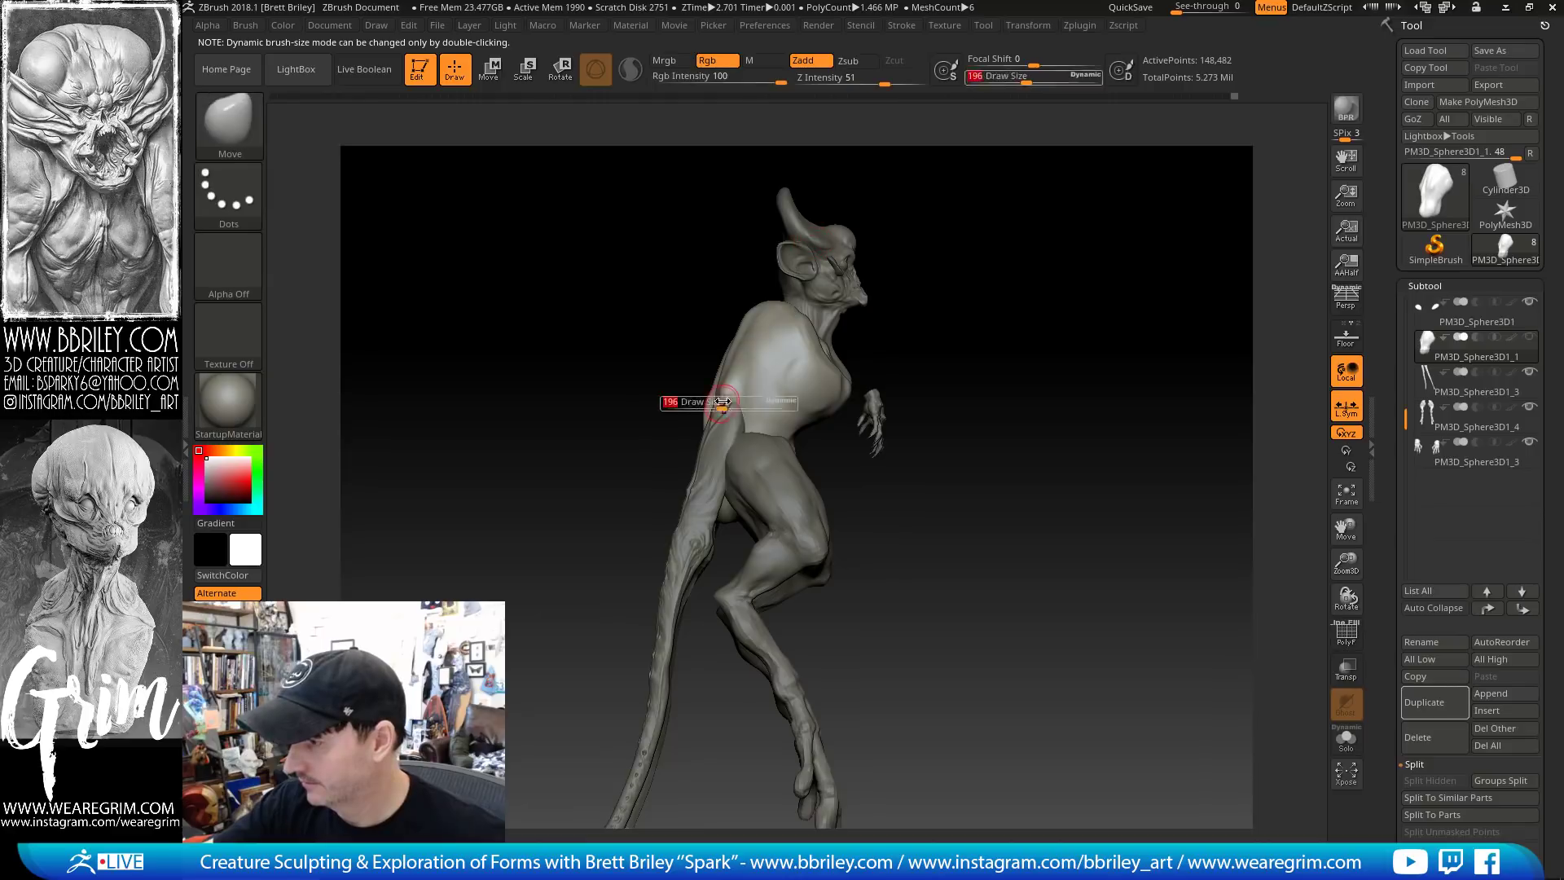
{"action": "left_click_drag", "start_coordinate": [907, 335], "coordinate": [779, 453]}
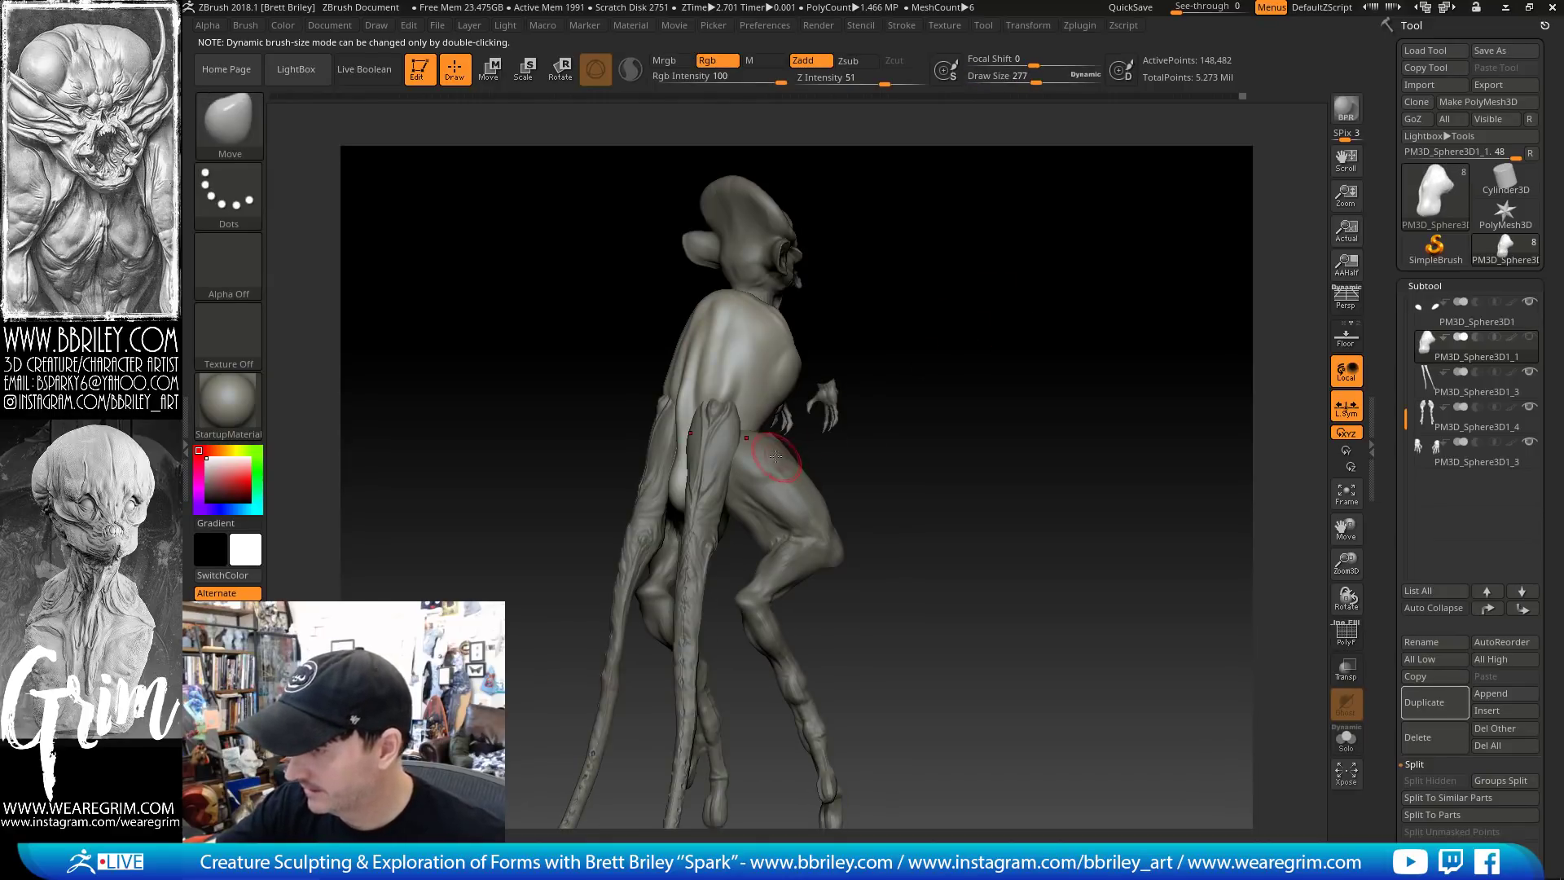
{"action": "mouse_move", "coordinate": [888, 411]}
{"action": "left_mouse_down"}
{"action": "mouse_move", "coordinate": [932, 342]}
{"action": "mouse_move", "coordinate": [806, 362]}
{"action": "left_mouse_up"}
{"action": "key", "text": "s"}
{"action": "left_click", "coordinate": [719, 431]}
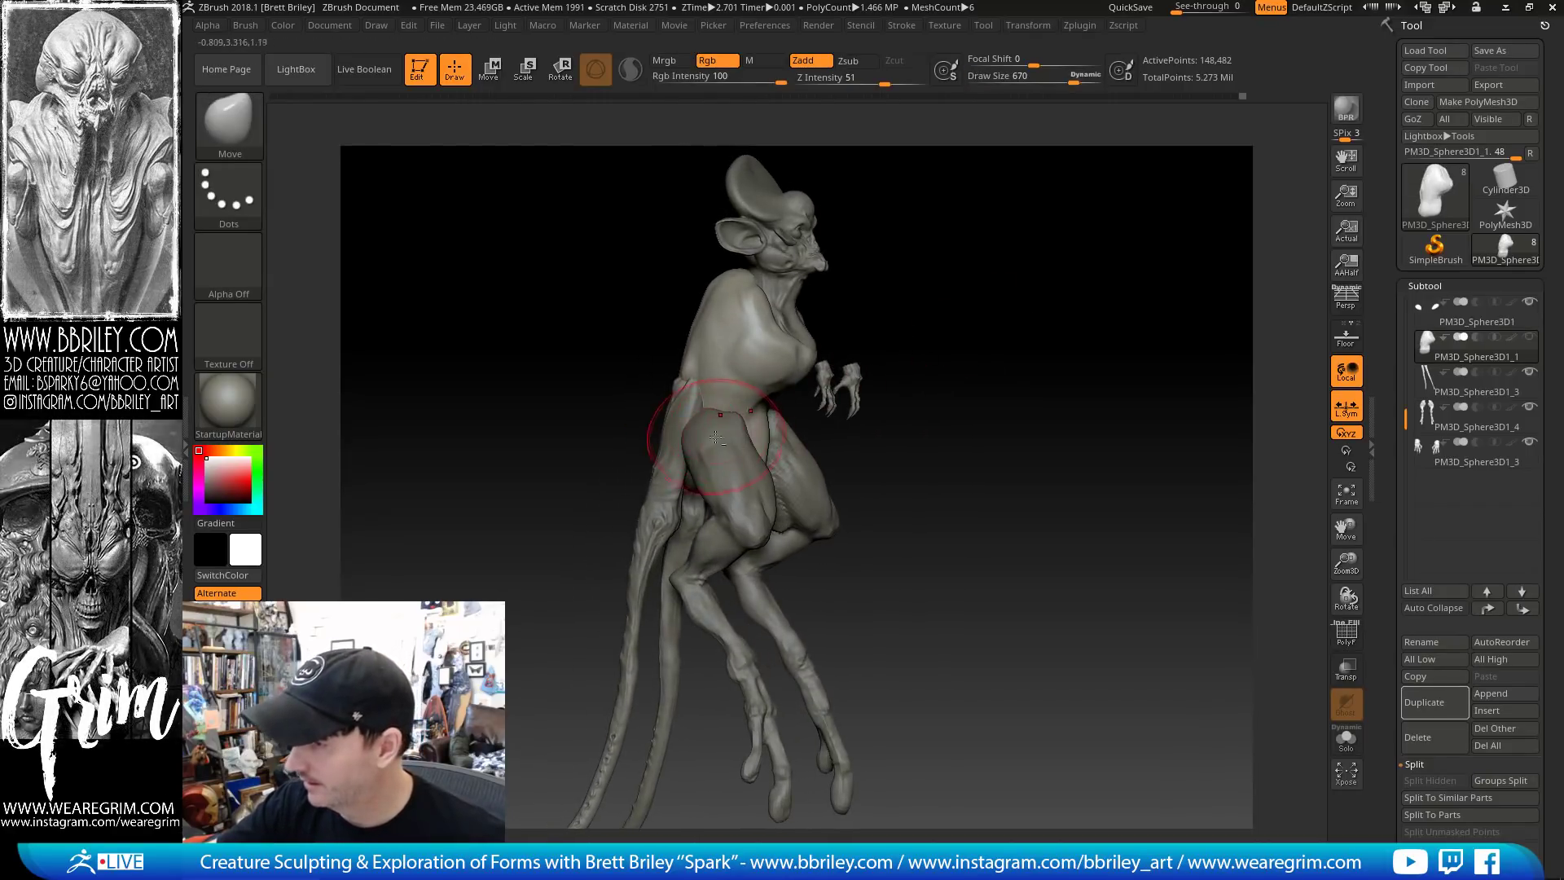
Widen the lower belly between the thighs from the front with the Move brush at draw sizes 598 and 588
{"action": "left_click_drag", "start_coordinate": [973, 388], "coordinate": [831, 349], "text": "shift"}
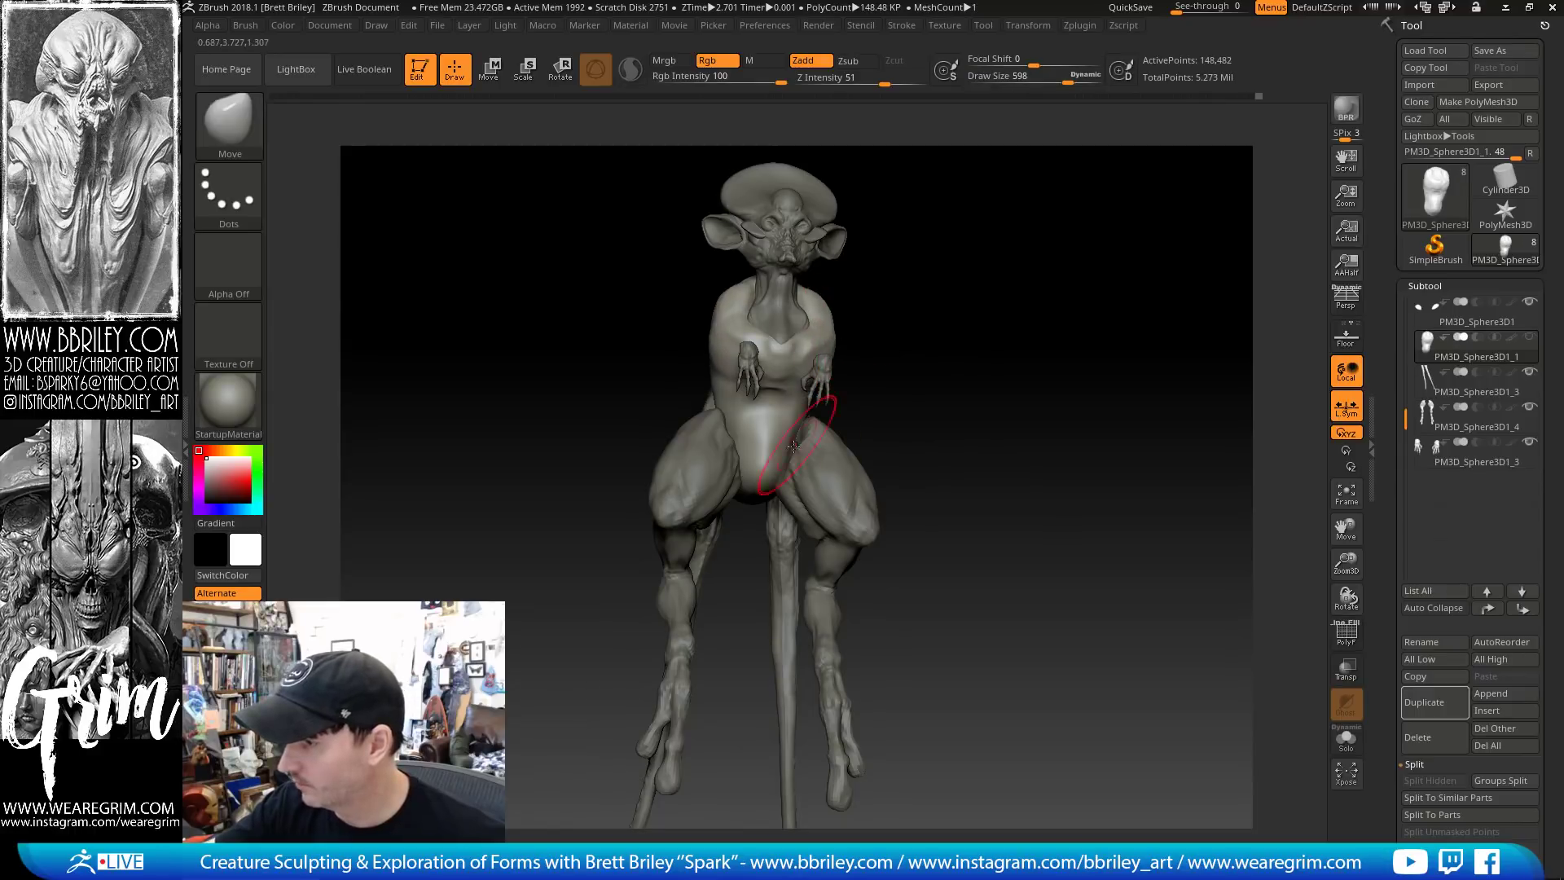
{"action": "left_click_drag", "start_coordinate": [794, 471], "coordinate": [814, 472]}
{"action": "key", "text": "s"}
{"action": "left_click", "coordinate": [777, 482]}
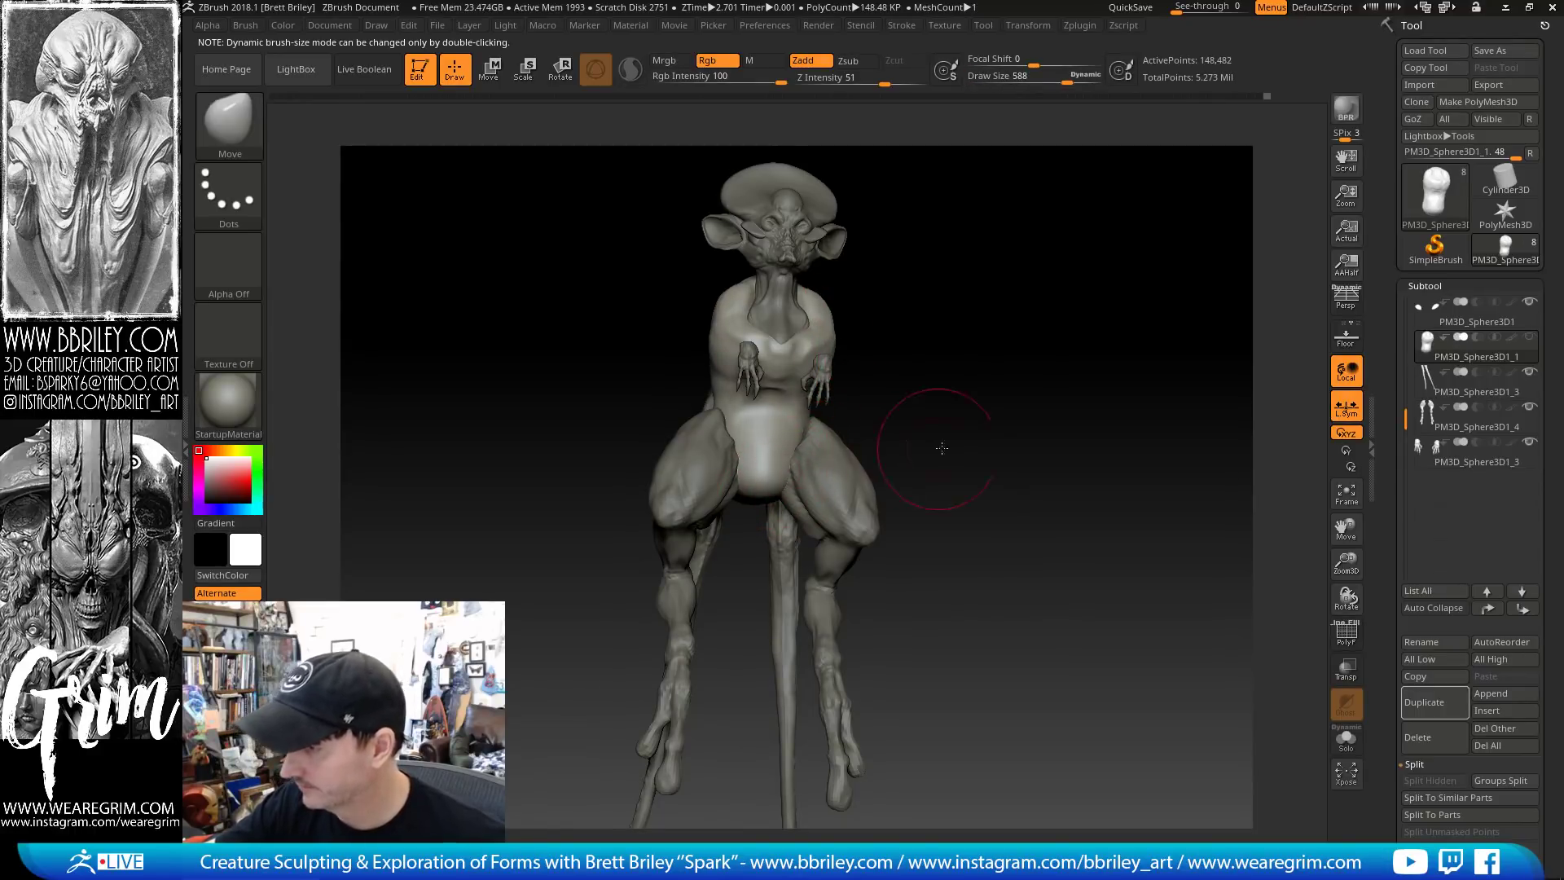
{"action": "left_click_drag", "start_coordinate": [942, 447], "coordinate": [763, 383]}
{"action": "mouse_move", "coordinate": [877, 350]}
{"action": "left_mouse_down", "text": "shift"}
{"action": "mouse_move", "coordinate": [791, 379]}
{"action": "mouse_move", "coordinate": [766, 351]}
{"action": "left_mouse_up", "text": "shift"}
Inflate the torso's flank just above the thigh with the Inflat brush, reducing the draw size to 264
{"action": "key", "text": "b"}
{"action": "key", "text": "i"}
{"action": "key", "text": "n"}
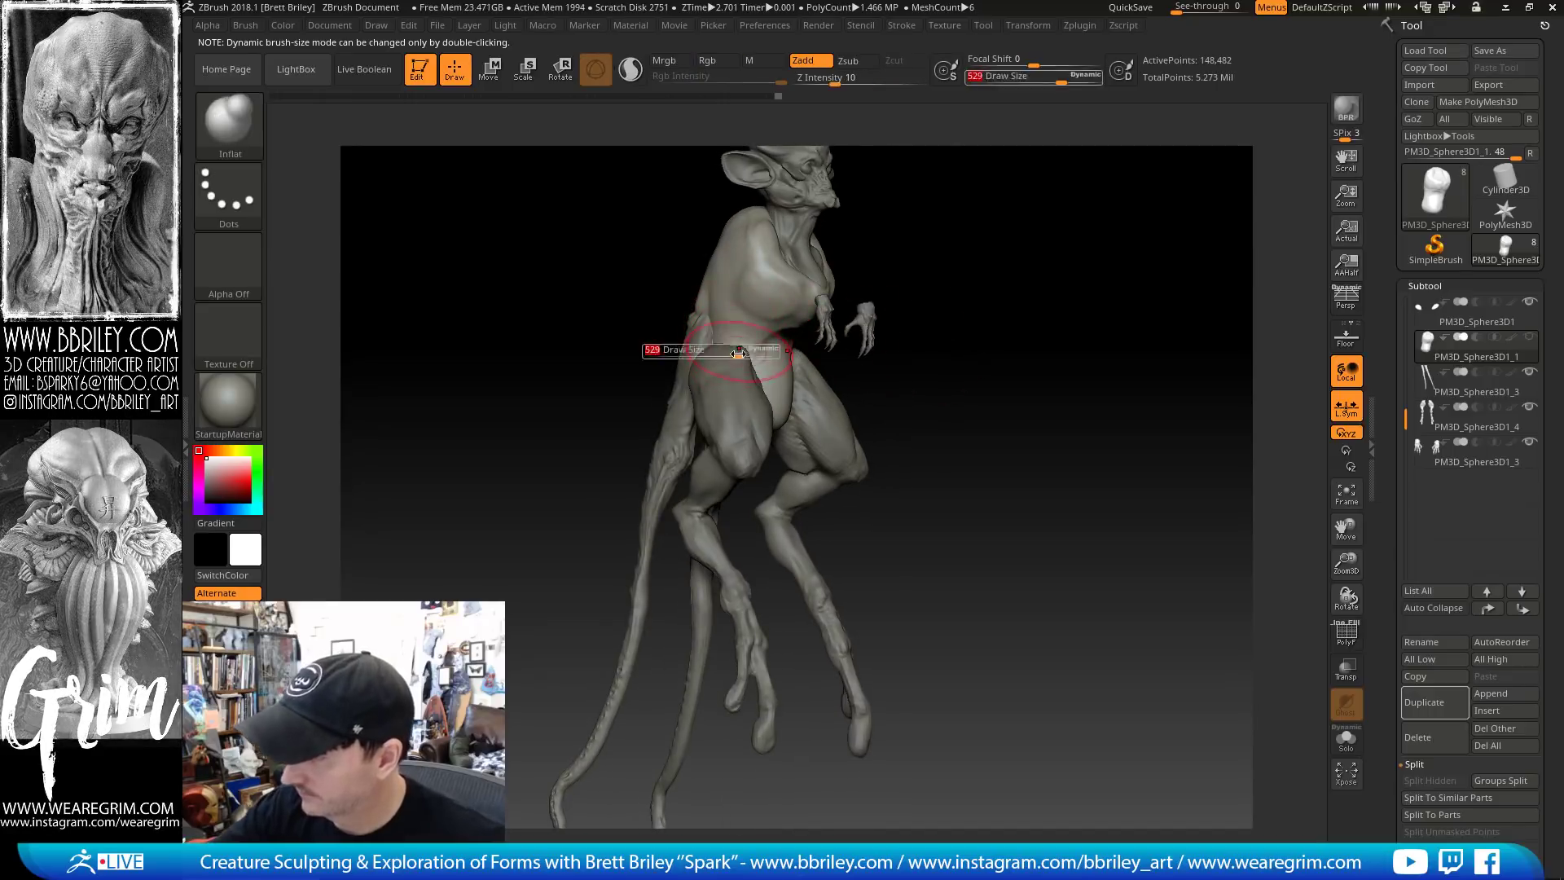
{"action": "left_click_drag", "start_coordinate": [856, 268], "coordinate": [873, 274]}
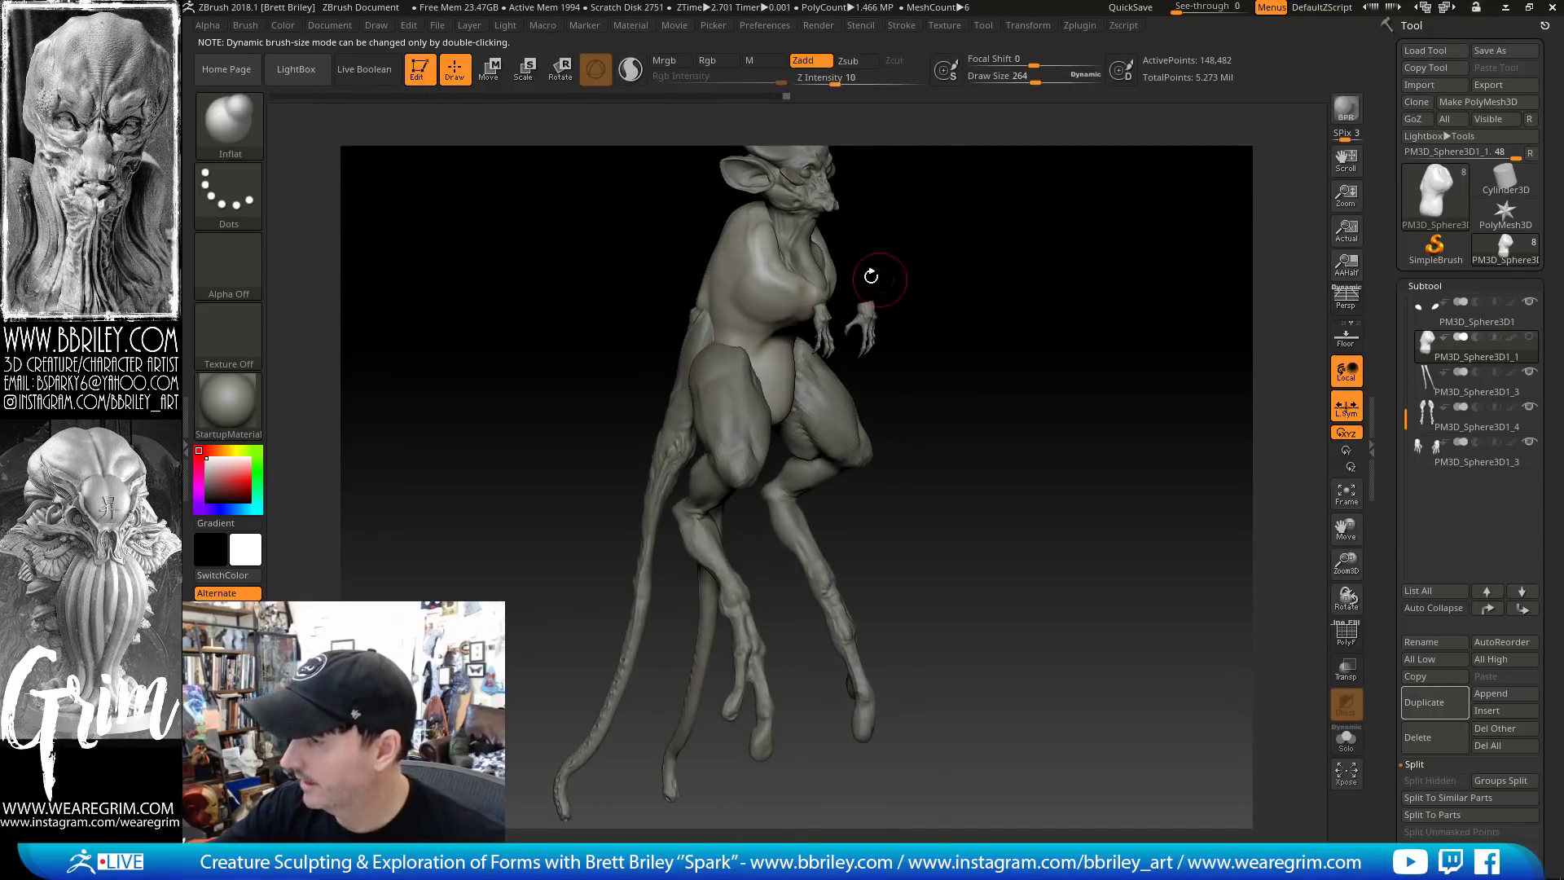
Build up the torso's waist above the hip with the Standard brush at draw size 244
{"action": "key", "text": "b"}
{"action": "key", "text": "s"}
{"action": "key", "text": "t"}
{"action": "key", "text": "s"}
{"action": "left_click", "coordinate": [725, 348]}
{"action": "left_click_drag", "start_coordinate": [809, 327], "coordinate": [765, 334]}
Make the legs subtool PM3D_Sphere3D1_4 active, show the torso subtool again and bring up the transform gizmo on the legs
{"action": "left_click", "coordinate": [766, 334], "text": "alt"}
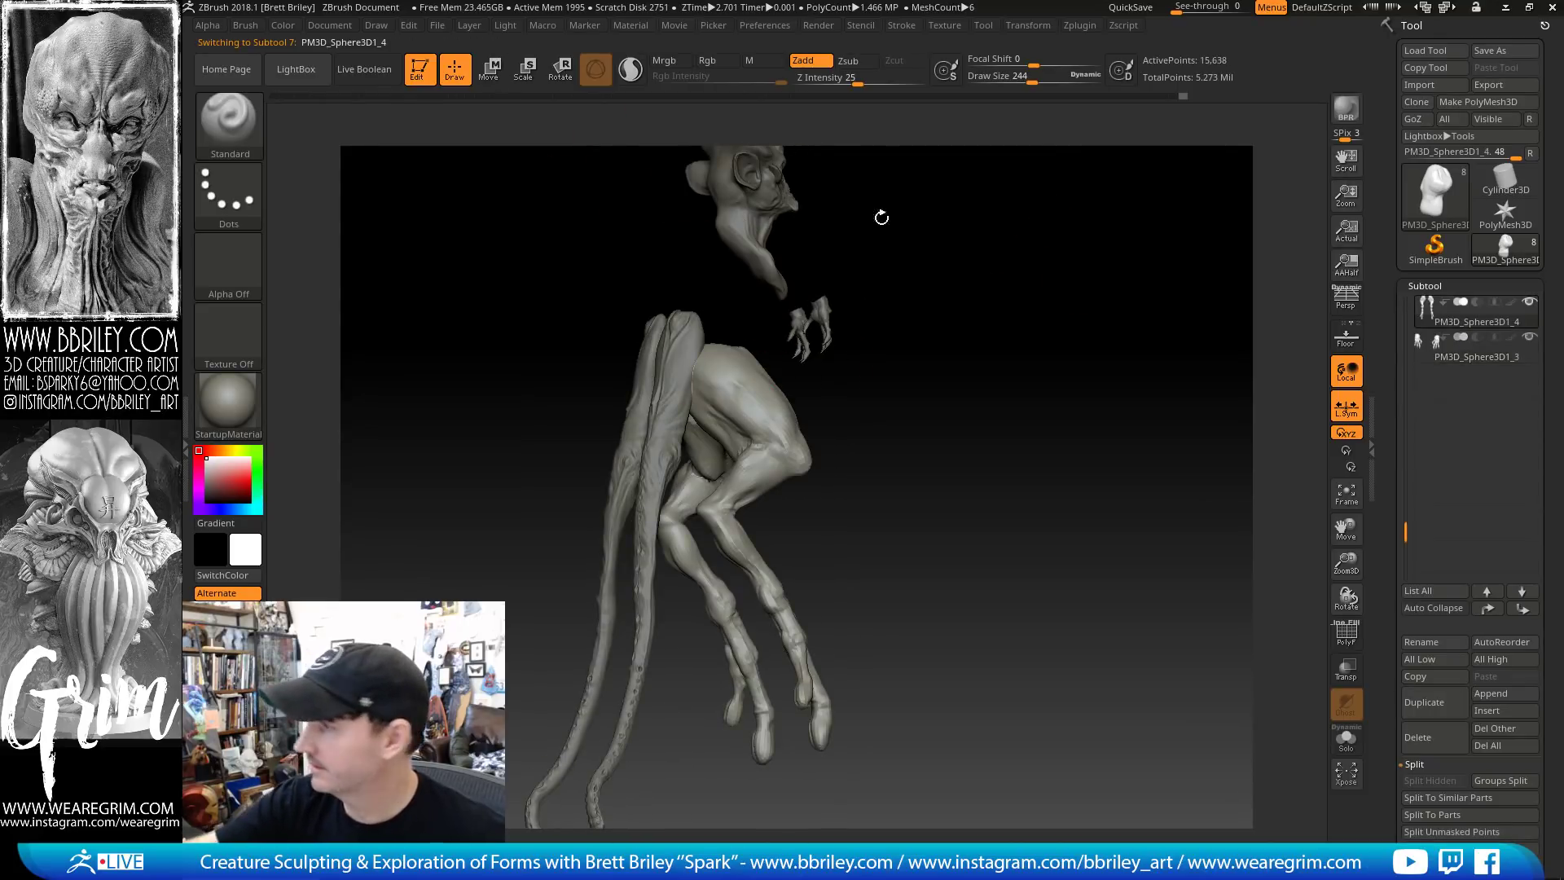
{"action": "left_click_drag", "start_coordinate": [1408, 531], "coordinate": [1407, 388]}
{"action": "left_click", "coordinate": [1518, 336]}
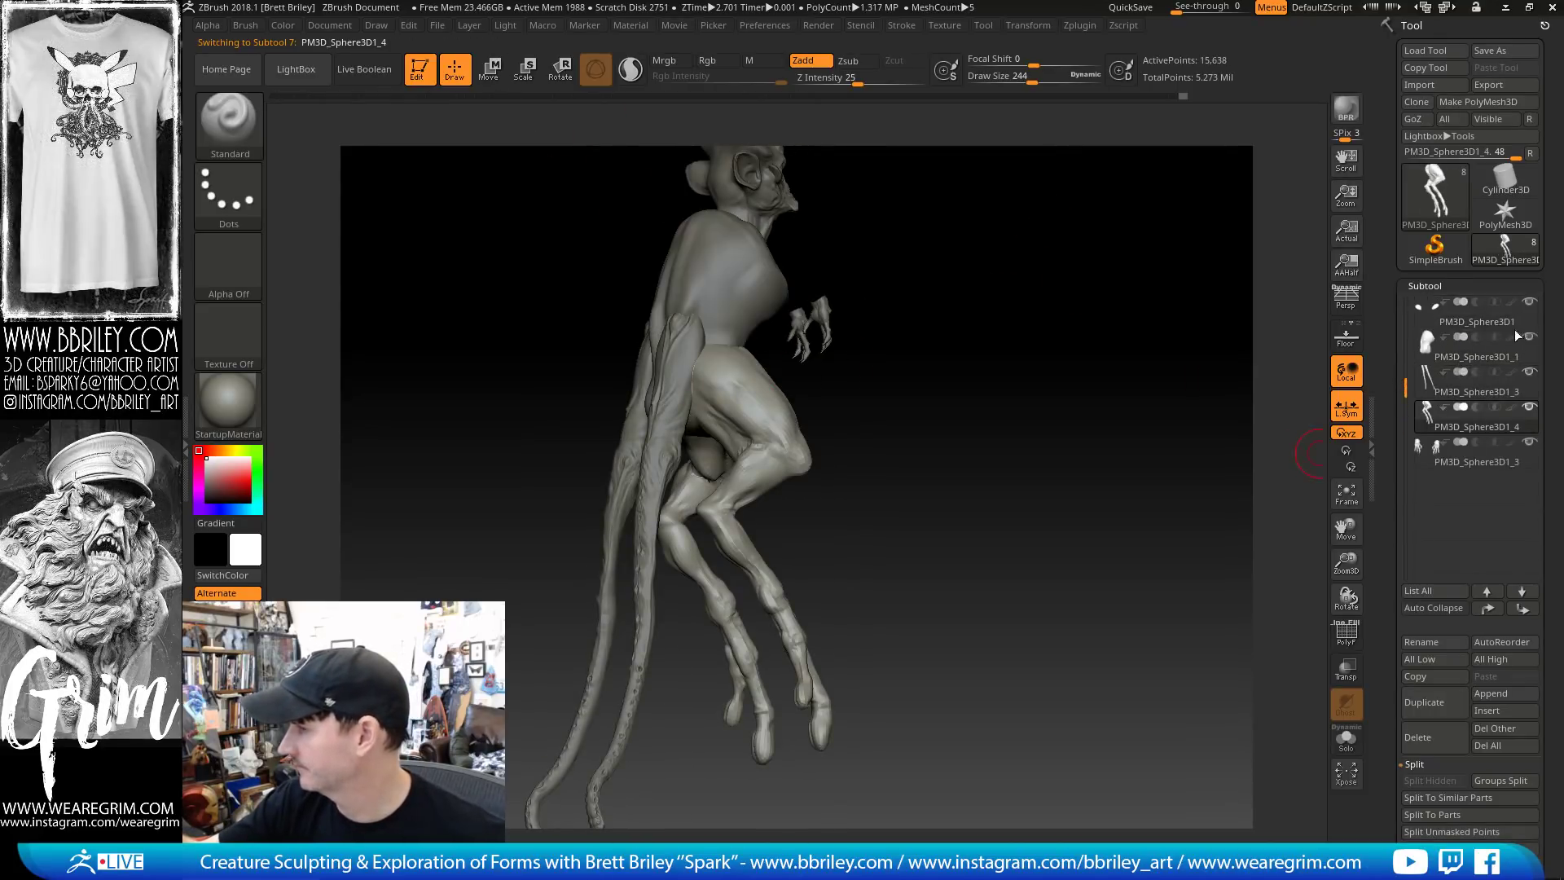
{"action": "key", "text": "w"}
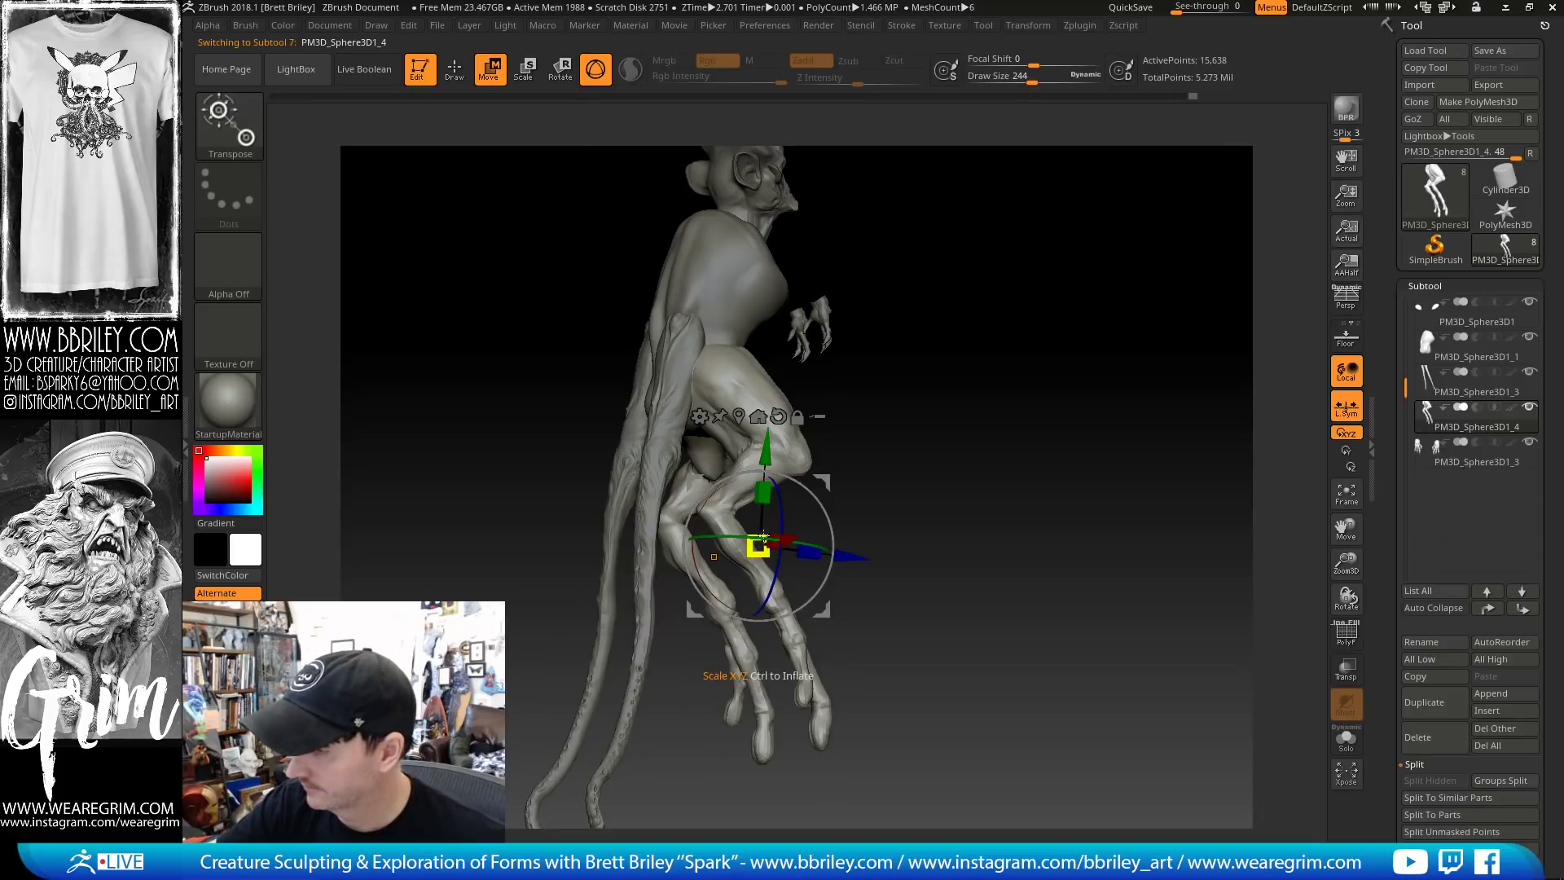
{"action": "mouse_move", "coordinate": [899, 413]}
{"action": "left_mouse_down"}
{"action": "mouse_move", "coordinate": [835, 541]}
{"action": "mouse_move", "coordinate": [827, 487]}
{"action": "mouse_move", "coordinate": [821, 552]}
{"action": "mouse_move", "coordinate": [651, 489]}
{"action": "mouse_move", "coordinate": [831, 383]}
{"action": "mouse_move", "coordinate": [880, 381]}
{"action": "left_mouse_up"}
Reshape the upper thighs where they meet the torso with the Move brush at draw size 827
{"action": "key", "text": "q"}
{"action": "key", "text": "s"}
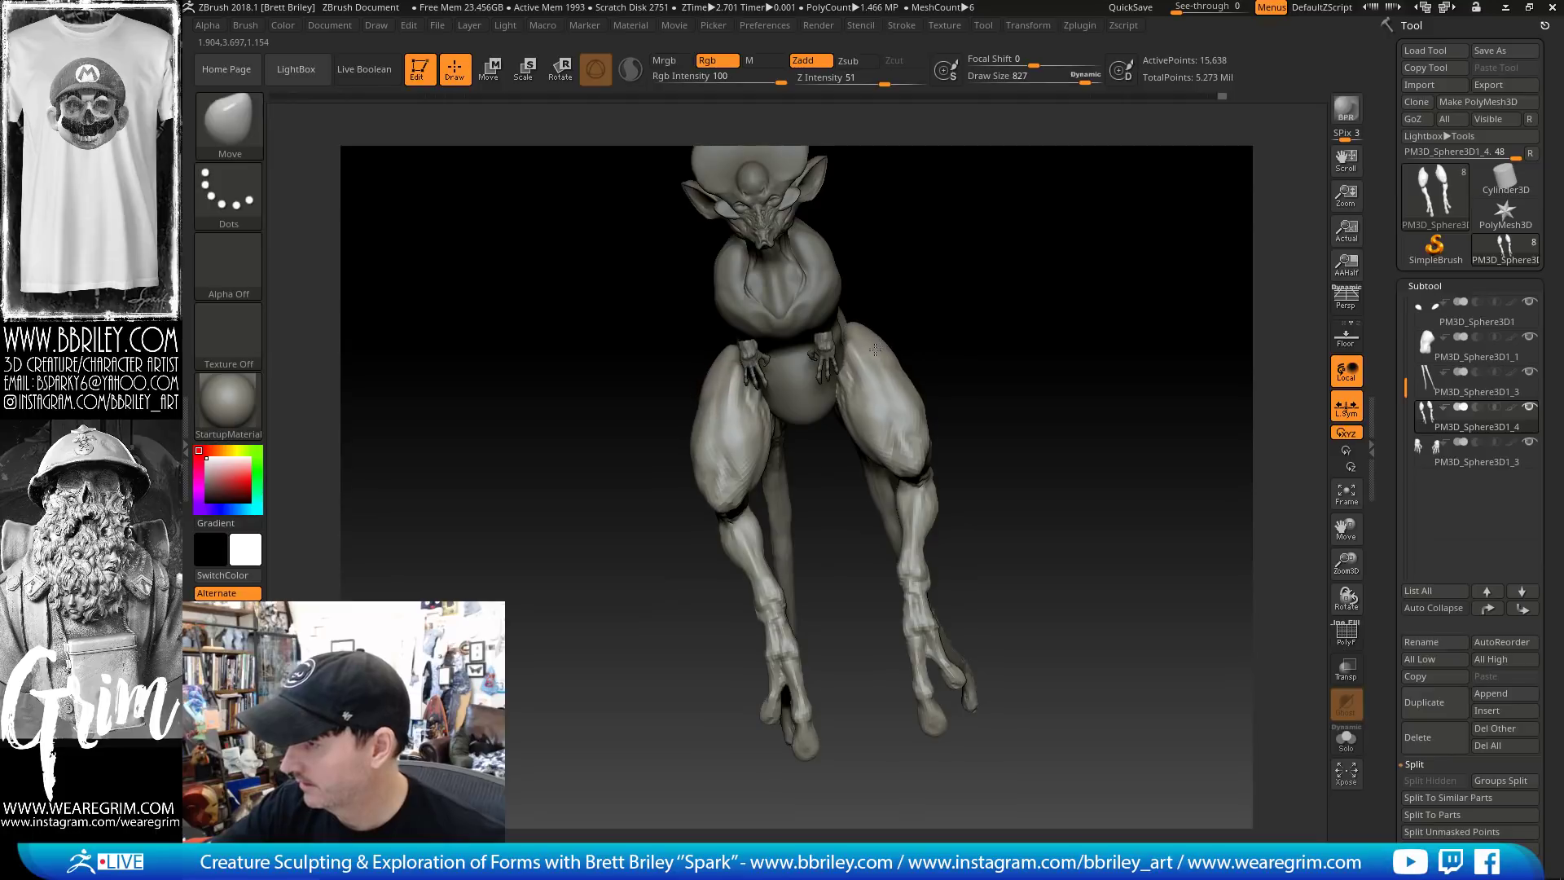
{"action": "mouse_move", "coordinate": [907, 296]}
{"action": "left_mouse_down"}
{"action": "mouse_move", "coordinate": [917, 261]}
{"action": "mouse_move", "coordinate": [961, 307]}
{"action": "mouse_move", "coordinate": [929, 366]}
{"action": "mouse_move", "coordinate": [899, 397]}
{"action": "mouse_move", "coordinate": [847, 375]}
{"action": "mouse_move", "coordinate": [888, 269]}
{"action": "mouse_move", "coordinate": [828, 369]}
{"action": "mouse_move", "coordinate": [840, 382]}
{"action": "left_mouse_up"}
{"action": "key", "text": "["}
Make the torso subtool active and pull its sides over the hips with the Move brush at draw sizes 529 and 439
{"action": "left_click", "coordinate": [803, 348], "text": "alt"}
{"action": "key", "text": "["}
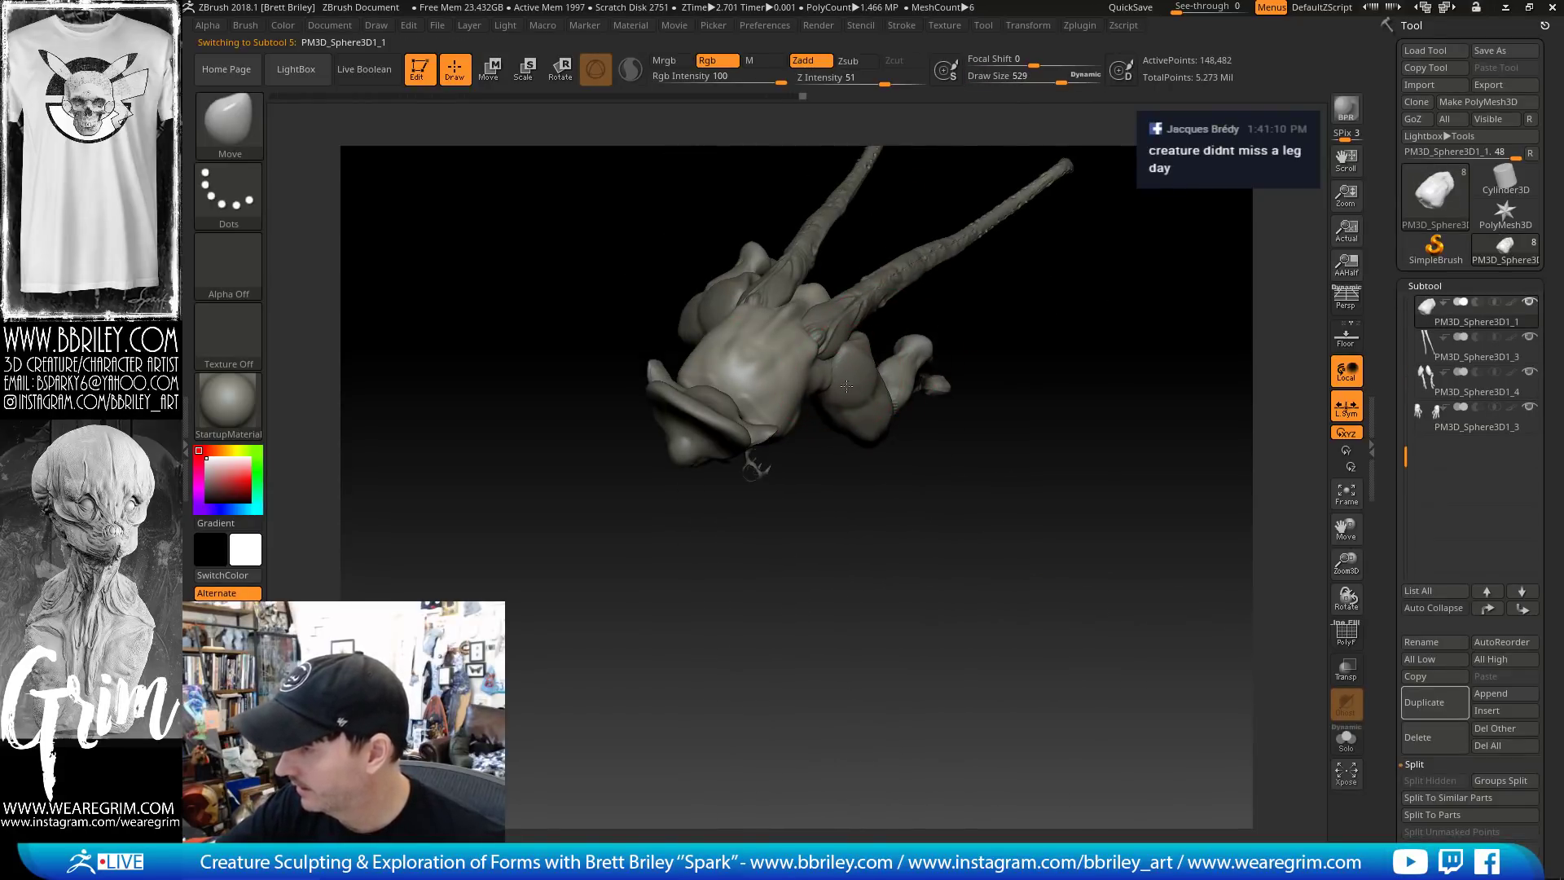
{"action": "left_click_drag", "start_coordinate": [984, 251], "coordinate": [964, 230]}
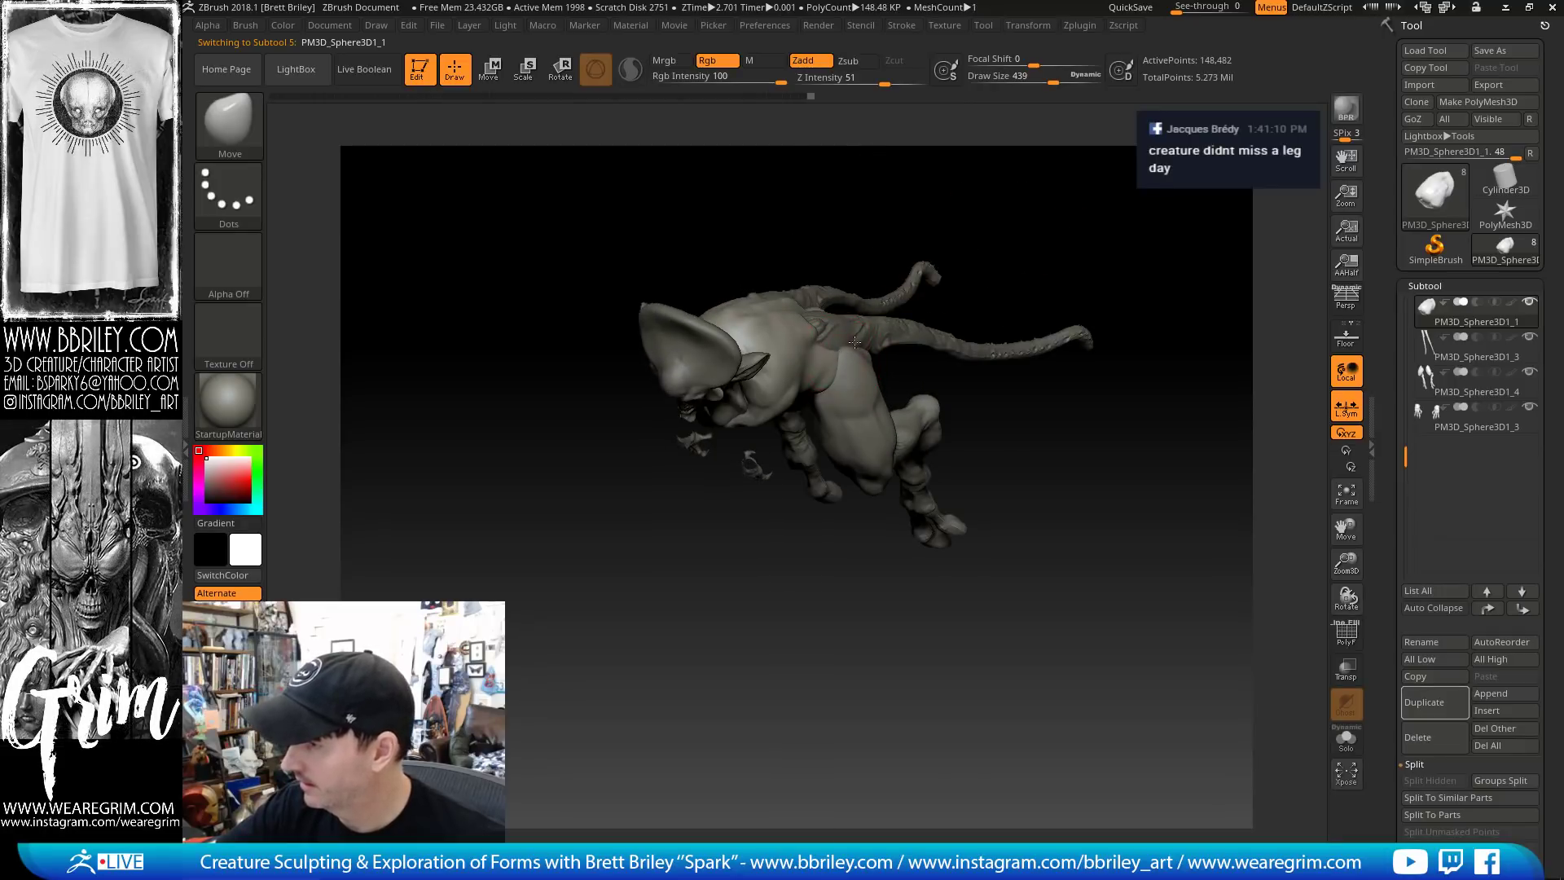
{"action": "mouse_move", "coordinate": [884, 295]}
{"action": "left_mouse_down"}
{"action": "mouse_move", "coordinate": [850, 359]}
{"action": "mouse_move", "coordinate": [904, 244]}
{"action": "mouse_move", "coordinate": [950, 237]}
{"action": "mouse_move", "coordinate": [969, 206]}
{"action": "mouse_move", "coordinate": [810, 360]}
{"action": "left_mouse_up"}
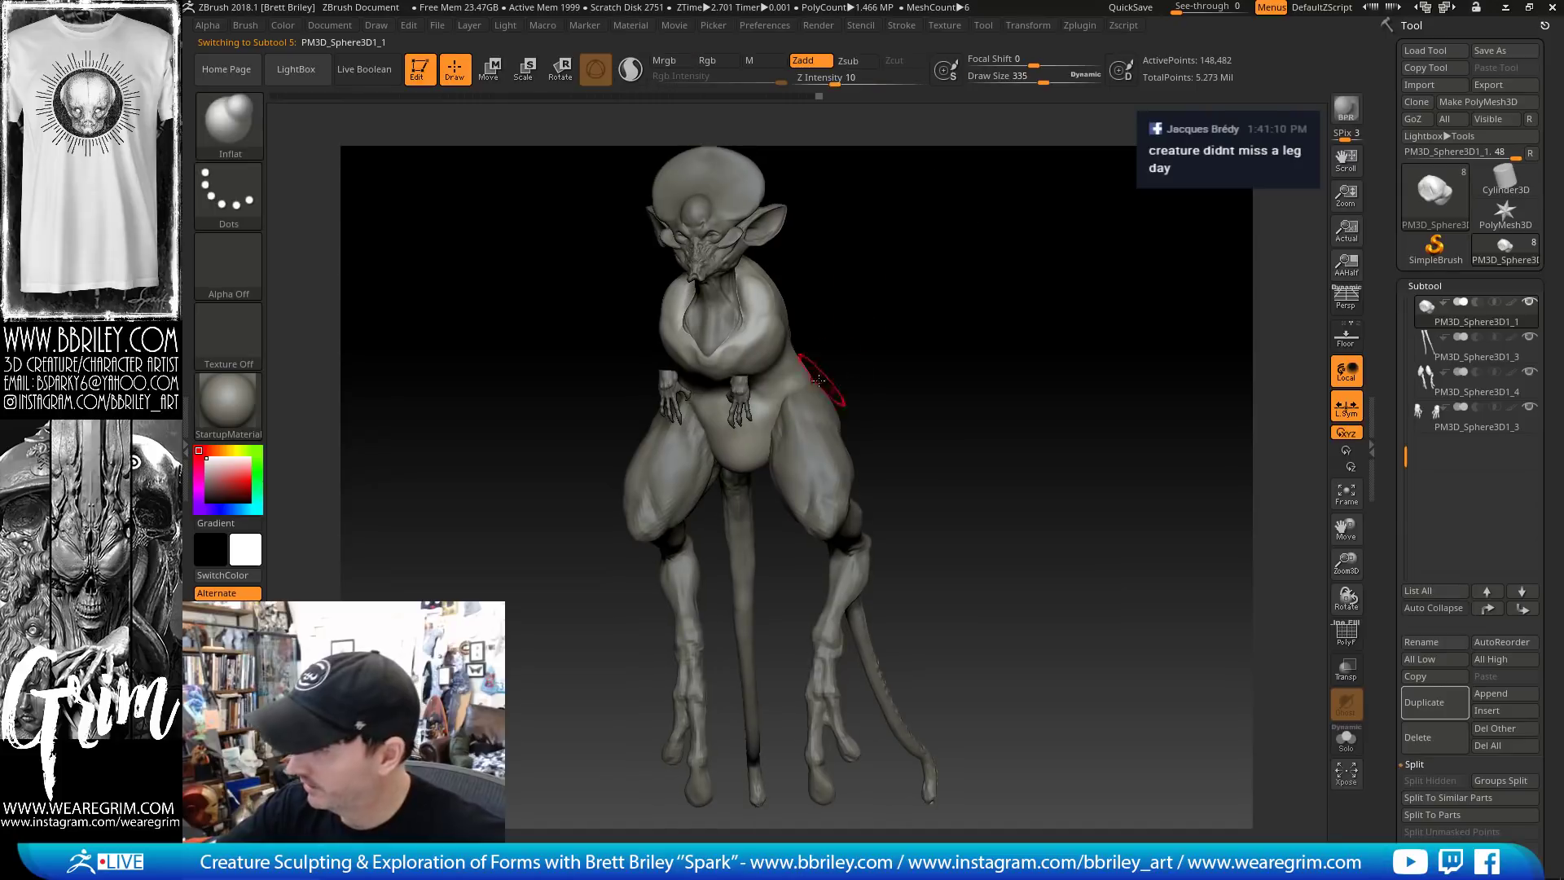
Swell the torso around the hips and lower belly with the Inflat brush at draw sizes 251 and 271
{"action": "key", "text": "b"}
{"action": "key", "text": "i"}
{"action": "key", "text": "n"}
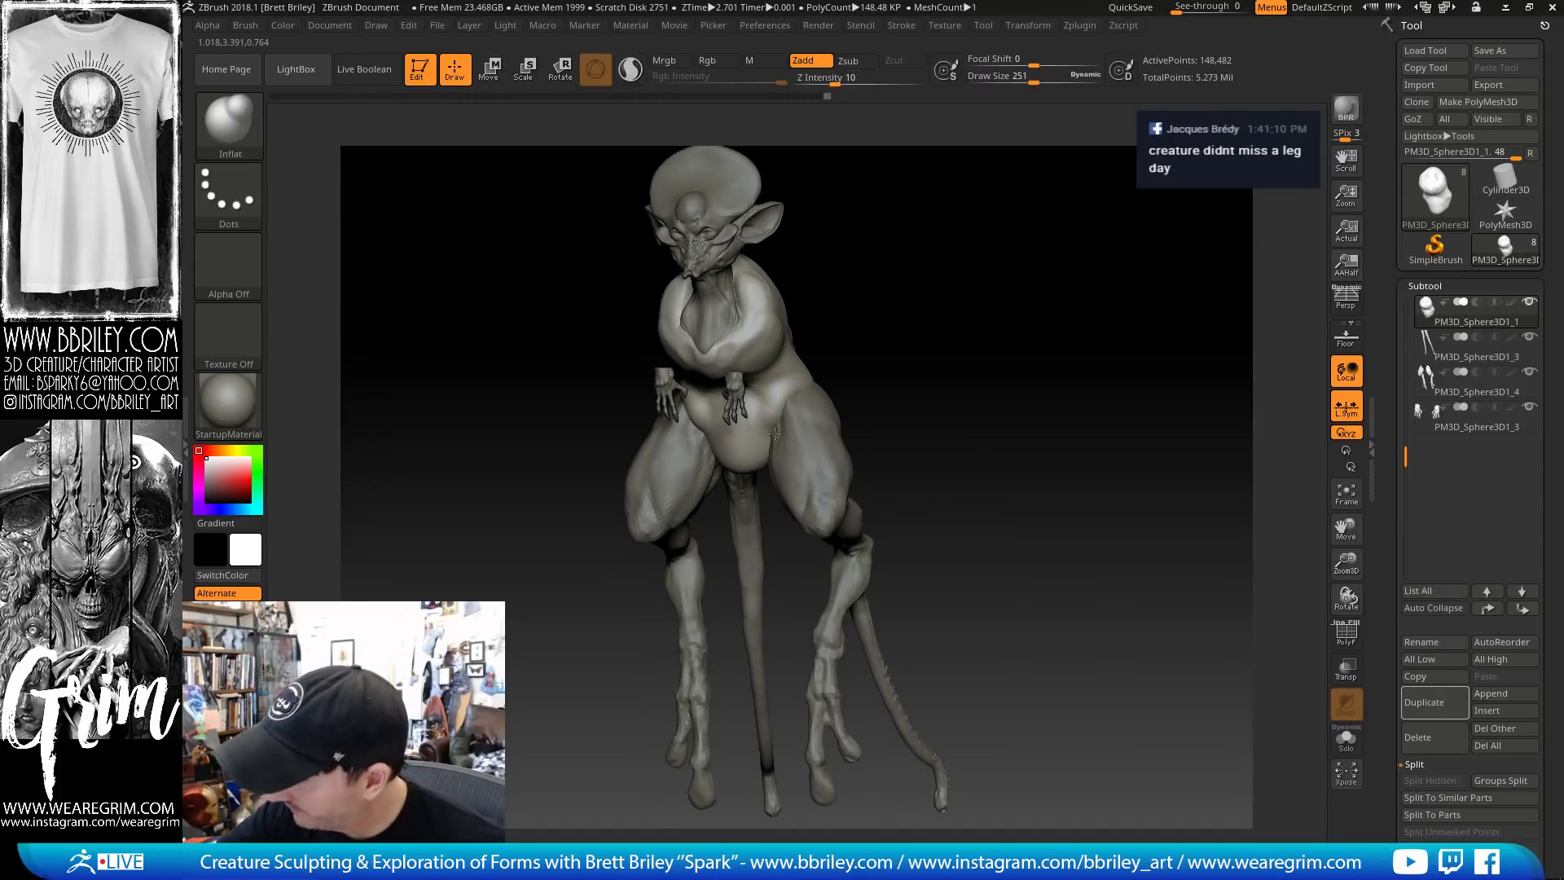
{"action": "left_click_drag", "start_coordinate": [855, 312], "coordinate": [806, 383]}
{"action": "left_click_drag", "start_coordinate": [847, 310], "coordinate": [741, 463]}
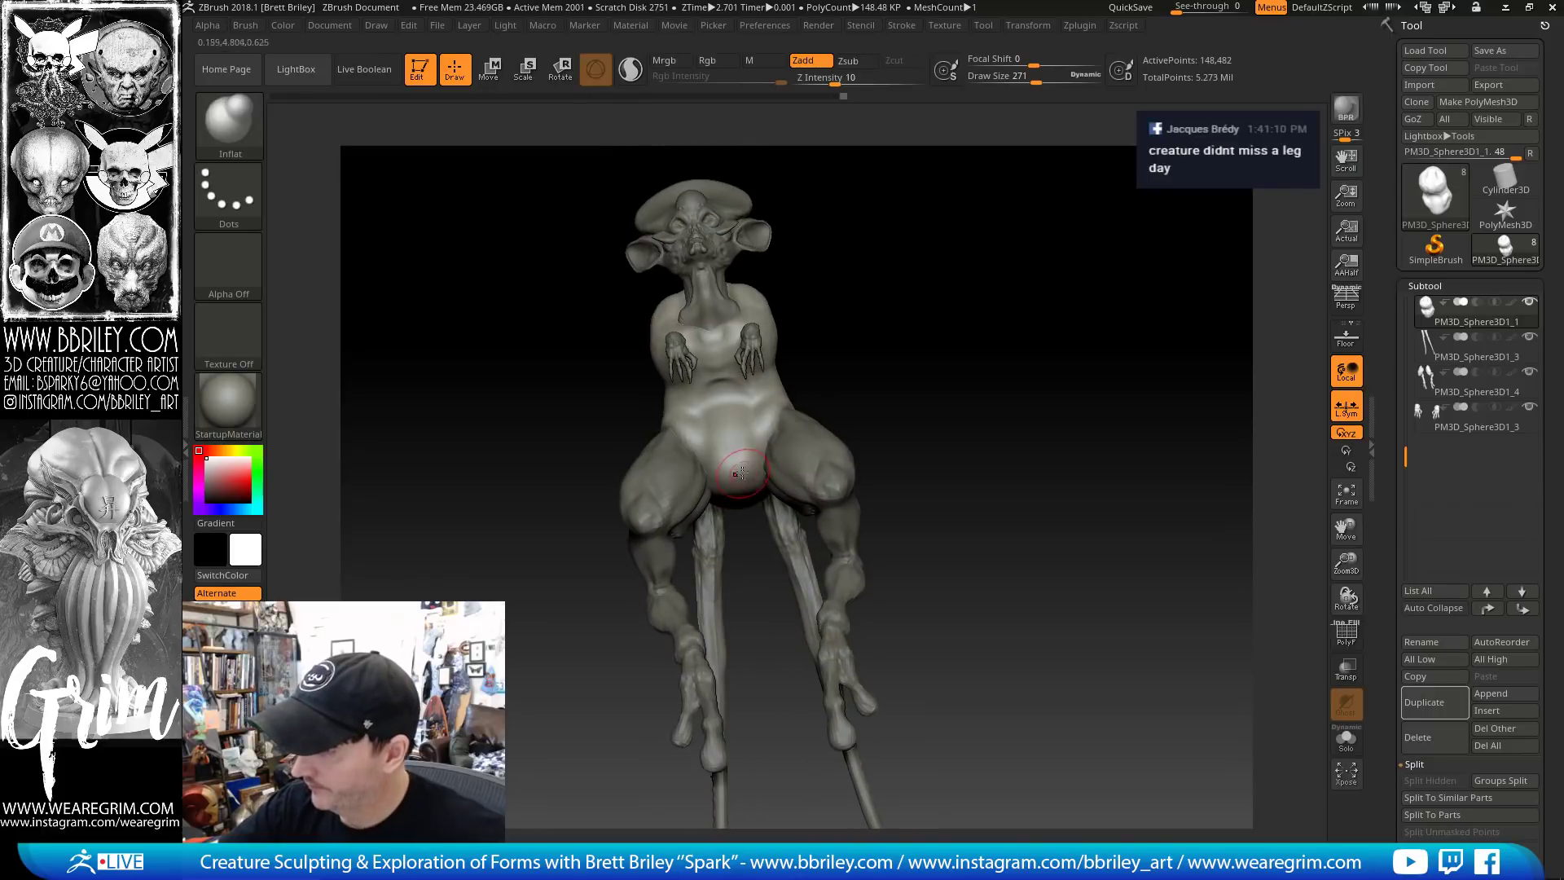
Carve creases down the lower belly and along the groin with the DamStandard brush at draw size 179
{"action": "key", "text": "b"}
{"action": "key", "text": "d"}
{"action": "key", "text": "s"}
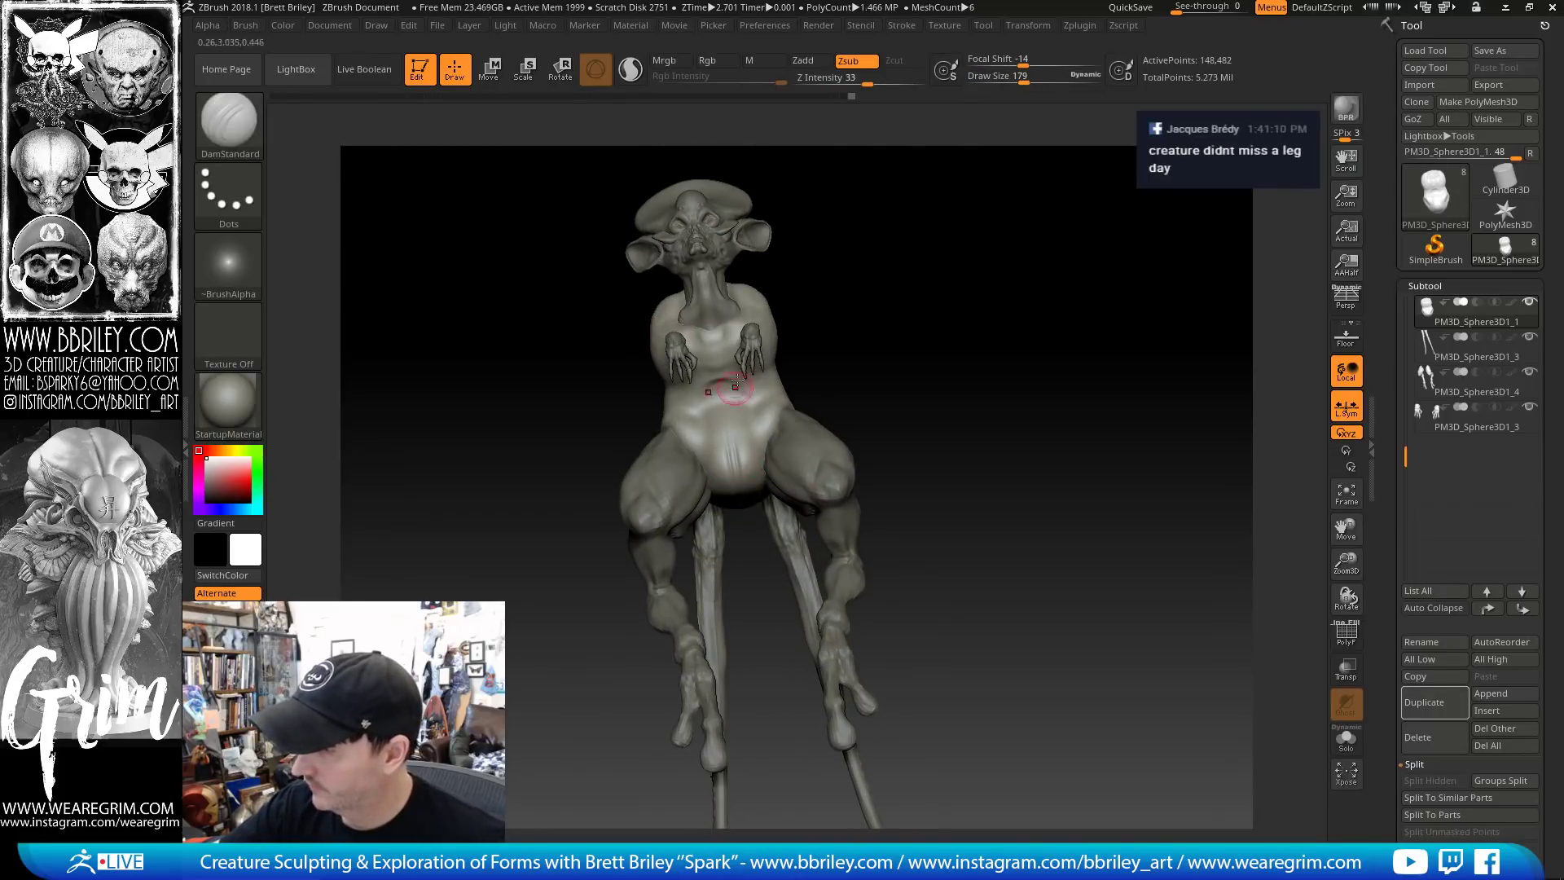
{"action": "right_click_drag", "start_coordinate": [735, 383], "coordinate": [749, 472], "text": "shift"}
{"action": "right_click_drag", "start_coordinate": [827, 360], "coordinate": [760, 472]}
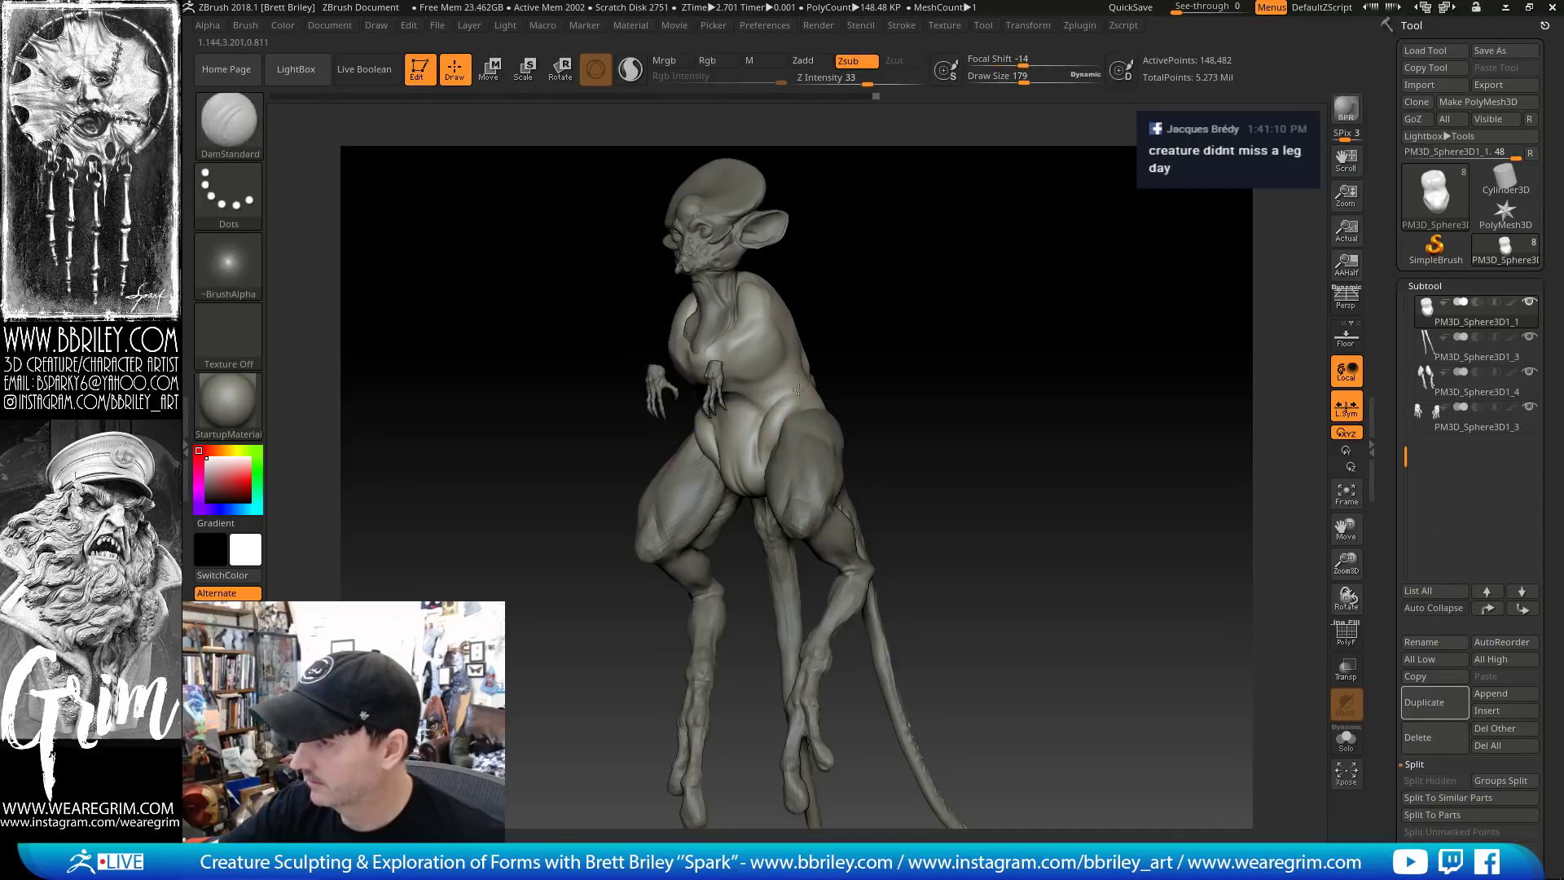
Cut folds across the waist below the chest with the DamStandard brush and smooth the abdomen
{"action": "right_click_drag", "start_coordinate": [879, 286], "coordinate": [806, 369]}
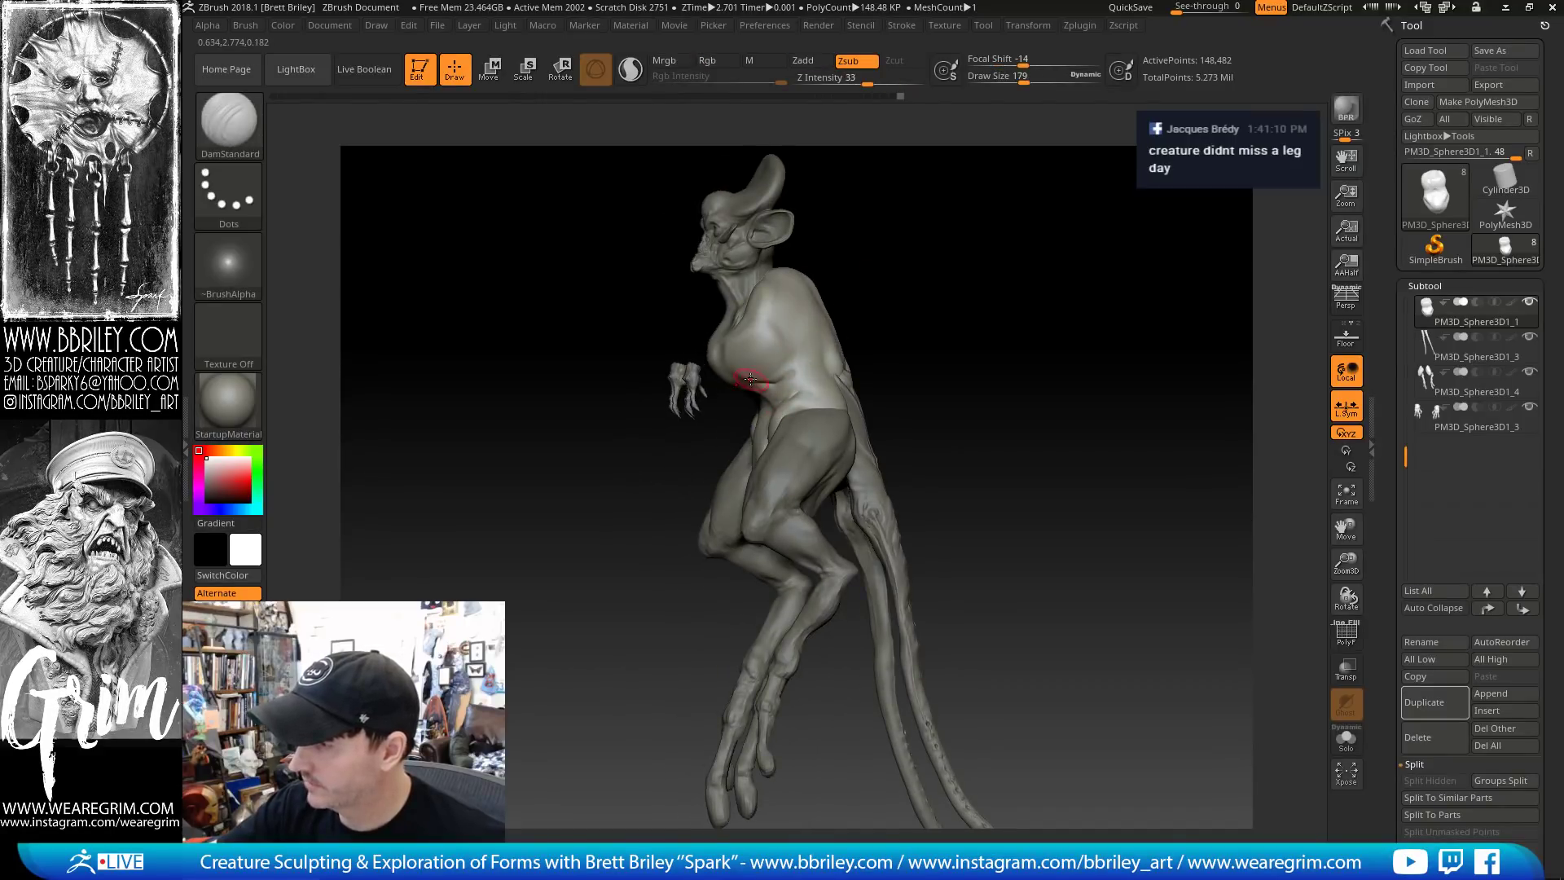
{"action": "right_click_drag", "start_coordinate": [899, 212], "coordinate": [743, 395]}
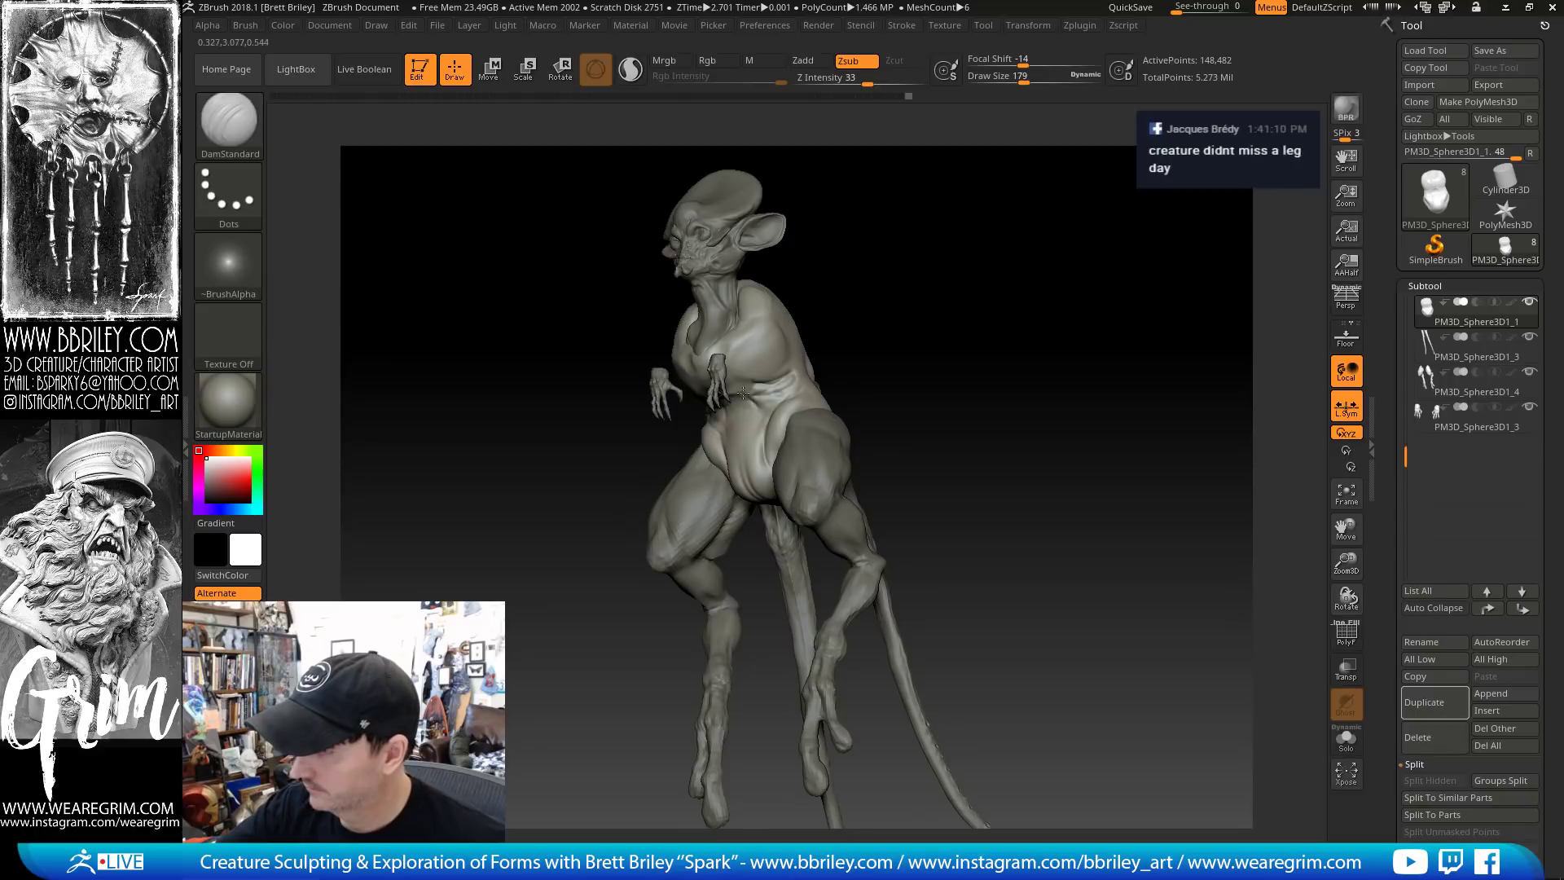
{"action": "right_click_drag", "start_coordinate": [825, 266], "coordinate": [834, 218]}
{"action": "key", "text": "shift"}
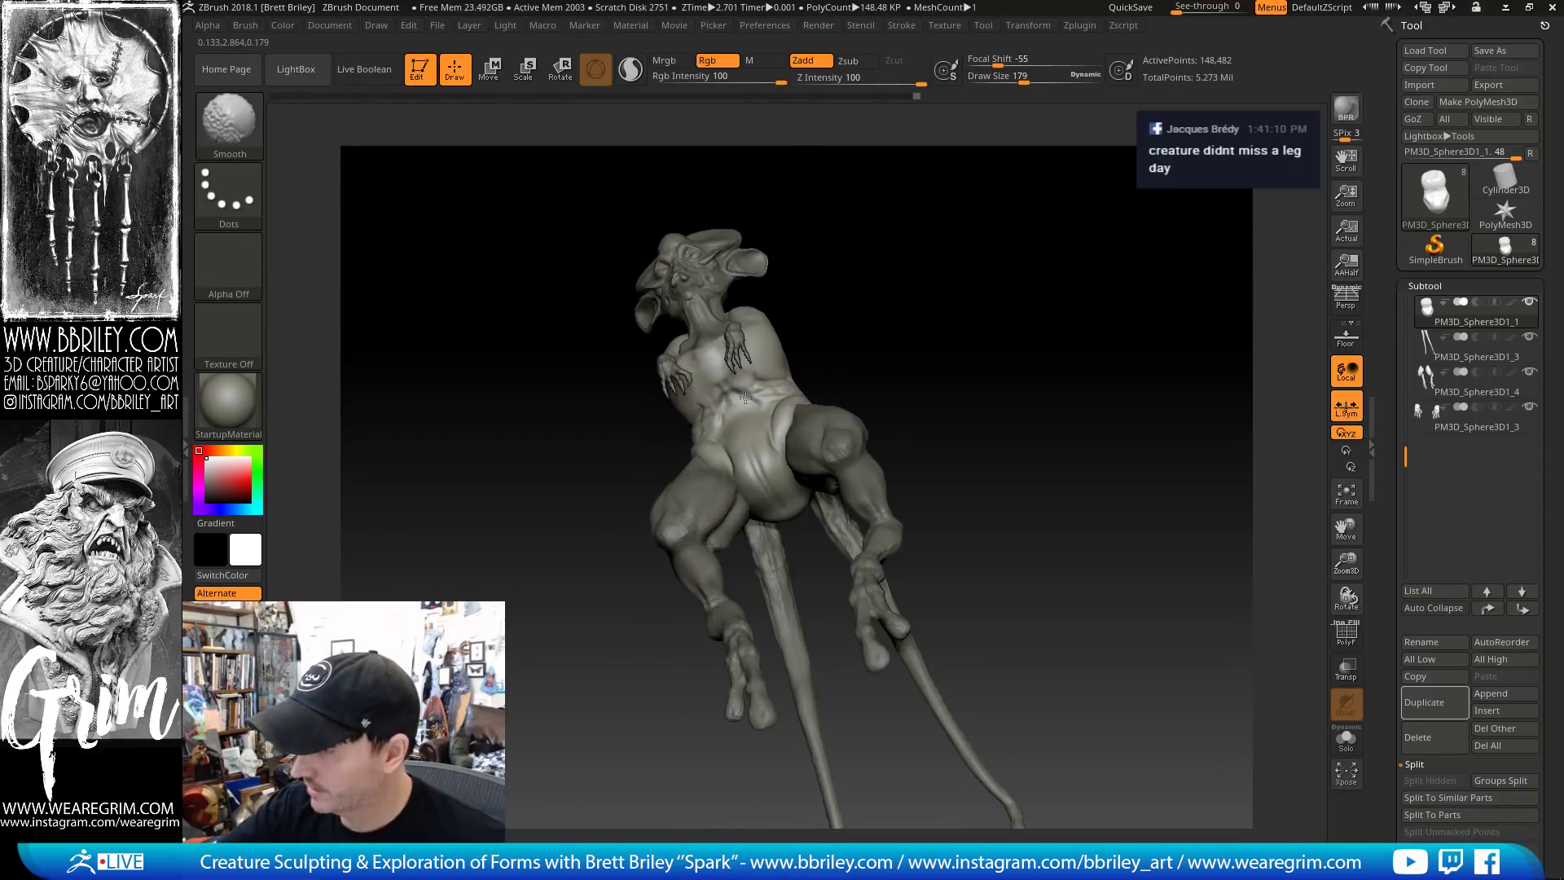
{"action": "right_click_drag", "start_coordinate": [756, 421], "coordinate": [743, 434], "text": "shift"}
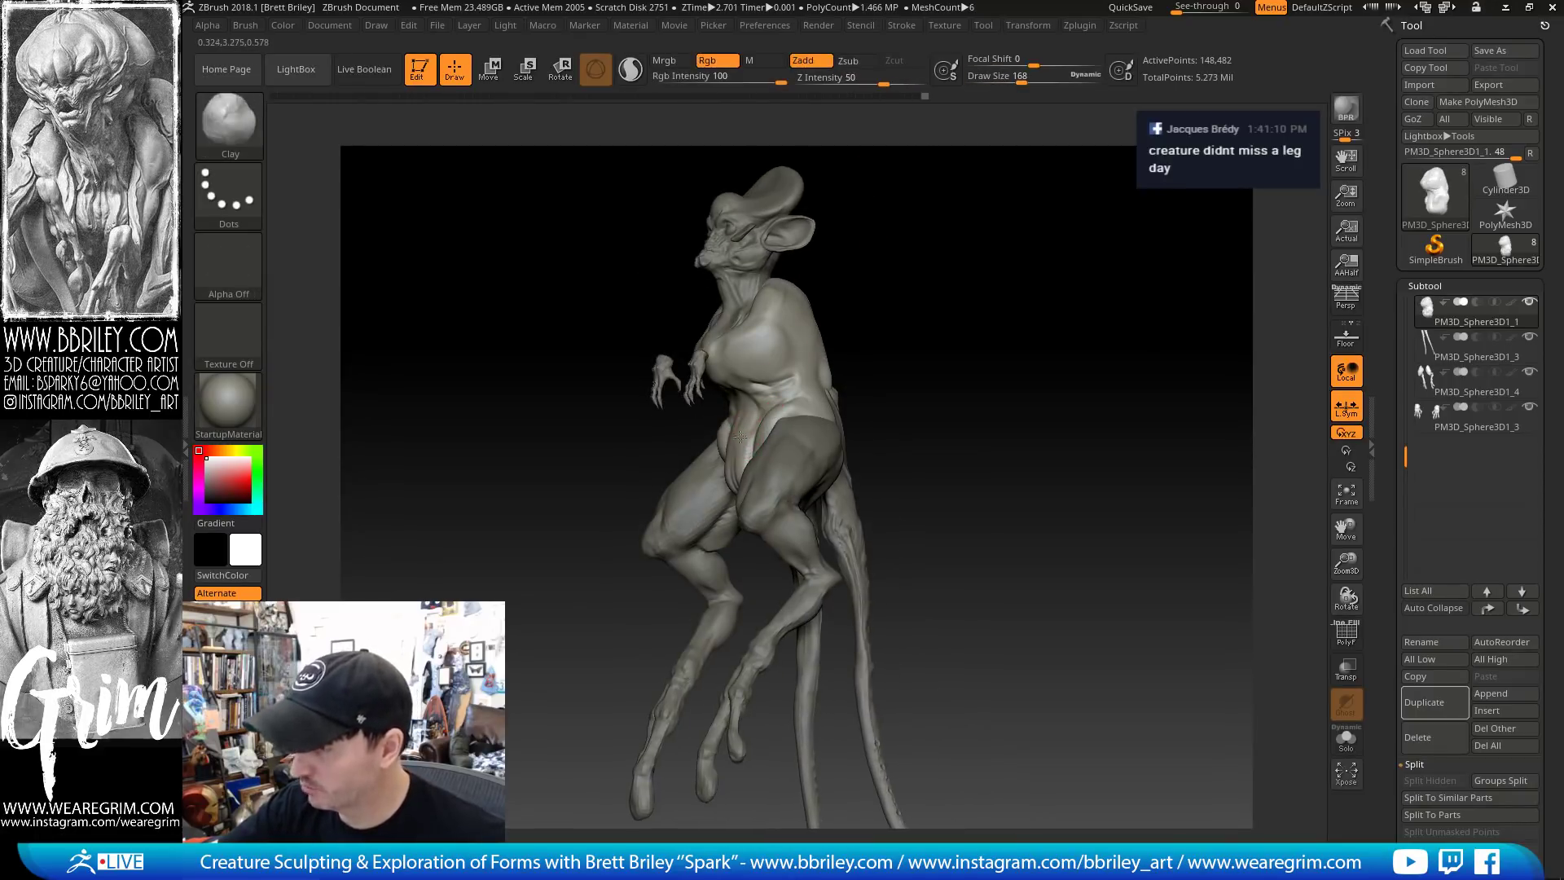
Adjust the waist and back around the tail base with the Move brush, enlarging the draw size from 291 to 638
{"action": "mouse_move", "coordinate": [966, 315]}
{"action": "left_mouse_down"}
{"action": "mouse_move", "coordinate": [896, 350]}
{"action": "mouse_move", "coordinate": [863, 326]}
{"action": "left_mouse_up"}
{"action": "key", "text": "b"}
{"action": "key", "text": "m"}
{"action": "key", "text": "v"}
{"action": "key", "text": "s"}
{"action": "left_click", "coordinate": [814, 414]}
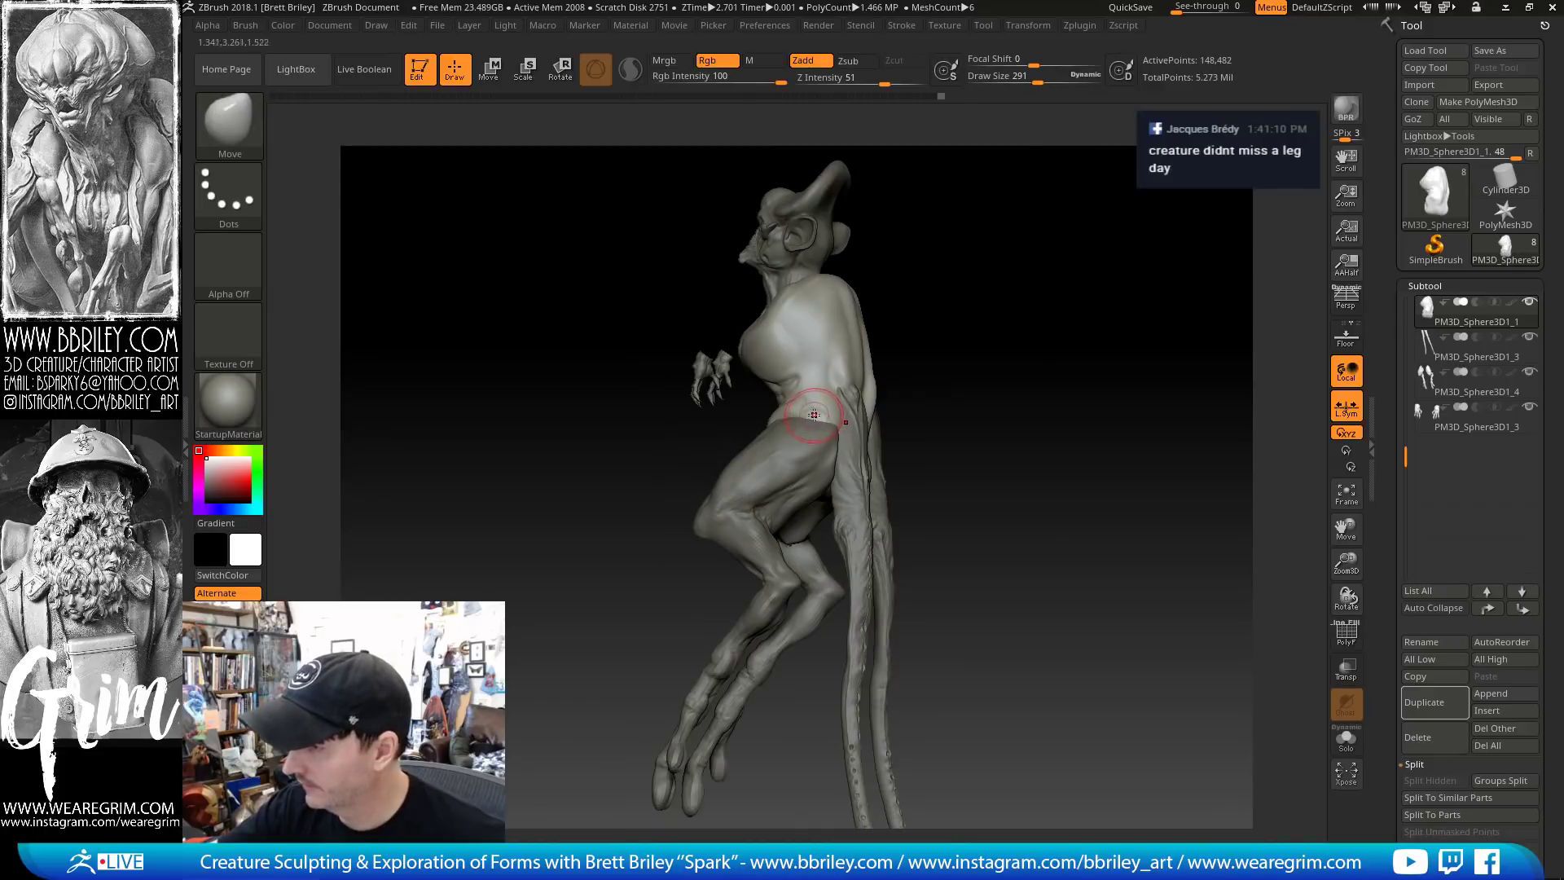
{"action": "left_click_drag", "start_coordinate": [899, 385], "coordinate": [852, 473]}
{"action": "mouse_move", "coordinate": [1024, 369]}
{"action": "left_mouse_down"}
{"action": "mouse_move", "coordinate": [970, 367]}
{"action": "mouse_move", "coordinate": [953, 319]}
{"action": "left_mouse_up"}
{"action": "key", "text": "s"}
{"action": "left_click_drag", "start_coordinate": [1075, 220], "coordinate": [1013, 245]}
Build up the shoulder blades on the upper back with the Clay brush at draw size 232
{"action": "key", "text": "b"}
{"action": "key", "text": "c"}
{"action": "key", "text": "l"}
{"action": "key", "text": "s"}
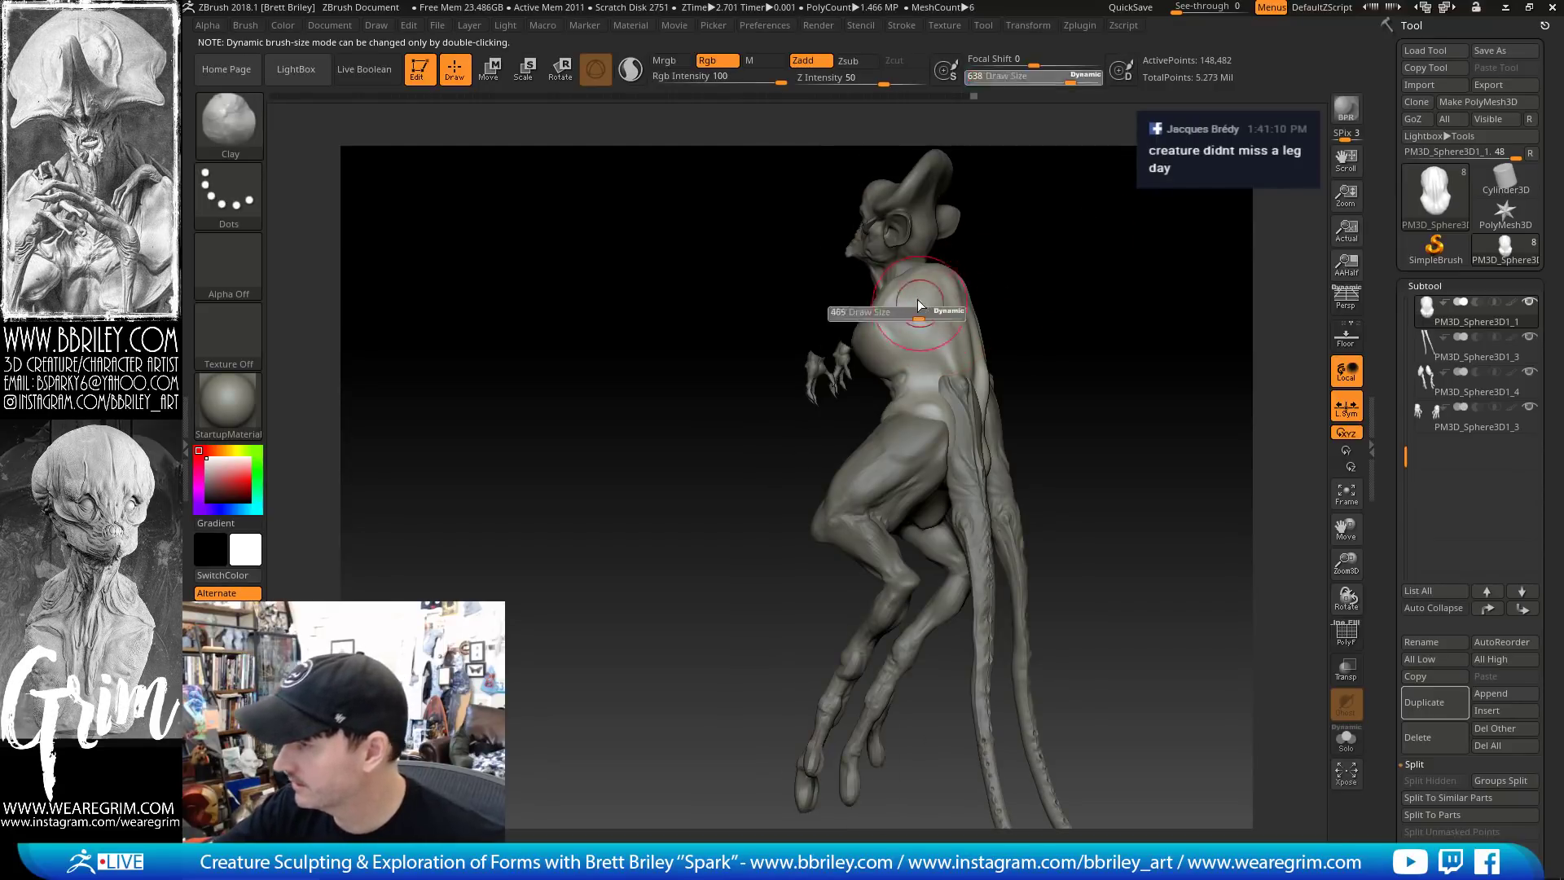
{"action": "mouse_move", "coordinate": [960, 292]}
{"action": "left_mouse_down"}
{"action": "mouse_move", "coordinate": [931, 304]}
{"action": "mouse_move", "coordinate": [944, 286]}
{"action": "left_mouse_up"}
{"action": "key", "text": "["}
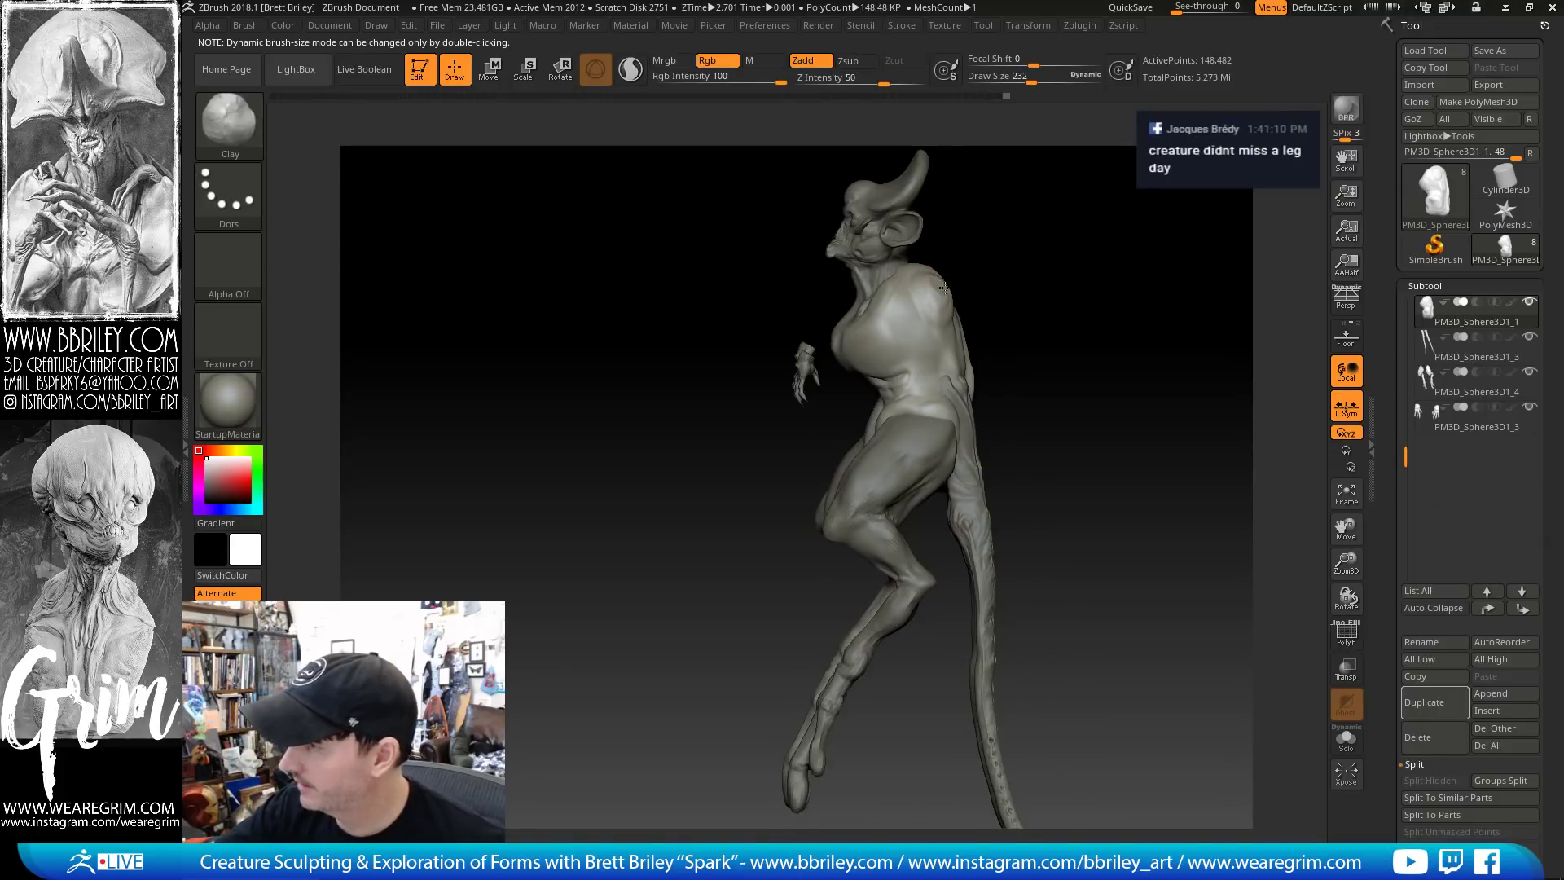
{"action": "left_click_drag", "start_coordinate": [1018, 223], "coordinate": [935, 313]}
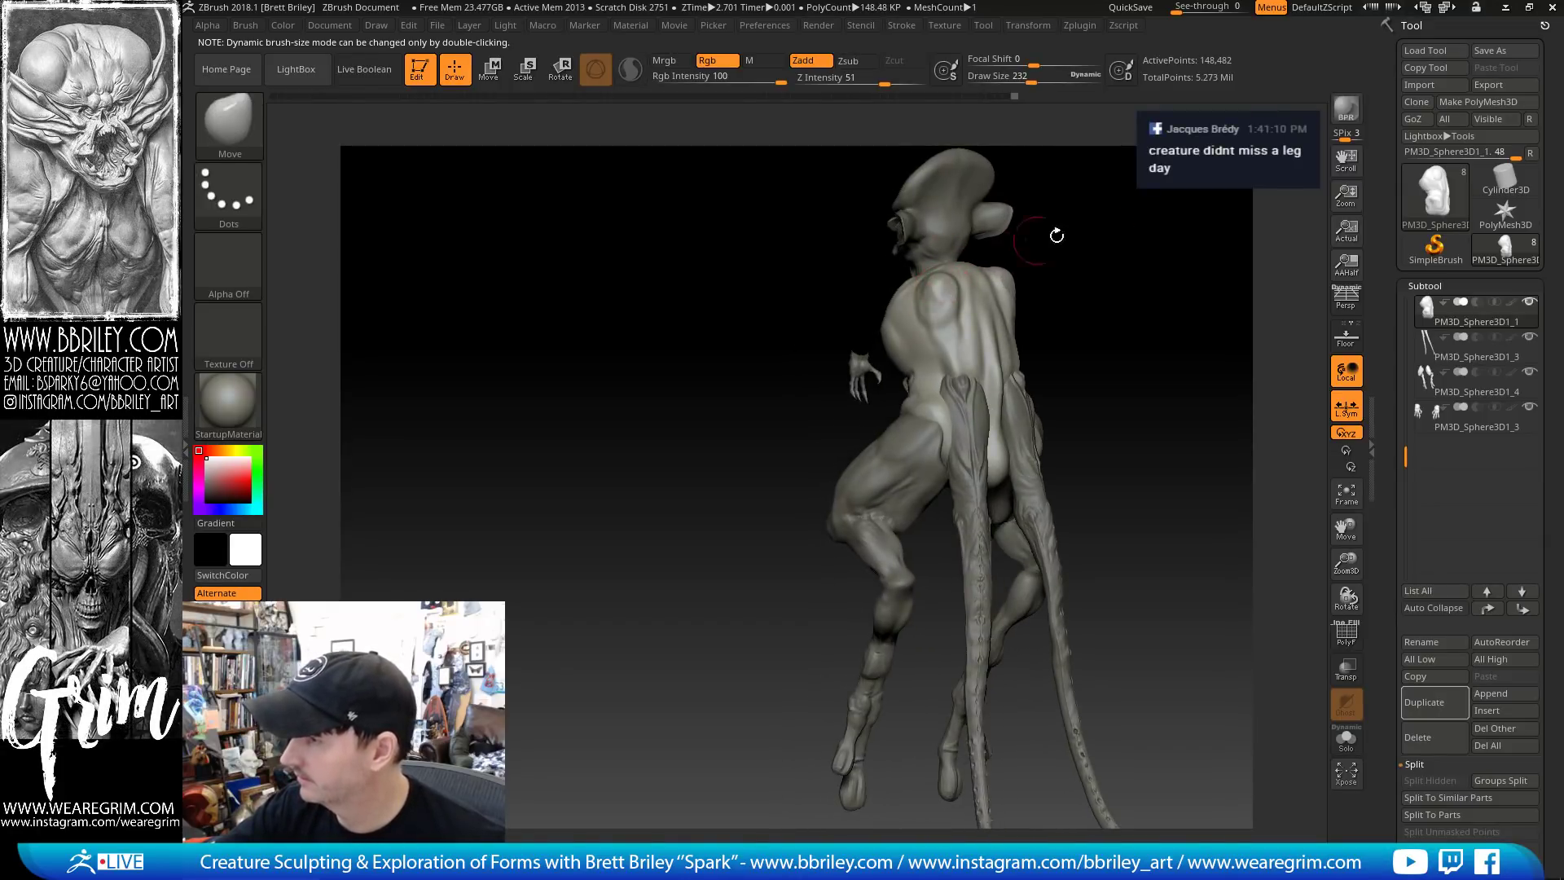
Carve furrows along the spine and shoulder blades with the DamStandard brush at draw size 202
{"action": "mouse_move", "coordinate": [1054, 237]}
{"action": "left_mouse_down", "text": "alt"}
{"action": "mouse_move", "coordinate": [1029, 274]}
{"action": "mouse_move", "coordinate": [899, 347]}
{"action": "left_mouse_up", "text": "alt"}
{"action": "key", "text": "["}
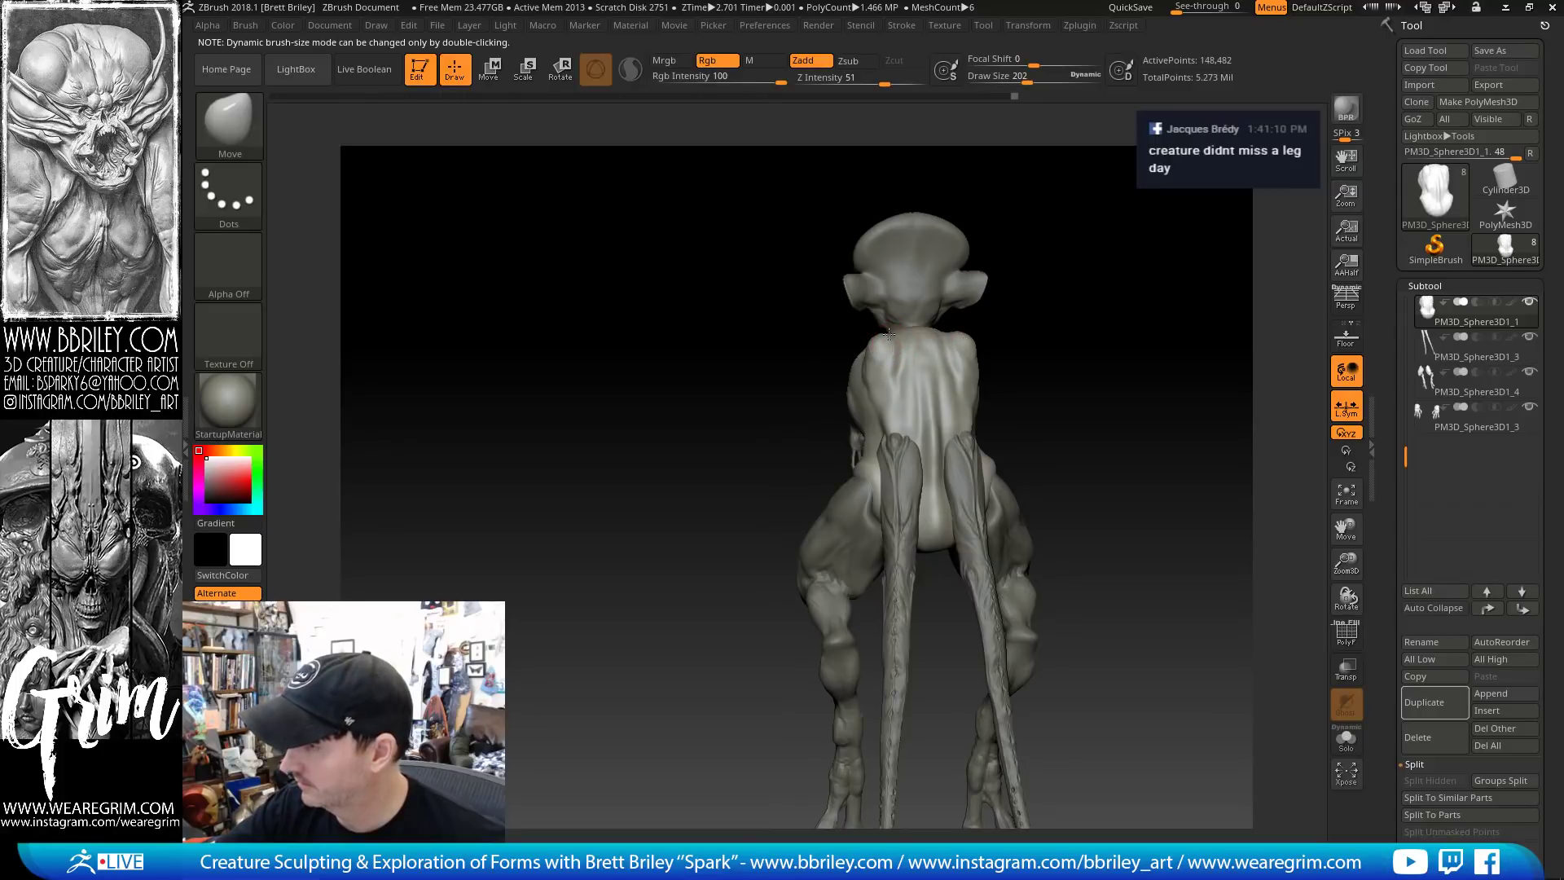
{"action": "key", "text": "b"}
{"action": "key", "text": "d"}
{"action": "key", "text": "s"}
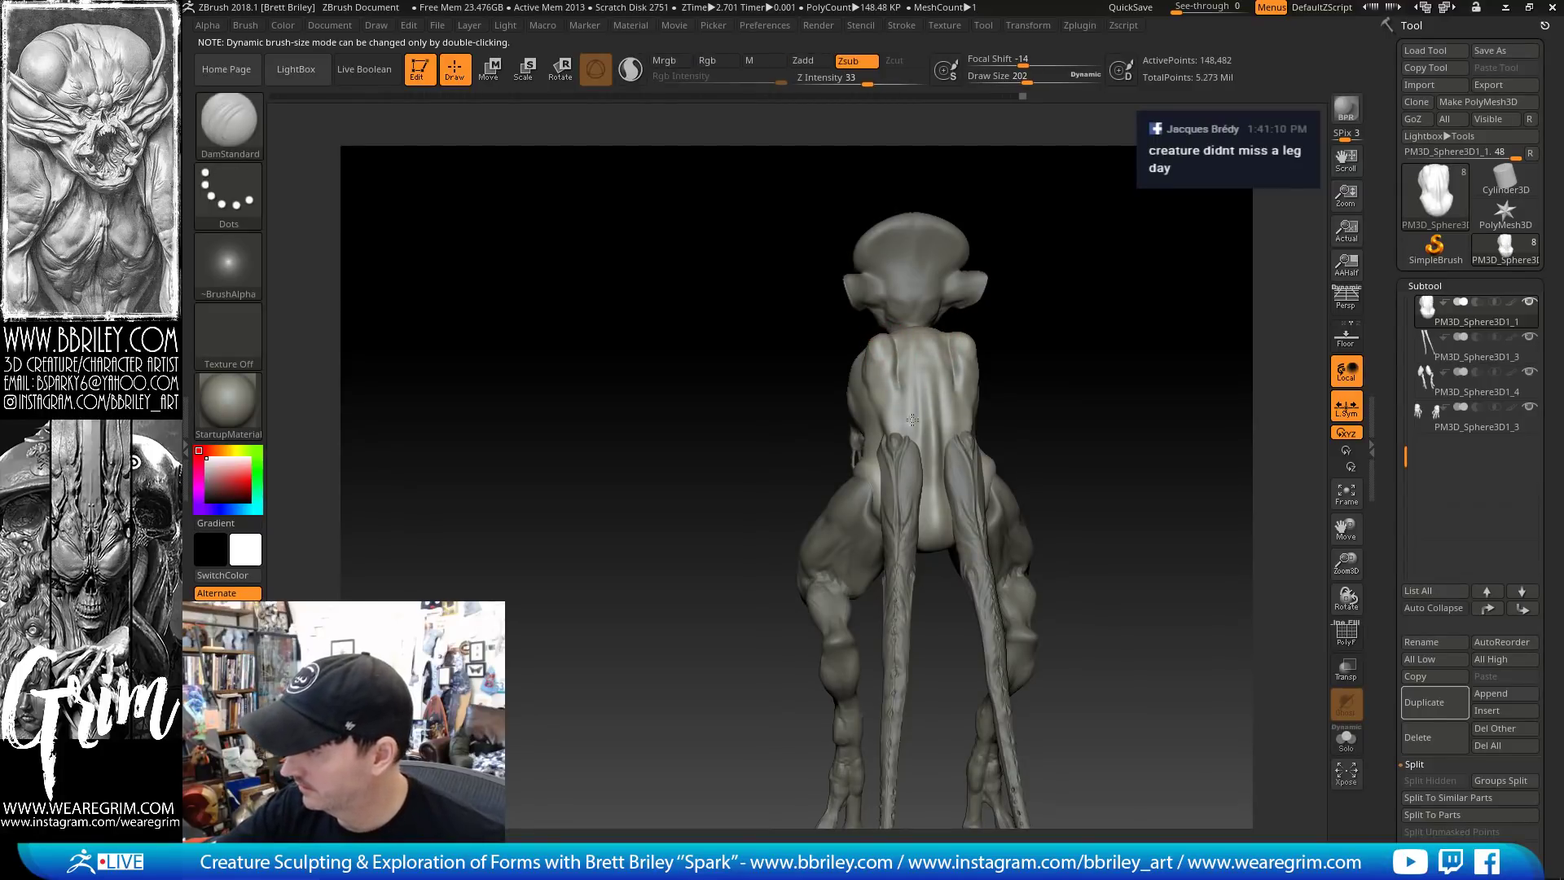
{"action": "left_click_drag", "start_coordinate": [885, 404], "coordinate": [931, 348]}
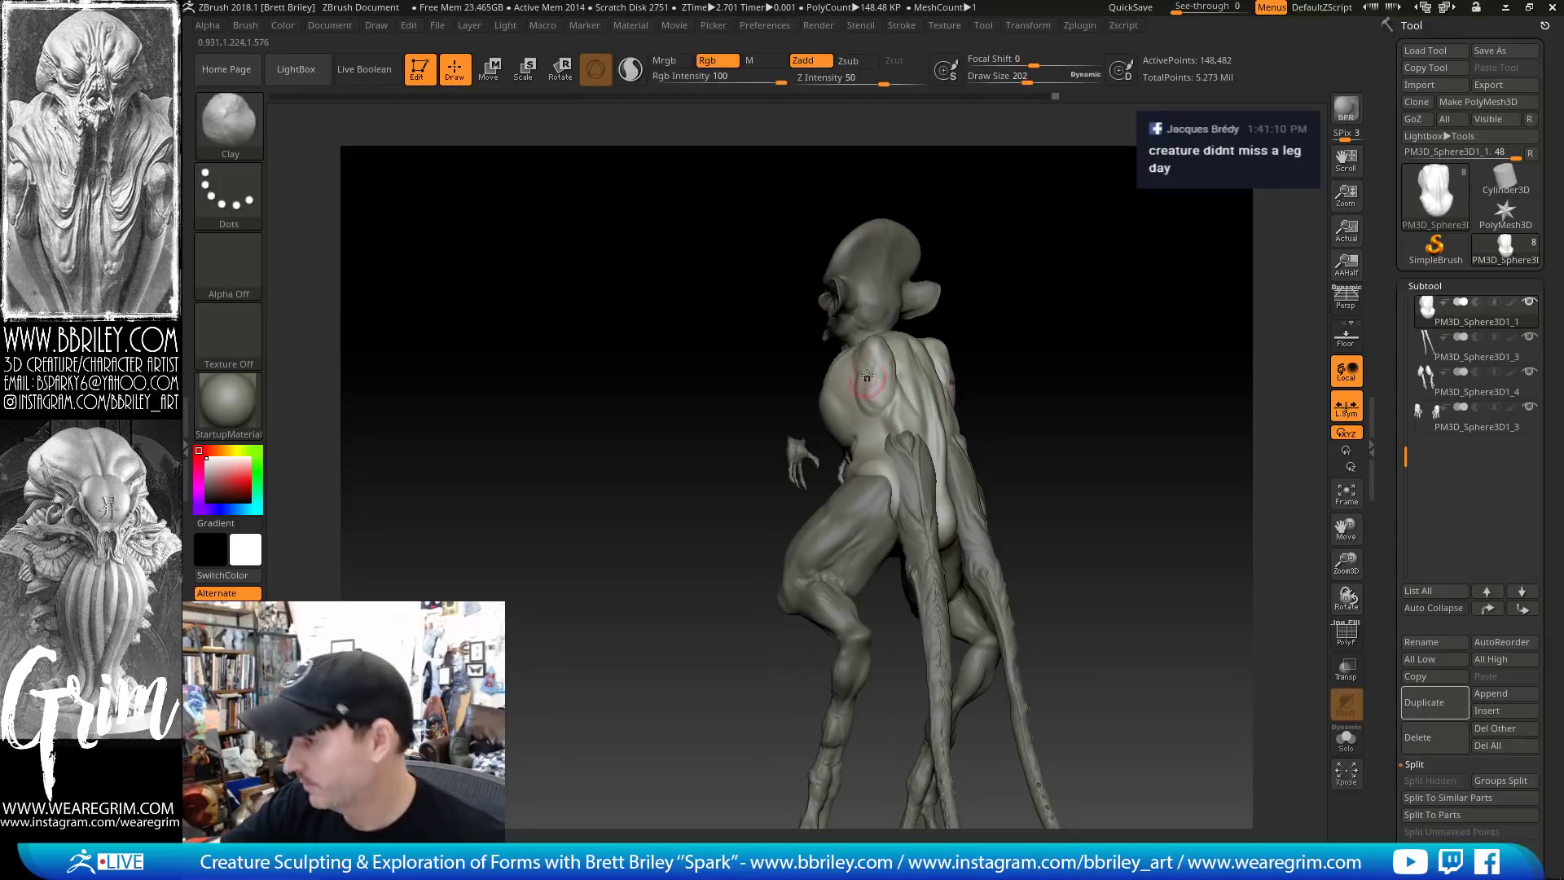
Add muscle masses to the shoulder and side of the ribcage with the Clay brush at draw size 202 and smooth them
{"action": "key", "text": "b"}
{"action": "key", "text": "c"}
{"action": "key", "text": "l"}
{"action": "mouse_move", "coordinate": [987, 337]}
{"action": "left_mouse_down"}
{"action": "mouse_move", "coordinate": [1051, 335]}
{"action": "mouse_move", "coordinate": [847, 361]}
{"action": "left_mouse_up"}
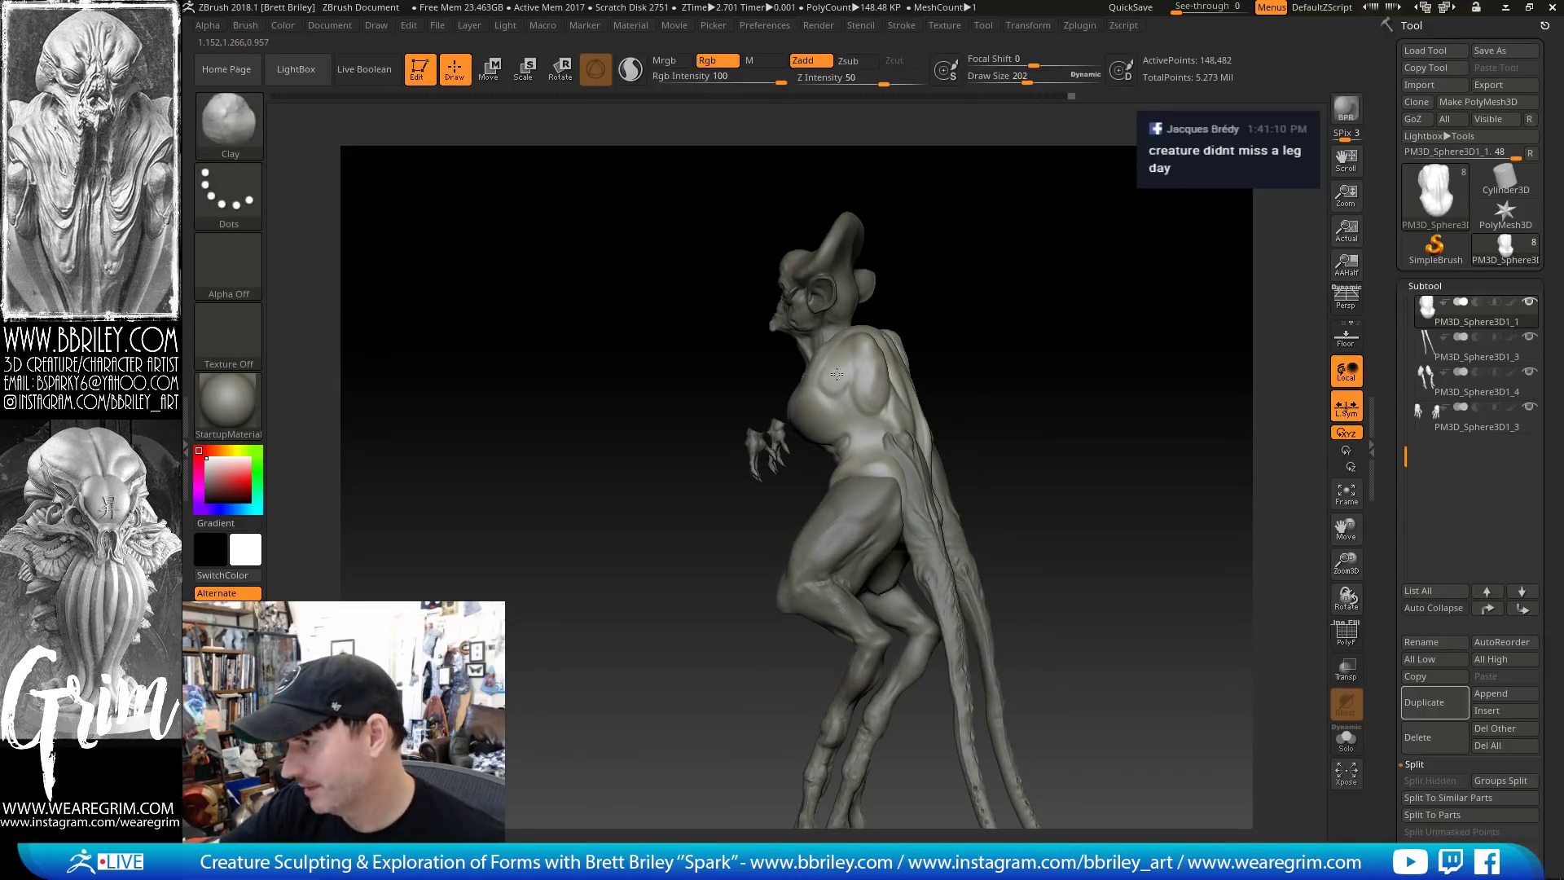
{"action": "key", "text": "shift"}
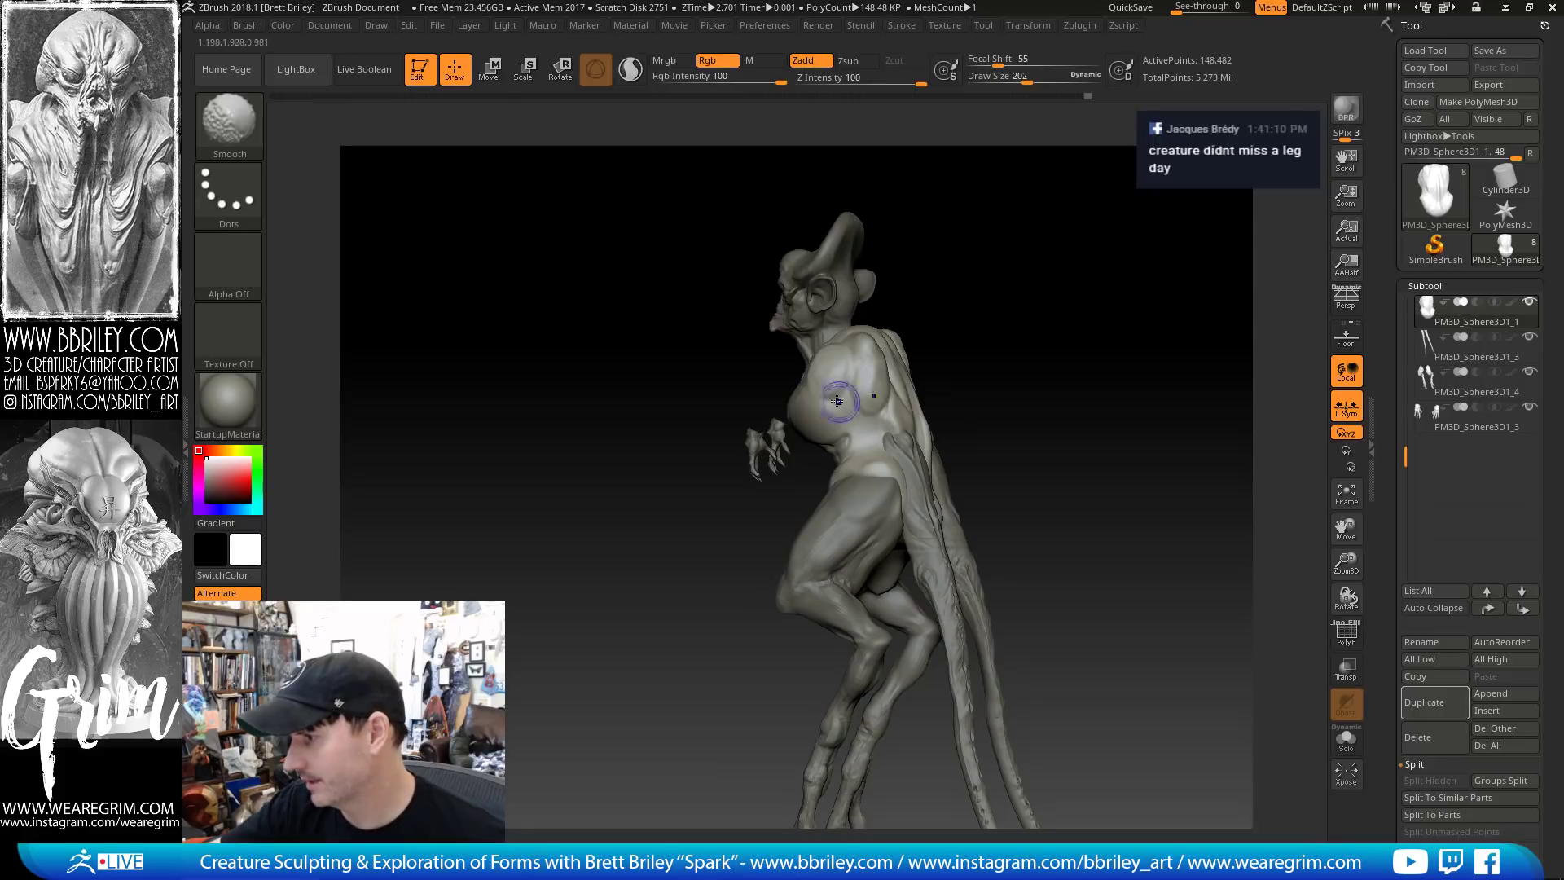
{"action": "left_click_drag", "start_coordinate": [839, 401], "coordinate": [842, 415], "text": "shift"}
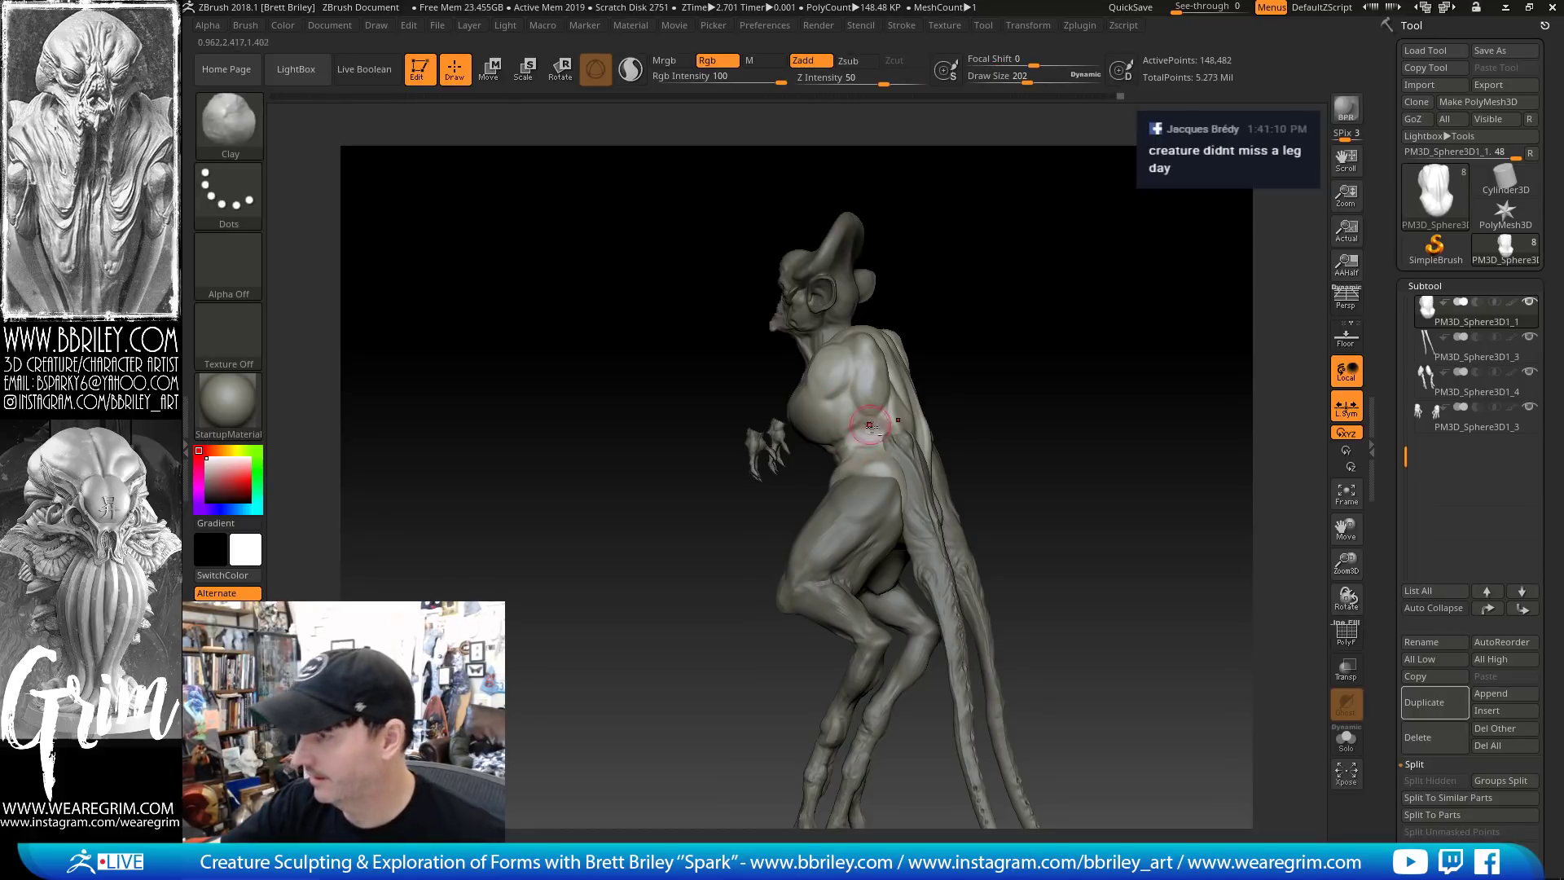
Refine the shoulder and upper back silhouette with the Move brush, setting the draw size to 244
{"action": "left_click_drag", "start_coordinate": [1039, 242], "coordinate": [938, 298]}
{"action": "key", "text": "b"}
{"action": "key", "text": "m"}
{"action": "key", "text": "v"}
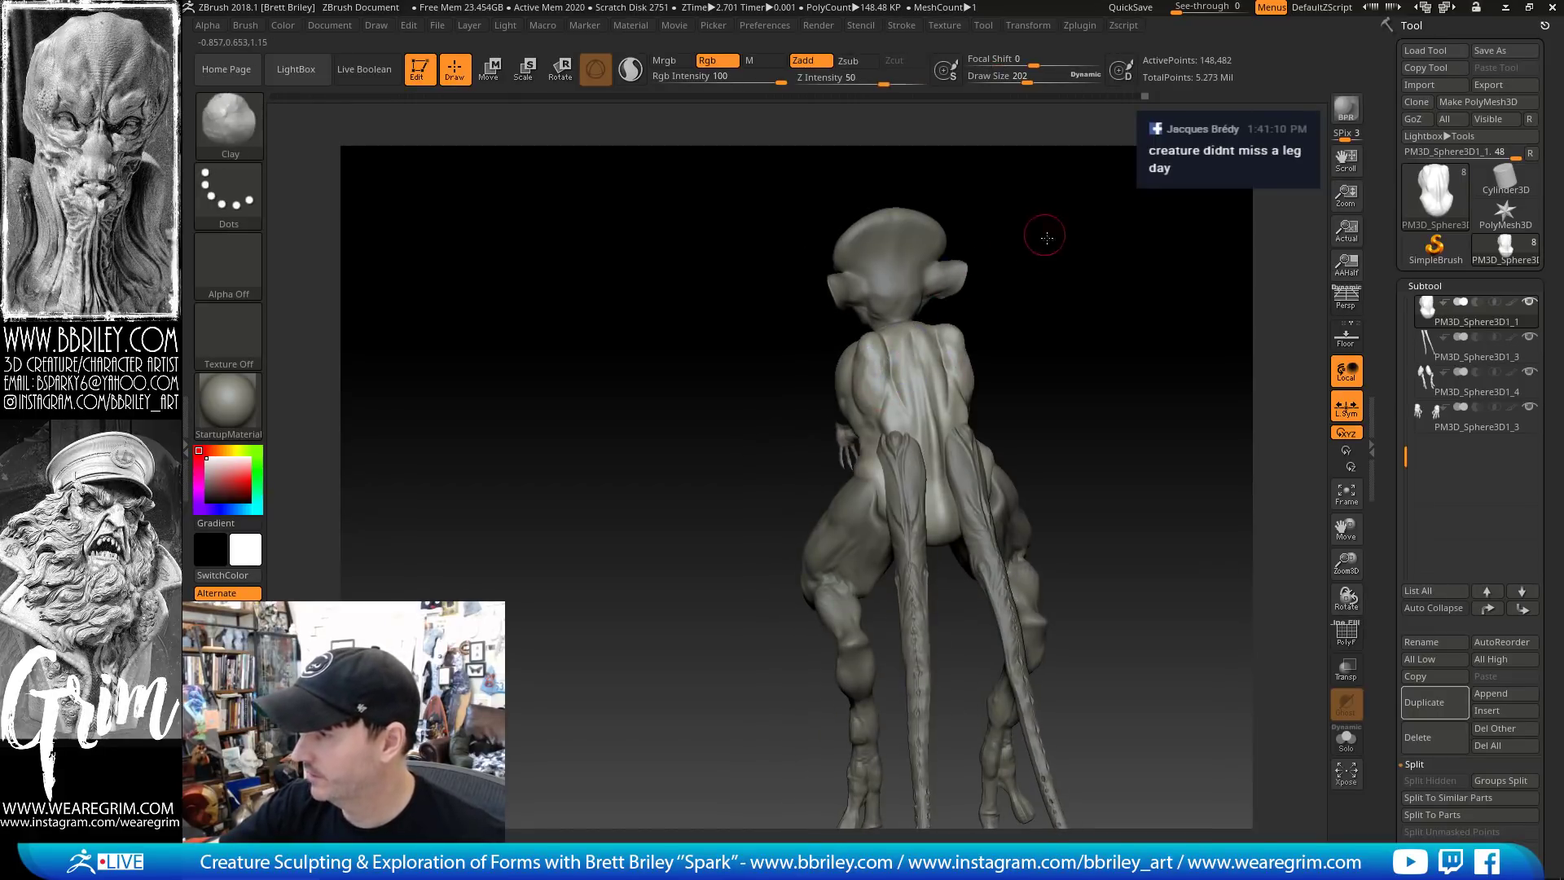
{"action": "left_click_drag", "start_coordinate": [1083, 236], "coordinate": [844, 335]}
{"action": "left_click_drag", "start_coordinate": [934, 303], "coordinate": [1009, 385]}
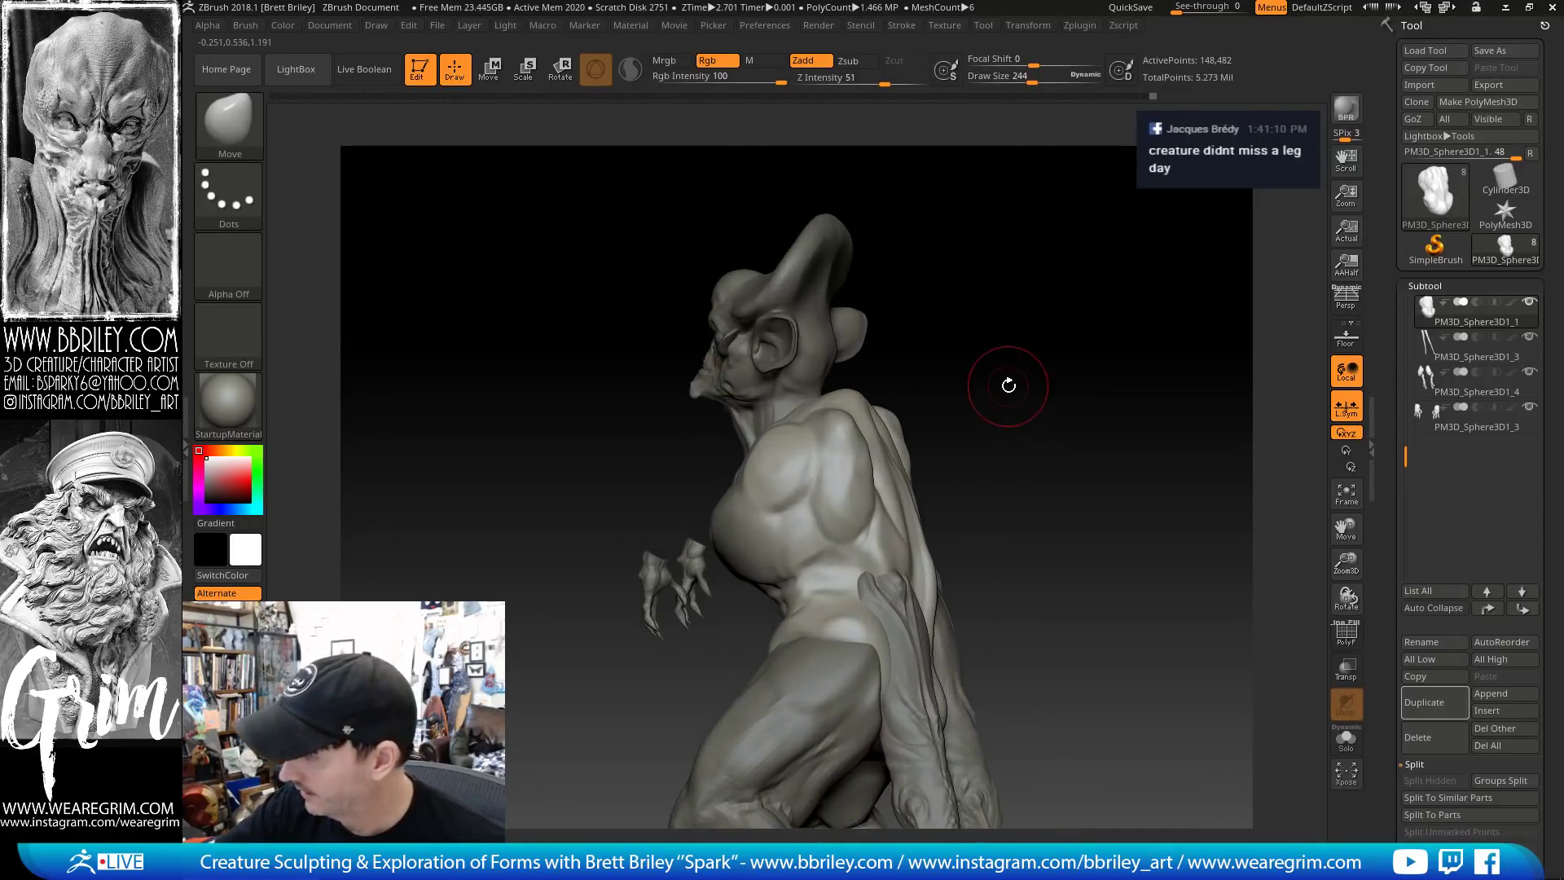
Make the Character head subtool active and pull the back of the neck into the shoulders with the Move brush at draw size 320
{"action": "left_click", "coordinate": [815, 376], "text": "alt"}
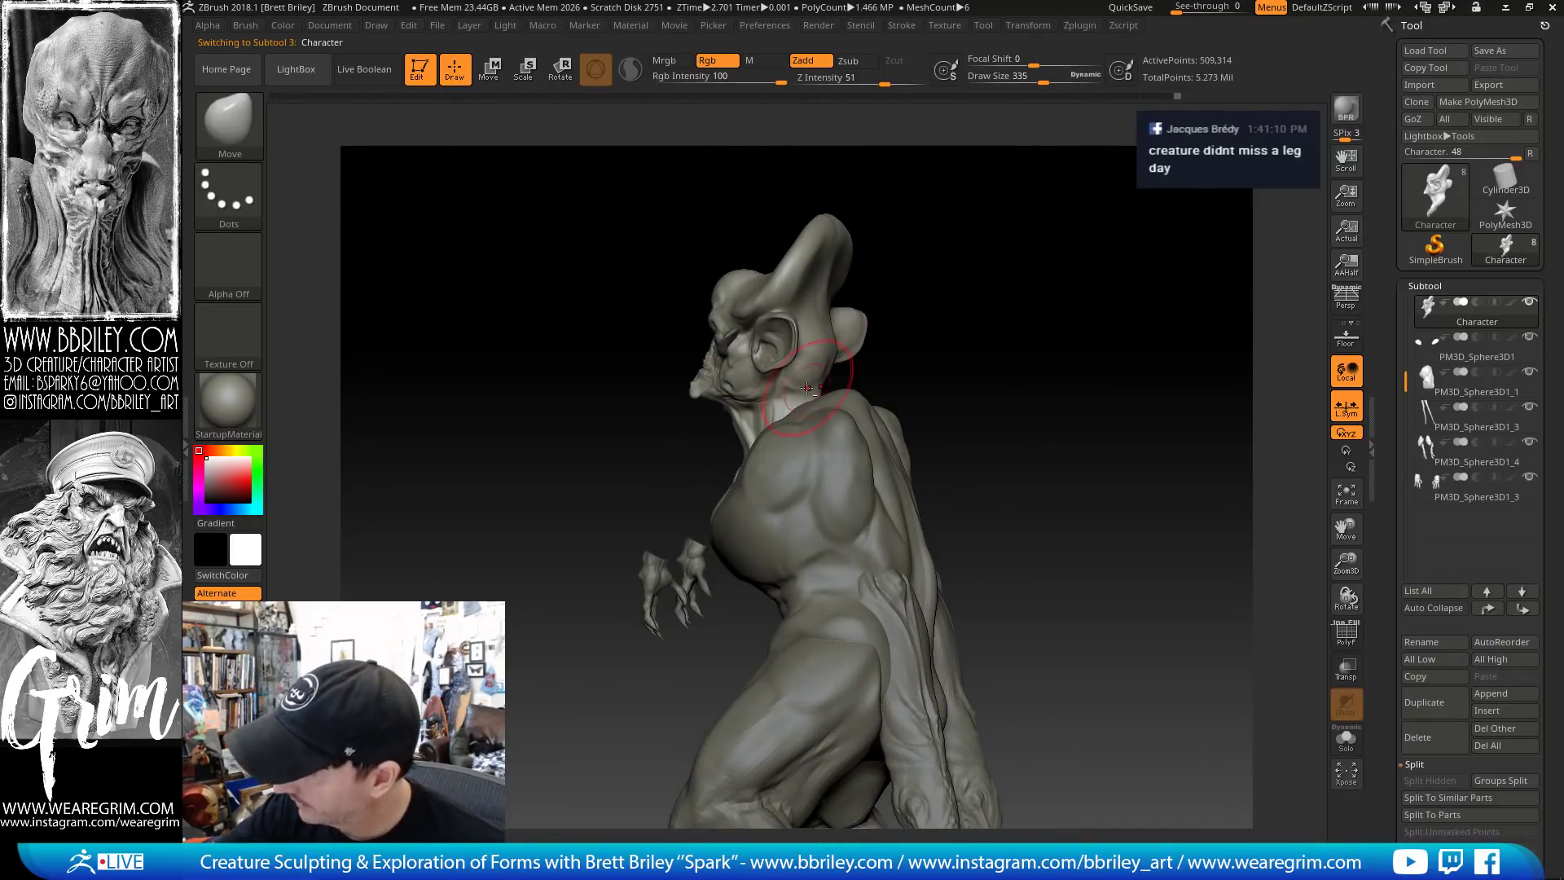
{"action": "mouse_move", "coordinate": [842, 379]}
{"action": "left_mouse_down"}
{"action": "mouse_move", "coordinate": [861, 374]}
{"action": "mouse_move", "coordinate": [835, 373]}
{"action": "mouse_move", "coordinate": [844, 360]}
{"action": "left_mouse_up"}
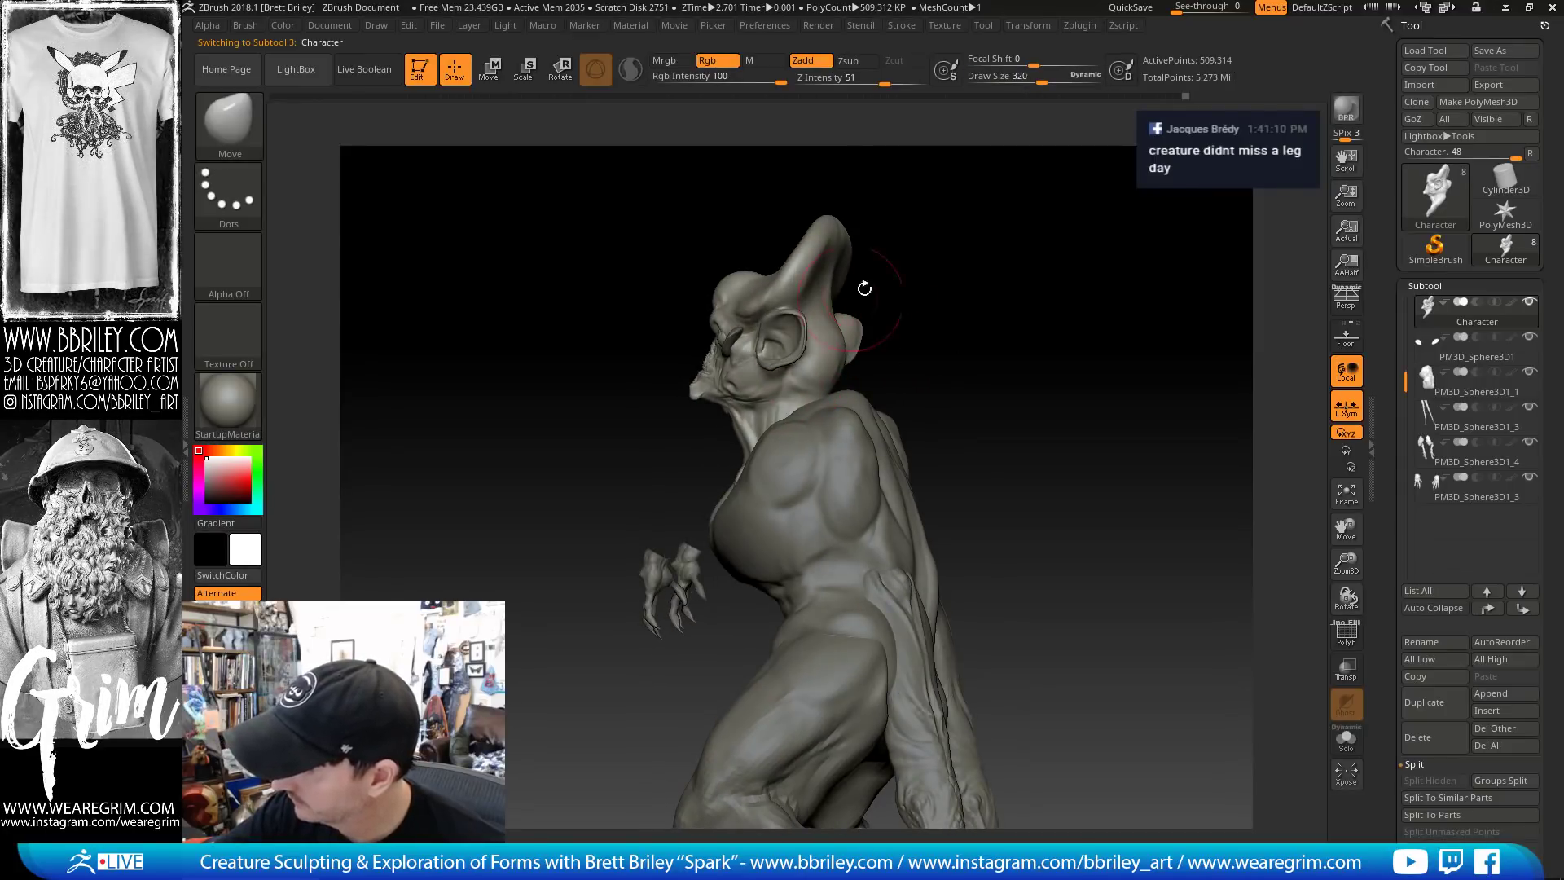
{"action": "left_click_drag", "start_coordinate": [864, 289], "coordinate": [888, 437]}
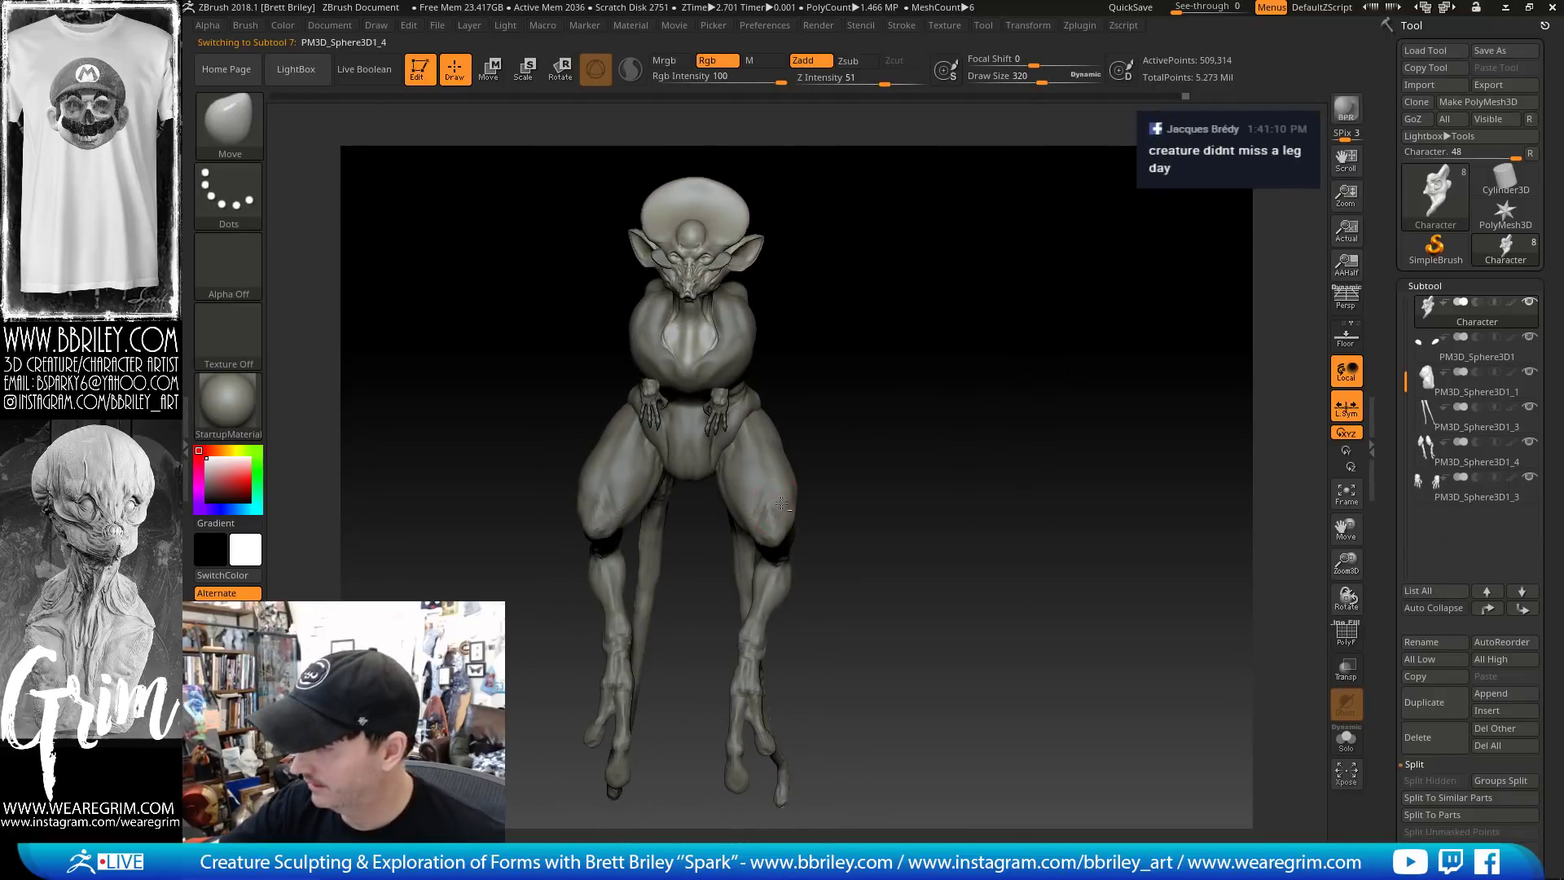
Reshape the thighs, knees and lower legs of the legs subtool from the front with the Move brush, using draw size 578
{"action": "key", "text": "s"}
{"action": "mouse_move", "coordinate": [746, 504]}
{"action": "left_mouse_down"}
{"action": "mouse_move", "coordinate": [771, 508]}
{"action": "mouse_move", "coordinate": [751, 509]}
{"action": "mouse_move", "coordinate": [750, 482]}
{"action": "left_mouse_up"}
{"action": "mouse_move", "coordinate": [851, 439]}
{"action": "left_mouse_down"}
{"action": "mouse_move", "coordinate": [796, 432]}
{"action": "mouse_move", "coordinate": [774, 465]}
{"action": "mouse_move", "coordinate": [776, 561]}
{"action": "mouse_move", "coordinate": [806, 488]}
{"action": "mouse_move", "coordinate": [775, 628]}
{"action": "mouse_move", "coordinate": [802, 642]}
{"action": "left_mouse_up"}
{"action": "key", "text": "s"}
{"action": "key", "text": "s"}
{"action": "left_click_drag", "start_coordinate": [803, 642], "coordinate": [777, 637]}
{"action": "left_click_drag", "start_coordinate": [770, 636], "coordinate": [793, 612]}
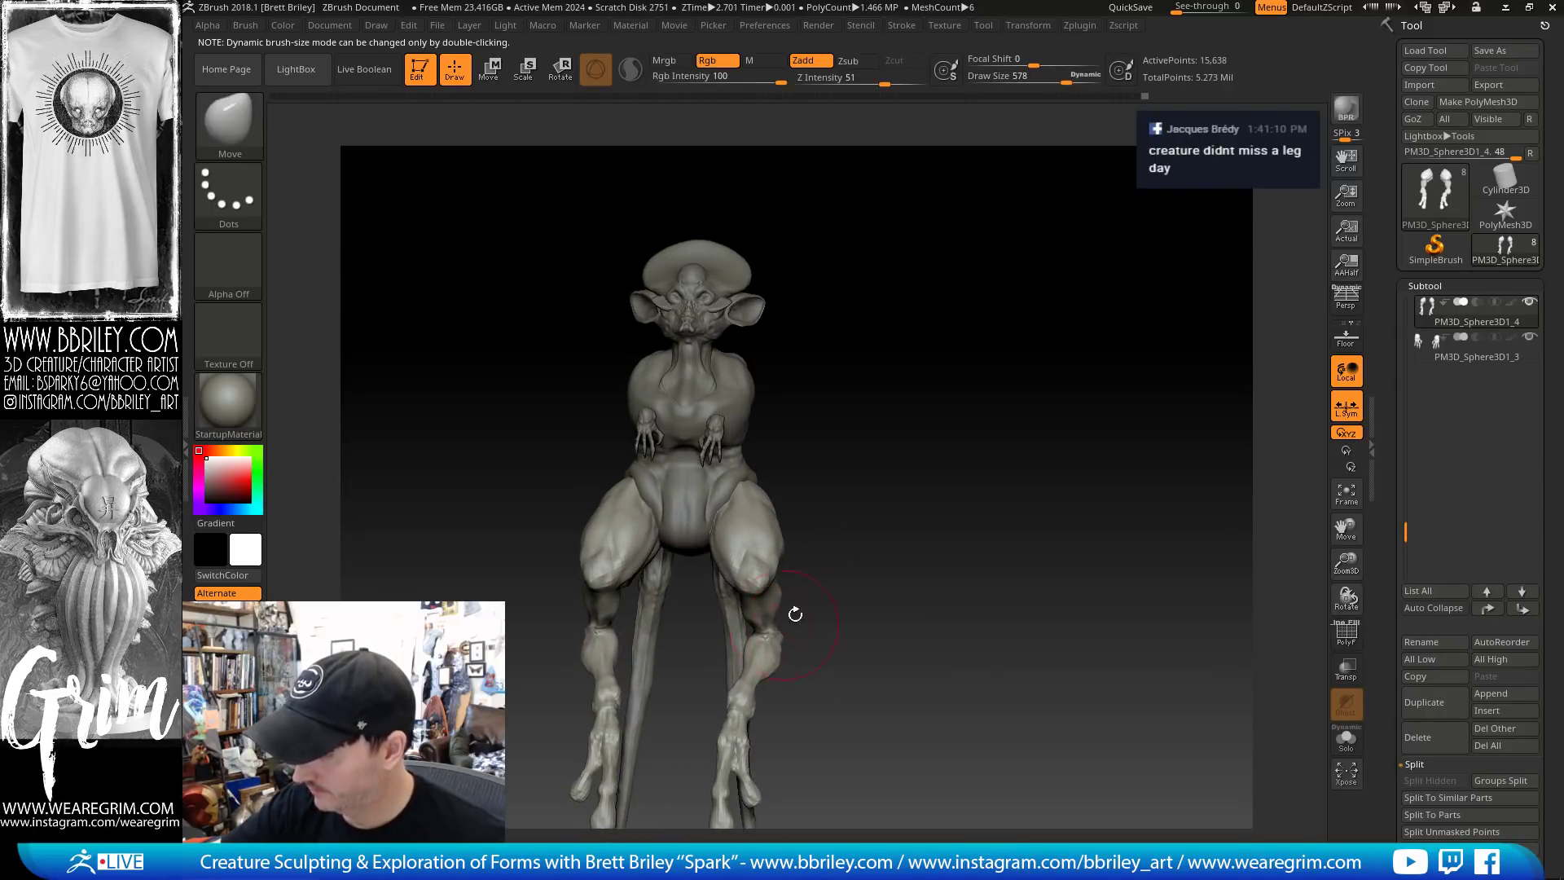
Build up the top of the thigh where it meets the hip with the Clay brush at draw size 389 and smooth it
{"action": "mouse_move", "coordinate": [1075, 509]}
{"action": "left_mouse_down"}
{"action": "mouse_move", "coordinate": [978, 492]}
{"action": "mouse_move", "coordinate": [1082, 583]}
{"action": "left_mouse_up"}
{"action": "mouse_move", "coordinate": [1082, 583]}
{"action": "left_mouse_down", "text": "alt"}
{"action": "mouse_move", "coordinate": [1041, 464]}
{"action": "mouse_move", "coordinate": [1005, 408]}
{"action": "mouse_move", "coordinate": [983, 414]}
{"action": "left_mouse_up", "text": "alt"}
{"action": "key", "text": "b"}
{"action": "key", "text": "c"}
{"action": "key", "text": "l"}
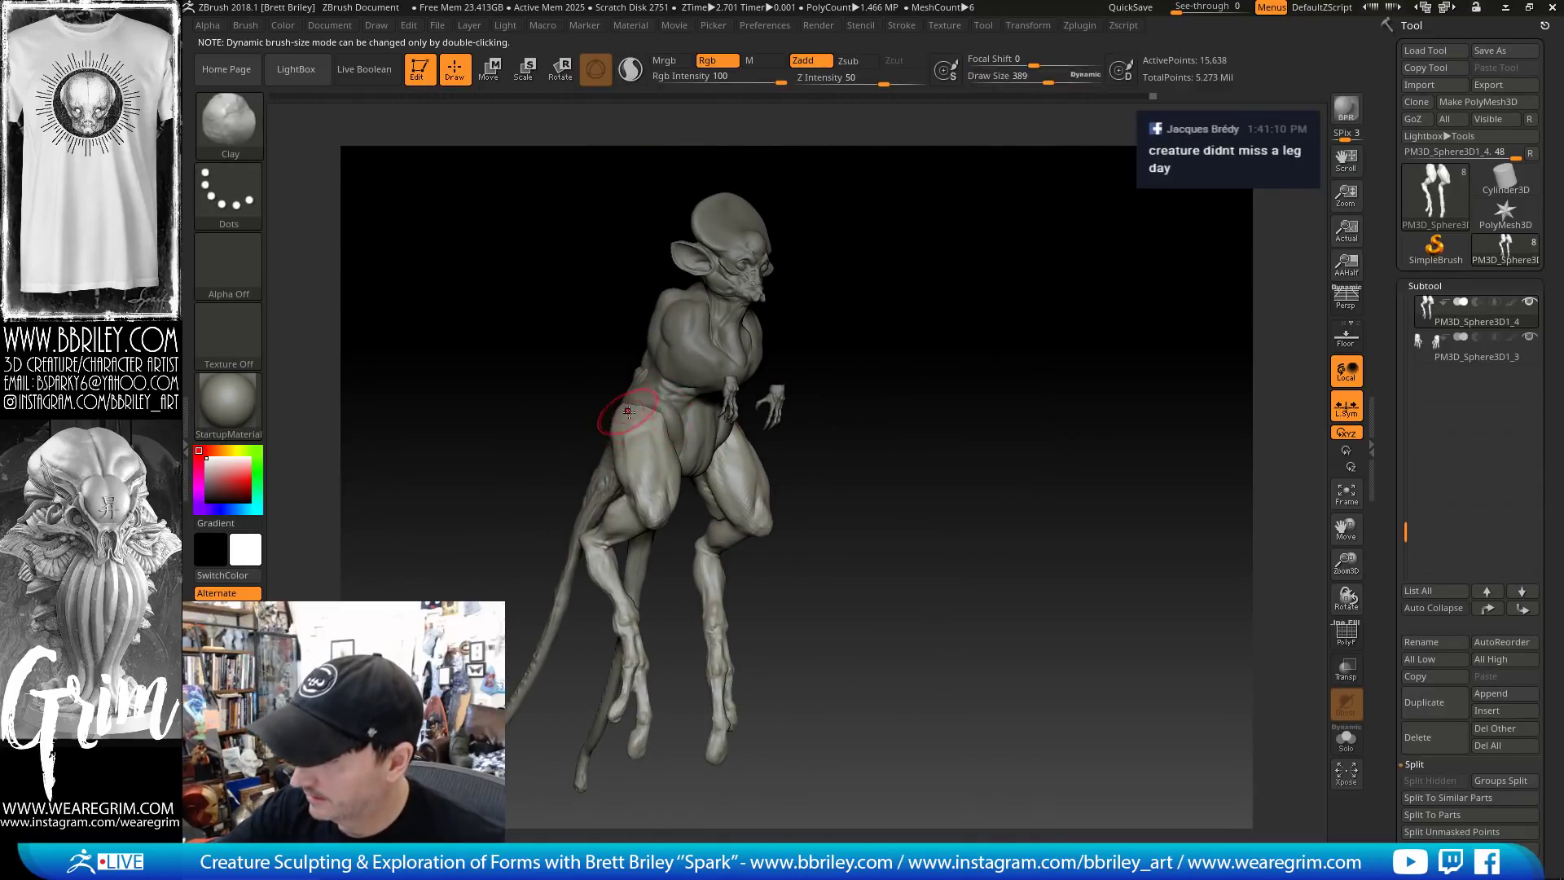
{"action": "key", "text": "shift"}
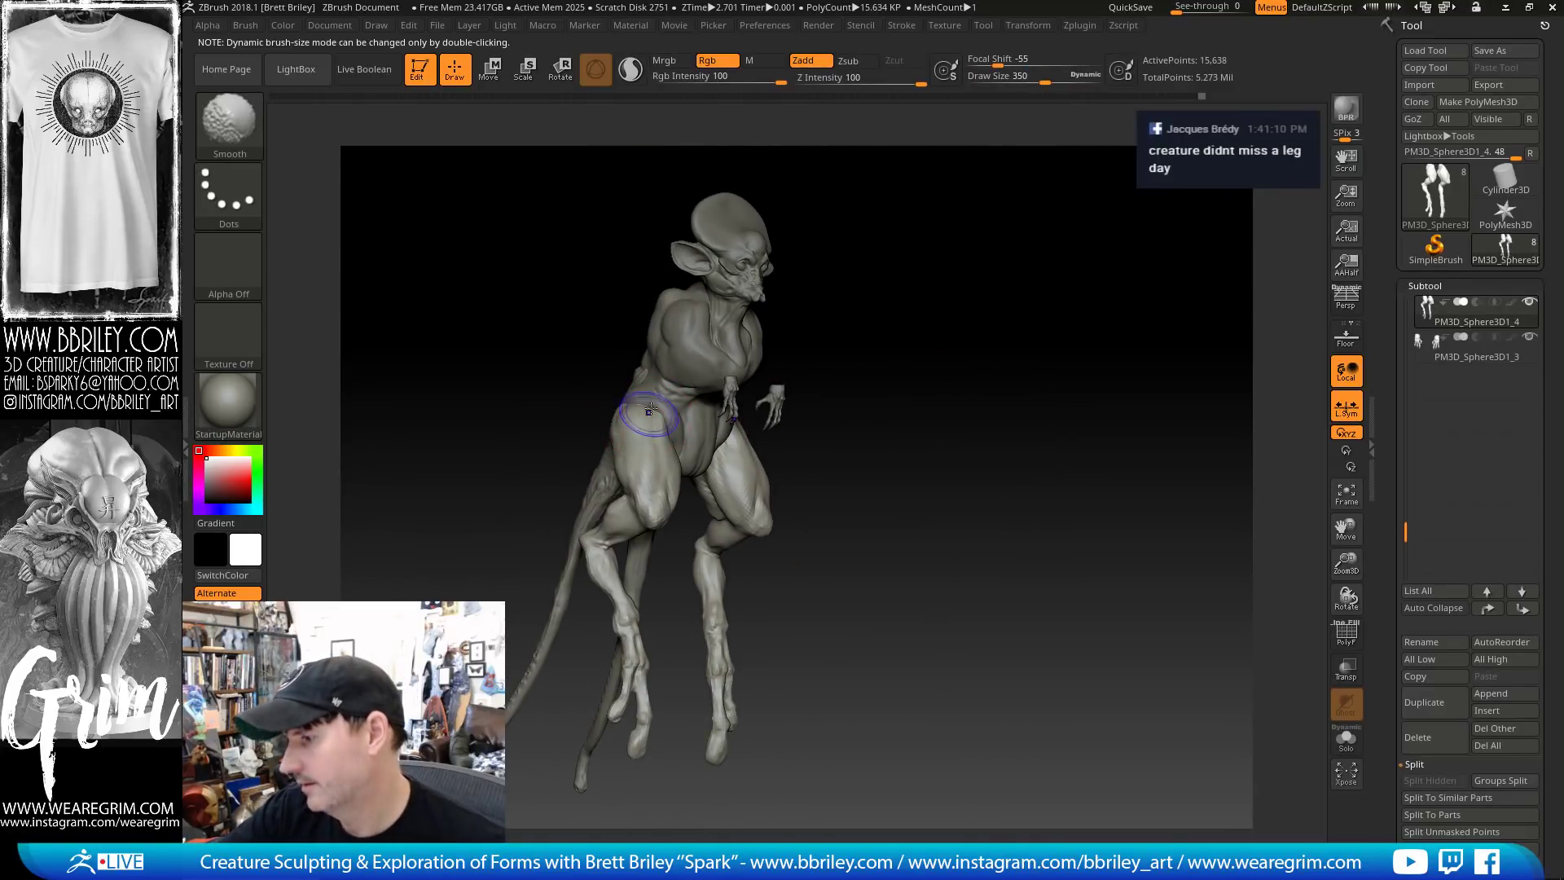
{"action": "left_click_drag", "start_coordinate": [650, 410], "coordinate": [638, 448], "text": "shift"}
{"action": "left_click_drag", "start_coordinate": [896, 378], "coordinate": [852, 386]}
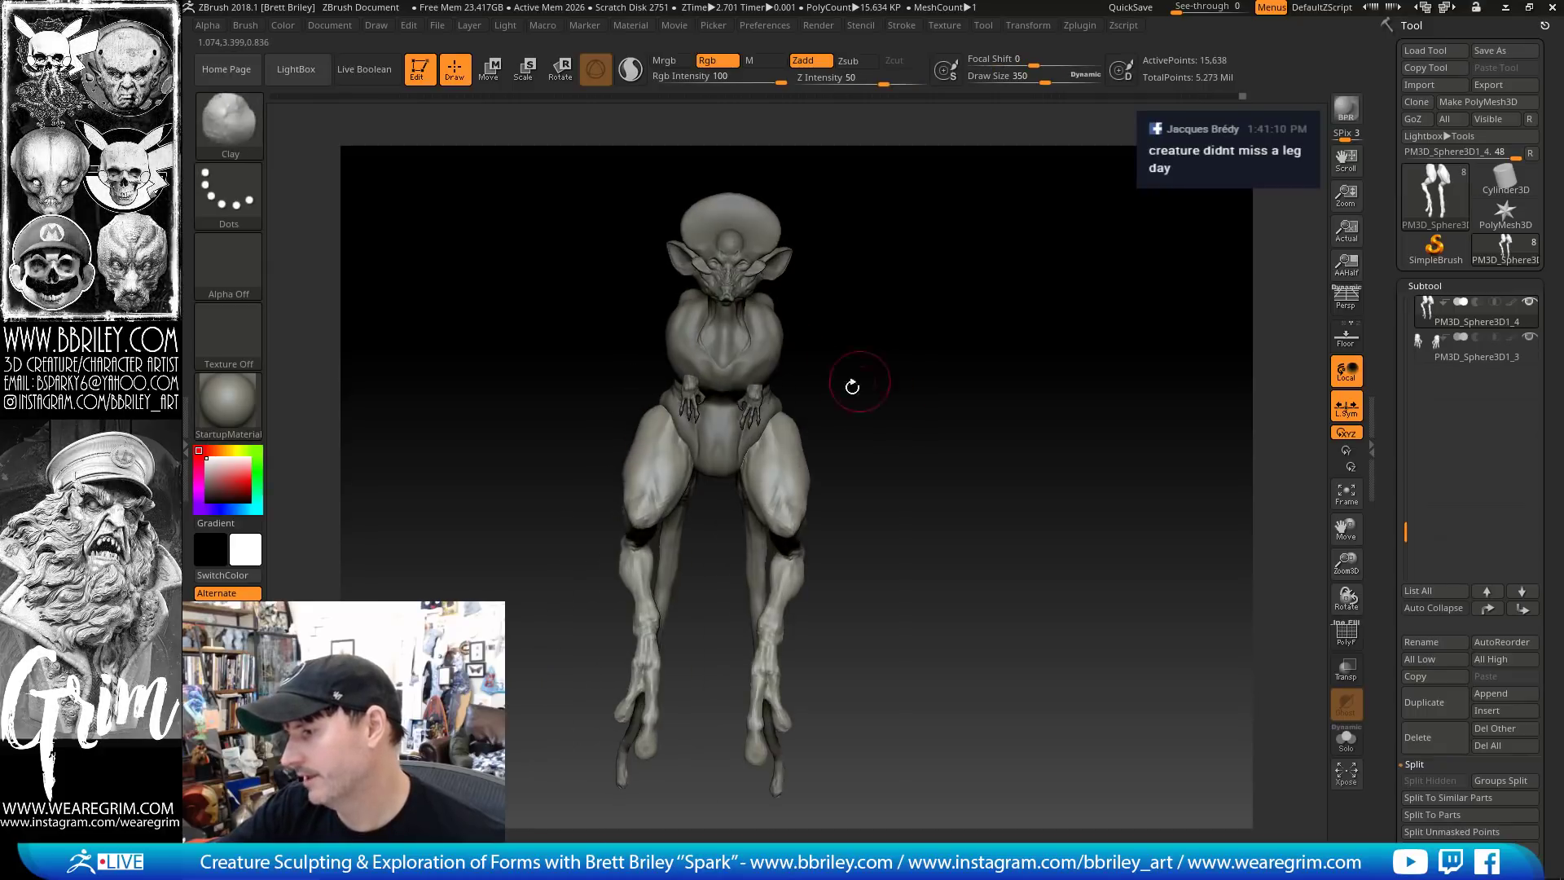
Refine the thigh and hip shapes with the Move brush, raising the draw size to 628, and turn on perspective
{"action": "key", "text": "b"}
{"action": "key", "text": "m"}
{"action": "key", "text": "v"}
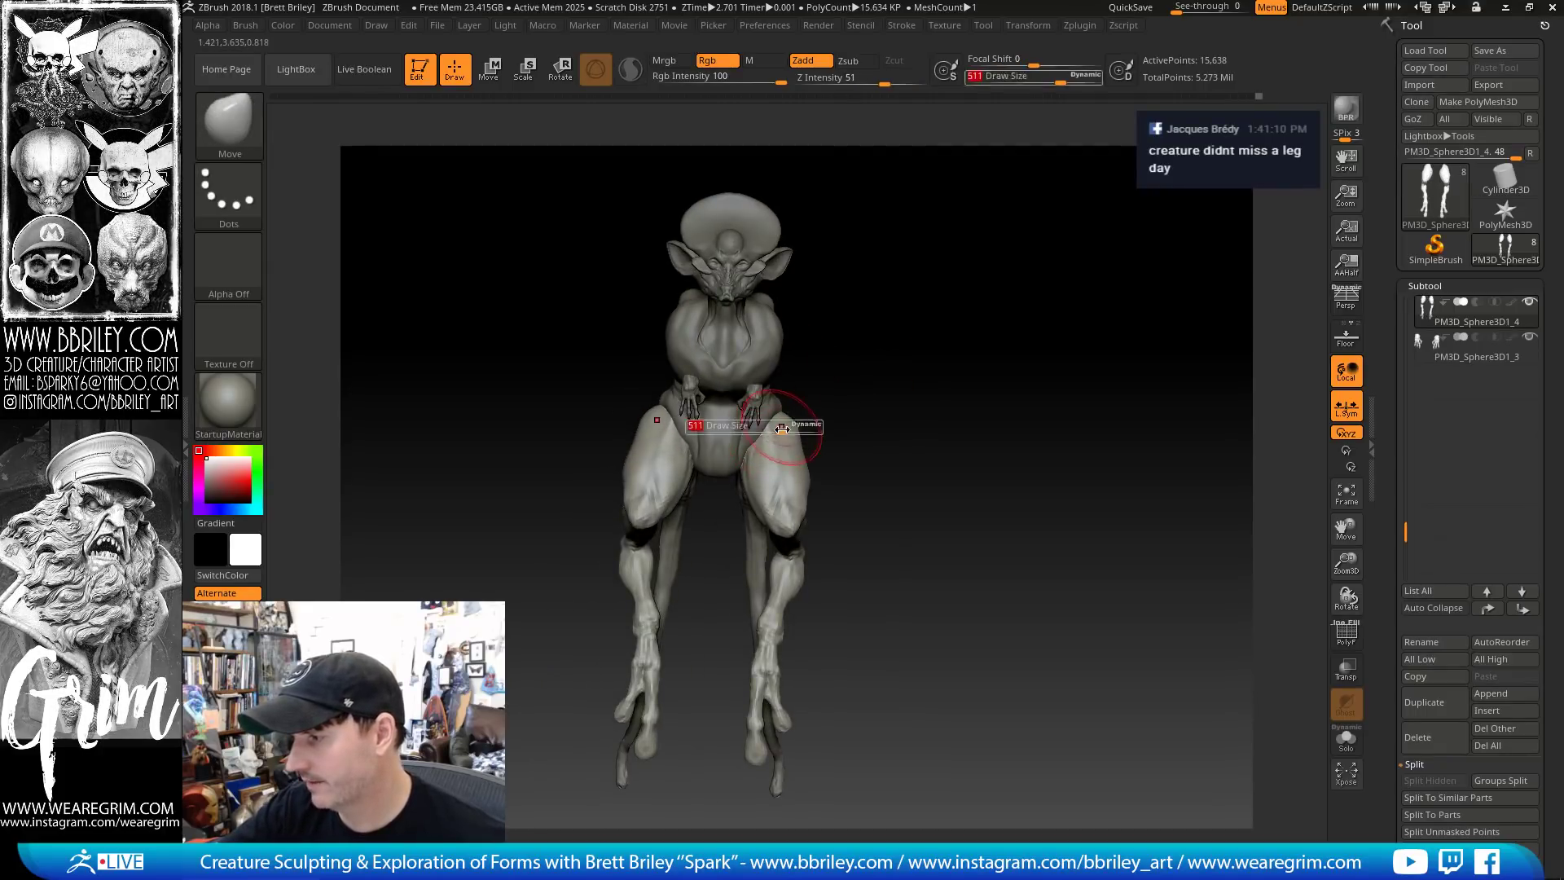
{"action": "left_click_drag", "start_coordinate": [869, 369], "coordinate": [943, 308]}
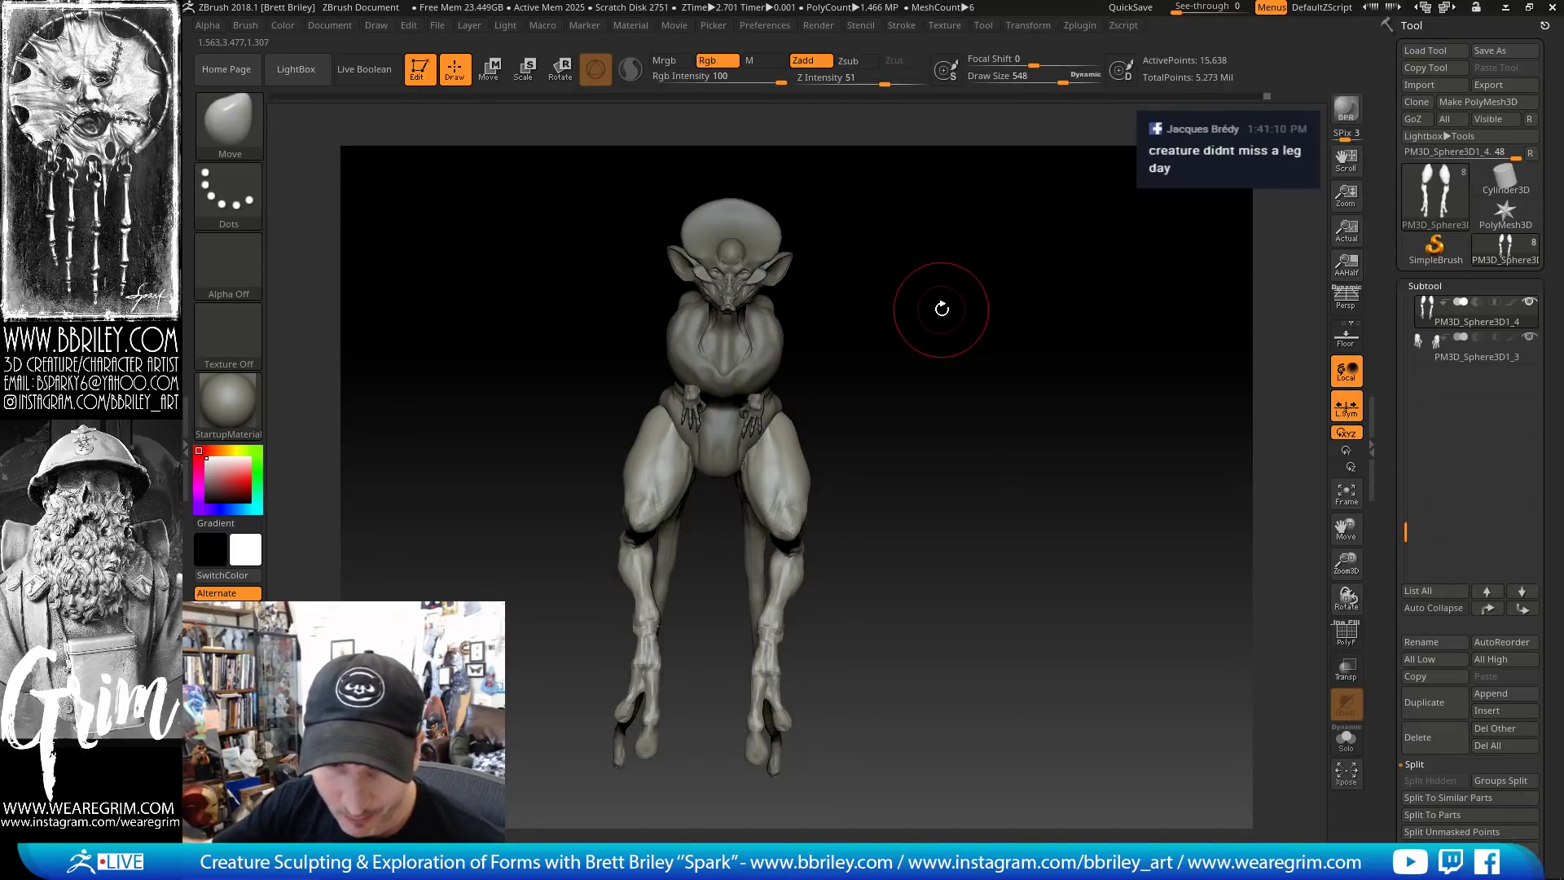
{"action": "mouse_move", "coordinate": [1012, 370]}
{"action": "left_mouse_down"}
{"action": "mouse_move", "coordinate": [1037, 363]}
{"action": "mouse_move", "coordinate": [717, 359]}
{"action": "left_mouse_up"}
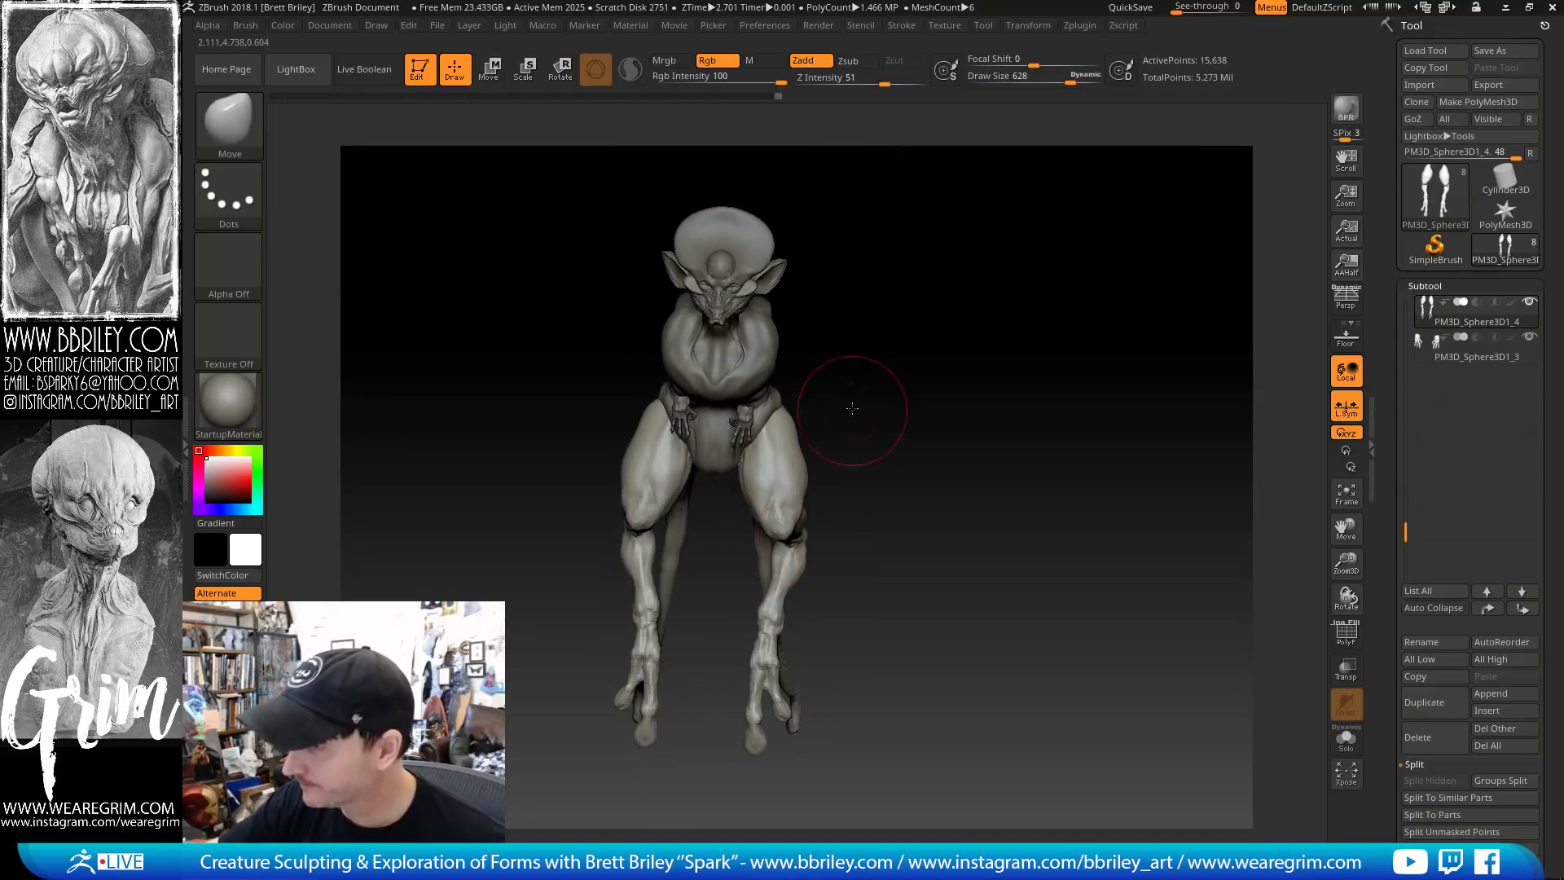
{"action": "left_click_drag", "start_coordinate": [848, 408], "coordinate": [881, 371]}
{"action": "left_click", "coordinate": [1346, 299]}
{"action": "mouse_move", "coordinate": [1141, 350]}
{"action": "left_mouse_down"}
{"action": "mouse_move", "coordinate": [1109, 381]}
{"action": "mouse_move", "coordinate": [1006, 364]}
{"action": "mouse_move", "coordinate": [1084, 349]}
{"action": "left_mouse_up"}
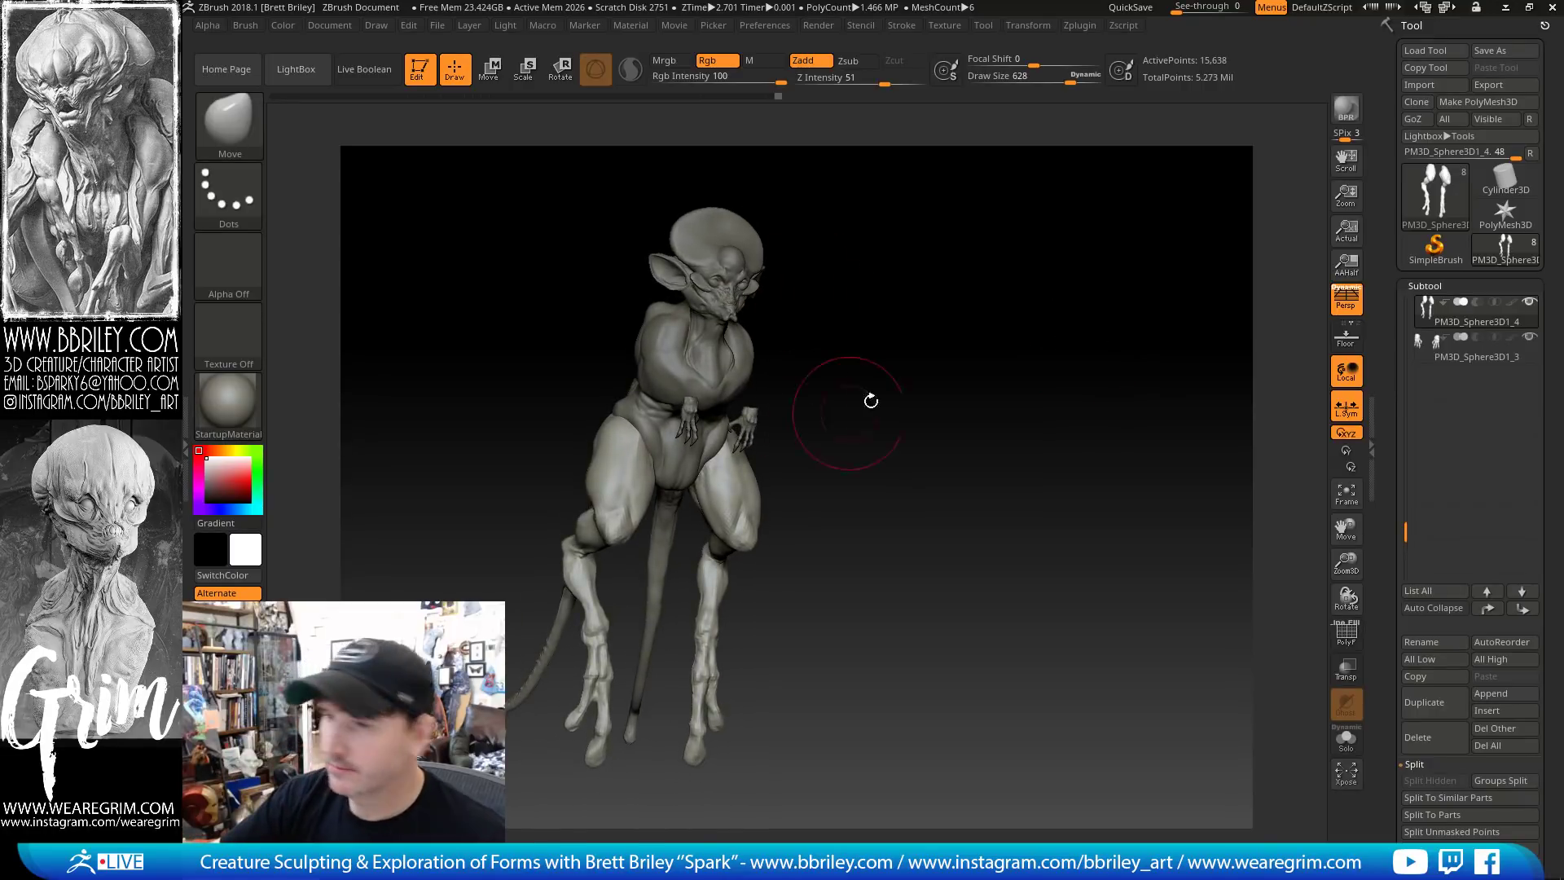
Make the torso subtool active and choose the Toe-nails mesh from the IMM Catapillar insert brush
{"action": "left_click", "coordinate": [648, 369], "text": "alt"}
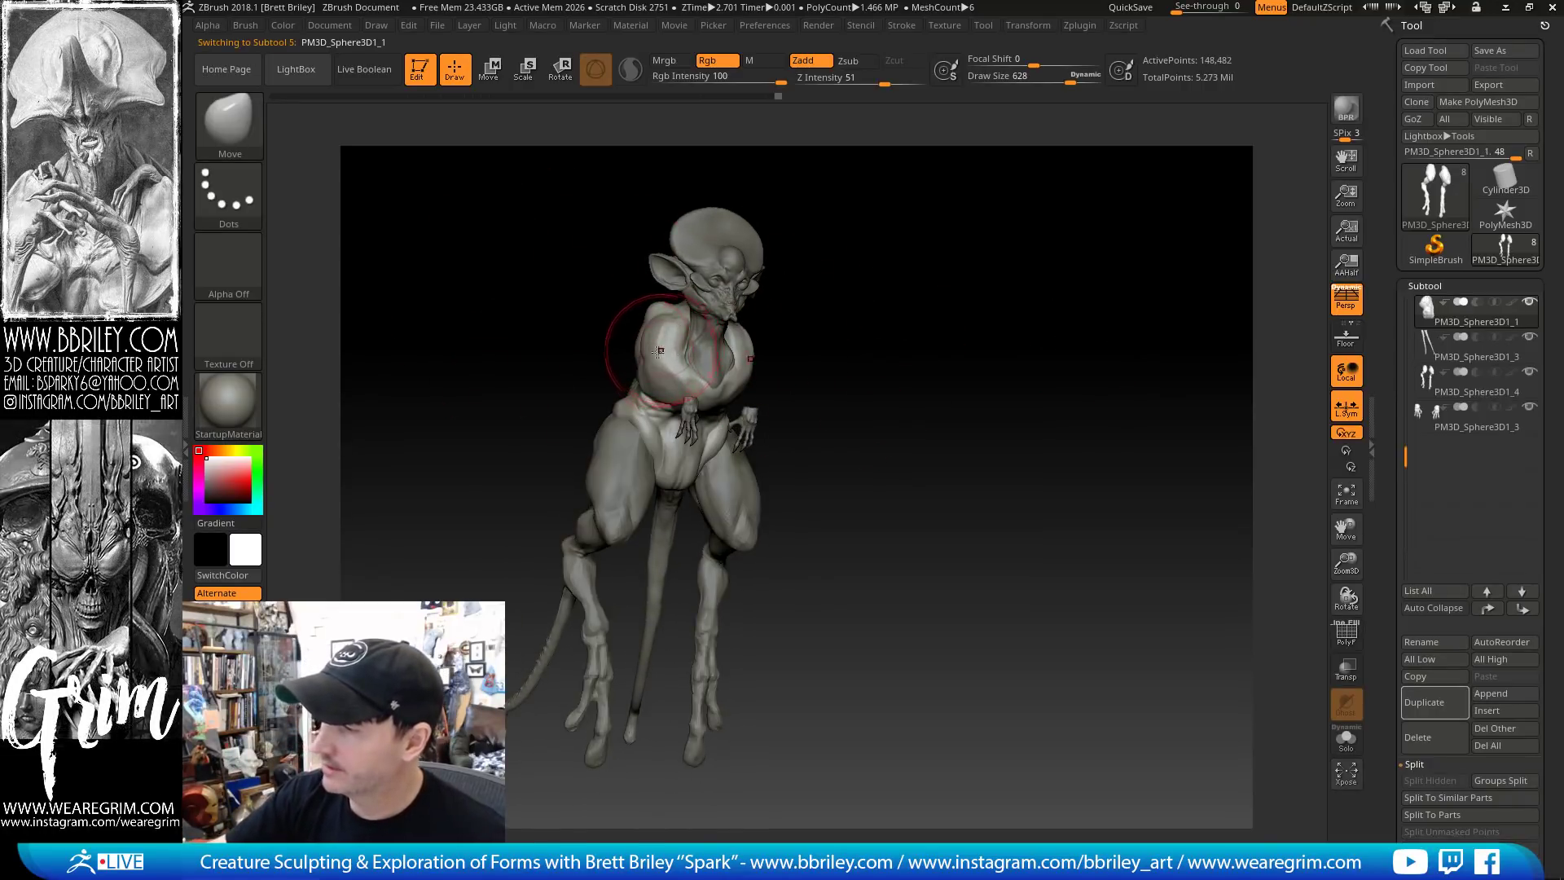
{"action": "left_click", "coordinate": [231, 122]}
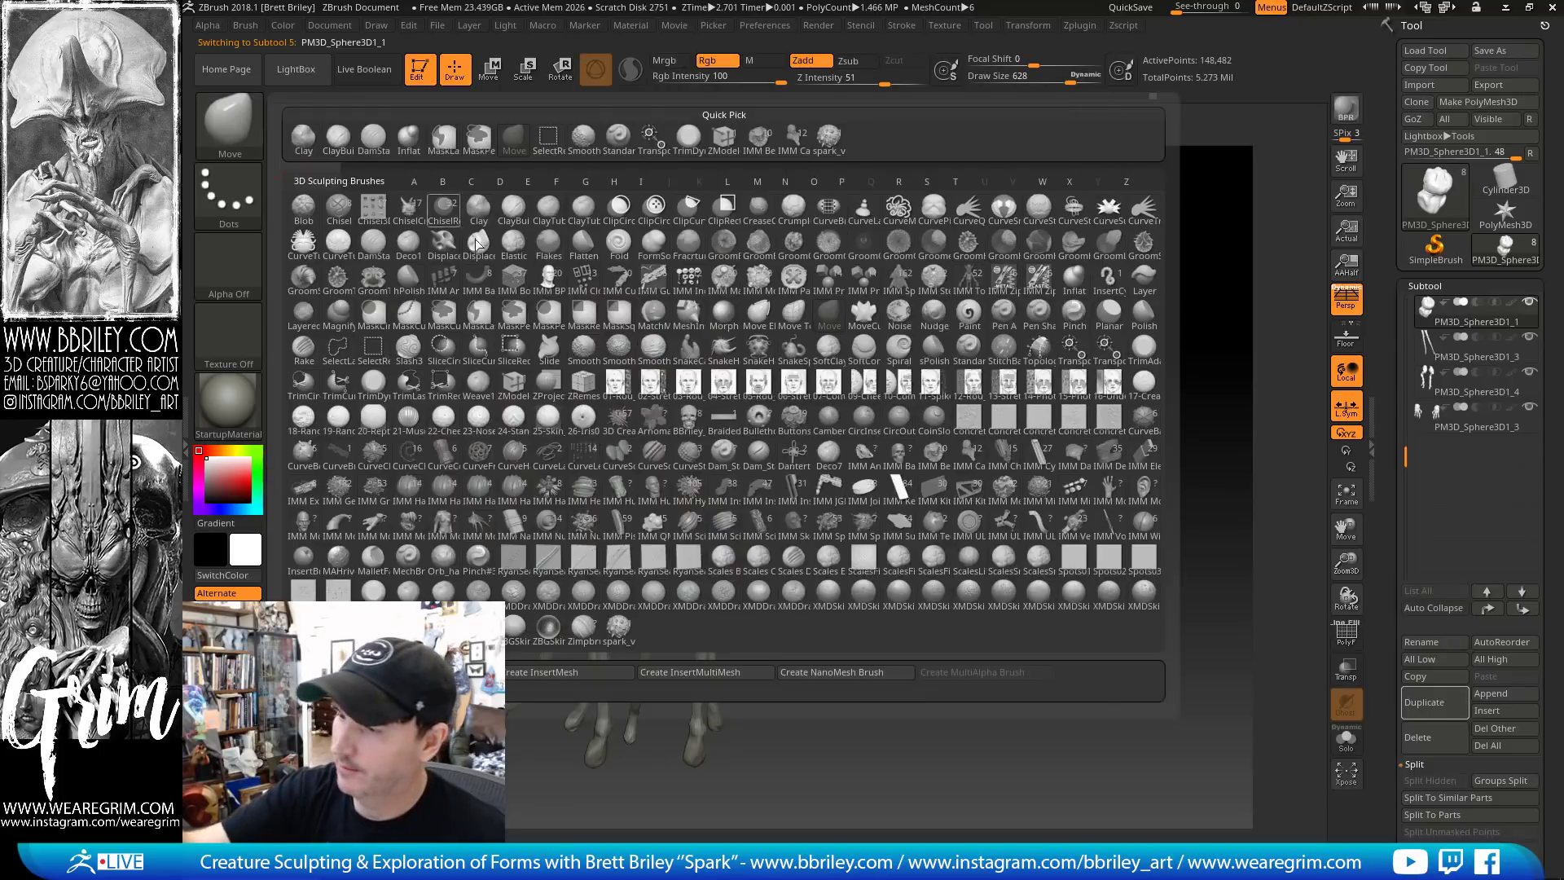
{"action": "left_click", "coordinate": [967, 453]}
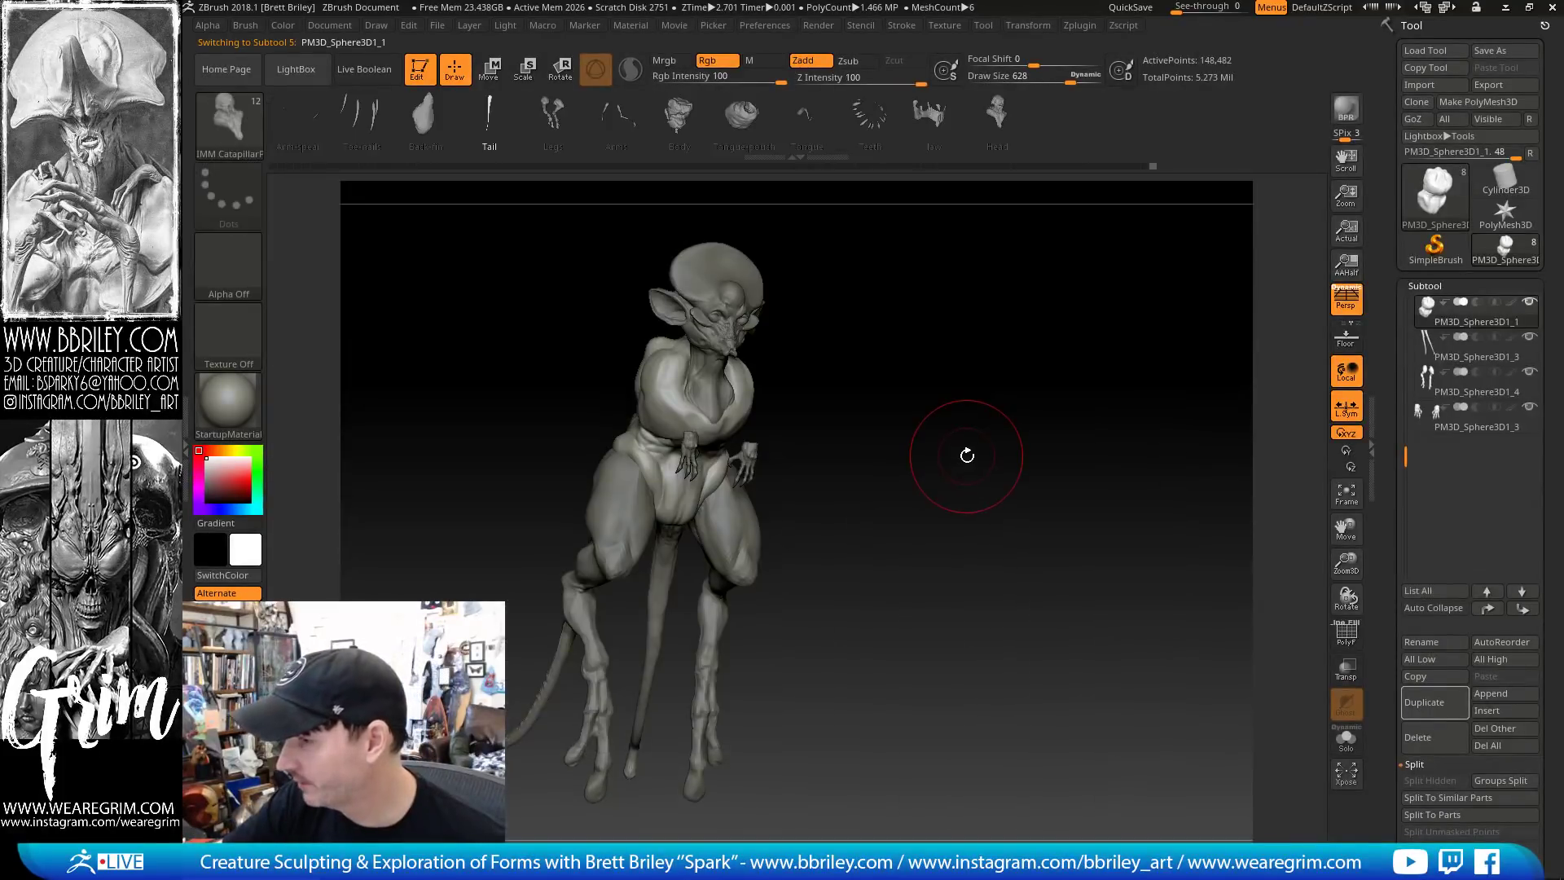
{"action": "key", "text": "m"}
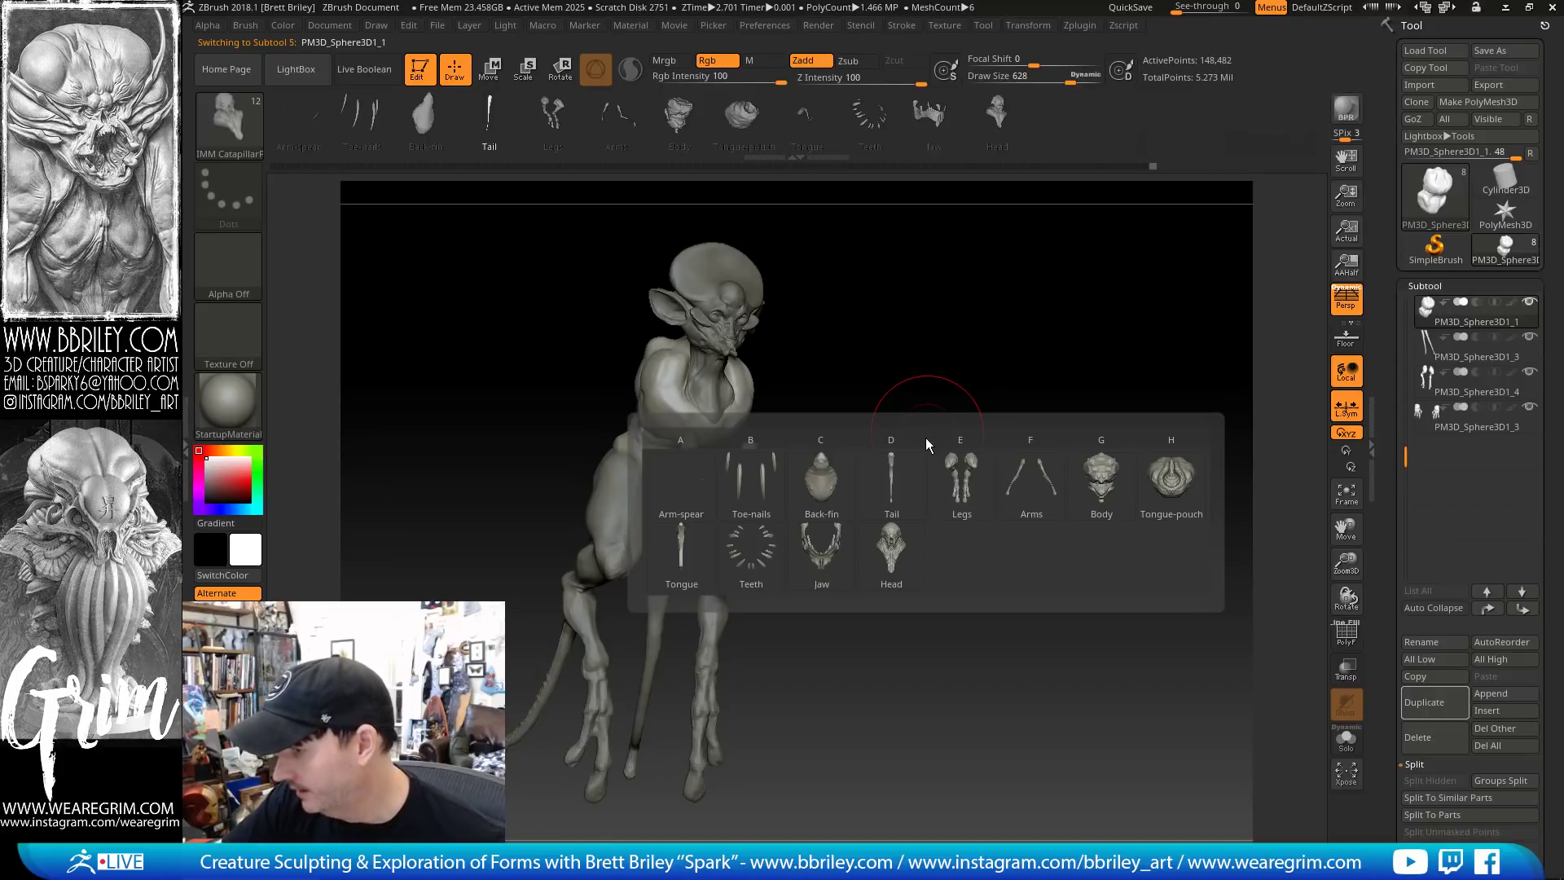
{"action": "mouse_move", "coordinate": [880, 557]}
{"action": "mouse_move", "coordinate": [764, 494]}
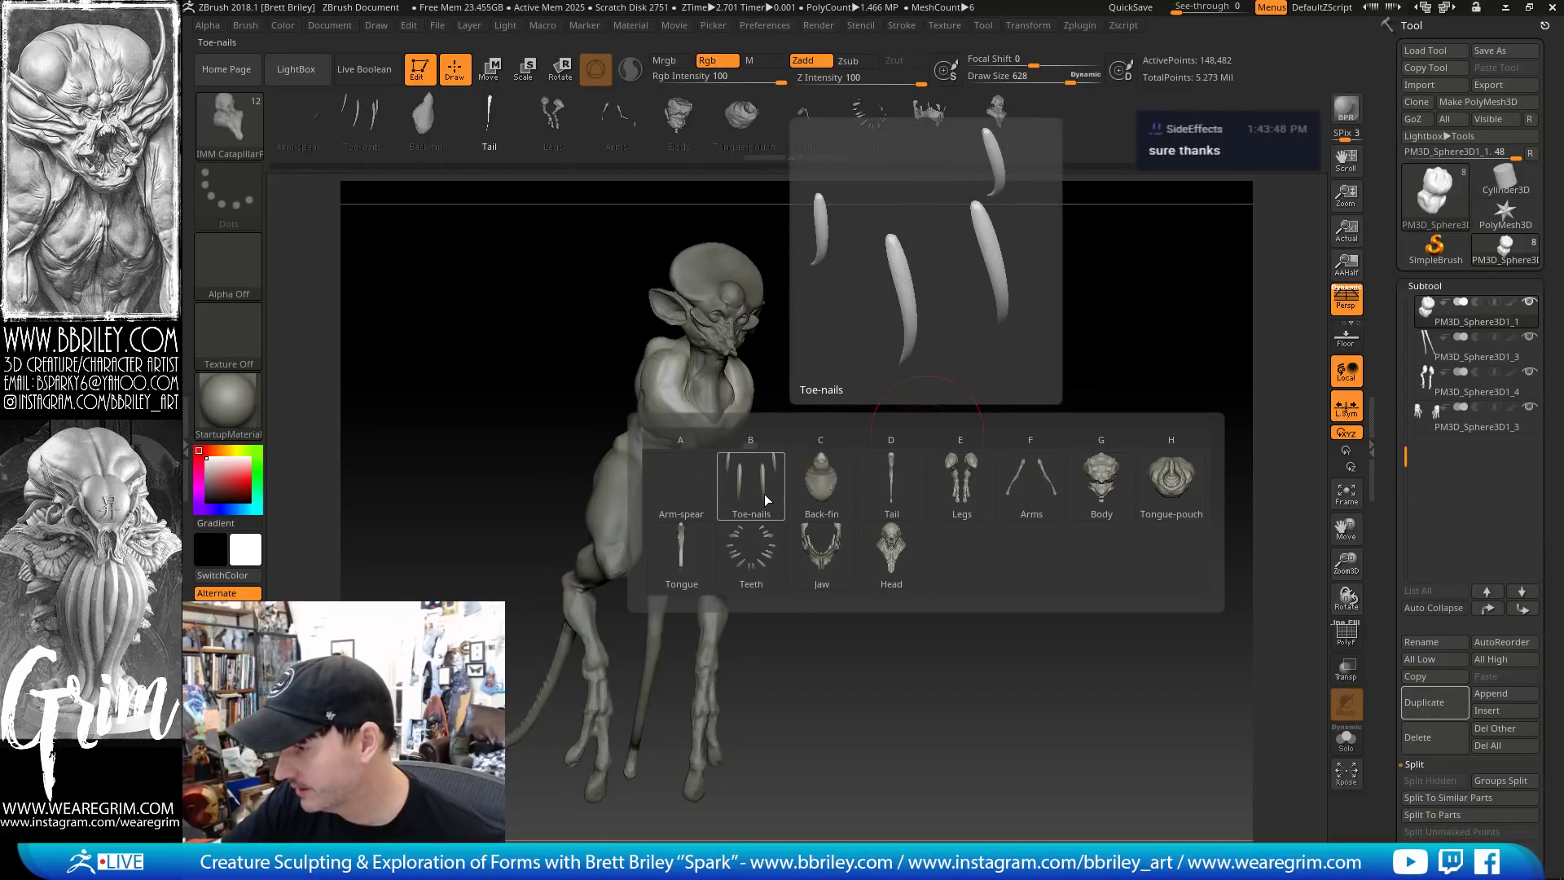
{"action": "mouse_move", "coordinate": [1101, 466]}
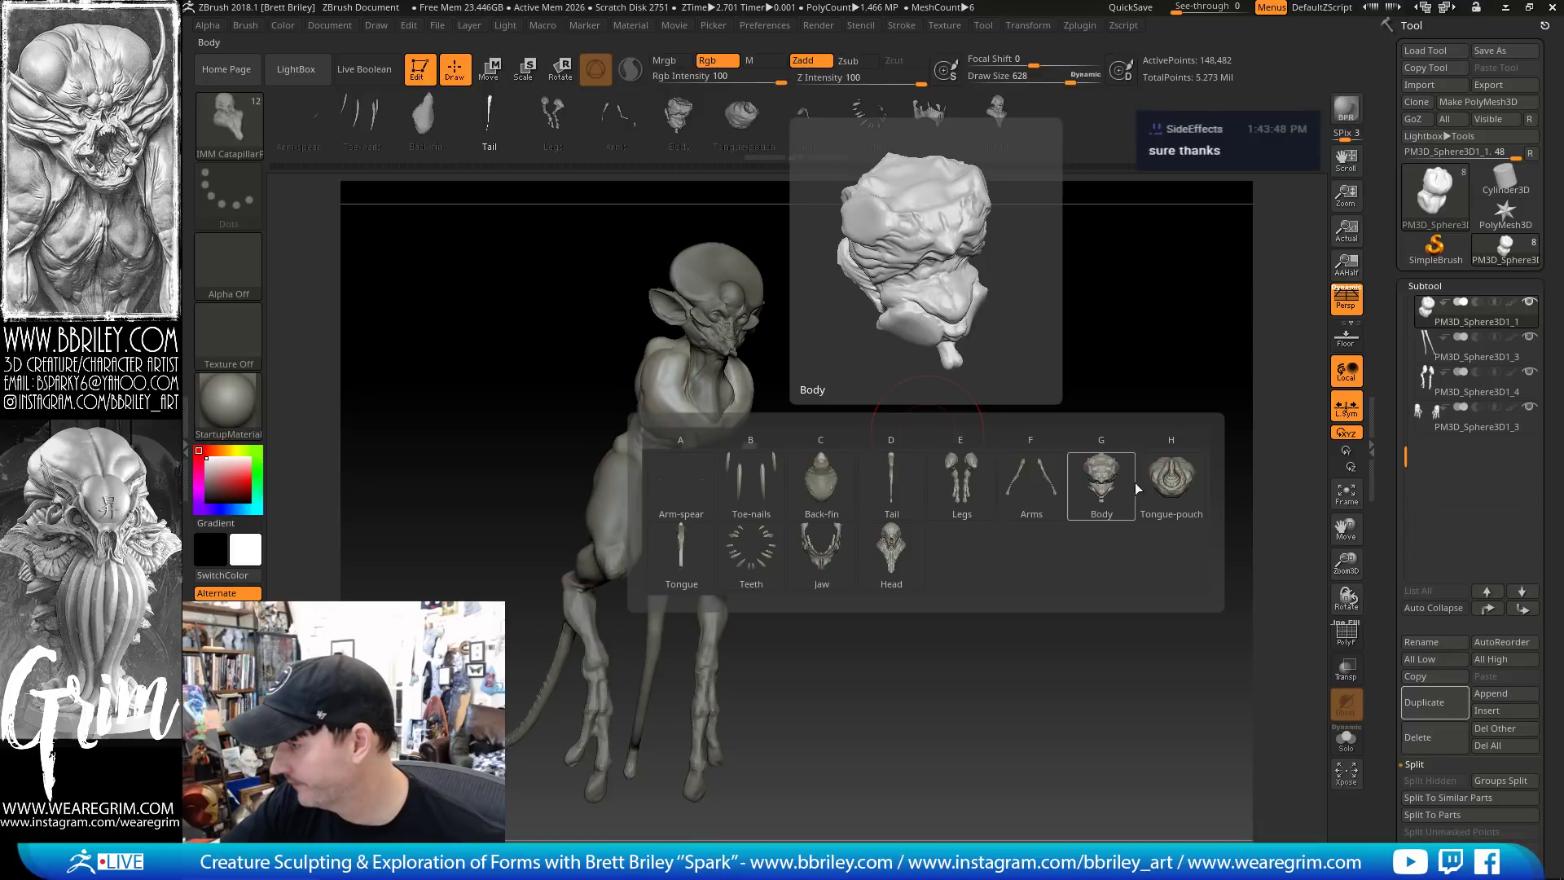
{"action": "left_click", "coordinate": [796, 552]}
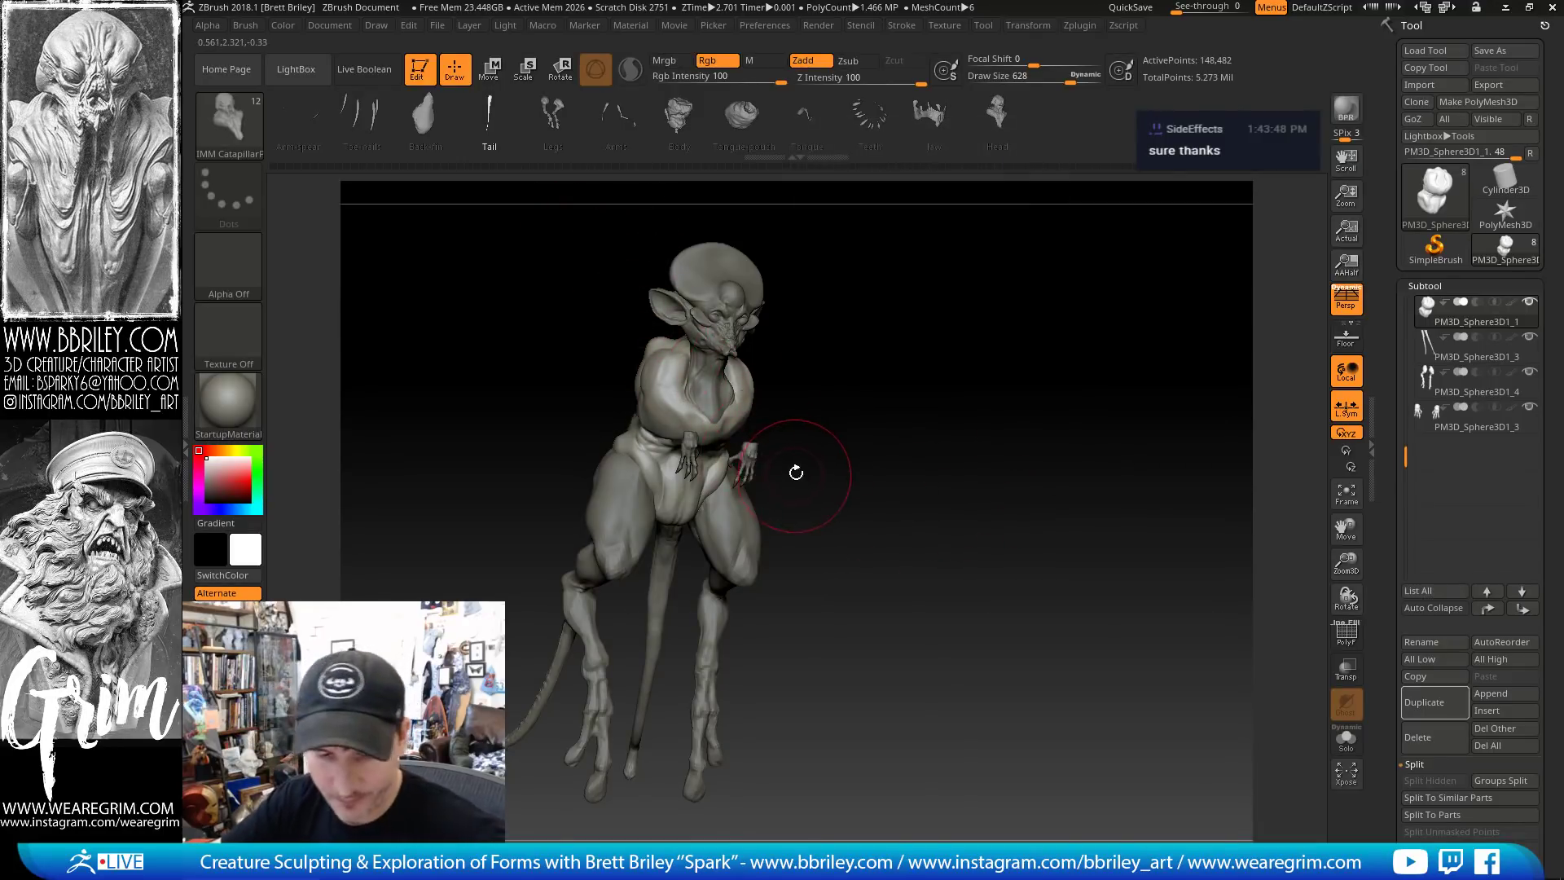
{"action": "key", "text": "m"}
{"action": "left_click", "coordinate": [643, 529]}
Try to insert the Toe-nails mesh on the front of the torso's lower belly
{"action": "left_click_drag", "start_coordinate": [949, 456], "coordinate": [941, 271]}
{"action": "left_click_drag", "start_coordinate": [941, 273], "coordinate": [930, 386]}
{"action": "left_click_drag", "start_coordinate": [855, 293], "coordinate": [860, 393], "text": "alt"}
{"action": "left_click", "coordinate": [702, 395]}
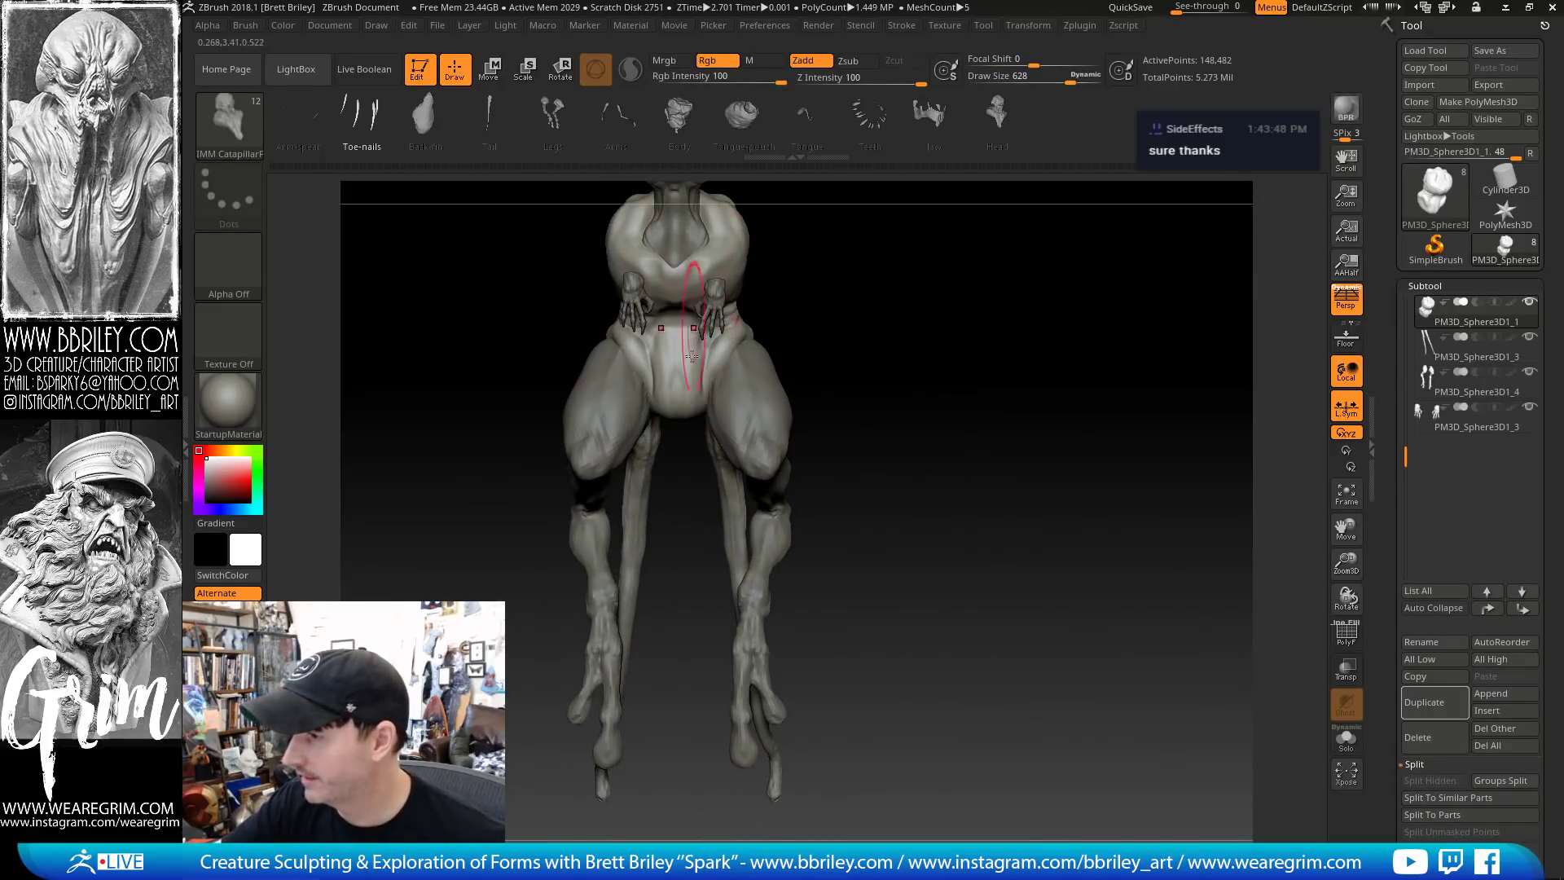
{"action": "left_click", "coordinate": [697, 380]}
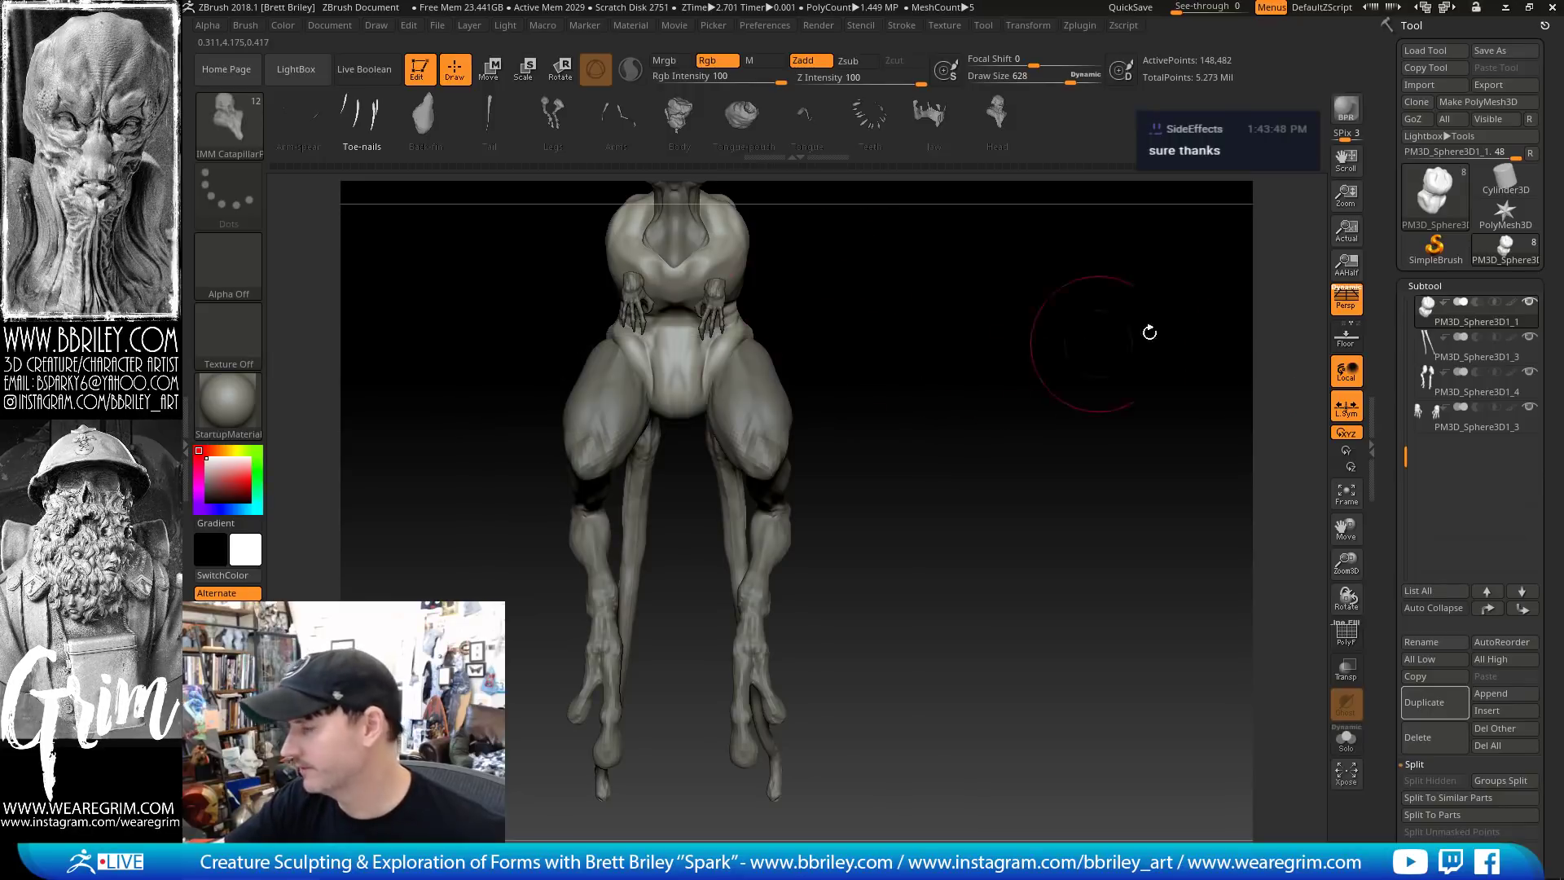
Duplicate the torso subtool, lower the copy to SDiv 2 and delete its other subdivision levels
{"action": "left_click_drag", "start_coordinate": [1387, 510], "coordinate": [1395, 439]}
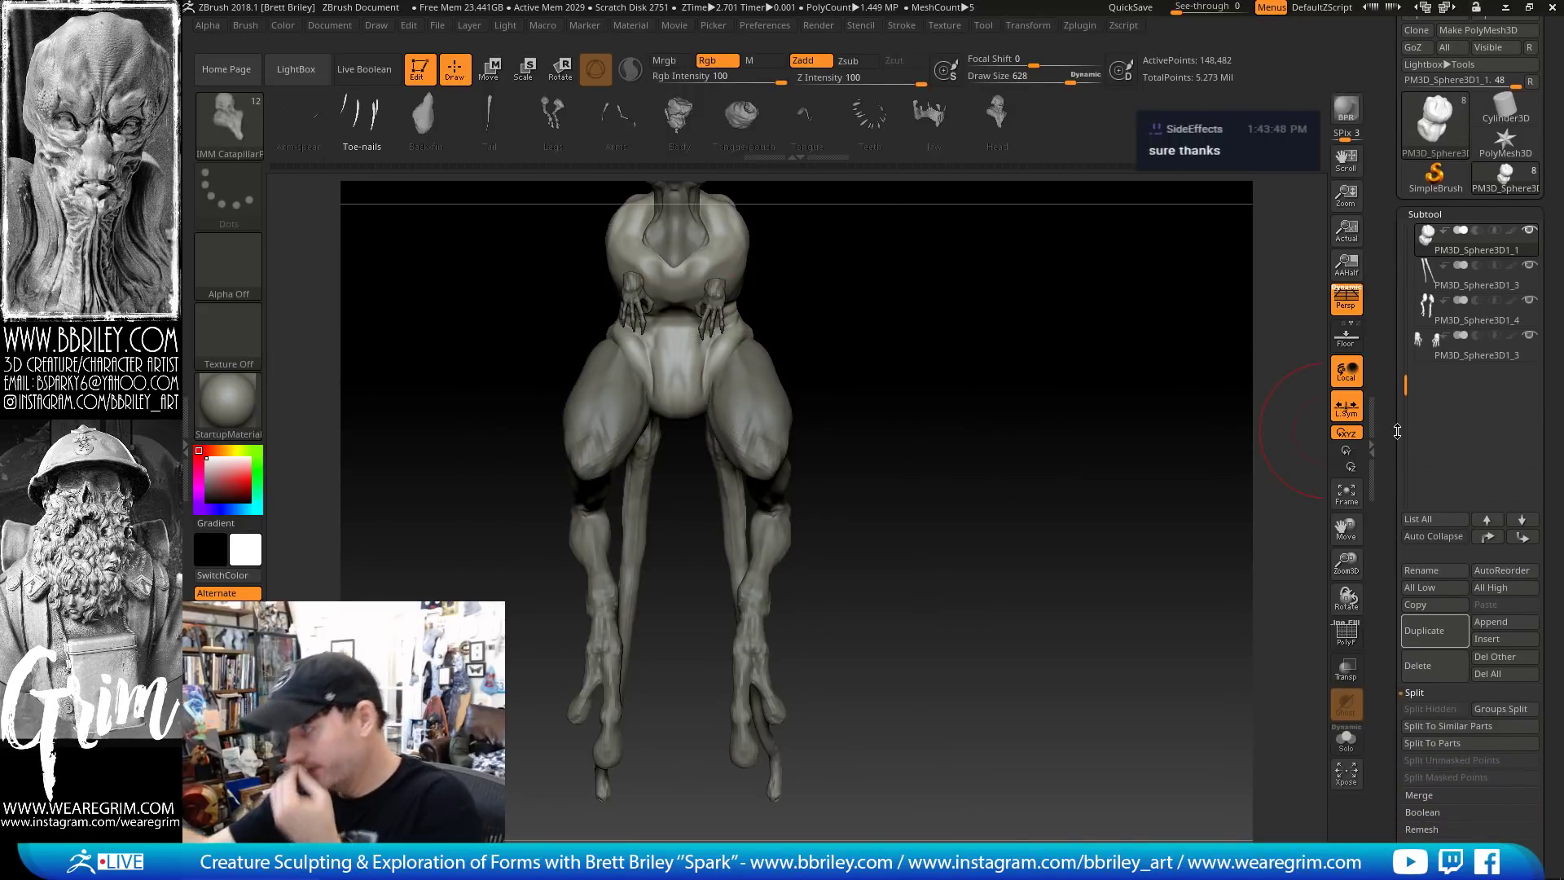
{"action": "left_click_drag", "start_coordinate": [1387, 794], "coordinate": [1391, 667]}
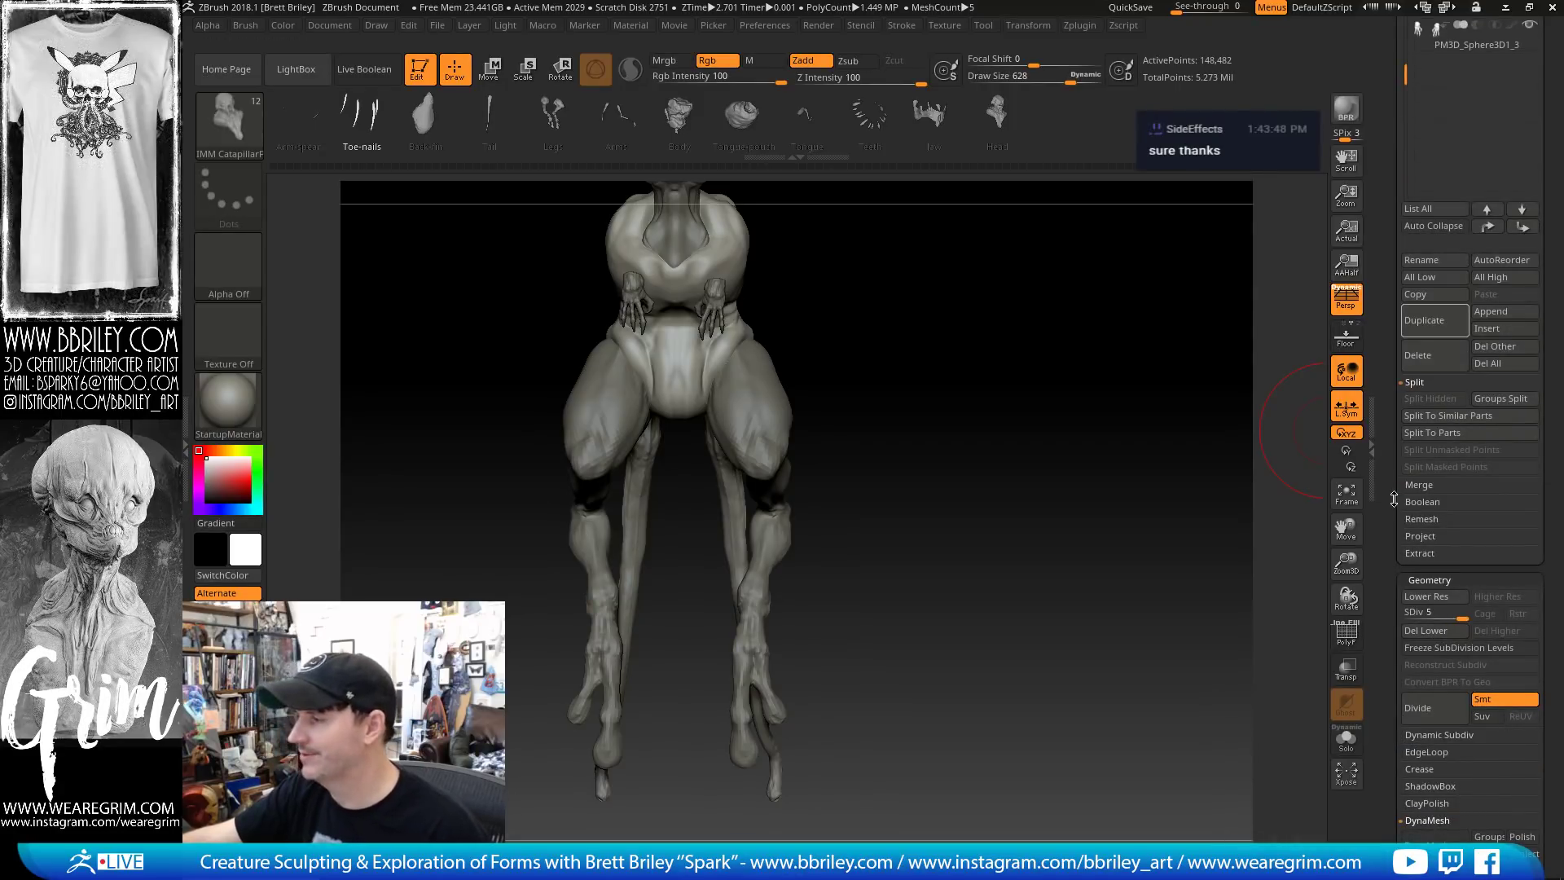
{"action": "left_click_drag", "start_coordinate": [1394, 500], "coordinate": [1392, 608]}
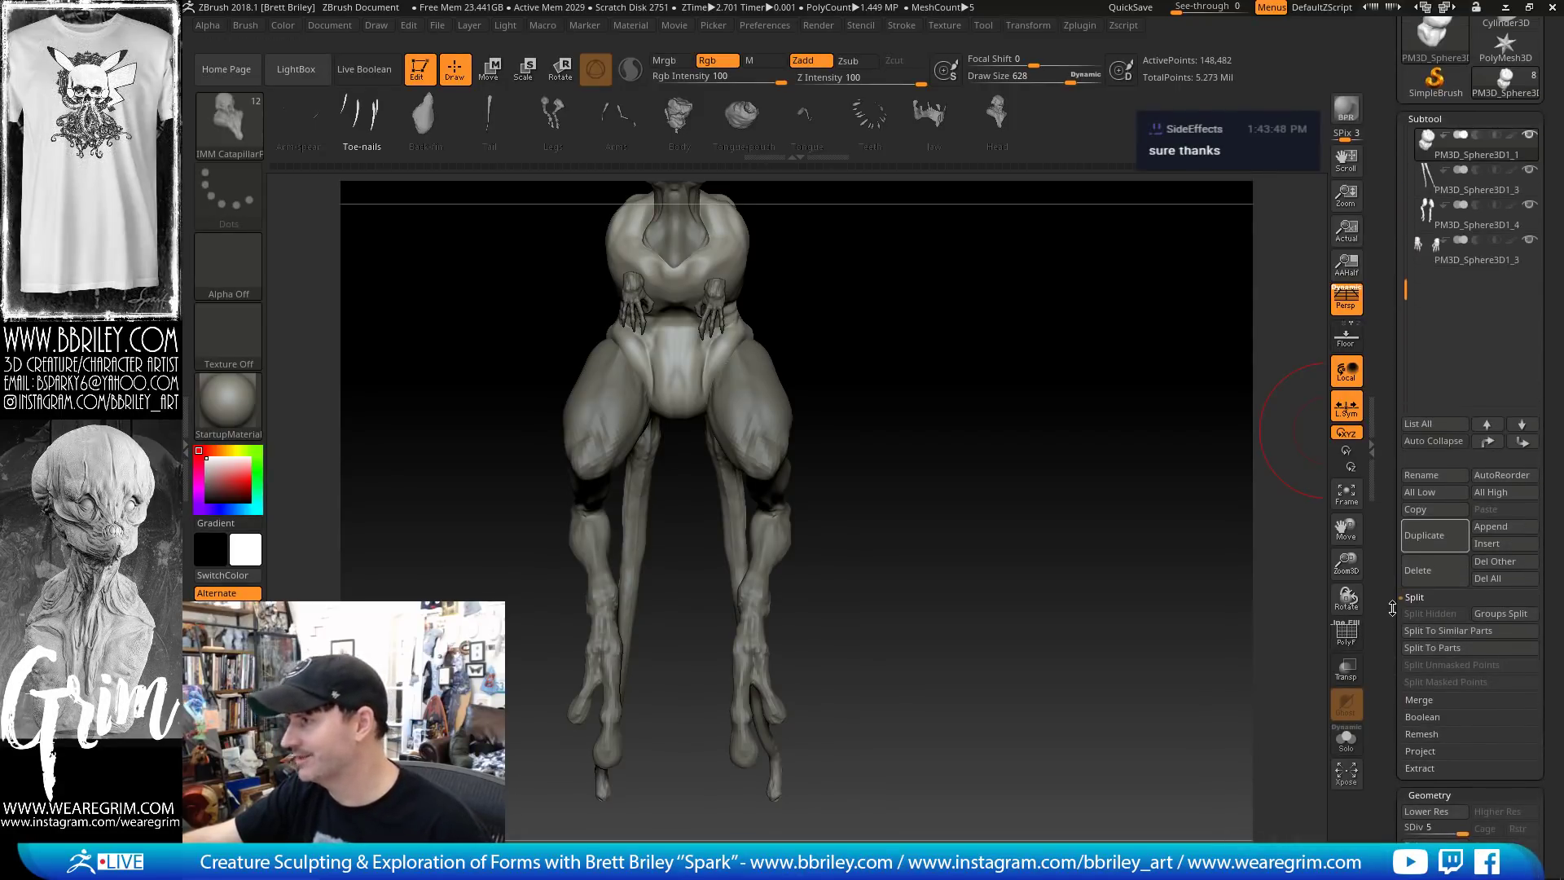
{"action": "left_click", "coordinate": [1408, 543]}
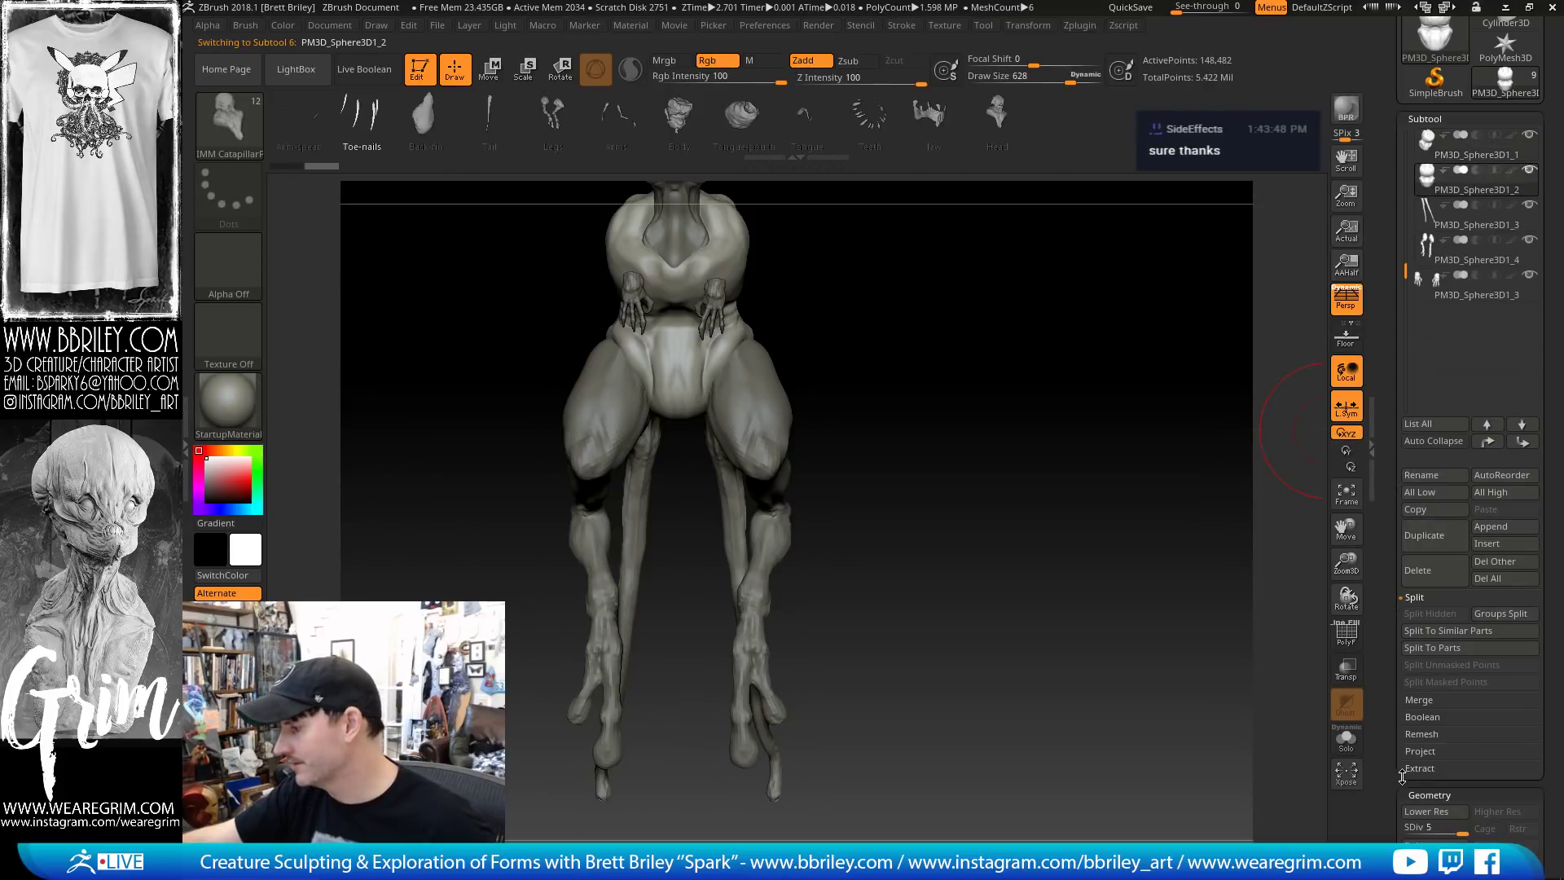
{"action": "left_click", "coordinate": [1424, 812]}
{"action": "left_click", "coordinate": [1423, 811]}
{"action": "scroll", "coordinate": [1388, 779], "scroll_direction": "down", "scroll_amount": 5}
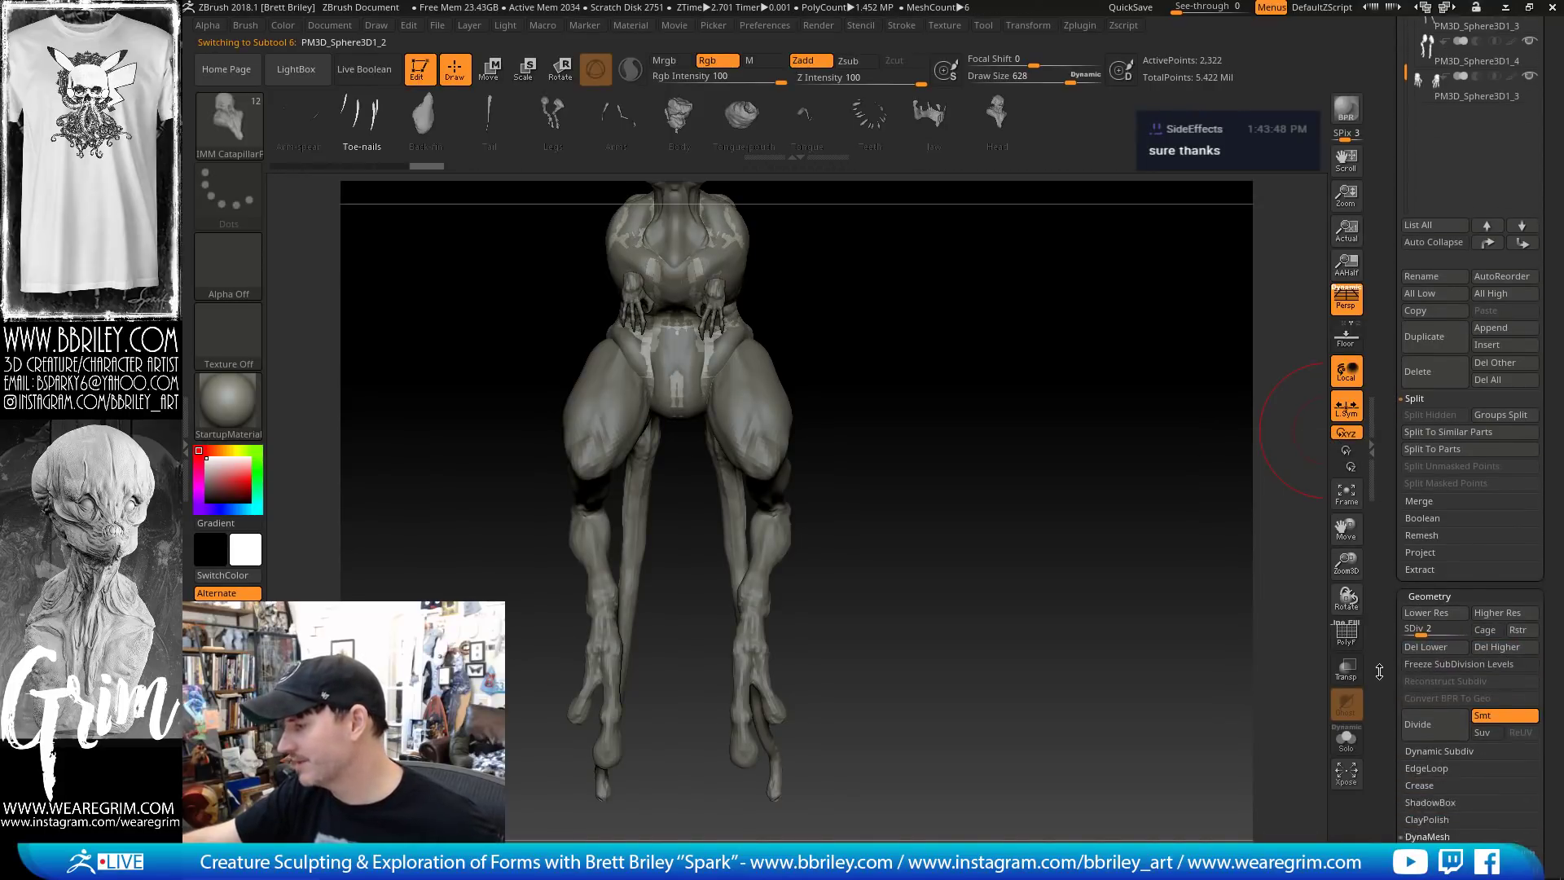
{"action": "left_click", "coordinate": [1482, 623]}
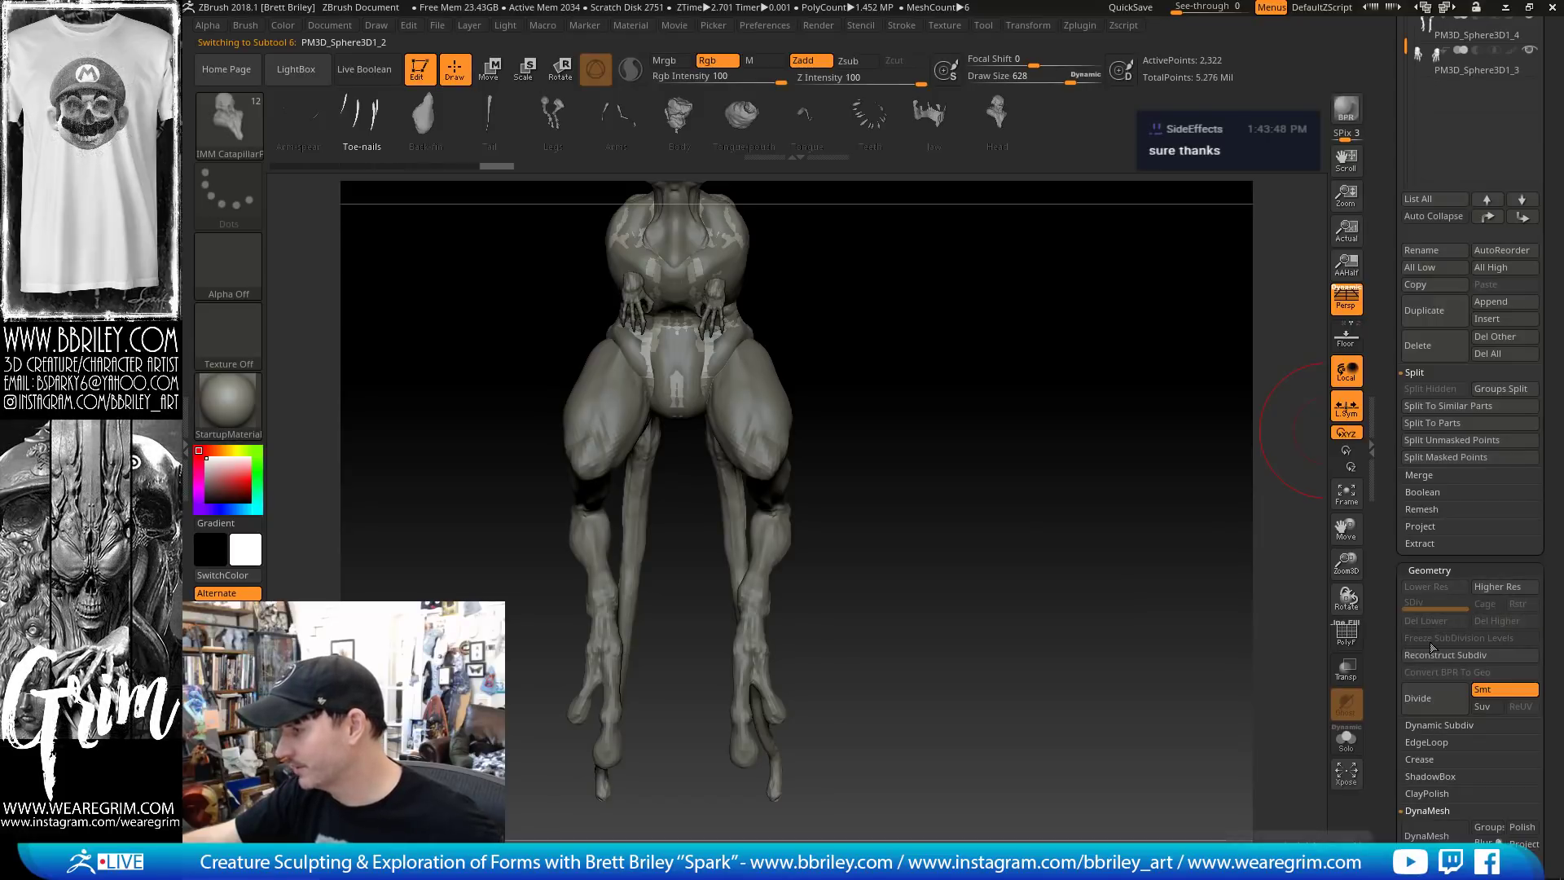
Insert the Toe-nails mesh in front of the pelvis on the duplicated torso and switch to moving it
{"action": "left_click_drag", "start_coordinate": [891, 321], "coordinate": [887, 472], "text": "alt"}
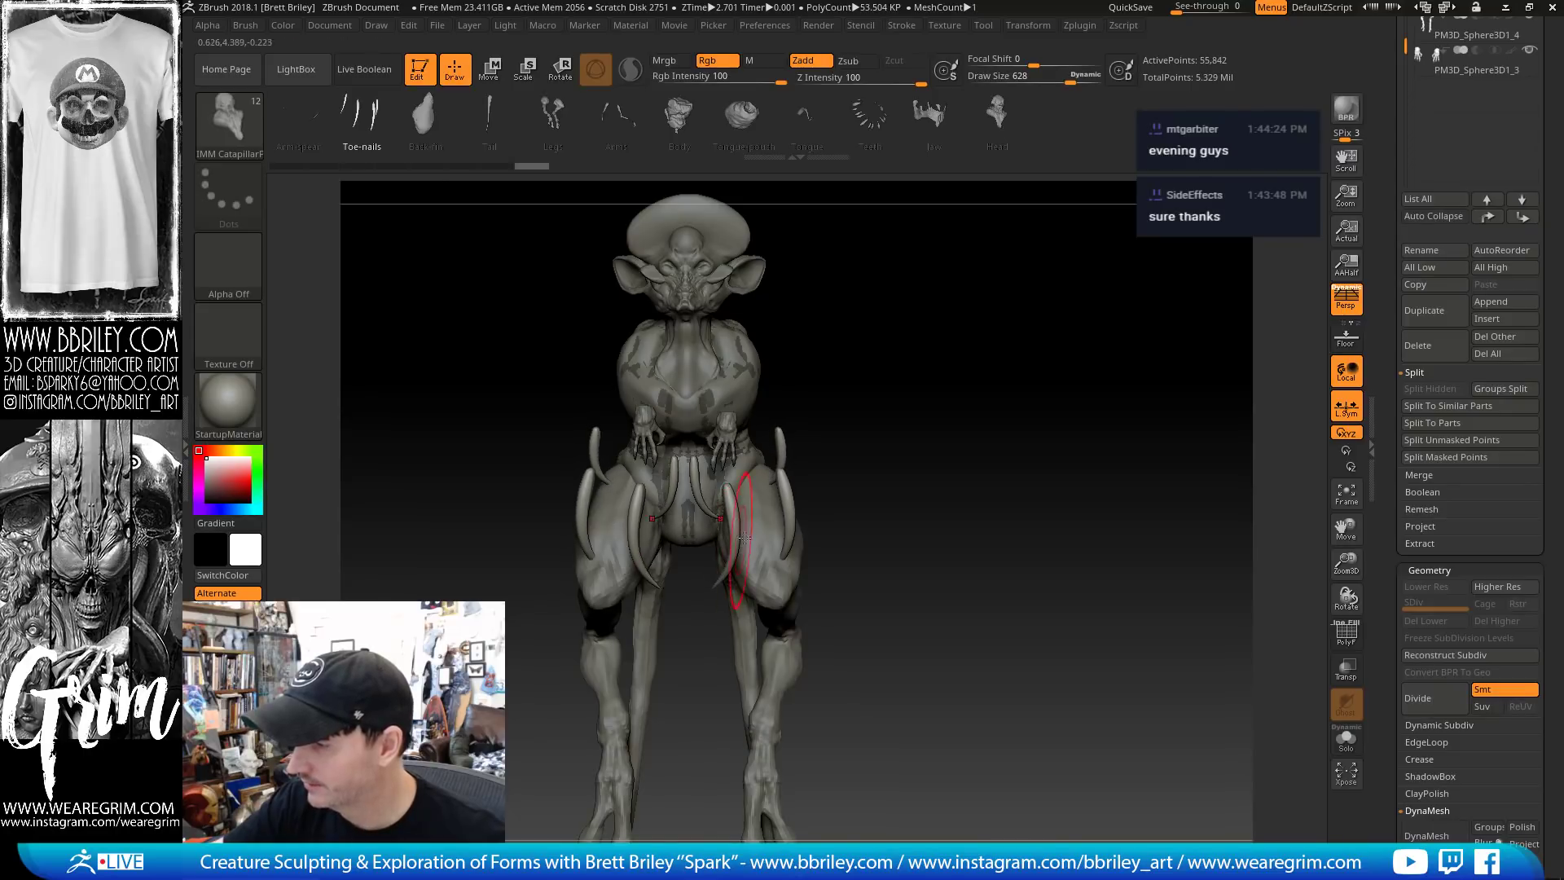
{"action": "left_click_drag", "start_coordinate": [928, 417], "coordinate": [907, 412]}
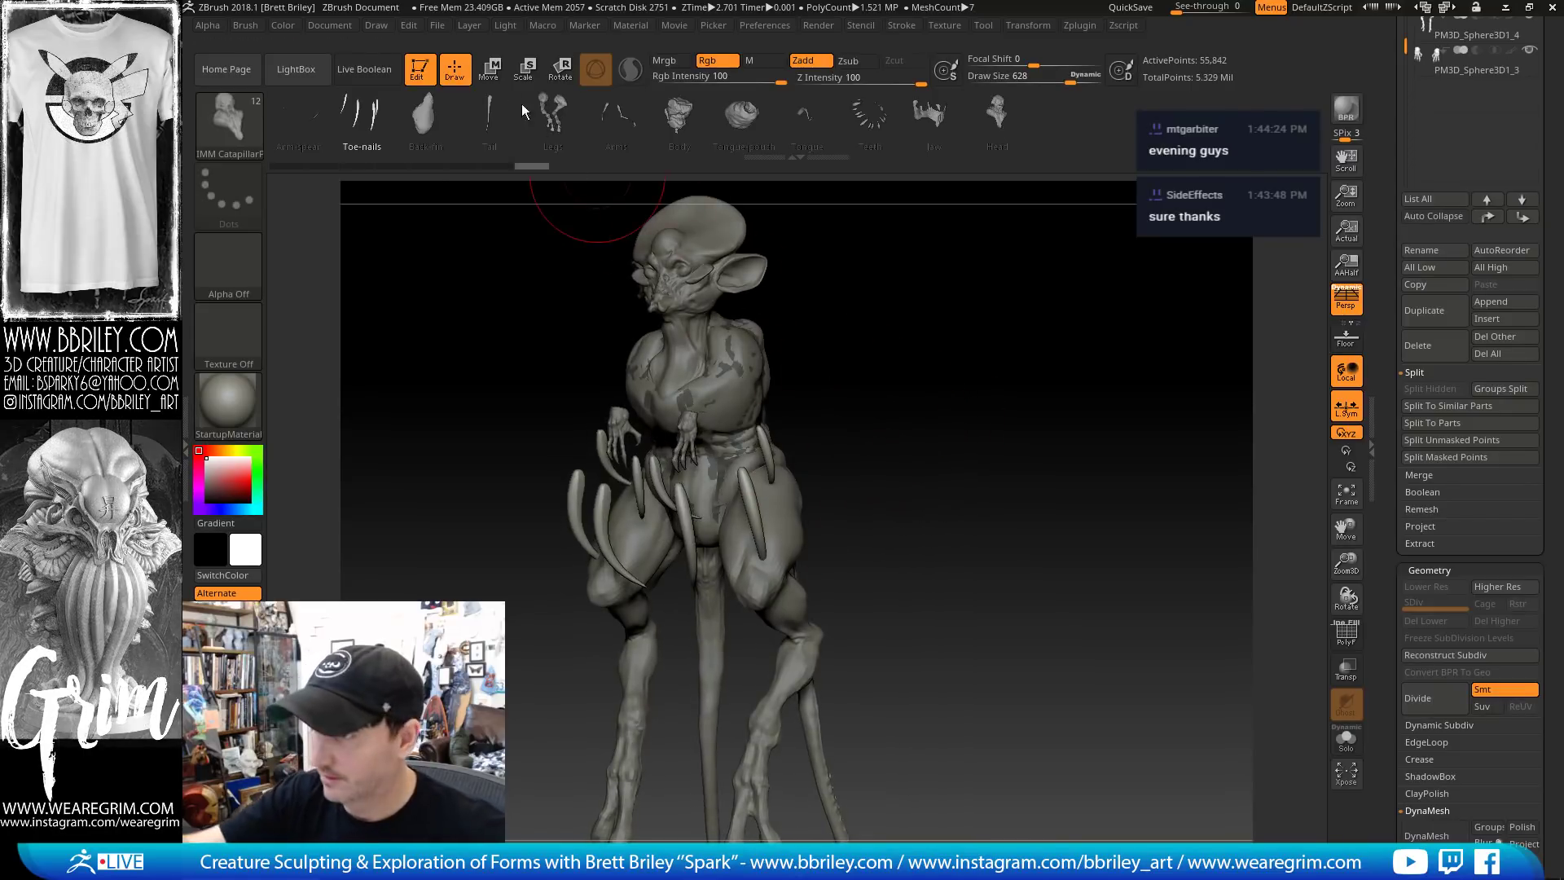
{"action": "left_click", "coordinate": [488, 69]}
{"action": "mouse_move", "coordinate": [781, 300]}
{"action": "left_mouse_down"}
{"action": "mouse_move", "coordinate": [945, 391]}
{"action": "mouse_move", "coordinate": [848, 325]}
{"action": "left_mouse_up"}
{"action": "key", "text": "q"}
{"action": "left_click", "coordinate": [487, 70]}
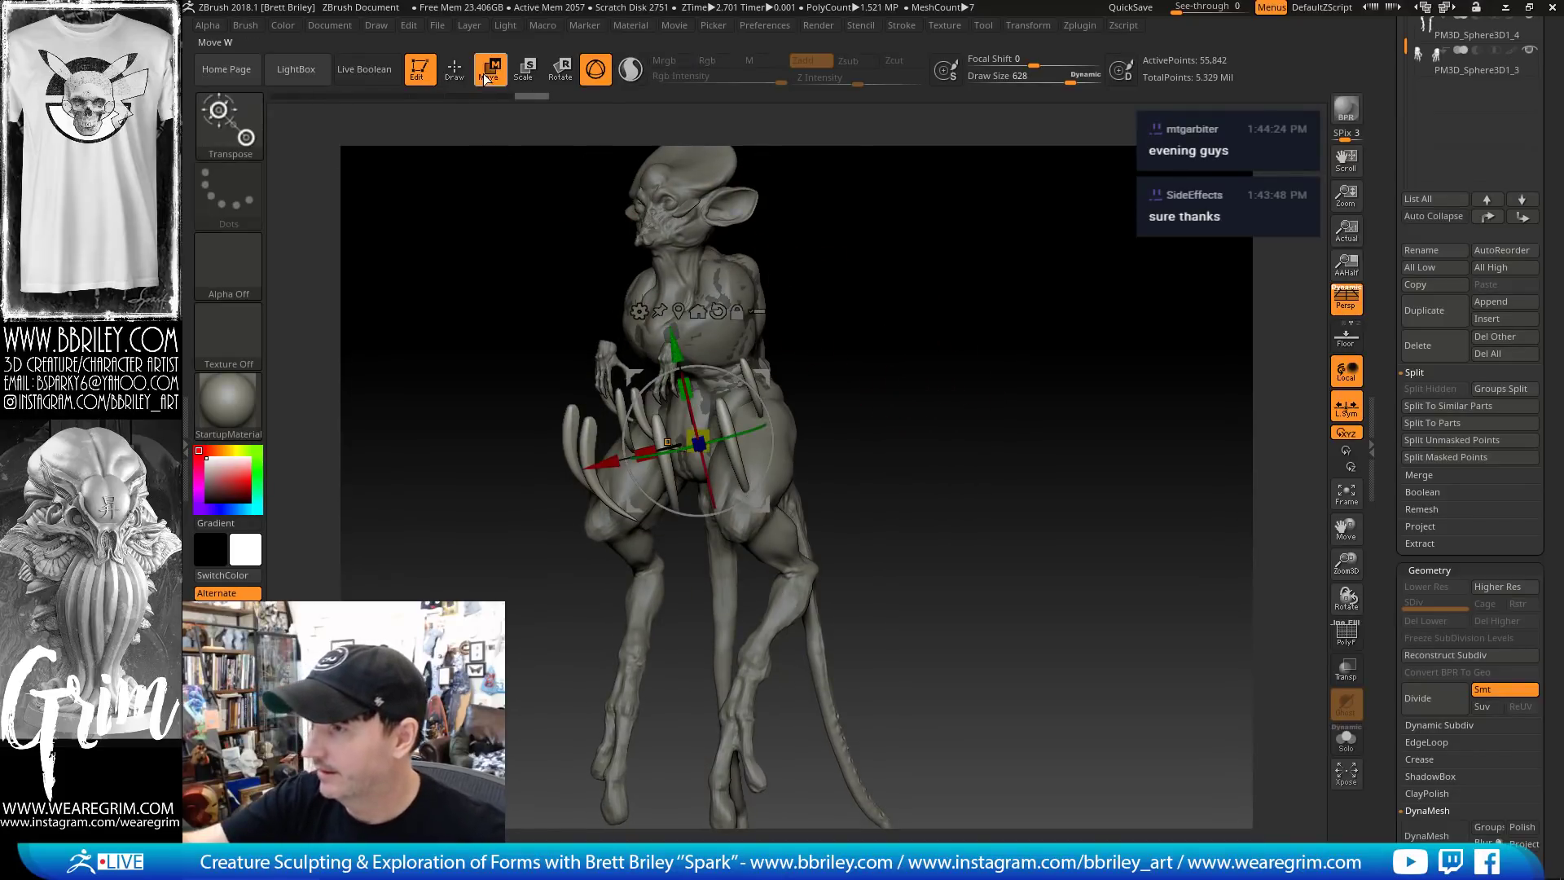
Mask everything except one mirrored pair of claws and move that pair down to the toes of the feet
{"action": "left_click_drag", "start_coordinate": [936, 373], "coordinate": [868, 313]}
{"action": "key", "text": "y"}
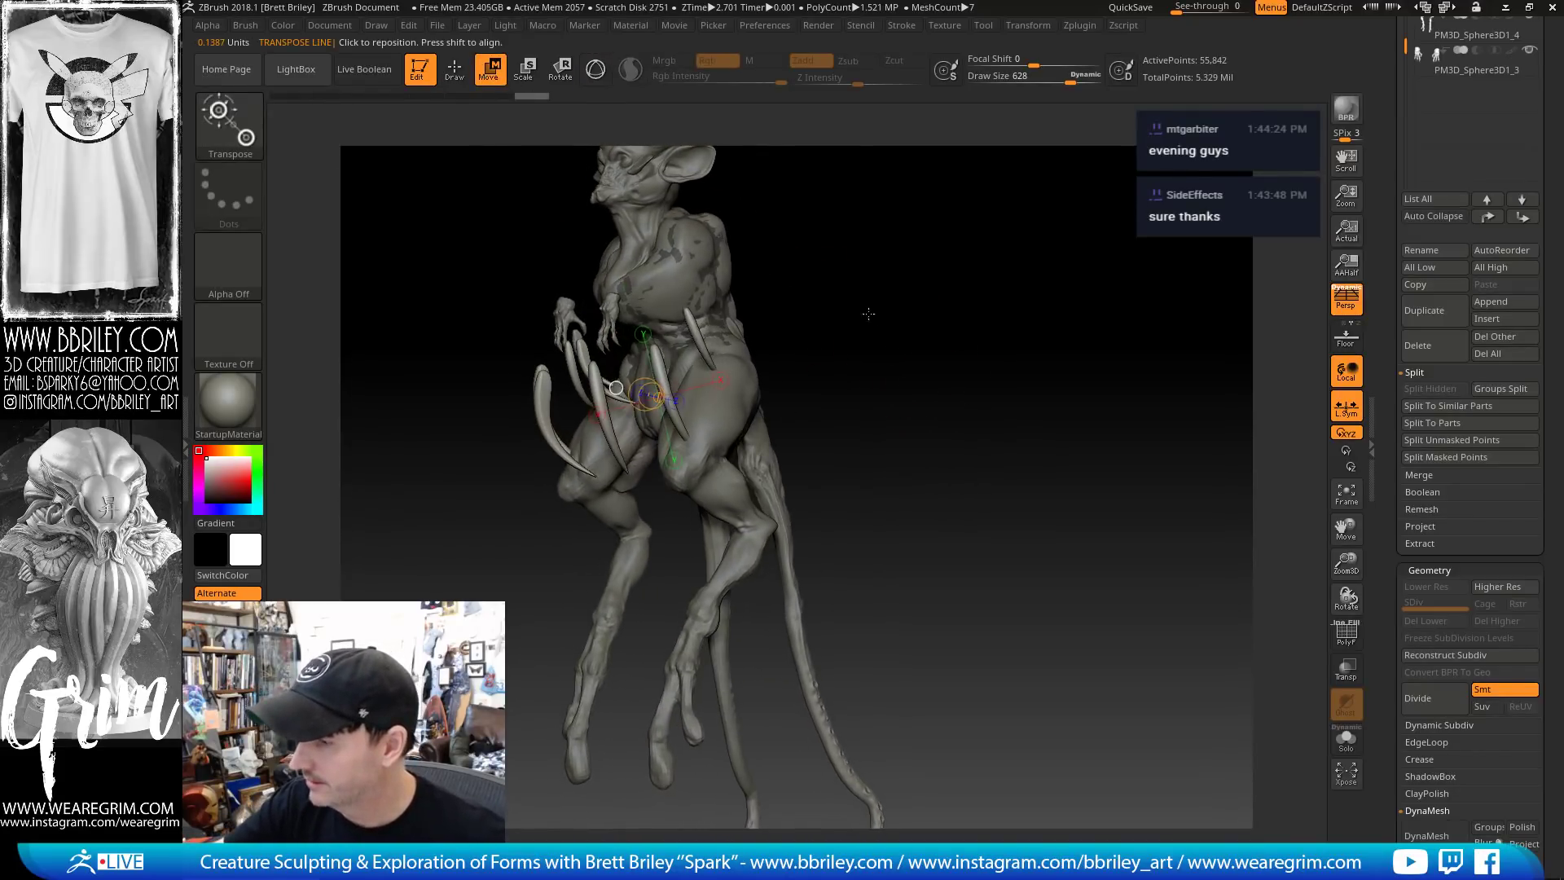
{"action": "mouse_move", "coordinate": [664, 367]}
{"action": "left_mouse_down"}
{"action": "mouse_move", "coordinate": [847, 182]}
{"action": "mouse_move", "coordinate": [992, 110]}
{"action": "left_mouse_up"}
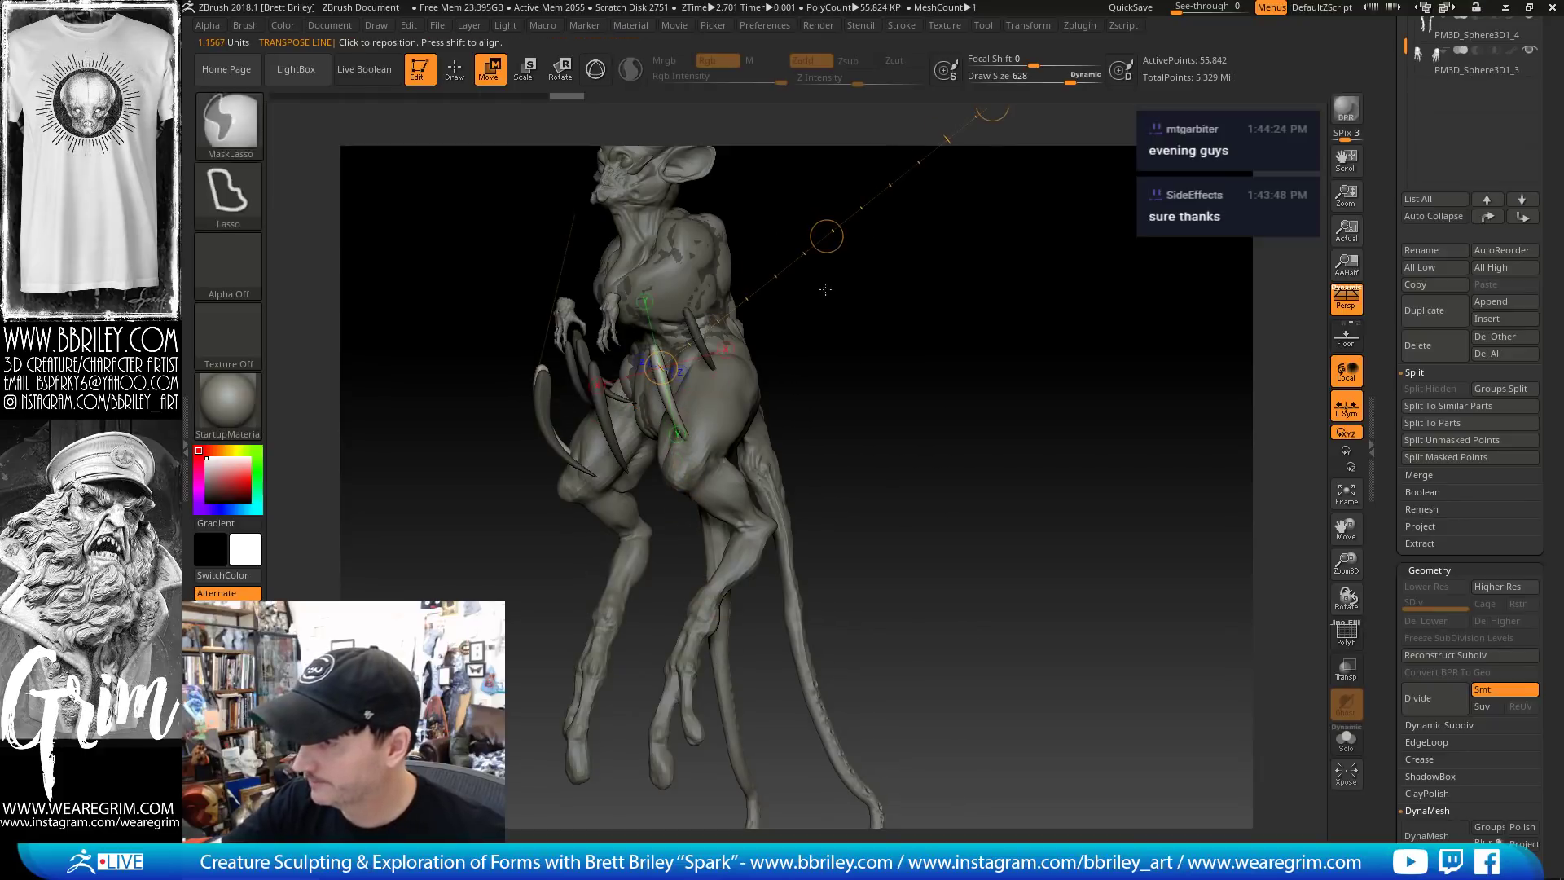
{"action": "left_click_drag", "start_coordinate": [676, 409], "coordinate": [658, 356]}
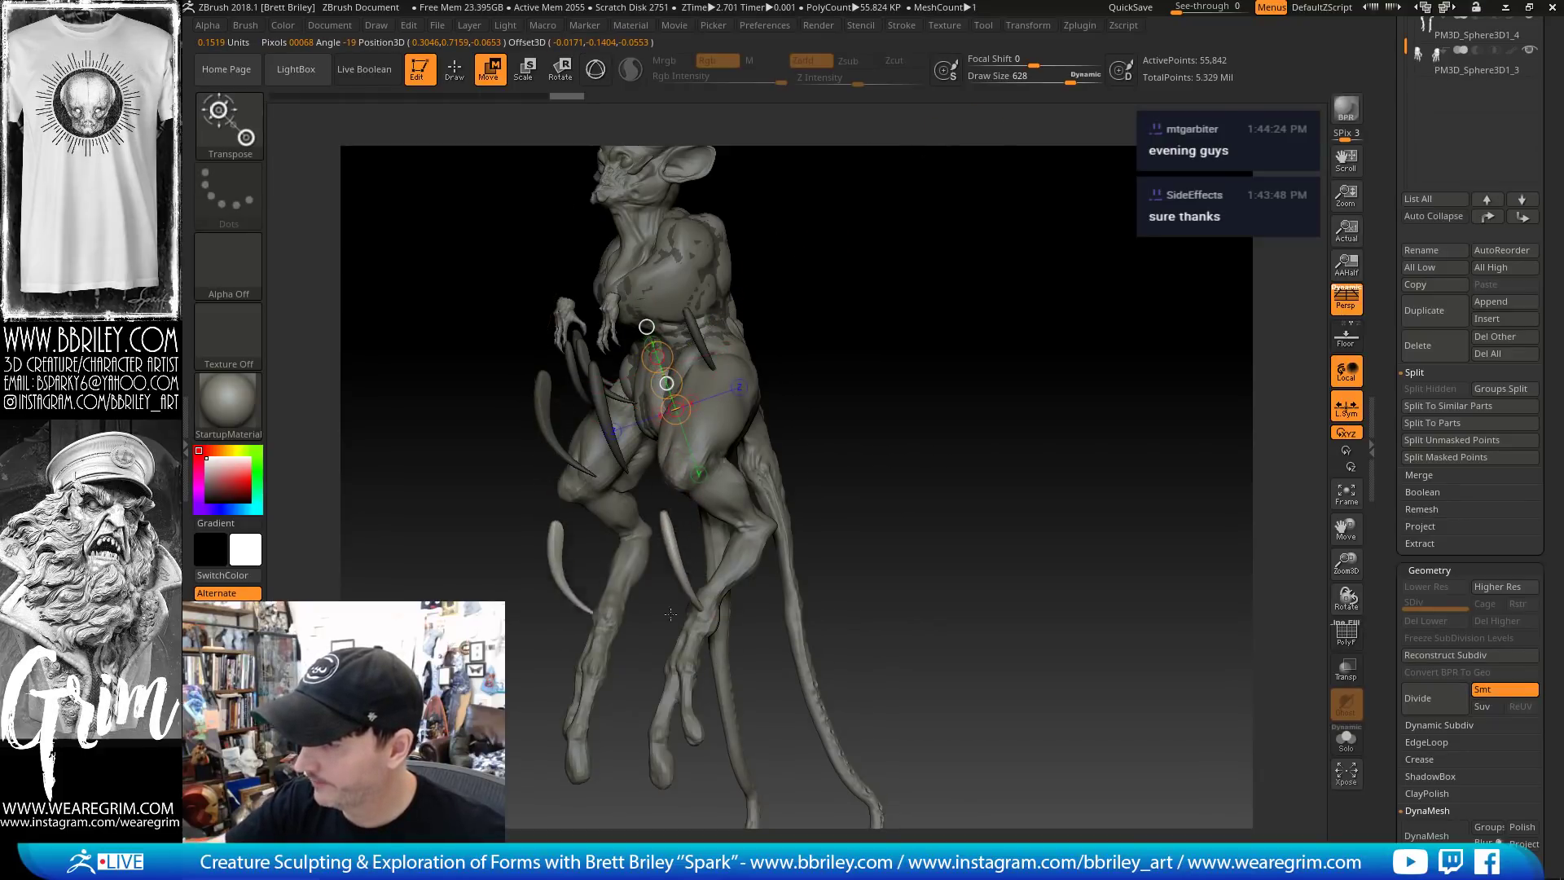
{"action": "mouse_move", "coordinate": [1004, 544]}
{"action": "left_mouse_down", "text": "alt"}
{"action": "mouse_move", "coordinate": [1007, 335]}
{"action": "mouse_move", "coordinate": [1007, 383]}
{"action": "left_mouse_up", "text": "alt"}
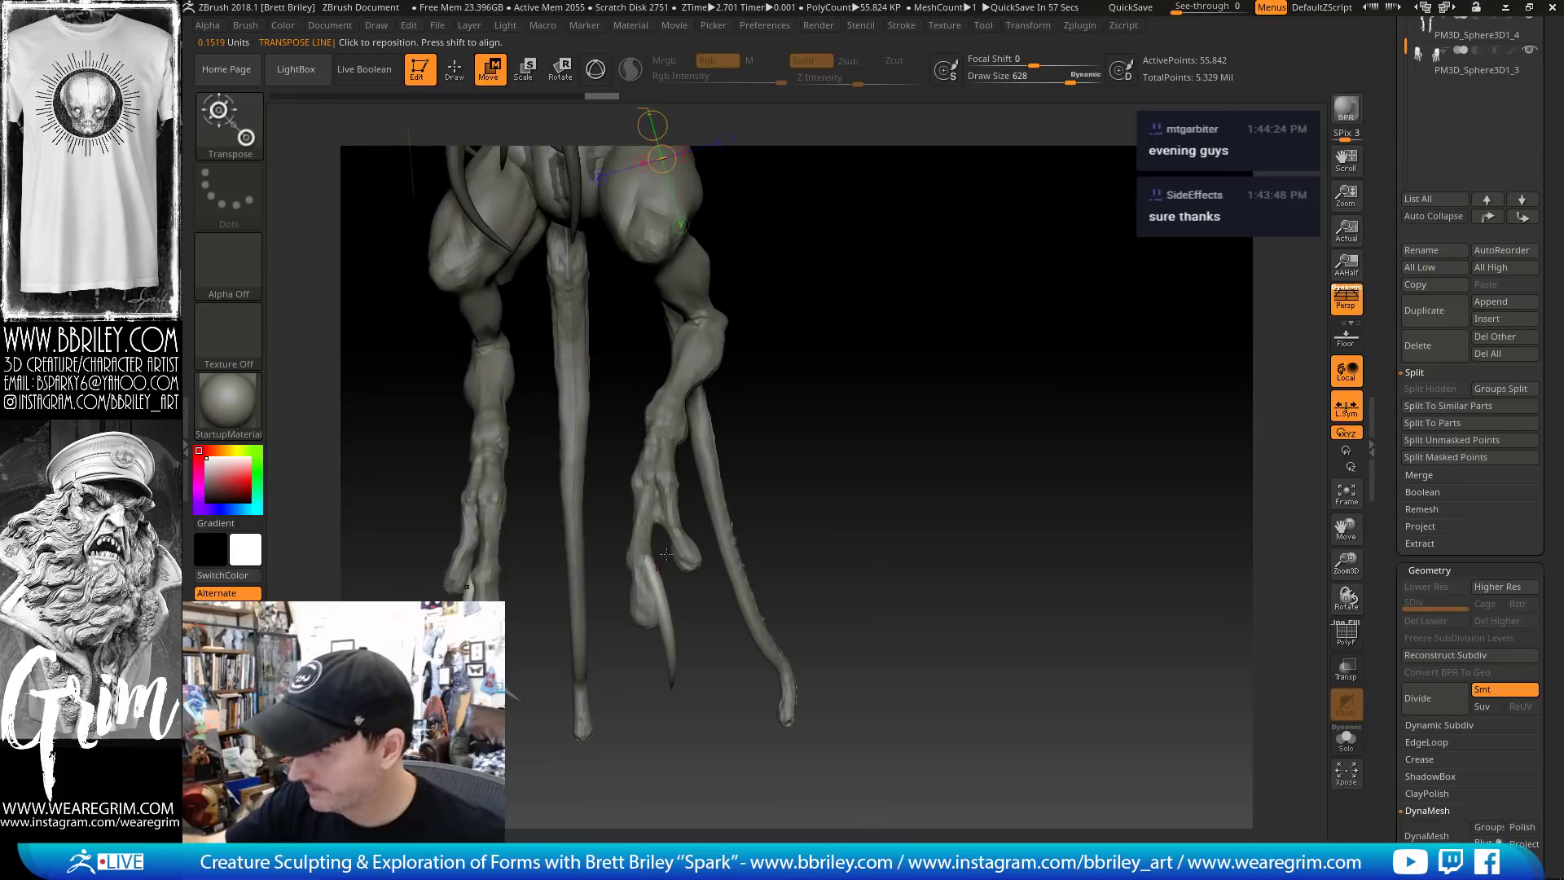
Rotate and scale the isolated claw pair so it sits on the tips of the feet's front toes
{"action": "left_click_drag", "start_coordinate": [649, 567], "coordinate": [666, 641]}
{"action": "key", "text": "r"}
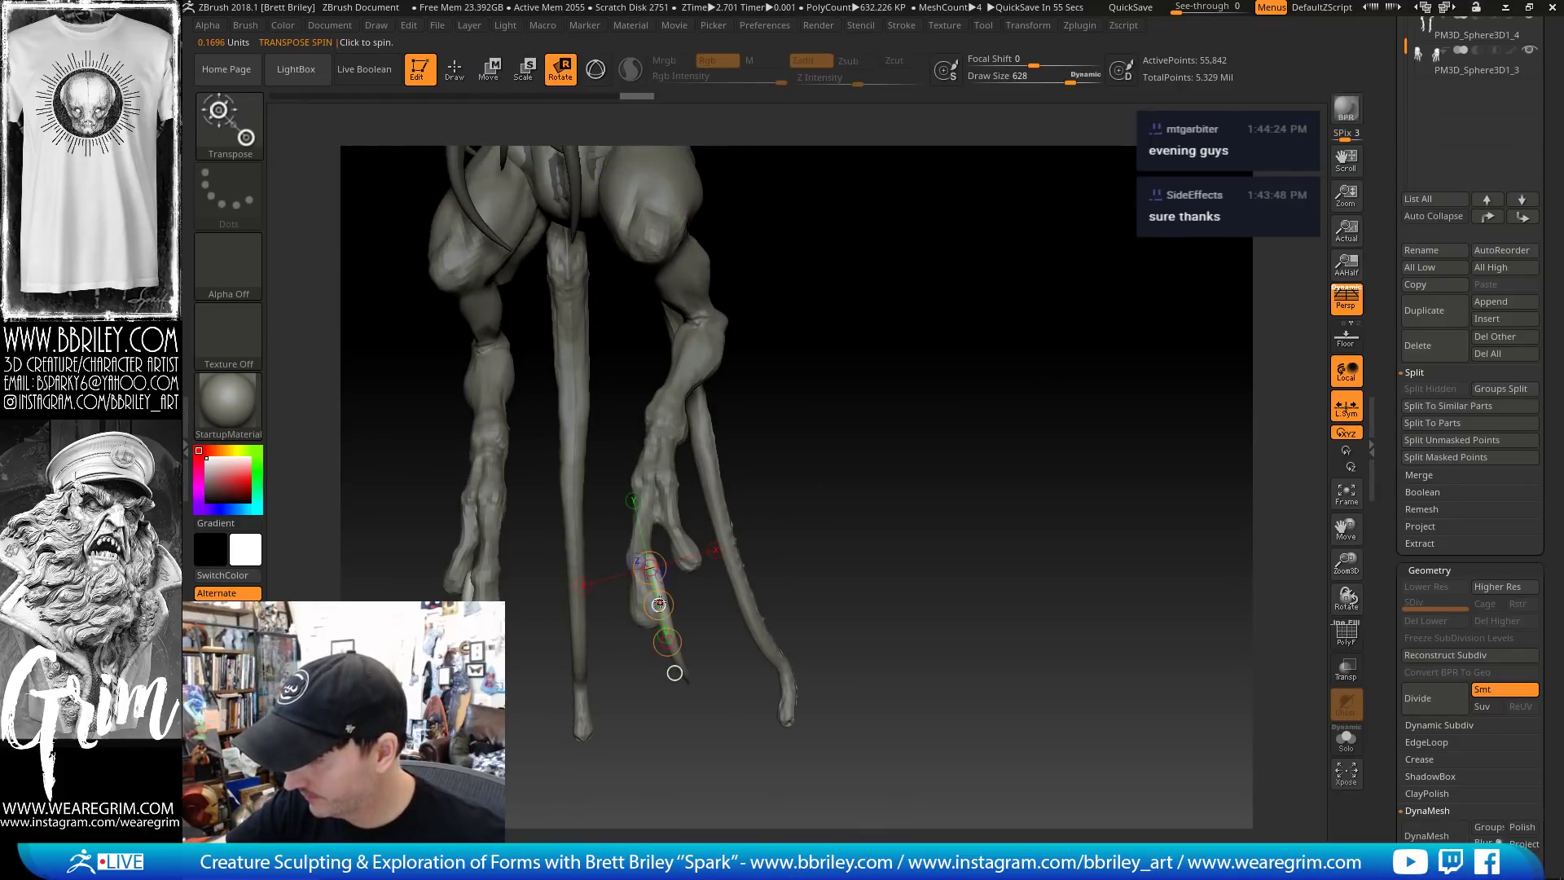
{"action": "key", "text": "w"}
{"action": "key", "text": "e"}
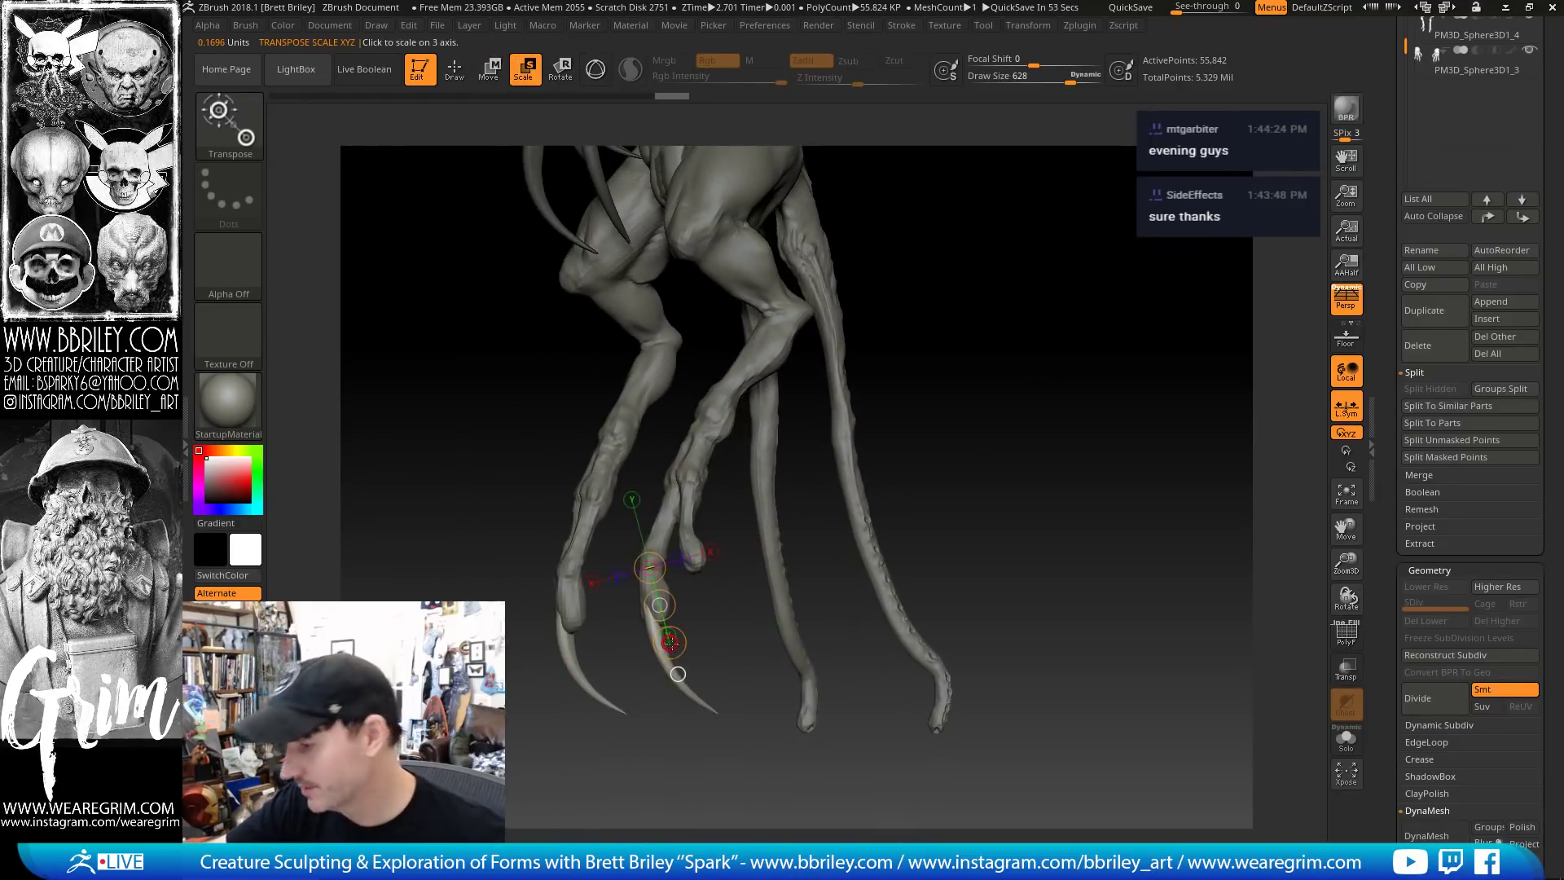
{"action": "left_click_drag", "start_coordinate": [716, 564], "coordinate": [699, 587]}
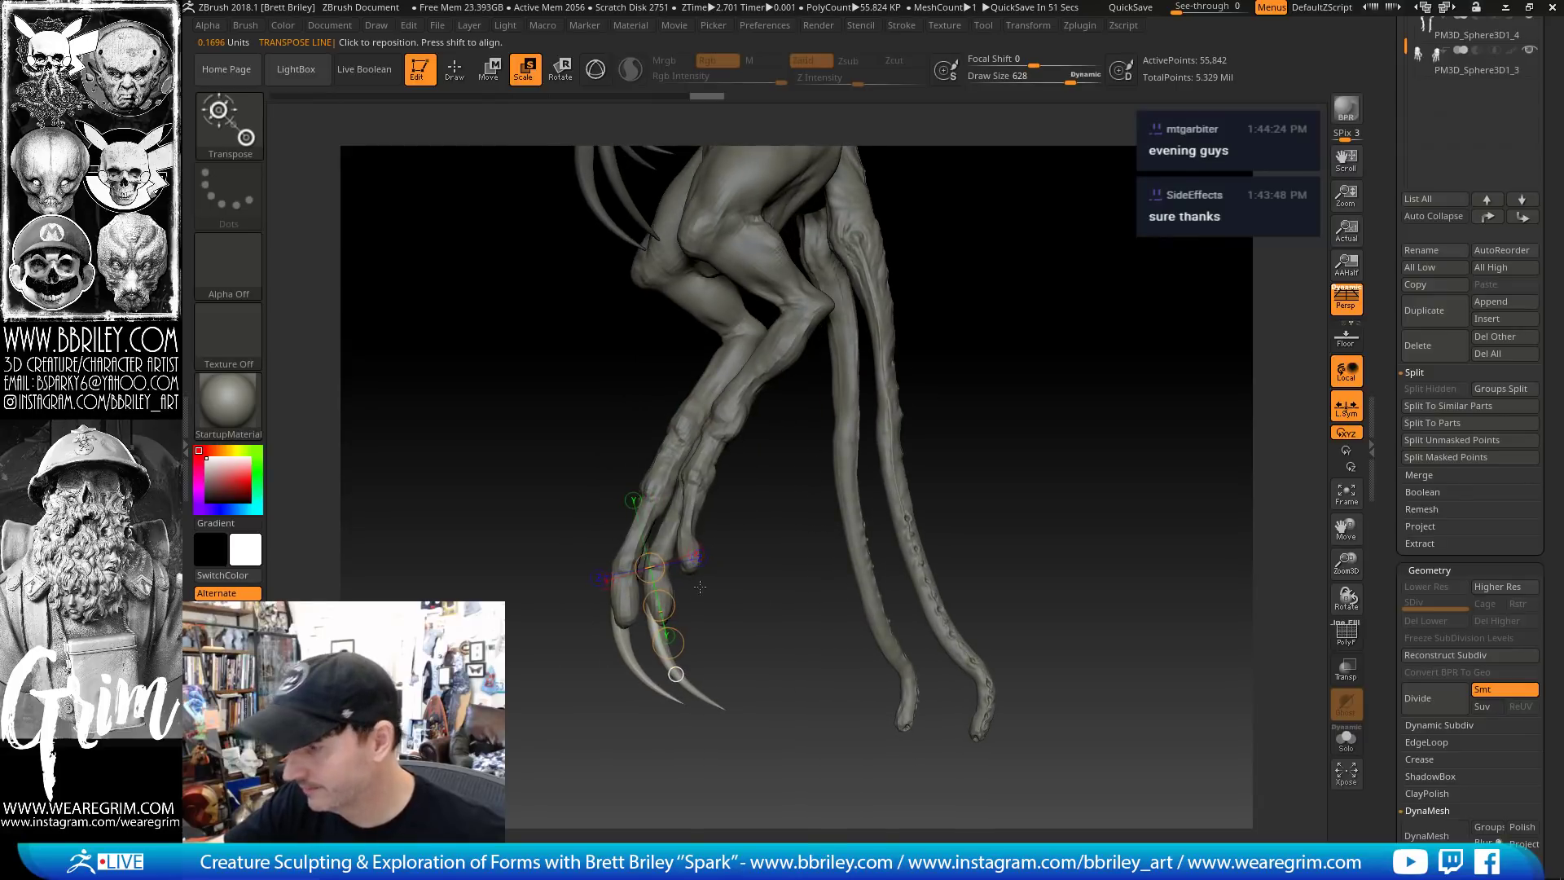
{"action": "left_click", "coordinate": [588, 79]}
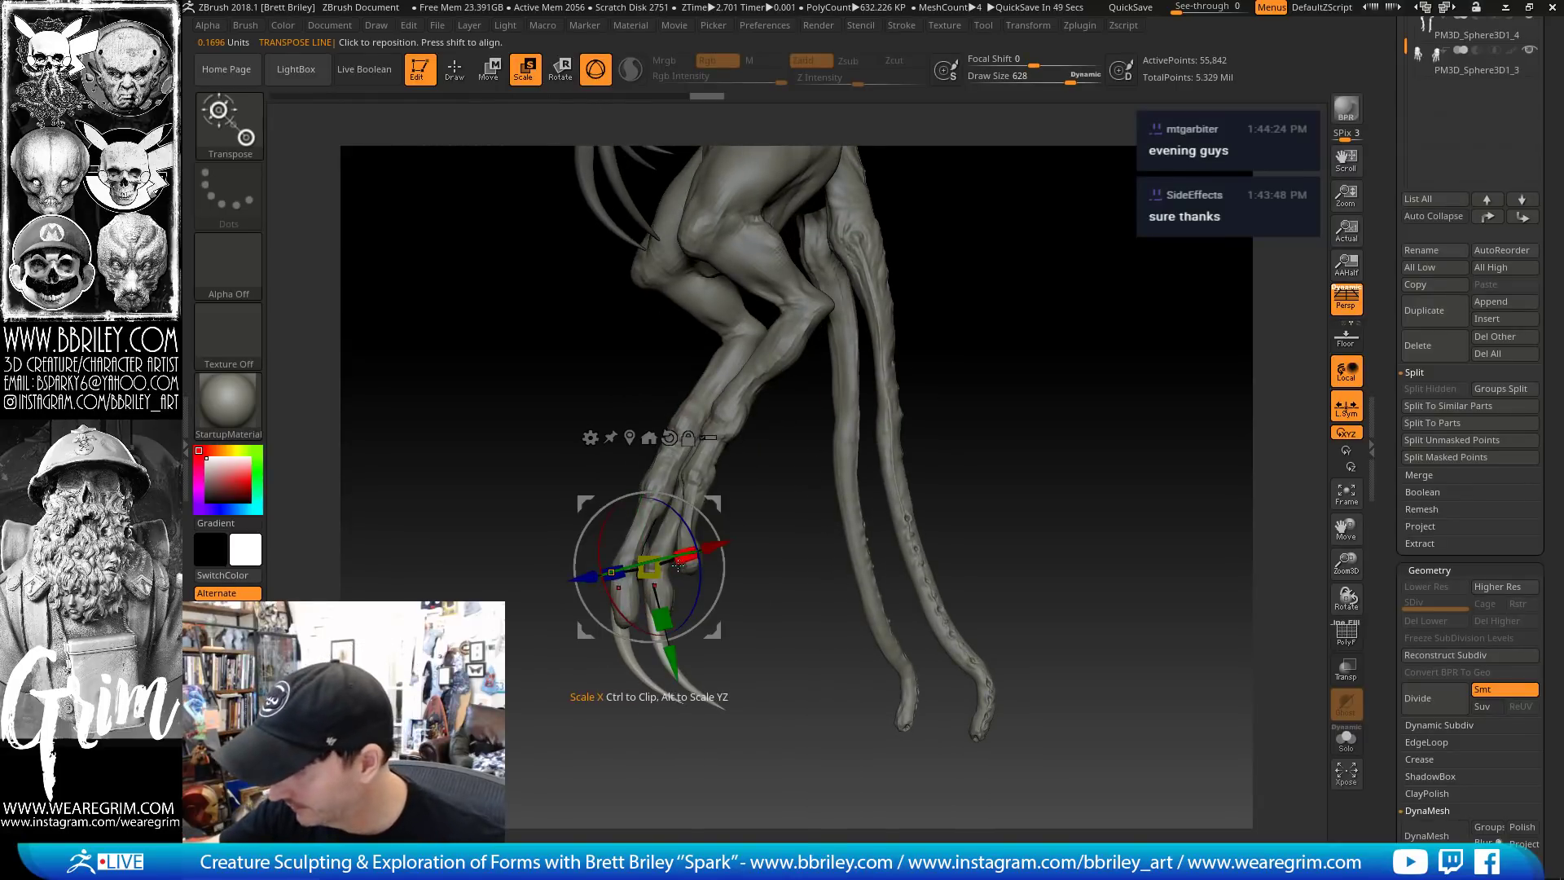
{"action": "left_click_drag", "start_coordinate": [761, 571], "coordinate": [748, 575]}
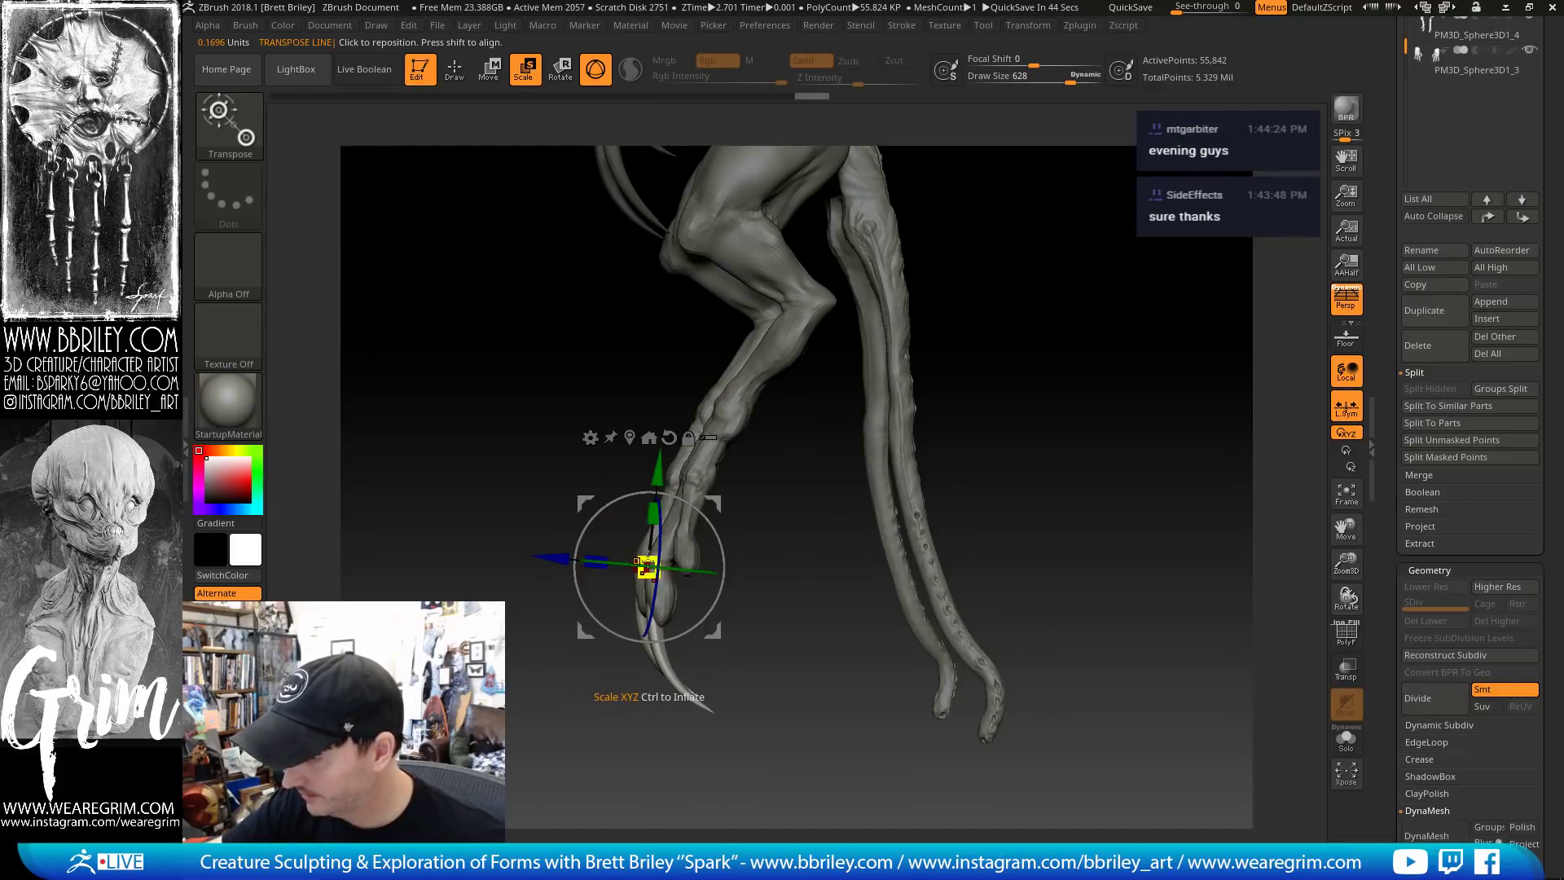
{"action": "left_click_drag", "start_coordinate": [748, 574], "coordinate": [744, 520]}
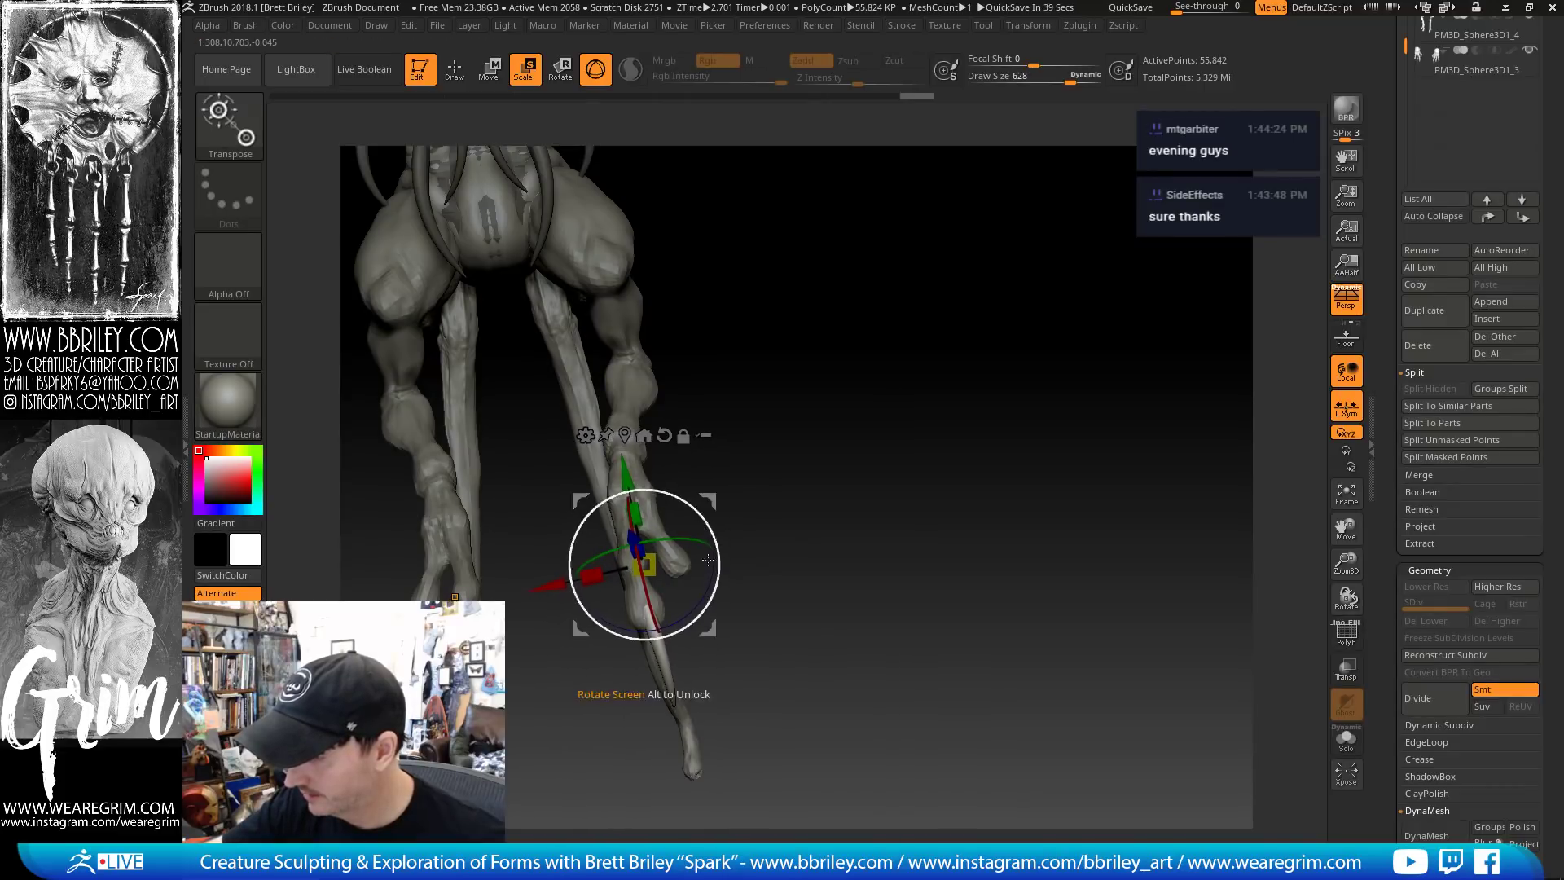
{"action": "left_click_drag", "start_coordinate": [719, 570], "coordinate": [724, 495]}
Bring a second mirrored claw pair down to the feet's shorter toes and scale it to their size
{"action": "left_click_drag", "start_coordinate": [782, 451], "coordinate": [663, 583]}
{"action": "left_click_drag", "start_coordinate": [658, 463], "coordinate": [802, 648], "text": "alt"}
{"action": "left_click_drag", "start_coordinate": [882, 565], "coordinate": [839, 481], "text": "alt"}
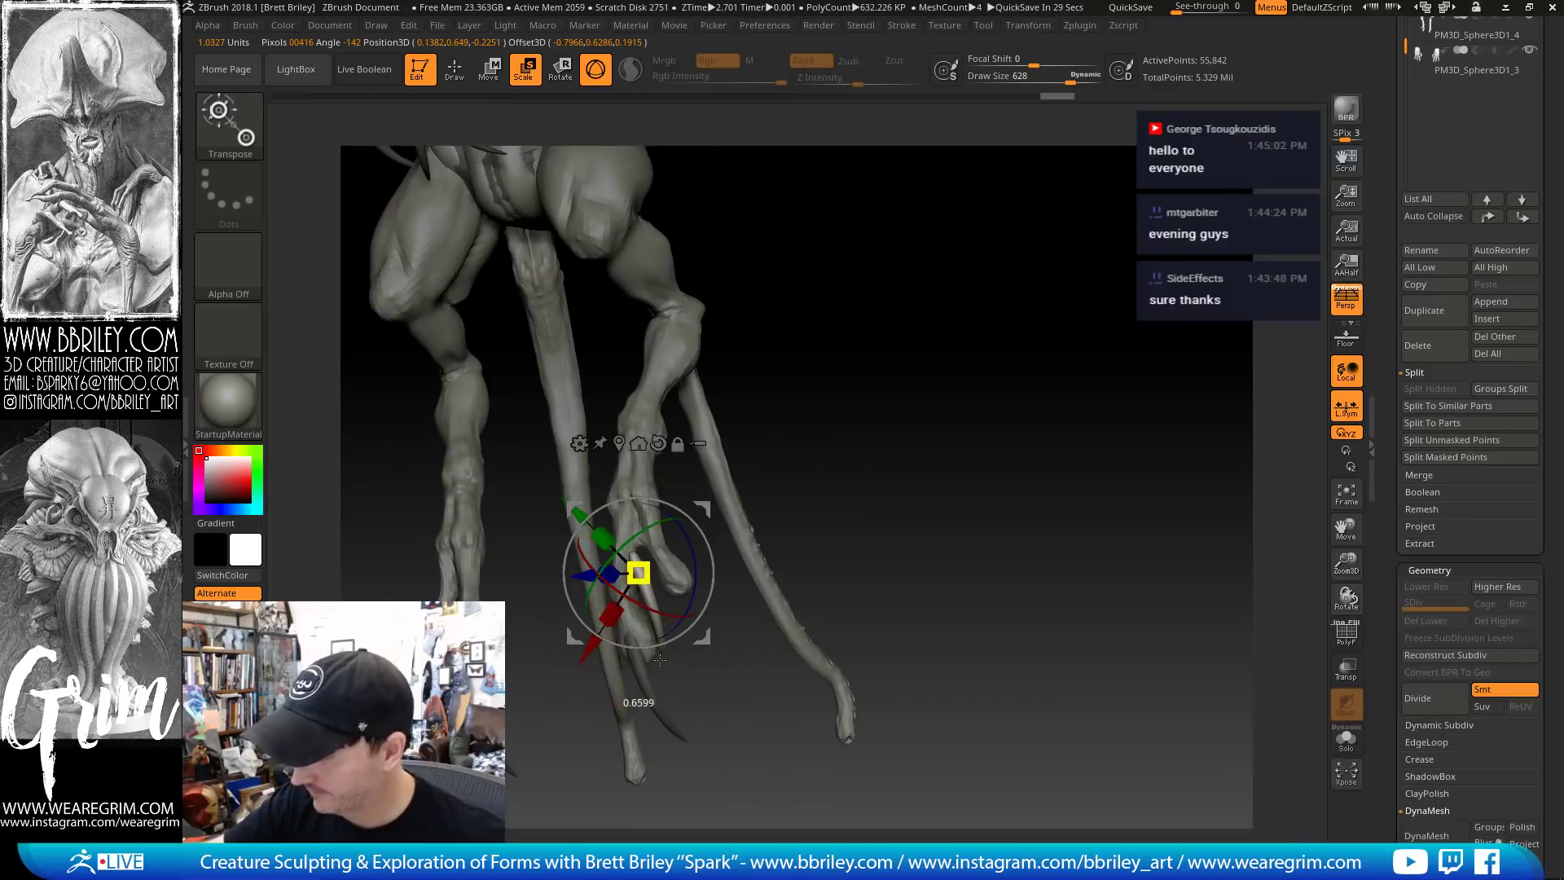
{"action": "left_click_drag", "start_coordinate": [640, 570], "coordinate": [804, 509]}
{"action": "left_click_drag", "start_coordinate": [978, 351], "coordinate": [1034, 383]}
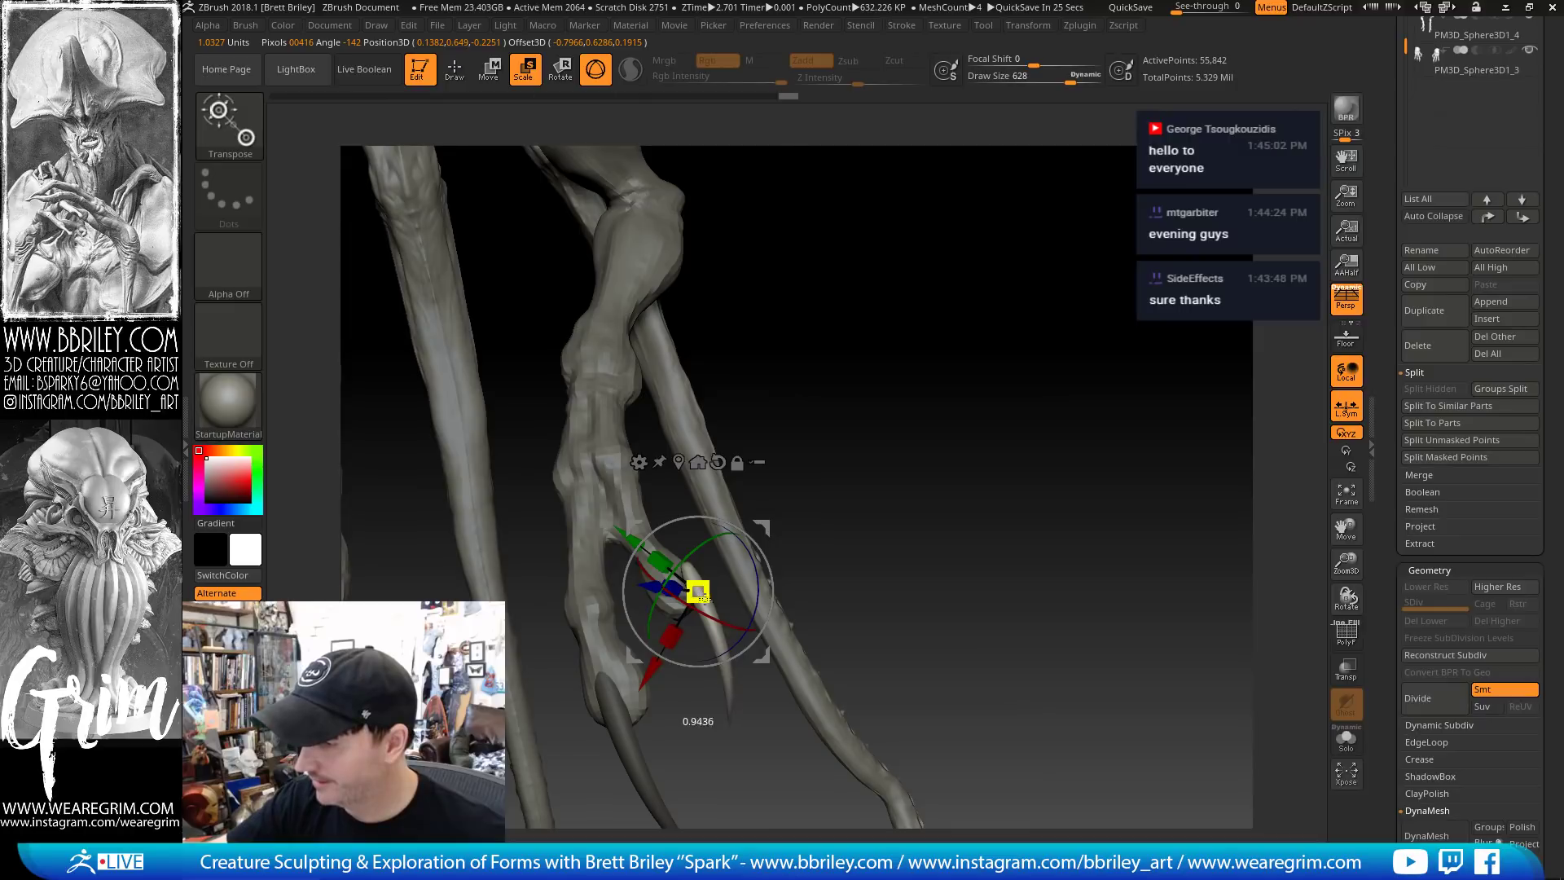
Rotate and nudge the second claw pair so it seats on the shorter toe tips and curves backward
{"action": "left_click_drag", "start_coordinate": [804, 442], "coordinate": [904, 404]}
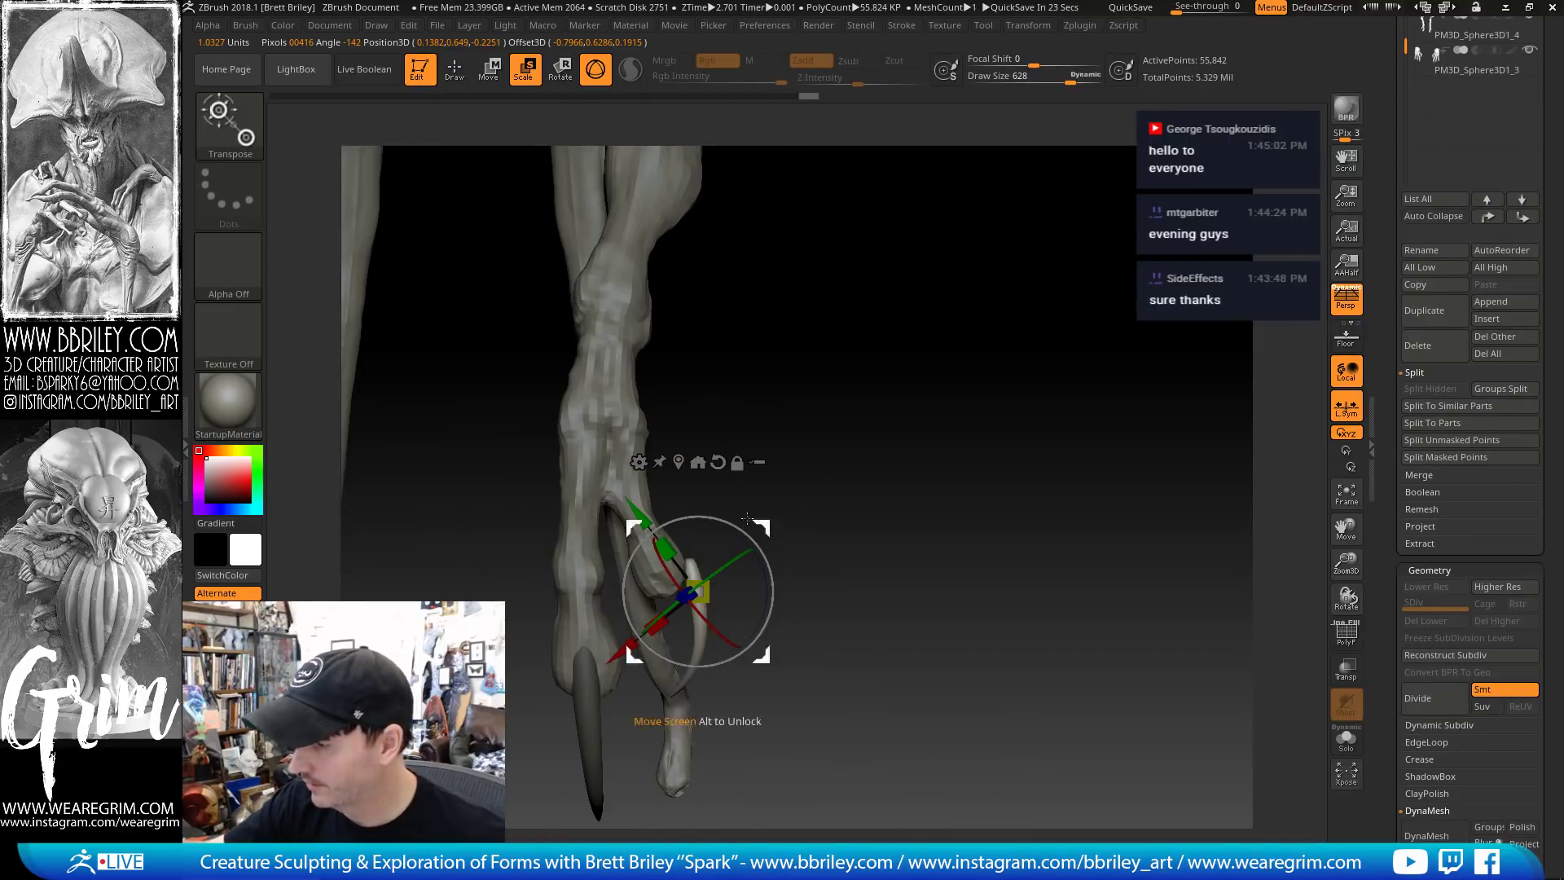
{"action": "left_click_drag", "start_coordinate": [784, 534], "coordinate": [746, 558]}
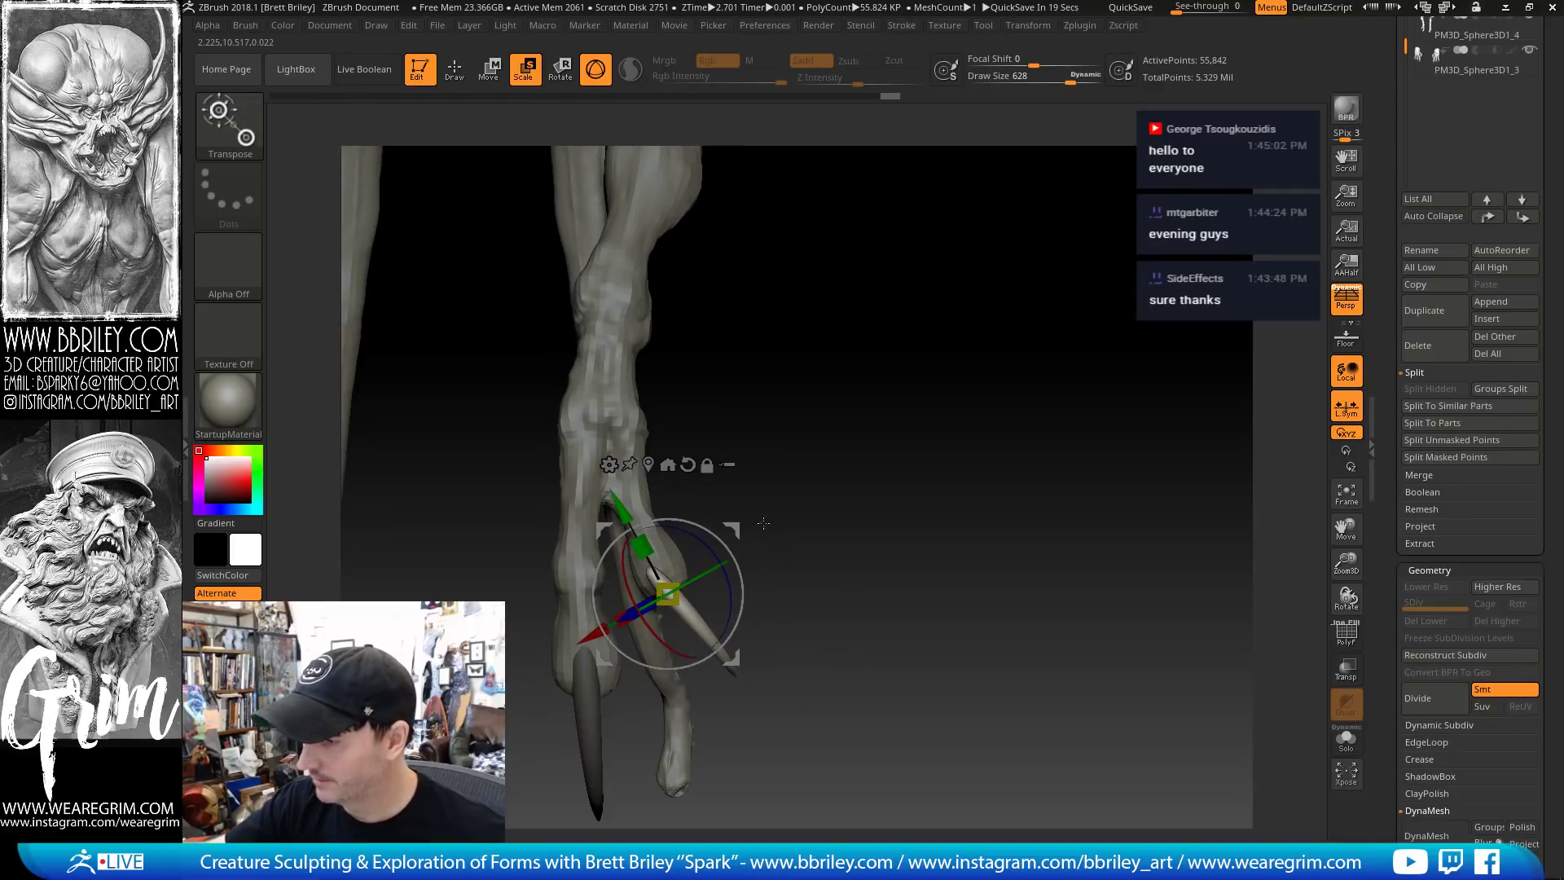
{"action": "left_click_drag", "start_coordinate": [872, 517], "coordinate": [691, 512]}
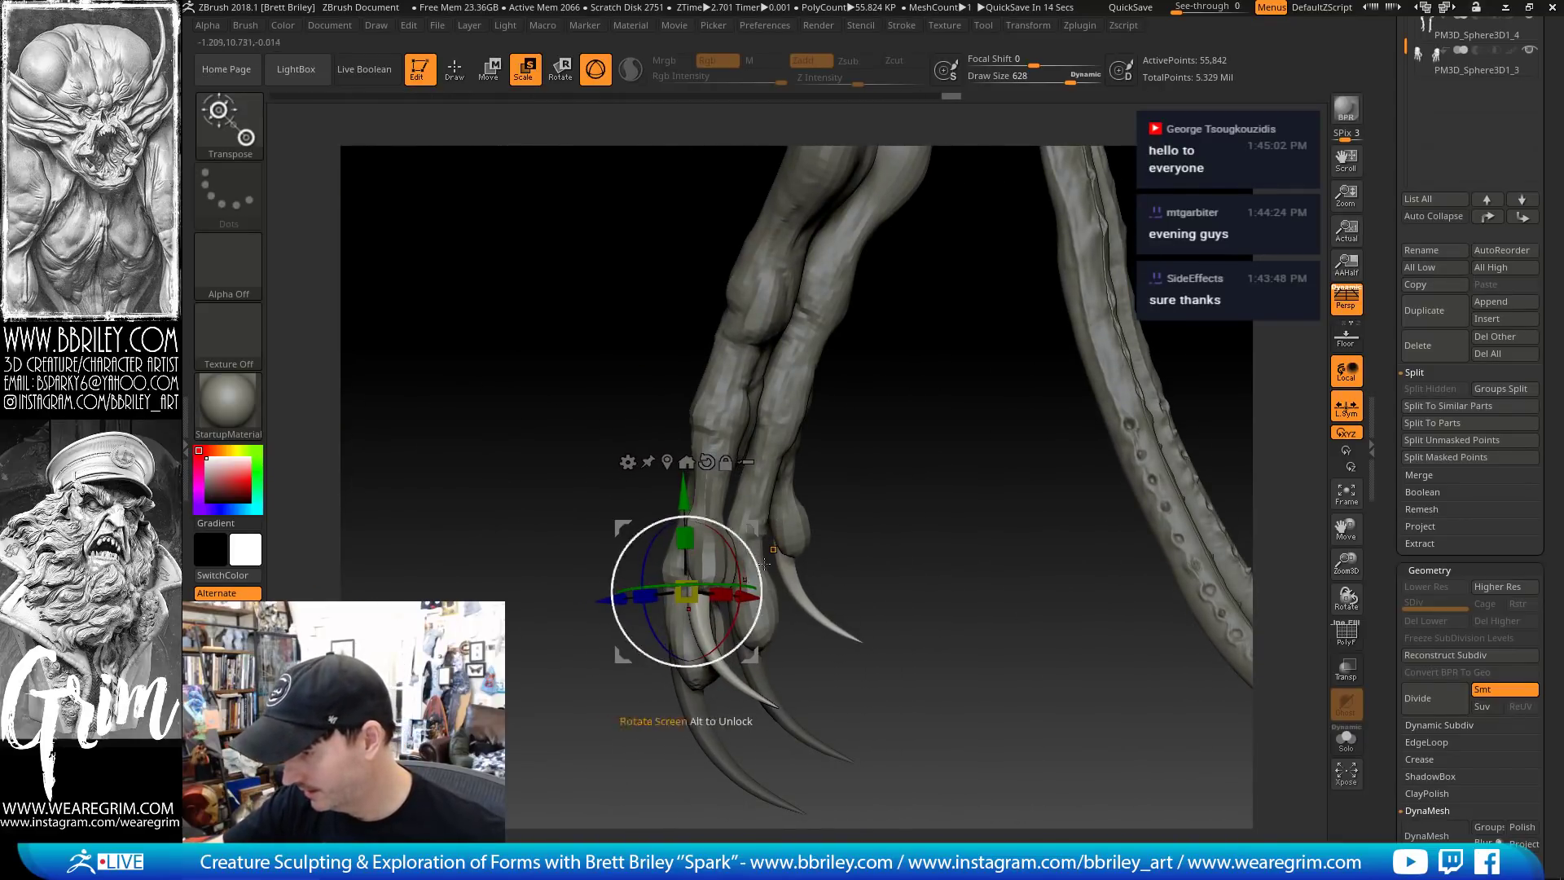
{"action": "mouse_move", "coordinate": [764, 563]}
{"action": "left_mouse_down"}
{"action": "mouse_move", "coordinate": [709, 574]}
{"action": "mouse_move", "coordinate": [871, 407]}
{"action": "mouse_move", "coordinate": [863, 383]}
{"action": "left_mouse_up"}
Mask everything except another mirrored claw pair at the pelvis and move that pair down toward the tails
{"action": "key", "text": "q"}
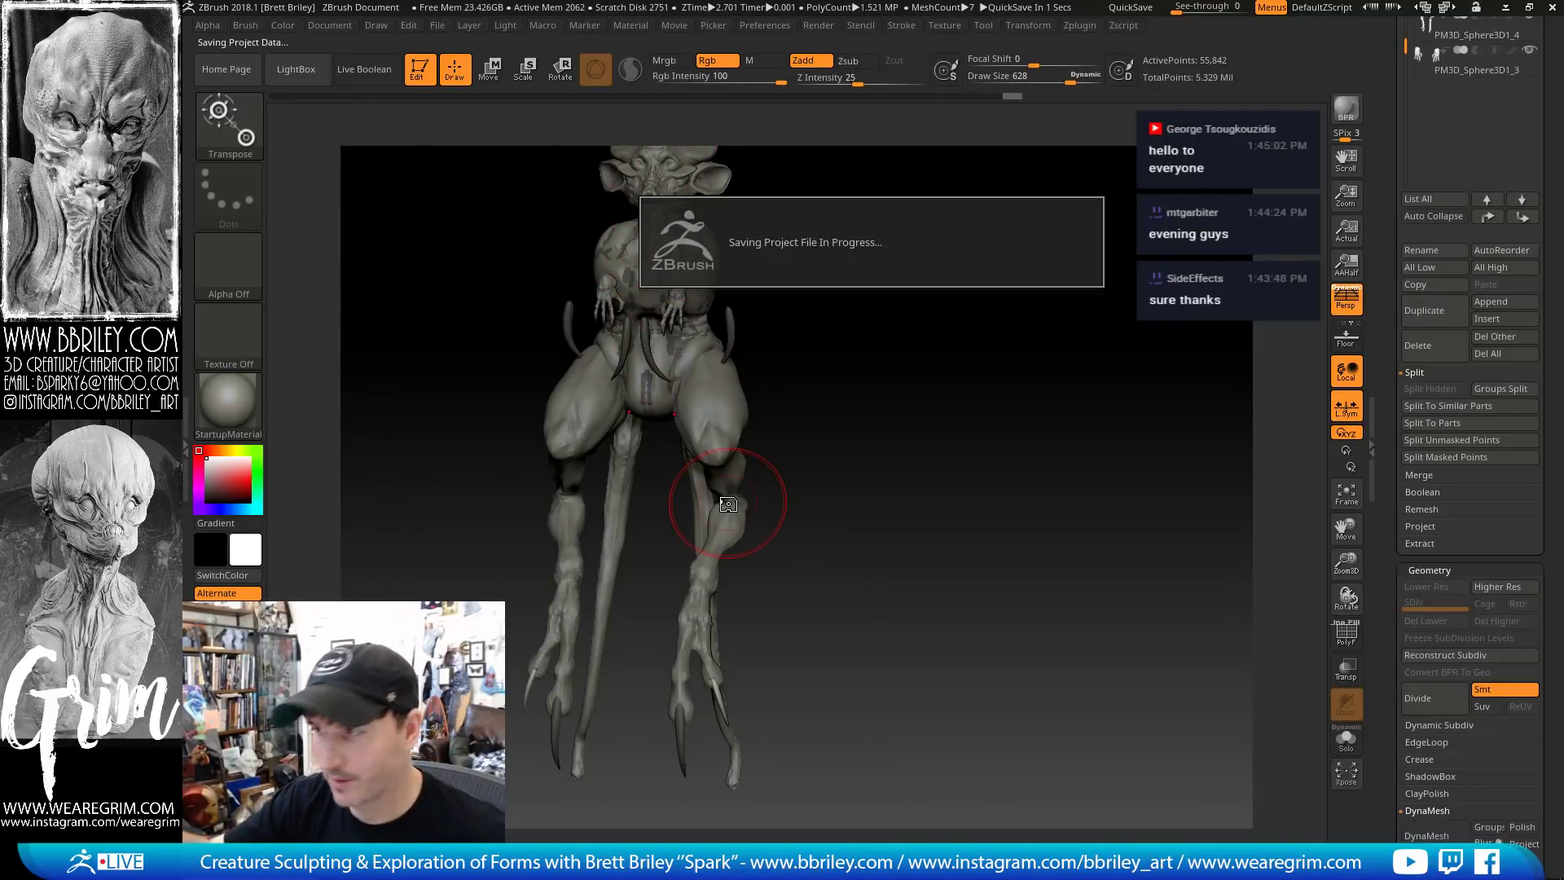
{"action": "left_click_drag", "start_coordinate": [938, 339], "coordinate": [882, 385]}
{"action": "key", "text": "w"}
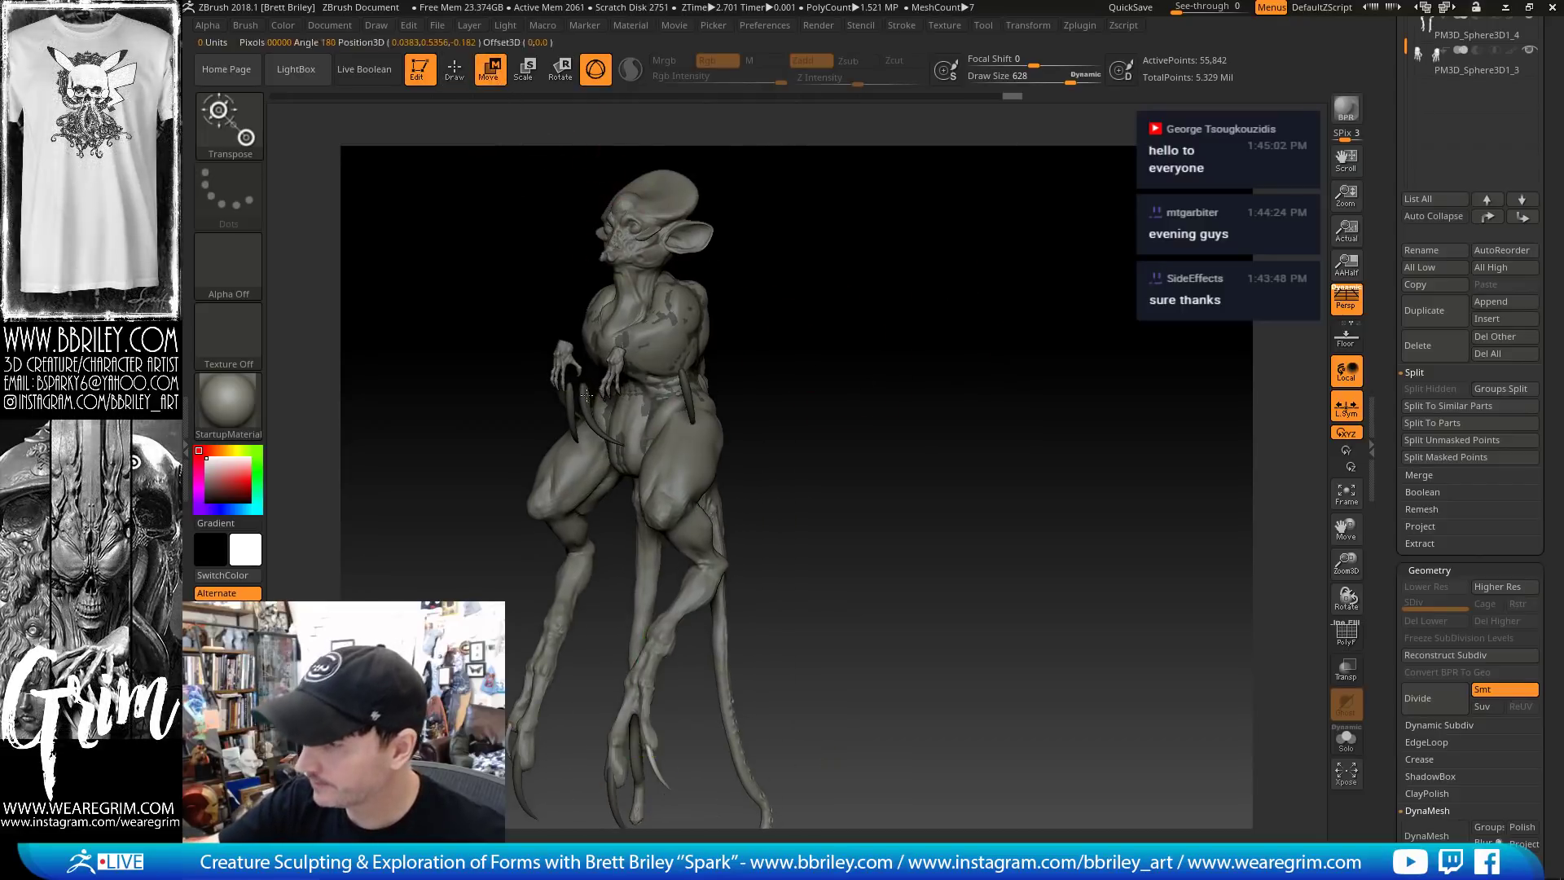
{"action": "left_click", "coordinate": [601, 428], "text": "ctrl"}
{"action": "left_click_drag", "start_coordinate": [656, 333], "coordinate": [748, 605]}
{"action": "left_click_drag", "start_coordinate": [802, 522], "coordinate": [639, 281], "text": "alt"}
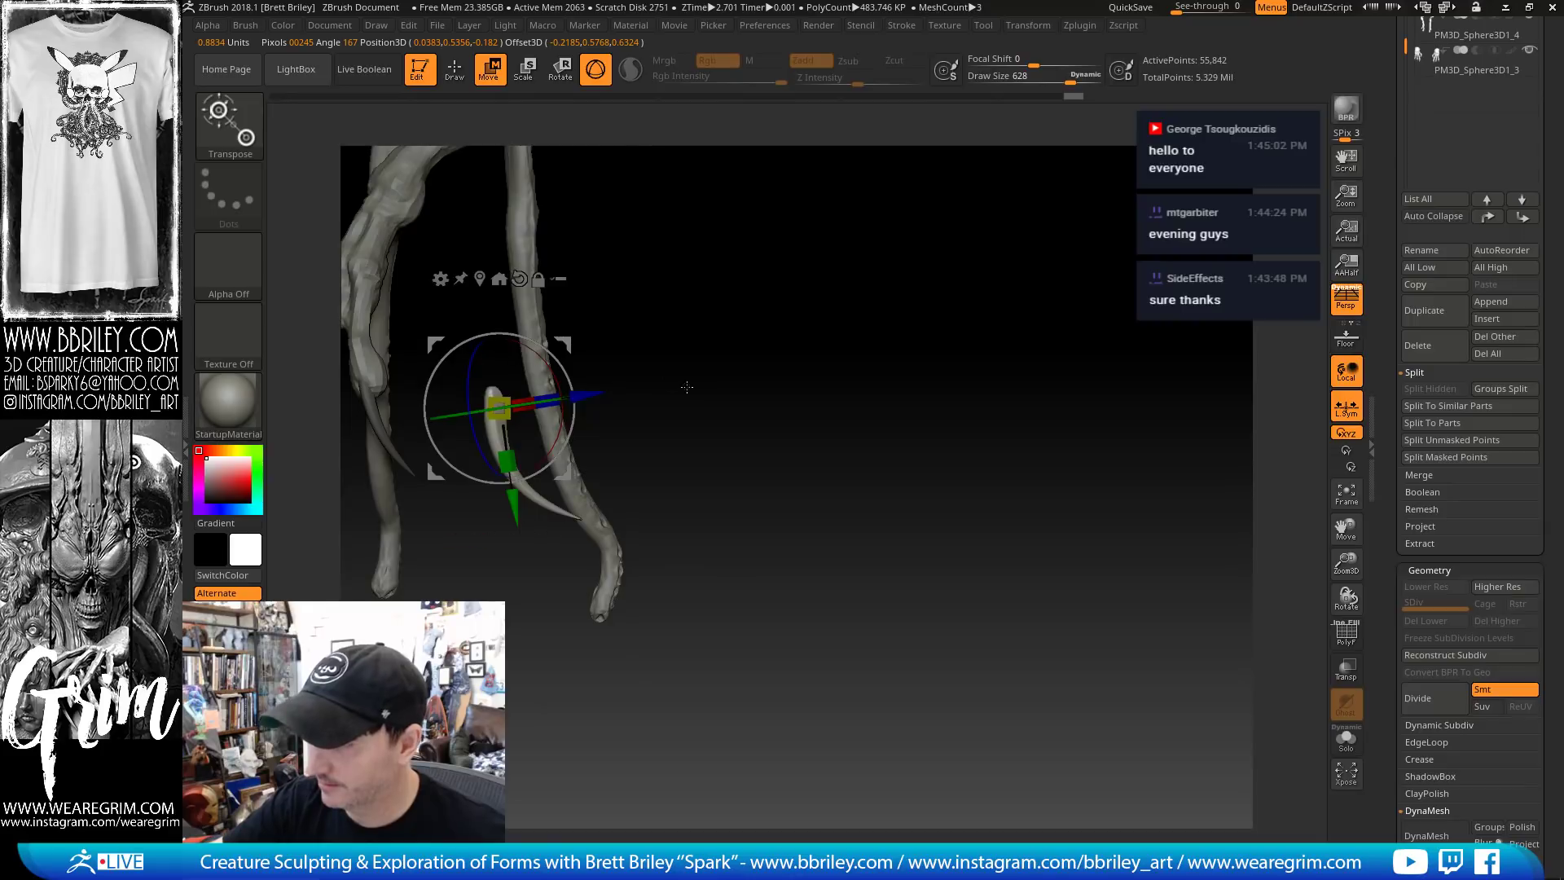
Move and turn the third claw pair until its bases meet the ends of the twin tails
{"action": "left_click_drag", "start_coordinate": [687, 387], "coordinate": [891, 525]}
{"action": "left_click_drag", "start_coordinate": [999, 516], "coordinate": [797, 468], "text": "alt"}
{"action": "left_click_drag", "start_coordinate": [683, 421], "coordinate": [626, 238]}
{"action": "left_click_drag", "start_coordinate": [669, 294], "coordinate": [769, 447]}
{"action": "left_click_drag", "start_coordinate": [655, 550], "coordinate": [637, 564]}
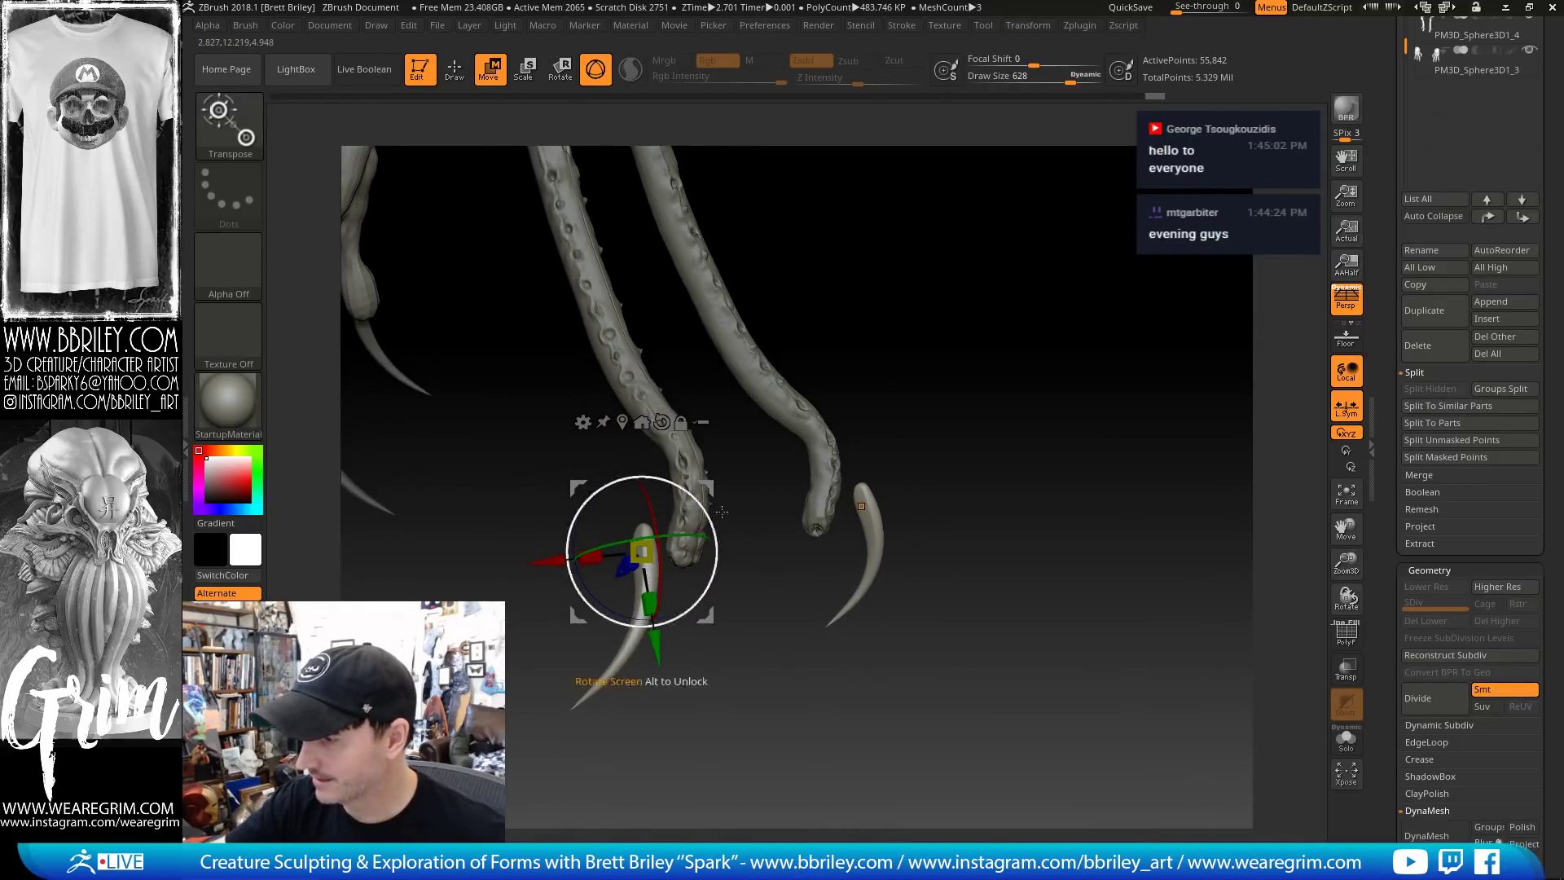
{"action": "left_click_drag", "start_coordinate": [707, 488], "coordinate": [761, 477]}
{"action": "left_click_drag", "start_coordinate": [919, 375], "coordinate": [701, 491]}
Set a transpose line along the tail claws and rotate them to follow the direction of the tail ends
{"action": "key", "text": "y"}
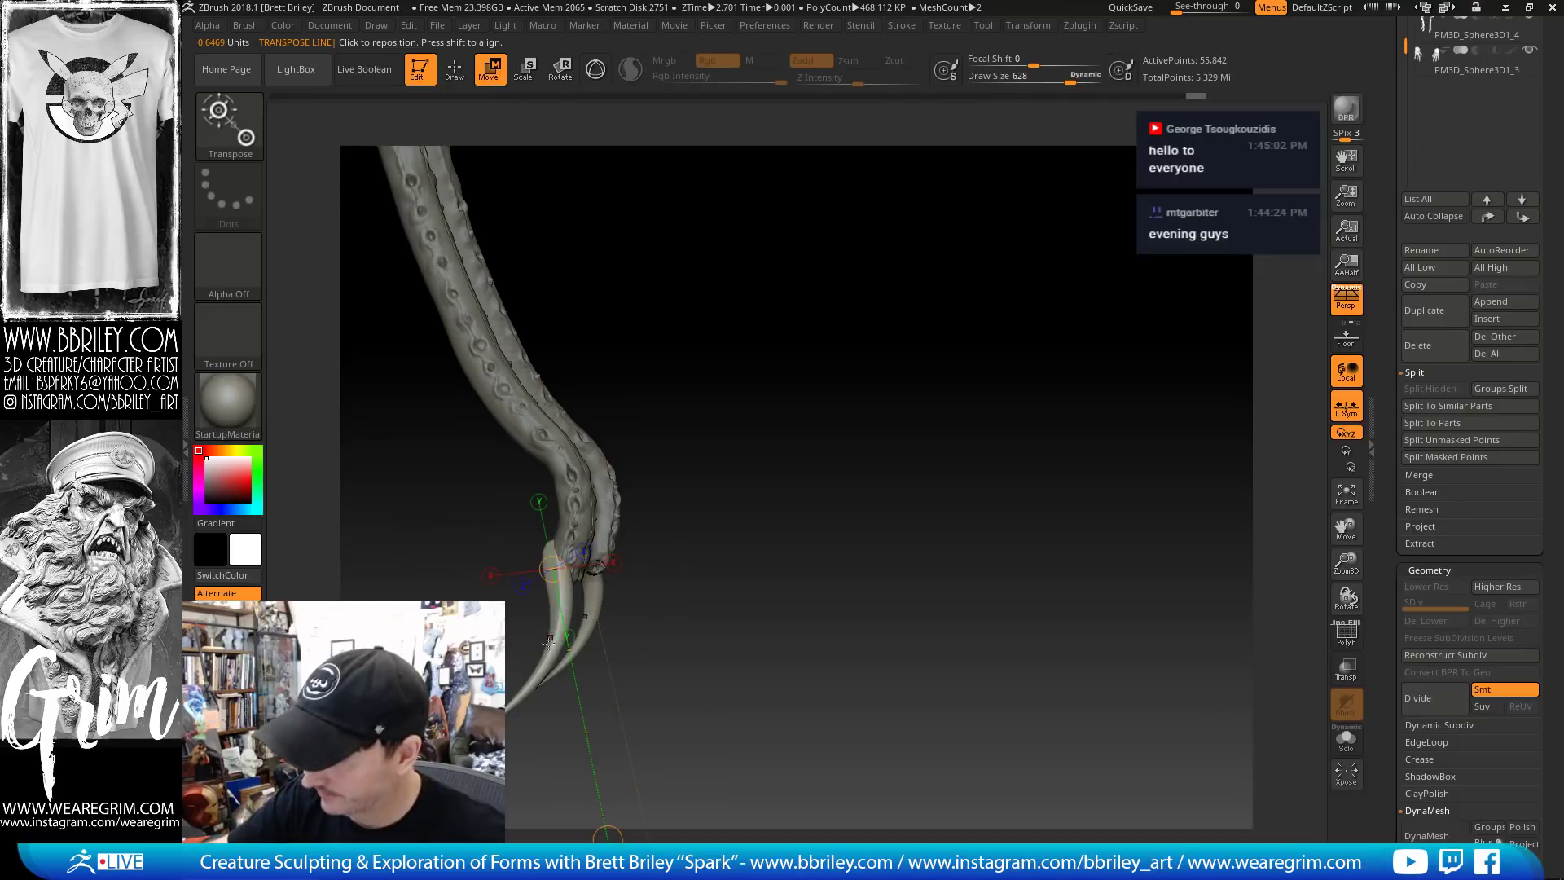
{"action": "mouse_move", "coordinate": [561, 547]}
{"action": "left_mouse_down"}
{"action": "mouse_move", "coordinate": [523, 698]}
{"action": "mouse_move", "coordinate": [583, 654]}
{"action": "left_mouse_up"}
{"action": "key", "text": "r"}
{"action": "mouse_move", "coordinate": [652, 554]}
{"action": "left_mouse_down"}
{"action": "mouse_move", "coordinate": [698, 433]}
{"action": "mouse_move", "coordinate": [932, 377]}
{"action": "left_mouse_up"}
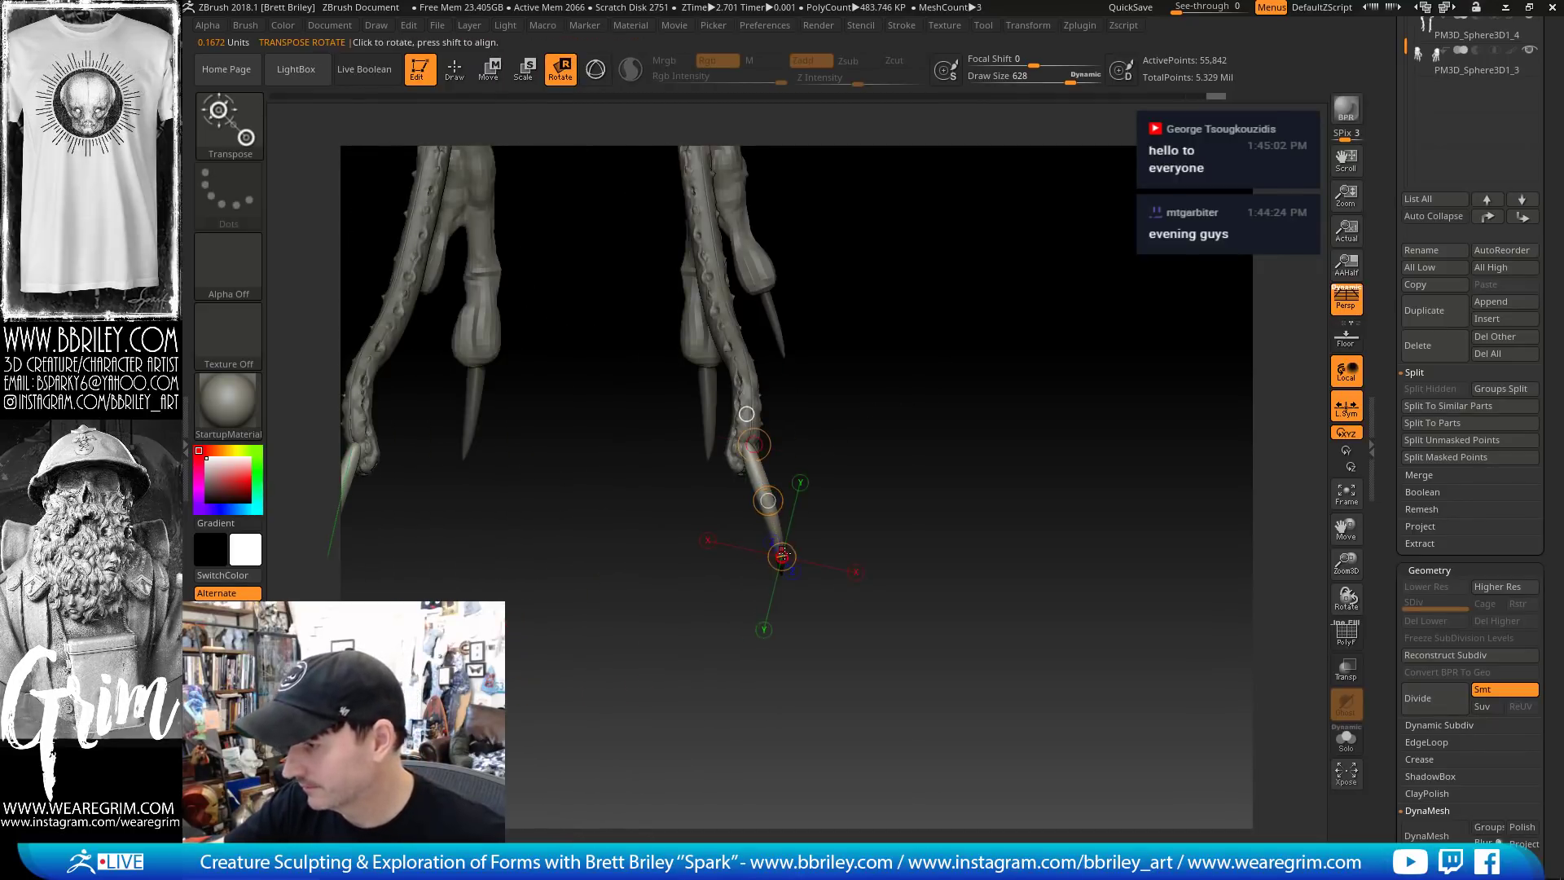
{"action": "left_click_drag", "start_coordinate": [782, 556], "coordinate": [789, 587]}
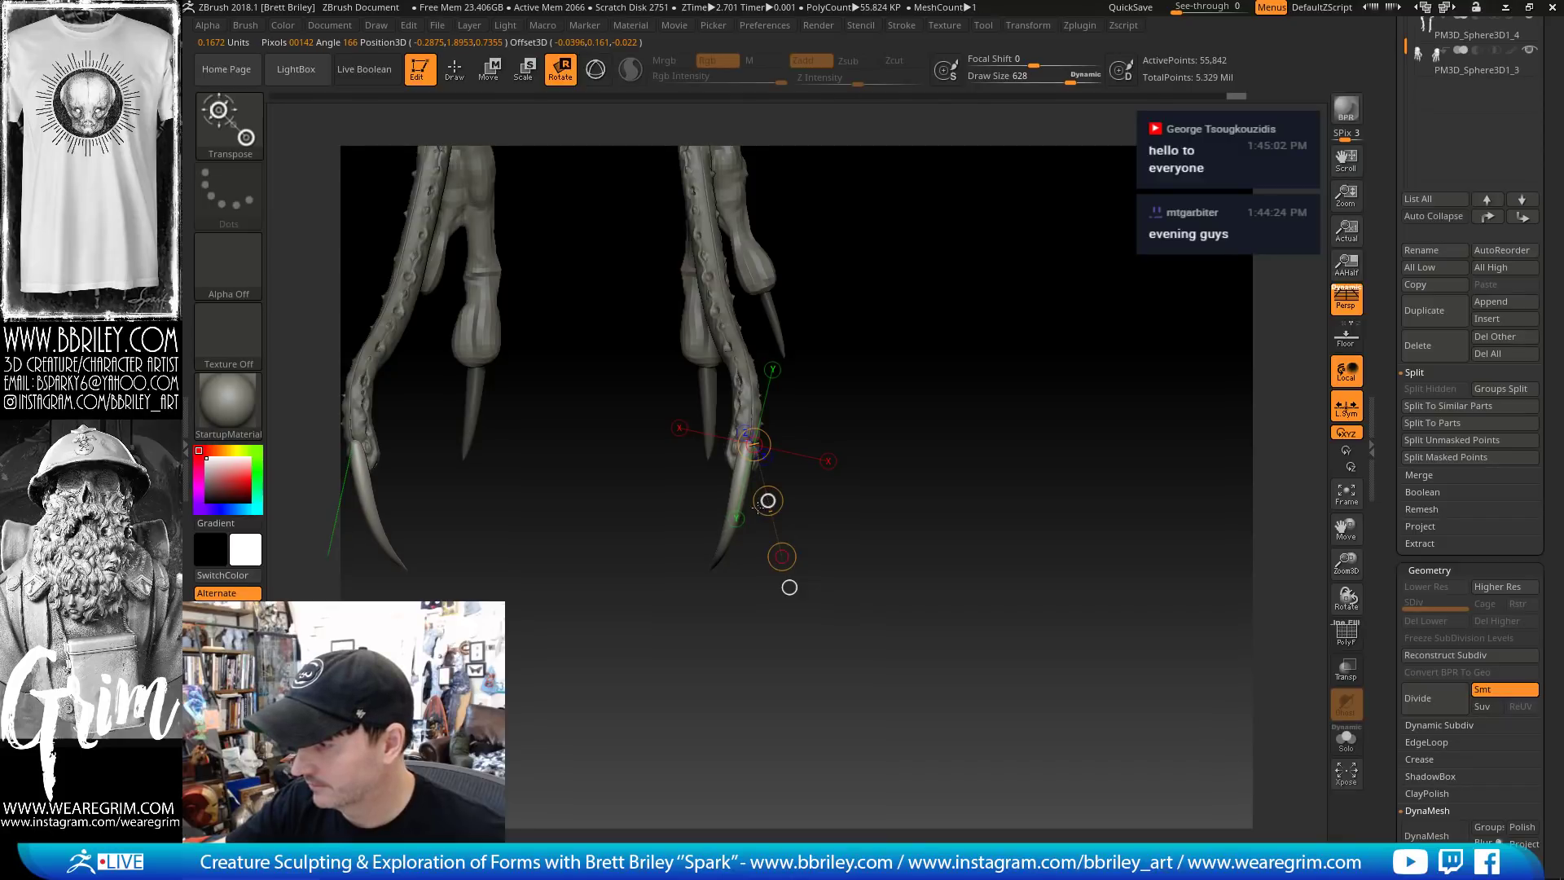
Scale the tail claws down and adjust their position to fit the tail tips
{"action": "key", "text": "y"}
{"action": "left_click_drag", "start_coordinate": [642, 475], "coordinate": [871, 496], "text": "alt"}
{"action": "left_click", "coordinate": [599, 495], "text": "alt"}
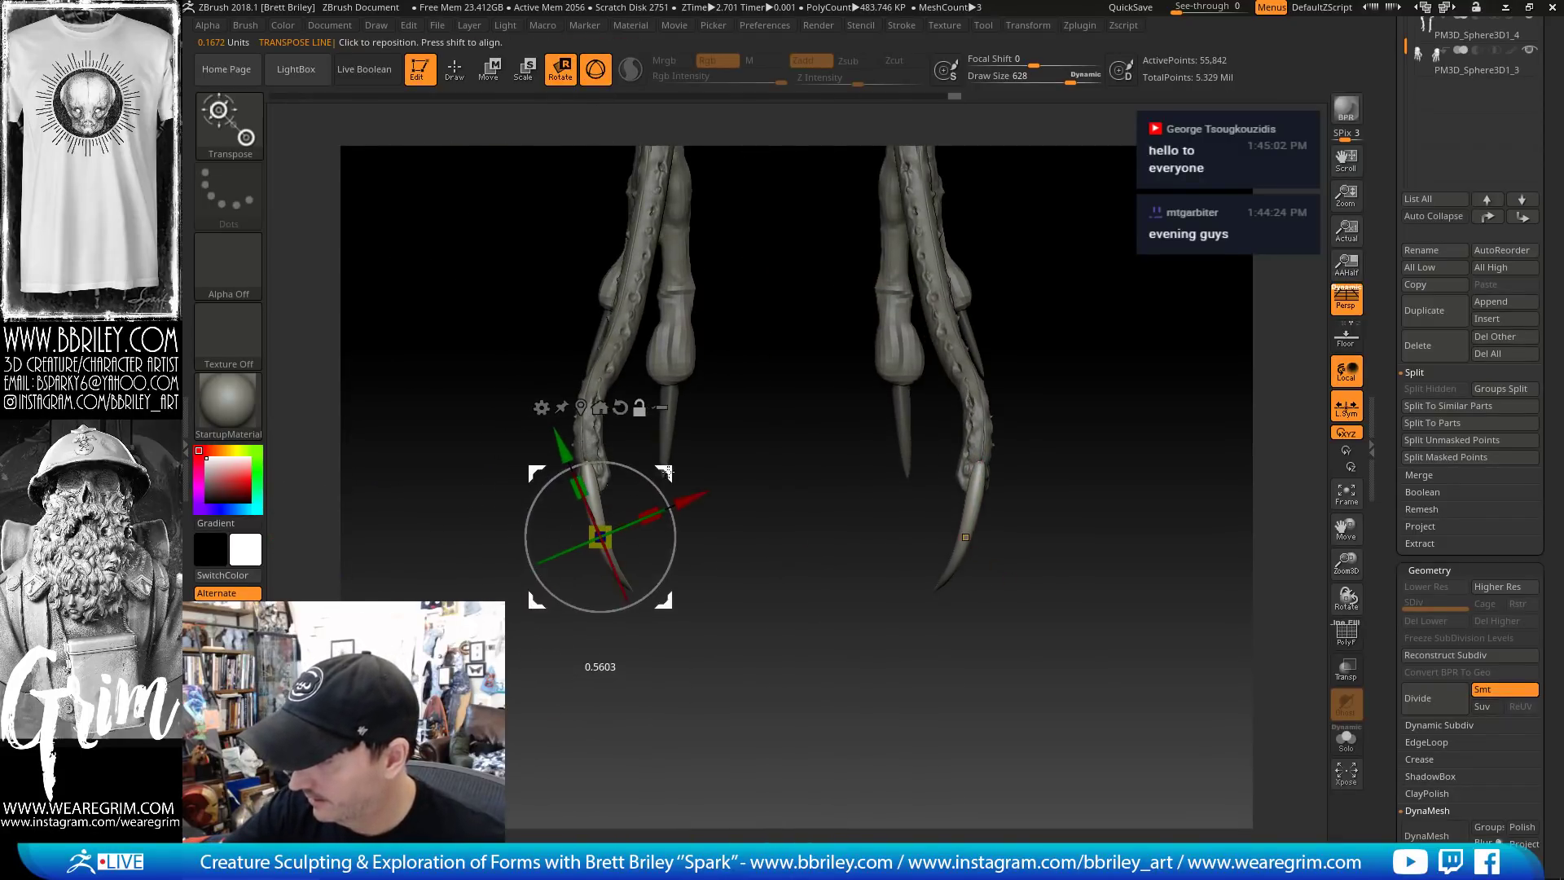
{"action": "left_click_drag", "start_coordinate": [1010, 554], "coordinate": [790, 560]}
{"action": "left_click_drag", "start_coordinate": [673, 463], "coordinate": [652, 477]}
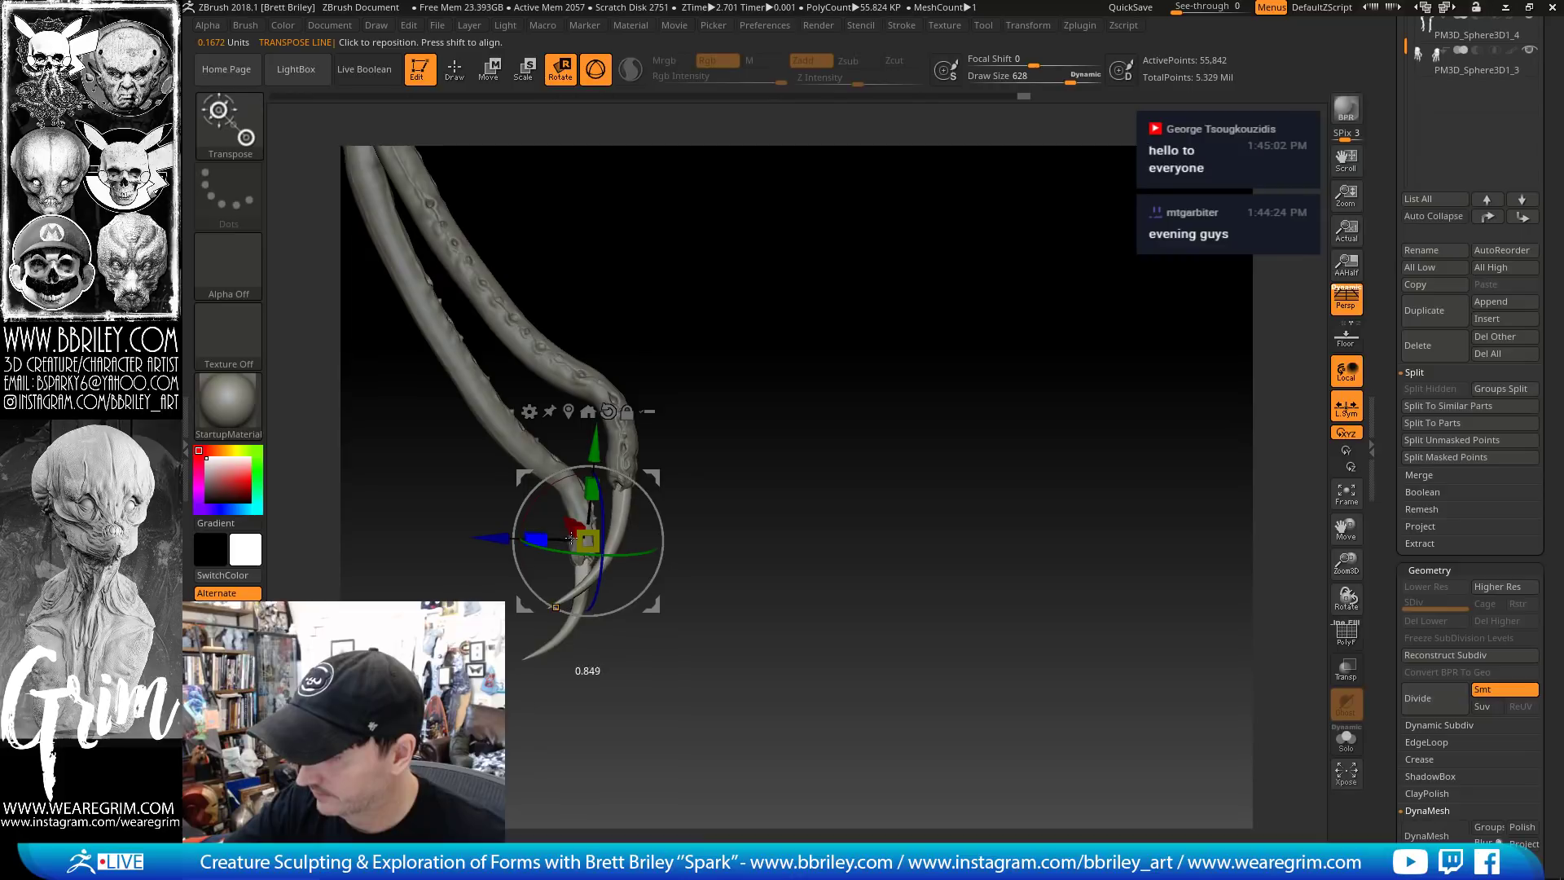
{"action": "mouse_move", "coordinate": [644, 491]}
{"action": "left_mouse_down"}
{"action": "mouse_move", "coordinate": [659, 470]}
{"action": "mouse_move", "coordinate": [908, 410]}
{"action": "mouse_move", "coordinate": [985, 484]}
{"action": "mouse_move", "coordinate": [982, 465]}
{"action": "left_mouse_up"}
Isolate a remaining mirrored claw pair beside the hips with a mask and place the move gizmo on it
{"action": "key", "text": "q"}
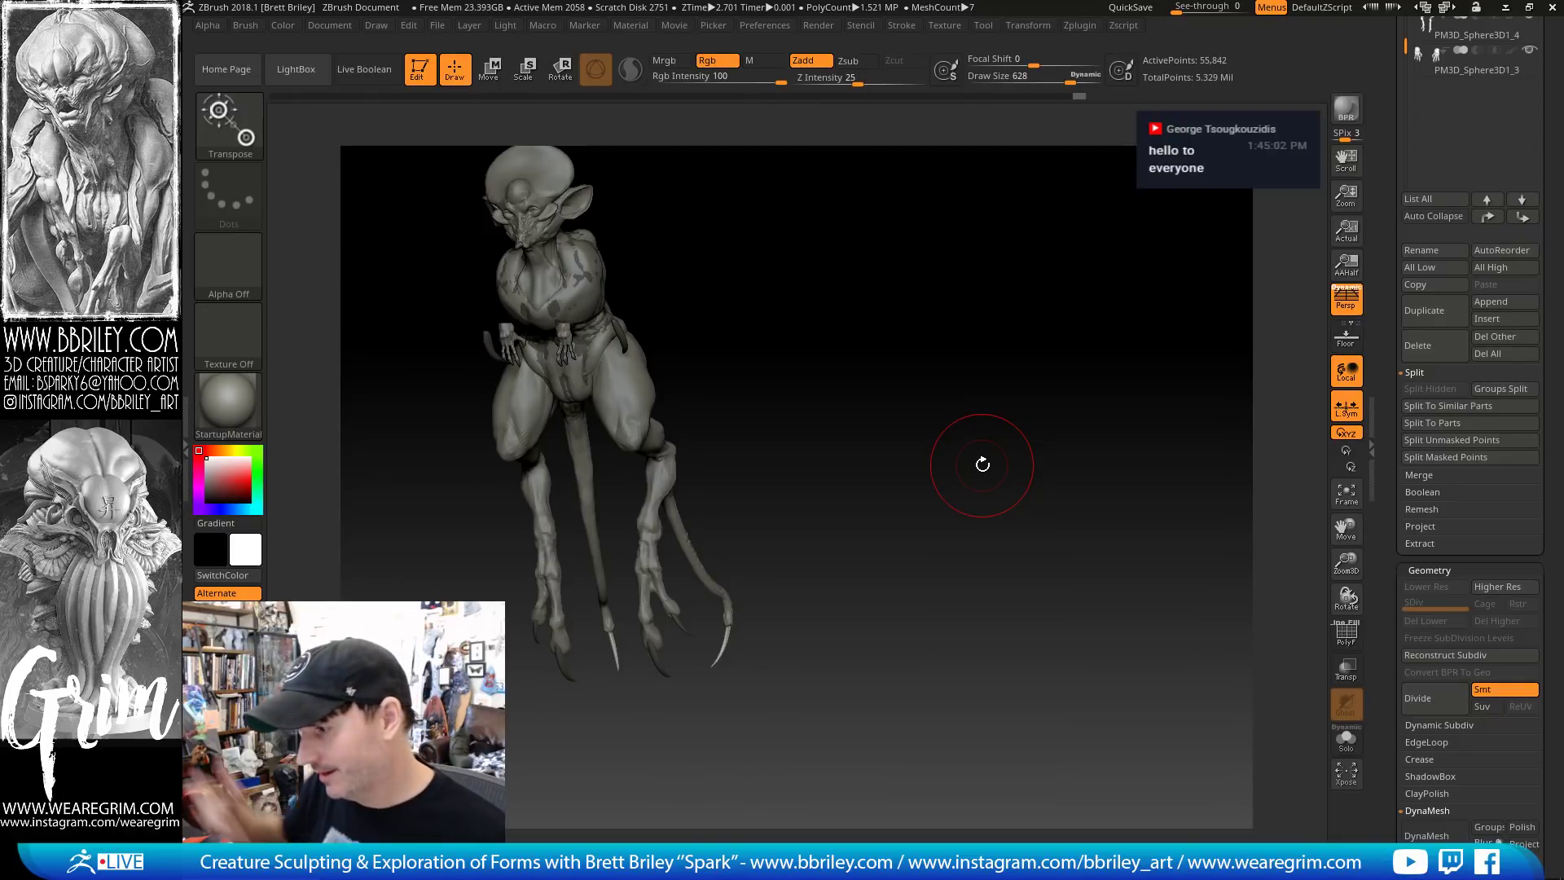
{"action": "key", "text": "w"}
{"action": "left_click_drag", "start_coordinate": [914, 335], "coordinate": [897, 442], "text": "shift"}
{"action": "key", "text": "q"}
{"action": "mouse_move", "coordinate": [897, 342]}
{"action": "left_mouse_down", "text": "alt"}
{"action": "mouse_move", "coordinate": [907, 454]}
{"action": "mouse_move", "coordinate": [882, 470]}
{"action": "left_mouse_up", "text": "alt"}
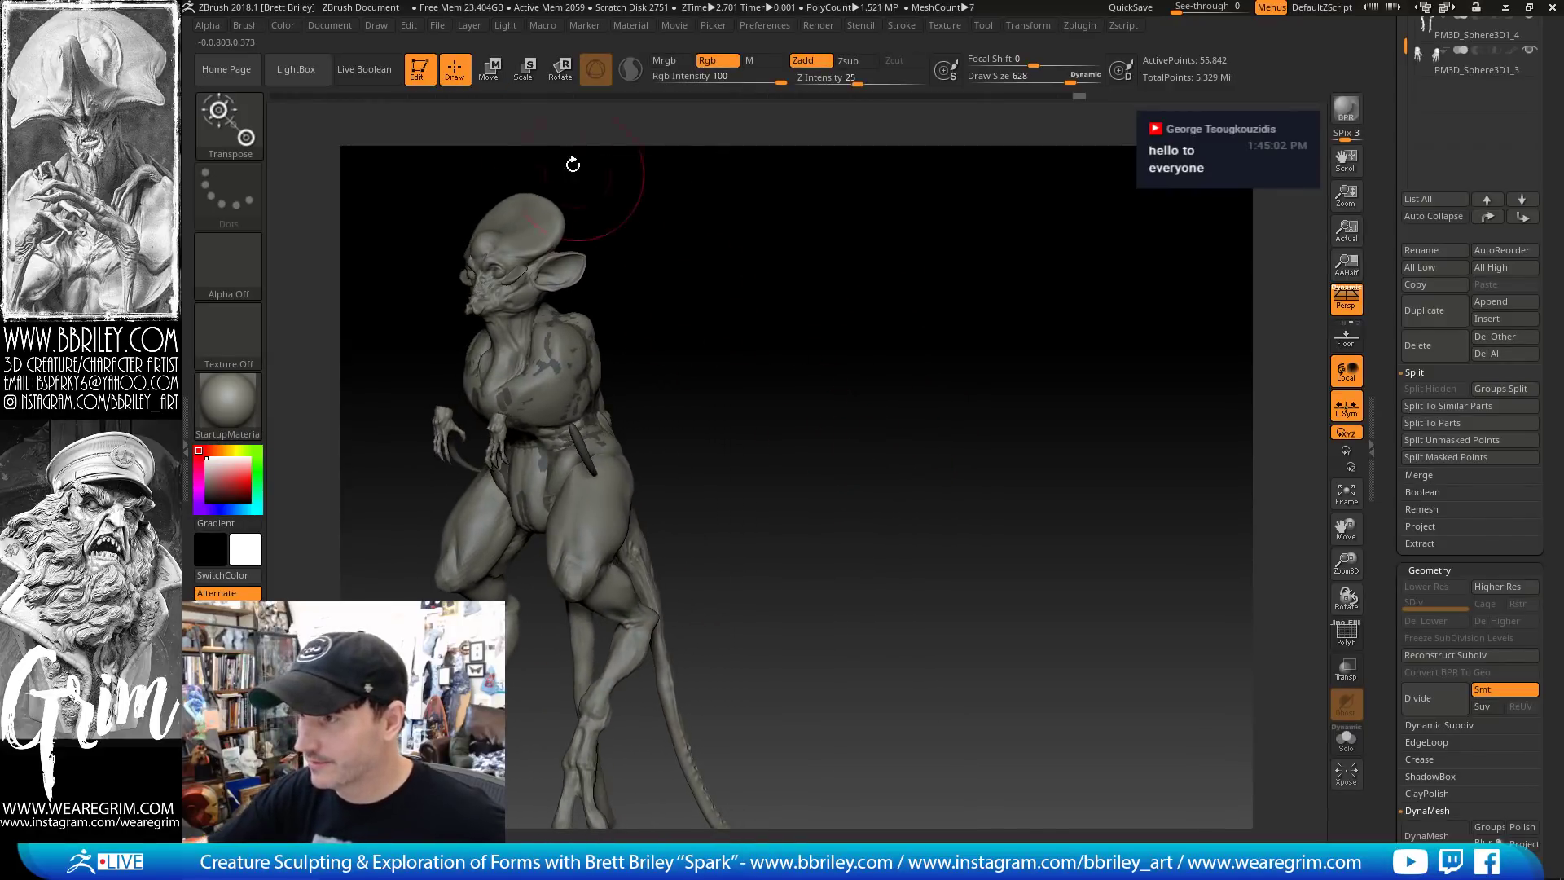
{"action": "key", "text": "w"}
{"action": "left_click_drag", "start_coordinate": [616, 305], "coordinate": [743, 337]}
{"action": "left_click", "coordinate": [627, 374]}
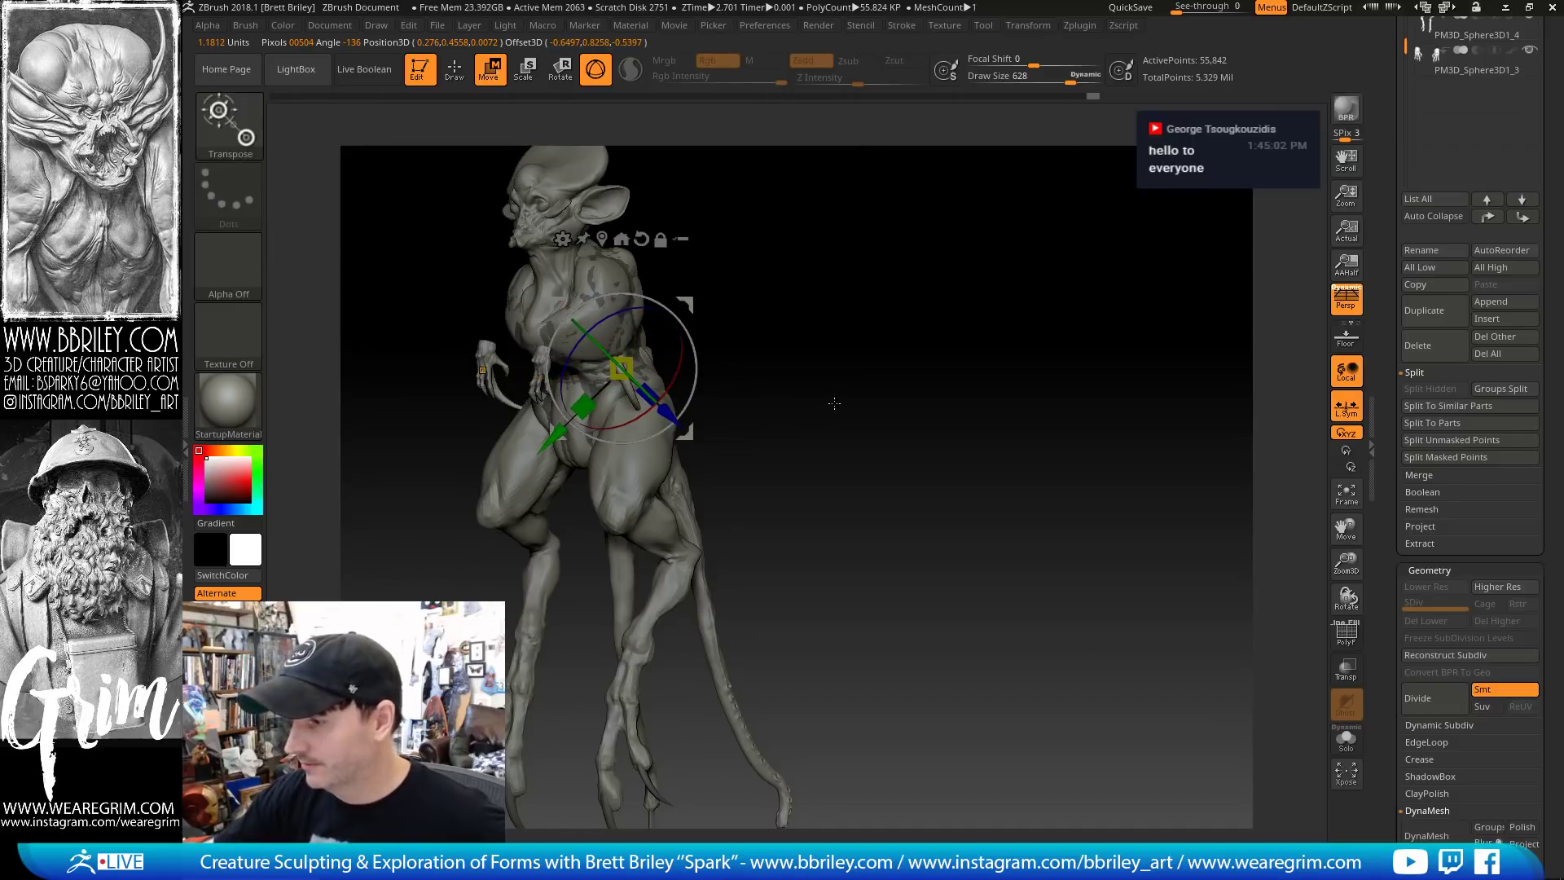
Move and rotate the isolated claw pair up onto the back of the torso, pointing up and outward
{"action": "mouse_move", "coordinate": [830, 401]}
{"action": "left_mouse_down"}
{"action": "mouse_move", "coordinate": [850, 382]}
{"action": "mouse_move", "coordinate": [823, 380]}
{"action": "left_mouse_up"}
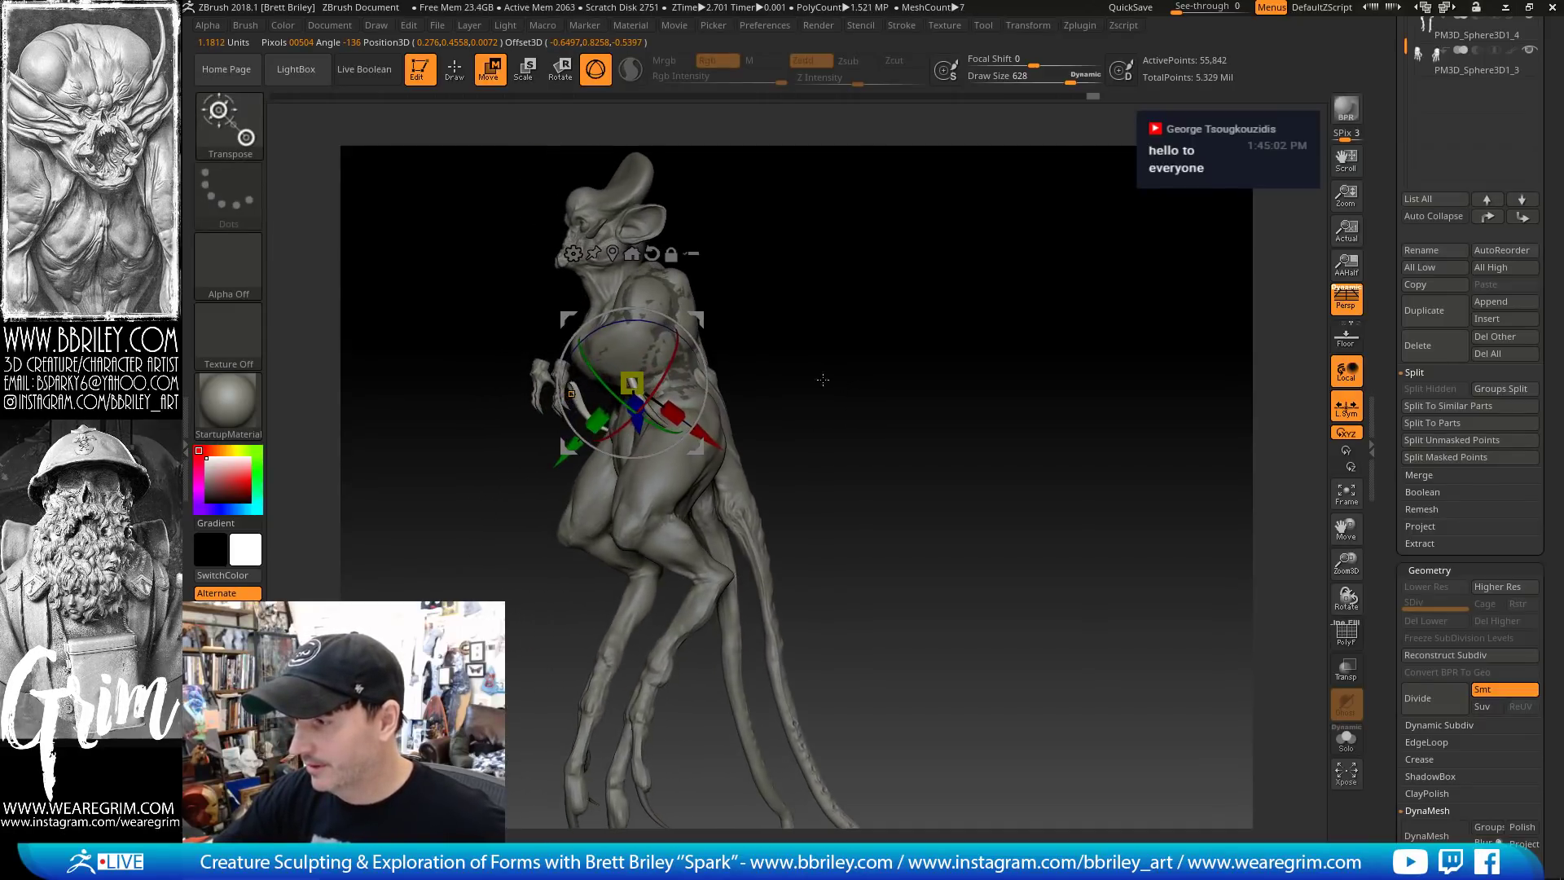
{"action": "left_click_drag", "start_coordinate": [695, 319], "coordinate": [800, 270]}
{"action": "left_click_drag", "start_coordinate": [908, 318], "coordinate": [923, 335]}
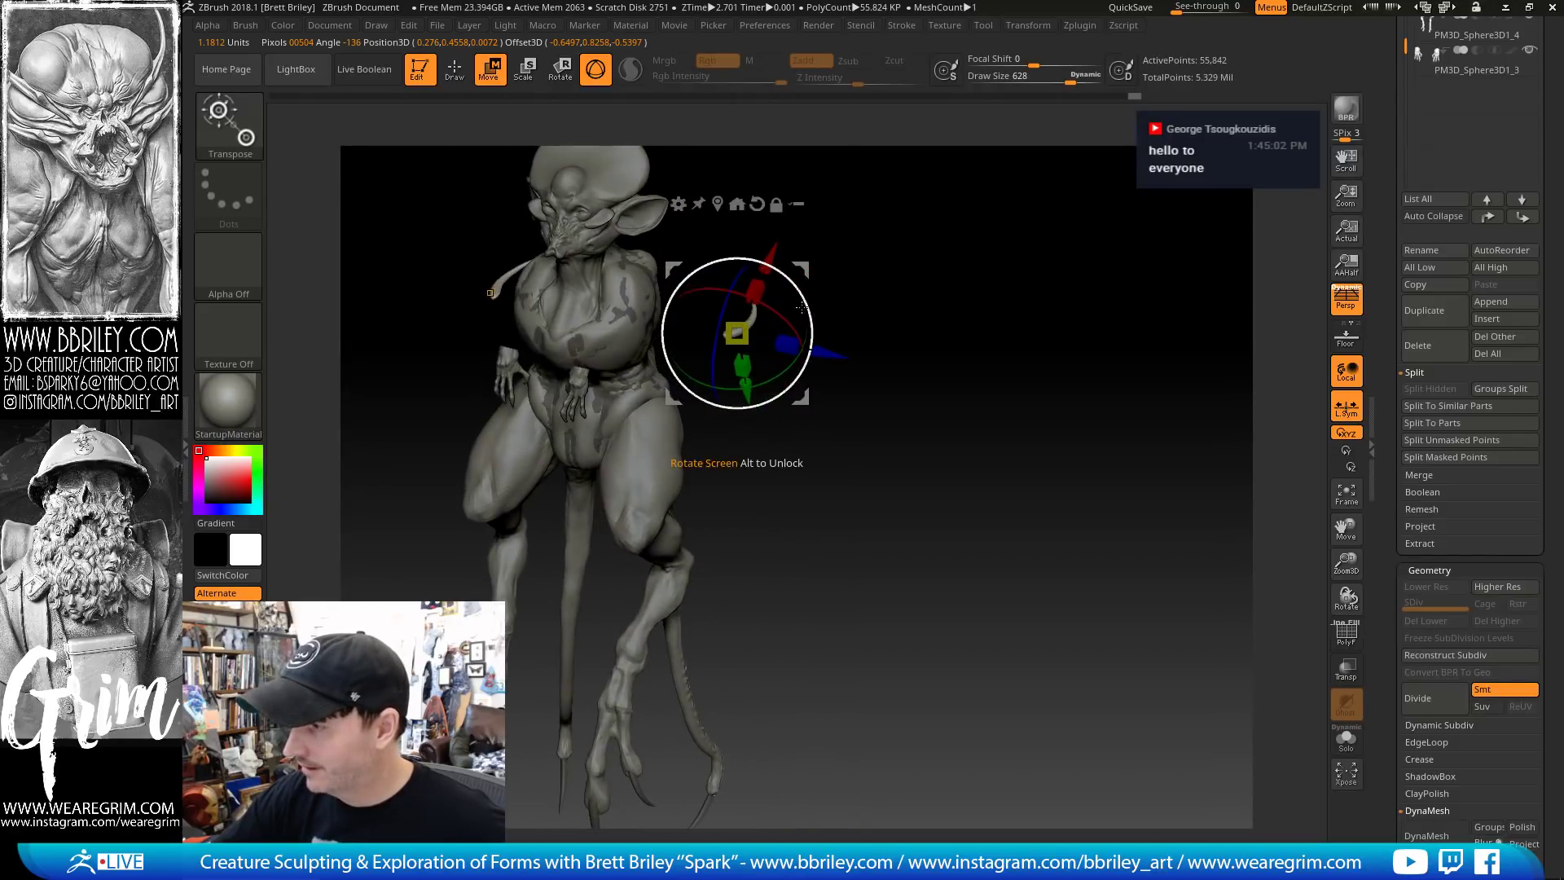
{"action": "left_click_drag", "start_coordinate": [813, 342], "coordinate": [837, 377]}
{"action": "left_click_drag", "start_coordinate": [800, 270], "coordinate": [787, 274]}
{"action": "left_click_drag", "start_coordinate": [795, 316], "coordinate": [770, 352]}
{"action": "left_click_drag", "start_coordinate": [892, 334], "coordinate": [824, 310]}
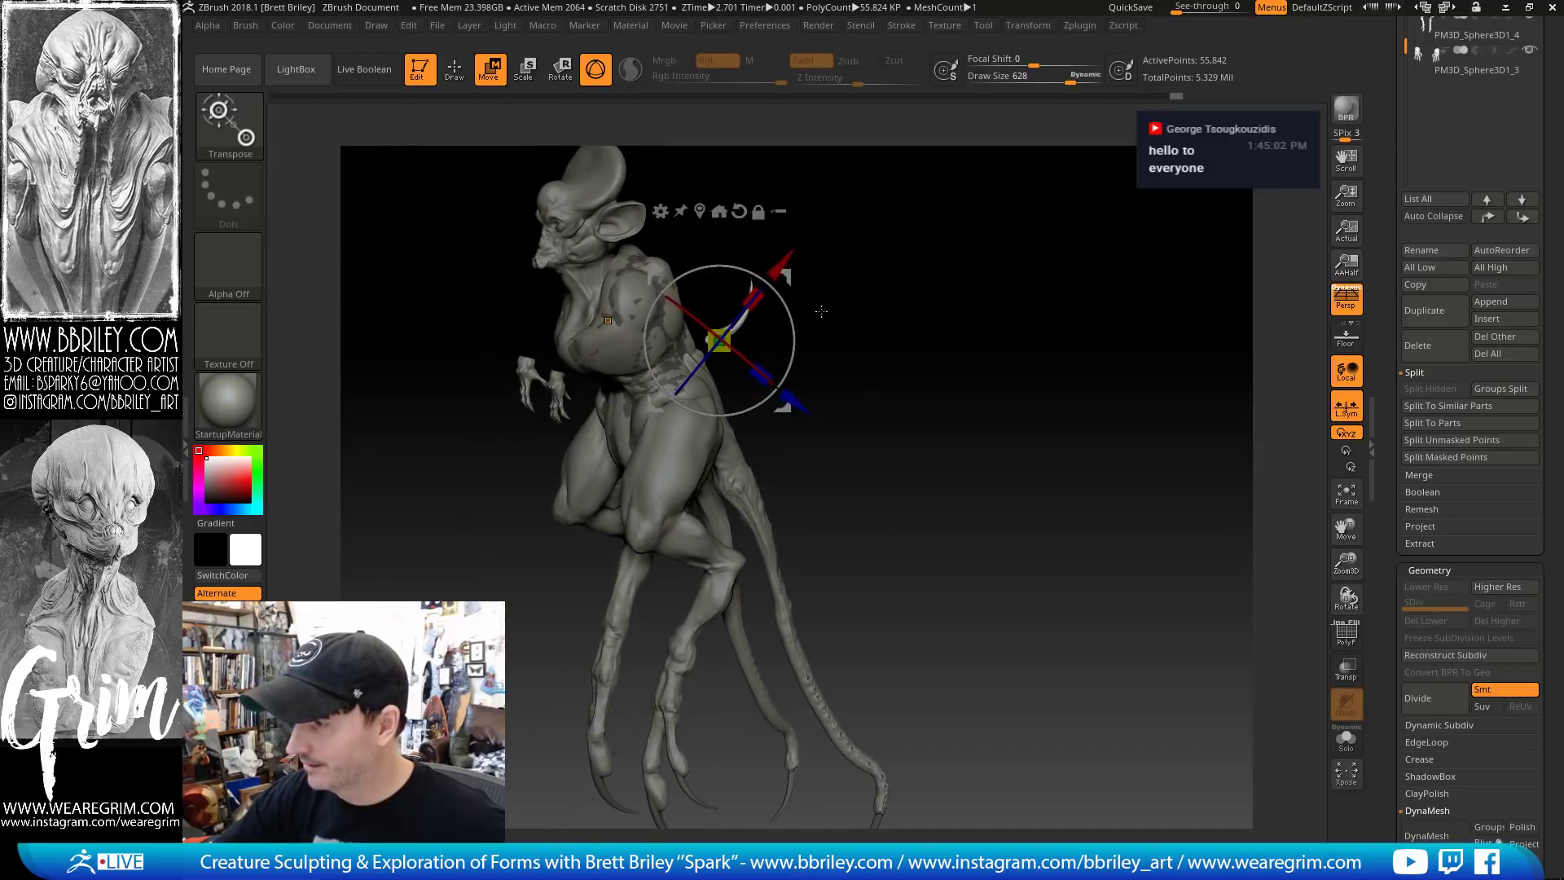
Isolate the torso copy with its polyframe shown and examine the low-resolution body and the placed claws
{"action": "key", "text": "q"}
{"action": "mouse_move", "coordinate": [951, 384]}
{"action": "left_mouse_down", "text": "alt"}
{"action": "mouse_move", "coordinate": [922, 343]}
{"action": "mouse_move", "coordinate": [1010, 389]}
{"action": "left_mouse_up", "text": "alt"}
{"action": "key", "text": "w"}
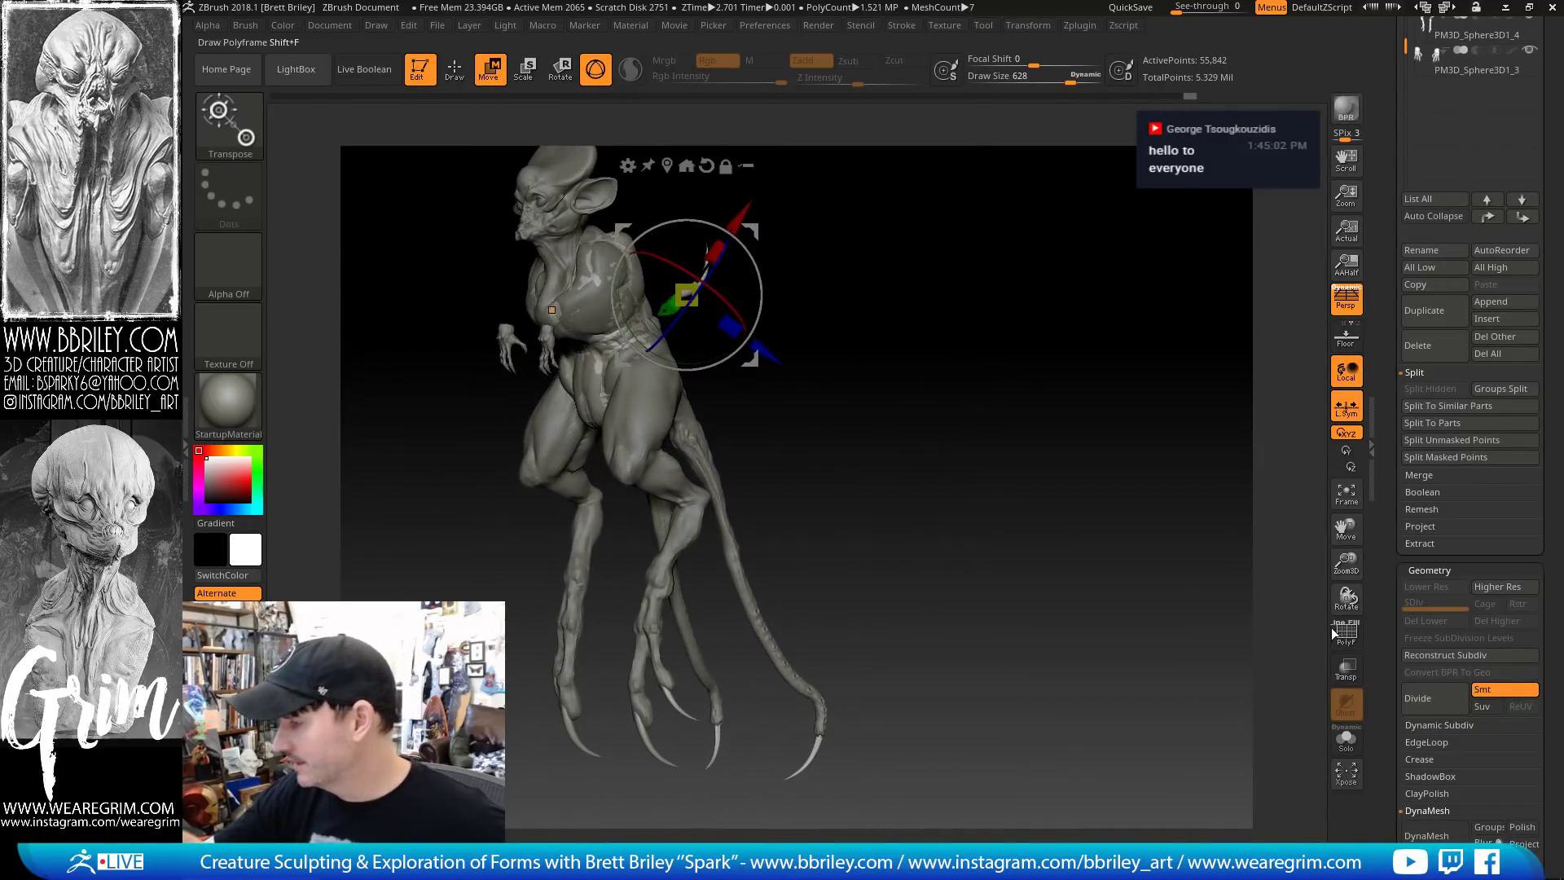
{"action": "left_click", "coordinate": [1344, 740]}
{"action": "key", "text": "shift+f"}
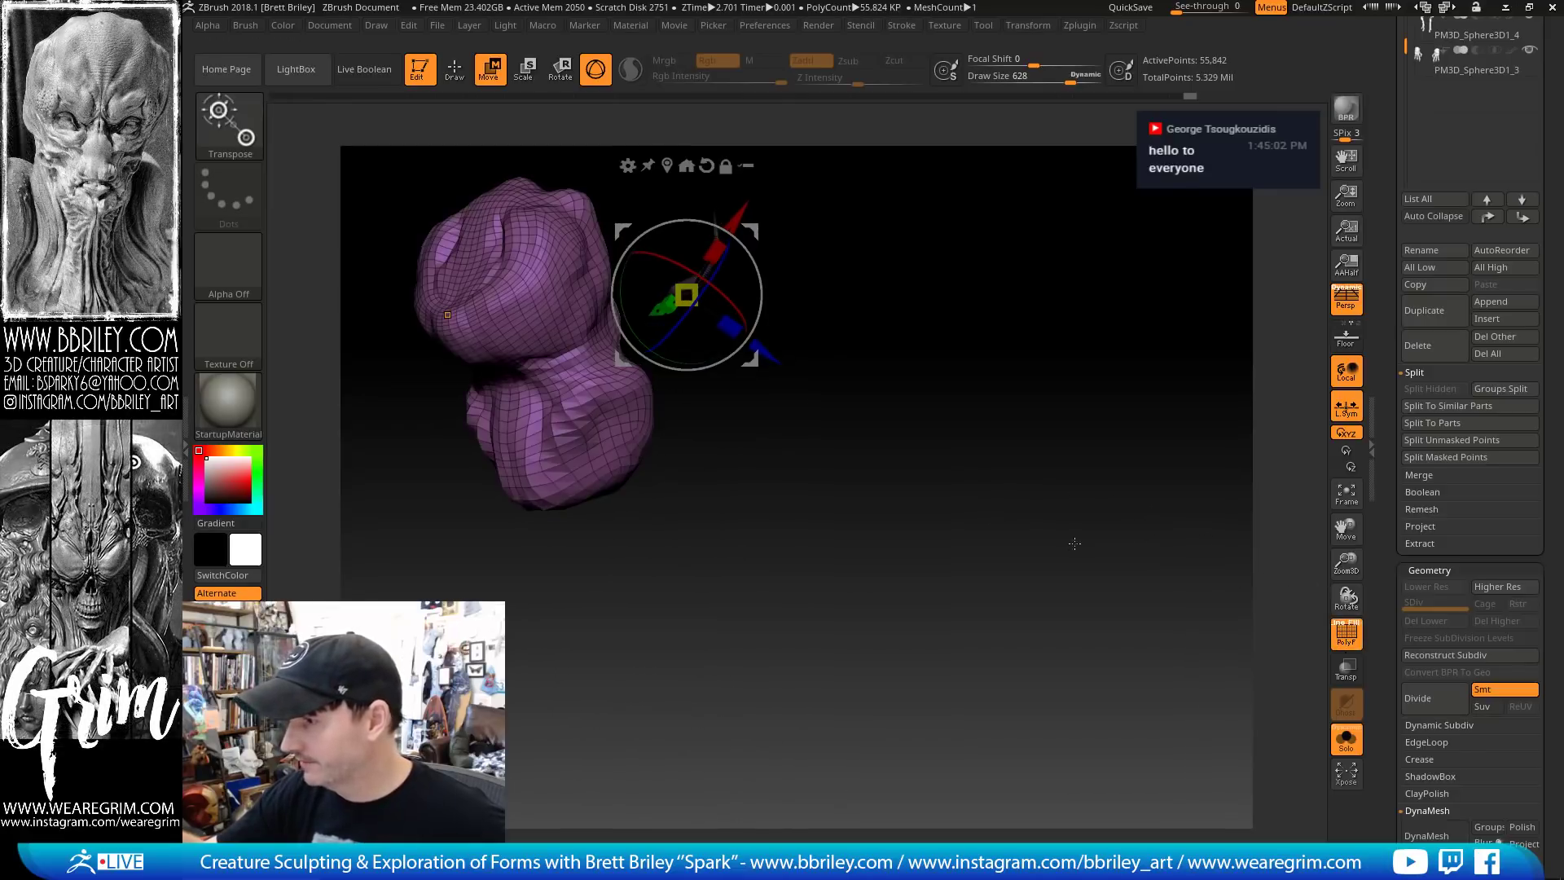
{"action": "left_click_drag", "start_coordinate": [1074, 543], "coordinate": [1103, 622]}
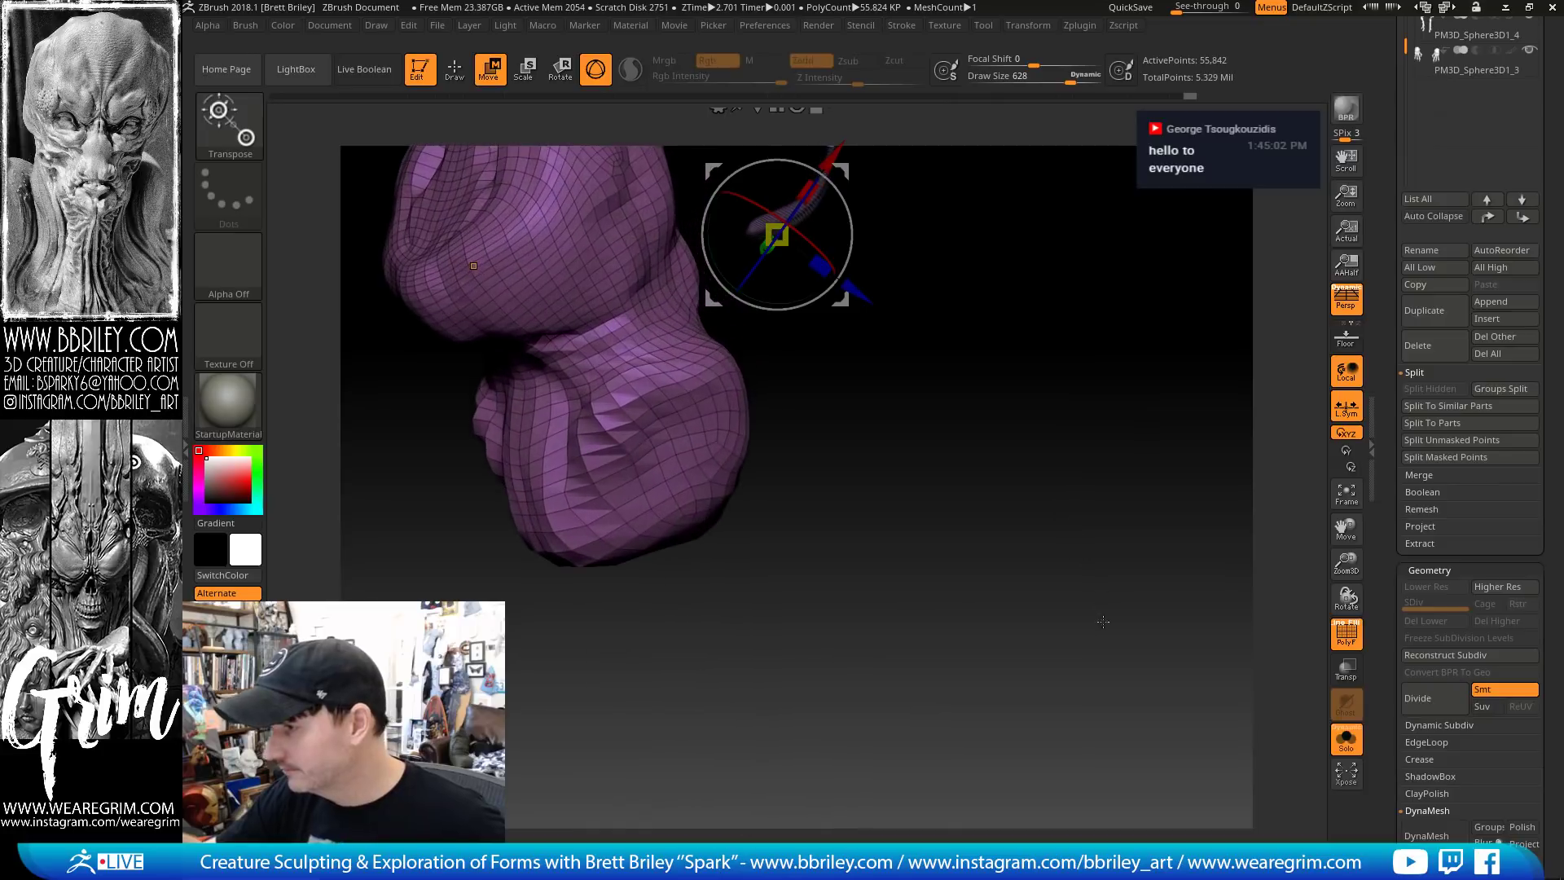
{"action": "left_click_drag", "start_coordinate": [1028, 368], "coordinate": [1012, 464], "text": "alt"}
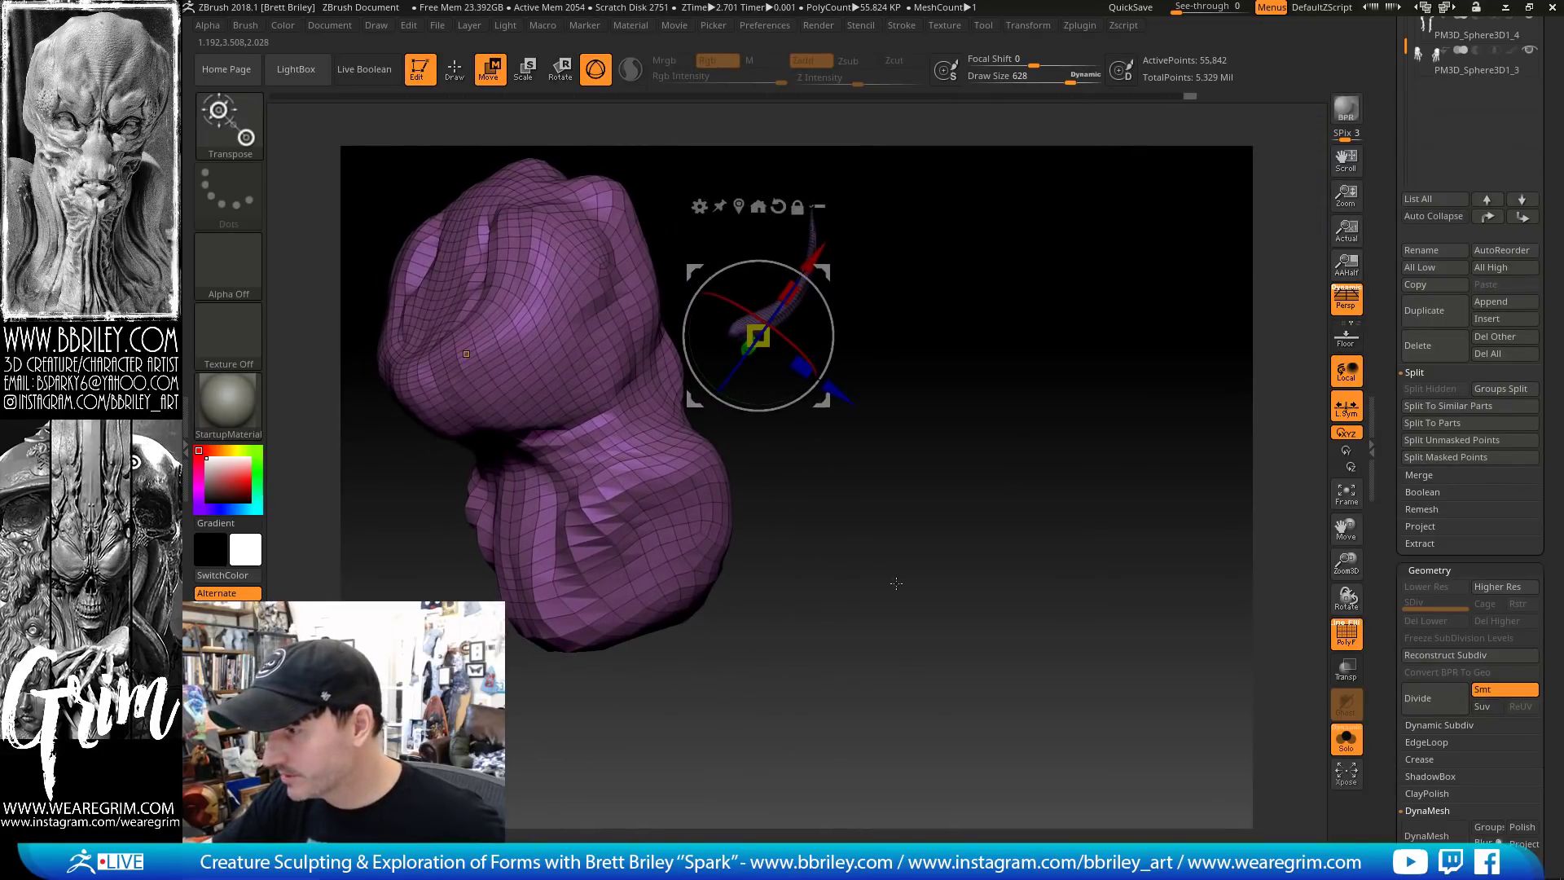
{"action": "left_click_drag", "start_coordinate": [896, 583], "coordinate": [802, 281], "text": "alt"}
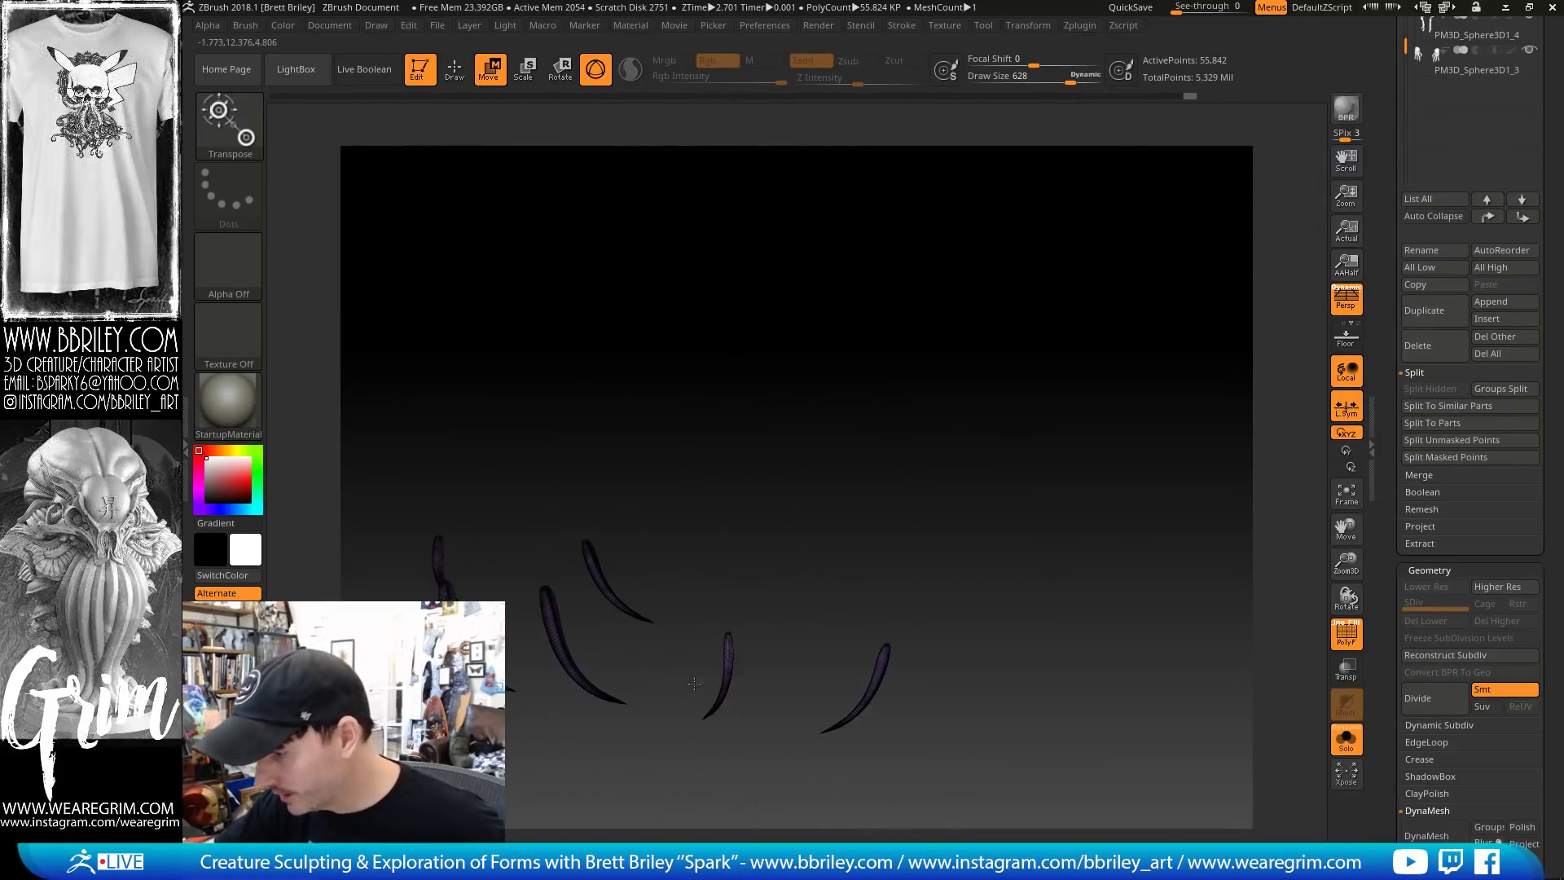
{"action": "left_click_drag", "start_coordinate": [930, 513], "coordinate": [979, 728], "text": "alt"}
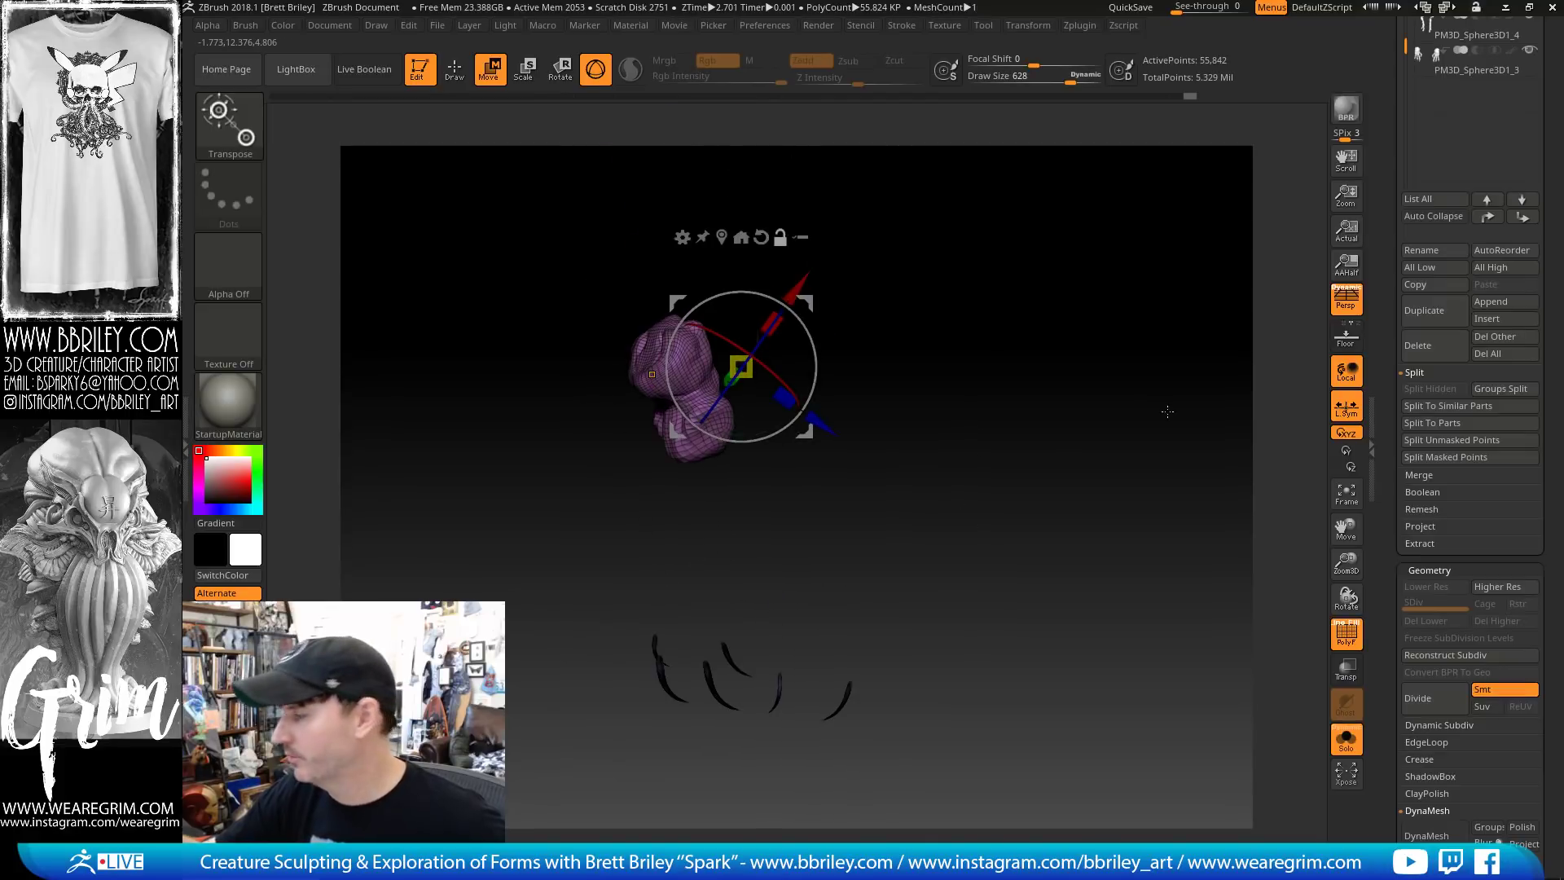
Try to split the torso copy's unmasked points into a separate subtool
{"action": "left_click", "coordinate": [1447, 439]}
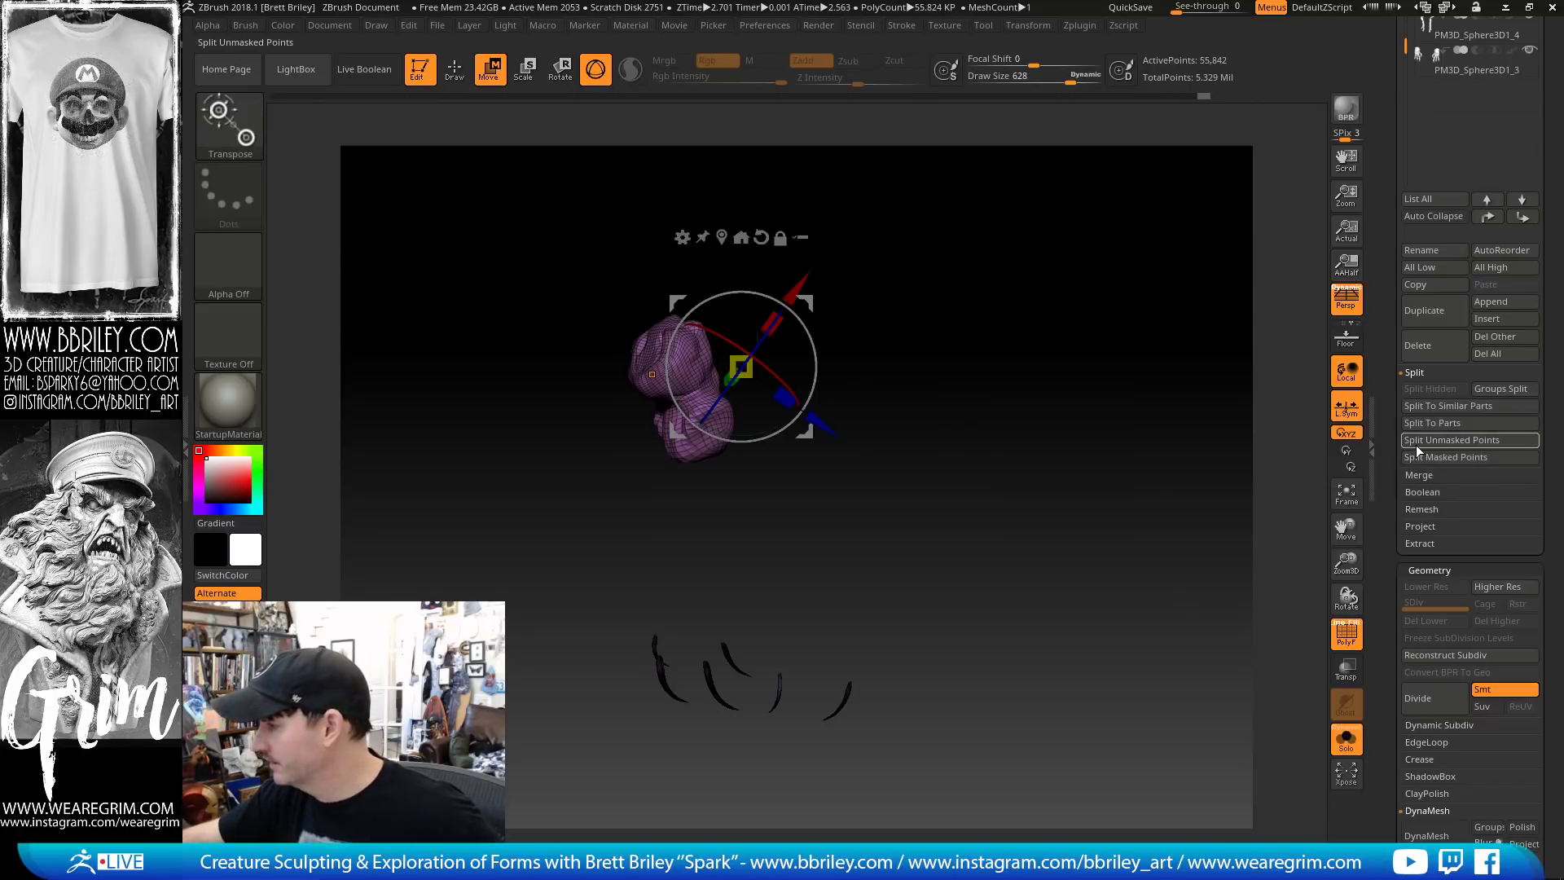
{"action": "left_click", "coordinate": [1416, 444]}
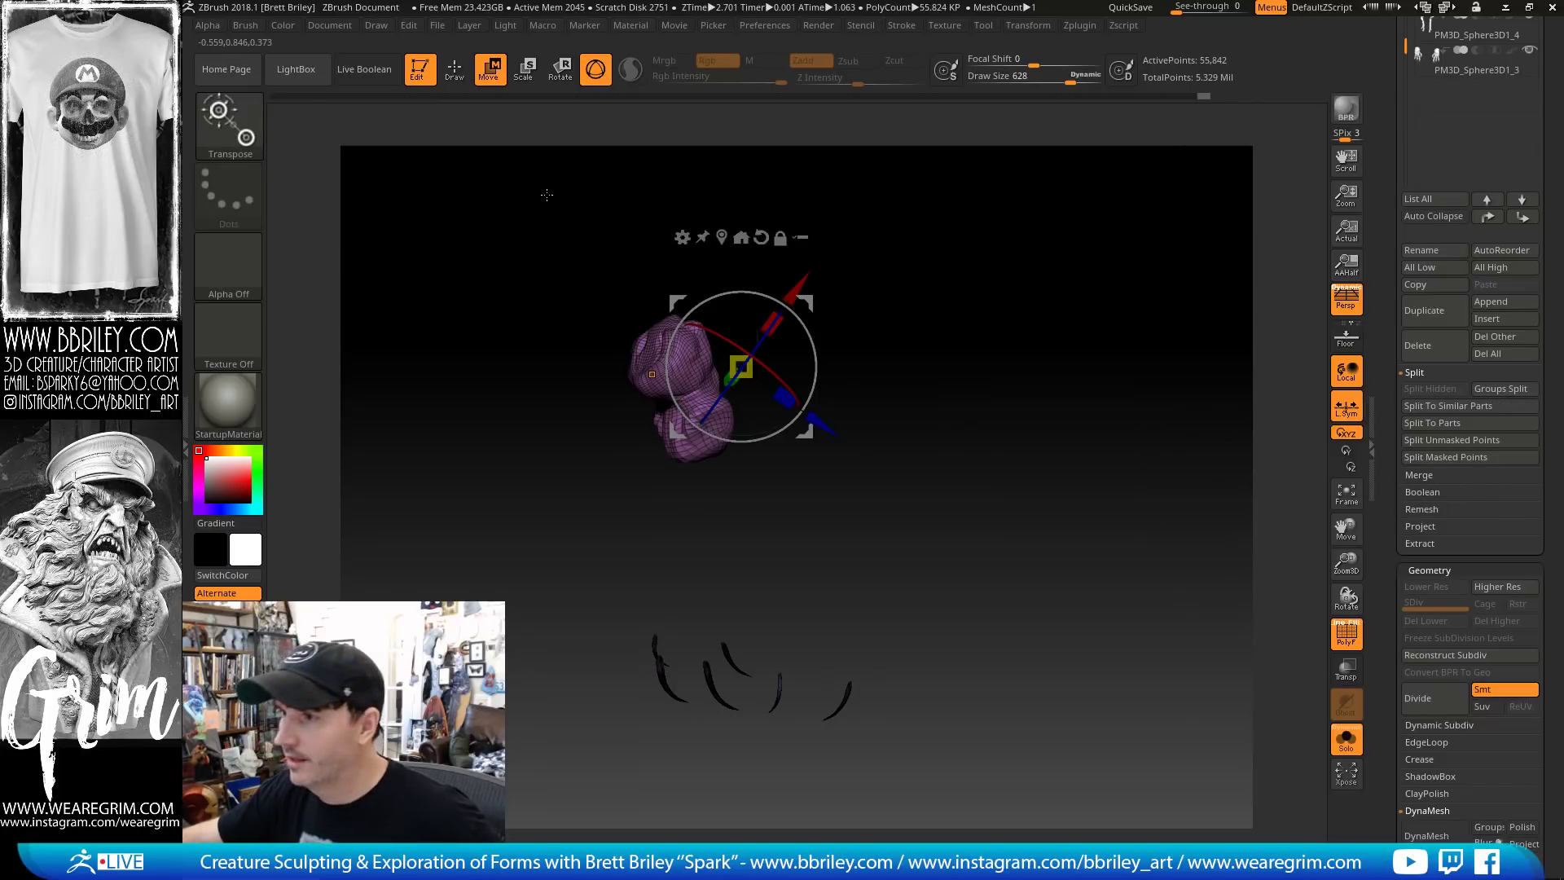
{"action": "key", "text": "q"}
{"action": "key", "text": "w"}
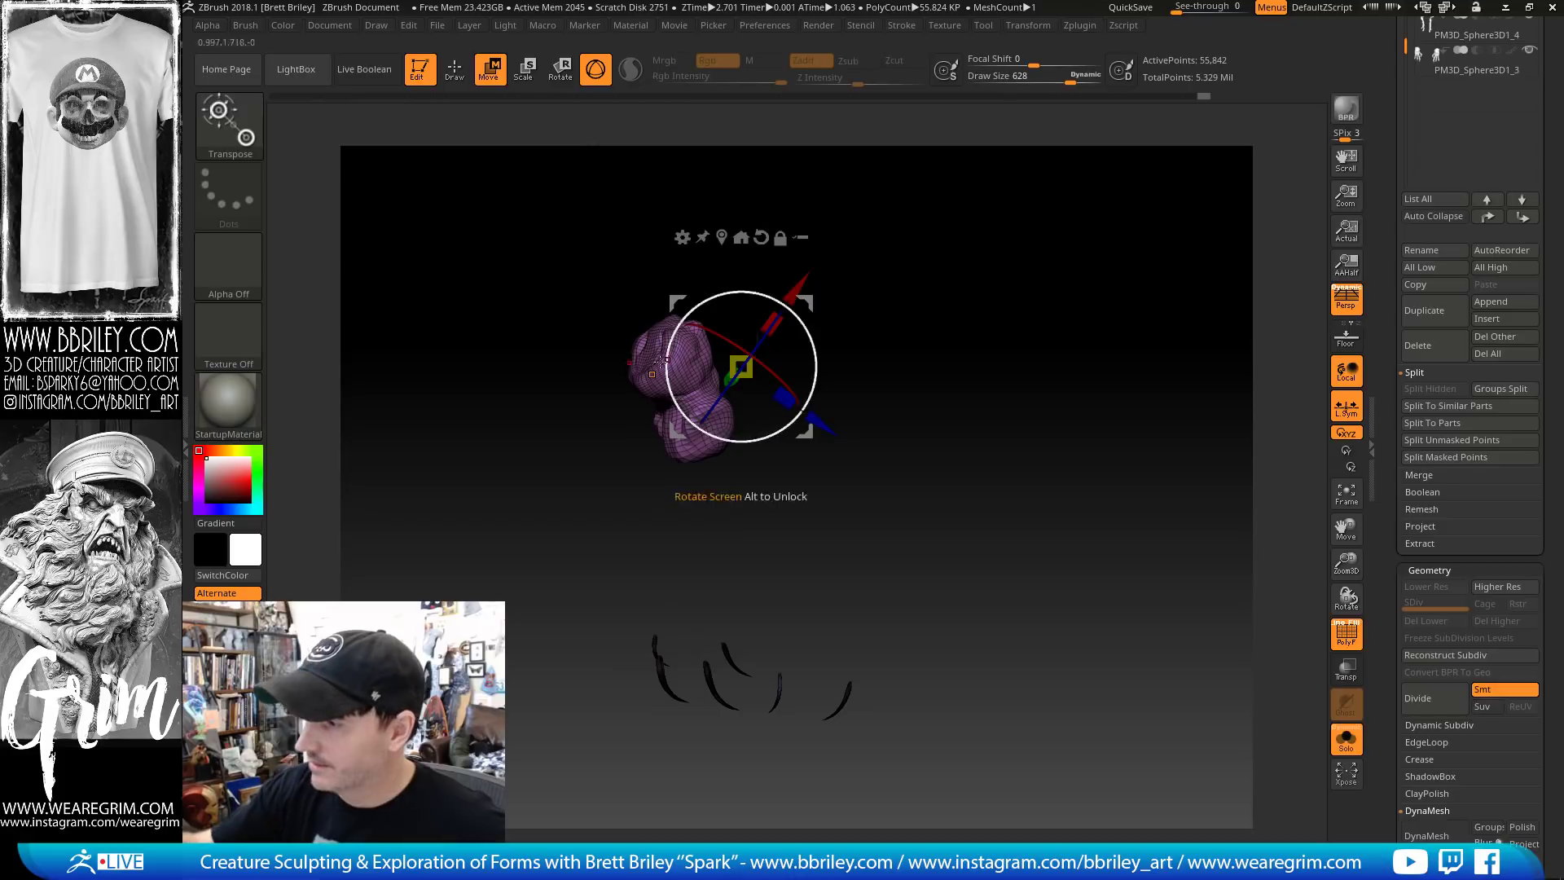
Mask the low-resolution body of the torso copy with a lasso and split the claws from it into their own subtool
{"action": "mouse_move", "coordinate": [774, 562]}
{"action": "left_mouse_down"}
{"action": "mouse_move", "coordinate": [814, 204]}
{"action": "mouse_move", "coordinate": [897, 252]}
{"action": "mouse_move", "coordinate": [936, 326]}
{"action": "mouse_move", "coordinate": [941, 383]}
{"action": "left_mouse_up"}
{"action": "left_click", "coordinate": [1342, 637]}
{"action": "left_click_drag", "start_coordinate": [1173, 530], "coordinate": [1132, 456]}
{"action": "key", "text": "ctrl"}
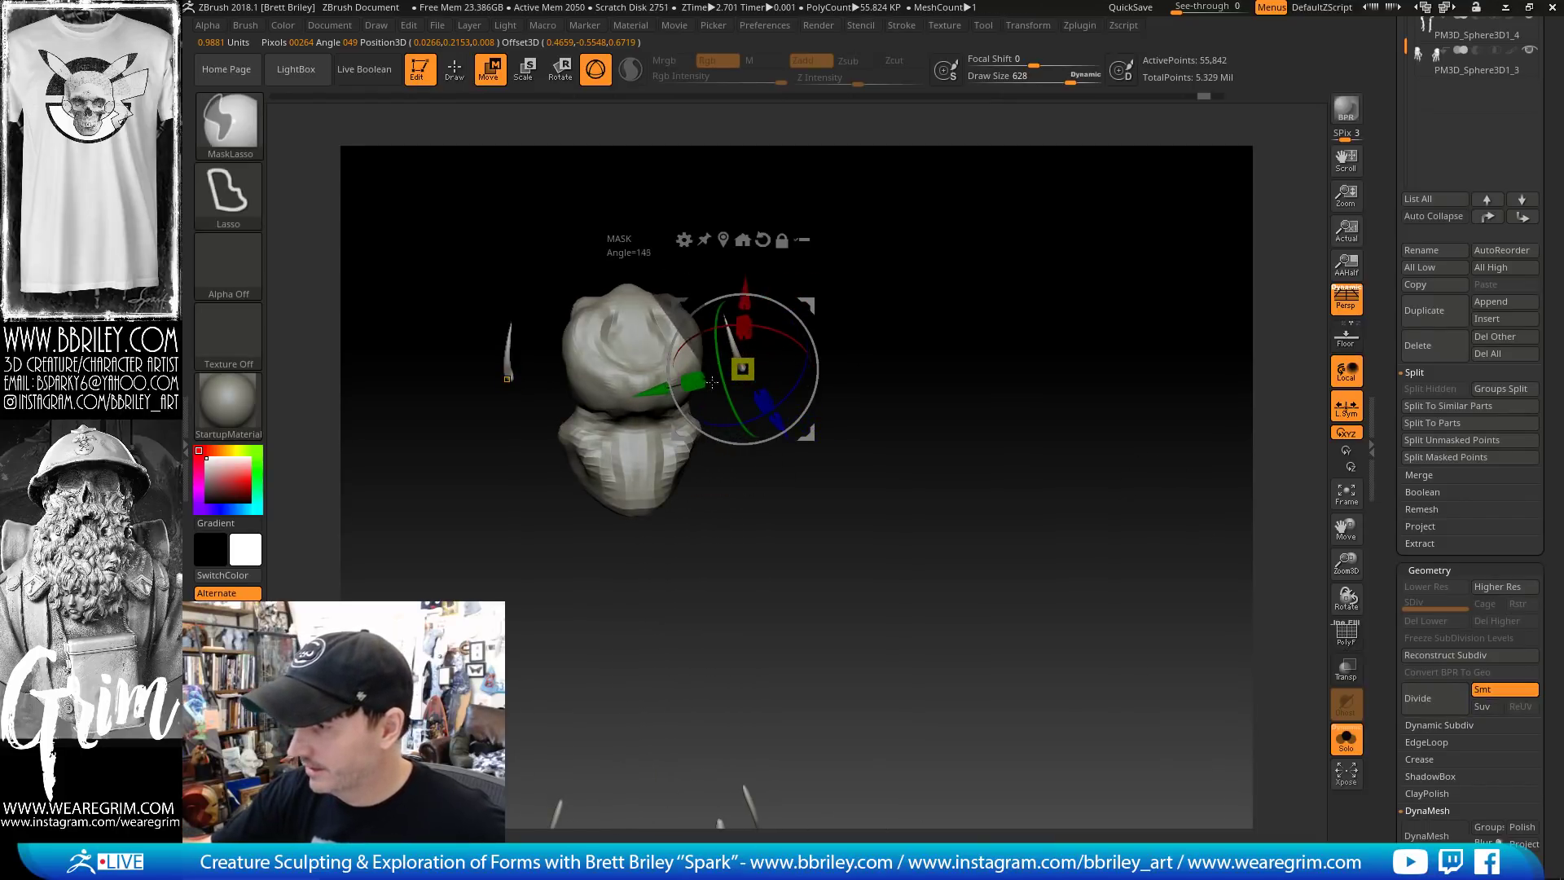
{"action": "mouse_move", "coordinate": [712, 382]}
{"action": "left_mouse_down", "text": "ctrl"}
{"action": "mouse_move", "coordinate": [622, 579]}
{"action": "mouse_move", "coordinate": [562, 285]}
{"action": "mouse_move", "coordinate": [587, 265]}
{"action": "left_mouse_up", "text": "ctrl"}
{"action": "left_click_drag", "start_coordinate": [1278, 277], "coordinate": [1220, 276]}
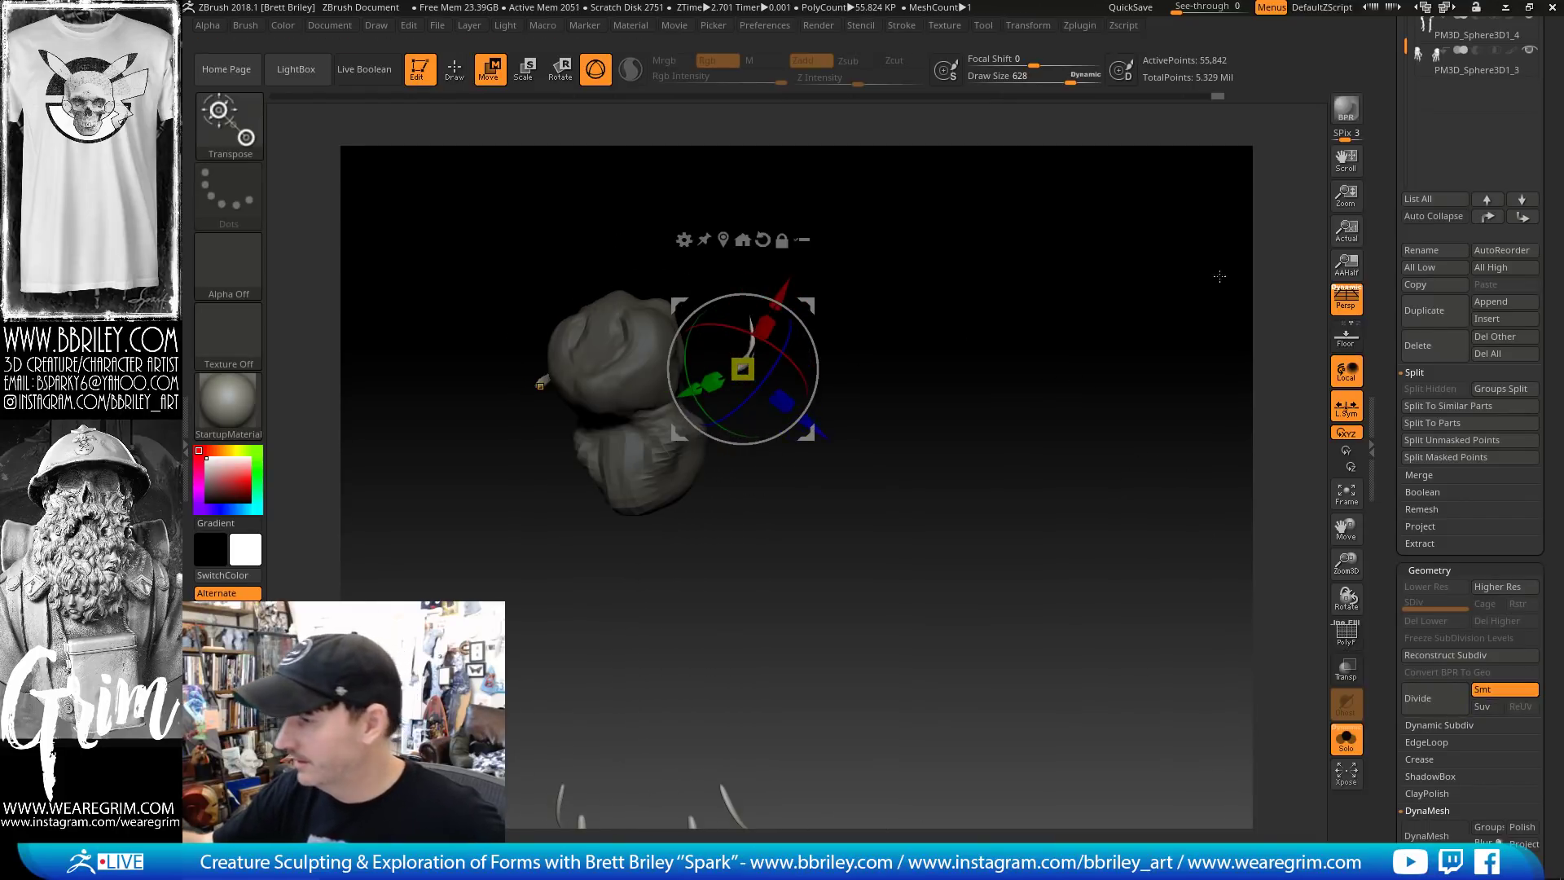
{"action": "left_click", "coordinate": [1446, 433]}
Select the subtool holding the split-off claws and rename it Thorns
{"action": "scroll", "coordinate": [1435, 374], "scroll_direction": "up", "scroll_amount": 5}
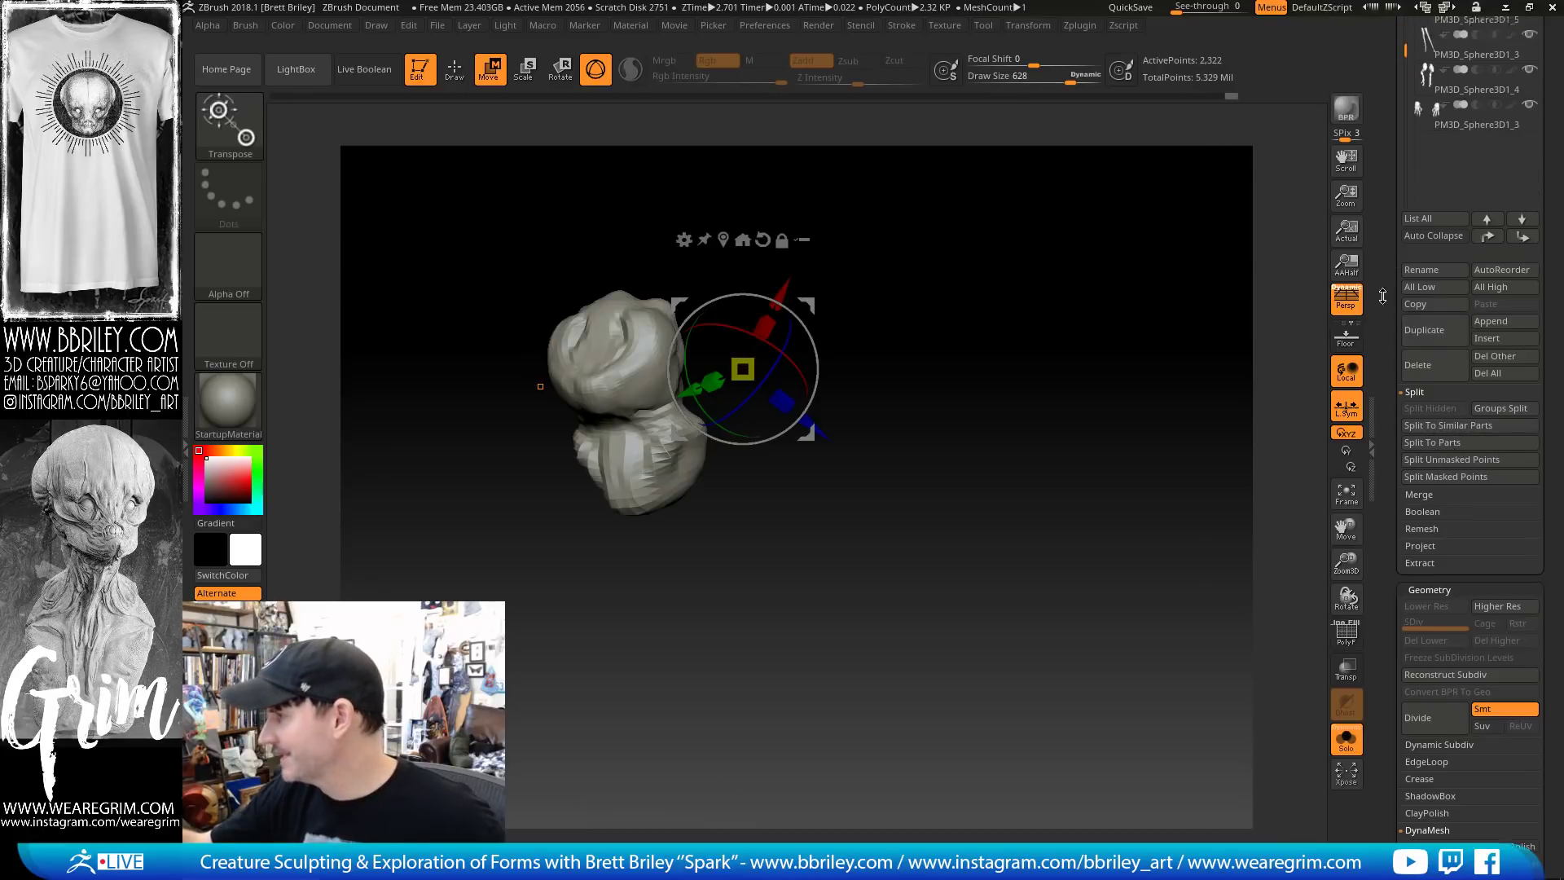
{"action": "left_click", "coordinate": [1430, 280]}
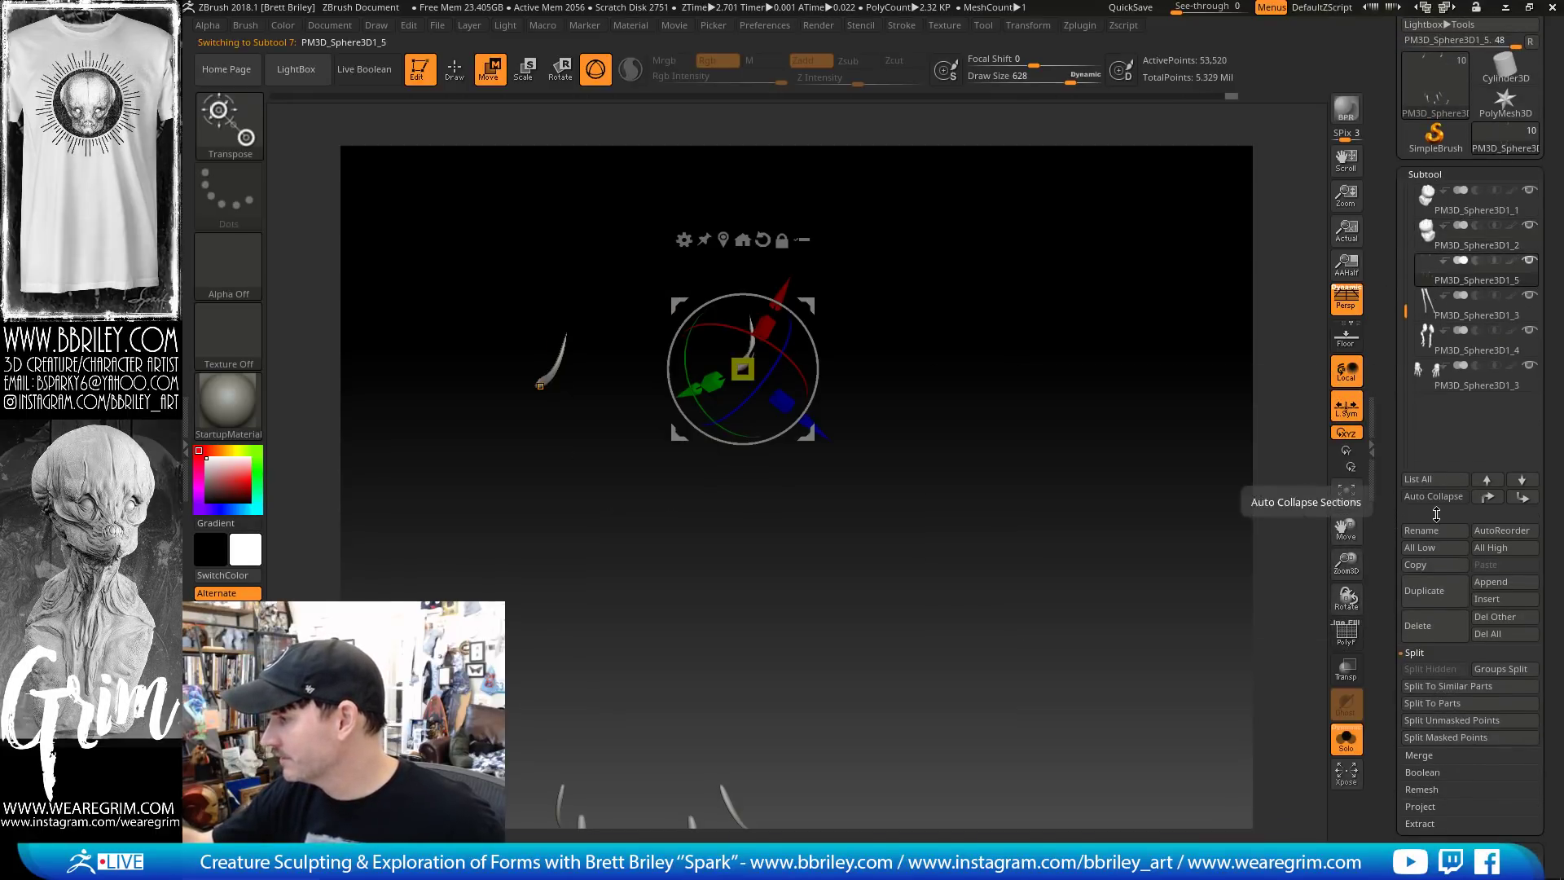
{"action": "left_click", "coordinate": [1422, 531]}
{"action": "type", "text": "Thorns"}
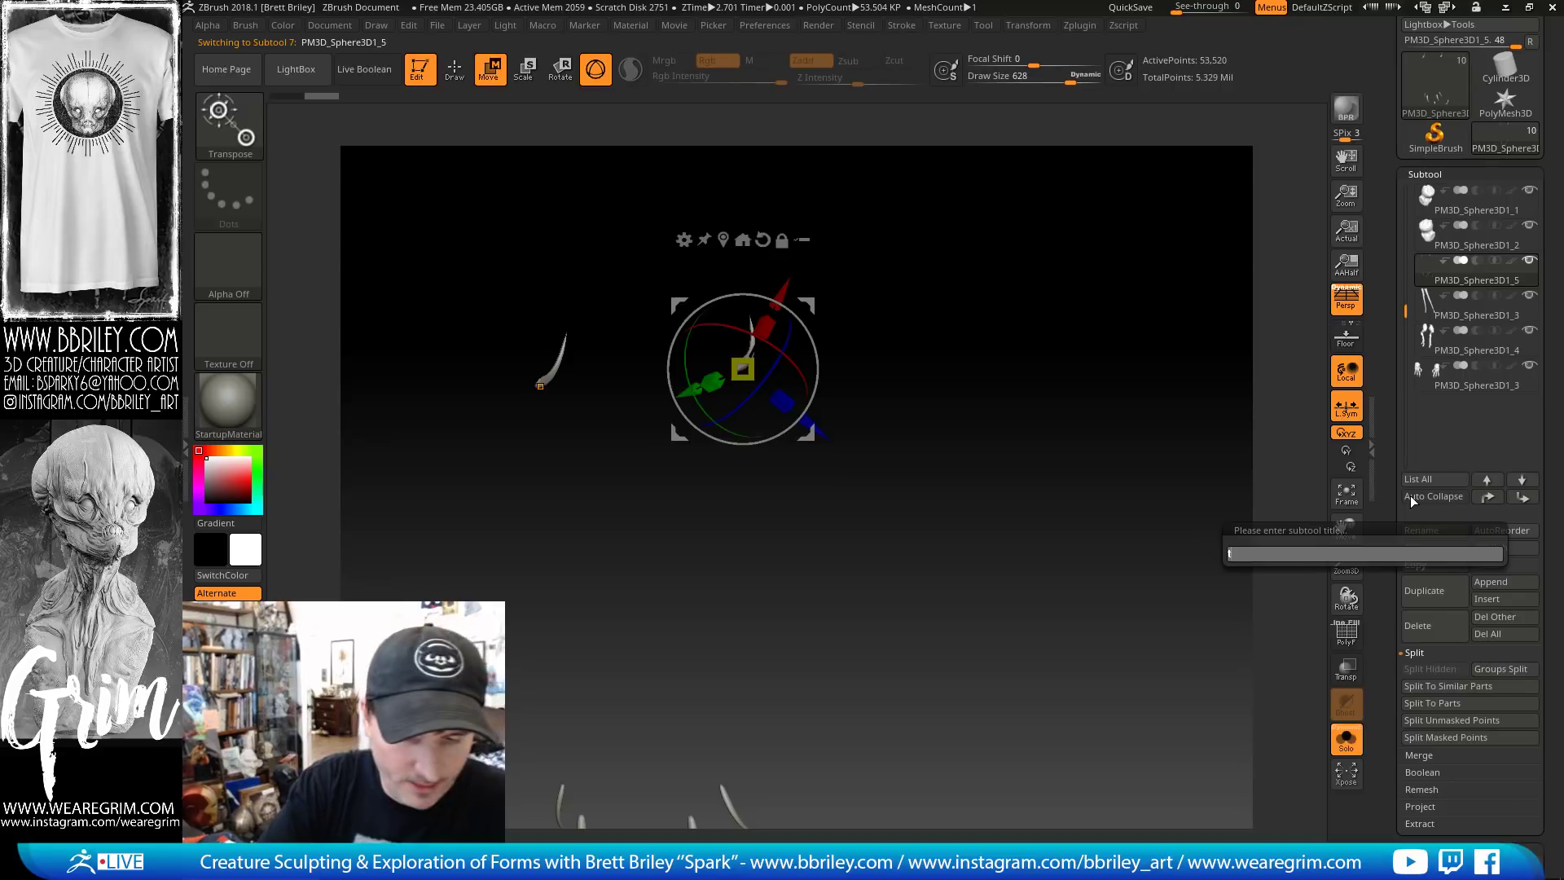
{"action": "key", "text": "Return"}
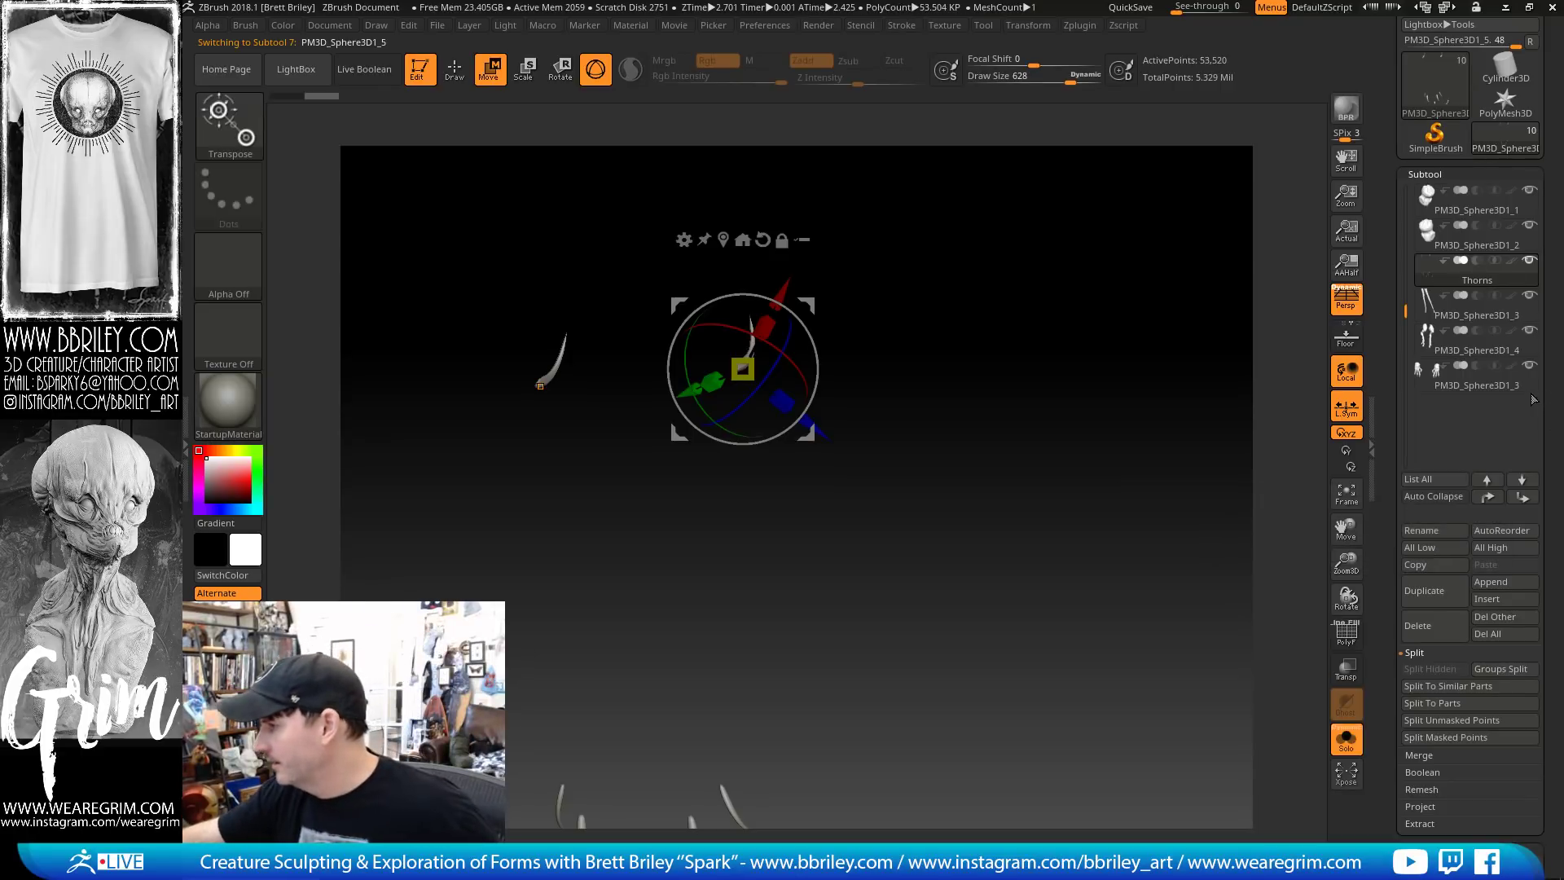
Select the subtool with the two tails and rename it Tail
{"action": "left_click", "coordinate": [1471, 321]}
{"action": "left_click", "coordinate": [1435, 536]}
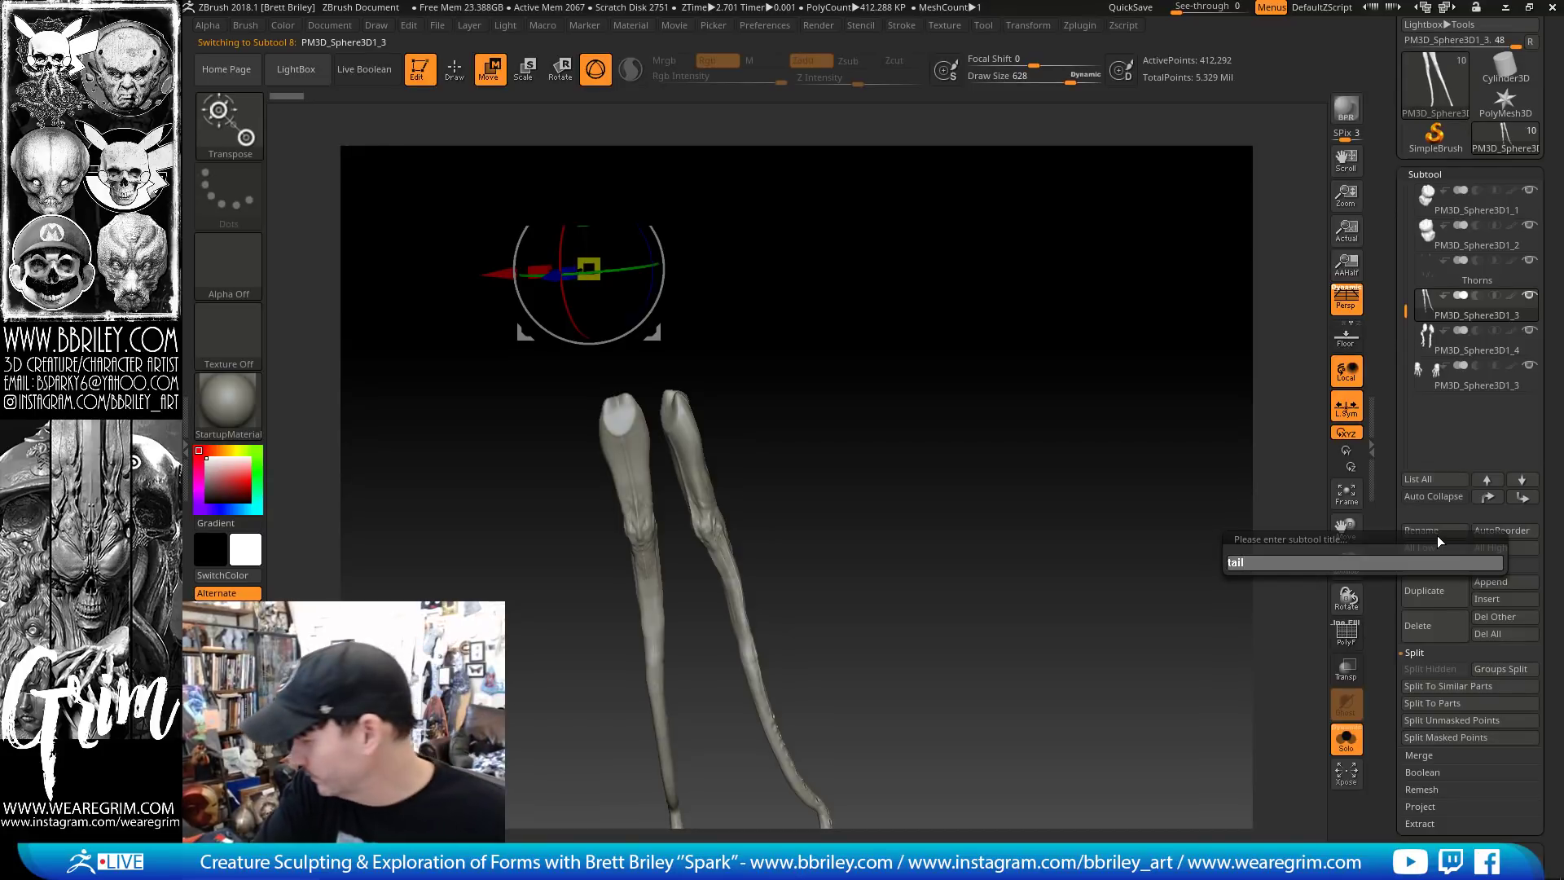
{"action": "key", "text": "Return"}
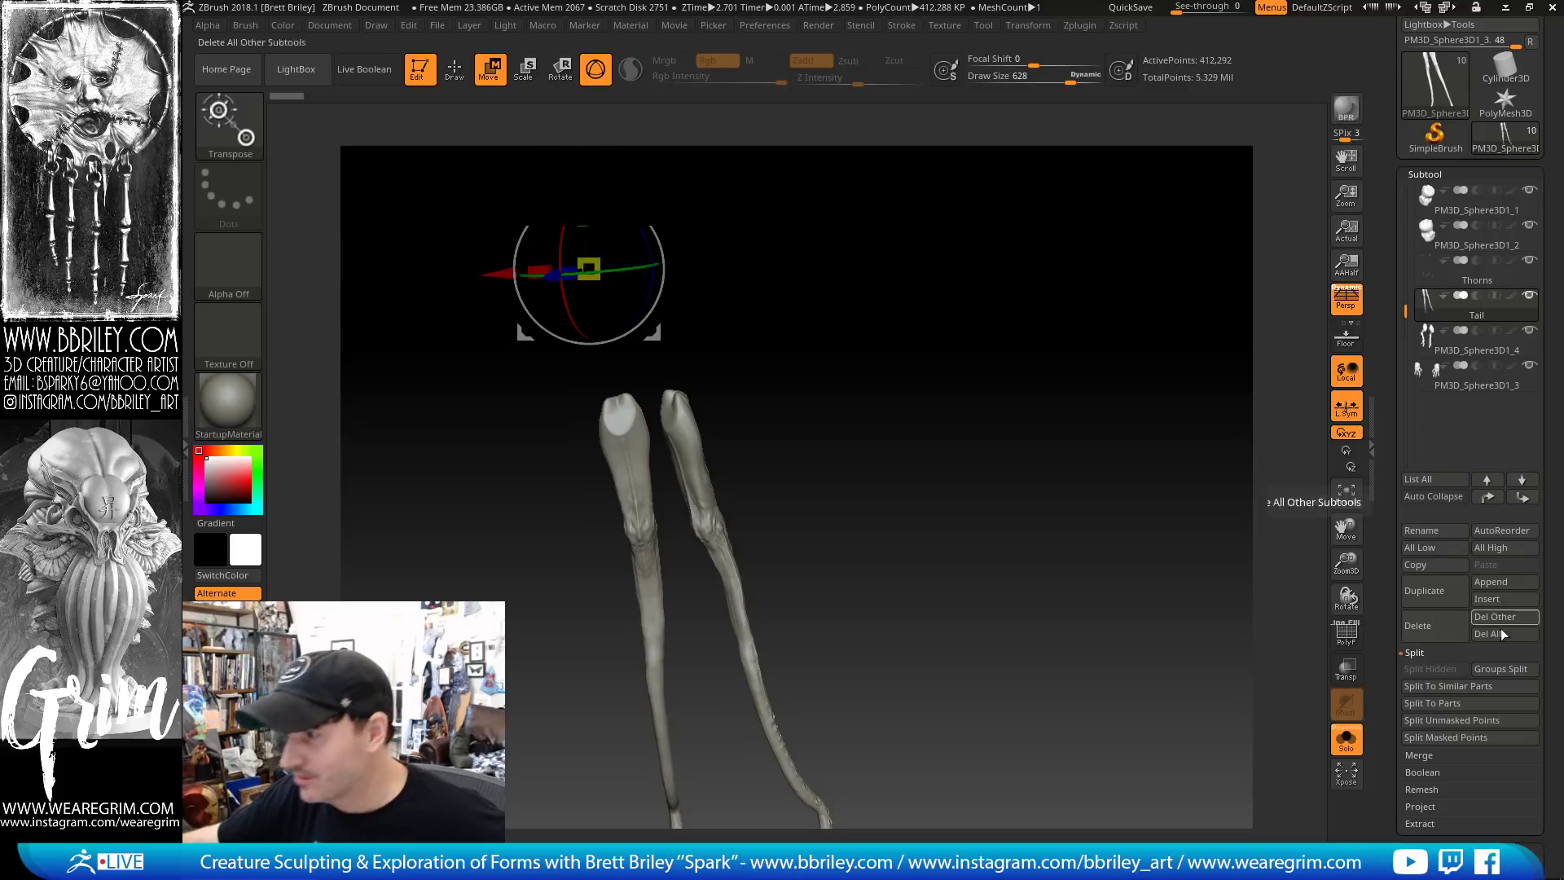
Turn off solo display to show the whole creature and make the low-resolution torso copy the active subtool
{"action": "left_click_drag", "start_coordinate": [981, 521], "coordinate": [1057, 524]}
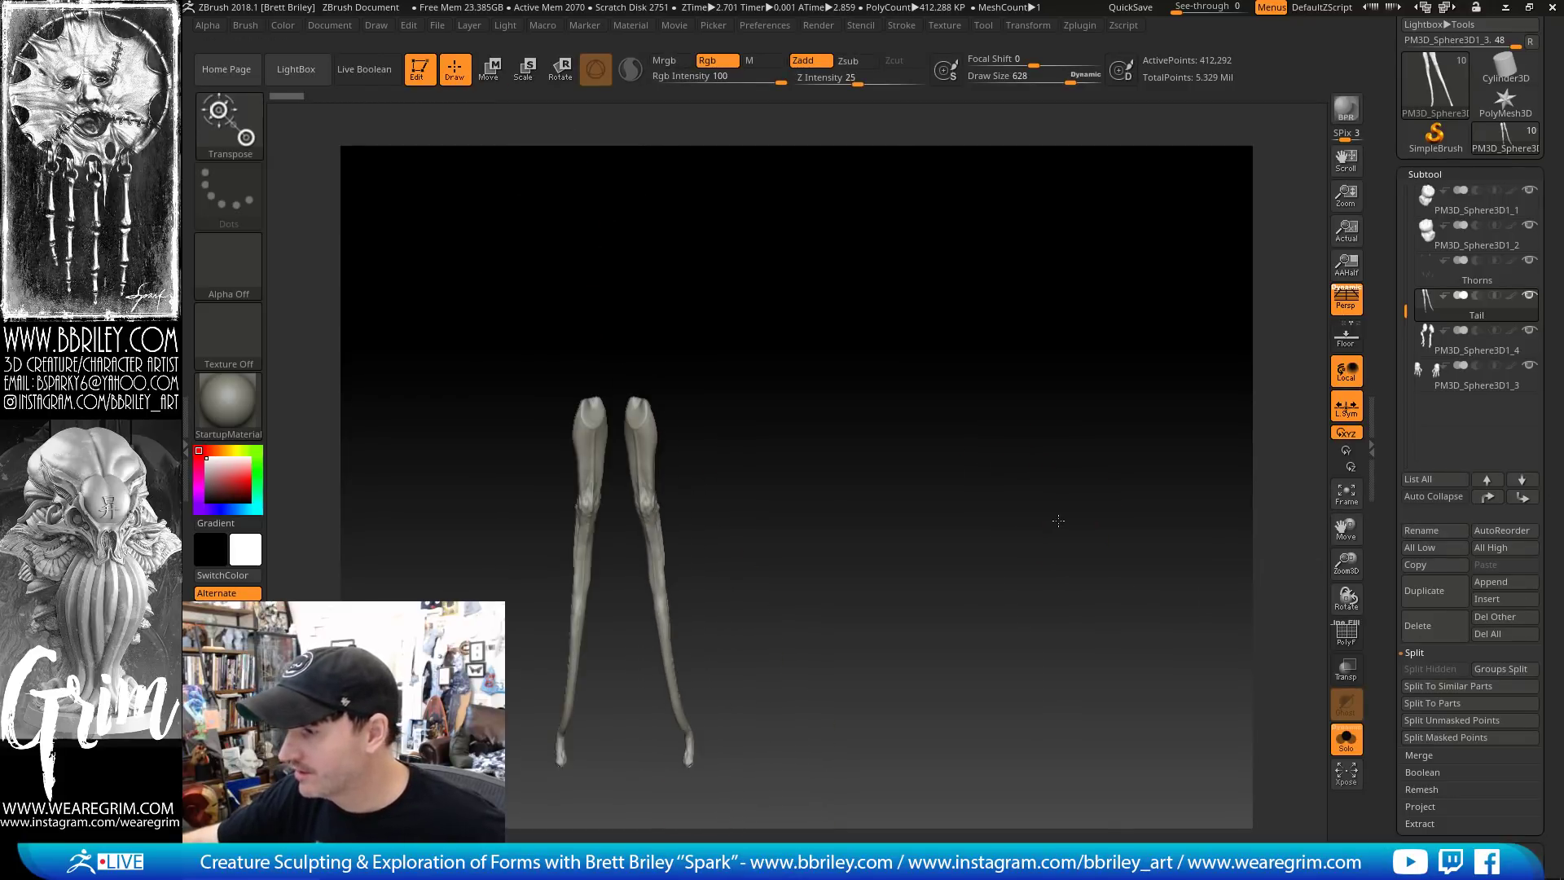
{"action": "left_click", "coordinate": [1345, 741]}
{"action": "mouse_move", "coordinate": [969, 497]}
{"action": "left_mouse_down"}
{"action": "mouse_move", "coordinate": [907, 510]}
{"action": "mouse_move", "coordinate": [933, 474]}
{"action": "mouse_move", "coordinate": [760, 408]}
{"action": "left_mouse_up"}
{"action": "key", "text": "q"}
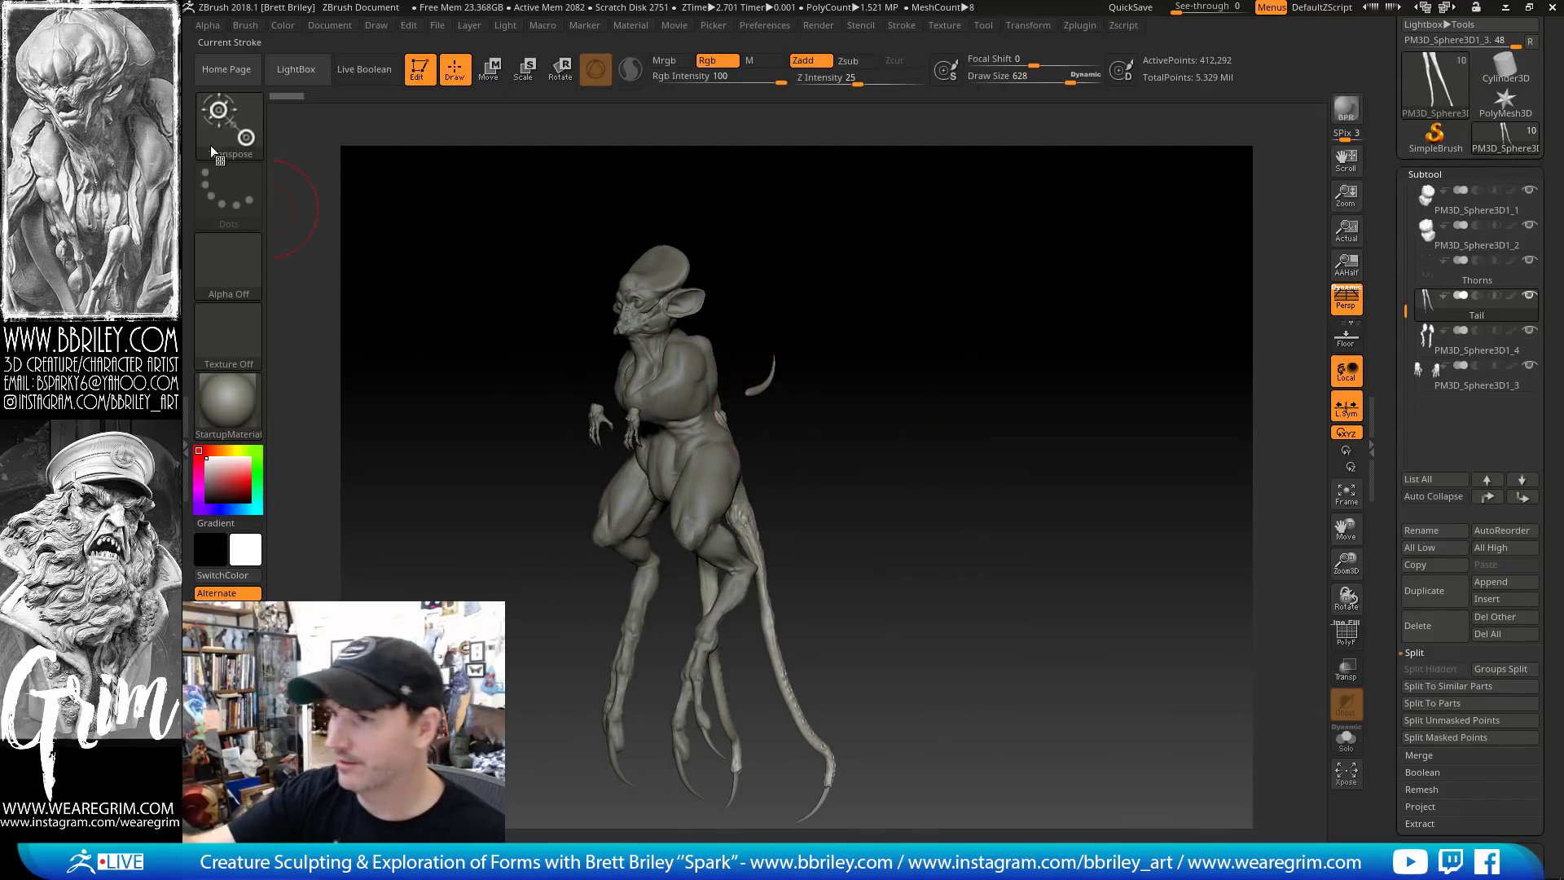
{"action": "left_click", "coordinate": [691, 366], "text": "alt"}
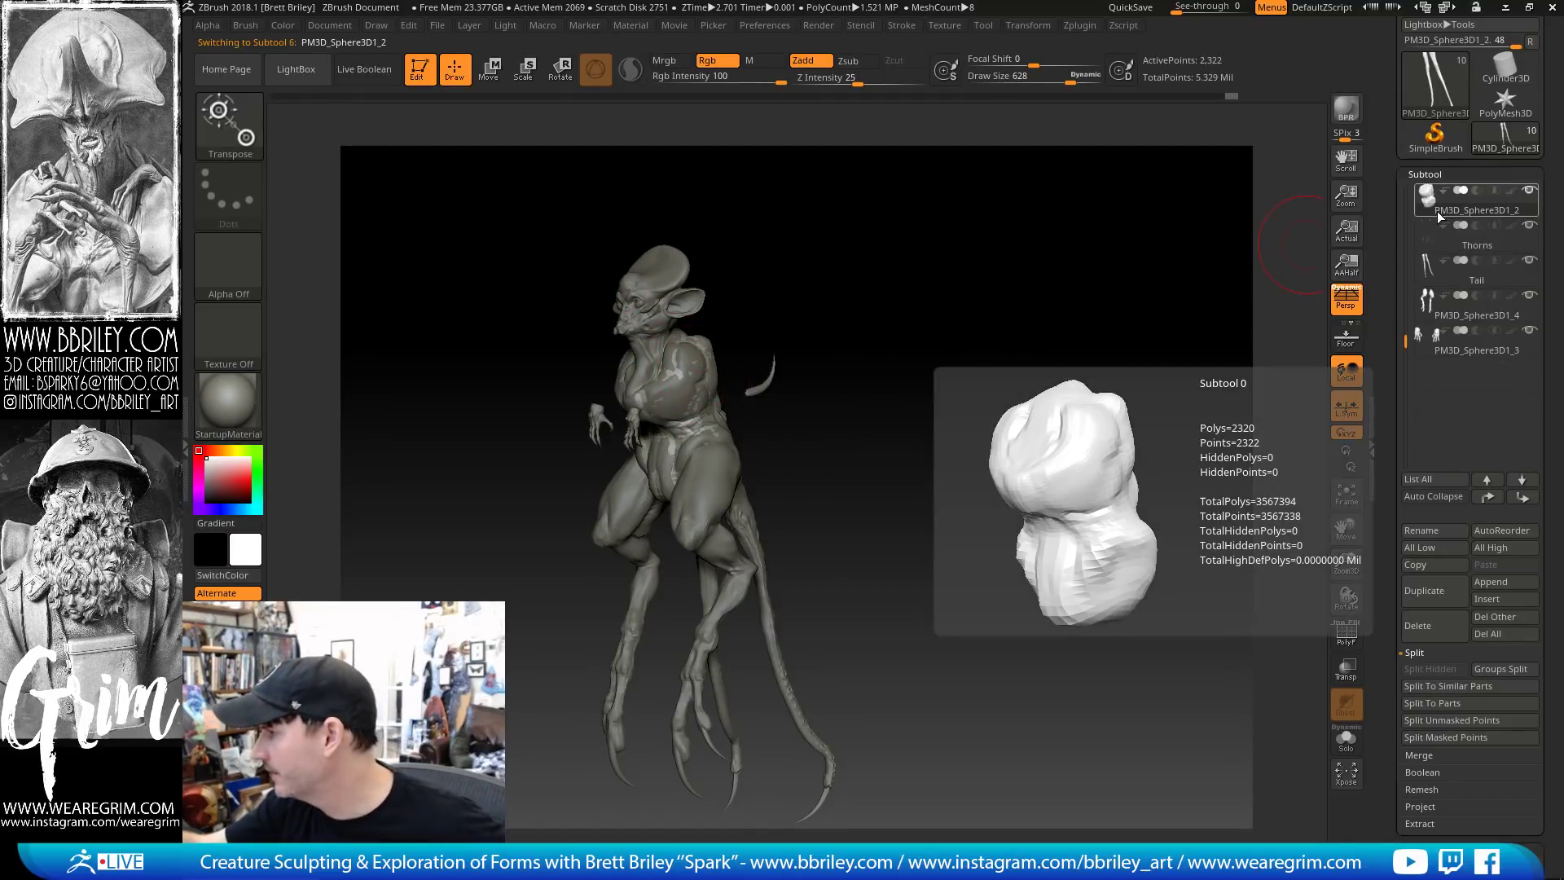
{"action": "left_click", "coordinate": [1348, 639]}
{"action": "left_click", "coordinate": [1348, 640]}
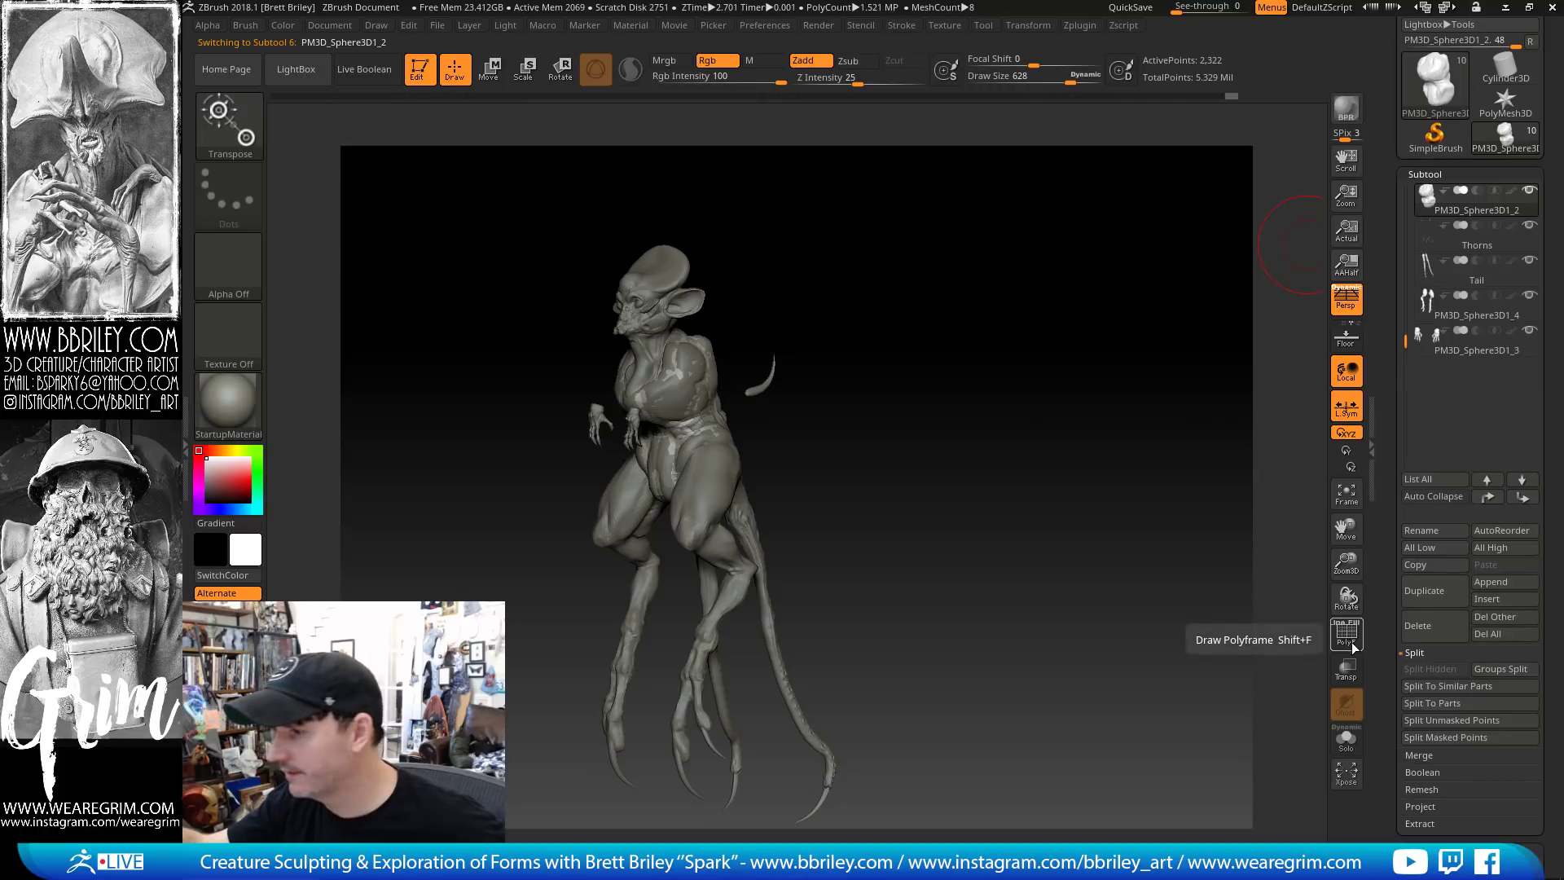
{"action": "left_click", "coordinate": [1348, 639]}
{"action": "left_click", "coordinate": [1348, 640]}
Load the Catapillar insert multi-mesh brush and choose its Arms mesh
{"action": "left_click", "coordinate": [228, 122]}
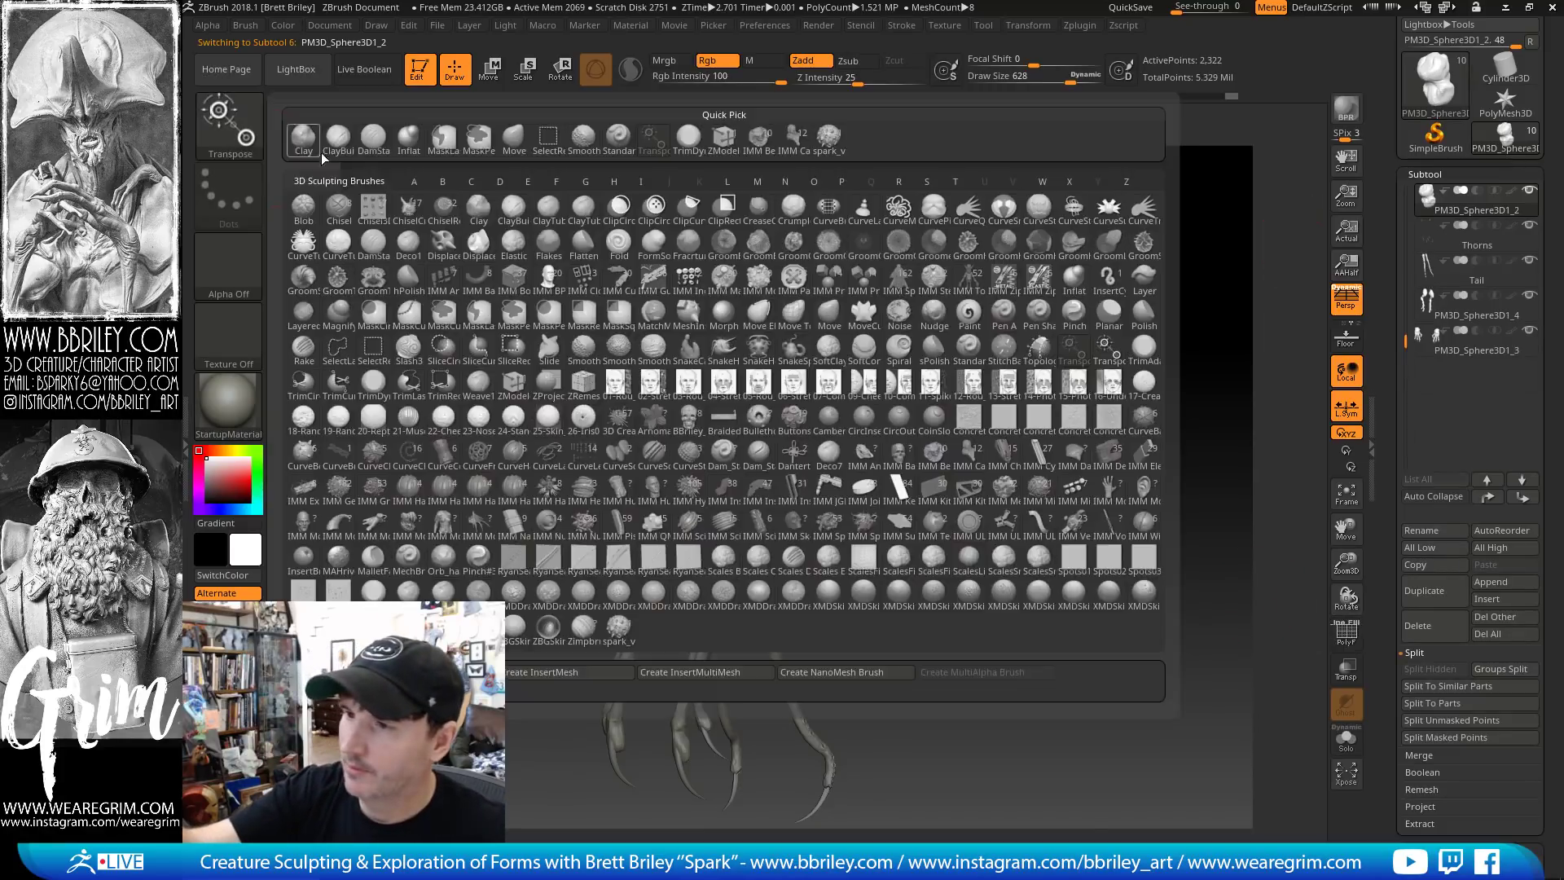
{"action": "left_click", "coordinate": [968, 451]}
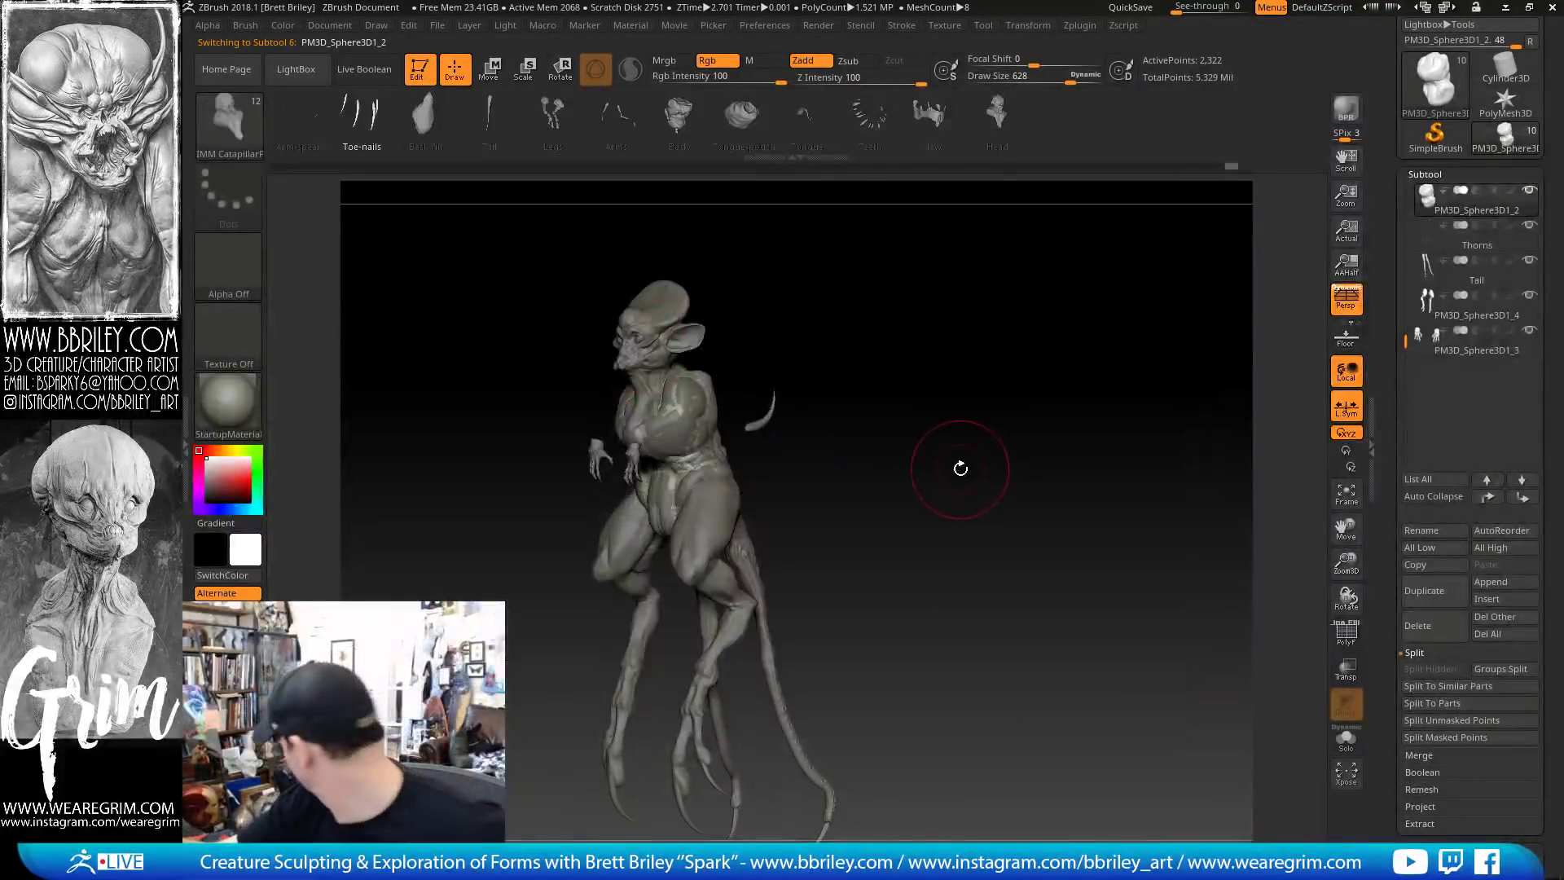
{"action": "left_click", "coordinate": [228, 122]}
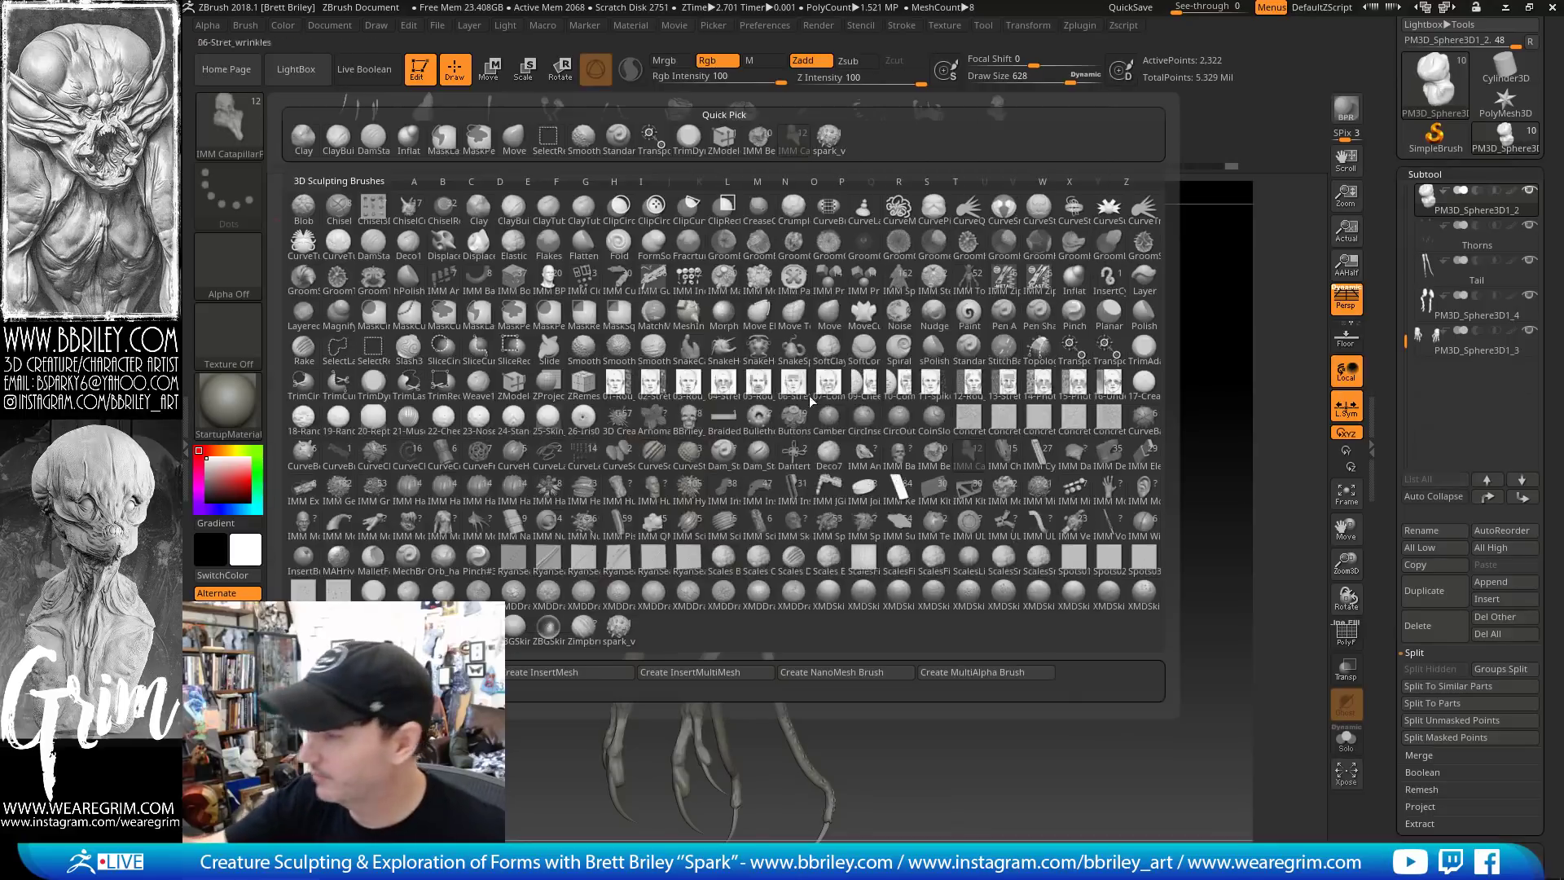
{"action": "left_click", "coordinate": [935, 457]}
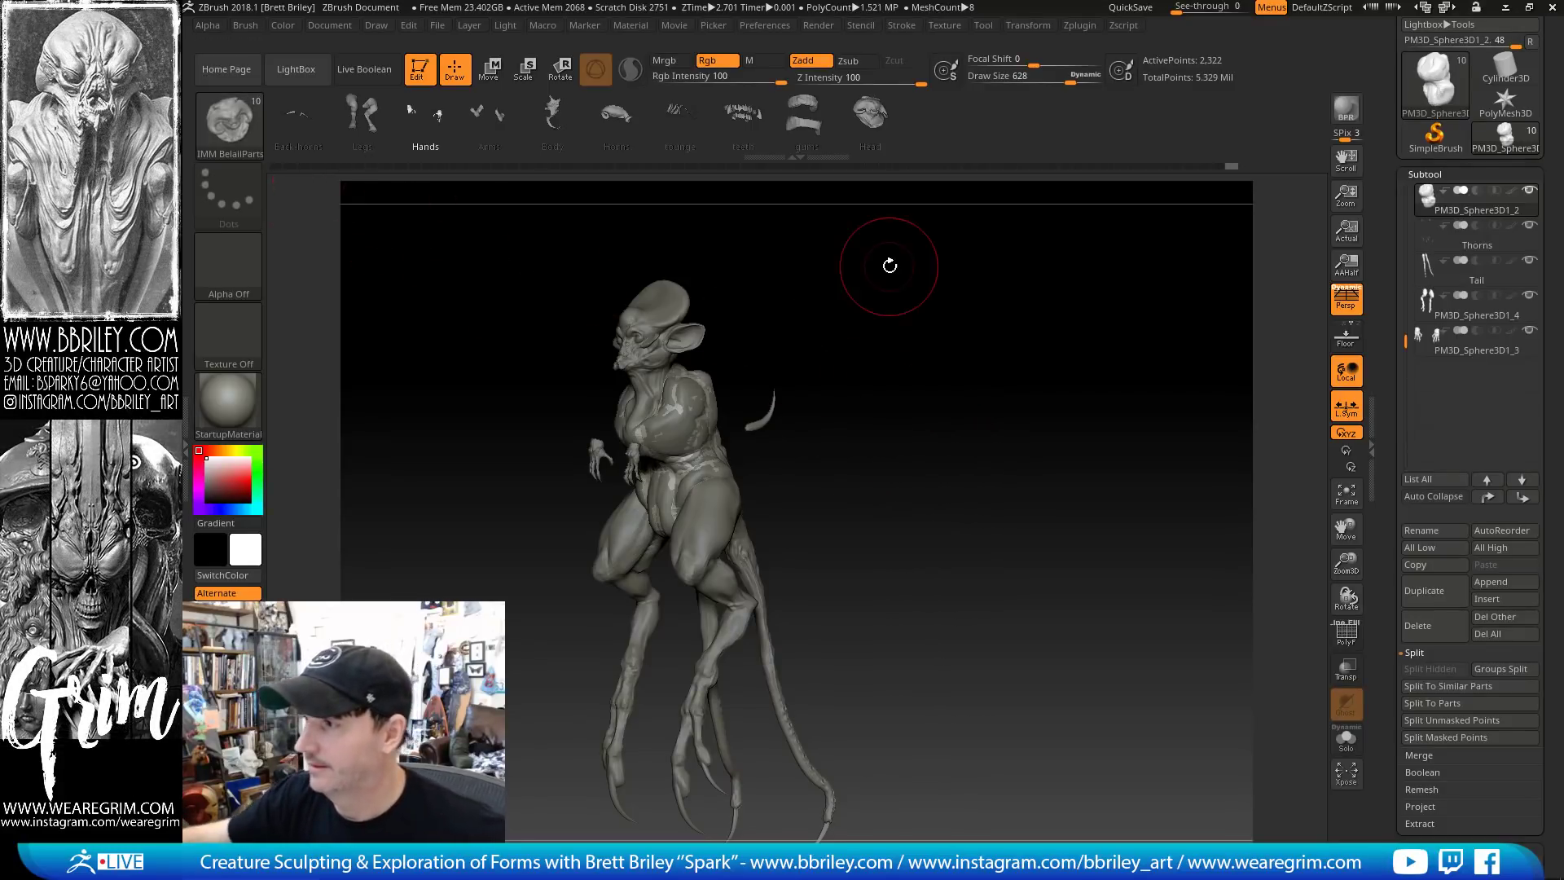
{"action": "left_click", "coordinate": [220, 118]}
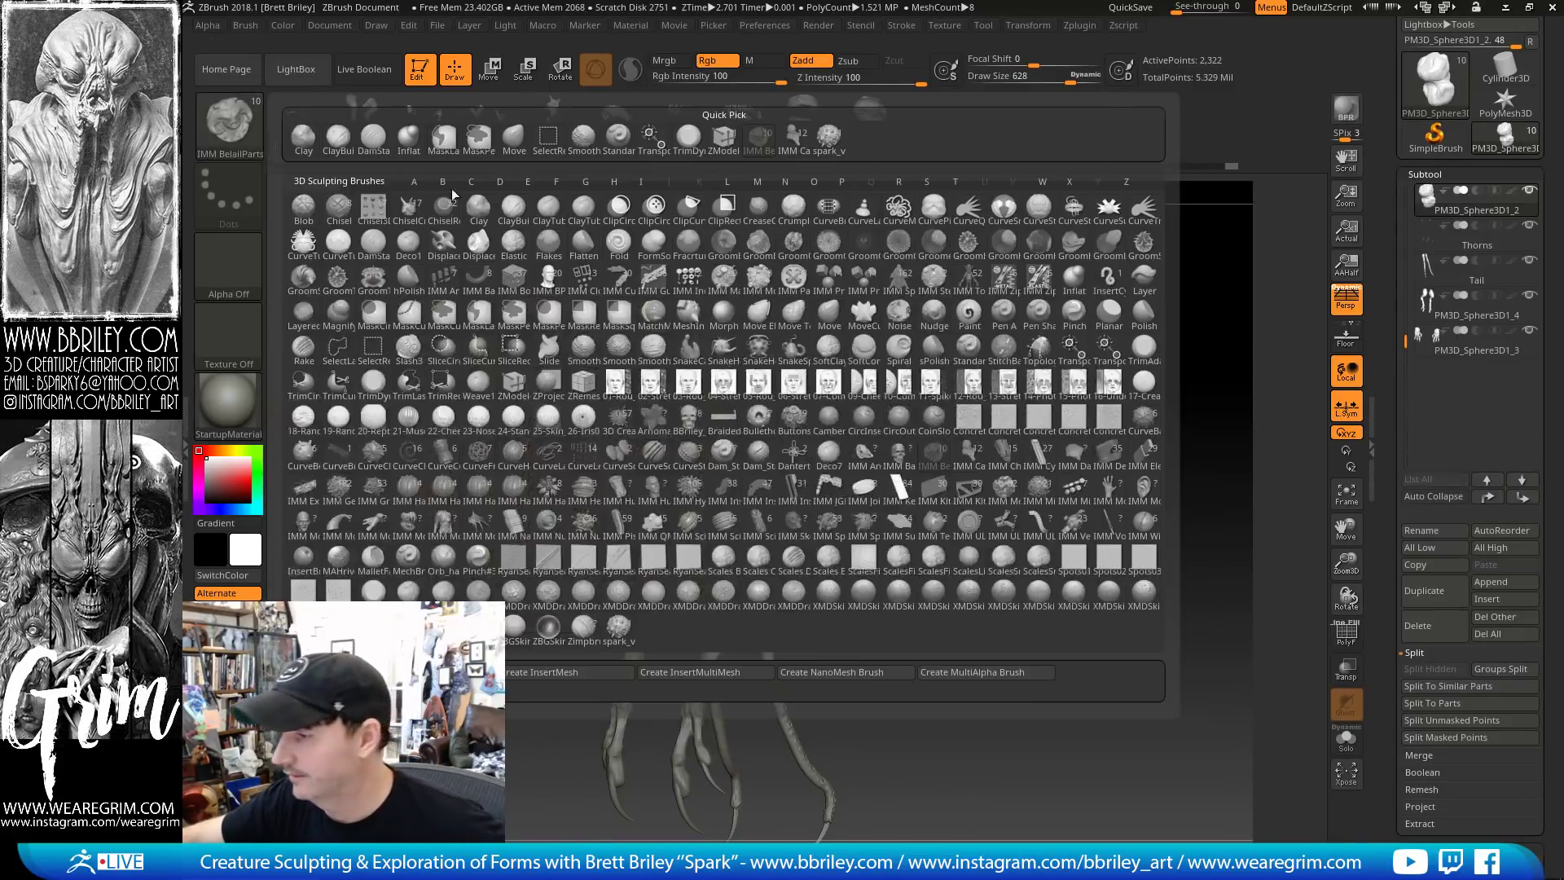
{"action": "left_click", "coordinate": [969, 456]}
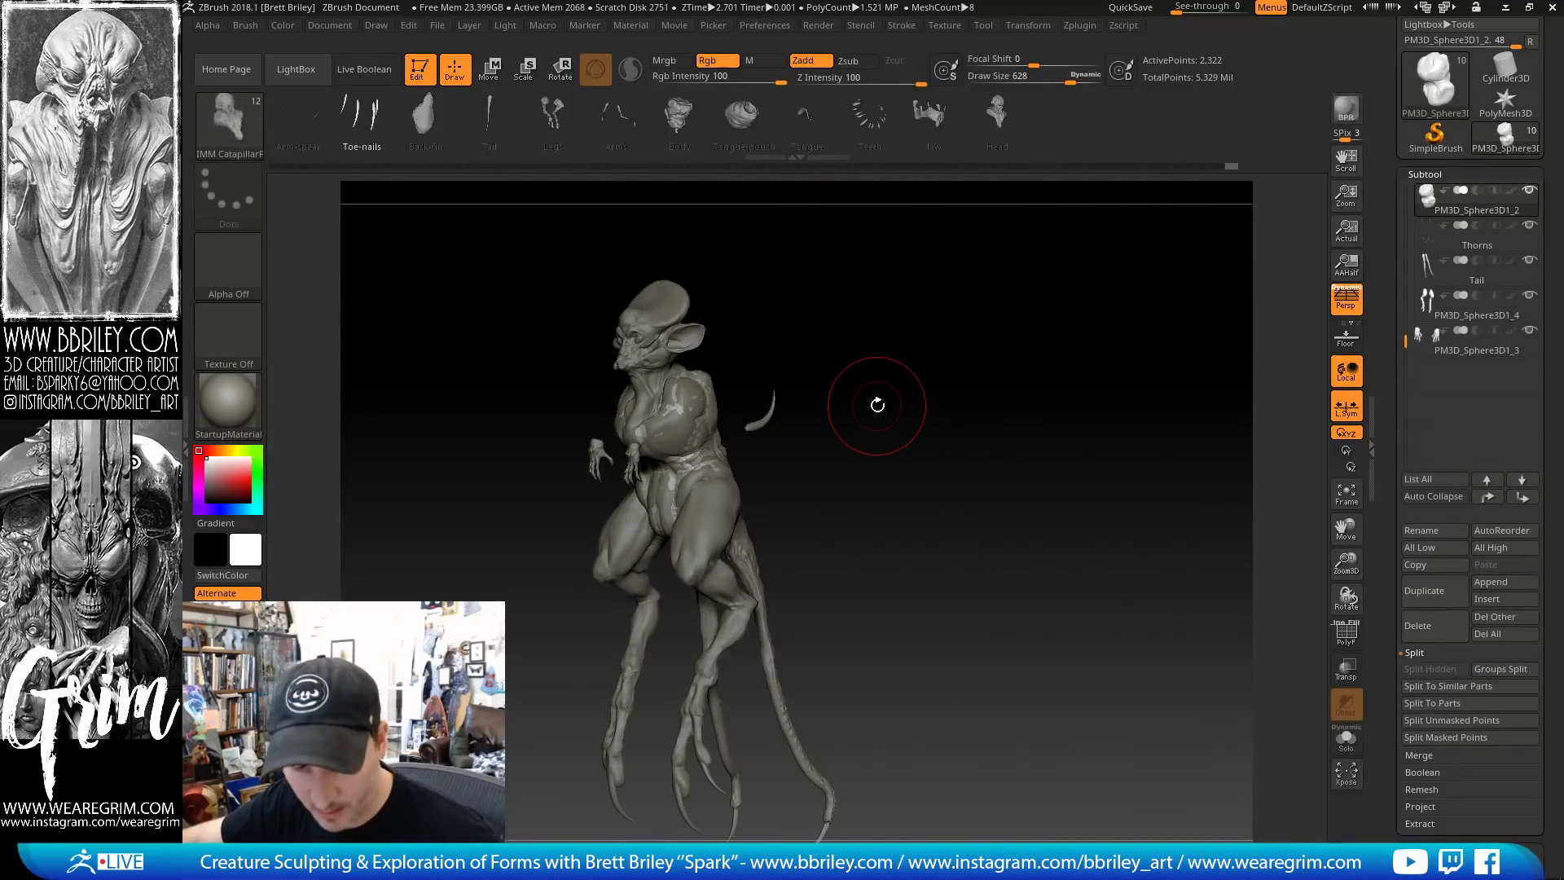
{"action": "key", "text": "m"}
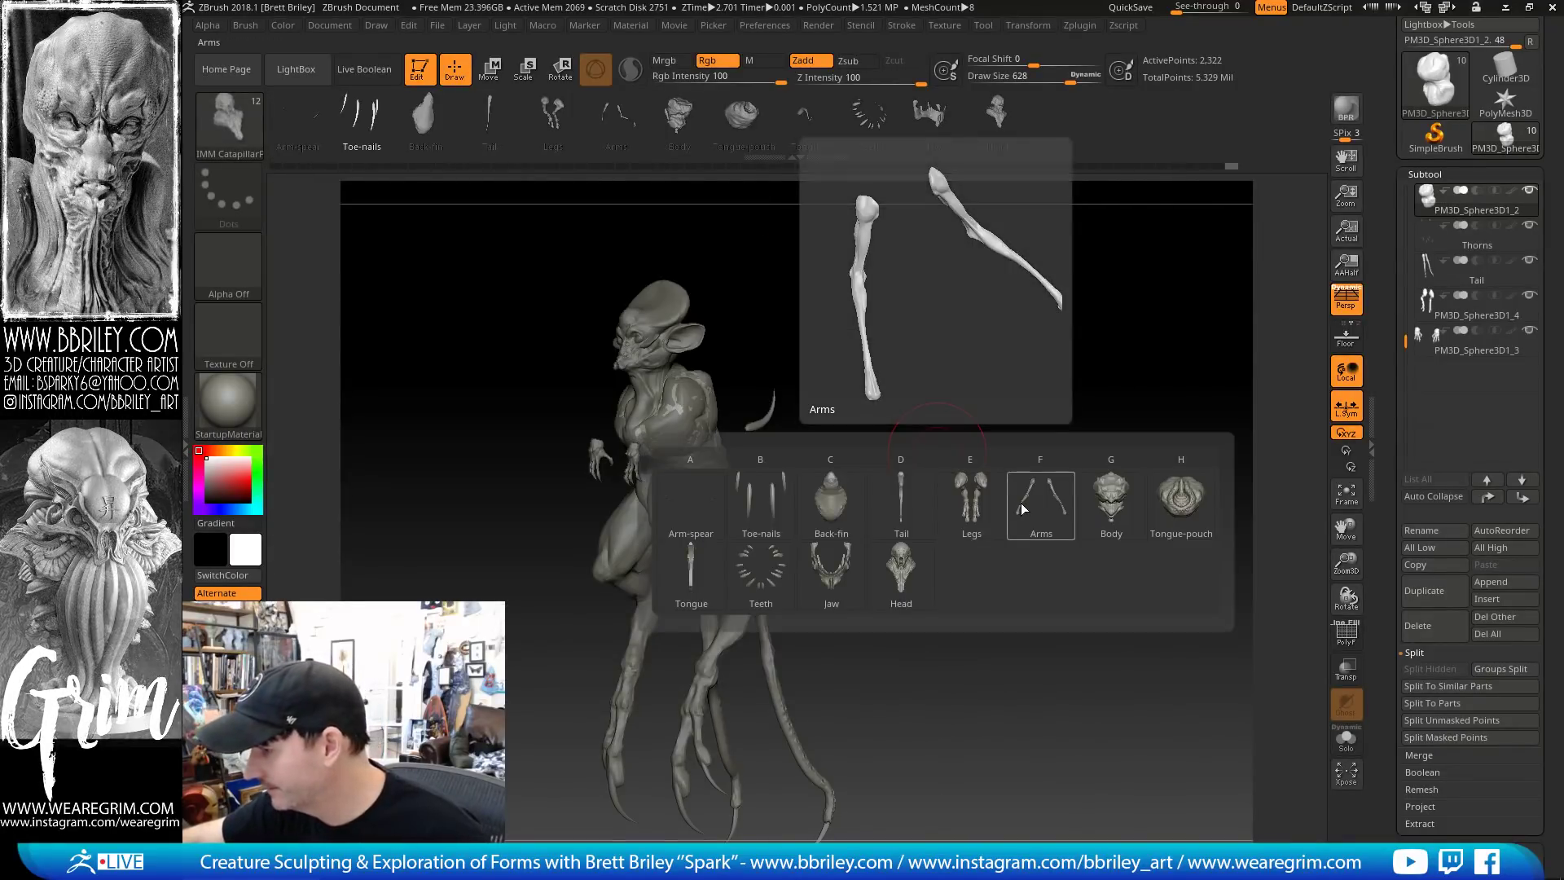
{"action": "left_click", "coordinate": [1023, 505]}
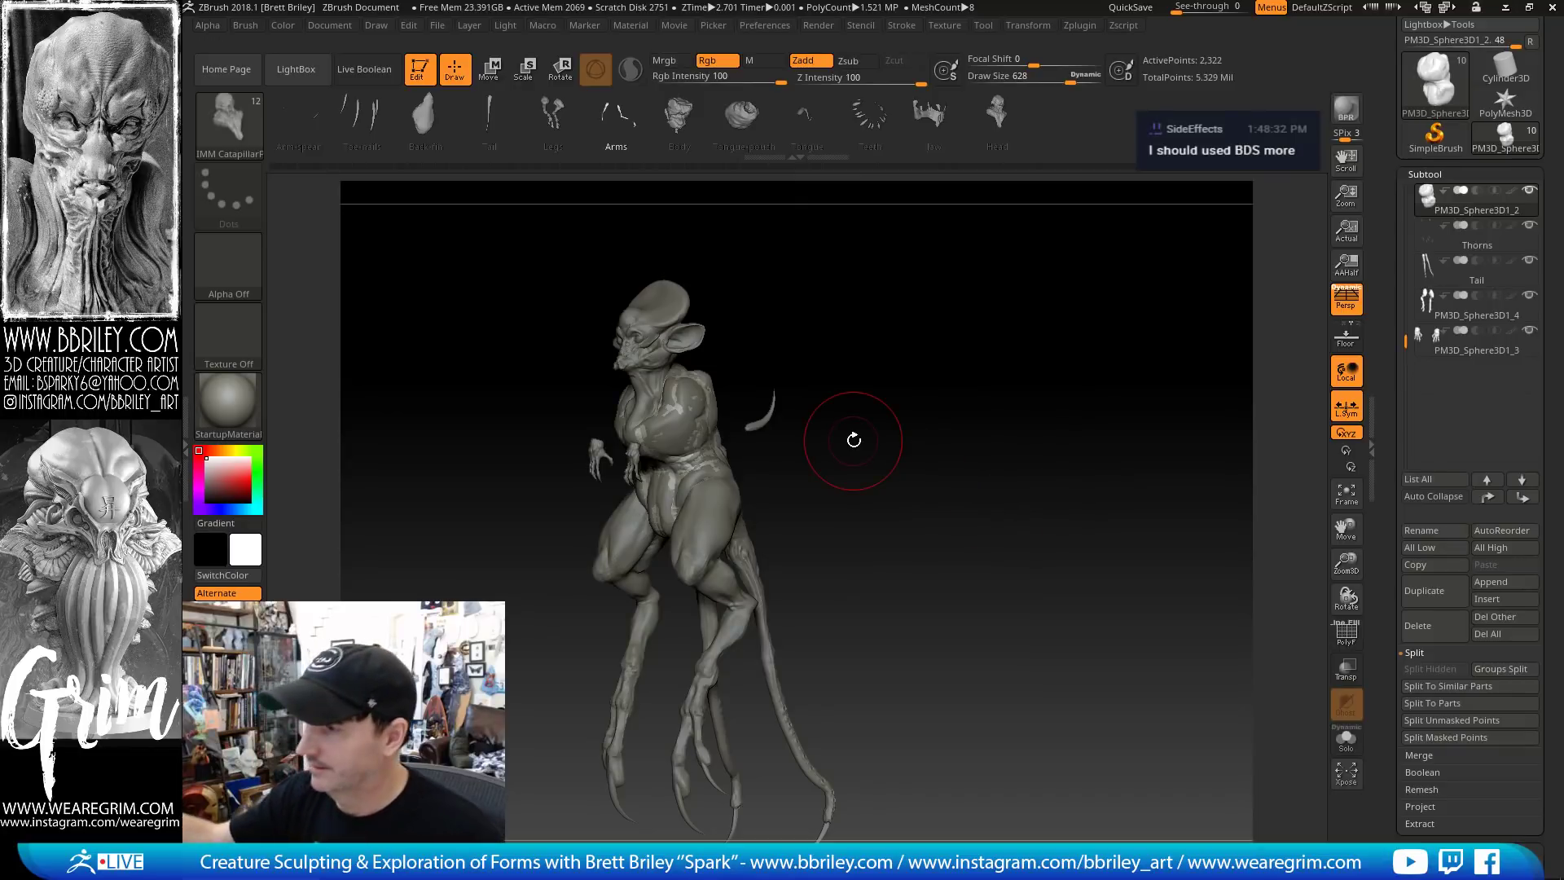
Insert the pair of arms on the middle of the torso copy's chest from a straight front view
{"action": "right_click_drag", "start_coordinate": [718, 416], "coordinate": [845, 400]}
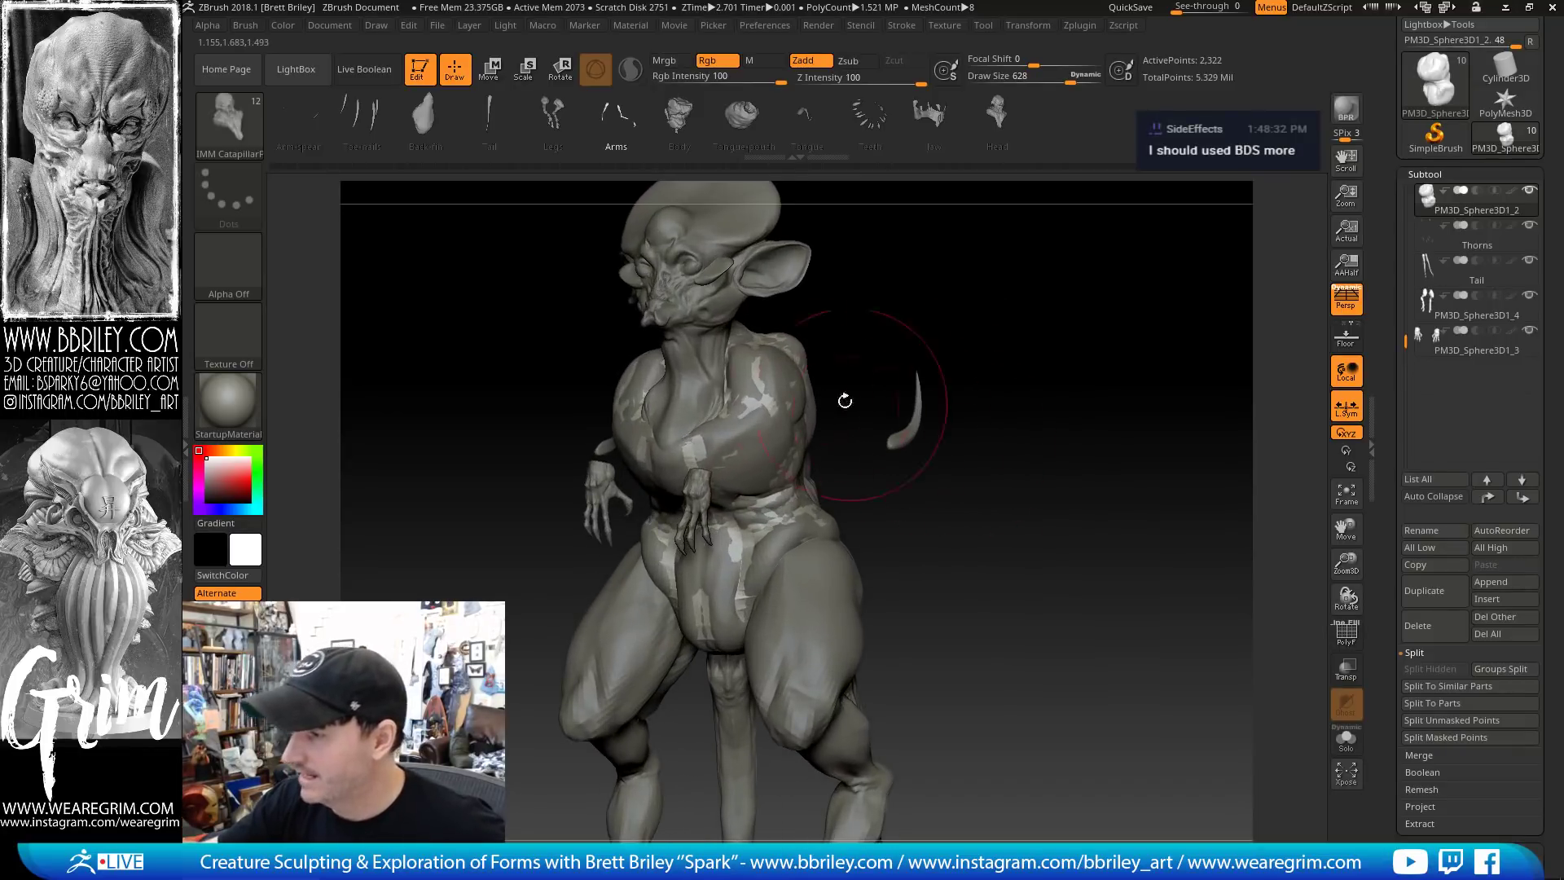
{"action": "right_click_drag", "start_coordinate": [880, 330], "coordinate": [839, 383], "text": "shift"}
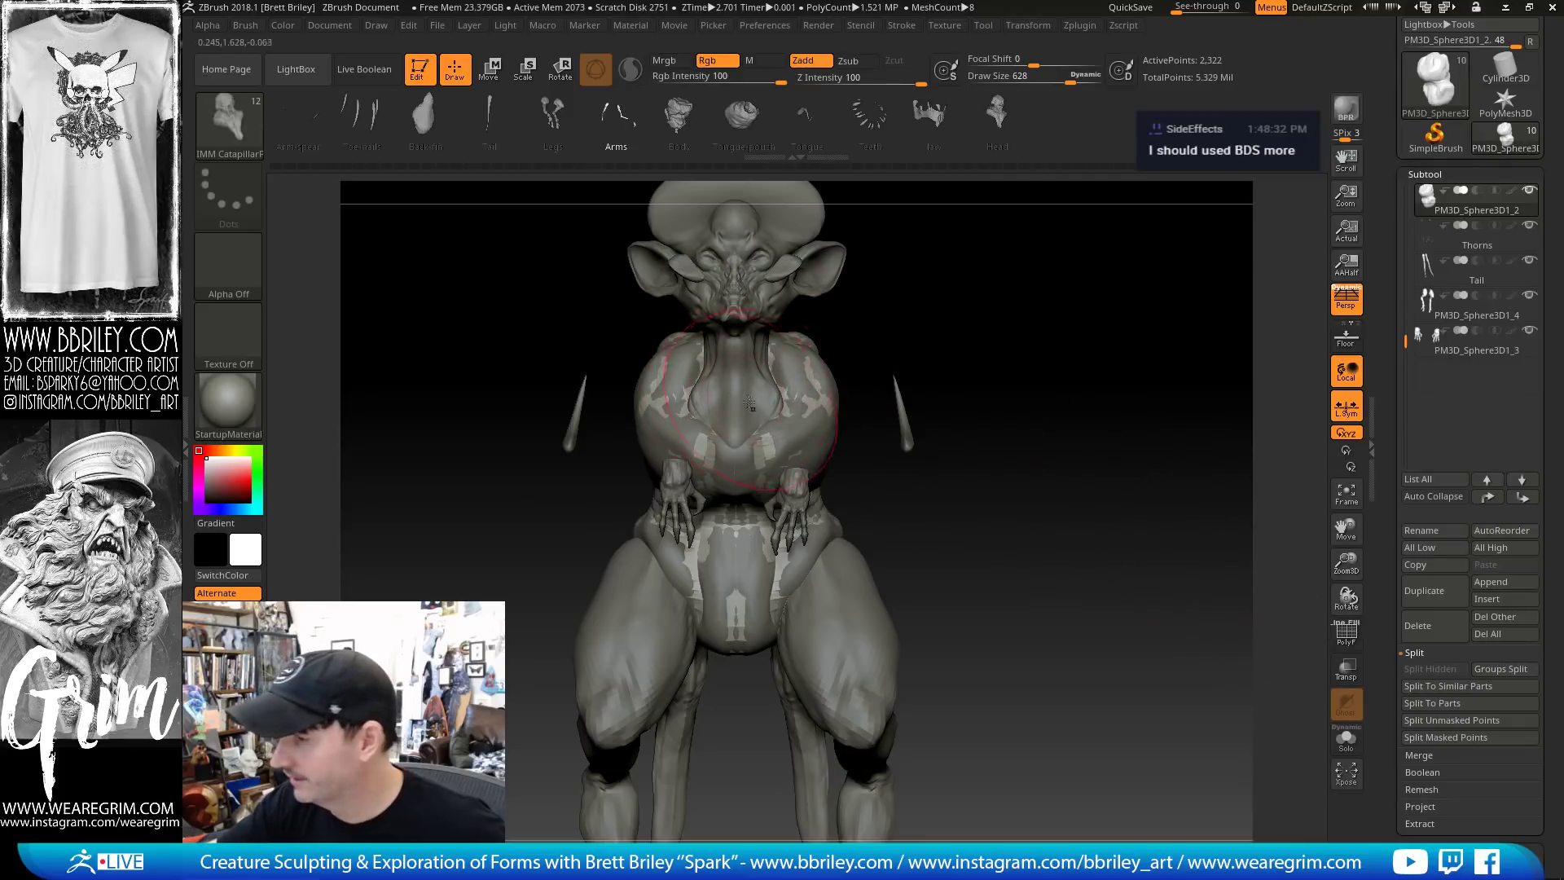
{"action": "left_click_drag", "start_coordinate": [738, 471], "coordinate": [728, 649]}
{"action": "right_click_drag", "start_coordinate": [1103, 513], "coordinate": [1112, 448], "text": "ctrl"}
{"action": "right_click_drag", "start_coordinate": [1112, 448], "coordinate": [1210, 453]}
Move, rotate and scale the inserted arms so they attach to the sides of the torso at the shoulders
{"action": "key", "text": "w"}
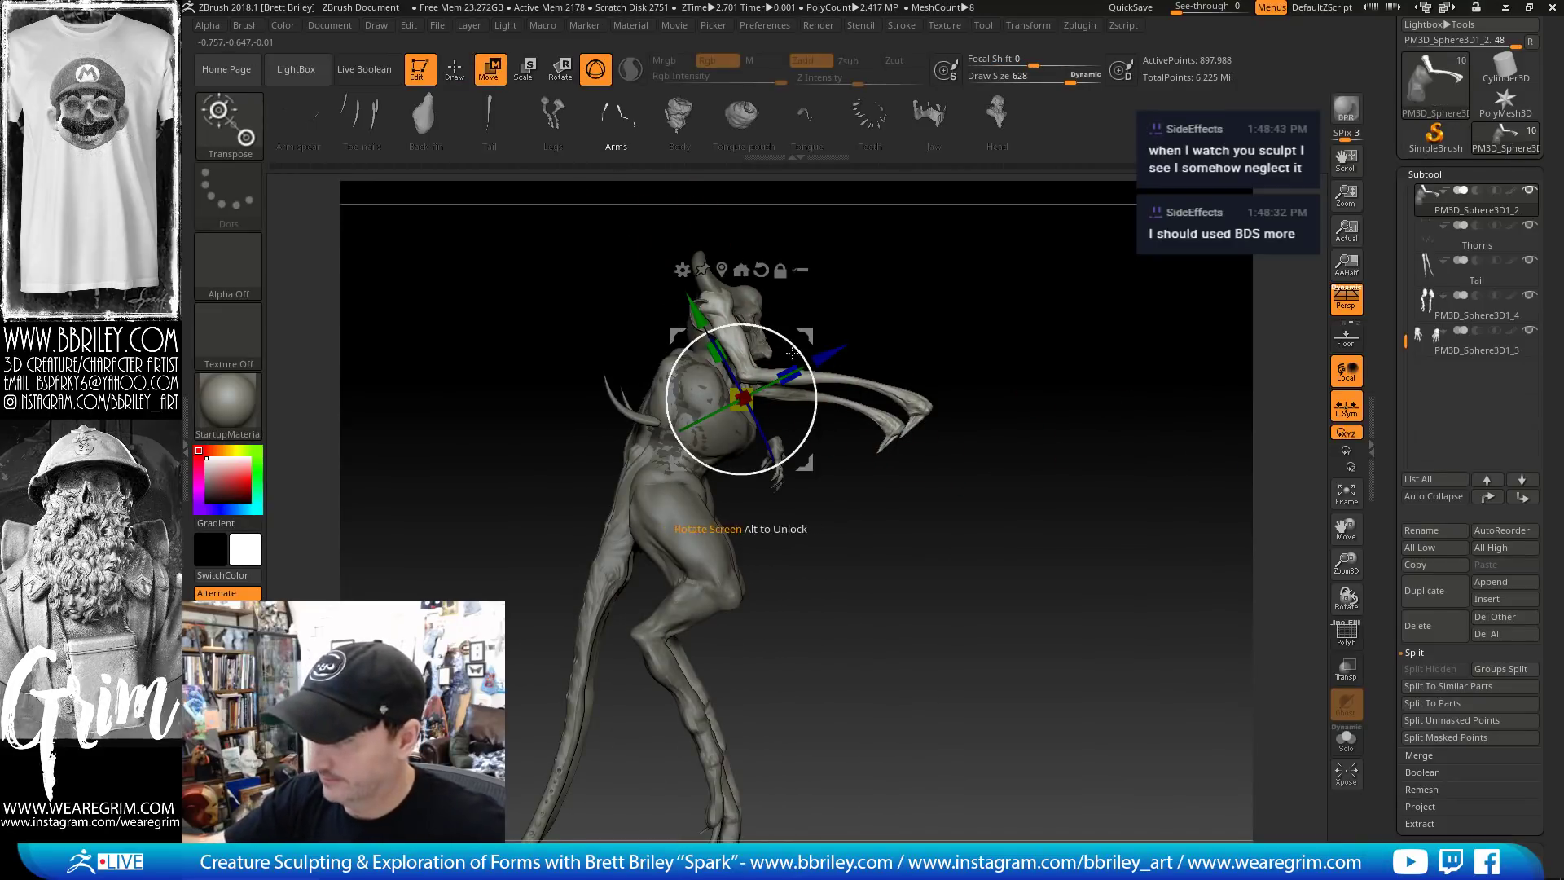
{"action": "key", "text": "q"}
{"action": "key", "text": "w"}
{"action": "left_click_drag", "start_coordinate": [742, 364], "coordinate": [748, 385]}
{"action": "left_click_drag", "start_coordinate": [804, 301], "coordinate": [789, 369]}
{"action": "left_click_drag", "start_coordinate": [926, 245], "coordinate": [839, 314], "text": "alt"}
{"action": "left_click_drag", "start_coordinate": [791, 366], "coordinate": [768, 363]}
{"action": "left_click_drag", "start_coordinate": [968, 276], "coordinate": [937, 281]}
Assign automatic polygroups to the torso copy and its arms, and split them by group into separate subtools
{"action": "left_click", "coordinate": [1336, 632]}
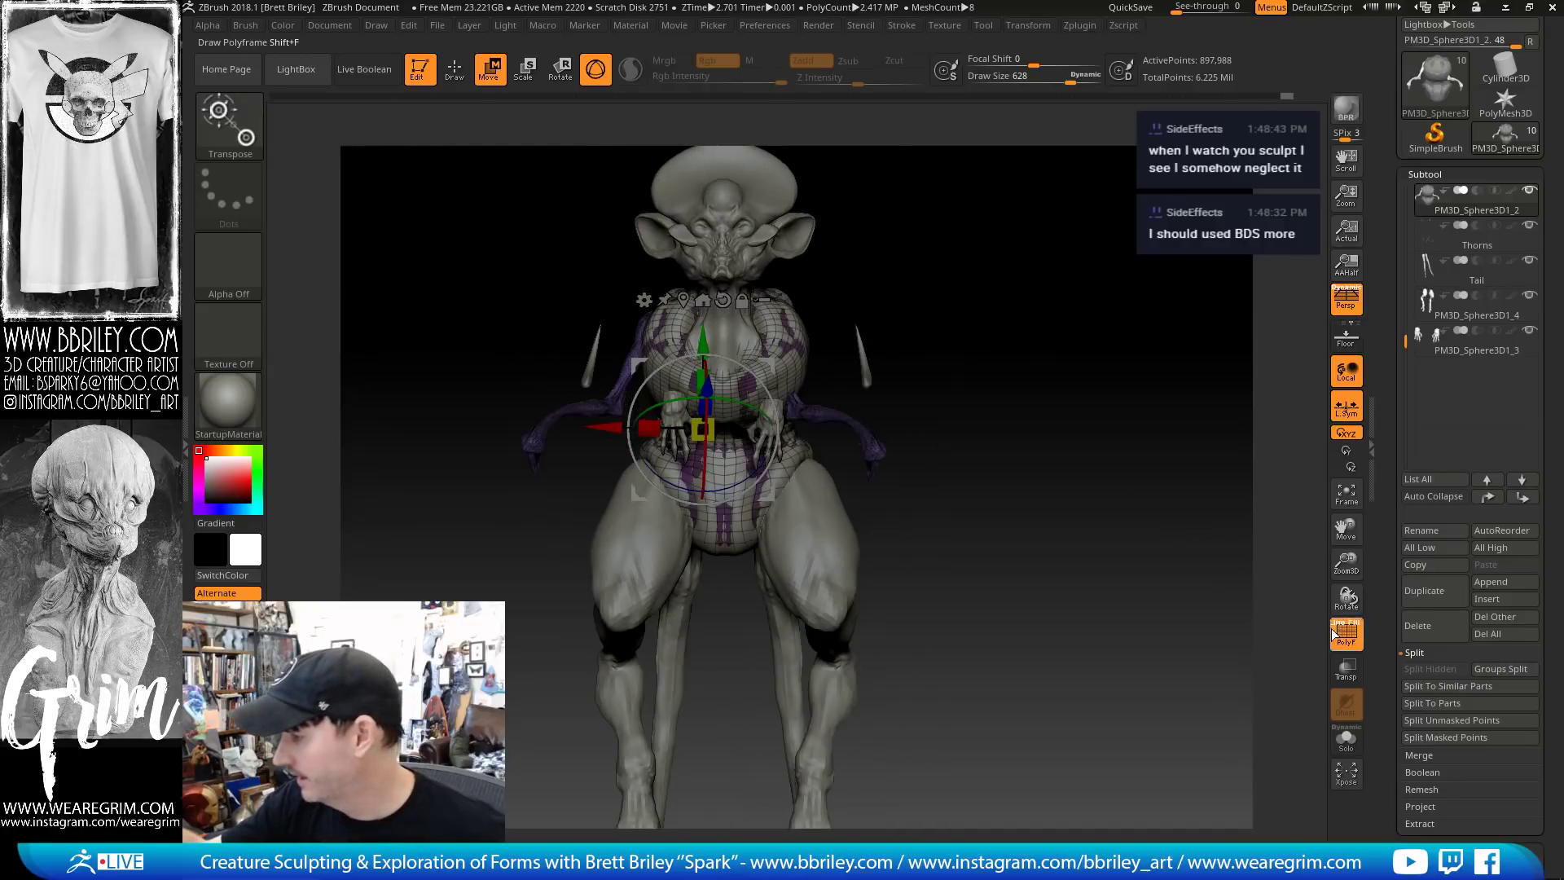
{"action": "scroll", "coordinate": [1415, 497], "scroll_direction": "down", "scroll_amount": 10}
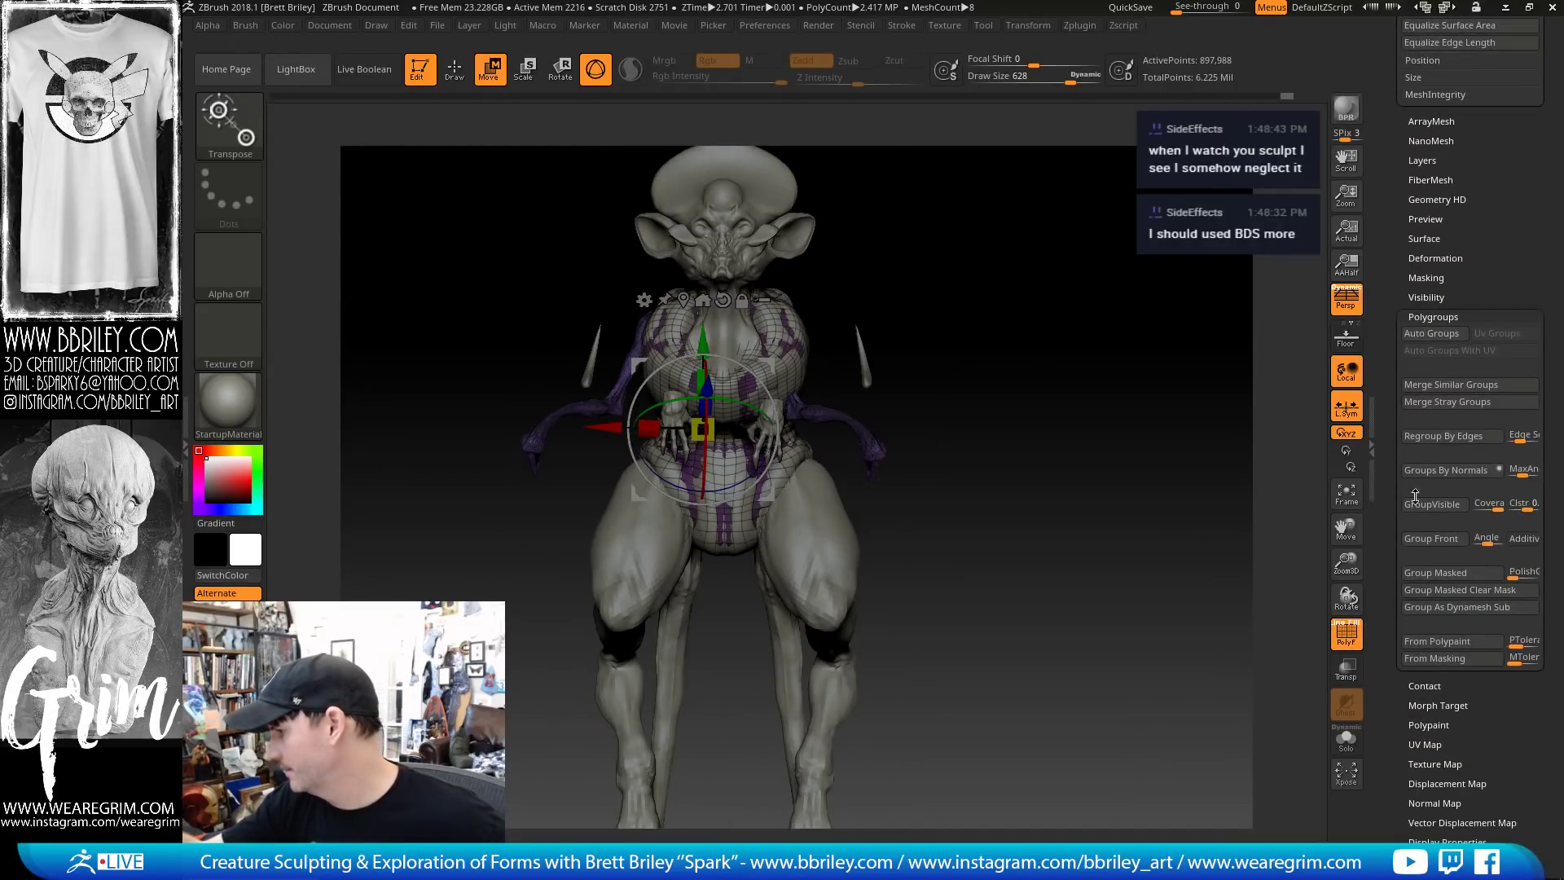
{"action": "scroll", "coordinate": [1387, 447], "scroll_direction": "down", "scroll_amount": 5}
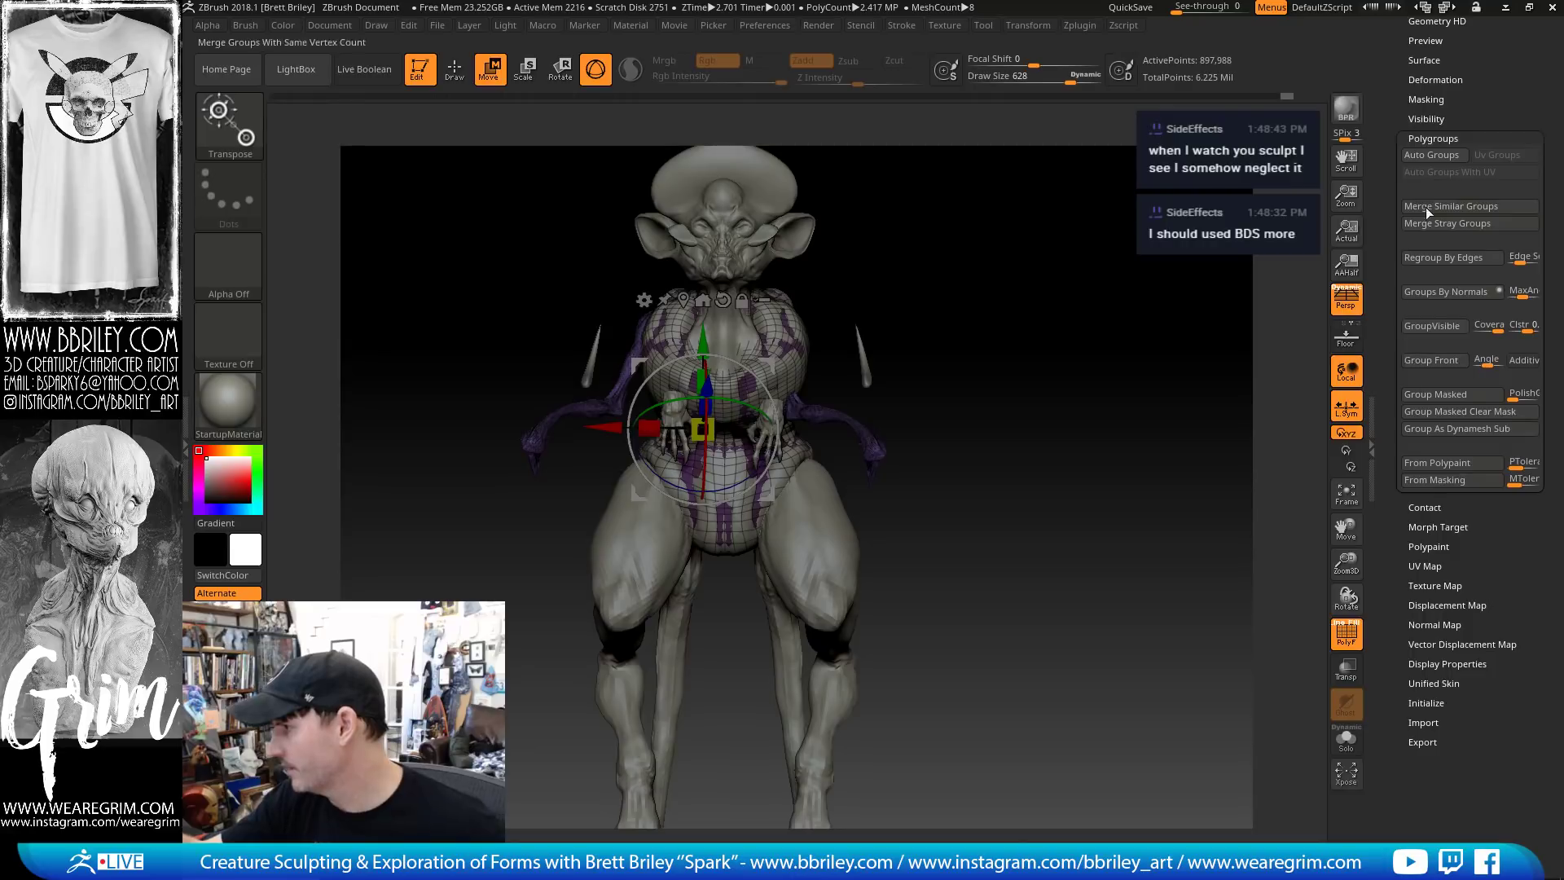
{"action": "left_click", "coordinate": [1421, 154]}
{"action": "scroll", "coordinate": [1385, 216], "scroll_direction": "up", "scroll_amount": 12}
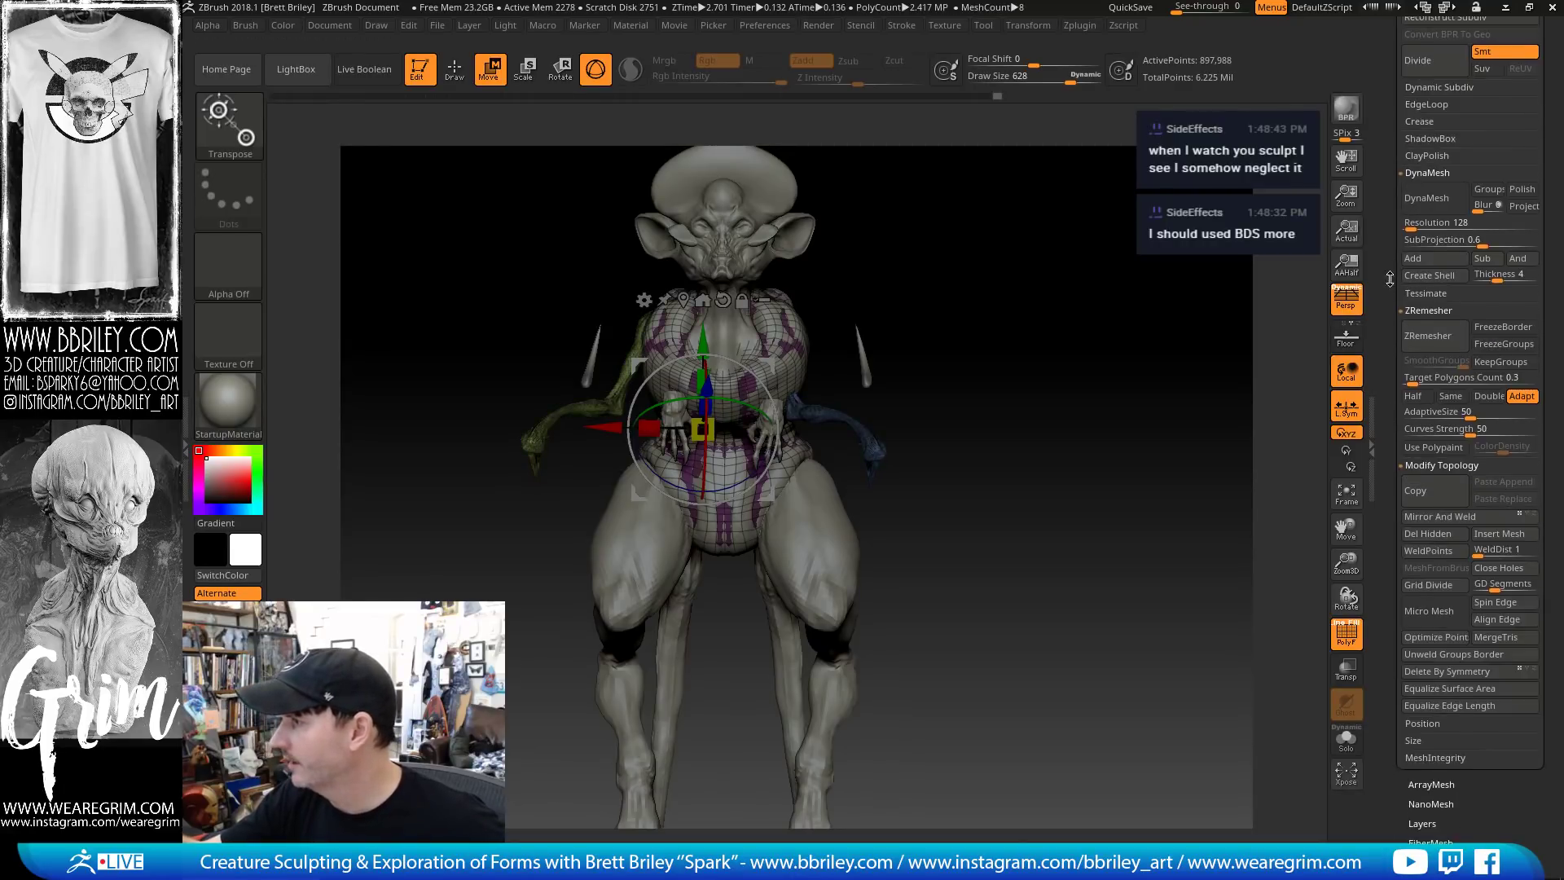
{"action": "scroll", "coordinate": [1390, 210], "scroll_direction": "up", "scroll_amount": 10}
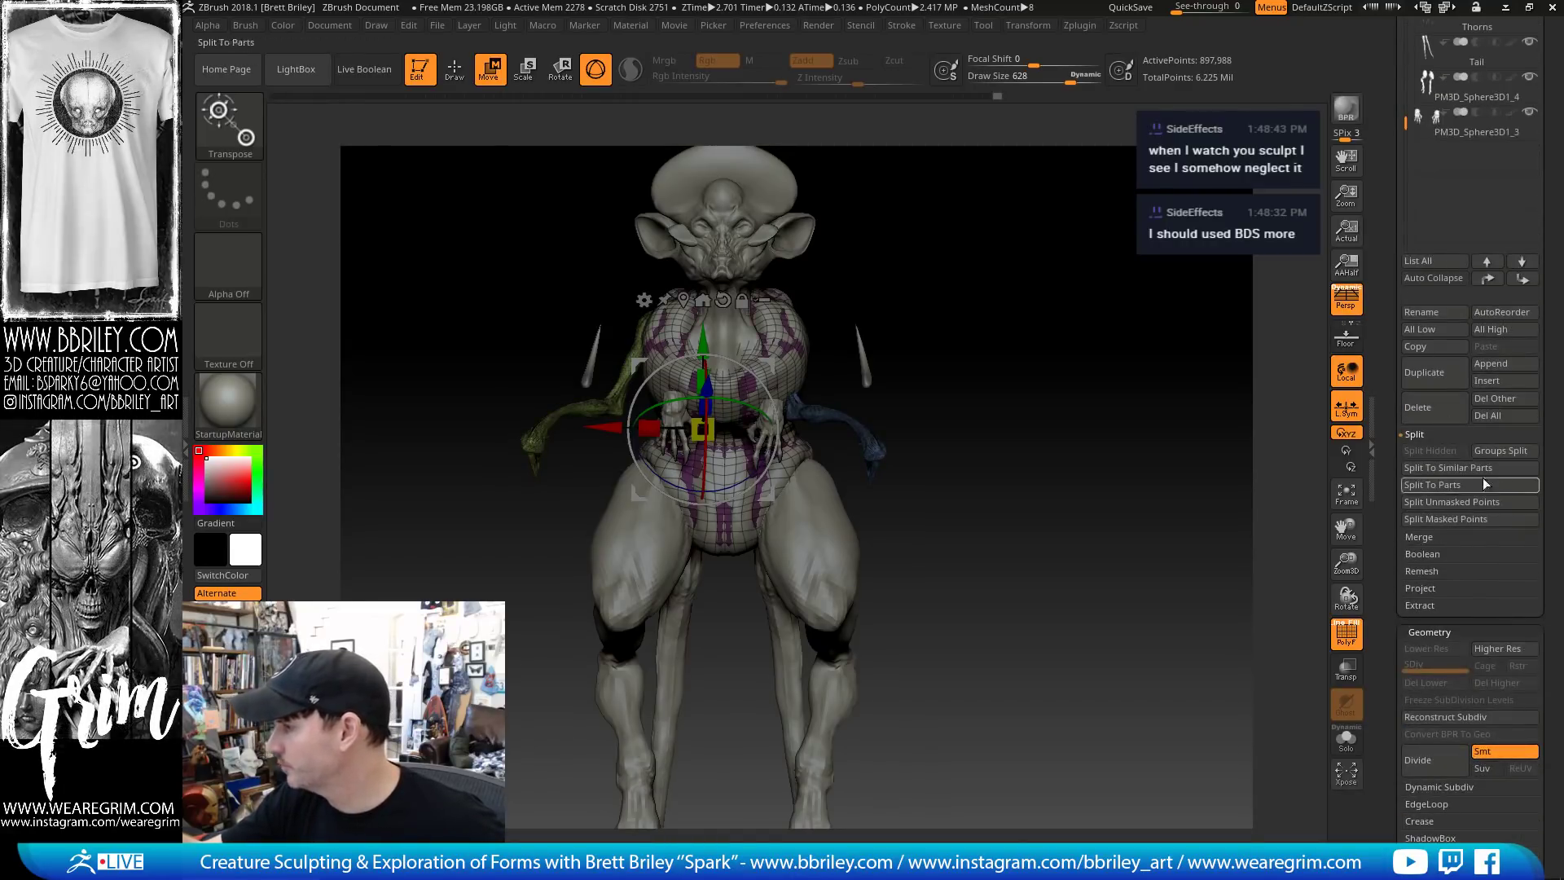
{"action": "left_click", "coordinate": [1503, 451]}
{"action": "left_click", "coordinate": [1286, 489]}
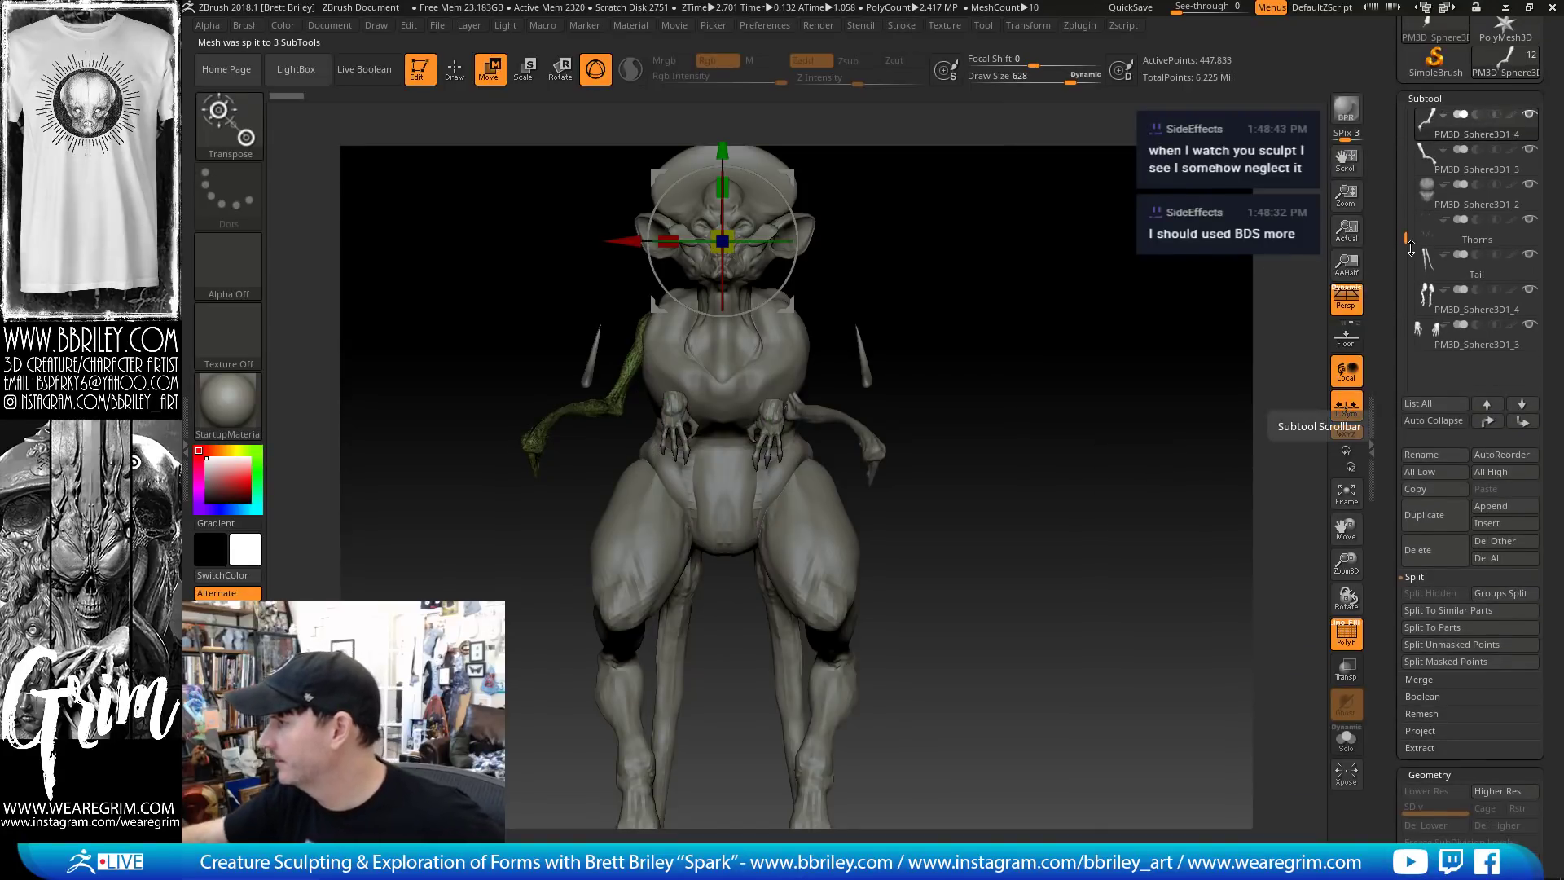
Delete the subtool of the creature's left arm and make the remaining right arm active for sculpting
{"action": "left_click", "coordinate": [1427, 156]}
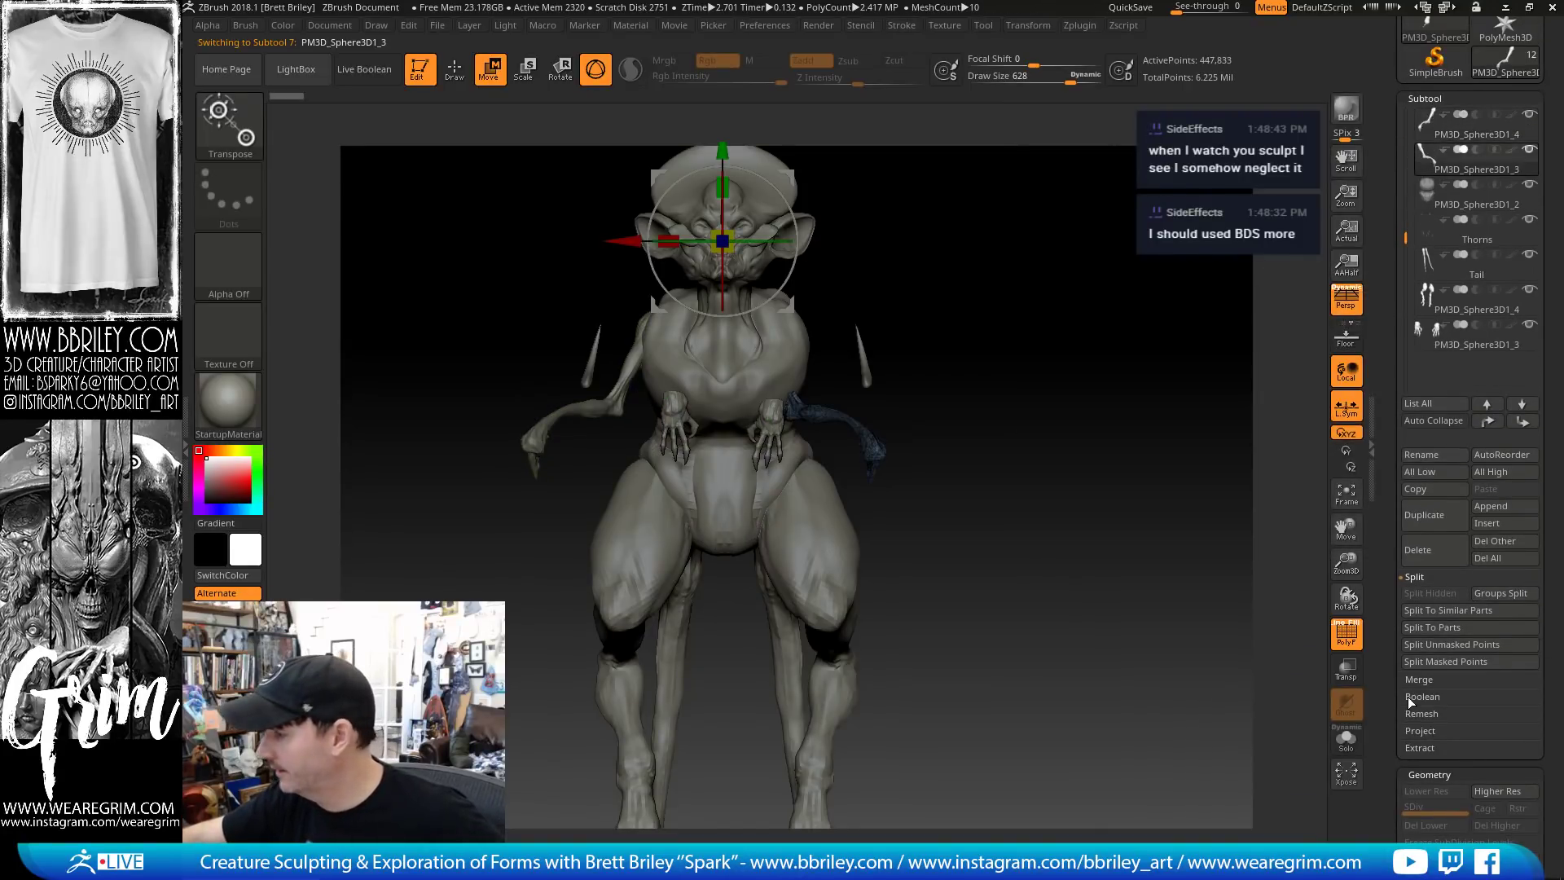
{"action": "left_click_drag", "start_coordinate": [1395, 729], "coordinate": [1406, 612]}
{"action": "left_click", "coordinate": [1427, 462]}
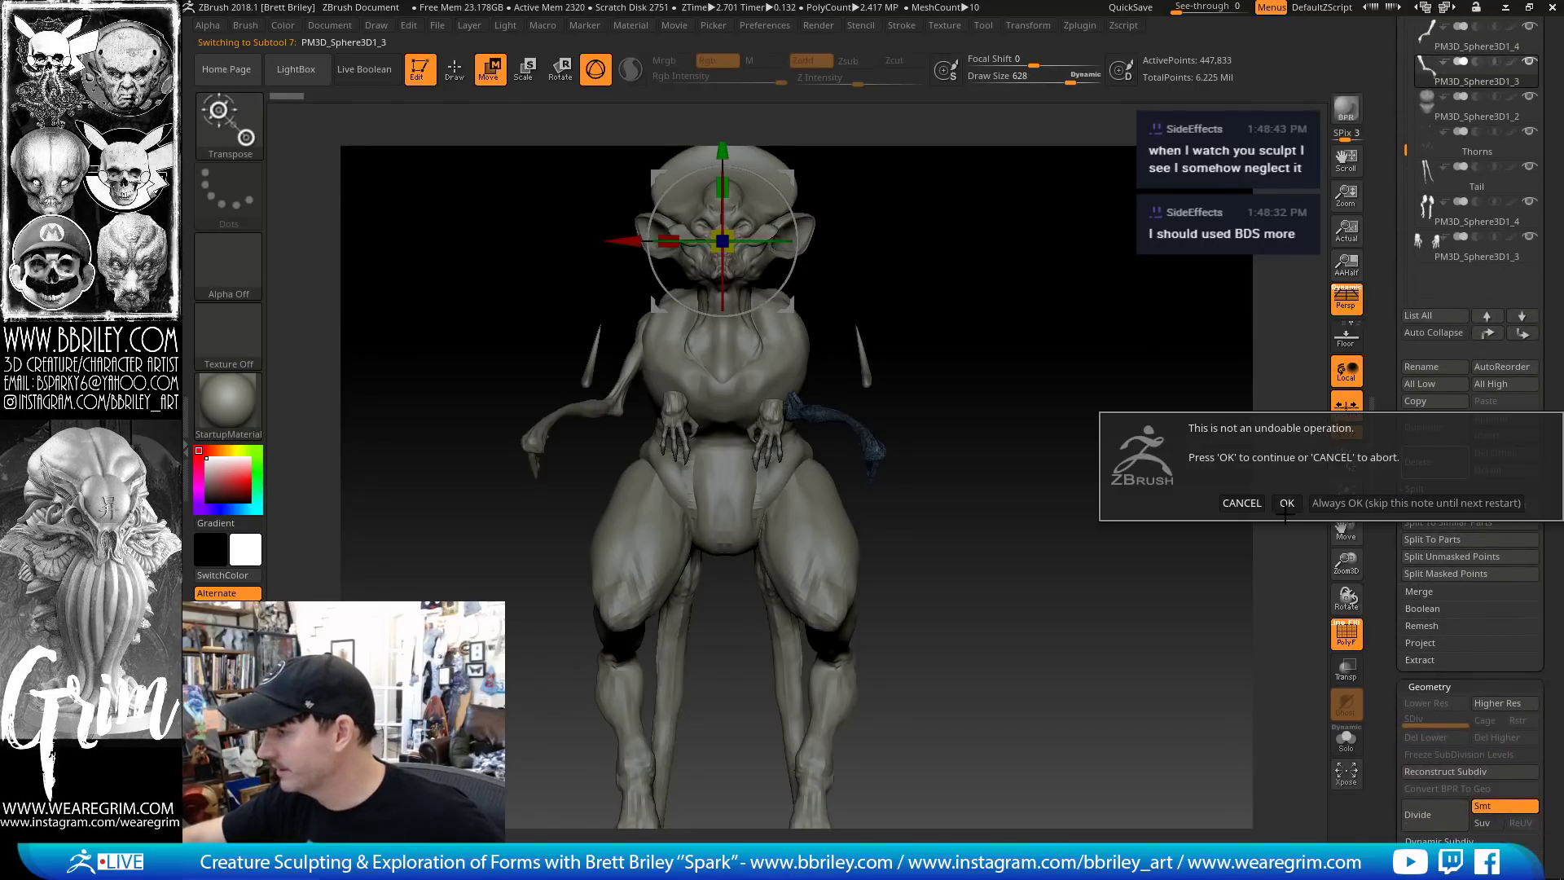
{"action": "left_click", "coordinate": [1285, 500]}
{"action": "left_click", "coordinate": [624, 377], "text": "alt"}
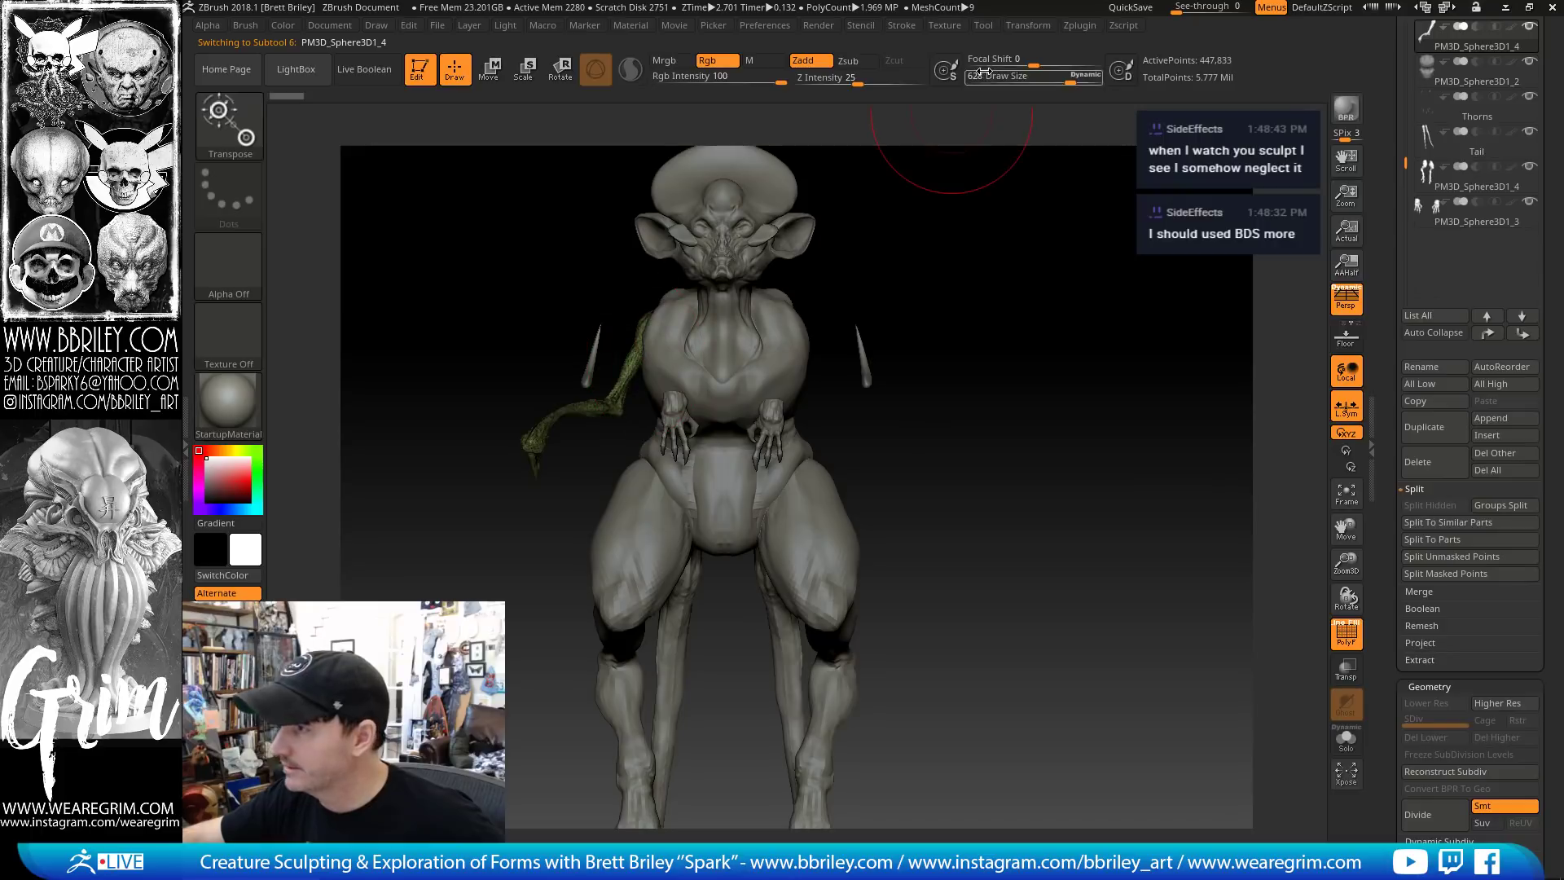
Mirror the right arm across the X axis with SubTool Master, merging both arms into one subtool
{"action": "left_click", "coordinate": [1073, 27]}
{"action": "left_click", "coordinate": [1121, 334]}
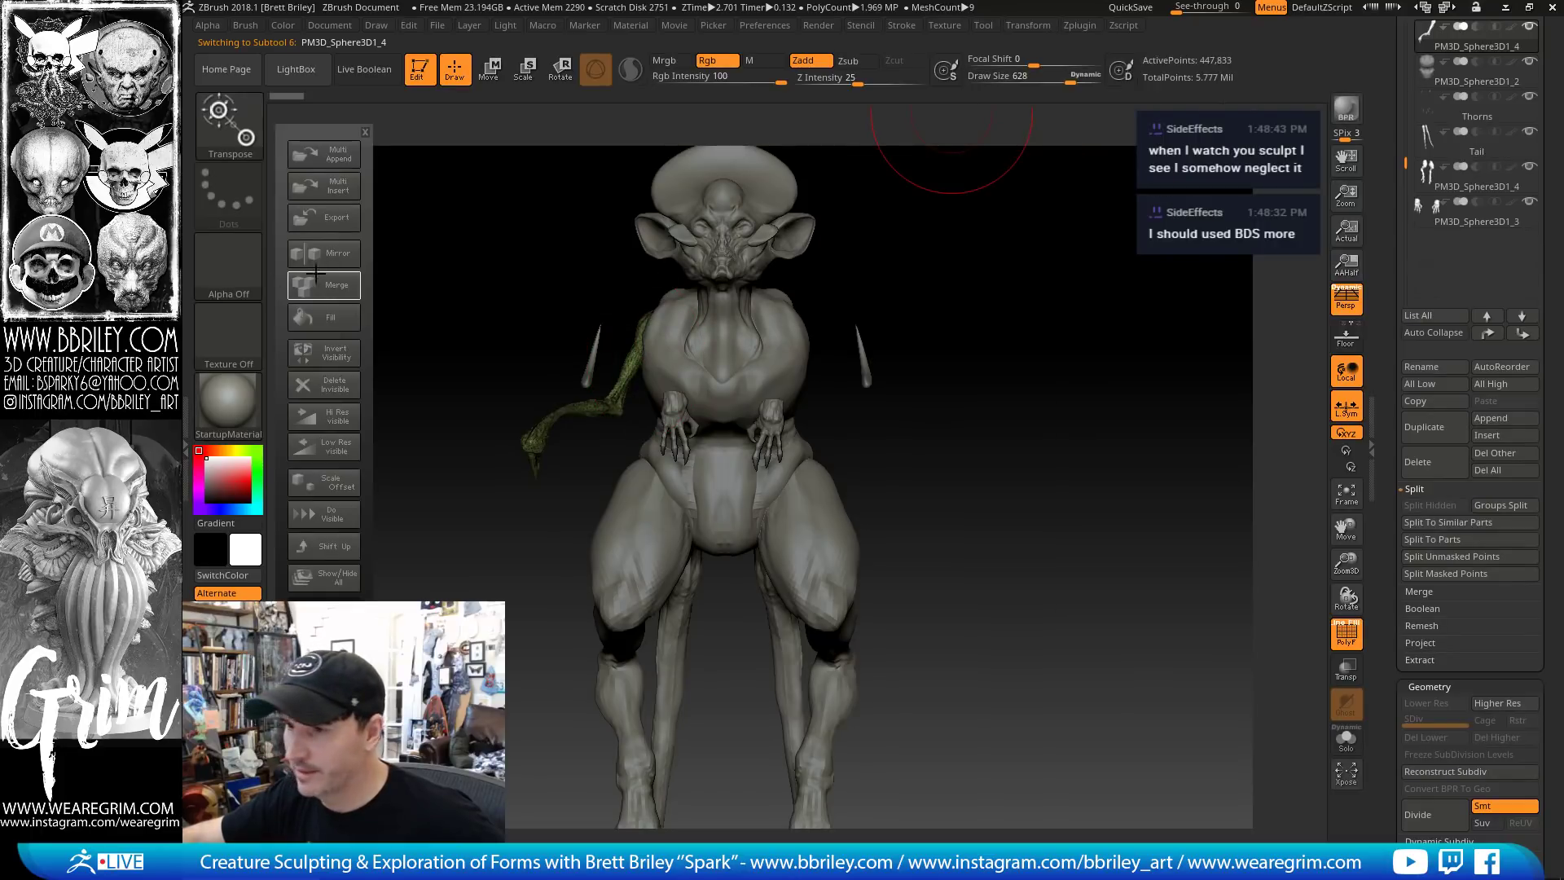
{"action": "left_click", "coordinate": [332, 284]}
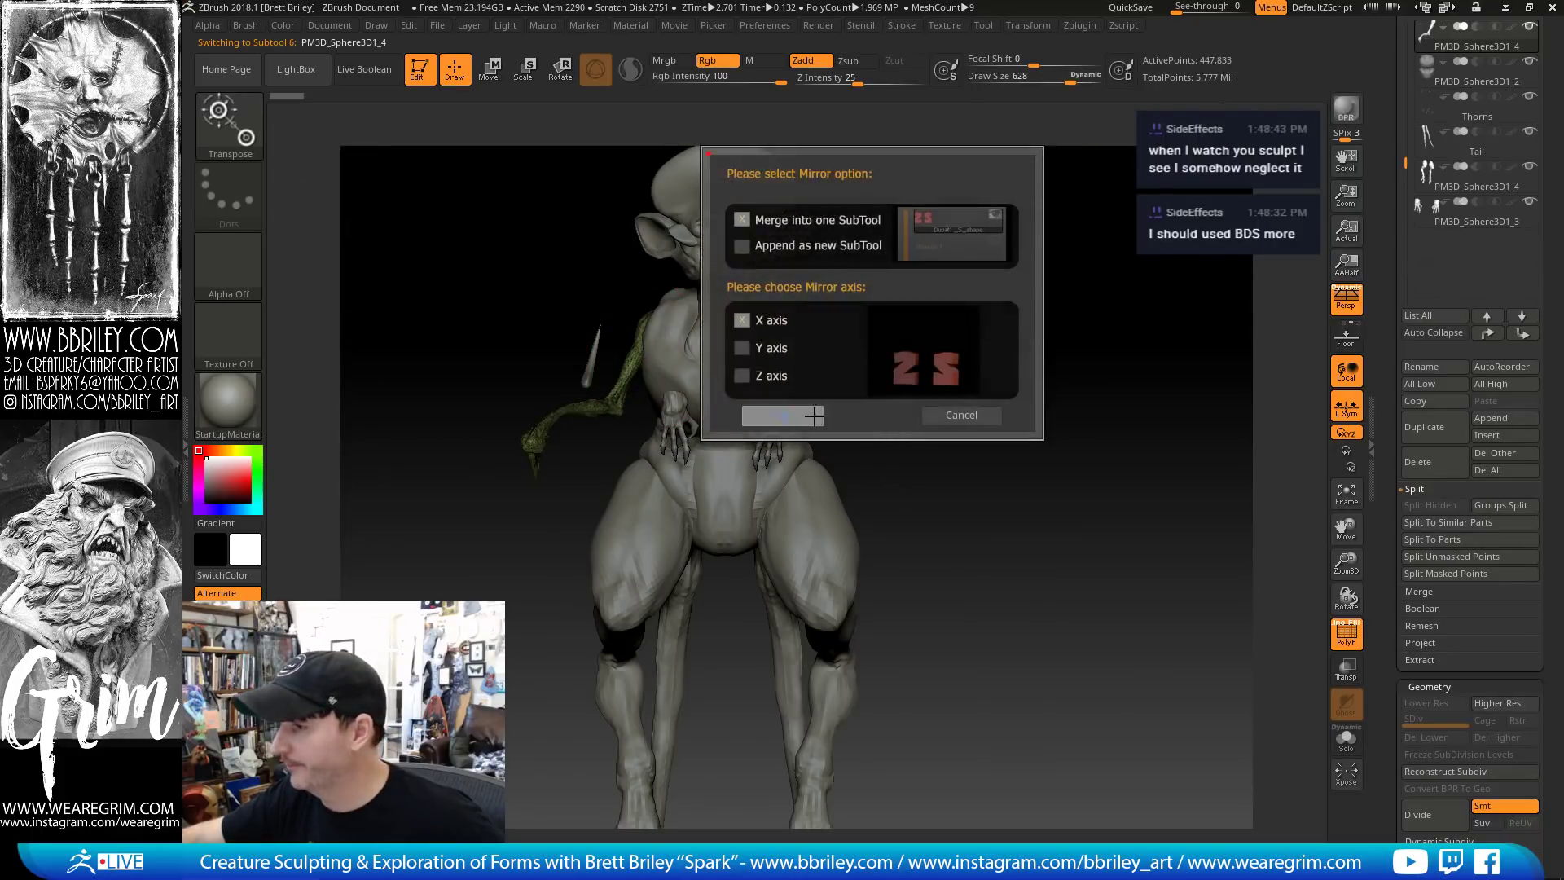
{"action": "left_click", "coordinate": [787, 418]}
{"action": "left_click", "coordinate": [848, 263]}
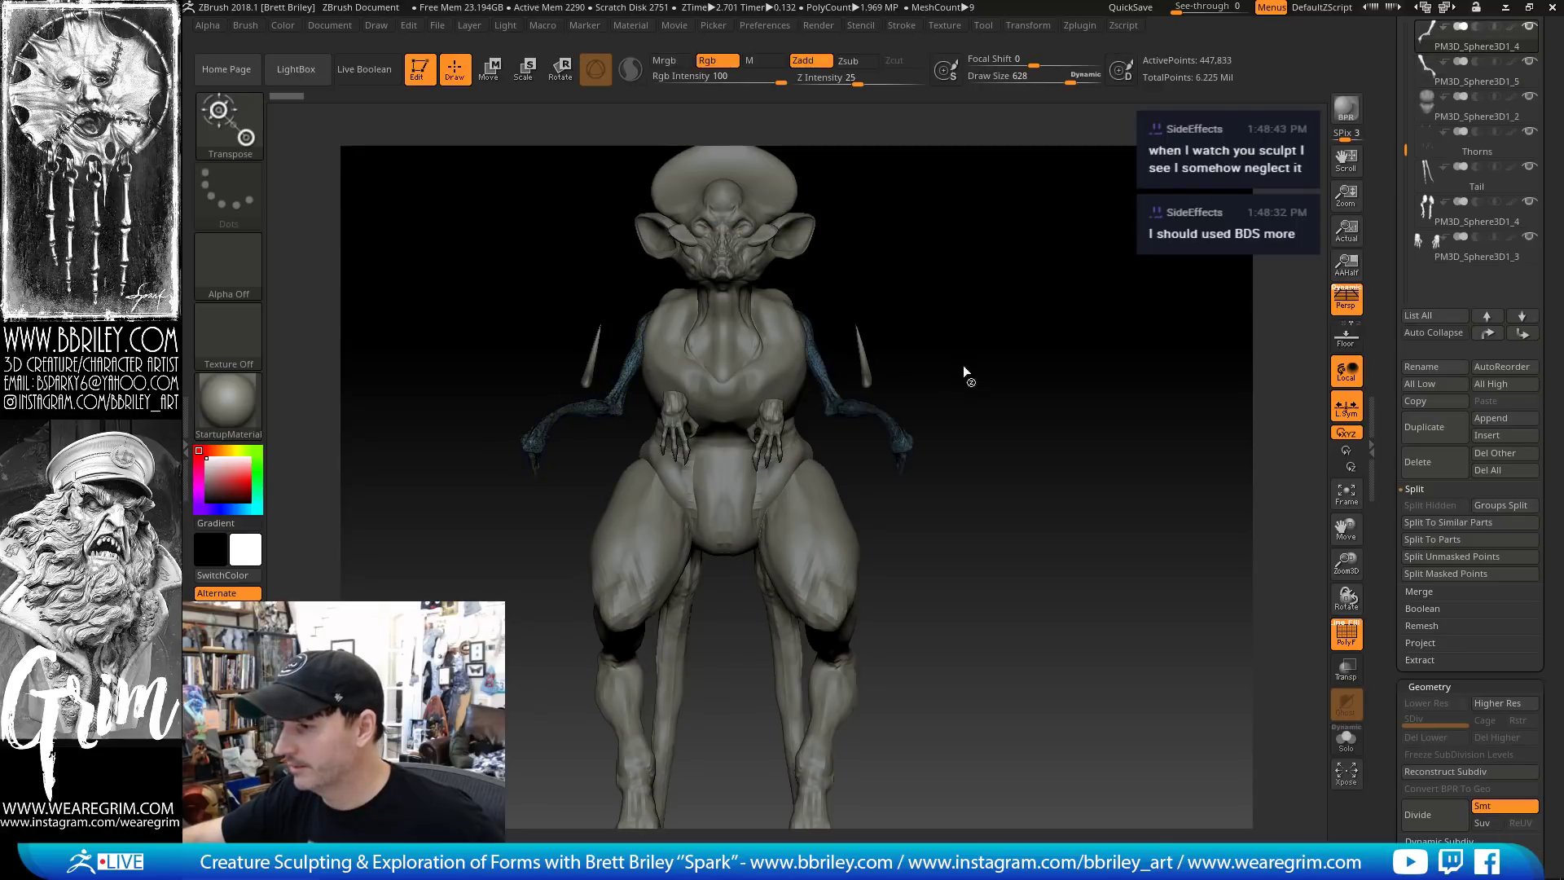
{"action": "left_click_drag", "start_coordinate": [962, 365], "coordinate": [1297, 274]}
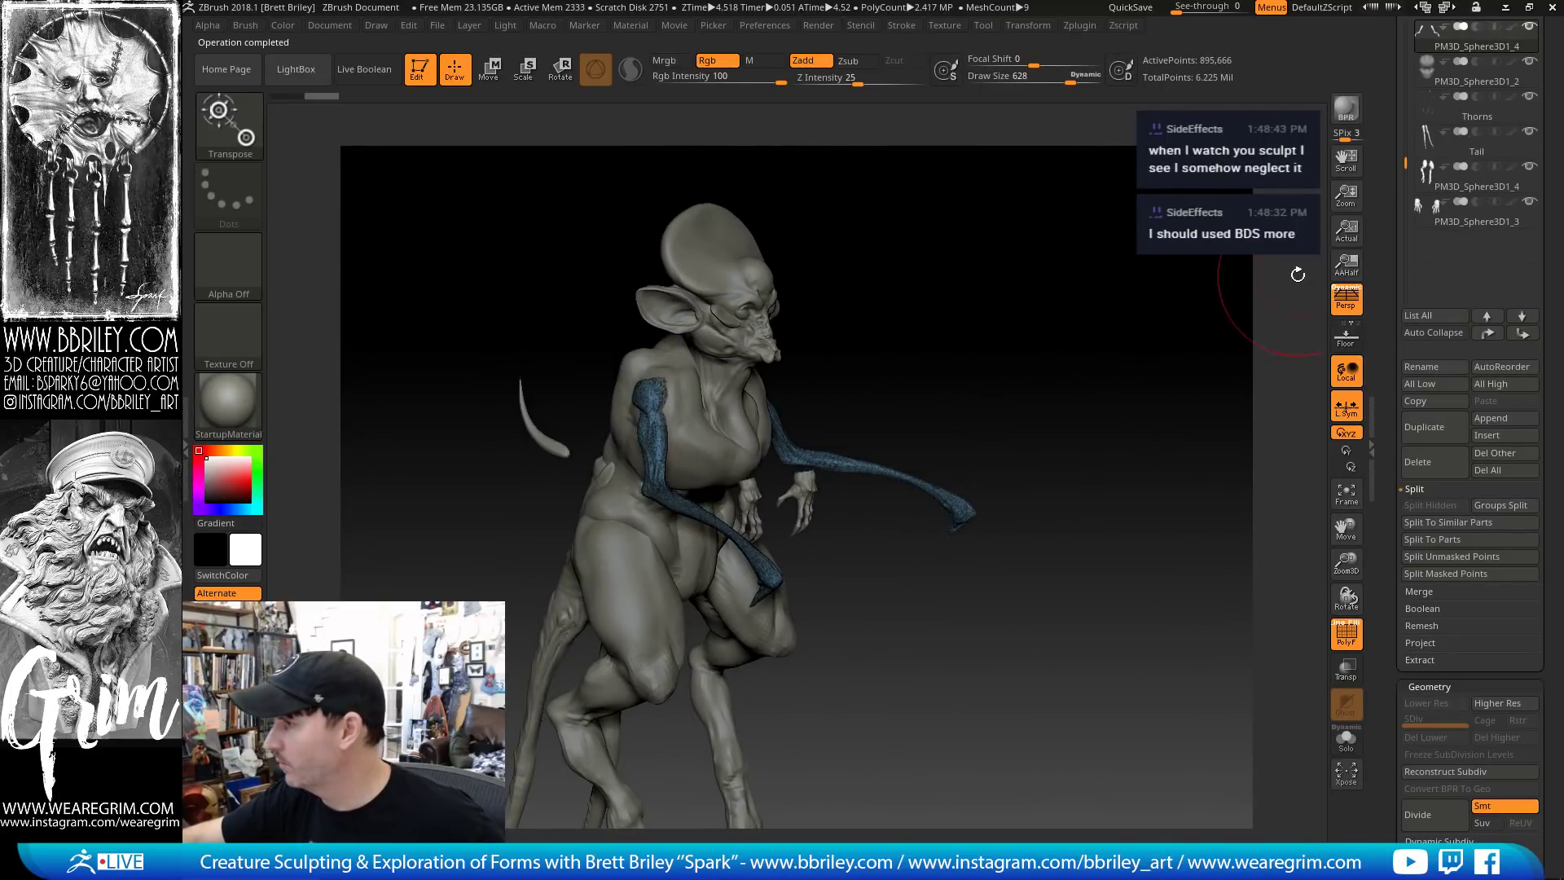
Hide the torso copy's subtool and turn off the polyframe display to show the arms on the original body
{"action": "scroll", "coordinate": [1396, 334], "scroll_direction": "up", "scroll_amount": 3}
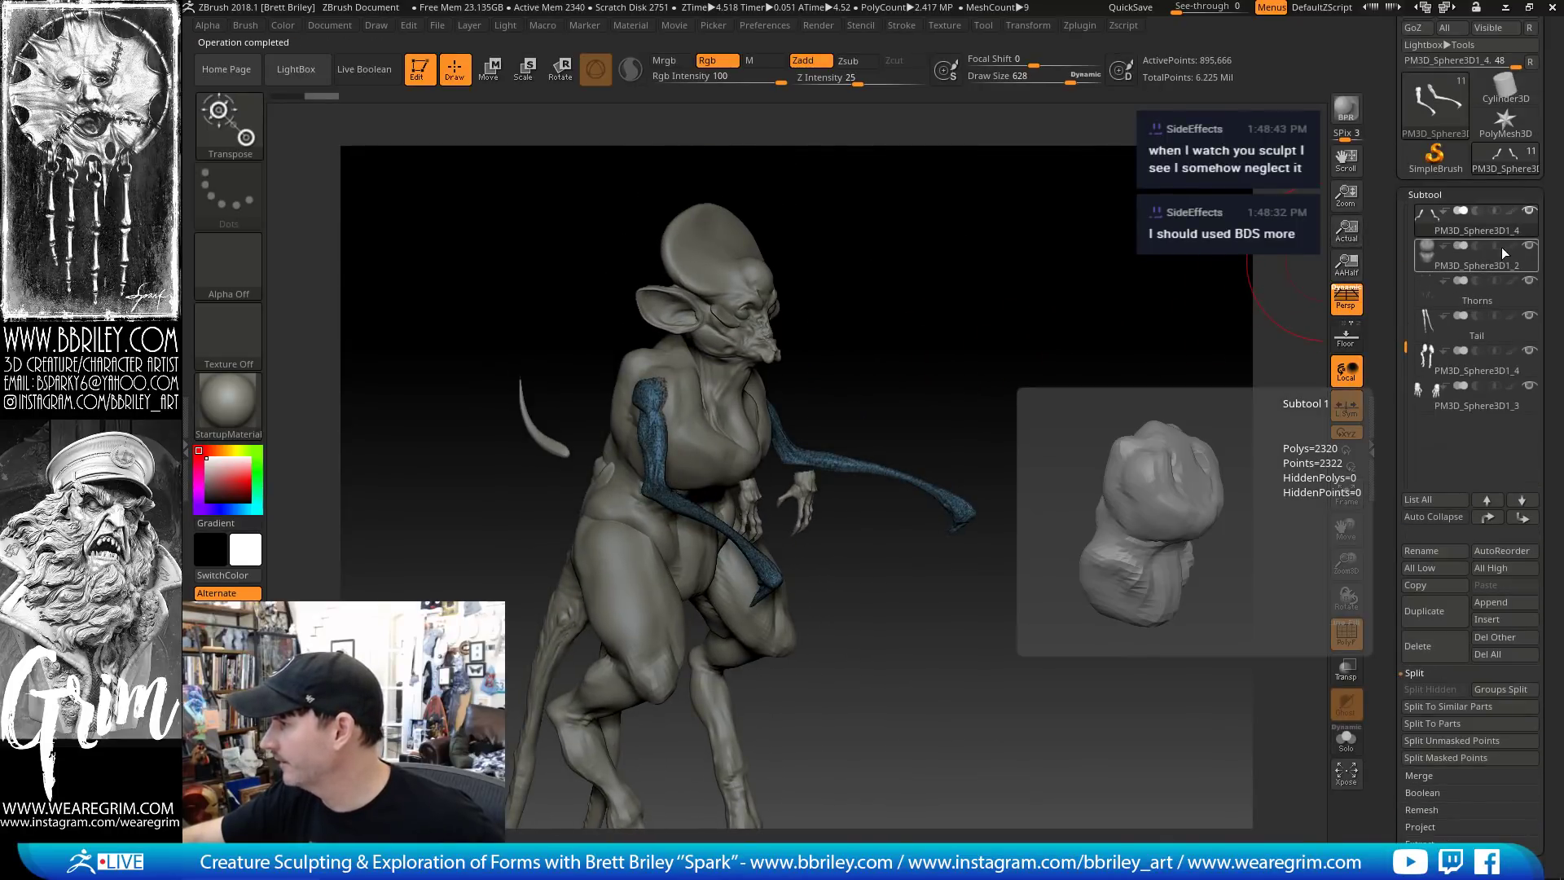
{"action": "left_click", "coordinate": [1530, 247]}
{"action": "left_click_drag", "start_coordinate": [1303, 521], "coordinate": [1312, 564]}
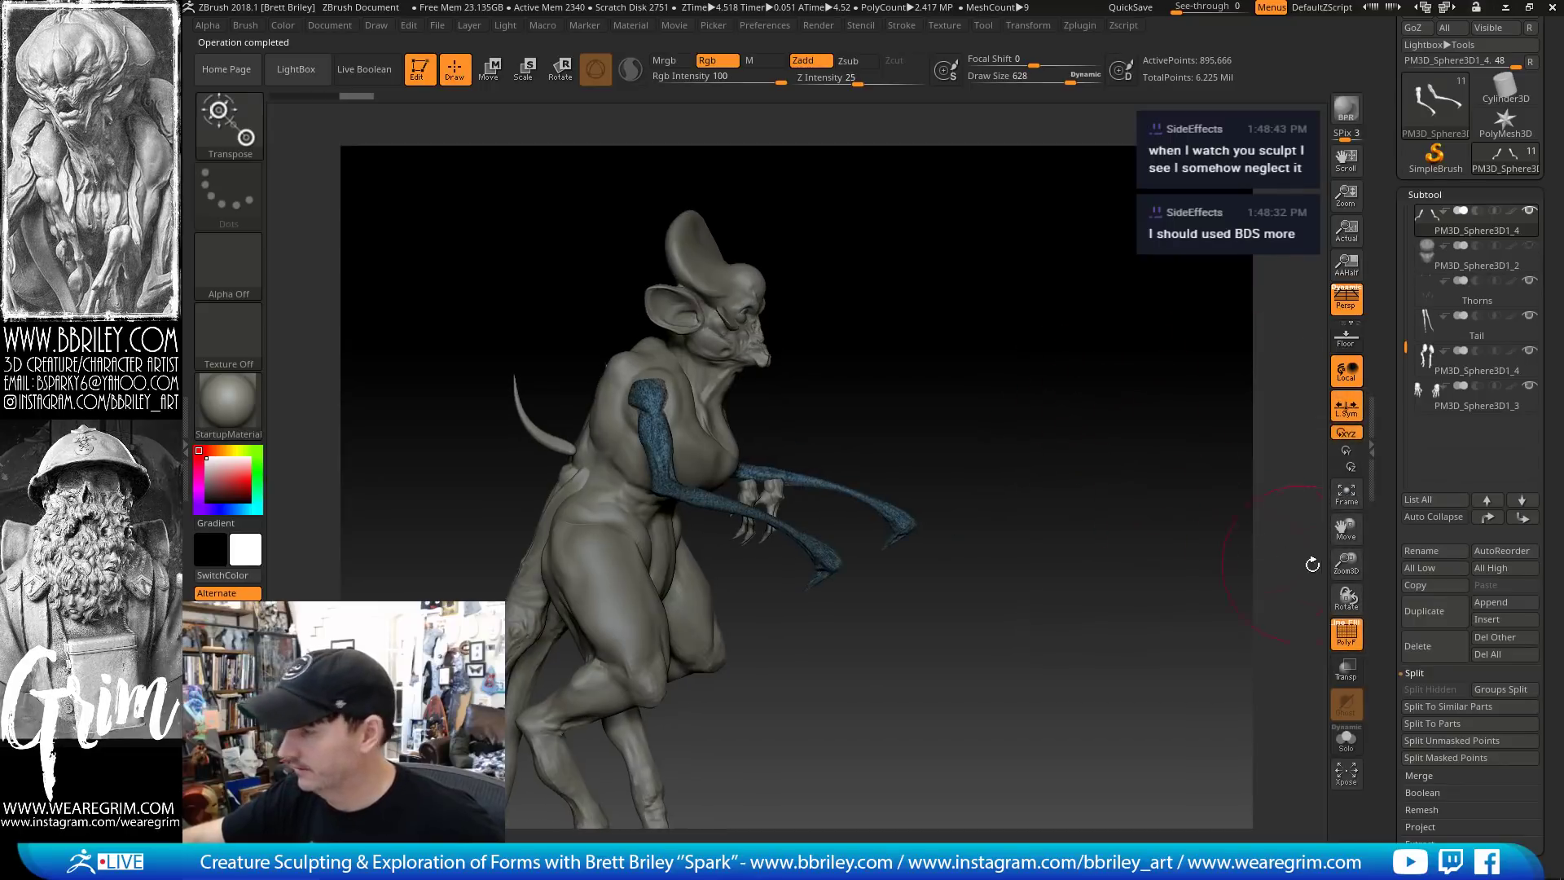
{"action": "left_click", "coordinate": [1347, 632]}
{"action": "mouse_move", "coordinate": [904, 285]}
{"action": "left_mouse_down"}
{"action": "mouse_move", "coordinate": [848, 261]}
{"action": "mouse_move", "coordinate": [780, 332]}
{"action": "mouse_move", "coordinate": [843, 413]}
{"action": "left_mouse_up"}
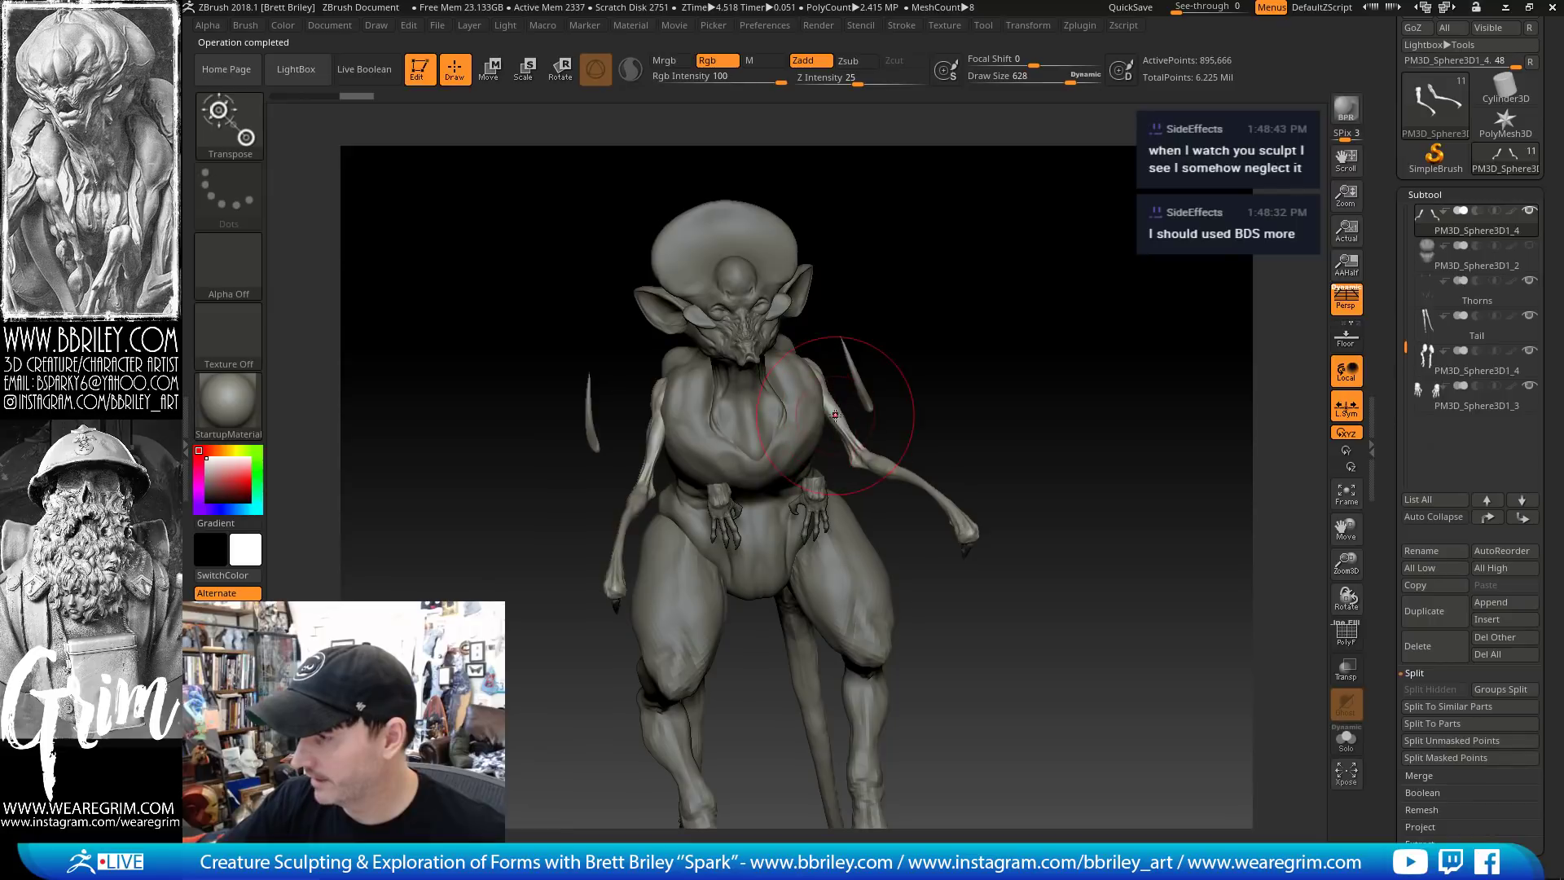
{"action": "left_click_drag", "start_coordinate": [985, 303], "coordinate": [1001, 349]}
Lay a transpose line along the upper arm from shoulder to elbow and set it up for scaling
{"action": "left_click", "coordinate": [490, 70]}
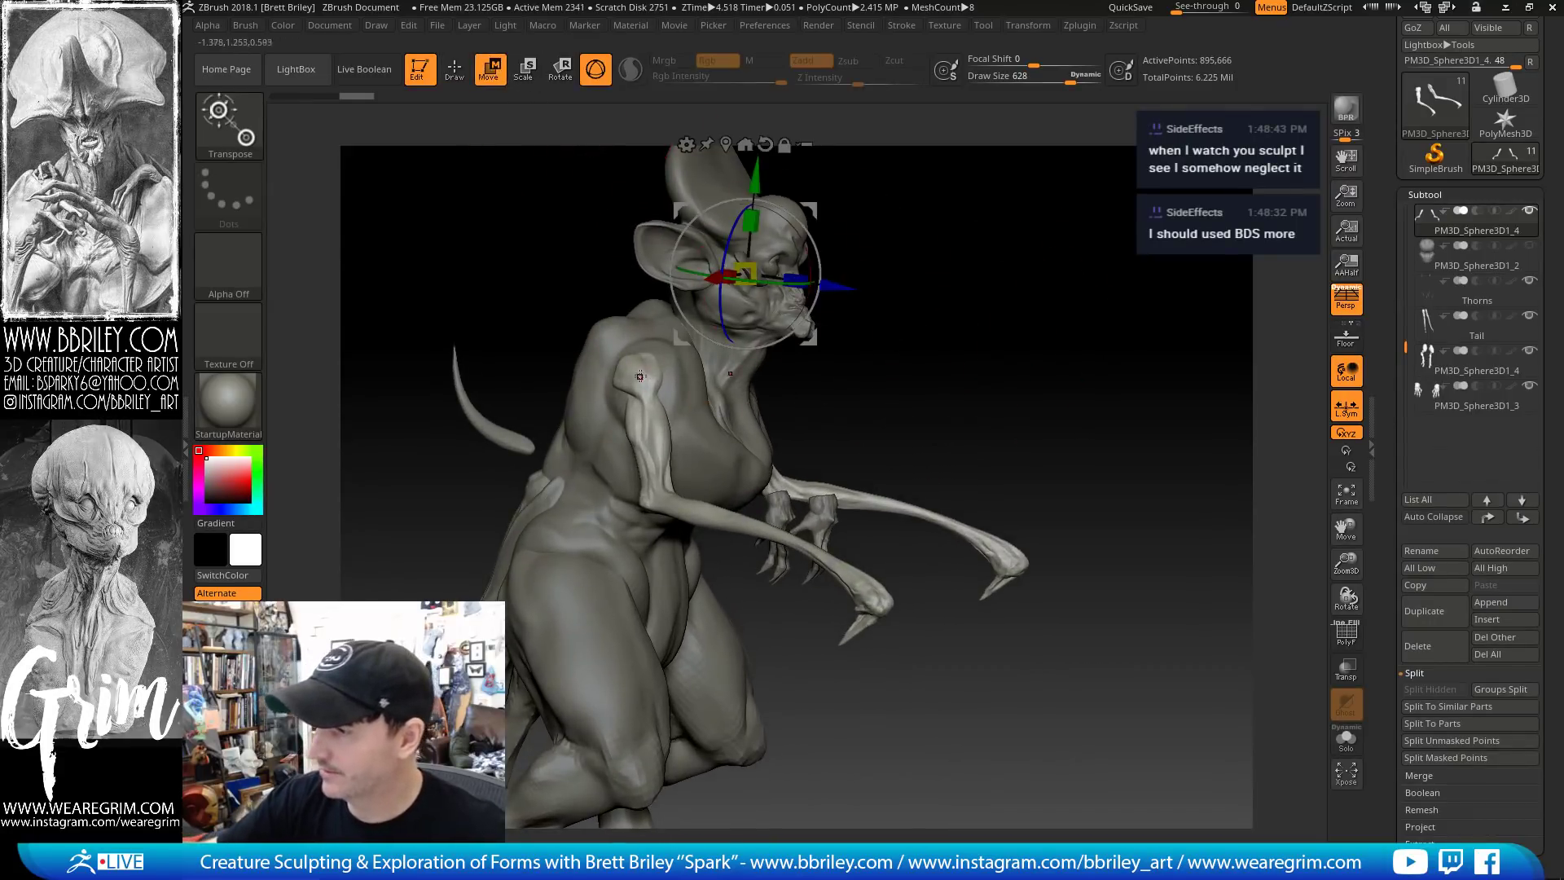
{"action": "left_click", "coordinate": [596, 70]}
{"action": "left_click_drag", "start_coordinate": [638, 369], "coordinate": [663, 534]}
{"action": "left_click_drag", "start_coordinate": [912, 252], "coordinate": [977, 258]}
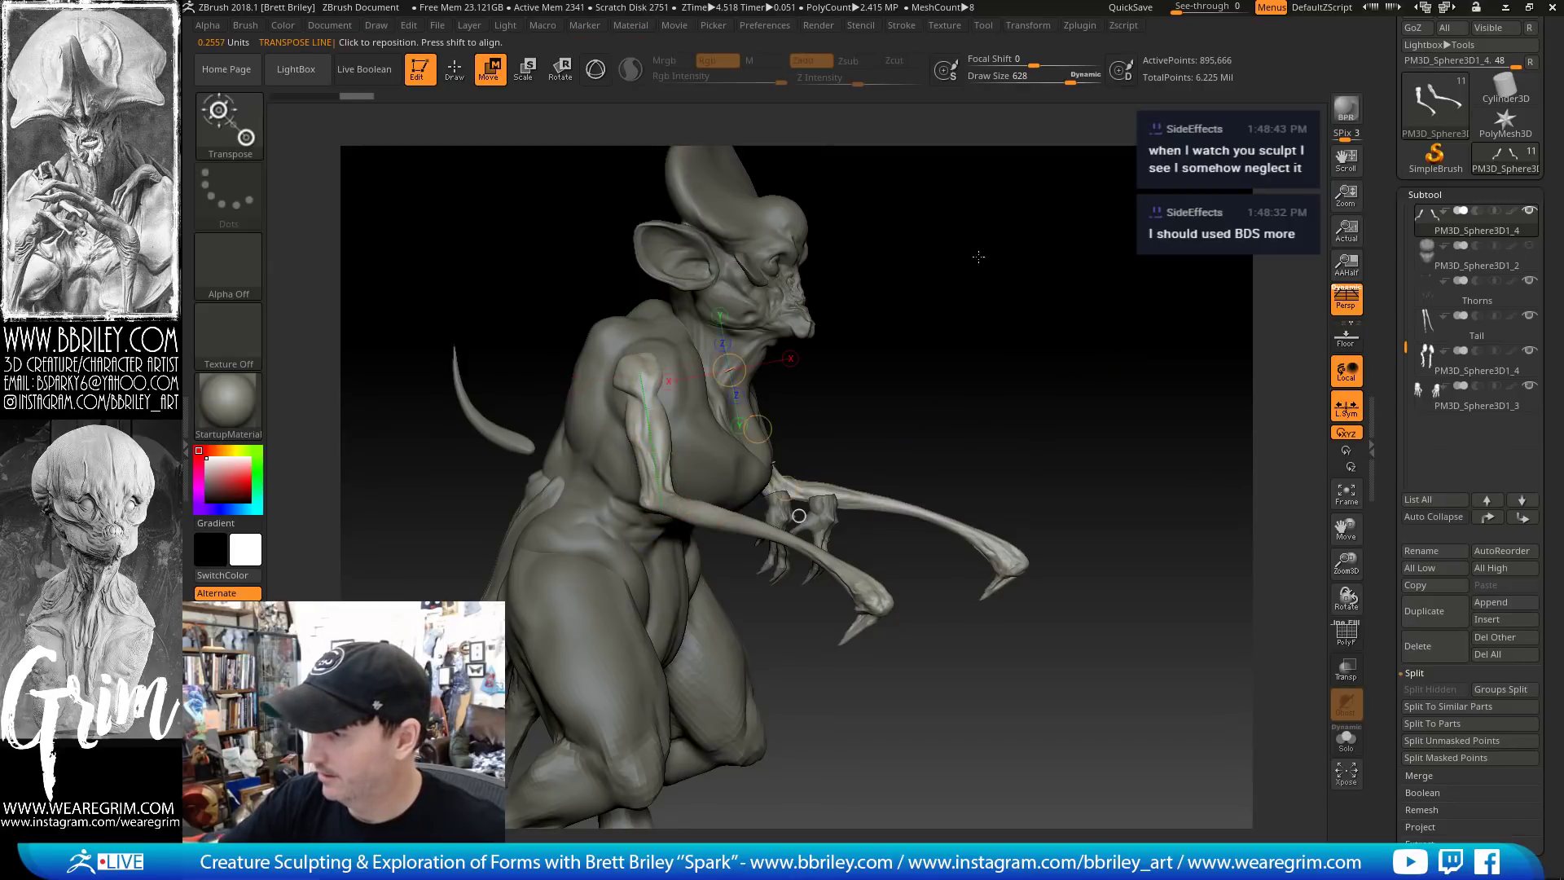
{"action": "left_click", "coordinate": [525, 70]}
{"action": "left_click_drag", "start_coordinate": [765, 545], "coordinate": [763, 537]}
{"action": "left_click_drag", "start_coordinate": [946, 372], "coordinate": [1128, 352]}
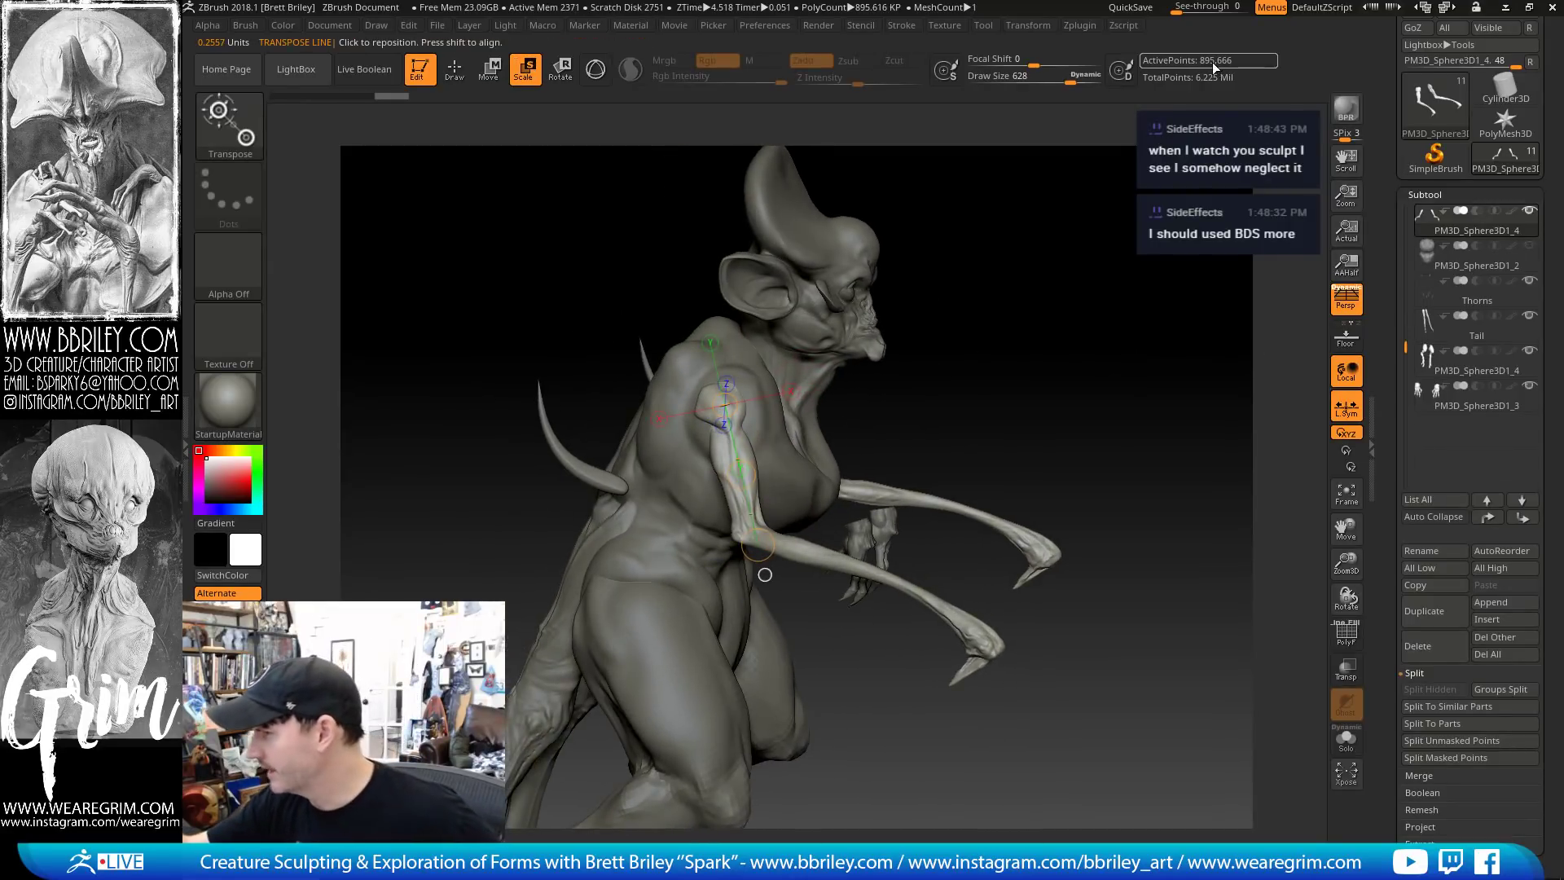
Reconstruct lower subdivision levels of the merged arms repeatedly, down to the lowest level that can be rebuilt
{"action": "left_click_drag", "start_coordinate": [1382, 570], "coordinate": [1377, 267]}
{"action": "left_click", "coordinate": [1434, 368]}
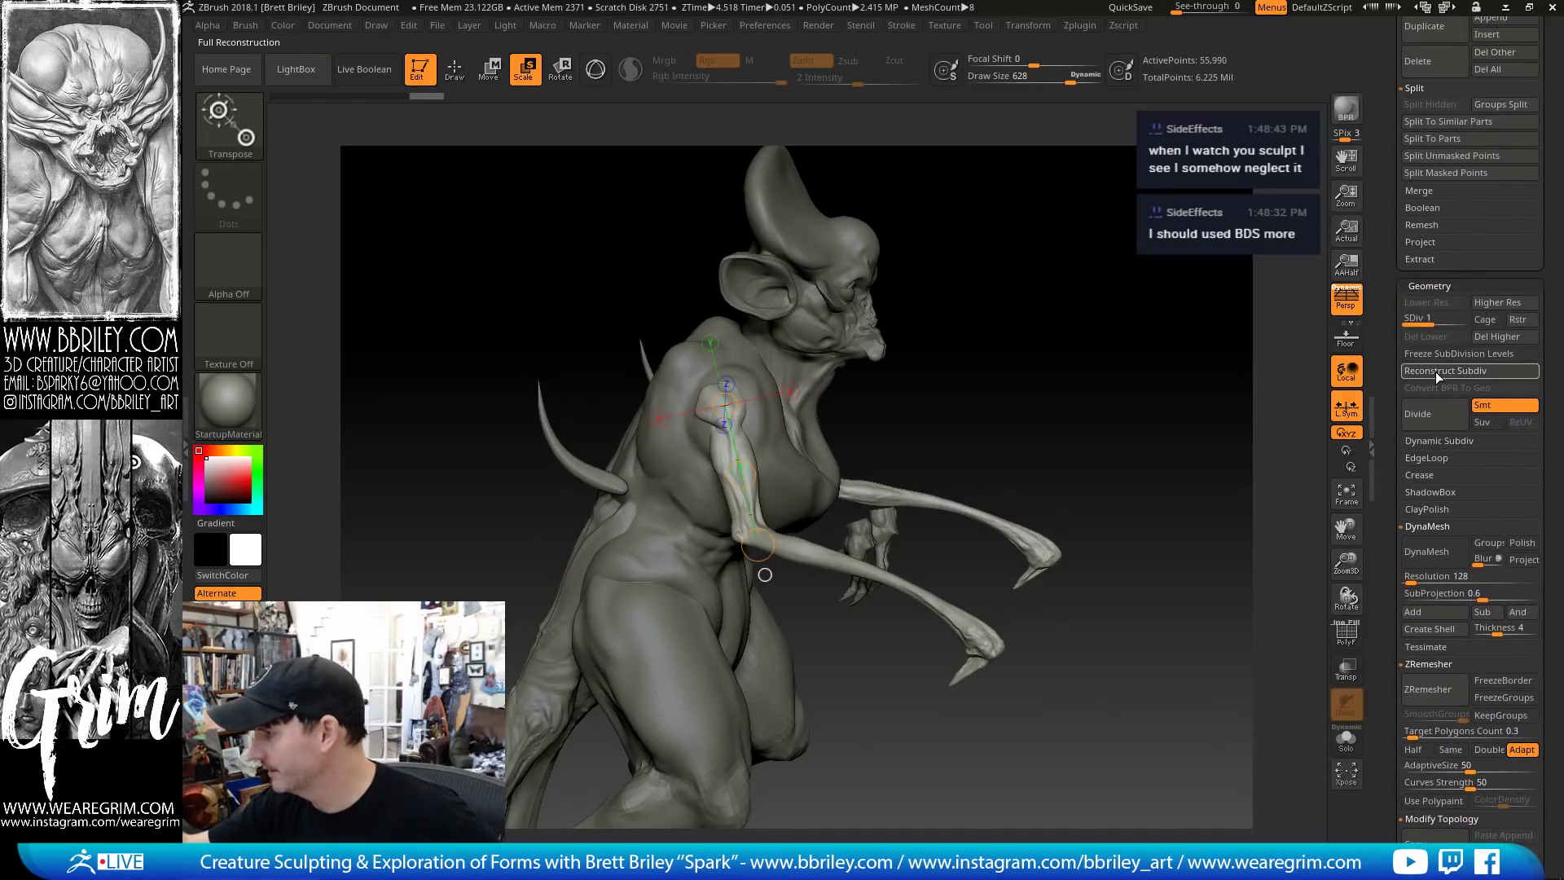
{"action": "left_click", "coordinate": [1435, 372]}
{"action": "left_click", "coordinate": [1436, 372]}
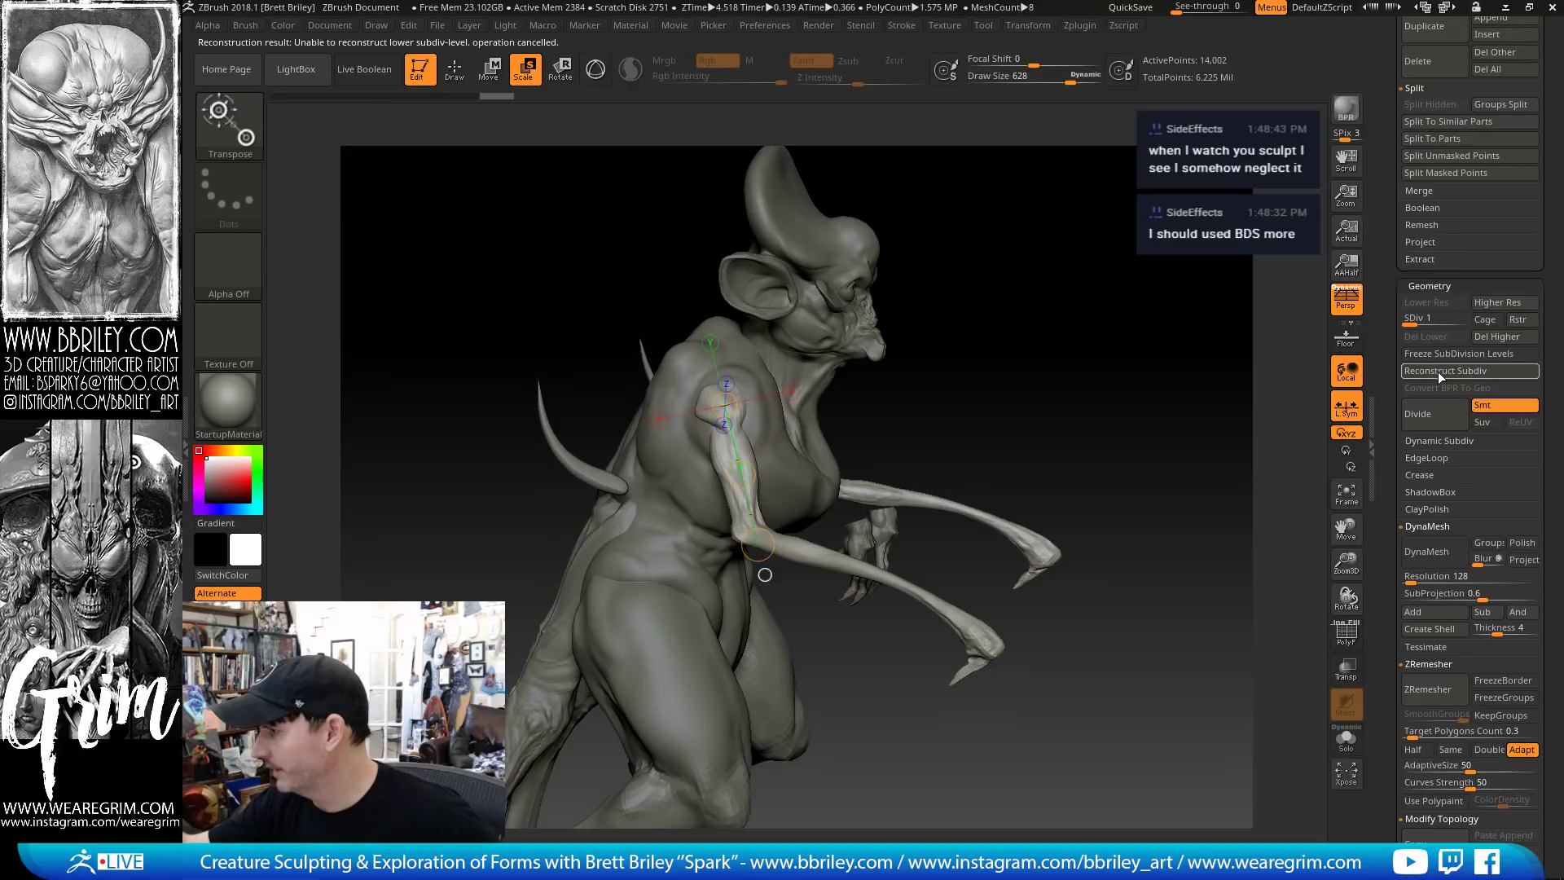
{"action": "mouse_move", "coordinate": [1141, 345]}
{"action": "left_mouse_down"}
{"action": "mouse_move", "coordinate": [1184, 321]}
{"action": "mouse_move", "coordinate": [1146, 329]}
{"action": "left_mouse_up"}
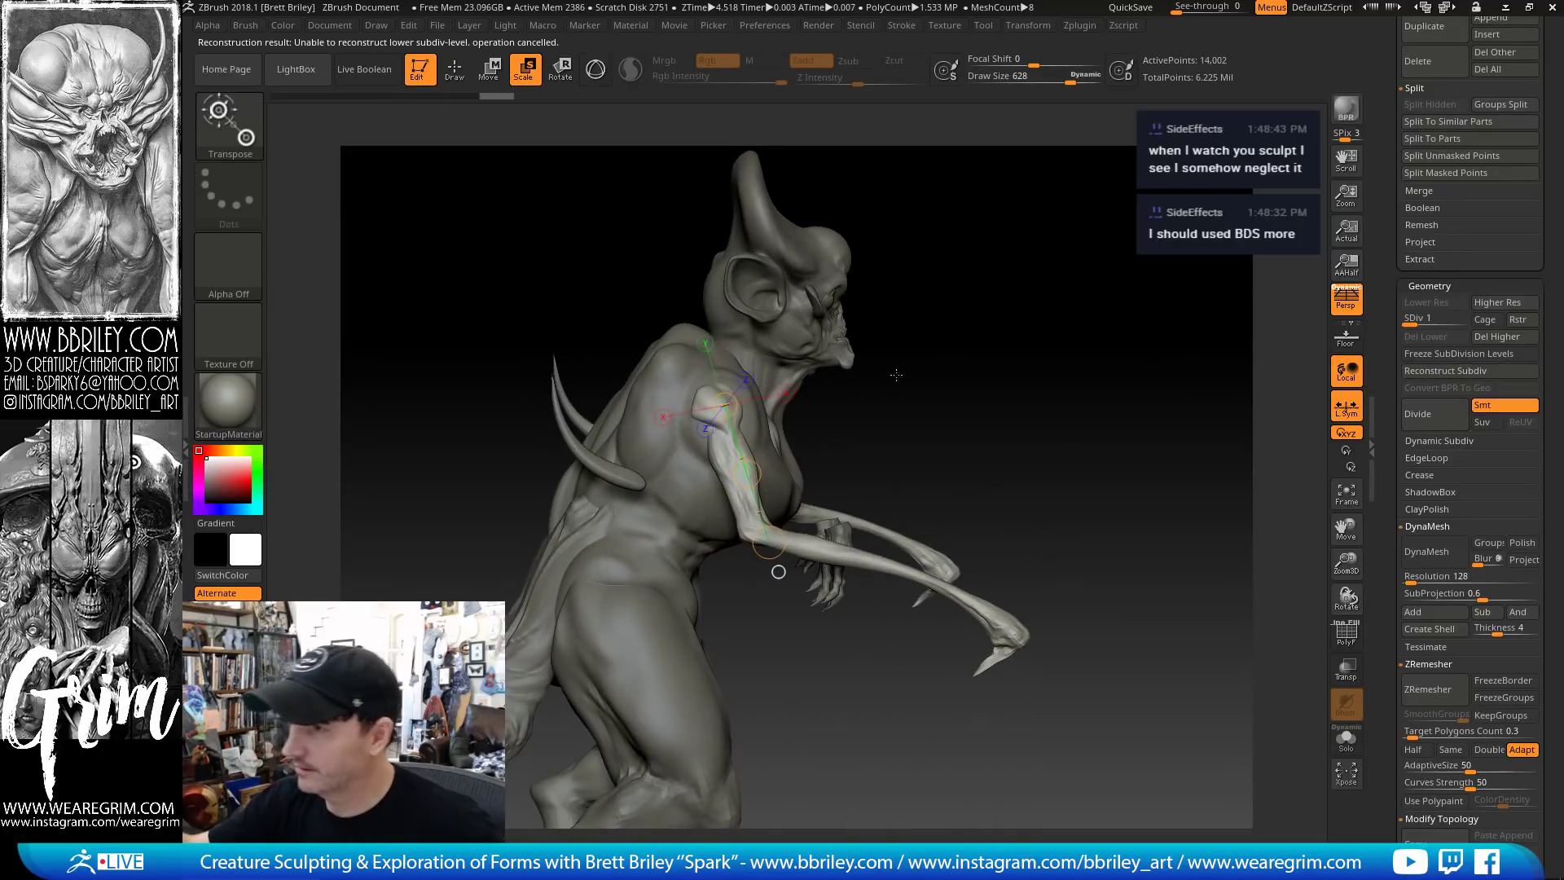
Place the gizmo at the shoulder and mask the forearms so only the upper arms stay editable
{"action": "left_click", "coordinate": [596, 70]}
{"action": "left_click_drag", "start_coordinate": [766, 378], "coordinate": [727, 409]}
{"action": "left_click_drag", "start_coordinate": [971, 318], "coordinate": [748, 330]}
{"action": "key", "text": "ctrl"}
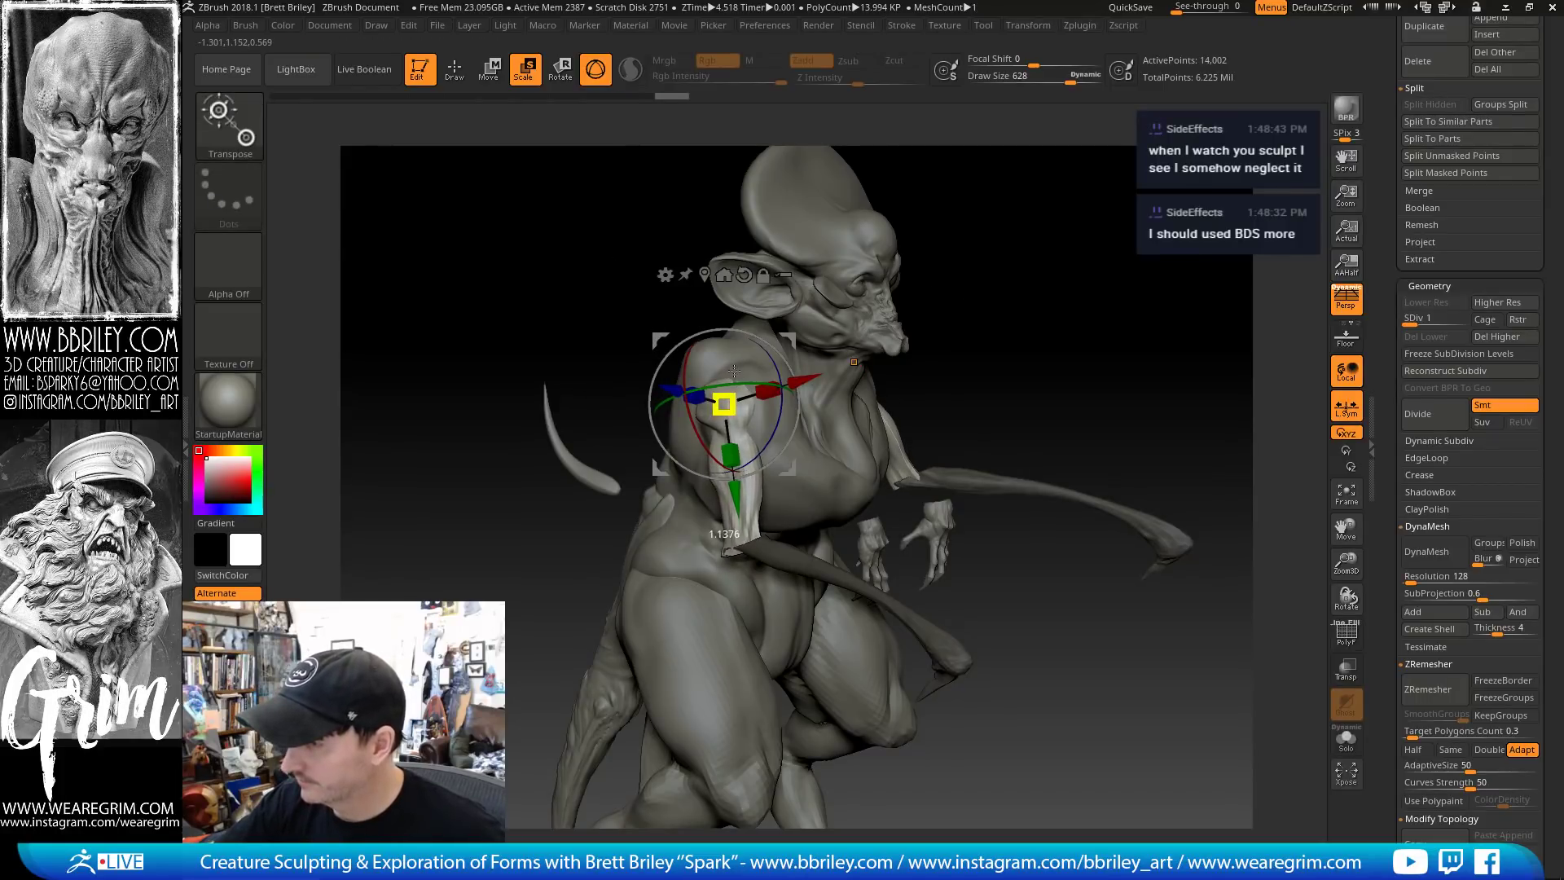
Scale up the unmasked upper arms and reposition them to sit against the creature's shoulders
{"action": "left_click_drag", "start_coordinate": [734, 370], "coordinate": [734, 369]}
{"action": "left_click_drag", "start_coordinate": [786, 339], "coordinate": [784, 322]}
{"action": "left_click_drag", "start_coordinate": [1009, 257], "coordinate": [847, 271]}
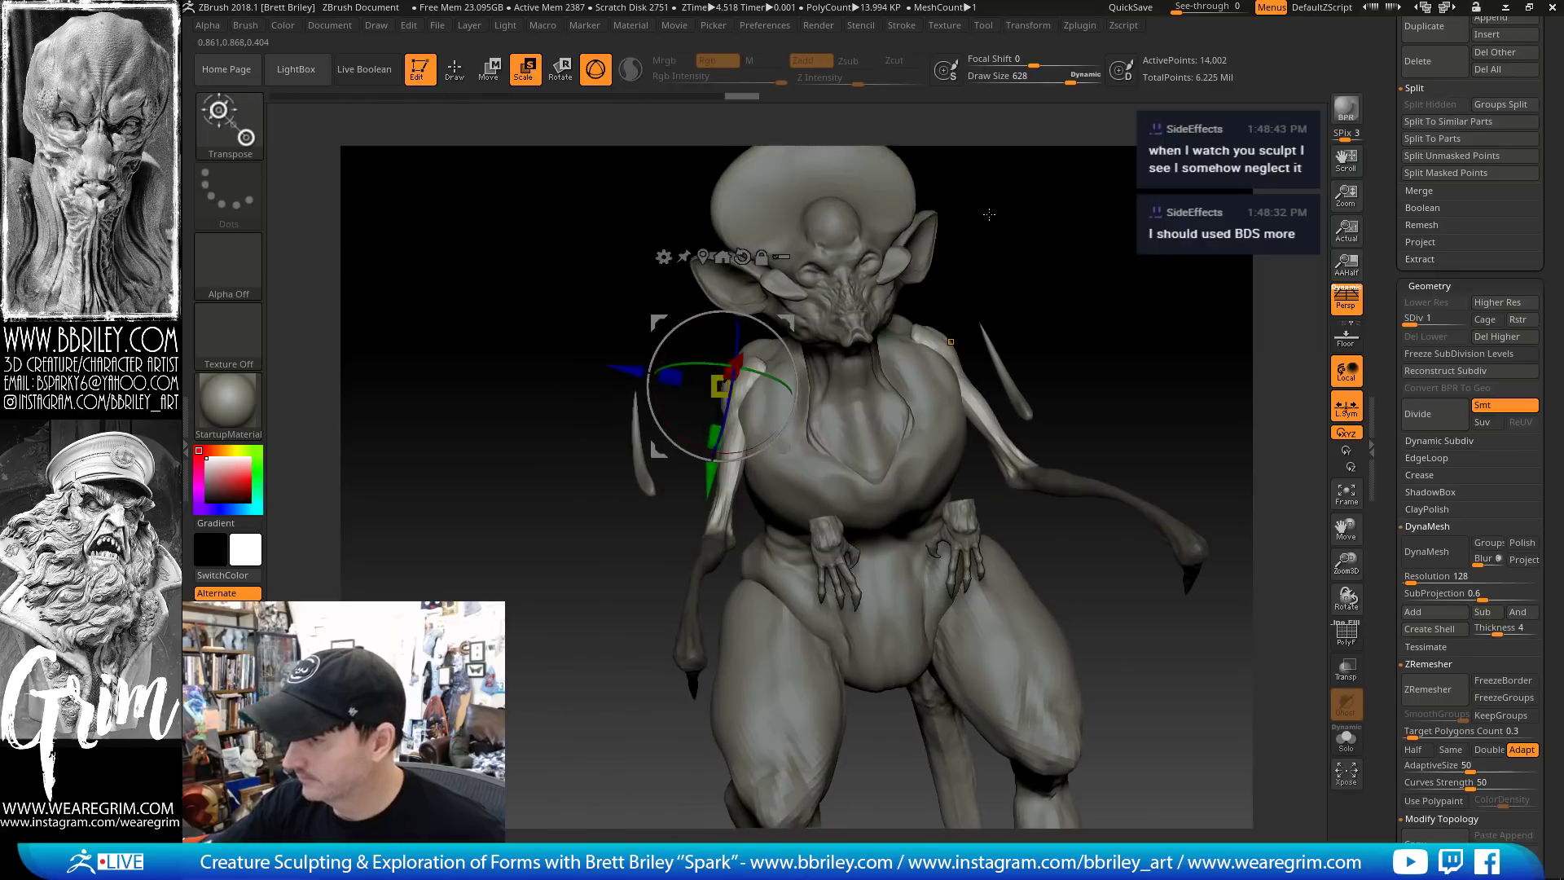
{"action": "left_click_drag", "start_coordinate": [670, 376], "coordinate": [652, 366]}
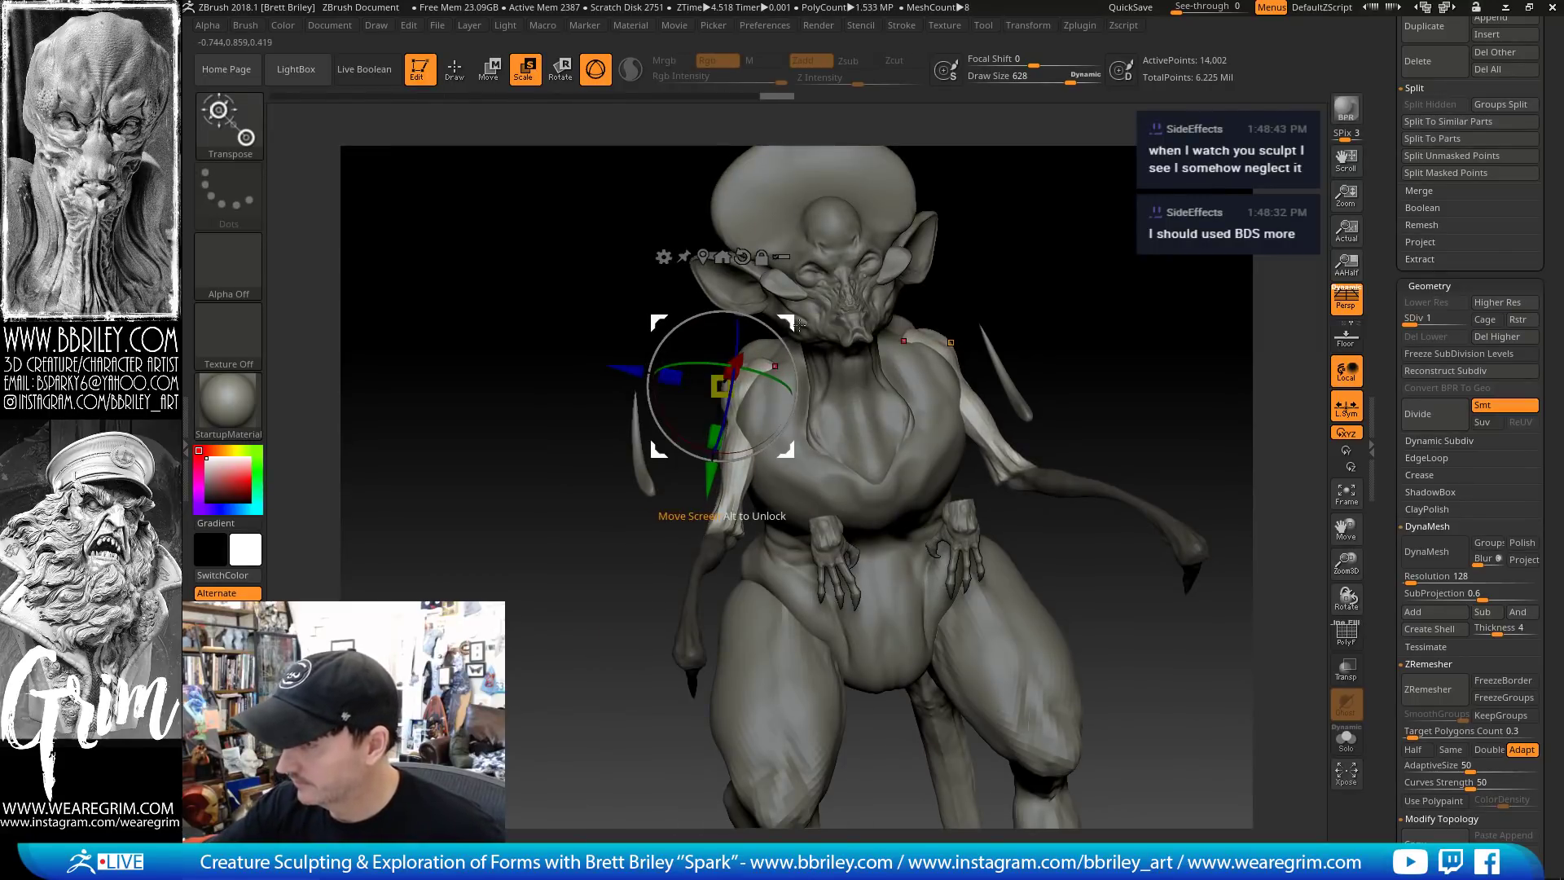
{"action": "left_click_drag", "start_coordinate": [799, 325], "coordinate": [792, 319]}
{"action": "left_click_drag", "start_coordinate": [998, 269], "coordinate": [1165, 273]}
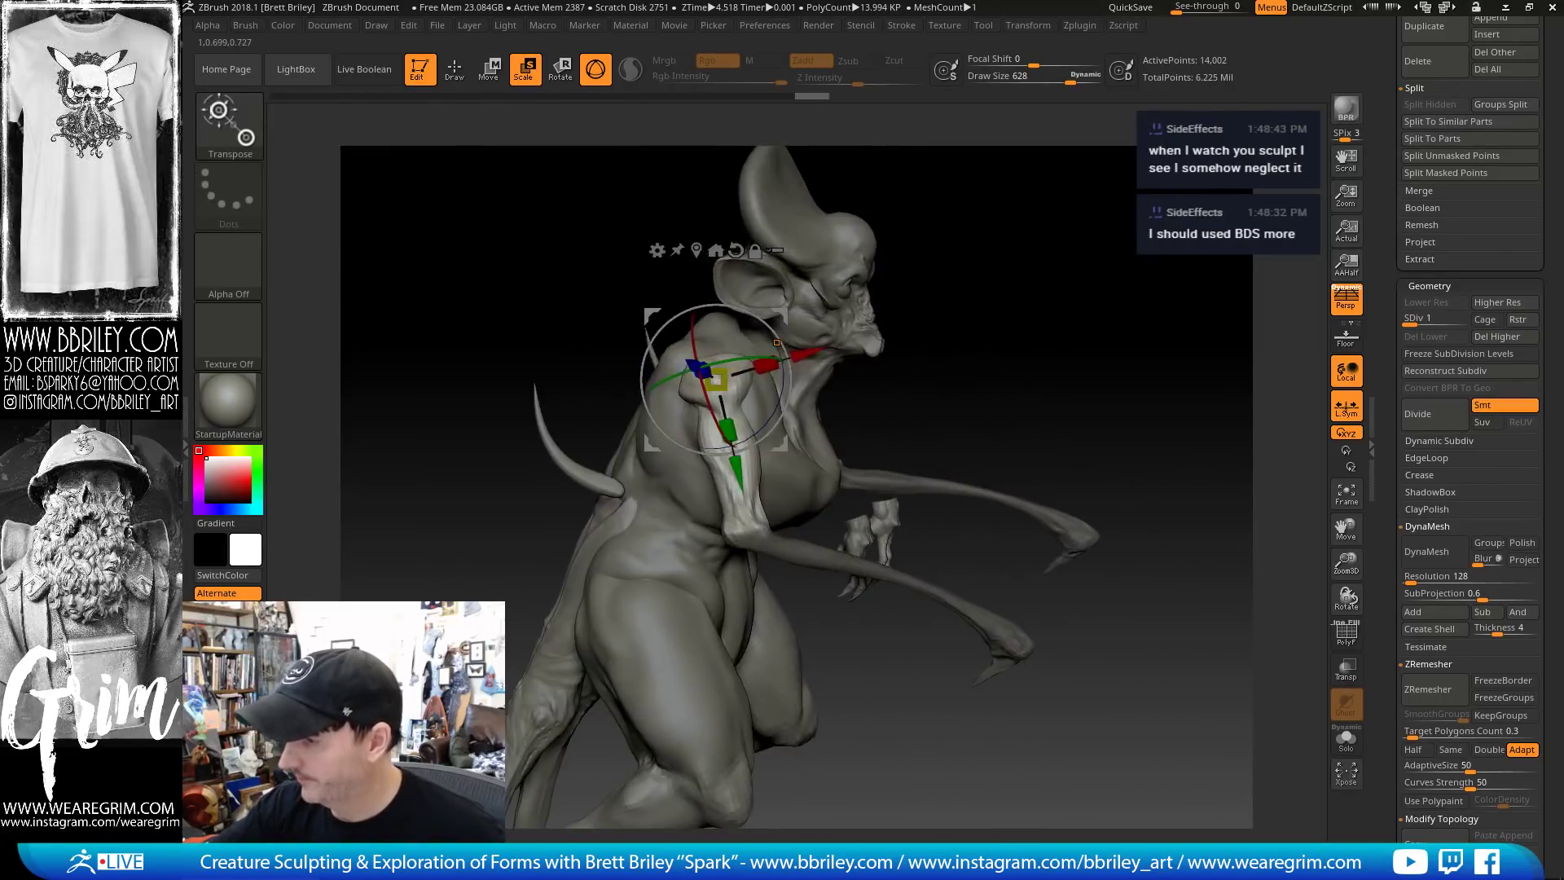
{"action": "mouse_move", "coordinate": [1067, 281]}
{"action": "left_mouse_down"}
{"action": "mouse_move", "coordinate": [1128, 285]}
{"action": "mouse_move", "coordinate": [1014, 308]}
{"action": "left_mouse_up"}
Bulk out the shoulders and upper arms with the Move brush at draw sizes 257 and 291
{"action": "key", "text": "q"}
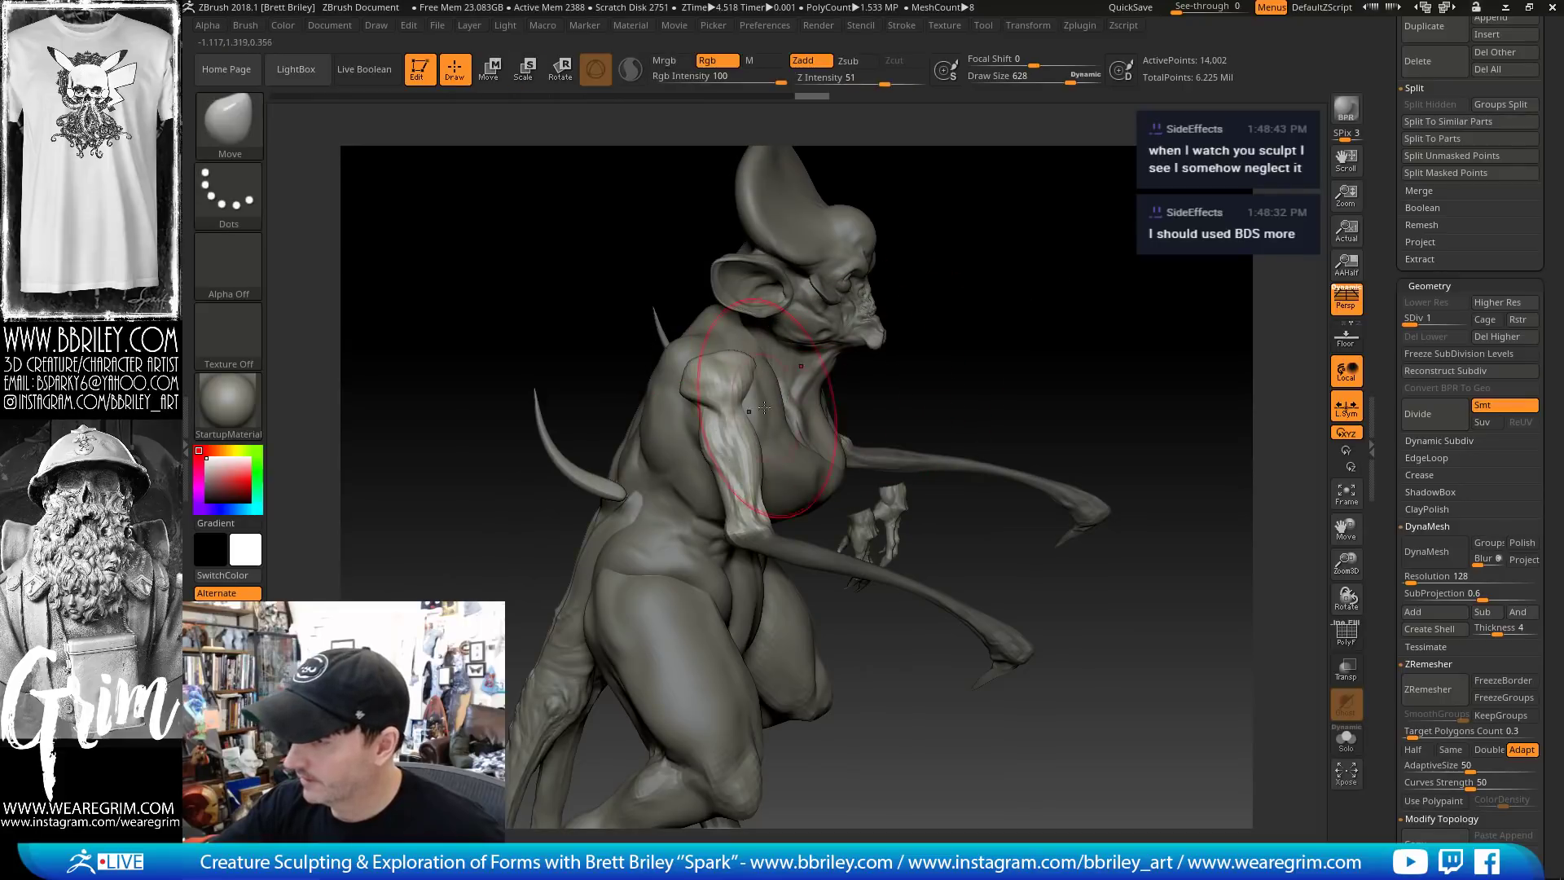
{"action": "key", "text": "s"}
{"action": "left_click_drag", "start_coordinate": [764, 407], "coordinate": [753, 405]}
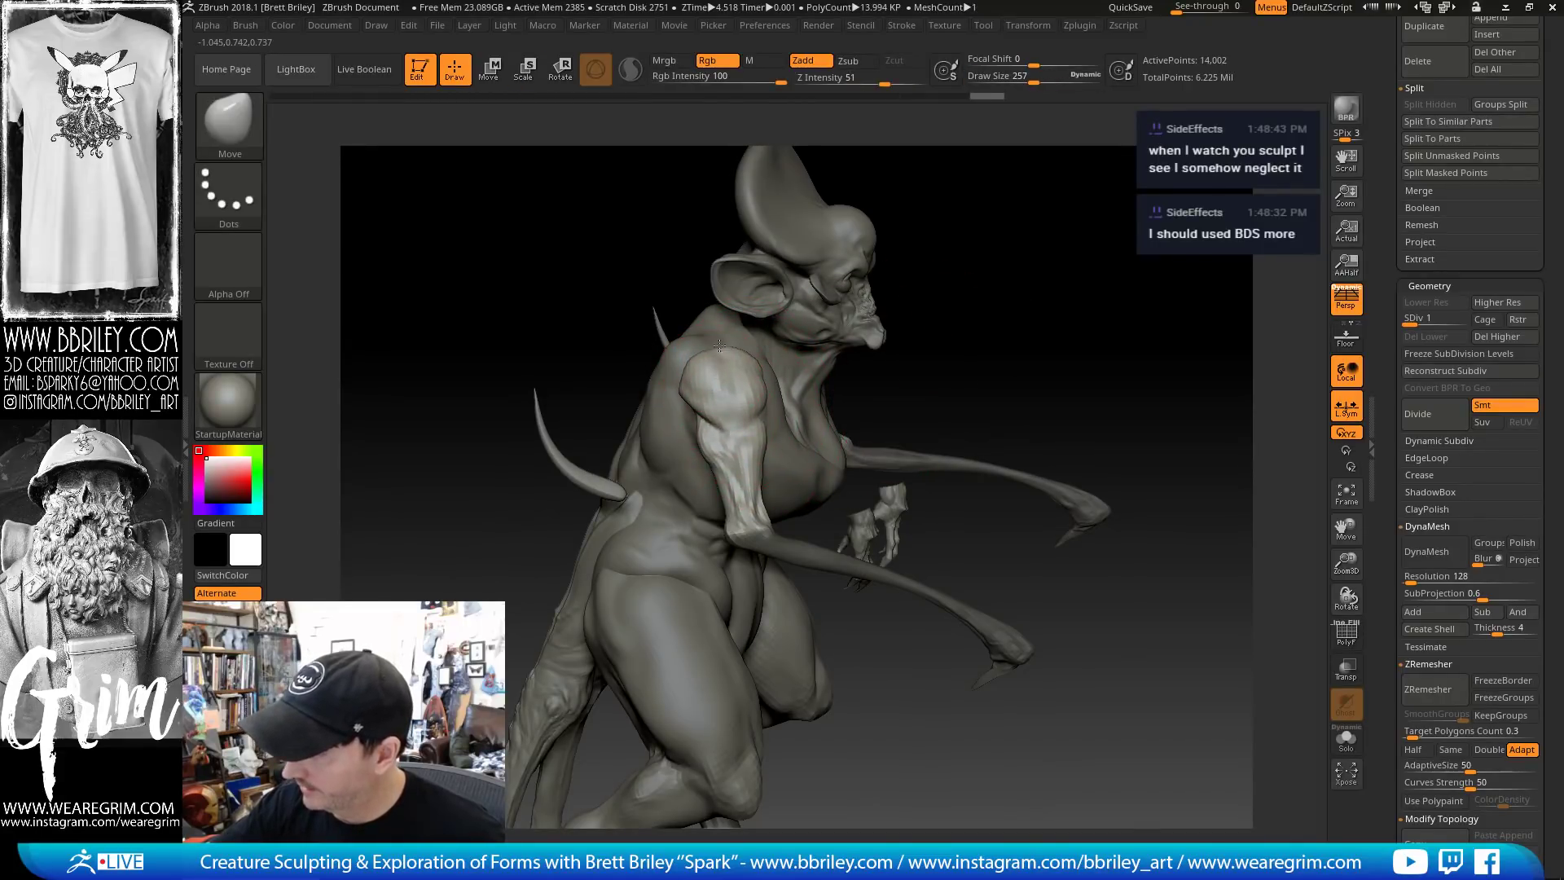
{"action": "left_click_drag", "start_coordinate": [1027, 311], "coordinate": [896, 322]}
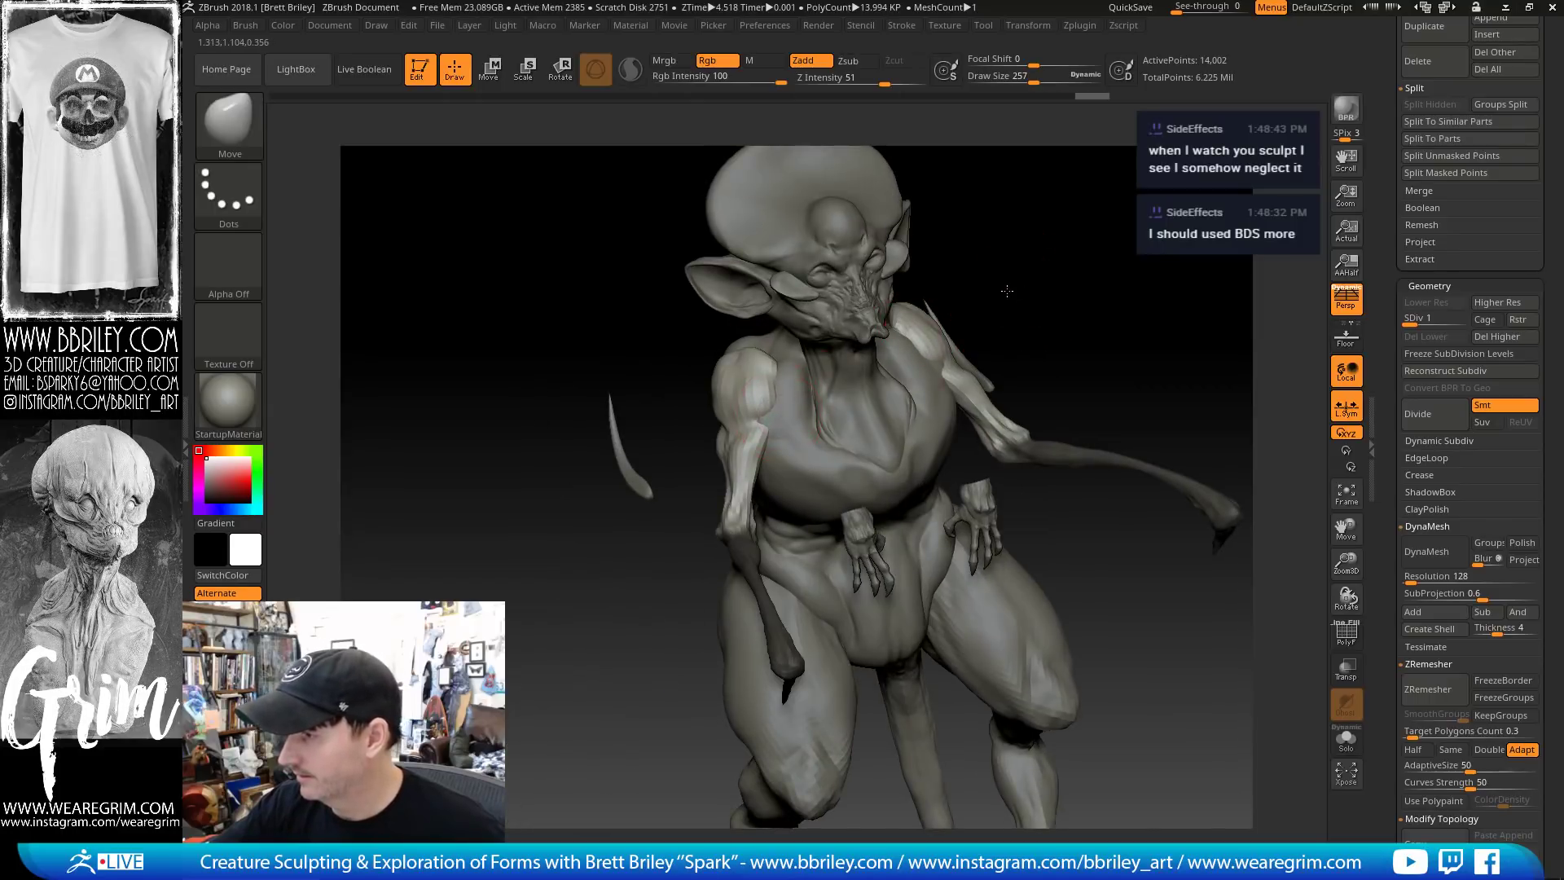
{"action": "left_click_drag", "start_coordinate": [1005, 290], "coordinate": [945, 301]}
{"action": "key", "text": "s"}
{"action": "left_click_drag", "start_coordinate": [773, 427], "coordinate": [780, 428]}
{"action": "left_click_drag", "start_coordinate": [1109, 284], "coordinate": [1075, 240]}
With the upper arms masked, lay a transpose line along the forearm and rotate the forearms upward at the elbows
{"action": "key", "text": "w"}
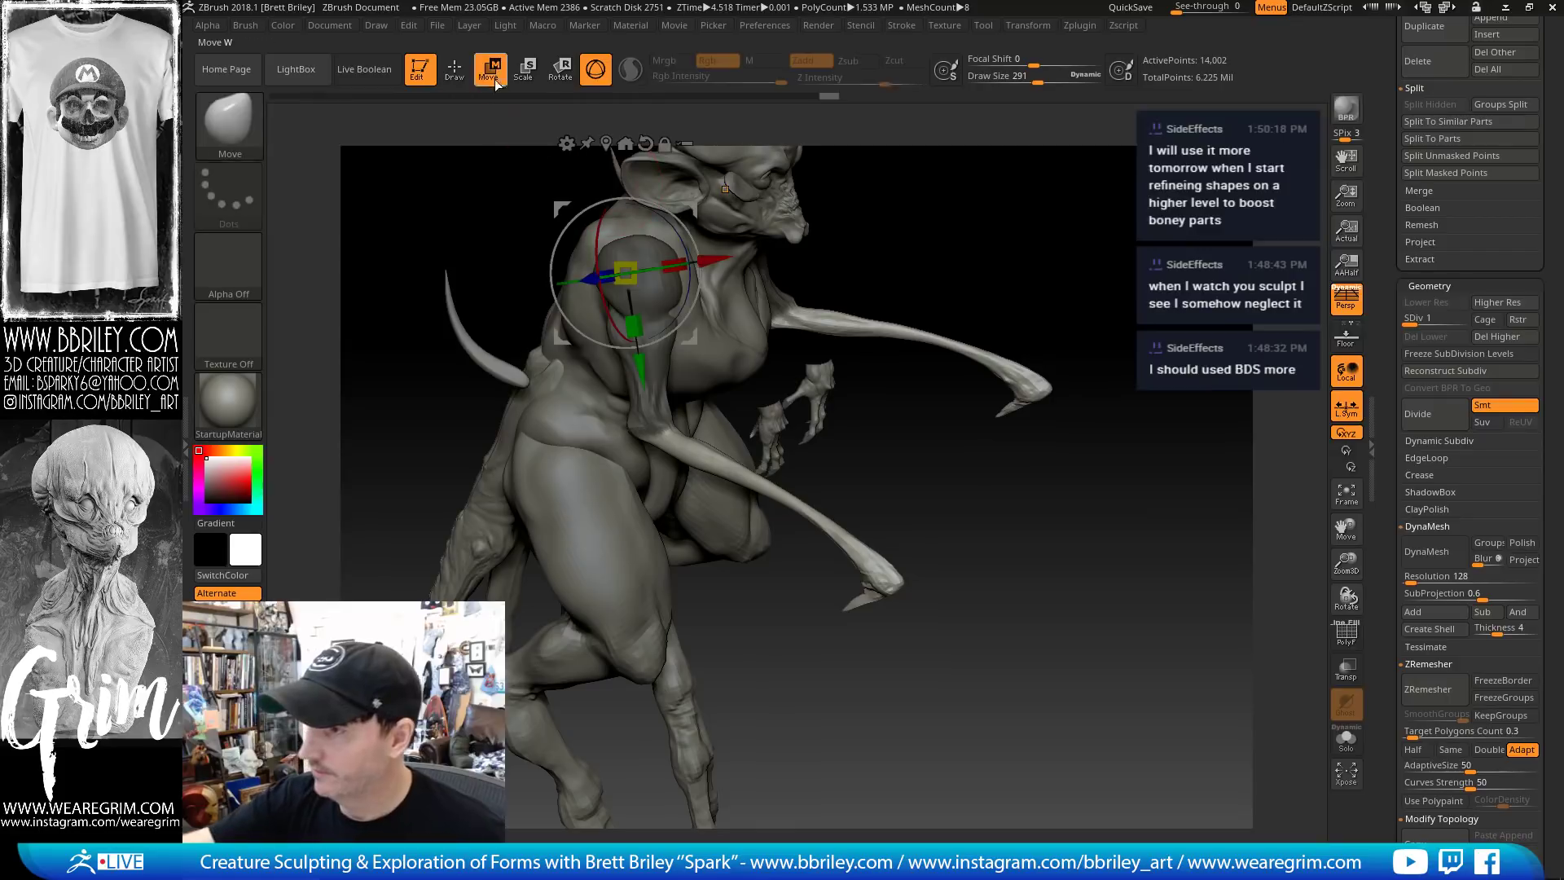
{"action": "left_click", "coordinate": [597, 71]}
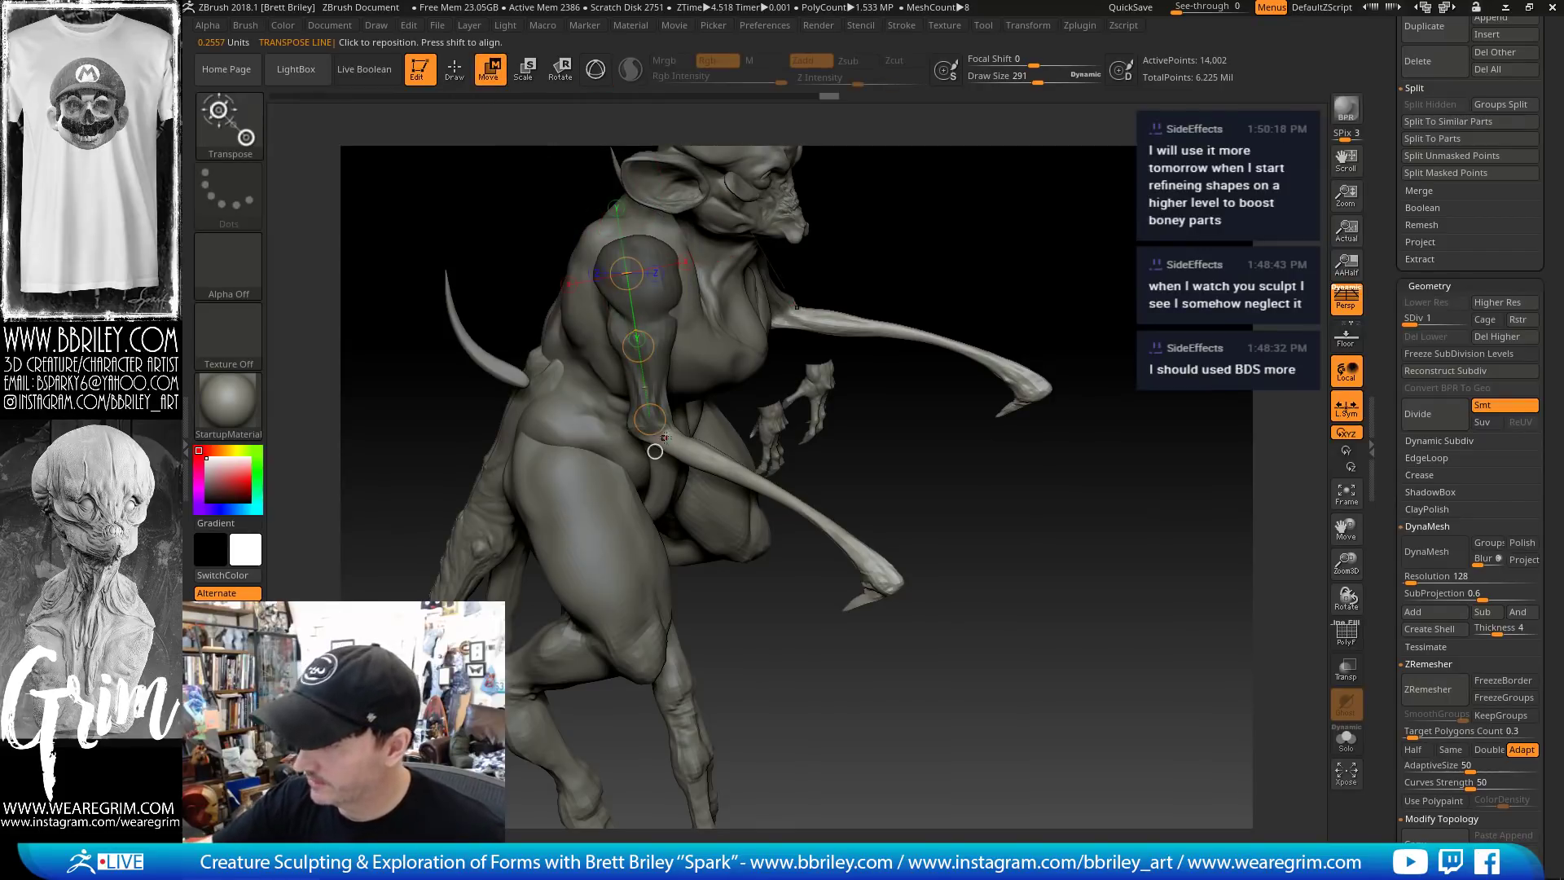
{"action": "left_click_drag", "start_coordinate": [652, 433], "coordinate": [880, 557]}
{"action": "left_click_drag", "start_coordinate": [969, 479], "coordinate": [932, 562]}
{"action": "key", "text": "r"}
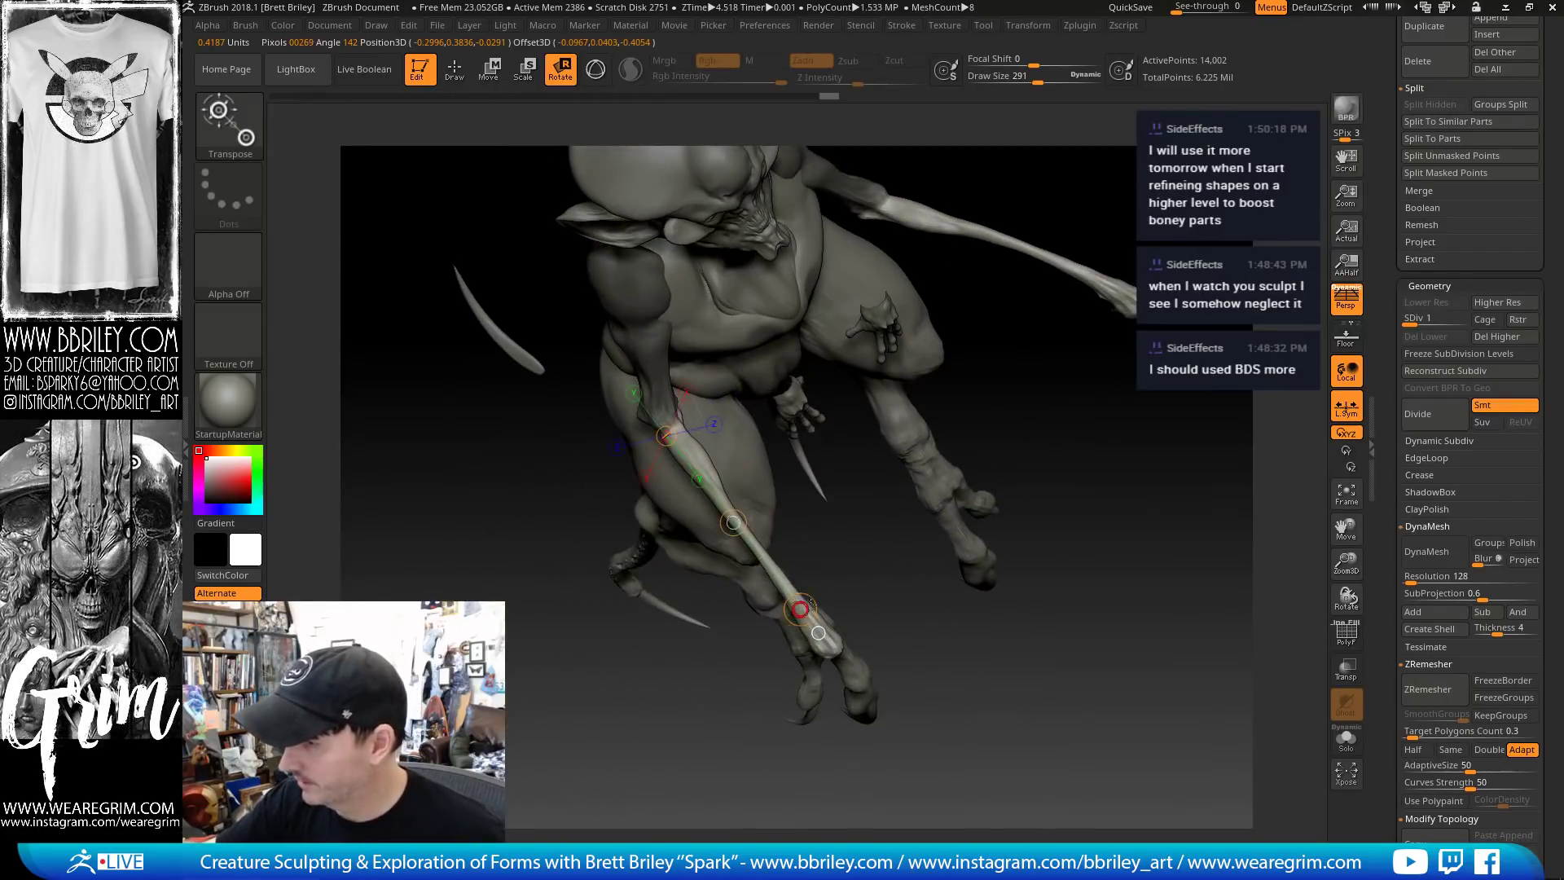
{"action": "left_click_drag", "start_coordinate": [819, 632], "coordinate": [821, 525]}
{"action": "left_click_drag", "start_coordinate": [813, 601], "coordinate": [762, 450]}
{"action": "left_click_drag", "start_coordinate": [978, 562], "coordinate": [974, 300]}
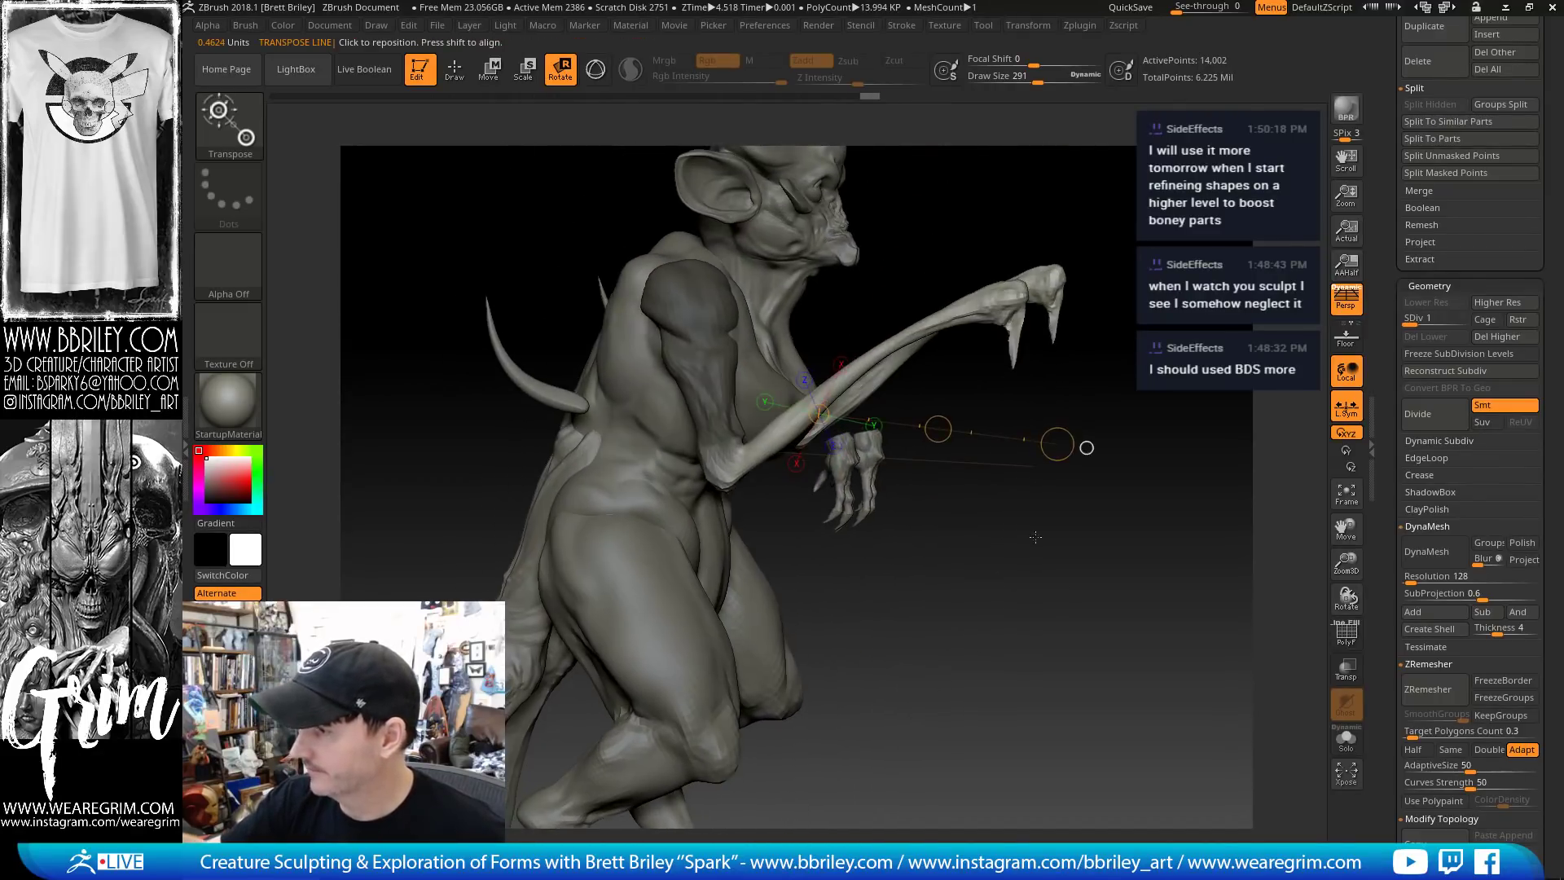
Lower the forearms to roughly horizontal and scale them down to shorten their reach
{"action": "key", "text": "e"}
{"action": "left_click_drag", "start_coordinate": [1057, 444], "coordinate": [767, 360]}
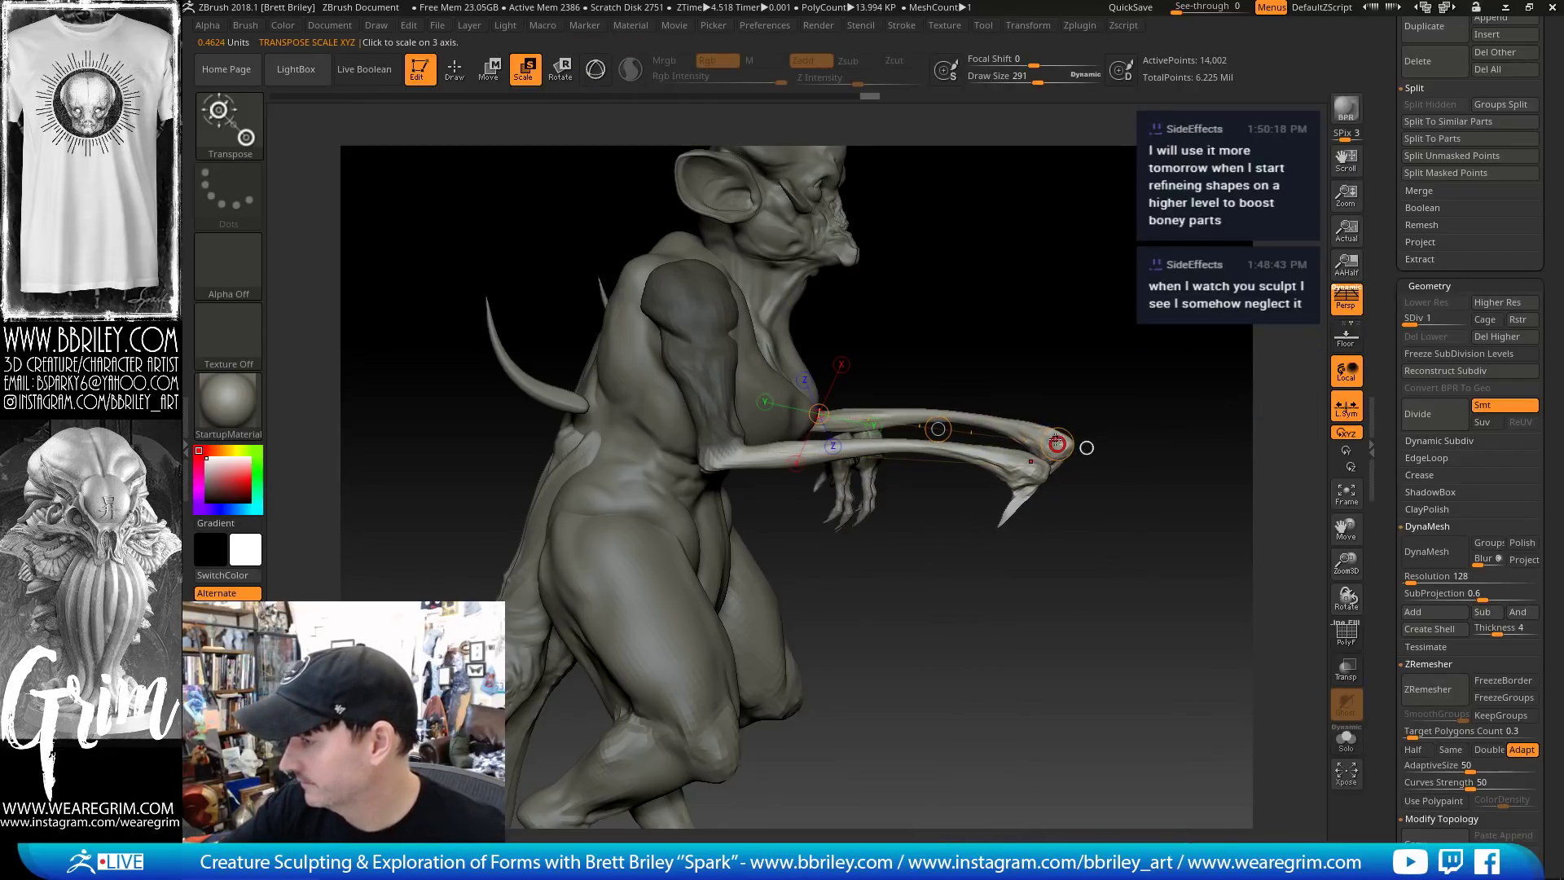
{"action": "key", "text": "y"}
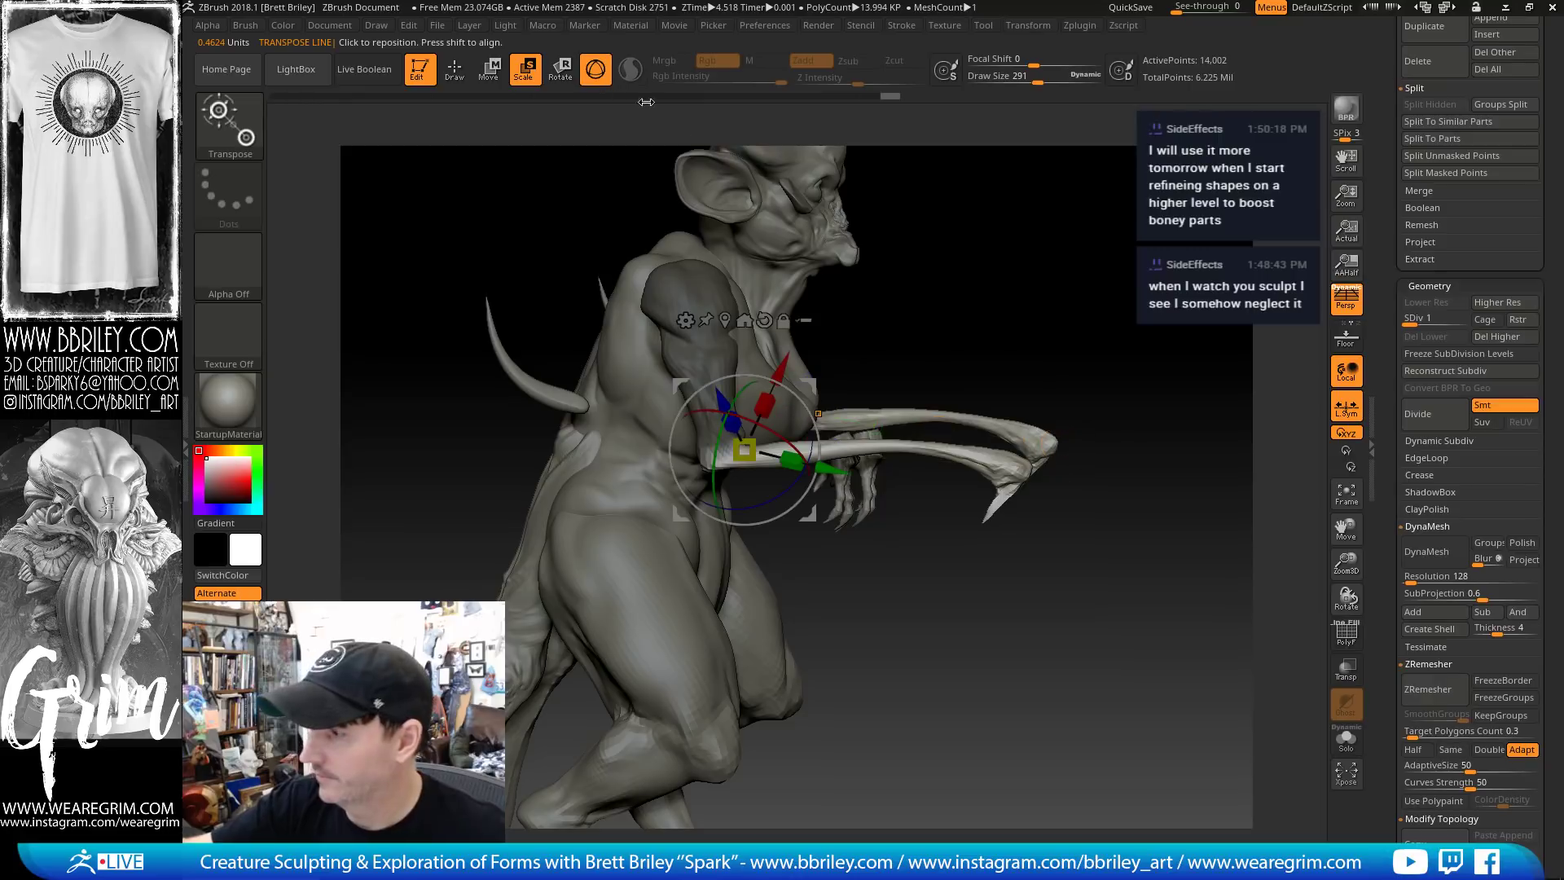
{"action": "left_click", "coordinate": [819, 413]}
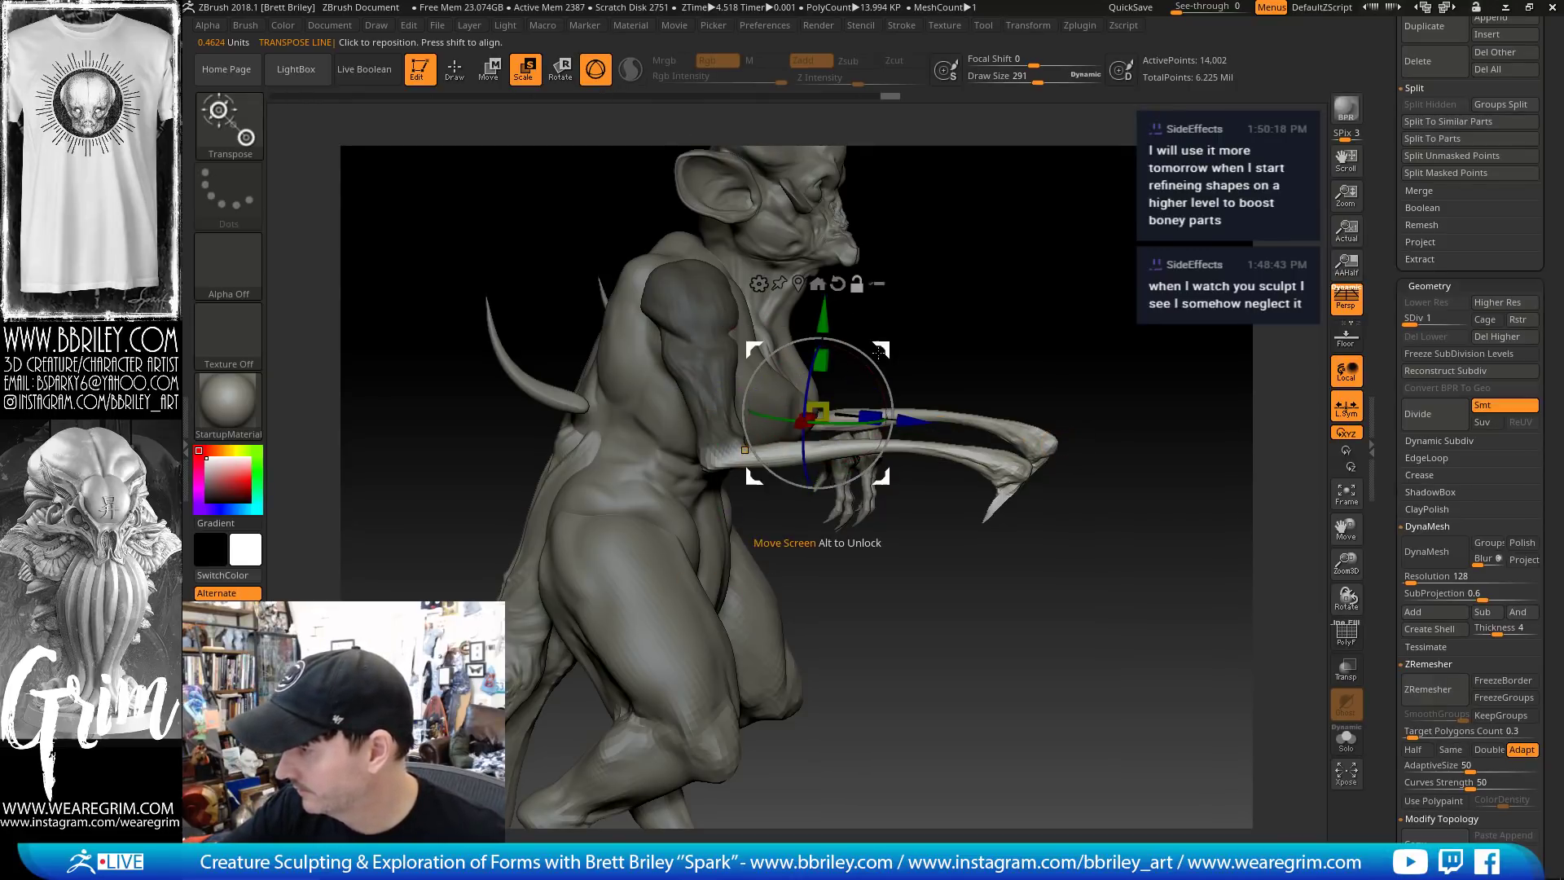
{"action": "left_click_drag", "start_coordinate": [880, 350], "coordinate": [826, 453]}
Rotate, move and scale the forearms with the gizmo so the wrists meet the creature's separate clawed hands
{"action": "left_click_drag", "start_coordinate": [1034, 314], "coordinate": [859, 244]}
{"action": "left_click_drag", "start_coordinate": [843, 402], "coordinate": [815, 409]}
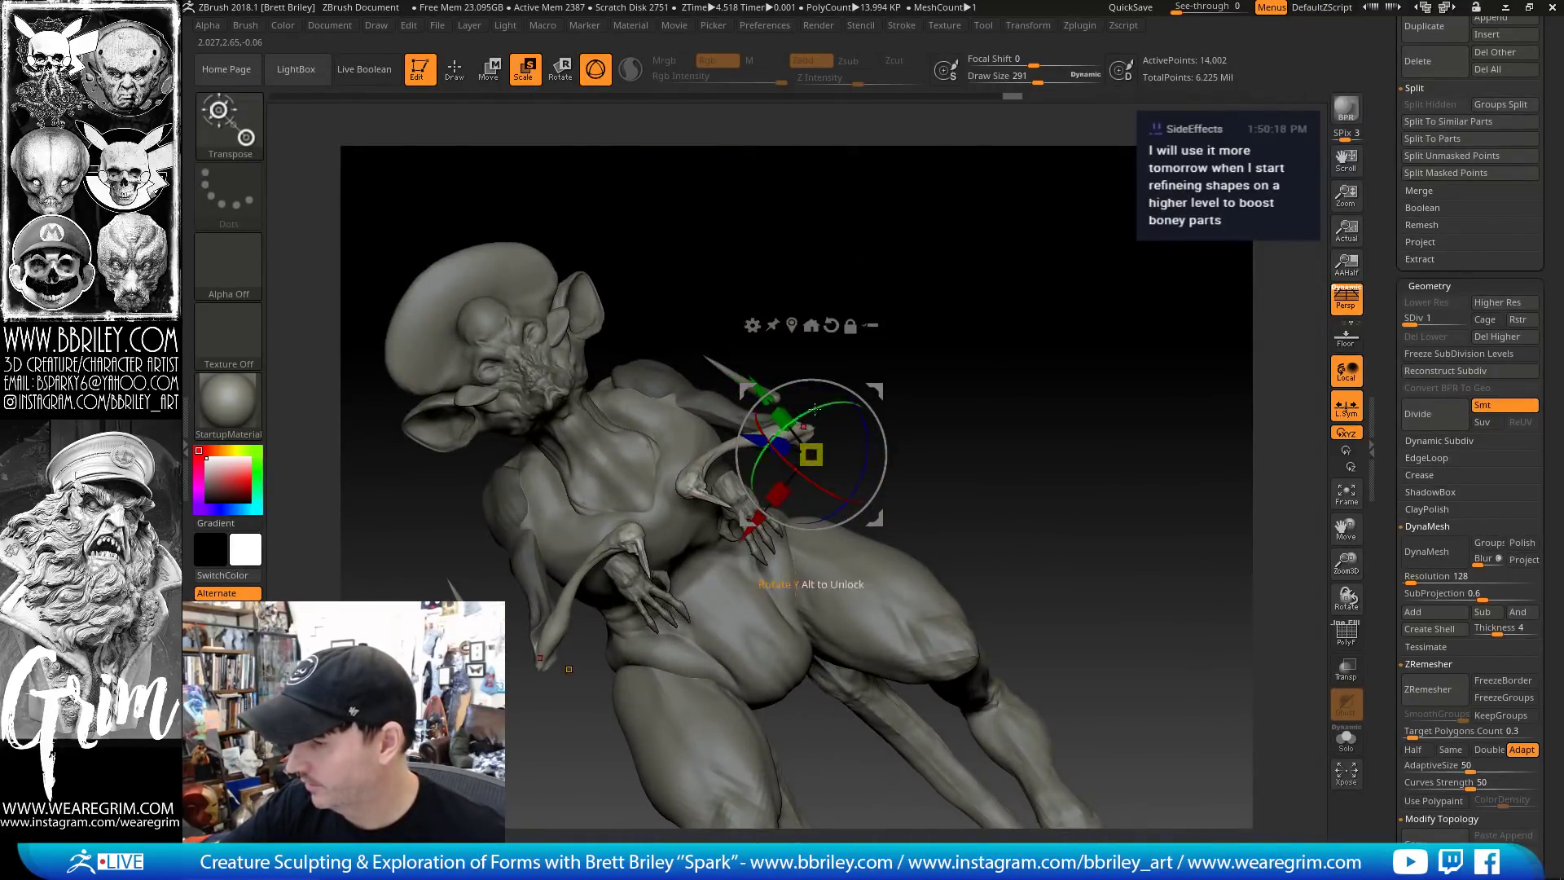
{"action": "left_click_drag", "start_coordinate": [921, 281], "coordinate": [984, 259]}
{"action": "mouse_move", "coordinate": [886, 388]}
{"action": "left_mouse_down"}
{"action": "mouse_move", "coordinate": [904, 388]}
{"action": "mouse_move", "coordinate": [877, 368]}
{"action": "left_mouse_up"}
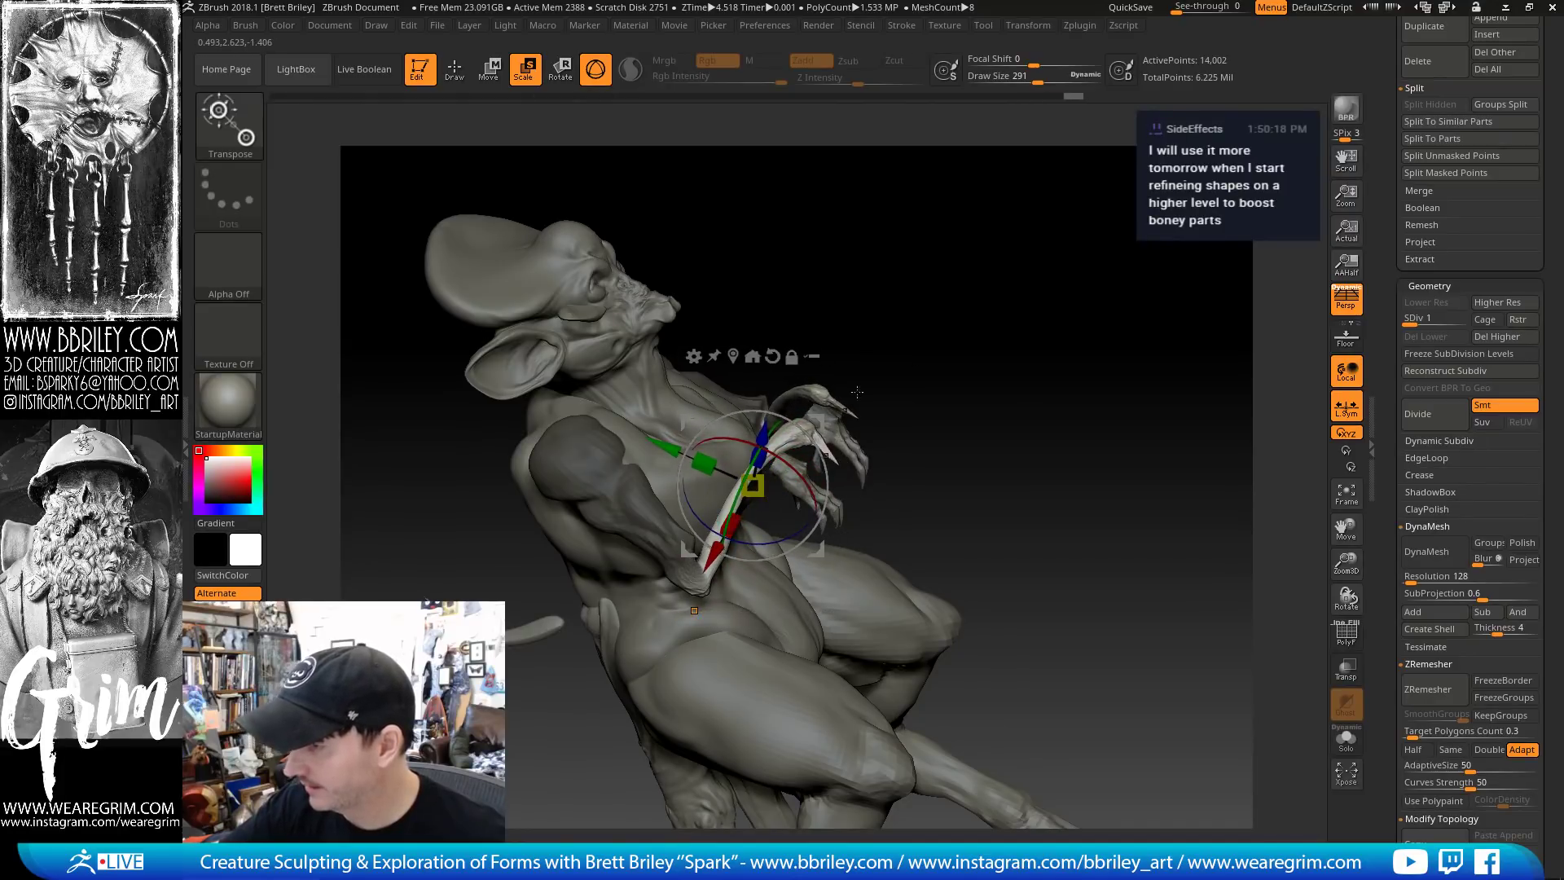
{"action": "left_click_drag", "start_coordinate": [857, 391], "coordinate": [954, 385]}
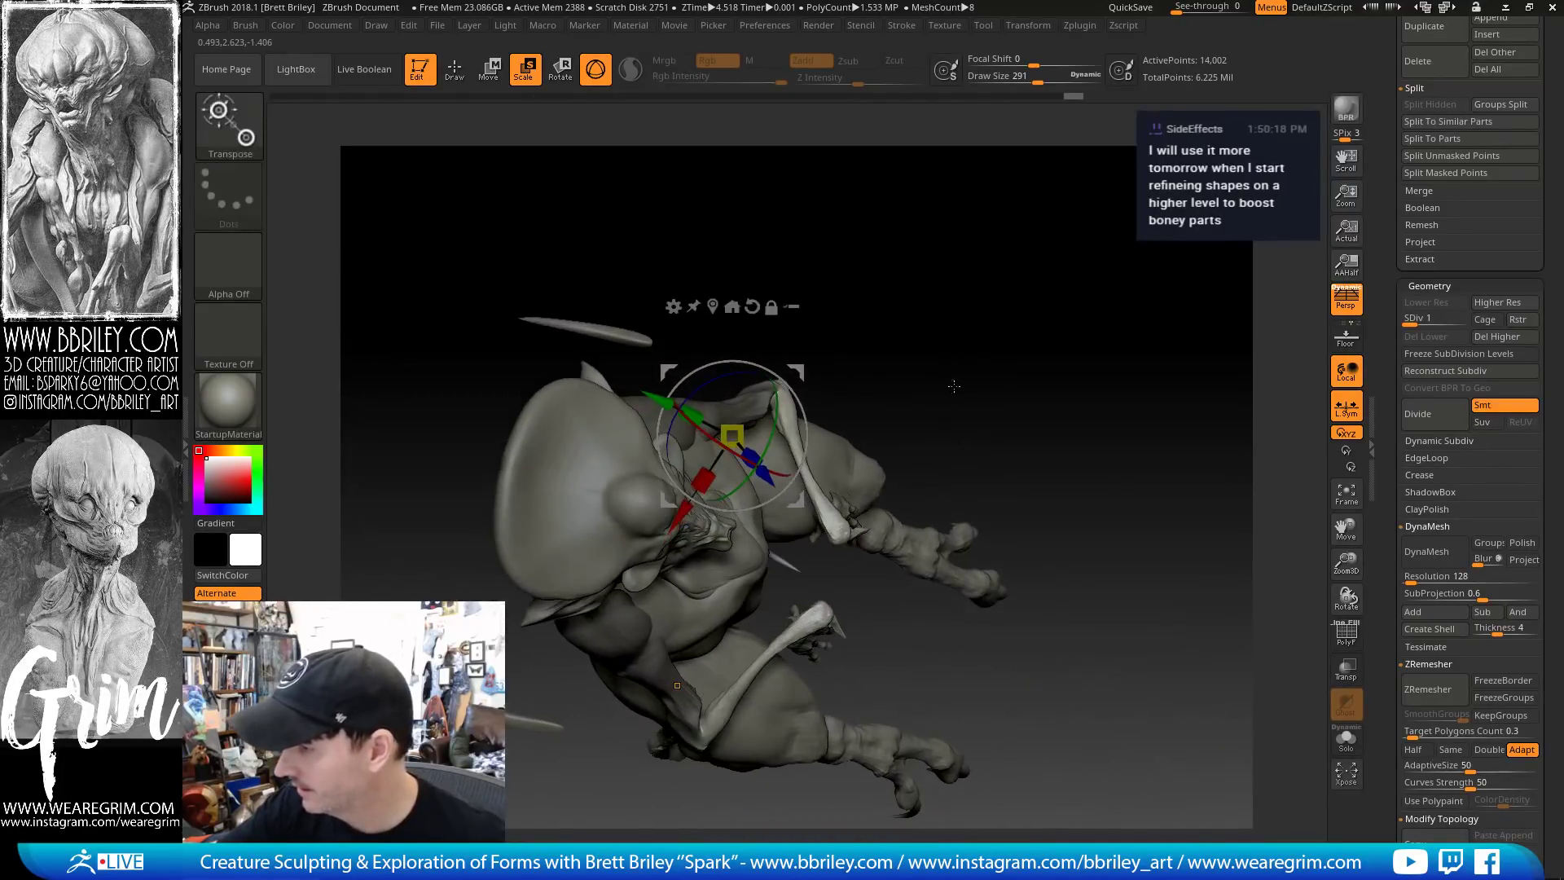
{"action": "mouse_move", "coordinate": [803, 373]}
{"action": "left_mouse_down"}
{"action": "mouse_move", "coordinate": [750, 356]}
{"action": "mouse_move", "coordinate": [790, 375]}
{"action": "mouse_move", "coordinate": [781, 397]}
{"action": "mouse_move", "coordinate": [825, 354]}
{"action": "left_mouse_up"}
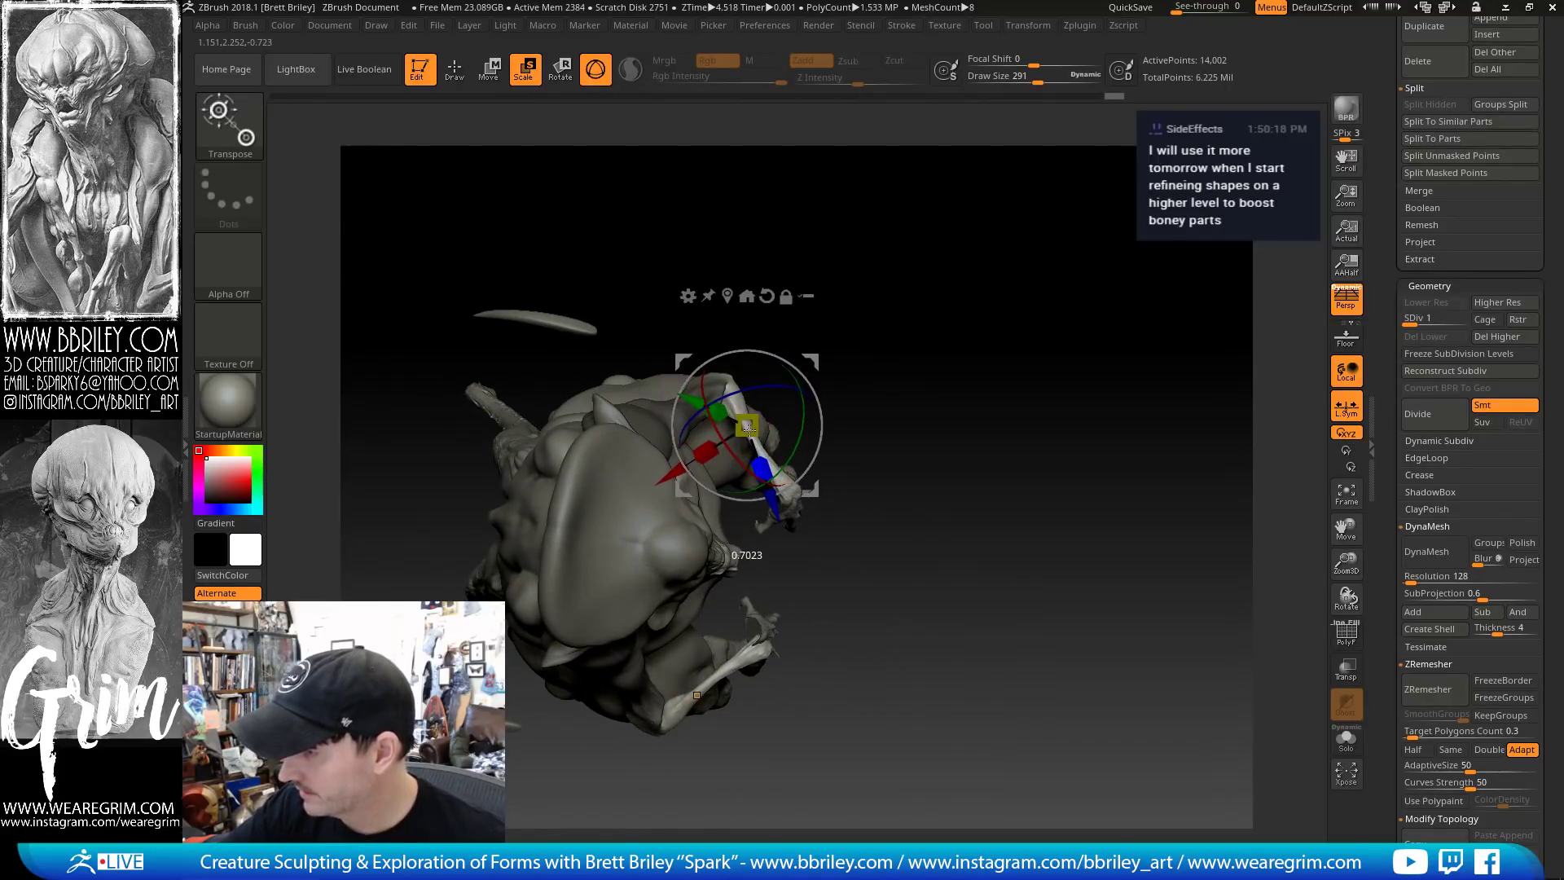
{"action": "mouse_move", "coordinate": [921, 333]}
{"action": "left_mouse_down"}
{"action": "mouse_move", "coordinate": [896, 273]}
{"action": "mouse_move", "coordinate": [929, 333]}
{"action": "mouse_move", "coordinate": [908, 331]}
{"action": "left_mouse_up"}
Clear the mask and thicken the elbow areas with the Inflate brush at draw size 168
{"action": "key", "text": "q"}
{"action": "key", "text": "w"}
{"action": "key", "text": "q"}
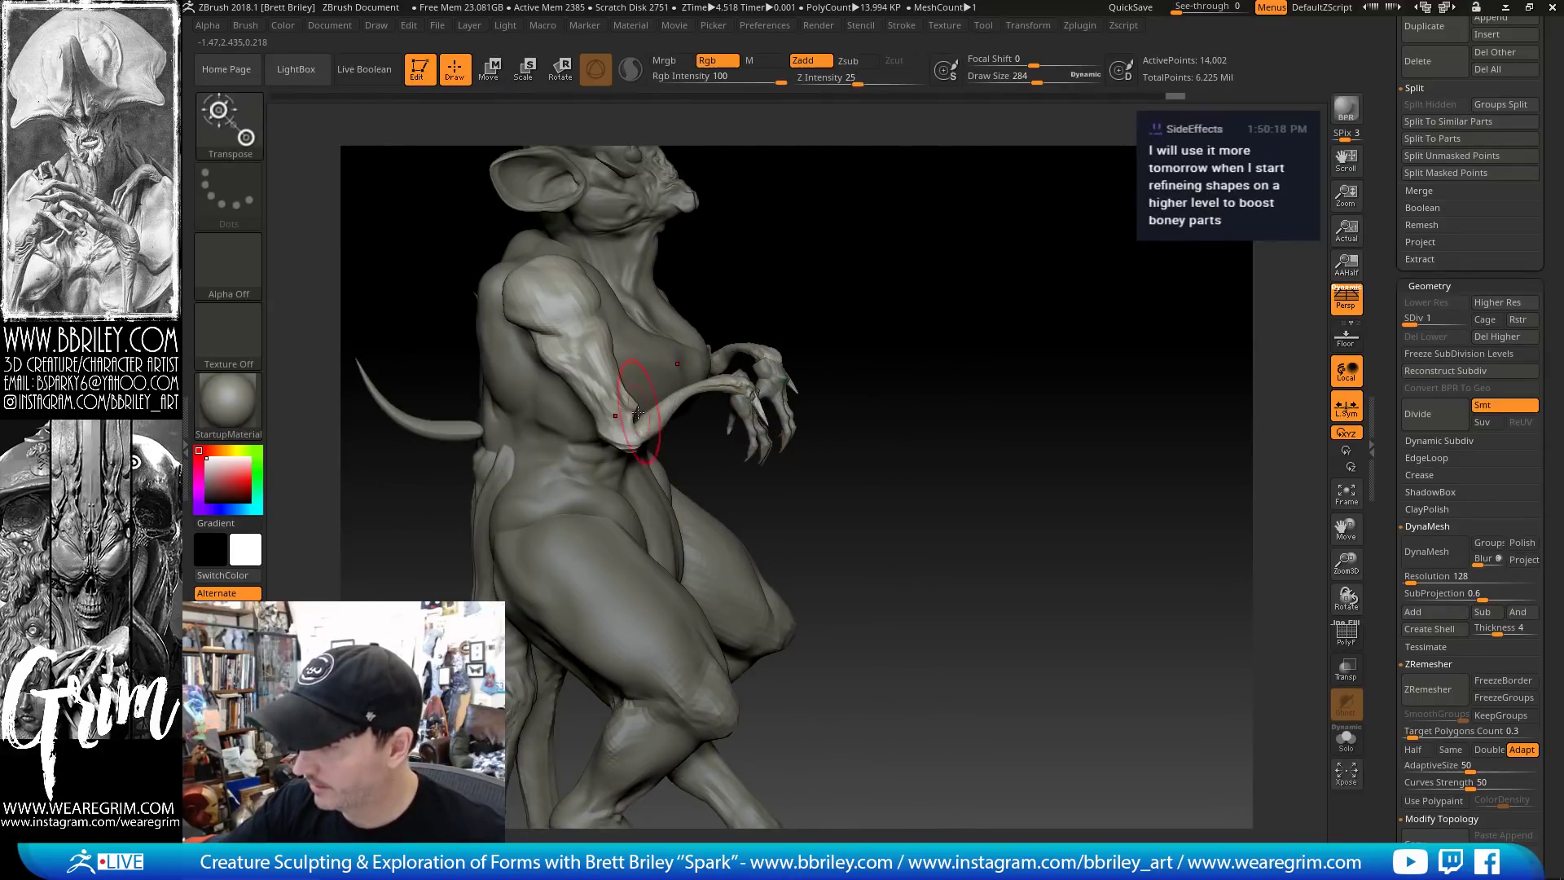
{"action": "key", "text": "b"}
{"action": "key", "text": "m"}
{"action": "key", "text": "v"}
{"action": "key", "text": "b"}
{"action": "key", "text": "i"}
{"action": "key", "text": "n"}
{"action": "mouse_move", "coordinate": [627, 416]}
{"action": "right_mouse_down"}
{"action": "mouse_move", "coordinate": [652, 408]}
{"action": "mouse_move", "coordinate": [624, 427]}
{"action": "right_mouse_up"}
{"action": "key", "text": "s"}
{"action": "left_click_drag", "start_coordinate": [624, 427], "coordinate": [615, 427]}
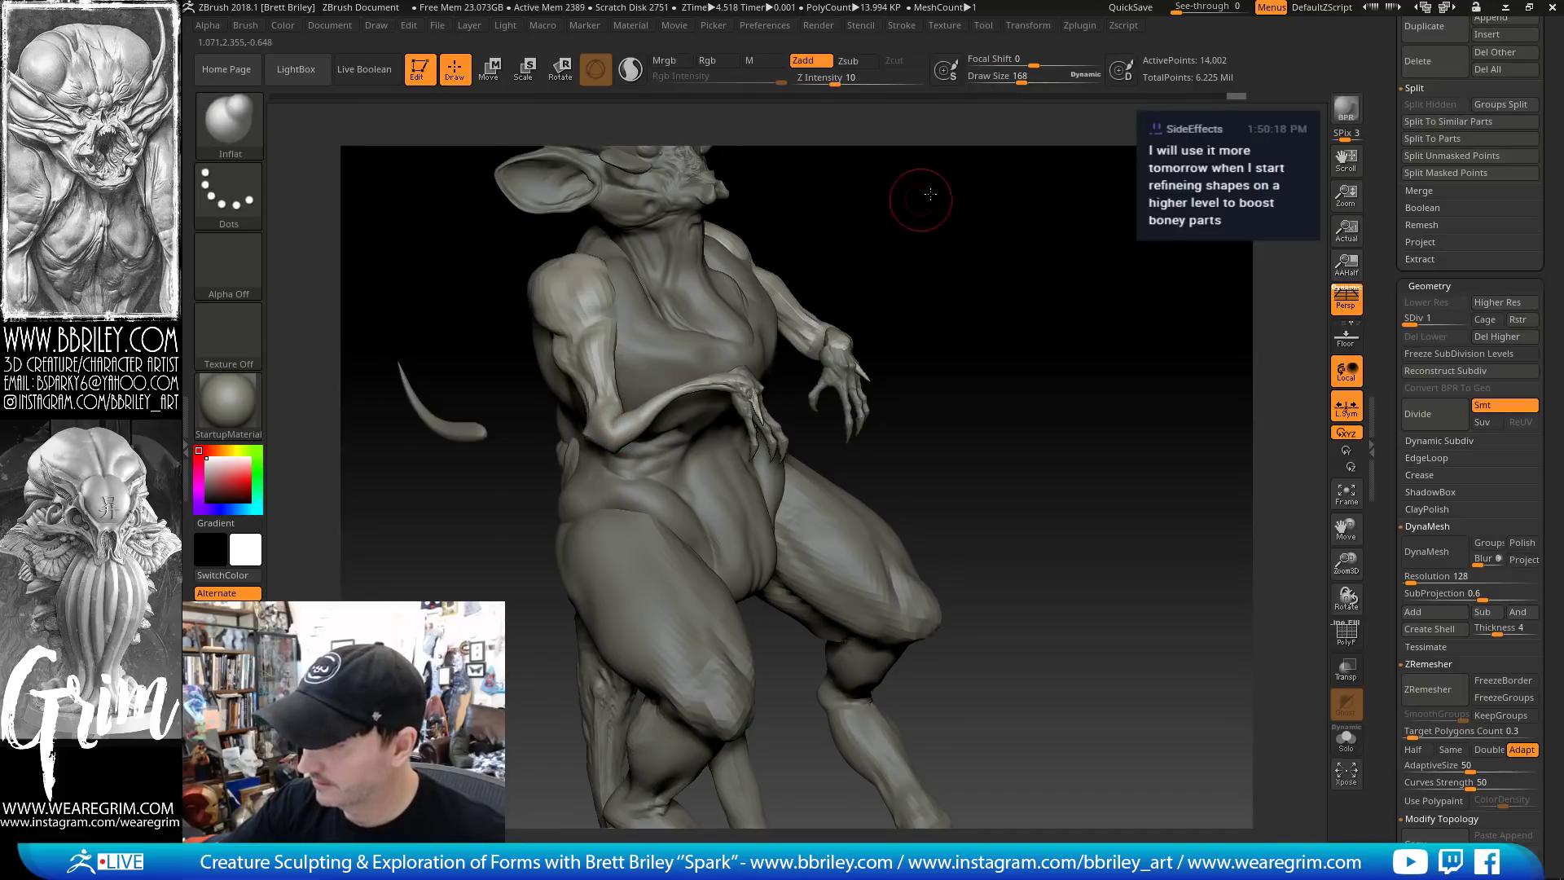
{"action": "left_click_drag", "start_coordinate": [915, 192], "coordinate": [585, 443], "text": "shift"}
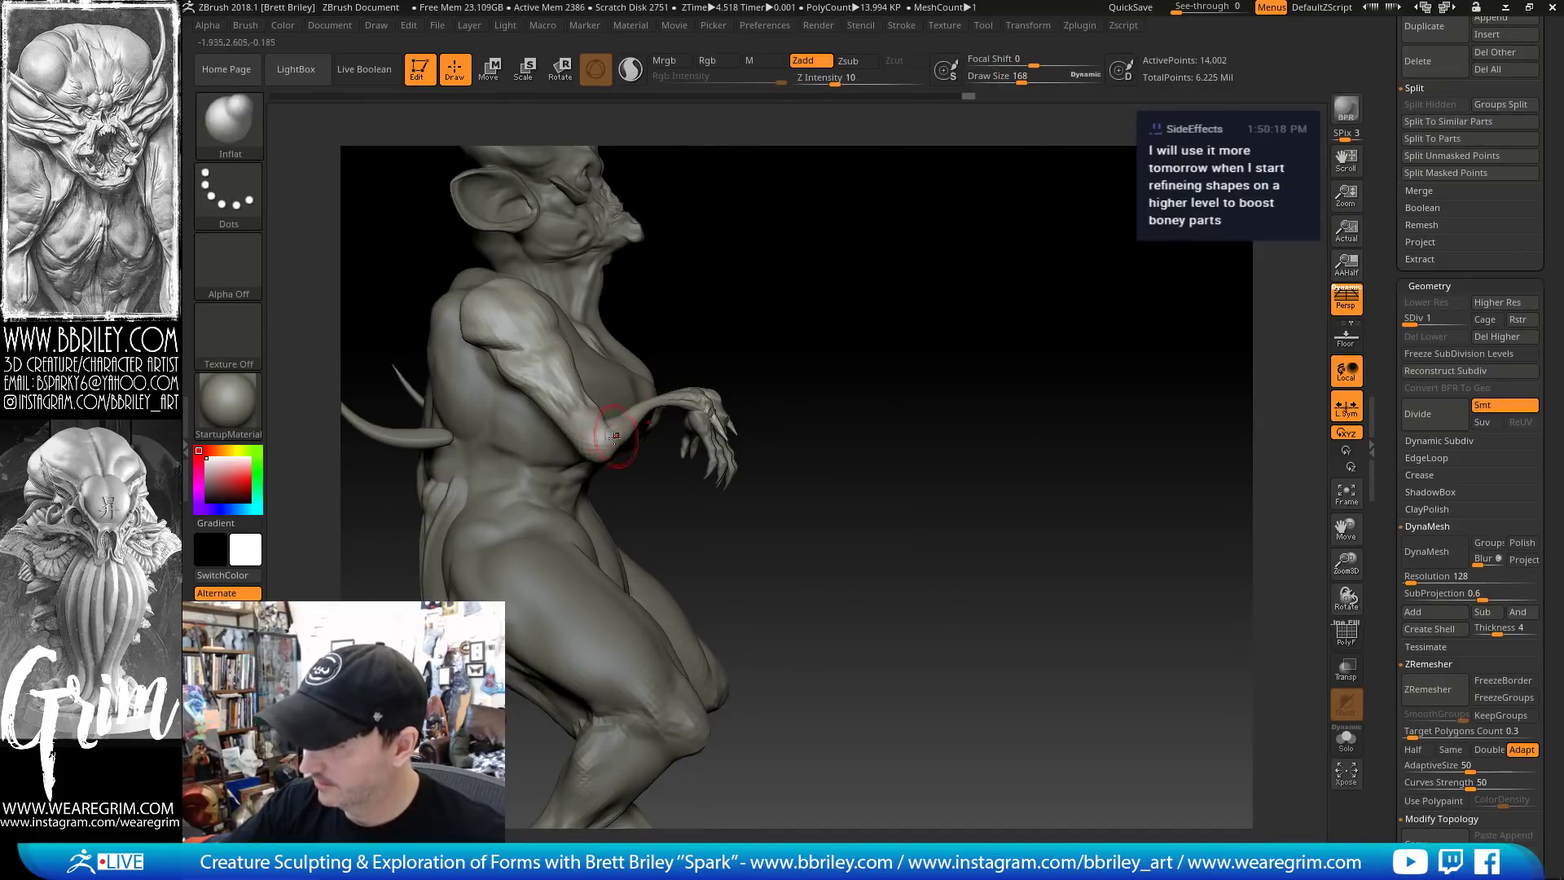
{"action": "right_click_drag", "start_coordinate": [603, 440], "coordinate": [658, 403]}
Reshape the forearms near the wrists with the Move brush, using large draw sizes between 358 and 439
{"action": "key", "text": "b"}
{"action": "key", "text": "m"}
{"action": "key", "text": "v"}
{"action": "key", "text": "s"}
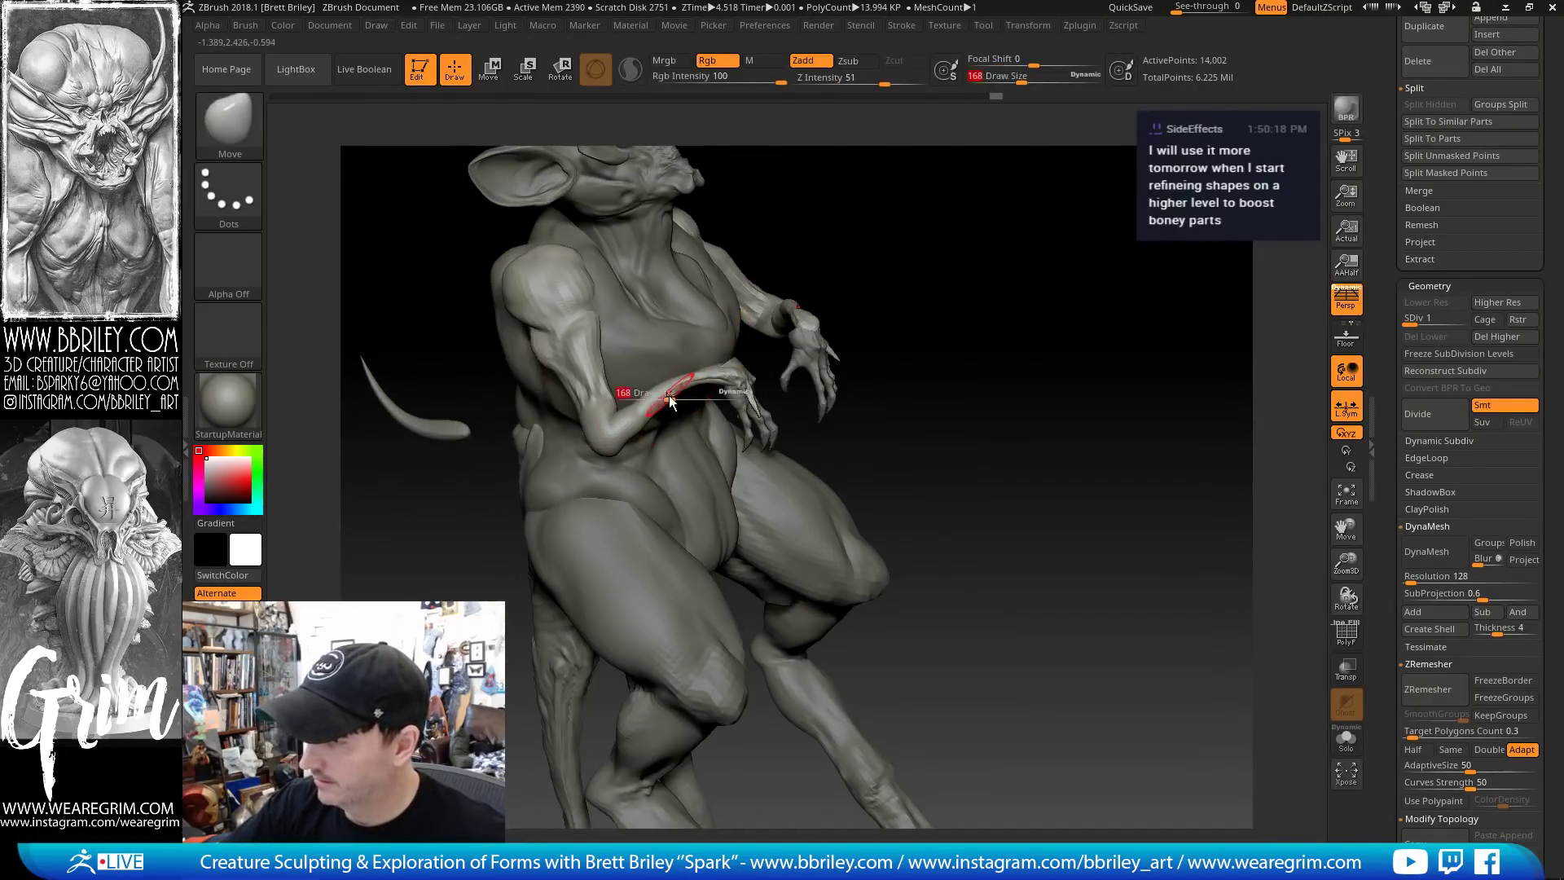
{"action": "key", "text": "bracketright"}
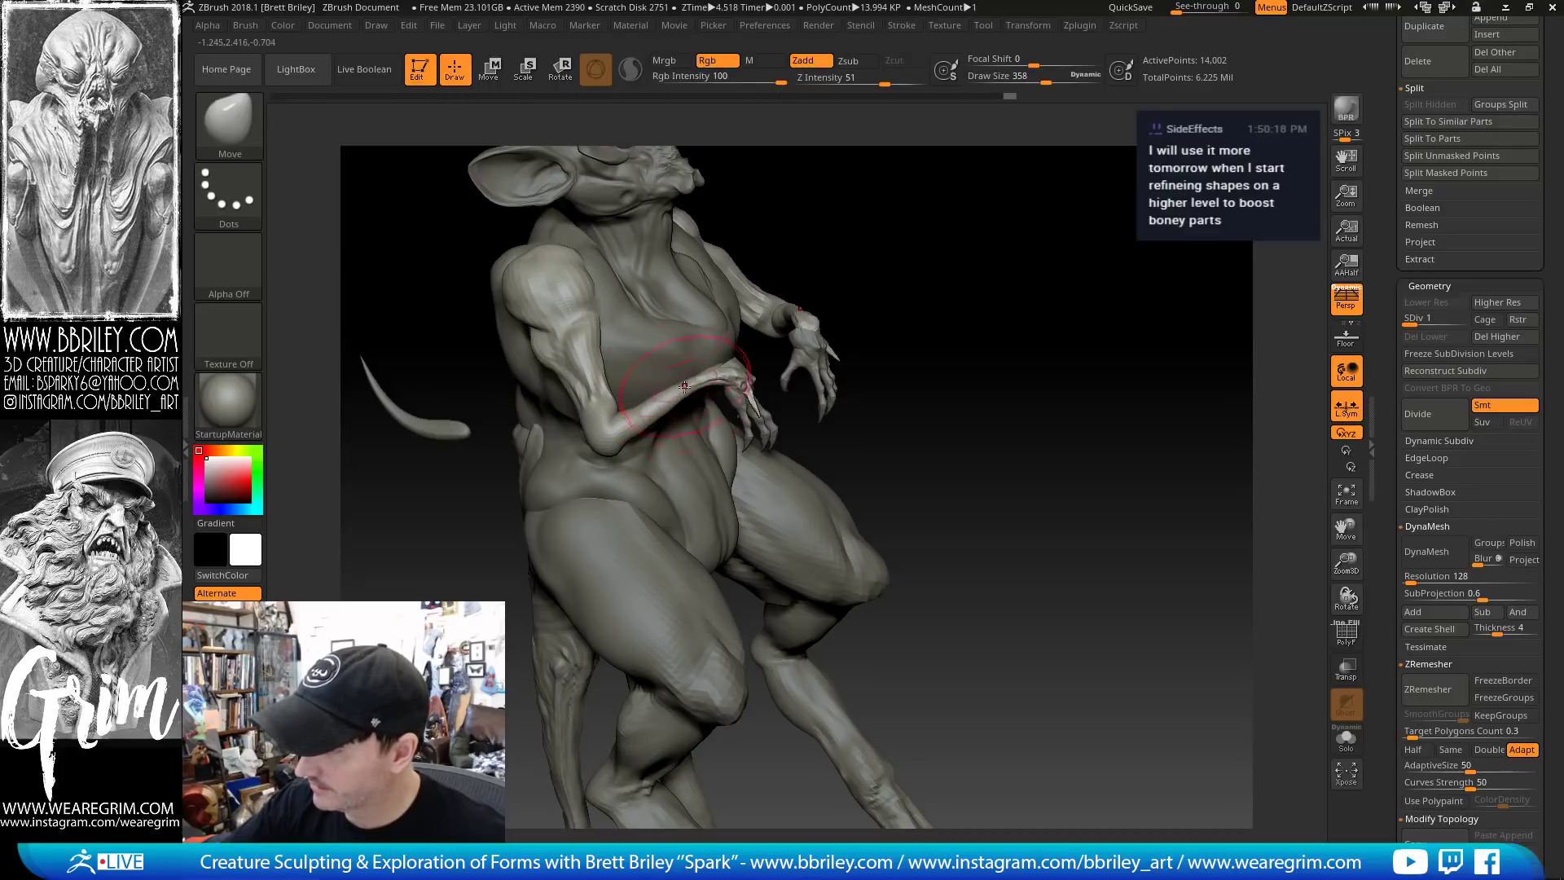
{"action": "right_click_drag", "start_coordinate": [884, 185], "coordinate": [743, 371]}
{"action": "key", "text": "bracketright"}
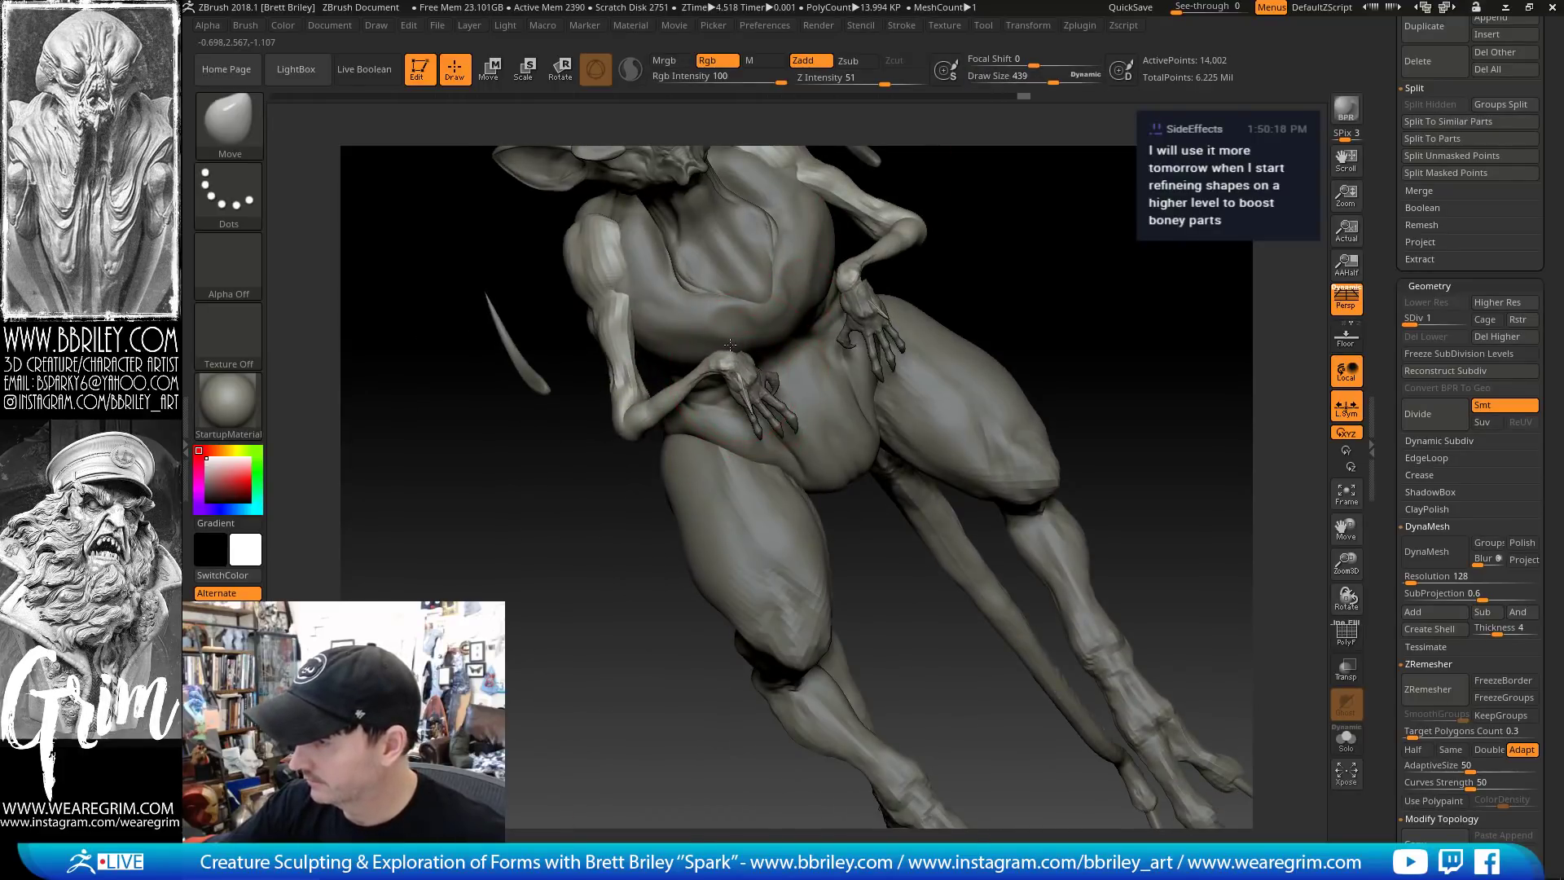
{"action": "key", "text": "bracketleft"}
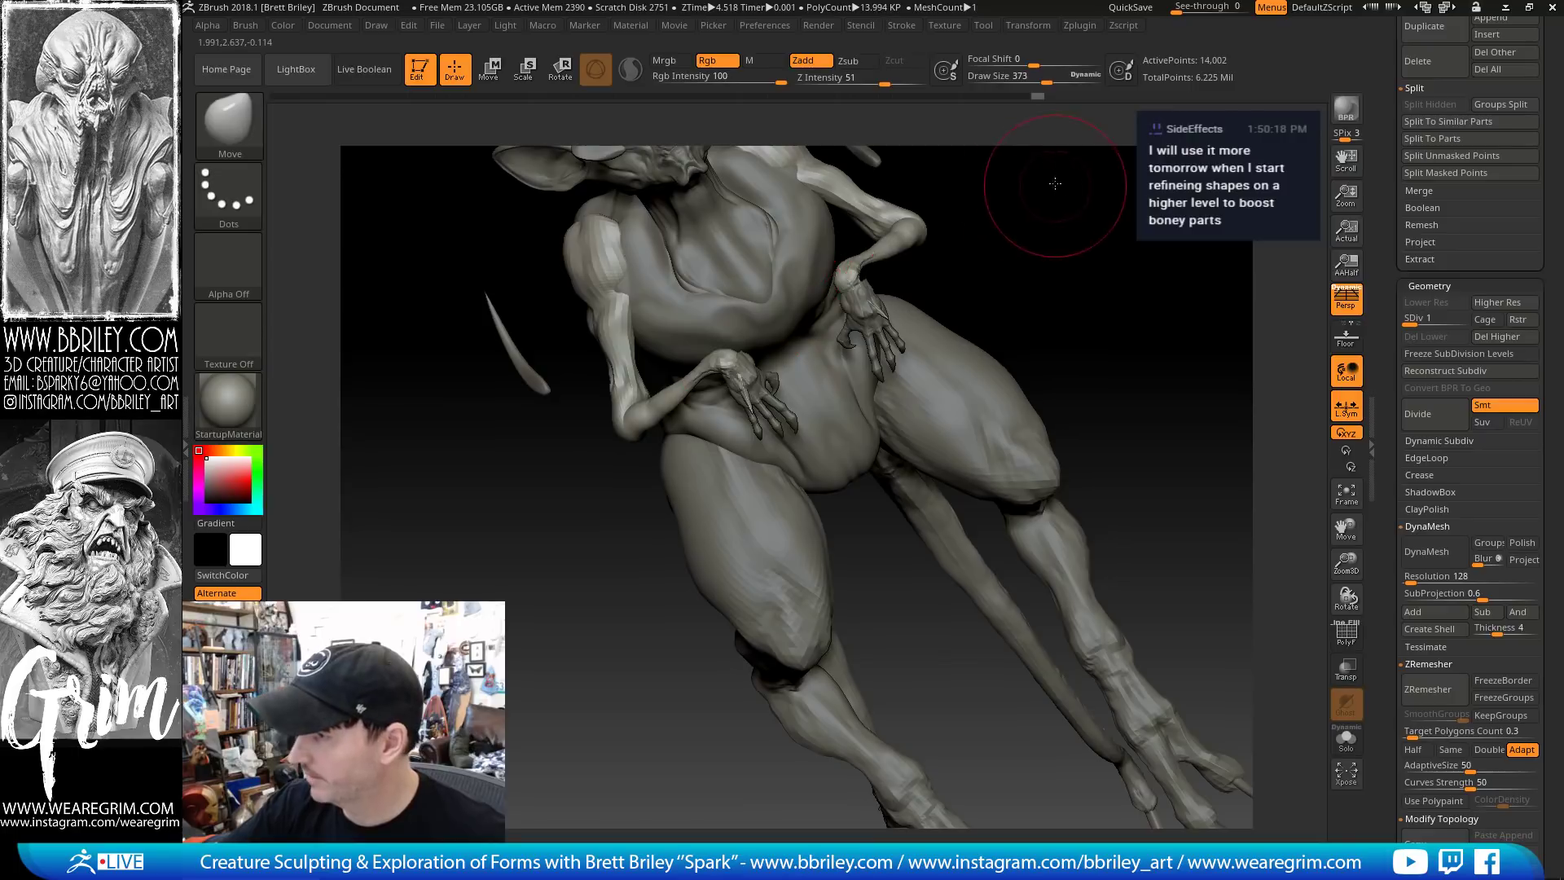
Refine the fit of the forearms to the clawed hands with the Move brush at draw sizes 225 and 251
{"action": "right_click_drag", "start_coordinate": [1055, 184], "coordinate": [831, 349]}
{"action": "key", "text": "bracketleft"}
{"action": "key", "text": "bracketleft"}
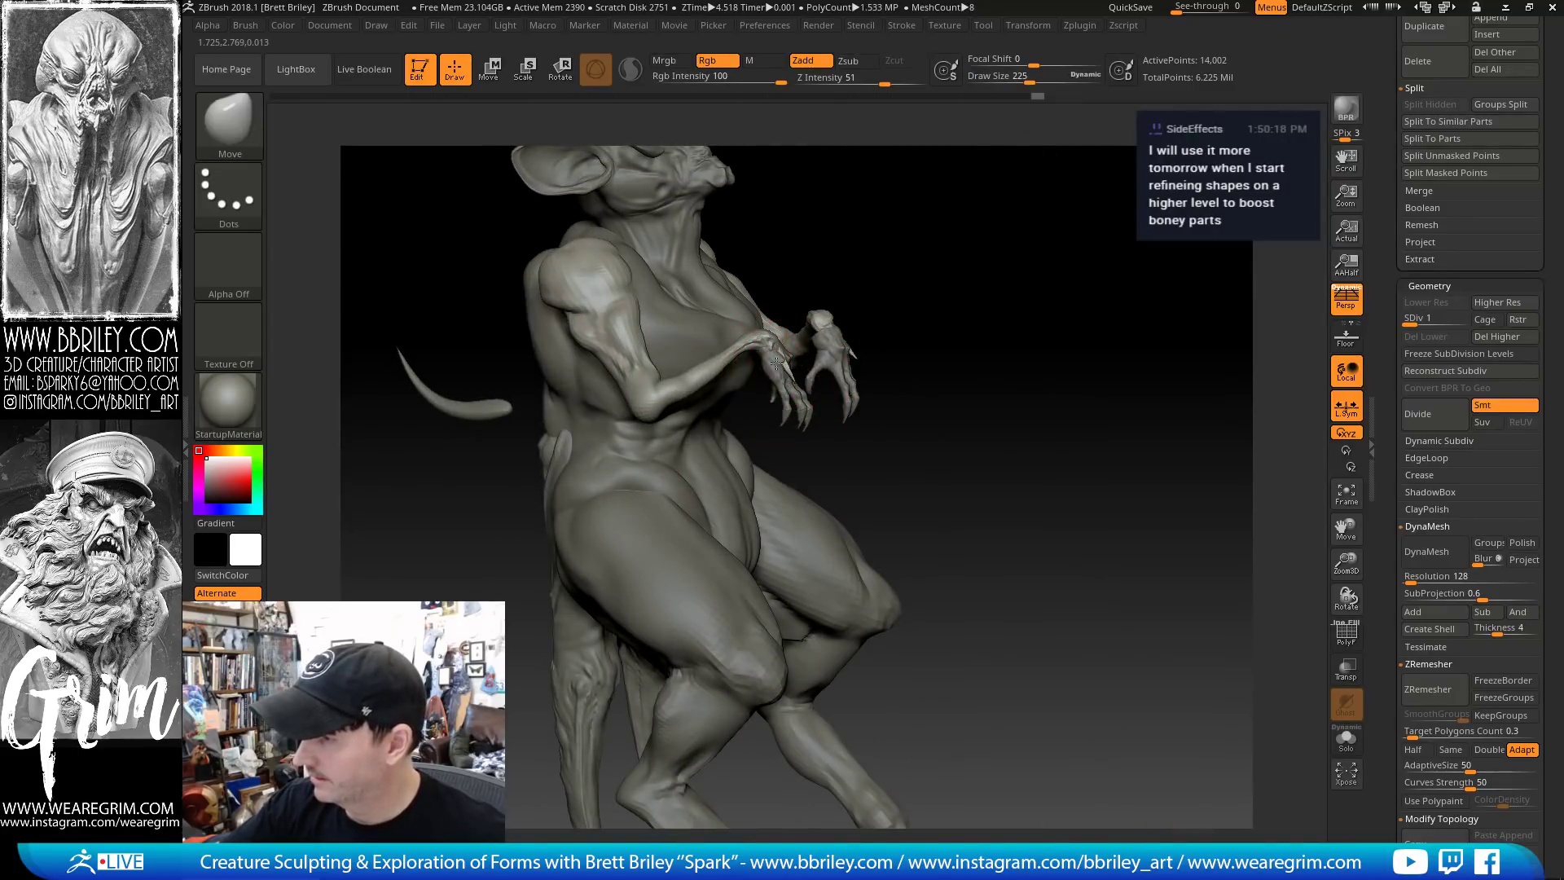
{"action": "right_click_drag", "start_coordinate": [922, 251], "coordinate": [845, 280]}
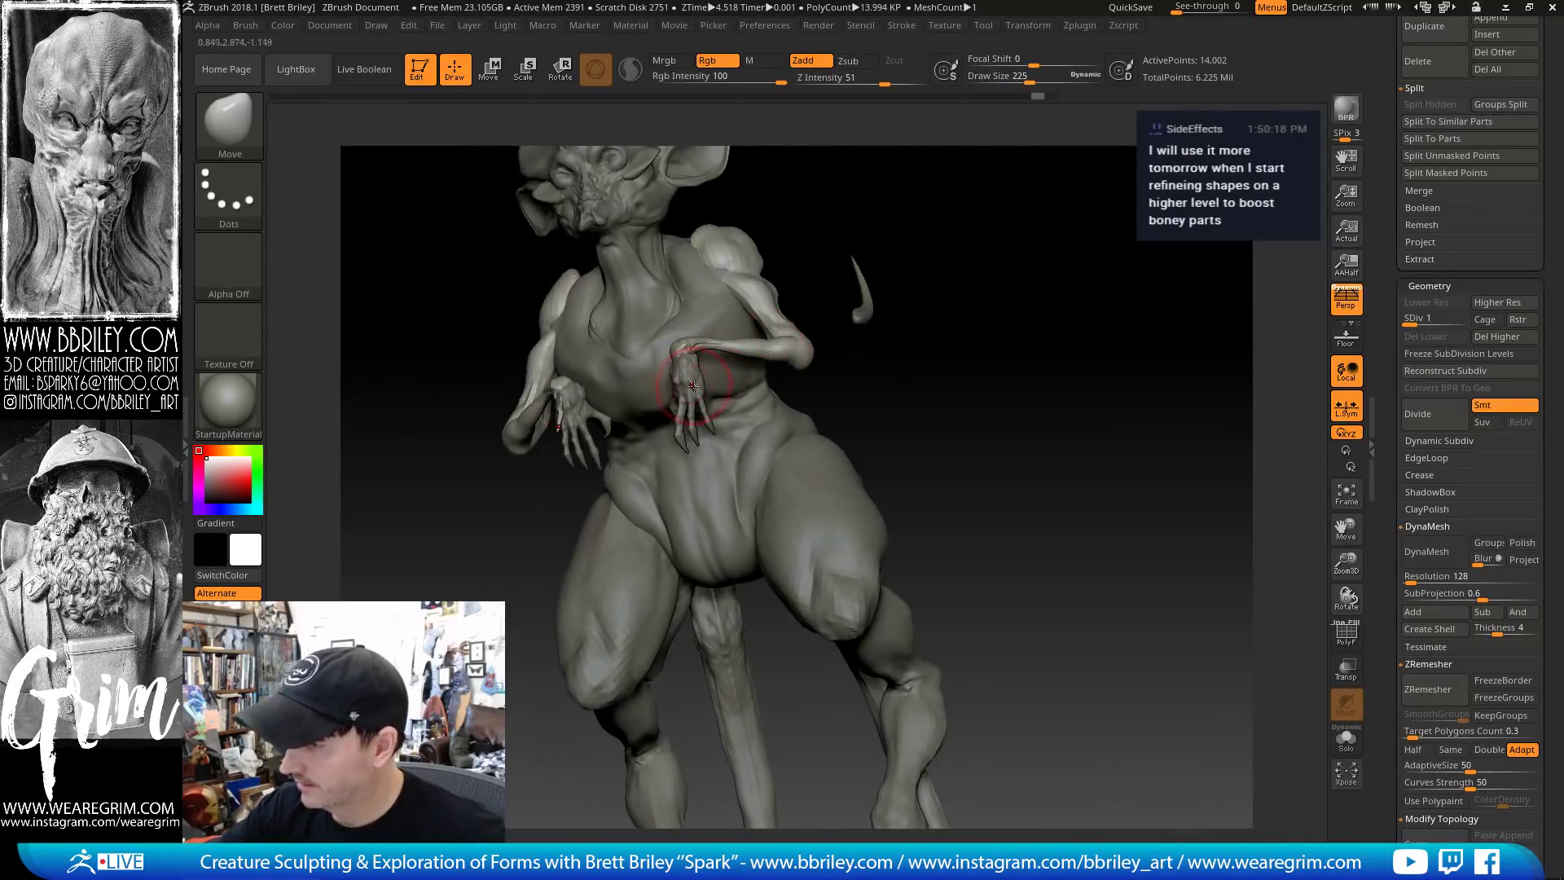
{"action": "key", "text": "s"}
{"action": "mouse_move", "coordinate": [937, 195]}
{"action": "left_mouse_down"}
{"action": "mouse_move", "coordinate": [984, 254]}
{"action": "mouse_move", "coordinate": [978, 273]}
{"action": "left_mouse_up"}
{"action": "mouse_move", "coordinate": [905, 326]}
{"action": "left_mouse_down"}
{"action": "mouse_move", "coordinate": [719, 381]}
{"action": "mouse_move", "coordinate": [702, 352]}
{"action": "left_mouse_up"}
{"action": "key", "text": "bracketright"}
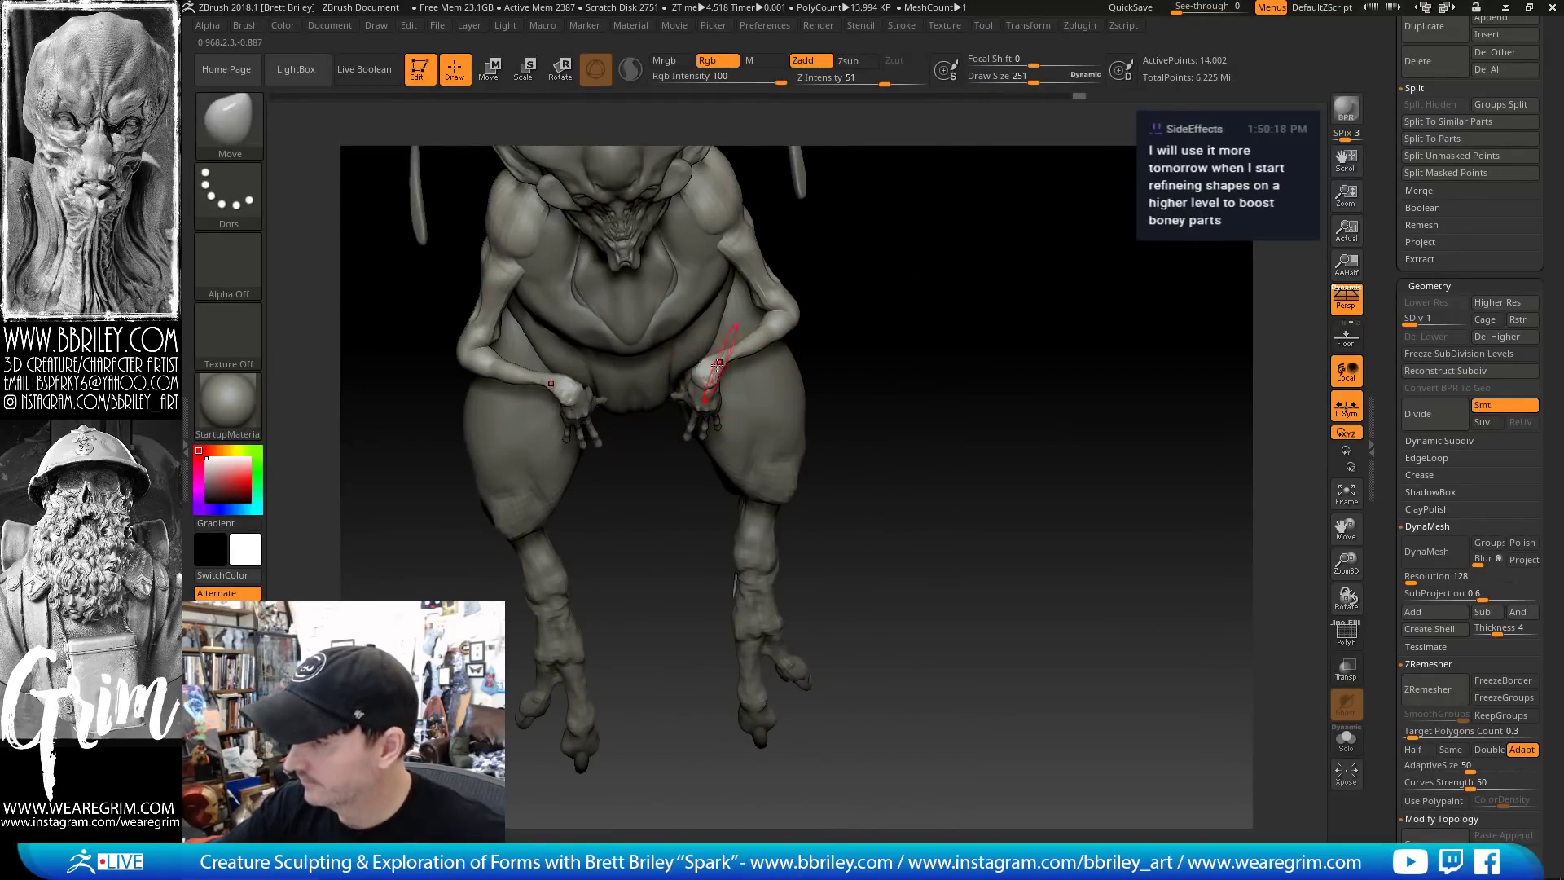
Thicken the forearms and wrists with the Inflate brush at draw size 251 and smooth the swollen areas
{"action": "key", "text": "b"}
{"action": "key", "text": "i"}
{"action": "key", "text": "n"}
{"action": "mouse_move", "coordinate": [913, 268]}
{"action": "left_mouse_down"}
{"action": "mouse_move", "coordinate": [827, 316]}
{"action": "mouse_move", "coordinate": [757, 450]}
{"action": "left_mouse_up"}
{"action": "key", "text": "shift"}
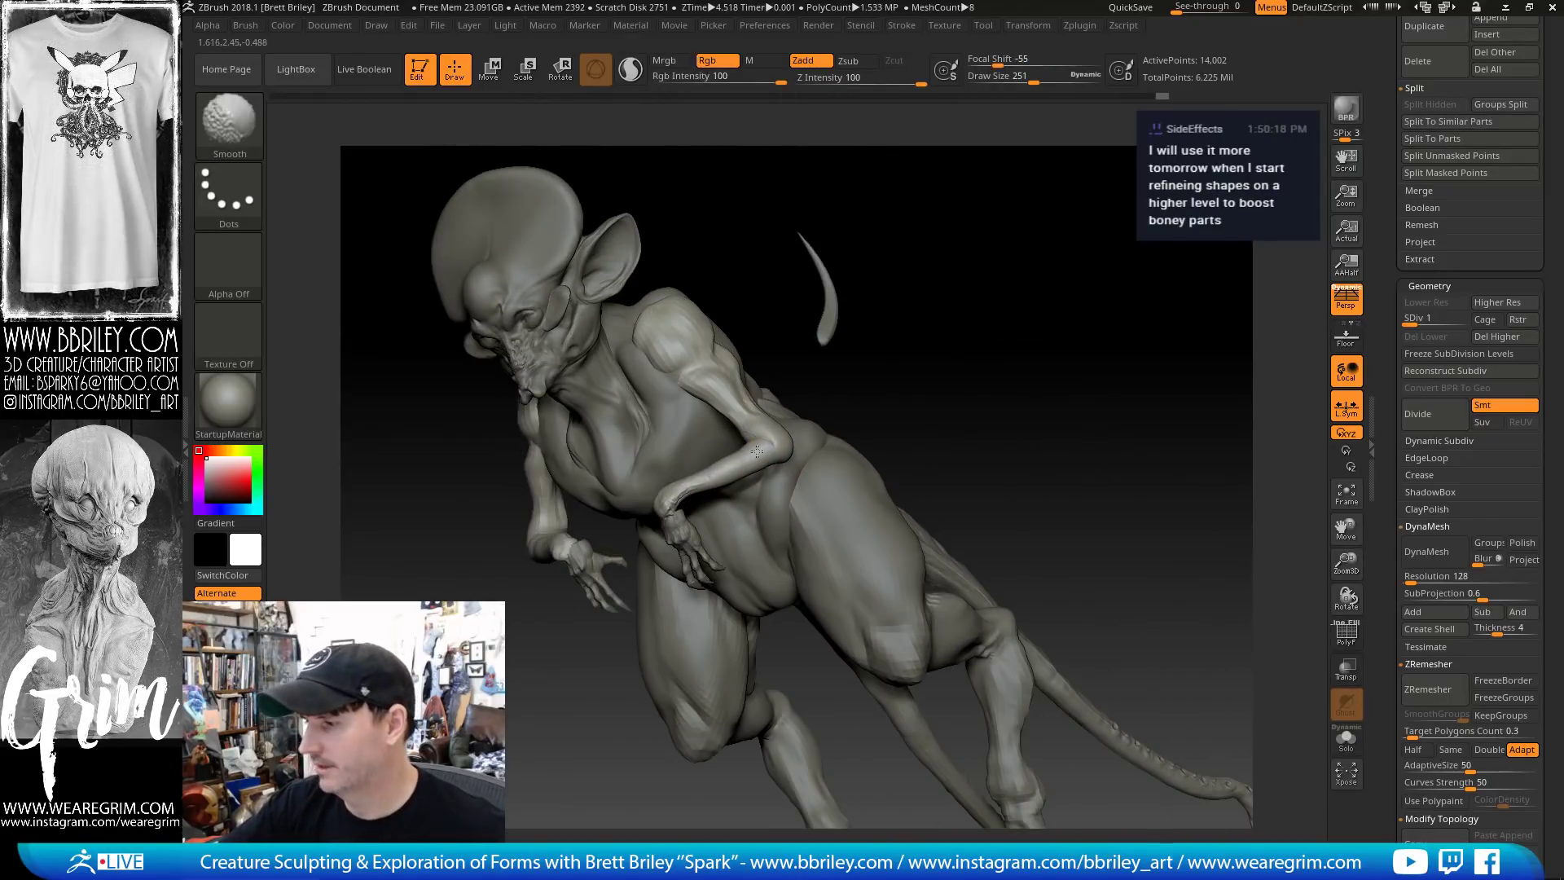
Smooth the creature's upper arm and try pulling its back contour outward with the Move brush
{"action": "key", "text": "shift"}
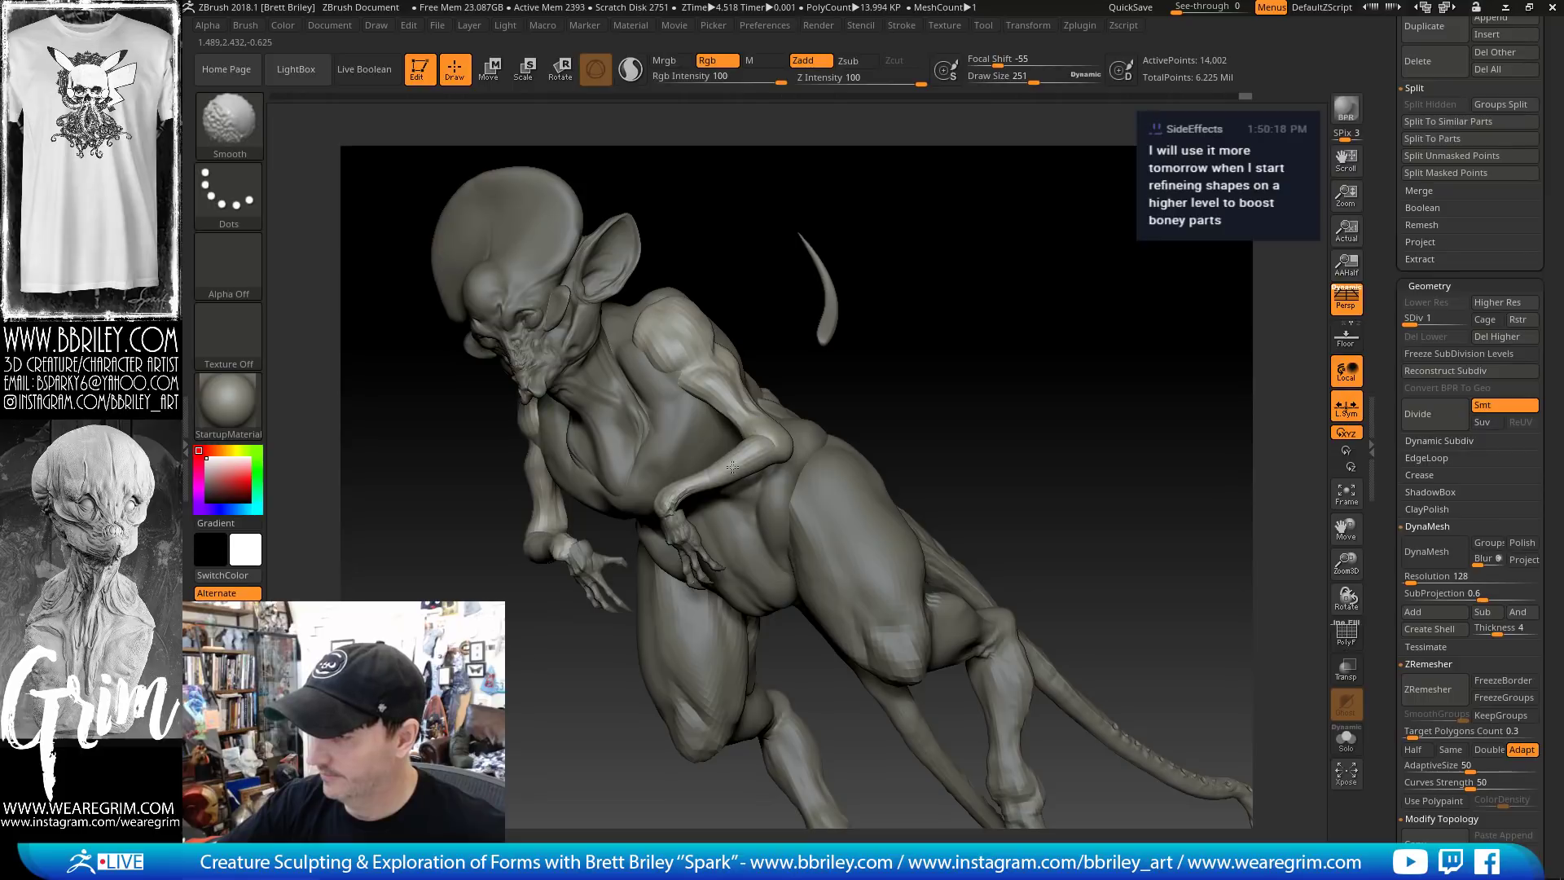
{"action": "left_click_drag", "start_coordinate": [727, 415], "coordinate": [719, 402], "text": "shift"}
{"action": "left_click_drag", "start_coordinate": [909, 236], "coordinate": [835, 260]}
{"action": "key", "text": "b"}
{"action": "key", "text": "m"}
{"action": "key", "text": "v"}
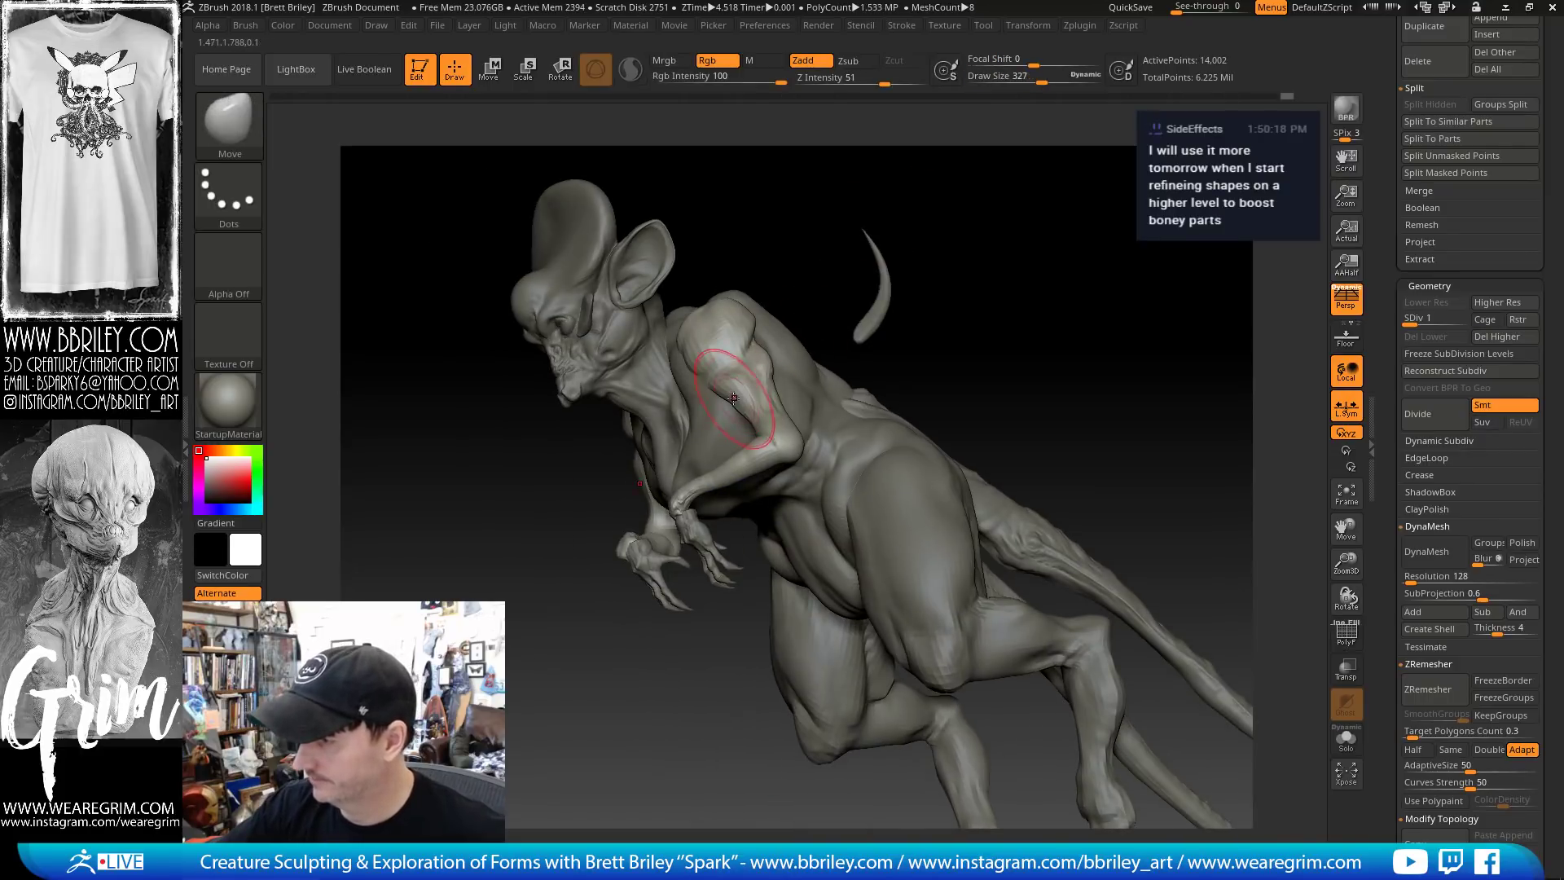
{"action": "left_click_drag", "start_coordinate": [724, 411], "coordinate": [884, 326]}
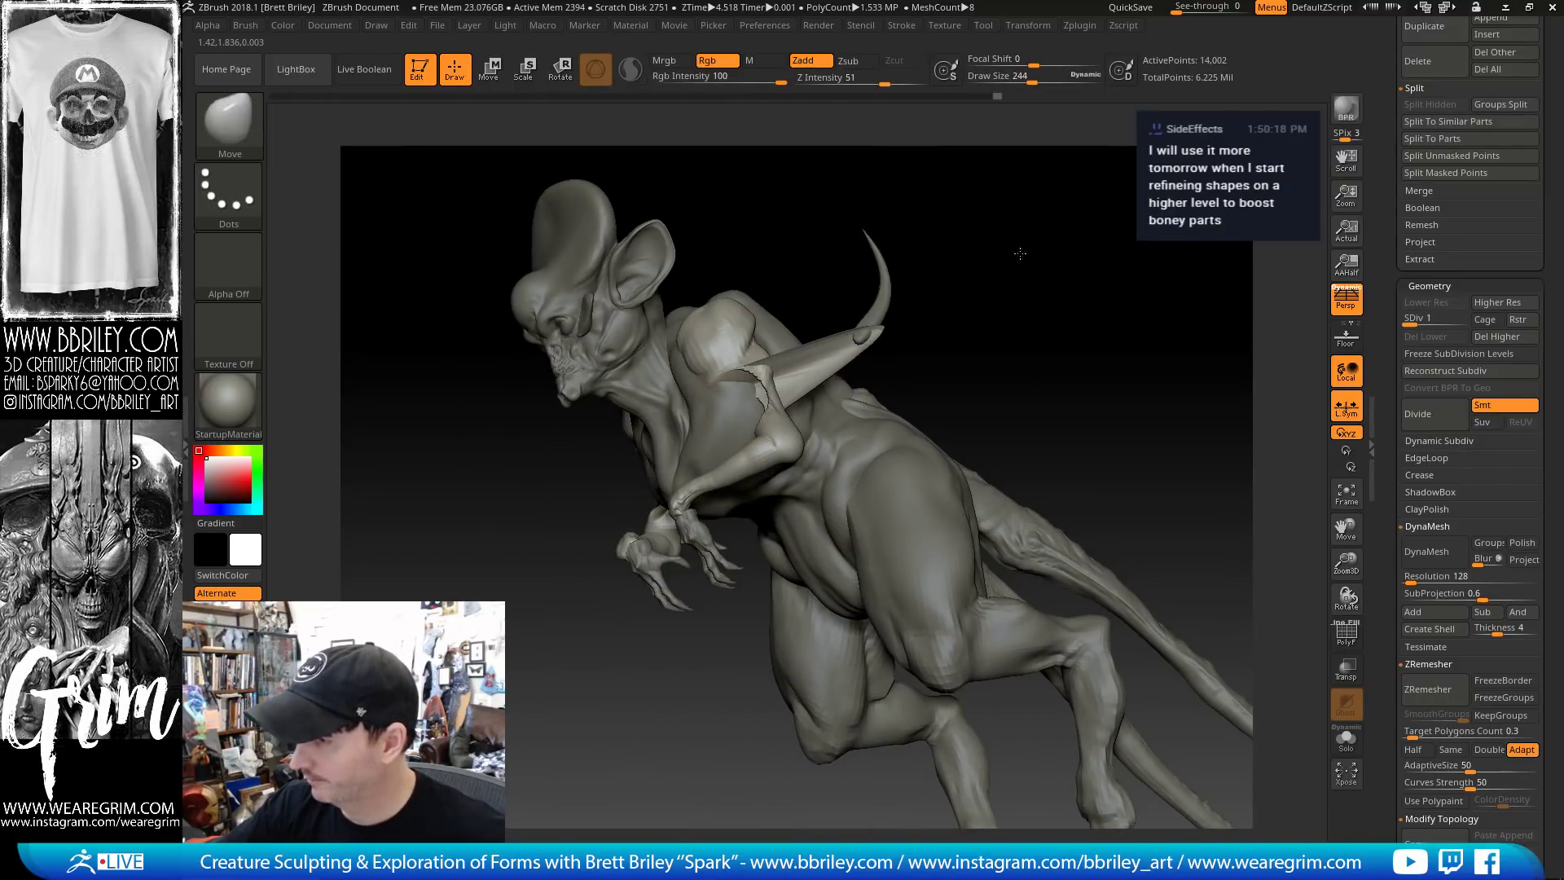
Swell the arm near the elbow with the Inflat brush at Z Intensity 10
{"action": "left_click_drag", "start_coordinate": [937, 265], "coordinate": [1010, 202]}
{"action": "key", "text": "b"}
{"action": "key", "text": "i"}
{"action": "key", "text": "n"}
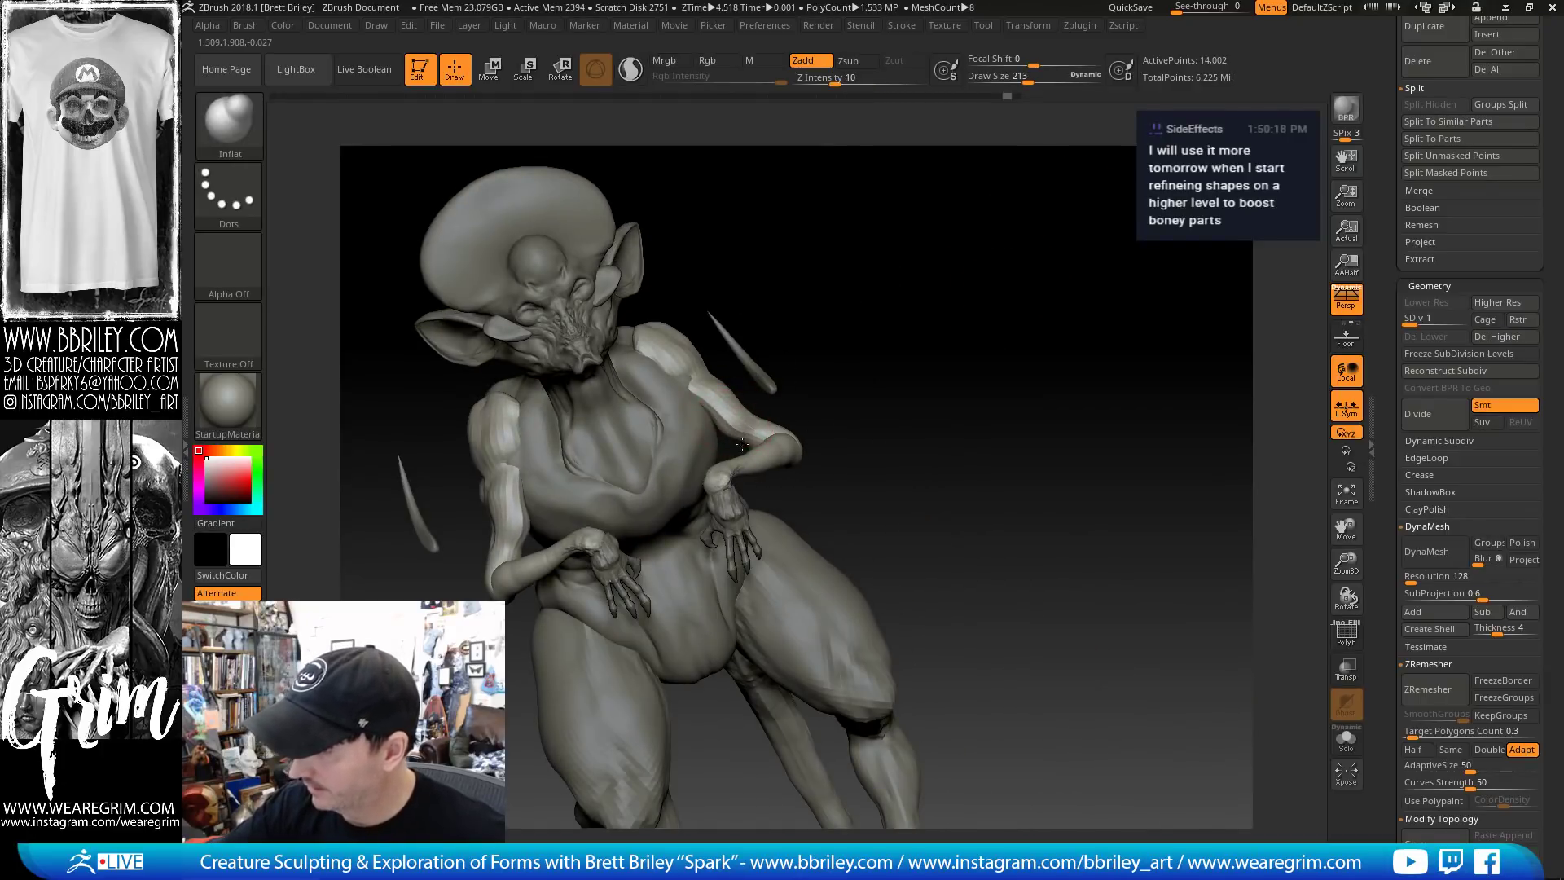
Reshape the inner contour of the upper arm with the Move brush at draw size 271
{"action": "key", "text": "b"}
{"action": "key", "text": "m"}
{"action": "key", "text": "v"}
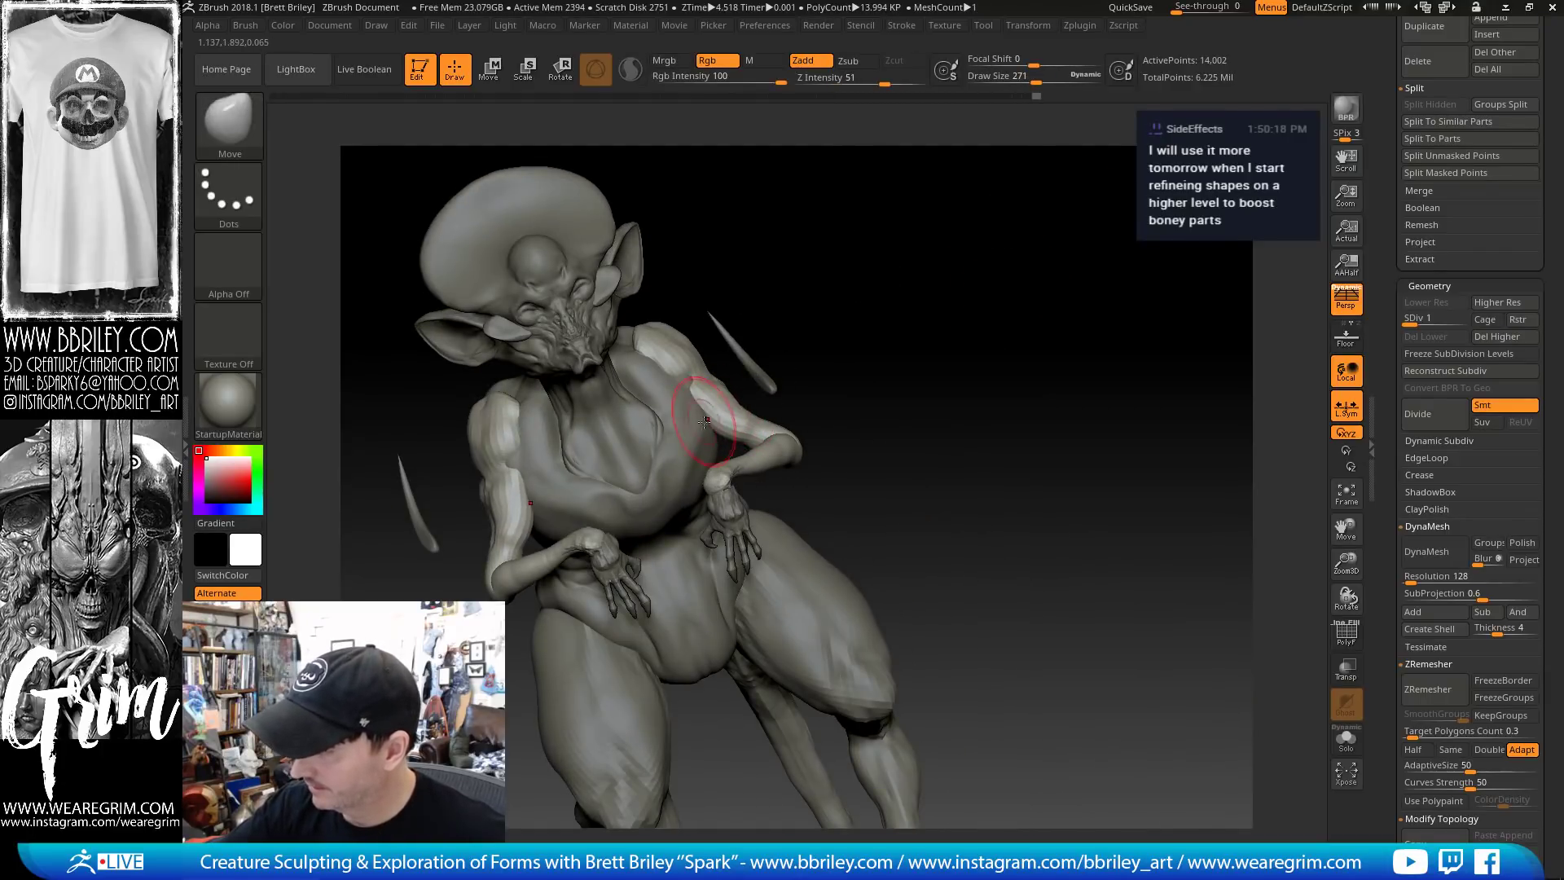
{"action": "left_click_drag", "start_coordinate": [842, 274], "coordinate": [743, 325]}
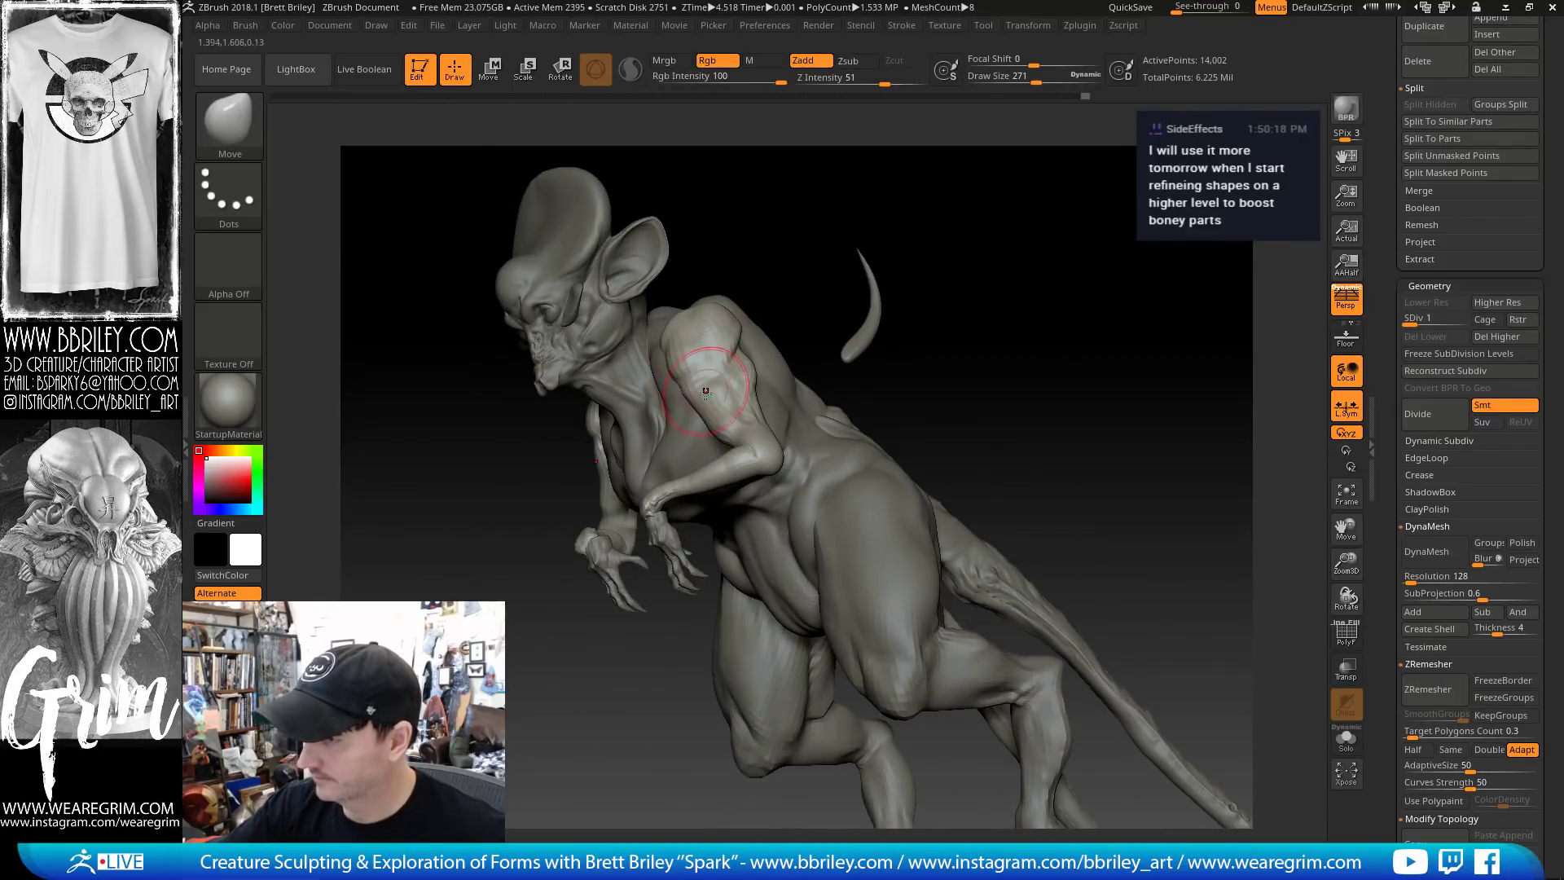
{"action": "left_click_drag", "start_coordinate": [1000, 262], "coordinate": [1014, 304]}
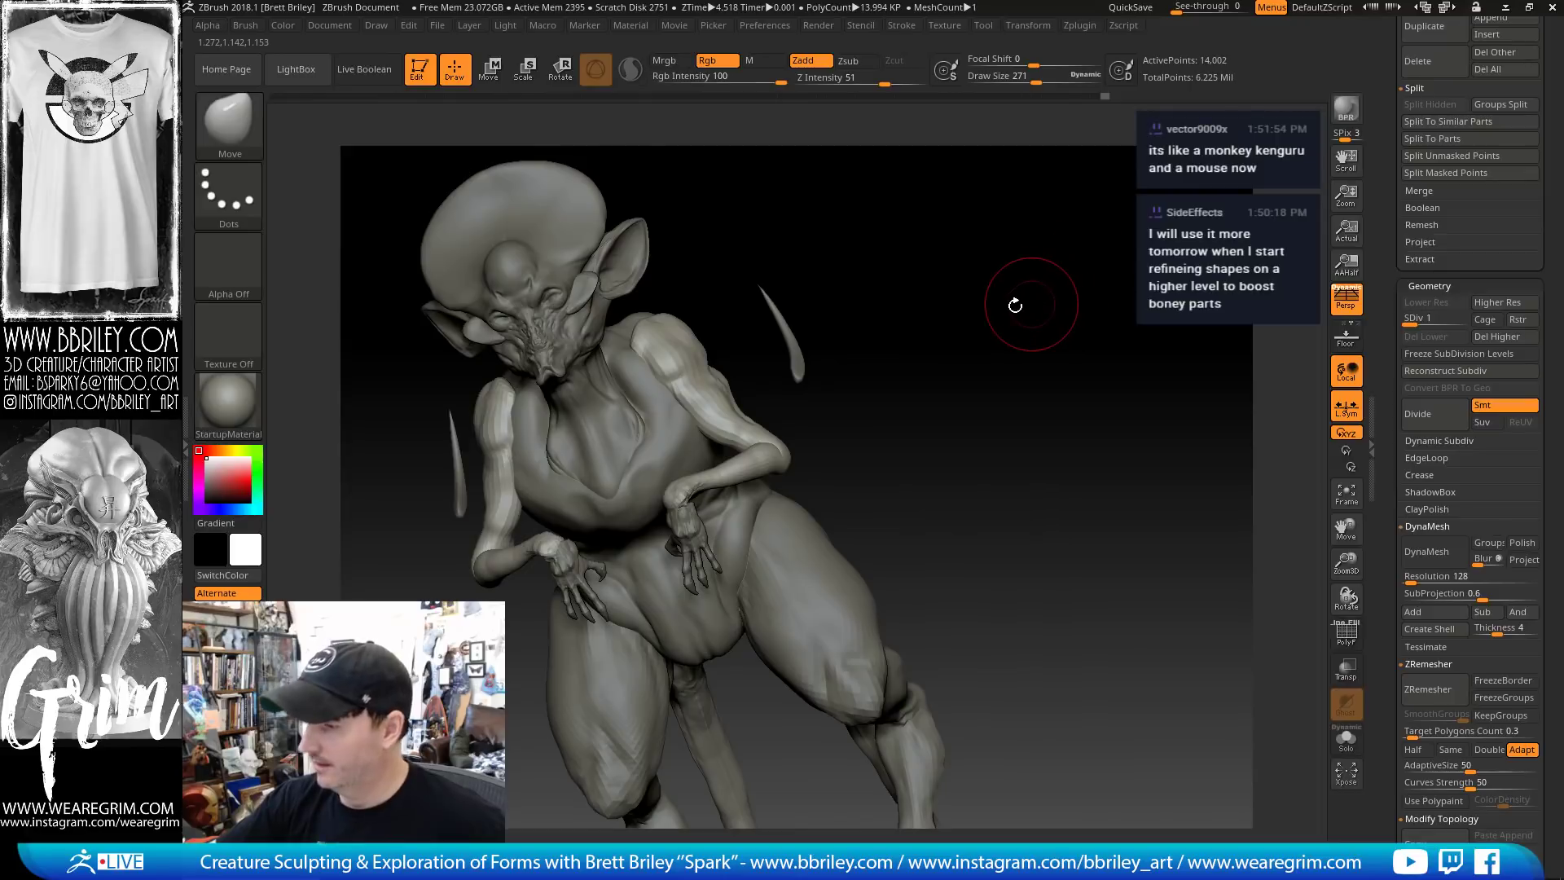
Raise the arms to subdivision level 2 and smooth the muscle forms of the upper arm
{"action": "key", "text": "d"}
{"action": "left_click_drag", "start_coordinate": [936, 366], "coordinate": [785, 454]}
{"action": "key", "text": "shift"}
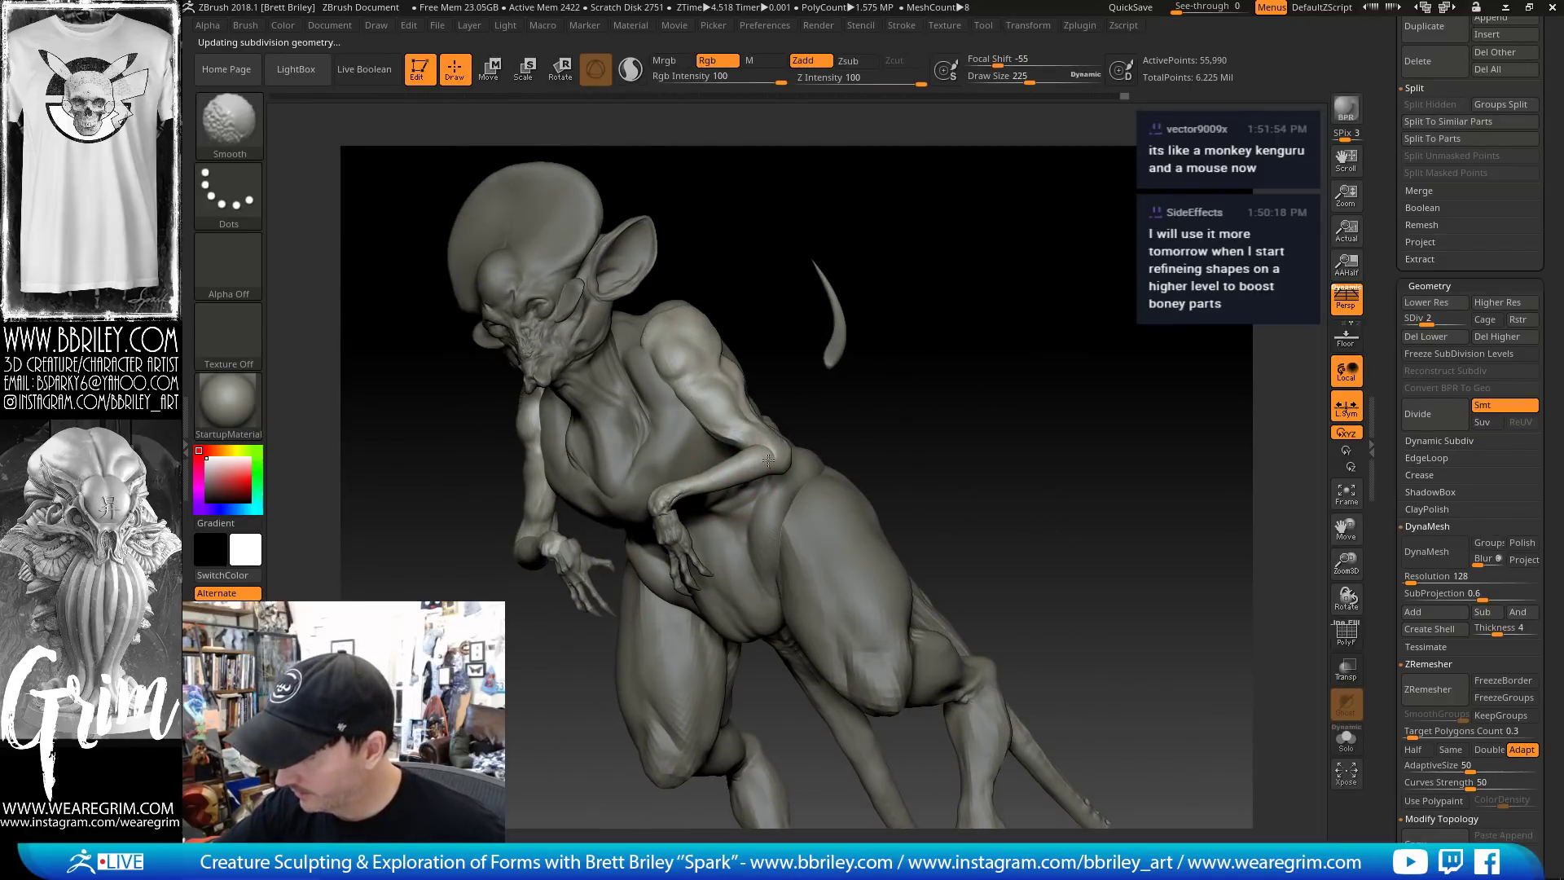
Adjust the back edge of the shoulder and upper arm with the Move brush
{"action": "left_click_drag", "start_coordinate": [882, 367], "coordinate": [803, 357]}
{"action": "left_click_drag", "start_coordinate": [779, 399], "coordinate": [764, 424]}
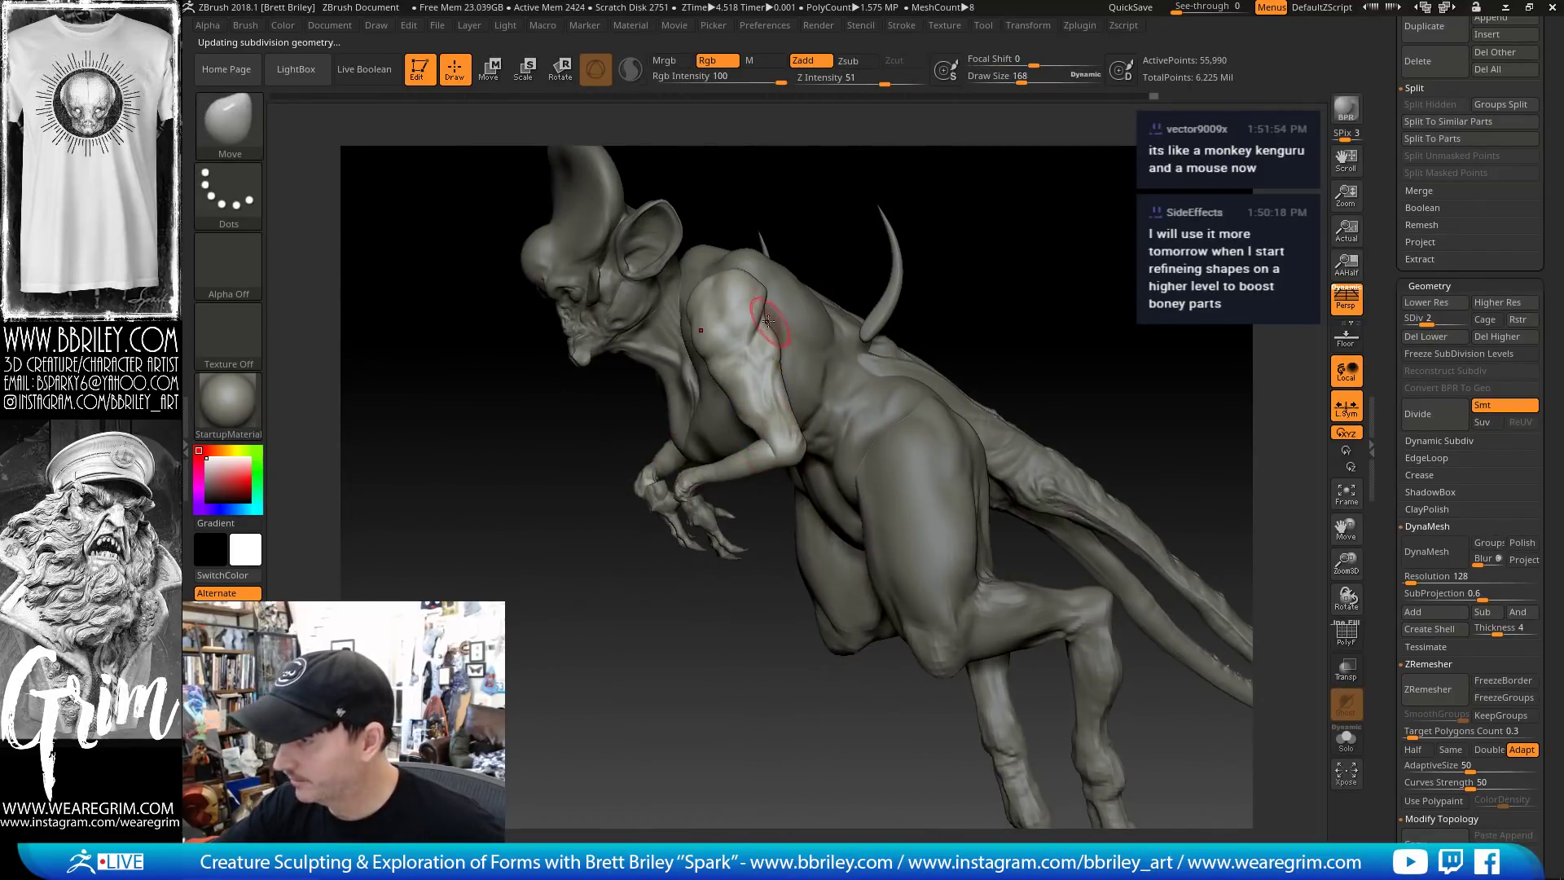
{"action": "left_click_drag", "start_coordinate": [770, 313], "coordinate": [783, 291]}
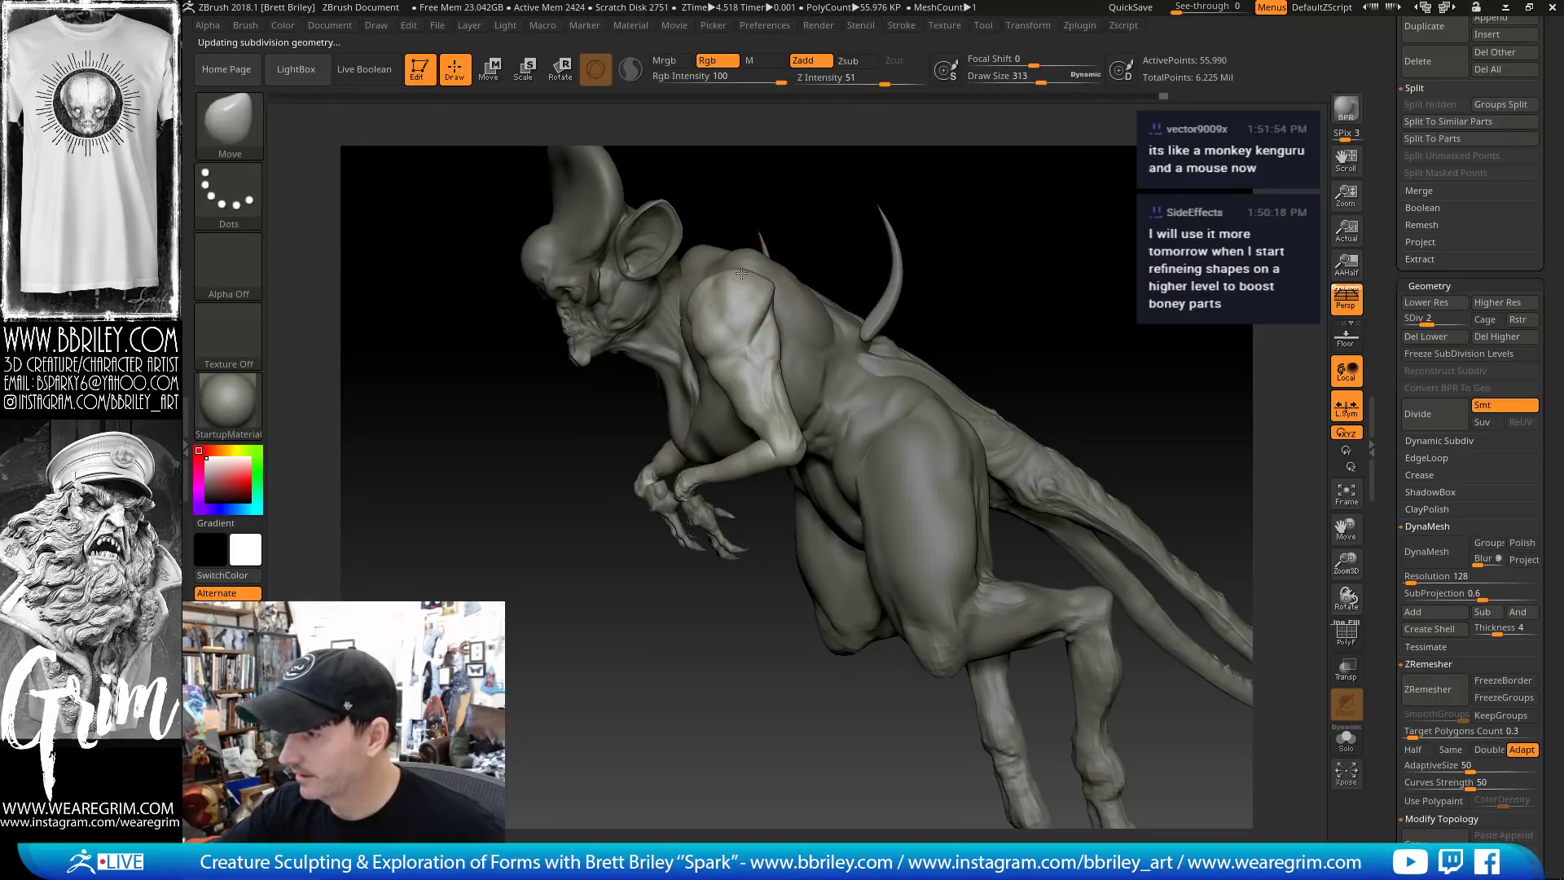
{"action": "mouse_move", "coordinate": [940, 198]}
{"action": "left_mouse_down"}
{"action": "mouse_move", "coordinate": [803, 297]}
{"action": "mouse_move", "coordinate": [967, 293]}
{"action": "left_mouse_up"}
Reshape the forearm and elbow from below with the Move brush, reducing the draw size to about 298
{"action": "key", "text": "s"}
{"action": "left_click_drag", "start_coordinate": [817, 410], "coordinate": [834, 409]}
{"action": "left_click_drag", "start_coordinate": [949, 371], "coordinate": [916, 387]}
{"action": "mouse_move", "coordinate": [819, 420]}
{"action": "left_mouse_down"}
{"action": "mouse_move", "coordinate": [831, 433]}
{"action": "mouse_move", "coordinate": [859, 405]}
{"action": "mouse_move", "coordinate": [858, 294]}
{"action": "left_mouse_up"}
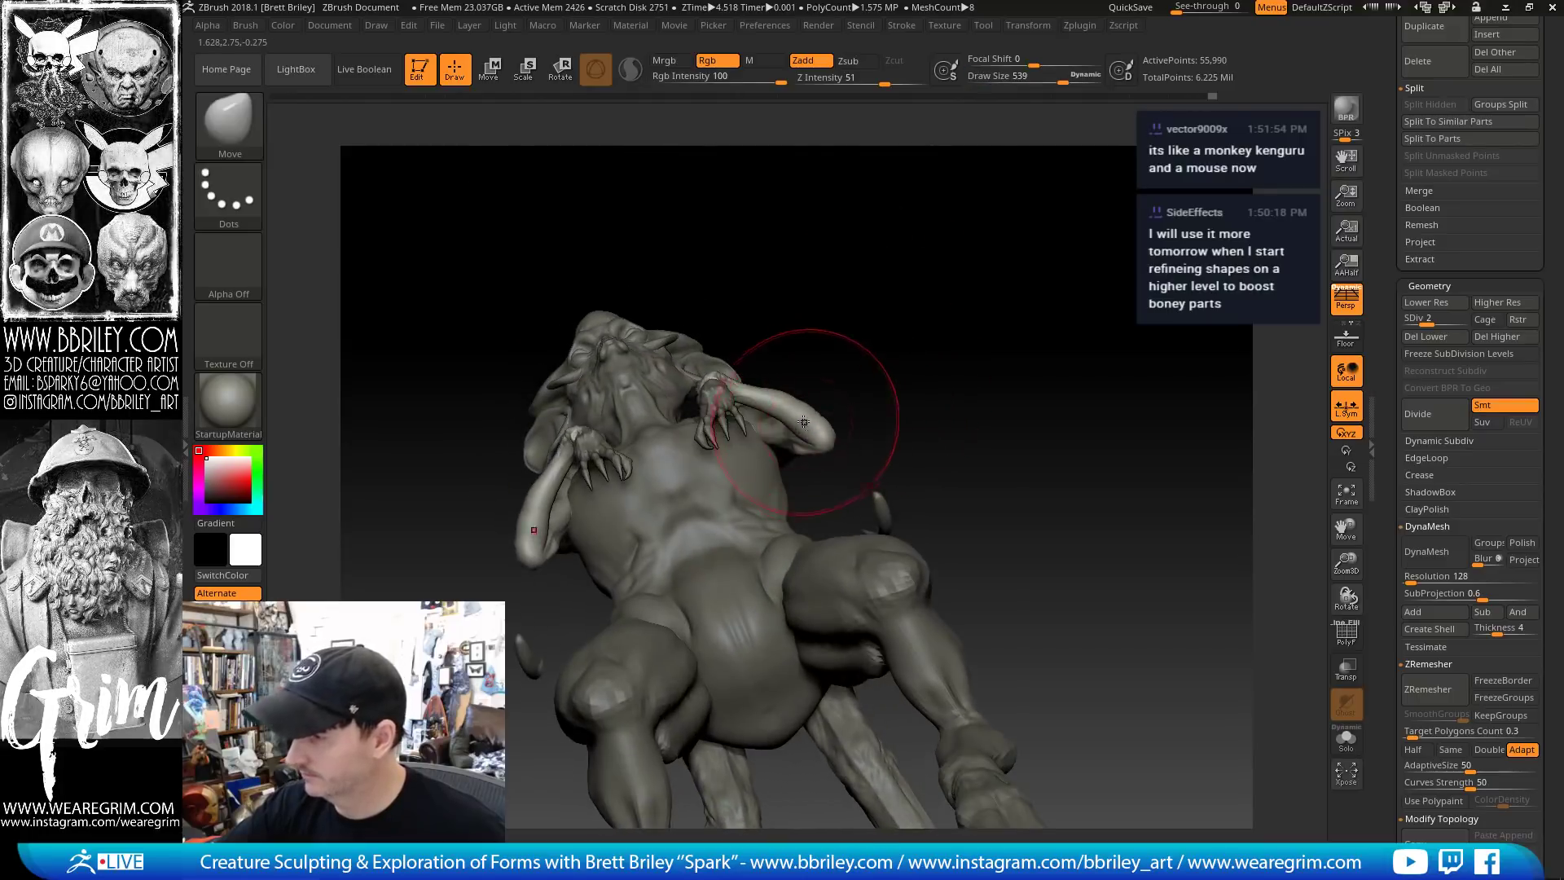
{"action": "left_click_drag", "start_coordinate": [824, 353], "coordinate": [810, 394]}
{"action": "key", "text": "bracketleft"}
{"action": "key", "text": "bracketleft"}
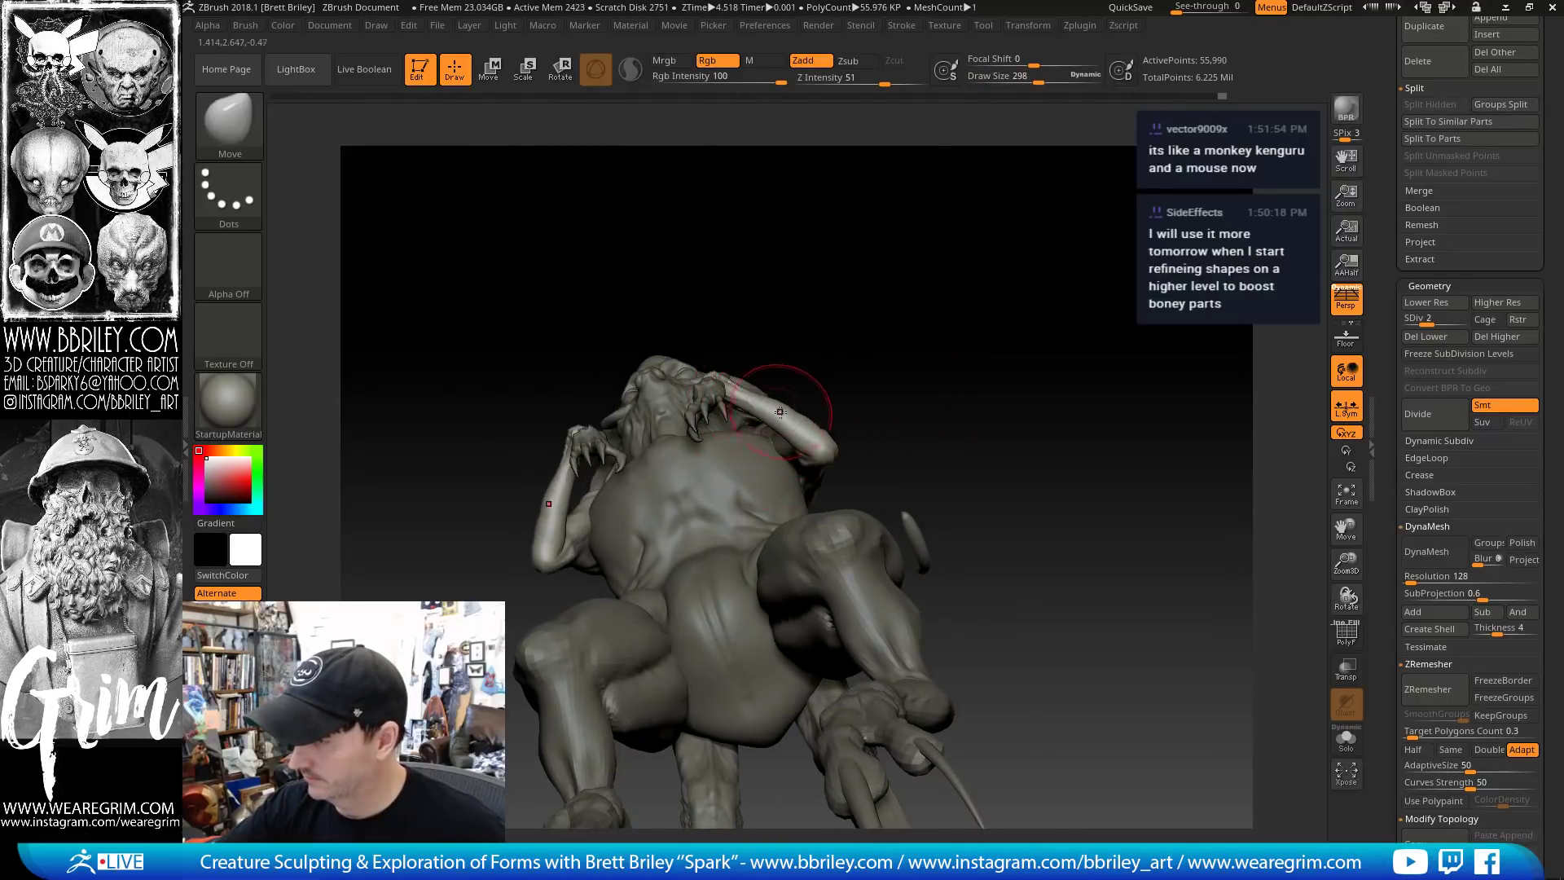
Select the detached elbow spikes and reposition them onto the elbows with the transform gizmo
{"action": "left_click_drag", "start_coordinate": [815, 448], "coordinate": [1046, 330]}
{"action": "left_click", "coordinate": [605, 504], "text": "alt"}
{"action": "mouse_move", "coordinate": [925, 373]}
{"action": "left_mouse_down"}
{"action": "mouse_move", "coordinate": [872, 387]}
{"action": "mouse_move", "coordinate": [988, 444]}
{"action": "mouse_move", "coordinate": [981, 395]}
{"action": "mouse_move", "coordinate": [952, 416]}
{"action": "mouse_move", "coordinate": [991, 272]}
{"action": "mouse_move", "coordinate": [994, 299]}
{"action": "left_mouse_up"}
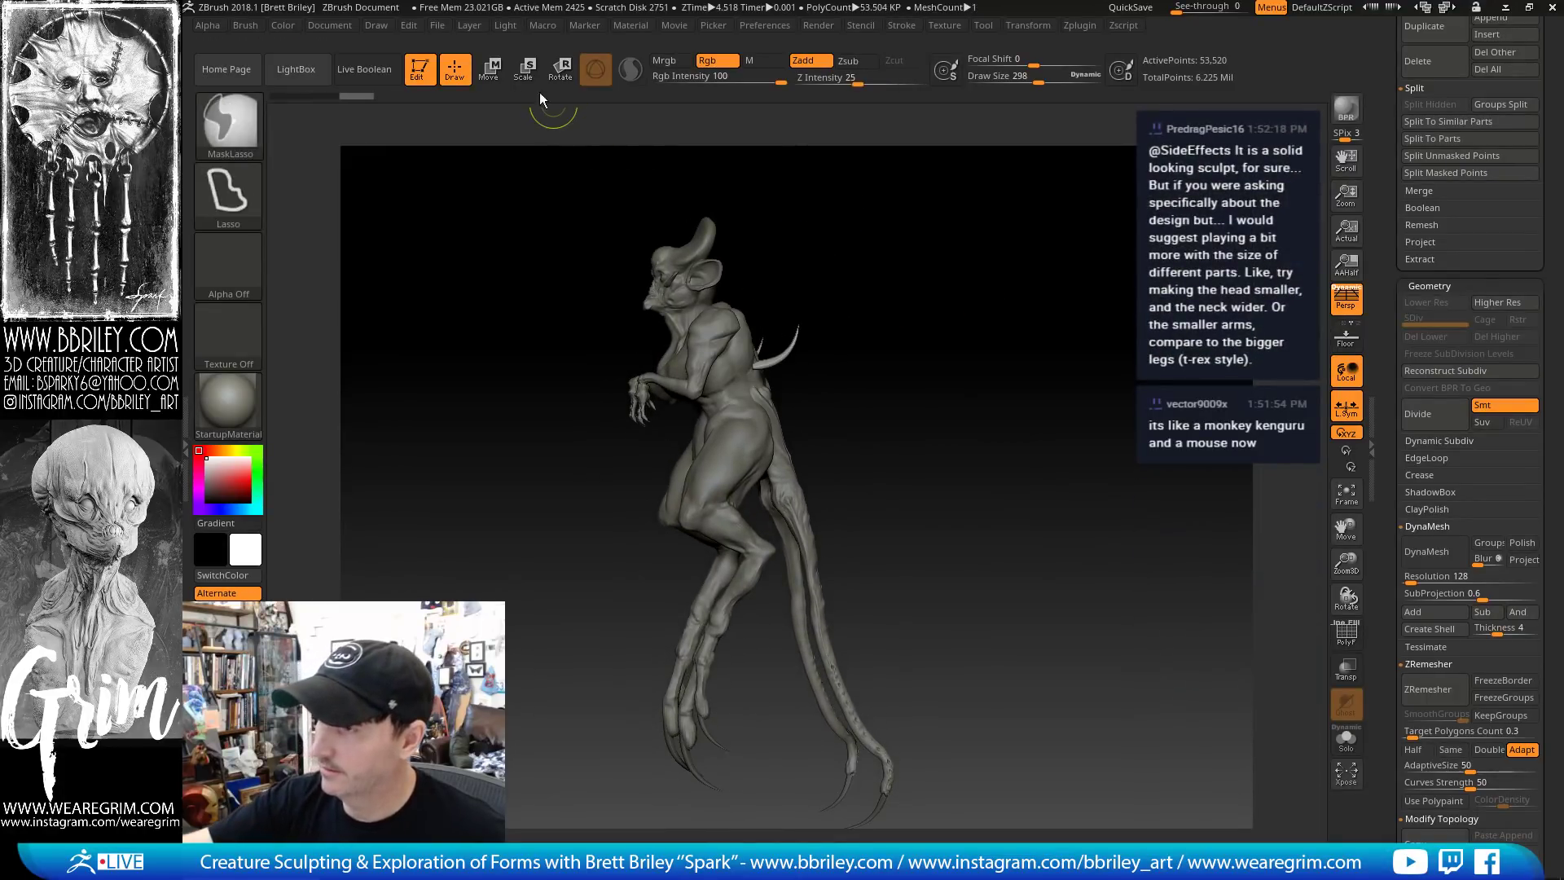
{"action": "left_click", "coordinate": [499, 74]}
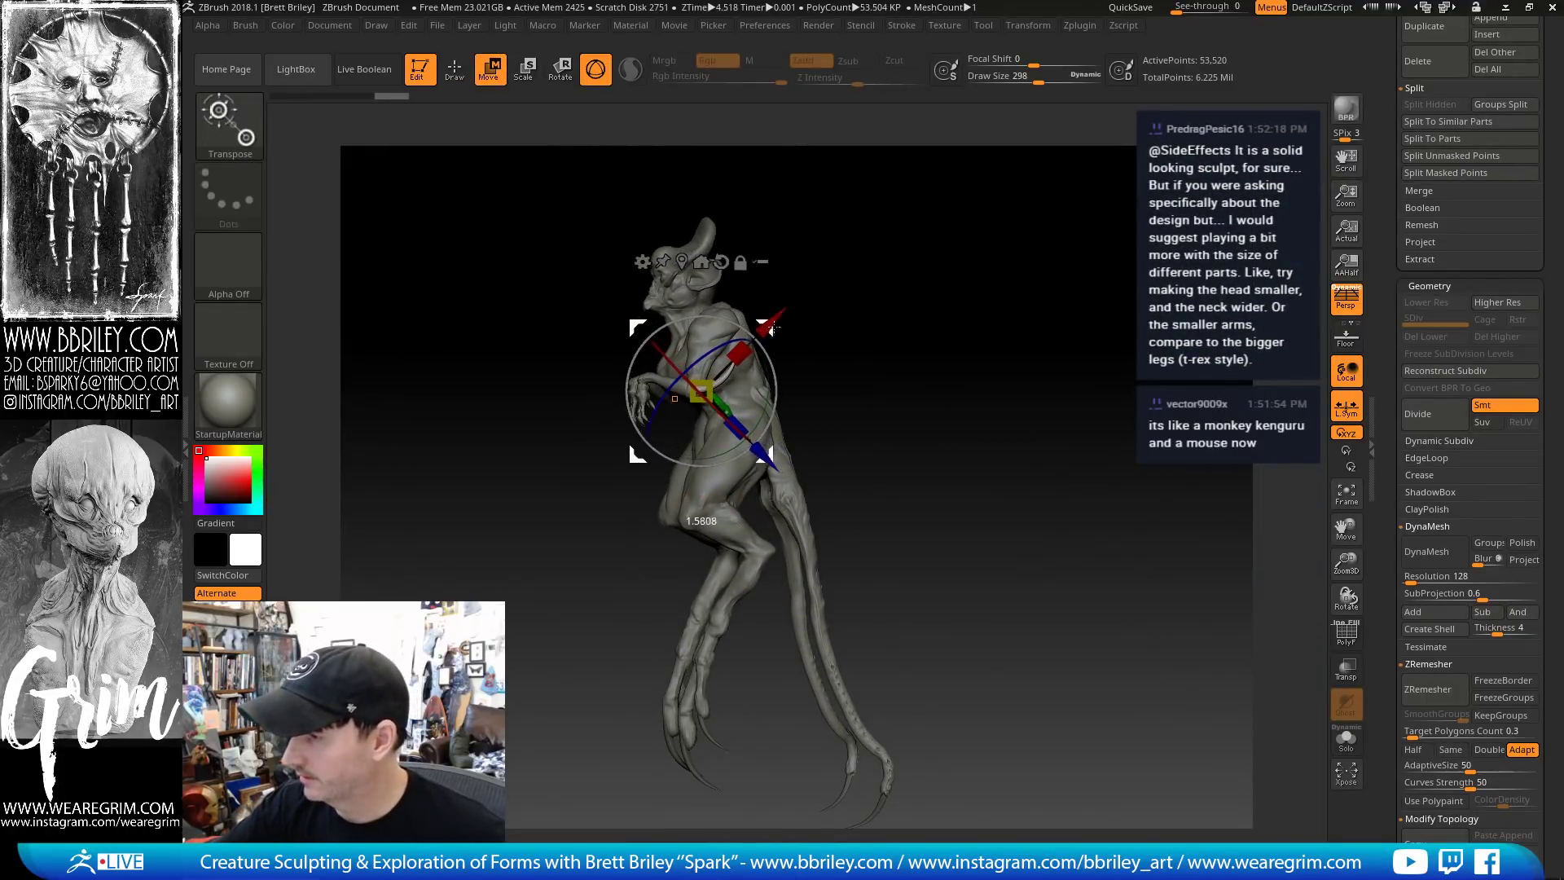
{"action": "left_click_drag", "start_coordinate": [772, 329], "coordinate": [746, 392]}
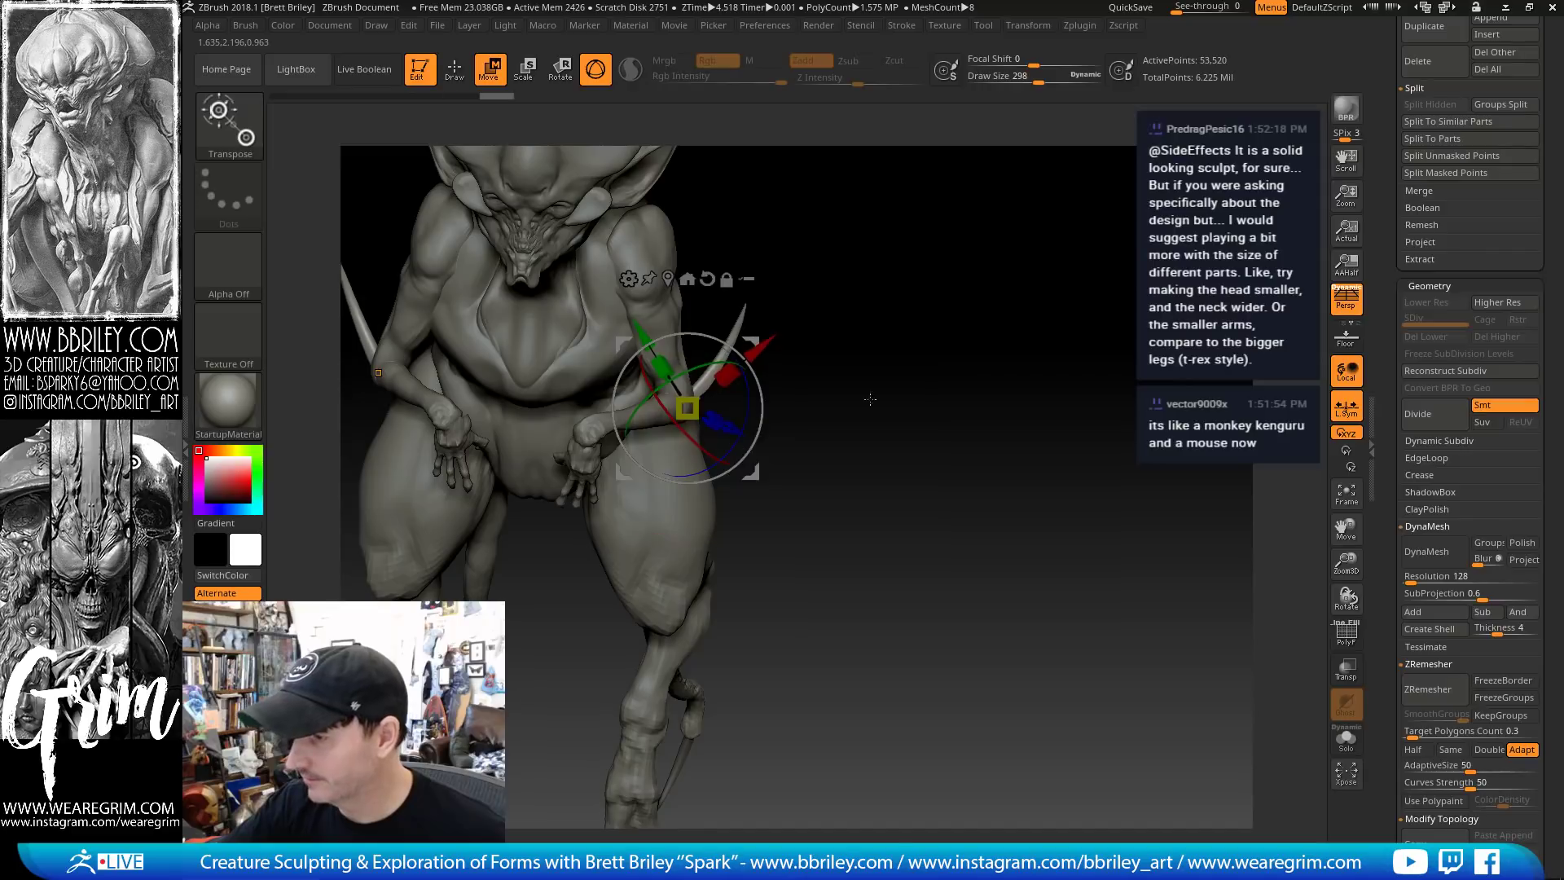
Lay a transpose line along the elbow spike and rotate the spikes to follow the arms
{"action": "left_click_drag", "start_coordinate": [870, 399], "coordinate": [804, 284]}
{"action": "left_click_drag", "start_coordinate": [878, 376], "coordinate": [796, 223]}
{"action": "key", "text": "y"}
{"action": "mouse_move", "coordinate": [871, 342]}
{"action": "left_mouse_down"}
{"action": "mouse_move", "coordinate": [766, 316]}
{"action": "mouse_move", "coordinate": [695, 412]}
{"action": "left_mouse_up"}
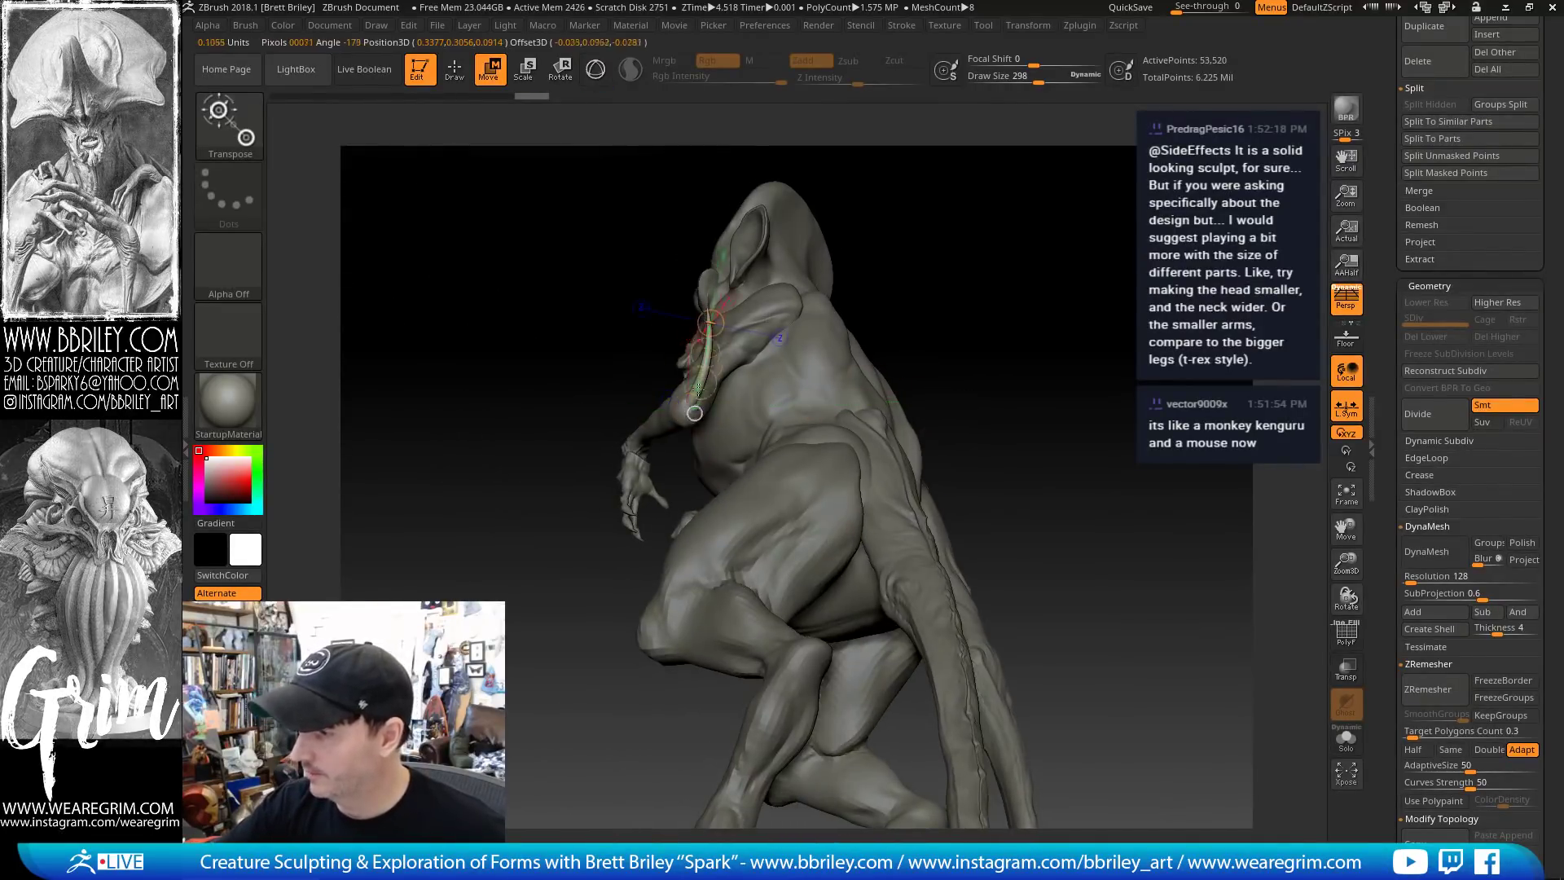
{"action": "key", "text": "r"}
{"action": "left_click_drag", "start_coordinate": [888, 314], "coordinate": [997, 343]}
{"action": "left_click_drag", "start_coordinate": [694, 394], "coordinate": [693, 326]}
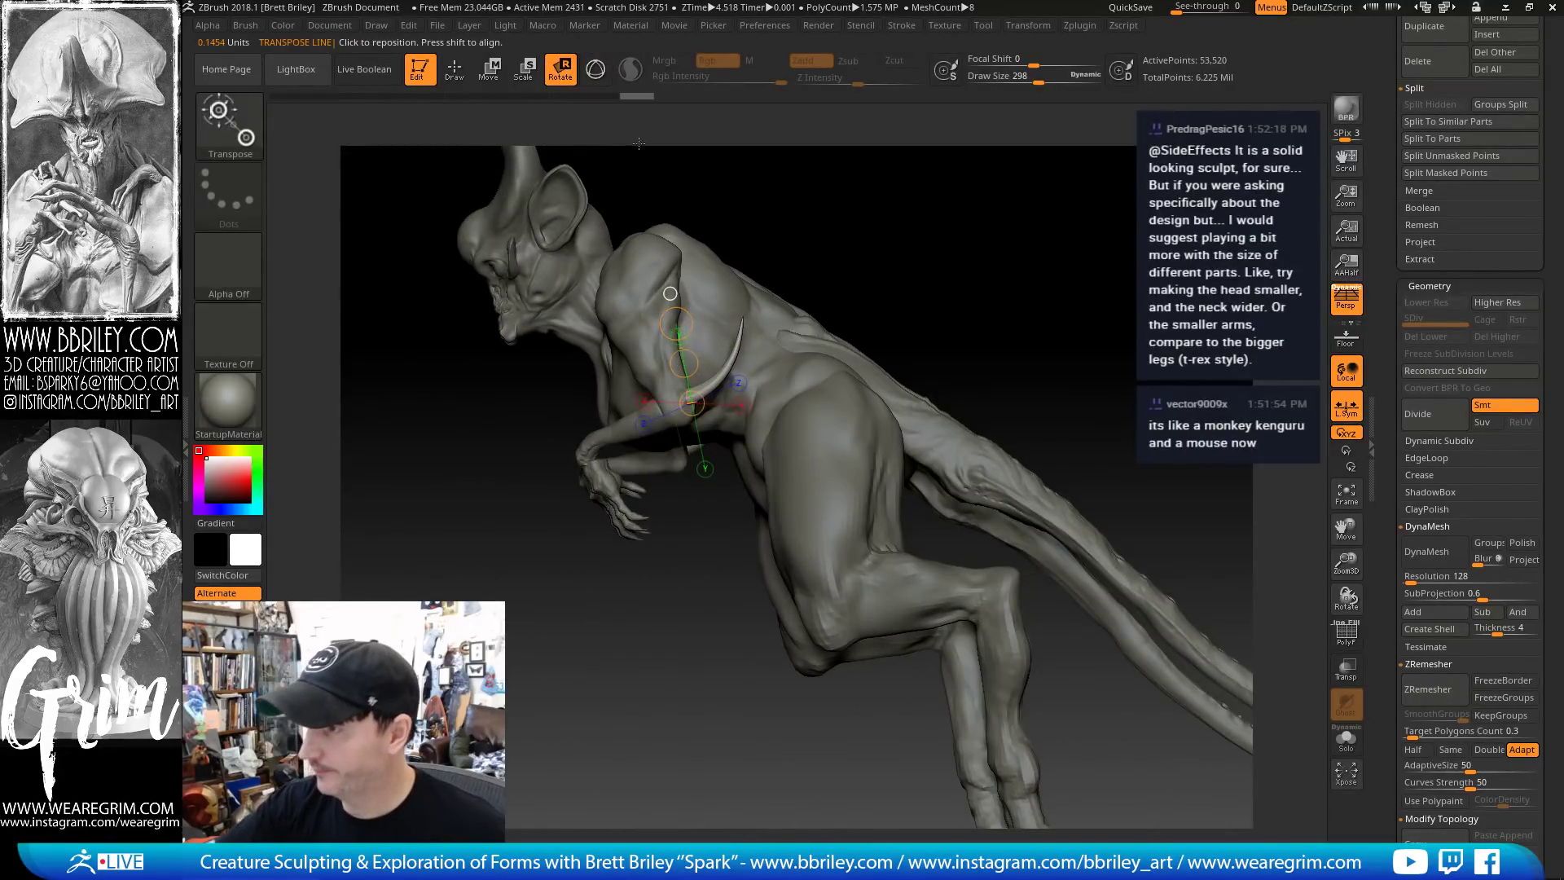
Fine-tune the elbow spikes' size and placement with the transform gizmo and return to Draw mode
{"action": "key", "text": "y"}
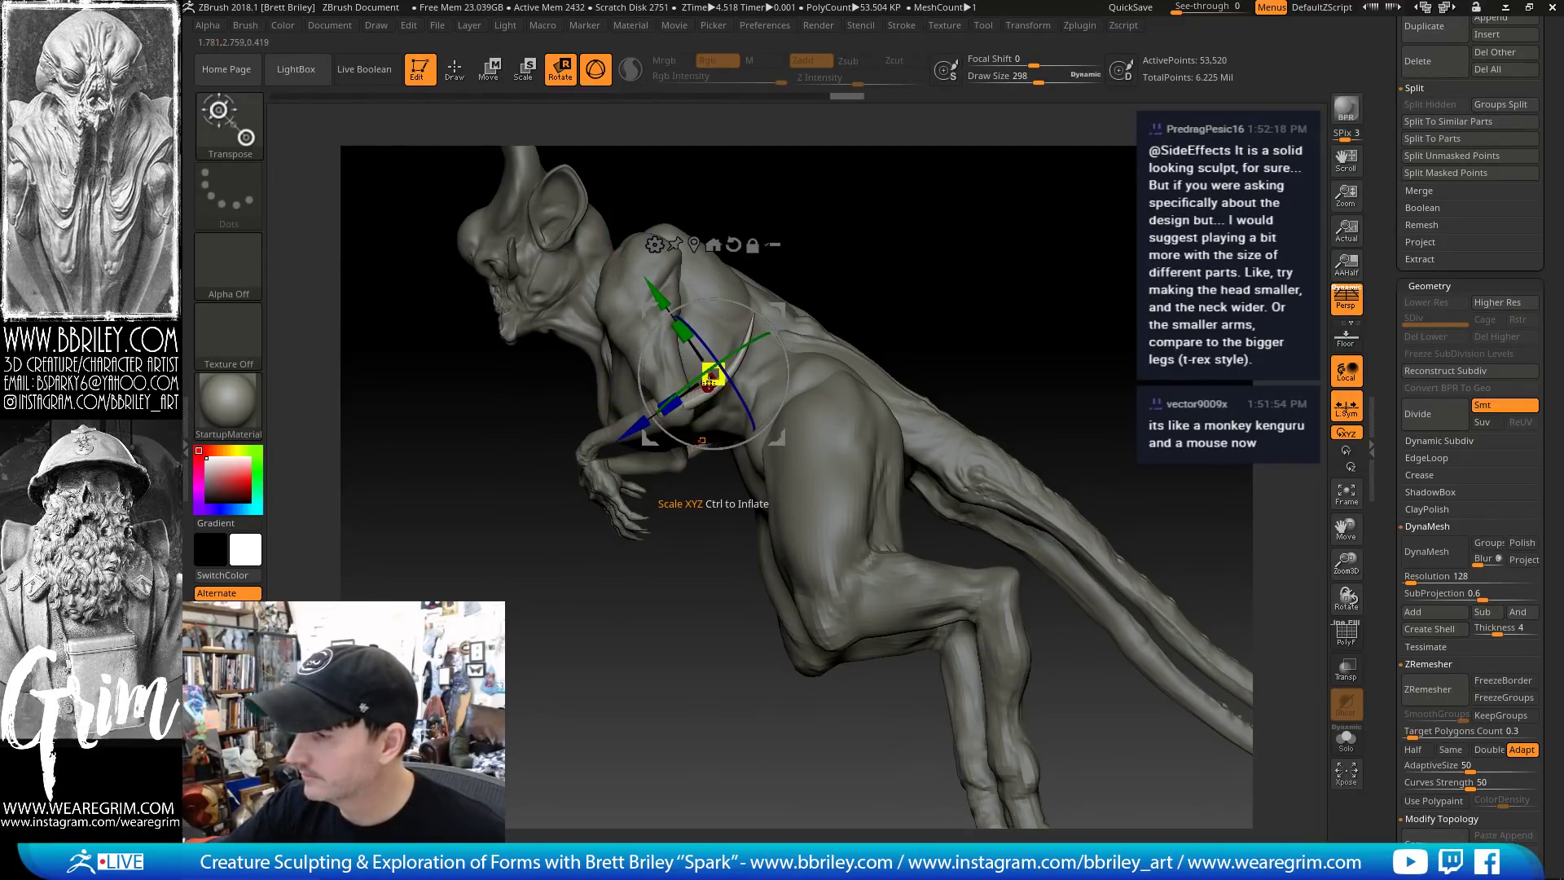
{"action": "left_click_drag", "start_coordinate": [724, 357], "coordinate": [725, 356]}
{"action": "left_click_drag", "start_coordinate": [905, 207], "coordinate": [872, 131]}
{"action": "mouse_move", "coordinate": [782, 313]}
{"action": "left_mouse_down"}
{"action": "mouse_move", "coordinate": [798, 290]}
{"action": "mouse_move", "coordinate": [961, 326]}
{"action": "mouse_move", "coordinate": [1122, 256]}
{"action": "mouse_move", "coordinate": [1110, 299]}
{"action": "mouse_move", "coordinate": [1030, 367]}
{"action": "left_mouse_up"}
{"action": "key", "text": "q"}
{"action": "key", "text": "w"}
{"action": "key", "text": "q"}
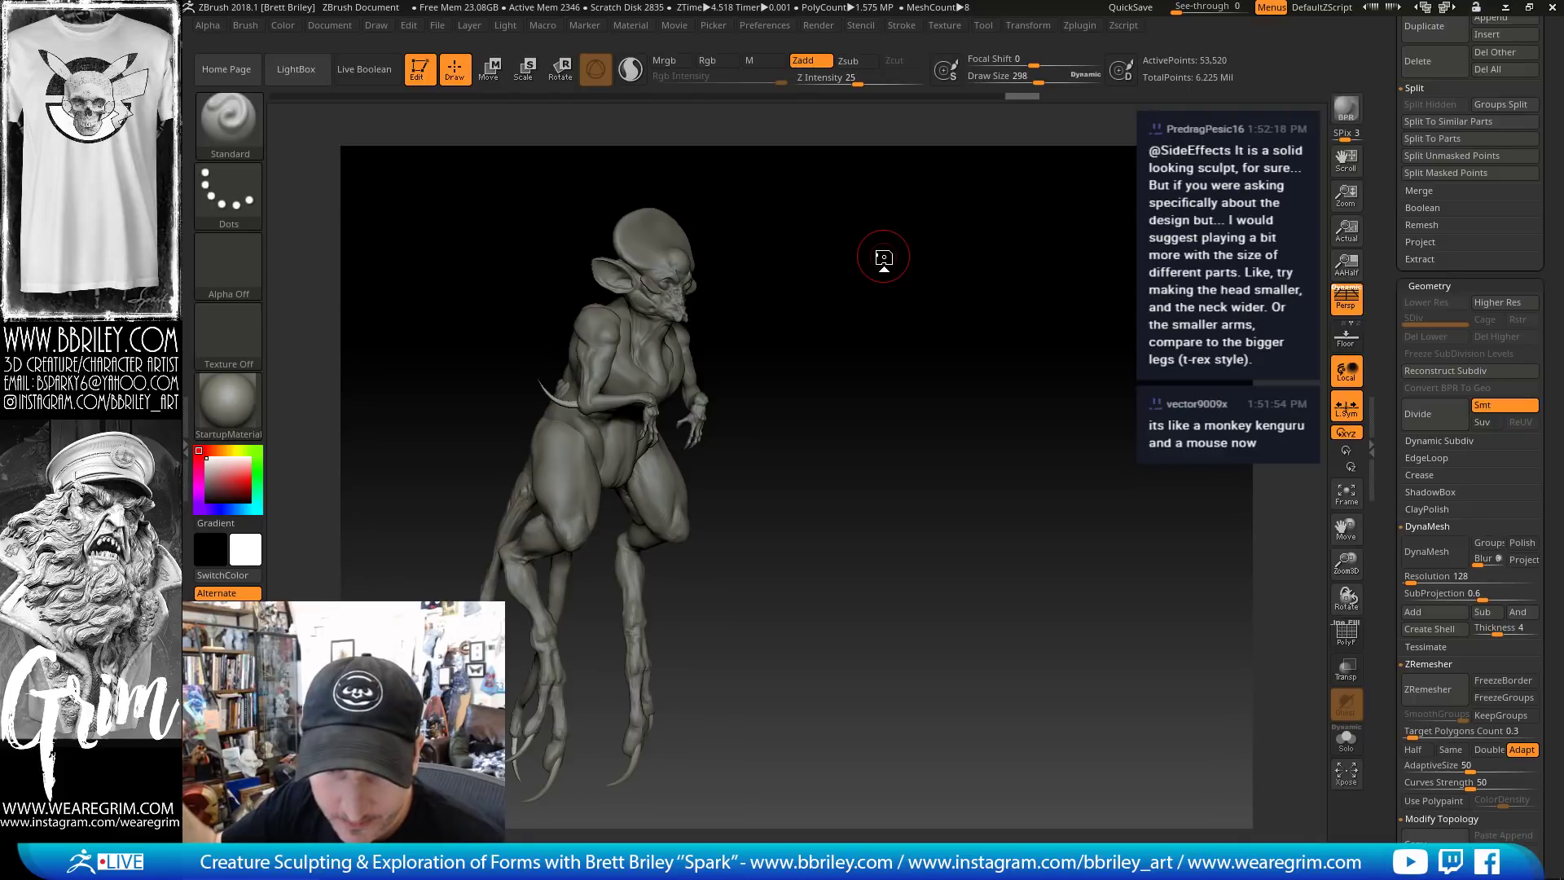
Select the torso and reshape the outline of its upper back with the Move brush
{"action": "mouse_move", "coordinate": [877, 314]}
{"action": "left_mouse_down"}
{"action": "mouse_move", "coordinate": [941, 341]}
{"action": "mouse_move", "coordinate": [937, 363]}
{"action": "left_mouse_up"}
{"action": "left_click", "coordinate": [685, 406], "text": "alt"}
{"action": "left_click_drag", "start_coordinate": [922, 311], "coordinate": [952, 317]}
{"action": "key", "text": "b"}
{"action": "key", "text": "m"}
{"action": "key", "text": "v"}
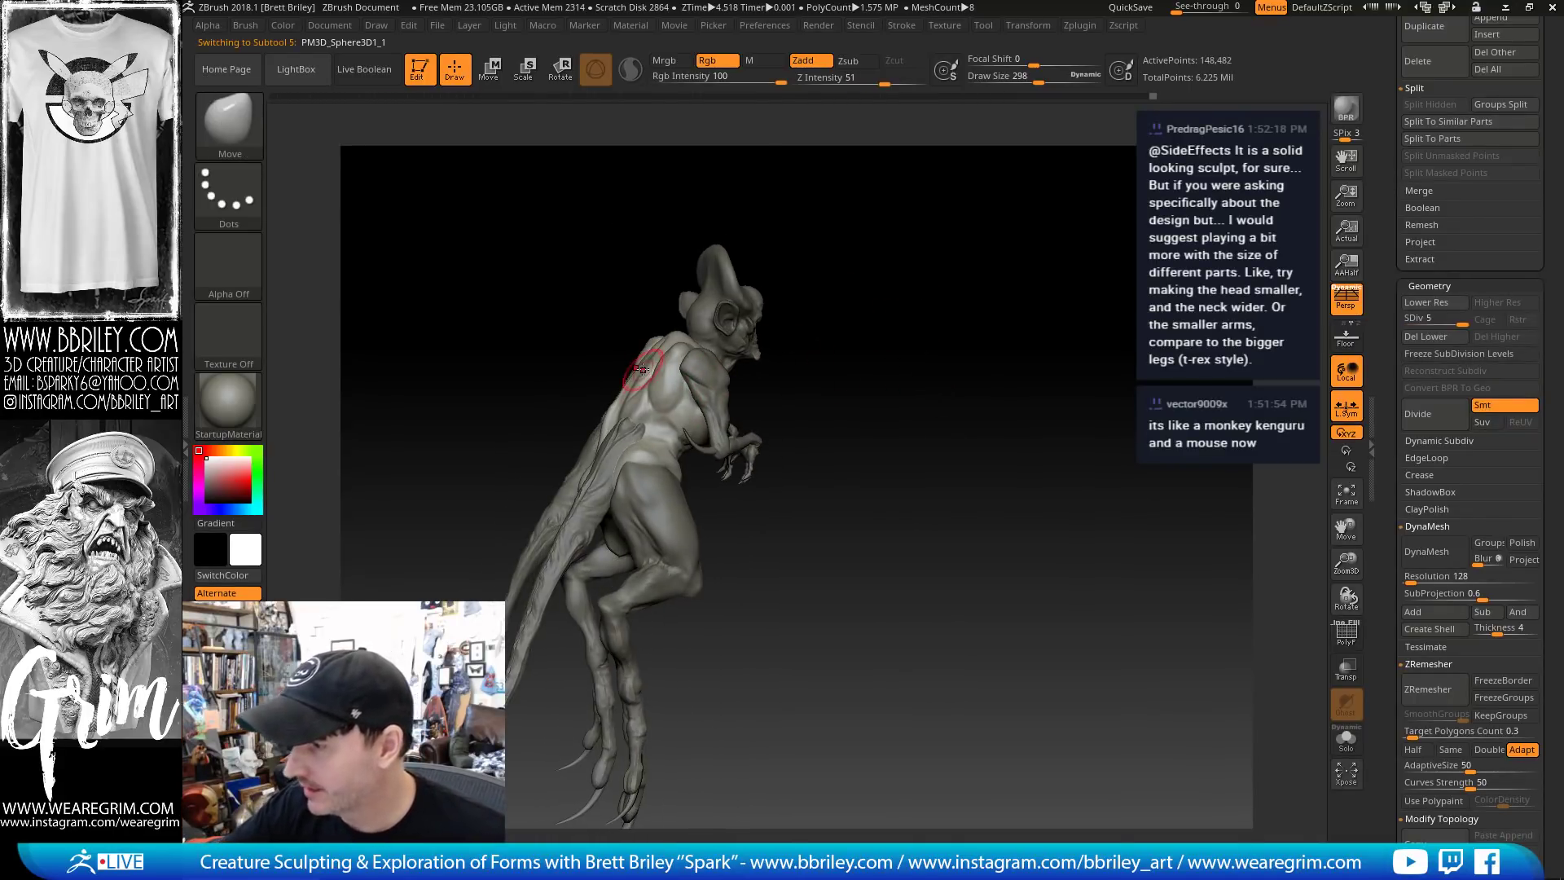
{"action": "key", "text": "s"}
{"action": "key", "text": "s"}
{"action": "left_click_drag", "start_coordinate": [647, 366], "coordinate": [661, 359]}
Adjust the torso around the shoulder and upper chest with the Move brush, reducing the draw size to about 422
{"action": "left_click_drag", "start_coordinate": [851, 303], "coordinate": [803, 309]}
{"action": "left_click_drag", "start_coordinate": [753, 218], "coordinate": [809, 209]}
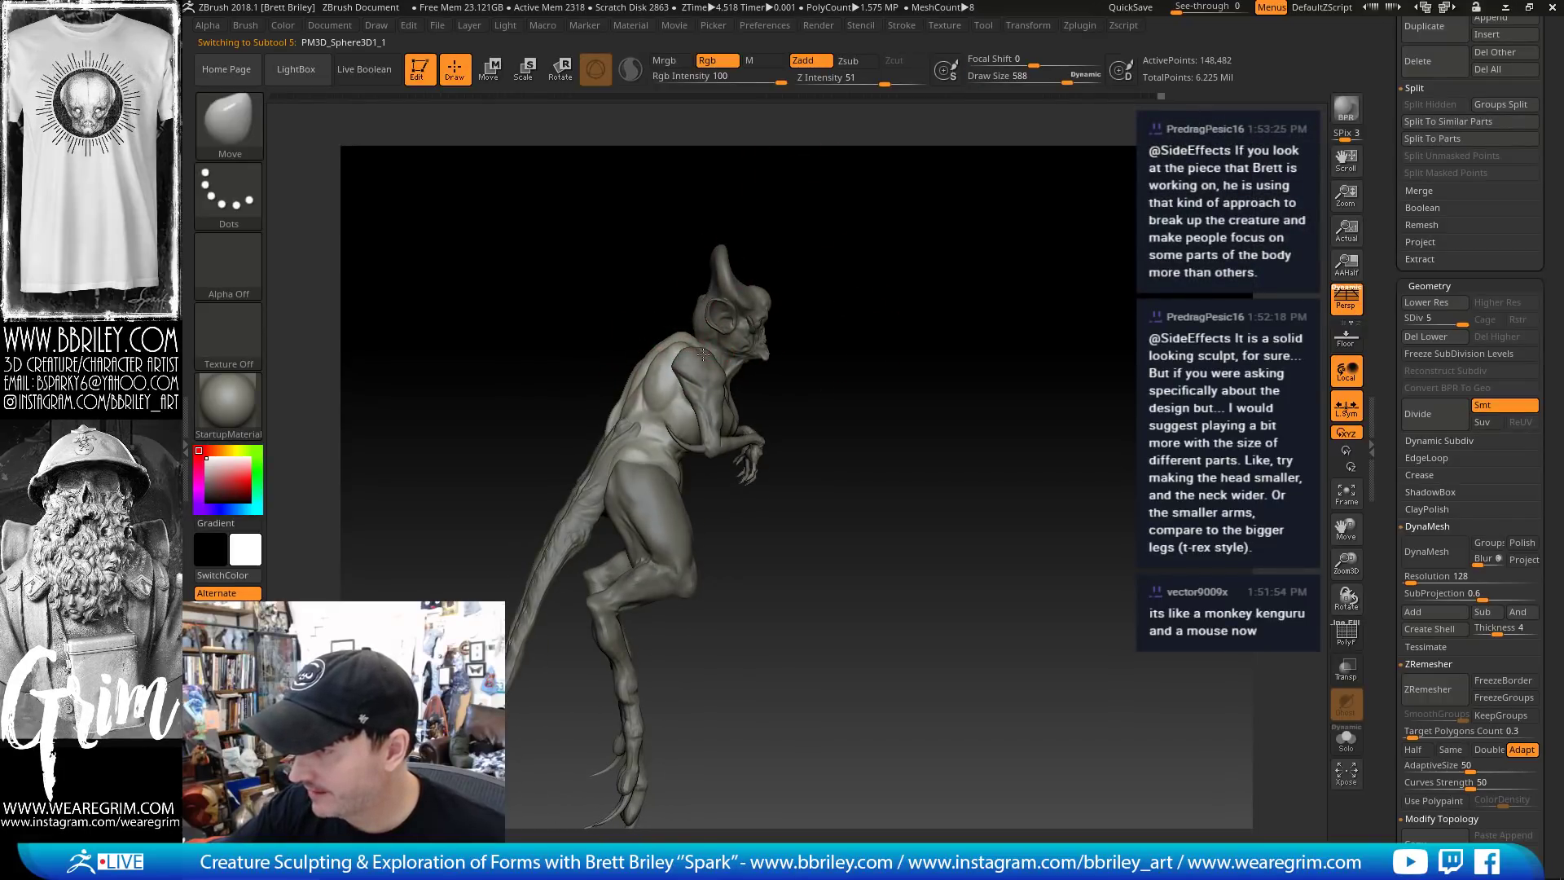
{"action": "left_click_drag", "start_coordinate": [703, 355], "coordinate": [707, 350]}
{"action": "left_click_drag", "start_coordinate": [867, 319], "coordinate": [786, 327]}
{"action": "key", "text": "bracketleft"}
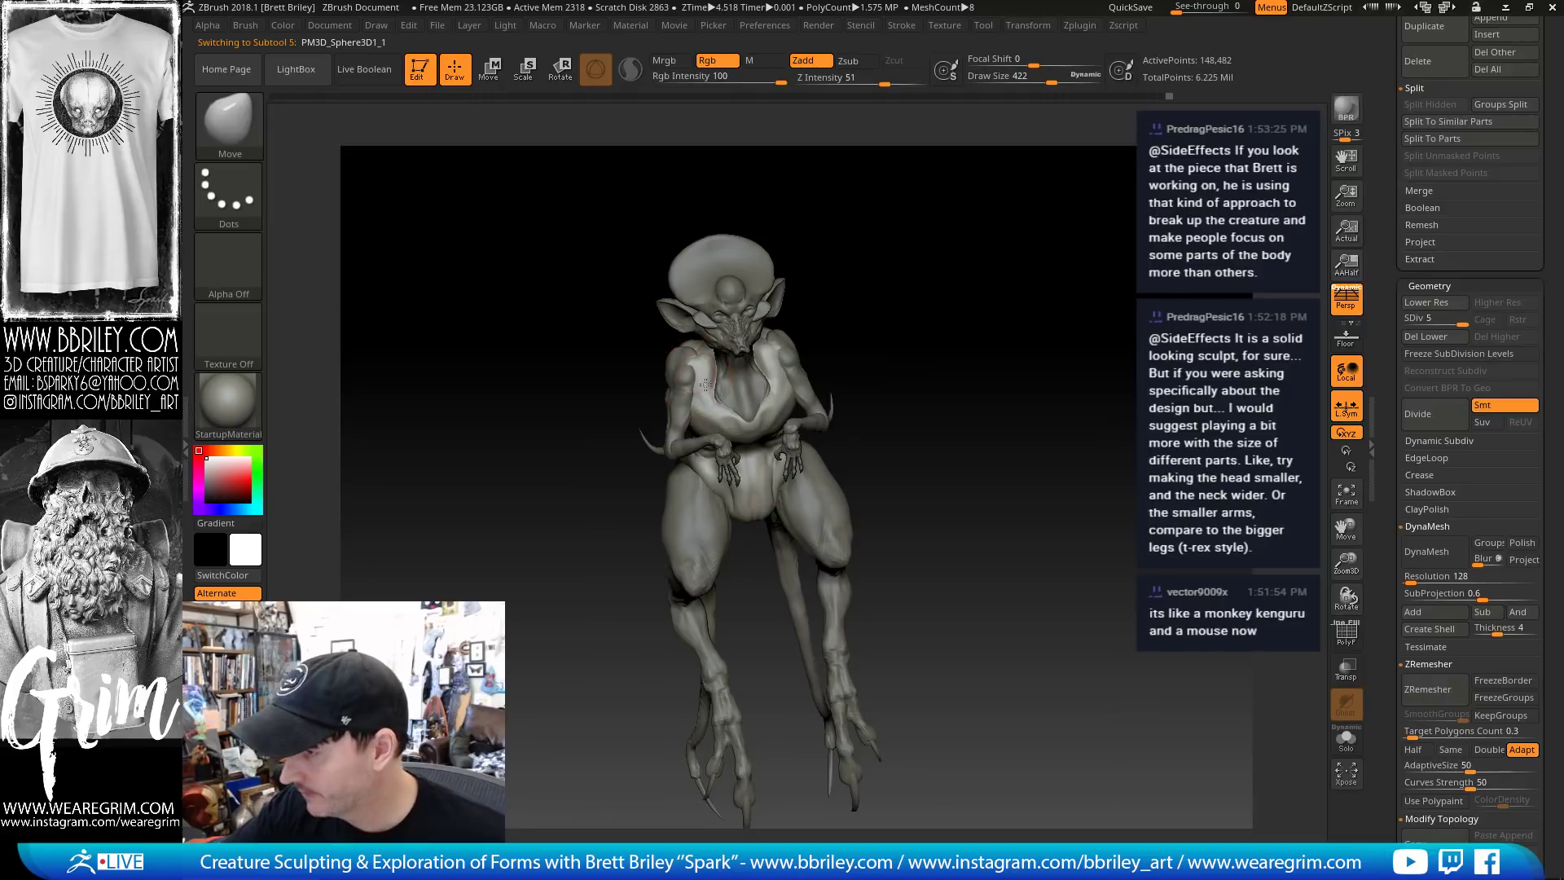
Carve the crease between the chest and shoulder with the DamStandard brush at draw size 219
{"action": "mouse_move", "coordinate": [950, 298]}
{"action": "left_mouse_down"}
{"action": "mouse_move", "coordinate": [963, 321]}
{"action": "mouse_move", "coordinate": [992, 282]}
{"action": "left_mouse_up"}
{"action": "key", "text": "b"}
{"action": "key", "text": "d"}
{"action": "key", "text": "s"}
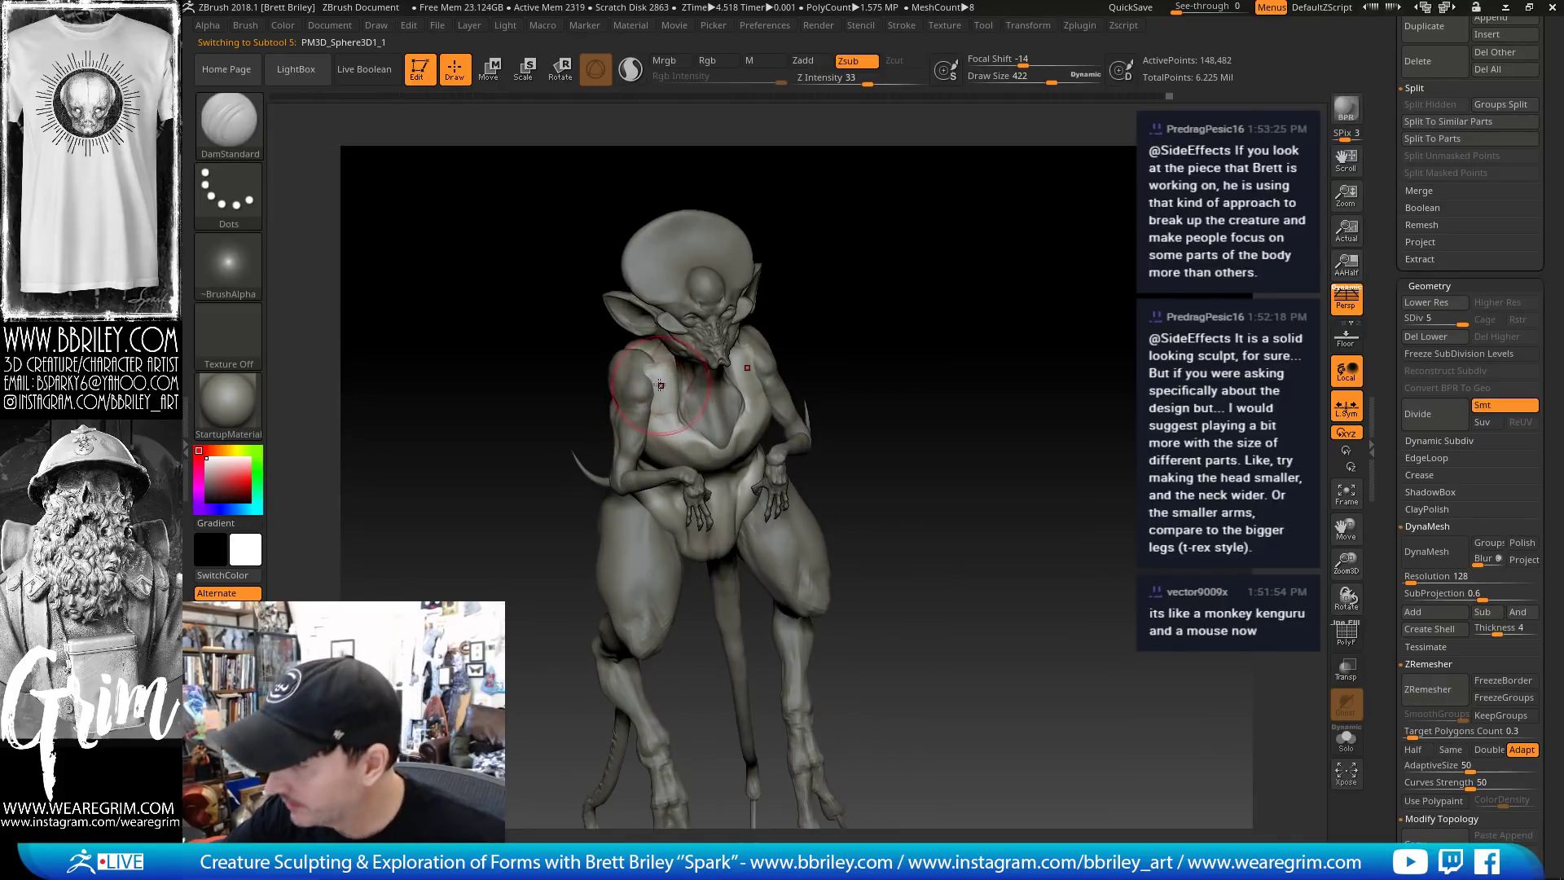
{"action": "key", "text": "s"}
{"action": "mouse_move", "coordinate": [666, 390]}
{"action": "left_mouse_down"}
{"action": "mouse_move", "coordinate": [651, 390]}
{"action": "mouse_move", "coordinate": [667, 383]}
{"action": "mouse_move", "coordinate": [674, 407]}
{"action": "left_mouse_up"}
{"action": "key", "text": "s"}
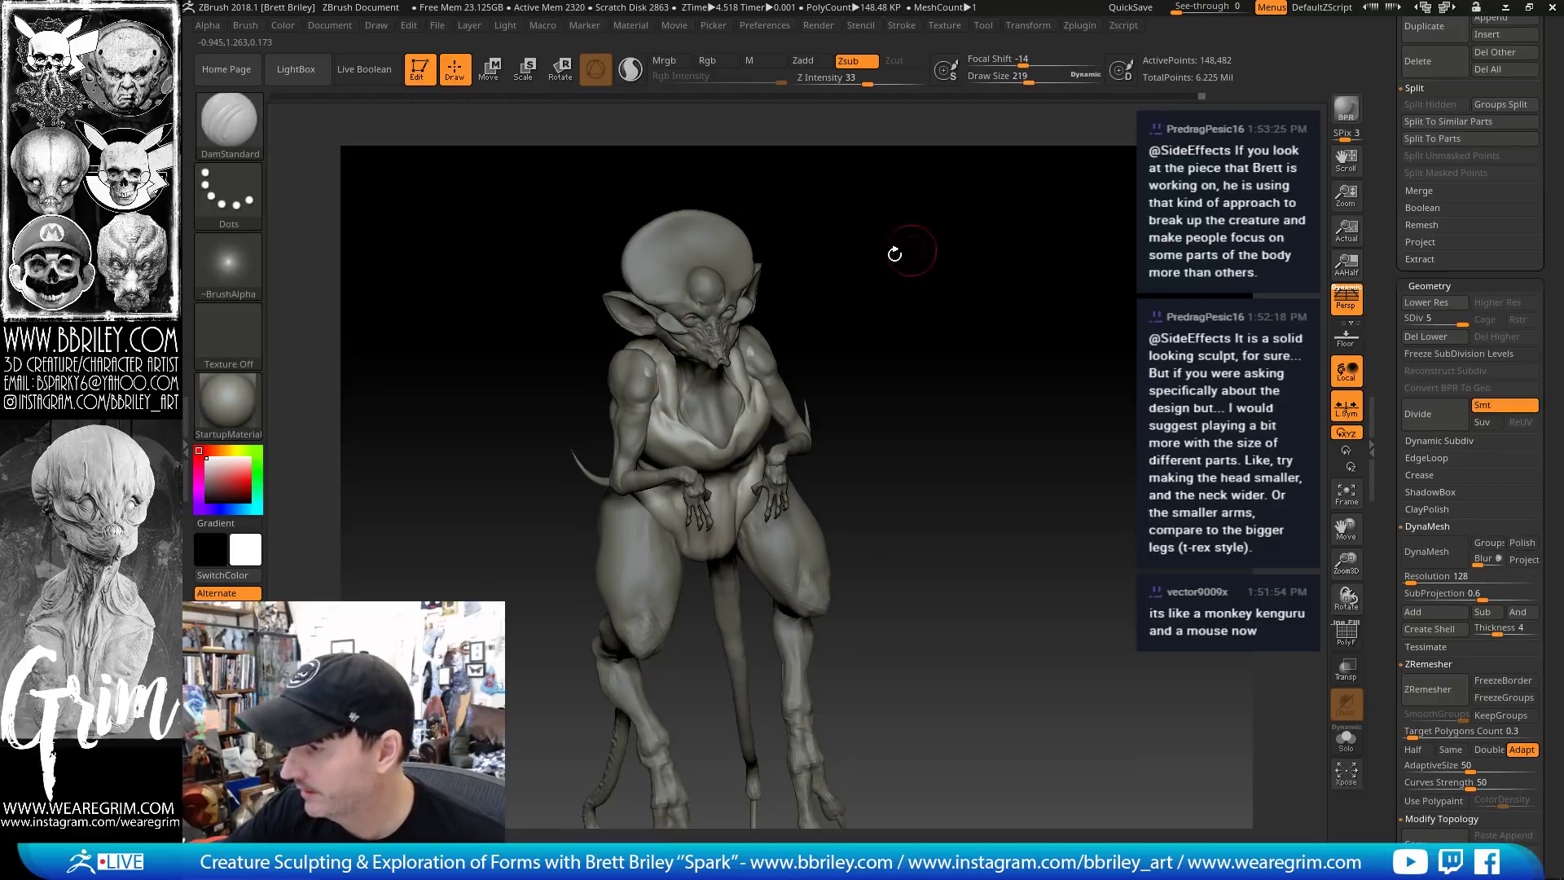
Refine the side of the chest and ribcage with the Move brush, enlarging the draw size to about 483
{"action": "mouse_move", "coordinate": [907, 329]}
{"action": "left_mouse_down"}
{"action": "mouse_move", "coordinate": [897, 300]}
{"action": "mouse_move", "coordinate": [766, 440]}
{"action": "left_mouse_up"}
{"action": "key", "text": "b"}
{"action": "key", "text": "c"}
{"action": "key", "text": "l"}
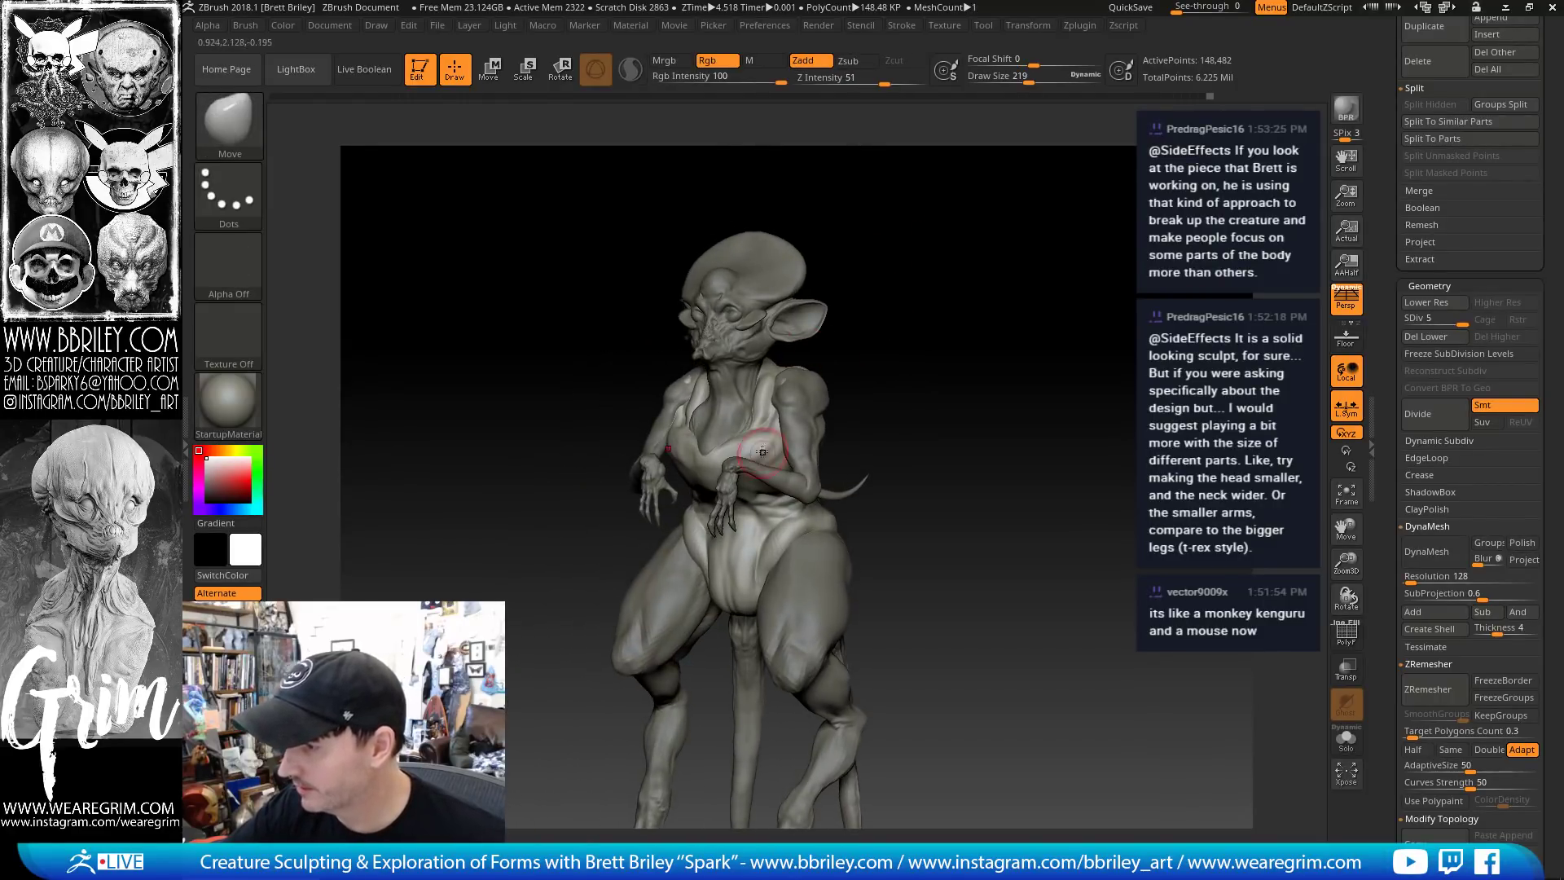
{"action": "key", "text": "b"}
{"action": "key", "text": "m"}
{"action": "key", "text": "v"}
{"action": "mouse_move", "coordinate": [967, 349]}
{"action": "left_mouse_down"}
{"action": "mouse_move", "coordinate": [981, 251]}
{"action": "mouse_move", "coordinate": [924, 294]}
{"action": "left_mouse_up"}
{"action": "key", "text": "bracketright"}
{"action": "left_click_drag", "start_coordinate": [949, 464], "coordinate": [855, 470]}
{"action": "left_click_drag", "start_coordinate": [937, 411], "coordinate": [970, 408]}
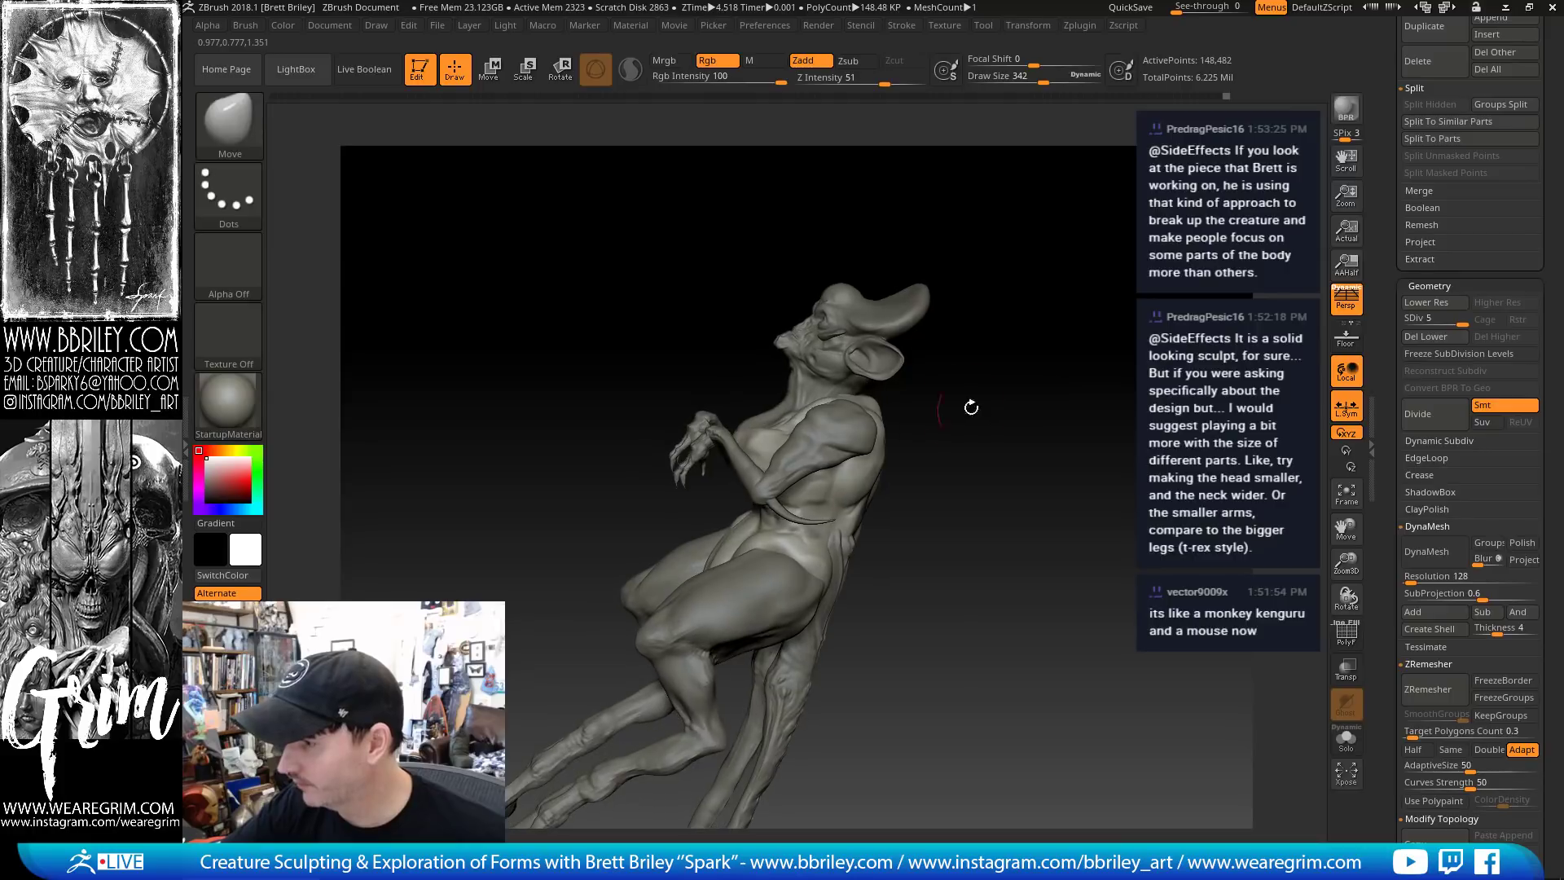
{"action": "key", "text": "bracketright"}
{"action": "key", "text": "bracketright"}
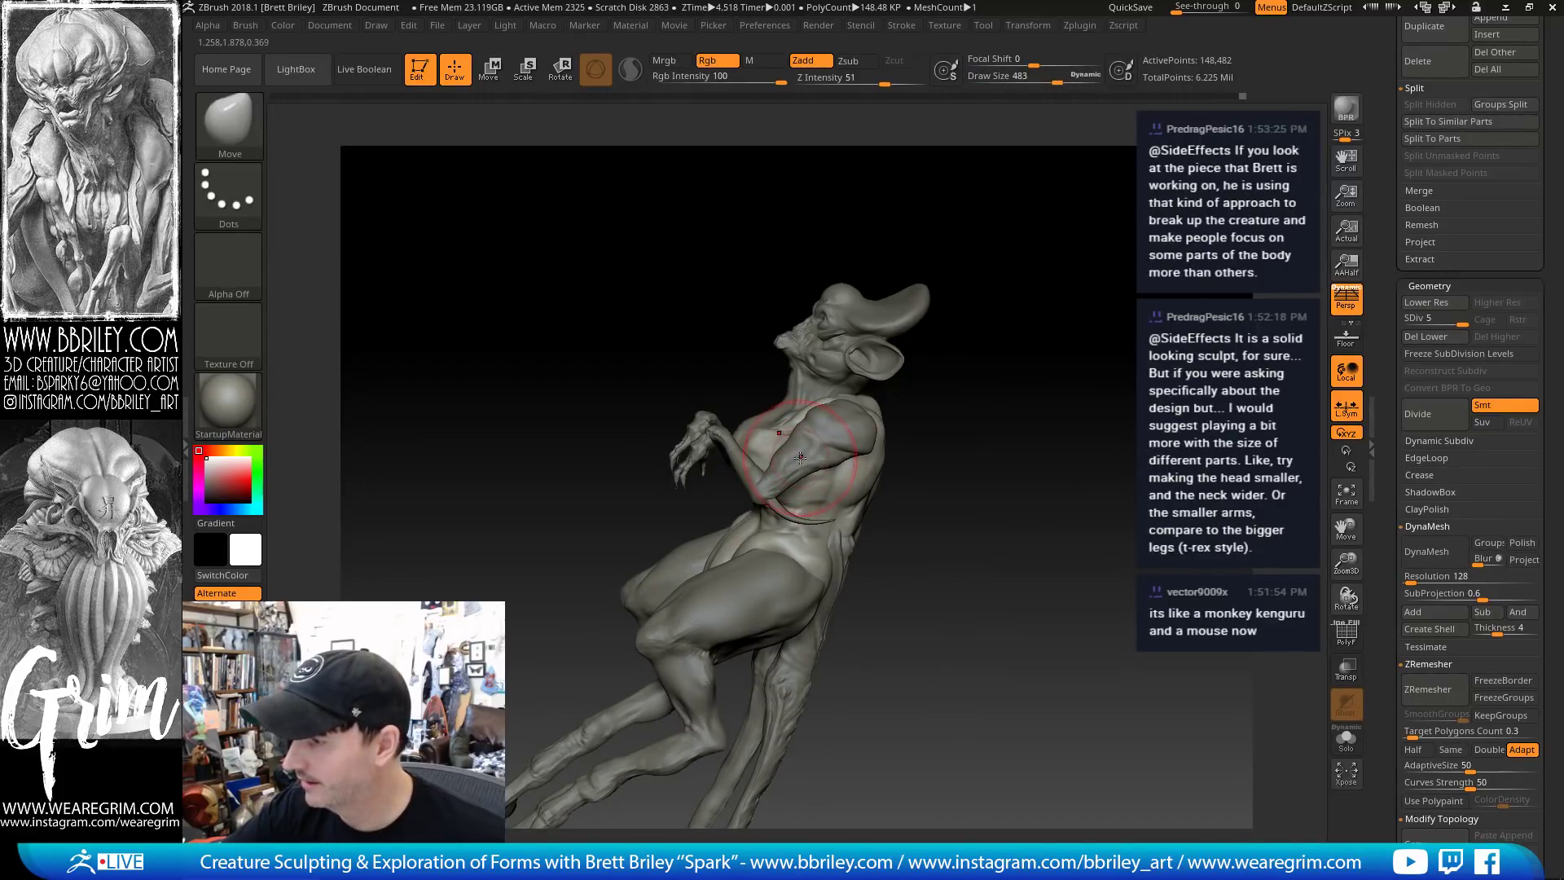
Select the arms and reshape the upper arm against the torso with the Move brush at draw size 529
{"action": "left_click_drag", "start_coordinate": [928, 484], "coordinate": [977, 476]}
{"action": "left_click", "coordinate": [834, 434], "text": "alt"}
{"action": "key", "text": "s"}
{"action": "left_click_drag", "start_coordinate": [803, 458], "coordinate": [813, 458]}
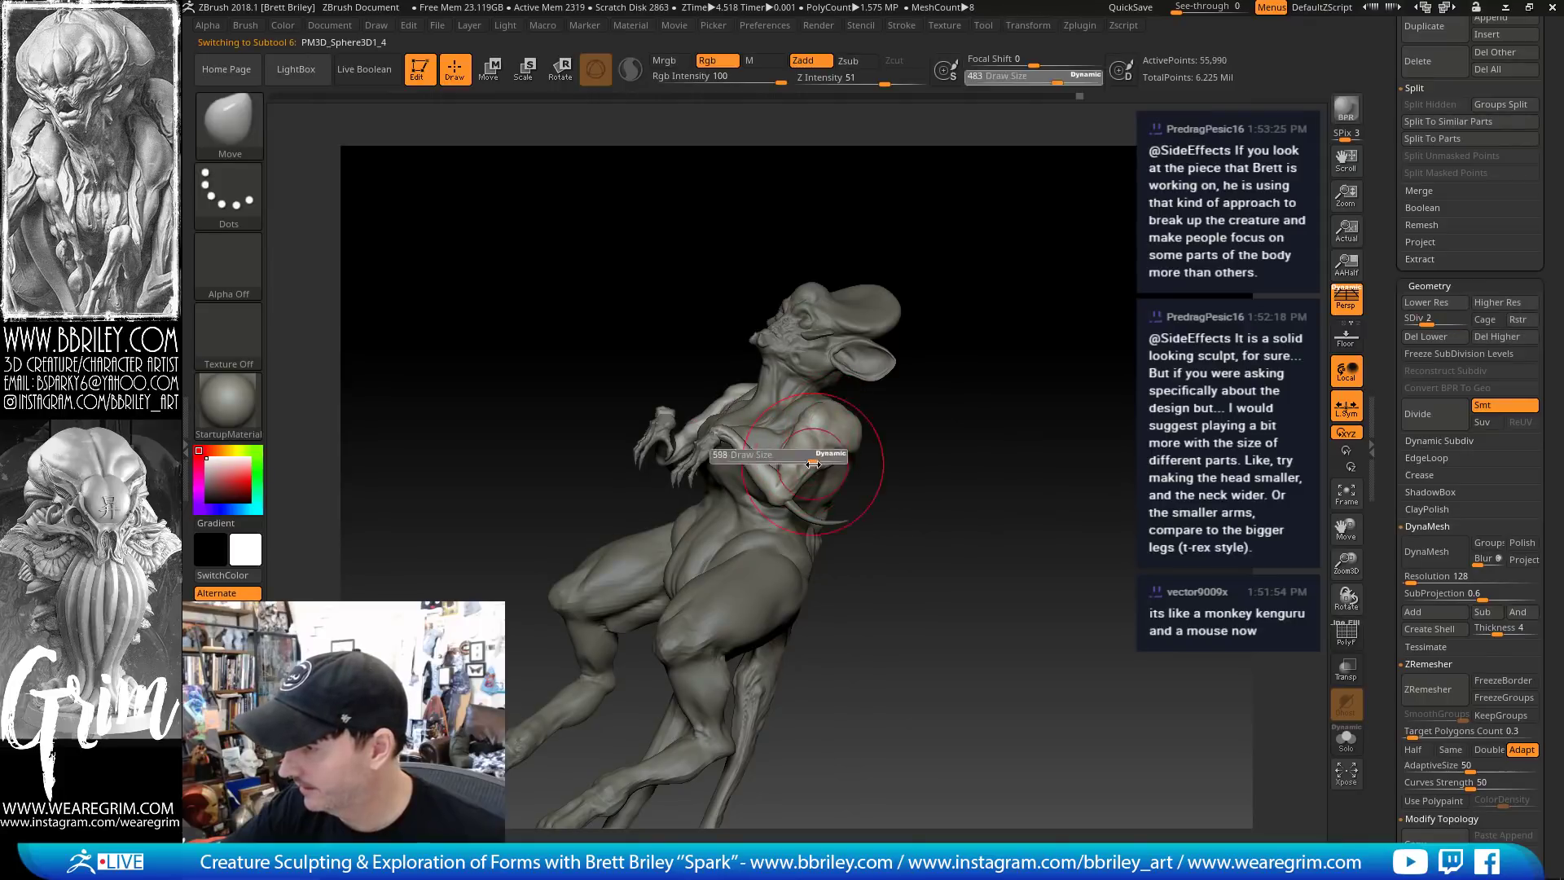
{"action": "mouse_move", "coordinate": [984, 436]}
{"action": "left_mouse_down"}
{"action": "mouse_move", "coordinate": [929, 440]}
{"action": "mouse_move", "coordinate": [1013, 364]}
{"action": "left_mouse_up"}
{"action": "key", "text": "s"}
{"action": "key", "text": "s"}
{"action": "left_click_drag", "start_coordinate": [855, 490], "coordinate": [849, 491]}
Refine the back of the upper arm with the Move brush, reducing the draw size to 284
{"action": "left_click_drag", "start_coordinate": [1018, 284], "coordinate": [883, 380]}
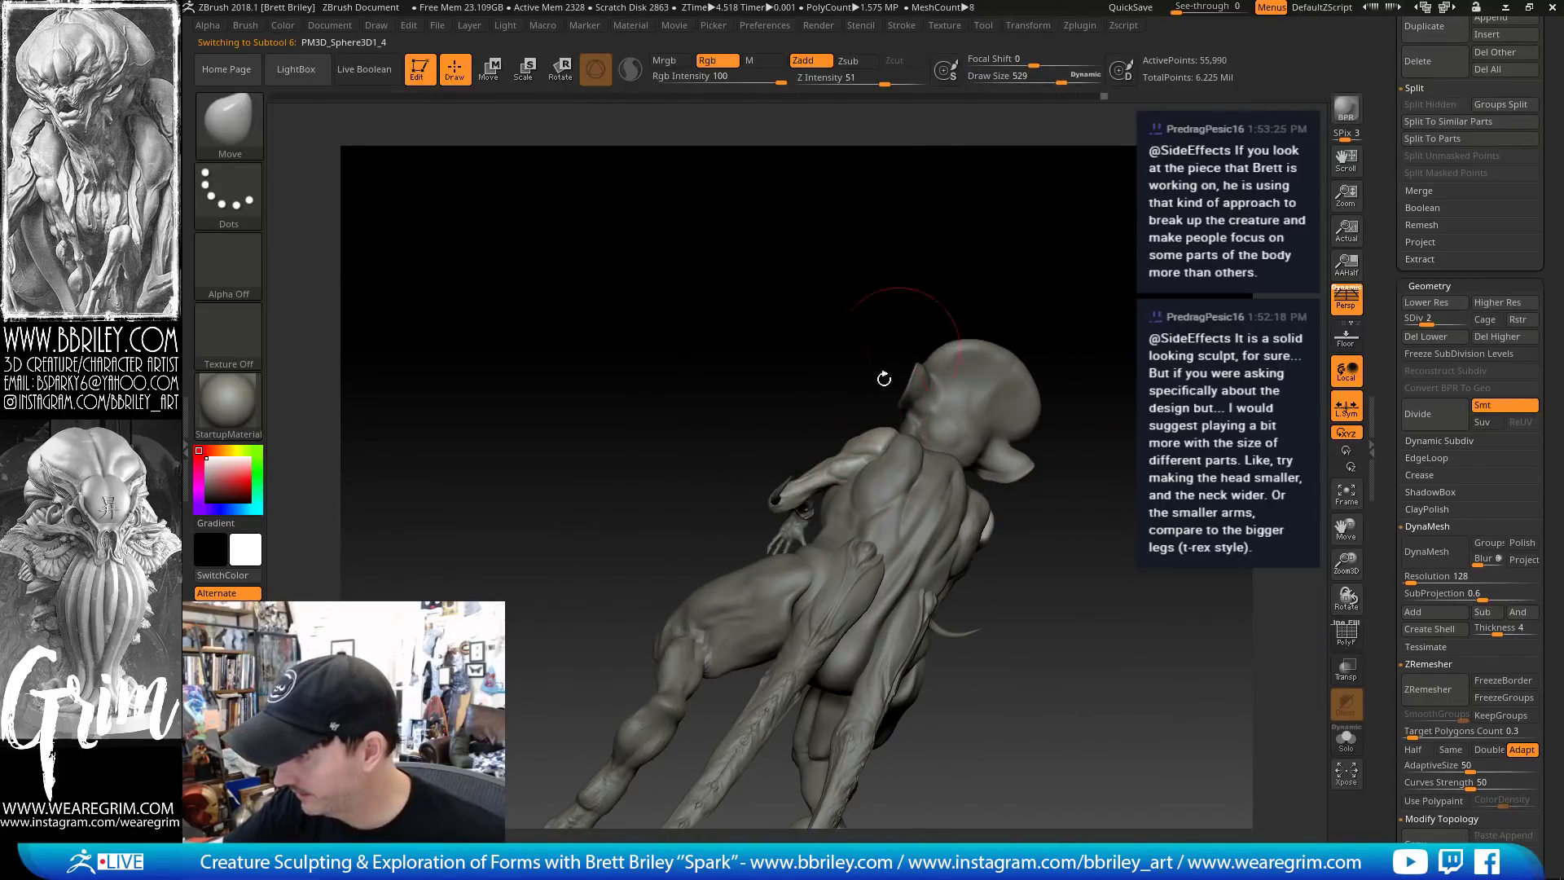
{"action": "key", "text": "s"}
{"action": "mouse_move", "coordinate": [826, 490]}
{"action": "left_mouse_down"}
{"action": "mouse_move", "coordinate": [812, 492]}
{"action": "mouse_move", "coordinate": [830, 469]}
{"action": "left_mouse_up"}
{"action": "key", "text": "s"}
{"action": "key", "text": "s"}
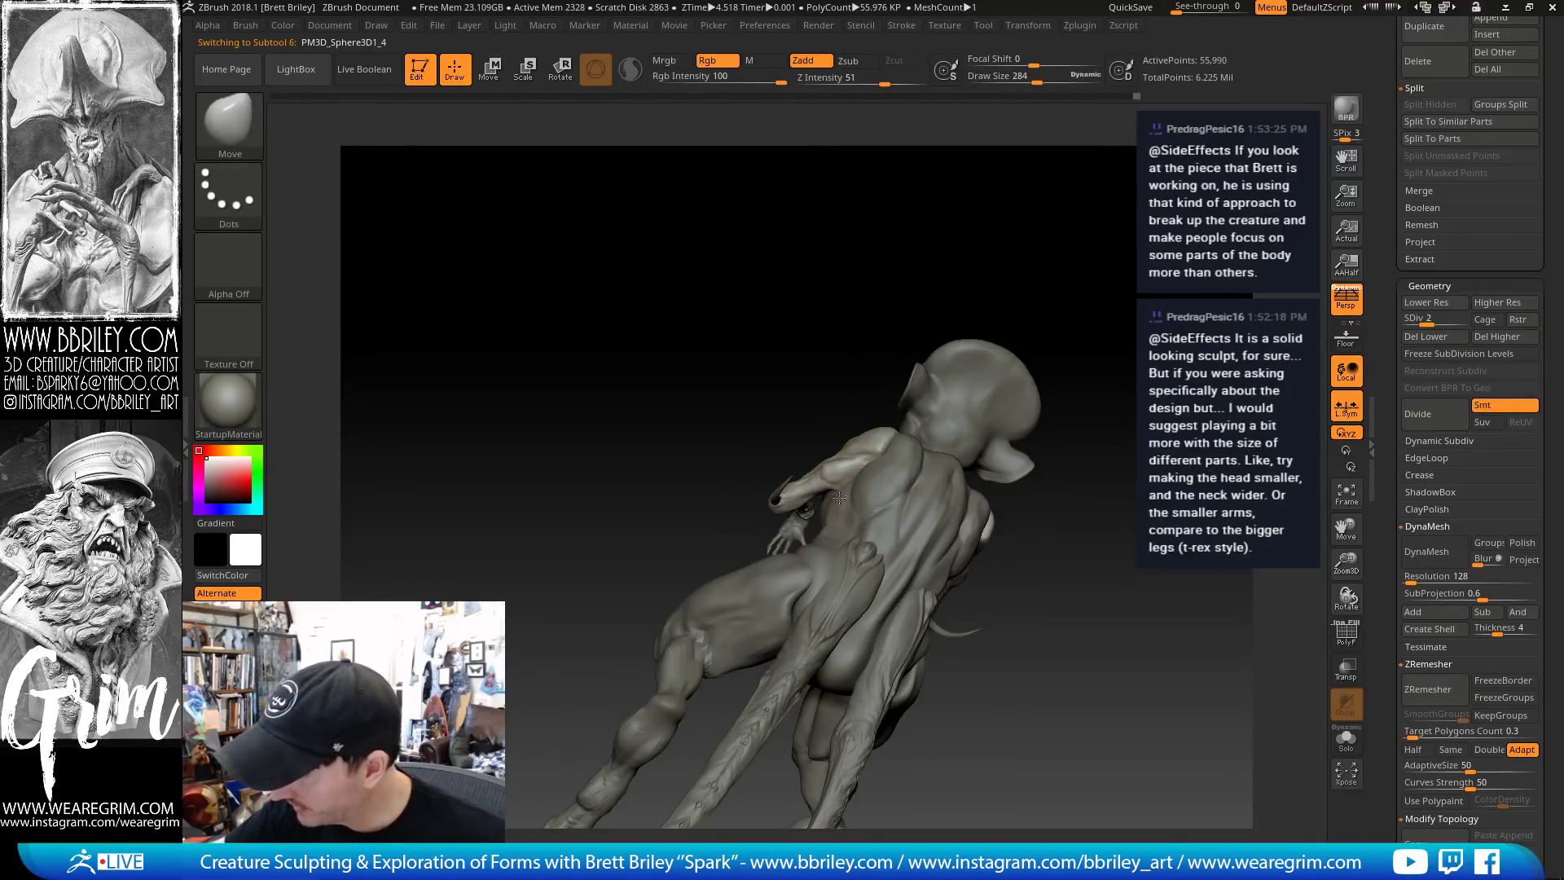
Add volume to the back of the upper arm with the Inflat brush and switch back to the Move brush
{"action": "key", "text": "b"}
{"action": "key", "text": "i"}
{"action": "key", "text": "n"}
{"action": "left_click_drag", "start_coordinate": [876, 269], "coordinate": [901, 459]}
{"action": "mouse_move", "coordinate": [1080, 524]}
{"action": "left_mouse_down"}
{"action": "mouse_move", "coordinate": [1134, 475]}
{"action": "mouse_move", "coordinate": [967, 426]}
{"action": "left_mouse_up"}
{"action": "key", "text": "b"}
{"action": "key", "text": "m"}
{"action": "key", "text": "v"}
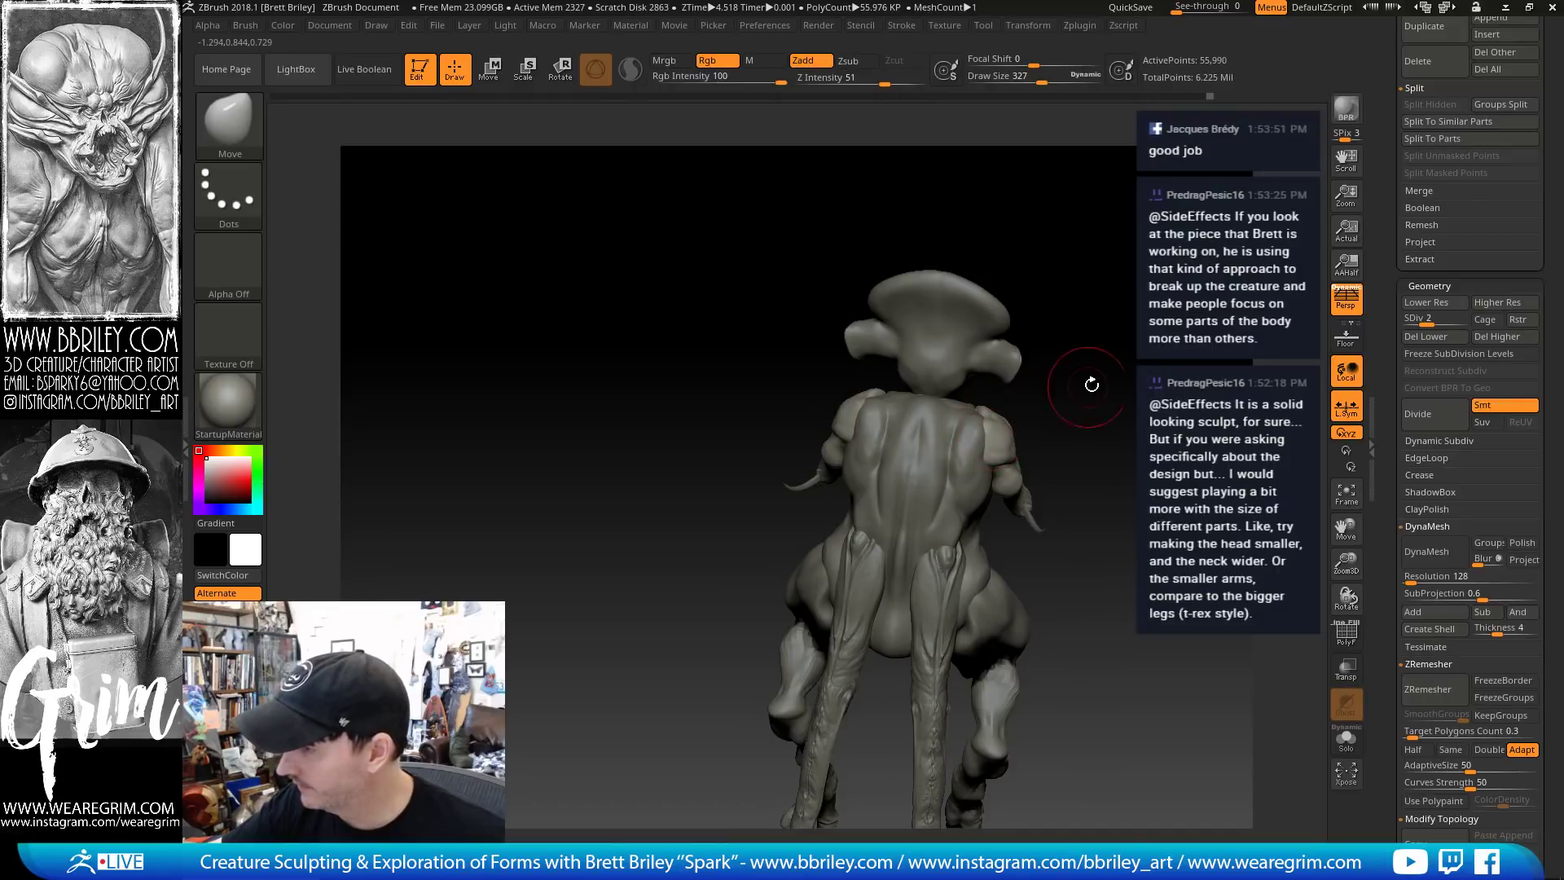
Try pulling the back of the shoulder outward with the Move brush and undo the stroke
{"action": "left_click_drag", "start_coordinate": [1092, 384], "coordinate": [1155, 358]}
{"action": "left_click_drag", "start_coordinate": [975, 421], "coordinate": [1071, 386]}
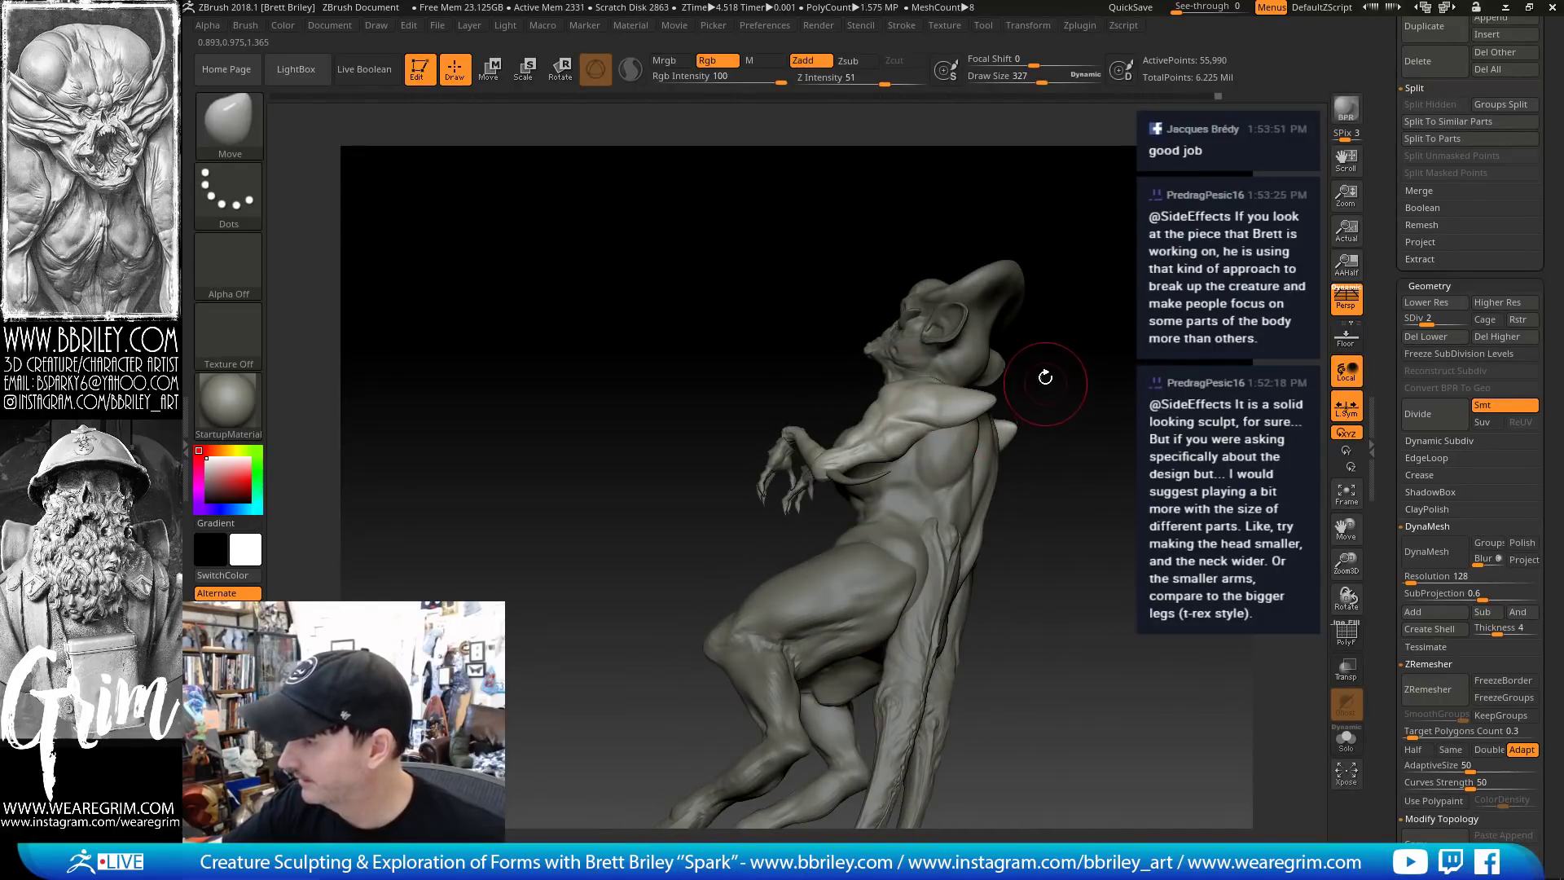
{"action": "key", "text": "ctrl+z"}
Select the torso and shape the upper back beside the shoulder blades with the Move brush at draw size 298
{"action": "mouse_move", "coordinate": [1088, 333]}
{"action": "left_mouse_down"}
{"action": "mouse_move", "coordinate": [970, 397]}
{"action": "mouse_move", "coordinate": [983, 391]}
{"action": "left_mouse_up"}
{"action": "left_click", "coordinate": [969, 414], "text": "alt"}
{"action": "key", "text": "s"}
{"action": "mouse_move", "coordinate": [1112, 371]}
{"action": "left_mouse_down"}
{"action": "mouse_move", "coordinate": [1210, 365]}
{"action": "mouse_move", "coordinate": [1002, 354]}
{"action": "left_mouse_up"}
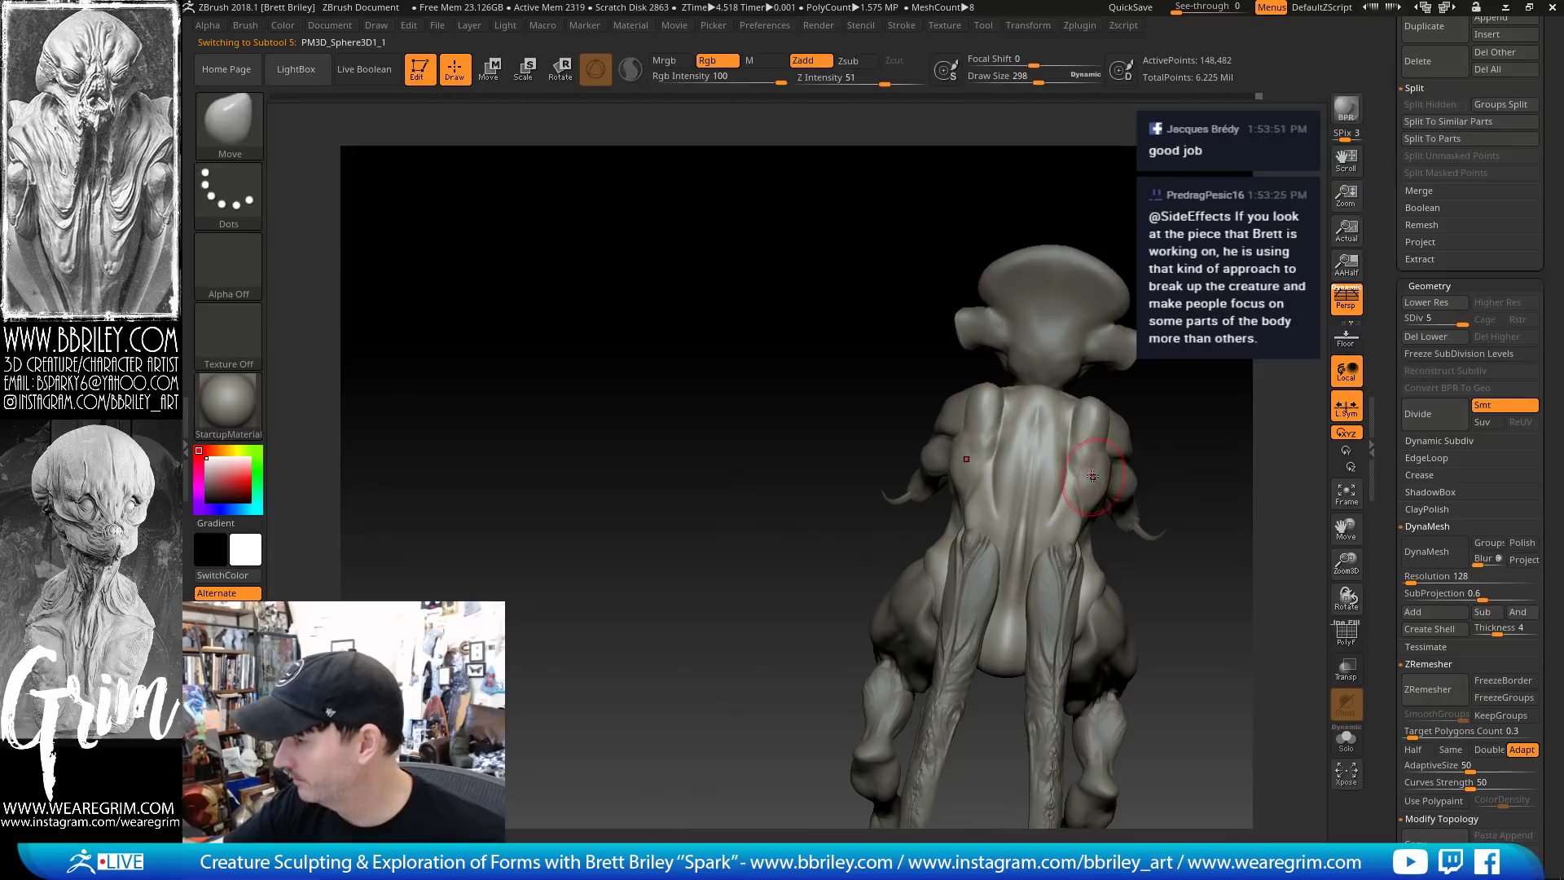
{"action": "mouse_move", "coordinate": [1155, 362]}
{"action": "left_mouse_down"}
{"action": "mouse_move", "coordinate": [1052, 343]}
{"action": "mouse_move", "coordinate": [969, 408]}
{"action": "left_mouse_up"}
Define the muscle creases along the torso's back and side with the DamStandard brush
{"action": "key", "text": "b"}
{"action": "key", "text": "d"}
{"action": "key", "text": "s"}
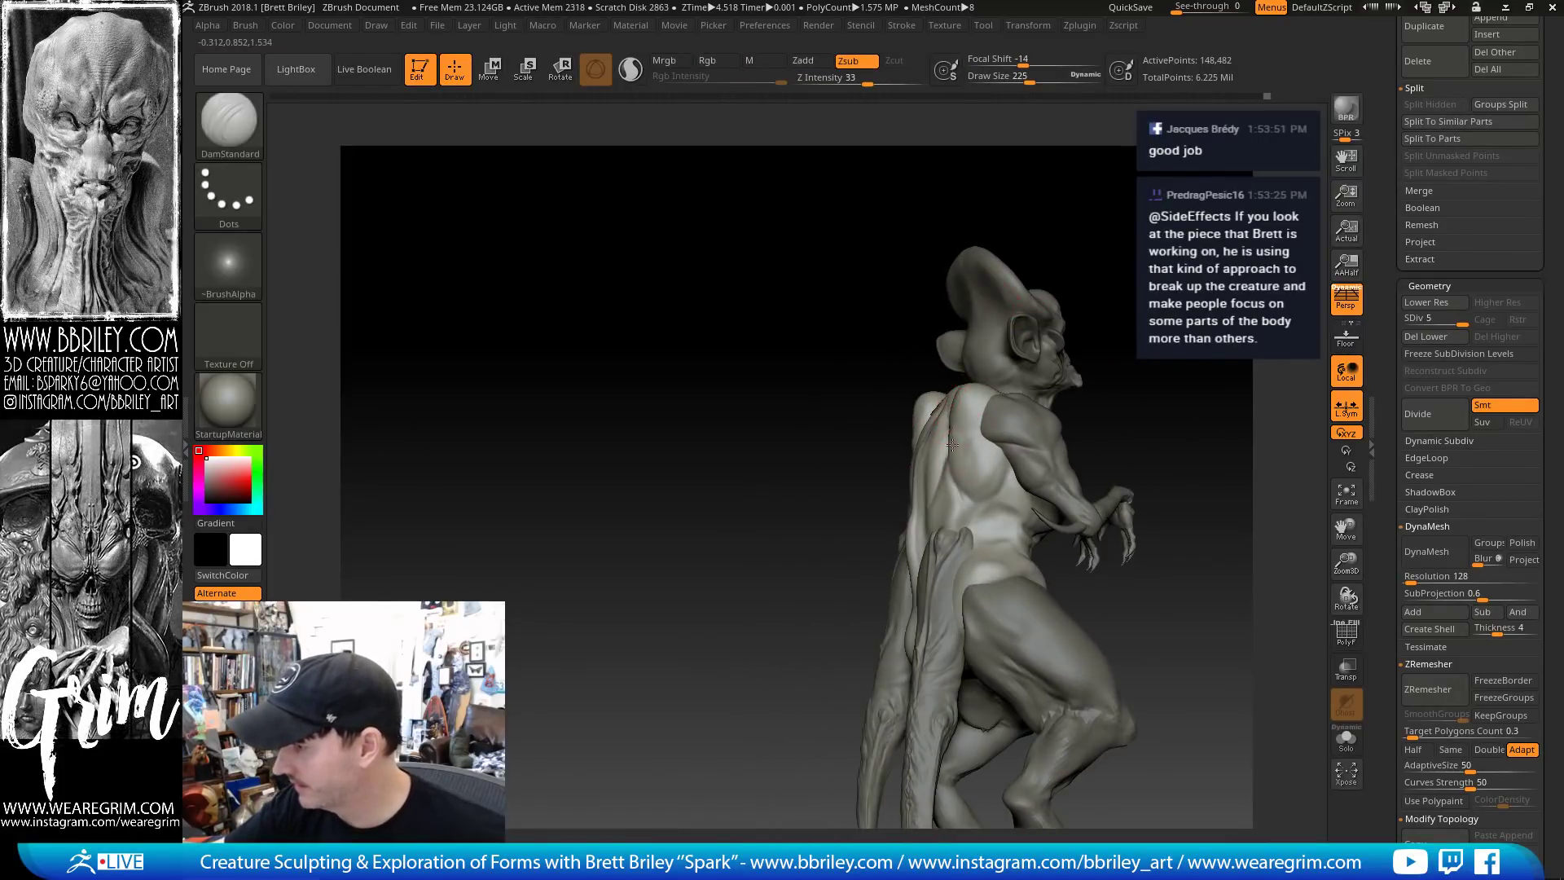
{"action": "left_click_drag", "start_coordinate": [981, 490], "coordinate": [1109, 402]}
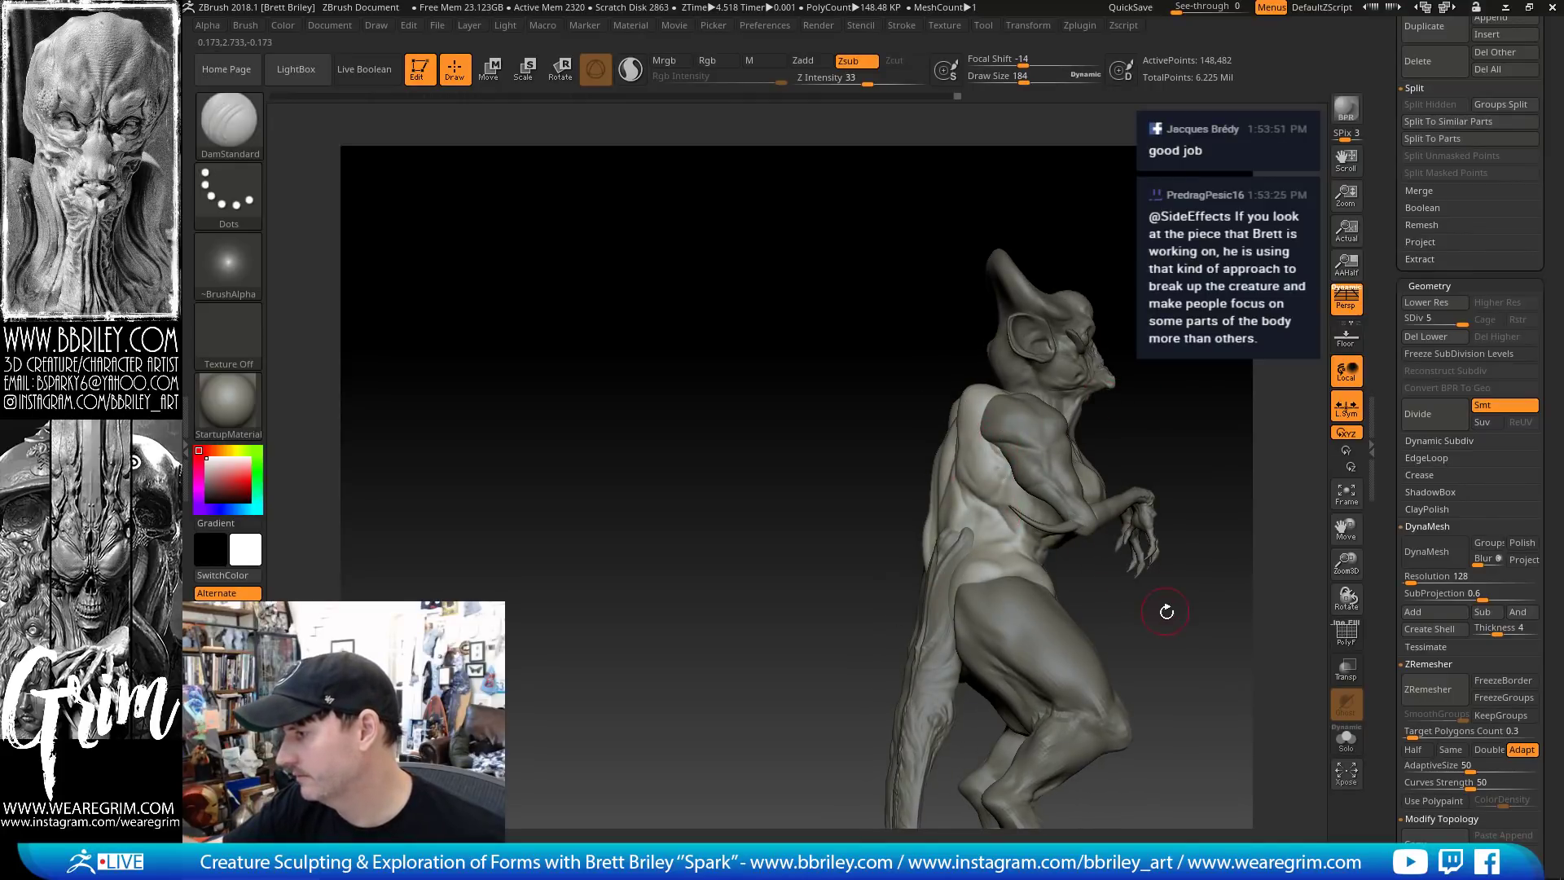
Switch to the Move brush and adjust the torso's shape at draw size 327
{"action": "left_click_drag", "start_coordinate": [1166, 611], "coordinate": [1014, 542]}
{"action": "mouse_move", "coordinate": [1175, 626]}
{"action": "left_mouse_down"}
{"action": "mouse_move", "coordinate": [1127, 559]}
{"action": "mouse_move", "coordinate": [933, 507]}
{"action": "left_mouse_up"}
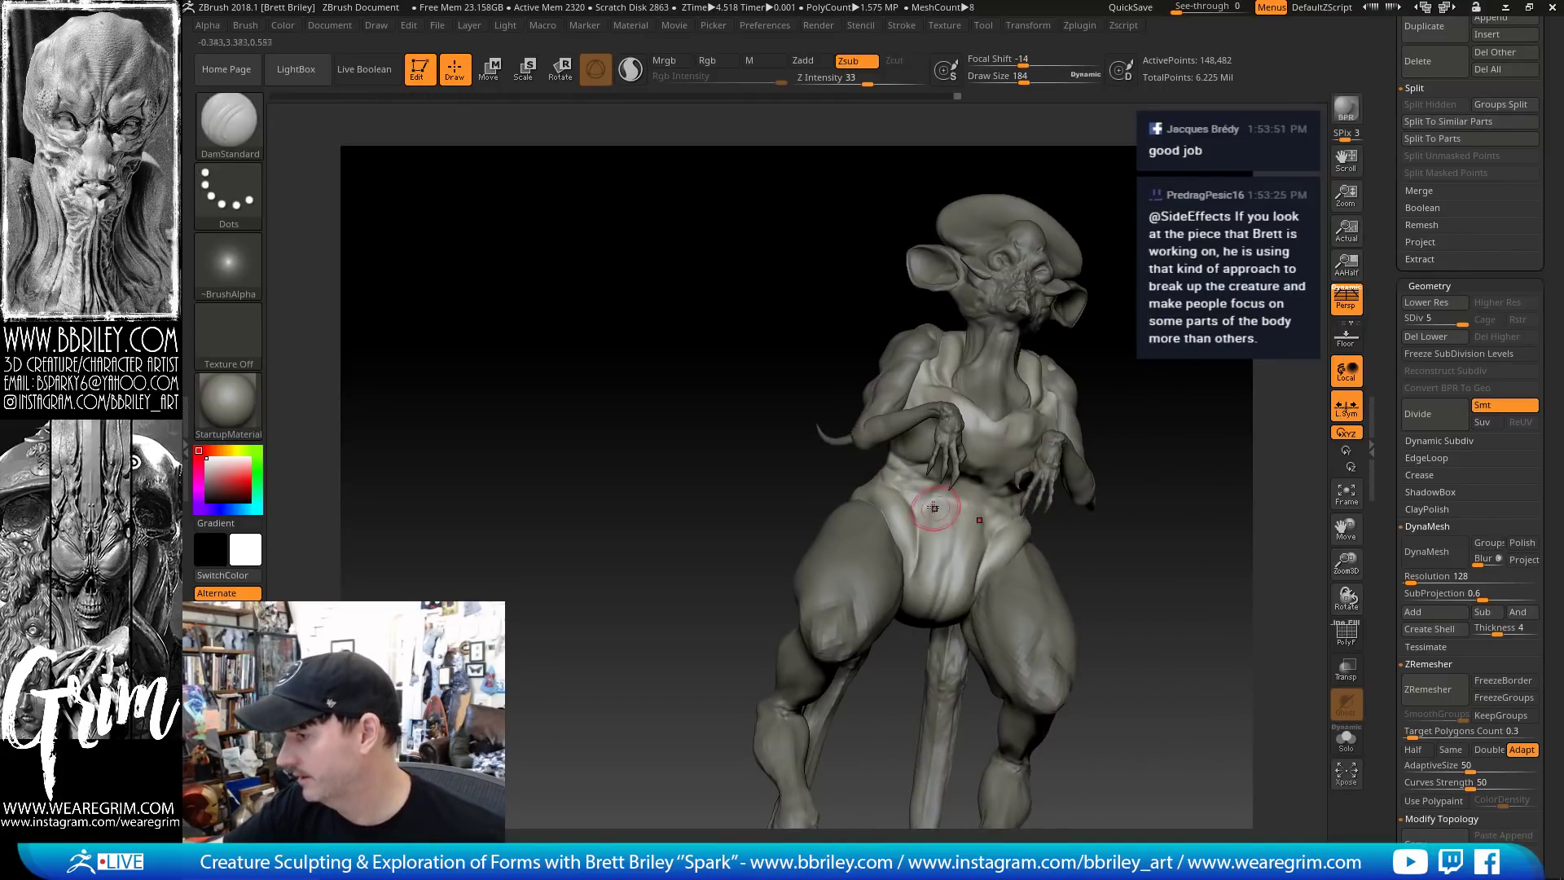
{"action": "left_click_drag", "start_coordinate": [1157, 529], "coordinate": [1084, 448]}
{"action": "key", "text": "b"}
{"action": "key", "text": "m"}
{"action": "key", "text": "v"}
{"action": "key", "text": "s"}
{"action": "mouse_move", "coordinate": [967, 449]}
{"action": "left_mouse_down"}
{"action": "mouse_move", "coordinate": [981, 449]}
{"action": "mouse_move", "coordinate": [974, 468]}
{"action": "mouse_move", "coordinate": [929, 521]}
{"action": "mouse_move", "coordinate": [896, 529]}
{"action": "left_mouse_up"}
{"action": "key", "text": "s"}
{"action": "key", "text": "]"}
{"action": "key", "text": "]"}
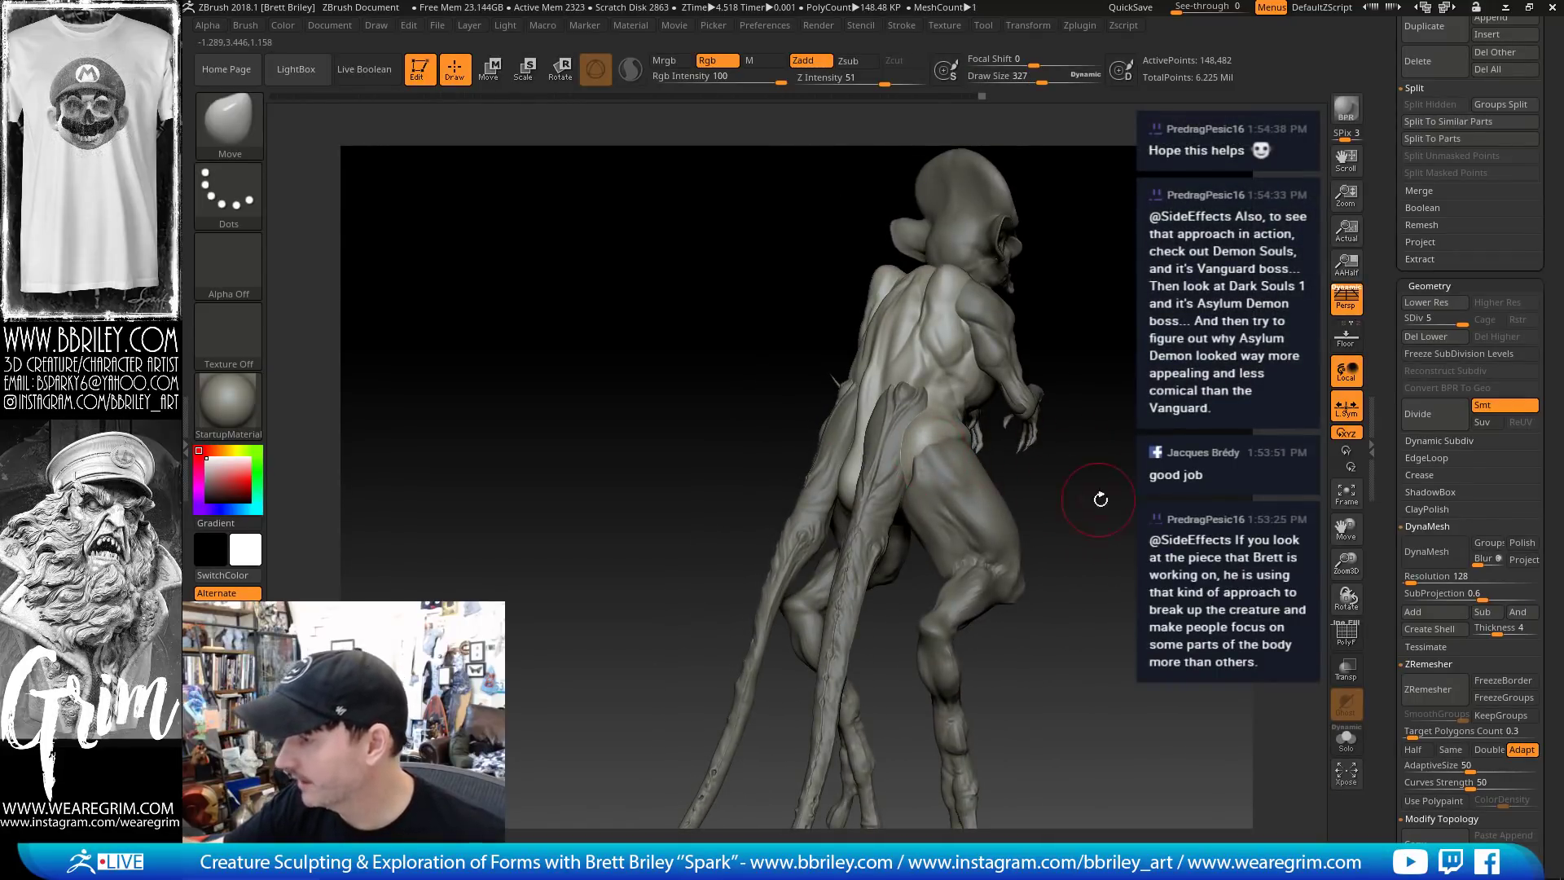
Select the Tail subtool and reshape where the two tails meet the lower back with the Move brush at draw size 439
{"action": "left_click_drag", "start_coordinate": [1100, 499], "coordinate": [1075, 456], "text": "shift"}
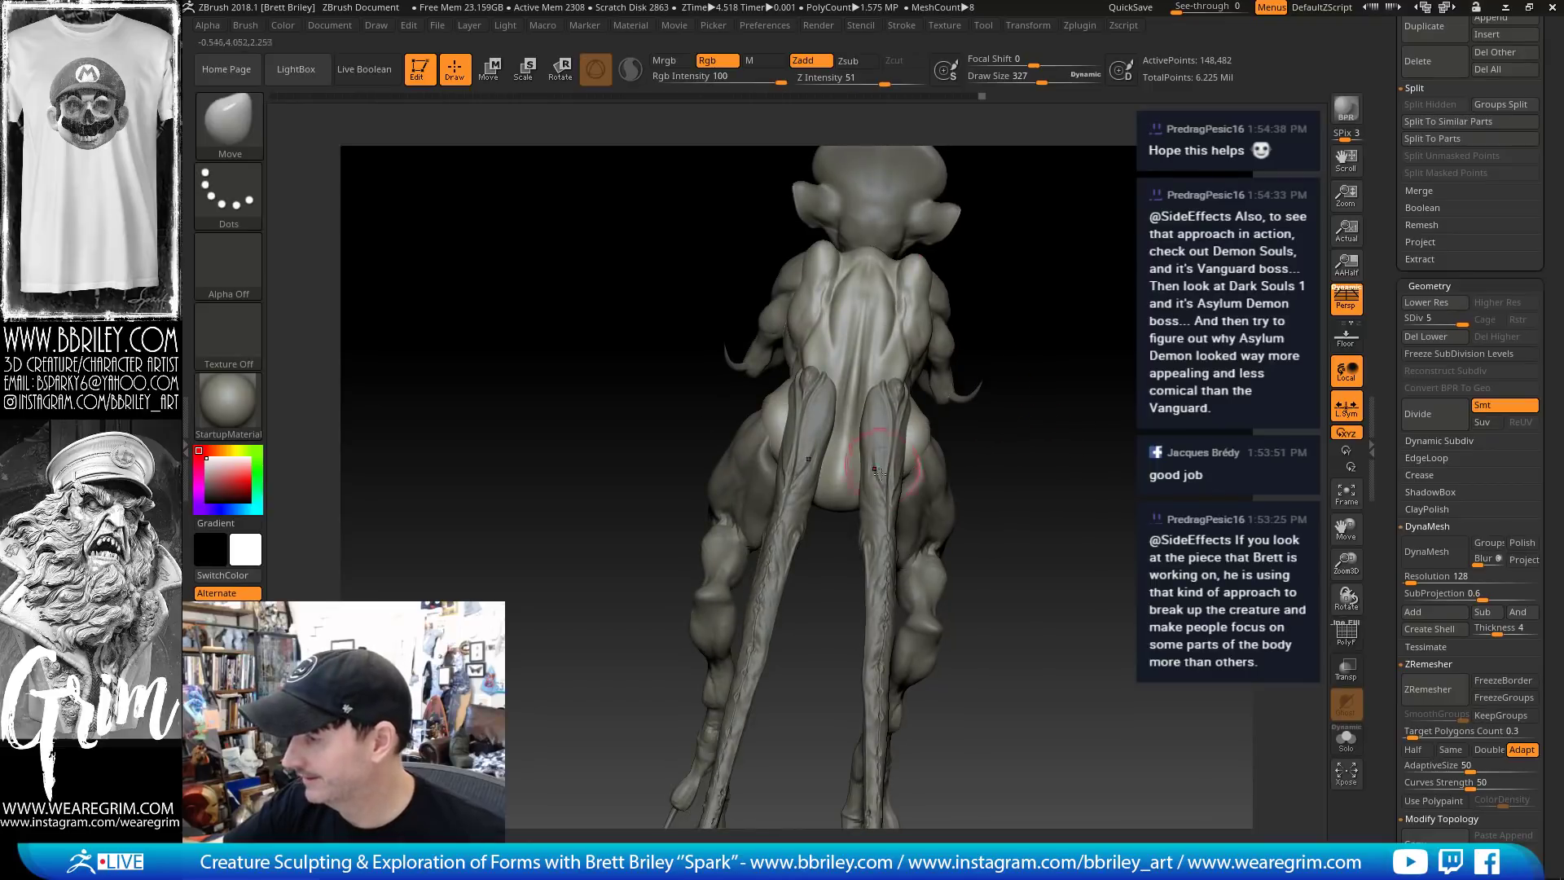
{"action": "key", "text": "["}
{"action": "key", "text": "["}
{"action": "key", "text": "["}
{"action": "key", "text": "["}
{"action": "mouse_move", "coordinate": [1018, 456]}
{"action": "left_mouse_down"}
{"action": "mouse_move", "coordinate": [1093, 443]}
{"action": "mouse_move", "coordinate": [1075, 418]}
{"action": "mouse_move", "coordinate": [815, 423]}
{"action": "left_mouse_up"}
{"action": "left_click", "coordinate": [965, 419], "text": "alt"}
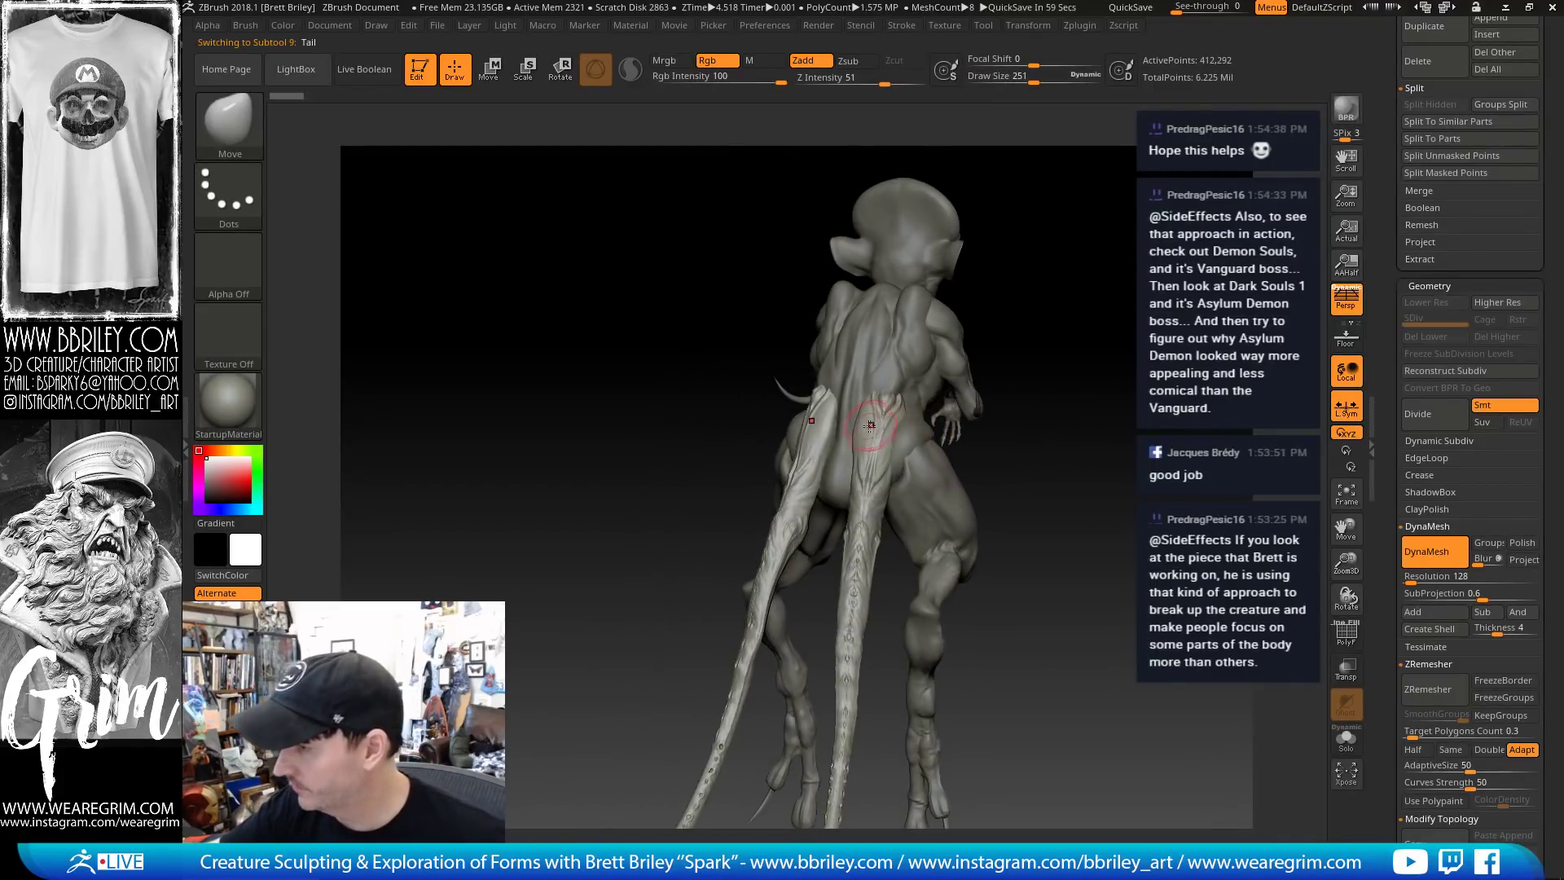
{"action": "key", "text": "]"}
{"action": "key", "text": "]"}
{"action": "key", "text": "]"}
{"action": "key", "text": "]"}
{"action": "key", "text": "]"}
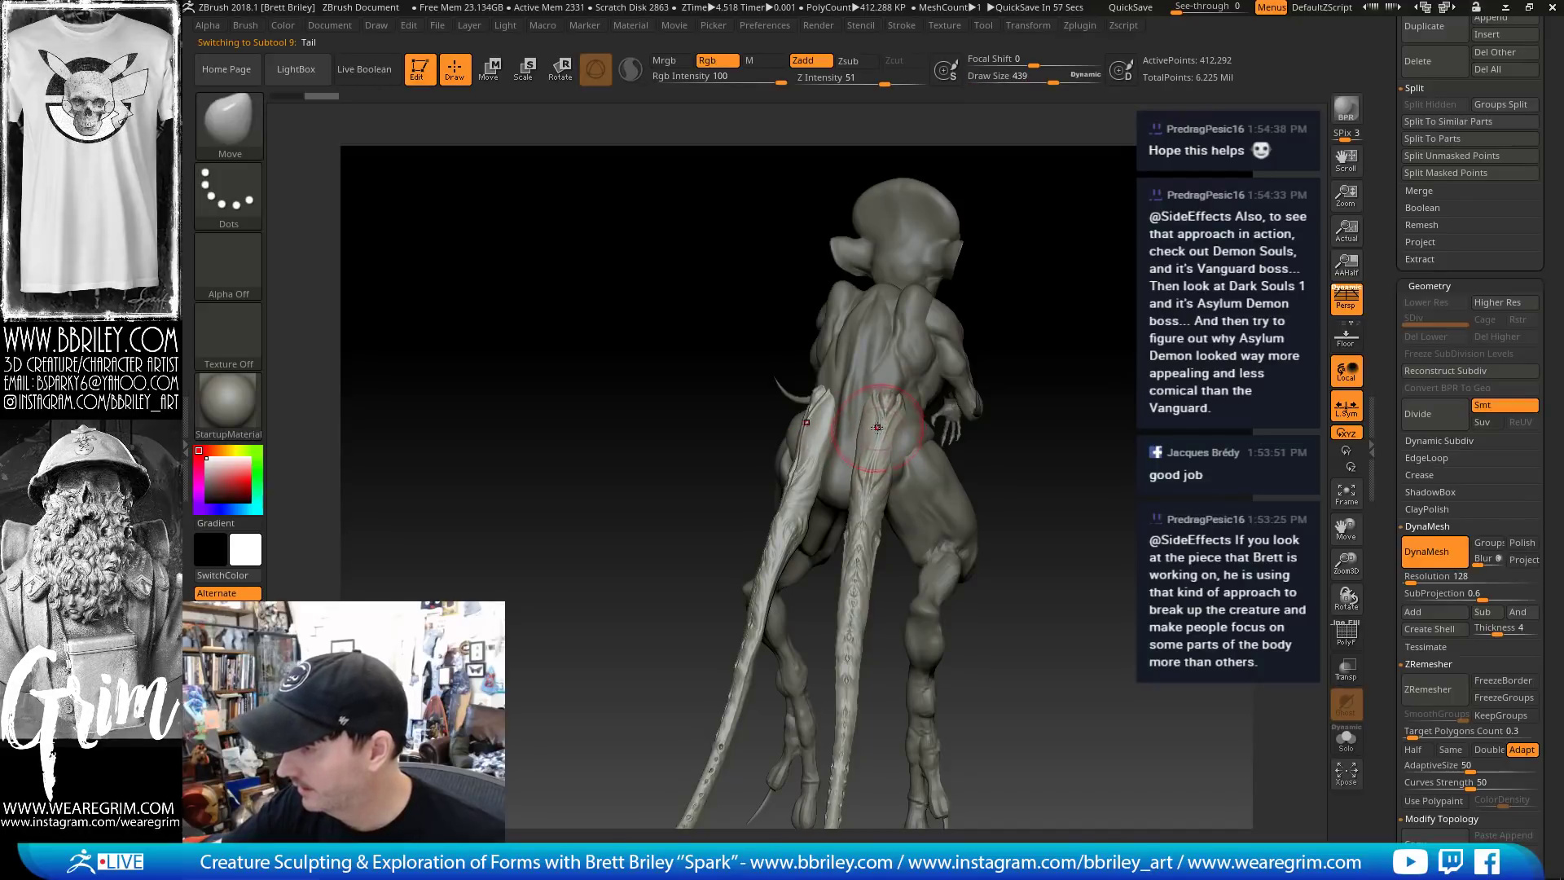
{"action": "left_click_drag", "start_coordinate": [1047, 476], "coordinate": [899, 434]}
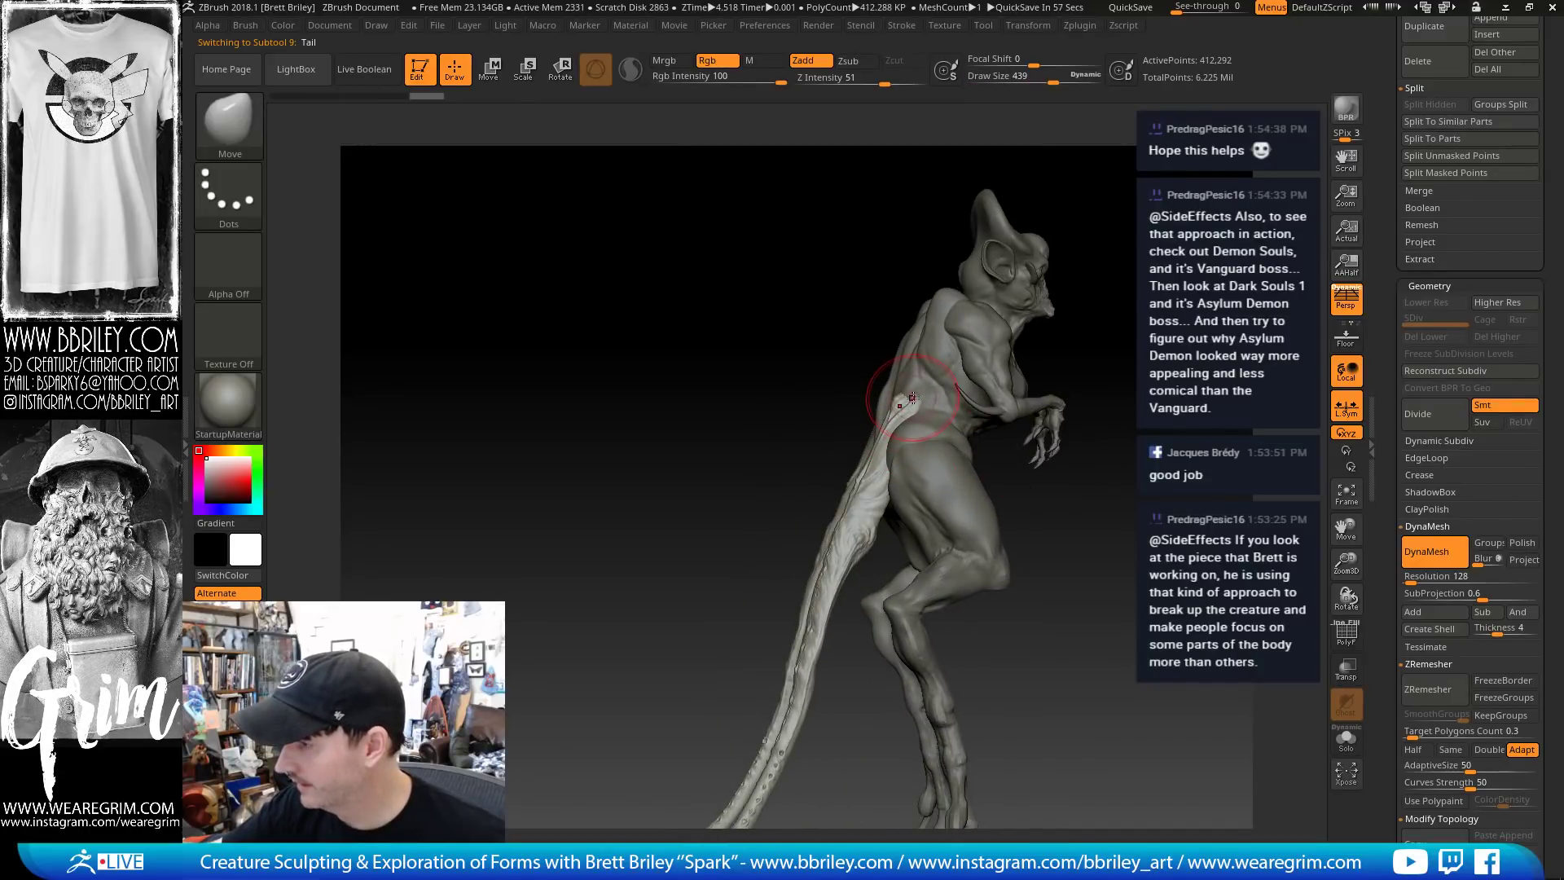
Refine the upper ends of the tails with the Move brush at draw size 219
{"action": "key", "text": "["}
{"action": "key", "text": "["}
{"action": "key", "text": "["}
{"action": "key", "text": "["}
{"action": "key", "text": "["}
{"action": "key", "text": "["}
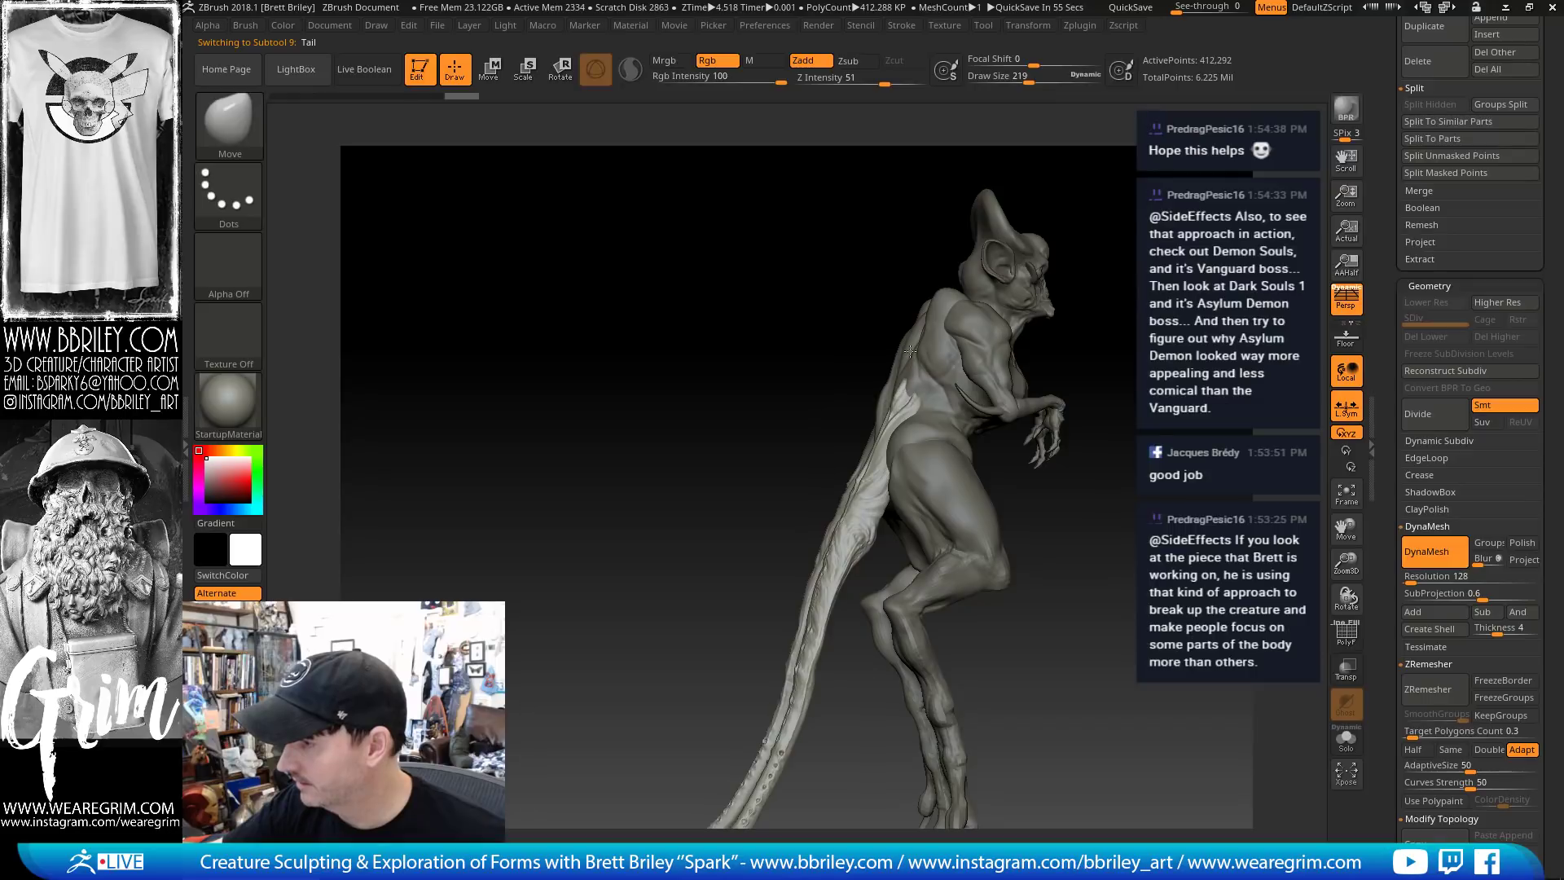
{"action": "left_click_drag", "start_coordinate": [967, 343], "coordinate": [782, 350]}
{"action": "mouse_move", "coordinate": [1141, 367]}
{"action": "left_mouse_down"}
{"action": "mouse_move", "coordinate": [1121, 370]}
{"action": "mouse_move", "coordinate": [1114, 295]}
{"action": "left_mouse_up"}
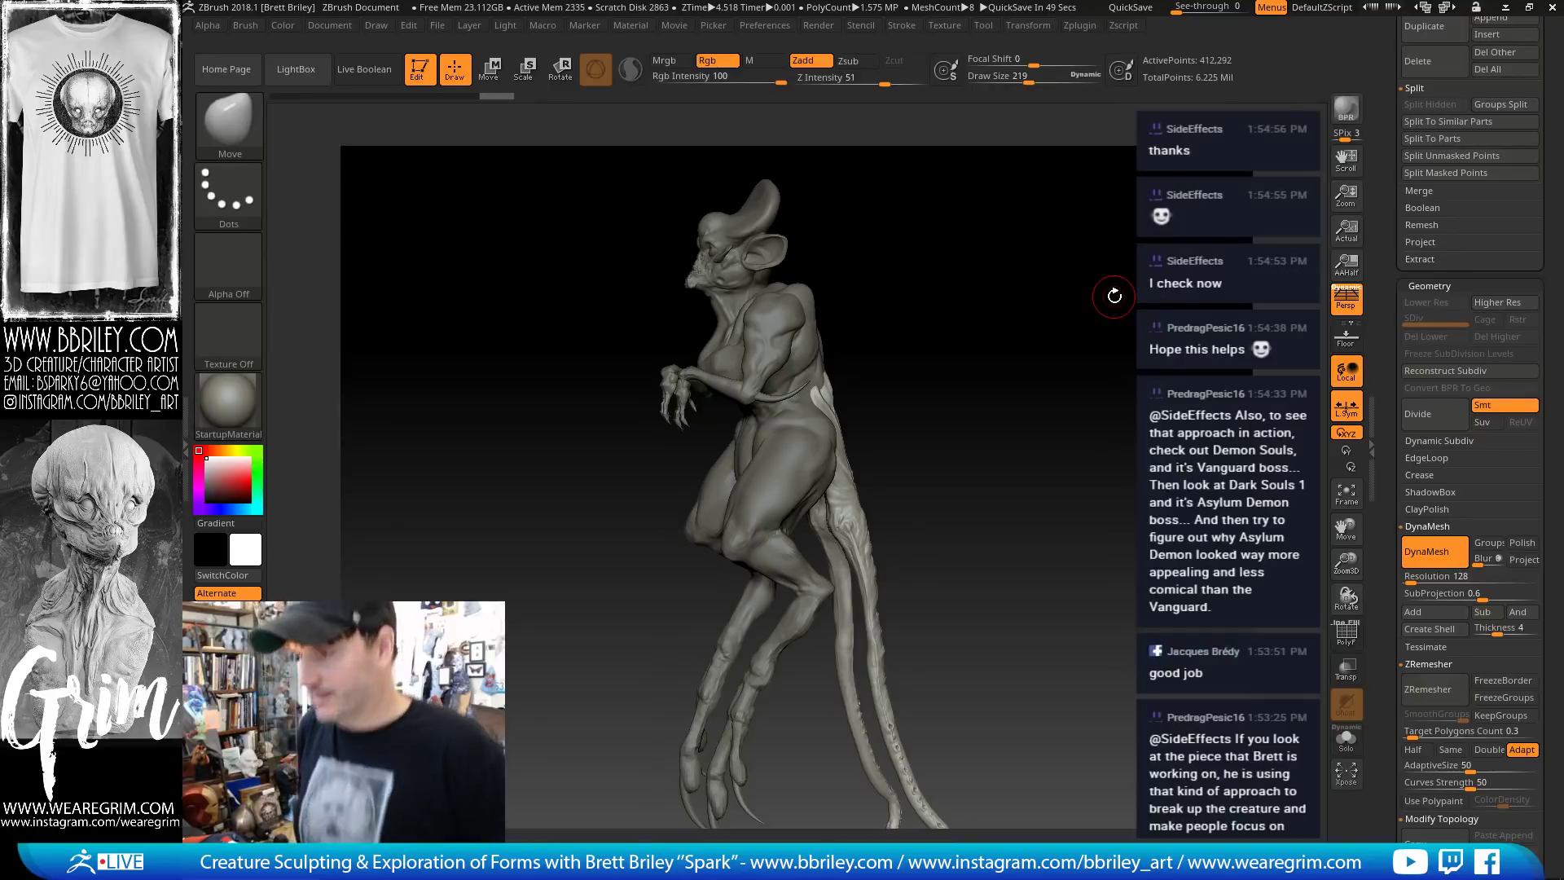
Delete the hidden PM3D_Sphere3D1_2 subtool from the creature and confirm the deletion
{"action": "mouse_move", "coordinate": [1016, 317]}
{"action": "left_mouse_down"}
{"action": "mouse_move", "coordinate": [1075, 342]}
{"action": "mouse_move", "coordinate": [999, 367]}
{"action": "mouse_move", "coordinate": [1001, 314]}
{"action": "mouse_move", "coordinate": [967, 314]}
{"action": "mouse_move", "coordinate": [805, 356]}
{"action": "left_mouse_up"}
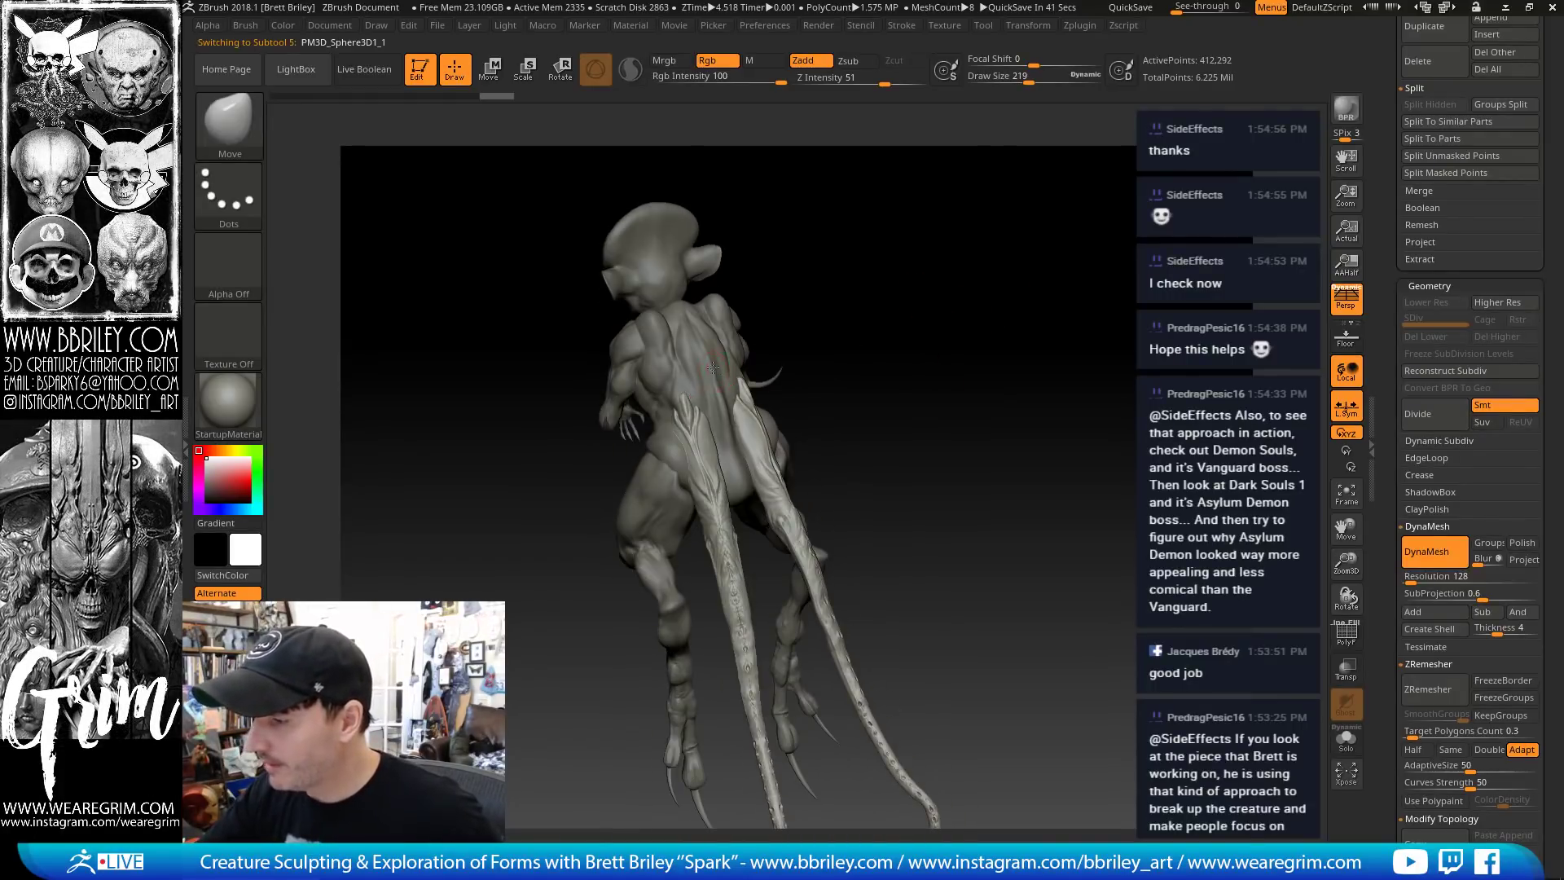
{"action": "left_click", "coordinate": [733, 427], "text": "alt"}
{"action": "mouse_move", "coordinate": [1010, 346]}
{"action": "left_mouse_down"}
{"action": "mouse_move", "coordinate": [993, 345]}
{"action": "mouse_move", "coordinate": [1010, 326]}
{"action": "left_mouse_up"}
{"action": "scroll", "coordinate": [1393, 343], "scroll_direction": "up", "scroll_amount": 5}
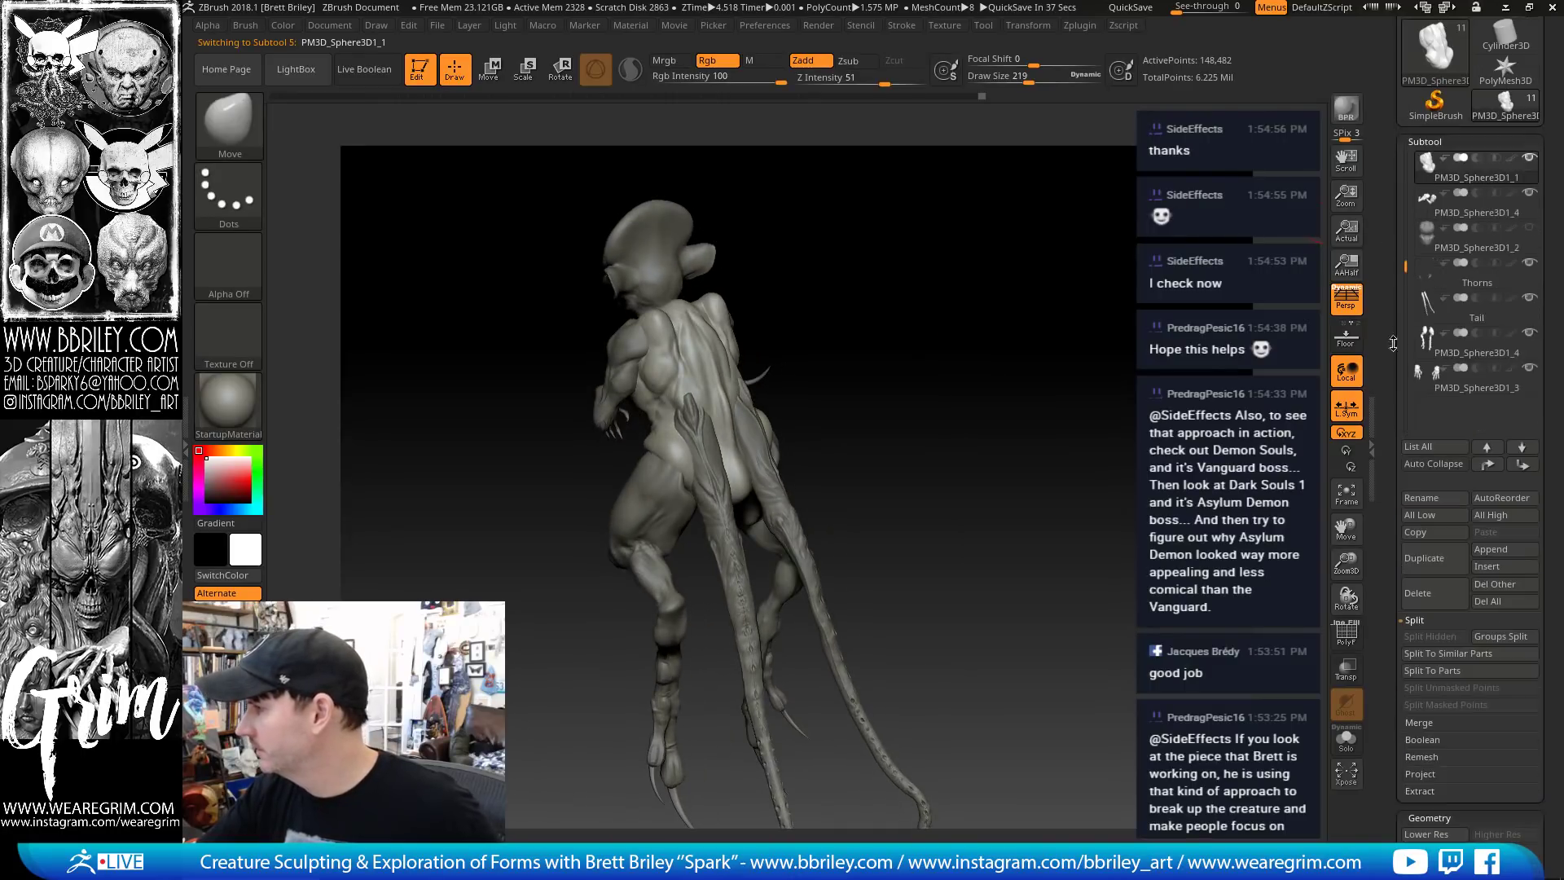
{"action": "left_click_drag", "start_coordinate": [1077, 395], "coordinate": [1319, 342]}
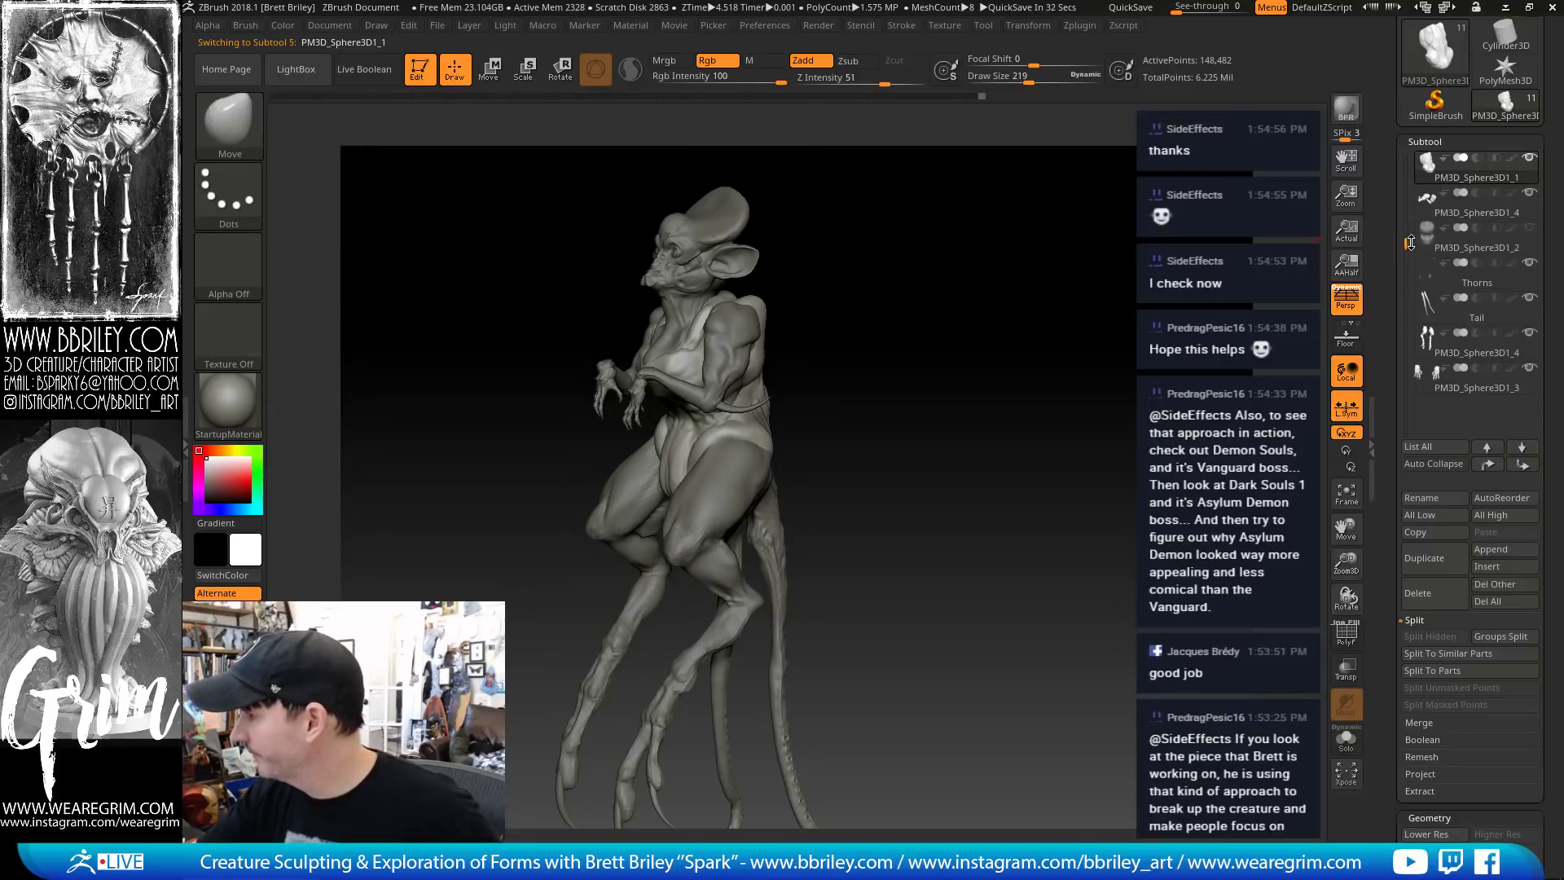
{"action": "left_click_drag", "start_coordinate": [1409, 242], "coordinate": [1411, 223]}
{"action": "left_click", "coordinate": [1444, 277]}
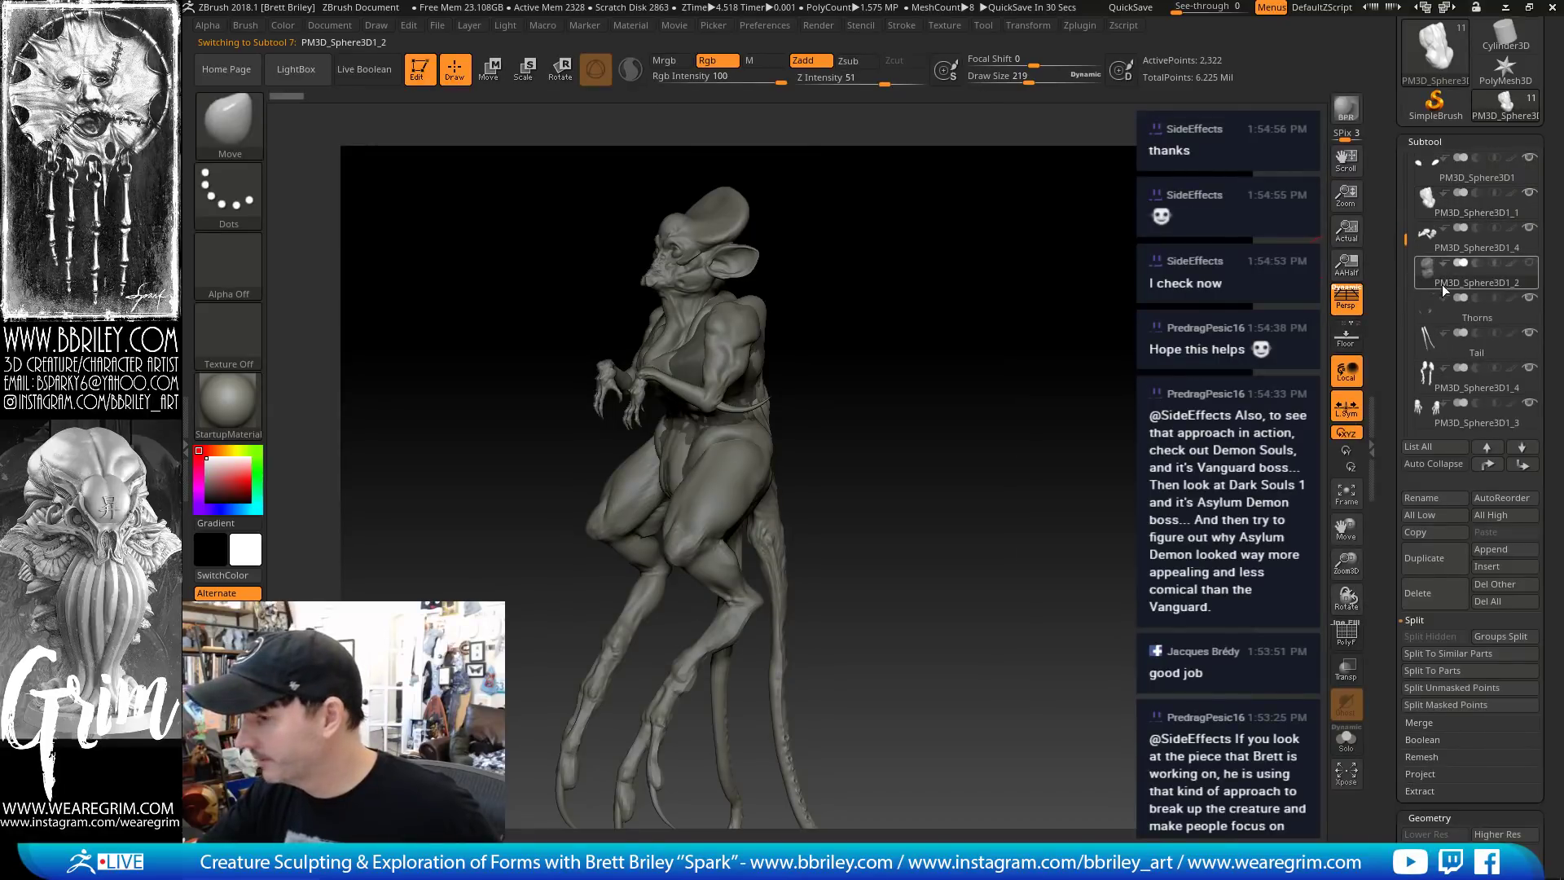
{"action": "left_click", "coordinate": [1409, 603]}
{"action": "left_click", "coordinate": [1287, 631]}
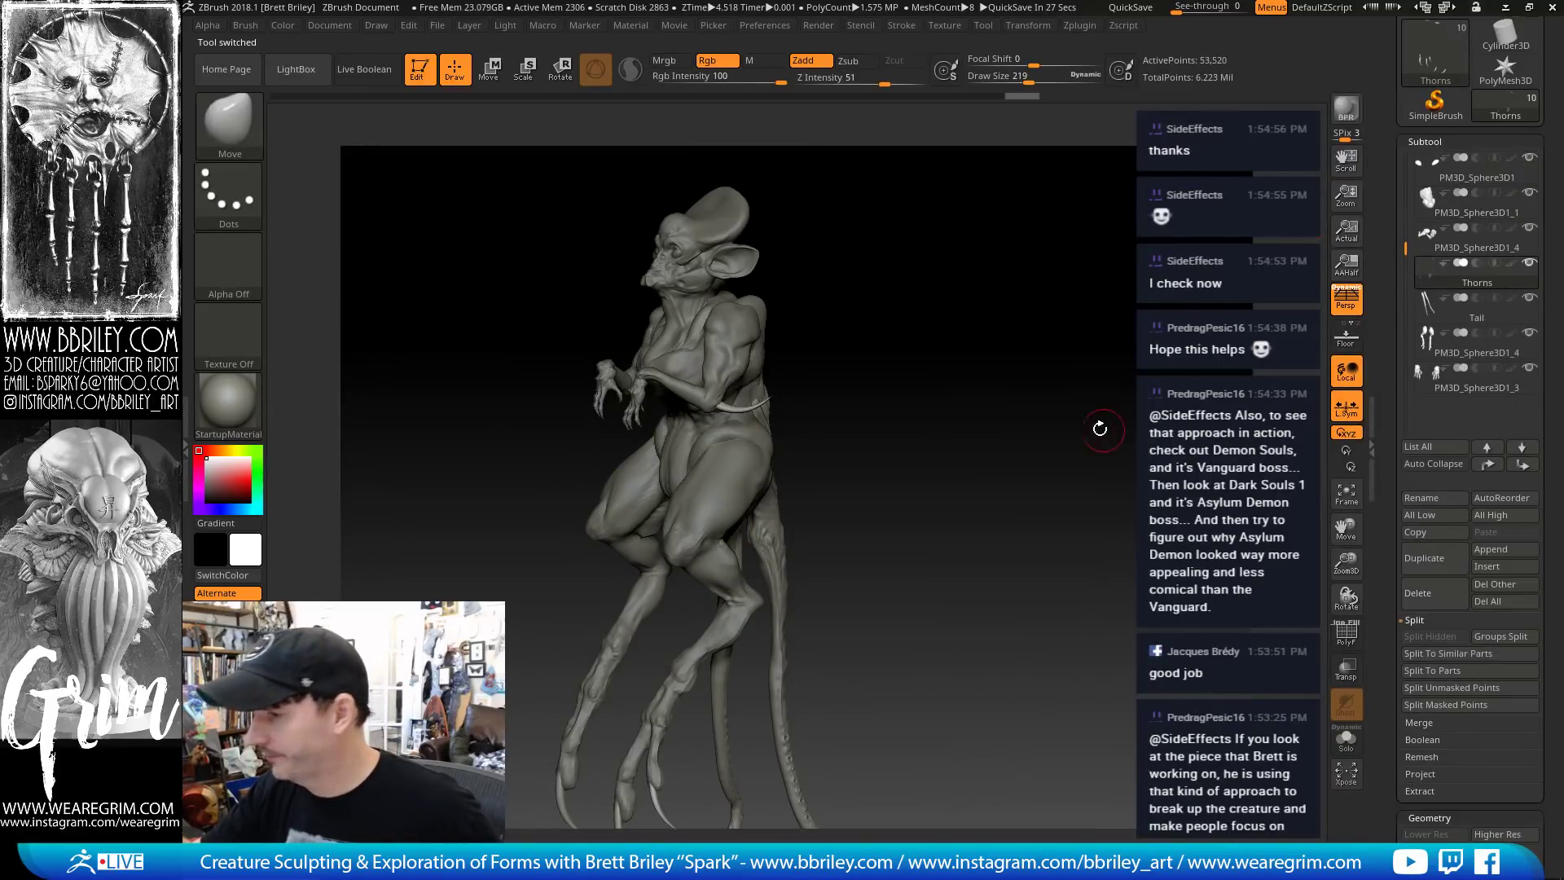
Select the torso and subdivide it once
{"action": "left_click_drag", "start_coordinate": [1197, 426], "coordinate": [709, 373]}
{"action": "left_click", "coordinate": [741, 271], "text": "alt"}
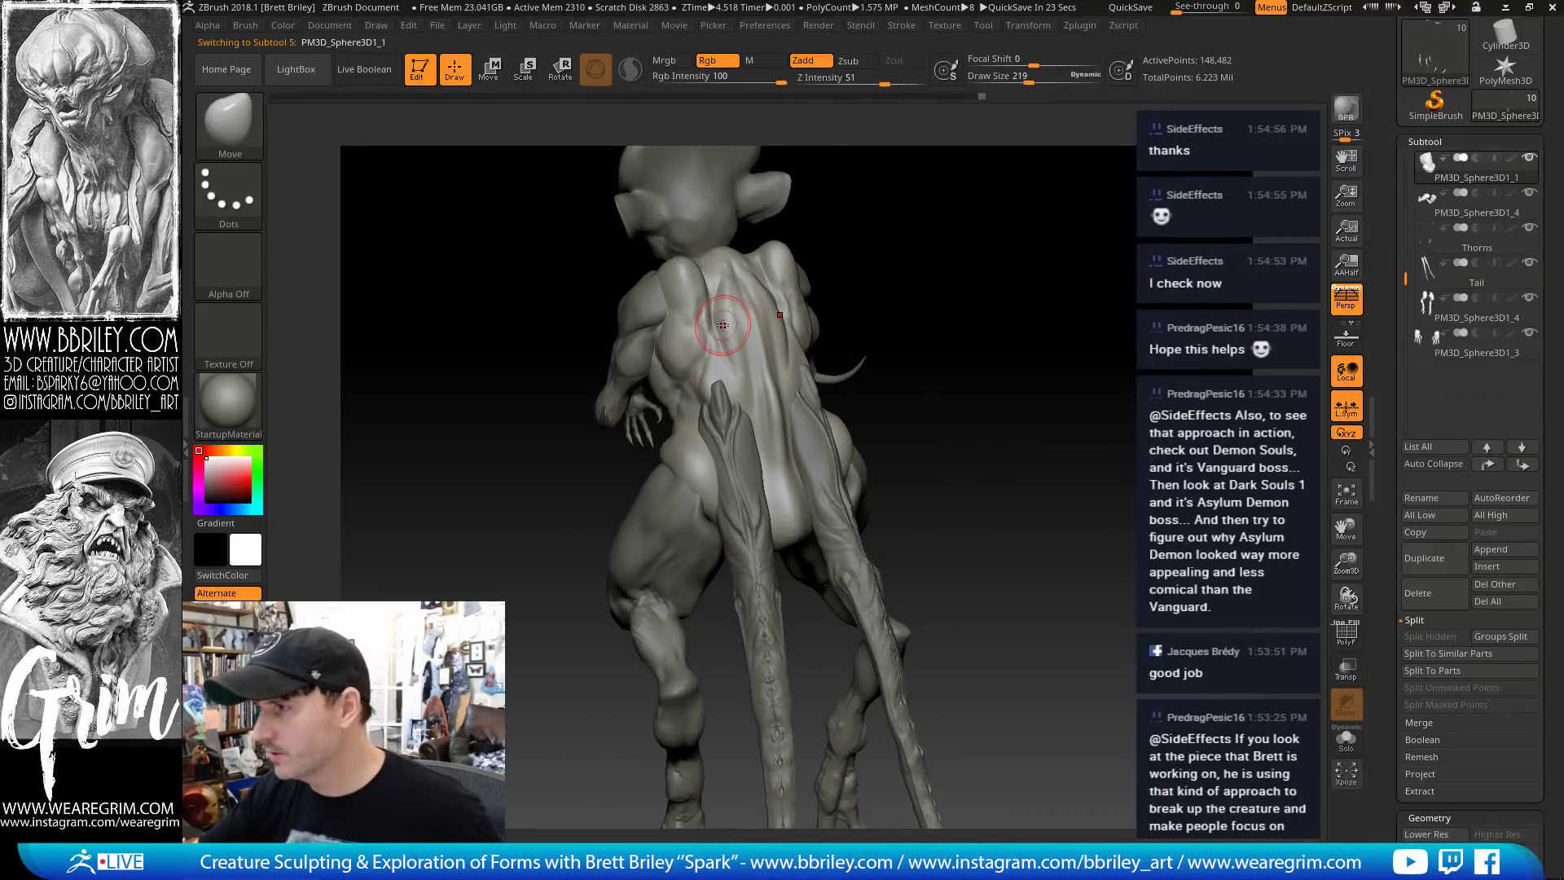
{"action": "left_click_drag", "start_coordinate": [1077, 270], "coordinate": [1059, 271]}
{"action": "key", "text": "ctrl+d"}
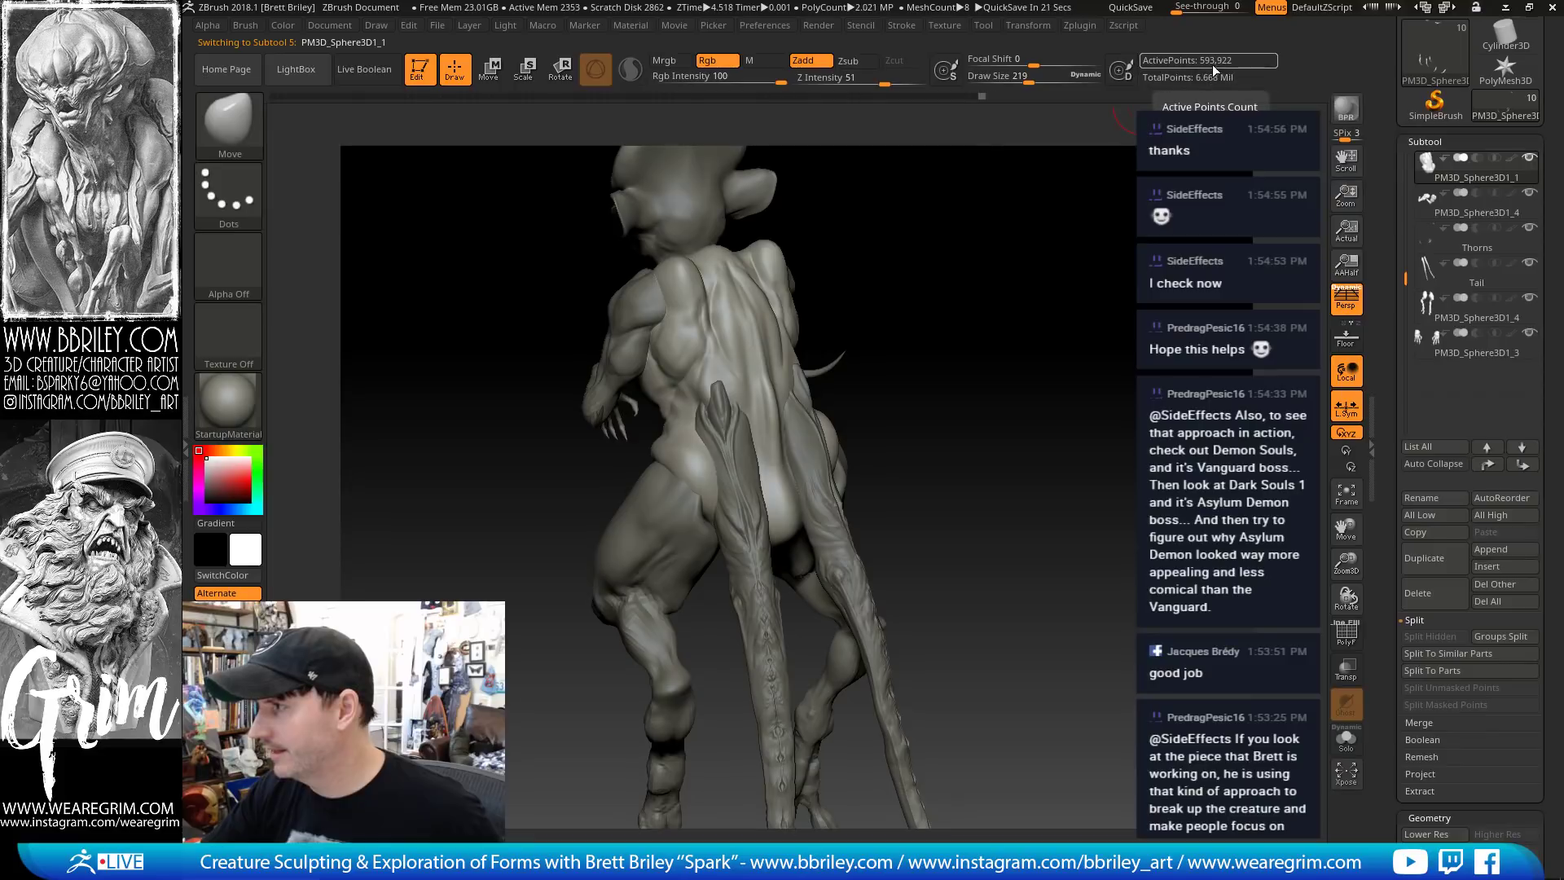
Select the Tail subtool and adjust its root on the back with the Move brush at draw size 148
{"action": "left_click", "coordinate": [727, 416], "text": "alt"}
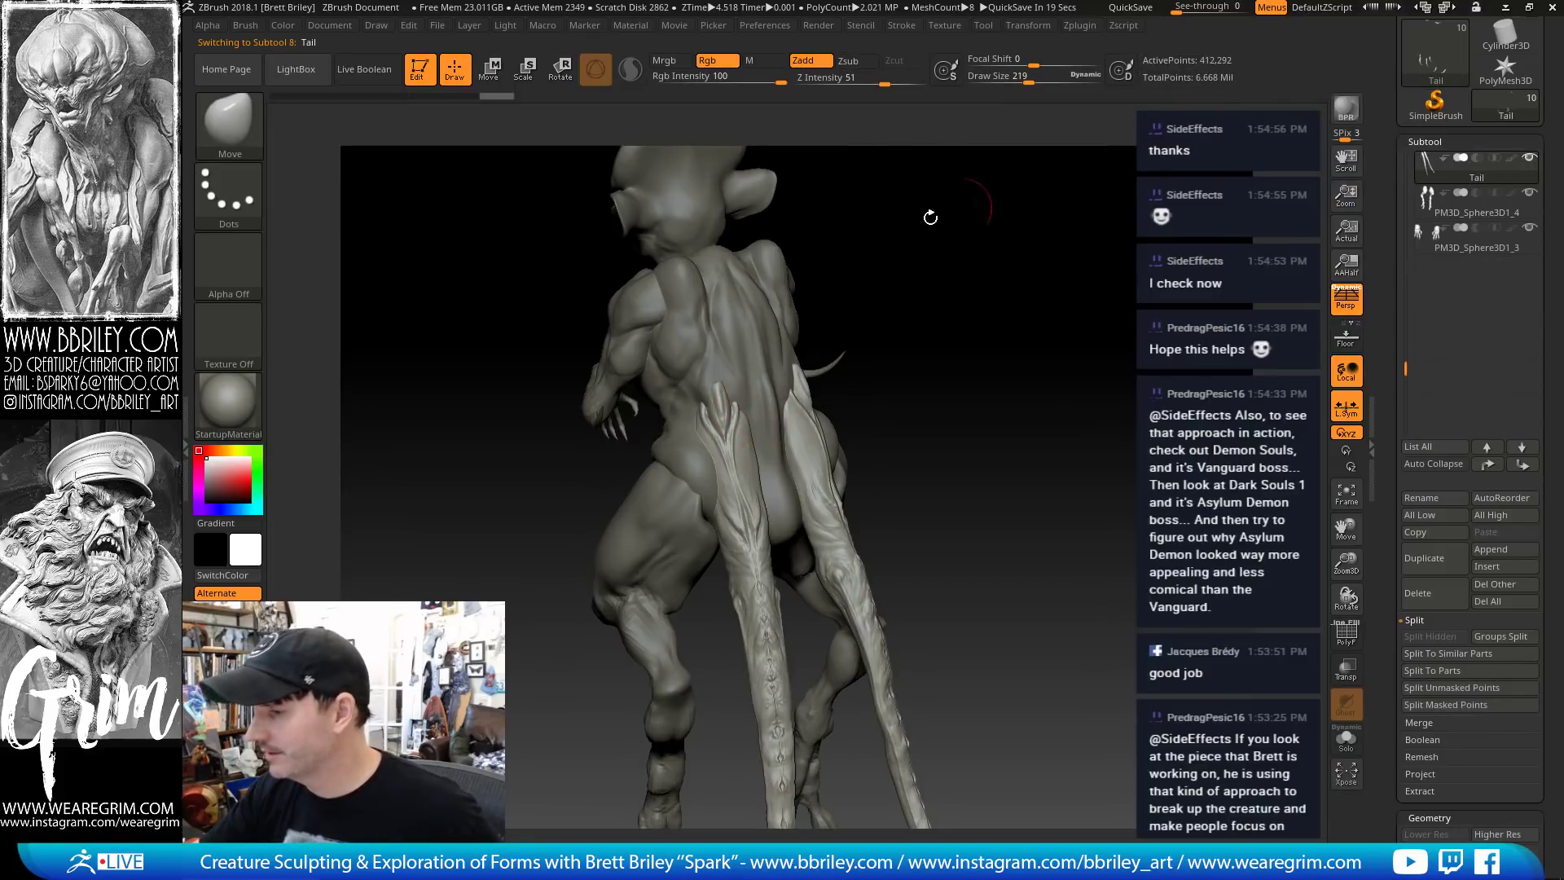
{"action": "left_click_drag", "start_coordinate": [960, 342], "coordinate": [900, 332]}
{"action": "key", "text": "s"}
{"action": "left_click_drag", "start_coordinate": [801, 362], "coordinate": [782, 361]}
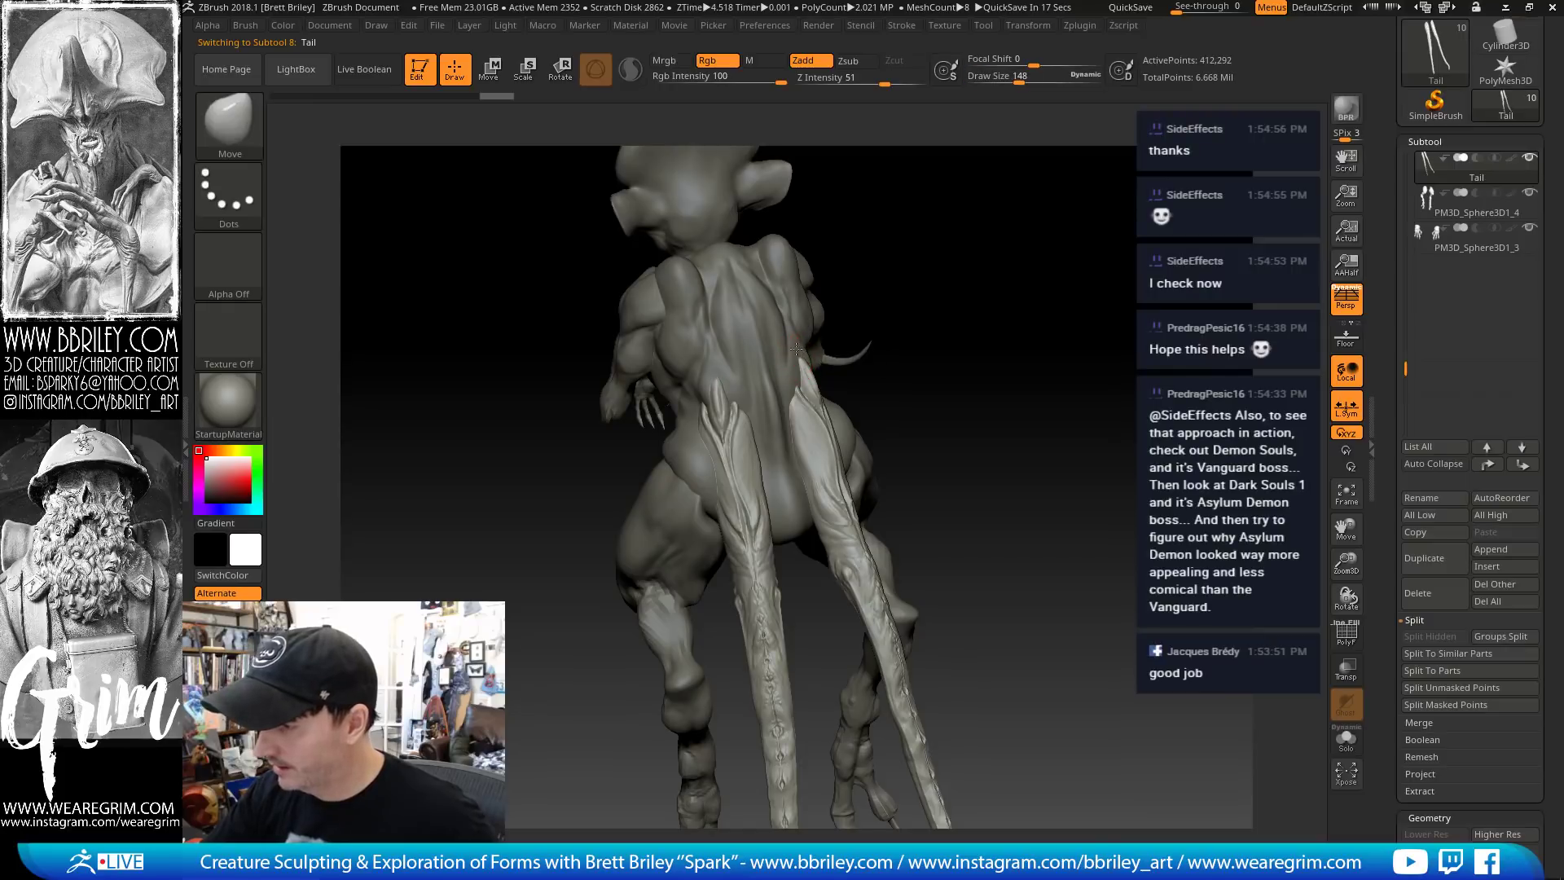
{"action": "left_click_drag", "start_coordinate": [915, 366], "coordinate": [1180, 308]}
Select the torso and add volume with the Inflat brush, smoothing the chest at draw size 244
{"action": "left_click", "coordinate": [772, 325], "text": "alt"}
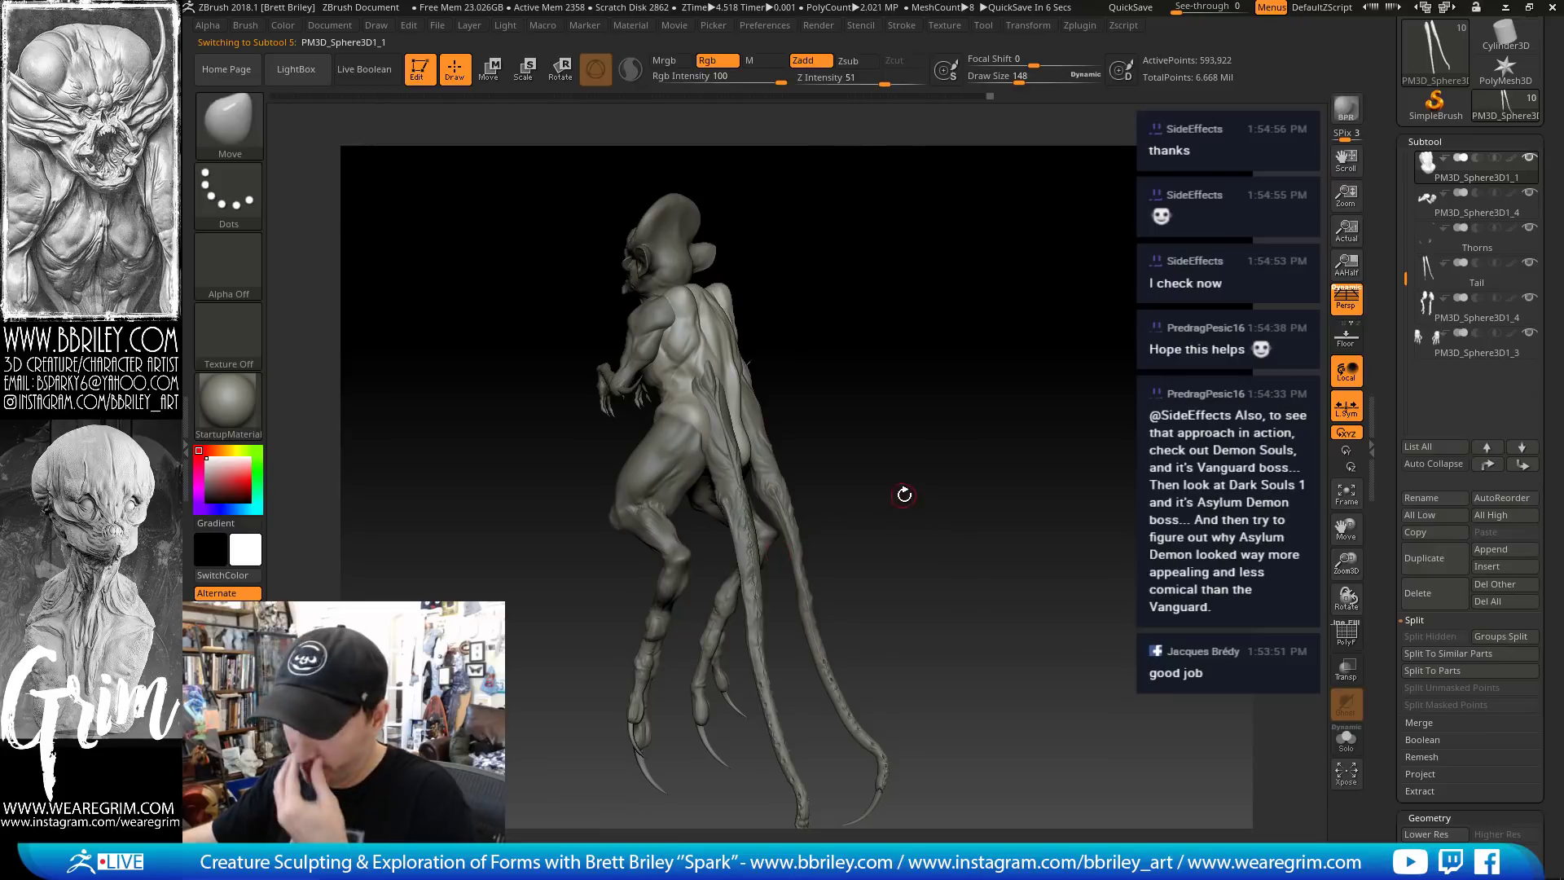
{"action": "left_click_drag", "start_coordinate": [1029, 432], "coordinate": [1083, 417]}
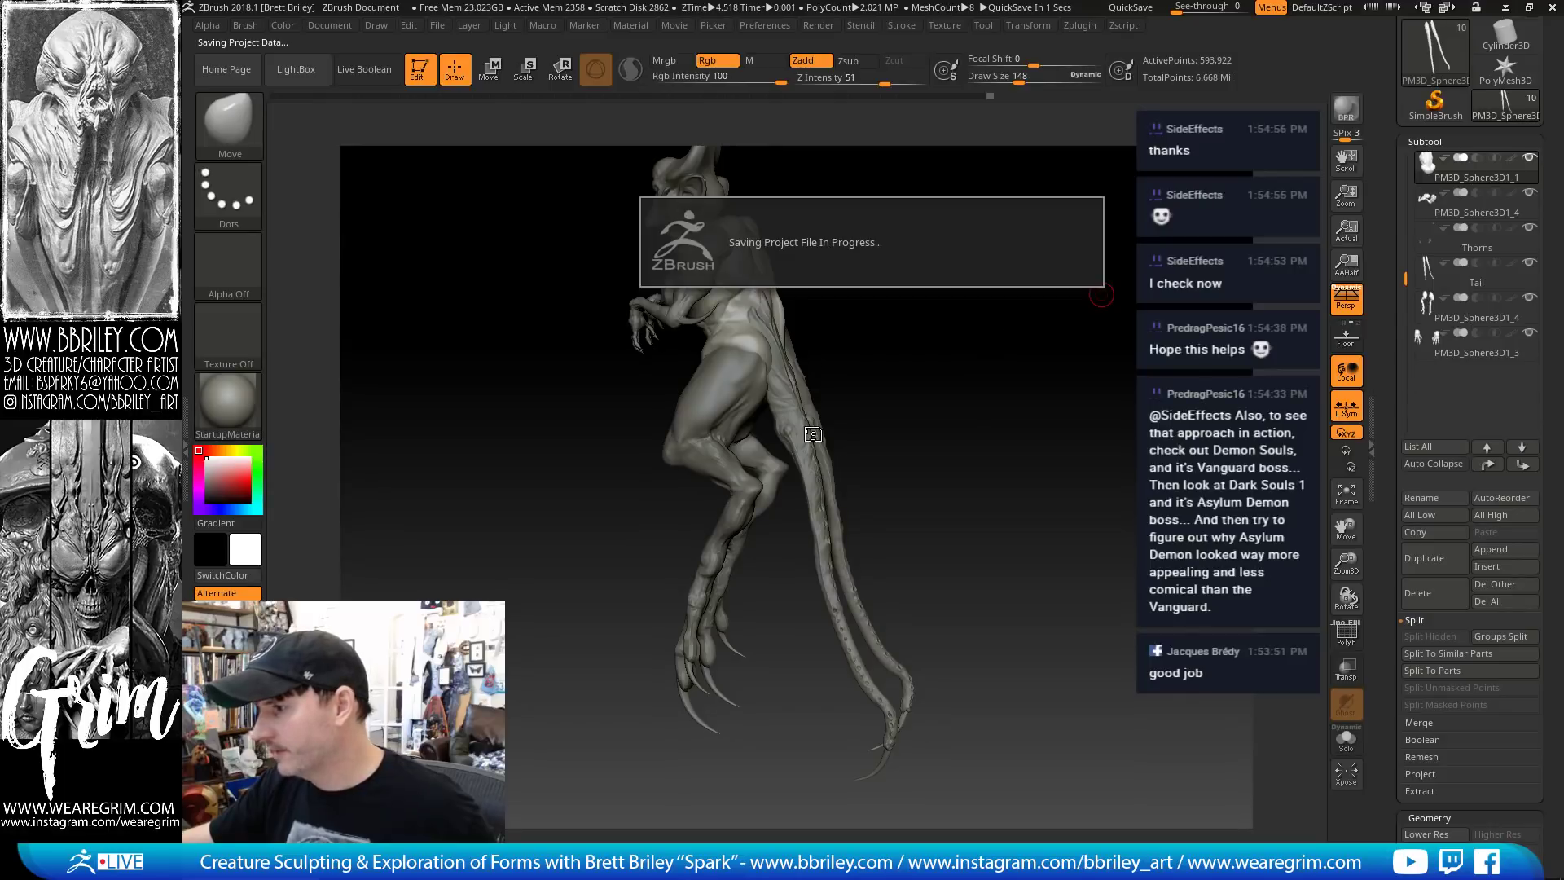
{"action": "left_click_drag", "start_coordinate": [716, 429], "coordinate": [847, 418]}
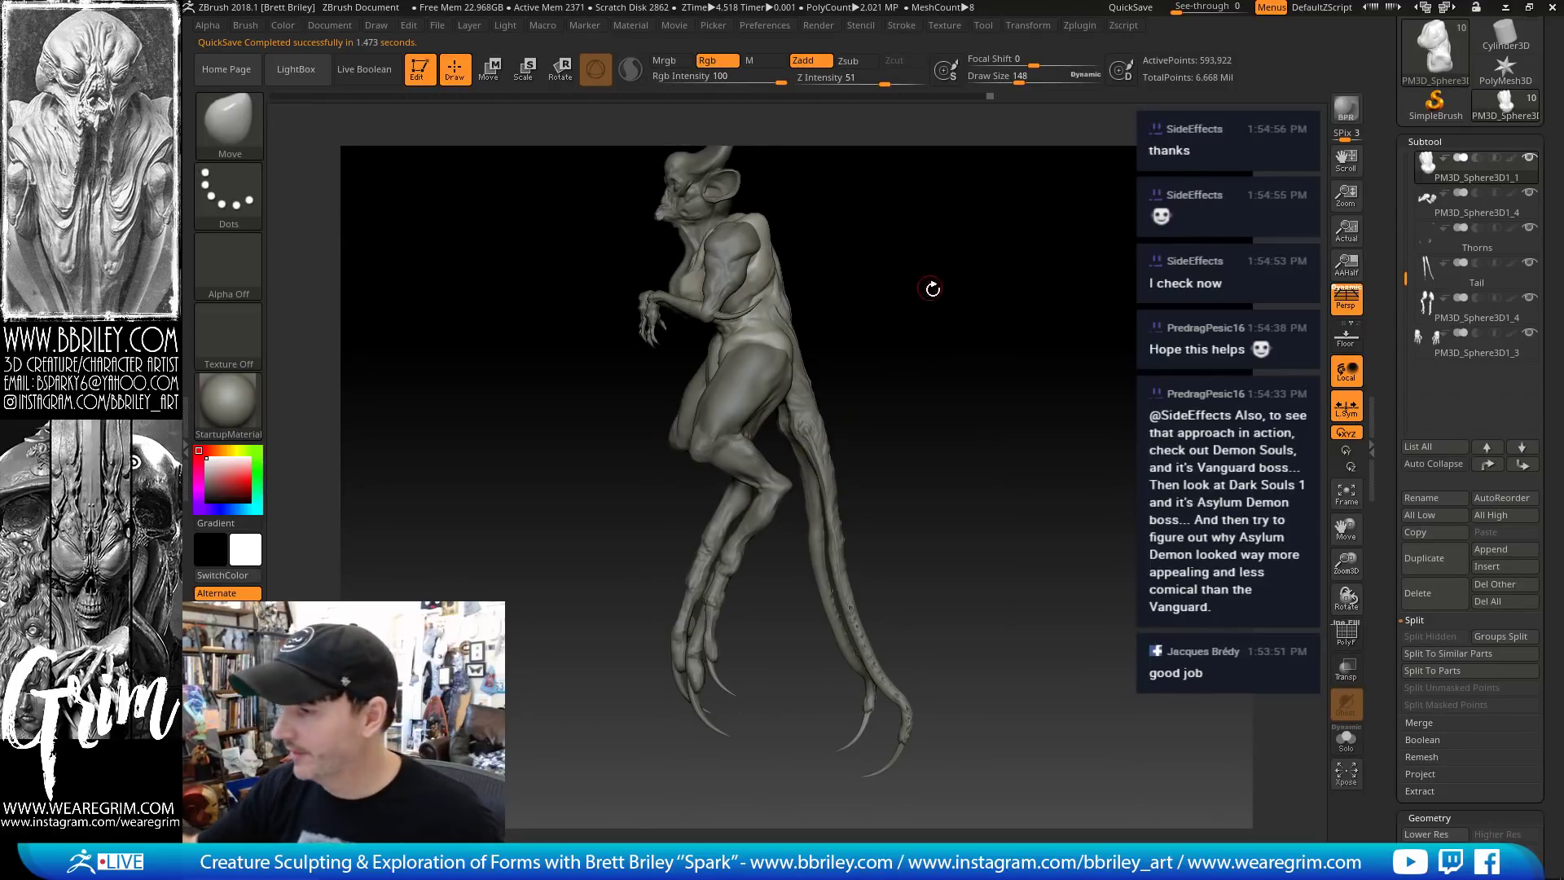
{"action": "left_click_drag", "start_coordinate": [932, 290], "coordinate": [776, 355]}
{"action": "key", "text": "b"}
{"action": "key", "text": "i"}
{"action": "key", "text": "n"}
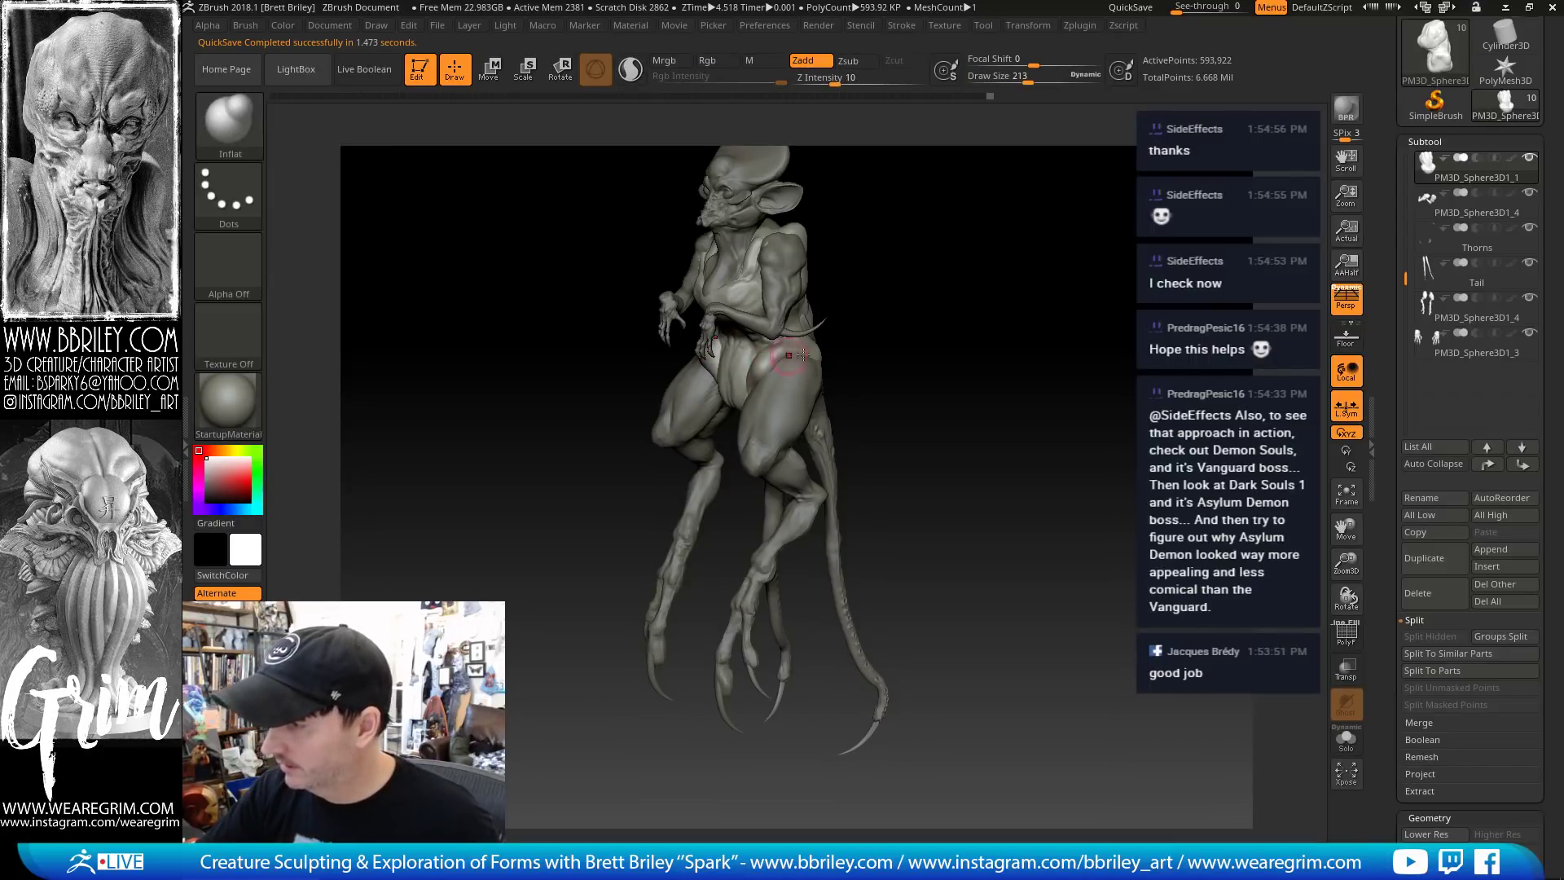
{"action": "left_click_drag", "start_coordinate": [851, 340], "coordinate": [890, 329]}
{"action": "key", "text": "]"}
{"action": "left_click_drag", "start_coordinate": [946, 237], "coordinate": [928, 297]}
{"action": "key", "text": "["}
{"action": "left_click_drag", "start_coordinate": [834, 247], "coordinate": [789, 275]}
{"action": "key", "text": "shift"}
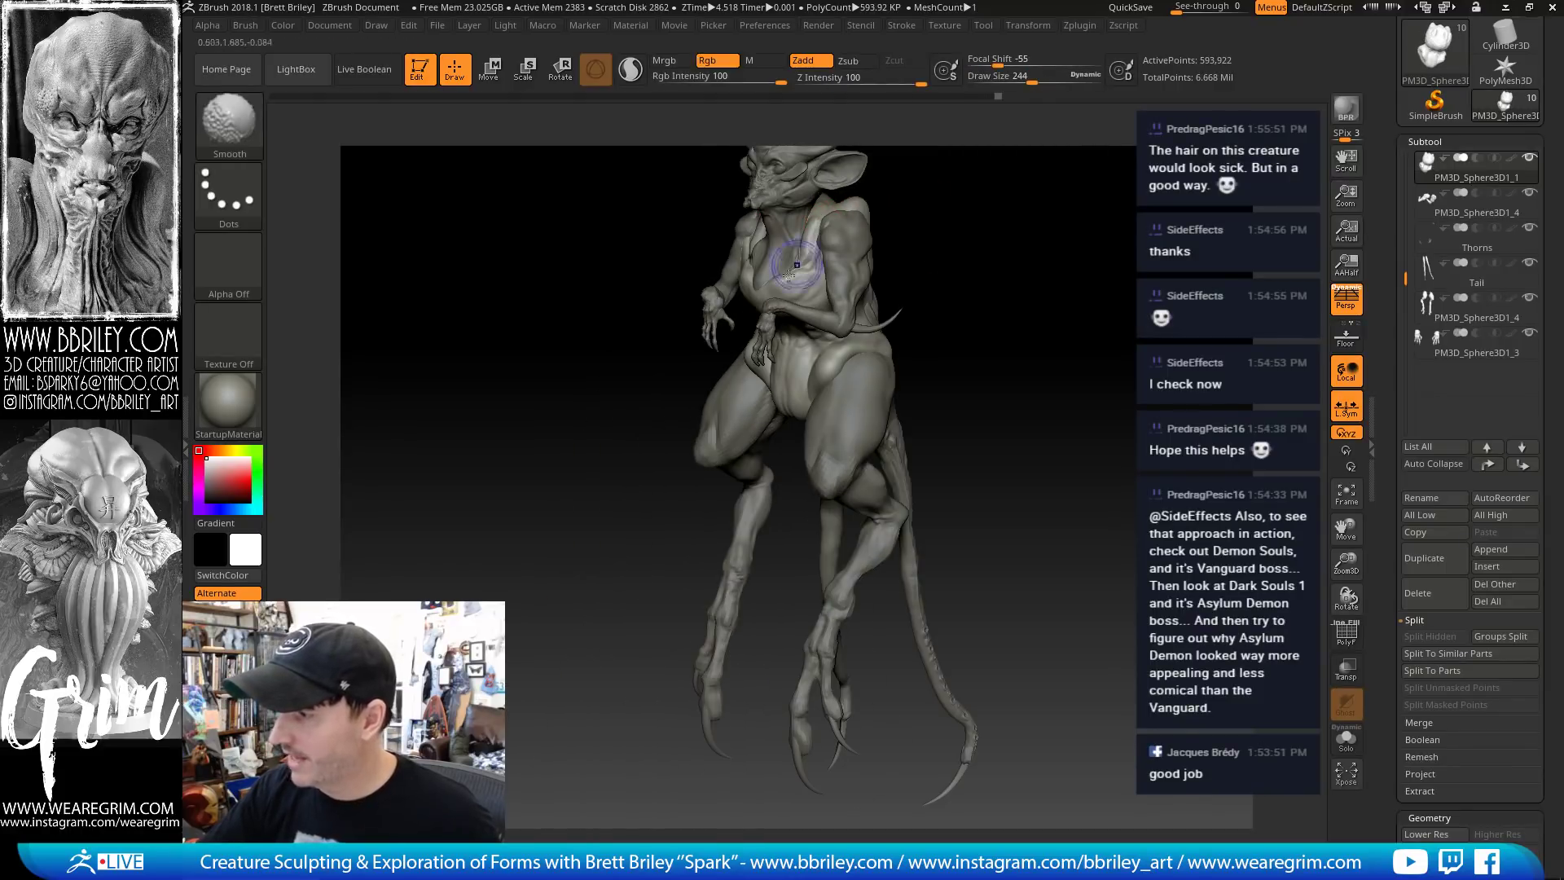
Add volume to the lower back between the tails with the Inflat brush at draw size 153
{"action": "mouse_move", "coordinate": [929, 234]}
{"action": "left_mouse_down"}
{"action": "mouse_move", "coordinate": [1144, 264]}
{"action": "mouse_move", "coordinate": [1083, 347]}
{"action": "left_mouse_up"}
{"action": "left_click_drag", "start_coordinate": [1081, 294], "coordinate": [1032, 324]}
{"action": "key", "text": "s"}
{"action": "left_click_drag", "start_coordinate": [877, 363], "coordinate": [863, 362]}
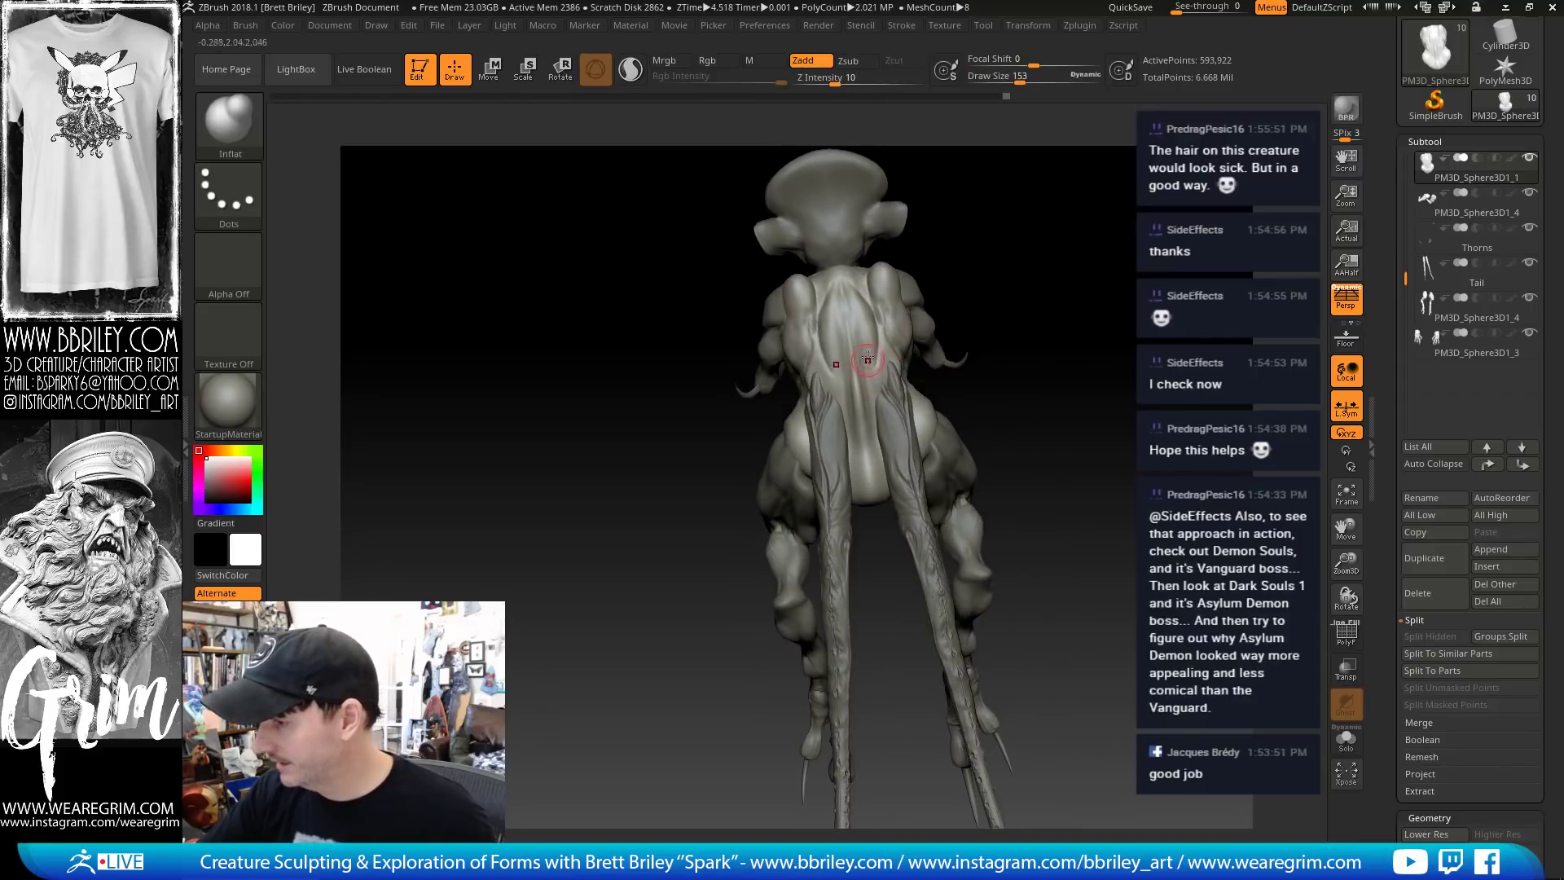
{"action": "key", "text": "s"}
{"action": "mouse_move", "coordinate": [993, 301]}
{"action": "left_mouse_down"}
{"action": "mouse_move", "coordinate": [852, 325]}
{"action": "mouse_move", "coordinate": [878, 336]}
{"action": "left_mouse_up"}
Build up the muscle ridges on the back above the tail roots with the Standard brush at draw sizes 111 and 90
{"action": "key", "text": "b"}
{"action": "key", "text": "s"}
{"action": "key", "text": "t"}
{"action": "left_click_drag", "start_coordinate": [1000, 200], "coordinate": [916, 226]}
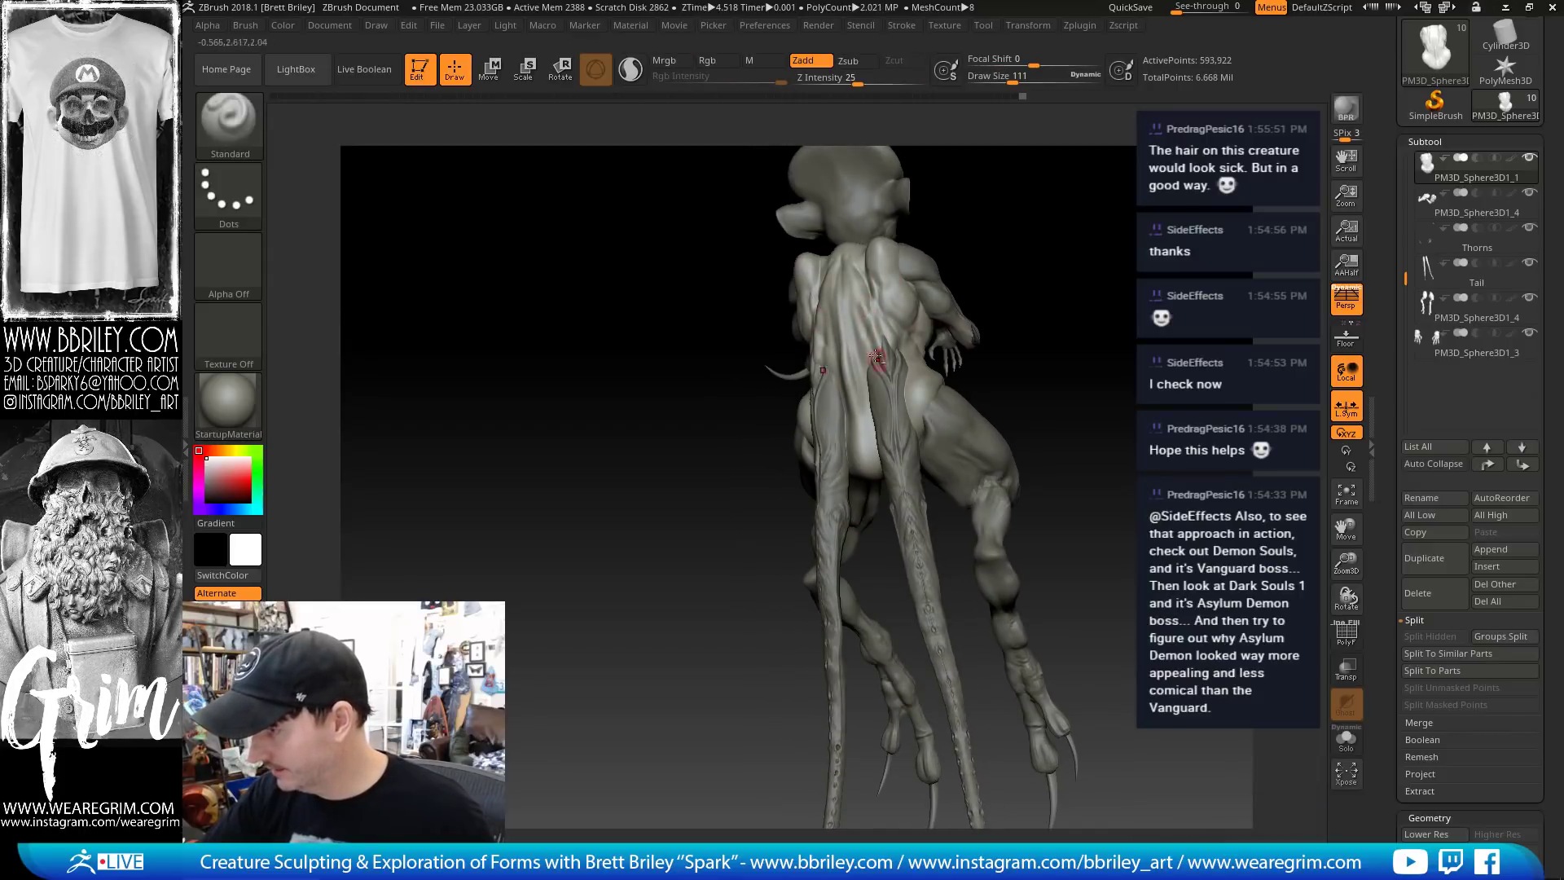
{"action": "key", "text": "bracketleft"}
{"action": "key", "text": "bracketleft"}
{"action": "left_click_drag", "start_coordinate": [868, 305], "coordinate": [861, 283]}
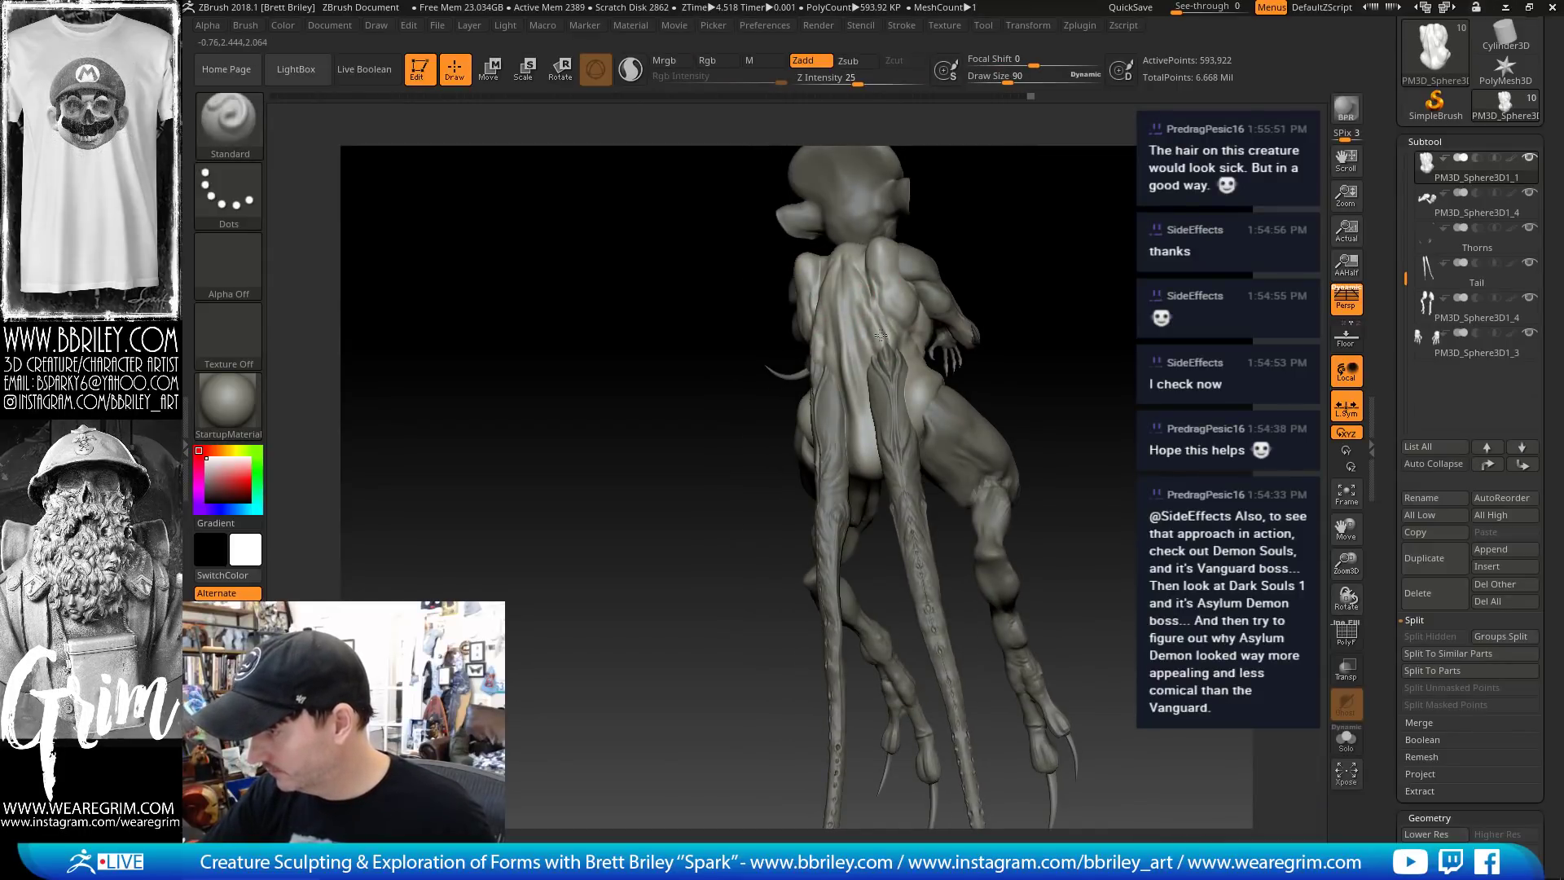
Lower the torso's subdivision level twice and smooth the ridges across the back at draw size 90
{"action": "key", "text": "shift"}
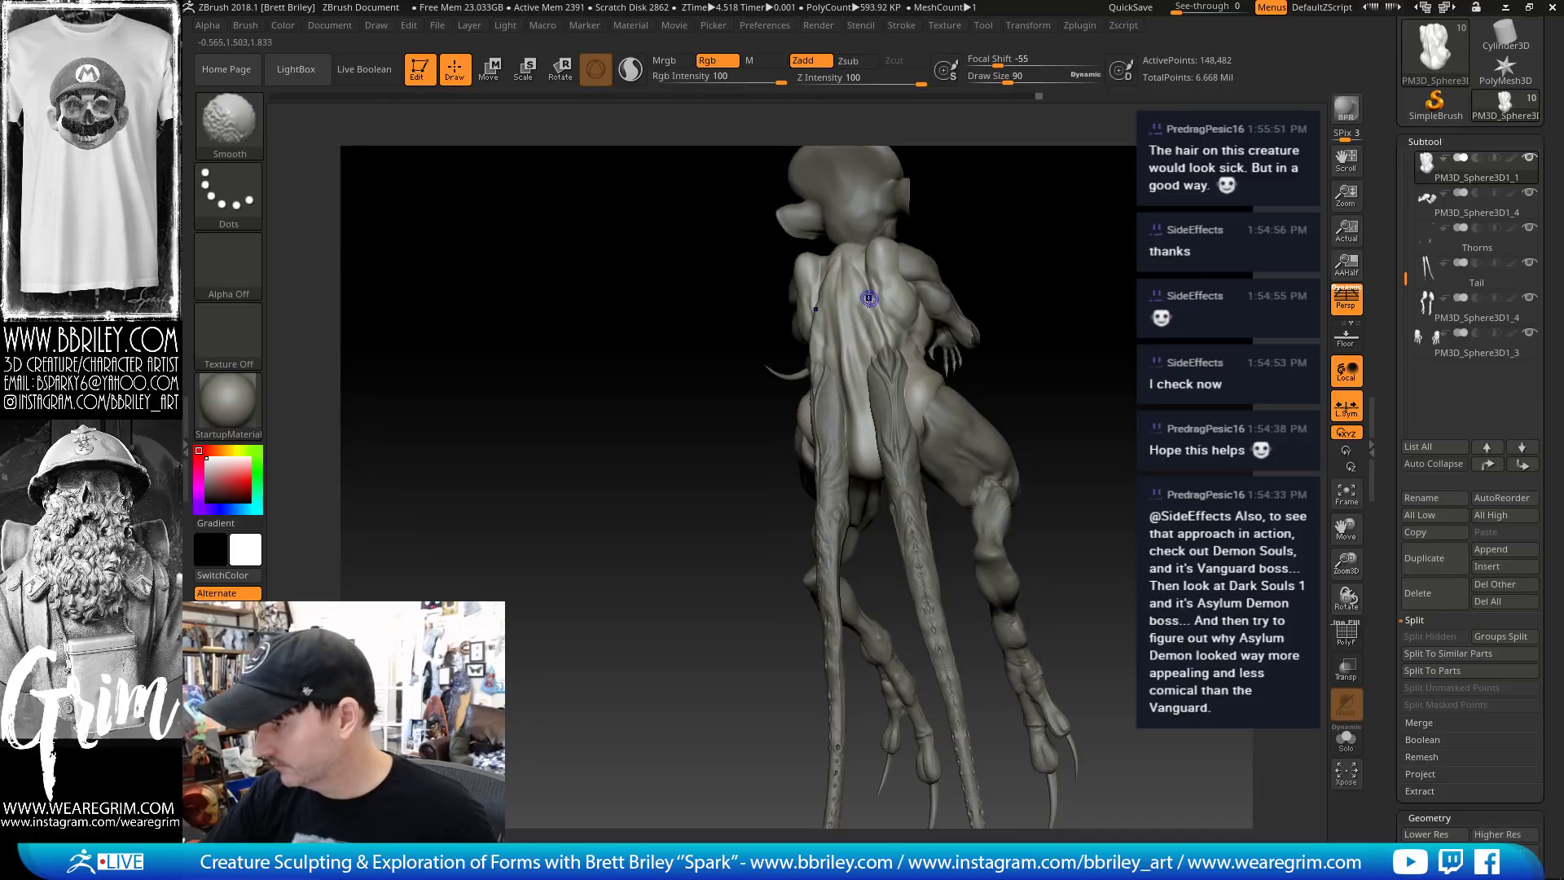
{"action": "left_click_drag", "start_coordinate": [875, 320], "coordinate": [880, 338]}
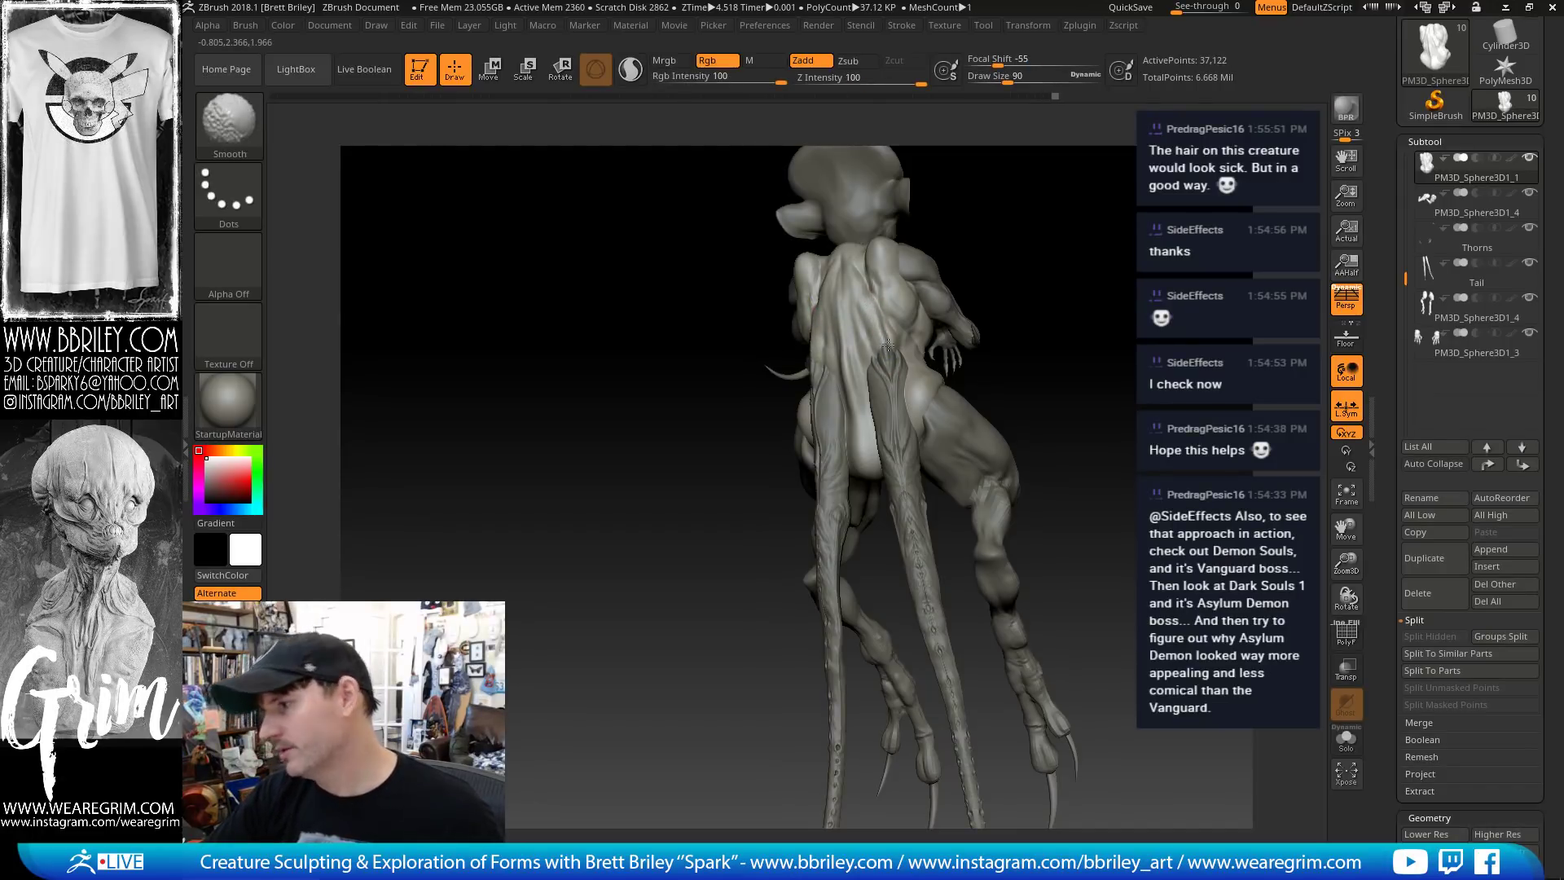
{"action": "left_click_drag", "start_coordinate": [1002, 217], "coordinate": [898, 365]}
{"action": "mouse_move", "coordinate": [953, 234]}
{"action": "left_mouse_down"}
{"action": "mouse_move", "coordinate": [831, 281]}
{"action": "mouse_move", "coordinate": [834, 305]}
{"action": "left_mouse_up"}
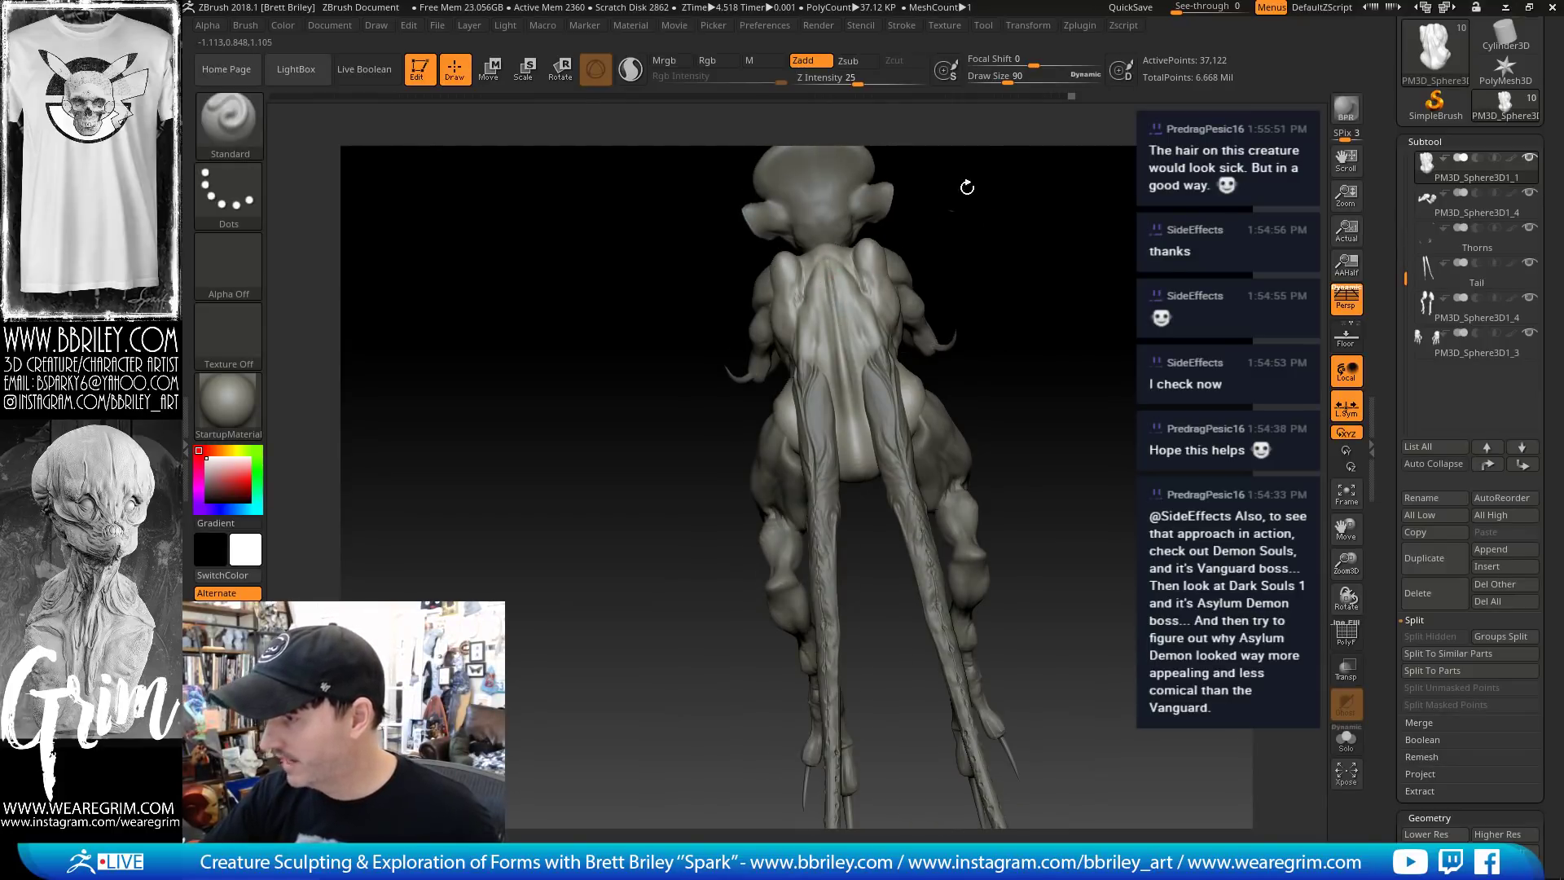
Reshape the upper back below the neck with the Move brush at draw size 277
{"action": "mouse_move", "coordinate": [967, 187]}
{"action": "left_mouse_down"}
{"action": "mouse_move", "coordinate": [838, 217]}
{"action": "mouse_move", "coordinate": [876, 198]}
{"action": "mouse_move", "coordinate": [830, 252]}
{"action": "left_mouse_up"}
{"action": "key", "text": "b"}
{"action": "key", "text": "m"}
{"action": "key", "text": "v"}
{"action": "key", "text": "bracketright"}
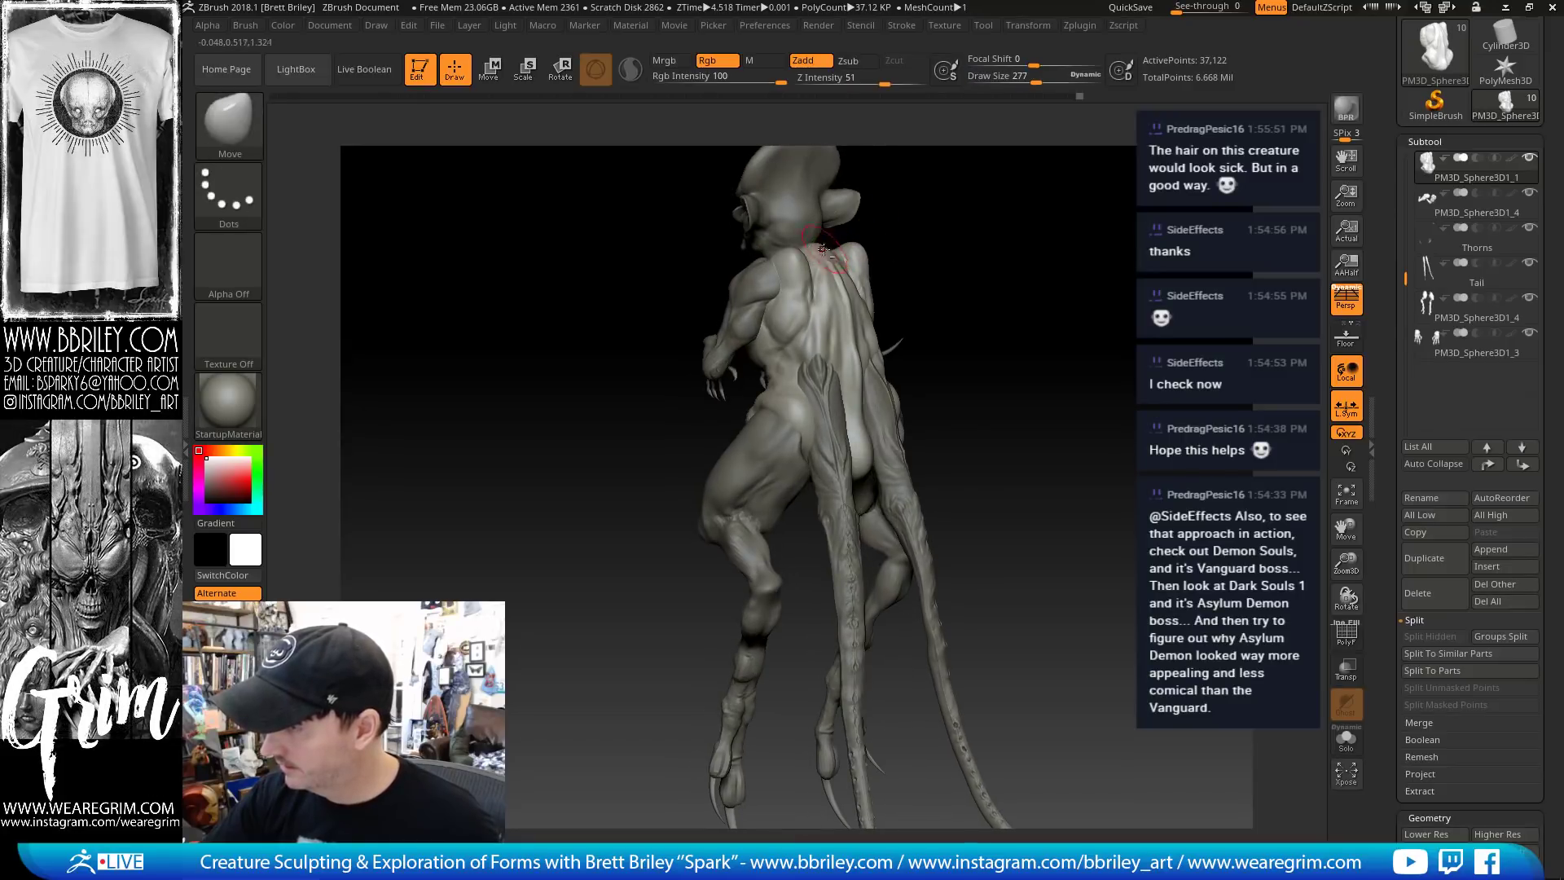
{"action": "left_click_drag", "start_coordinate": [974, 214], "coordinate": [901, 234]}
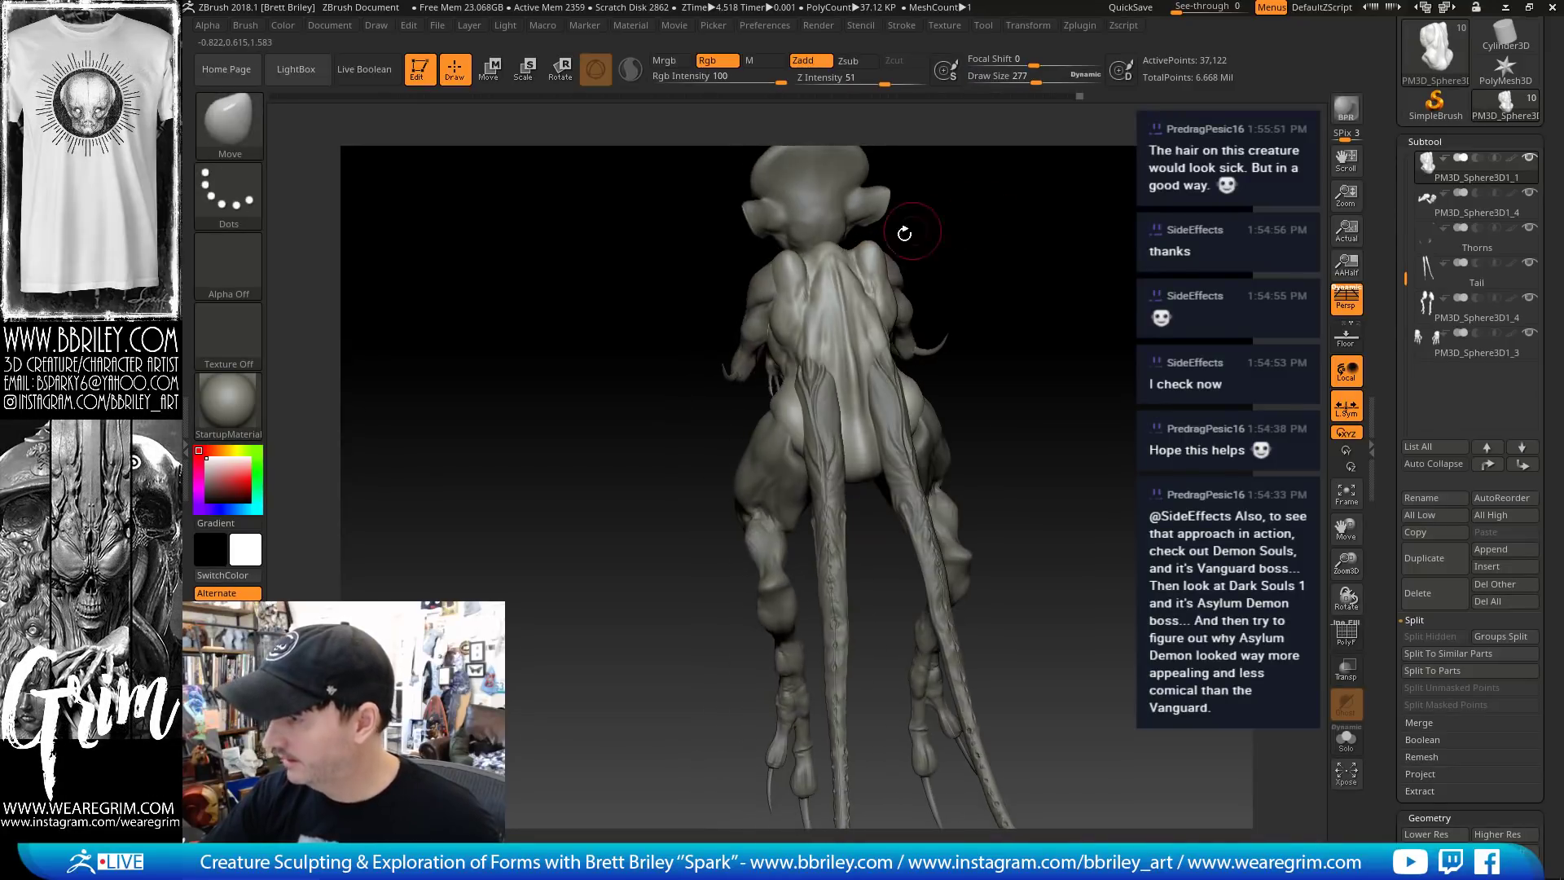
Smooth the upper back and build up its form below the neck with the Standard brush at draw size 138
{"action": "key", "text": "shift"}
{"action": "mouse_move", "coordinate": [928, 352]}
{"action": "left_mouse_down"}
{"action": "mouse_move", "coordinate": [1054, 262]}
{"action": "mouse_move", "coordinate": [865, 184]}
{"action": "mouse_move", "coordinate": [788, 262]}
{"action": "left_mouse_up"}
{"action": "key", "text": "bracketleft"}
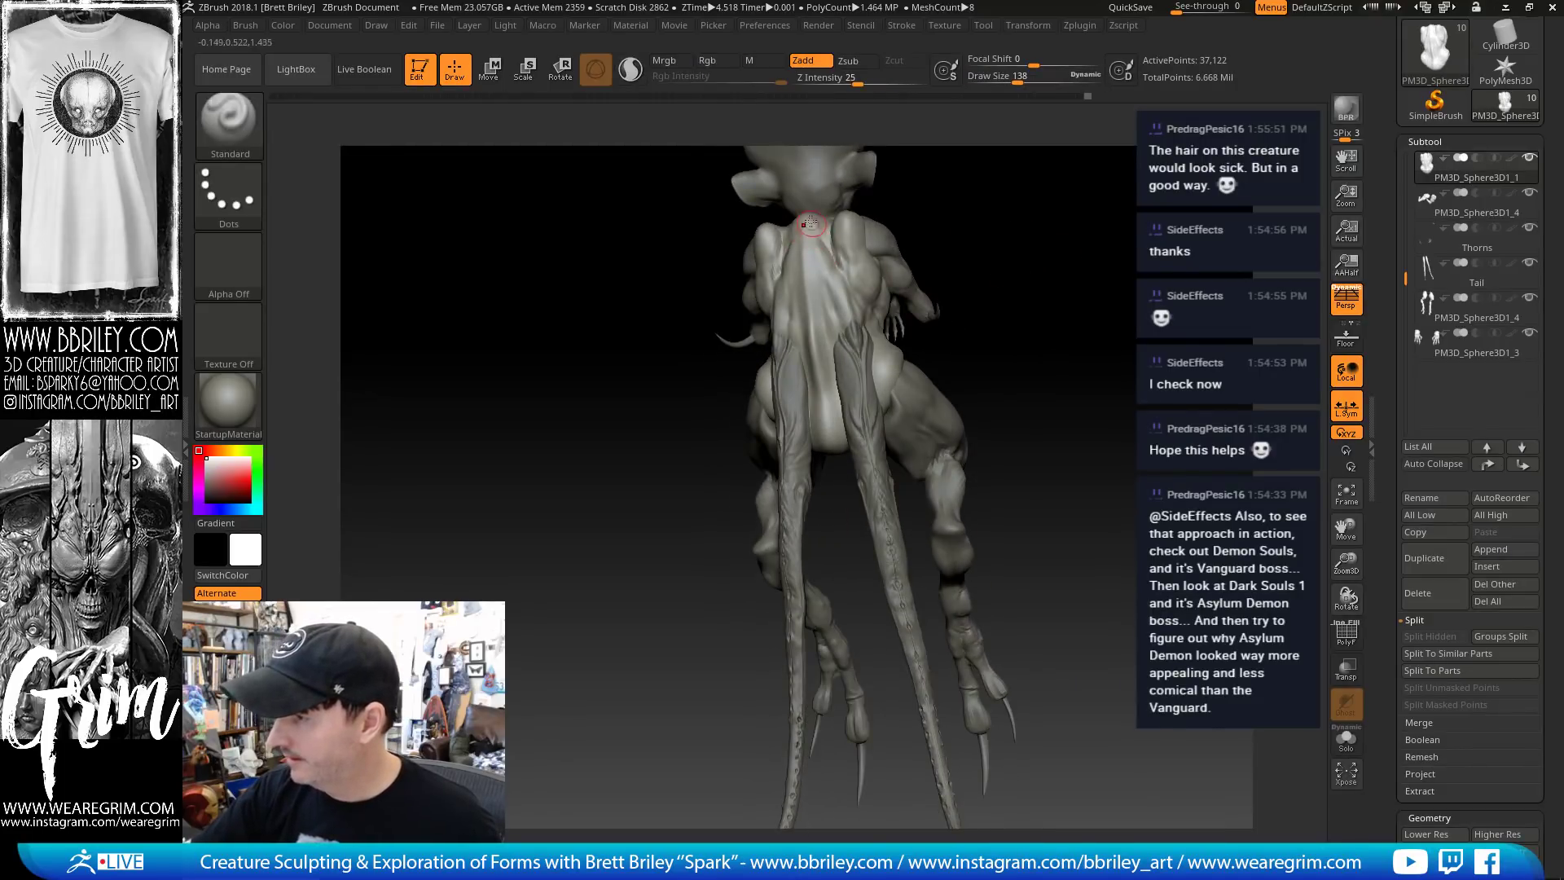
{"action": "left_click", "coordinate": [878, 417], "text": "alt"}
{"action": "left_click_drag", "start_coordinate": [1051, 345], "coordinate": [1111, 344]}
{"action": "left_click", "coordinate": [840, 424], "text": "alt"}
{"action": "key", "text": "shift"}
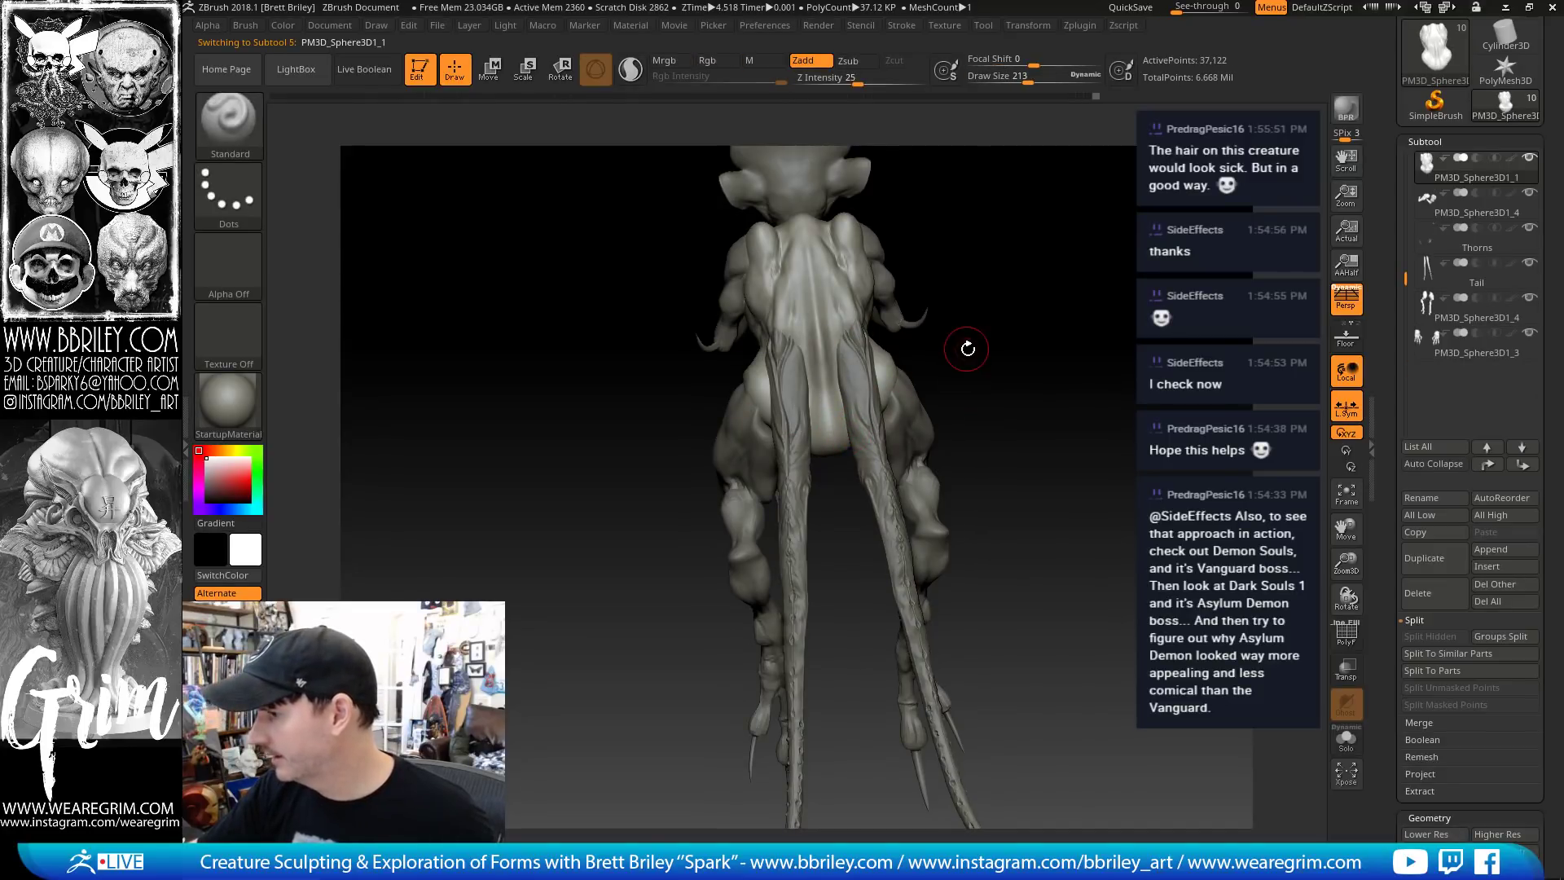
Return the torso to its highest subdivision level and show only the torso and Tail subtools
{"action": "left_click_drag", "start_coordinate": [995, 339], "coordinate": [937, 350]}
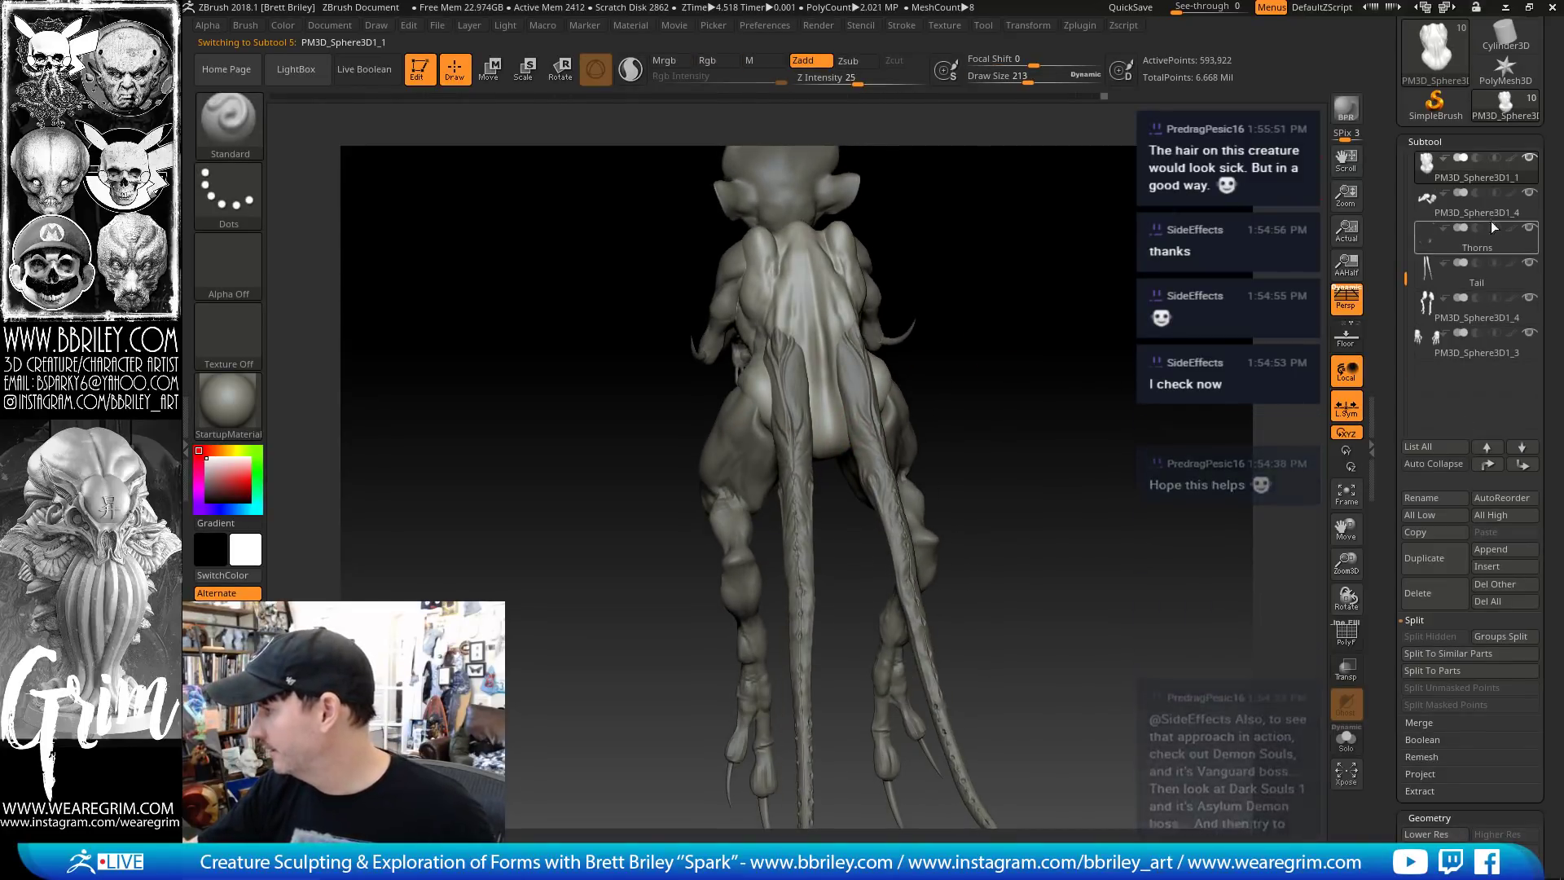
{"action": "left_click", "coordinate": [1525, 159], "text": "shift"}
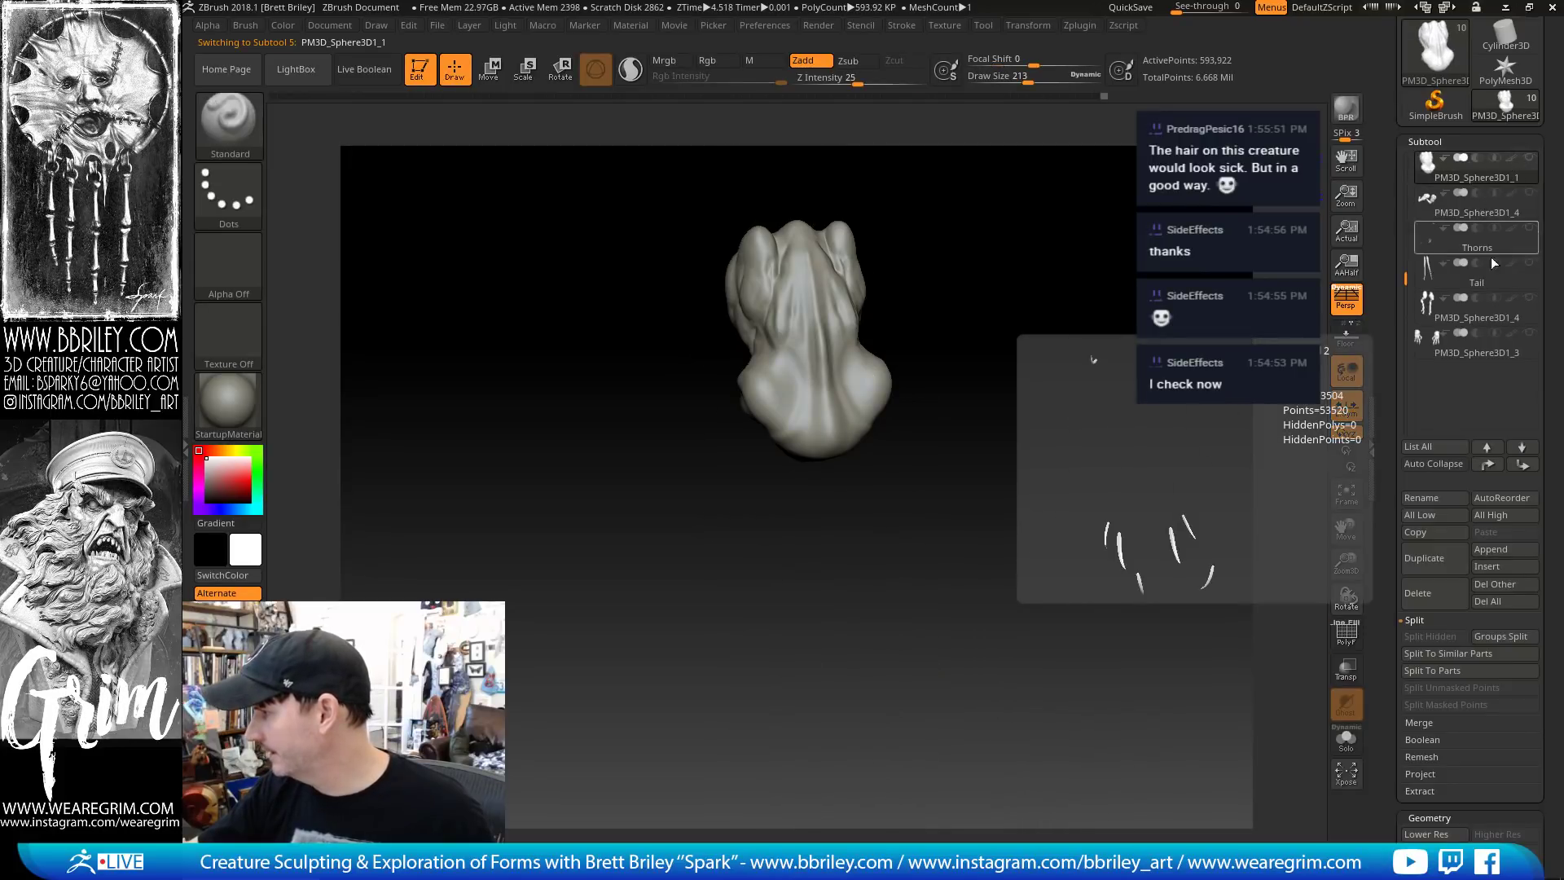
{"action": "left_click", "coordinate": [1530, 262]}
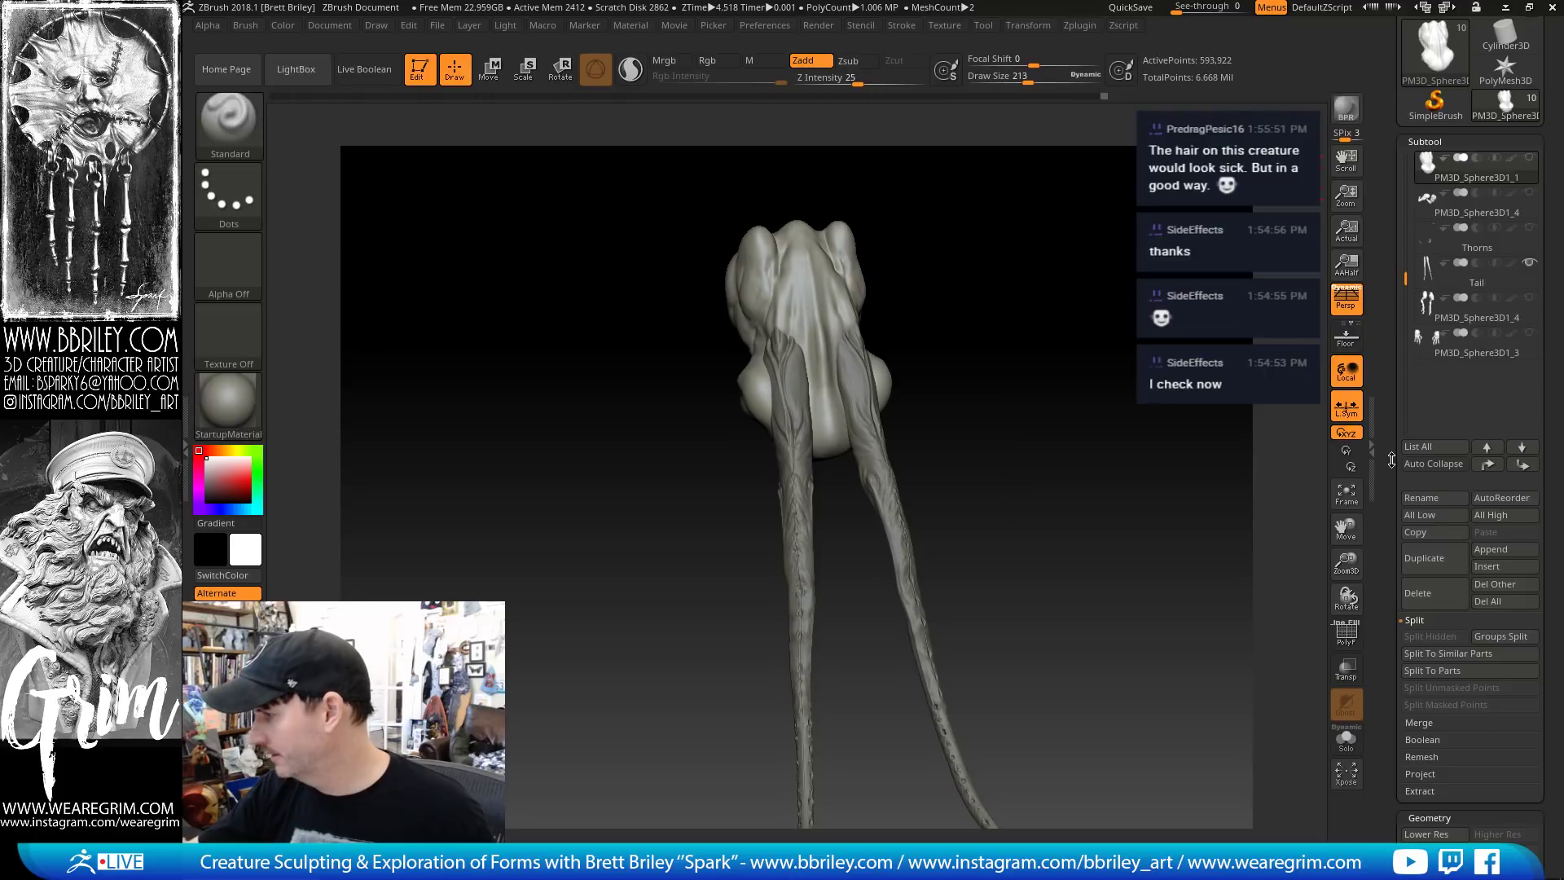
Reconstruct two lower subdivision levels on the Tail subtool, then return it to subdivision level 3
{"action": "left_click_drag", "start_coordinate": [1386, 547], "coordinate": [1385, 361]}
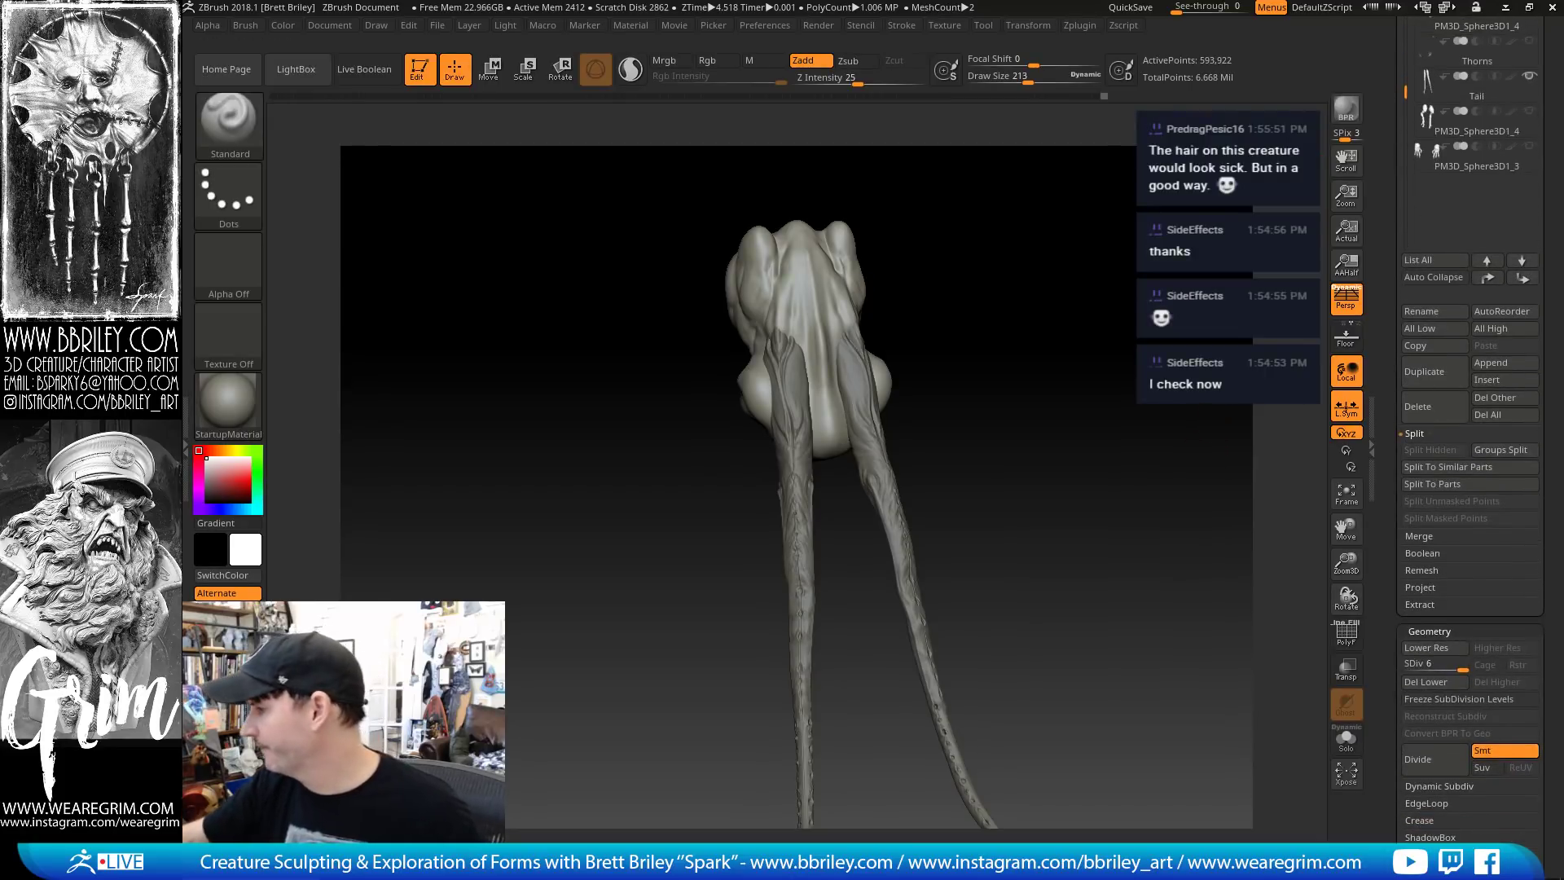
{"action": "left_click_drag", "start_coordinate": [1391, 47], "coordinate": [1390, 177]}
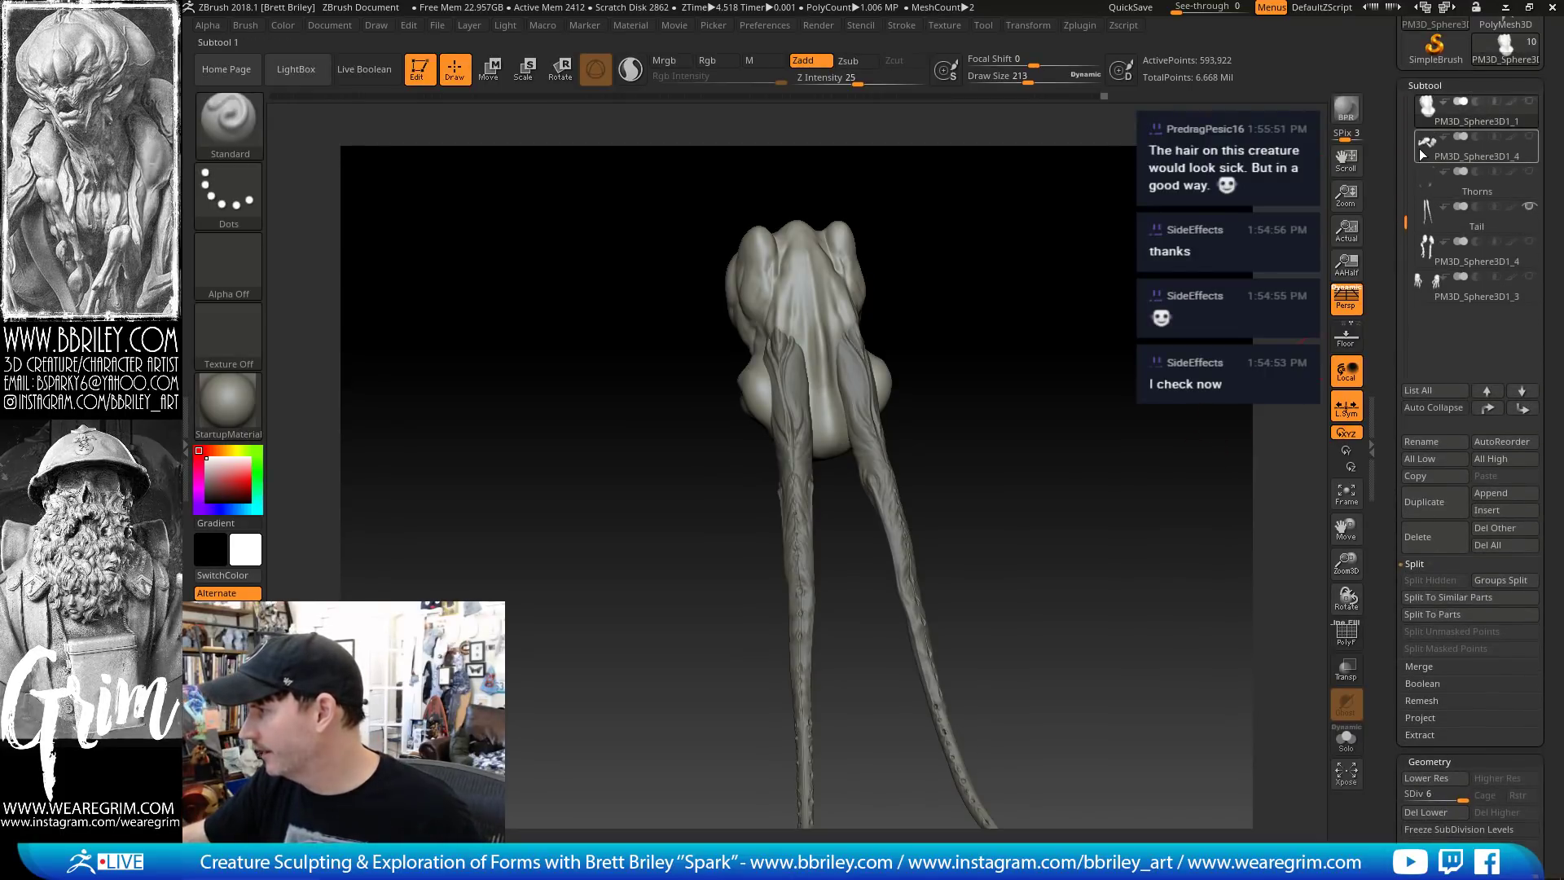
{"action": "left_click", "coordinate": [1438, 220]}
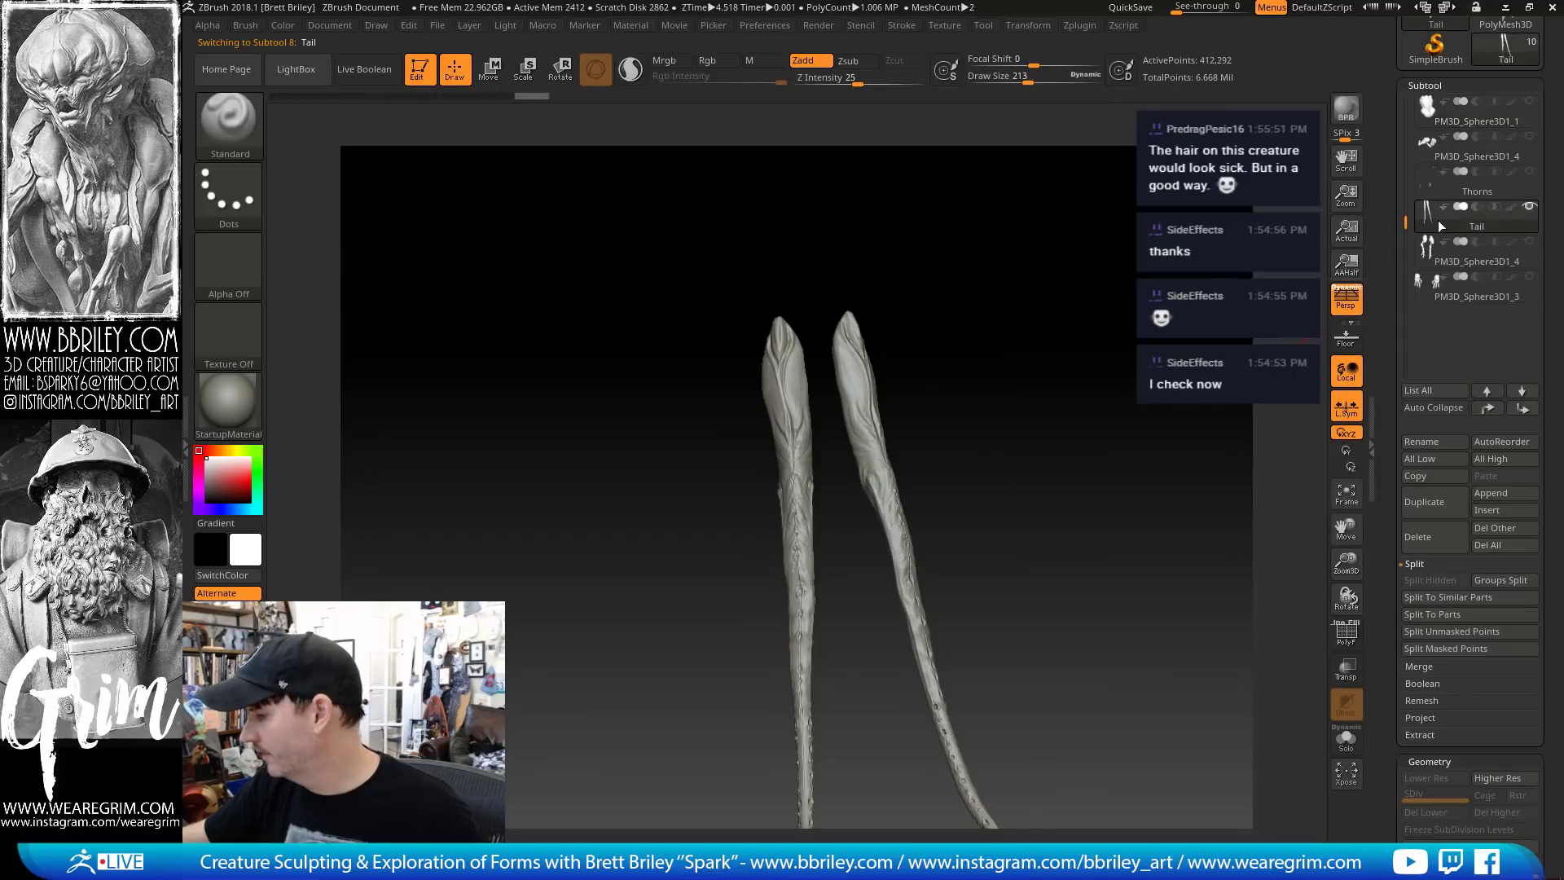
{"action": "left_click_drag", "start_coordinate": [1105, 578], "coordinate": [1337, 621]}
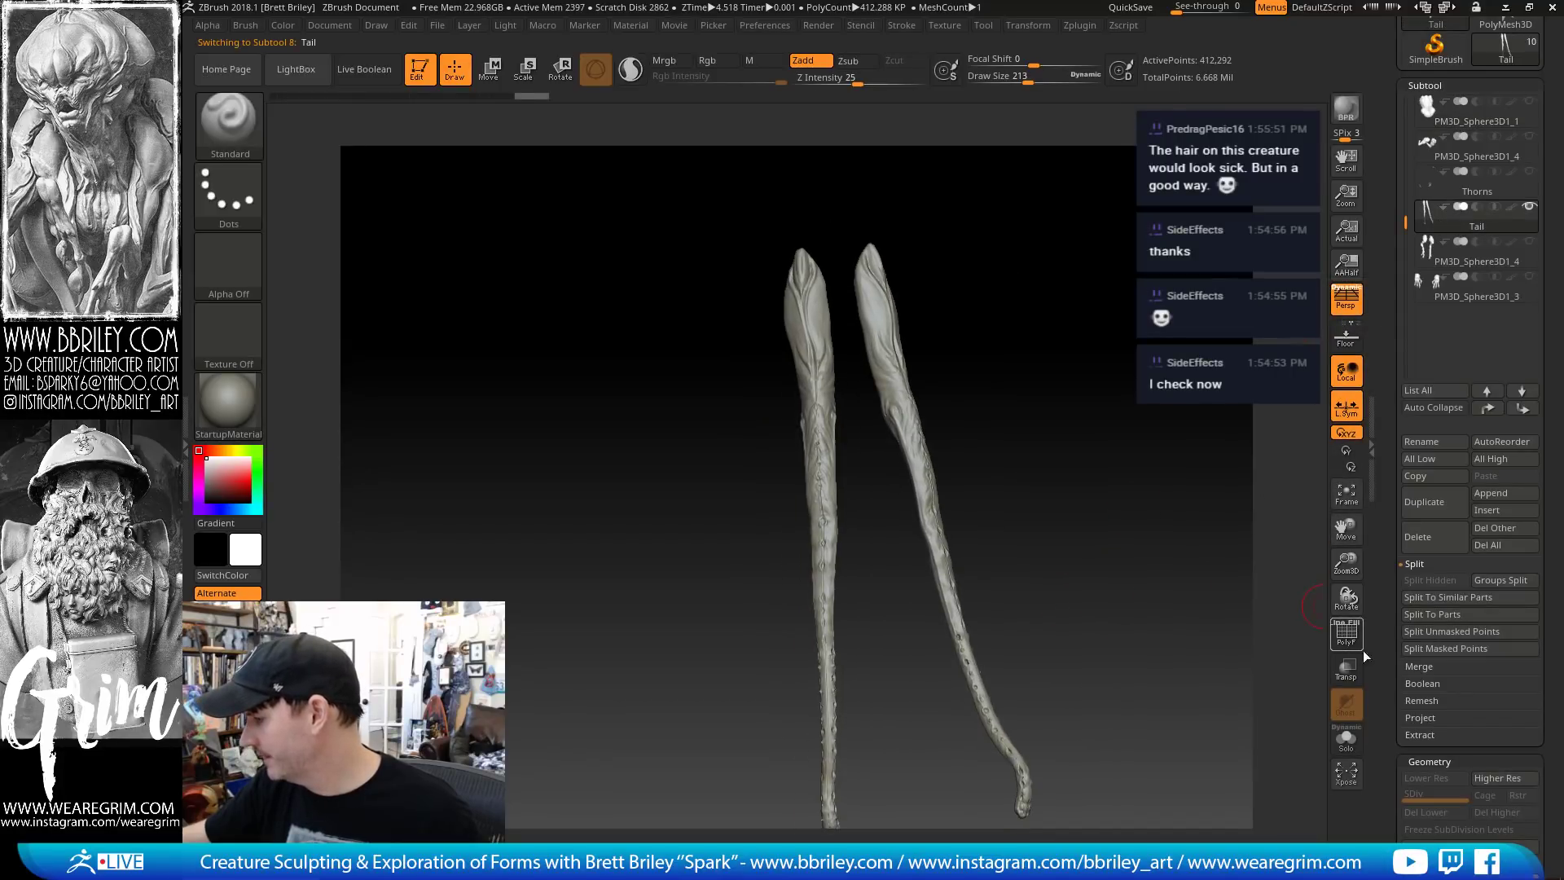
{"action": "scroll", "coordinate": [1433, 676], "scroll_direction": "down", "scroll_amount": 5}
{"action": "left_click", "coordinate": [1428, 685]}
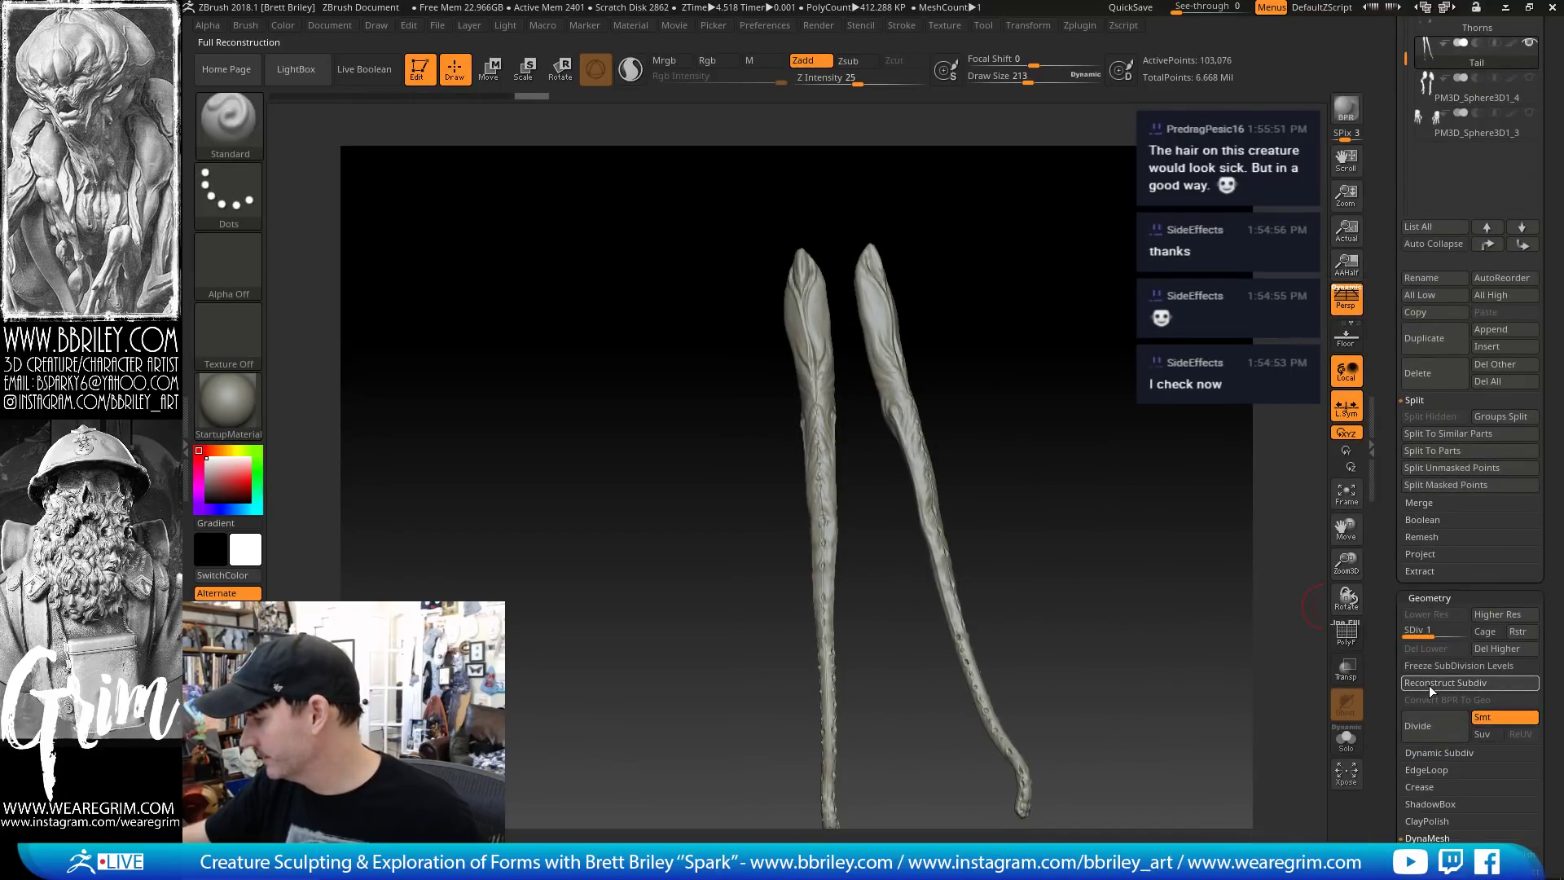
{"action": "left_click", "coordinate": [1429, 685]}
{"action": "left_click", "coordinate": [1429, 685]}
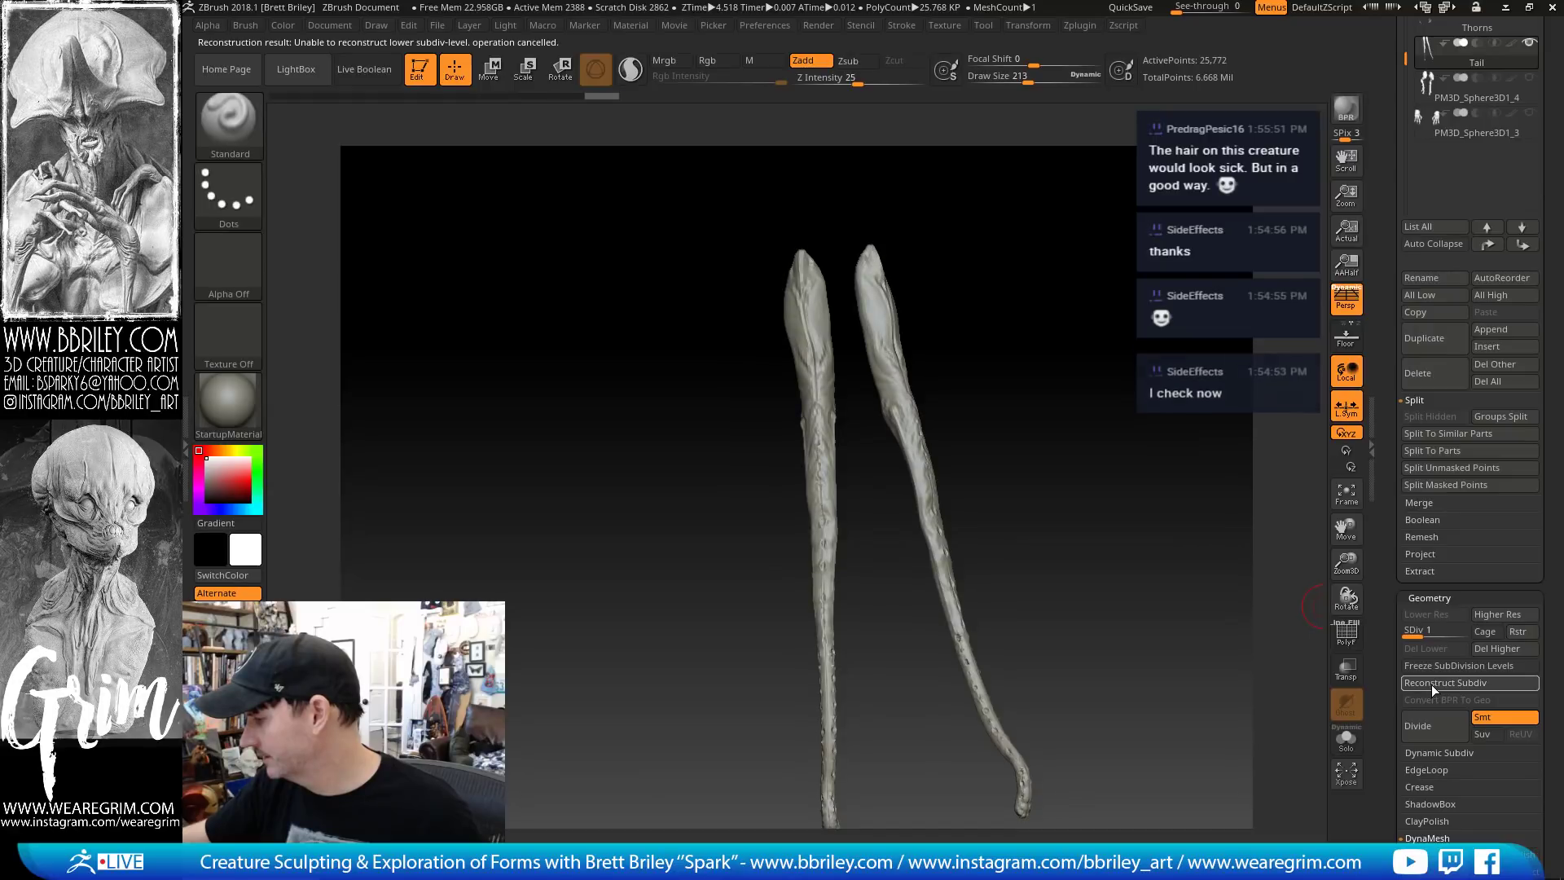
{"action": "key", "text": "d"}
{"action": "key", "text": "d"}
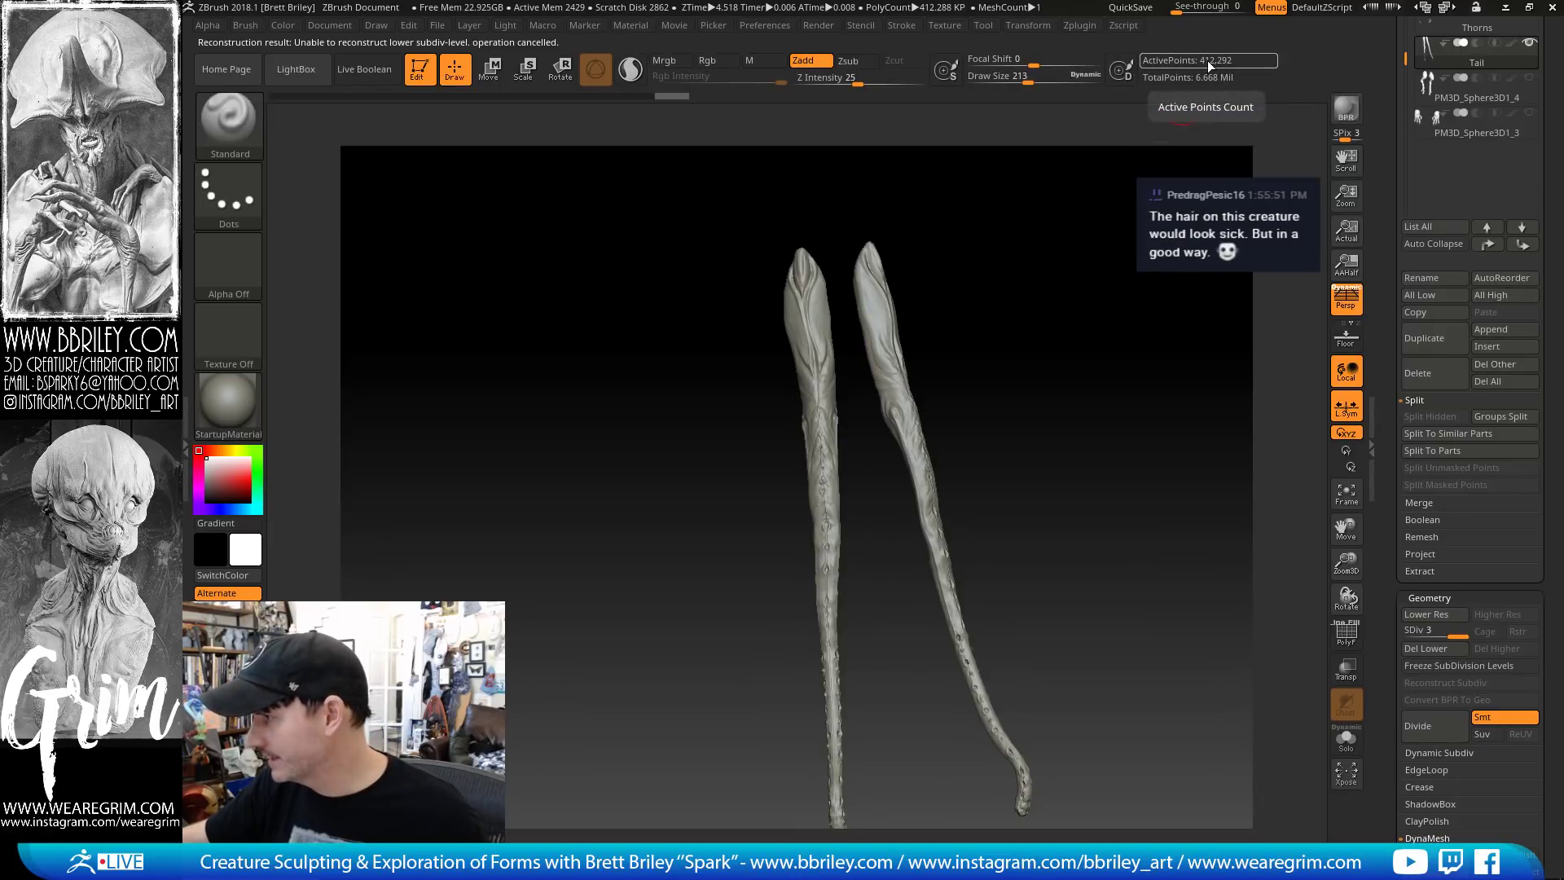
Select the torso subtool and move it down the subtool order to directly above Tail
{"action": "scroll", "coordinate": [1448, 191], "scroll_direction": "up", "scroll_amount": 3}
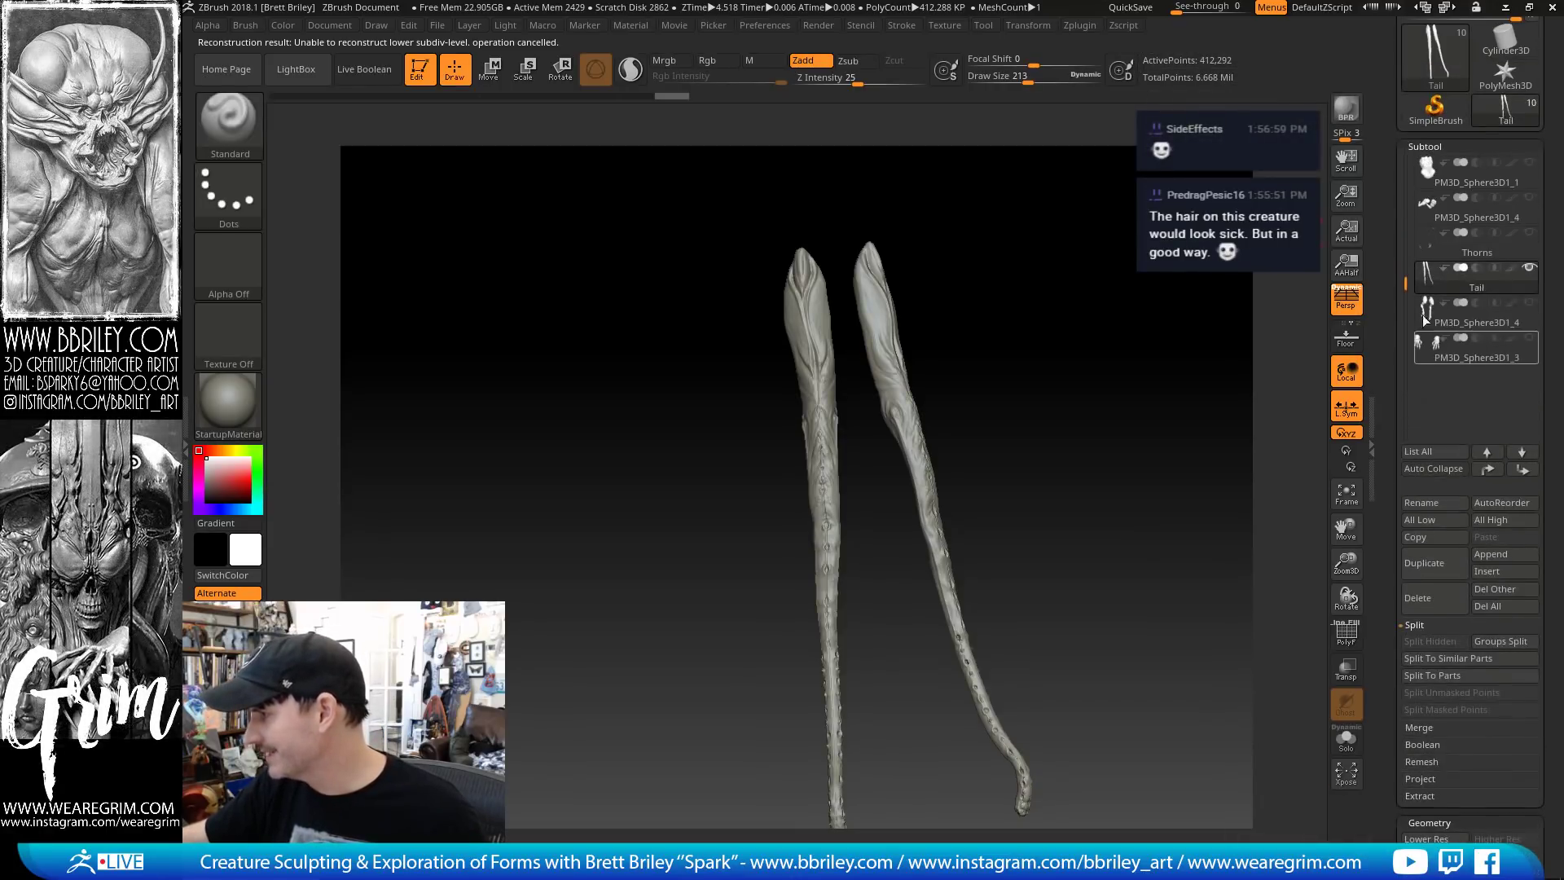
{"action": "left_click", "coordinate": [1459, 183]}
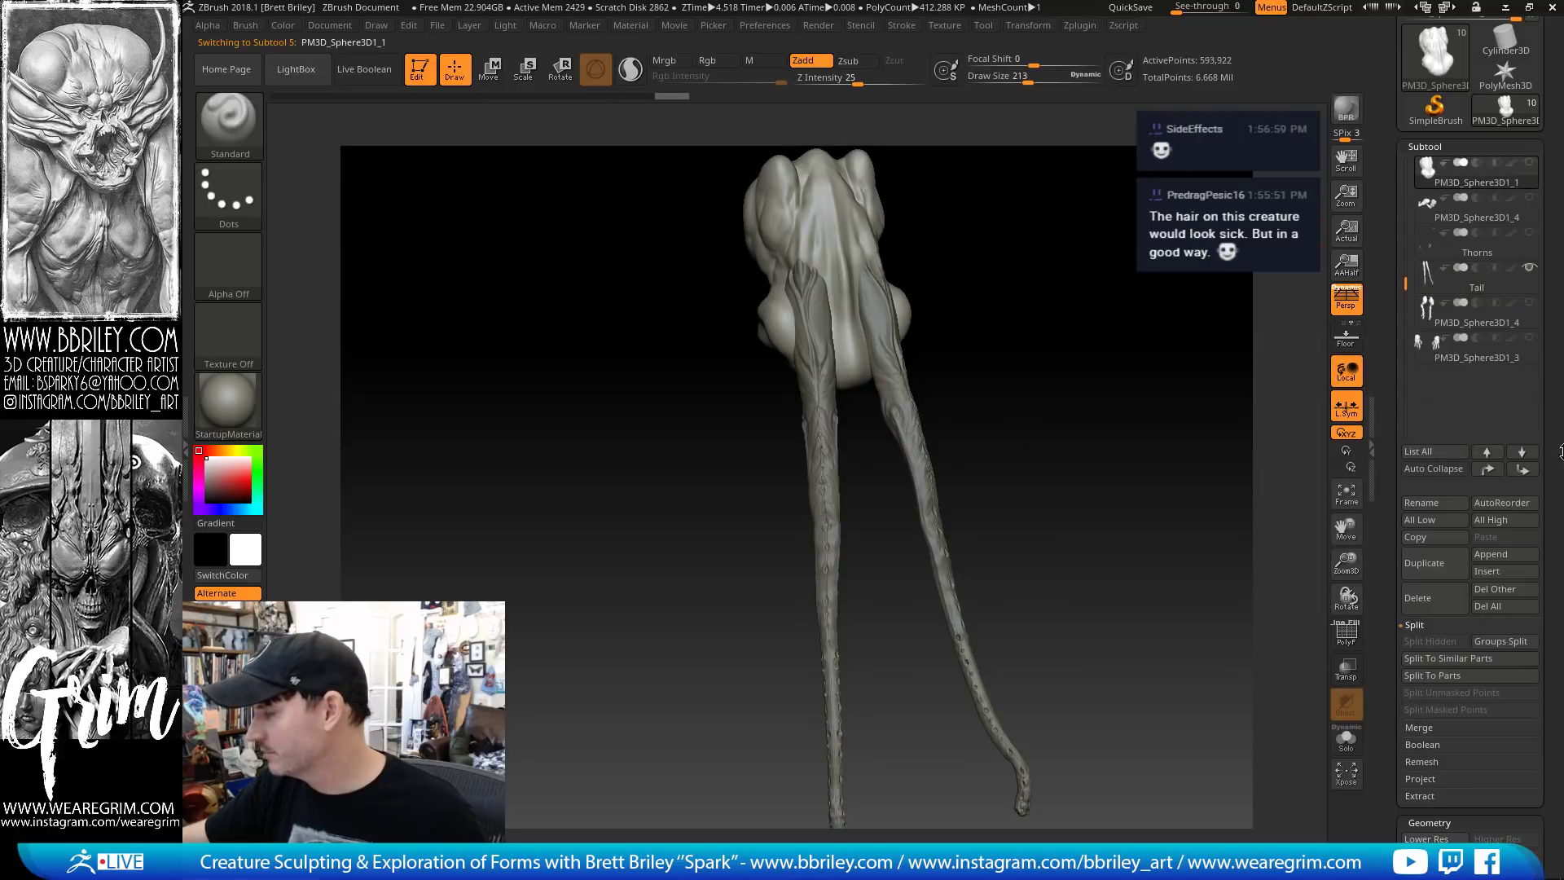
{"action": "left_click", "coordinate": [1522, 469]}
{"action": "left_click", "coordinate": [1521, 468]}
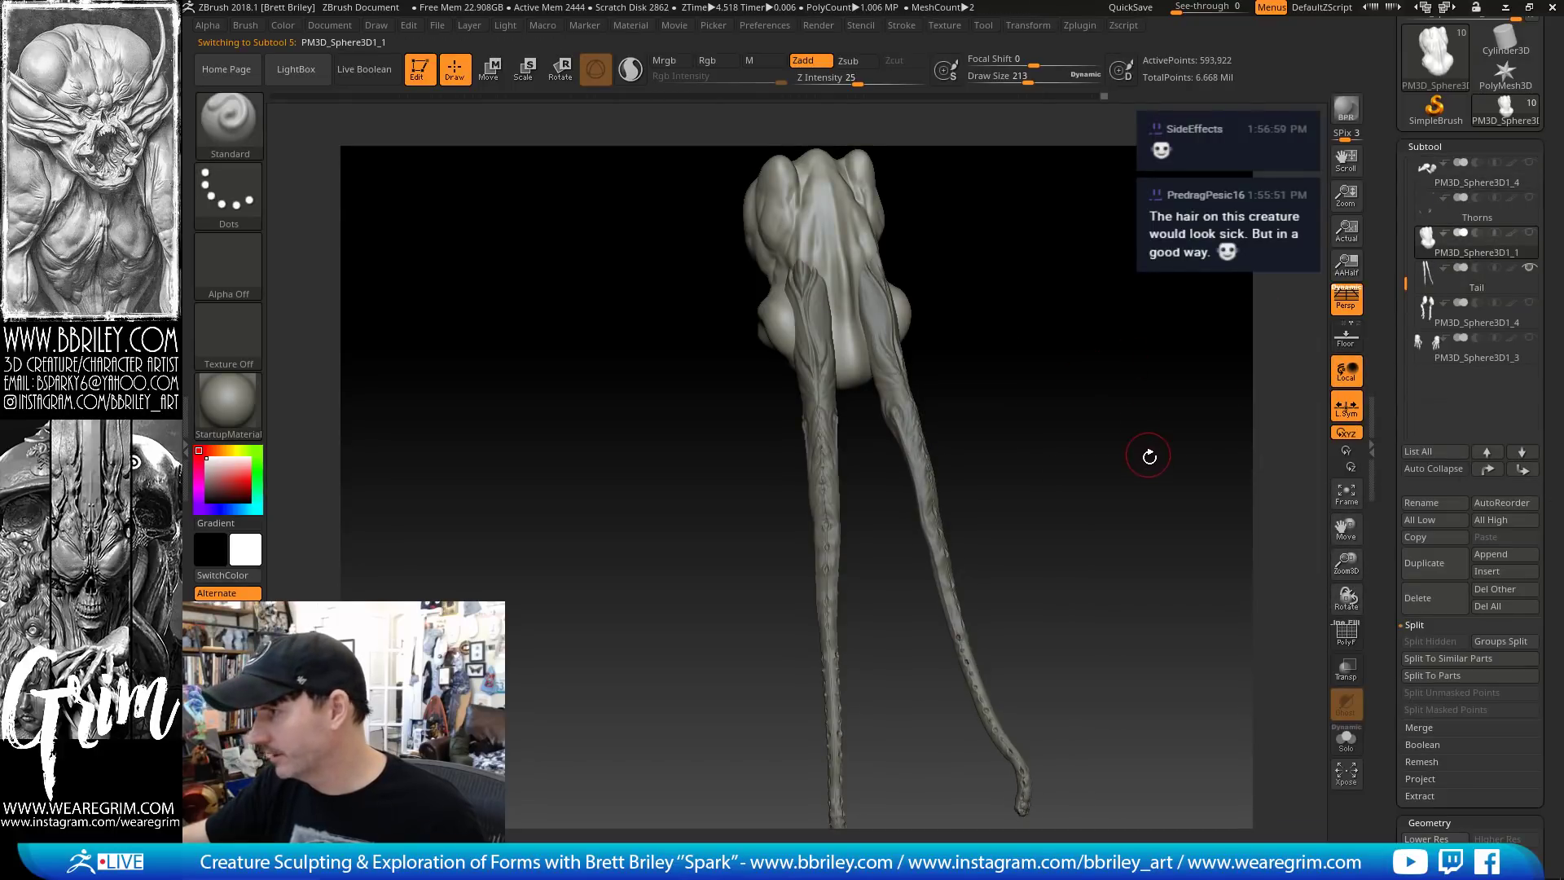
Make Tail the active subtool and turn on the torso's visibility so both count as visible
{"action": "left_click_drag", "start_coordinate": [1149, 456], "coordinate": [1170, 382]}
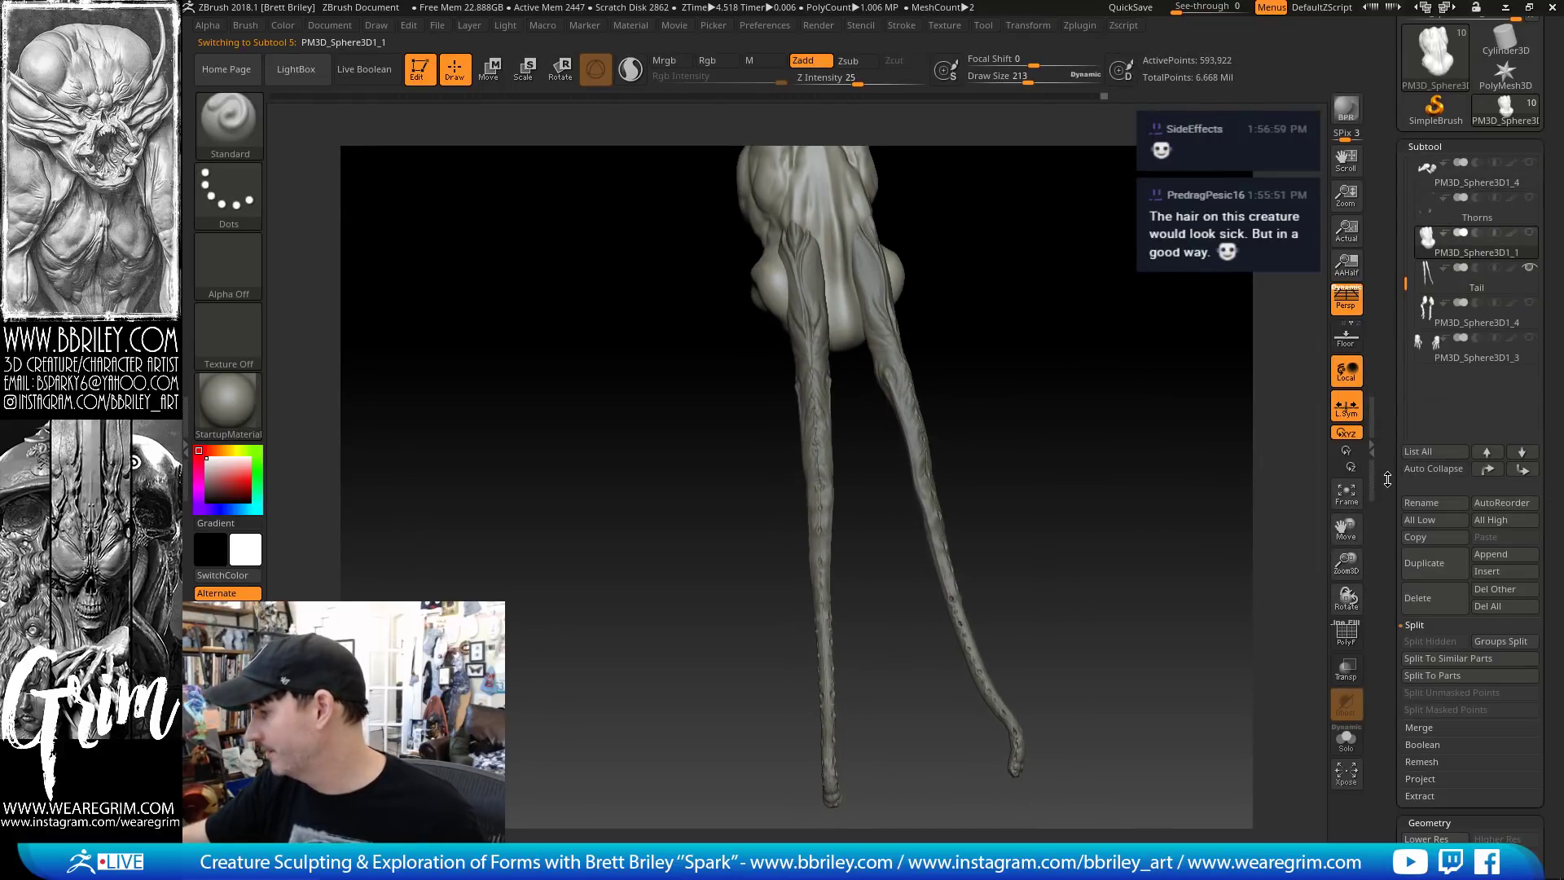
{"action": "left_click_drag", "start_coordinate": [1388, 480], "coordinate": [1387, 406]}
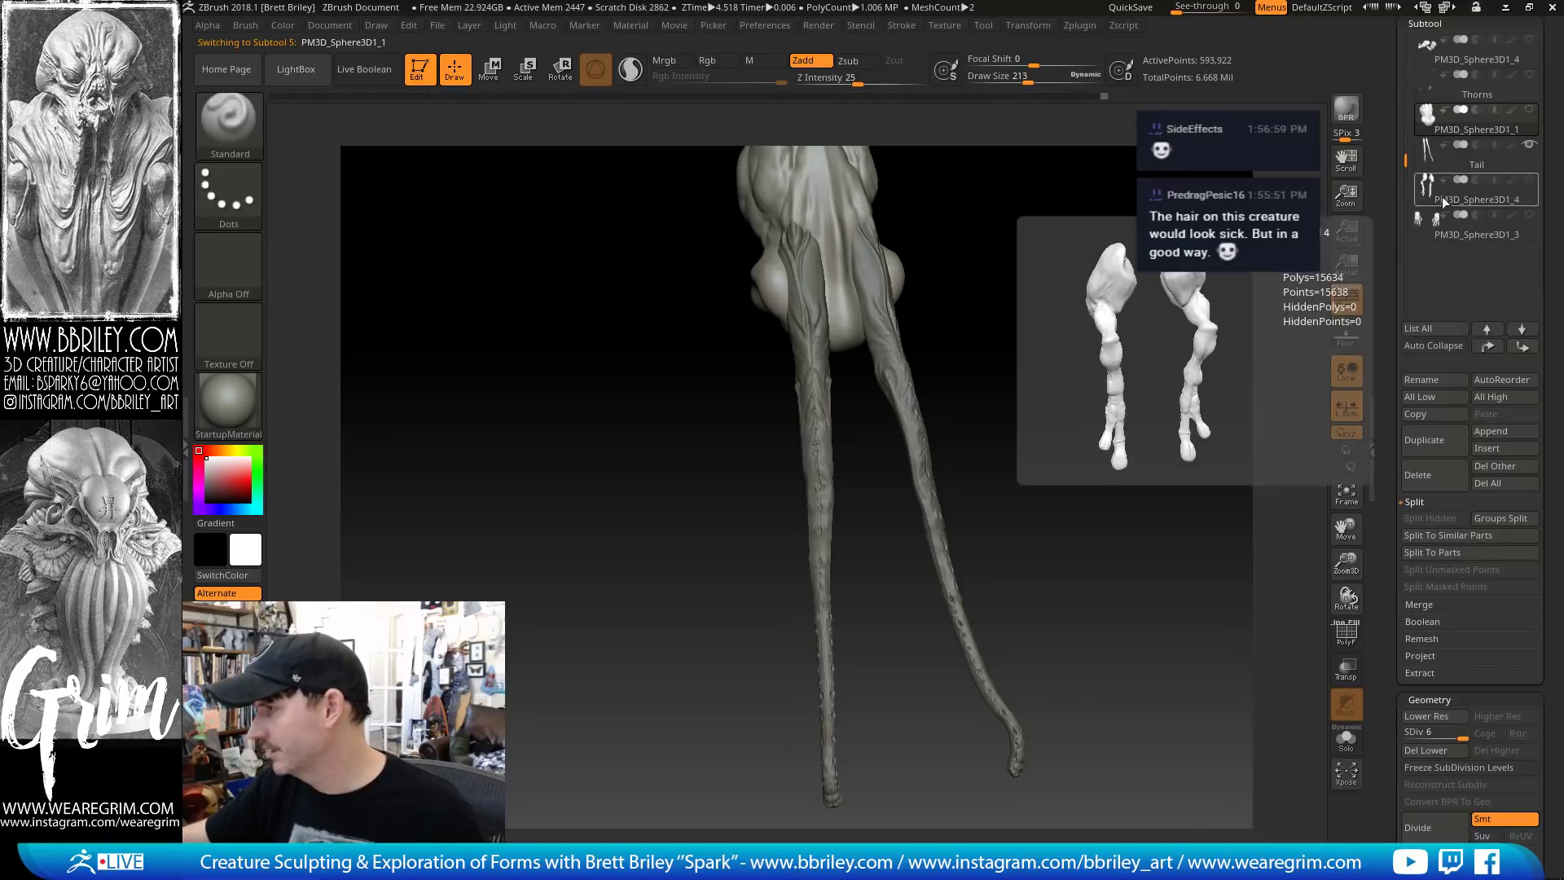
{"action": "left_click", "coordinate": [1439, 160]}
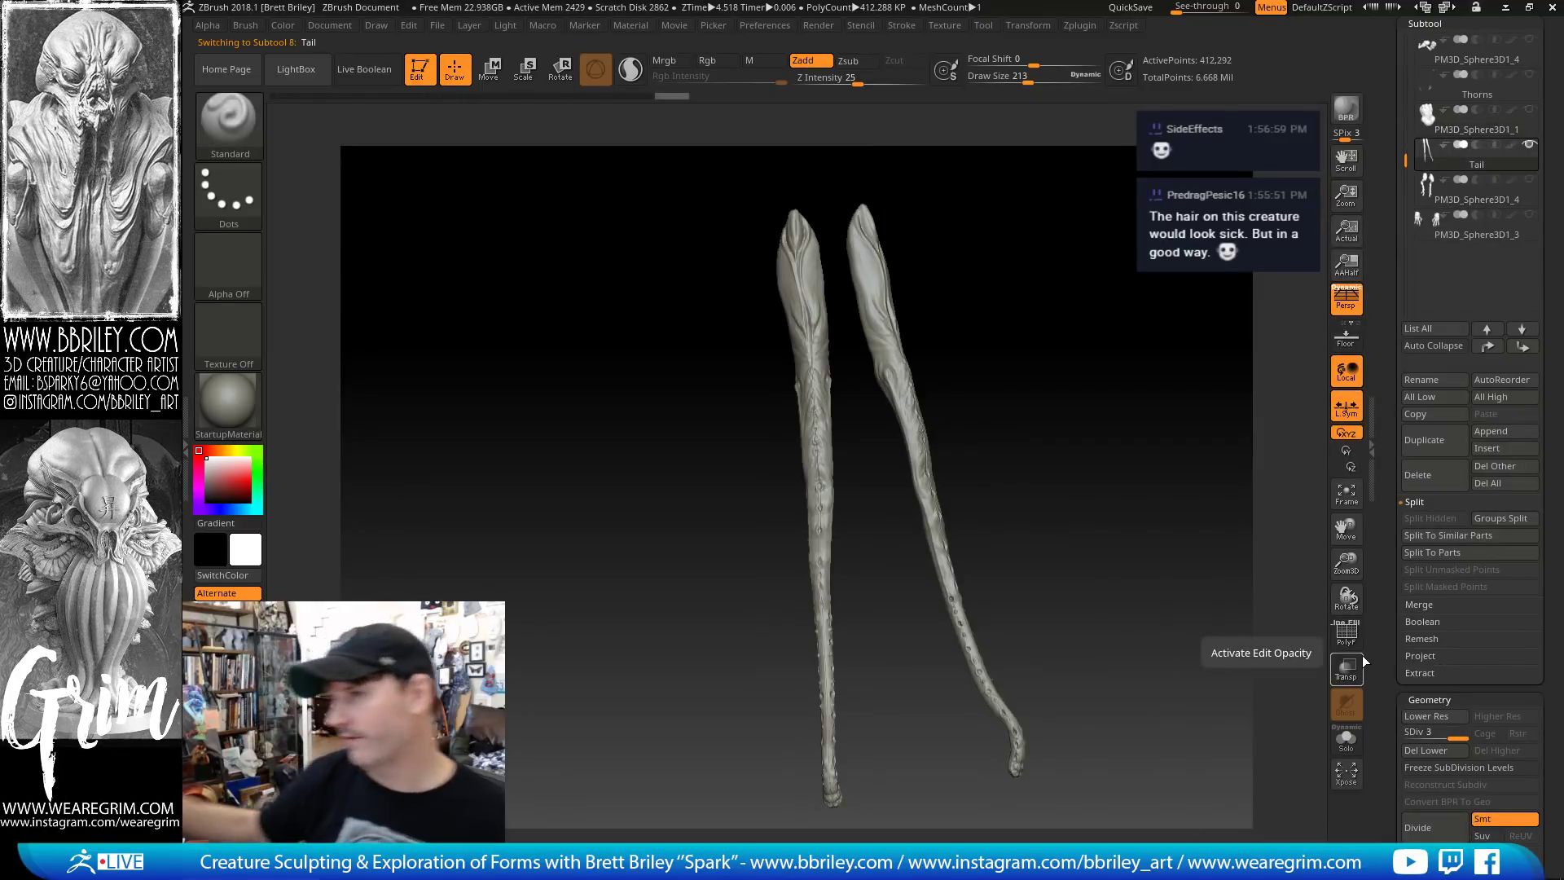
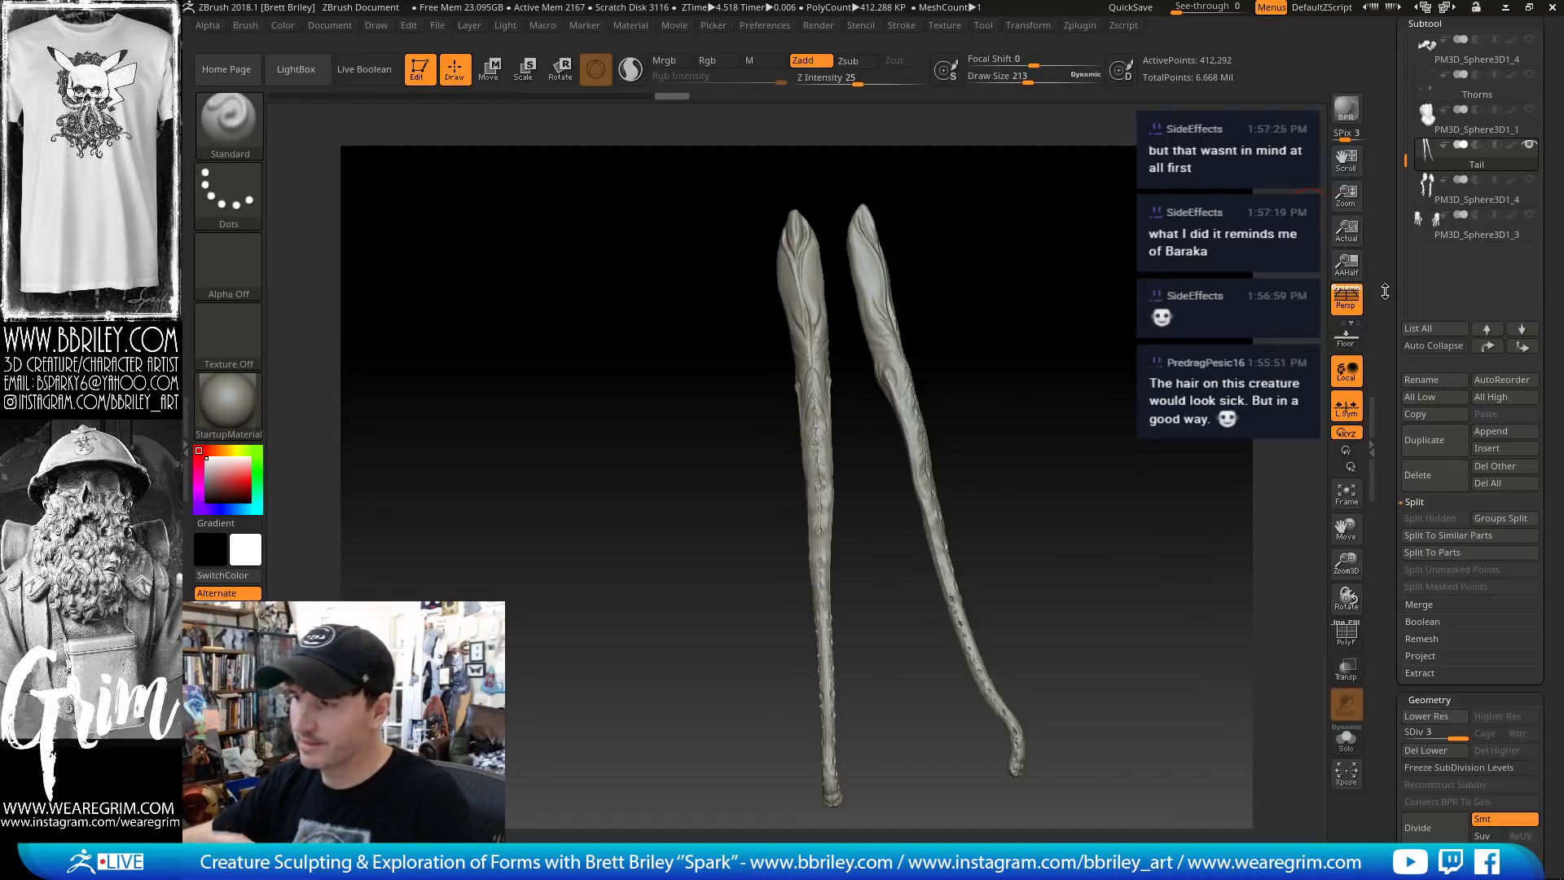
{"action": "left_click_drag", "start_coordinate": [1384, 290], "coordinate": [1390, 364]}
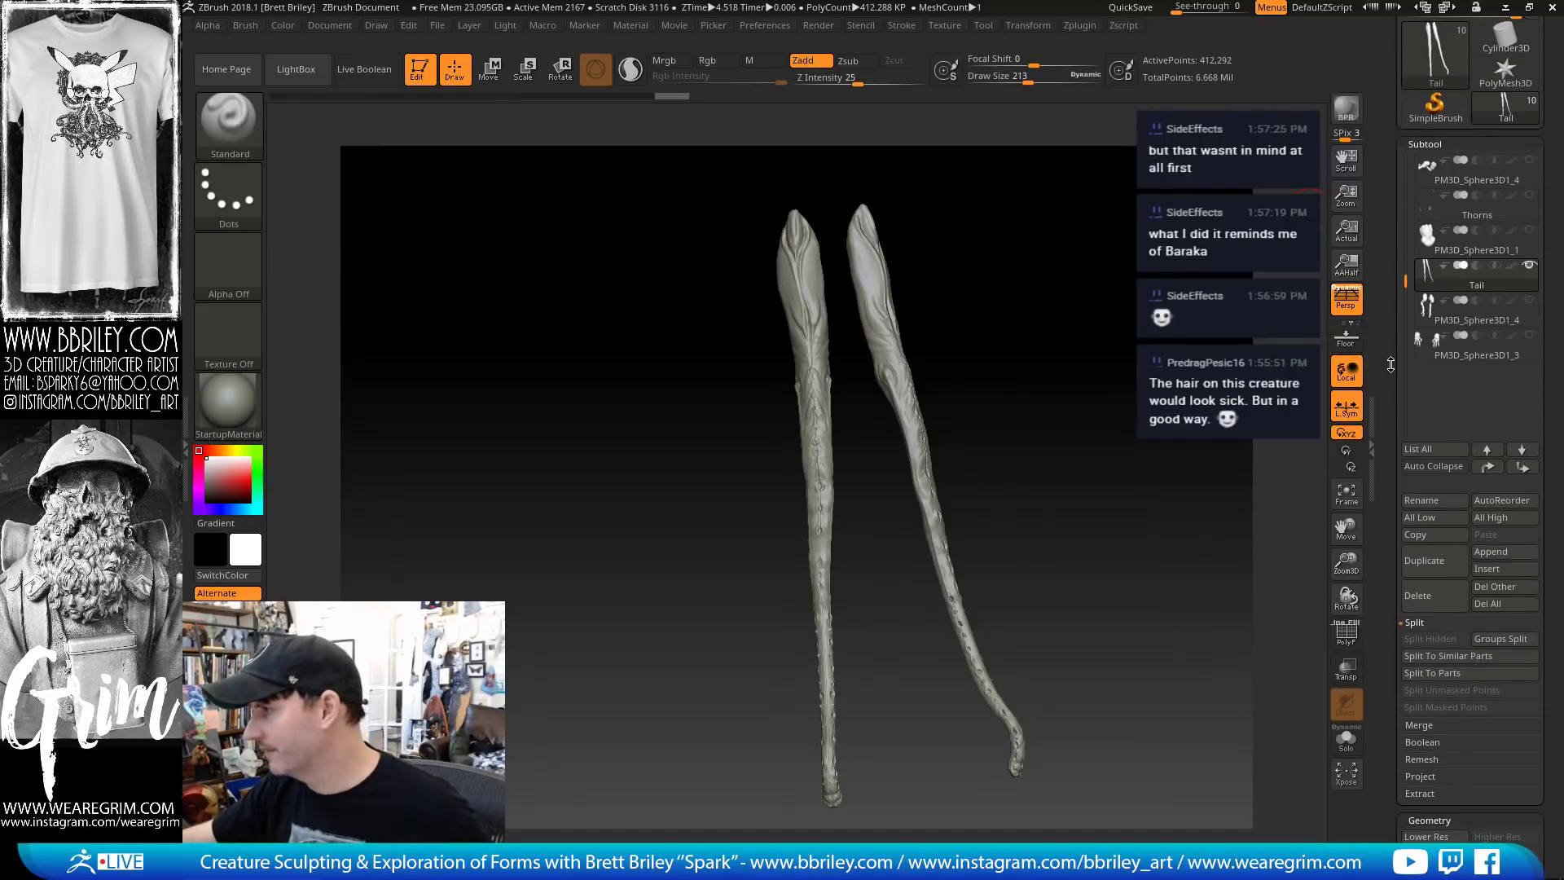
{"action": "left_click", "coordinate": [1528, 232]}
{"action": "left_click", "coordinate": [1453, 284]}
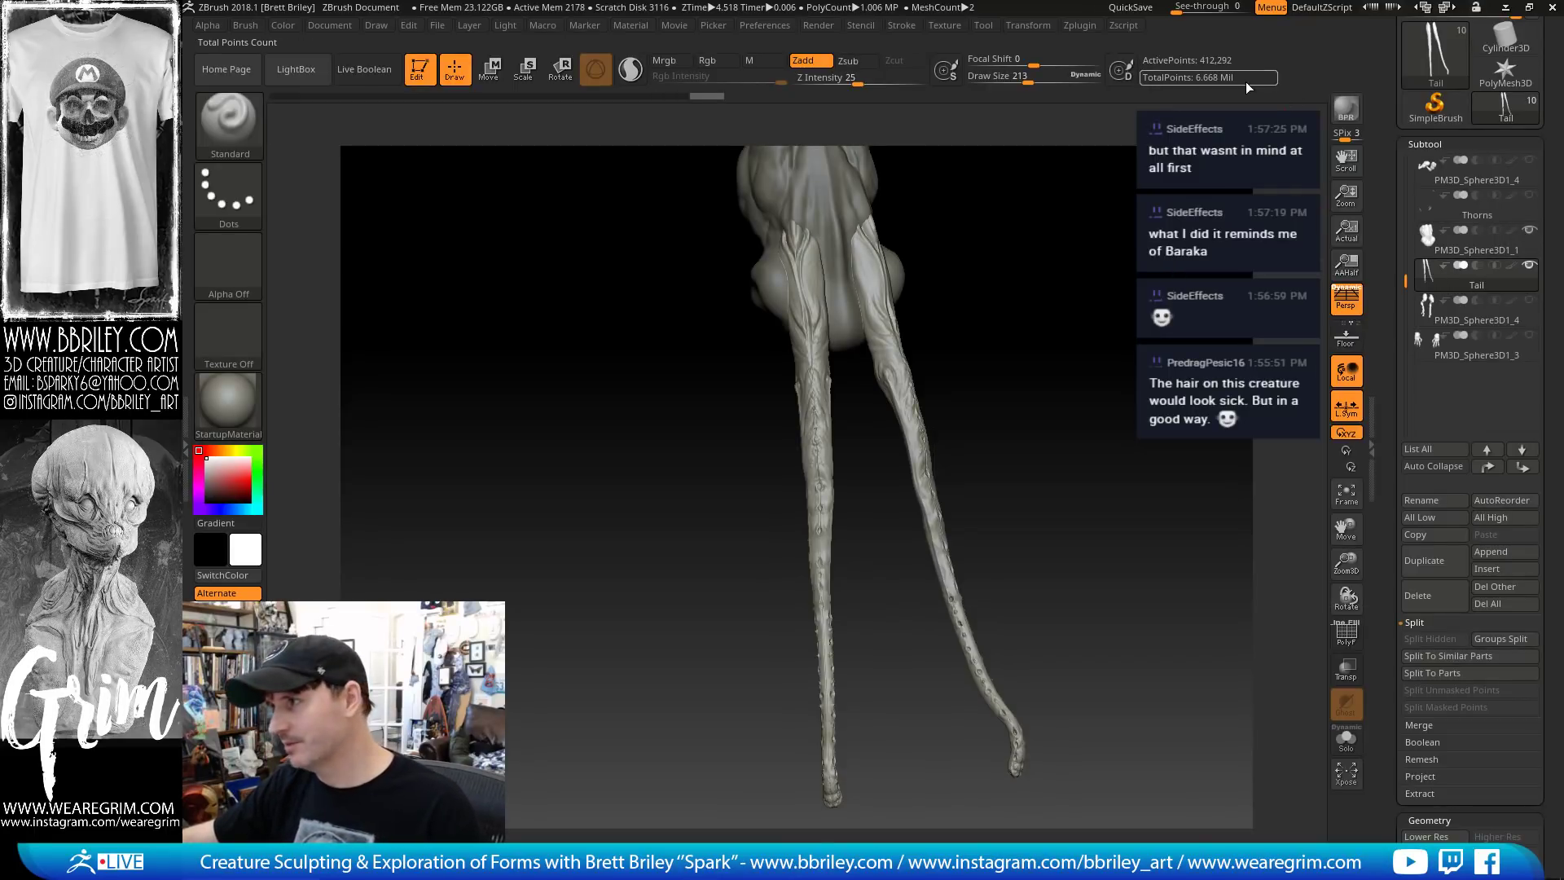
Merge the visible torso and Tail subtools into a new tool and switch to that merged tool
{"action": "mouse_move", "coordinate": [1437, 241]}
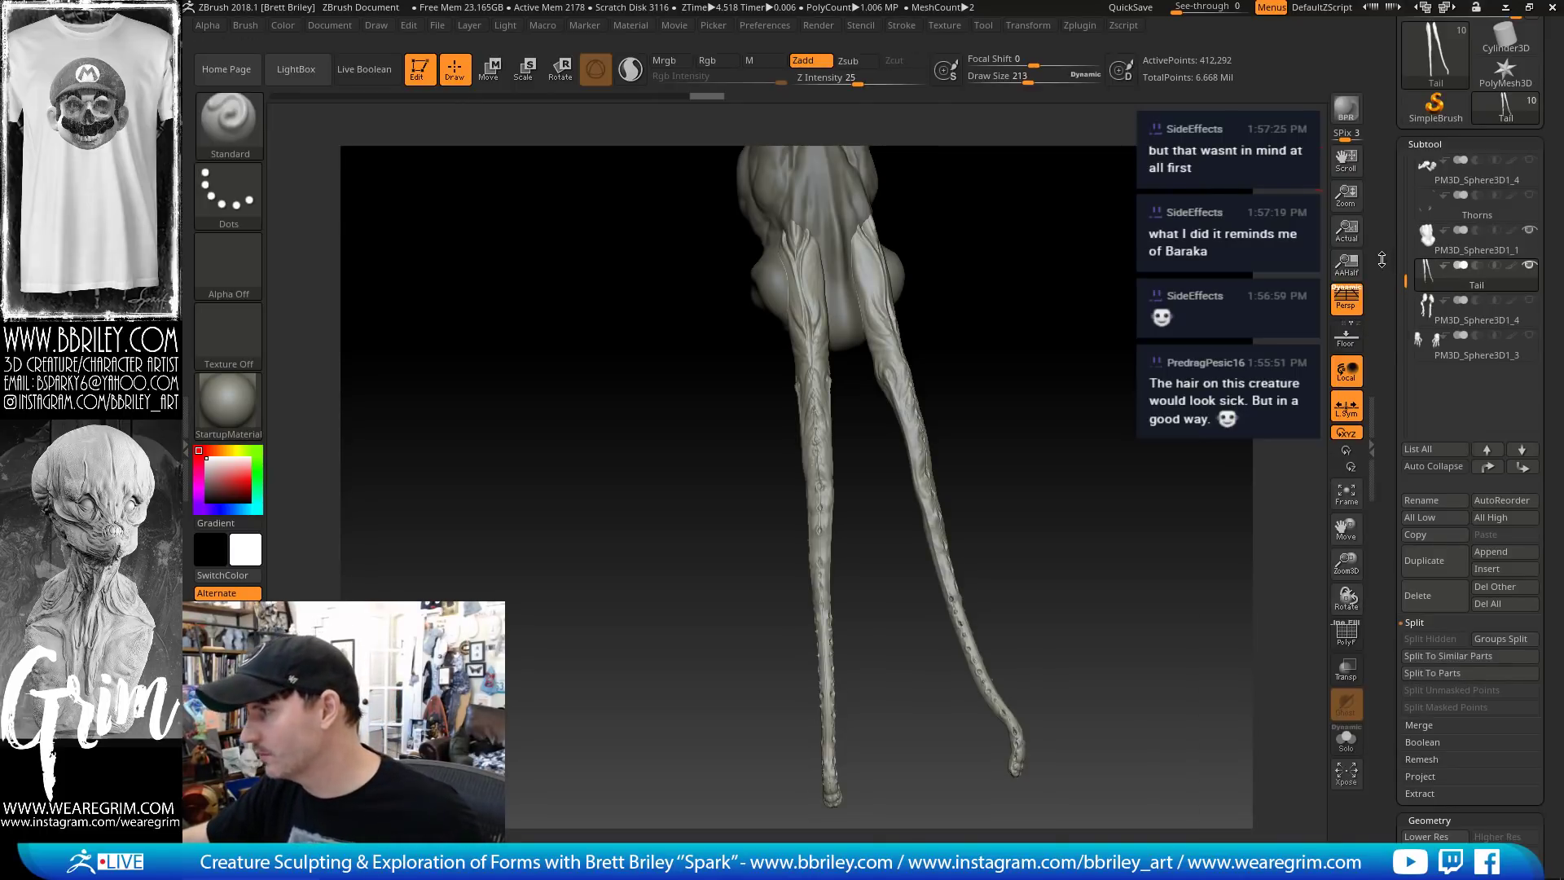
{"action": "mouse_move", "coordinate": [1381, 259]}
{"action": "left_mouse_down"}
{"action": "mouse_move", "coordinate": [1389, 351]}
{"action": "mouse_move", "coordinate": [1392, 277]}
{"action": "left_mouse_up"}
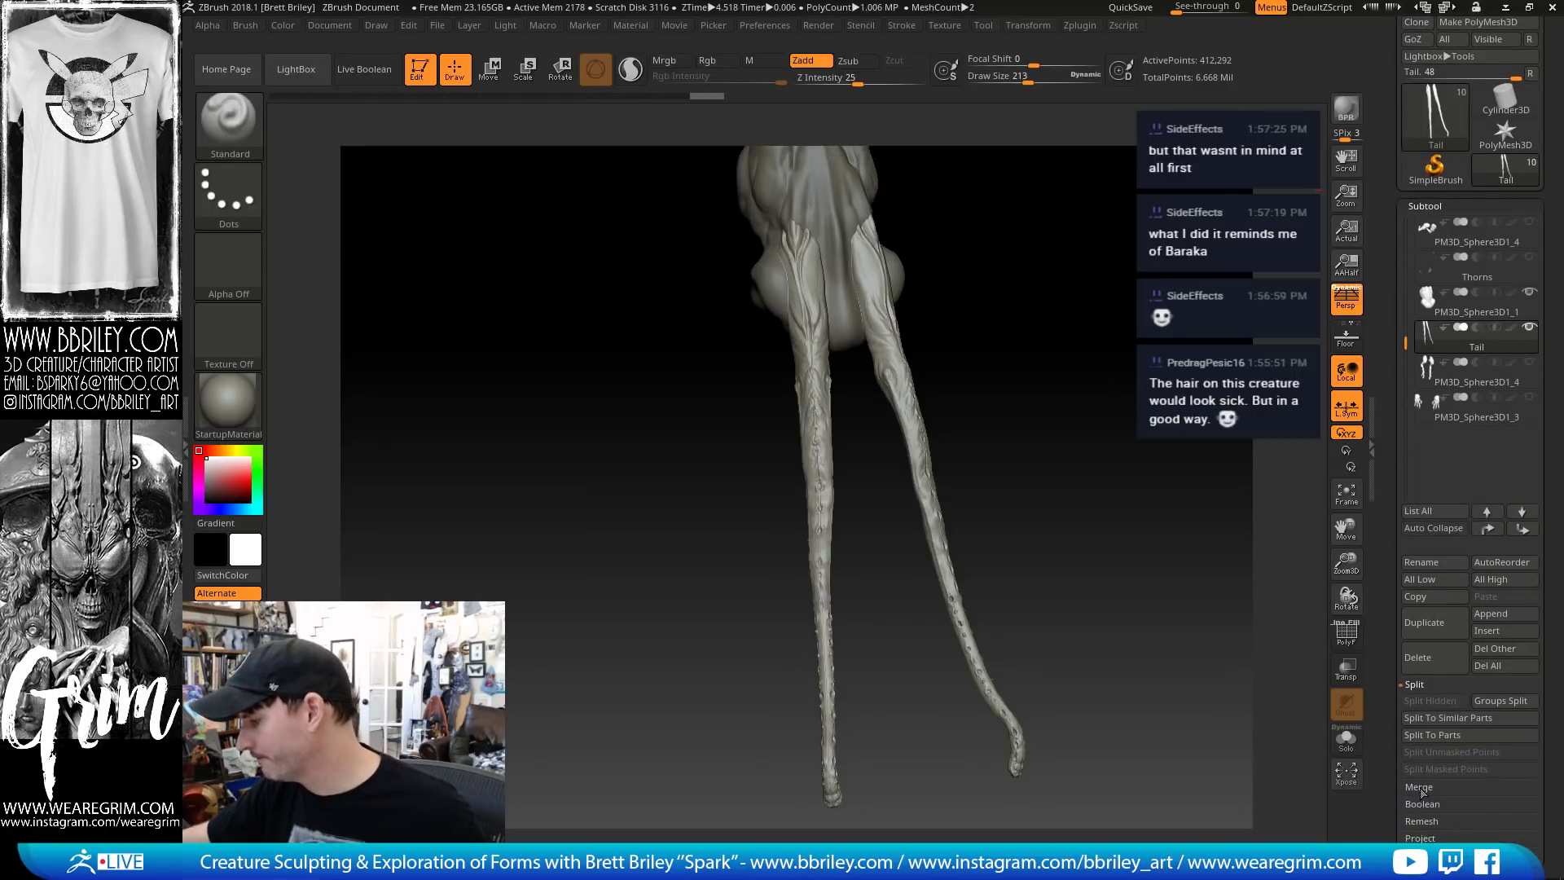
{"action": "left_click", "coordinate": [1420, 788]}
{"action": "left_click", "coordinate": [1435, 821]}
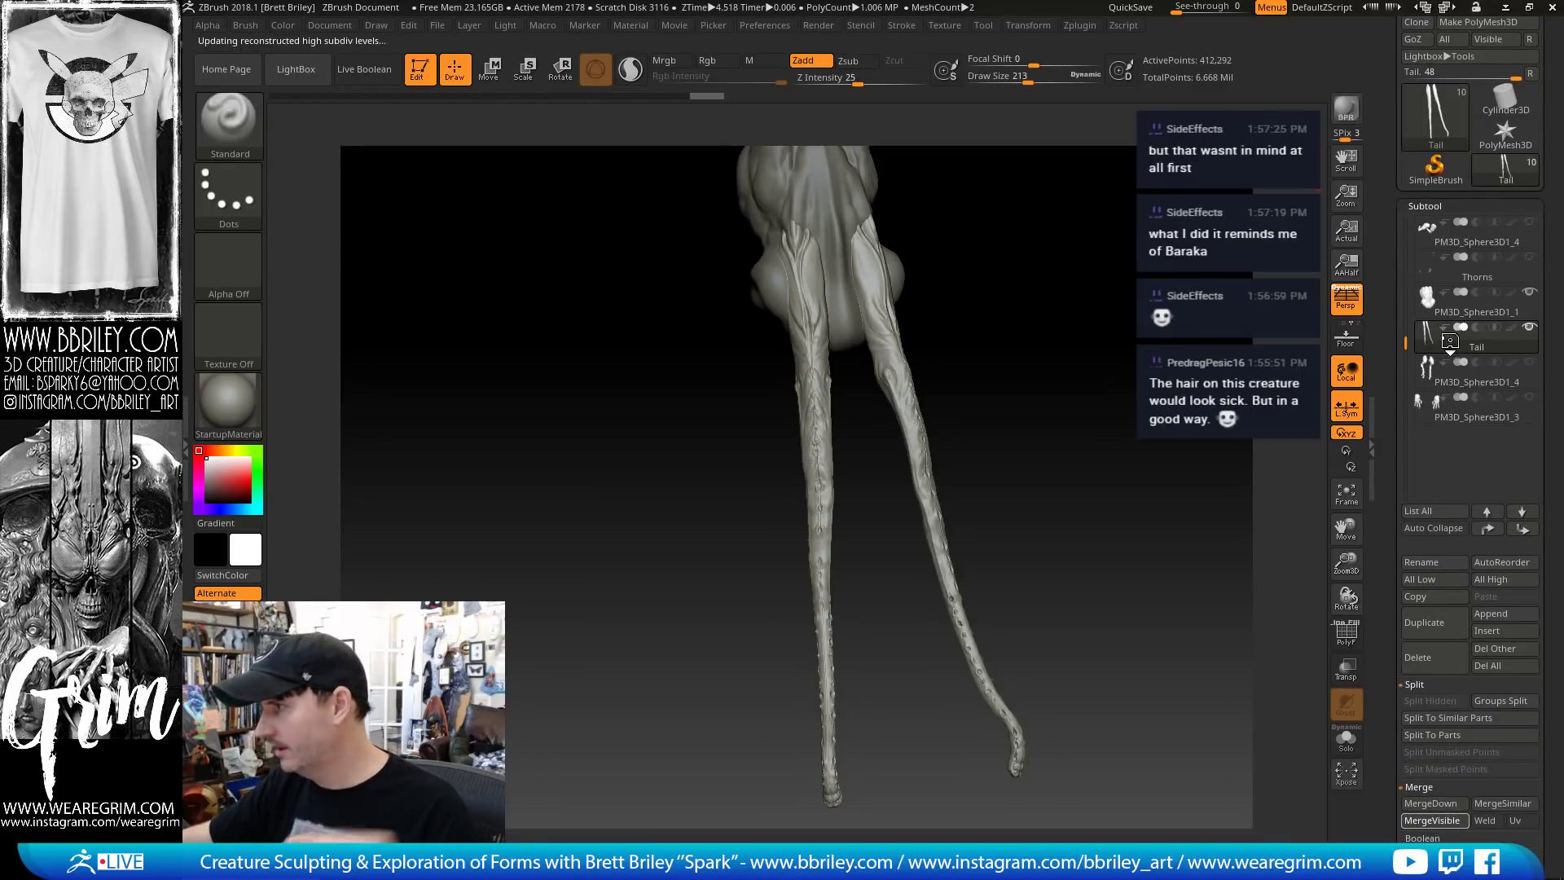
{"action": "left_click", "coordinate": [1493, 174]}
{"action": "left_click_drag", "start_coordinate": [1125, 405], "coordinate": [1141, 499]}
{"action": "left_click_drag", "start_coordinate": [1378, 553], "coordinate": [1376, 411]}
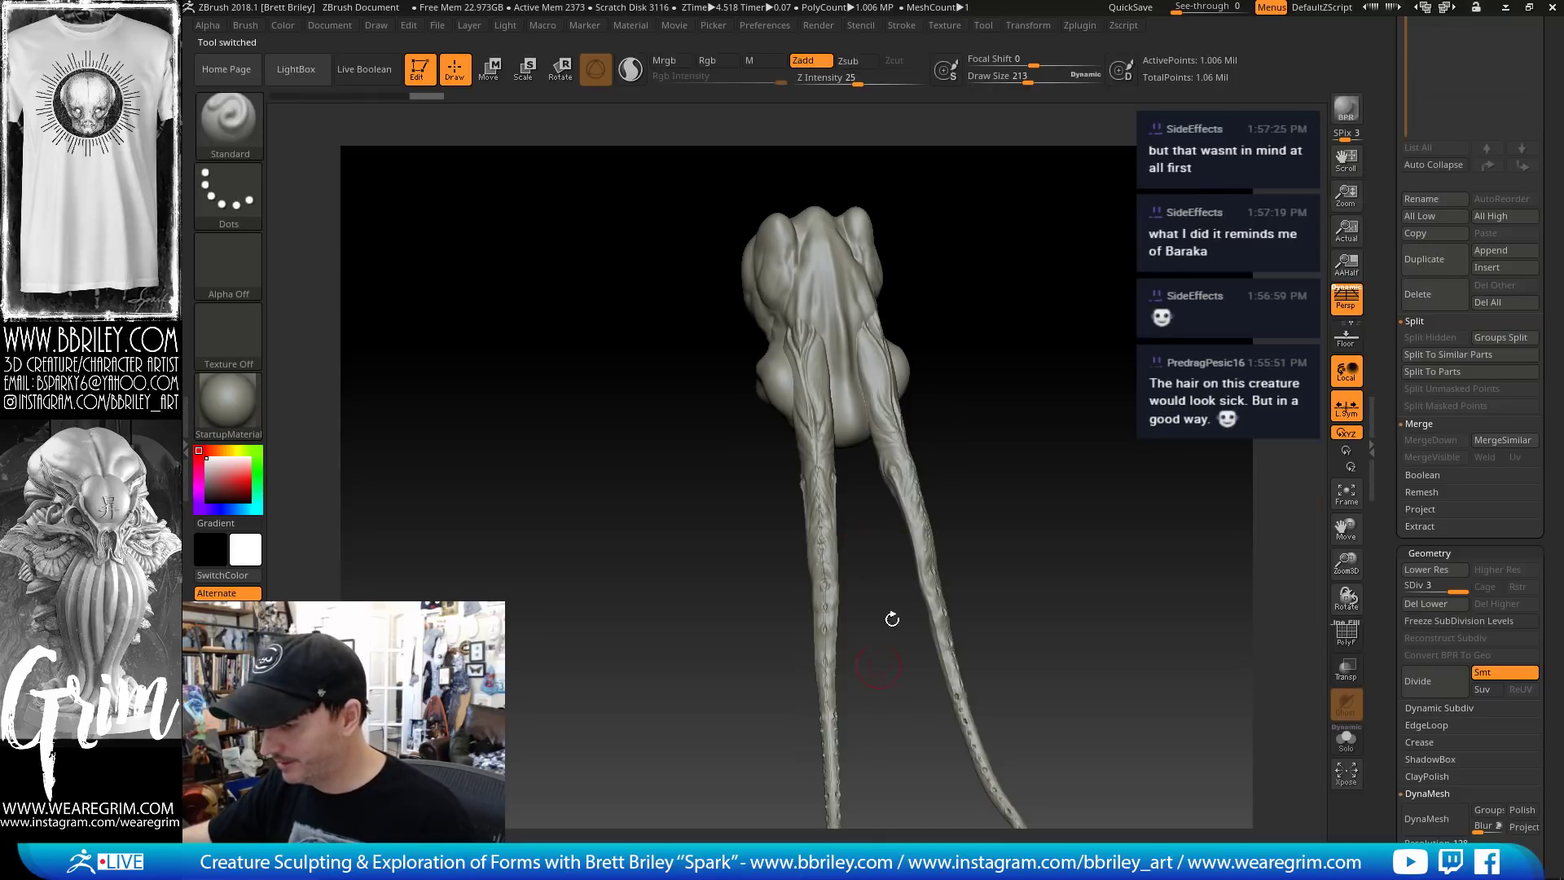
Duplicate the merged subtool, lower the copy to subdivision level 2 and delete its higher levels
{"action": "left_click", "coordinate": [1431, 267]}
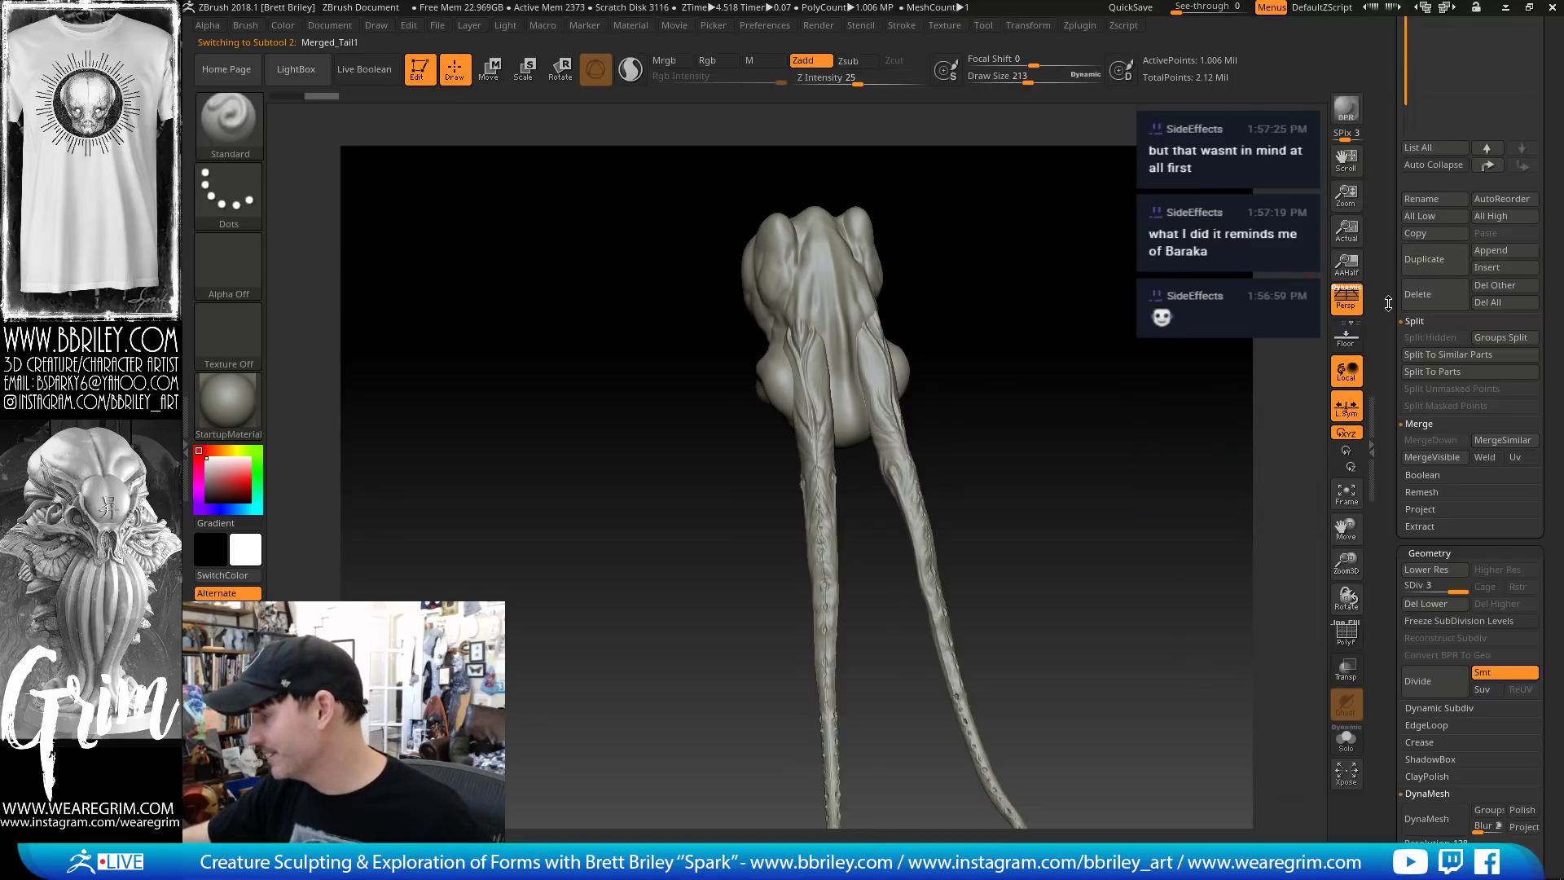
{"action": "left_click_drag", "start_coordinate": [1390, 301], "coordinate": [1400, 582]}
{"action": "left_click", "coordinate": [1429, 561]}
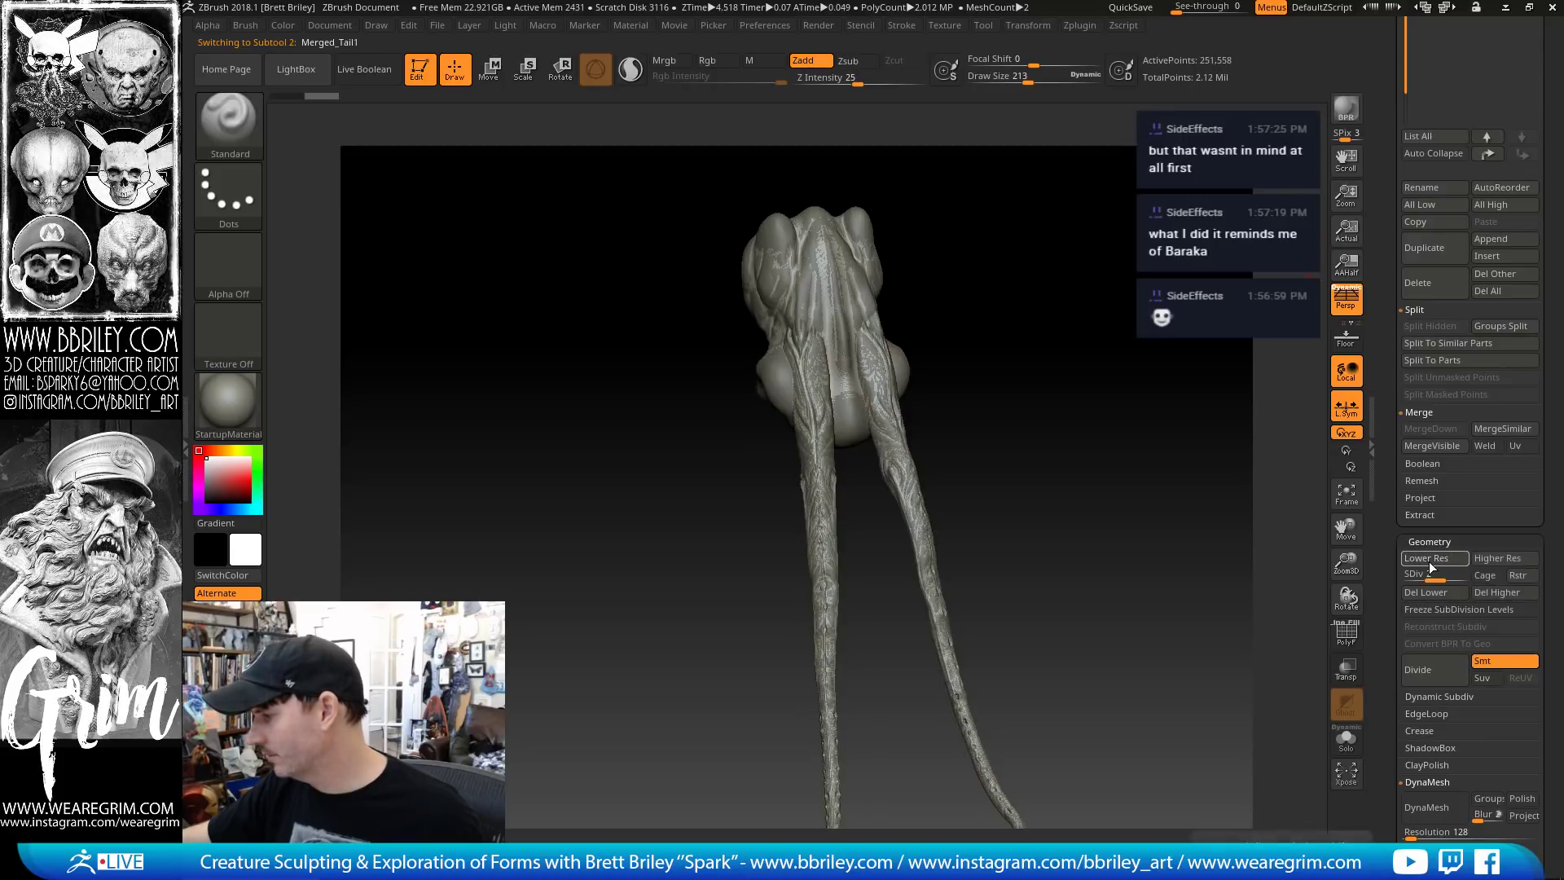
{"action": "left_click", "coordinate": [1497, 593]}
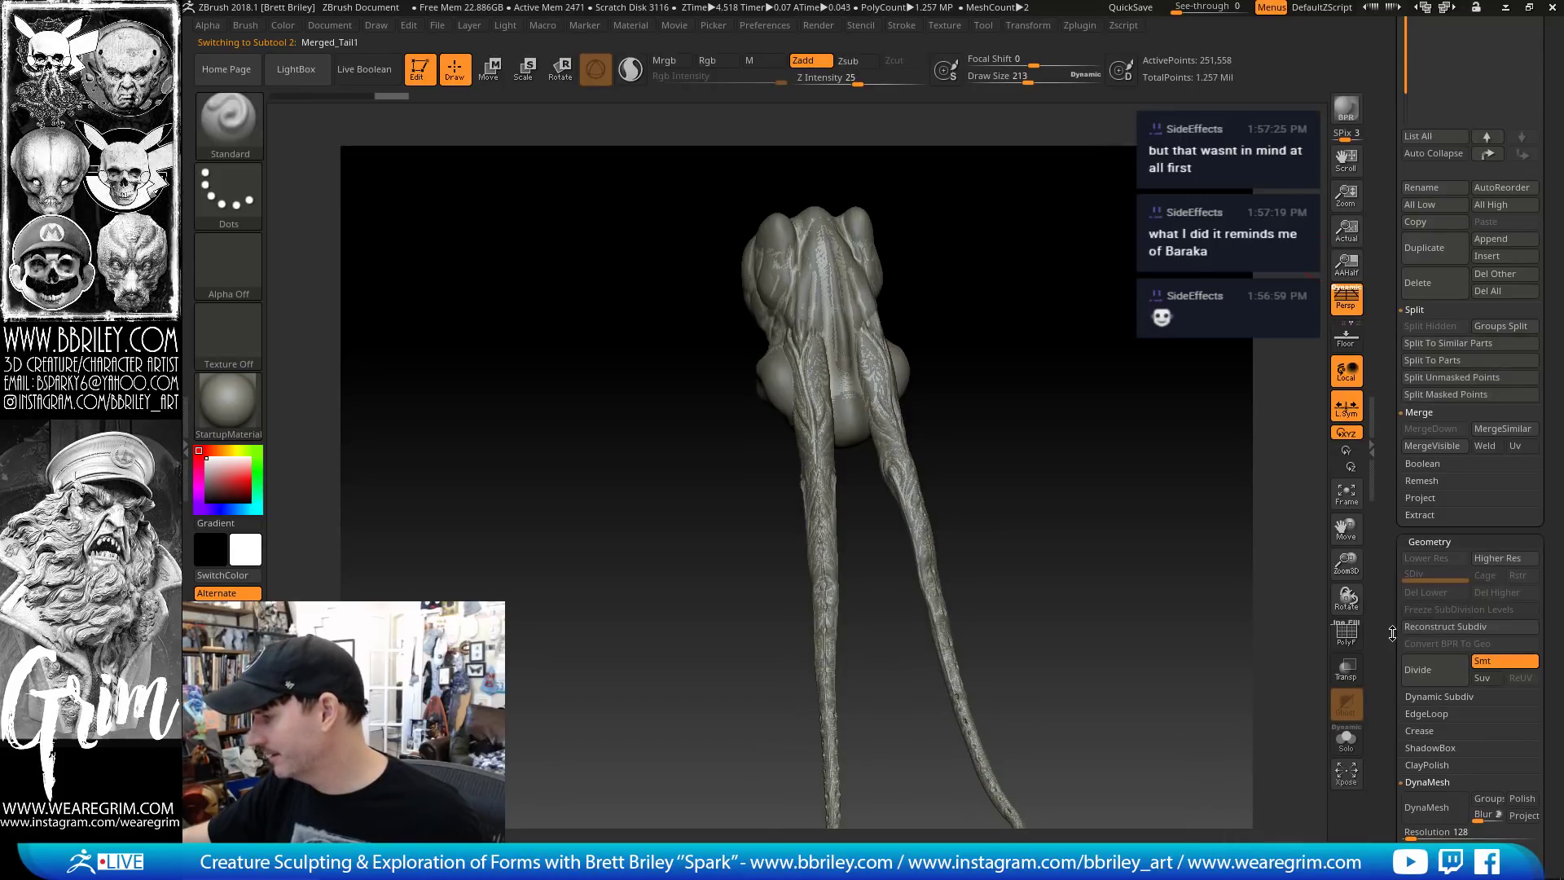
DynaMesh the merged copy at resolution 128 to fuse the tails with the torso, and isolate it in Solo mode
{"action": "left_click_drag", "start_coordinate": [1393, 632], "coordinate": [1395, 836]}
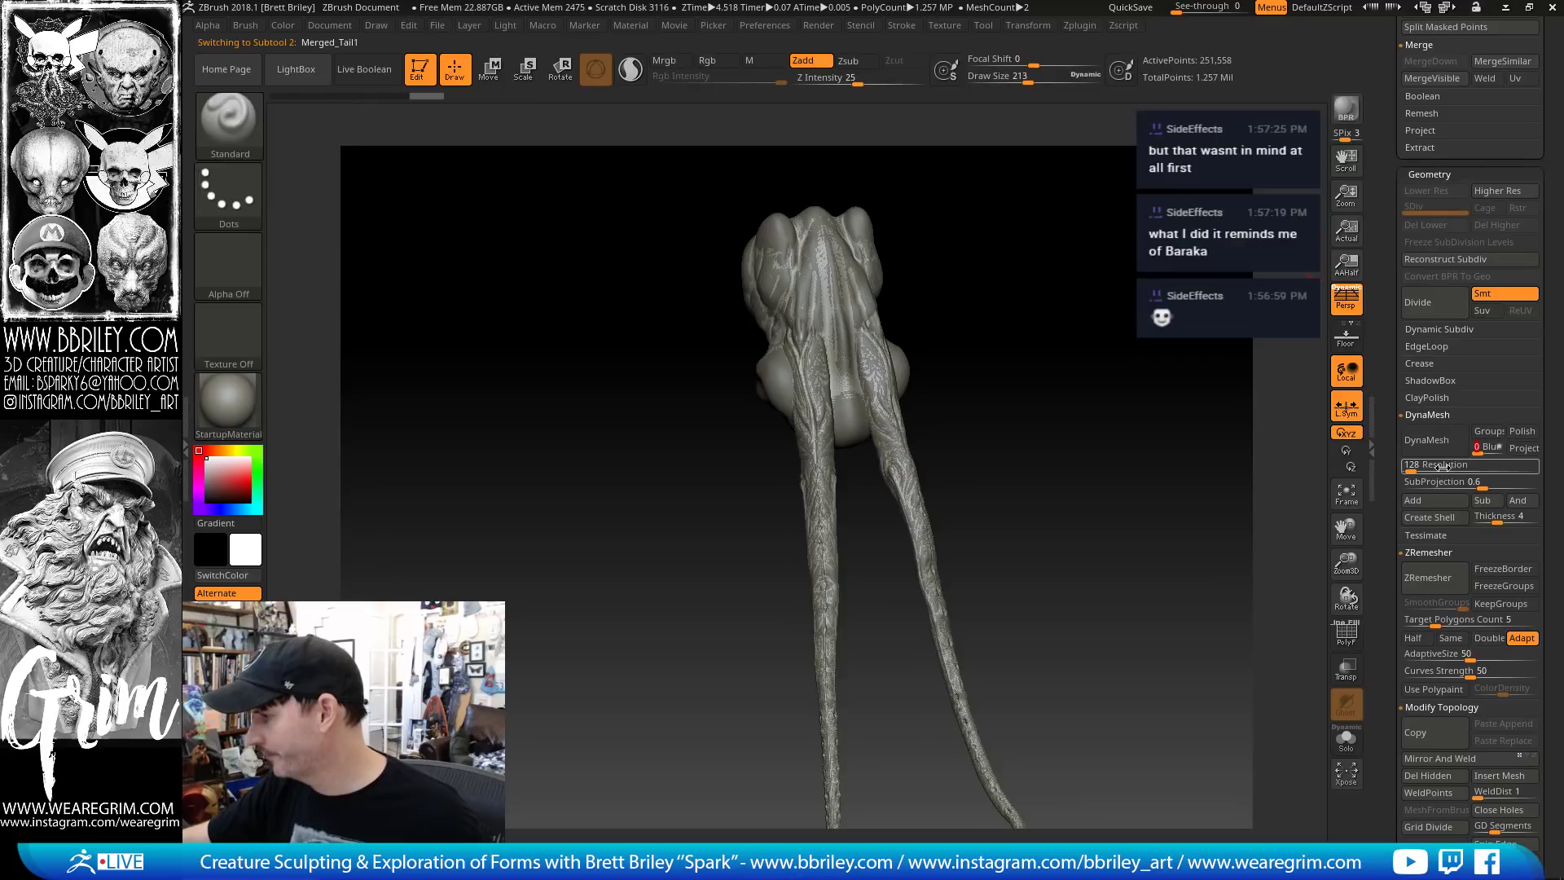
{"action": "left_click", "coordinate": [1437, 437]}
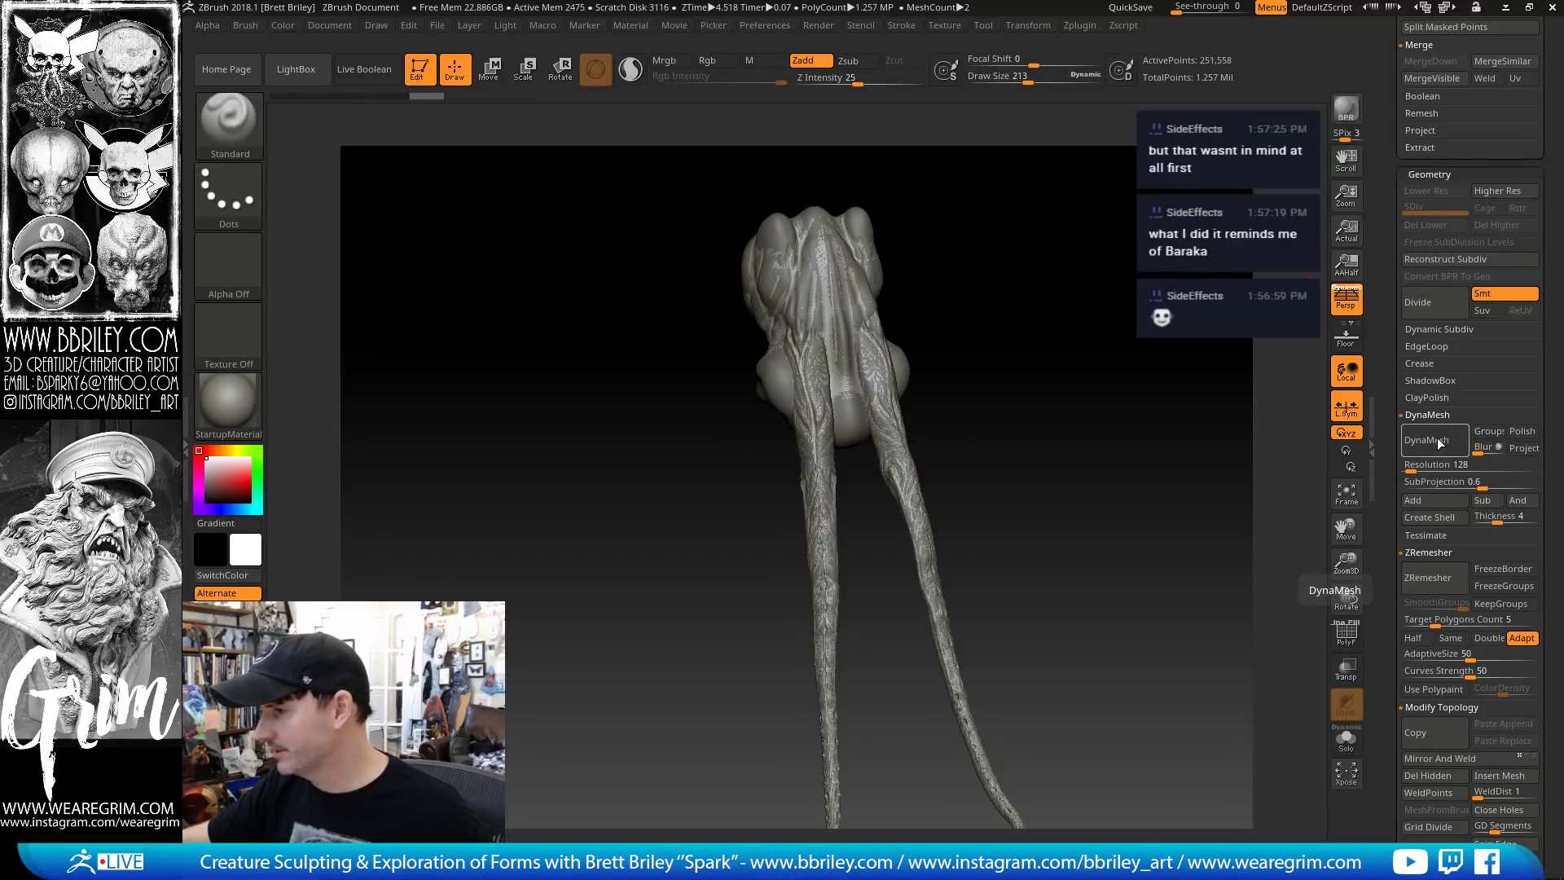
{"action": "left_click", "coordinate": [1346, 737]}
Display the polyframe and assign the whole fused torso and tail mesh to a single polygroup
{"action": "left_click", "coordinate": [1346, 633]}
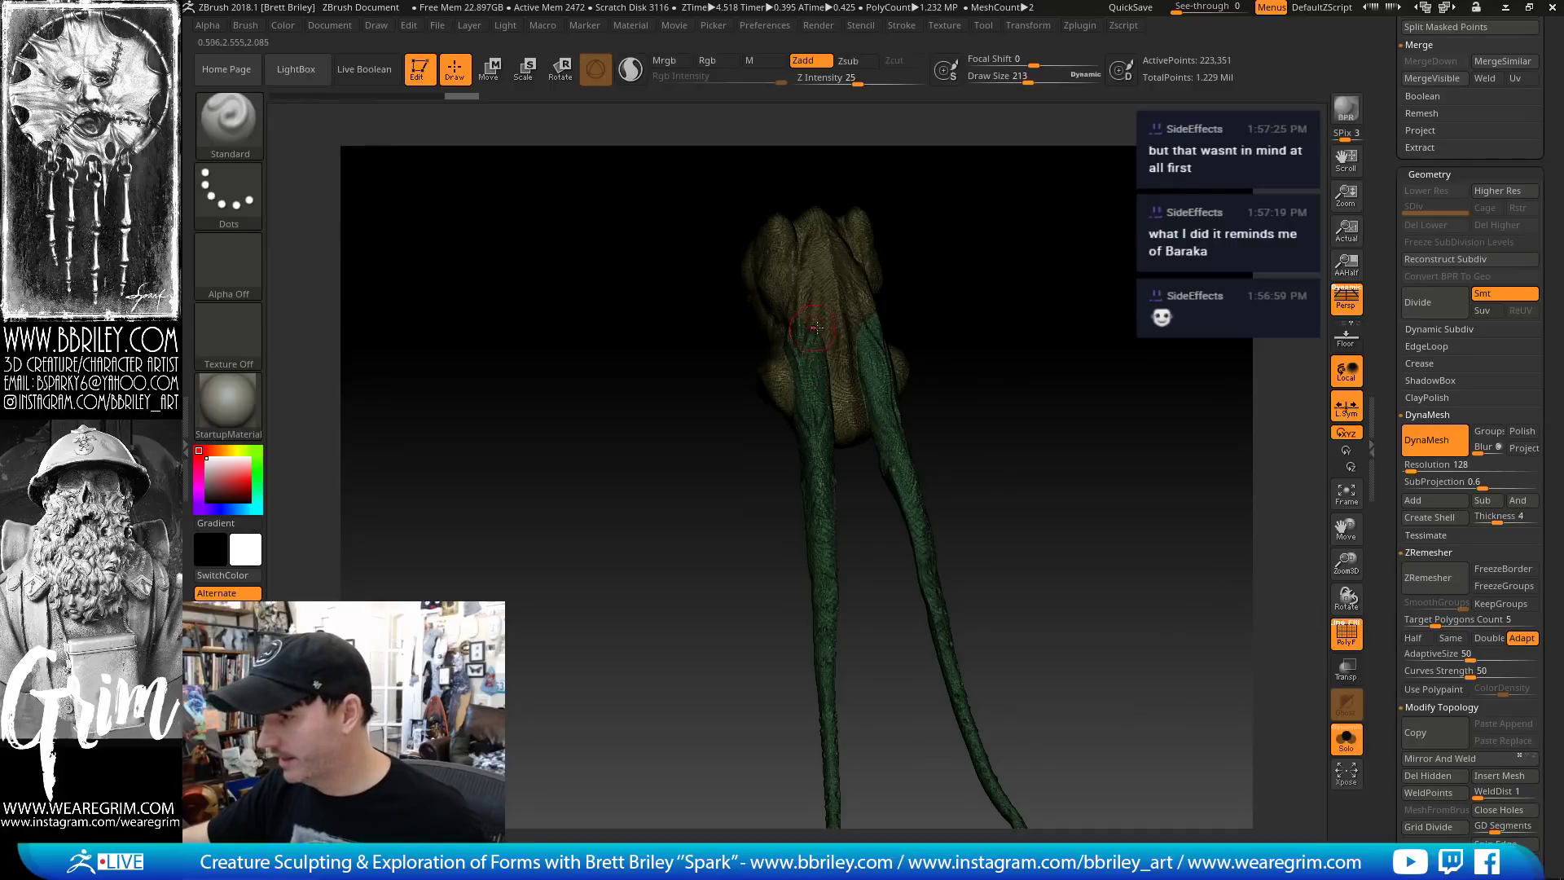
{"action": "left_click_drag", "start_coordinate": [1021, 332], "coordinate": [1075, 427]}
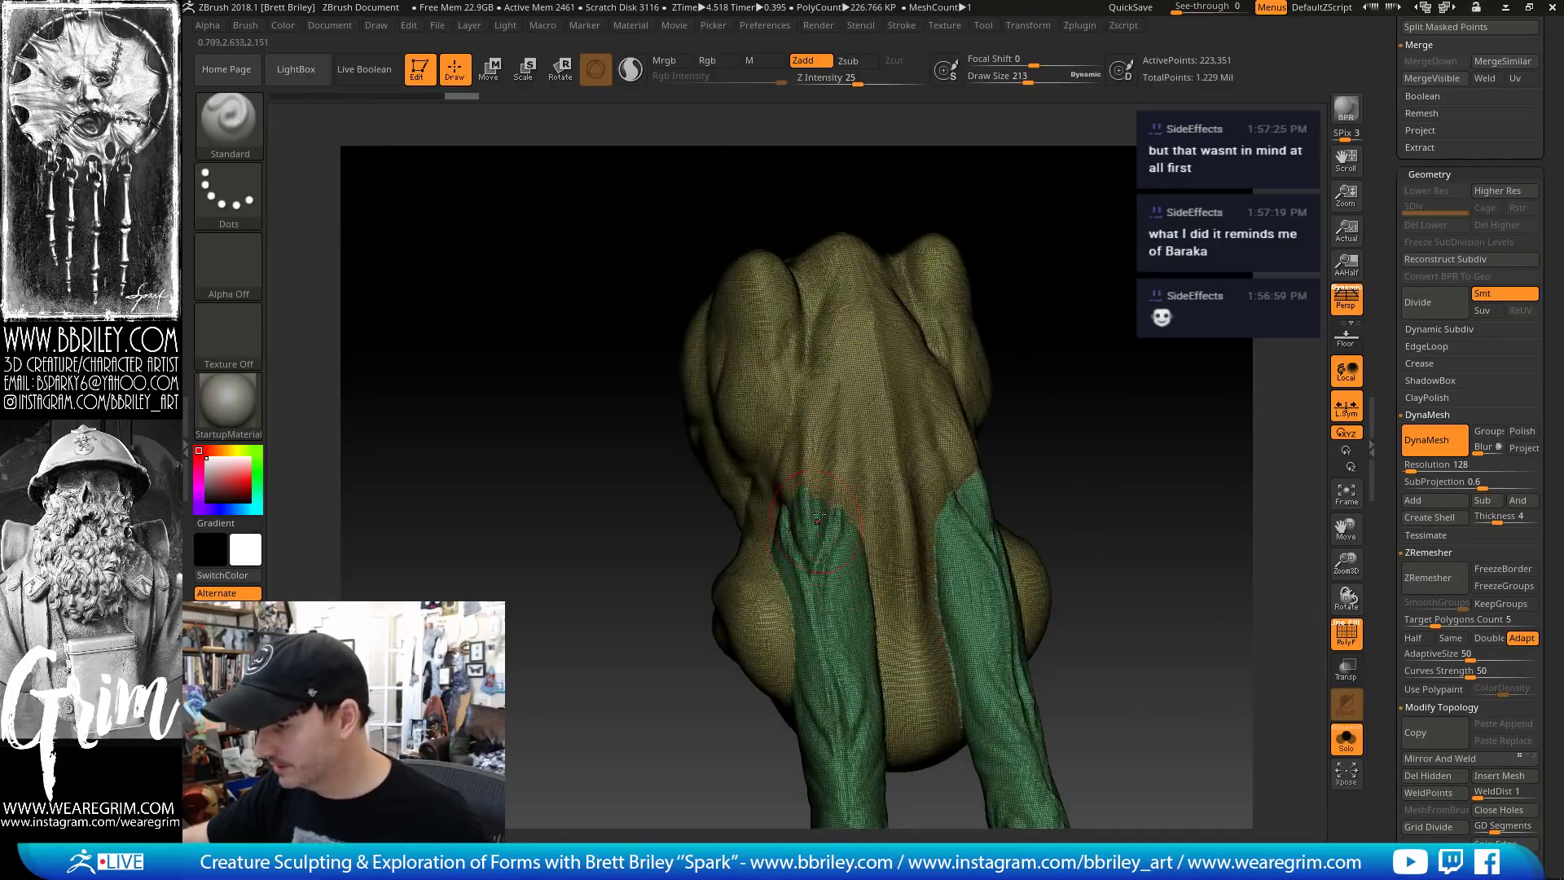
{"action": "key", "text": "ctrl+w"}
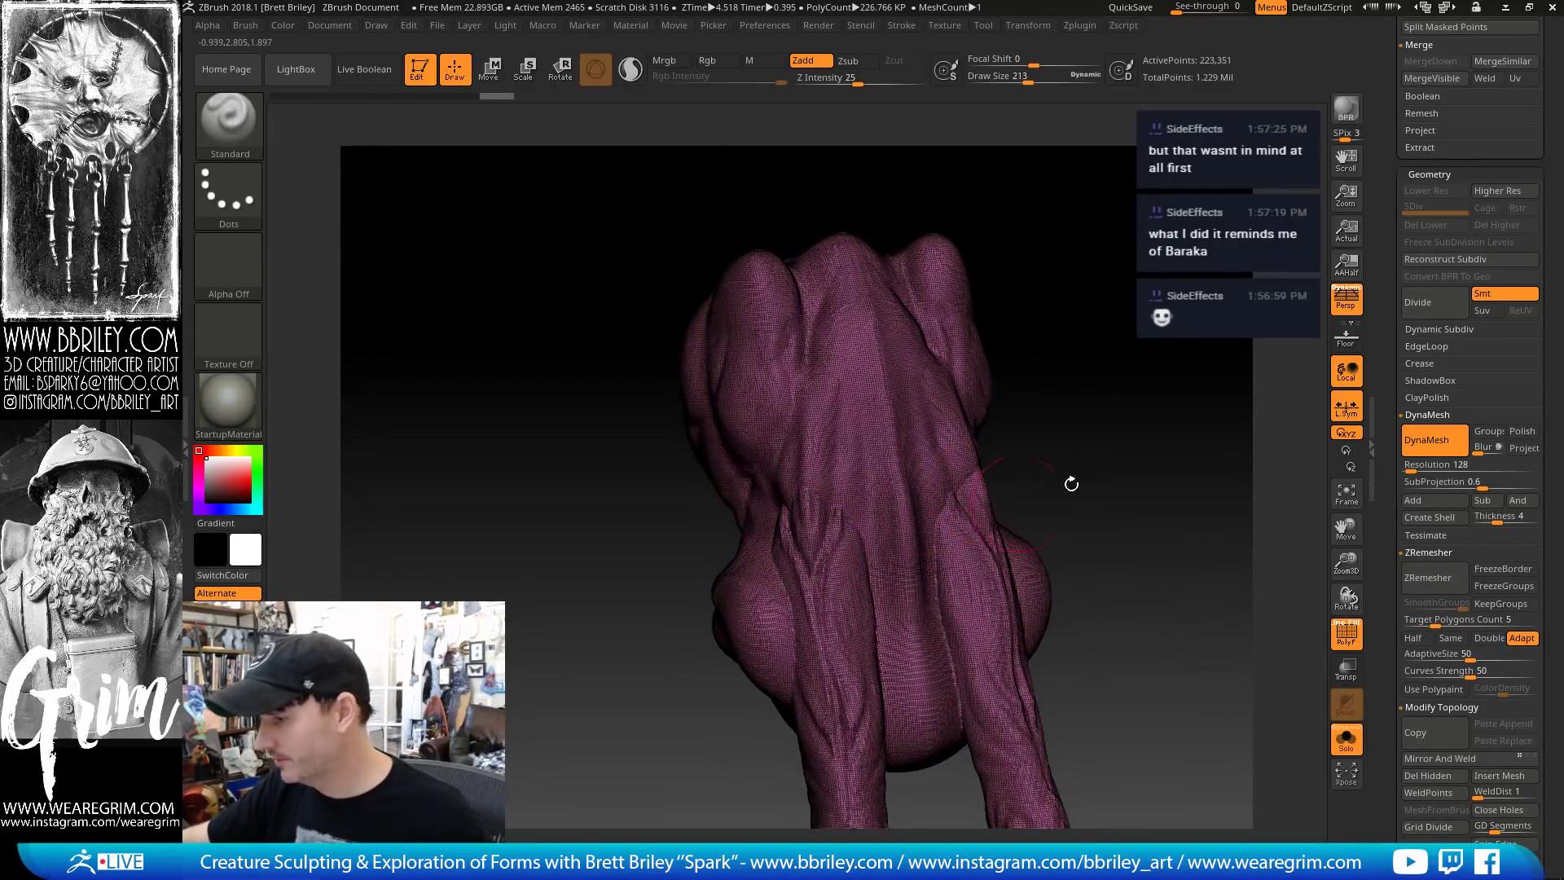
Hide the polyframe and smooth the junction between the tails and lower back at draw size 196
{"action": "left_click_drag", "start_coordinate": [1163, 543], "coordinate": [1270, 578]}
{"action": "left_click", "coordinate": [1340, 634]}
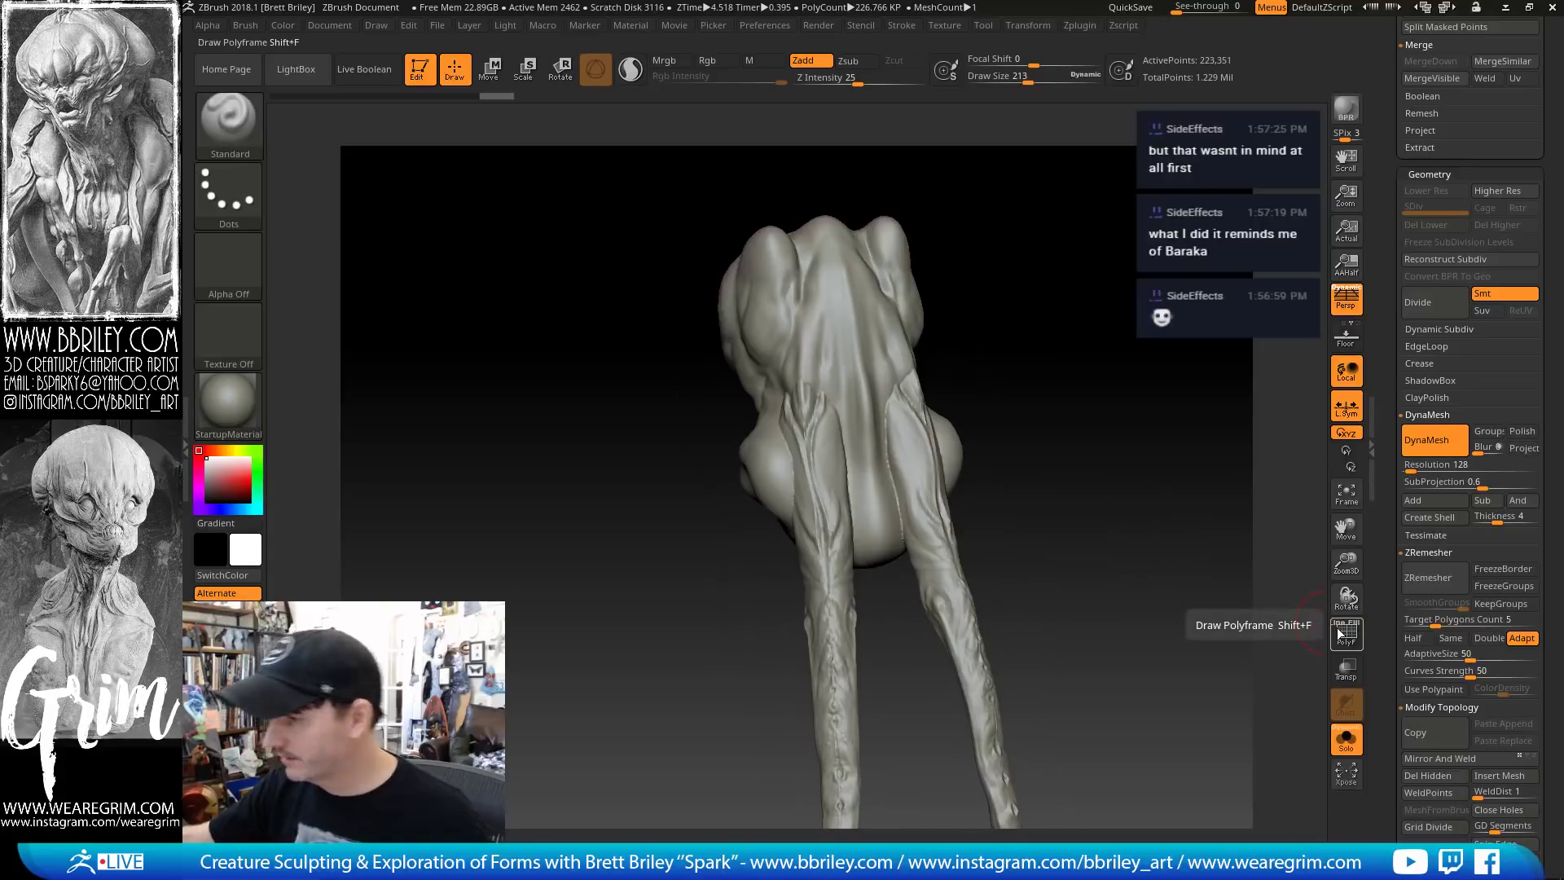
{"action": "key", "text": "bracketleft"}
{"action": "left_click_drag", "start_coordinate": [898, 349], "coordinate": [906, 418], "text": "shift"}
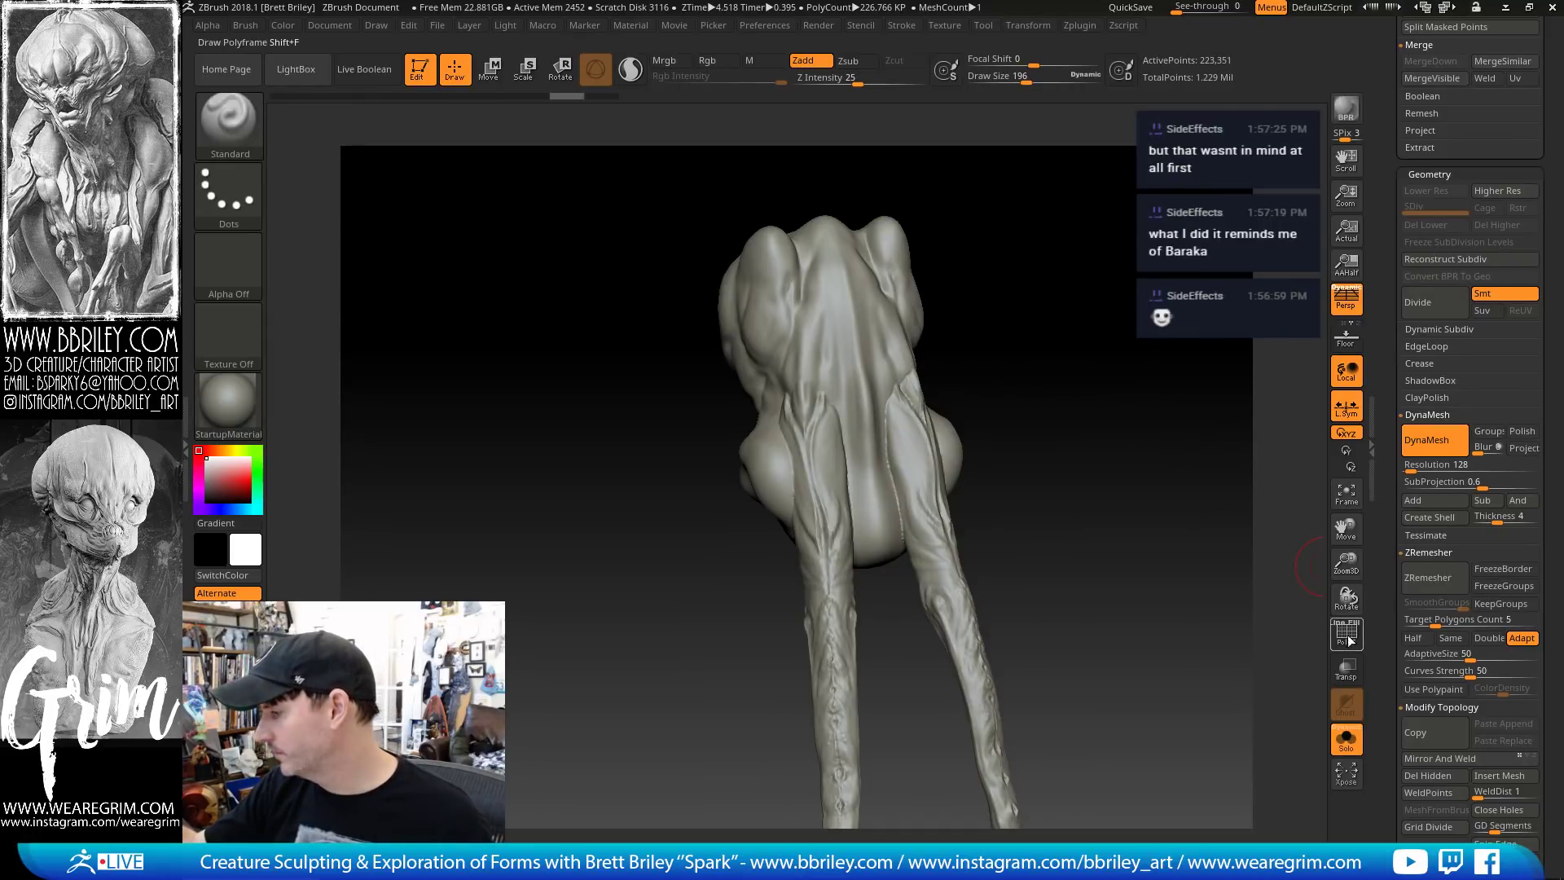
Leave Solo mode and set the ZRemesher target polygon count to 0.3 for the fused mesh
{"action": "scroll", "coordinate": [1458, 244], "scroll_direction": "up", "scroll_amount": 5}
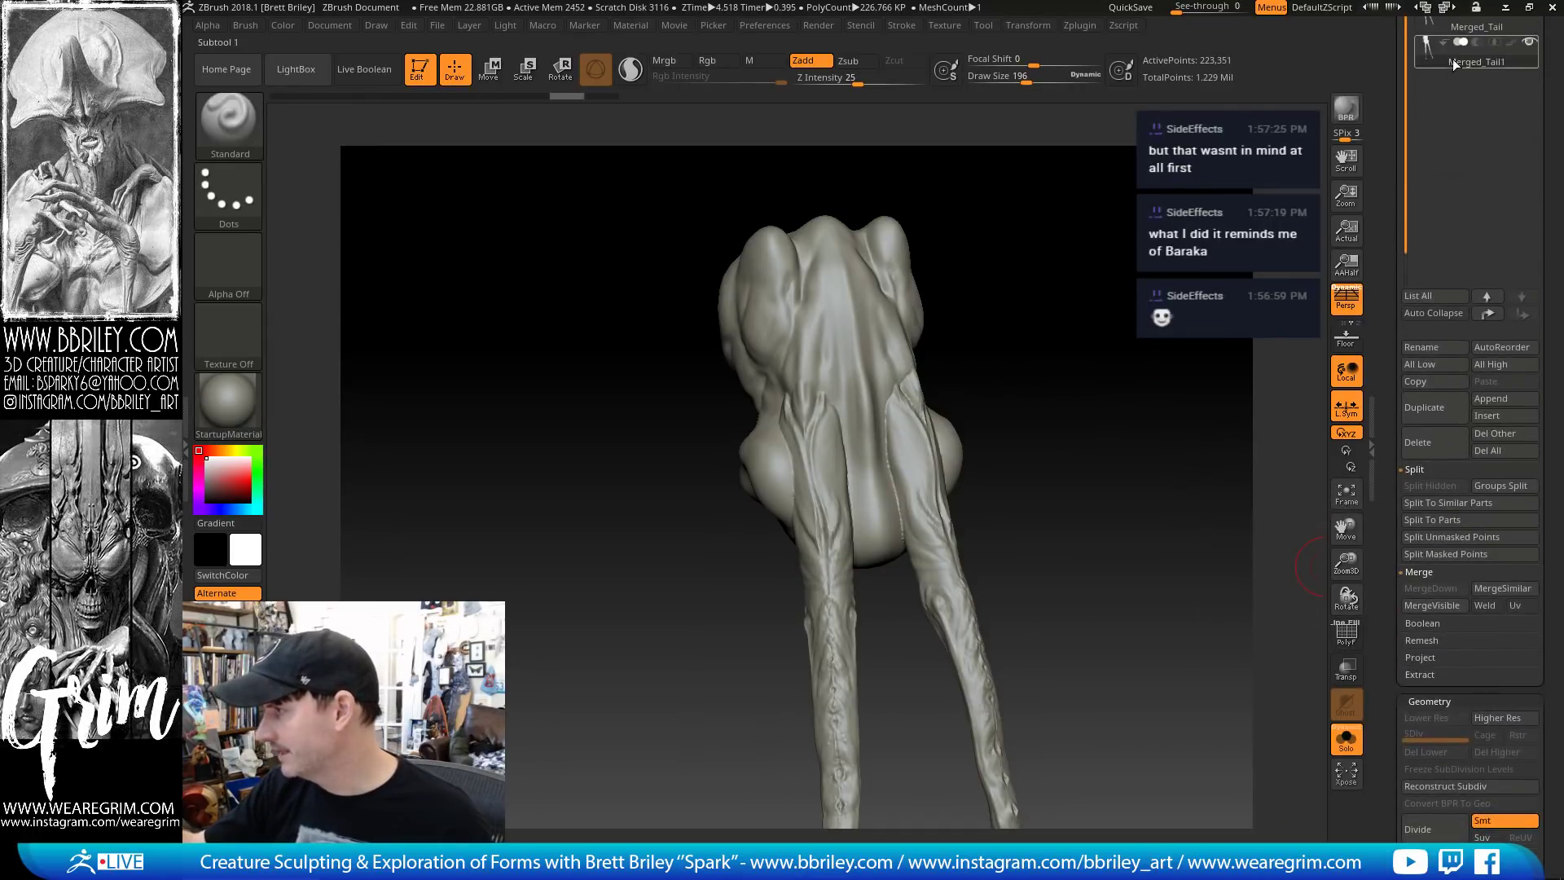
{"action": "left_click", "coordinate": [1347, 741]}
{"action": "left_click_drag", "start_coordinate": [1395, 567], "coordinate": [1391, 294]}
{"action": "left_click_drag", "start_coordinate": [1087, 448], "coordinate": [1027, 456]}
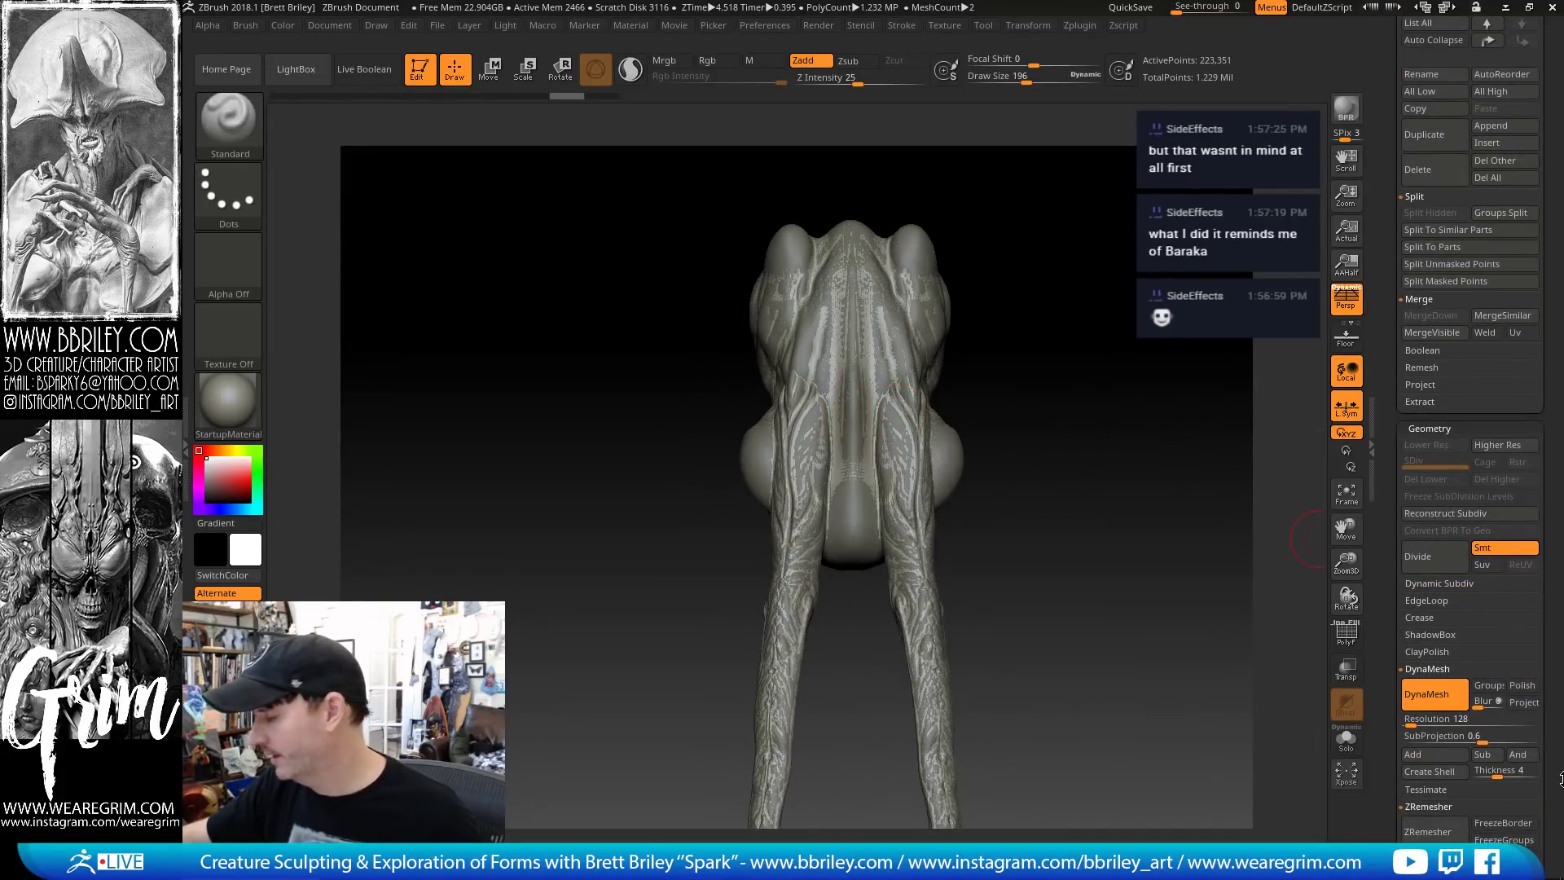
{"action": "left_click_drag", "start_coordinate": [1384, 747], "coordinate": [1385, 536]}
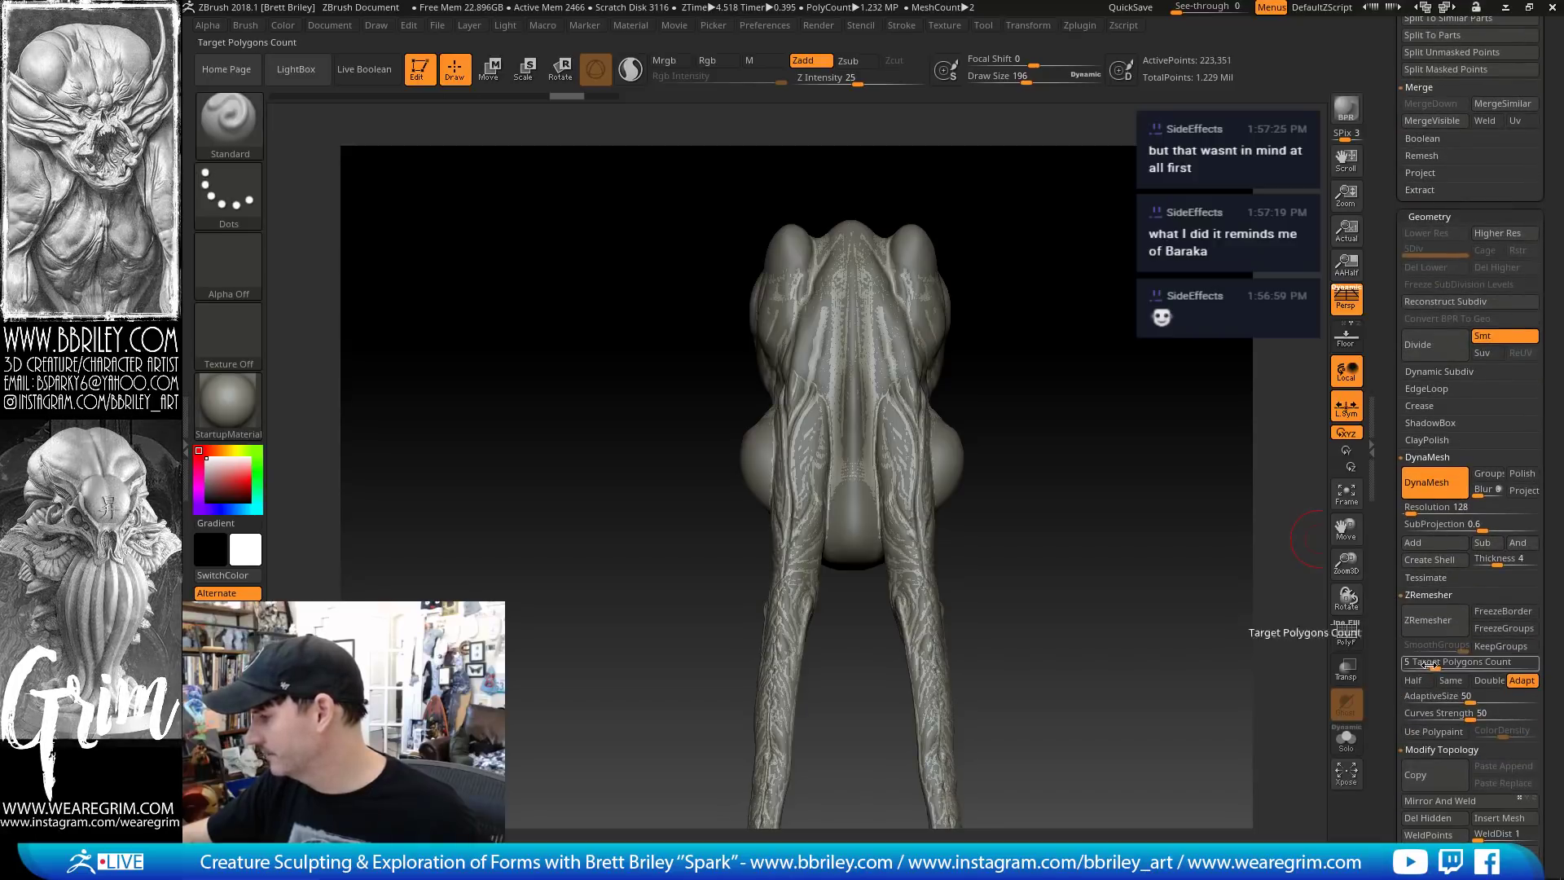
{"action": "type", "text": "3"}
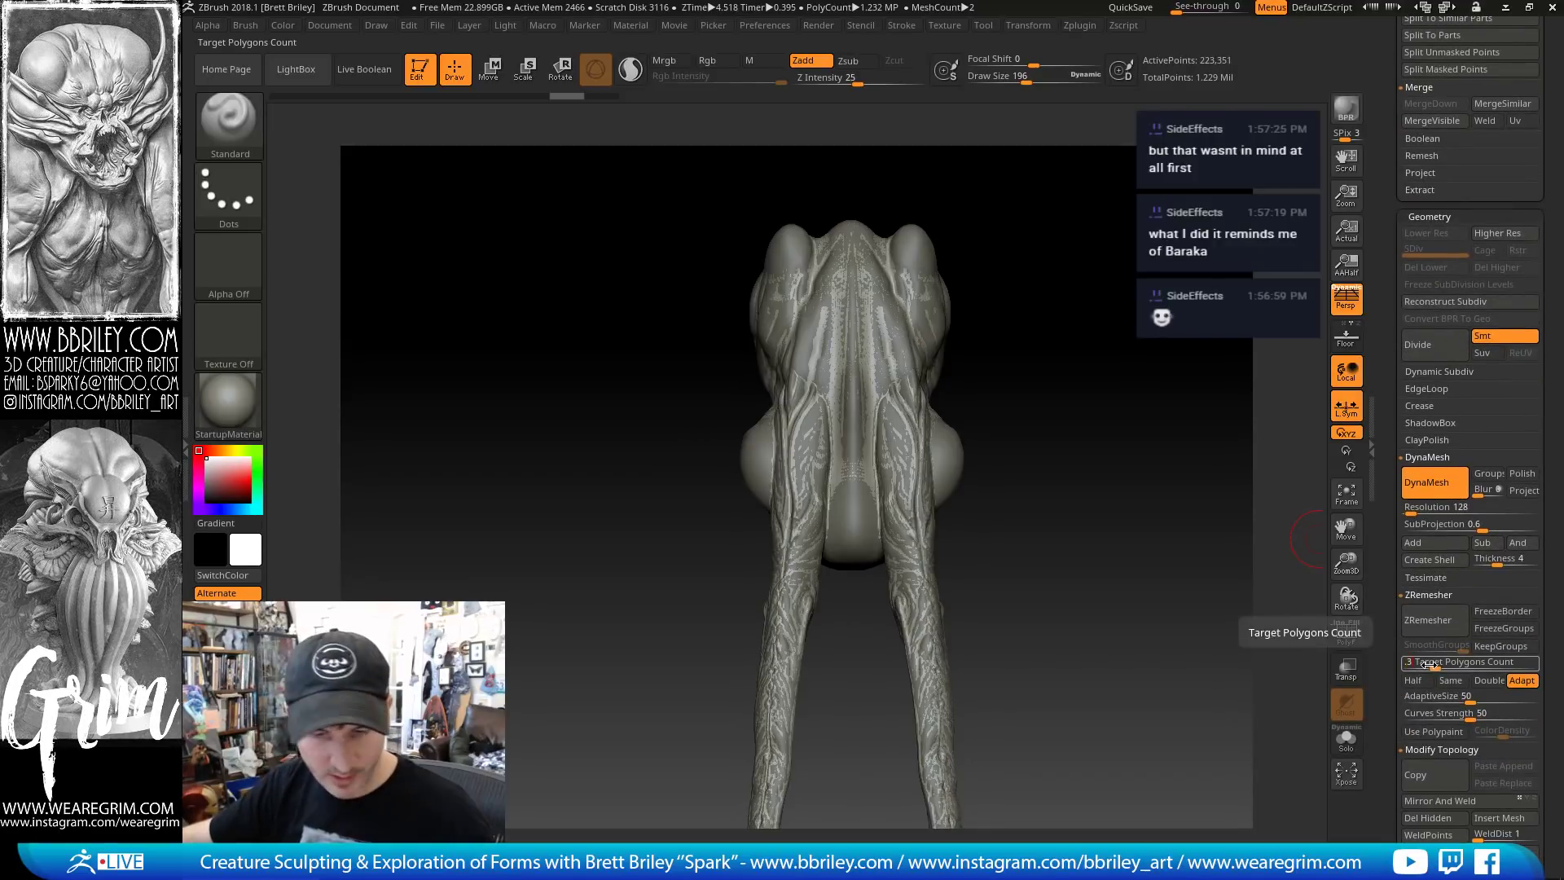
{"action": "key", "text": "Return"}
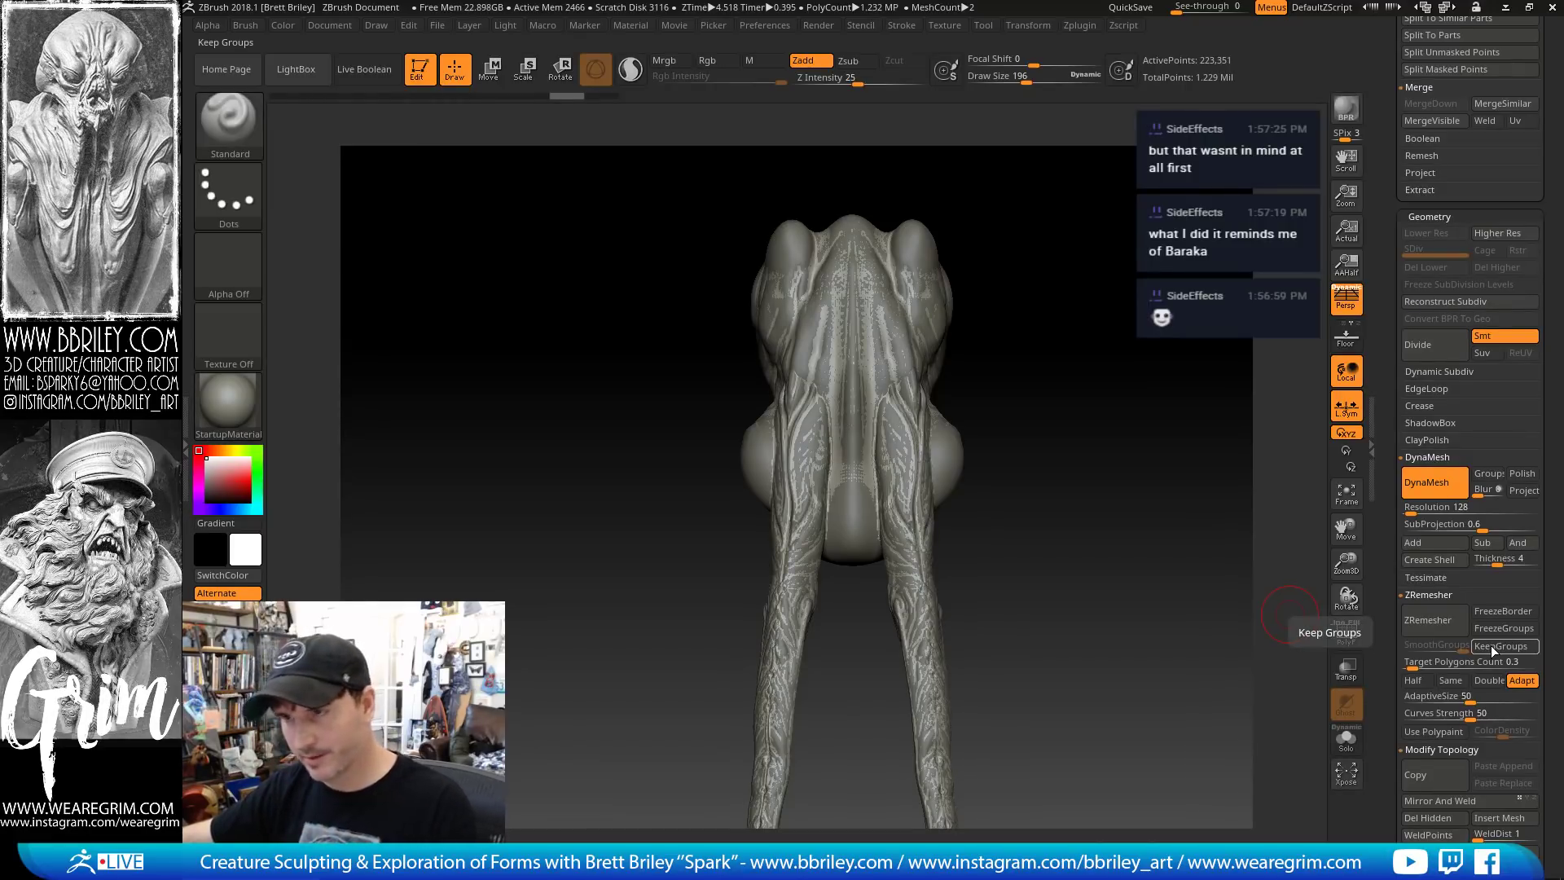
ZRemesh the fused torso and tail mesh and display the polyframe to check its new topology
{"action": "left_click", "coordinate": [1445, 624]}
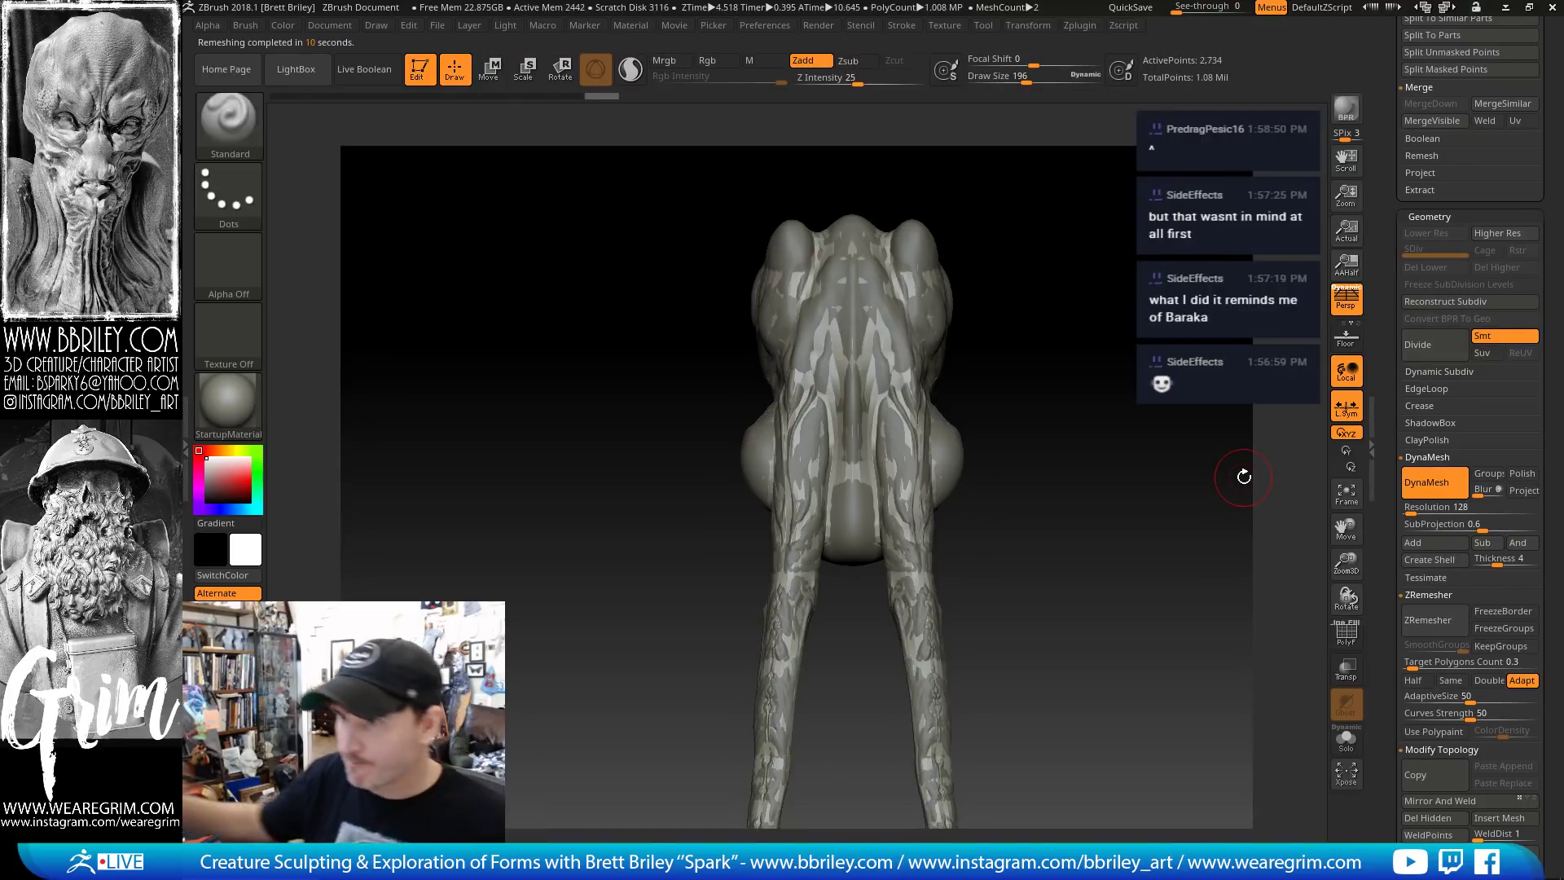
{"action": "key", "text": "shift+f"}
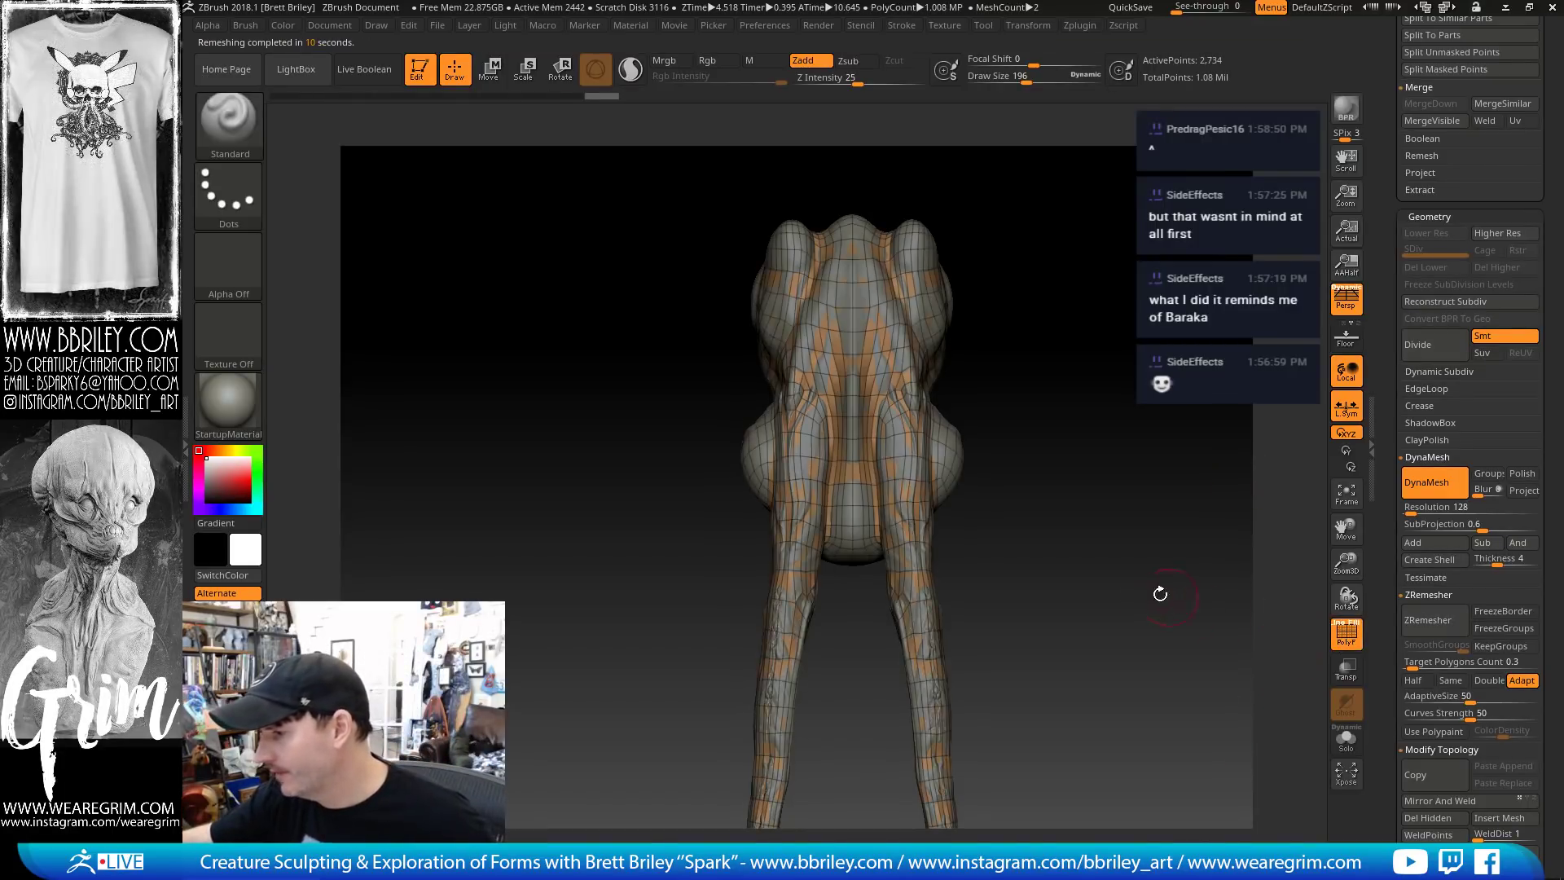
{"action": "left_click_drag", "start_coordinate": [1156, 593], "coordinate": [997, 372]}
Subdivide the remeshed body up to level 5, projecting the original mesh's detail onto it between levels with ProjectAll
{"action": "key", "text": "ctrl+d"}
{"action": "left_click_drag", "start_coordinate": [1376, 163], "coordinate": [1377, 287]}
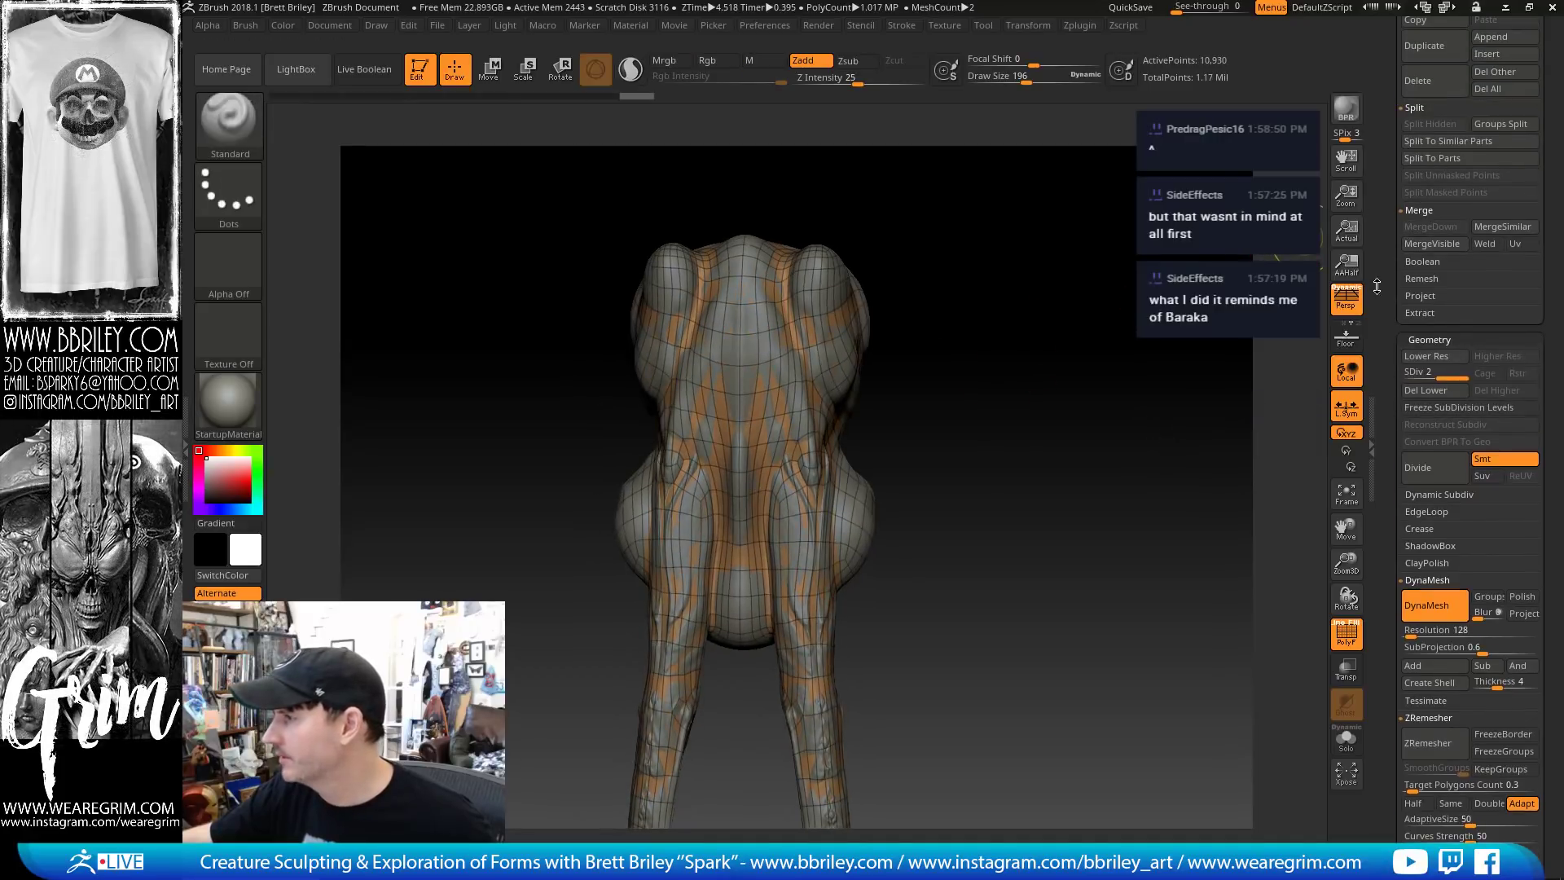
{"action": "left_click", "coordinate": [1409, 294]}
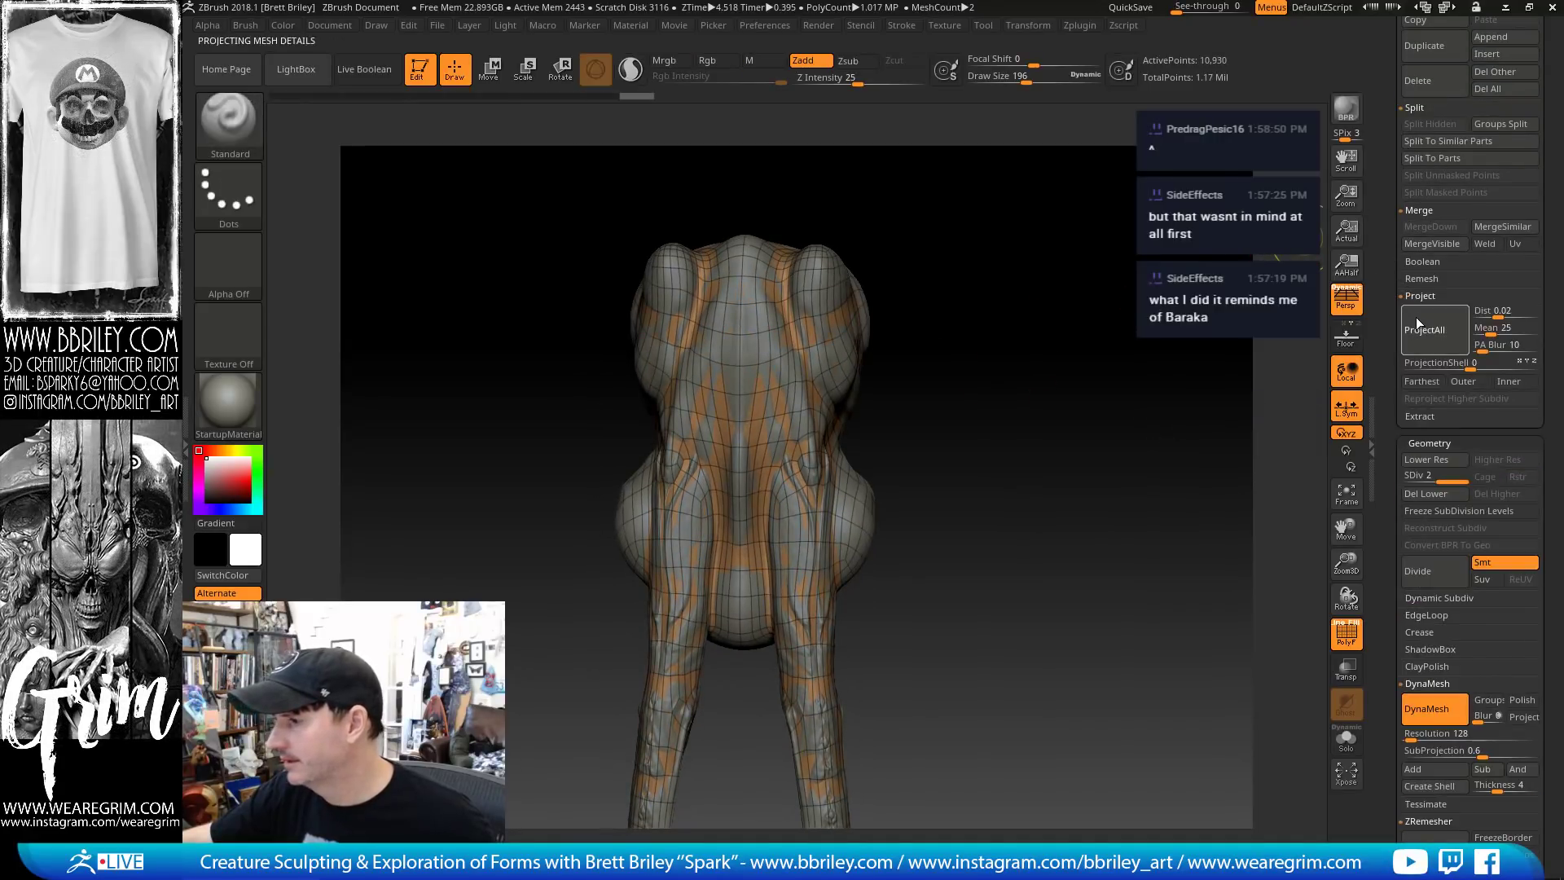
{"action": "key", "text": "ctrl+d"}
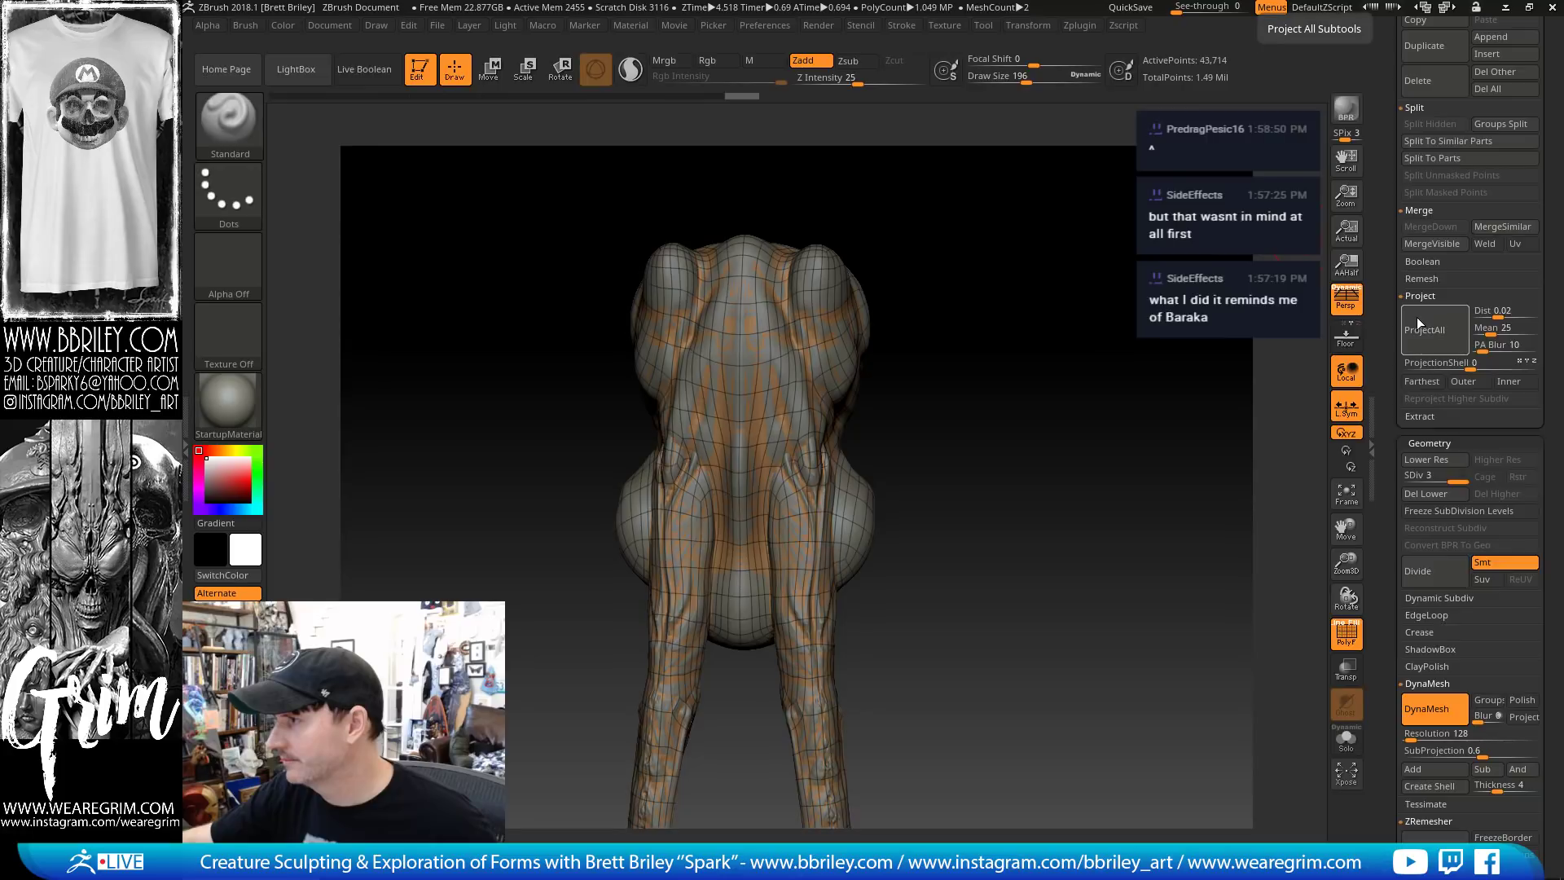
{"action": "key", "text": "ctrl+d"}
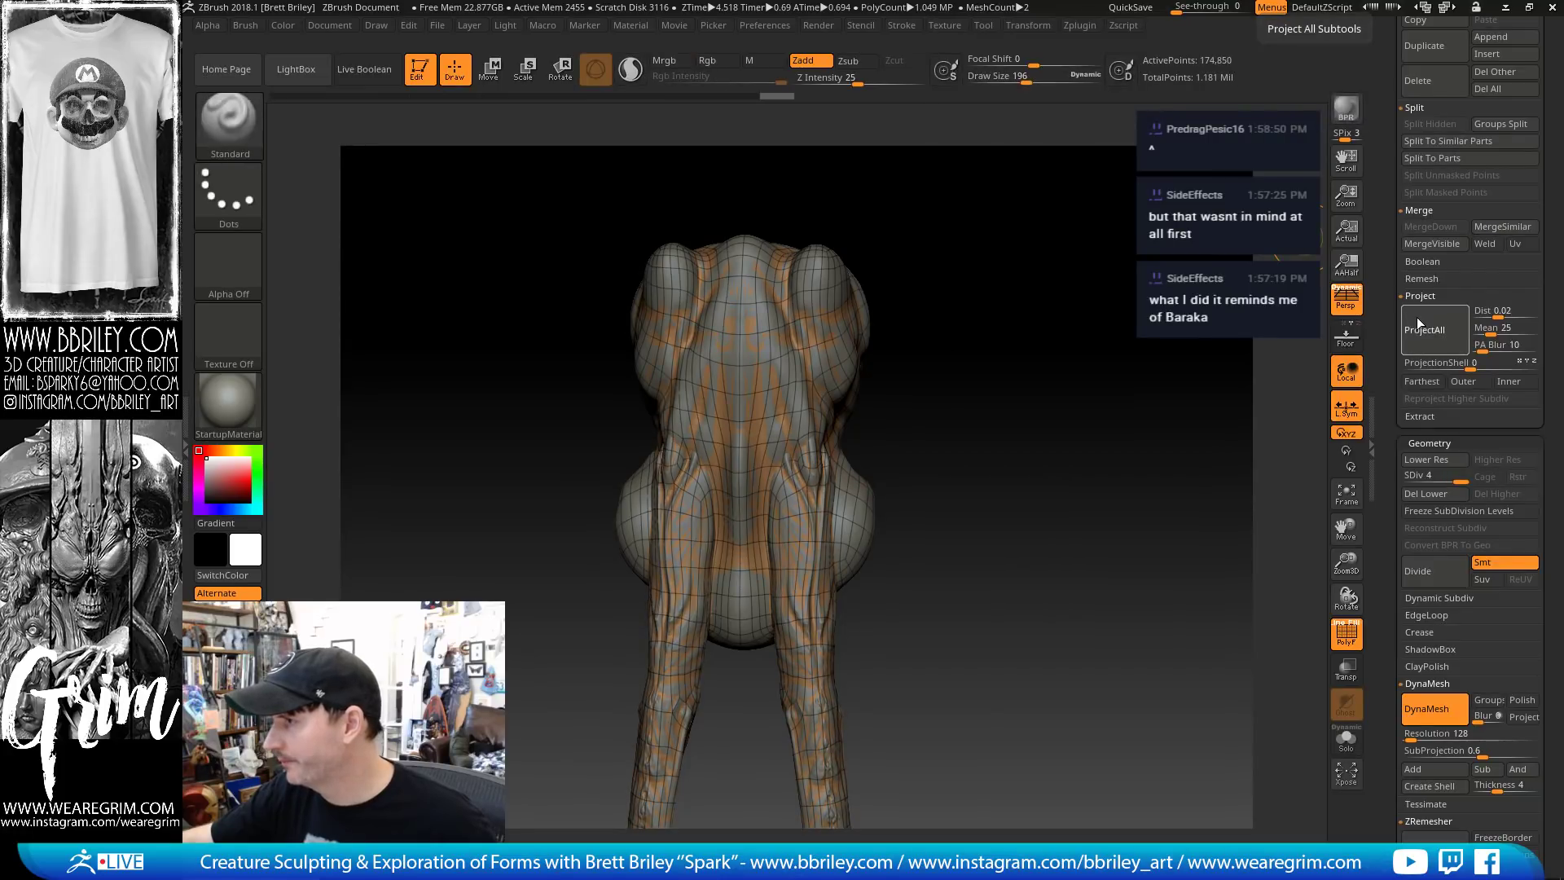
{"action": "left_click_drag", "start_coordinate": [1007, 389], "coordinate": [1094, 425]}
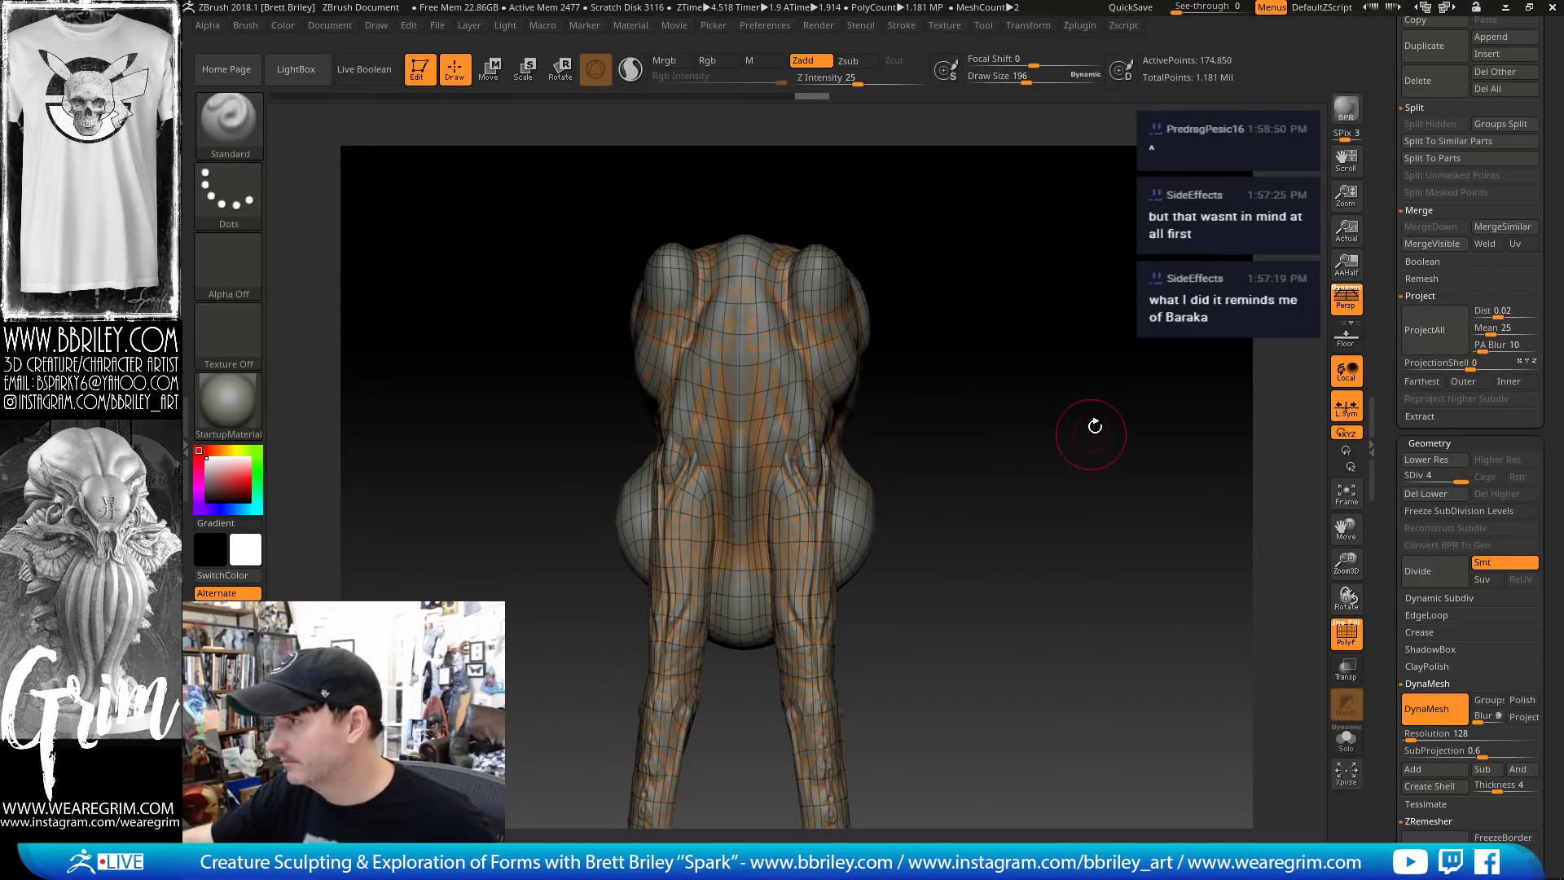
{"action": "key", "text": "ctrl+d"}
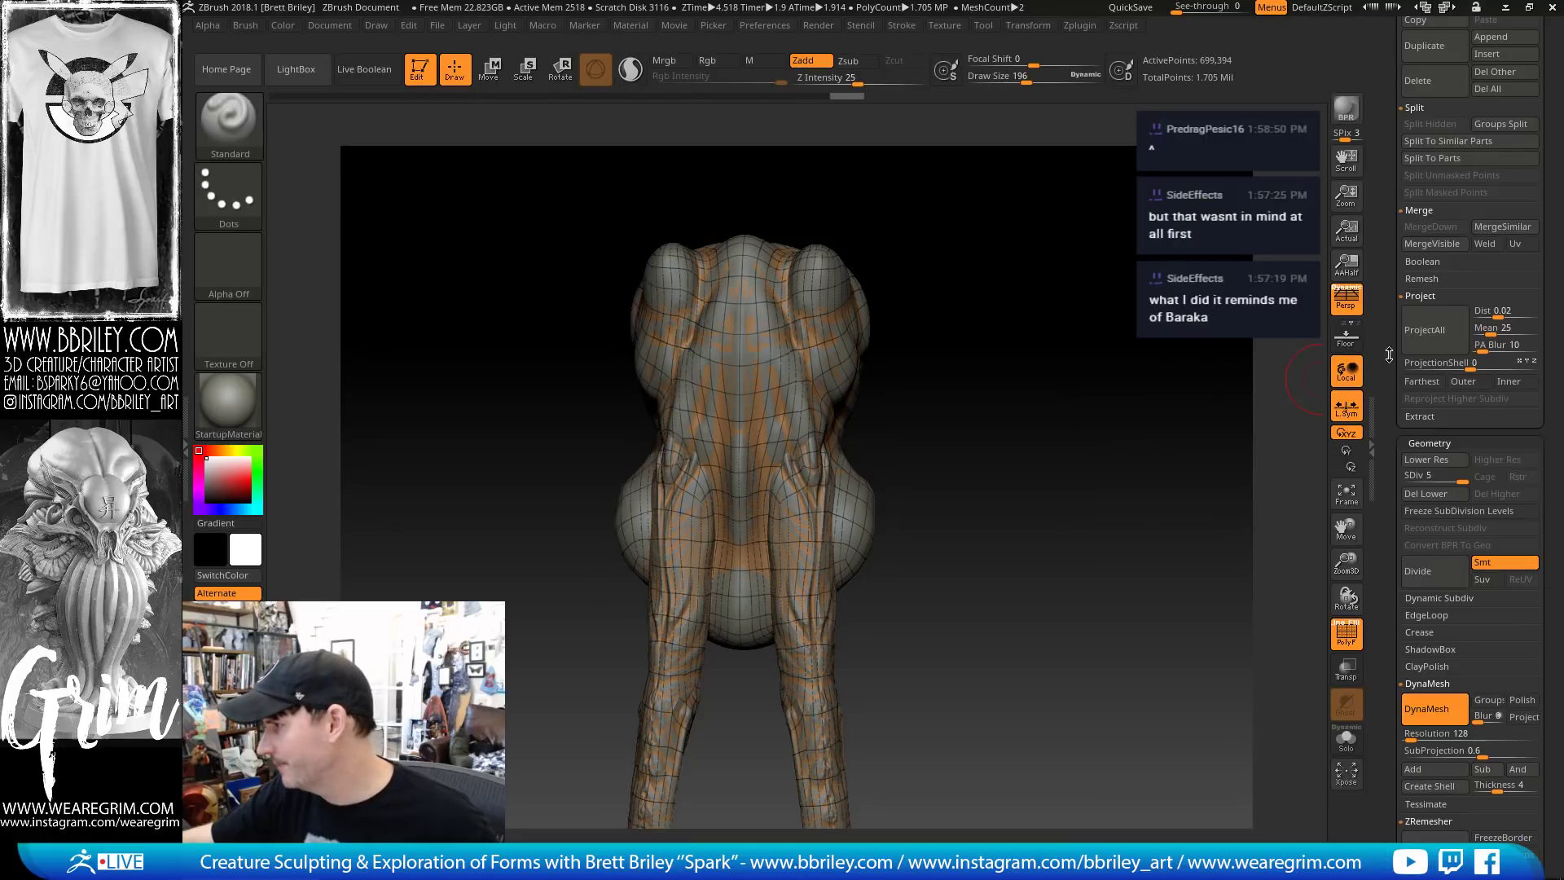
Compare the point counts of the original merged mesh and the remeshed copy, and project the detail at subdivision level 5
{"action": "scroll", "coordinate": [1389, 354], "scroll_direction": "up", "scroll_amount": 10}
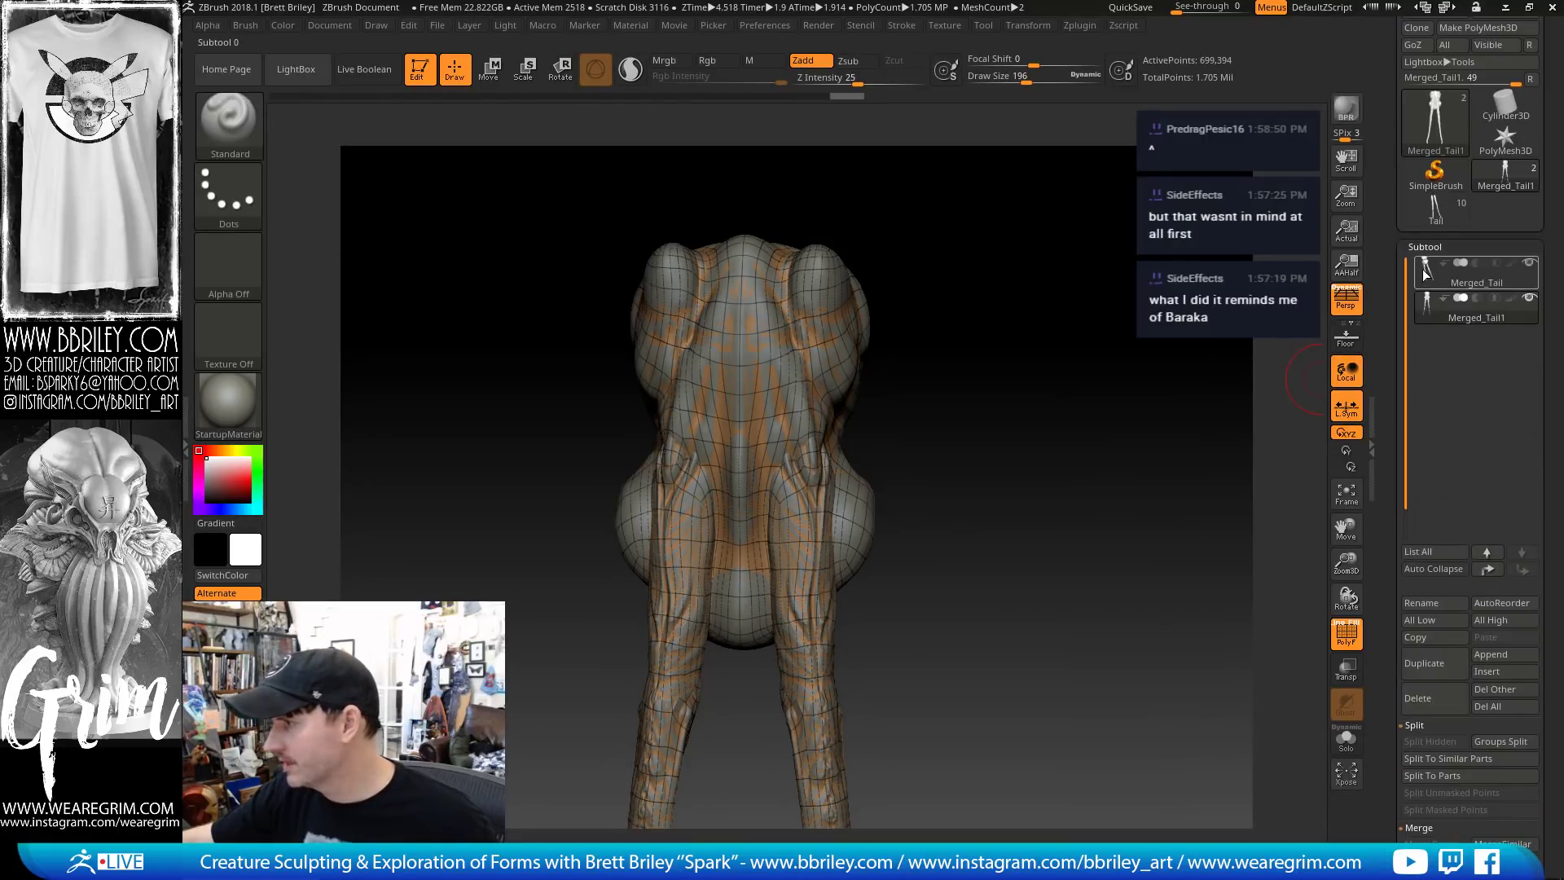
{"action": "left_click", "coordinate": [1424, 275]}
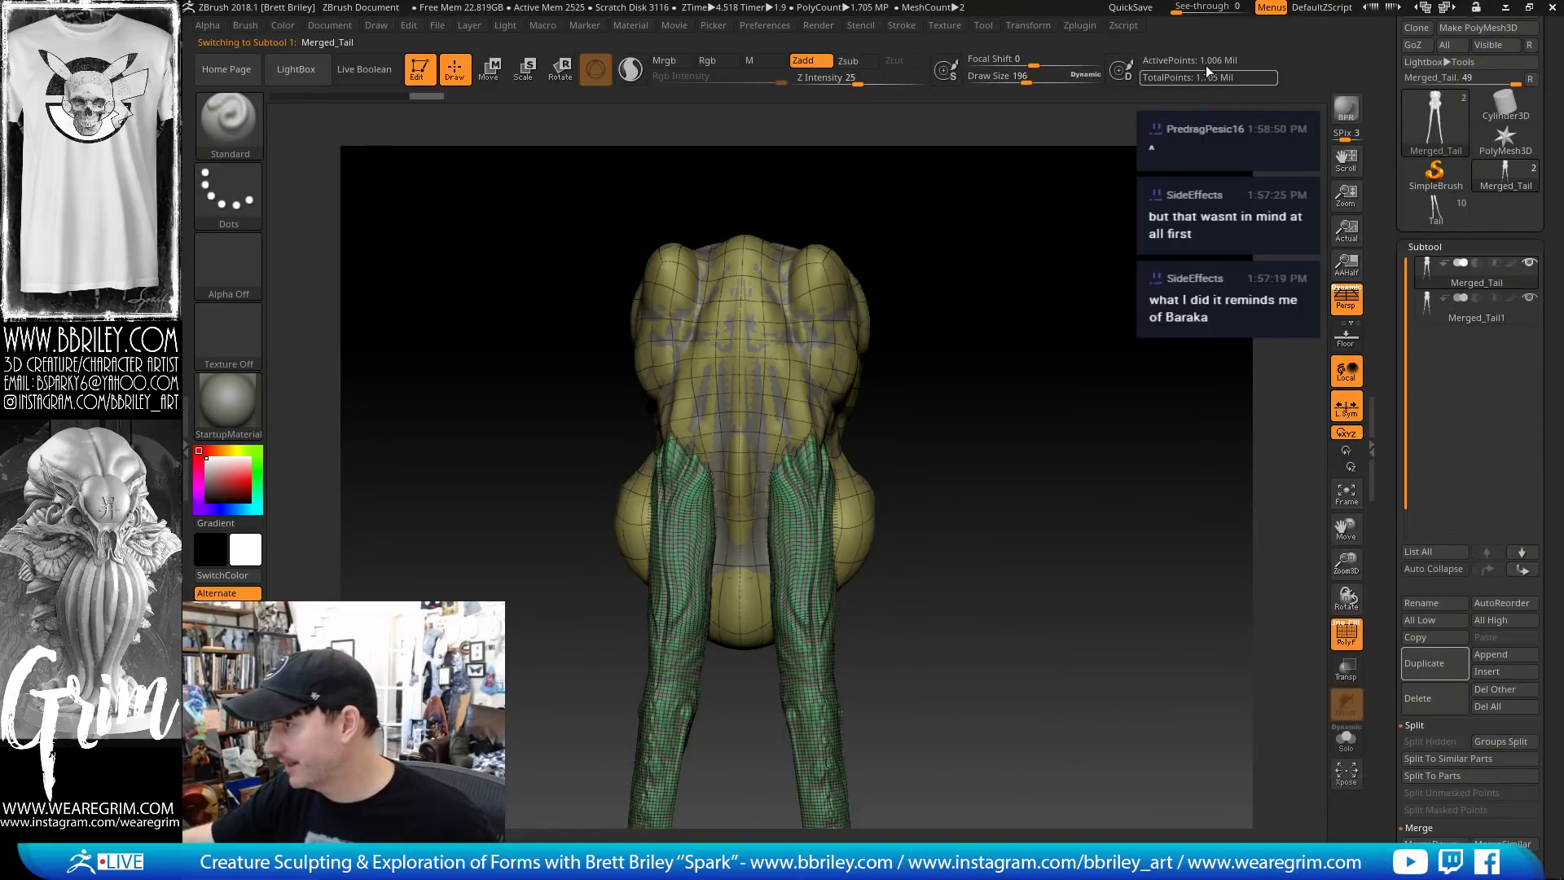
{"action": "left_click", "coordinate": [1437, 313]}
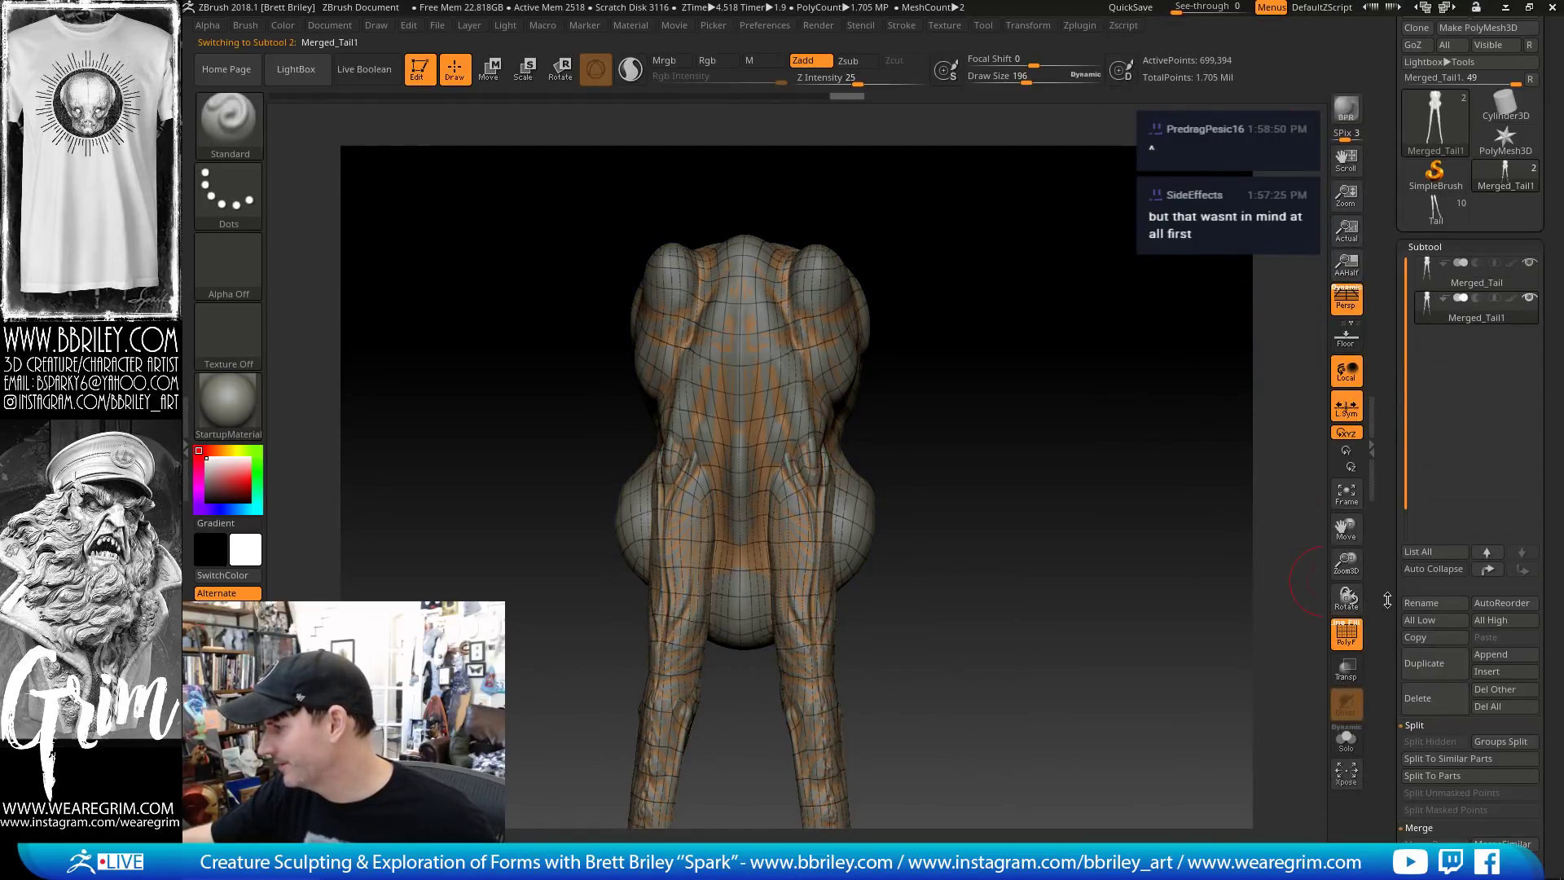
{"action": "scroll", "coordinate": [1387, 600], "scroll_direction": "down", "scroll_amount": 5}
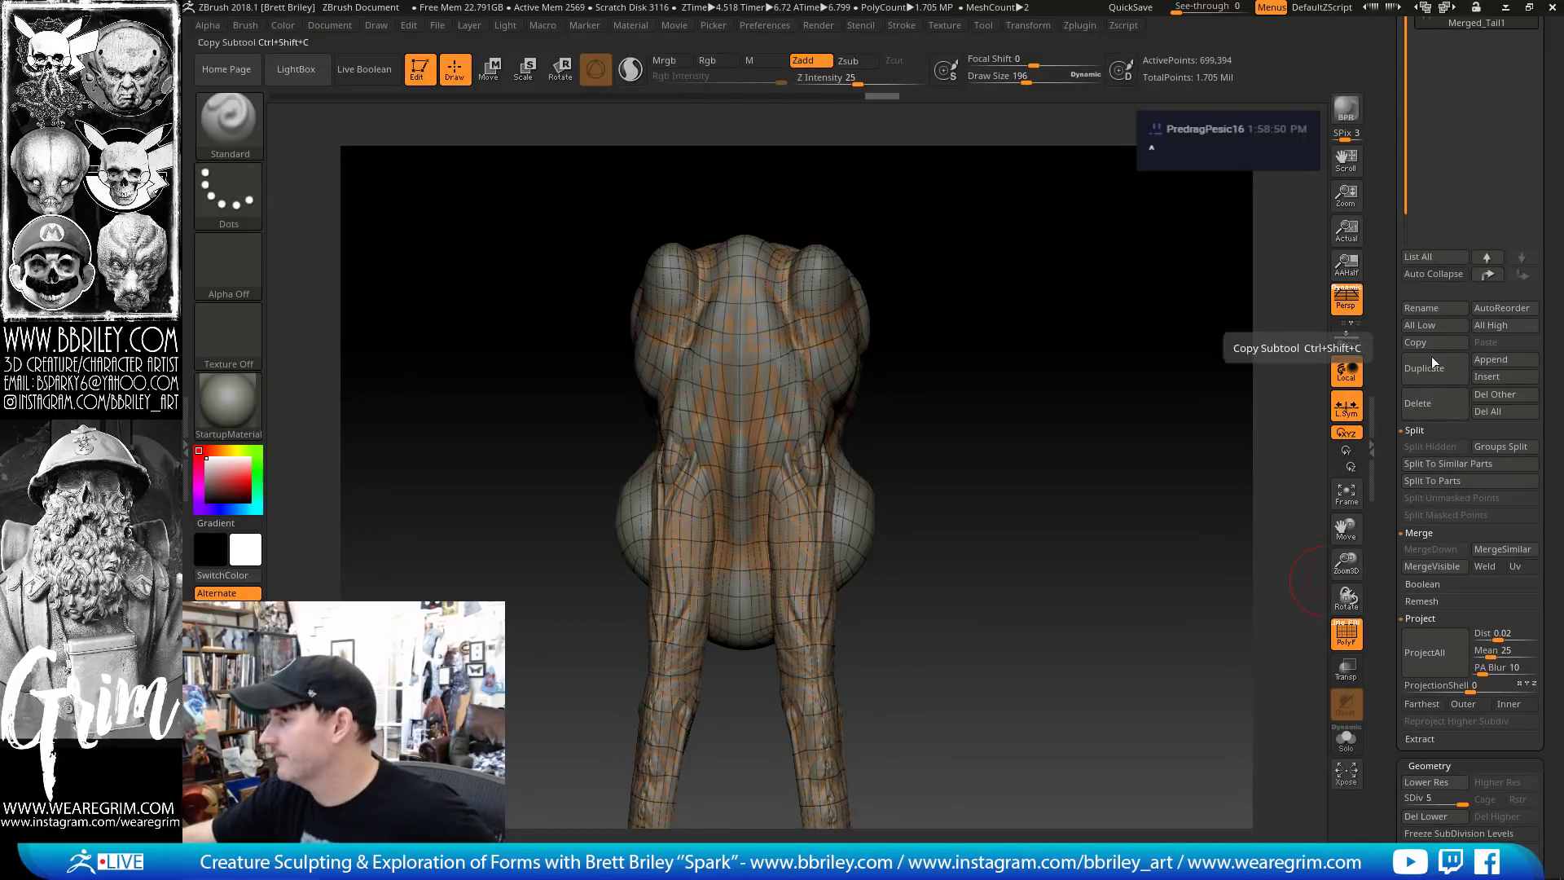
Isolate the remeshed body in Solo mode, hide the polyframe, and inspect the projected torso and tails before leaving Solo mode
{"action": "left_click", "coordinate": [1345, 737]}
{"action": "left_click", "coordinate": [1357, 661]}
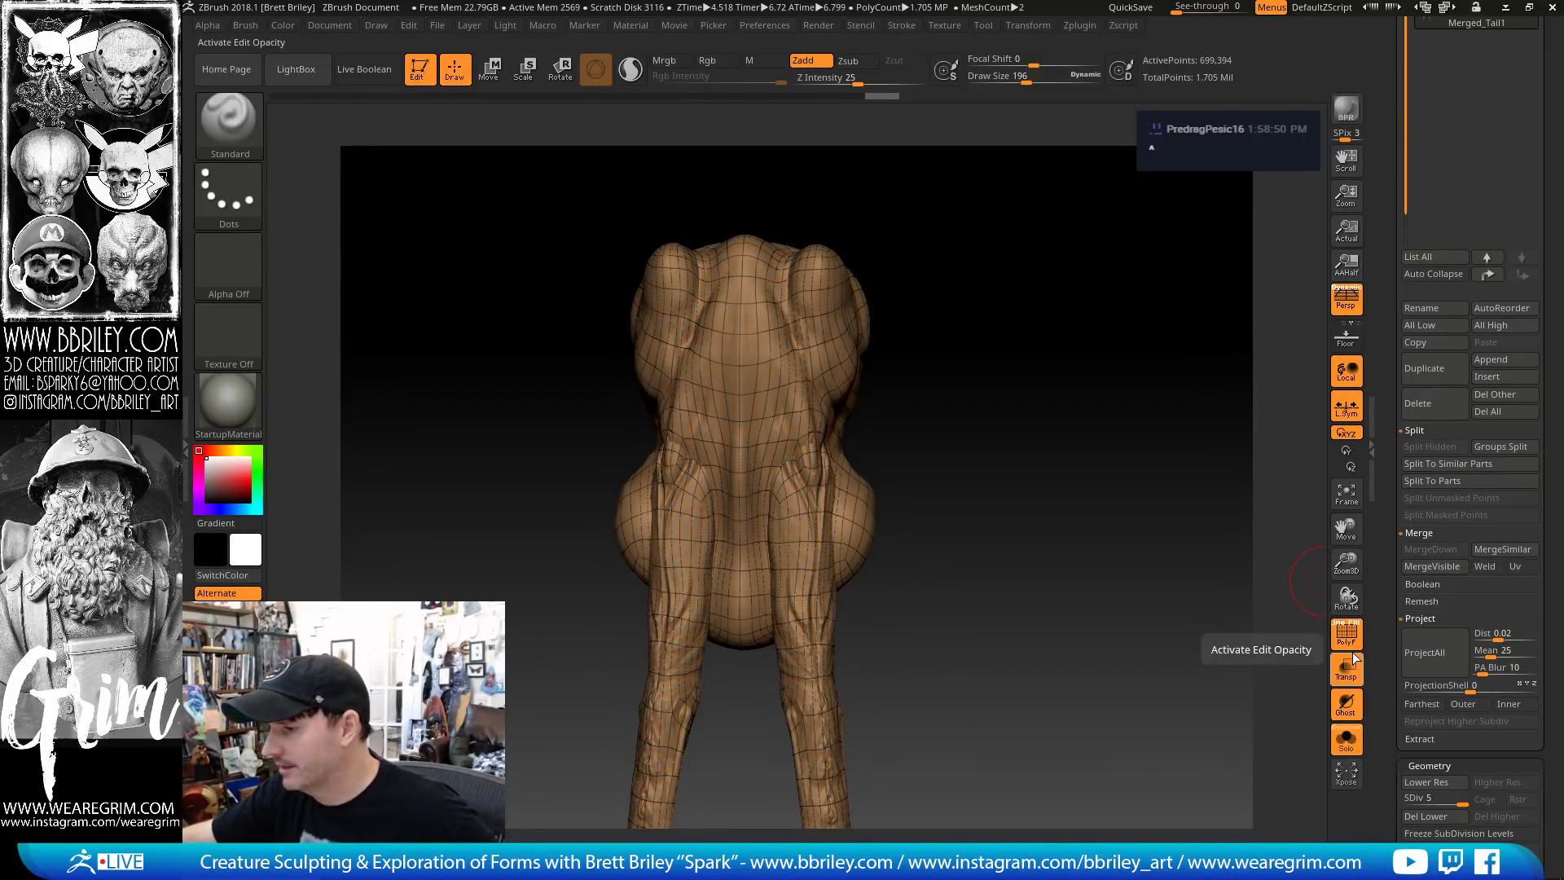
{"action": "left_click", "coordinate": [1348, 633]}
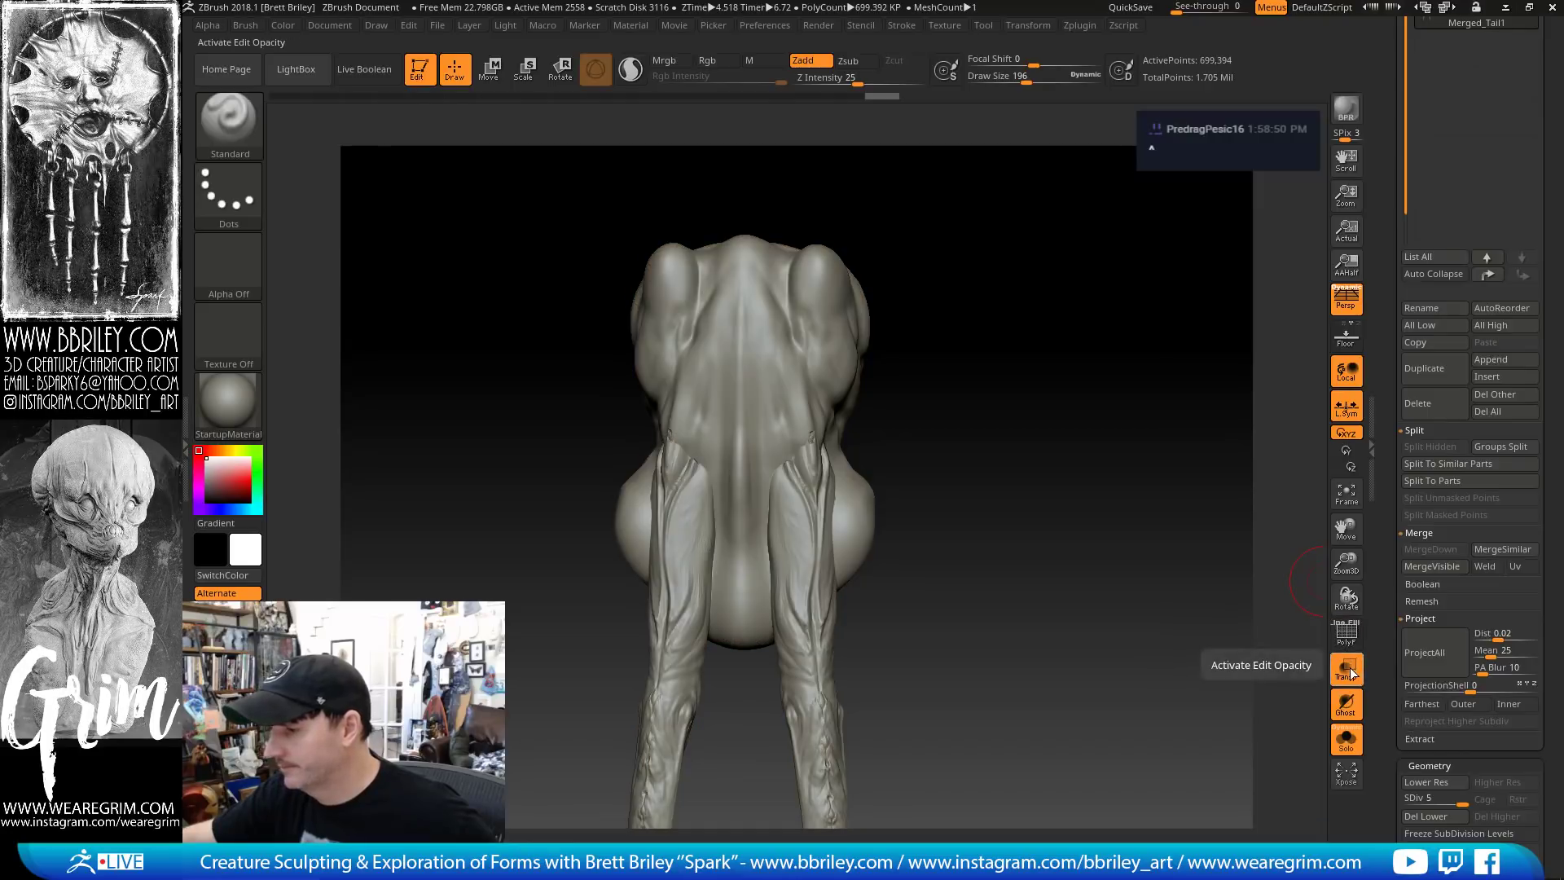
{"action": "left_click_drag", "start_coordinate": [1170, 682], "coordinate": [1182, 551], "text": "alt"}
{"action": "left_click_drag", "start_coordinate": [1134, 601], "coordinate": [1219, 606]}
{"action": "left_click_drag", "start_coordinate": [1138, 675], "coordinate": [1304, 658]}
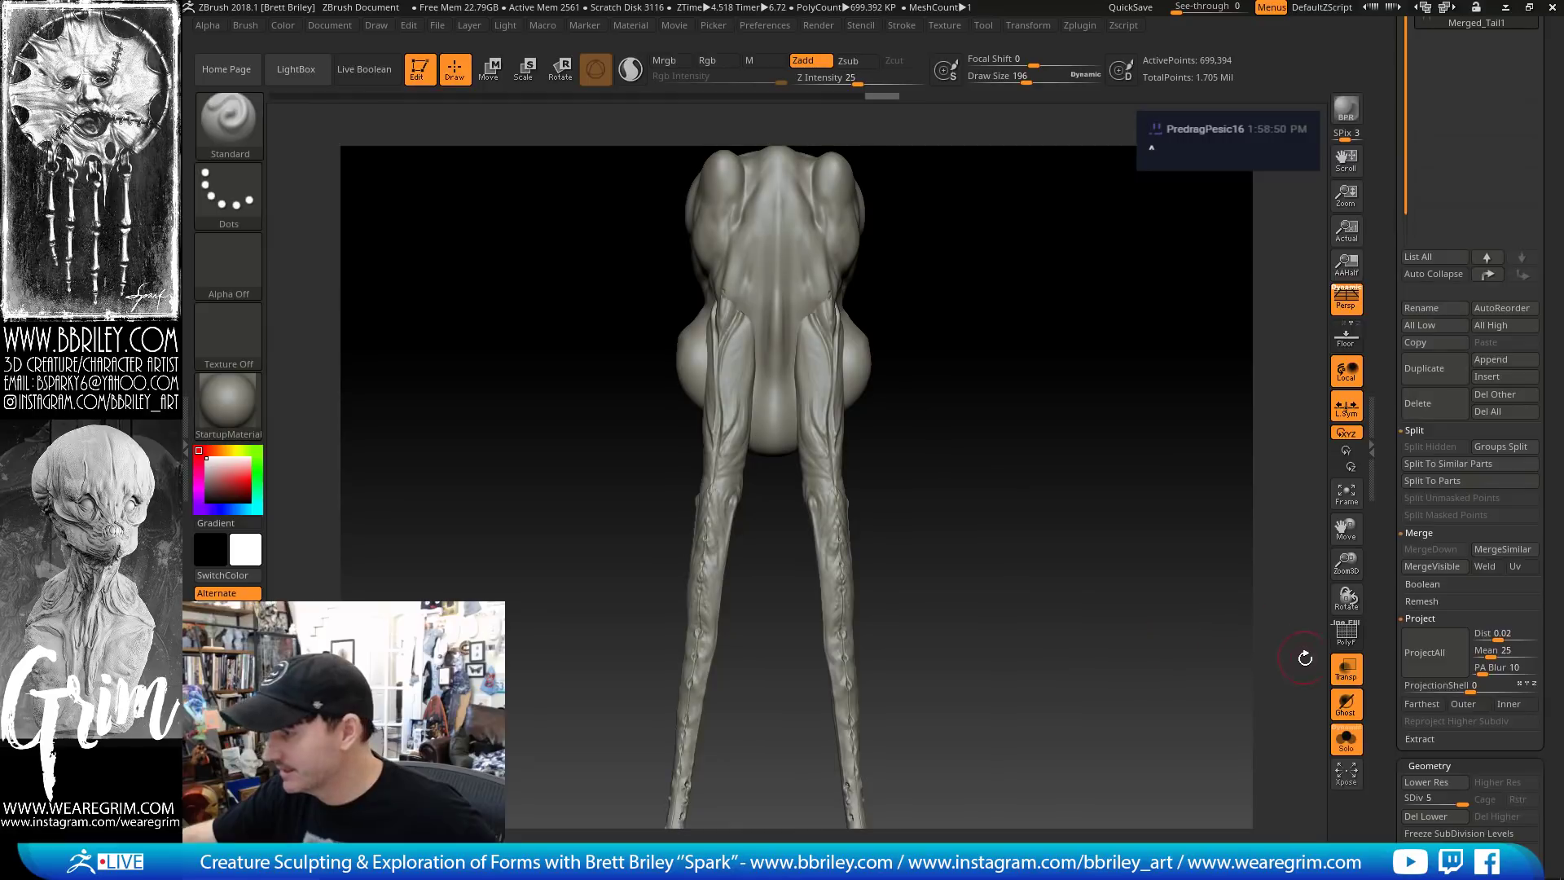
{"action": "left_click", "coordinate": [1346, 670]}
{"action": "left_click", "coordinate": [1345, 738]}
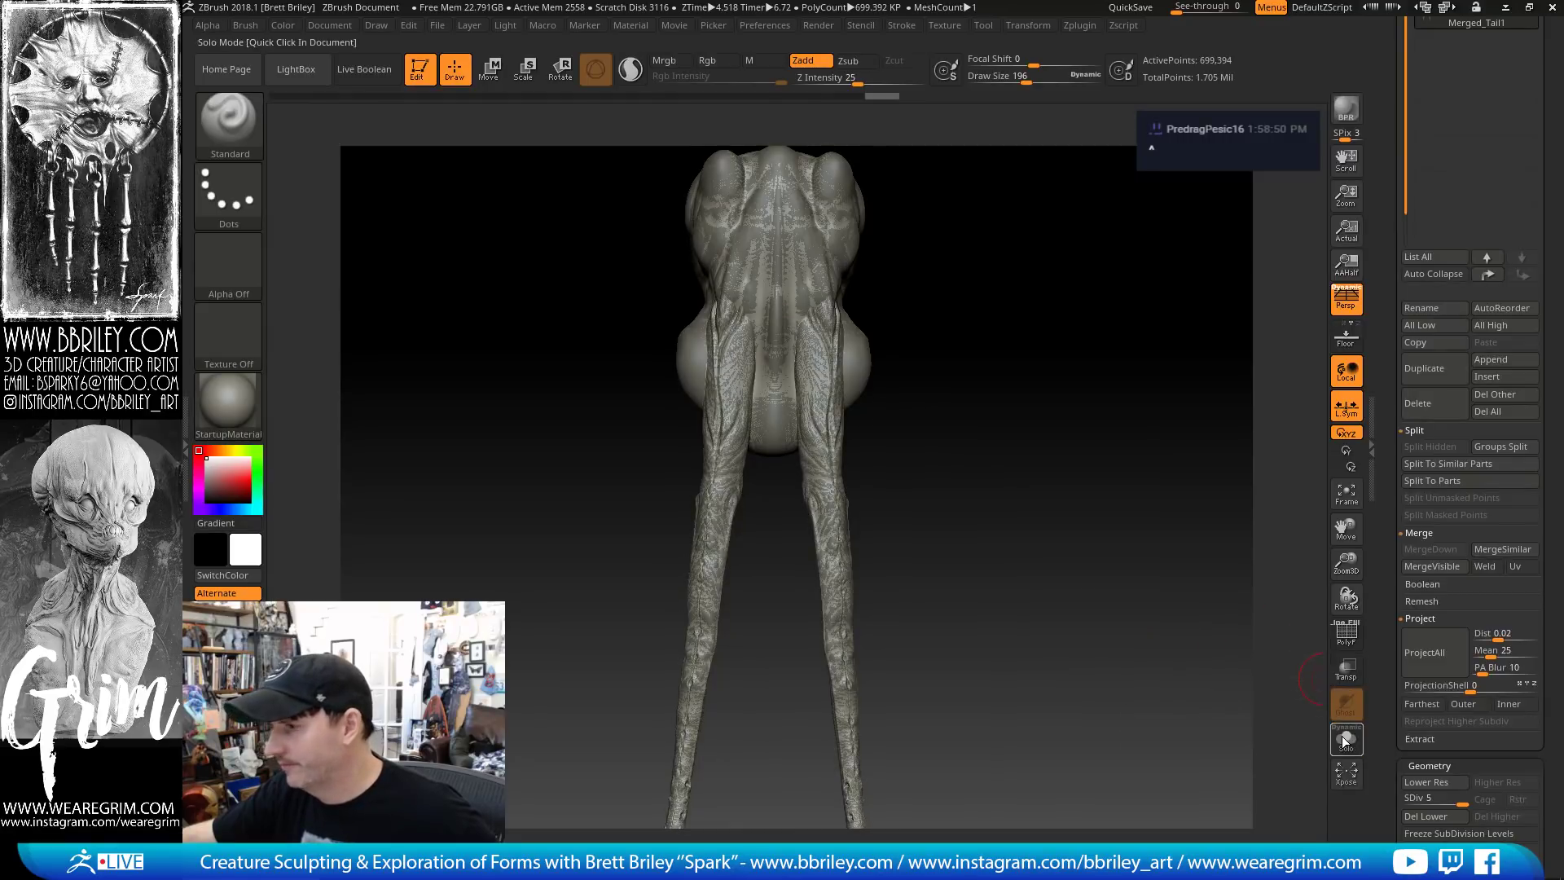
Rename the remeshed subtool body_zremeshed and switch back to the full creature tool
{"action": "scroll", "coordinate": [1447, 394], "scroll_direction": "up", "scroll_amount": 5}
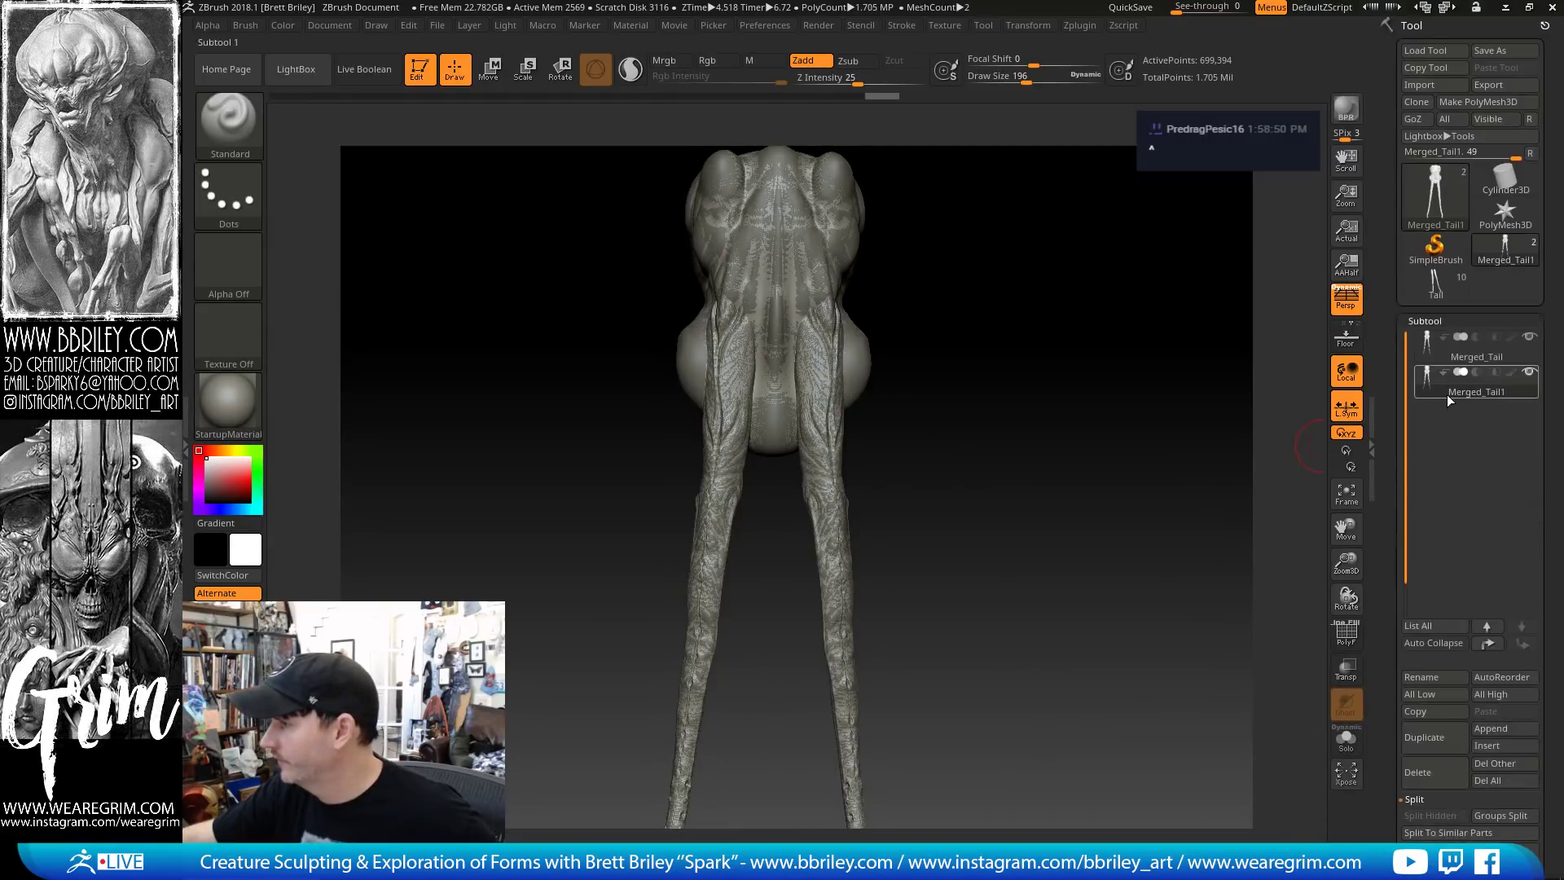
{"action": "left_click", "coordinate": [1419, 676]}
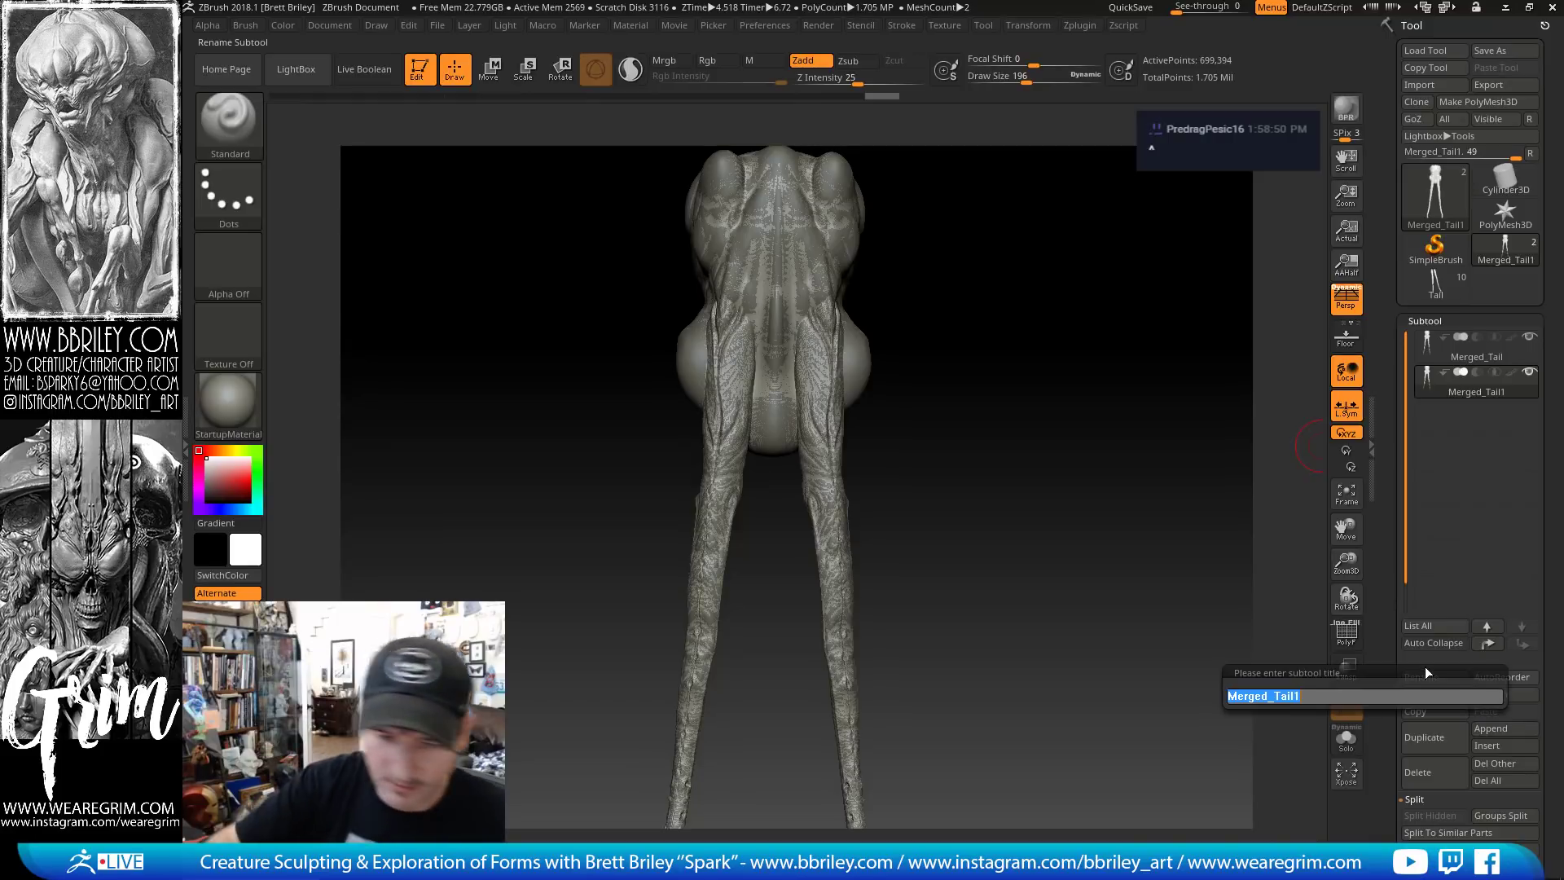
{"action": "type", "text": "body_zr"}
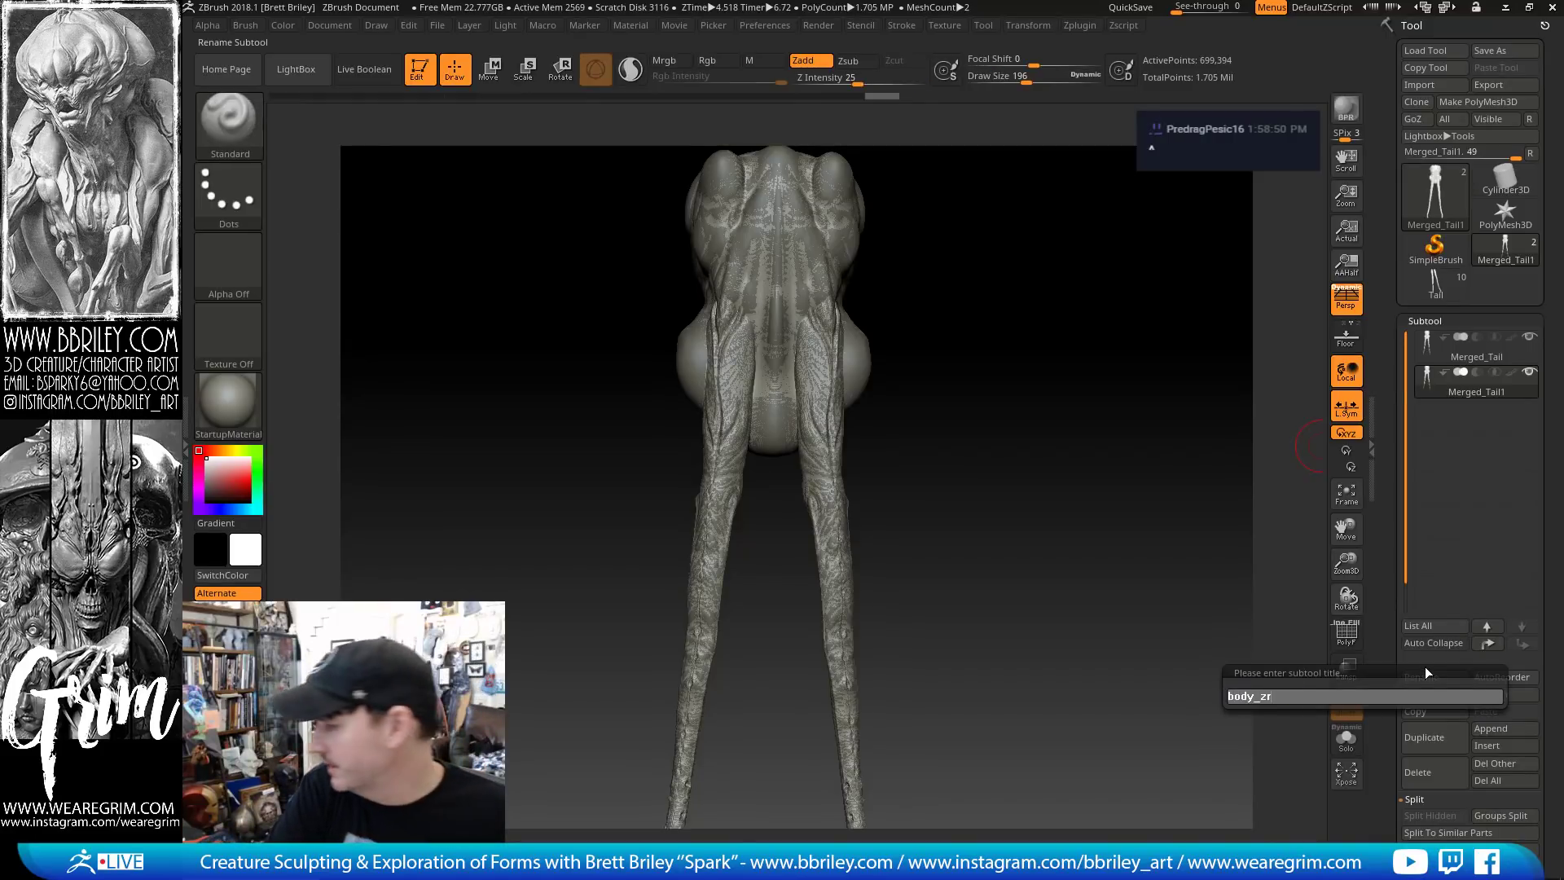
{"action": "type", "text": "emeshed"}
{"action": "key", "text": "Return"}
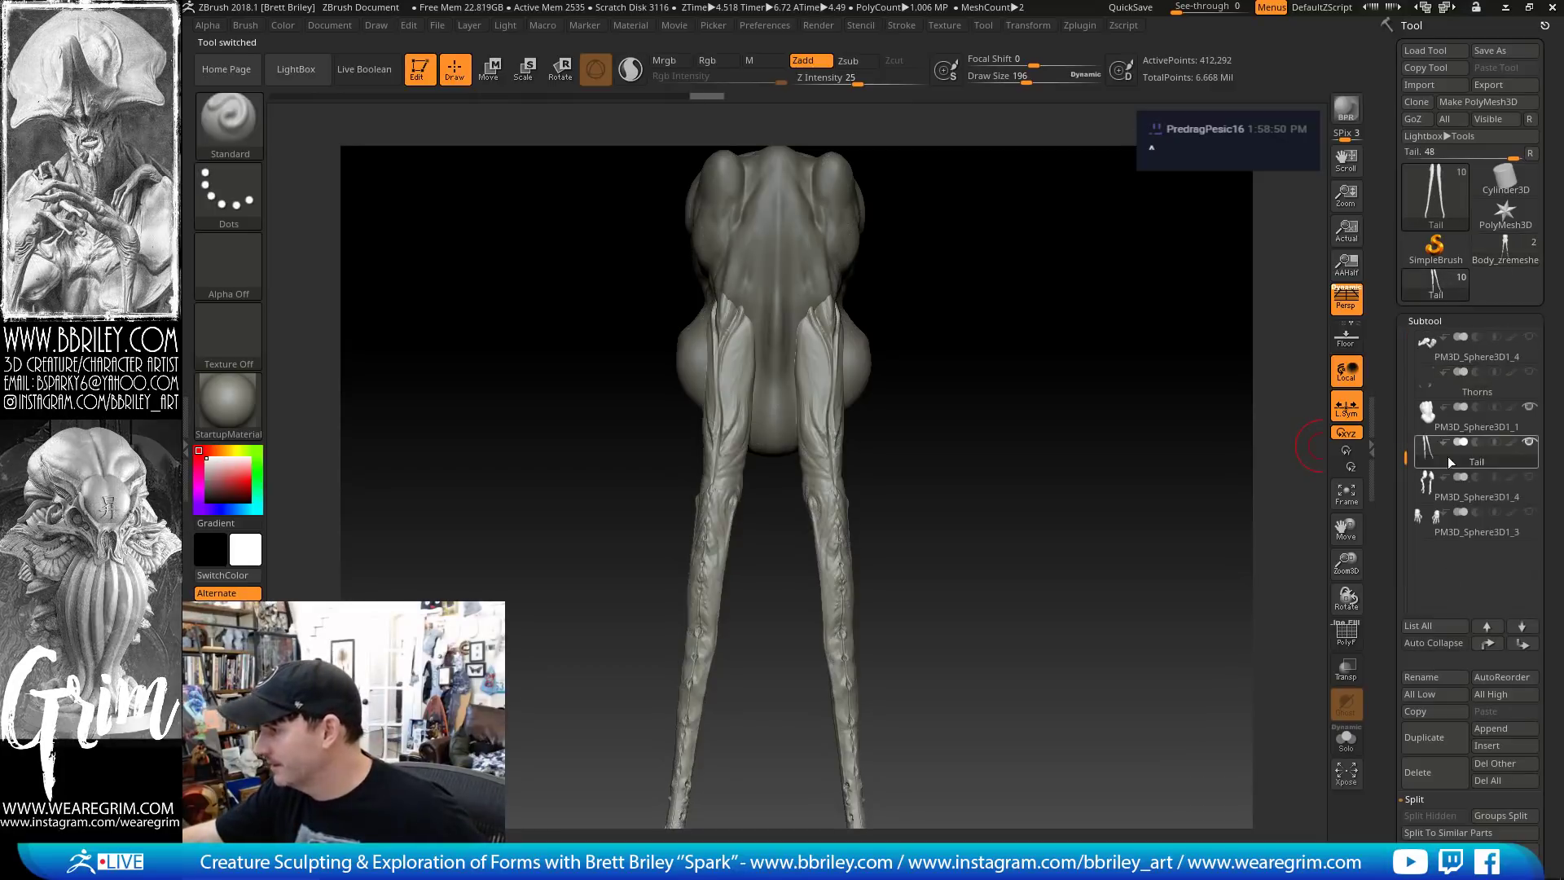
Insert the remeshed body below the Tail subtool and hide the original torso and tail subtools
{"action": "left_click", "coordinate": [1499, 746]}
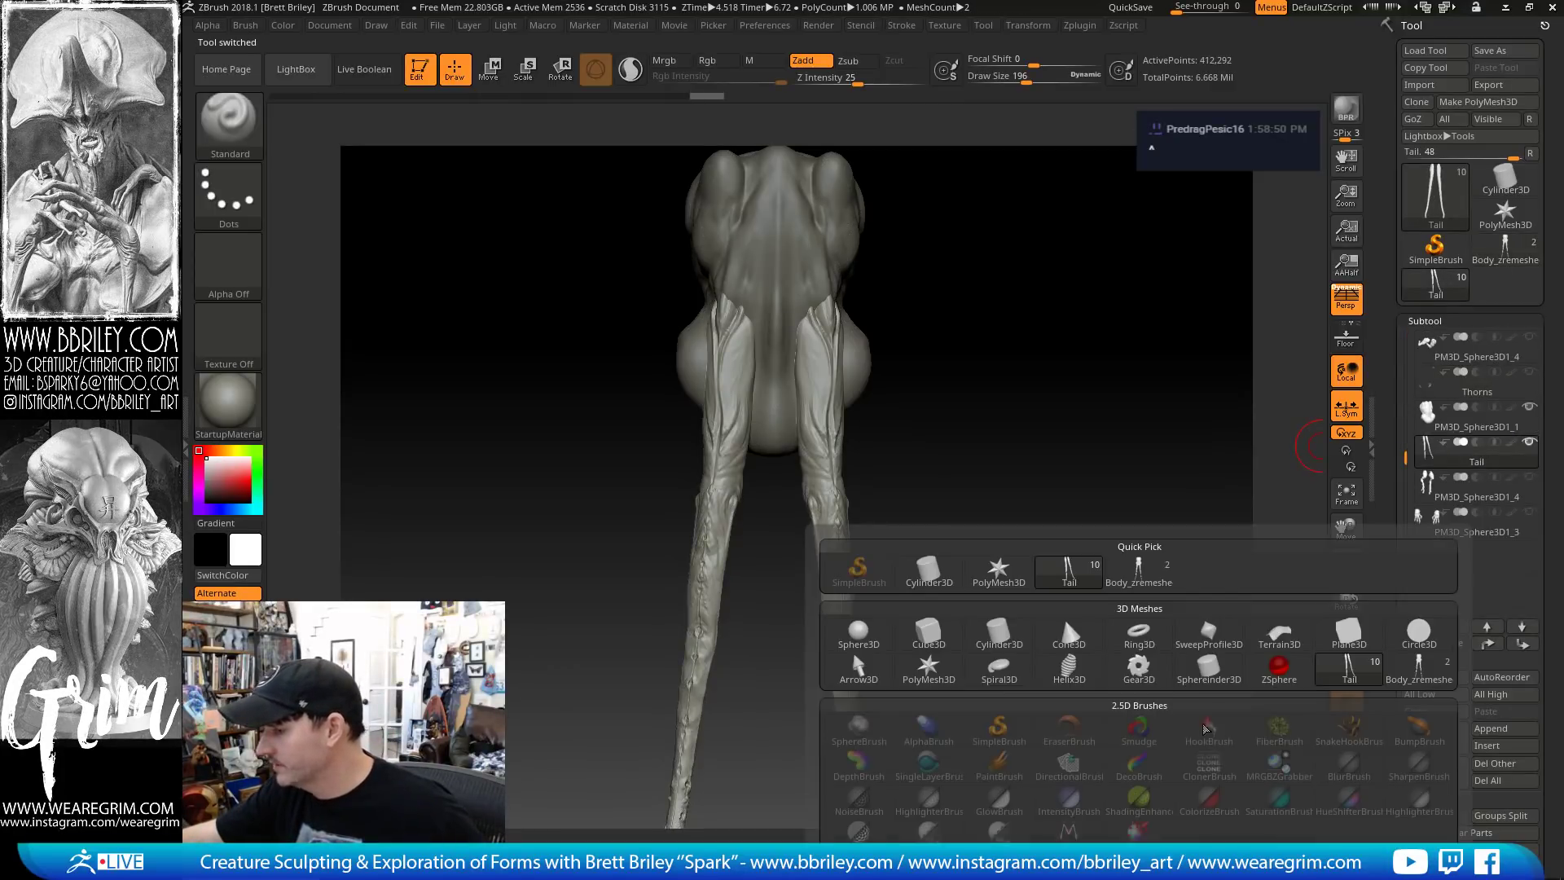
{"action": "left_click", "coordinate": [1149, 589]}
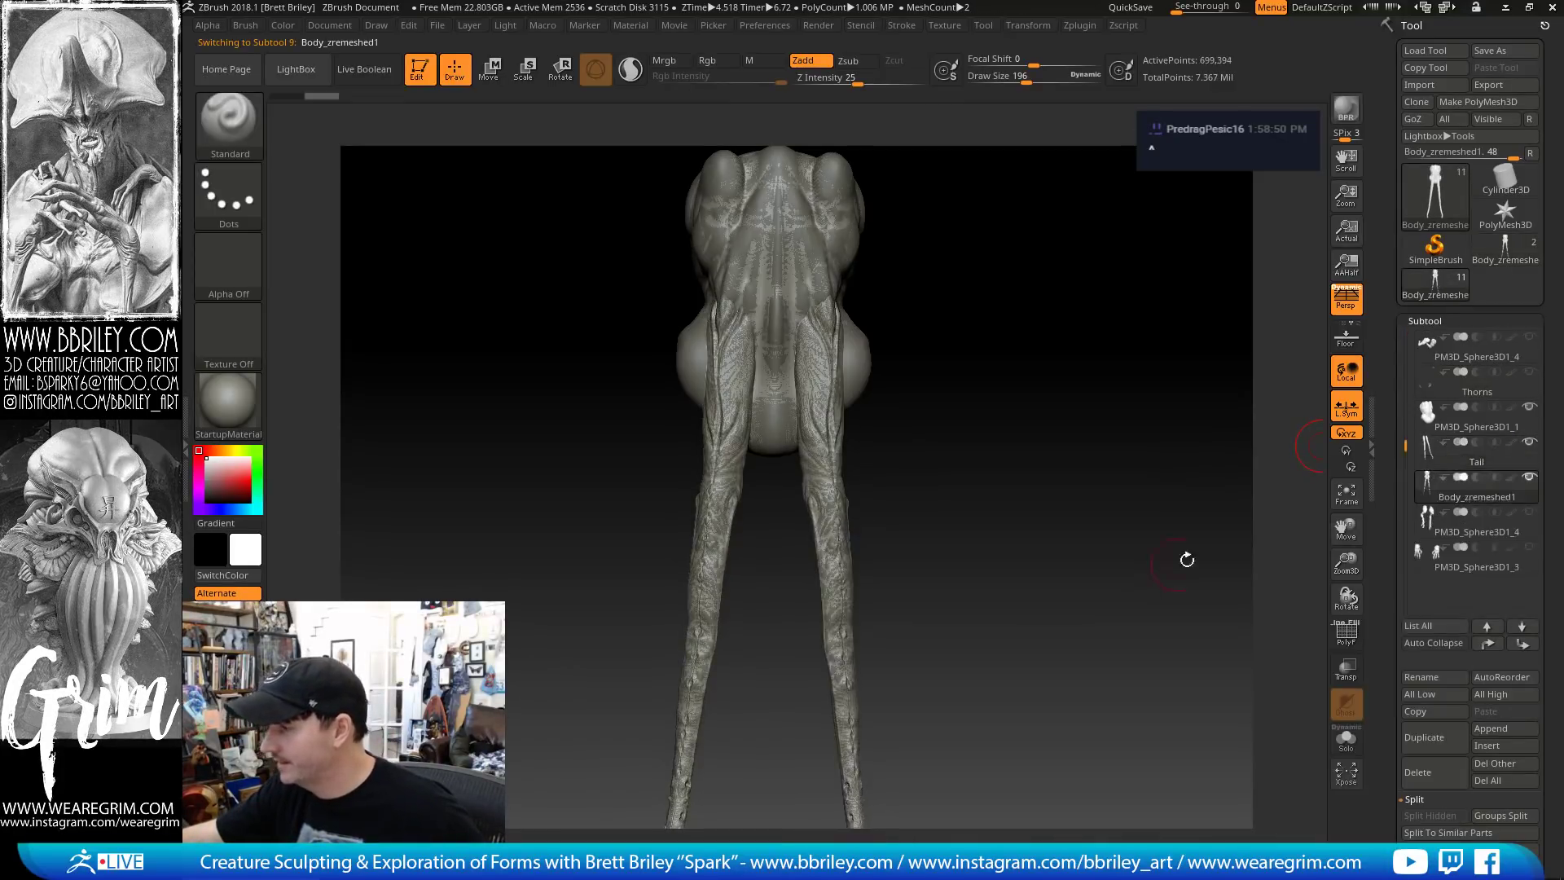
{"action": "left_click", "coordinate": [1528, 445]}
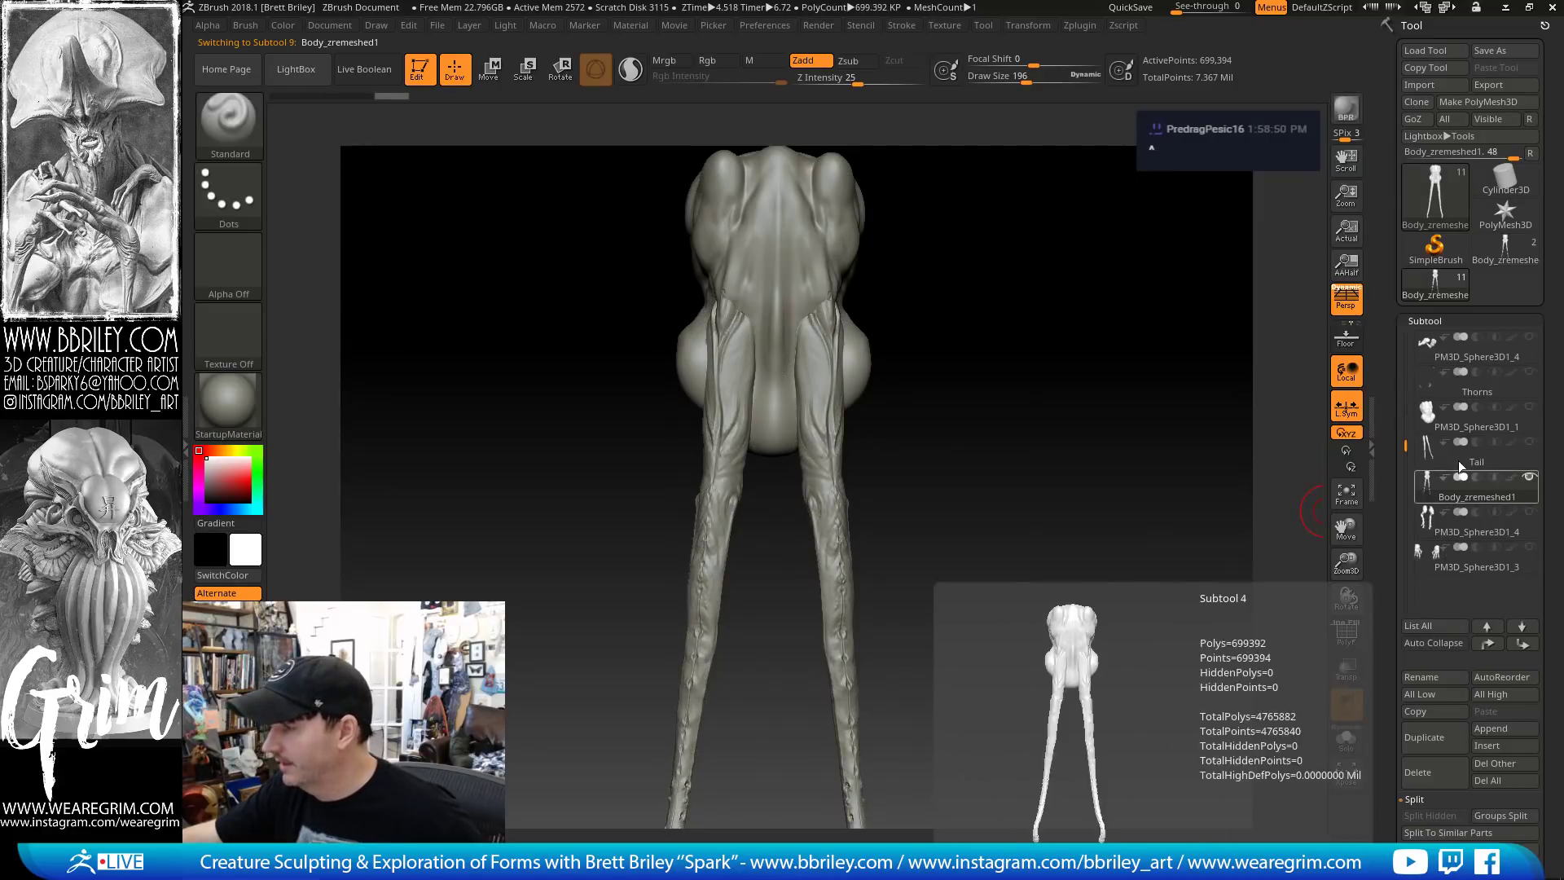
Move the original torso and Tail subtools to the end of the subtool list and select the remeshed body
{"action": "left_click", "coordinate": [1476, 417]}
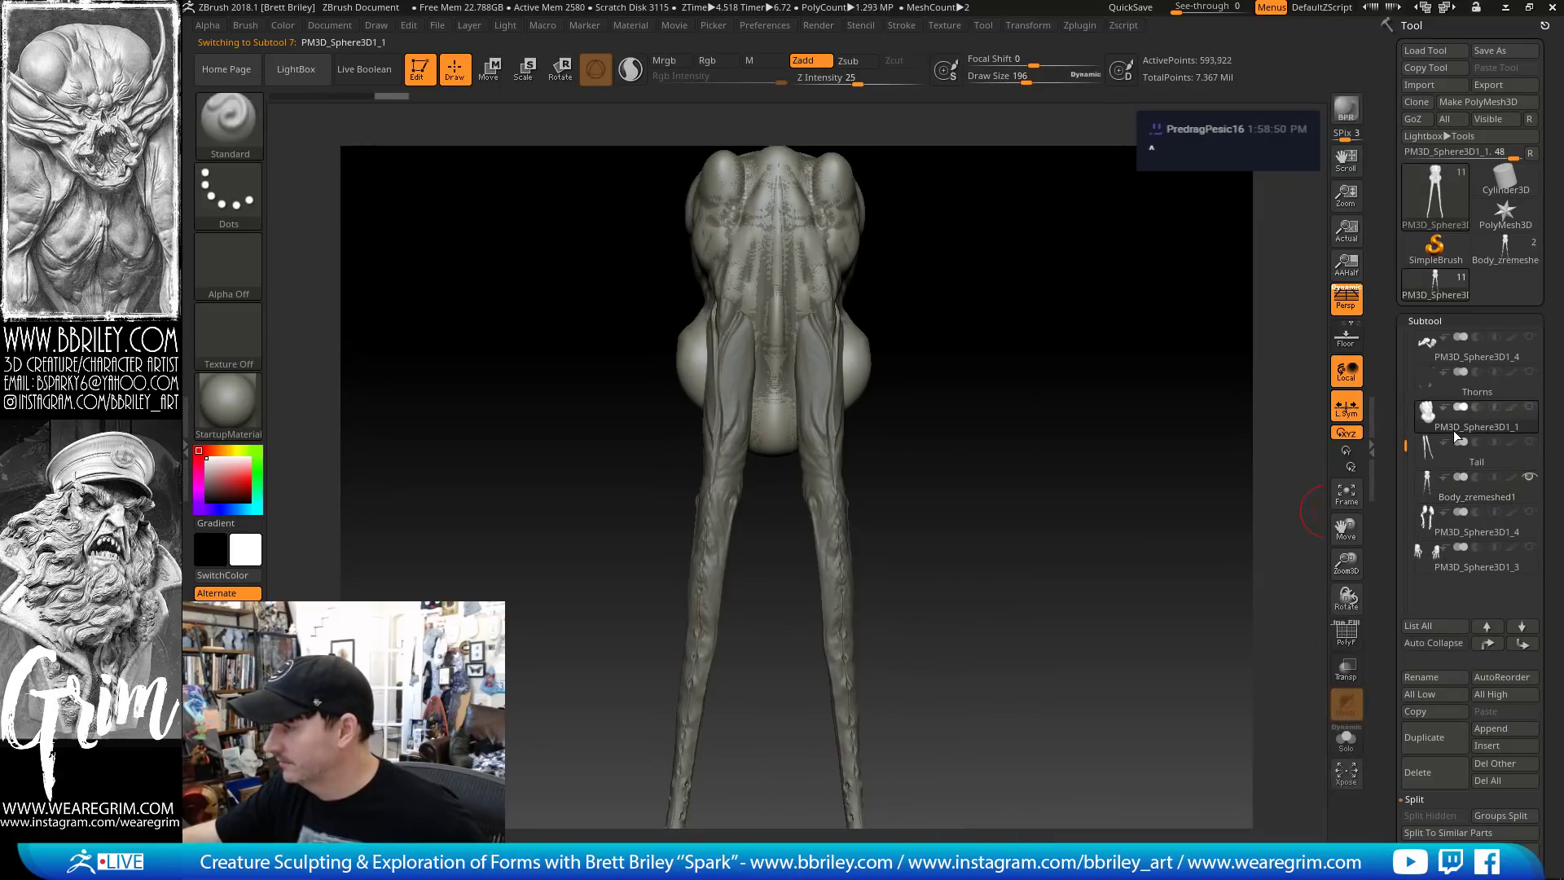
{"action": "left_click", "coordinate": [1523, 642], "text": "shift"}
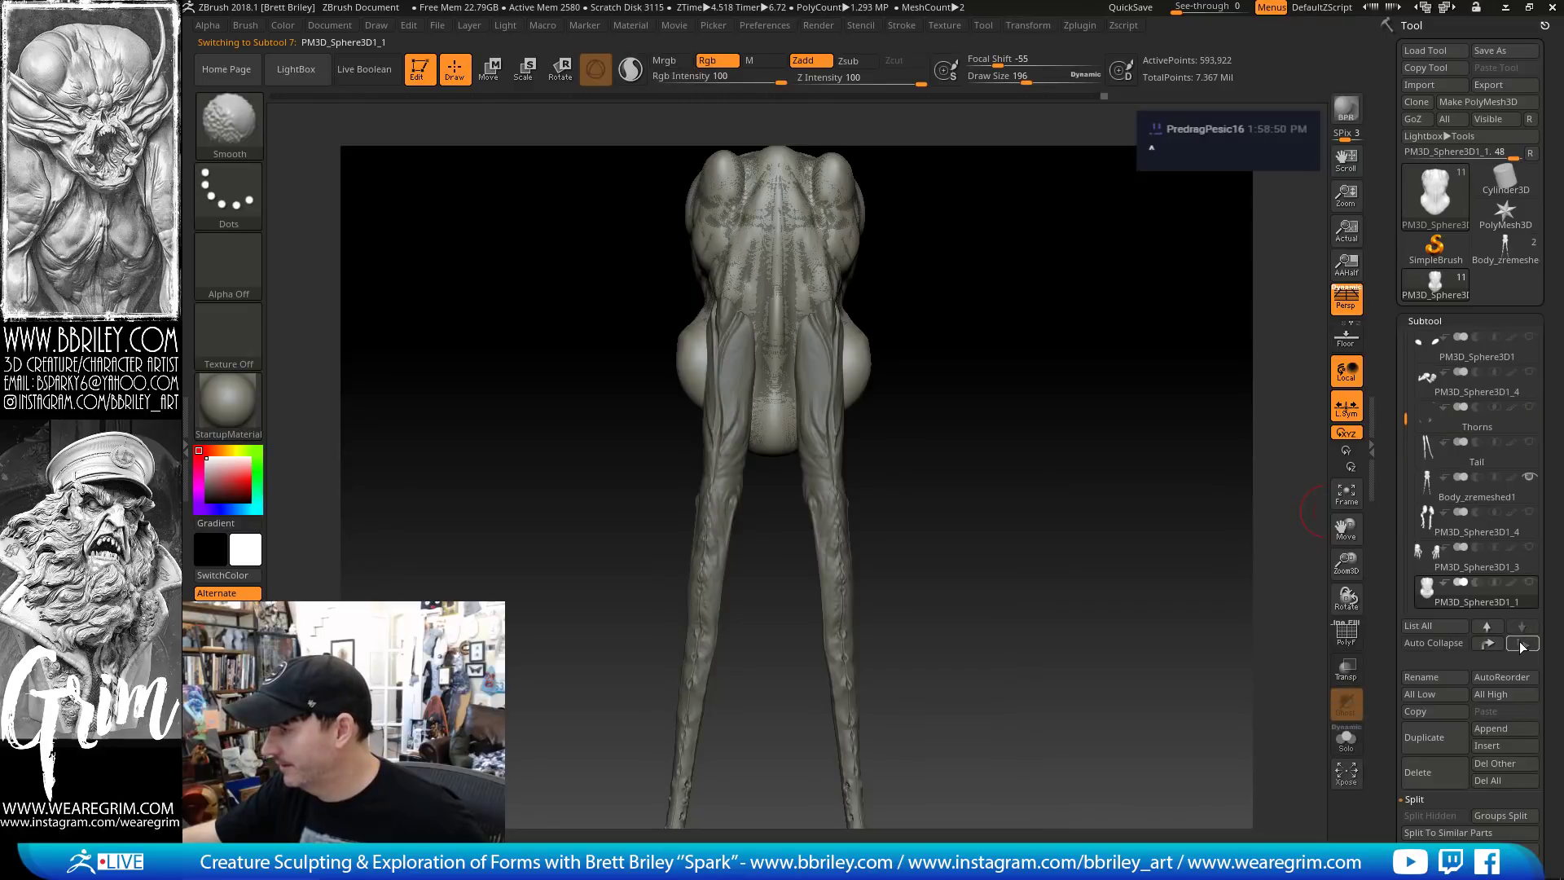
{"action": "left_click", "coordinate": [1448, 463]}
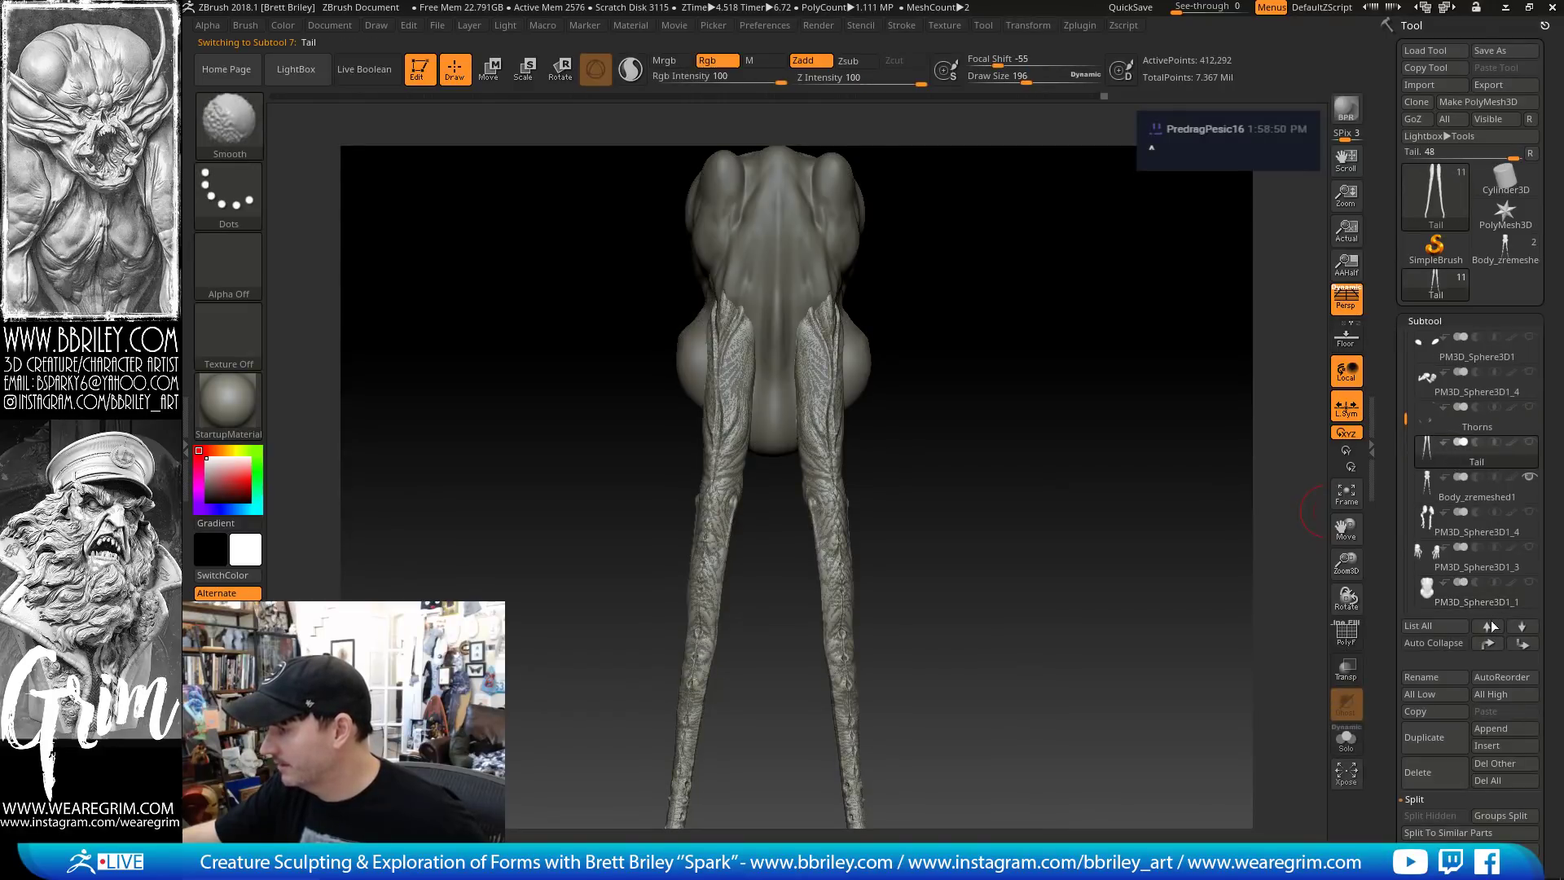
{"action": "left_click", "coordinate": [1520, 644], "text": "shift"}
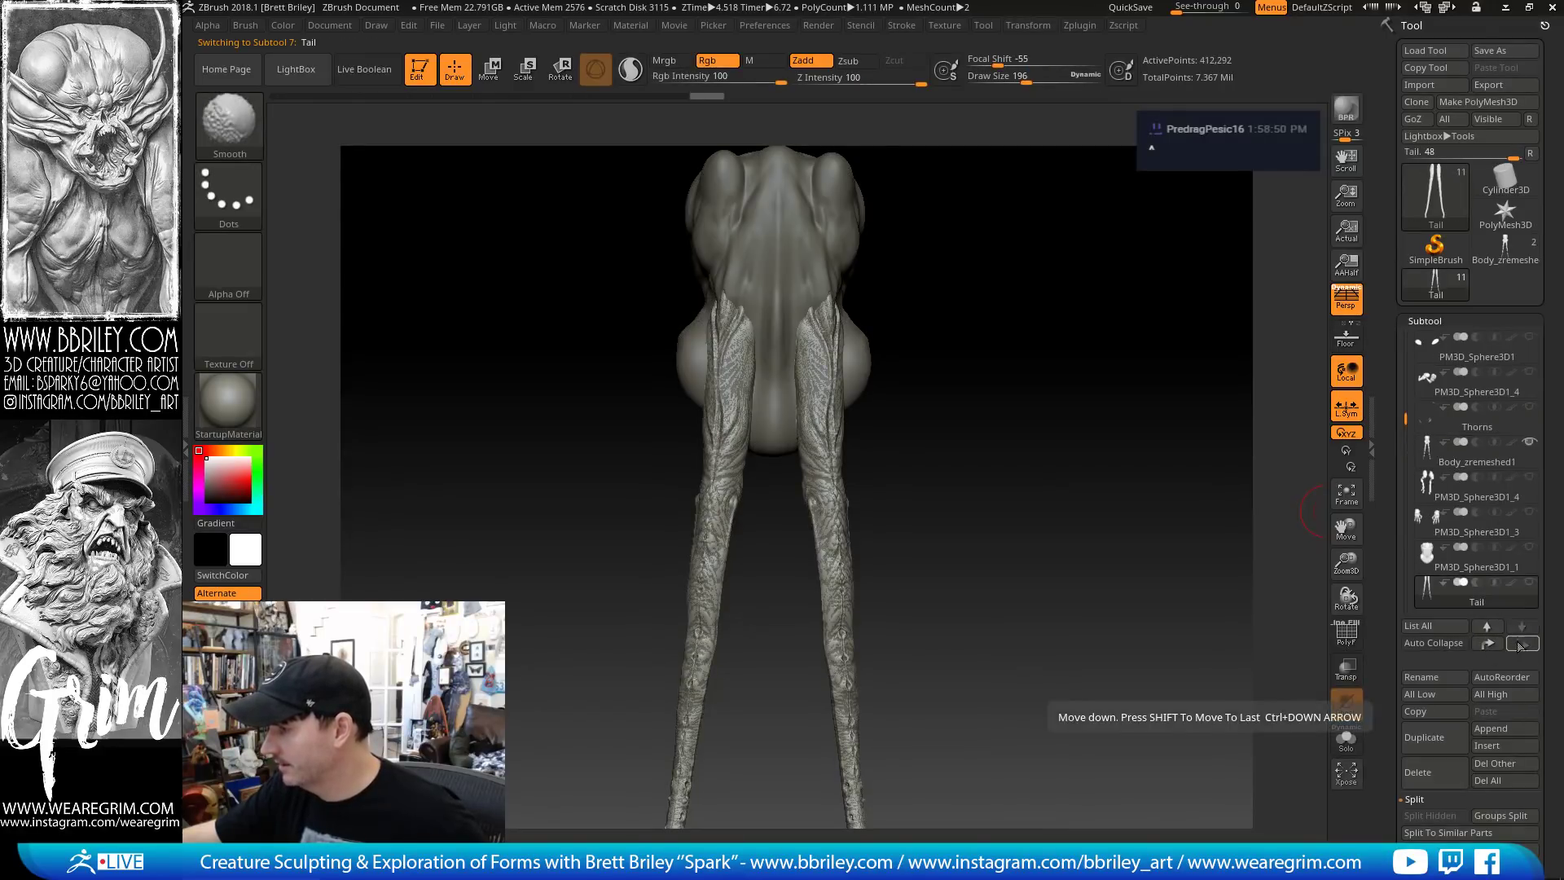
{"action": "left_click", "coordinate": [1449, 457]}
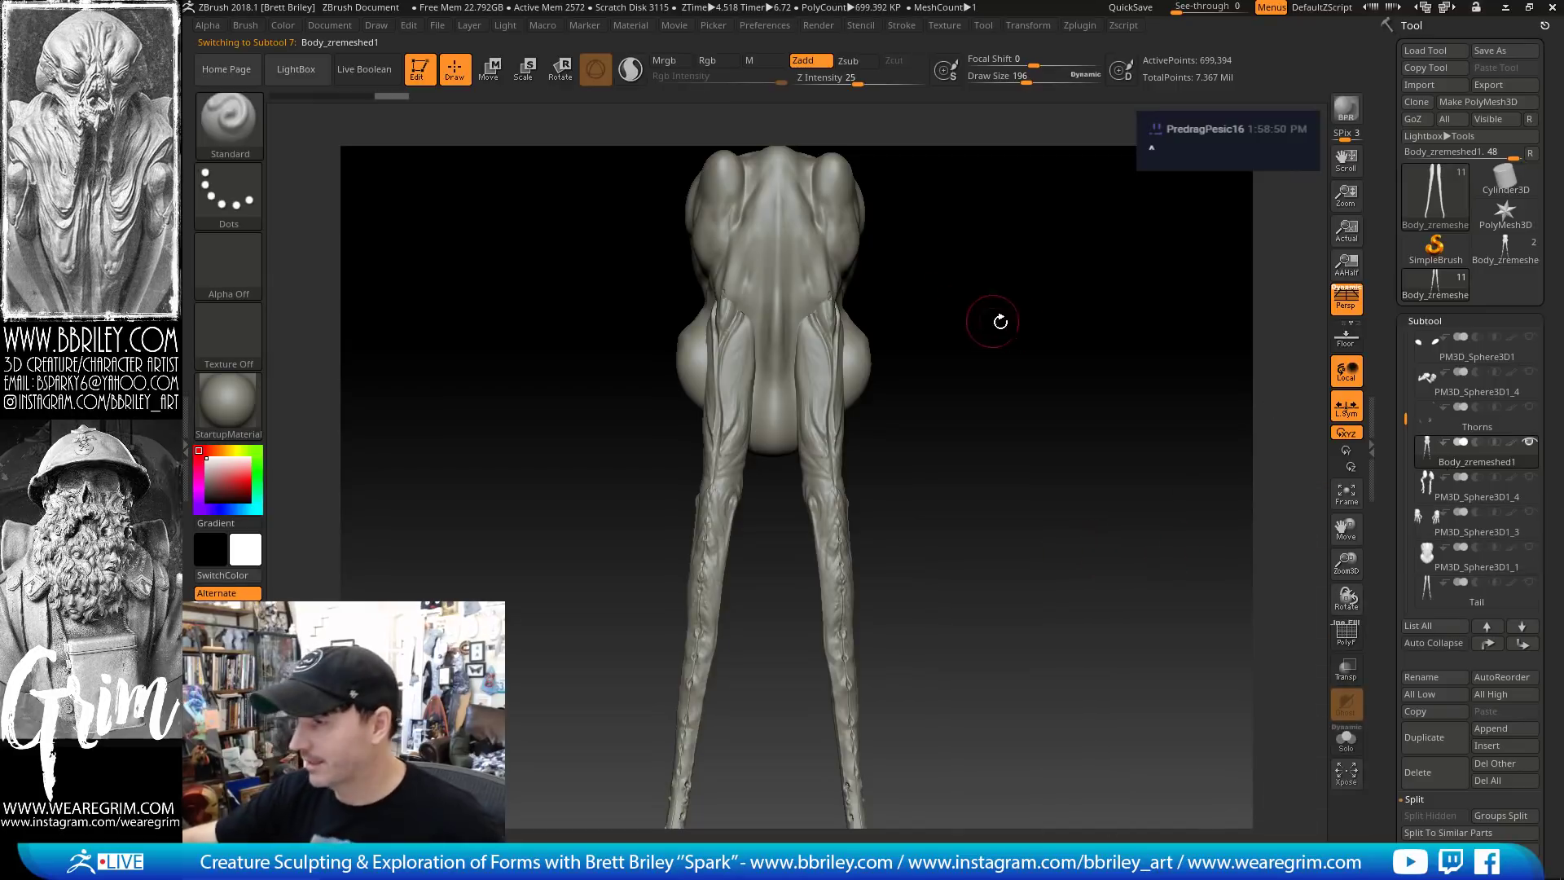
Subdivide the inserted remeshed body one more level
{"action": "left_click_drag", "start_coordinate": [1005, 321], "coordinate": [1016, 359]}
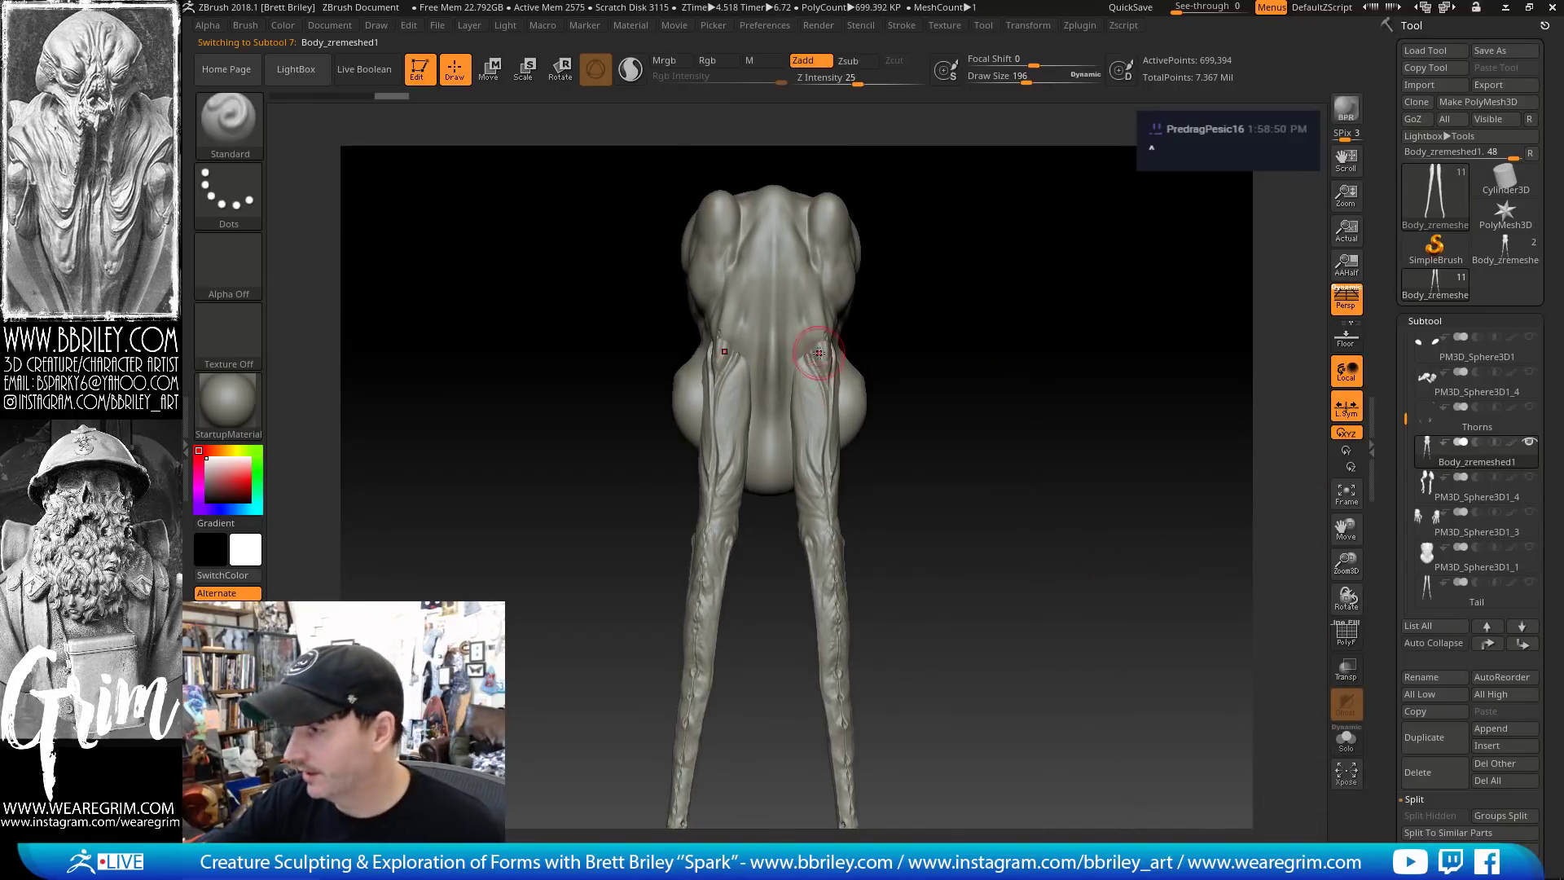
{"action": "key", "text": "shift"}
{"action": "mouse_move", "coordinate": [894, 299]}
{"action": "left_mouse_down"}
{"action": "mouse_move", "coordinate": [815, 344]}
{"action": "mouse_move", "coordinate": [789, 399]}
{"action": "left_mouse_up"}
{"action": "left_click_drag", "start_coordinate": [957, 380], "coordinate": [960, 362], "text": "shift"}
{"action": "key", "text": "ctrl+d"}
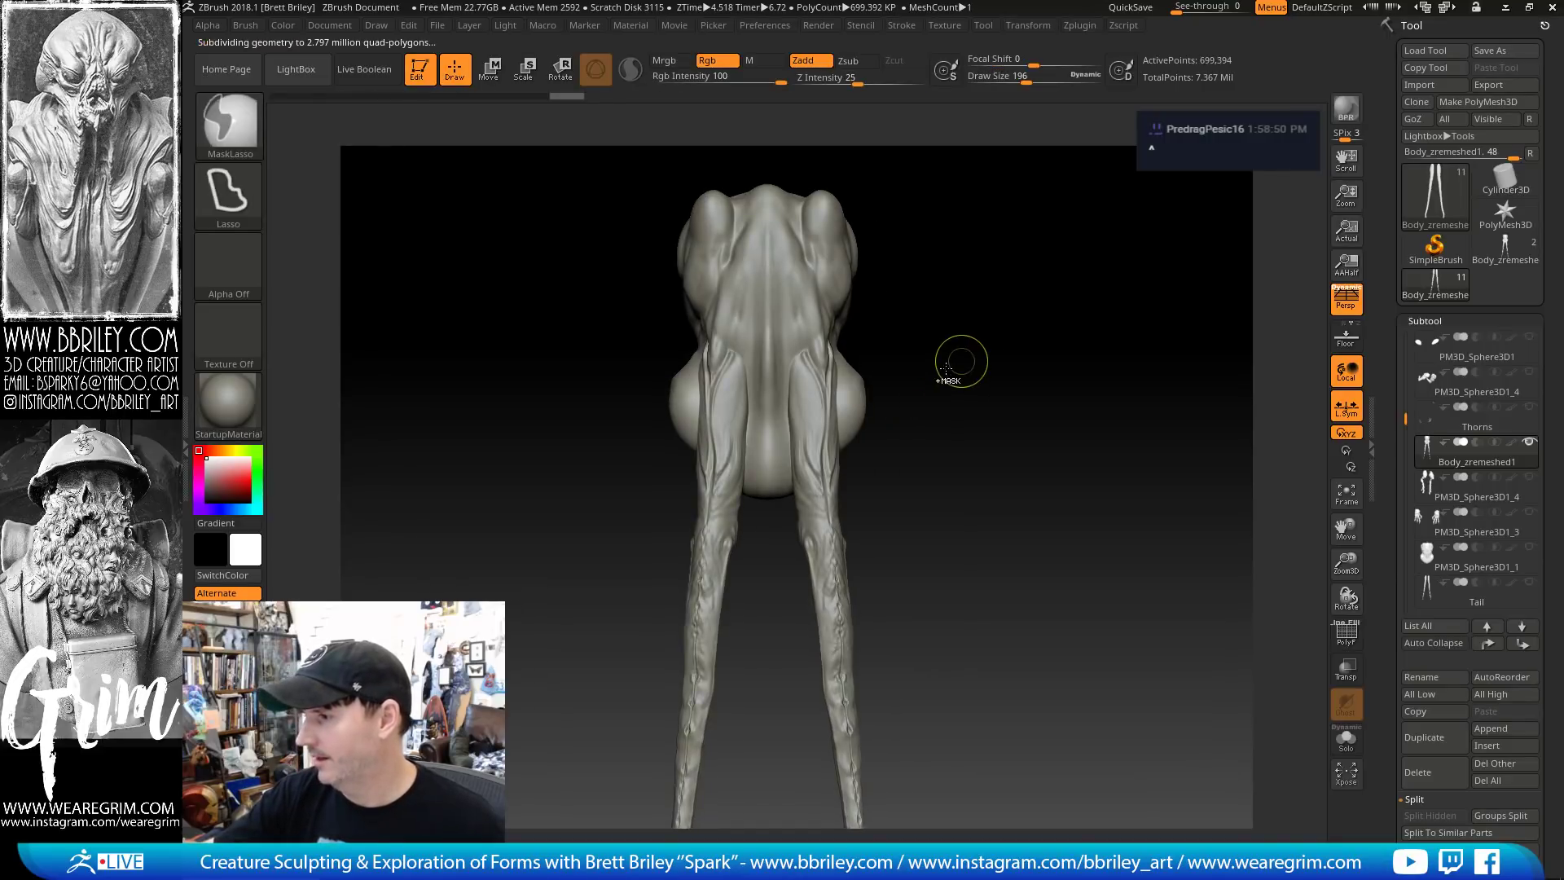
Reduce the draw size to 98 and inspect where the tails join the lower back
{"action": "left_click_drag", "start_coordinate": [996, 307], "coordinate": [767, 465]}
{"action": "left_click_drag", "start_coordinate": [728, 269], "coordinate": [758, 796], "text": "shift"}
{"action": "mouse_move", "coordinate": [969, 485]}
{"action": "left_mouse_down"}
{"action": "mouse_move", "coordinate": [1078, 486]}
{"action": "mouse_move", "coordinate": [1020, 507]}
{"action": "left_mouse_up"}
{"action": "mouse_move", "coordinate": [883, 561]}
{"action": "left_mouse_down"}
{"action": "mouse_move", "coordinate": [932, 478]}
{"action": "mouse_move", "coordinate": [866, 366]}
{"action": "mouse_move", "coordinate": [912, 356]}
{"action": "mouse_move", "coordinate": [883, 339]}
{"action": "mouse_move", "coordinate": [855, 349]}
{"action": "left_mouse_up"}
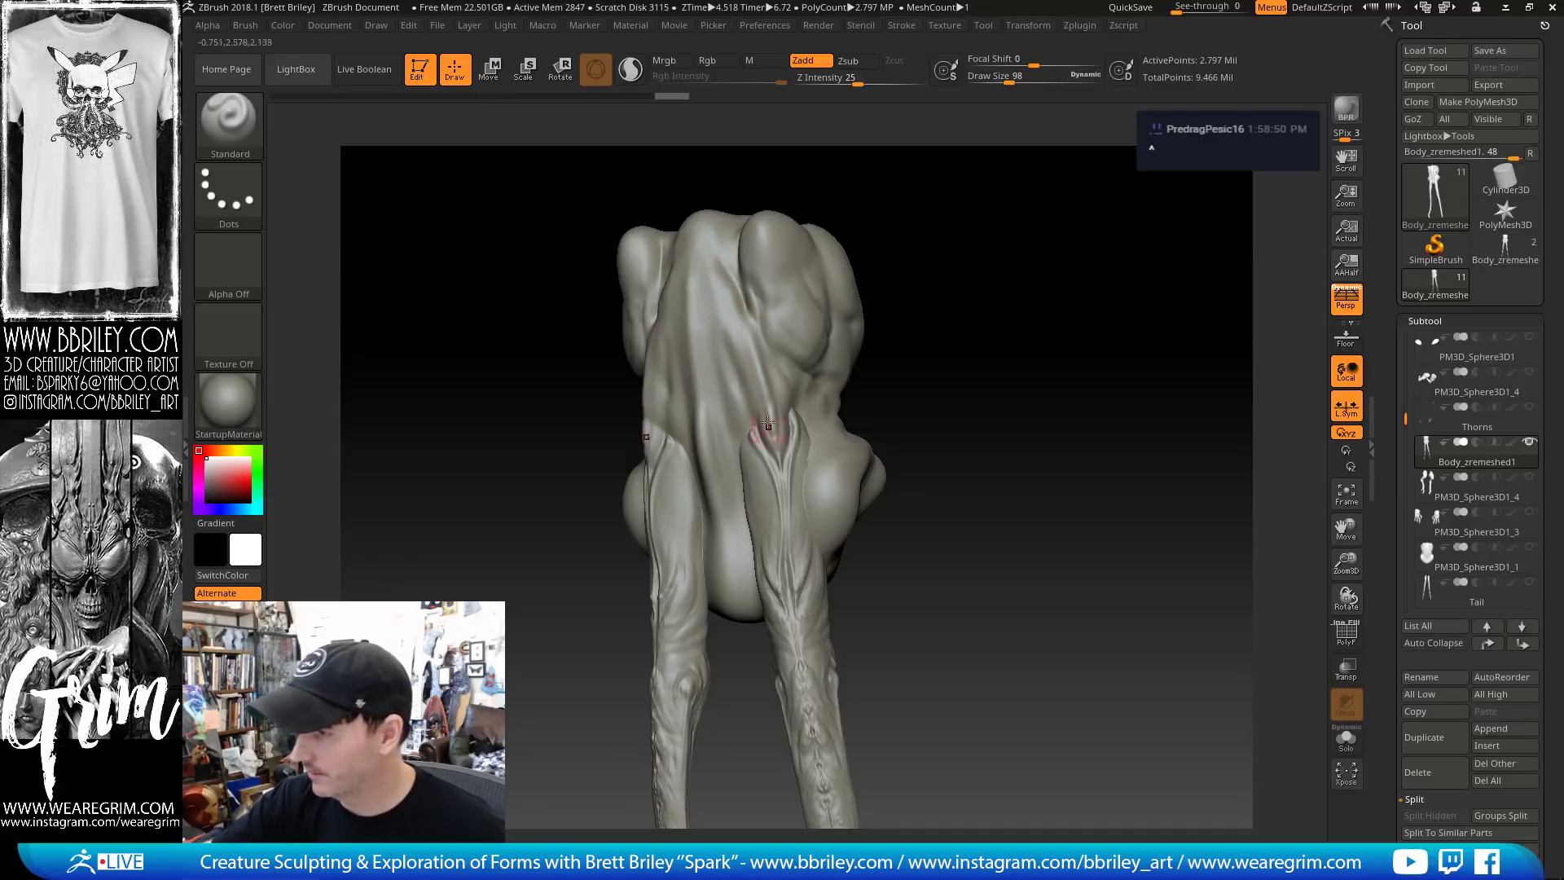
{"action": "key", "text": "shift"}
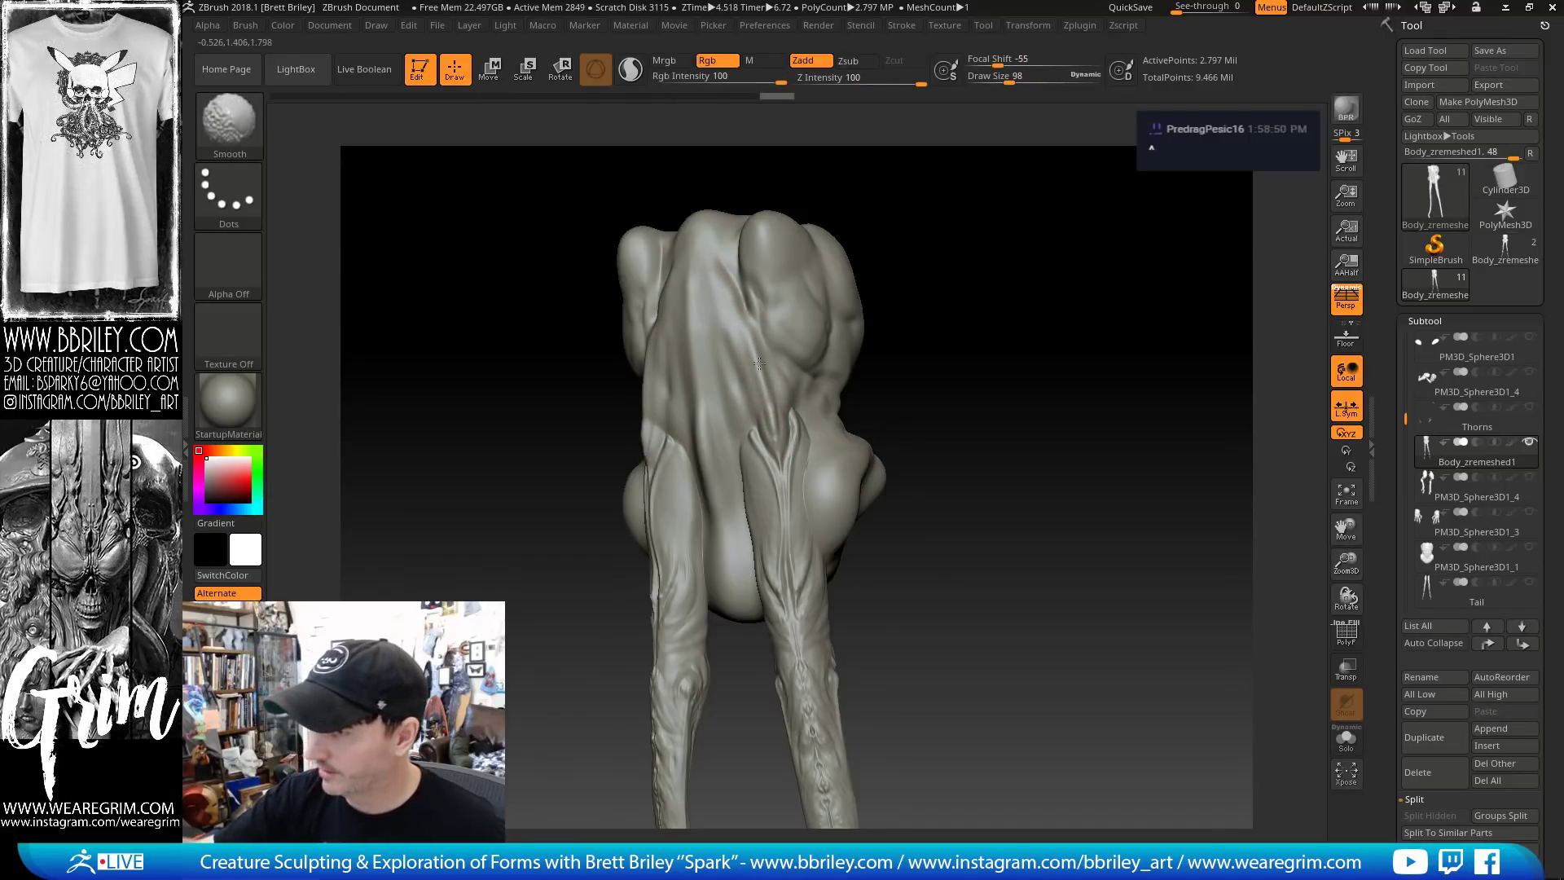
Save the updated creature tool to disk and return to a straight rear view of the body
{"action": "left_click", "coordinate": [983, 25]}
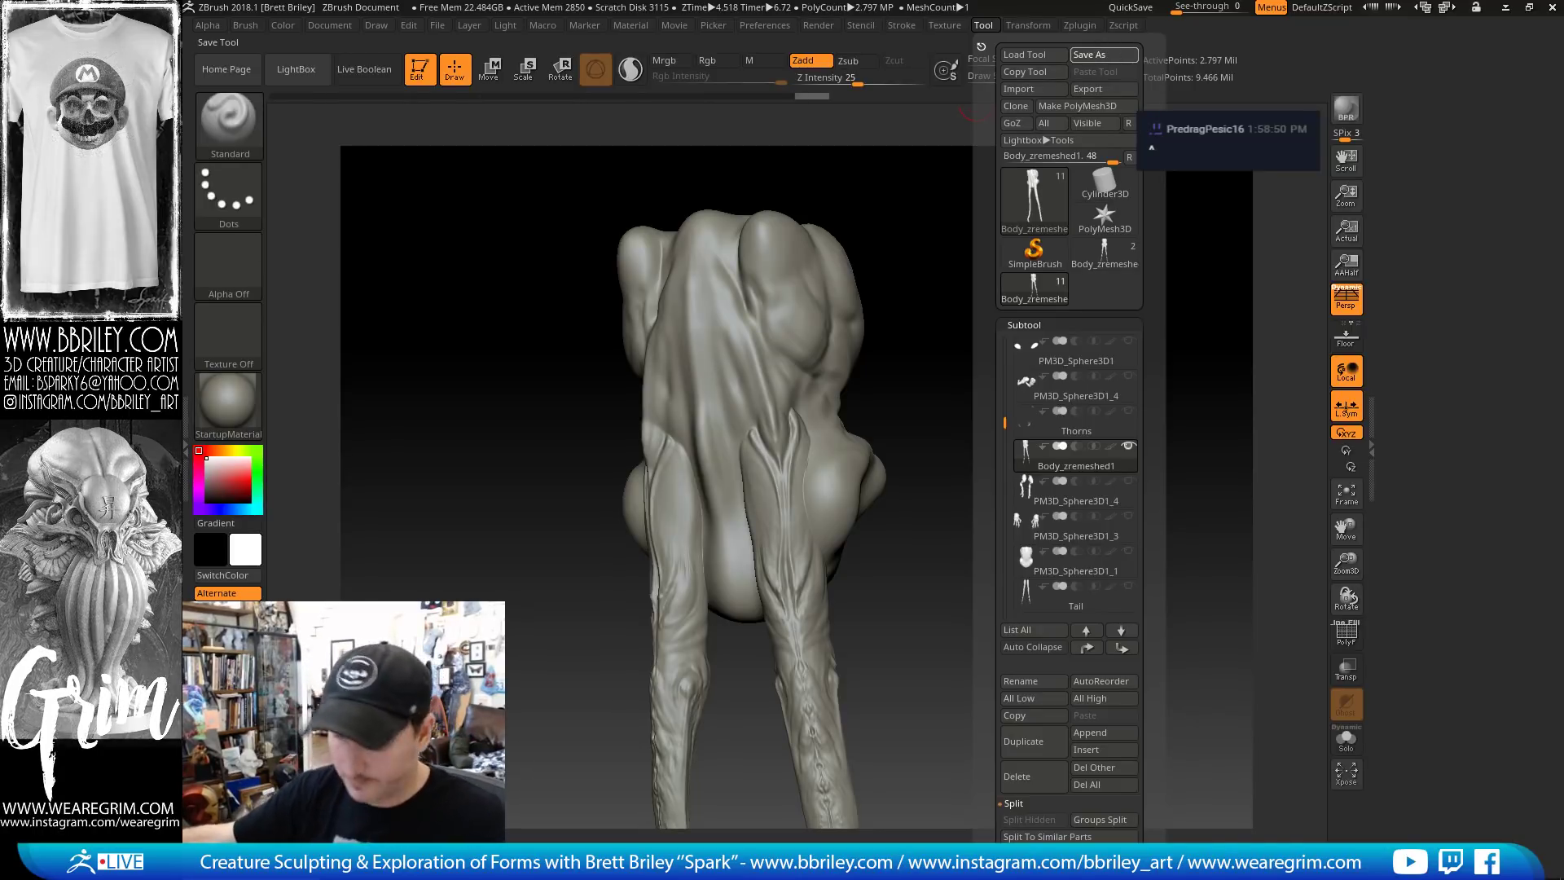
{"action": "mouse_move", "coordinate": [908, 361]}
{"action": "left_mouse_down"}
{"action": "mouse_move", "coordinate": [978, 307]}
{"action": "mouse_move", "coordinate": [951, 299]}
{"action": "mouse_move", "coordinate": [935, 339]}
{"action": "left_mouse_up"}
{"action": "left_click_drag", "start_coordinate": [865, 275], "coordinate": [870, 278], "text": "shift"}
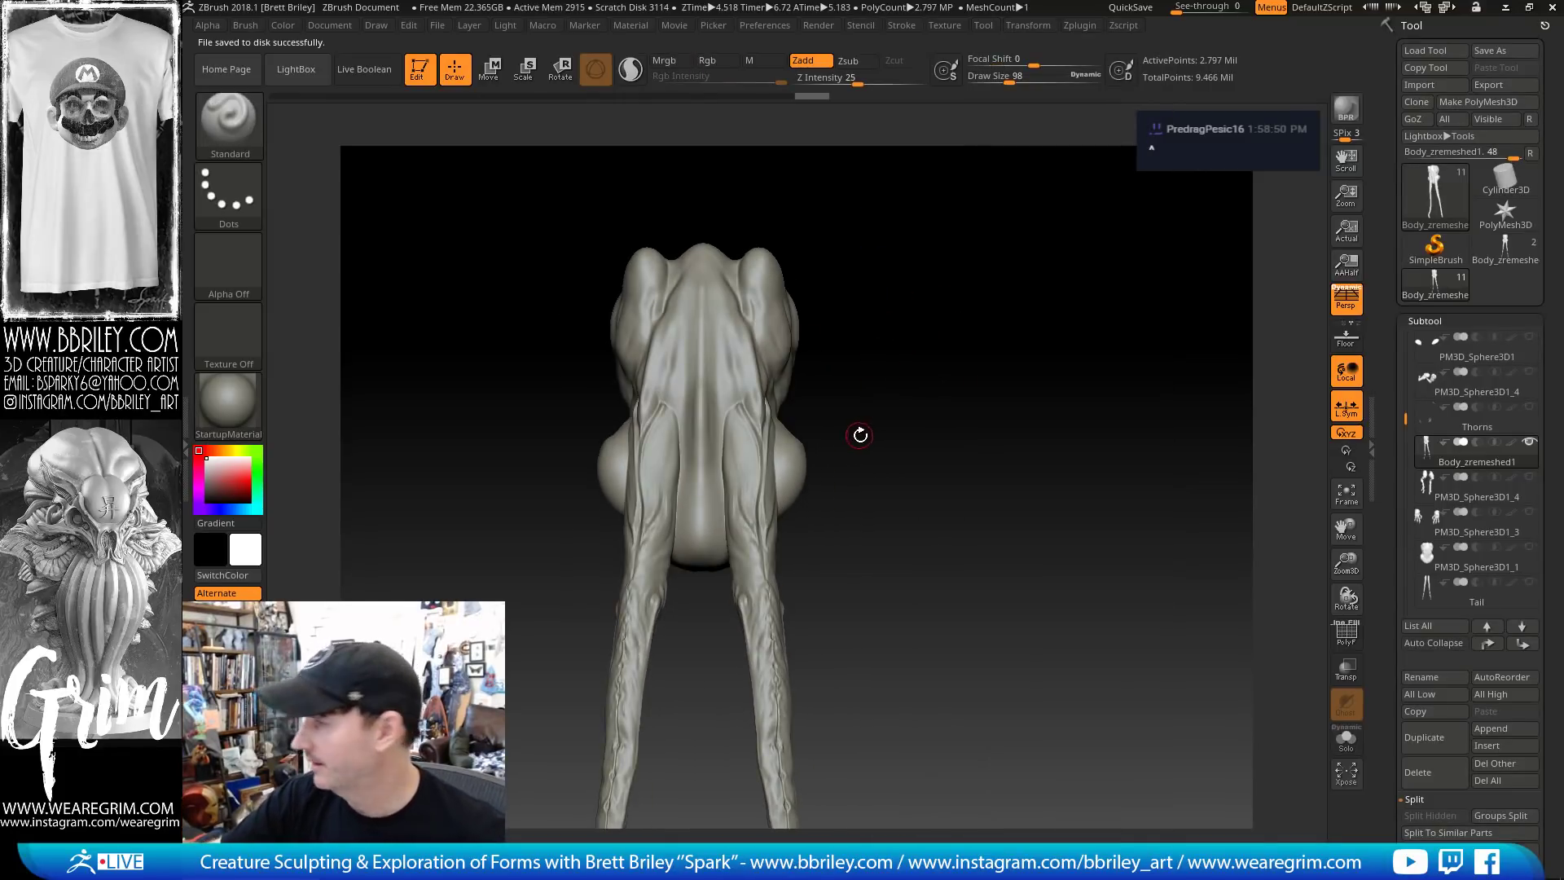
{"action": "right_click_drag", "start_coordinate": [702, 270], "coordinate": [703, 252]}
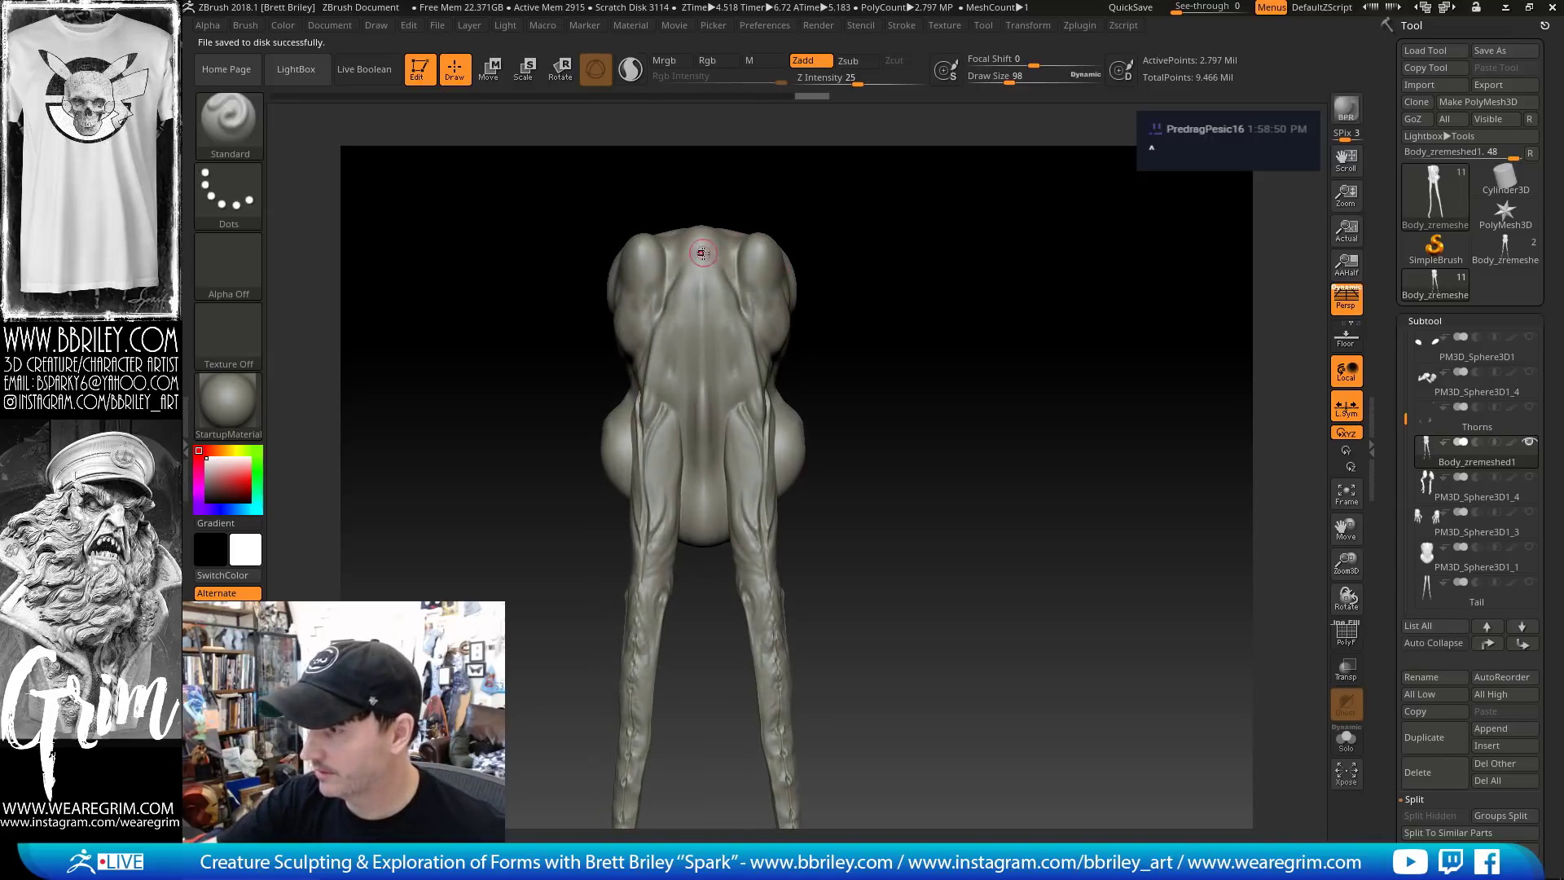
Paint a mask strip down the centre of the back, from the neck to the base between the tails, using the MaskPen brush
{"action": "key", "text": "b"}
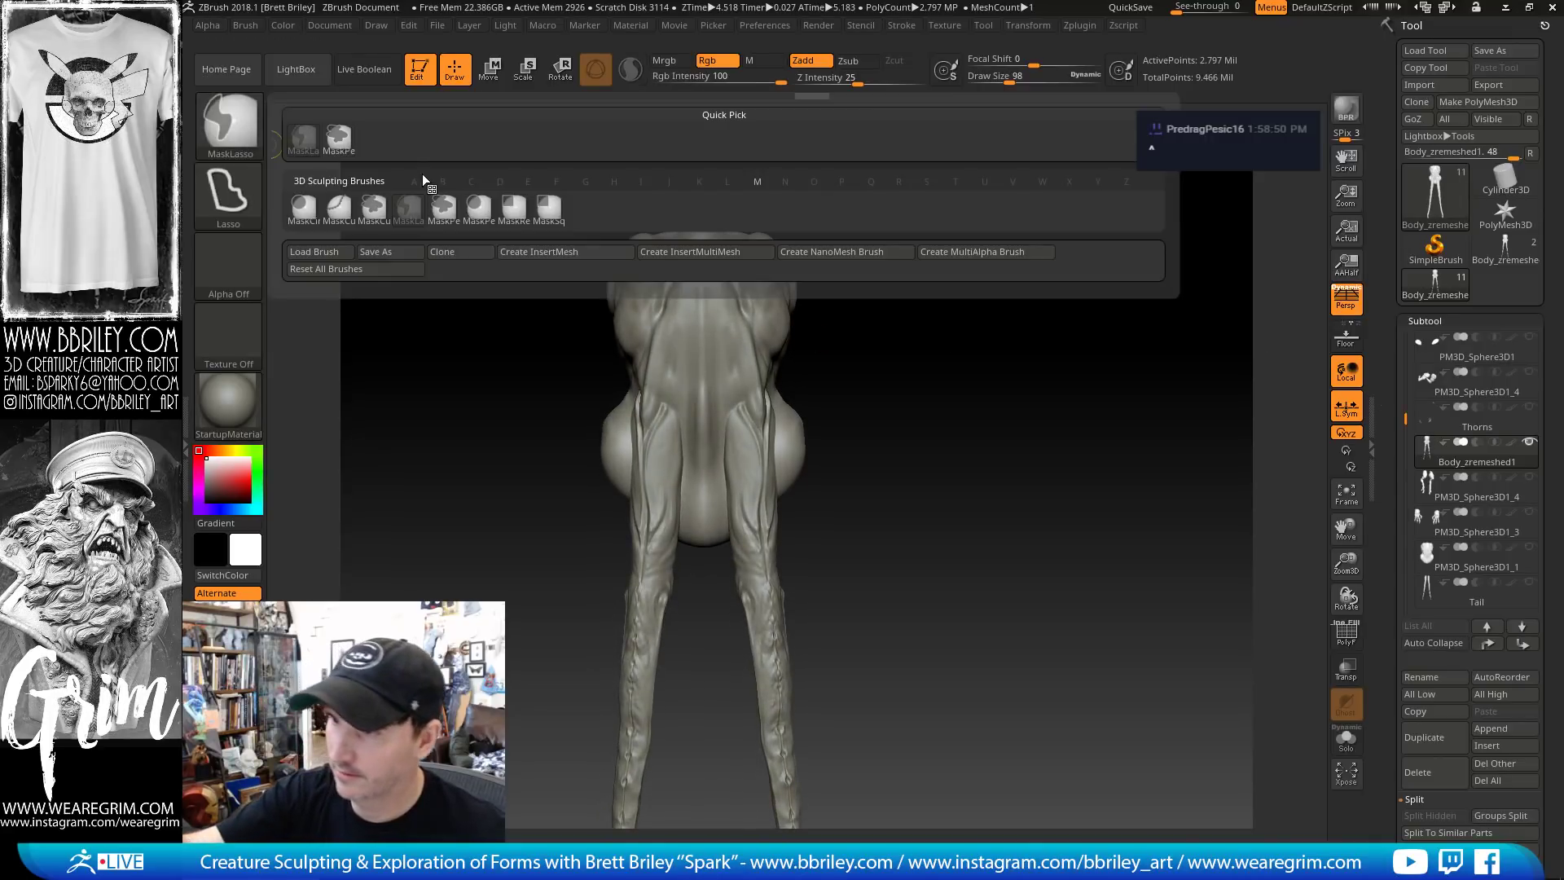
{"action": "left_click", "coordinate": [440, 214]}
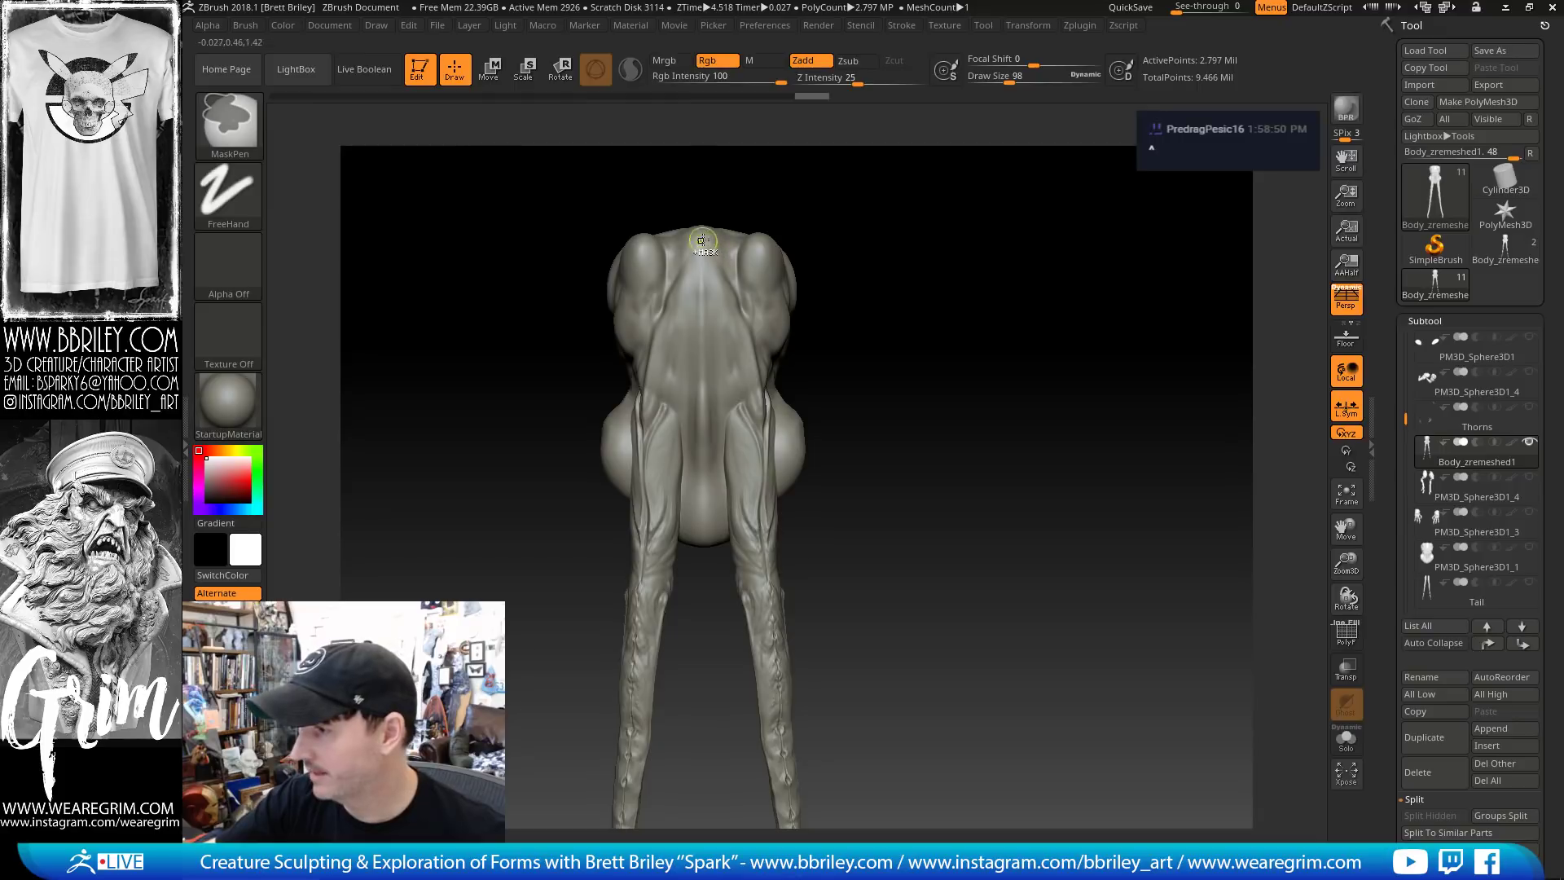
{"action": "left_click_drag", "start_coordinate": [701, 241], "coordinate": [701, 295], "text": "ctrl"}
{"action": "left_click_drag", "start_coordinate": [702, 243], "coordinate": [700, 277], "text": "ctrl"}
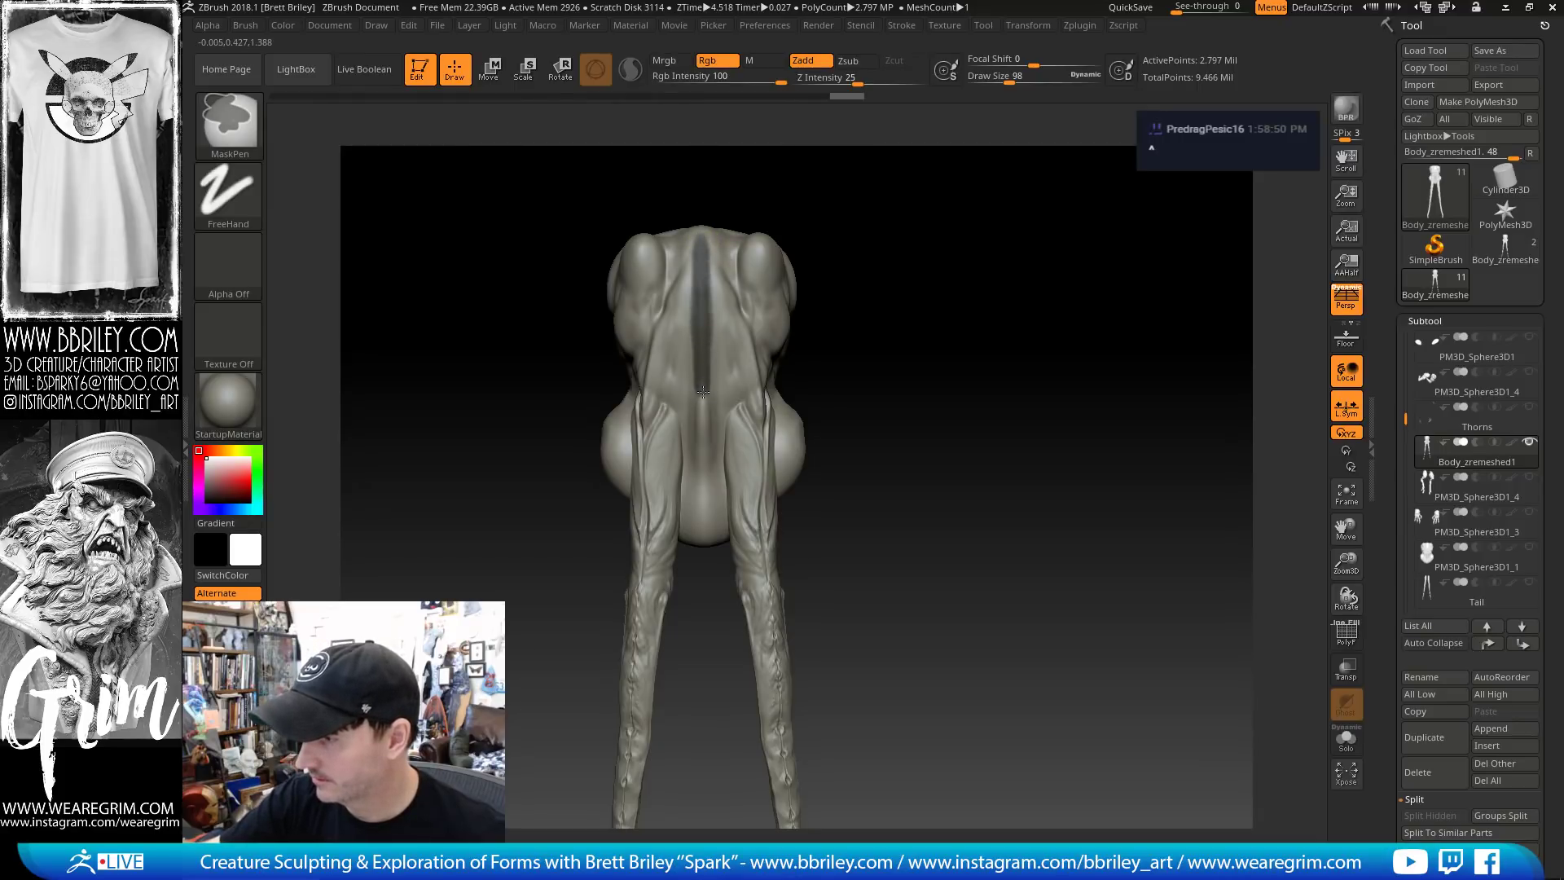
{"action": "left_click_drag", "start_coordinate": [710, 528], "coordinate": [705, 531], "text": "ctrl"}
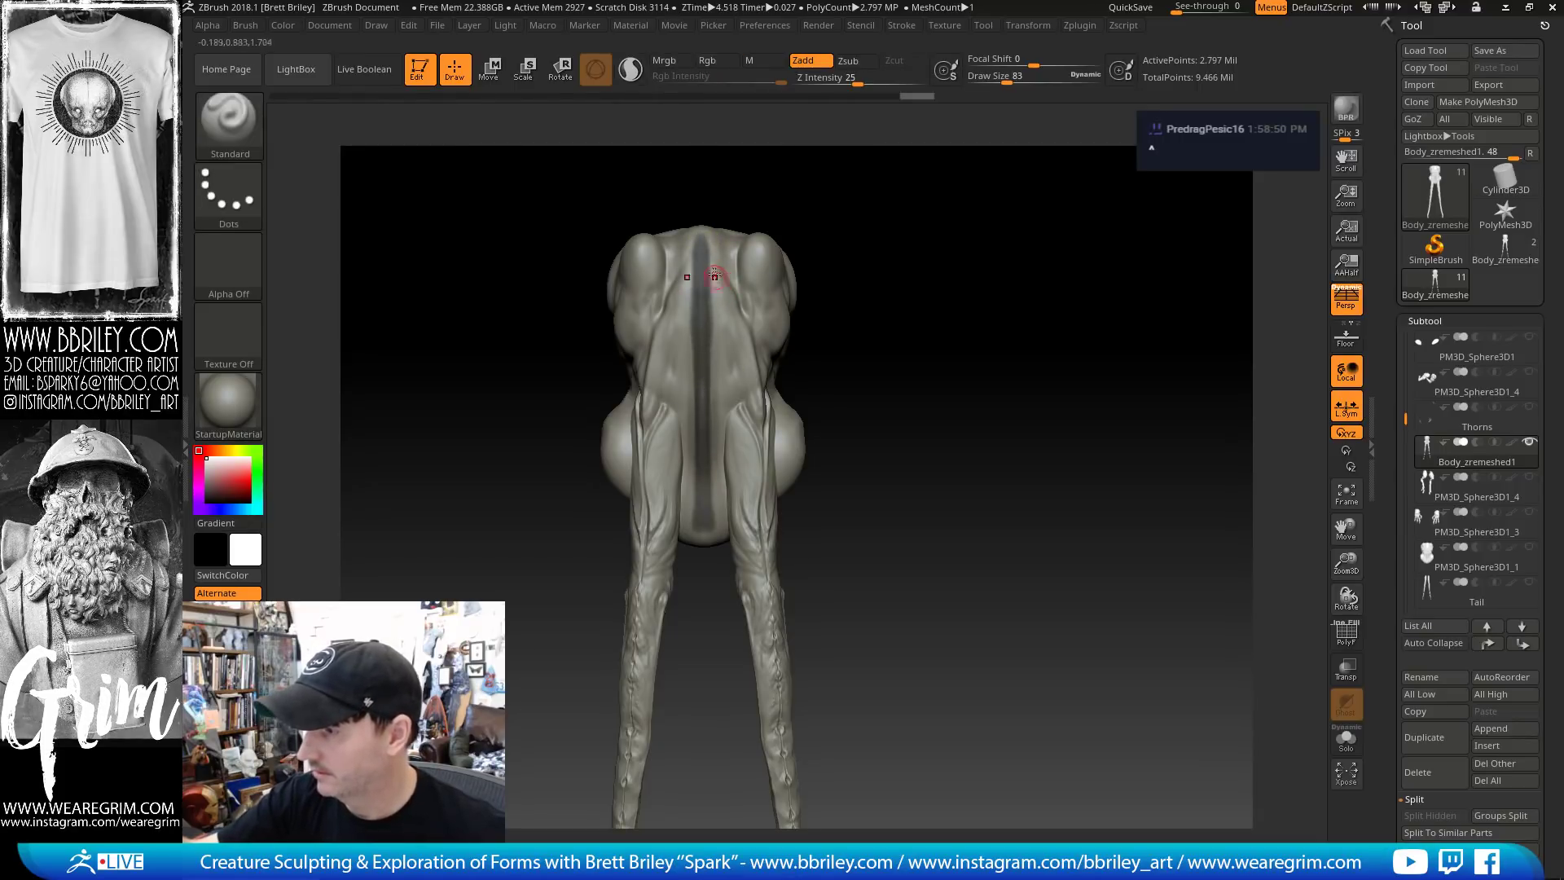
Mask mirrored strips from the shoulders along the sides of the back onto the upper tails, reducing the draw size to 68
{"action": "left_click_drag", "start_coordinate": [721, 256], "coordinate": [760, 422], "text": "ctrl"}
{"action": "left_click_drag", "start_coordinate": [946, 431], "coordinate": [924, 384]}
{"action": "left_click_drag", "start_coordinate": [925, 385], "coordinate": [950, 263], "text": "alt"}
{"action": "key", "text": "s"}
{"action": "left_click", "coordinate": [741, 318]}
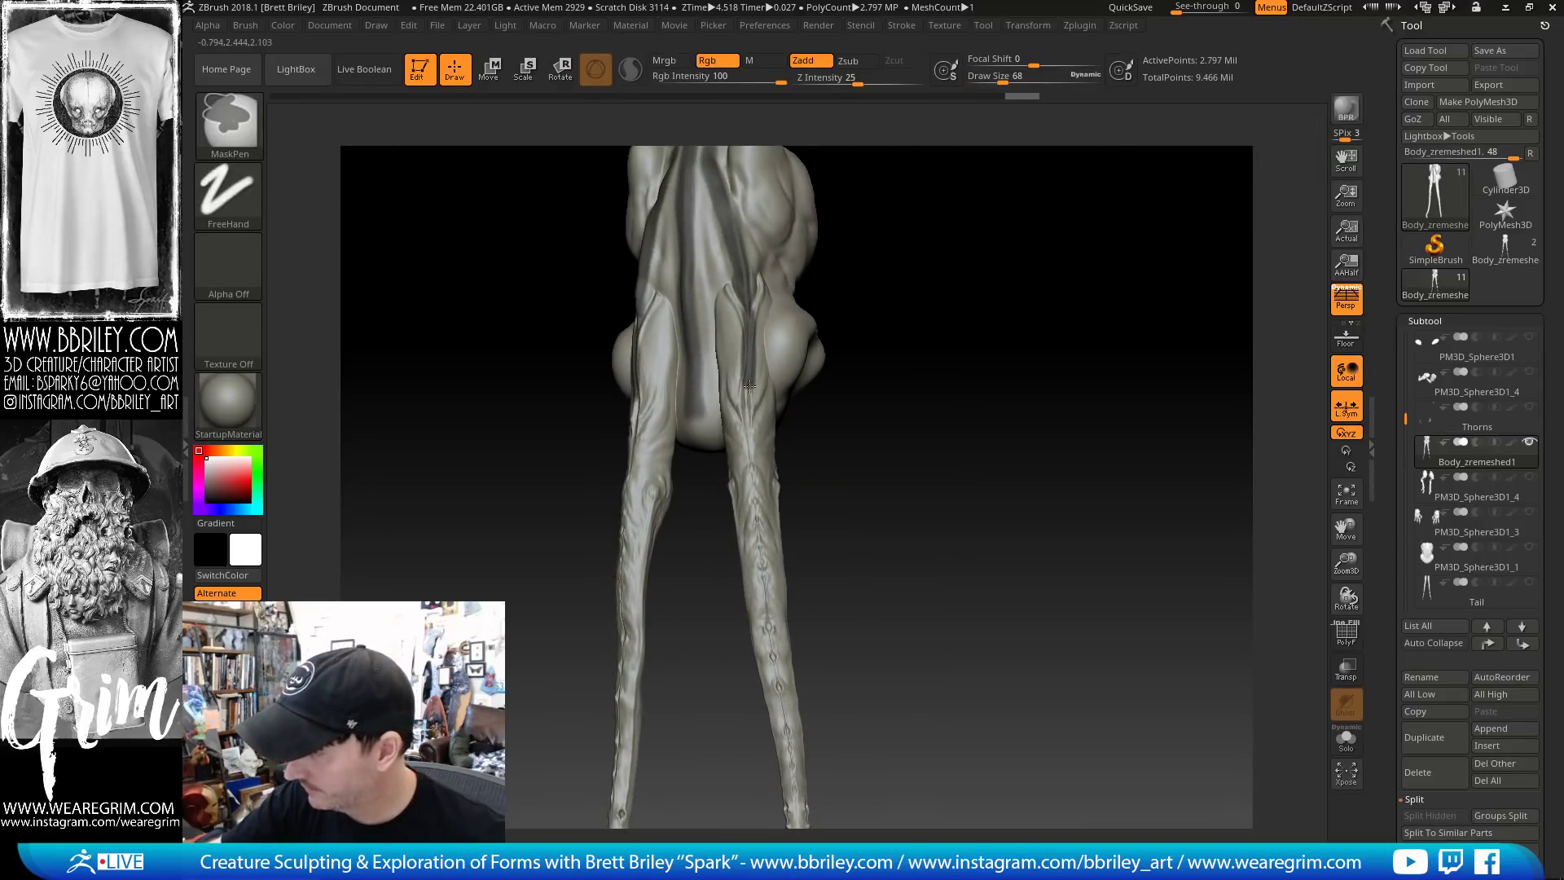
{"action": "left_click_drag", "start_coordinate": [756, 499], "coordinate": [768, 627], "text": "ctrl"}
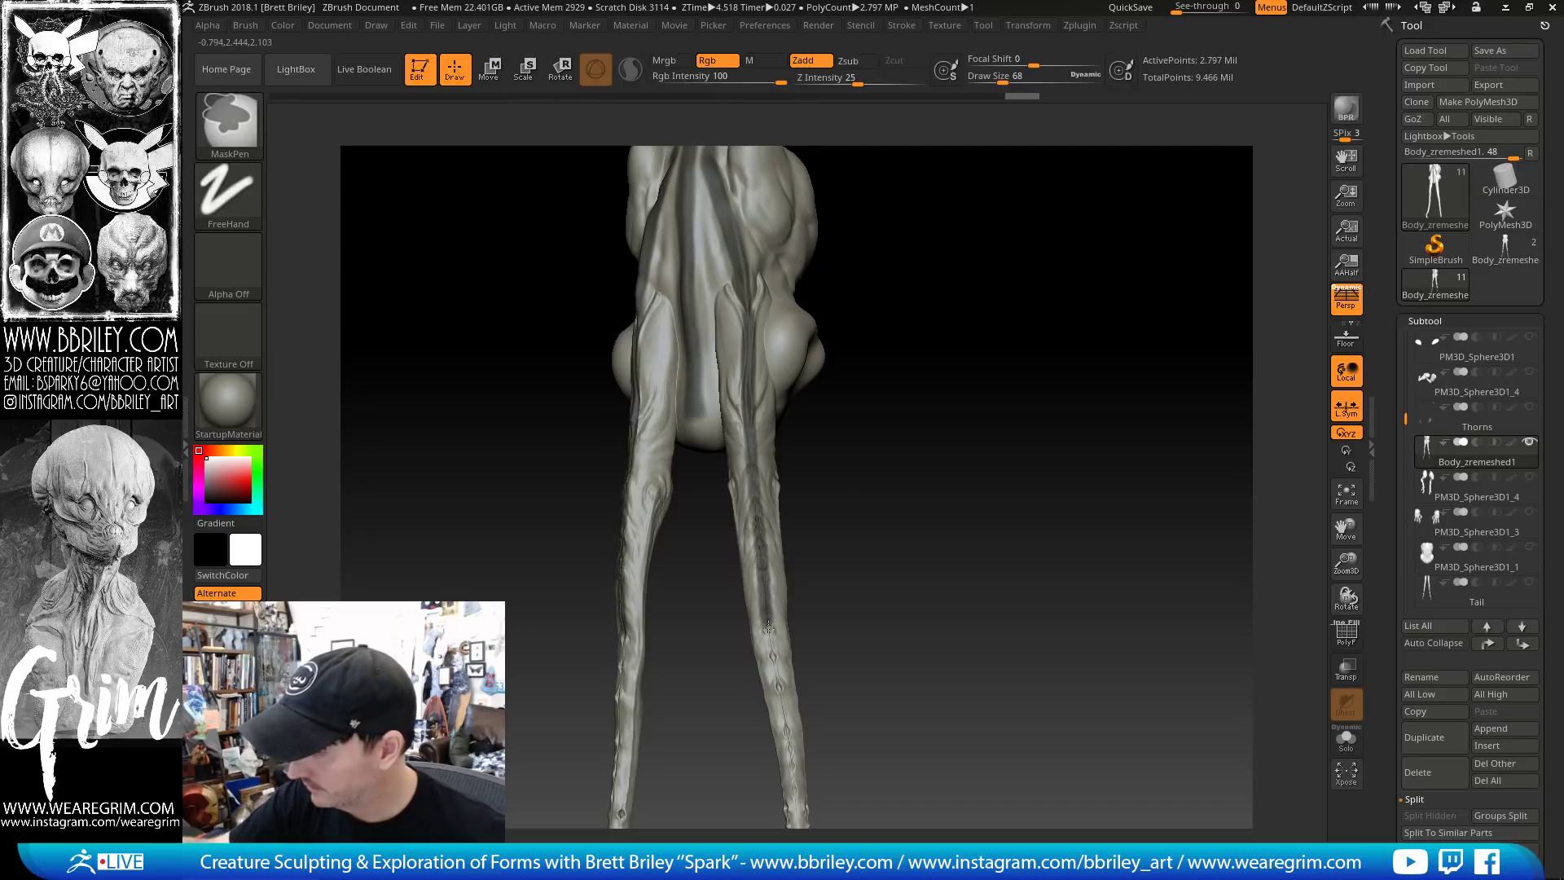
{"action": "left_click_drag", "start_coordinate": [751, 327], "coordinate": [737, 253], "text": "ctrl"}
Fill in the spine mask at the neck and erase its excess along both sides down to the lower back
{"action": "left_click_drag", "start_coordinate": [964, 248], "coordinate": [974, 404], "text": "alt"}
{"action": "left_click_drag", "start_coordinate": [973, 404], "coordinate": [925, 363]}
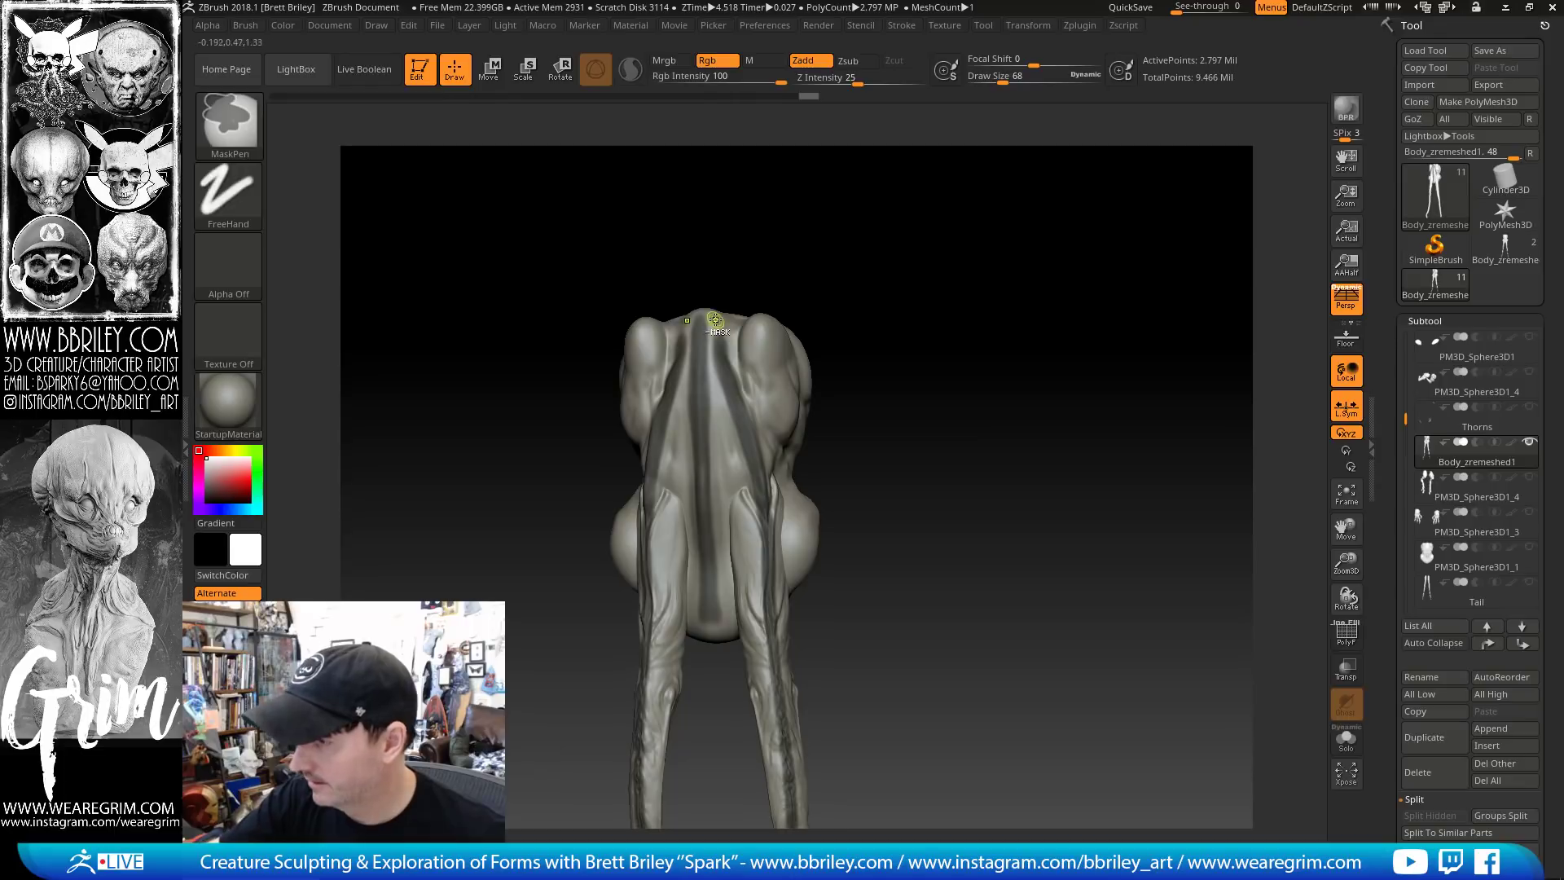
{"action": "left_click_drag", "start_coordinate": [715, 320], "coordinate": [710, 313], "text": "ctrl"}
{"action": "left_click_drag", "start_coordinate": [707, 350], "coordinate": [705, 316], "text": "ctrl"}
{"action": "left_click_drag", "start_coordinate": [760, 248], "coordinate": [775, 247]}
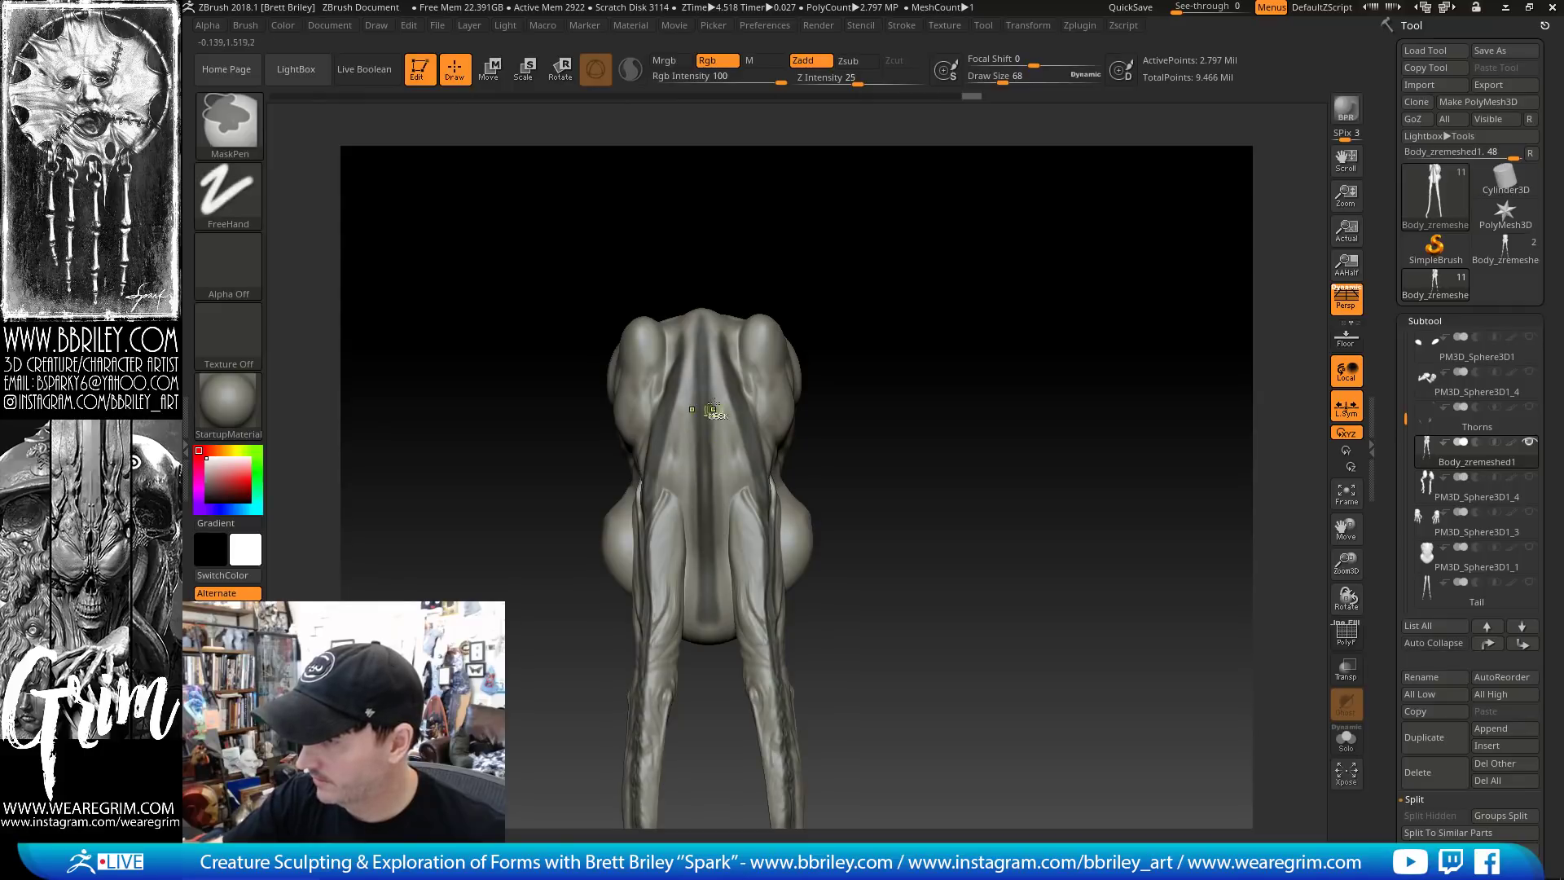
{"action": "left_click_drag", "start_coordinate": [713, 405], "coordinate": [719, 490], "text": "ctrl+alt"}
{"action": "mouse_move", "coordinate": [883, 396]}
{"action": "left_mouse_down", "text": "alt"}
{"action": "mouse_move", "coordinate": [926, 263]}
{"action": "mouse_move", "coordinate": [908, 270]}
{"action": "left_mouse_up", "text": "alt"}
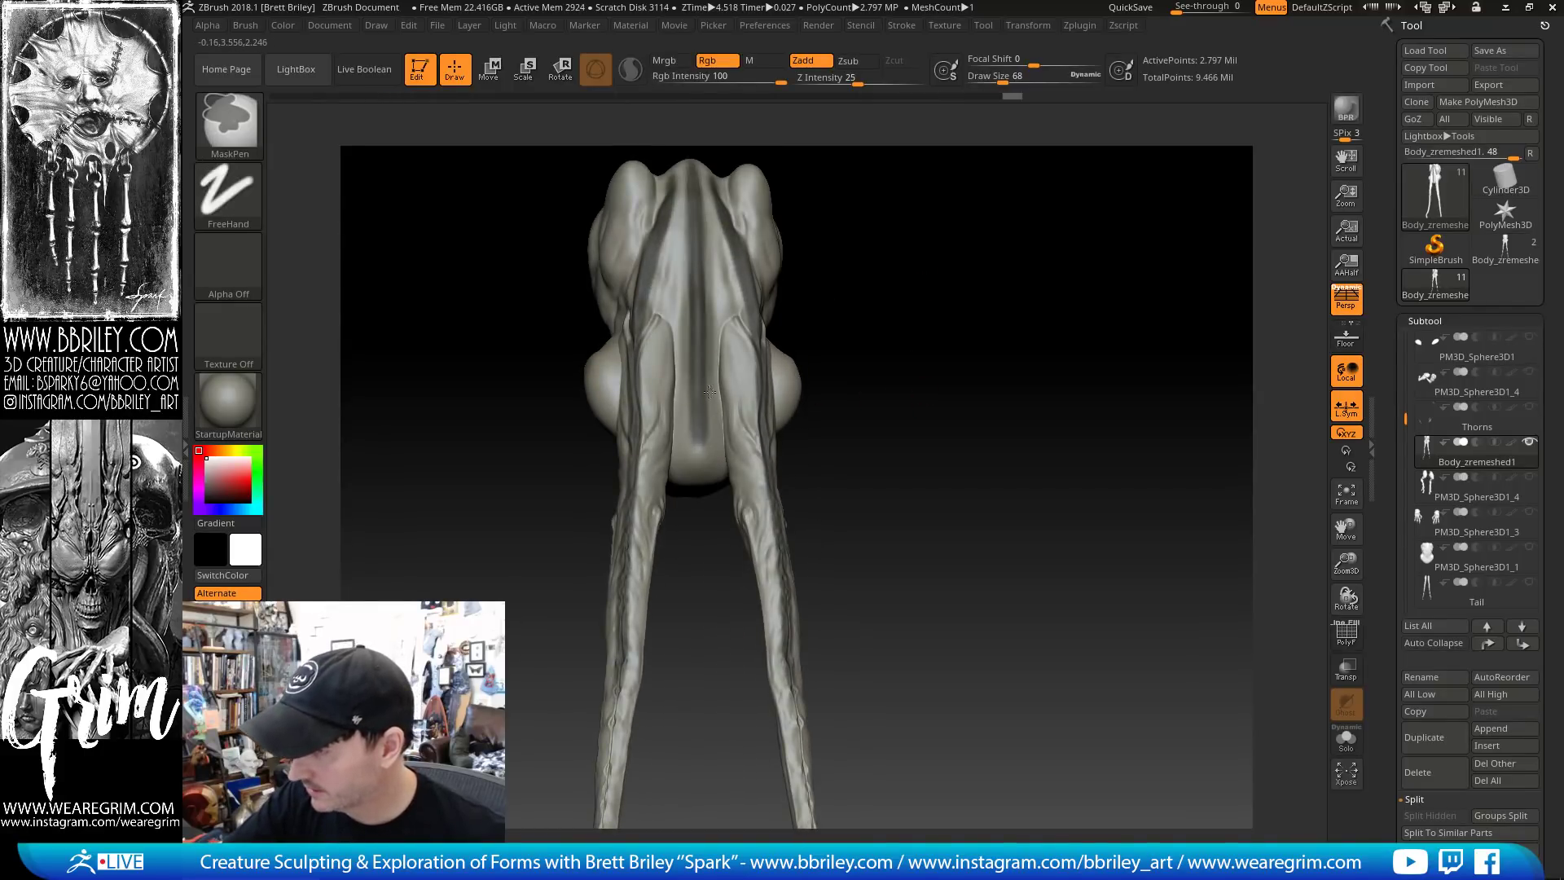
{"action": "left_click_drag", "start_coordinate": [711, 431], "coordinate": [722, 453], "text": "ctrl+alt"}
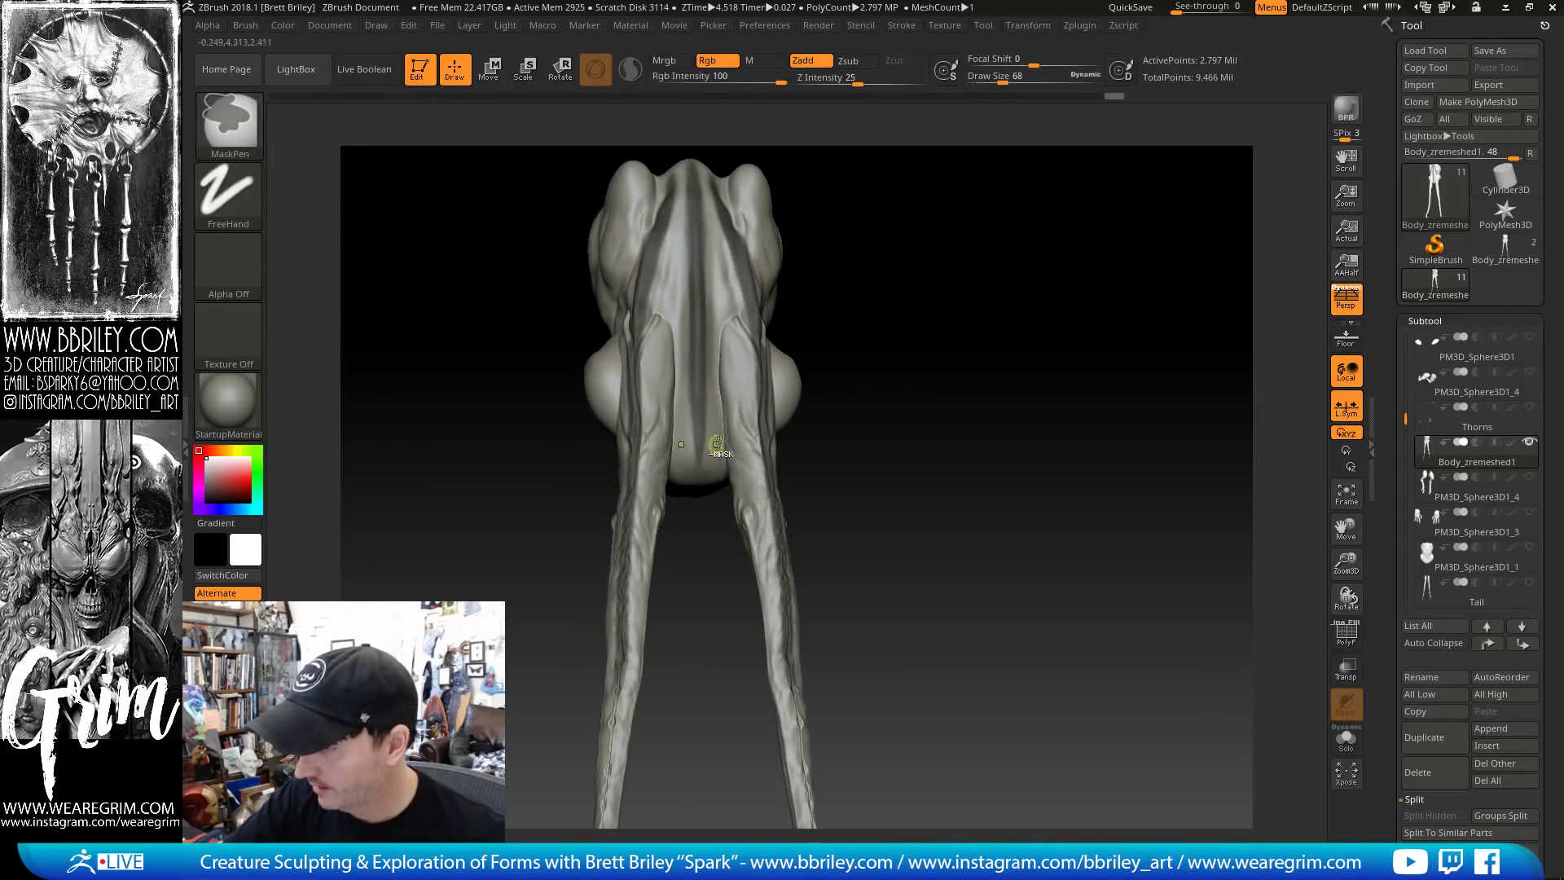
Continue the mask along the full length of both tails to their tips with the draw size at 59
{"action": "mouse_move", "coordinate": [1023, 607]}
{"action": "left_mouse_down", "text": "alt"}
{"action": "mouse_move", "coordinate": [908, 364]}
{"action": "mouse_move", "coordinate": [928, 408]}
{"action": "mouse_move", "coordinate": [706, 420]}
{"action": "mouse_move", "coordinate": [636, 456]}
{"action": "mouse_move", "coordinate": [637, 477]}
{"action": "left_mouse_up", "text": "alt"}
{"action": "key", "text": "ctrl"}
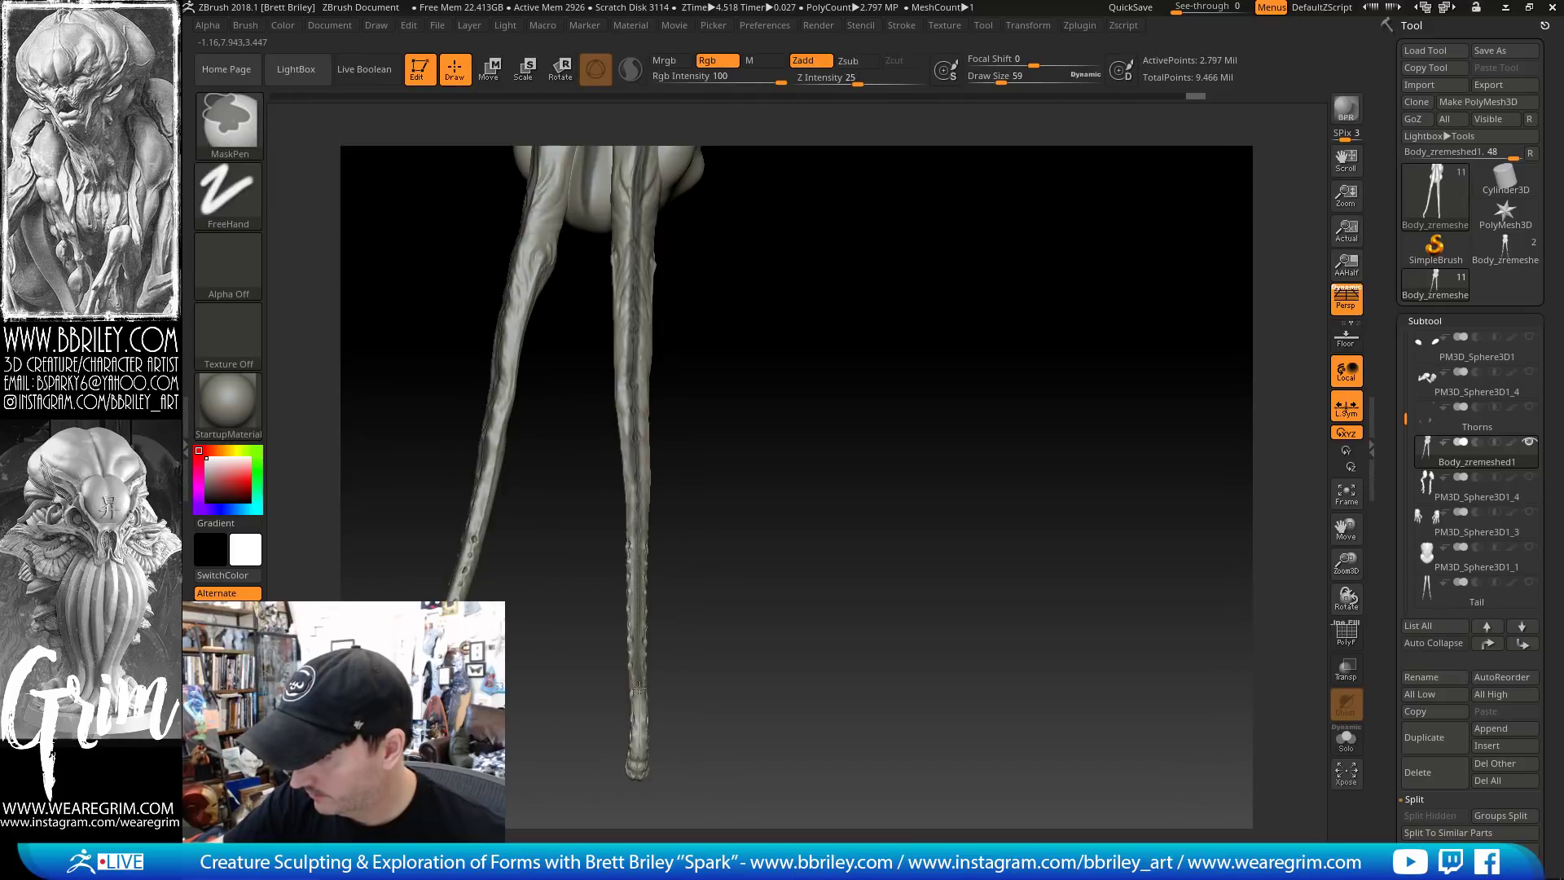
{"action": "left_click_drag", "start_coordinate": [775, 593], "coordinate": [768, 457]}
{"action": "mouse_move", "coordinate": [660, 592]}
{"action": "left_mouse_down"}
{"action": "mouse_move", "coordinate": [695, 513]}
{"action": "mouse_move", "coordinate": [655, 557]}
{"action": "mouse_move", "coordinate": [838, 359]}
{"action": "mouse_move", "coordinate": [823, 342]}
{"action": "mouse_move", "coordinate": [662, 476]}
{"action": "left_mouse_up"}
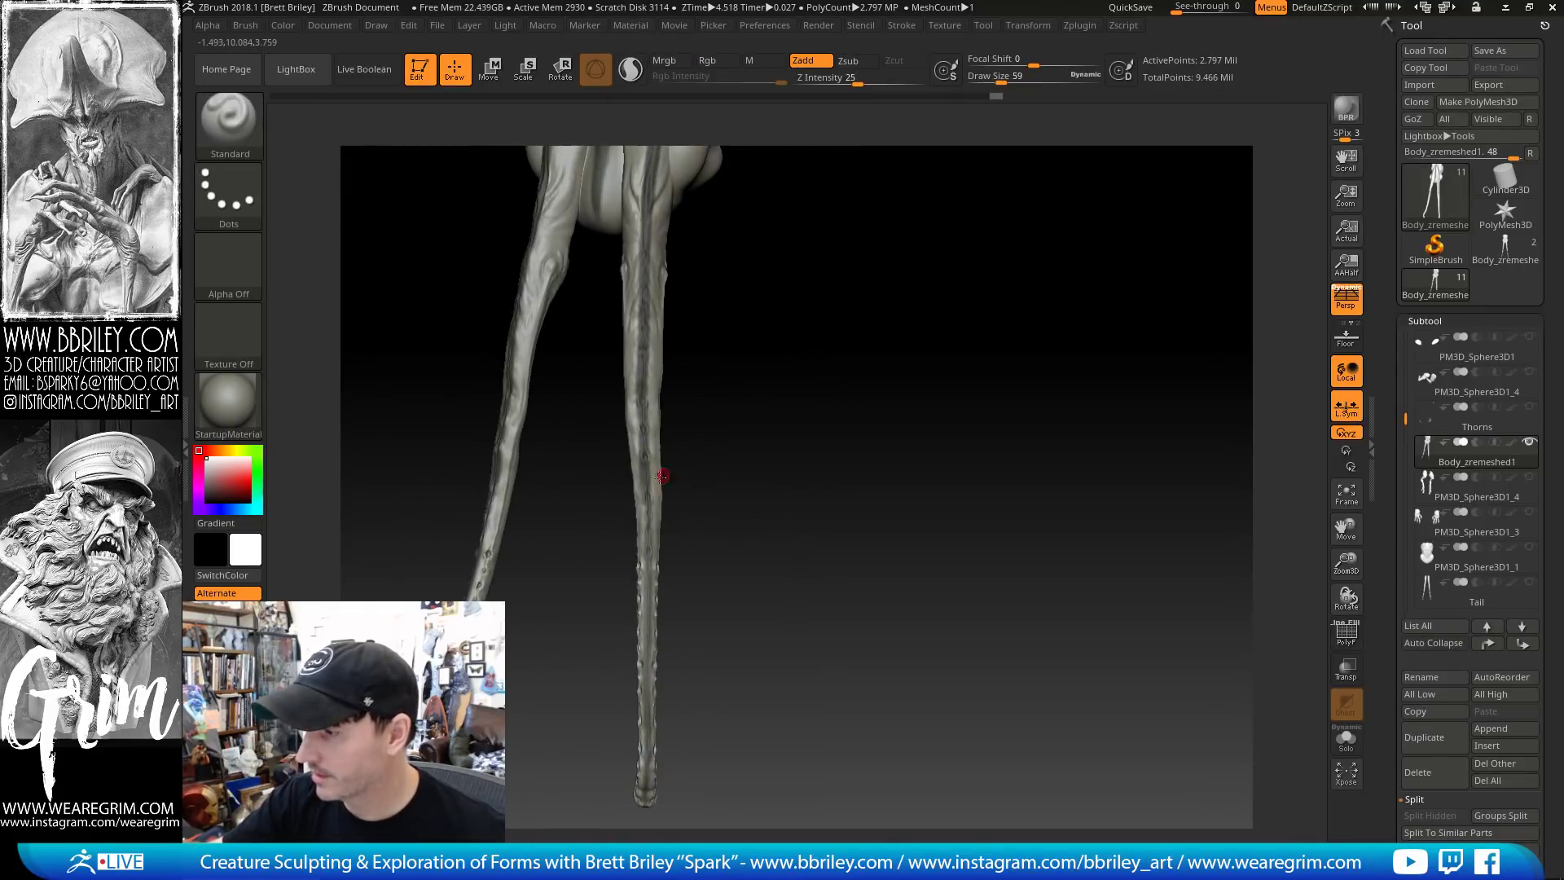
{"action": "key", "text": "ctrl"}
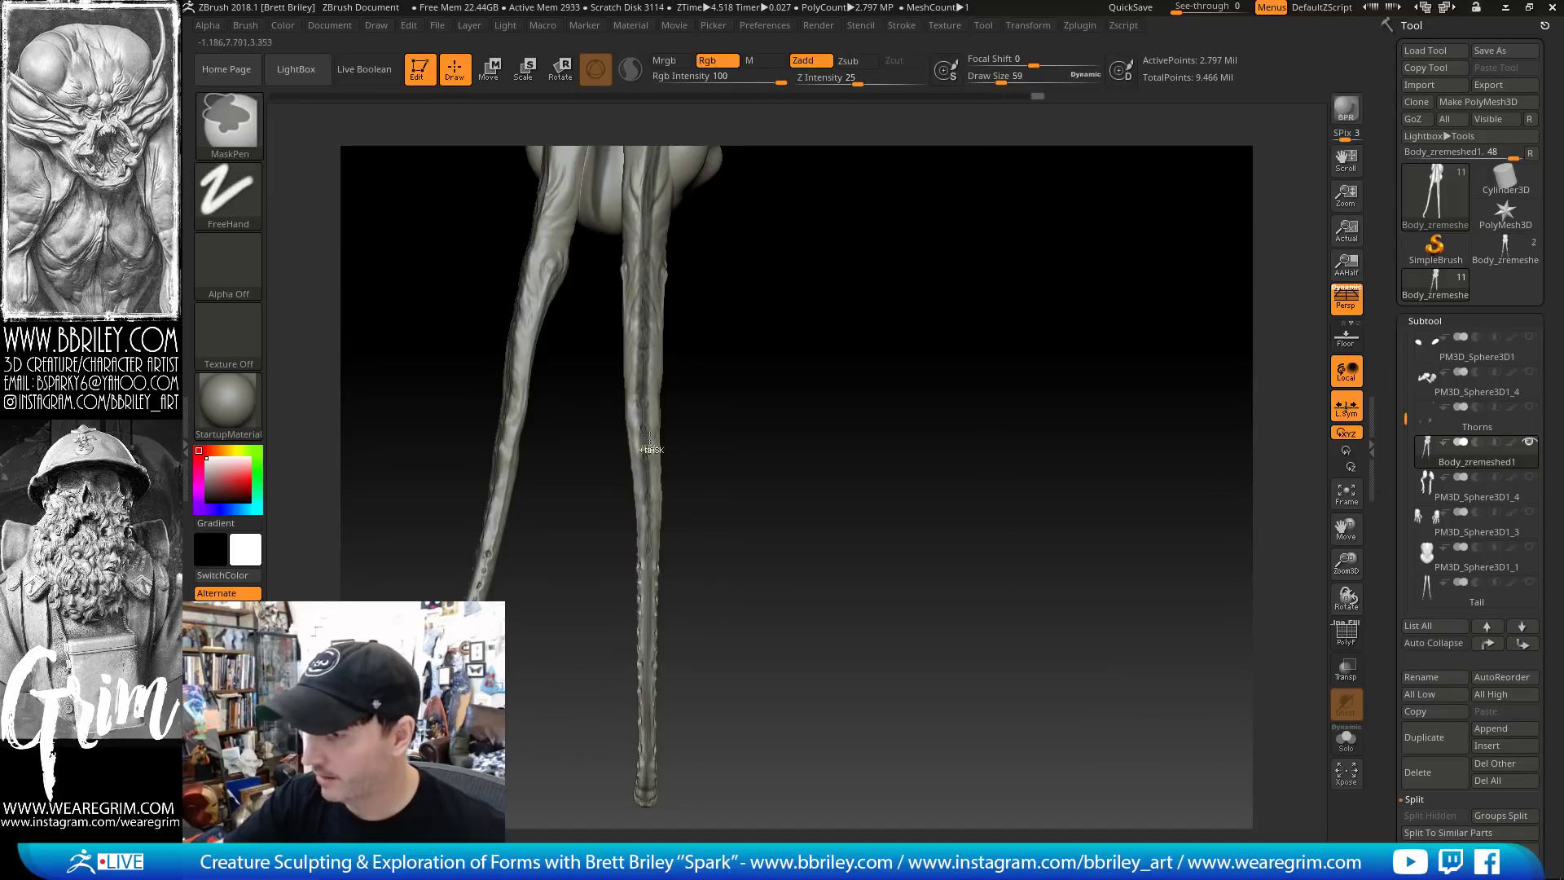
{"action": "left_click_drag", "start_coordinate": [643, 452], "coordinate": [642, 361], "text": "ctrl"}
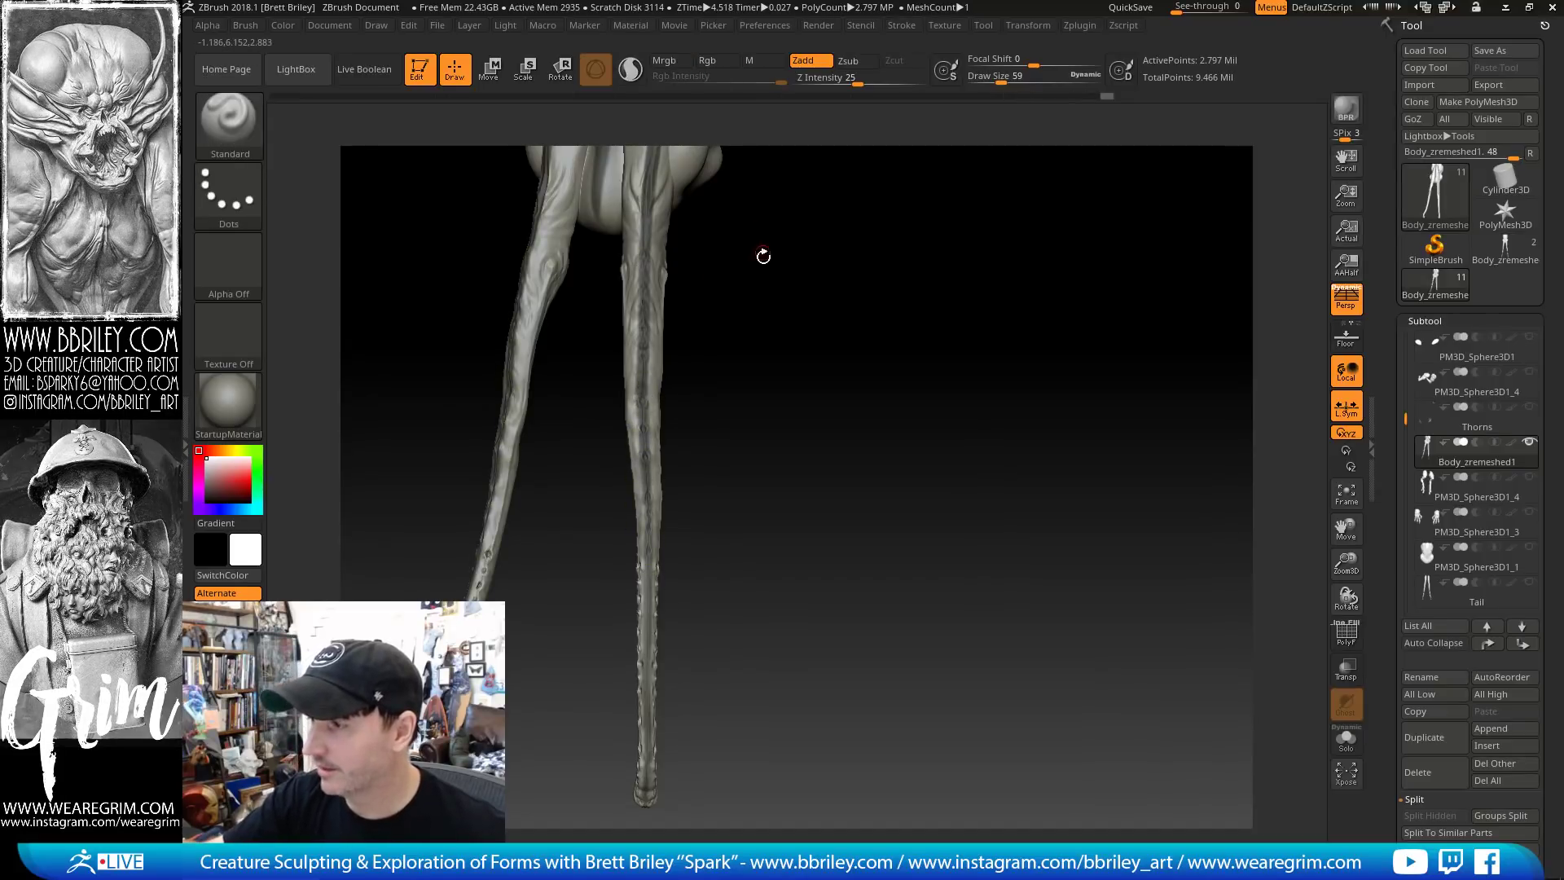
{"action": "left_click_drag", "start_coordinate": [760, 255], "coordinate": [758, 437]}
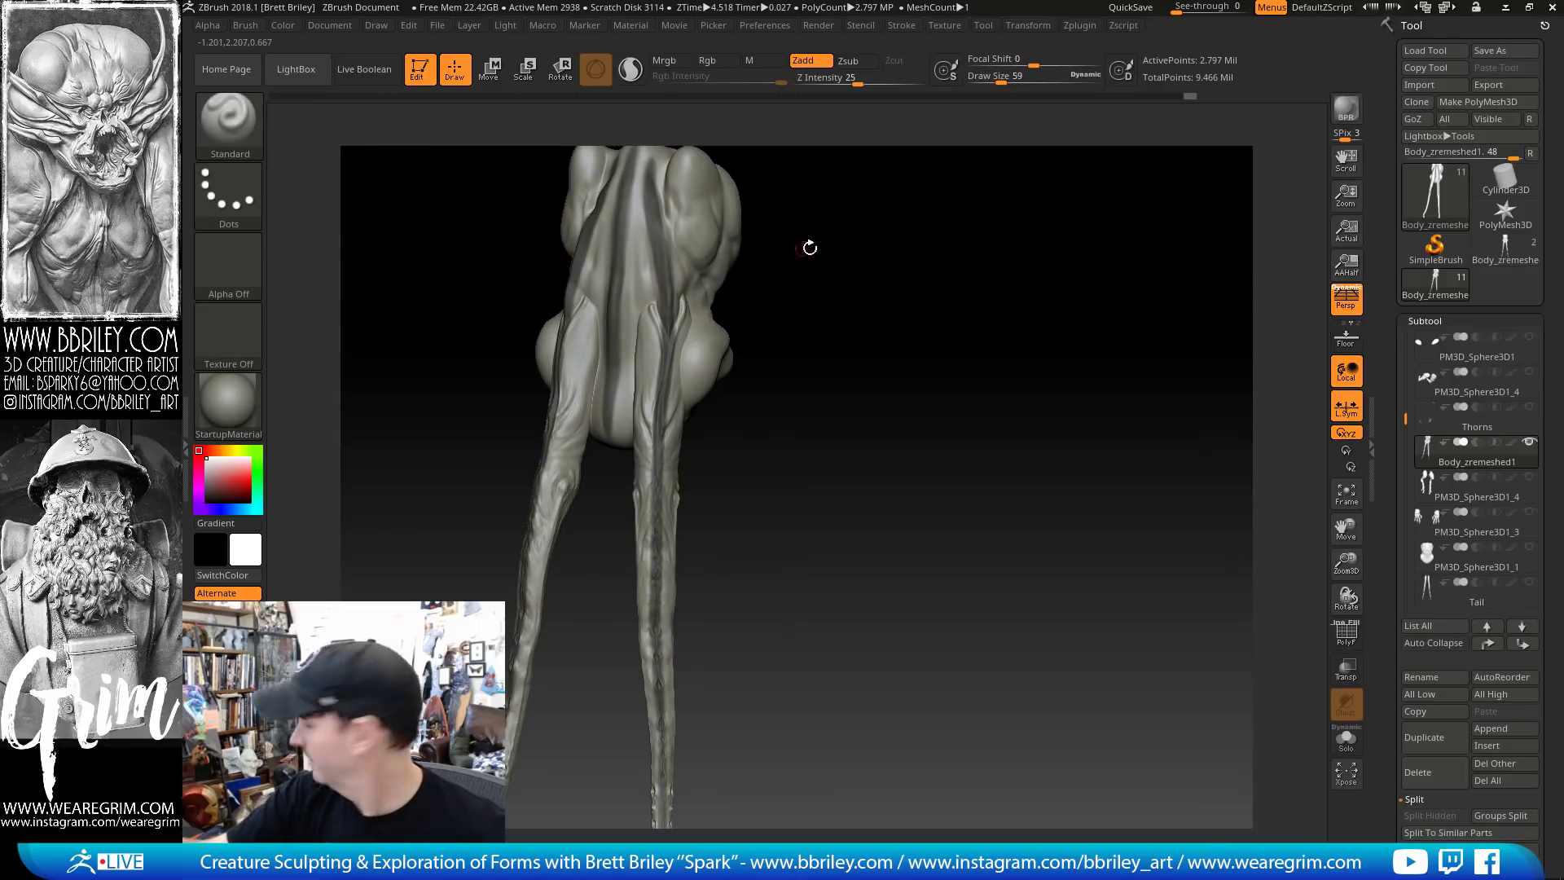
Trim the mask near the top of the back beside the shoulders and check the masked strips from the side
{"action": "left_click_drag", "start_coordinate": [810, 244], "coordinate": [904, 440]}
{"action": "left_click_drag", "start_coordinate": [681, 321], "coordinate": [678, 324], "text": "ctrl+alt"}
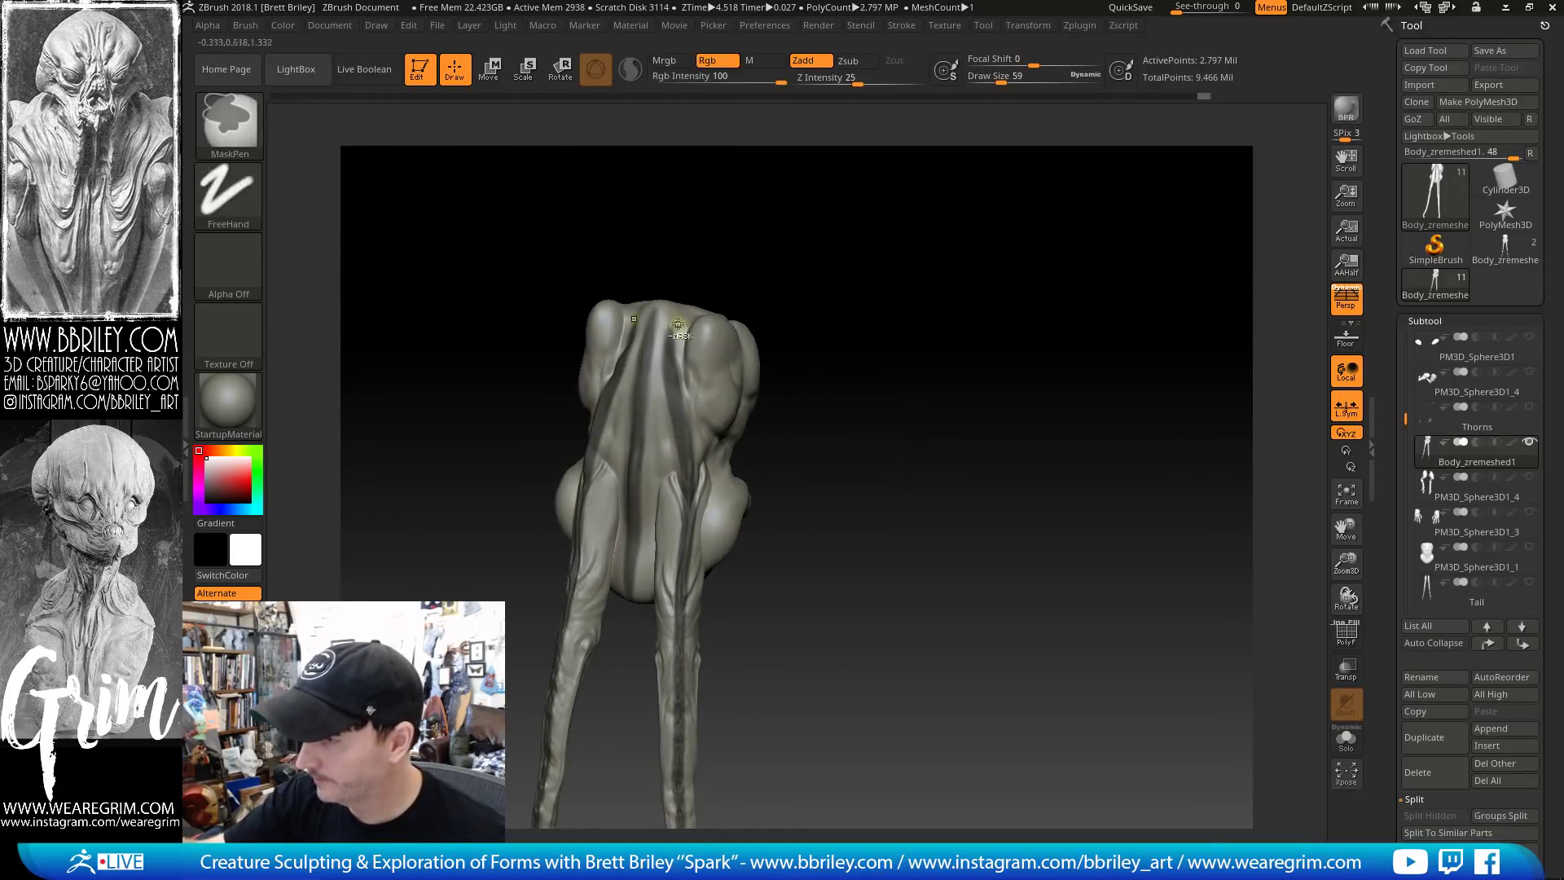
{"action": "left_click_drag", "start_coordinate": [808, 345], "coordinate": [712, 412]}
{"action": "left_click_drag", "start_coordinate": [887, 436], "coordinate": [996, 340]}
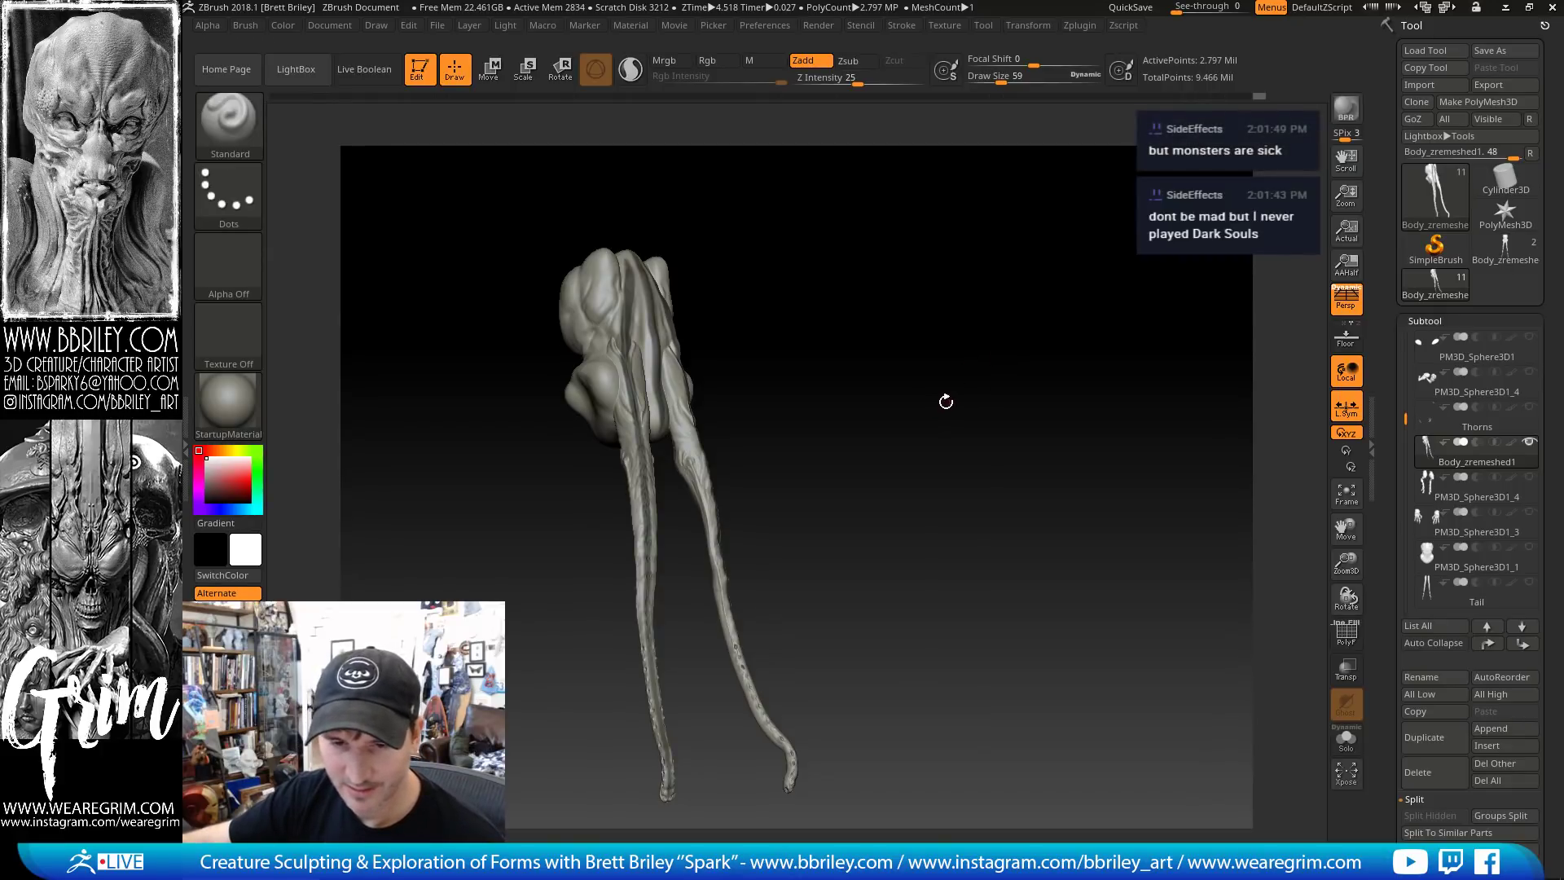
Collapse the DynaMesh and ZRemesher settings and open the FiberMesh settings for the remeshed body
{"action": "scroll", "coordinate": [1414, 394], "scroll_direction": "down", "scroll_amount": 10}
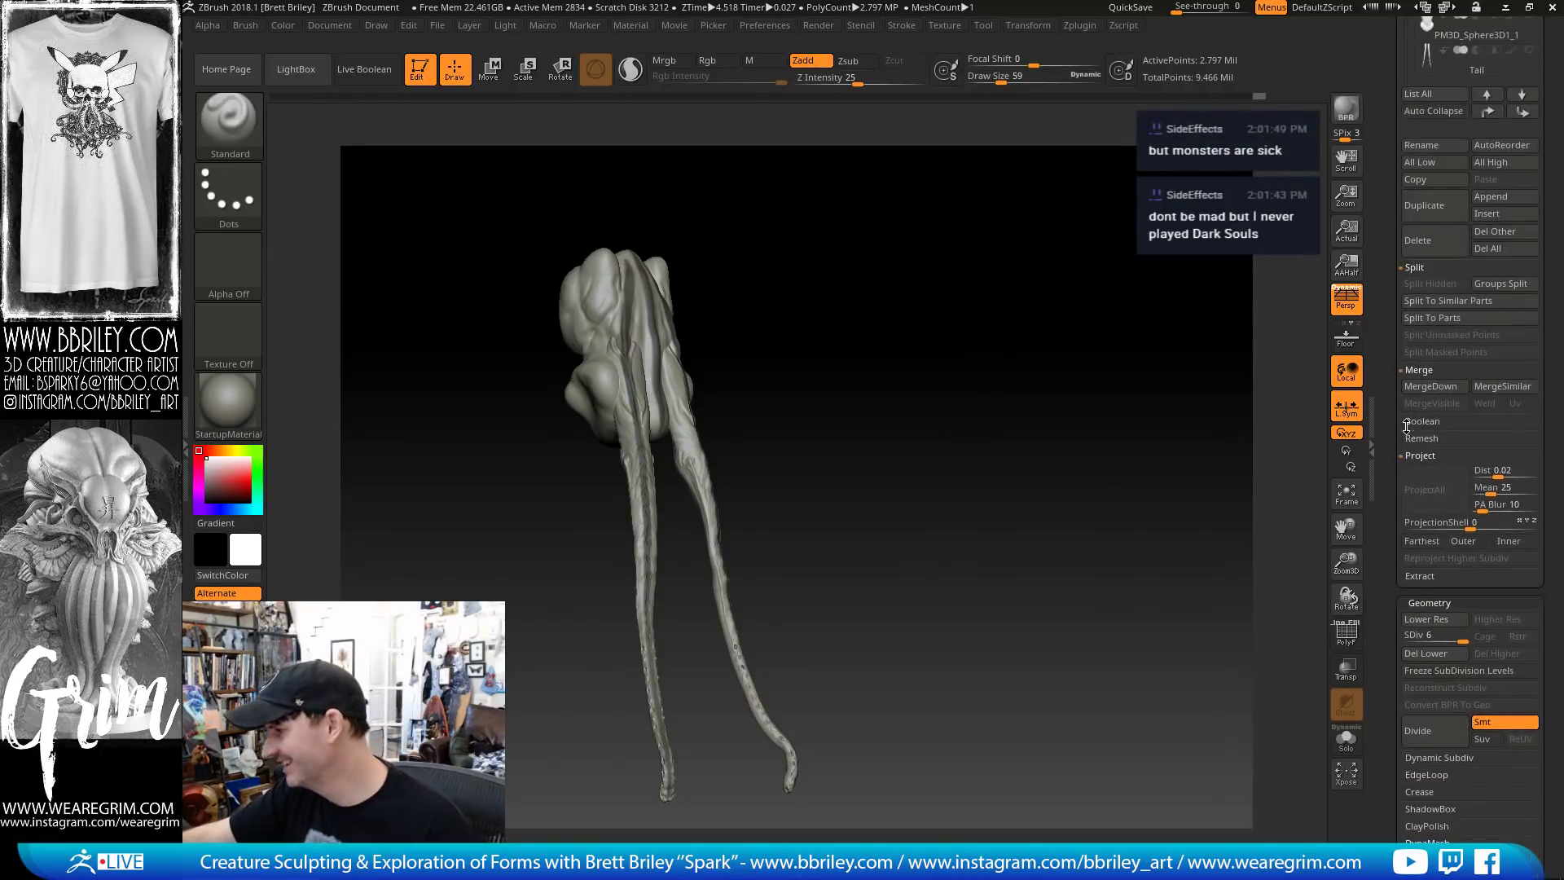
{"action": "scroll", "coordinate": [1414, 394], "scroll_direction": "down", "scroll_amount": 5}
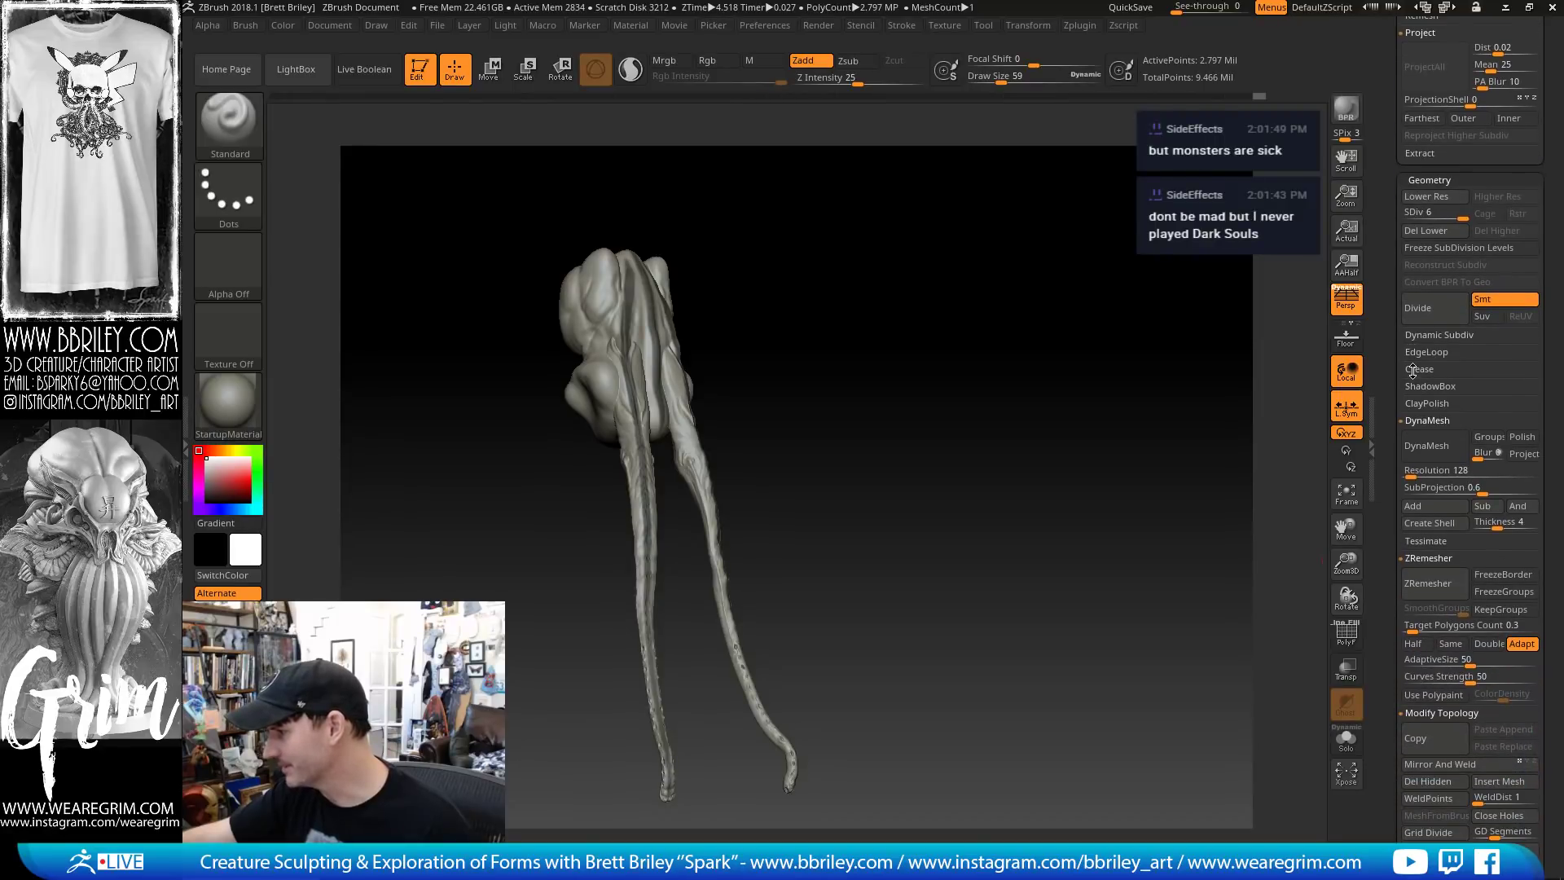
{"action": "left_click", "coordinate": [1424, 422]}
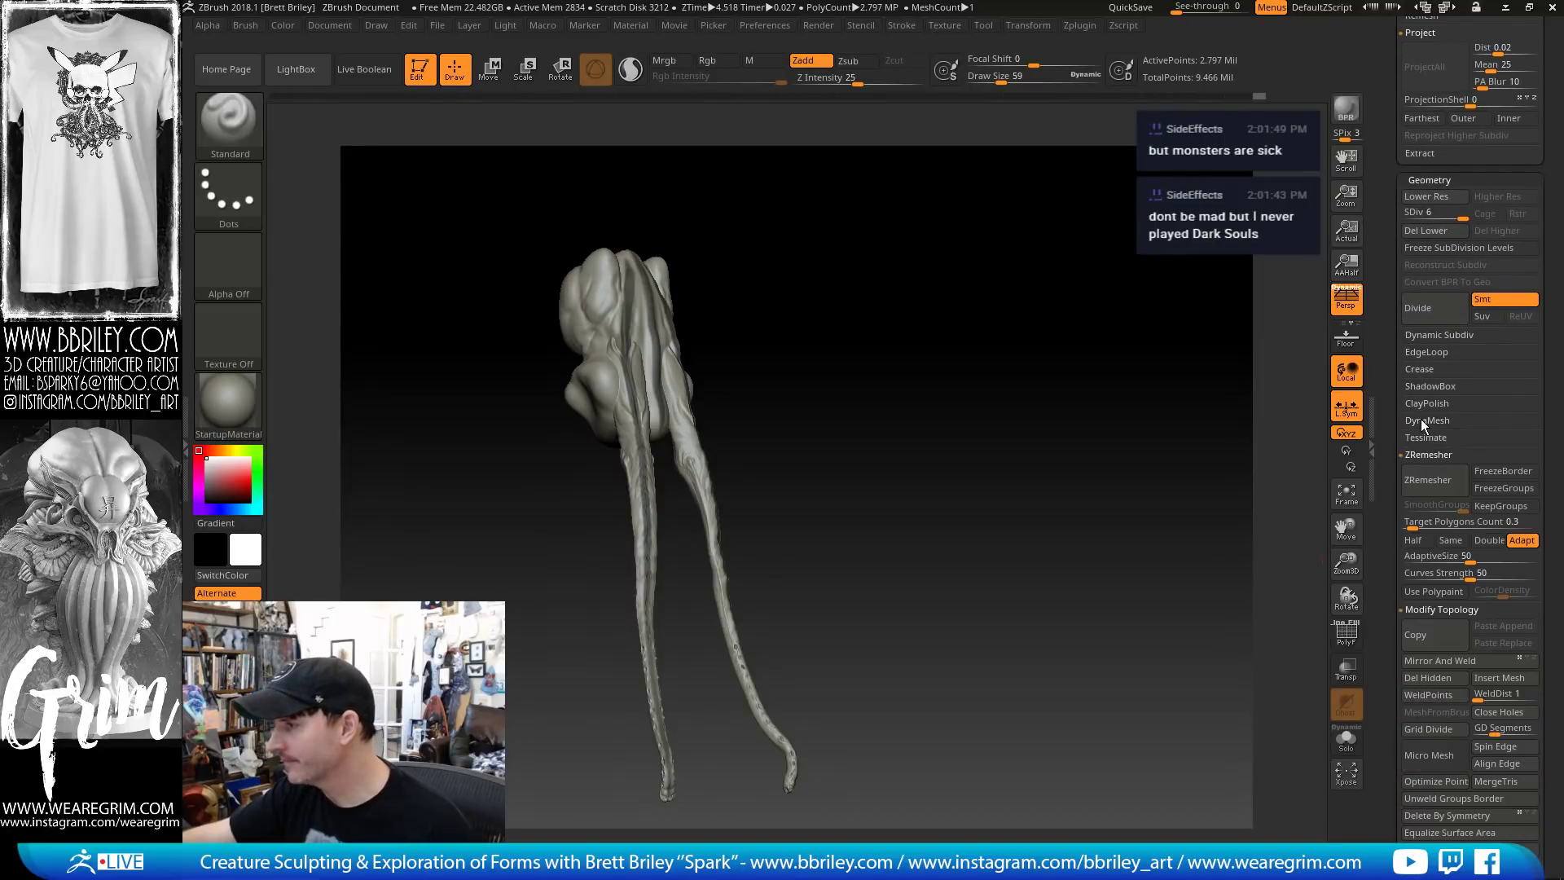
{"action": "left_click", "coordinate": [1427, 455]}
{"action": "scroll", "coordinate": [1388, 590], "scroll_direction": "down", "scroll_amount": 7}
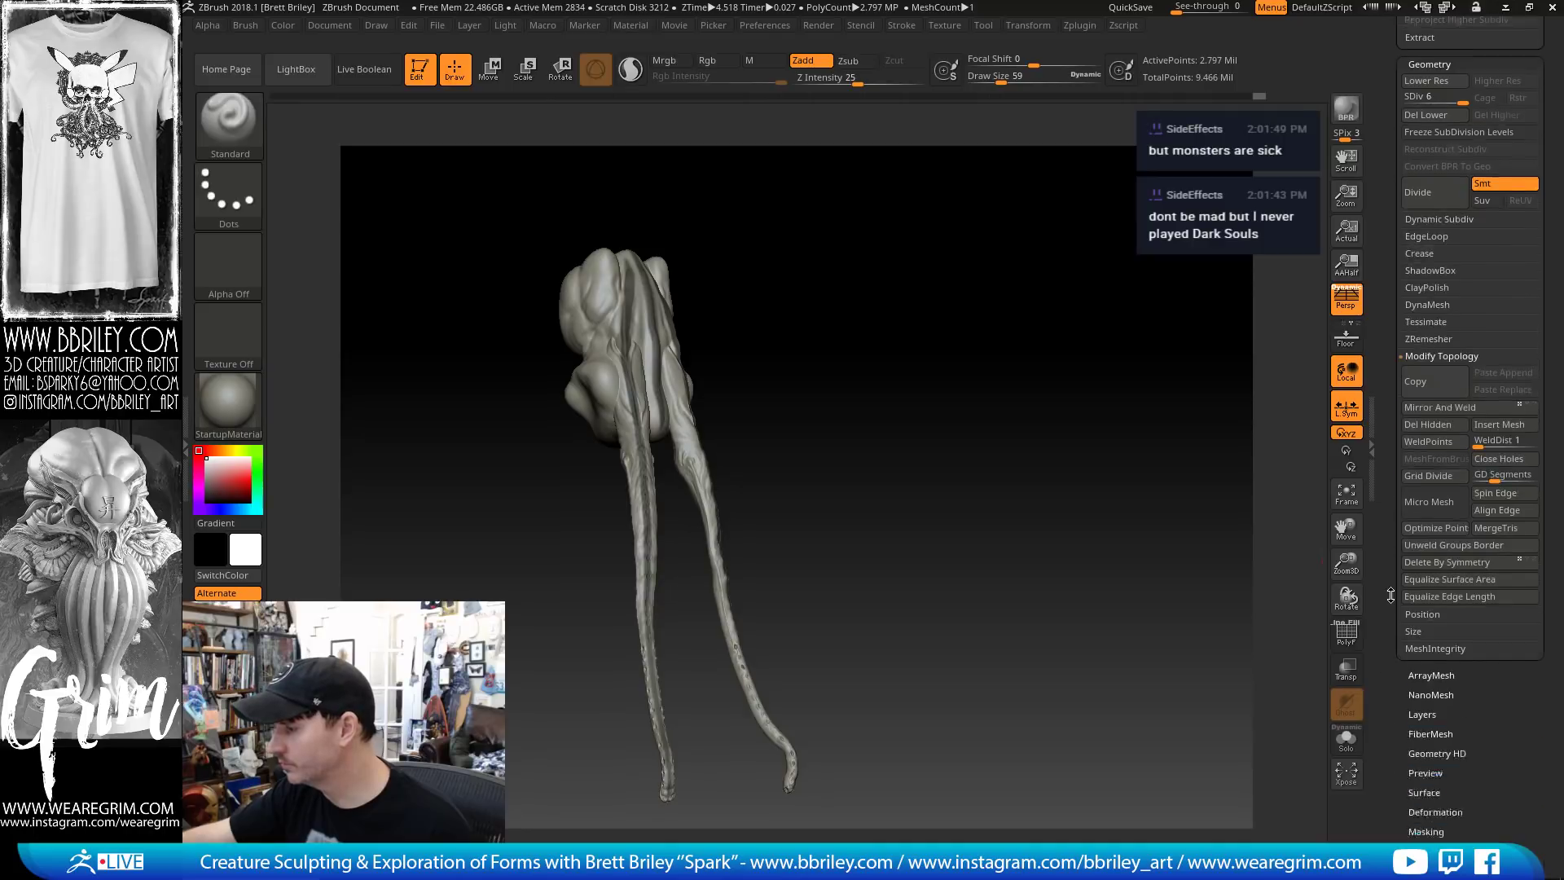
{"action": "left_click", "coordinate": [1425, 566]}
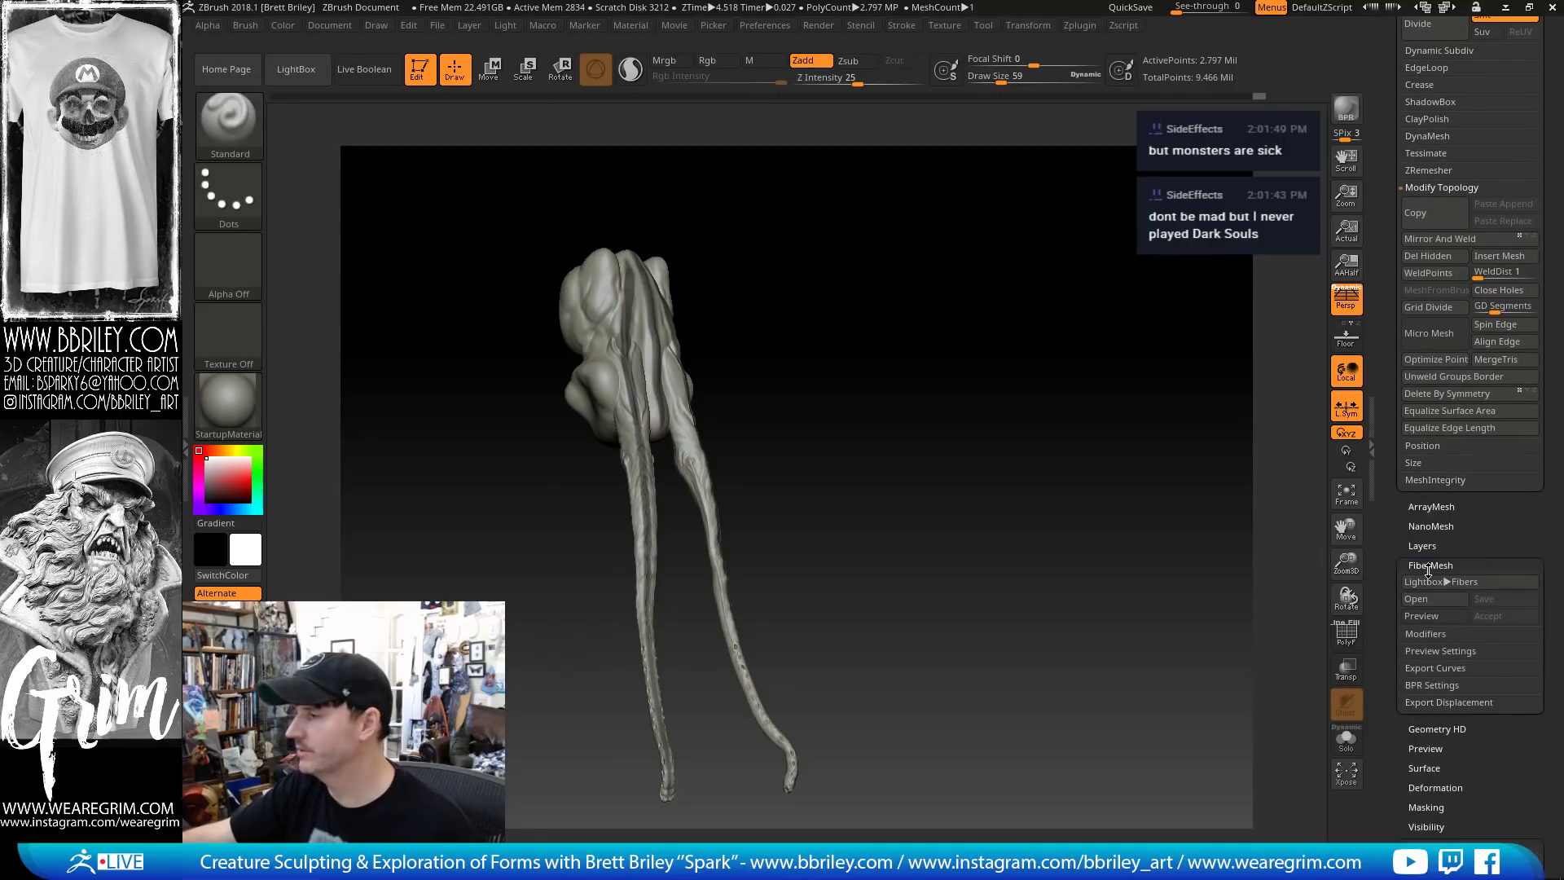
Turn on the FiberMesh preview for the masked back and tails and examine the fibers from the side
{"action": "left_click_drag", "start_coordinate": [1026, 524], "coordinate": [1116, 561]}
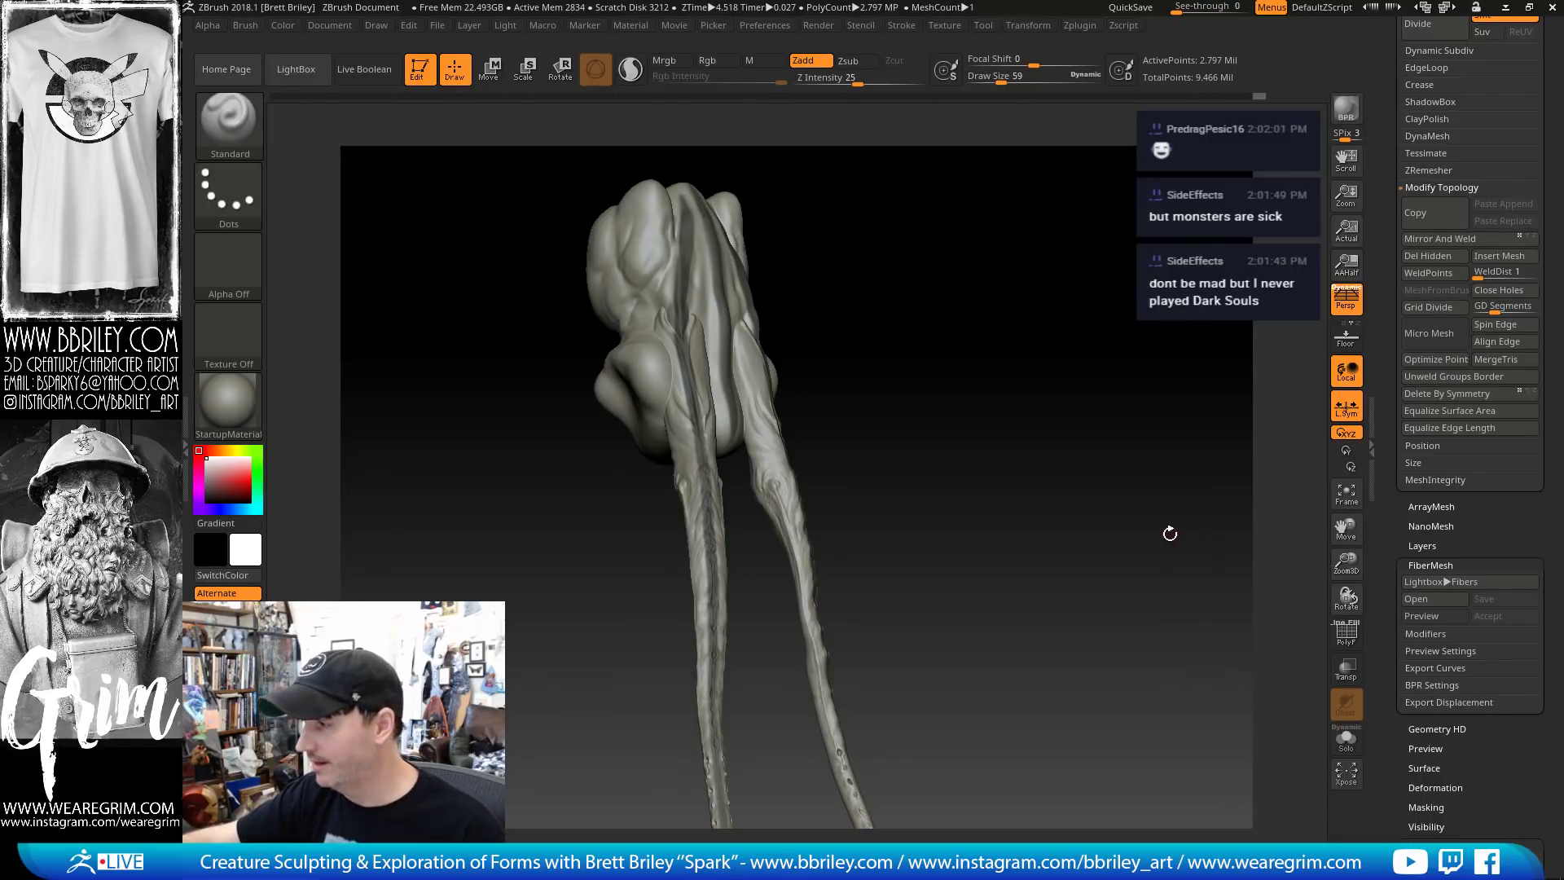
{"action": "left_click_drag", "start_coordinate": [1170, 534], "coordinate": [1135, 560]}
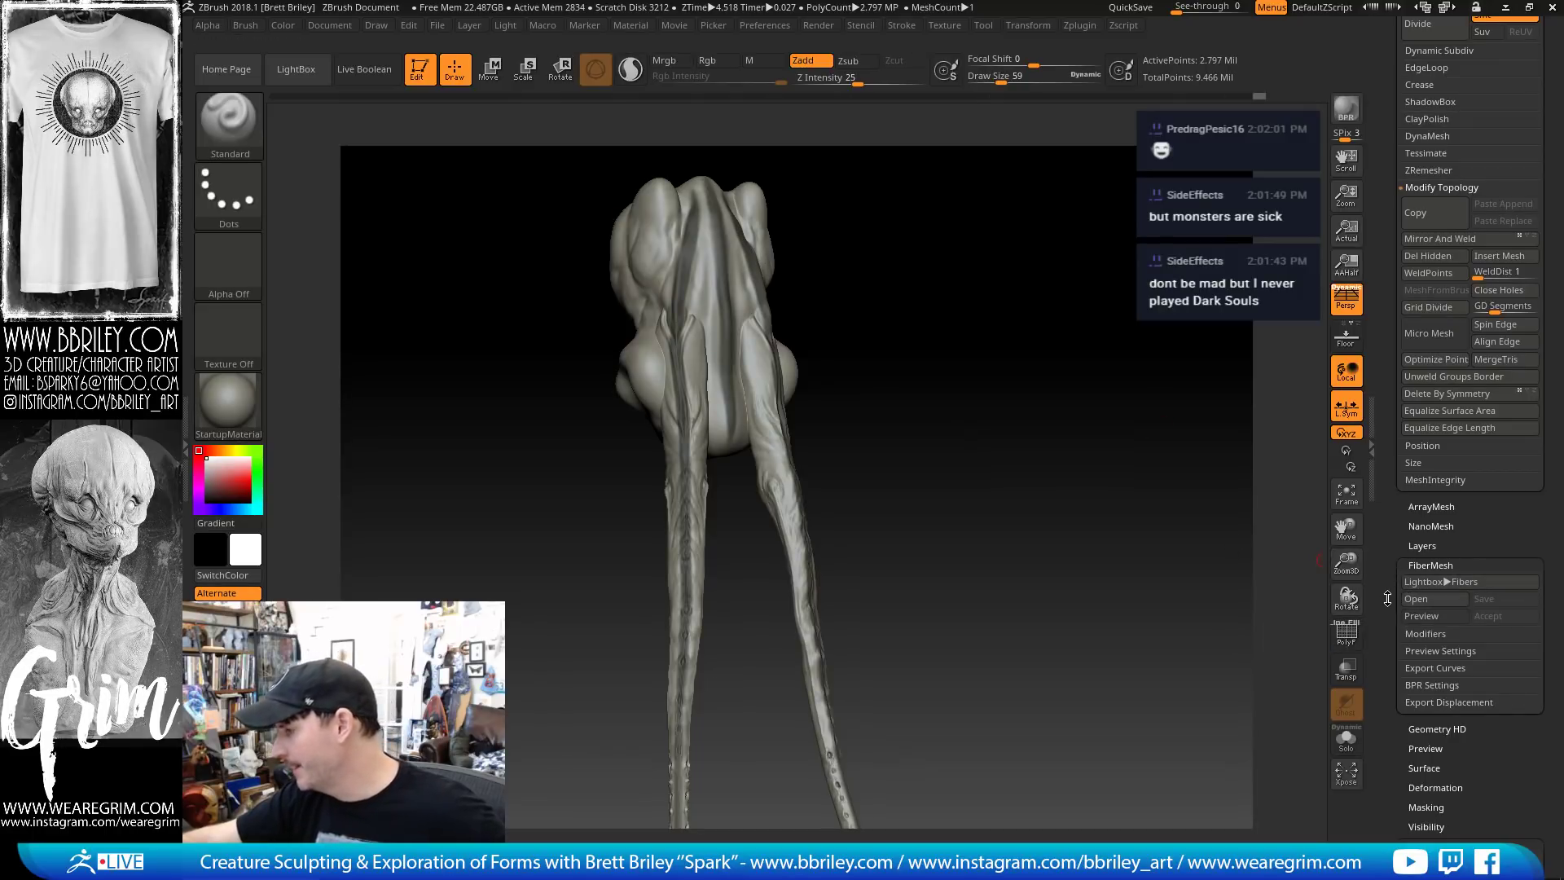
{"action": "left_click_drag", "start_coordinate": [1059, 562], "coordinate": [1088, 526], "text": "alt"}
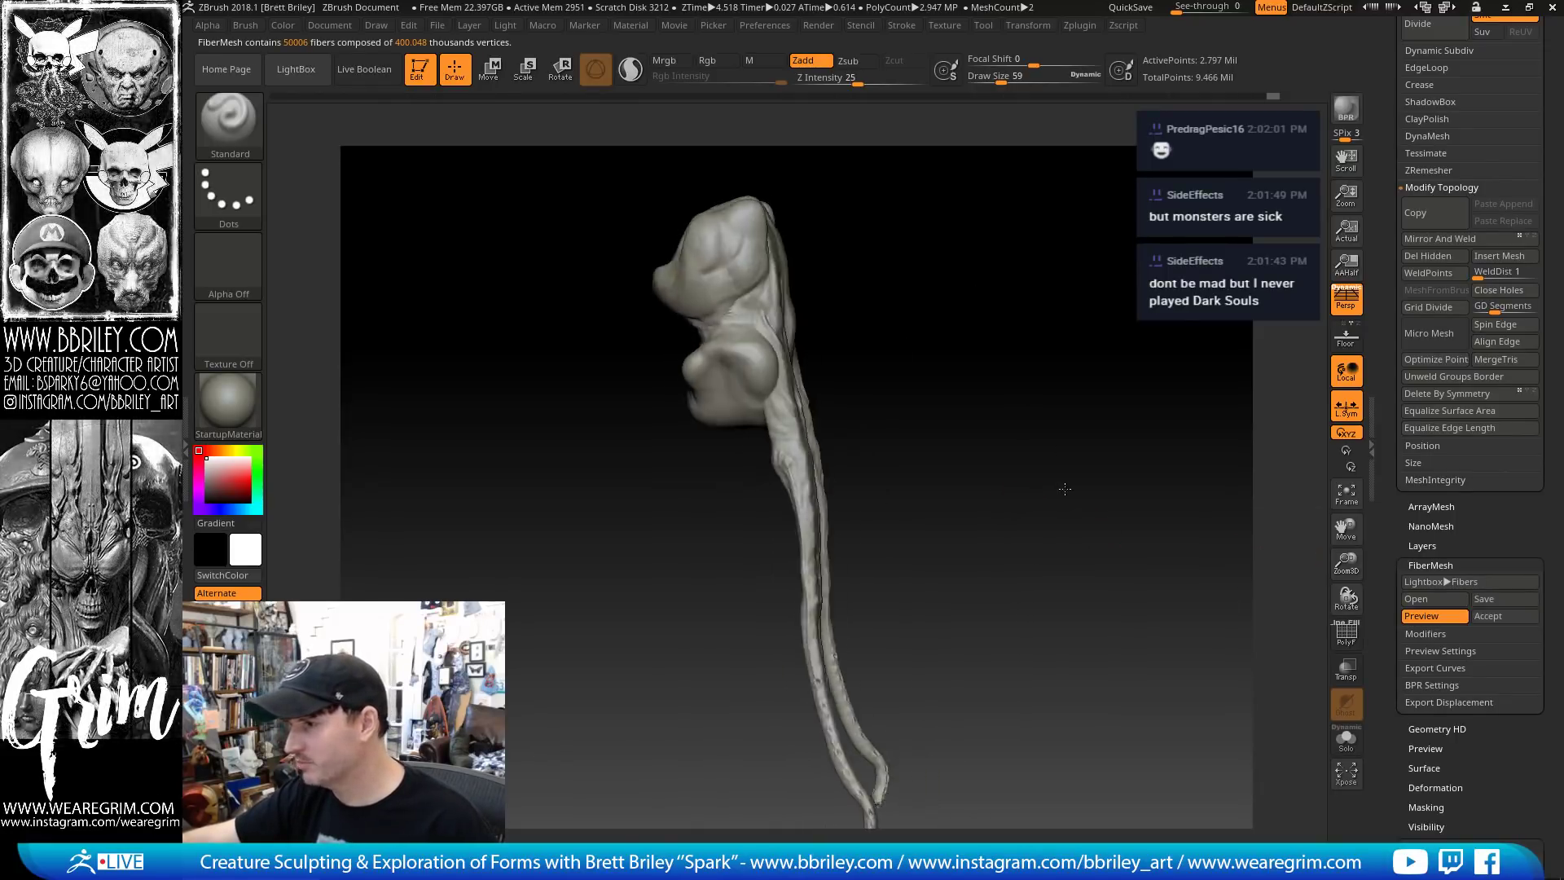
{"action": "left_click_drag", "start_coordinate": [1093, 511], "coordinate": [1085, 570]}
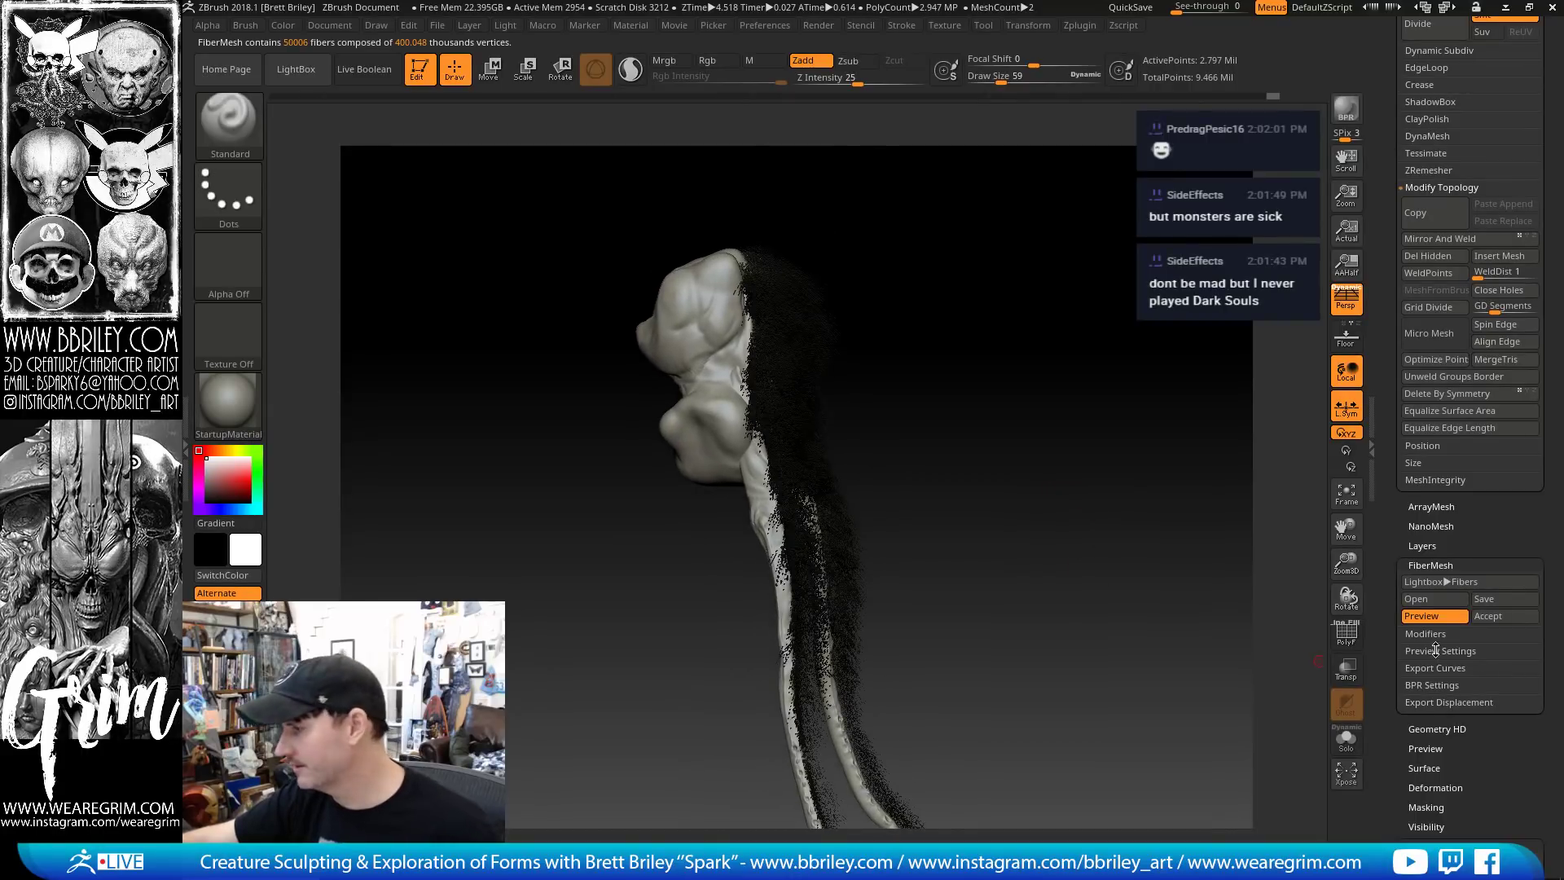
Set both the base and tip colours of the fibers to white in the FiberMesh modifiers
{"action": "left_click", "coordinate": [1427, 634]}
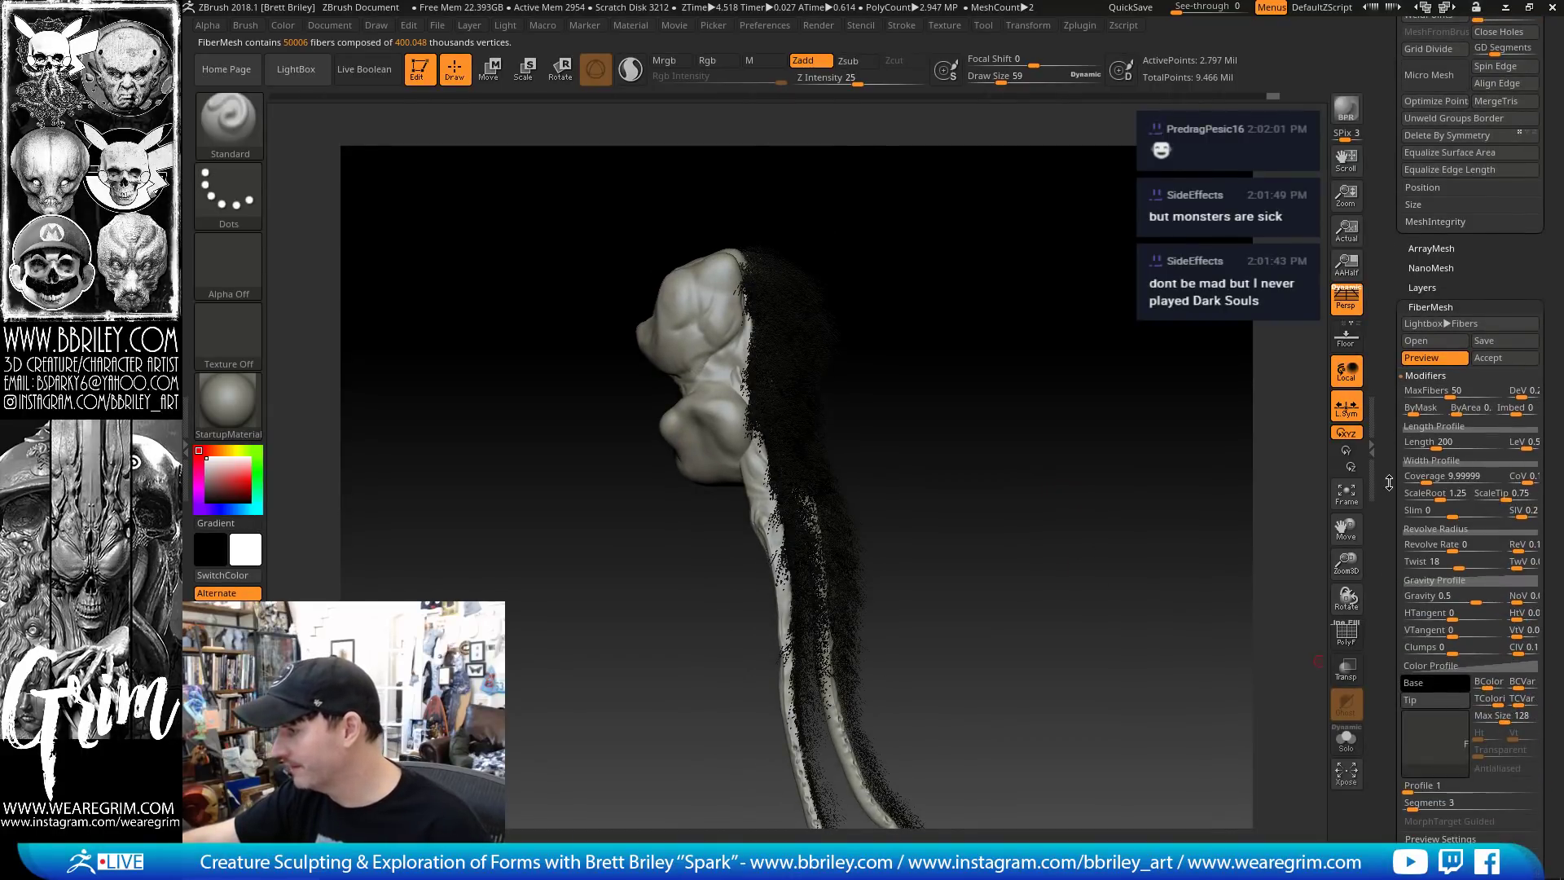
{"action": "left_click", "coordinate": [1435, 685]}
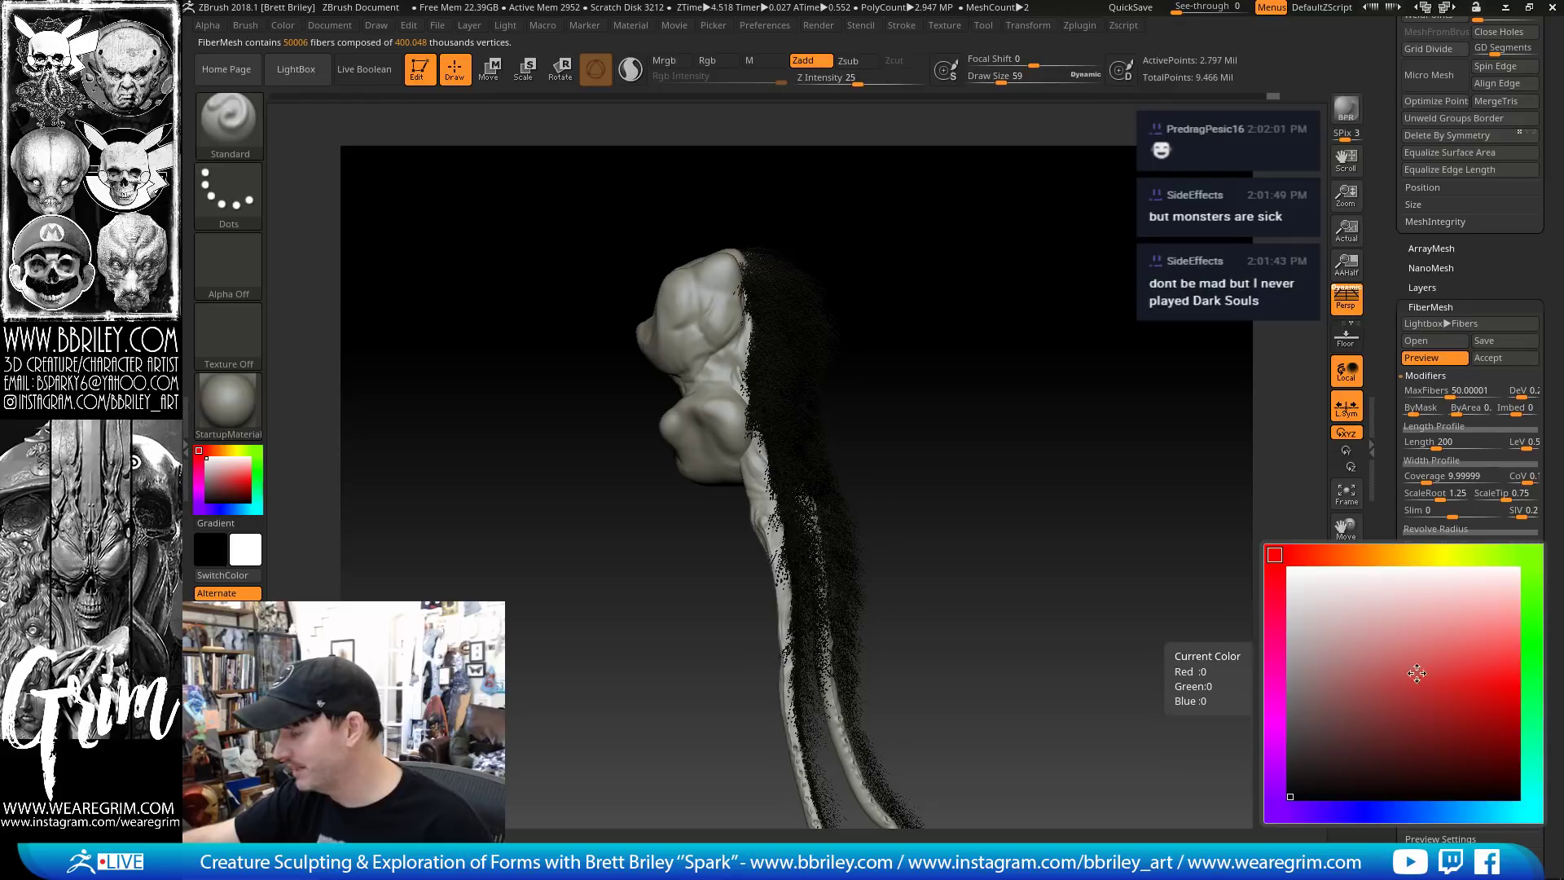
{"action": "left_click", "coordinate": [1281, 564]}
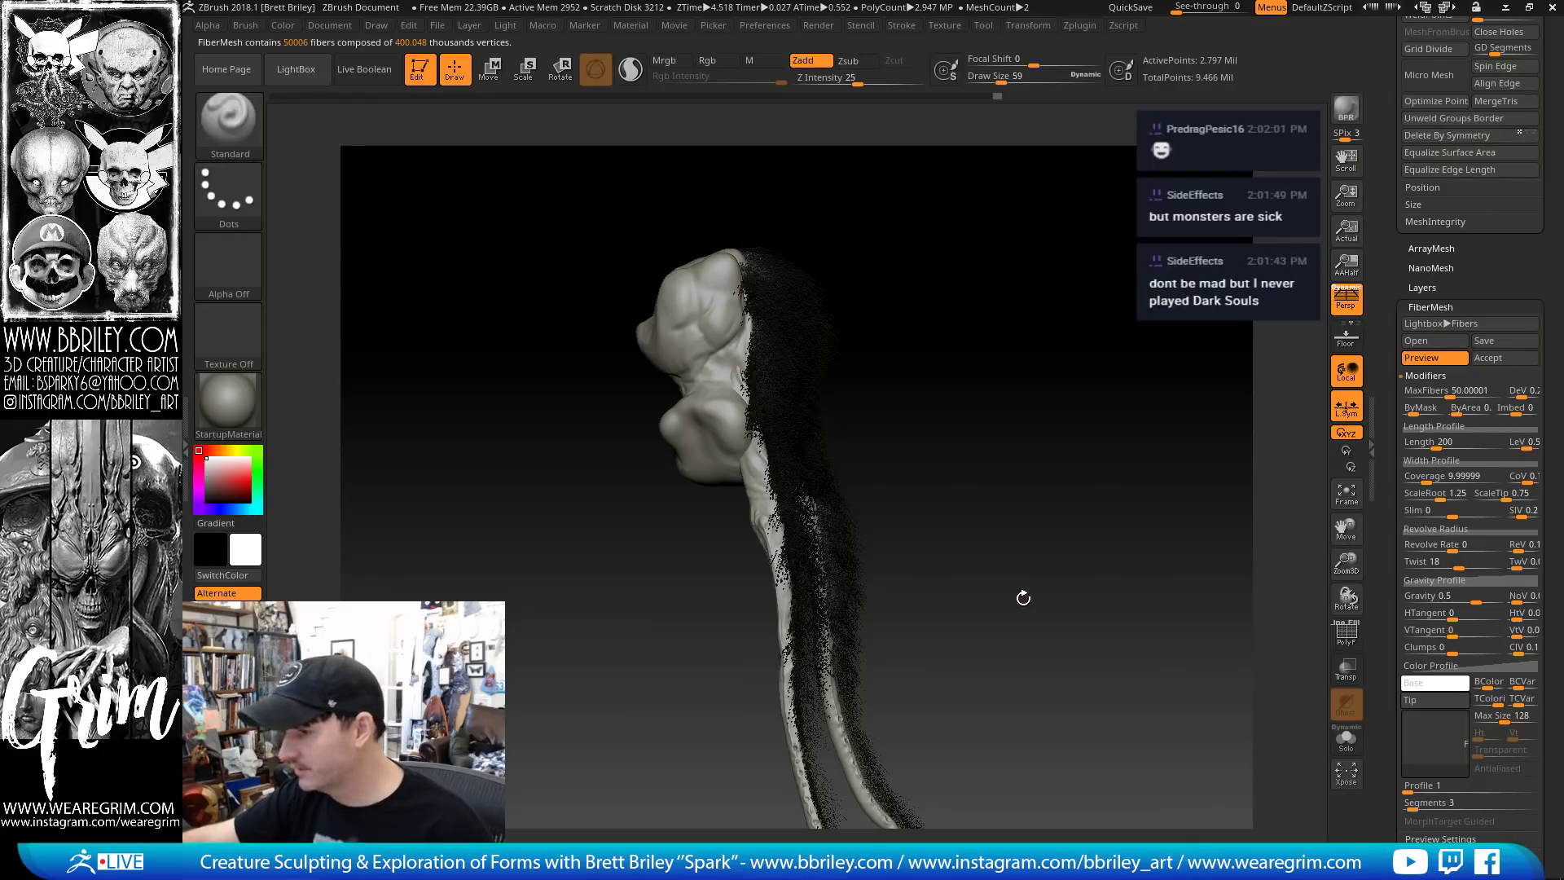
{"action": "left_click", "coordinate": [1415, 702]}
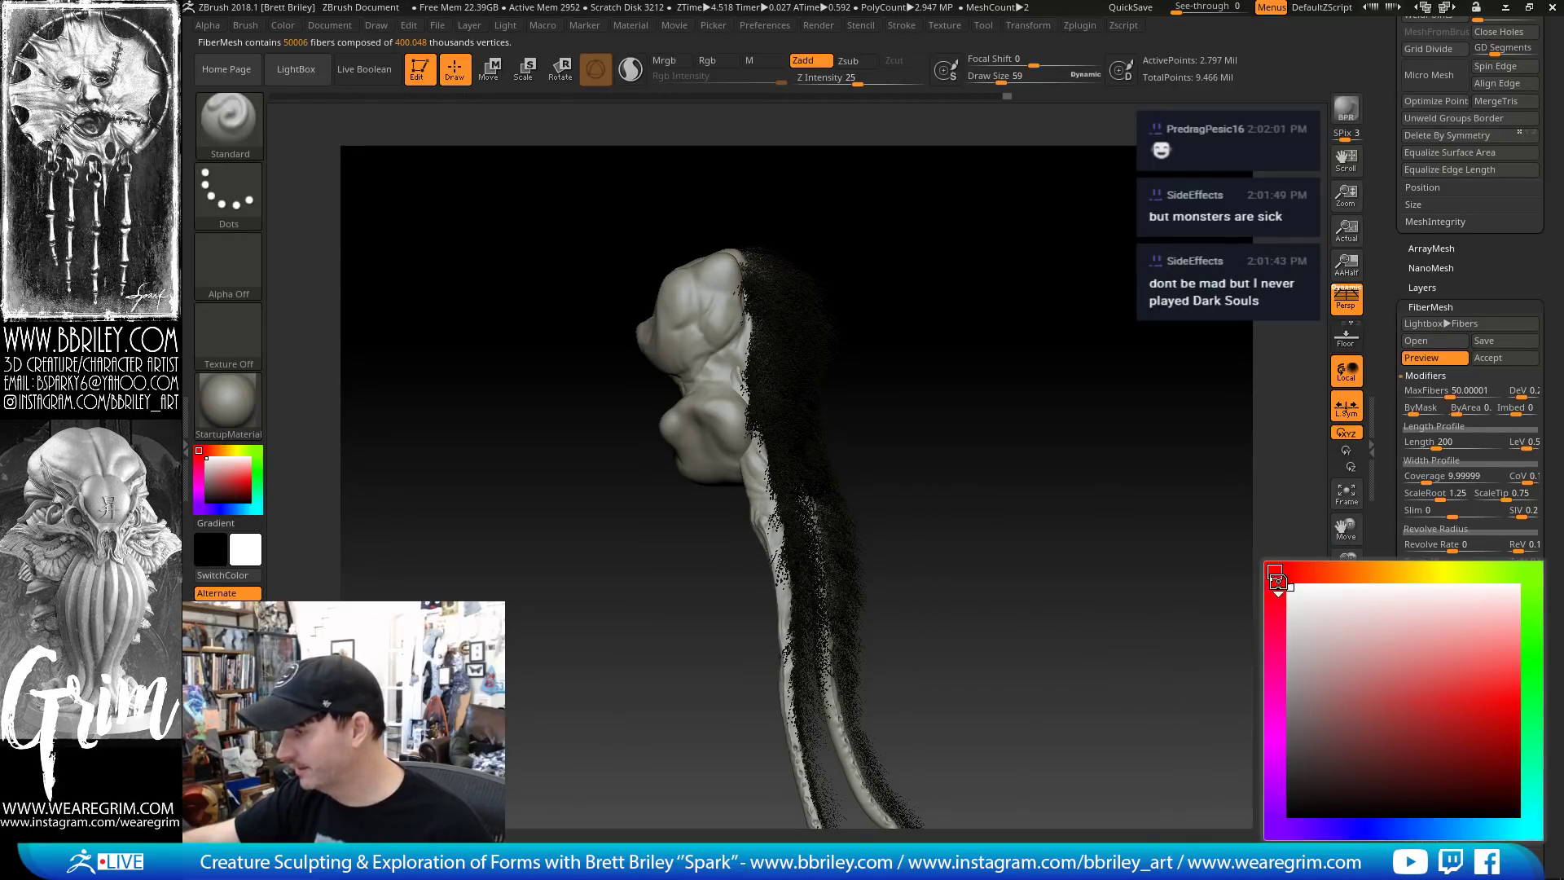
{"action": "mouse_move", "coordinate": [1121, 574]}
{"action": "left_mouse_down"}
{"action": "mouse_move", "coordinate": [1145, 573]}
{"action": "mouse_move", "coordinate": [1124, 565]}
{"action": "mouse_move", "coordinate": [1132, 604]}
{"action": "mouse_move", "coordinate": [1003, 292]}
{"action": "left_mouse_up"}
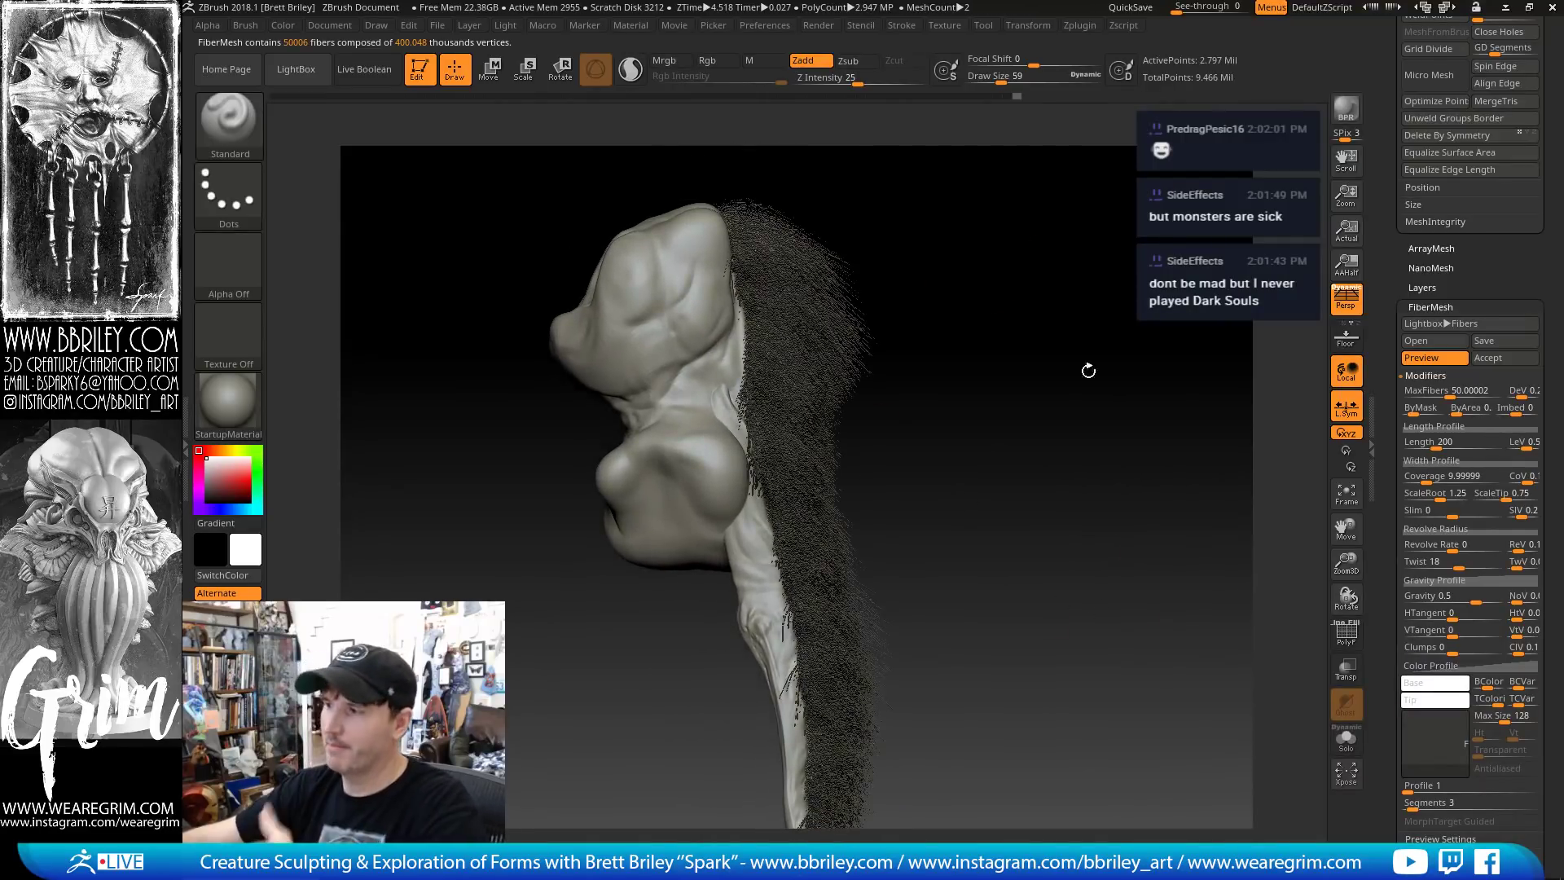
Set the fibers' MaxFibers to about 7.8, Length to about 422 and Coverage to about 4.3
{"action": "mouse_move", "coordinate": [1072, 463]}
{"action": "left_mouse_down"}
{"action": "mouse_move", "coordinate": [960, 366]}
{"action": "mouse_move", "coordinate": [1063, 370]}
{"action": "left_mouse_up"}
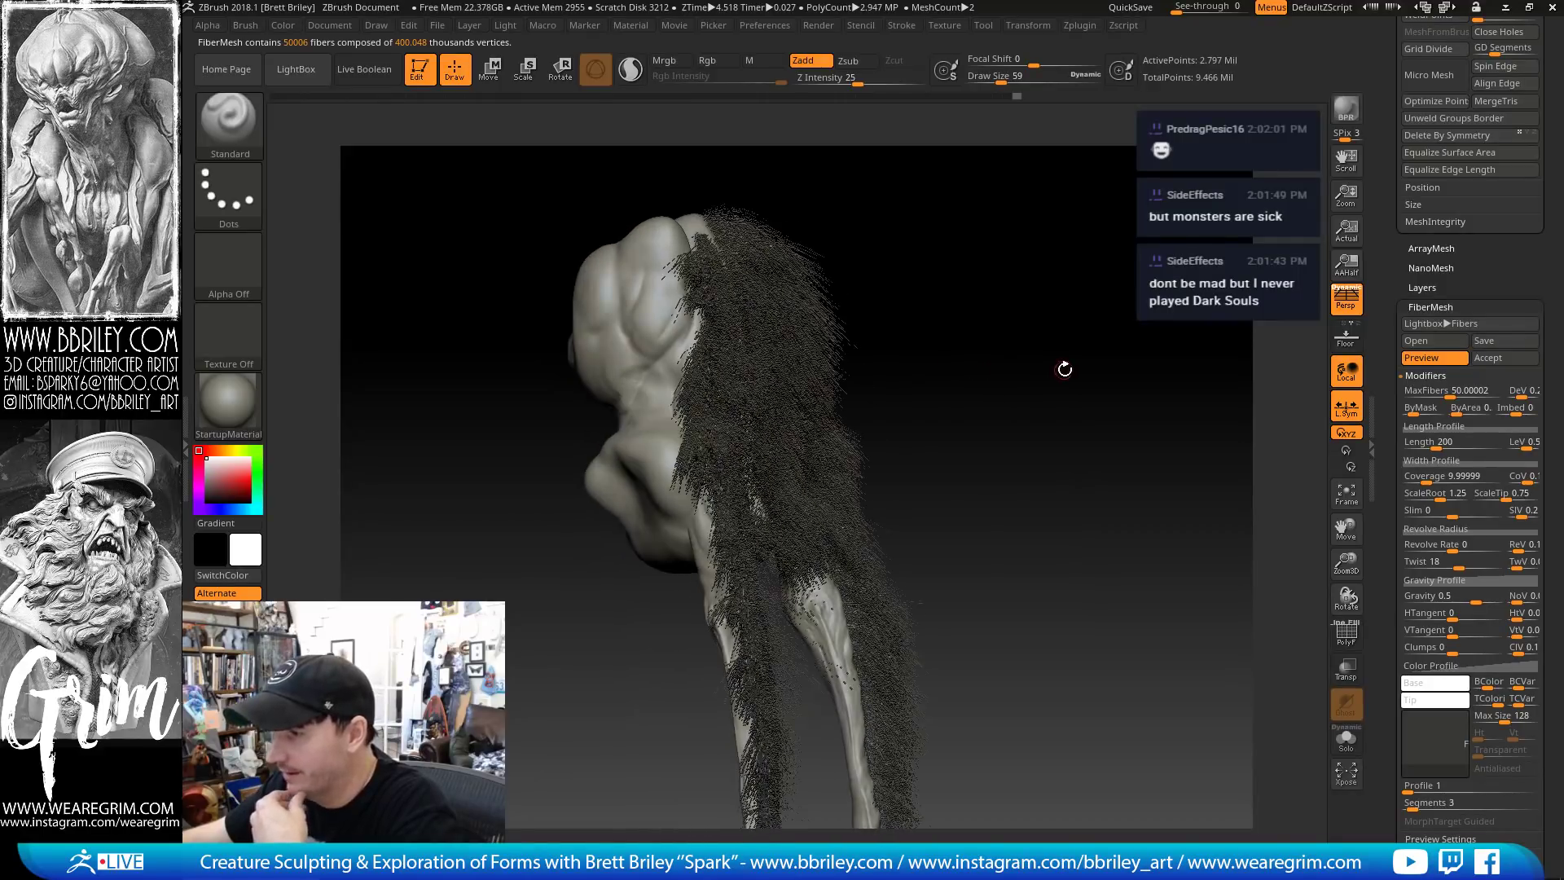
{"action": "left_click", "coordinate": [1409, 391]}
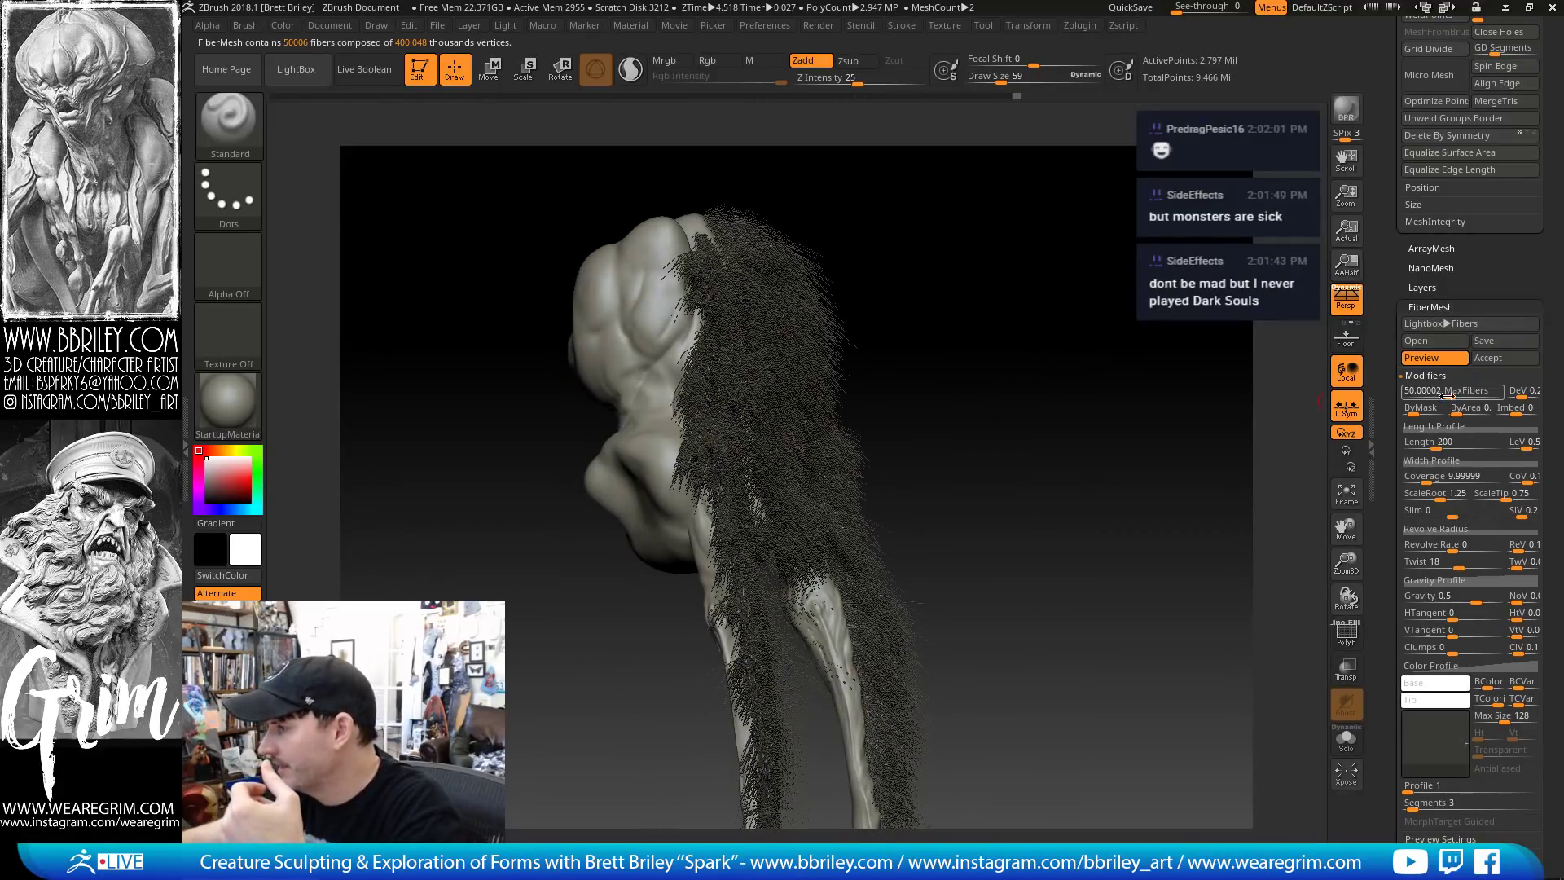
{"action": "left_click_drag", "start_coordinate": [1447, 396], "coordinate": [1435, 397]}
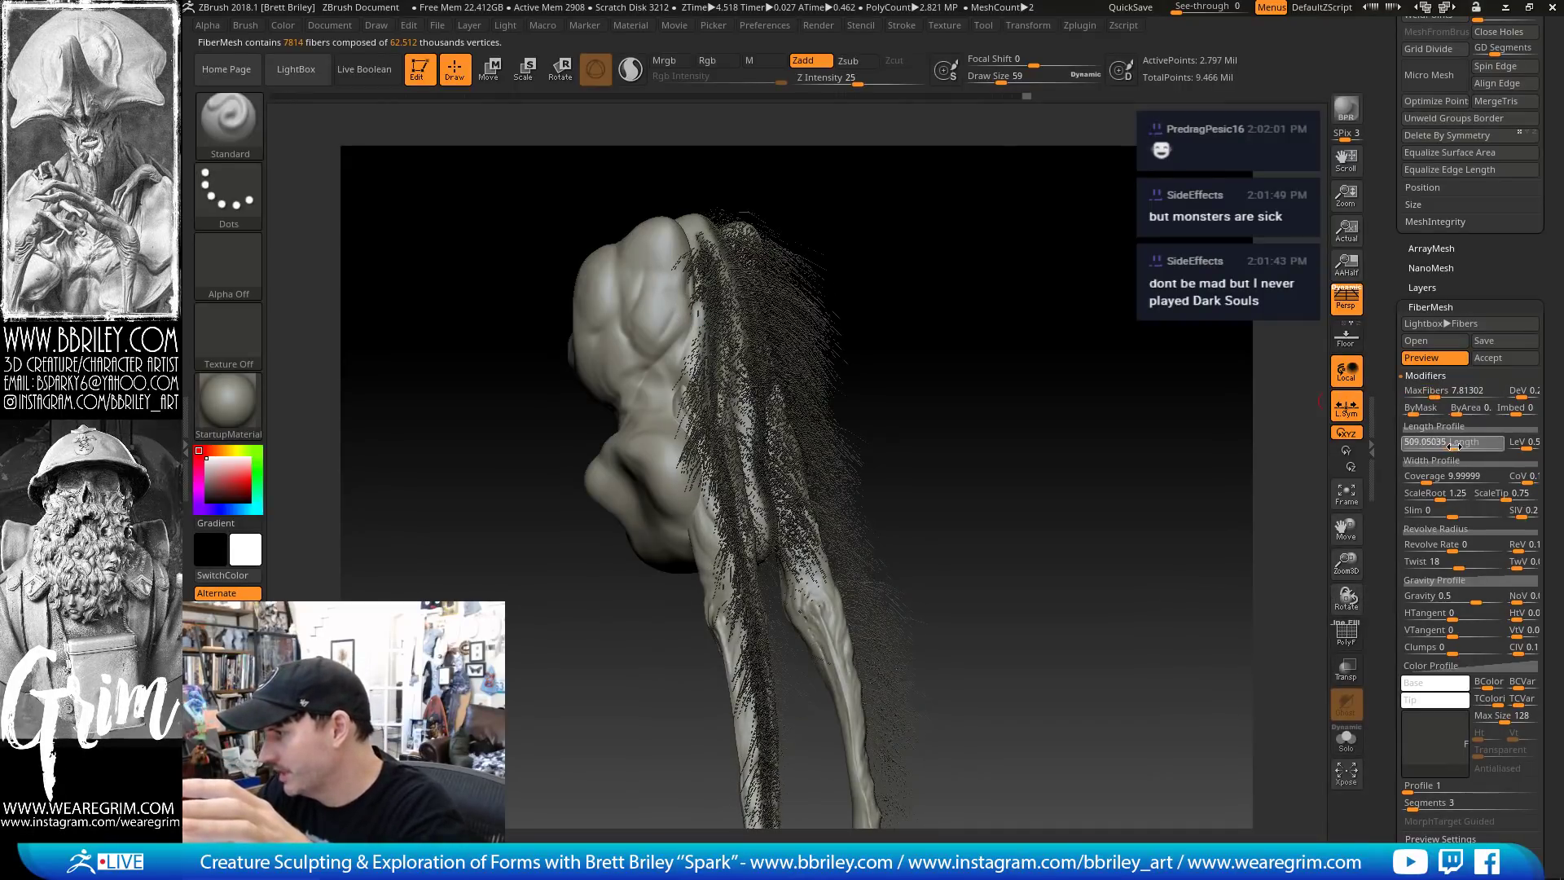
{"action": "left_click_drag", "start_coordinate": [1450, 444], "coordinate": [1424, 486]}
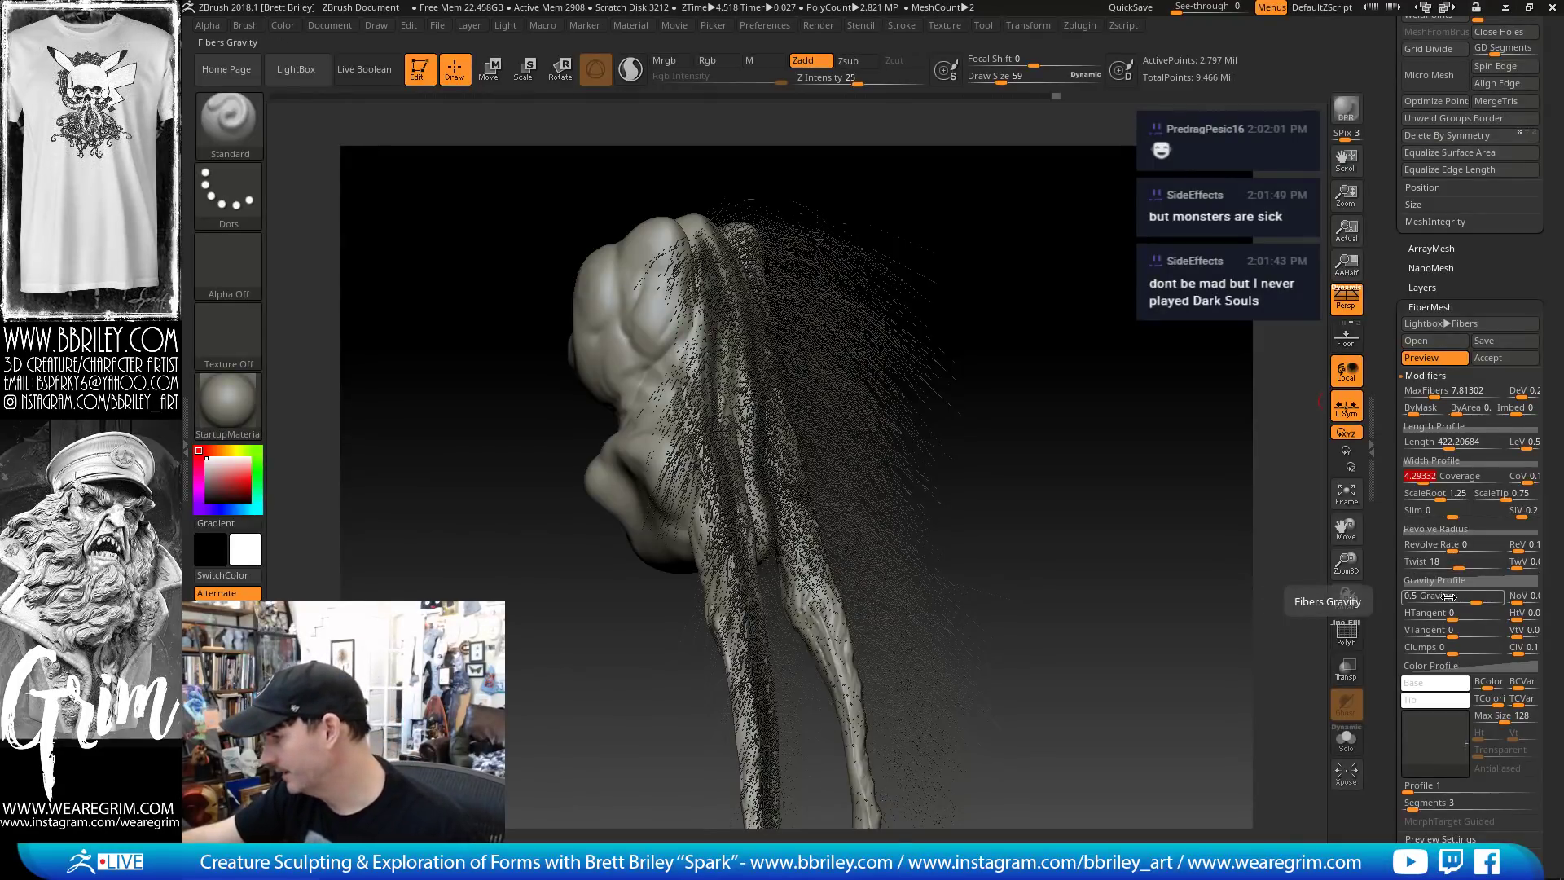
Set the fibers' Gravity to about -0.09 so that they lift slightly away from the back and tails
{"action": "left_click_drag", "start_coordinate": [1467, 597], "coordinate": [1458, 598]}
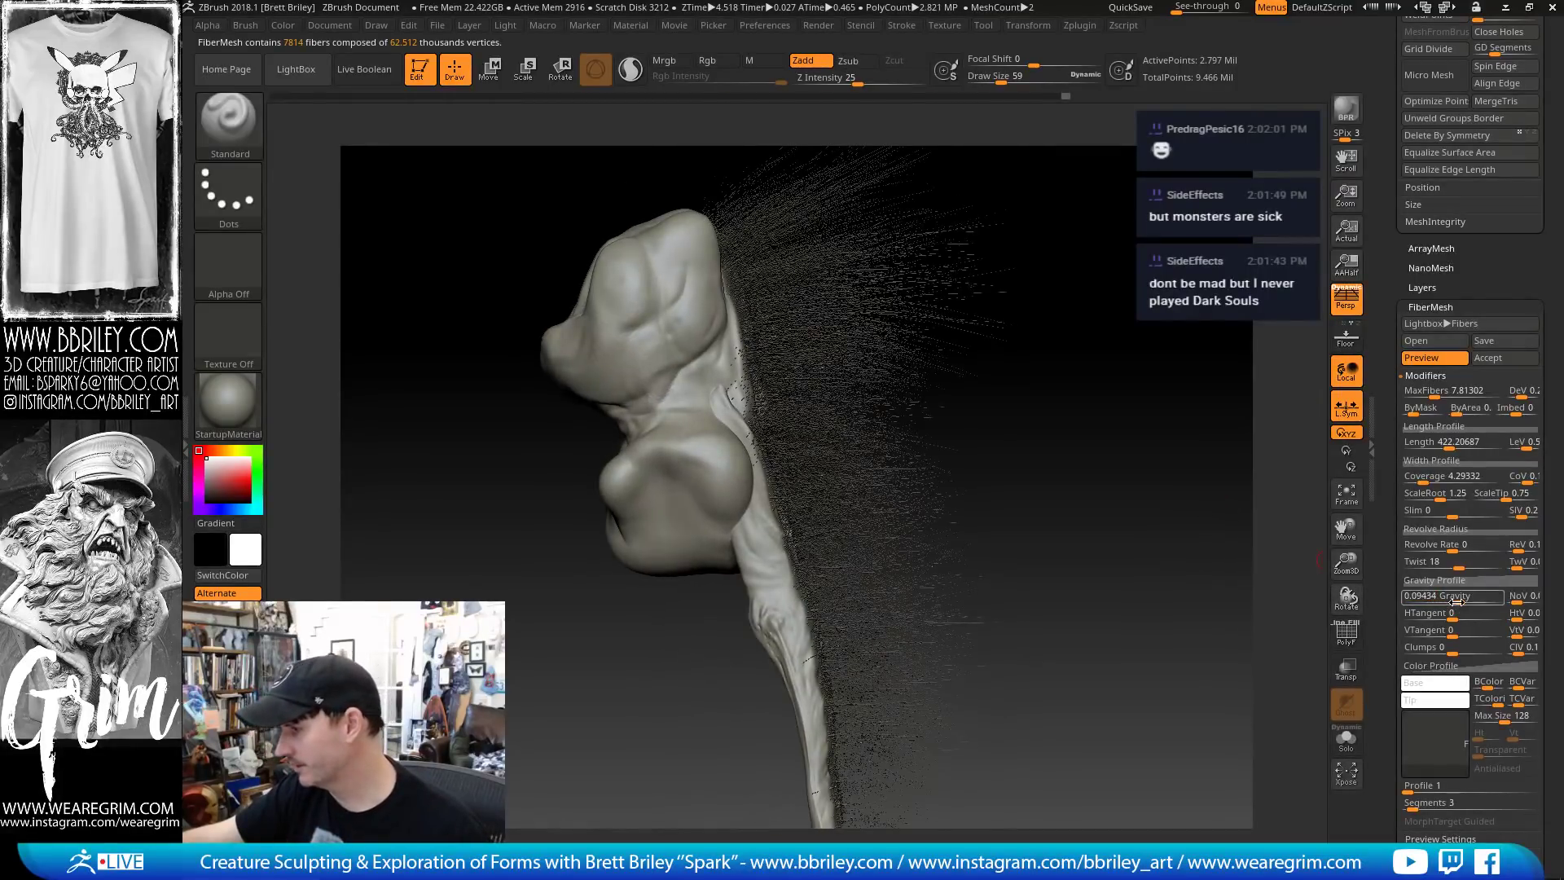
{"action": "left_click_drag", "start_coordinate": [1457, 600], "coordinate": [1404, 600]}
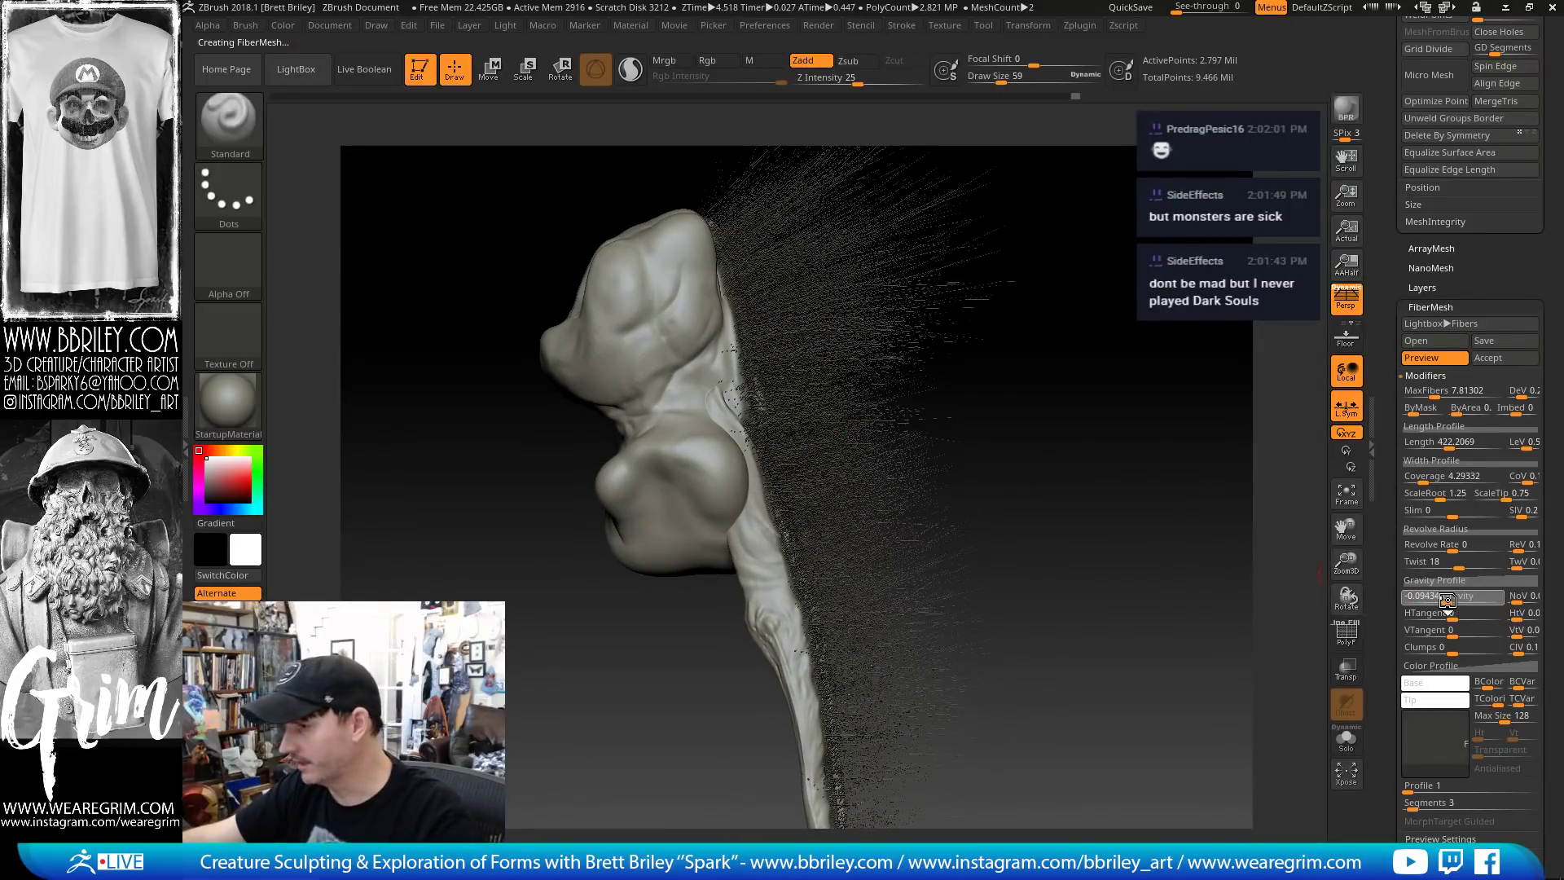
{"action": "left_click_drag", "start_coordinate": [1453, 599], "coordinate": [1447, 598]}
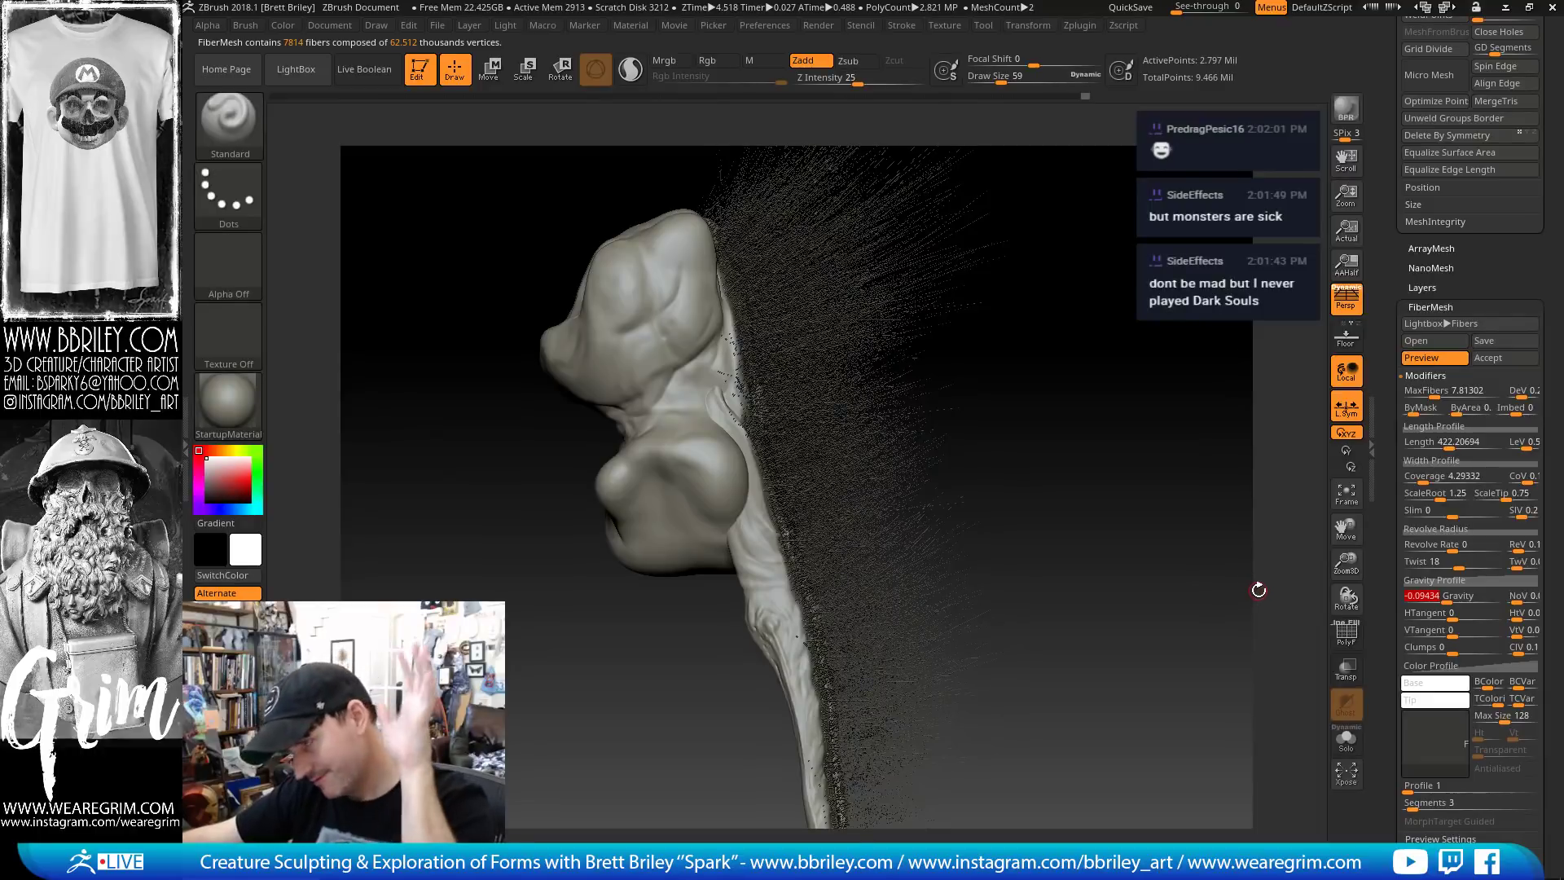
{"action": "left_click_drag", "start_coordinate": [1388, 626], "coordinate": [1390, 529]}
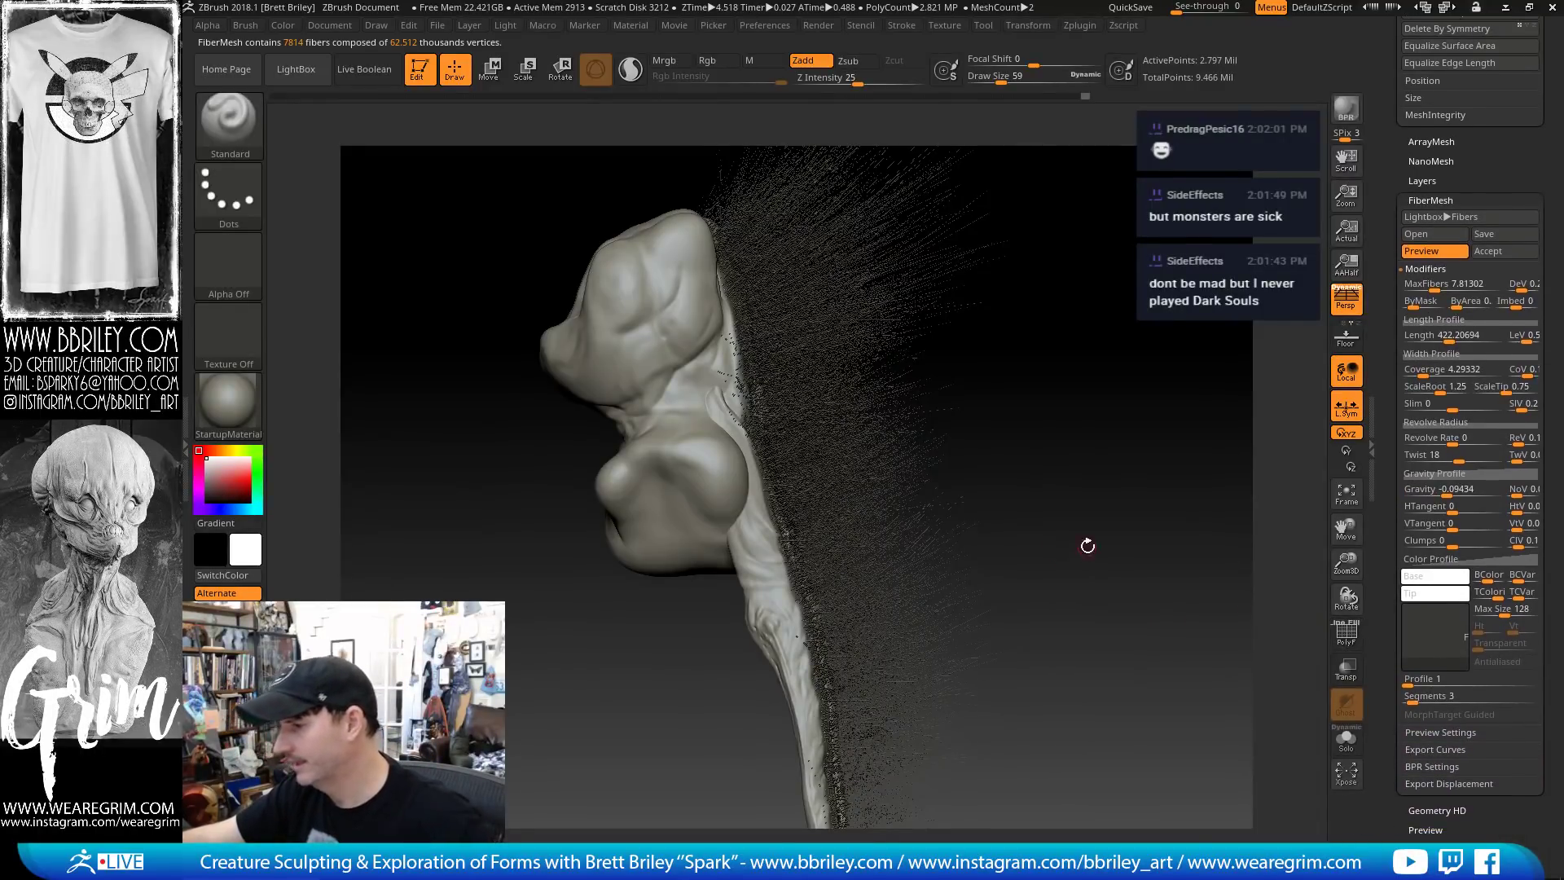
{"action": "left_click_drag", "start_coordinate": [1086, 541], "coordinate": [1129, 500]}
{"action": "left_click_drag", "start_coordinate": [1128, 500], "coordinate": [1134, 511]}
Set the fibers' Profile to 4 sides and their Segments to 6 in the FiberMesh modifiers
{"action": "scroll", "coordinate": [1426, 580], "scroll_direction": "down", "scroll_amount": 3}
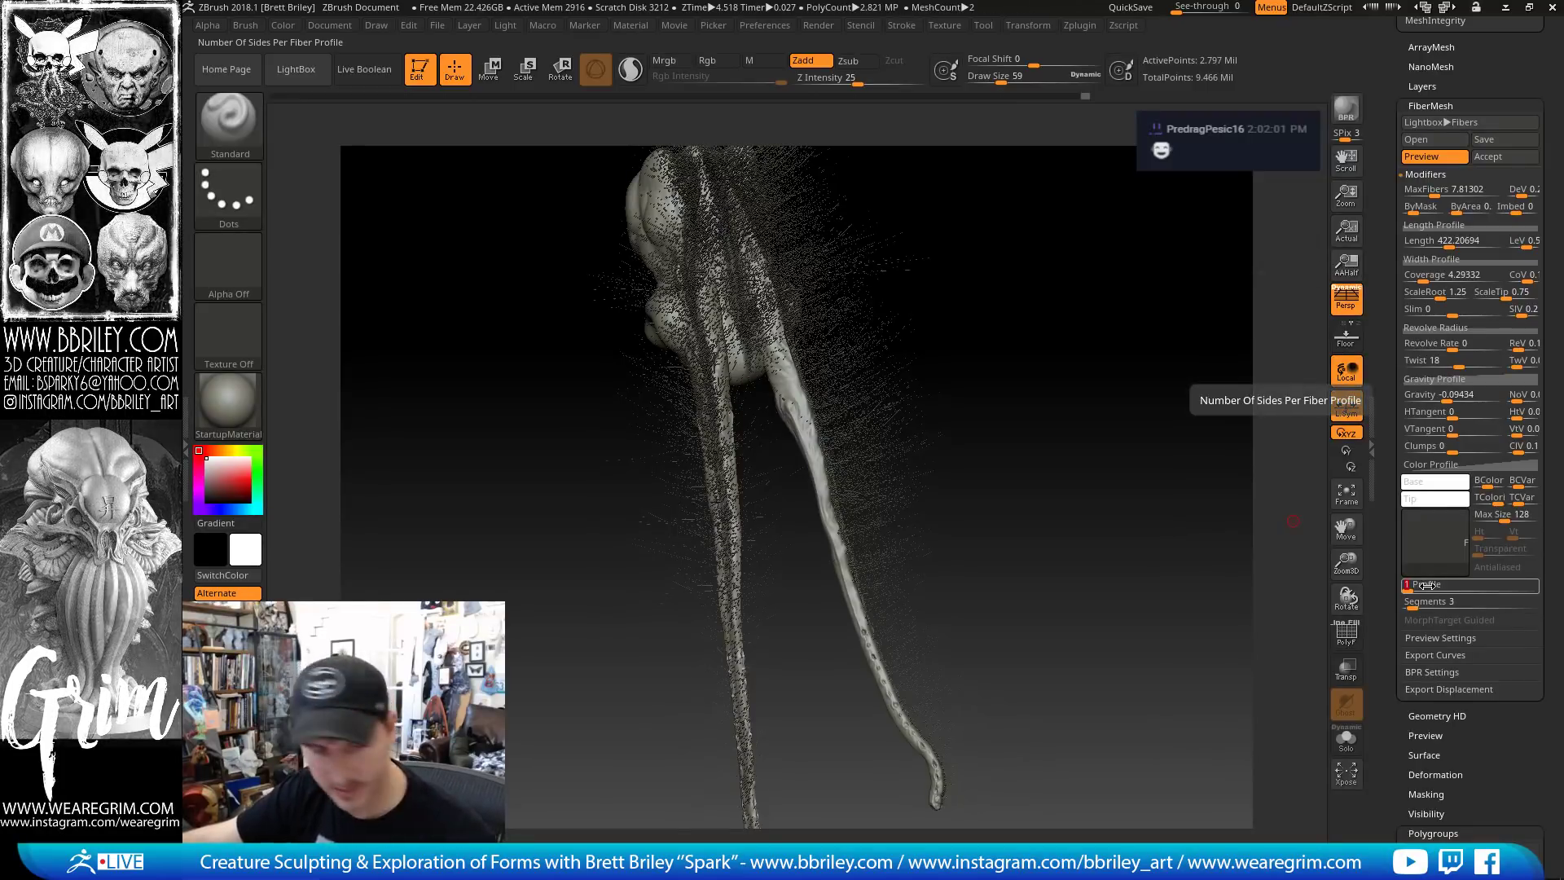
{"action": "left_click", "coordinate": [1426, 584]}
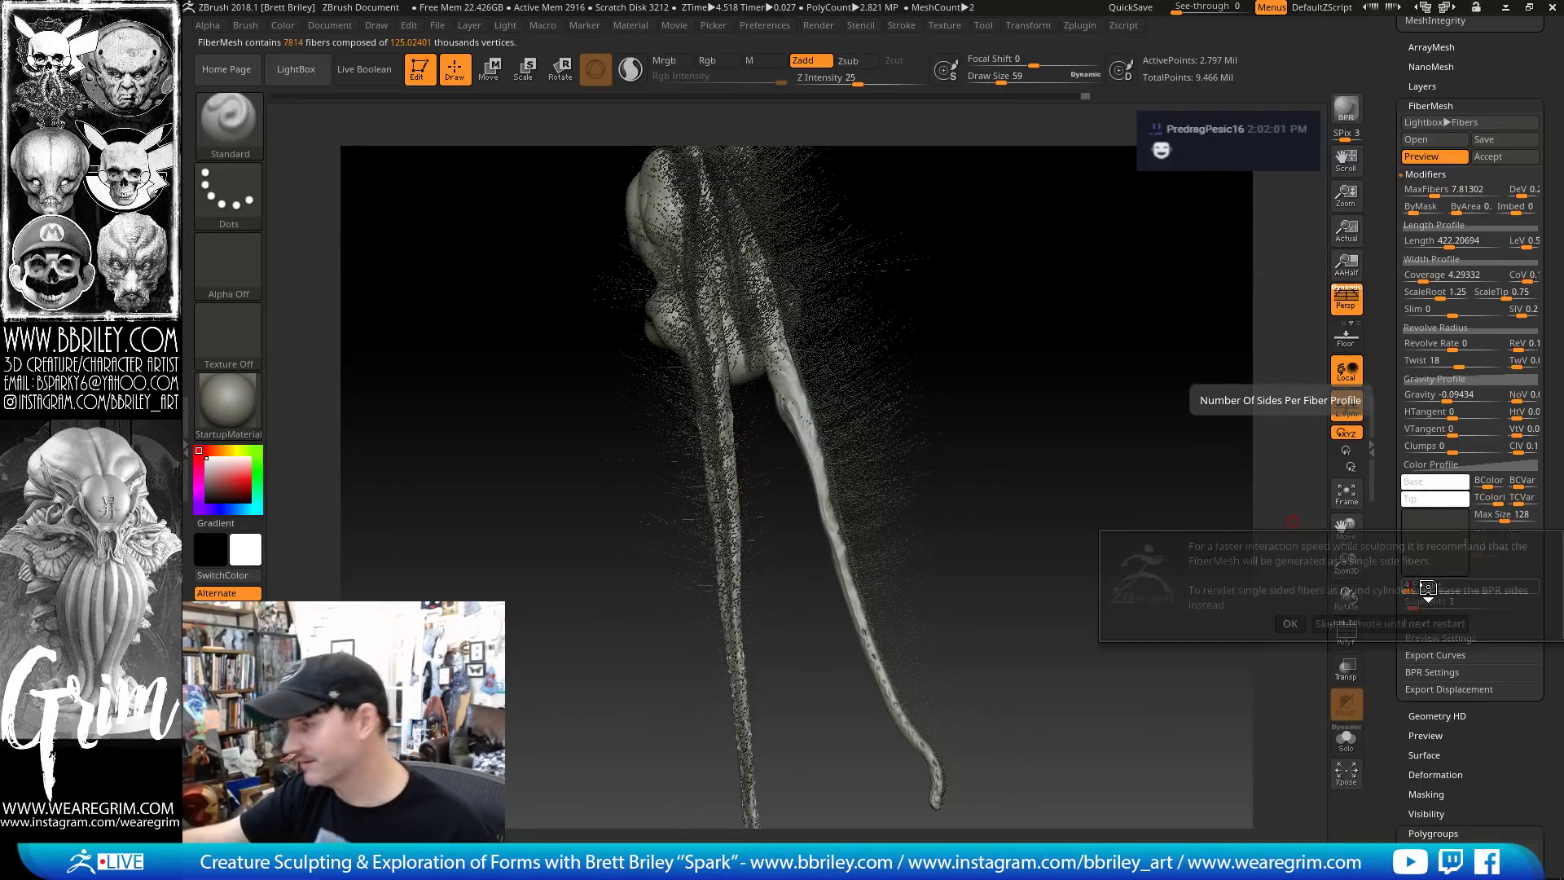
{"action": "left_click", "coordinate": [1289, 623]}
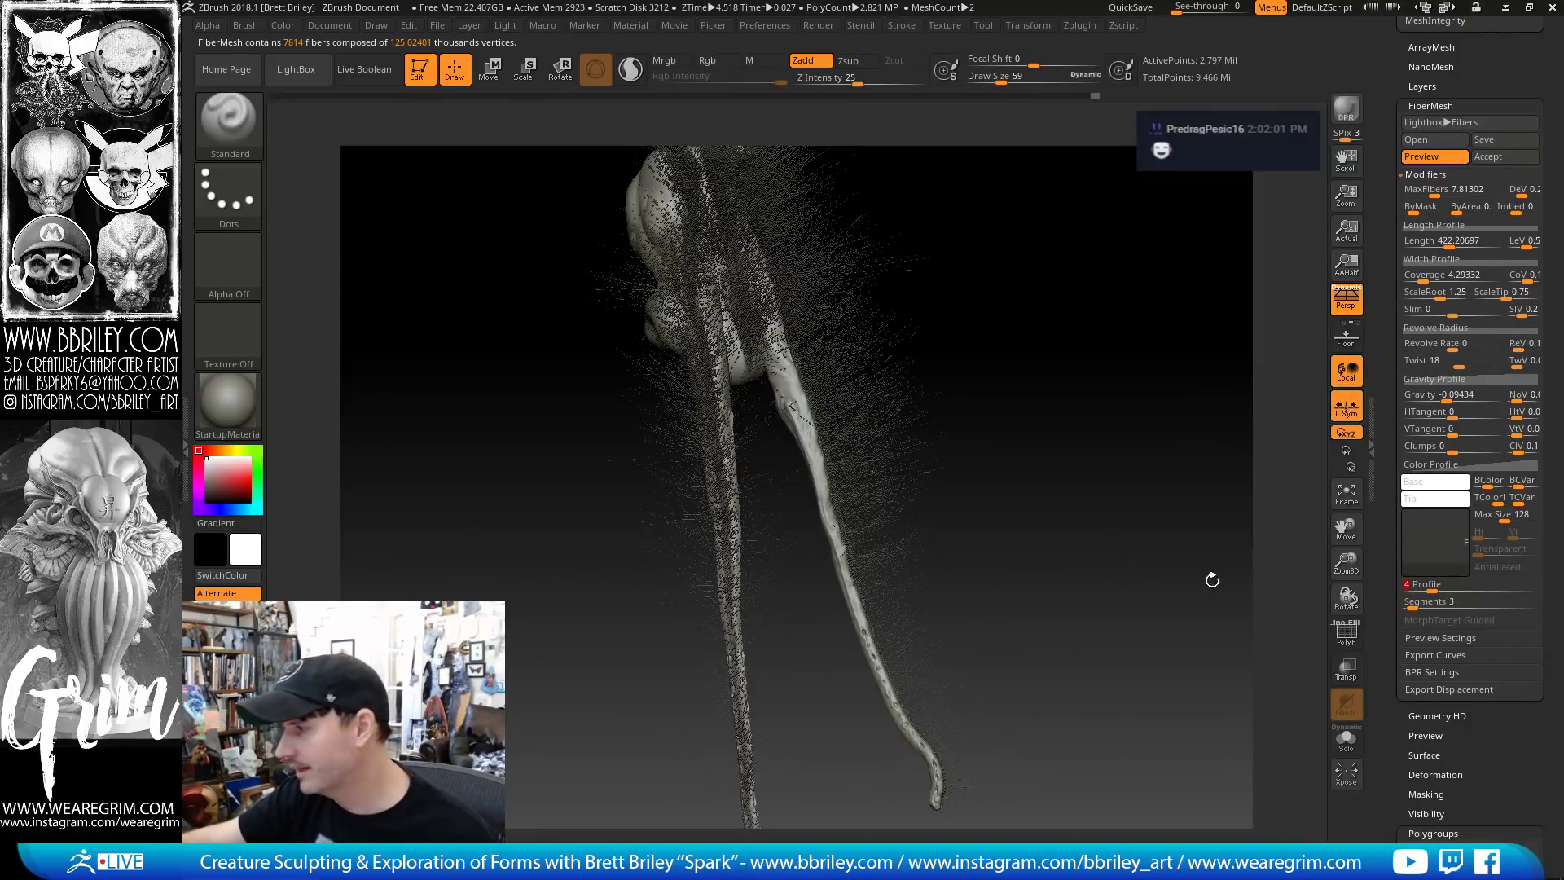
{"action": "left_click_drag", "start_coordinate": [1413, 608], "coordinate": [1423, 609]}
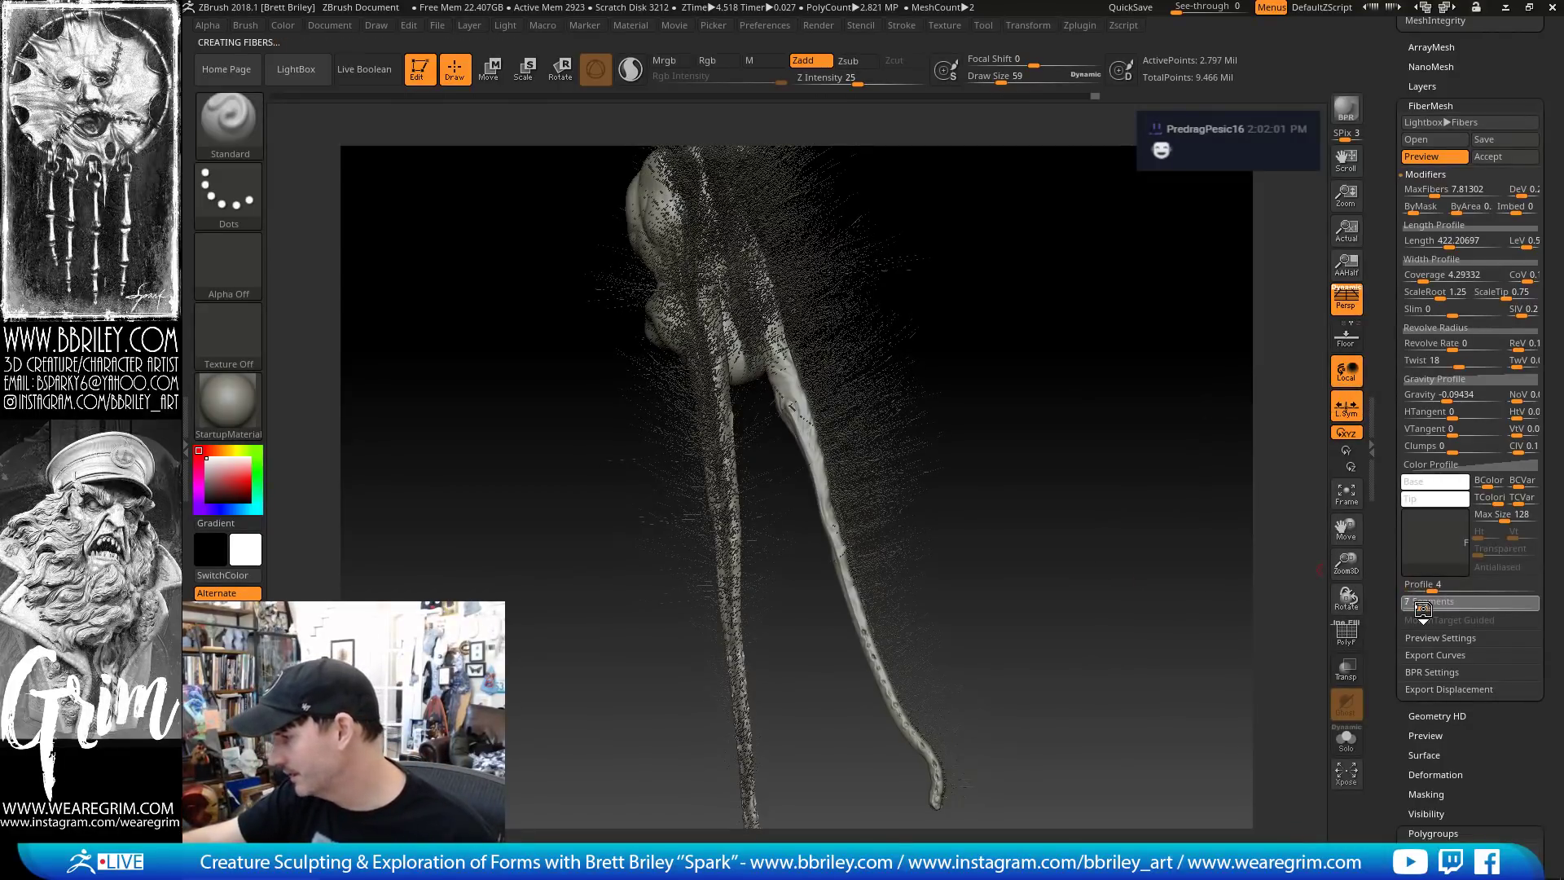
{"action": "left_click", "coordinate": [1294, 606]}
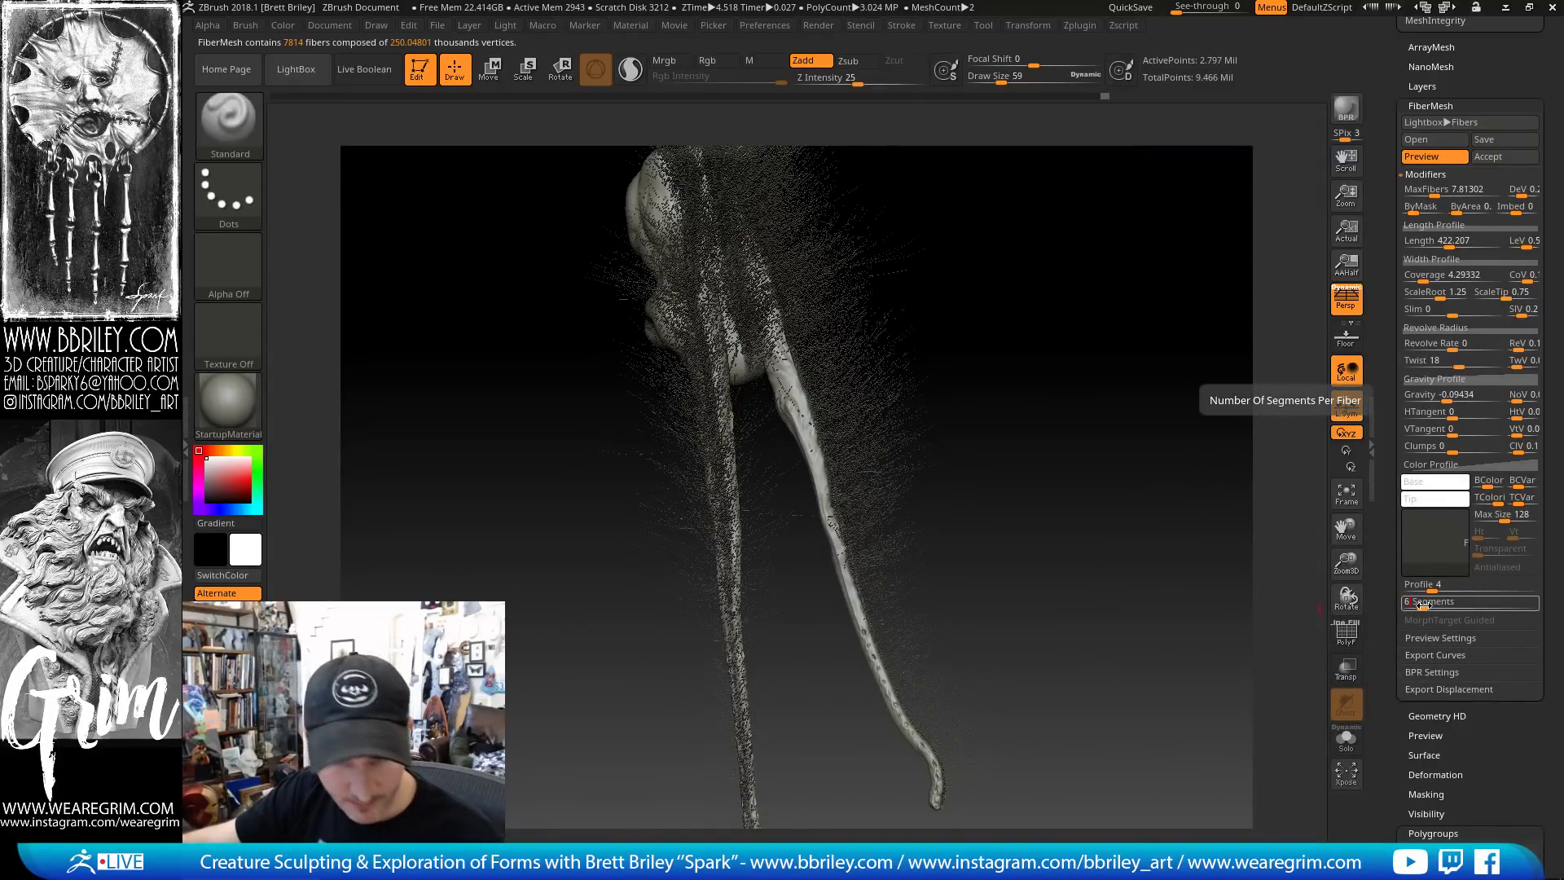
{"action": "key", "text": "Return"}
{"action": "left_click_drag", "start_coordinate": [1036, 564], "coordinate": [1078, 557]}
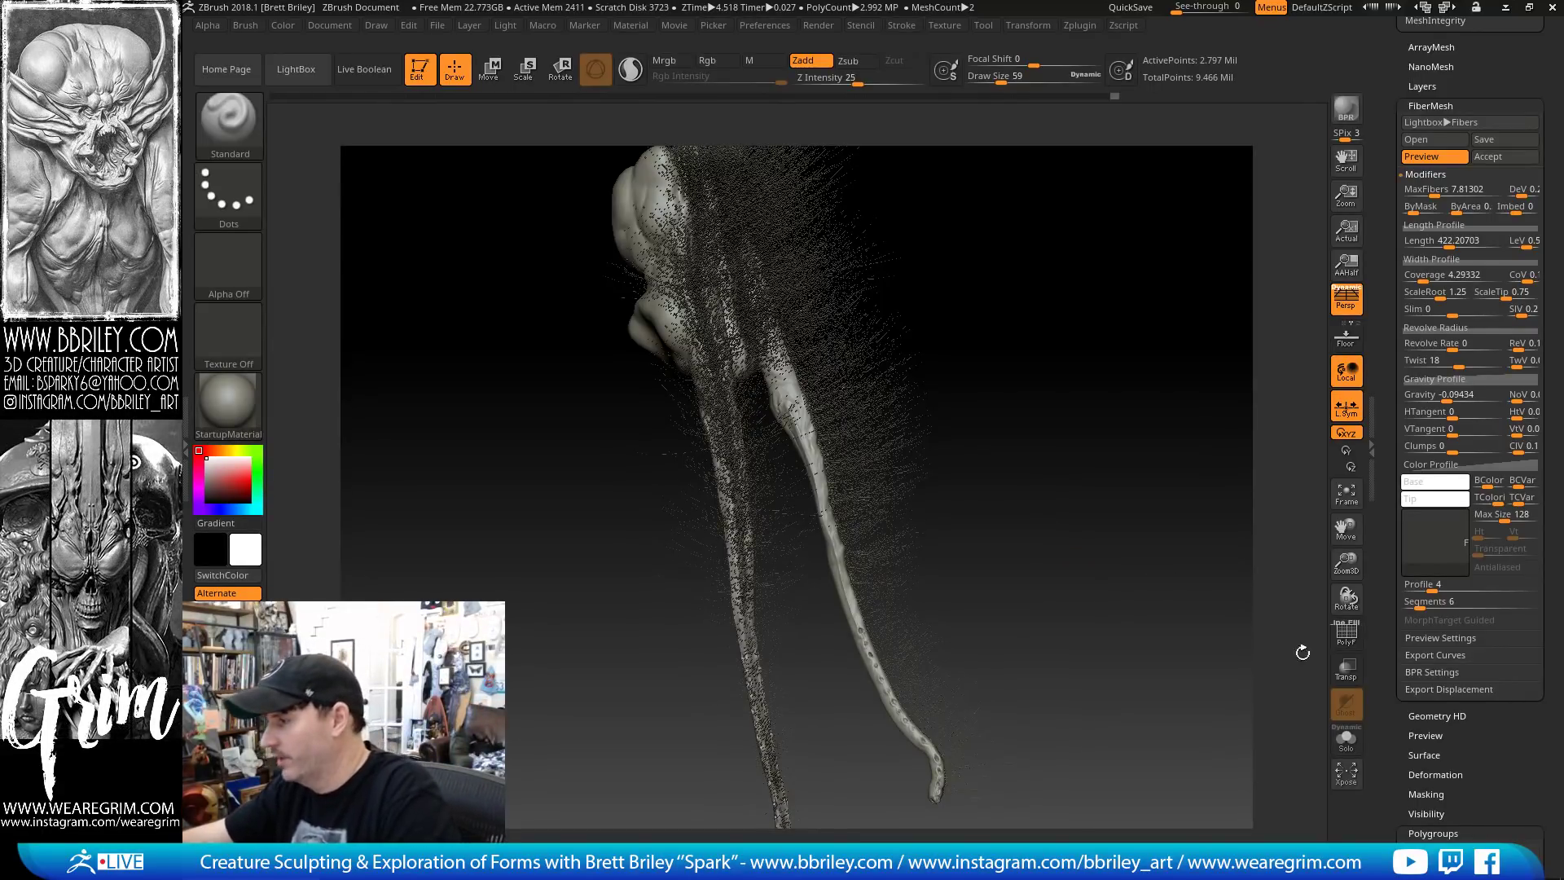
Shorten the fibers by setting Length to about 300, checking them from the back and side
{"action": "scroll", "coordinate": [1395, 545], "scroll_direction": "up", "scroll_amount": 5}
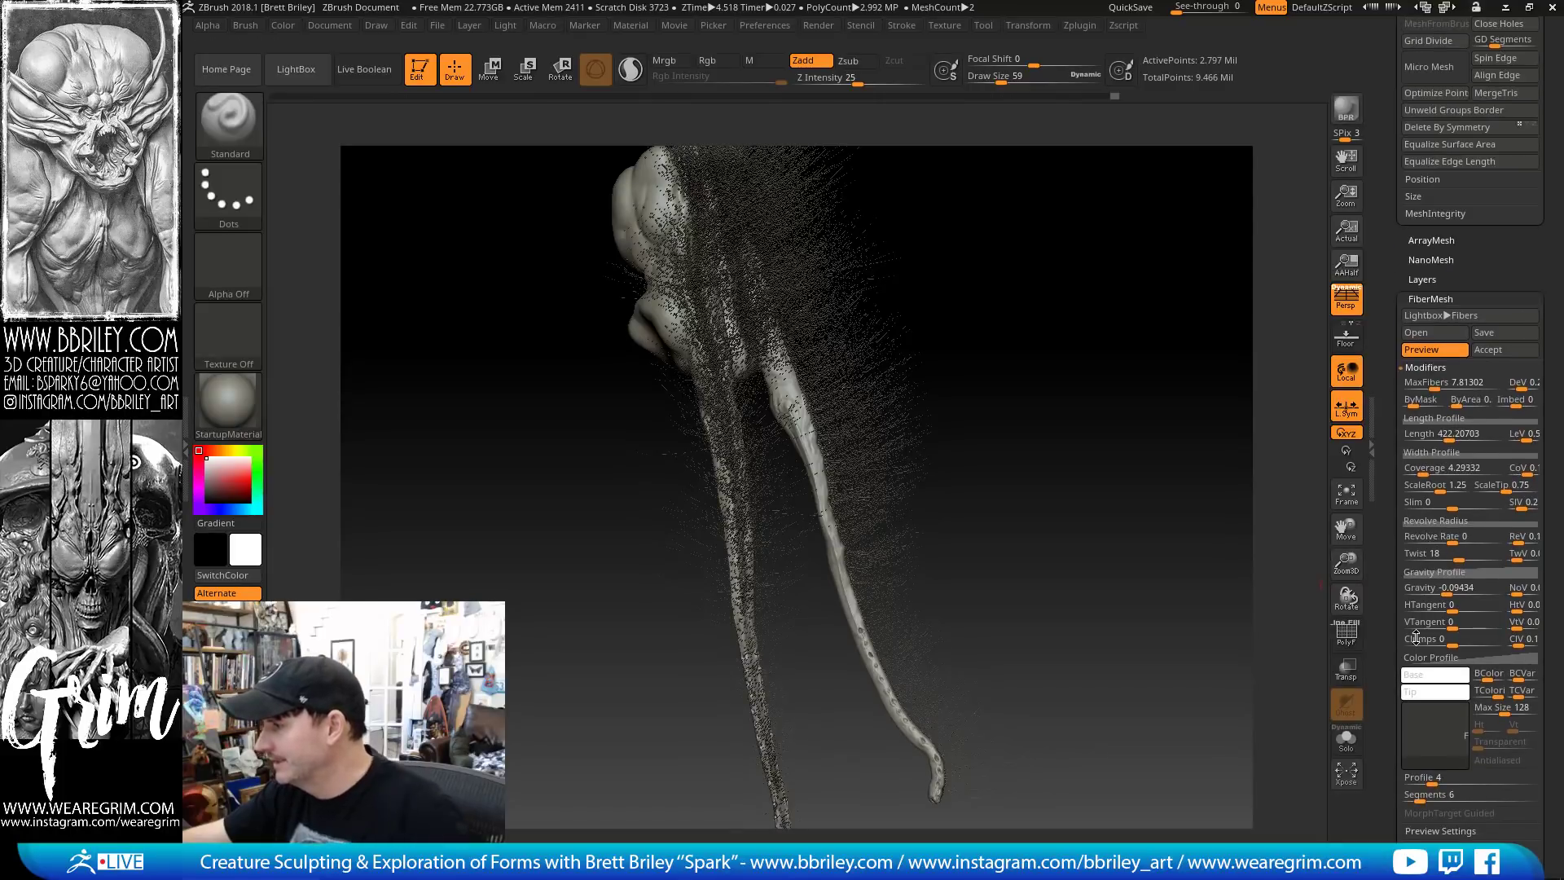
{"action": "left_click_drag", "start_coordinate": [1034, 439], "coordinate": [1108, 544]}
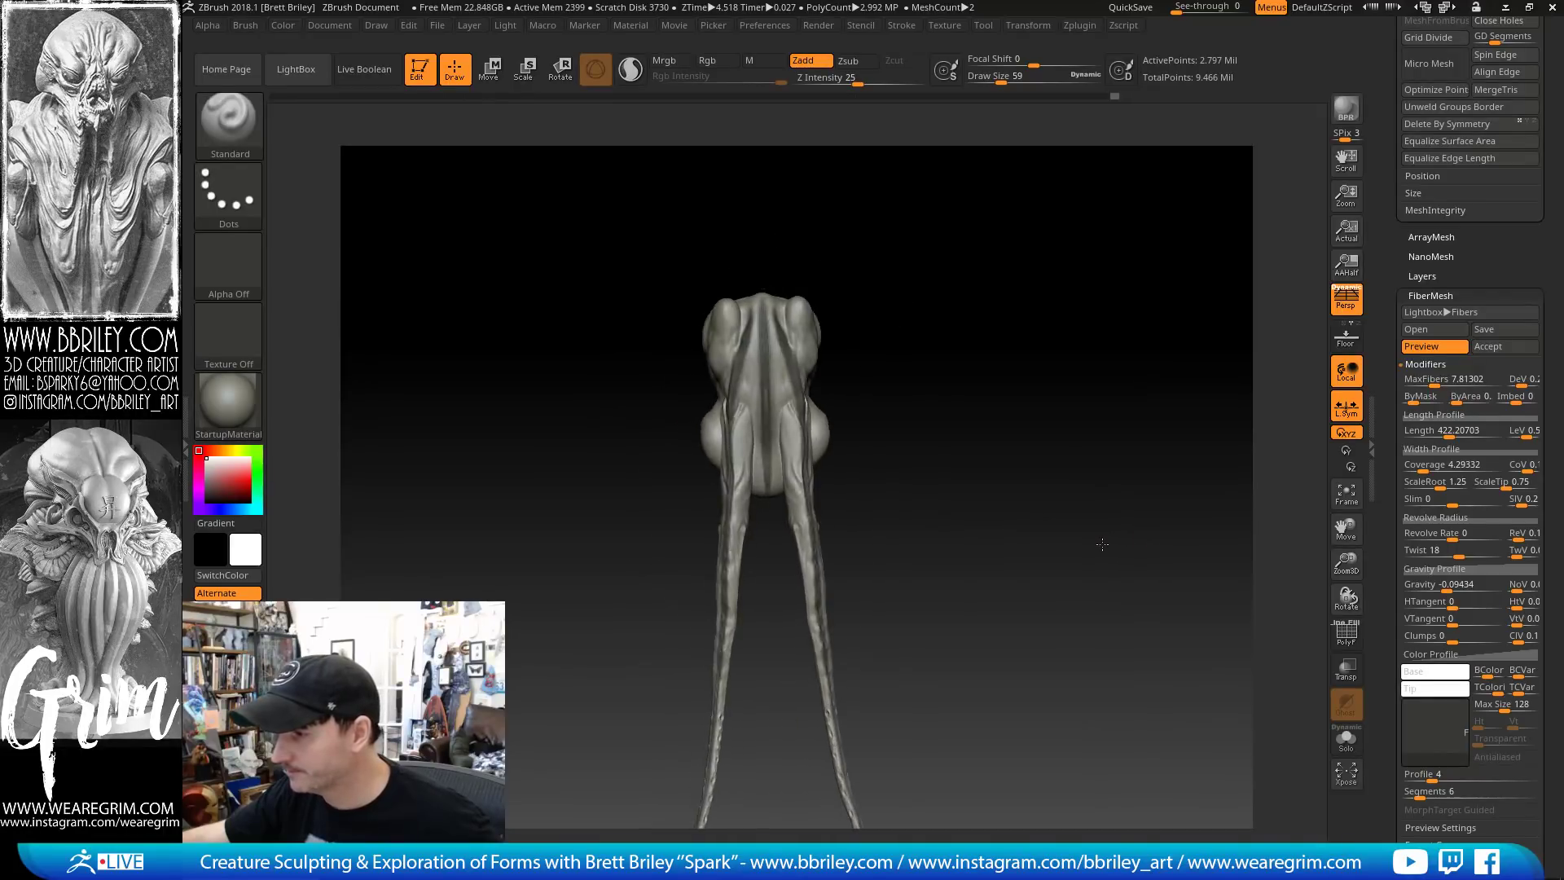
{"action": "left_click_drag", "start_coordinate": [1448, 431], "coordinate": [1444, 438]}
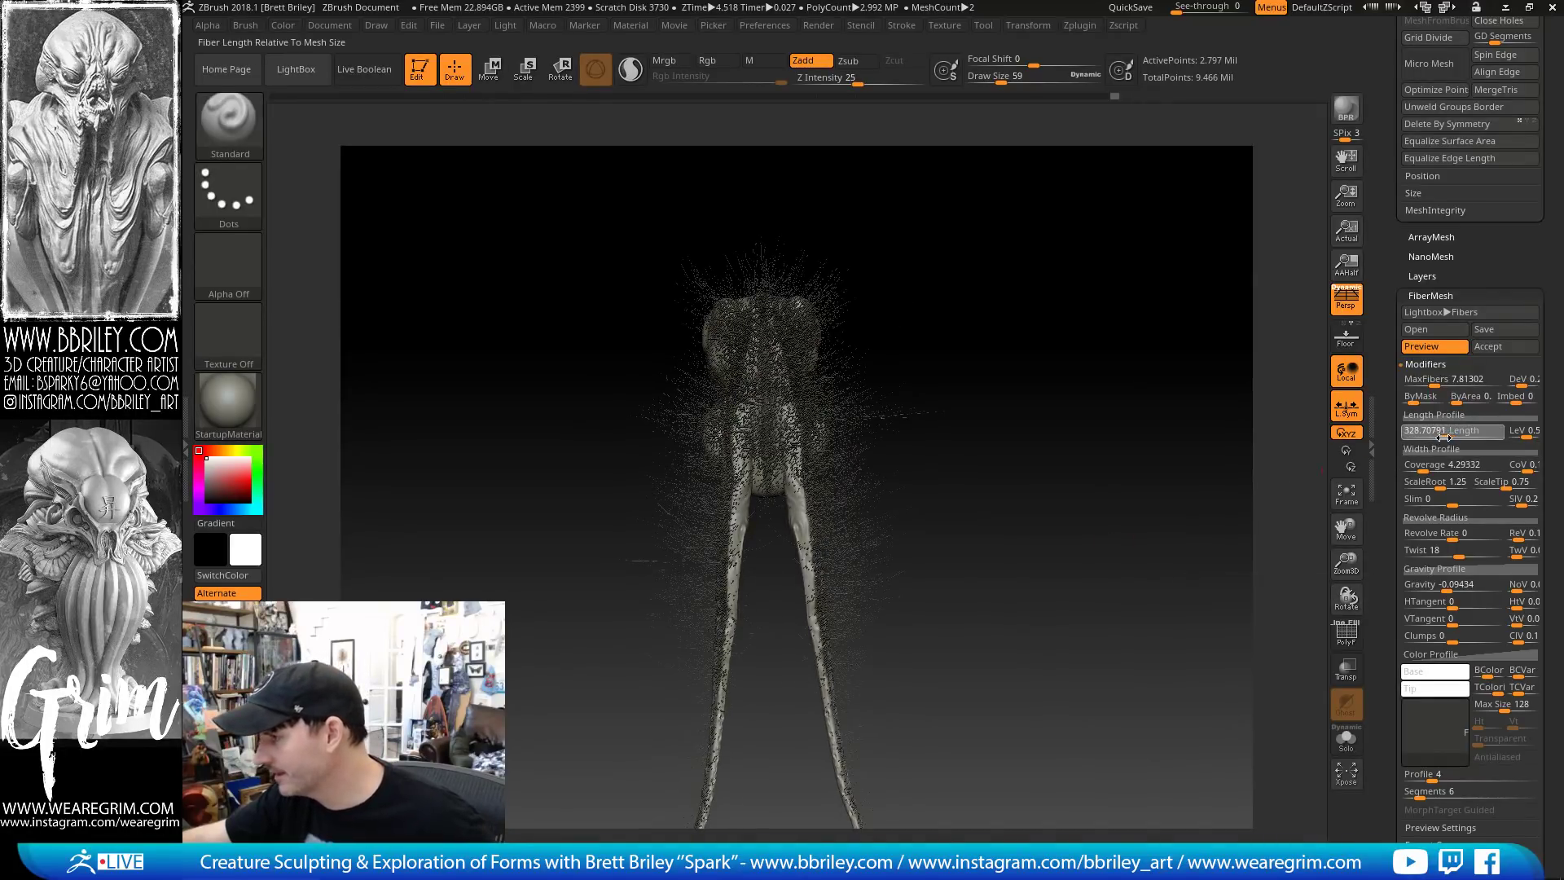
{"action": "left_click_drag", "start_coordinate": [1190, 485], "coordinate": [1253, 667]}
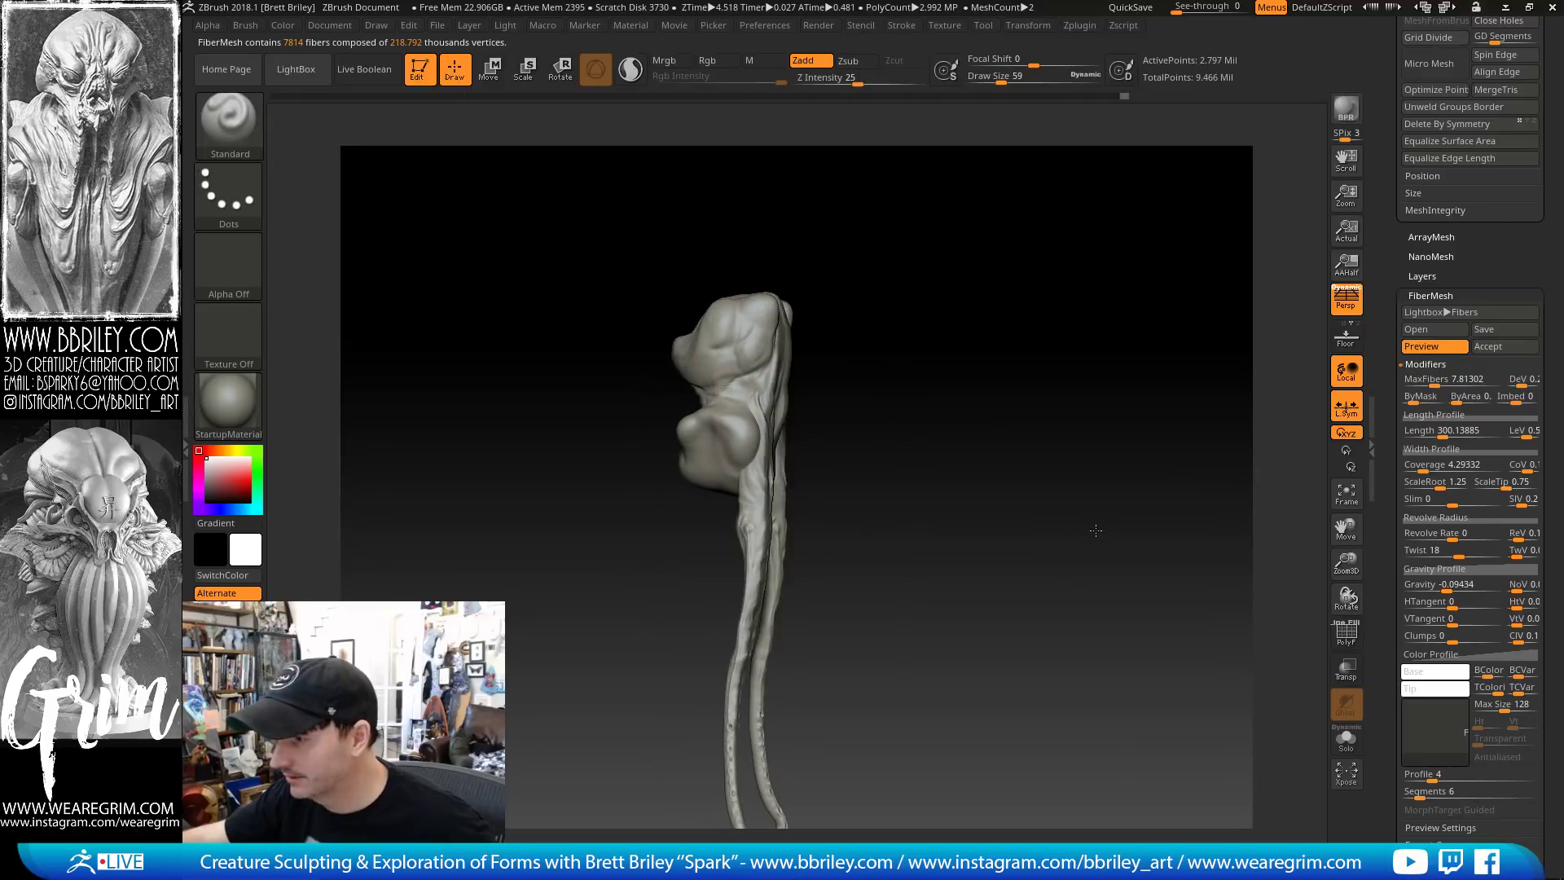
{"action": "left_click_drag", "start_coordinate": [1102, 529], "coordinate": [1050, 514]}
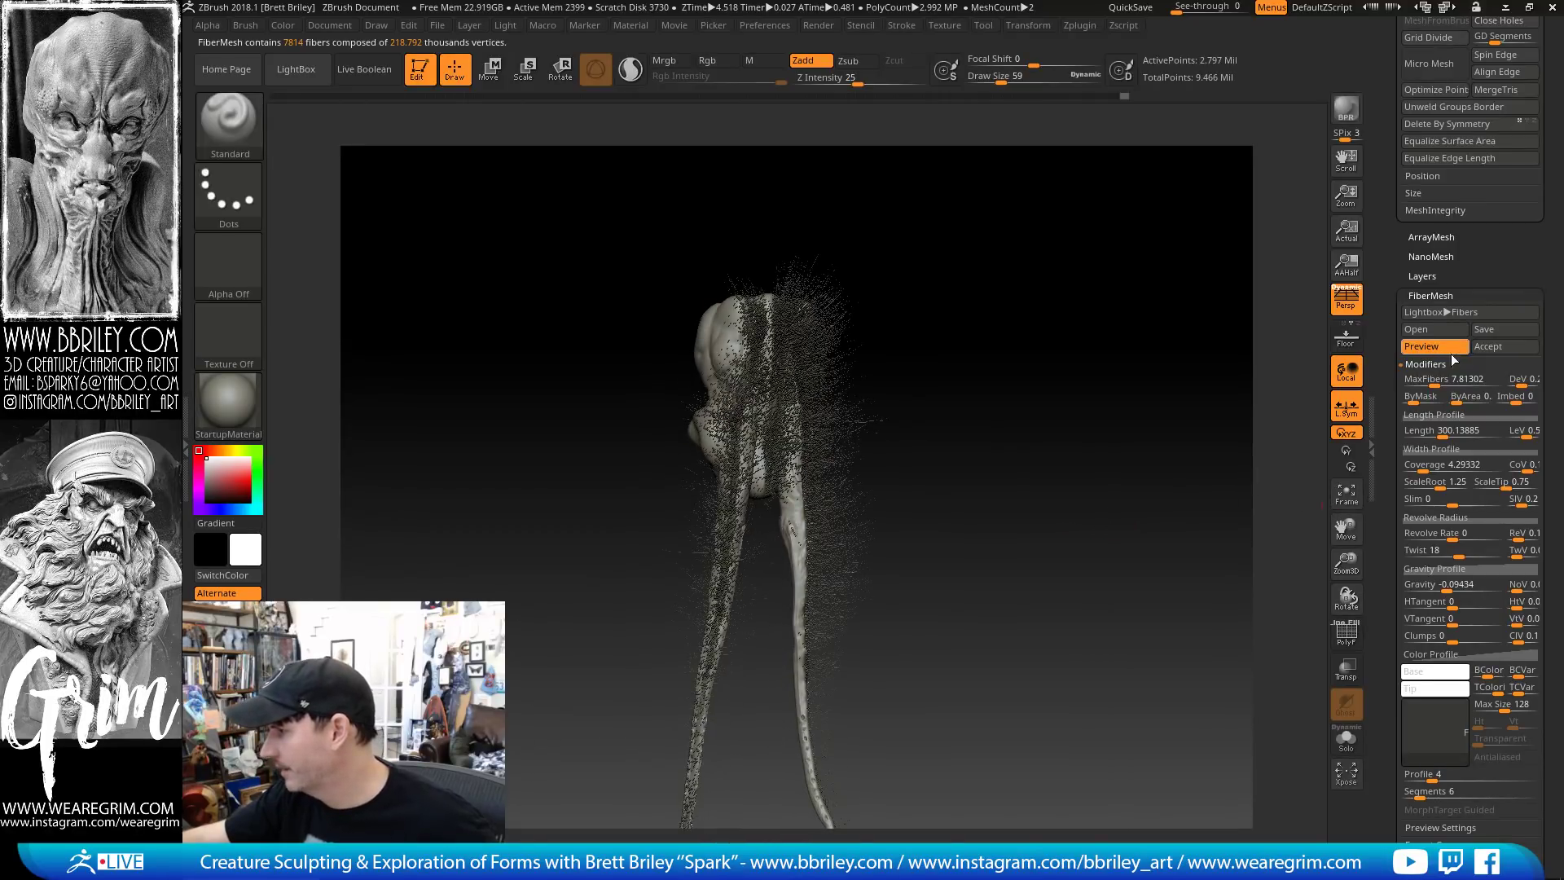
Accept the fiber preview as a new subtool, declining the Fast Preview mode
{"action": "left_click", "coordinate": [1479, 345]}
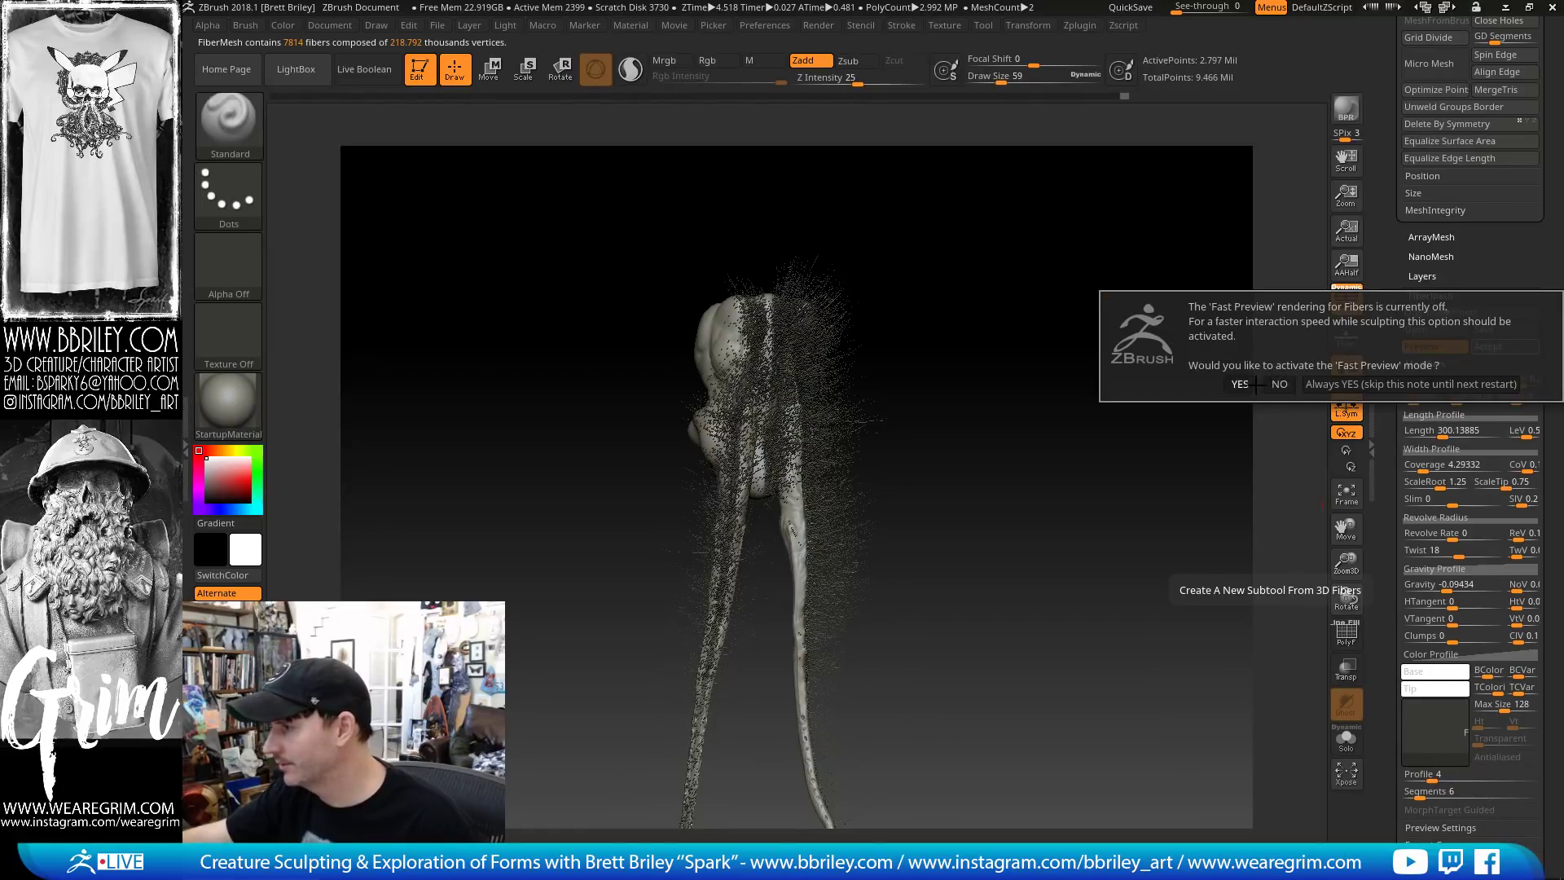
{"action": "left_click", "coordinate": [1279, 384]}
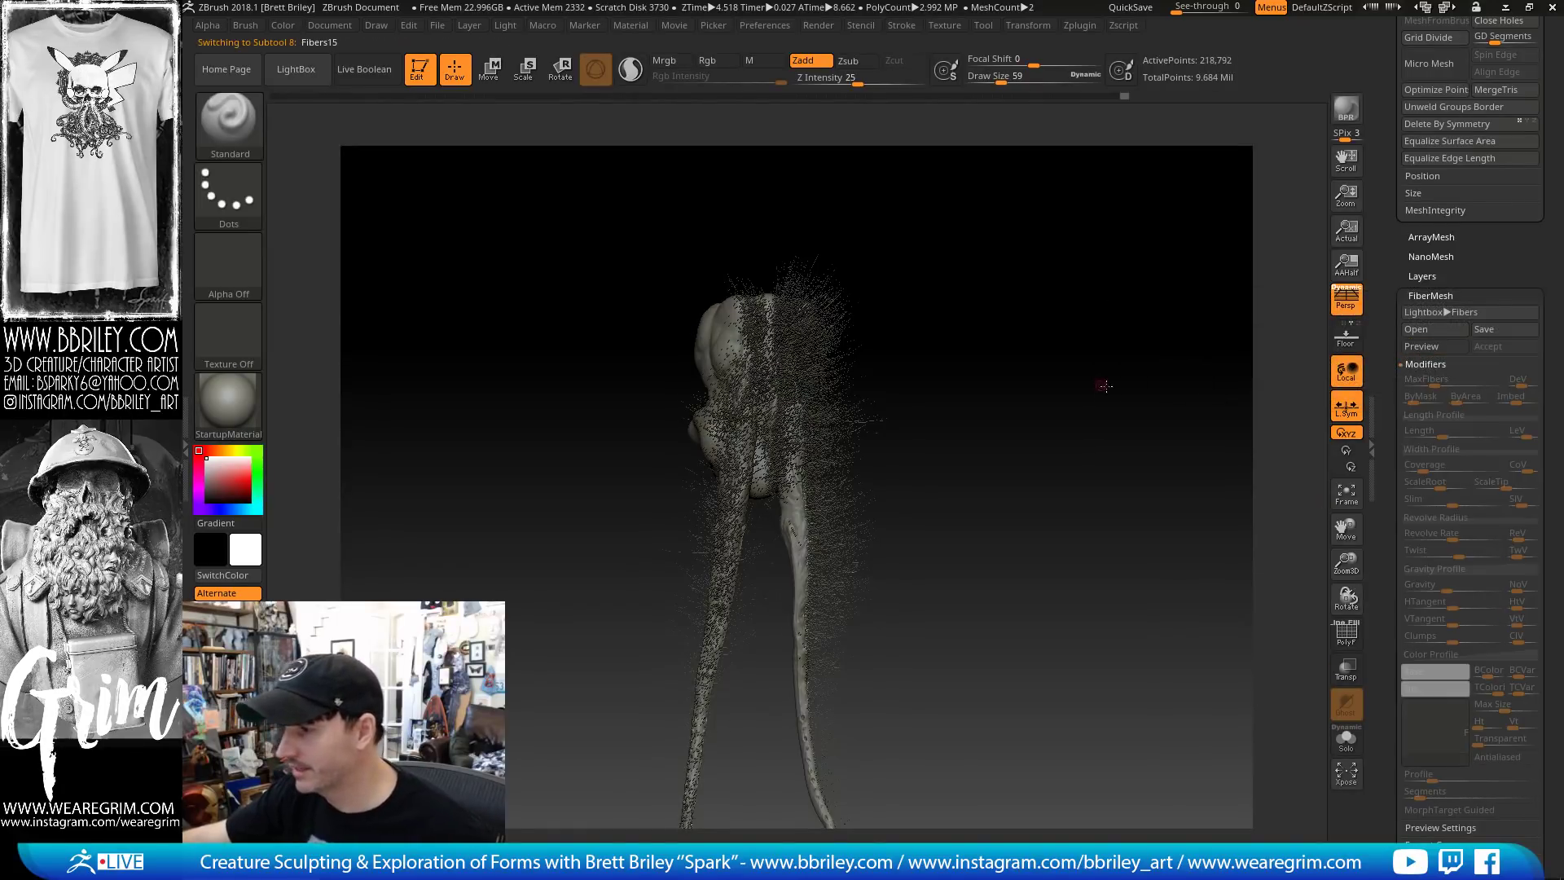
{"action": "left_click_drag", "start_coordinate": [1105, 386], "coordinate": [841, 325]}
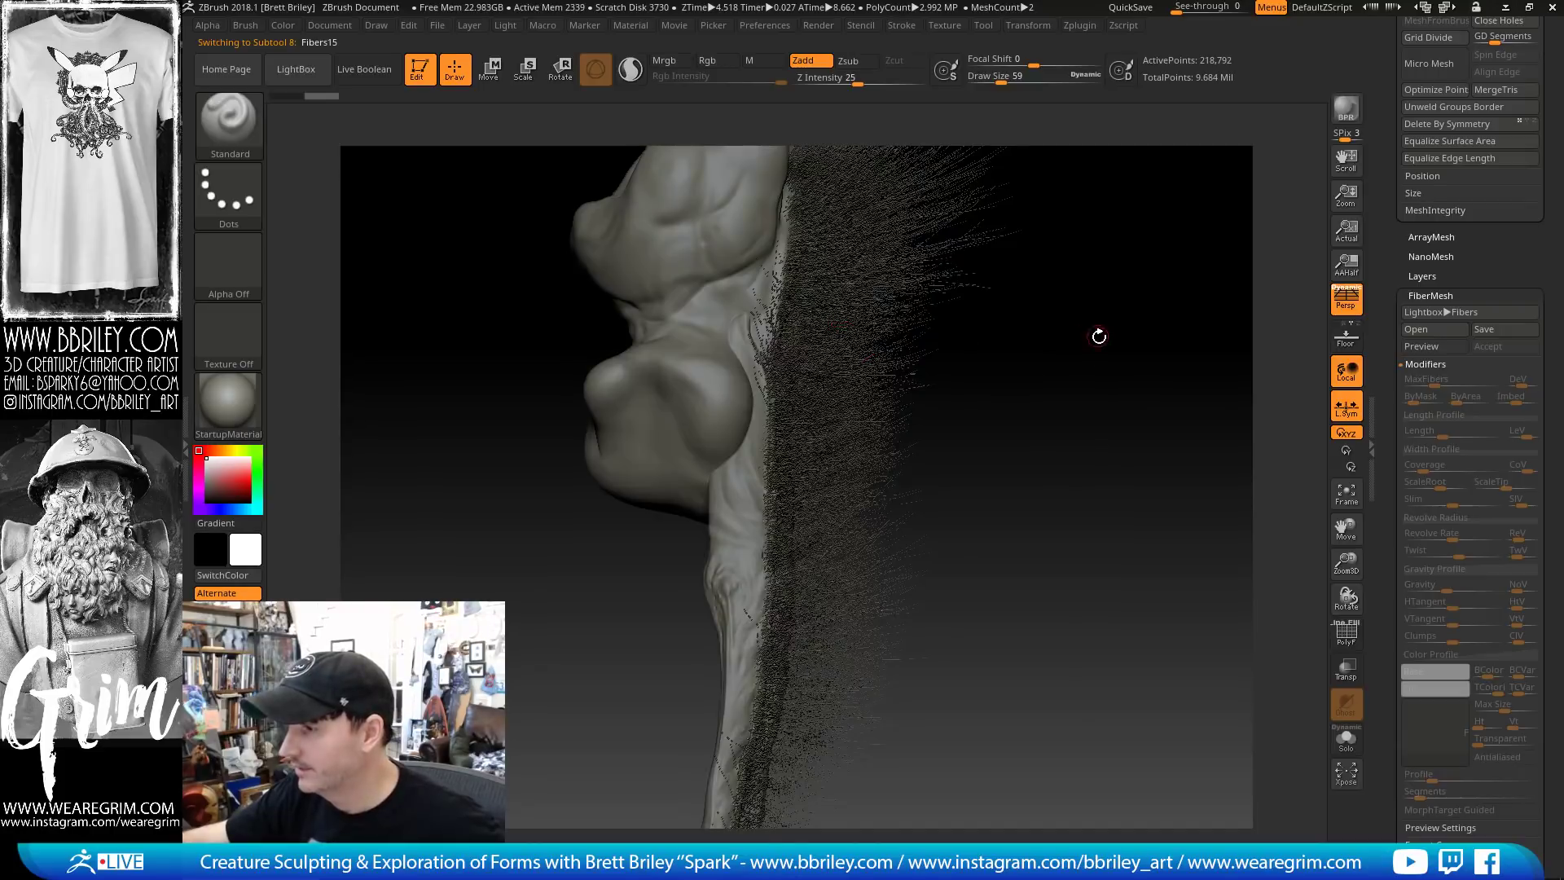
{"action": "left_click_drag", "start_coordinate": [1098, 335], "coordinate": [1091, 512]}
{"action": "left_click_drag", "start_coordinate": [1376, 161], "coordinate": [1420, 428]}
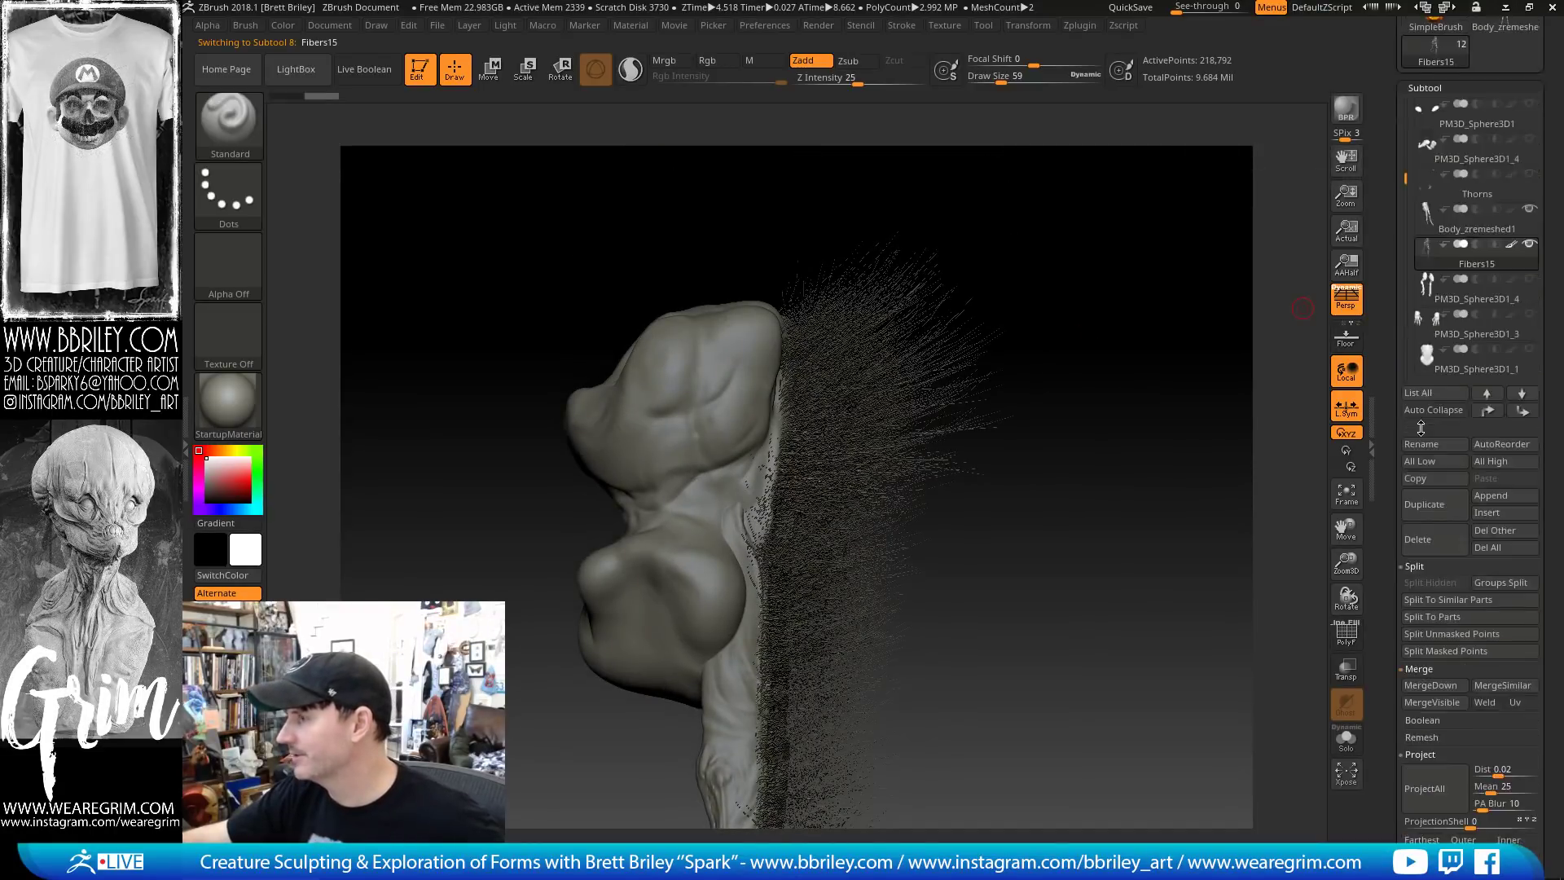
{"action": "scroll", "coordinate": [1434, 456], "scroll_direction": "up", "scroll_amount": 3}
{"action": "mouse_move", "coordinate": [1473, 496]}
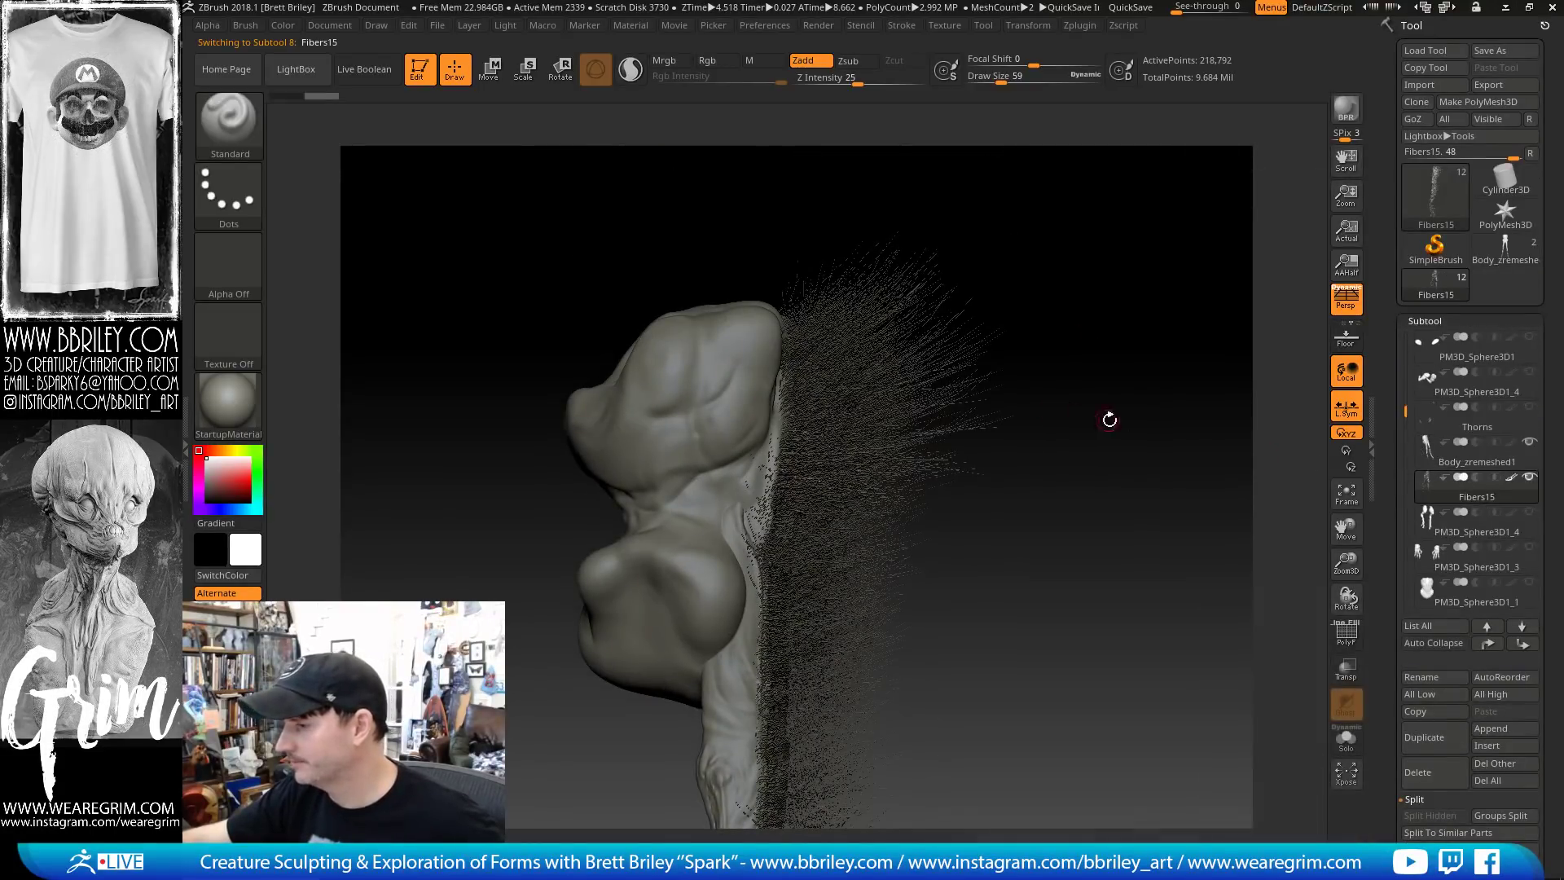
Subdivide the fiber subtool once and delete its lower subdivision level
{"action": "left_click_drag", "start_coordinate": [1107, 416], "coordinate": [1125, 300]}
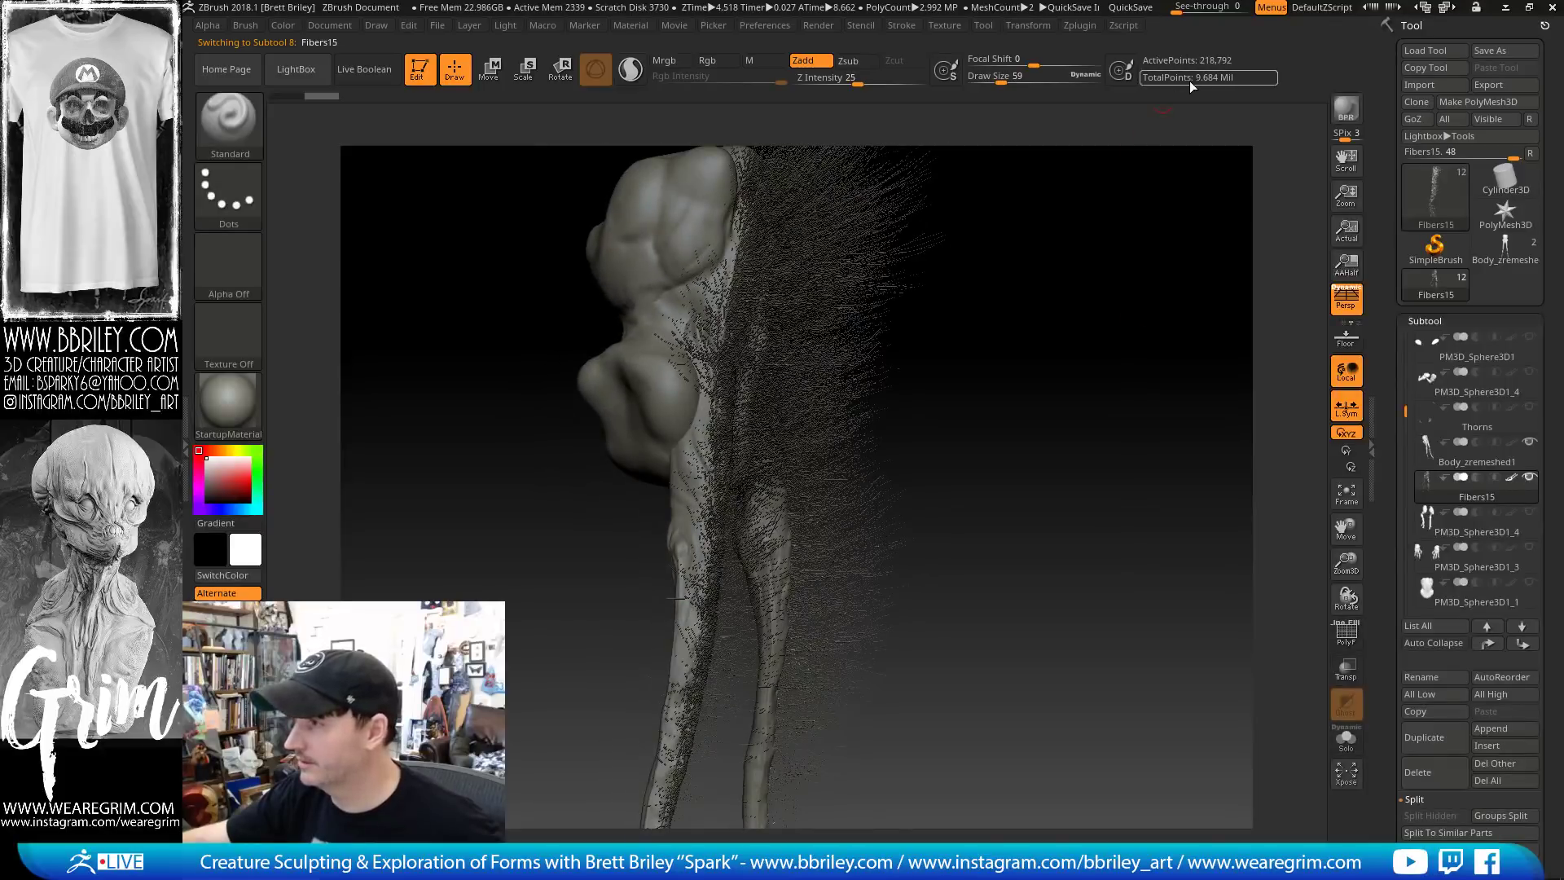
{"action": "left_click_drag", "start_coordinate": [1092, 359], "coordinate": [1135, 405]}
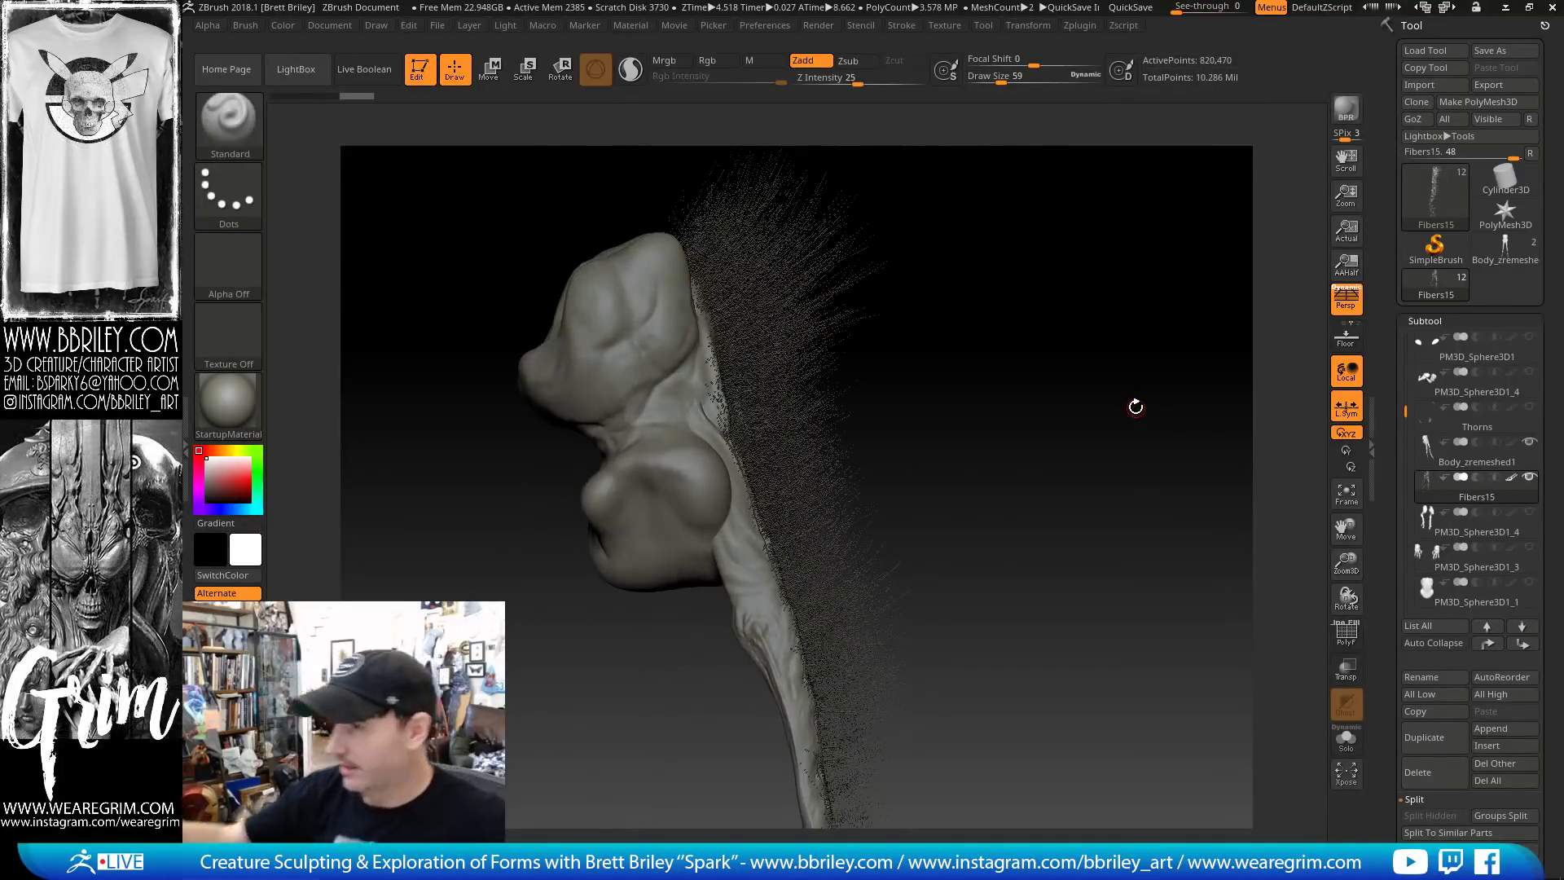
{"action": "left_click_drag", "start_coordinate": [962, 341], "coordinate": [1010, 340]}
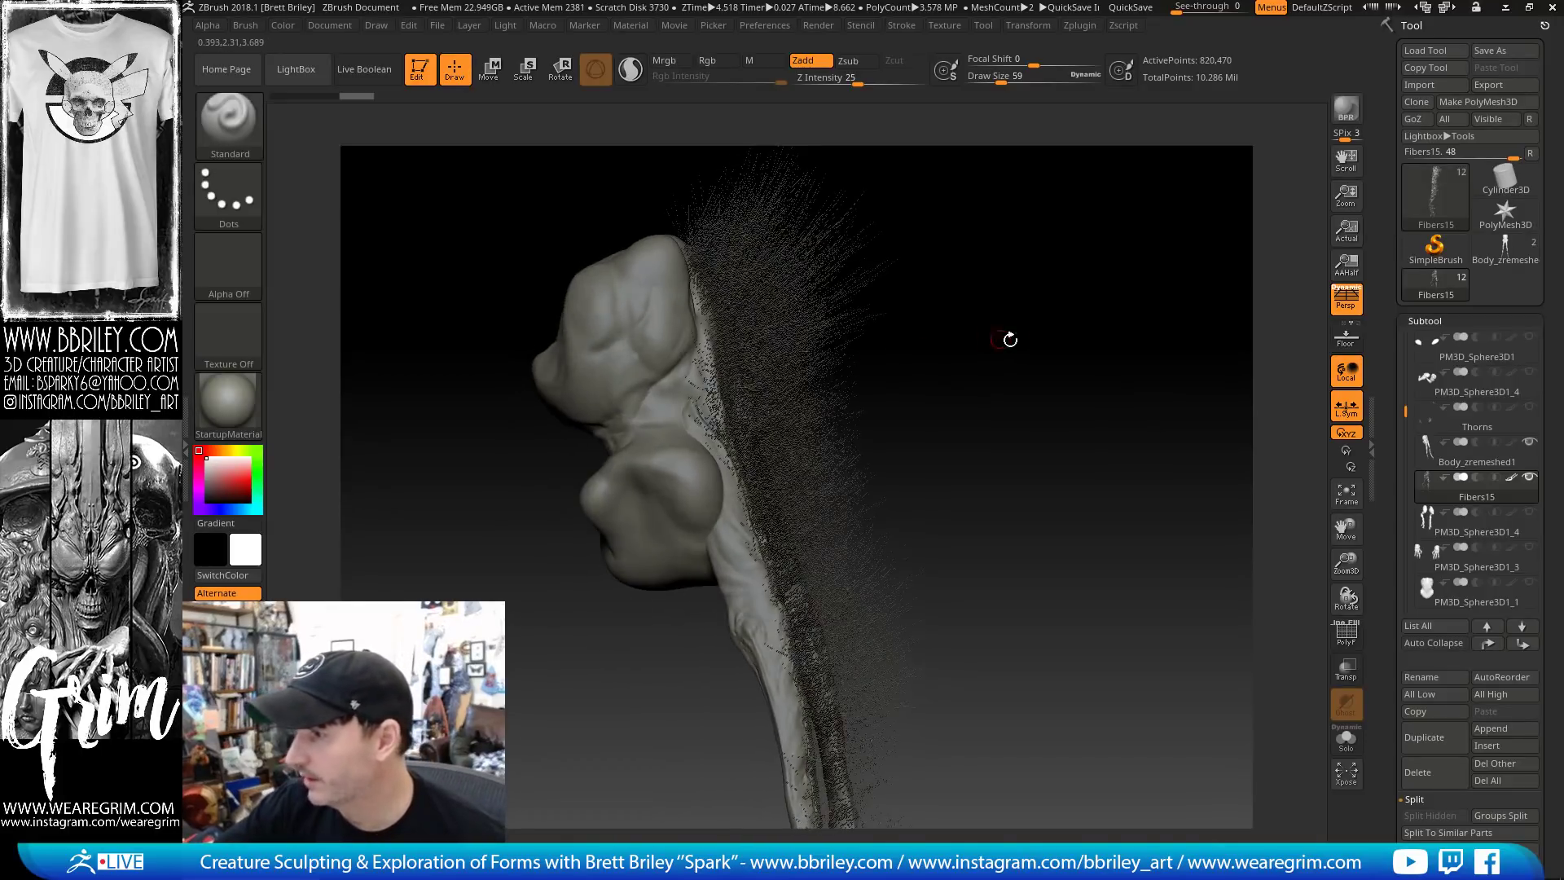
{"action": "scroll", "coordinate": [1397, 454], "scroll_direction": "down", "scroll_amount": 10}
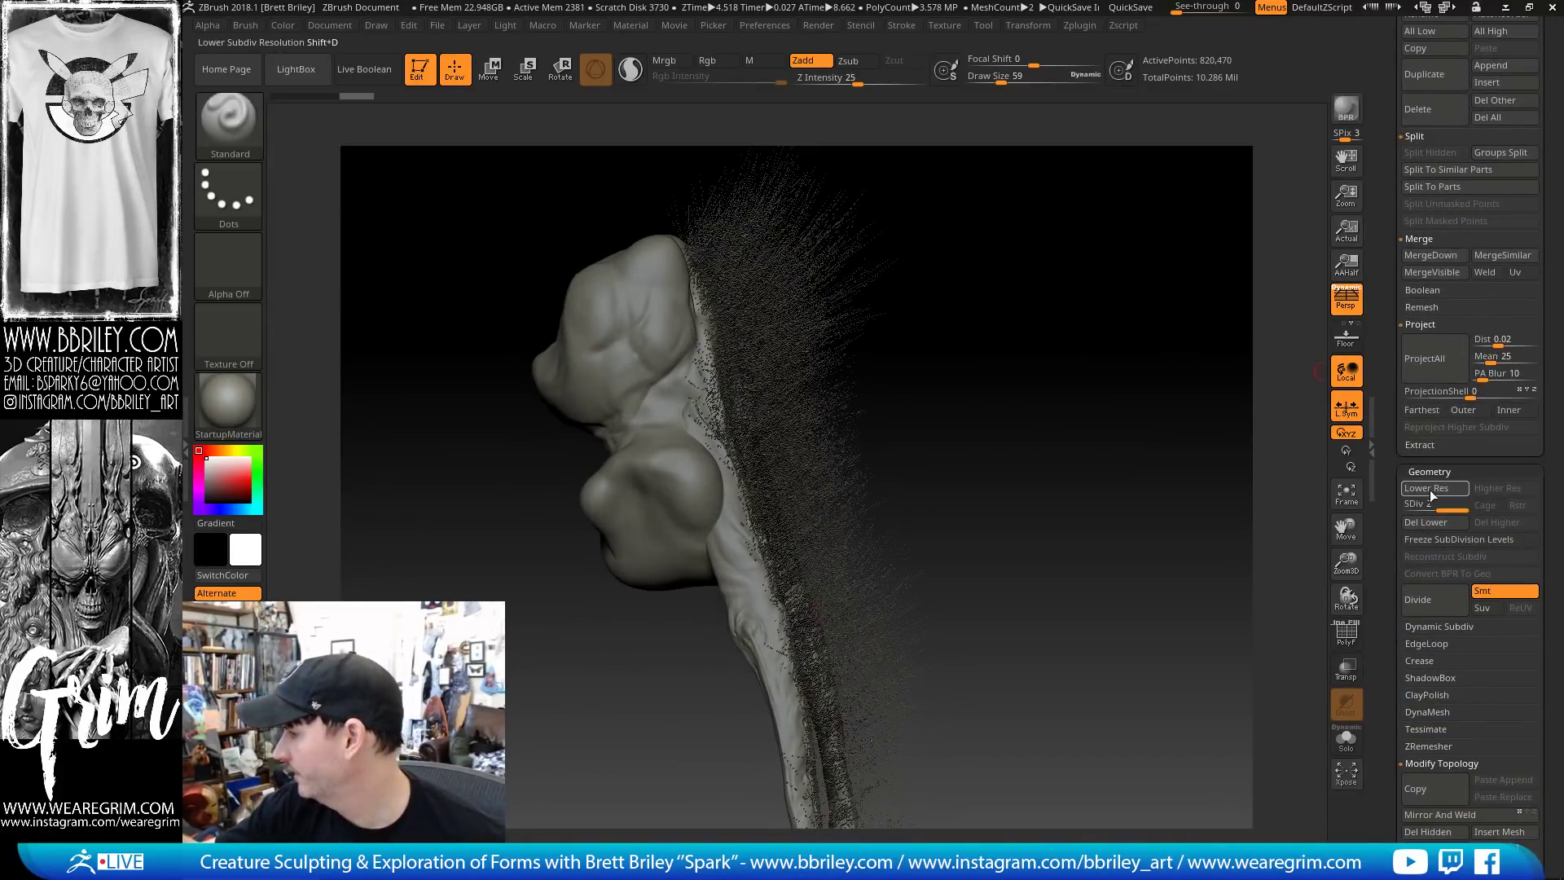
{"action": "left_click", "coordinate": [1432, 522]}
Smooth the fibers behind the head and upper back with a large brush, raising the draw size from 358 to 406
{"action": "left_click_drag", "start_coordinate": [1156, 388], "coordinate": [1089, 426]}
{"action": "key", "text": "s"}
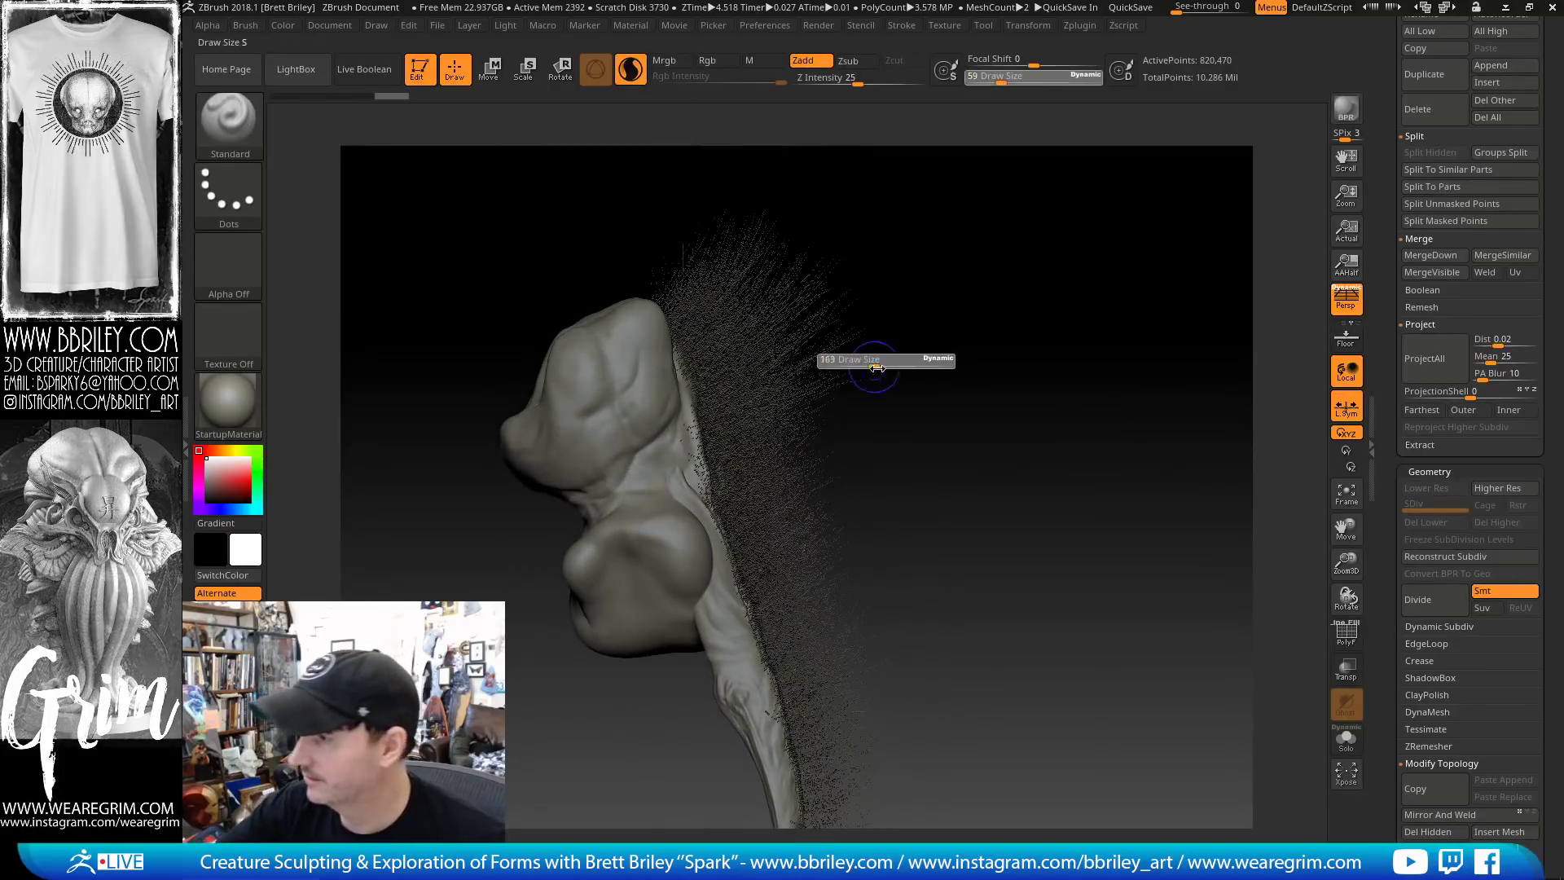
{"action": "left_click", "coordinate": [874, 359]}
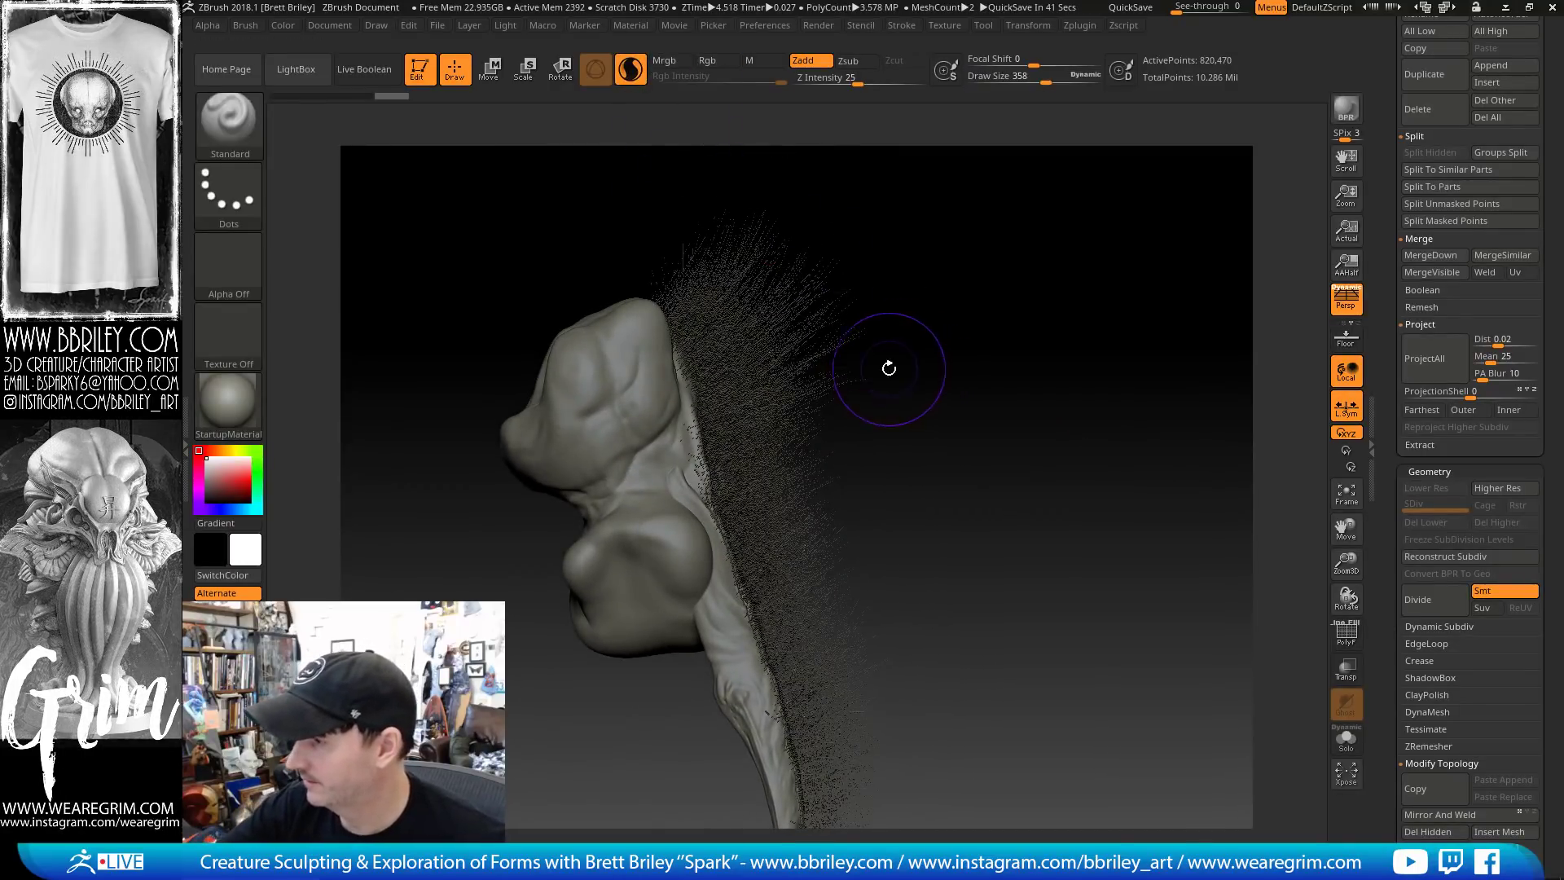
{"action": "key", "text": "shift"}
{"action": "mouse_move", "coordinate": [851, 325]}
{"action": "left_mouse_down", "text": "shift"}
{"action": "mouse_move", "coordinate": [768, 227]}
{"action": "mouse_move", "coordinate": [762, 244]}
{"action": "mouse_move", "coordinate": [823, 279]}
{"action": "mouse_move", "coordinate": [835, 319]}
{"action": "mouse_move", "coordinate": [856, 312]}
{"action": "left_mouse_up", "text": "shift"}
{"action": "key", "text": "s"}
{"action": "left_click", "coordinate": [806, 239]}
{"action": "key", "text": "s"}
{"action": "left_click", "coordinate": [855, 324]}
Smooth the fibers down the length of the tail to its tip, reducing the draw size to 350 and 320
{"action": "left_click_drag", "start_coordinate": [926, 495], "coordinate": [873, 345], "text": "alt"}
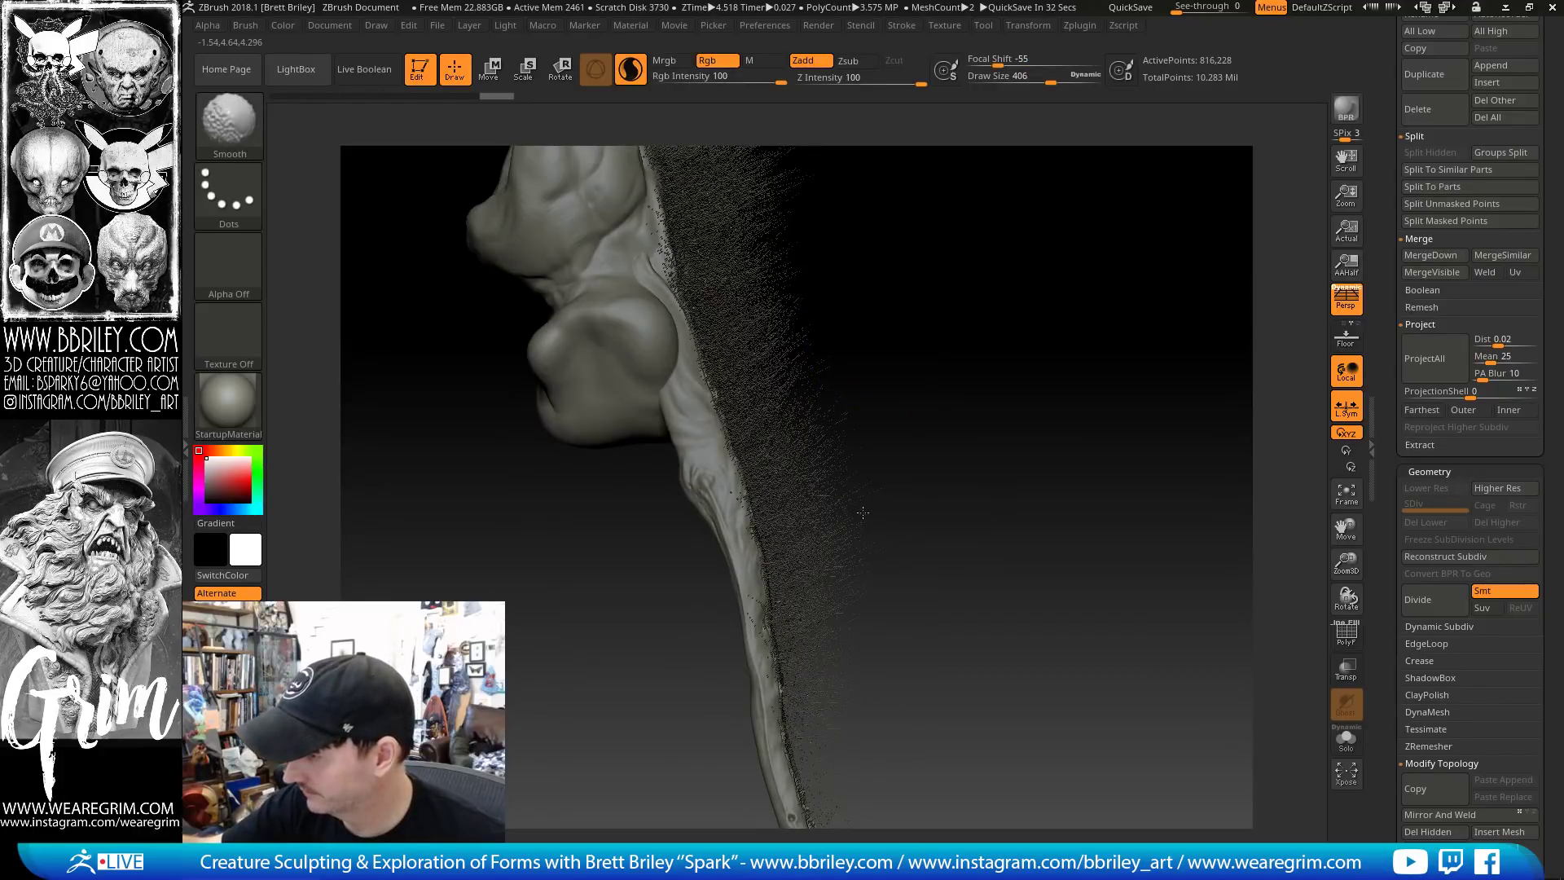
{"action": "left_click_drag", "start_coordinate": [875, 620], "coordinate": [864, 469], "text": "alt"}
{"action": "key", "text": "s"}
{"action": "left_click", "coordinate": [848, 425]}
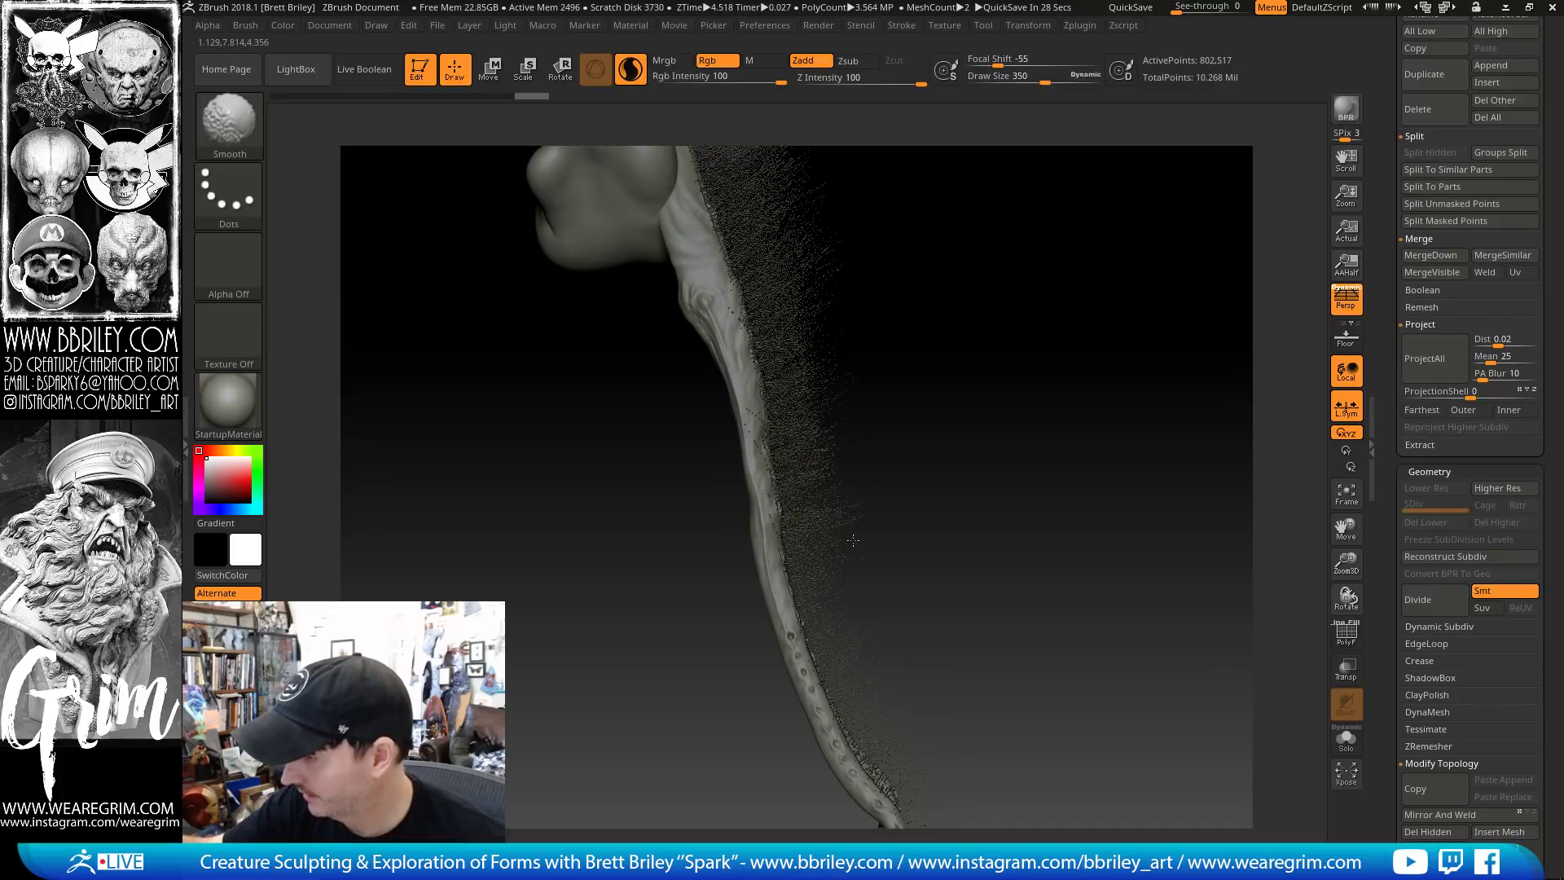
{"action": "mouse_move", "coordinate": [924, 527]}
{"action": "left_mouse_down", "text": "alt"}
{"action": "mouse_move", "coordinate": [865, 374]}
{"action": "mouse_move", "coordinate": [827, 450]}
{"action": "mouse_move", "coordinate": [884, 413]}
{"action": "mouse_move", "coordinate": [847, 440]}
{"action": "left_mouse_up", "text": "alt"}
{"action": "left_click_drag", "start_coordinate": [842, 537], "coordinate": [889, 719]}
{"action": "mouse_move", "coordinate": [721, 717]}
{"action": "left_mouse_down", "text": "shift"}
{"action": "mouse_move", "coordinate": [725, 686]}
{"action": "mouse_move", "coordinate": [865, 653]}
{"action": "left_mouse_up", "text": "shift"}
{"action": "left_click_drag", "start_coordinate": [702, 595], "coordinate": [627, 526]}
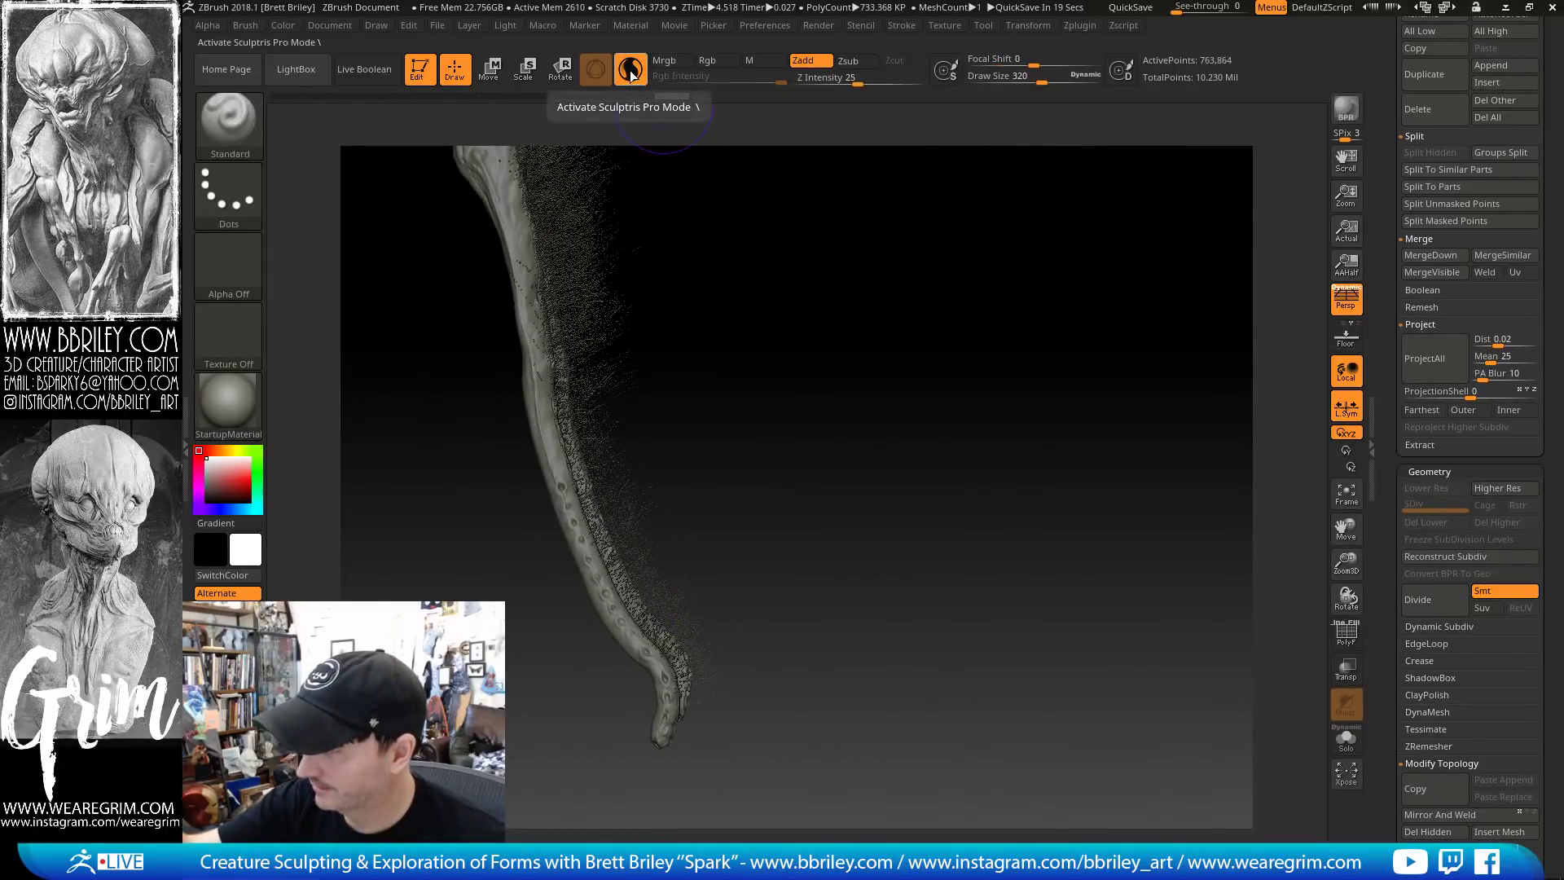
Smooth the fibers again from the tail up to the top of the head, using draw sizes 320 and 277
{"action": "key", "text": "shift"}
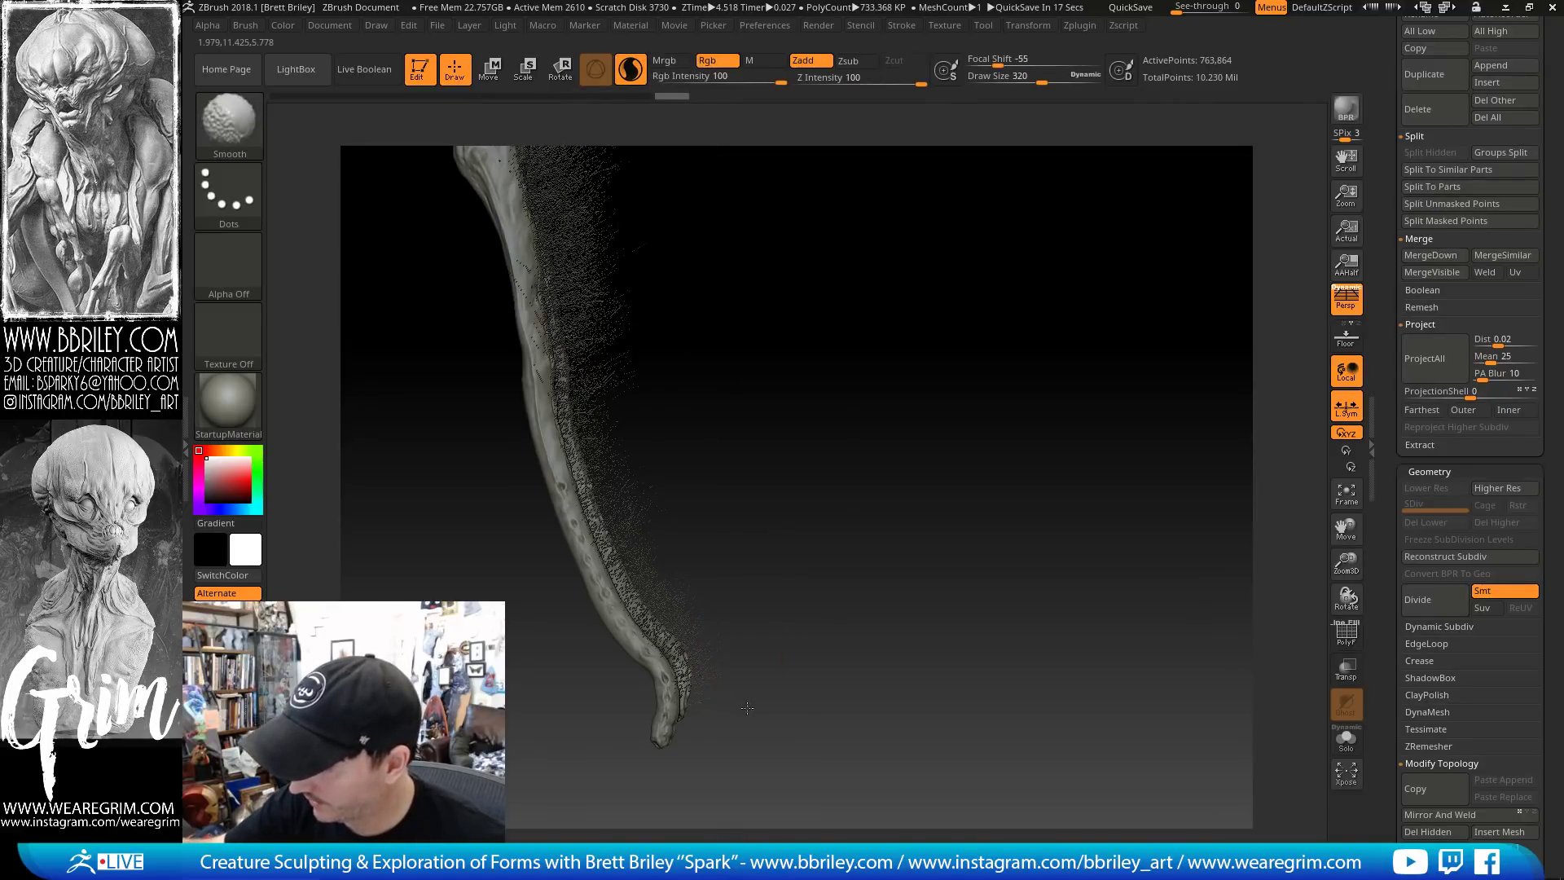
{"action": "left_click_drag", "start_coordinate": [772, 388], "coordinate": [864, 570], "text": "alt"}
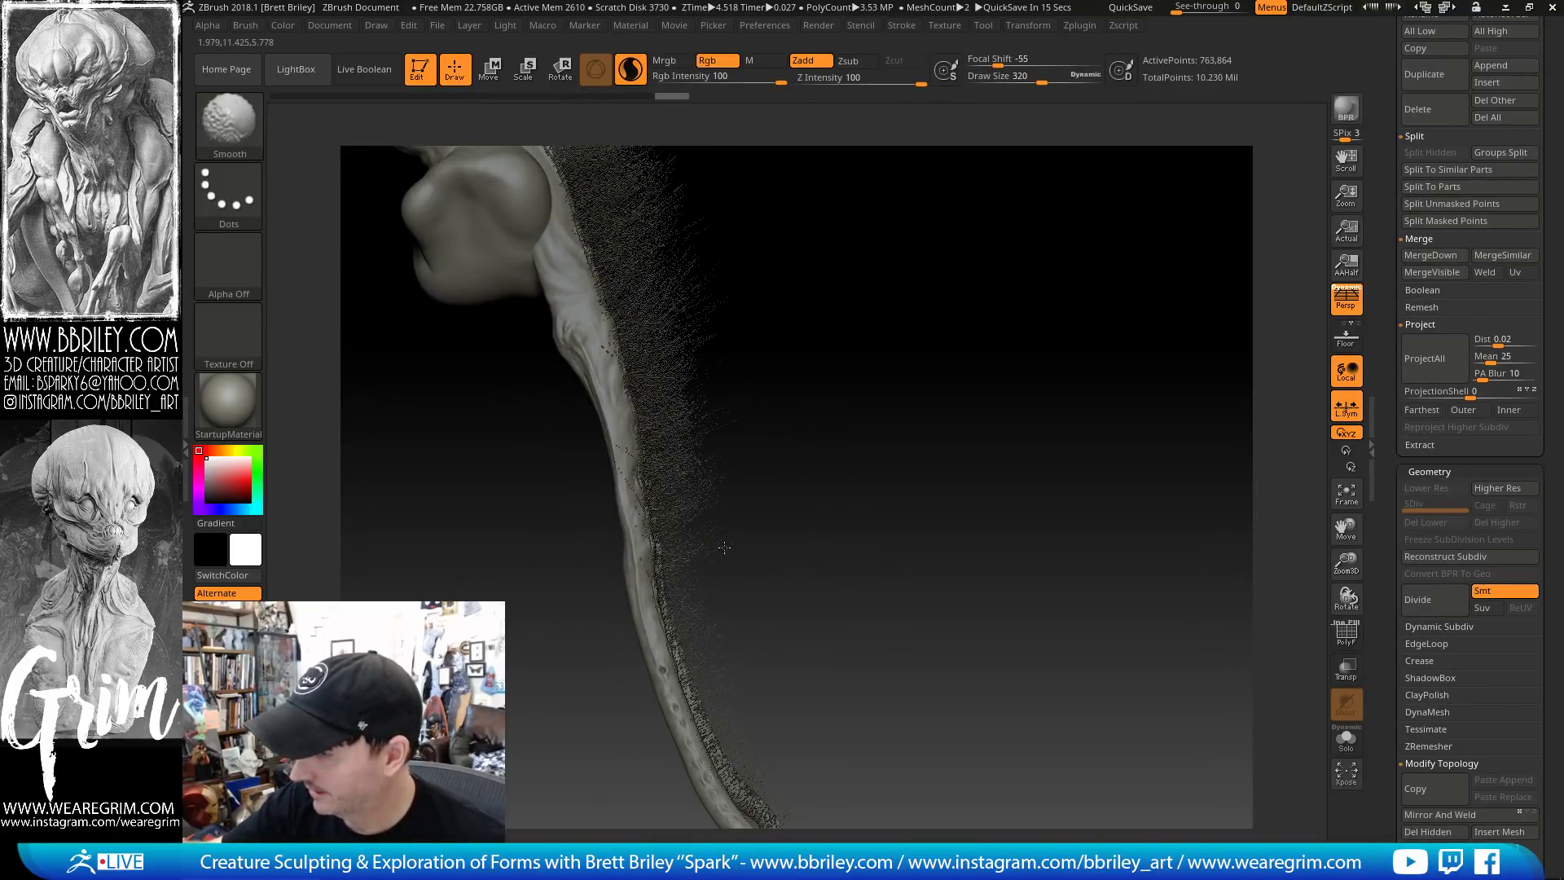
{"action": "mouse_move", "coordinate": [719, 417]}
{"action": "left_mouse_down"}
{"action": "mouse_move", "coordinate": [782, 481]}
{"action": "mouse_move", "coordinate": [753, 480]}
{"action": "mouse_move", "coordinate": [736, 446]}
{"action": "left_mouse_up"}
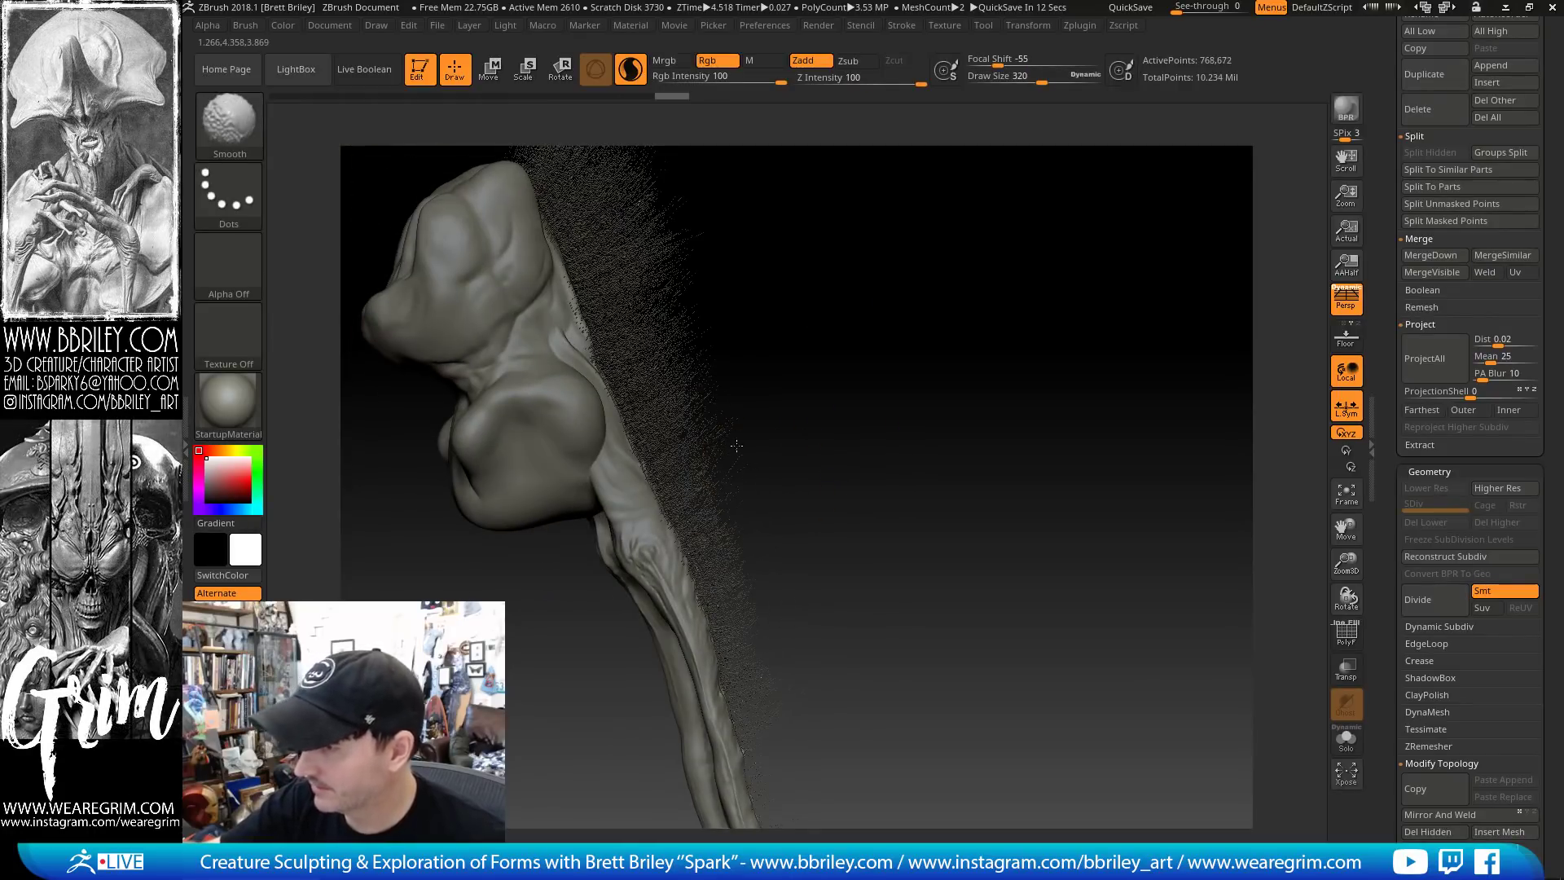
{"action": "left_click_drag", "start_coordinate": [820, 296], "coordinate": [790, 492]}
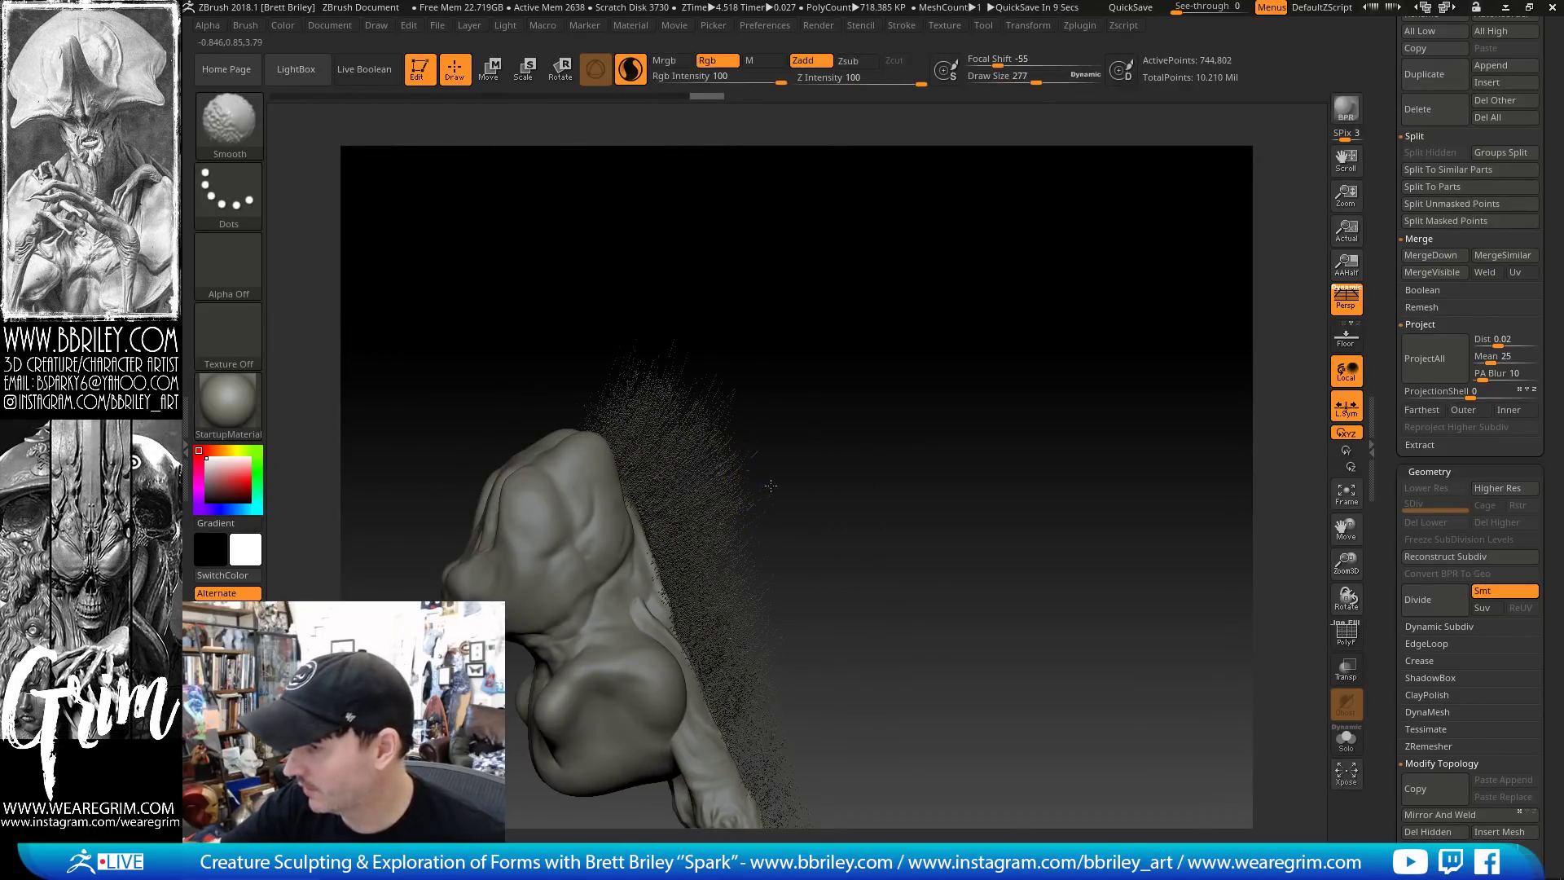
{"action": "left_click_drag", "start_coordinate": [709, 358], "coordinate": [673, 338], "text": "shift"}
{"action": "mouse_move", "coordinate": [818, 405]}
{"action": "left_mouse_down"}
{"action": "mouse_move", "coordinate": [880, 419]}
{"action": "mouse_move", "coordinate": [950, 325]}
{"action": "mouse_move", "coordinate": [876, 383]}
{"action": "left_mouse_up"}
Switch to the Move brush and turn the model to view the fibers from its opposite side
{"action": "key", "text": "b"}
{"action": "key", "text": "m"}
{"action": "key", "text": "v"}
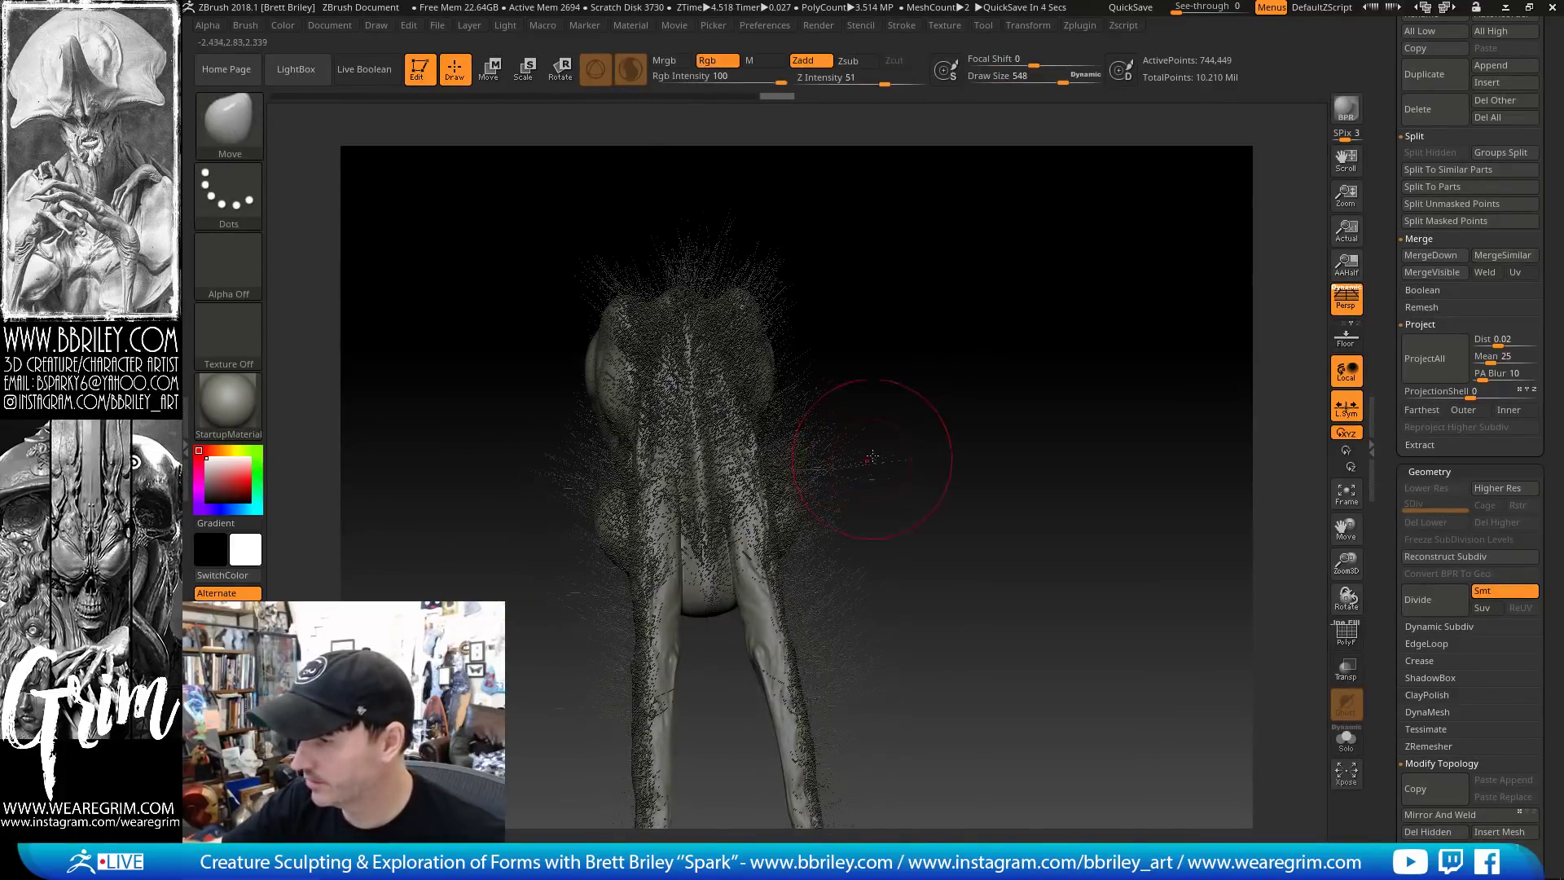
{"action": "left_click_drag", "start_coordinate": [1095, 406], "coordinate": [1005, 418]}
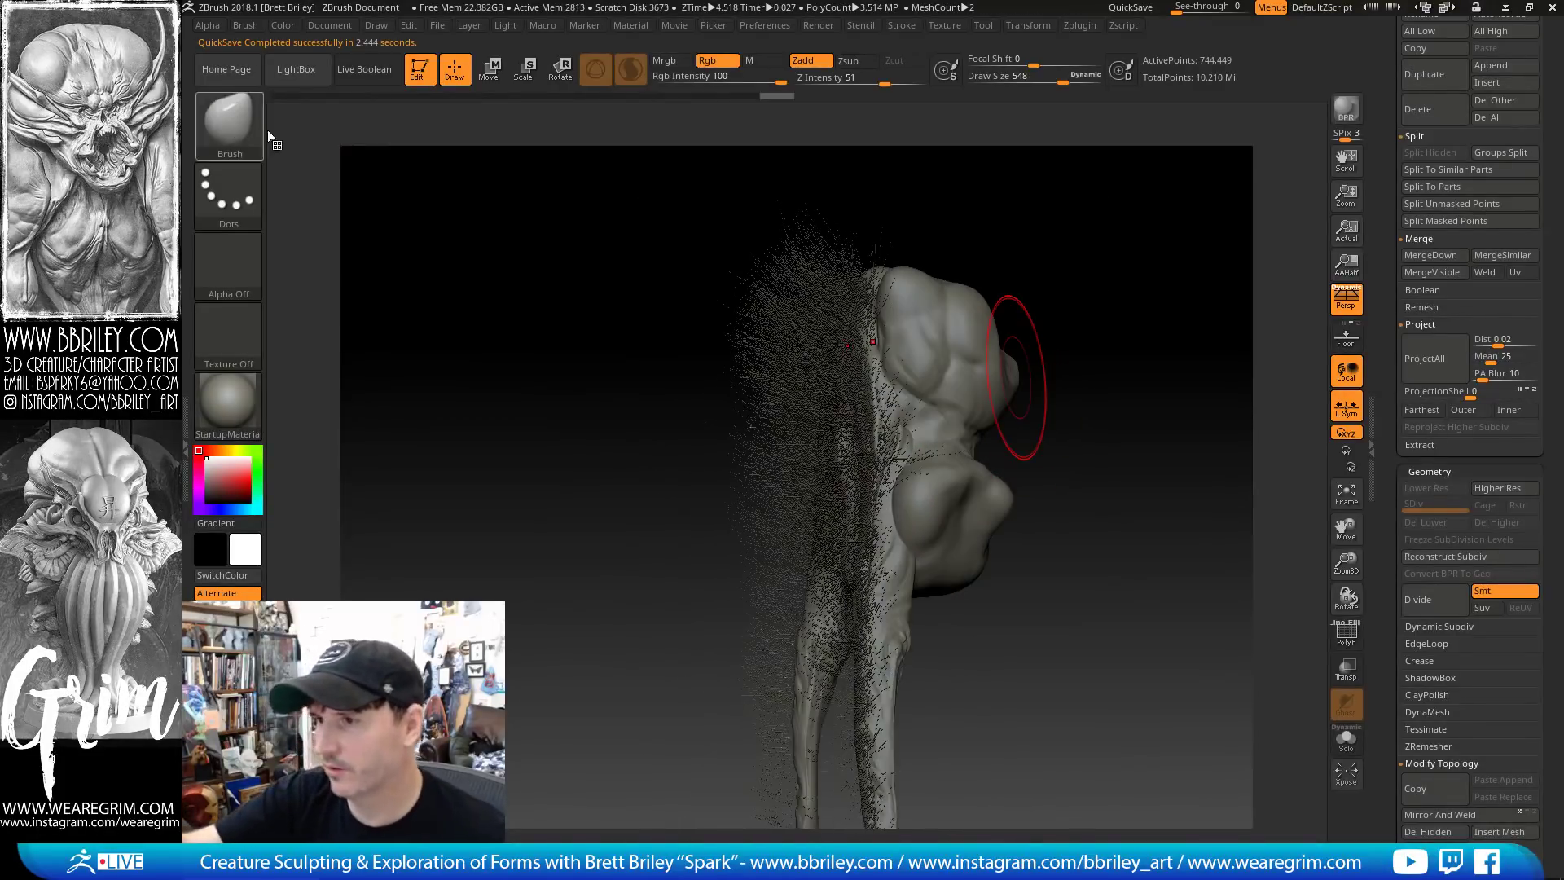
Push the fibers behind the head and upper back into shape with the Move brush, reducing the draw size to 492
{"action": "left_click_drag", "start_coordinate": [1047, 290], "coordinate": [1218, 261]}
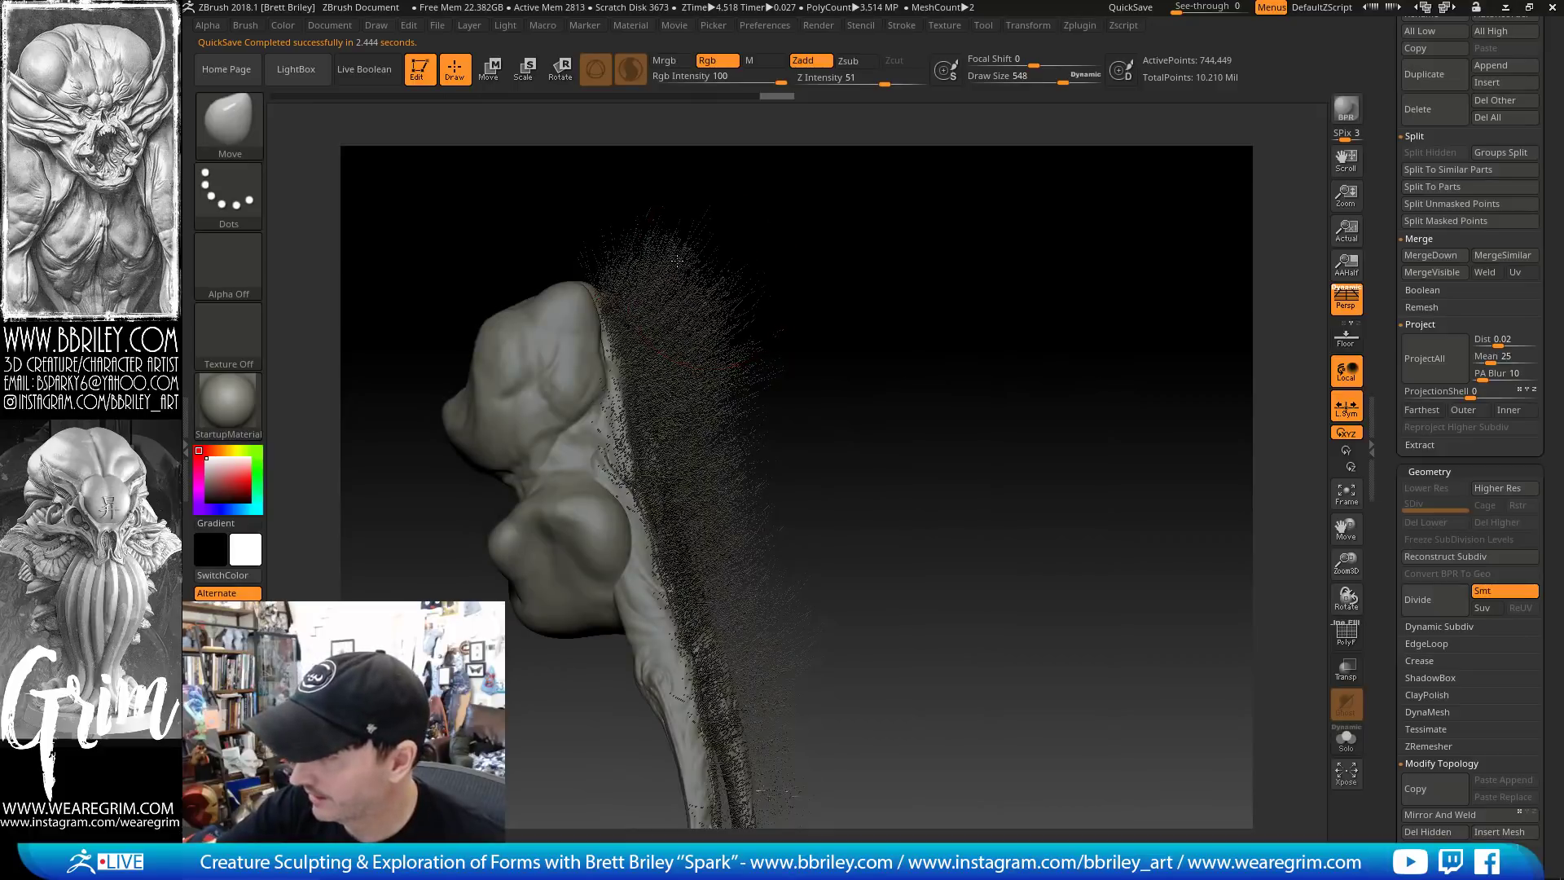
{"action": "mouse_move", "coordinate": [817, 339]}
{"action": "left_mouse_down"}
{"action": "mouse_move", "coordinate": [851, 337]}
{"action": "mouse_move", "coordinate": [733, 359]}
{"action": "left_mouse_up"}
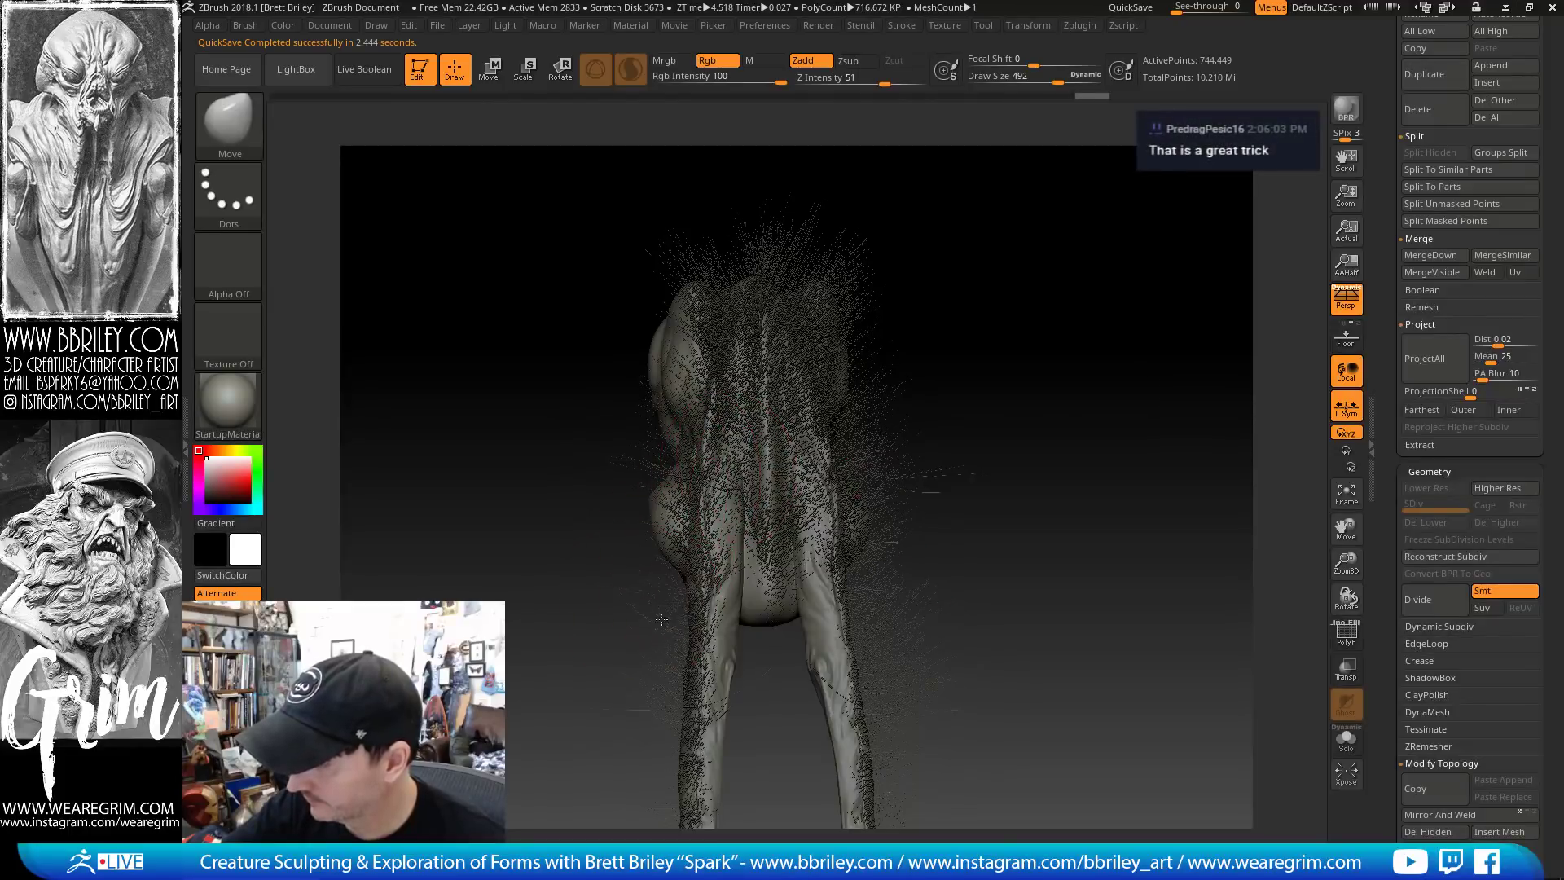
{"action": "left_click_drag", "start_coordinate": [654, 562], "coordinate": [674, 550]}
Pinch the fibers from the lower back down the tails with the Pinch brush and smooth them, using draw sizes 492 and 358
{"action": "key", "text": "b"}
{"action": "key", "text": "p"}
{"action": "key", "text": "i"}
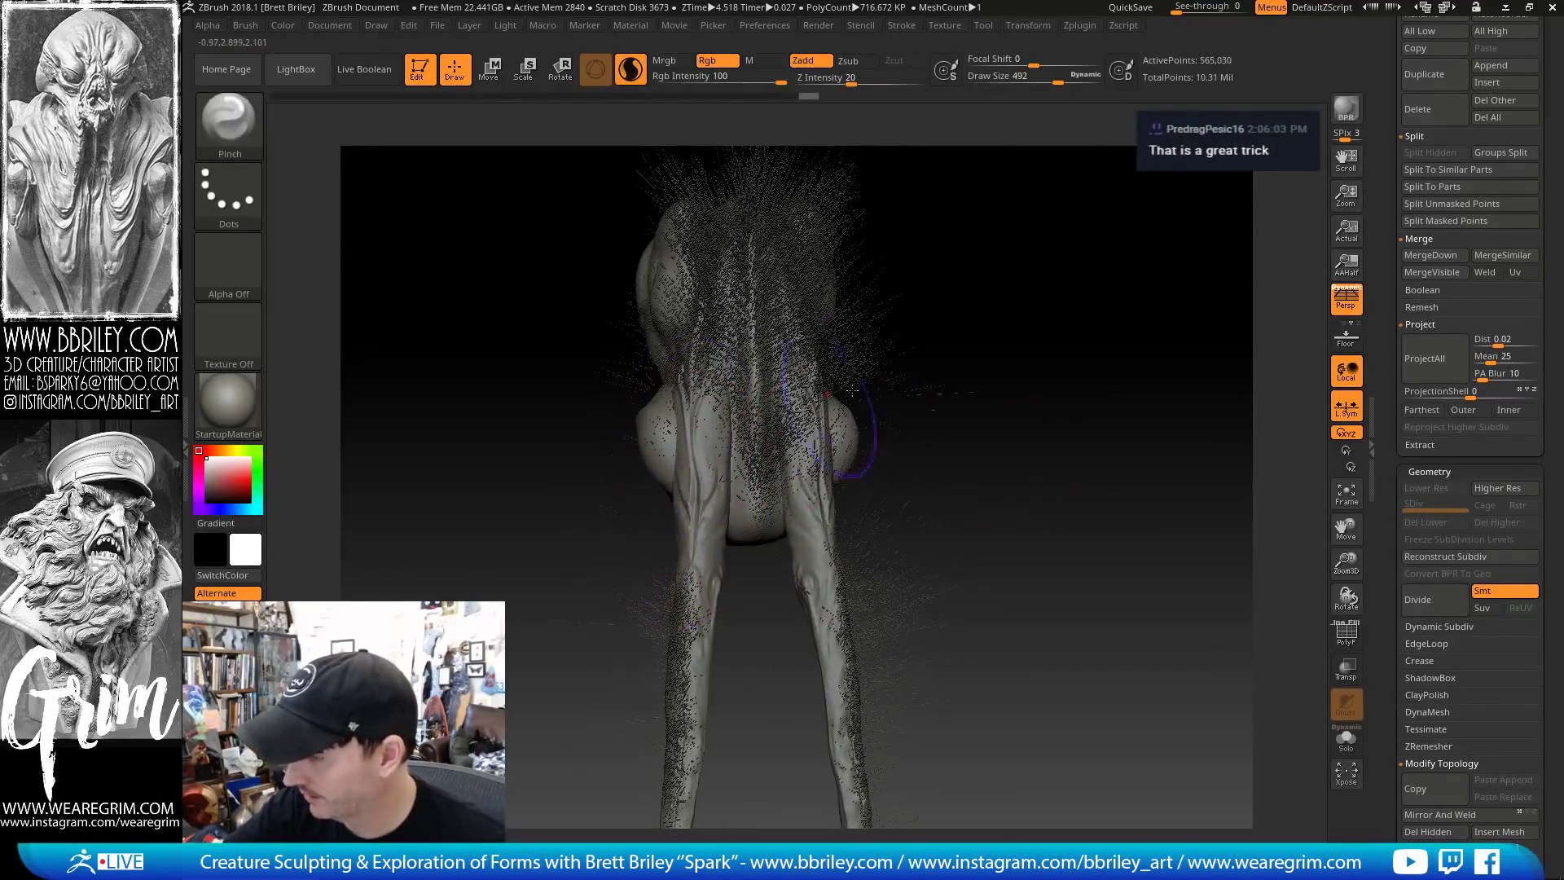
{"action": "mouse_move", "coordinate": [888, 325]}
{"action": "left_mouse_down"}
{"action": "mouse_move", "coordinate": [1002, 307]}
{"action": "mouse_move", "coordinate": [986, 309]}
{"action": "left_mouse_up"}
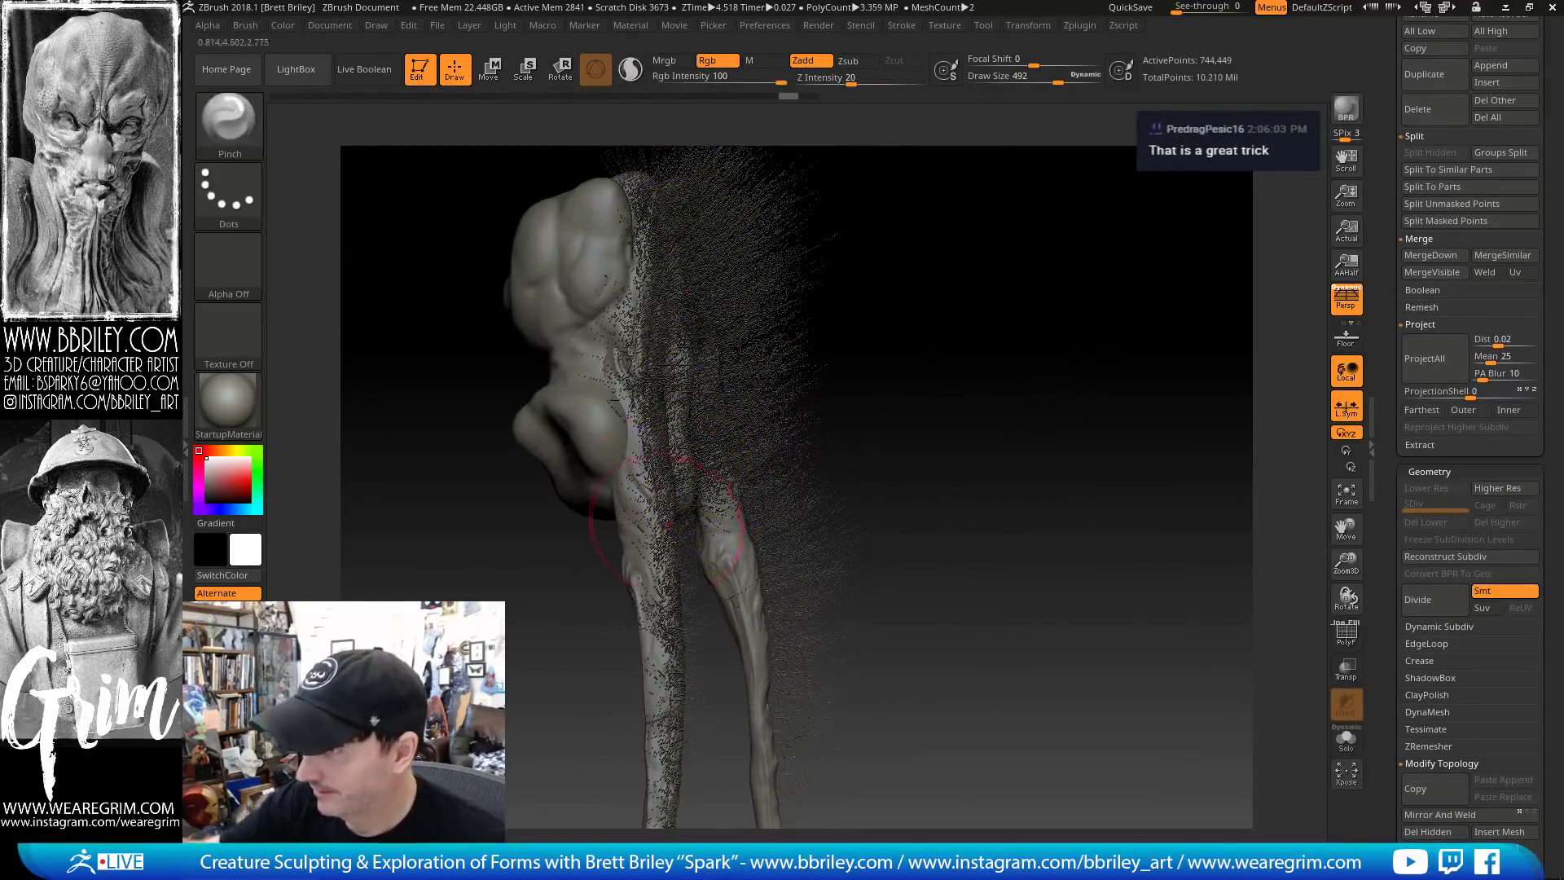
{"action": "left_click_drag", "start_coordinate": [662, 505], "coordinate": [668, 663]}
{"action": "mouse_move", "coordinate": [879, 535]}
{"action": "left_mouse_down", "text": "alt"}
{"action": "mouse_move", "coordinate": [903, 344]}
{"action": "mouse_move", "coordinate": [803, 454]}
{"action": "left_mouse_up", "text": "alt"}
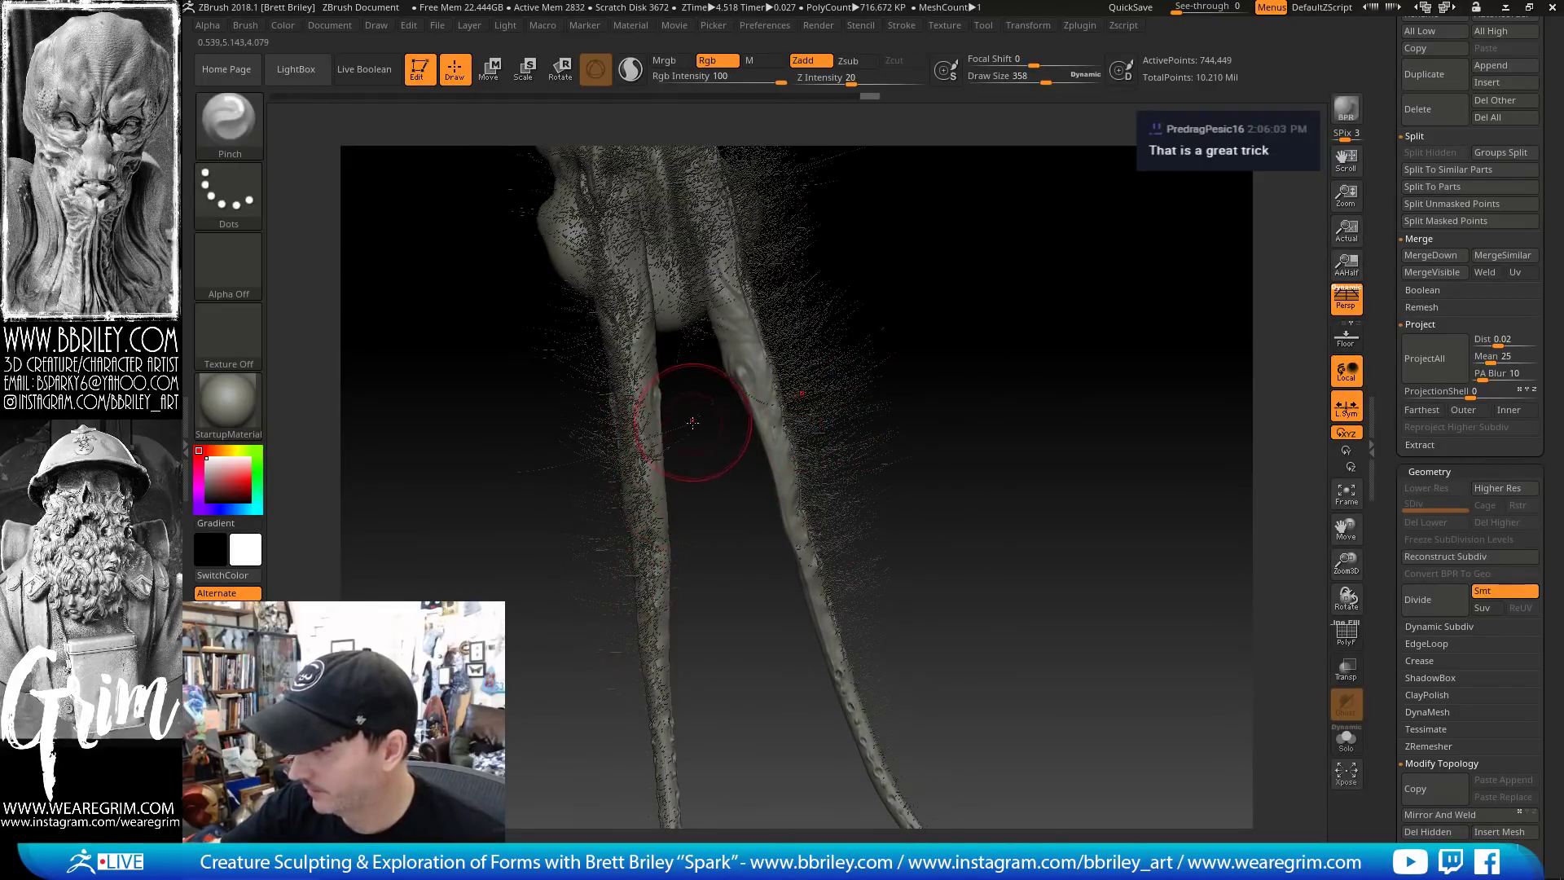
{"action": "left_click_drag", "start_coordinate": [688, 422], "coordinate": [557, 466], "text": "shift"}
{"action": "left_click_drag", "start_coordinate": [669, 419], "coordinate": [898, 326], "text": "shift"}
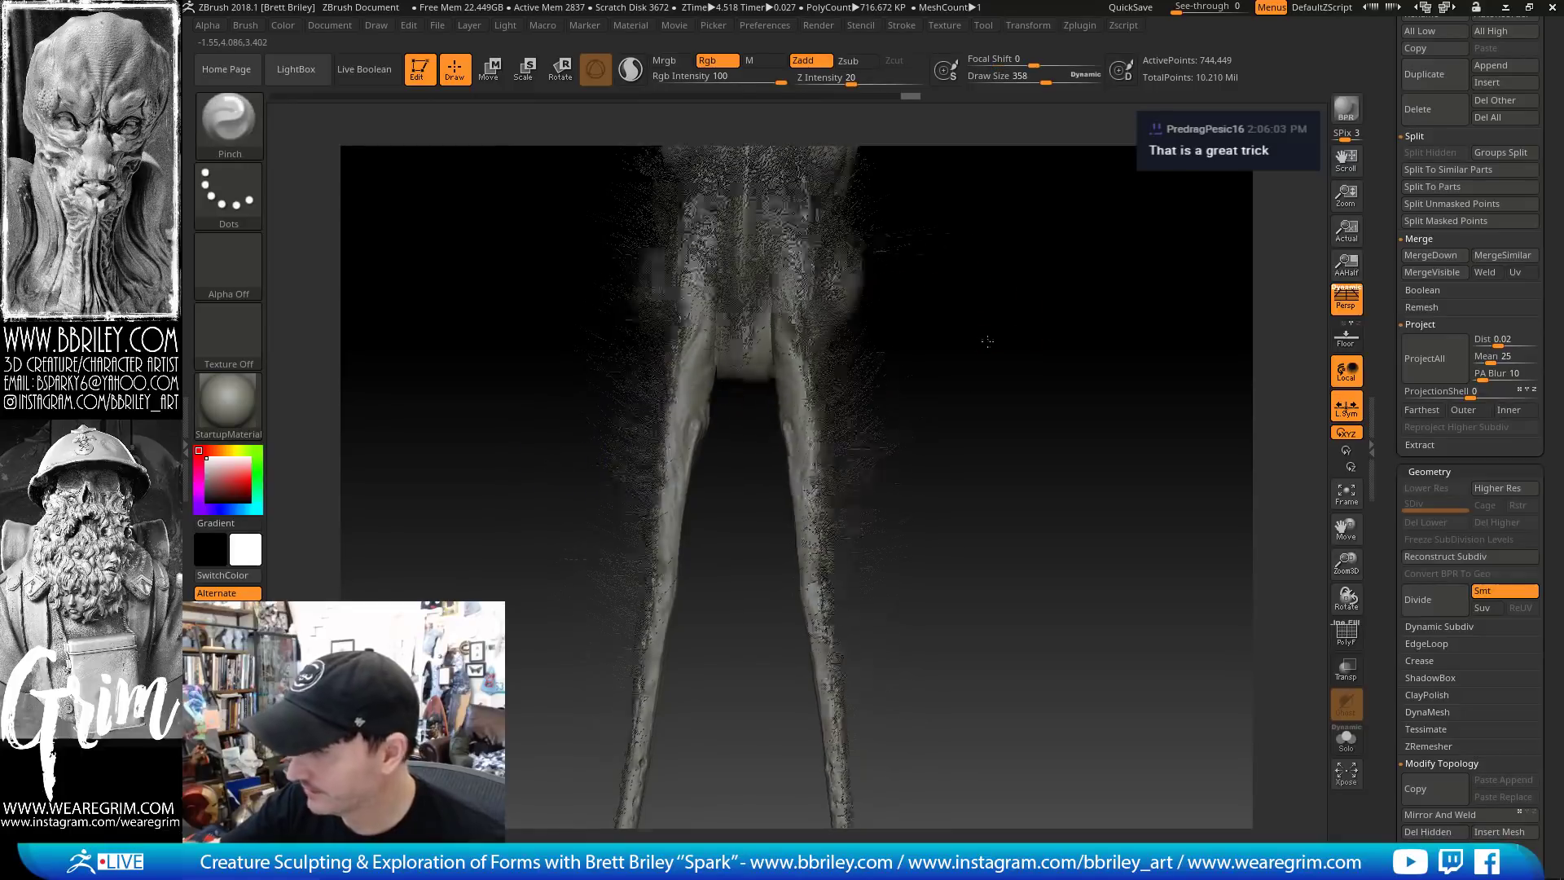
{"action": "mouse_move", "coordinate": [908, 261]}
{"action": "left_mouse_down"}
{"action": "mouse_move", "coordinate": [988, 325]}
{"action": "mouse_move", "coordinate": [872, 520]}
{"action": "mouse_move", "coordinate": [868, 474]}
{"action": "left_mouse_up"}
Reshape the overall fiber silhouette with the Move brush at draw sizes 987, 713 and 638
{"action": "key", "text": "b"}
{"action": "key", "text": "m"}
{"action": "key", "text": "v"}
{"action": "key", "text": "s"}
{"action": "left_click", "coordinate": [927, 530]}
{"action": "left_click_drag", "start_coordinate": [826, 522], "coordinate": [795, 554]}
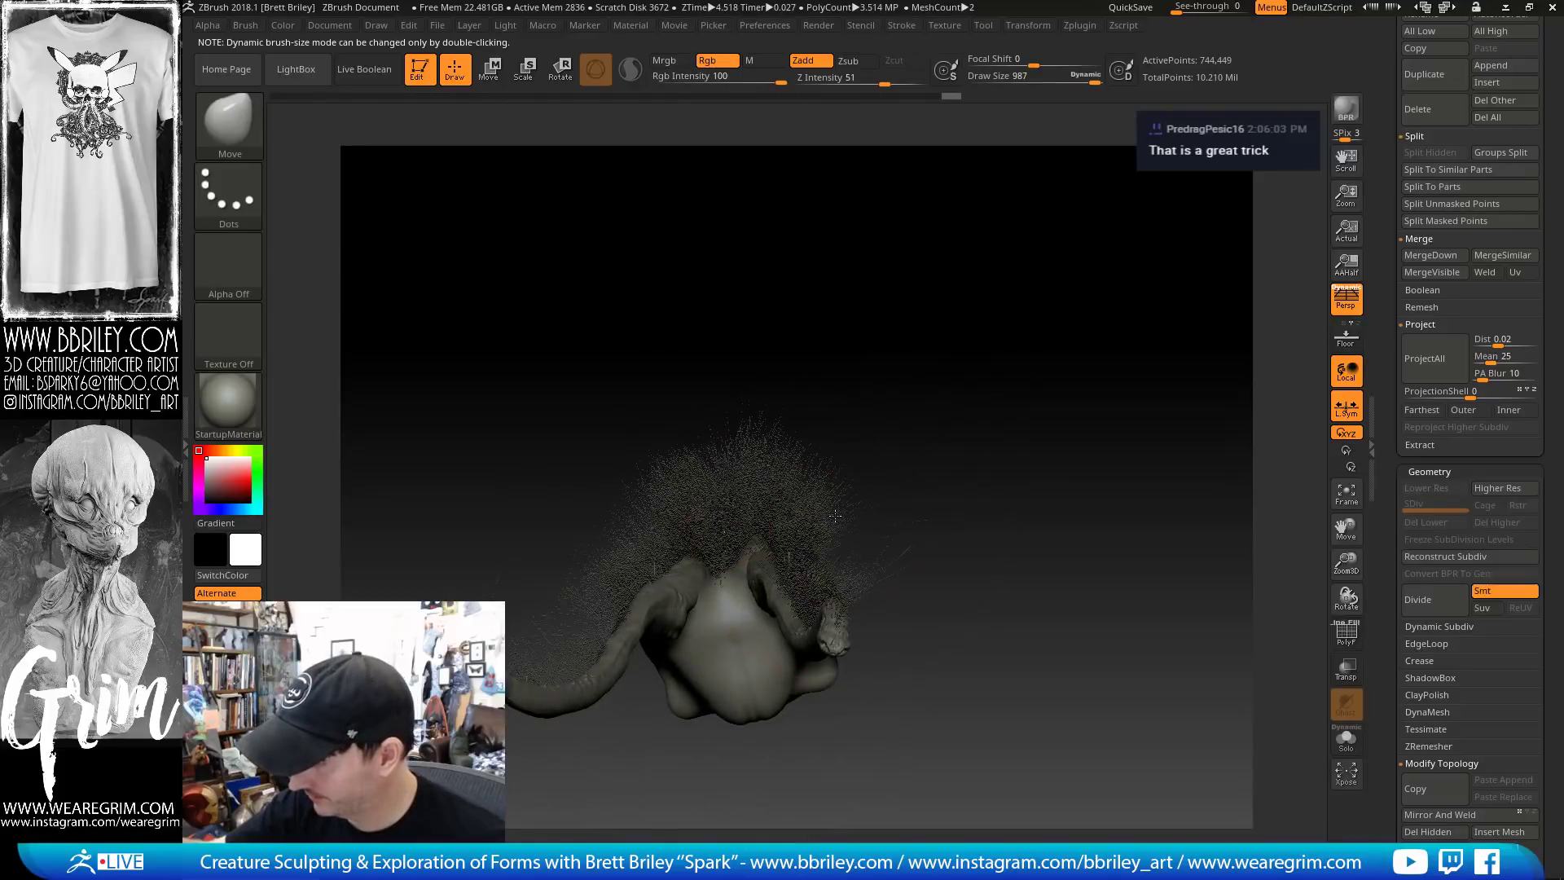
{"action": "left_click_drag", "start_coordinate": [853, 509], "coordinate": [870, 497]}
{"action": "mouse_move", "coordinate": [970, 538]}
{"action": "left_mouse_down"}
{"action": "mouse_move", "coordinate": [906, 521]}
{"action": "mouse_move", "coordinate": [905, 585]}
{"action": "left_mouse_up"}
{"action": "mouse_move", "coordinate": [1010, 374]}
{"action": "left_mouse_down"}
{"action": "mouse_move", "coordinate": [1013, 408]}
{"action": "mouse_move", "coordinate": [988, 437]}
{"action": "left_mouse_up"}
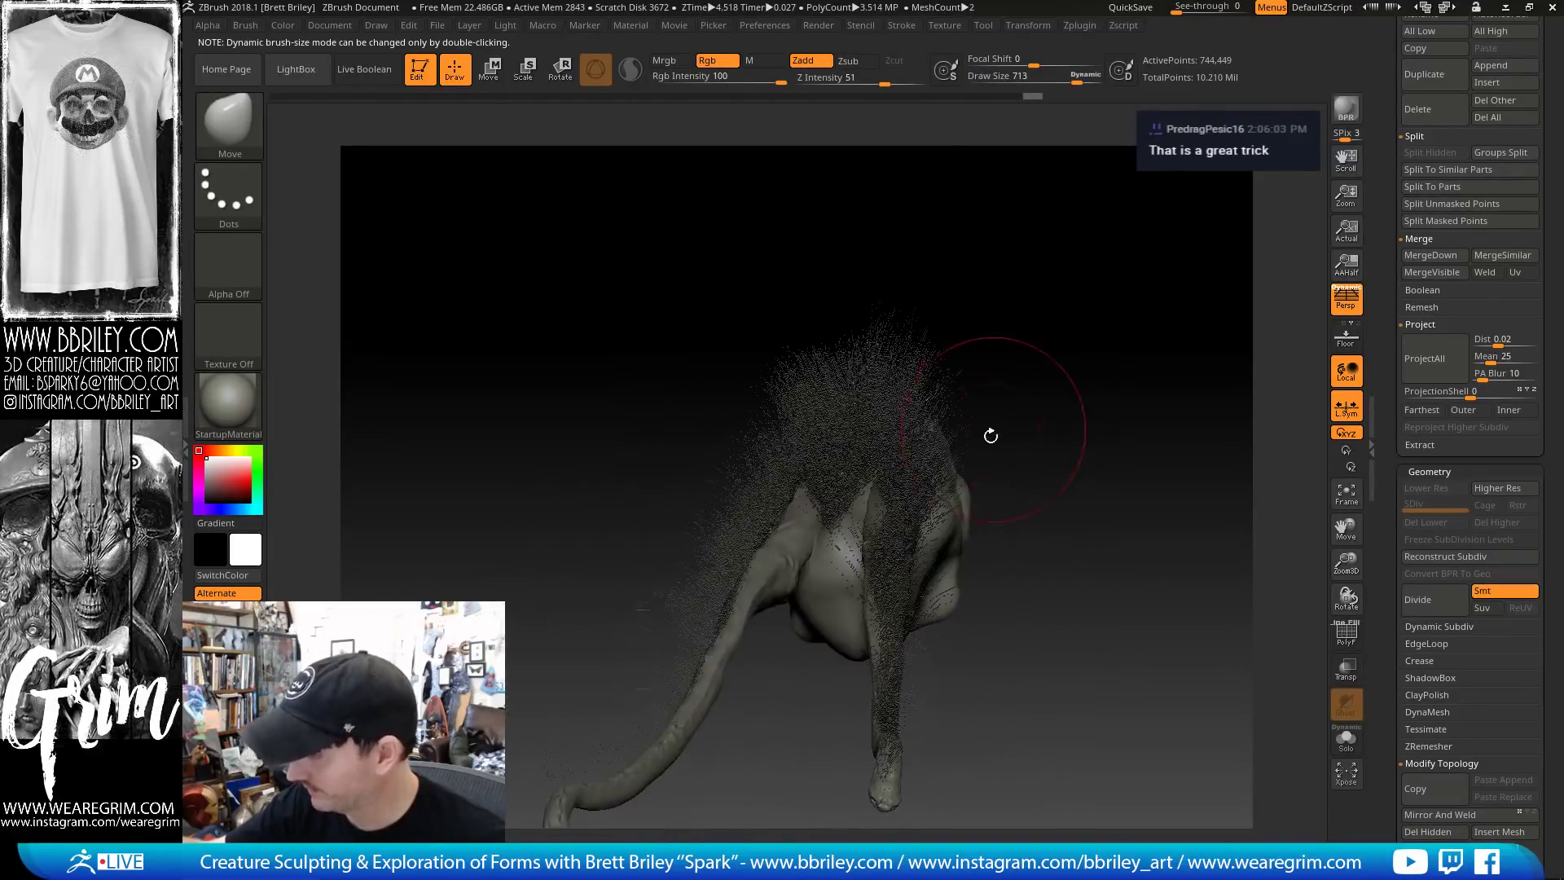
{"action": "left_click_drag", "start_coordinate": [1085, 428], "coordinate": [916, 393]}
{"action": "mouse_move", "coordinate": [839, 439]}
{"action": "left_mouse_down"}
{"action": "mouse_move", "coordinate": [803, 374]}
{"action": "mouse_move", "coordinate": [729, 352]}
{"action": "left_mouse_up"}
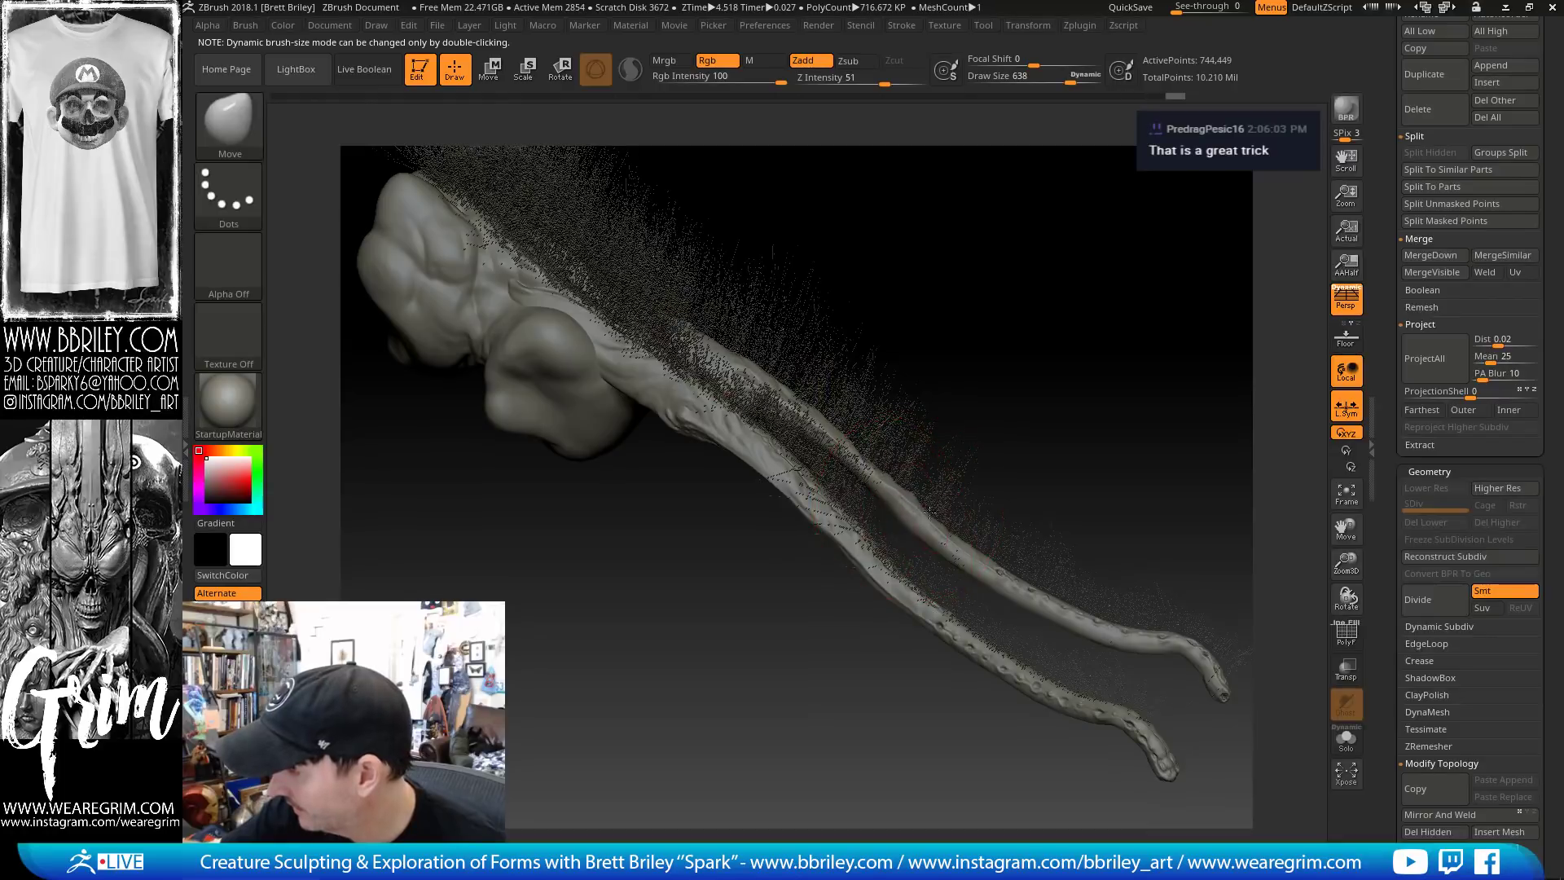
Thicken the fibers behind the head and over the upper back with the Inflat brush at draw size 365
{"action": "left_click_drag", "start_coordinate": [1027, 399], "coordinate": [1009, 360]}
{"action": "mouse_move", "coordinate": [1022, 332]}
{"action": "left_mouse_down"}
{"action": "mouse_move", "coordinate": [1019, 377]}
{"action": "mouse_move", "coordinate": [1047, 378]}
{"action": "left_mouse_up"}
{"action": "key", "text": "b"}
{"action": "key", "text": "i"}
{"action": "key", "text": "n"}
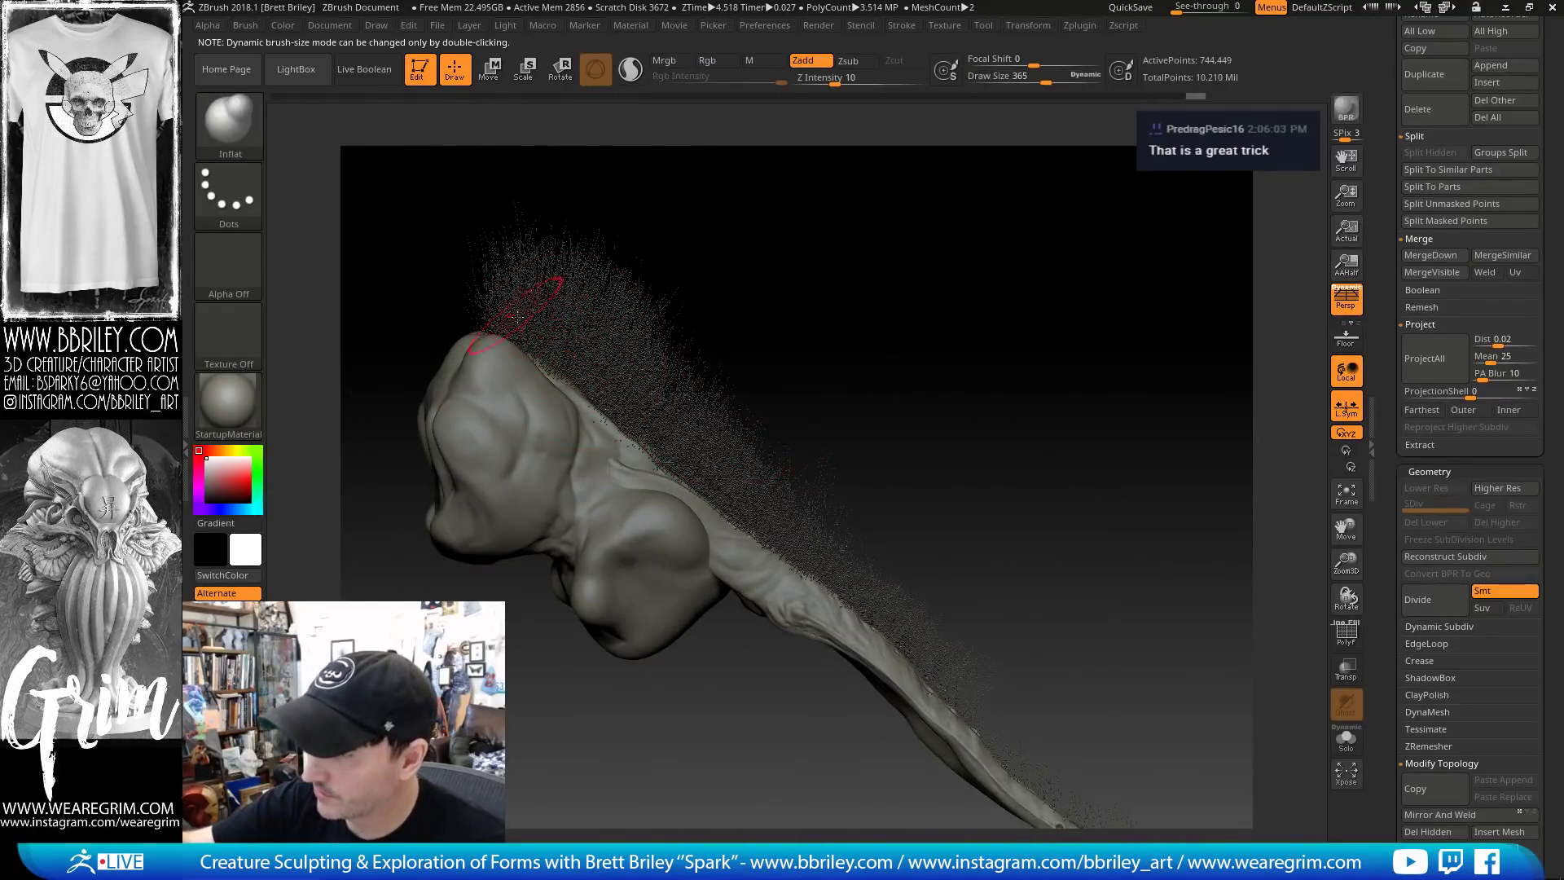
{"action": "mouse_move", "coordinate": [552, 356]}
{"action": "left_mouse_down"}
{"action": "mouse_move", "coordinate": [521, 318]}
{"action": "mouse_move", "coordinate": [568, 338]}
{"action": "mouse_move", "coordinate": [604, 316]}
{"action": "mouse_move", "coordinate": [631, 391]}
{"action": "left_mouse_up"}
{"action": "mouse_move", "coordinate": [806, 267]}
{"action": "left_mouse_down"}
{"action": "mouse_move", "coordinate": [725, 289]}
{"action": "mouse_move", "coordinate": [594, 363]}
{"action": "mouse_move", "coordinate": [638, 448]}
{"action": "mouse_move", "coordinate": [696, 427]}
{"action": "mouse_move", "coordinate": [559, 331]}
{"action": "left_mouse_up"}
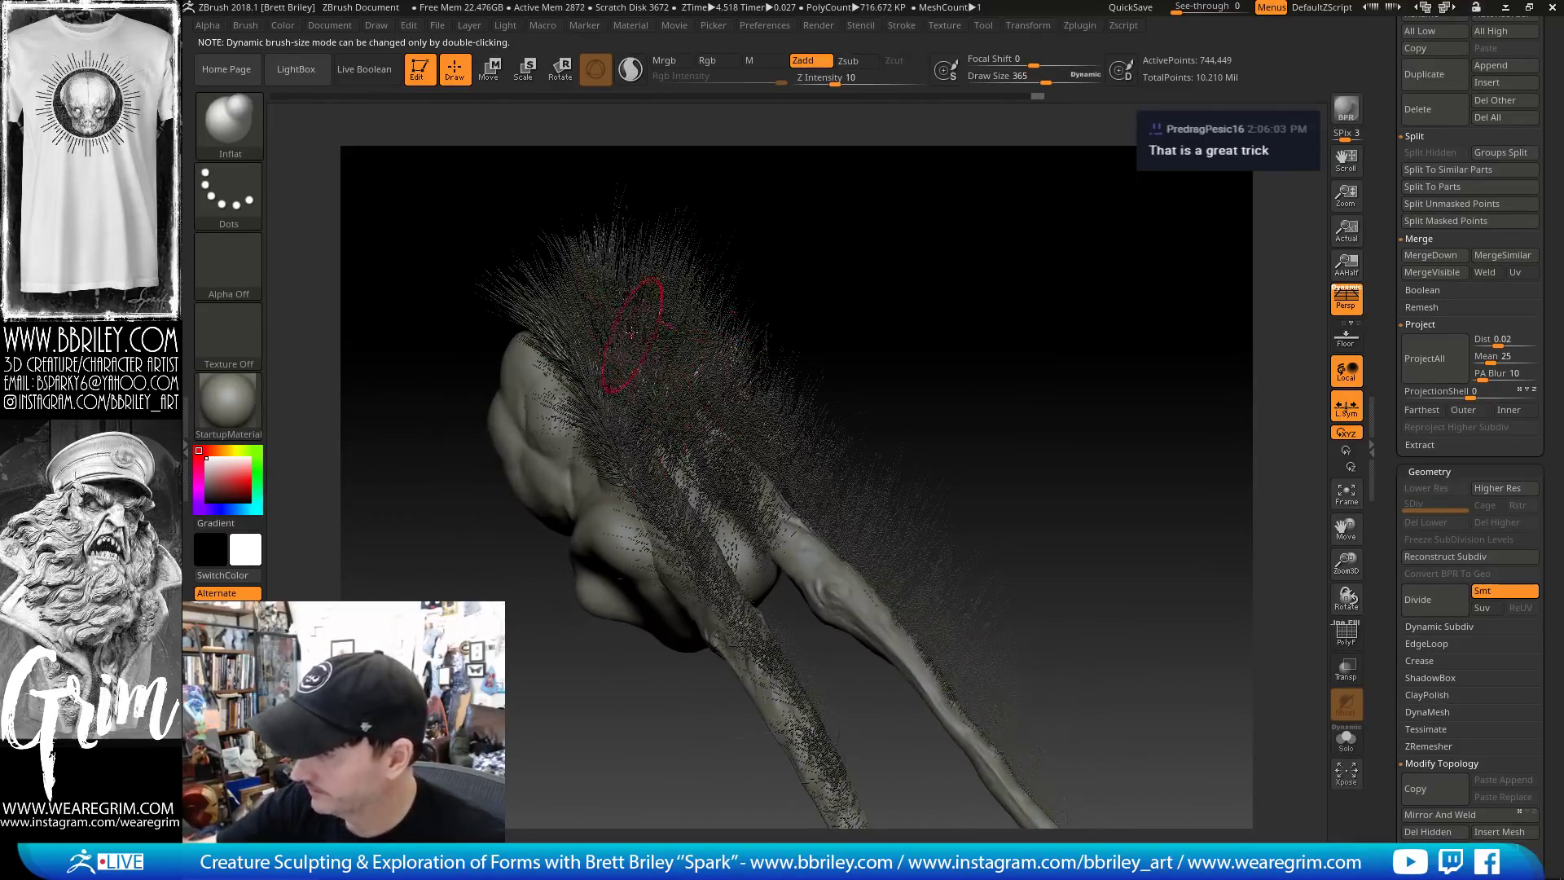
{"action": "left_click_drag", "start_coordinate": [831, 371], "coordinate": [664, 563]}
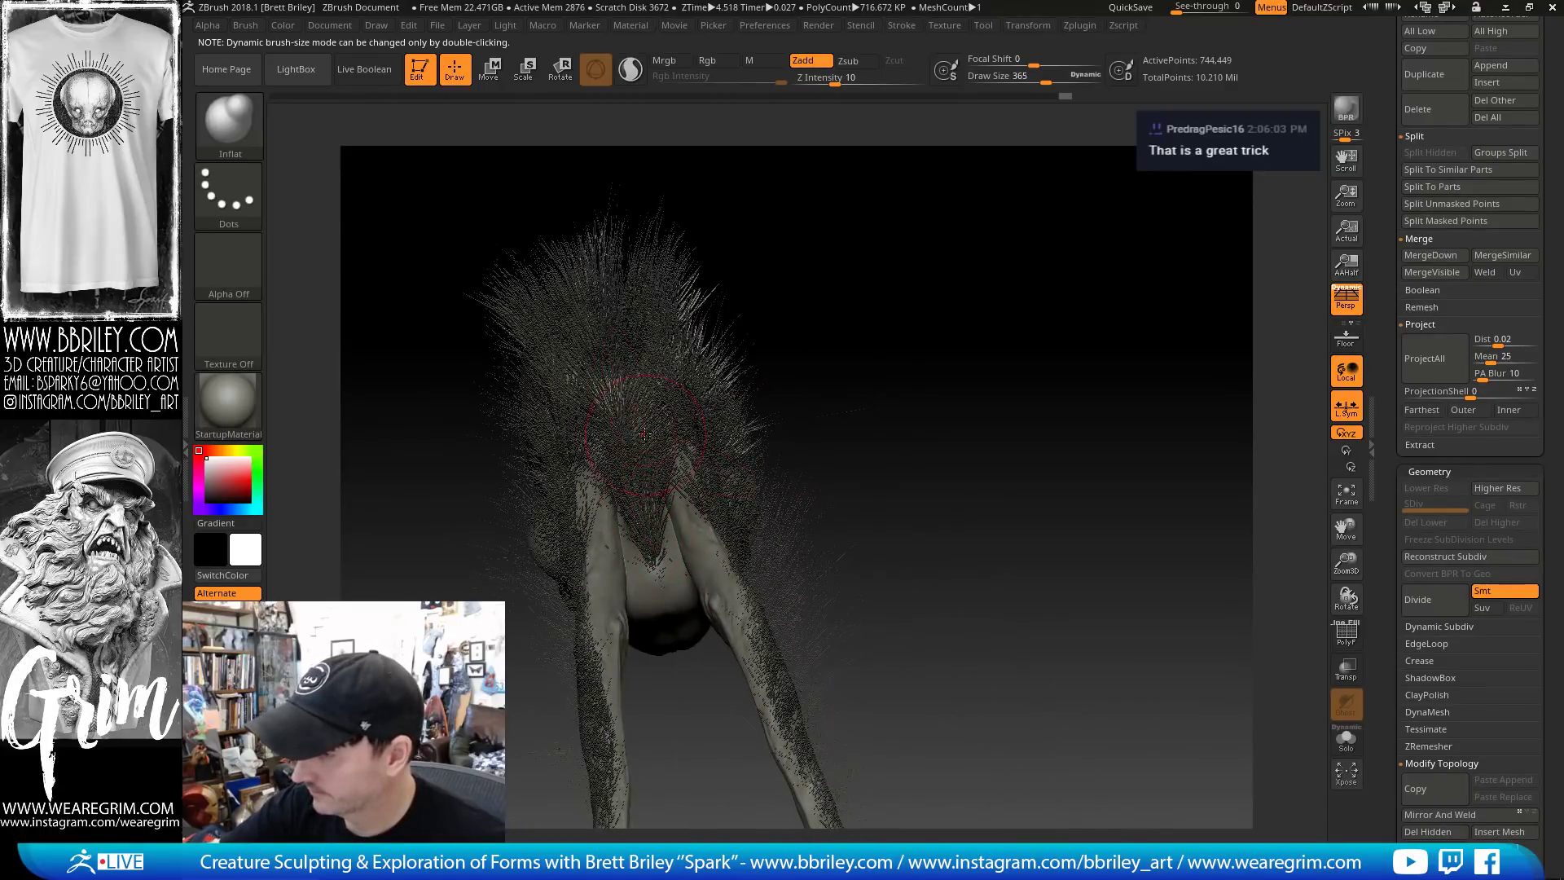
Inflate and smooth the fibers from the lower back onto the upper part of the tails at draw size 365
{"action": "mouse_move", "coordinate": [863, 551]}
{"action": "left_mouse_down"}
{"action": "mouse_move", "coordinate": [897, 383]}
{"action": "mouse_move", "coordinate": [802, 387]}
{"action": "left_mouse_up"}
{"action": "left_click_drag", "start_coordinate": [599, 419], "coordinate": [496, 580]}
{"action": "left_click_drag", "start_coordinate": [562, 452], "coordinate": [526, 526], "text": "shift"}
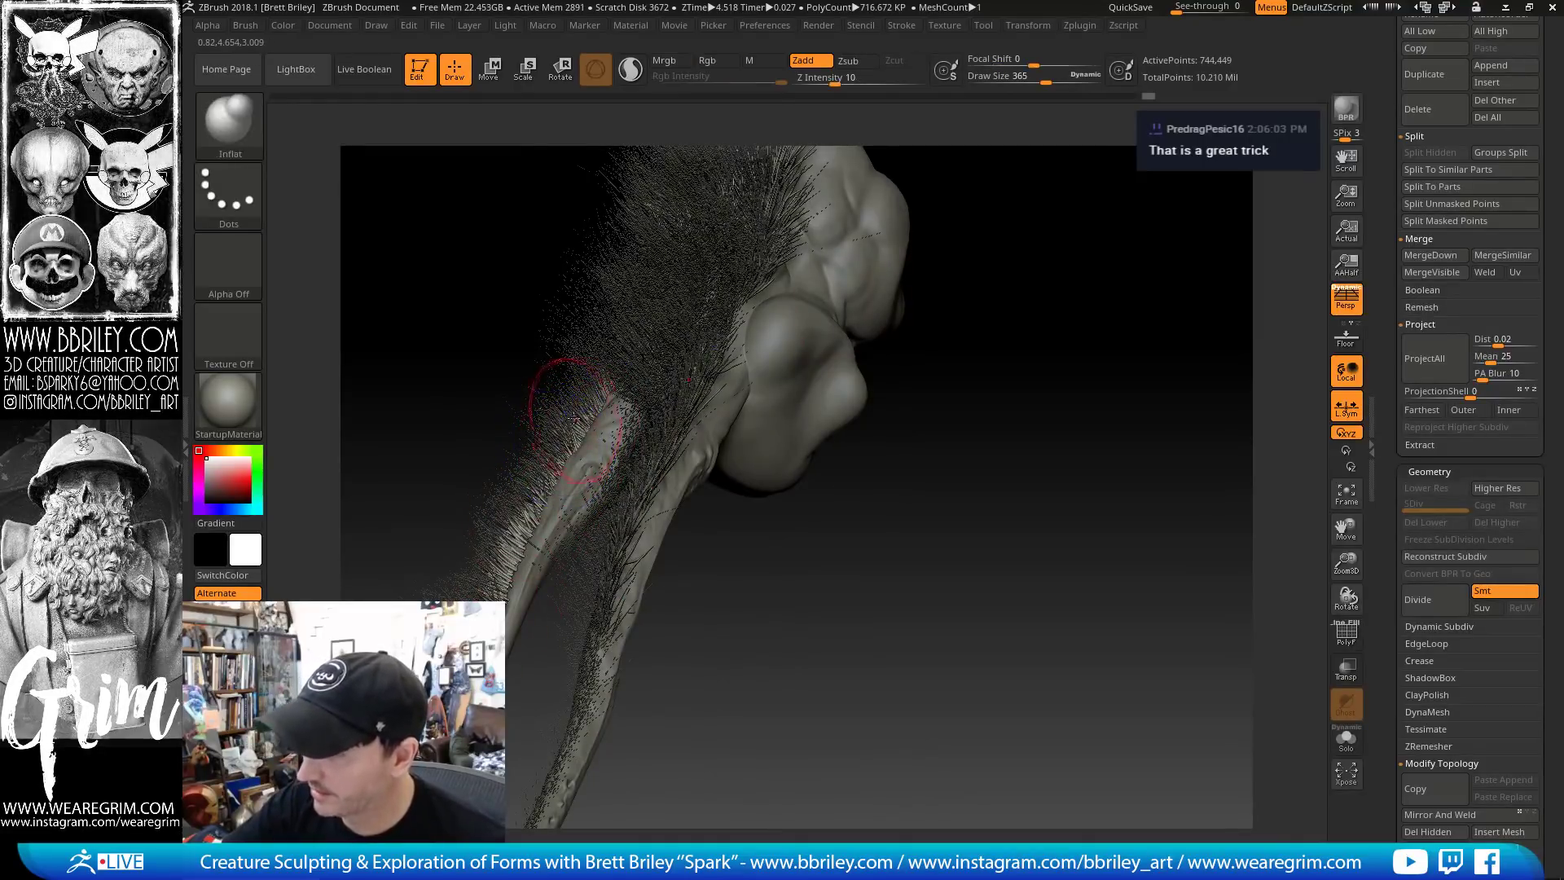
{"action": "mouse_move", "coordinate": [574, 393]}
{"action": "left_mouse_down"}
{"action": "mouse_move", "coordinate": [513, 507]}
{"action": "mouse_move", "coordinate": [515, 566]}
{"action": "mouse_move", "coordinate": [485, 586]}
{"action": "left_mouse_up"}
{"action": "left_click_drag", "start_coordinate": [529, 499], "coordinate": [496, 578], "text": "shift"}
{"action": "left_click_drag", "start_coordinate": [889, 506], "coordinate": [938, 402], "text": "alt"}
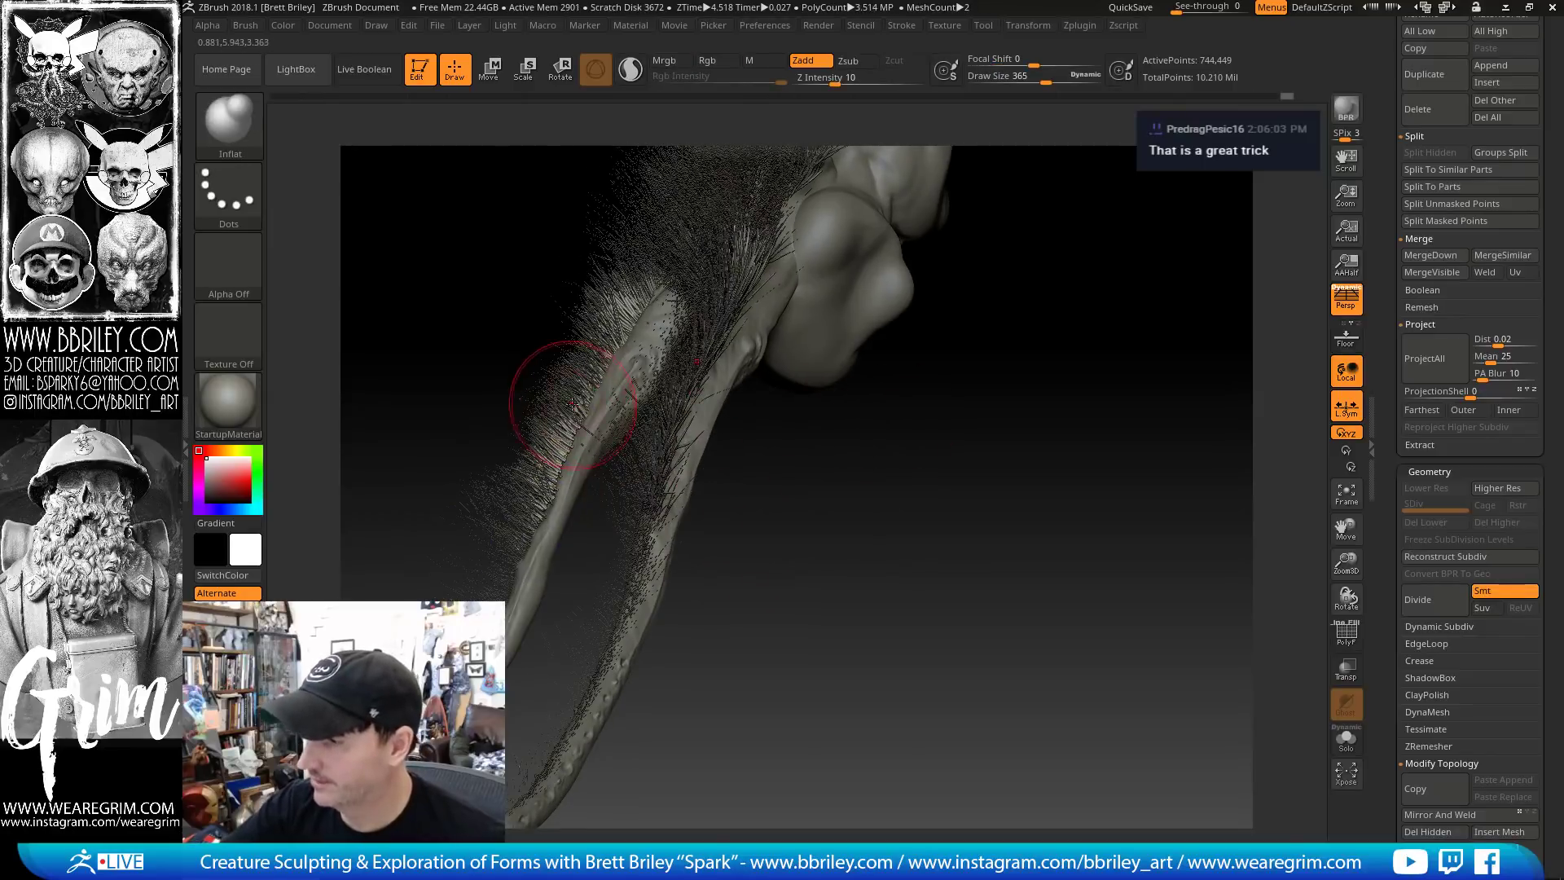
{"action": "left_click_drag", "start_coordinate": [587, 370], "coordinate": [561, 430]}
Inflate the fibers along the rest of the tail to its tip, then smooth them back up its length
{"action": "left_click_drag", "start_coordinate": [869, 580], "coordinate": [890, 432]}
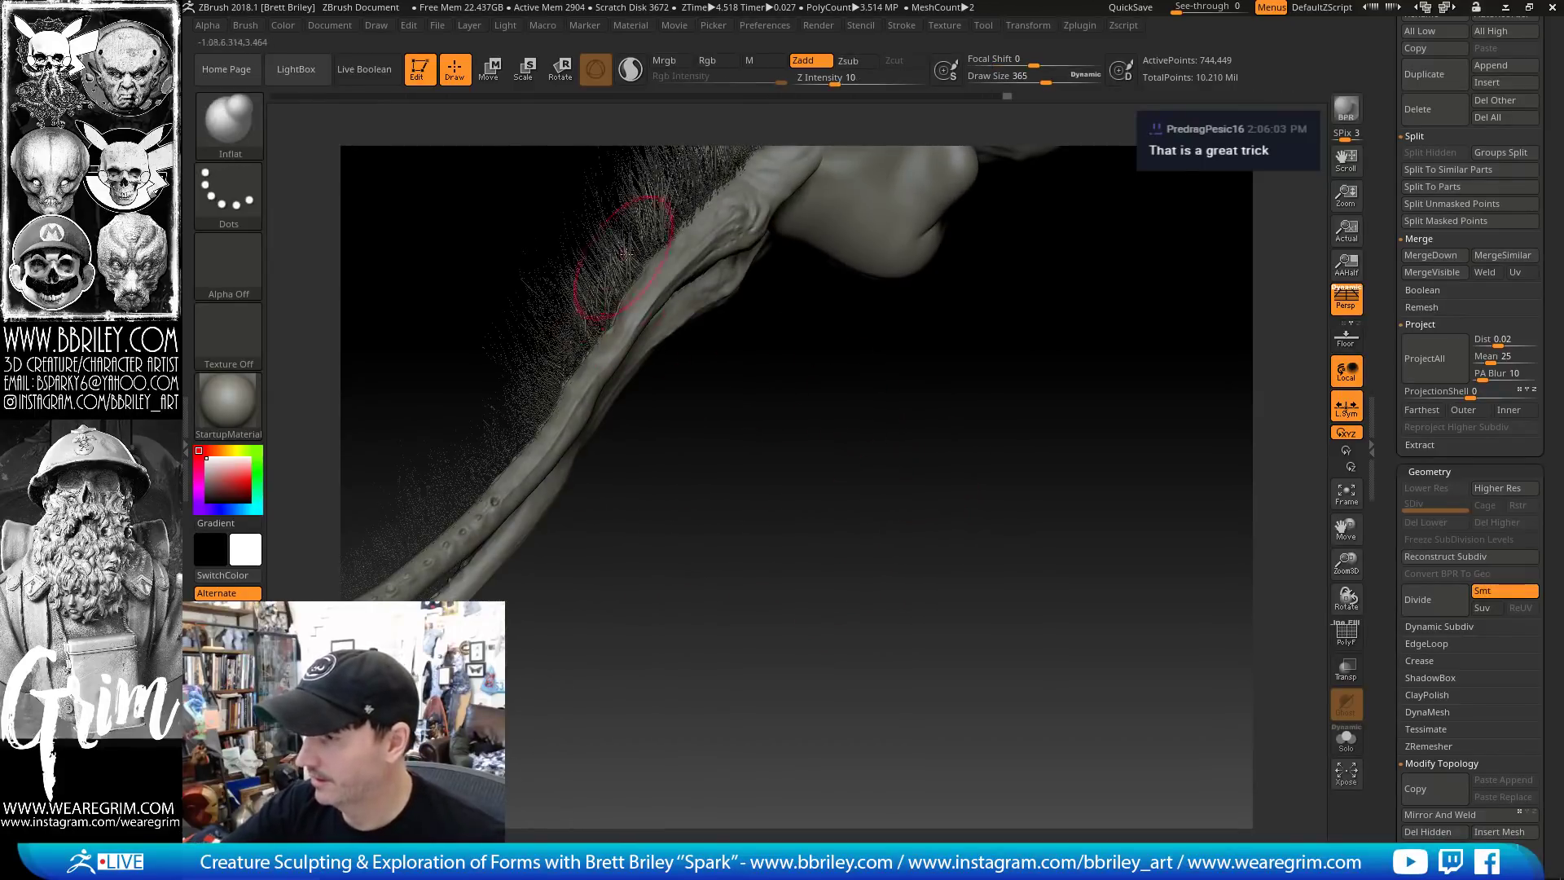
{"action": "left_click_drag", "start_coordinate": [625, 257], "coordinate": [518, 425]}
{"action": "mouse_move", "coordinate": [625, 521]}
{"action": "left_mouse_down"}
{"action": "mouse_move", "coordinate": [869, 514]}
{"action": "mouse_move", "coordinate": [921, 458]}
{"action": "left_mouse_up"}
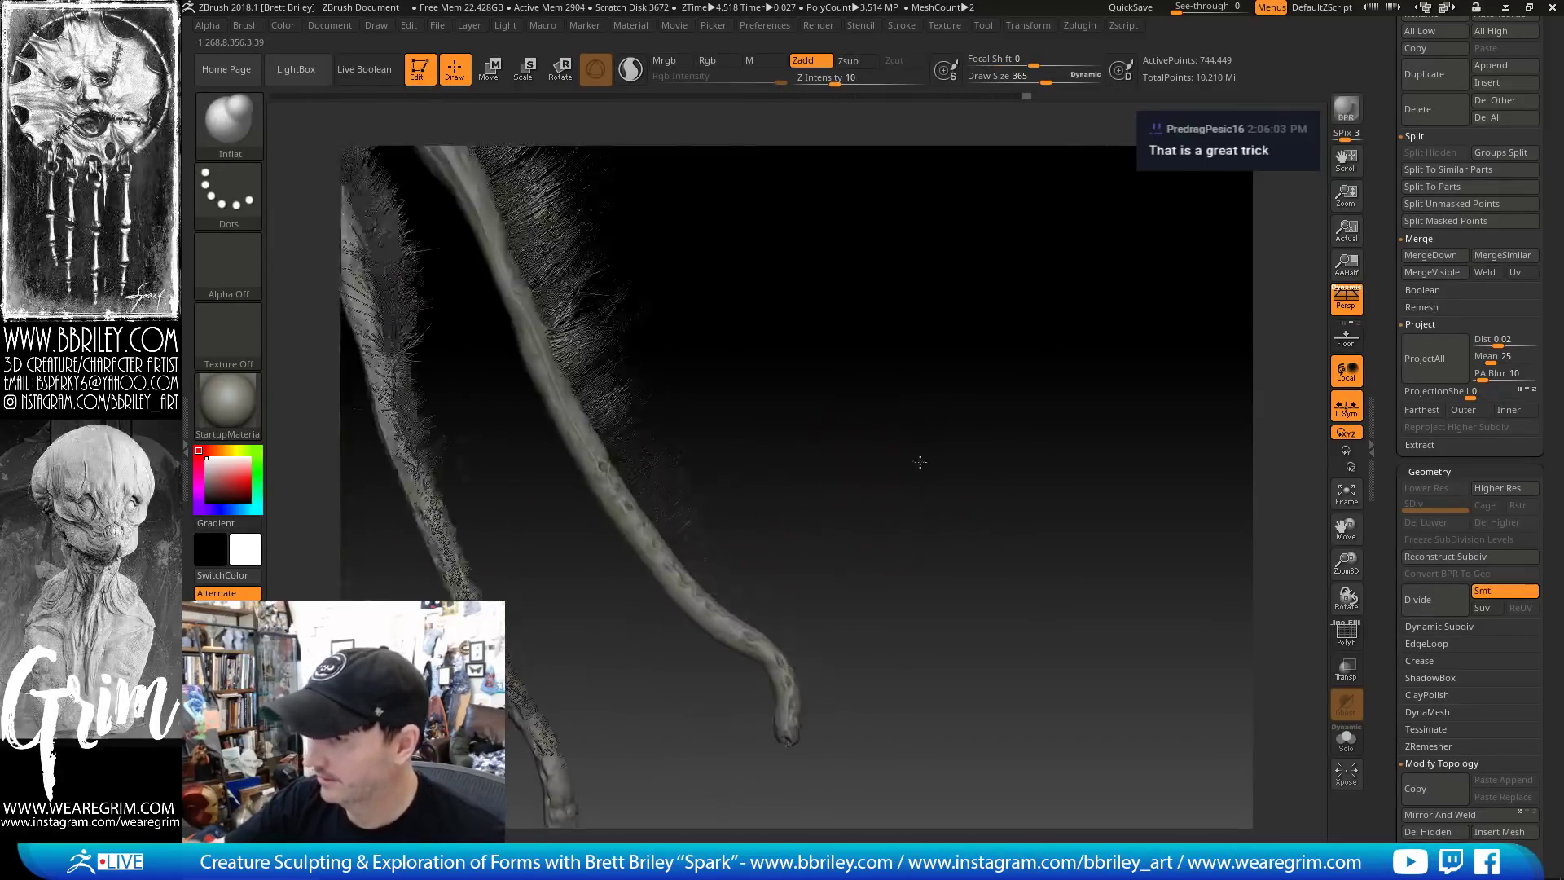
{"action": "mouse_move", "coordinate": [568, 380]}
{"action": "left_mouse_down"}
{"action": "mouse_move", "coordinate": [628, 435]}
{"action": "mouse_move", "coordinate": [719, 606]}
{"action": "left_mouse_up"}
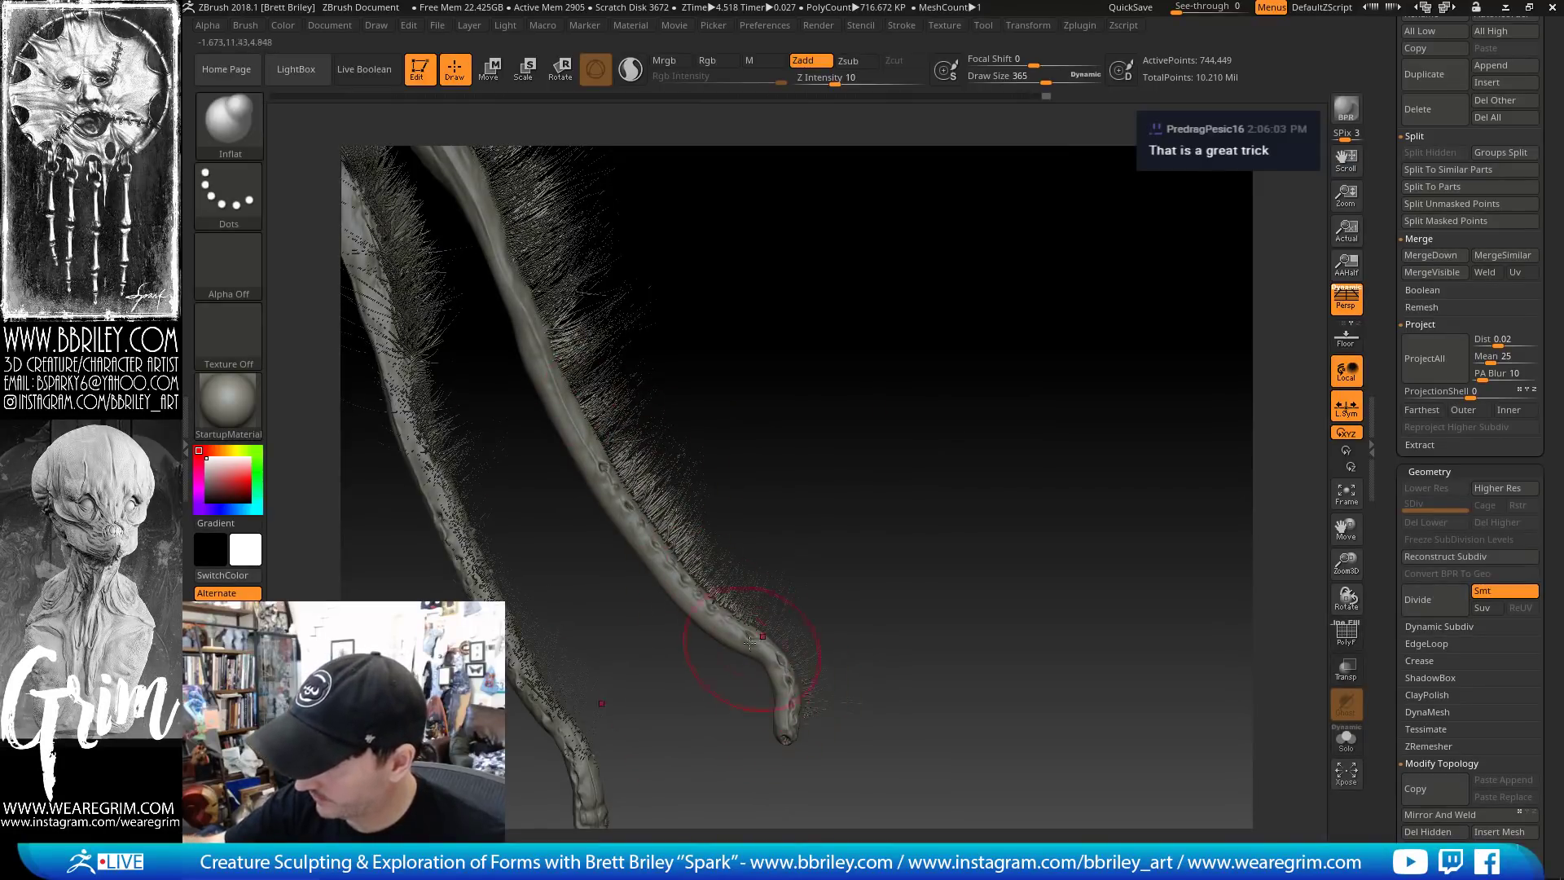
{"action": "left_click_drag", "start_coordinate": [789, 694], "coordinate": [789, 712]}
{"action": "mouse_move", "coordinate": [783, 693]}
{"action": "left_mouse_down", "text": "shift"}
{"action": "mouse_move", "coordinate": [628, 522]}
{"action": "mouse_move", "coordinate": [593, 346]}
{"action": "mouse_move", "coordinate": [641, 532]}
{"action": "left_mouse_up", "text": "shift"}
{"action": "mouse_move", "coordinate": [574, 314]}
{"action": "left_mouse_down", "text": "shift"}
{"action": "mouse_move", "coordinate": [562, 318]}
{"action": "mouse_move", "coordinate": [623, 432]}
{"action": "mouse_move", "coordinate": [697, 533]}
{"action": "left_mouse_up", "text": "shift"}
Even out the fibers between the tails and the upper back with further Inflat and smoothing strokes at draw size 365
{"action": "mouse_move", "coordinate": [815, 446]}
{"action": "left_mouse_down"}
{"action": "mouse_move", "coordinate": [890, 551]}
{"action": "mouse_move", "coordinate": [845, 367]}
{"action": "mouse_move", "coordinate": [766, 342]}
{"action": "mouse_move", "coordinate": [696, 375]}
{"action": "mouse_move", "coordinate": [664, 281]}
{"action": "mouse_move", "coordinate": [680, 228]}
{"action": "mouse_move", "coordinate": [684, 286]}
{"action": "left_mouse_up"}
{"action": "left_click_drag", "start_coordinate": [813, 384], "coordinate": [754, 402]}
{"action": "left_click_drag", "start_coordinate": [661, 436], "coordinate": [634, 234]}
{"action": "mouse_move", "coordinate": [755, 238]}
{"action": "left_mouse_down"}
{"action": "mouse_move", "coordinate": [690, 256]}
{"action": "mouse_move", "coordinate": [693, 310]}
{"action": "mouse_move", "coordinate": [737, 326]}
{"action": "left_mouse_up"}
{"action": "left_click_drag", "start_coordinate": [774, 505], "coordinate": [790, 539], "text": "shift"}
{"action": "mouse_move", "coordinate": [990, 371]}
{"action": "left_mouse_down"}
{"action": "mouse_move", "coordinate": [929, 363]}
{"action": "mouse_move", "coordinate": [923, 329]}
{"action": "left_mouse_up"}
{"action": "left_click_drag", "start_coordinate": [851, 259], "coordinate": [854, 197]}
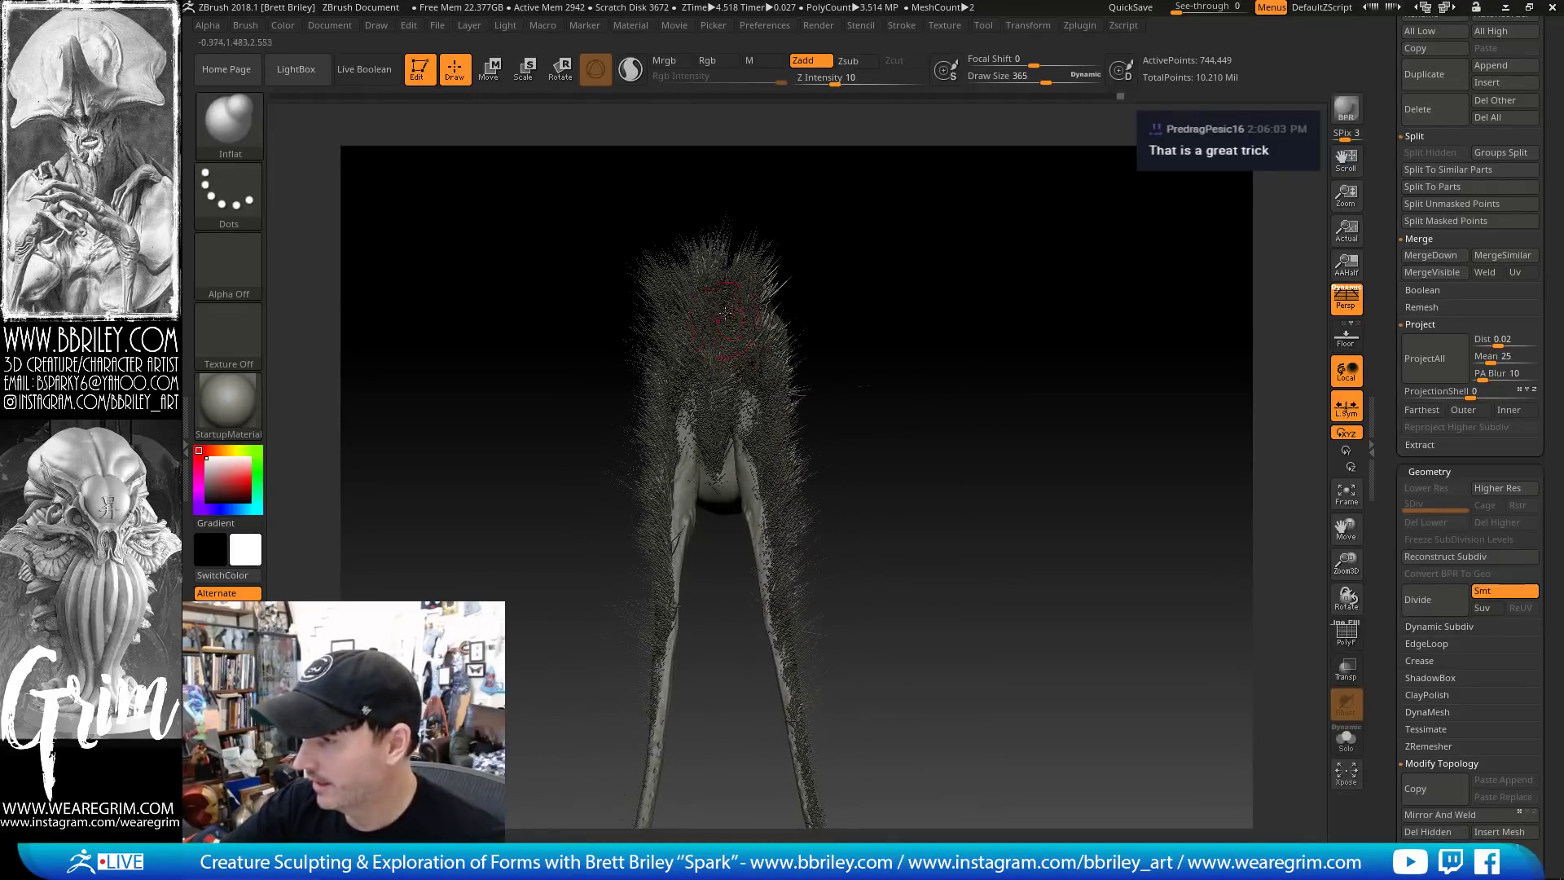
Smooth the fibers at the sides of the head and back, and inflate those on top of the head
{"action": "left_click_drag", "start_coordinate": [821, 302], "coordinate": [827, 304]}
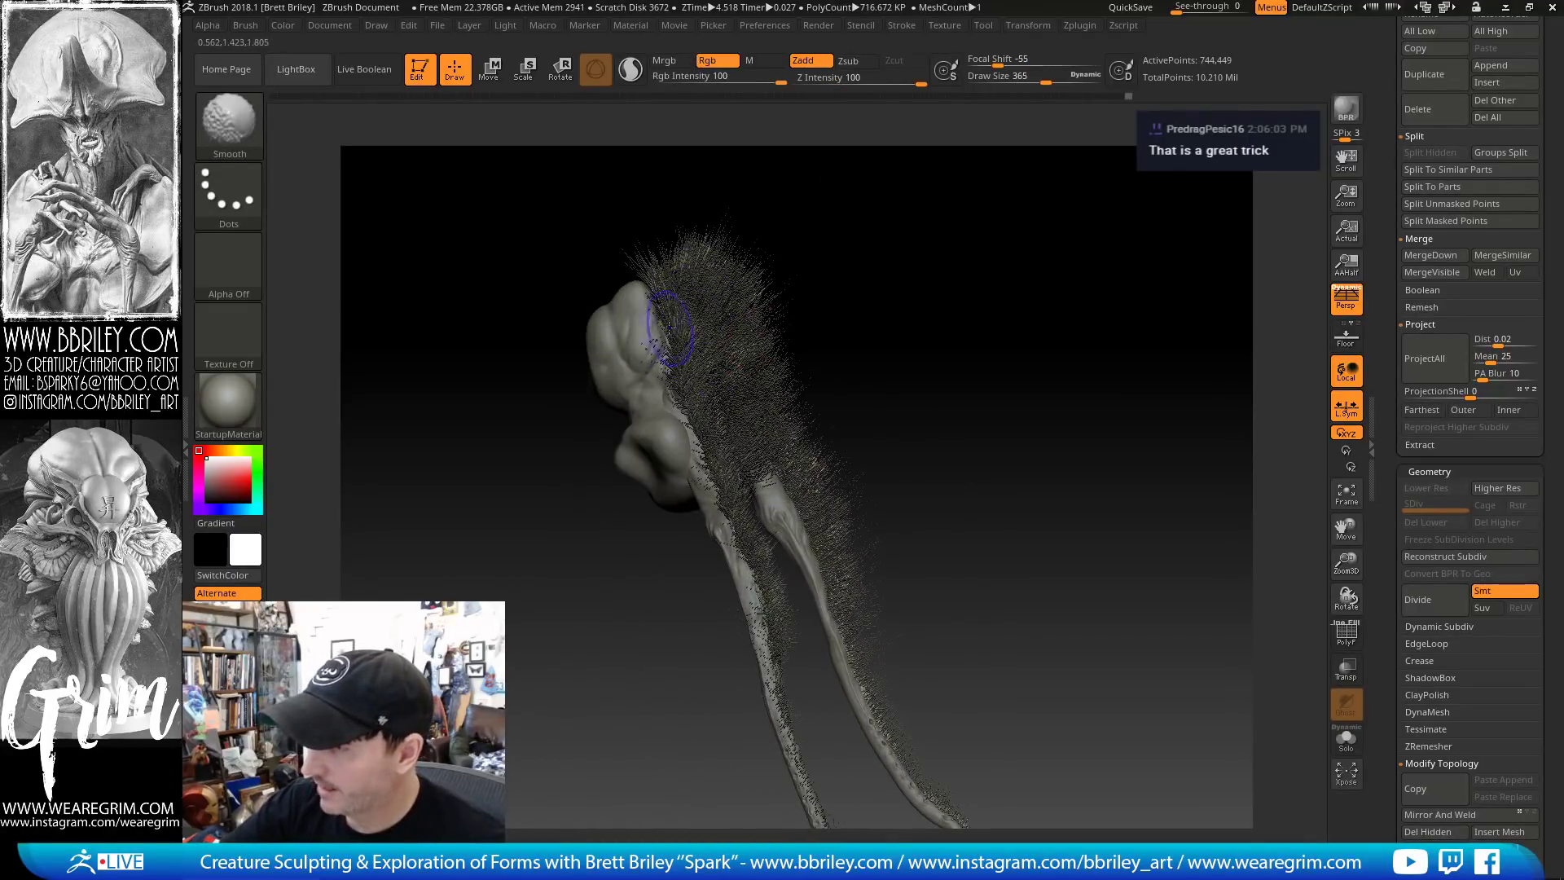
{"action": "left_click_drag", "start_coordinate": [670, 327], "coordinate": [675, 347], "text": "shift"}
{"action": "left_click_drag", "start_coordinate": [831, 325], "coordinate": [883, 247]}
{"action": "mouse_move", "coordinate": [851, 382]}
{"action": "left_mouse_down"}
{"action": "mouse_move", "coordinate": [831, 349]}
{"action": "mouse_move", "coordinate": [794, 346]}
{"action": "left_mouse_up"}
{"action": "left_click_drag", "start_coordinate": [698, 272], "coordinate": [702, 305]}
{"action": "left_click_drag", "start_coordinate": [843, 319], "coordinate": [815, 326]}
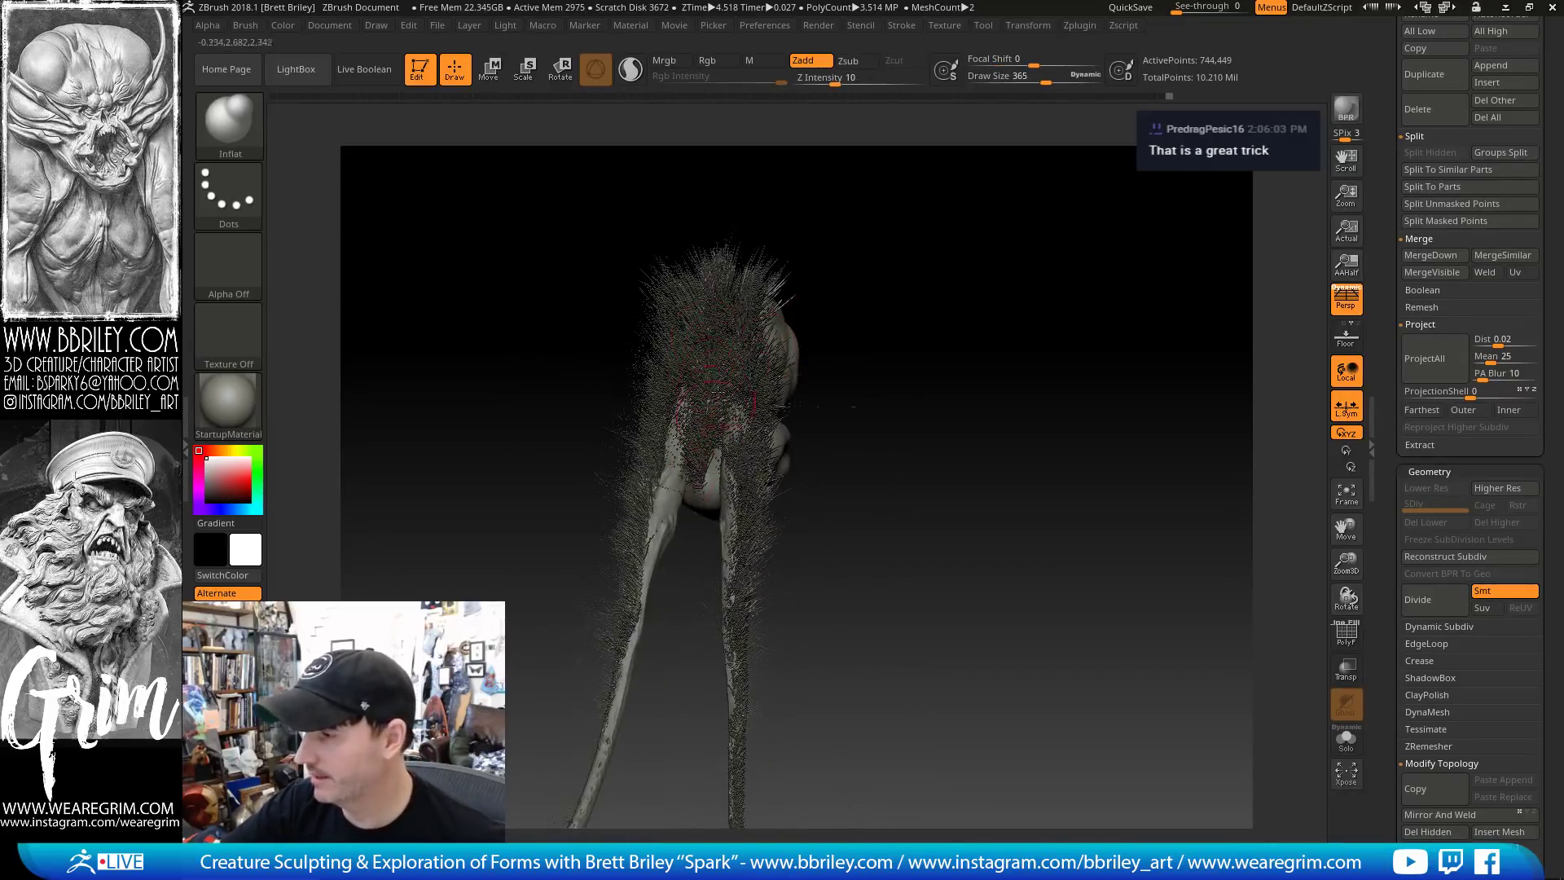
{"action": "left_click_drag", "start_coordinate": [819, 394], "coordinate": [921, 374]}
{"action": "left_click_drag", "start_coordinate": [757, 391], "coordinate": [774, 443], "text": "shift"}
{"action": "mouse_move", "coordinate": [838, 365]}
{"action": "left_mouse_down"}
{"action": "mouse_move", "coordinate": [809, 342]}
{"action": "mouse_move", "coordinate": [765, 346]}
{"action": "left_mouse_up"}
Set the Move brush to draw size 389 and adjust the fibers with the transform gizmo placed over the back
{"action": "key", "text": "b"}
{"action": "key", "text": "m"}
{"action": "key", "text": "v"}
{"action": "key", "text": "s"}
{"action": "left_click_drag", "start_coordinate": [955, 413], "coordinate": [936, 382]}
{"action": "left_click", "coordinate": [493, 77]}
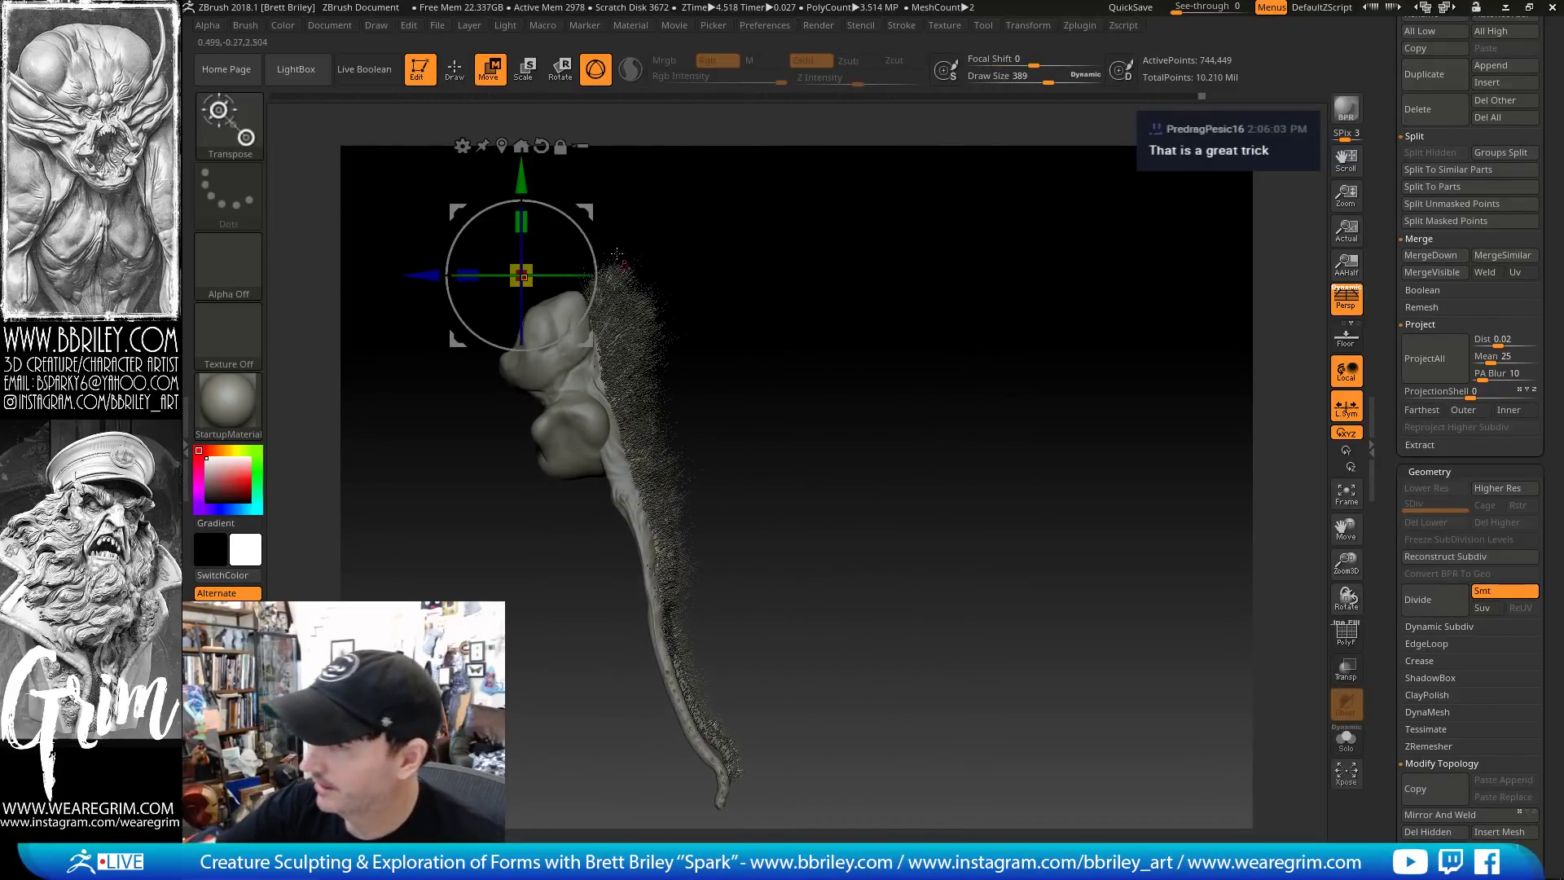
{"action": "left_click_drag", "start_coordinate": [692, 212], "coordinate": [782, 329], "text": "alt"}
{"action": "left_click_drag", "start_coordinate": [678, 327], "coordinate": [824, 467], "text": "alt"}
{"action": "left_click_drag", "start_coordinate": [894, 521], "coordinate": [809, 373], "text": "alt"}
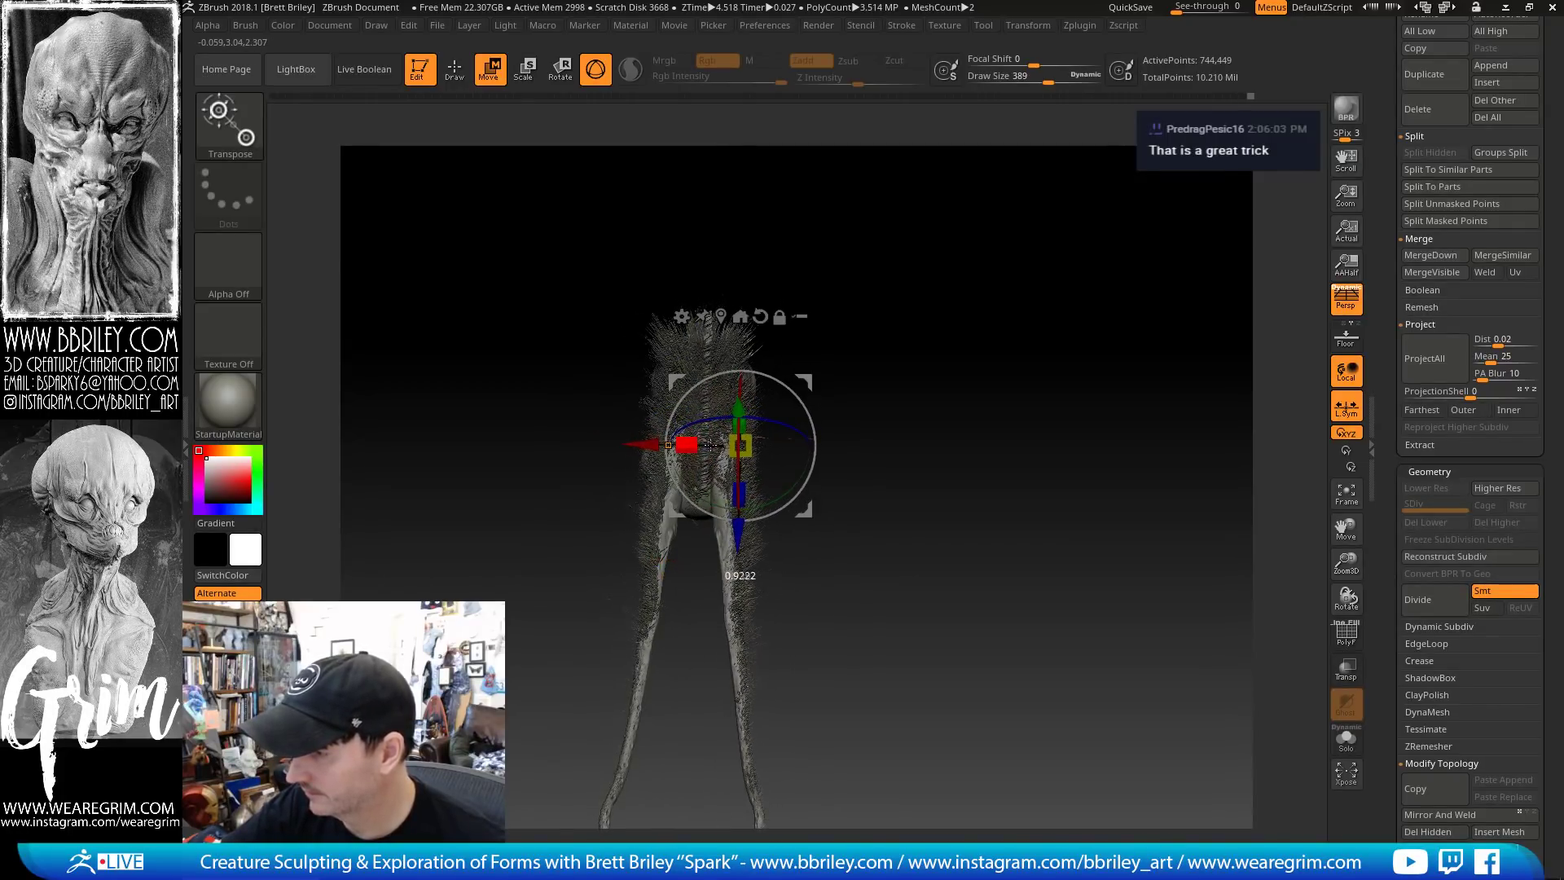
Return to drawing with the Move brush and shape the fibers behind the head at draw sizes 548 and 608
{"action": "mouse_move", "coordinate": [890, 252]}
{"action": "left_mouse_down"}
{"action": "mouse_move", "coordinate": [883, 198]}
{"action": "mouse_move", "coordinate": [872, 269]}
{"action": "mouse_move", "coordinate": [964, 454]}
{"action": "mouse_move", "coordinate": [956, 355]}
{"action": "left_mouse_up"}
{"action": "key", "text": "q"}
{"action": "key", "text": "b"}
{"action": "key", "text": "m"}
{"action": "key", "text": "v"}
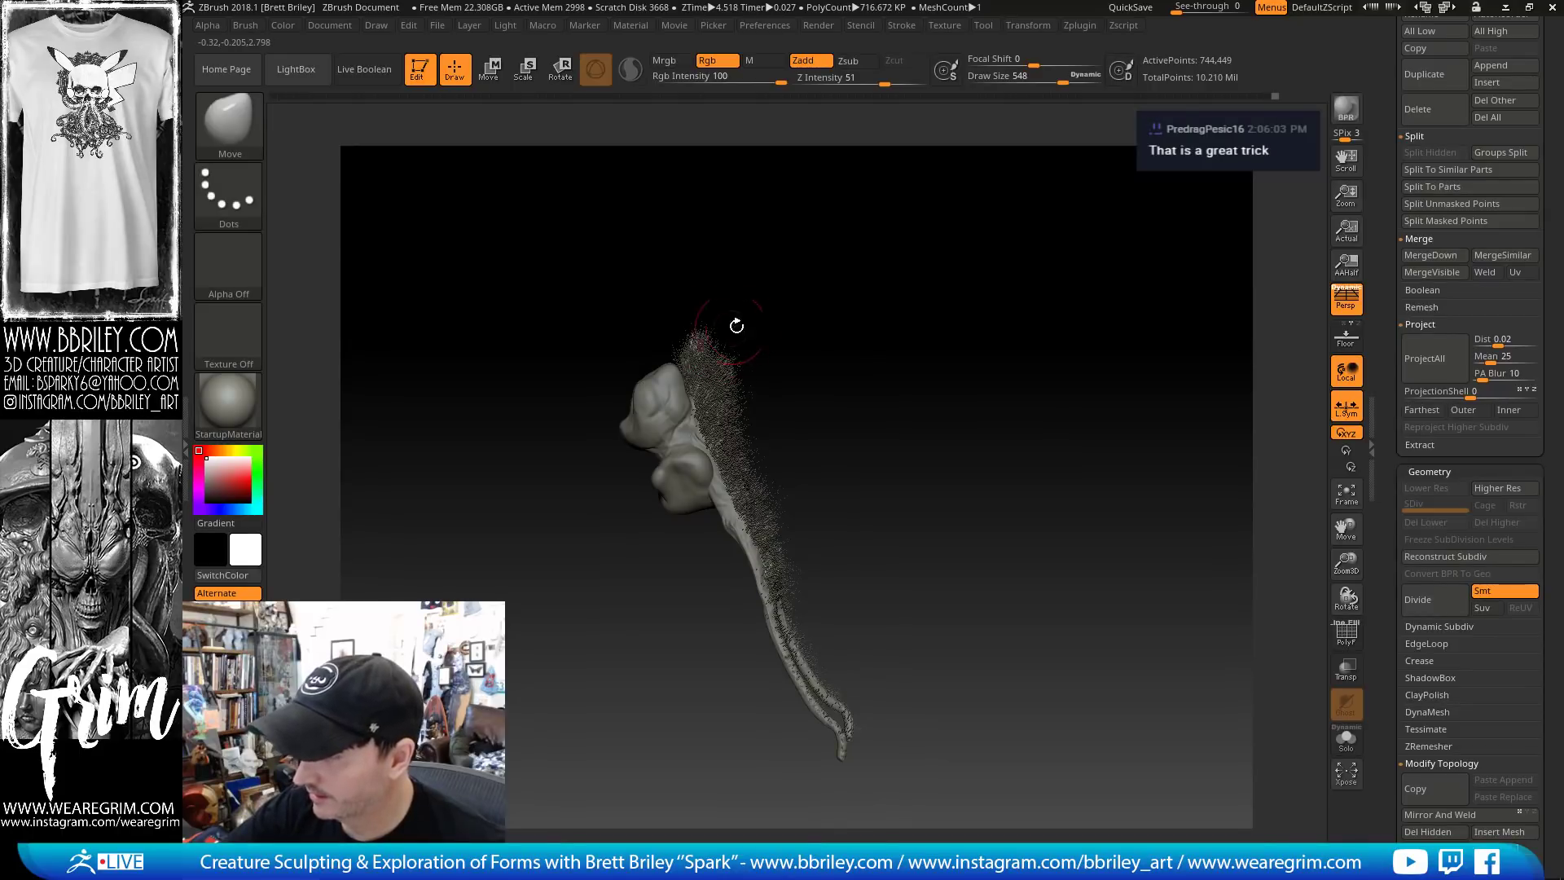
{"action": "left_click_drag", "start_coordinate": [736, 326], "coordinate": [768, 339]}
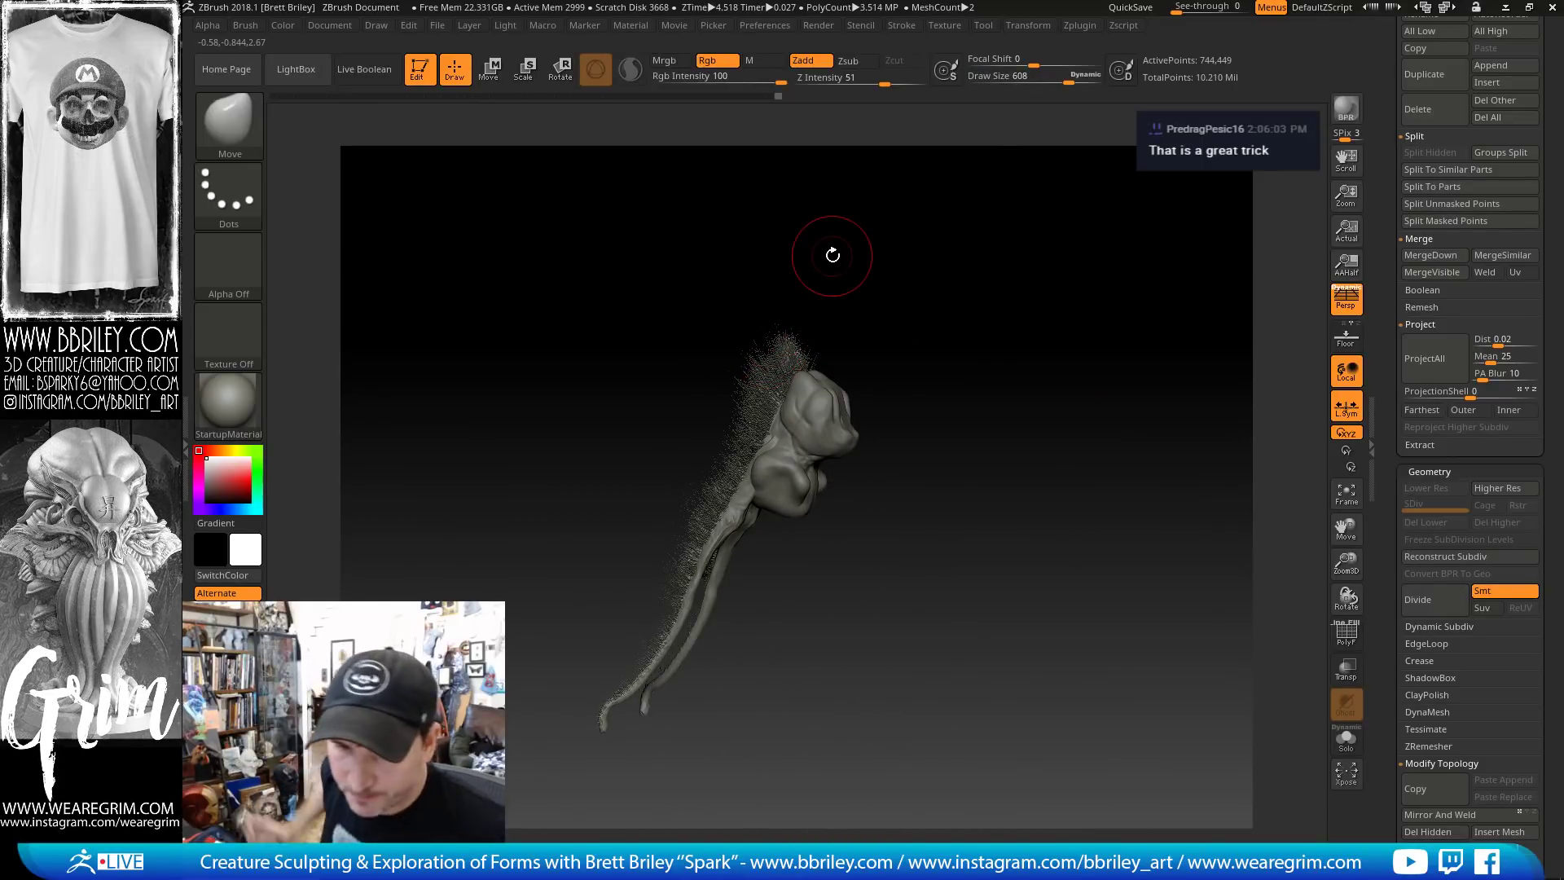
{"action": "mouse_move", "coordinate": [830, 251]}
{"action": "left_mouse_down"}
{"action": "mouse_move", "coordinate": [957, 314]}
{"action": "mouse_move", "coordinate": [855, 401]}
{"action": "left_mouse_up"}
Inflate the fibers along the back with the Inflat brush at draw size 397 and smooth them at draw size 350
{"action": "key", "text": "b"}
{"action": "key", "text": "i"}
{"action": "key", "text": "n"}
{"action": "key", "text": "s"}
{"action": "left_click_drag", "start_coordinate": [750, 475], "coordinate": [735, 476]}
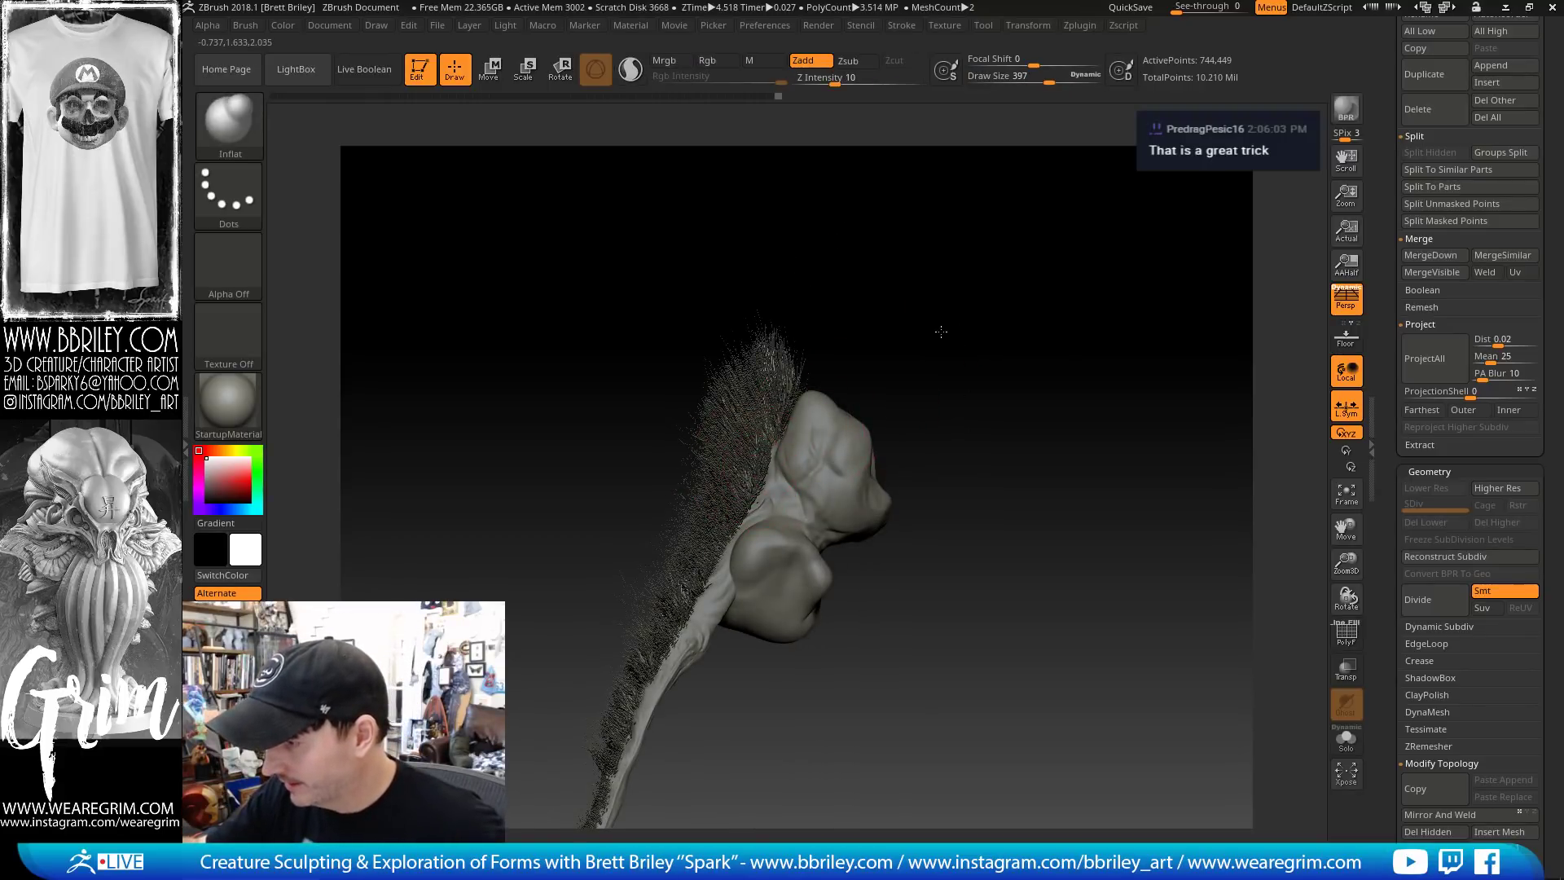
{"action": "mouse_move", "coordinate": [896, 342]}
{"action": "left_mouse_down"}
{"action": "mouse_move", "coordinate": [956, 367]}
{"action": "mouse_move", "coordinate": [766, 489]}
{"action": "mouse_move", "coordinate": [1055, 238]}
{"action": "left_mouse_up"}
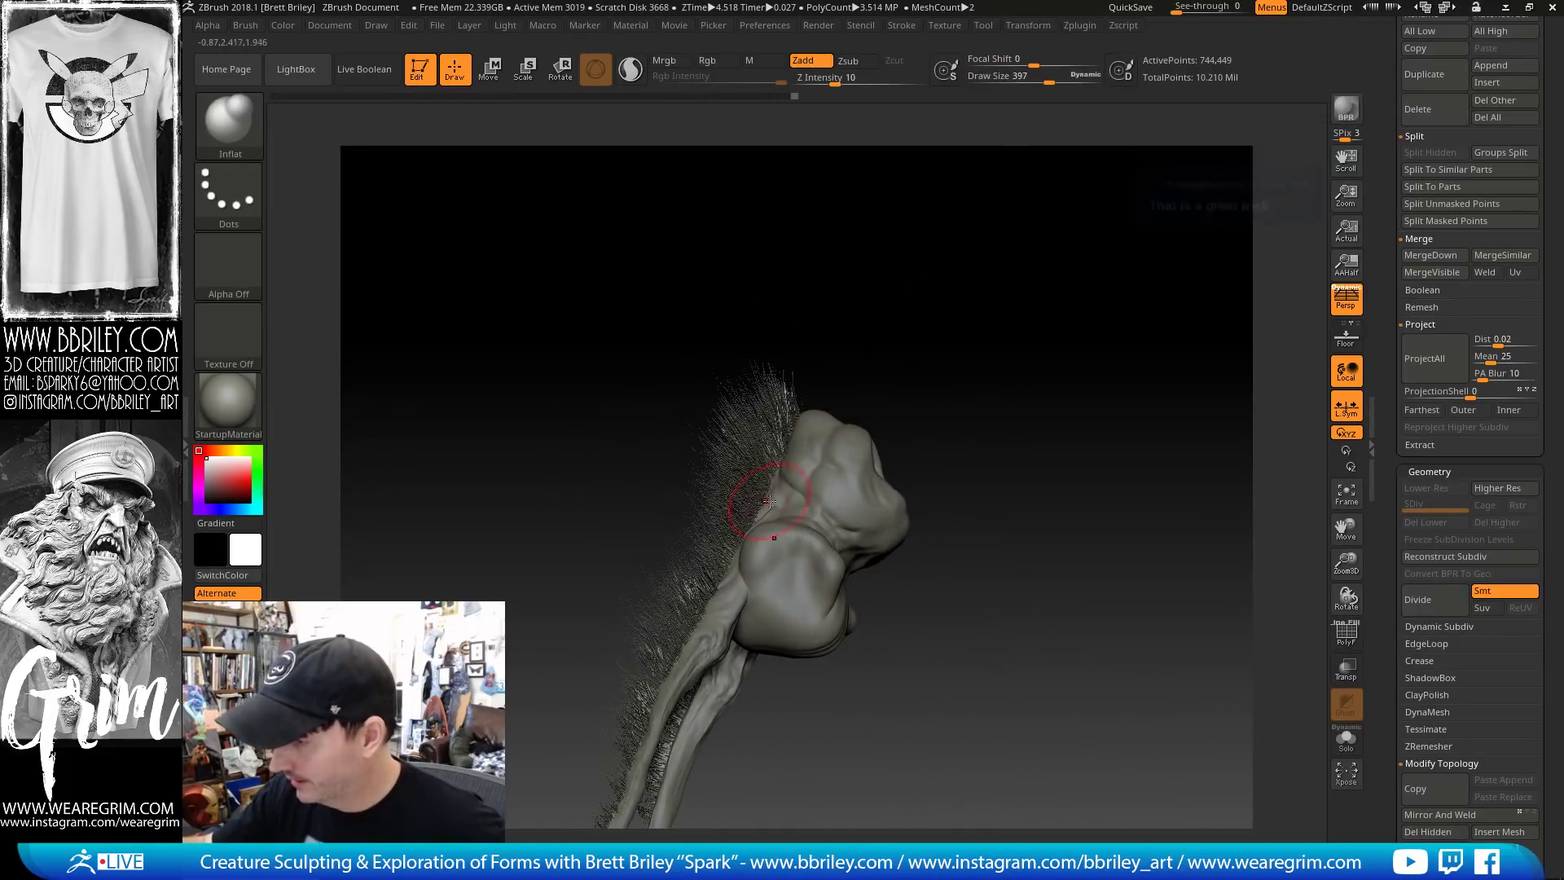
{"action": "key", "text": "["}
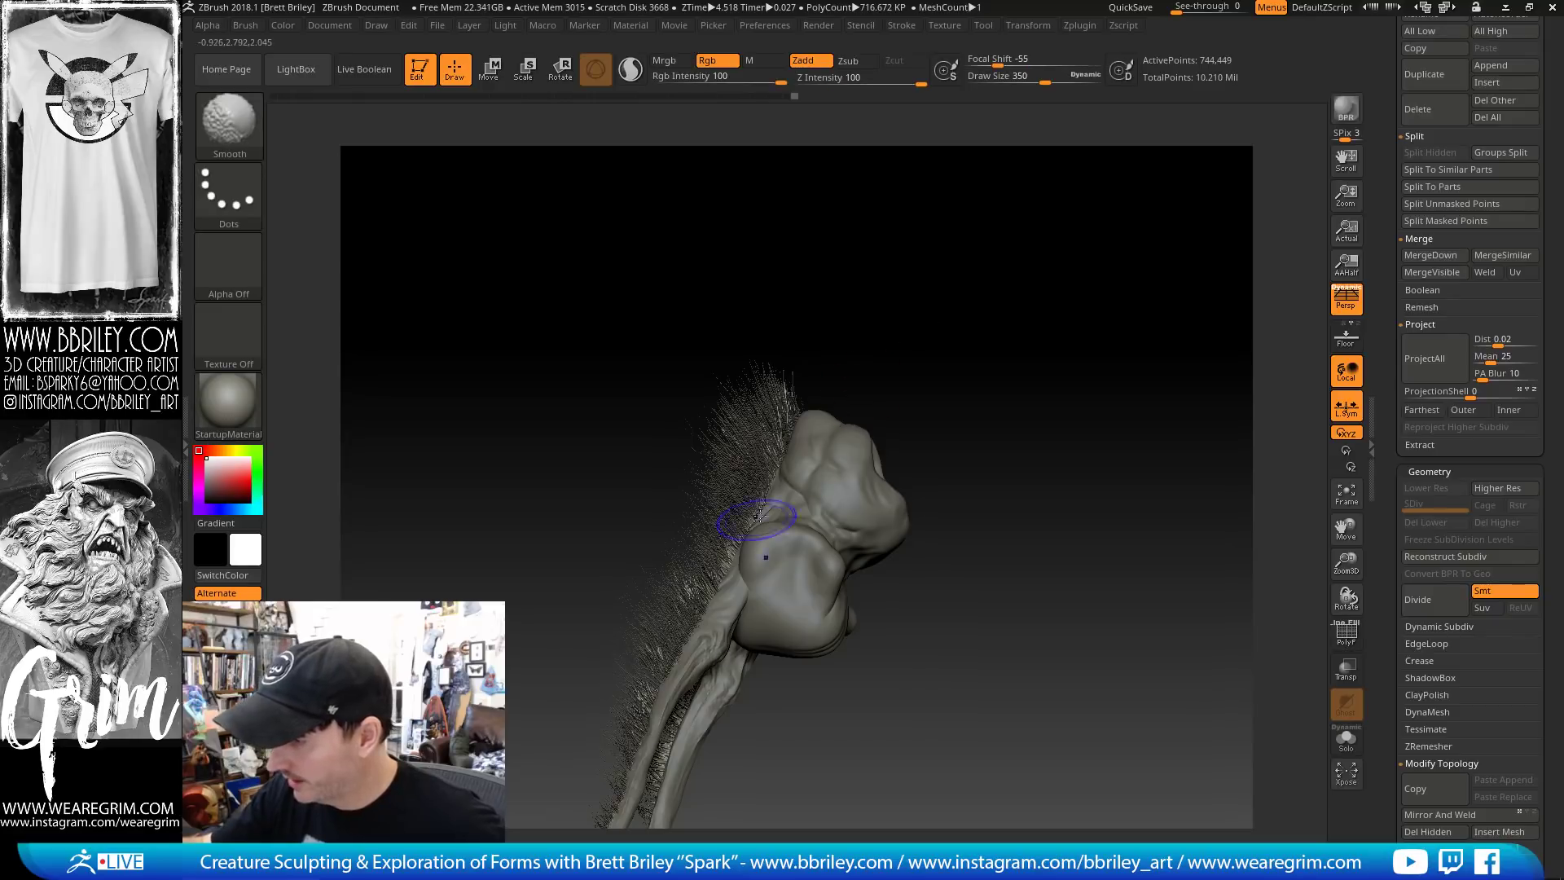
Refine the fibers along the back and upper tails with the Move brush at draw size 483 and Inflat at 365
{"action": "left_click_drag", "start_coordinate": [897, 321], "coordinate": [780, 528]}
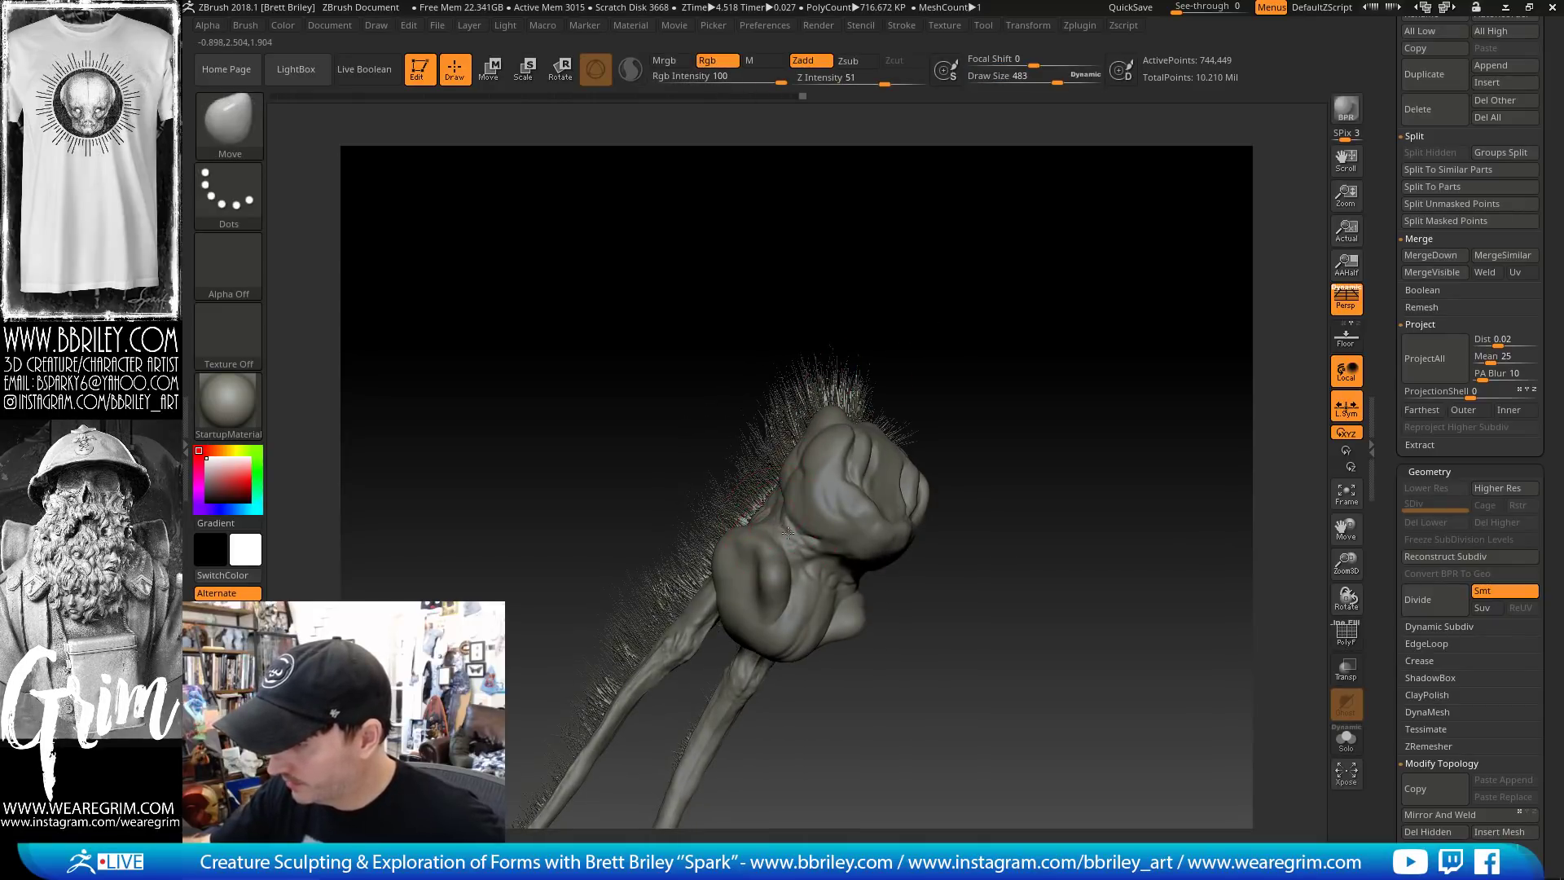
{"action": "mouse_move", "coordinate": [908, 360]}
{"action": "left_mouse_down"}
{"action": "mouse_move", "coordinate": [978, 366]}
{"action": "mouse_move", "coordinate": [637, 617]}
{"action": "left_mouse_up"}
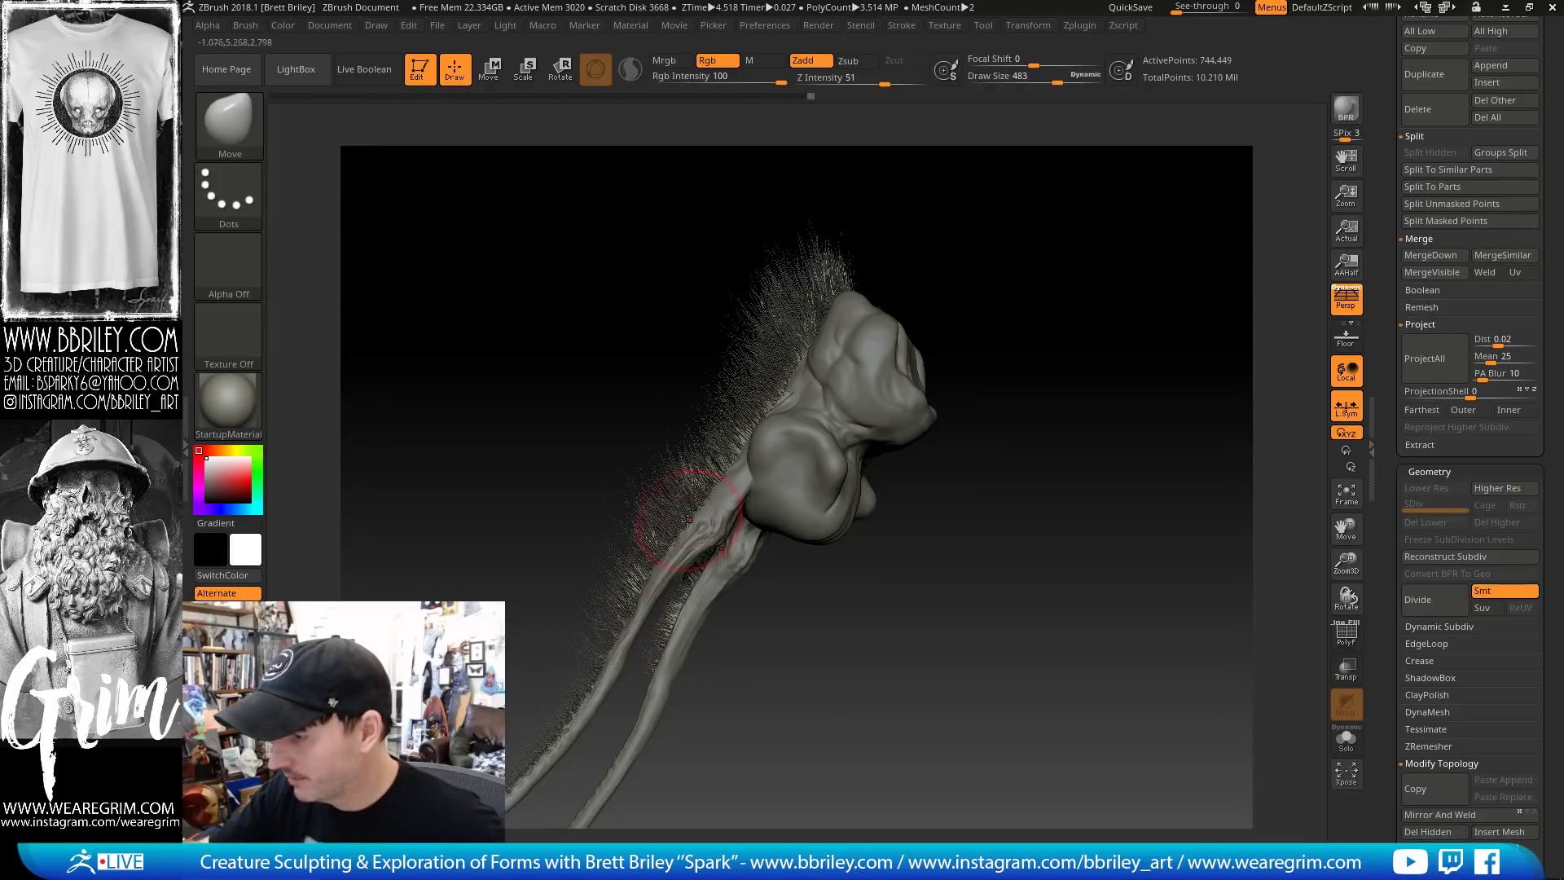
{"action": "key", "text": "b"}
{"action": "key", "text": "i"}
{"action": "key", "text": "n"}
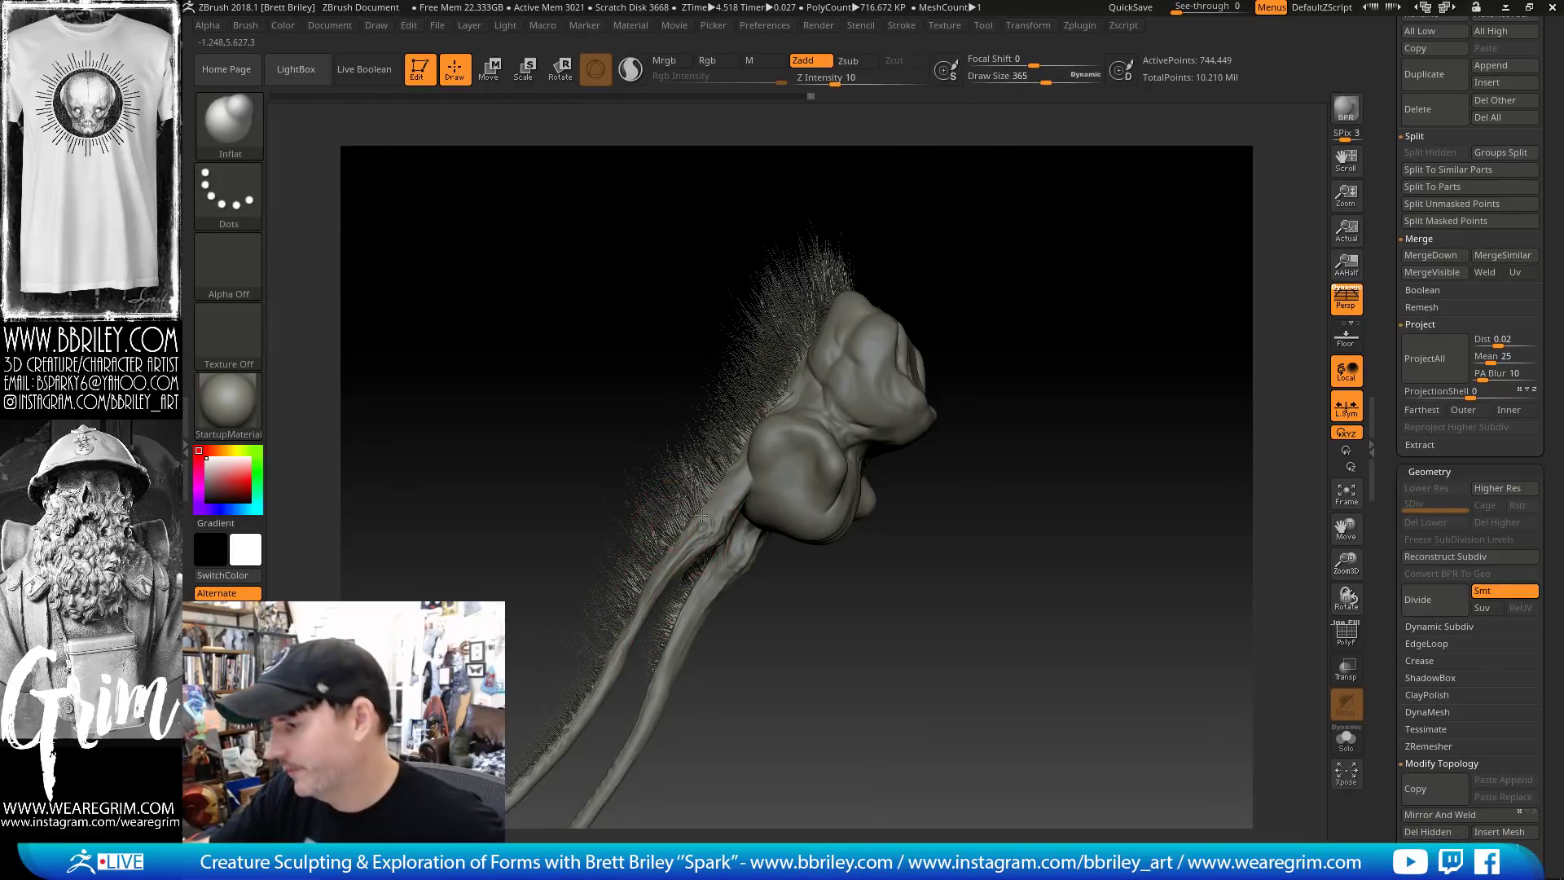
{"action": "key", "text": "shift"}
{"action": "mouse_move", "coordinate": [961, 440]}
{"action": "left_mouse_down"}
{"action": "mouse_move", "coordinate": [1034, 394]}
{"action": "mouse_move", "coordinate": [1051, 338]}
{"action": "mouse_move", "coordinate": [1182, 413]}
{"action": "mouse_move", "coordinate": [1232, 324]}
{"action": "left_mouse_up"}
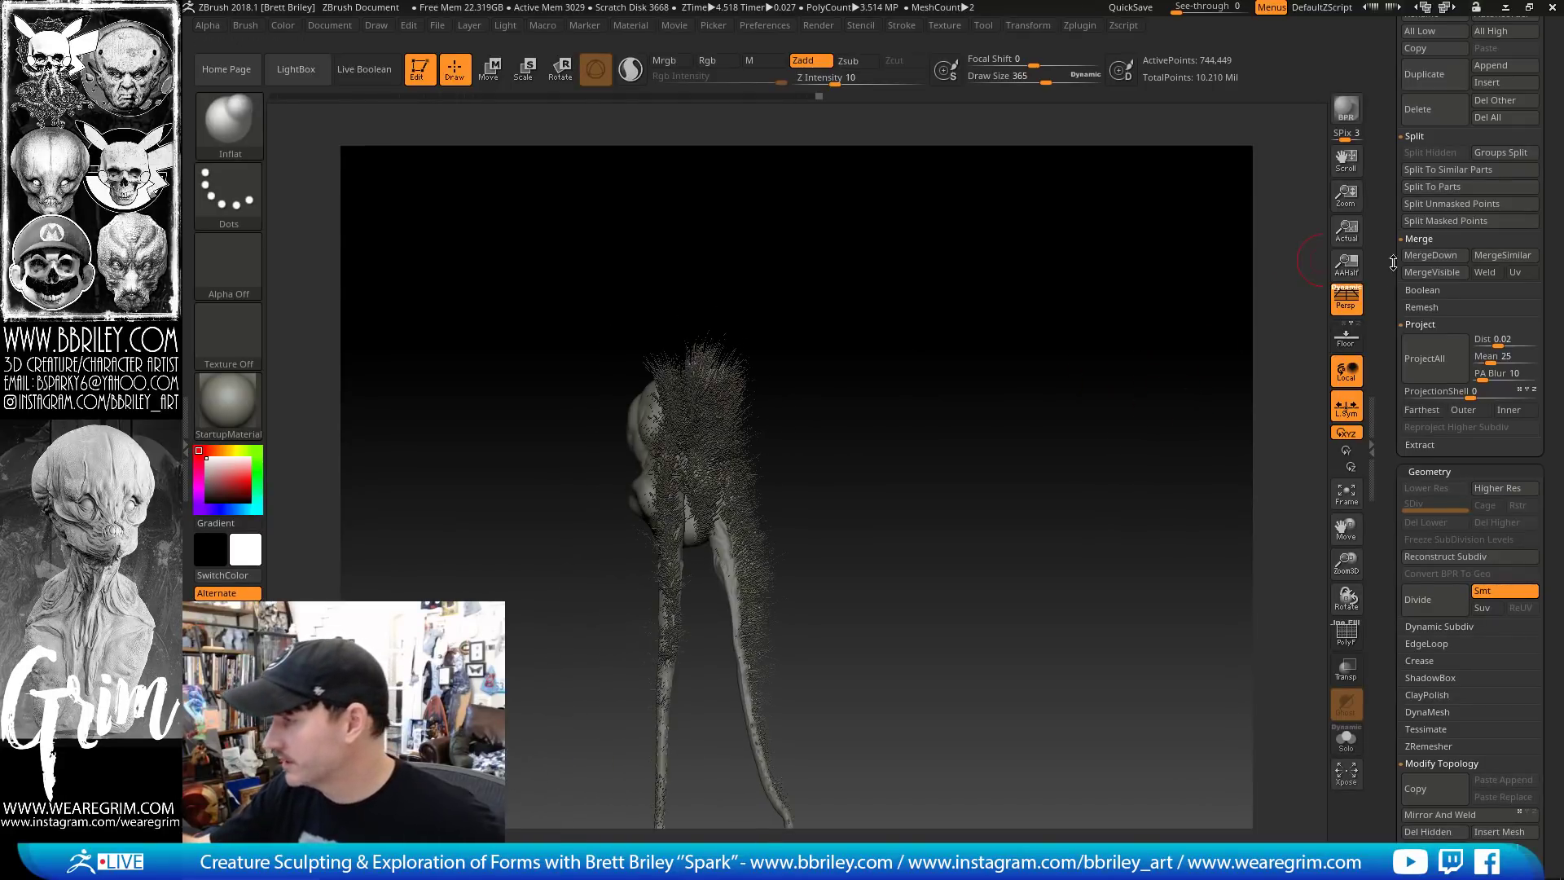
Select the Body_zremeshed1 subtool and hide the Fibers15 subtool
{"action": "scroll", "coordinate": [1393, 263], "scroll_direction": "up", "scroll_amount": 7}
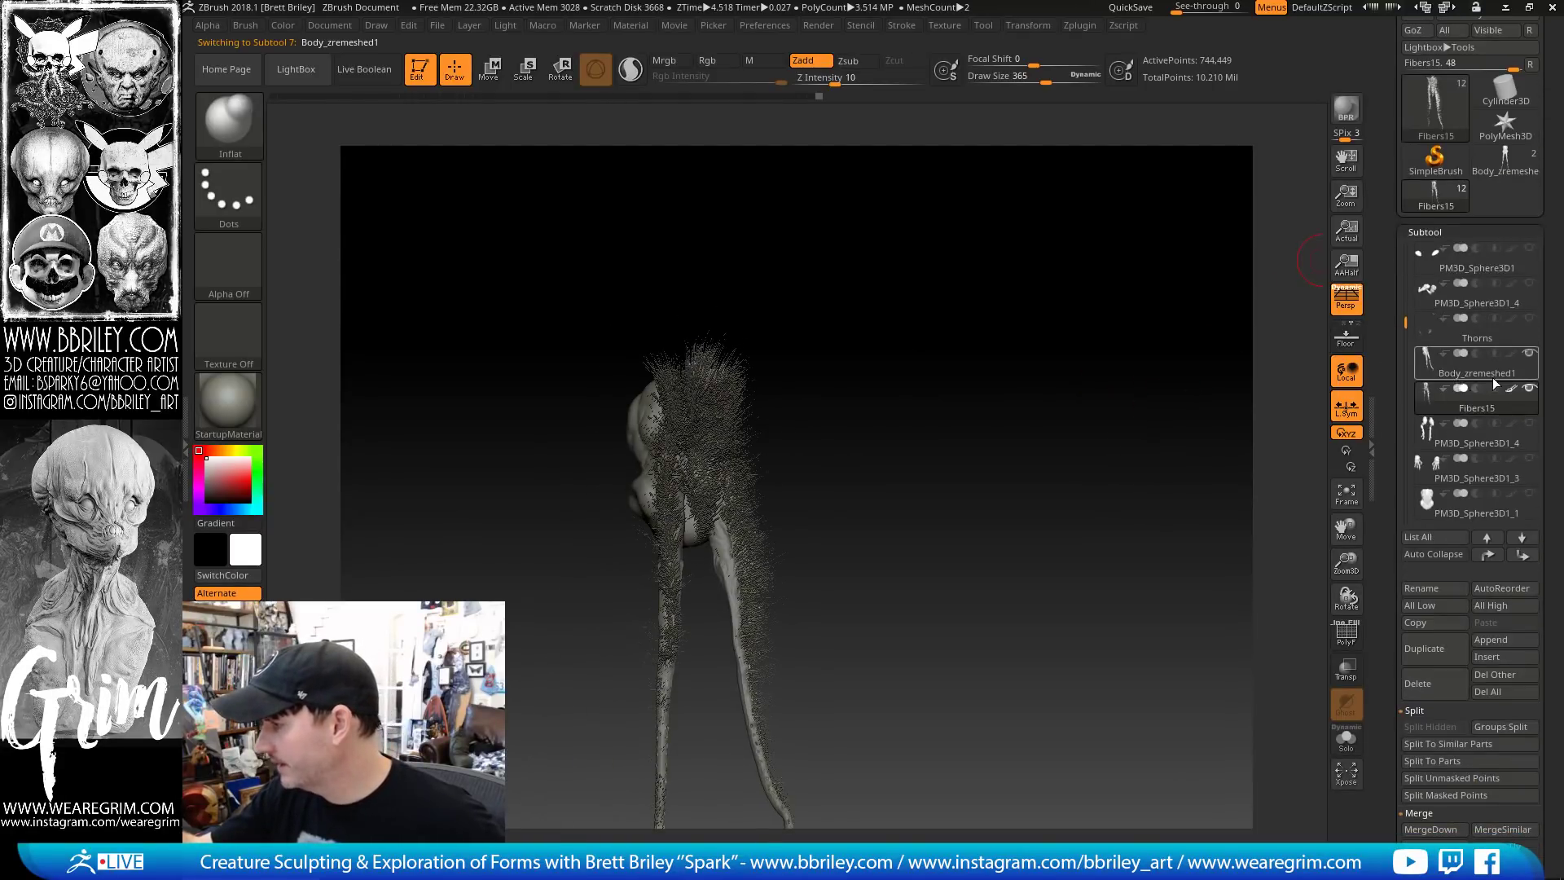
{"action": "left_click", "coordinate": [1526, 388]}
{"action": "mouse_move", "coordinate": [1127, 408]}
{"action": "left_mouse_down"}
{"action": "mouse_move", "coordinate": [1059, 428]}
{"action": "mouse_move", "coordinate": [925, 408]}
{"action": "left_mouse_up"}
Rework the mask on the body's back and upper tails with MaskPen at draw sizes 219, 174 and 94
{"action": "key", "text": "s"}
{"action": "mouse_move", "coordinate": [702, 294]}
{"action": "left_mouse_down"}
{"action": "mouse_move", "coordinate": [686, 294]}
{"action": "mouse_move", "coordinate": [695, 481]}
{"action": "left_mouse_up"}
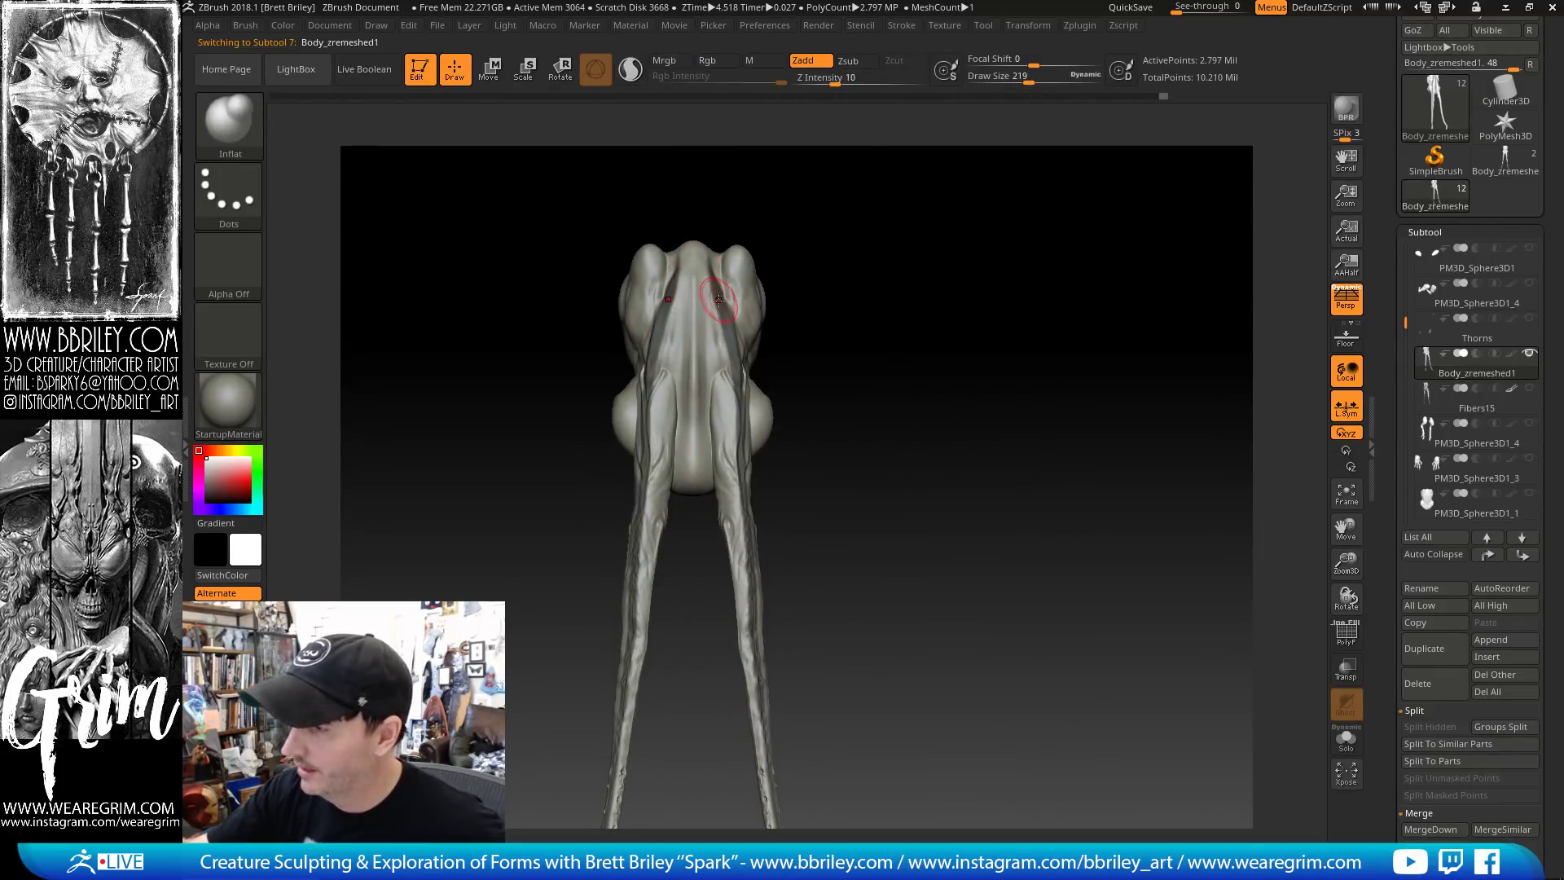
{"action": "key", "text": "["}
{"action": "left_click_drag", "start_coordinate": [707, 243], "coordinate": [707, 312], "text": "ctrl+alt"}
{"action": "mouse_move", "coordinate": [792, 242]}
{"action": "left_mouse_down"}
{"action": "mouse_move", "coordinate": [752, 246]}
{"action": "mouse_move", "coordinate": [707, 326]}
{"action": "left_mouse_up"}
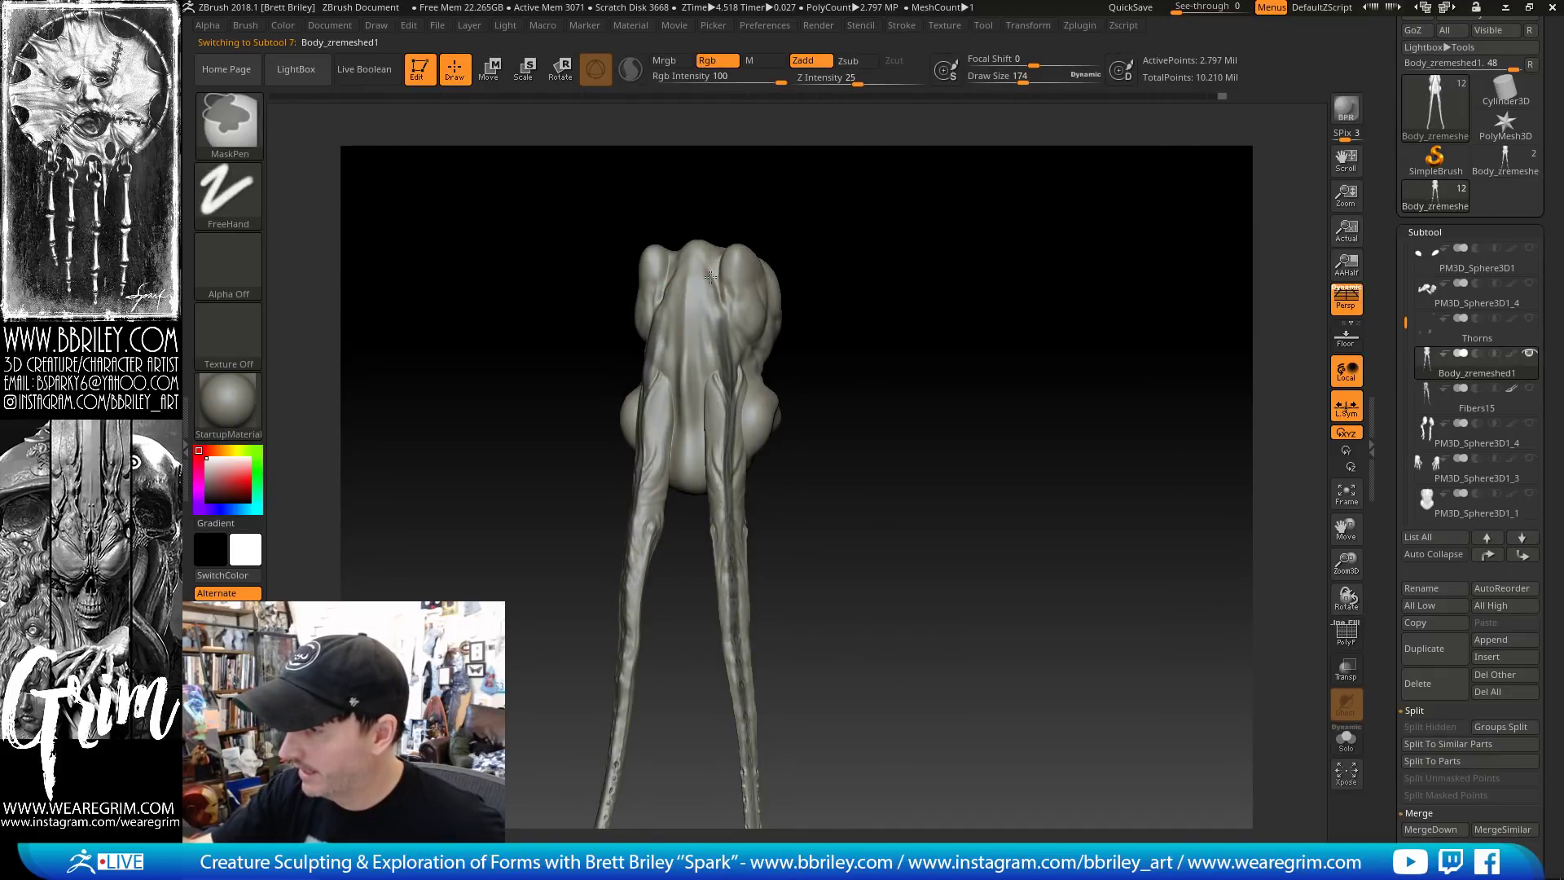
{"action": "left_click_drag", "start_coordinate": [848, 188], "coordinate": [834, 193]}
{"action": "key", "text": "s"}
{"action": "left_click_drag", "start_coordinate": [747, 341], "coordinate": [723, 324]}
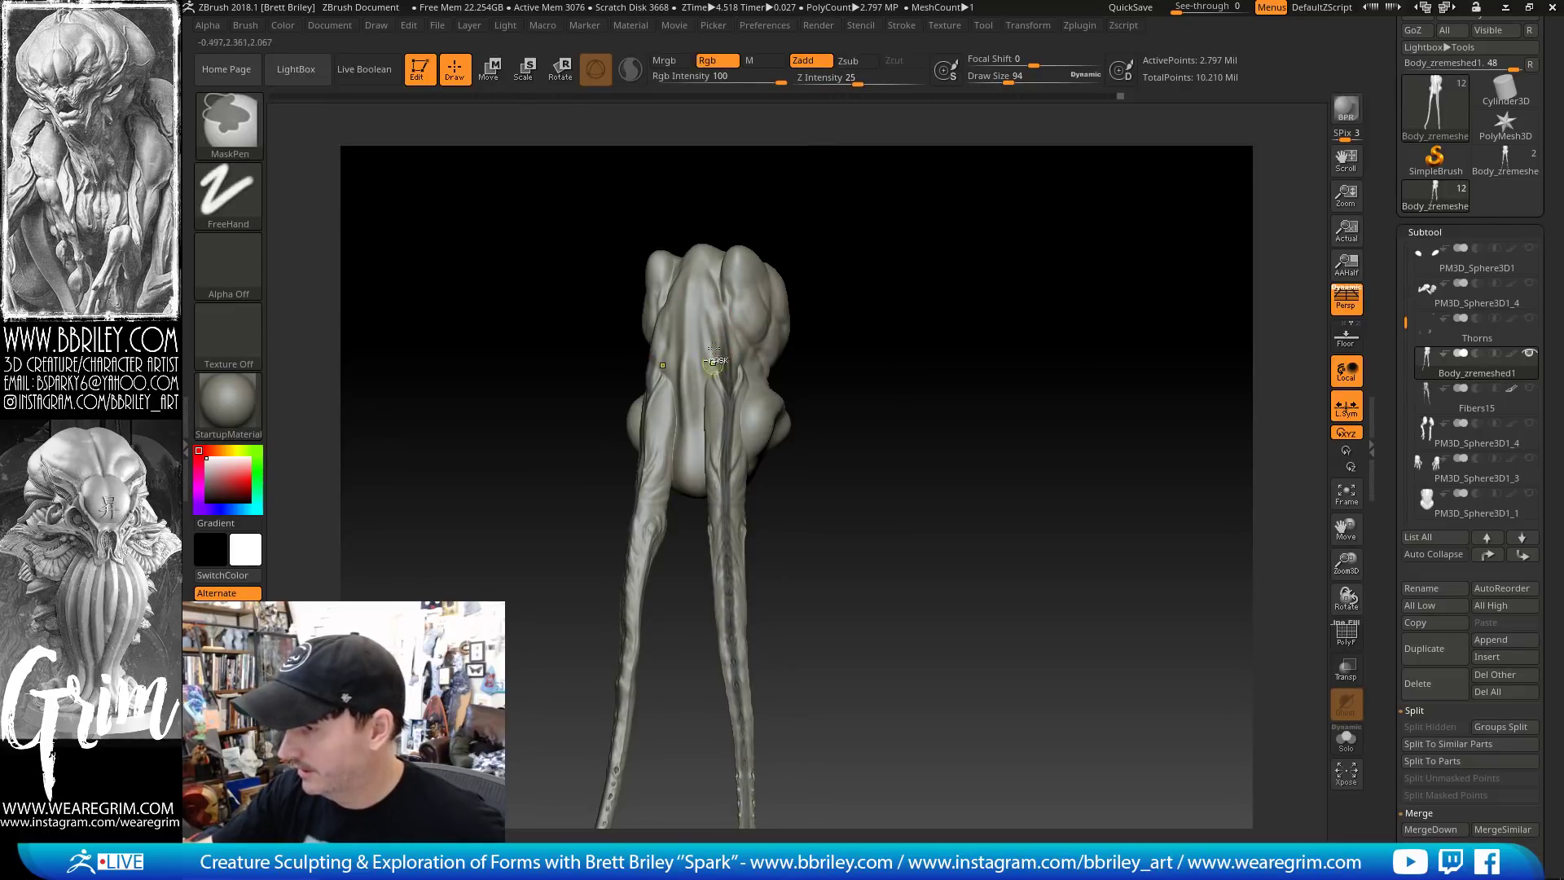
{"action": "left_click_drag", "start_coordinate": [957, 477], "coordinate": [1079, 440], "text": "alt"}
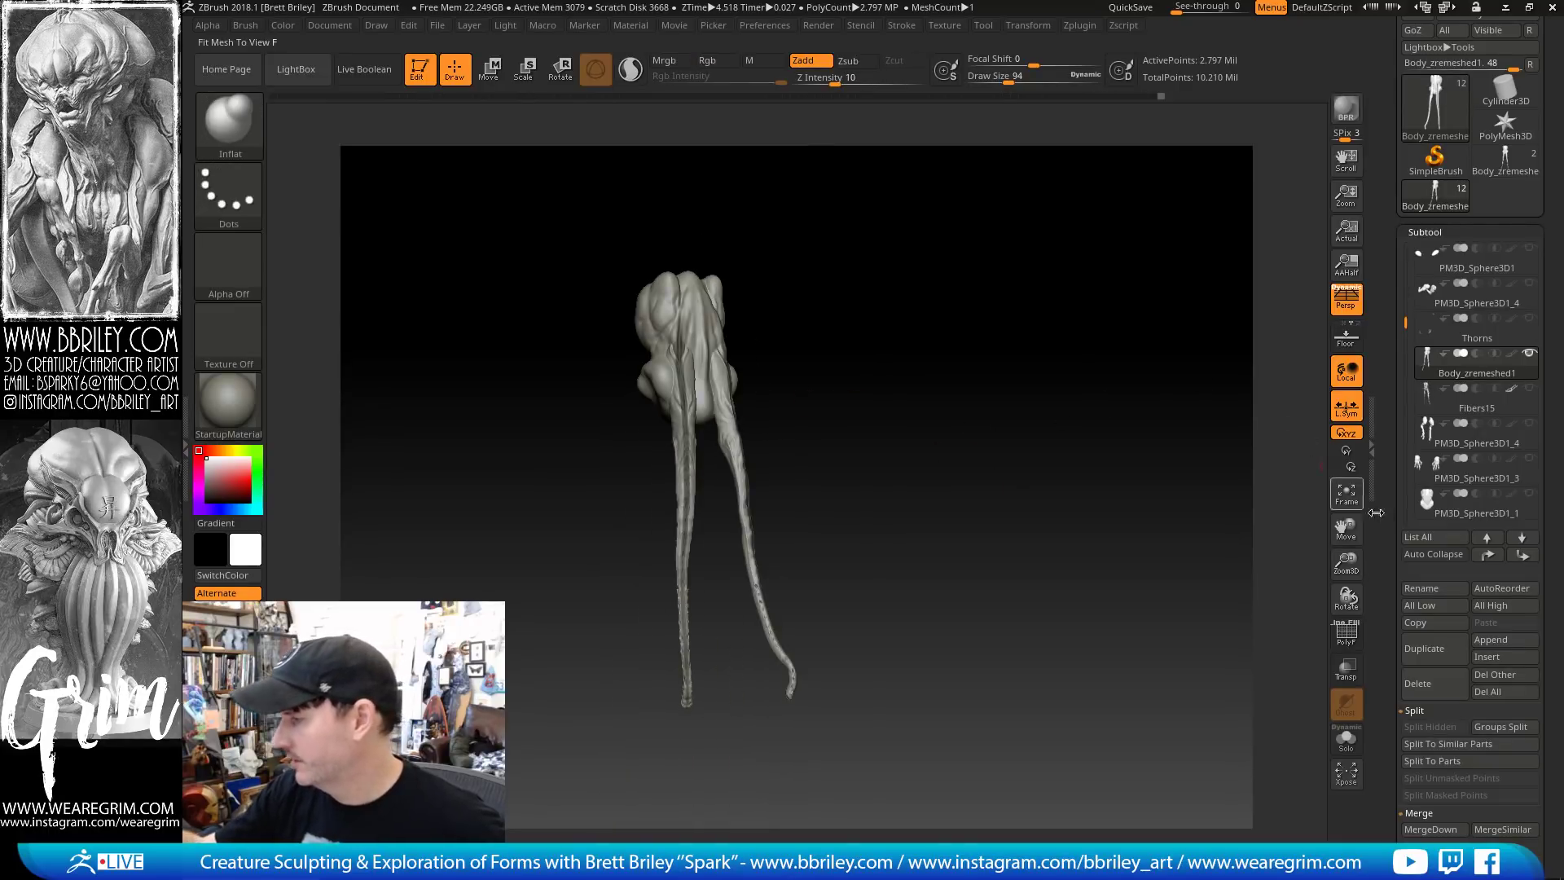
Preview a FiberMesh on Body_zremeshed1 and accept it as a new subtool, always allowing Fast Preview
{"action": "left_click_drag", "start_coordinate": [1394, 611], "coordinate": [1398, 387]}
{"action": "left_click_drag", "start_coordinate": [1392, 524], "coordinate": [1392, 496]}
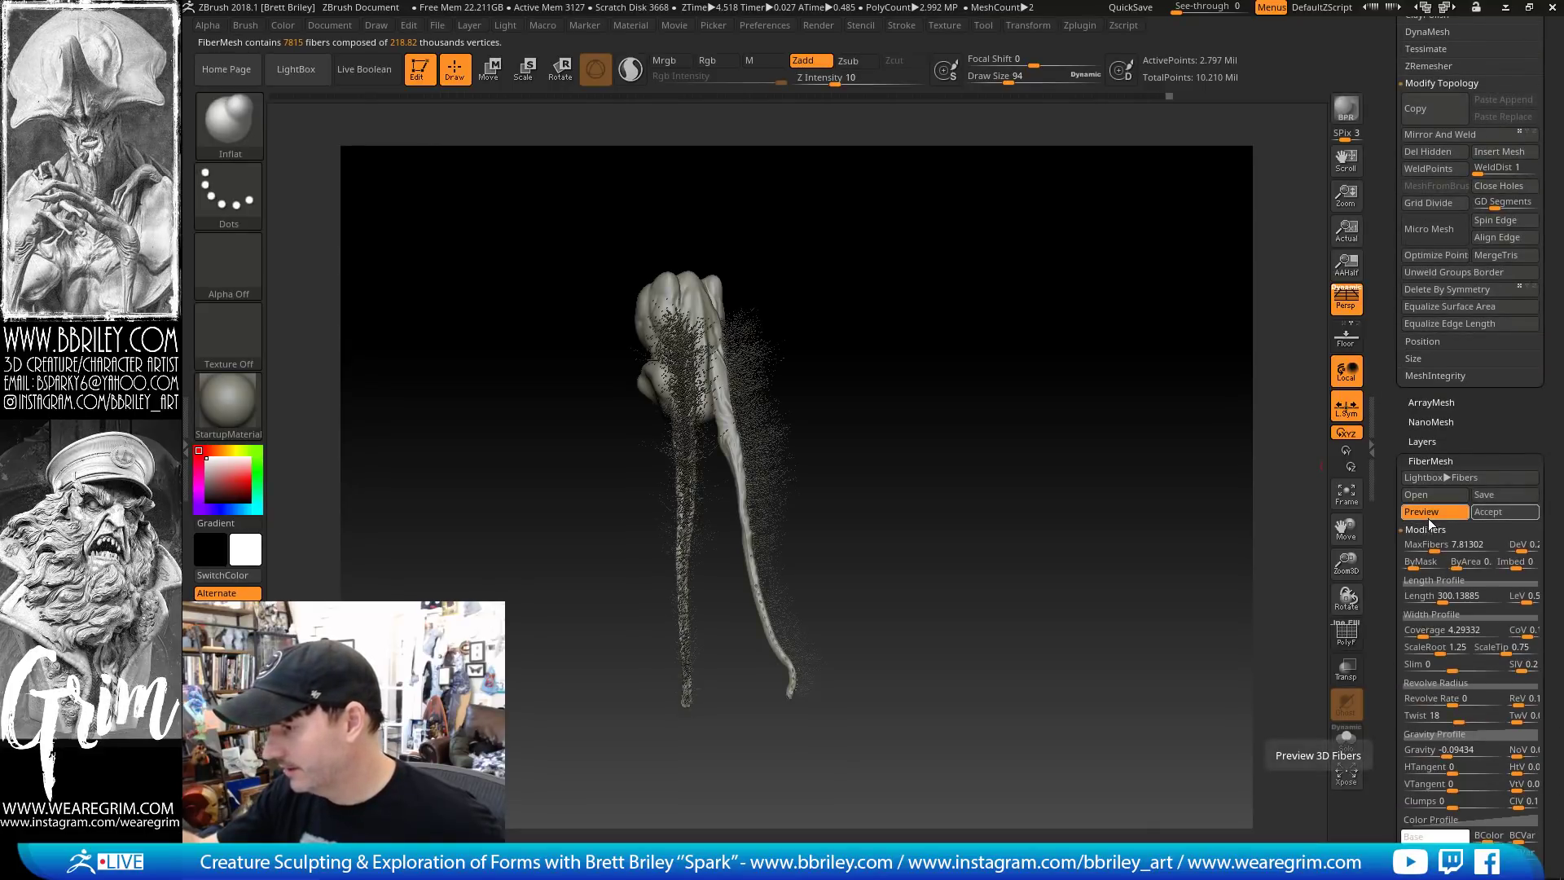
{"action": "left_click", "coordinate": [1487, 511]}
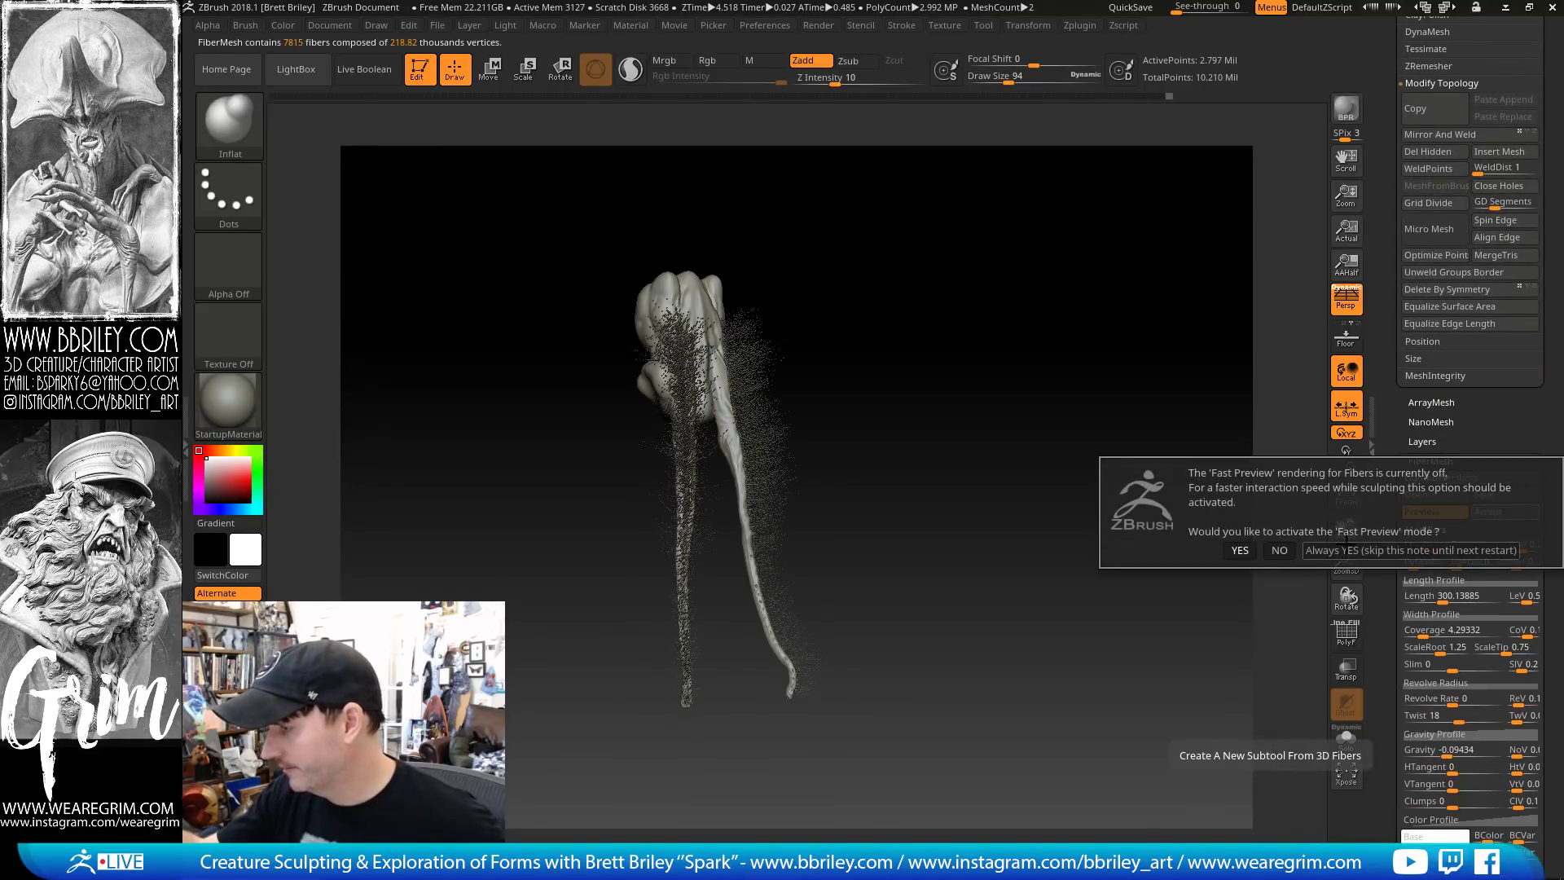
{"action": "left_click", "coordinate": [1386, 548]}
Turn on Sculptris Pro and shape the Fibers16 hair with the Inflat brush at draw size 327, smoothing it along the tails
{"action": "left_click_drag", "start_coordinate": [1403, 373], "coordinate": [1396, 538]}
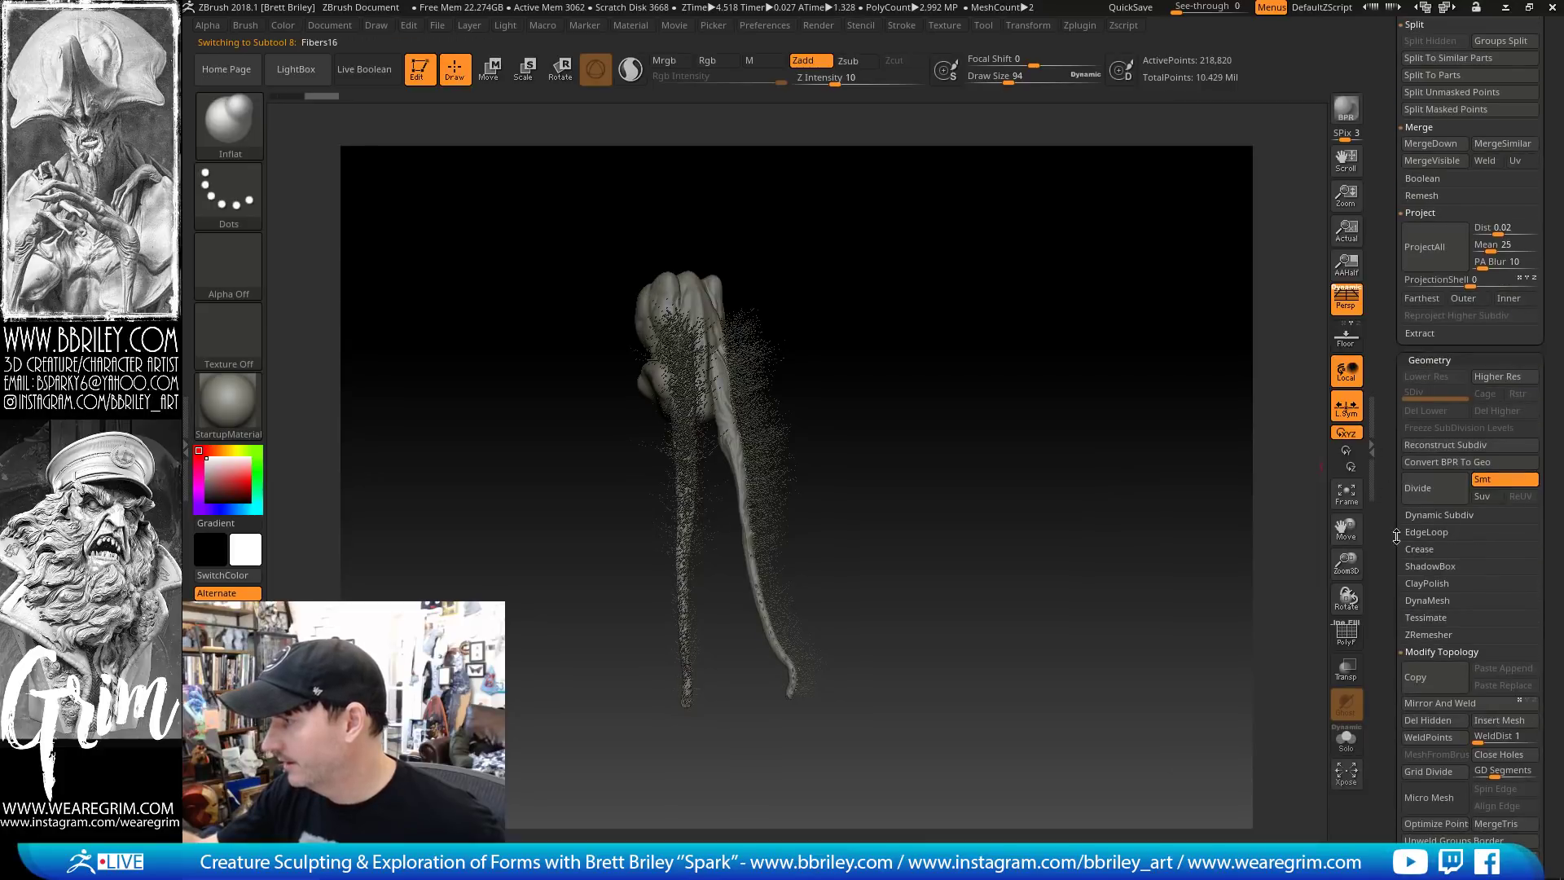
{"action": "left_click_drag", "start_coordinate": [1388, 317], "coordinate": [1402, 458]}
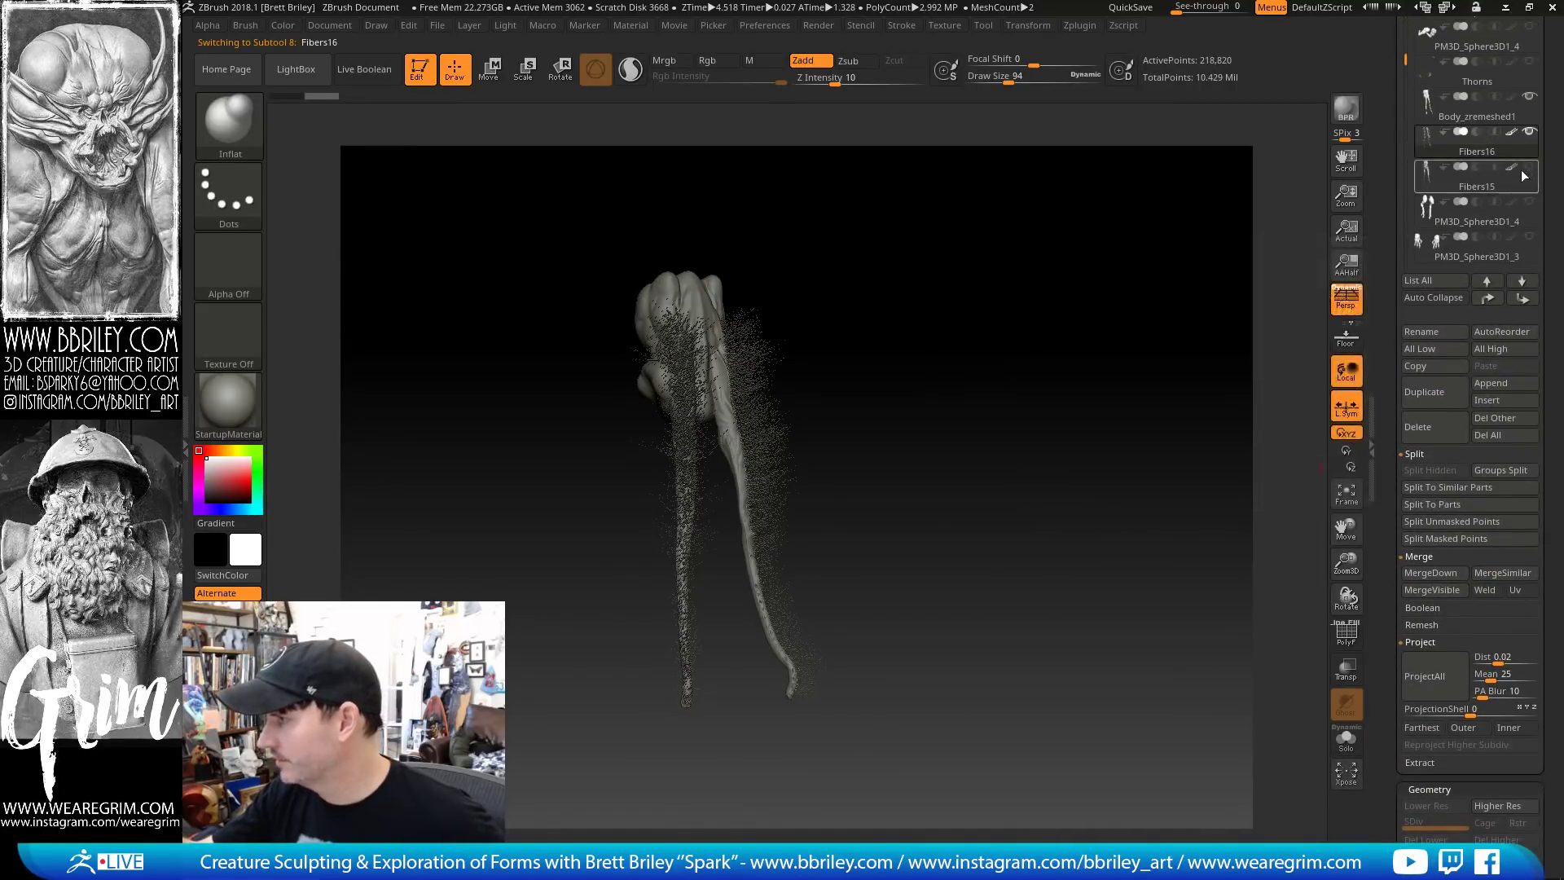
{"action": "mouse_move", "coordinate": [1110, 344]}
{"action": "left_mouse_down"}
{"action": "mouse_move", "coordinate": [1092, 349]}
{"action": "mouse_move", "coordinate": [1124, 324]}
{"action": "mouse_move", "coordinate": [1113, 269]}
{"action": "left_mouse_up"}
{"action": "left_click", "coordinate": [634, 73]}
{"action": "mouse_move", "coordinate": [826, 324]}
{"action": "left_mouse_down"}
{"action": "mouse_move", "coordinate": [806, 325]}
{"action": "mouse_move", "coordinate": [806, 348]}
{"action": "mouse_move", "coordinate": [737, 330]}
{"action": "mouse_move", "coordinate": [802, 338]}
{"action": "mouse_move", "coordinate": [783, 358]}
{"action": "left_mouse_up"}
{"action": "key", "text": "s"}
{"action": "left_click", "coordinate": [764, 347]}
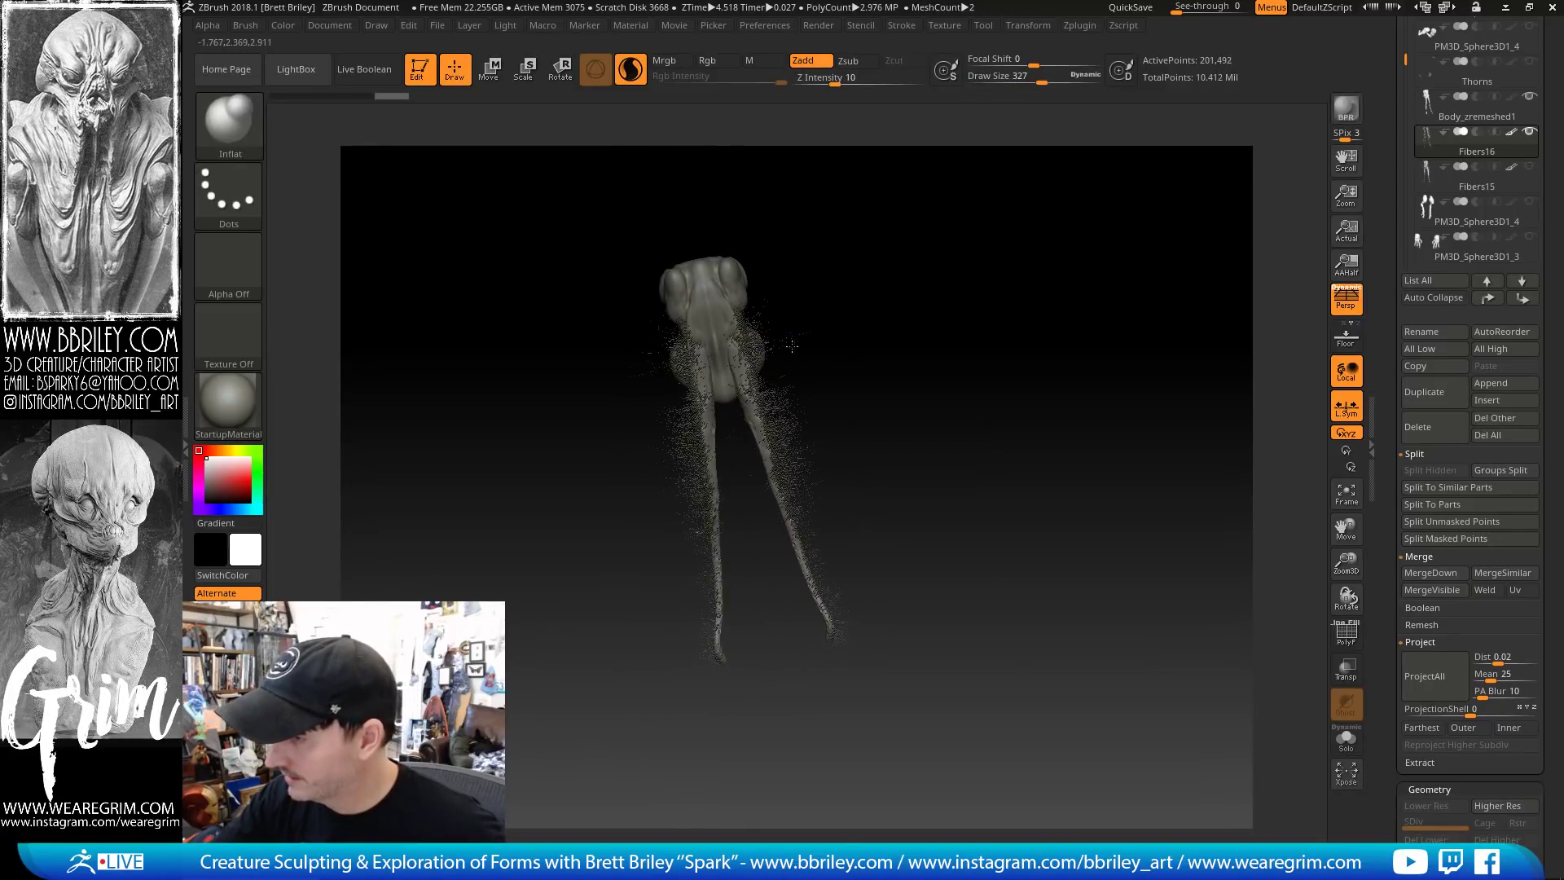
{"action": "left_click_drag", "start_coordinate": [808, 449], "coordinate": [789, 476]}
{"action": "left_click_drag", "start_coordinate": [884, 408], "coordinate": [980, 308]}
{"action": "left_click_drag", "start_coordinate": [823, 379], "coordinate": [849, 369], "text": "shift"}
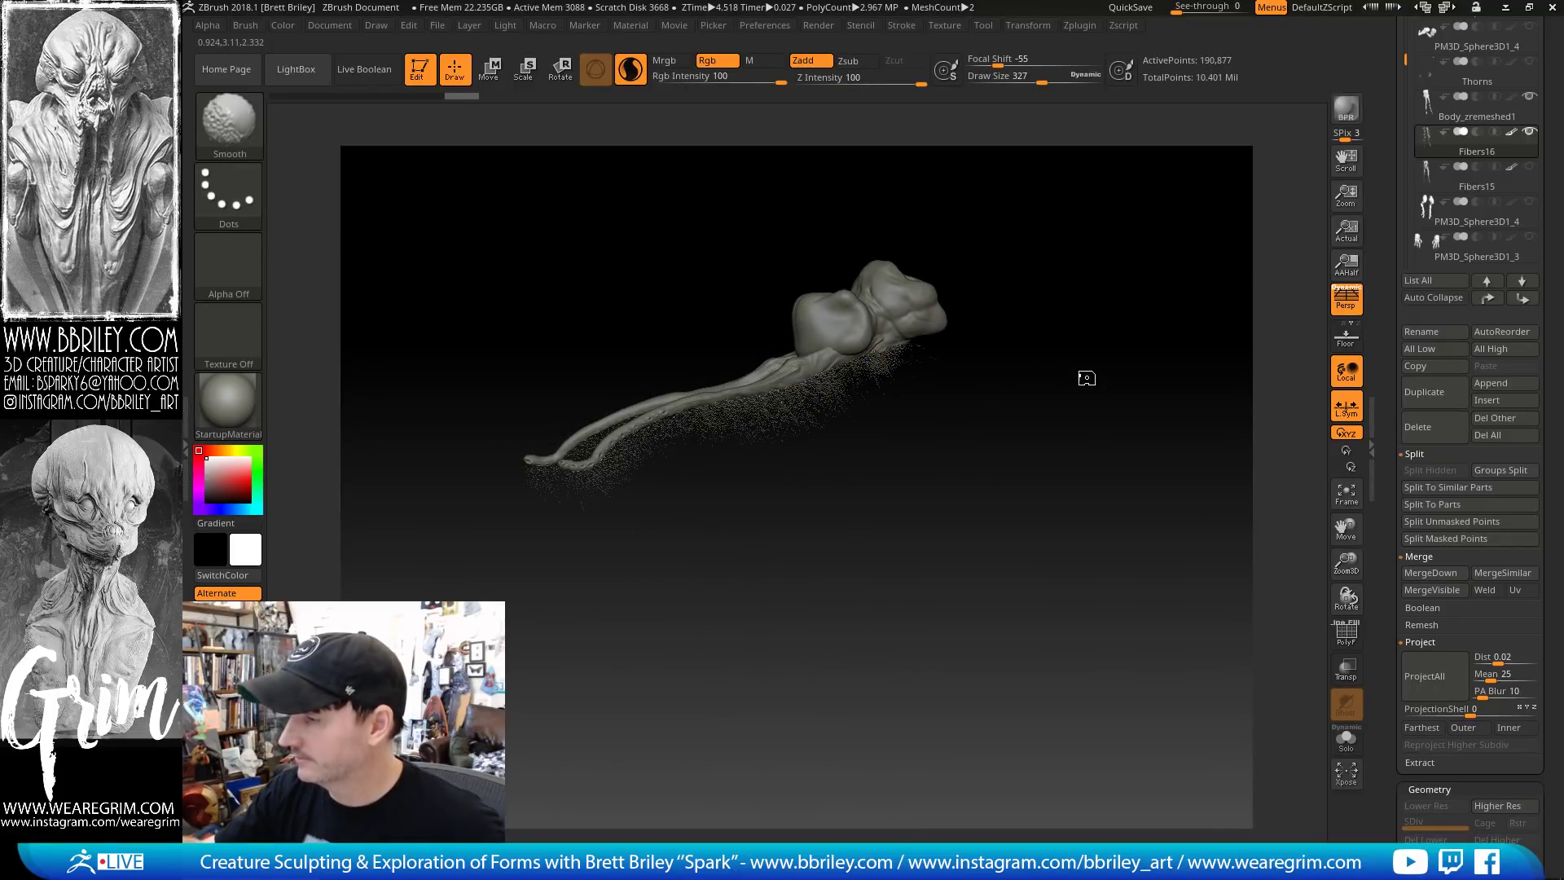
{"action": "left_click", "coordinate": [900, 499]}
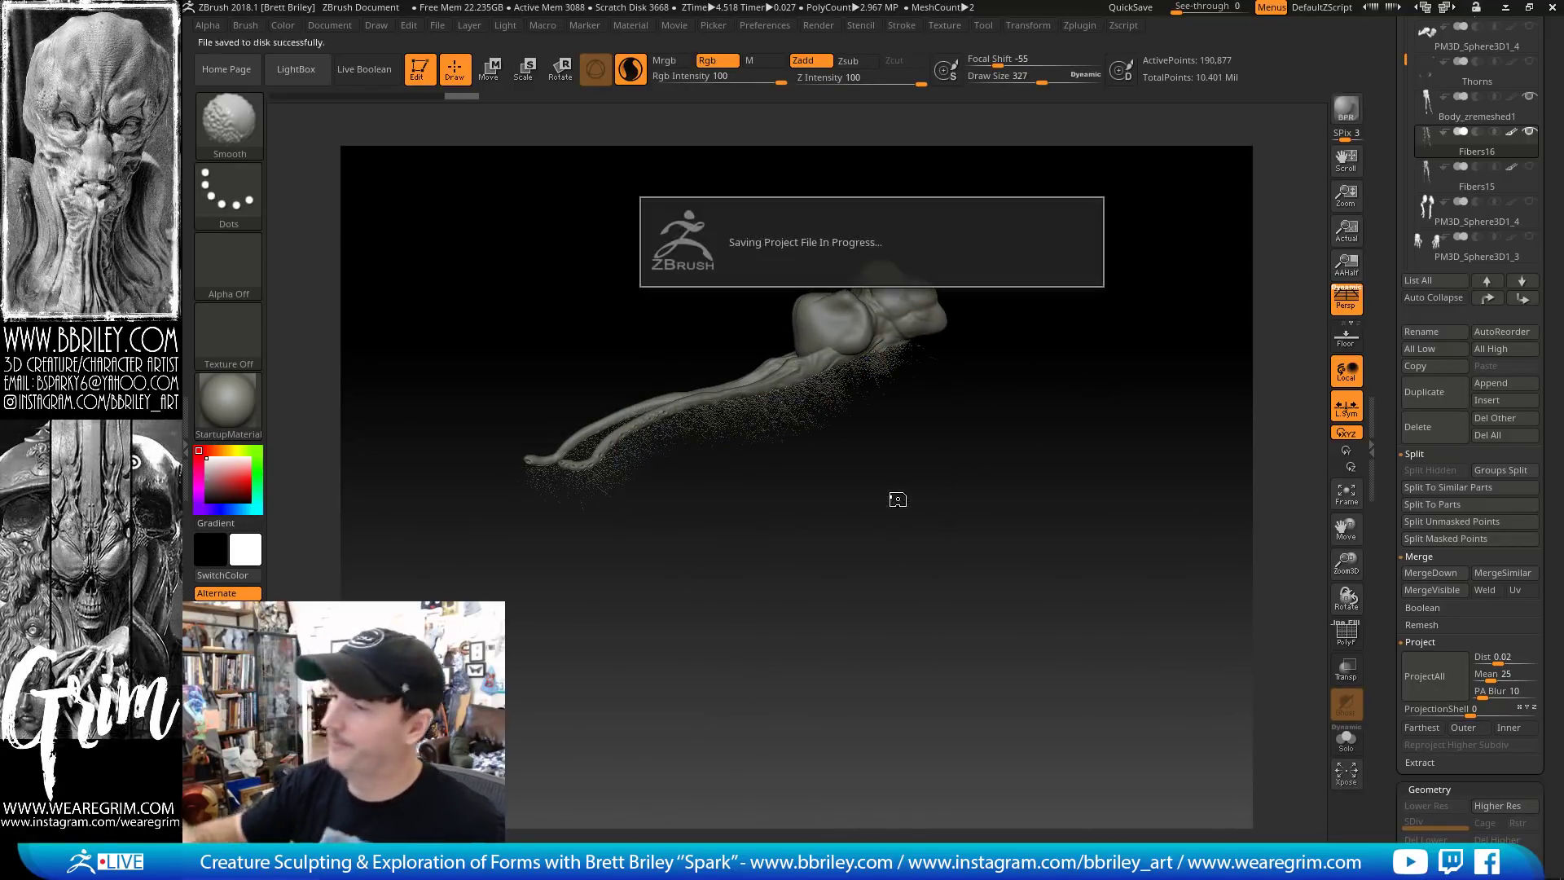
{"action": "left_click", "coordinate": [883, 505]}
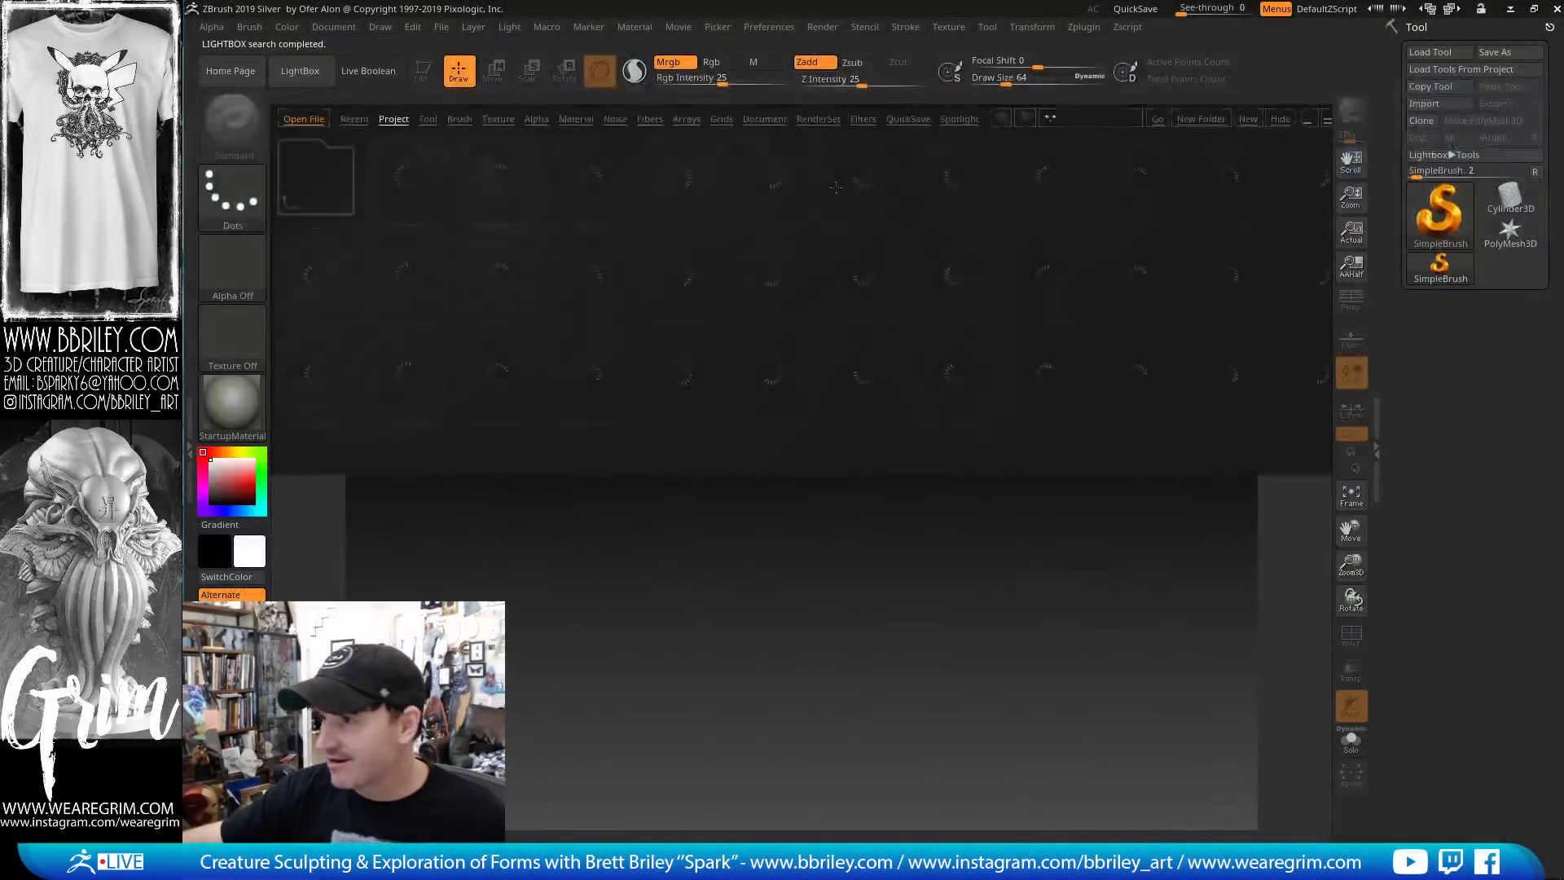
{"action": "left_click", "coordinate": [1247, 147]}
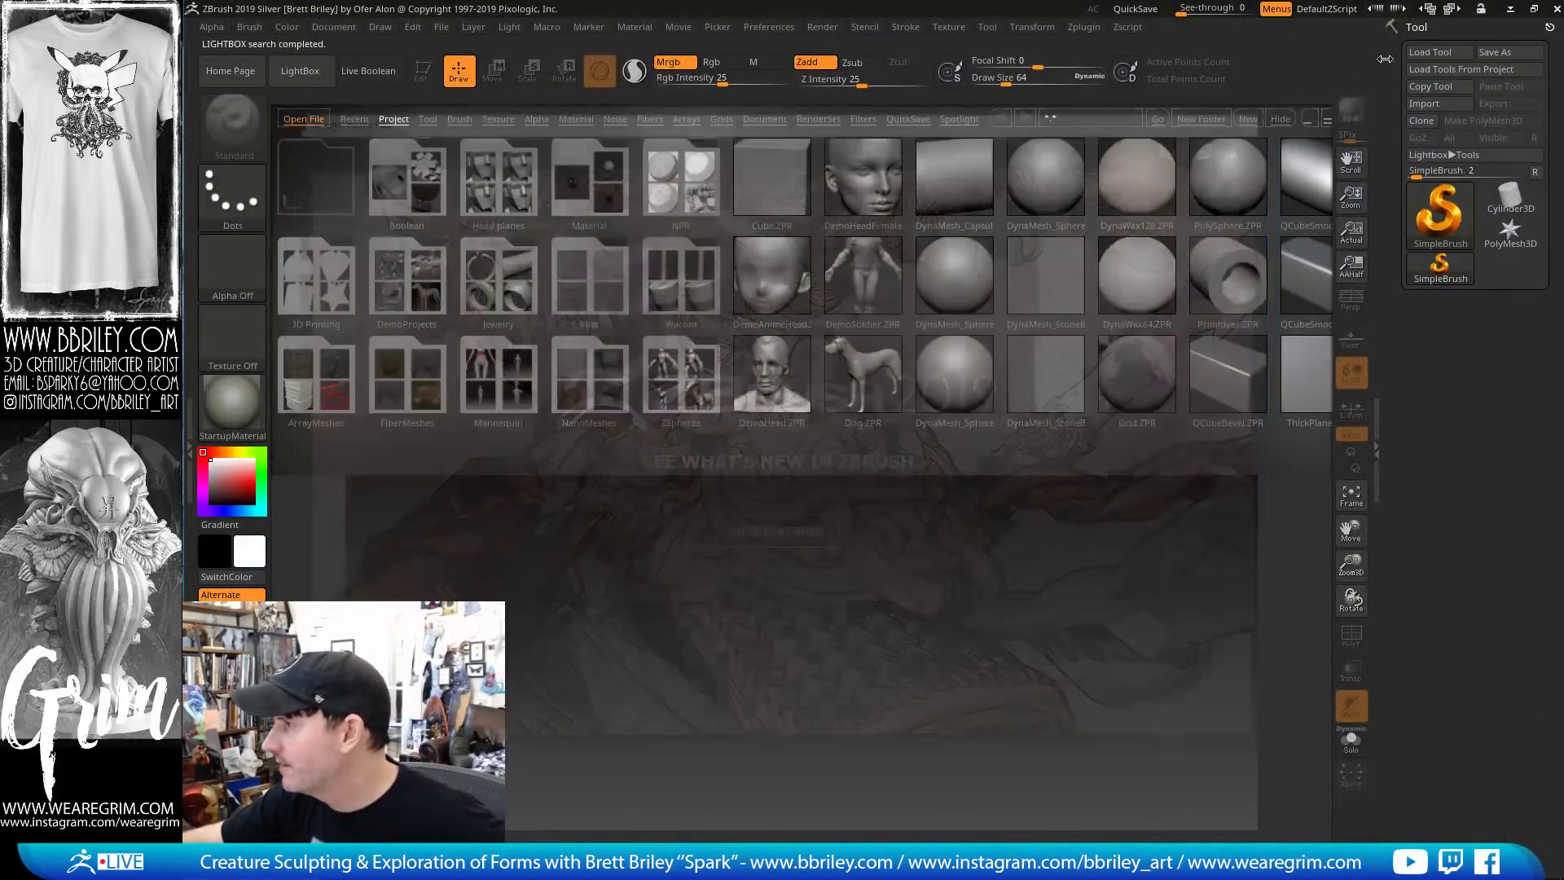
{"action": "left_click", "coordinate": [1508, 10]}
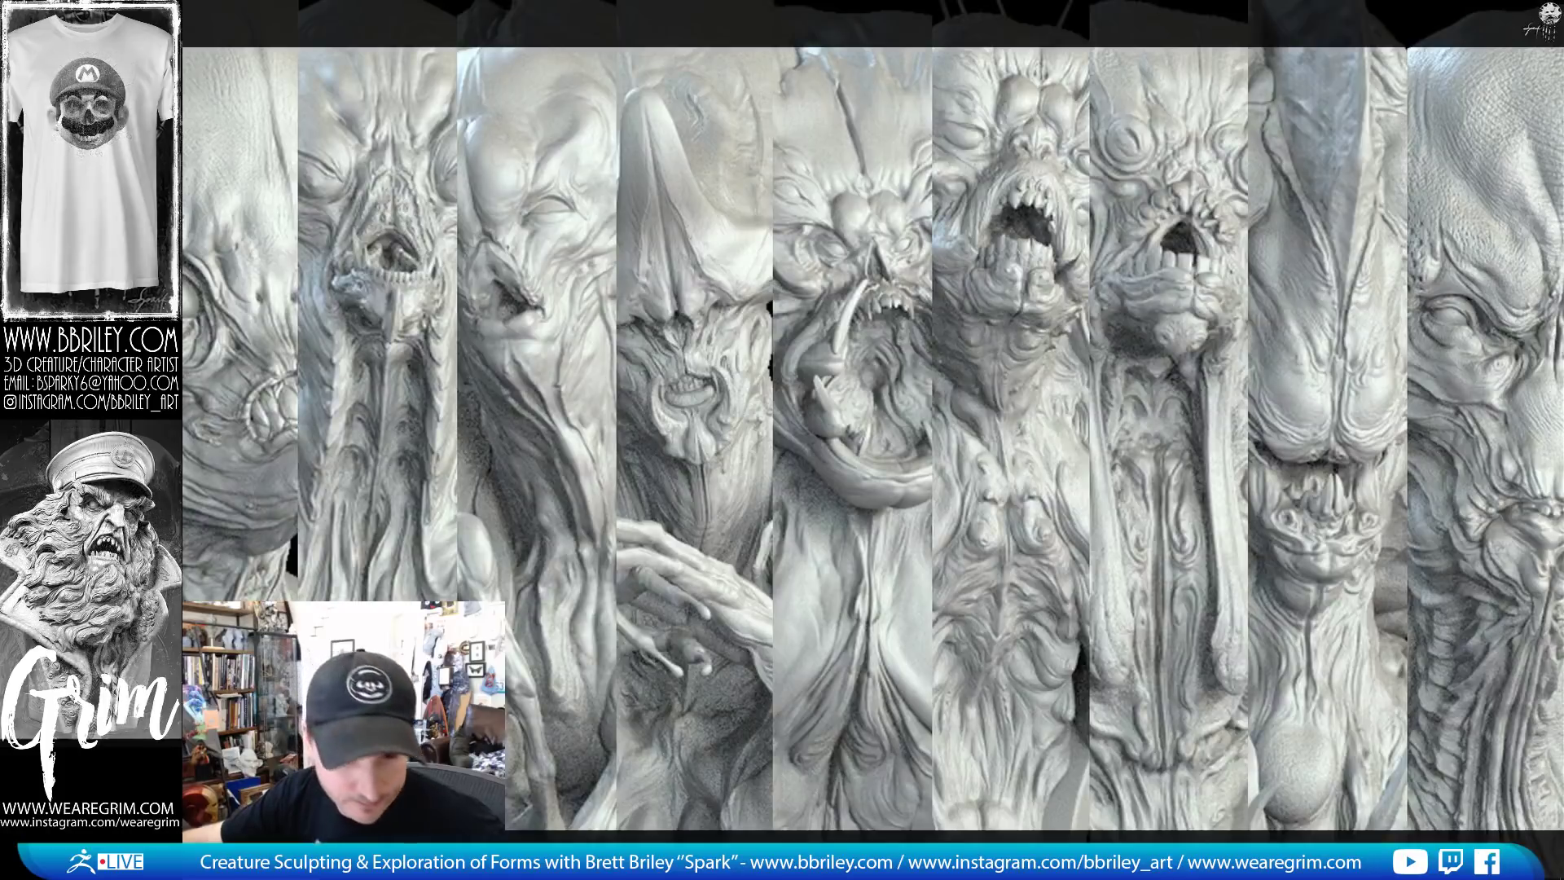
{"action": "key", "text": "alt+Tab"}
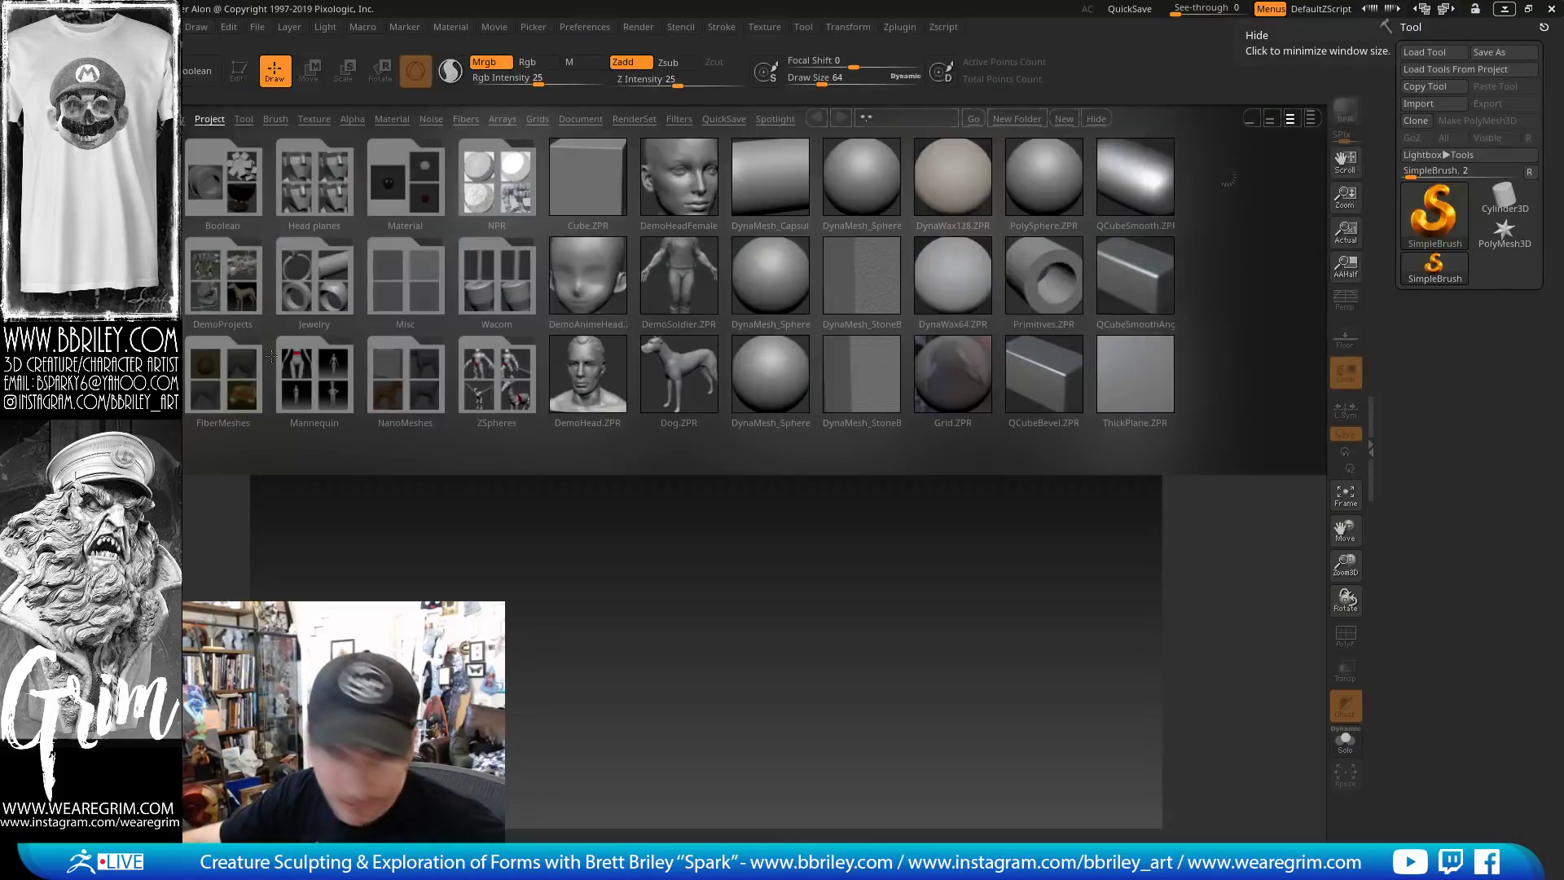
{"action": "left_click", "coordinate": [1505, 9]}
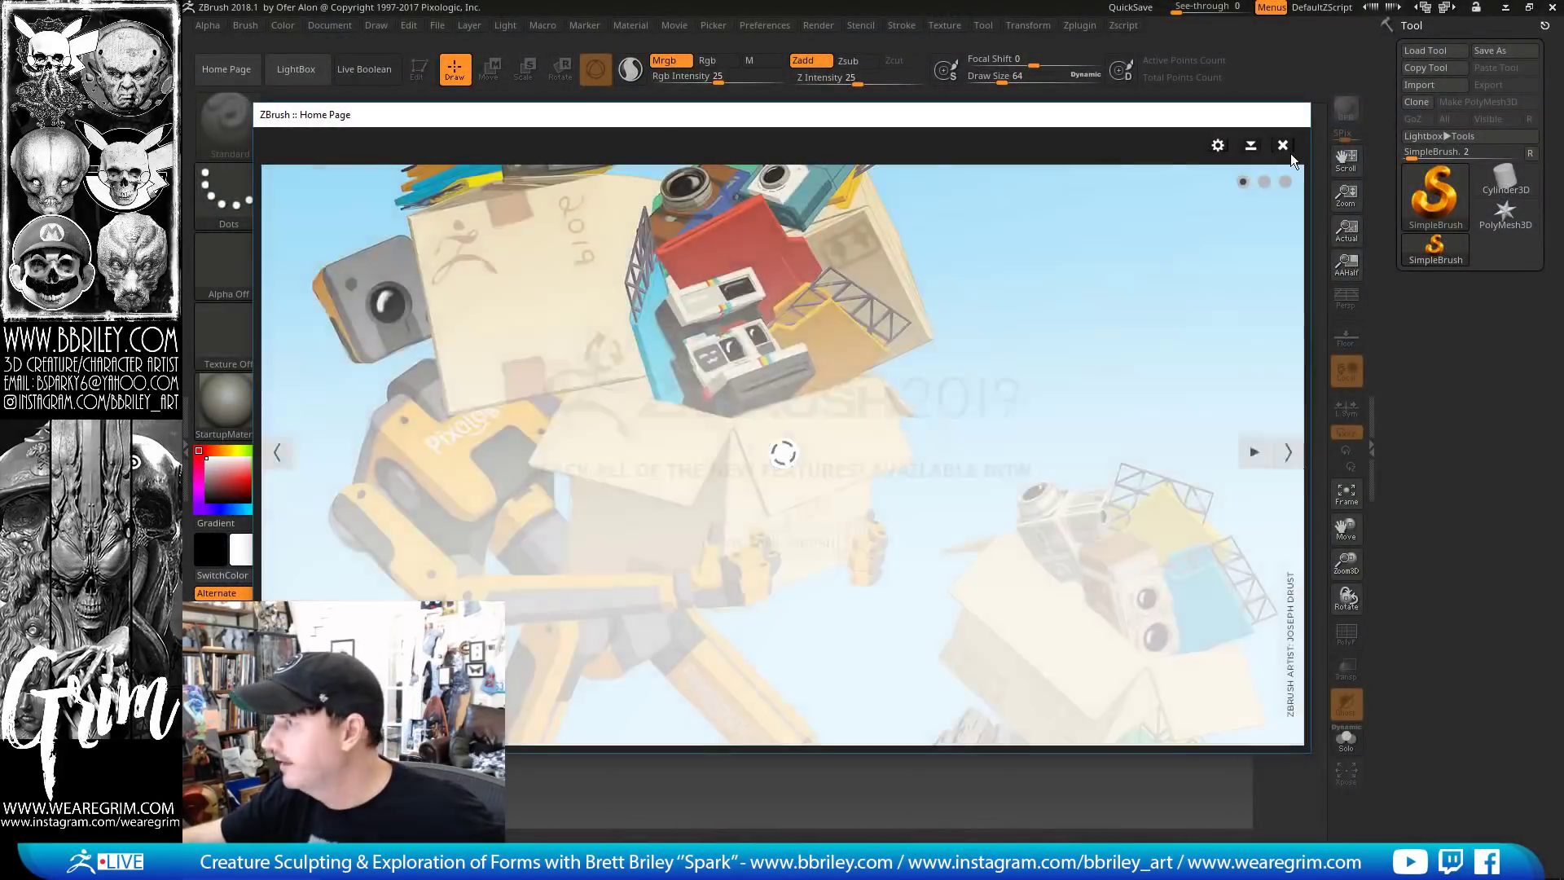
Load Recovered_Tool.ZTL from the QuickSave files and place it on the canvas in Edit mode
{"action": "left_click", "coordinate": [1284, 144]}
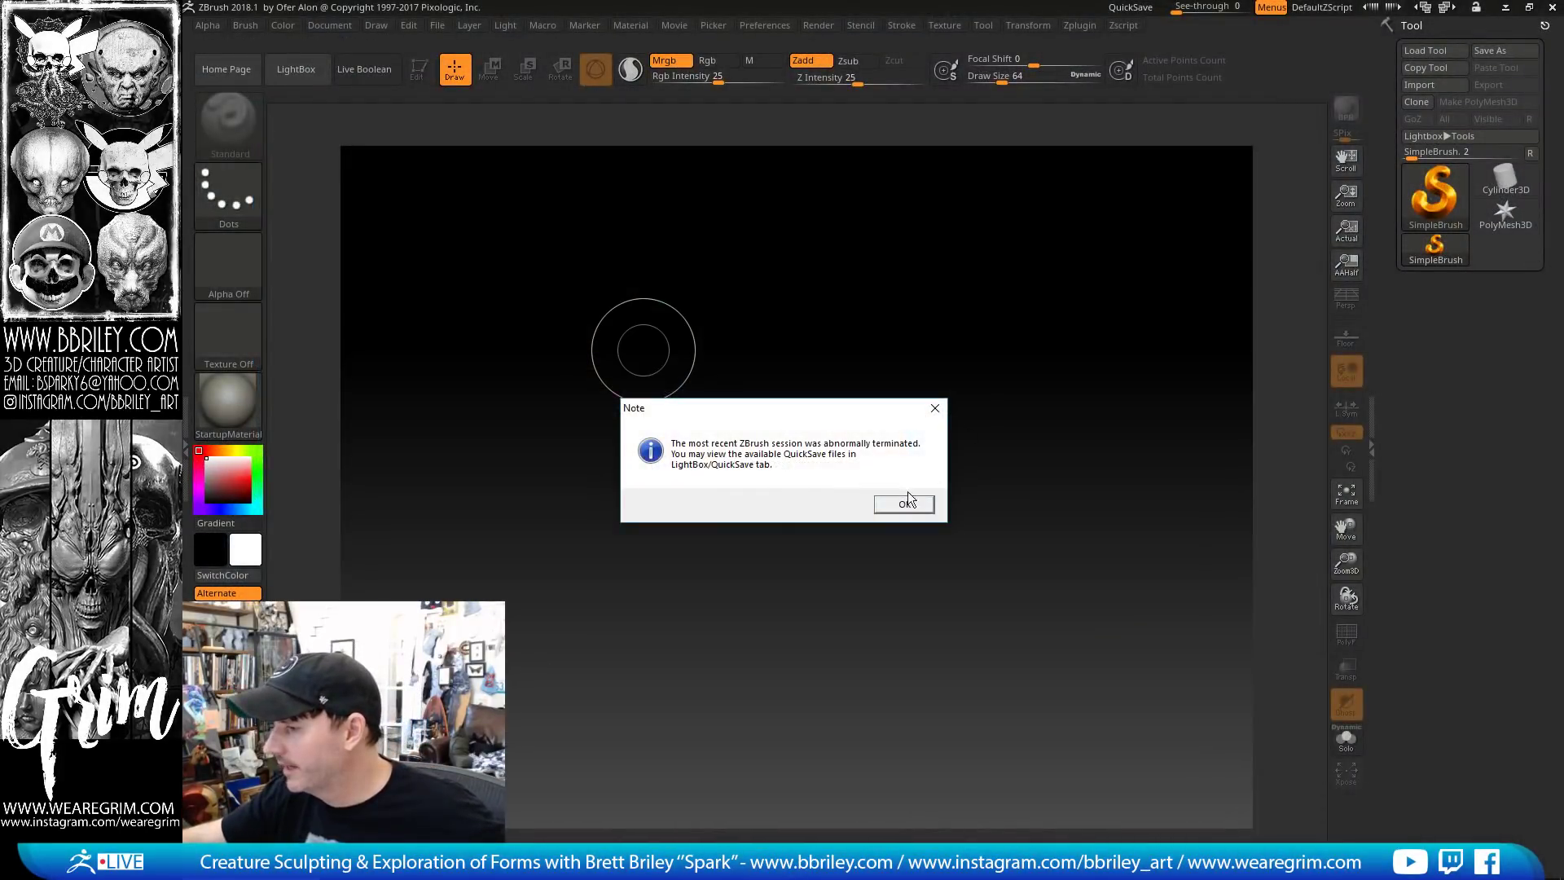
{"action": "left_click", "coordinate": [904, 505]}
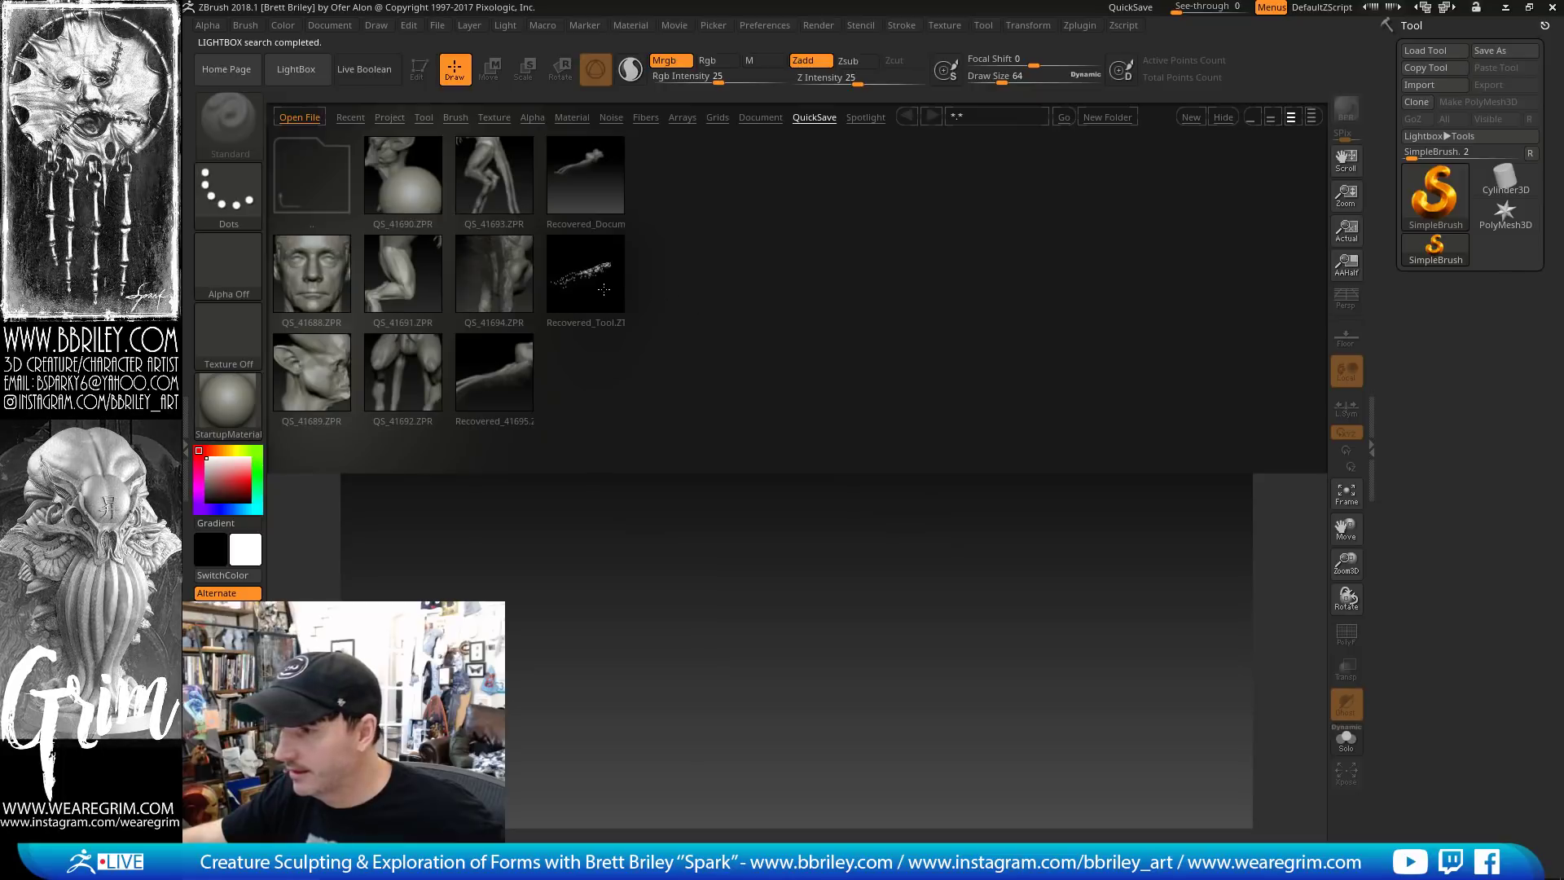
{"action": "double_click", "coordinate": [603, 292]}
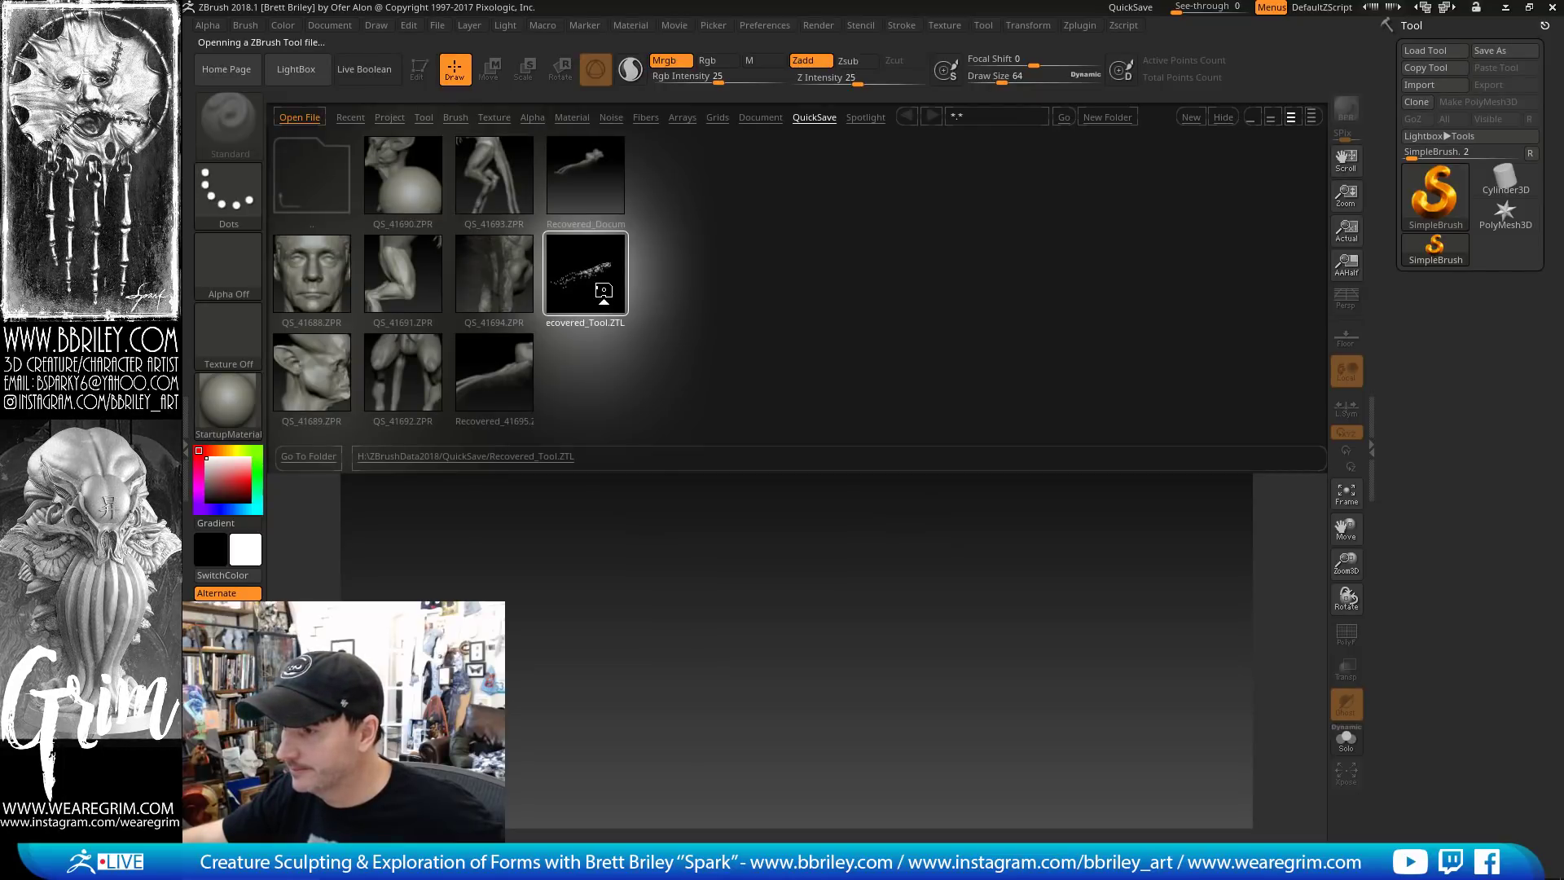
{"action": "left_click_drag", "start_coordinate": [852, 591], "coordinate": [873, 646]}
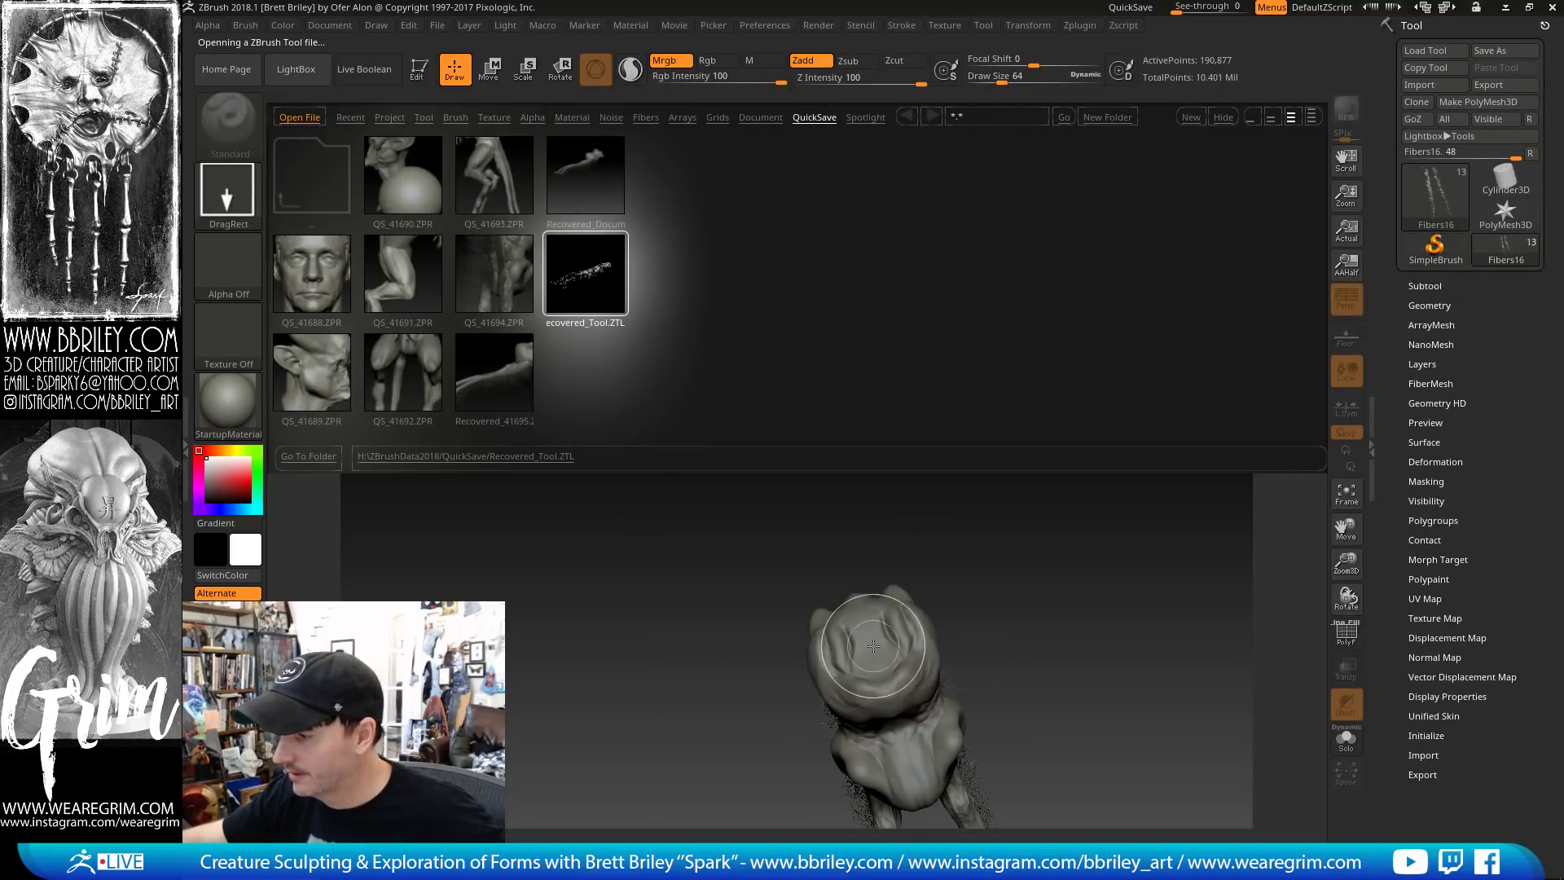
{"action": "key", "text": "t"}
{"action": "mouse_move", "coordinate": [1043, 510]}
{"action": "left_mouse_down"}
{"action": "mouse_move", "coordinate": [998, 548]}
{"action": "mouse_move", "coordinate": [1054, 310]}
{"action": "mouse_move", "coordinate": [1049, 329]}
{"action": "mouse_move", "coordinate": [947, 314]}
{"action": "left_mouse_up"}
Display the subtool list and switch to the Inflat brush at draw size 298 for the Fibers16 subtool
{"action": "key", "text": "s"}
{"action": "left_click", "coordinate": [916, 384]}
{"action": "key", "text": "s"}
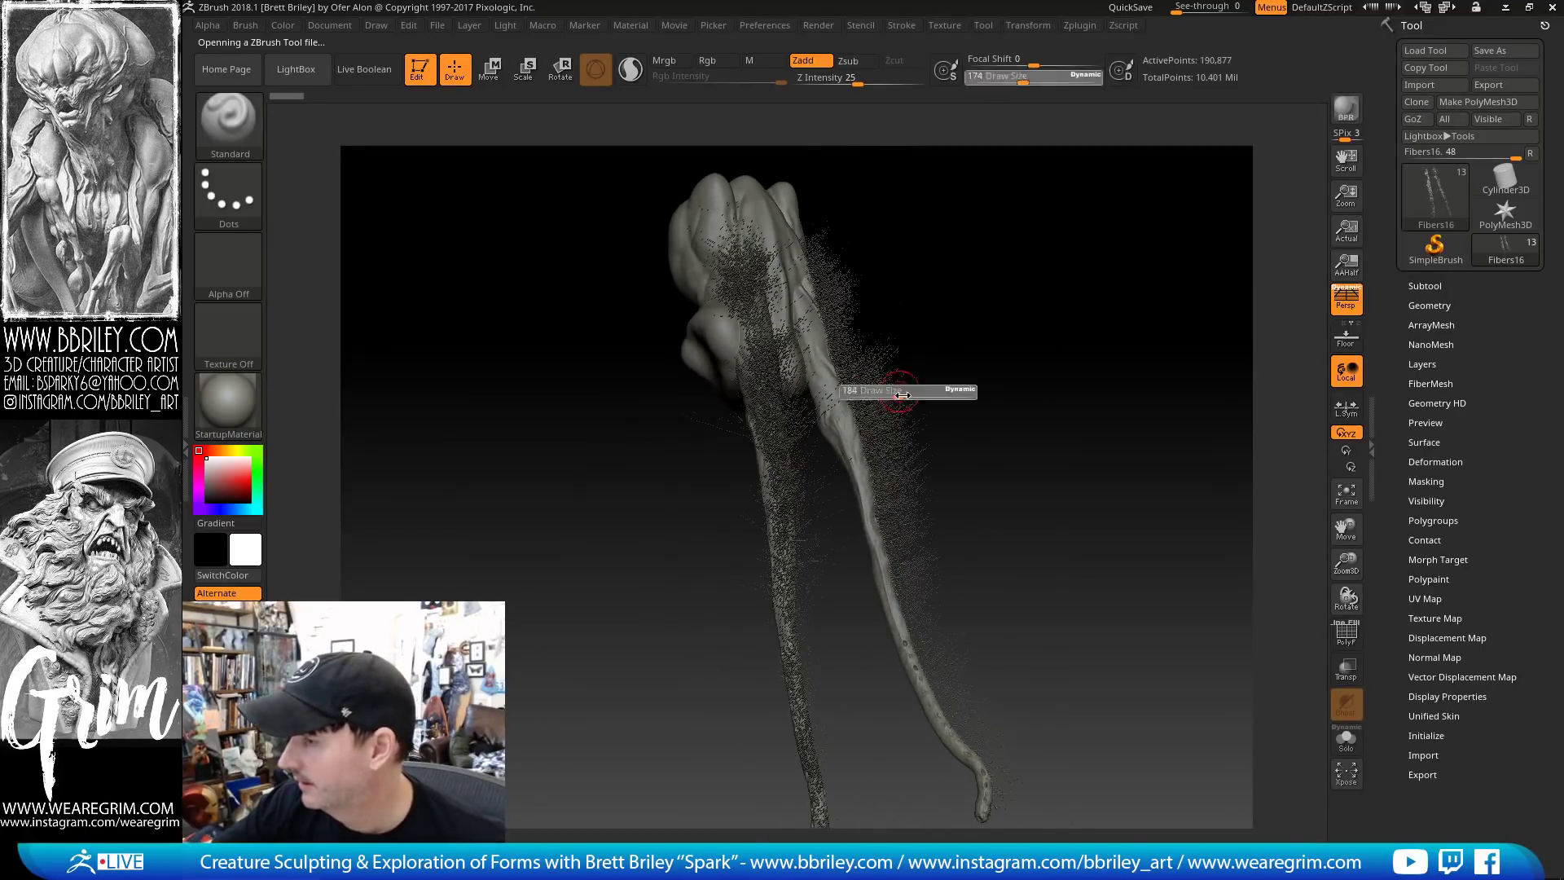
{"action": "left_click", "coordinate": [900, 392]}
{"action": "key", "text": "s"}
{"action": "left_click", "coordinate": [904, 391]}
{"action": "left_click", "coordinate": [1427, 286]}
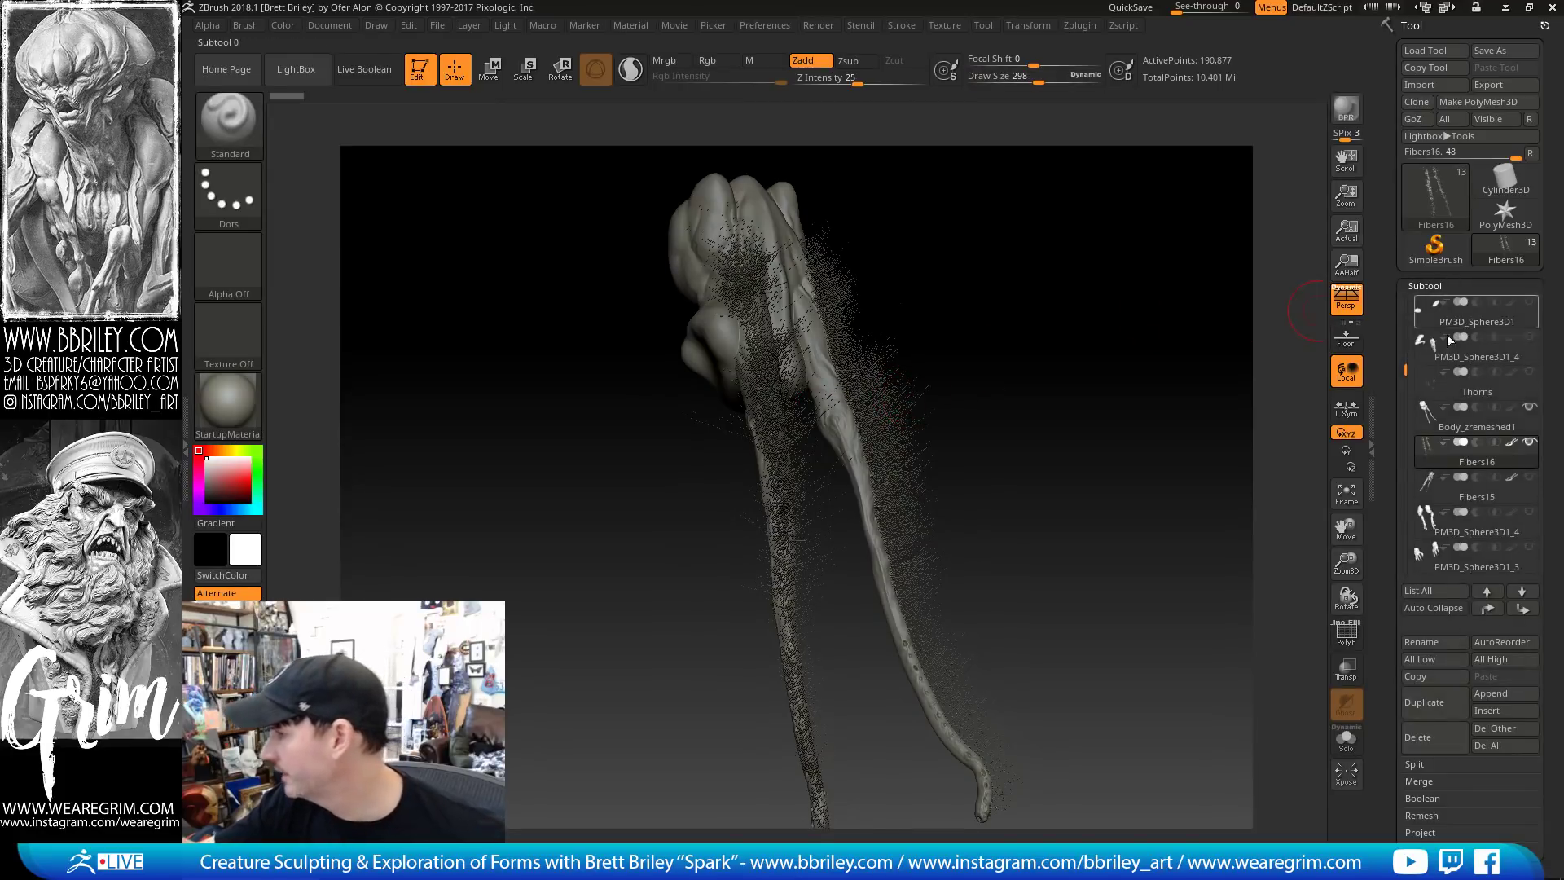
{"action": "mouse_move", "coordinate": [868, 389]}
{"action": "left_mouse_down"}
{"action": "mouse_move", "coordinate": [952, 267]}
{"action": "mouse_move", "coordinate": [751, 309]}
{"action": "left_mouse_up"}
{"action": "key", "text": "b"}
{"action": "key", "text": "i"}
{"action": "key", "text": "n"}
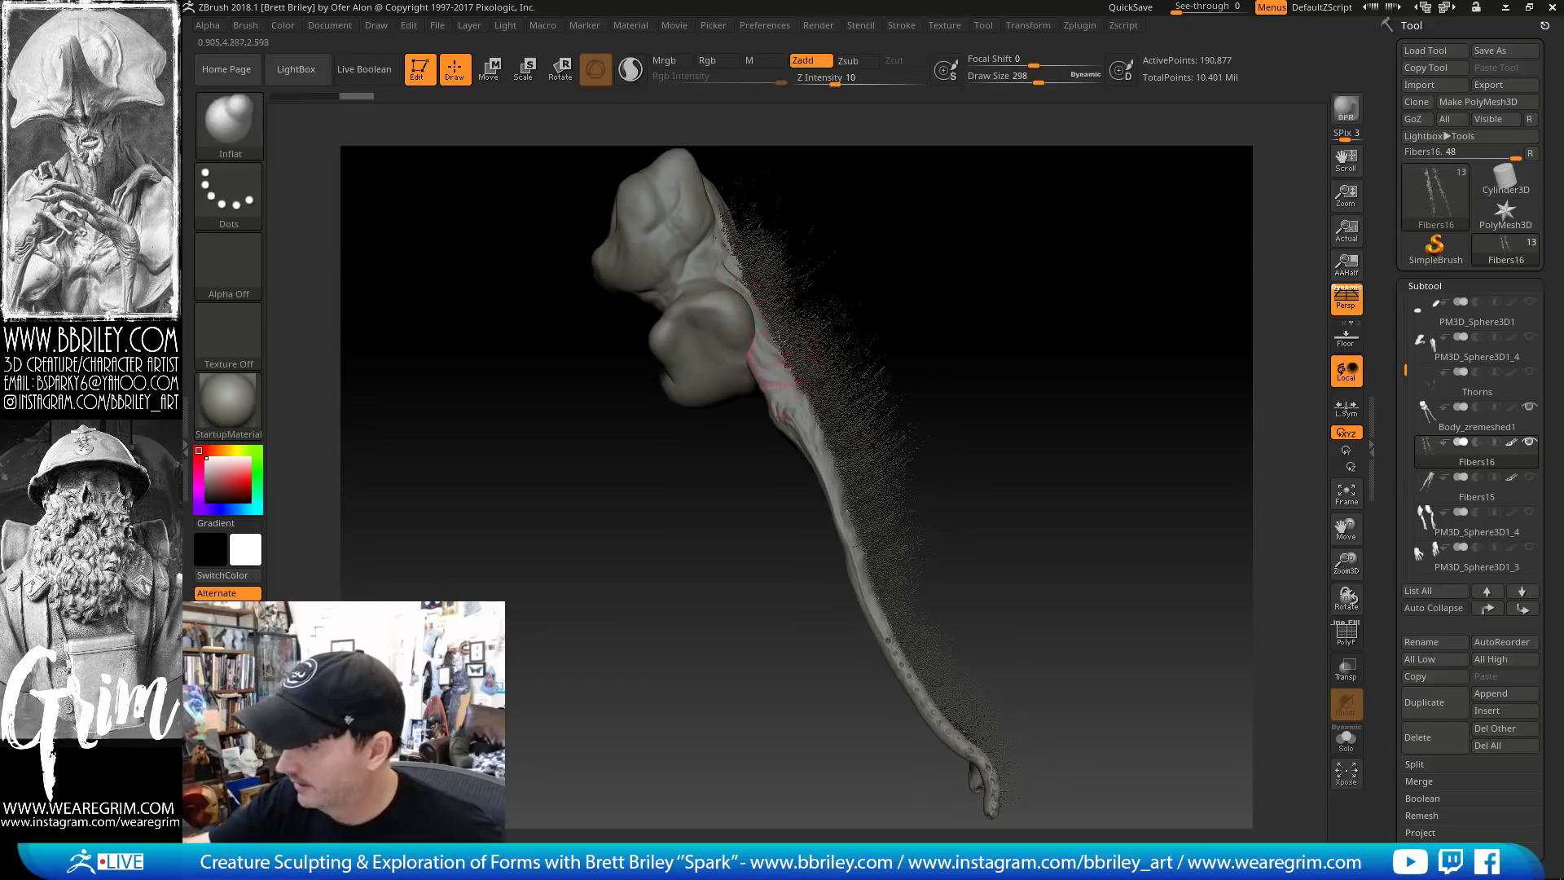
Subdivide the Fibers16 mesh once, then inflate and smooth its fibers along the back and tails at draw size 298
{"action": "key", "text": "ctrl+d"}
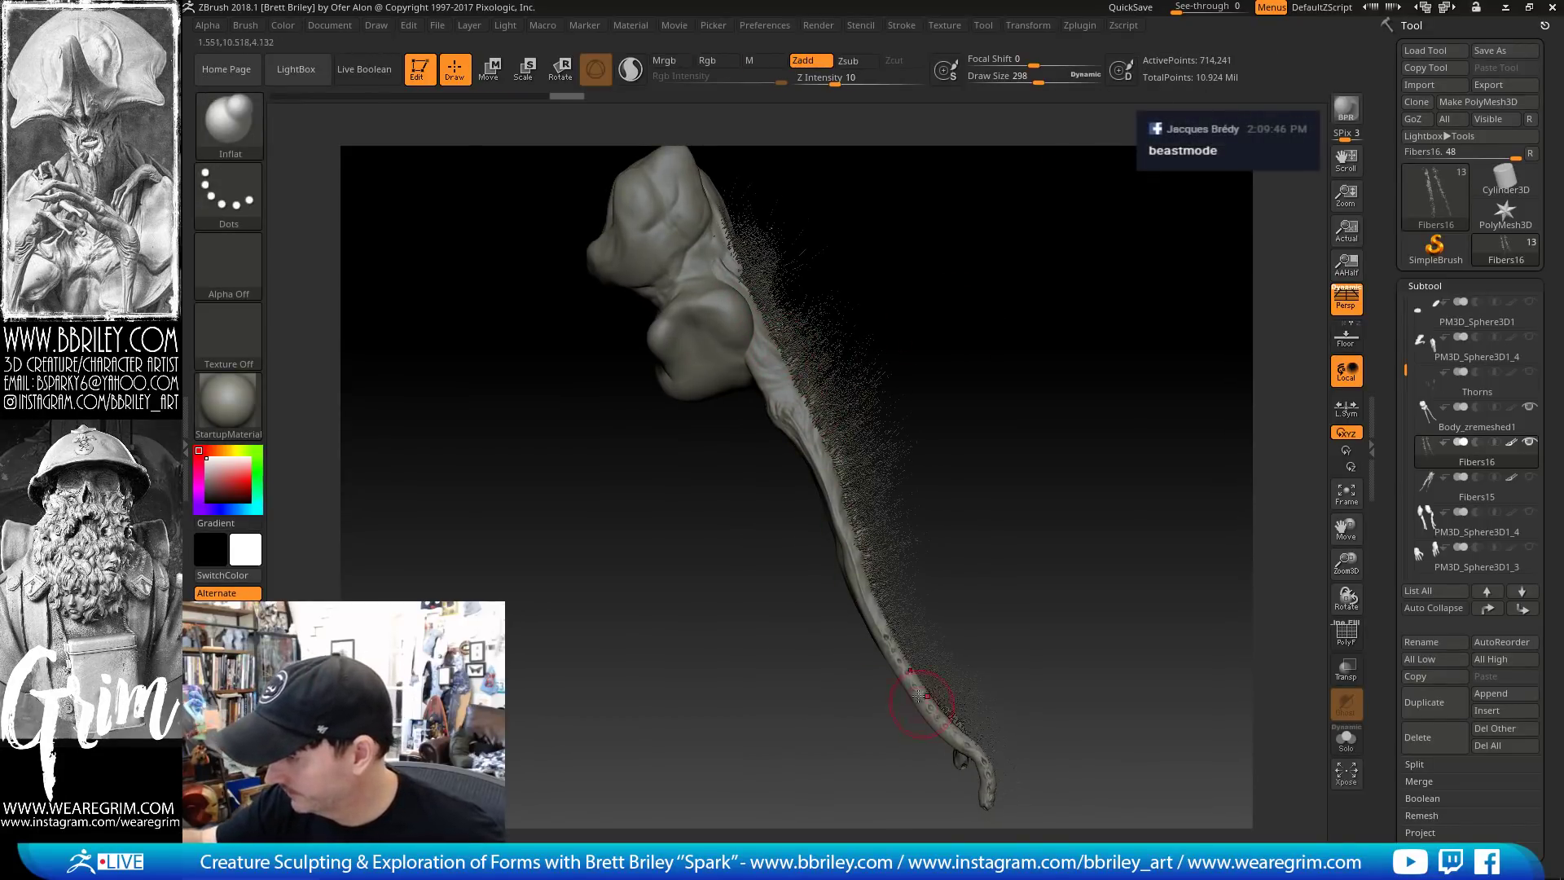
{"action": "left_click_drag", "start_coordinate": [980, 766], "coordinate": [998, 669]}
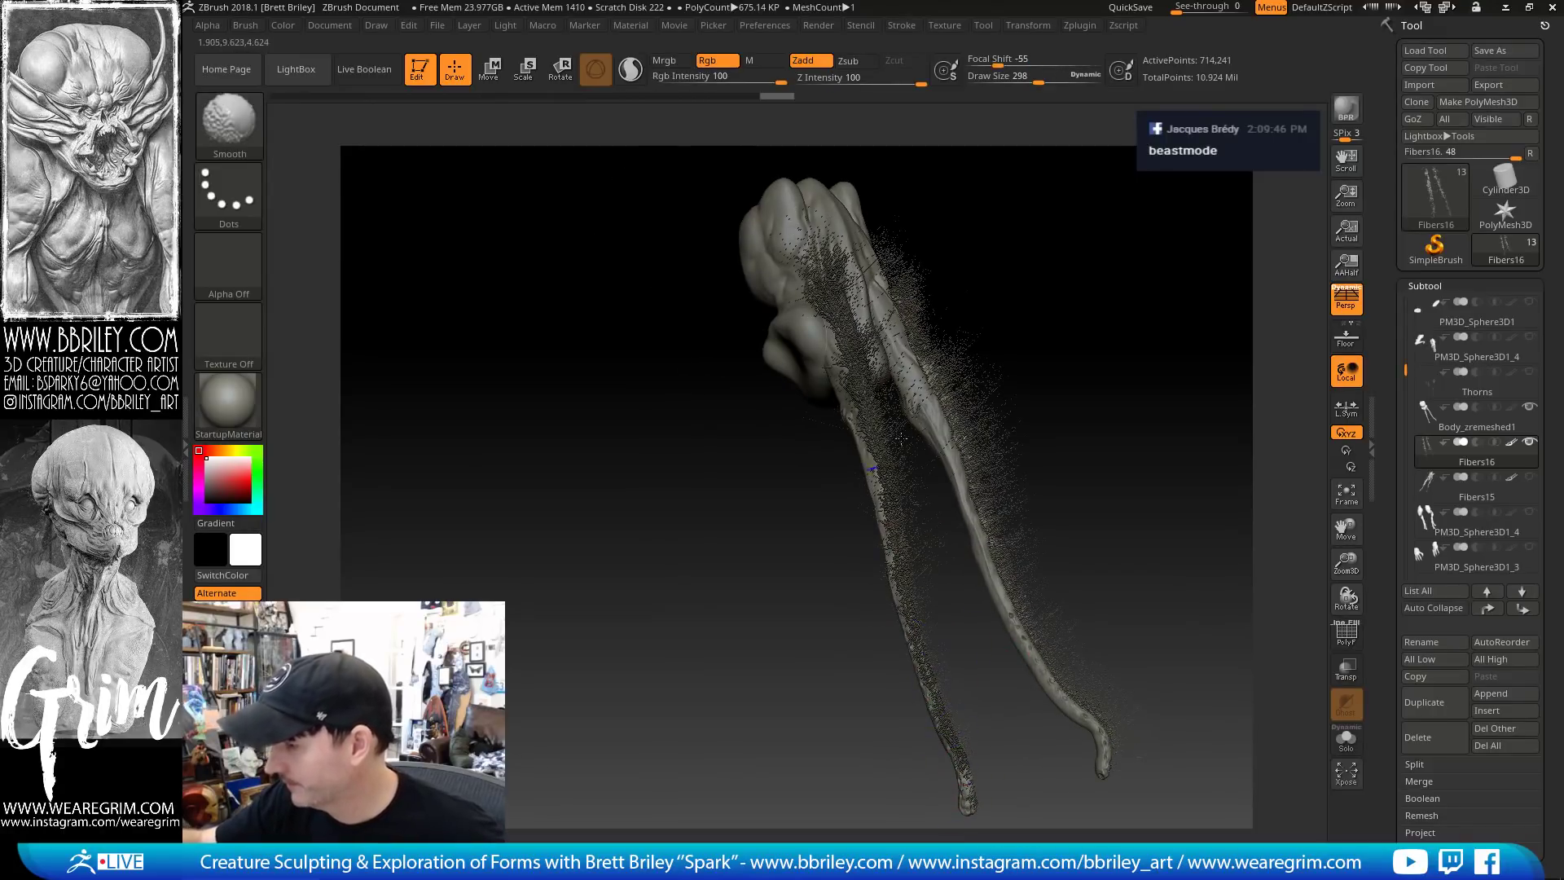
{"action": "mouse_move", "coordinate": [1049, 322]}
{"action": "left_mouse_down"}
{"action": "mouse_move", "coordinate": [1056, 334]}
{"action": "mouse_move", "coordinate": [1056, 304]}
{"action": "mouse_move", "coordinate": [847, 348]}
{"action": "left_mouse_up"}
{"action": "key", "text": "shift"}
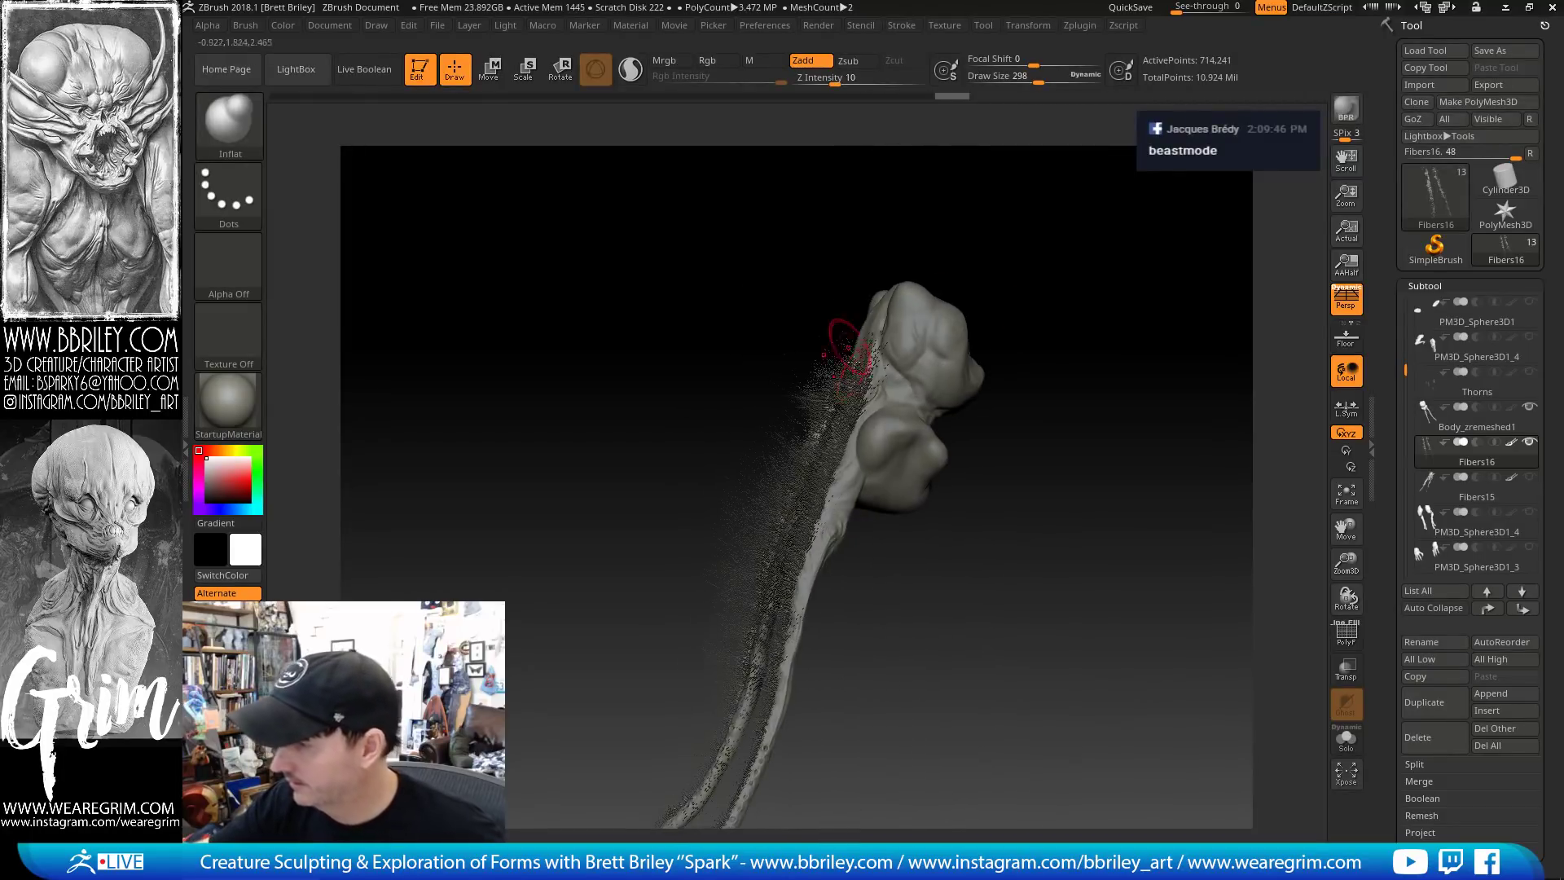
{"action": "mouse_move", "coordinate": [1018, 326]}
{"action": "left_mouse_down"}
{"action": "mouse_move", "coordinate": [1099, 252]}
{"action": "mouse_move", "coordinate": [1034, 261]}
{"action": "mouse_move", "coordinate": [1103, 272]}
{"action": "mouse_move", "coordinate": [974, 345]}
{"action": "mouse_move", "coordinate": [999, 343]}
{"action": "left_mouse_up"}
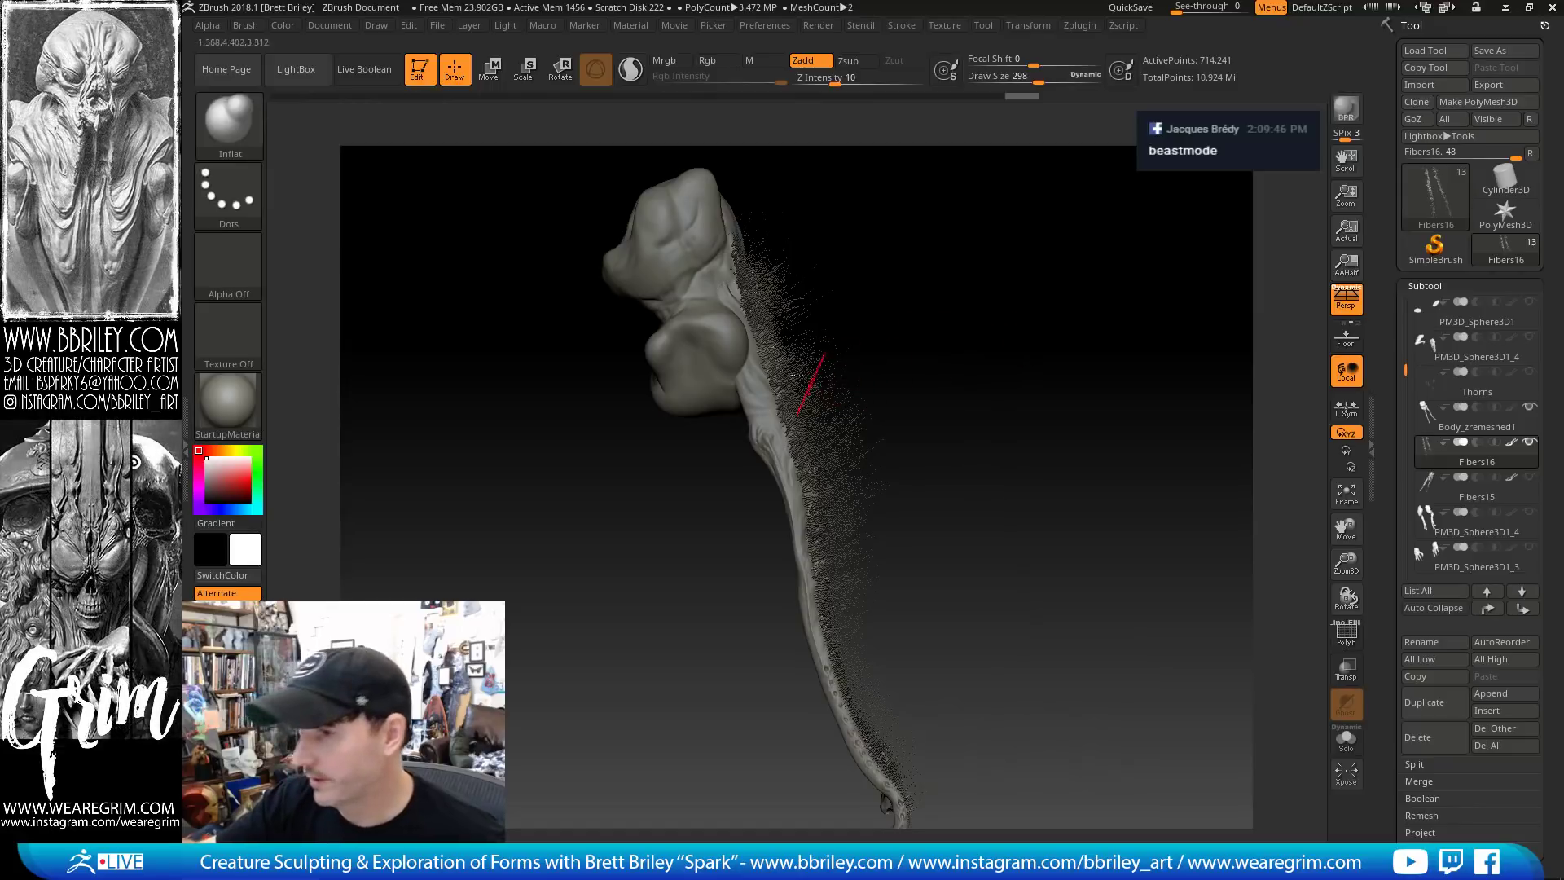
Choose the TrimCurve brush and try to trim the outer fiber ends along the back
{"action": "left_click", "coordinate": [236, 136], "text": "ctrl+shift"}
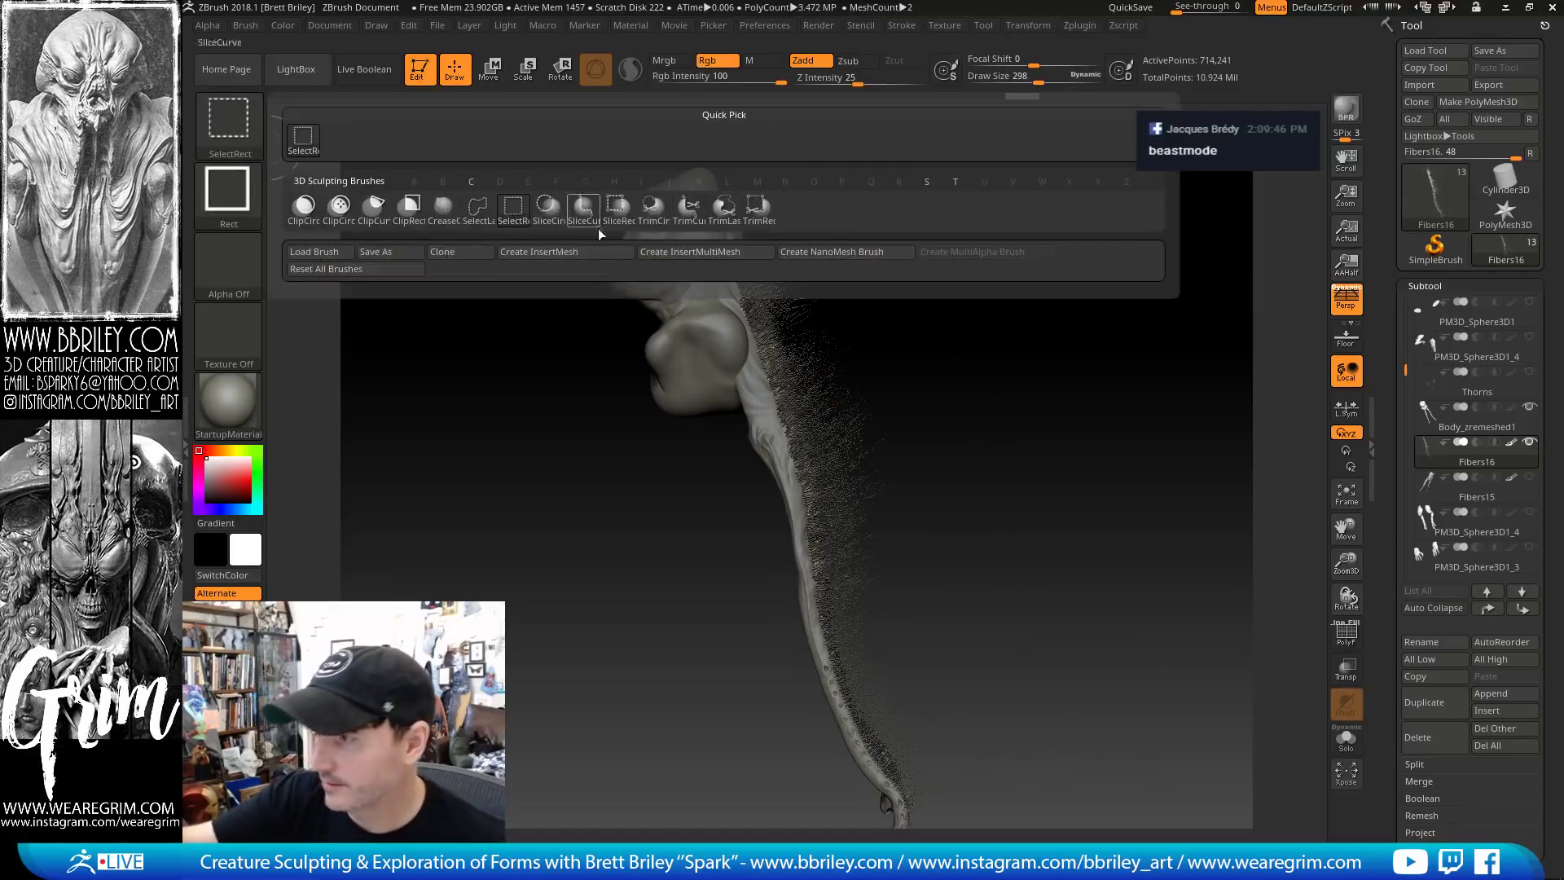
{"action": "left_click", "coordinate": [691, 219], "text": "ctrl+shift"}
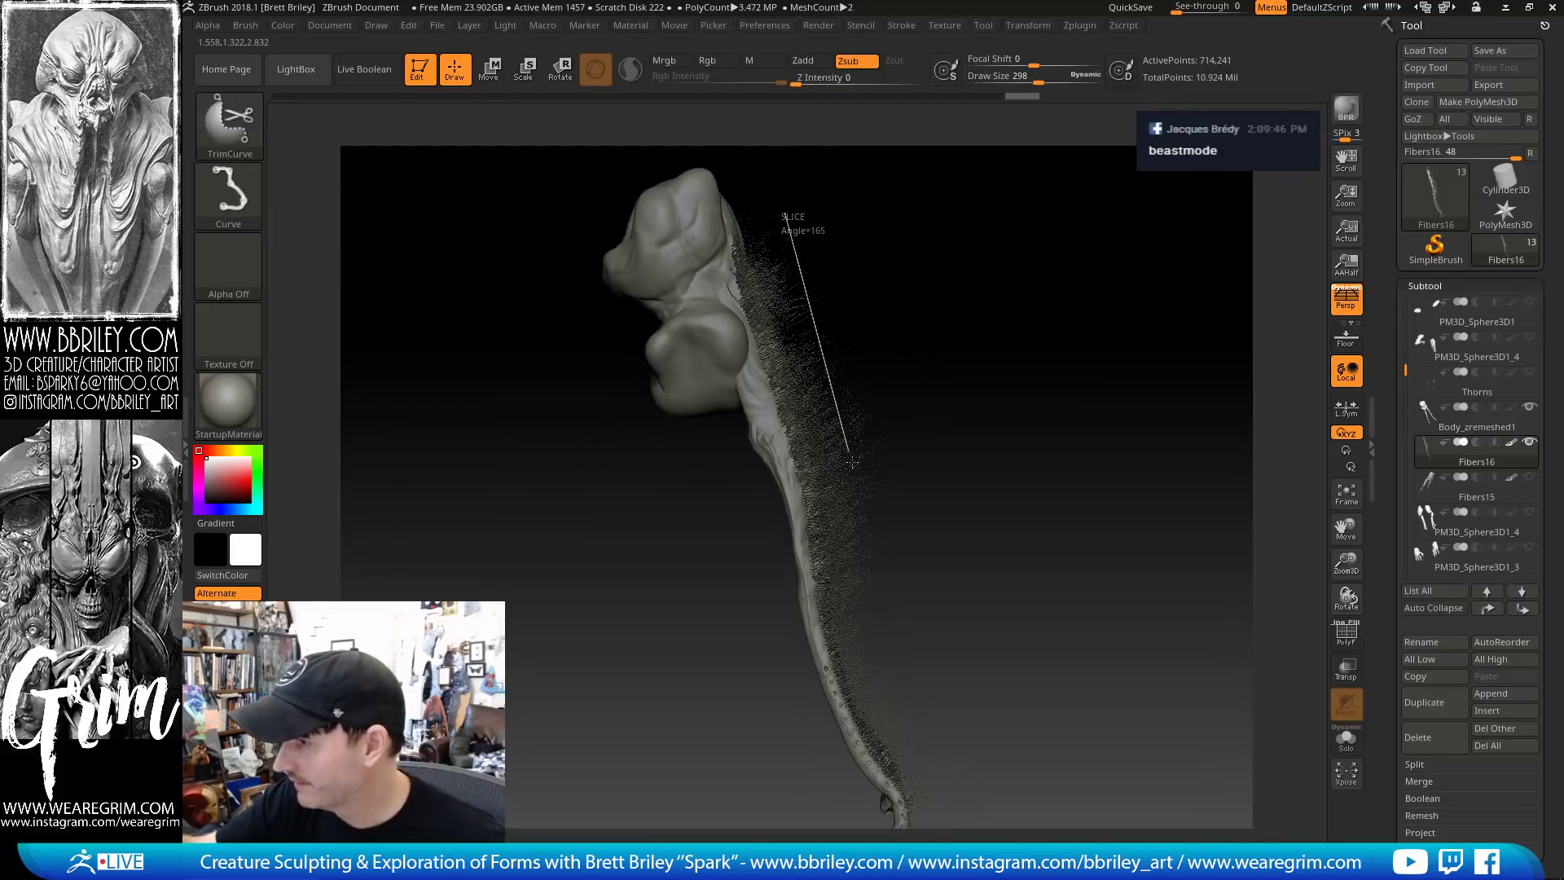
{"action": "left_click_drag", "start_coordinate": [865, 541], "coordinate": [871, 570], "text": "ctrl+shift"}
Delete the lower subdivision levels of Fibers16 and trim the outer fiber ends along the back and tails with TrimCurve
{"action": "scroll", "coordinate": [1417, 619], "scroll_direction": "down", "scroll_amount": 5}
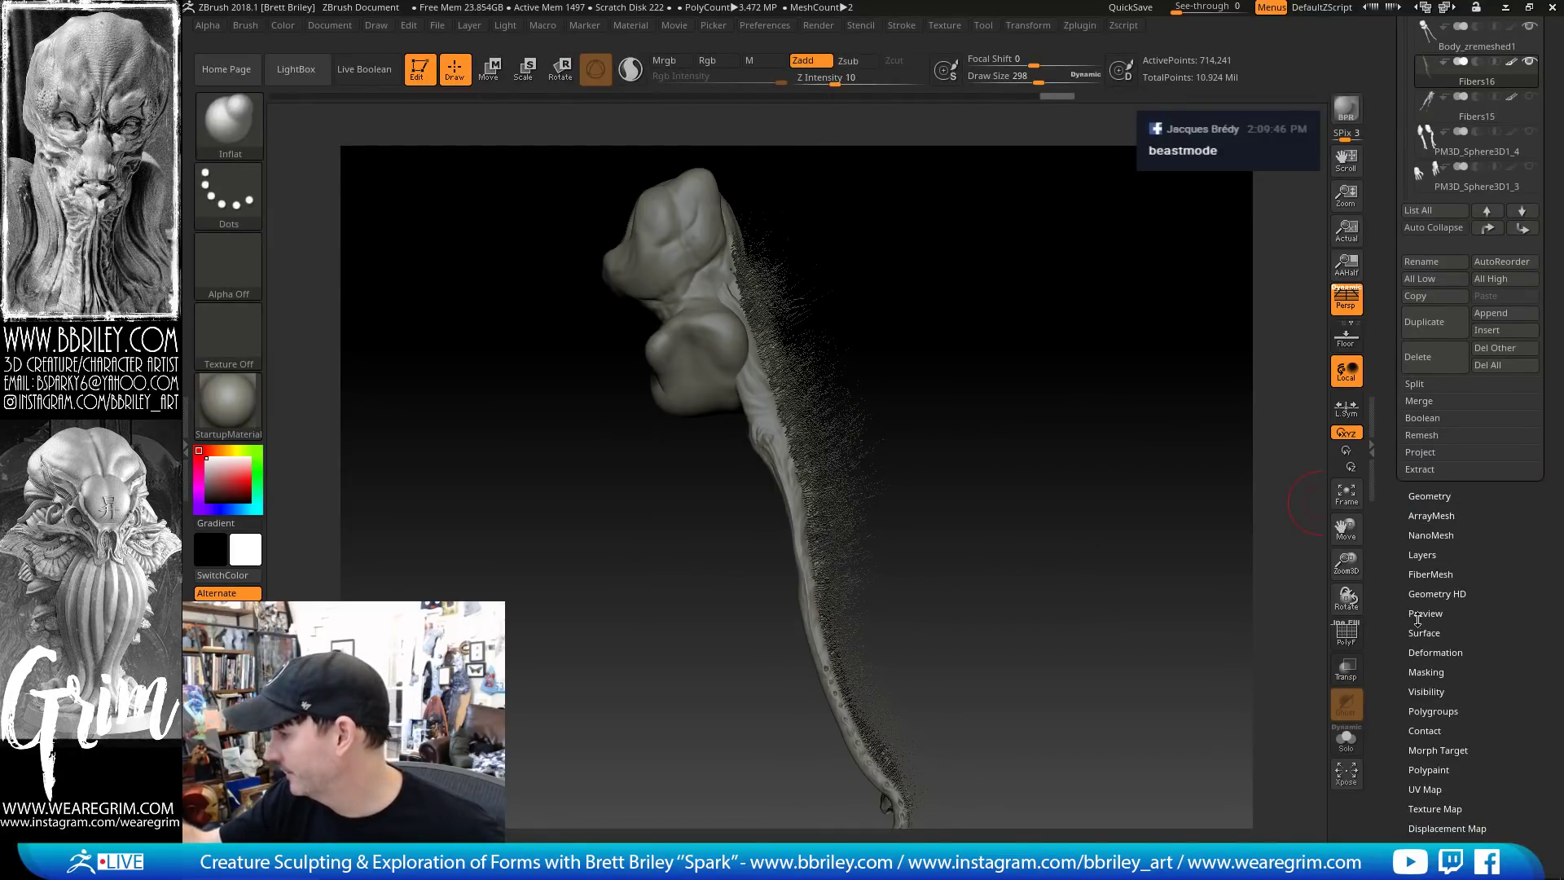
{"action": "left_click", "coordinate": [1430, 496]}
{"action": "mouse_move", "coordinate": [788, 237]}
{"action": "left_mouse_down", "text": "ctrl+shift"}
{"action": "mouse_move", "coordinate": [839, 343]}
{"action": "mouse_move", "coordinate": [887, 536]}
{"action": "mouse_move", "coordinate": [915, 520]}
{"action": "left_mouse_up", "text": "ctrl+shift"}
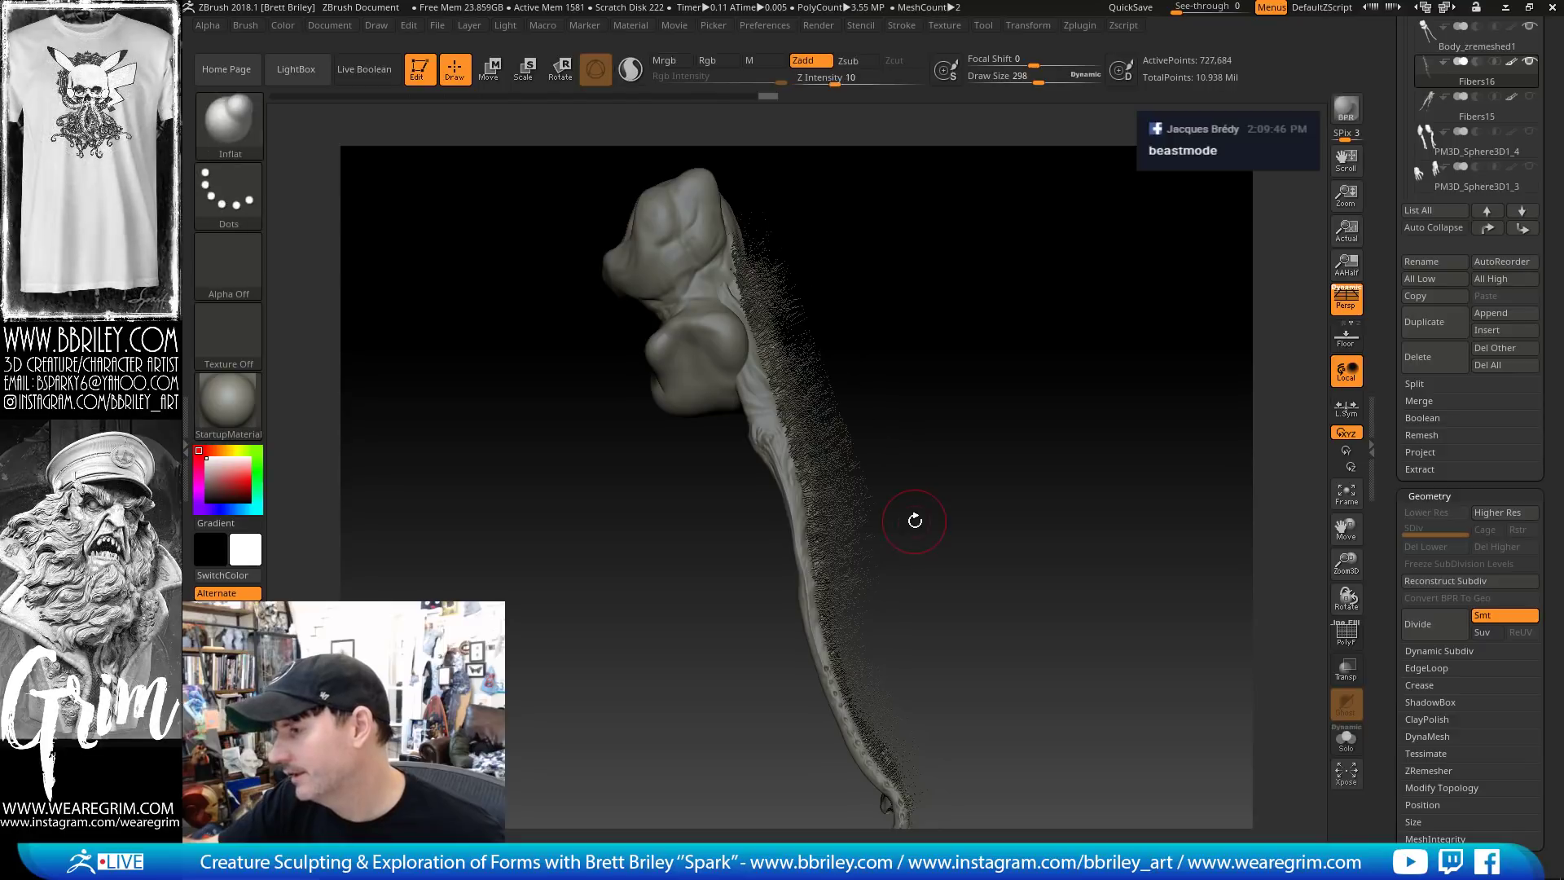
{"action": "mouse_move", "coordinate": [935, 440]}
{"action": "left_mouse_down"}
{"action": "mouse_move", "coordinate": [932, 353]}
{"action": "mouse_move", "coordinate": [883, 345]}
{"action": "left_mouse_up"}
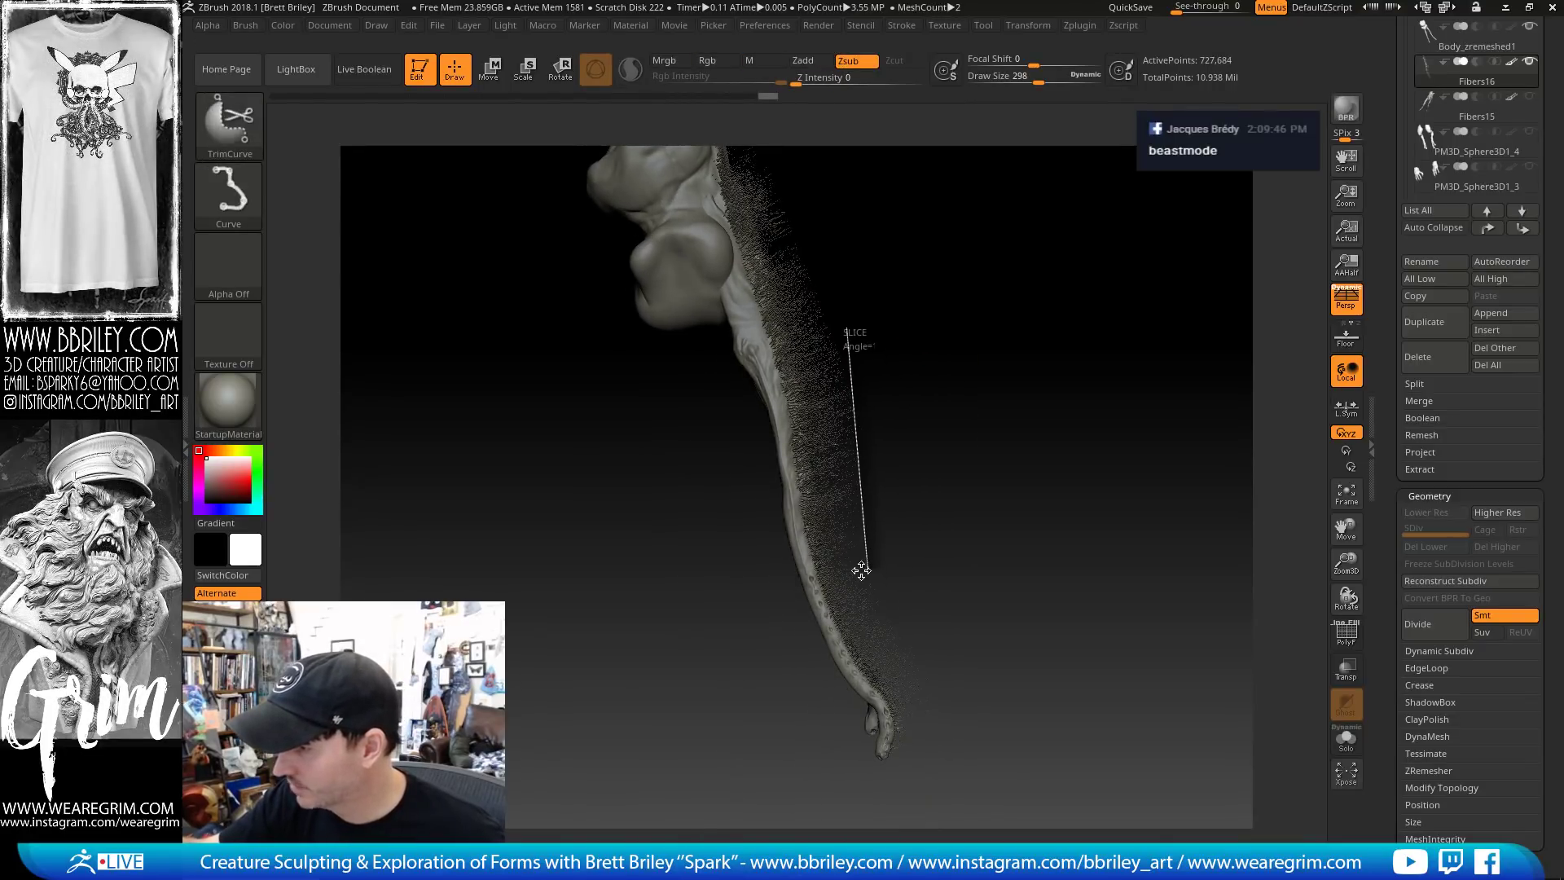
{"action": "left_click_drag", "start_coordinate": [861, 570], "coordinate": [864, 569], "text": "ctrl+shift"}
Smooth the trimmed Fibers16 fibers along the tails at draw size 320
{"action": "left_click_drag", "start_coordinate": [942, 395], "coordinate": [879, 407]}
{"action": "key", "text": "s"}
{"action": "left_click", "coordinate": [849, 457]}
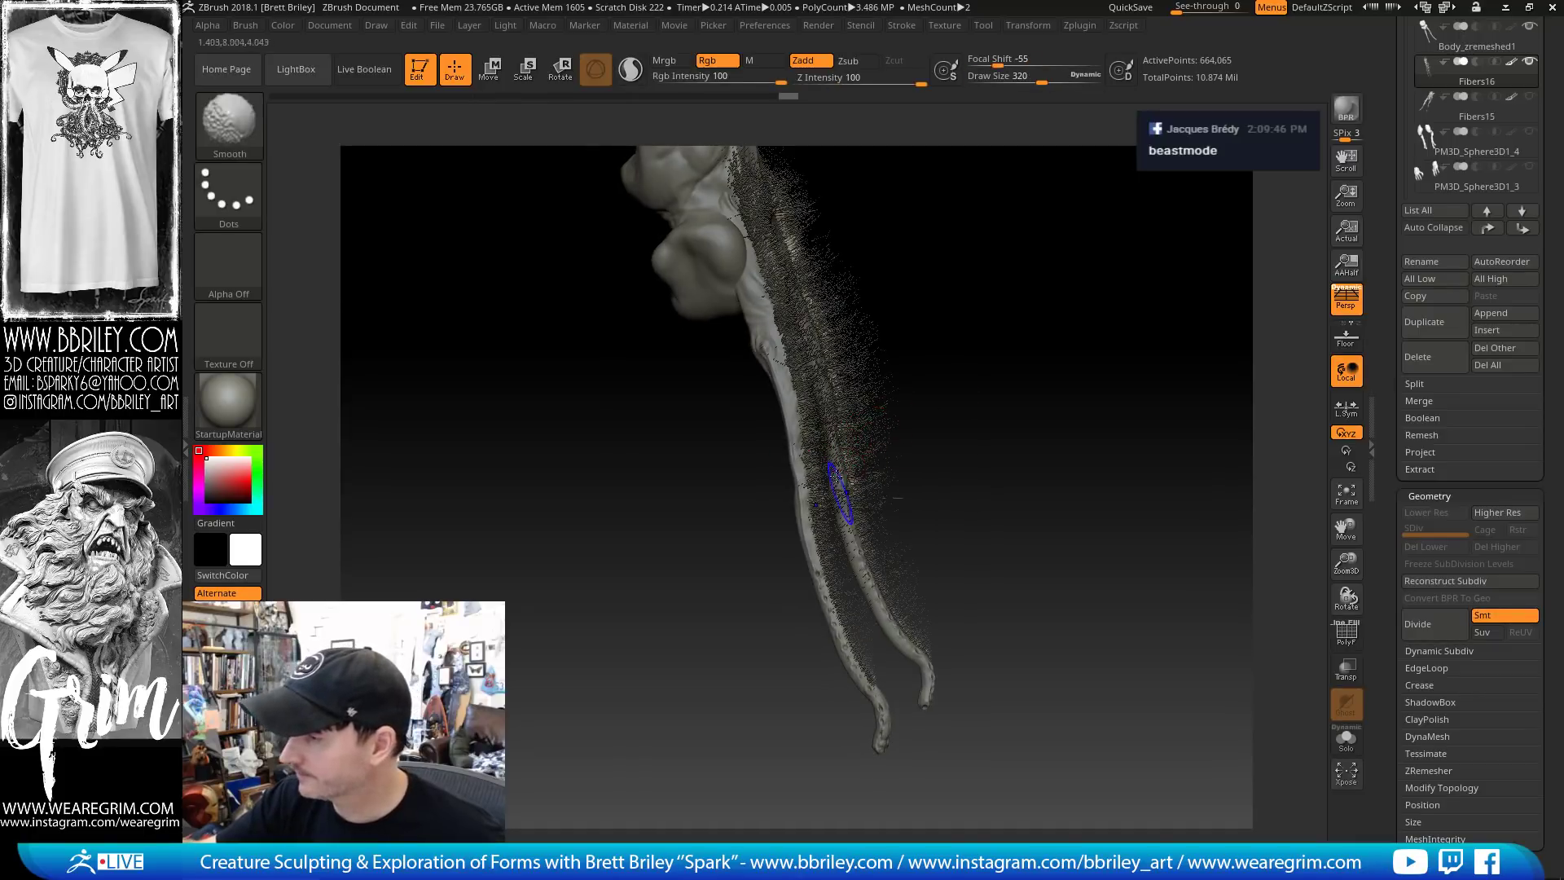
{"action": "left_click_drag", "start_coordinate": [838, 499], "coordinate": [847, 518], "text": "shift"}
{"action": "mouse_move", "coordinate": [953, 301]}
{"action": "left_mouse_down"}
{"action": "mouse_move", "coordinate": [1009, 267]}
{"action": "mouse_move", "coordinate": [1075, 281]}
{"action": "left_mouse_up"}
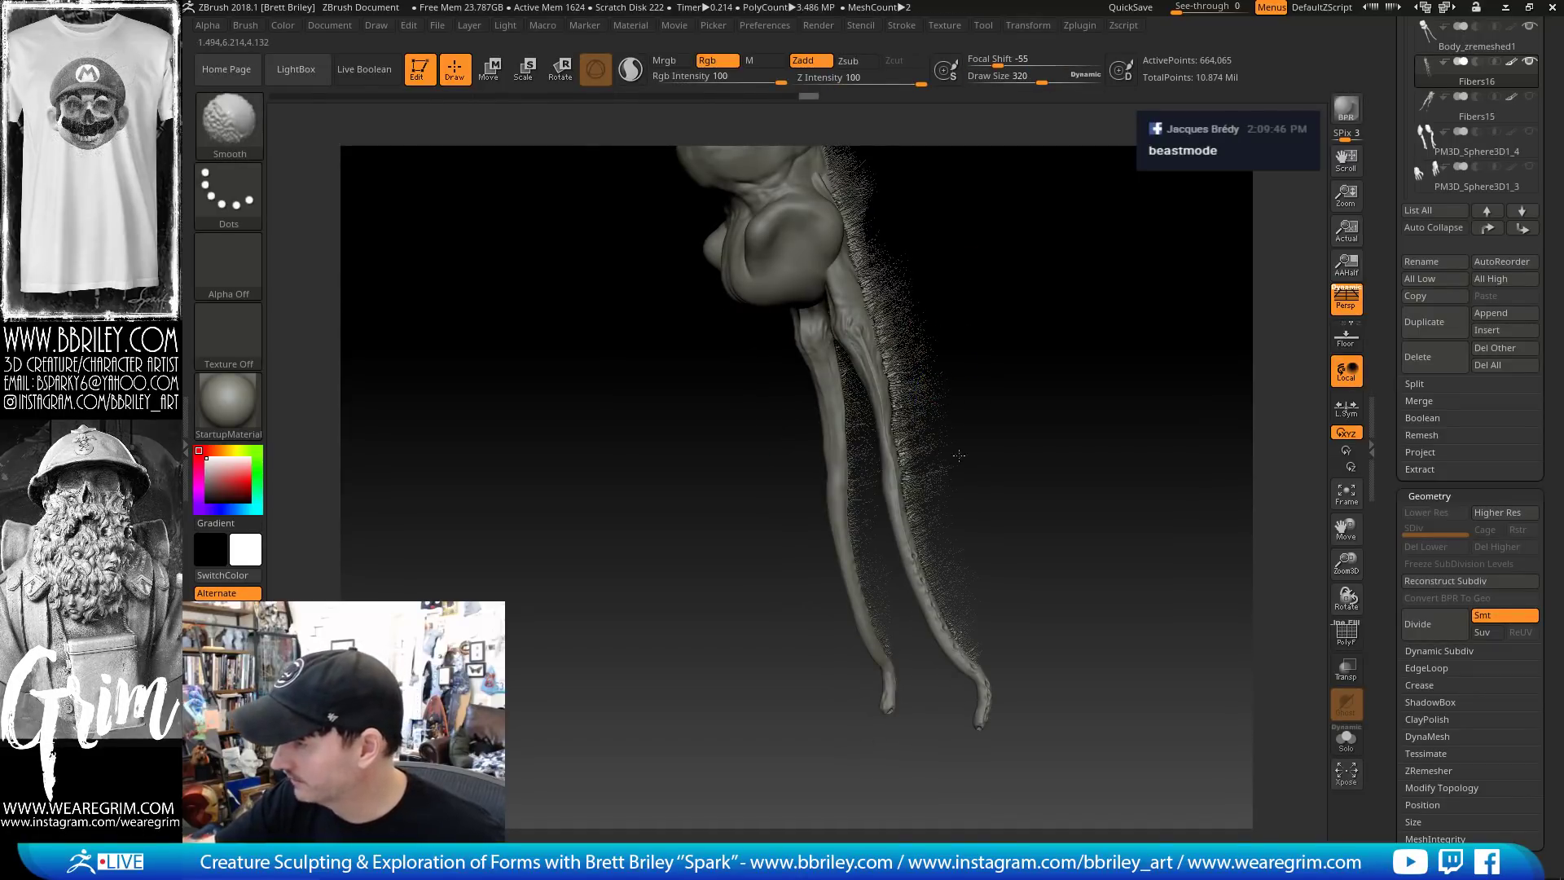
{"action": "left_click_drag", "start_coordinate": [958, 448], "coordinate": [991, 521]}
{"action": "key", "text": "shift"}
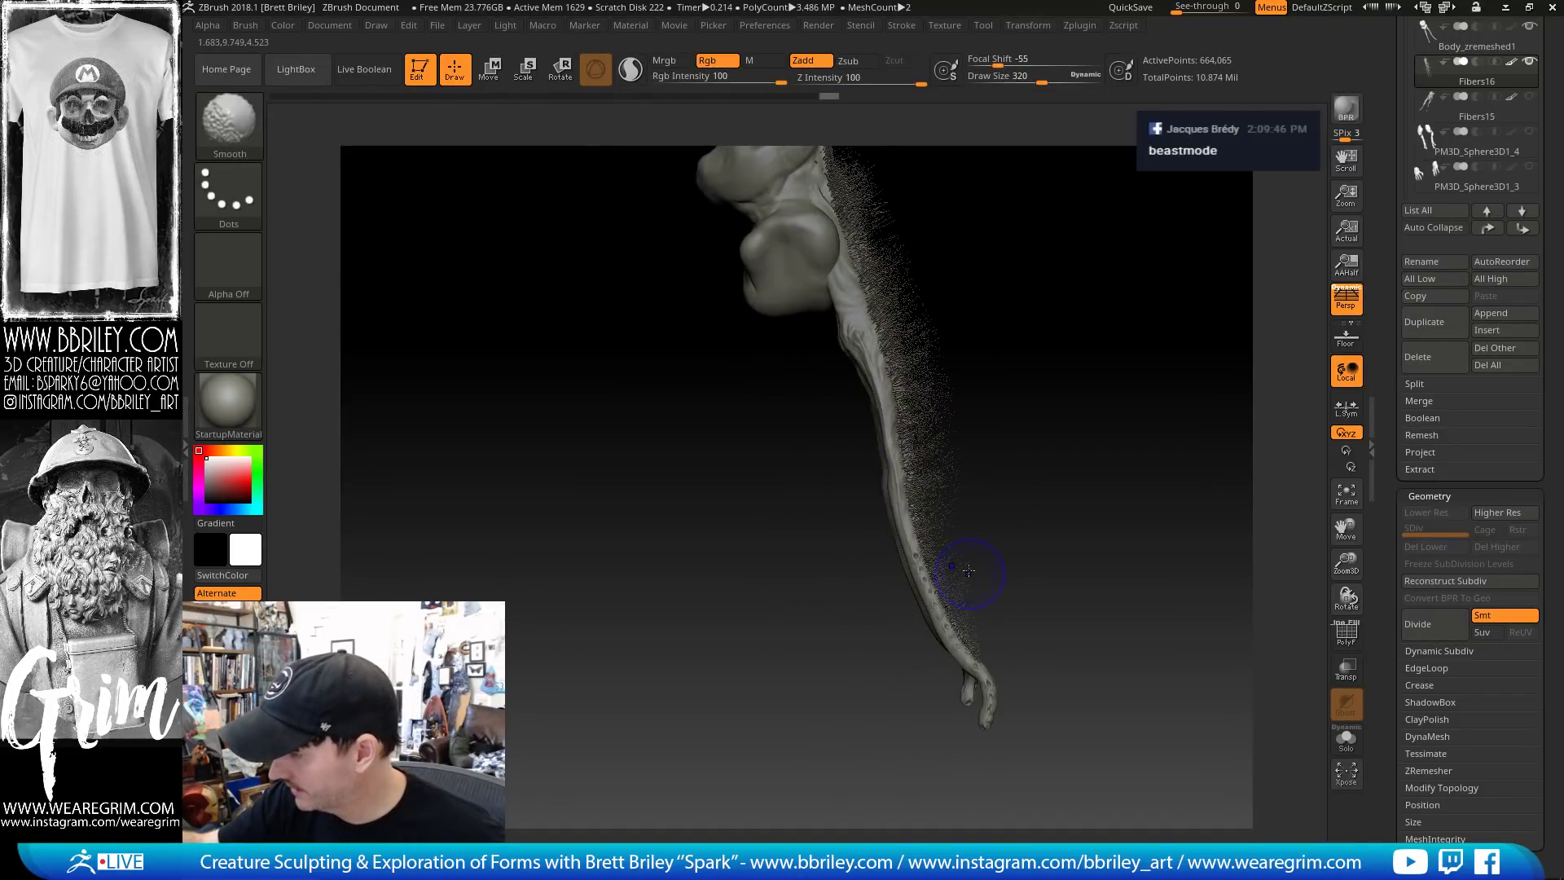
{"action": "left_click_drag", "start_coordinate": [1055, 463], "coordinate": [1019, 510], "text": "shift"}
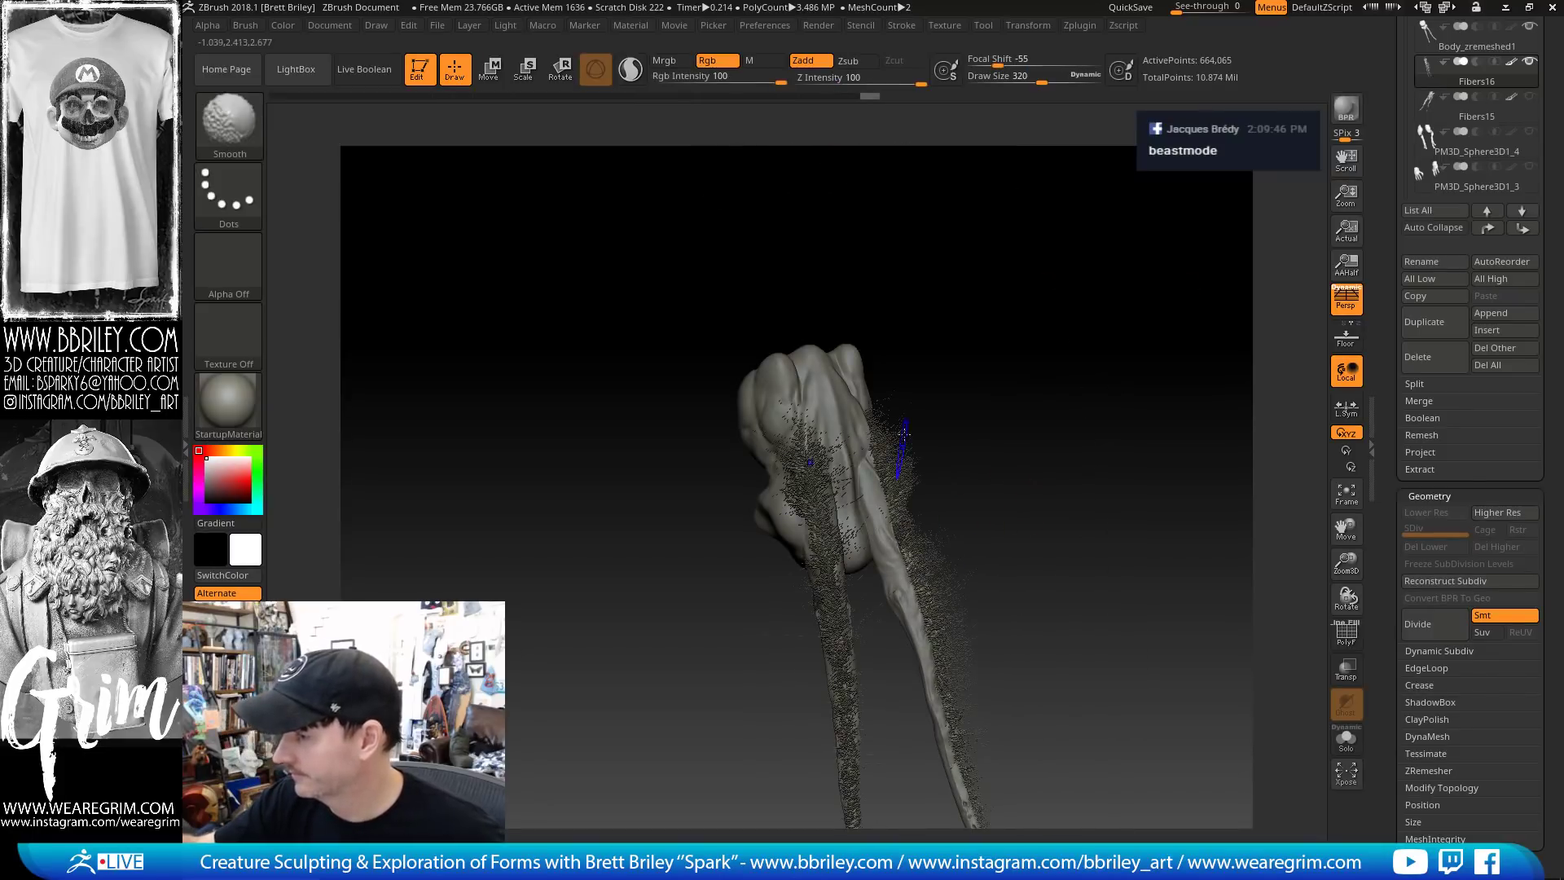
Reshape the upper Fibers16 fibers with the Move brush at draw sizes 406 and 358, and switch to the Inflat brush
{"action": "key", "text": "ctrl+shift+z"}
{"action": "key", "text": "ctrl+shift+z"}
{"action": "key", "text": "b"}
{"action": "key", "text": "m"}
{"action": "key", "text": "v"}
{"action": "key", "text": "s"}
{"action": "mouse_move", "coordinate": [969, 444]}
{"action": "left_mouse_down"}
{"action": "mouse_move", "coordinate": [936, 456]}
{"action": "mouse_move", "coordinate": [946, 479]}
{"action": "mouse_move", "coordinate": [935, 456]}
{"action": "mouse_move", "coordinate": [928, 472]}
{"action": "left_mouse_up"}
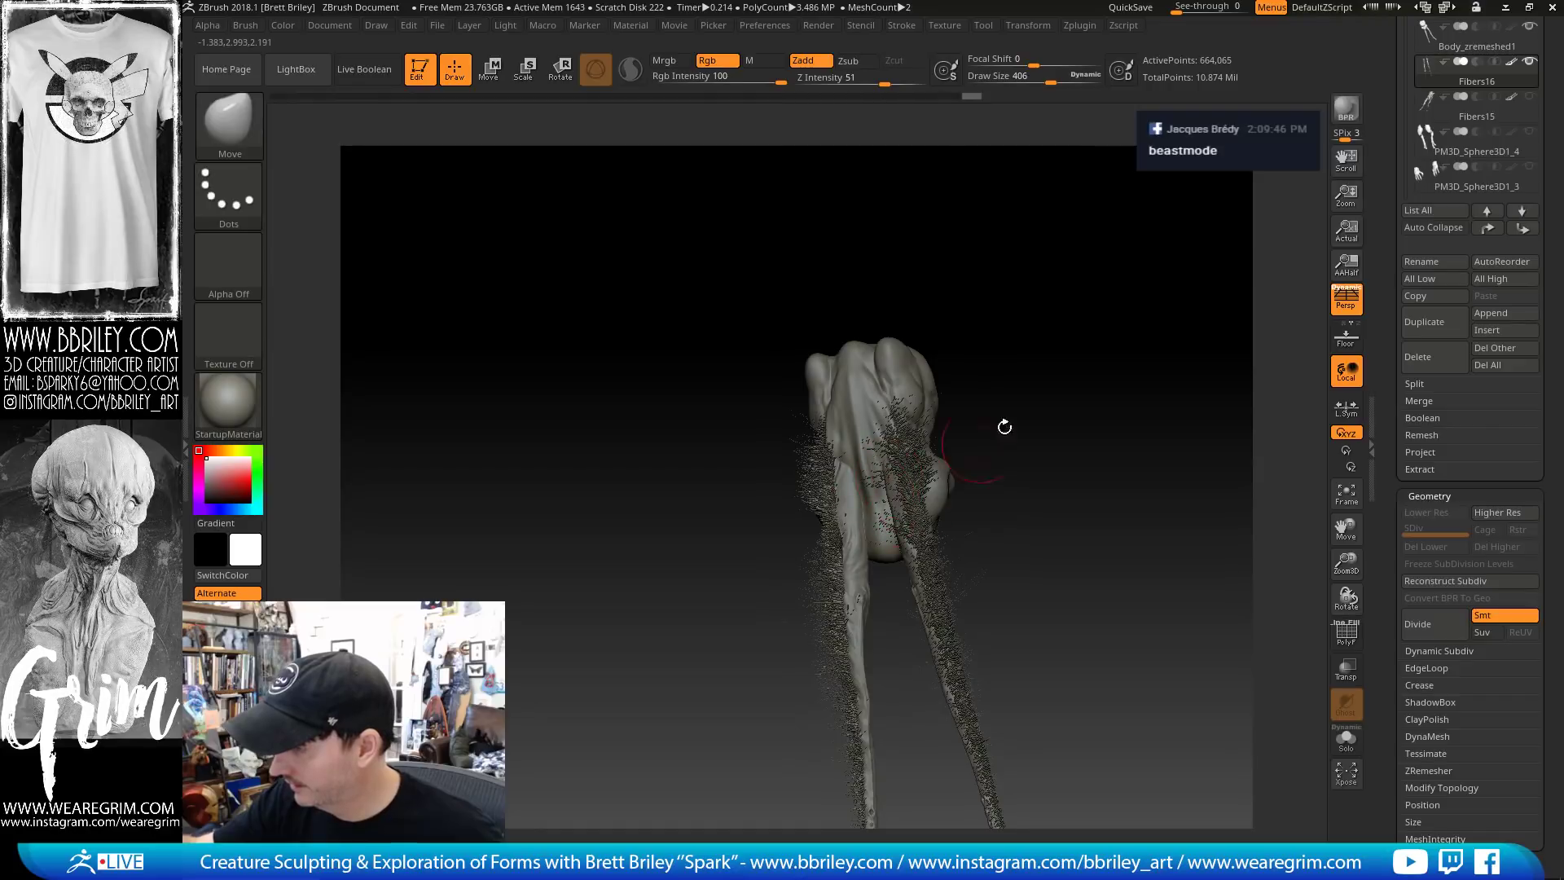
{"action": "mouse_move", "coordinate": [1005, 426]}
{"action": "left_mouse_down"}
{"action": "mouse_move", "coordinate": [949, 482]}
{"action": "mouse_move", "coordinate": [933, 462]}
{"action": "mouse_move", "coordinate": [871, 492]}
{"action": "left_mouse_up"}
{"action": "left_click_drag", "start_coordinate": [1070, 339], "coordinate": [1023, 352]}
{"action": "left_click_drag", "start_coordinate": [927, 504], "coordinate": [918, 507]}
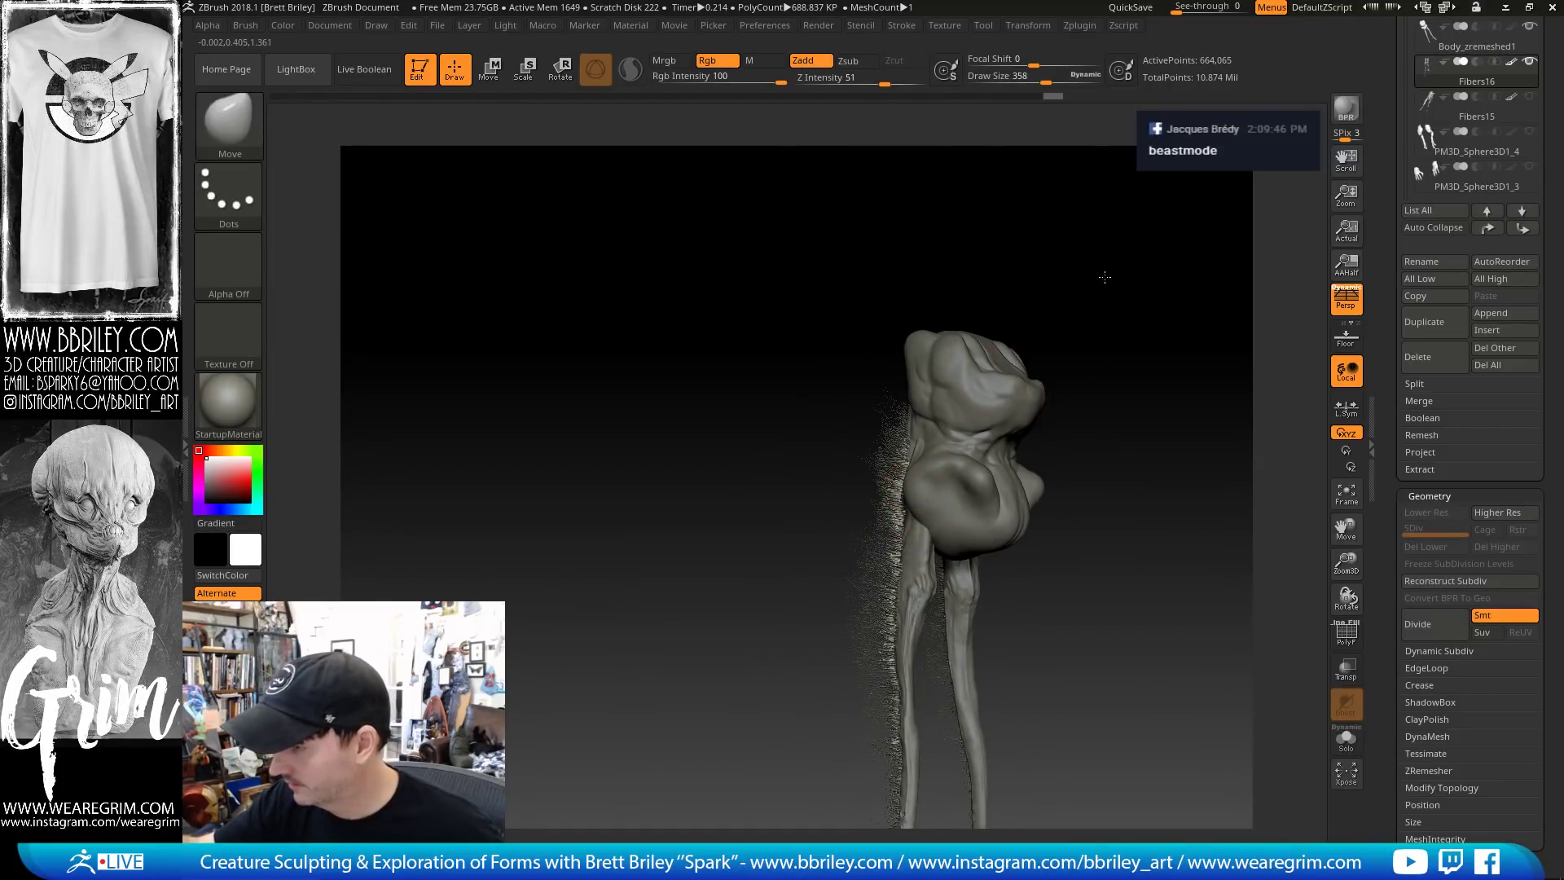
{"action": "mouse_move", "coordinate": [1105, 277]}
{"action": "left_mouse_down"}
{"action": "mouse_move", "coordinate": [914, 492]}
{"action": "mouse_move", "coordinate": [927, 498]}
{"action": "left_mouse_up"}
{"action": "key", "text": "b"}
{"action": "key", "text": "i"}
{"action": "key", "text": "n"}
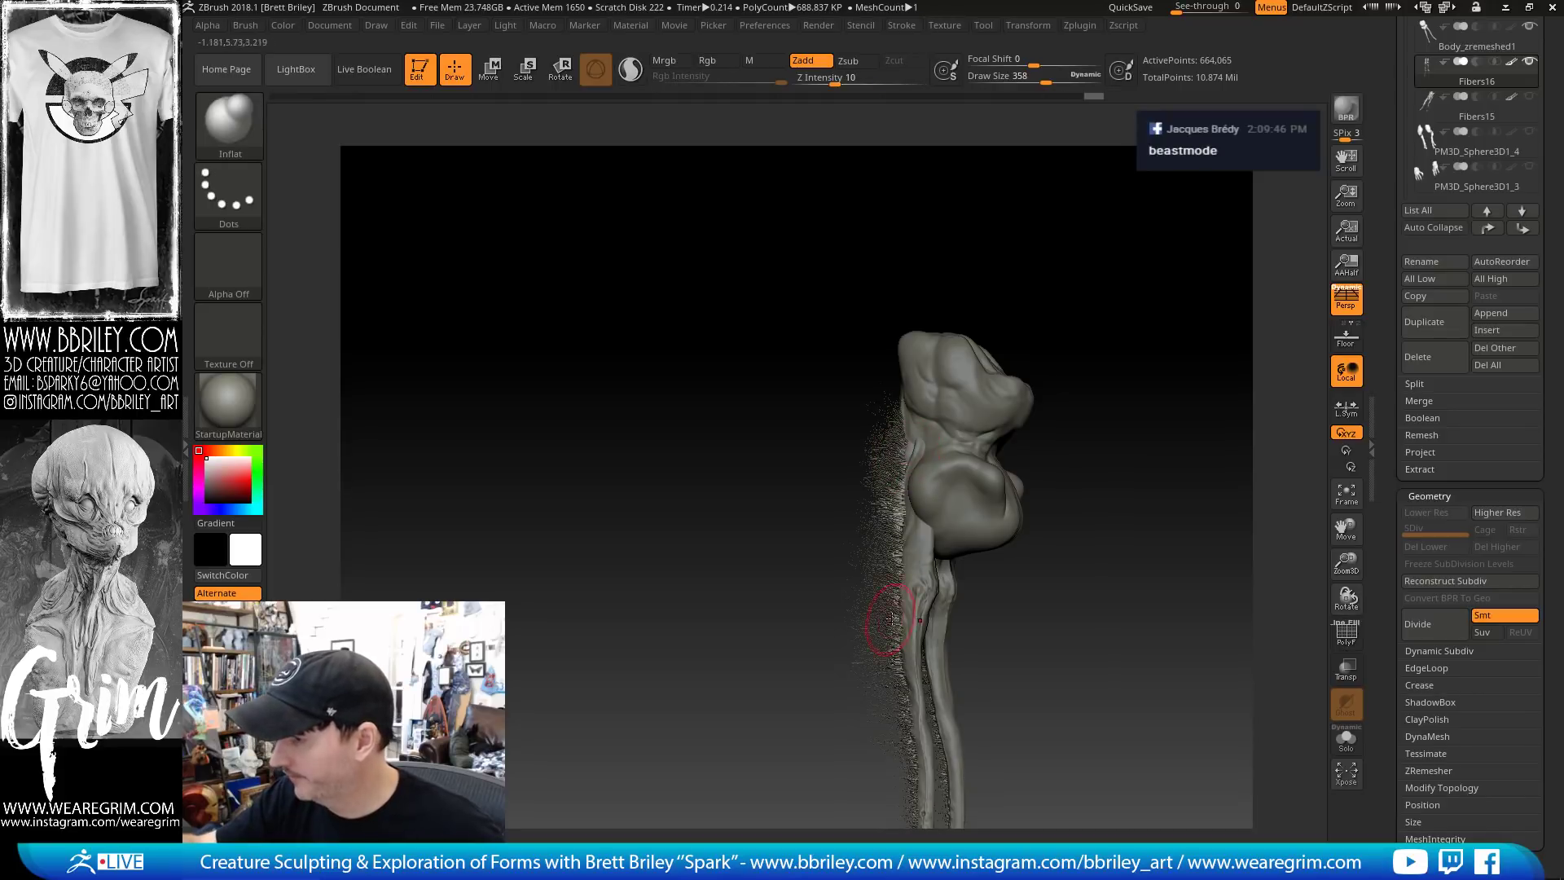
{"action": "left_click_drag", "start_coordinate": [1140, 489], "coordinate": [1259, 366]}
Make Body_zremeshed1 the active subtool and clear its mask
{"action": "left_click_drag", "start_coordinate": [1408, 289], "coordinate": [1408, 662]}
{"action": "left_click", "coordinate": [1446, 420]}
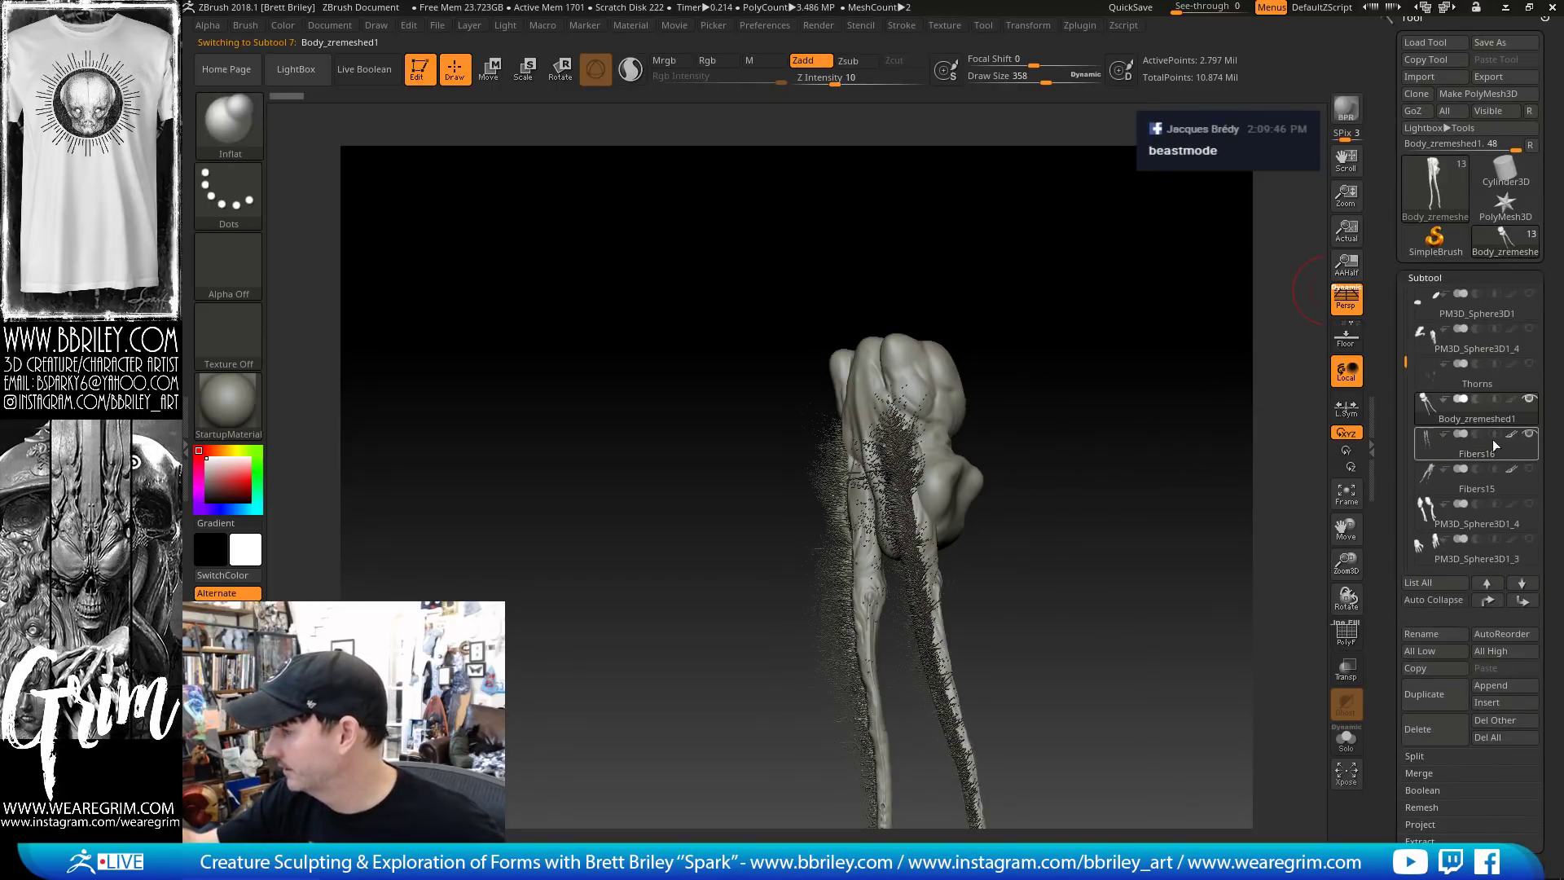
{"action": "left_click_drag", "start_coordinate": [1177, 397], "coordinate": [1194, 384]}
{"action": "mouse_move", "coordinate": [1210, 438]}
{"action": "left_mouse_down", "text": "ctrl"}
{"action": "mouse_move", "coordinate": [1250, 426]}
{"action": "mouse_move", "coordinate": [1157, 410]}
{"action": "left_mouse_up", "text": "ctrl"}
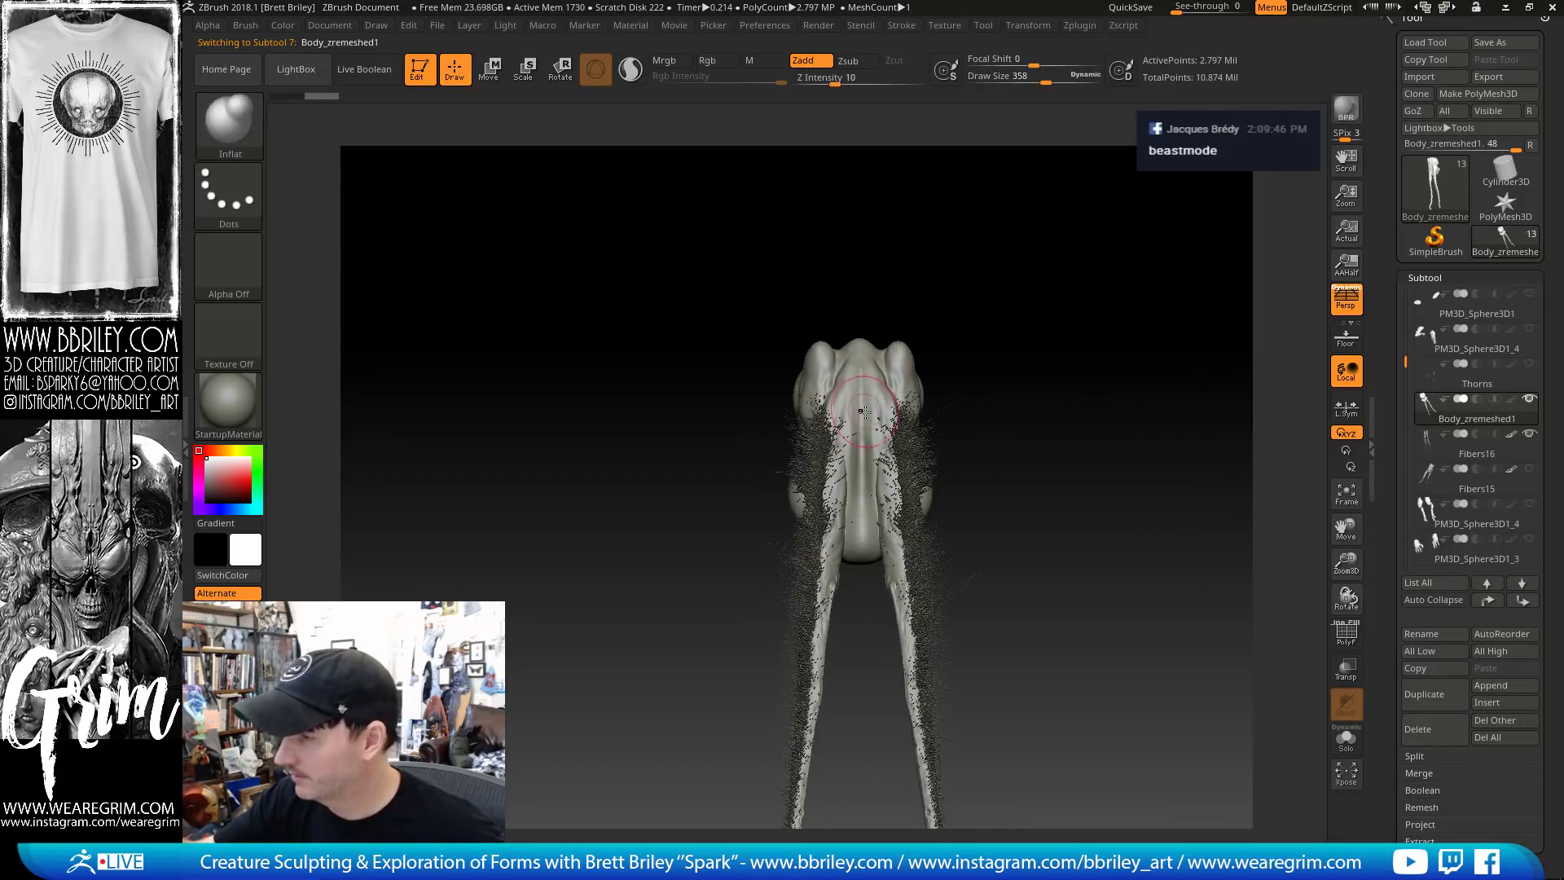
Choose the Standard brush and mask a narrow strip down the centre of the back with MaskPen at draw size 128
{"action": "key", "text": "bracketleft"}
{"action": "key", "text": "b"}
{"action": "key", "text": "s"}
{"action": "key", "text": "t"}
{"action": "key", "text": "ctrl"}
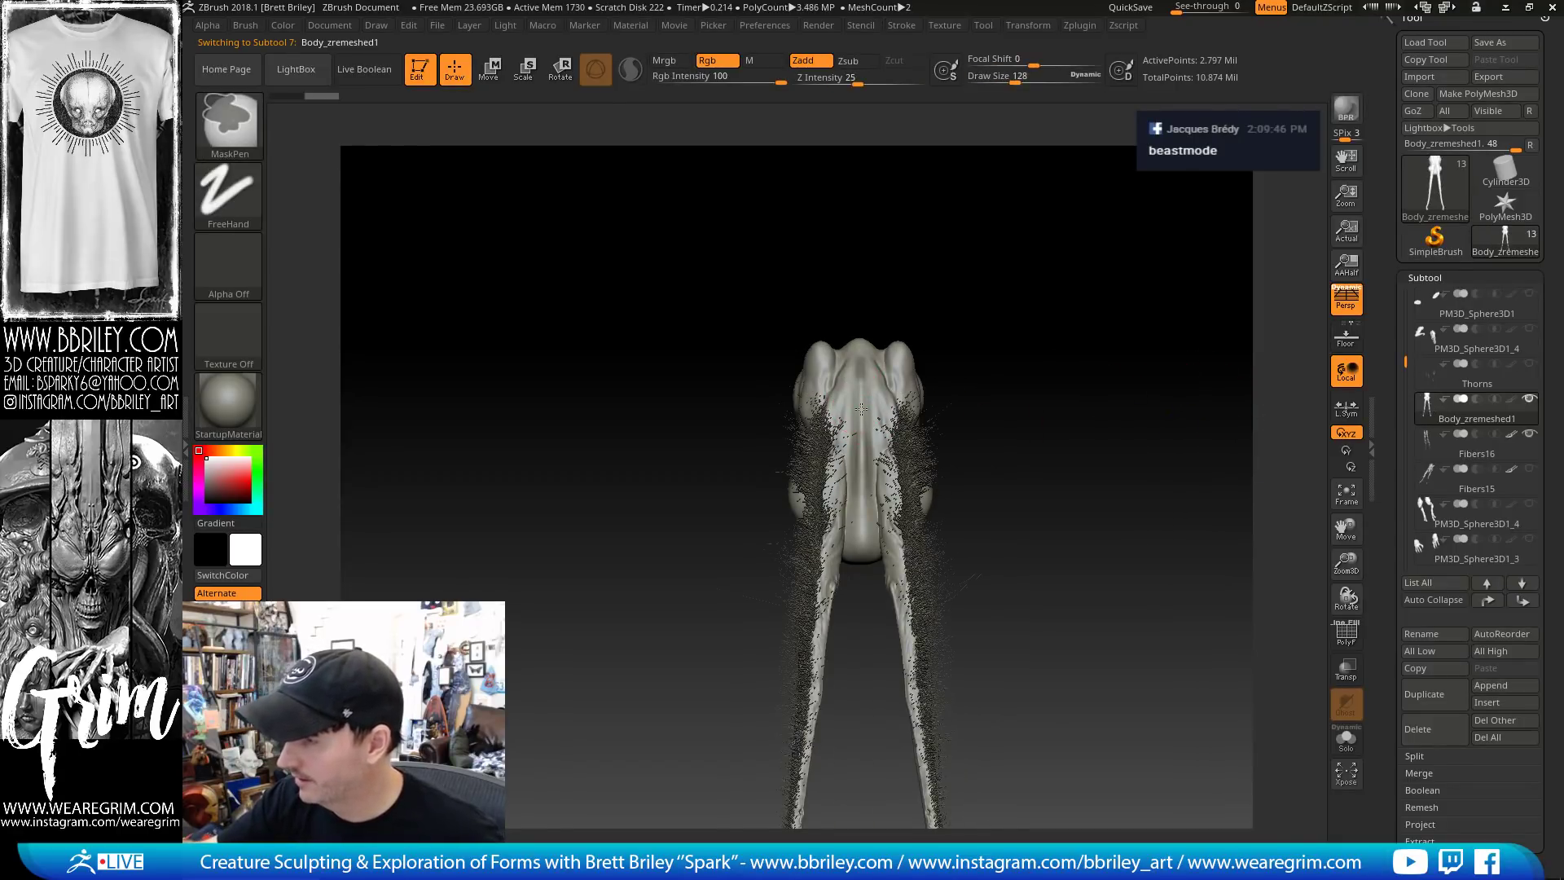
{"action": "left_click", "coordinate": [858, 345], "text": "ctrl"}
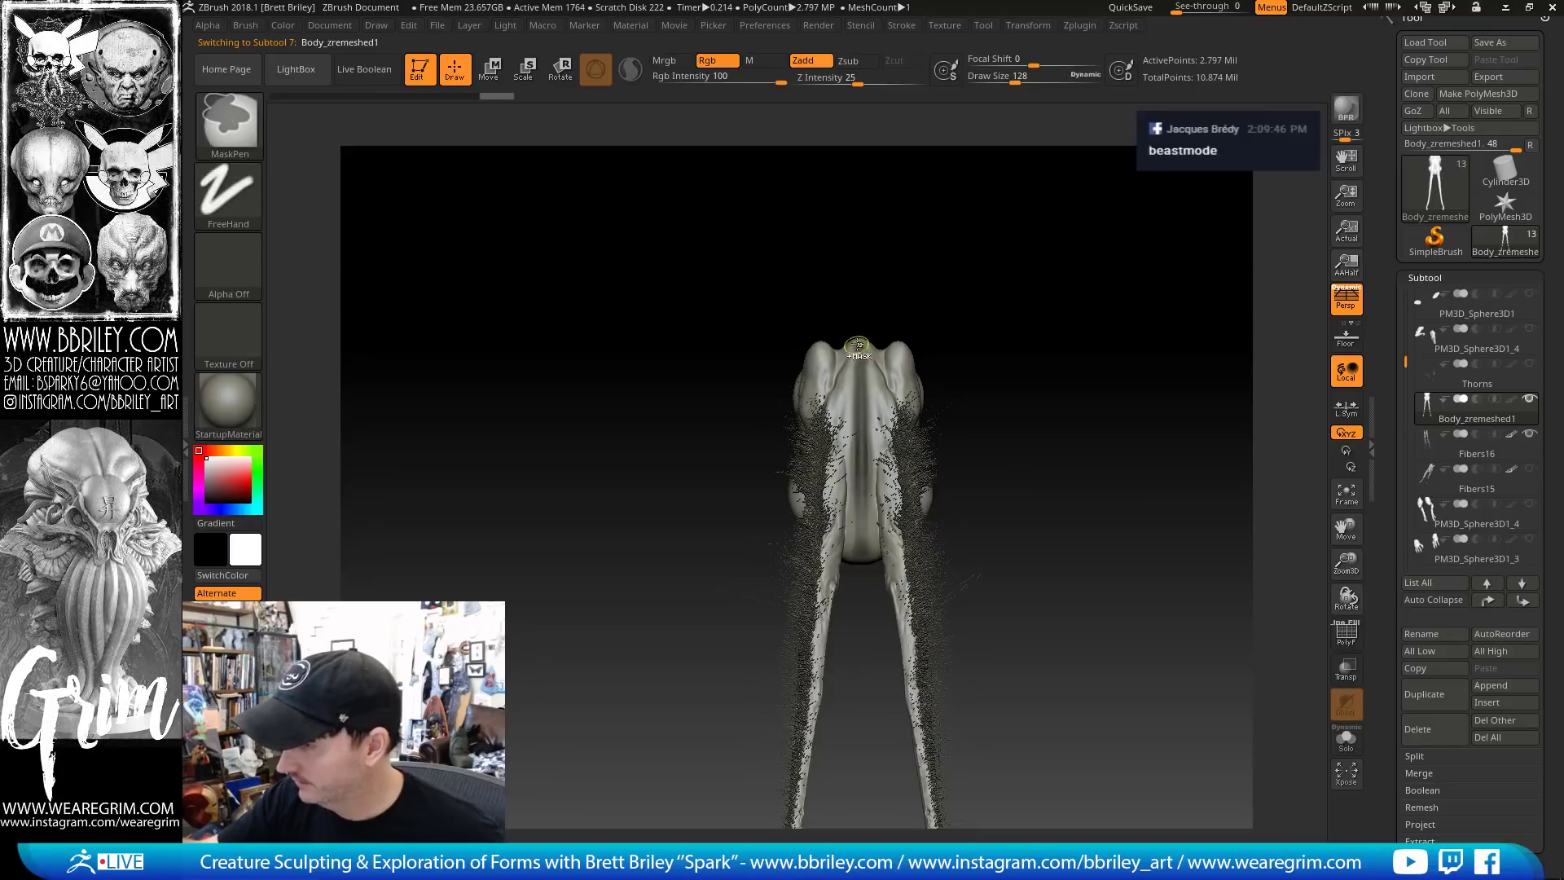
{"action": "left_click", "coordinate": [865, 573], "text": "ctrl"}
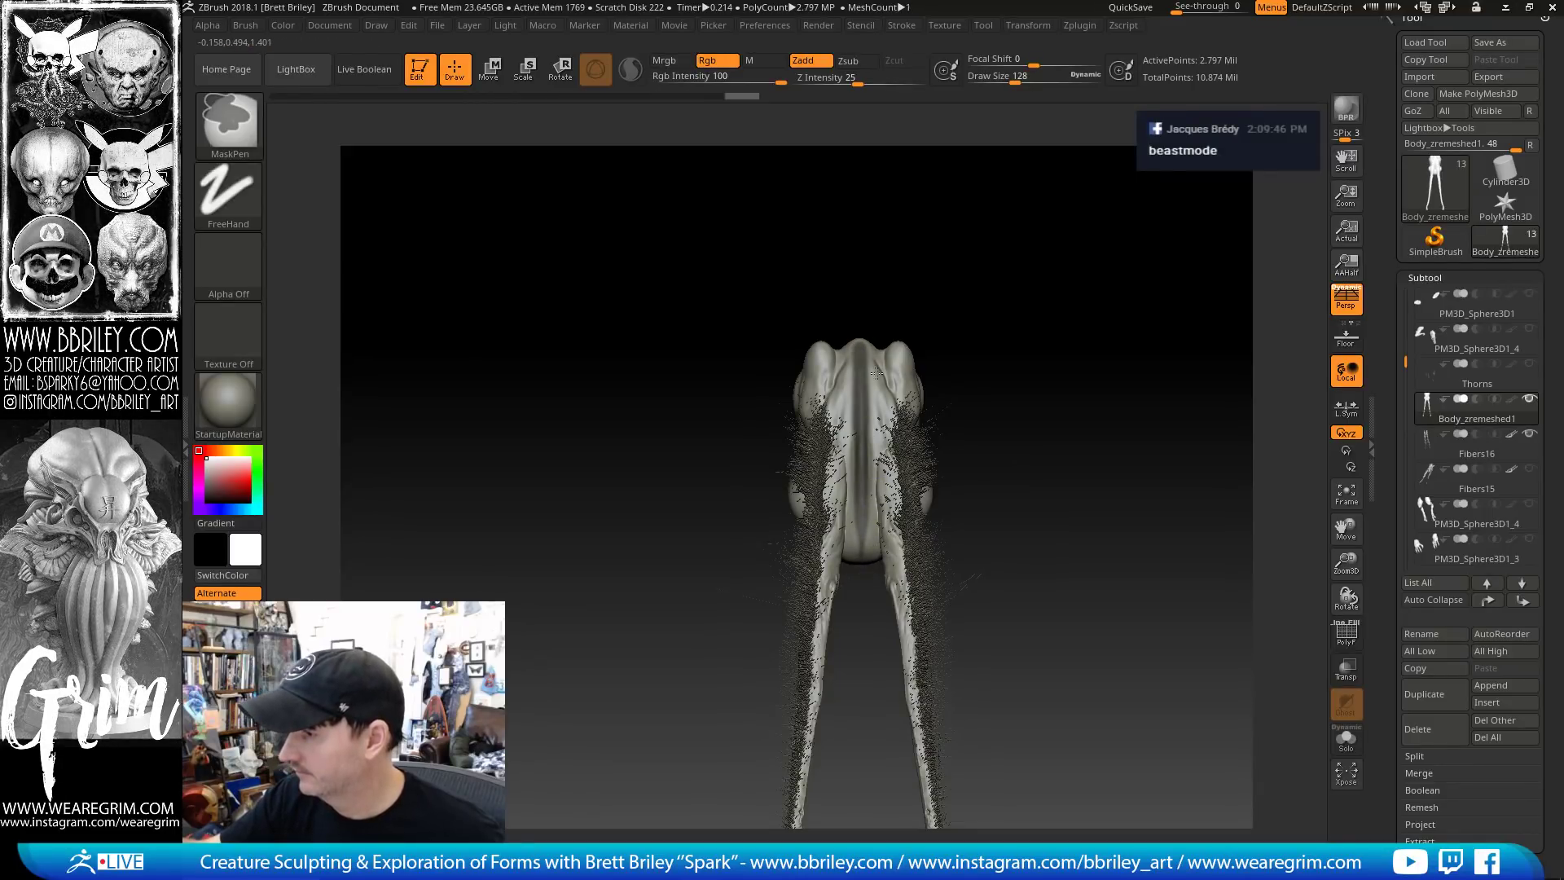
{"action": "left_click", "coordinate": [865, 334], "text": "ctrl"}
Preview FiberMesh fibers on the masked back strip and display the fiber modifiers
{"action": "left_click_drag", "start_coordinate": [1392, 496], "coordinate": [1372, 321]}
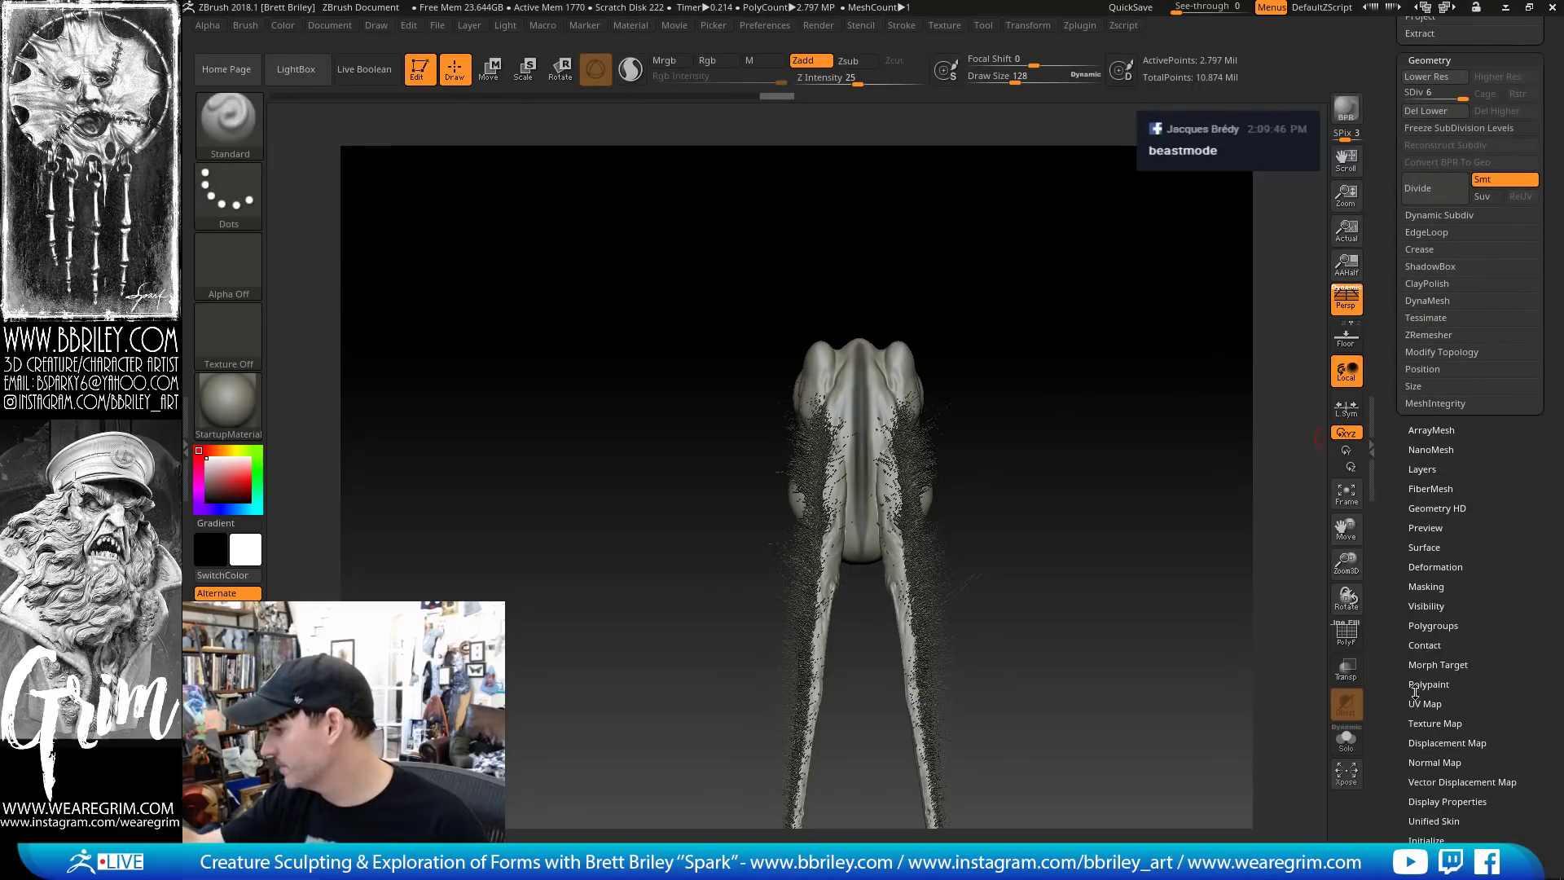
{"action": "left_click_drag", "start_coordinate": [1401, 656], "coordinate": [1403, 556]}
{"action": "left_click", "coordinate": [1430, 317]}
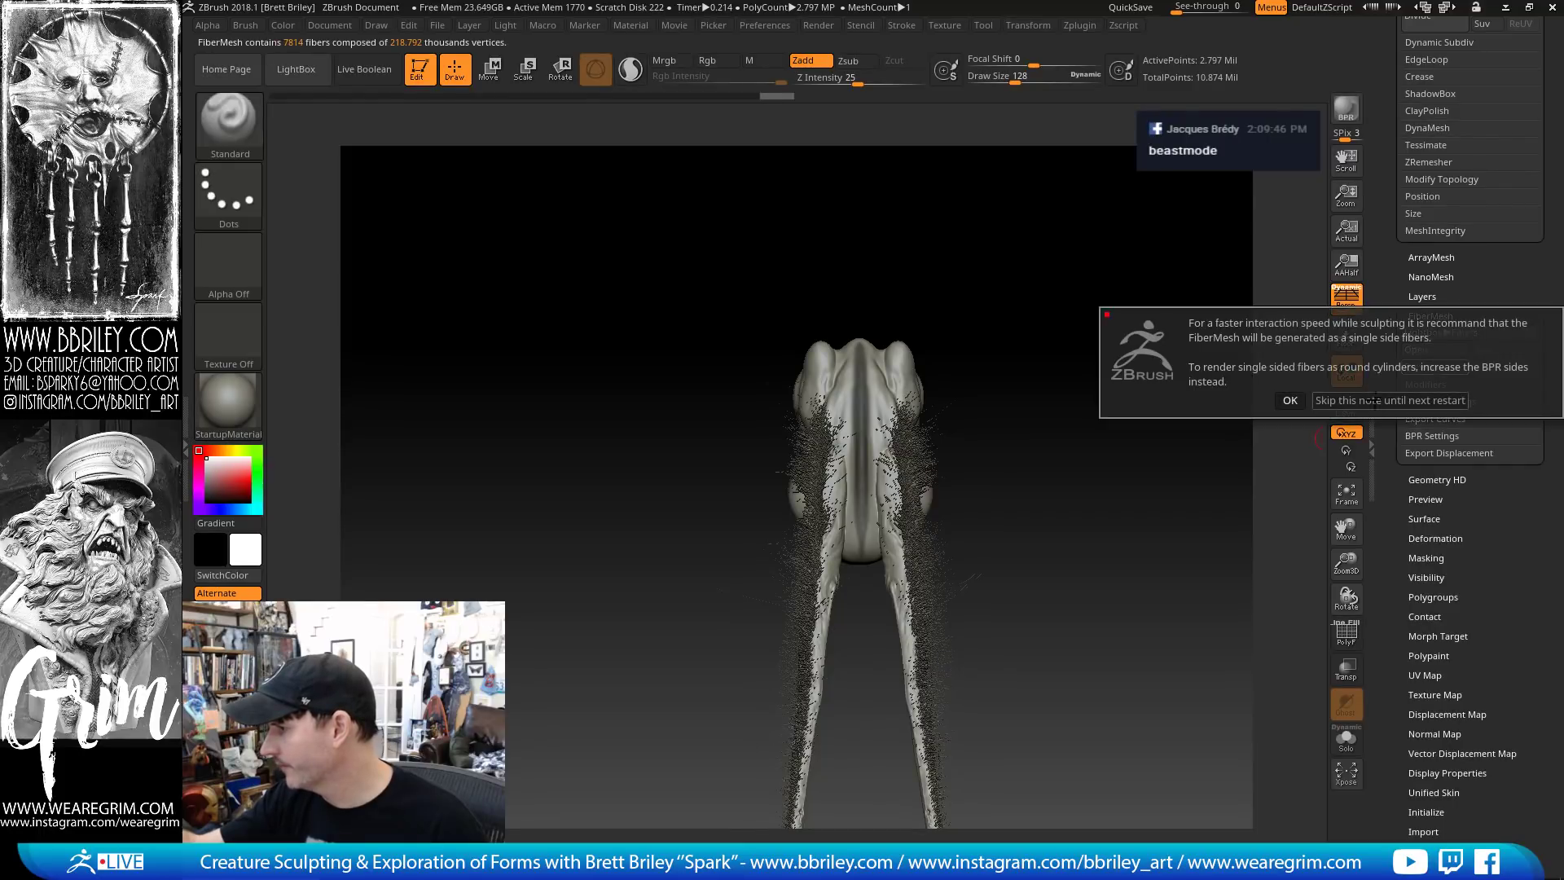
{"action": "left_click", "coordinate": [1351, 399]}
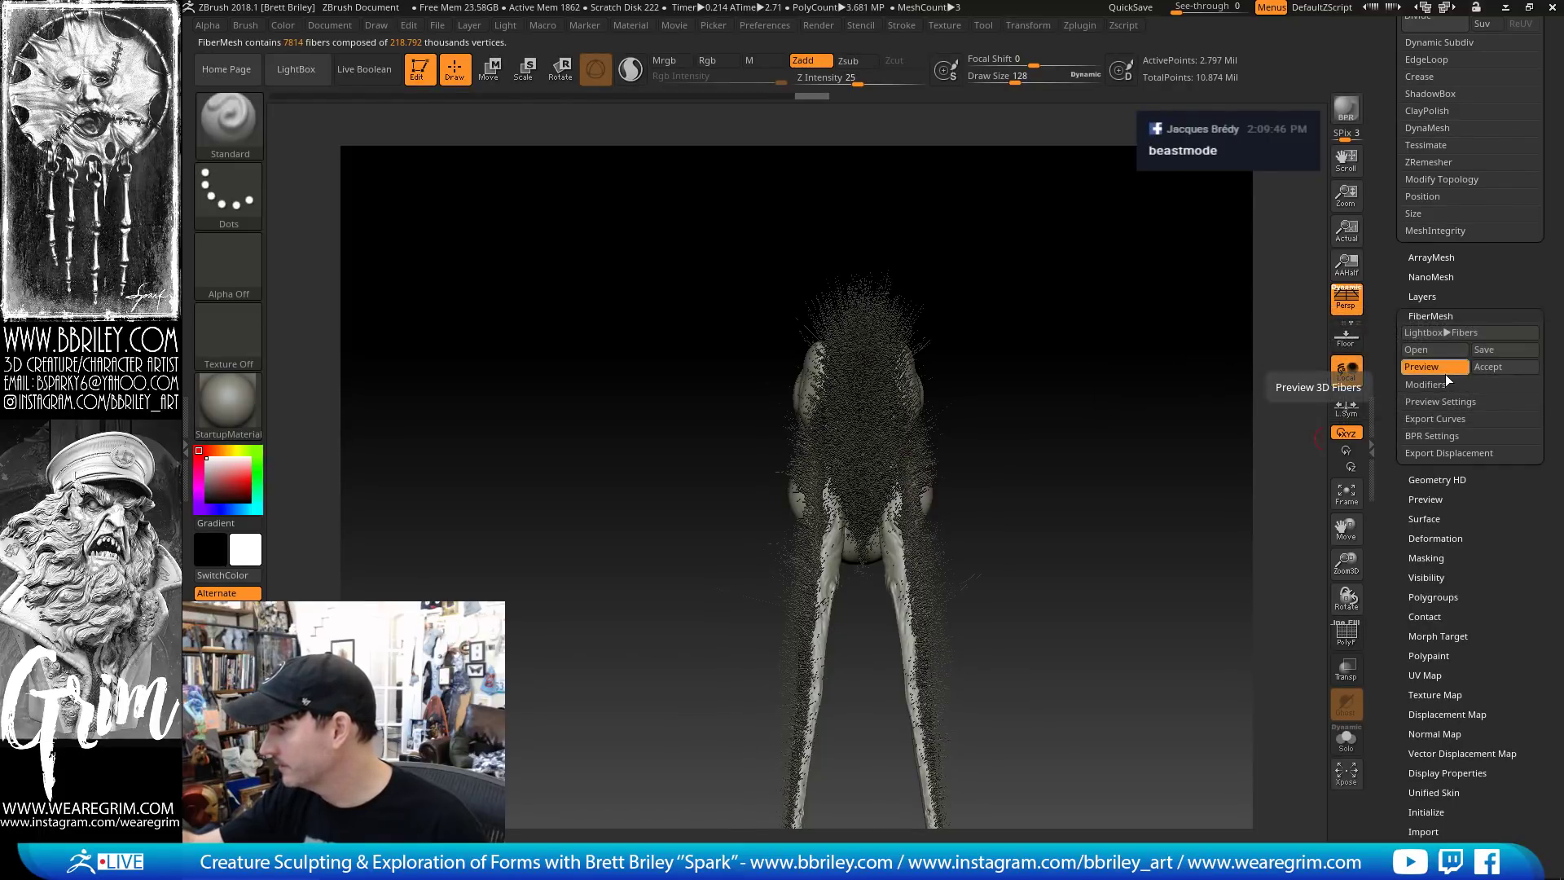
{"action": "left_click", "coordinate": [1426, 386]}
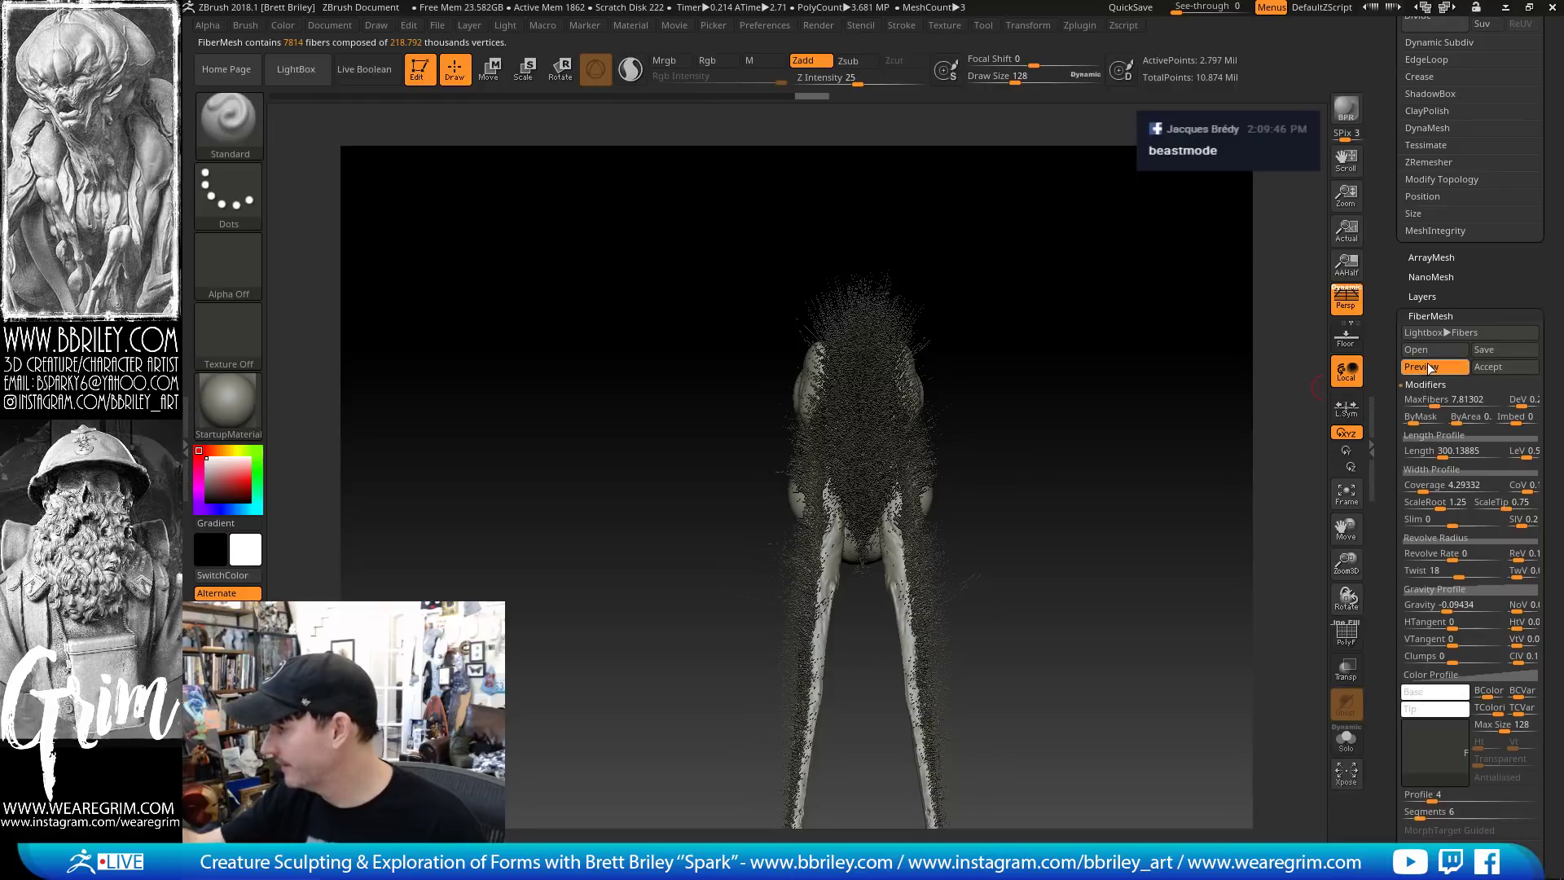
Set the previewed fibers to MaxFibers 3.01123, Coverage 1.26629 and Twist 0
{"action": "left_click", "coordinate": [1409, 449]}
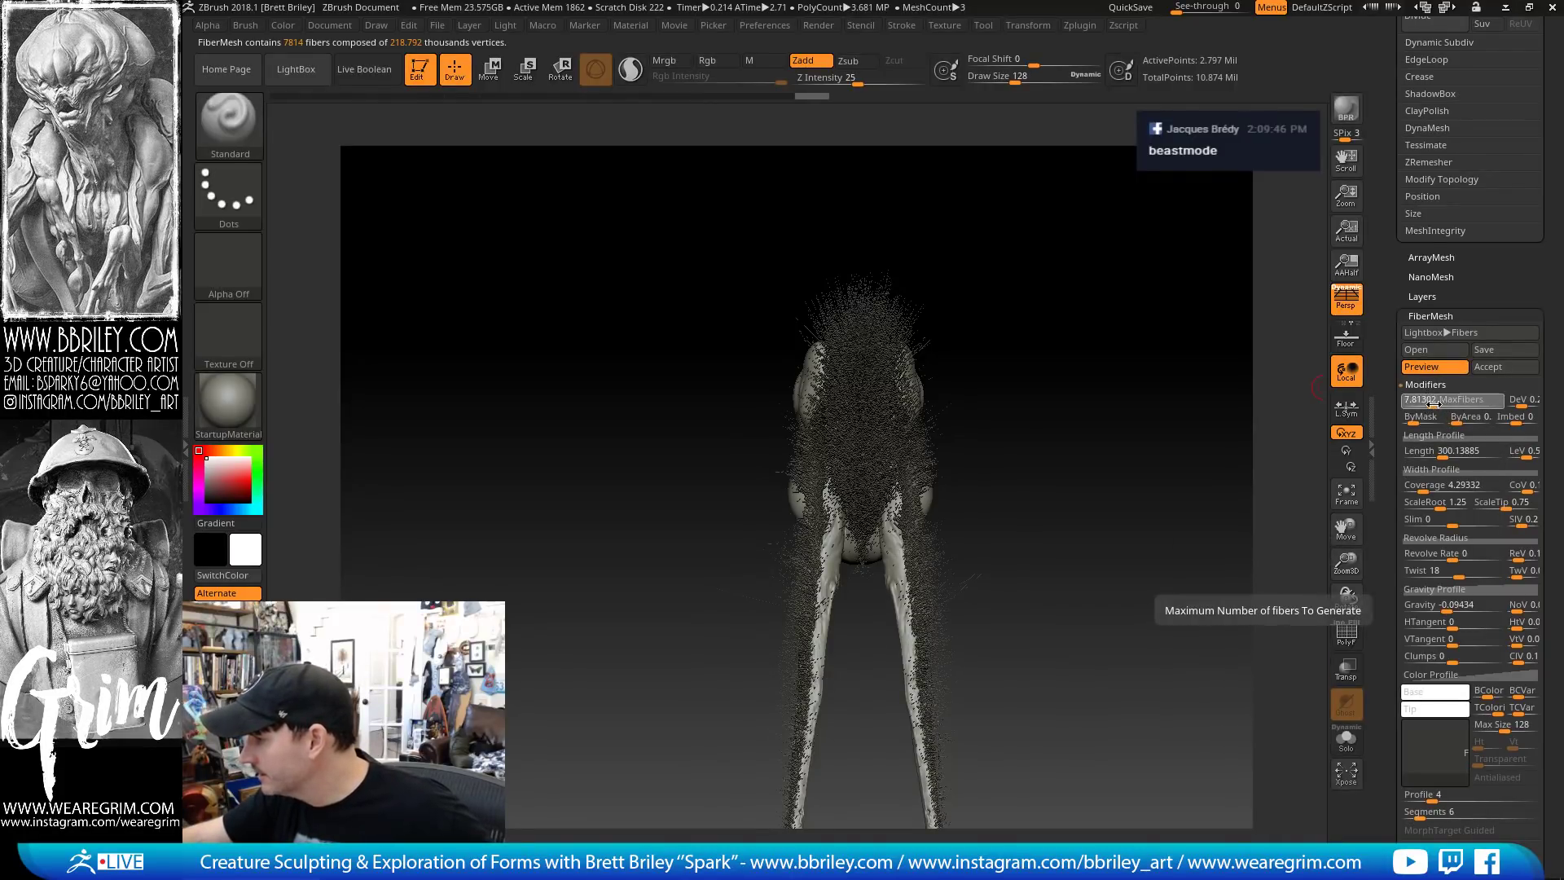
{"action": "left_click_drag", "start_coordinate": [1433, 401], "coordinate": [1422, 402]}
{"action": "left_click_drag", "start_coordinate": [1149, 430], "coordinate": [1307, 493]}
{"action": "left_click", "coordinate": [1431, 487]}
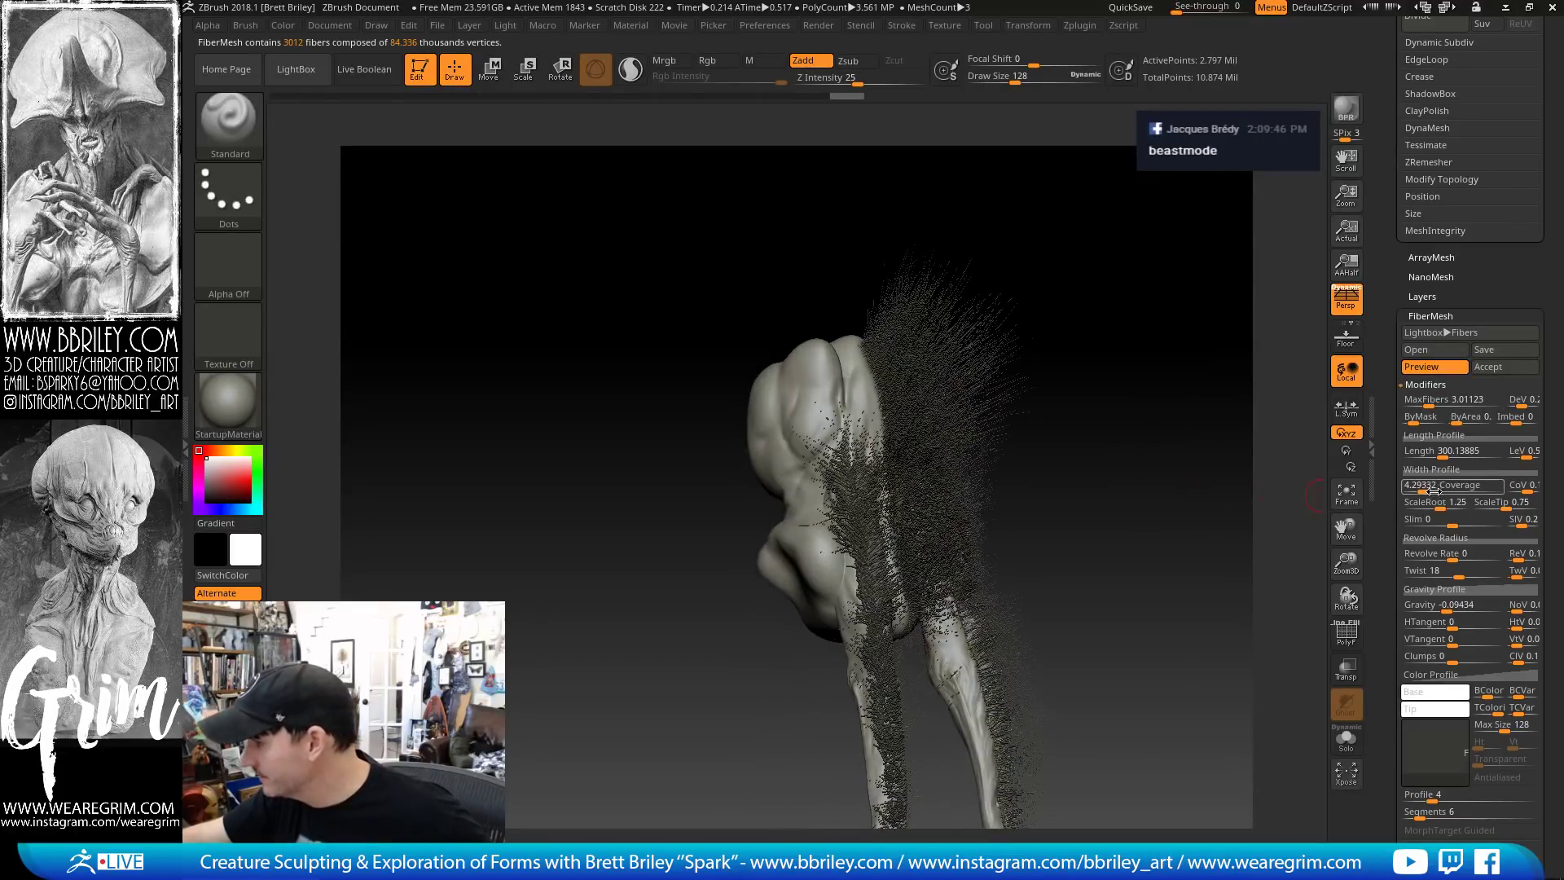
{"action": "left_click_drag", "start_coordinate": [1434, 490], "coordinate": [1419, 490]}
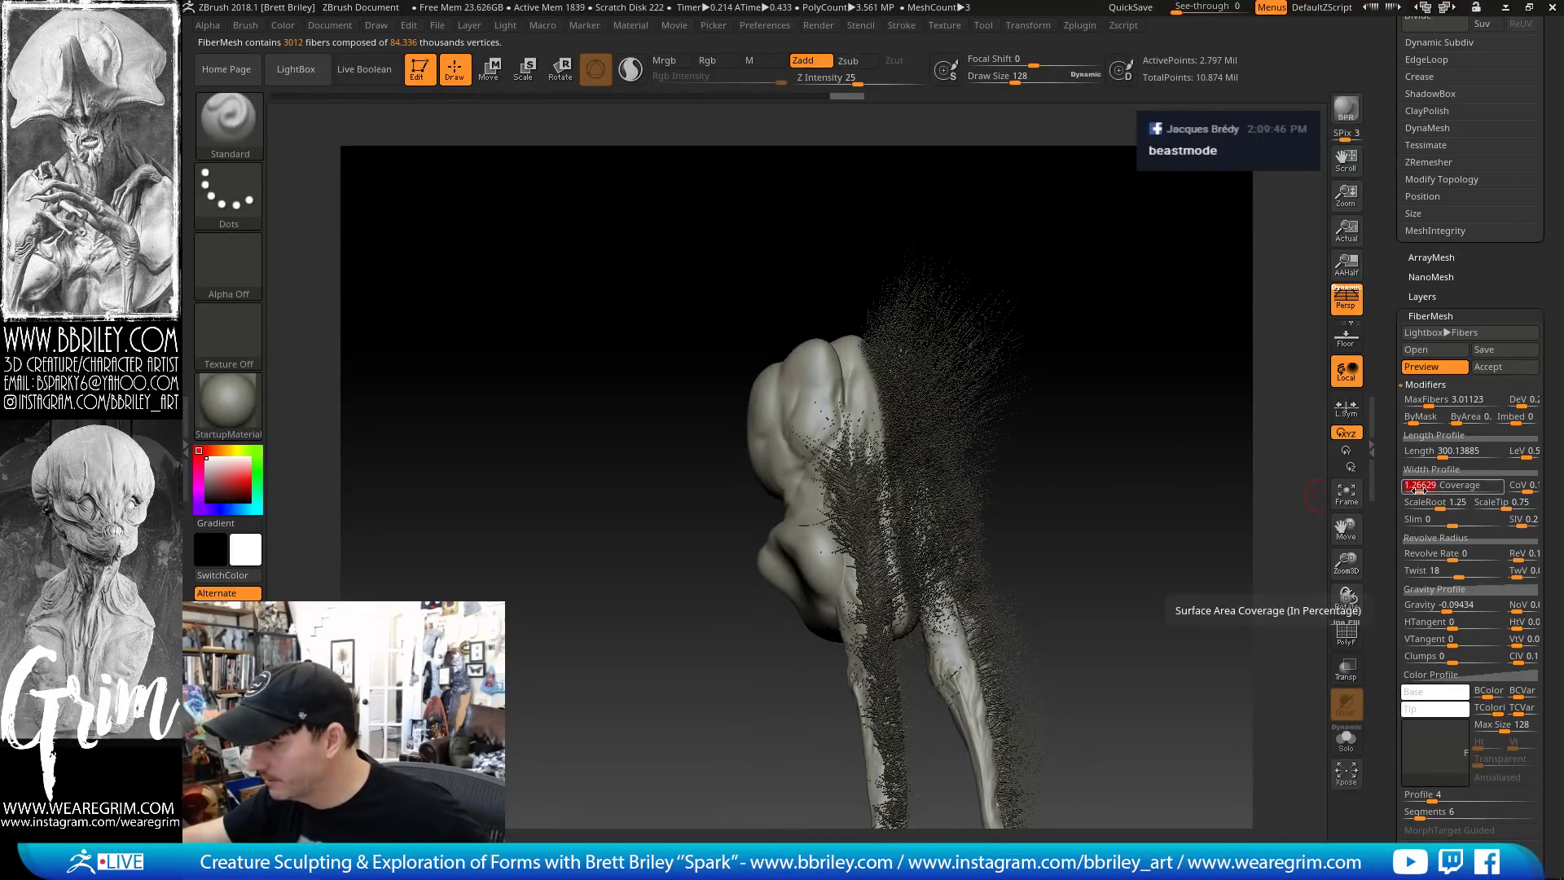
{"action": "left_click_drag", "start_coordinate": [1212, 513], "coordinate": [1231, 508]}
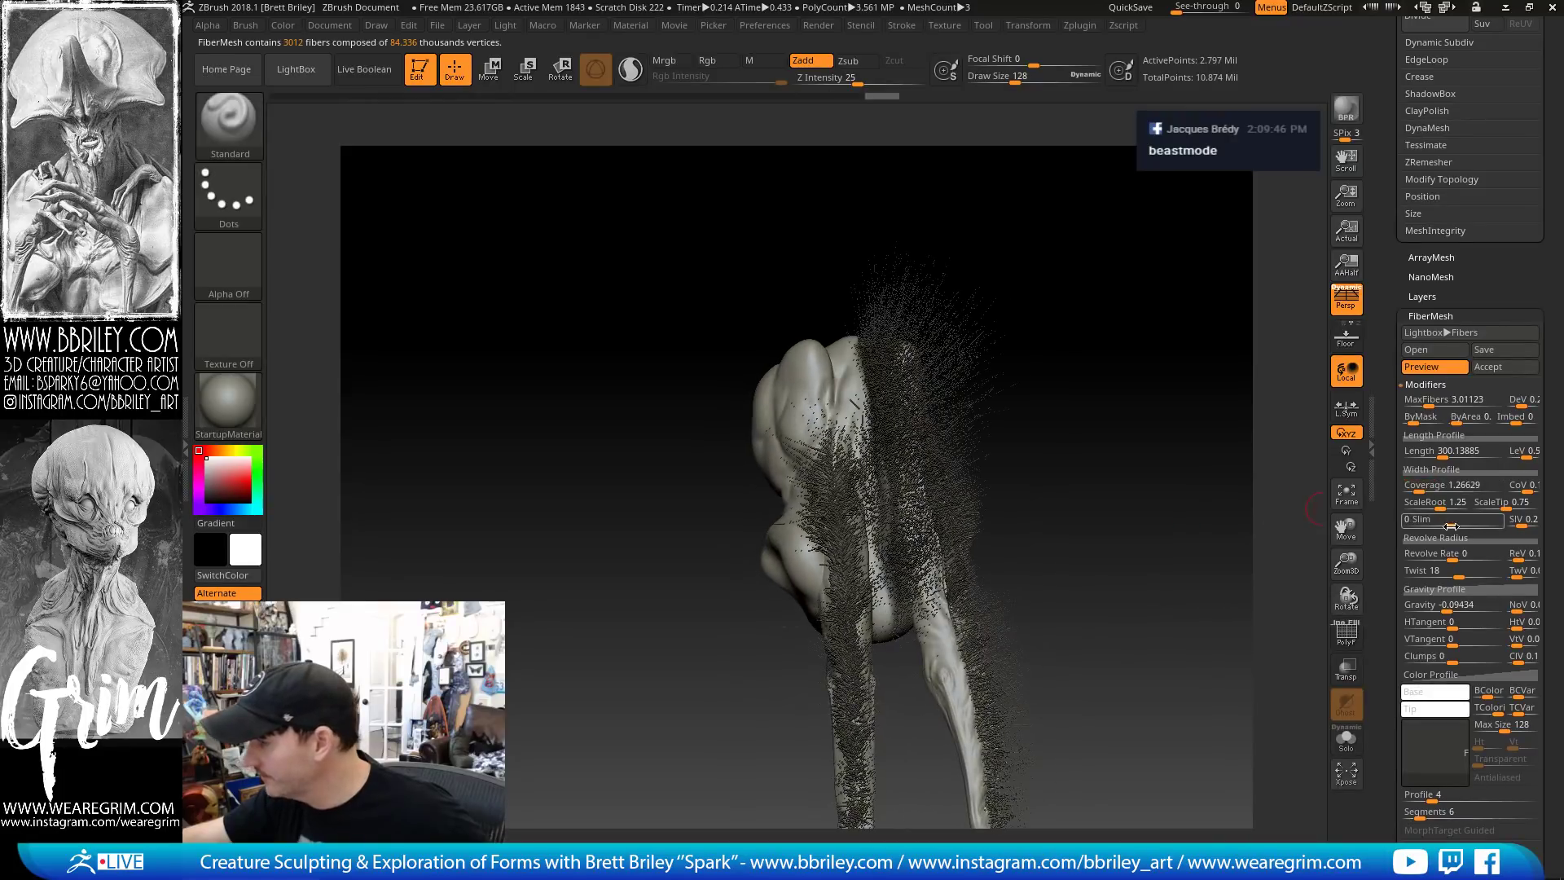
{"action": "left_click_drag", "start_coordinate": [1451, 571], "coordinate": [1438, 573]}
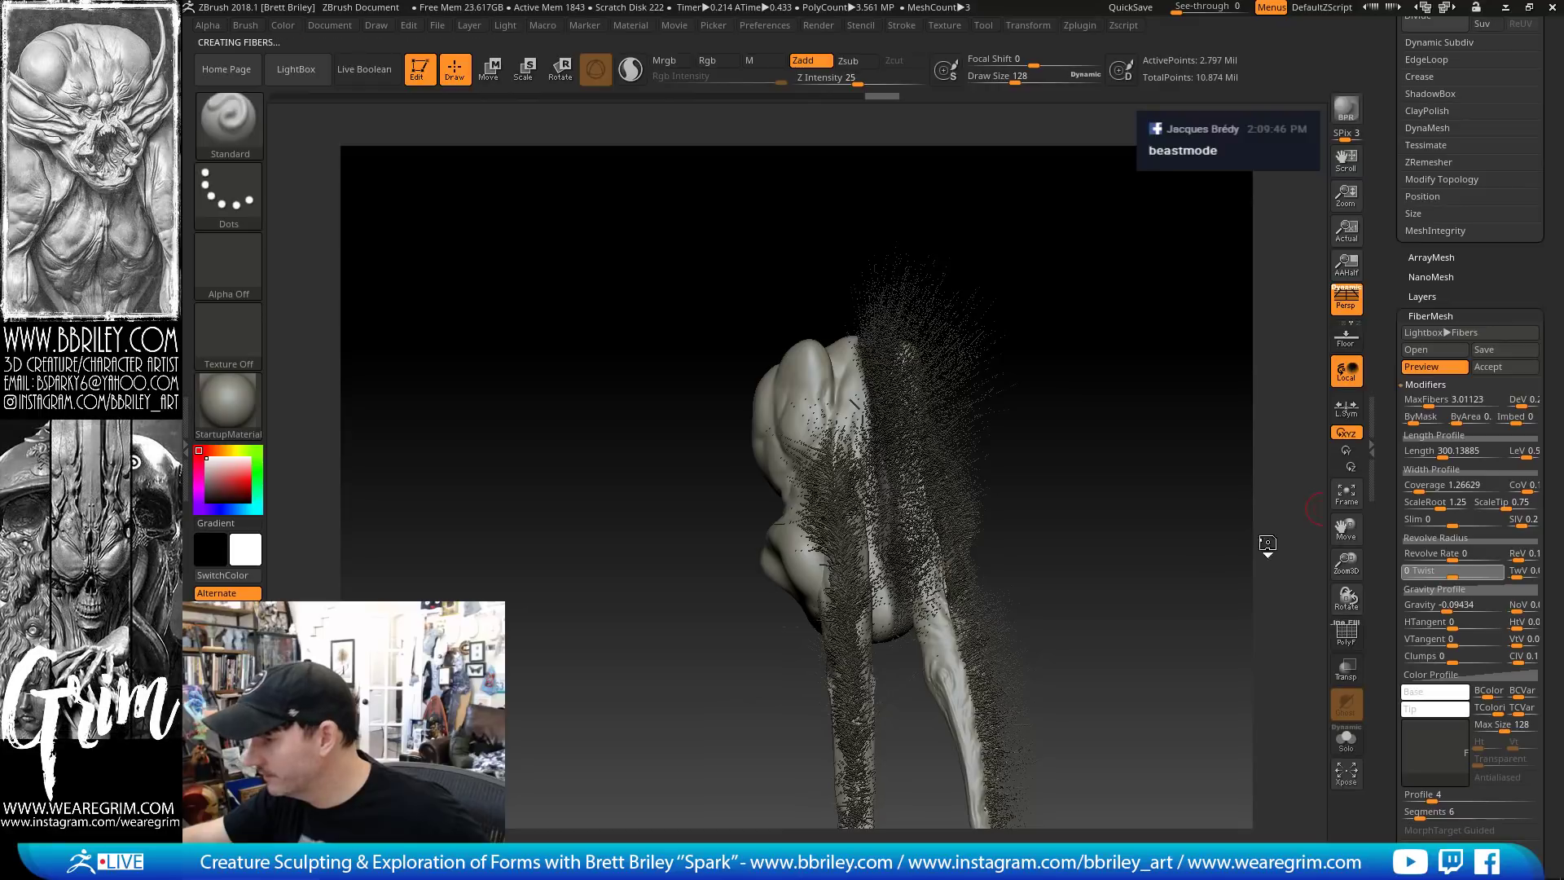
{"action": "type", "text": "0"}
{"action": "key", "text": "Return"}
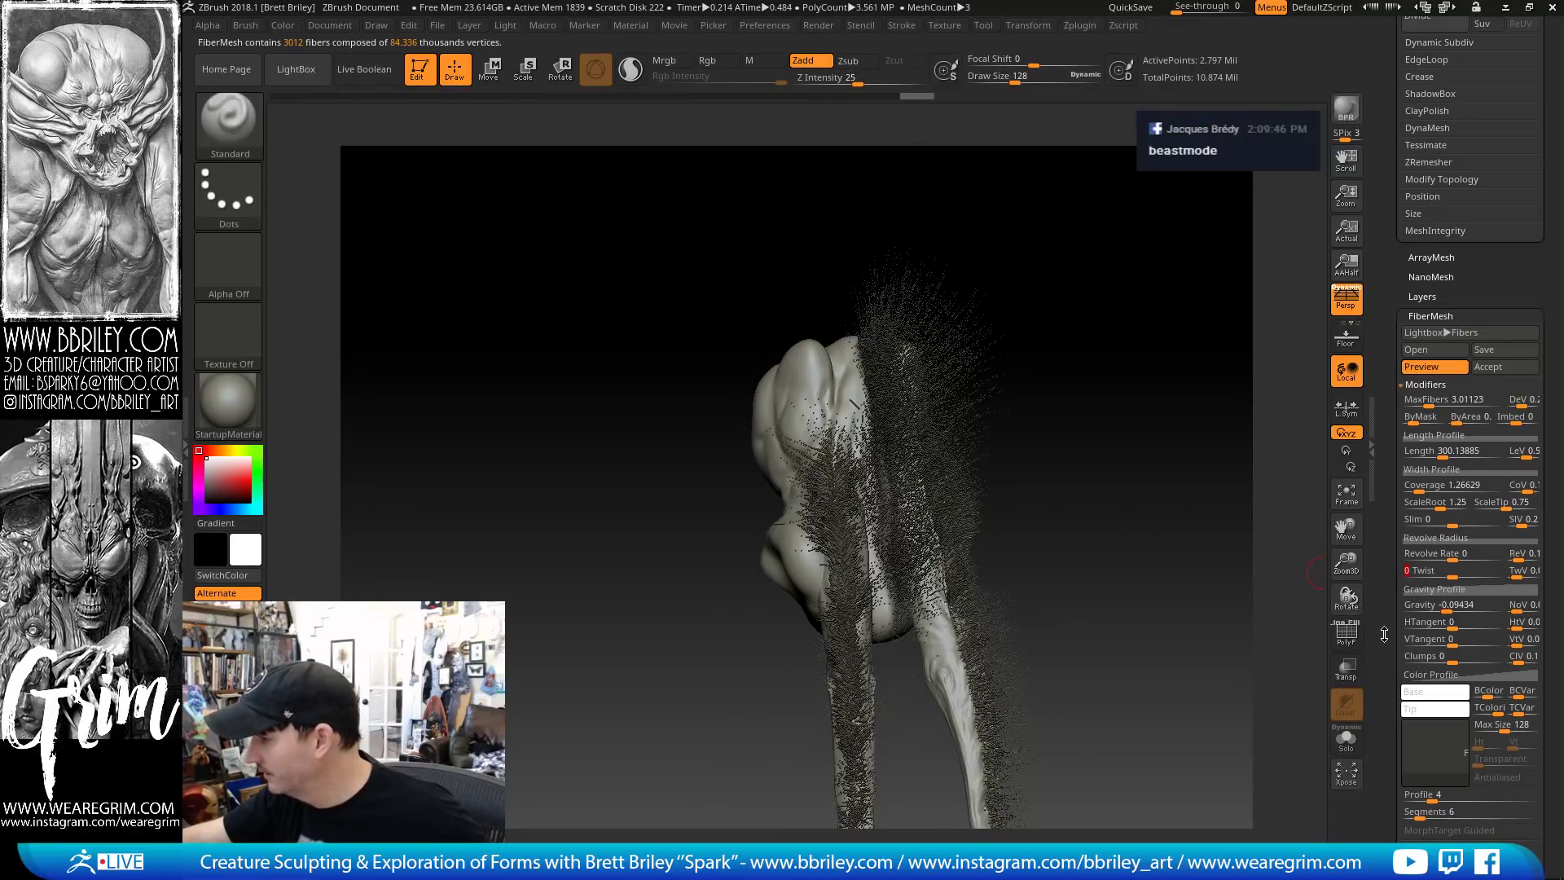
Accept the previewed fibers with Fast Preview always activated, and subdivide the resulting fiber mesh once
{"action": "left_click_drag", "start_coordinate": [1008, 504], "coordinate": [1167, 492]}
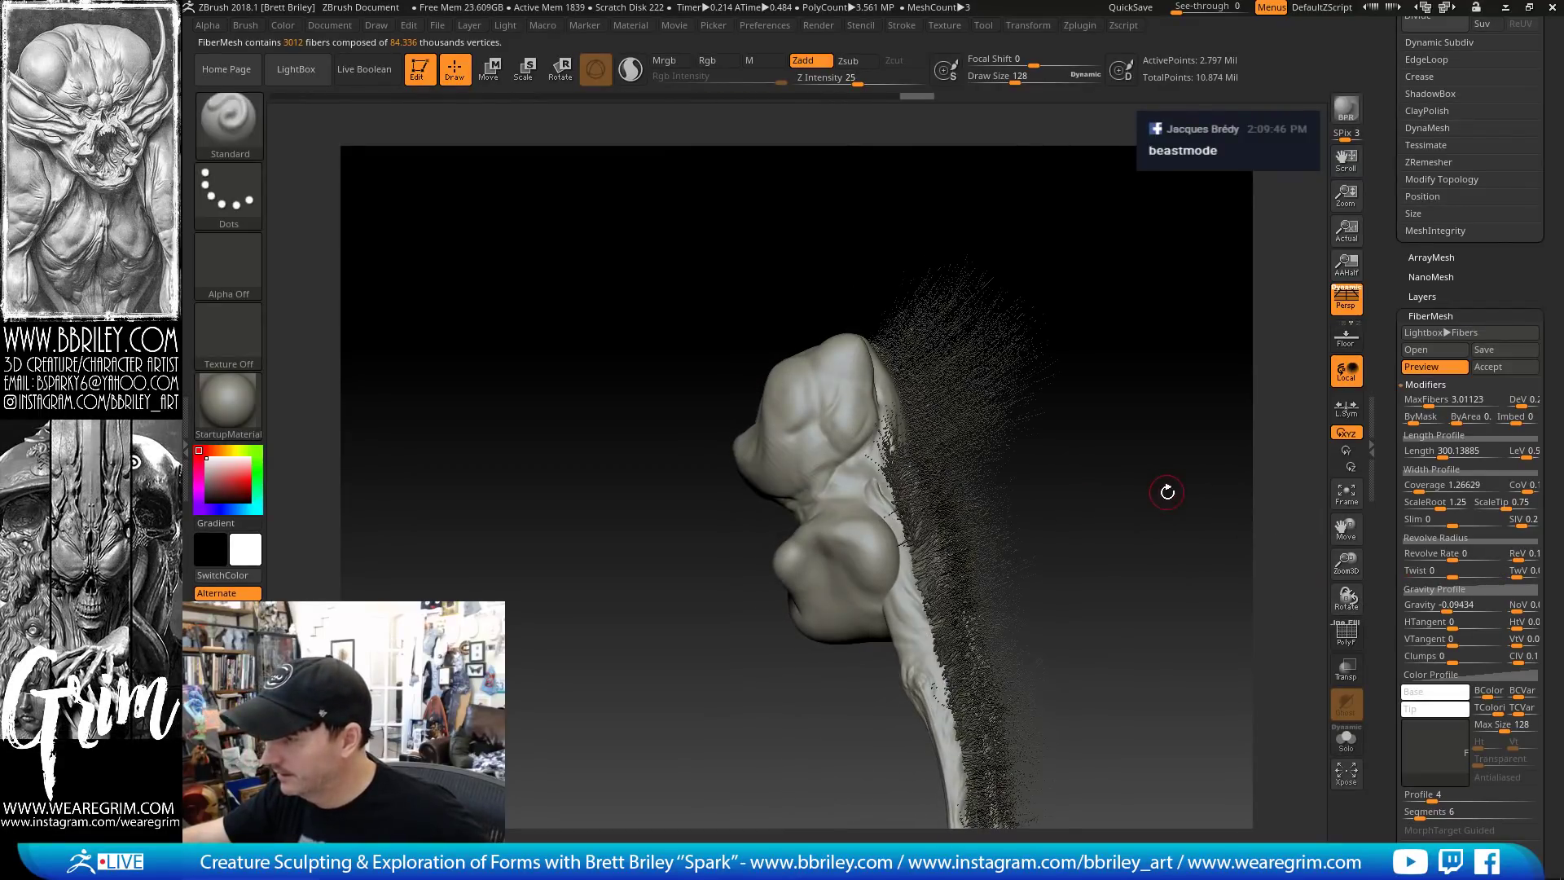
{"action": "scroll", "coordinate": [1384, 734], "scroll_direction": "down", "scroll_amount": 5}
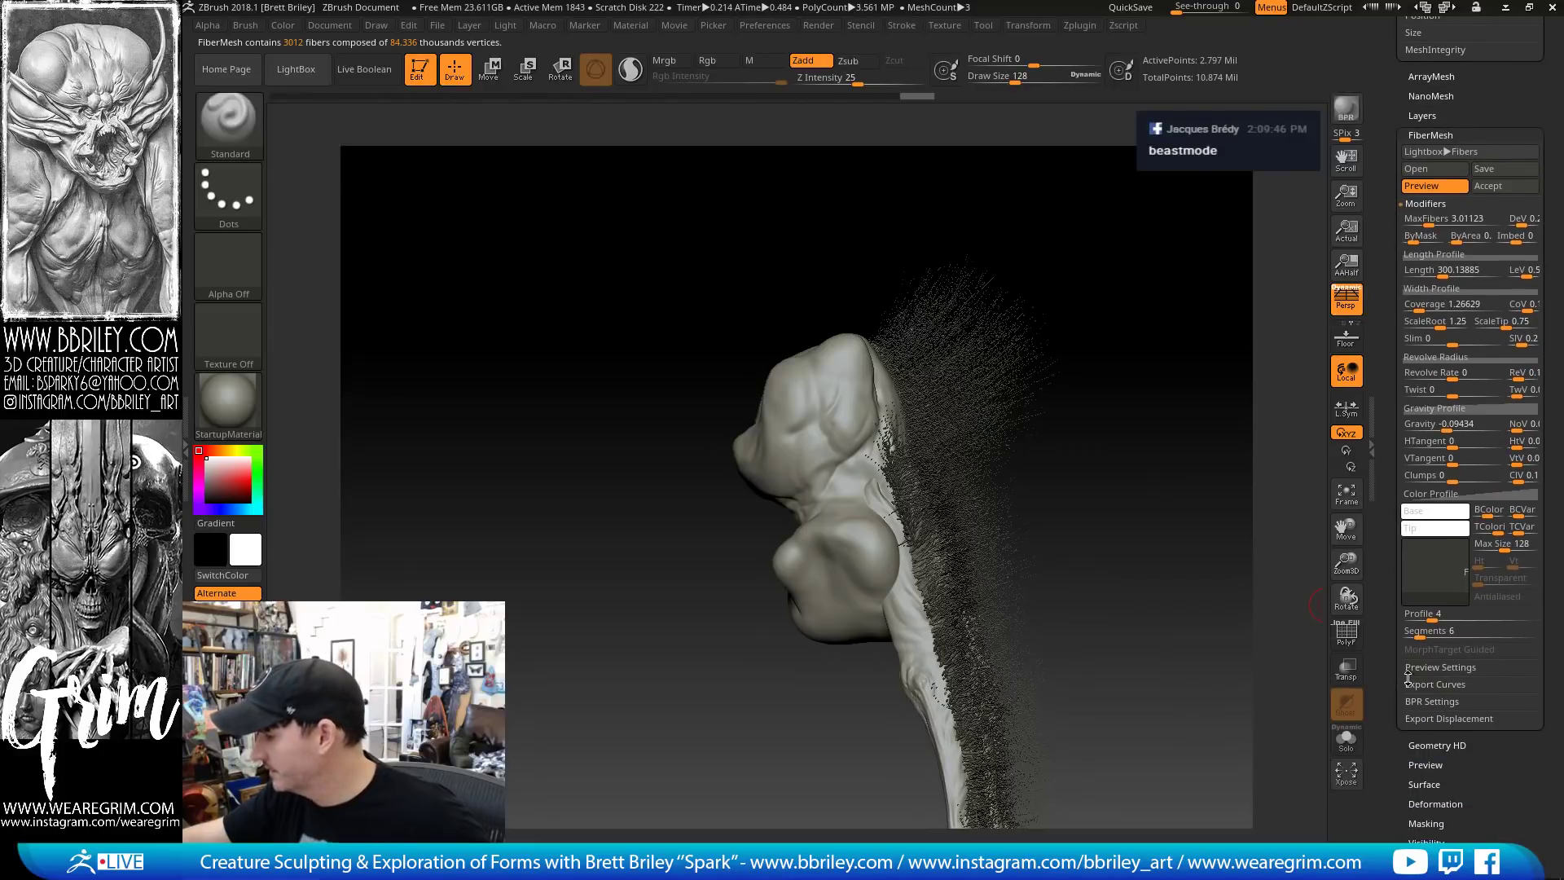
{"action": "left_click", "coordinate": [1493, 187]}
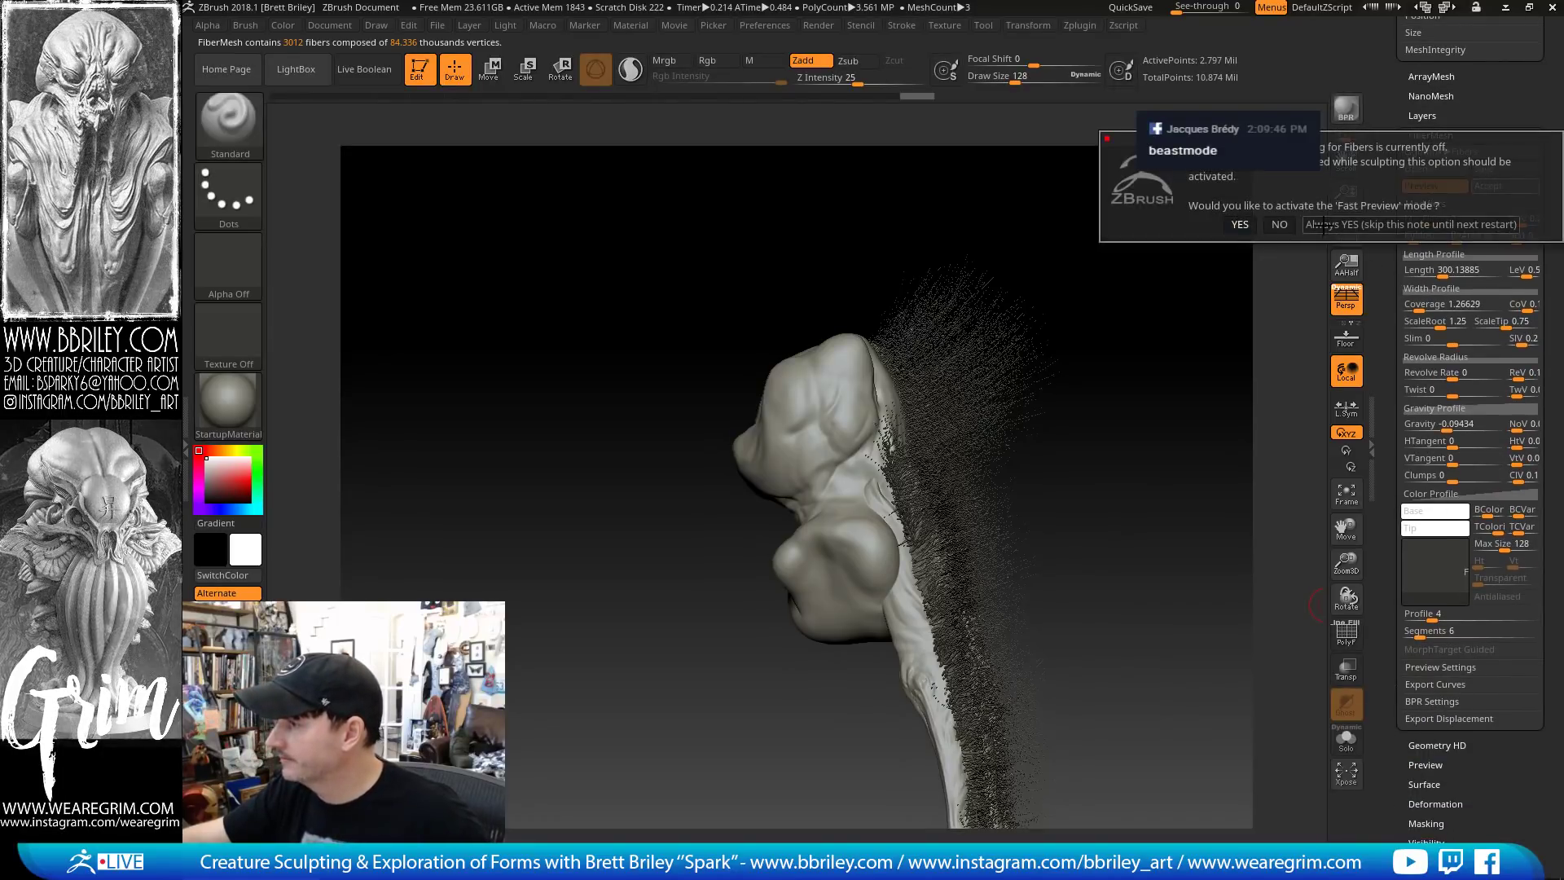
{"action": "left_click", "coordinate": [1386, 224]}
{"action": "scroll", "coordinate": [1385, 191], "scroll_direction": "up", "scroll_amount": 10}
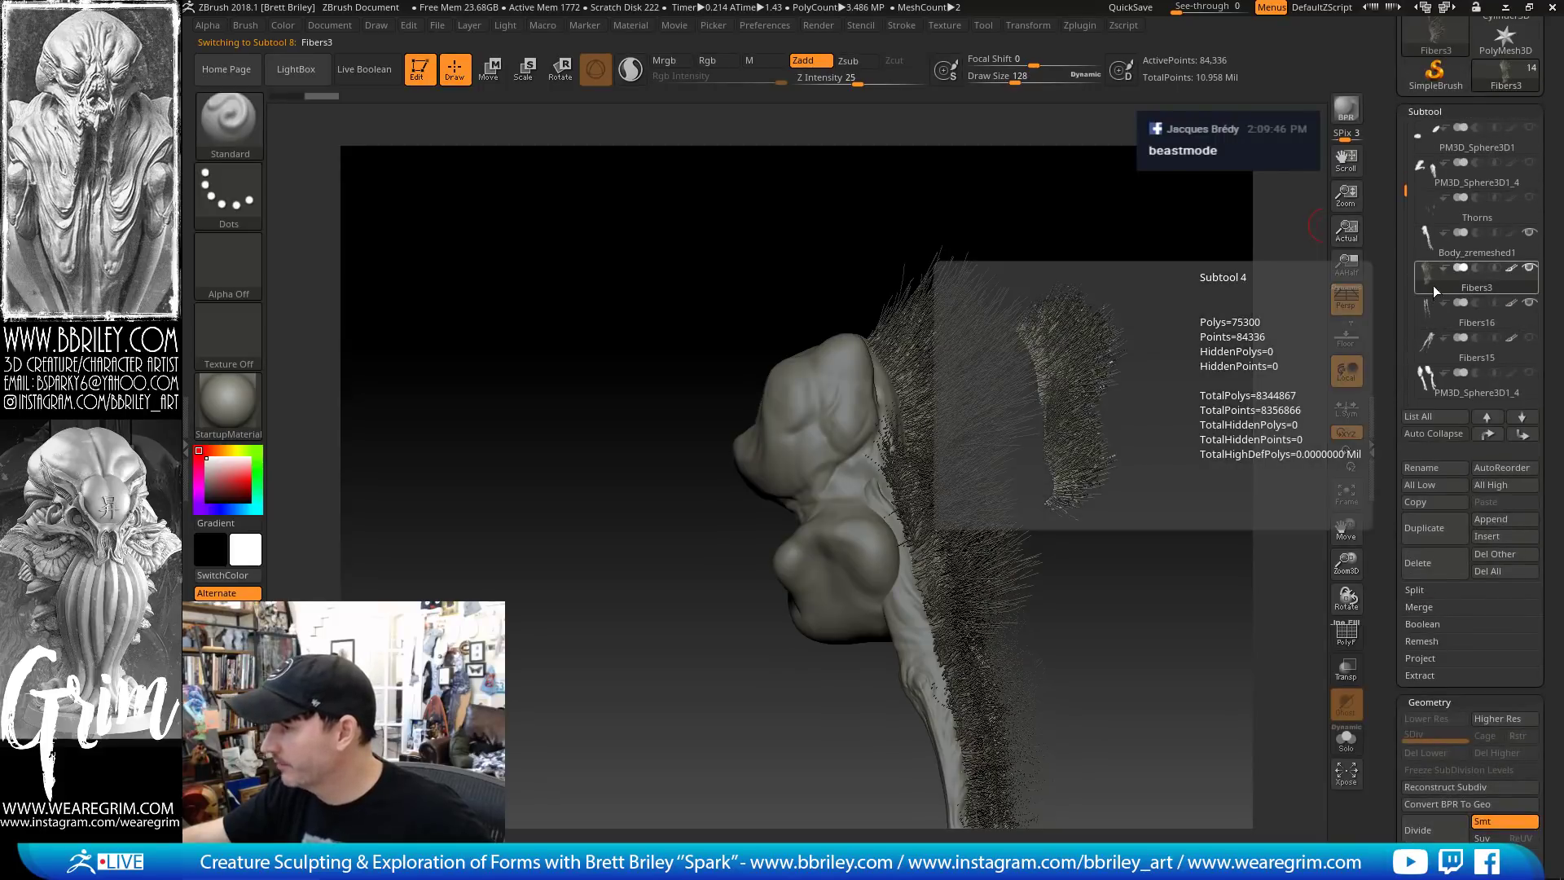
{"action": "key", "text": "ctrl+d"}
{"action": "left_click_drag", "start_coordinate": [1178, 406], "coordinate": [1158, 406]}
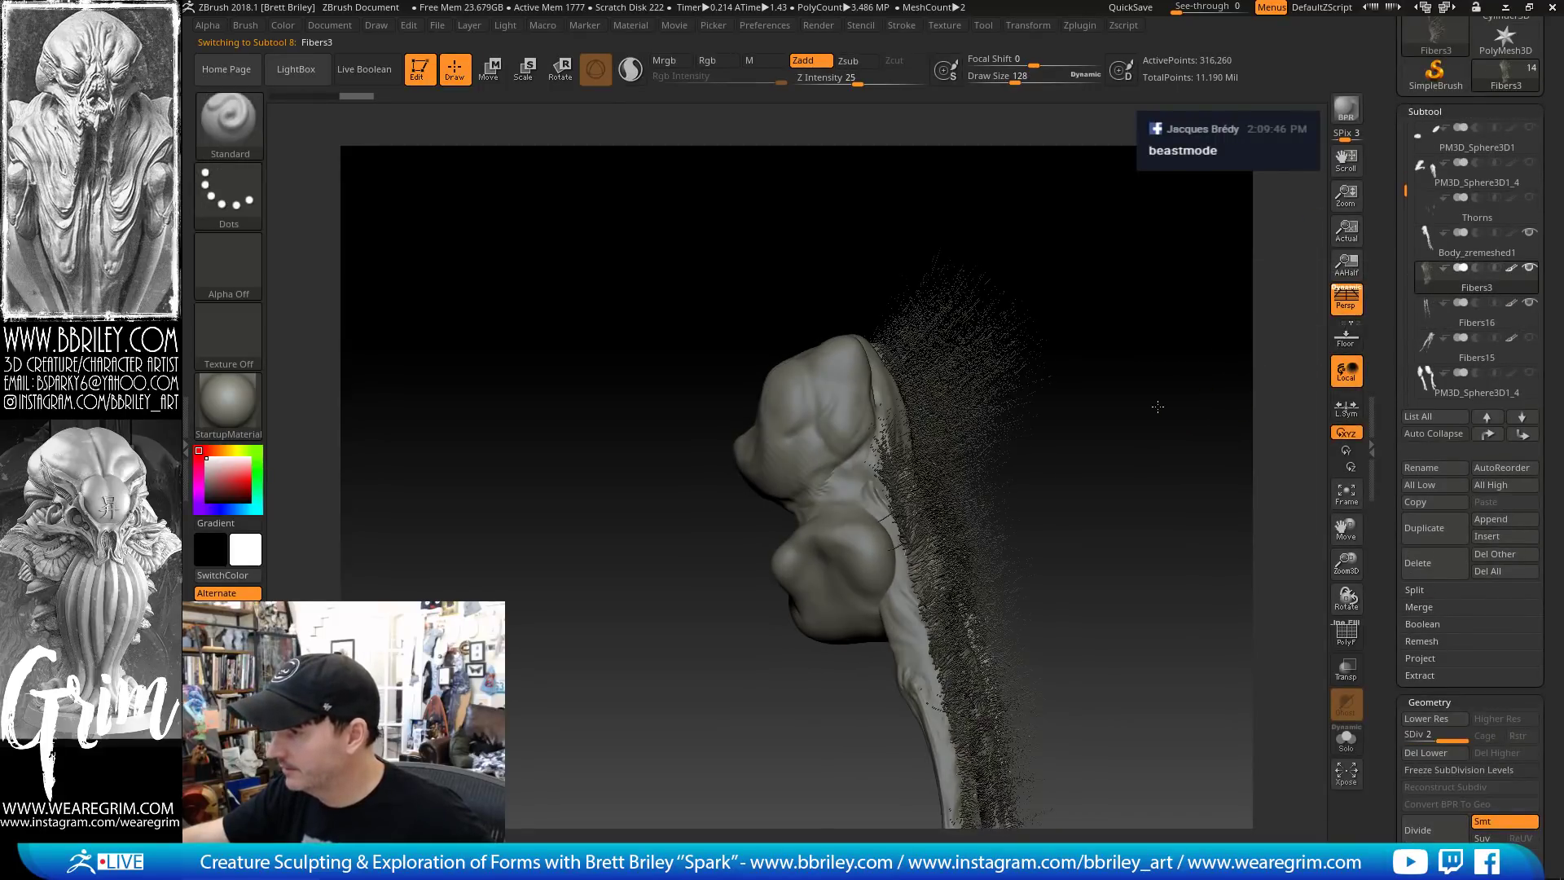
Inflate the new fibers along the upper back with the Inflat brush at draw size 196
{"action": "left_click_drag", "start_coordinate": [1112, 342], "coordinate": [1002, 362]}
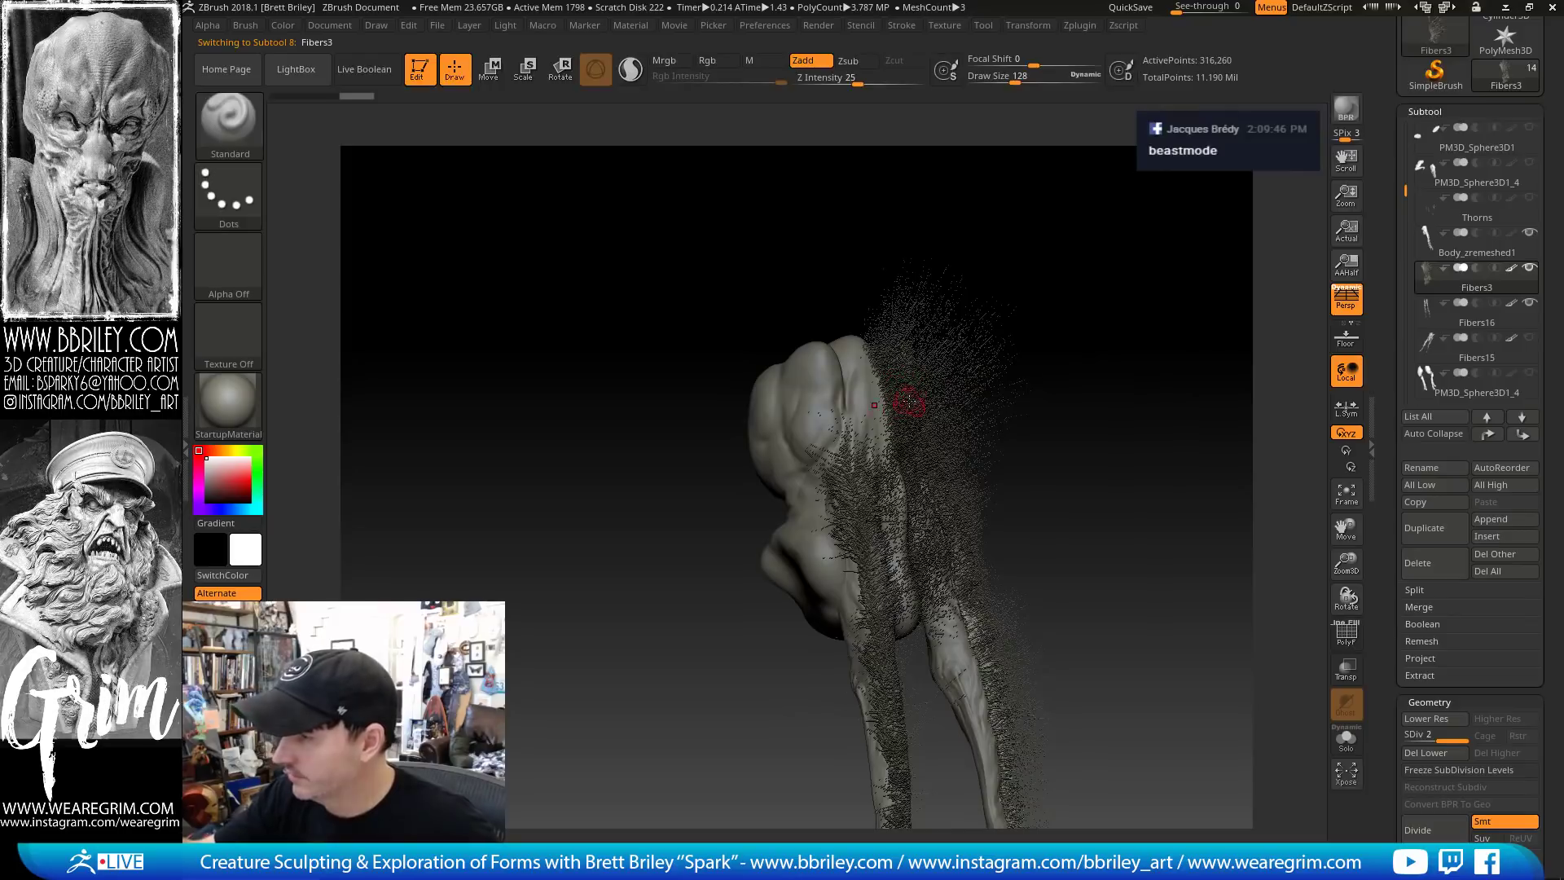
{"action": "left_click_drag", "start_coordinate": [1075, 227], "coordinate": [1096, 231]}
{"action": "key", "text": "b"}
{"action": "key", "text": "i"}
{"action": "key", "text": "n"}
{"action": "key", "text": "s"}
{"action": "left_click_drag", "start_coordinate": [887, 381], "coordinate": [896, 410]}
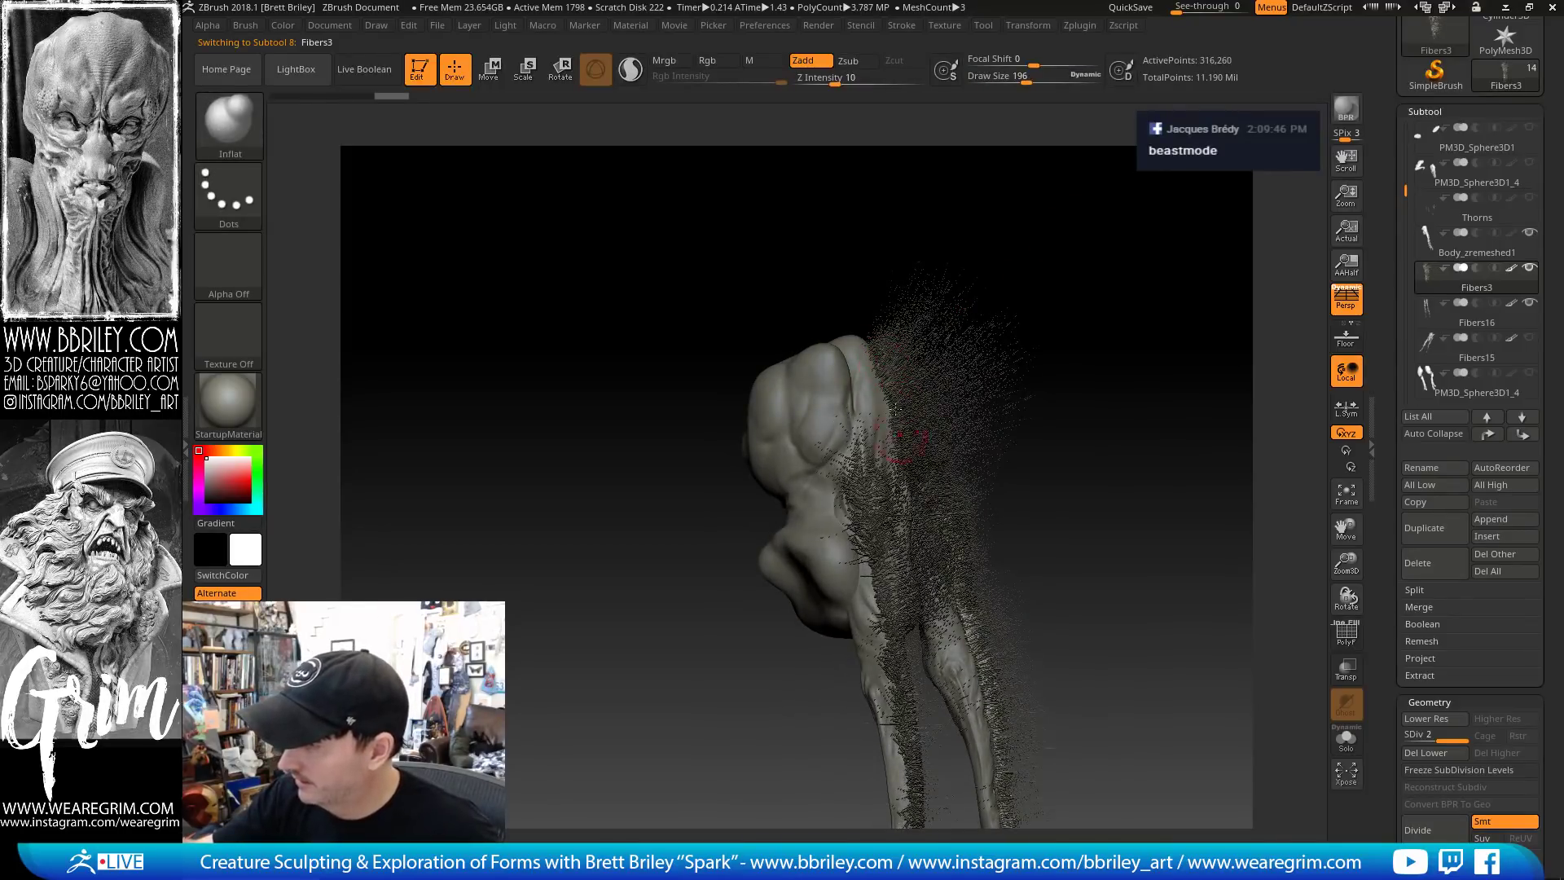
{"action": "left_click_drag", "start_coordinate": [904, 343], "coordinate": [1047, 290]}
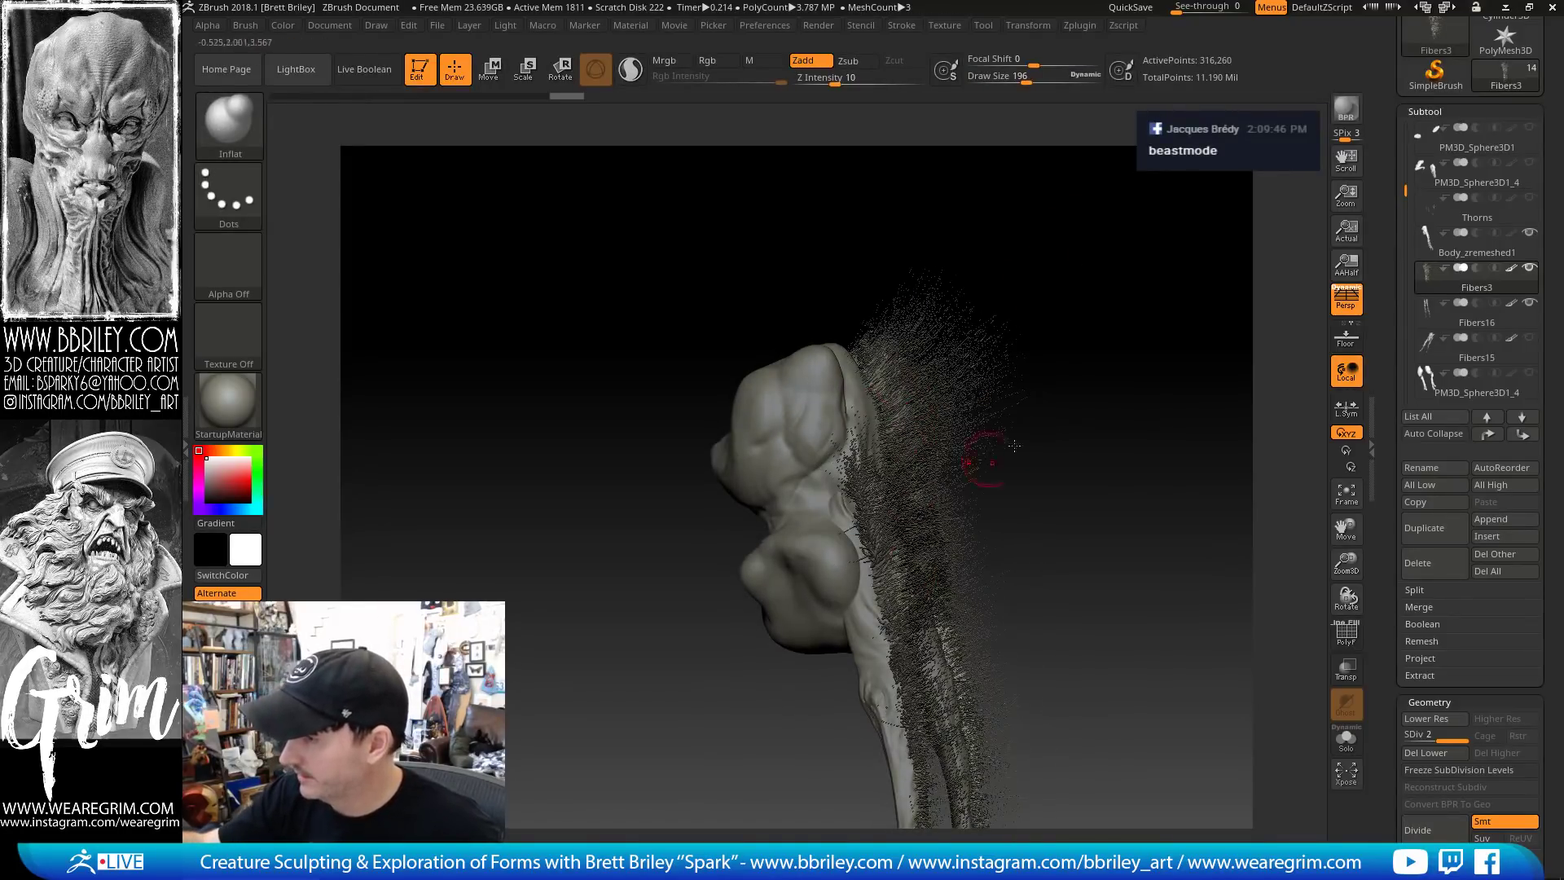
{"action": "left_click_drag", "start_coordinate": [1014, 445], "coordinate": [975, 503]}
{"action": "left_click_drag", "start_coordinate": [1082, 344], "coordinate": [1056, 355]}
Pull the new back fibers into shape with the Move brush, raising the draw size to 548
{"action": "key", "text": "b"}
{"action": "key", "text": "m"}
{"action": "key", "text": "v"}
{"action": "key", "text": "s"}
{"action": "mouse_move", "coordinate": [929, 524]}
{"action": "left_mouse_down"}
{"action": "mouse_move", "coordinate": [954, 549]}
{"action": "mouse_move", "coordinate": [923, 549]}
{"action": "left_mouse_up"}
{"action": "key", "text": "s"}
{"action": "key", "text": "s"}
{"action": "left_click_drag", "start_coordinate": [955, 545], "coordinate": [940, 534]}
{"action": "left_click_drag", "start_coordinate": [970, 472], "coordinate": [948, 466]}
{"action": "left_click_drag", "start_coordinate": [973, 434], "coordinate": [955, 426]}
{"action": "mouse_move", "coordinate": [969, 422]}
{"action": "left_mouse_down"}
{"action": "mouse_move", "coordinate": [951, 419]}
{"action": "mouse_move", "coordinate": [954, 371]}
{"action": "left_mouse_up"}
{"action": "mouse_move", "coordinate": [1059, 408]}
{"action": "left_mouse_down"}
{"action": "mouse_move", "coordinate": [1173, 391]}
{"action": "mouse_move", "coordinate": [1005, 476]}
{"action": "left_mouse_up"}
{"action": "key", "text": "s"}
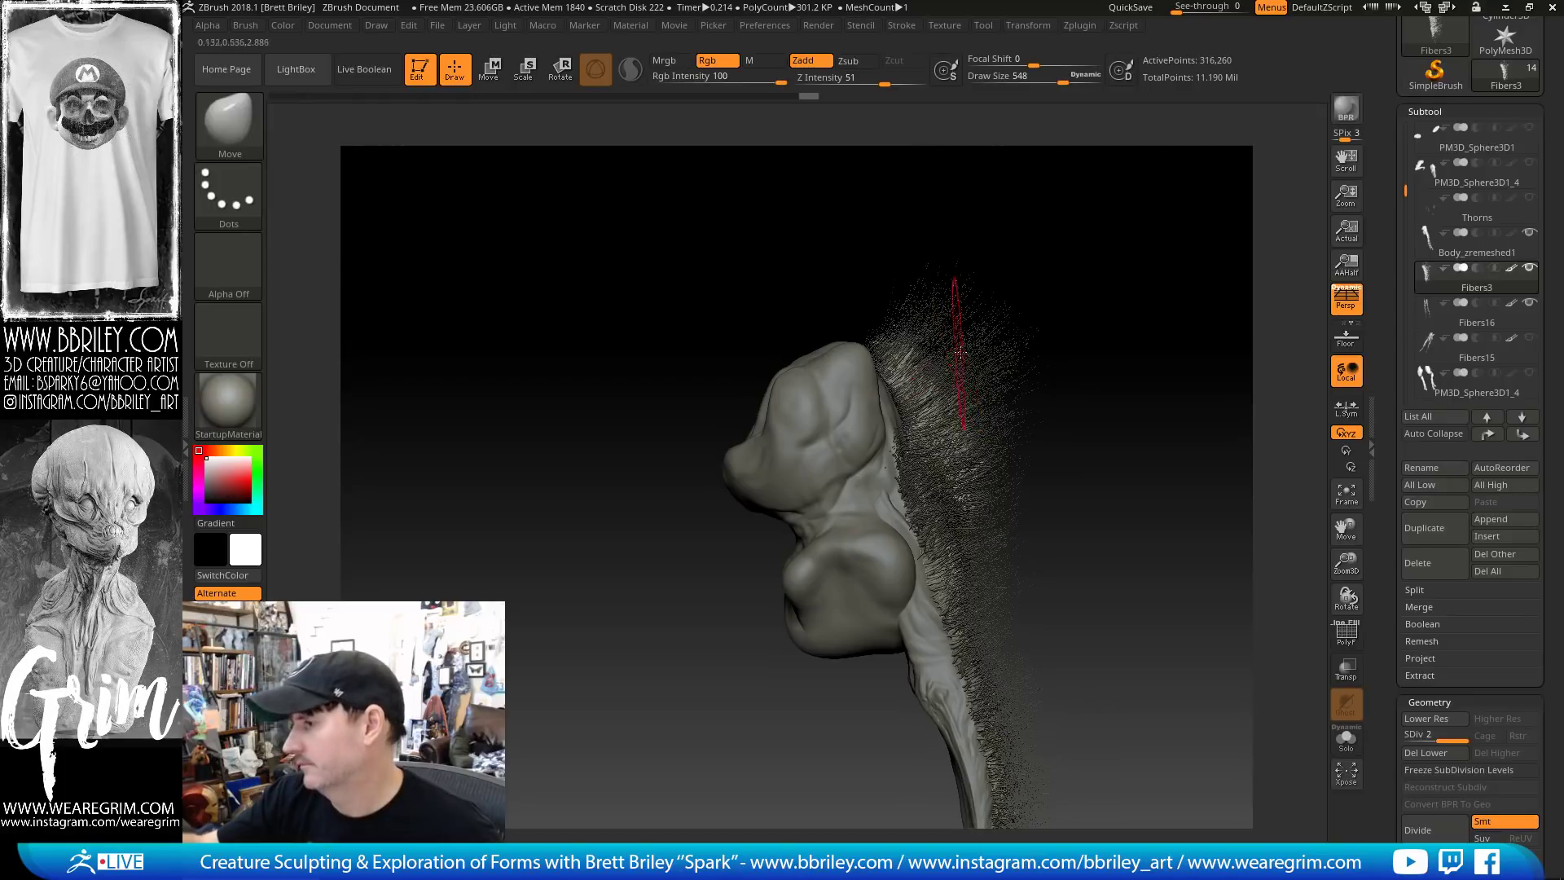
Switch to the Inflat brush and smooth the upper back fibers at draw sizes 431 and 277
{"action": "key", "text": "b"}
{"action": "key", "text": "i"}
{"action": "key", "text": "n"}
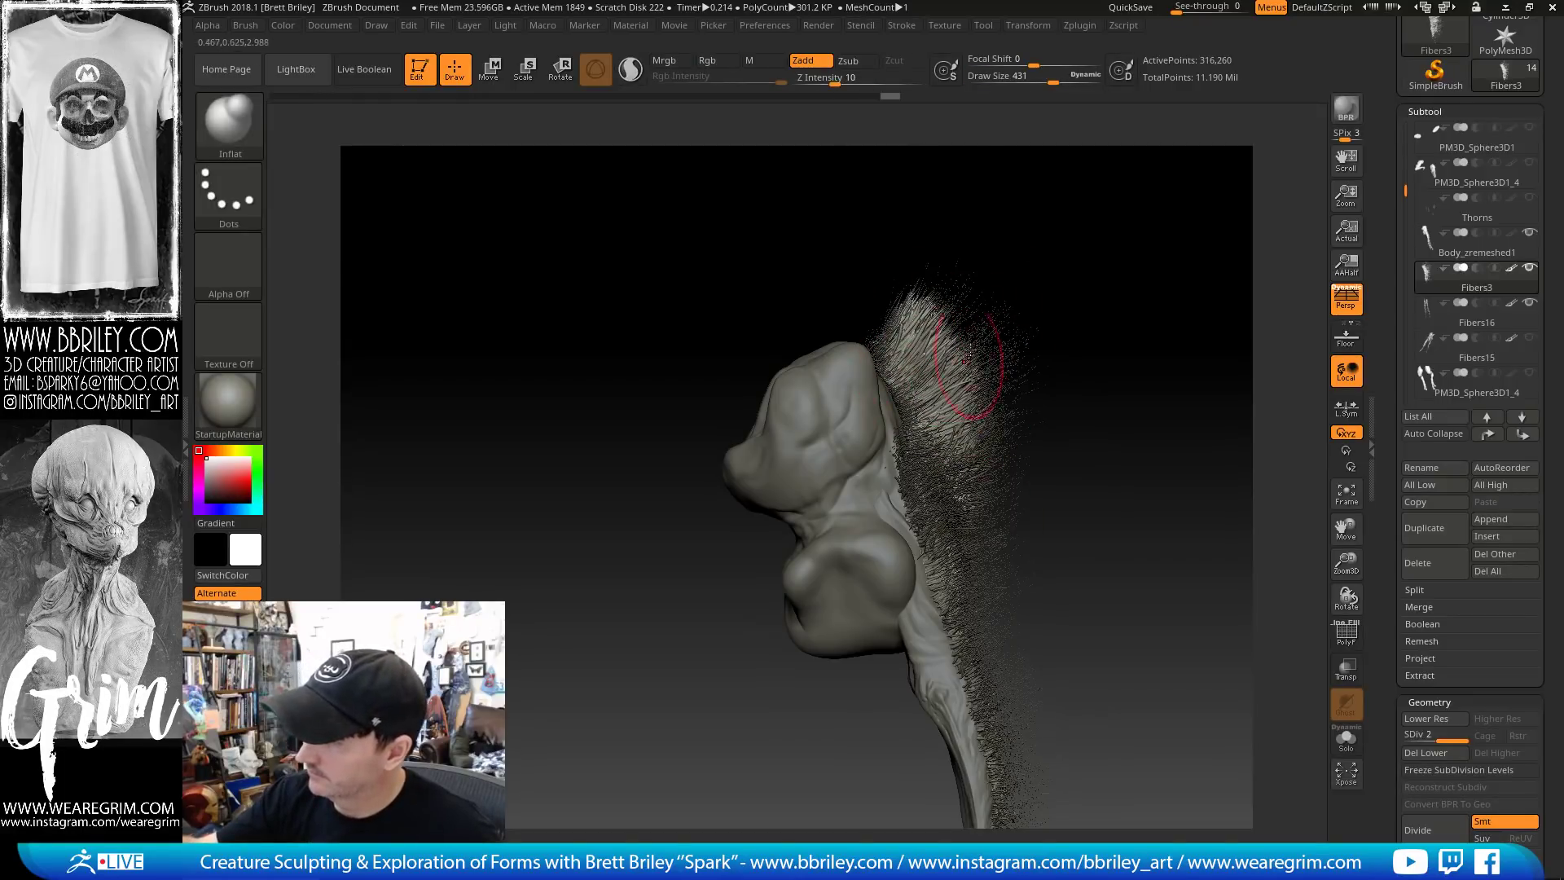
{"action": "mouse_move", "coordinate": [970, 371]}
{"action": "left_mouse_down", "text": "shift"}
{"action": "mouse_move", "coordinate": [925, 334]}
{"action": "mouse_move", "coordinate": [977, 350]}
{"action": "mouse_move", "coordinate": [941, 358]}
{"action": "left_mouse_up", "text": "shift"}
{"action": "left_click_drag", "start_coordinate": [977, 470], "coordinate": [983, 407], "text": "shift"}
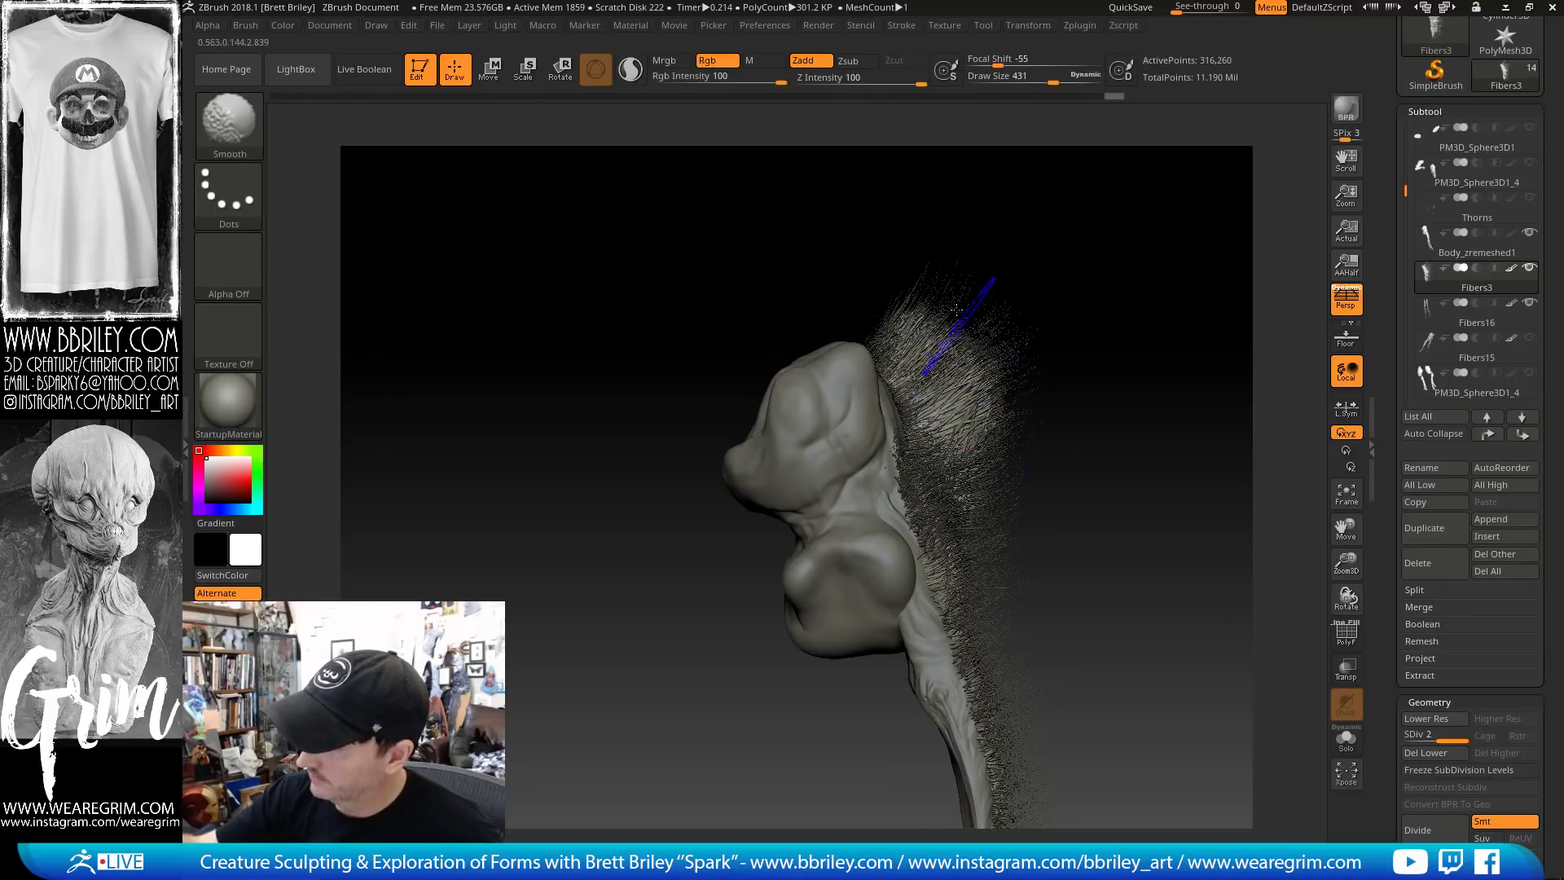
{"action": "key", "text": "bracketleft"}
{"action": "key", "text": "bracketleft"}
{"action": "left_click_drag", "start_coordinate": [1013, 331], "coordinate": [1033, 361], "text": "shift"}
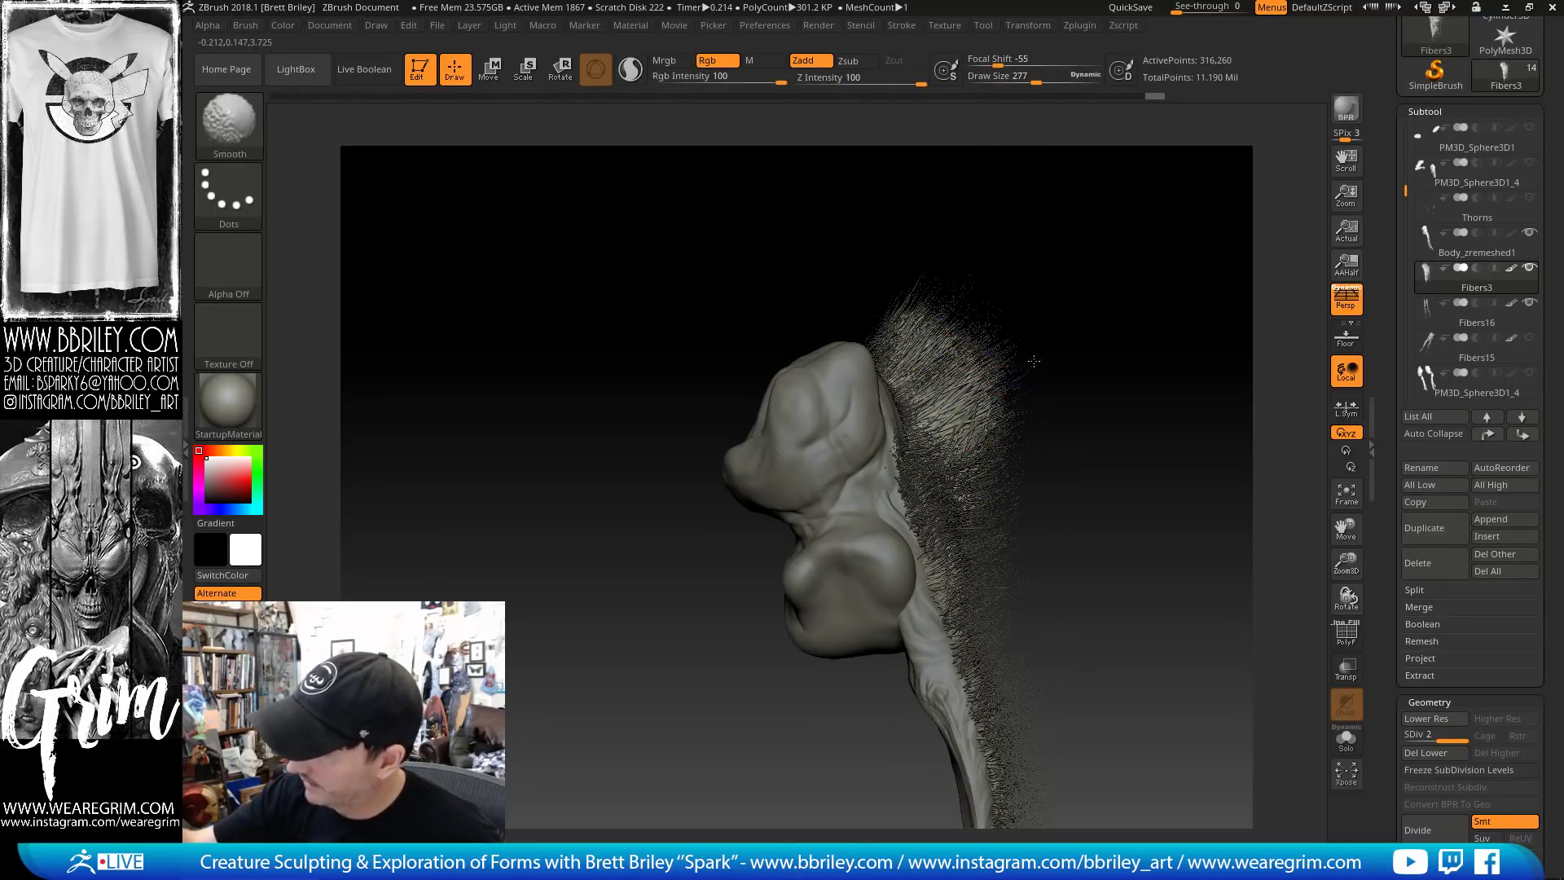
Switch to the Move brush and reshape the upper back fibers at draw size 381
{"action": "mouse_move", "coordinate": [1025, 530]}
{"action": "left_mouse_down"}
{"action": "mouse_move", "coordinate": [1176, 433]}
{"action": "mouse_move", "coordinate": [1135, 432]}
{"action": "mouse_move", "coordinate": [1225, 433]}
{"action": "mouse_move", "coordinate": [1053, 415]}
{"action": "mouse_move", "coordinate": [937, 456]}
{"action": "left_mouse_up"}
{"action": "key", "text": "b"}
{"action": "key", "text": "m"}
{"action": "key", "text": "v"}
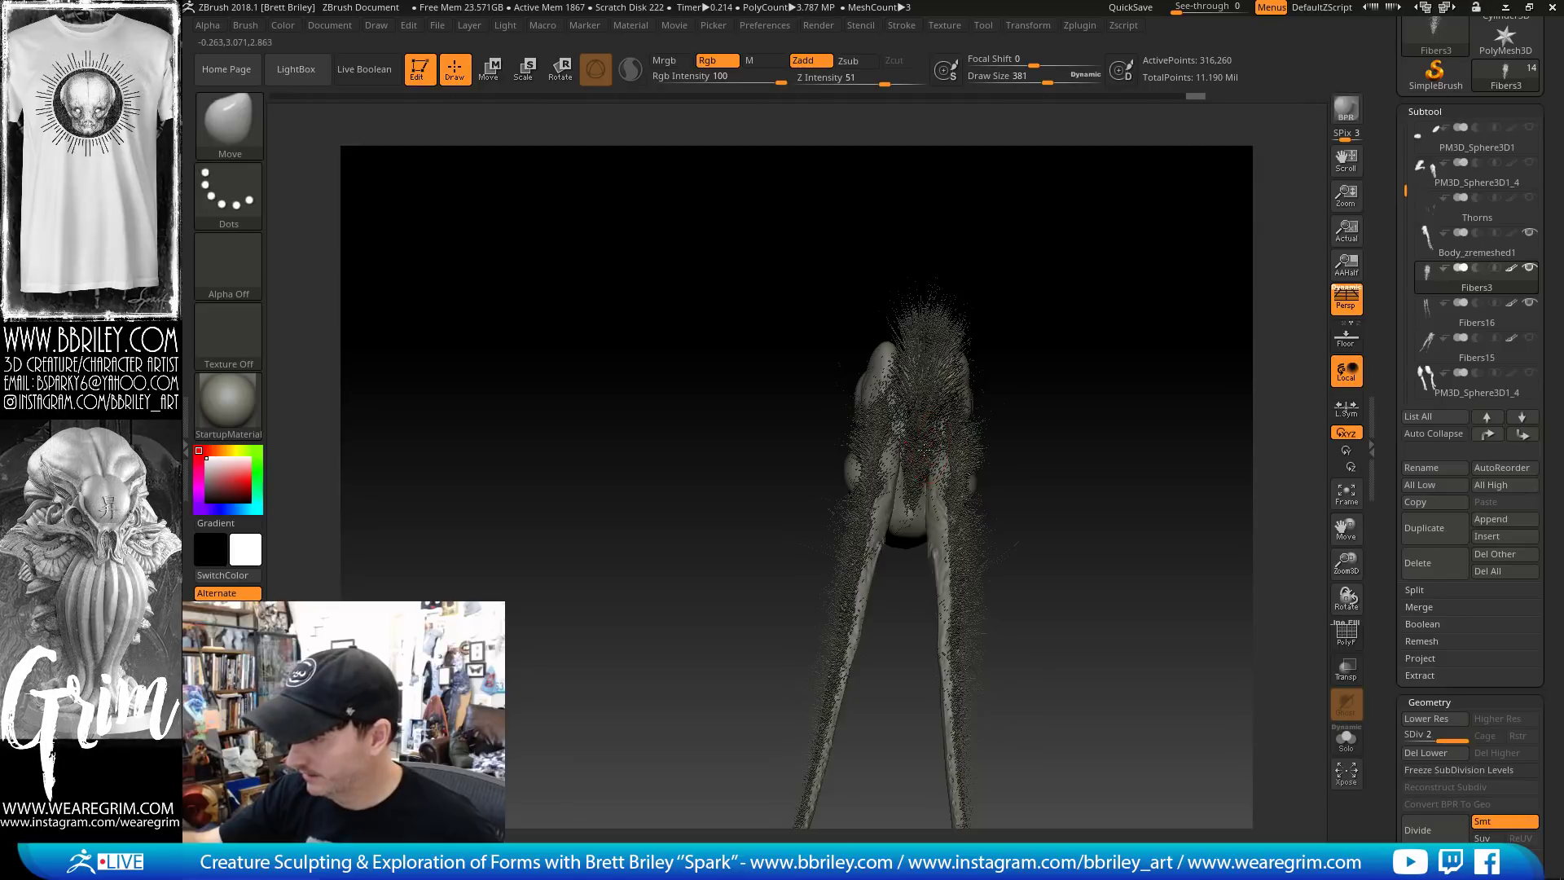
{"action": "left_click_drag", "start_coordinate": [1031, 351], "coordinate": [1311, 352]}
Make the hidden Character, PM3D_Sphere3D1 and upper PM3D_Sphere3D1_4 subtools visible together with the body and fibers
{"action": "left_click_drag", "start_coordinate": [1384, 280], "coordinate": [1411, 399]}
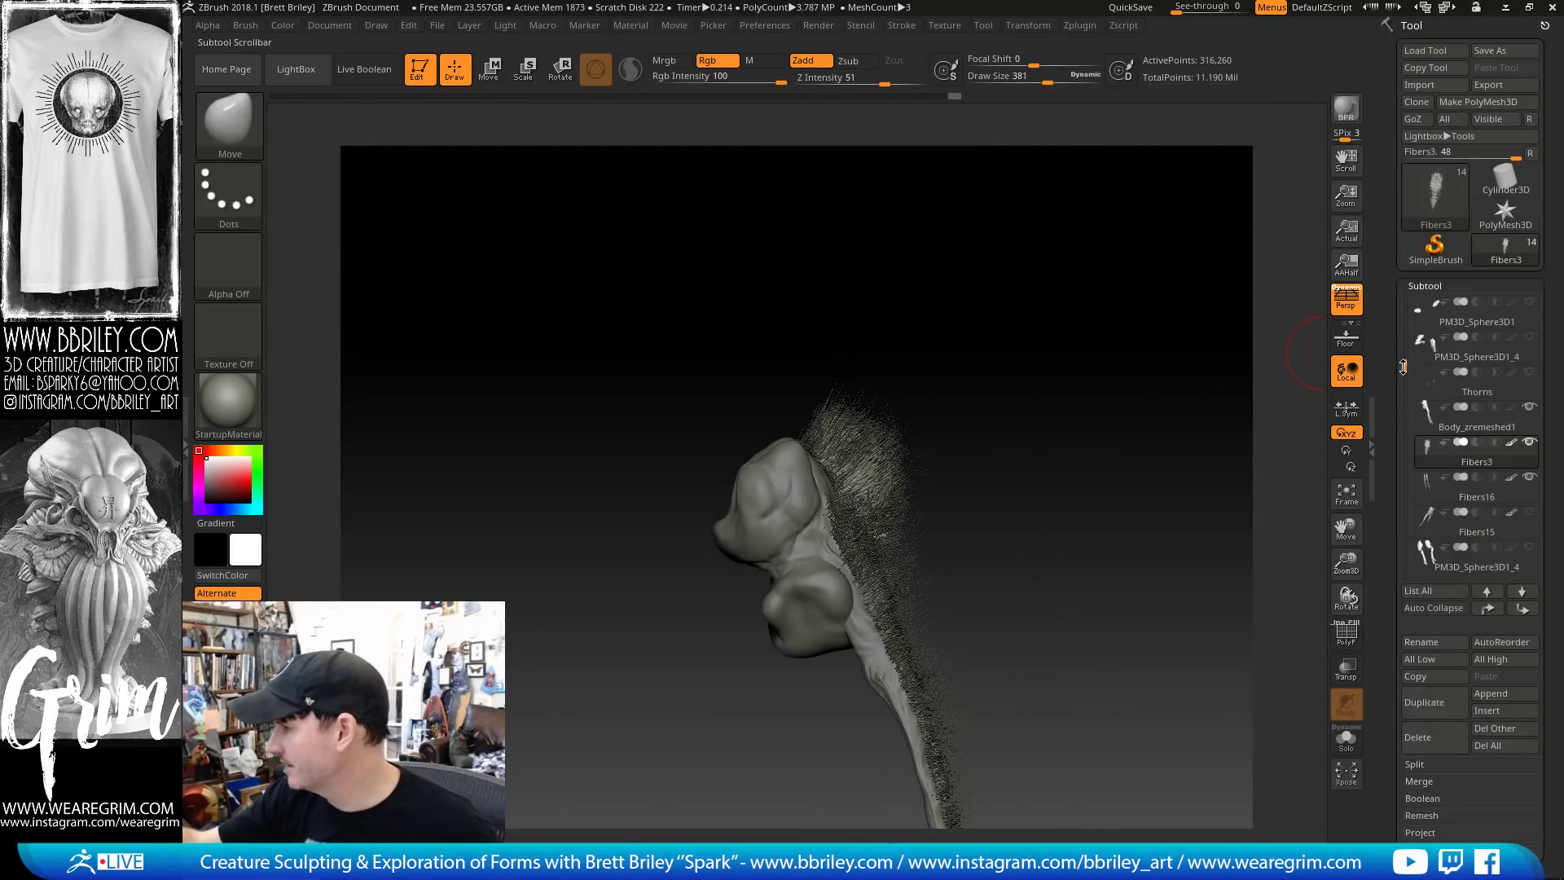
{"action": "scroll", "coordinate": [1517, 482], "scroll_direction": "up", "scroll_amount": 1}
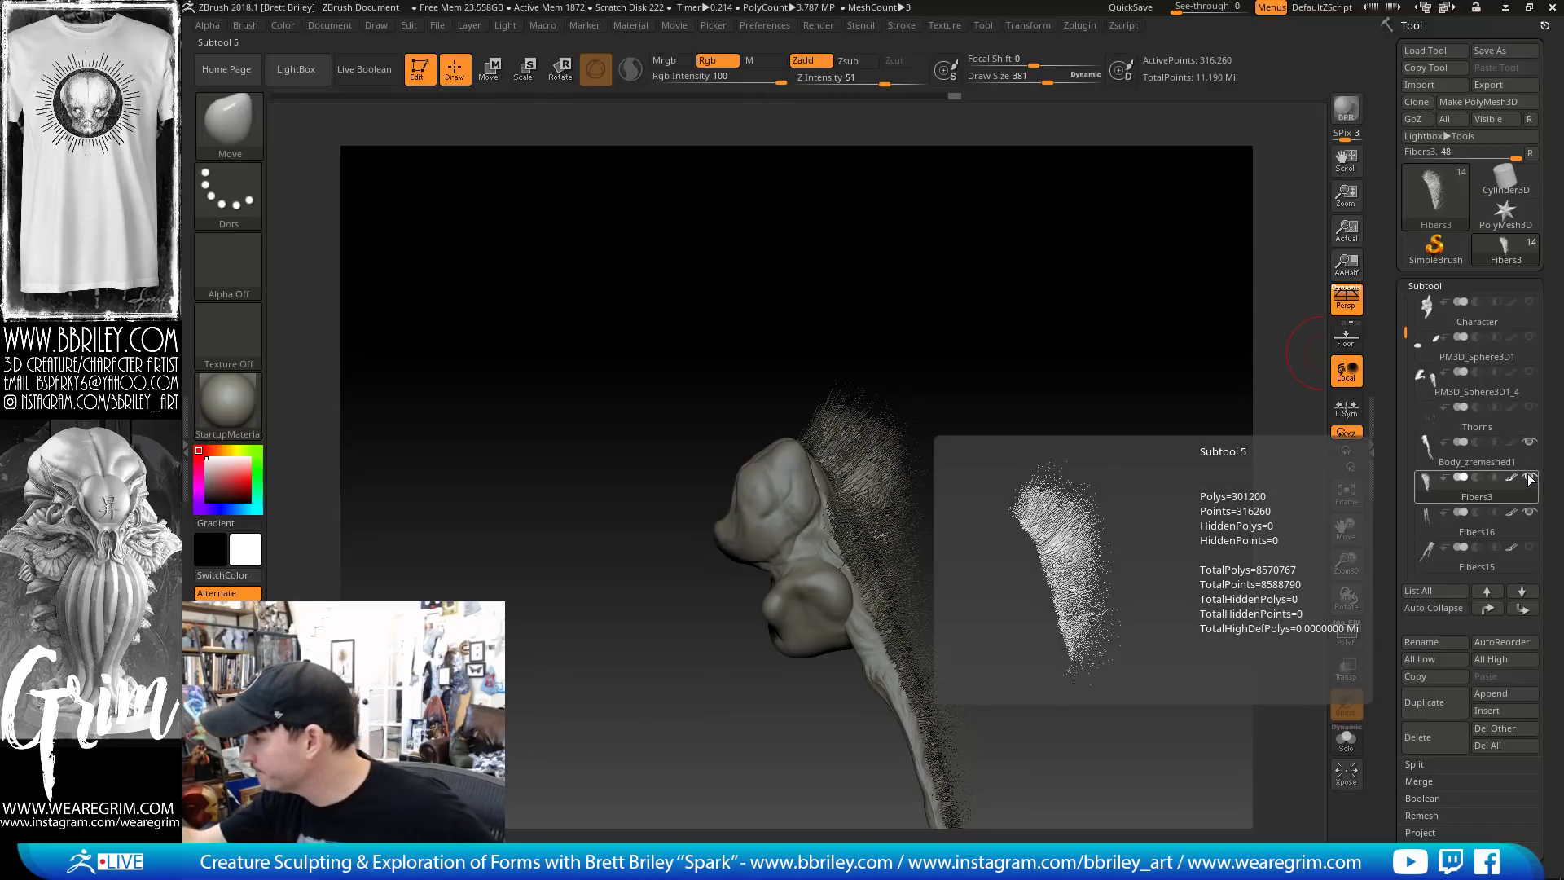
{"action": "left_click", "coordinate": [1530, 371]}
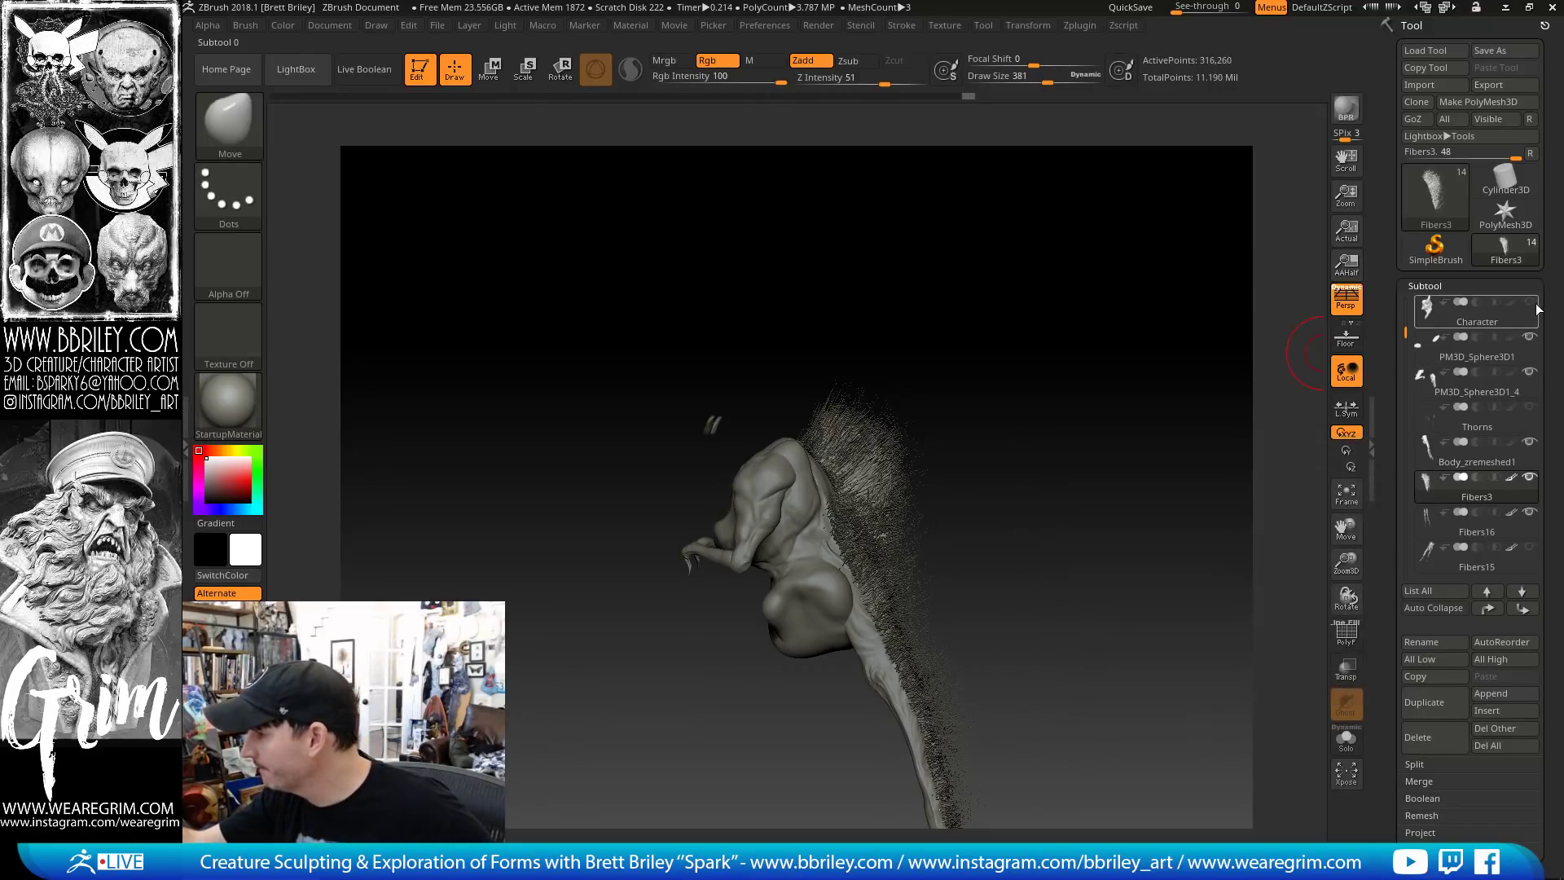
{"action": "left_click", "coordinate": [1529, 336]}
{"action": "left_click", "coordinate": [1531, 416]}
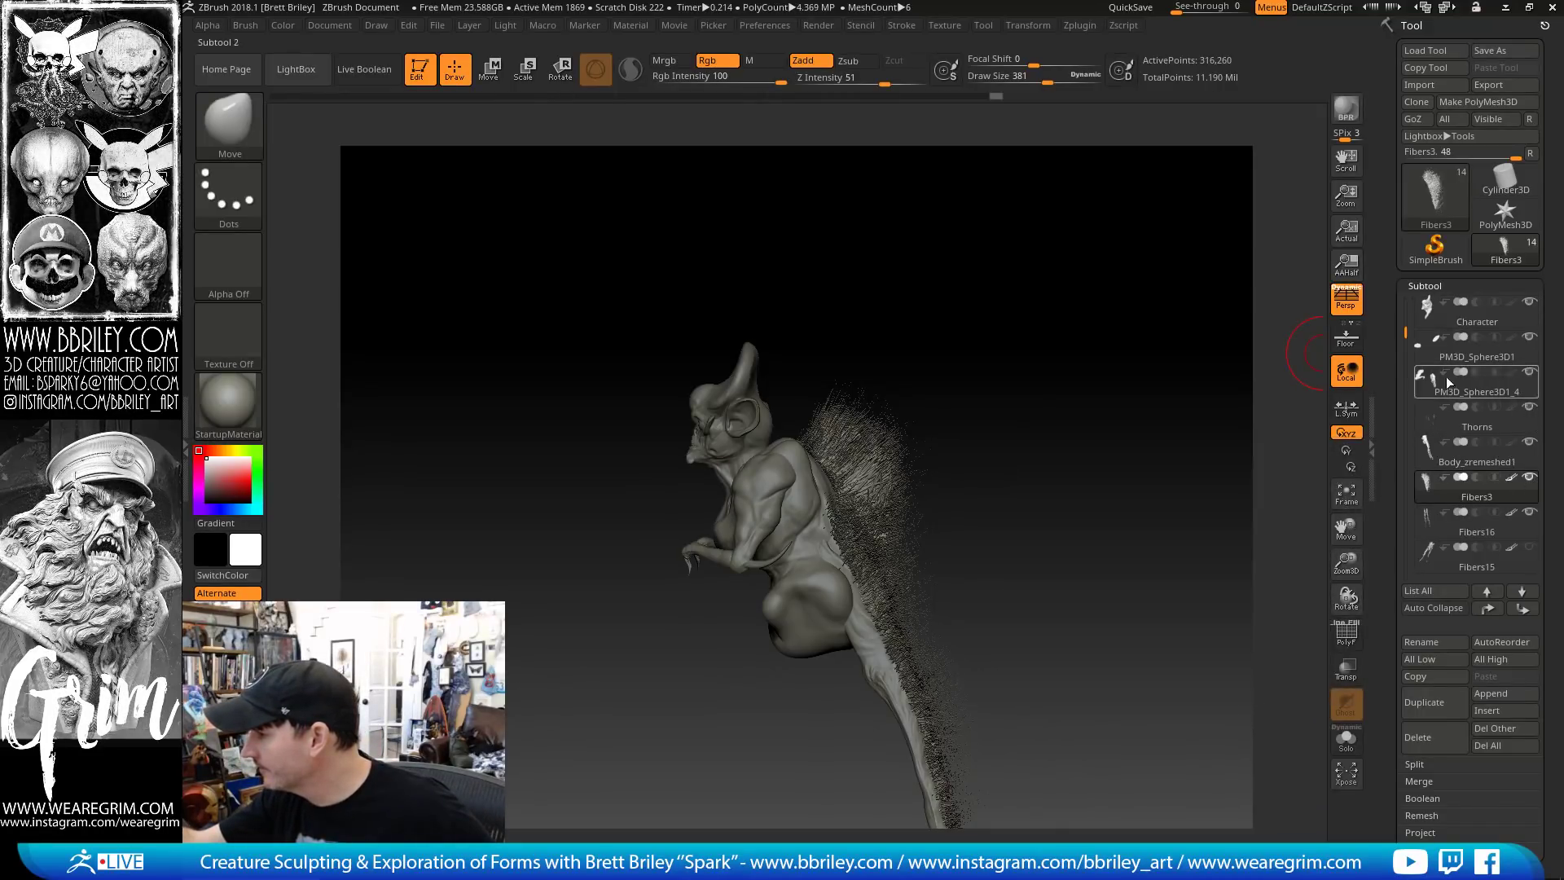
{"action": "scroll", "coordinate": [1445, 377], "scroll_direction": "up", "scroll_amount": 1}
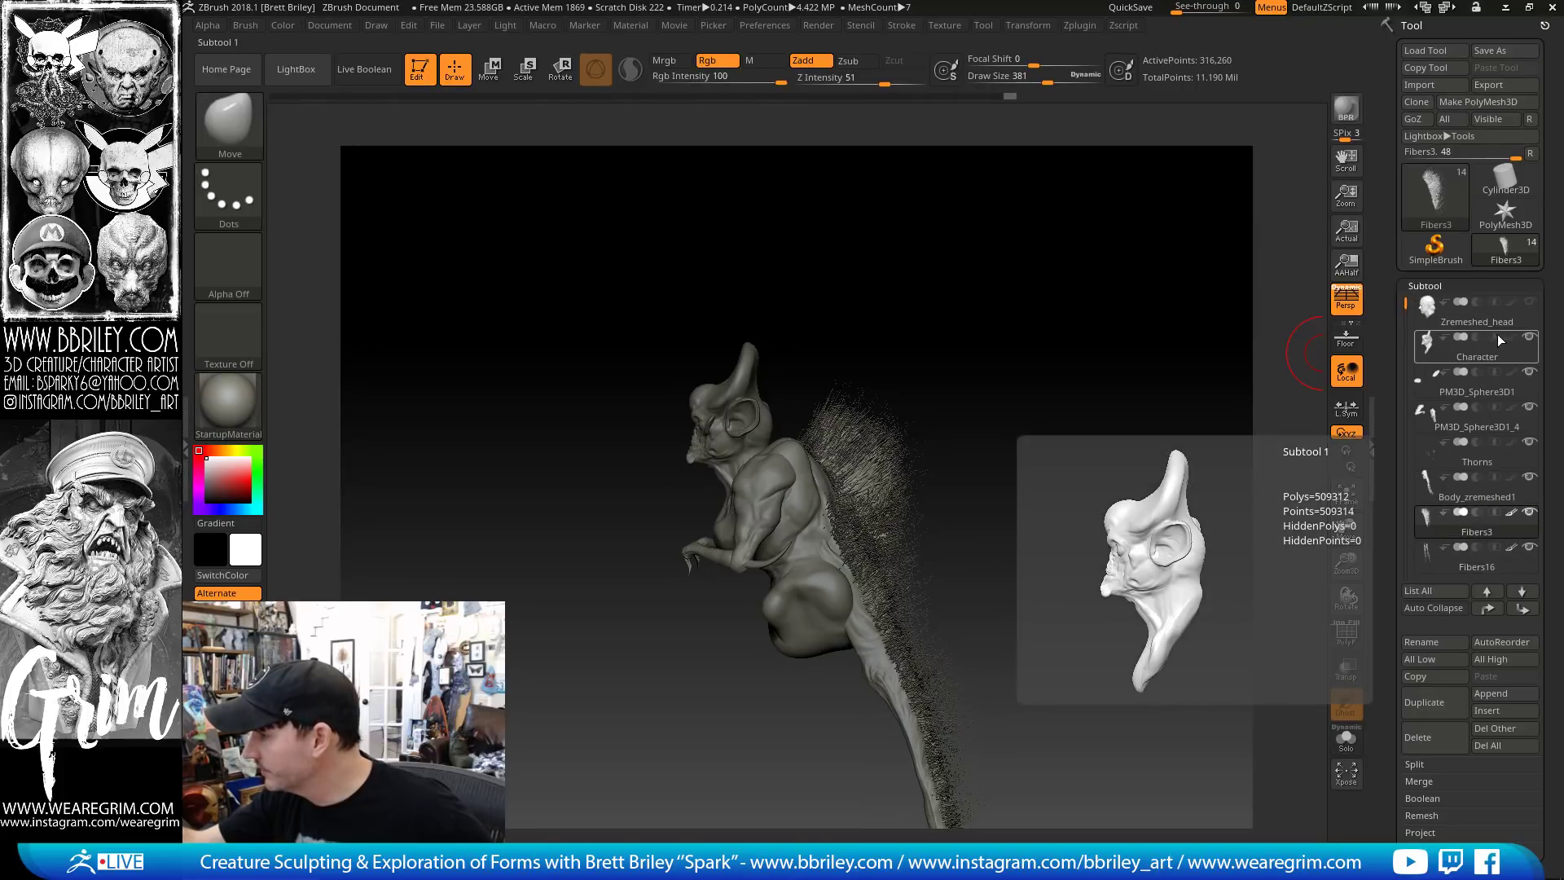
{"action": "left_click_drag", "start_coordinate": [1406, 303], "coordinate": [1407, 370]}
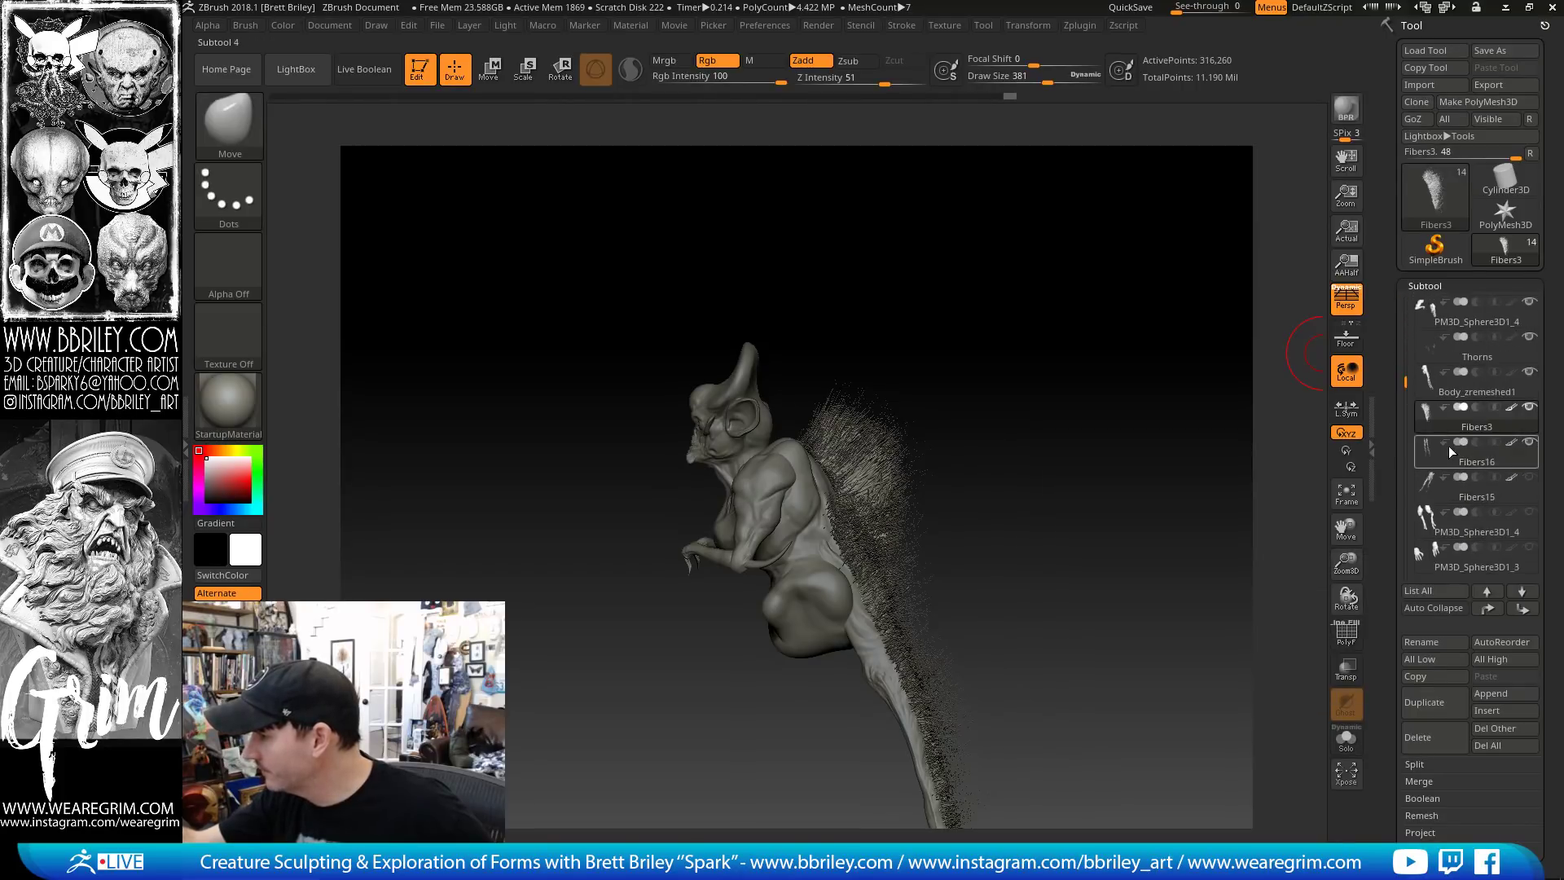
{"action": "mouse_move", "coordinate": [1450, 449]}
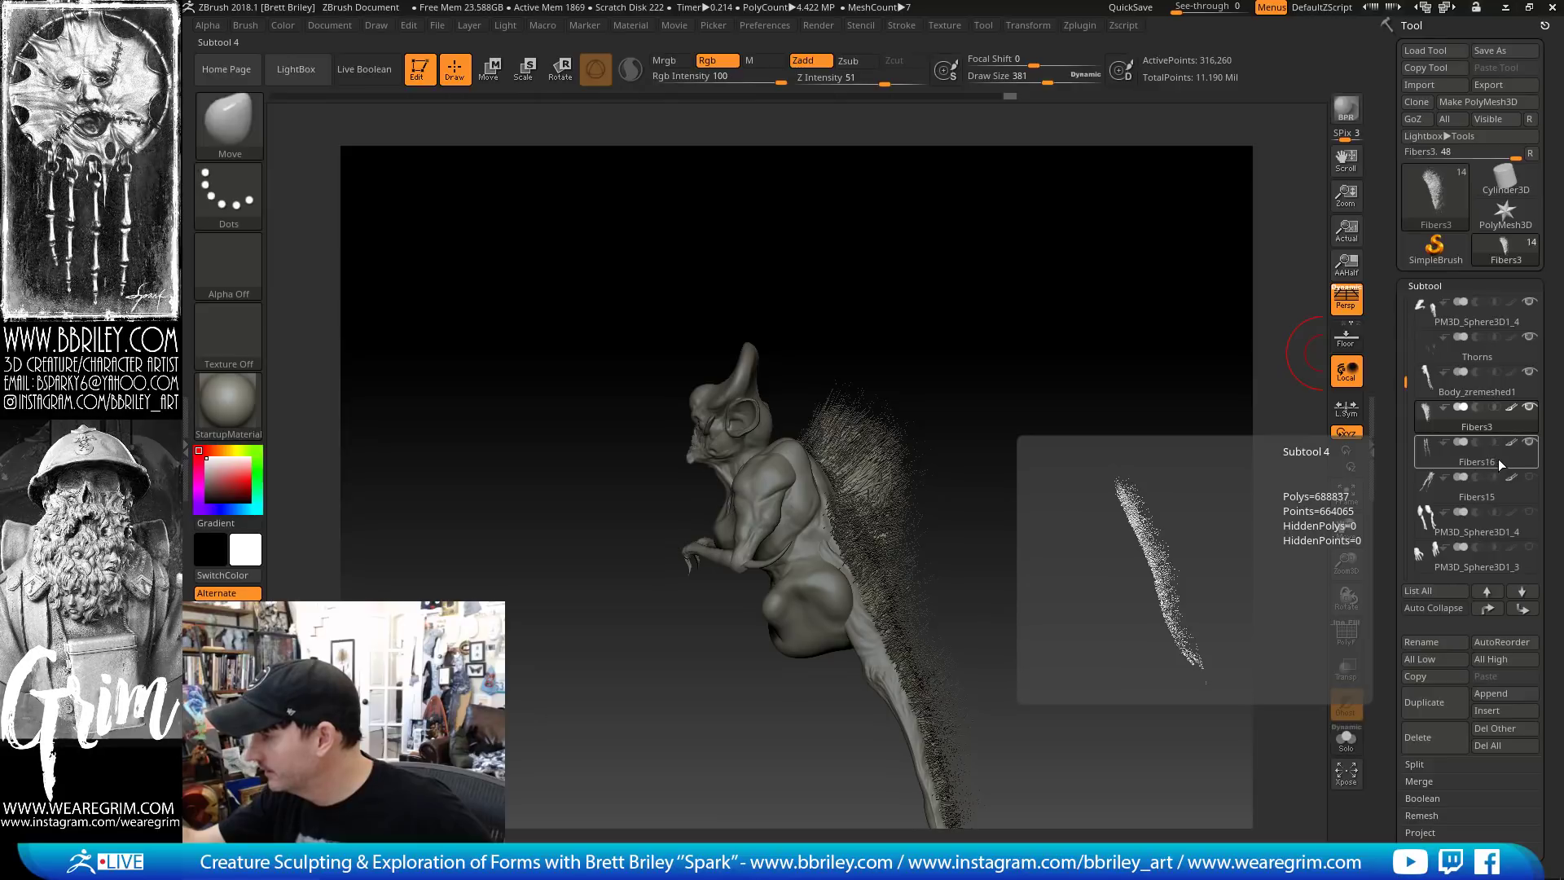
{"action": "left_click_drag", "start_coordinate": [1246, 371], "coordinate": [1199, 375]}
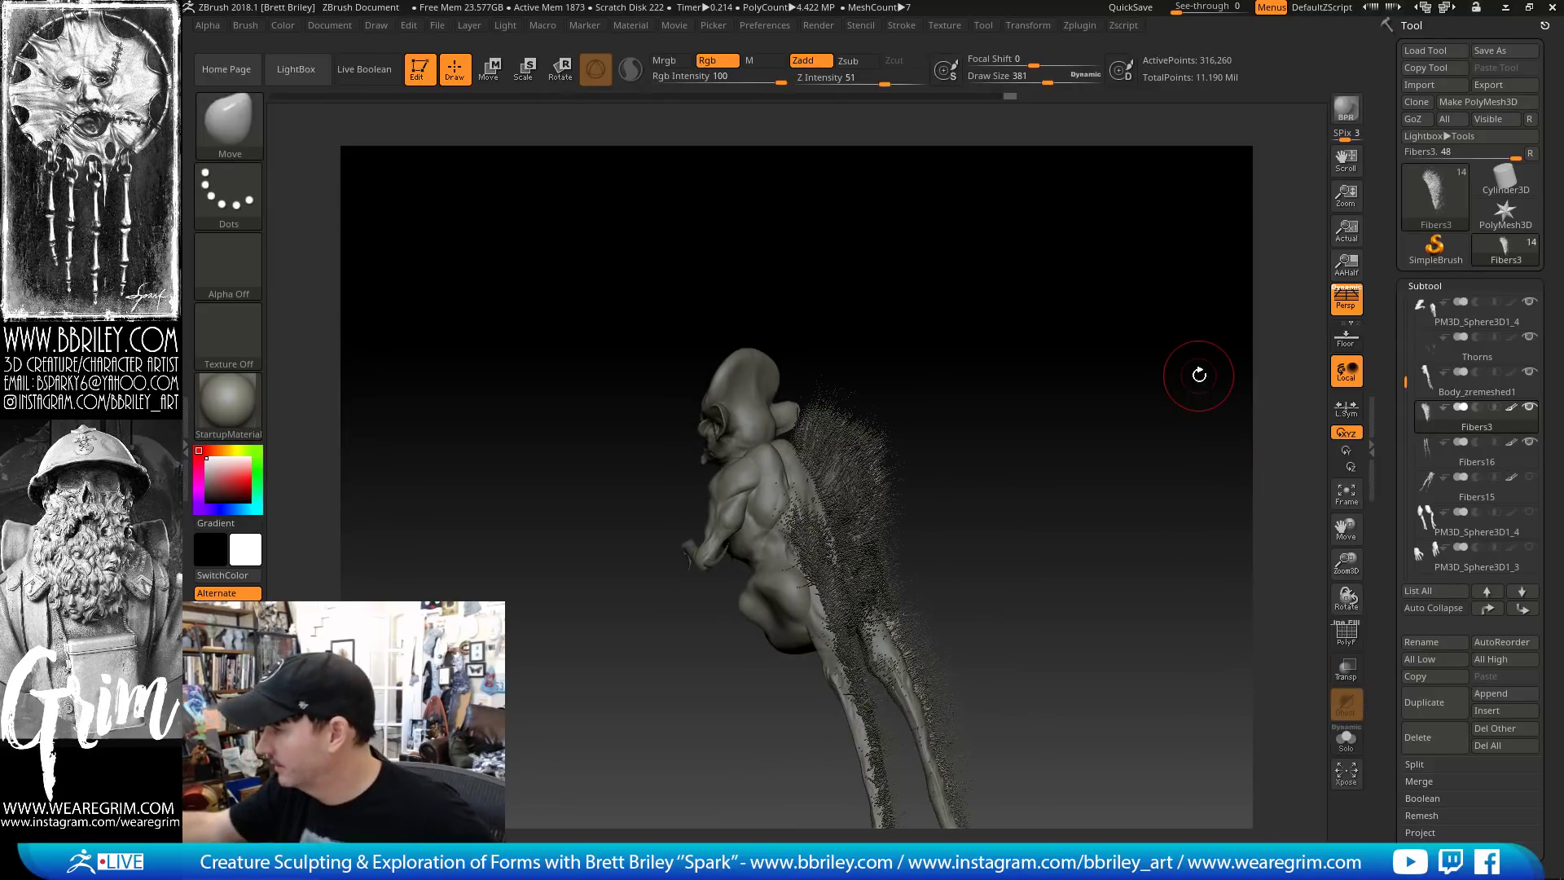
Delete the Fibers15 subtool
{"action": "left_click", "coordinate": [1430, 486]}
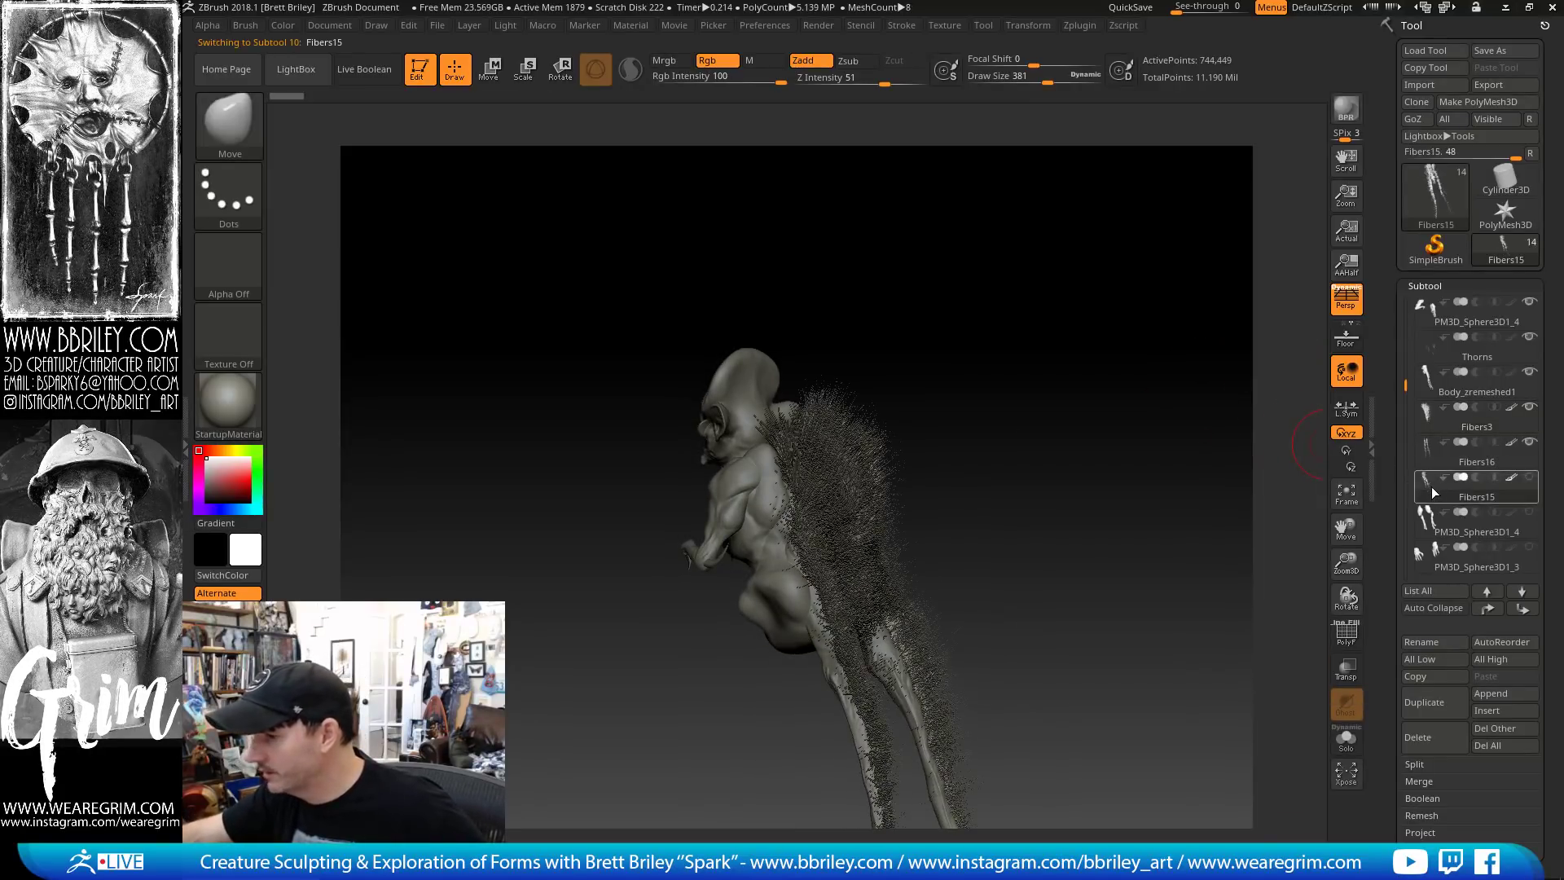
{"action": "left_click", "coordinate": [1423, 725]}
{"action": "left_click", "coordinate": [1287, 771]}
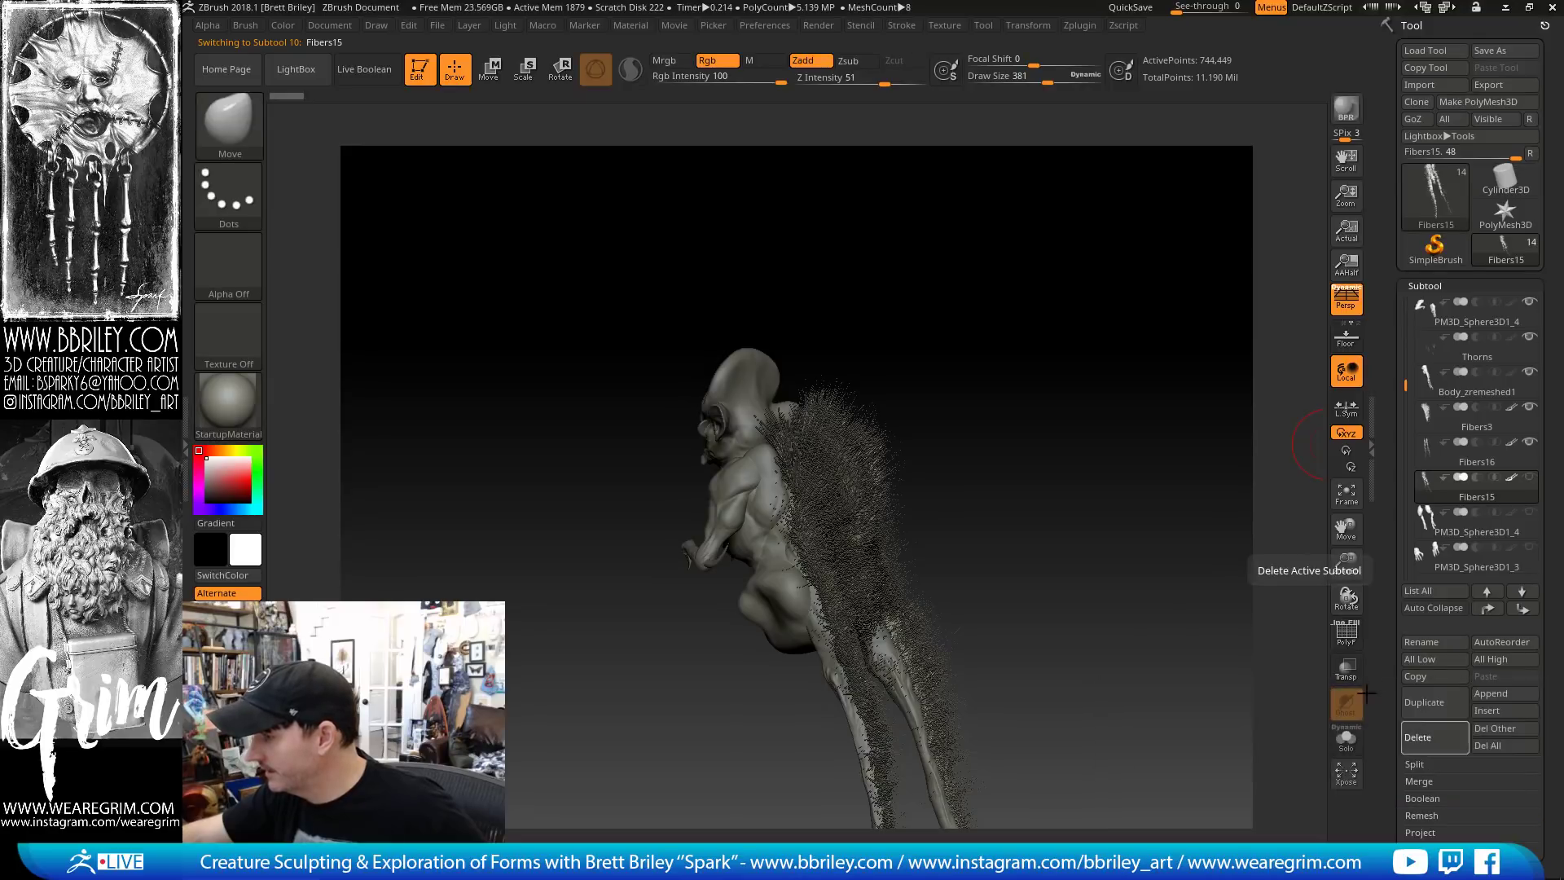
Show the PM3D_Sphere3D1_4 and PM3D_Sphere3D1_3 subtools listed below Fibers16
{"action": "left_click", "coordinate": [1521, 452]}
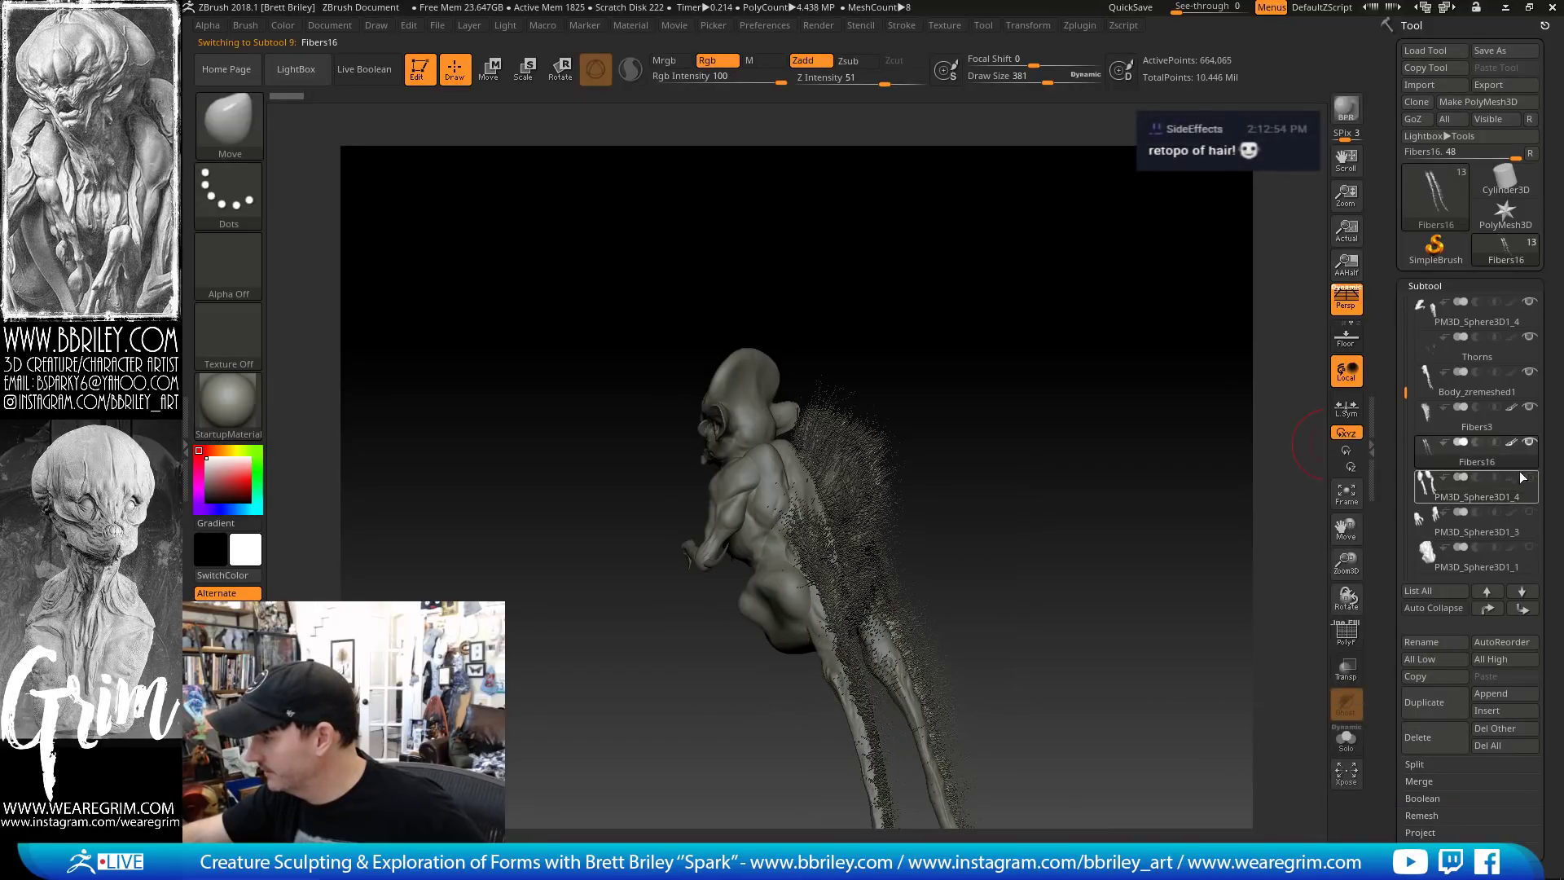
{"action": "mouse_move", "coordinate": [1536, 513]}
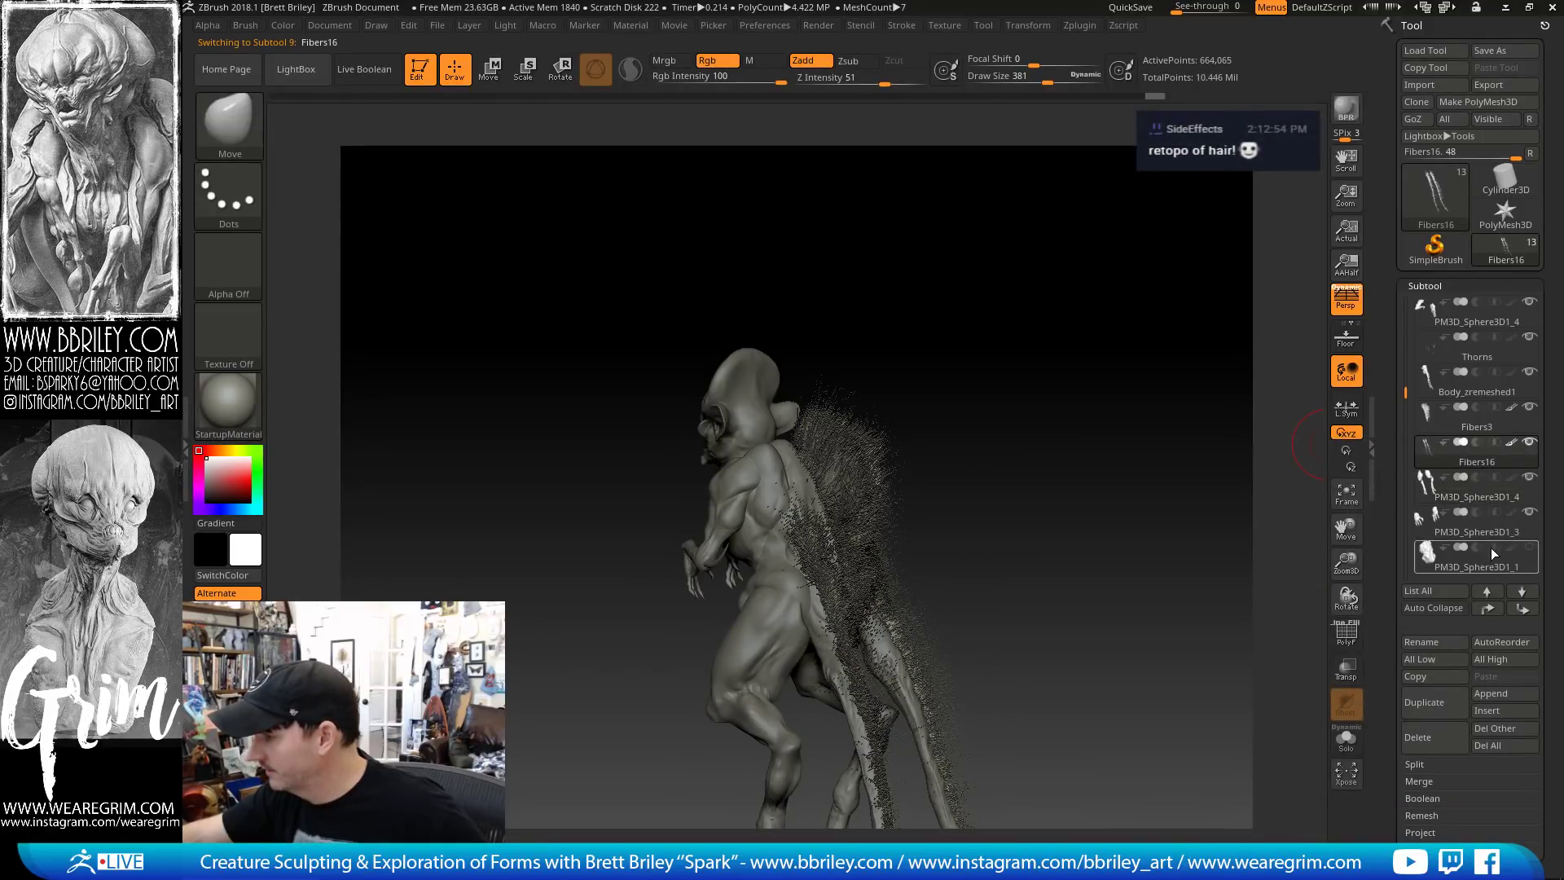
{"action": "left_click_drag", "start_coordinate": [1405, 393], "coordinate": [1403, 417]}
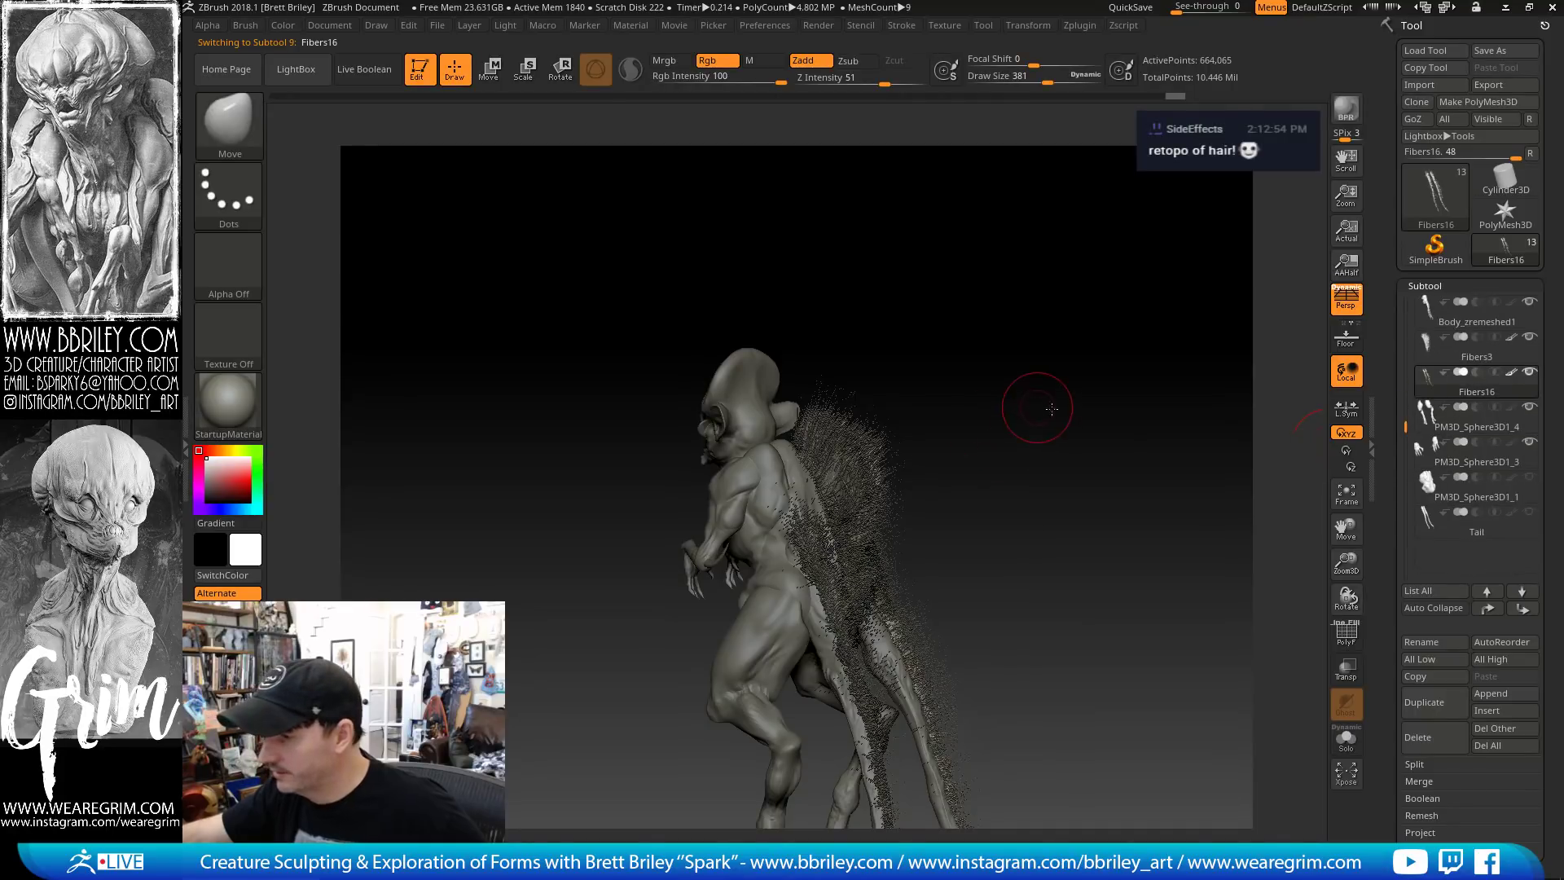
{"action": "left_click_drag", "start_coordinate": [1052, 408], "coordinate": [1072, 435]}
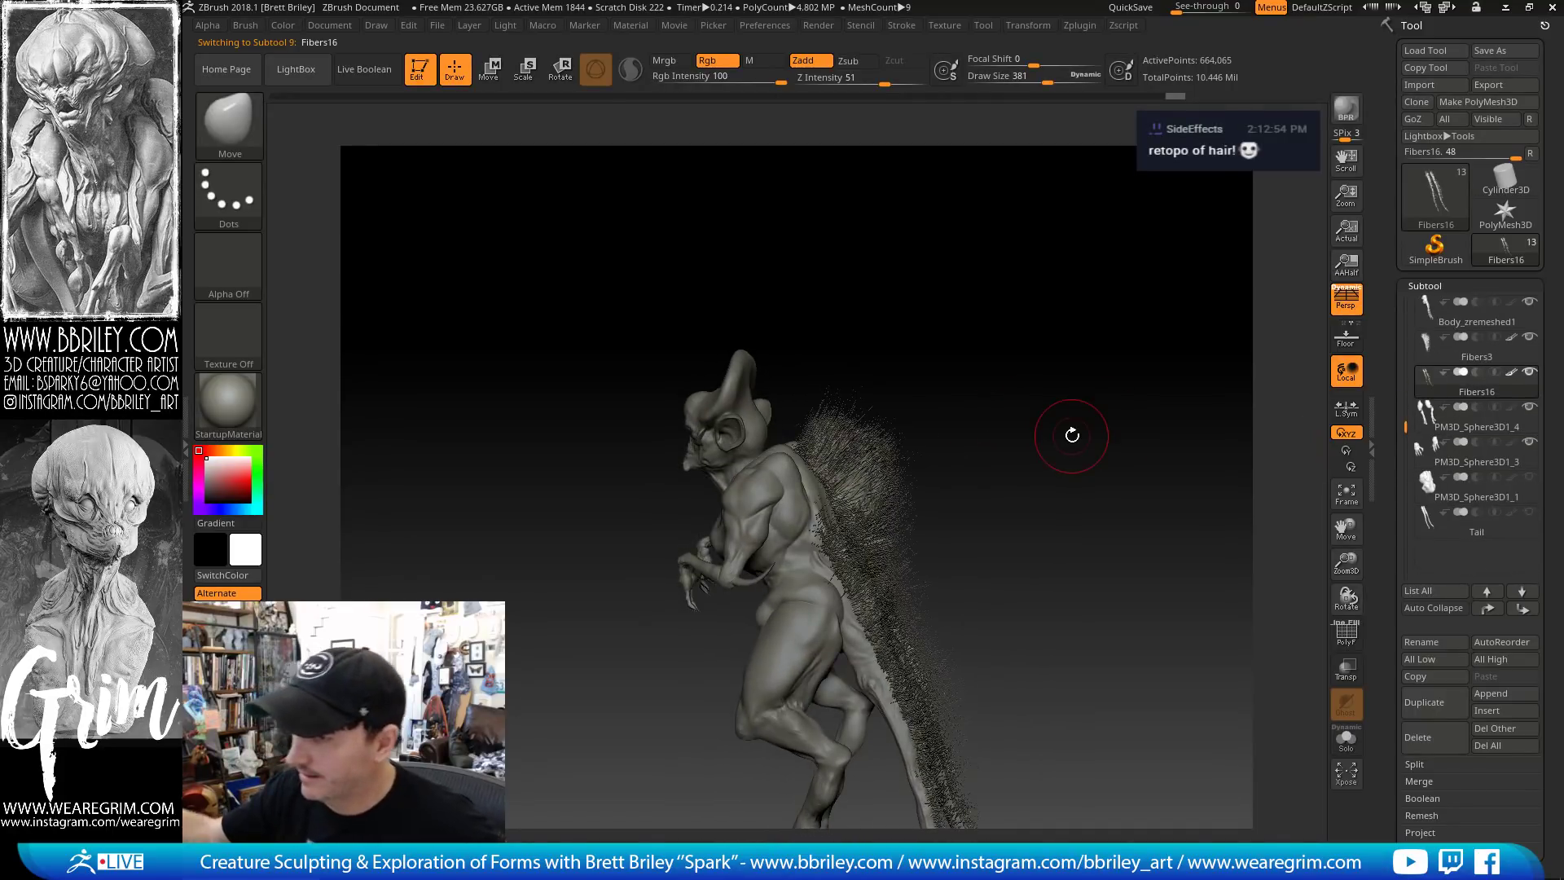
Select Fibers3 and pull its upper fibers up toward the neck with the Move brush at draw sizes 649, 448 and 568
{"action": "left_click_drag", "start_coordinate": [928, 363], "coordinate": [740, 465]}
{"action": "left_click", "coordinate": [750, 430], "text": "alt"}
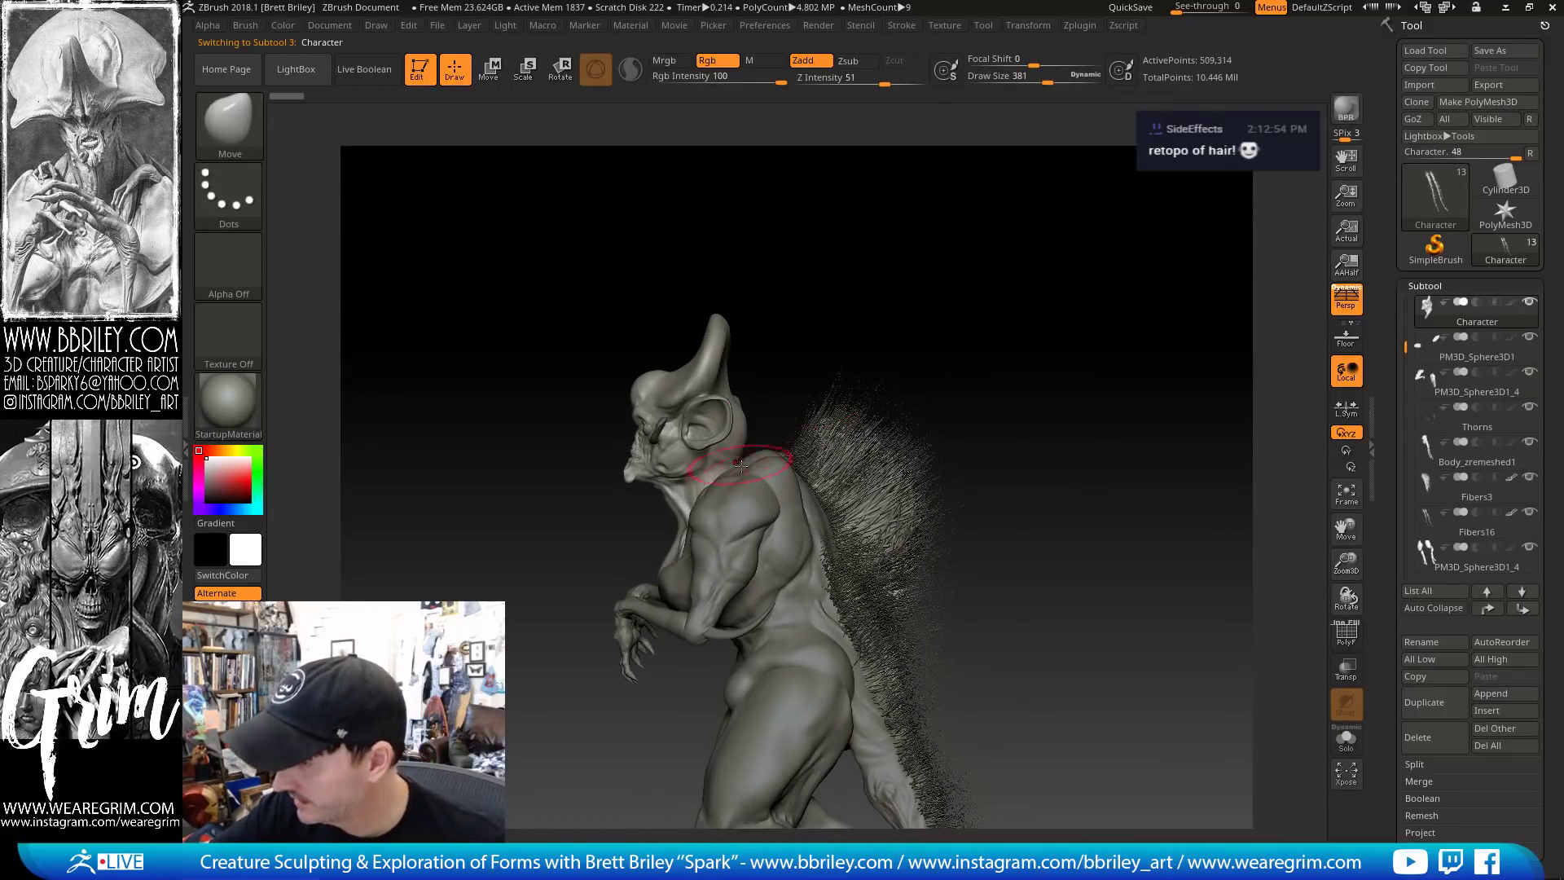
{"action": "key", "text": "bracketleft"}
{"action": "key", "text": "bracketleft"}
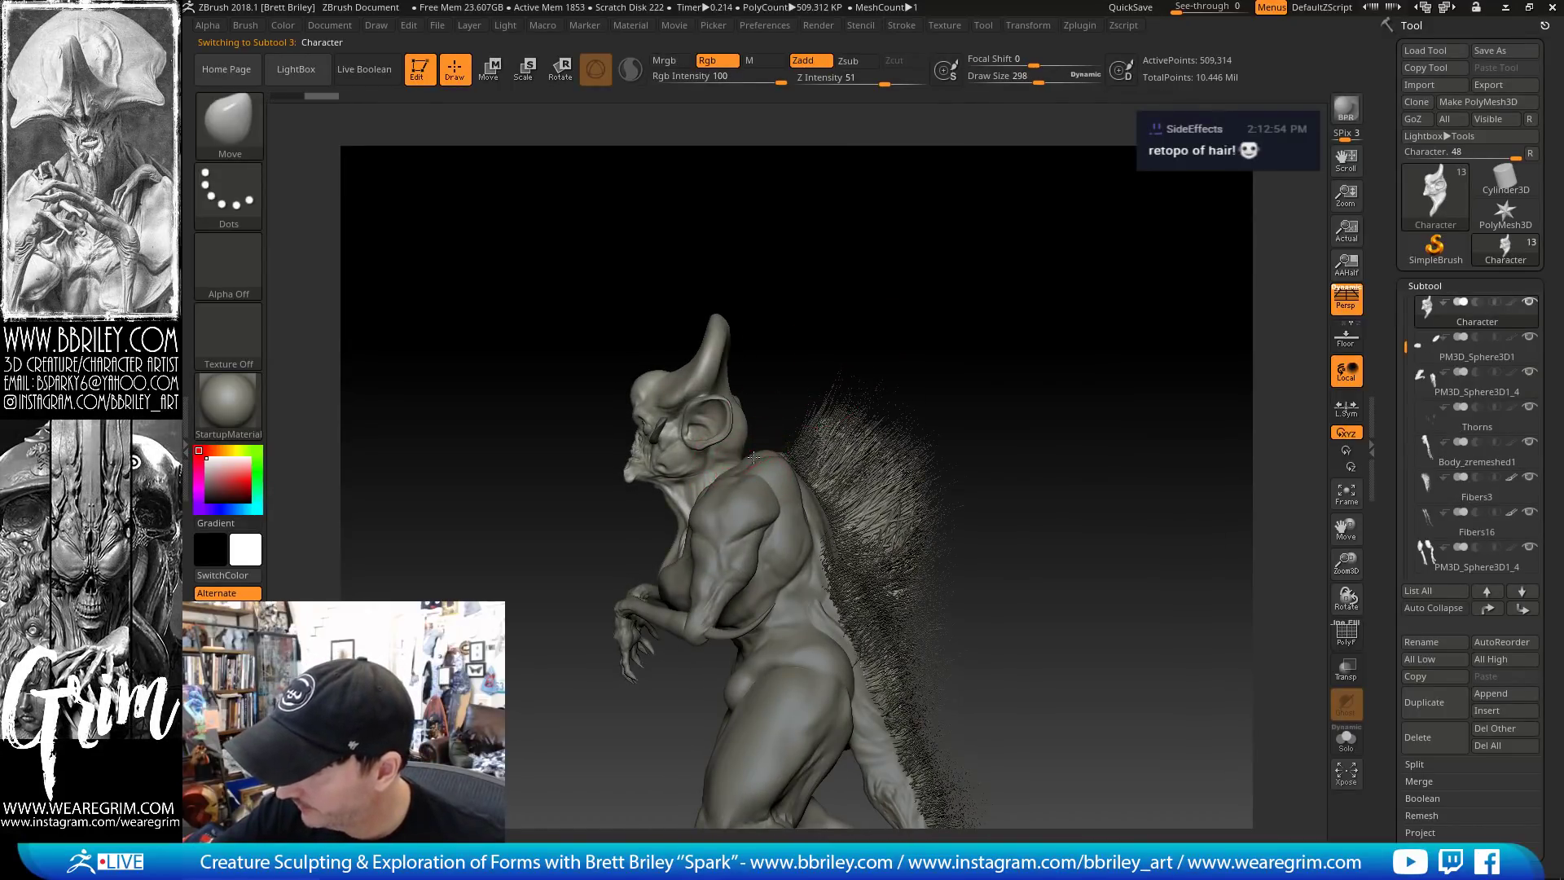
{"action": "left_click", "coordinate": [752, 459], "text": "alt"}
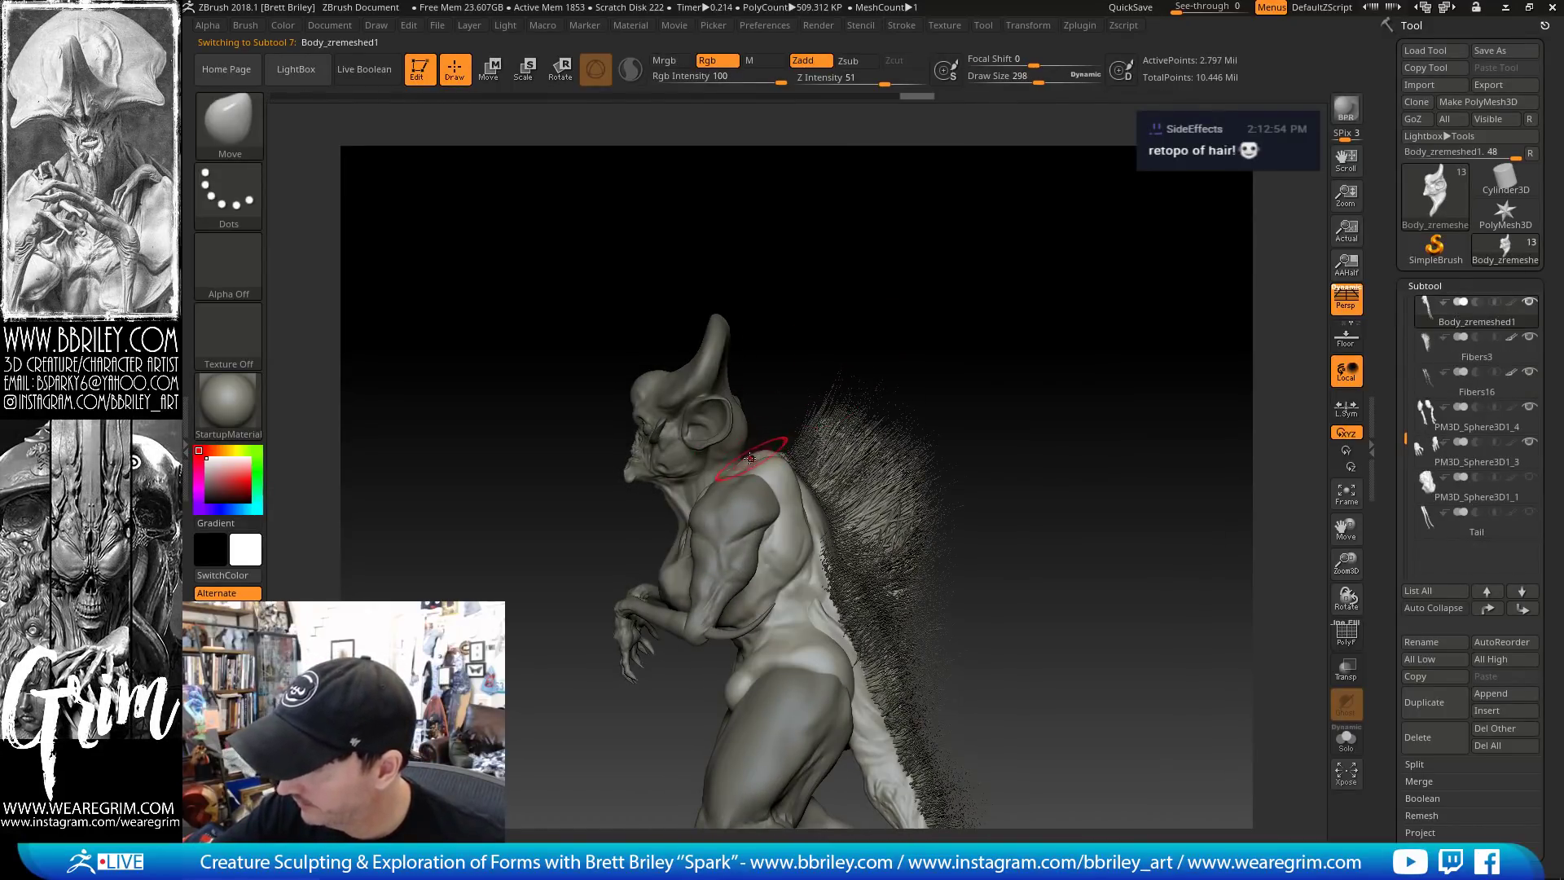
{"action": "left_click", "coordinate": [790, 396], "text": "alt"}
{"action": "left_click_drag", "start_coordinate": [794, 448], "coordinate": [808, 447]}
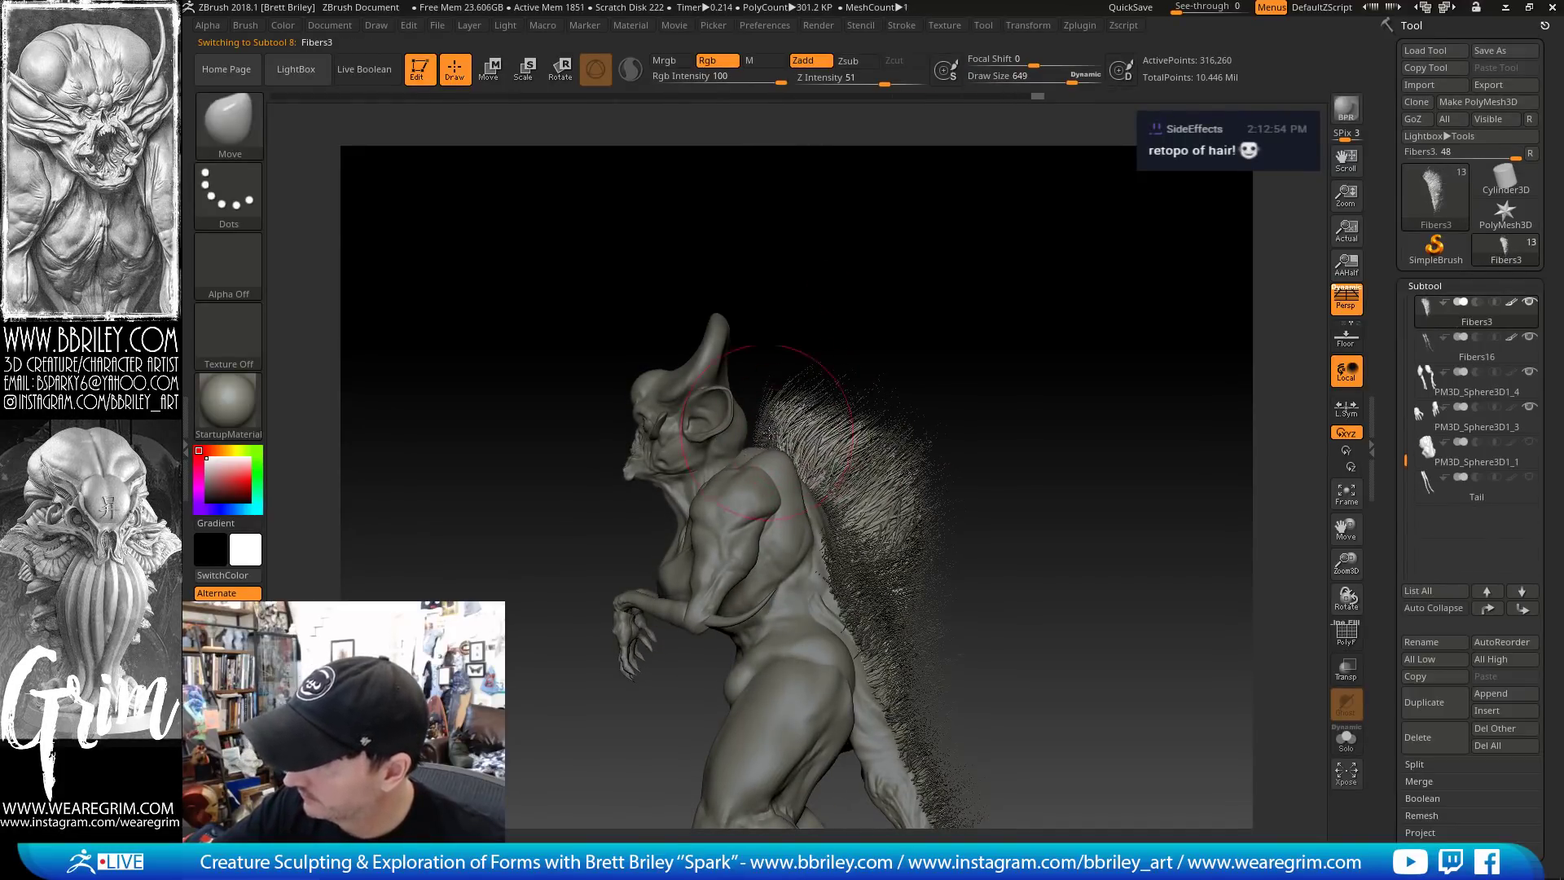
{"action": "key", "text": "bracketleft"}
{"action": "key", "text": "bracketright"}
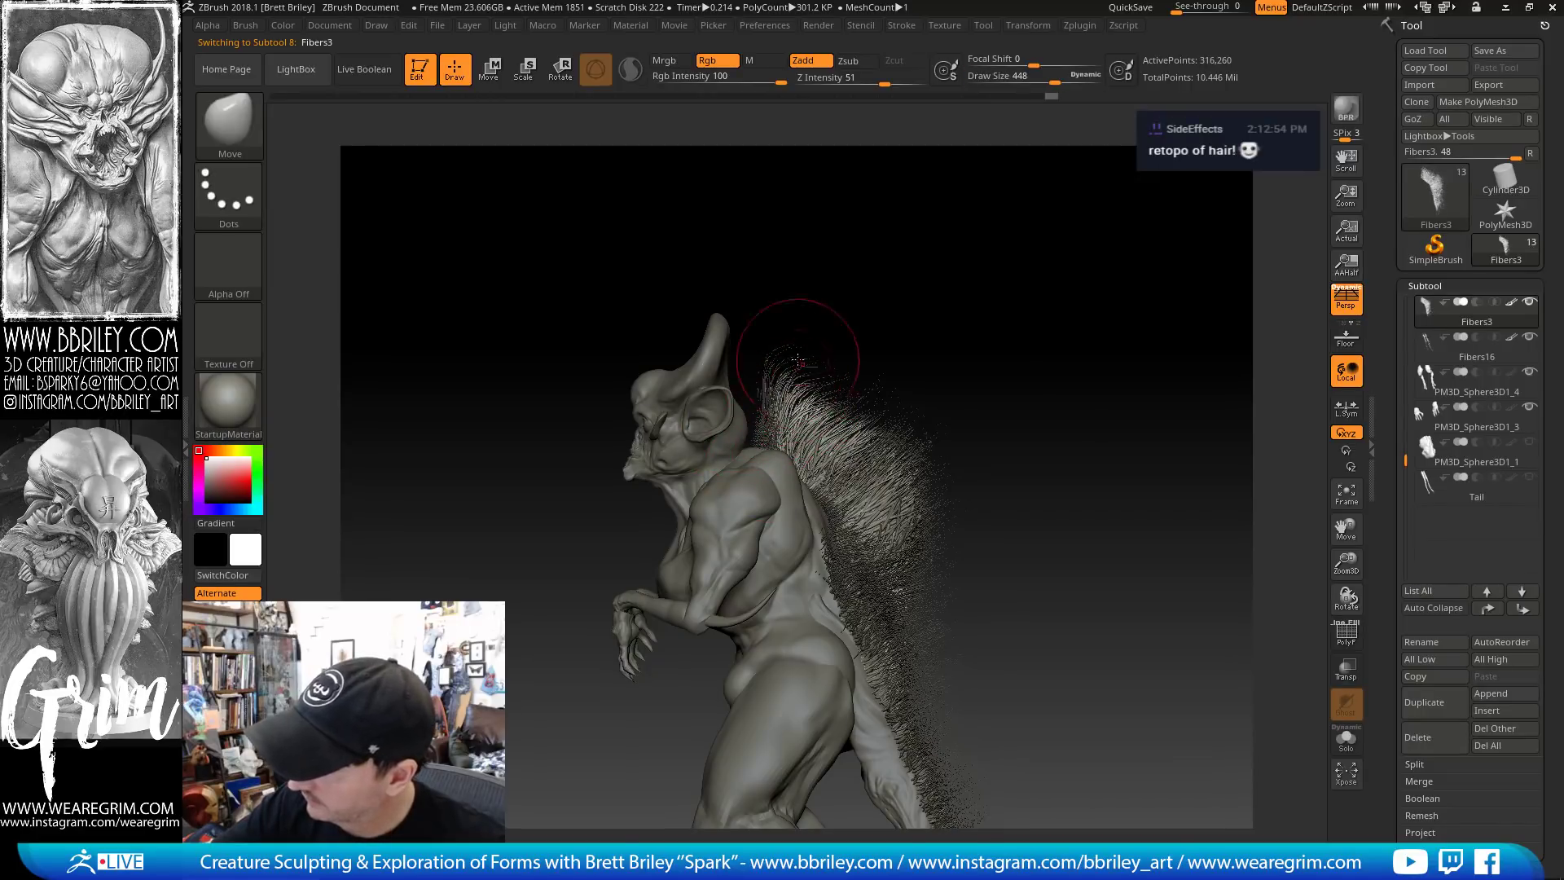
{"action": "key", "text": "bracketright"}
{"action": "key", "text": "bracketright"}
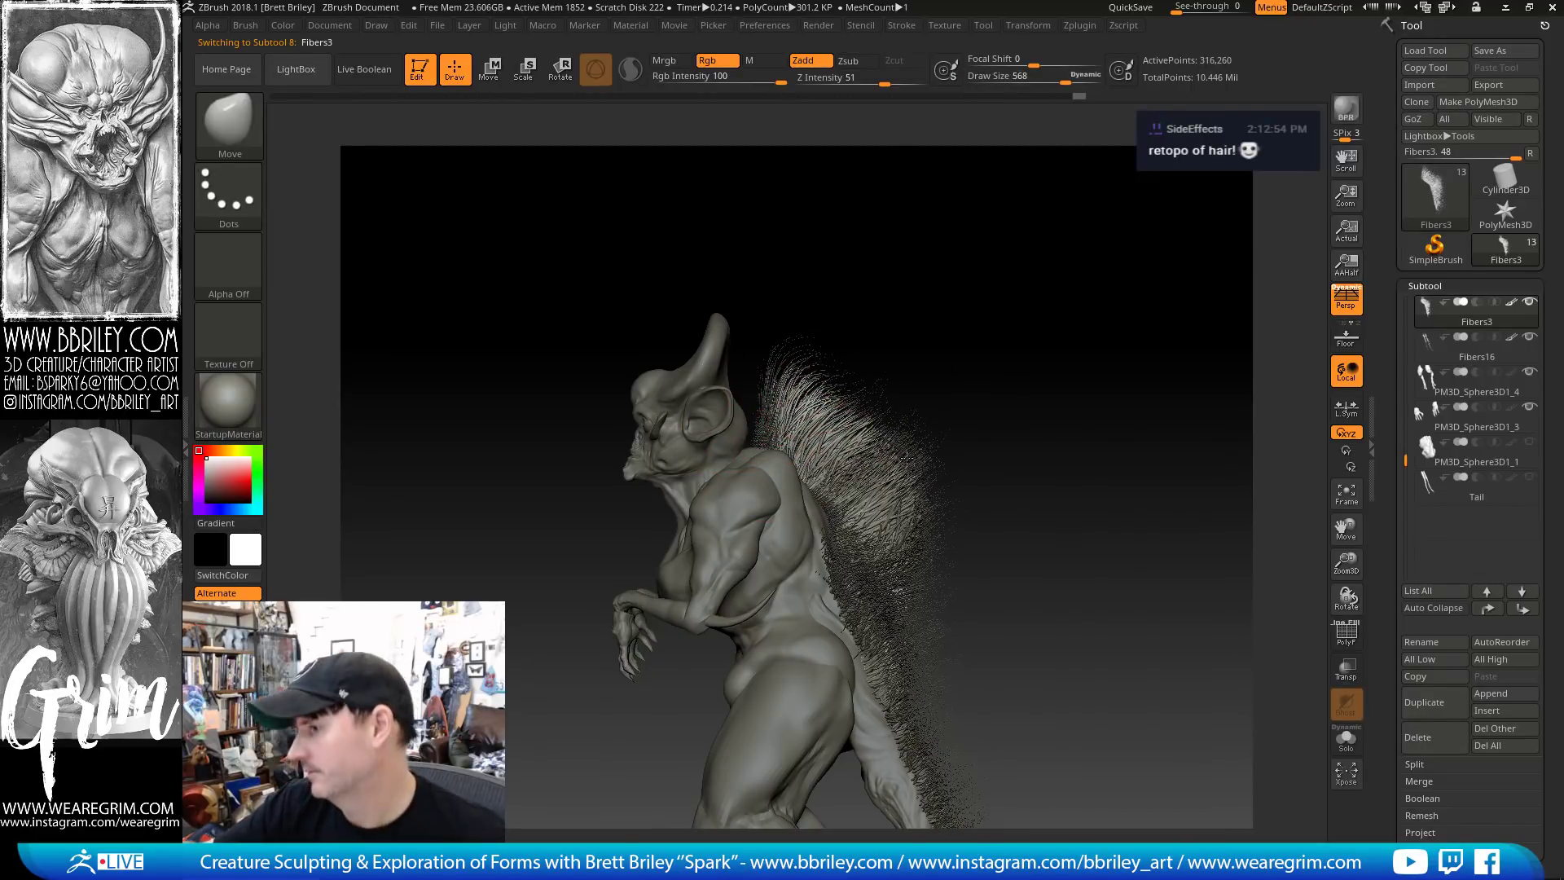
Subdivide the Character head once and isolate it with Solo
{"action": "left_click_drag", "start_coordinate": [900, 349], "coordinate": [1033, 322]}
{"action": "left_click_drag", "start_coordinate": [865, 295], "coordinate": [774, 358]}
{"action": "left_click", "coordinate": [765, 338], "text": "alt"}
{"action": "key", "text": "ctrl+d"}
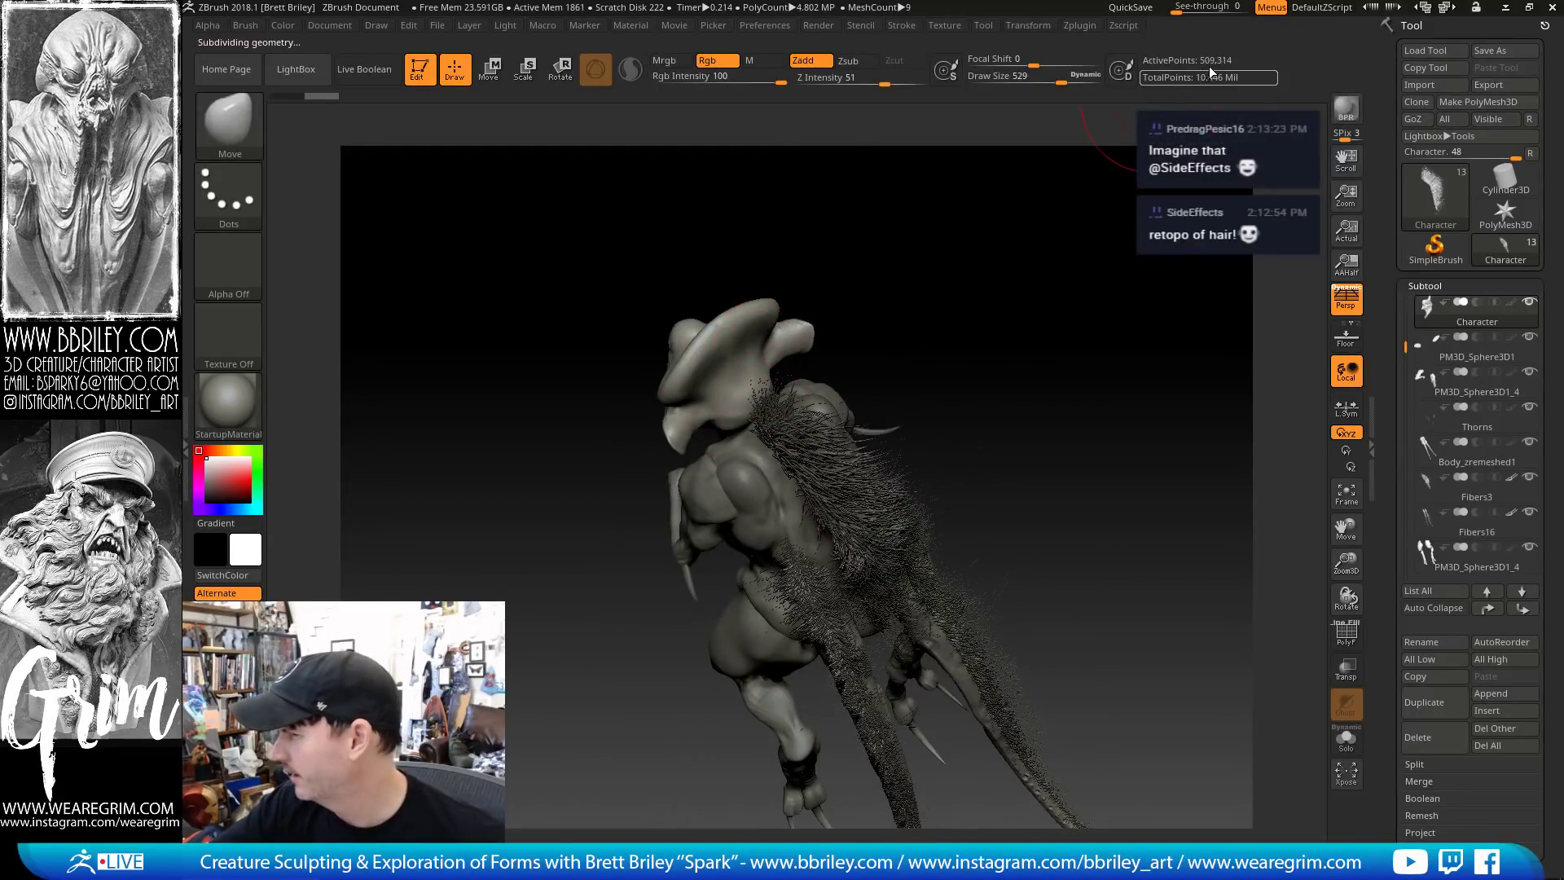
{"action": "left_click_drag", "start_coordinate": [663, 383], "coordinate": [782, 369]}
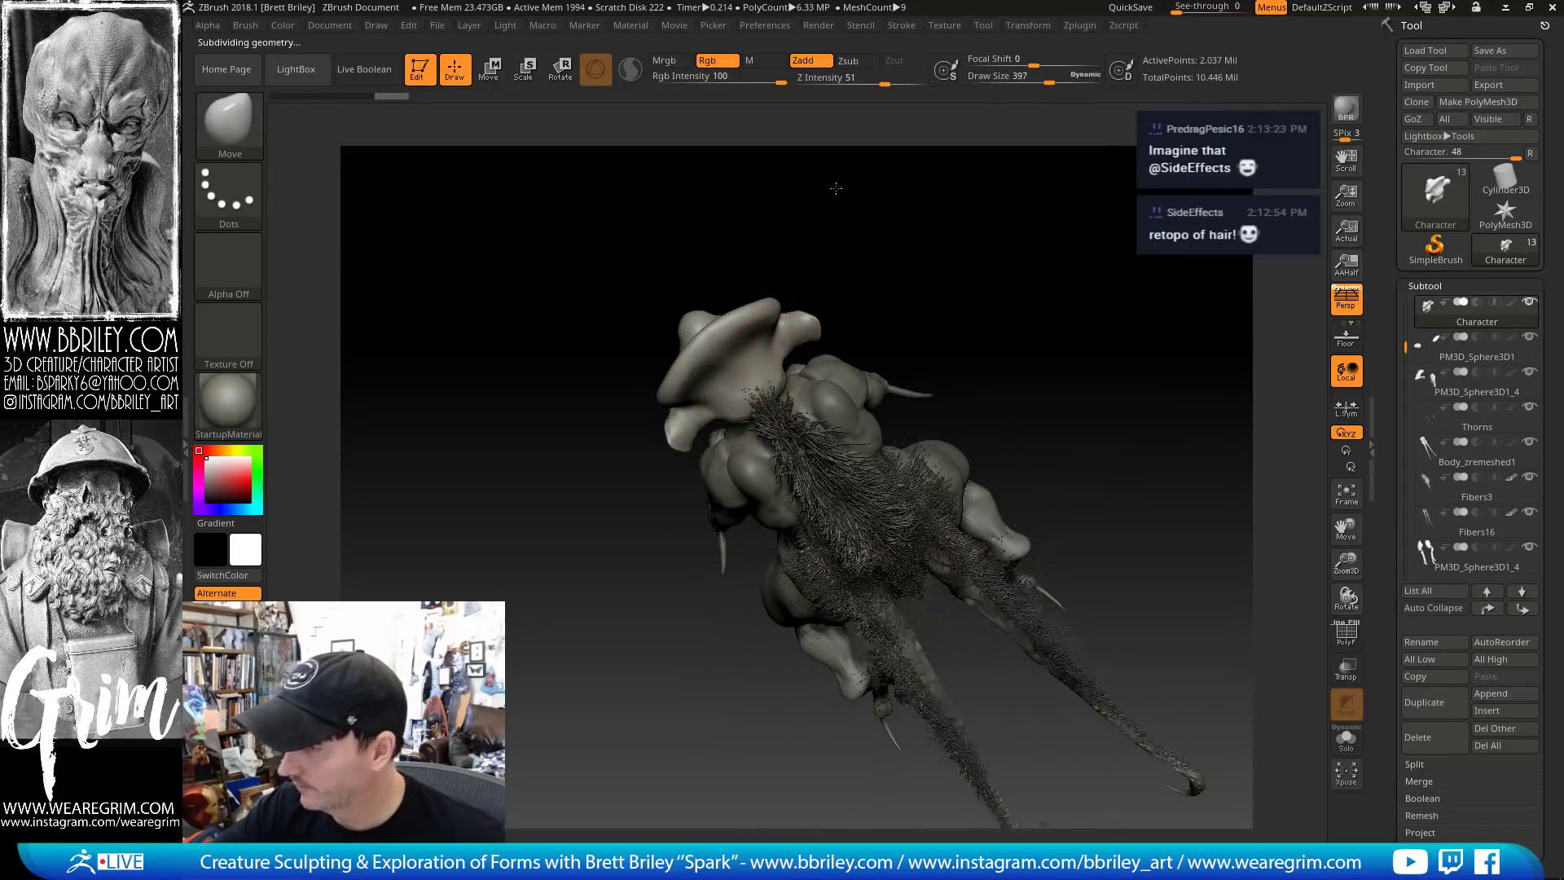
{"action": "left_click_drag", "start_coordinate": [831, 185], "coordinate": [746, 355]}
{"action": "left_click", "coordinate": [1346, 737]}
{"action": "left_click_drag", "start_coordinate": [961, 457], "coordinate": [852, 363]}
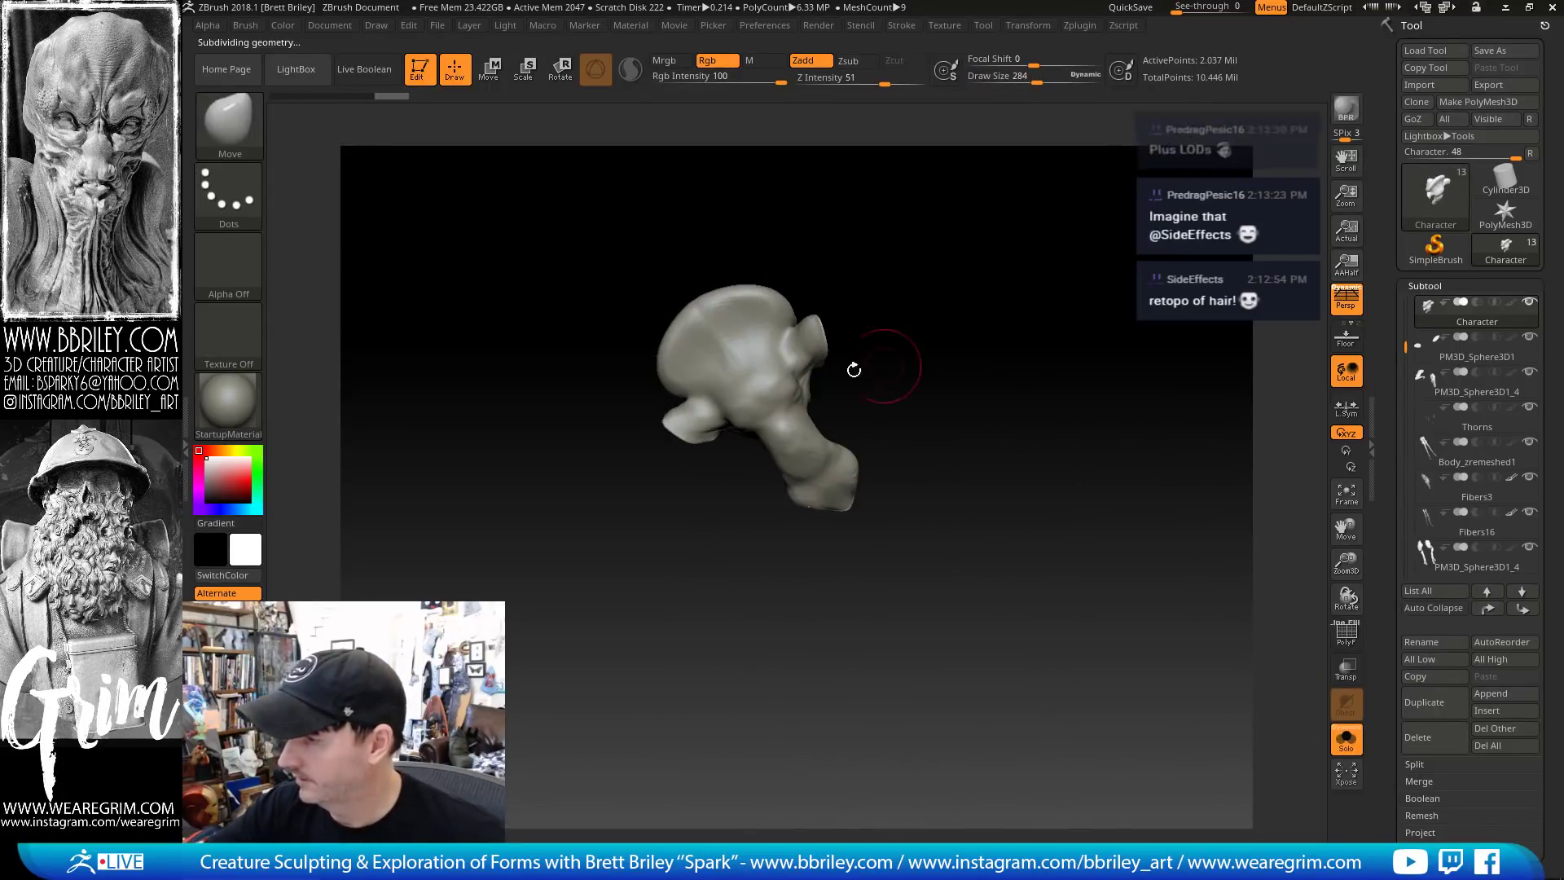
Mask a narrow strip down the back of the head and neck with the MaskPen brush, reducing the draw size to 79
{"action": "left_click_drag", "start_coordinate": [740, 368], "coordinate": [767, 410], "text": "ctrl"}
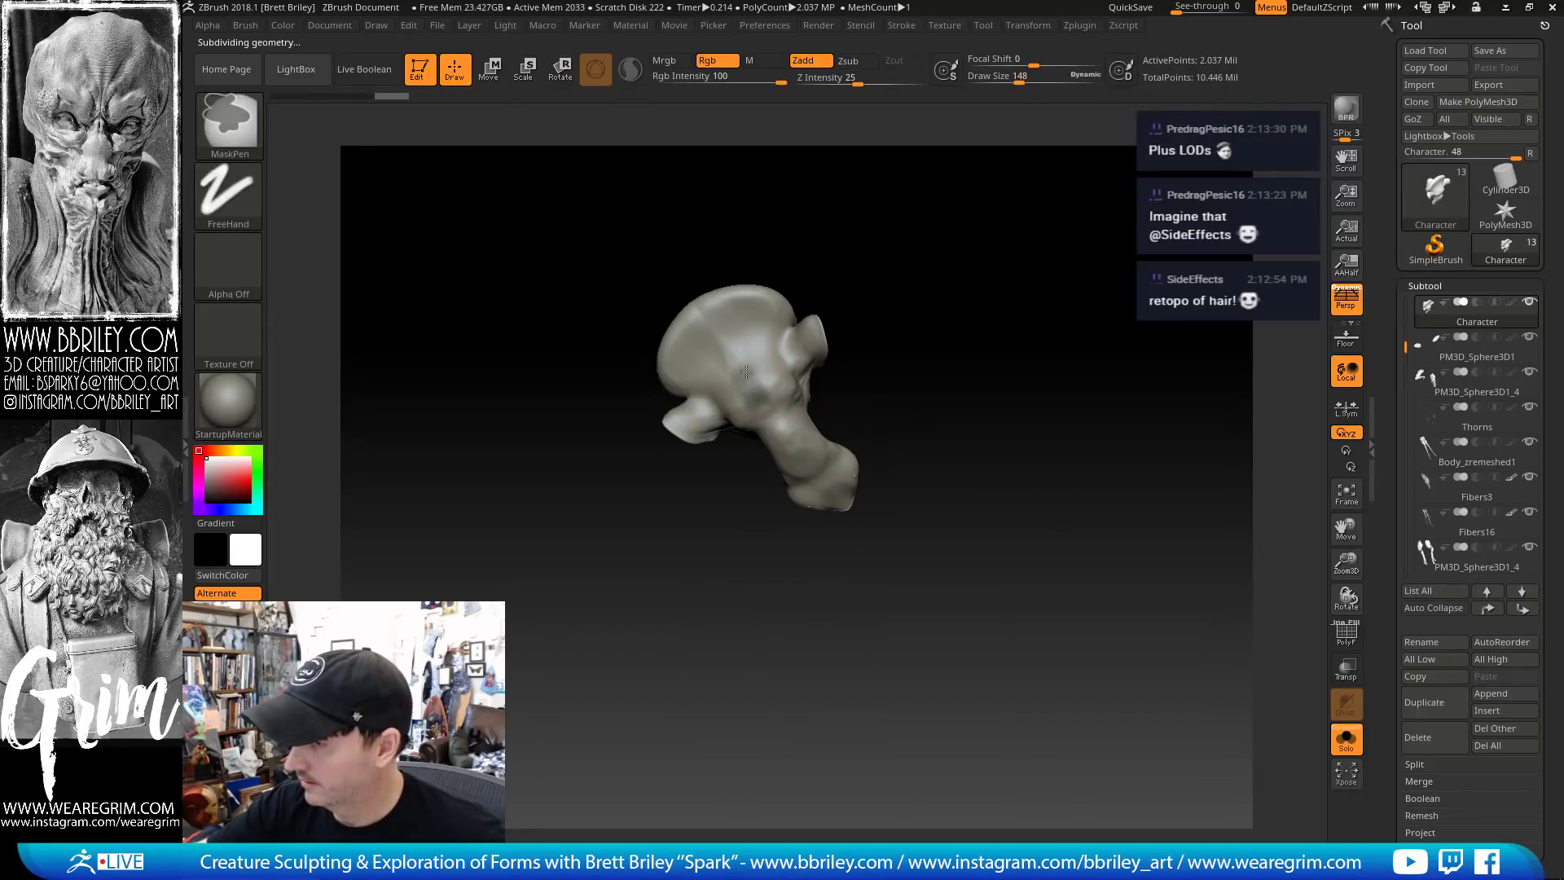
{"action": "left_click_drag", "start_coordinate": [735, 359], "coordinate": [771, 421], "text": "ctrl"}
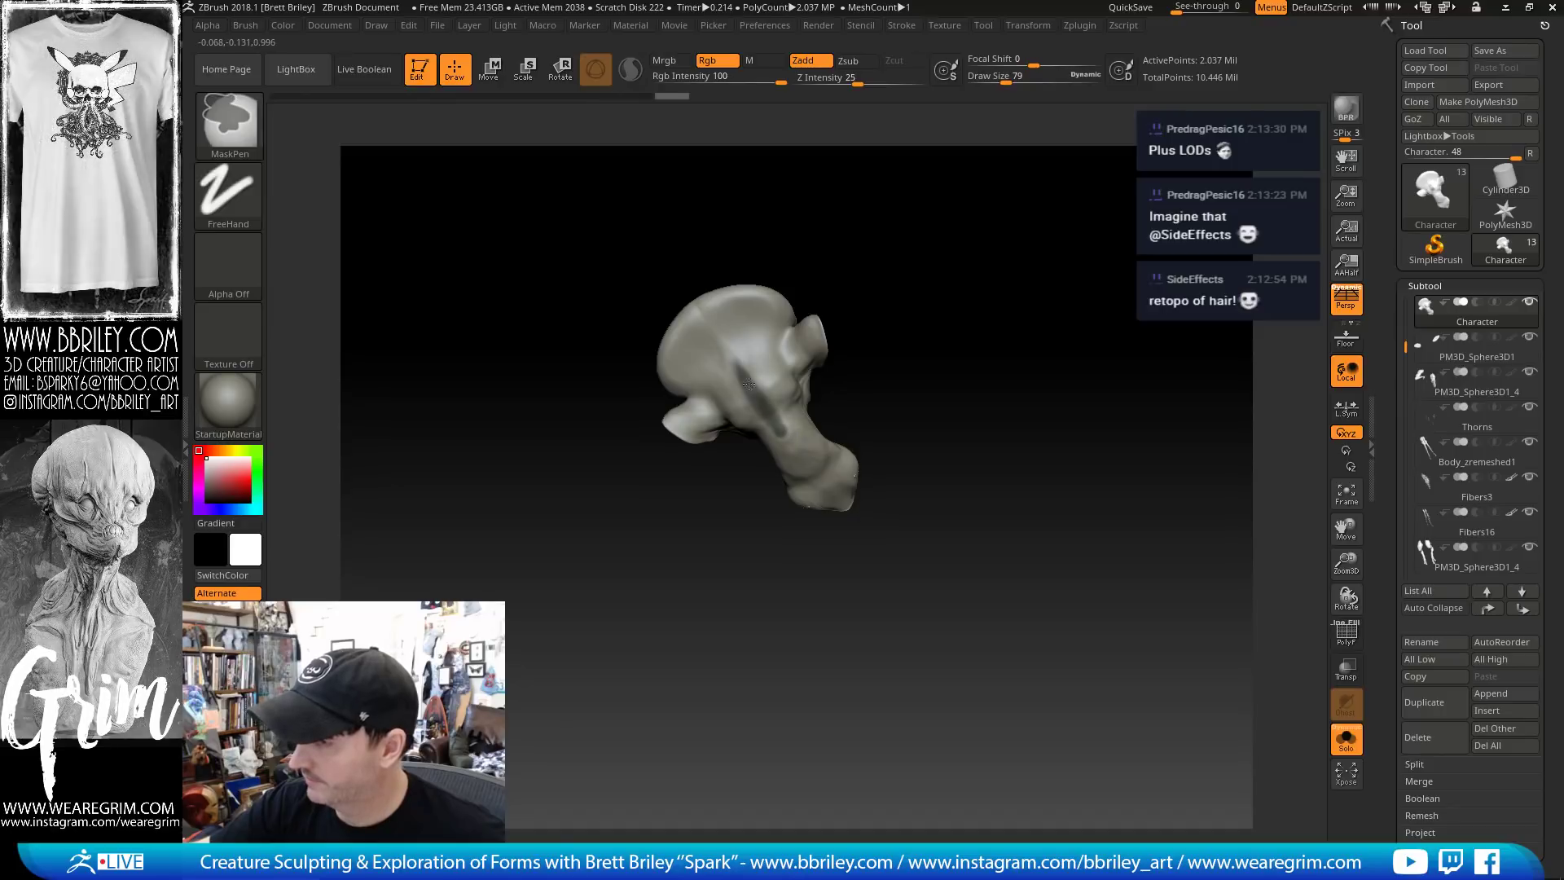
{"action": "left_click_drag", "start_coordinate": [961, 391], "coordinate": [912, 415]}
Start a FiberMesh preview on the masked strip of the head
{"action": "left_click_drag", "start_coordinate": [1389, 522], "coordinate": [1389, 49]}
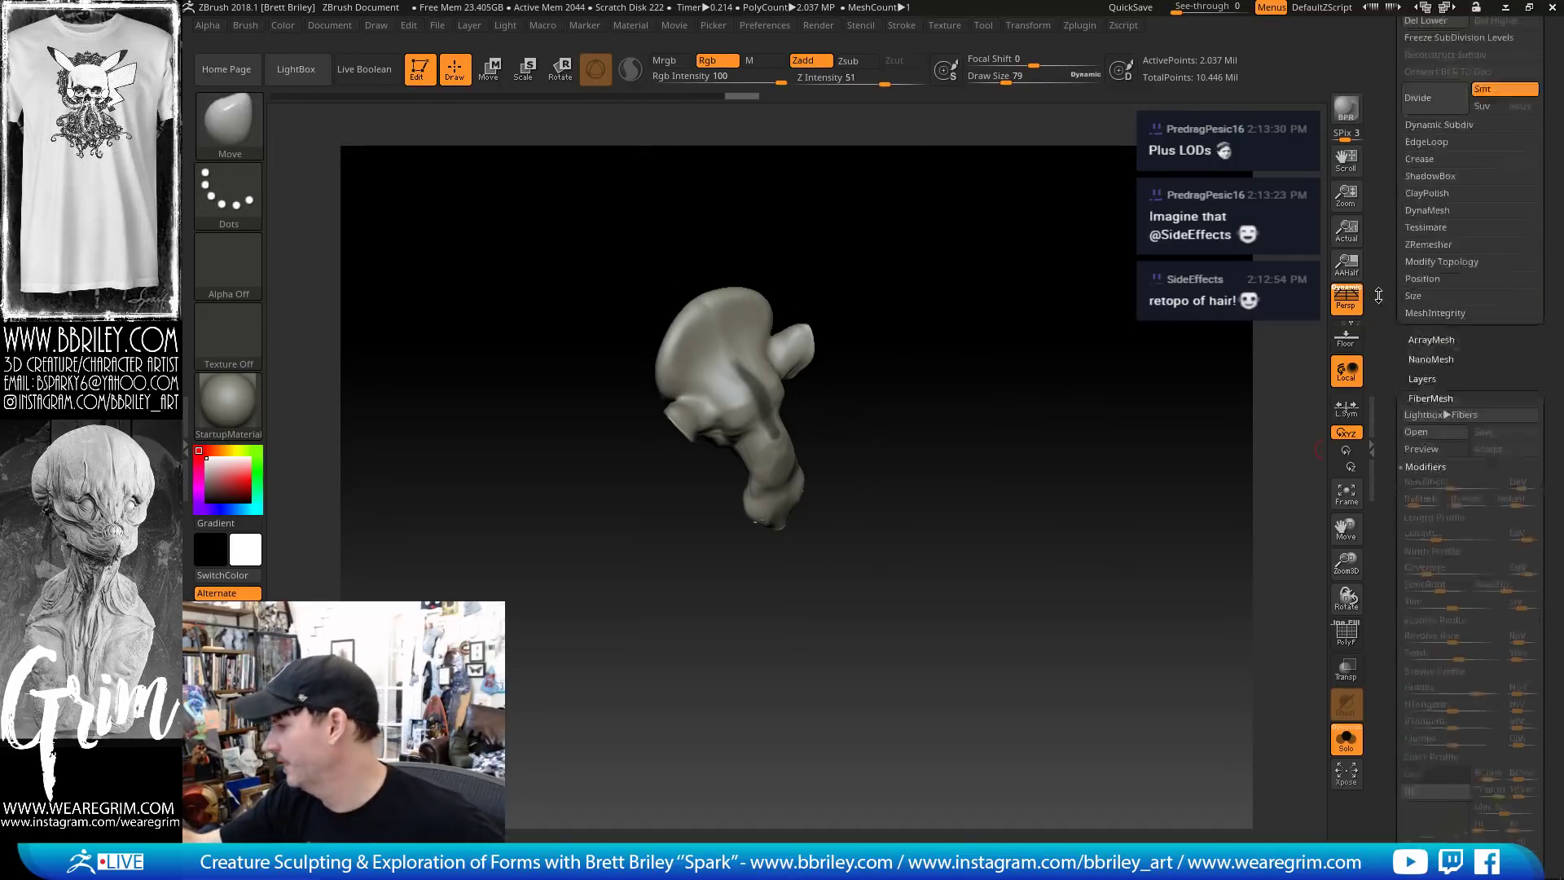
{"action": "left_click_drag", "start_coordinate": [1389, 489], "coordinate": [1390, 366]}
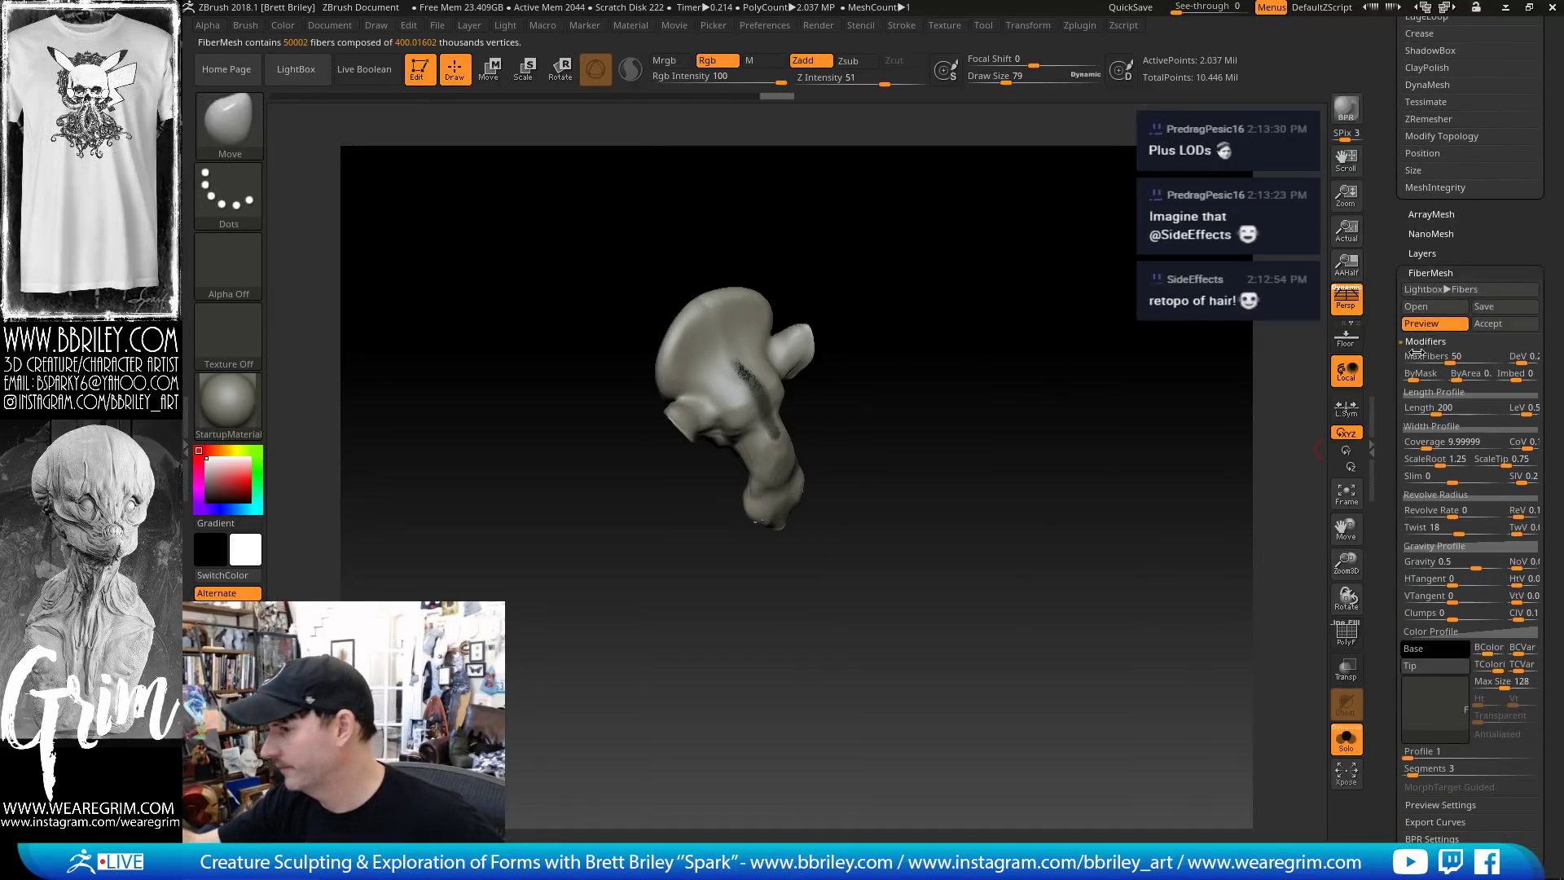
{"action": "left_click_drag", "start_coordinate": [1132, 395], "coordinate": [1141, 460]}
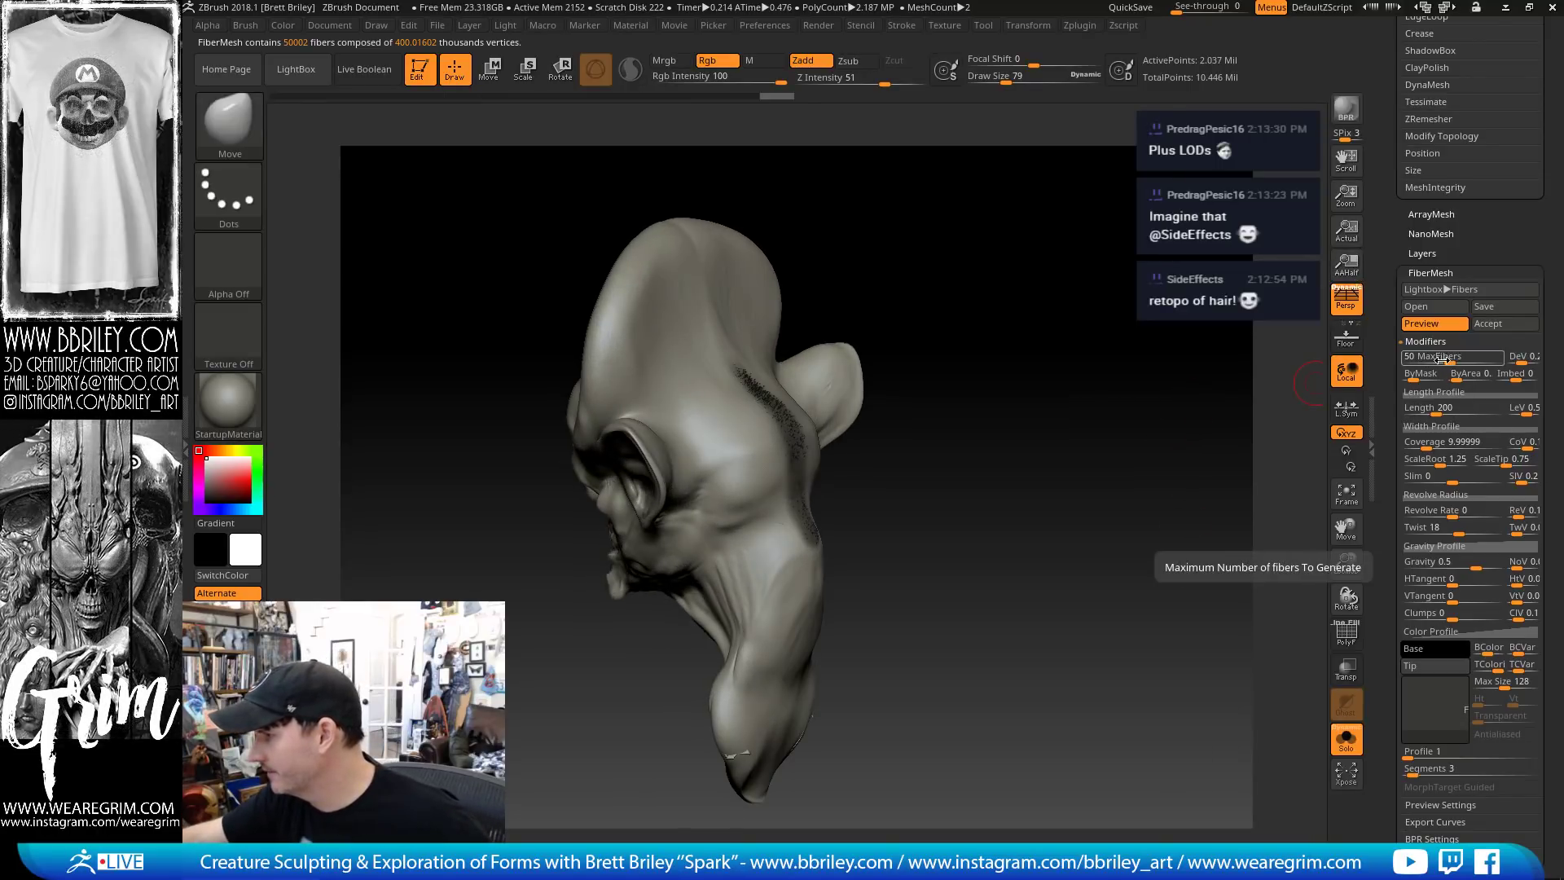
Set the previewed fibers to MaxFibers 12.34666, Length 2000 and Coverage 9.21799
{"action": "left_click_drag", "start_coordinate": [1428, 408], "coordinate": [1418, 447]}
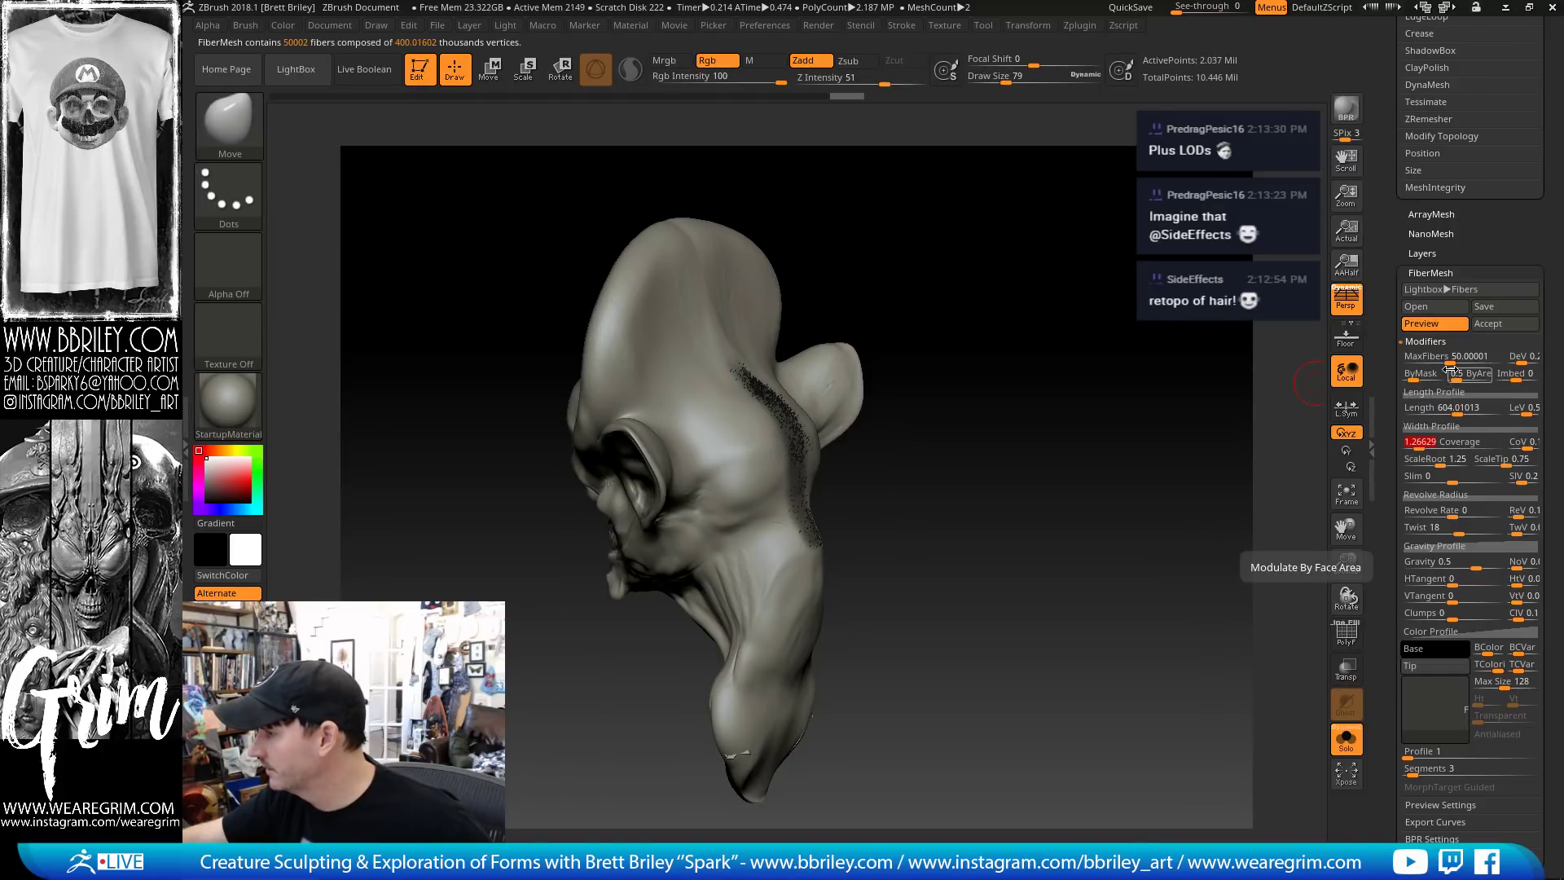
{"action": "left_click_drag", "start_coordinate": [1446, 360], "coordinate": [1437, 360]}
{"action": "mouse_move", "coordinate": [1204, 425]}
{"action": "left_mouse_down"}
{"action": "mouse_move", "coordinate": [1183, 409]}
{"action": "mouse_move", "coordinate": [1208, 407]}
{"action": "left_mouse_up"}
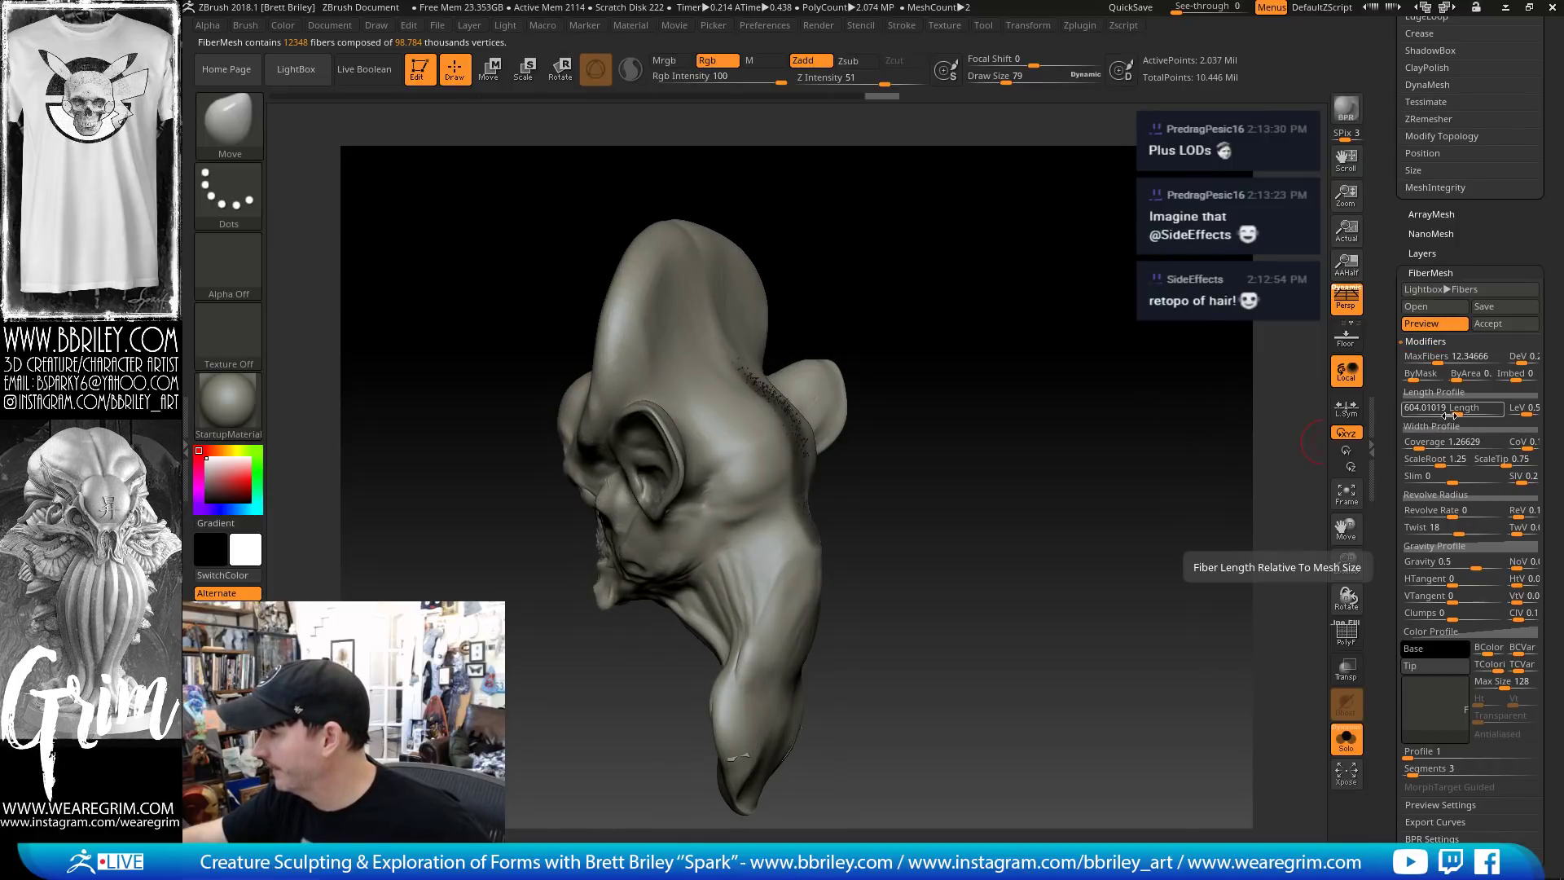
{"action": "left_click_drag", "start_coordinate": [1433, 412], "coordinate": [1503, 411]}
{"action": "left_click_drag", "start_coordinate": [1184, 402], "coordinate": [1313, 450]}
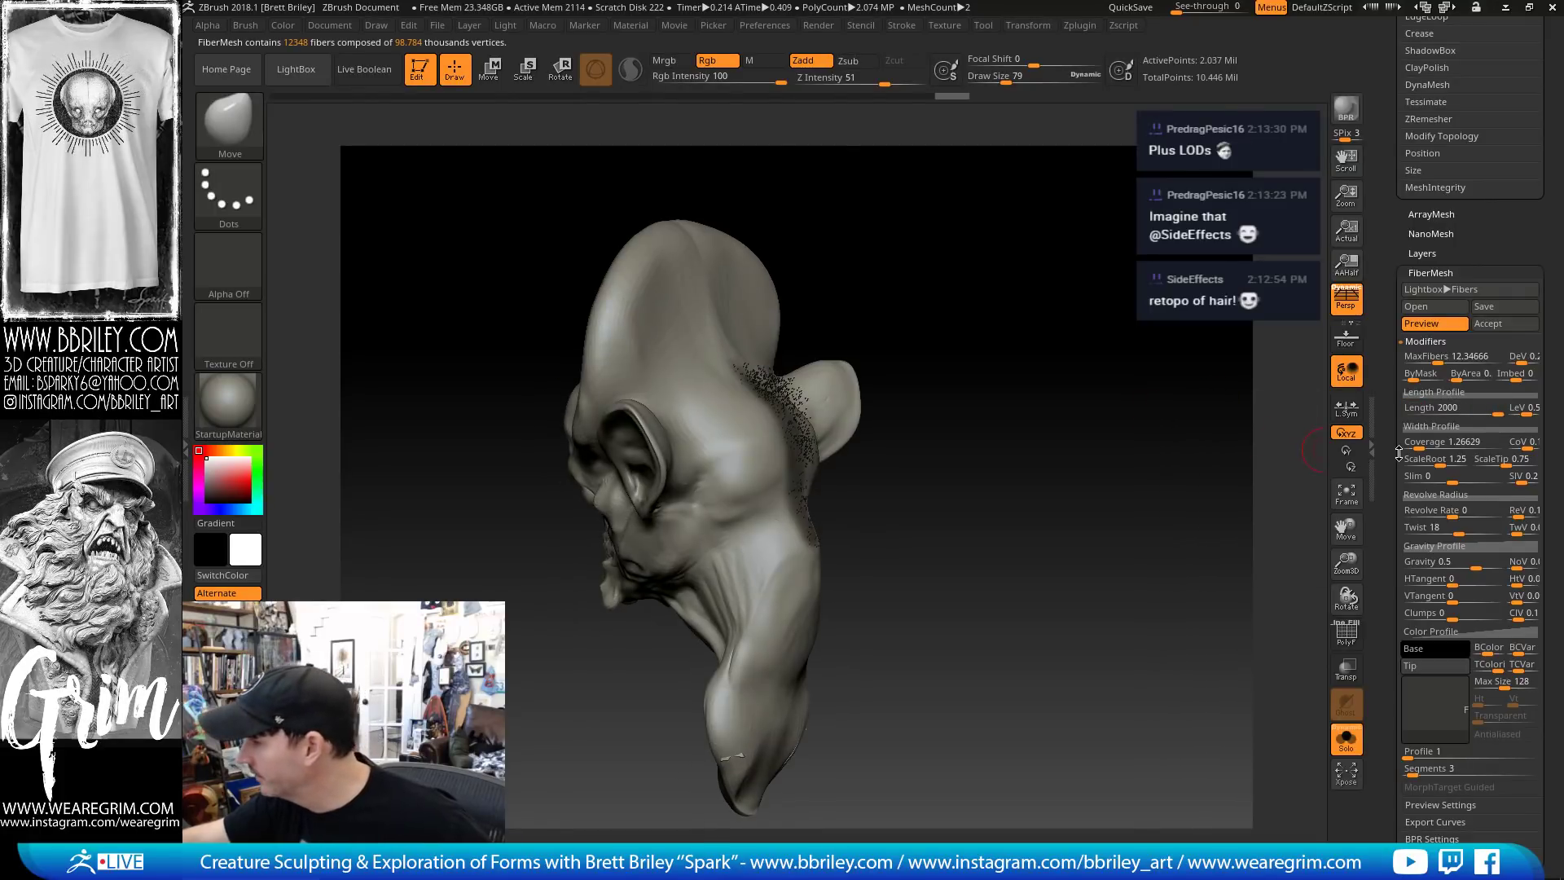
{"action": "left_click_drag", "start_coordinate": [1418, 446], "coordinate": [1426, 444]}
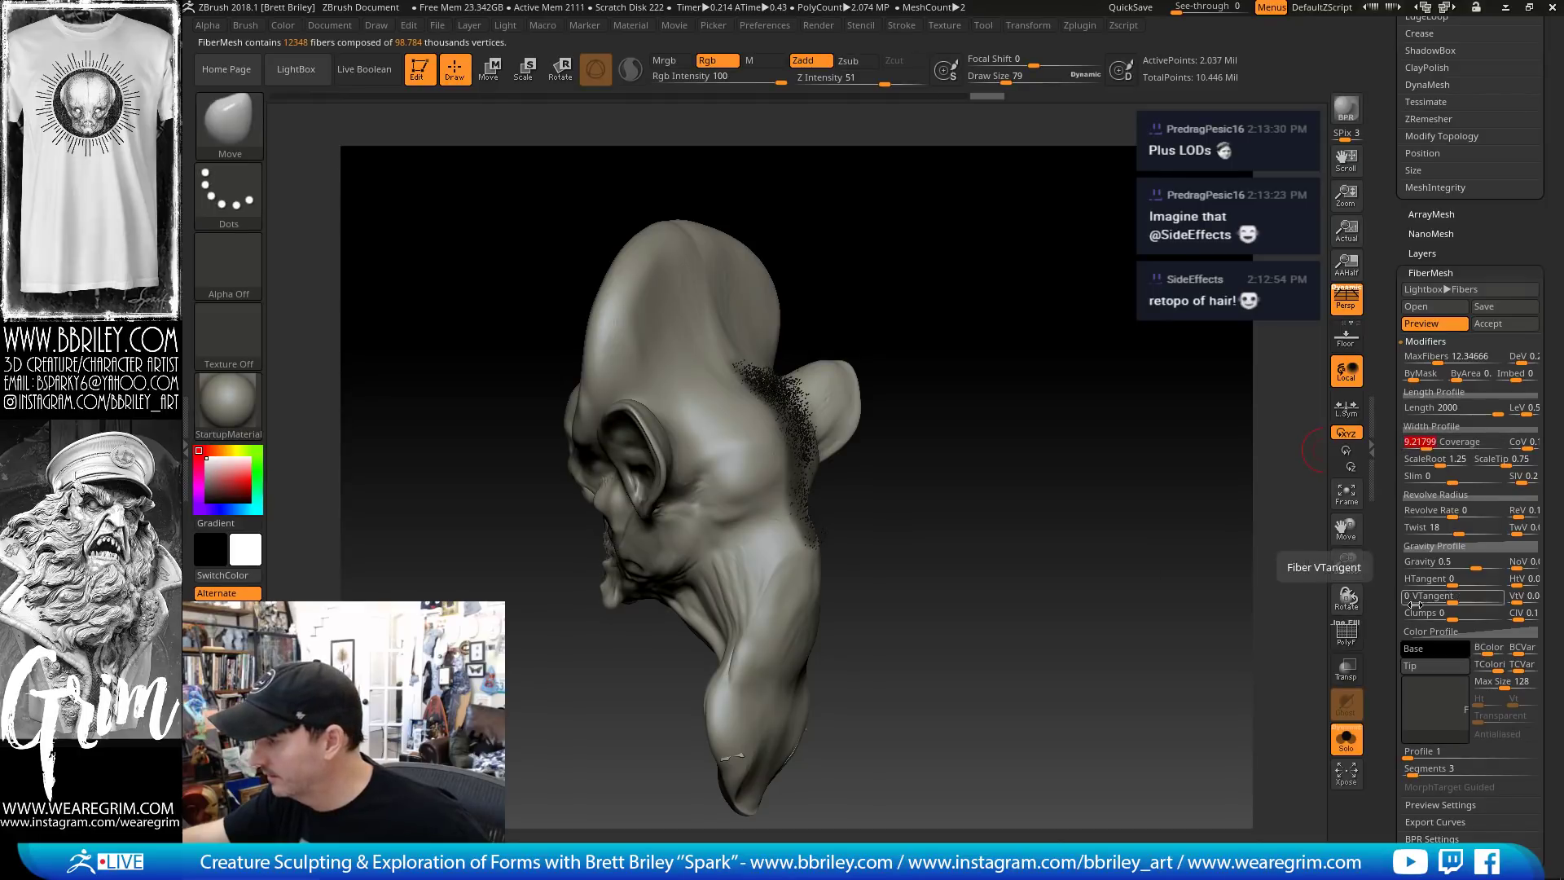
Set both the base and tip colors of the previewed head fibers to white
{"action": "left_click", "coordinate": [1421, 643]}
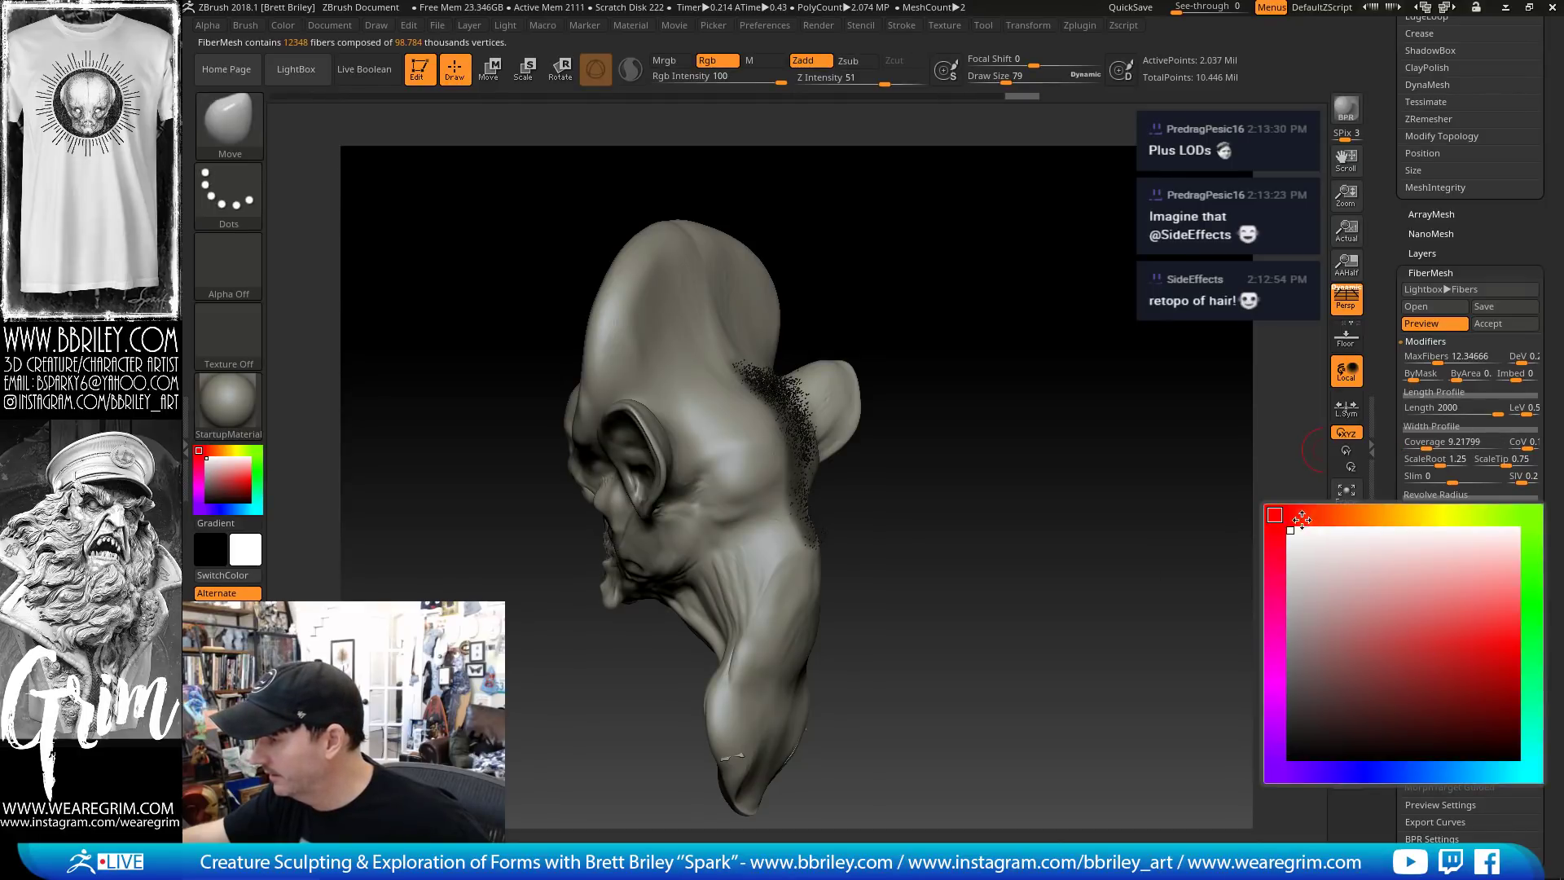
{"action": "left_click", "coordinate": [1415, 669]}
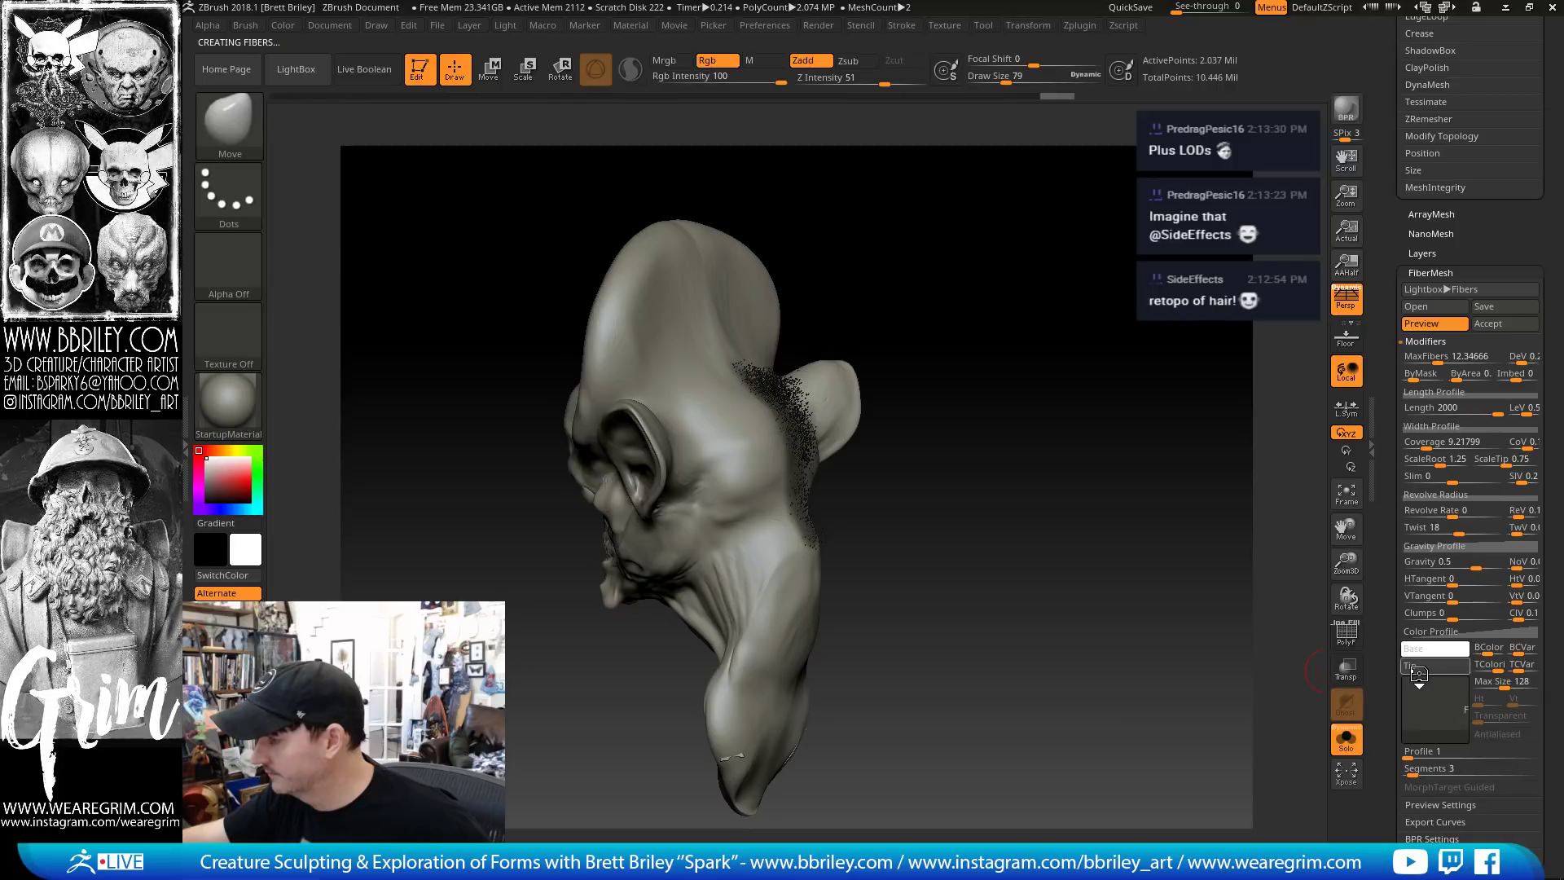
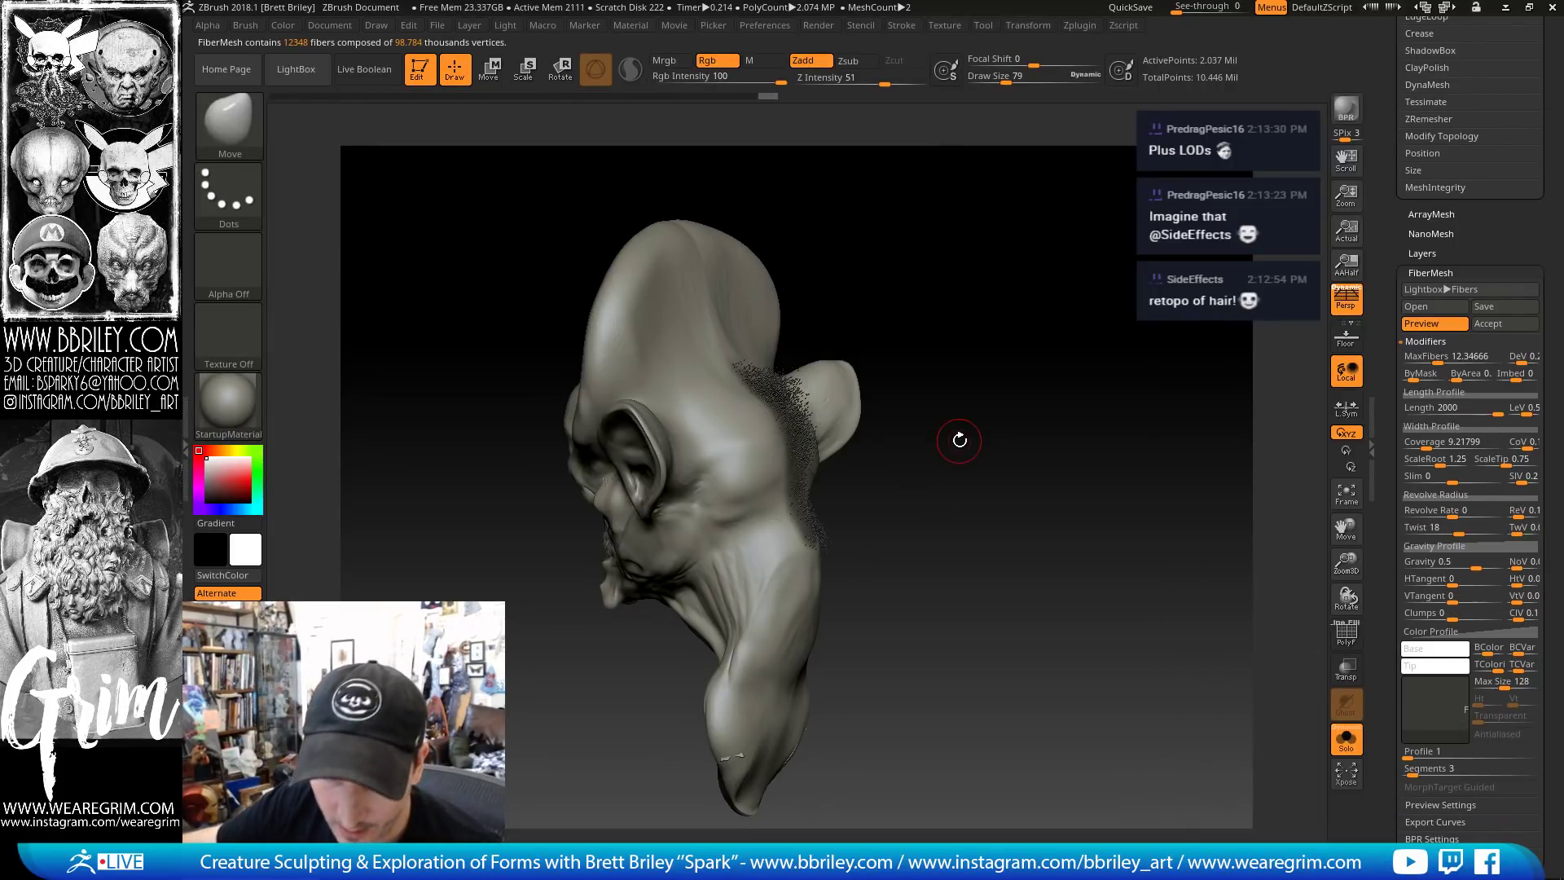
{"action": "left_click_drag", "start_coordinate": [1009, 452], "coordinate": [1069, 450]}
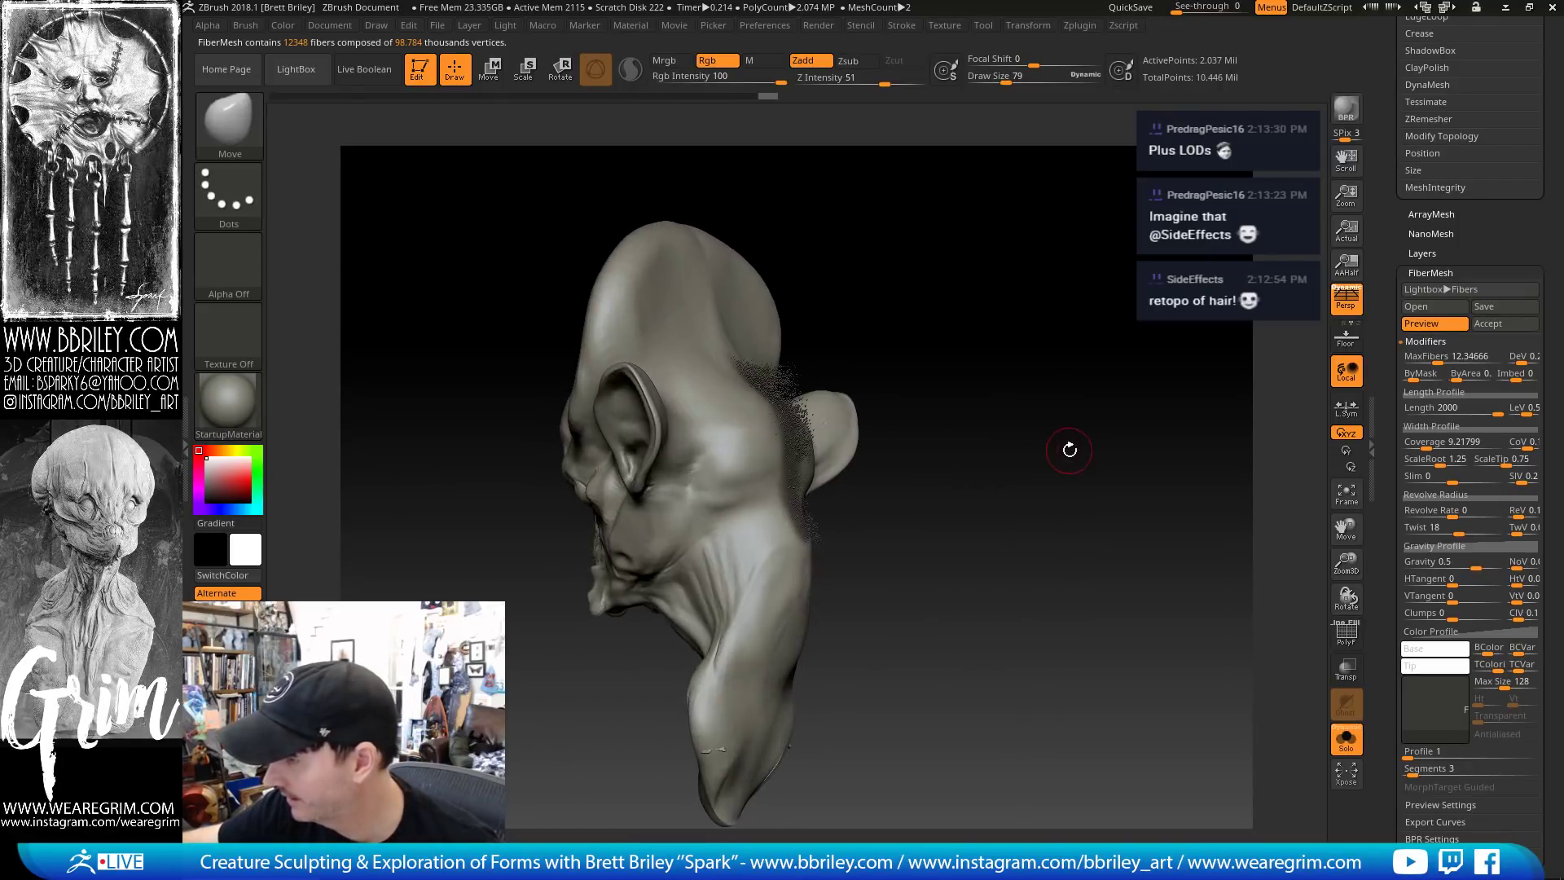
Set the previewed fibers to Coverage 44.01528, Twist 0 and Gravity 0
{"action": "left_click", "coordinate": [1435, 448]}
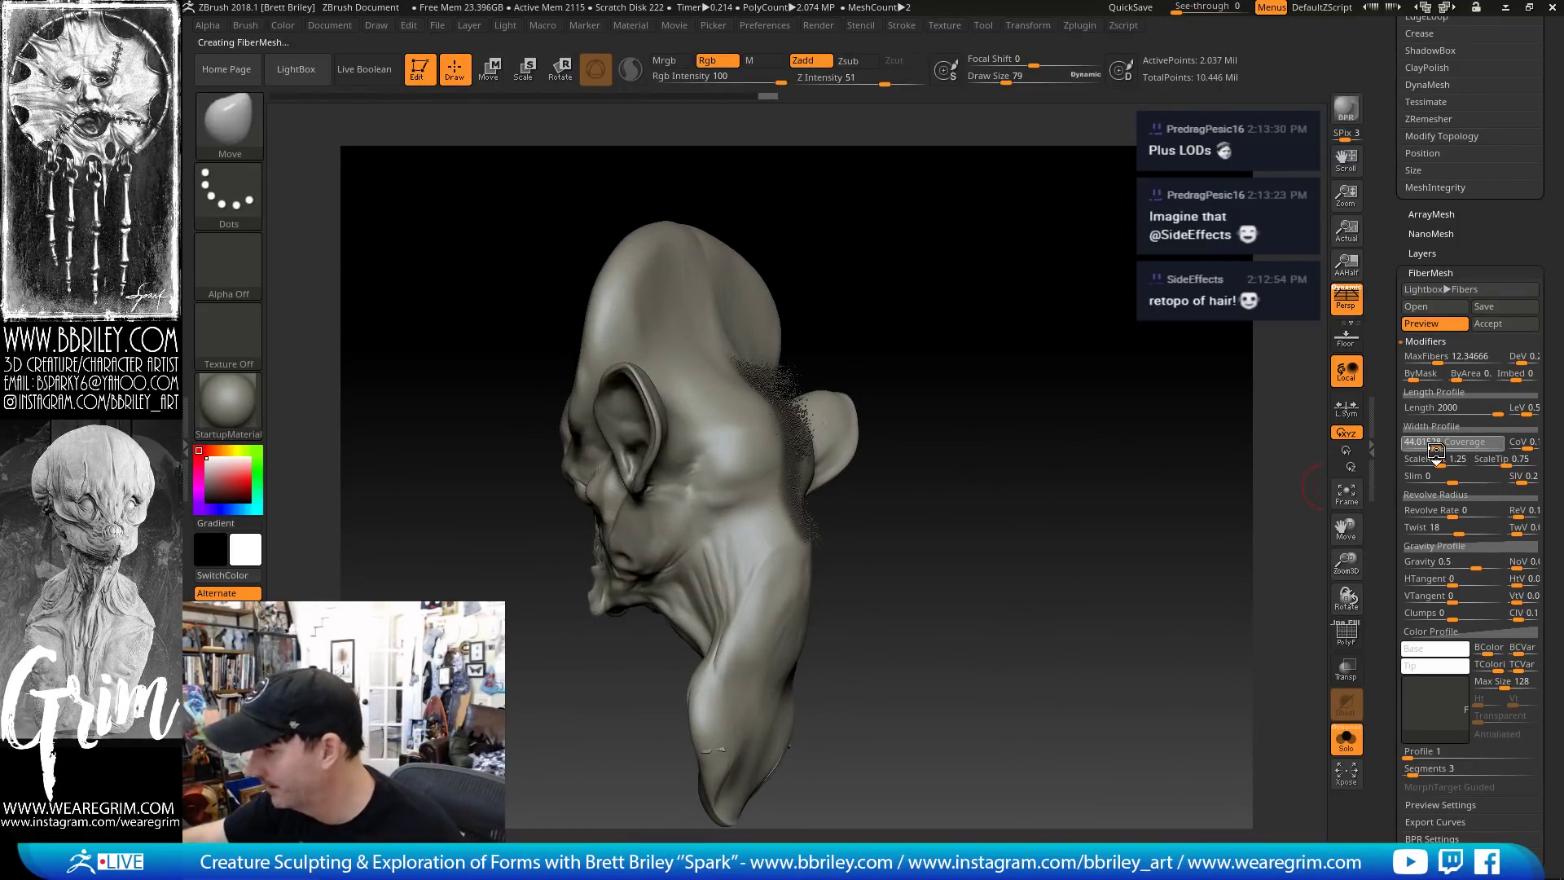
{"action": "left_click", "coordinate": [1432, 392]}
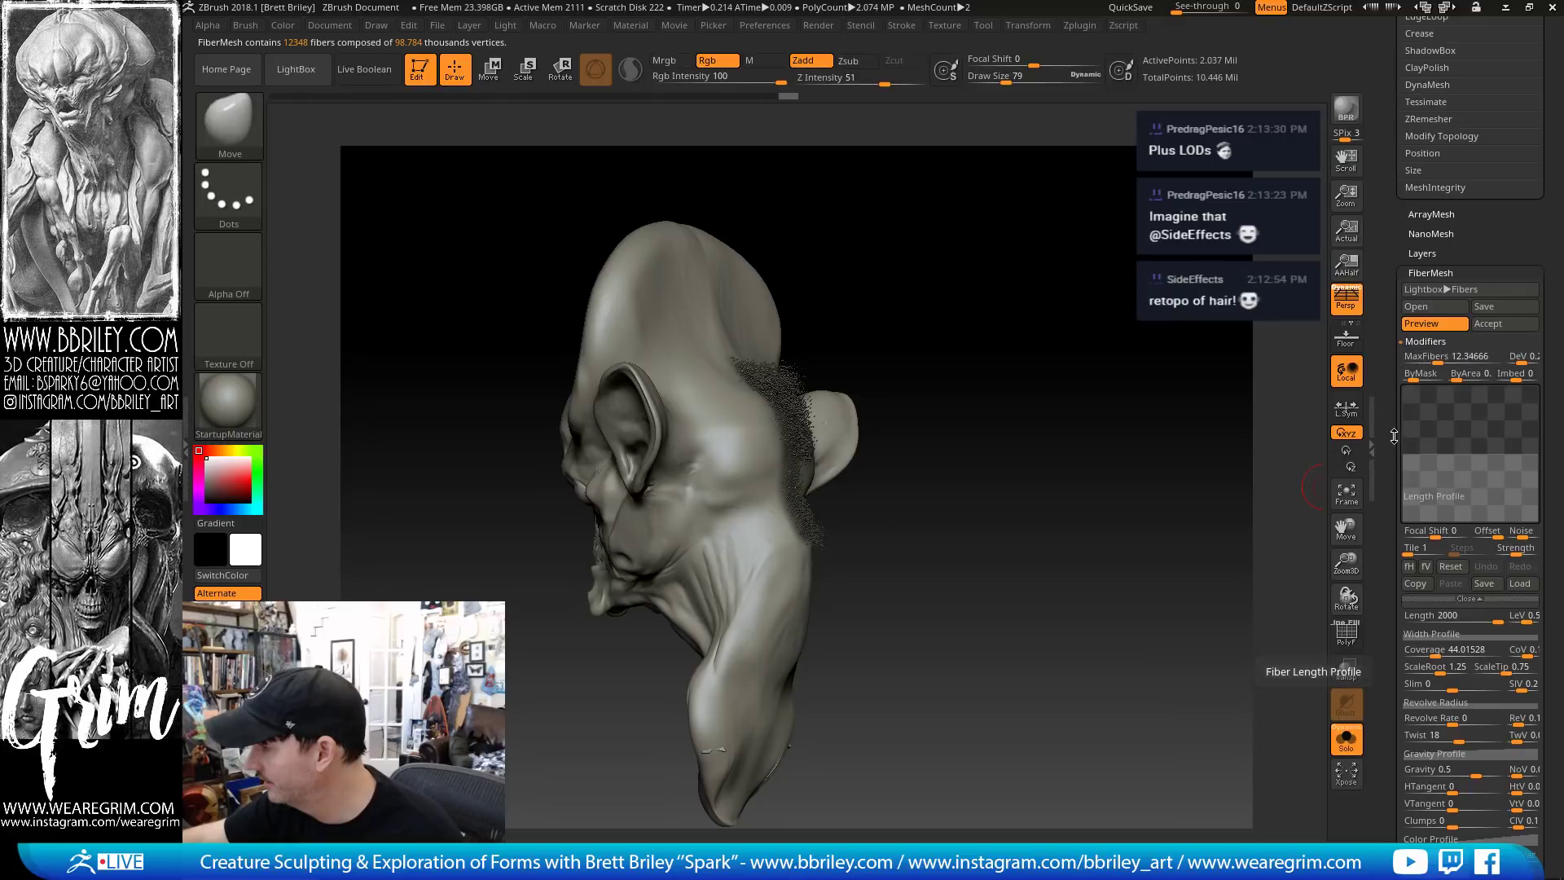
{"action": "left_click_drag", "start_coordinate": [1388, 445], "coordinate": [1384, 388]}
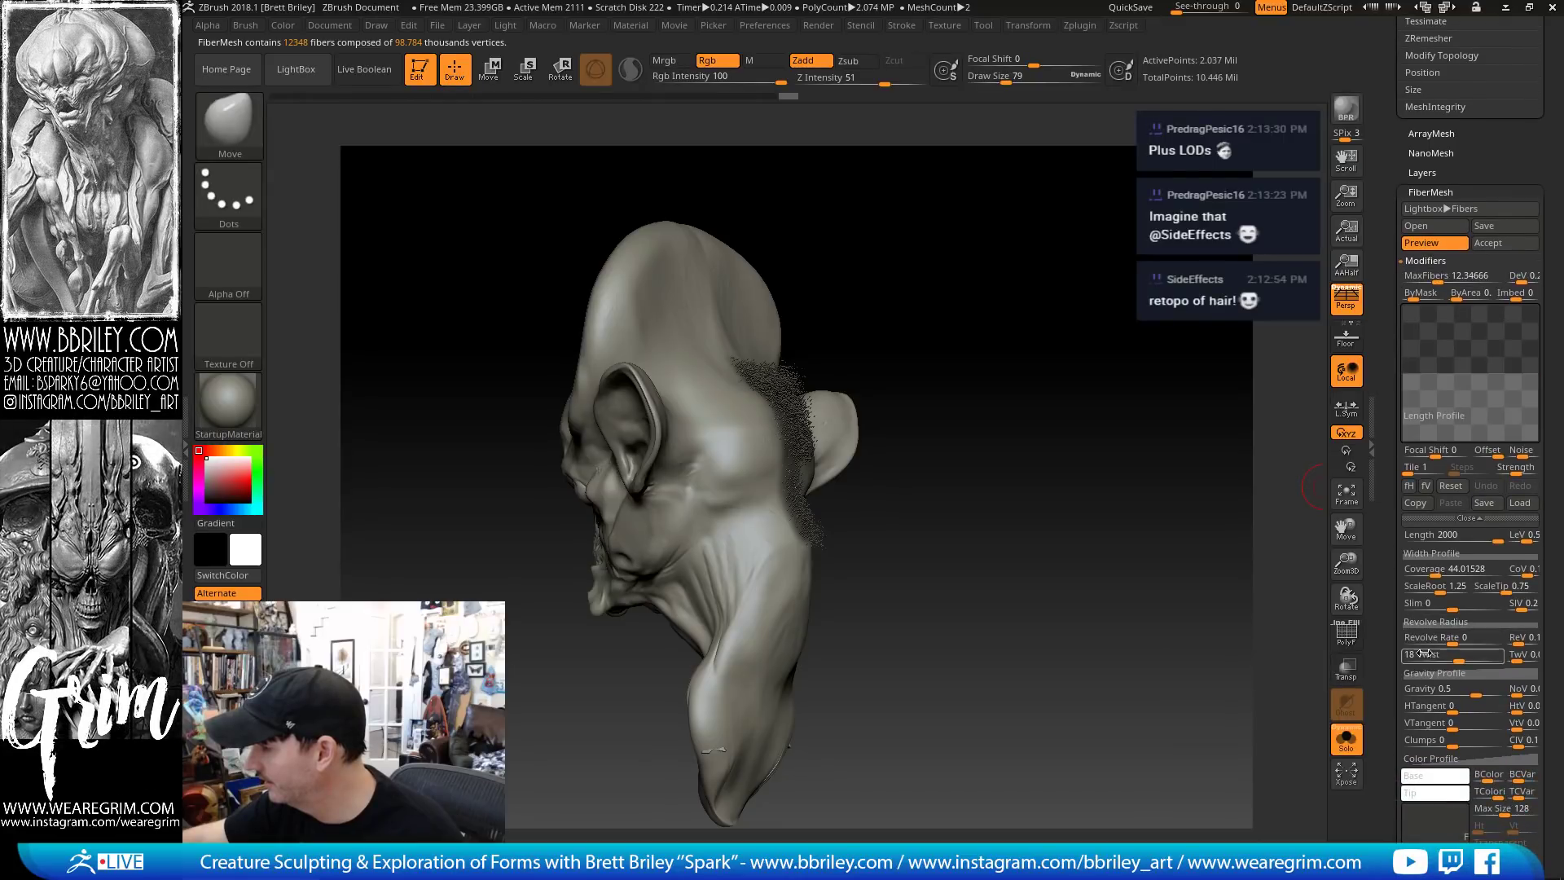
{"action": "left_click", "coordinate": [1453, 691]}
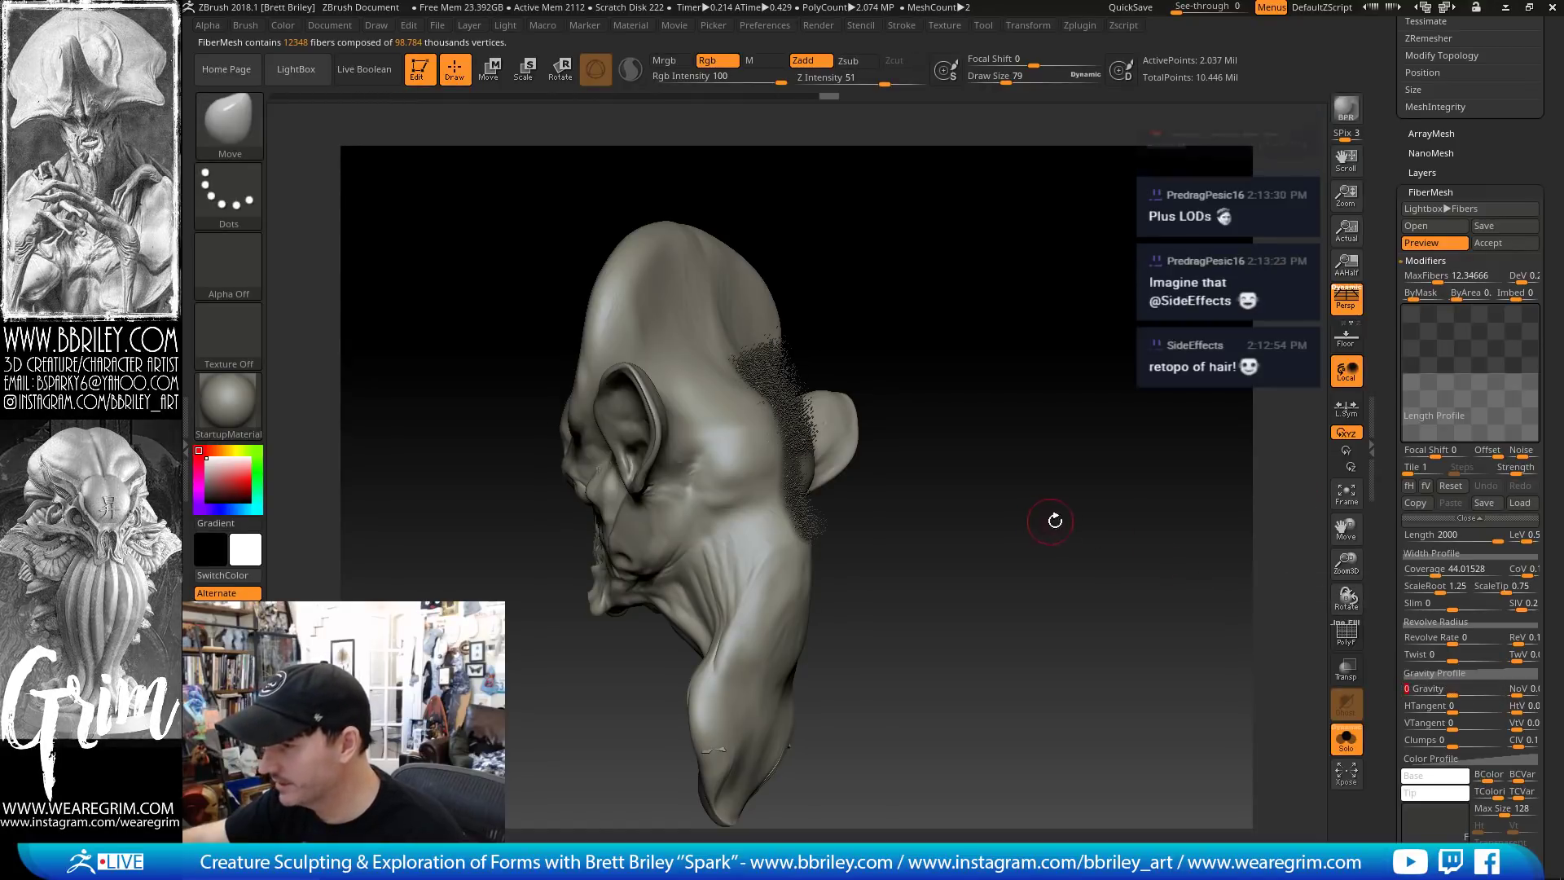
{"action": "left_click_drag", "start_coordinate": [1050, 517], "coordinate": [1065, 519]}
{"action": "left_click_drag", "start_coordinate": [1062, 465], "coordinate": [1077, 445]}
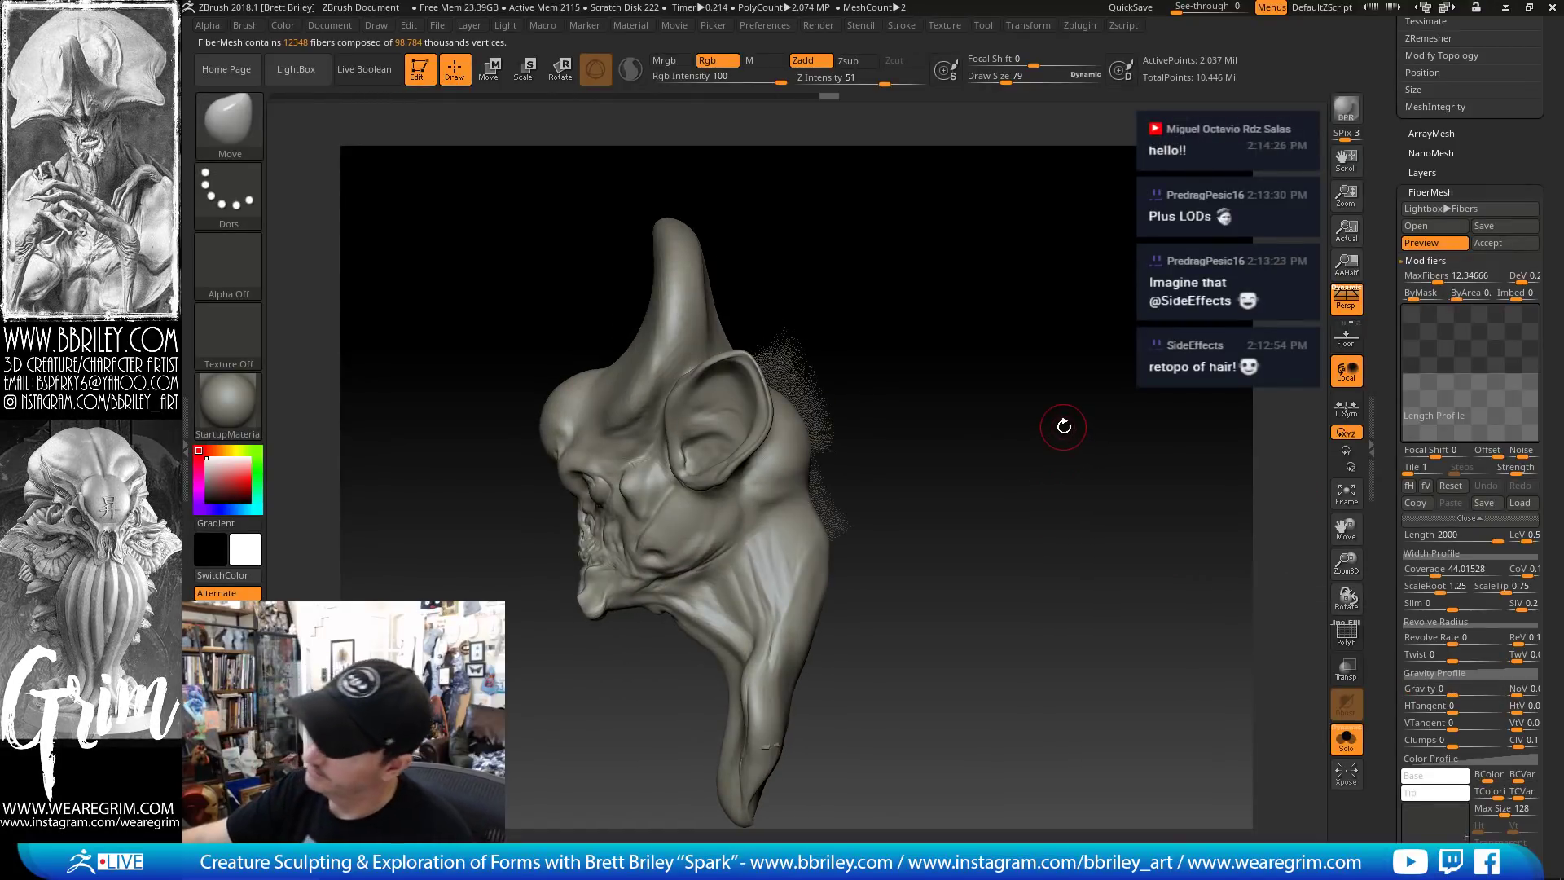
Accept the fiber preview as a new subtool and turn off Solo to show the whole creature
{"action": "left_click", "coordinate": [1493, 244]}
{"action": "scroll", "coordinate": [1388, 496], "scroll_direction": "up", "scroll_amount": 5}
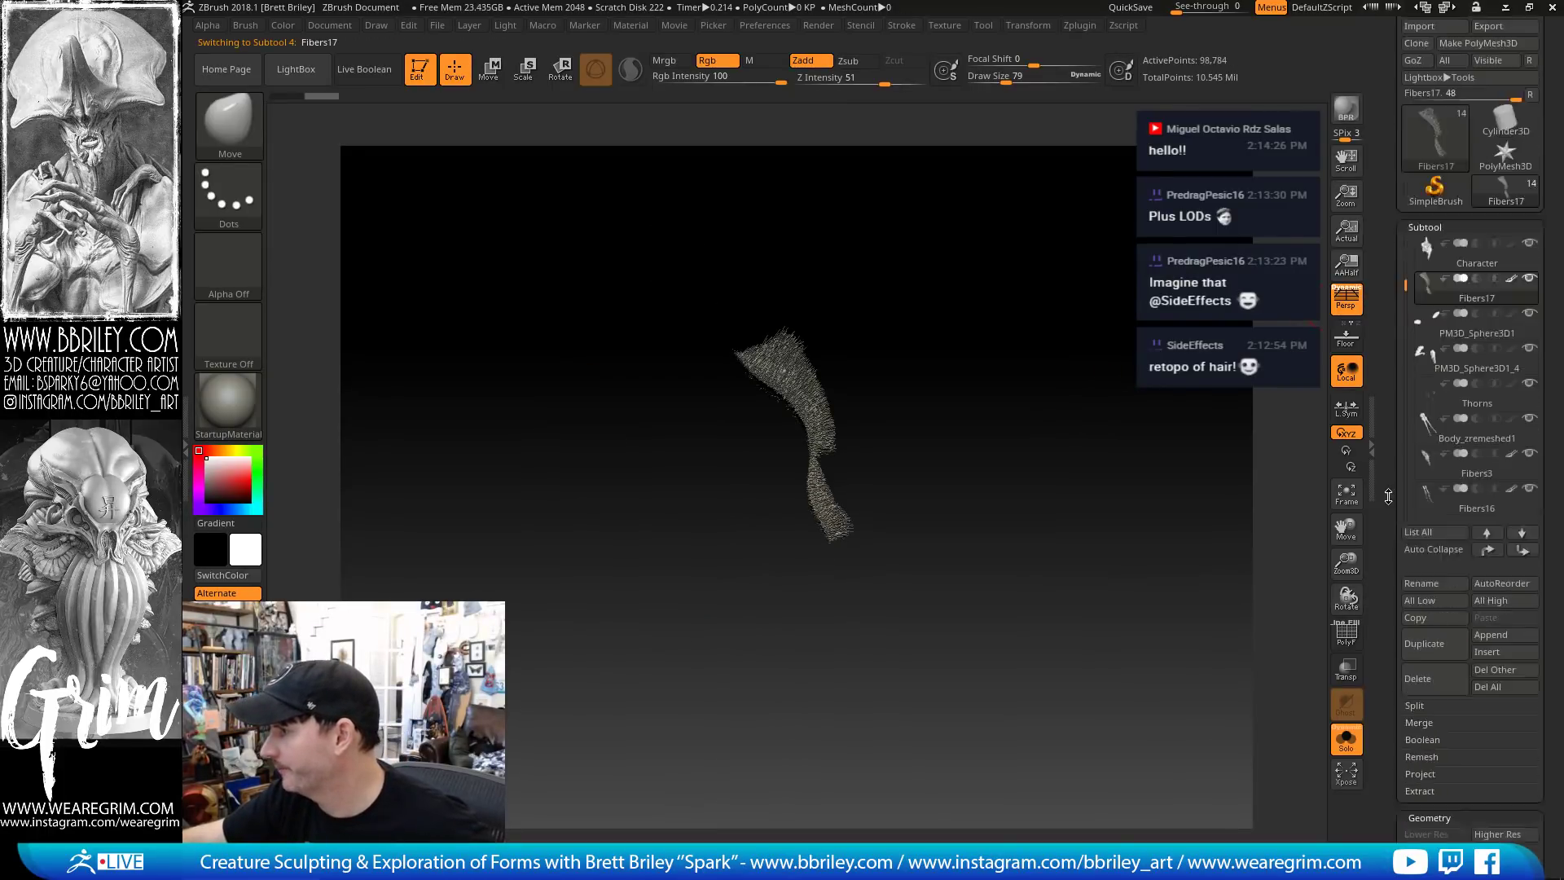
{"action": "left_click_drag", "start_coordinate": [1387, 496], "coordinate": [1391, 583]}
{"action": "left_click", "coordinate": [1346, 737]}
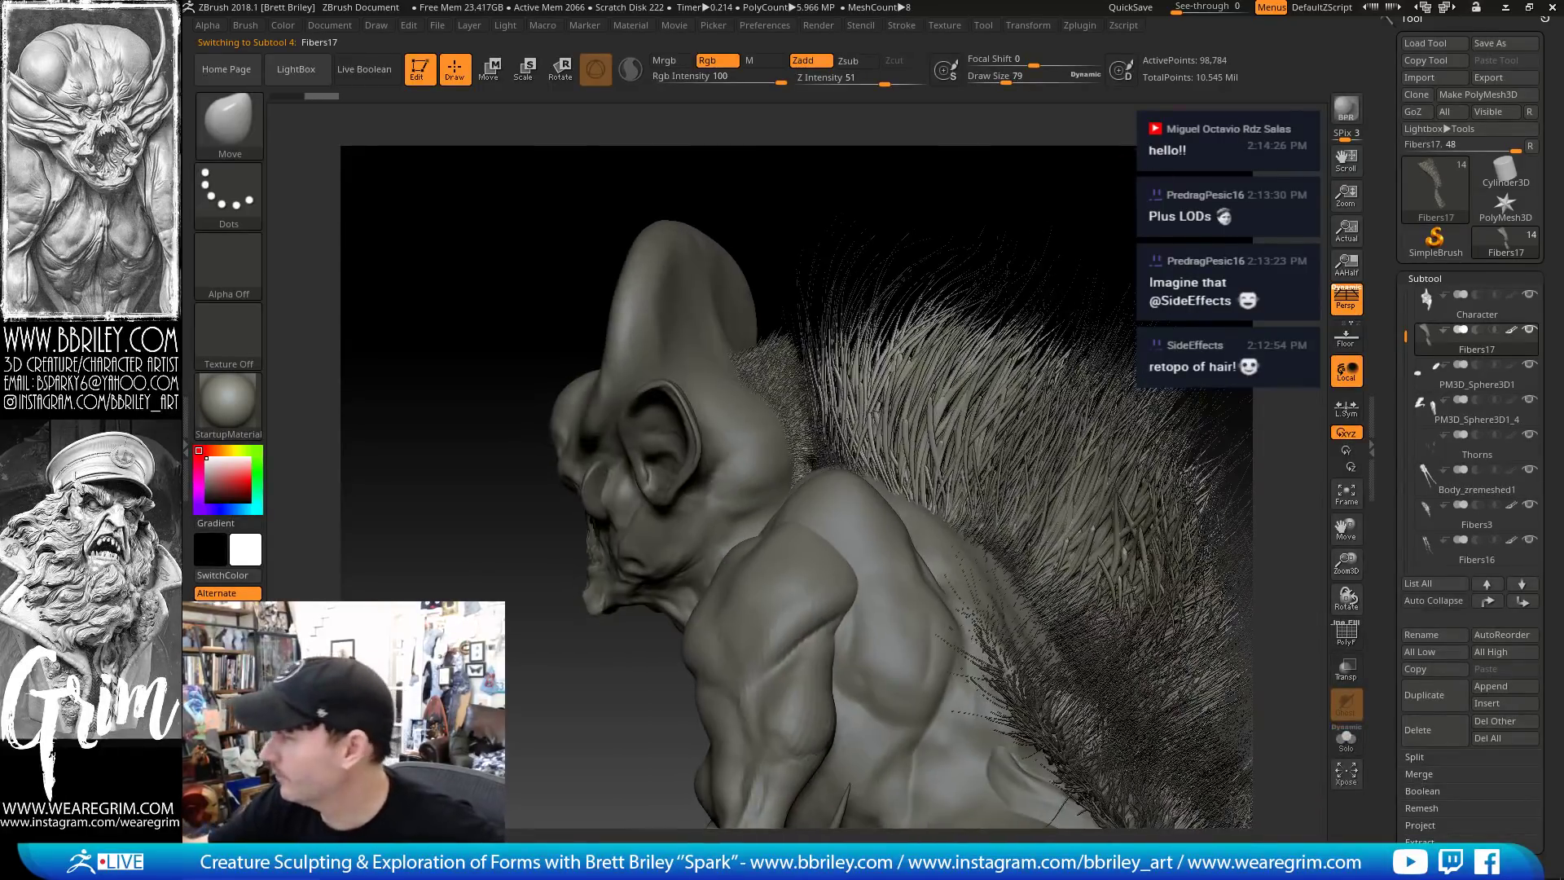
Subdivide the new head fibers once and thicken them with the Inflat brush at draw size 179
{"action": "left_click_drag", "start_coordinate": [1116, 237], "coordinate": [896, 313]}
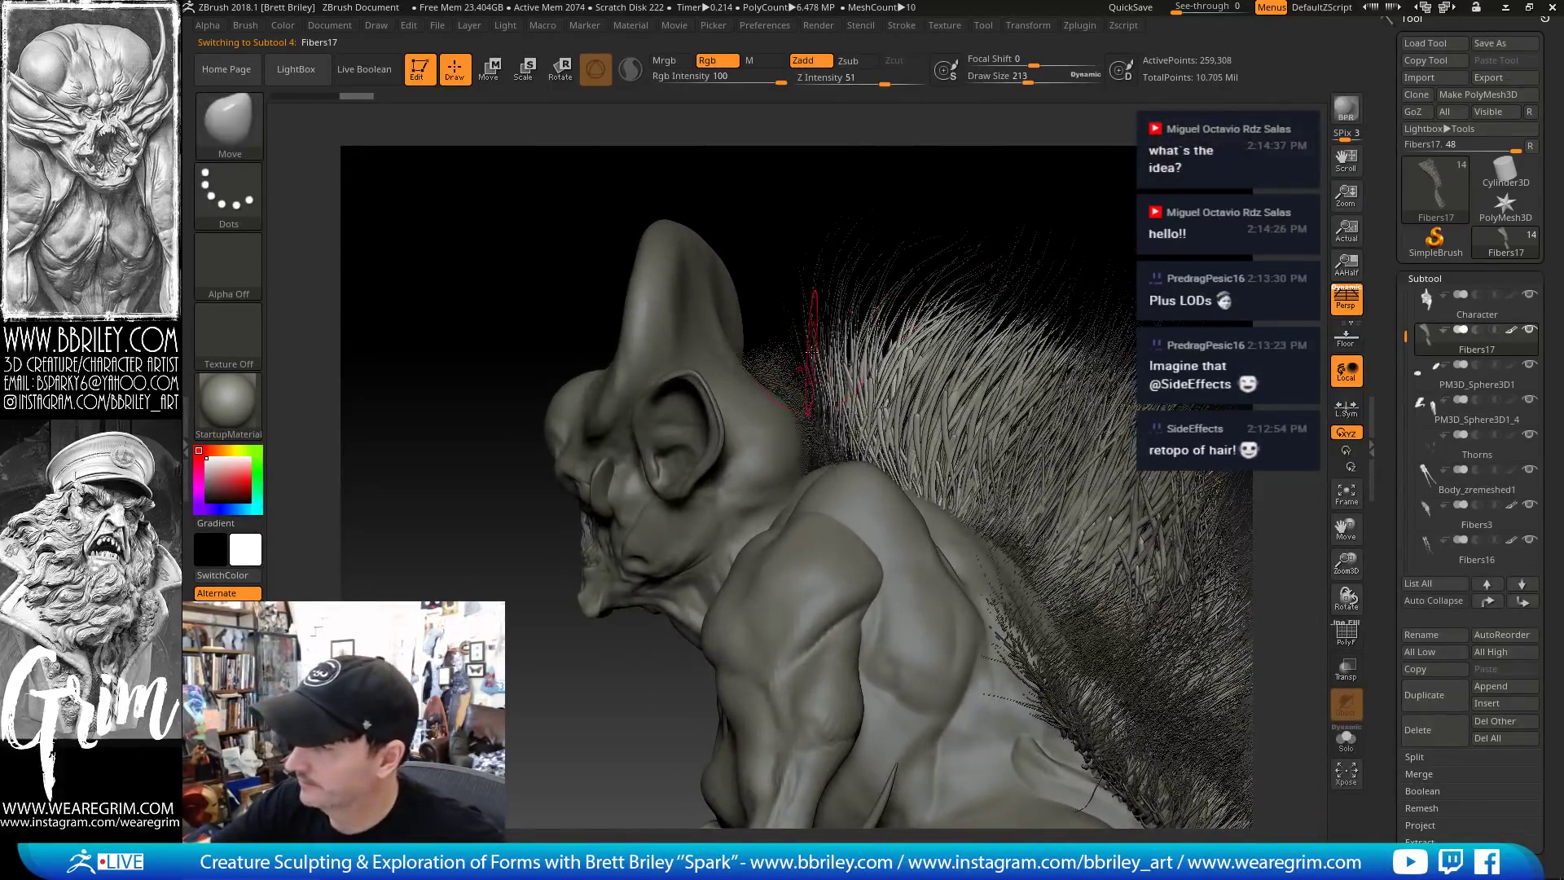
{"action": "key", "text": "]"}
{"action": "key", "text": "["}
{"action": "key", "text": "["}
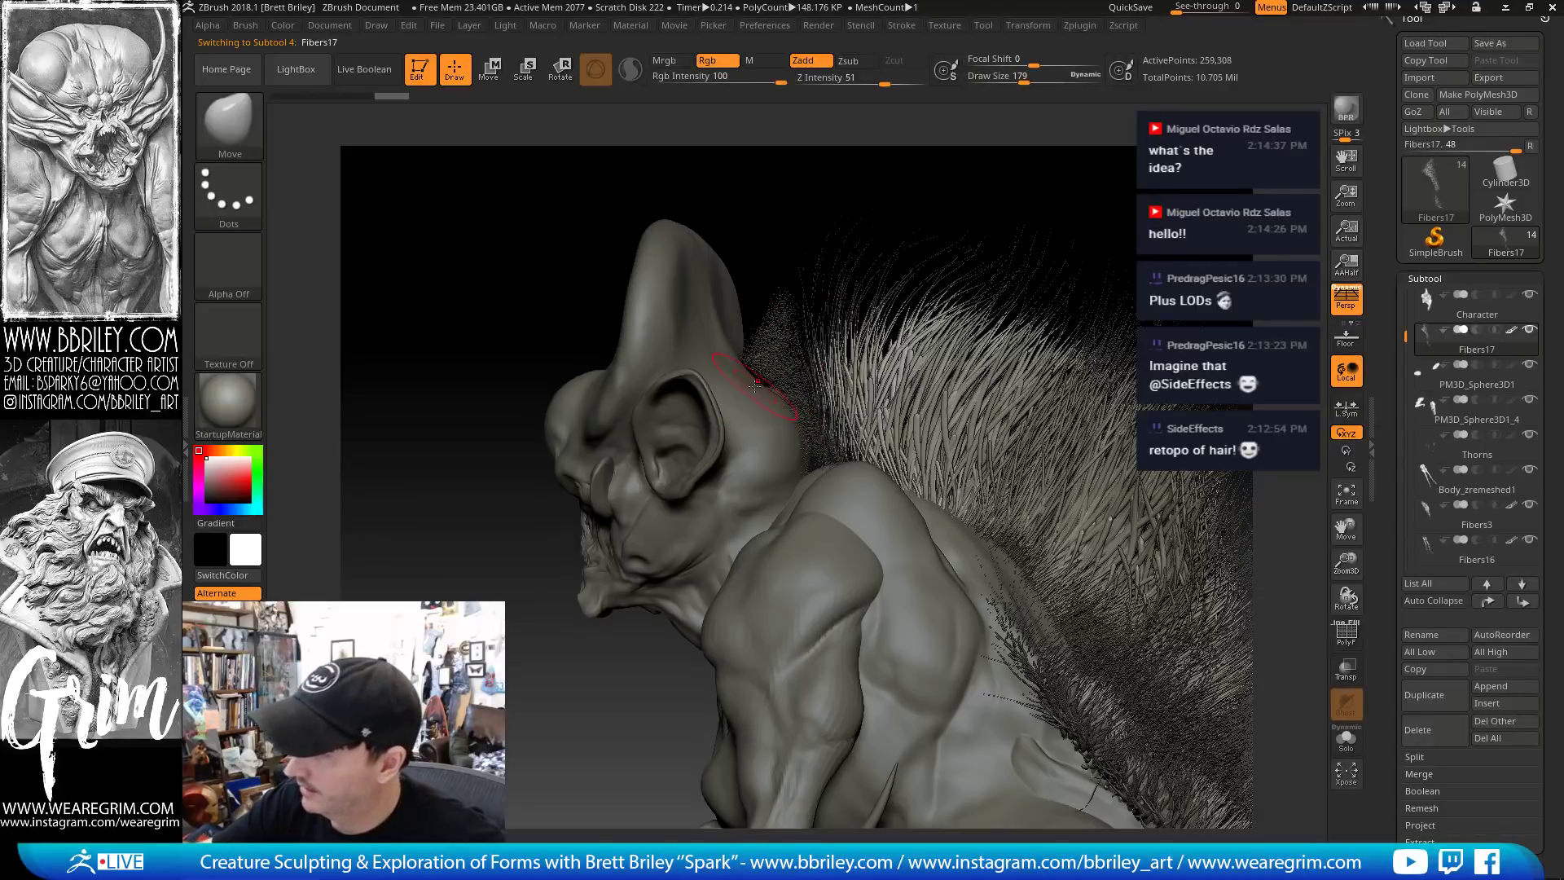
{"action": "key", "text": "b"}
{"action": "key", "text": "i"}
{"action": "key", "text": "n"}
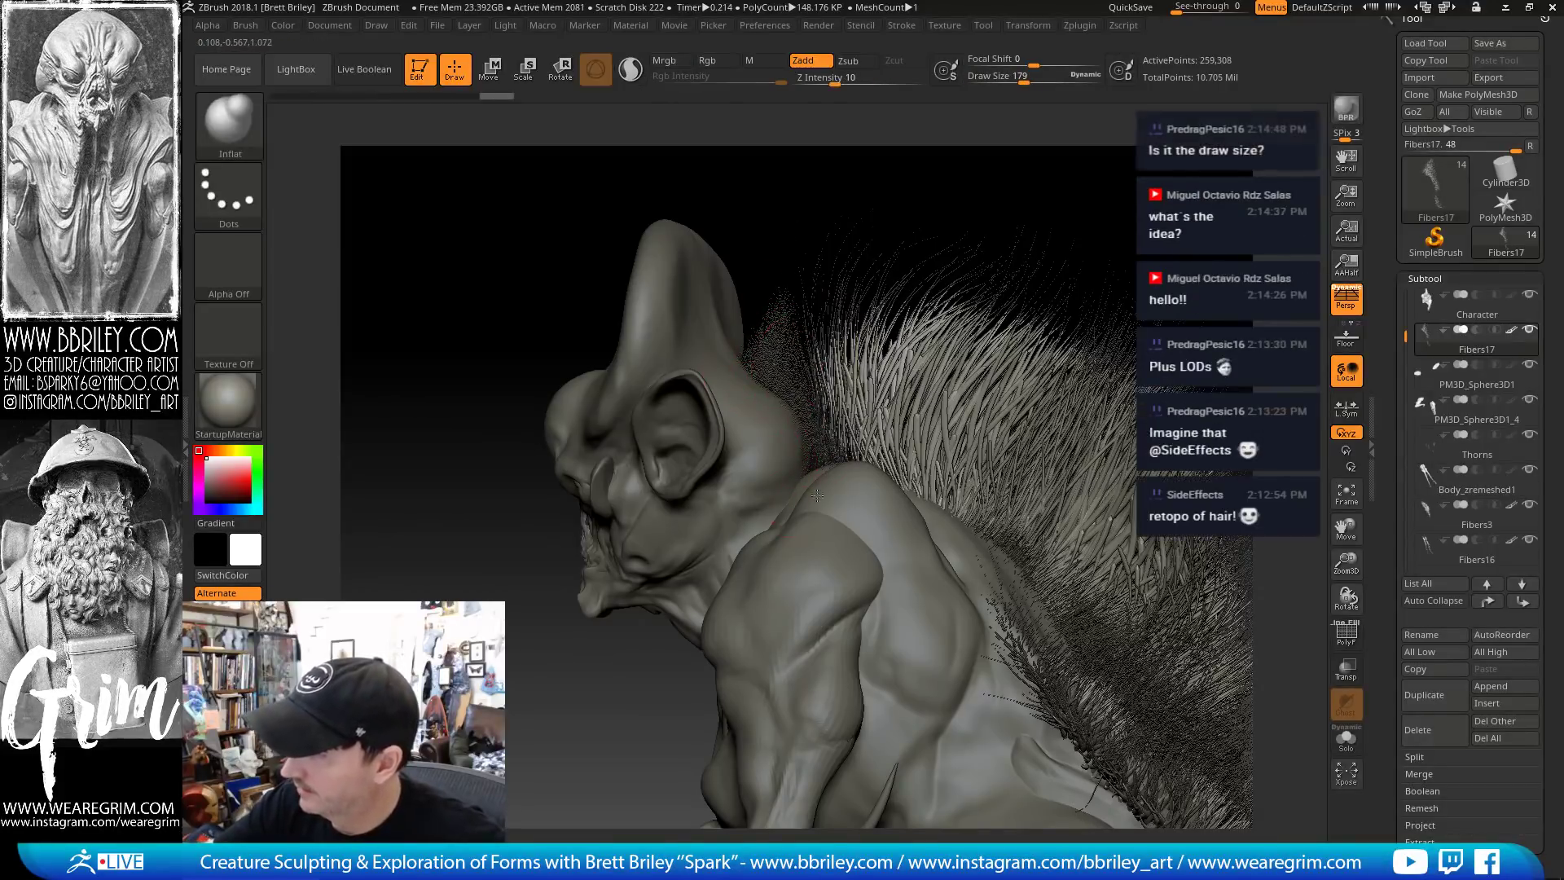
{"action": "mouse_move", "coordinate": [884, 183]}
{"action": "left_mouse_down"}
{"action": "mouse_move", "coordinate": [802, 383]}
{"action": "mouse_move", "coordinate": [845, 237]}
{"action": "mouse_move", "coordinate": [748, 379]}
{"action": "left_mouse_up"}
Pull the head fibers outward into a fuller tuft toward the back mane with the Move brush, varying the draw size between 196 and 397
{"action": "key", "text": "b"}
{"action": "key", "text": "m"}
{"action": "key", "text": "v"}
{"action": "key", "text": "bracketleft"}
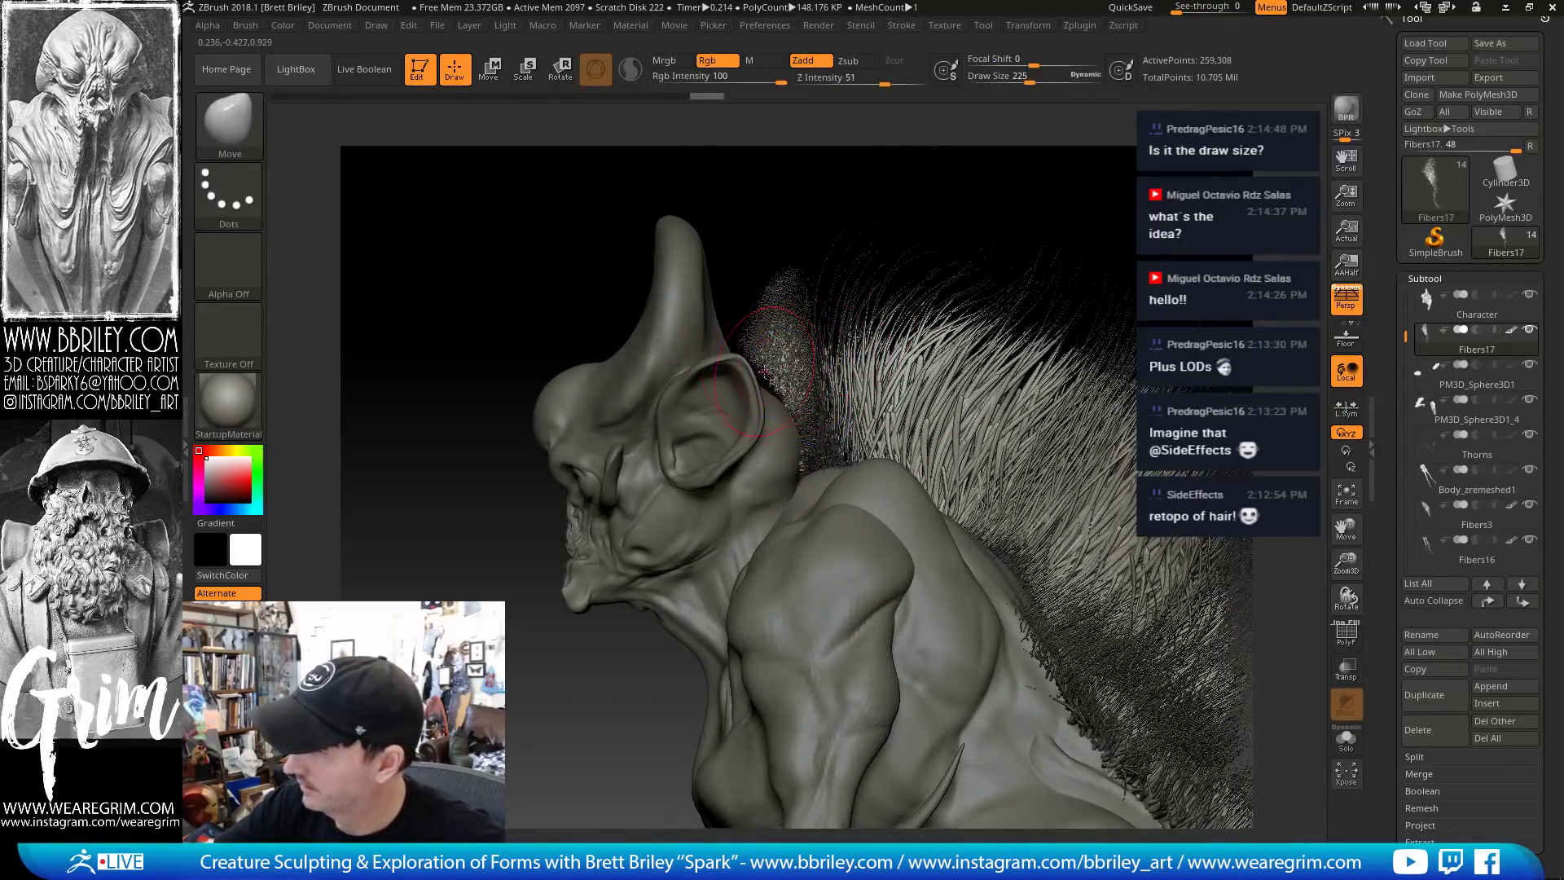
{"action": "left_click_drag", "start_coordinate": [748, 378], "coordinate": [843, 365]}
{"action": "key", "text": "bracketright"}
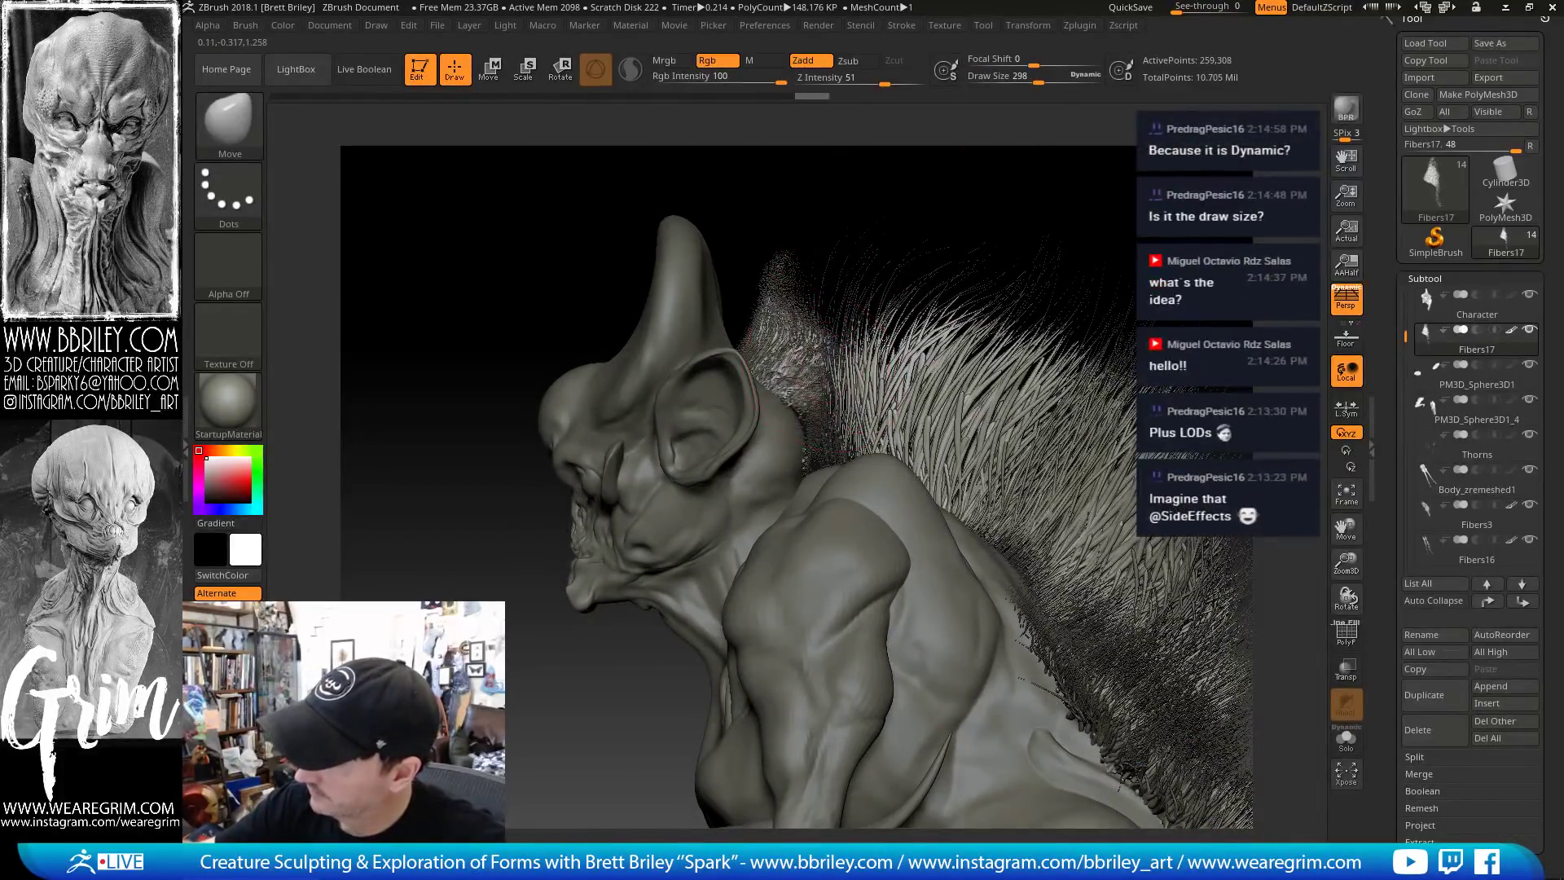
{"action": "key", "text": "shift"}
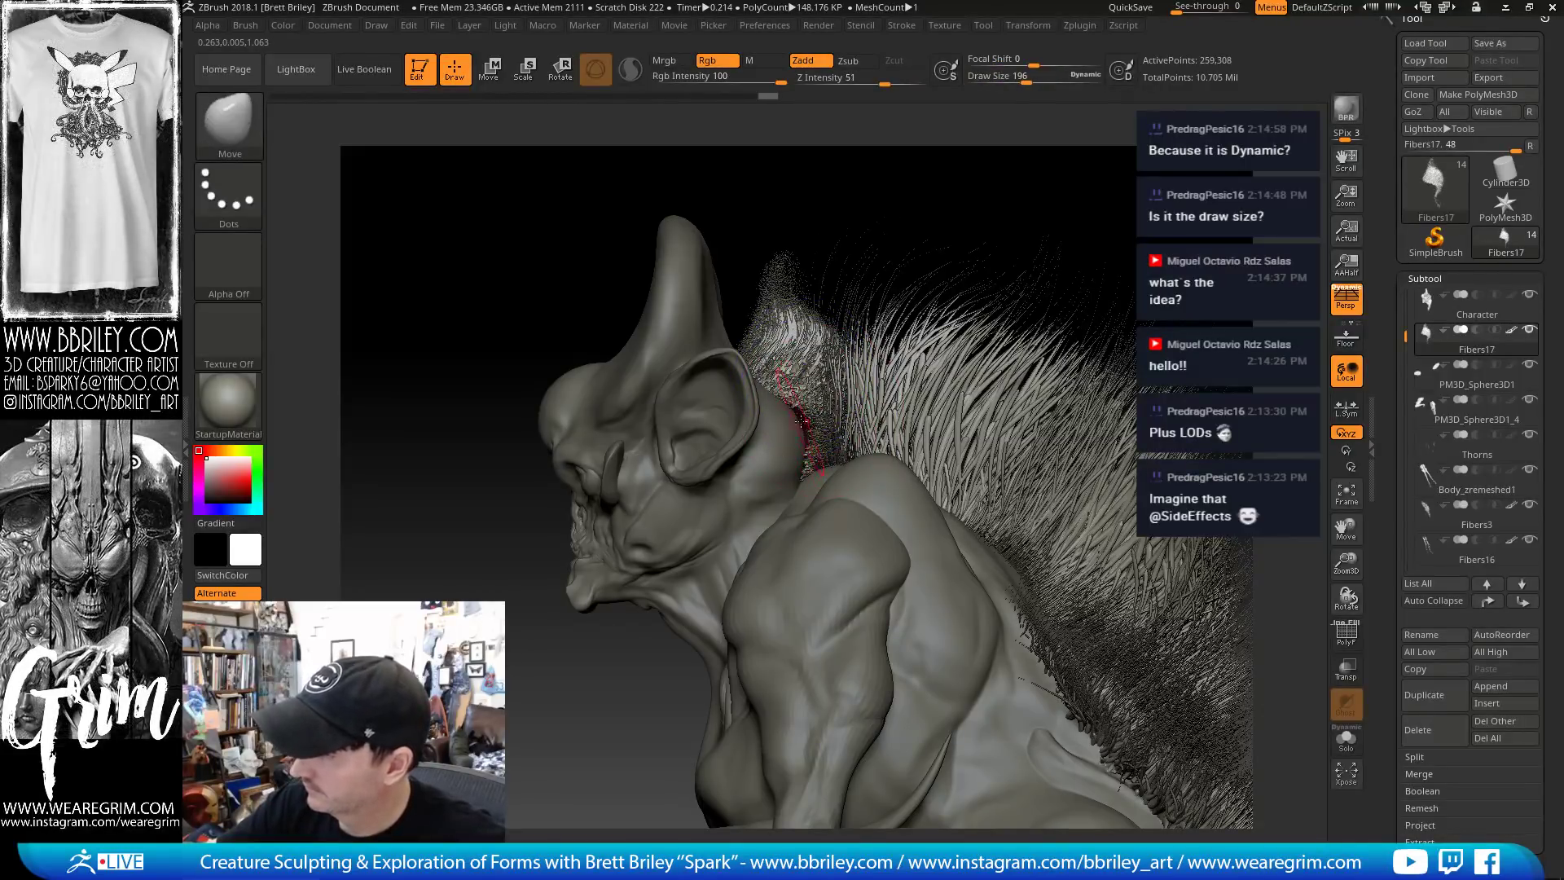
{"action": "key", "text": "shift"}
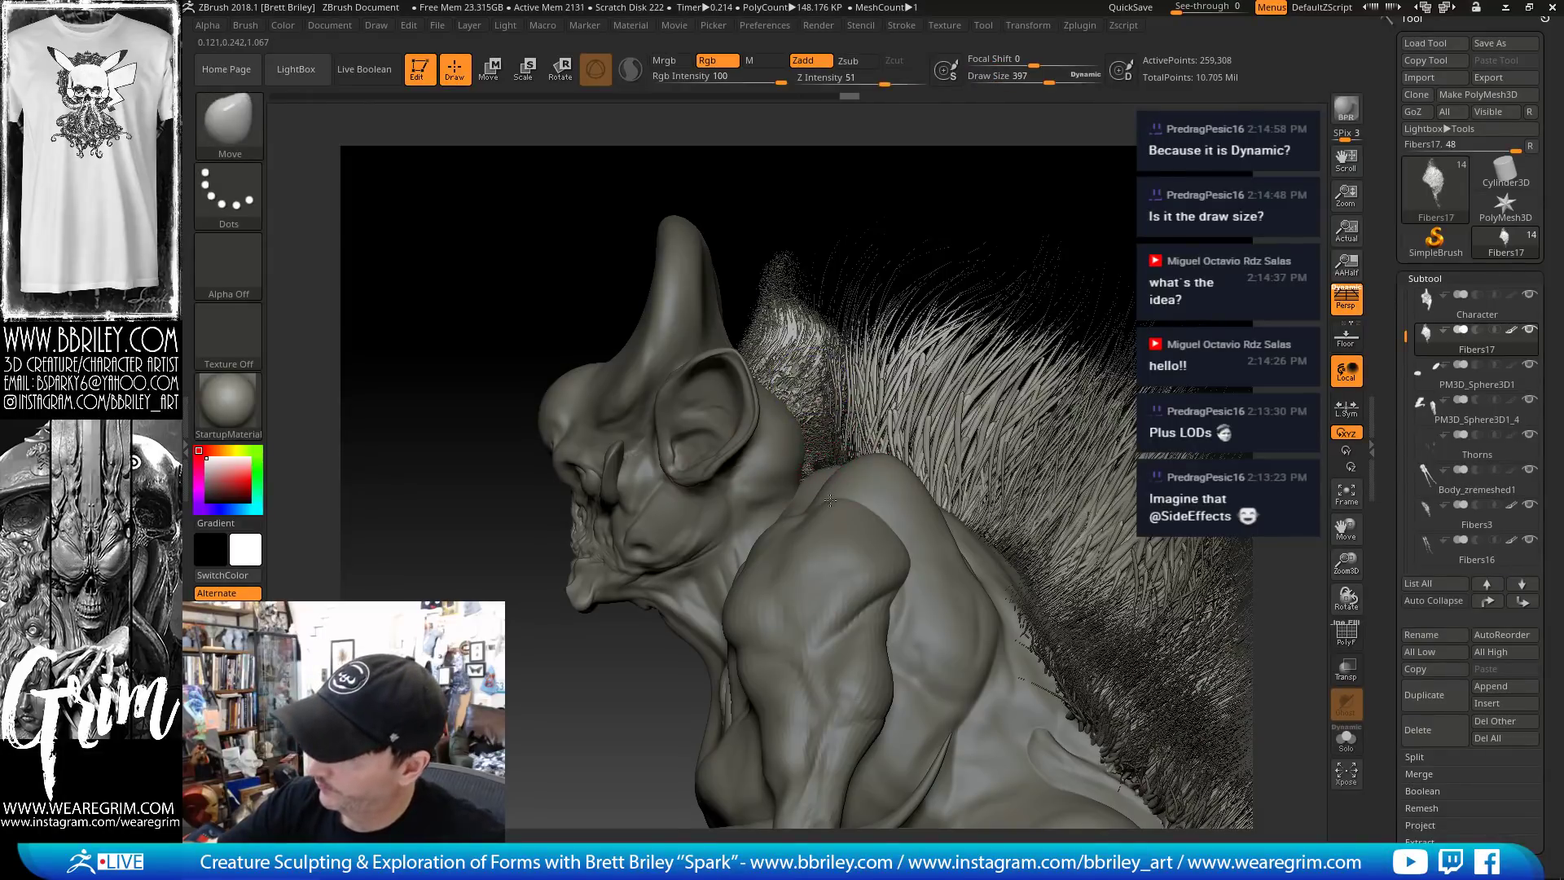
{"action": "left_click_drag", "start_coordinate": [1057, 313], "coordinate": [1061, 228], "text": "alt"}
Reshape the head fibers into a tall, narrow crest with the Move brush from several angles, using draw sizes 342 and 264
{"action": "key", "text": "s"}
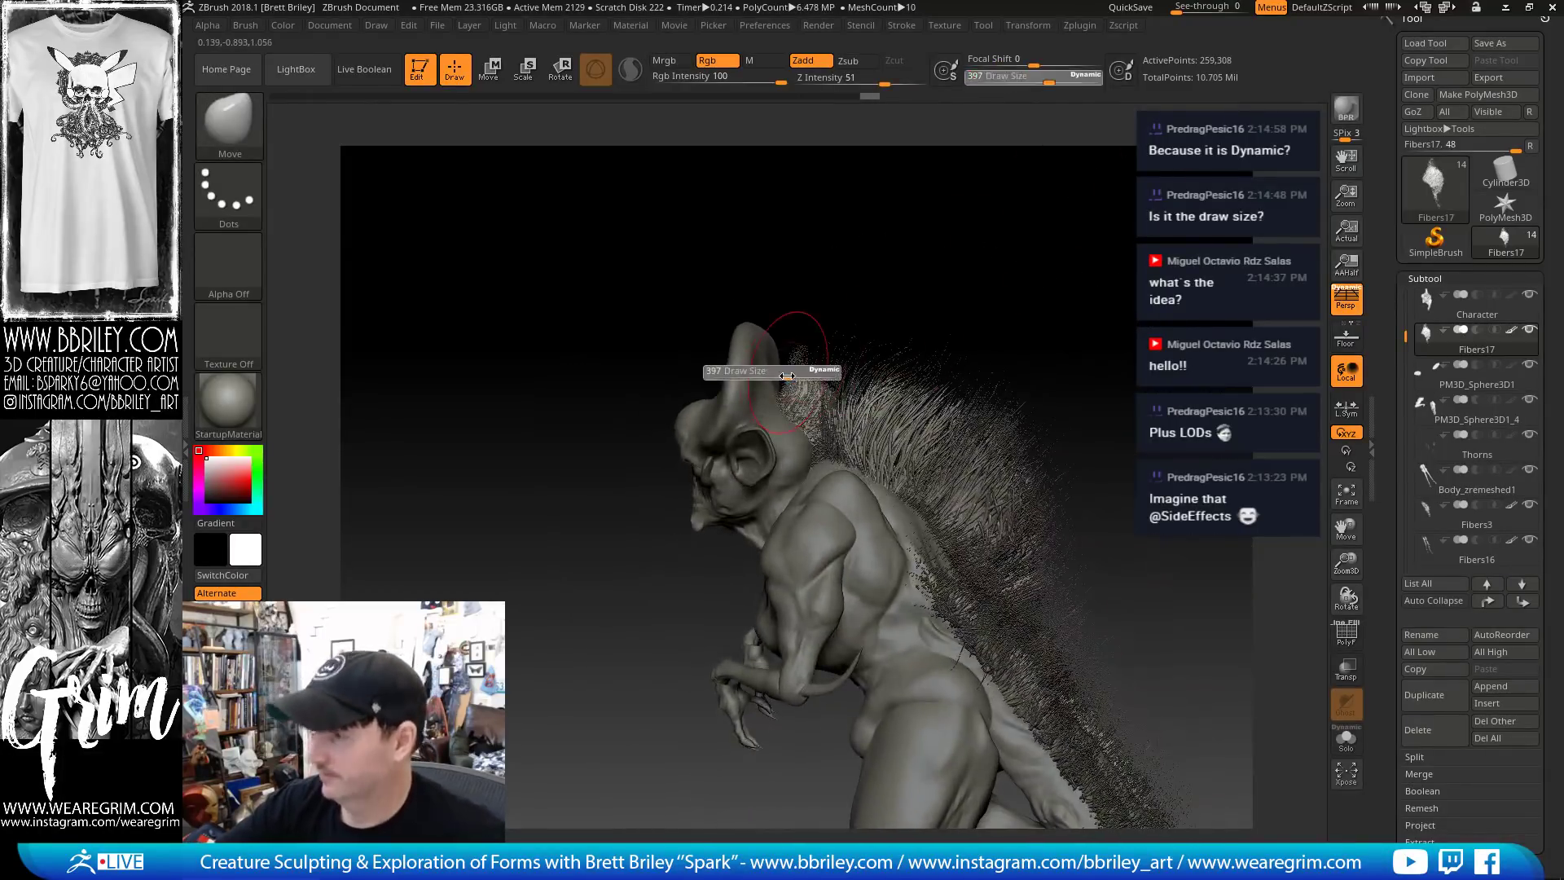
{"action": "left_click", "coordinate": [779, 373]}
{"action": "mouse_move", "coordinate": [926, 293]}
{"action": "left_mouse_down"}
{"action": "mouse_move", "coordinate": [847, 387]}
{"action": "mouse_move", "coordinate": [834, 377]}
{"action": "mouse_move", "coordinate": [887, 307]}
{"action": "left_mouse_up"}
{"action": "key", "text": "ctrl"}
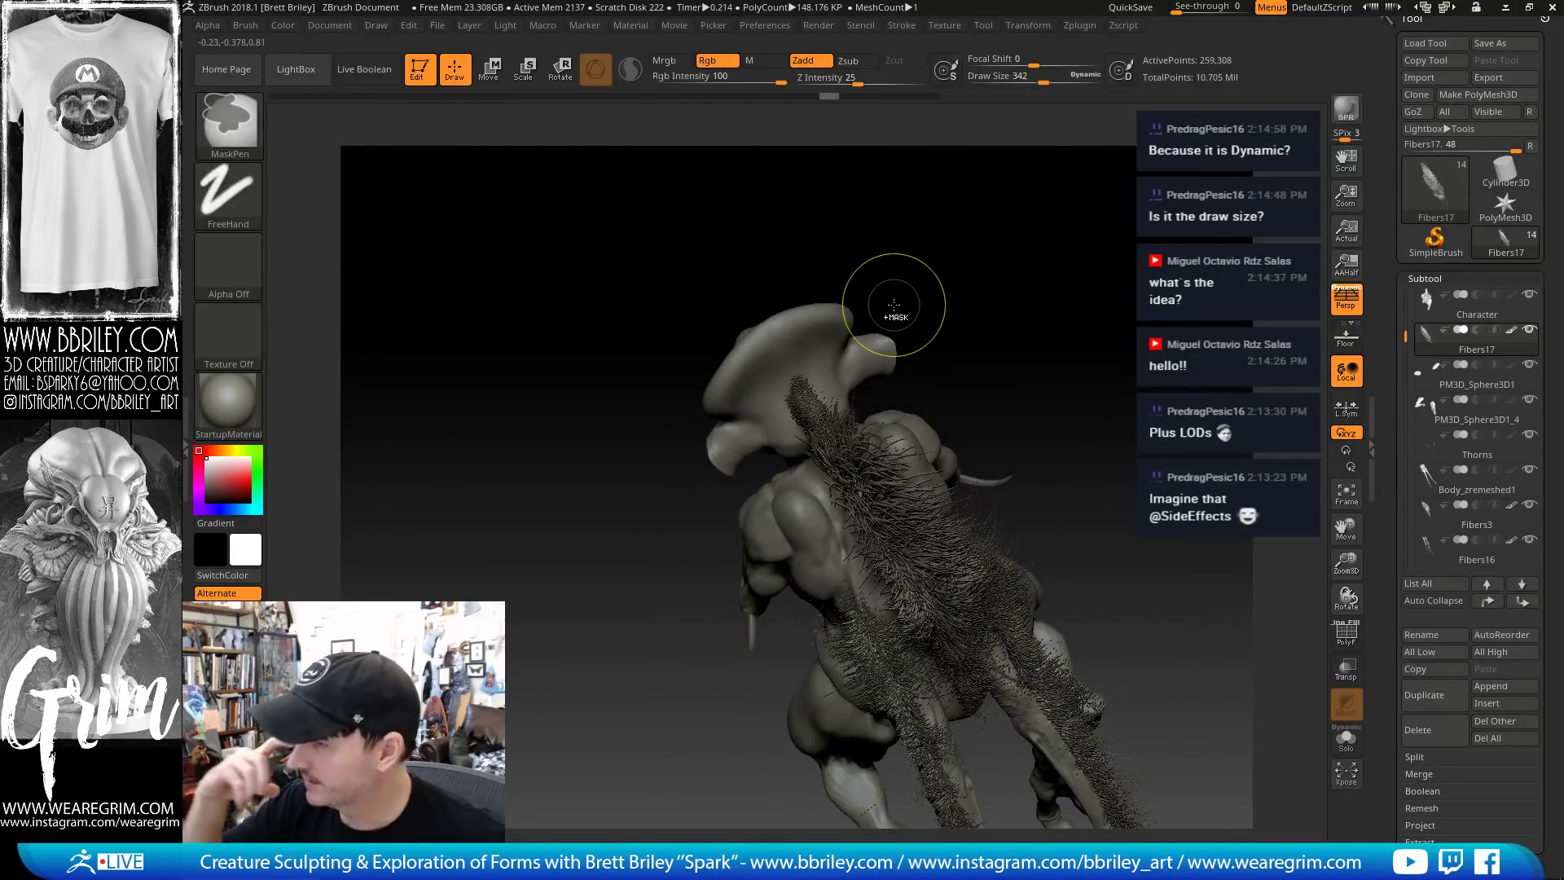
{"action": "mouse_move", "coordinate": [1002, 331]}
{"action": "left_mouse_down"}
{"action": "mouse_move", "coordinate": [1069, 264]}
{"action": "mouse_move", "coordinate": [1028, 318]}
{"action": "left_mouse_up"}
{"action": "key", "text": "ctrl"}
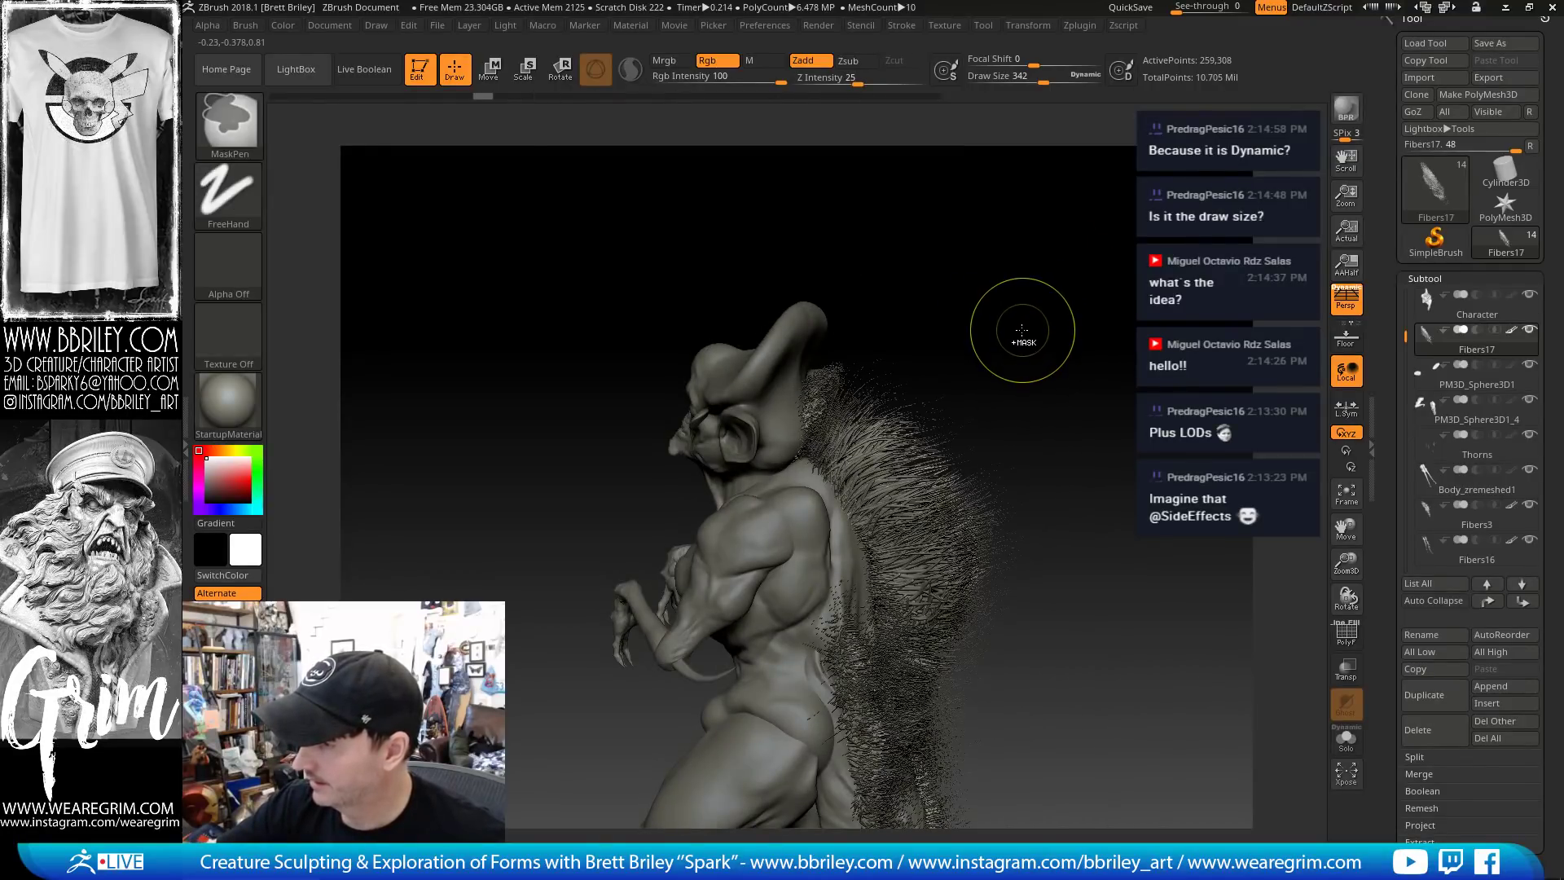
{"action": "mouse_move", "coordinate": [1022, 333]}
{"action": "left_mouse_down"}
{"action": "mouse_move", "coordinate": [961, 347]}
{"action": "mouse_move", "coordinate": [915, 321]}
{"action": "left_mouse_up"}
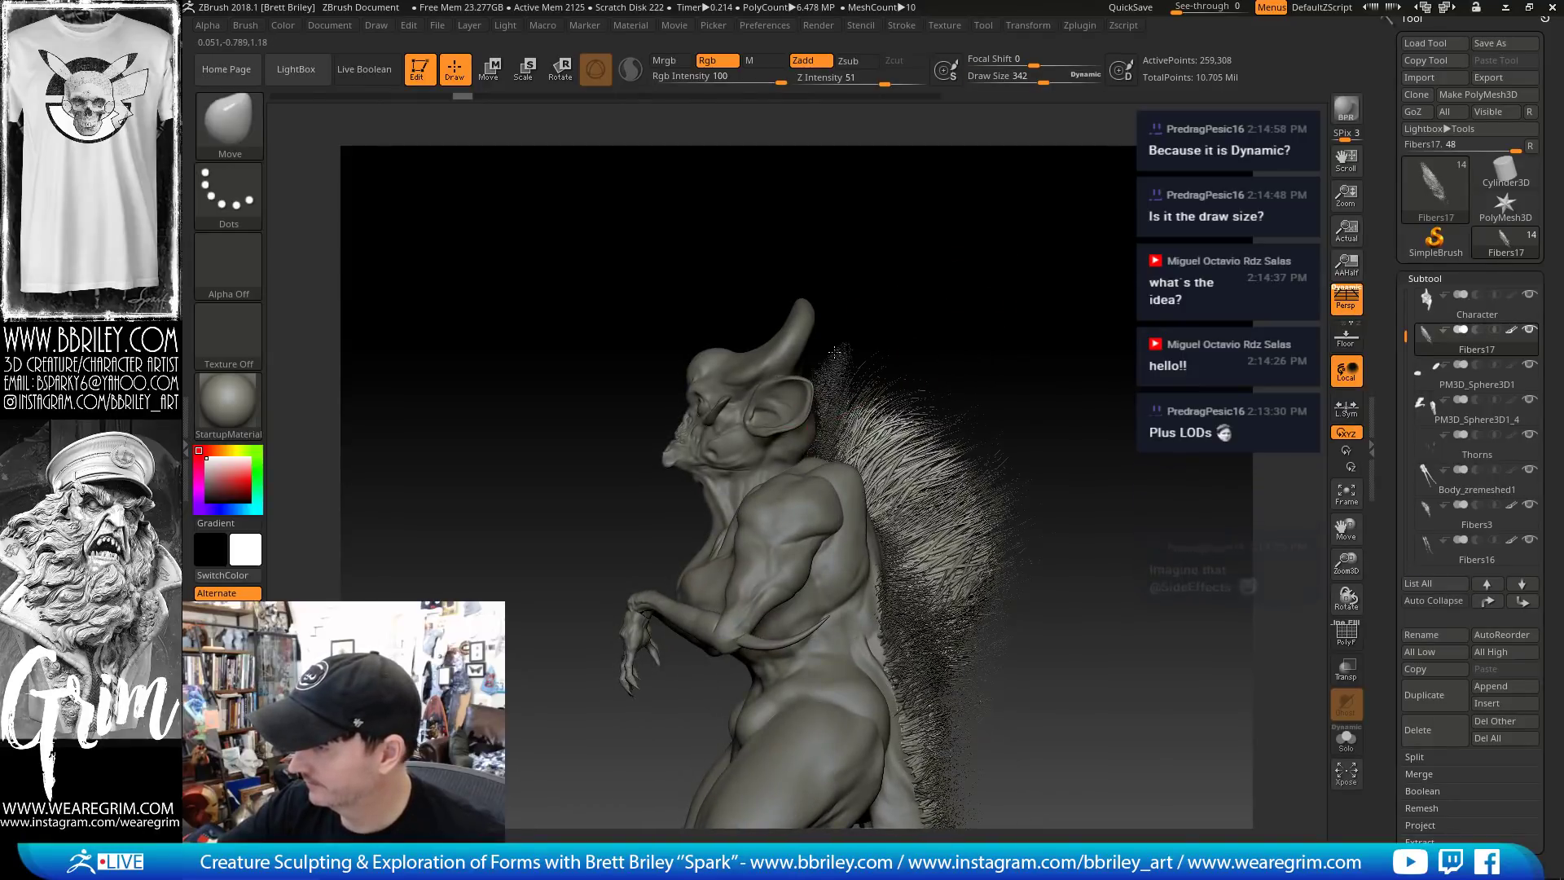
{"action": "key", "text": "bracketleft"}
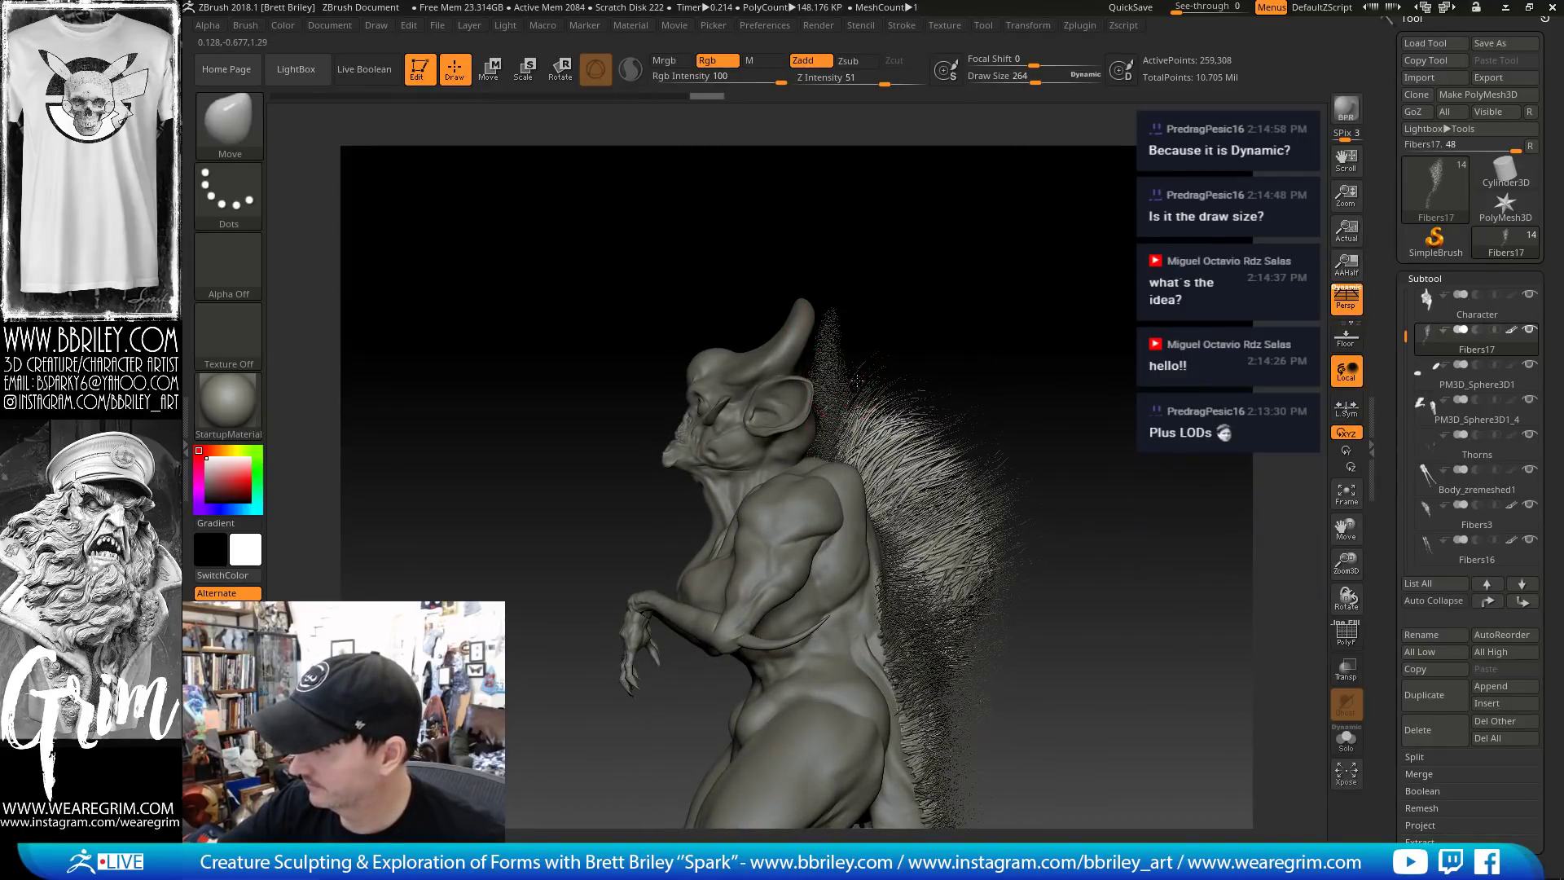
{"action": "left_click_drag", "start_coordinate": [870, 346], "coordinate": [815, 379]}
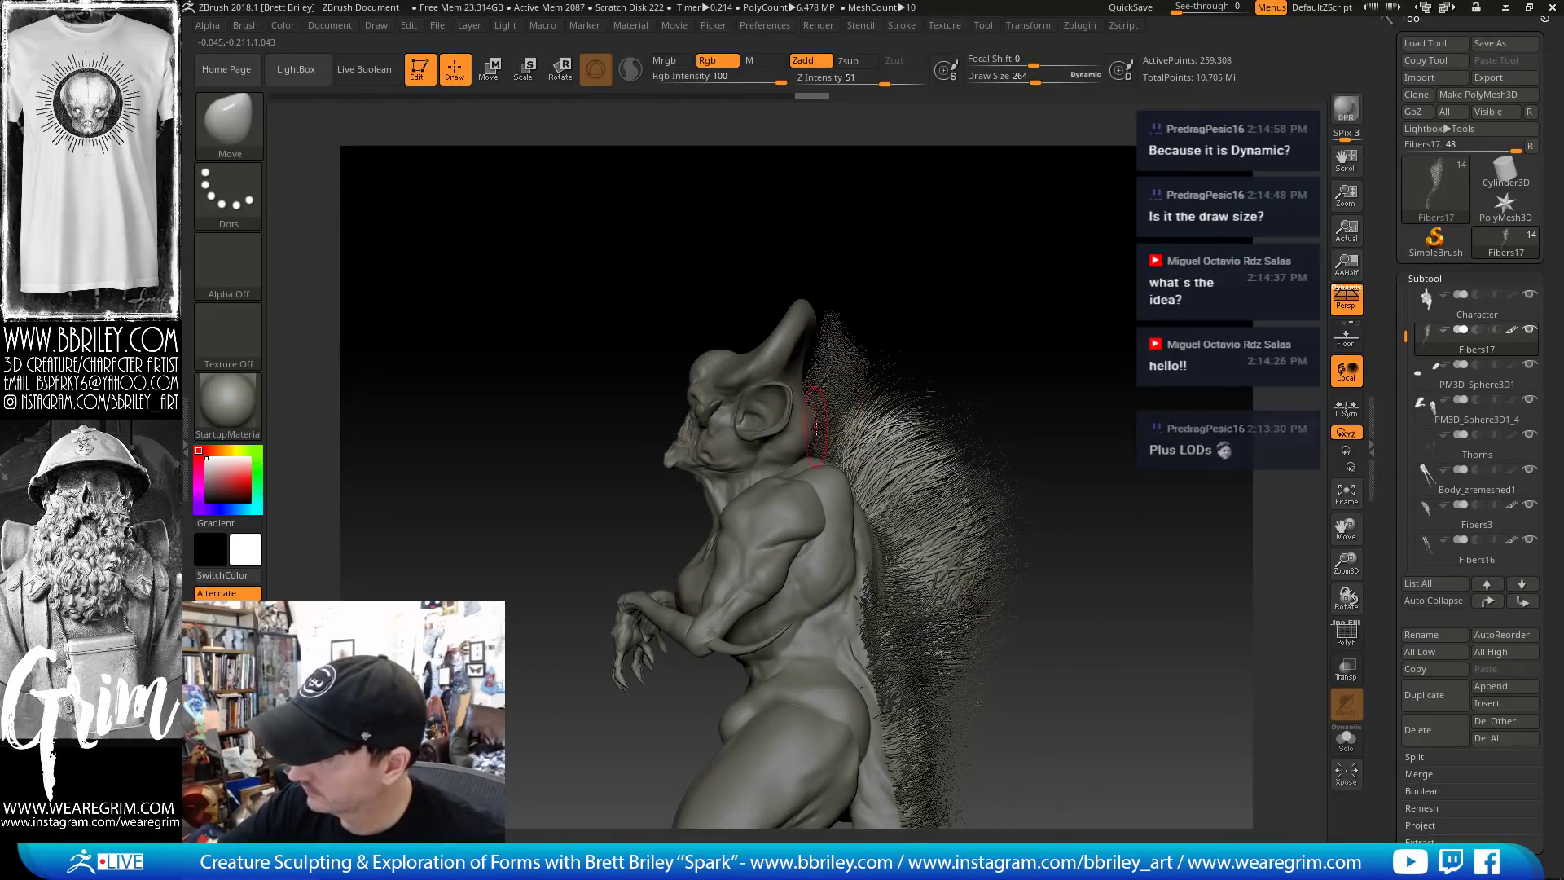
Switch to the Inflat brush at draw size 264 and subdivide the head fibers once more
{"action": "key", "text": "b"}
{"action": "key", "text": "i"}
{"action": "key", "text": "n"}
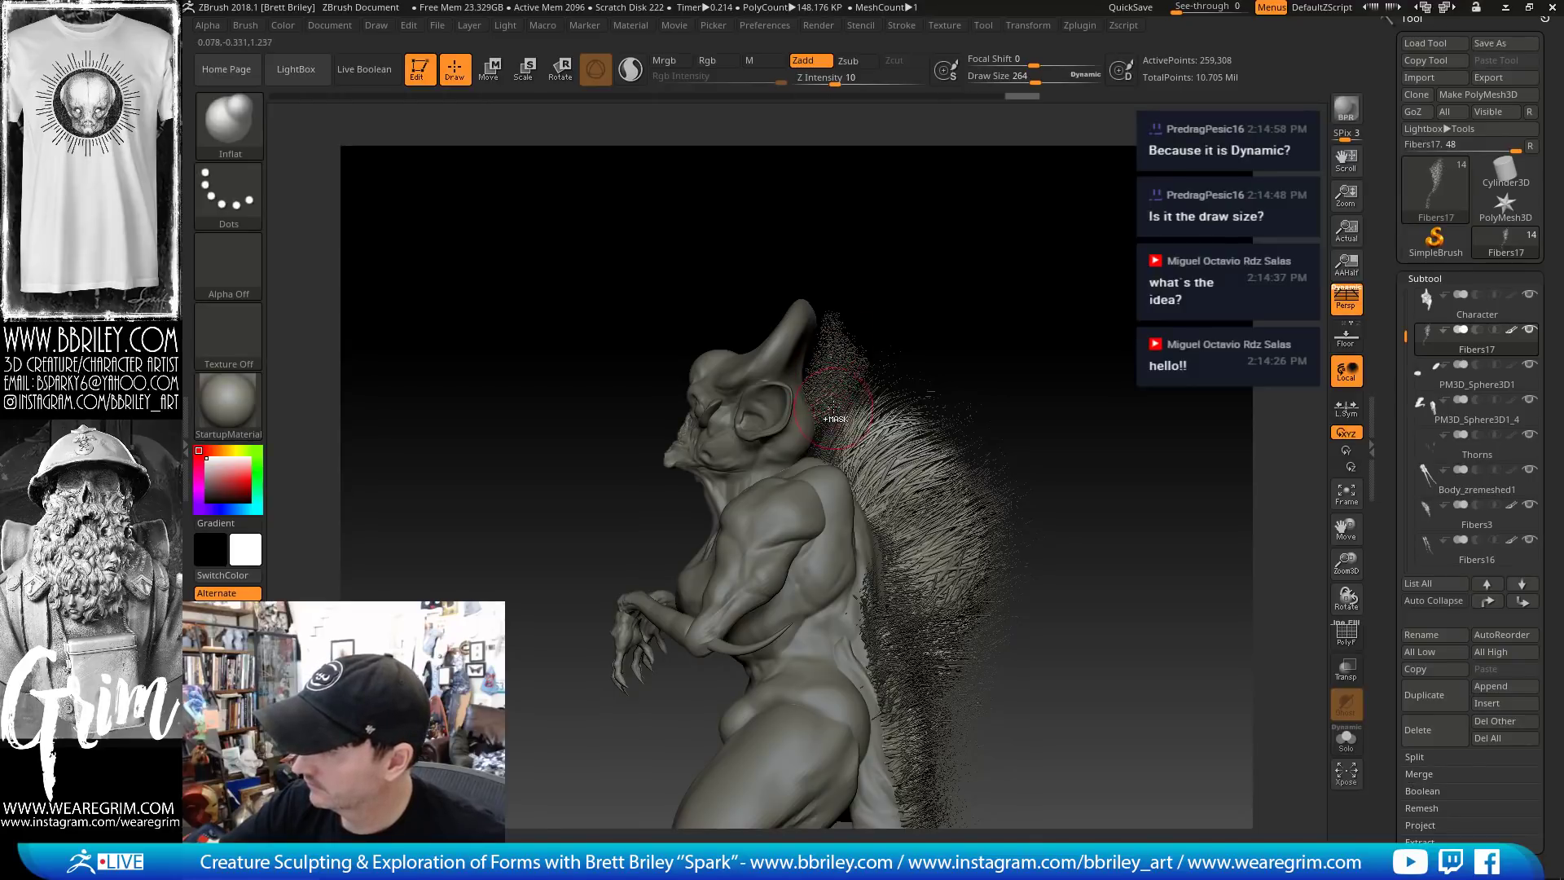
{"action": "key", "text": "ctrl+shift+z"}
{"action": "key", "text": "ctrl+shift+z"}
{"action": "key", "text": "ctrl+z"}
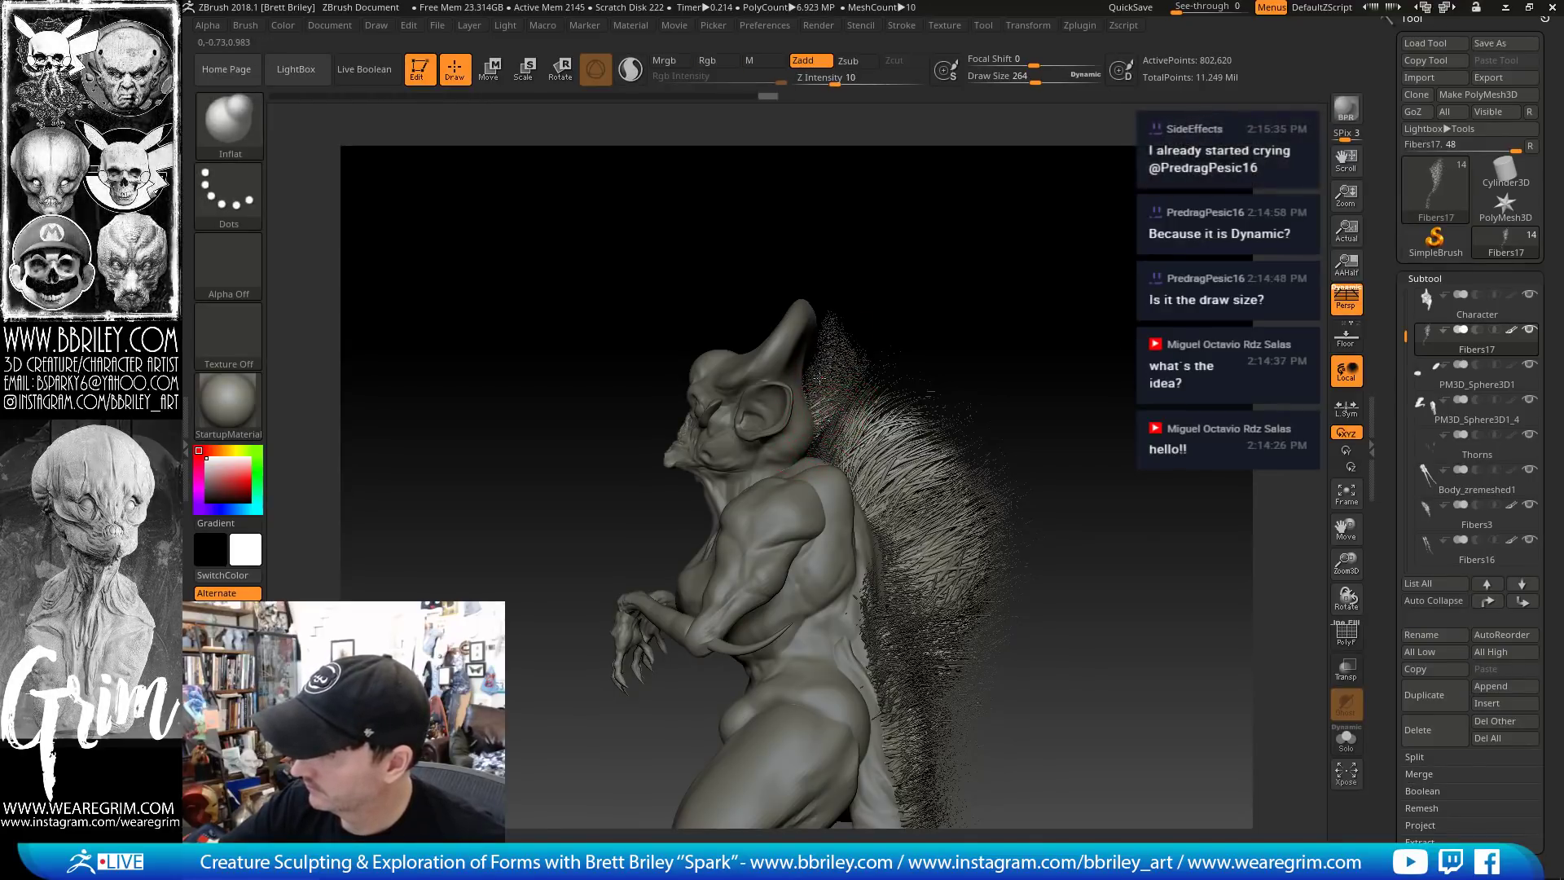
{"action": "key", "text": "shift"}
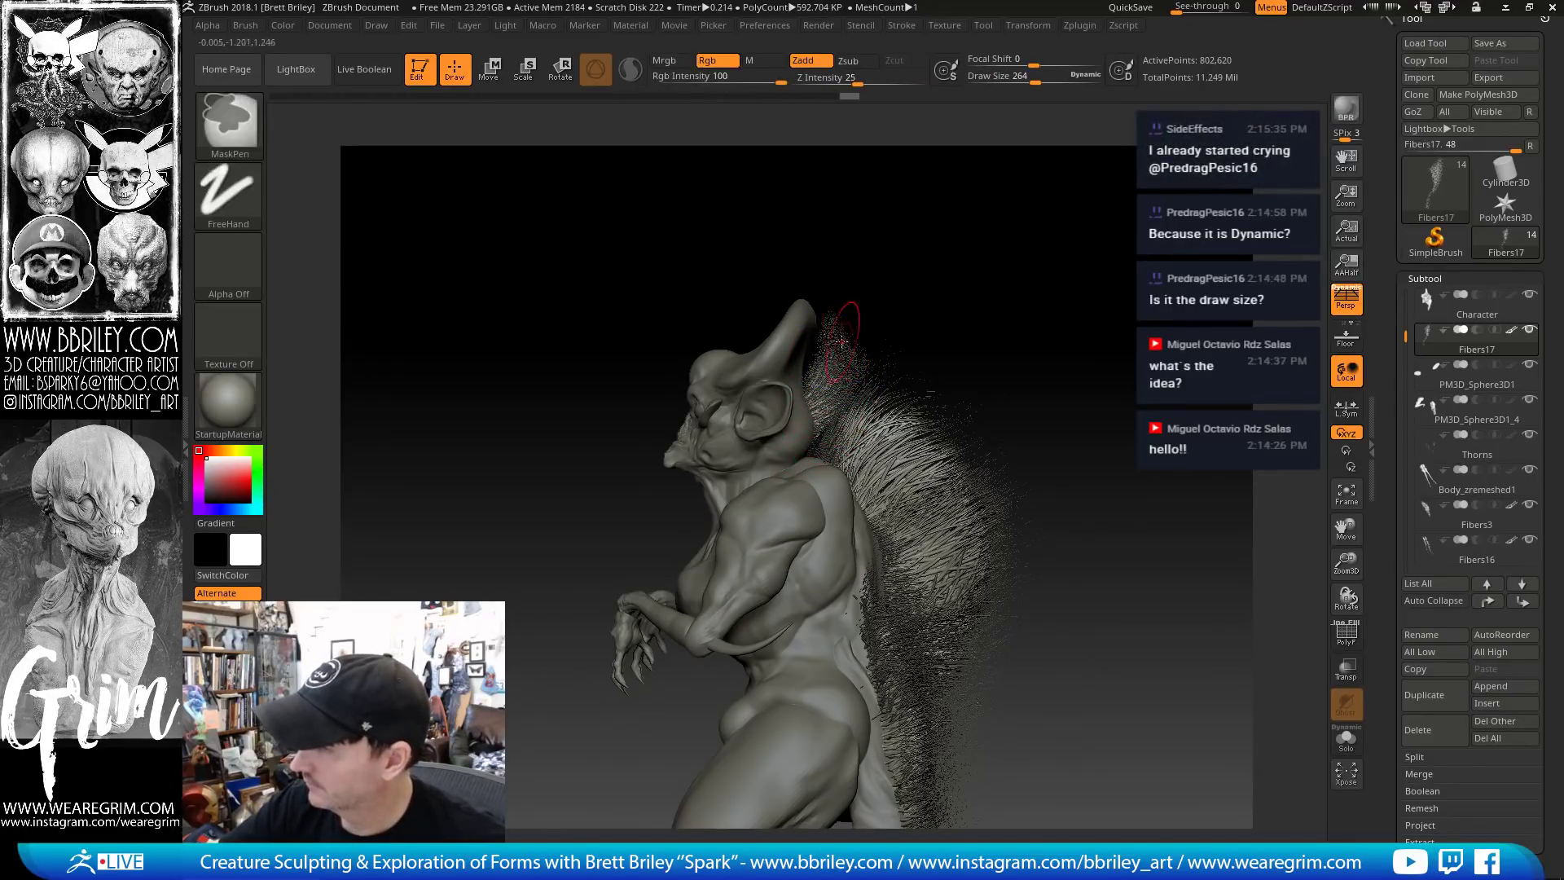
Step back and forth through the recent undo history of the Fibers17 head fur
{"action": "key", "text": "ctrl+z"}
{"action": "key", "text": "ctrl+shift+z"}
{"action": "key", "text": "ctrl+shift+z"}
{"action": "key", "text": "ctrl+shift+z"}
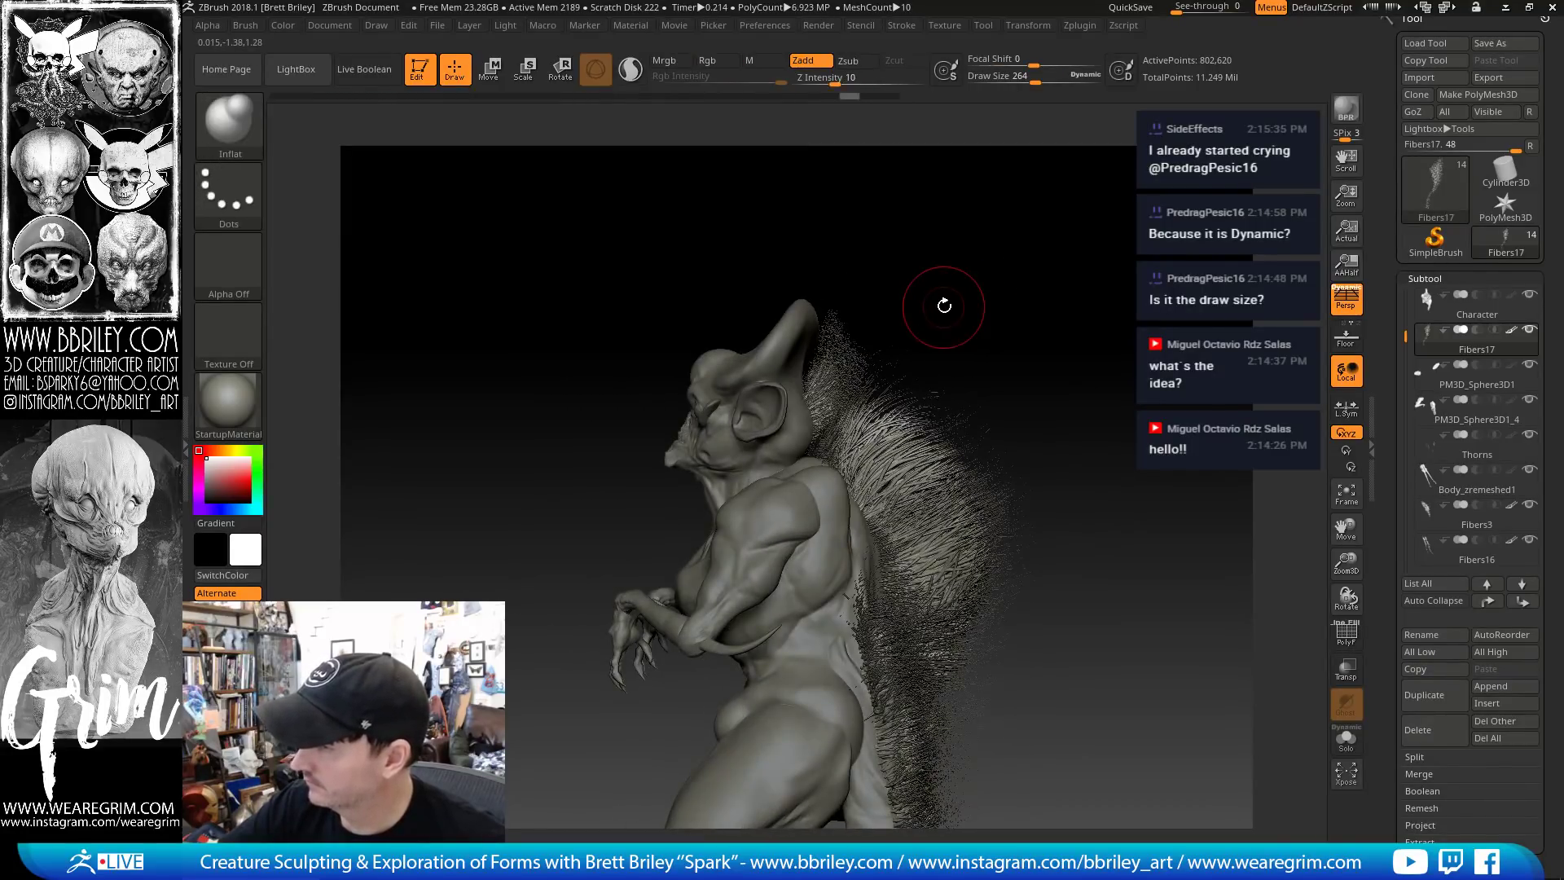
{"action": "key", "text": "ctrl+z"}
{"action": "key", "text": "ctrl+z"}
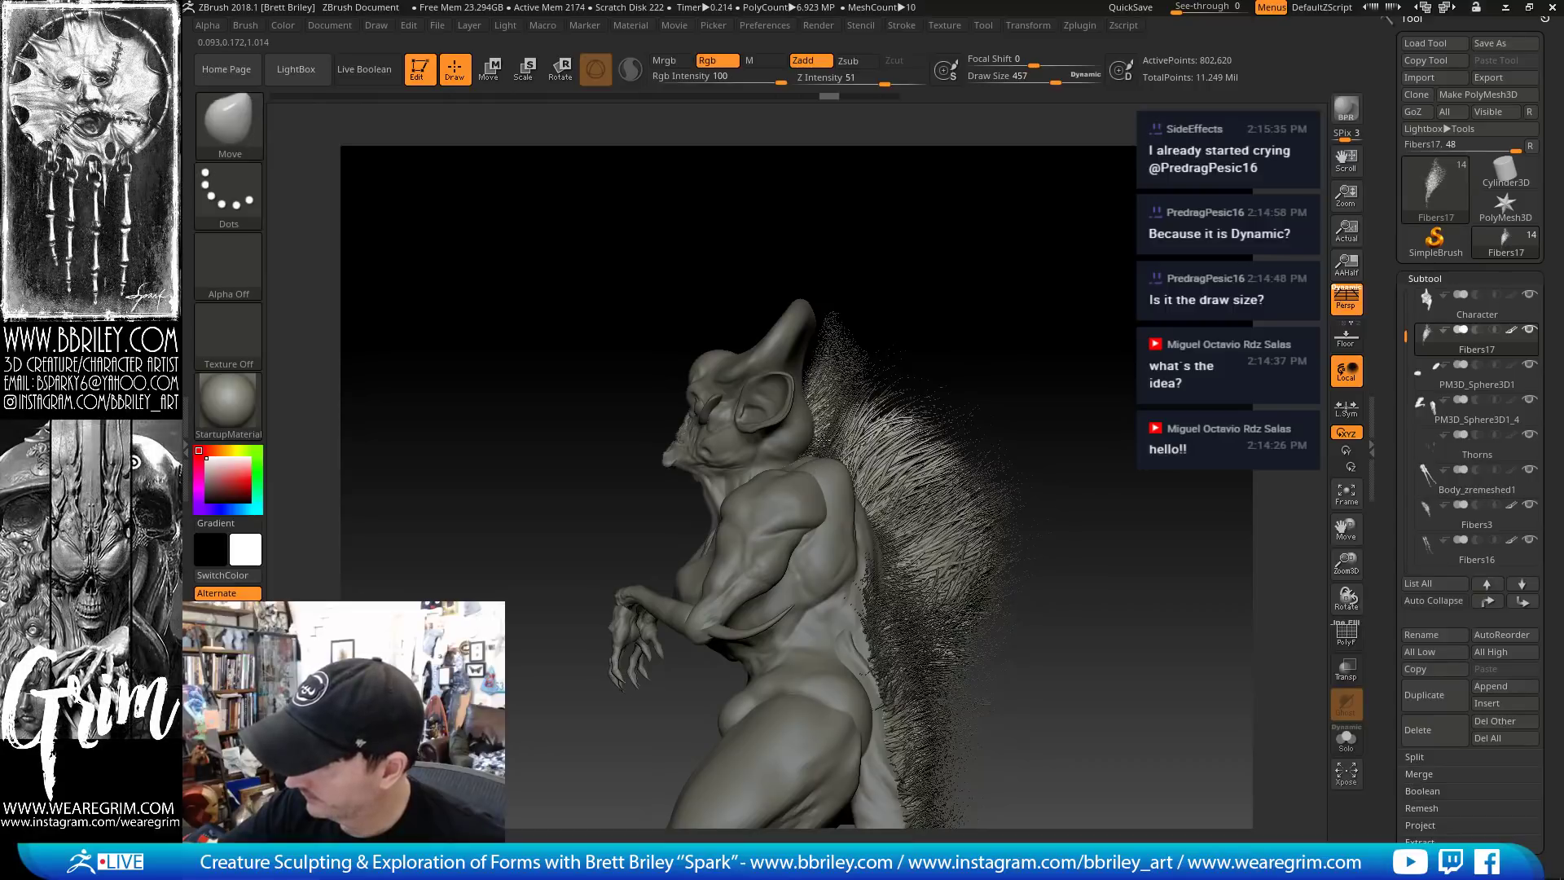
{"action": "key", "text": "ctrl+shift+z"}
{"action": "key", "text": "ctrl+shift+z"}
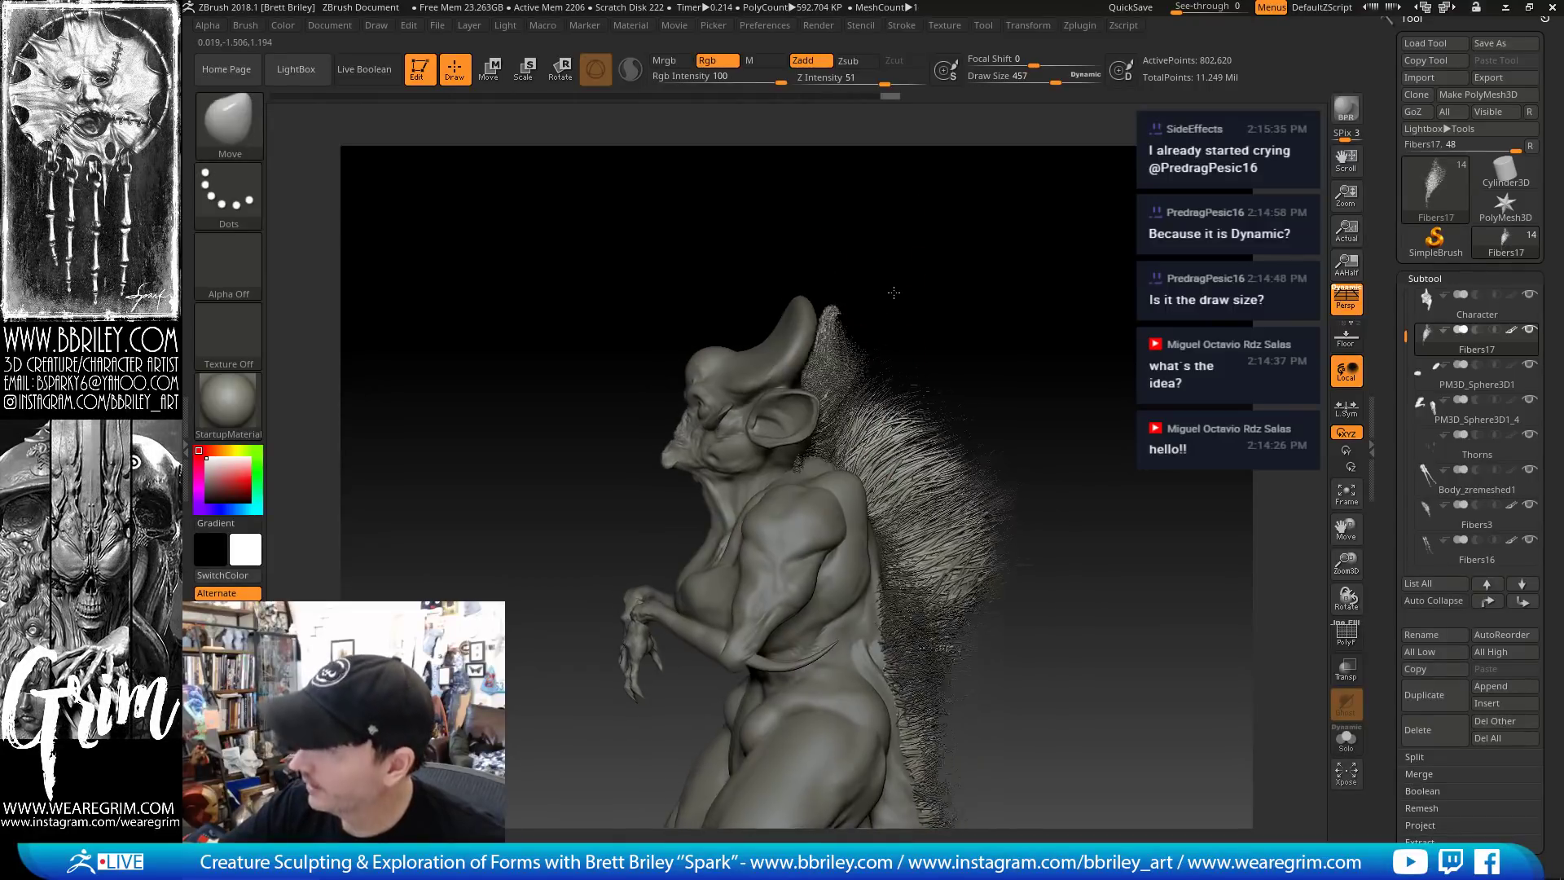
Switch to the Standard brush at draw size 298 and select the PM3D_Sphere3D1_4 legs subtool
{"action": "key", "text": "s"}
{"action": "mouse_move", "coordinate": [877, 304]}
{"action": "left_mouse_down"}
{"action": "mouse_move", "coordinate": [832, 330]}
{"action": "mouse_move", "coordinate": [936, 307]}
{"action": "mouse_move", "coordinate": [1180, 391]}
{"action": "mouse_move", "coordinate": [1092, 286]}
{"action": "left_mouse_up"}
{"action": "key", "text": "b"}
{"action": "key", "text": "s"}
{"action": "key", "text": "t"}
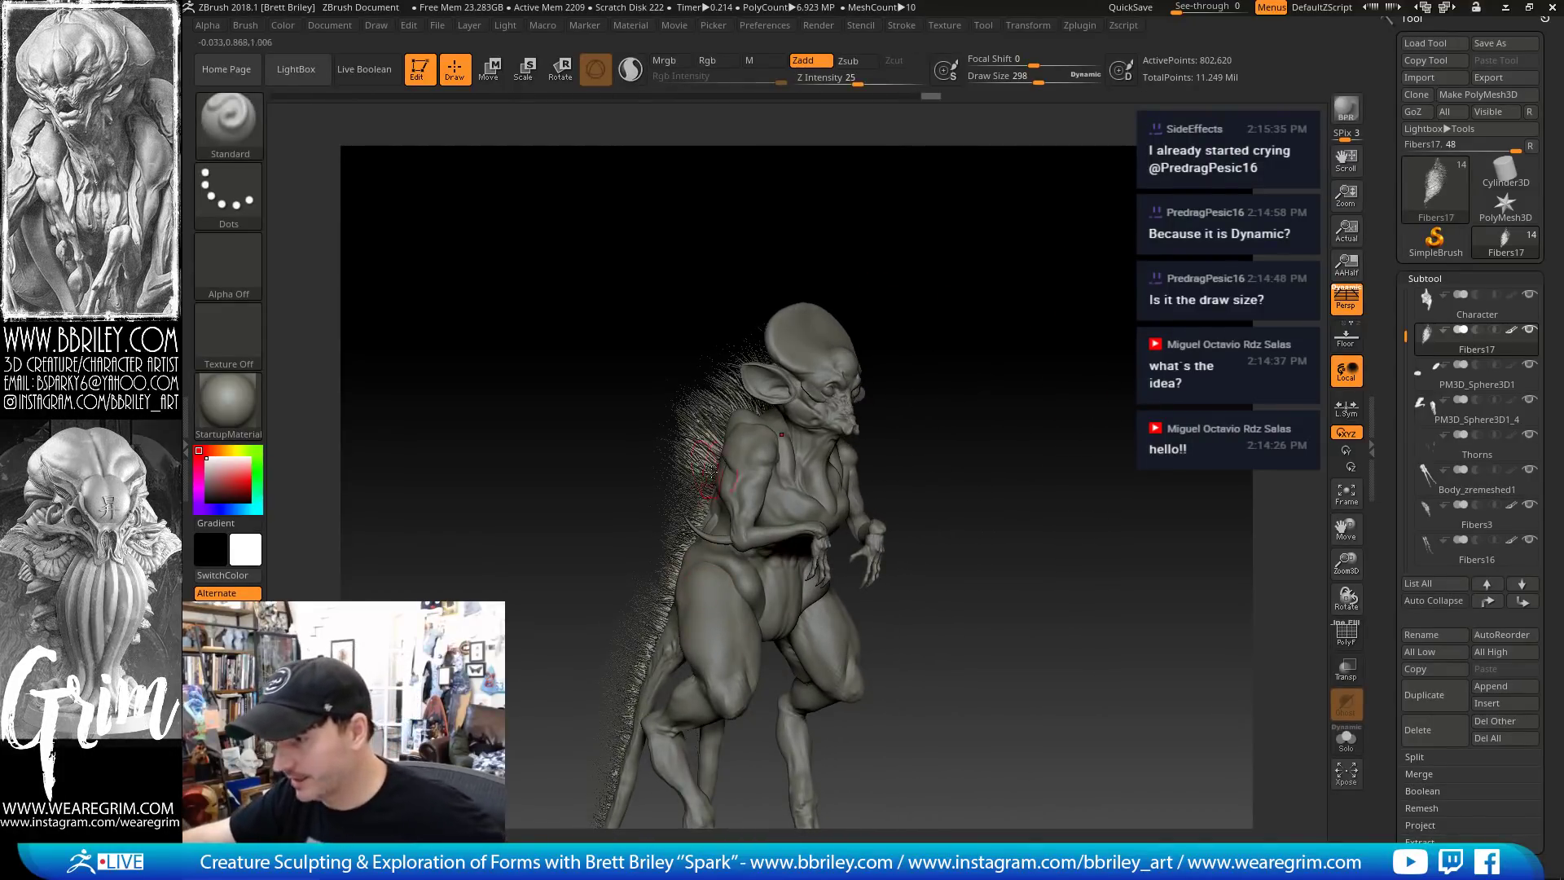
{"action": "left_click", "coordinate": [770, 464], "text": "alt"}
{"action": "left_click_drag", "start_coordinate": [985, 426], "coordinate": [905, 465]}
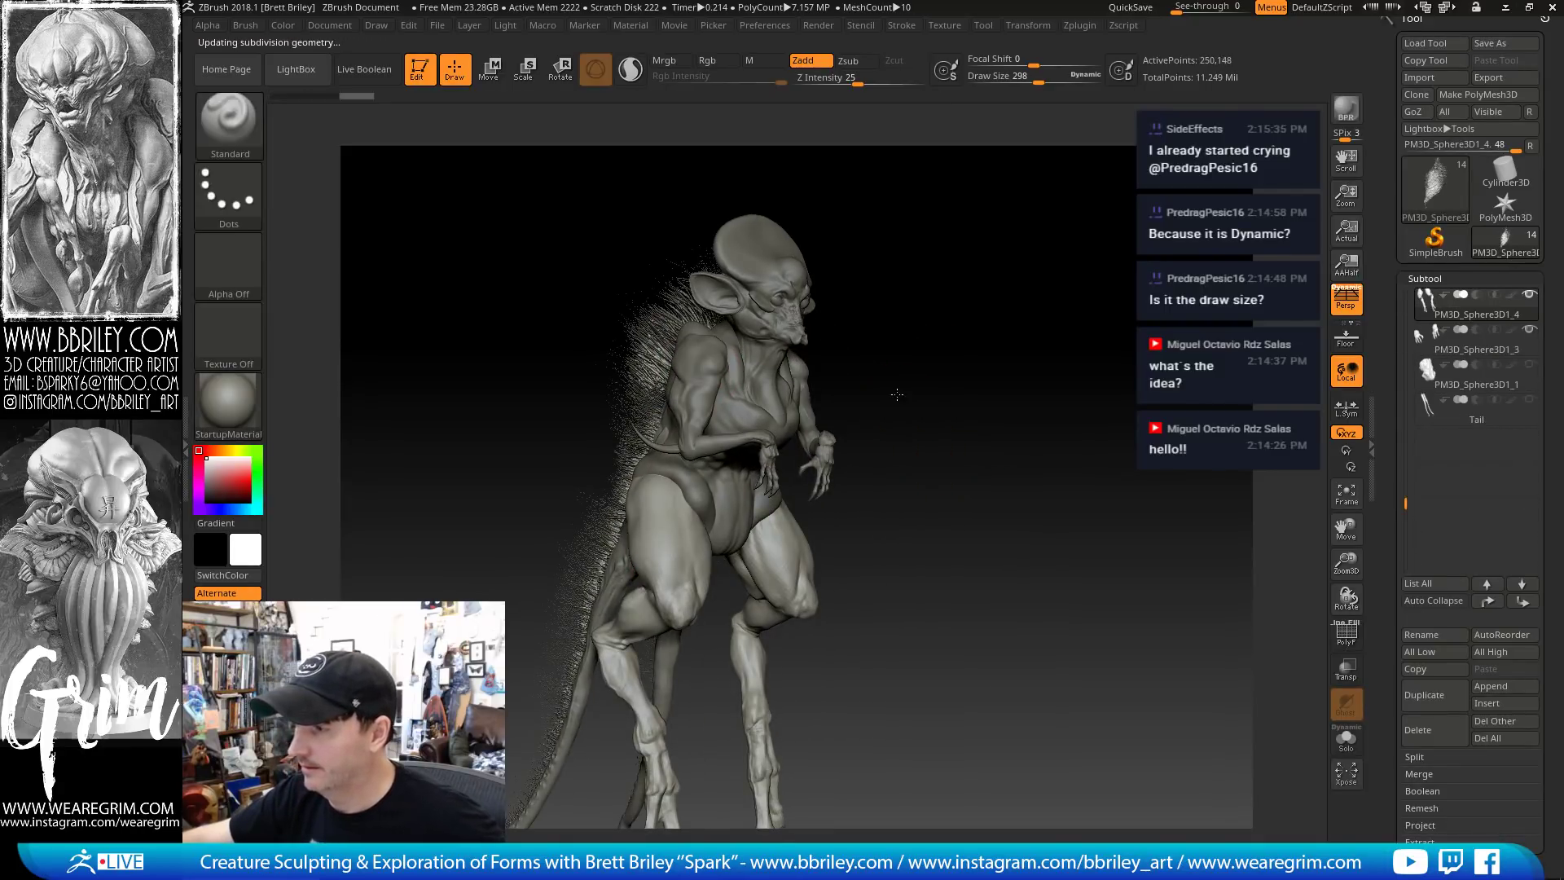
{"action": "left_click_drag", "start_coordinate": [896, 394], "coordinate": [967, 396]}
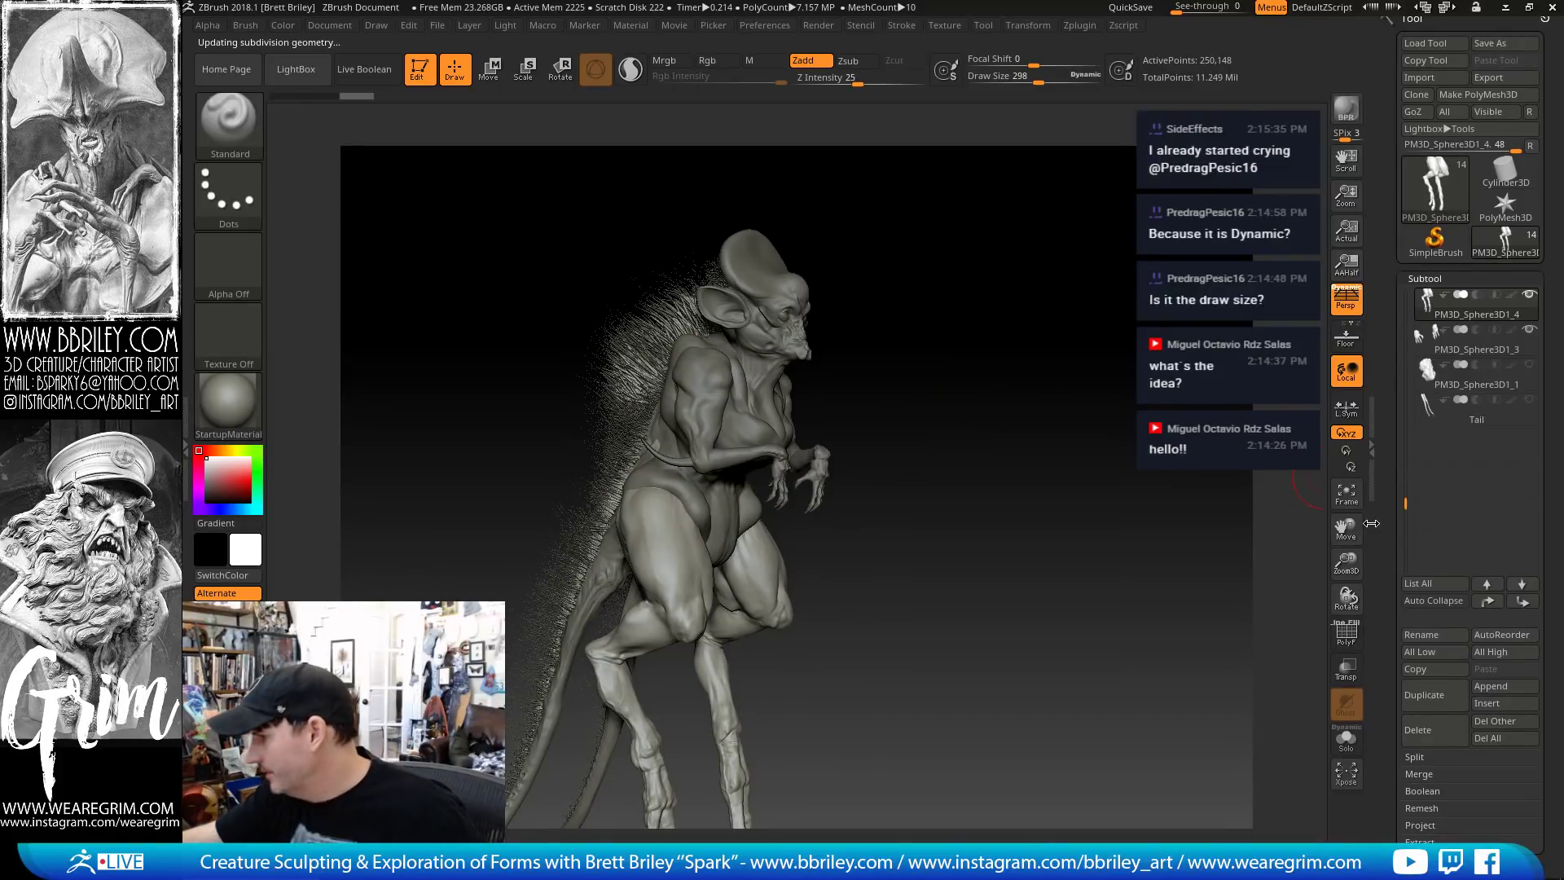
Select the Fibers3 subtool and open its Dynamic Subdiv geometry settings
{"action": "left_click_drag", "start_coordinate": [1398, 532], "coordinate": [1395, 494]}
{"action": "left_click", "coordinate": [710, 262], "text": "alt"}
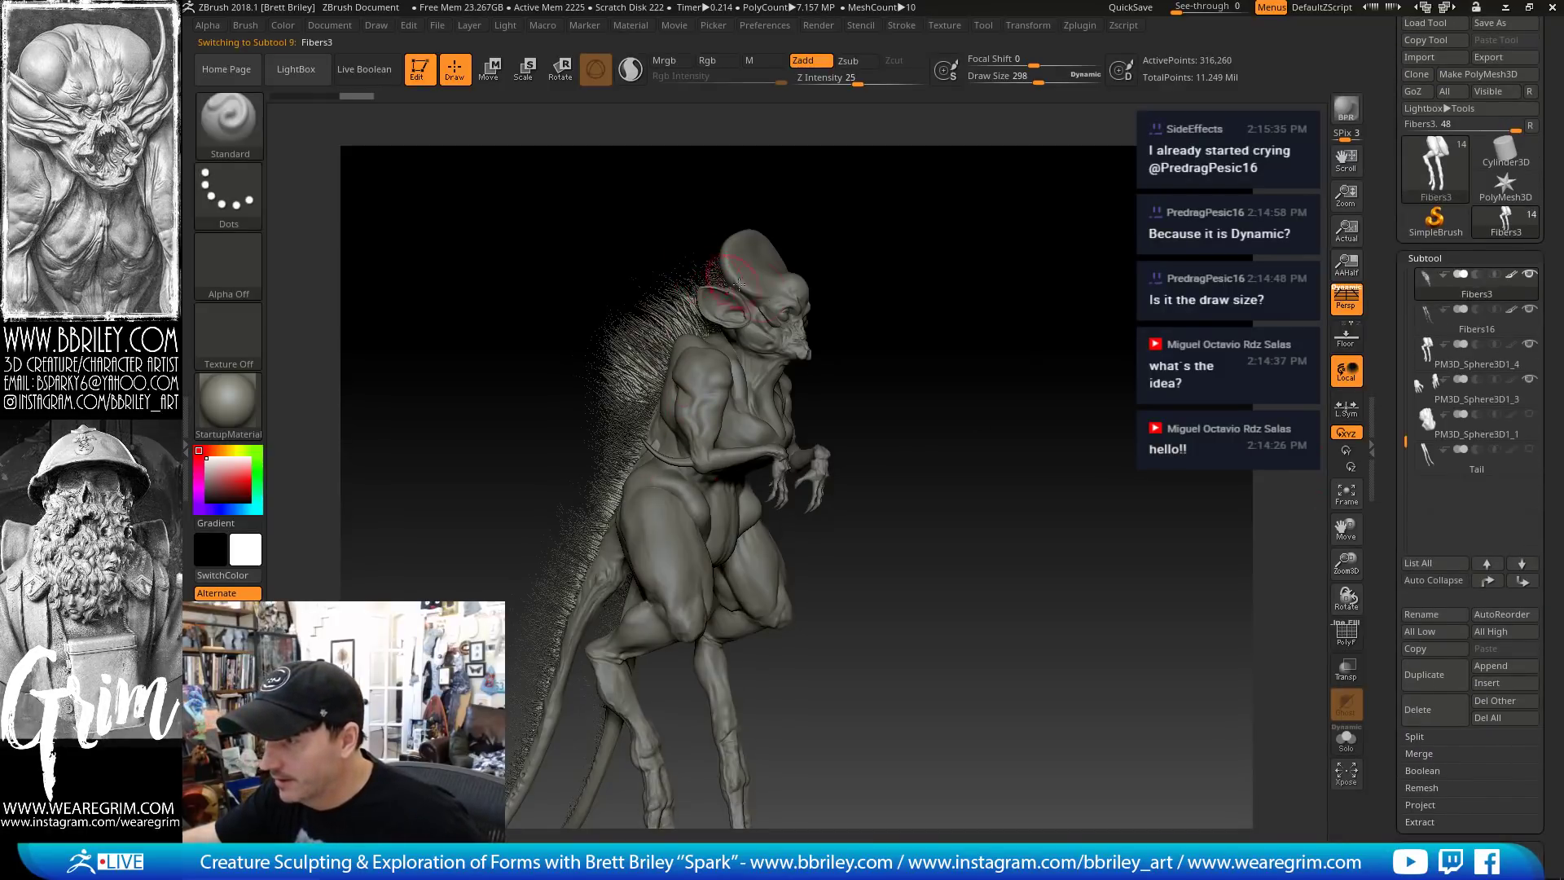
{"action": "left_click_drag", "start_coordinate": [1386, 577], "coordinate": [1373, 416]}
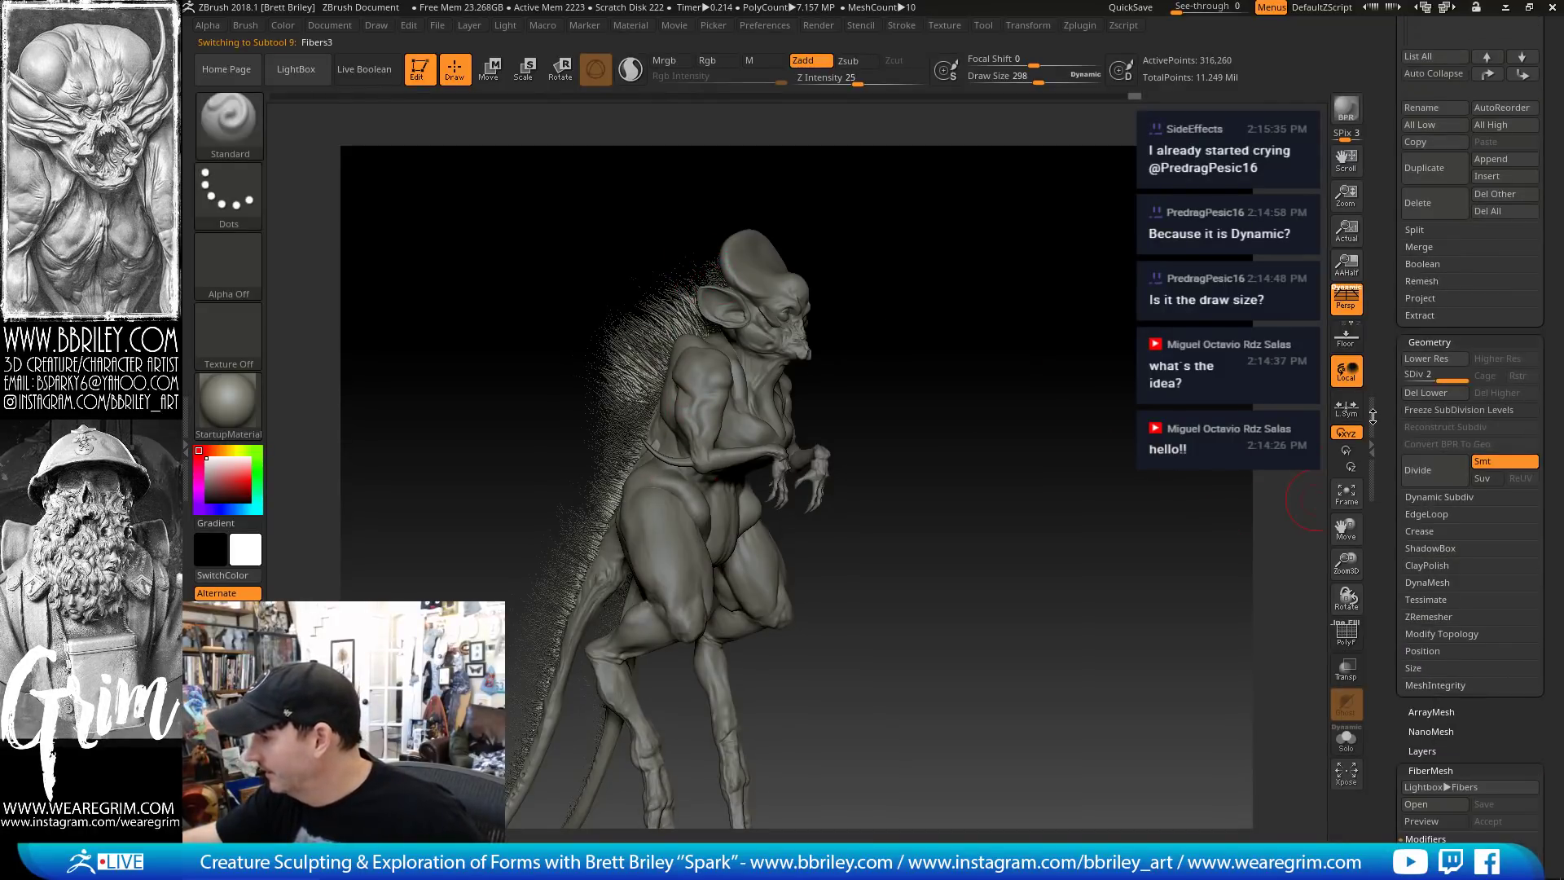
{"action": "left_click", "coordinate": [1427, 499]}
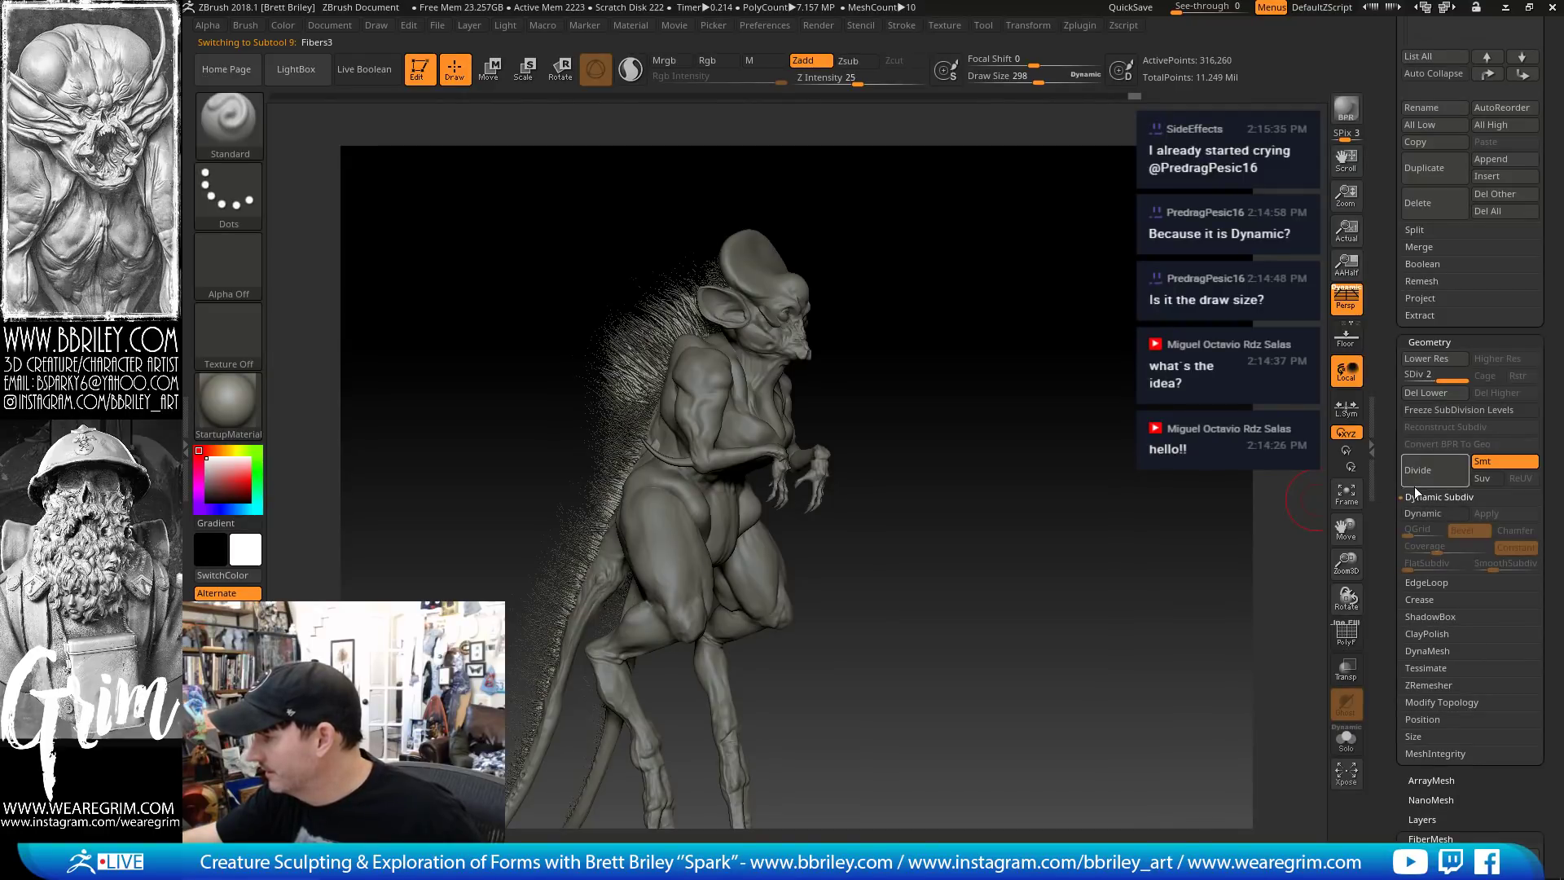
Select the Fibers17 fur on the back of the head and delete that subtool
{"action": "left_click", "coordinate": [767, 336], "text": "alt"}
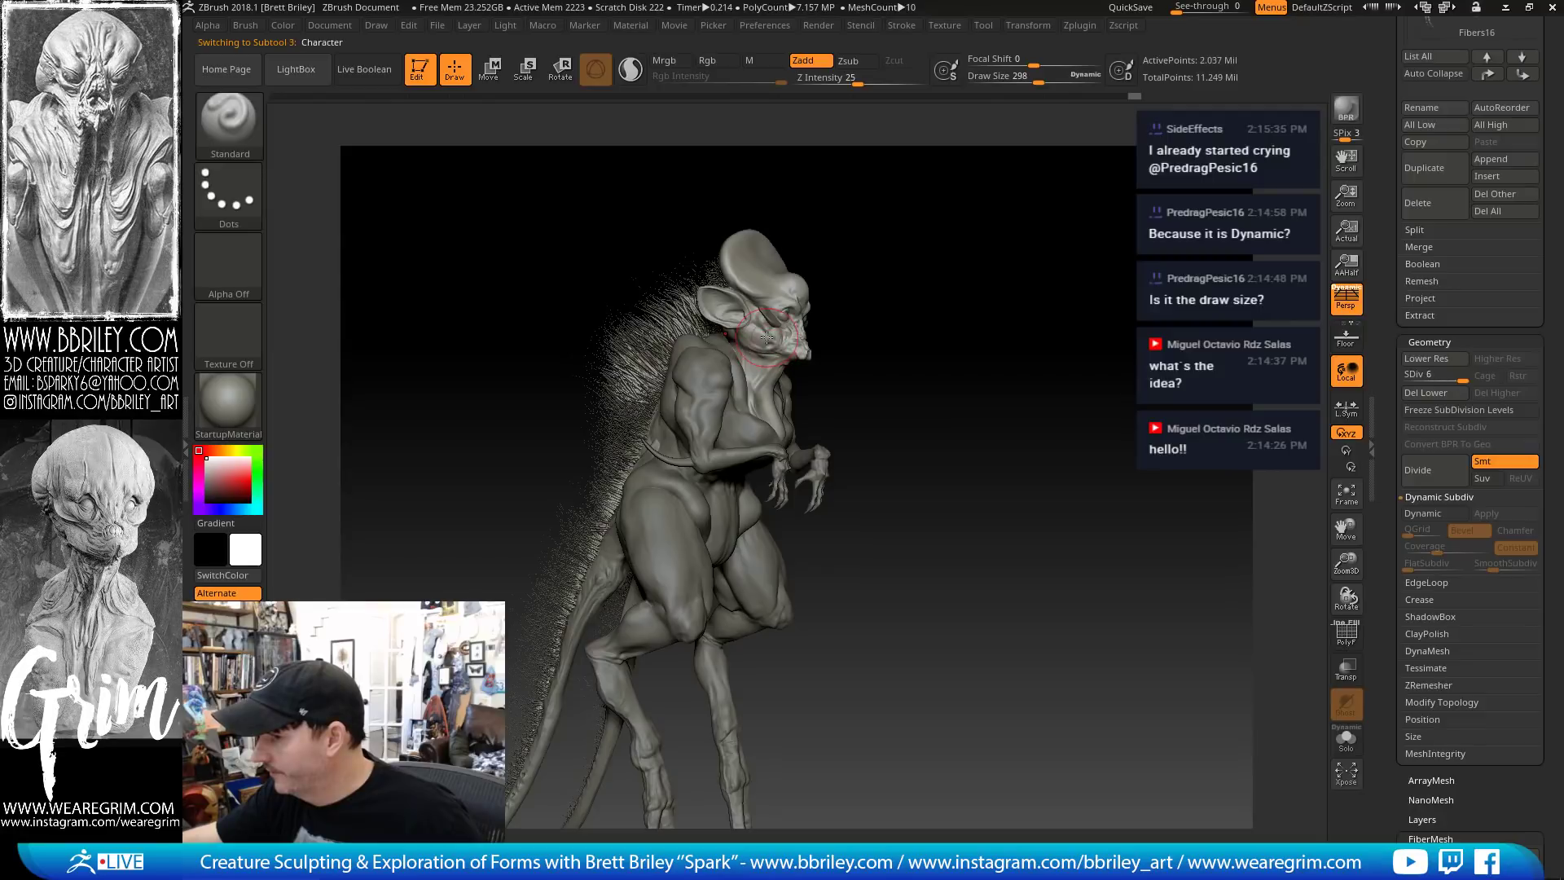
{"action": "mouse_move", "coordinate": [964, 375]}
{"action": "left_mouse_down"}
{"action": "mouse_move", "coordinate": [1040, 396]}
{"action": "mouse_move", "coordinate": [1129, 562]}
{"action": "mouse_move", "coordinate": [1029, 471]}
{"action": "mouse_move", "coordinate": [1074, 579]}
{"action": "mouse_move", "coordinate": [985, 488]}
{"action": "mouse_move", "coordinate": [1020, 443]}
{"action": "left_mouse_up"}
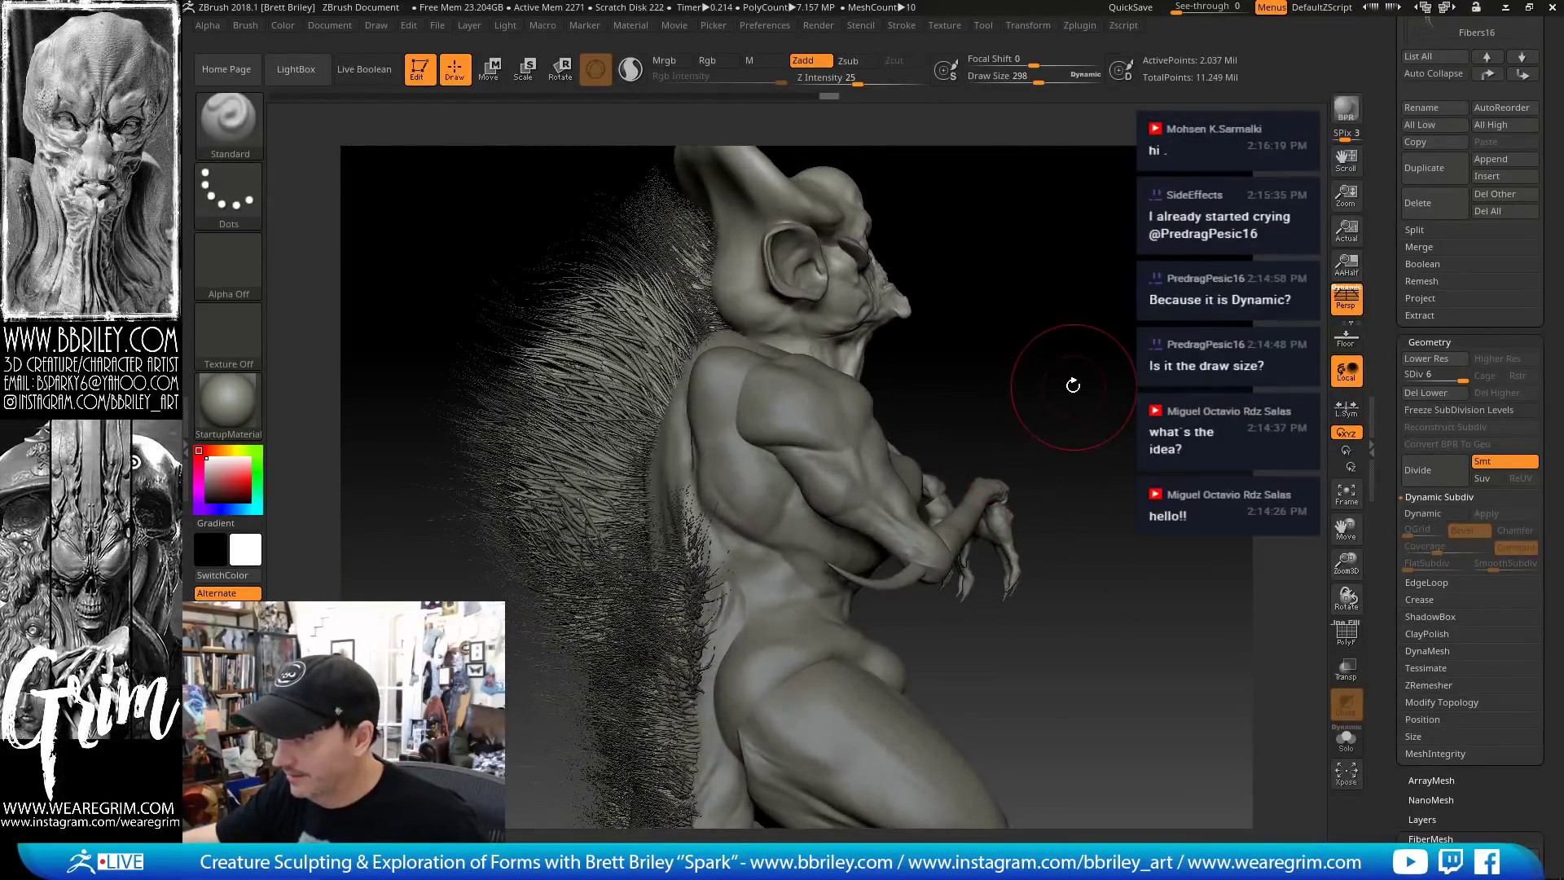
{"action": "mouse_move", "coordinate": [1073, 385]}
{"action": "left_mouse_down"}
{"action": "mouse_move", "coordinate": [937, 318]}
{"action": "mouse_move", "coordinate": [751, 281]}
{"action": "left_mouse_up"}
{"action": "scroll", "coordinate": [1467, 245], "scroll_direction": "up", "scroll_amount": 6}
{"action": "left_click_drag", "start_coordinate": [1136, 278], "coordinate": [969, 287]}
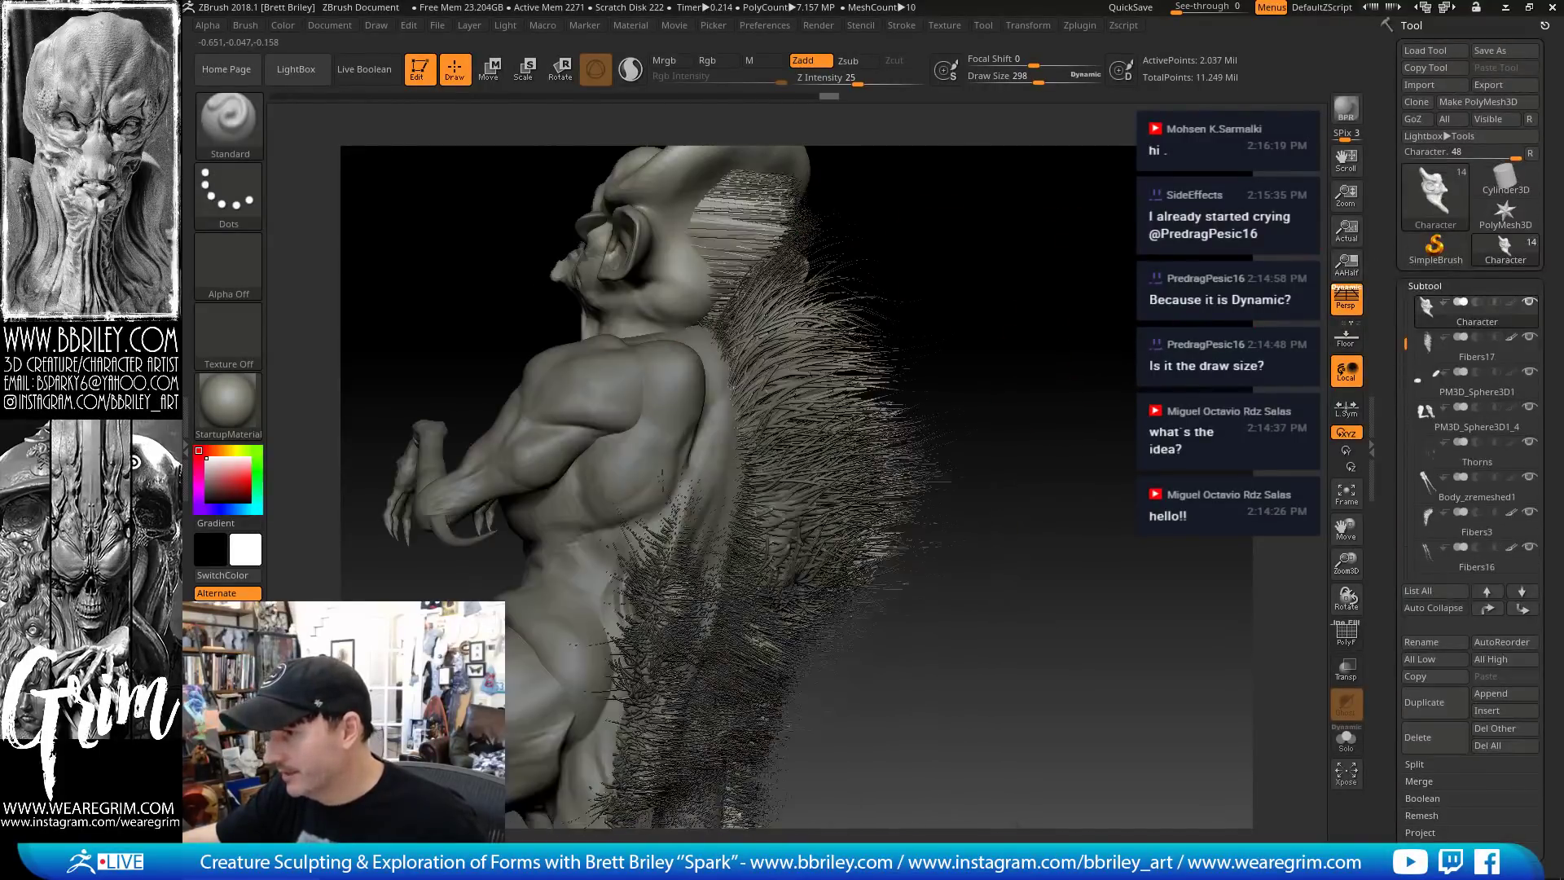
{"action": "left_click_drag", "start_coordinate": [1158, 306], "coordinate": [1081, 316]}
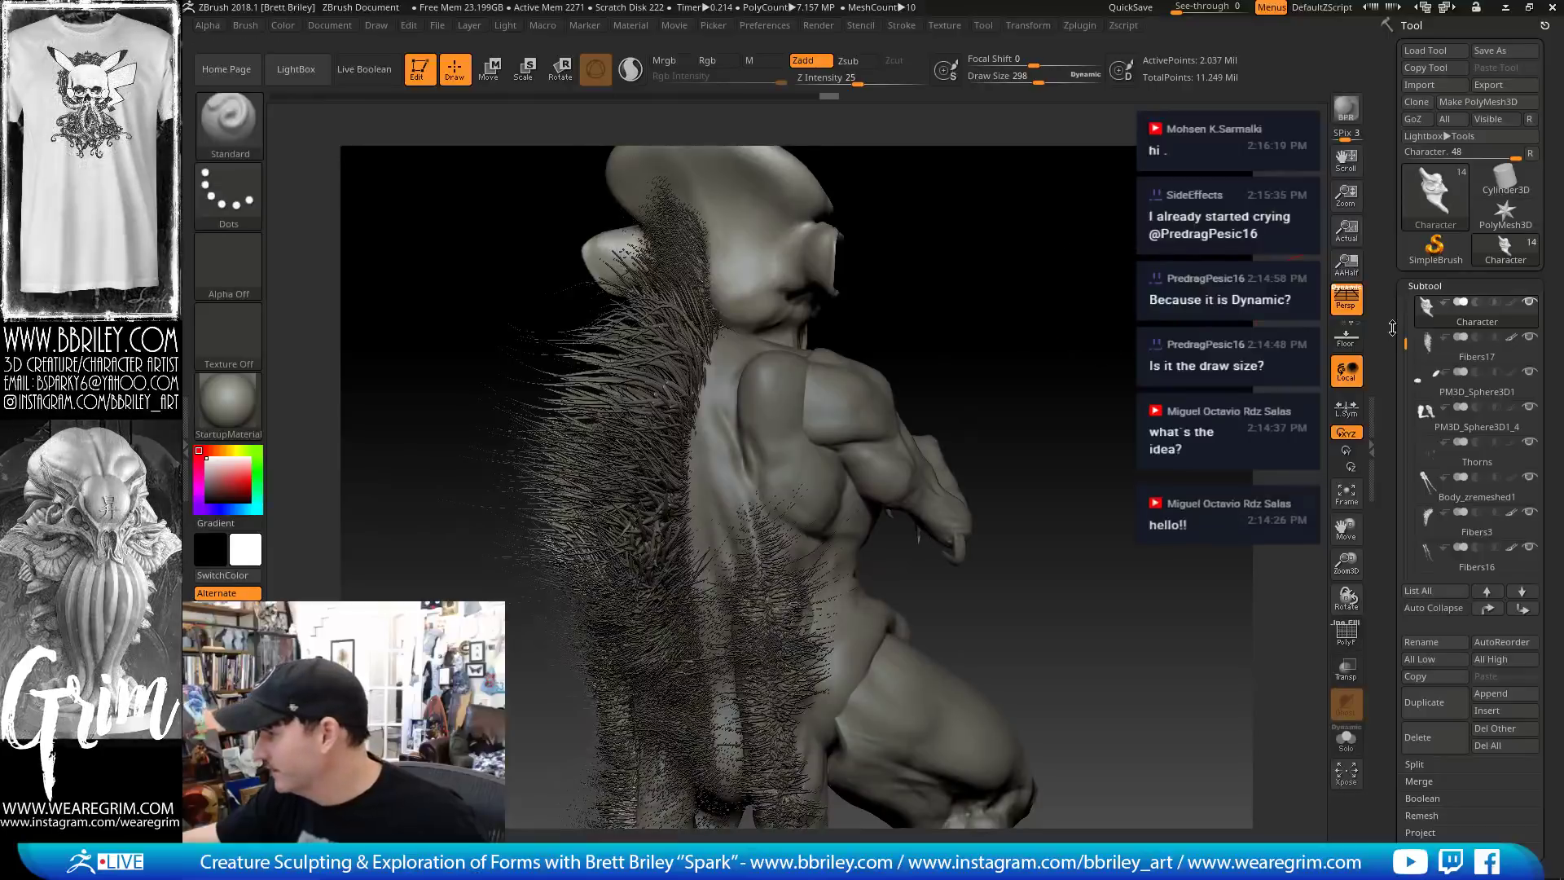
{"action": "left_click", "coordinate": [673, 245], "text": "alt"}
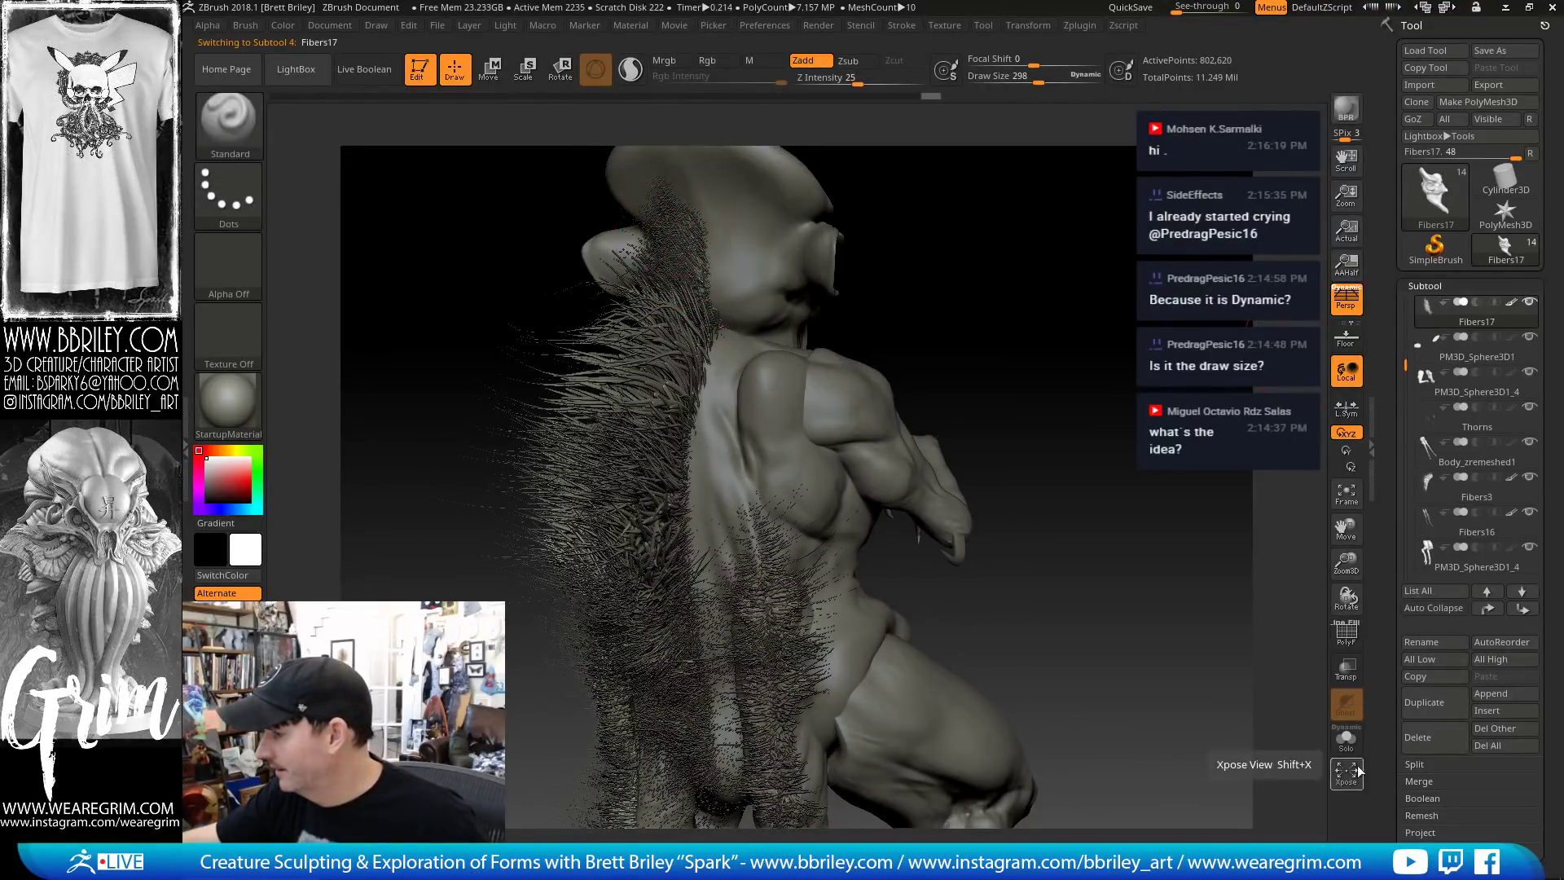
{"action": "left_click", "coordinate": [1419, 736]}
{"action": "left_click", "coordinate": [1286, 774]}
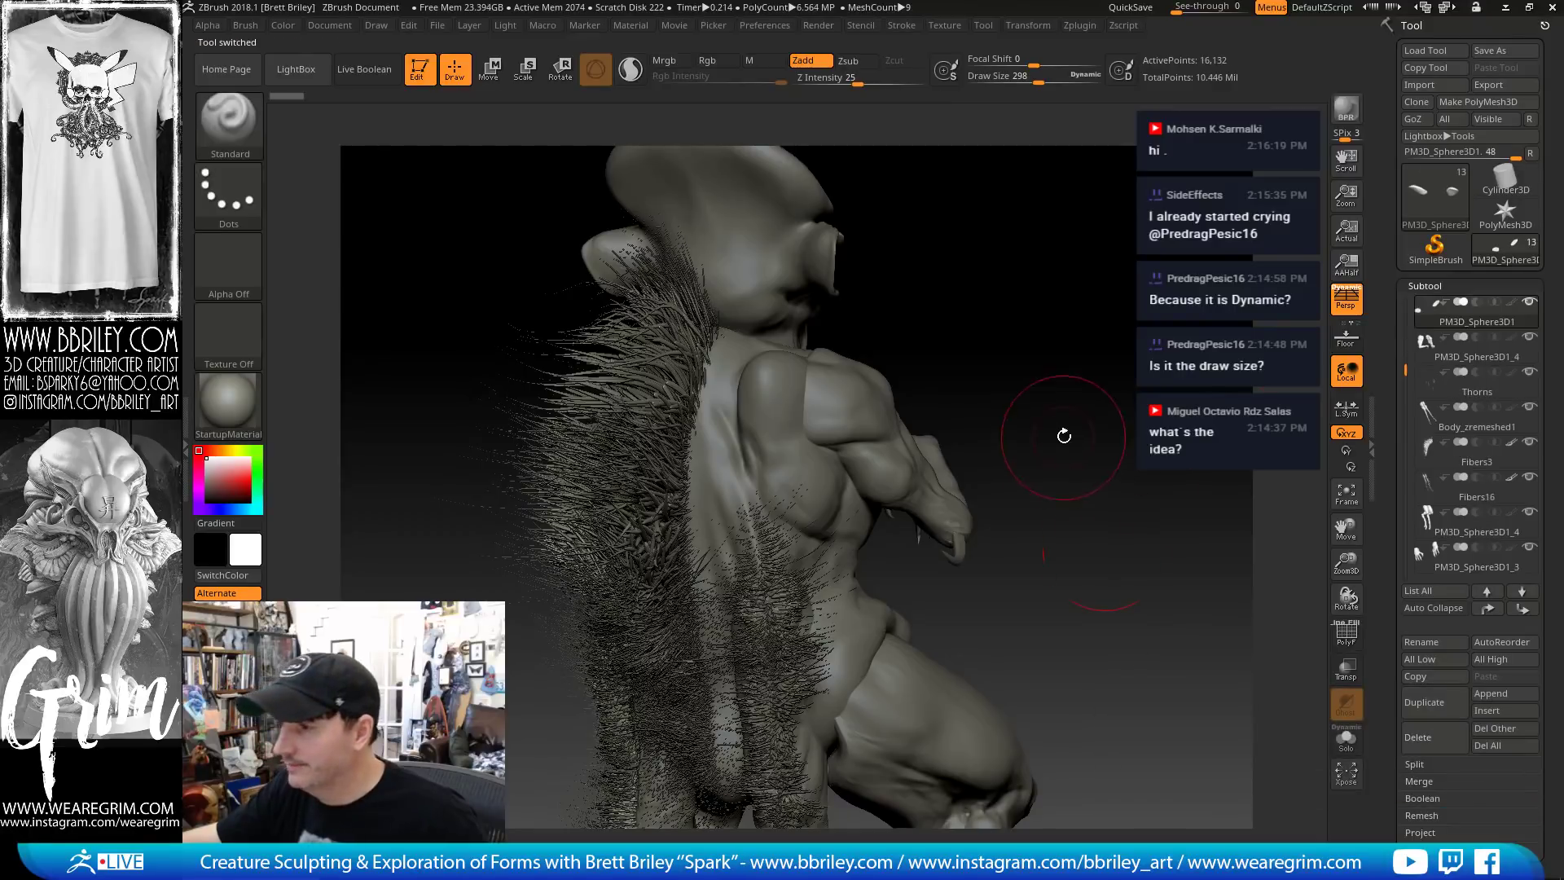
Pull the upper mane fibers of Fibers3 into shape behind the head with the Move brush at draw size 608
{"action": "left_click_drag", "start_coordinate": [1064, 437], "coordinate": [684, 334]}
{"action": "left_click", "coordinate": [686, 336], "text": "alt"}
{"action": "left_click_drag", "start_coordinate": [912, 300], "coordinate": [1189, 311]}
{"action": "key", "text": "b"}
{"action": "key", "text": "m"}
{"action": "key", "text": "v"}
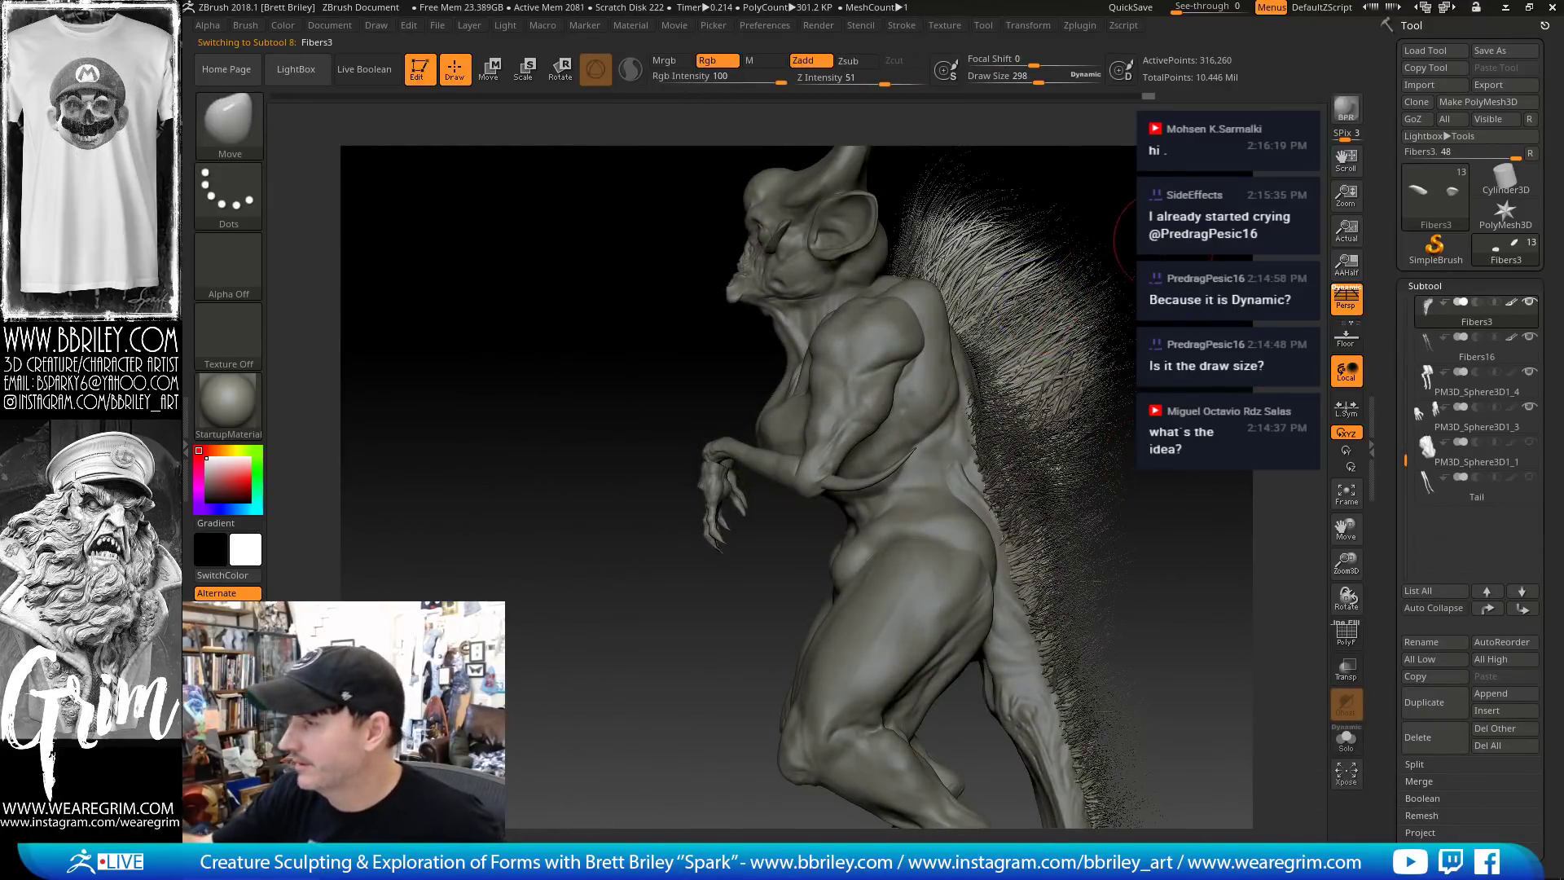
{"action": "left_click_drag", "start_coordinate": [1161, 497], "coordinate": [1154, 678], "text": "alt"}
{"action": "key", "text": "s"}
{"action": "left_click_drag", "start_coordinate": [906, 451], "coordinate": [912, 451]}
{"action": "mouse_move", "coordinate": [913, 436]}
{"action": "left_mouse_down"}
{"action": "mouse_move", "coordinate": [862, 423]}
{"action": "mouse_move", "coordinate": [884, 456]}
{"action": "left_mouse_up"}
{"action": "left_click_drag", "start_coordinate": [886, 449], "coordinate": [890, 467]}
{"action": "mouse_move", "coordinate": [920, 353]}
{"action": "left_mouse_down"}
{"action": "mouse_move", "coordinate": [905, 298]}
{"action": "mouse_move", "coordinate": [896, 332]}
{"action": "left_mouse_up"}
{"action": "key", "text": "s"}
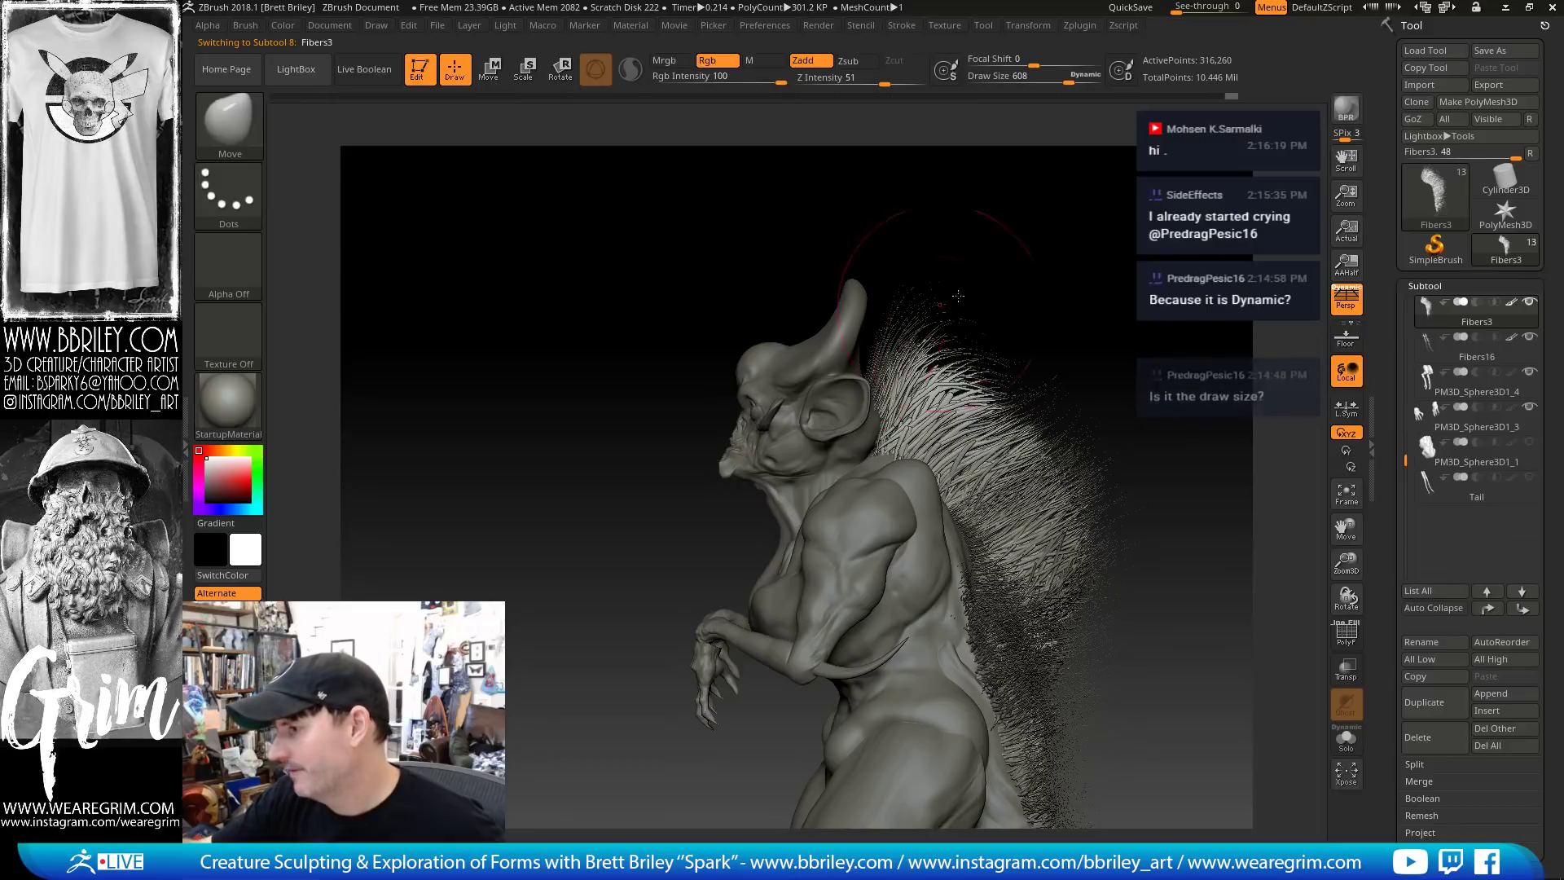
Refine the Fibers3 mane around the neck and shoulders with the Move brush at draw size 406
{"action": "left_click_drag", "start_coordinate": [1165, 391], "coordinate": [1116, 392]}
{"action": "mouse_move", "coordinate": [884, 396]}
{"action": "left_mouse_down"}
{"action": "mouse_move", "coordinate": [868, 388]}
{"action": "mouse_move", "coordinate": [896, 353]}
{"action": "left_mouse_up"}
{"action": "left_click_drag", "start_coordinate": [1006, 265], "coordinate": [1073, 262]}
{"action": "mouse_move", "coordinate": [924, 419]}
{"action": "left_mouse_down"}
{"action": "mouse_move", "coordinate": [931, 376]}
{"action": "mouse_move", "coordinate": [942, 407]}
{"action": "left_mouse_up"}
{"action": "left_click_drag", "start_coordinate": [1113, 318], "coordinate": [985, 383]}
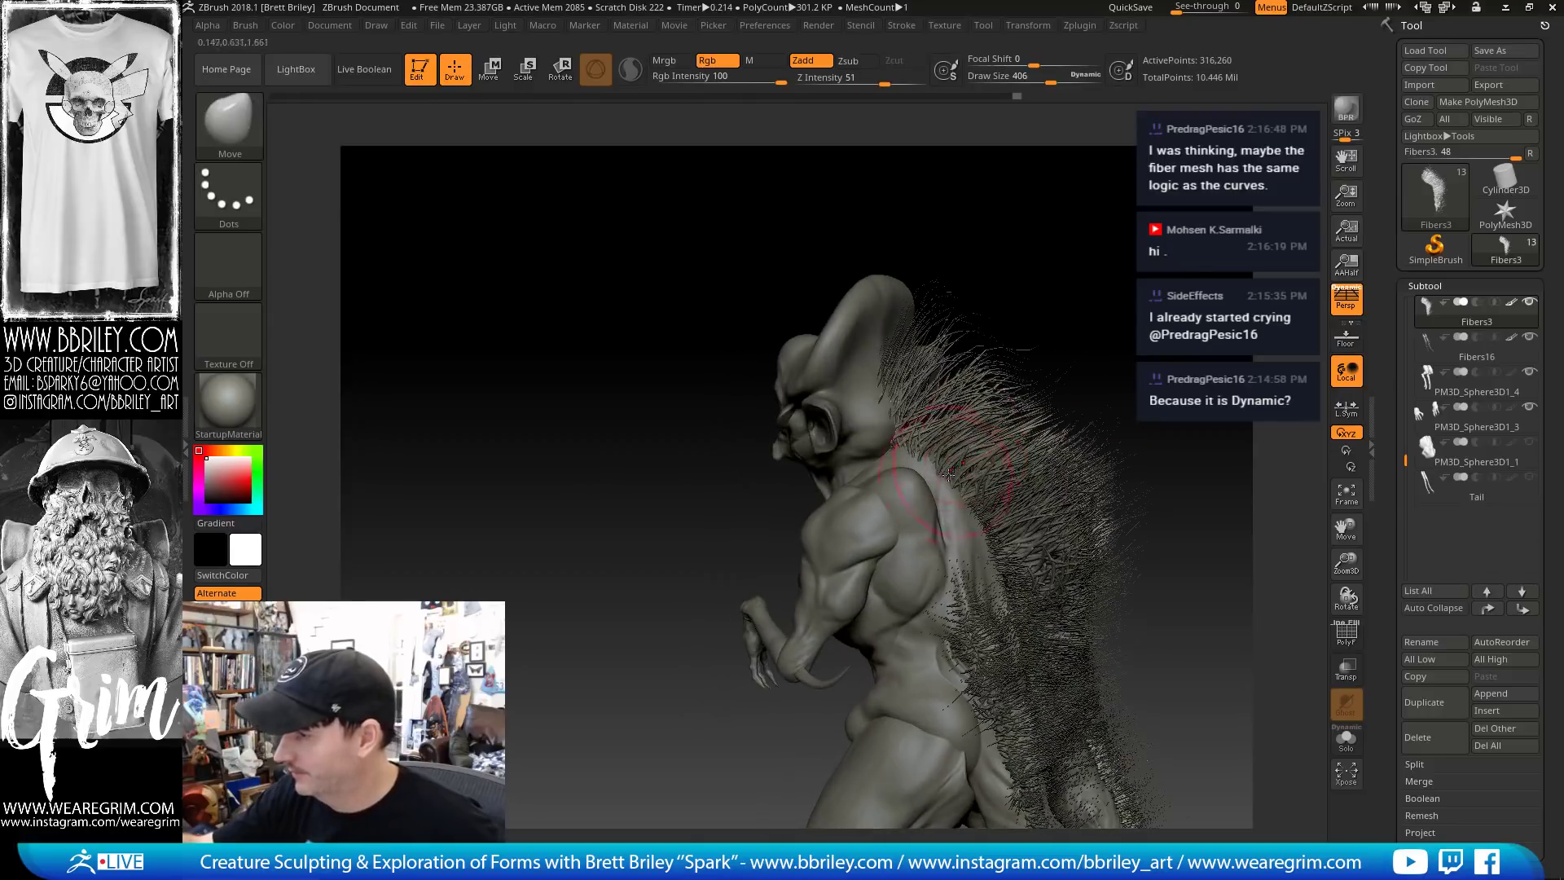
{"action": "mouse_move", "coordinate": [1116, 402]}
{"action": "left_mouse_down"}
{"action": "mouse_move", "coordinate": [1083, 304]}
{"action": "mouse_move", "coordinate": [1002, 256]}
{"action": "mouse_move", "coordinate": [1024, 306]}
{"action": "mouse_move", "coordinate": [1129, 325]}
{"action": "mouse_move", "coordinate": [1071, 167]}
{"action": "left_mouse_up"}
Smooth the Fibers3 fur along the mid back at draw size 232, then work it with the Inflat brush
{"action": "key", "text": "s"}
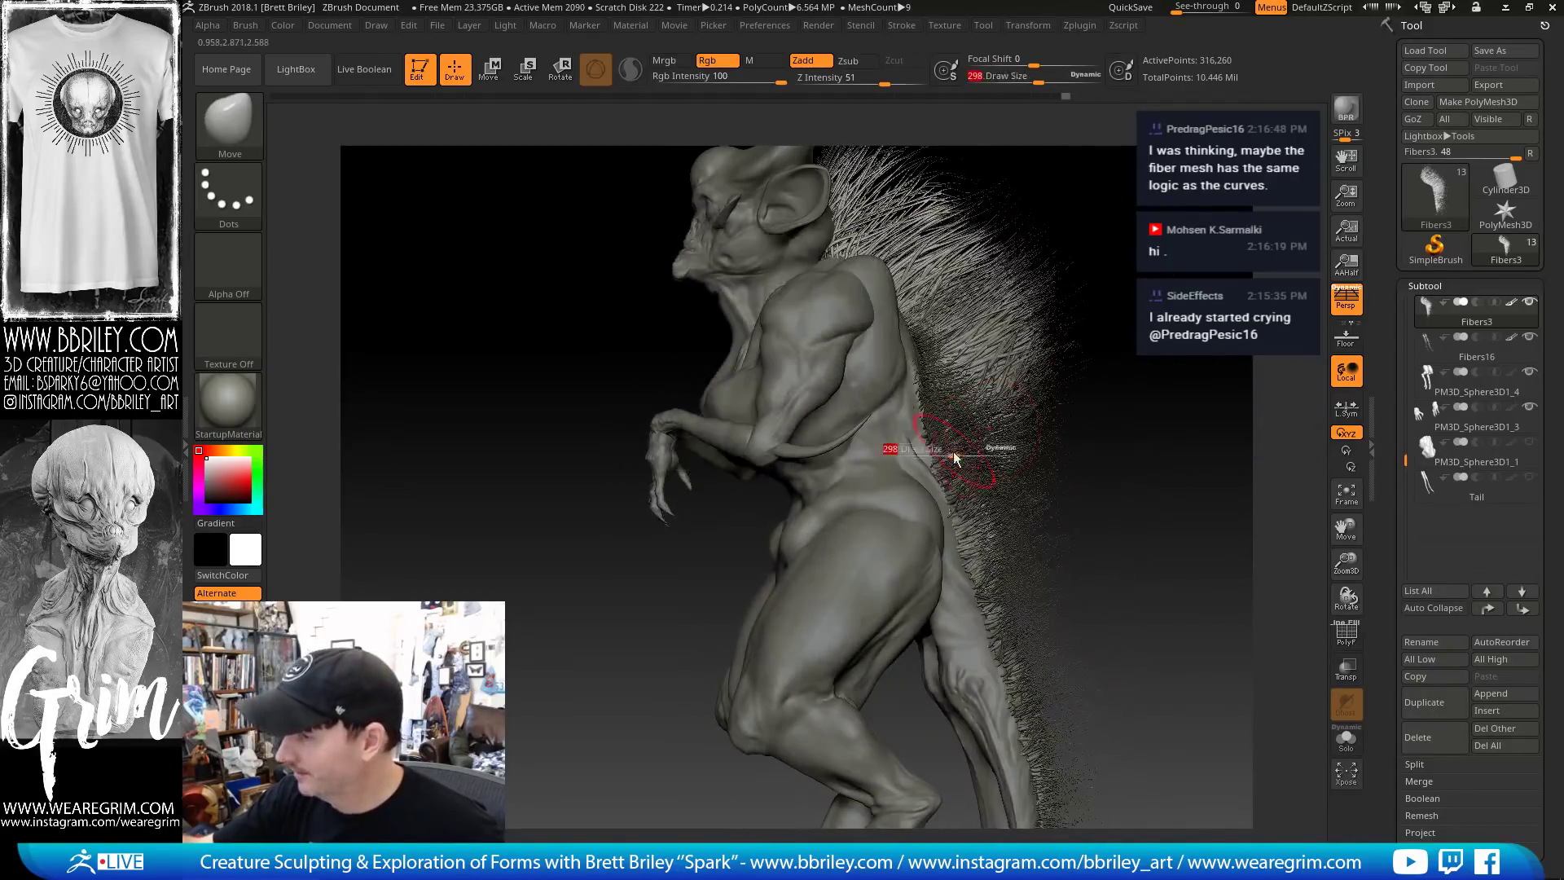
{"action": "left_click_drag", "start_coordinate": [1122, 424], "coordinate": [1022, 417]}
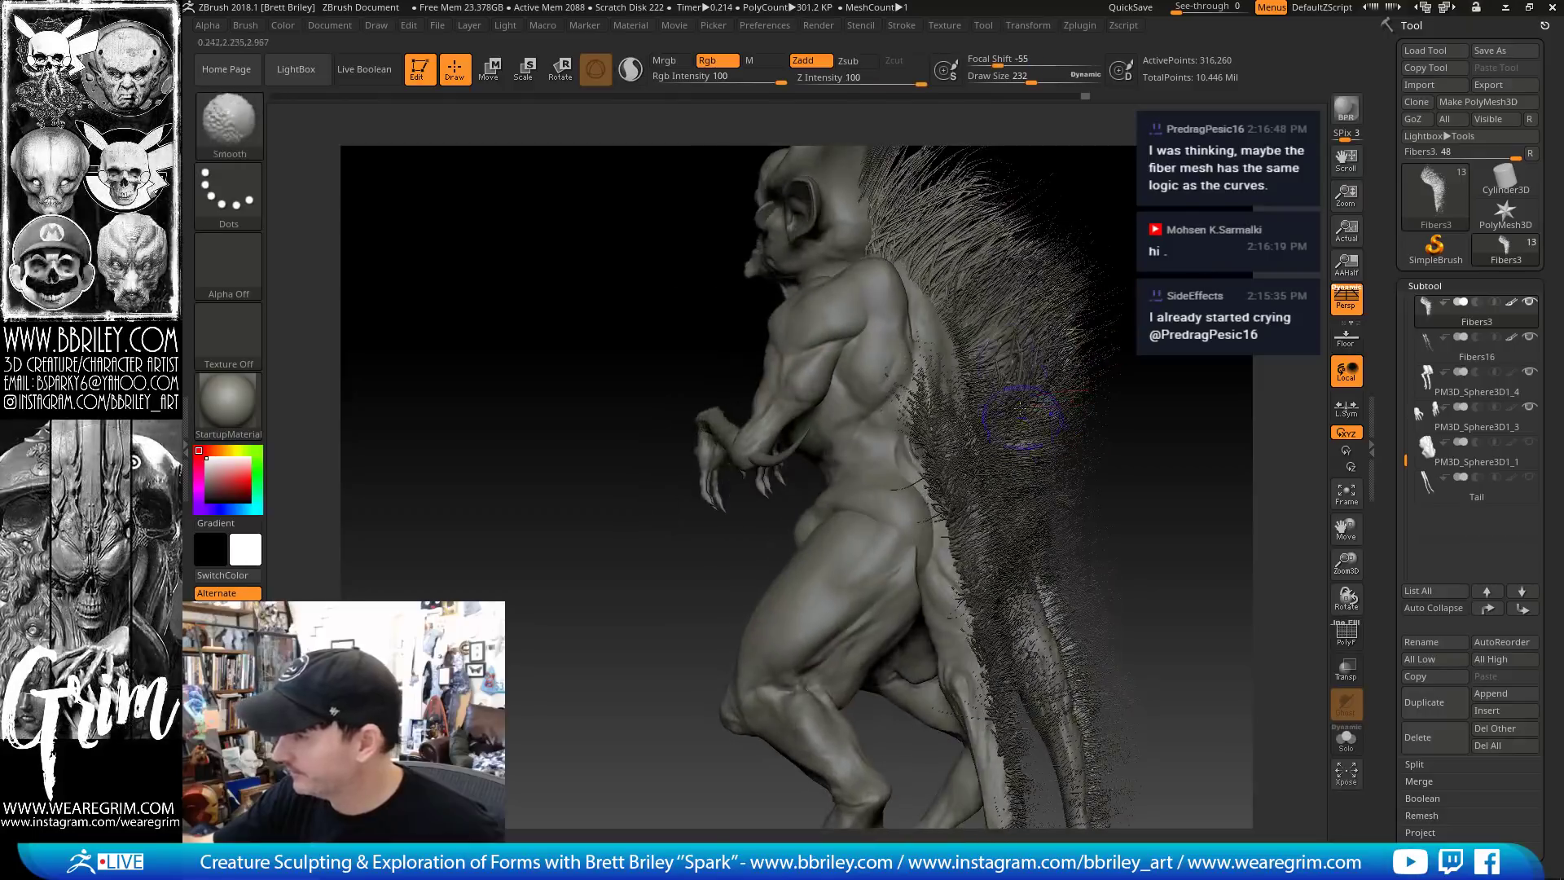
{"action": "left_click_drag", "start_coordinate": [1028, 324], "coordinate": [1048, 435]}
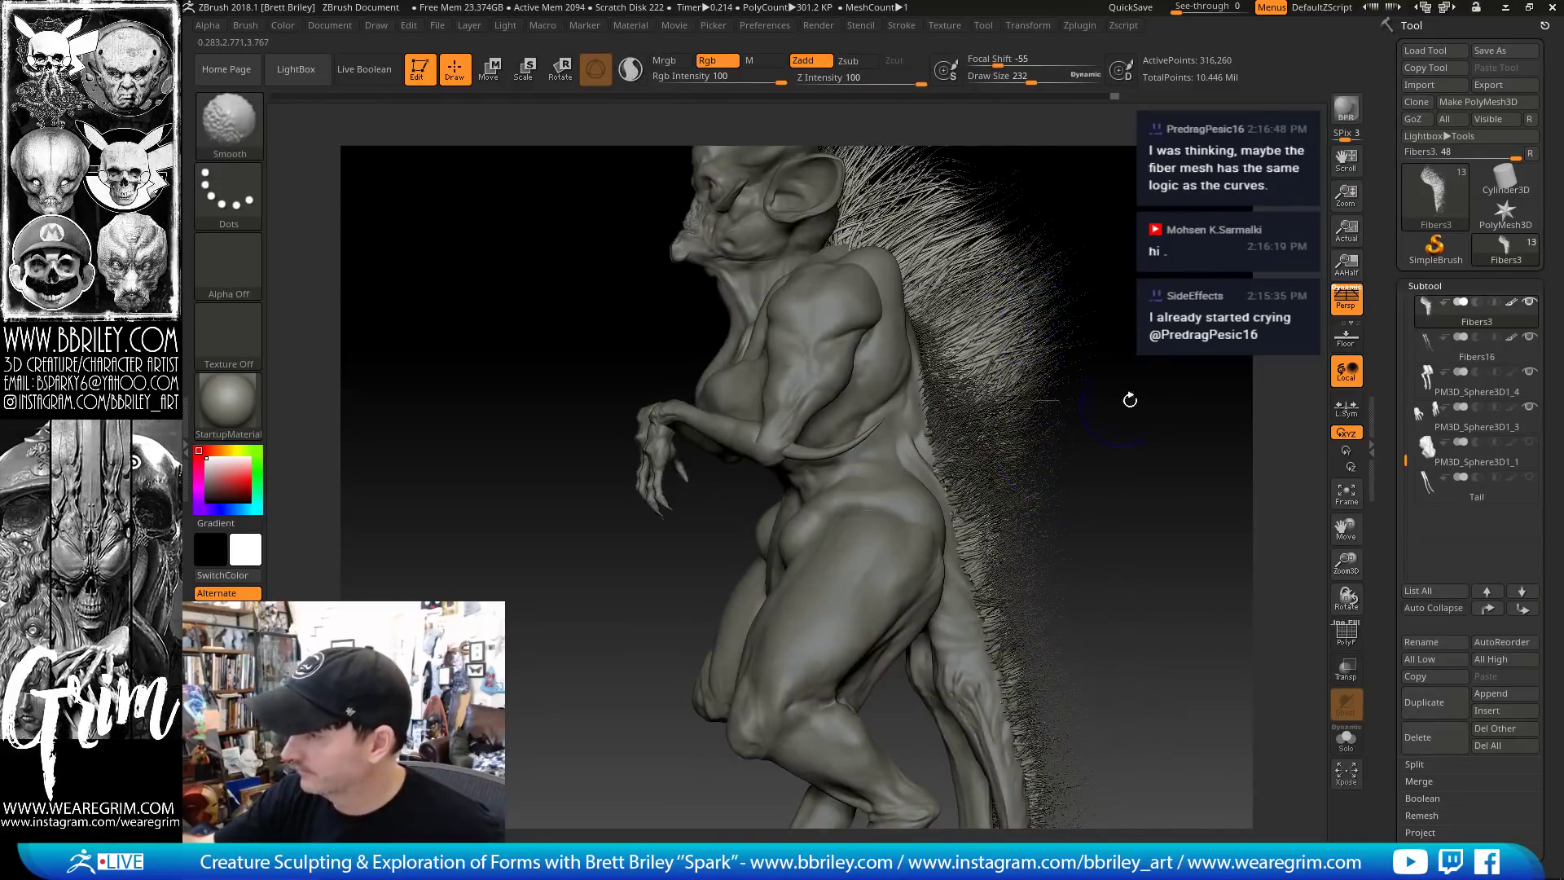
{"action": "mouse_move", "coordinate": [1130, 400]}
{"action": "left_mouse_down"}
{"action": "mouse_move", "coordinate": [1014, 586]}
{"action": "mouse_move", "coordinate": [1128, 522]}
{"action": "left_mouse_up"}
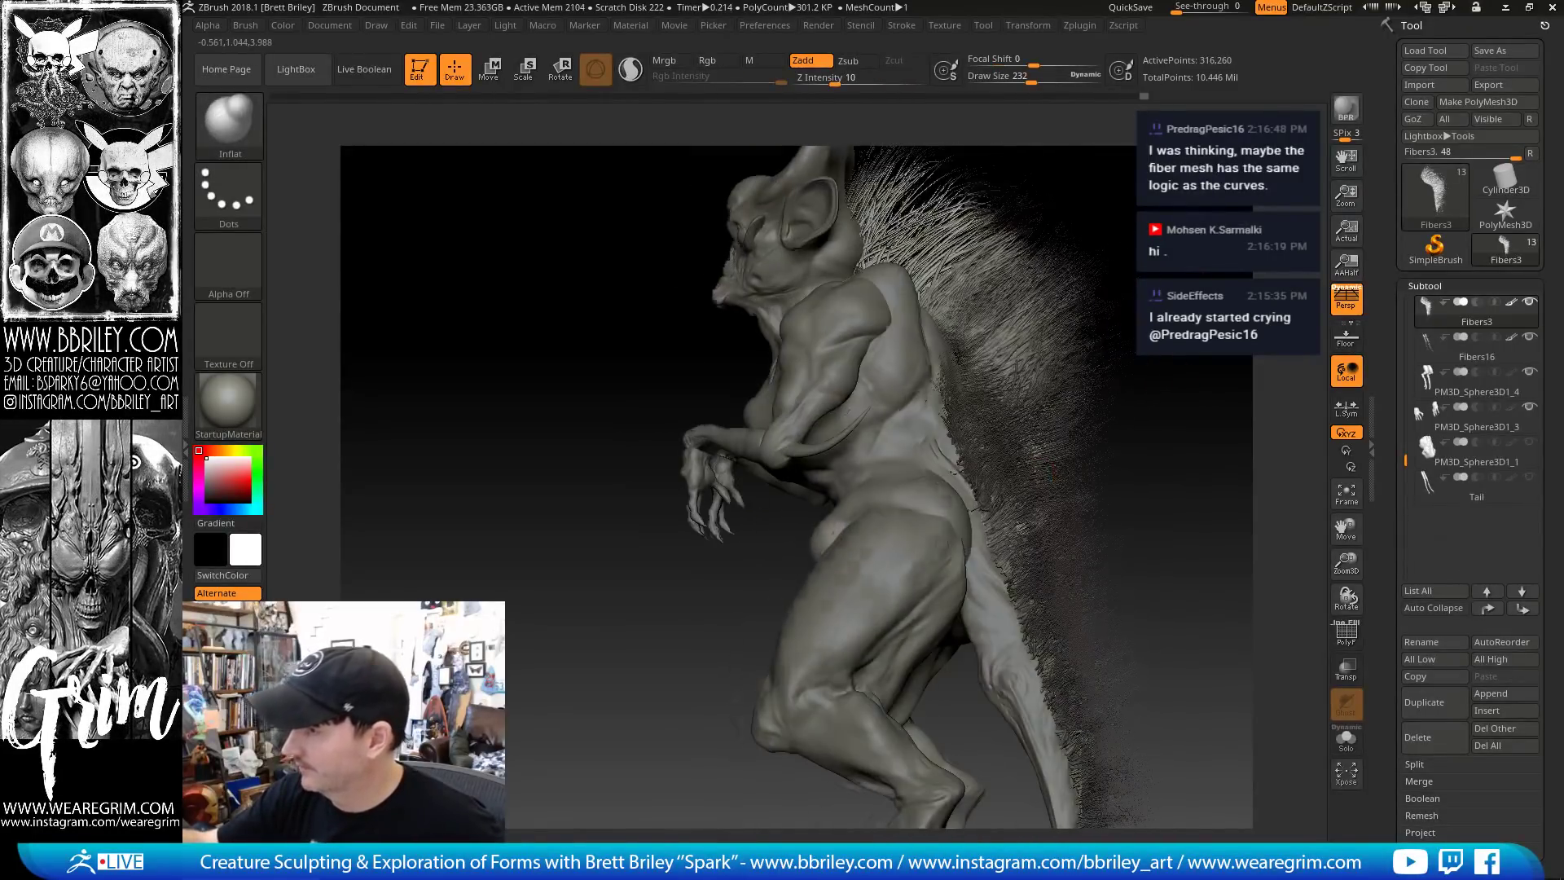
{"action": "left_click_drag", "start_coordinate": [992, 428], "coordinate": [974, 301]}
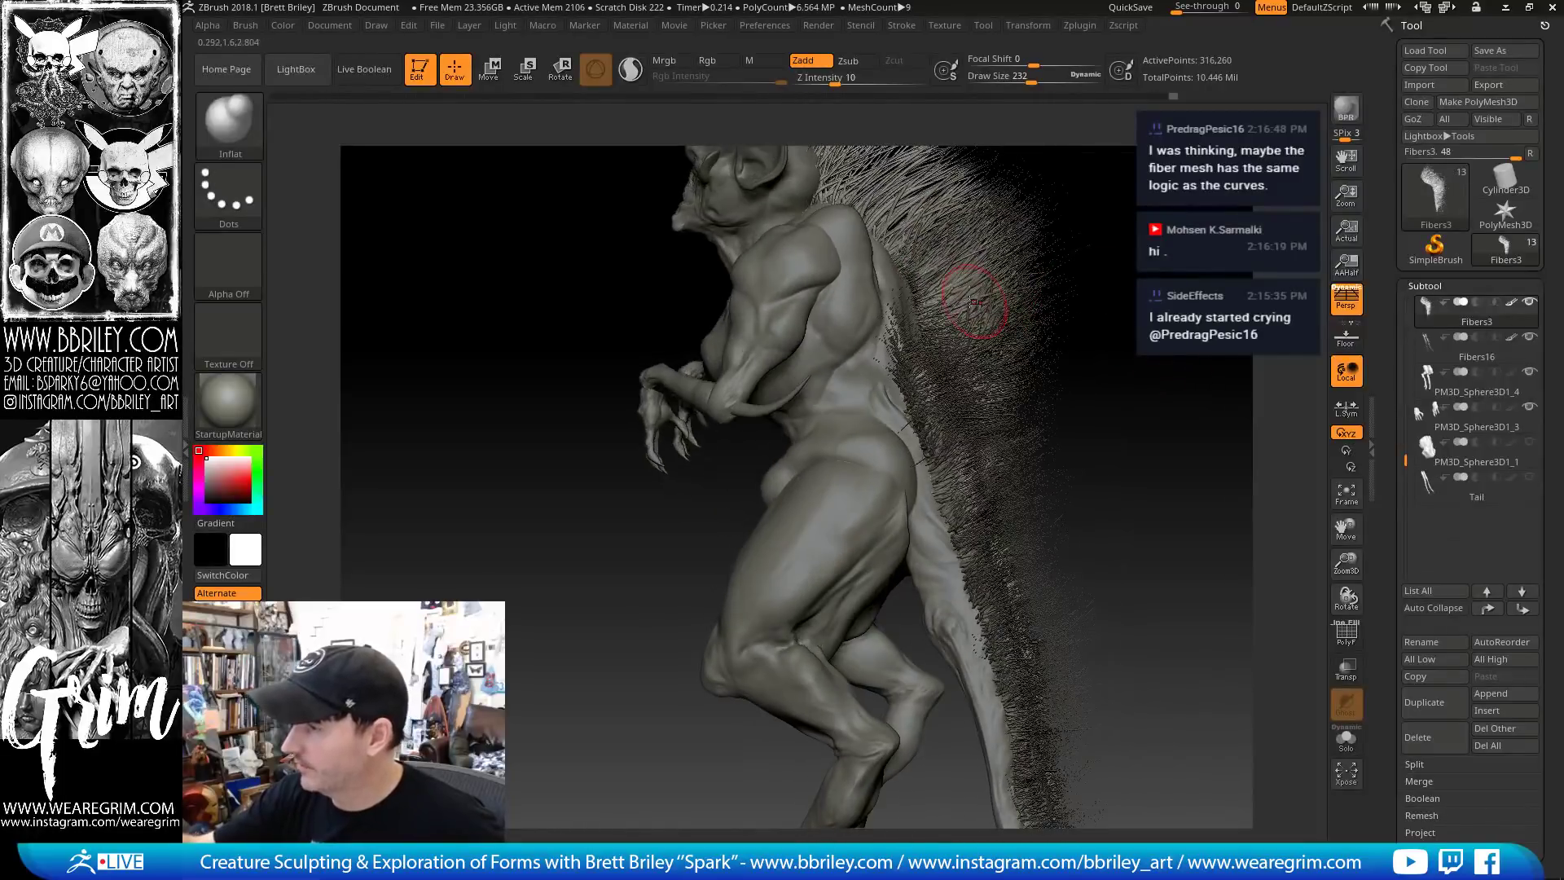
Push the Fibers3 fur behind the shoulder with the Move brush at draw size 365
{"action": "left_click_drag", "start_coordinate": [1069, 184], "coordinate": [1099, 193]}
{"action": "key", "text": "b"}
{"action": "key", "text": "m"}
{"action": "key", "text": "v"}
{"action": "left_click_drag", "start_coordinate": [928, 281], "coordinate": [941, 326]}
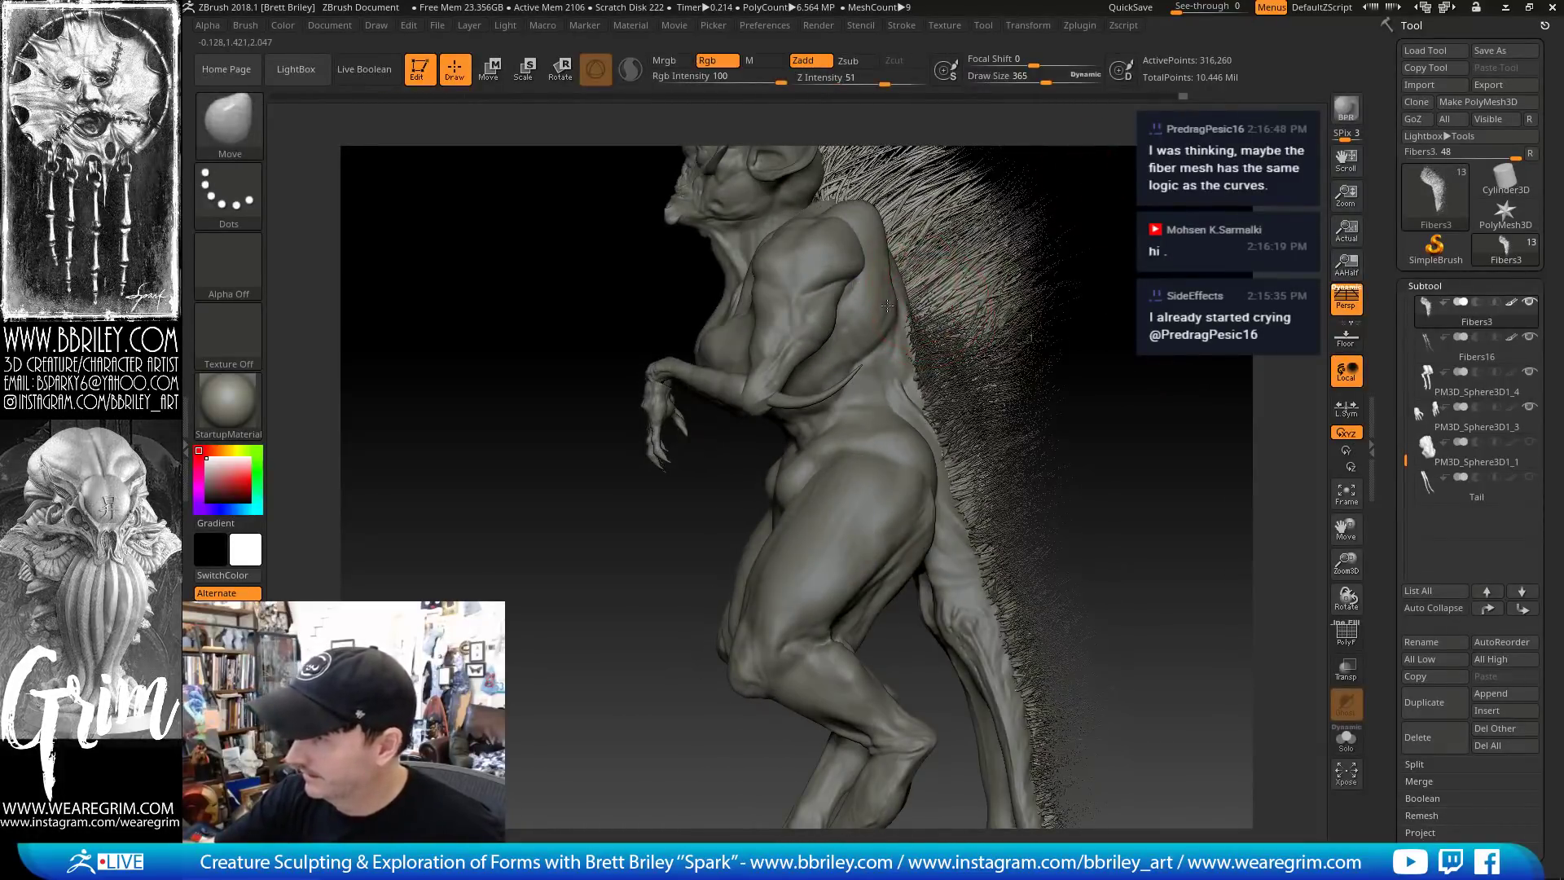
Select the Fibers16 subtool, then move and smooth its fur along the waist and flank
{"action": "left_click", "coordinate": [942, 377], "text": "alt"}
{"action": "right_click_drag", "start_coordinate": [942, 377], "coordinate": [967, 420]}
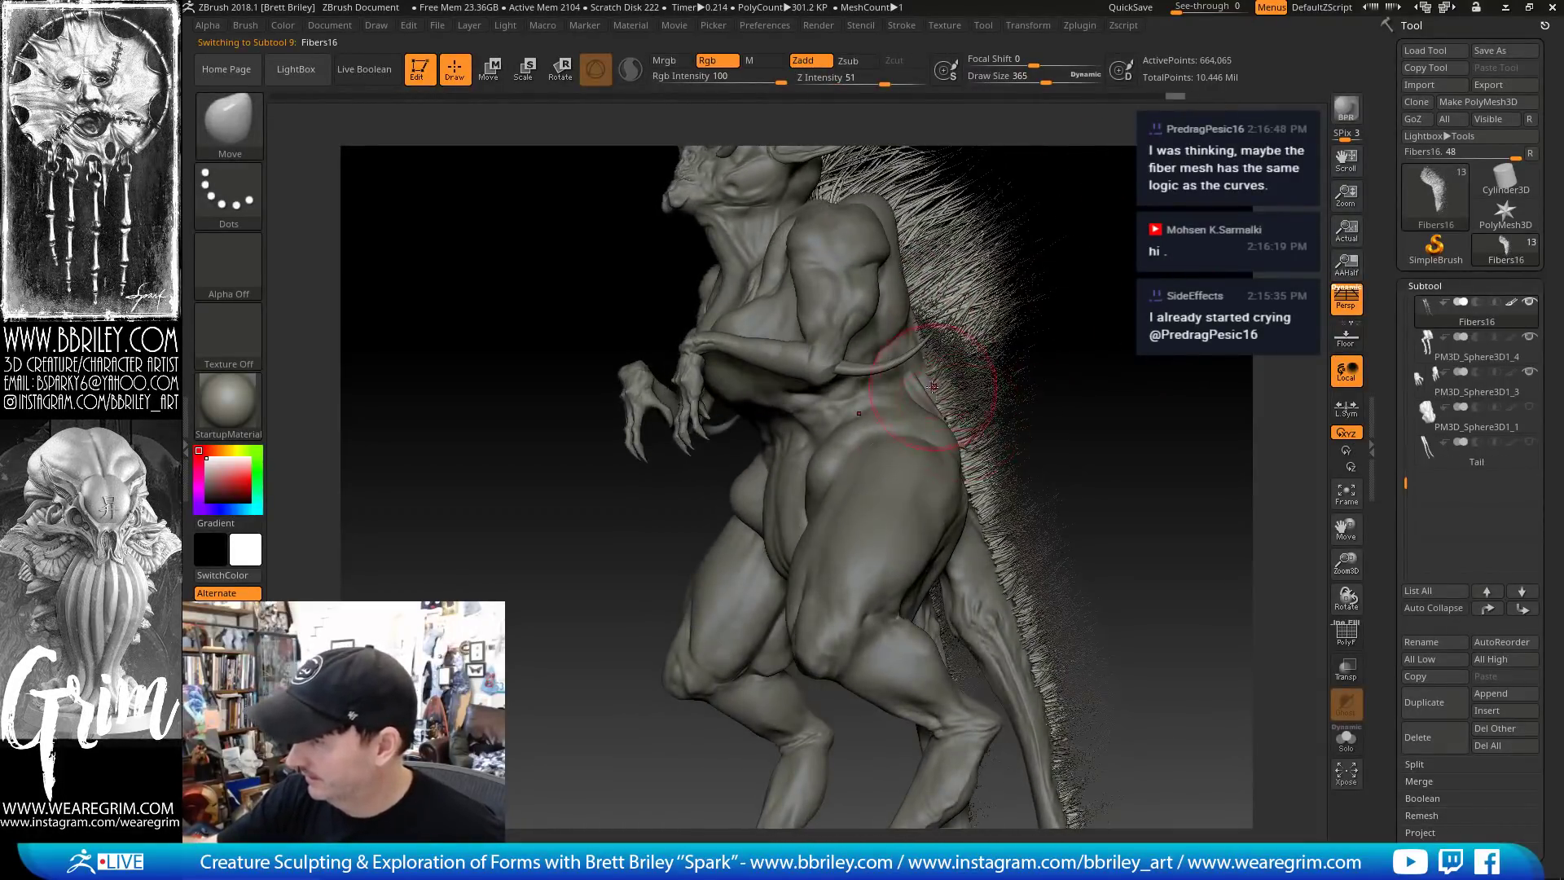
{"action": "left_click_drag", "start_coordinate": [933, 387], "coordinate": [935, 330]}
{"action": "right_click_drag", "start_coordinate": [1050, 366], "coordinate": [994, 383]}
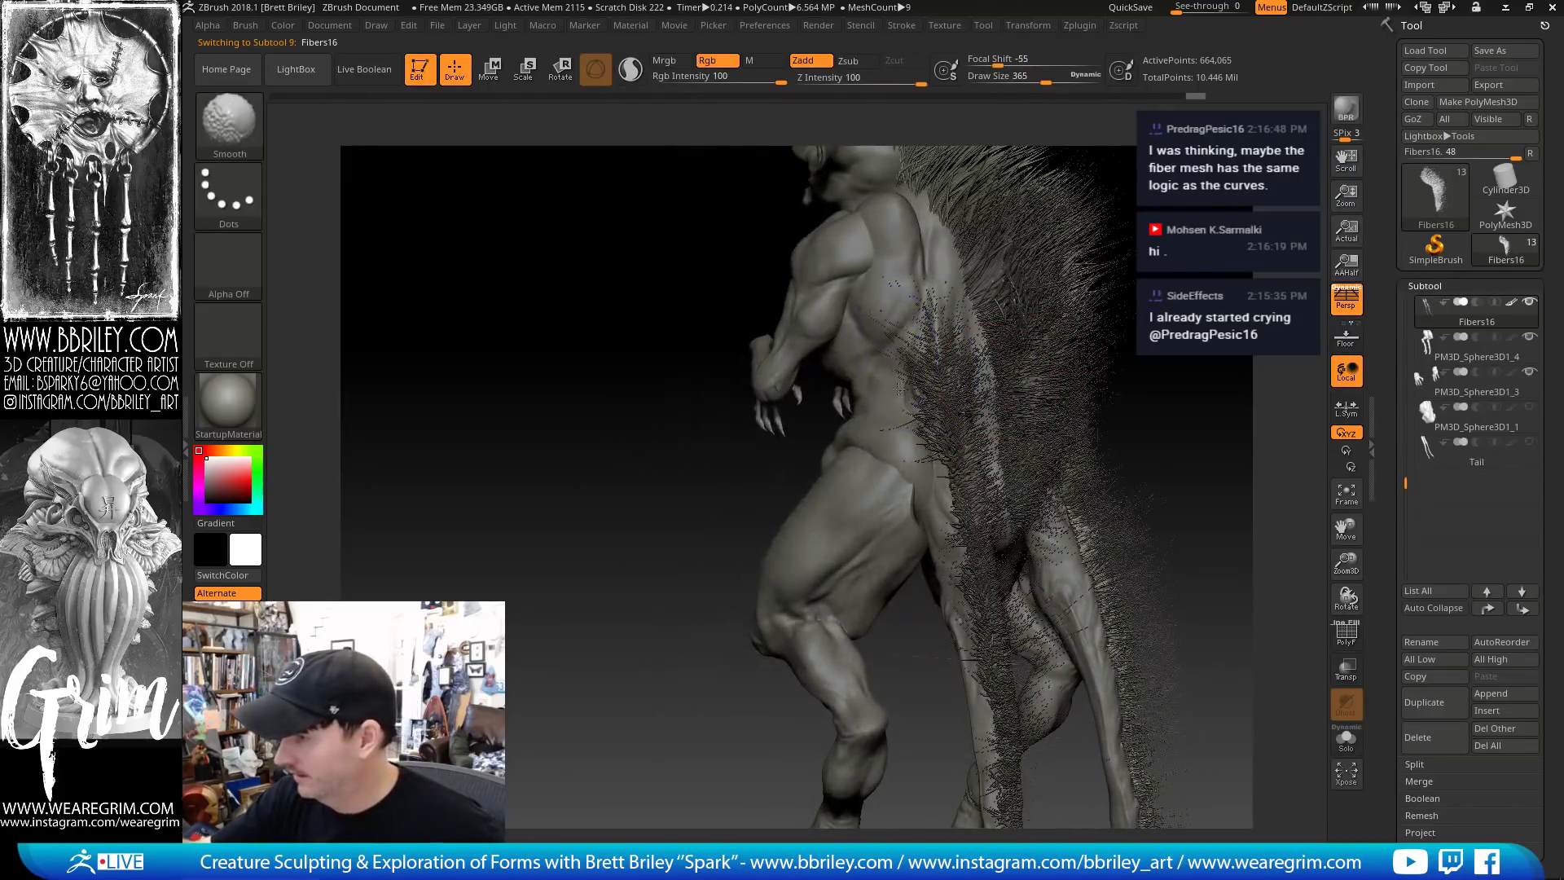
{"action": "mouse_move", "coordinate": [899, 389]}
{"action": "left_mouse_down", "text": "shift"}
{"action": "mouse_move", "coordinate": [925, 358]}
{"action": "mouse_move", "coordinate": [923, 415]}
{"action": "mouse_move", "coordinate": [949, 342]}
{"action": "left_mouse_up", "text": "shift"}
{"action": "key", "text": "bracketright"}
Adjust the Fibers16 fur over the hips and lower back with the Move brush at draw size 190
{"action": "mouse_move", "coordinate": [982, 350]}
{"action": "right_mouse_down"}
{"action": "mouse_move", "coordinate": [1079, 367]}
{"action": "mouse_move", "coordinate": [1046, 400]}
{"action": "right_mouse_up"}
{"action": "key", "text": "s"}
{"action": "left_click_drag", "start_coordinate": [945, 433], "coordinate": [919, 430]}
{"action": "right_click_drag", "start_coordinate": [1128, 432], "coordinate": [1071, 444]}
{"action": "right_click_drag", "start_coordinate": [1187, 481], "coordinate": [1012, 492]}
{"action": "left_click_drag", "start_coordinate": [964, 529], "coordinate": [983, 512]}
{"action": "key", "text": "s"}
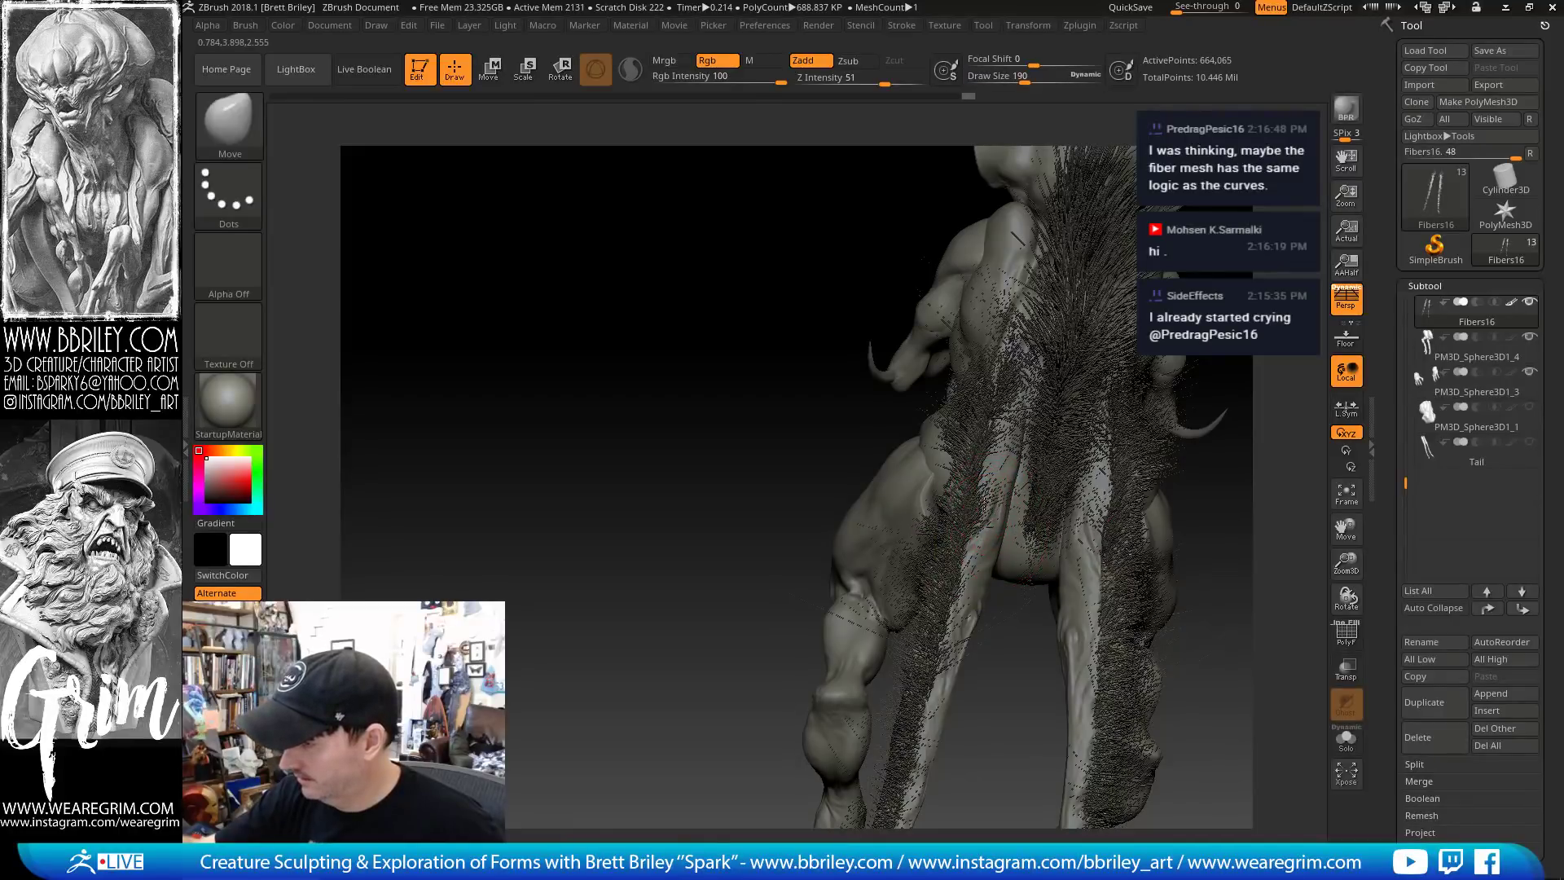
Smooth the Fibers16 fur down the lower back and switch to the Inflat brush
{"action": "key", "text": "shift"}
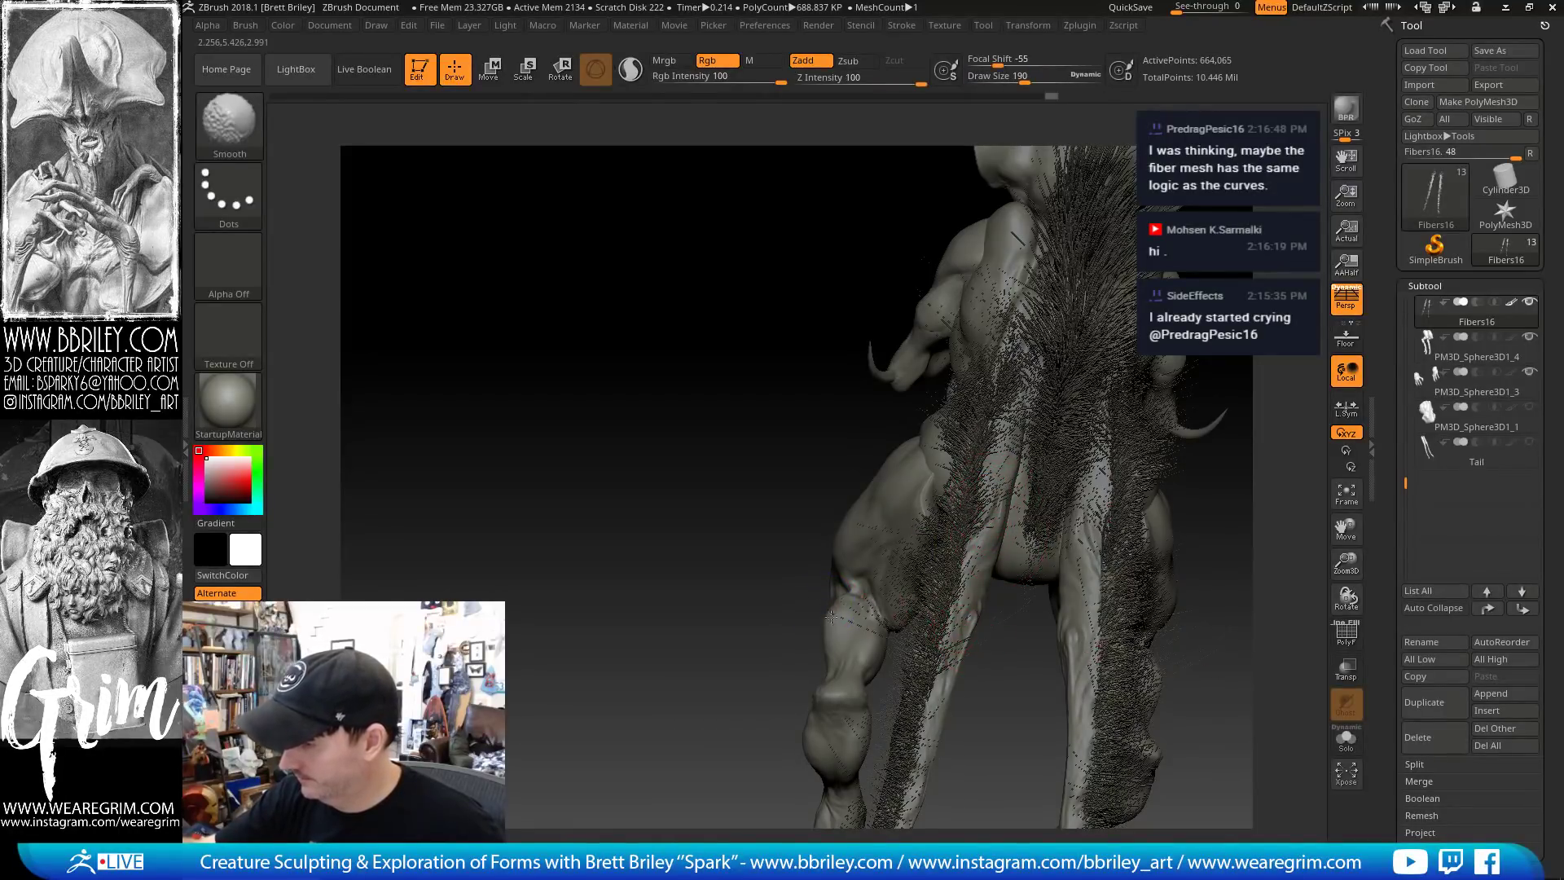
{"action": "mouse_move", "coordinate": [1271, 477]}
{"action": "right_mouse_down"}
{"action": "mouse_move", "coordinate": [1194, 394]}
{"action": "mouse_move", "coordinate": [1199, 460]}
{"action": "mouse_move", "coordinate": [872, 535]}
{"action": "mouse_move", "coordinate": [1117, 441]}
{"action": "mouse_move", "coordinate": [1100, 430]}
{"action": "right_mouse_up"}
{"action": "key", "text": "shift"}
{"action": "key", "text": "b"}
{"action": "key", "text": "i"}
{"action": "key", "text": "n"}
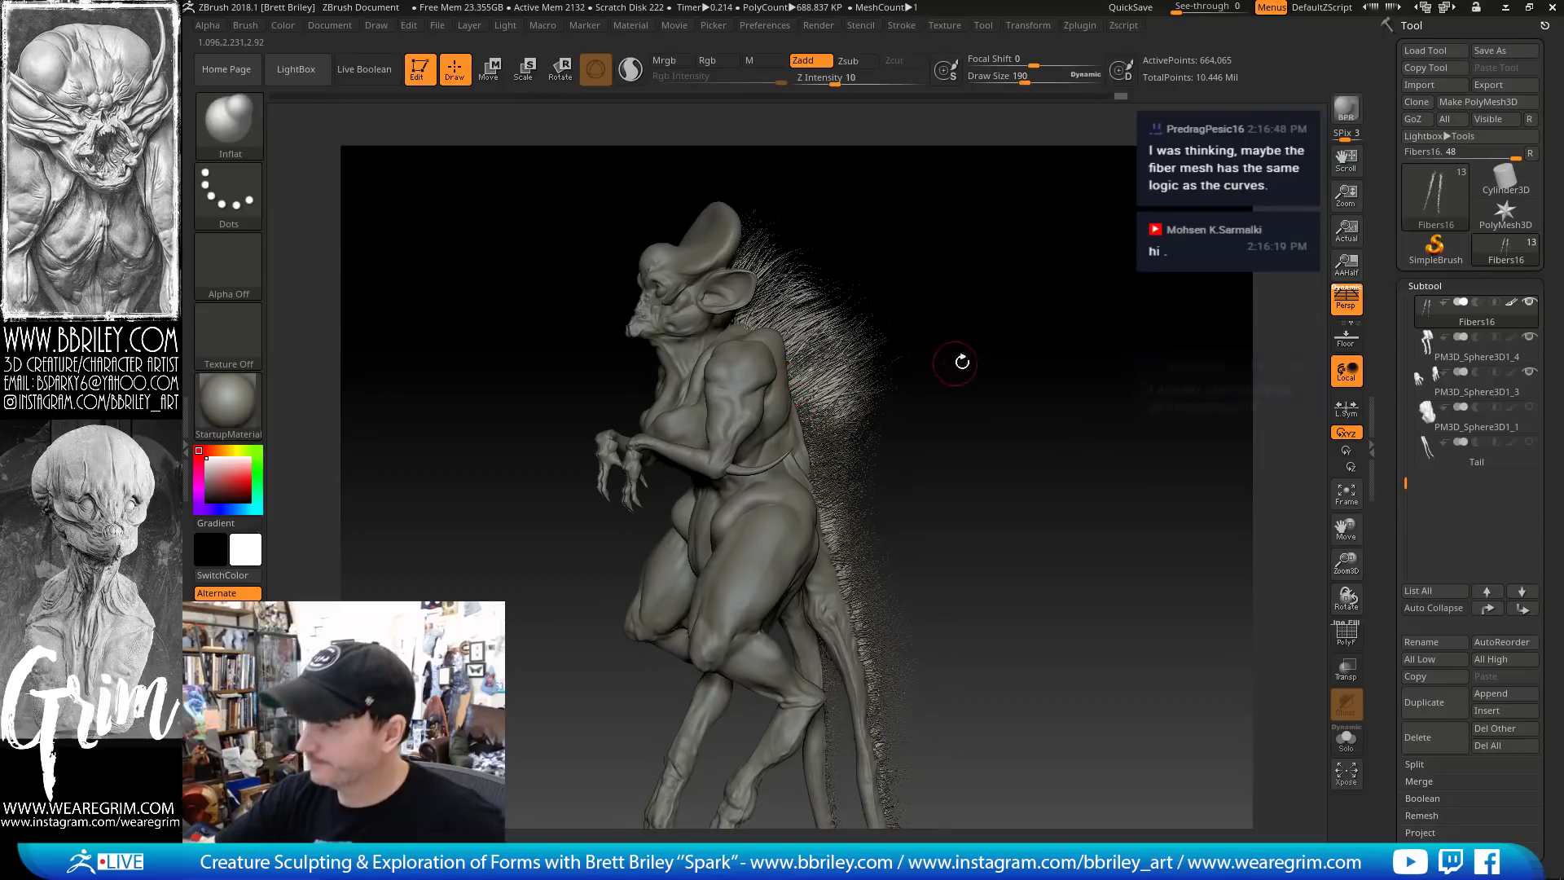
Select the PM3D_Sphere3D1 subtool and save the tool to disk
{"action": "mouse_move", "coordinate": [961, 360]}
{"action": "right_mouse_down"}
{"action": "mouse_move", "coordinate": [1013, 367]}
{"action": "mouse_move", "coordinate": [1031, 244]}
{"action": "mouse_move", "coordinate": [1001, 163]}
{"action": "right_mouse_up"}
{"action": "left_click", "coordinate": [1030, 244], "text": "alt"}
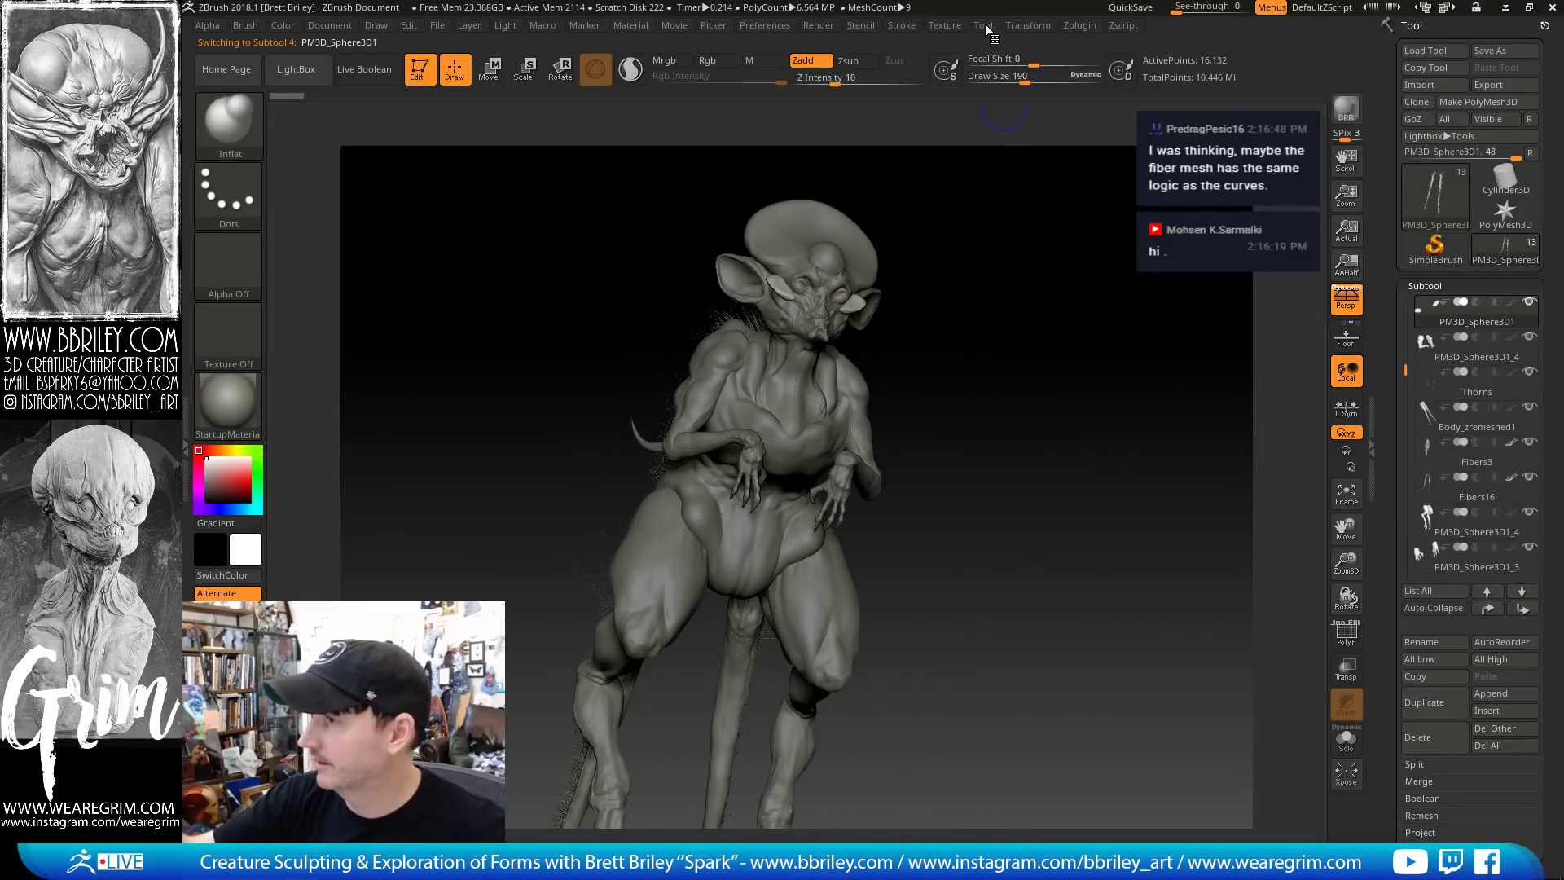
{"action": "left_click", "coordinate": [983, 25]}
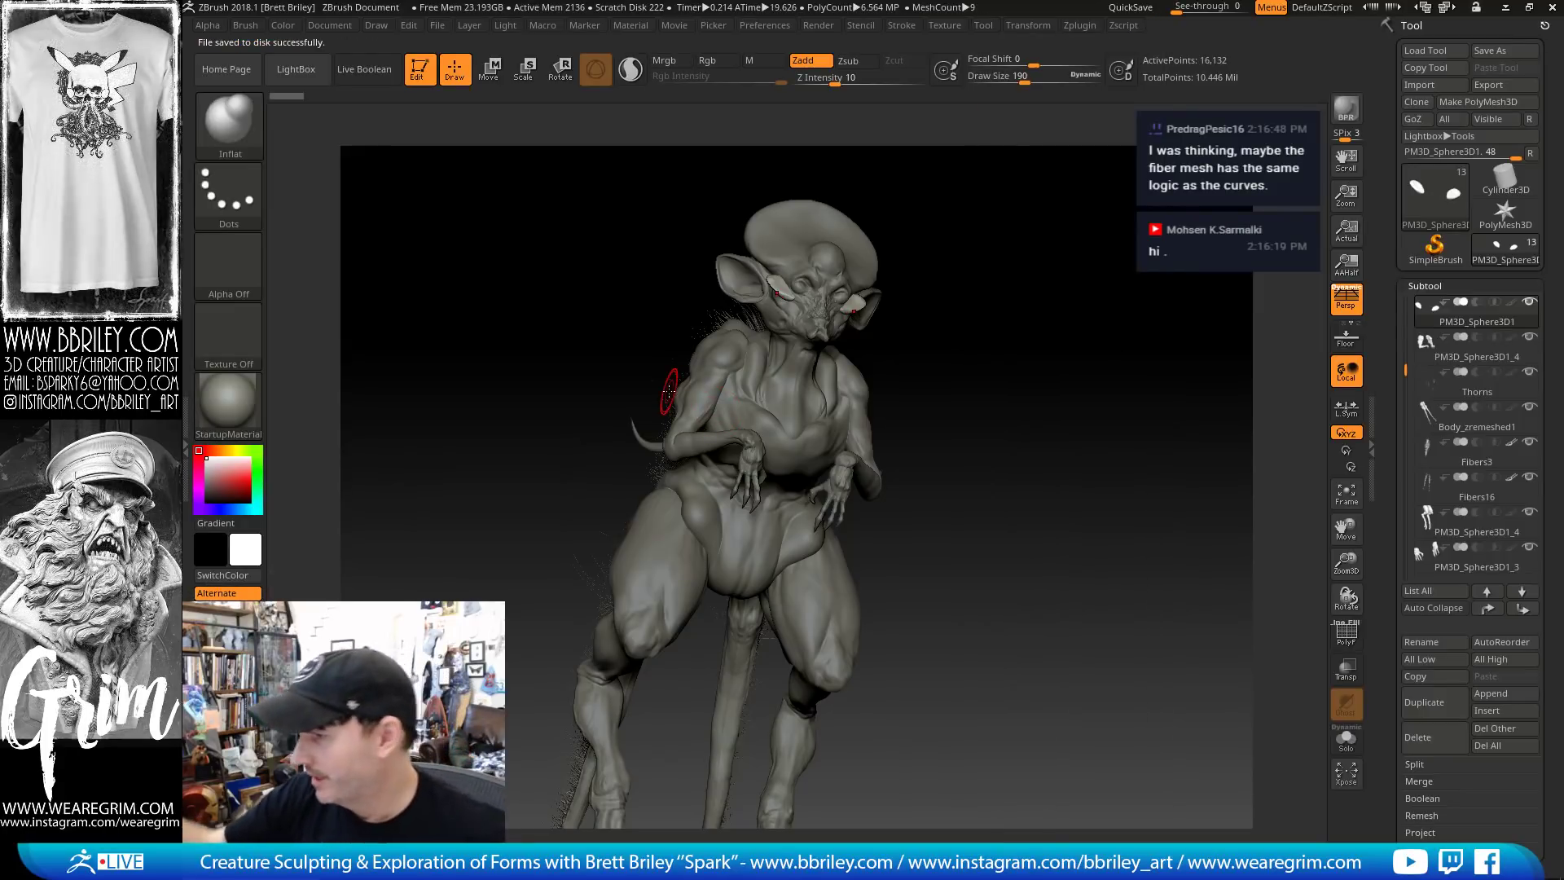
Append a Sphere3D as a new subtool alongside the Character and scale it down until it sits inside the head
{"action": "left_click_drag", "start_coordinate": [1067, 391], "coordinate": [722, 507]}
{"action": "left_click", "coordinate": [721, 507], "text": "alt"}
{"action": "left_click_drag", "start_coordinate": [1081, 472], "coordinate": [1249, 307]}
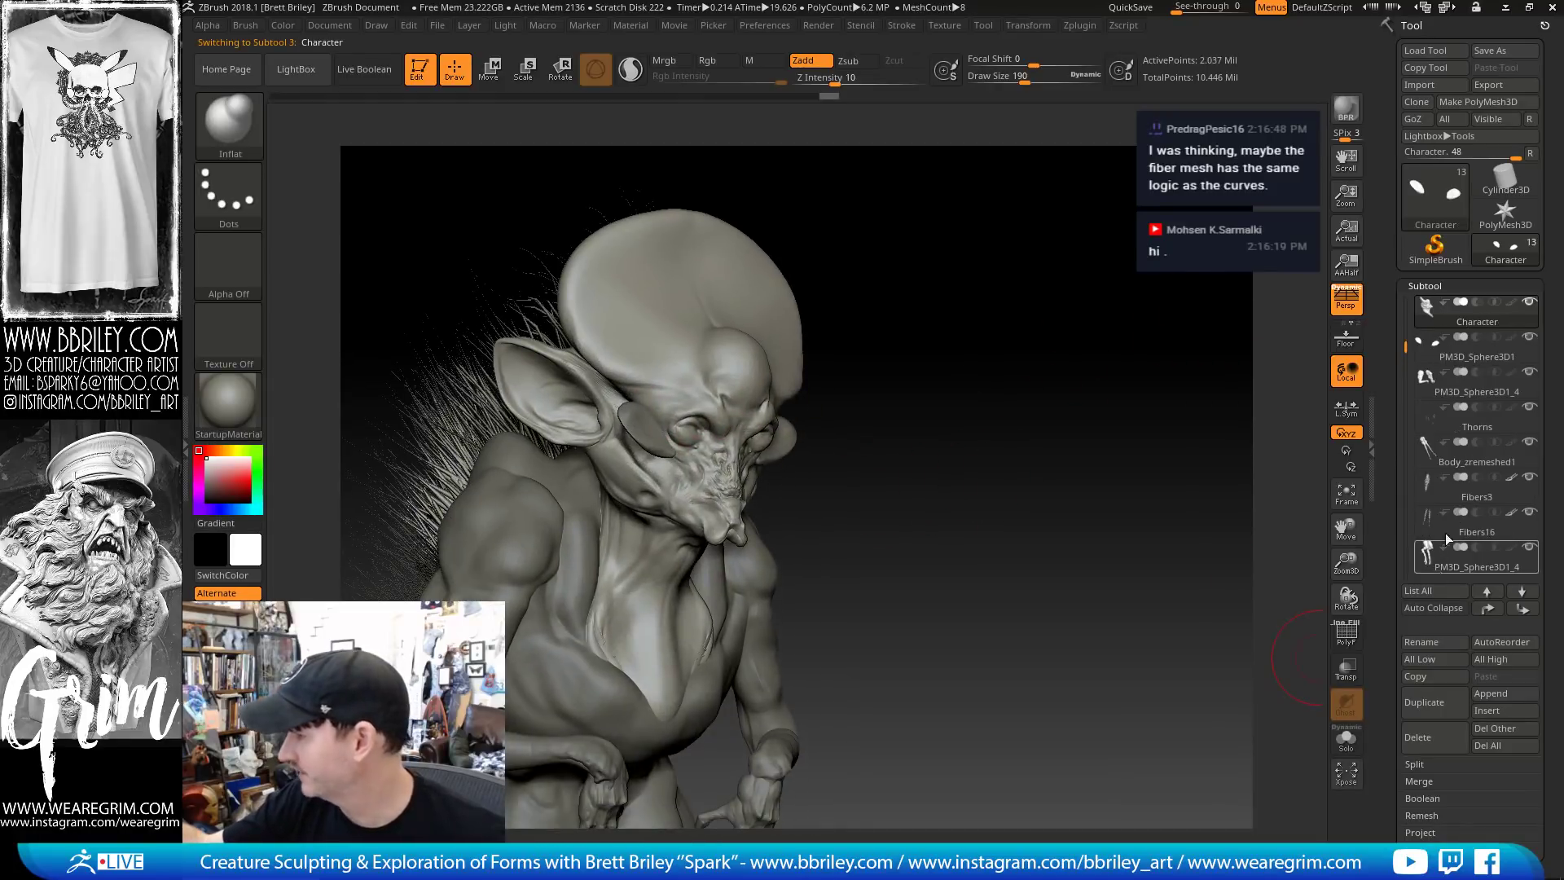
{"action": "left_click", "coordinate": [1484, 698]}
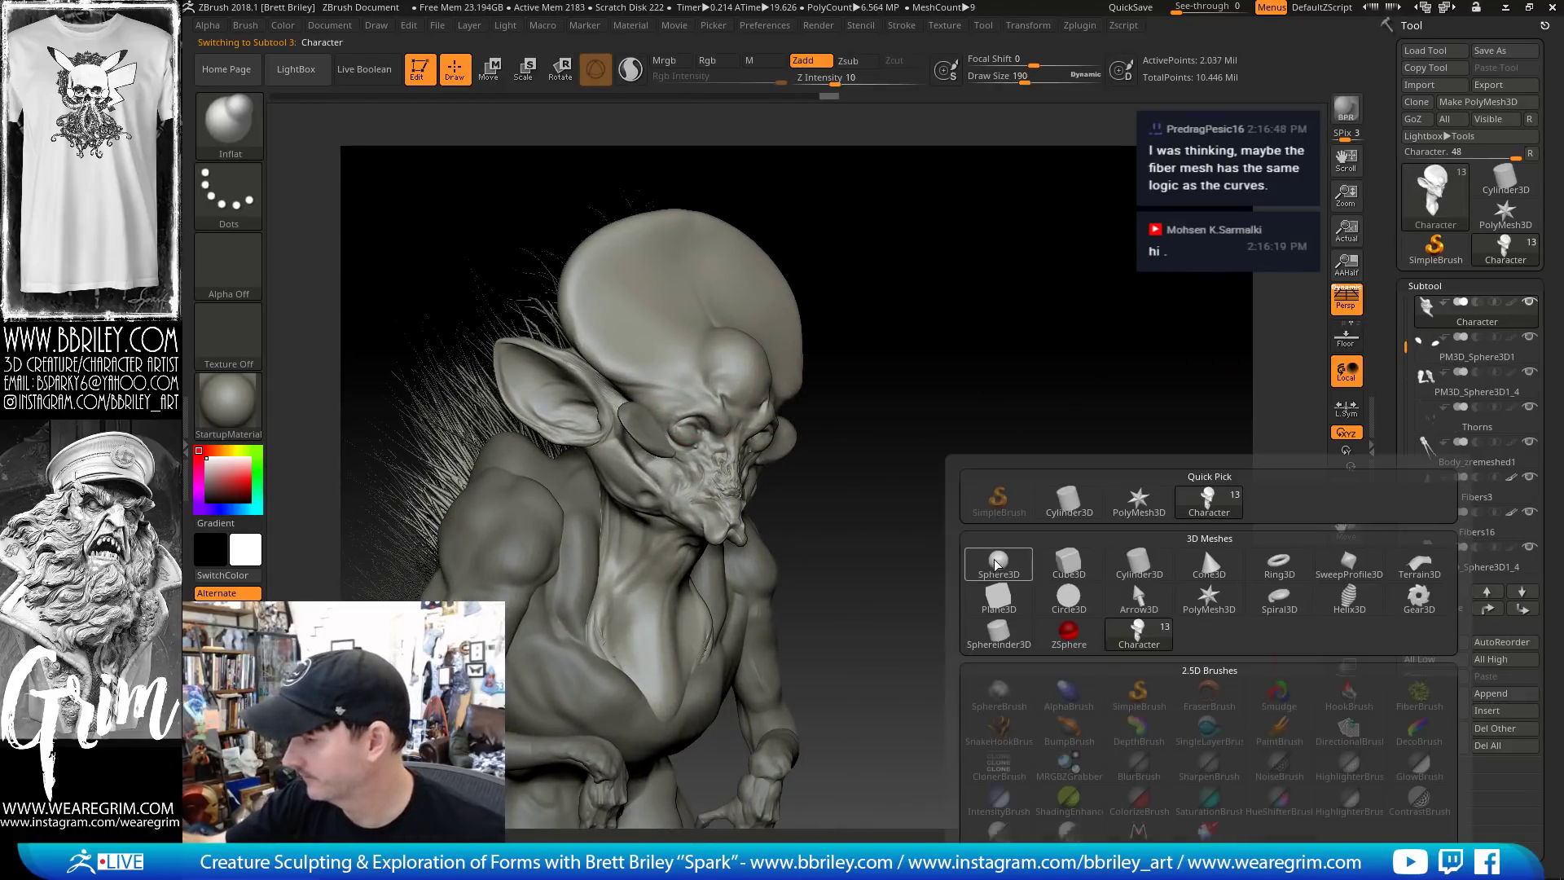
{"action": "left_click", "coordinate": [1200, 544]}
{"action": "key", "text": "w"}
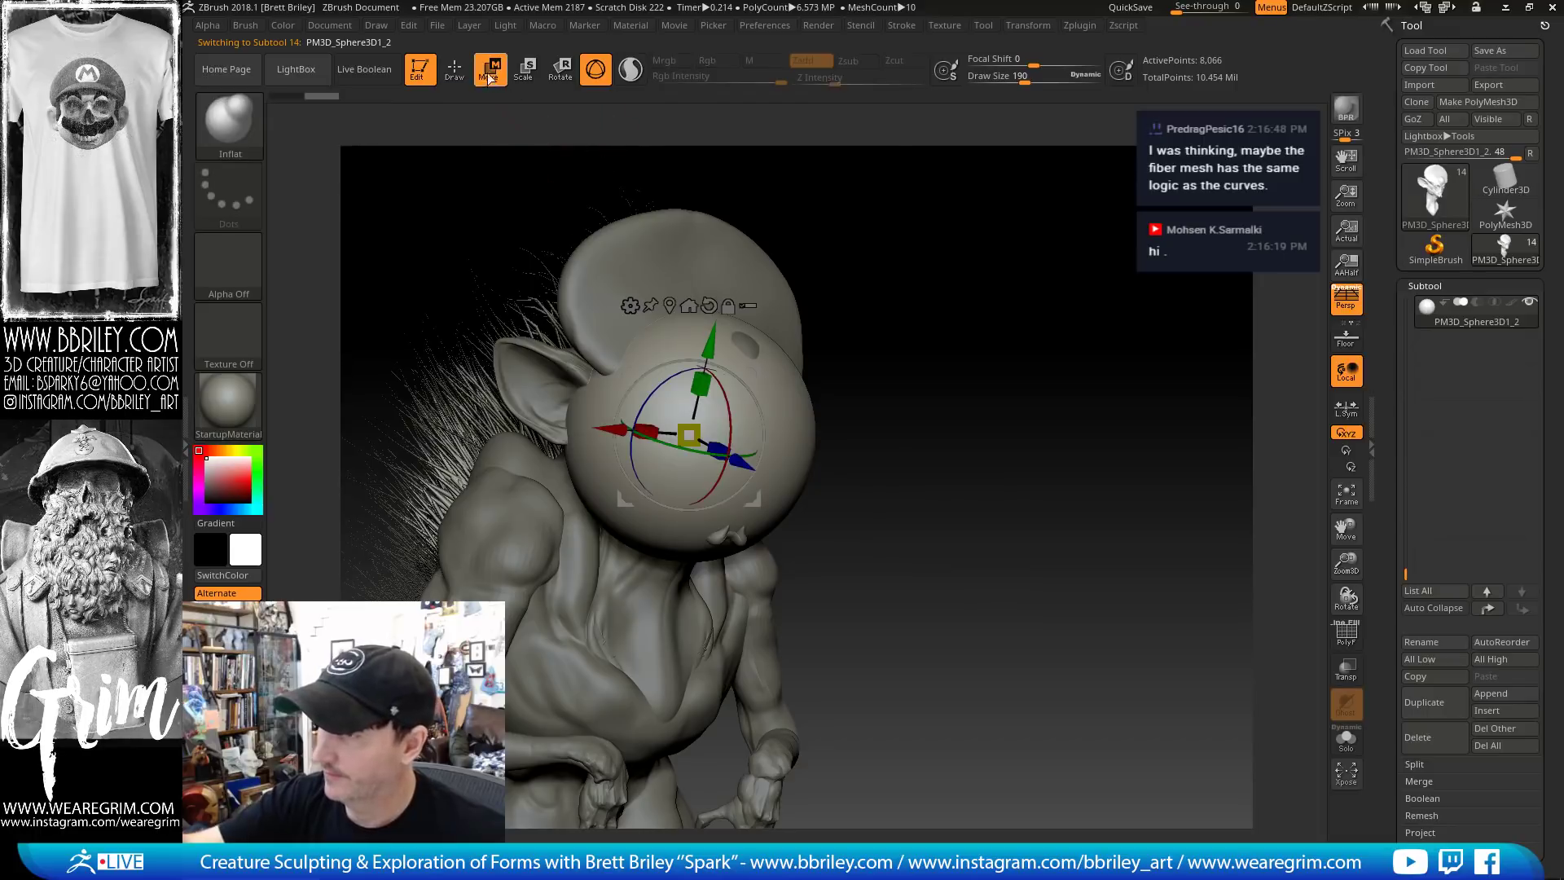
{"action": "left_click_drag", "start_coordinate": [688, 435], "coordinate": [686, 500]}
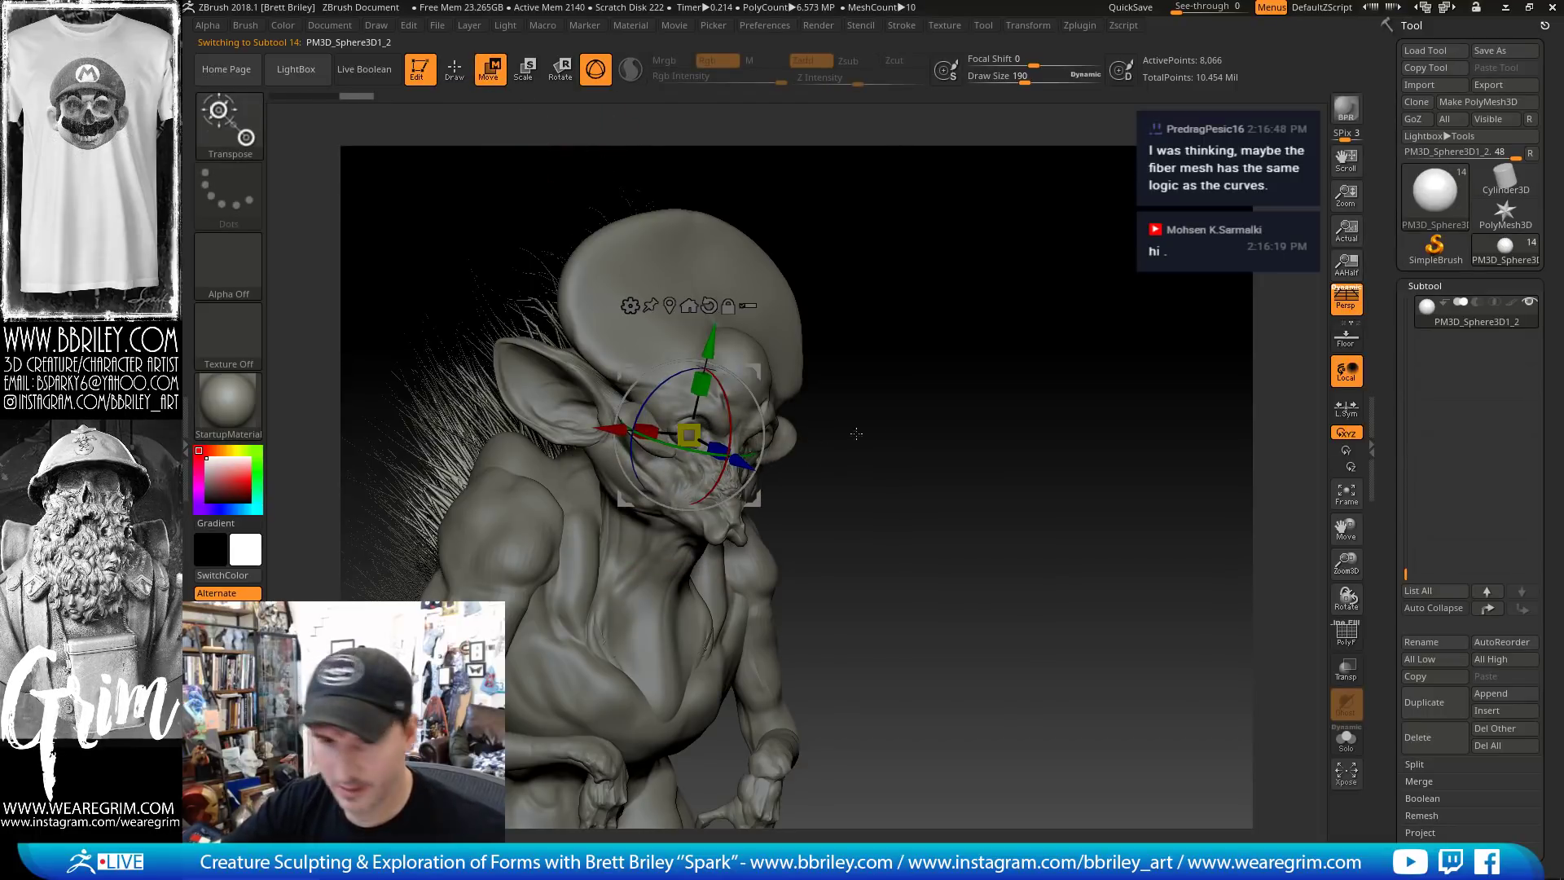
Move and scale the small sphere to fit inside the creature's eye socket as an eyeball
{"action": "left_click_drag", "start_coordinate": [856, 433], "coordinate": [782, 350]}
{"action": "left_click_drag", "start_coordinate": [709, 419], "coordinate": [680, 458]}
{"action": "left_click_drag", "start_coordinate": [1037, 255], "coordinate": [1067, 358]}
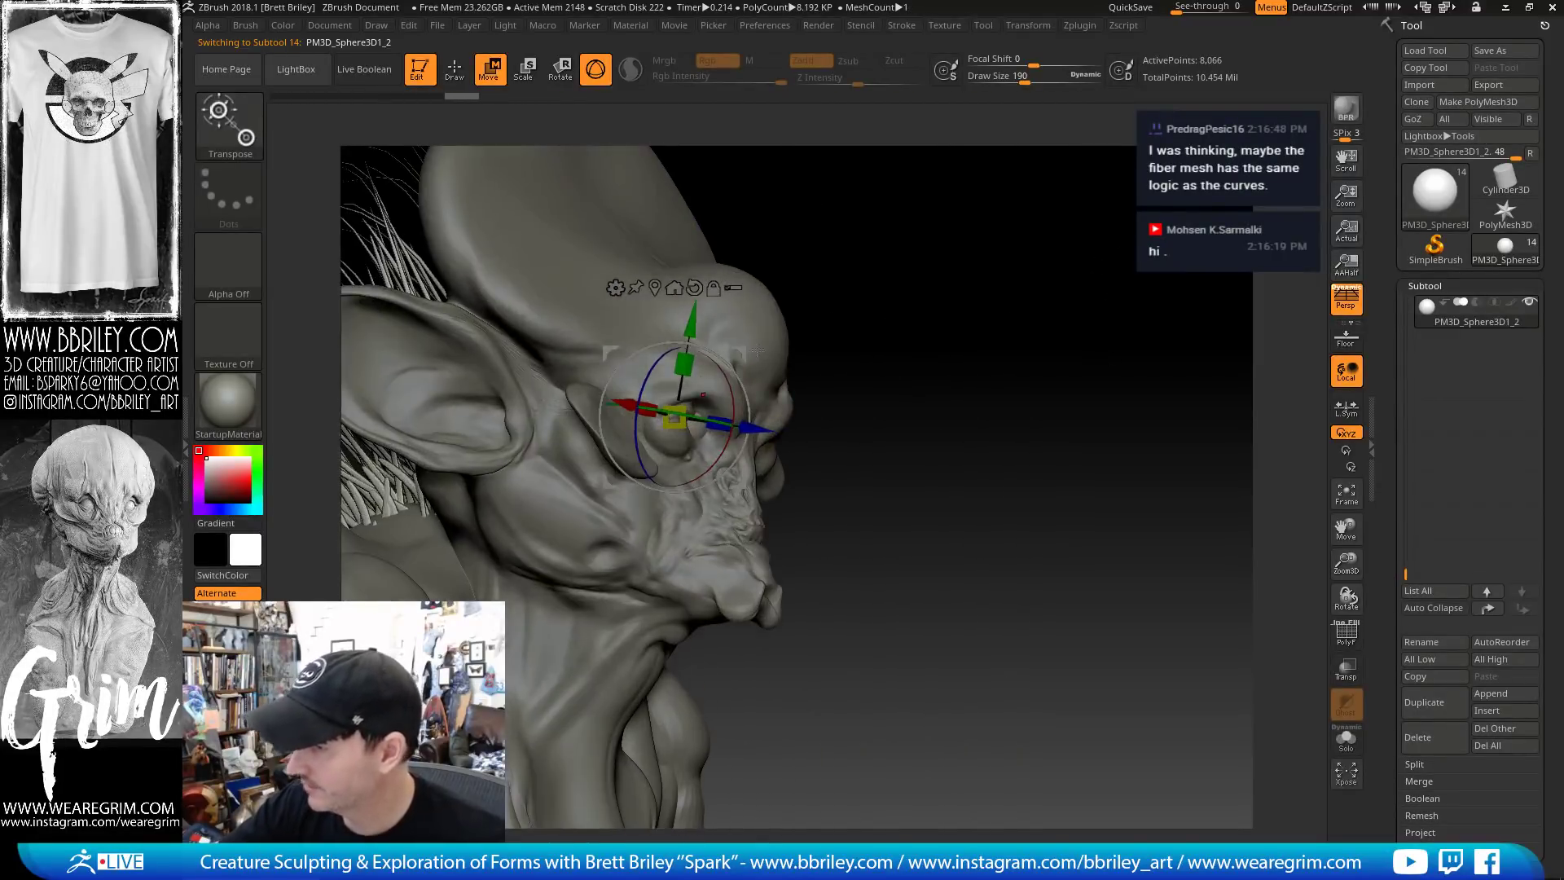
{"action": "left_click_drag", "start_coordinate": [742, 355], "coordinate": [692, 383]}
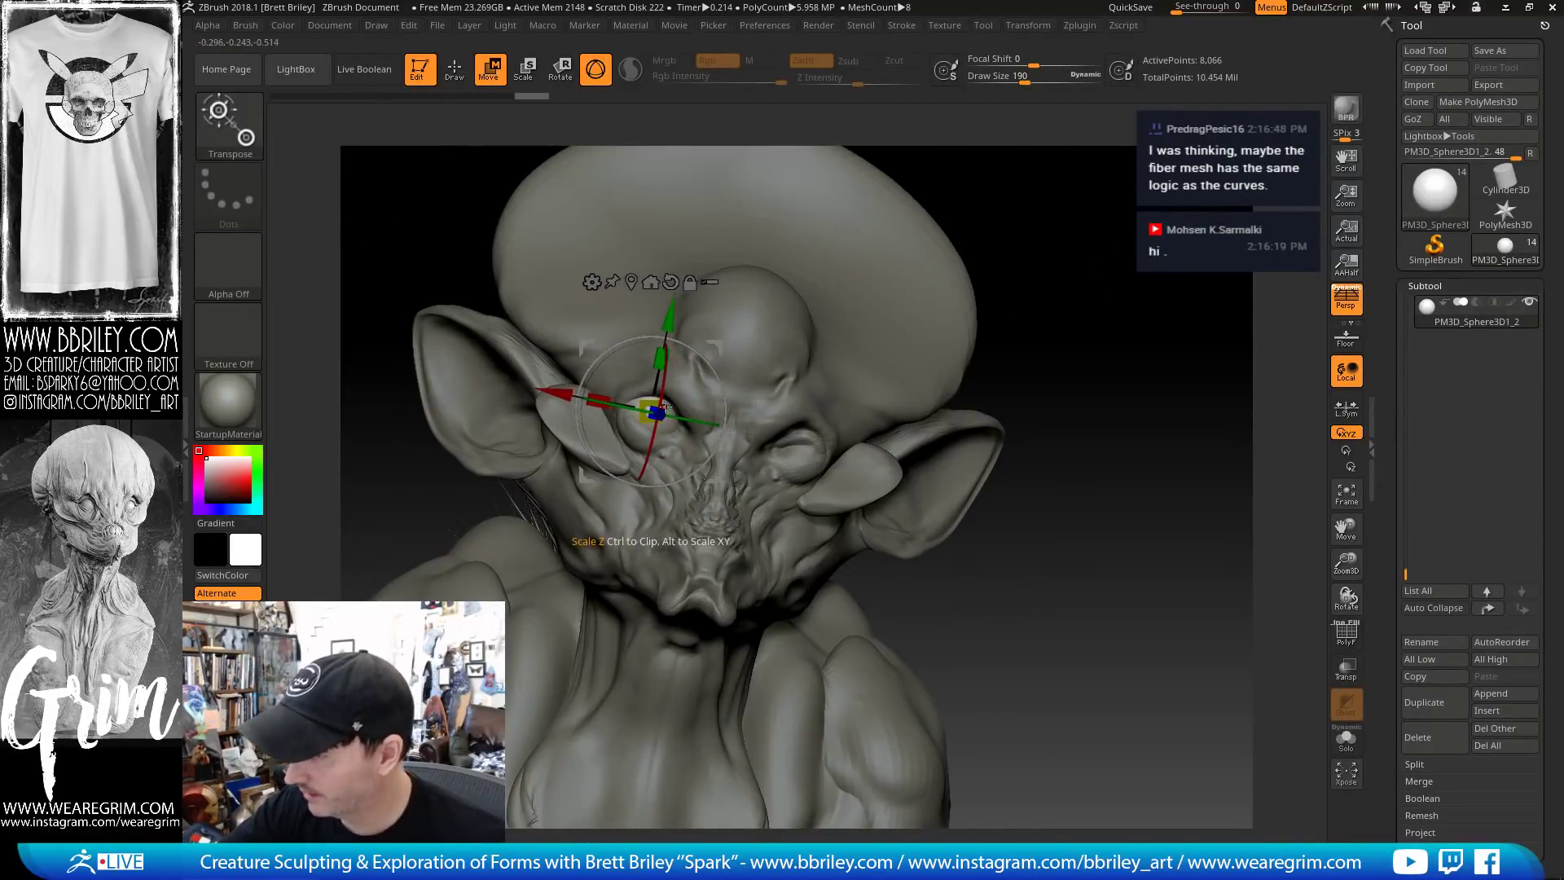
{"action": "mouse_move", "coordinate": [912, 269]}
{"action": "left_mouse_down"}
{"action": "mouse_move", "coordinate": [863, 277]}
{"action": "mouse_move", "coordinate": [928, 287]}
{"action": "left_mouse_up"}
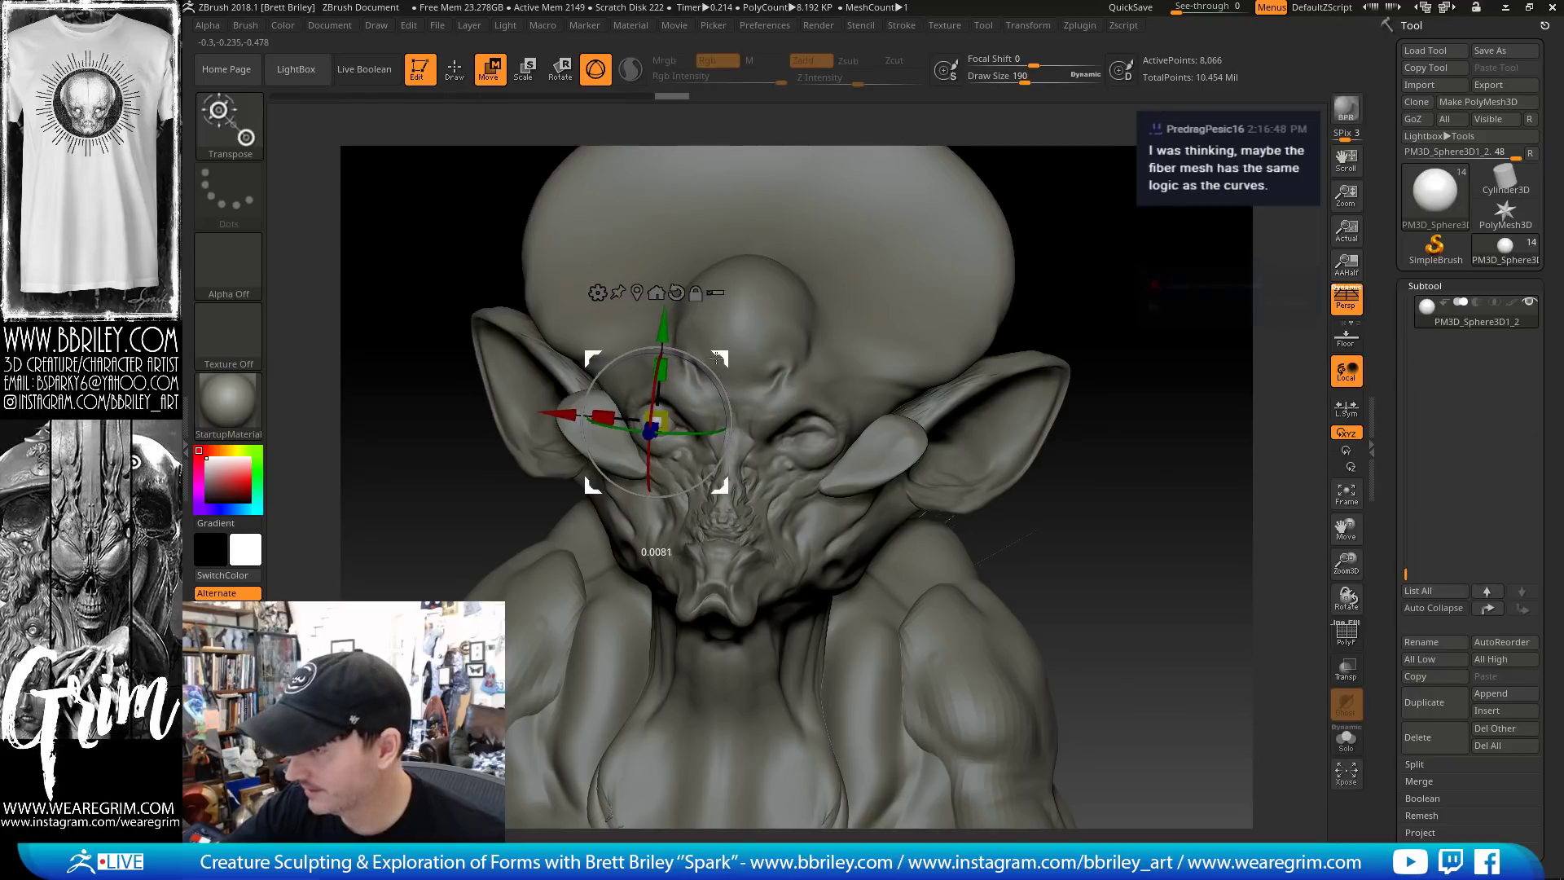
Mirror the eyeball across the X axis with SubTool Master, merging the copy into the same subtool
{"action": "key", "text": "q"}
{"action": "left_click_drag", "start_coordinate": [1034, 245], "coordinate": [1067, 209]}
{"action": "left_click", "coordinate": [1027, 25]}
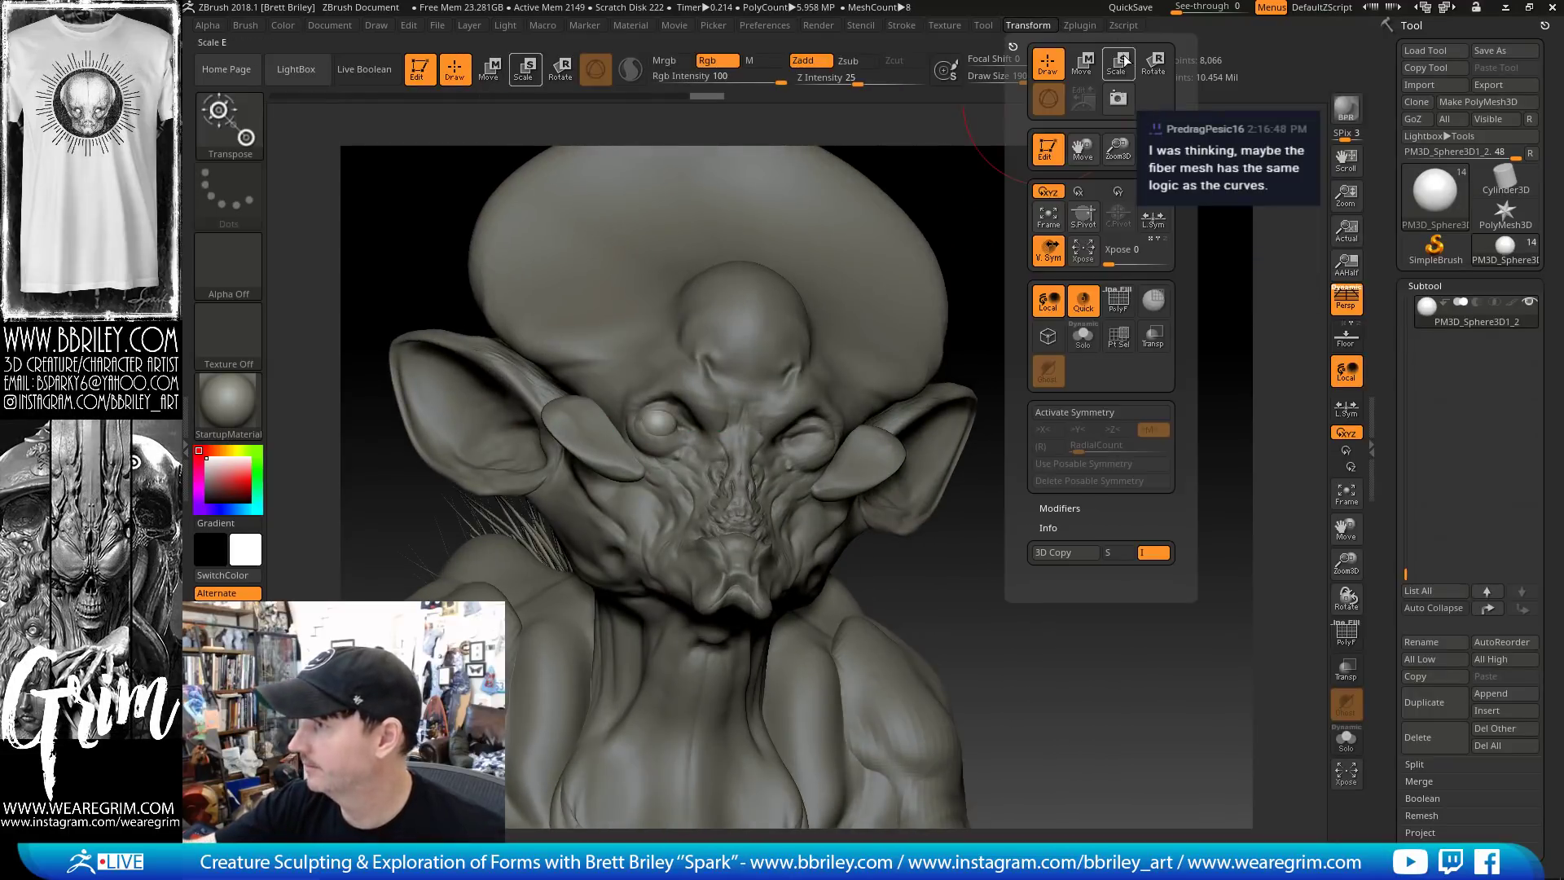
{"action": "left_click", "coordinate": [1093, 28]}
{"action": "left_click", "coordinate": [1131, 307]}
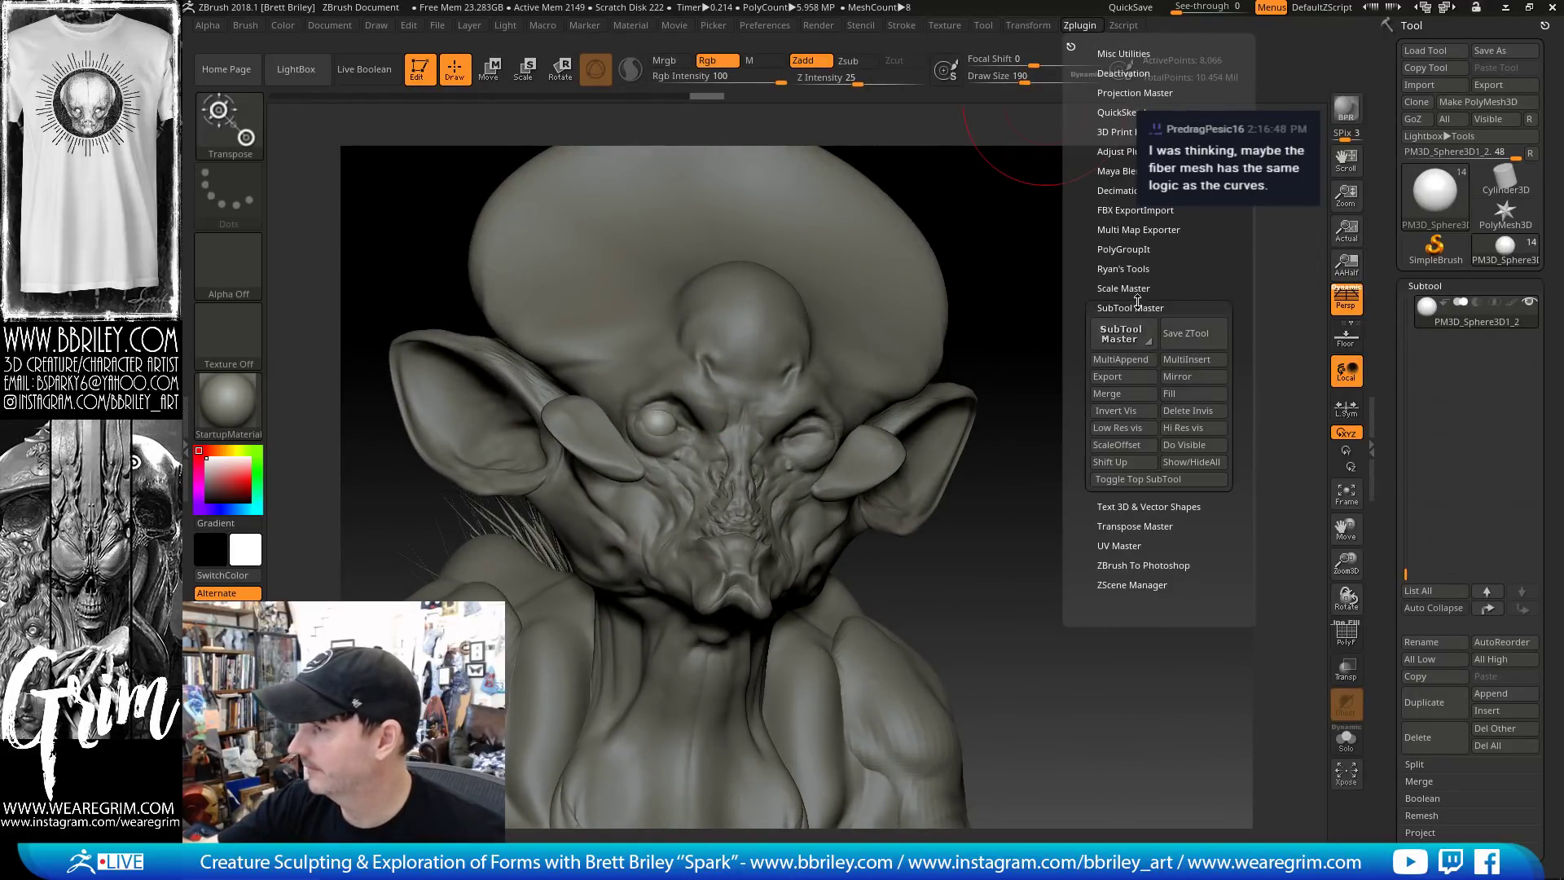
{"action": "left_click", "coordinate": [1124, 334]}
{"action": "left_click", "coordinate": [333, 252]}
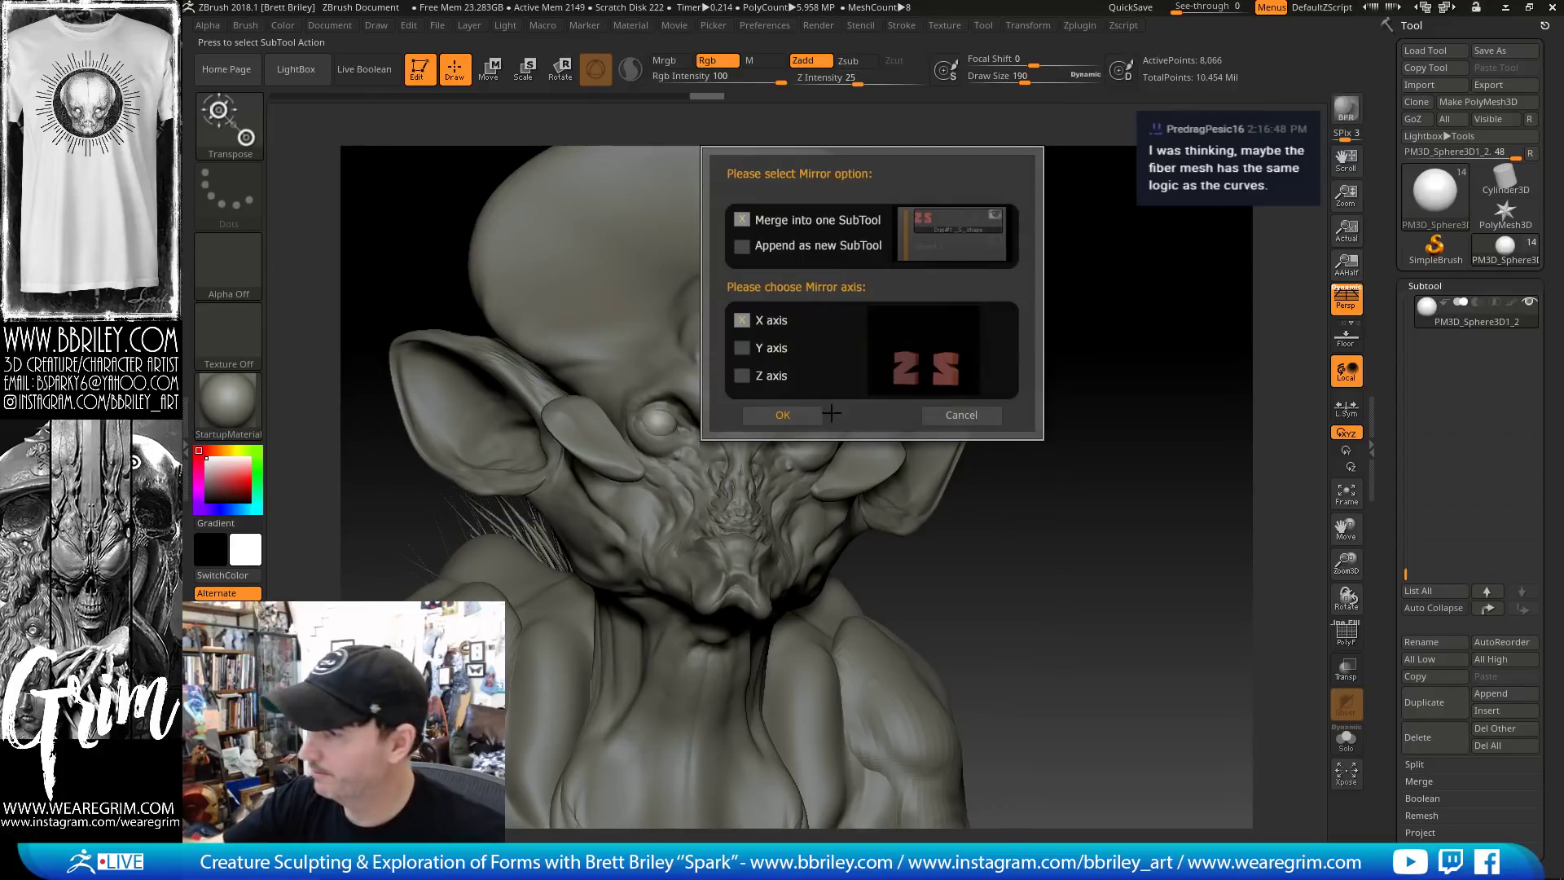
{"action": "left_click", "coordinate": [829, 413]}
Adjust the mirrored eyeballs in their sockets with the Move brush at draw size 143
{"action": "left_click_drag", "start_coordinate": [1141, 407], "coordinate": [1087, 409], "text": "shift"}
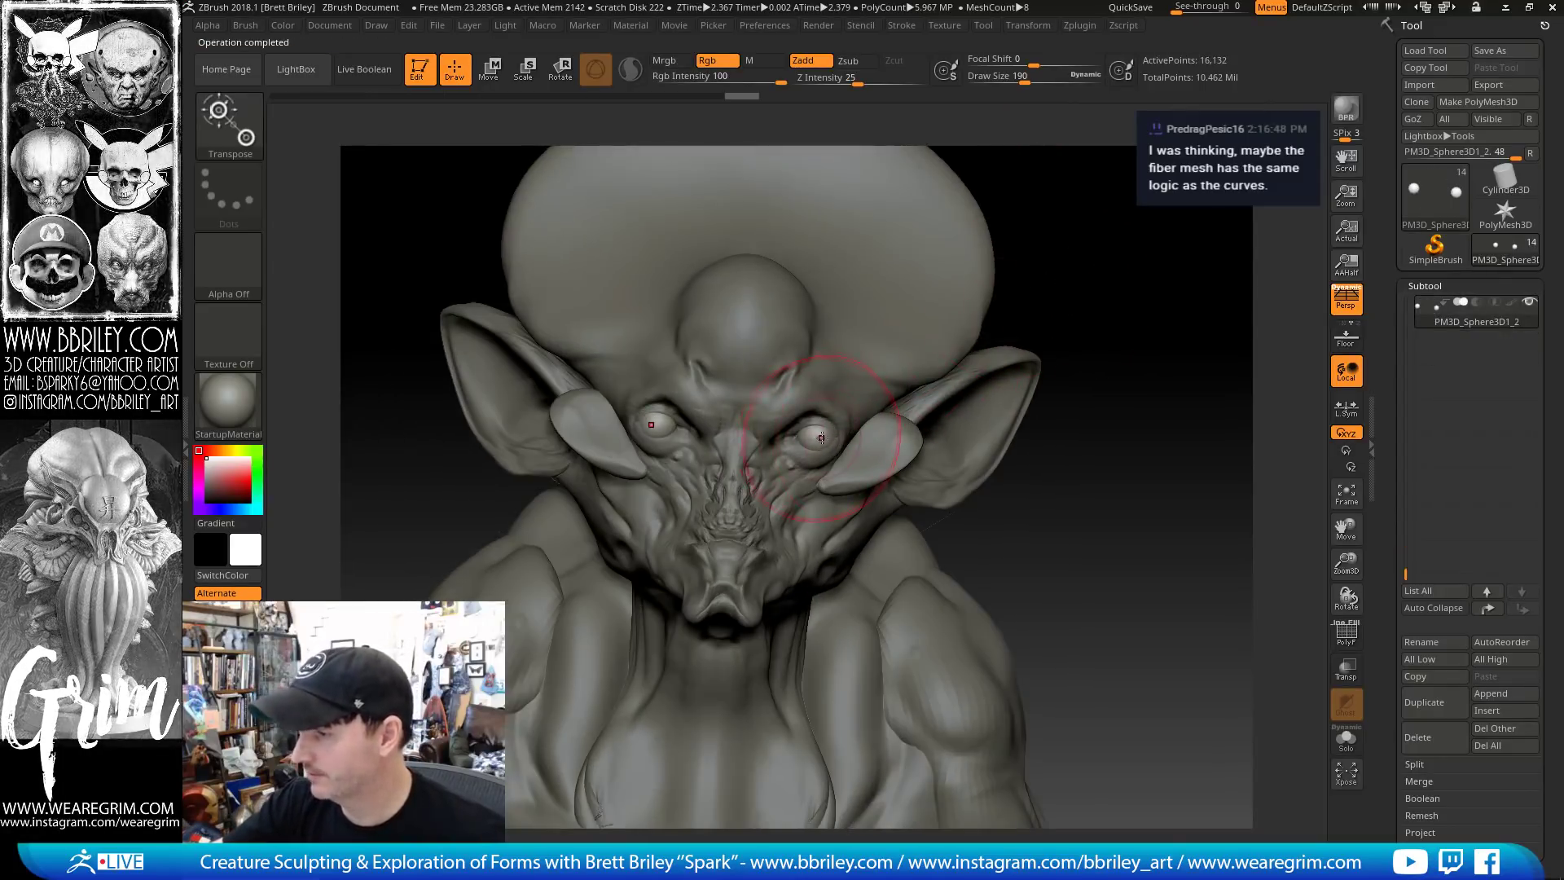
{"action": "key", "text": "b"}
{"action": "key", "text": "m"}
{"action": "key", "text": "v"}
{"action": "key", "text": "s"}
{"action": "left_click_drag", "start_coordinate": [836, 435], "coordinate": [830, 435]}
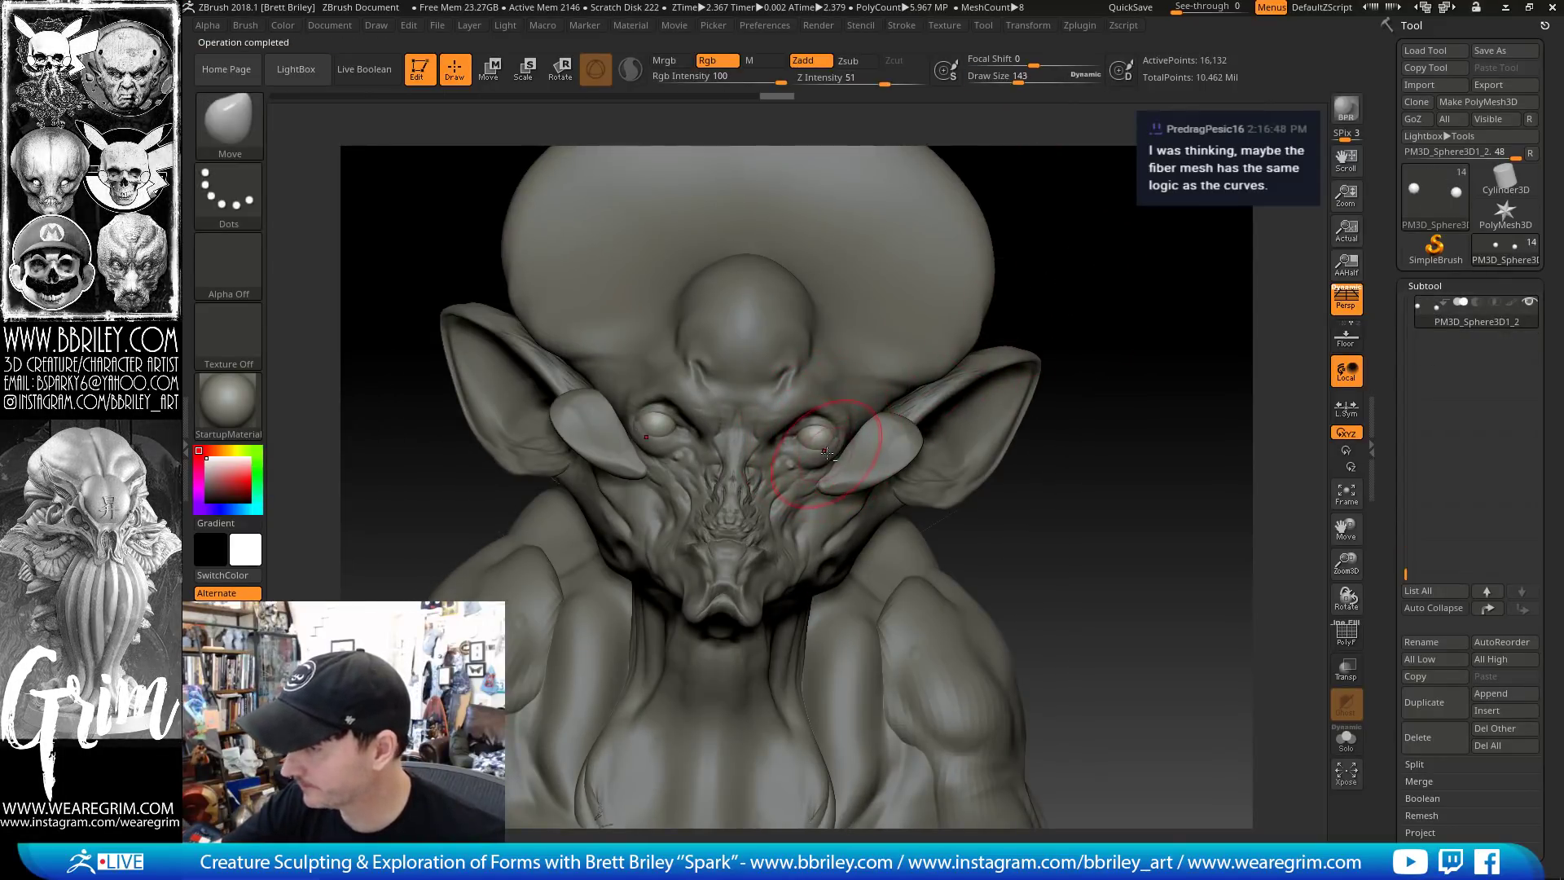
{"action": "left_click_drag", "start_coordinate": [1174, 237], "coordinate": [936, 203]}
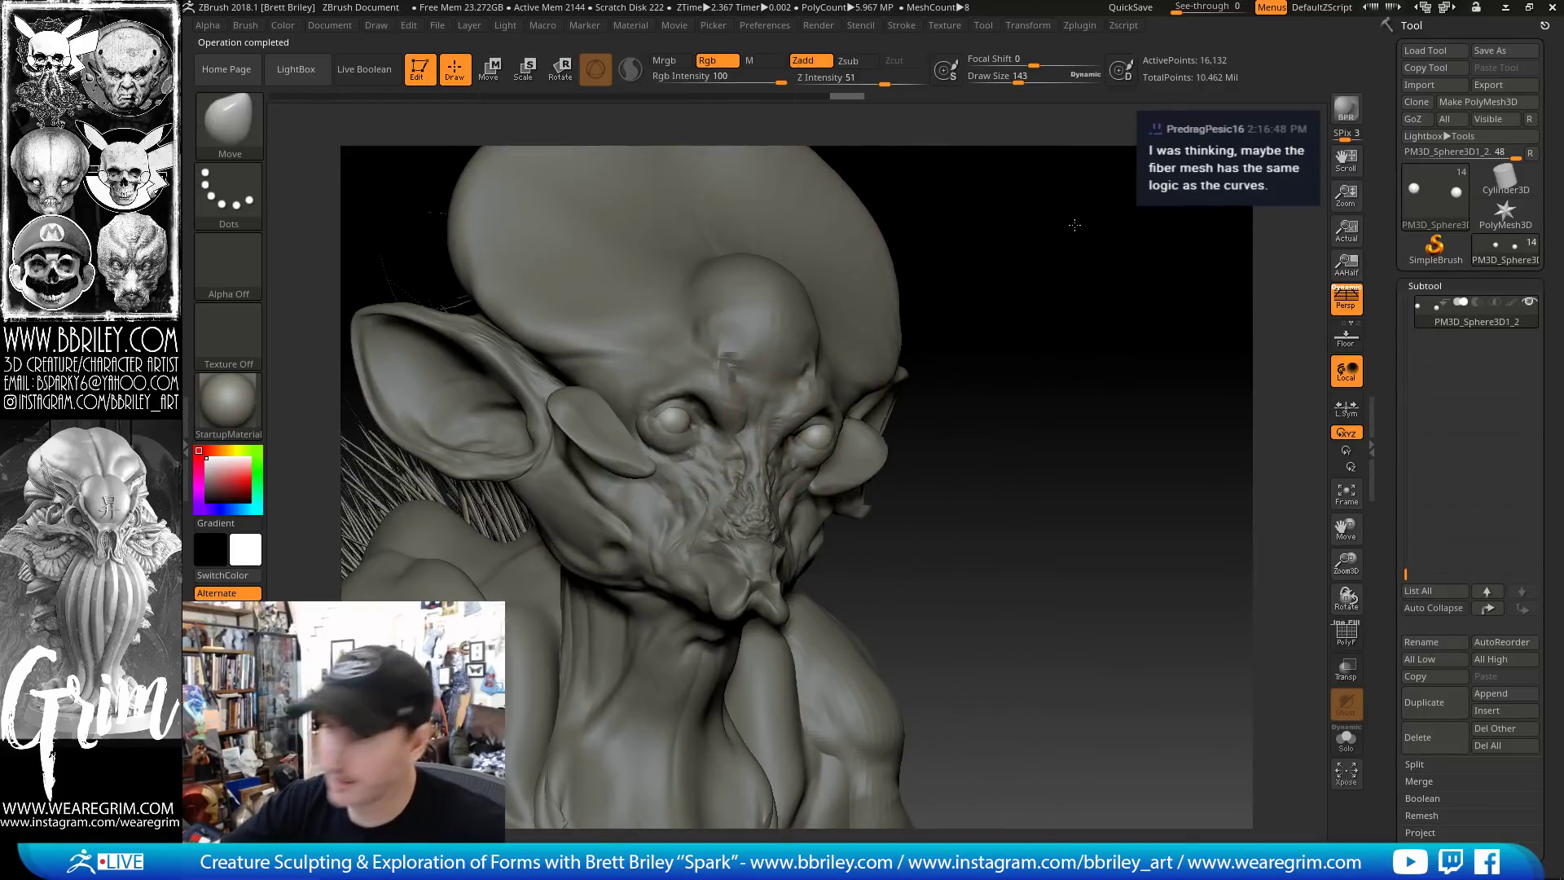
Select the Character subtool and build up the brow above the eyes with the Clay brush at draw size 44
{"action": "left_click_drag", "start_coordinate": [1018, 244], "coordinate": [698, 361]}
{"action": "key", "text": "b"}
{"action": "key", "text": "c"}
{"action": "key", "text": "l"}
{"action": "left_click", "coordinate": [723, 372], "text": "alt"}
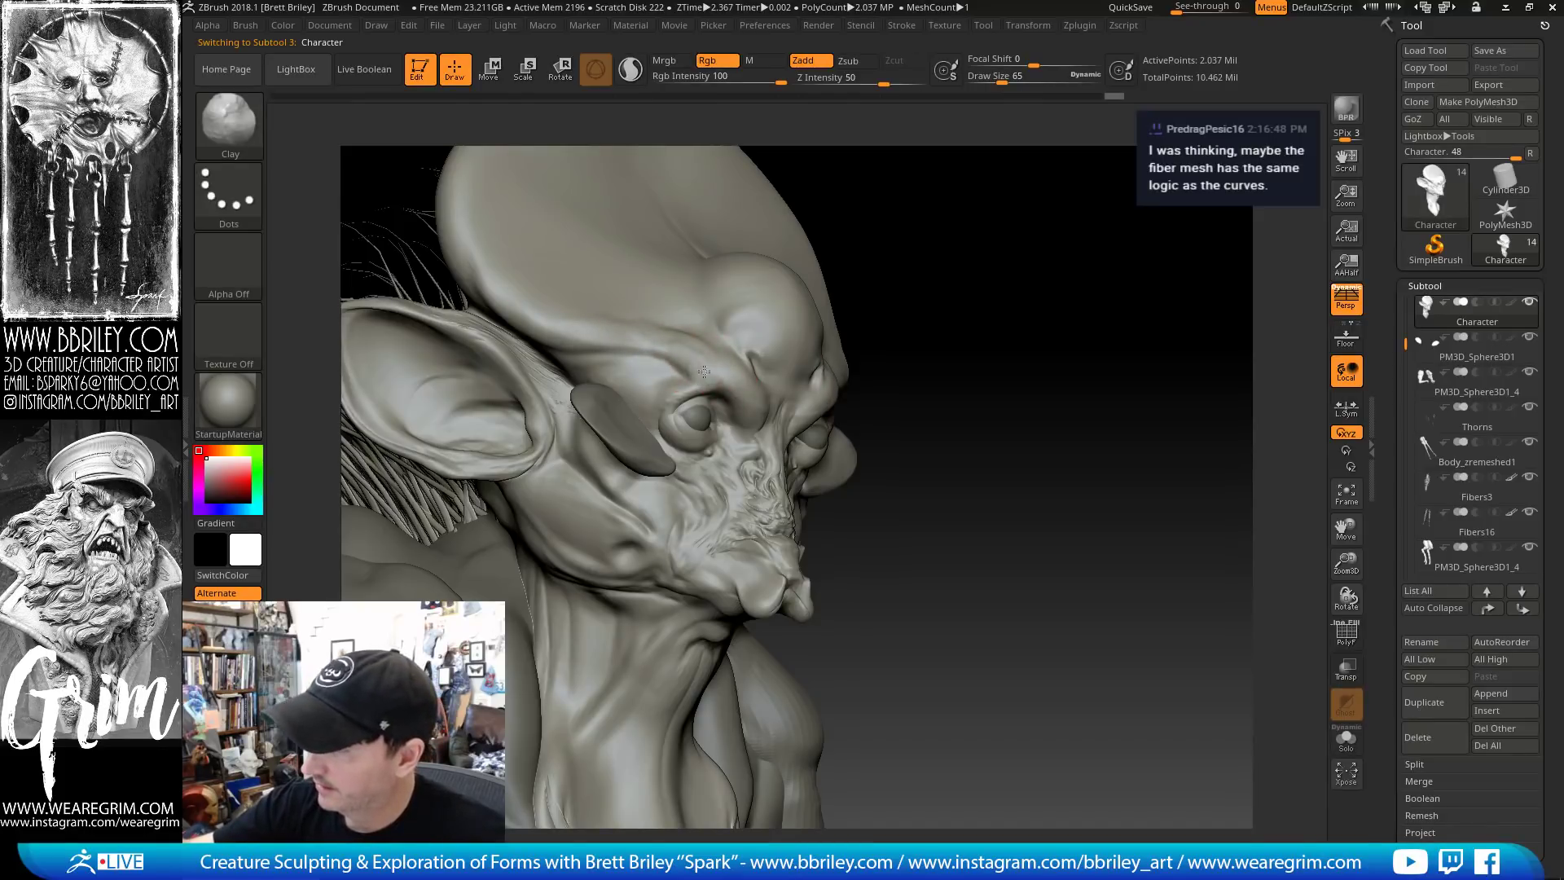
{"action": "left_click_drag", "start_coordinate": [1014, 207], "coordinate": [783, 363]}
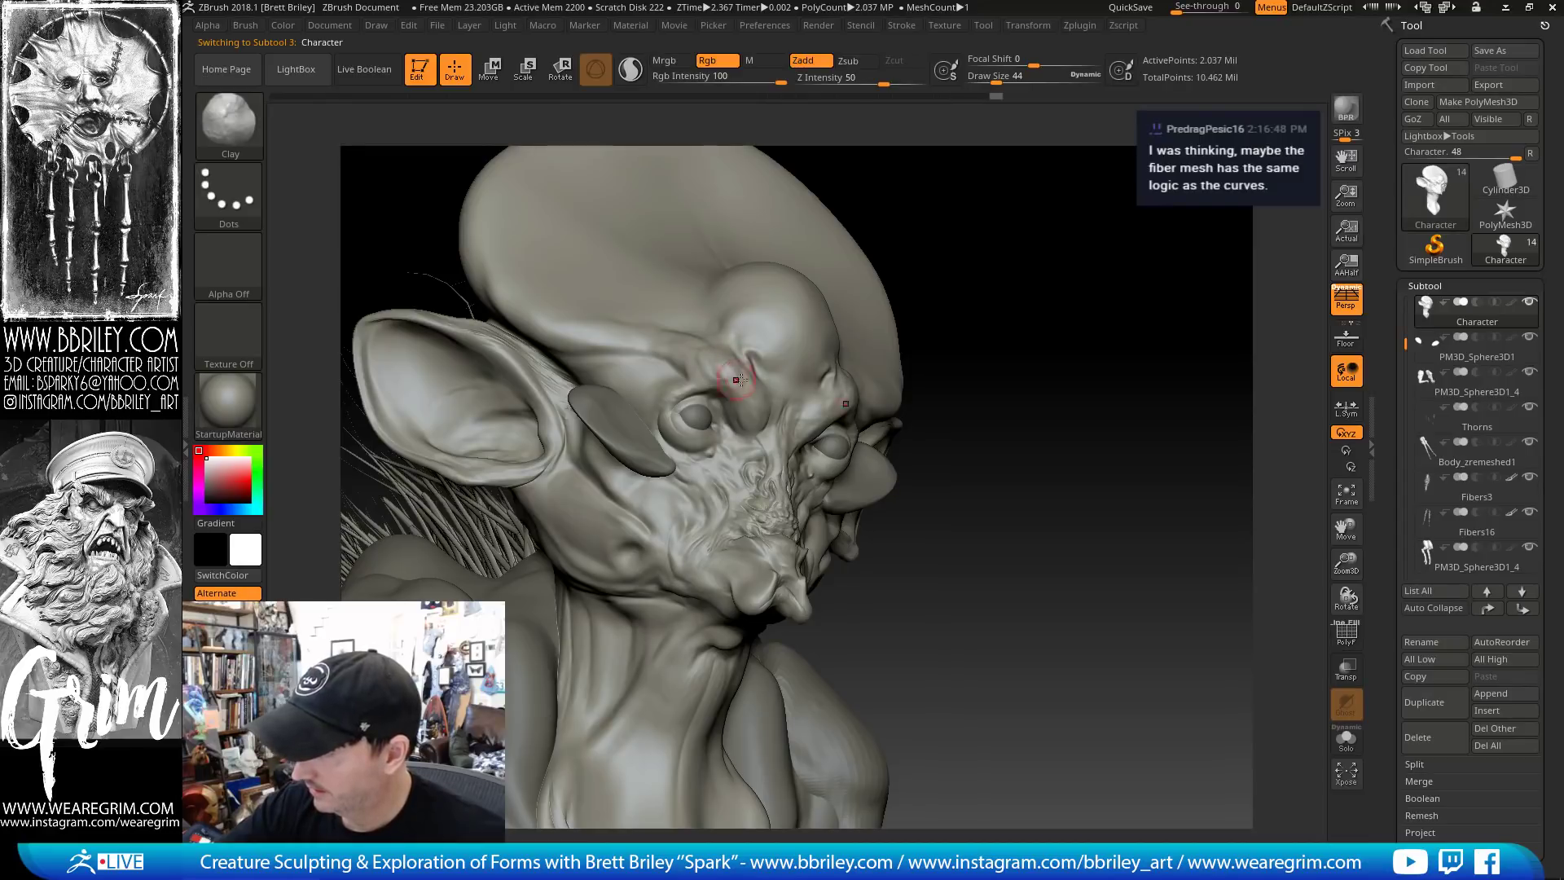
{"action": "key", "text": "shift"}
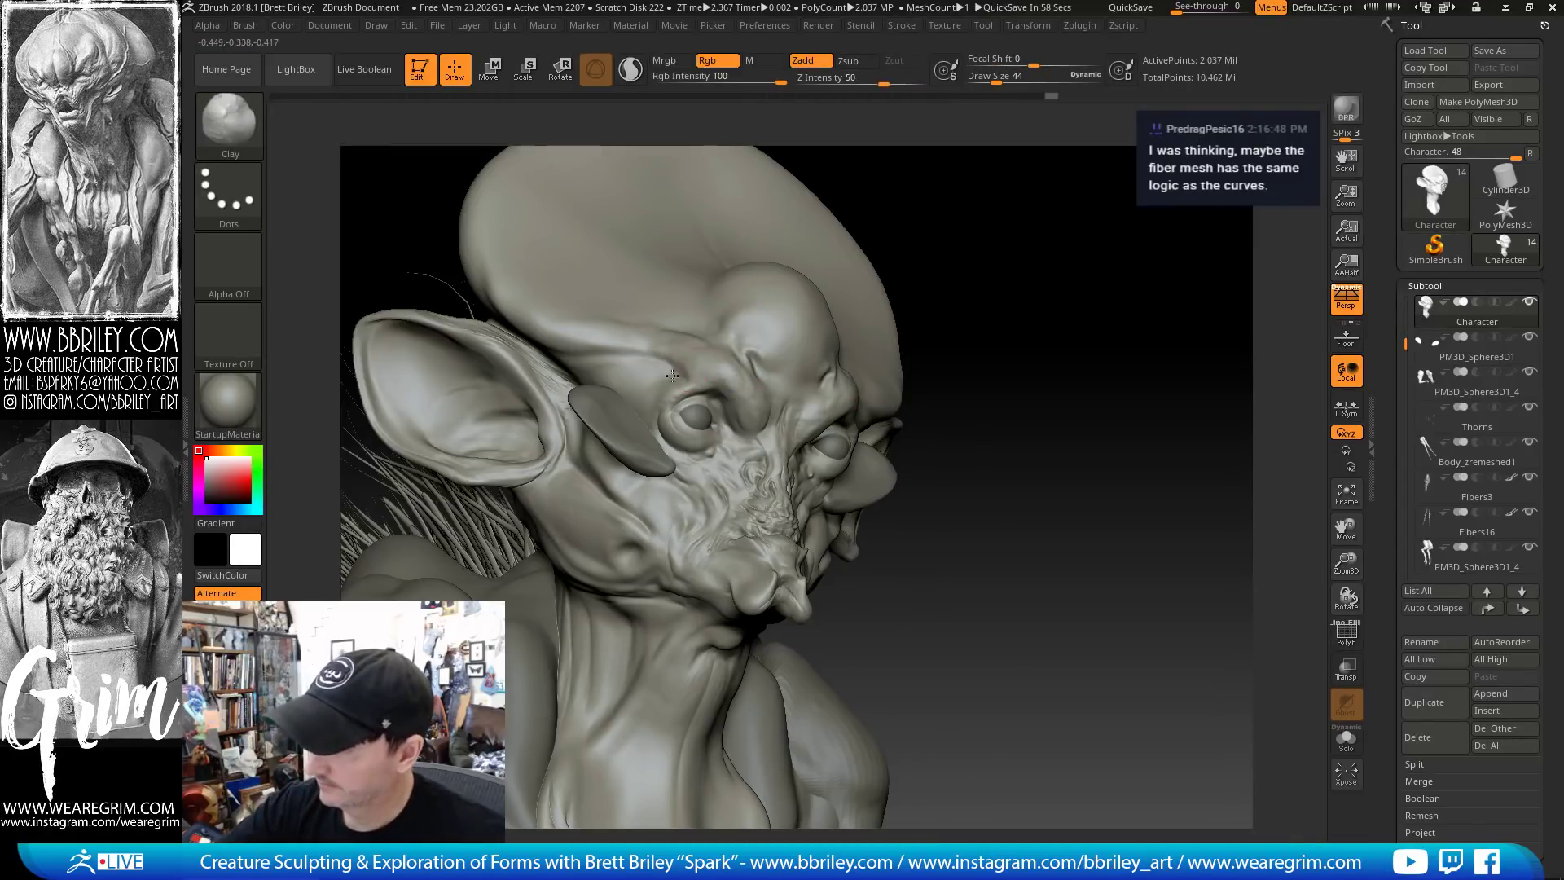
Lower the Character's subdivision level by one and sculpt the temple beside the eye with the Standard brush
{"action": "key", "text": "shift+d"}
{"action": "key", "text": "shift"}
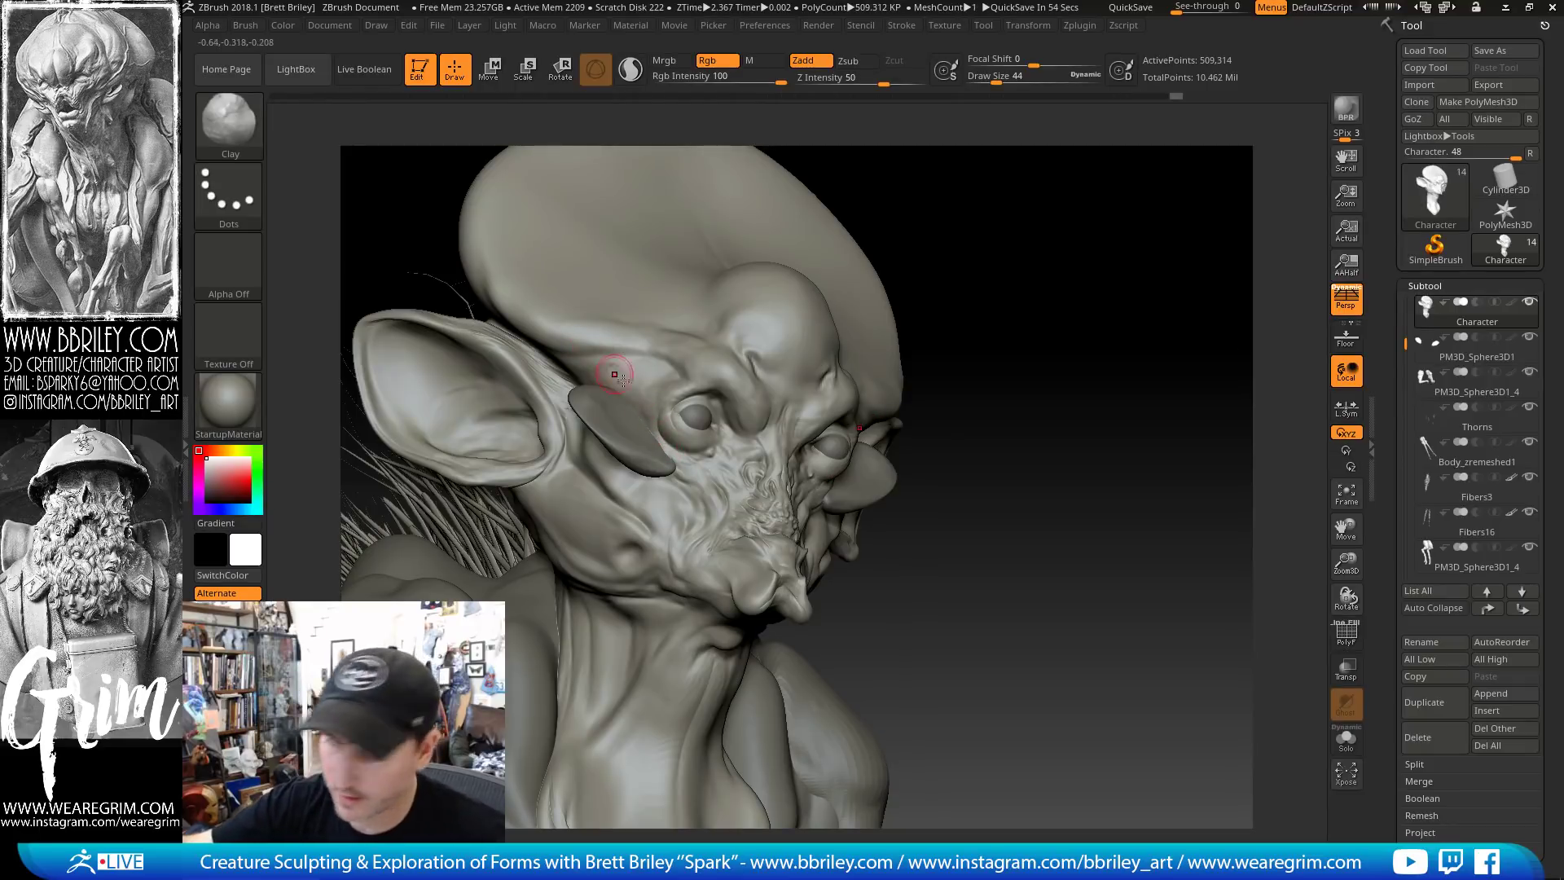
{"action": "key", "text": "b"}
{"action": "key", "text": "s"}
{"action": "key", "text": "t"}
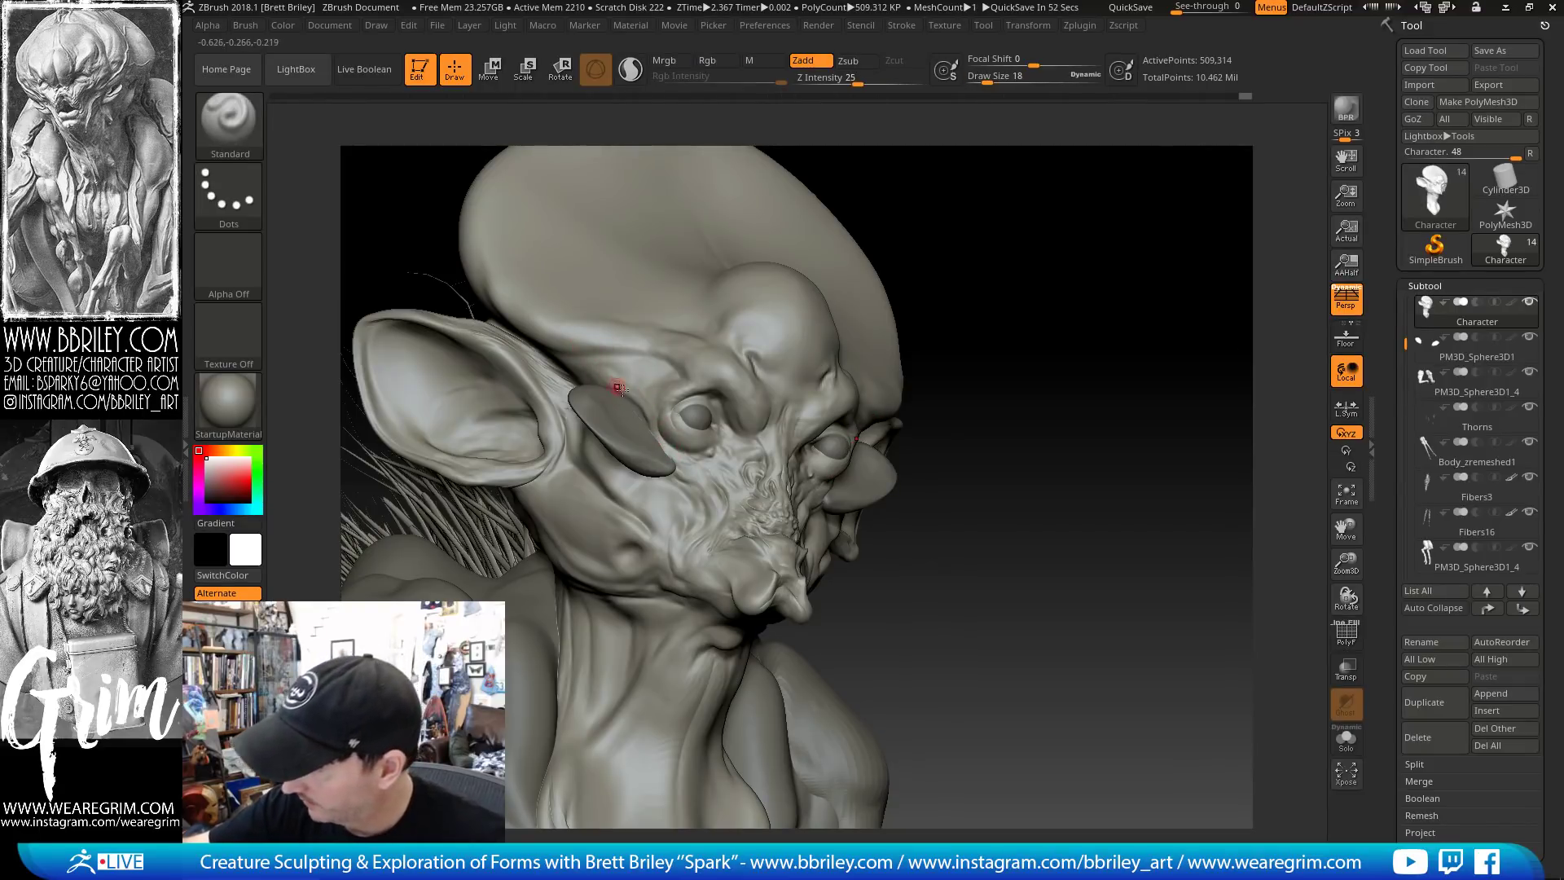
{"action": "left_click_drag", "start_coordinate": [960, 167], "coordinate": [646, 402]}
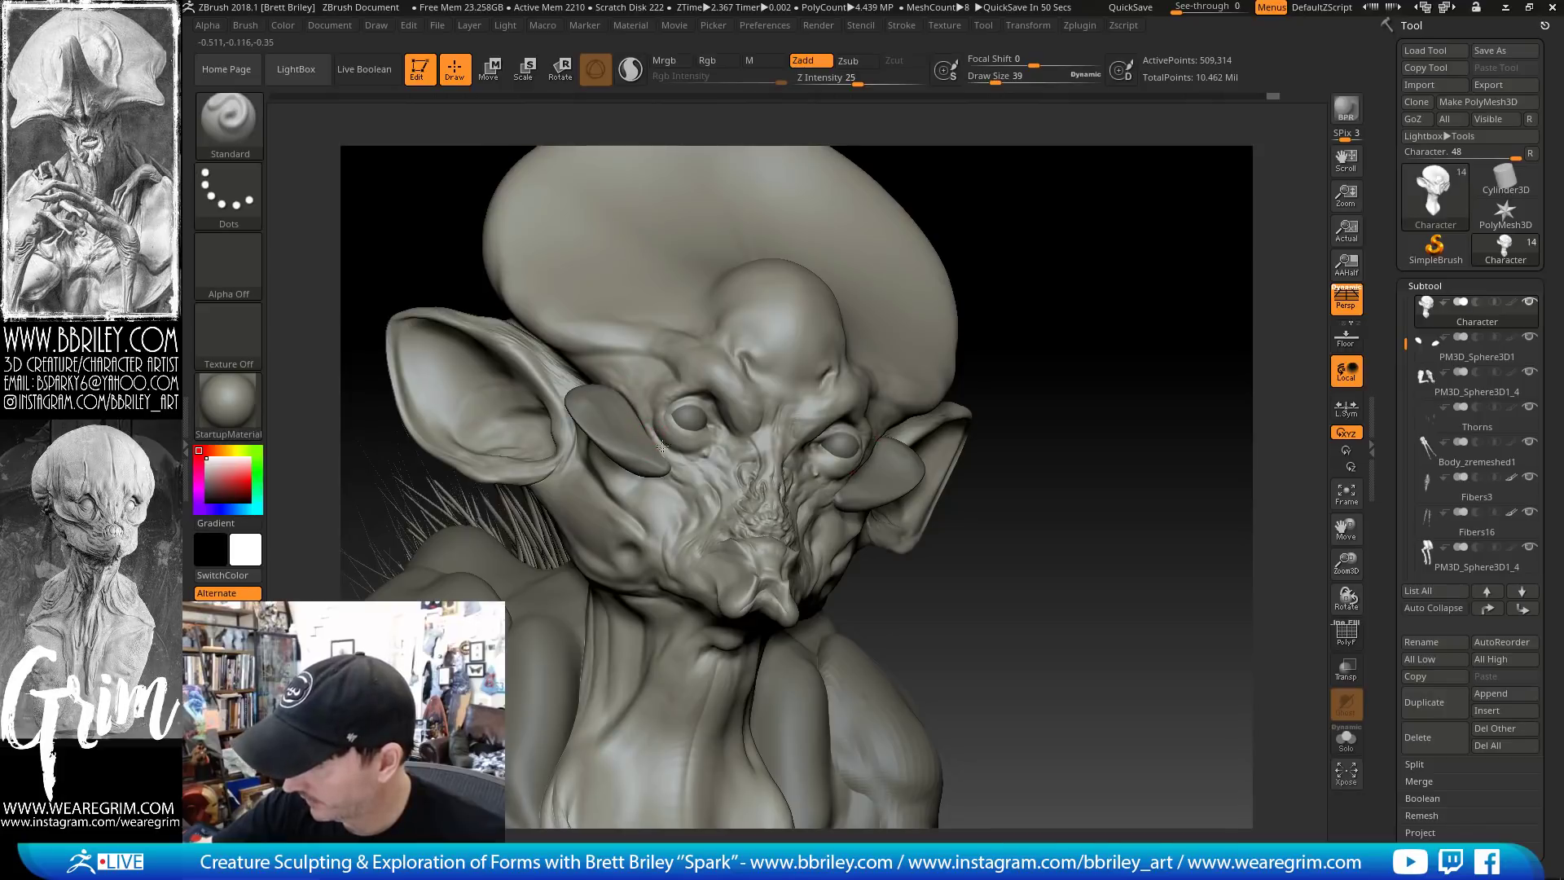
Swell the skin around the eye and the flap beside it with the Inflat brush, smoothing the forms
{"action": "key", "text": "b"}
{"action": "key", "text": "i"}
{"action": "key", "text": "f"}
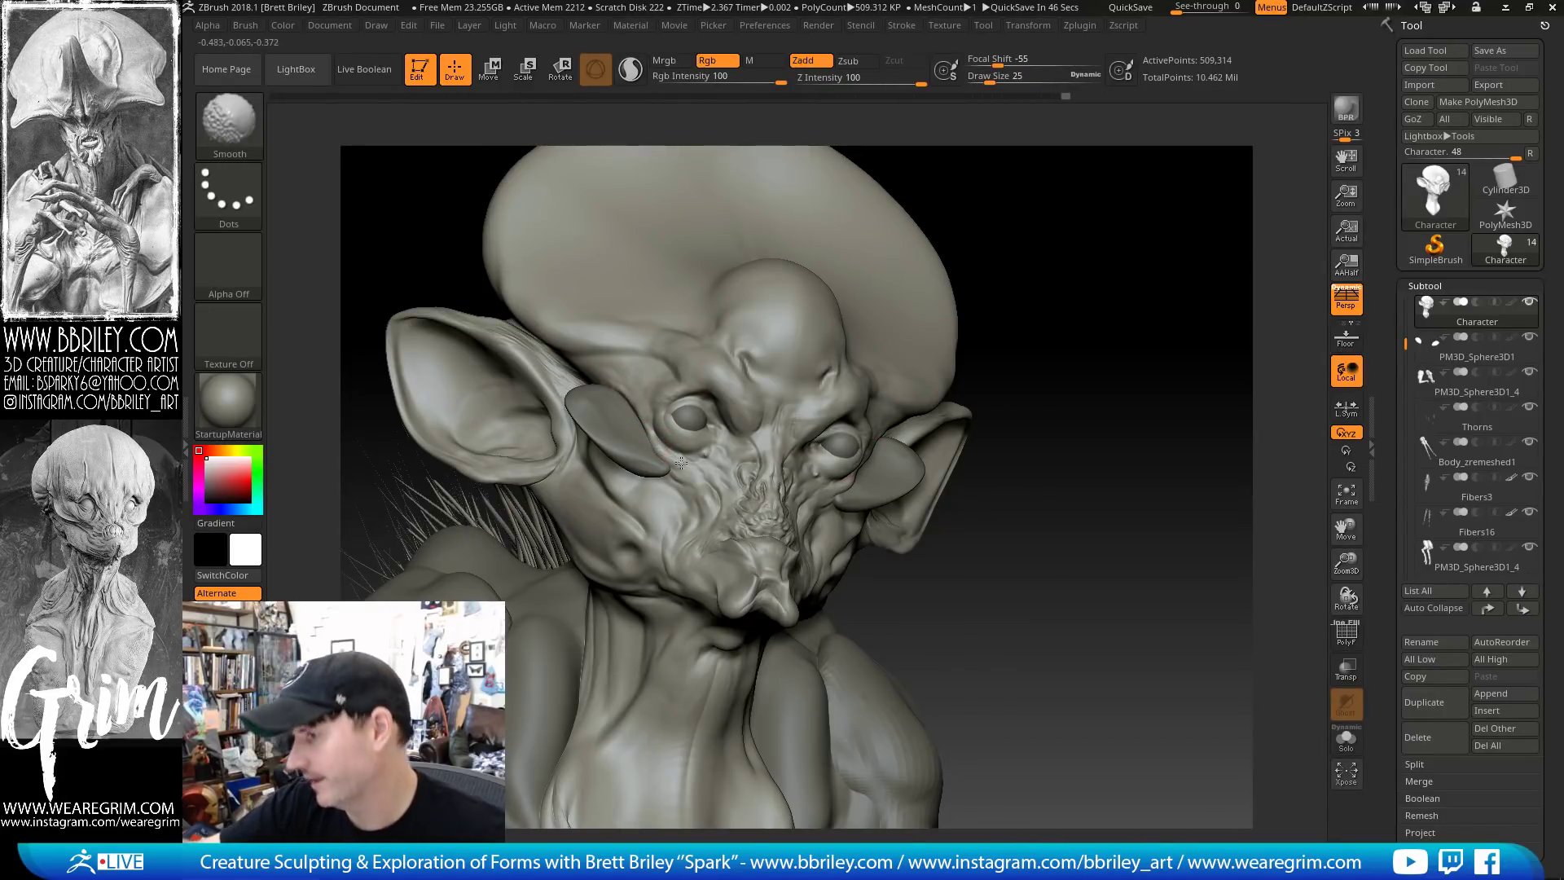
{"action": "left_click_drag", "start_coordinate": [1075, 199], "coordinate": [678, 471]}
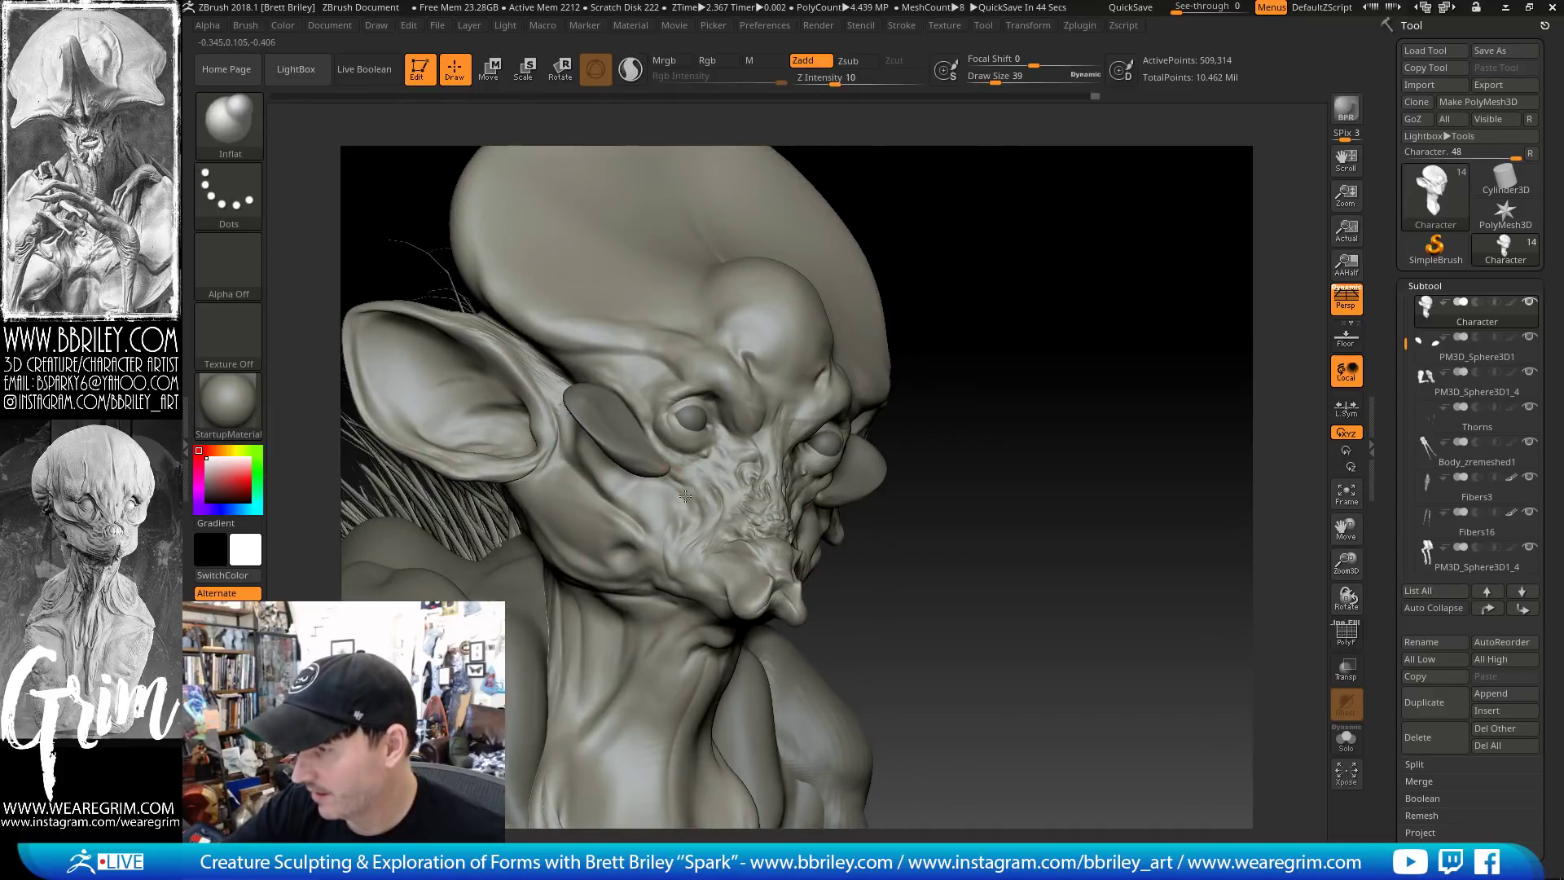
{"action": "left_click_drag", "start_coordinate": [893, 214], "coordinate": [625, 451]}
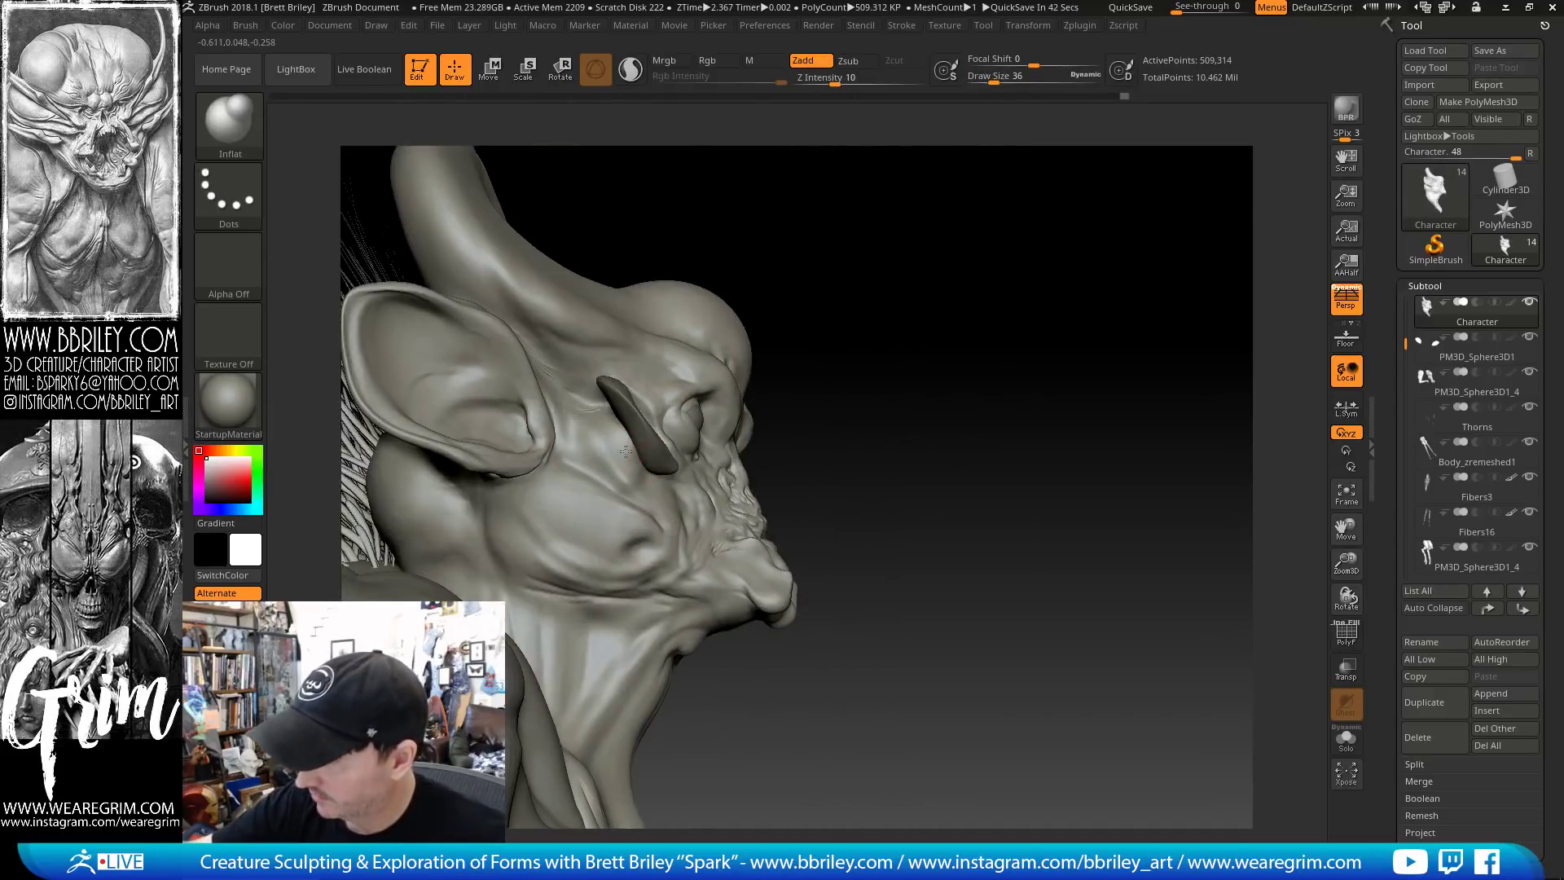
{"action": "key", "text": "shift"}
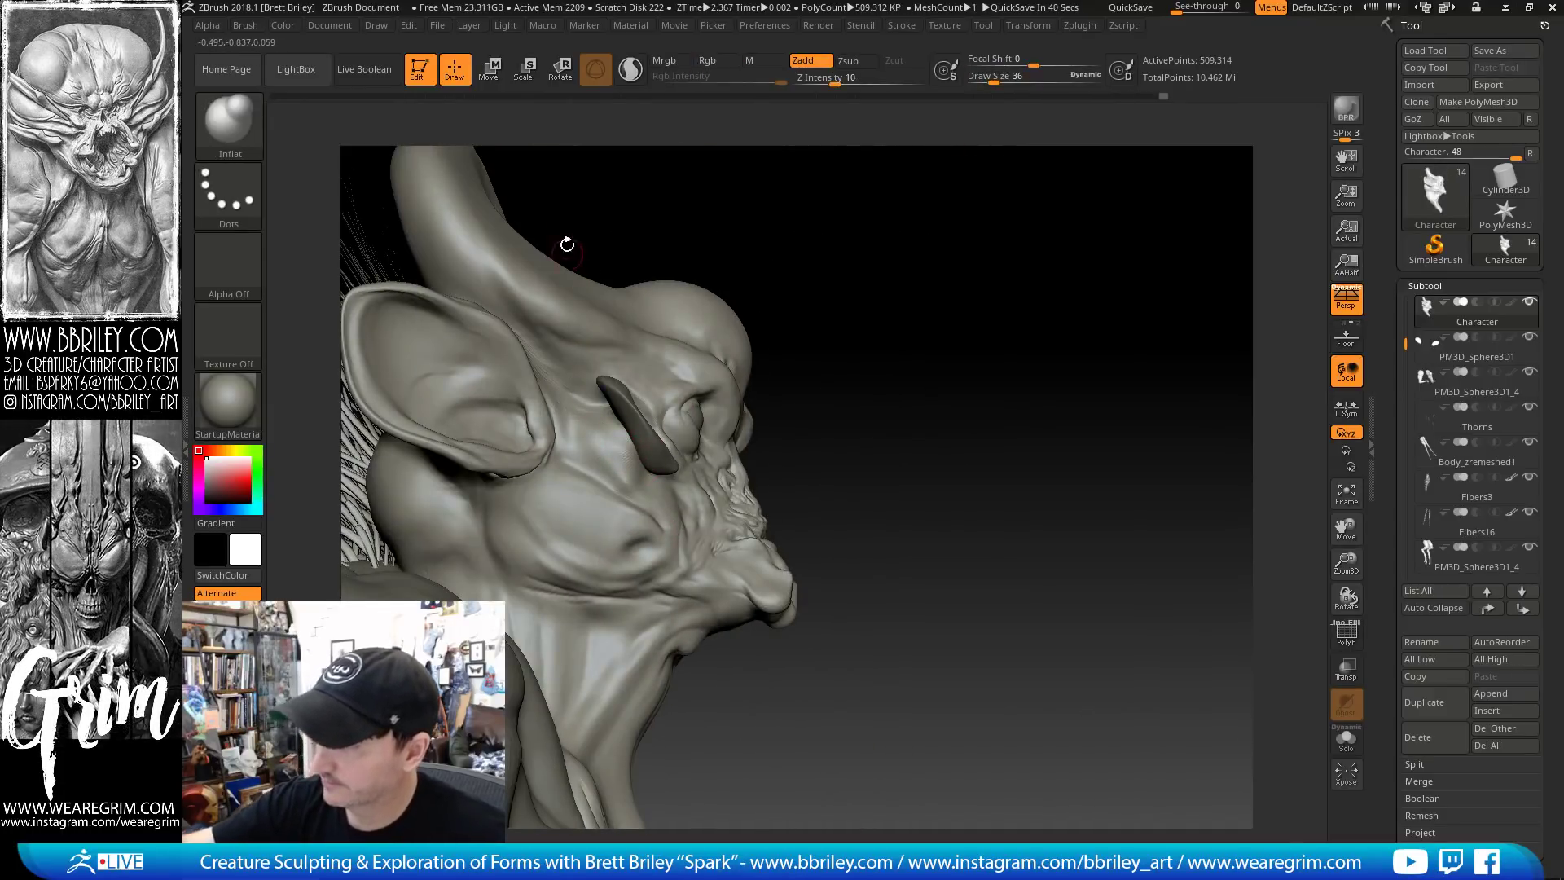
Carve creases where the skull meets the temple above the ear with the DamStandard brush at draw size 41
{"action": "left_click_drag", "start_coordinate": [565, 241], "coordinate": [527, 259]}
{"action": "key", "text": "b"}
{"action": "key", "text": "c"}
{"action": "key", "text": "l"}
{"action": "key", "text": "b"}
{"action": "key", "text": "d"}
{"action": "key", "text": "s"}
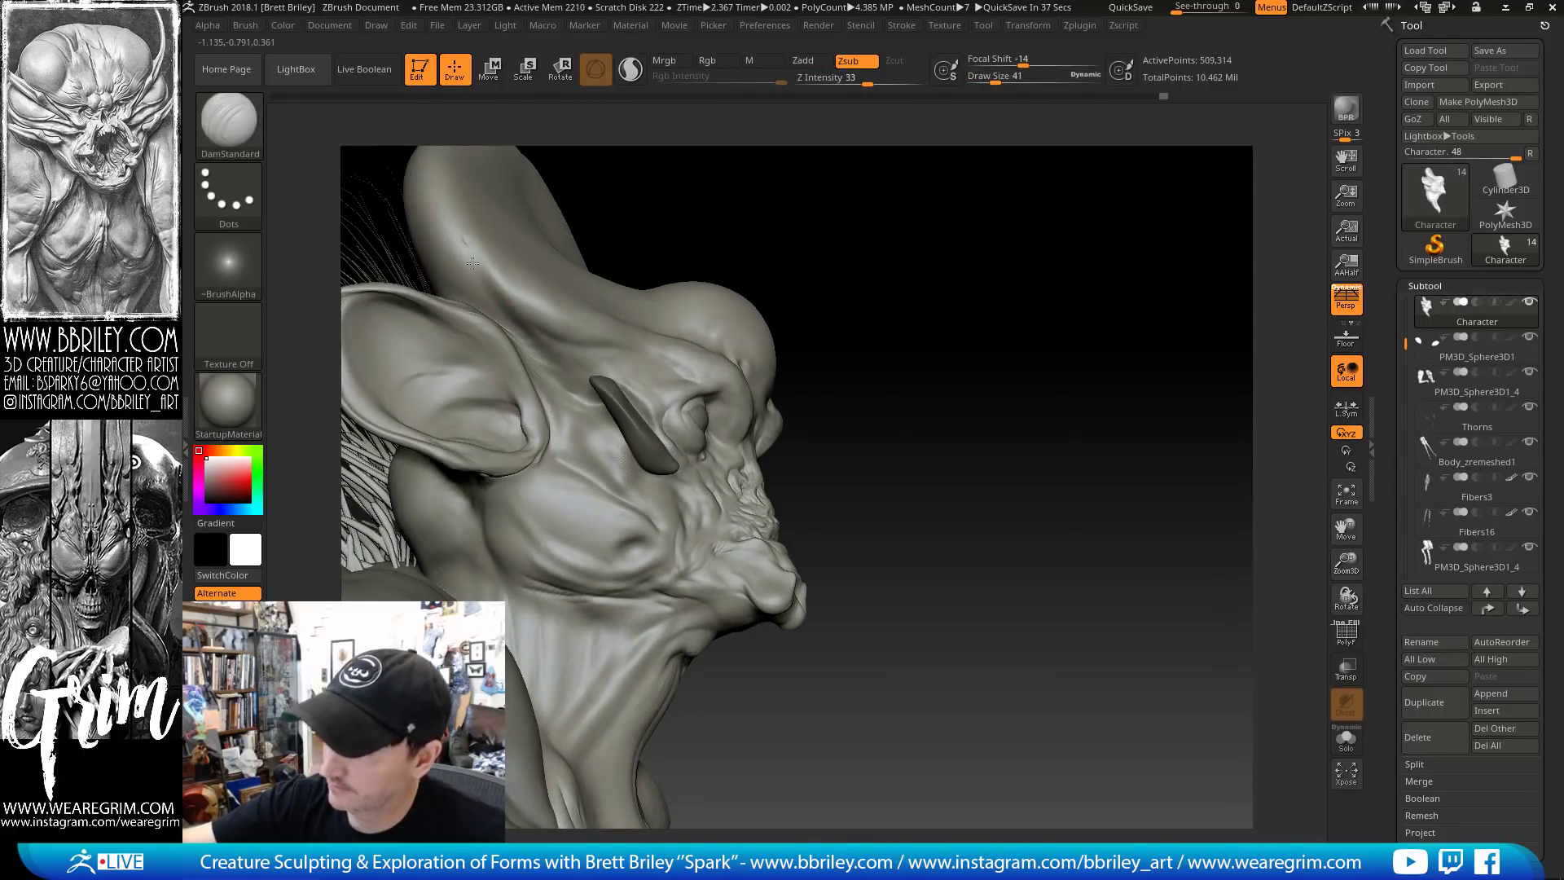
{"action": "left_click_drag", "start_coordinate": [530, 298], "coordinate": [561, 330]}
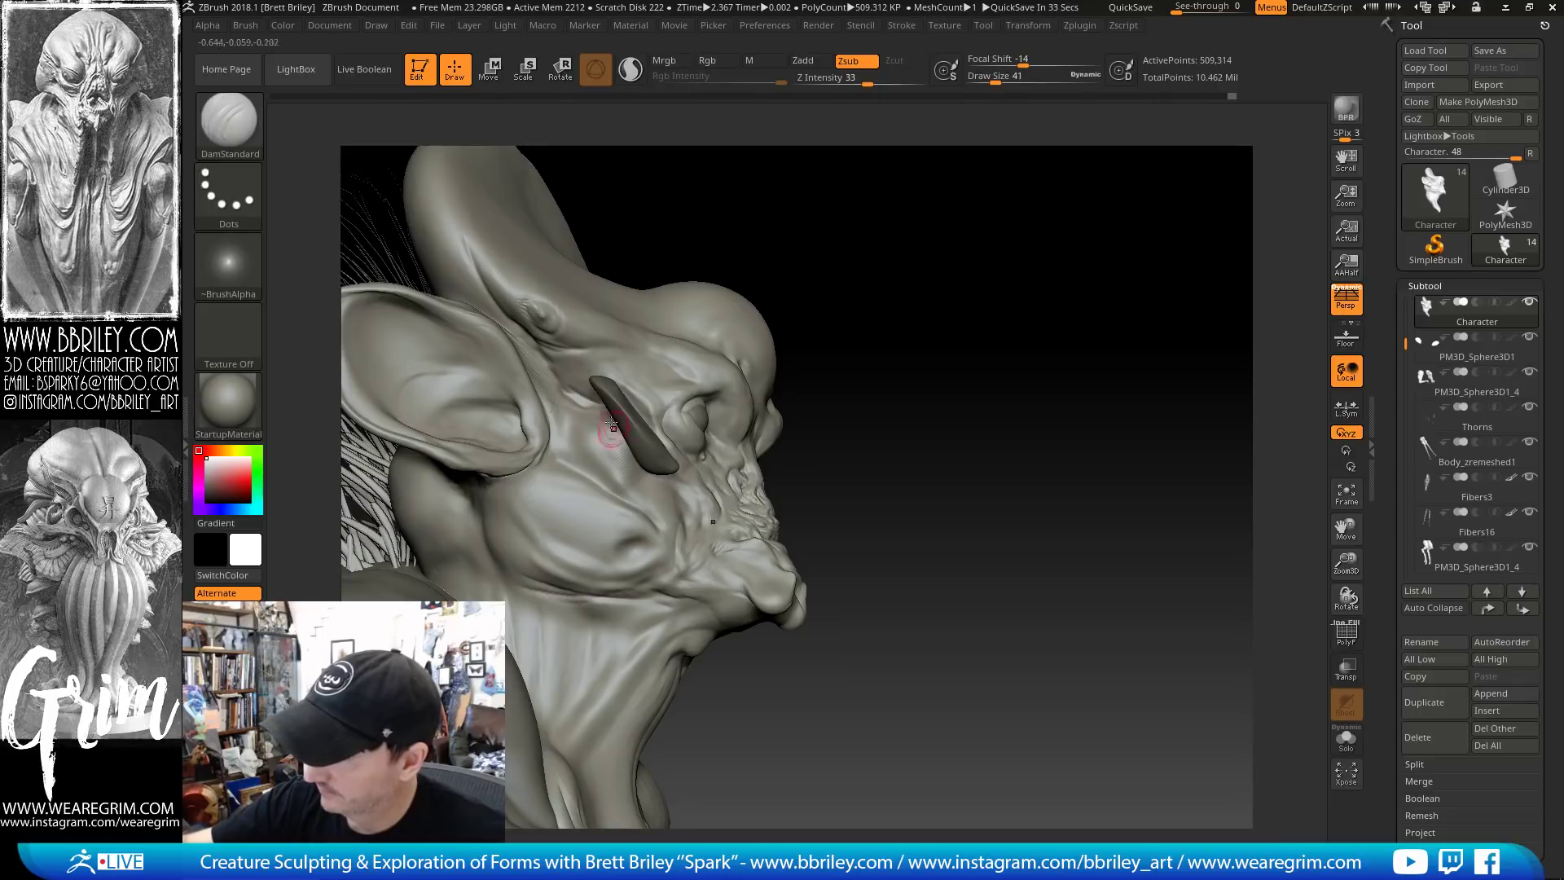
Deepen the folds on the cheek behind the eye flap with DamStandard and smooth the temple
{"action": "left_click_drag", "start_coordinate": [857, 241], "coordinate": [576, 440]}
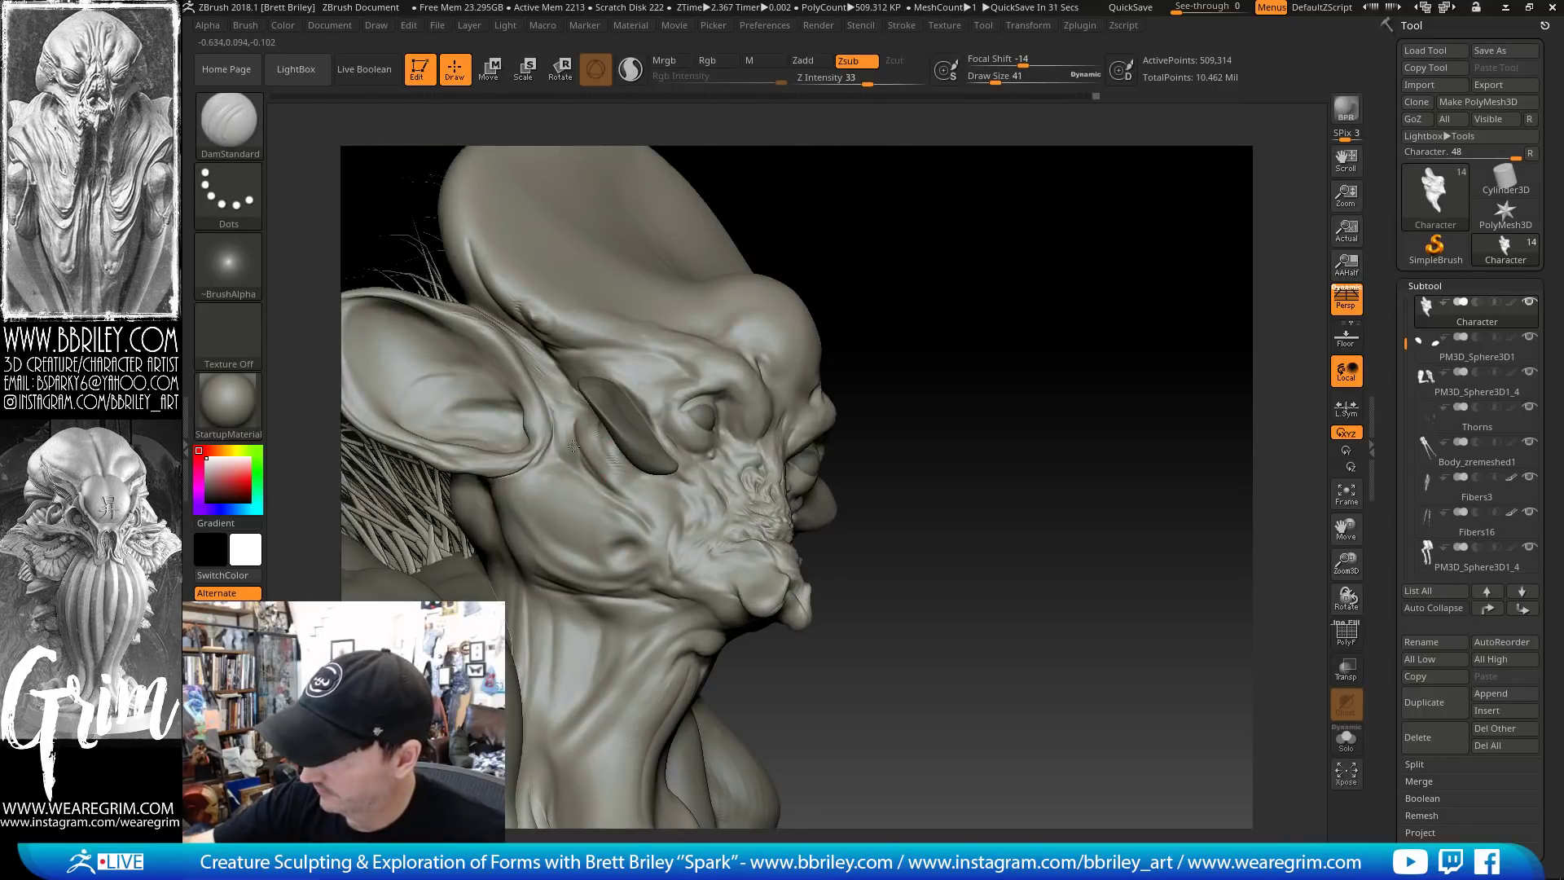
{"action": "key", "text": "shift"}
{"action": "mouse_move", "coordinate": [788, 147]}
{"action": "left_mouse_down"}
{"action": "mouse_move", "coordinate": [524, 349]}
{"action": "mouse_move", "coordinate": [535, 397]}
{"action": "left_mouse_up"}
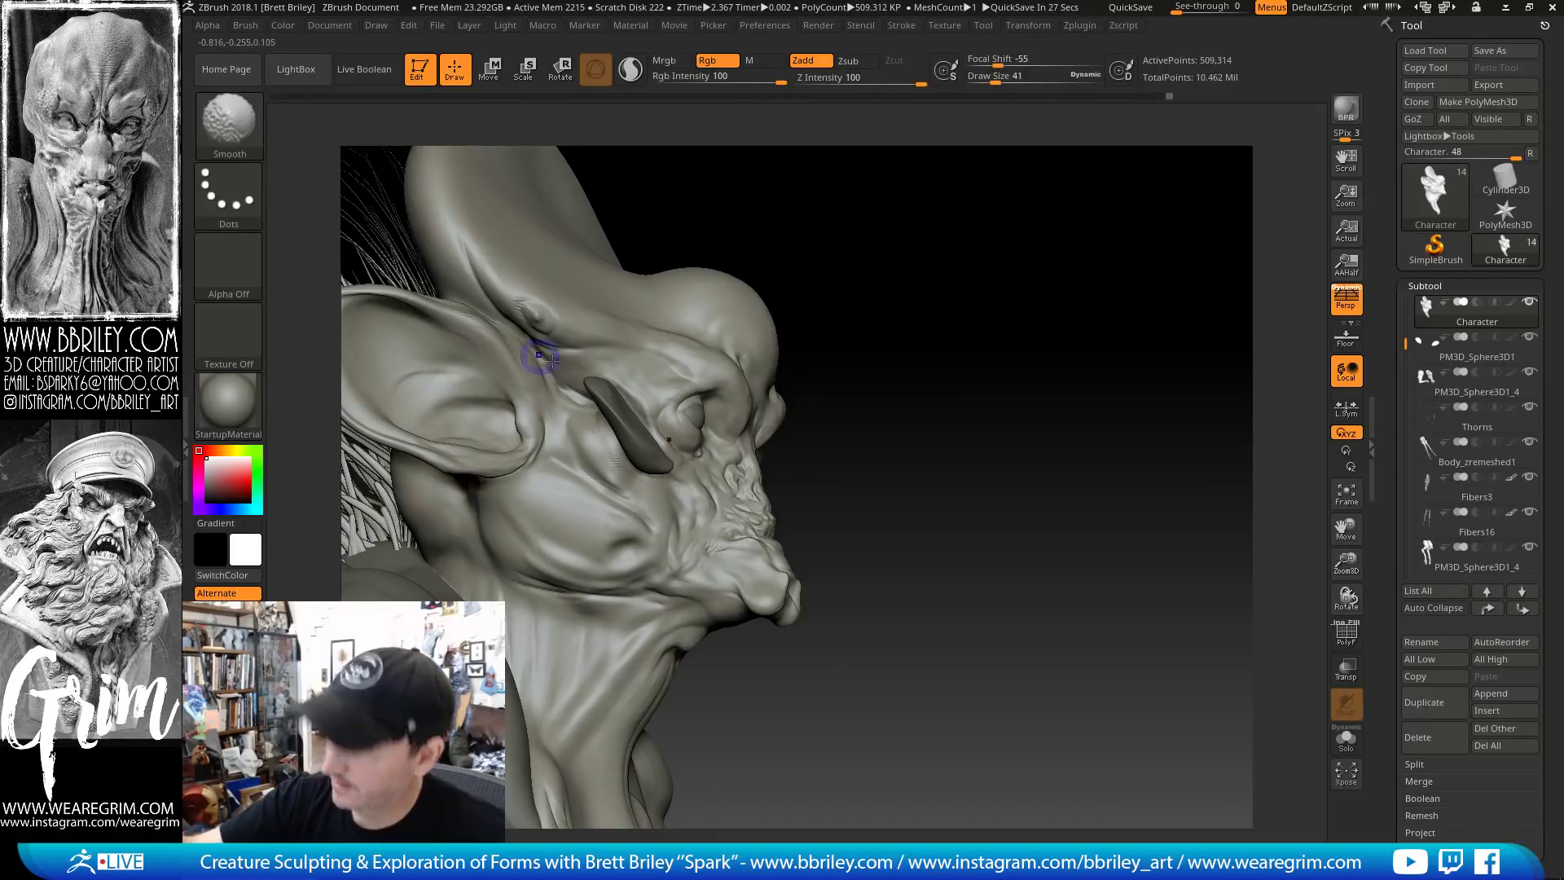
Smooth the upper rim of the ear and thicken it with the Inflat brush
{"action": "left_click_drag", "start_coordinate": [880, 224], "coordinate": [817, 369]}
{"action": "key", "text": "shift"}
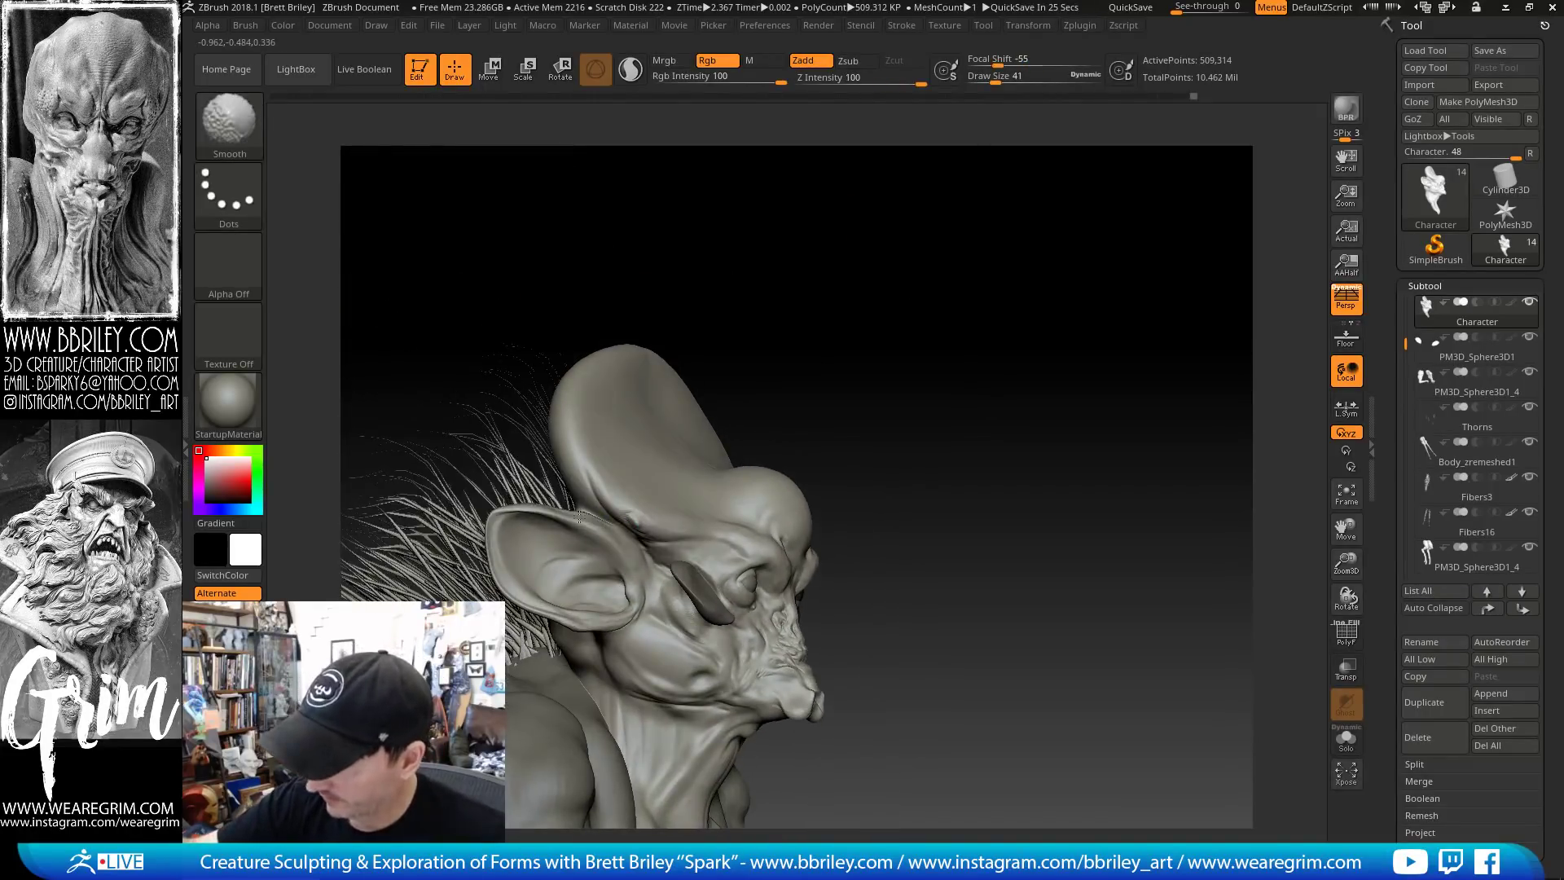
{"action": "mouse_move", "coordinate": [579, 517]}
{"action": "left_mouse_down", "text": "shift"}
{"action": "mouse_move", "coordinate": [603, 530]}
{"action": "mouse_move", "coordinate": [588, 522]}
{"action": "left_mouse_up", "text": "shift"}
{"action": "key", "text": "b"}
{"action": "key", "text": "i"}
{"action": "key", "text": "n"}
{"action": "right_click_drag", "start_coordinate": [660, 388], "coordinate": [544, 518]}
Define the ear's outer rim with the DamStandard brush at draw size 56
{"action": "key", "text": "b"}
{"action": "key", "text": "d"}
{"action": "key", "text": "s"}
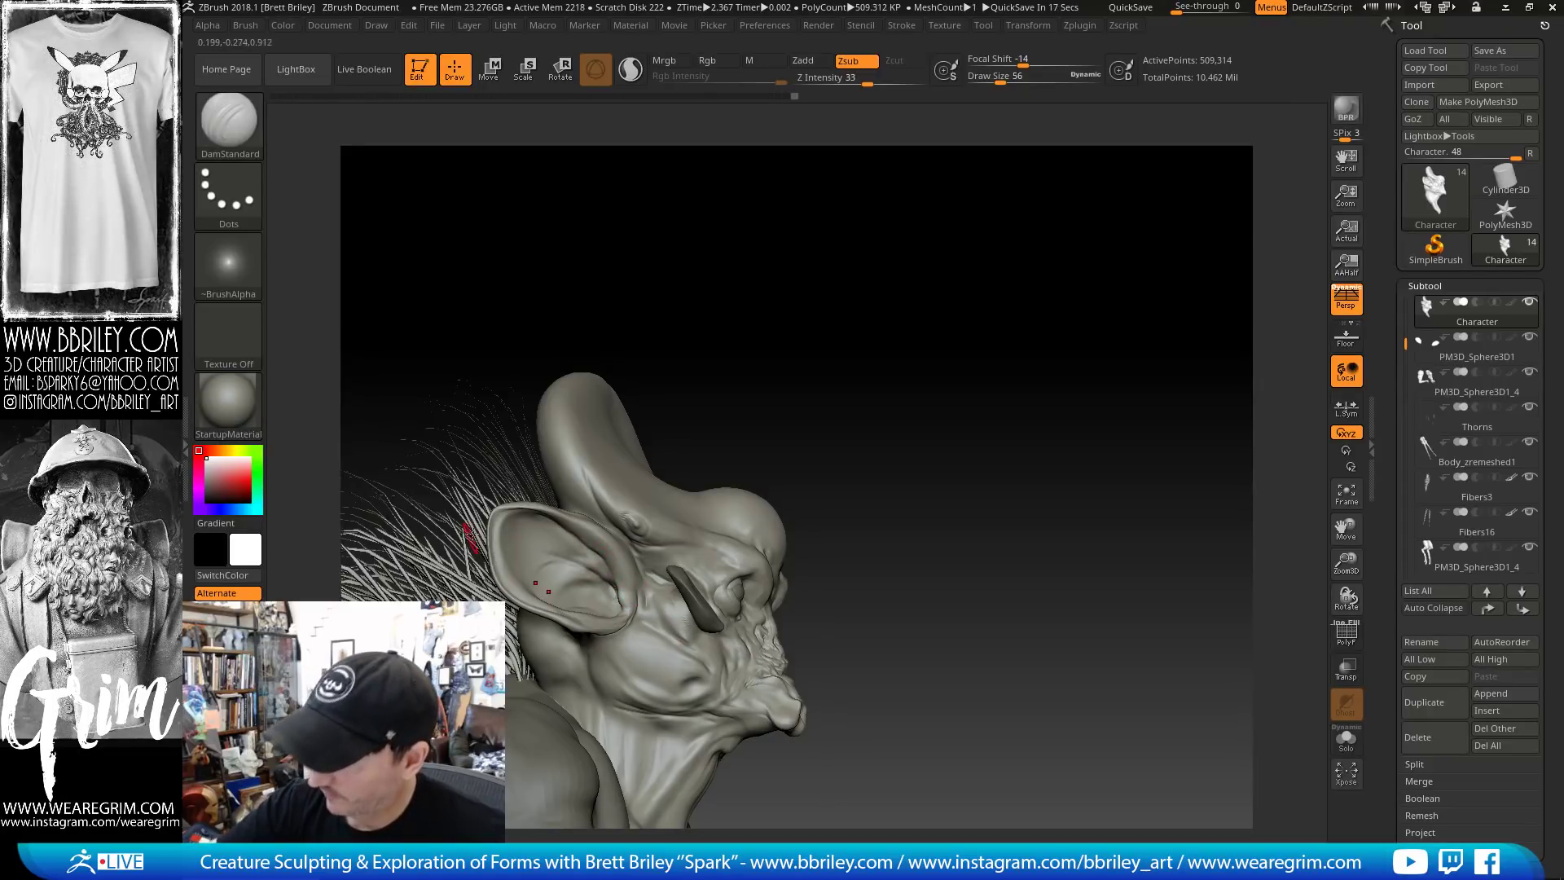
{"action": "mouse_move", "coordinate": [743, 299]}
{"action": "right_mouse_down"}
{"action": "mouse_move", "coordinate": [526, 549]}
{"action": "mouse_move", "coordinate": [488, 524]}
{"action": "right_mouse_up"}
{"action": "key", "text": "shift"}
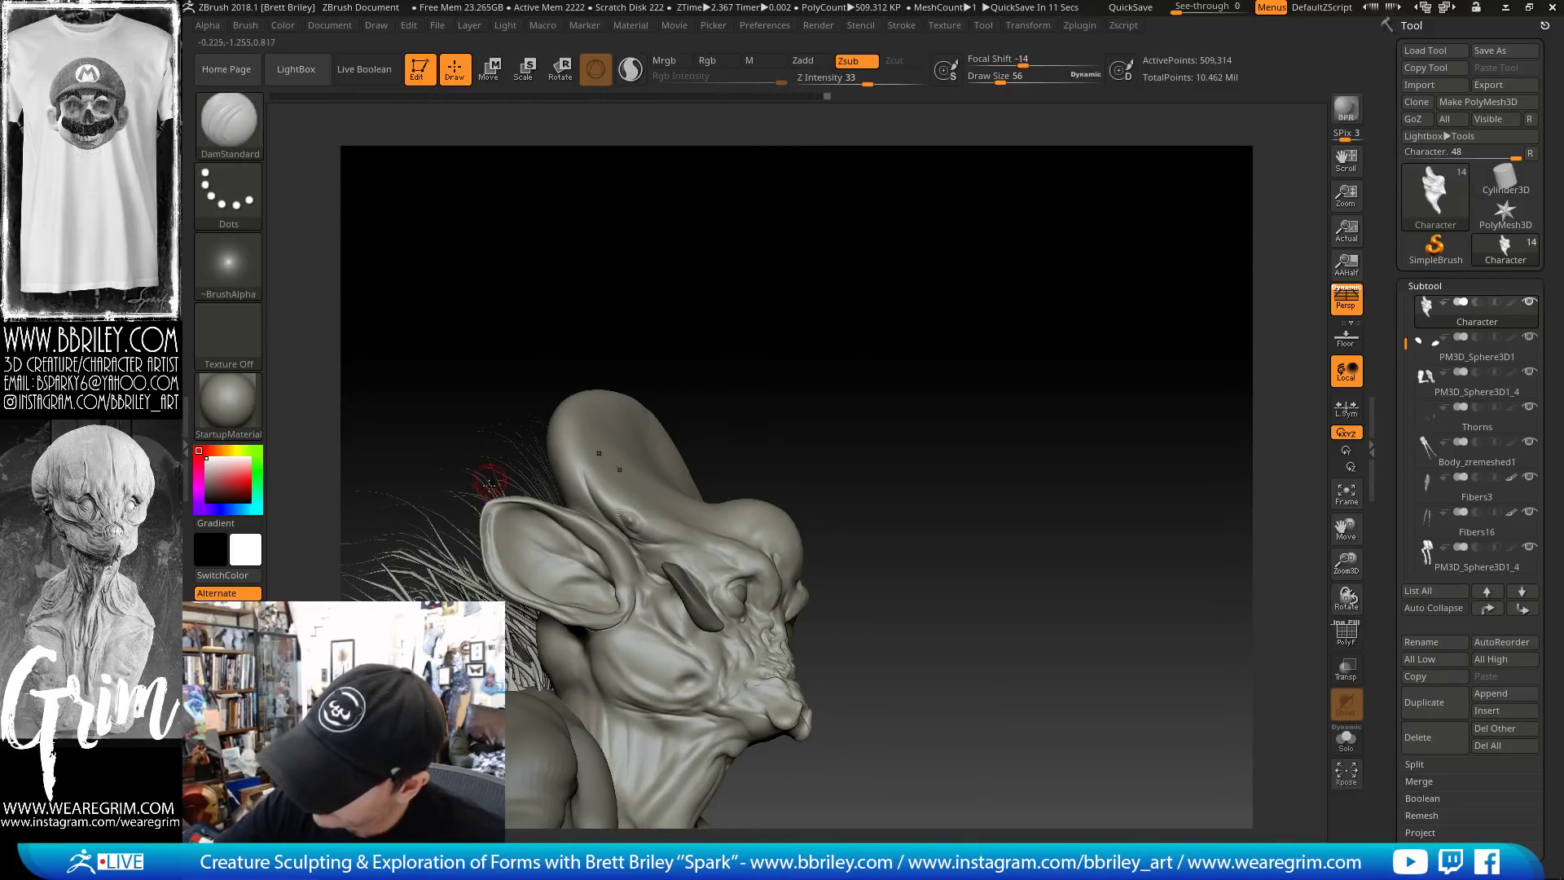
Reshape the bump at the base of the skull above the ear with the Move brush
{"action": "key", "text": "b"}
{"action": "key", "text": "m"}
{"action": "key", "text": "v"}
{"action": "left_click_drag", "start_coordinate": [842, 311], "coordinate": [1028, 328]}
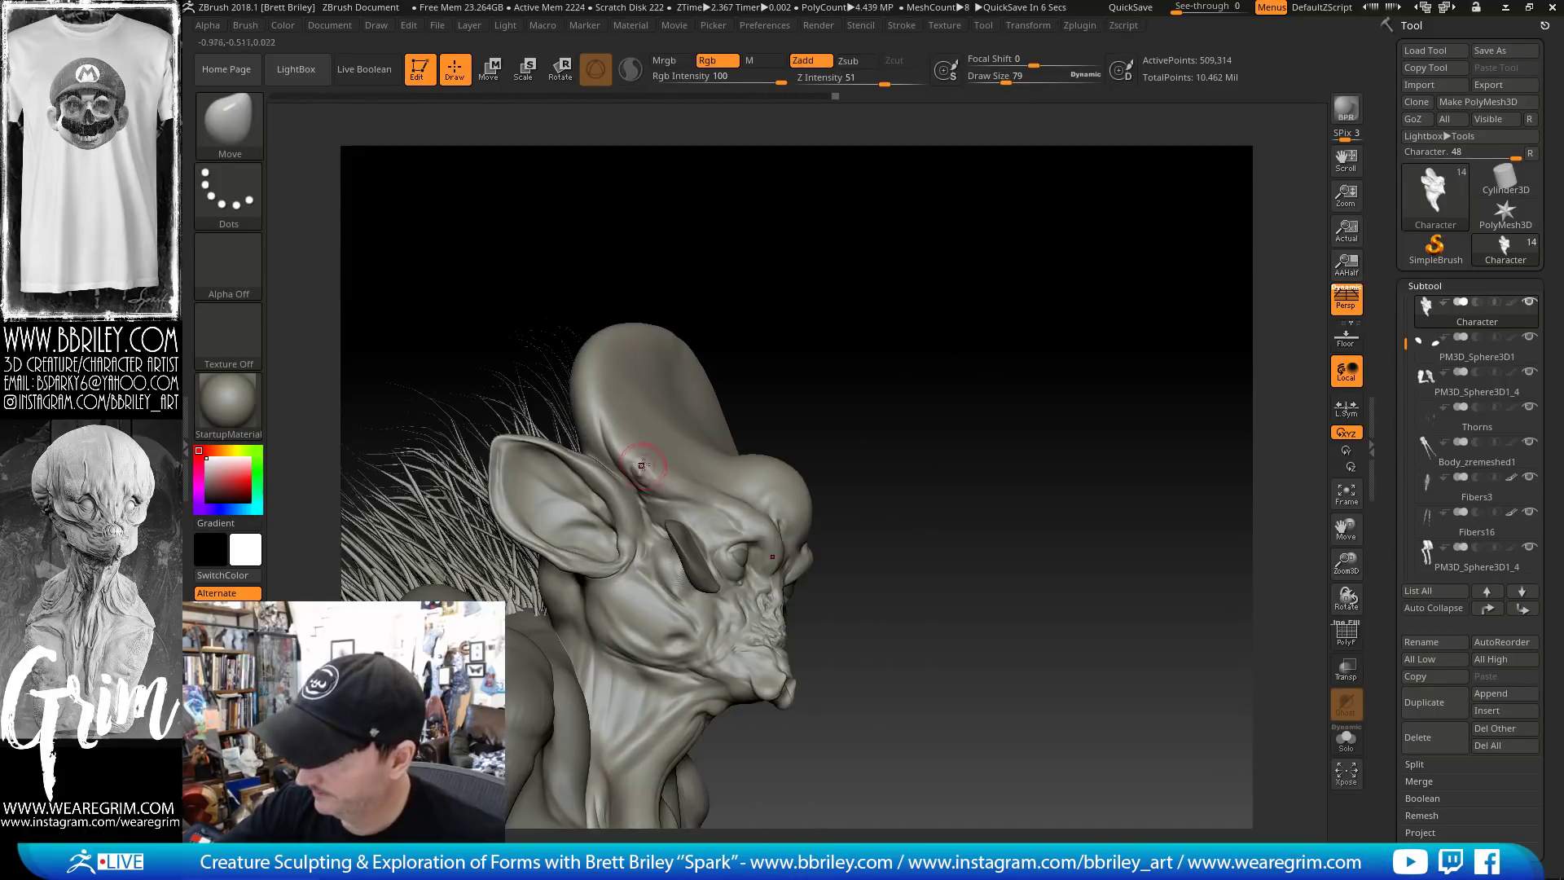
{"action": "key", "text": "s"}
{"action": "left_click_drag", "start_coordinate": [644, 469], "coordinate": [664, 469]}
{"action": "left_click_drag", "start_coordinate": [642, 471], "coordinate": [631, 458]}
{"action": "mouse_move", "coordinate": [755, 310]}
{"action": "left_mouse_down"}
{"action": "mouse_move", "coordinate": [663, 436]}
{"action": "mouse_move", "coordinate": [685, 462]}
{"action": "left_mouse_up"}
Raise a bump where the forehead bulge meets the skull with the Inflat brush at draw size 59
{"action": "key", "text": "b"}
{"action": "key", "text": "i"}
{"action": "key", "text": "n"}
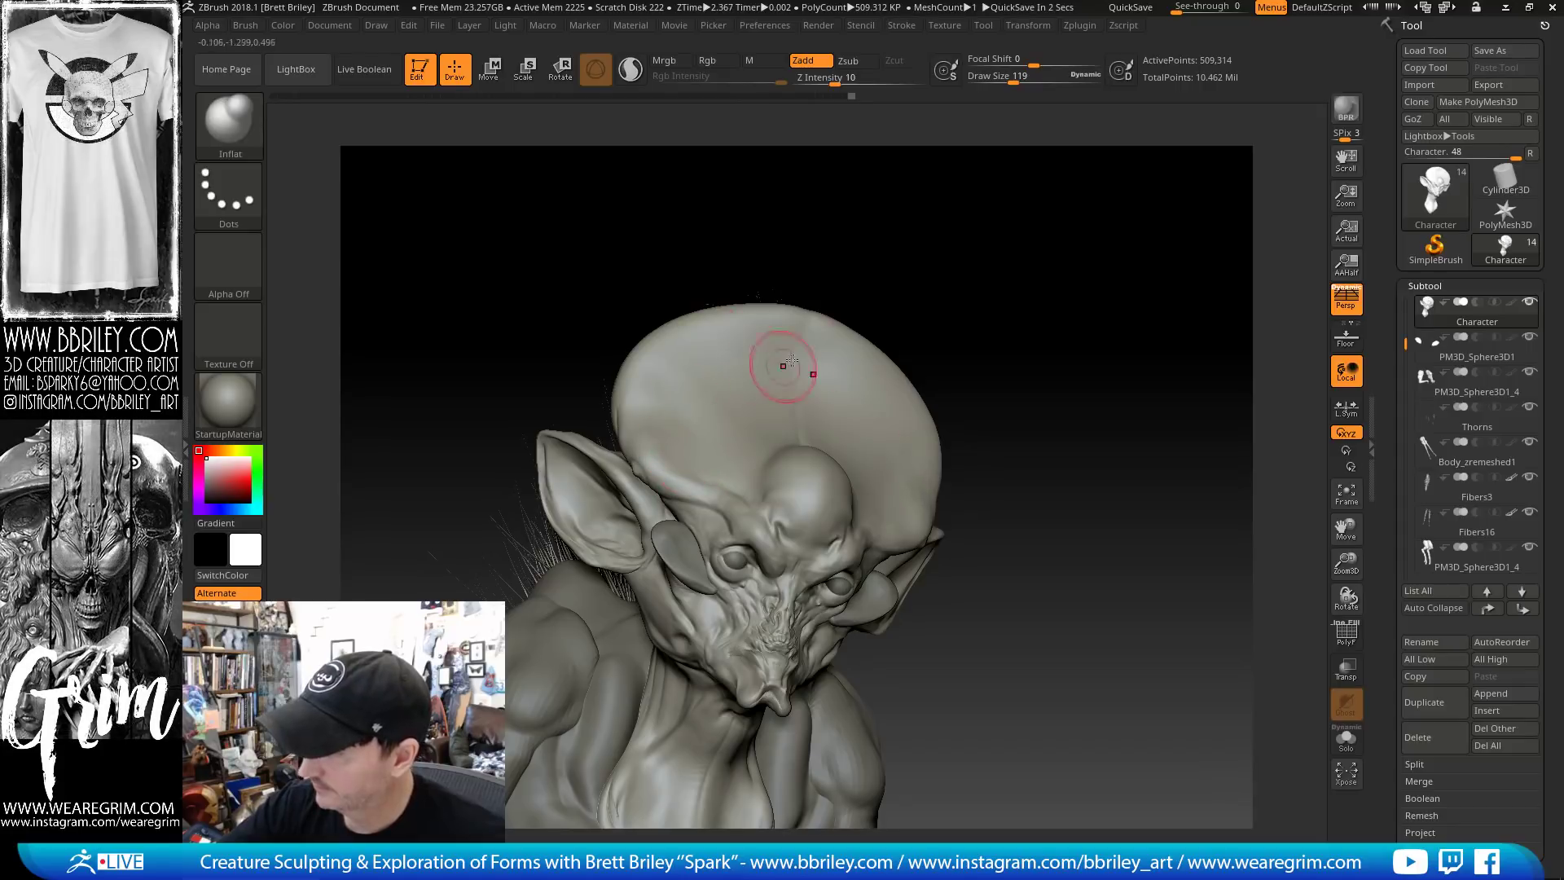
{"action": "left_click_drag", "start_coordinate": [782, 359], "coordinate": [771, 457]}
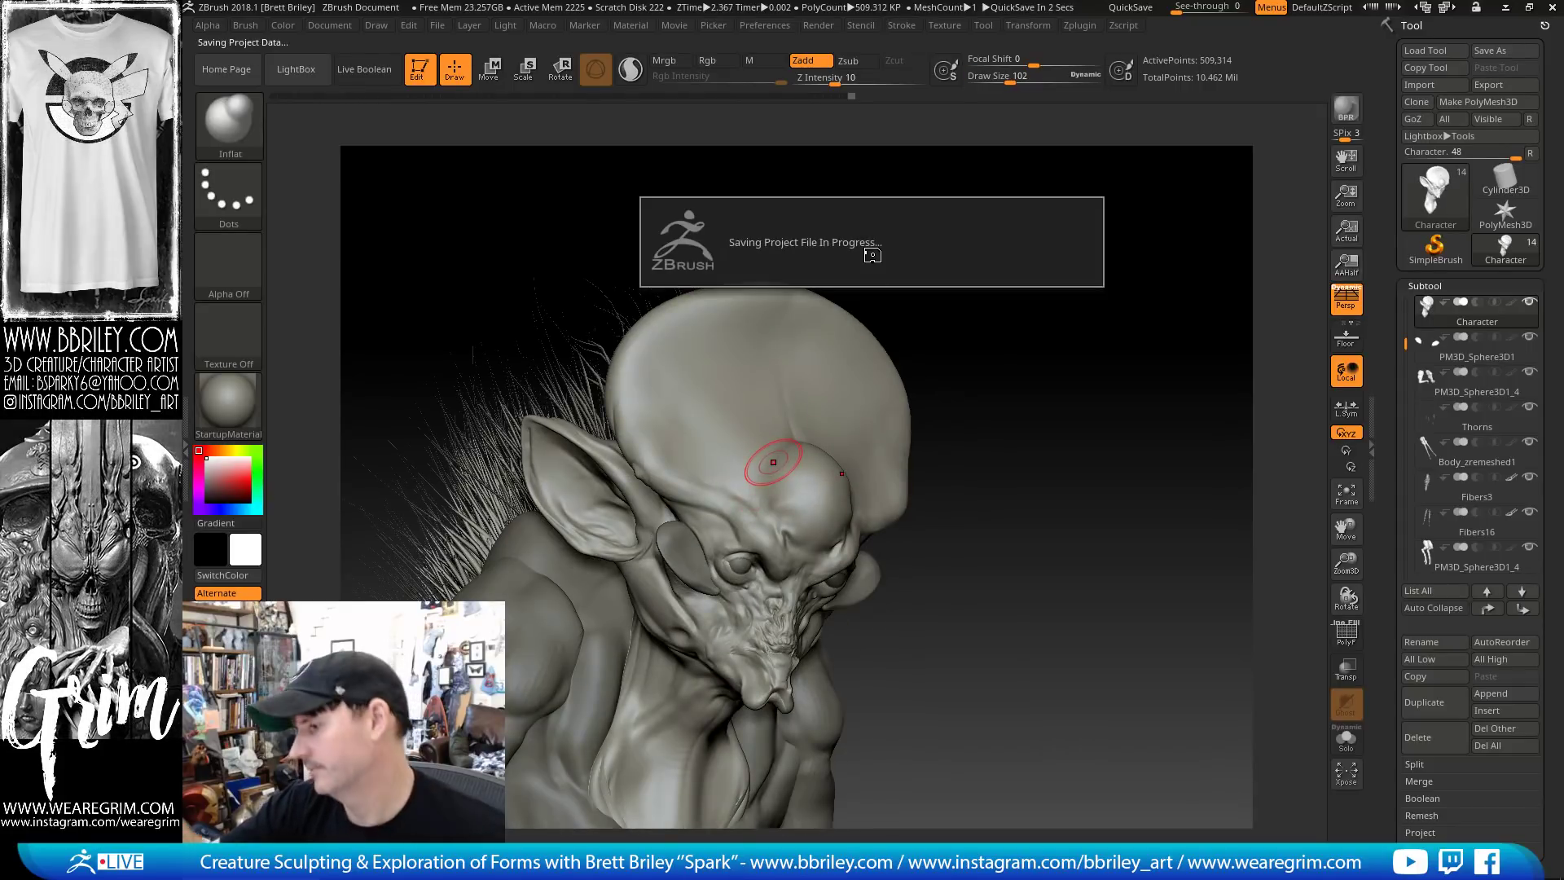
{"action": "left_click_drag", "start_coordinate": [1145, 384], "coordinate": [1193, 376]}
{"action": "key", "text": "s"}
{"action": "left_click_drag", "start_coordinate": [777, 470], "coordinate": [768, 471]}
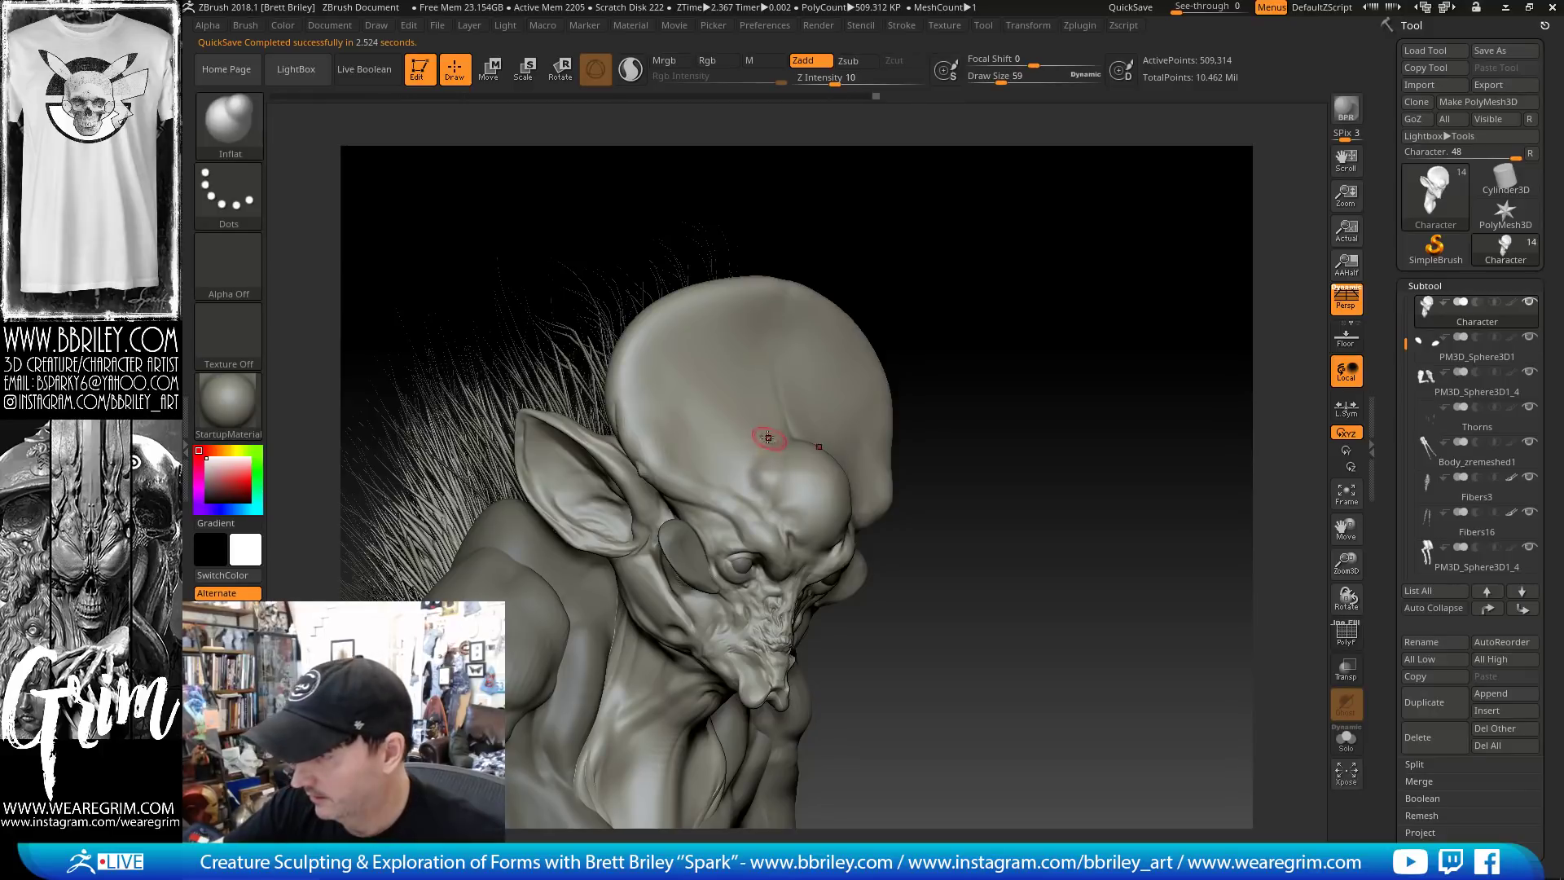
Carve creases around the forehead bump and lower skull with DamStandard, smoothing between strokes and reducing draw size to 36
{"action": "key", "text": "b"}
{"action": "key", "text": "d"}
{"action": "key", "text": "s"}
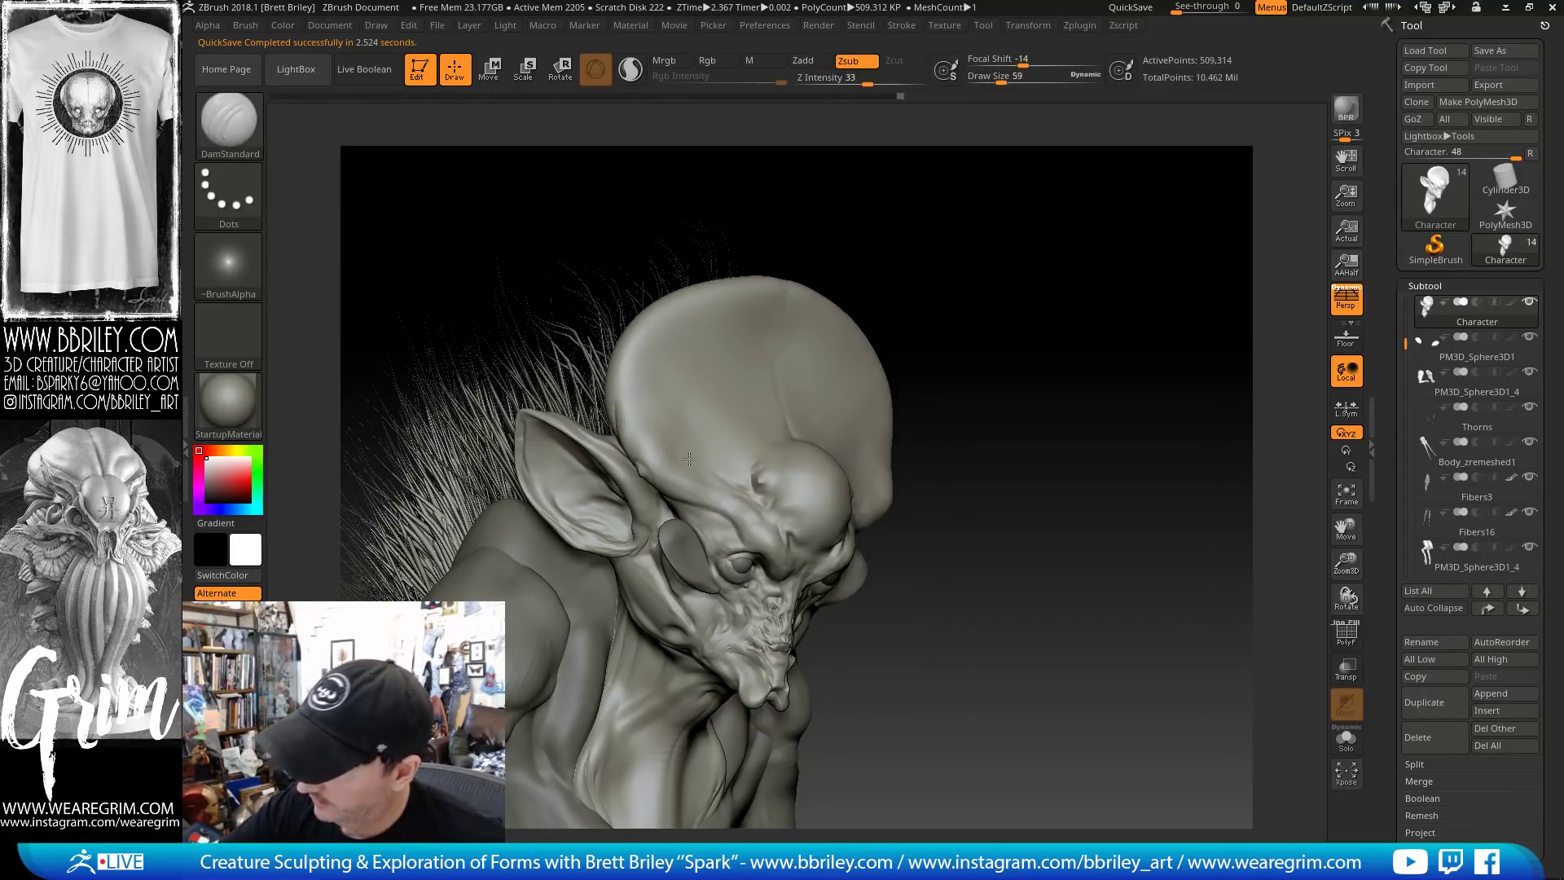
{"action": "left_click_drag", "start_coordinate": [658, 398], "coordinate": [724, 452], "text": "shift"}
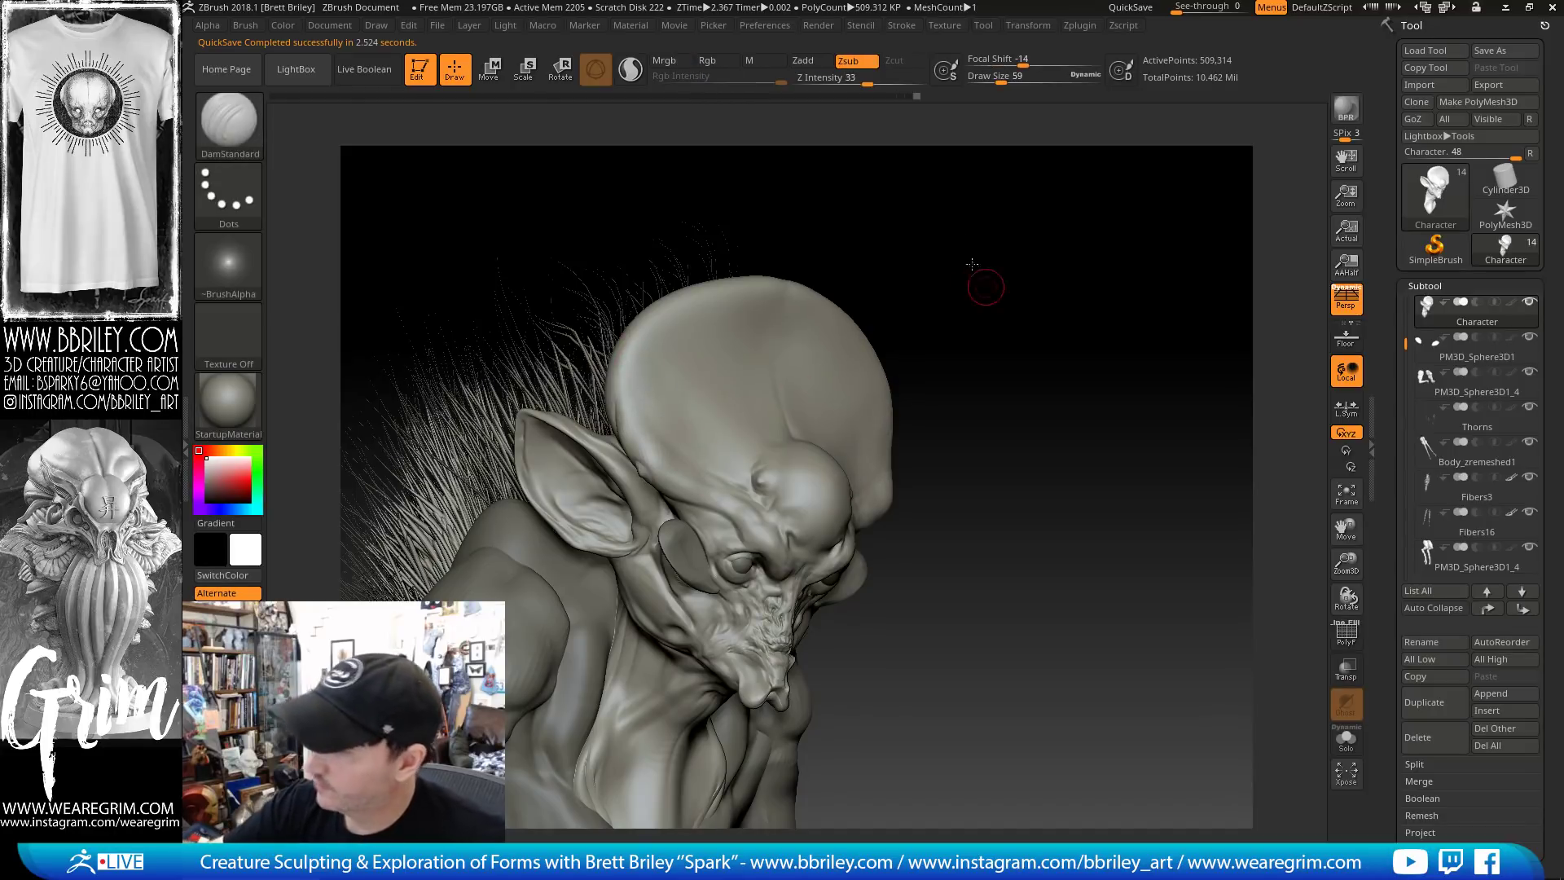
{"action": "left_click_drag", "start_coordinate": [985, 283], "coordinate": [963, 213]}
{"action": "key", "text": "s"}
{"action": "left_click", "coordinate": [683, 482]}
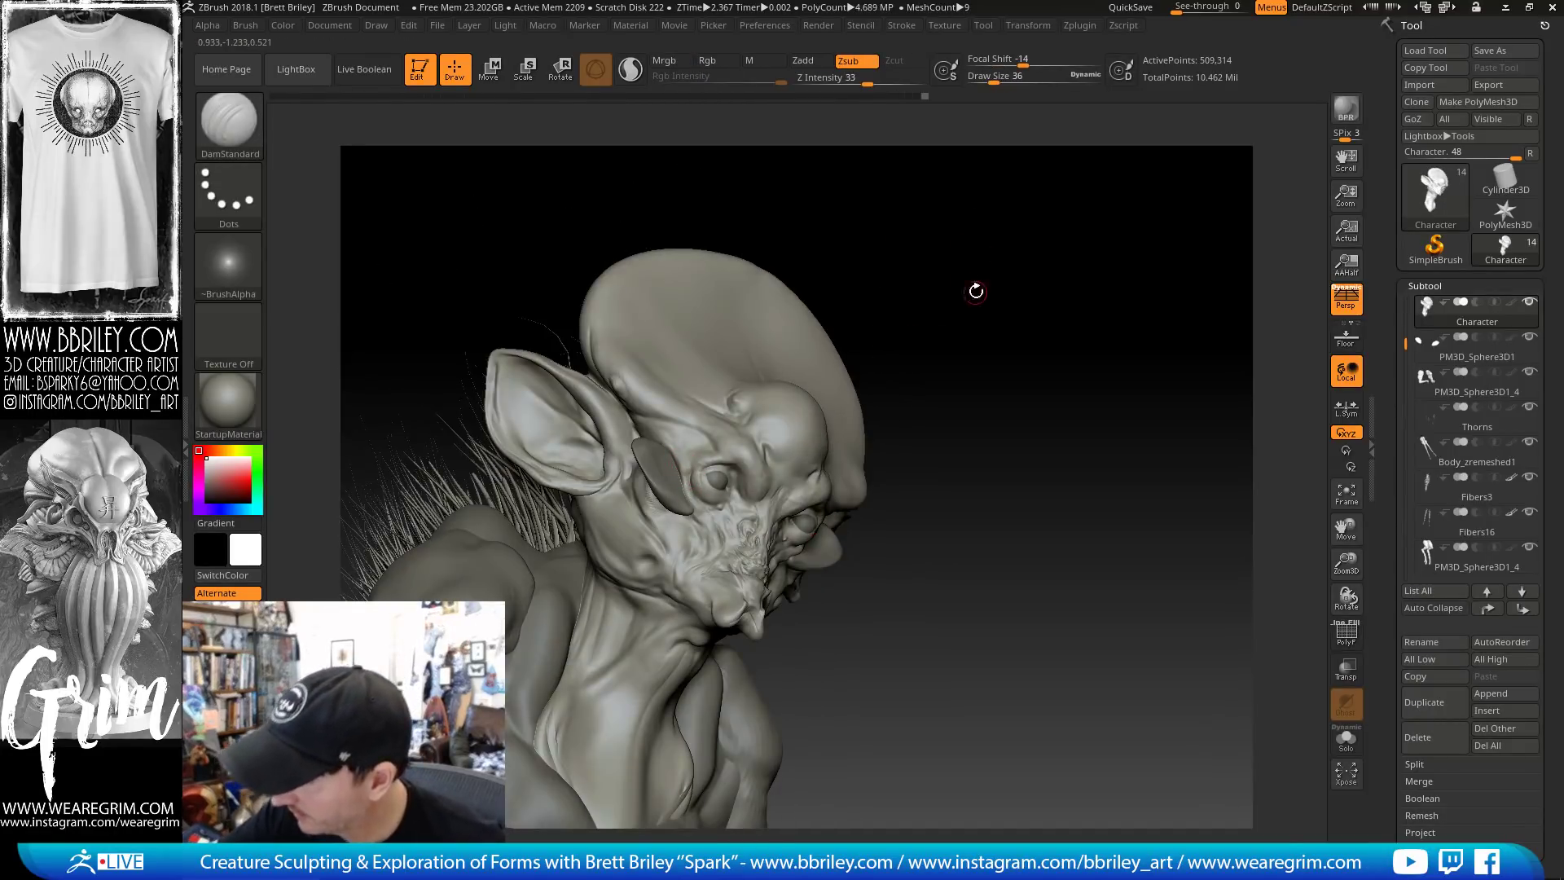
Build up the skin around the lower eyelid with the Standard brush at draw size 13 and smooth it beneath the eyeball
{"action": "left_click_drag", "start_coordinate": [974, 290], "coordinate": [977, 366], "text": "alt"}
{"action": "key", "text": "b"}
{"action": "key", "text": "s"}
{"action": "key", "text": "t"}
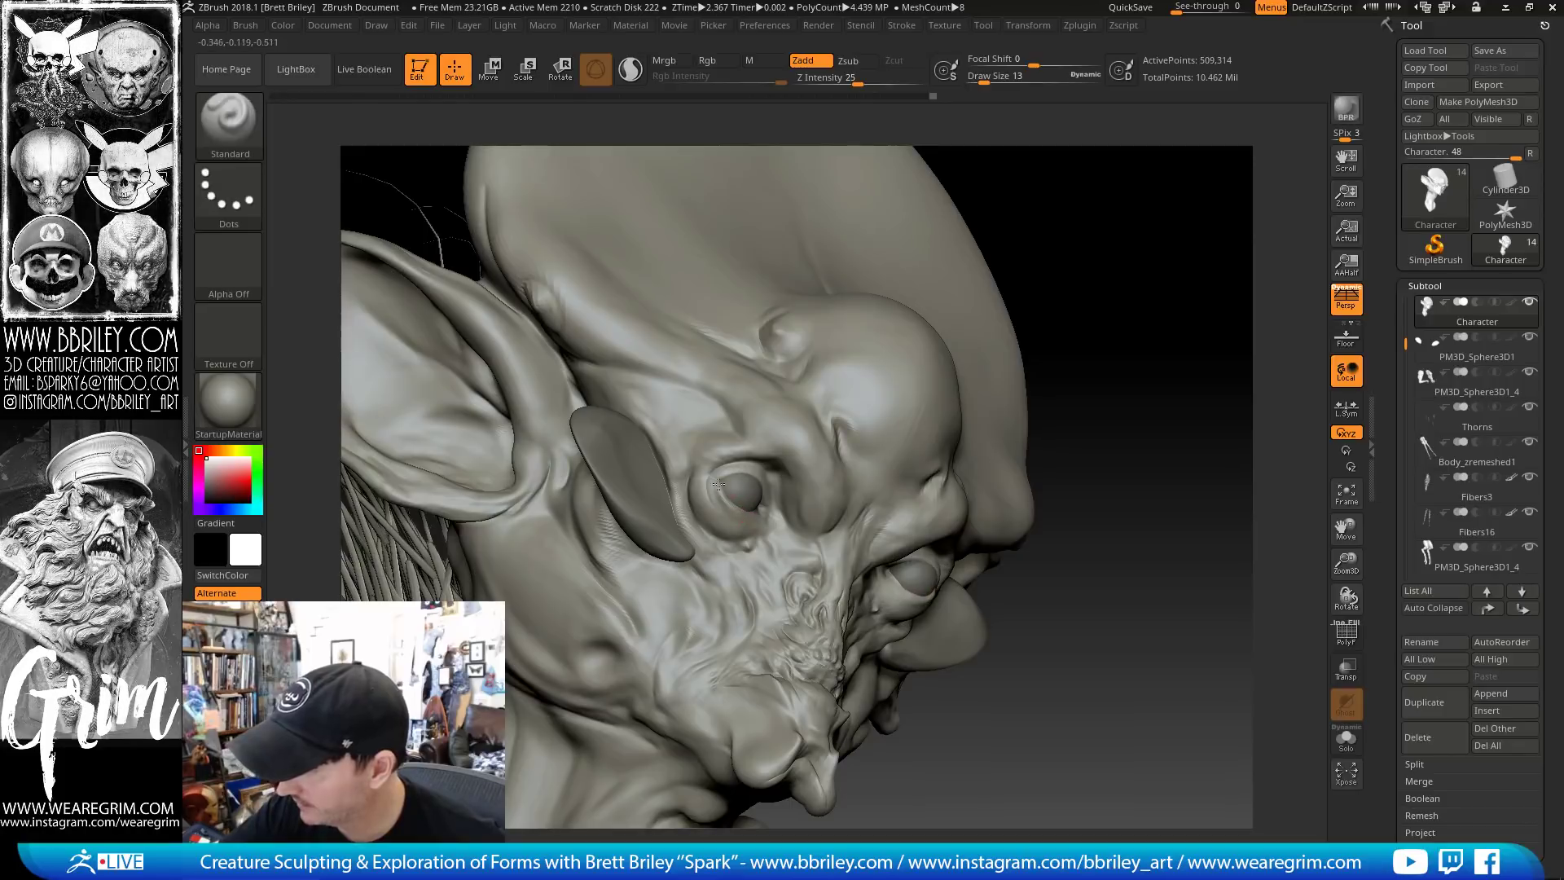
{"action": "left_click_drag", "start_coordinate": [1115, 193], "coordinate": [1019, 208]}
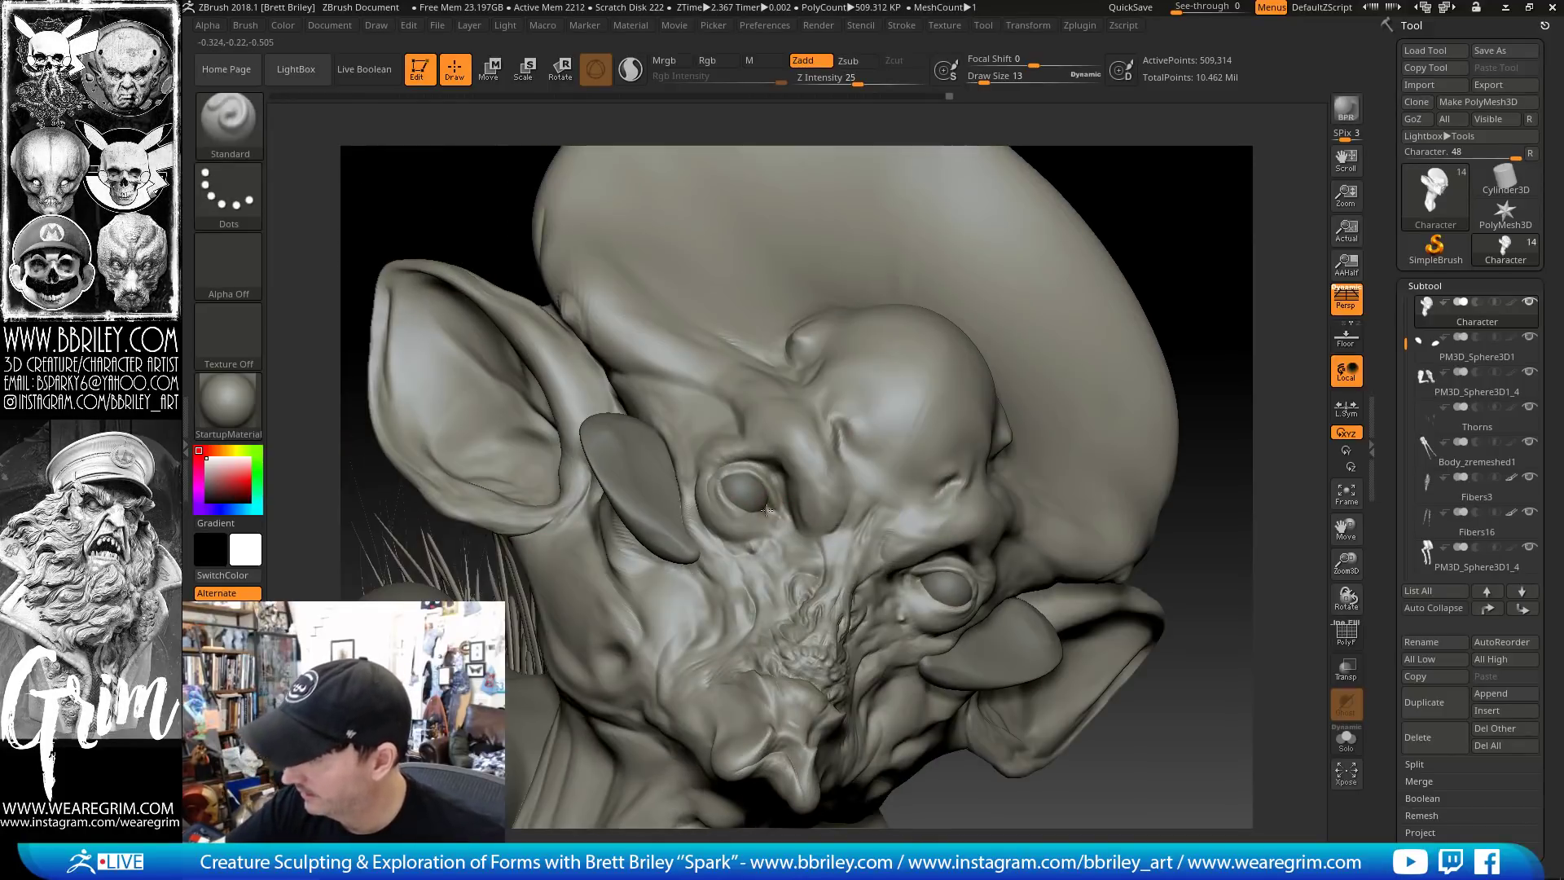
{"action": "key", "text": "shift"}
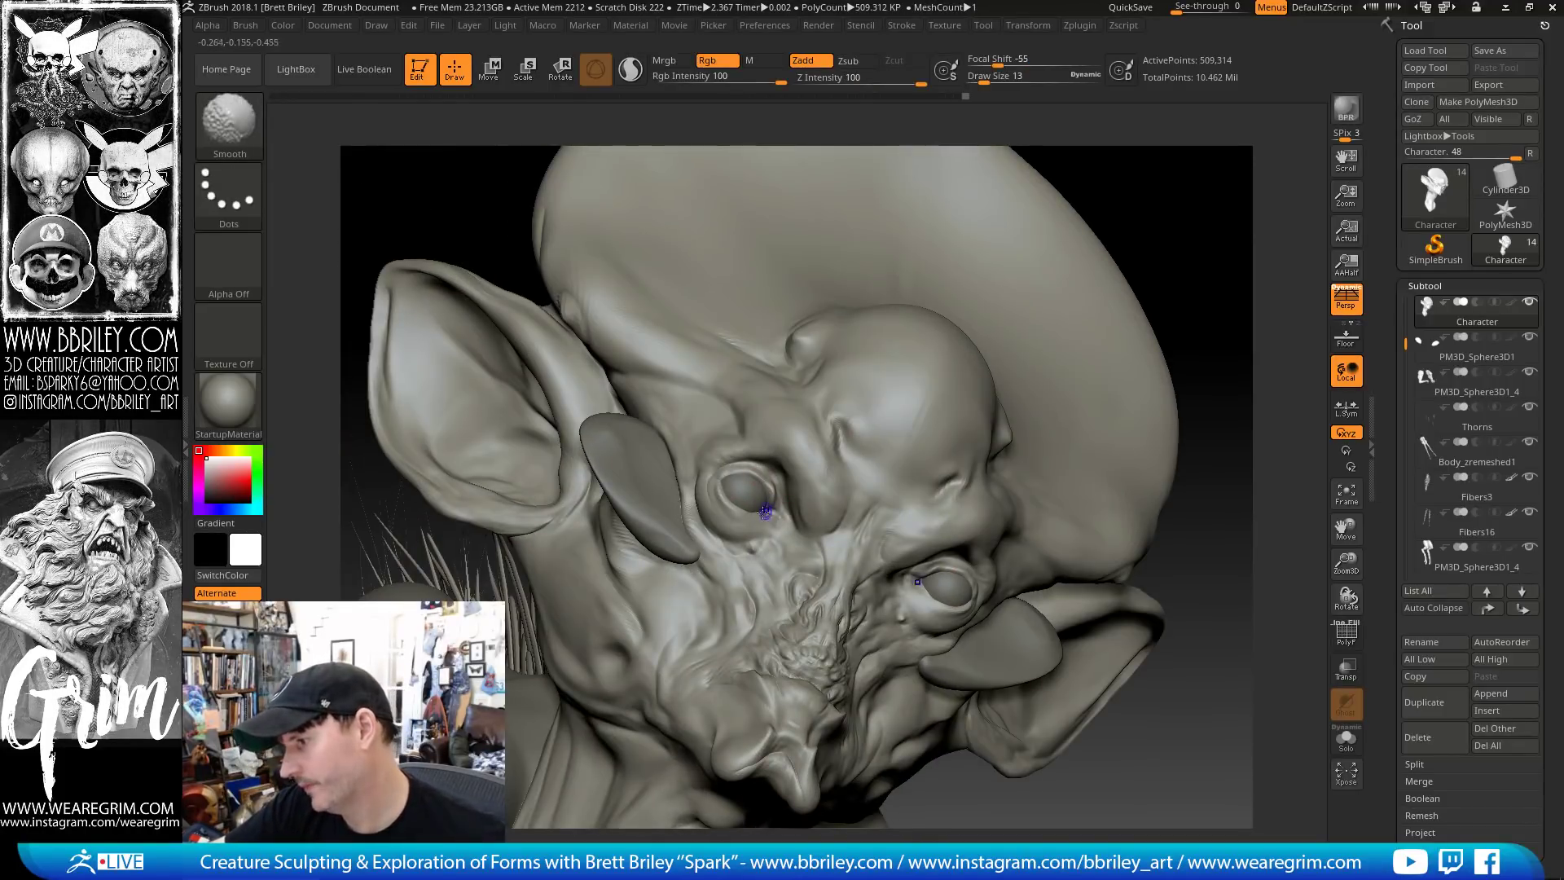
{"action": "left_click_drag", "start_coordinate": [766, 503], "coordinate": [764, 511], "text": "shift"}
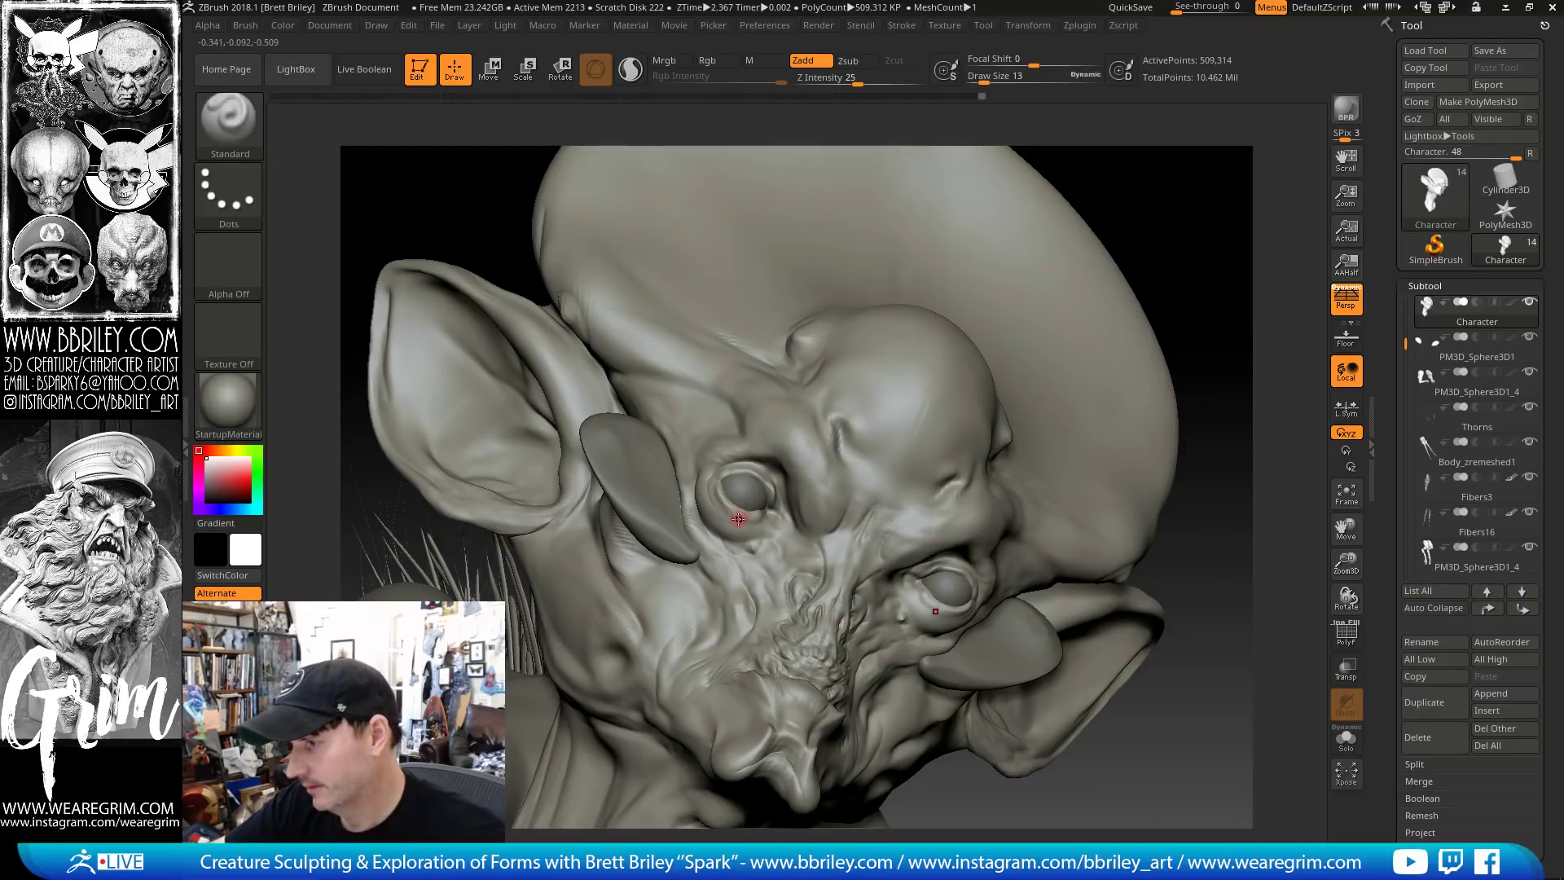
Carve a crease around the lower eyelid with the DamStandard brush at draw size 13
{"action": "key", "text": "b"}
{"action": "key", "text": "d"}
{"action": "key", "text": "s"}
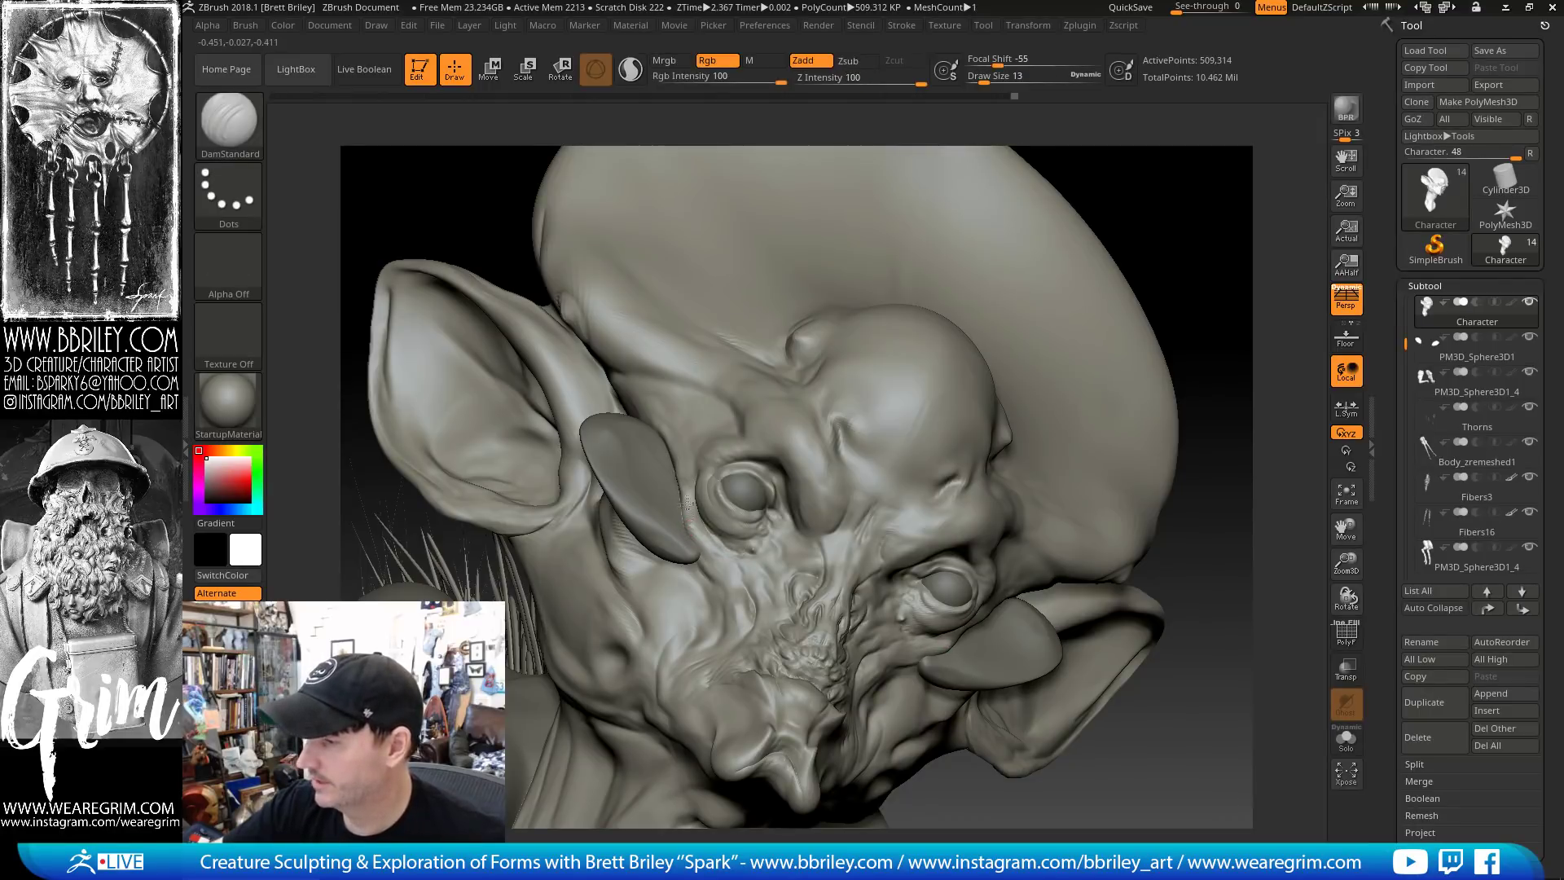
{"action": "left_click_drag", "start_coordinate": [1227, 240], "coordinate": [1103, 195]}
Adjust the inner eyelid with the Move brush at draw size 25, and define the crease beside it with DamStandard
{"action": "type", "text": "bmvs25"}
{"action": "key", "text": "Return"}
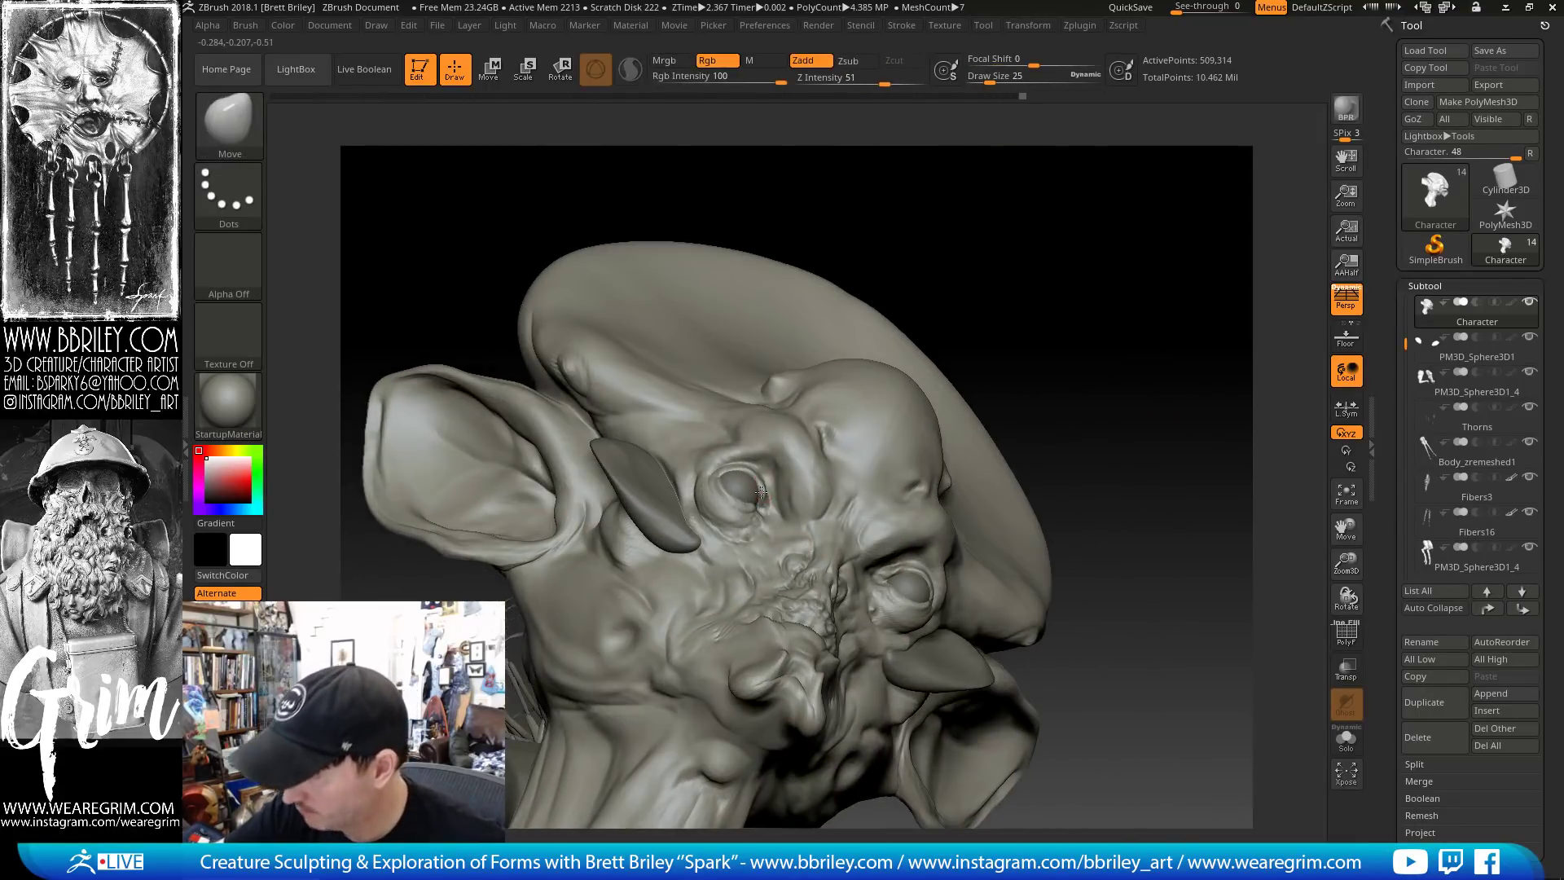
{"action": "key", "text": "b"}
{"action": "key", "text": "d"}
{"action": "key", "text": "s"}
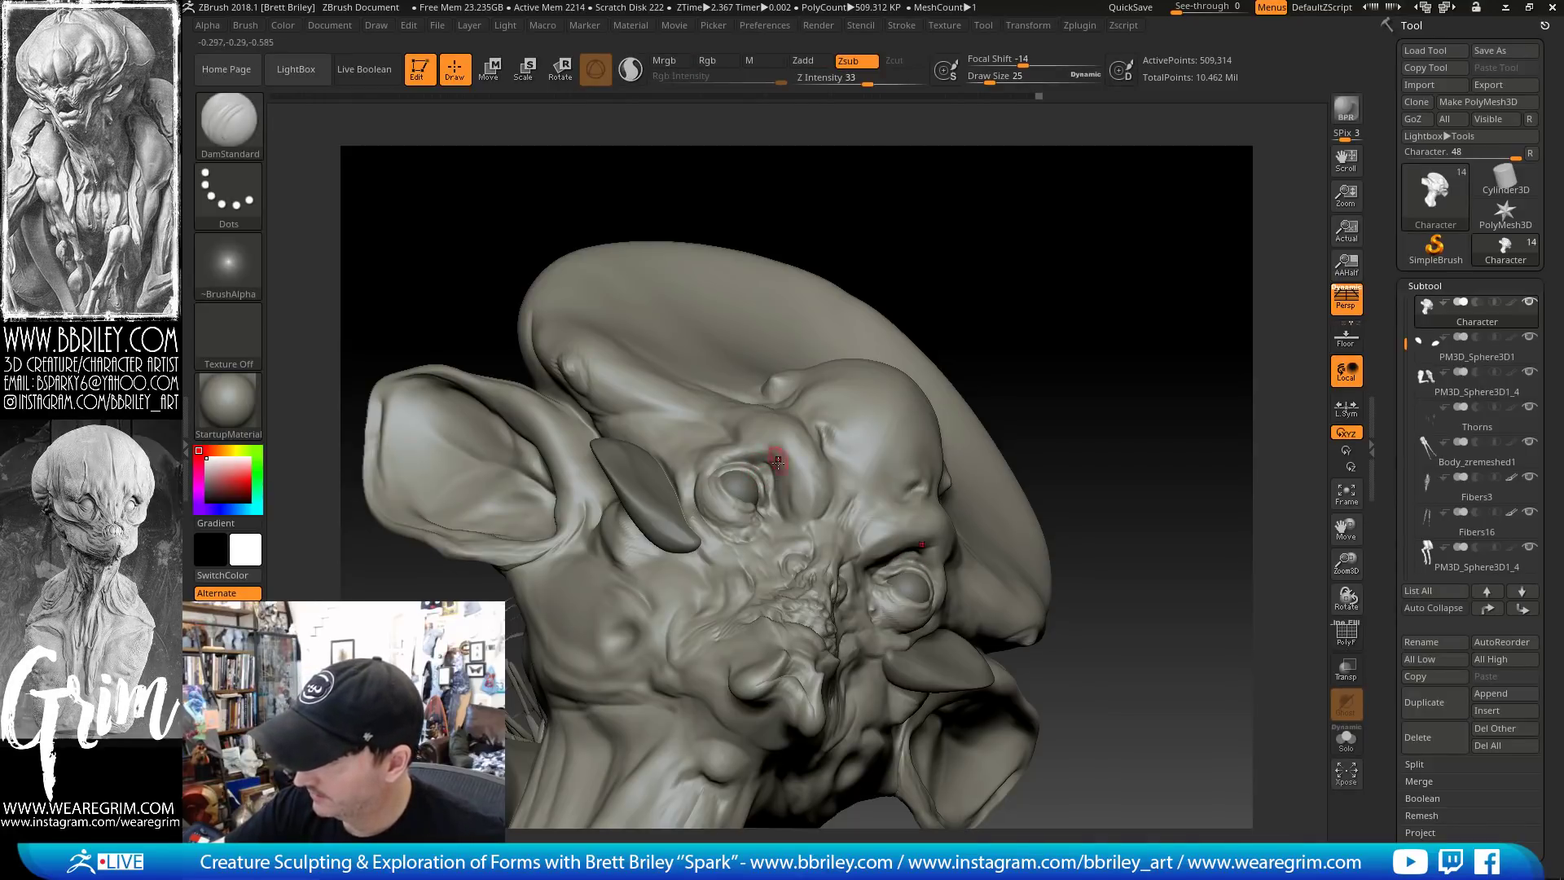
Build up the inner brow above the eye with the Standard brush and flatten it with TrimDynamic at draw size 18
{"action": "key", "text": "b"}
{"action": "key", "text": "s"}
{"action": "key", "text": "t"}
{"action": "key", "text": "s"}
{"action": "left_click_drag", "start_coordinate": [782, 448], "coordinate": [771, 428]}
{"action": "left_click_drag", "start_coordinate": [995, 247], "coordinate": [781, 439]}
{"action": "key", "text": "b"}
{"action": "key", "text": "t"}
{"action": "key", "text": "d"}
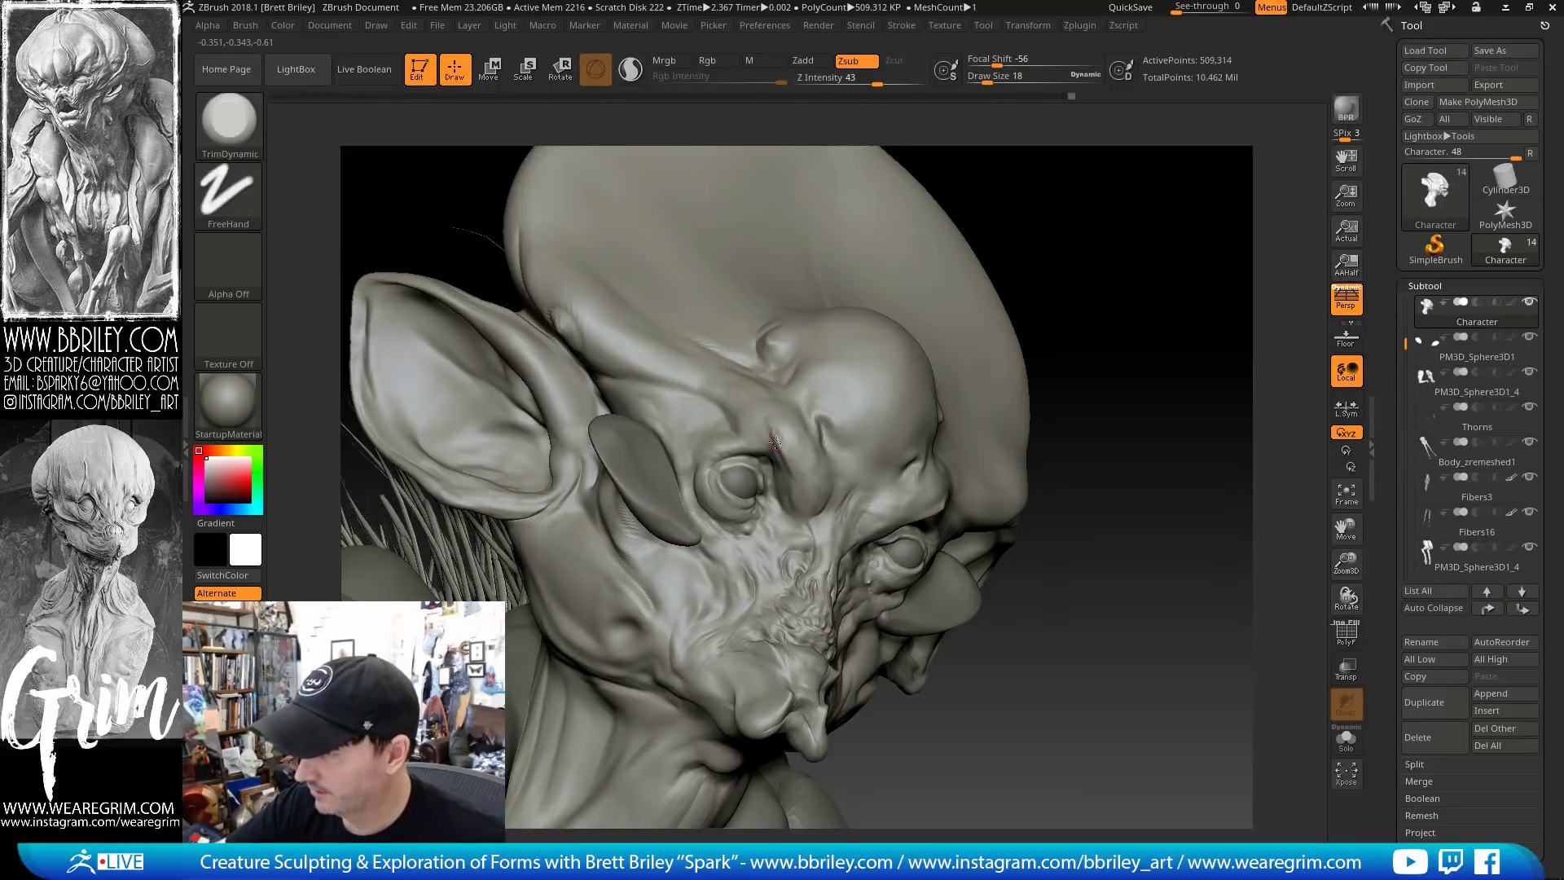
Add volume to the brow folds above the eye with the Standard brush at draw size 18, smoothing the transitions
{"action": "key", "text": "b"}
{"action": "key", "text": "s"}
{"action": "key", "text": "t"}
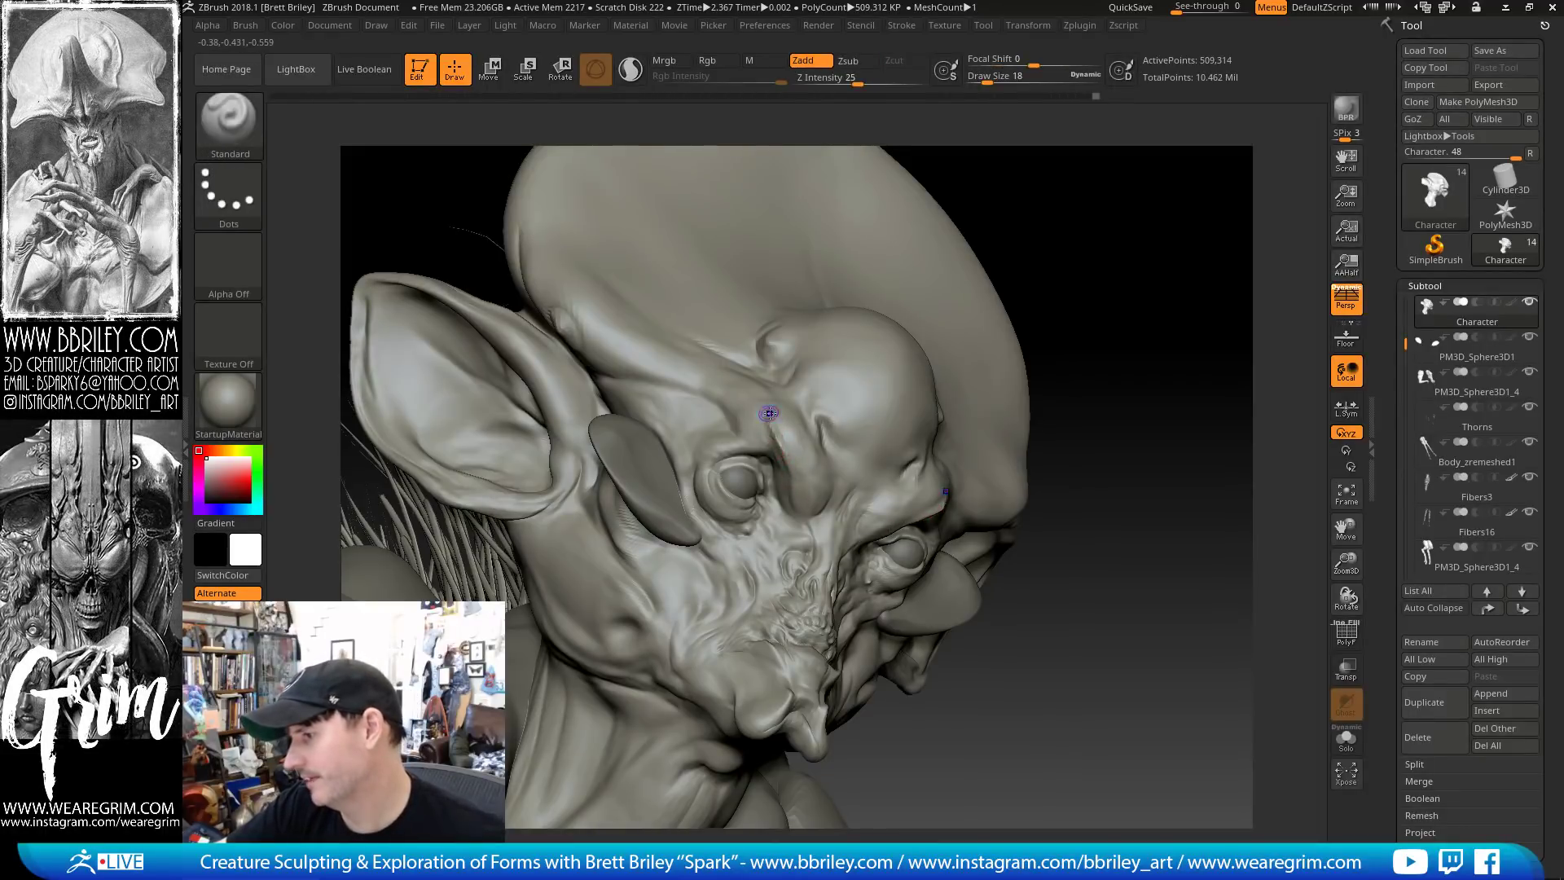
{"action": "mouse_move", "coordinate": [1168, 328]}
{"action": "left_mouse_down"}
{"action": "mouse_move", "coordinate": [1152, 251]}
{"action": "mouse_move", "coordinate": [1222, 211]}
{"action": "mouse_move", "coordinate": [733, 426]}
{"action": "left_mouse_up"}
Reshape the bridge of the snout and the area between the eyes with the Move brush, reducing draw size to 39
{"action": "key", "text": "b"}
{"action": "key", "text": "m"}
{"action": "key", "text": "v"}
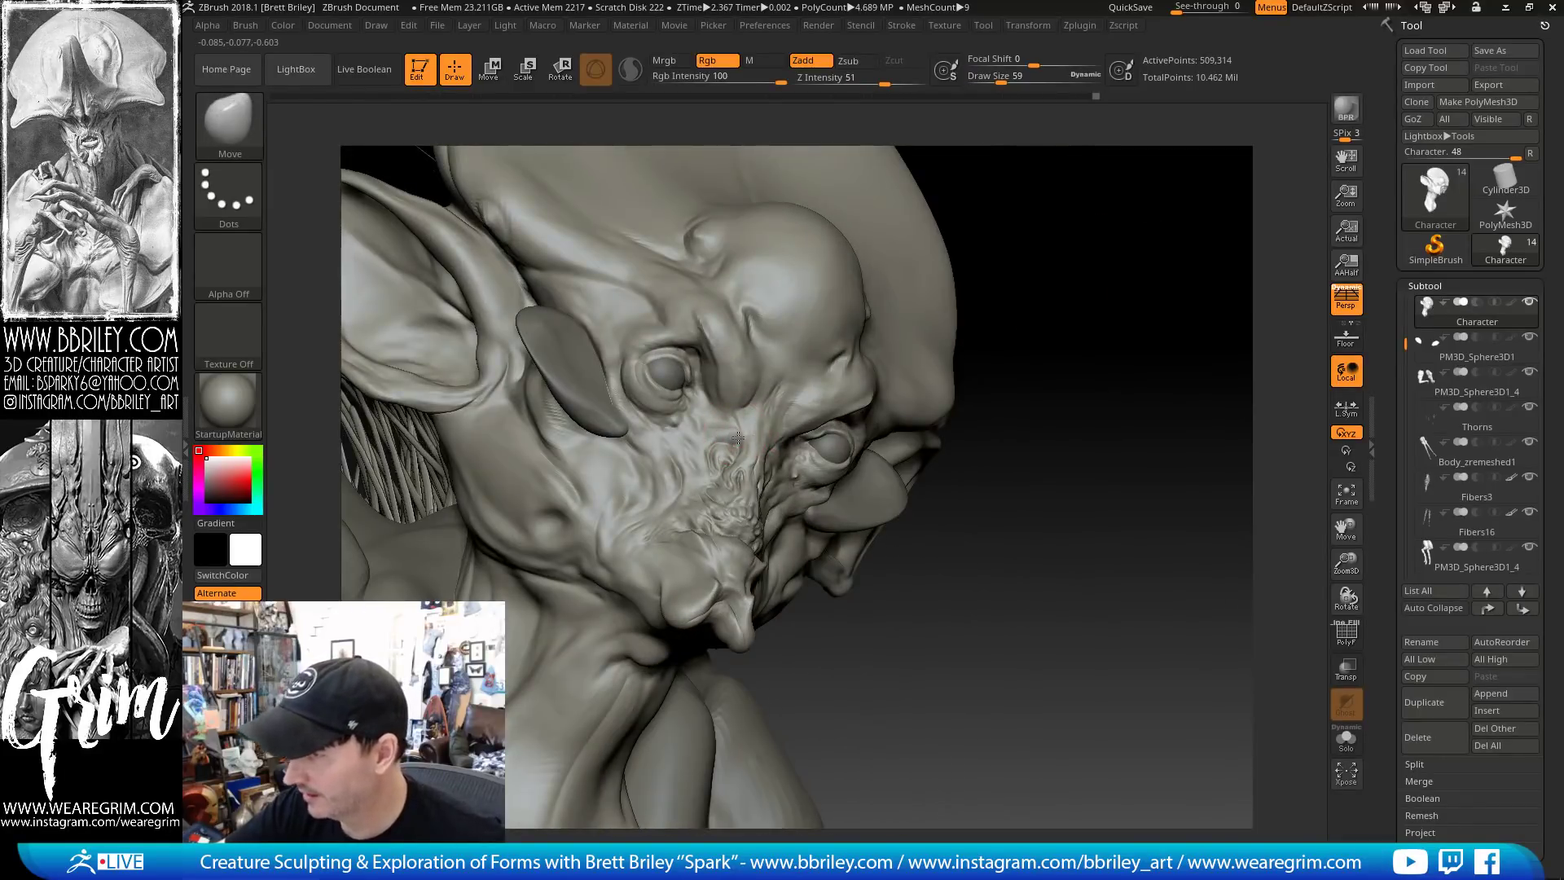
{"action": "left_click_drag", "start_coordinate": [1122, 203], "coordinate": [1014, 247]}
{"action": "left_click_drag", "start_coordinate": [769, 469], "coordinate": [785, 479]}
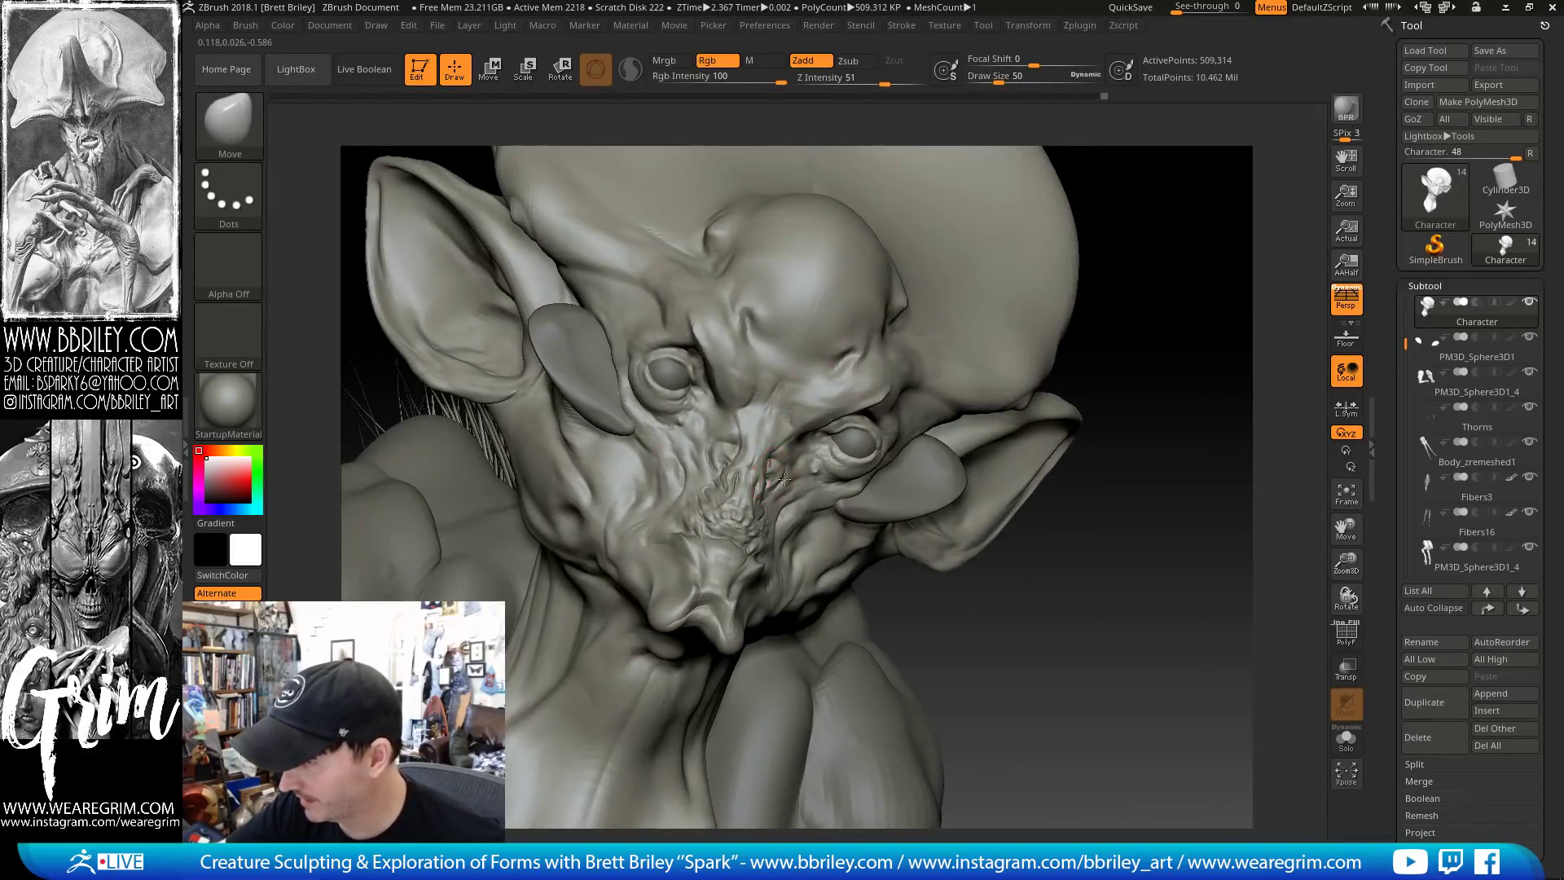
{"action": "left_click_drag", "start_coordinate": [1209, 218], "coordinate": [1019, 309]}
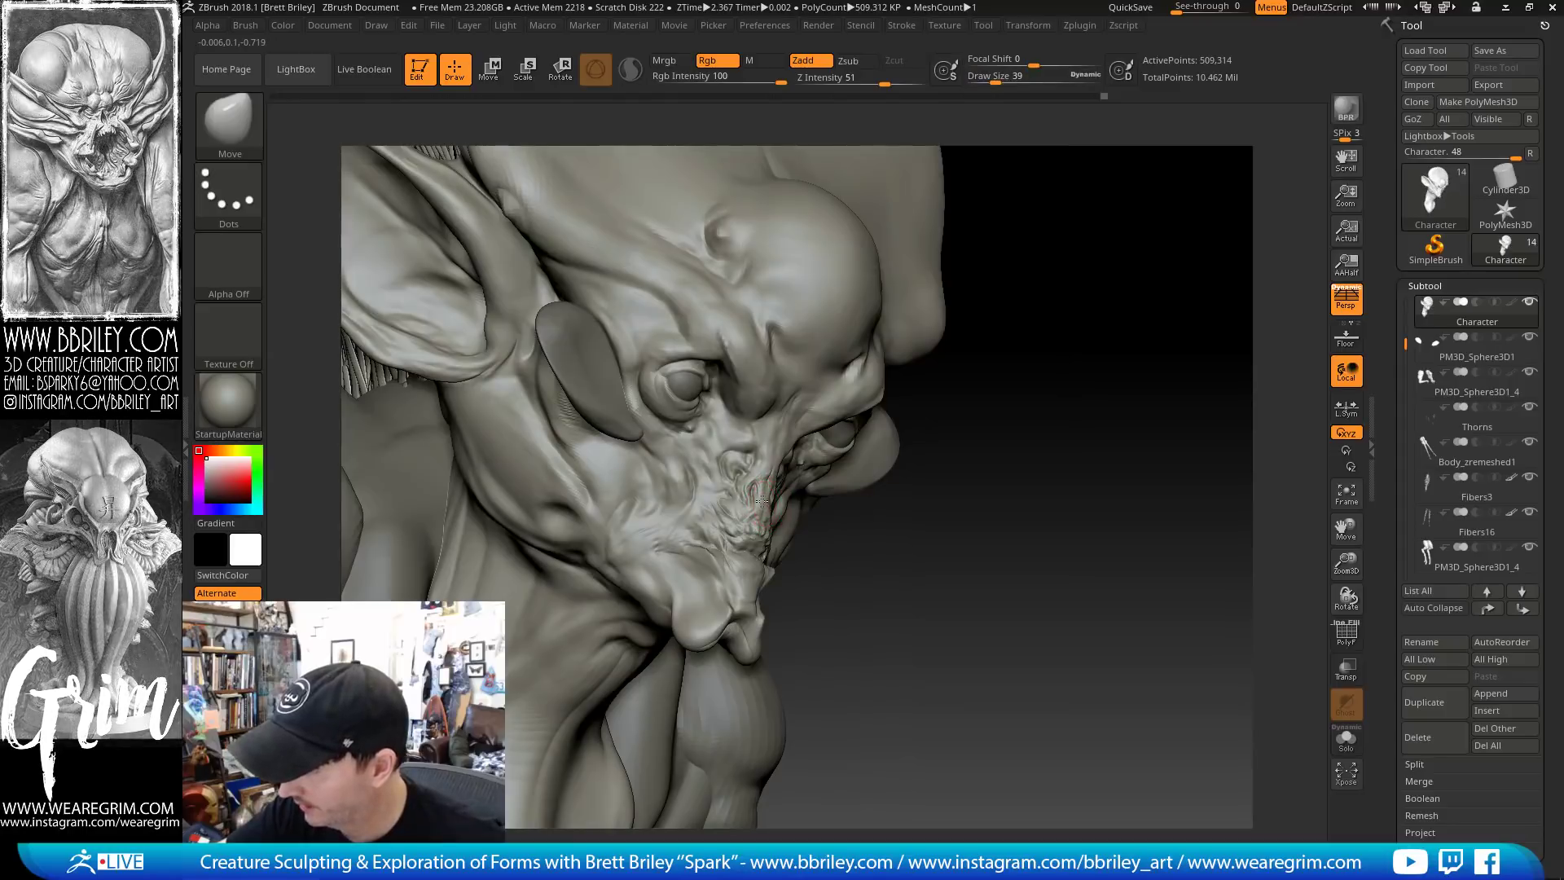
Raise a small bump on the snout with Inflat at draw size 6 and adjust it with Move at draw size 10
{"action": "mouse_move", "coordinate": [929, 572]}
{"action": "left_mouse_down"}
{"action": "mouse_move", "coordinate": [907, 513]}
{"action": "mouse_move", "coordinate": [662, 487]}
{"action": "mouse_move", "coordinate": [674, 482]}
{"action": "left_mouse_up"}
{"action": "key", "text": "shift"}
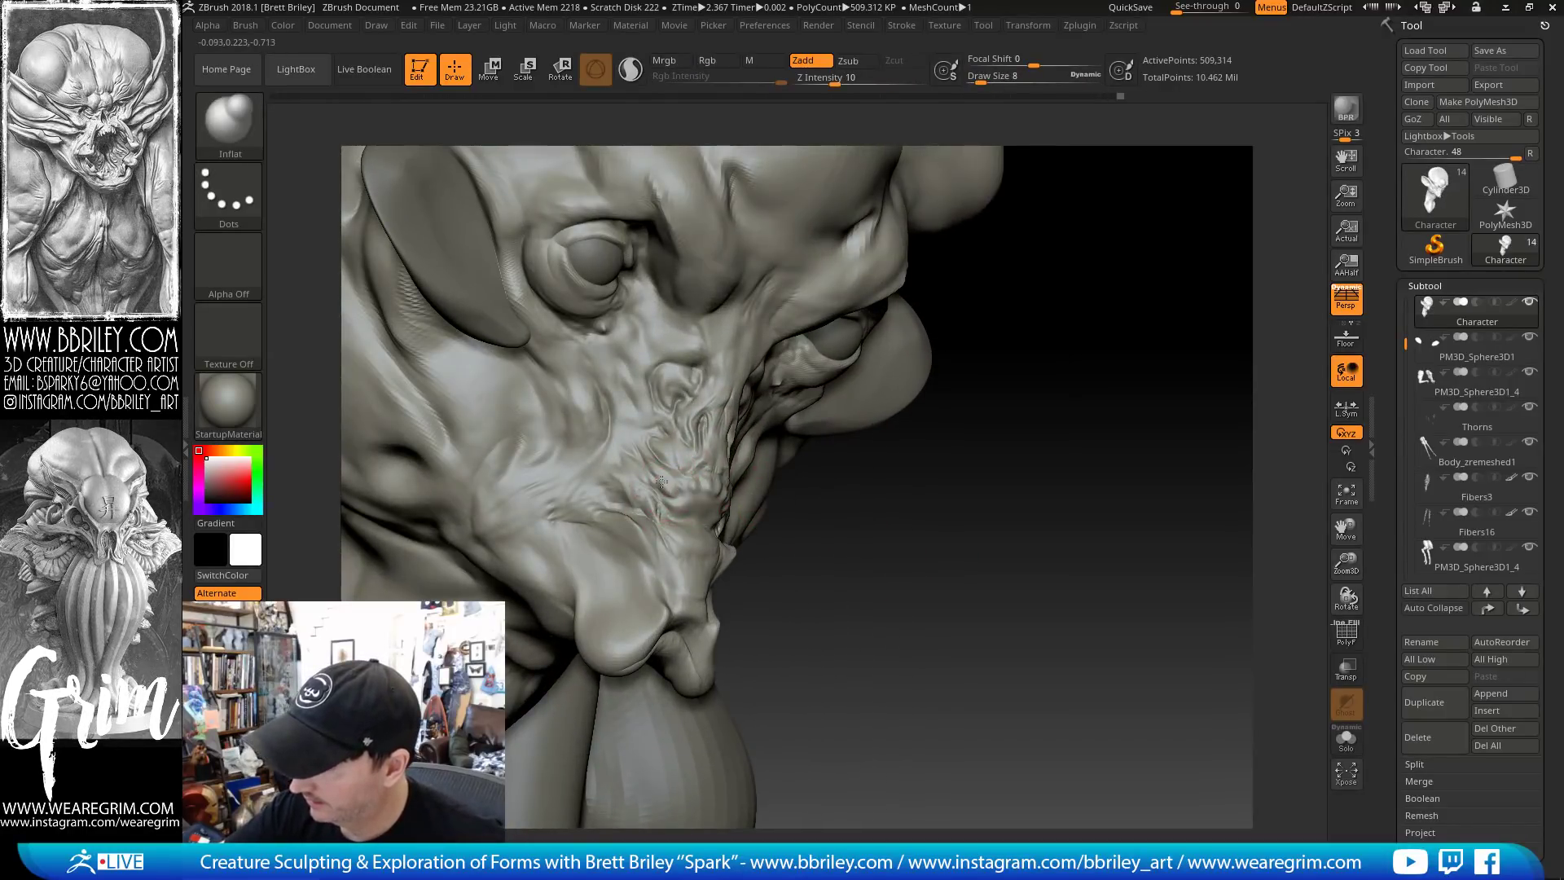
{"action": "key", "text": "b"}
{"action": "key", "text": "m"}
{"action": "key", "text": "v"}
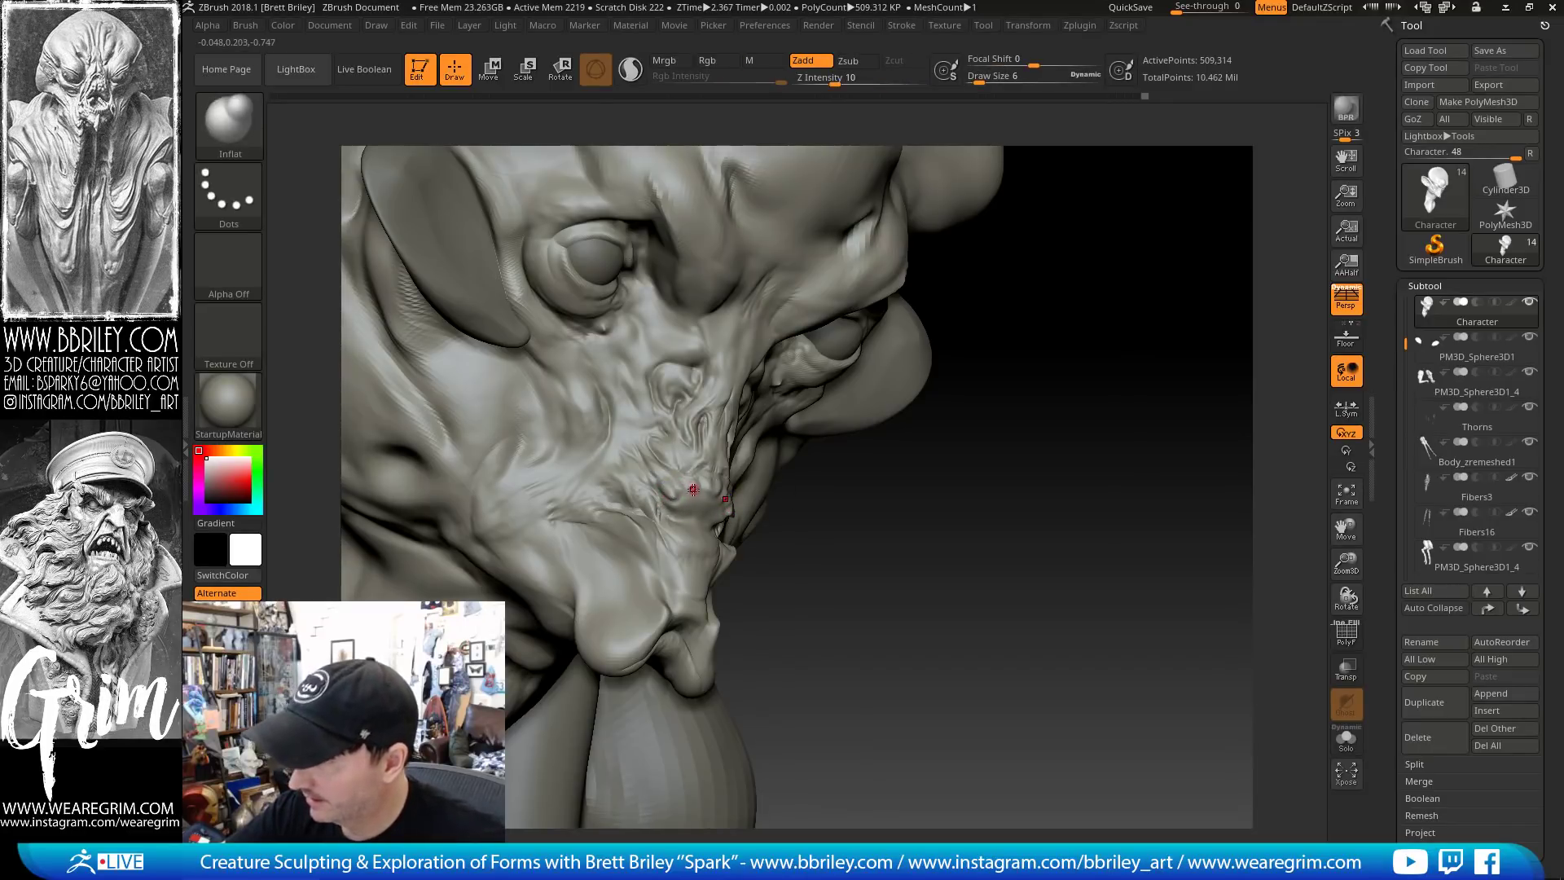
{"action": "key", "text": "s"}
{"action": "mouse_move", "coordinate": [696, 487]}
{"action": "left_mouse_down"}
{"action": "mouse_move", "coordinate": [699, 504]}
{"action": "mouse_move", "coordinate": [695, 487]}
{"action": "left_mouse_up"}
{"action": "key", "text": "s"}
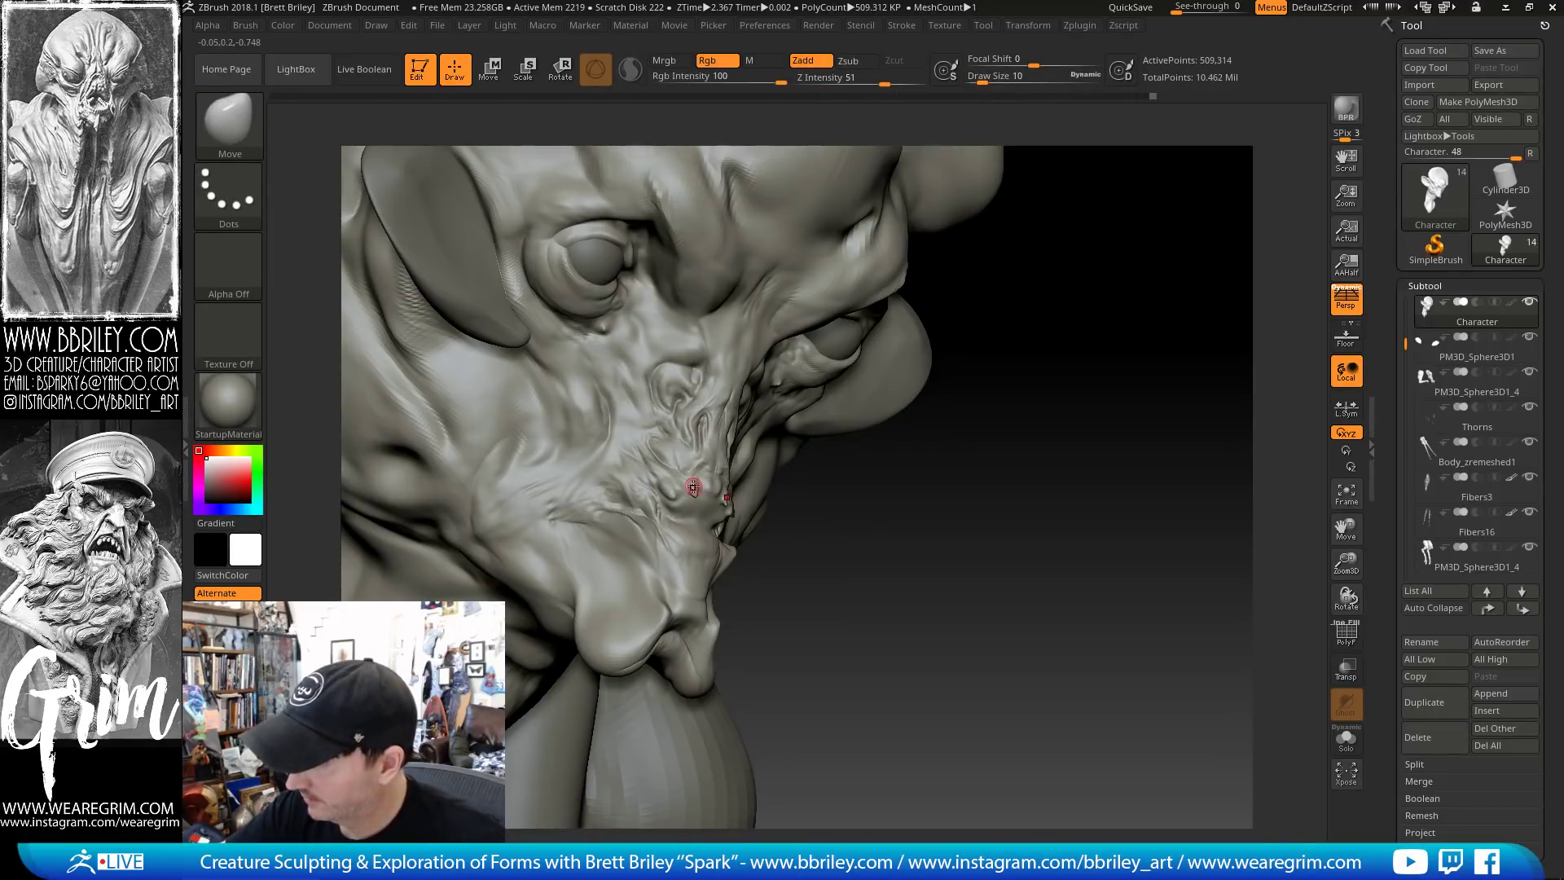
Inflate and smooth the small bumps across the lower nose with the Inflat brush at draw size 10
{"action": "key", "text": "b"}
{"action": "key", "text": "i"}
{"action": "key", "text": "n"}
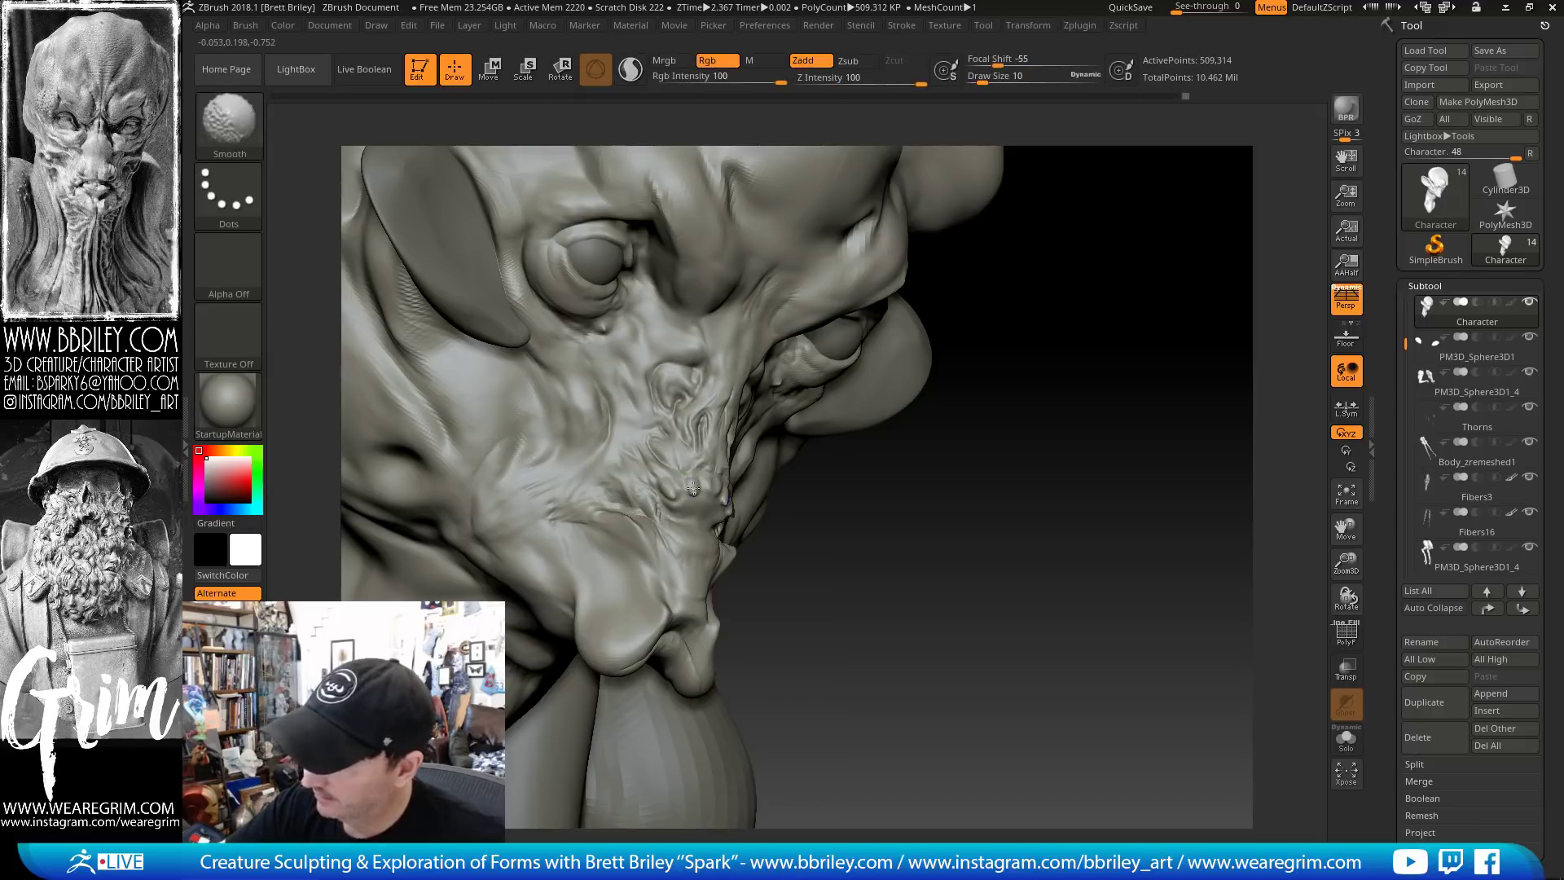
{"action": "left_click_drag", "start_coordinate": [813, 551], "coordinate": [706, 492]}
{"action": "left_click_drag", "start_coordinate": [875, 458], "coordinate": [757, 489]}
Carve creases around the nose bumps with DamStandard at draw size 10, and build up the area below them with Clay at 20
{"action": "key", "text": "b"}
{"action": "key", "text": "d"}
{"action": "key", "text": "s"}
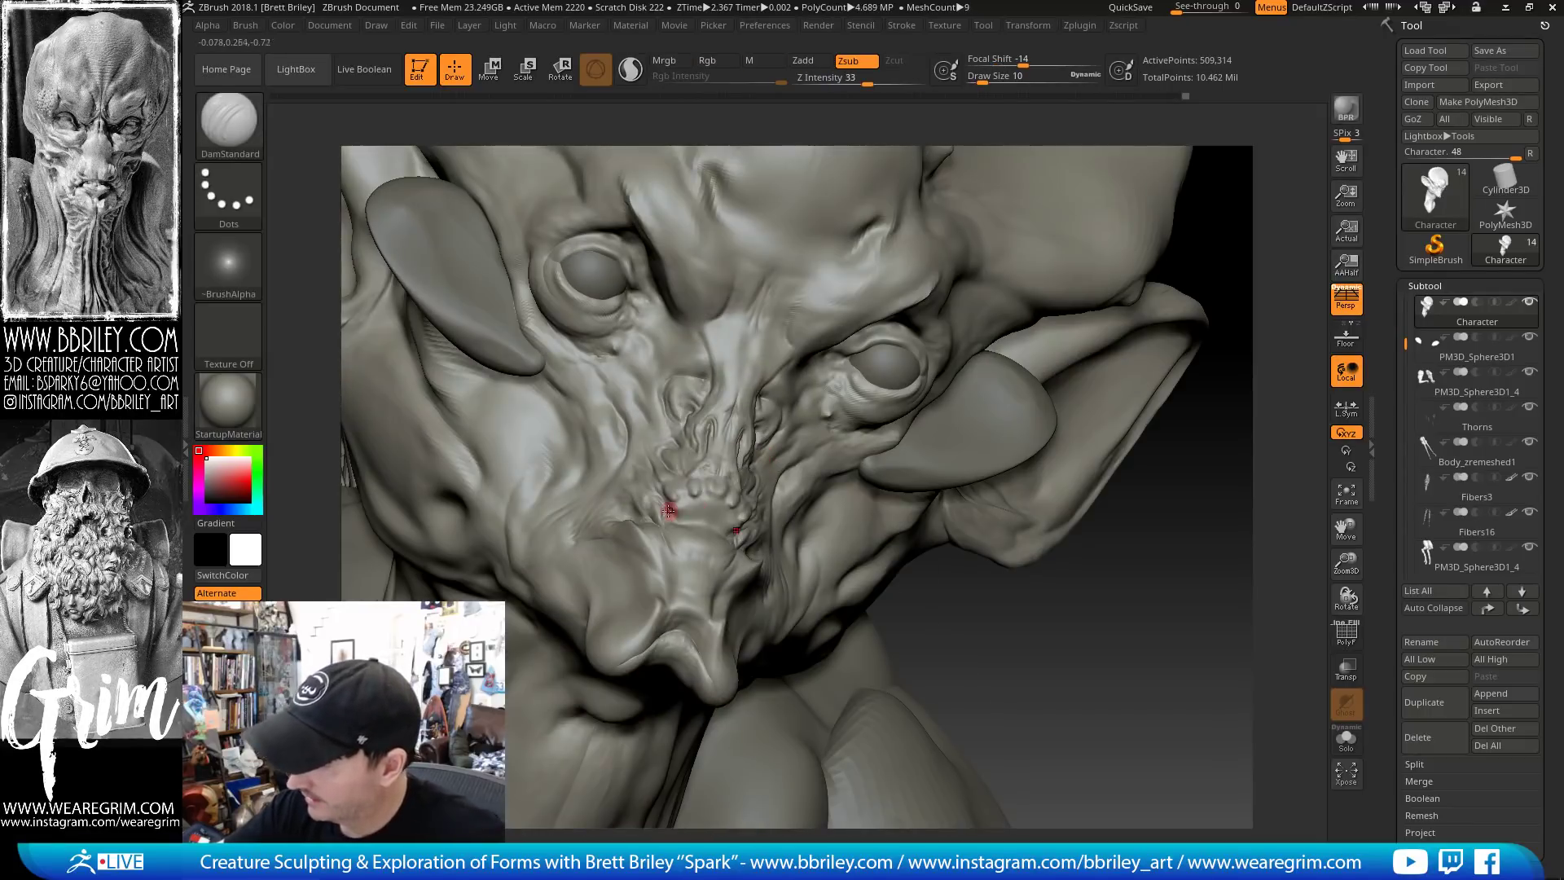
{"action": "key", "text": "b"}
{"action": "key", "text": "c"}
{"action": "key", "text": "l"}
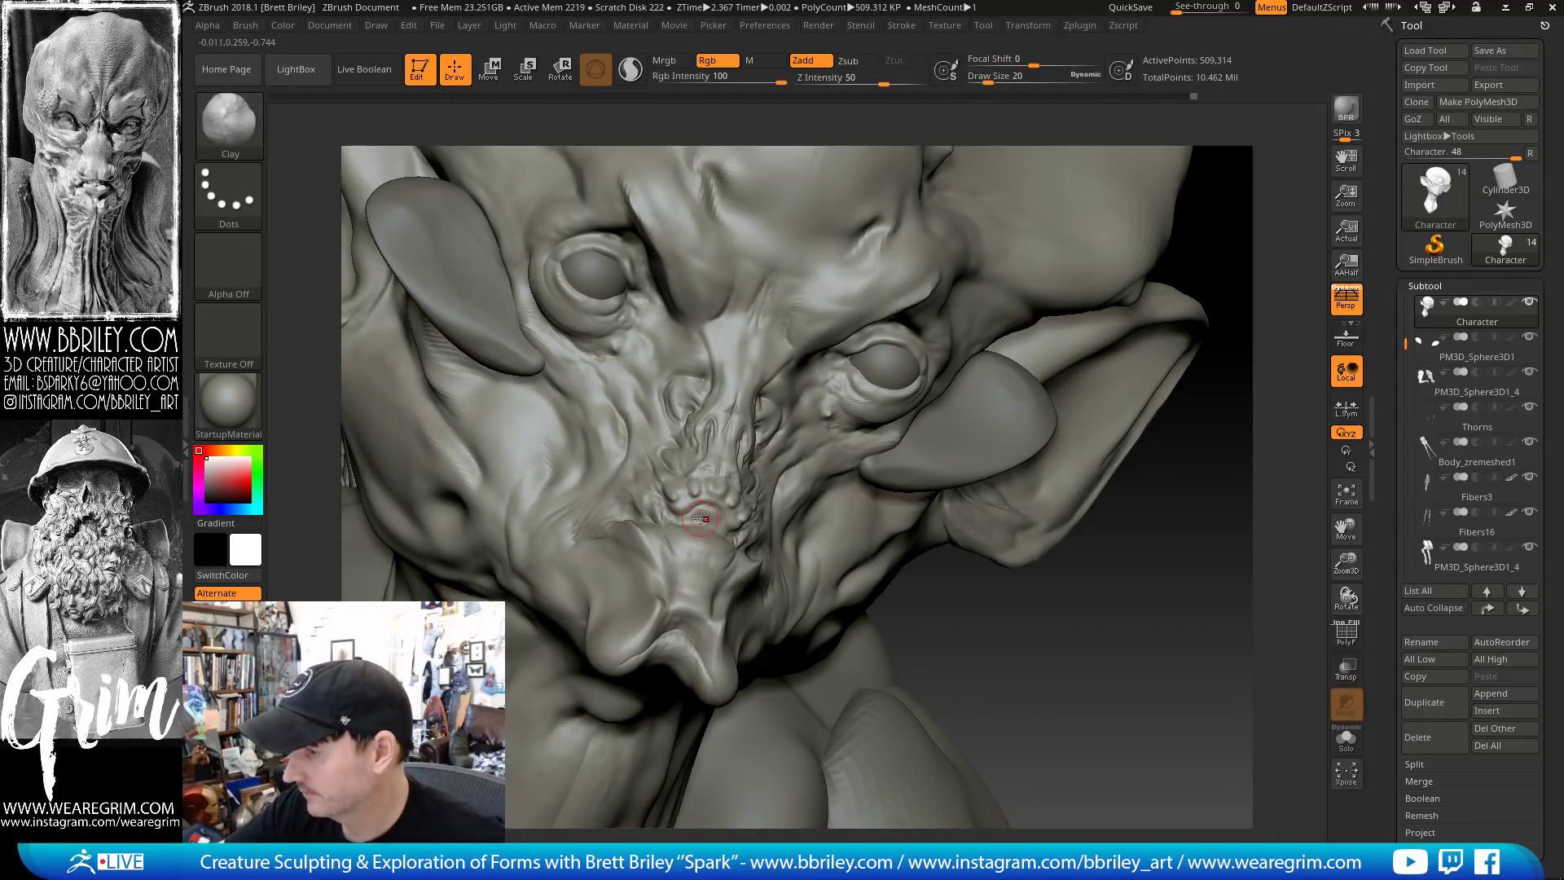
{"action": "left_click_drag", "start_coordinate": [706, 522], "coordinate": [705, 524]}
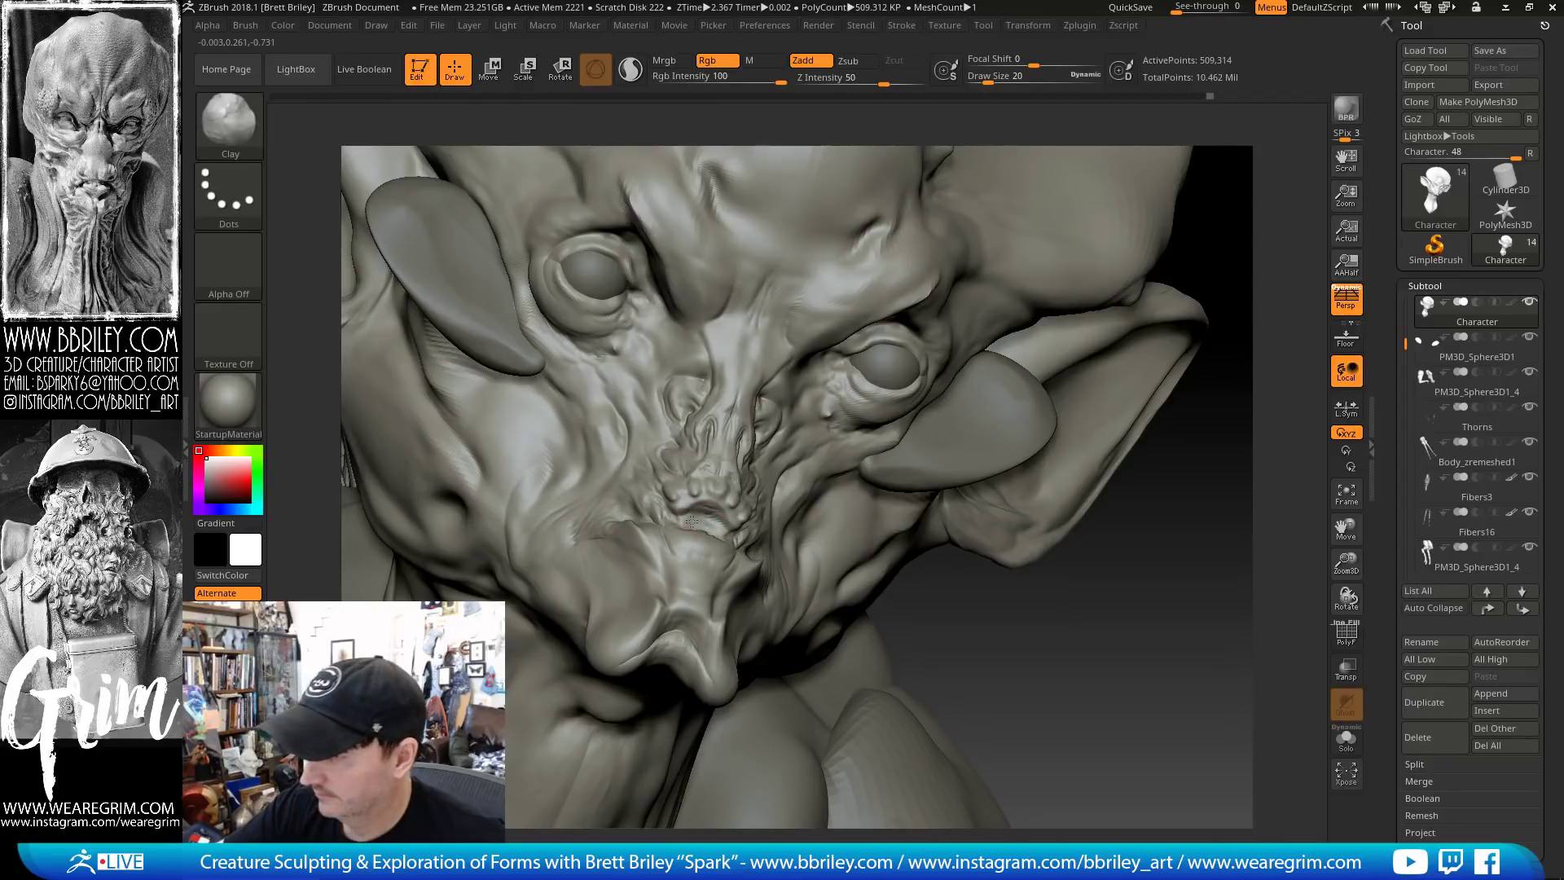
Cut creases beside the nose bumps and across the top of the muzzle with DamStandard at draw size 20
{"action": "mouse_move", "coordinate": [938, 596]}
{"action": "left_mouse_down"}
{"action": "mouse_move", "coordinate": [744, 517]}
{"action": "mouse_move", "coordinate": [652, 508]}
{"action": "left_mouse_up"}
{"action": "key", "text": "b"}
{"action": "key", "text": "d"}
{"action": "key", "text": "s"}
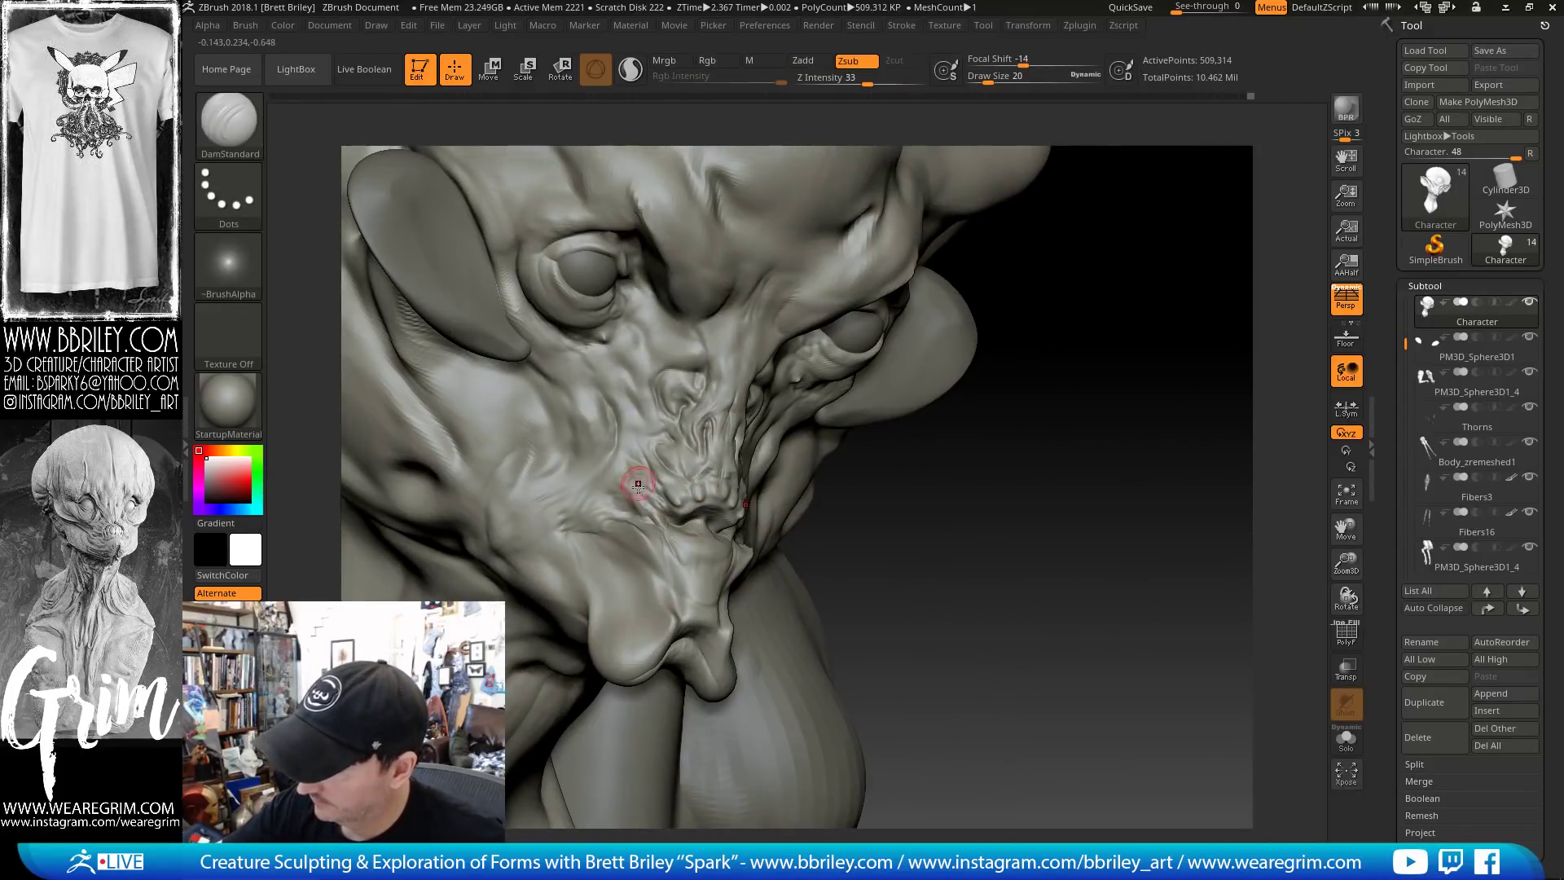
{"action": "left_click_drag", "start_coordinate": [949, 560], "coordinate": [1010, 554]}
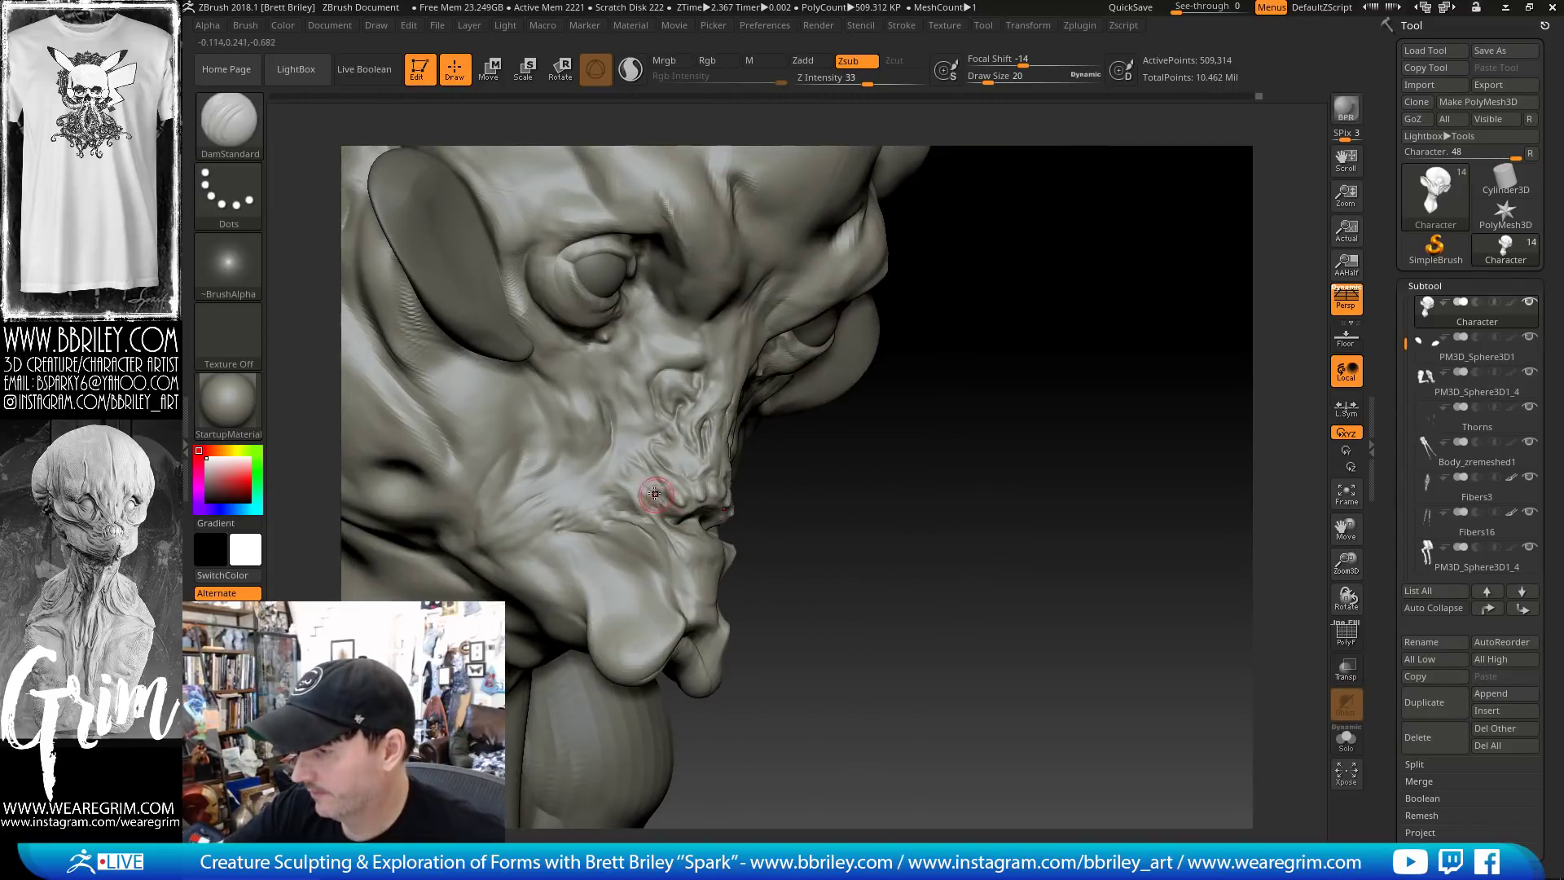
Swell the folds beside and below the nose with the Inflat brush, reducing draw size to 13 and smoothing the centre
{"action": "key", "text": "b"}
{"action": "key", "text": "i"}
{"action": "key", "text": "n"}
{"action": "left_click_drag", "start_coordinate": [642, 501], "coordinate": [641, 462]}
{"action": "left_click_drag", "start_coordinate": [913, 490], "coordinate": [829, 526]}
{"action": "key", "text": "s"}
{"action": "left_click_drag", "start_coordinate": [638, 465], "coordinate": [671, 500]}
{"action": "left_click_drag", "start_coordinate": [1004, 430], "coordinate": [900, 444]}
{"action": "left_click_drag", "start_coordinate": [681, 502], "coordinate": [691, 505], "text": "shift"}
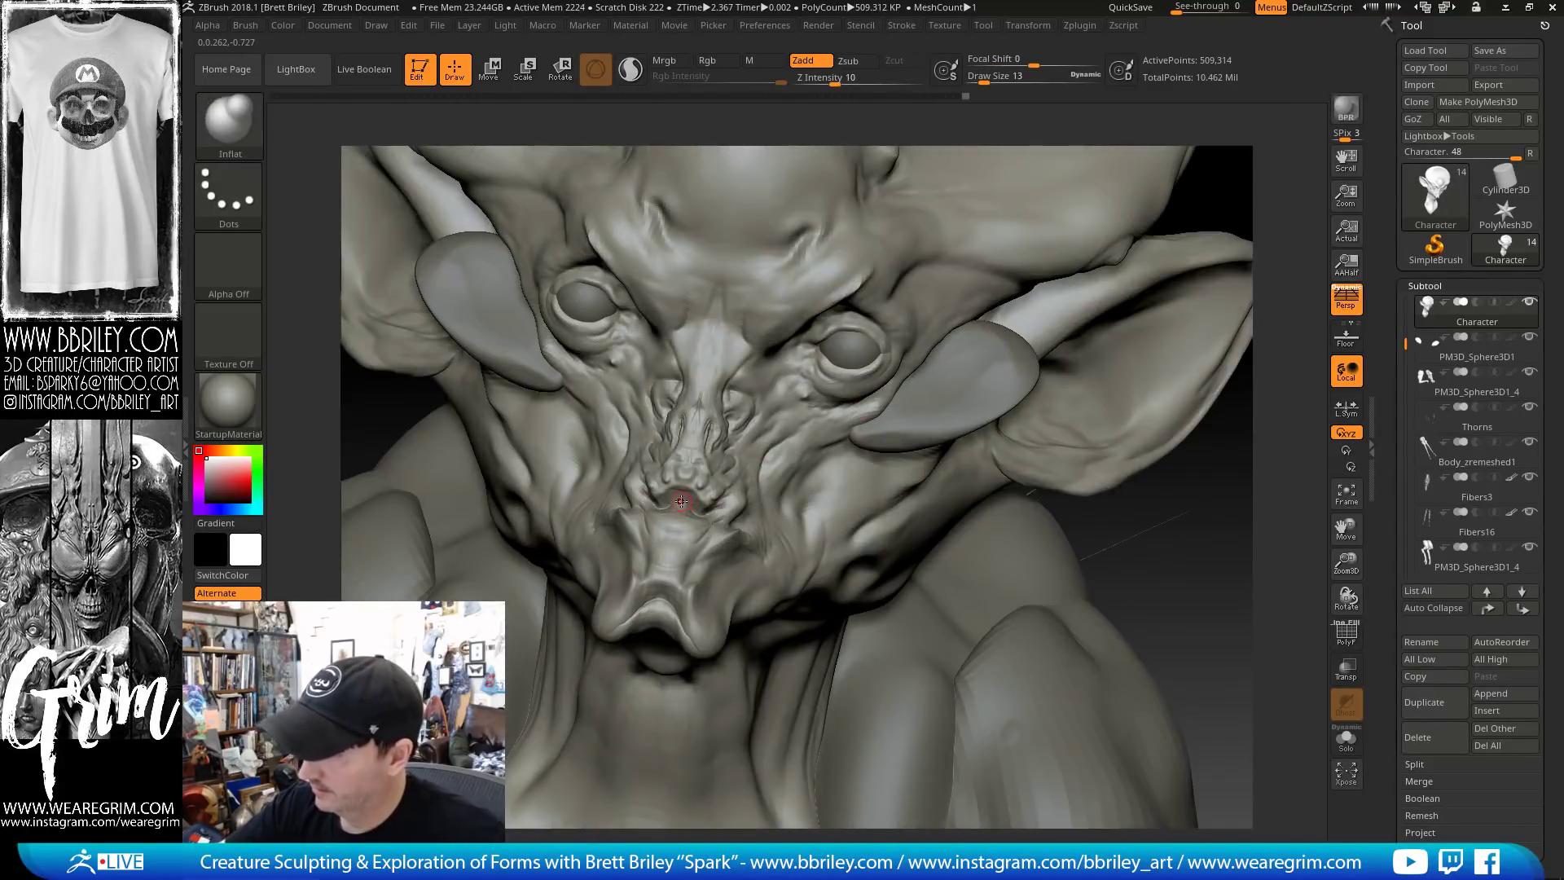
Sharpen the crease under the nose with the DamStandard brush at draw size 13 and smooth its centre
{"action": "key", "text": "b"}
{"action": "key", "text": "d"}
{"action": "key", "text": "s"}
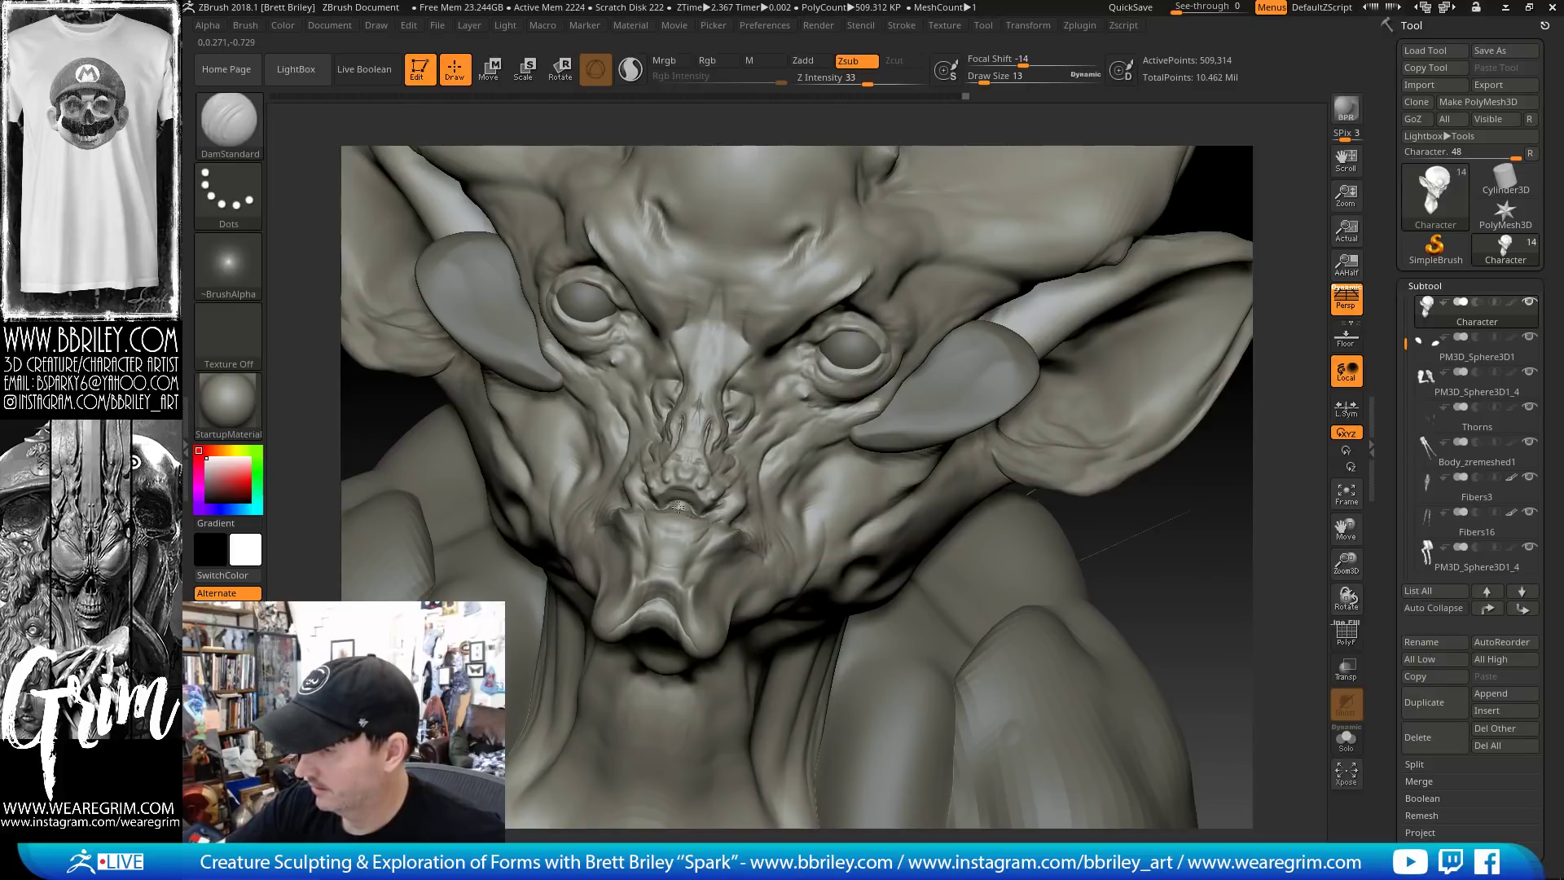
{"action": "left_click_drag", "start_coordinate": [682, 506], "coordinate": [679, 504], "text": "shift"}
{"action": "left_click_drag", "start_coordinate": [1148, 599], "coordinate": [1295, 623]}
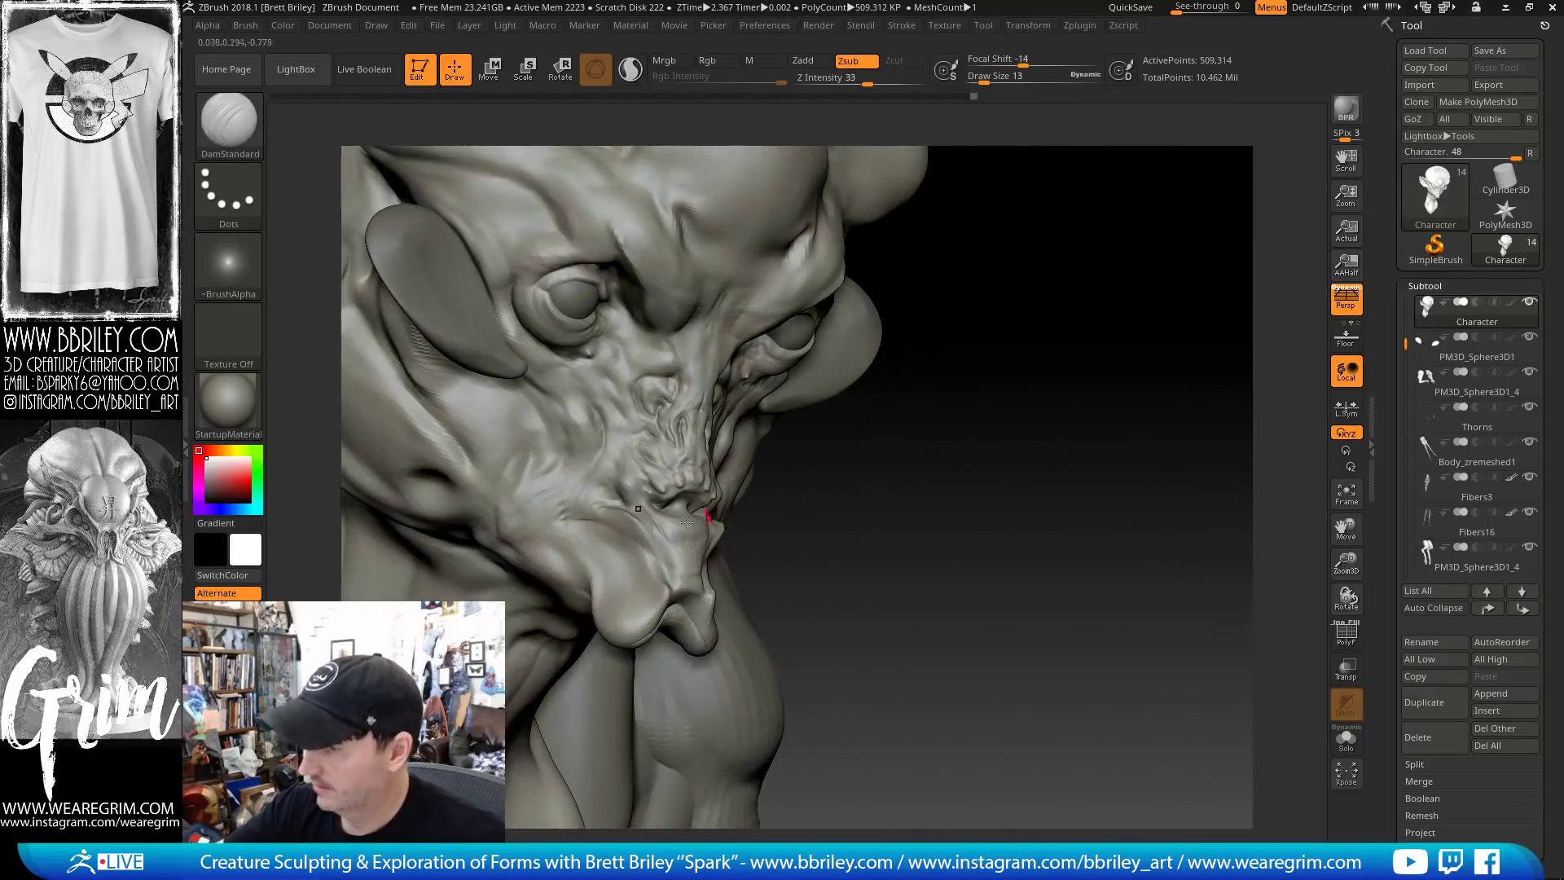
Inflate bumps on top of the muzzle below the nose, smoothing the surface at draw size 27
{"action": "key", "text": "b"}
{"action": "key", "text": "i"}
{"action": "key", "text": "n"}
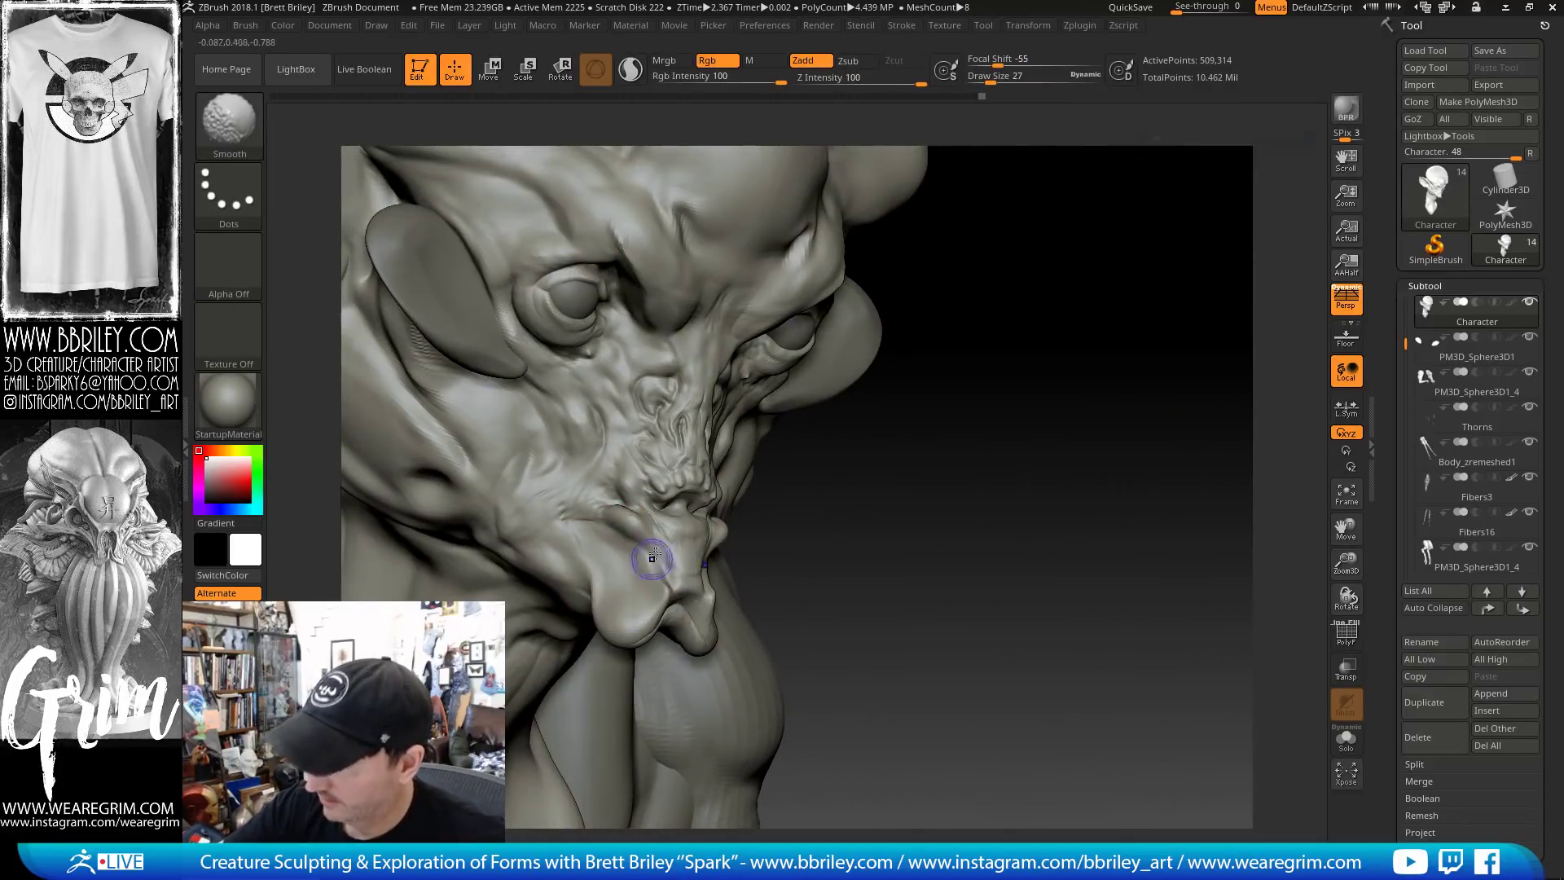
{"action": "left_click_drag", "start_coordinate": [757, 479], "coordinate": [672, 512]}
Carve creases along the side of the muzzle with the DamStandard brush at draw size 27
{"action": "key", "text": "b"}
{"action": "key", "text": "d"}
{"action": "key", "text": "s"}
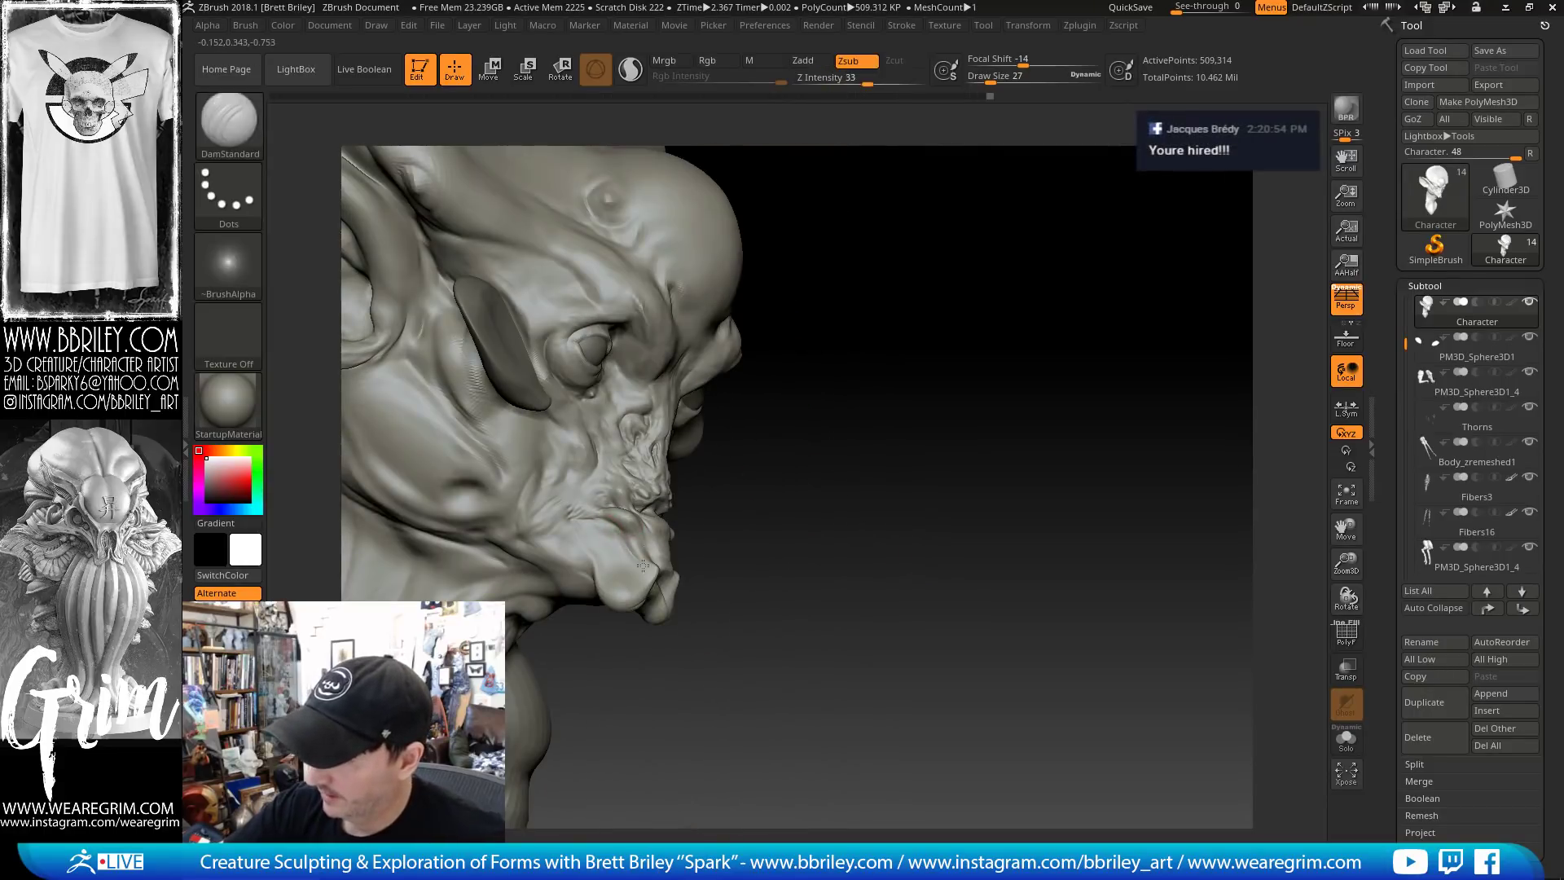
{"action": "mouse_move", "coordinate": [812, 541]}
{"action": "left_mouse_down"}
{"action": "mouse_move", "coordinate": [912, 440]}
{"action": "mouse_move", "coordinate": [864, 423]}
{"action": "mouse_move", "coordinate": [733, 481]}
{"action": "left_mouse_up"}
Reshape the muzzle tip with Move at draw size 86, and build up and smooth its front with Clay at 23
{"action": "key", "text": "b"}
{"action": "key", "text": "m"}
{"action": "key", "text": "v"}
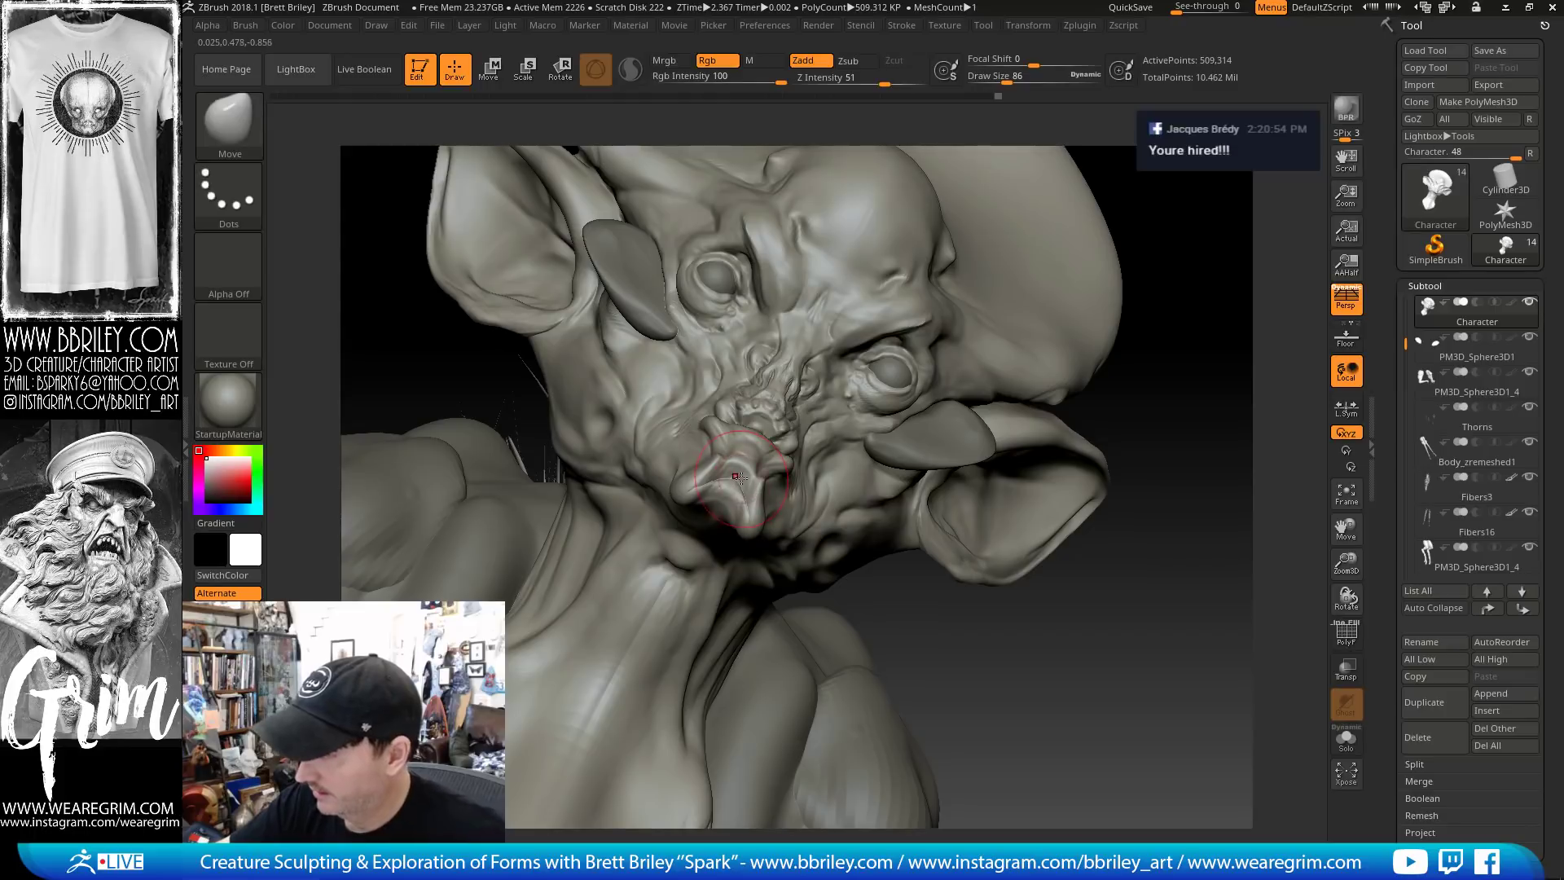
{"action": "key", "text": "b"}
{"action": "key", "text": "c"}
{"action": "key", "text": "l"}
{"action": "key", "text": "shift"}
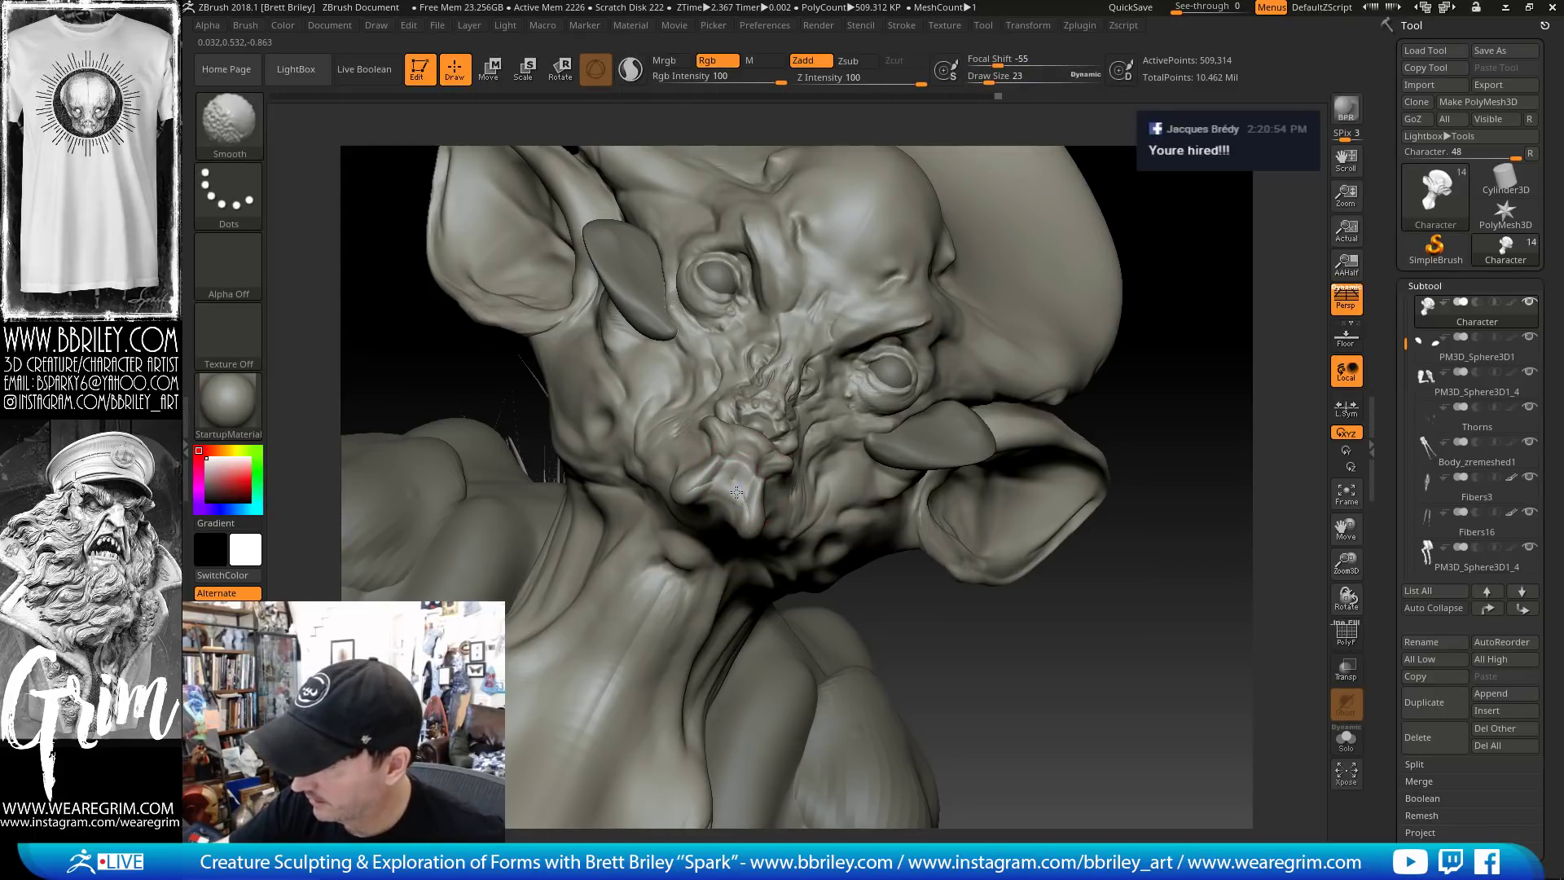
{"action": "left_click_drag", "start_coordinate": [1078, 694], "coordinate": [1029, 725]}
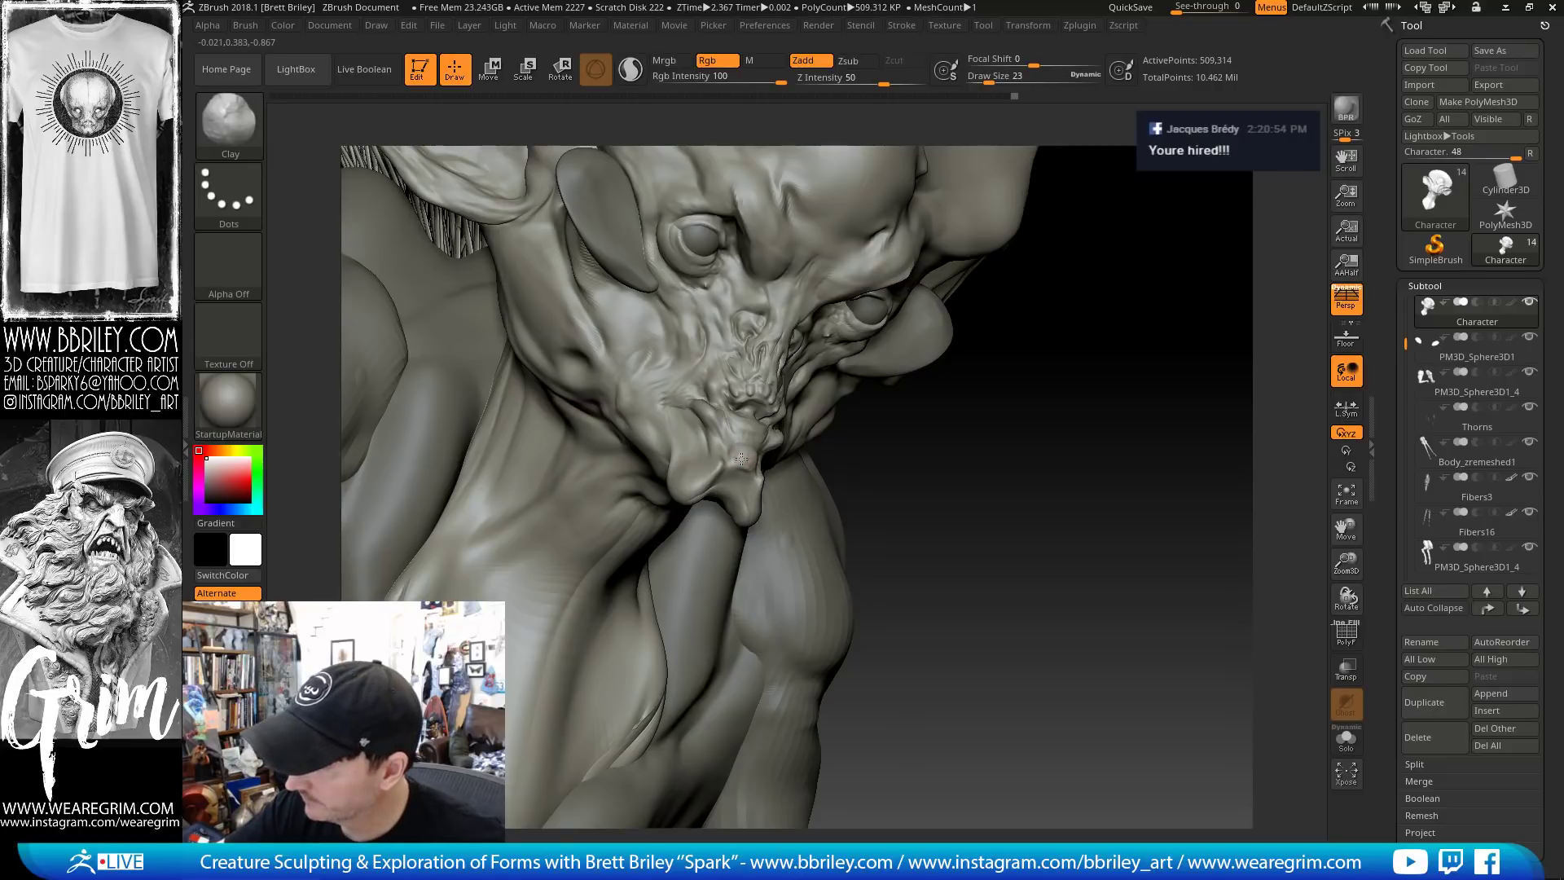
Carve a crease between the lobes at the muzzle tip with the DamStandard brush at draw size 23
{"action": "key", "text": "b"}
{"action": "key", "text": "d"}
{"action": "key", "text": "s"}
{"action": "right_click_drag", "start_coordinate": [741, 459], "coordinate": [718, 480]}
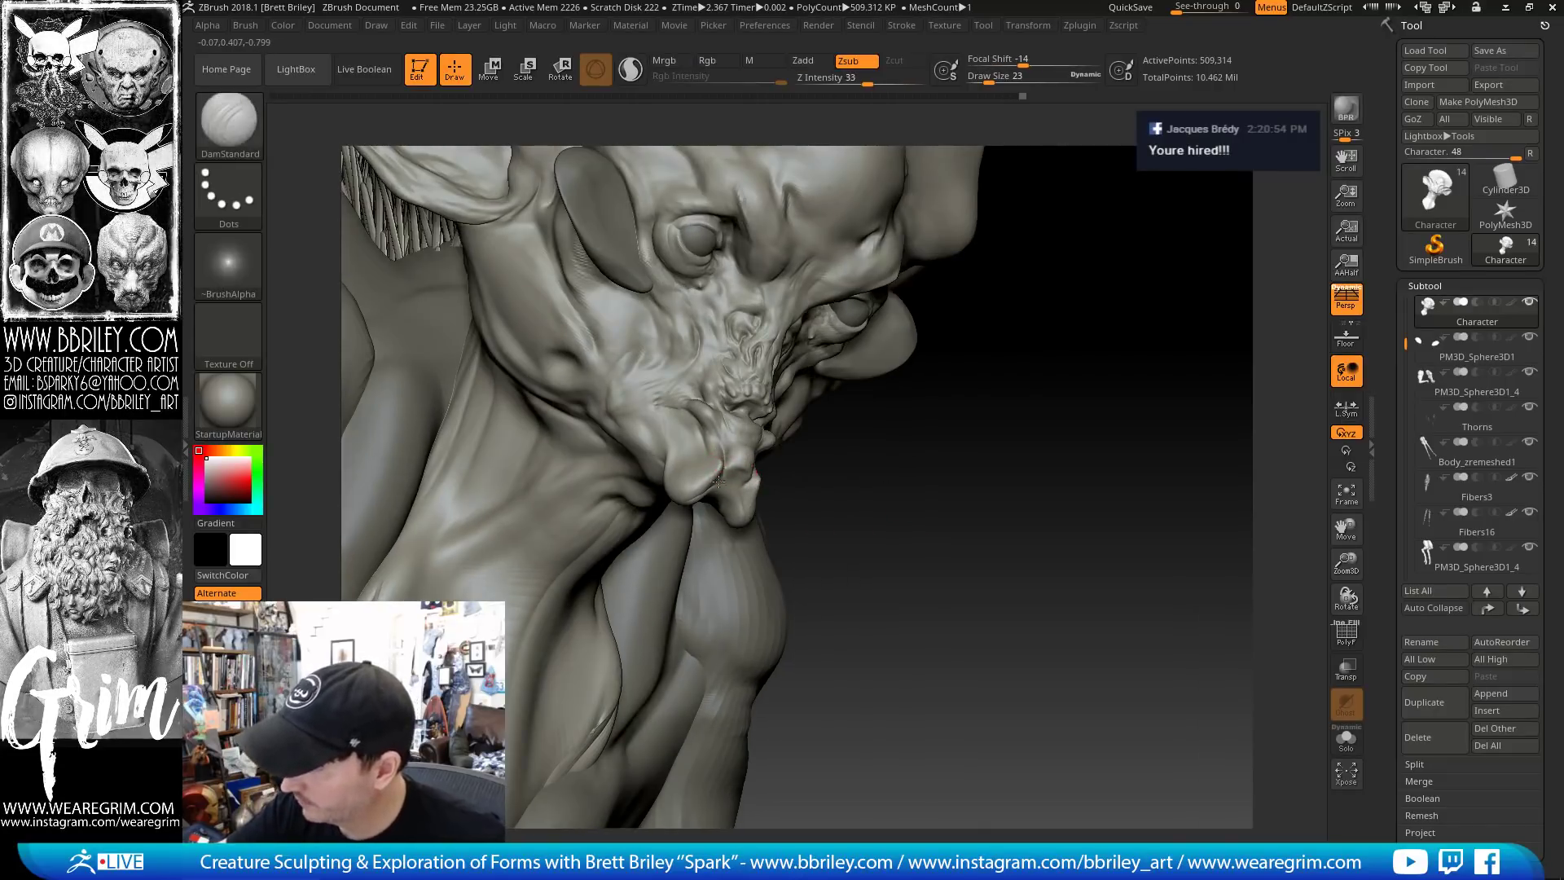
Puff up the side lobe of the muzzle tip with the Inflat brush at draw size 23
{"action": "key", "text": "b"}
{"action": "key", "text": "i"}
{"action": "key", "text": "n"}
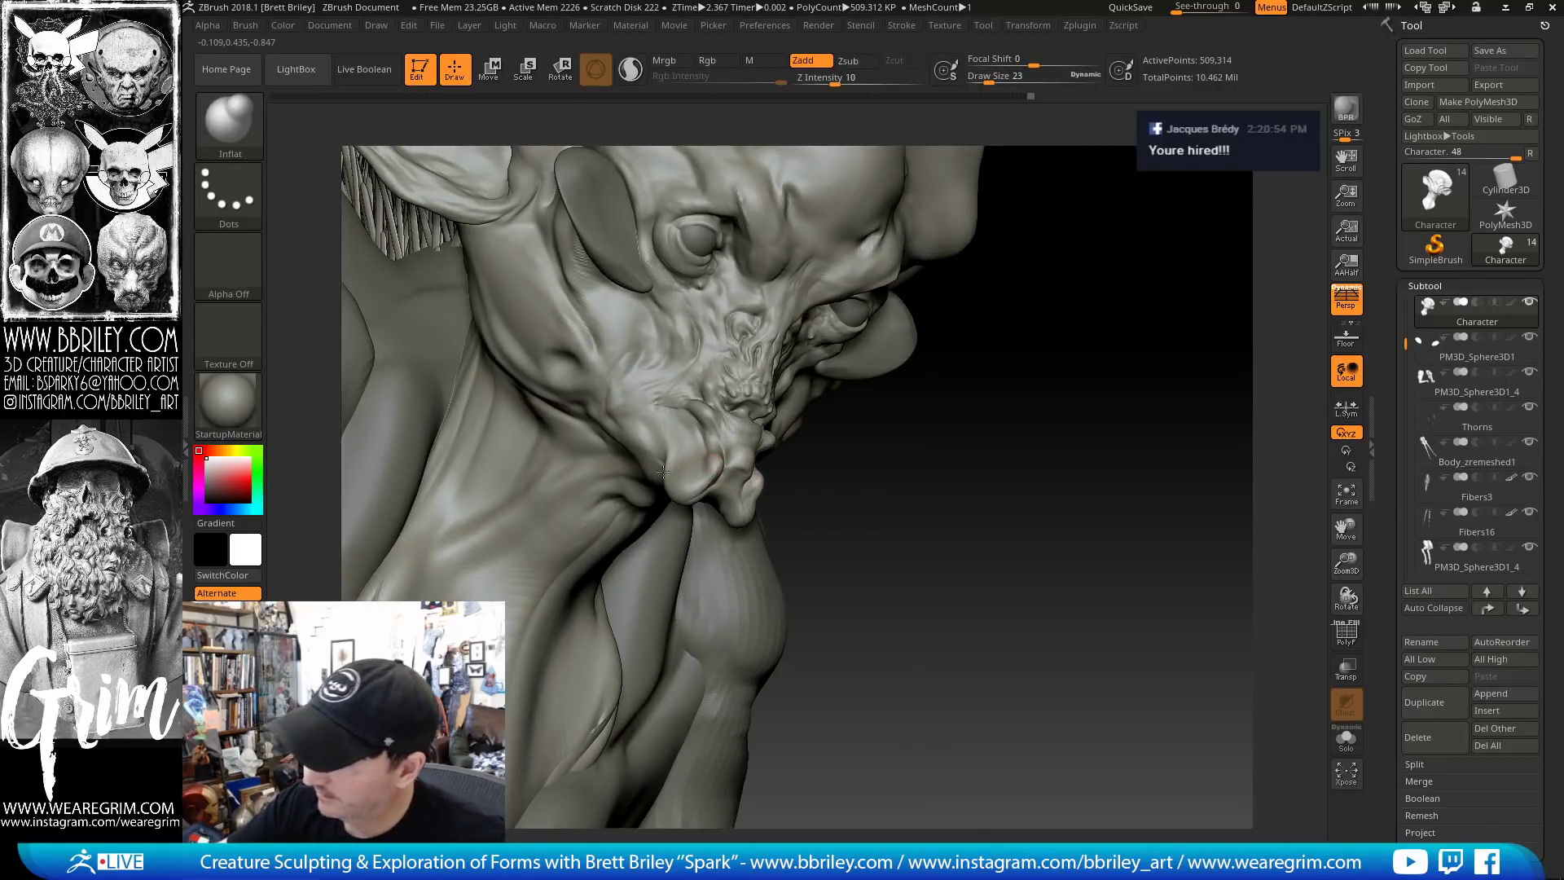
{"action": "right_click_drag", "start_coordinate": [922, 480], "coordinate": [702, 535]}
Cut creases into the muzzle tip and along the mouth's underside with DamStandard at draw size 23, smoothing between strokes
{"action": "key", "text": "b"}
{"action": "key", "text": "d"}
{"action": "key", "text": "s"}
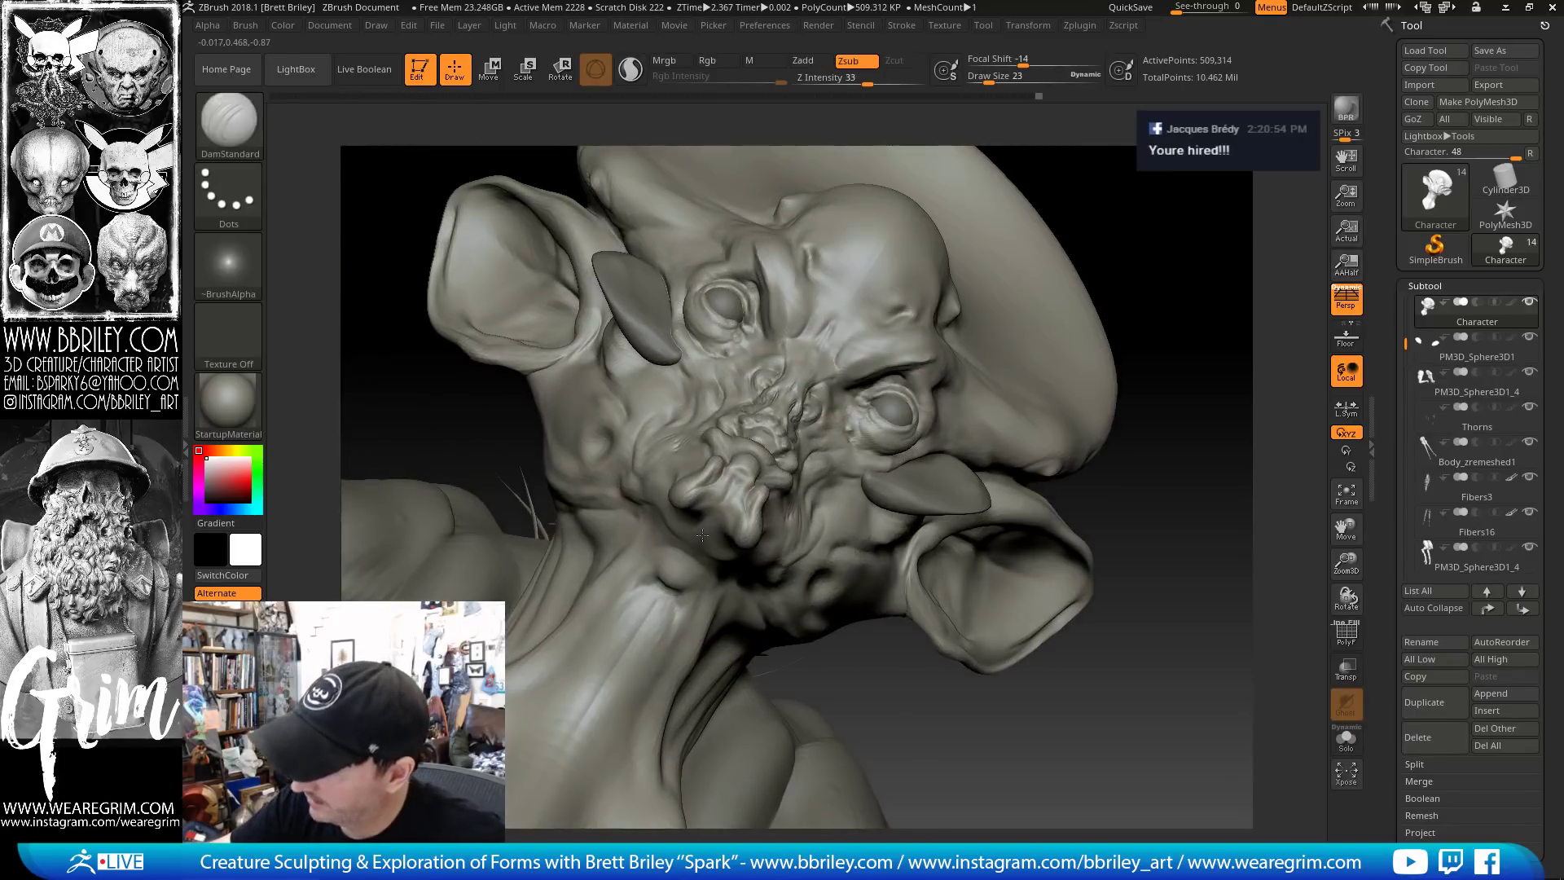
{"action": "key", "text": "shift"}
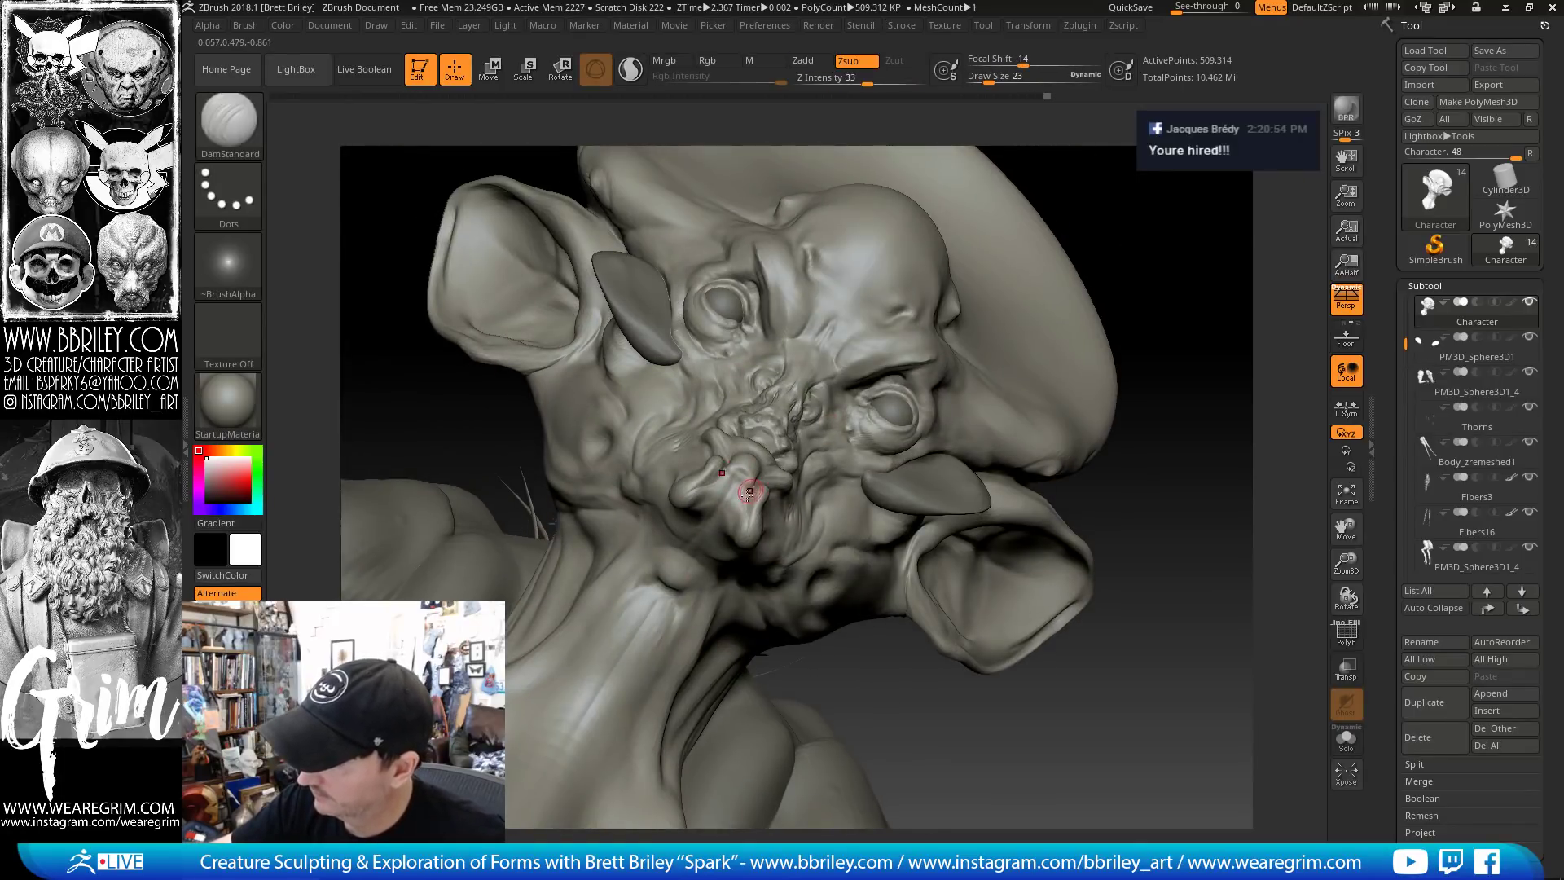
{"action": "mouse_move", "coordinate": [744, 504]}
{"action": "right_mouse_down"}
{"action": "mouse_move", "coordinate": [1184, 266]}
{"action": "mouse_move", "coordinate": [1227, 279]}
{"action": "right_mouse_up"}
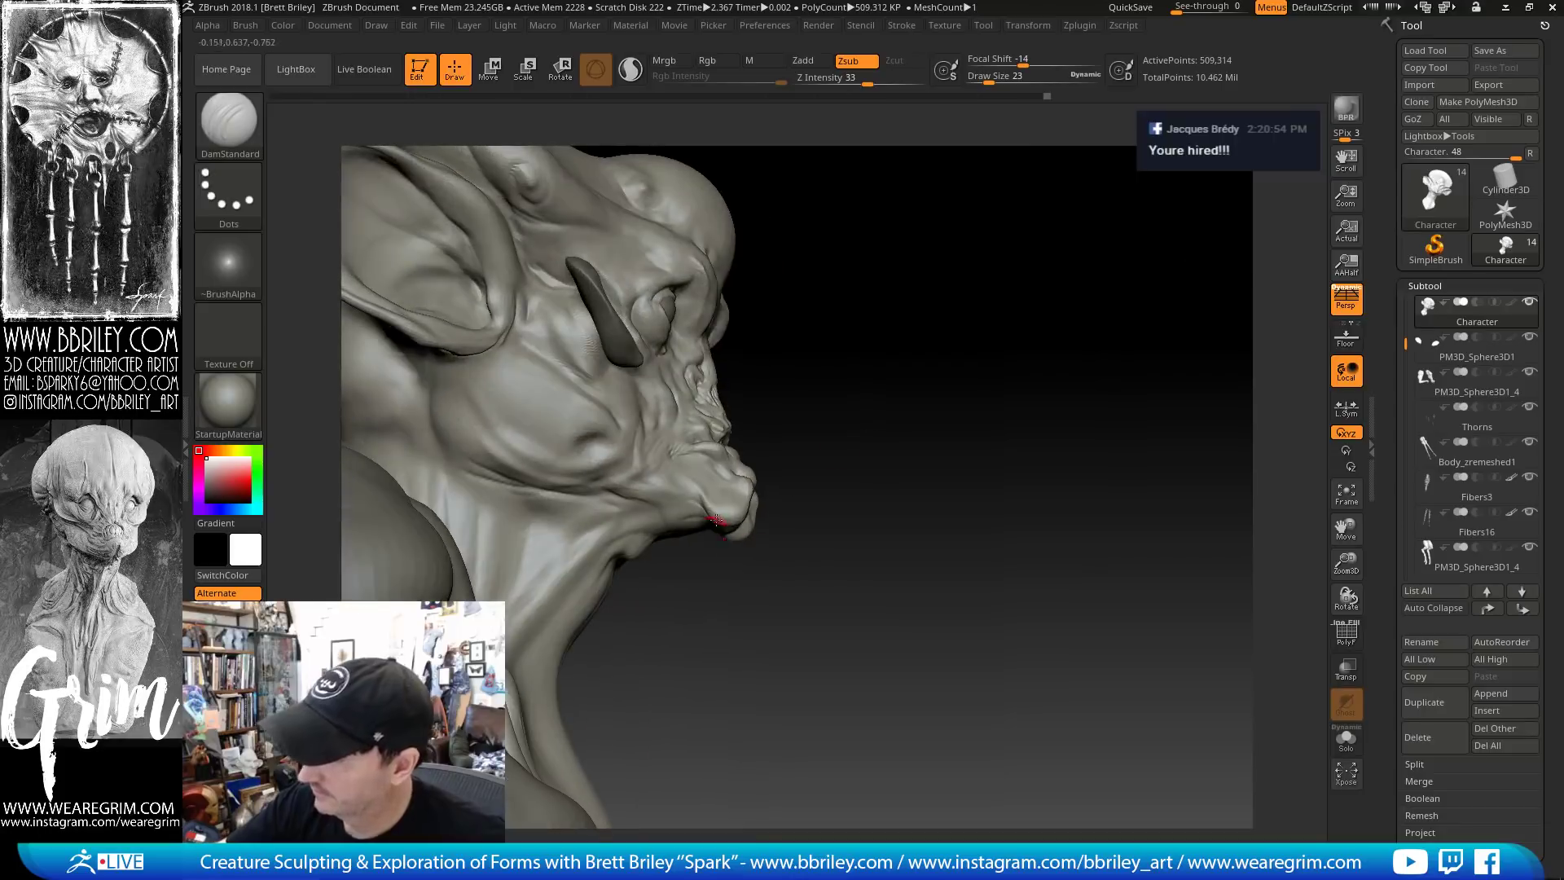
Build up and crease the skin folds behind the mouth corner with Standard and DamStandard at draw size 23
{"action": "key", "text": "b"}
{"action": "key", "text": "s"}
{"action": "key", "text": "t"}
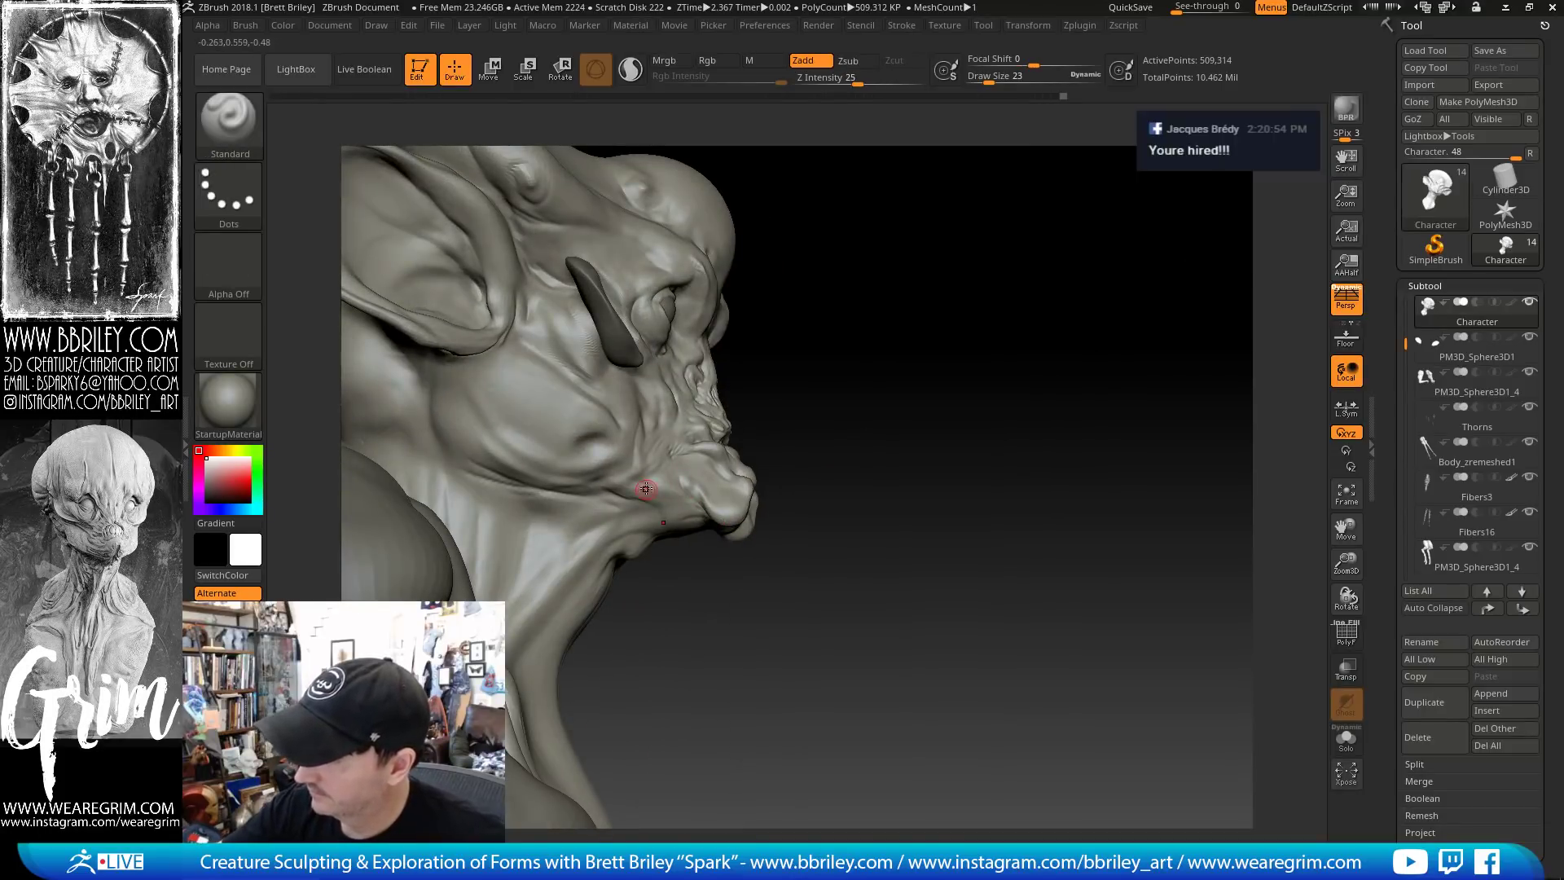
{"action": "key", "text": "b"}
{"action": "key", "text": "d"}
{"action": "key", "text": "s"}
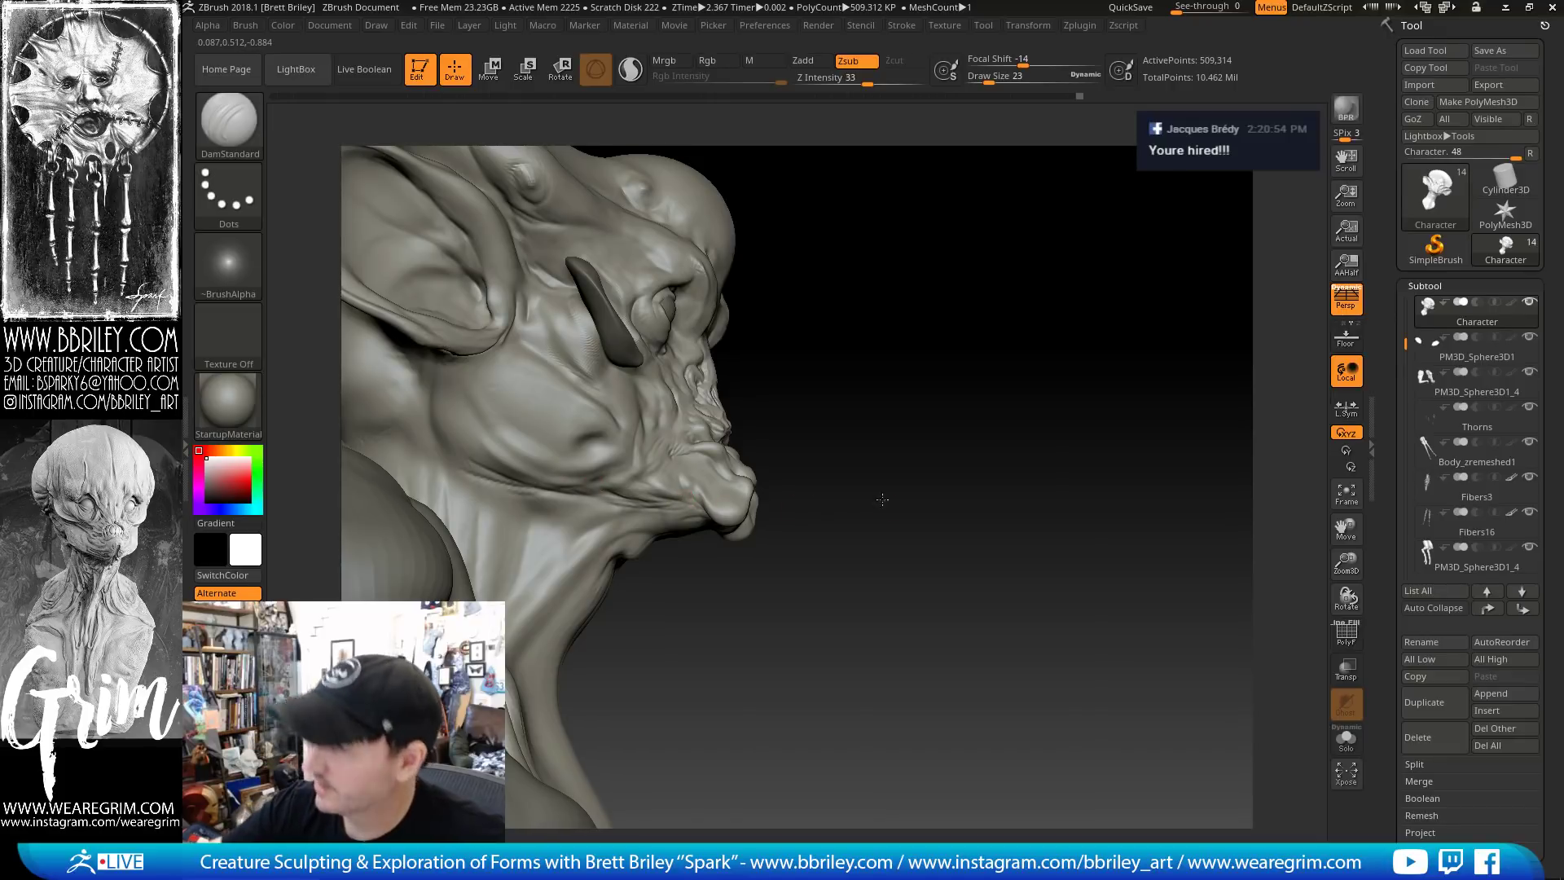
{"action": "right_click_drag", "start_coordinate": [882, 500], "coordinate": [880, 496], "text": "ctrl"}
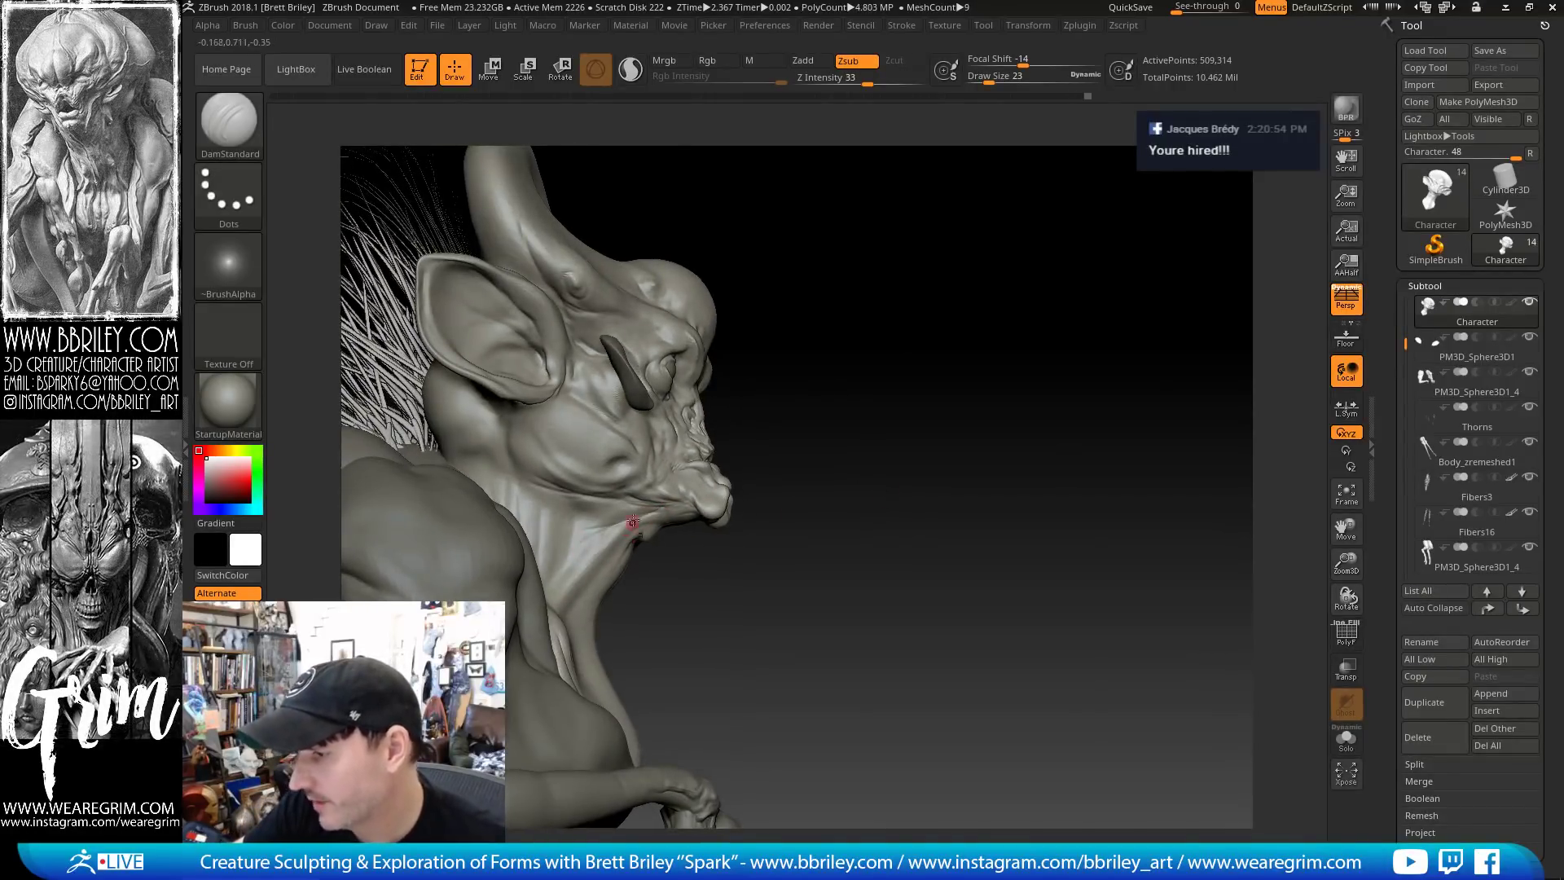
Raise skin folds on the throat beneath the jaw with the Standard brush at draw size 23
{"action": "mouse_move", "coordinate": [610, 528]}
{"action": "right_mouse_down"}
{"action": "mouse_move", "coordinate": [716, 534]}
{"action": "mouse_move", "coordinate": [549, 634]}
{"action": "right_mouse_up"}
{"action": "key", "text": "b"}
{"action": "key", "text": "s"}
{"action": "key", "text": "t"}
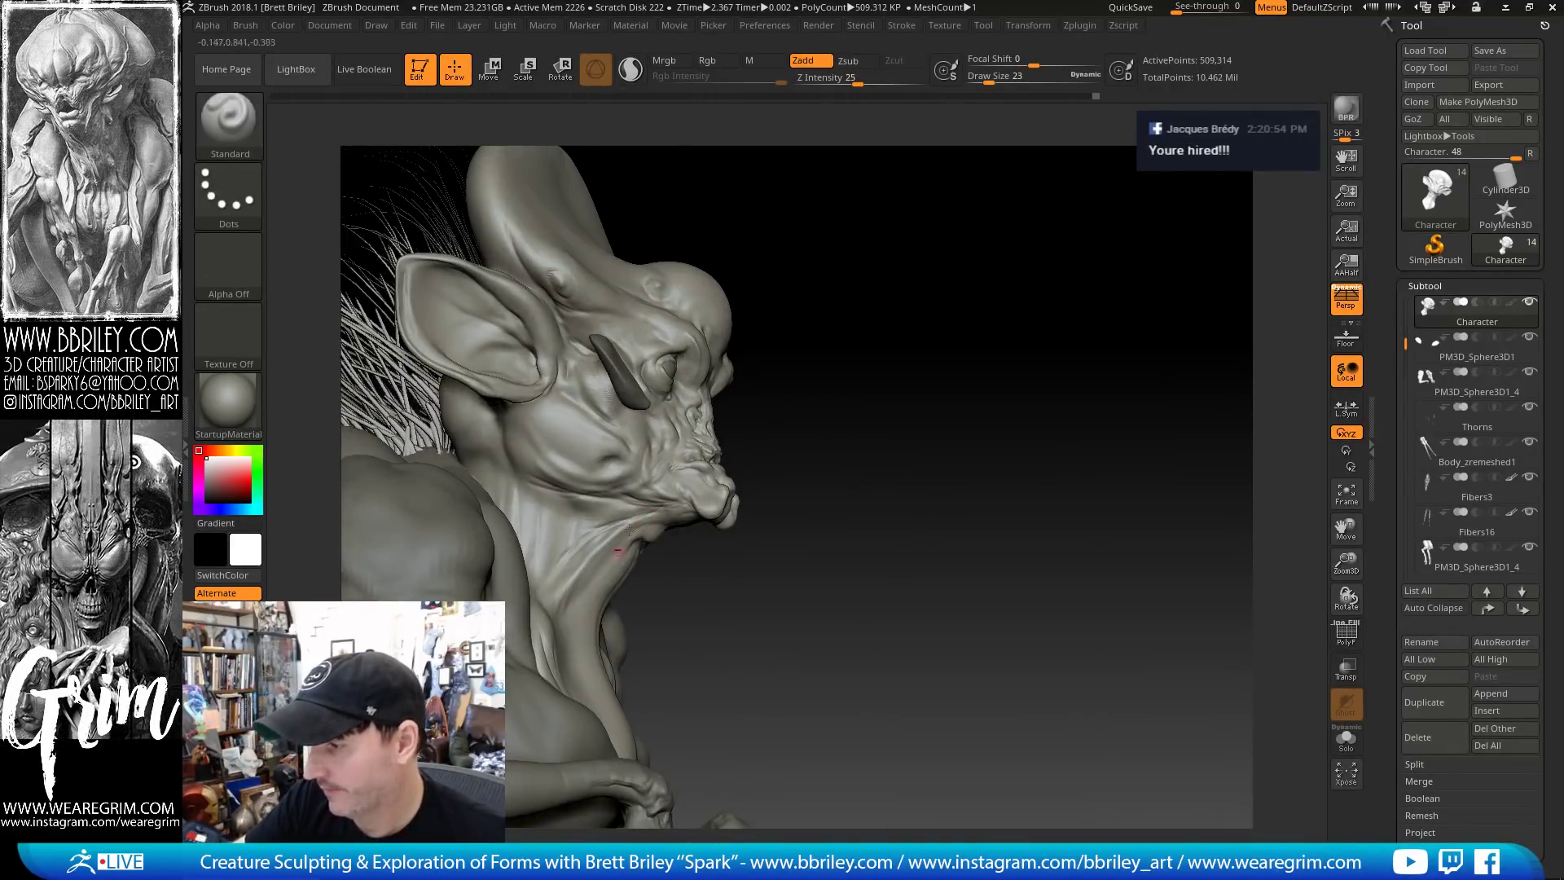
{"action": "right_click_drag", "start_coordinate": [684, 577], "coordinate": [600, 568]}
{"action": "mouse_move", "coordinate": [602, 597]}
{"action": "left_mouse_down"}
{"action": "mouse_move", "coordinate": [580, 664]}
{"action": "mouse_move", "coordinate": [548, 618]}
{"action": "mouse_move", "coordinate": [578, 607]}
{"action": "left_mouse_up"}
{"action": "right_click_drag", "start_coordinate": [871, 530], "coordinate": [638, 452]}
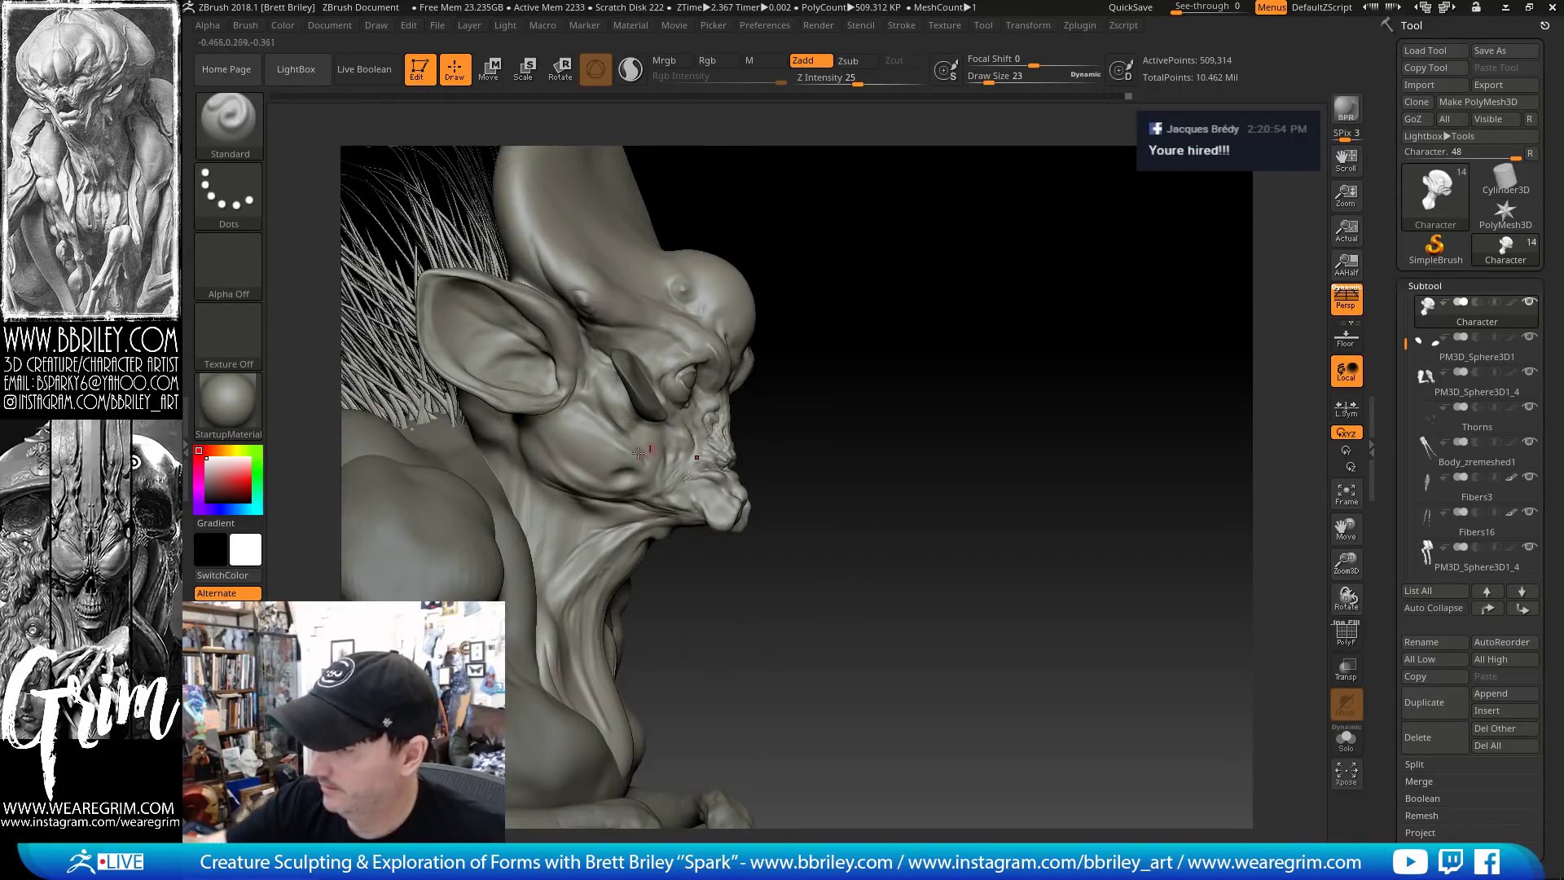
{"action": "right_click_drag", "start_coordinate": [872, 367], "coordinate": [891, 356]}
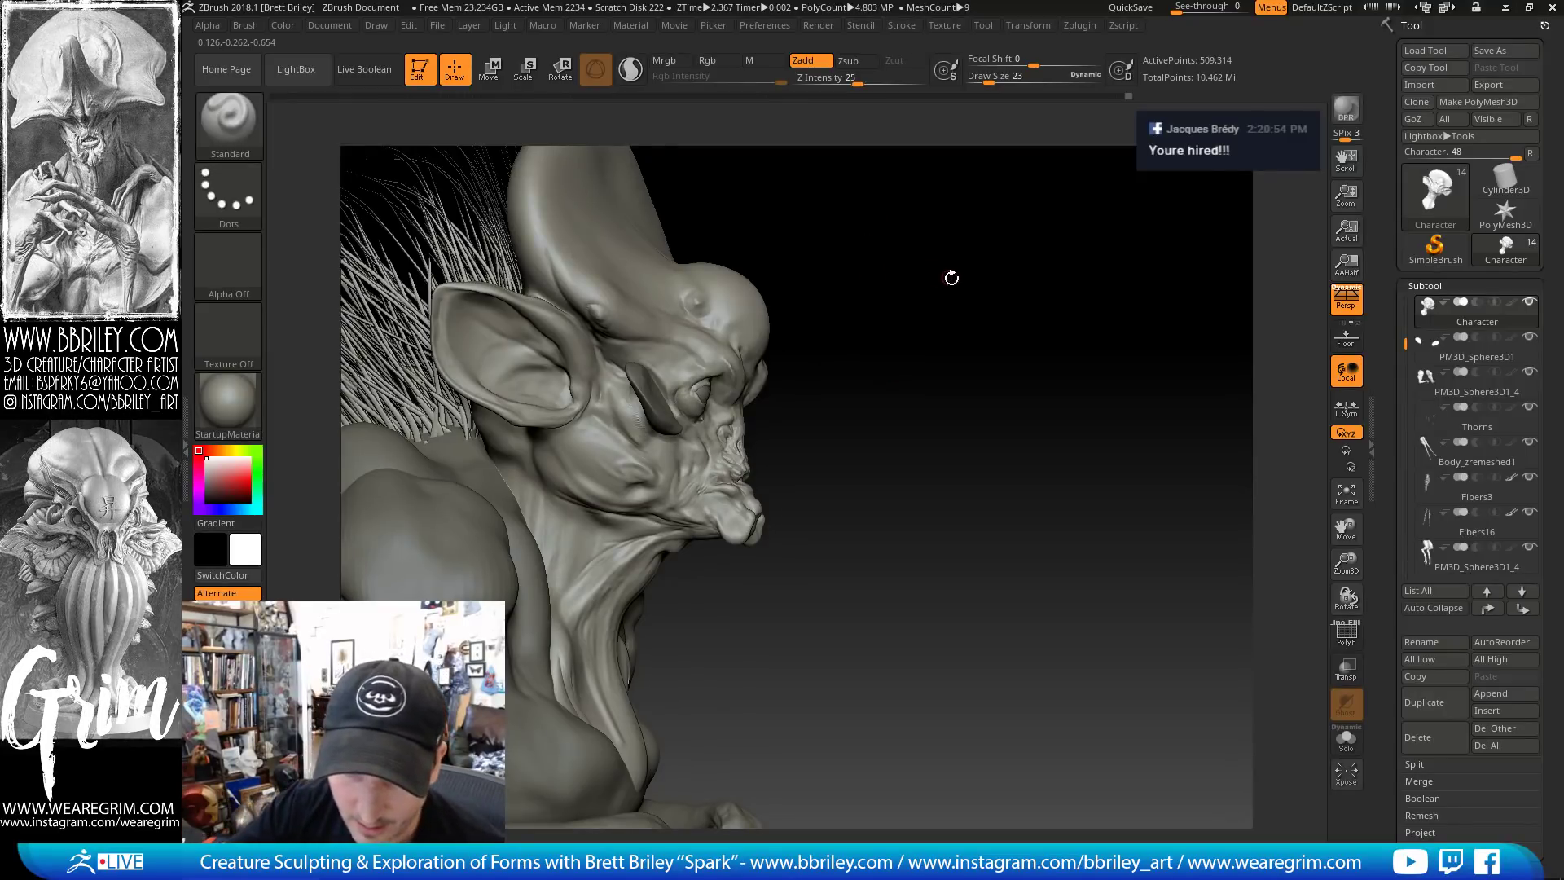
{"action": "right_click_drag", "start_coordinate": [952, 278], "coordinate": [863, 298]}
Fill out the cheek beside the side facial flap with the Clay brush at draw size 79 and smooth it
{"action": "key", "text": "b"}
{"action": "key", "text": "d"}
{"action": "key", "text": "s"}
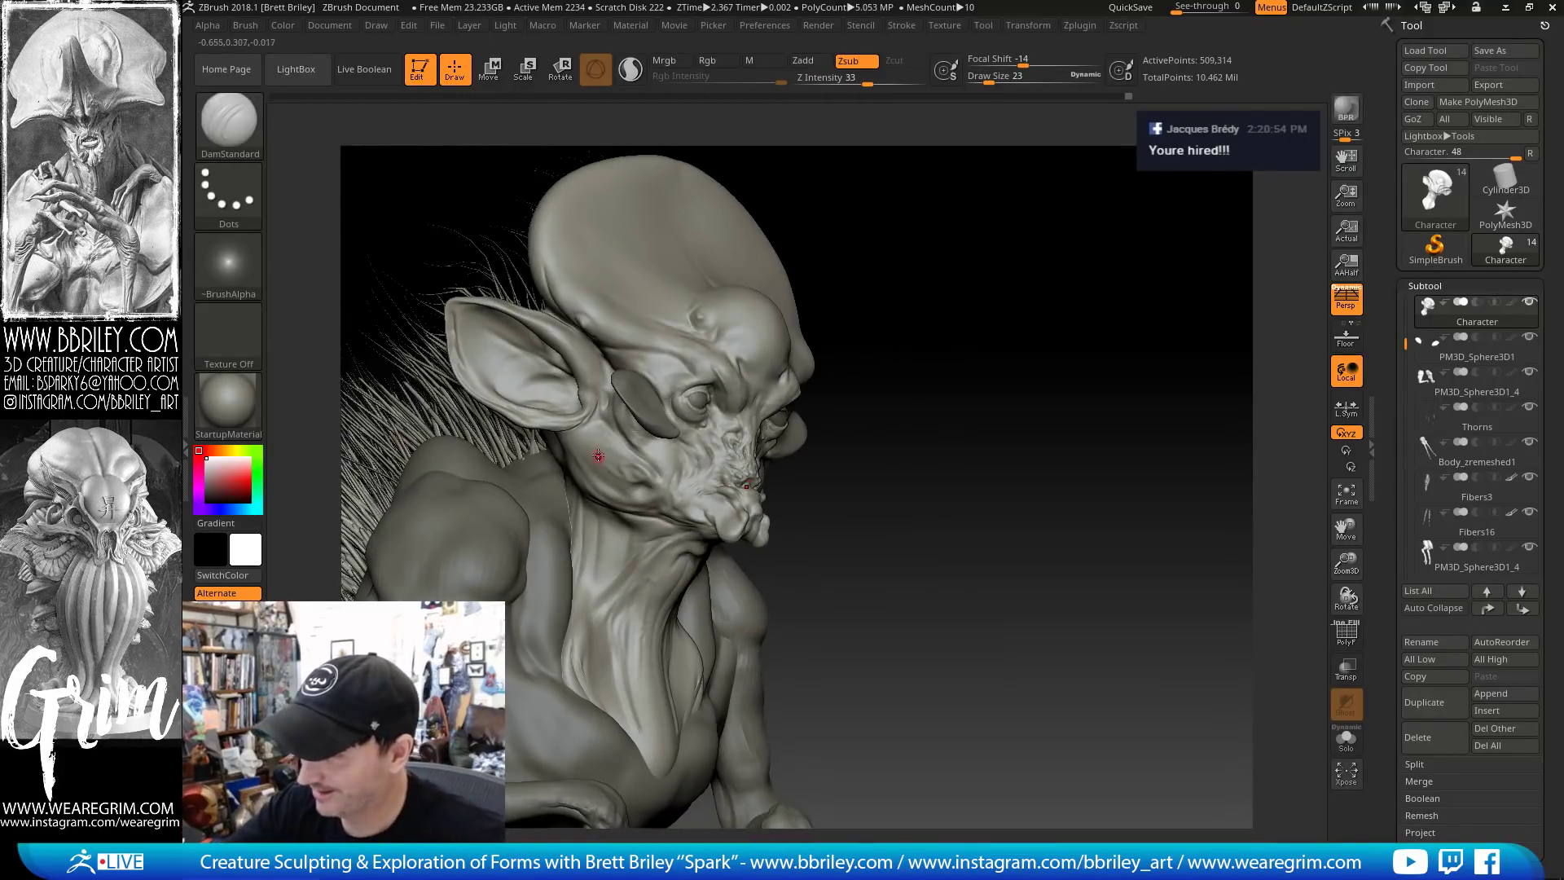
{"action": "key", "text": "ctrl"}
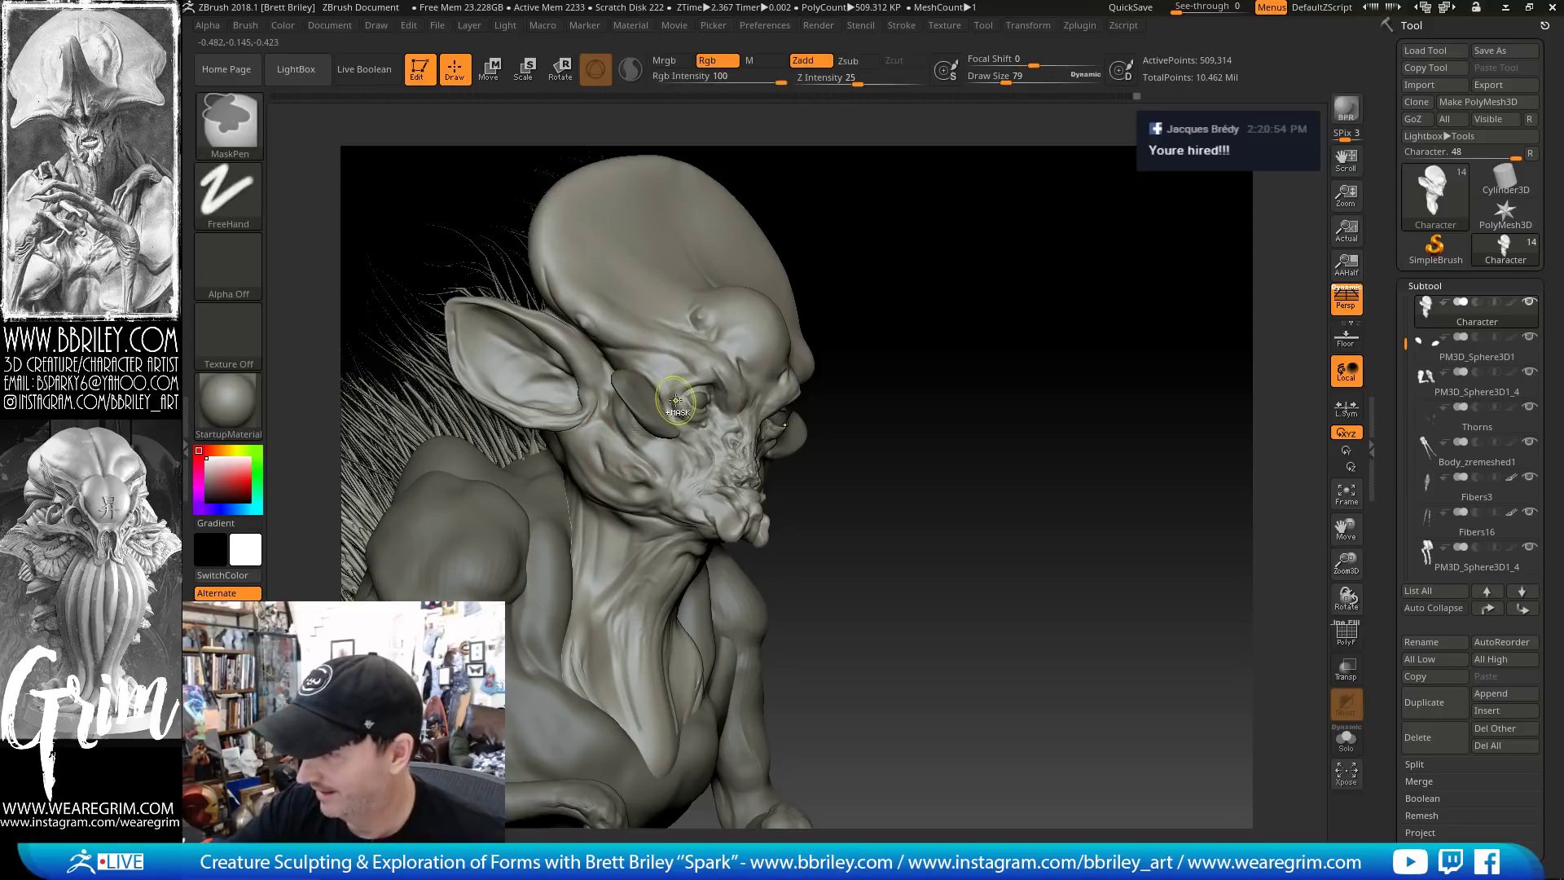
{"action": "key", "text": "b"}
{"action": "key", "text": "c"}
{"action": "key", "text": "l"}
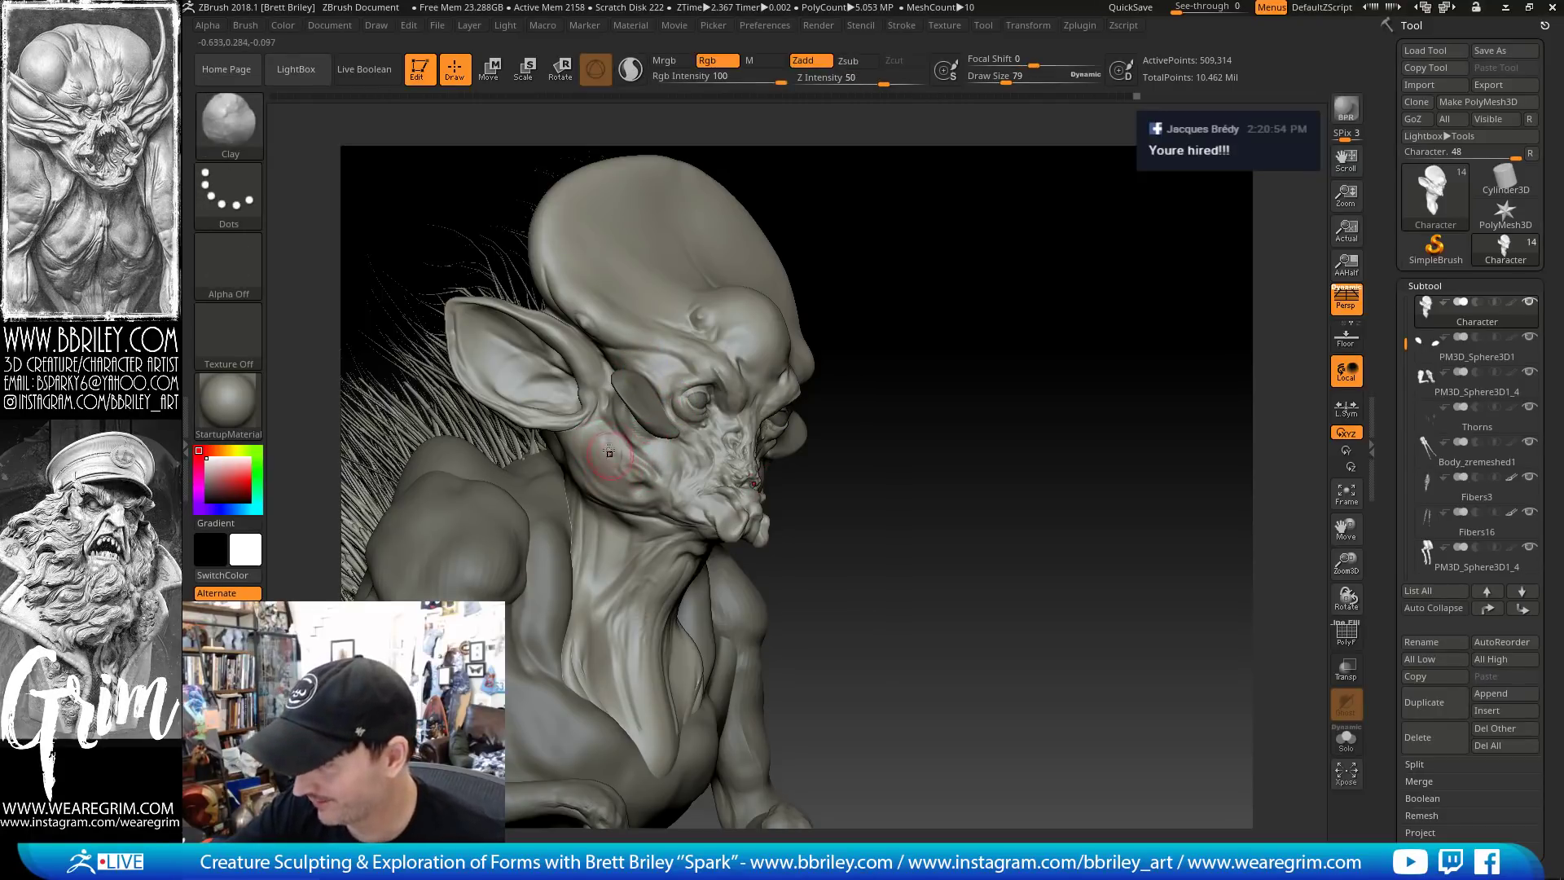
{"action": "left_click_drag", "start_coordinate": [848, 360], "coordinate": [864, 383]}
{"action": "key", "text": "shift"}
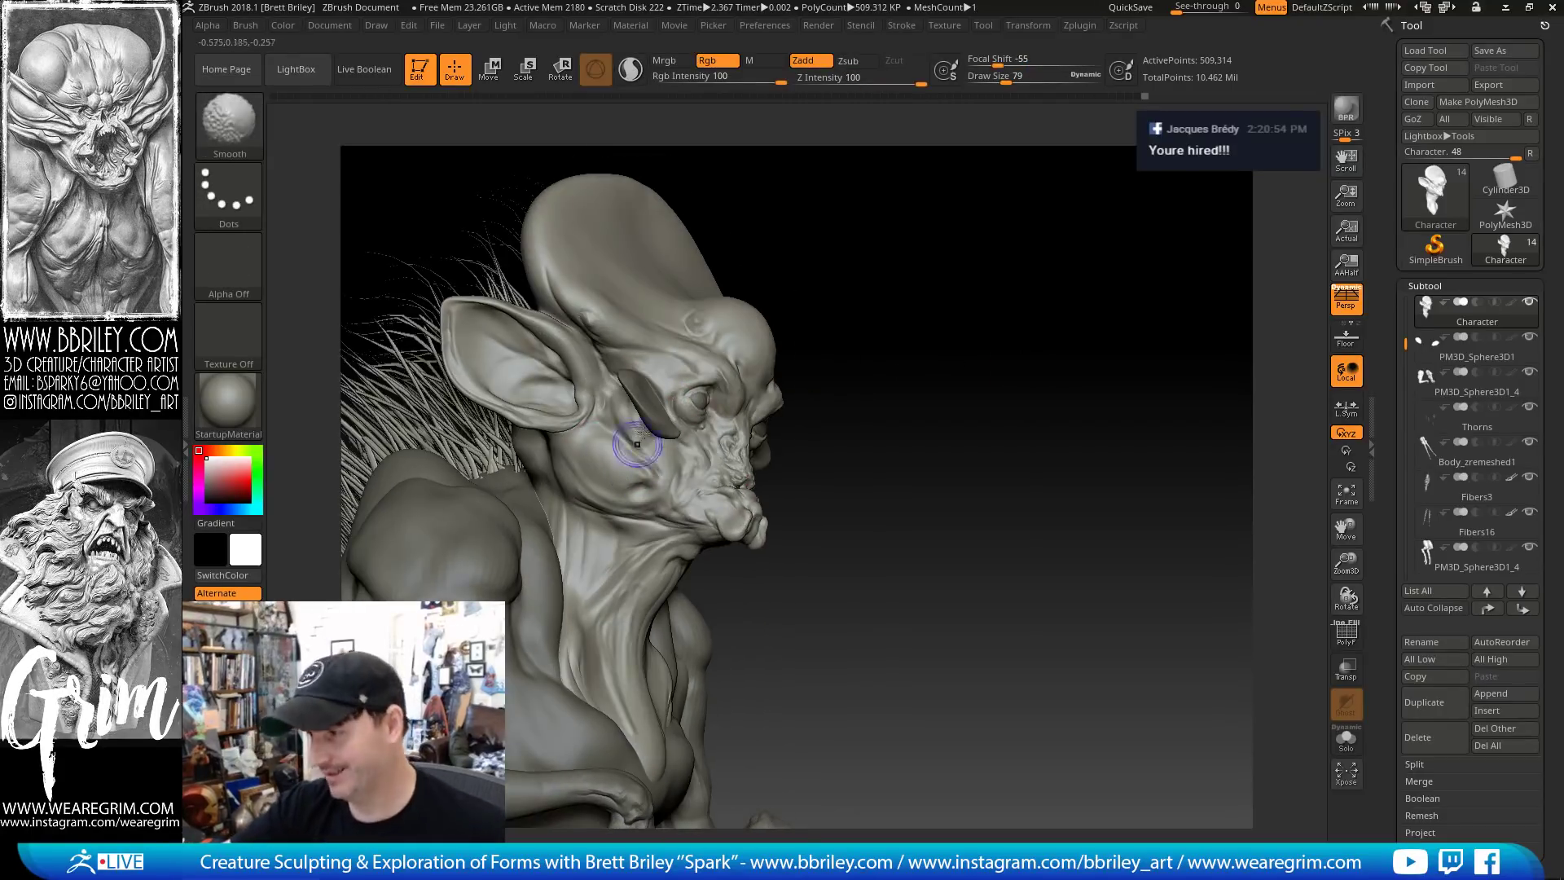
{"action": "left_click_drag", "start_coordinate": [894, 276], "coordinate": [945, 285]}
Carve a crease along the jaw below the ear with DamStandard and puff up the adjacent fold with Inflat
{"action": "key", "text": "b"}
{"action": "key", "text": "d"}
{"action": "key", "text": "s"}
{"action": "key", "text": "s"}
{"action": "left_click_drag", "start_coordinate": [544, 480], "coordinate": [595, 529]}
{"action": "right_click_drag", "start_coordinate": [526, 487], "coordinate": [525, 458]}
{"action": "key", "text": "b"}
{"action": "key", "text": "i"}
{"action": "key", "text": "n"}
Carve the crease where the ear joins the back of the head with DamStandard at draw size 68 and smooth it
{"action": "mouse_move", "coordinate": [806, 244]}
{"action": "right_mouse_down"}
{"action": "mouse_move", "coordinate": [828, 237]}
{"action": "mouse_move", "coordinate": [790, 236]}
{"action": "right_mouse_up"}
{"action": "key", "text": "b"}
{"action": "key", "text": "d"}
{"action": "key", "text": "s"}
{"action": "left_click_drag", "start_coordinate": [541, 383], "coordinate": [579, 426]}
{"action": "right_click_drag", "start_coordinate": [538, 371], "coordinate": [649, 269]}
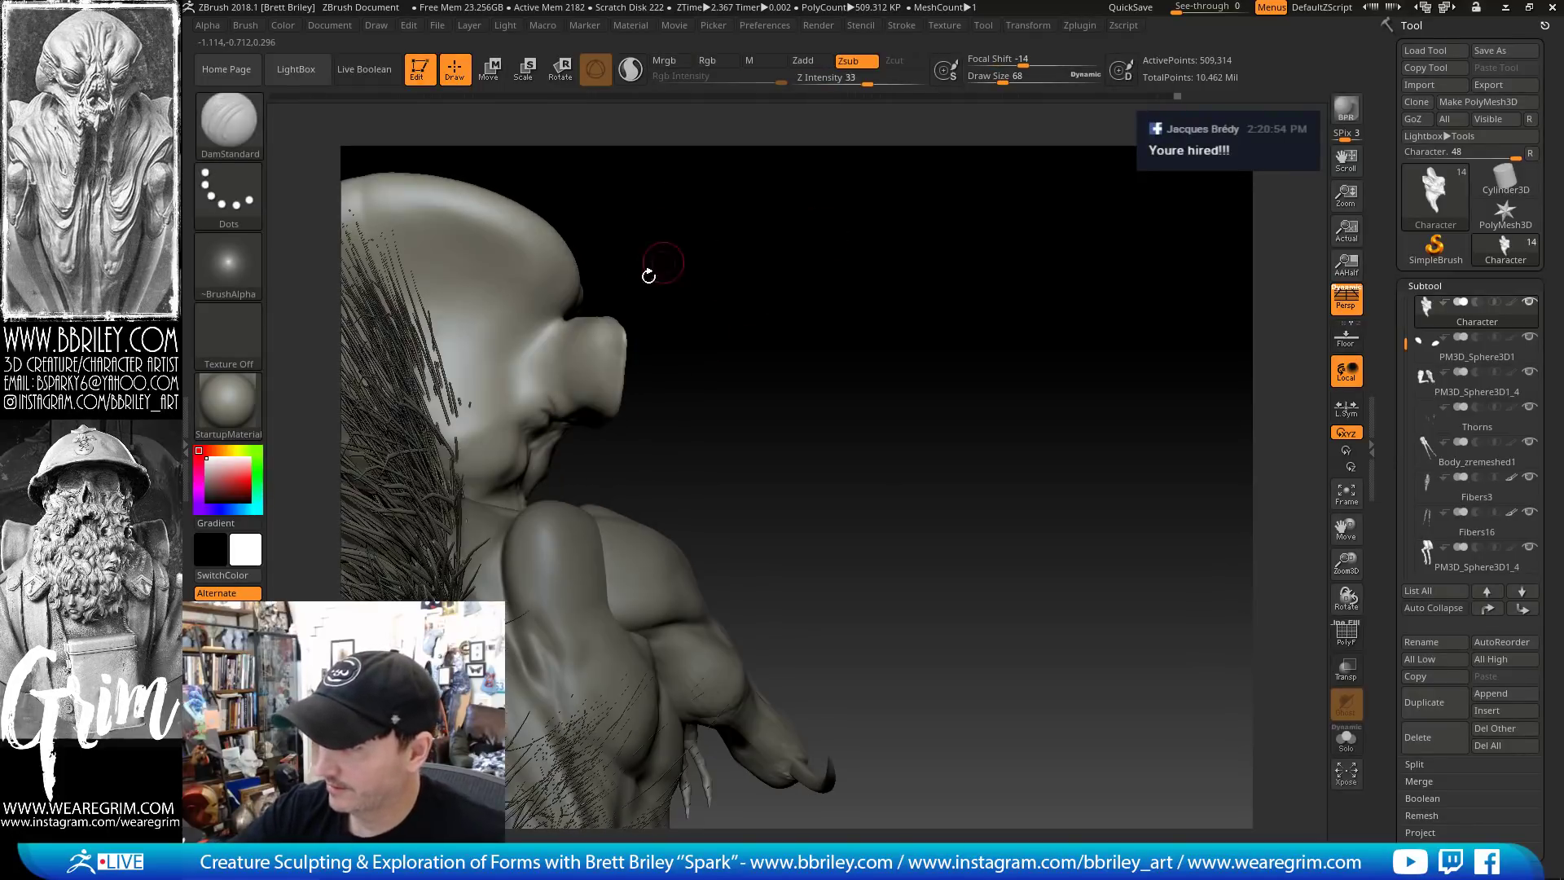
{"action": "key", "text": "shift"}
{"action": "left_click_drag", "start_coordinate": [548, 328], "coordinate": [544, 349], "text": "shift"}
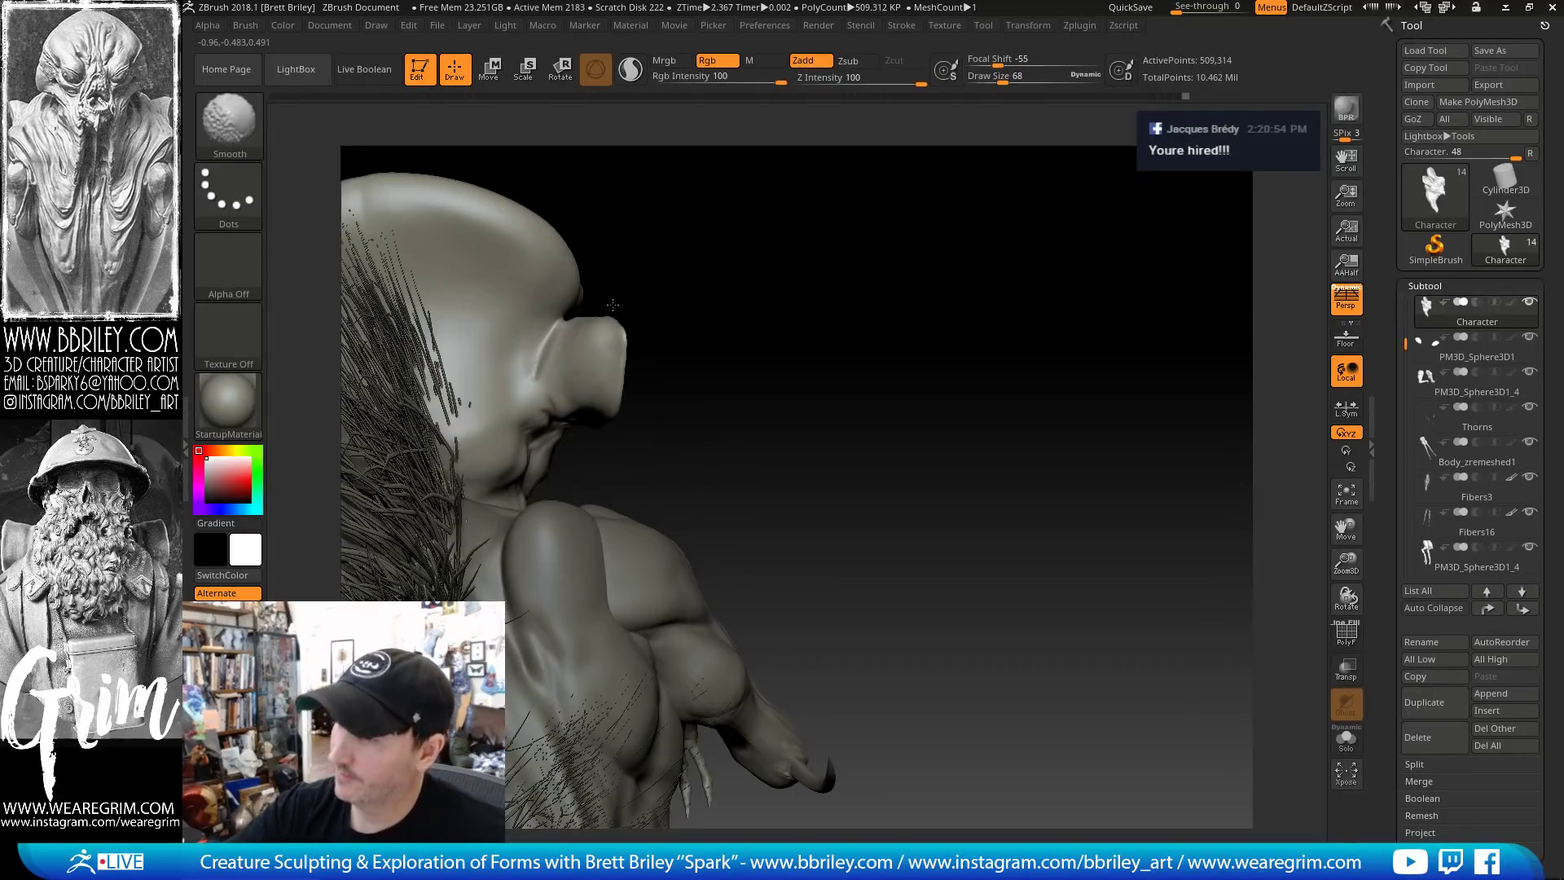
{"action": "mouse_move", "coordinate": [553, 342]}
{"action": "right_mouse_down"}
{"action": "mouse_move", "coordinate": [743, 286]}
{"action": "mouse_move", "coordinate": [721, 234]}
{"action": "mouse_move", "coordinate": [571, 422]}
{"action": "mouse_move", "coordinate": [688, 252]}
{"action": "mouse_move", "coordinate": [578, 478]}
{"action": "right_mouse_up"}
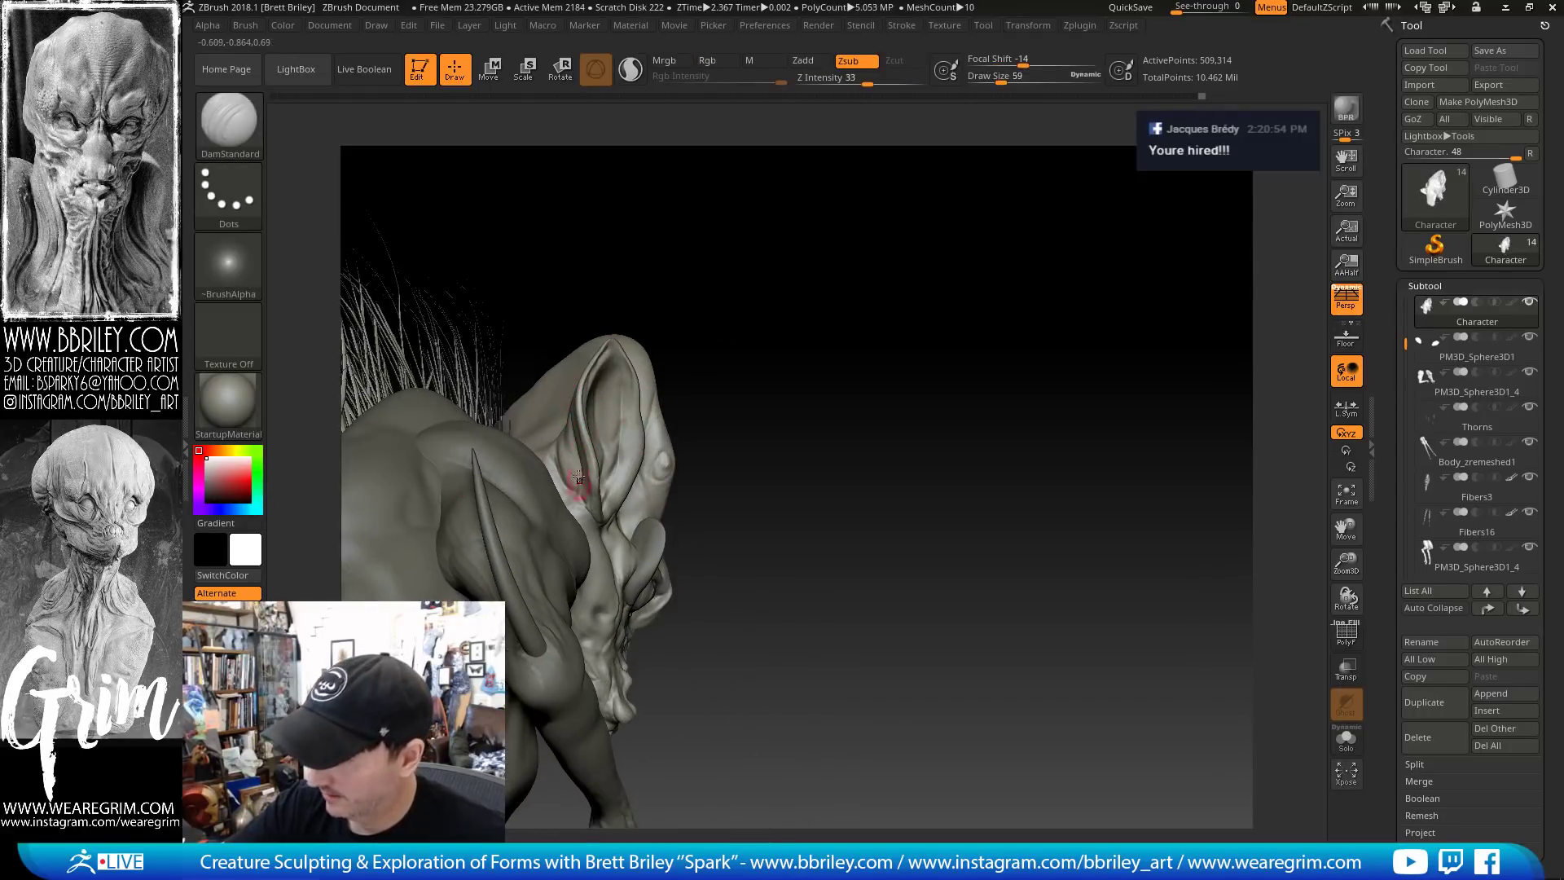
Puff up the folds at the lower part of the ear with the Inflat brush at draw size 56 and smooth them
{"action": "key", "text": "b"}
{"action": "key", "text": "i"}
{"action": "key", "text": "n"}
{"action": "mouse_move", "coordinate": [761, 279]}
{"action": "right_mouse_down"}
{"action": "mouse_move", "coordinate": [571, 461]}
{"action": "mouse_move", "coordinate": [564, 447]}
{"action": "right_mouse_up"}
{"action": "key", "text": "shift"}
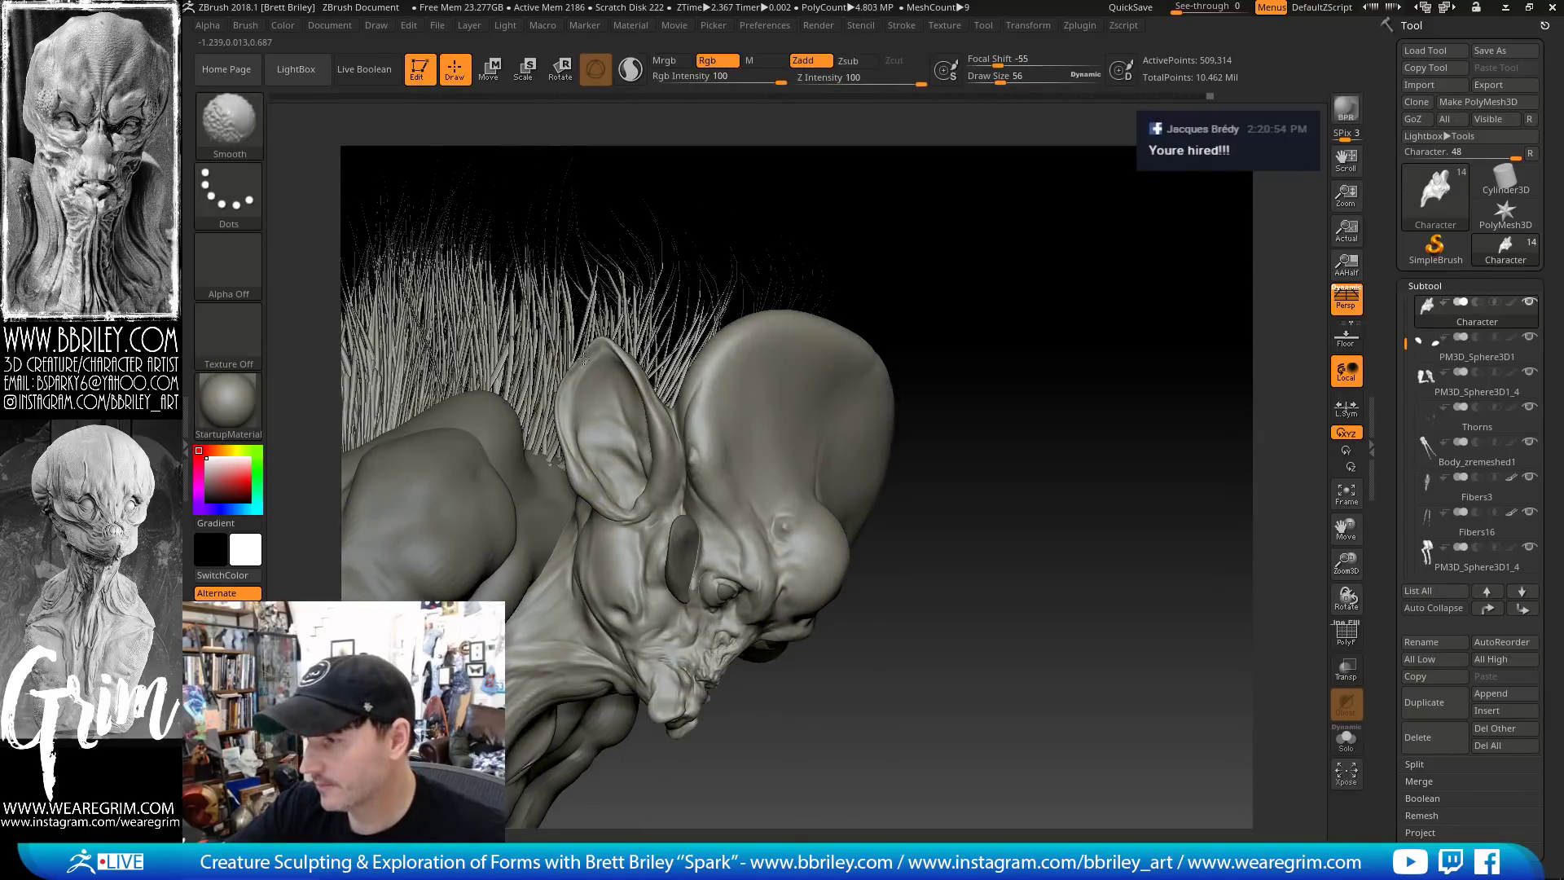
{"action": "mouse_move", "coordinate": [847, 216]}
{"action": "right_mouse_down"}
{"action": "mouse_move", "coordinate": [866, 203]}
{"action": "mouse_move", "coordinate": [682, 367]}
{"action": "right_mouse_up"}
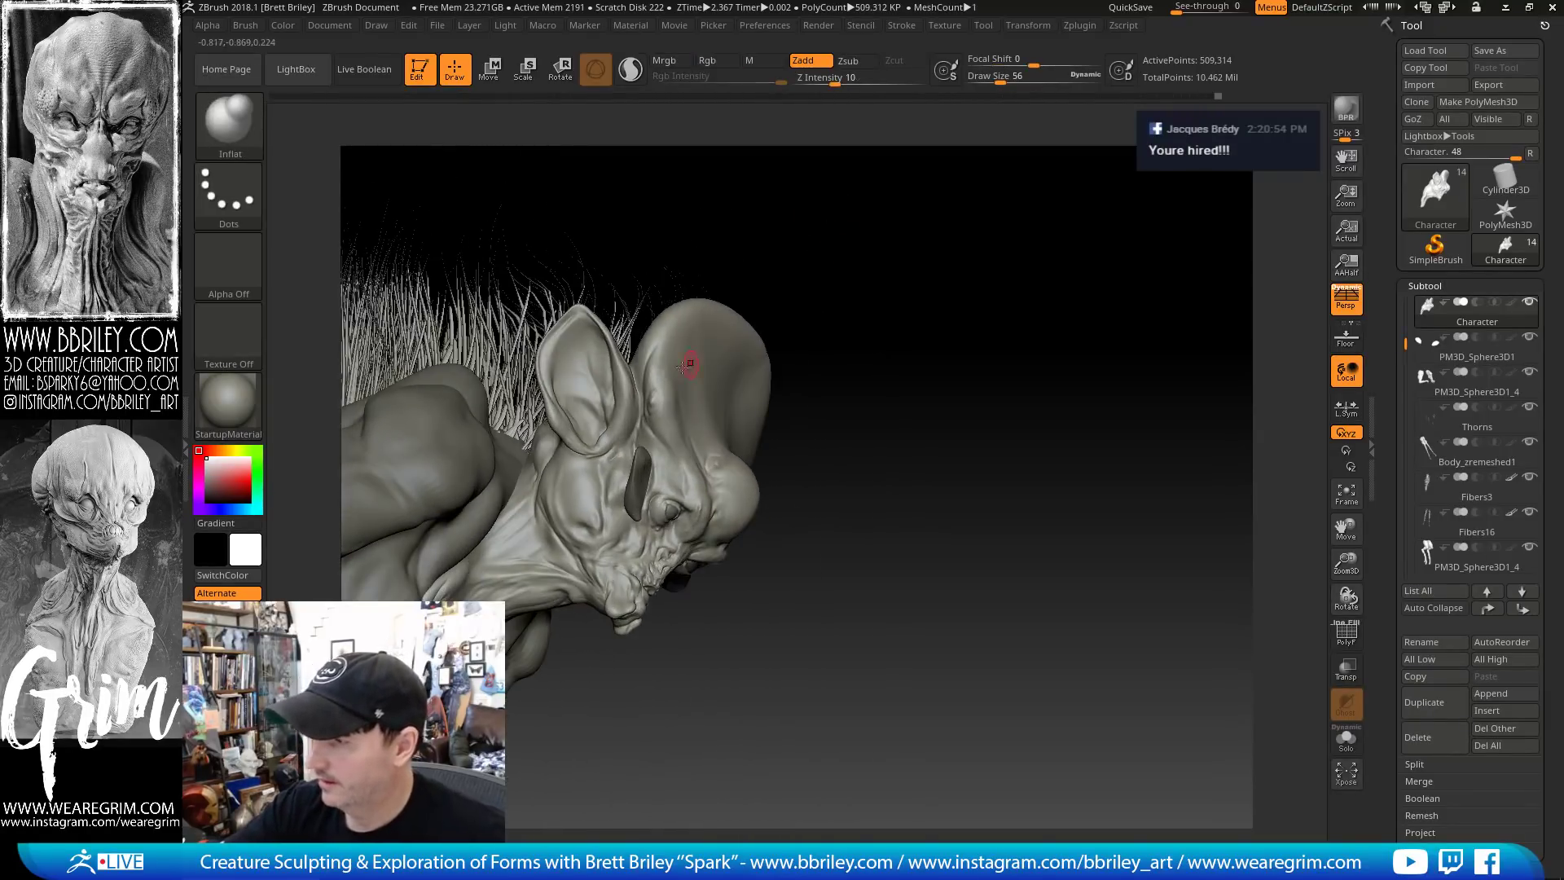
Sculpt the bumps along the skull's side edge with DamStandard and with Standard at draw size 44, and smooth them
{"action": "key", "text": "b"}
{"action": "key", "text": "d"}
{"action": "key", "text": "s"}
{"action": "right_click_drag", "start_coordinate": [699, 288], "coordinate": [671, 332]}
{"action": "key", "text": "b"}
{"action": "key", "text": "s"}
{"action": "key", "text": "t"}
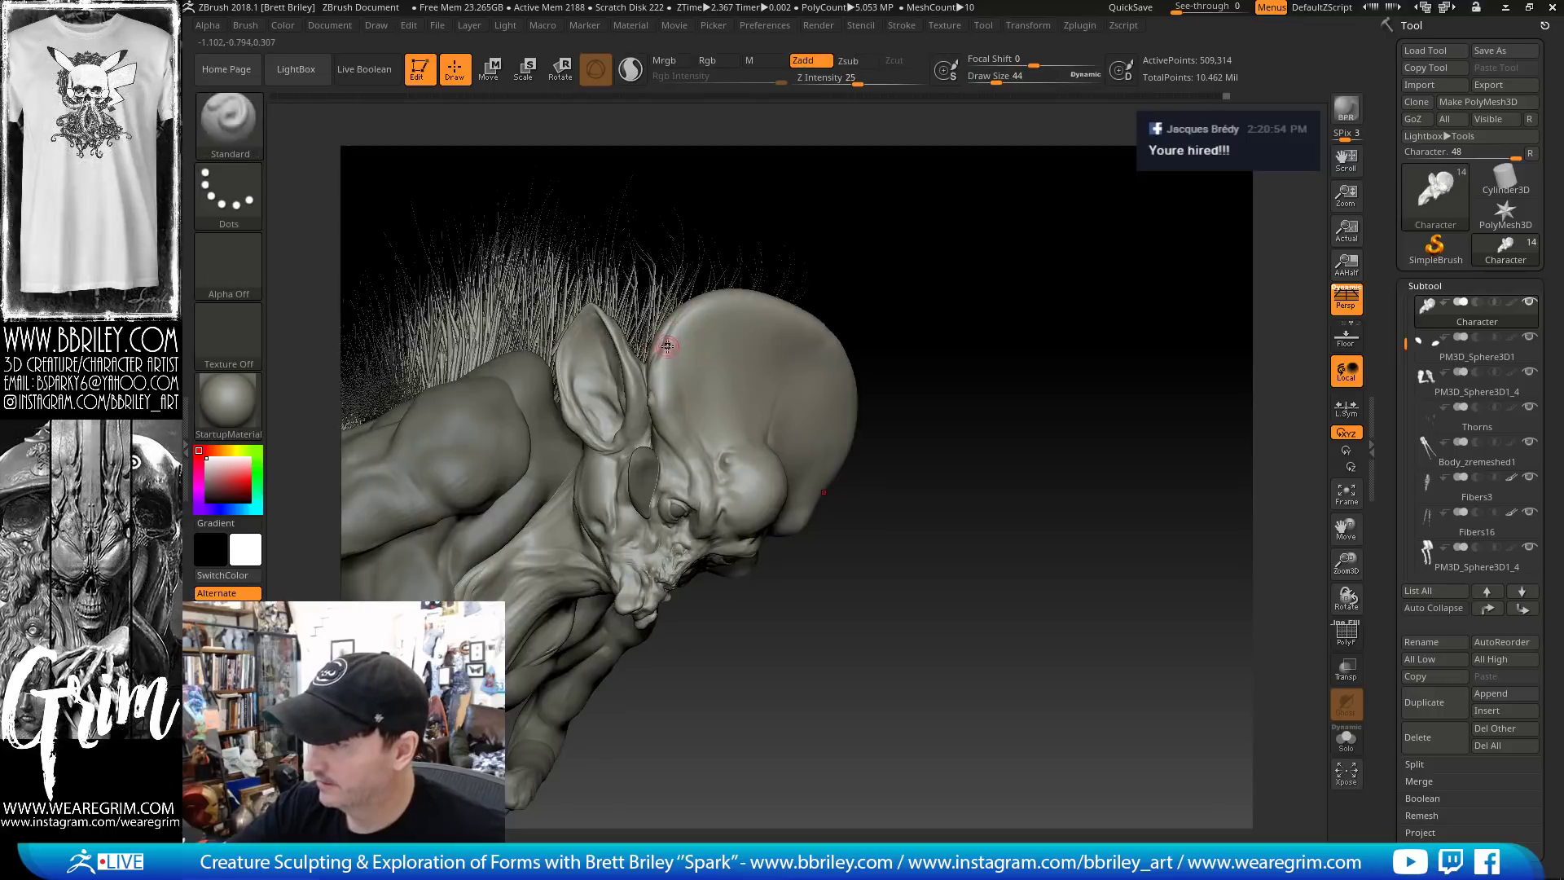
{"action": "right_click_drag", "start_coordinate": [954, 307], "coordinate": [868, 284]}
{"action": "left_click_drag", "start_coordinate": [859, 189], "coordinate": [868, 249]}
{"action": "left_click_drag", "start_coordinate": [663, 366], "coordinate": [663, 356], "text": "shift"}
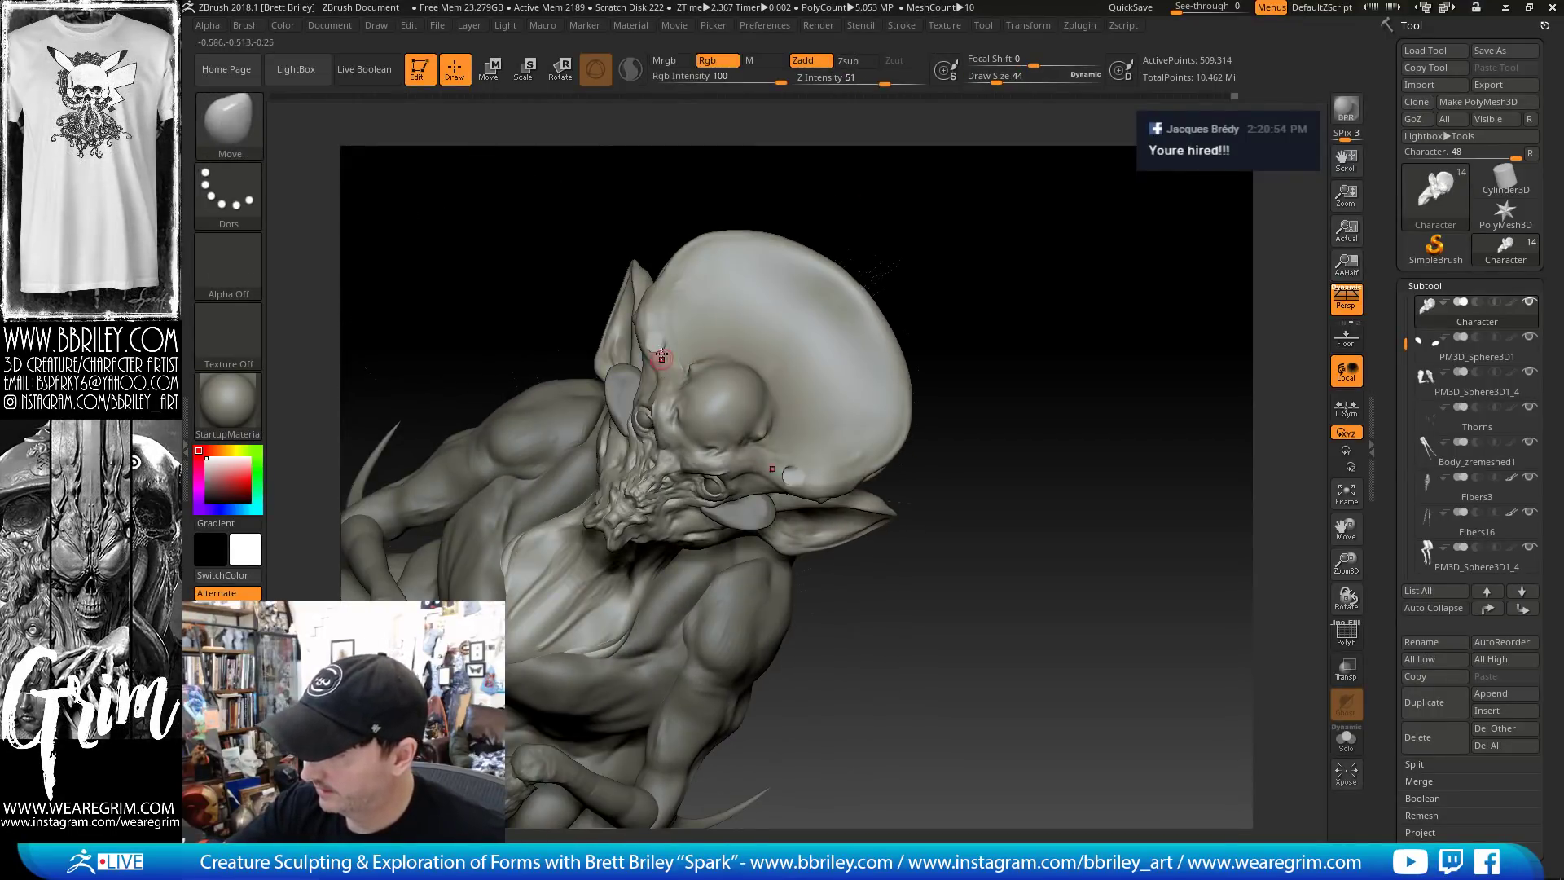
Undo the last Move stroke on the bump at the side of the skull
{"action": "left_click_drag", "start_coordinate": [853, 218], "coordinate": [803, 167]}
{"action": "key", "text": "ctrl+z"}
{"action": "mouse_move", "coordinate": [859, 227]}
{"action": "left_mouse_down"}
{"action": "mouse_move", "coordinate": [848, 199]}
{"action": "mouse_move", "coordinate": [1070, 229]}
{"action": "mouse_move", "coordinate": [977, 293]}
{"action": "left_mouse_up"}
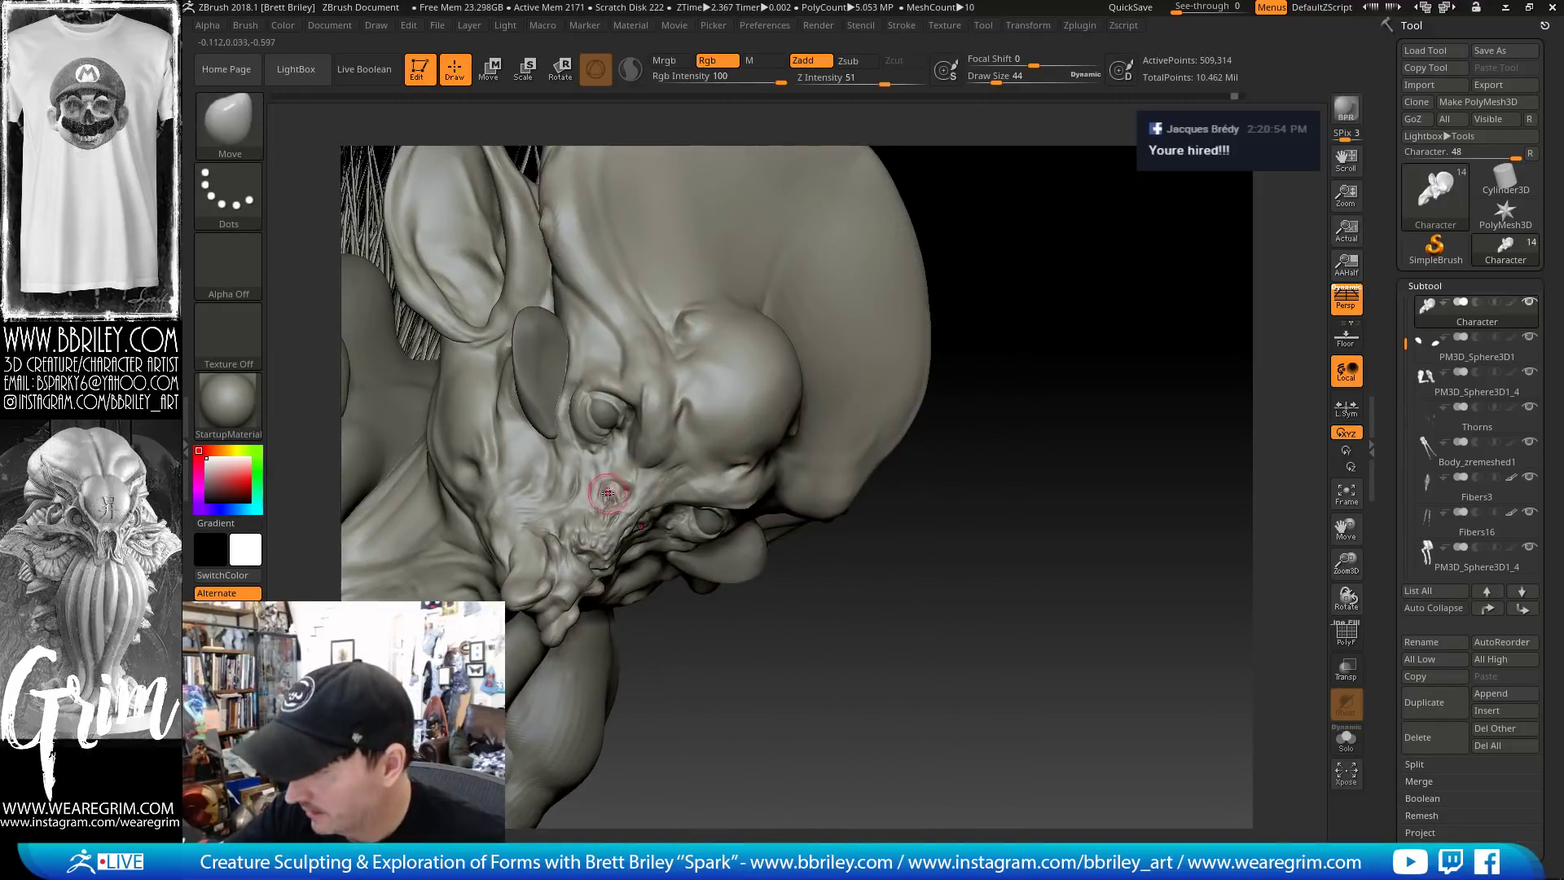
Build up the area between the eye and the nose with Inflat and with Clay at draw size 23, smoothing it
{"action": "key", "text": "b"}
{"action": "key", "text": "i"}
{"action": "key", "text": "n"}
{"action": "key", "text": "b"}
{"action": "key", "text": "c"}
{"action": "key", "text": "l"}
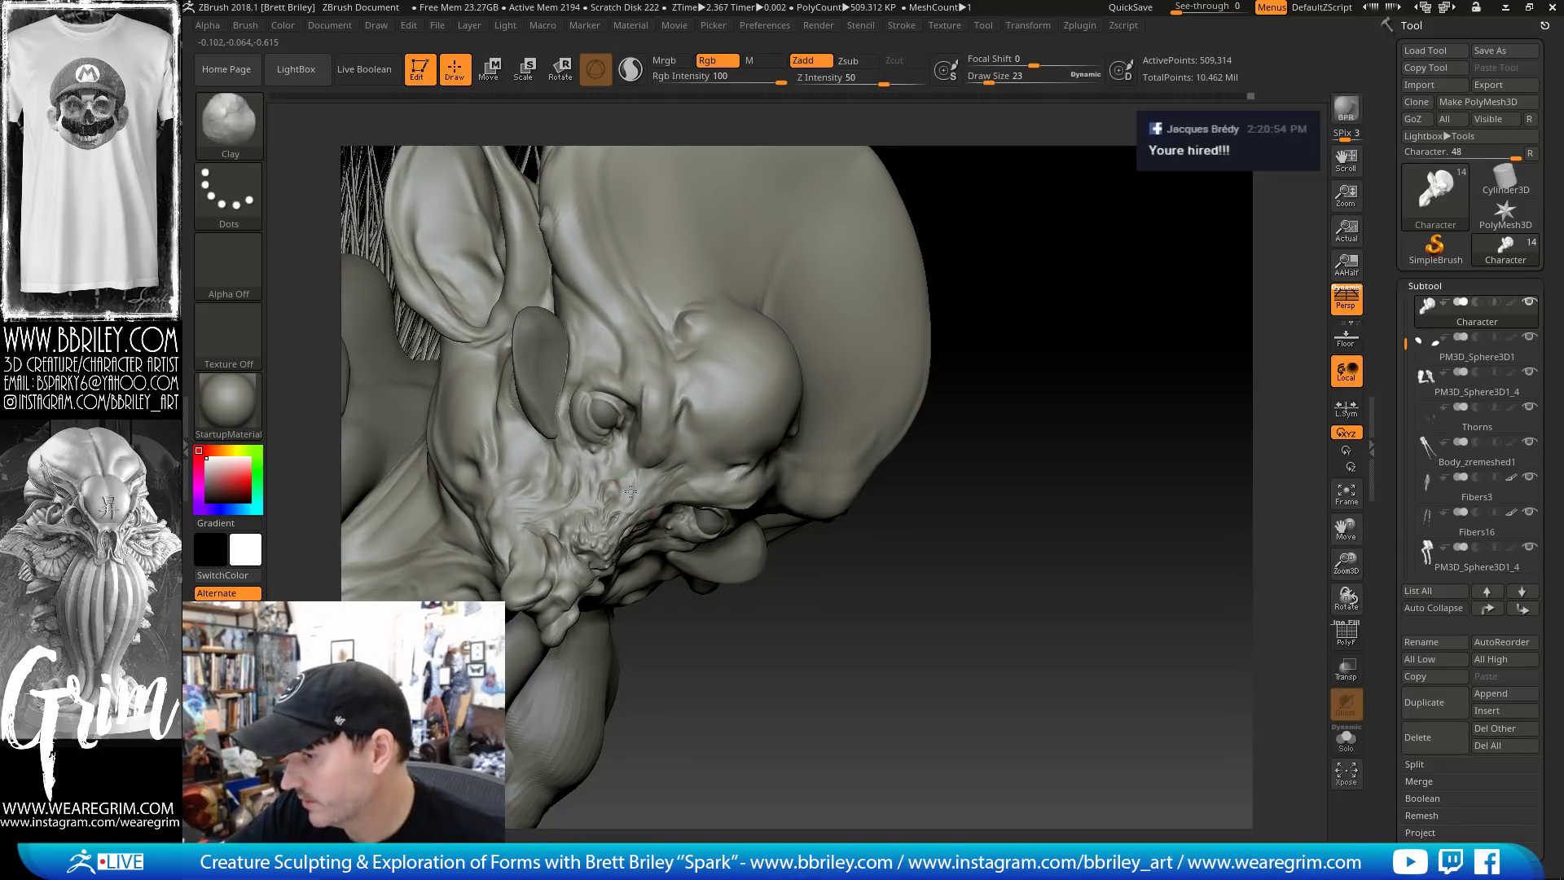
{"action": "key", "text": "shift"}
{"action": "mouse_move", "coordinate": [1057, 391]}
{"action": "left_mouse_down"}
{"action": "mouse_move", "coordinate": [1103, 174]}
{"action": "mouse_move", "coordinate": [1107, 253]}
{"action": "mouse_move", "coordinate": [1040, 245]}
{"action": "mouse_move", "coordinate": [1040, 331]}
{"action": "left_mouse_up"}
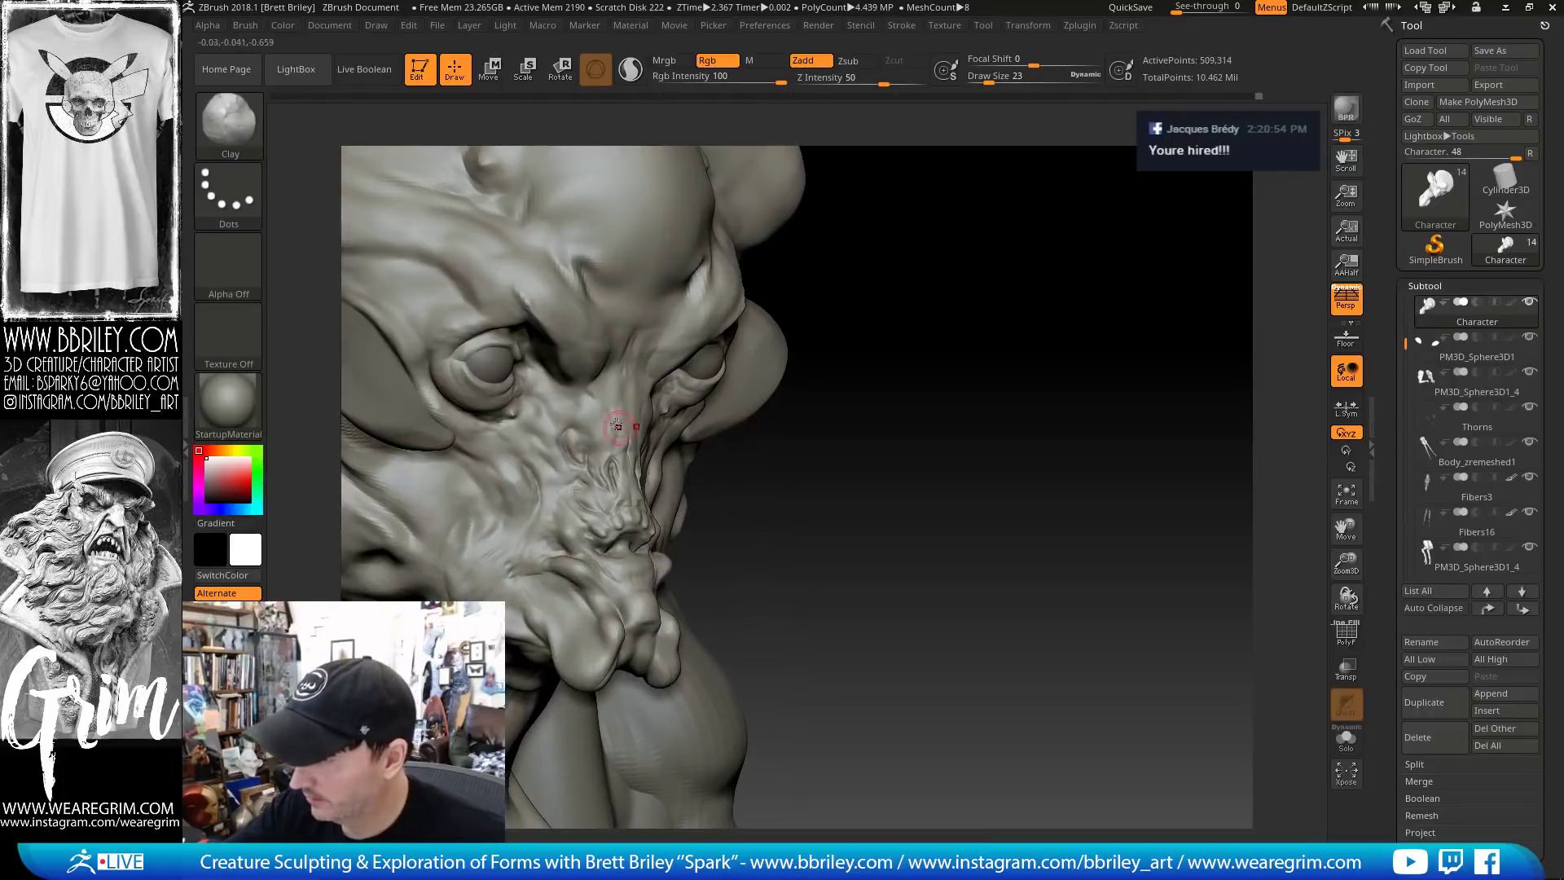
Cut fine creases across the nose bridge with the DamStandard brush at draw size 16 and soften them
{"action": "key", "text": "b"}
{"action": "key", "text": "d"}
{"action": "key", "text": "s"}
{"action": "key", "text": "["}
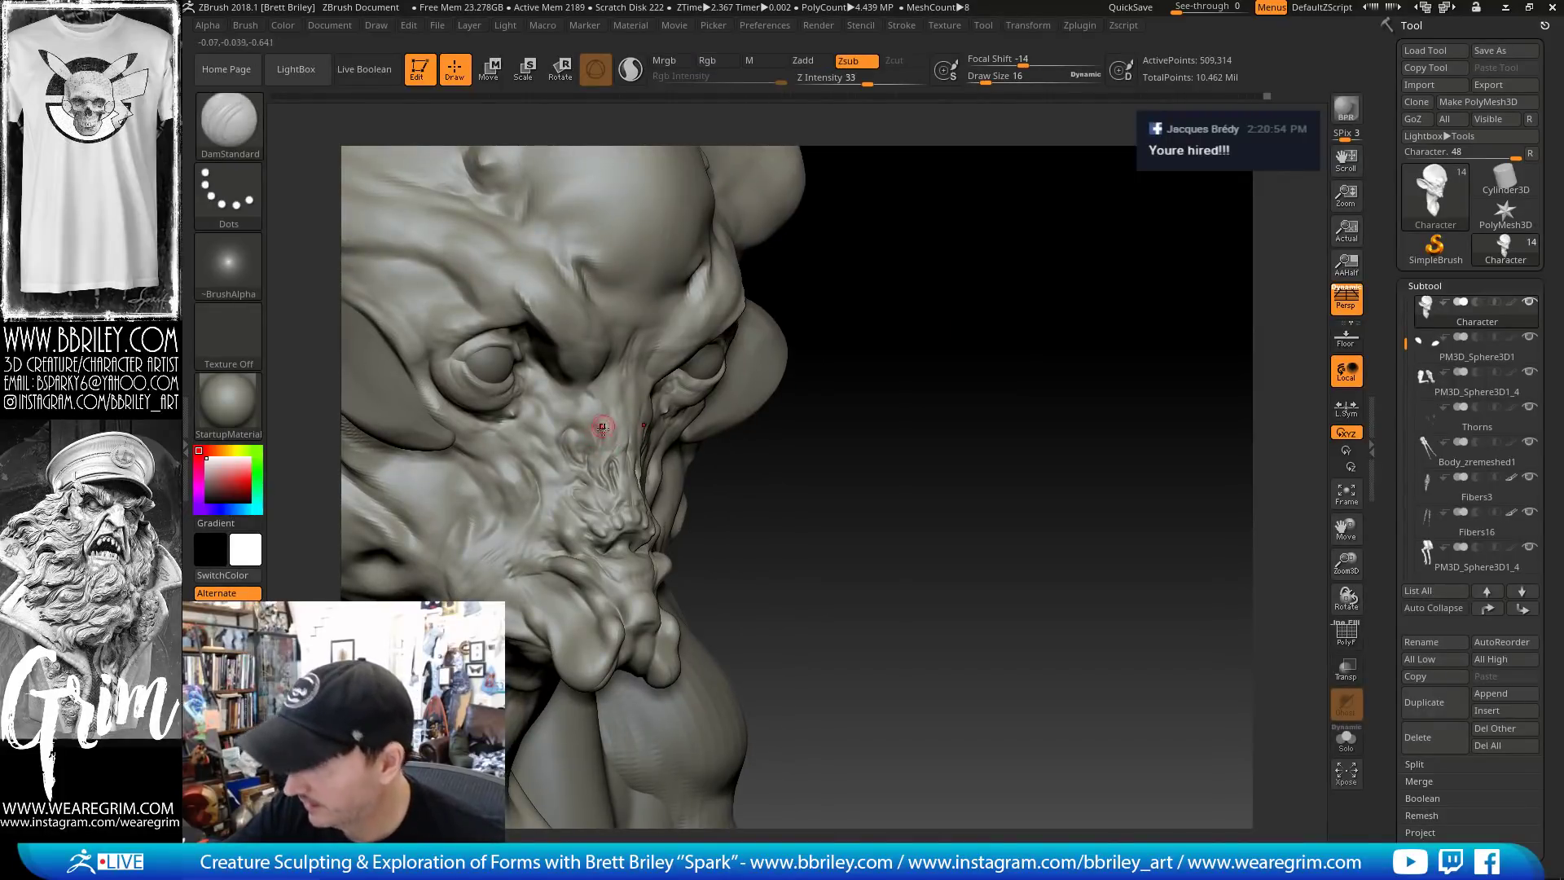
{"action": "key", "text": "shift"}
Add small ridges to the upper nose bridge with Clay at draw size 20 and Standard at 13, and smooth them
{"action": "key", "text": "b"}
{"action": "key", "text": "c"}
{"action": "key", "text": "l"}
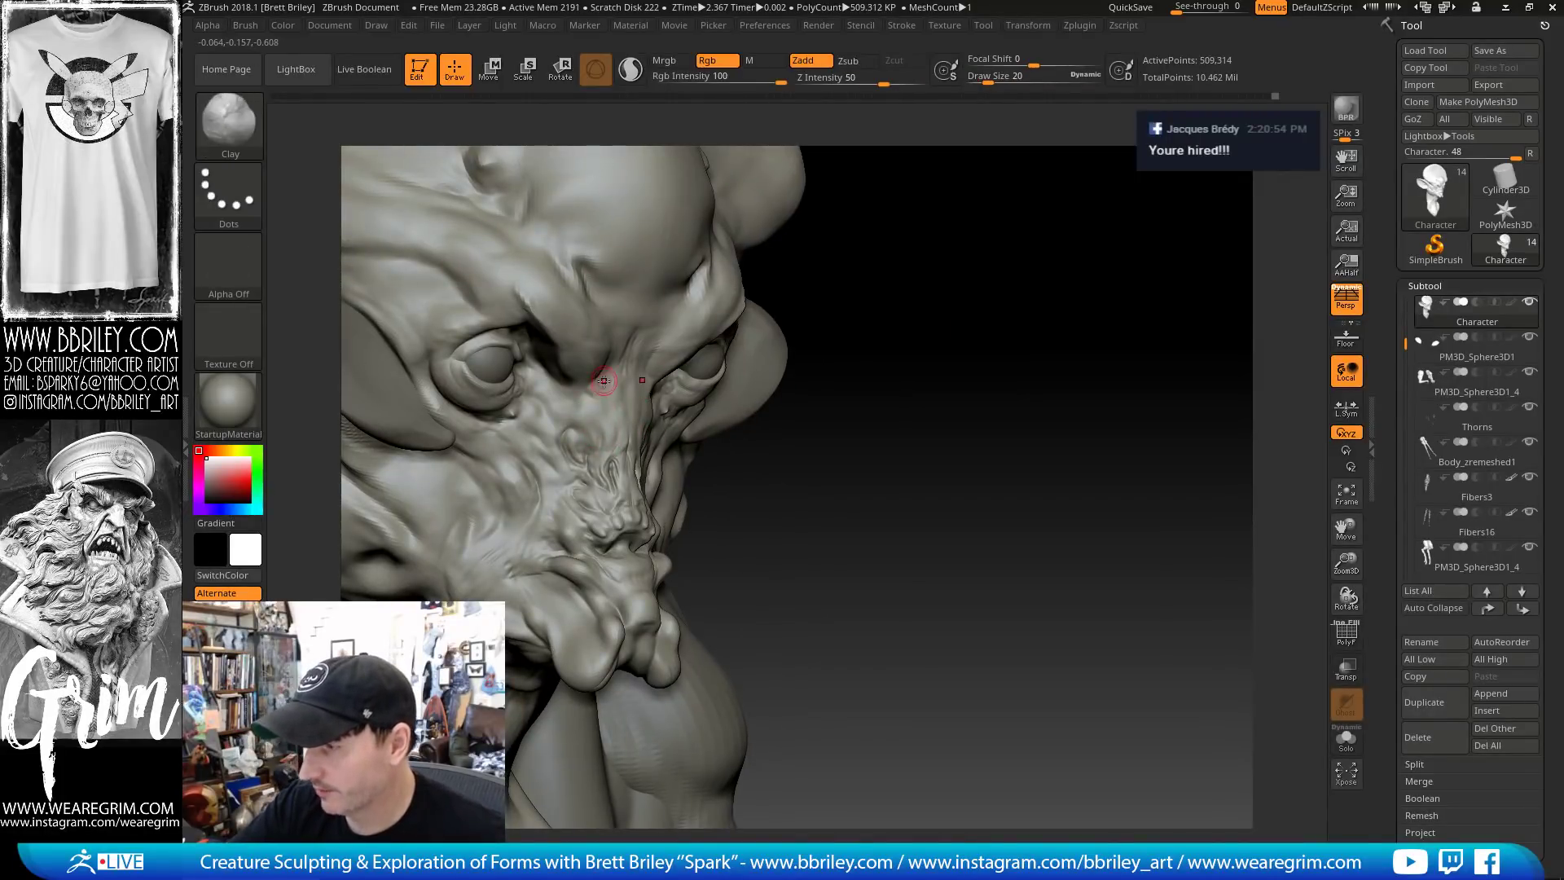
{"action": "key", "text": "["}
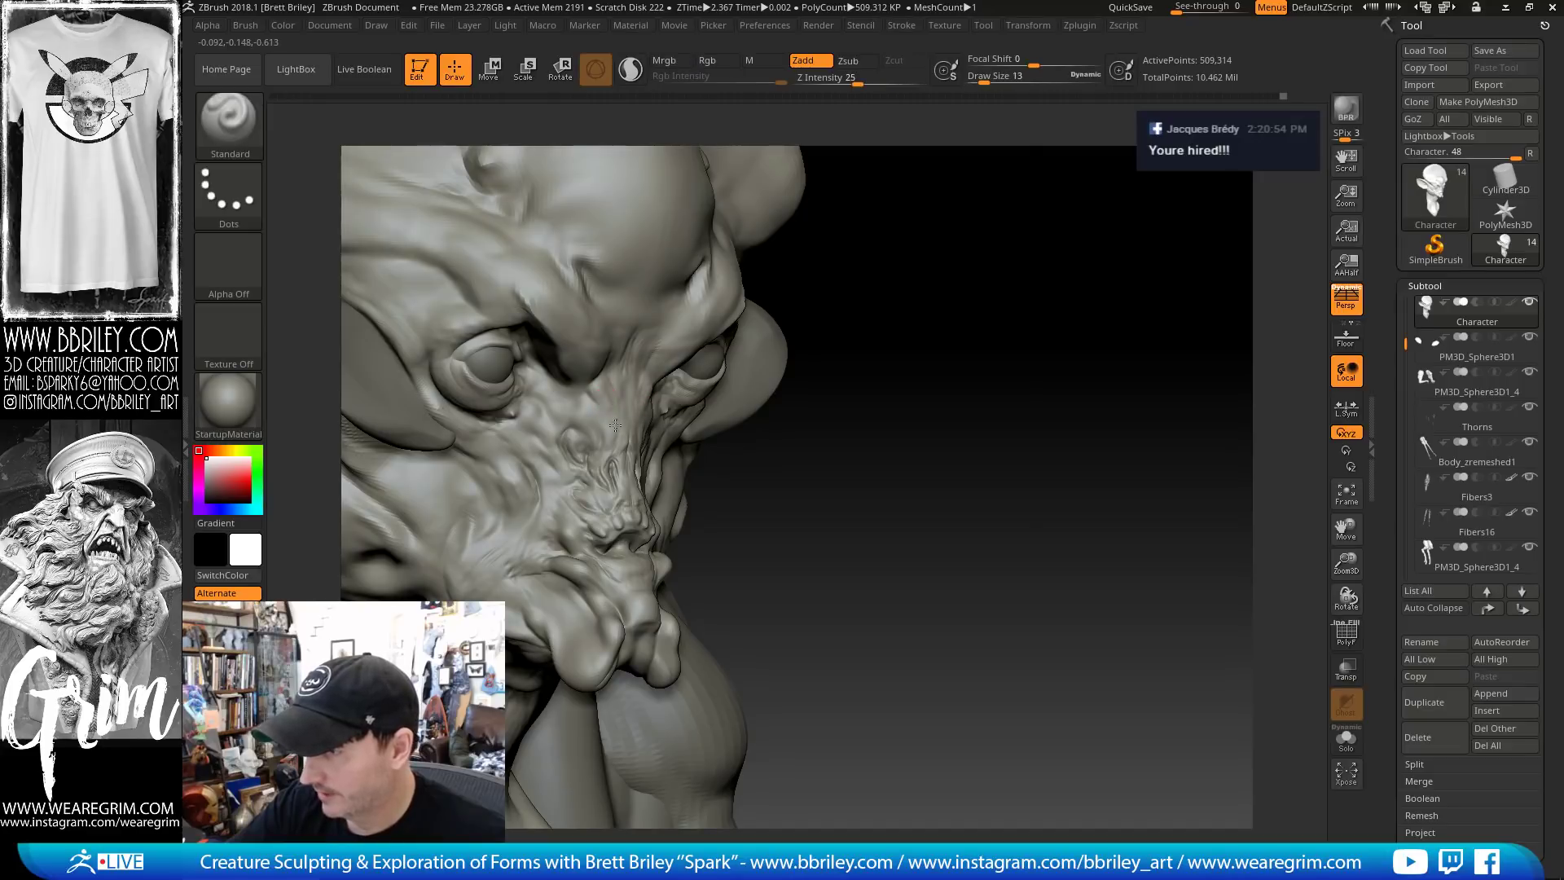
{"action": "key", "text": "shift"}
{"action": "left_click_drag", "start_coordinate": [611, 408], "coordinate": [606, 487], "text": "shift"}
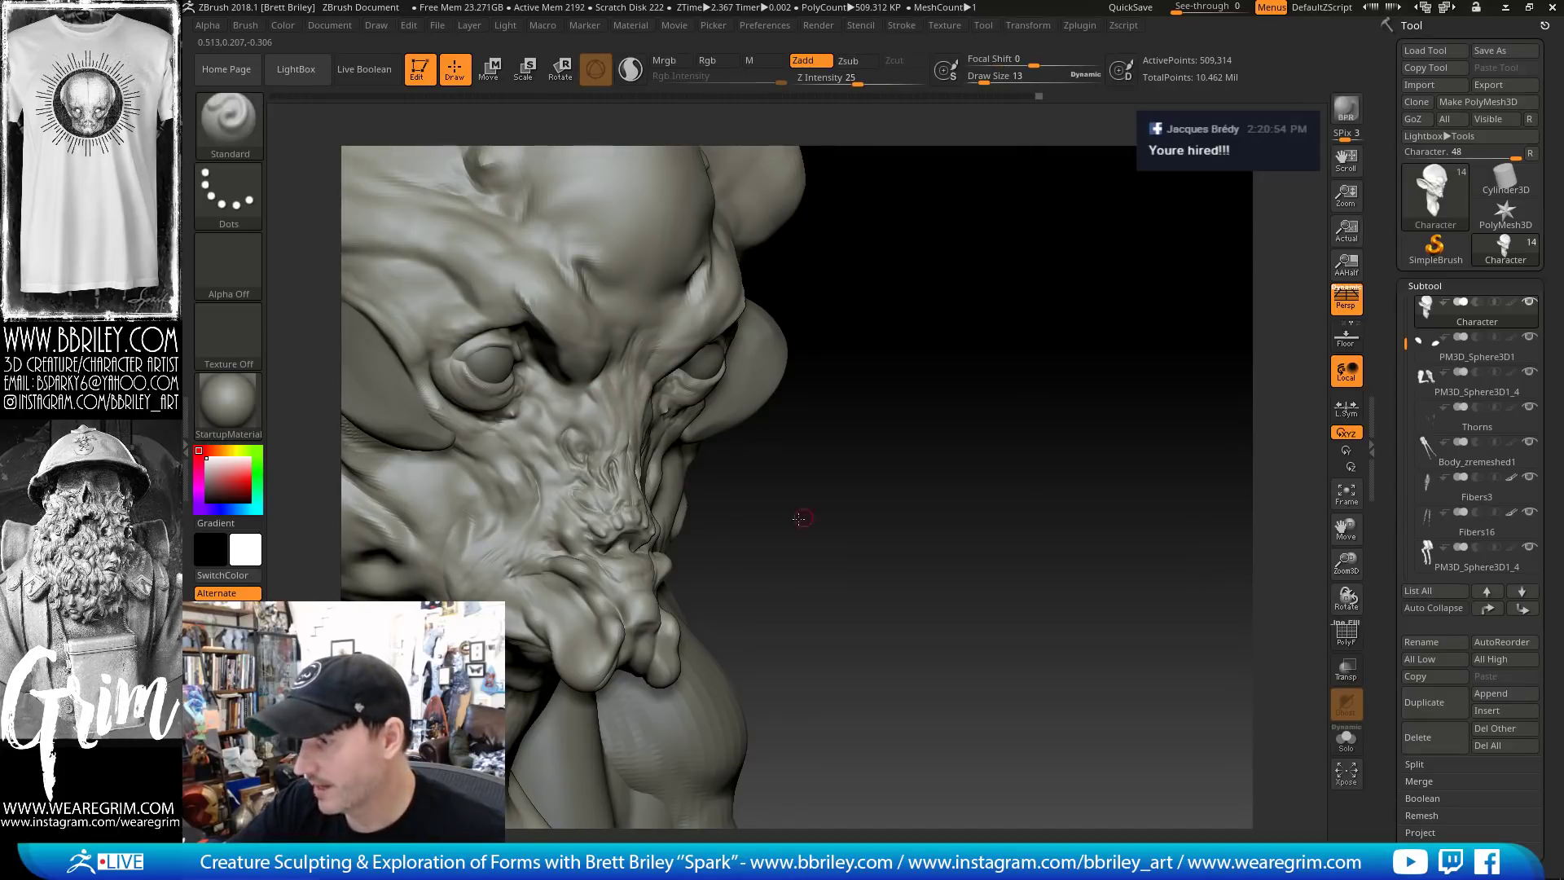
Carve fine wrinkles above the nostrils with the DamStandard brush at draw size 13
{"action": "left_click_drag", "start_coordinate": [803, 514], "coordinate": [753, 512]}
{"action": "key", "text": "b"}
{"action": "key", "text": "d"}
{"action": "key", "text": "s"}
{"action": "left_click_drag", "start_coordinate": [614, 462], "coordinate": [613, 475]}
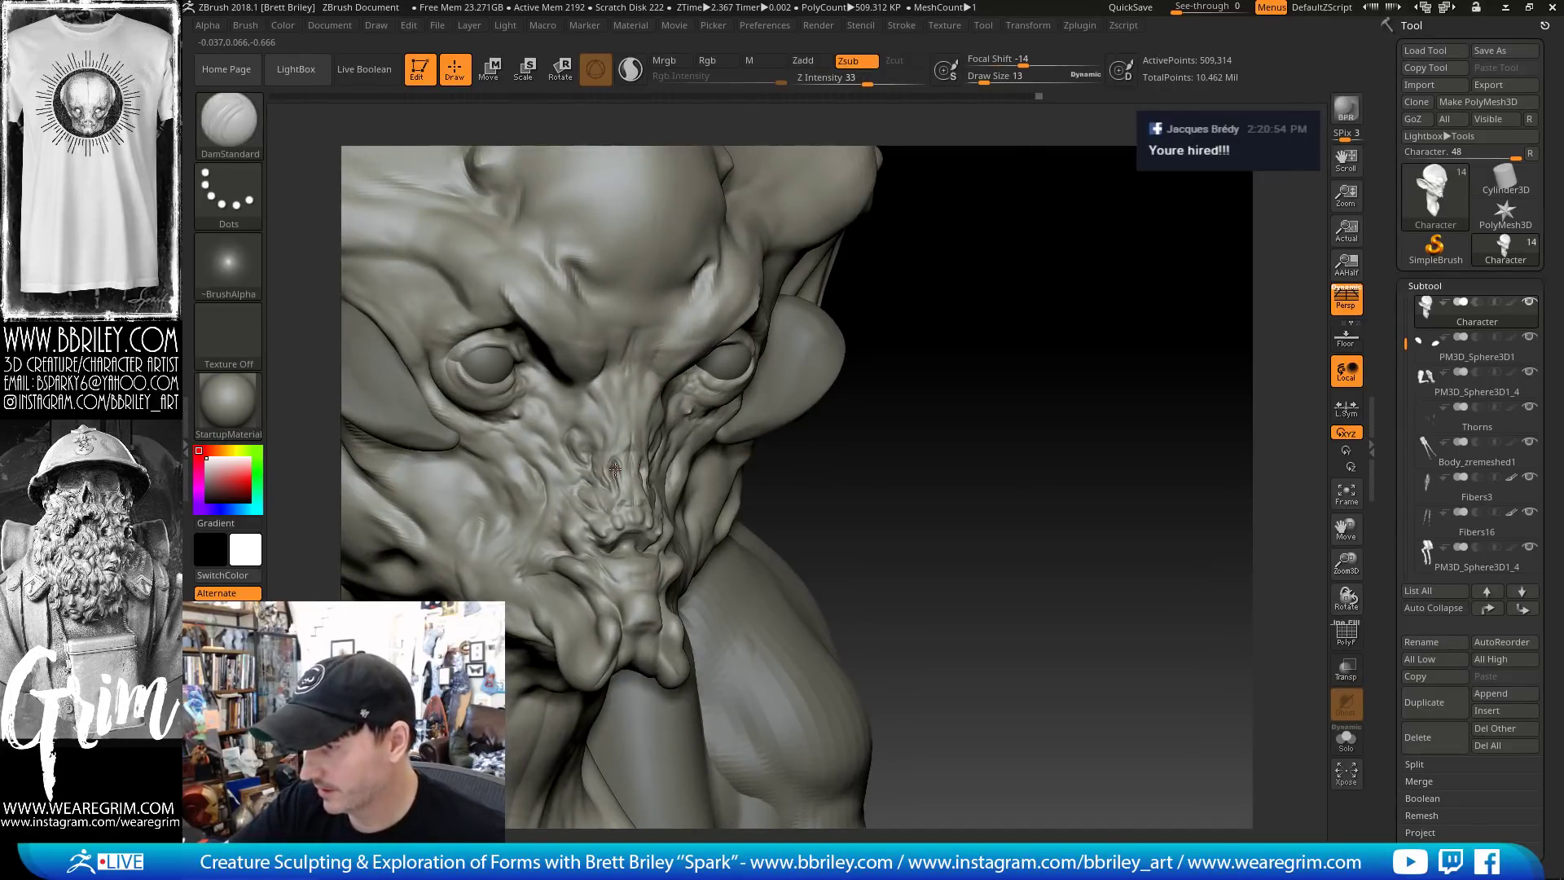
{"action": "left_click_drag", "start_coordinate": [903, 497], "coordinate": [597, 453]}
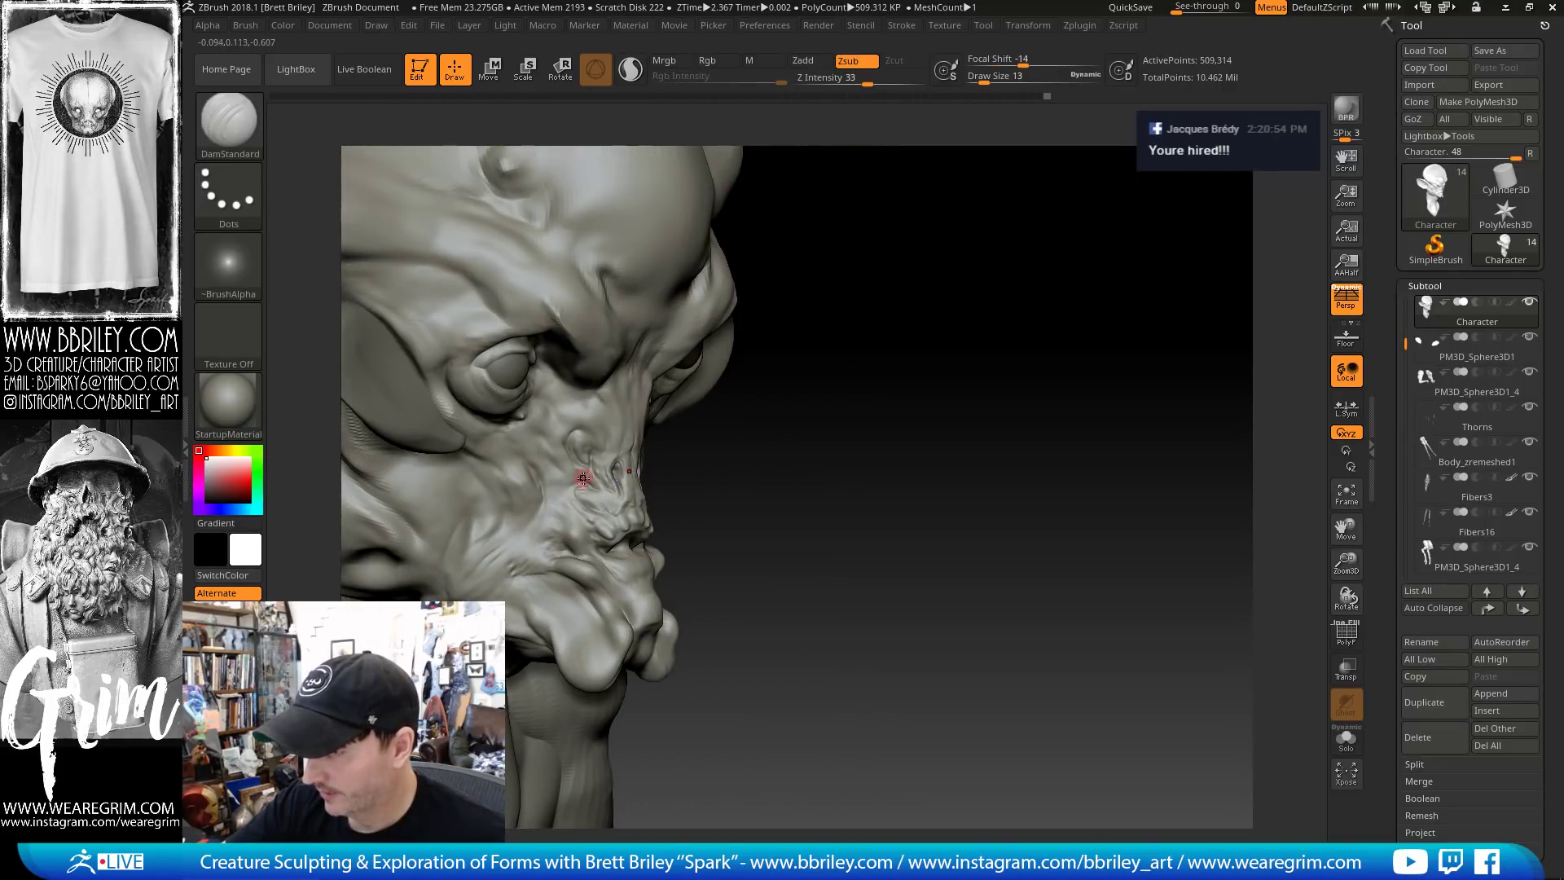
Raise thin wrinkles from the side of the nose toward the lower eyelid with Standard at draw size 13
{"action": "left_click_drag", "start_coordinate": [772, 448], "coordinate": [730, 452]}
{"action": "key", "text": "b"}
{"action": "key", "text": "s"}
{"action": "key", "text": "t"}
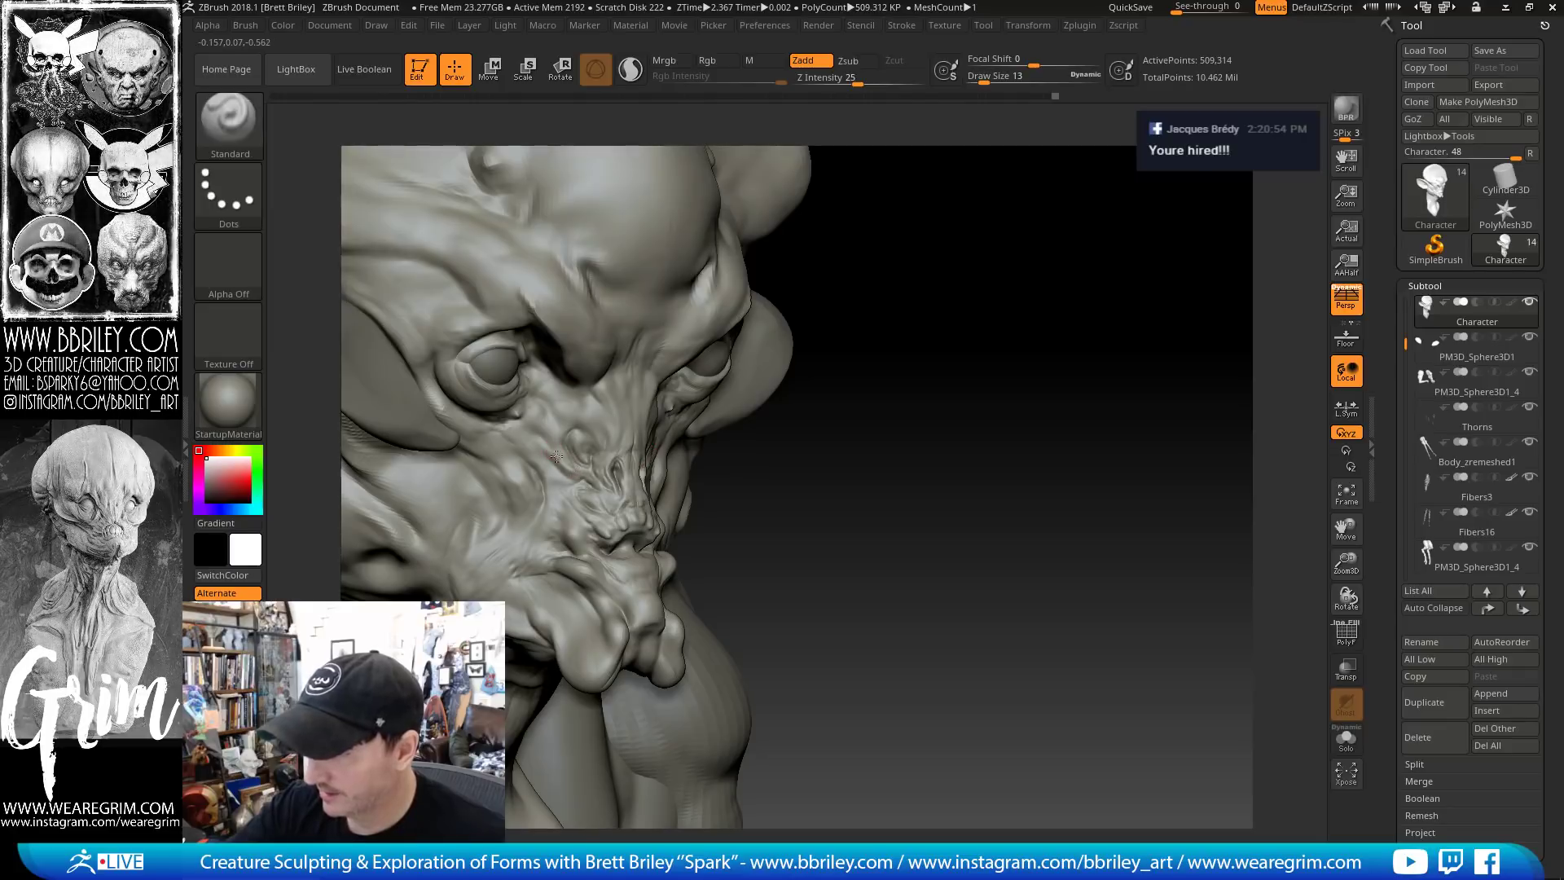
{"action": "left_click_drag", "start_coordinate": [825, 516], "coordinate": [548, 456]}
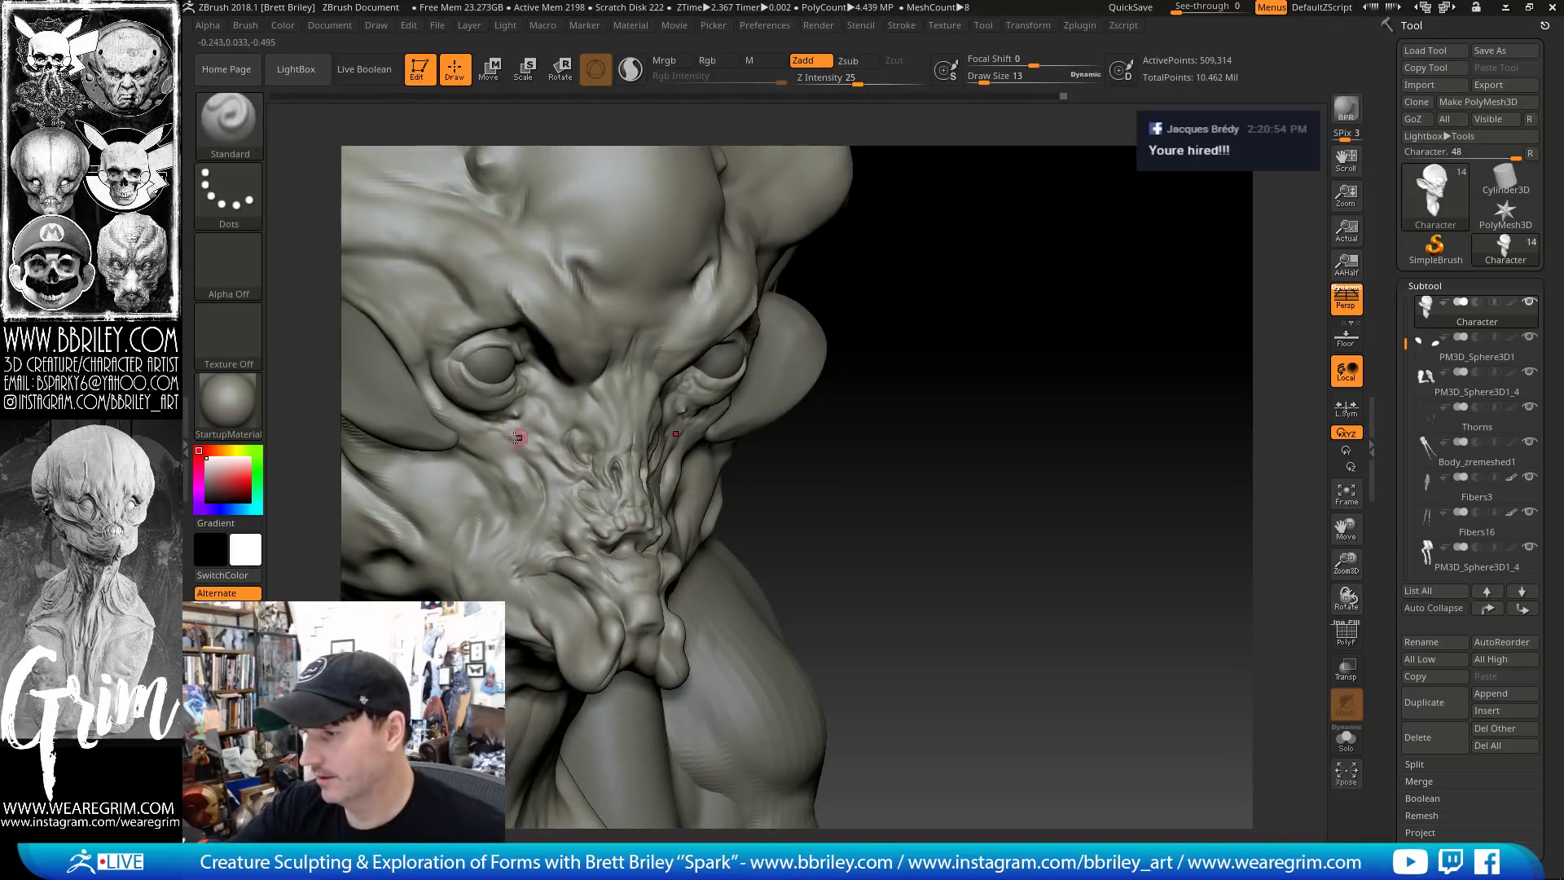
Puff up the folds beneath the eye with the Inflat brush at draw size 25
{"action": "key", "text": "b"}
{"action": "key", "text": "i"}
{"action": "key", "text": "n"}
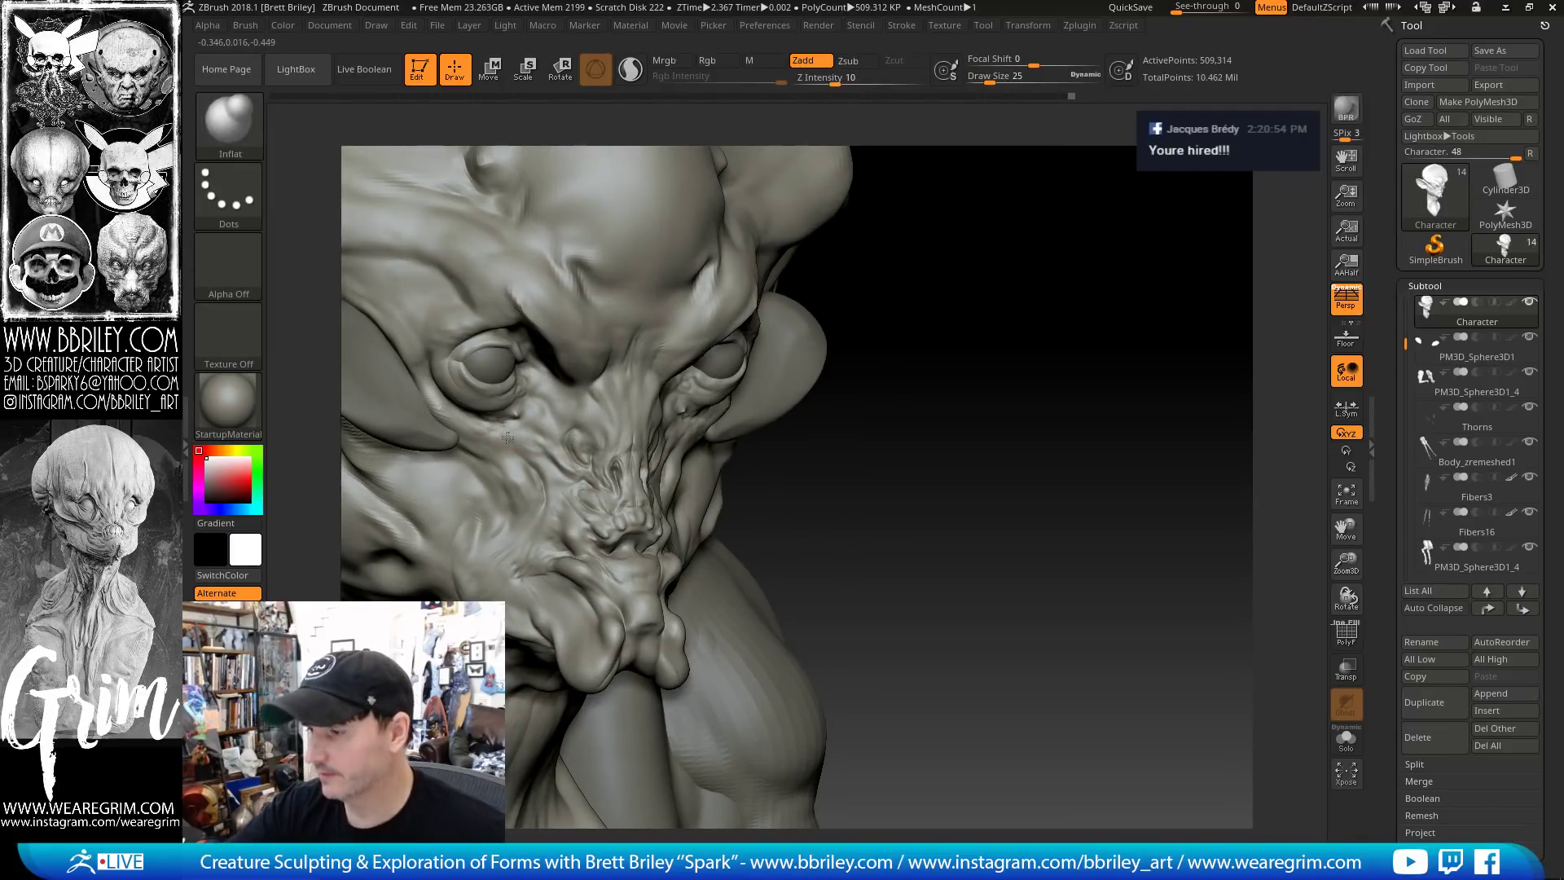
{"action": "left_click_drag", "start_coordinate": [919, 502], "coordinate": [673, 470]}
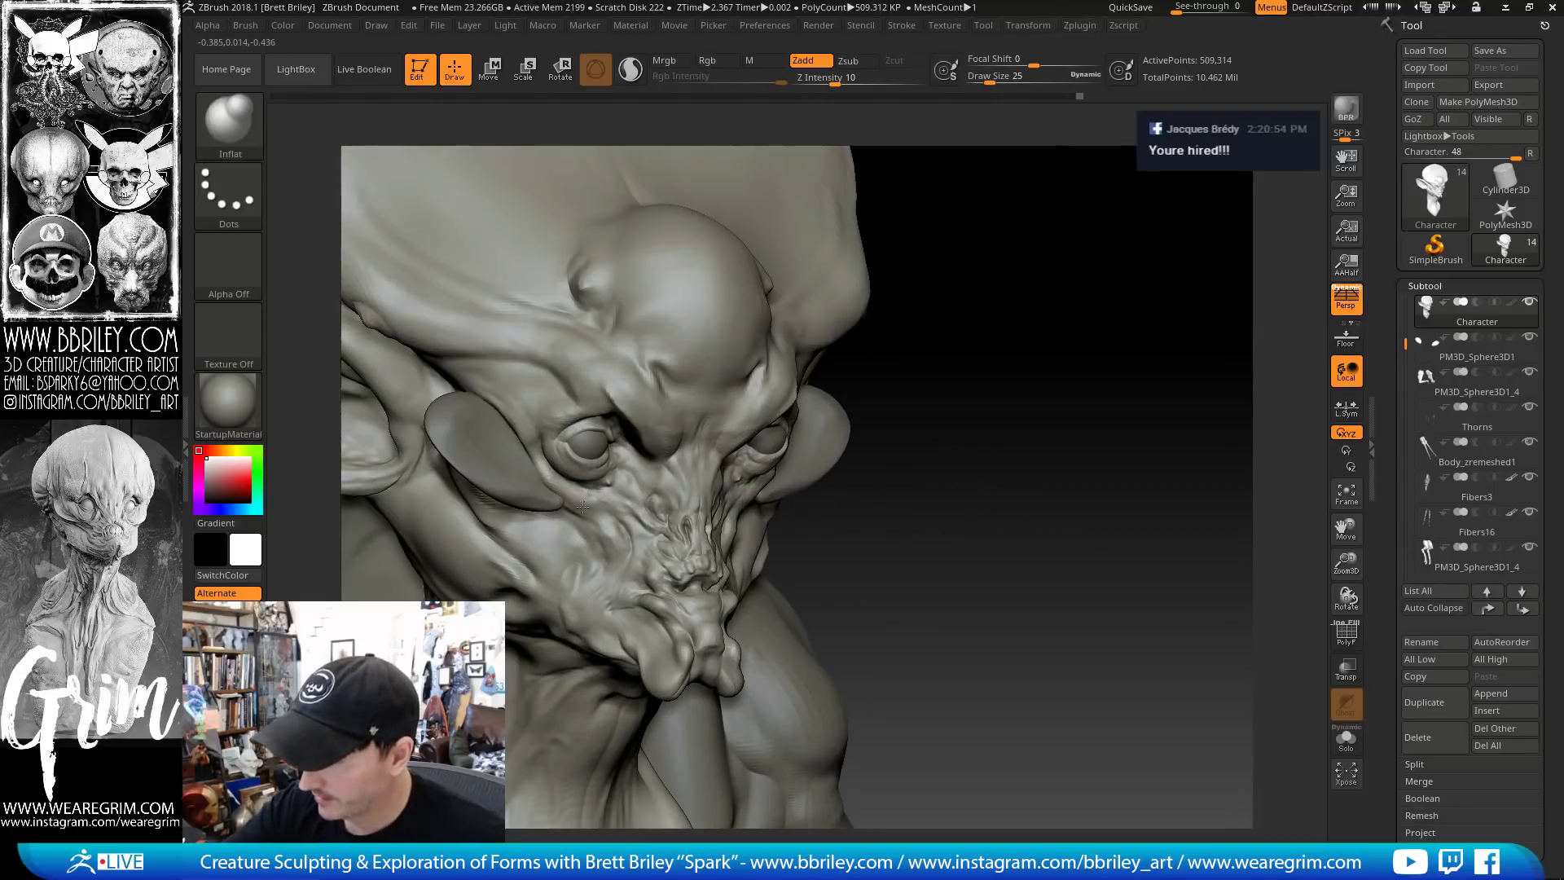
Cut creases between the folds below the eye and across the upper cheek with DamStandard at draw size 25
{"action": "key", "text": "b"}
{"action": "key", "text": "d"}
{"action": "key", "text": "s"}
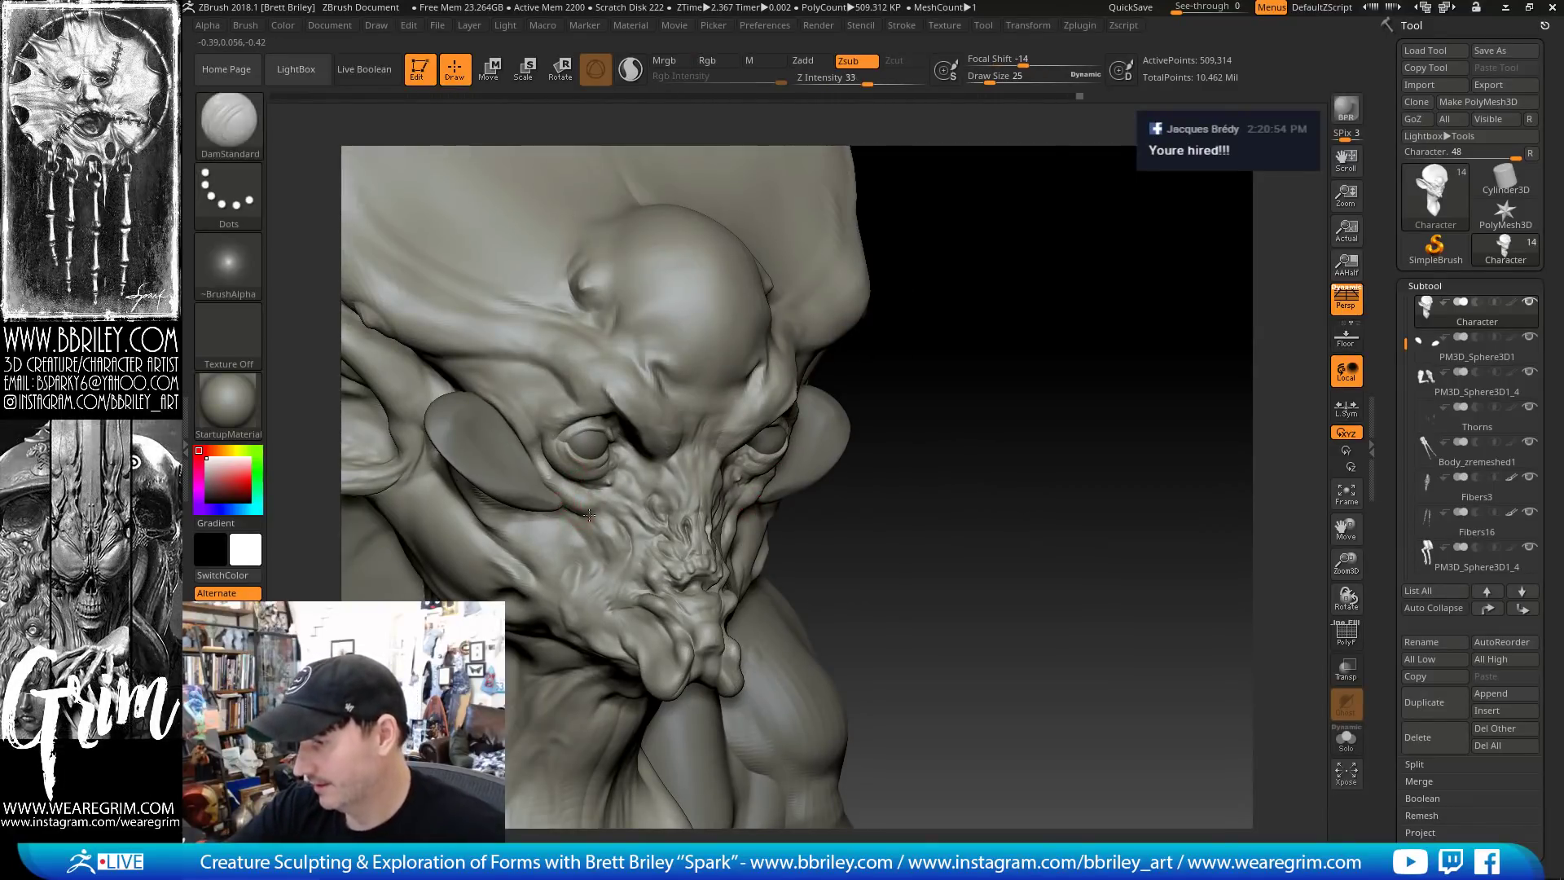
{"action": "left_click_drag", "start_coordinate": [972, 517], "coordinate": [577, 525]}
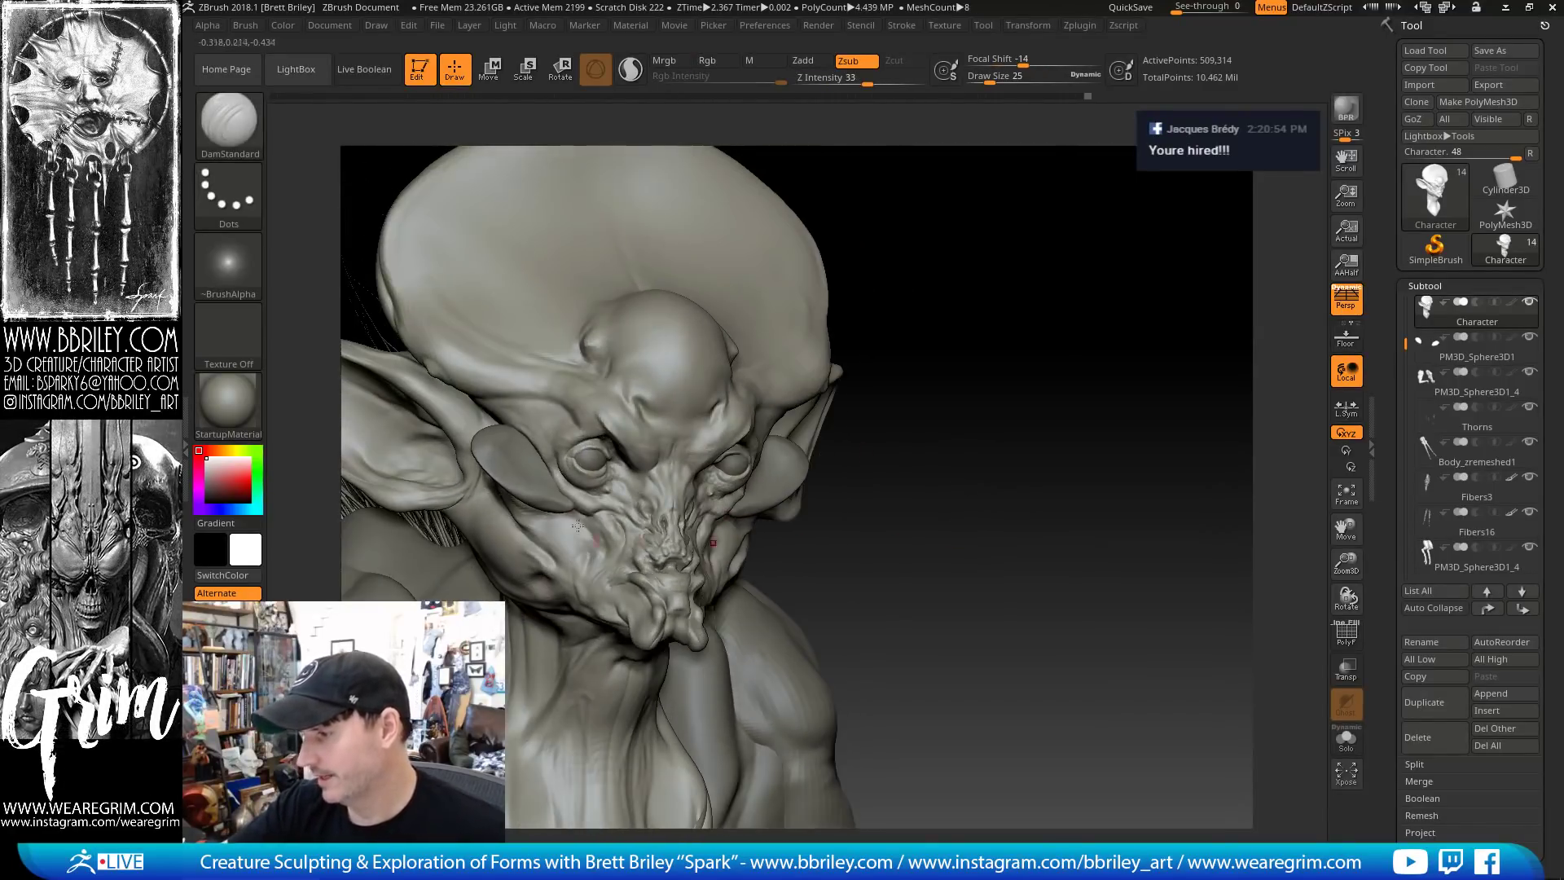
{"action": "left_click_drag", "start_coordinate": [904, 561], "coordinate": [909, 560], "text": "shift"}
Build up the upper cheek below the eye with the Clay brush at draw size 27
{"action": "key", "text": "b"}
{"action": "key", "text": "c"}
{"action": "key", "text": "l"}
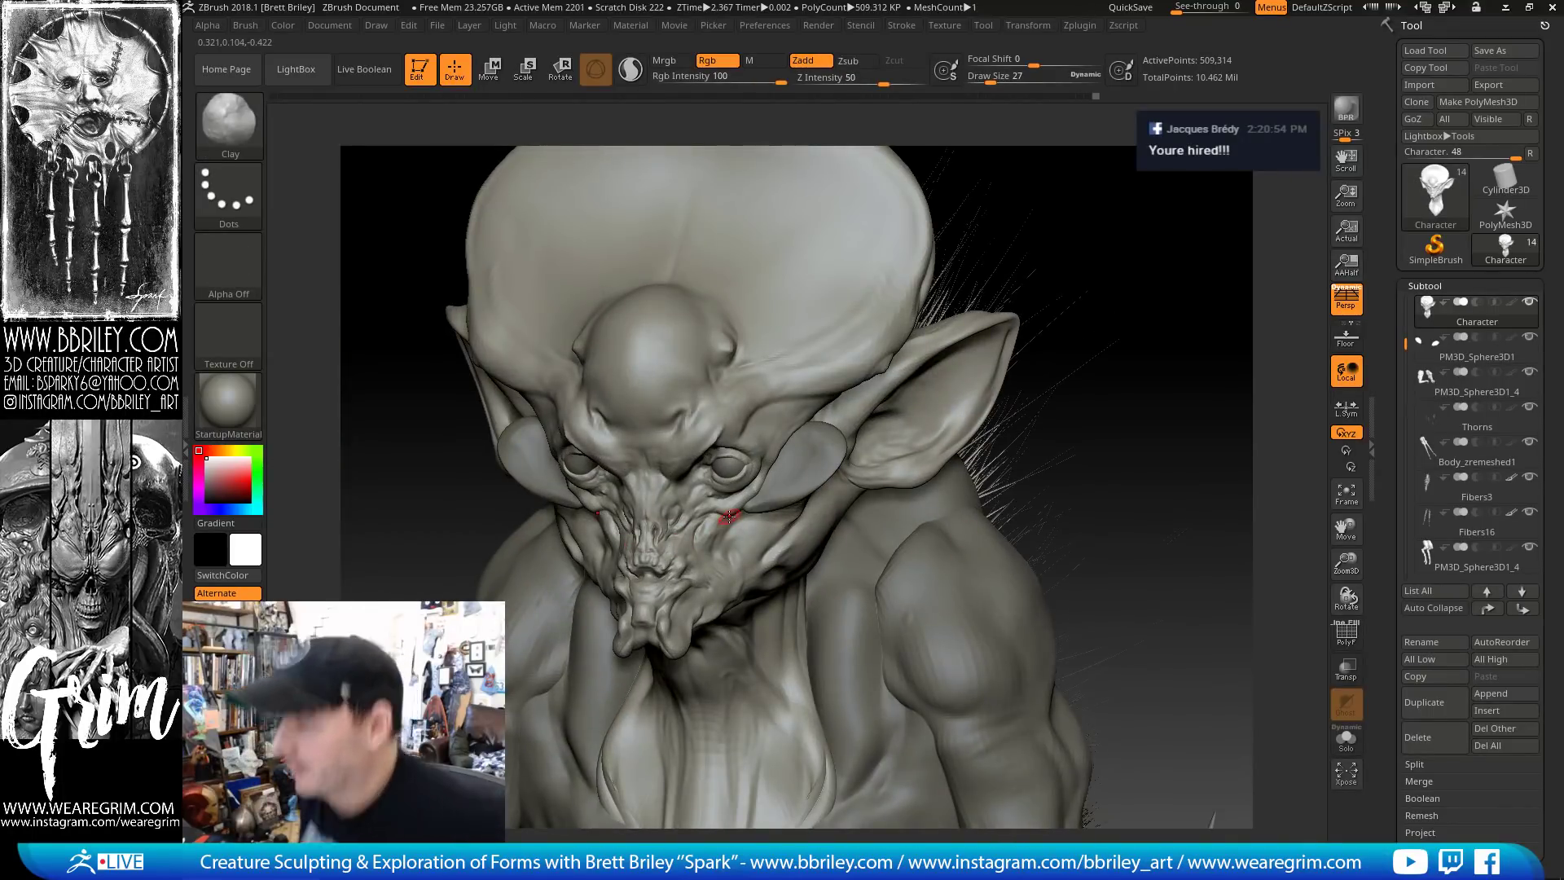
{"action": "left_click_drag", "start_coordinate": [1083, 366], "coordinate": [873, 360]}
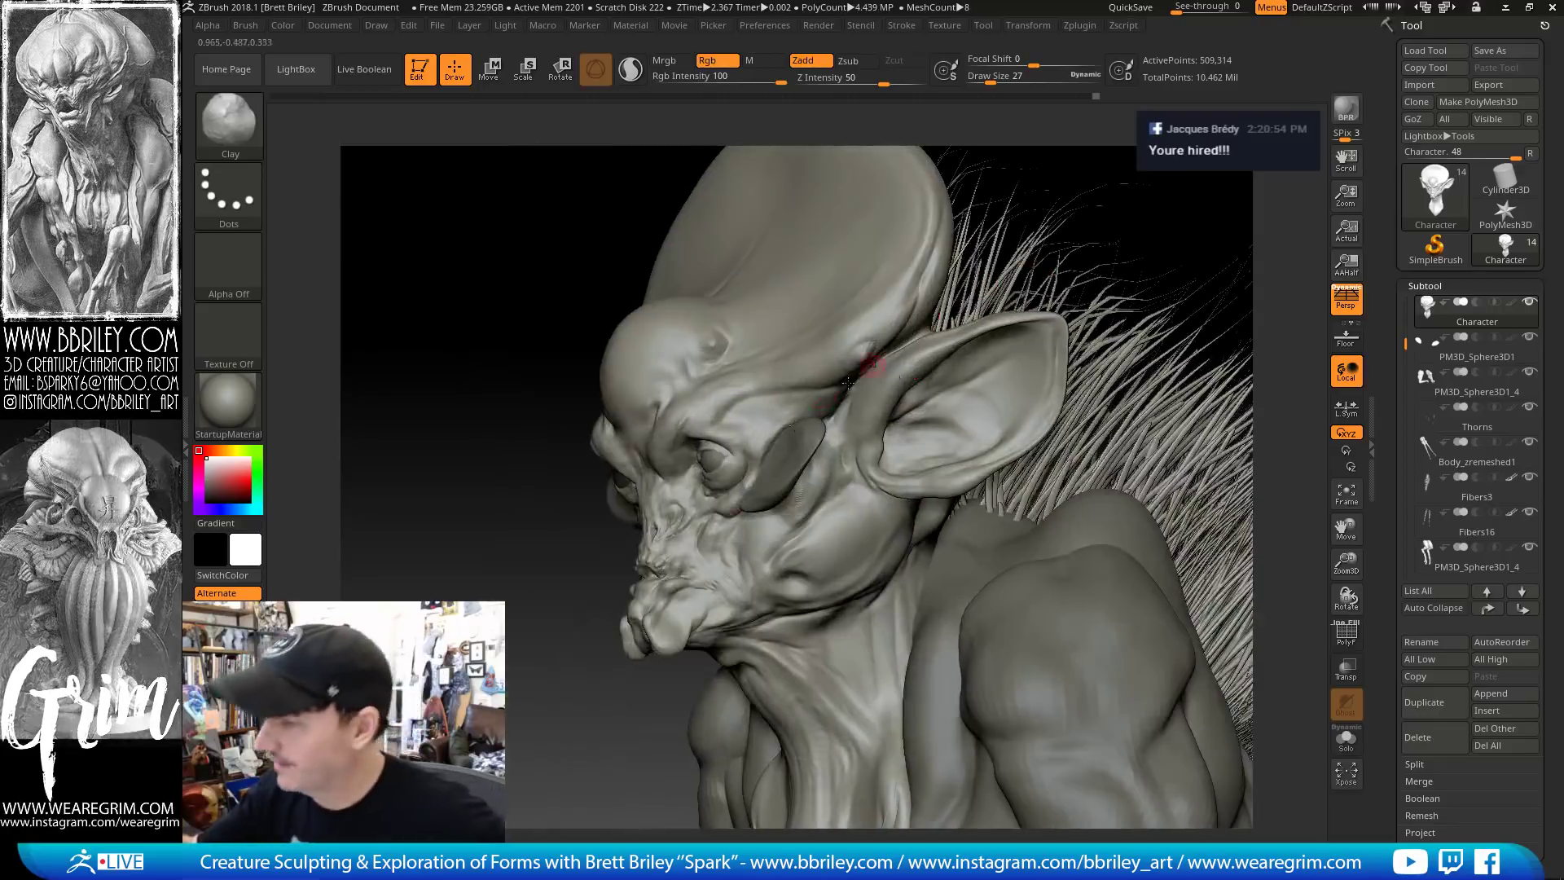
Reshape the upper eyelid with the Move brush at draw size 29
{"action": "key", "text": "b"}
{"action": "key", "text": "m"}
{"action": "key", "text": "v"}
{"action": "key", "text": "s"}
{"action": "left_click_drag", "start_coordinate": [723, 456], "coordinate": [718, 446]}
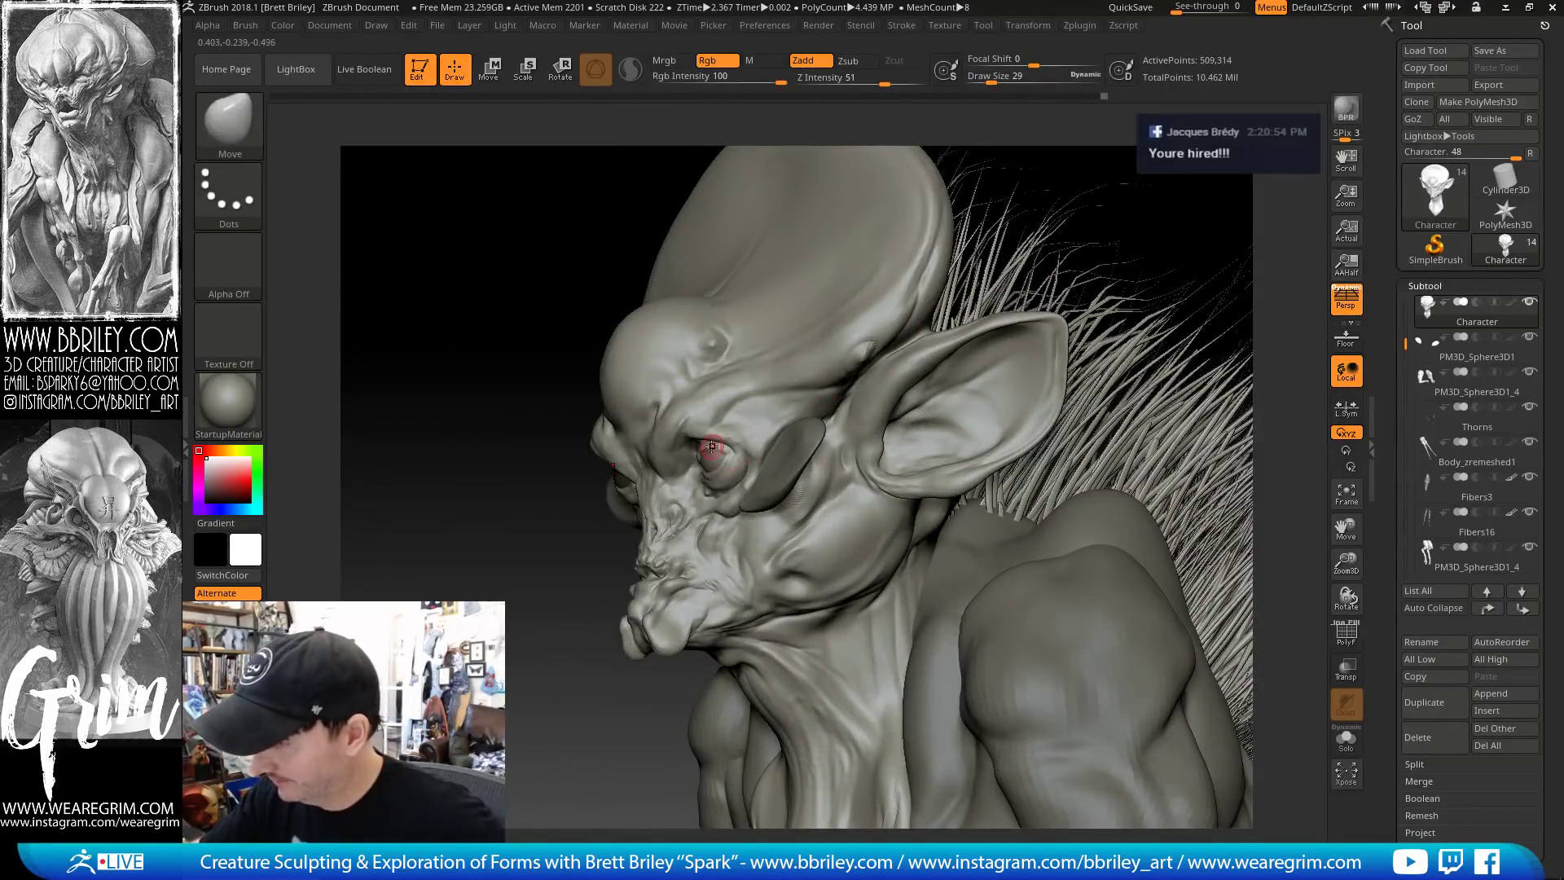
Subdivide the creature's head mesh by one level
{"action": "mouse_move", "coordinate": [1163, 195]}
{"action": "left_mouse_down"}
{"action": "mouse_move", "coordinate": [1147, 174]}
{"action": "mouse_move", "coordinate": [862, 375]}
{"action": "mouse_move", "coordinate": [834, 352]}
{"action": "mouse_move", "coordinate": [838, 327]}
{"action": "mouse_move", "coordinate": [823, 347]}
{"action": "left_mouse_up"}
{"action": "key", "text": "b"}
{"action": "key", "text": "i"}
{"action": "key", "text": "n"}
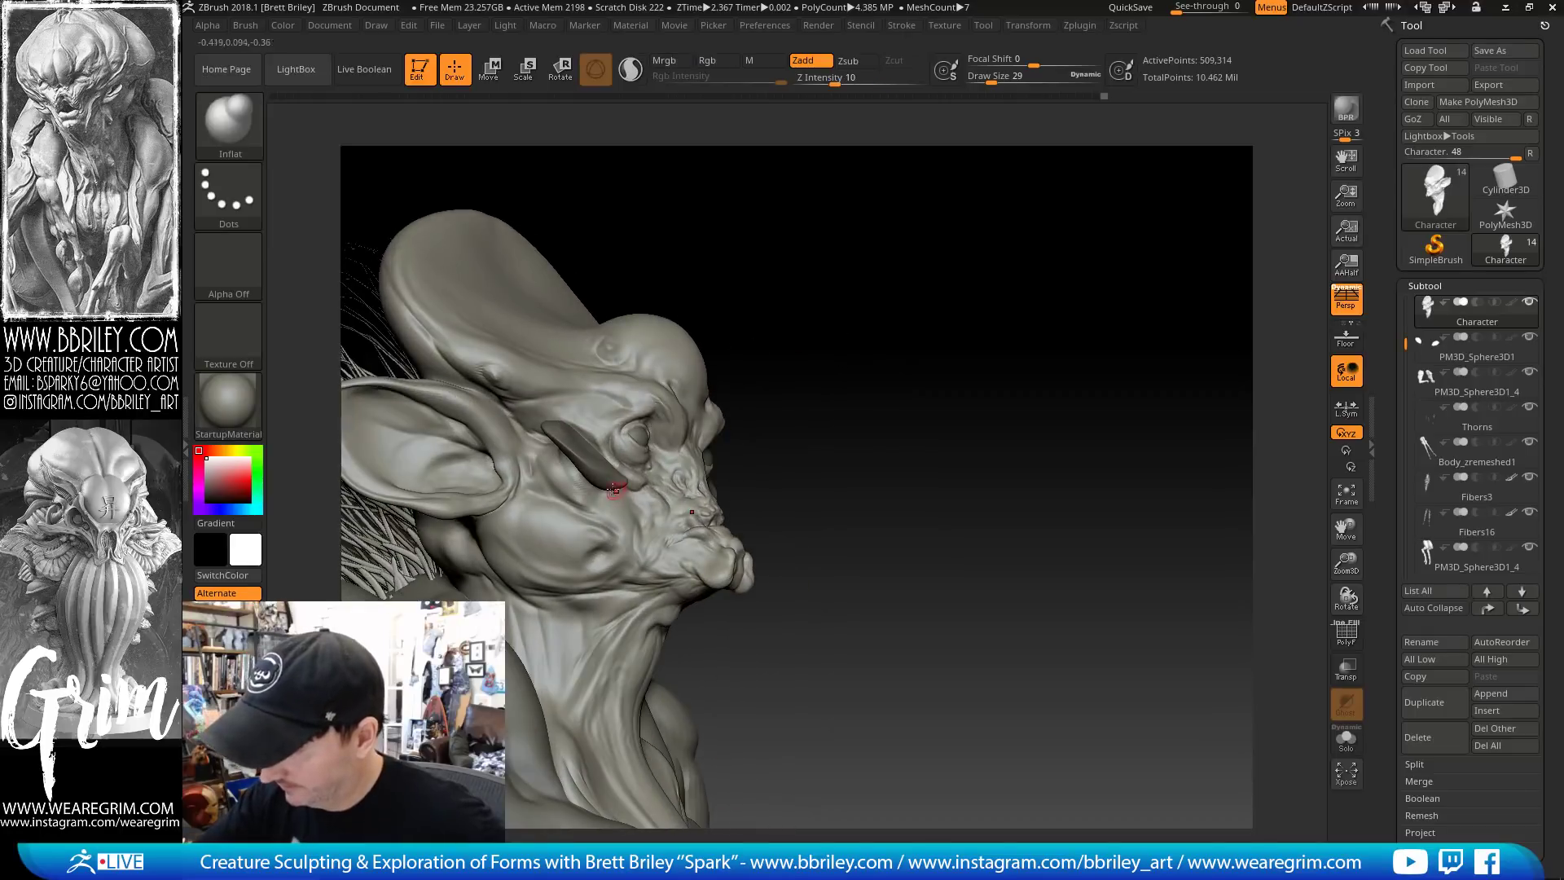
{"action": "key", "text": "b"}
{"action": "key", "text": "s"}
{"action": "key", "text": "t"}
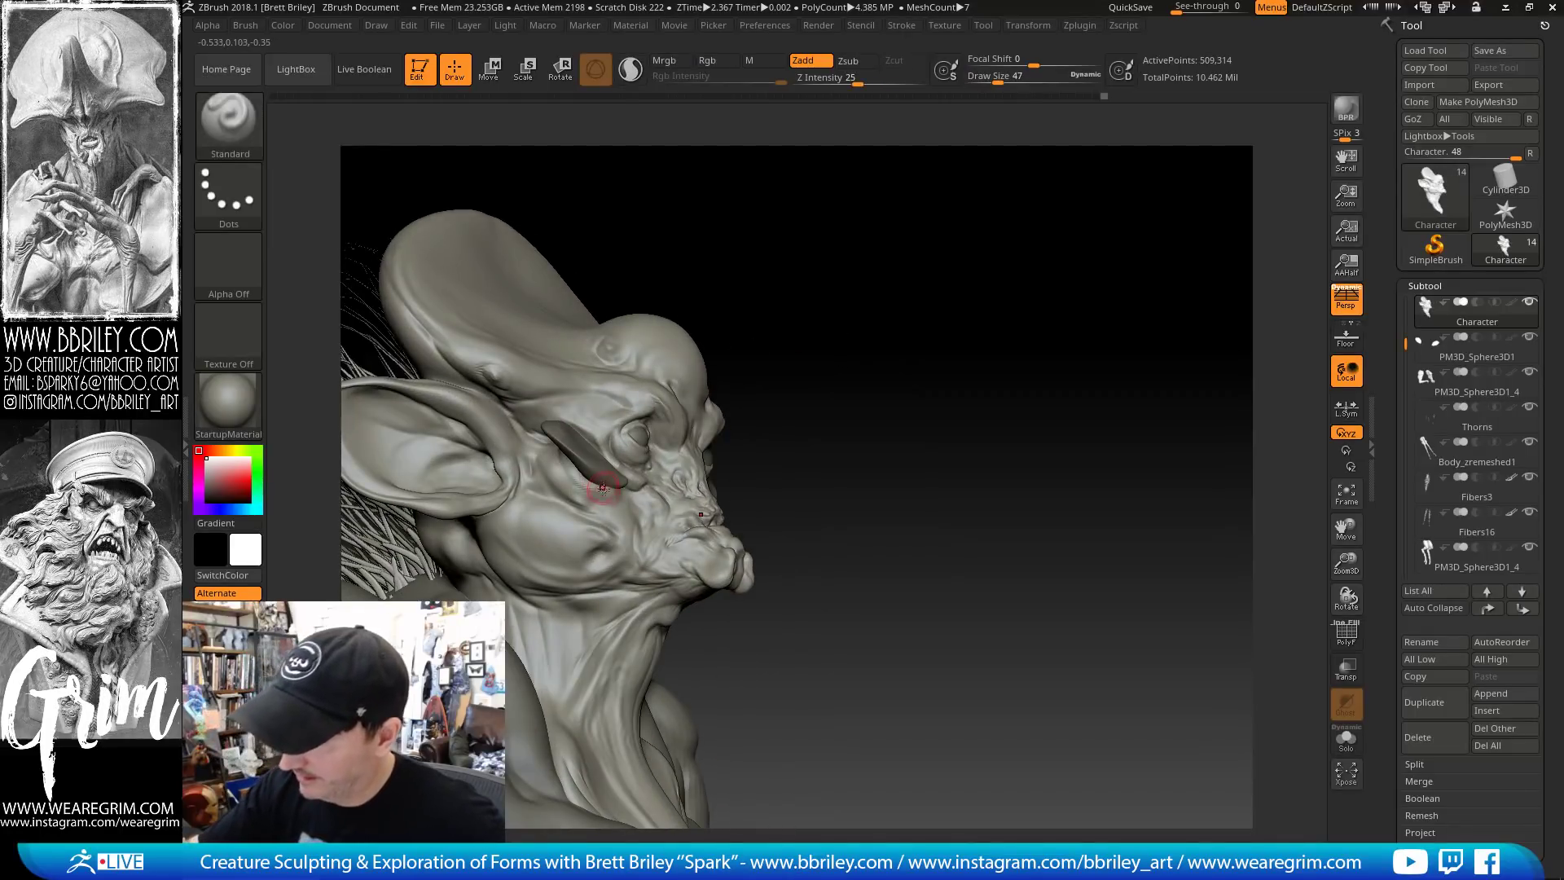
{"action": "key", "text": "ctrl+d"}
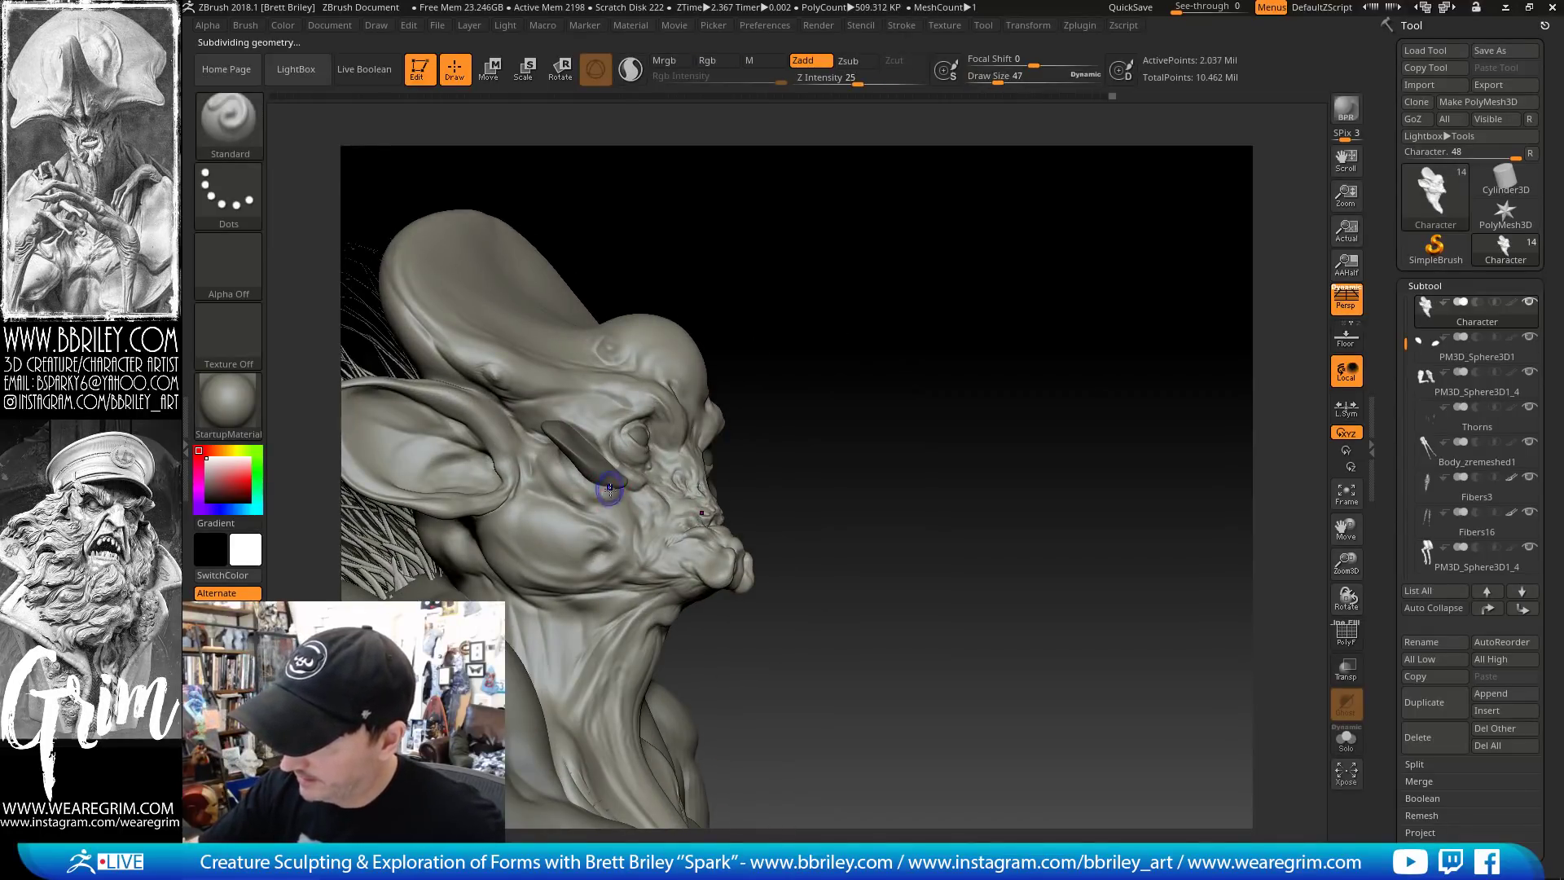
Cut creases around the flap behind the eye with DamStandard at draw size 36
{"action": "key", "text": "b"}
{"action": "key", "text": "d"}
{"action": "key", "text": "s"}
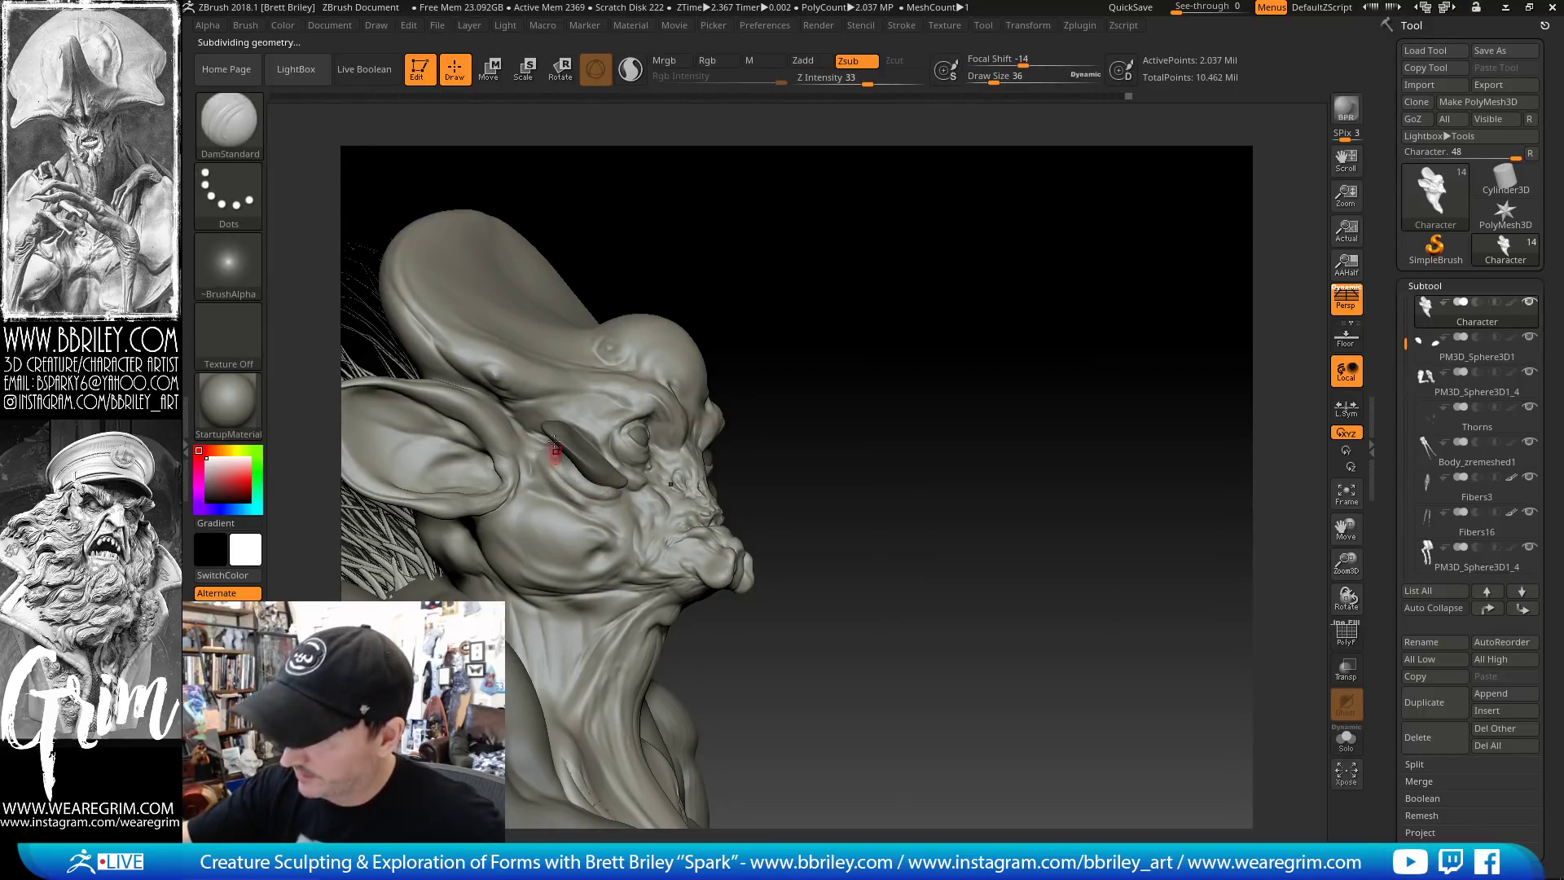
{"action": "mouse_move", "coordinate": [826, 250]}
{"action": "left_mouse_down"}
{"action": "mouse_move", "coordinate": [828, 230]}
{"action": "mouse_move", "coordinate": [880, 331]}
{"action": "mouse_move", "coordinate": [970, 280]}
{"action": "mouse_move", "coordinate": [847, 354]}
{"action": "mouse_move", "coordinate": [814, 342]}
{"action": "left_mouse_up"}
Raise the cords along the side of the neck with the Standard brush at draw size 36
{"action": "key", "text": "b"}
{"action": "key", "text": "s"}
{"action": "key", "text": "t"}
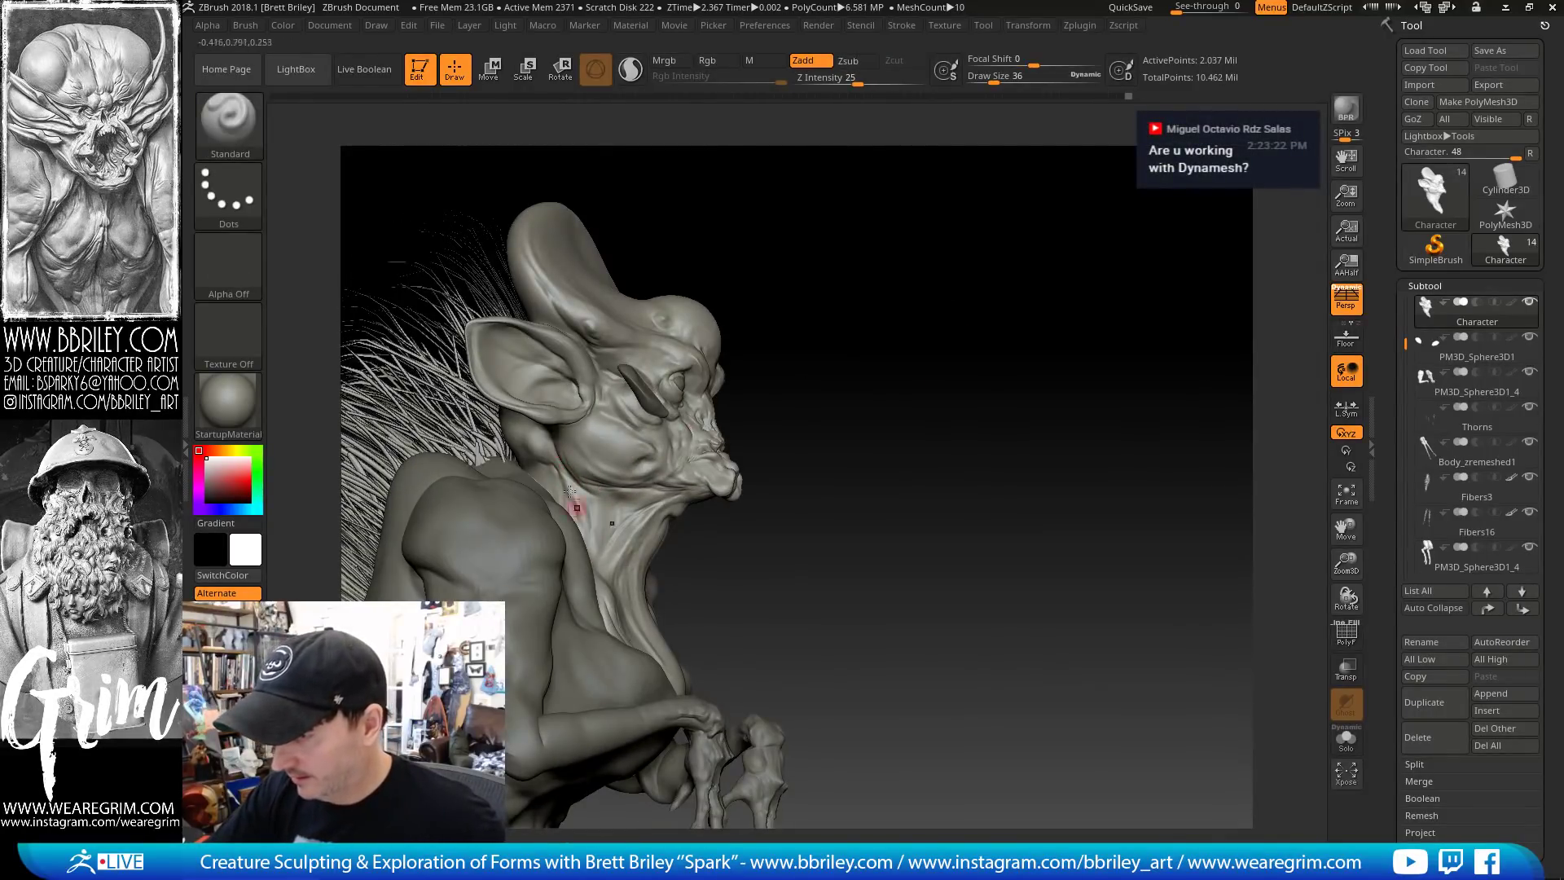
{"action": "mouse_move", "coordinate": [863, 454]}
{"action": "left_mouse_down"}
{"action": "mouse_move", "coordinate": [849, 375]}
{"action": "mouse_move", "coordinate": [830, 371]}
{"action": "left_mouse_up"}
Build up and smooth the neck cords below the jaw with the Clay brush at draw size 65
{"action": "key", "text": "b"}
{"action": "key", "text": "c"}
{"action": "key", "text": "l"}
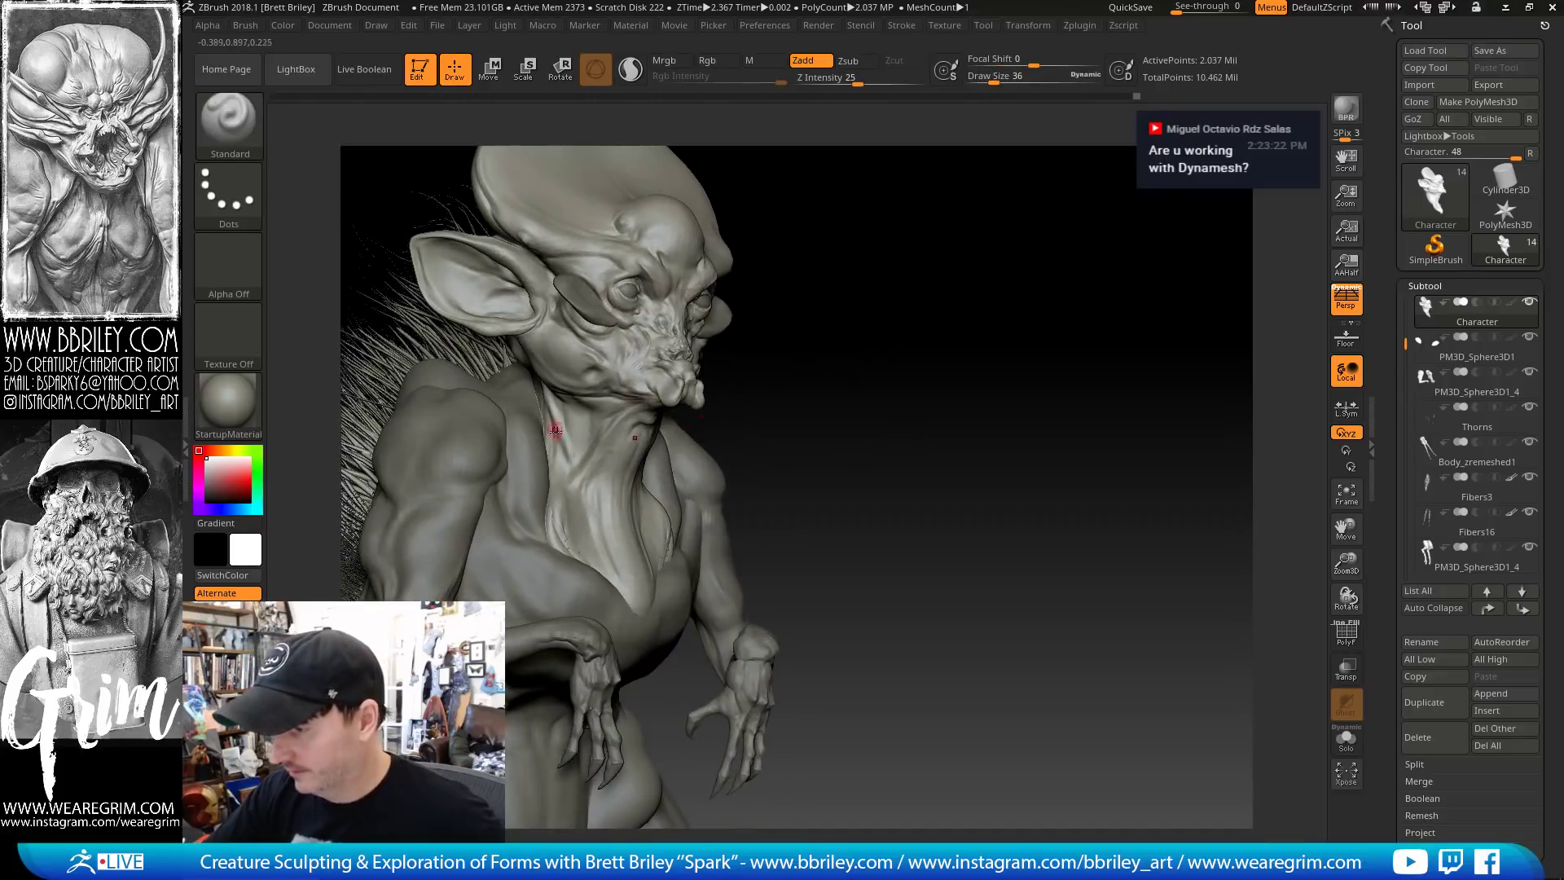
{"action": "key", "text": "s"}
{"action": "left_click_drag", "start_coordinate": [559, 444], "coordinate": [564, 435]}
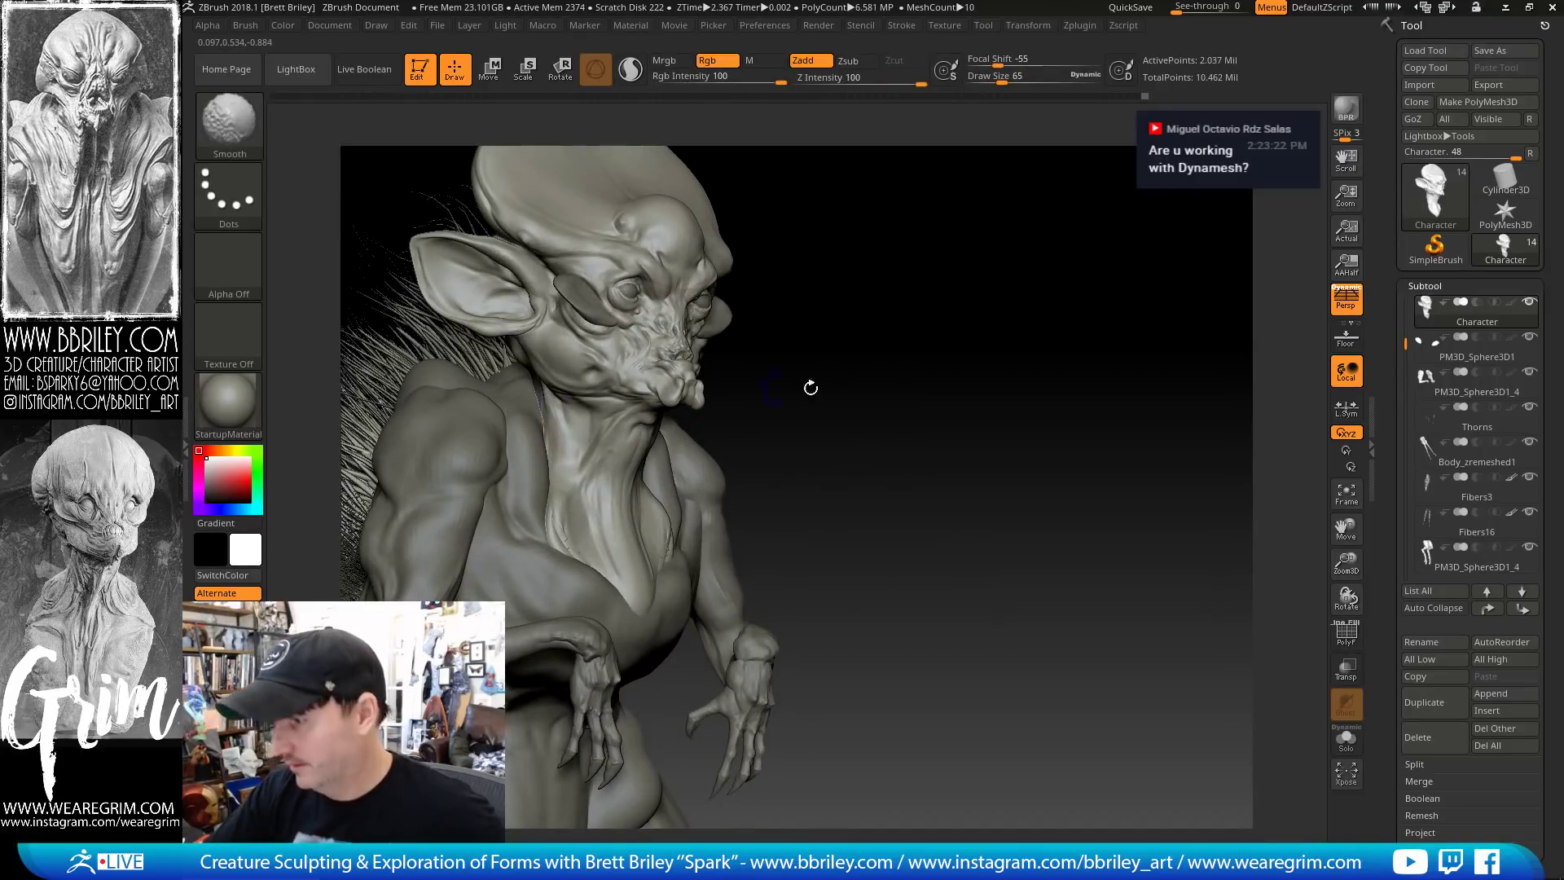
Reshape the throat and neck from the front with the Move brush at draw size 291
{"action": "mouse_move", "coordinate": [809, 383]}
{"action": "left_mouse_down"}
{"action": "mouse_move", "coordinate": [845, 352]}
{"action": "mouse_move", "coordinate": [799, 359]}
{"action": "mouse_move", "coordinate": [821, 367]}
{"action": "mouse_move", "coordinate": [834, 326]}
{"action": "mouse_move", "coordinate": [844, 354]}
{"action": "left_mouse_up"}
{"action": "key", "text": "b"}
{"action": "key", "text": "m"}
{"action": "key", "text": "v"}
{"action": "key", "text": "s"}
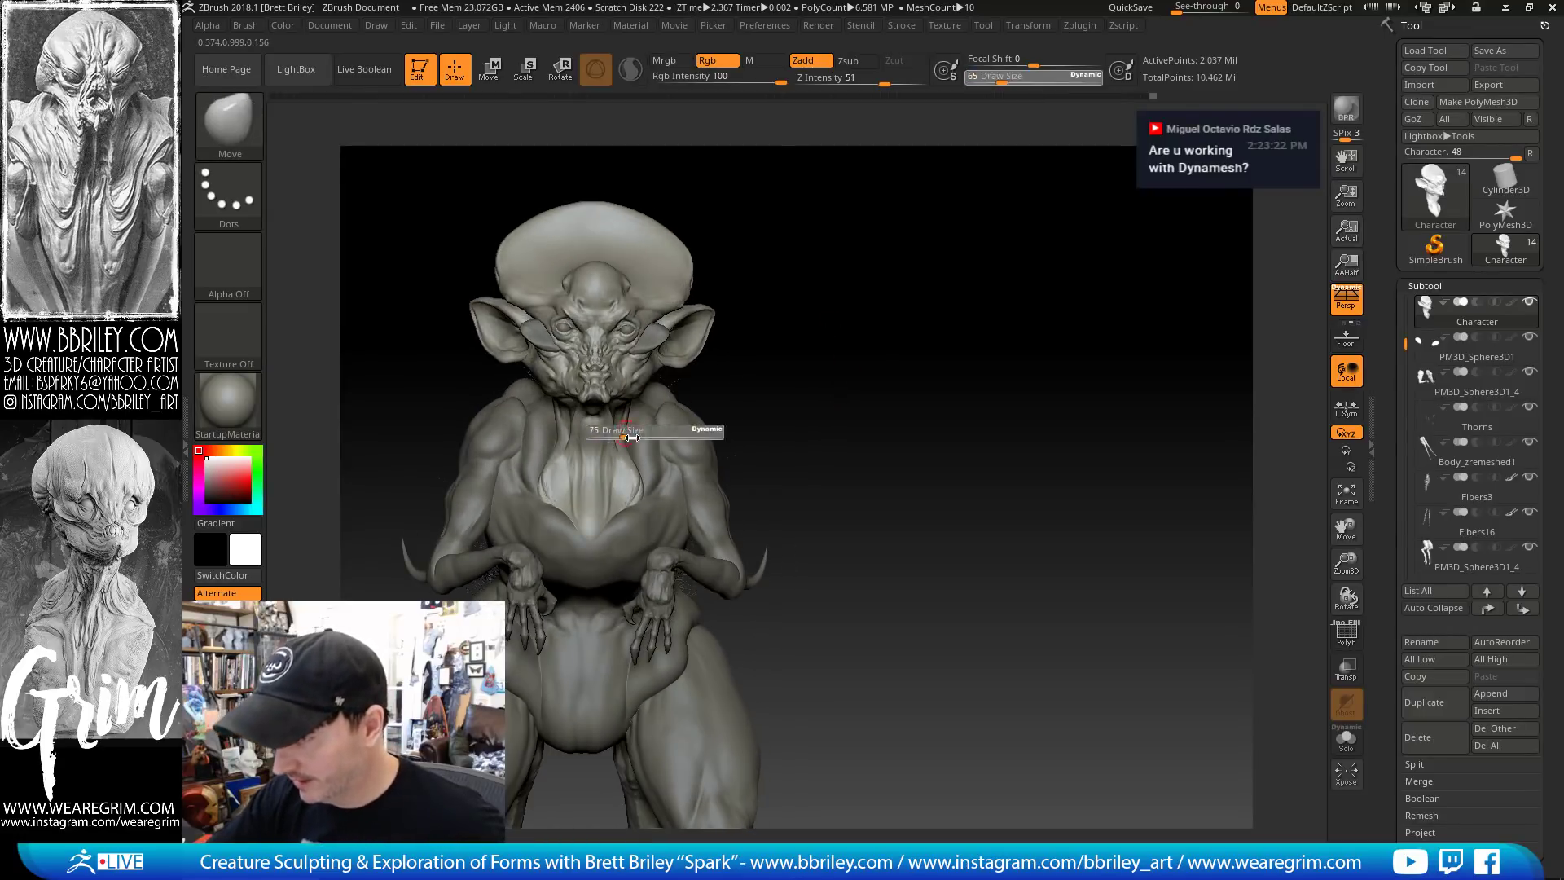
{"action": "left_click_drag", "start_coordinate": [628, 432], "coordinate": [646, 440]}
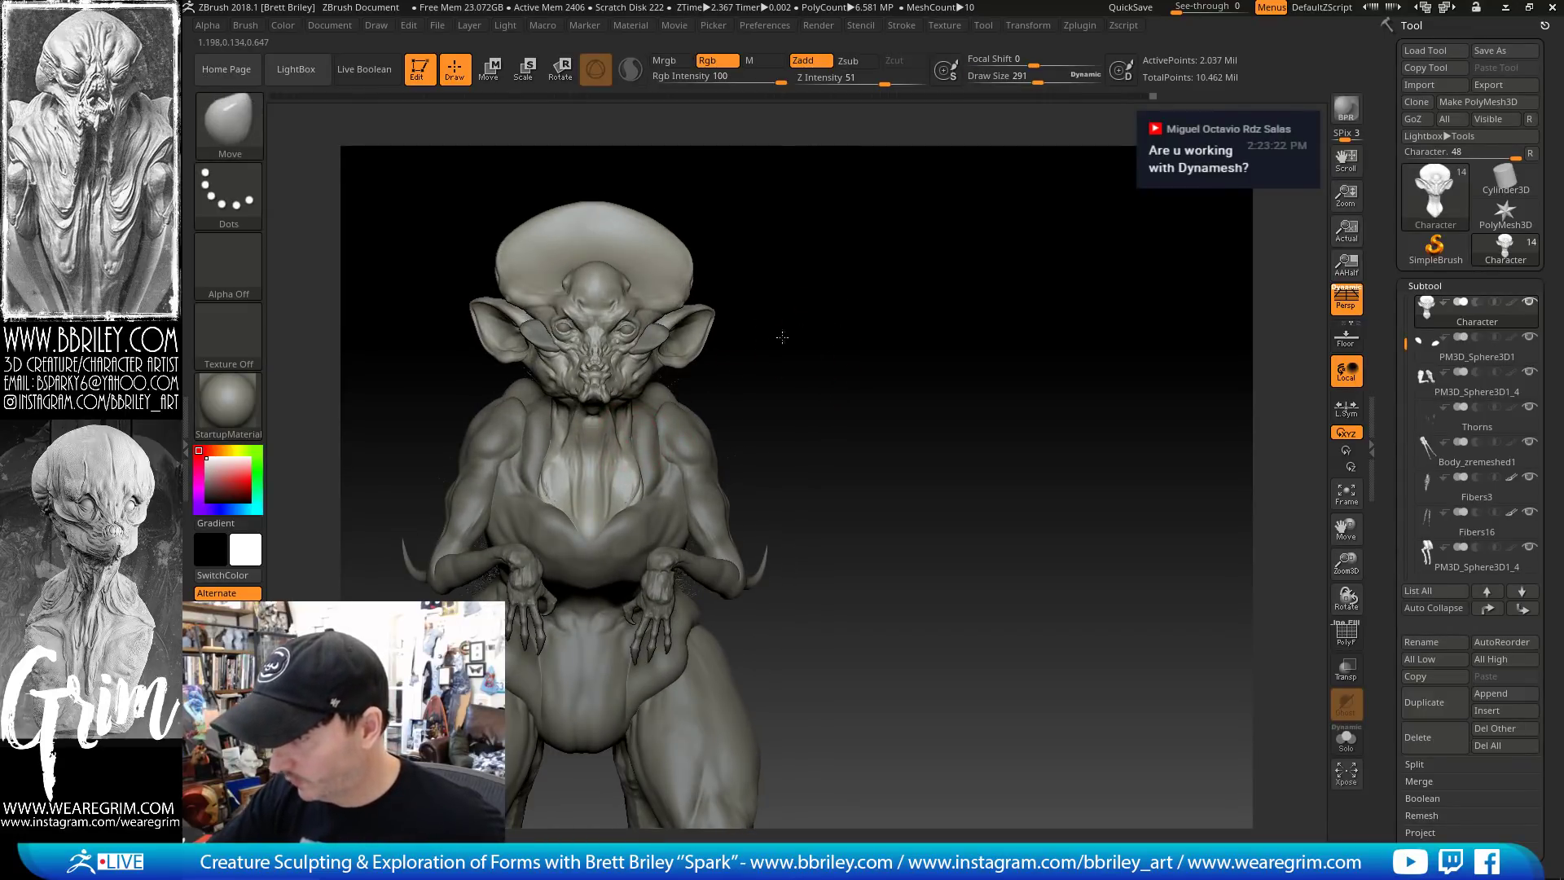
{"action": "left_click_drag", "start_coordinate": [782, 337], "coordinate": [636, 421]}
Swell a rounded bulb at the lower end of the throat with the Inflat brush at draw size 184
{"action": "key", "text": "b"}
{"action": "key", "text": "i"}
{"action": "key", "text": "n"}
{"action": "key", "text": "s"}
{"action": "key", "text": "s"}
{"action": "left_click_drag", "start_coordinate": [754, 346], "coordinate": [821, 340]}
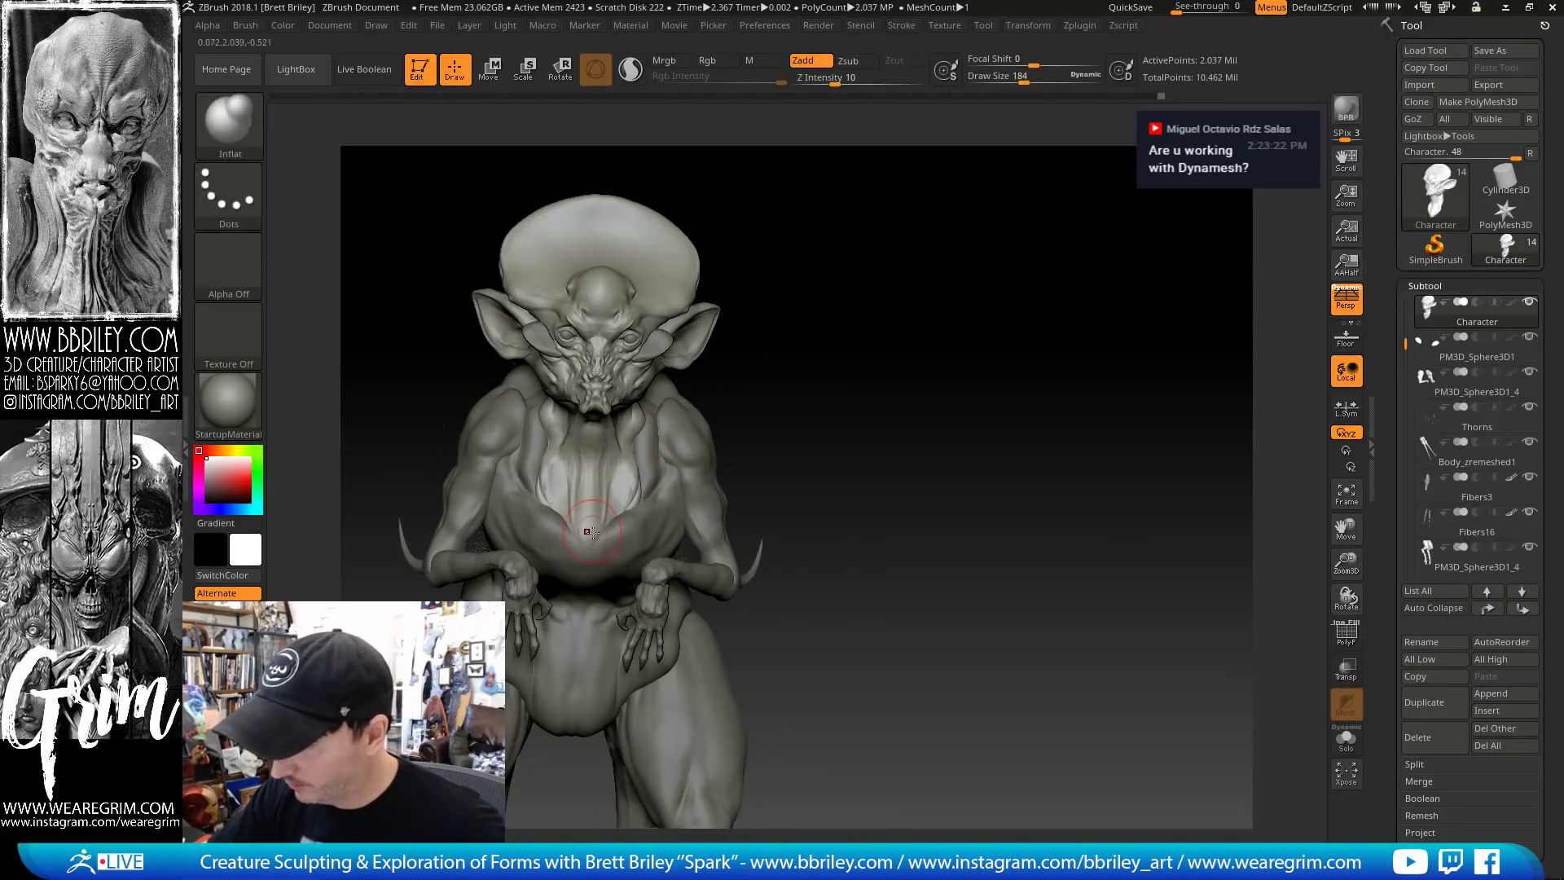
{"action": "left_click_drag", "start_coordinate": [592, 531], "coordinate": [588, 539]}
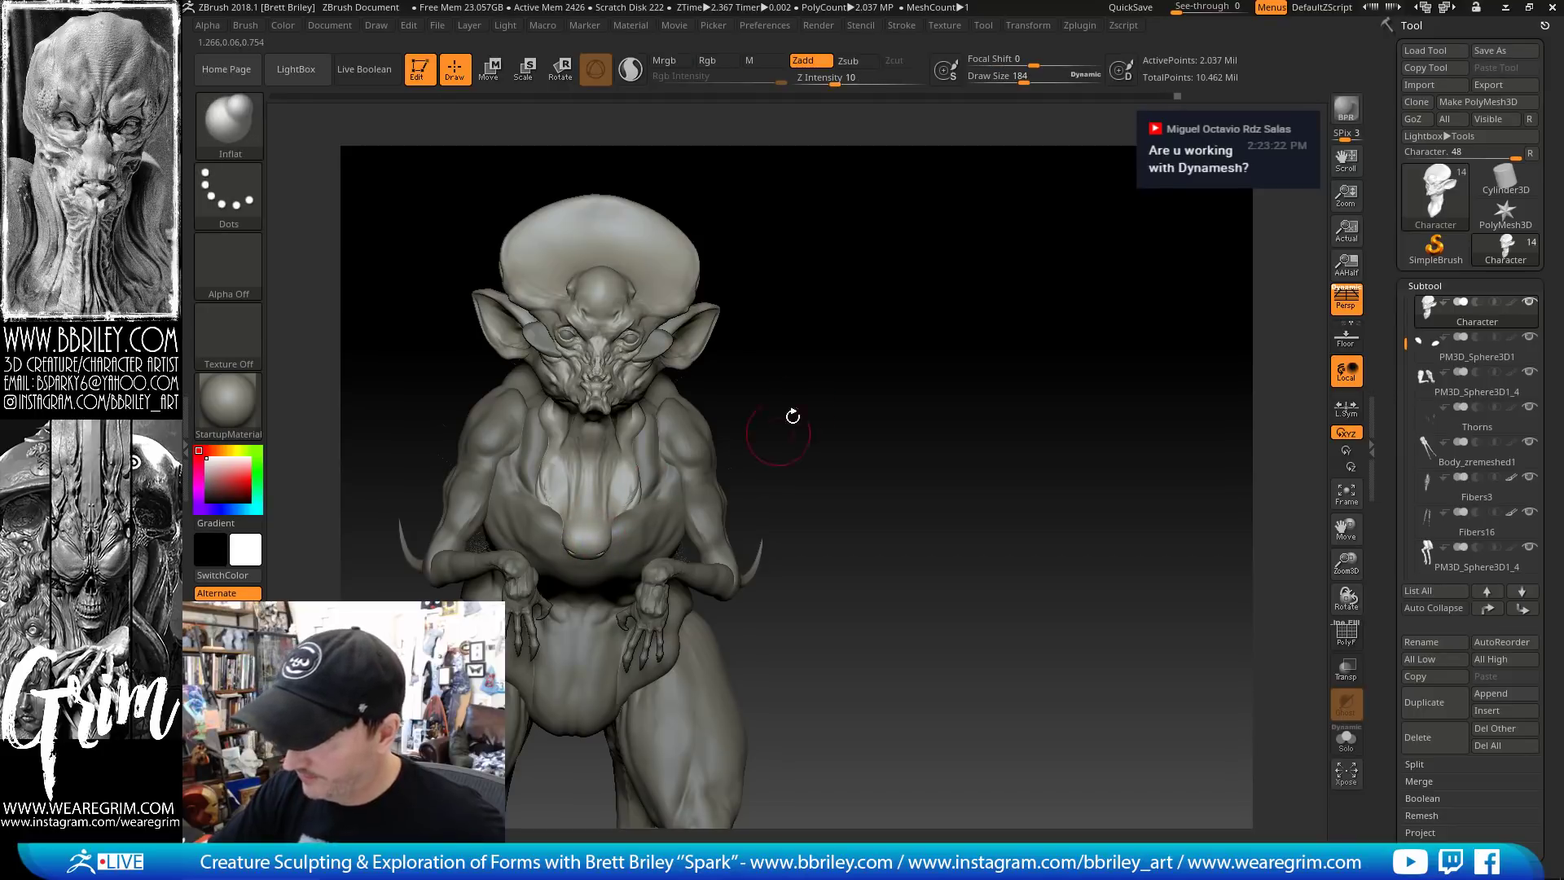
Smooth the bulb on the chest and its transition into the throat at draw size 184
{"action": "left_click_drag", "start_coordinate": [792, 416], "coordinate": [855, 419]}
{"action": "key", "text": "shift"}
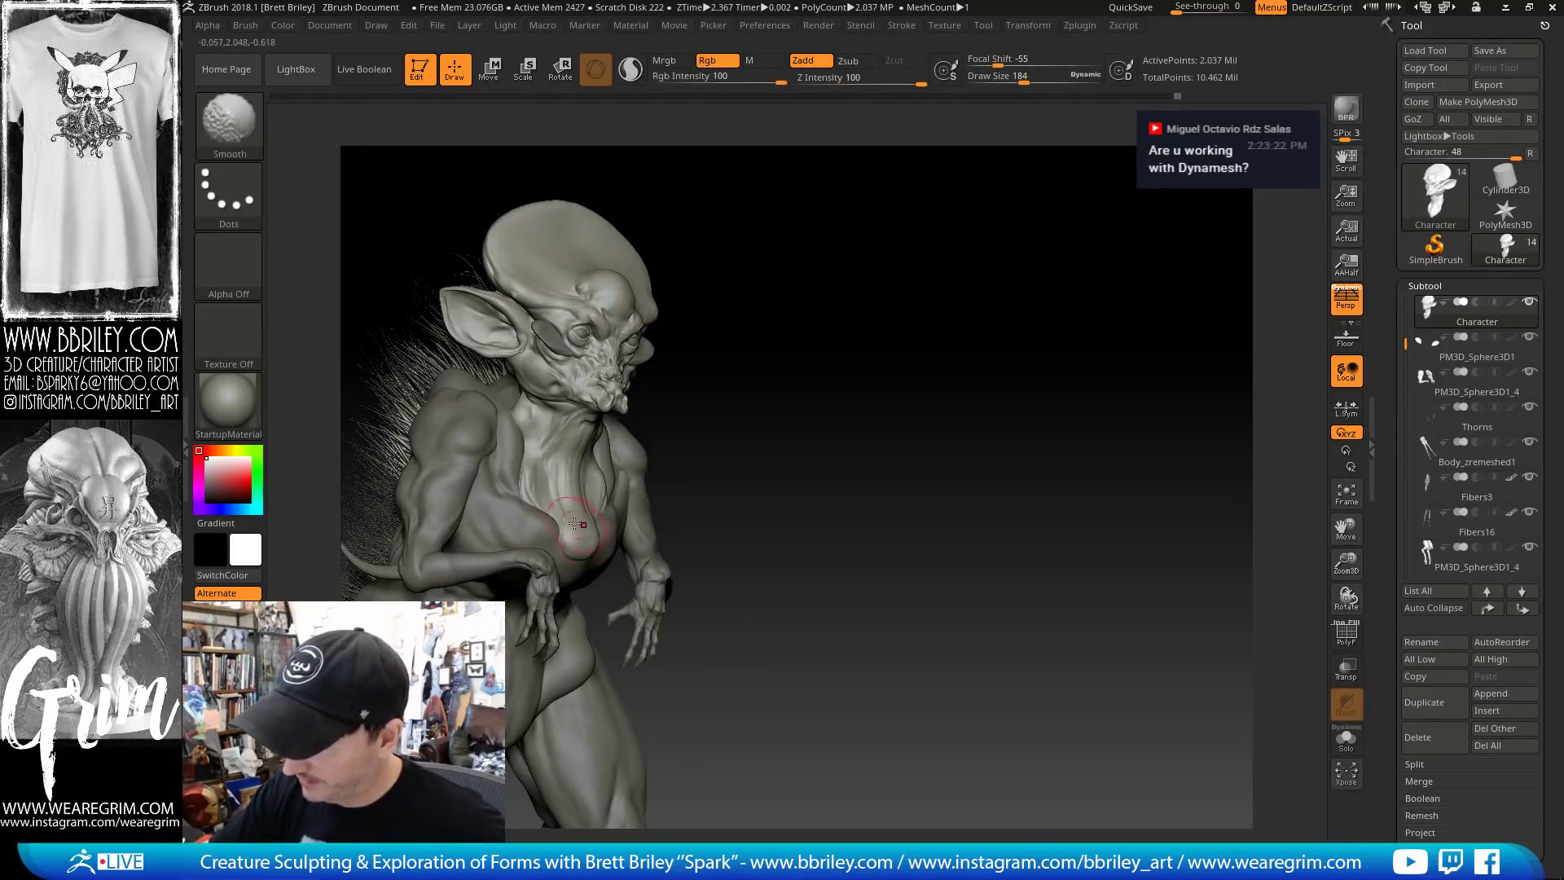
{"action": "left_click_drag", "start_coordinate": [578, 541], "coordinate": [583, 554]}
{"action": "left_click_drag", "start_coordinate": [601, 495], "coordinate": [608, 458], "text": "shift"}
Inflate a smaller bulge on each side of the central throat bulb with the Inflat brush at draw size 119
{"action": "left_click_drag", "start_coordinate": [823, 423], "coordinate": [745, 424]}
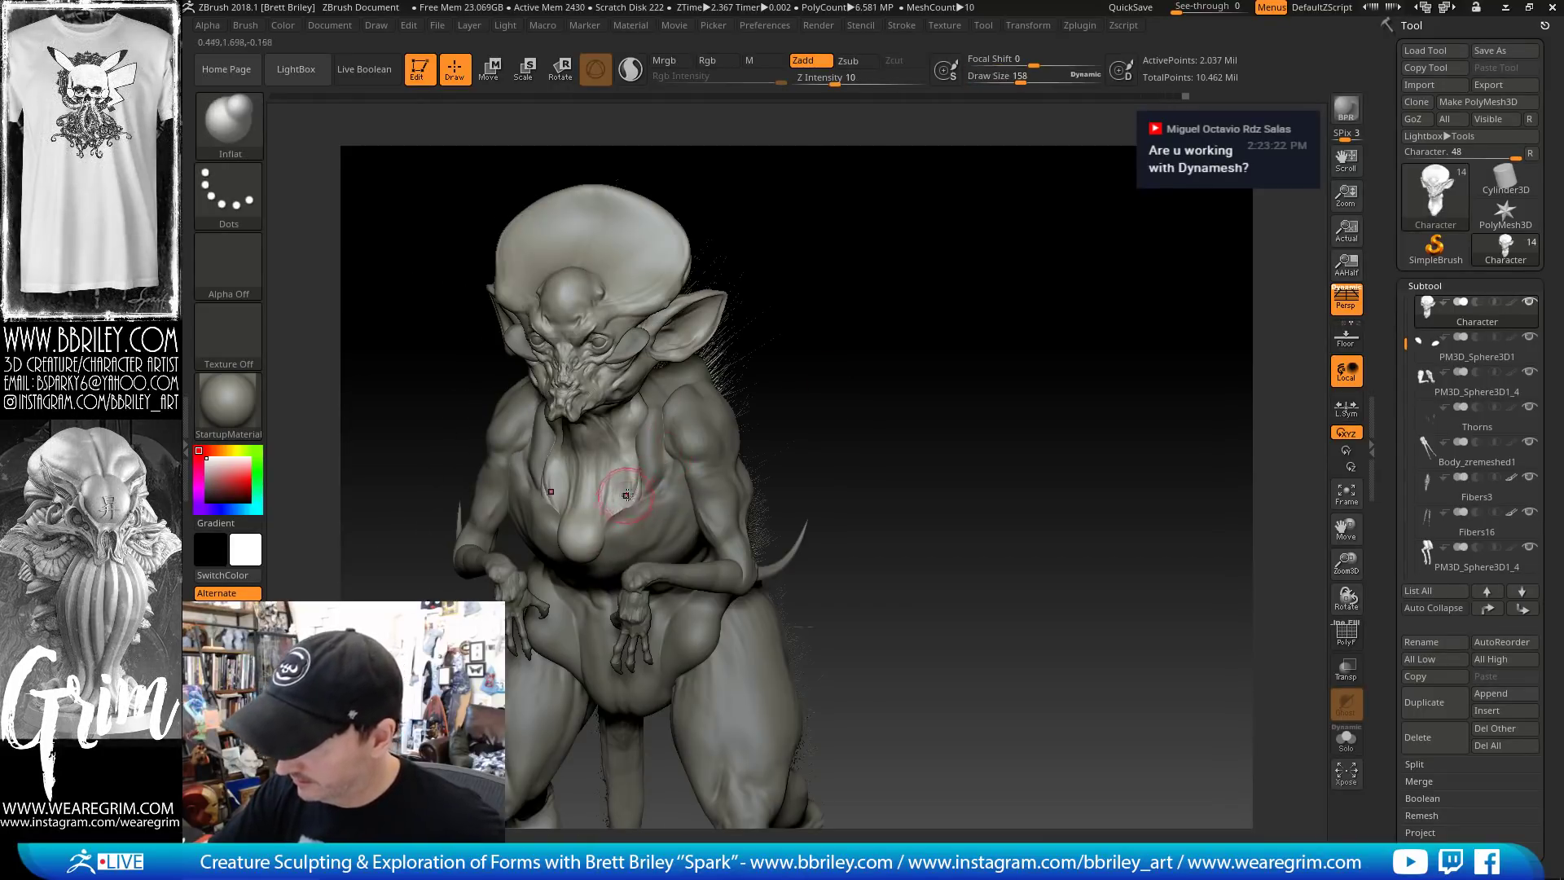
{"action": "key", "text": "shift"}
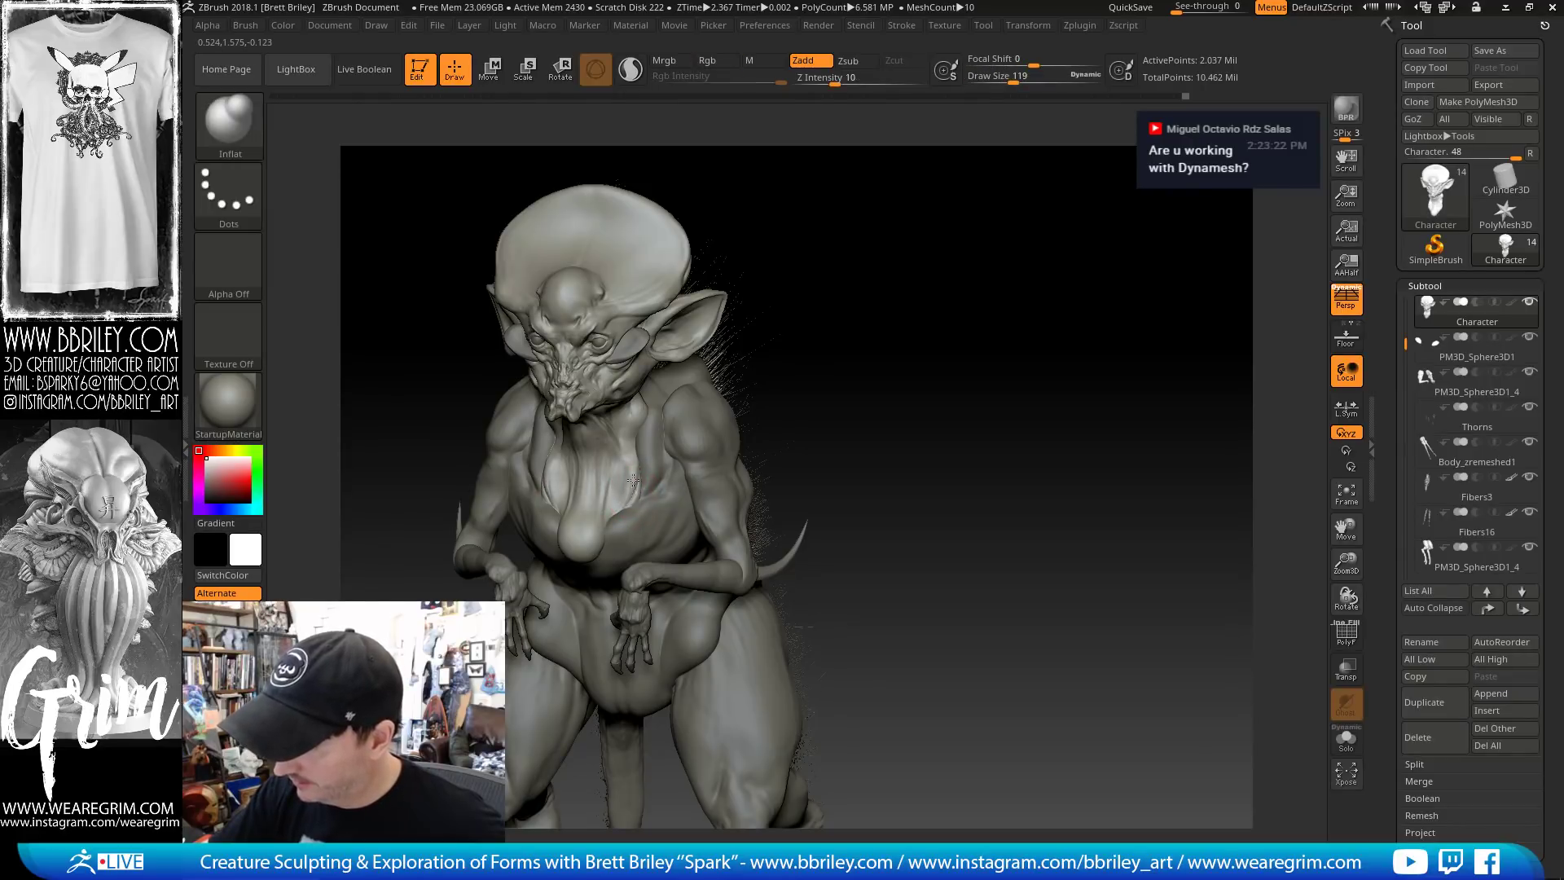
{"action": "left_click_drag", "start_coordinate": [627, 490], "coordinate": [626, 499]}
{"action": "key", "text": "shift"}
Cut long creases down the throat and around its bulges with DamStandard at draw size 59
{"action": "key", "text": "b"}
{"action": "key", "text": "d"}
{"action": "key", "text": "s"}
{"action": "key", "text": "s"}
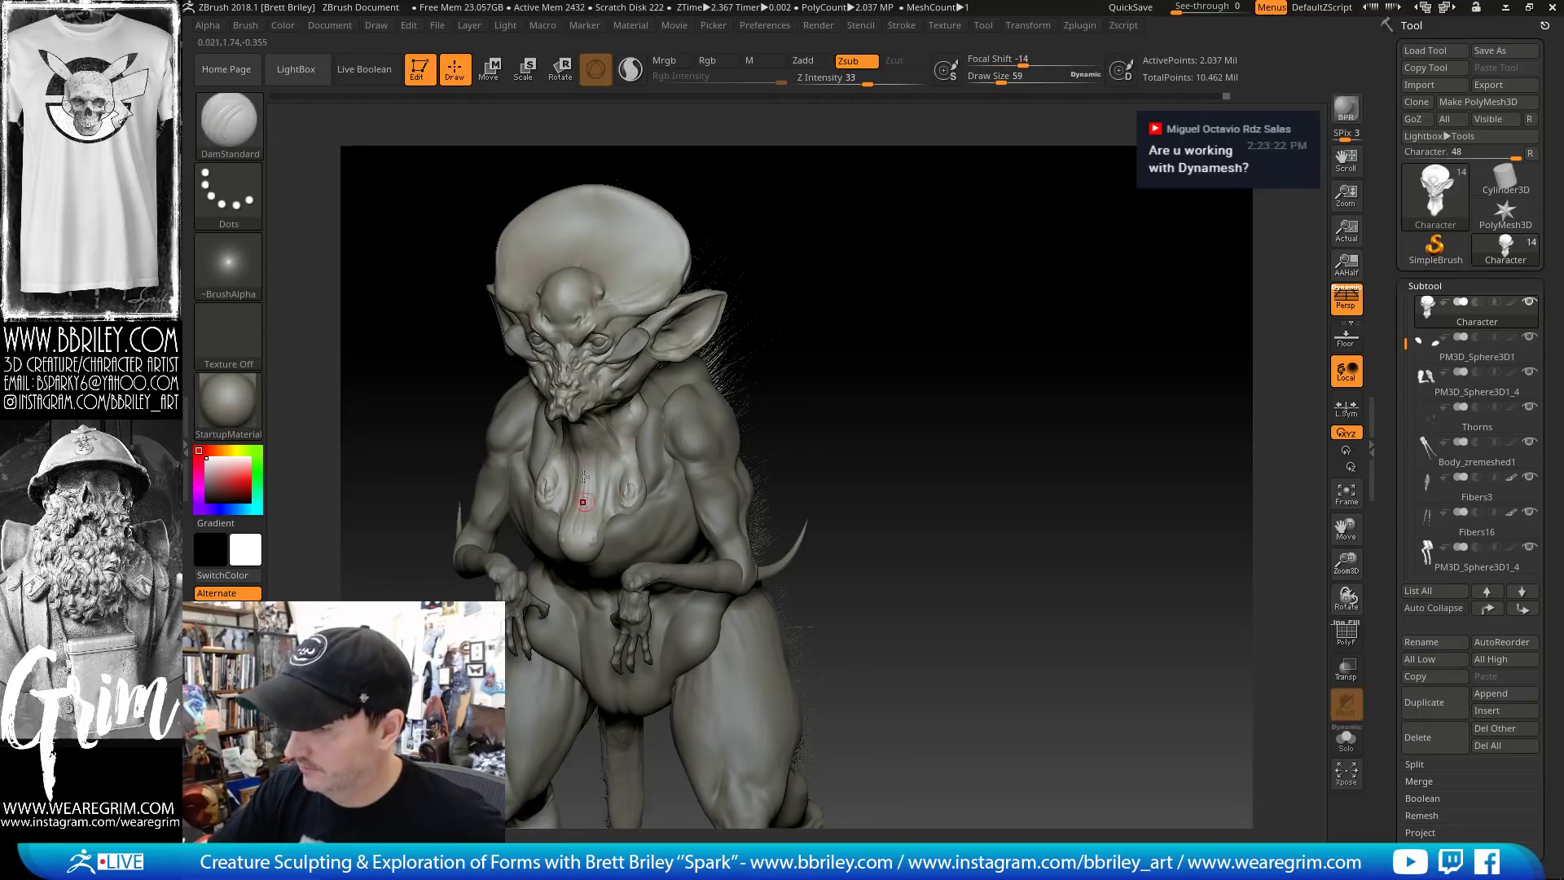
{"action": "right_click_drag", "start_coordinate": [599, 471], "coordinate": [621, 463]}
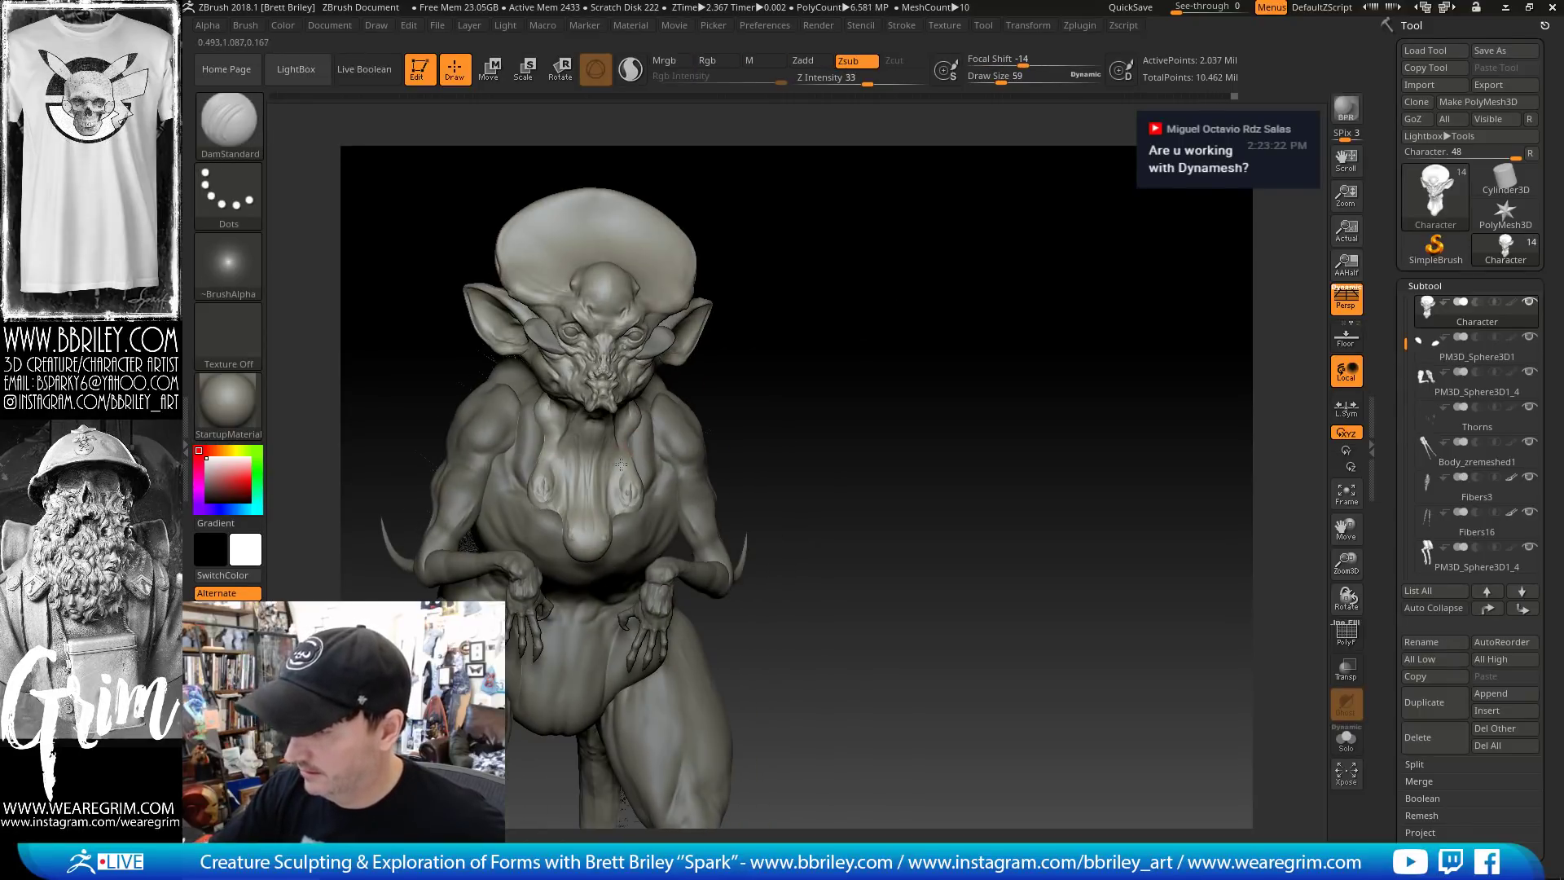
{"action": "right_click_drag", "start_coordinate": [545, 423], "coordinate": [537, 394]}
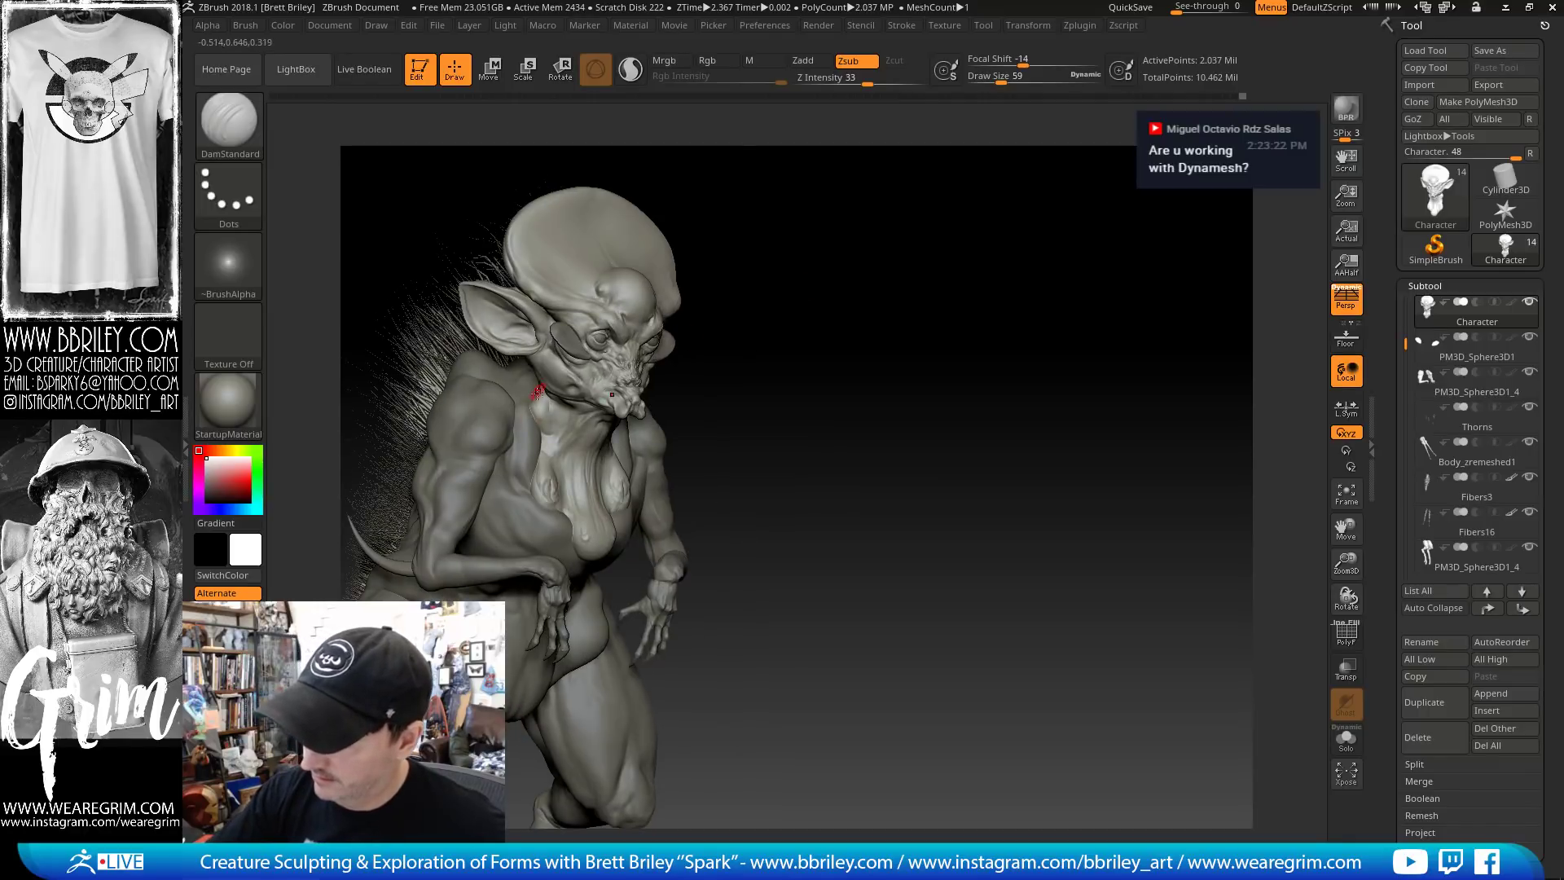
{"action": "right_click_drag", "start_coordinate": [774, 177], "coordinate": [517, 338]}
Reshape the hanging throat in profile with the Move brush at draw size 232
{"action": "key", "text": "b"}
{"action": "key", "text": "m"}
{"action": "key", "text": "v"}
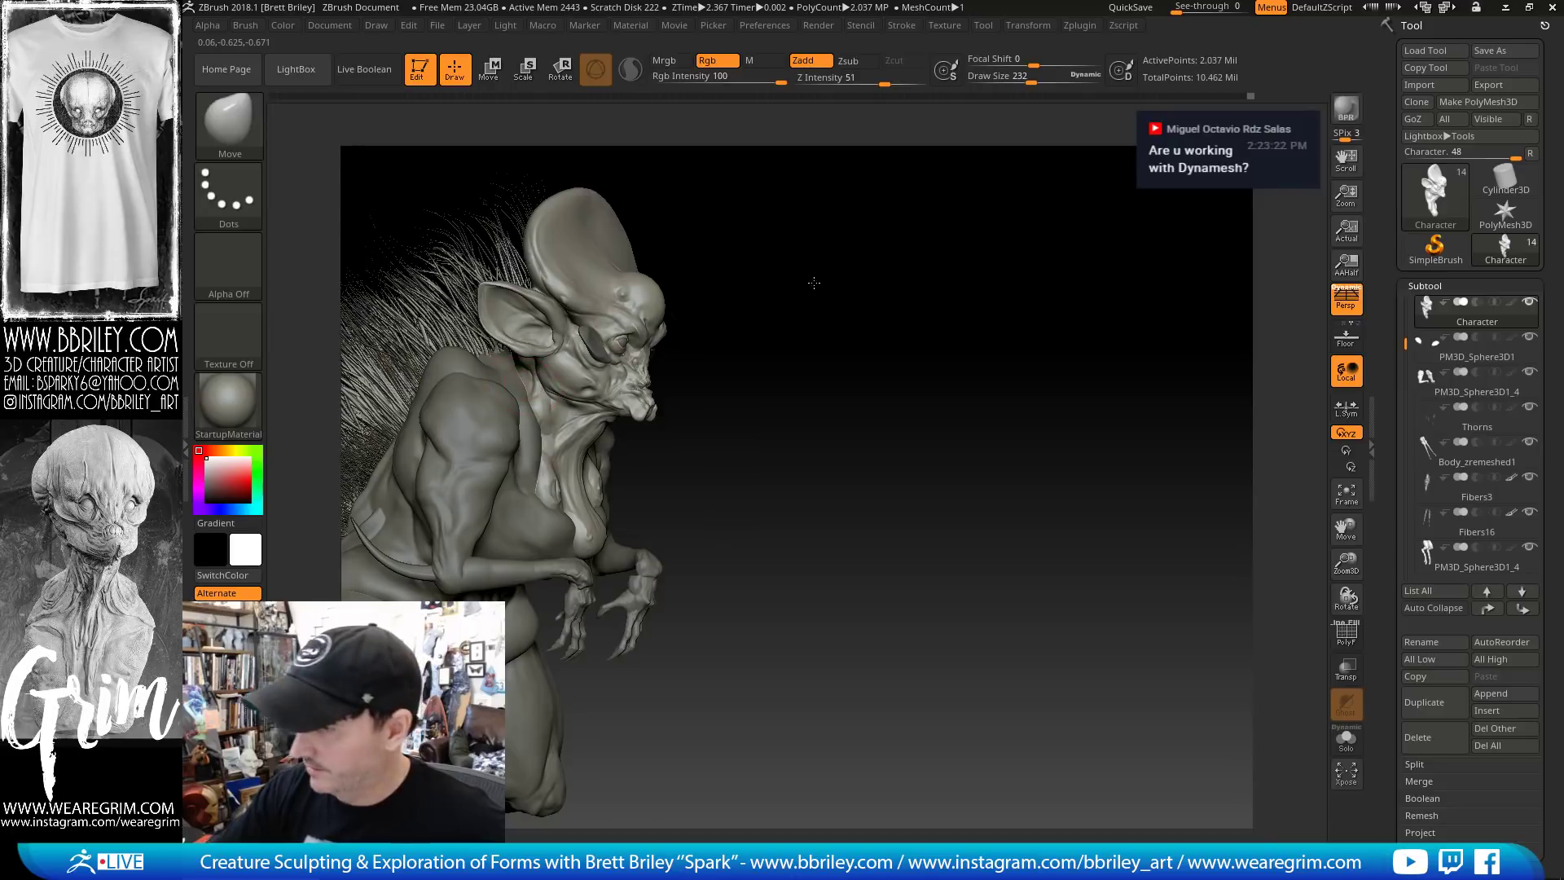
{"action": "mouse_move", "coordinate": [810, 279]}
{"action": "right_mouse_down"}
{"action": "mouse_move", "coordinate": [645, 399]}
{"action": "mouse_move", "coordinate": [739, 269]}
{"action": "mouse_move", "coordinate": [638, 383]}
{"action": "right_mouse_up"}
Select the arms subtool and reshape the shoulders with the Move brush at draw sizes 277 and 350
{"action": "left_click", "coordinate": [645, 400], "text": "alt"}
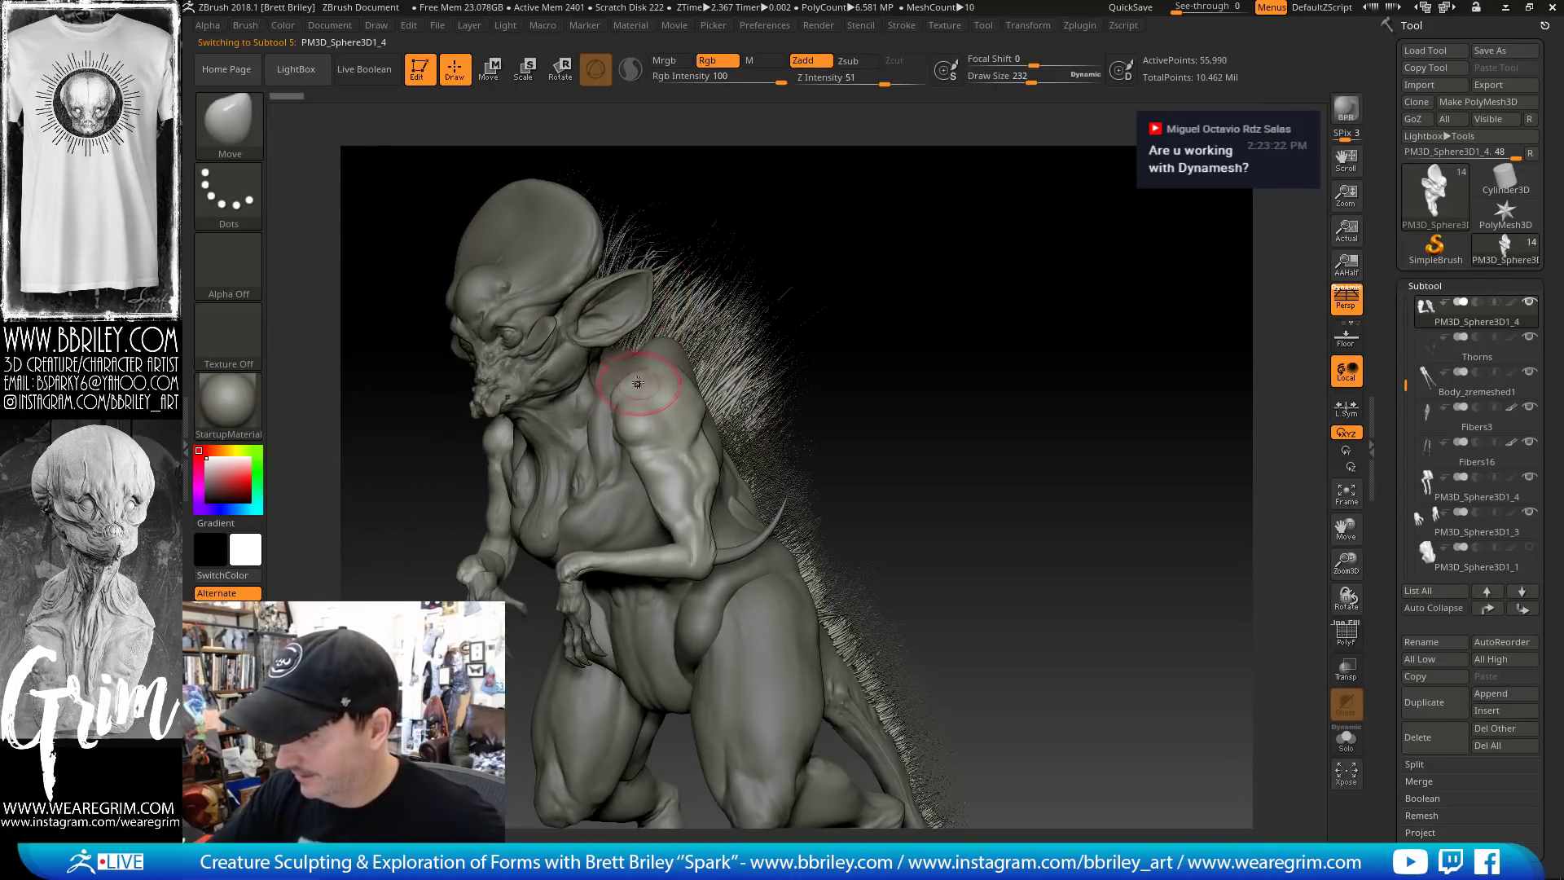
{"action": "right_click_drag", "start_coordinate": [855, 227], "coordinate": [630, 370]}
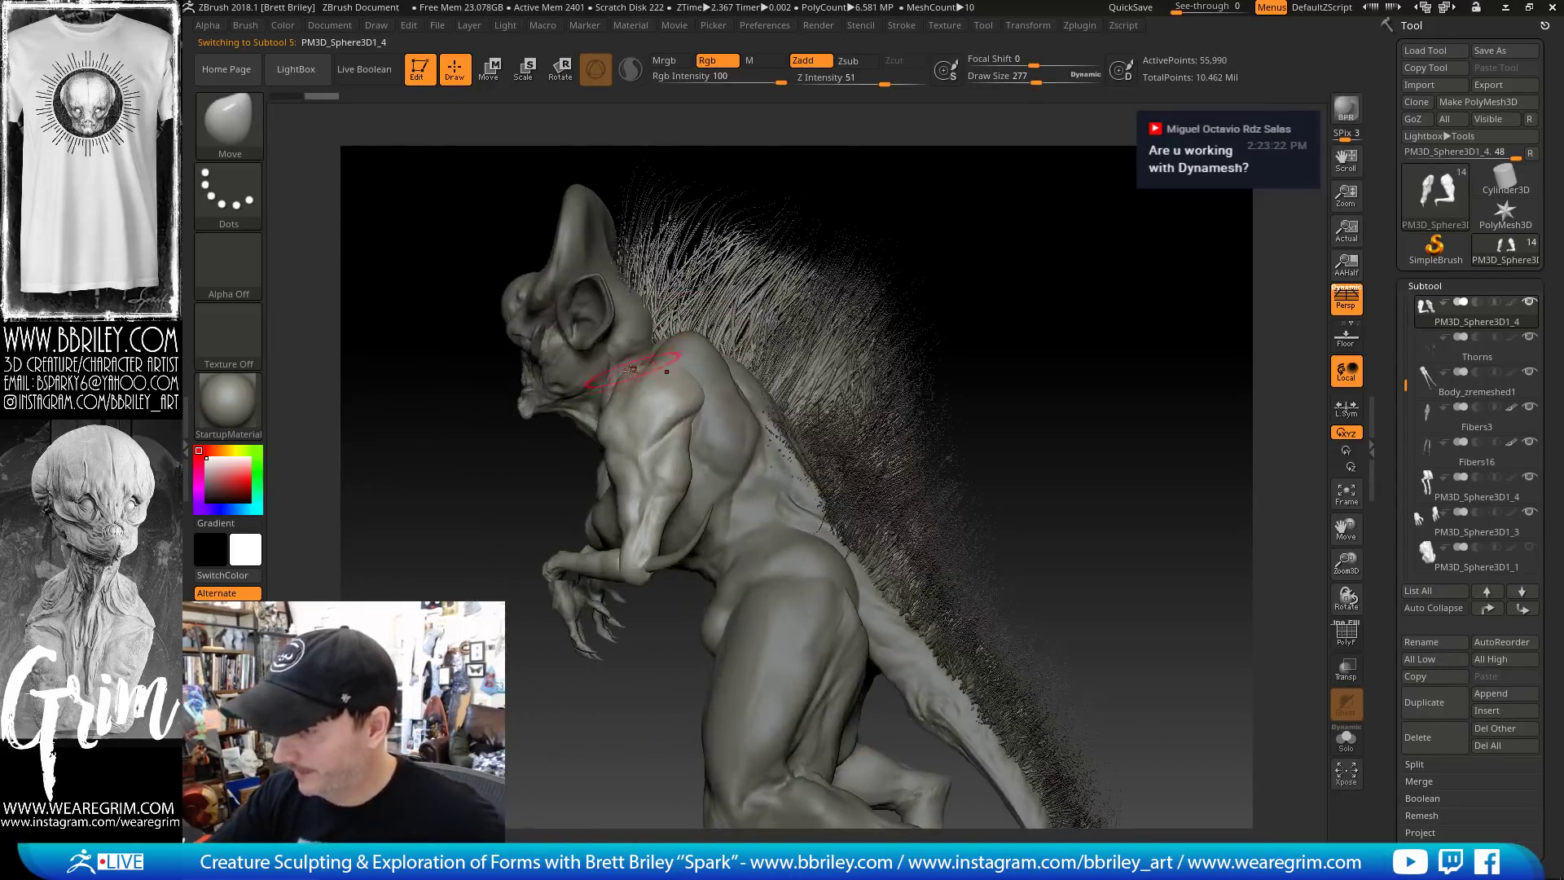
{"action": "left_click_drag", "start_coordinate": [646, 375], "coordinate": [626, 381]}
{"action": "right_click_drag", "start_coordinate": [848, 216], "coordinate": [698, 347]}
{"action": "key", "text": "s"}
{"action": "left_click_drag", "start_coordinate": [692, 347], "coordinate": [701, 347]}
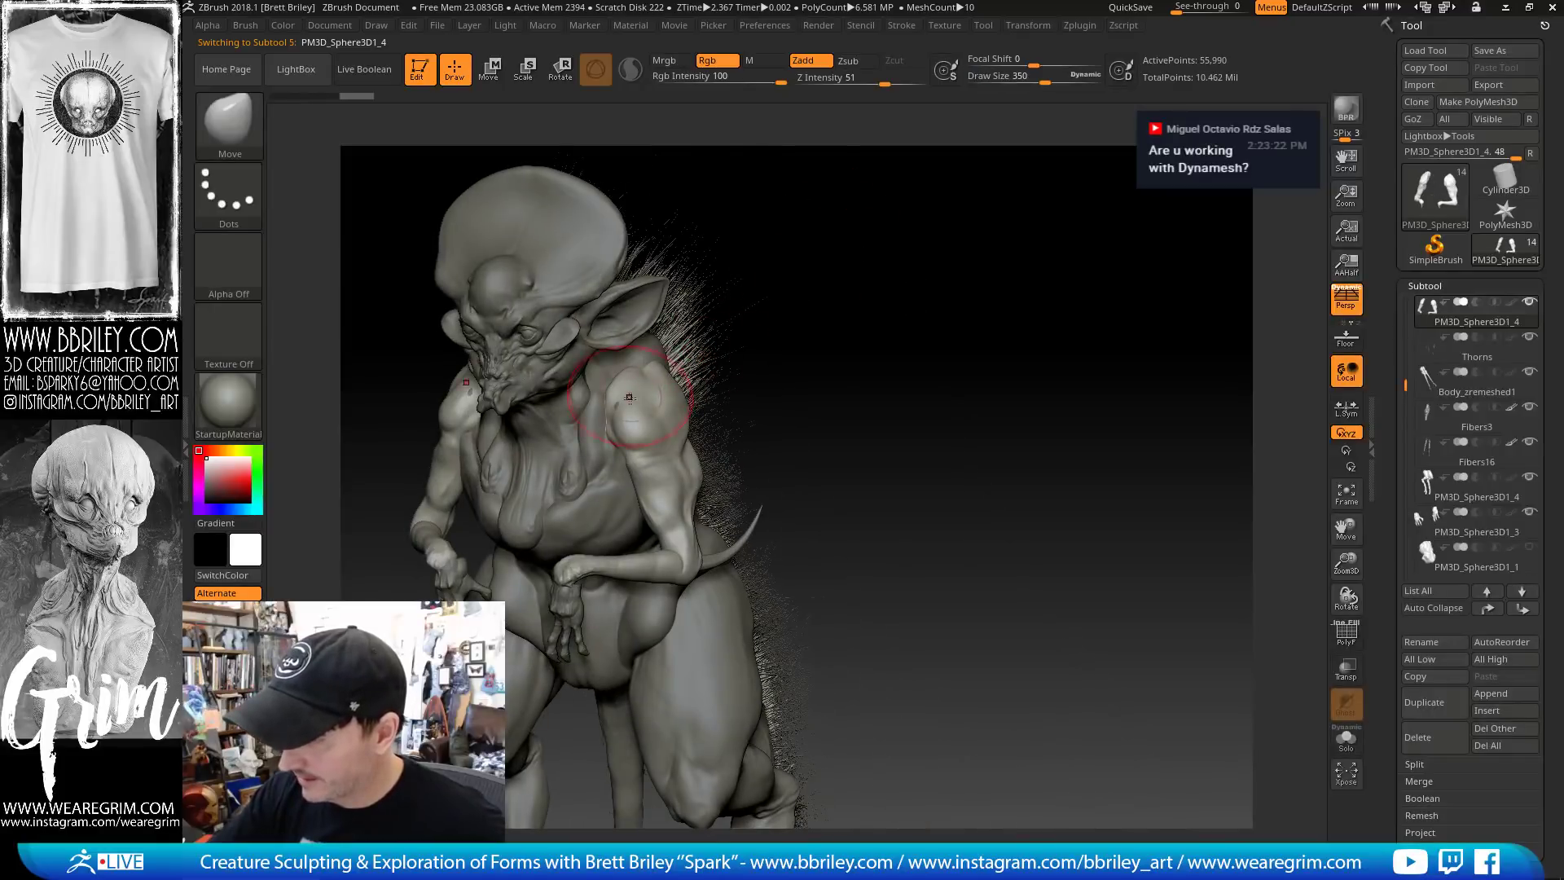
Build up the shoulder muscles with the Clay brush
{"action": "key", "text": "b"}
{"action": "key", "text": "c"}
{"action": "key", "text": "l"}
{"action": "key", "text": "s"}
{"action": "mouse_move", "coordinate": [629, 411]}
{"action": "left_mouse_down"}
{"action": "mouse_move", "coordinate": [609, 411]}
{"action": "mouse_move", "coordinate": [634, 405]}
{"action": "mouse_move", "coordinate": [649, 444]}
{"action": "mouse_move", "coordinate": [638, 424]}
{"action": "left_mouse_up"}
Cut muscle separations around the shoulder and upper arm with DamStandard at draw size 106
{"action": "key", "text": "b"}
{"action": "key", "text": "d"}
{"action": "key", "text": "s"}
{"action": "key", "text": "bracketleft"}
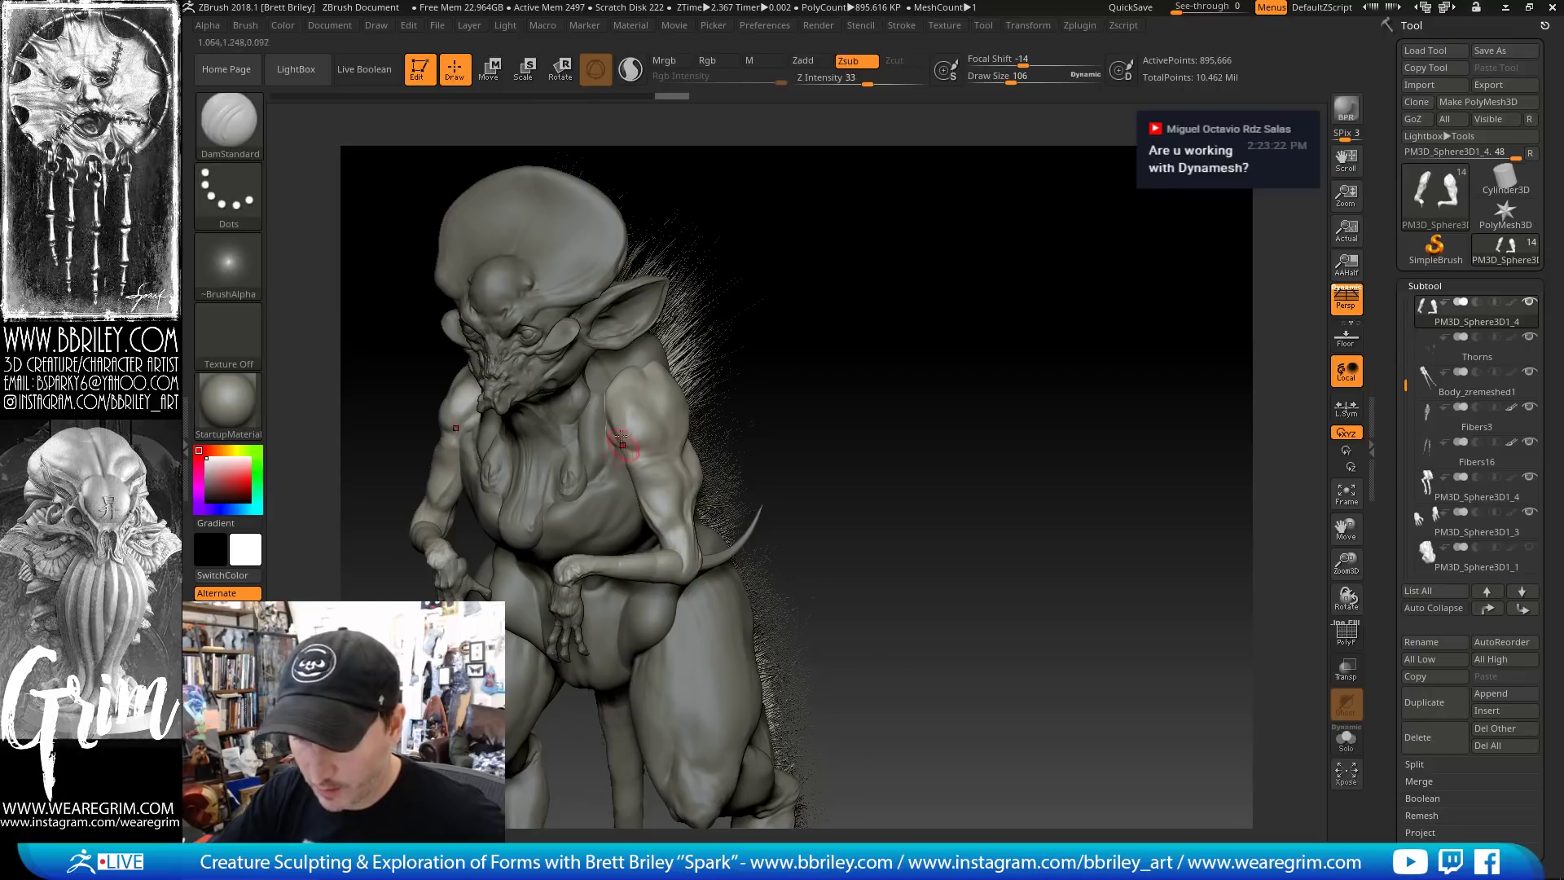
{"action": "mouse_move", "coordinate": [616, 397]}
{"action": "left_mouse_down"}
{"action": "mouse_move", "coordinate": [611, 423]}
{"action": "mouse_move", "coordinate": [664, 402]}
{"action": "left_mouse_up"}
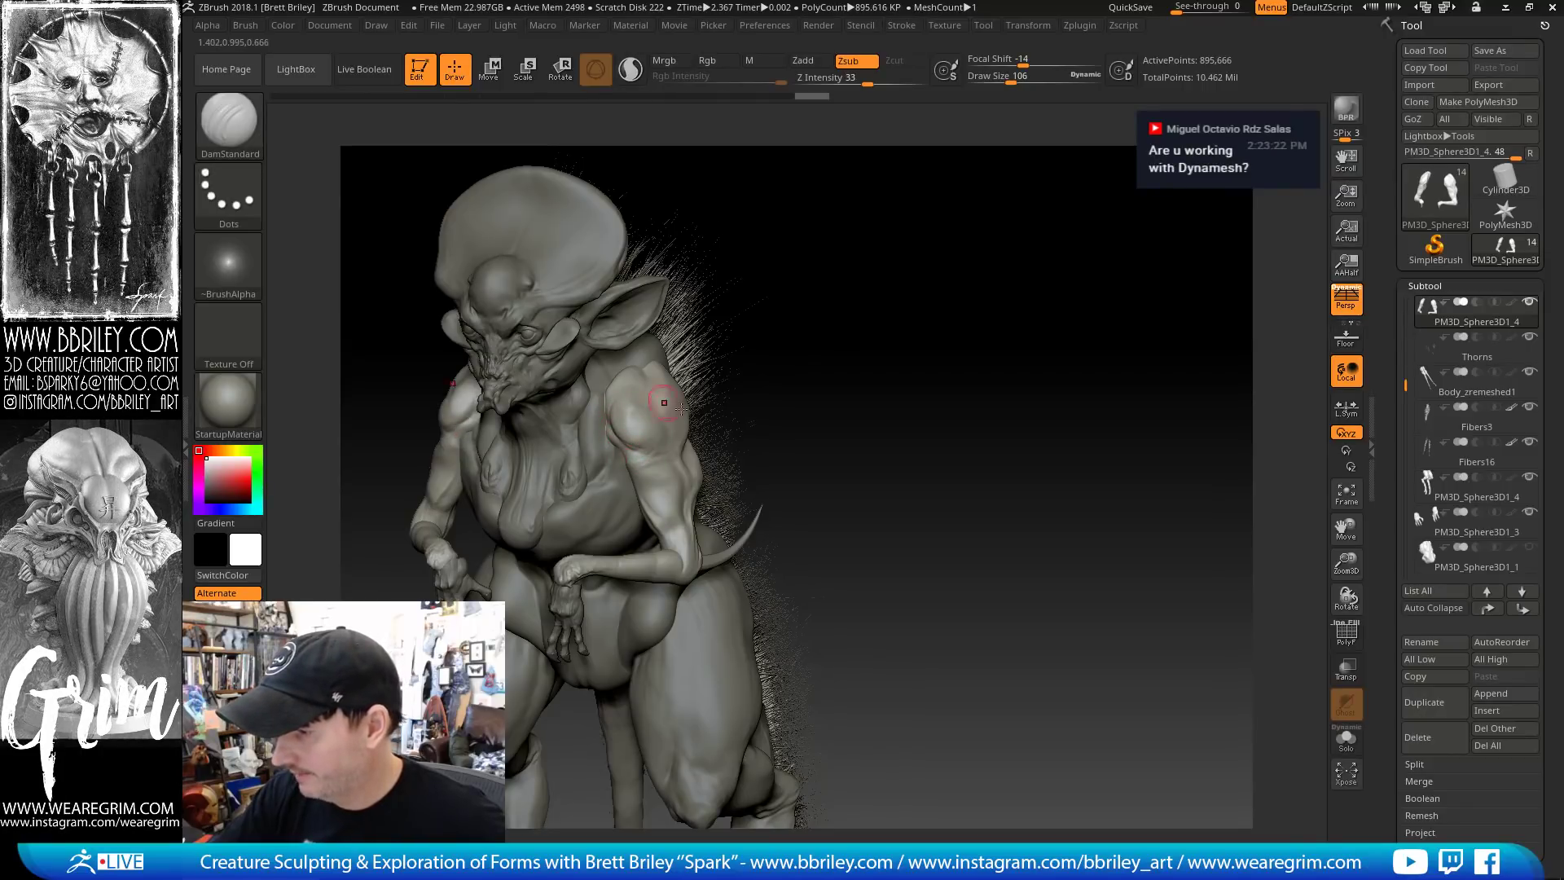
{"action": "left_click_drag", "start_coordinate": [918, 372], "coordinate": [838, 352]}
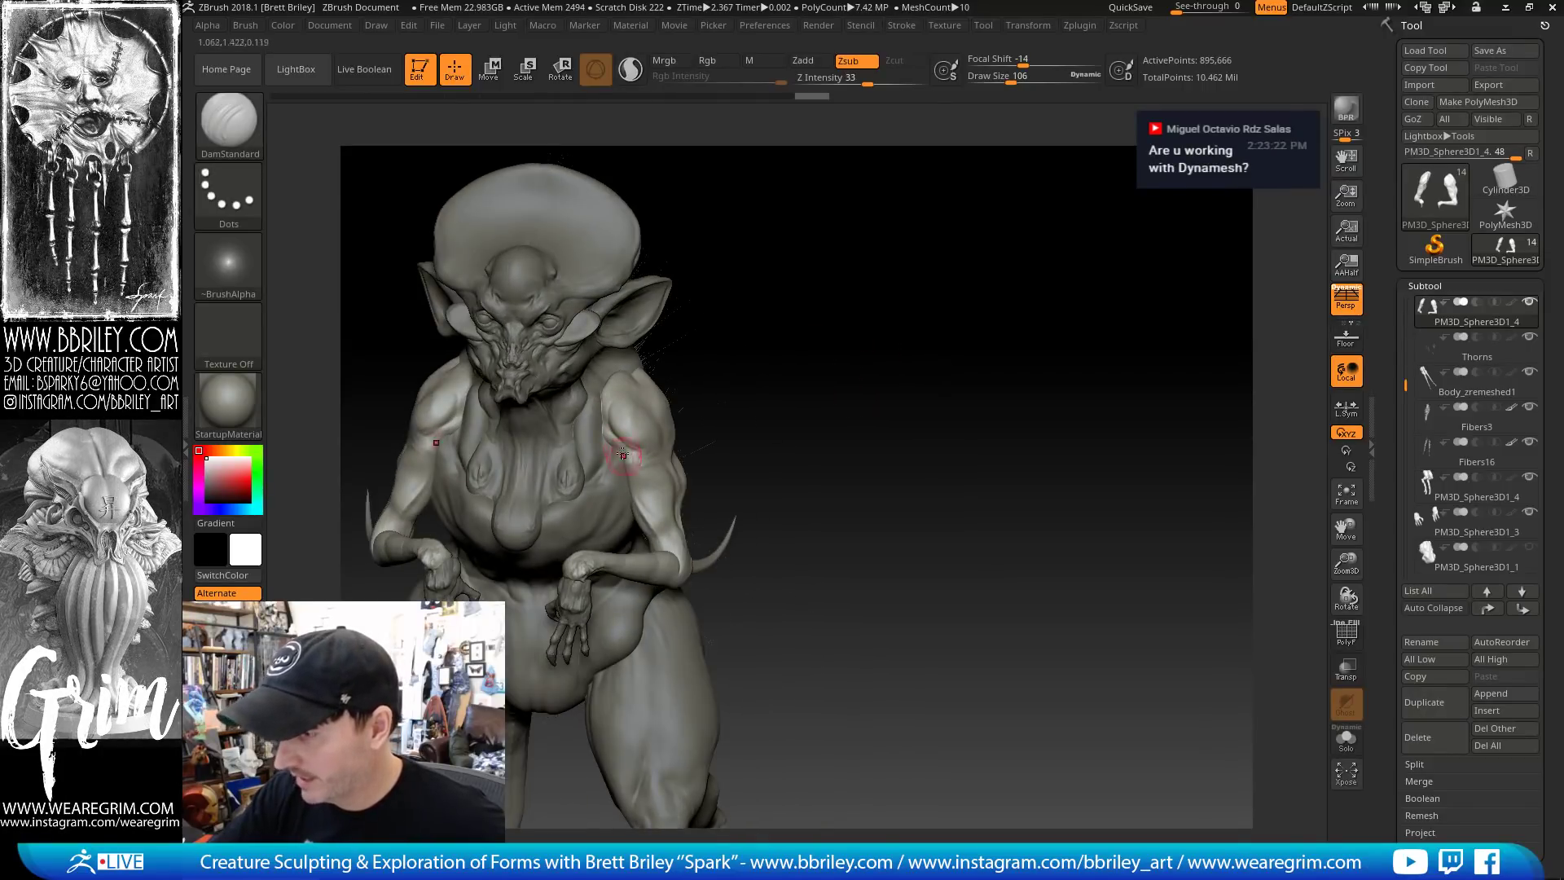
{"action": "left_click_drag", "start_coordinate": [623, 454], "coordinate": [606, 431]}
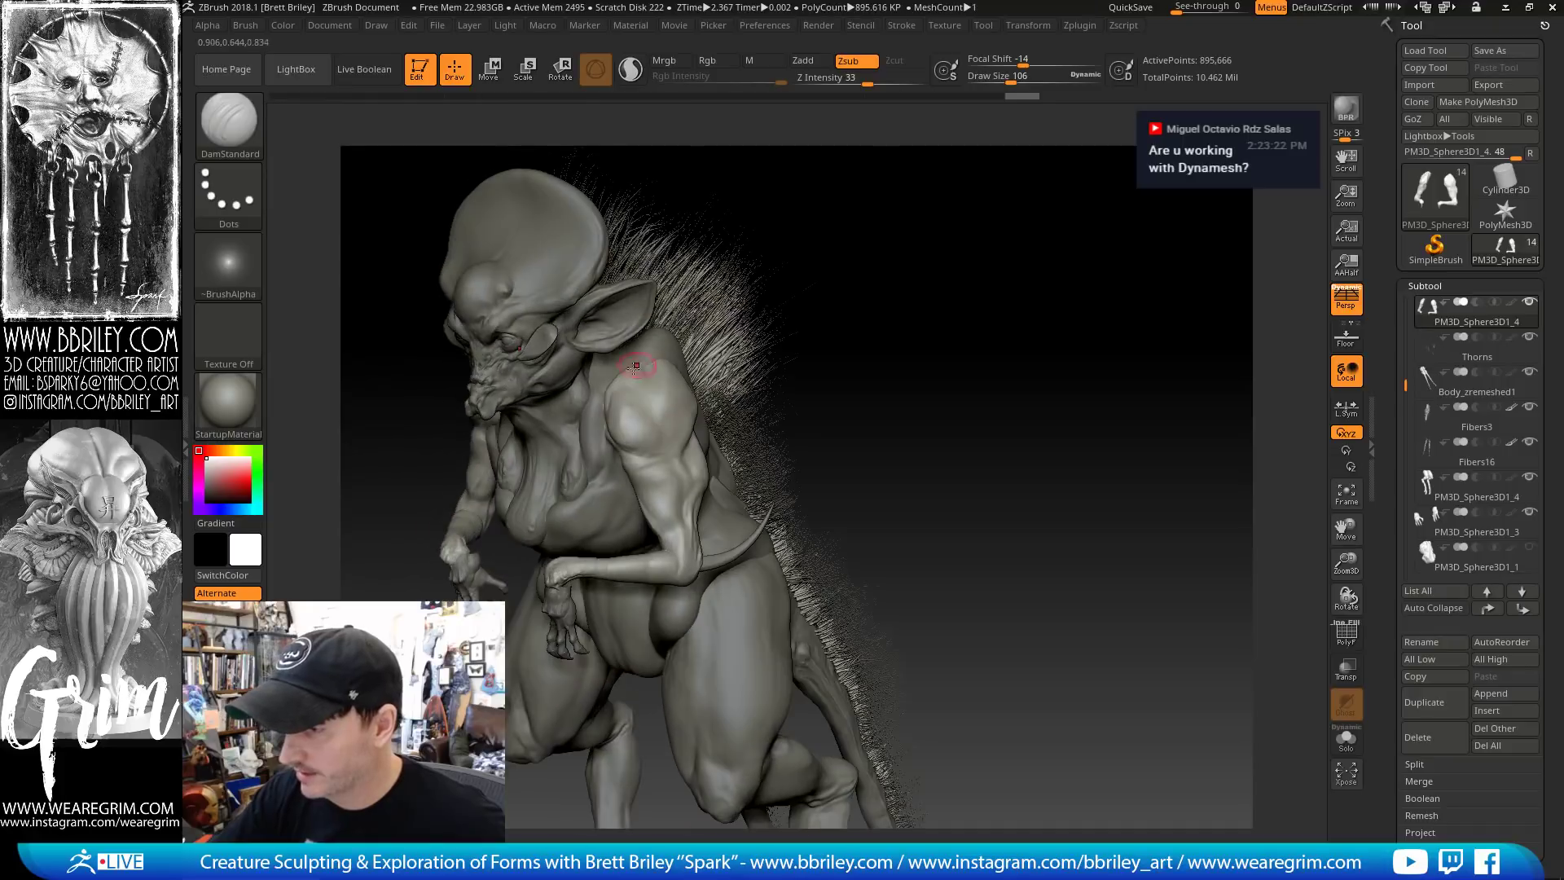
Adjust the top of the shoulder where it meets the neck with the Move brush at draw size 148
{"action": "key", "text": "b"}
{"action": "key", "text": "m"}
{"action": "key", "text": "v"}
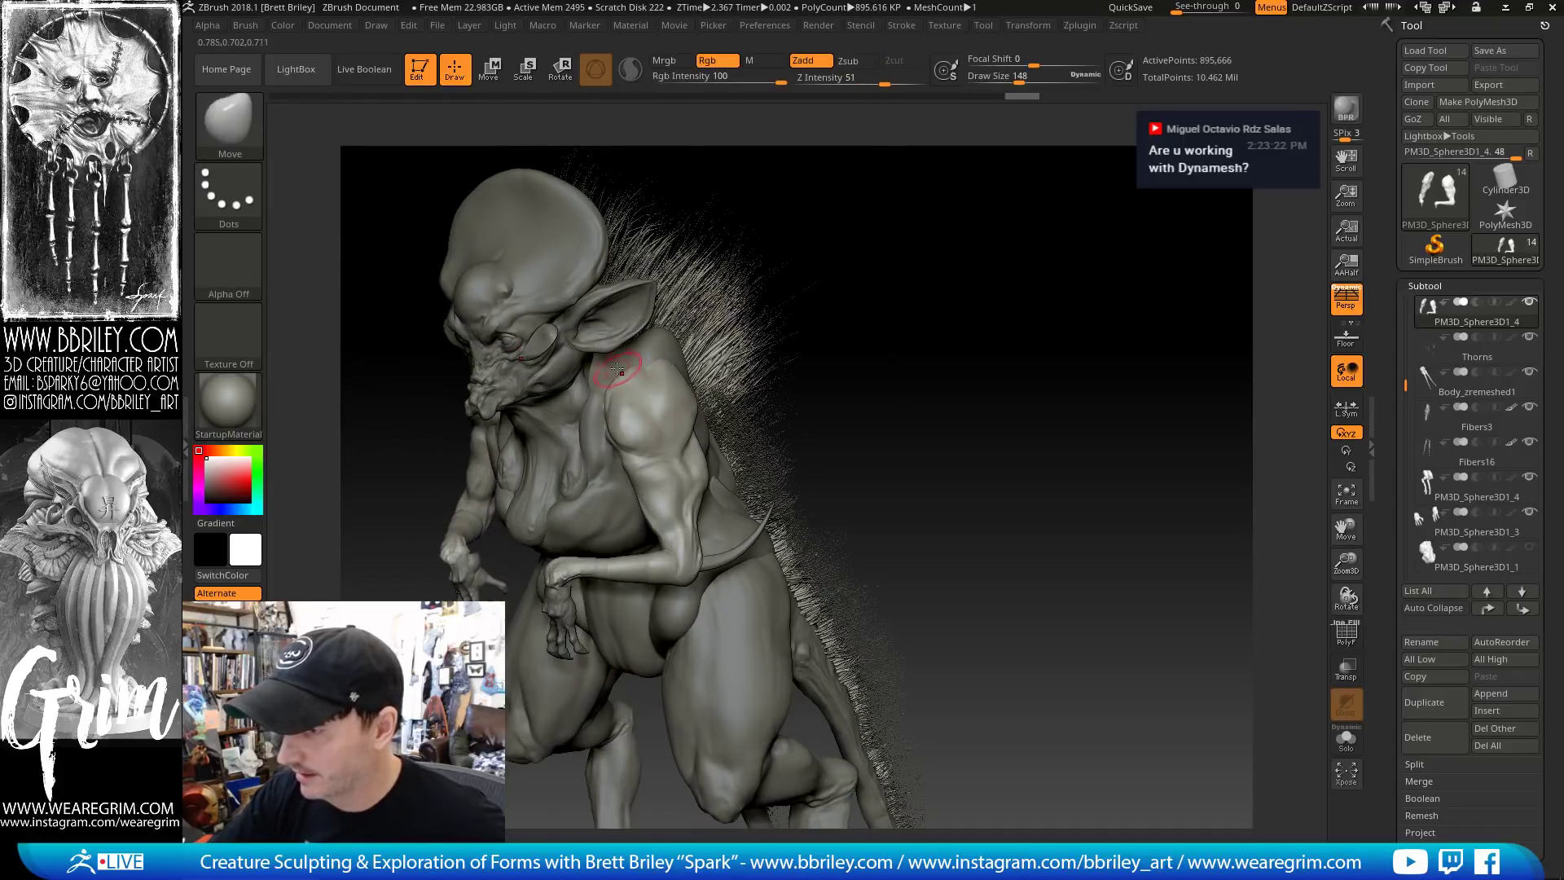
{"action": "left_click_drag", "start_coordinate": [802, 268], "coordinate": [622, 327]}
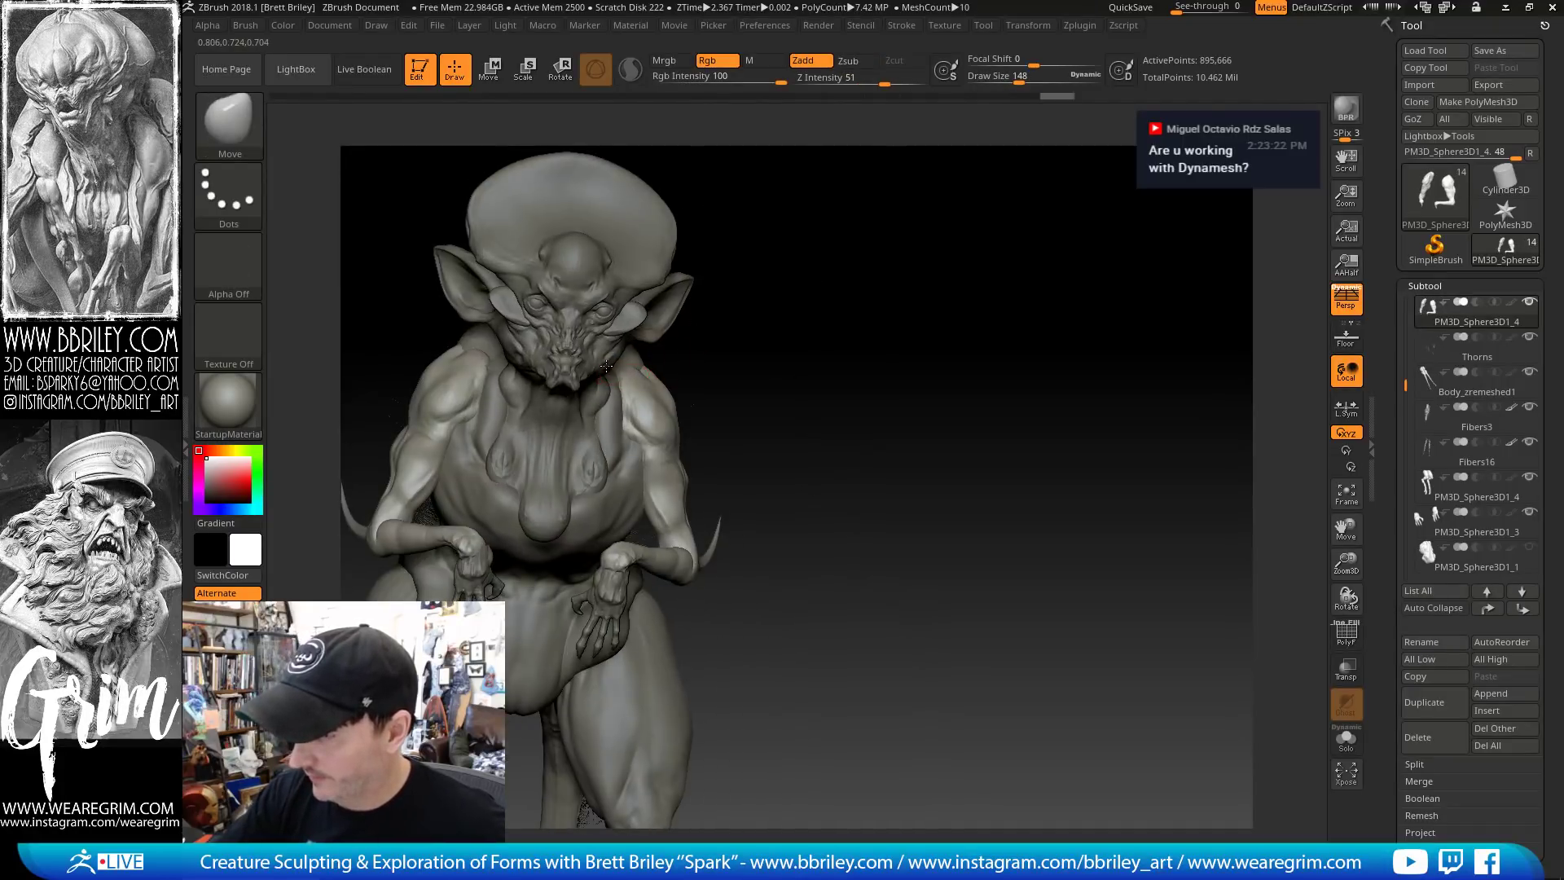
{"action": "left_click_drag", "start_coordinate": [802, 364], "coordinate": [631, 417]}
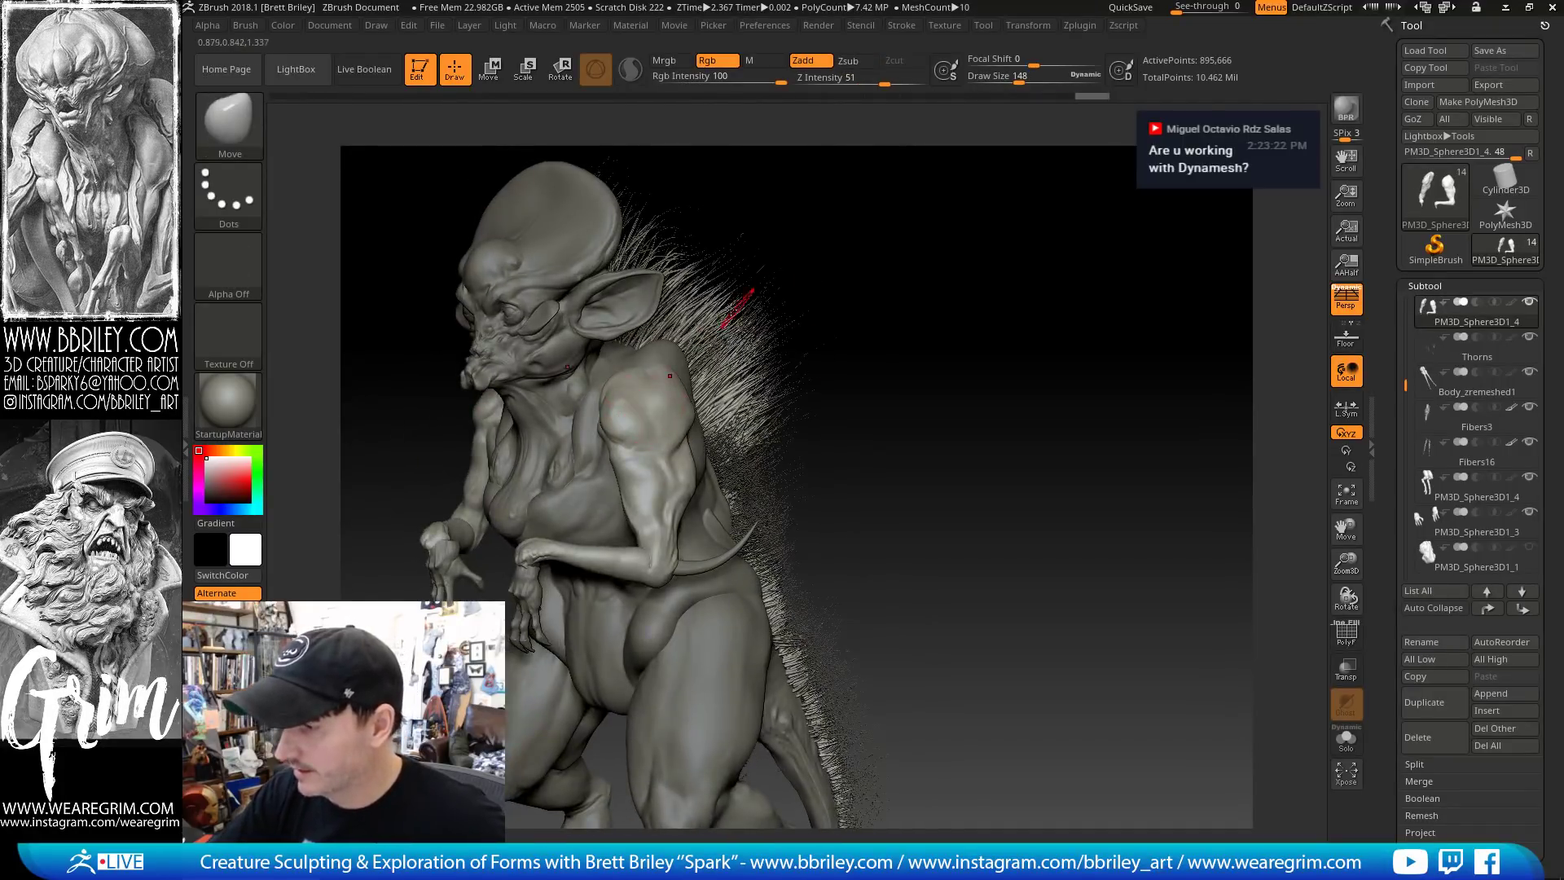
Build up the upper arm muscles with Clay and cut creases between them with DamStandard, both at draw size 102
{"action": "key", "text": "b"}
{"action": "key", "text": "c"}
{"action": "key", "text": "l"}
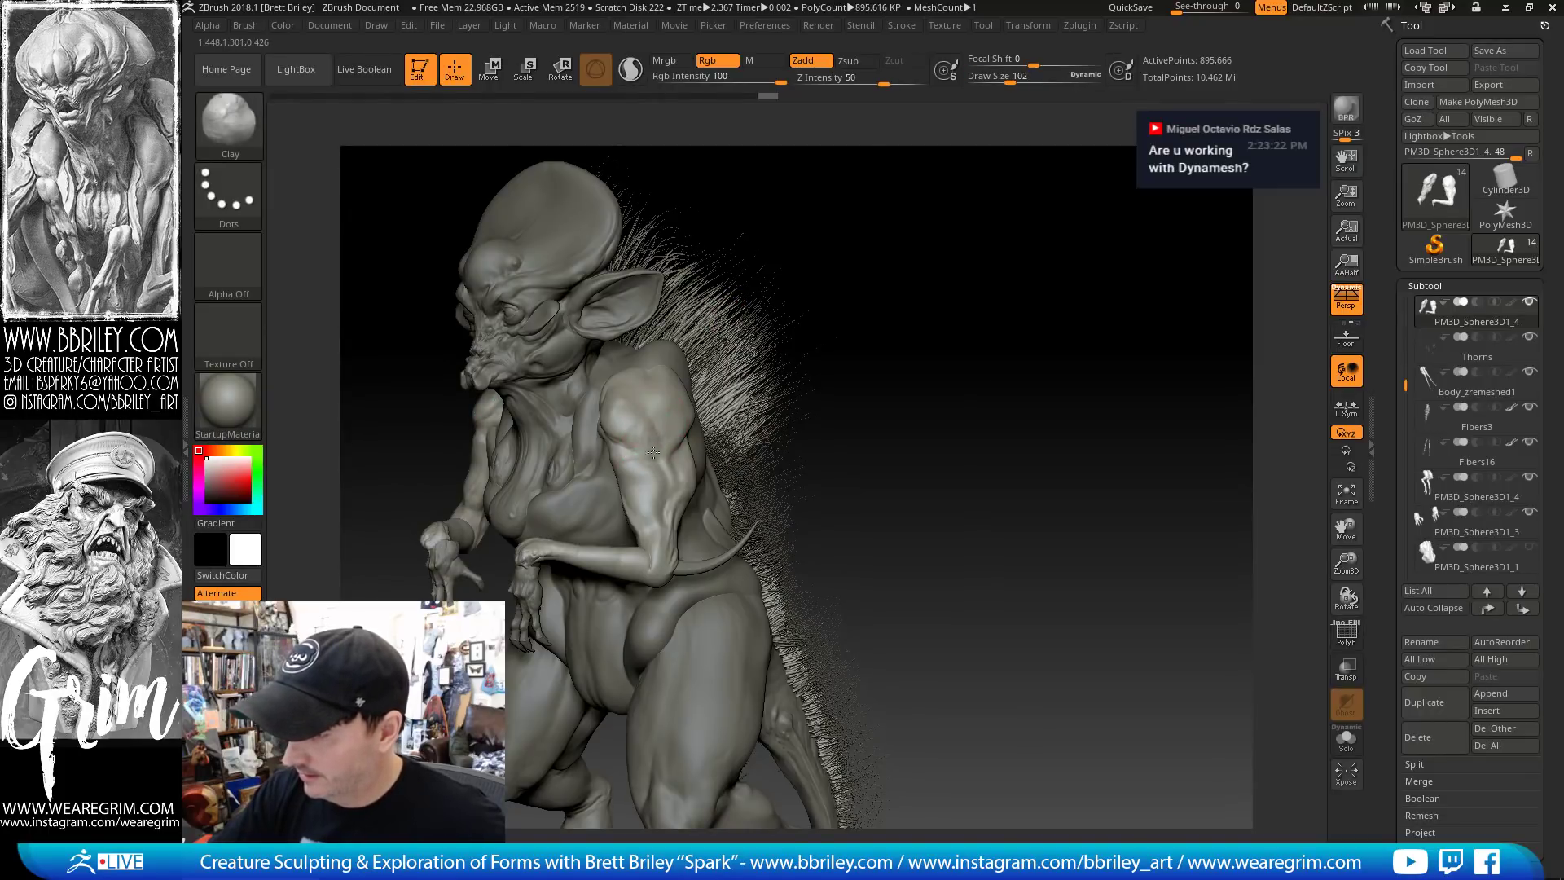
{"action": "key", "text": "b"}
{"action": "key", "text": "d"}
{"action": "key", "text": "s"}
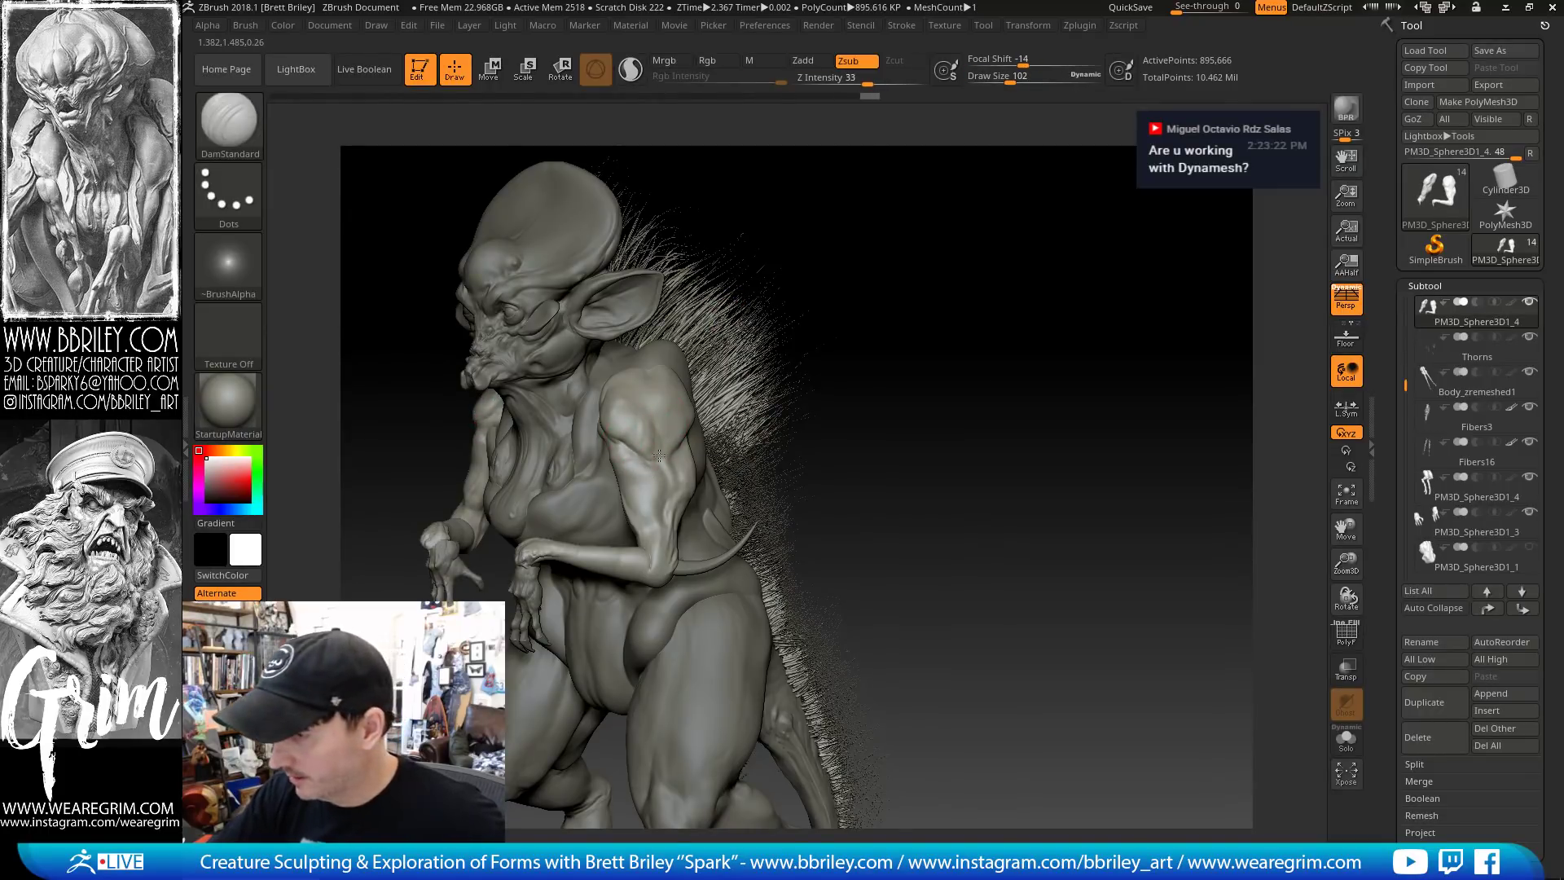
Add muscle volume to the outer shoulder with the Clay brush at draw size 102 and smooth it
{"action": "left_click_drag", "start_coordinate": [768, 252], "coordinate": [668, 426]}
{"action": "key", "text": "b"}
{"action": "key", "text": "c"}
{"action": "key", "text": "l"}
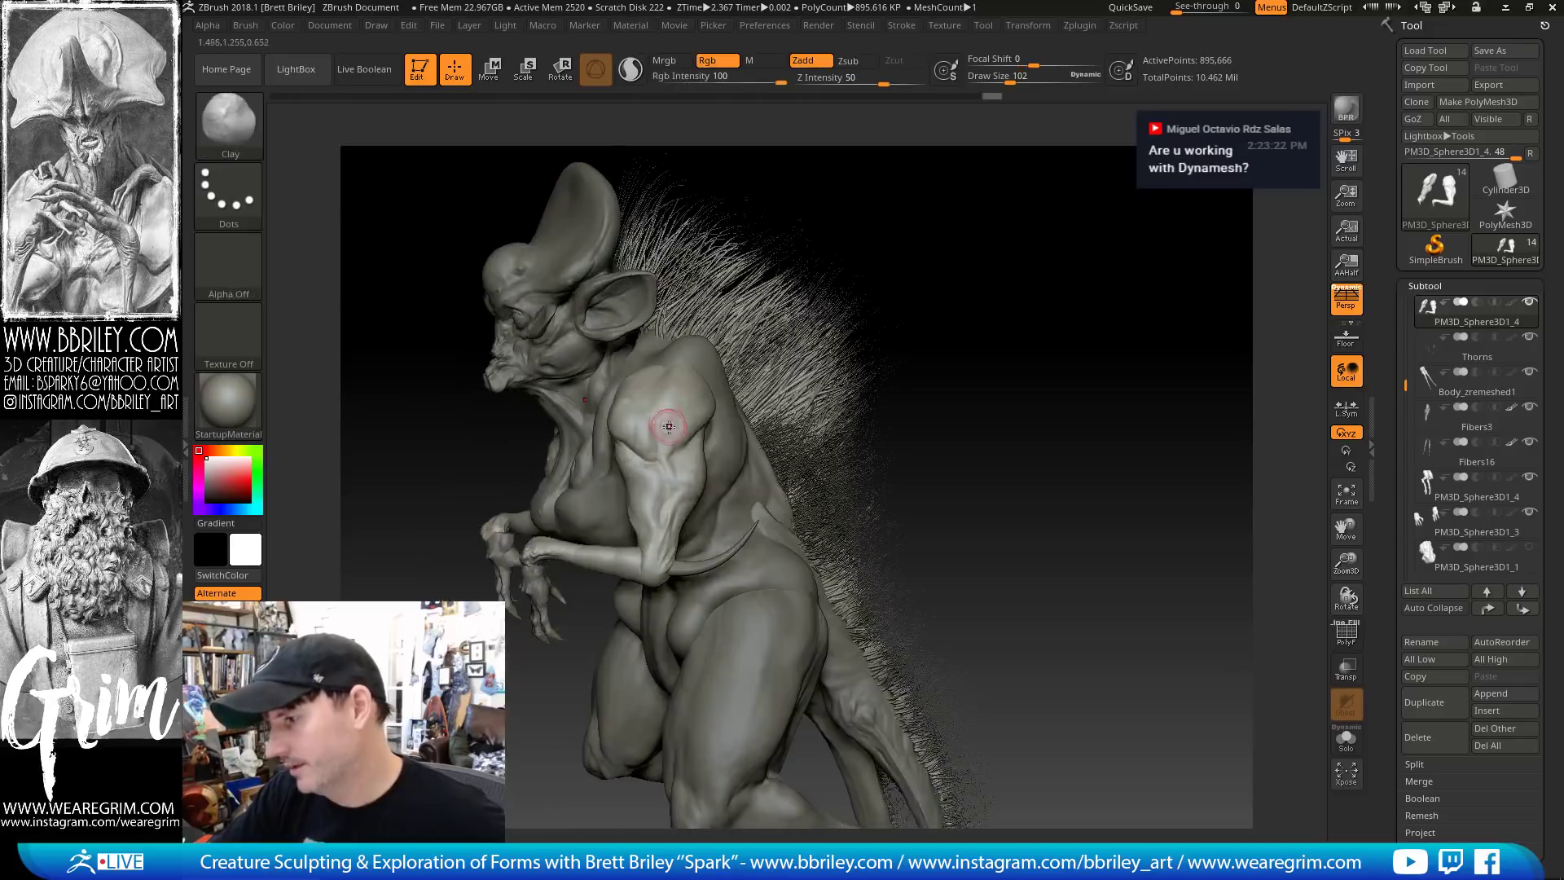
{"action": "key", "text": "shift"}
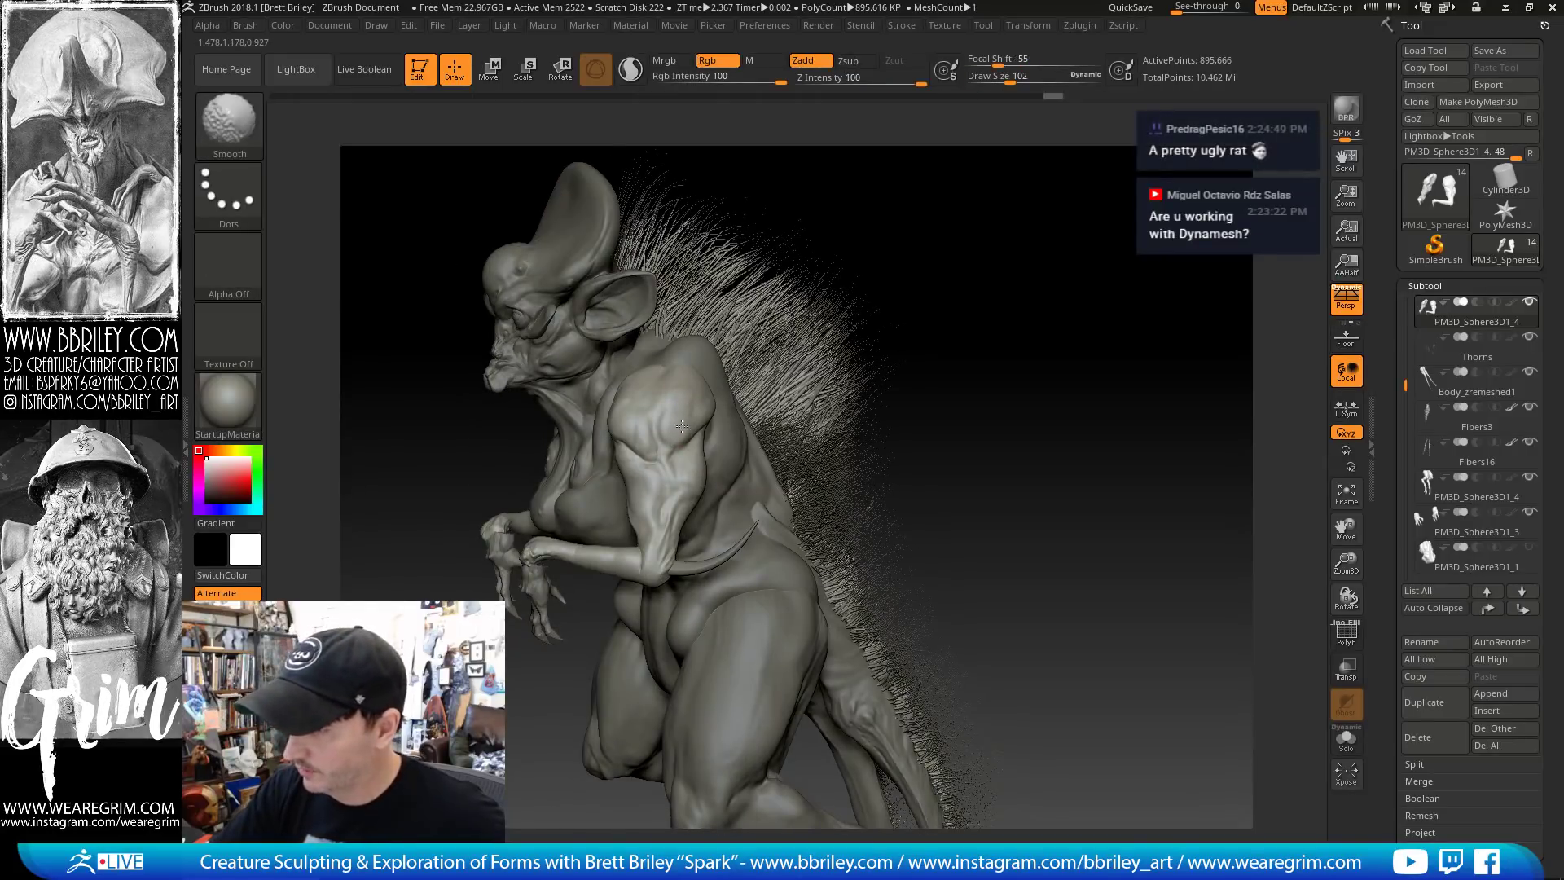
Adjust the contour of the upper arm below the shoulder with the Move brush at draw size 153
{"action": "key", "text": "b"}
{"action": "key", "text": "m"}
{"action": "key", "text": "v"}
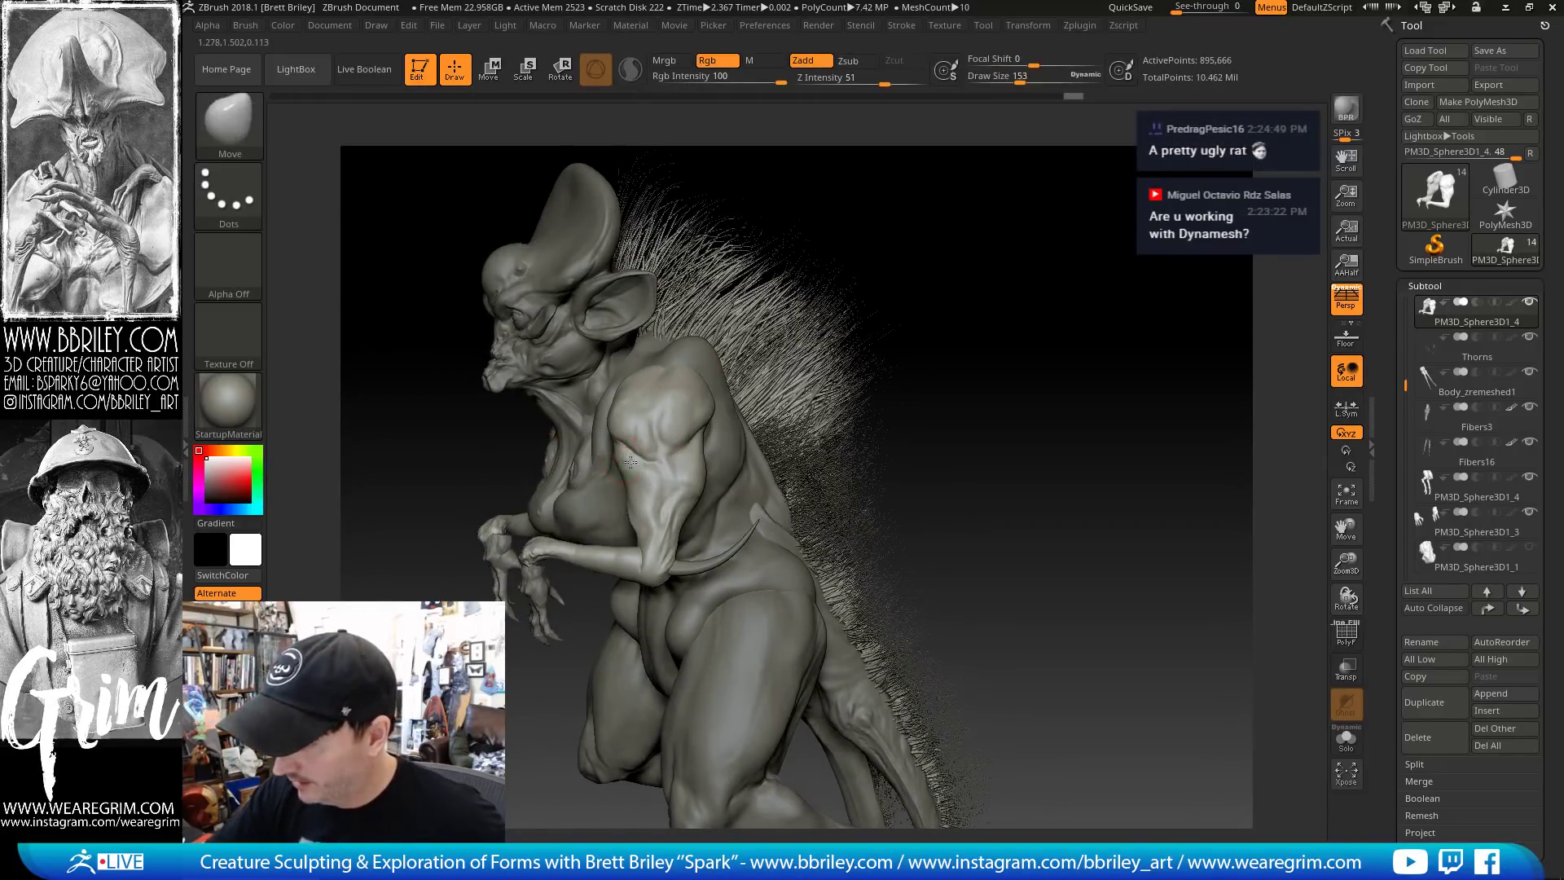
{"action": "left_click_drag", "start_coordinate": [633, 462], "coordinate": [599, 431]}
Crease the inner upper arm with DamStandard at draw size 115 and reshape it with the Move brush at draw size 174
{"action": "key", "text": "shift"}
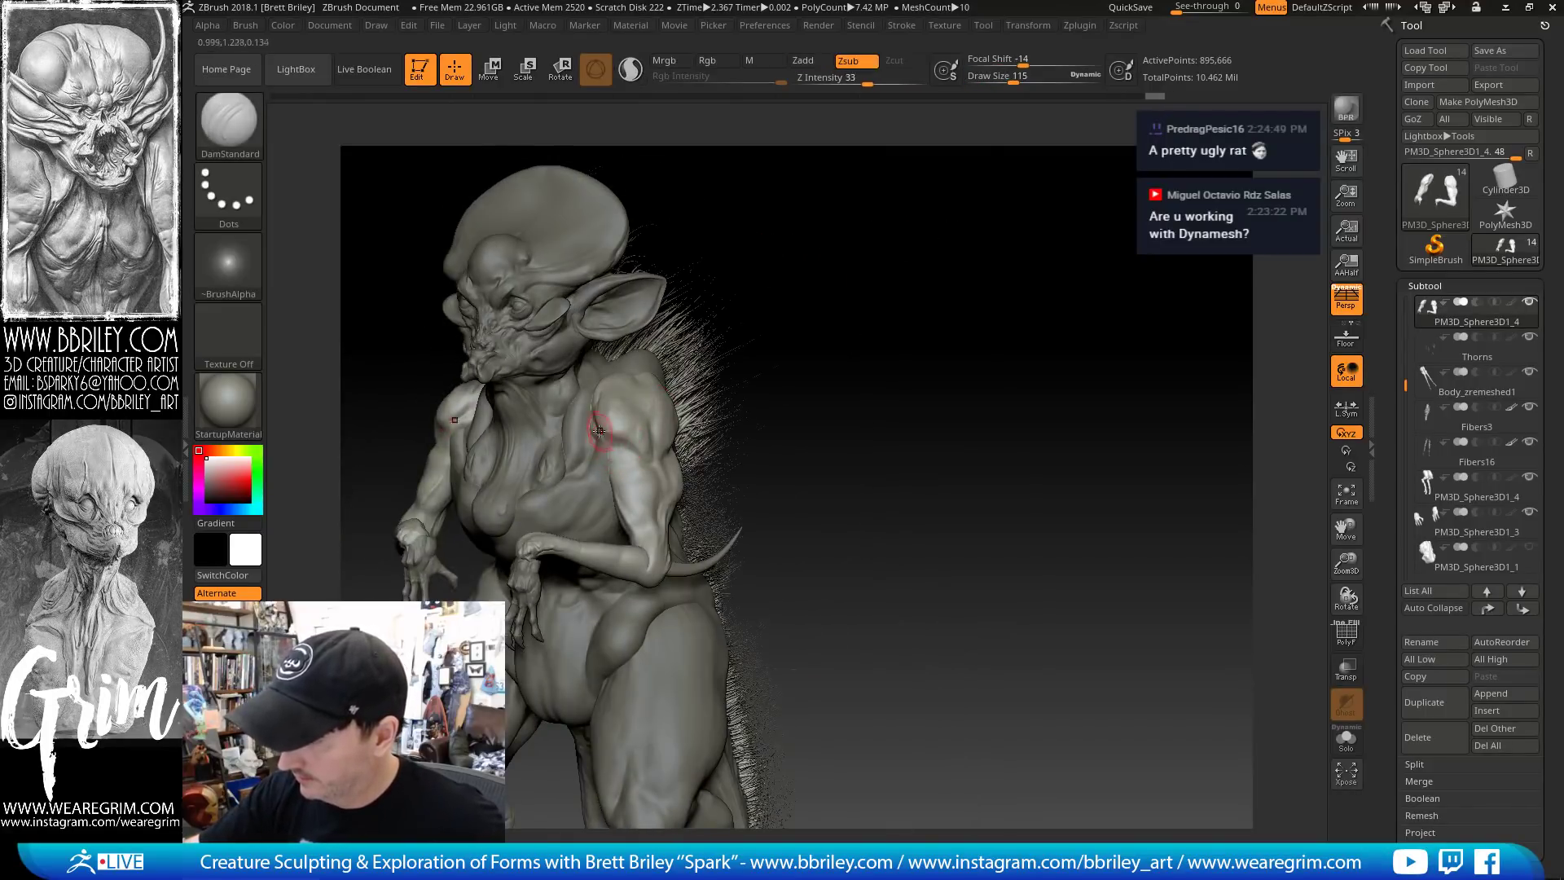
{"action": "left_click_drag", "start_coordinate": [747, 307], "coordinate": [627, 498]}
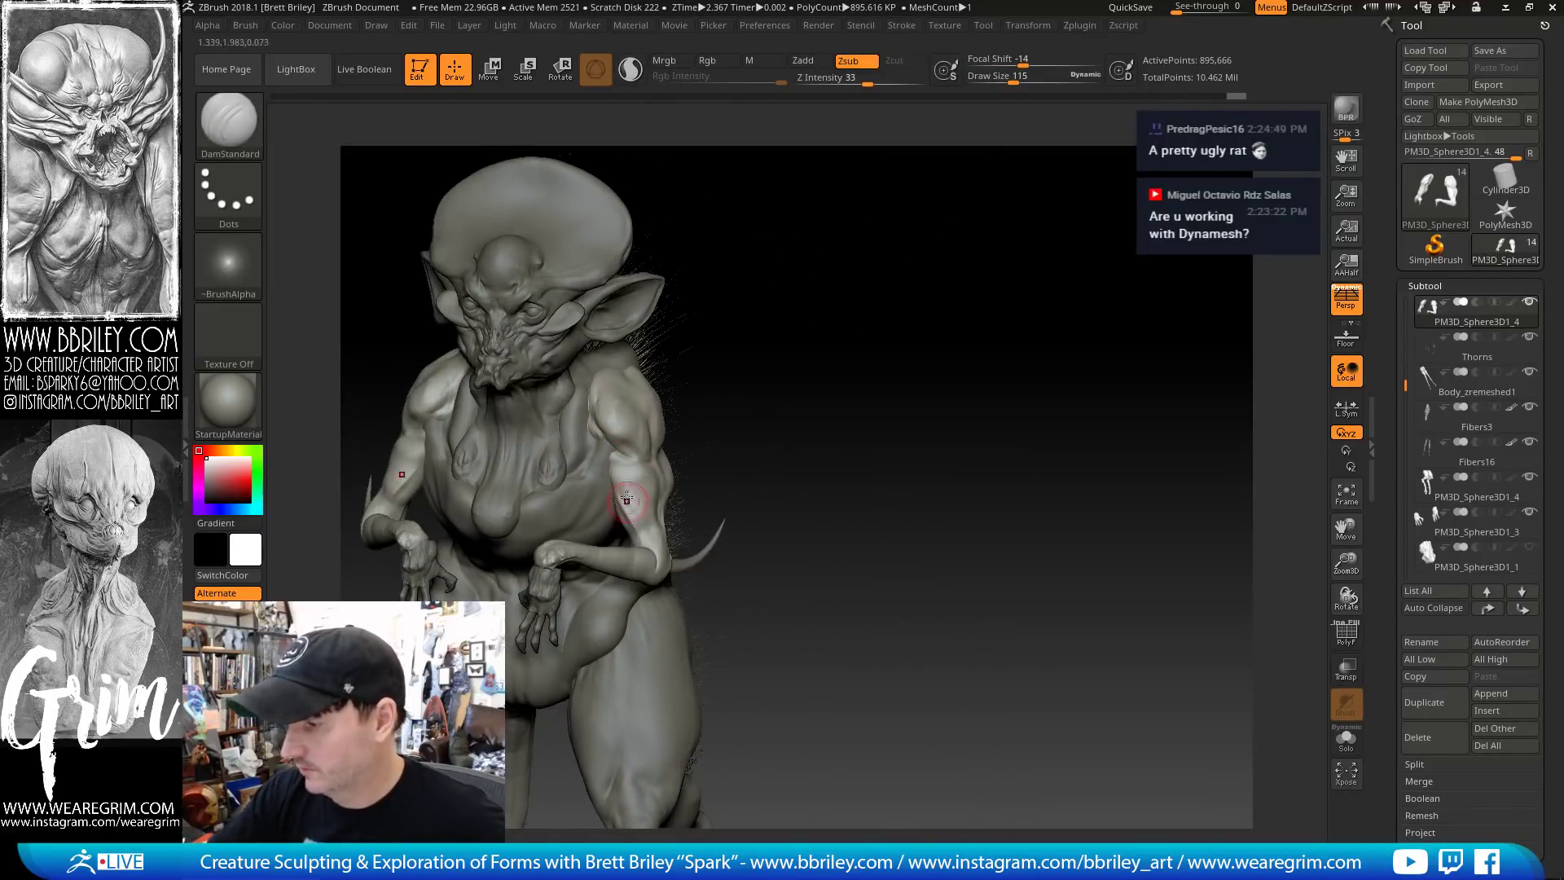
{"action": "key", "text": "b"}
{"action": "key", "text": "m"}
{"action": "key", "text": "v"}
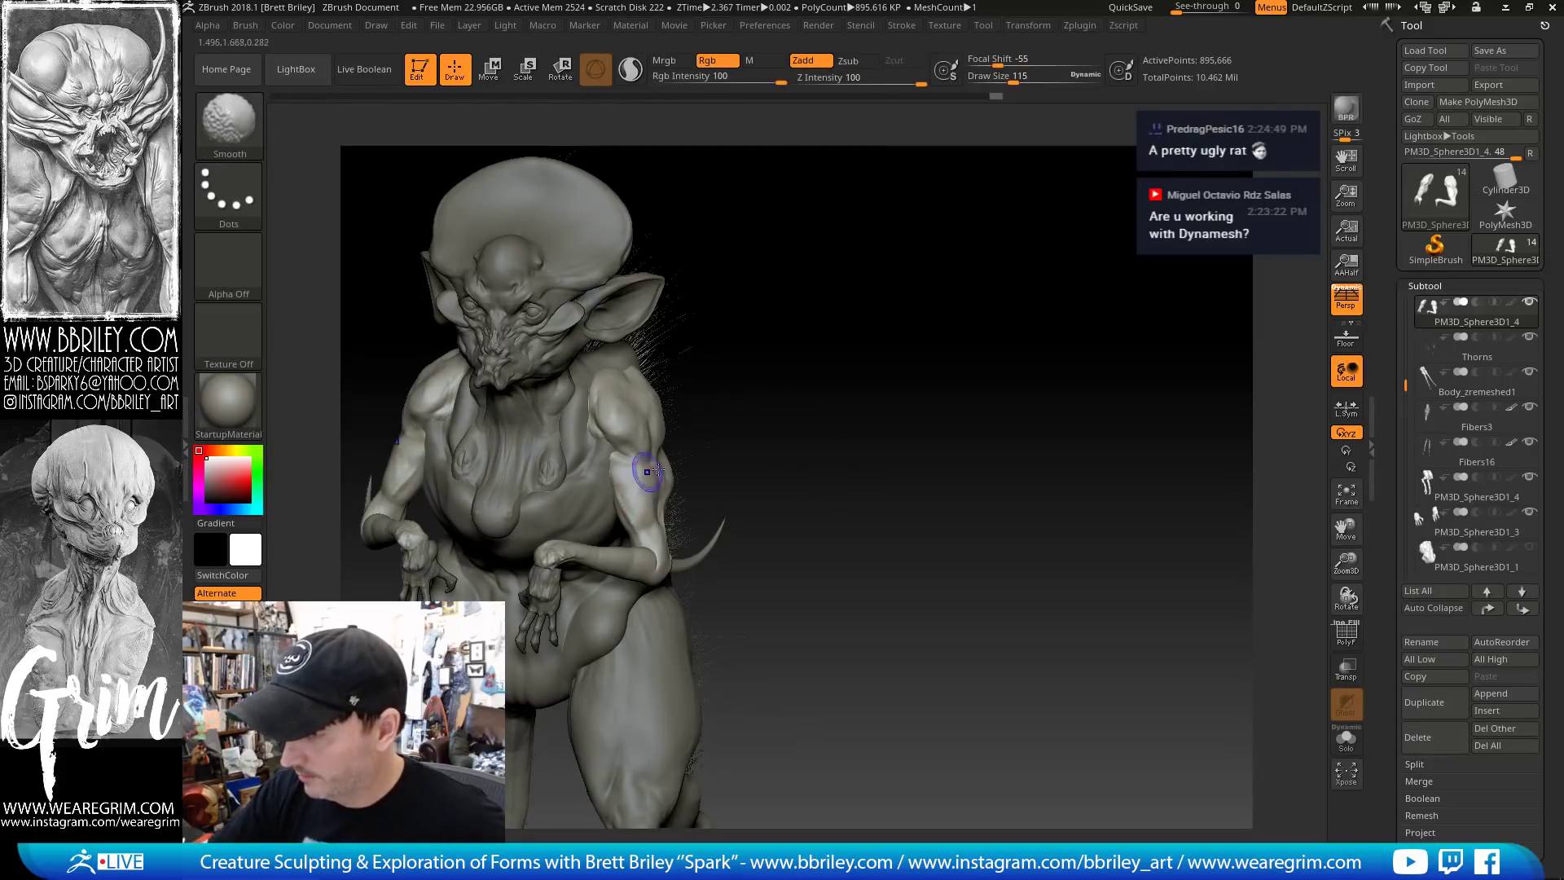
{"action": "right_click_drag", "start_coordinate": [643, 471], "coordinate": [631, 460]}
{"action": "key", "text": "bracketright"}
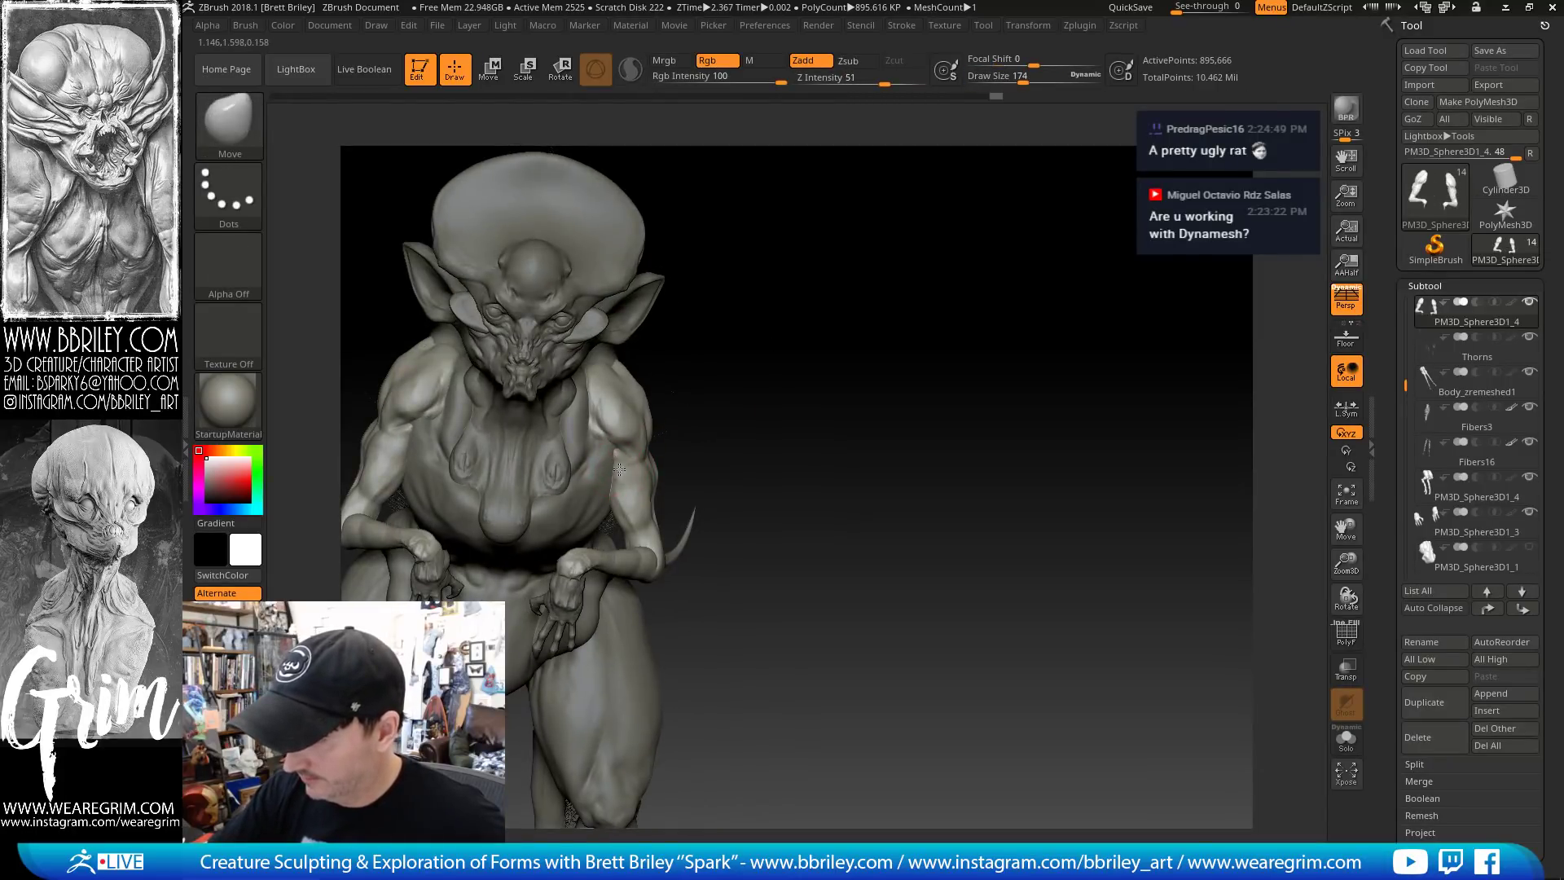
Deepen the inner upper arm crease with DamStandard at draw size 75 and raise the neighbouring forms with the Standard brush at draw size 53
{"action": "key", "text": "b"}
{"action": "key", "text": "d"}
{"action": "key", "text": "s"}
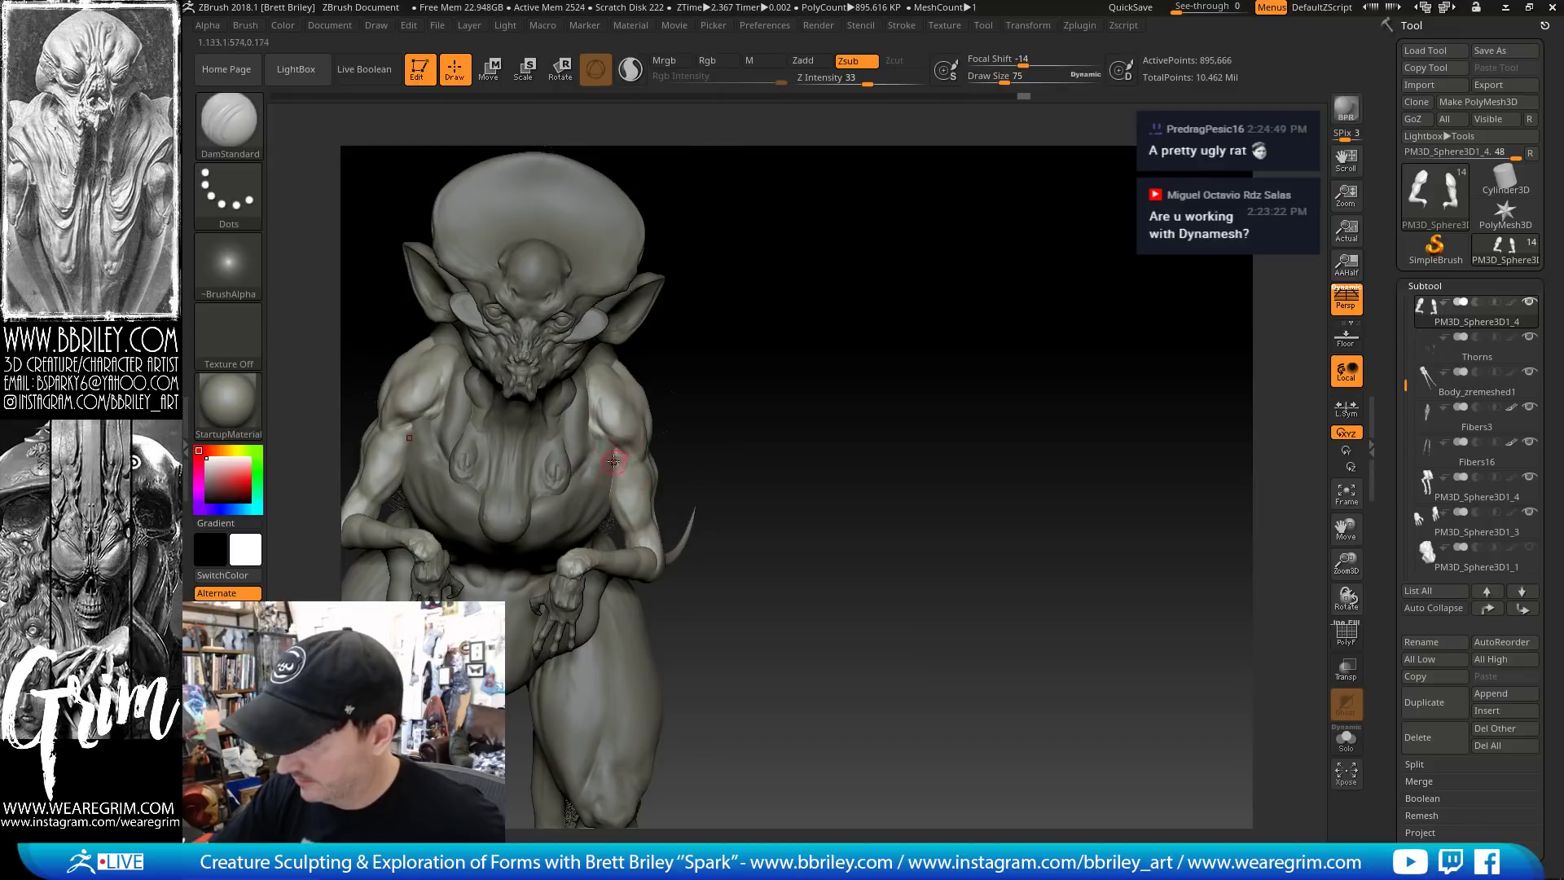
{"action": "mouse_move", "coordinate": [629, 509]}
{"action": "left_mouse_down"}
{"action": "mouse_move", "coordinate": [615, 453]}
{"action": "mouse_move", "coordinate": [628, 486]}
{"action": "left_mouse_up"}
{"action": "key", "text": "b"}
{"action": "key", "text": "s"}
{"action": "key", "text": "t"}
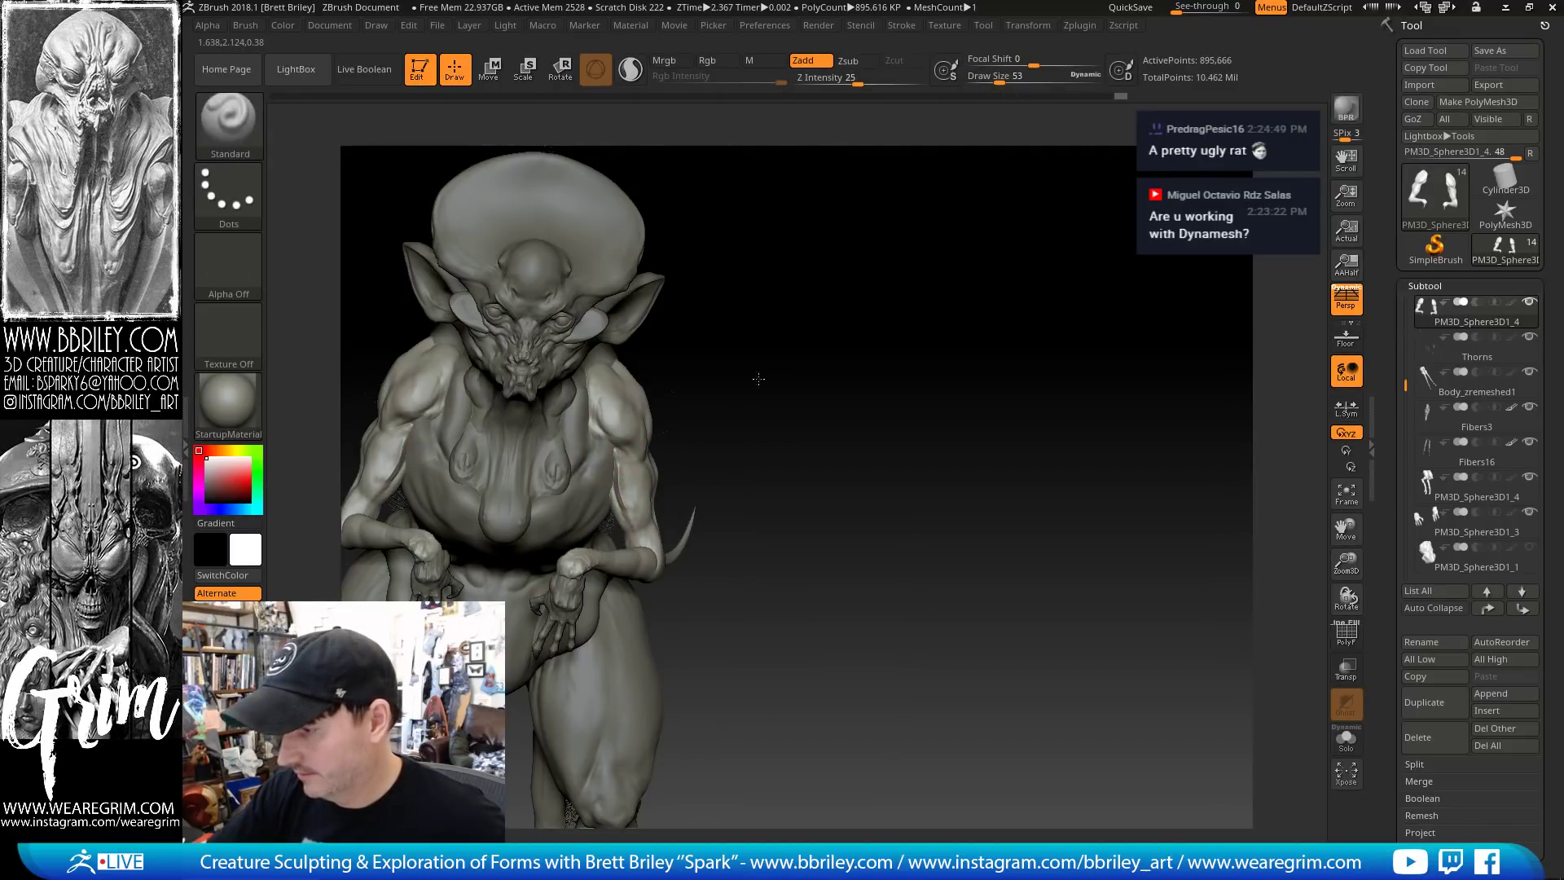
{"action": "mouse_move", "coordinate": [758, 379]}
{"action": "left_mouse_down"}
{"action": "mouse_move", "coordinate": [651, 528]}
{"action": "mouse_move", "coordinate": [682, 564]}
{"action": "left_mouse_up"}
{"action": "left_click_drag", "start_coordinate": [1004, 206], "coordinate": [879, 175]}
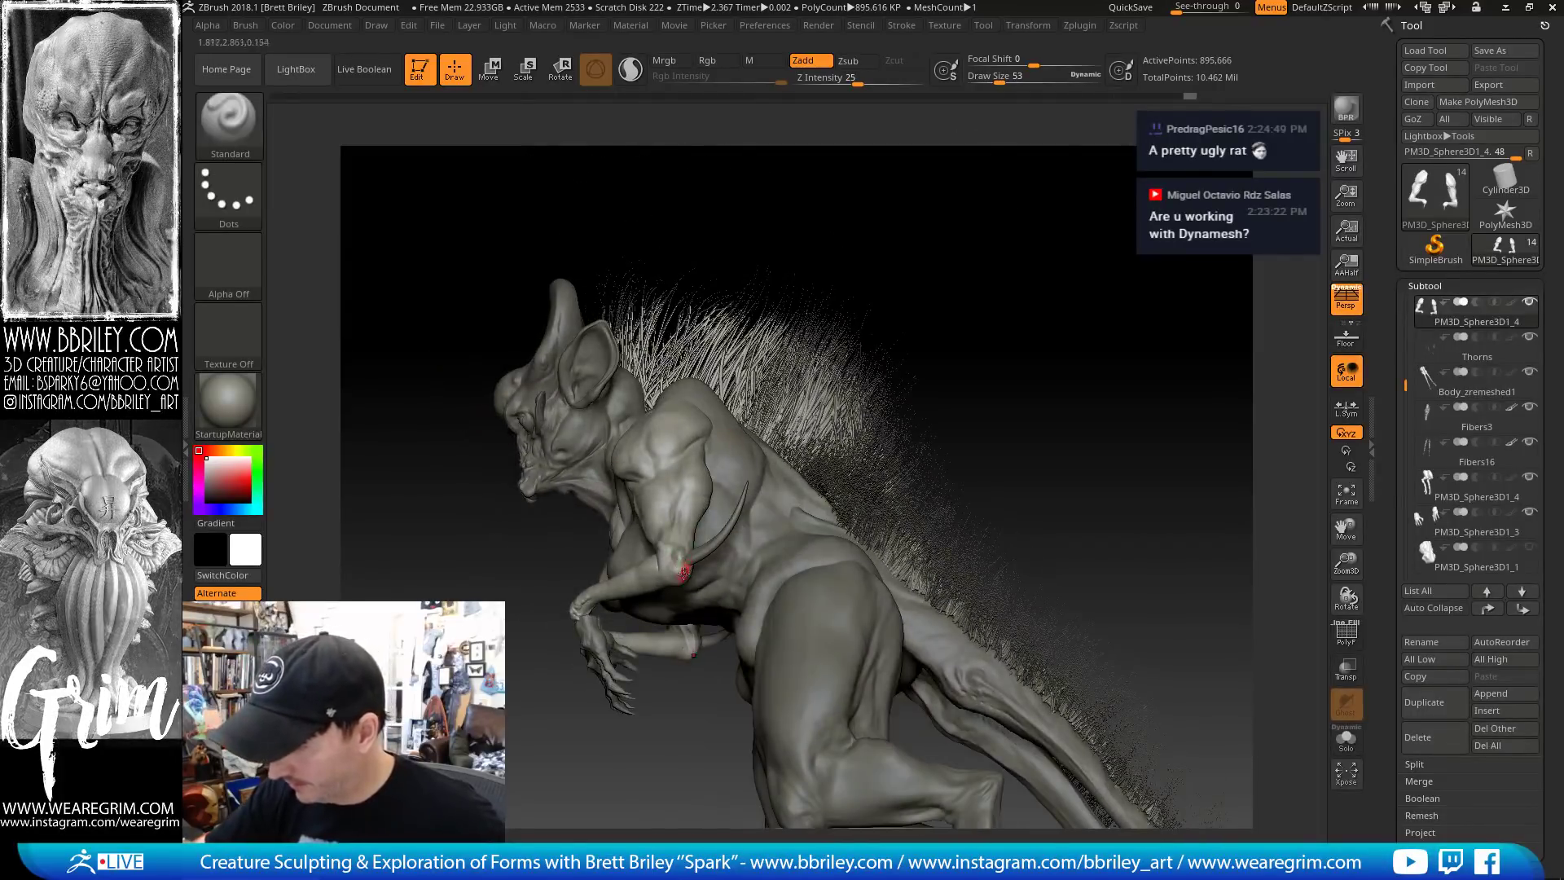
Carve creases around the elbow with the DamStandard brush at draw size 53
{"action": "key", "text": "b"}
{"action": "key", "text": "d"}
{"action": "key", "text": "s"}
{"action": "left_click_drag", "start_coordinate": [683, 573], "coordinate": [689, 562]}
{"action": "mouse_move", "coordinate": [999, 216]}
{"action": "left_mouse_down"}
{"action": "mouse_move", "coordinate": [613, 592]}
{"action": "mouse_move", "coordinate": [670, 563]}
{"action": "left_mouse_up"}
Build up the elbow area with Clay, smooth it, and cut creases above the forearm with DamStandard at draw size 53
{"action": "key", "text": "b"}
{"action": "key", "text": "c"}
{"action": "key", "text": "l"}
{"action": "key", "text": "shift"}
{"action": "left_click_drag", "start_coordinate": [702, 305], "coordinate": [751, 285]}
{"action": "key", "text": "b"}
{"action": "key", "text": "d"}
{"action": "key", "text": "s"}
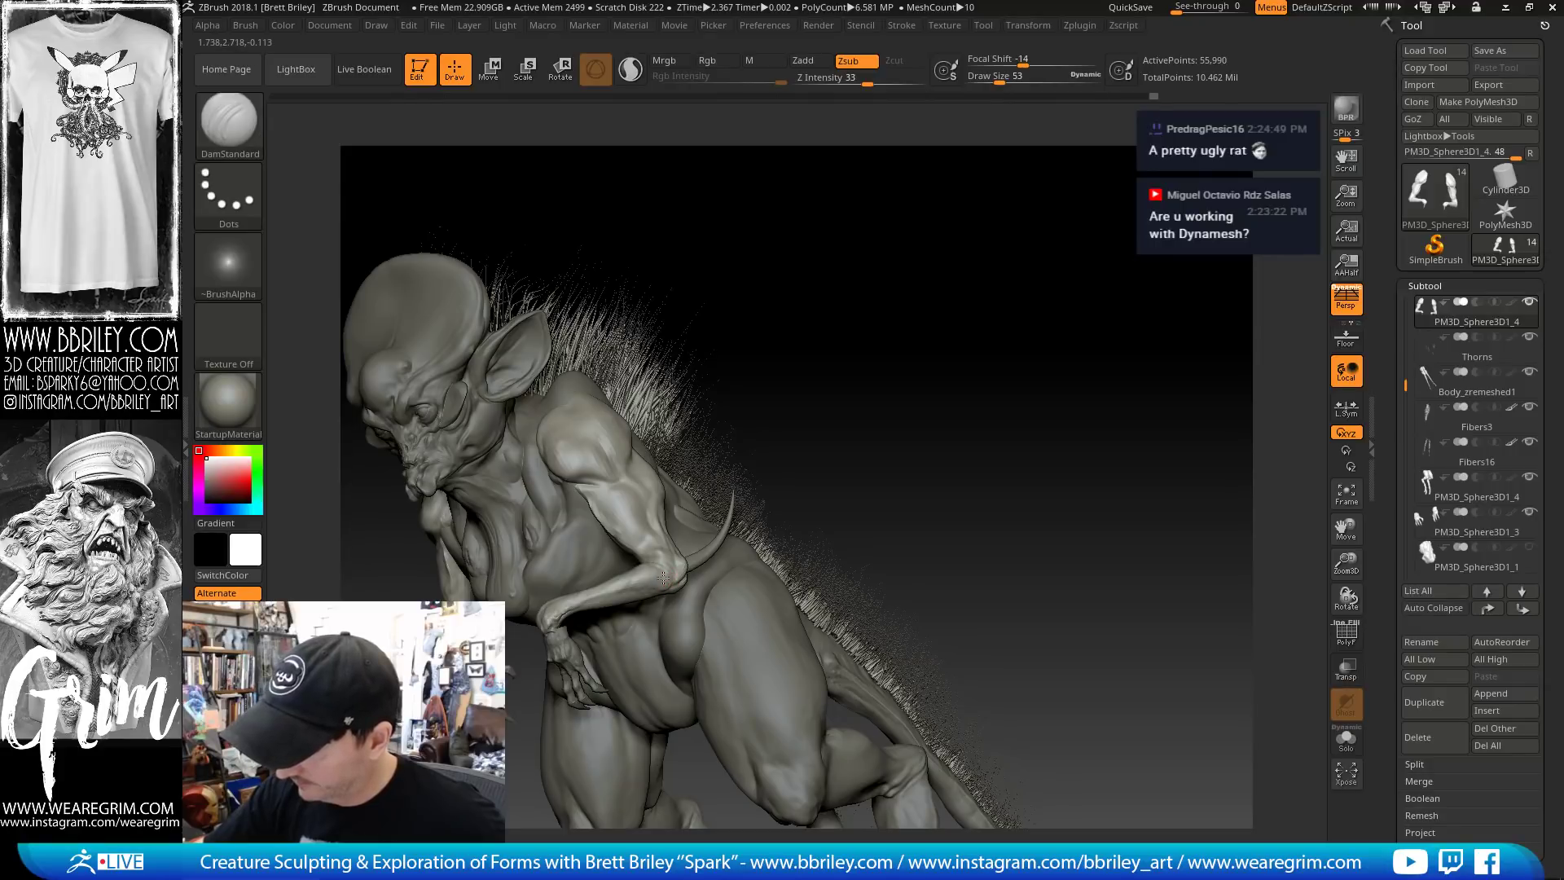
{"action": "left_click_drag", "start_coordinate": [664, 578], "coordinate": [656, 554]}
Adjust the outer contour of the upper arm from several angles with the Move brush at draw size 106
{"action": "key", "text": "b"}
{"action": "key", "text": "m"}
{"action": "key", "text": "v"}
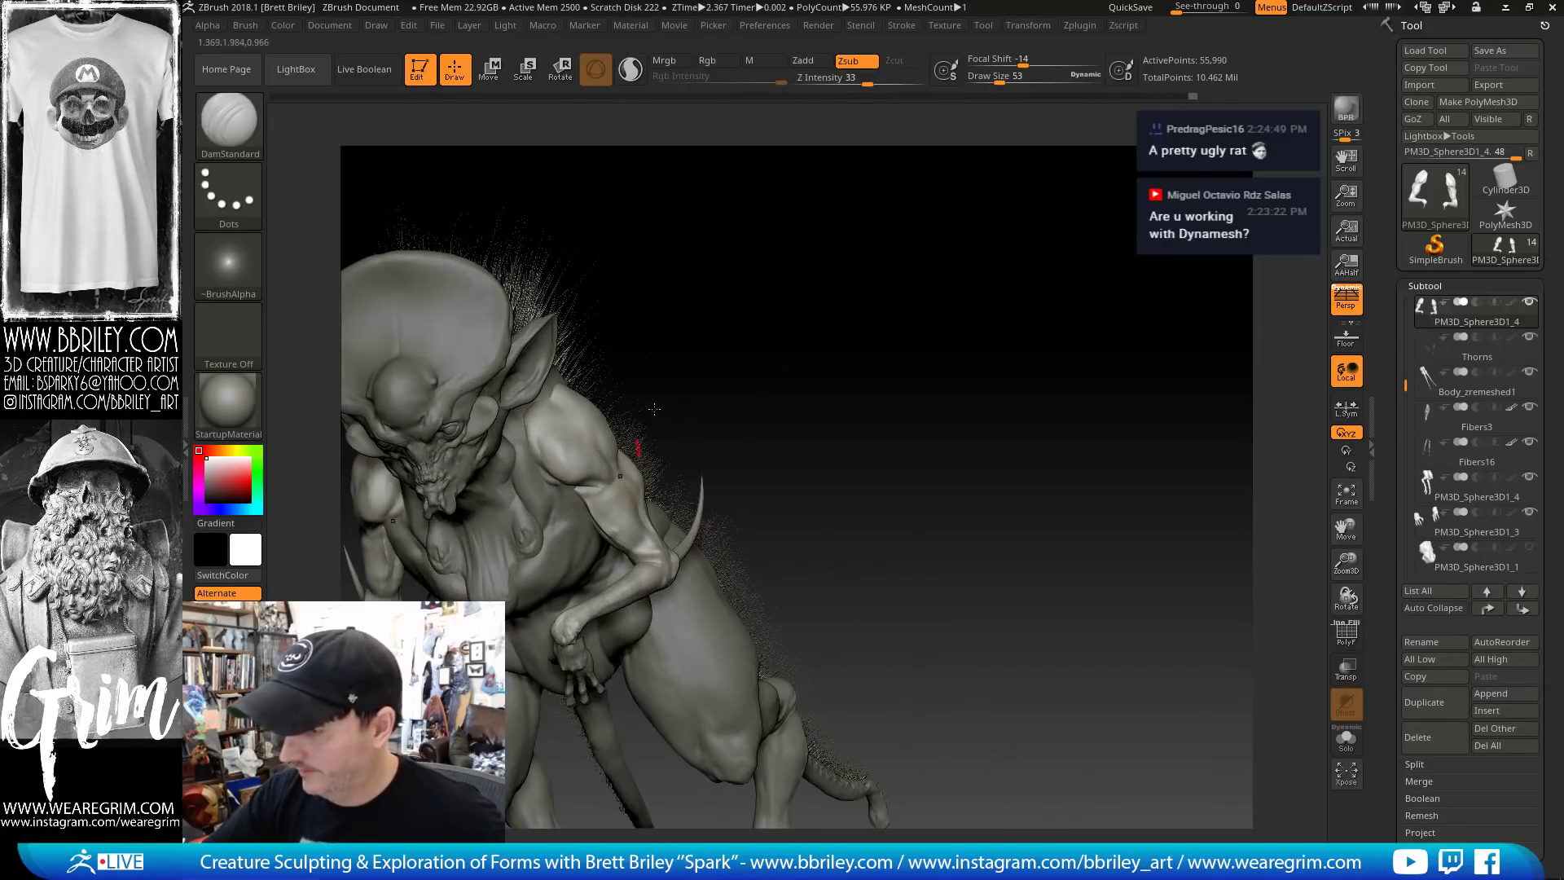
{"action": "left_click_drag", "start_coordinate": [802, 350], "coordinate": [631, 488]}
{"action": "key", "text": "s"}
{"action": "left_click_drag", "start_coordinate": [770, 213], "coordinate": [900, 194]}
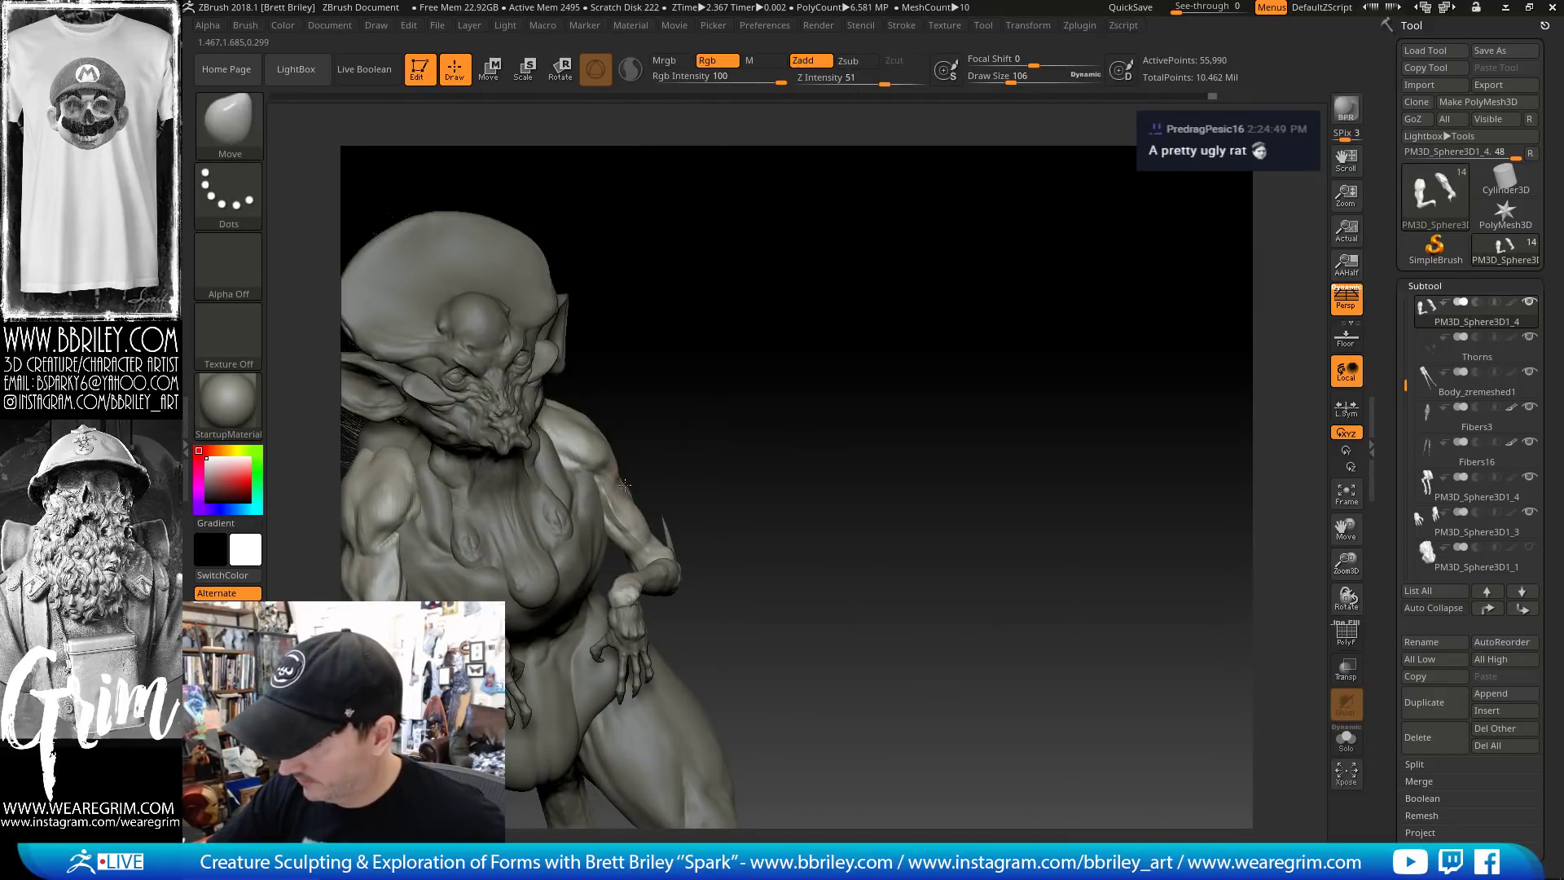
{"action": "left_click_drag", "start_coordinate": [676, 398], "coordinate": [826, 316]}
{"action": "left_click_drag", "start_coordinate": [691, 423], "coordinate": [678, 438]}
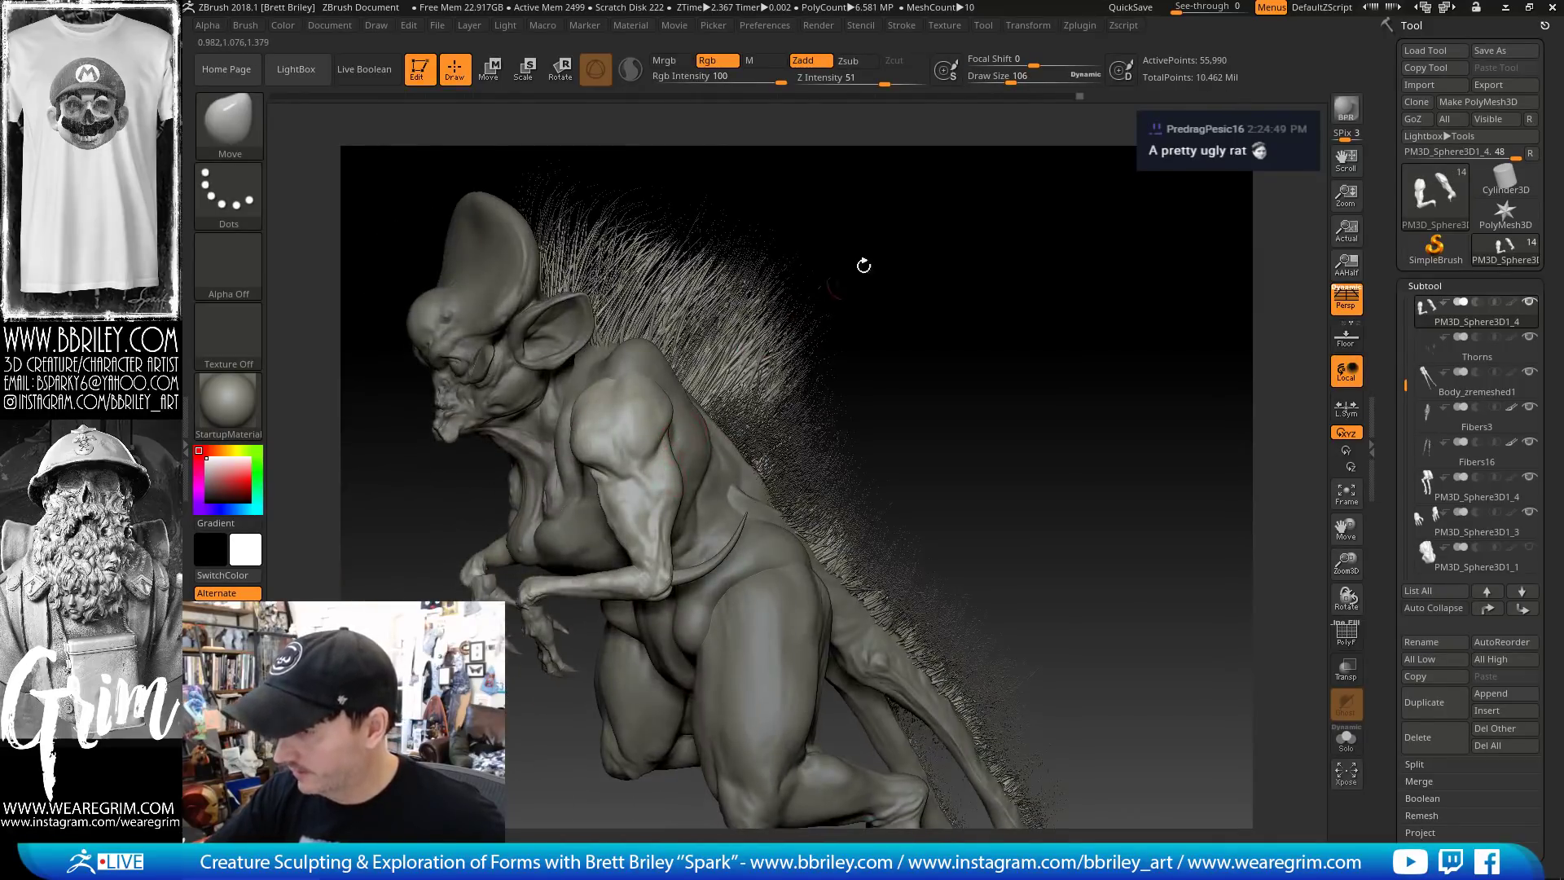
Adjust the shoulder mass with the Move brush at draw size 207, and build it up with Clay and smooth it
{"action": "left_click_drag", "start_coordinate": [862, 262], "coordinate": [746, 281]}
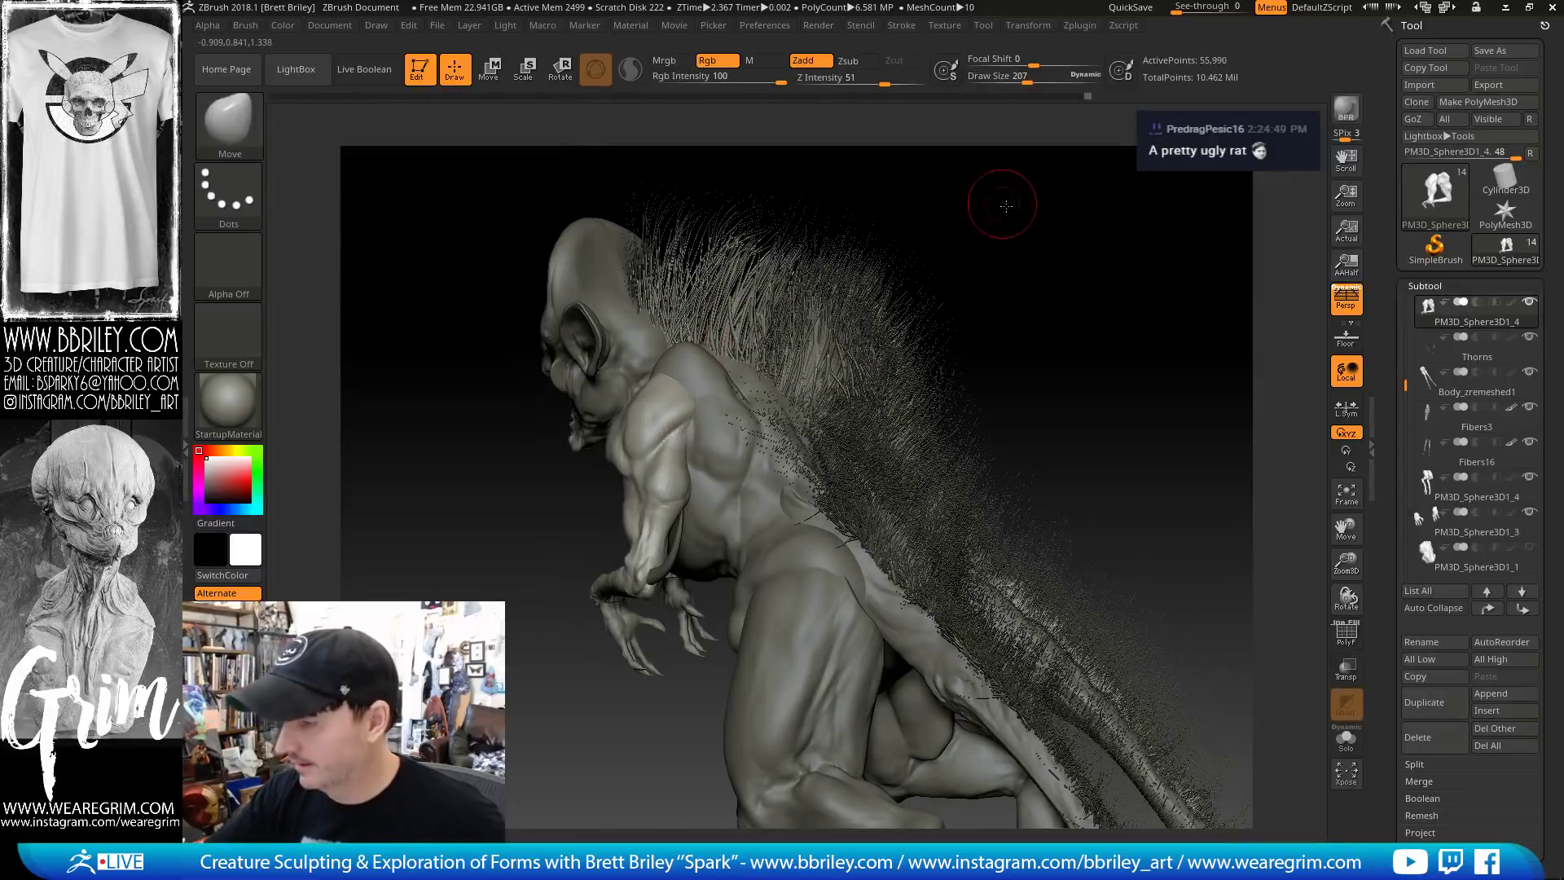
{"action": "left_click_drag", "start_coordinate": [994, 202], "coordinate": [794, 312]}
{"action": "key", "text": "b"}
{"action": "key", "text": "c"}
{"action": "key", "text": "l"}
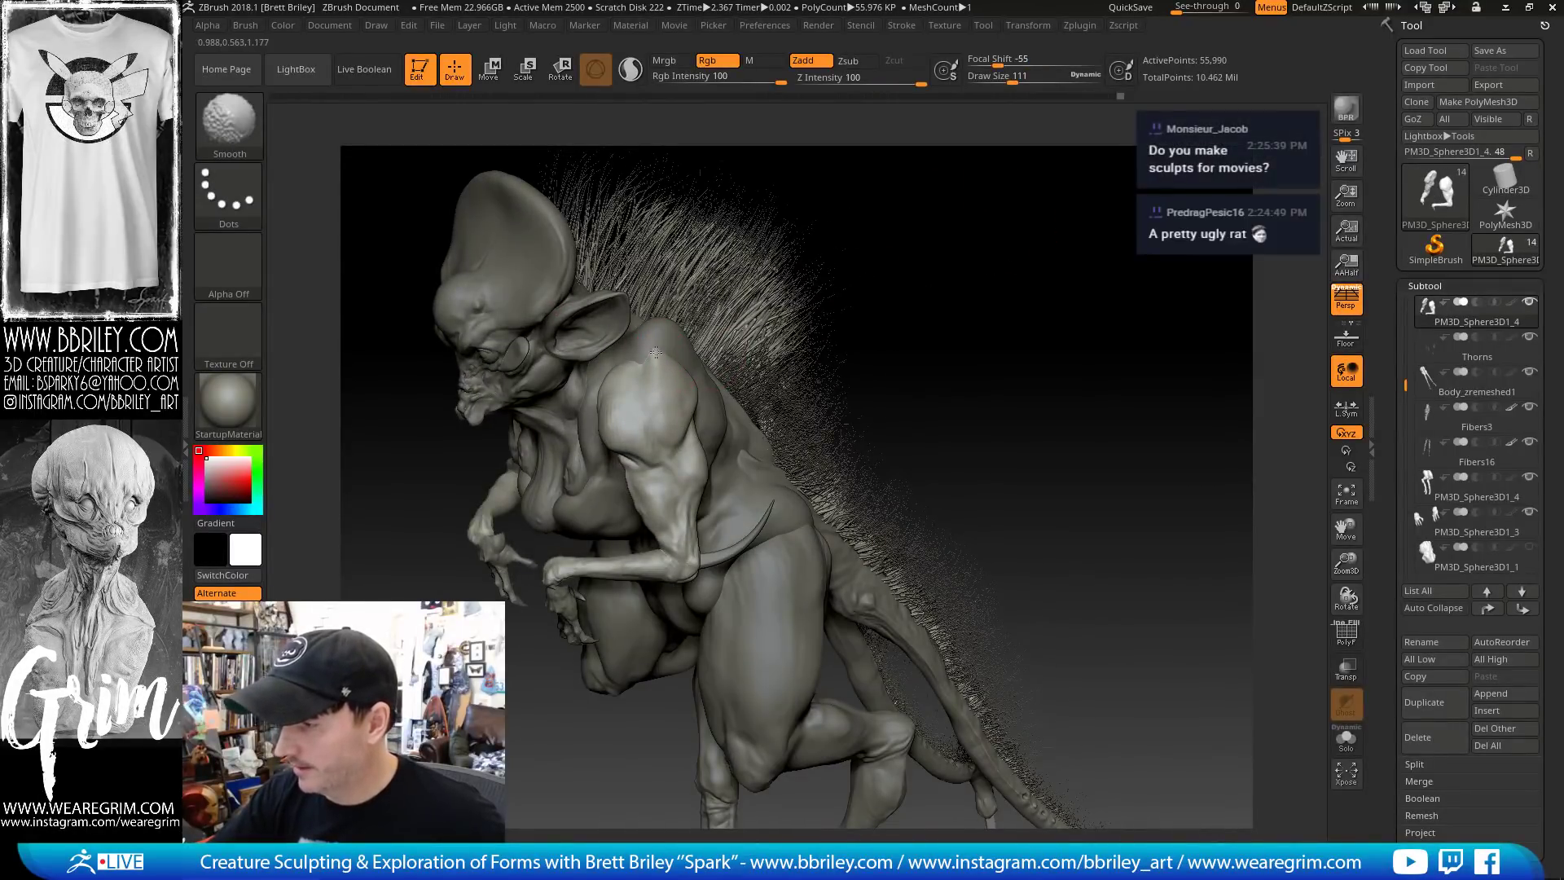
Reshape the shoulder and the back of the upper arm with the Move brush at draw sizes 111 and 143, smoothing the surface
{"action": "key", "text": "b"}
{"action": "key", "text": "m"}
{"action": "key", "text": "v"}
{"action": "mouse_move", "coordinate": [962, 231]}
{"action": "left_mouse_down"}
{"action": "mouse_move", "coordinate": [918, 216]}
{"action": "mouse_move", "coordinate": [666, 368]}
{"action": "mouse_move", "coordinate": [651, 417]}
{"action": "left_mouse_up"}
{"action": "key", "text": "shift"}
{"action": "left_click_drag", "start_coordinate": [992, 275], "coordinate": [781, 395]}
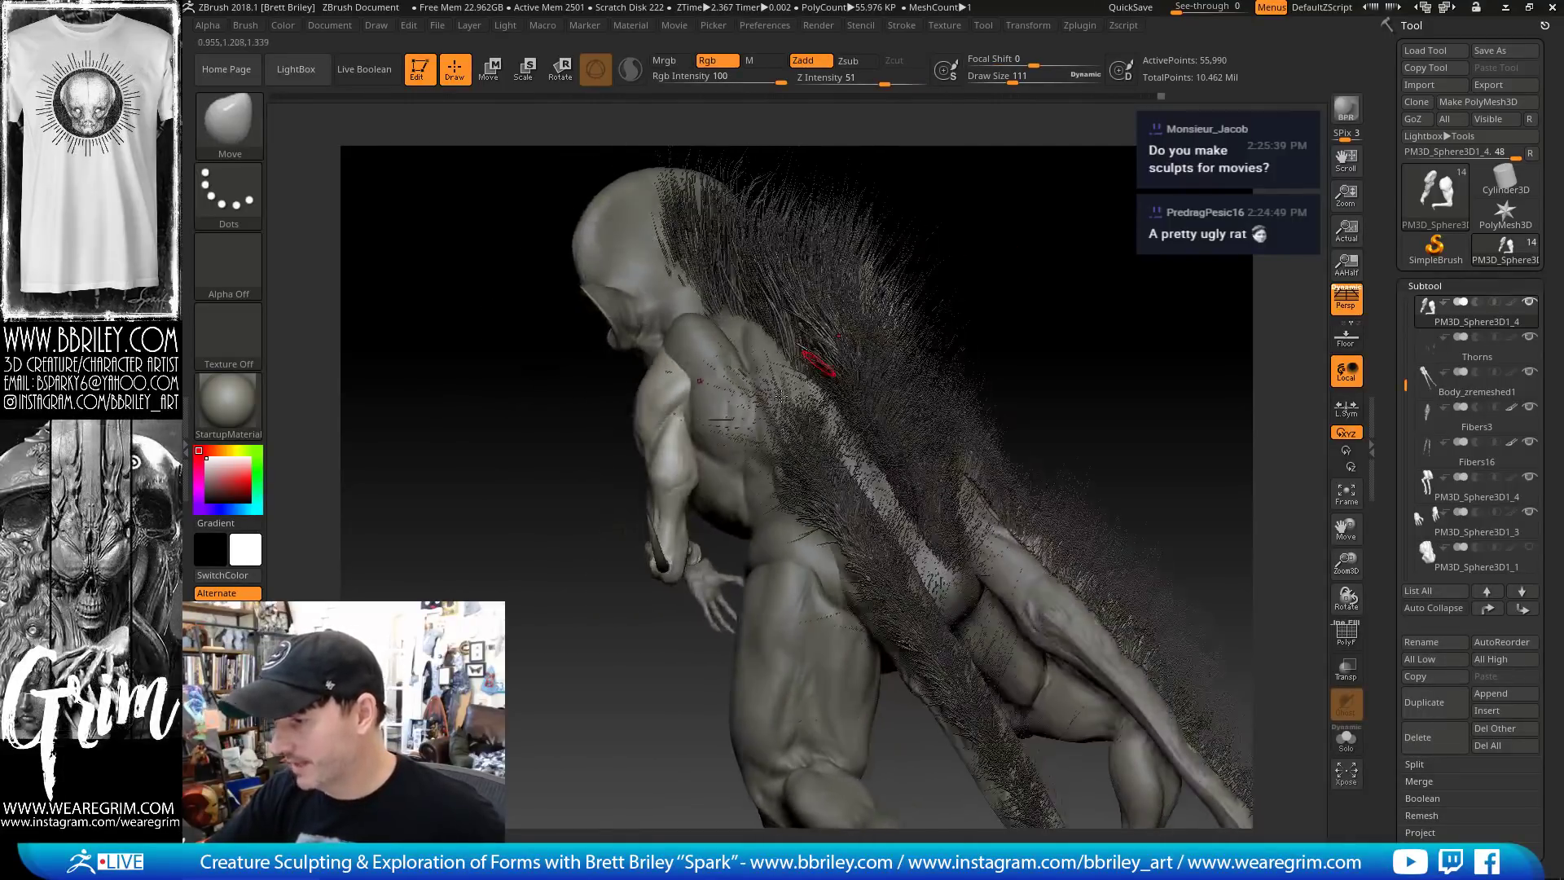
{"action": "key", "text": "shift"}
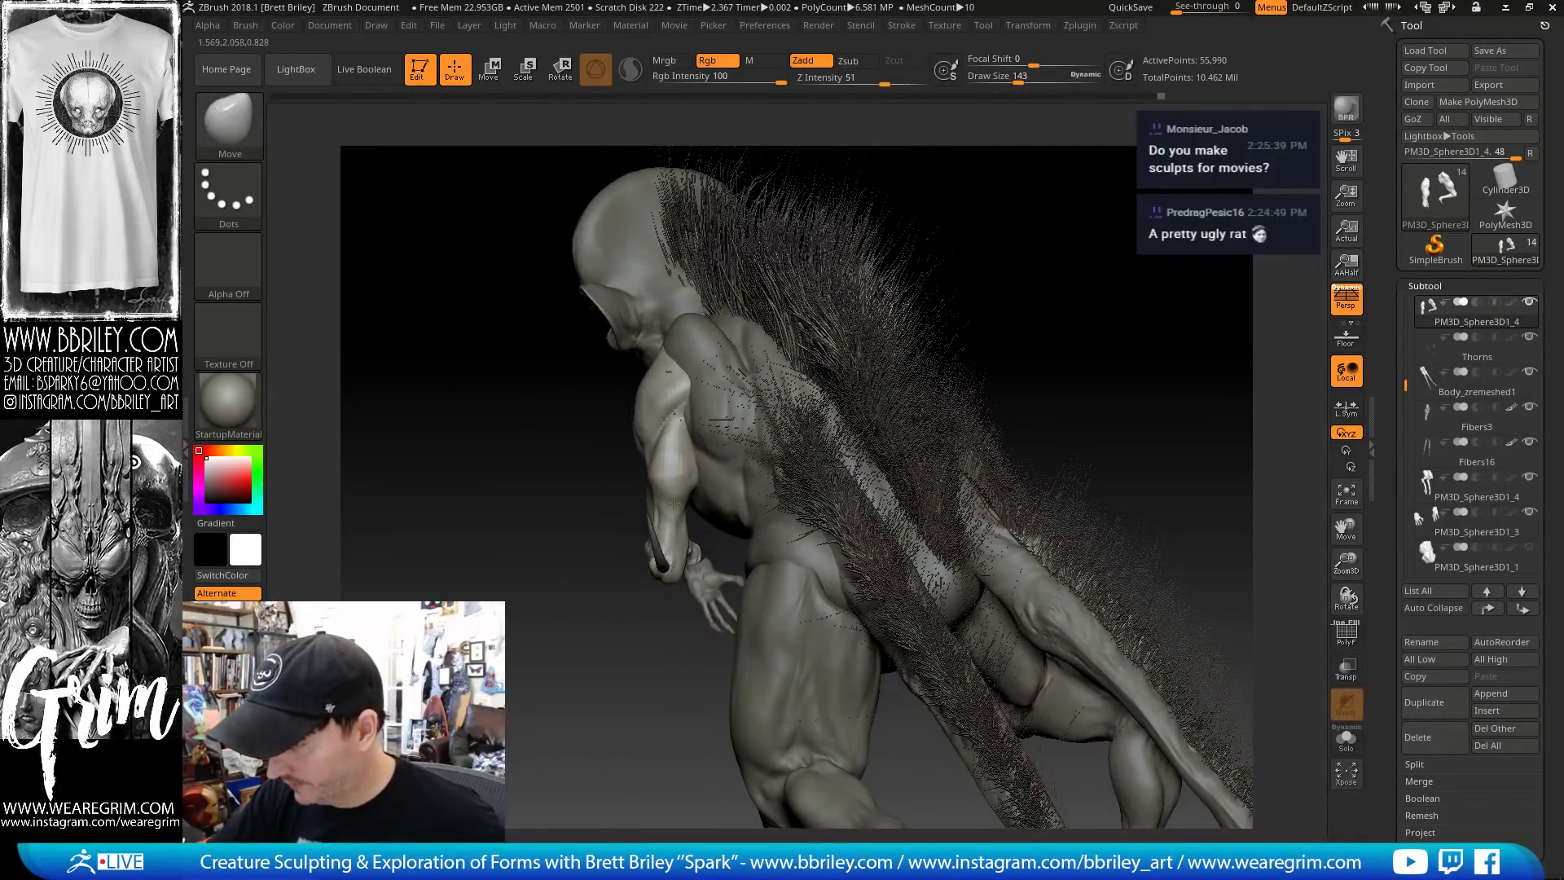
{"action": "left_click_drag", "start_coordinate": [668, 493], "coordinate": [660, 478]}
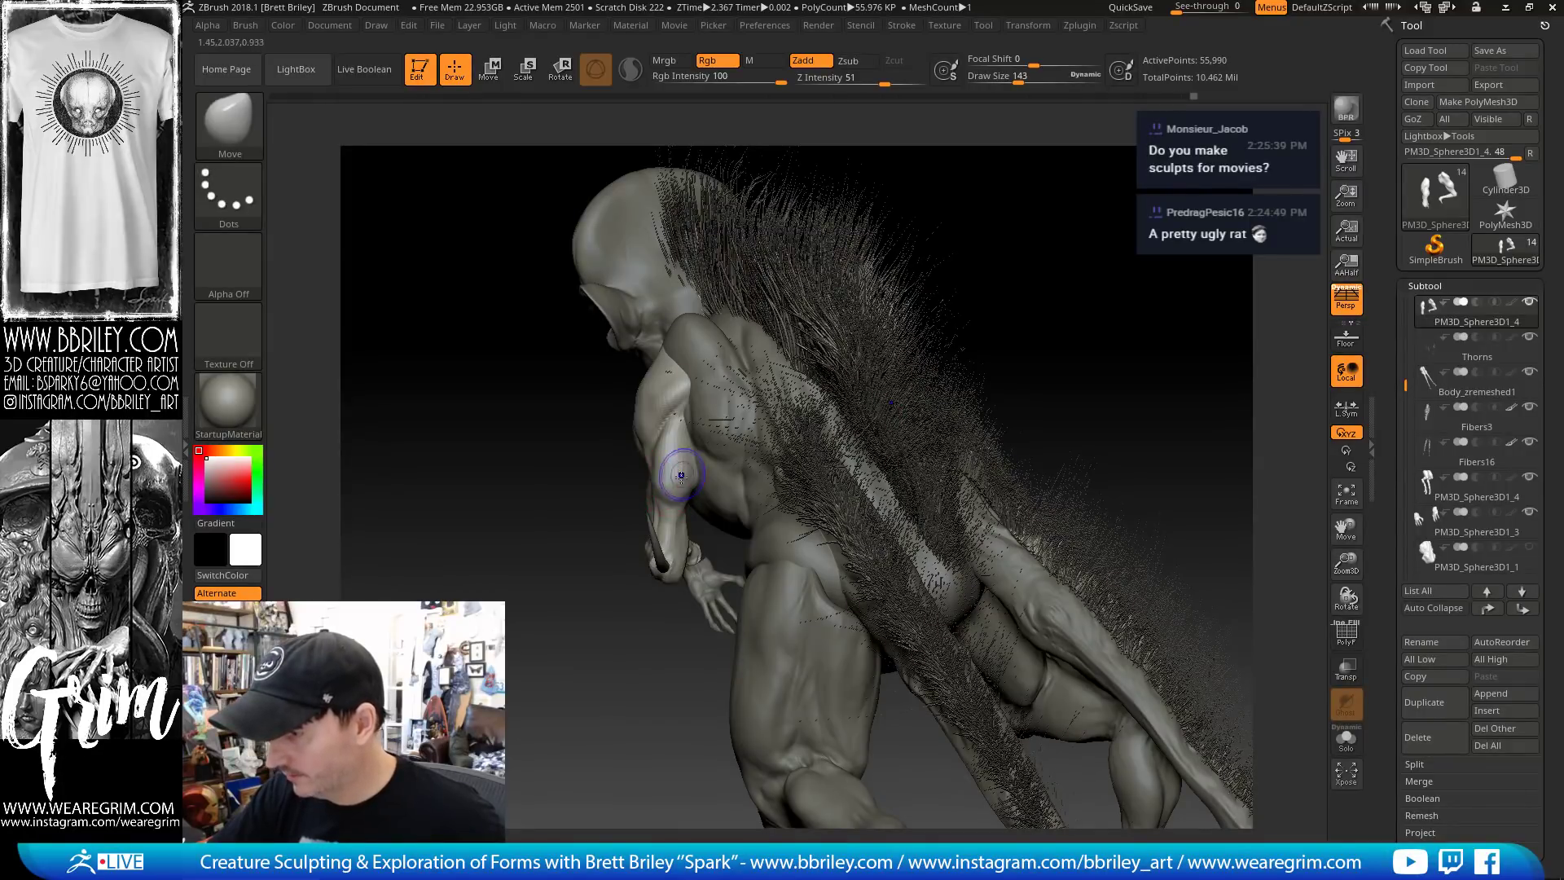
{"action": "key", "text": "shift"}
Swell the back of the upper arm with Inflat at draw size 143 and crease it with DamStandard at draw size 111
{"action": "key", "text": "b"}
{"action": "key", "text": "i"}
{"action": "key", "text": "n"}
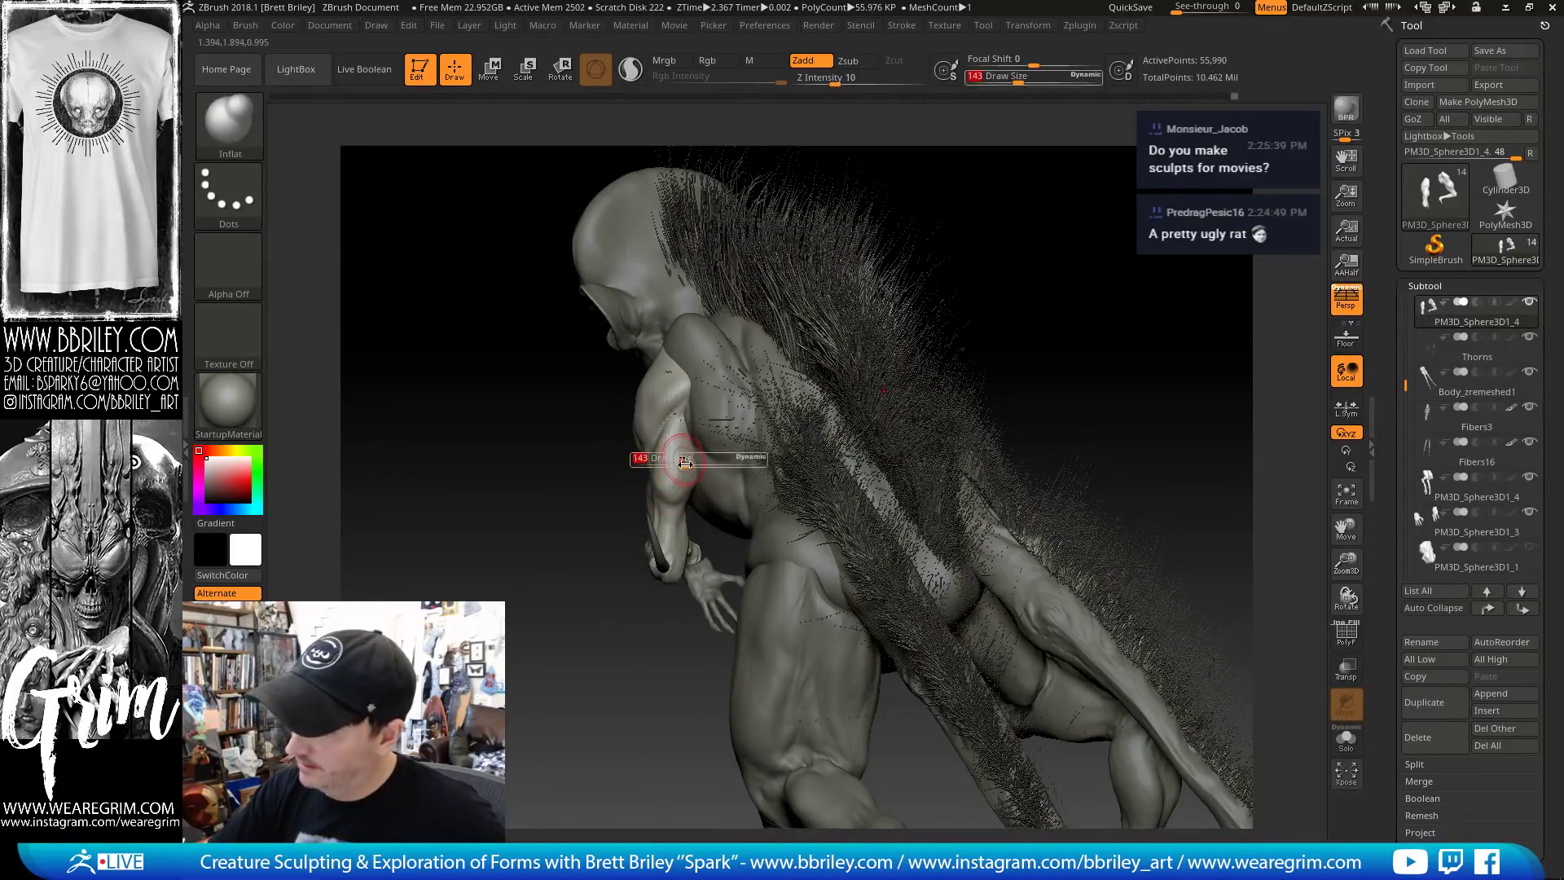
{"action": "key", "text": "b"}
{"action": "key", "text": "d"}
{"action": "key", "text": "s"}
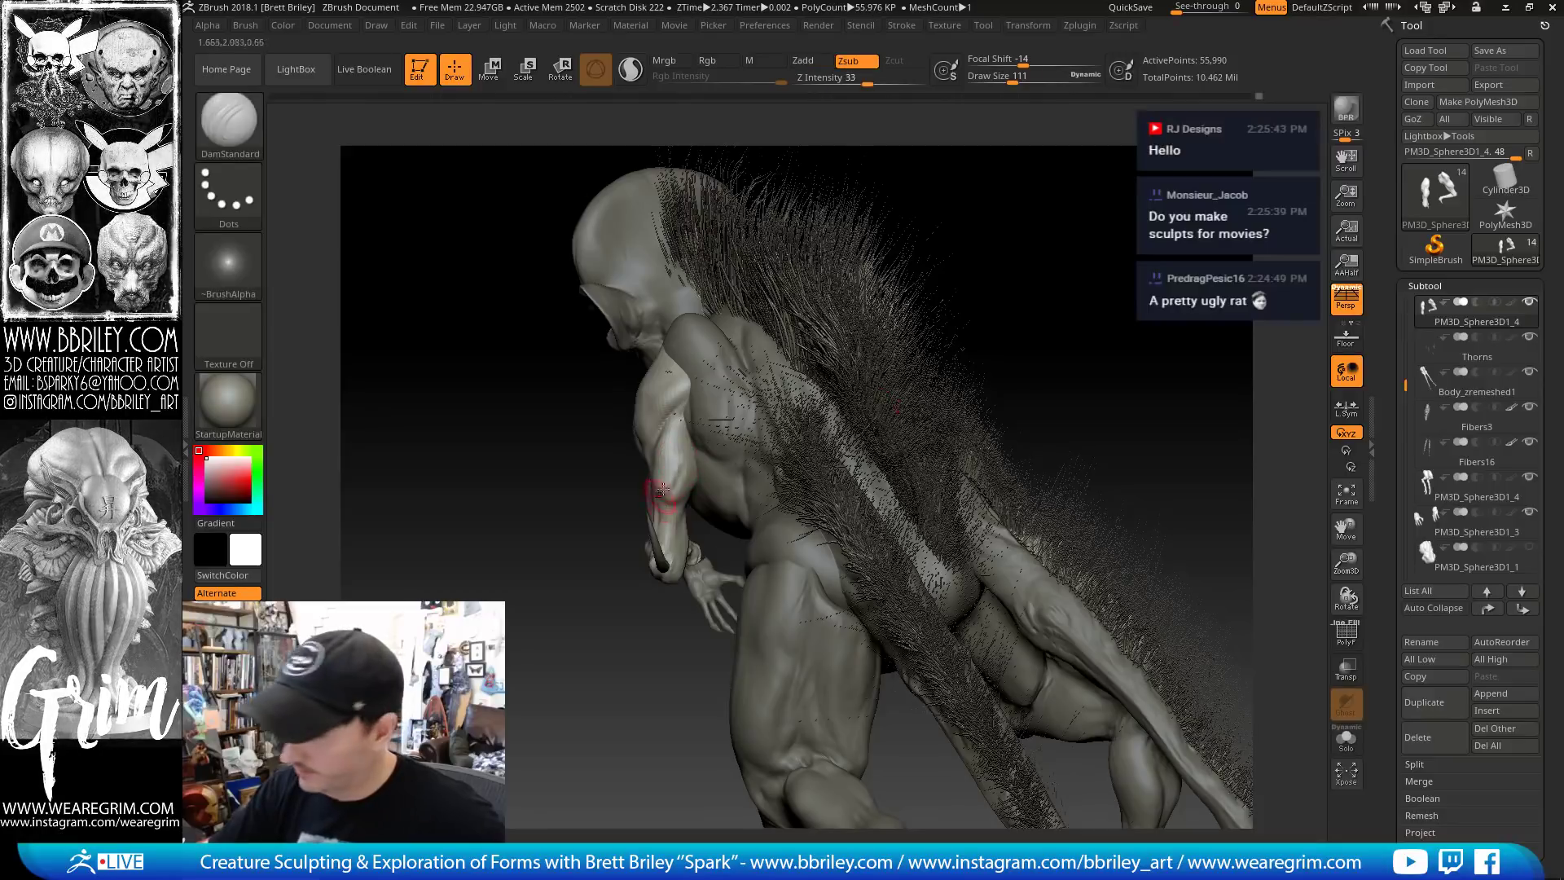
{"action": "right_click_drag", "start_coordinate": [730, 438], "coordinate": [828, 272]}
Inflate the triceps area with the Inflat brush at draw sizes 111 and 75, smoothing the bulges
{"action": "key", "text": "b"}
{"action": "key", "text": "i"}
{"action": "key", "text": "n"}
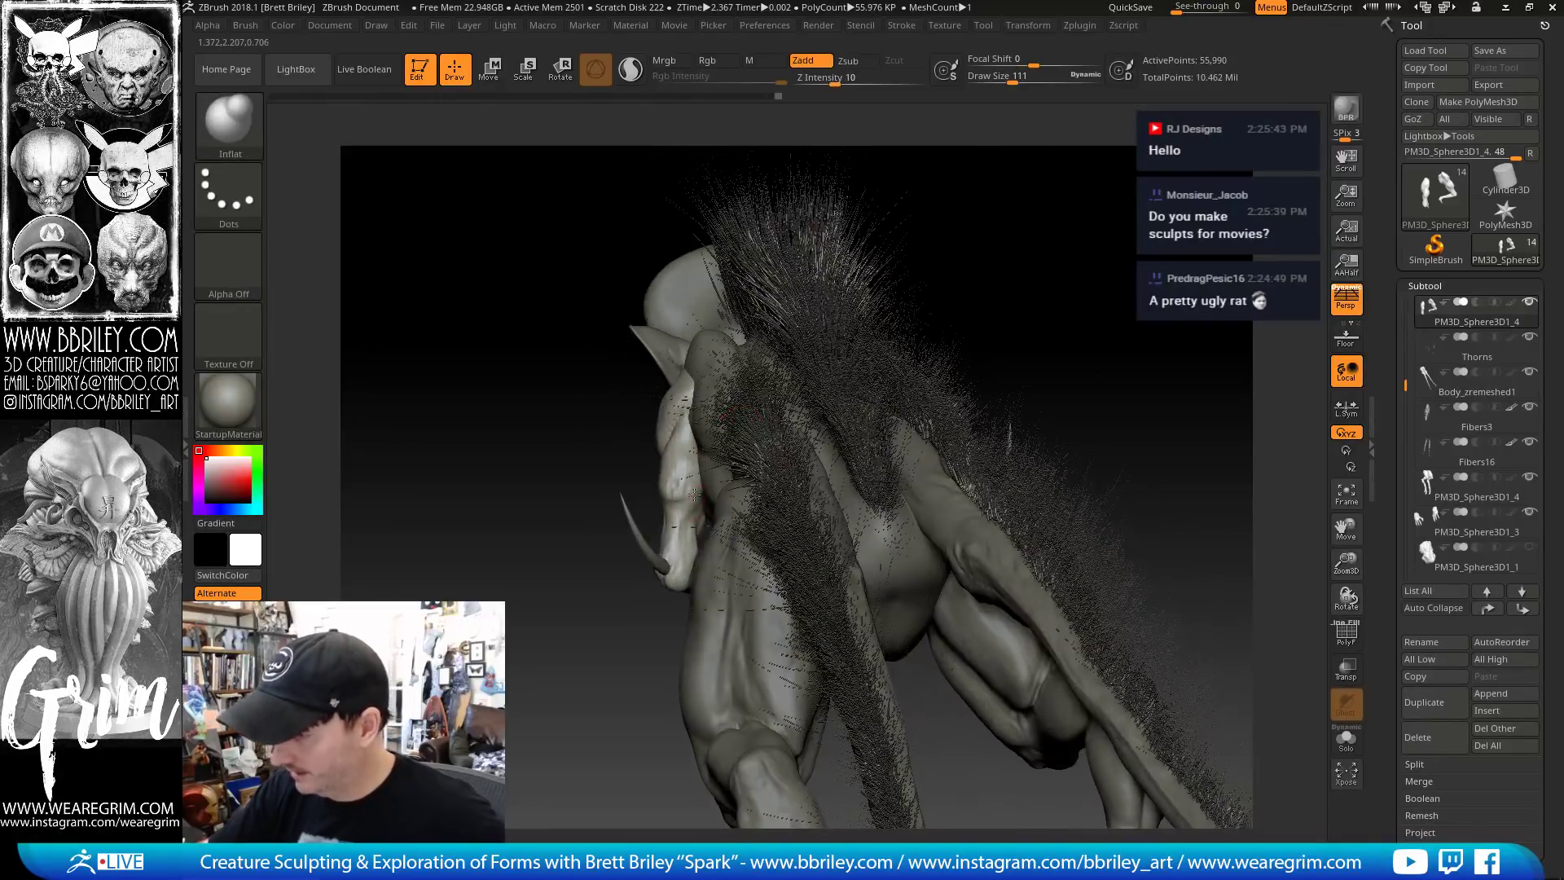
{"action": "key", "text": "shift"}
{"action": "key", "text": "shift"}
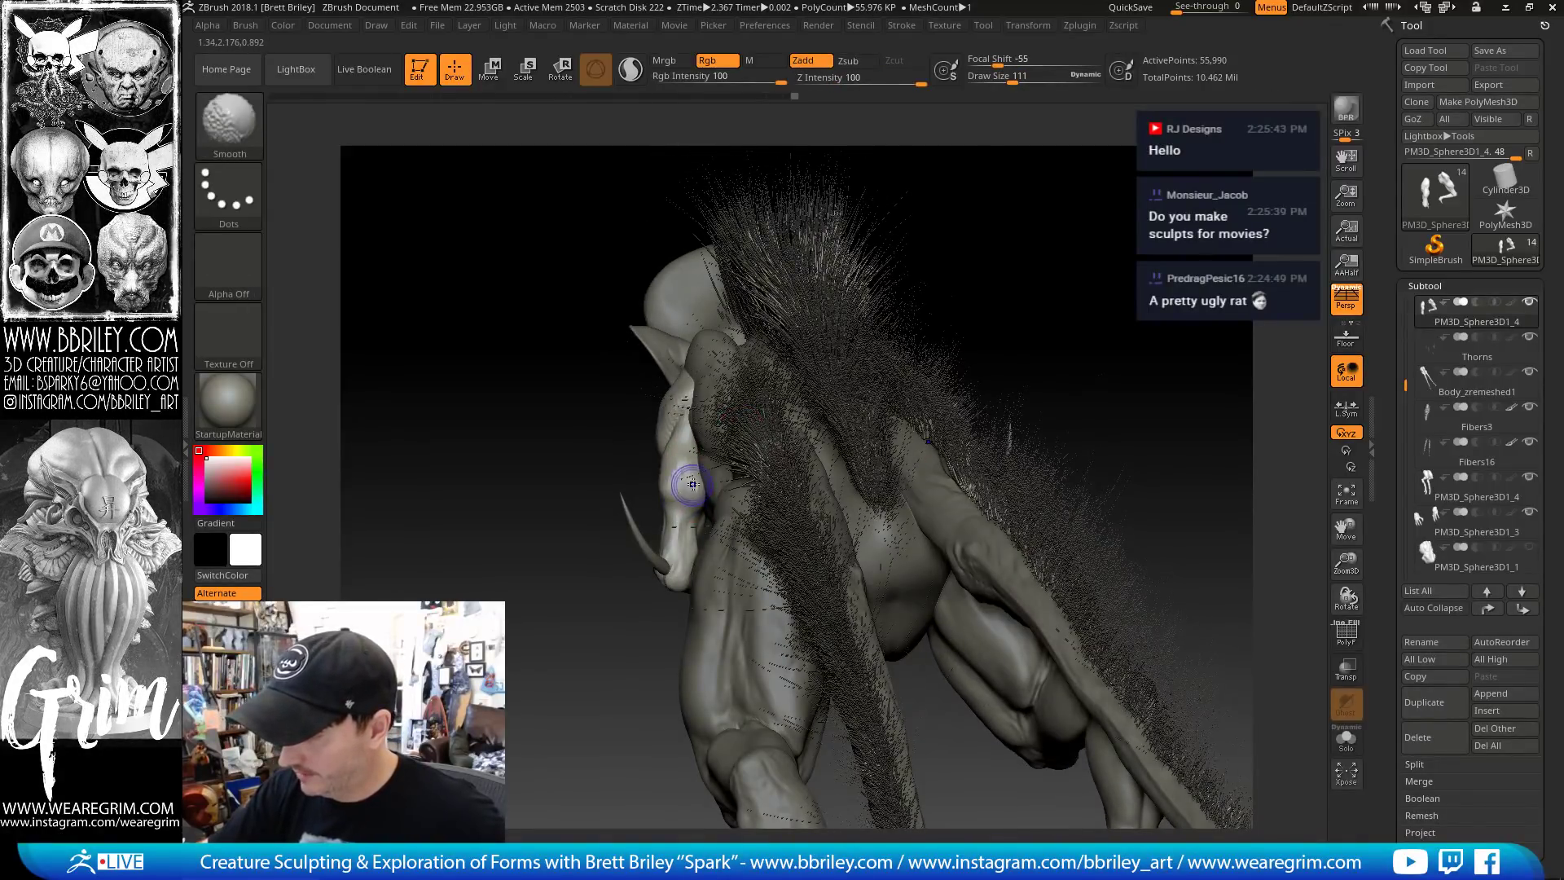
{"action": "right_click_drag", "start_coordinate": [685, 465], "coordinate": [676, 485]}
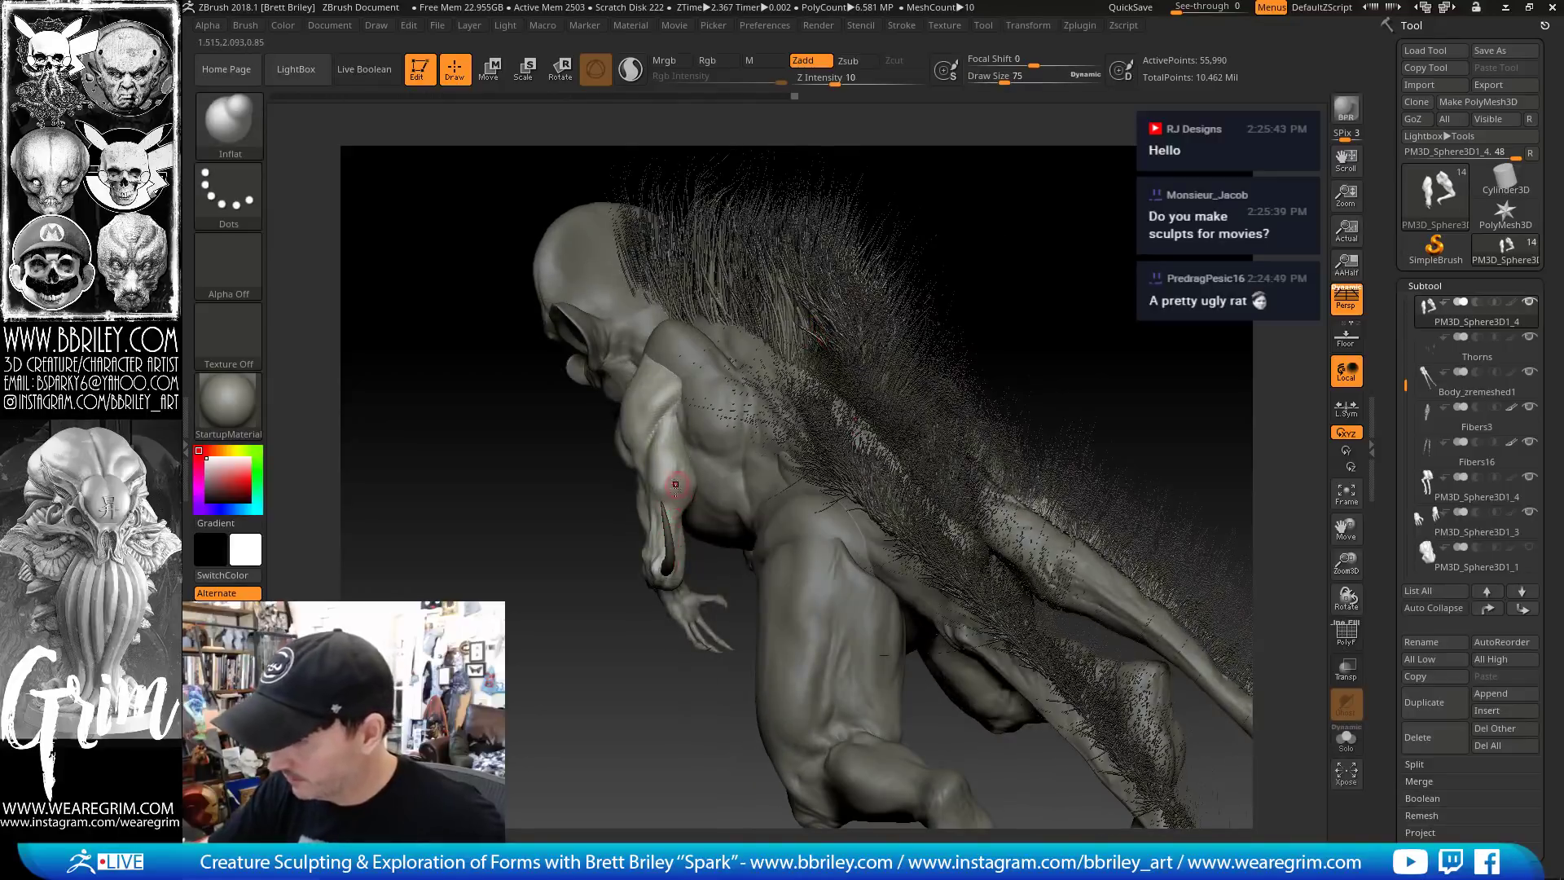
Cut creases just above the elbow with DamStandard at draw size 75 and puff up the adjoining muscle with Inflat
{"action": "right_click_drag", "start_coordinate": [755, 417], "coordinate": [678, 518]}
{"action": "key", "text": "b"}
{"action": "key", "text": "d"}
{"action": "key", "text": "s"}
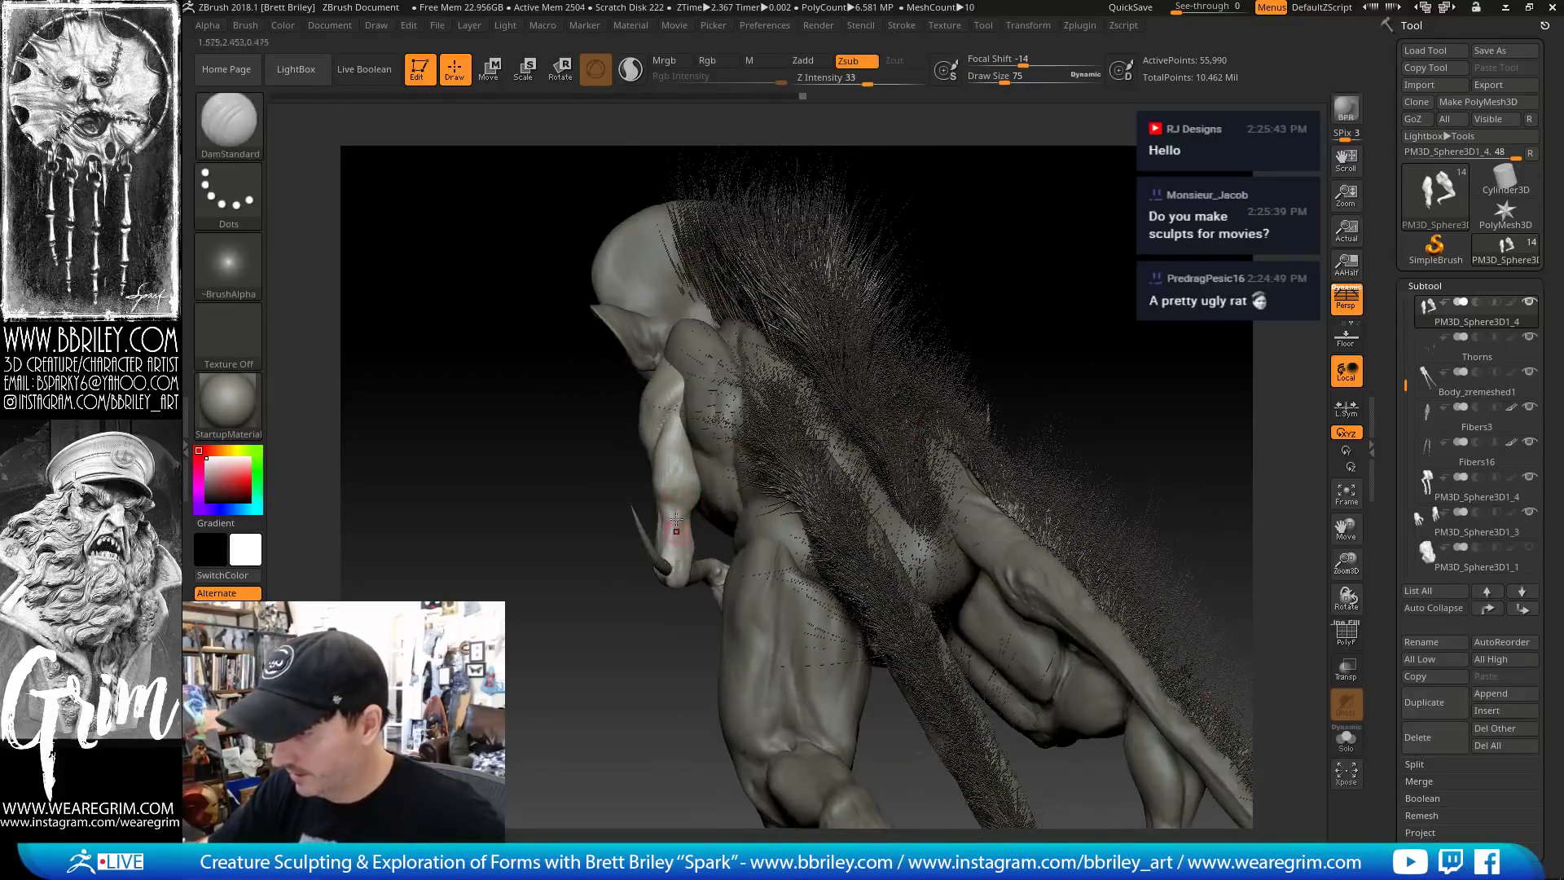
{"action": "left_click_drag", "start_coordinate": [686, 534], "coordinate": [682, 458]}
{"action": "key", "text": "b"}
{"action": "key", "text": "i"}
{"action": "key", "text": "n"}
{"action": "left_click_drag", "start_coordinate": [1051, 173], "coordinate": [1132, 171]}
Reshape the front and back contours of the upper arm with the Move brush at draw size 190
{"action": "key", "text": "b"}
{"action": "key", "text": "m"}
{"action": "key", "text": "v"}
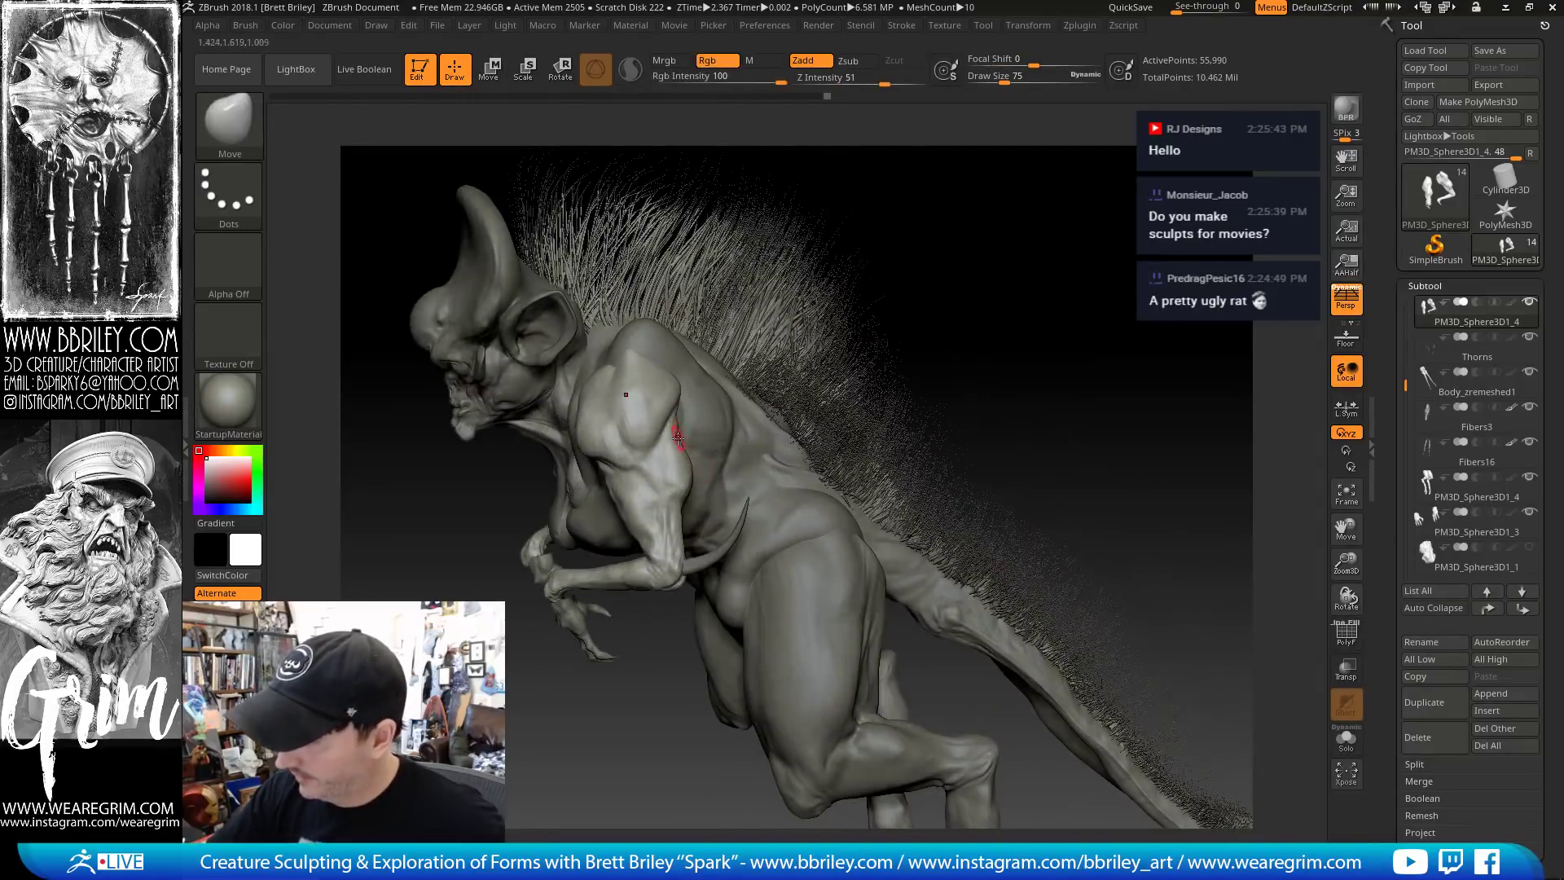
{"action": "left_click_drag", "start_coordinate": [676, 500], "coordinate": [632, 528]}
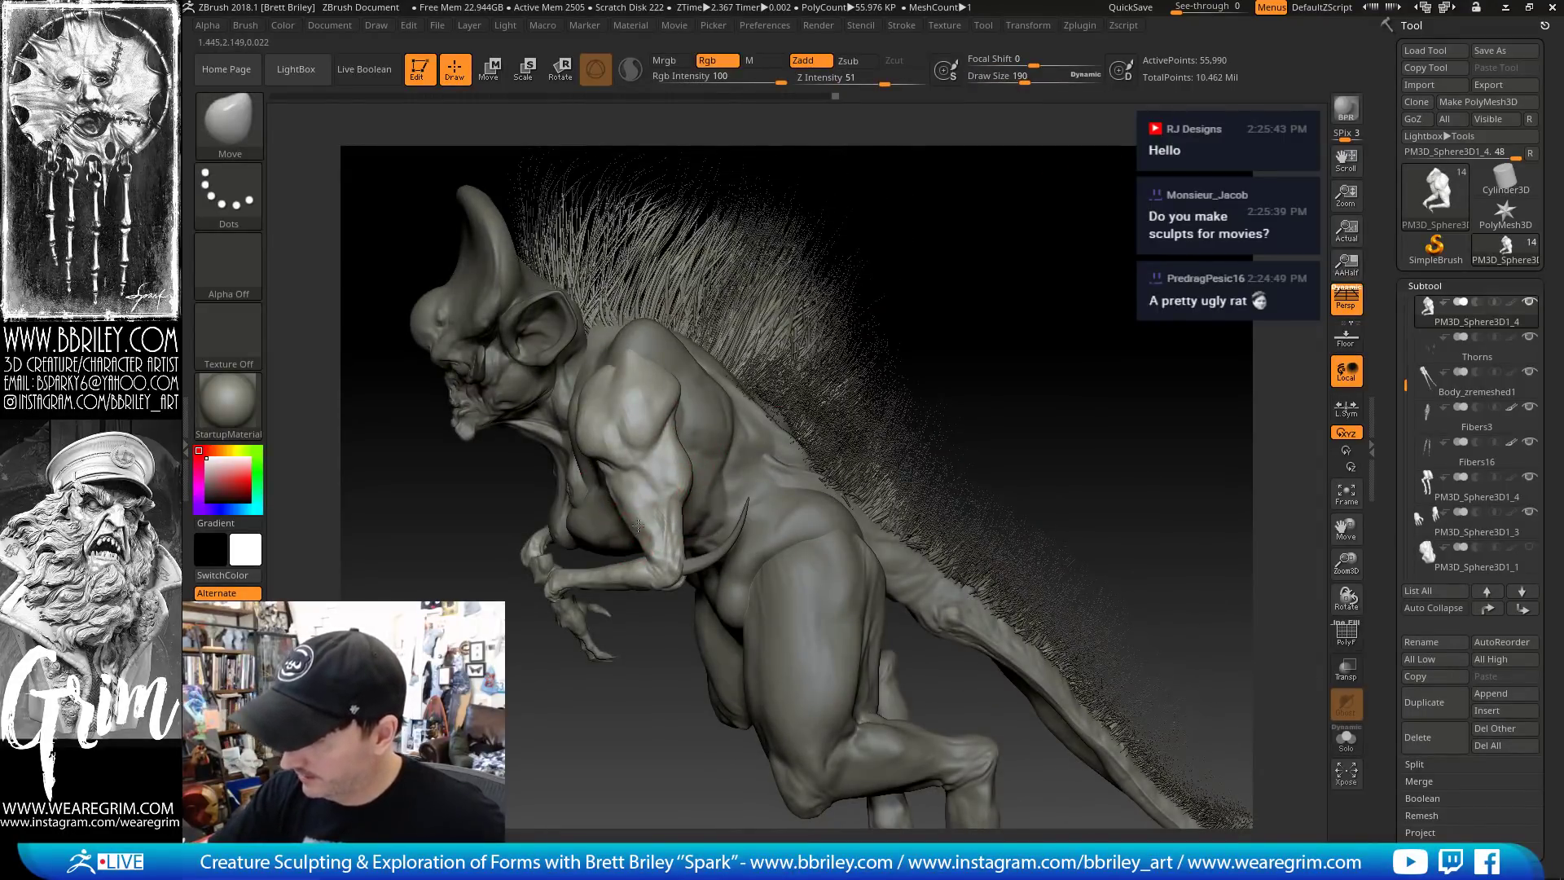
{"action": "left_click_drag", "start_coordinate": [694, 488], "coordinate": [632, 487]}
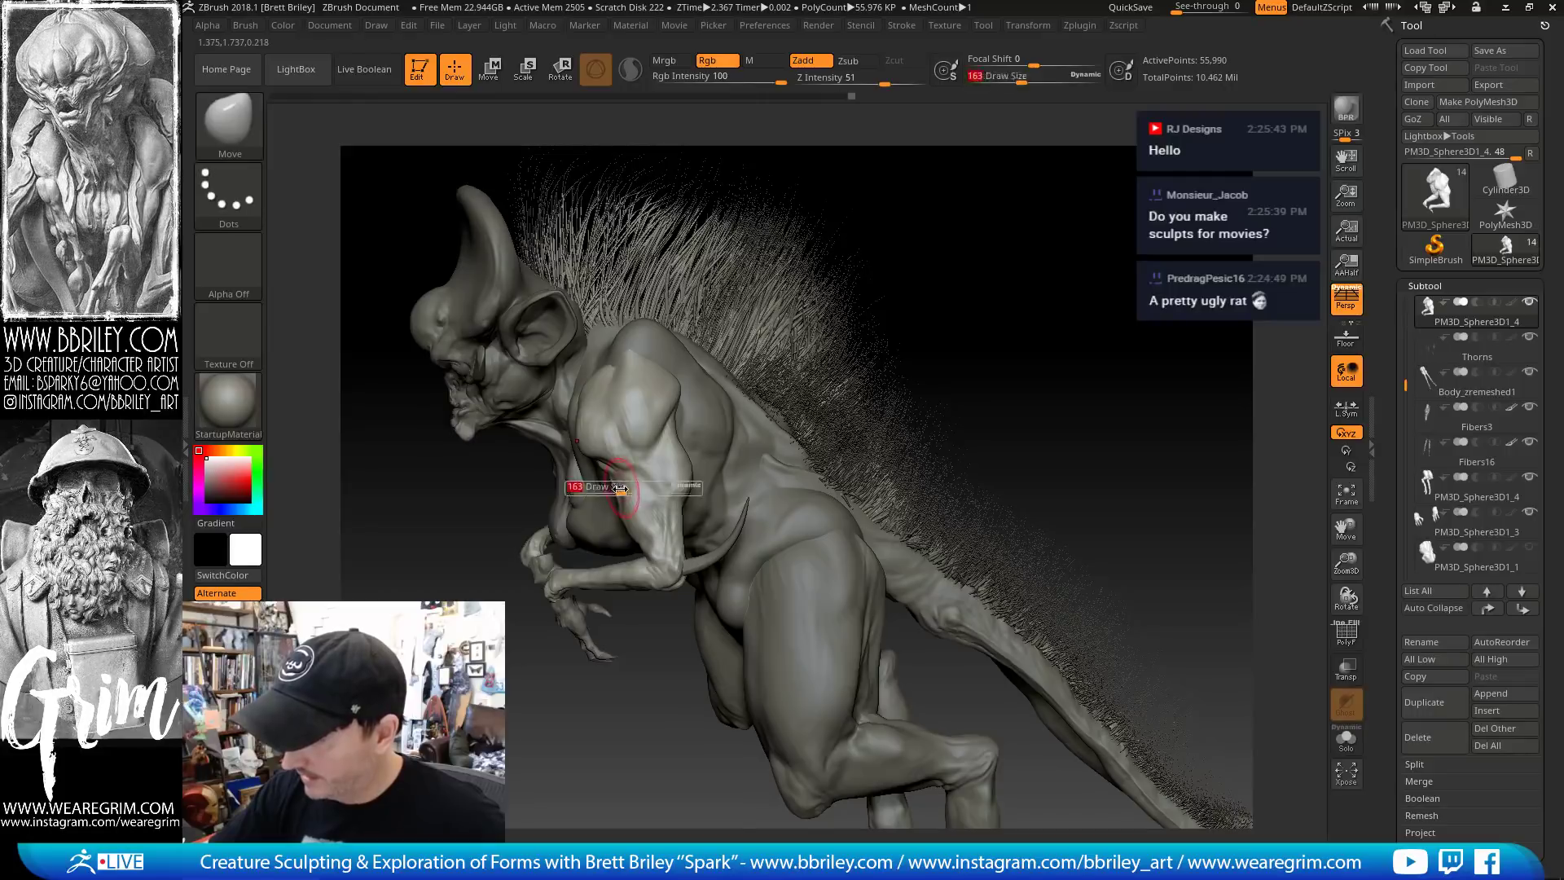
Refine the muscle shape just above the elbow with the Move brush at draw size 75
{"action": "key", "text": "bracketleft"}
{"action": "key", "text": "bracketleft"}
{"action": "key", "text": "bracketleft"}
{"action": "key", "text": "bracketleft"}
{"action": "left_click_drag", "start_coordinate": [875, 232], "coordinate": [904, 236]}
{"action": "key", "text": "bracketleft"}
{"action": "key", "text": "bracketleft"}
{"action": "key", "text": "bracketleft"}
{"action": "key", "text": "bracketleft"}
{"action": "left_click_drag", "start_coordinate": [666, 515], "coordinate": [676, 525]}
{"action": "left_click_drag", "start_coordinate": [818, 332], "coordinate": [844, 325]}
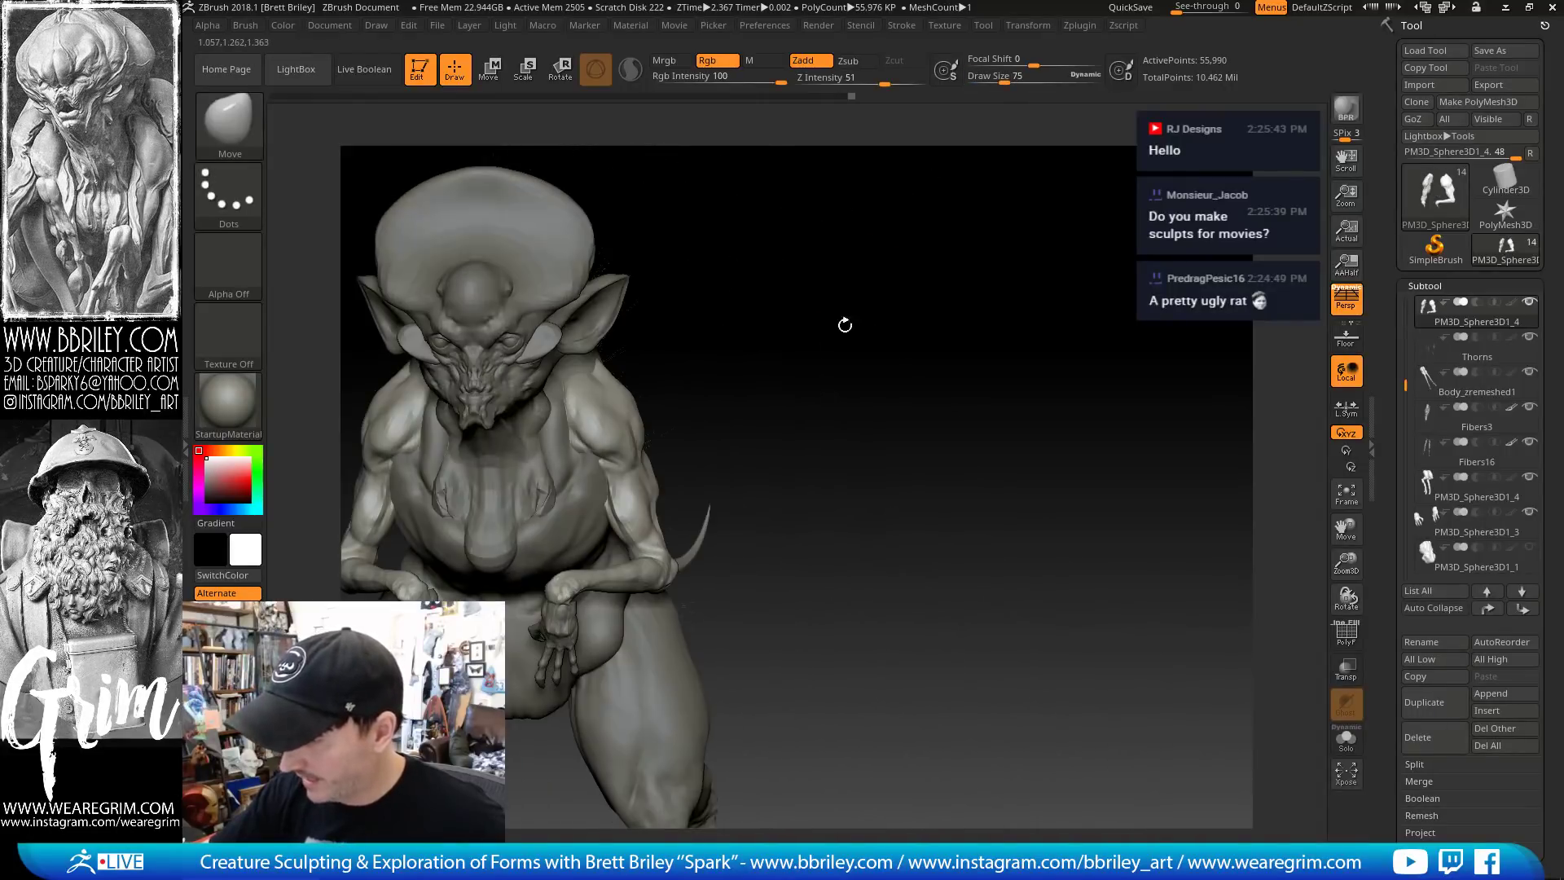
Adjust the lower arm around the elbow with the Move brush at draw size 143 and smooth it
{"action": "key", "text": "bracketright"}
{"action": "key", "text": "bracketright"}
{"action": "key", "text": "bracketright"}
{"action": "key", "text": "bracketright"}
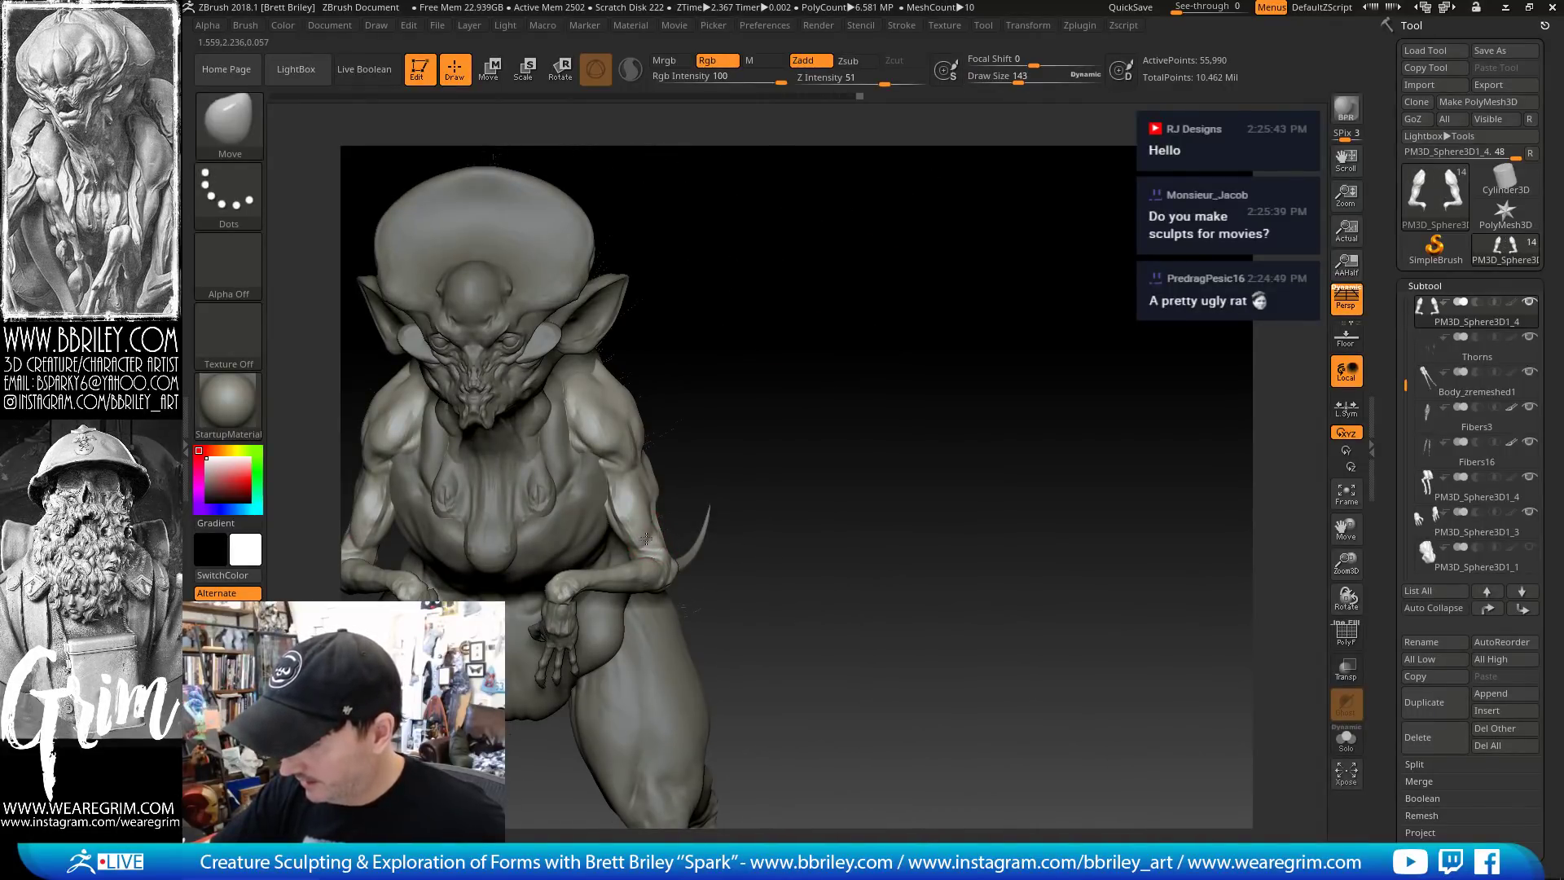
{"action": "left_click_drag", "start_coordinate": [823, 498], "coordinate": [753, 503]}
{"action": "left_click_drag", "start_coordinate": [652, 560], "coordinate": [685, 553], "text": "shift"}
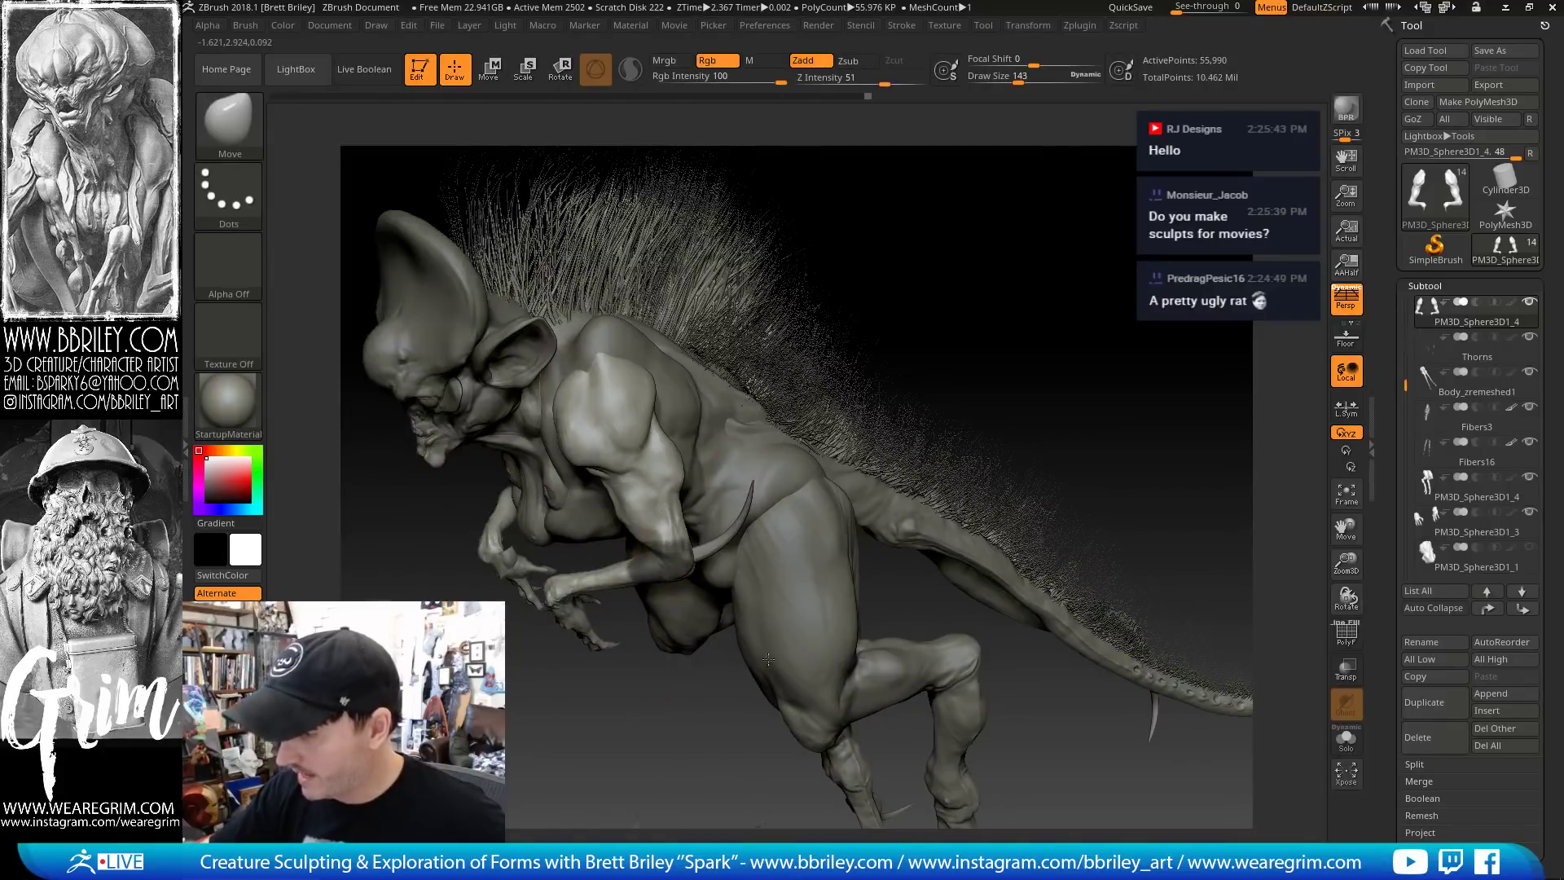
Correct the lower upper arm and elbow with the Move brush at draw size 148, smoothing the elbow
{"action": "mouse_move", "coordinate": [768, 658]}
{"action": "left_mouse_down"}
{"action": "mouse_move", "coordinate": [635, 546]}
{"action": "mouse_move", "coordinate": [625, 513]}
{"action": "left_mouse_up"}
{"action": "key", "text": "s"}
{"action": "left_click_drag", "start_coordinate": [703, 465], "coordinate": [663, 554]}
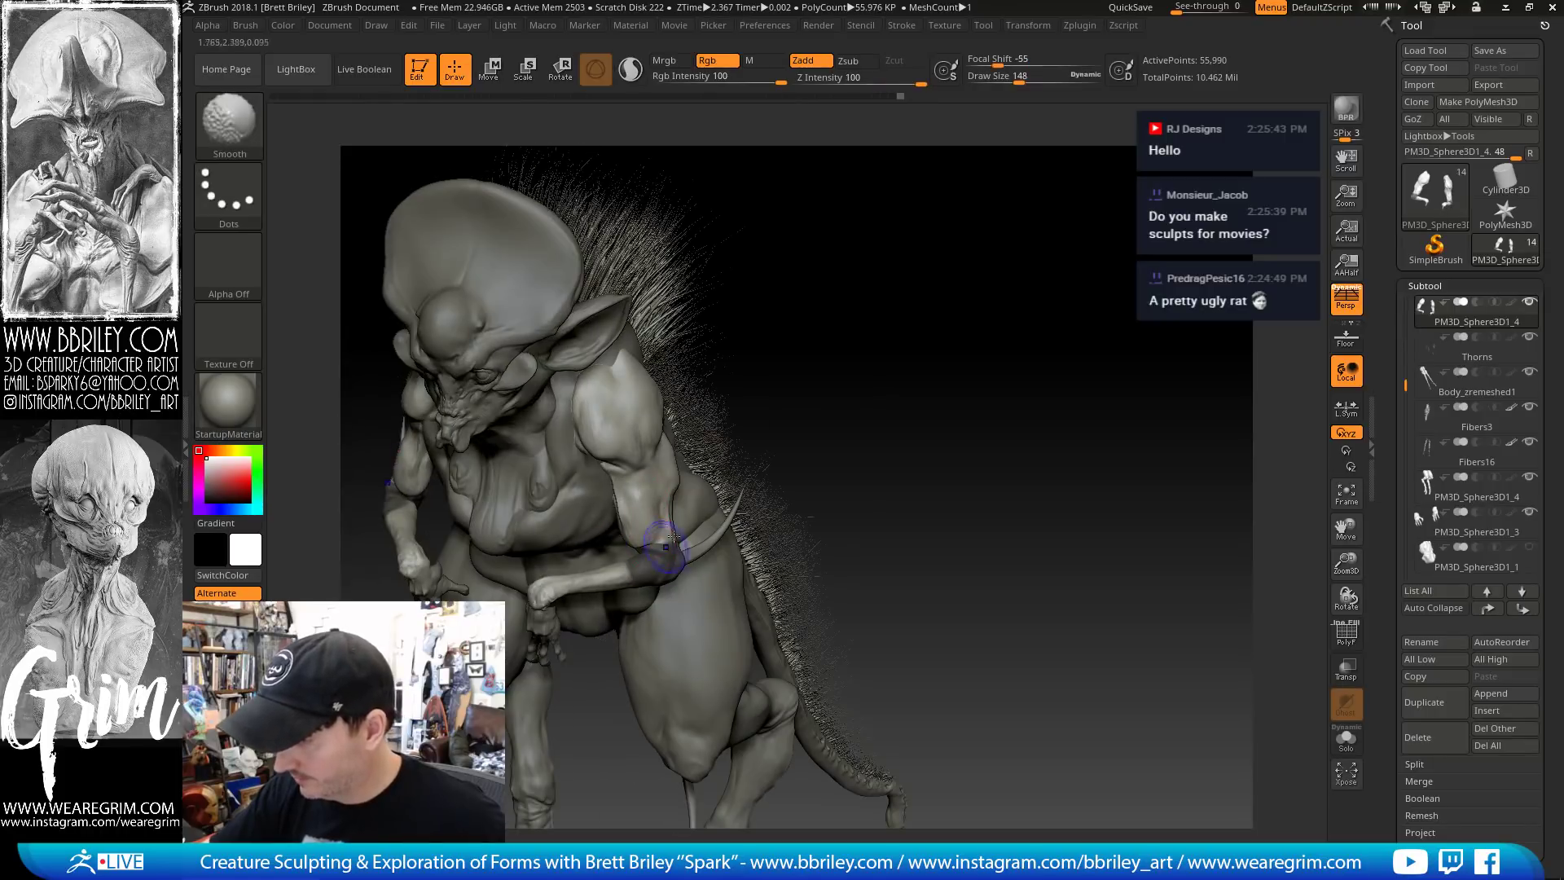
{"action": "mouse_move", "coordinate": [741, 401]}
{"action": "left_mouse_down"}
{"action": "mouse_move", "coordinate": [683, 529]}
{"action": "mouse_move", "coordinate": [659, 519]}
{"action": "left_mouse_up"}
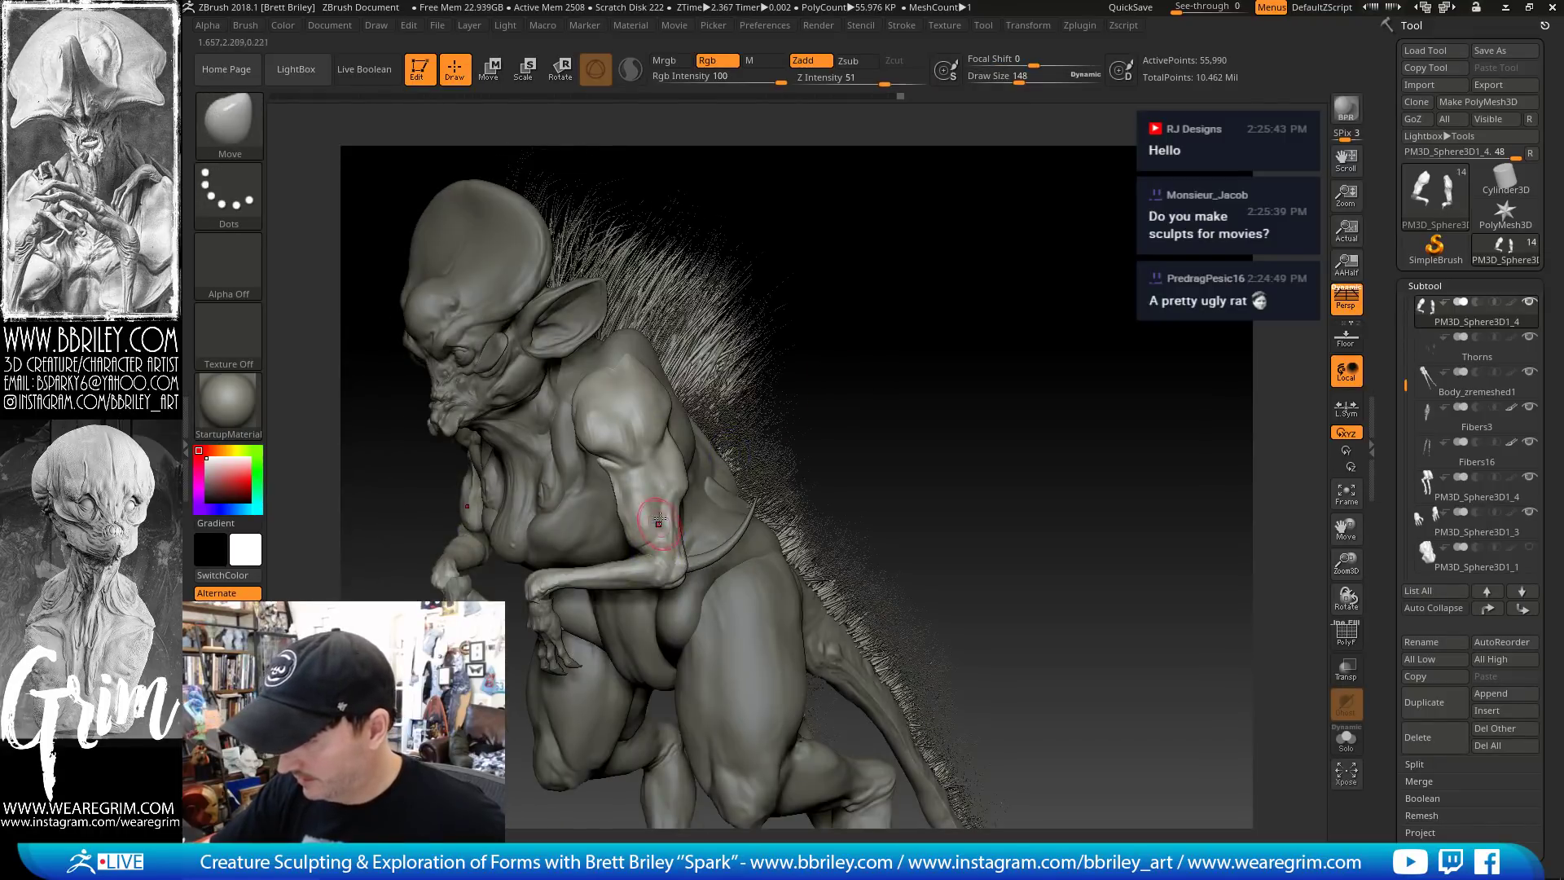
Crease the inner elbow with DamStandard and swell the muscles beside it with Inflat, both at draw size 98
{"action": "key", "text": "b"}
{"action": "key", "text": "d"}
{"action": "key", "text": "s"}
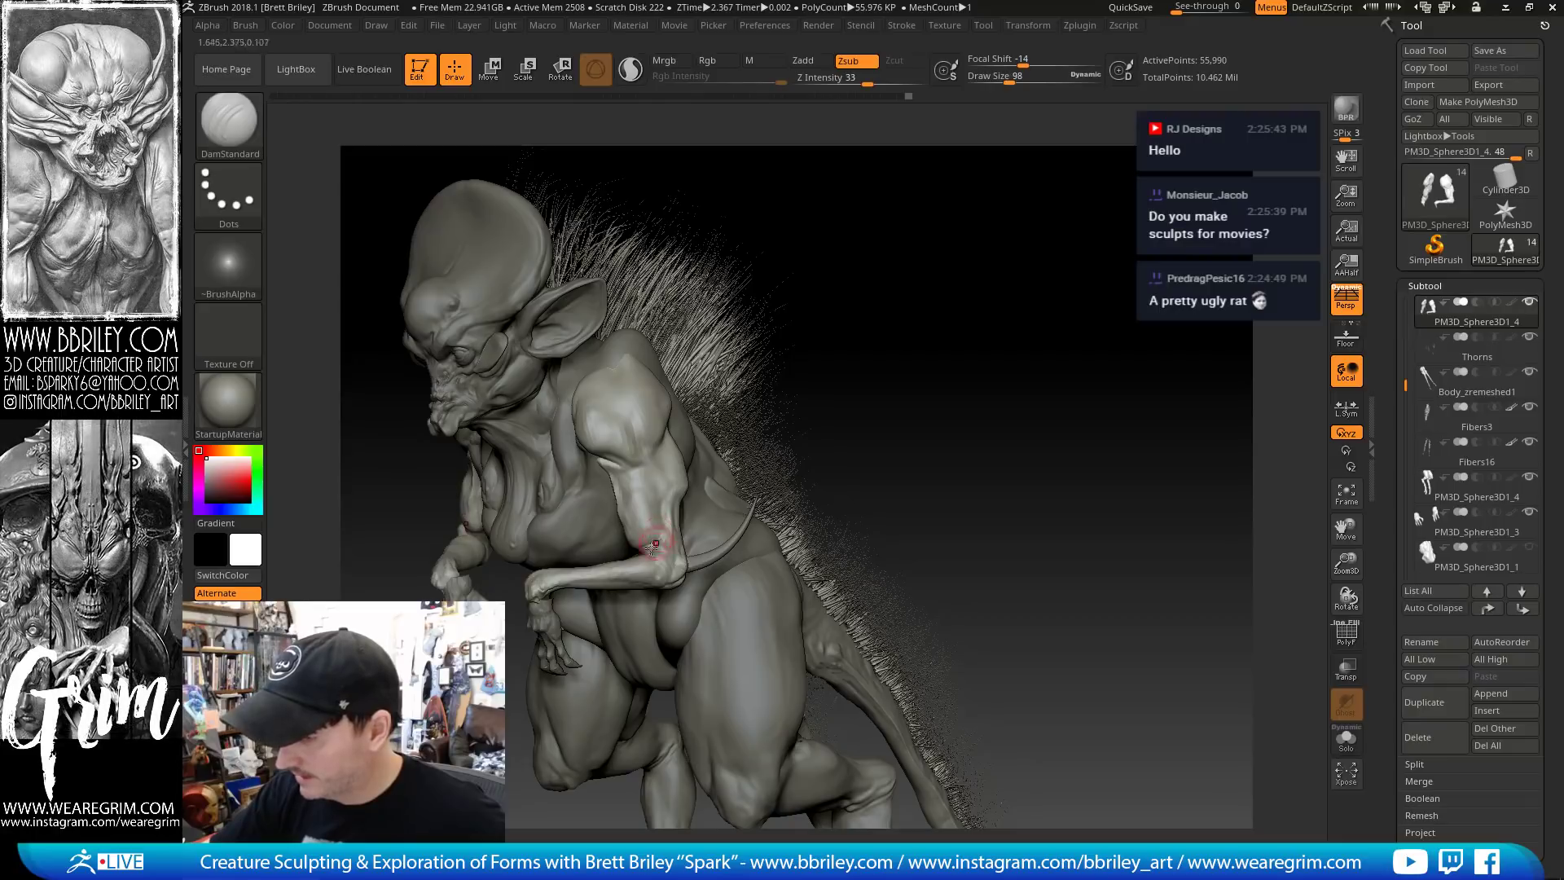
{"action": "key", "text": "b"}
{"action": "key", "text": "i"}
{"action": "key", "text": "n"}
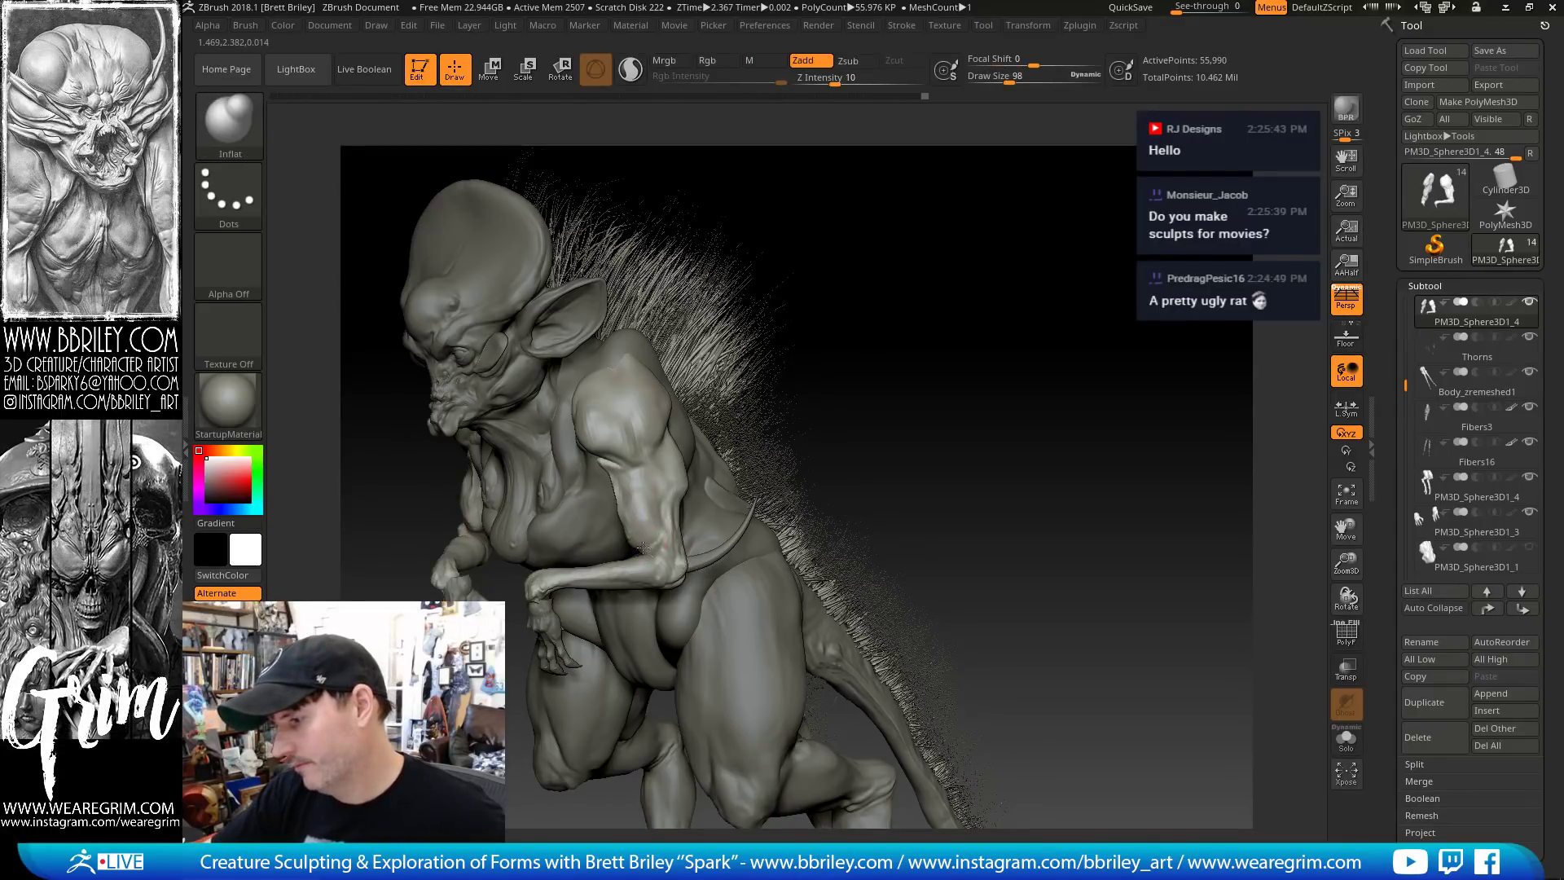
{"action": "left_click_drag", "start_coordinate": [900, 318], "coordinate": [688, 509]}
Fine-tune the arm's silhouette from the front with the Move brush at draw size 90
{"action": "key", "text": "b"}
{"action": "key", "text": "m"}
{"action": "key", "text": "v"}
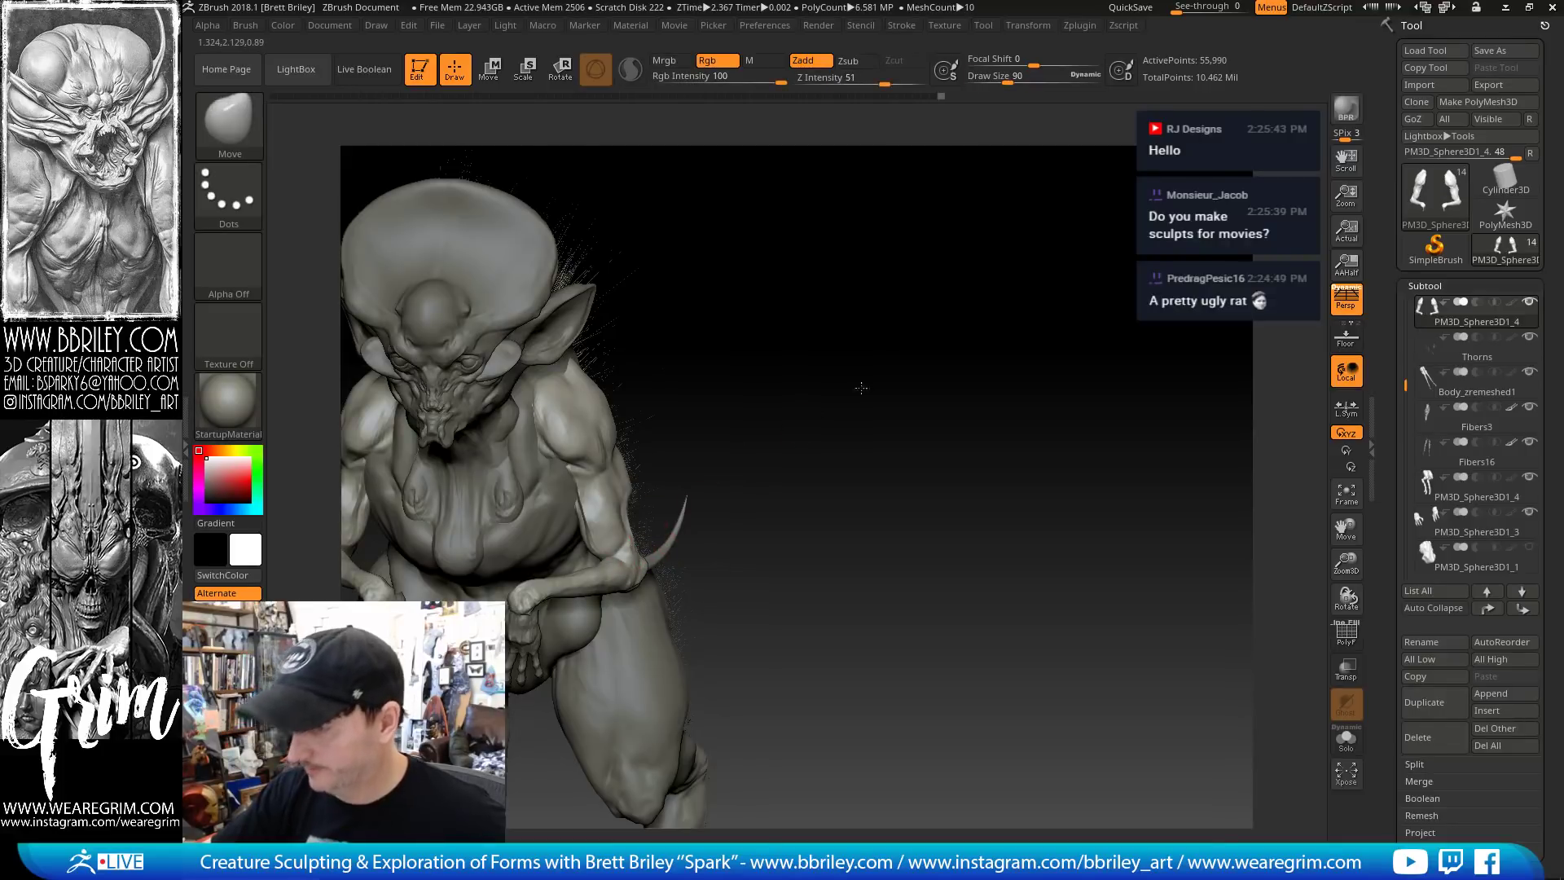
{"action": "left_click_drag", "start_coordinate": [861, 387], "coordinate": [998, 321]}
{"action": "left_click_drag", "start_coordinate": [981, 351], "coordinate": [676, 420]}
Switch to the body and refine the chest folds beside the shoulder with DamStandard at draw size 90 and Standard at draw size 59
{"action": "left_click", "coordinate": [756, 432], "text": "alt"}
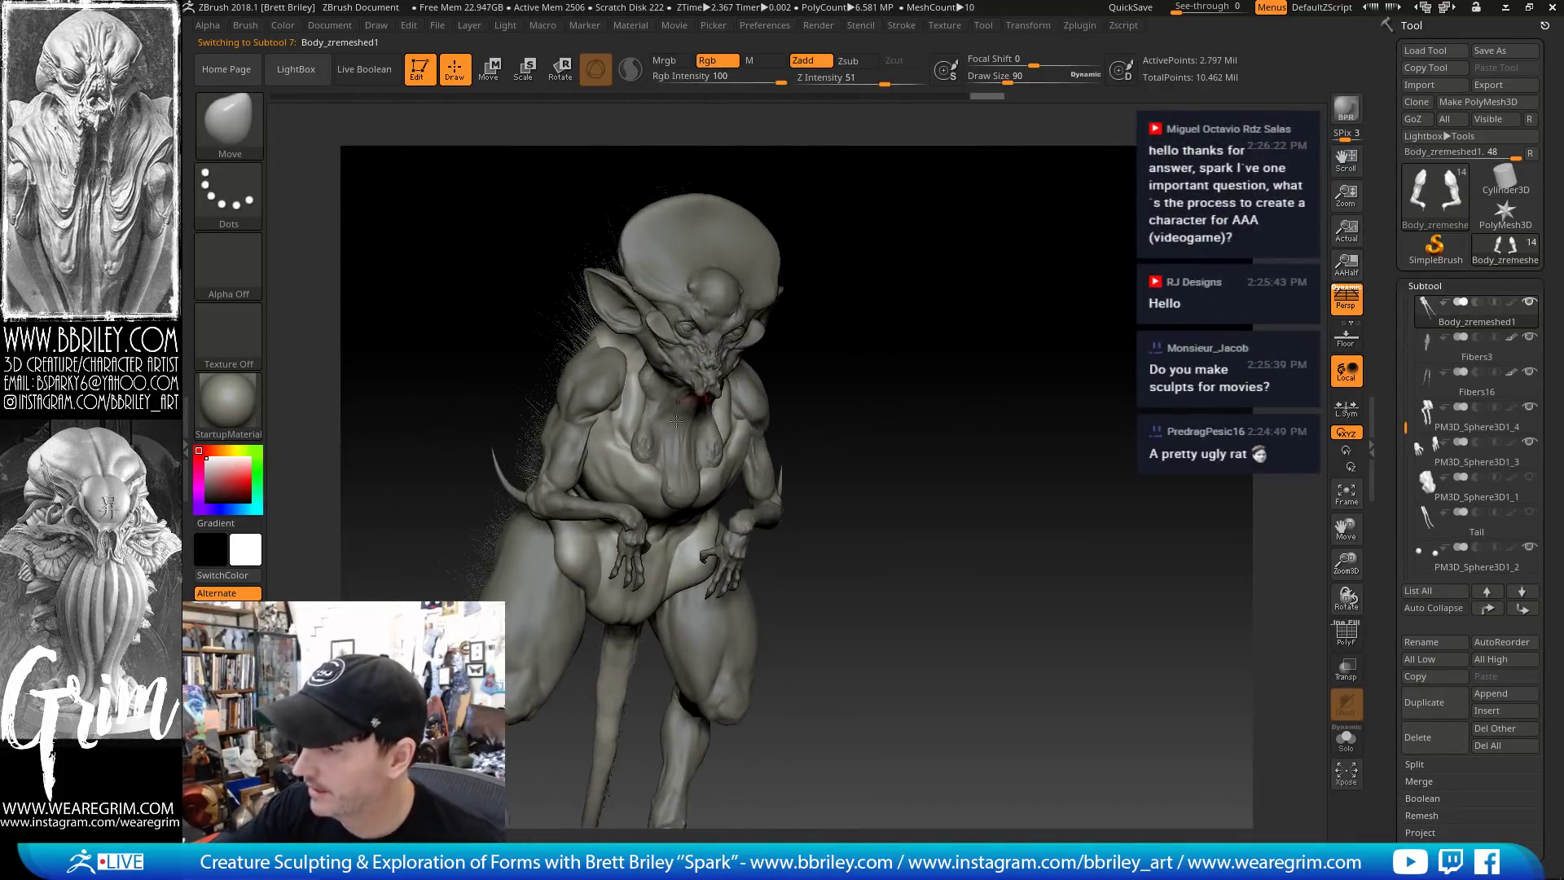
{"action": "key", "text": "b"}
{"action": "key", "text": "d"}
{"action": "key", "text": "s"}
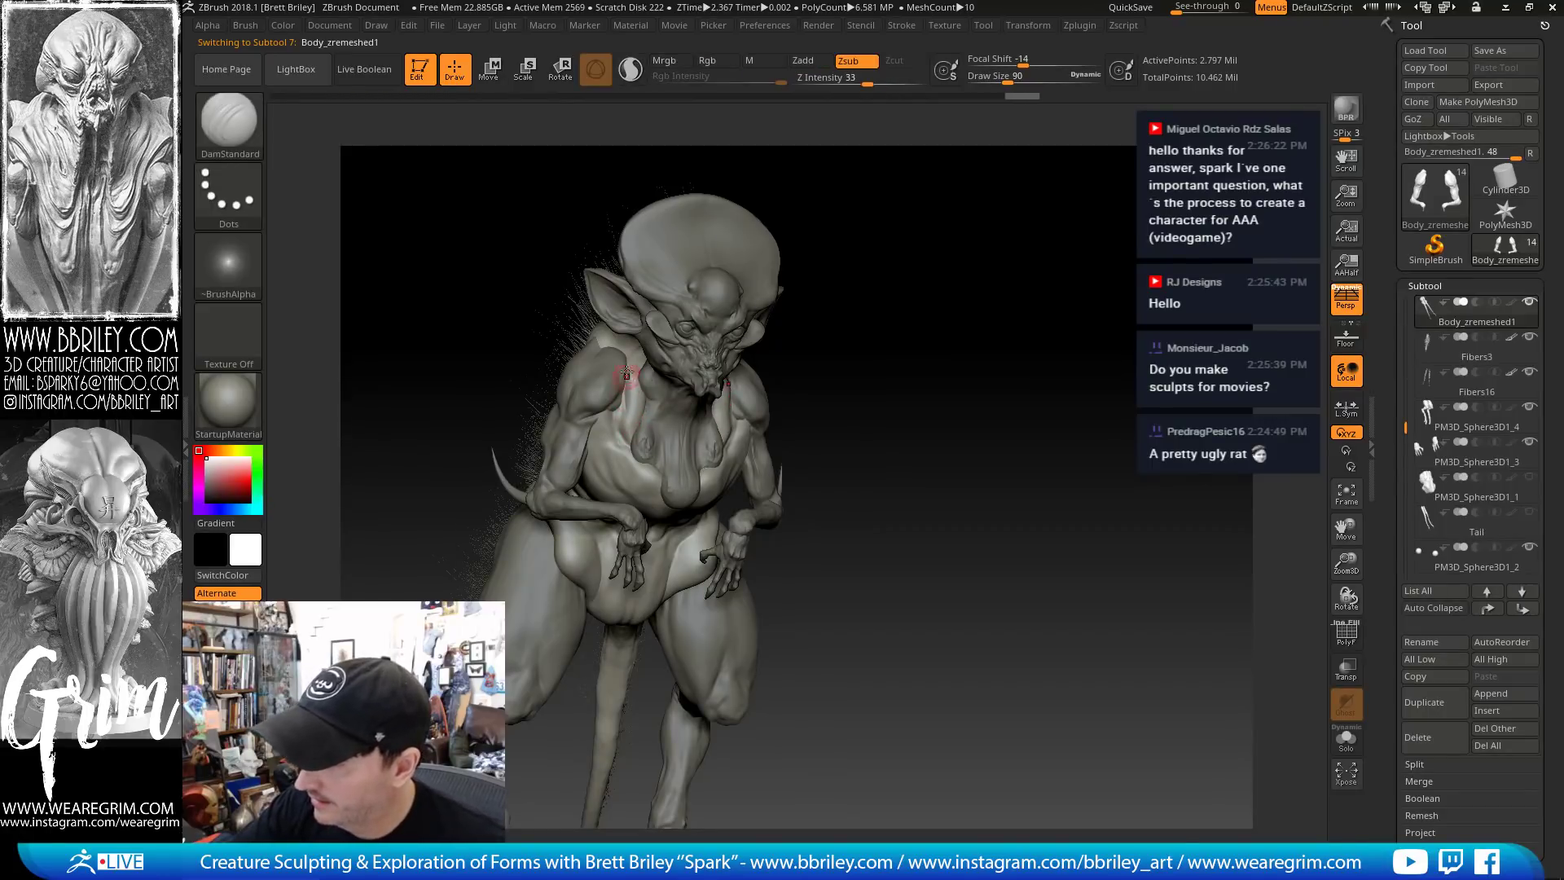
{"action": "key", "text": "b"}
{"action": "key", "text": "s"}
{"action": "key", "text": "t"}
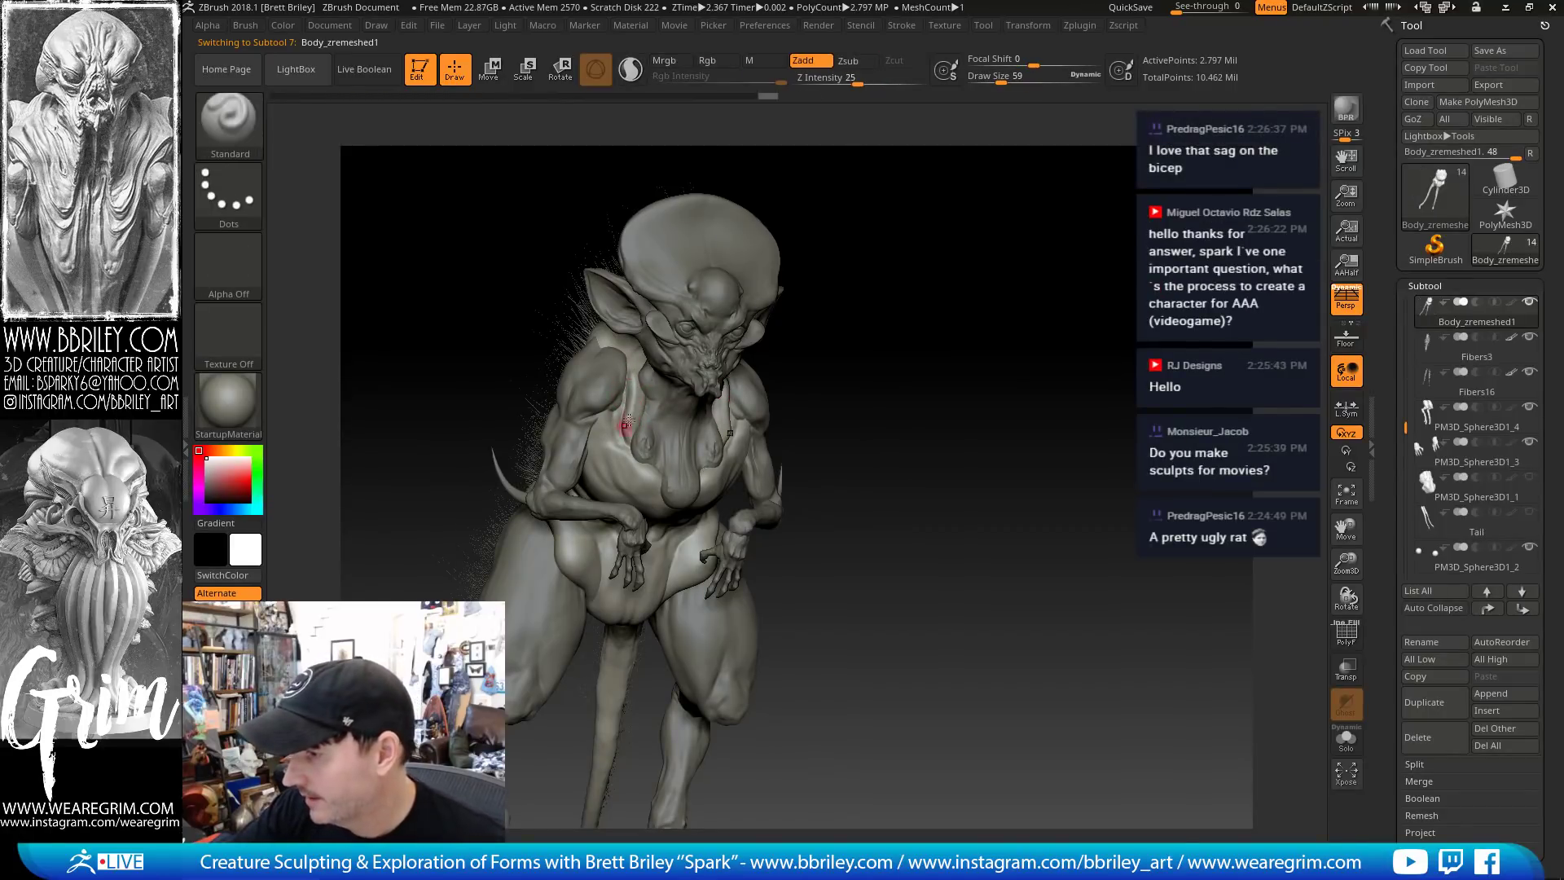
Reshape the body around the neck and shoulder with the Move brush, then crease it with DamStandard, both at draw size 196
{"action": "right_click_drag", "start_coordinate": [748, 293], "coordinate": [635, 342]}
{"action": "key", "text": "b"}
{"action": "key", "text": "m"}
{"action": "key", "text": "v"}
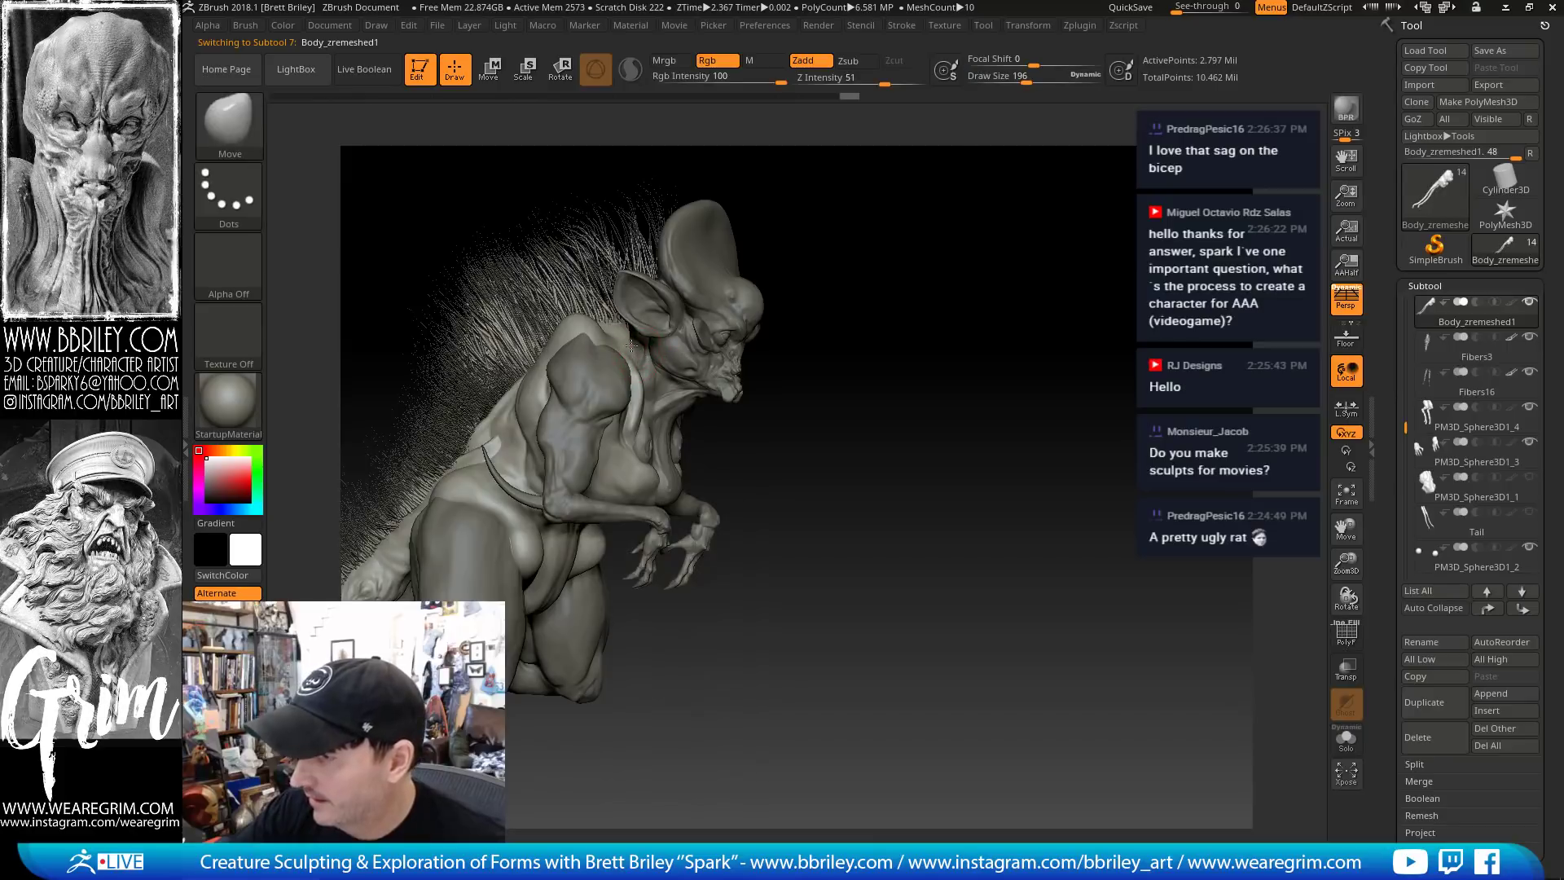
{"action": "key", "text": "b"}
{"action": "key", "text": "d"}
{"action": "key", "text": "s"}
{"action": "right_click_drag", "start_coordinate": [639, 307], "coordinate": [738, 230]}
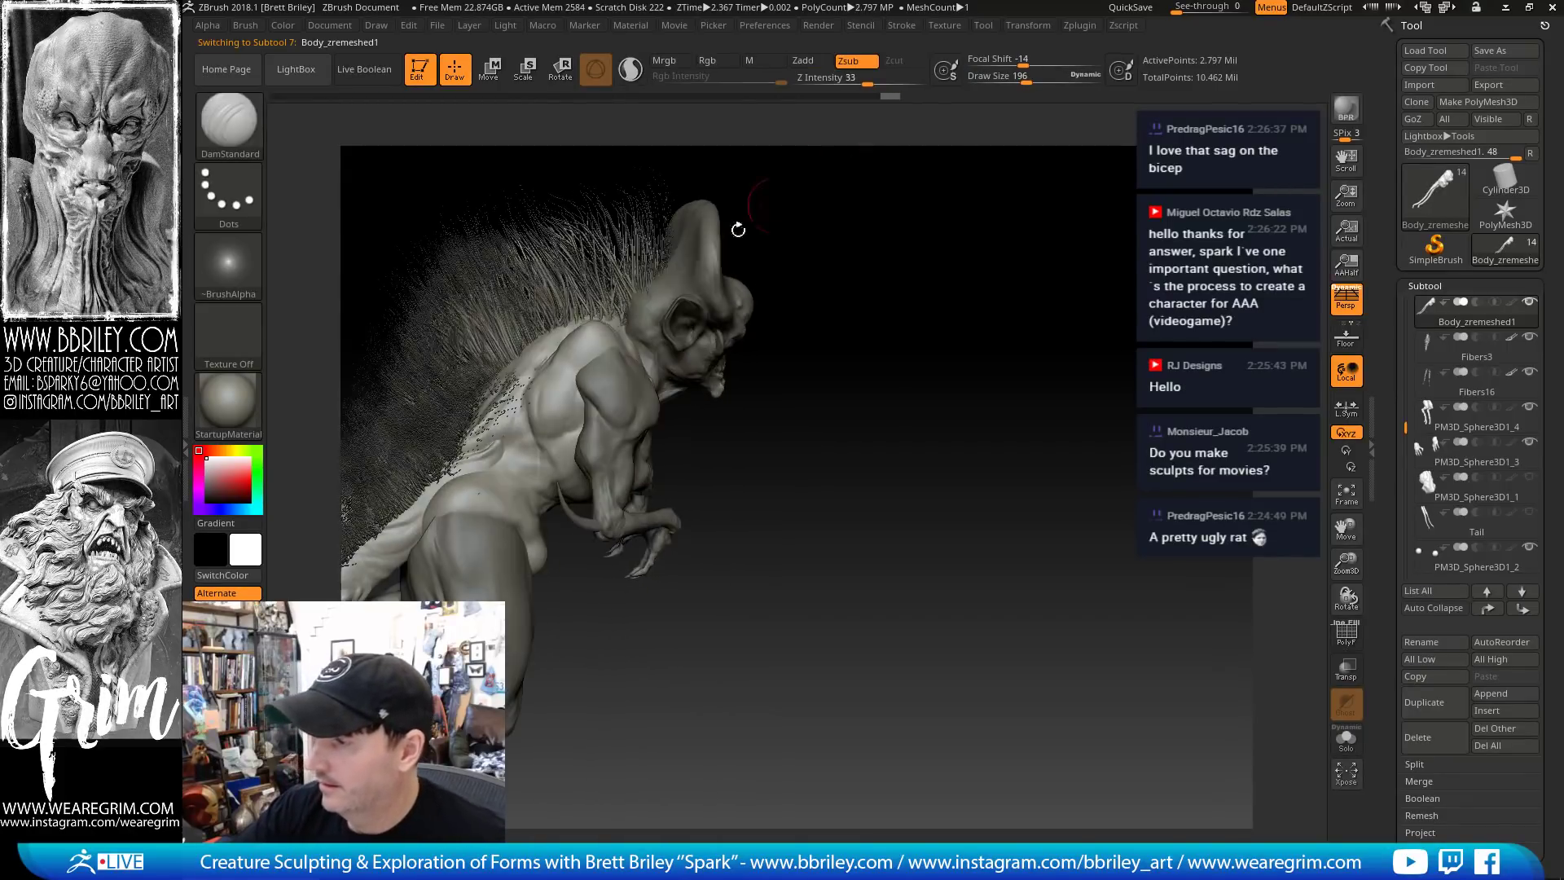
{"action": "right_click_drag", "start_coordinate": [616, 319], "coordinate": [590, 322]}
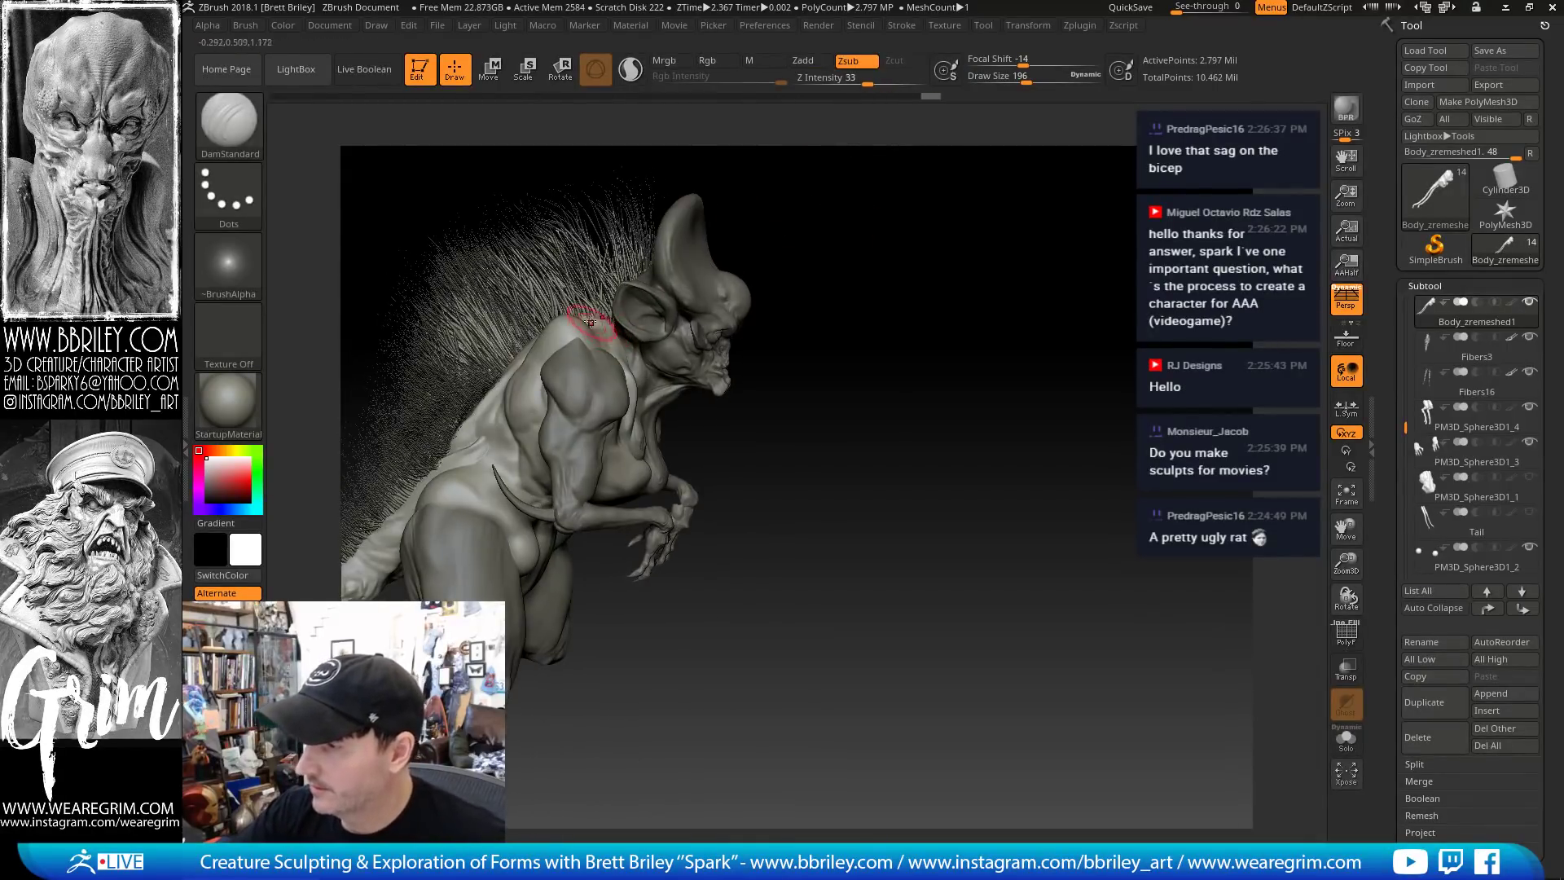
Swell the top of the body's shoulder with Inflat and crease around the shoulder blade with DamStandard, both at draw size 196
{"action": "key", "text": "b"}
{"action": "key", "text": "i"}
{"action": "key", "text": "n"}
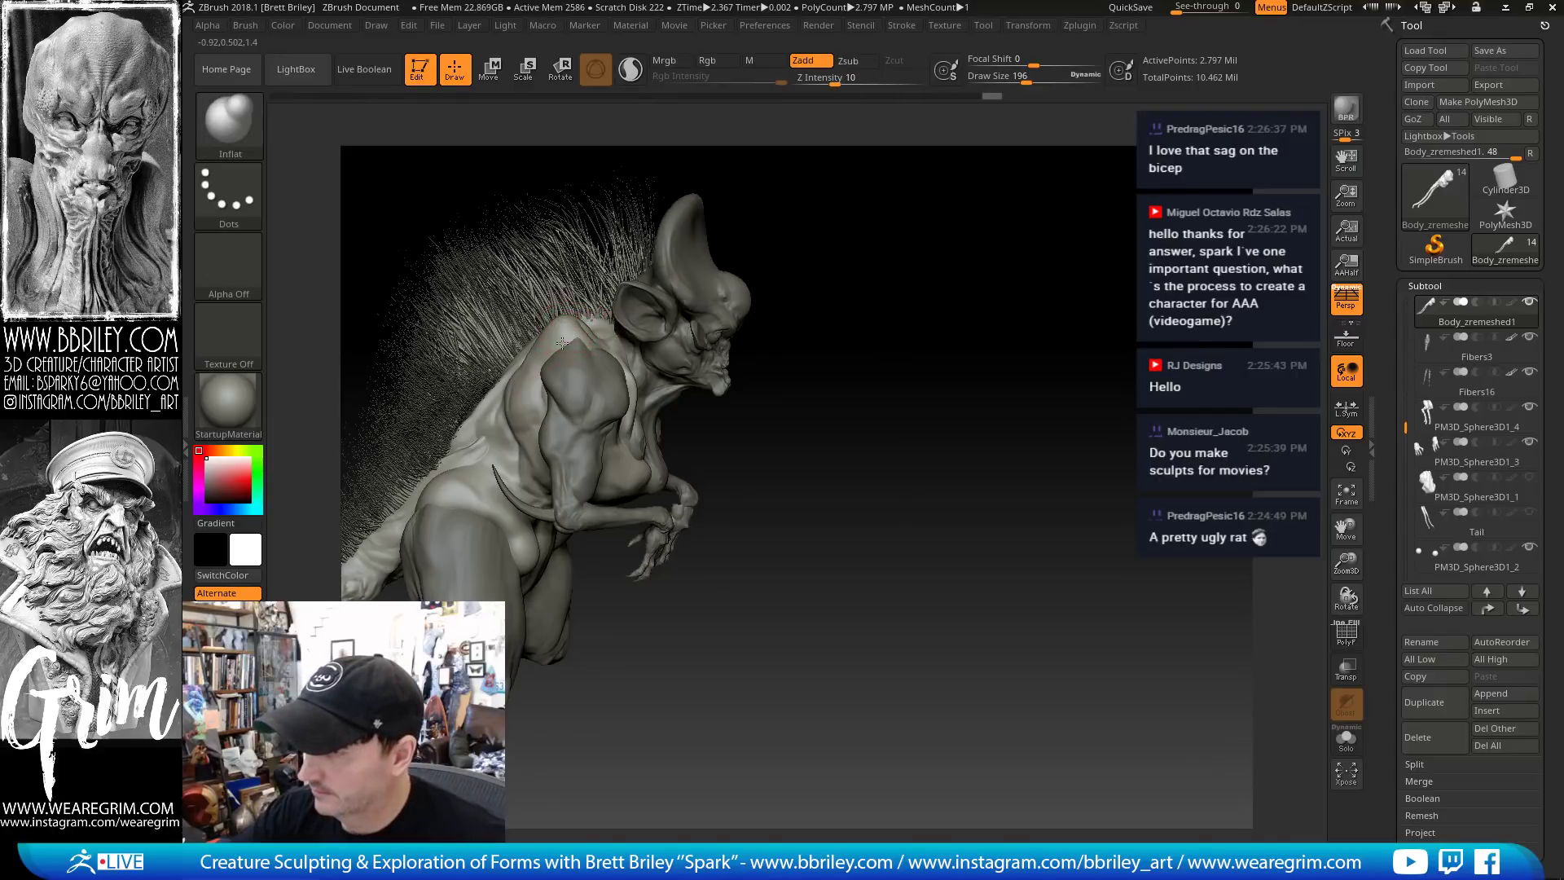
{"action": "right_click_drag", "start_coordinate": [828, 346], "coordinate": [560, 330]}
{"action": "key", "text": "b"}
{"action": "key", "text": "d"}
{"action": "key", "text": "s"}
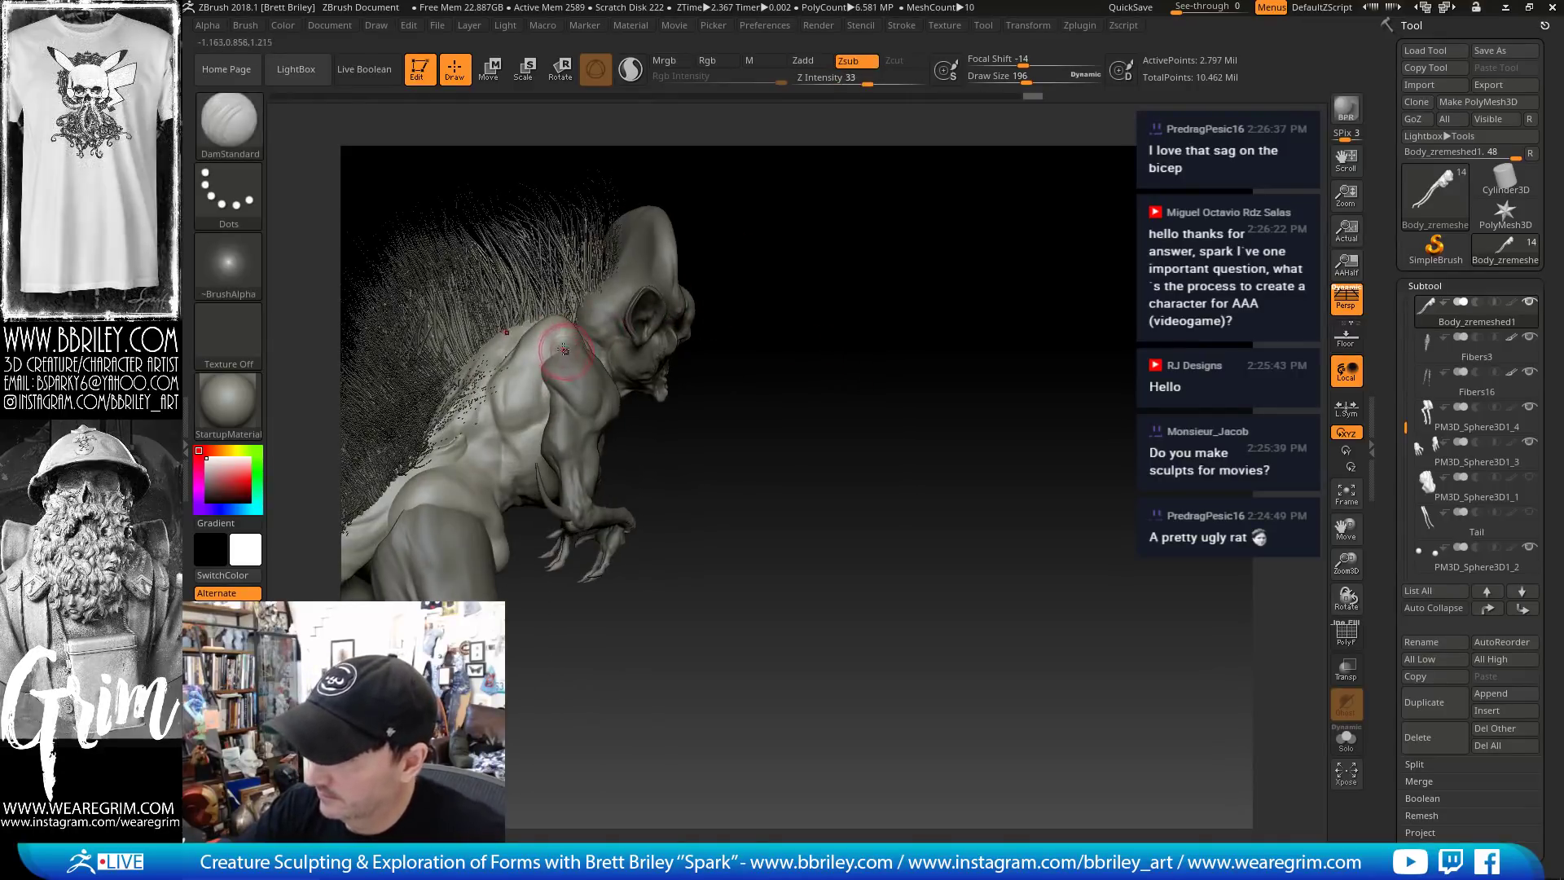
Build up the shoulder blade and upper back muscles with the Standard brush at draw size 143, smoothing the result
{"action": "key", "text": "b"}
{"action": "key", "text": "s"}
{"action": "key", "text": "t"}
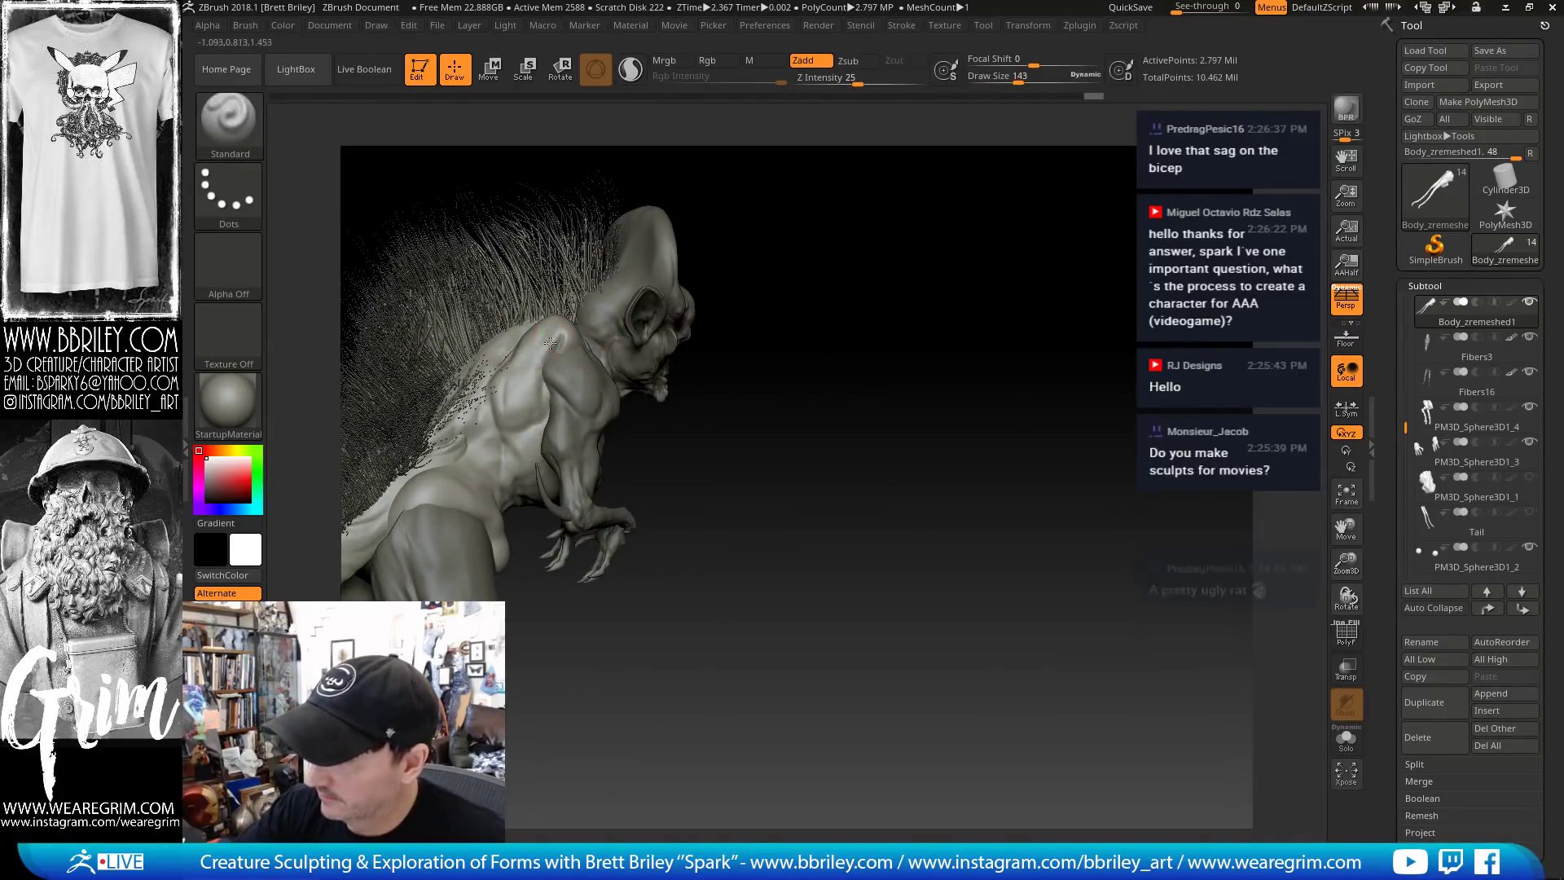
{"action": "key", "text": "shift"}
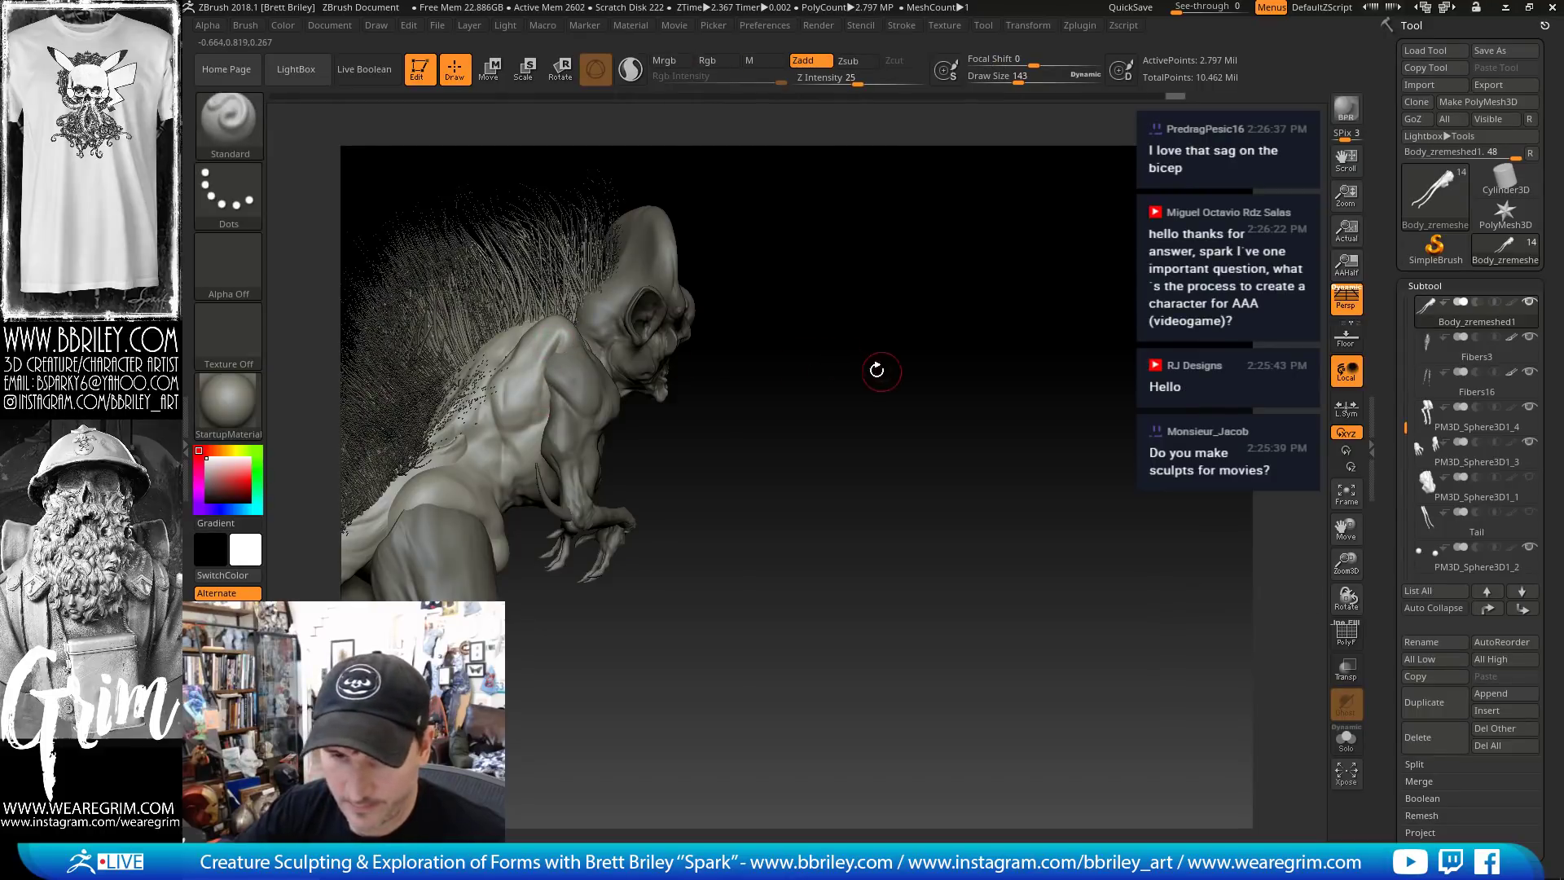
Switch to the arms and flatten the area above the elbow with TrimDynamic at draw size 143
{"action": "mouse_move", "coordinate": [876, 366]}
{"action": "left_mouse_down"}
{"action": "mouse_move", "coordinate": [953, 374]}
{"action": "mouse_move", "coordinate": [904, 364]}
{"action": "left_mouse_up"}
{"action": "left_click", "coordinate": [559, 465], "text": "alt"}
{"action": "key", "text": "b"}
{"action": "key", "text": "t"}
{"action": "key", "text": "d"}
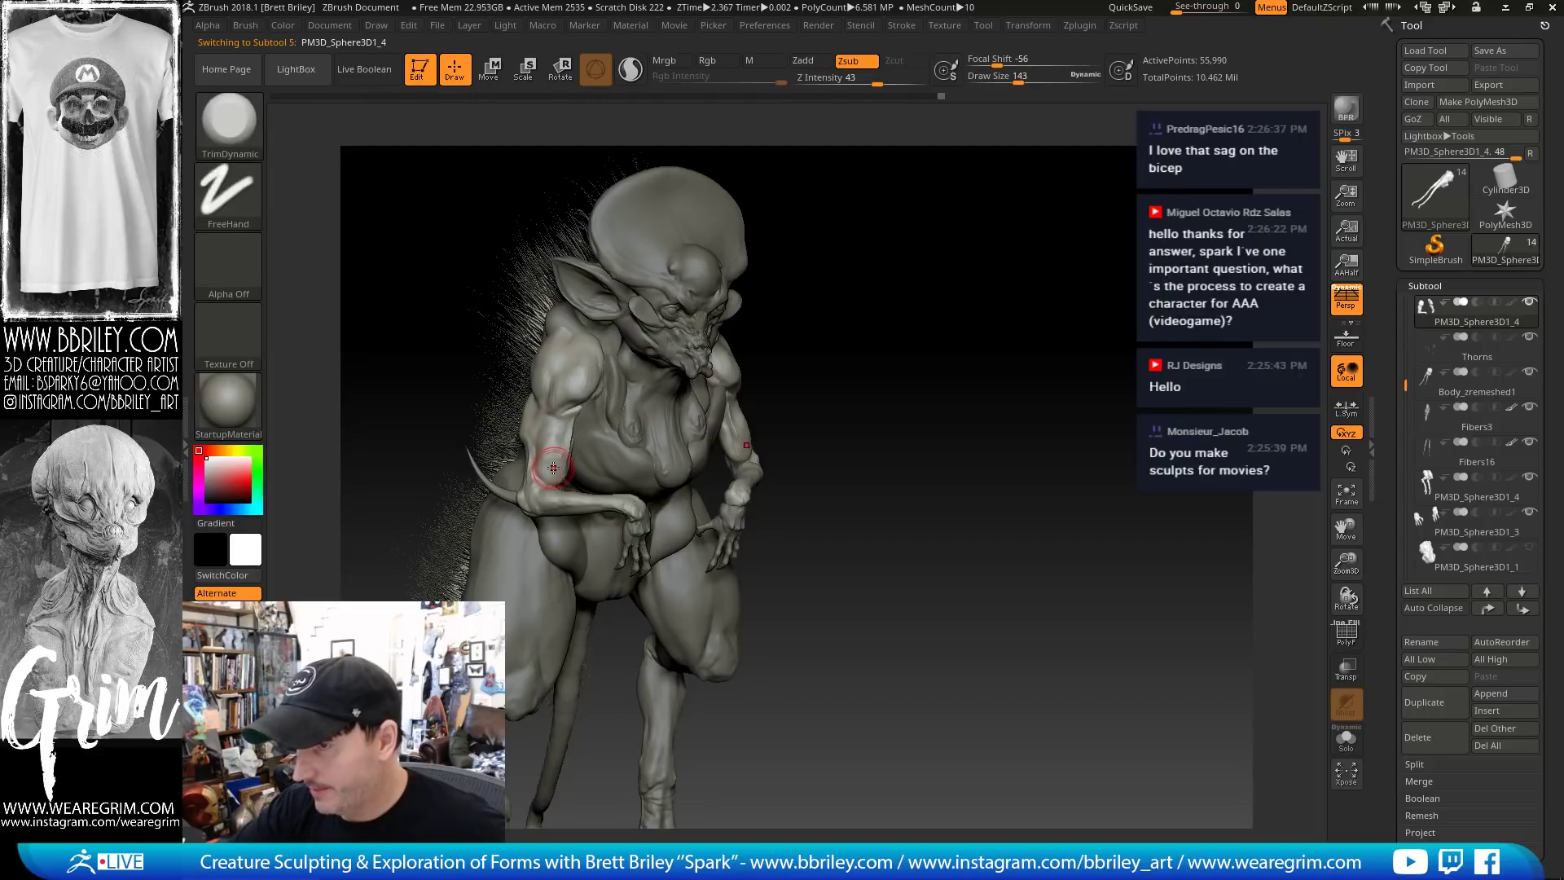
Adjust the arm's outer silhouette from the front with the Move brush at draw size 174
{"action": "key", "text": "b"}
{"action": "key", "text": "m"}
{"action": "key", "text": "v"}
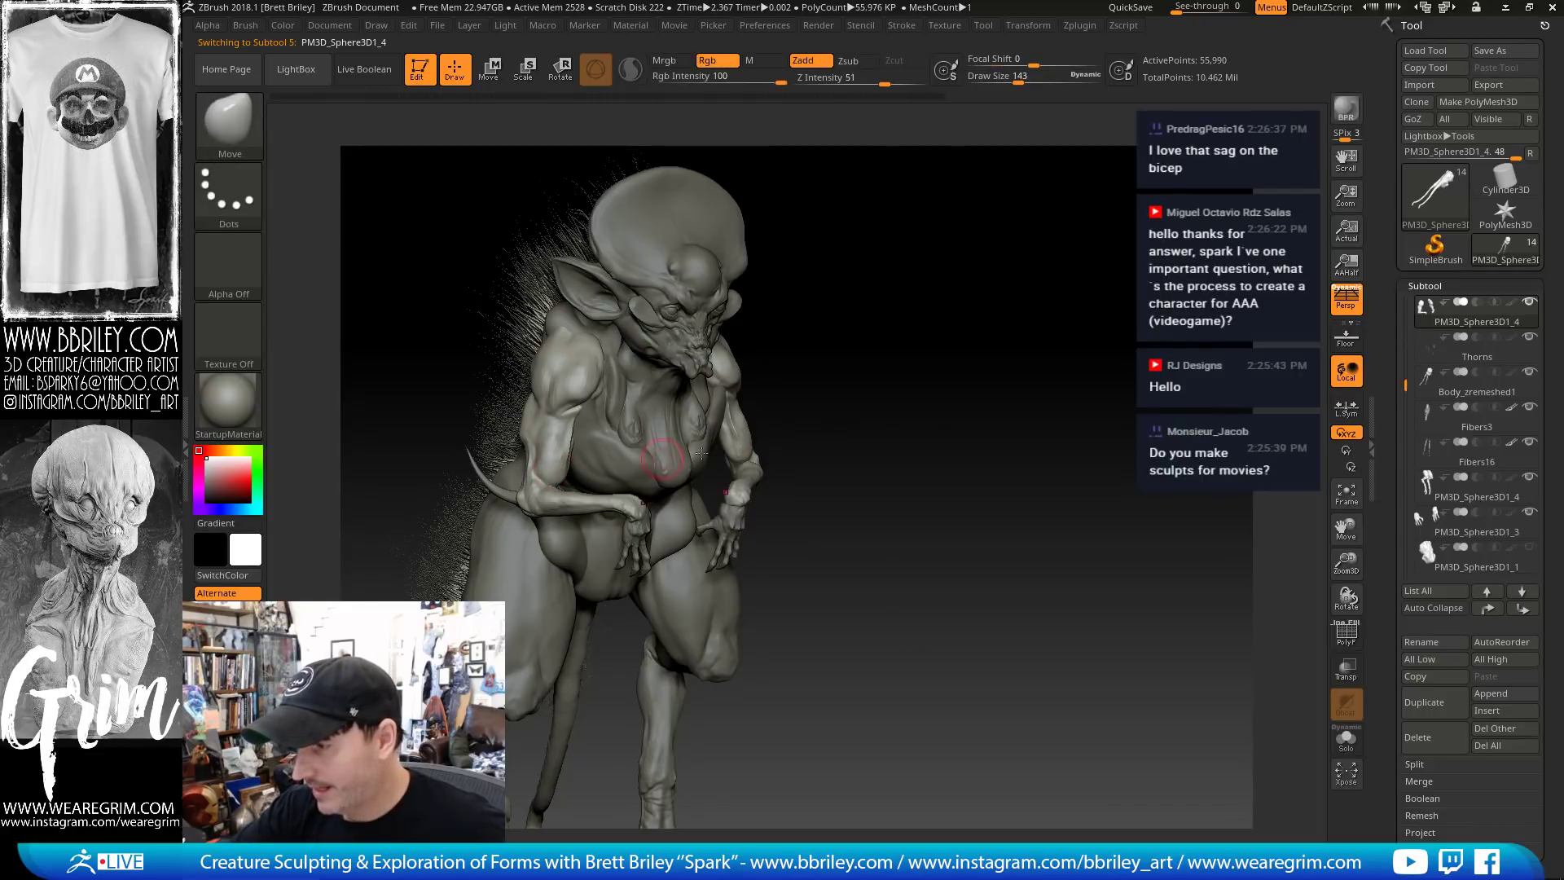
{"action": "left_click_drag", "start_coordinate": [919, 400], "coordinate": [819, 414]}
{"action": "key", "text": "s"}
{"action": "left_click", "coordinate": [777, 419]}
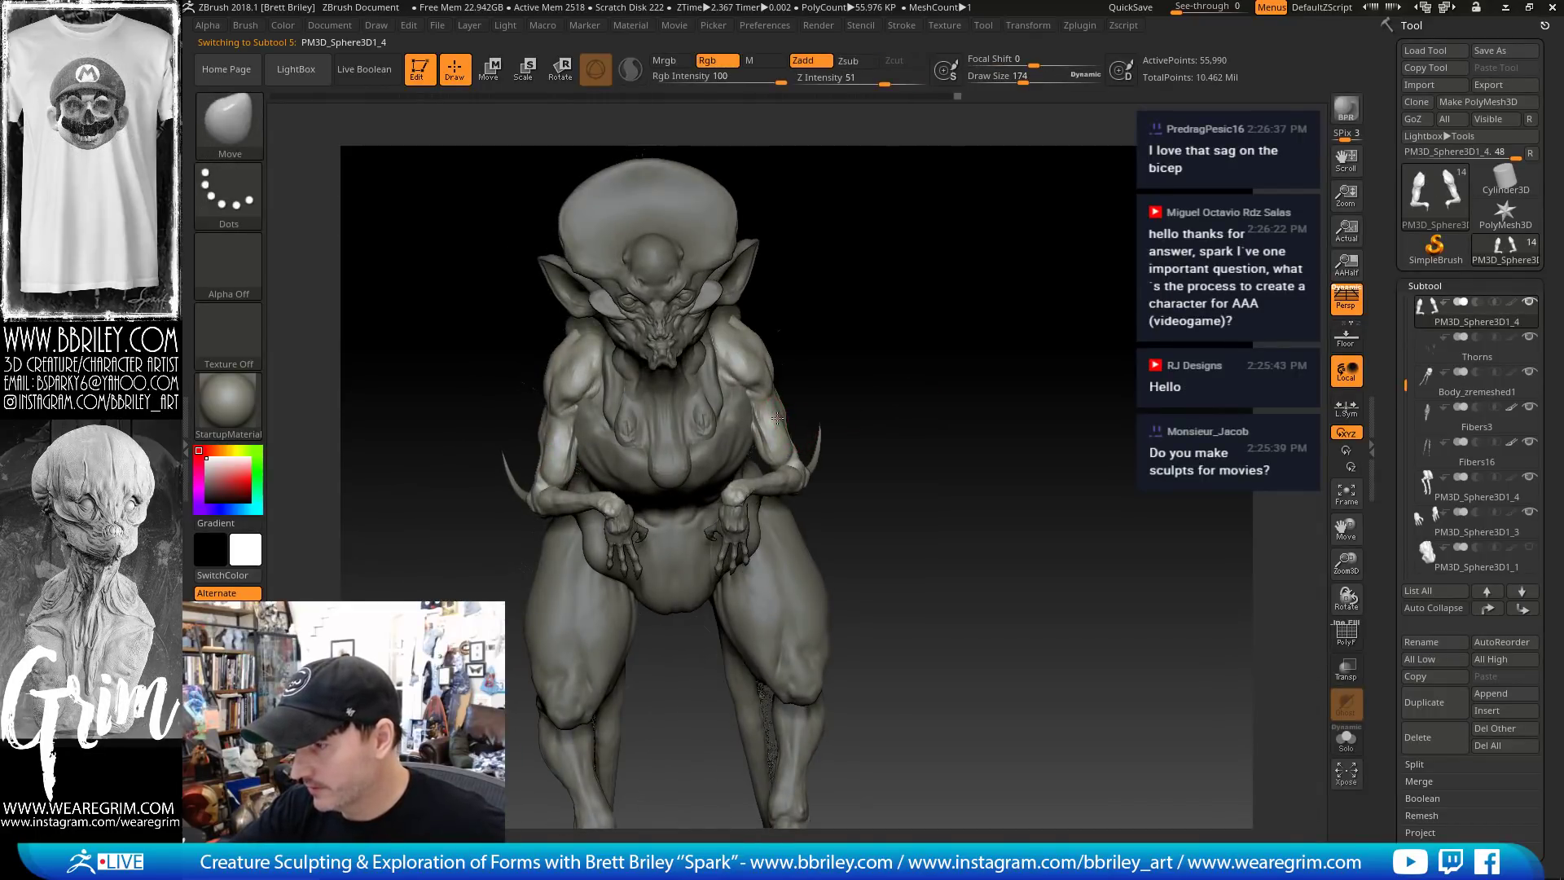
{"action": "left_click_drag", "start_coordinate": [858, 365], "coordinate": [885, 342]}
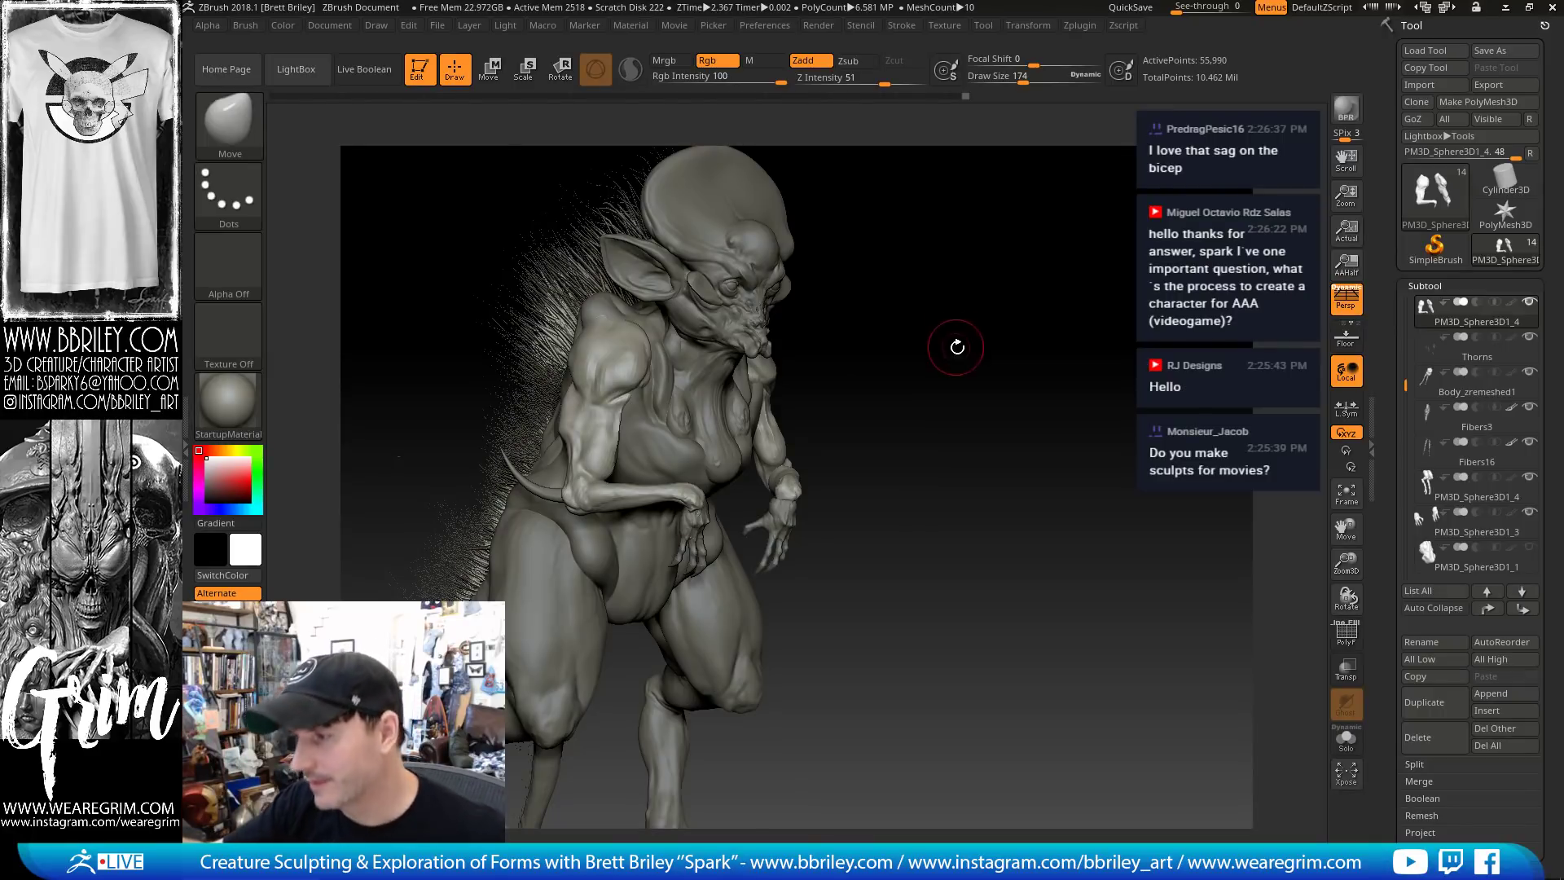
Reshape the upper arm from the side with the Move brush at draw size 184 and crease its back with DamStandard at draw size 153
{"action": "left_click_drag", "start_coordinate": [957, 347], "coordinate": [680, 431]}
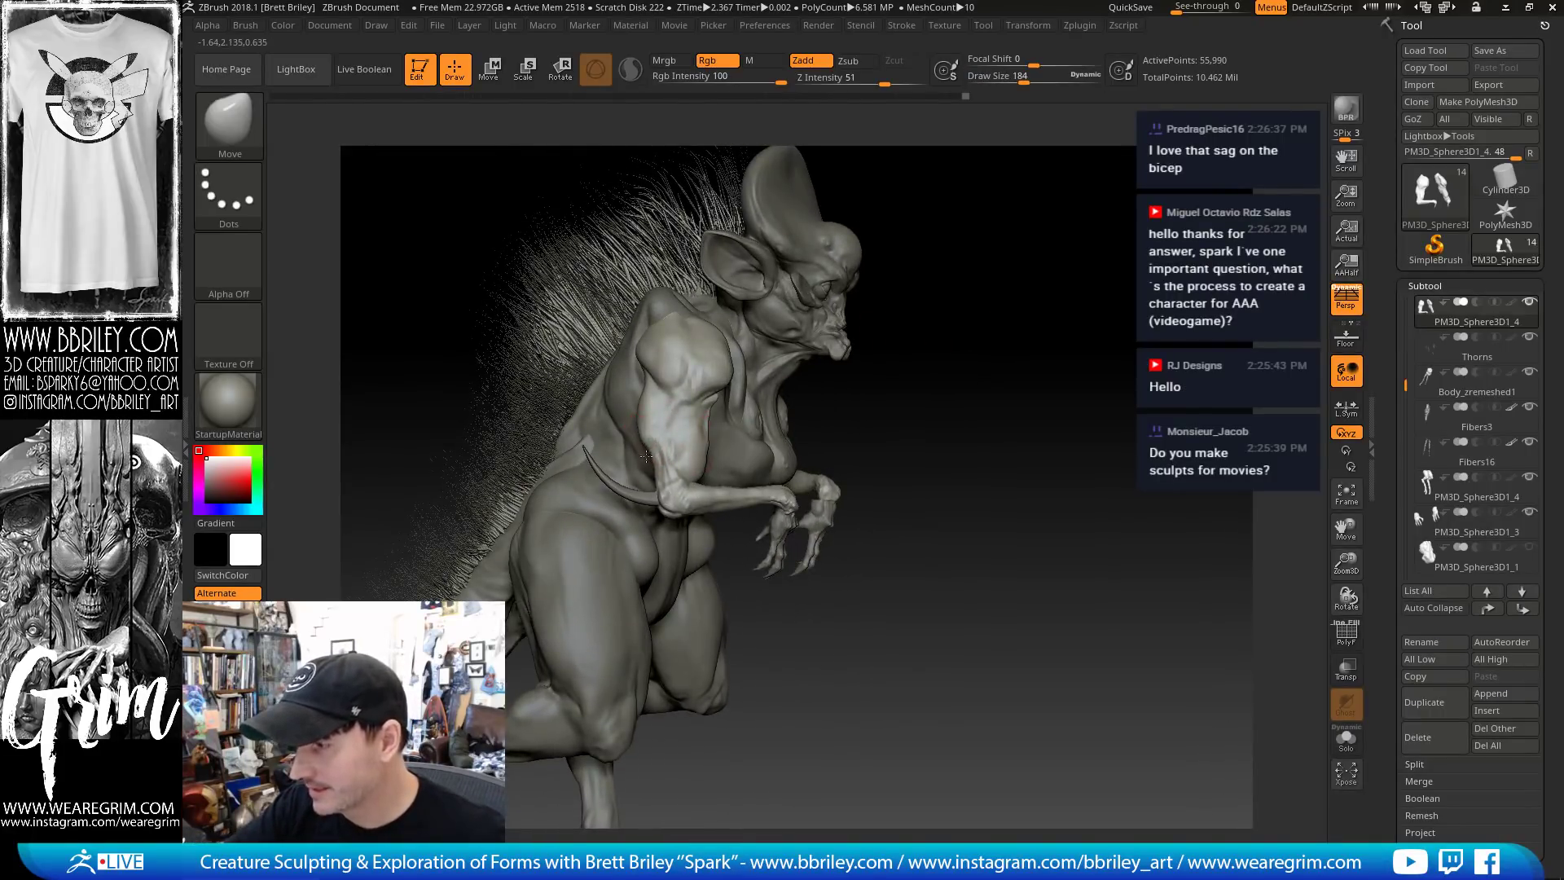
{"action": "mouse_move", "coordinate": [852, 384]}
{"action": "left_mouse_down"}
{"action": "mouse_move", "coordinate": [726, 399]}
{"action": "mouse_move", "coordinate": [634, 441]}
{"action": "mouse_move", "coordinate": [643, 417]}
{"action": "left_mouse_up"}
{"action": "left_click_drag", "start_coordinate": [737, 373], "coordinate": [656, 359]}
{"action": "key", "text": "b"}
{"action": "key", "text": "d"}
{"action": "key", "text": "s"}
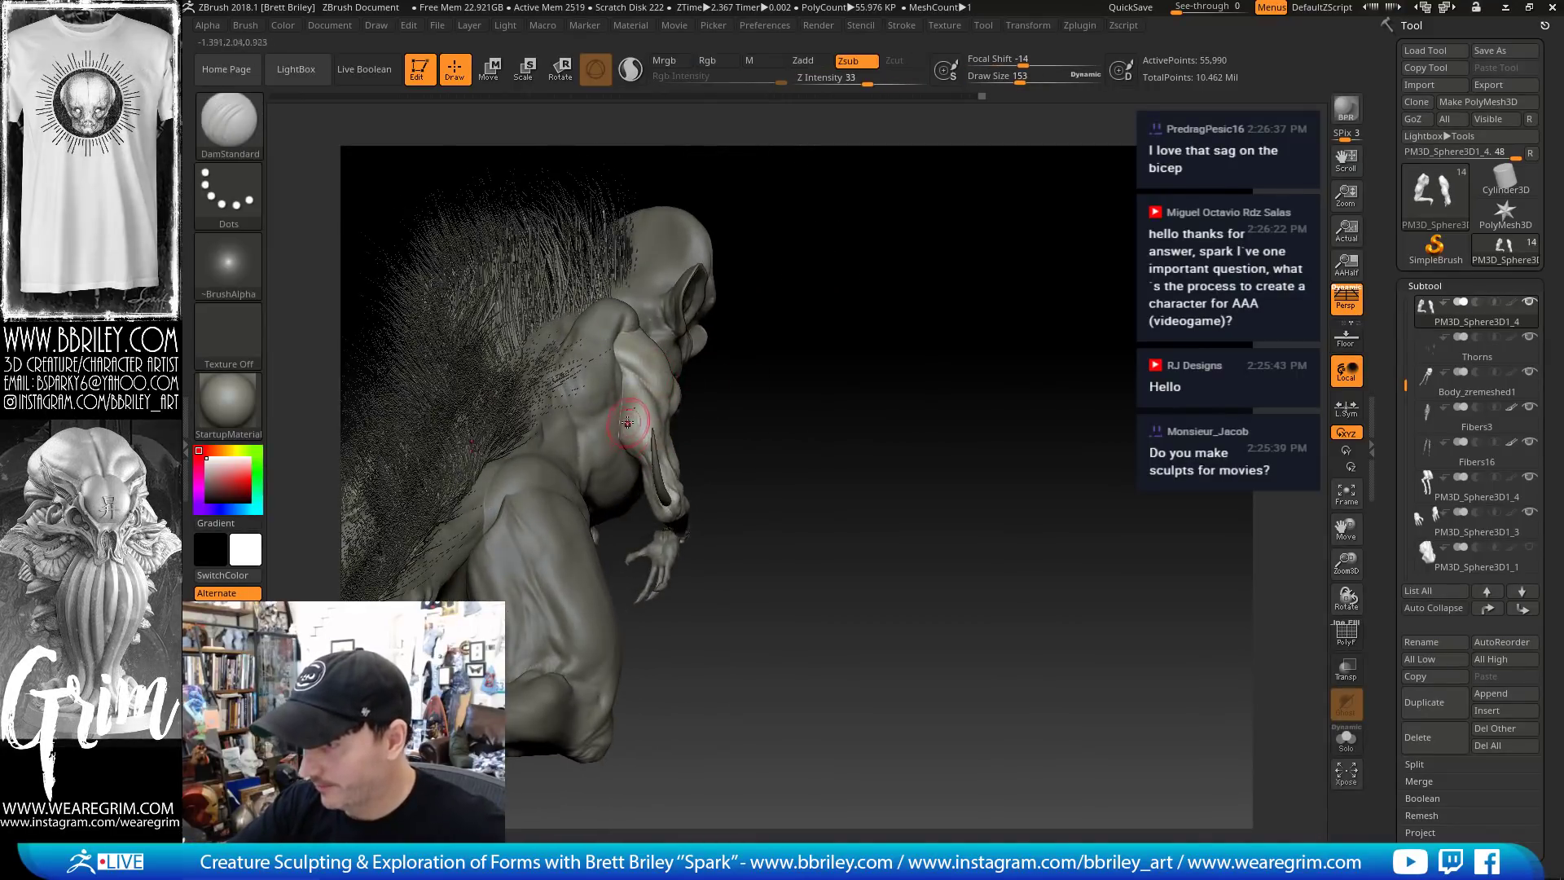
Correct the back of the upper arm above the elbow with the Move brush at draw size 232
{"action": "mouse_move", "coordinate": [727, 456]}
{"action": "left_mouse_down"}
{"action": "mouse_move", "coordinate": [905, 446]}
{"action": "mouse_move", "coordinate": [945, 420]}
{"action": "mouse_move", "coordinate": [876, 440]}
{"action": "left_mouse_up"}
{"action": "key", "text": "b"}
{"action": "key", "text": "m"}
{"action": "key", "text": "v"}
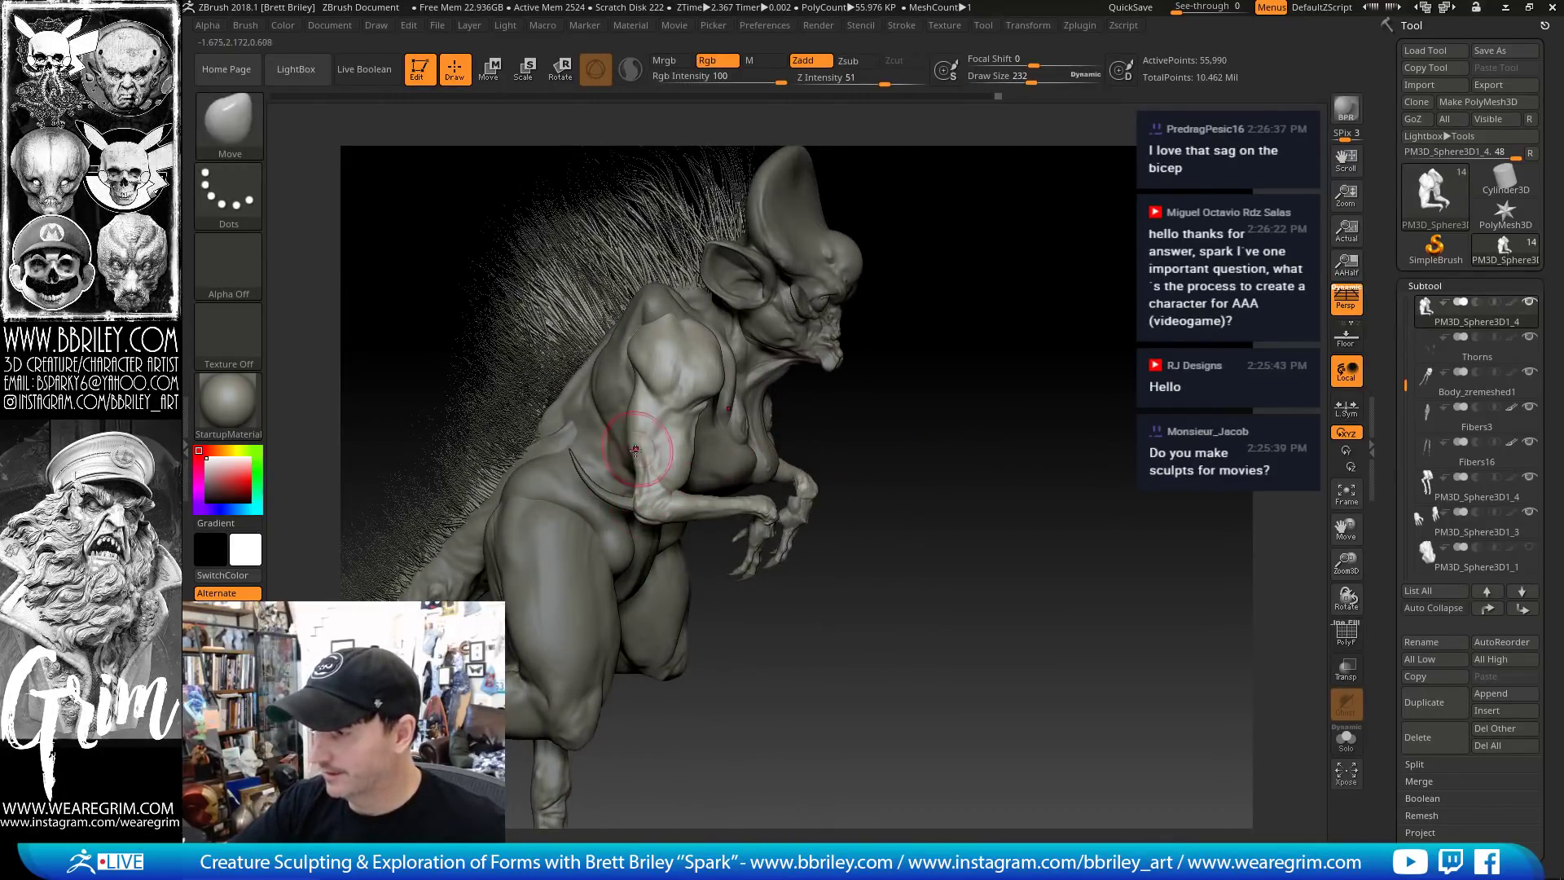
{"action": "left_click_drag", "start_coordinate": [864, 369], "coordinate": [692, 399]}
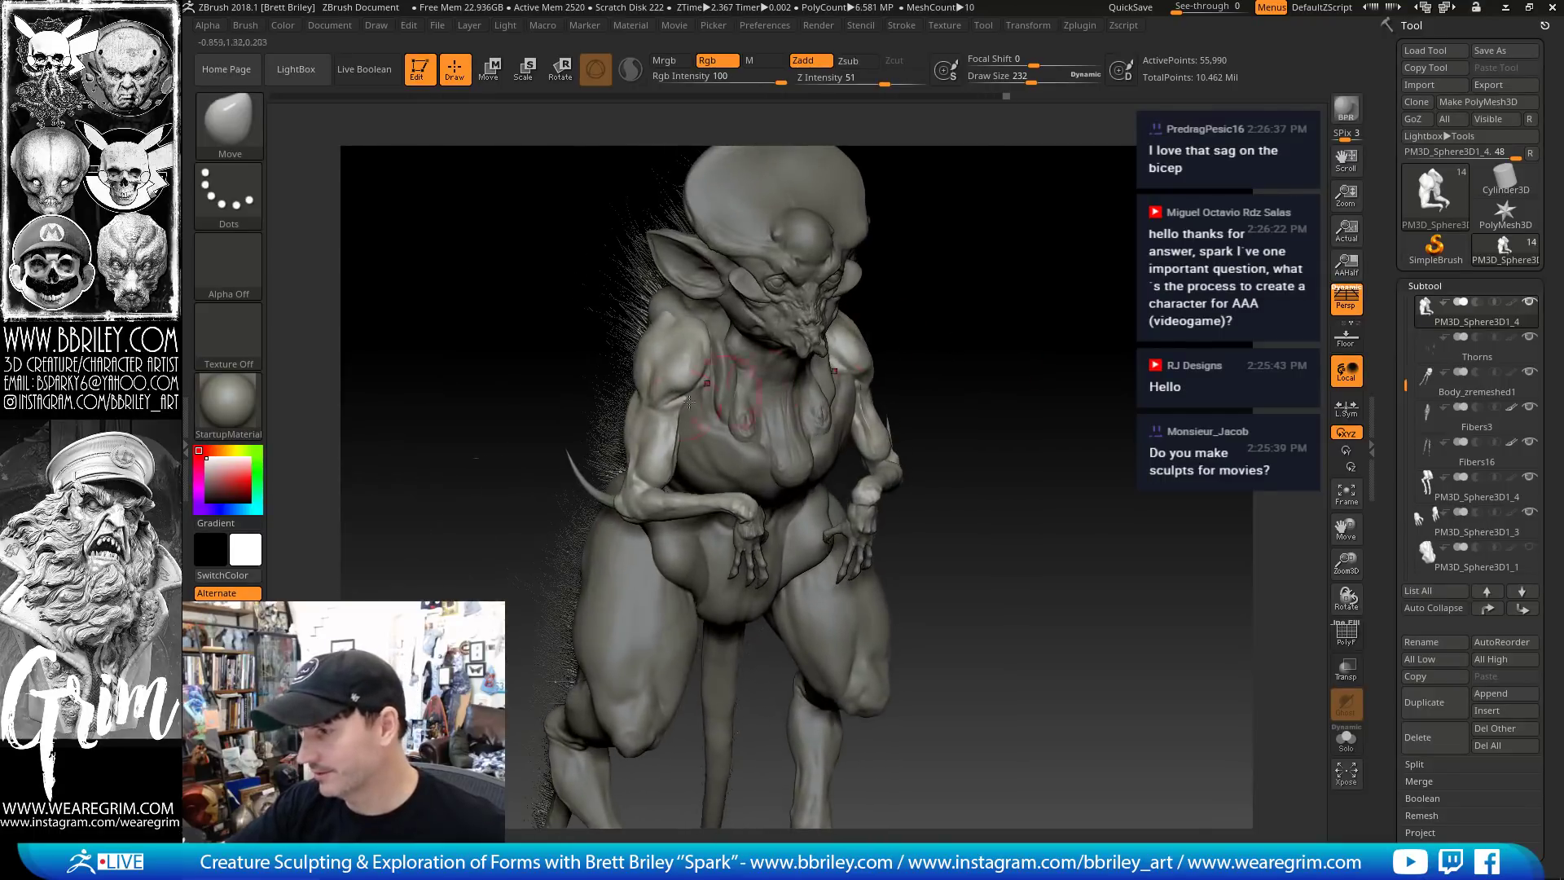
Reshape the forearm's underside with the Move brush at draw size 202 and swell the forearm with Inflat at draw size 128
{"action": "key", "text": "["}
{"action": "mouse_move", "coordinate": [1007, 335]}
{"action": "left_mouse_down"}
{"action": "mouse_move", "coordinate": [981, 339]}
{"action": "mouse_move", "coordinate": [1018, 328]}
{"action": "left_mouse_up"}
{"action": "left_click_drag", "start_coordinate": [935, 439], "coordinate": [672, 423]}
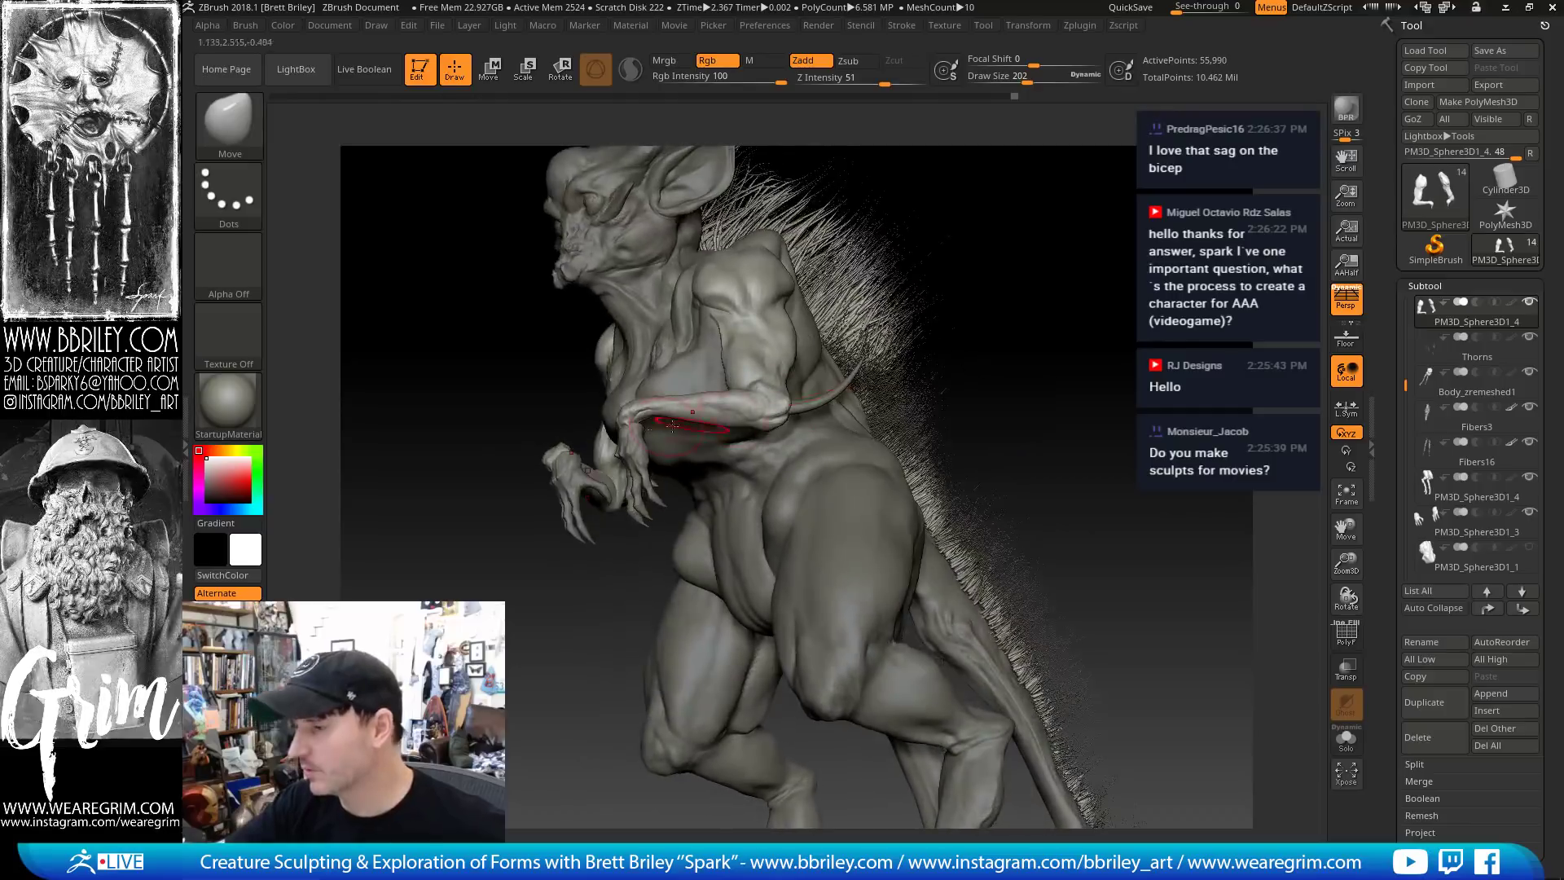
{"action": "key", "text": "b"}
{"action": "key", "text": "i"}
{"action": "key", "text": "n"}
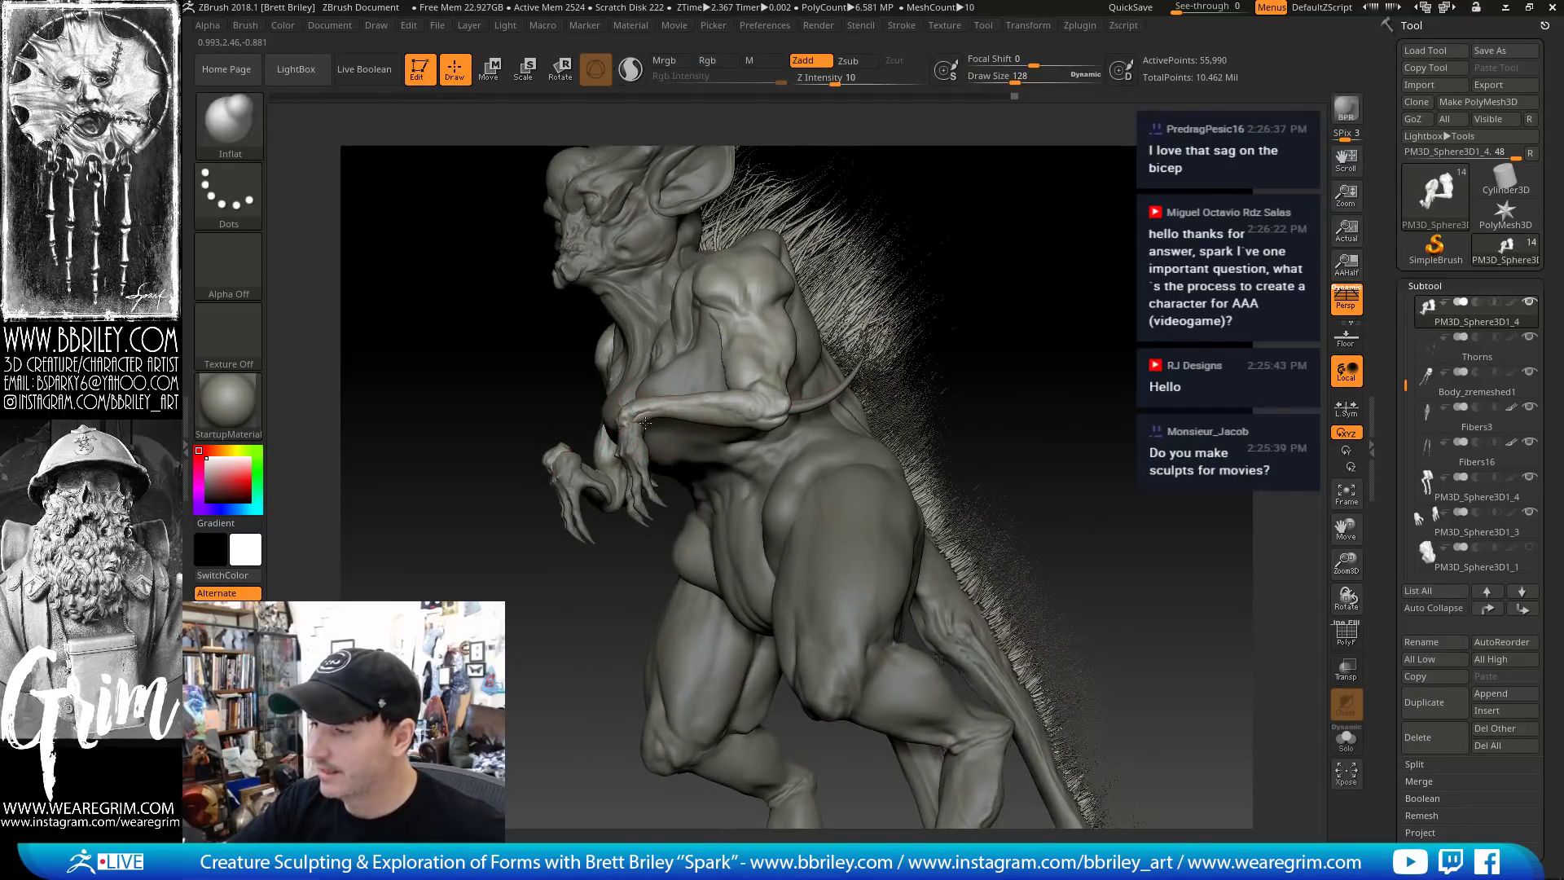
Refine the forearm's contour from both sides with the Move brush at draw size 128
{"action": "key", "text": "b"}
{"action": "key", "text": "m"}
{"action": "key", "text": "v"}
{"action": "left_click_drag", "start_coordinate": [1081, 294], "coordinate": [720, 402]}
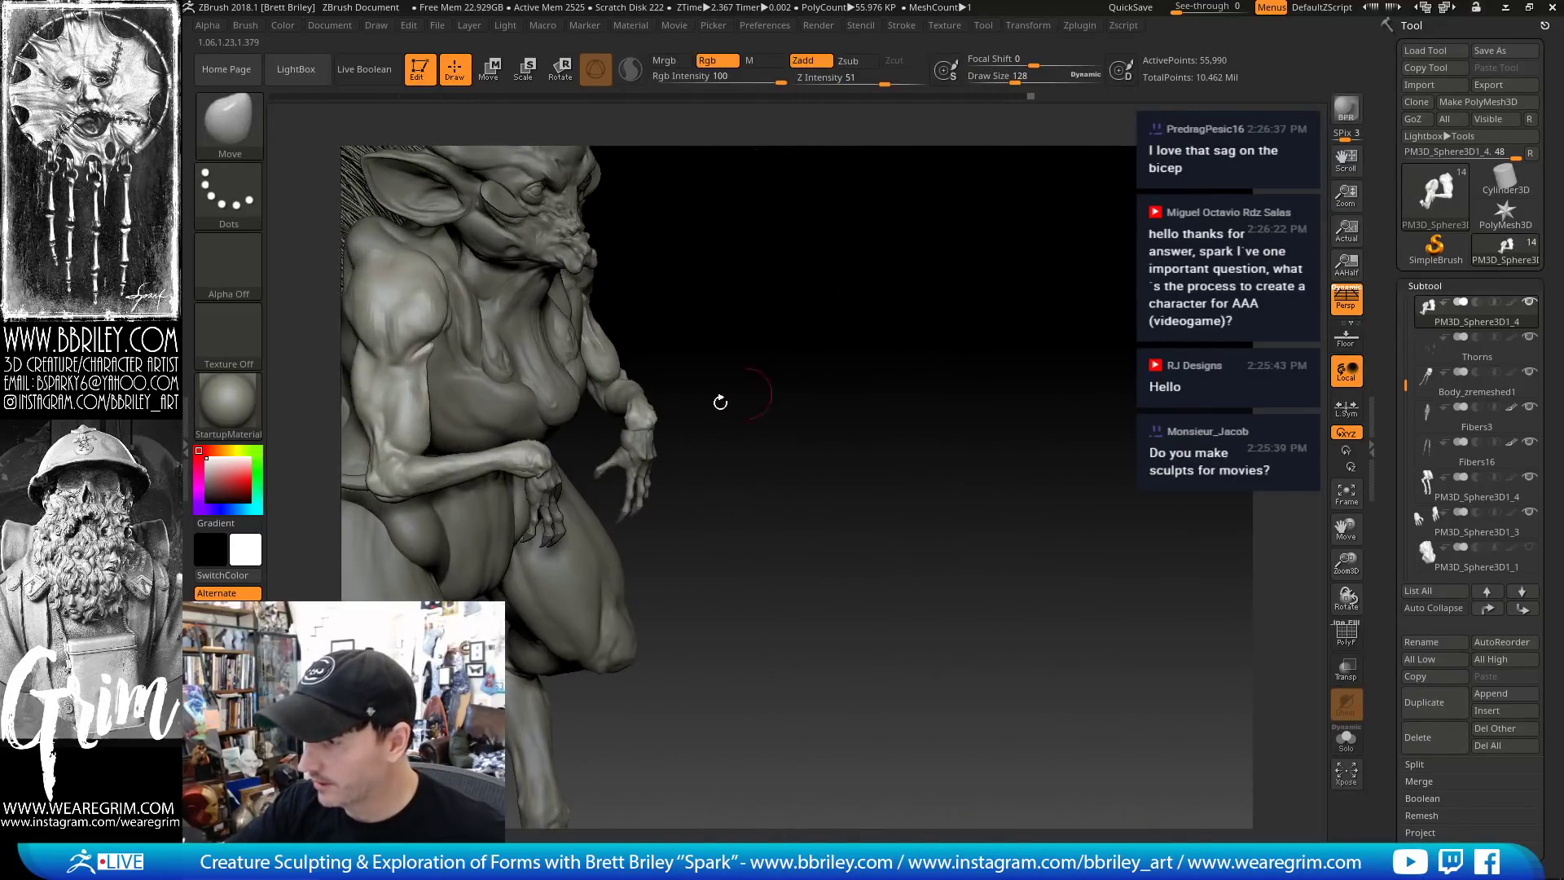
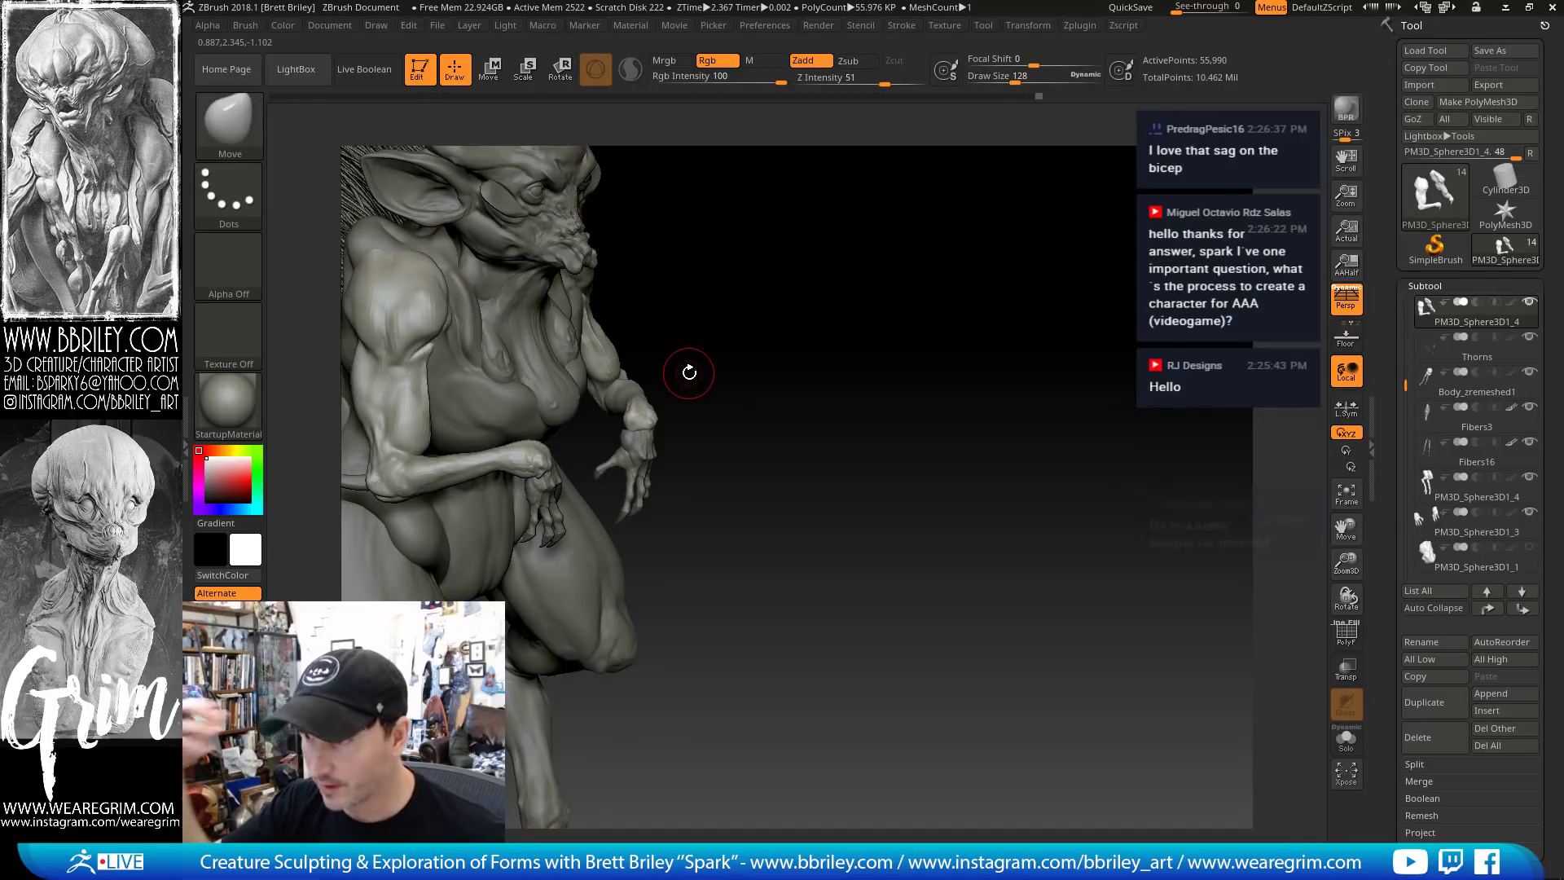
{"action": "mouse_move", "coordinate": [842, 307]}
{"action": "left_mouse_down"}
{"action": "mouse_move", "coordinate": [868, 315]}
{"action": "mouse_move", "coordinate": [828, 370]}
{"action": "left_mouse_up"}
{"action": "left_click_drag", "start_coordinate": [711, 261], "coordinate": [774, 228]}
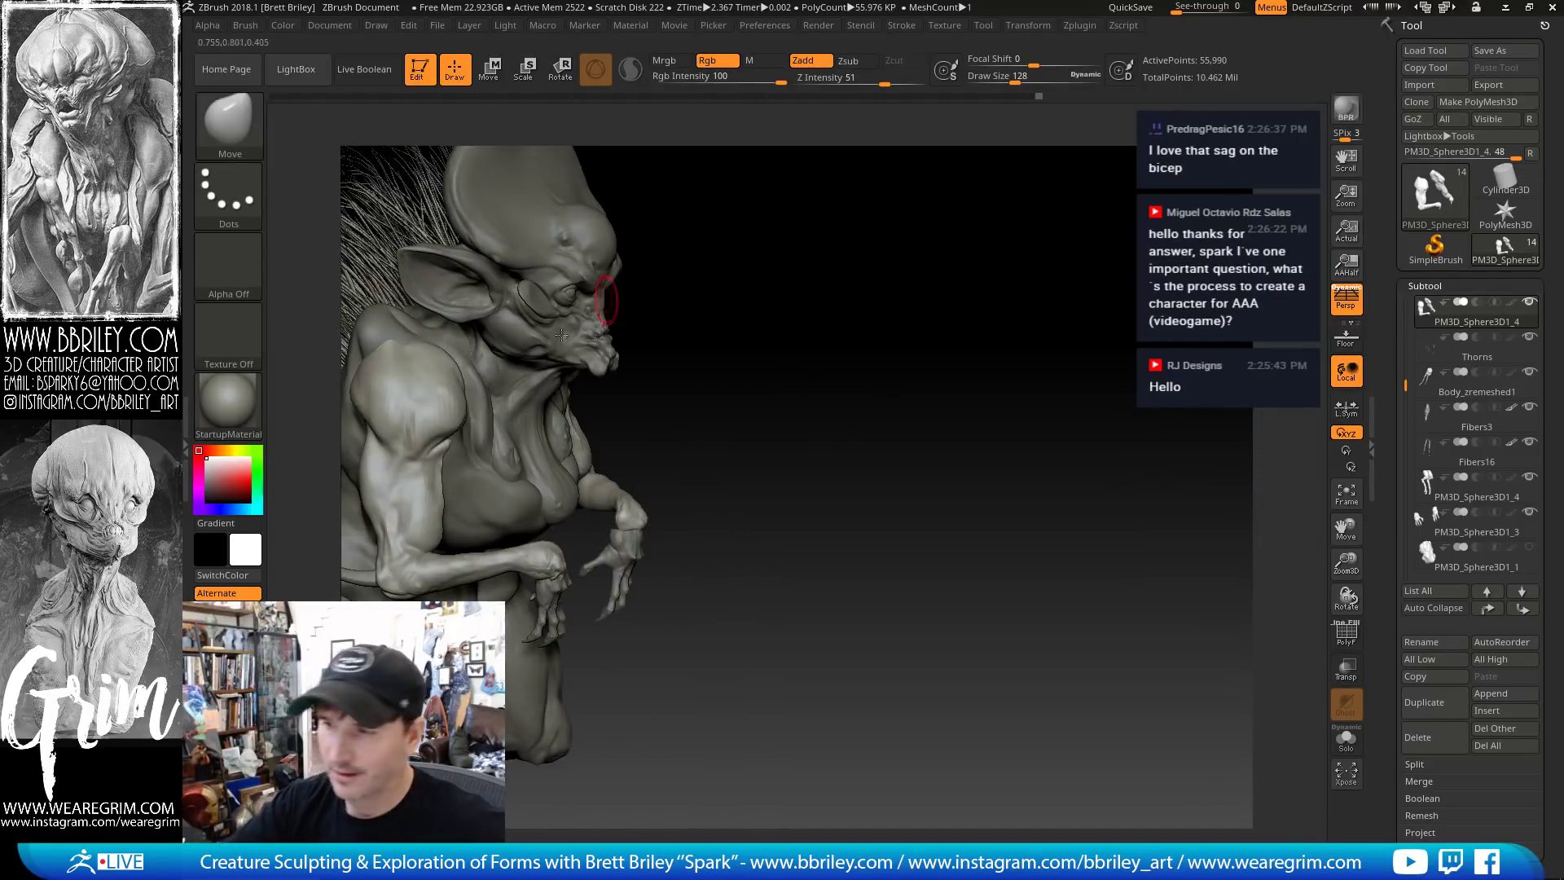
Define the wrist with DamStandard and adjust its shape with the Move brush at draw size 47
{"action": "key", "text": "b"}
{"action": "key", "text": "d"}
{"action": "key", "text": "s"}
{"action": "mouse_move", "coordinate": [868, 259]}
{"action": "left_mouse_down"}
{"action": "mouse_move", "coordinate": [804, 290]}
{"action": "mouse_move", "coordinate": [761, 419]}
{"action": "mouse_move", "coordinate": [663, 522]}
{"action": "left_mouse_up"}
{"action": "key", "text": "b"}
{"action": "key", "text": "m"}
{"action": "key", "text": "v"}
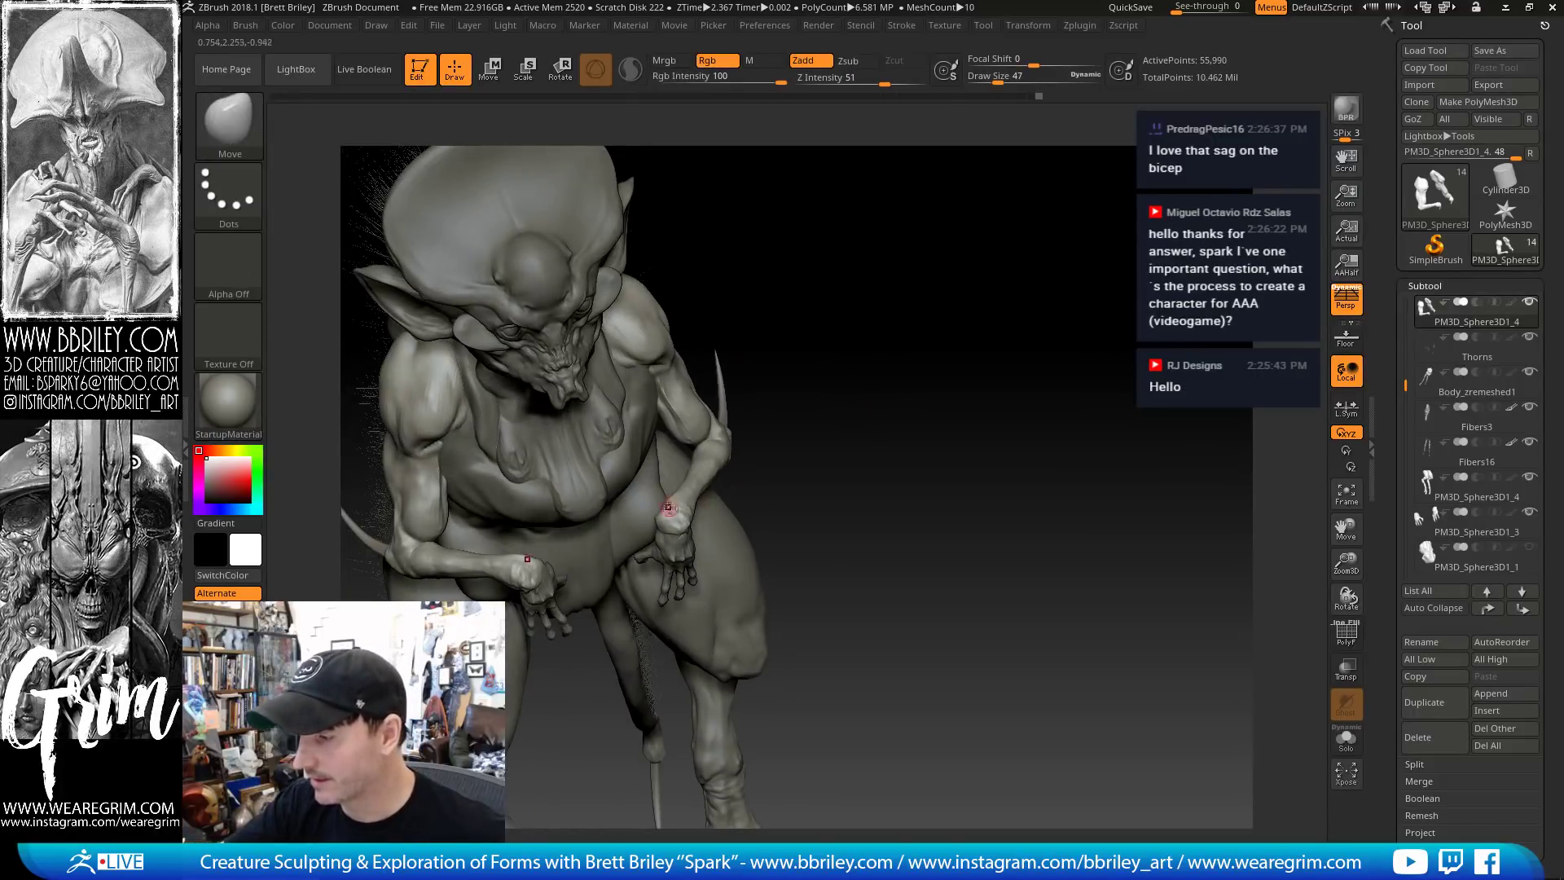
Reshape the forearm near the wrist from several angles with the Move brush at draw sizes 133 and 190
{"action": "left_click_drag", "start_coordinate": [883, 333], "coordinate": [673, 430]}
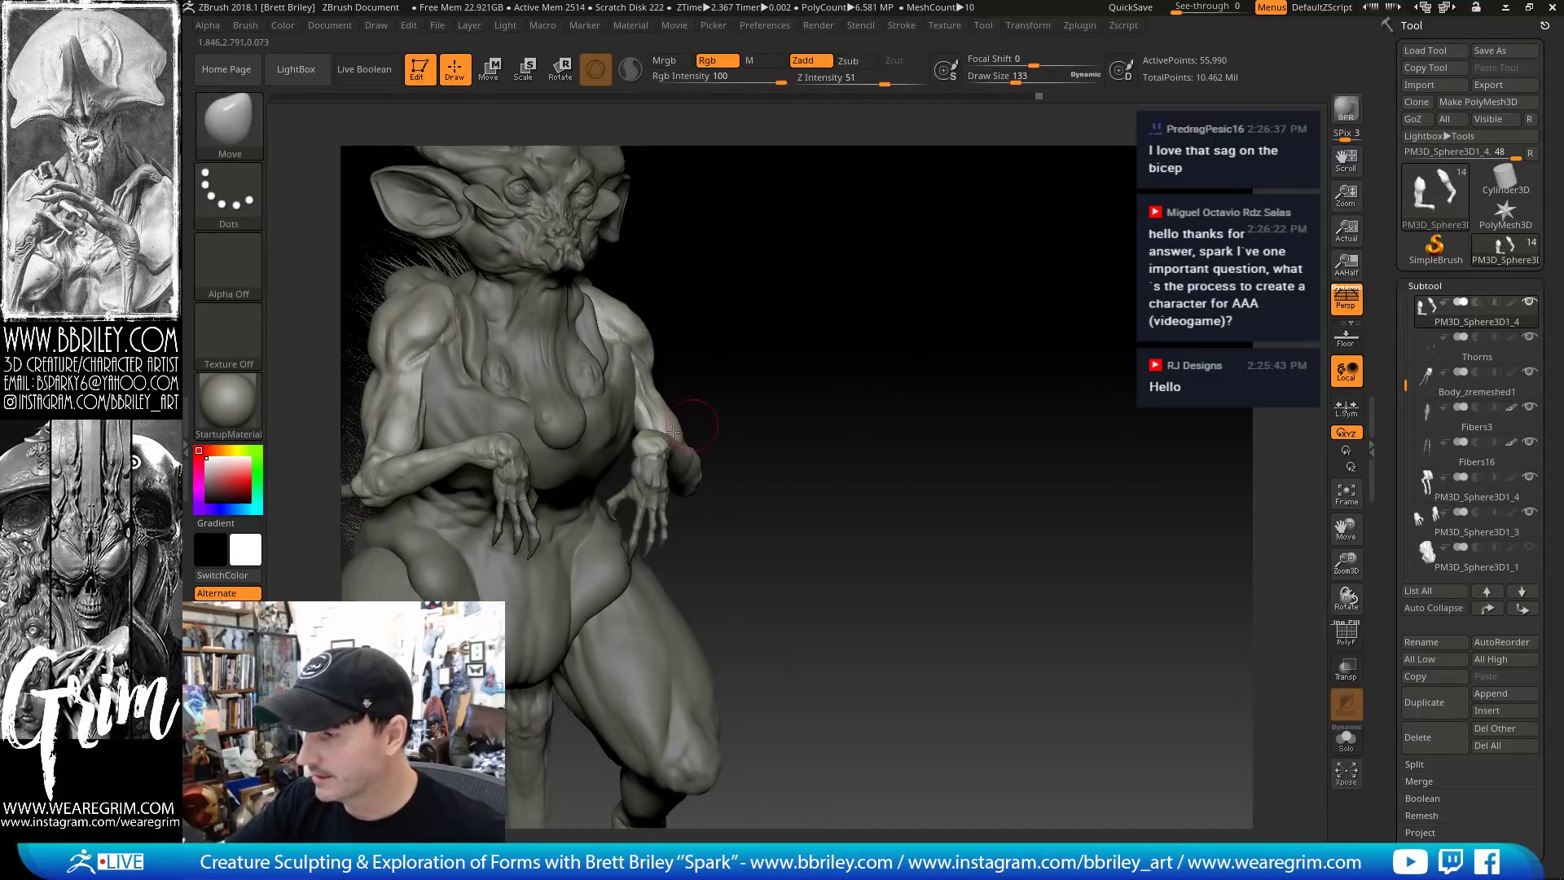
{"action": "left_click_drag", "start_coordinate": [801, 330], "coordinate": [684, 461]}
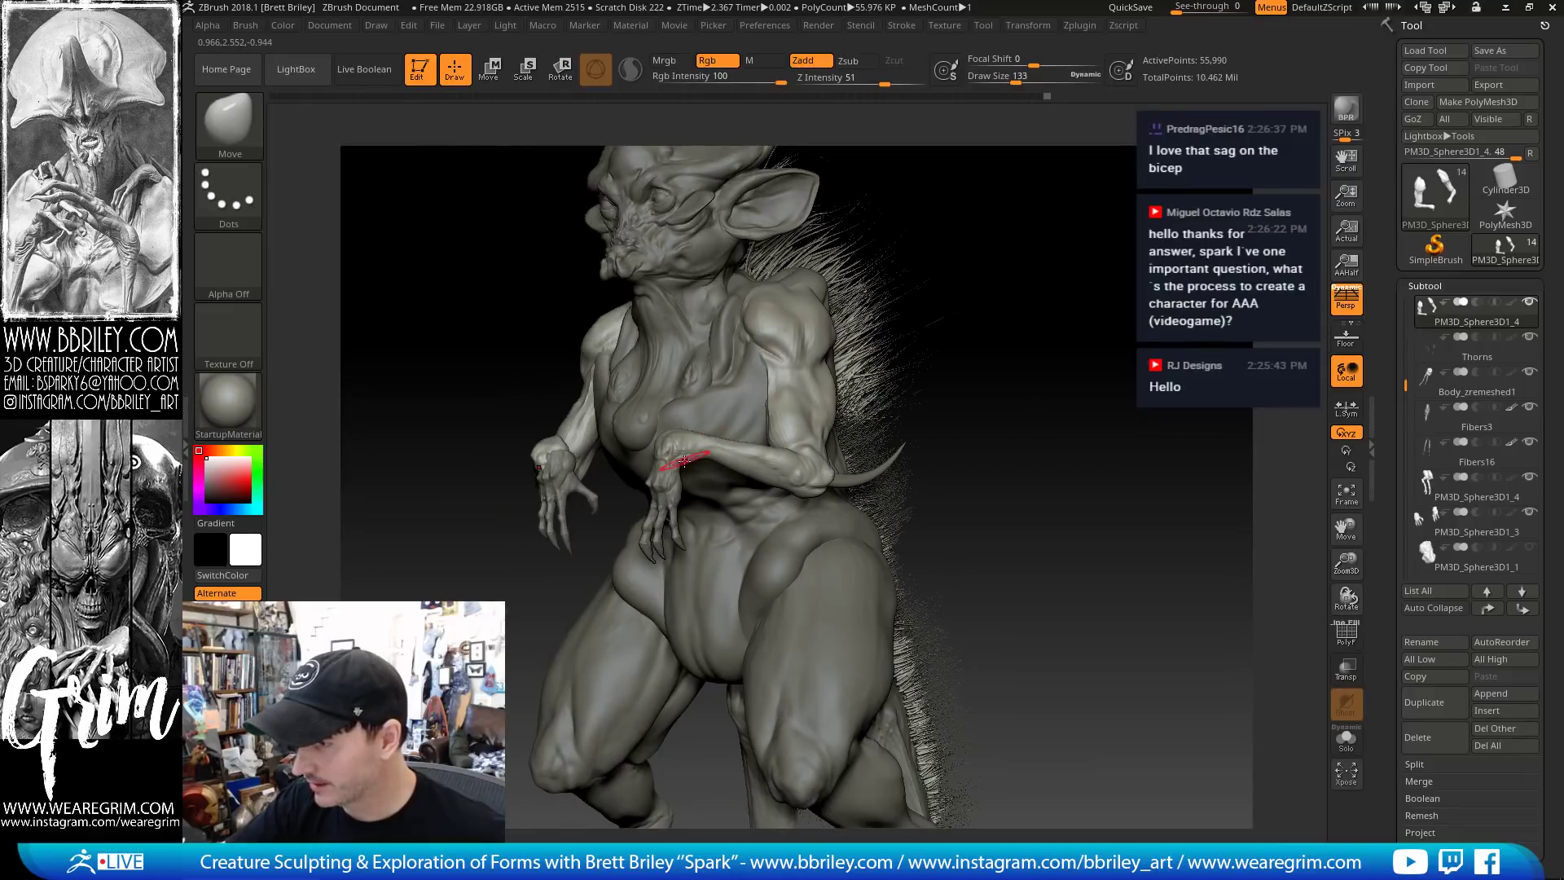
{"action": "left_click_drag", "start_coordinate": [978, 359], "coordinate": [823, 391]}
{"action": "key", "text": "]"}
{"action": "key", "text": "]"}
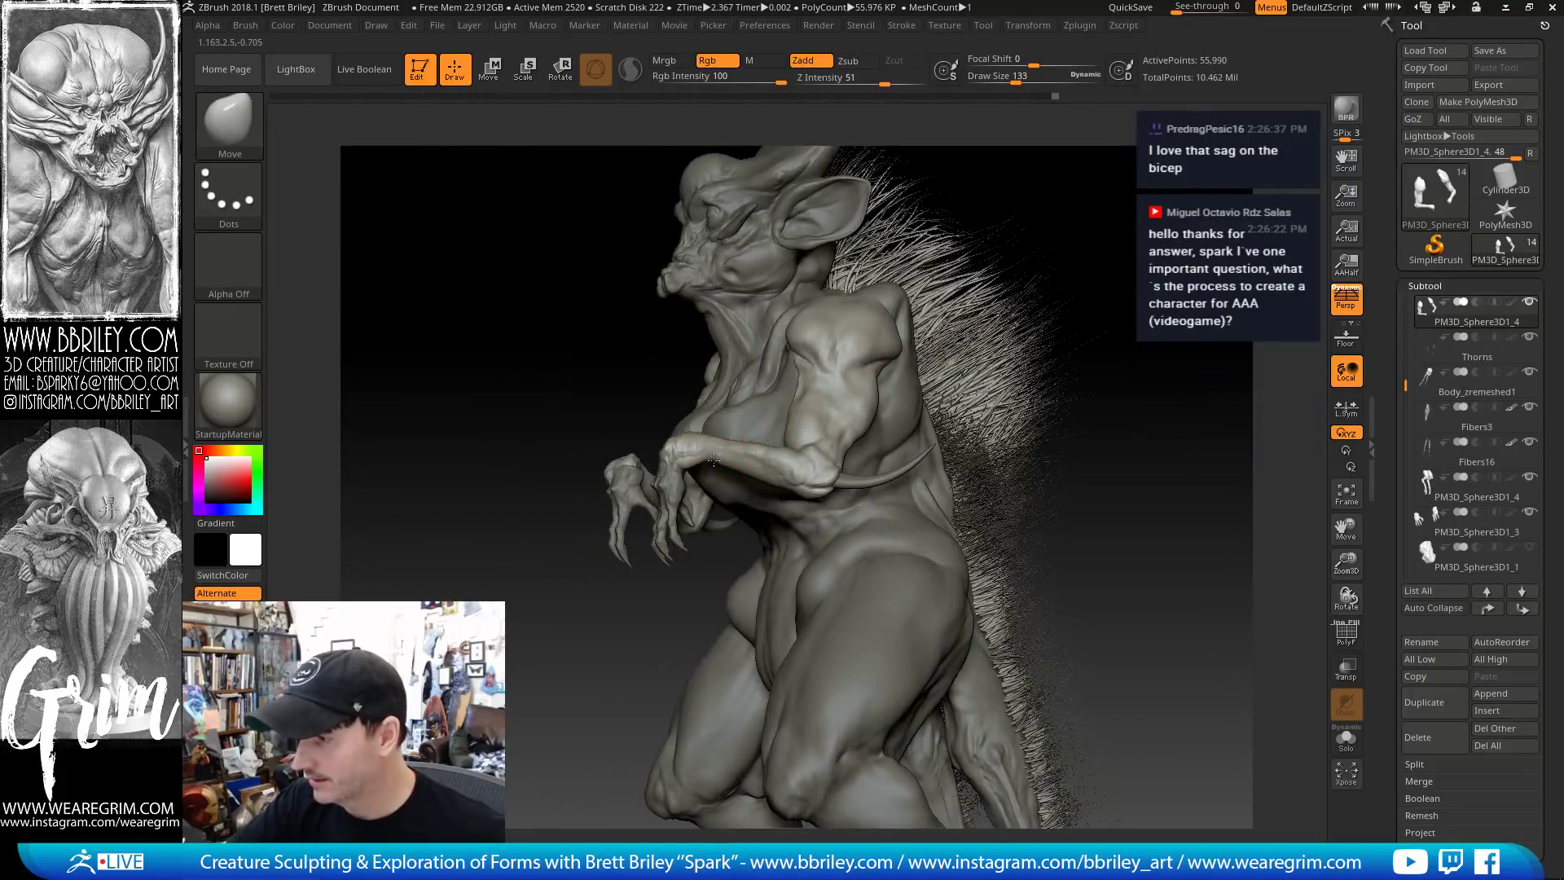
{"action": "left_click_drag", "start_coordinate": [719, 457], "coordinate": [726, 445]}
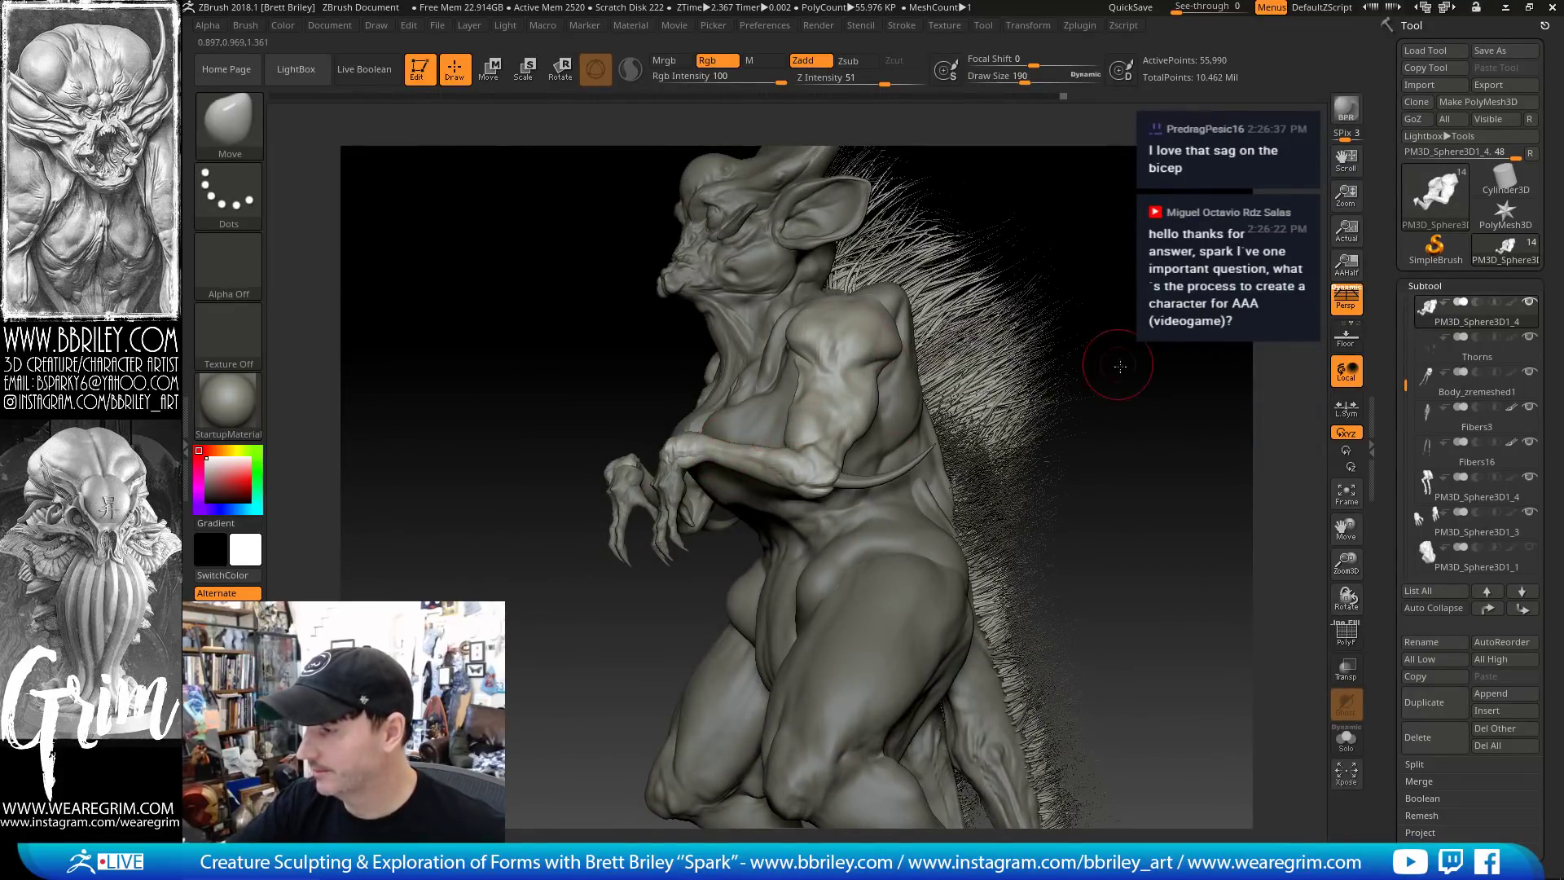
Crease the underside of the forearm with DamStandard at draw size 133
{"action": "key", "text": "["}
{"action": "key", "text": "["}
{"action": "mouse_move", "coordinate": [1120, 366]}
{"action": "left_mouse_down"}
{"action": "mouse_move", "coordinate": [751, 440]}
{"action": "mouse_move", "coordinate": [911, 384]}
{"action": "mouse_move", "coordinate": [766, 486]}
{"action": "left_mouse_up"}
{"action": "key", "text": "b"}
{"action": "key", "text": "d"}
{"action": "key", "text": "s"}
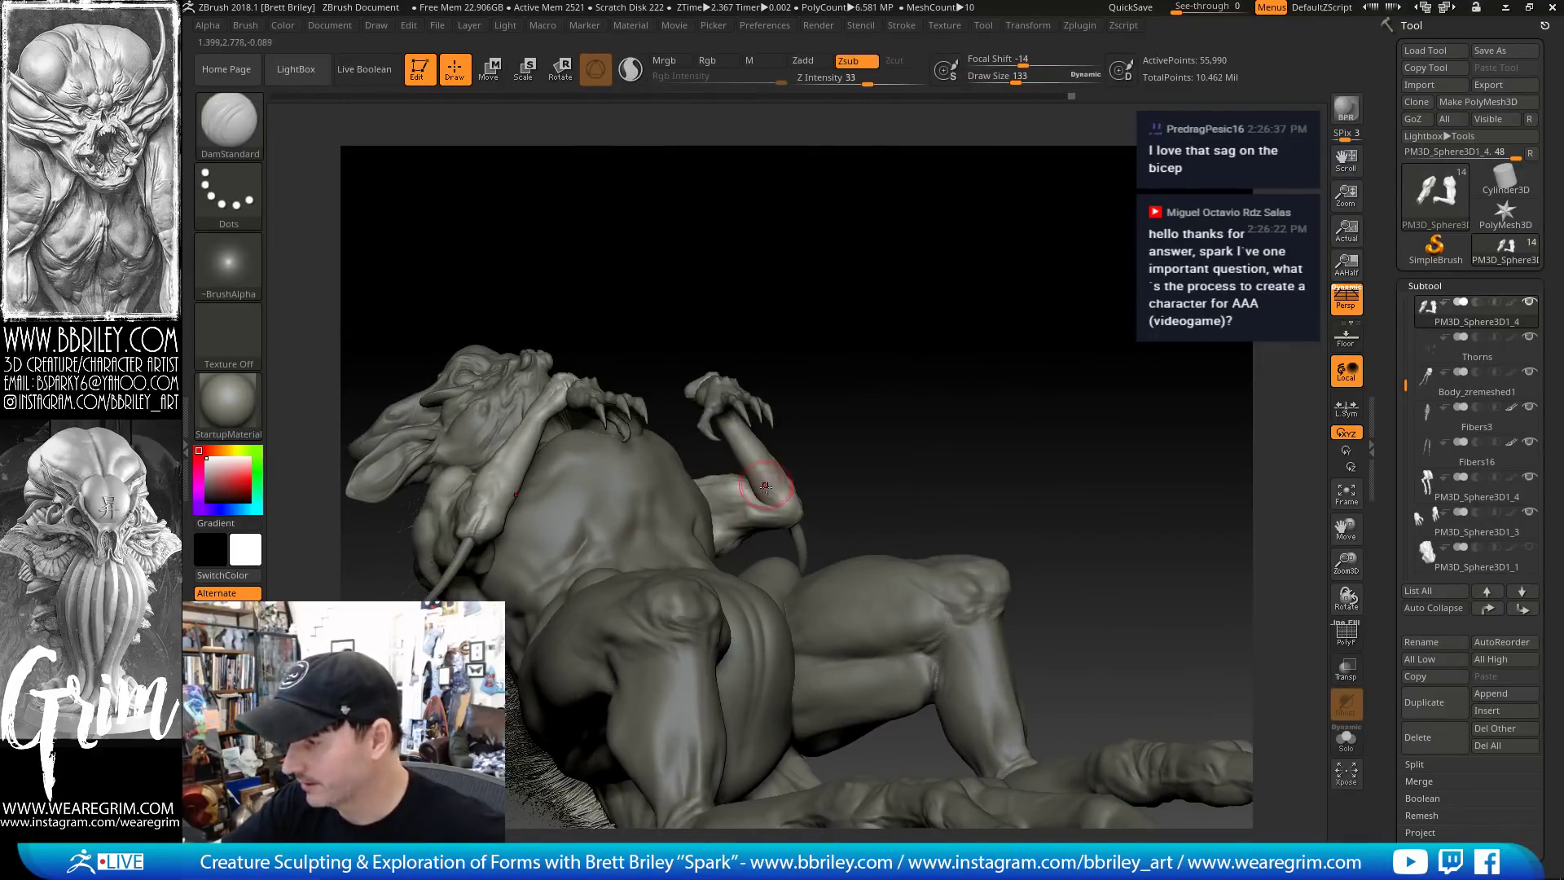
Build up muscle volume on the underside of the forearm with the Clay brush at draw size 86
{"action": "key", "text": "b"}
{"action": "key", "text": "c"}
{"action": "key", "text": "l"}
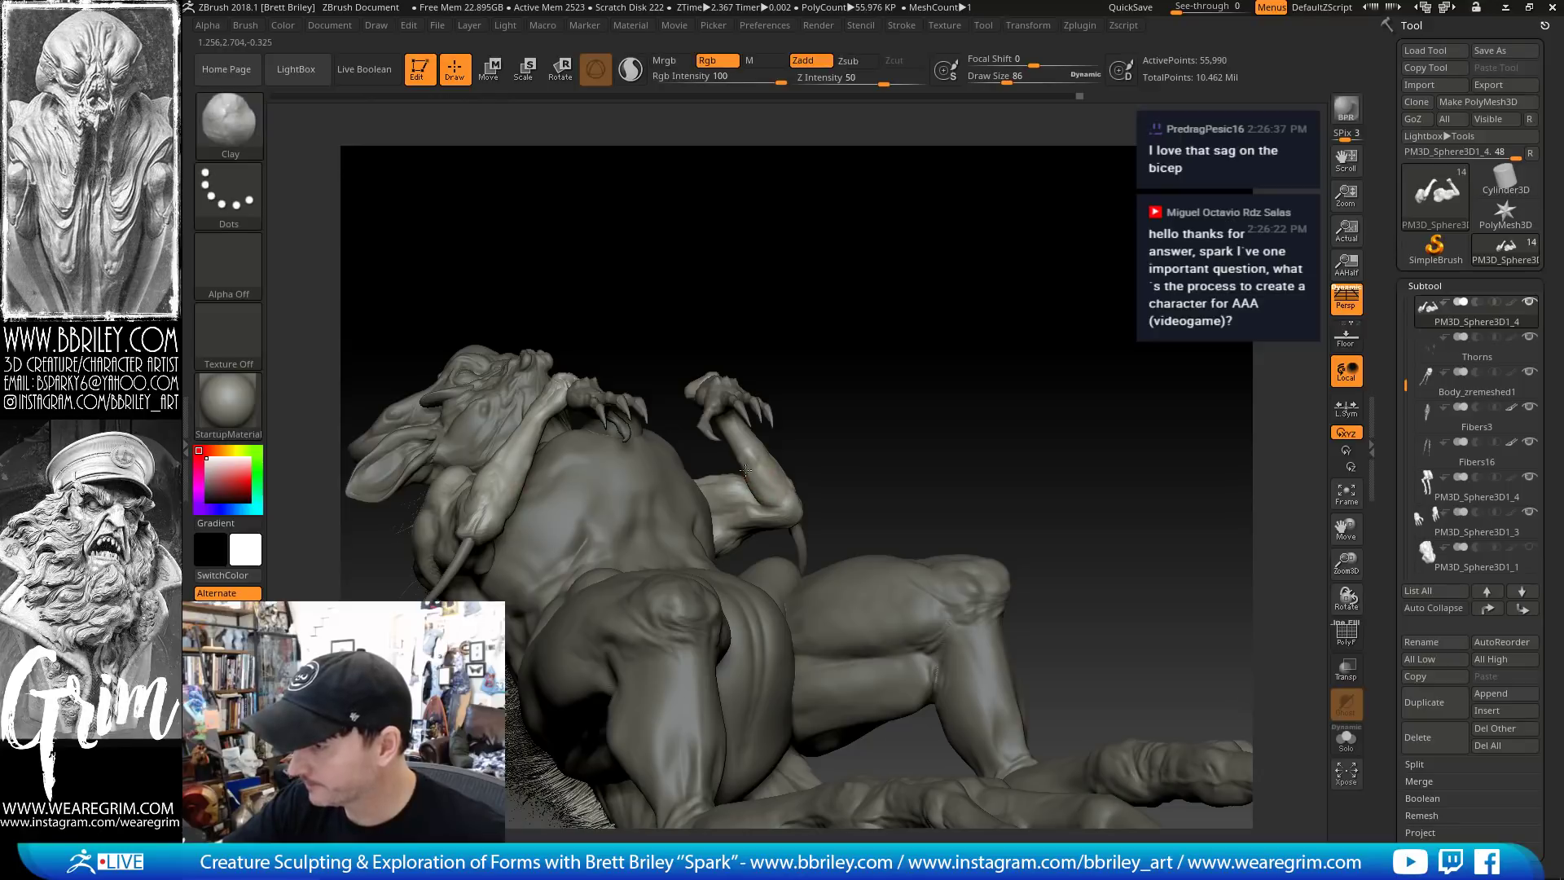
{"action": "left_click_drag", "start_coordinate": [861, 412], "coordinate": [756, 492]}
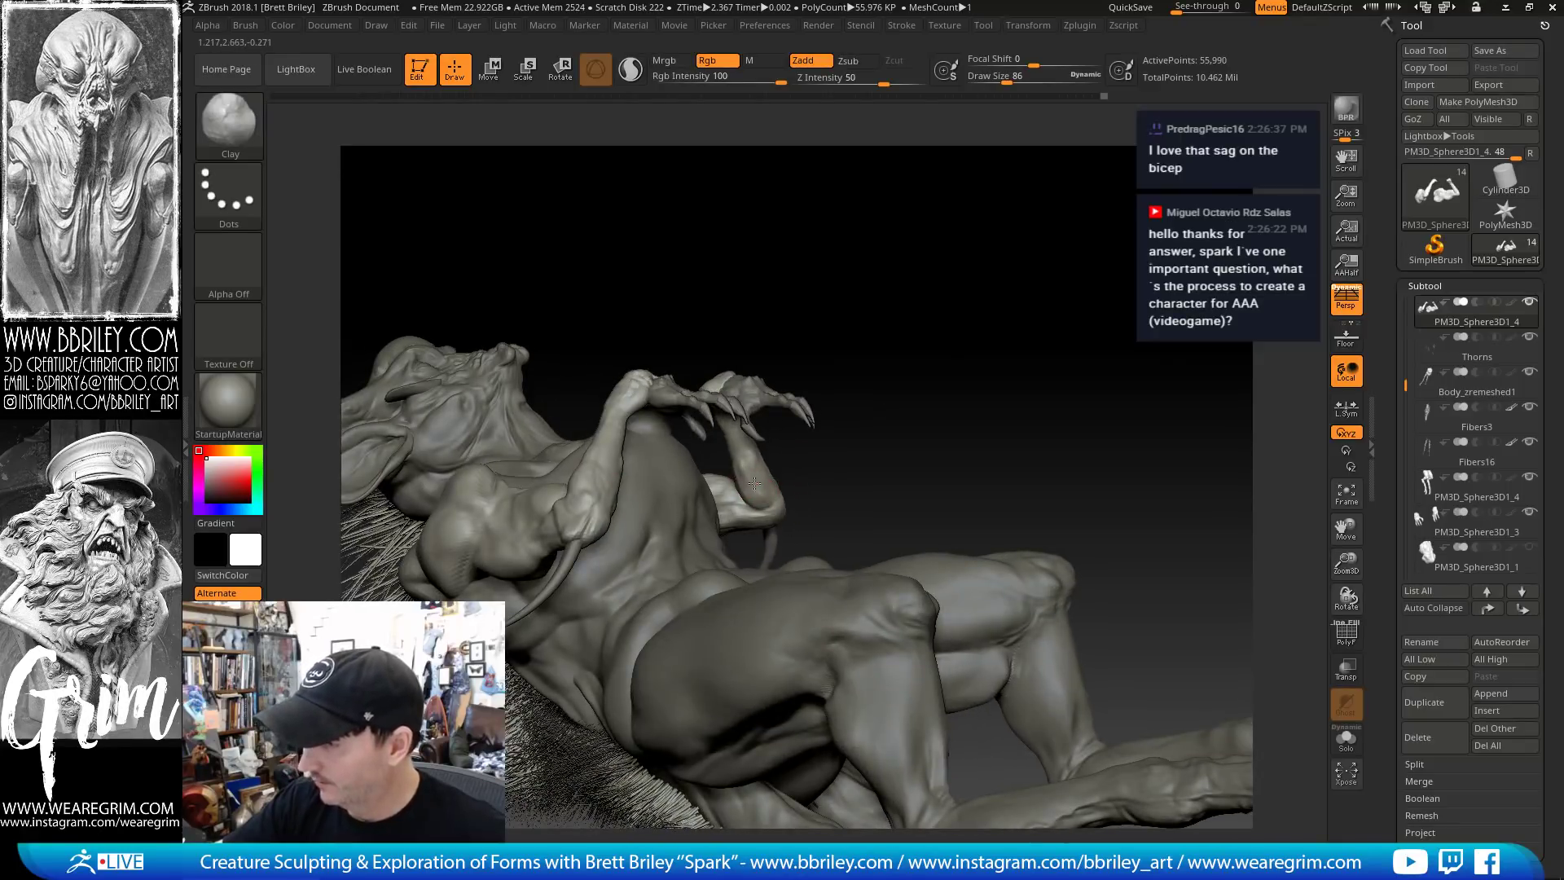
Carve muscle separations along the underside of the forearm with DamStandard at draw size 86 and smooth them
{"action": "mouse_move", "coordinate": [866, 402]}
{"action": "left_mouse_down"}
{"action": "mouse_move", "coordinate": [855, 391]}
{"action": "mouse_move", "coordinate": [745, 453]}
{"action": "left_mouse_up"}
{"action": "key", "text": "b"}
{"action": "key", "text": "d"}
{"action": "key", "text": "s"}
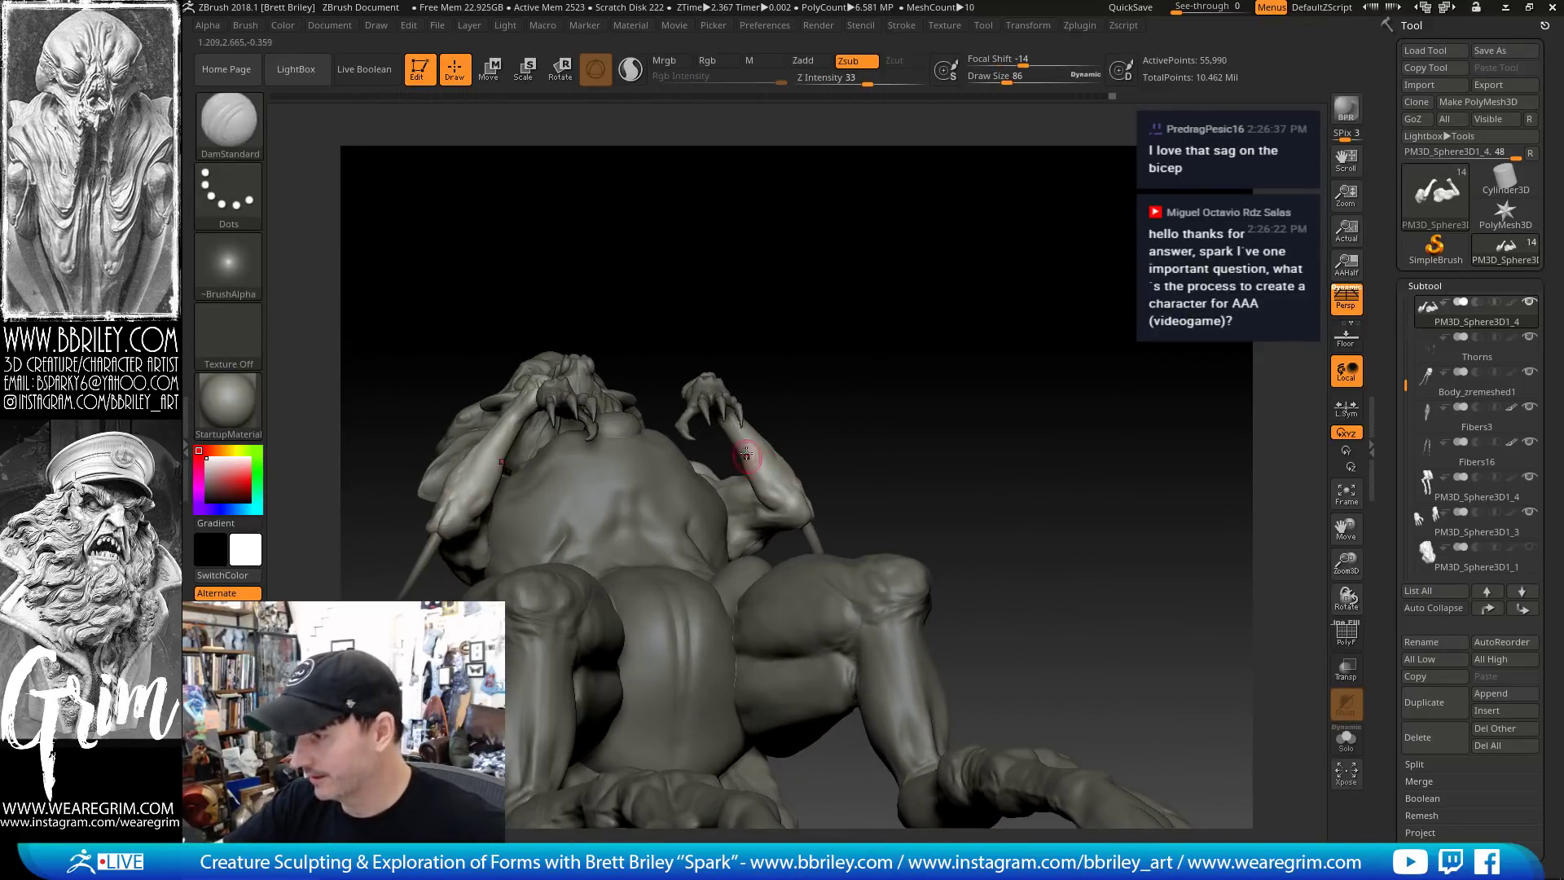
{"action": "left_click_drag", "start_coordinate": [838, 360], "coordinate": [744, 444]}
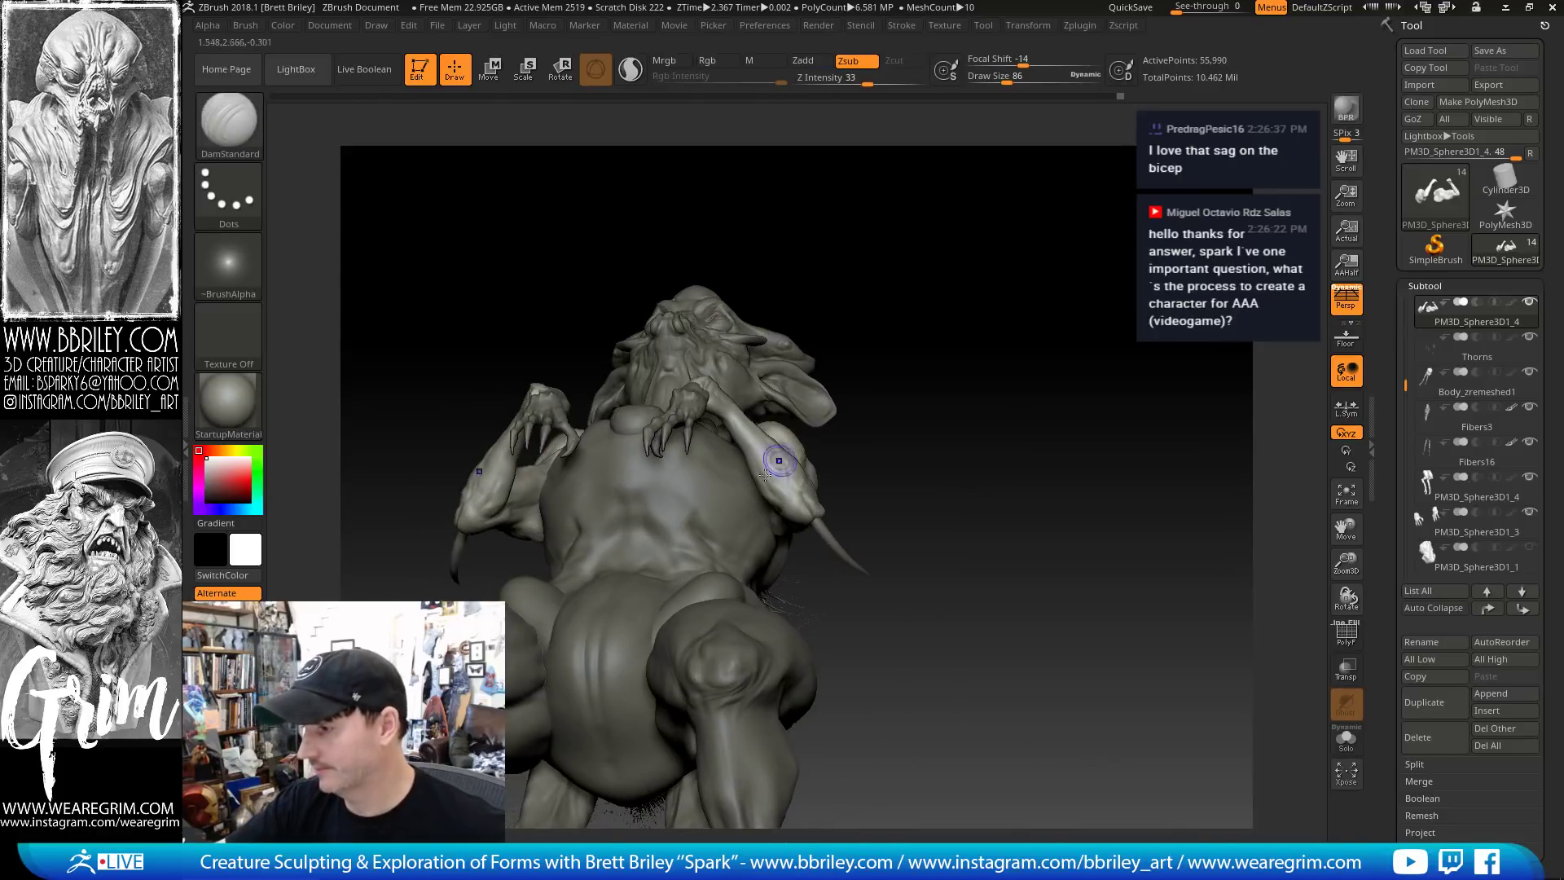
{"action": "key", "text": "shift"}
{"action": "left_click_drag", "start_coordinate": [883, 244], "coordinate": [810, 356]}
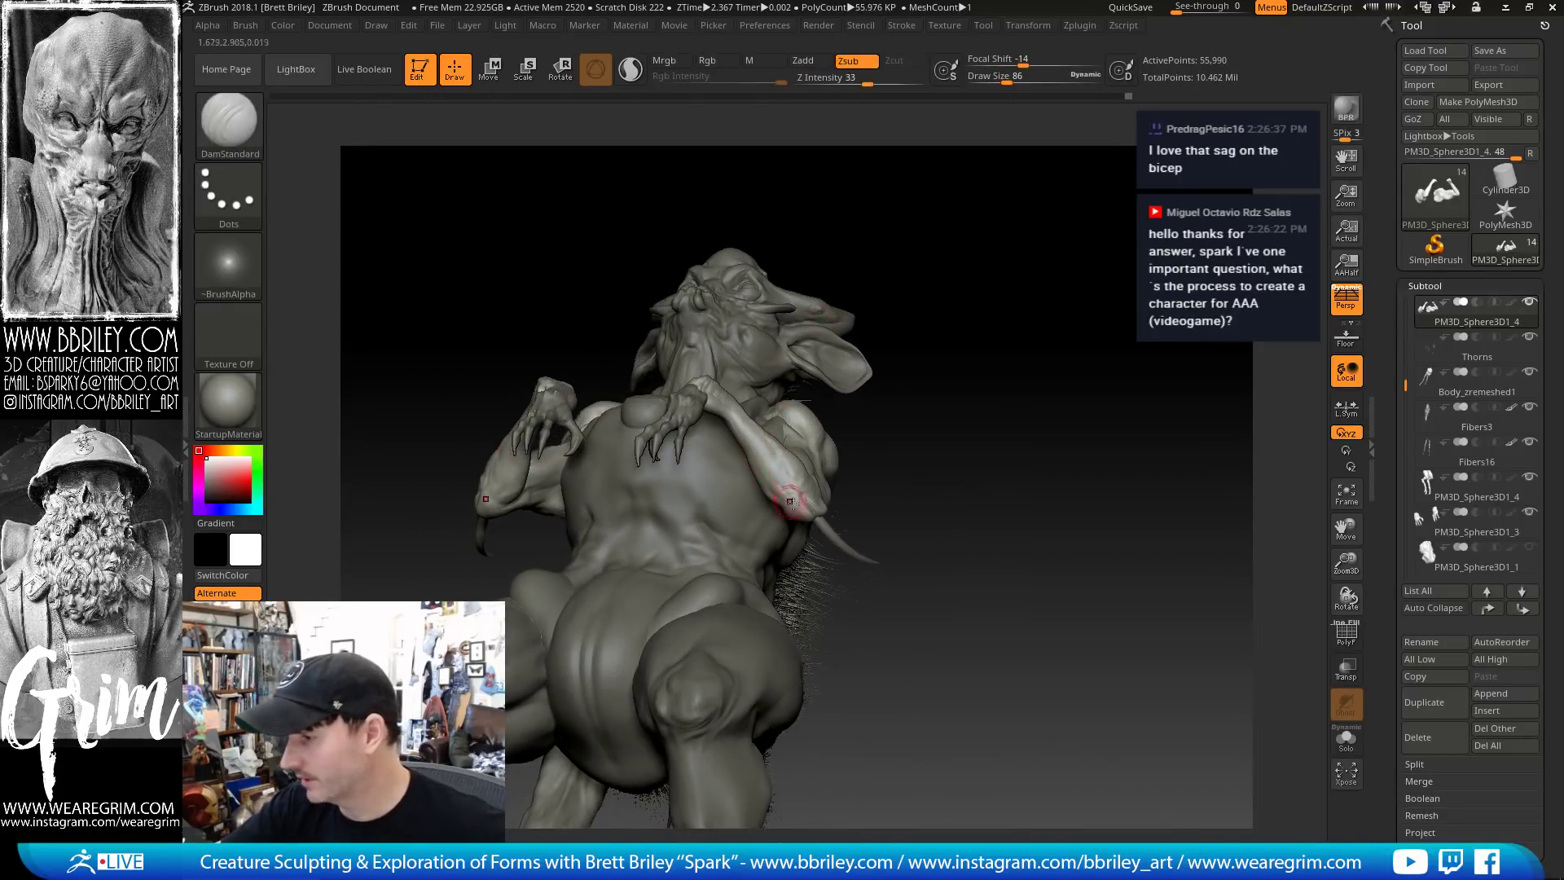
Make the hands subtool active for the Move brush and view the creature from the front with perspective turned off
{"action": "mouse_move", "coordinate": [908, 214]}
{"action": "left_mouse_down"}
{"action": "mouse_move", "coordinate": [1090, 392]}
{"action": "mouse_move", "coordinate": [1077, 367]}
{"action": "mouse_move", "coordinate": [977, 366]}
{"action": "mouse_move", "coordinate": [814, 472]}
{"action": "left_mouse_up"}
{"action": "key", "text": "b"}
{"action": "key", "text": "m"}
{"action": "key", "text": "v"}
{"action": "left_click", "coordinate": [761, 498], "text": "alt"}
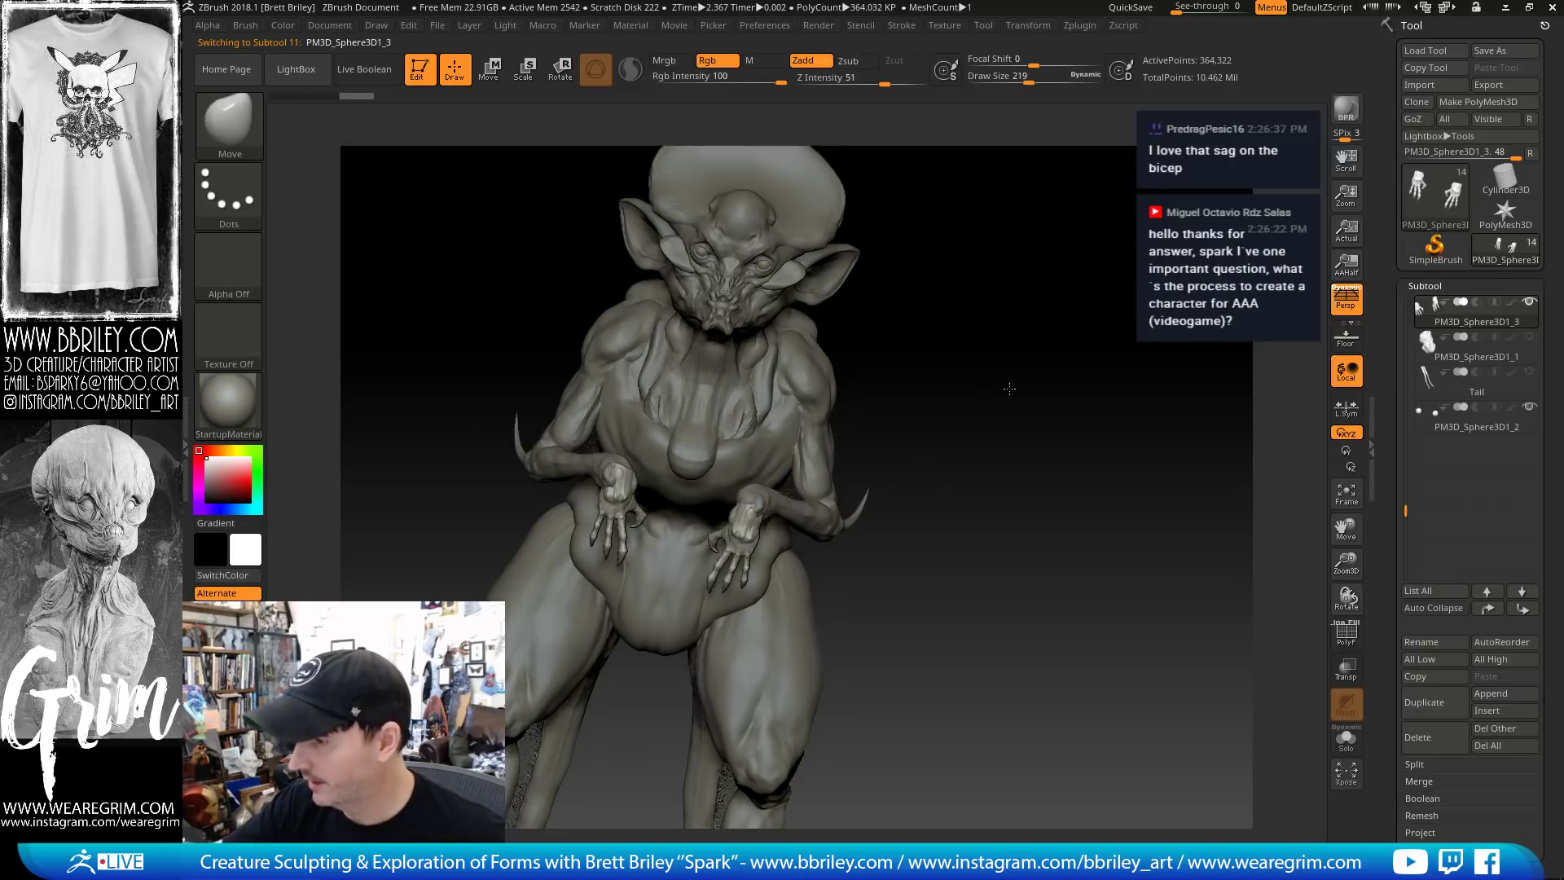
{"action": "mouse_move", "coordinate": [1002, 391]}
{"action": "left_mouse_down", "text": "shift"}
{"action": "mouse_move", "coordinate": [1023, 382]}
{"action": "mouse_move", "coordinate": [991, 325]}
{"action": "mouse_move", "coordinate": [929, 397]}
{"action": "left_mouse_up", "text": "shift"}
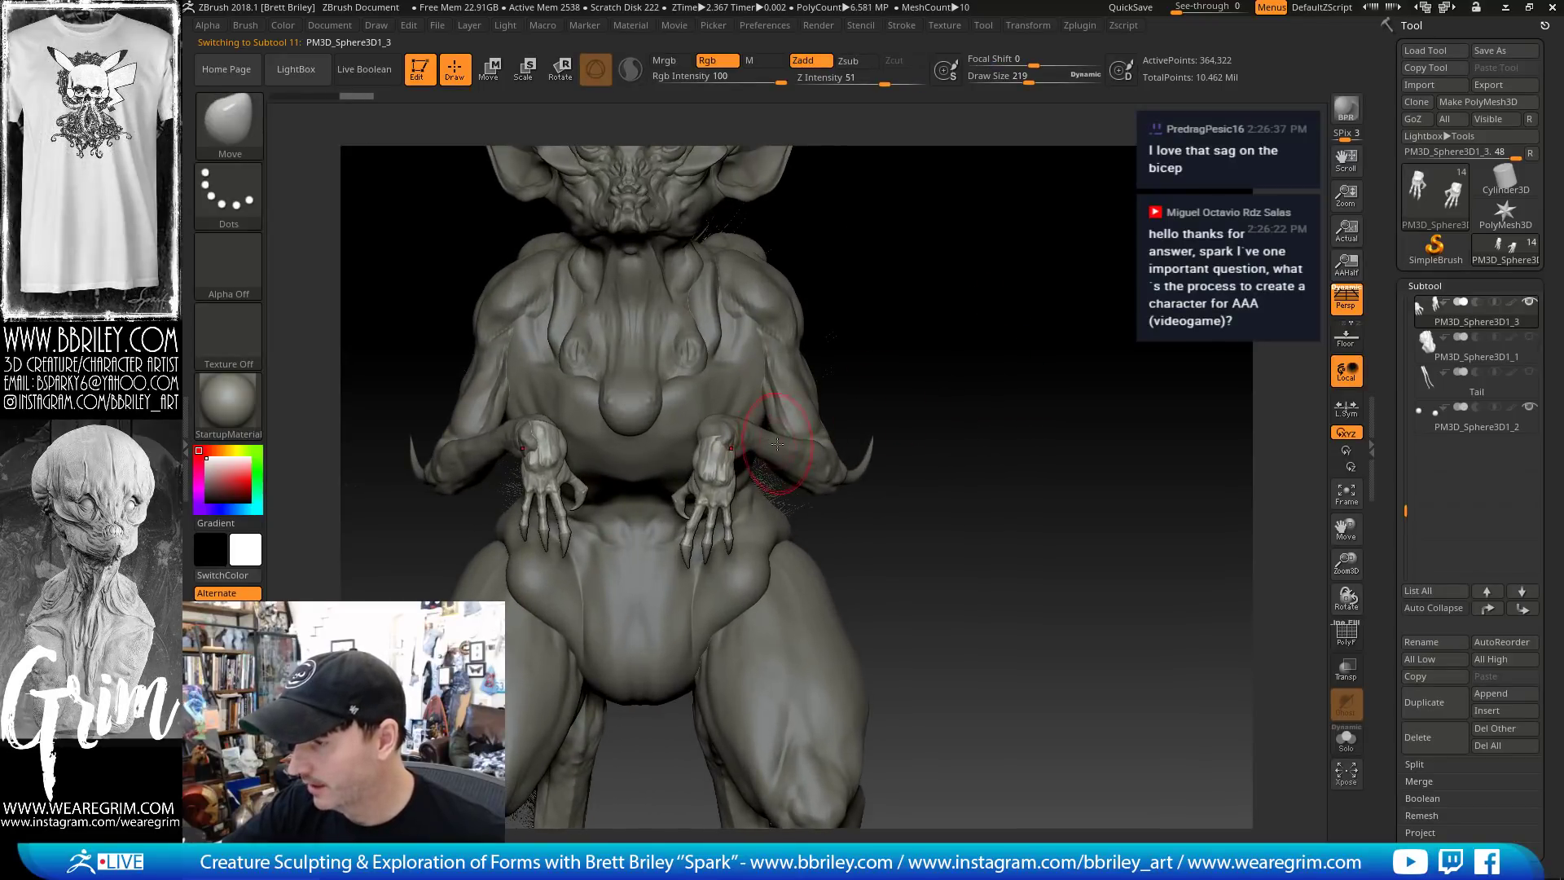
{"action": "left_click", "coordinate": [725, 271], "text": "alt"}
{"action": "mouse_move", "coordinate": [958, 307]}
{"action": "left_mouse_down", "text": "alt"}
{"action": "mouse_move", "coordinate": [1083, 326]}
{"action": "mouse_move", "coordinate": [936, 444]}
{"action": "mouse_move", "coordinate": [869, 467]}
{"action": "left_mouse_up", "text": "alt"}
{"action": "left_click", "coordinate": [1345, 300]}
{"action": "left_click", "coordinate": [755, 534], "text": "alt"}
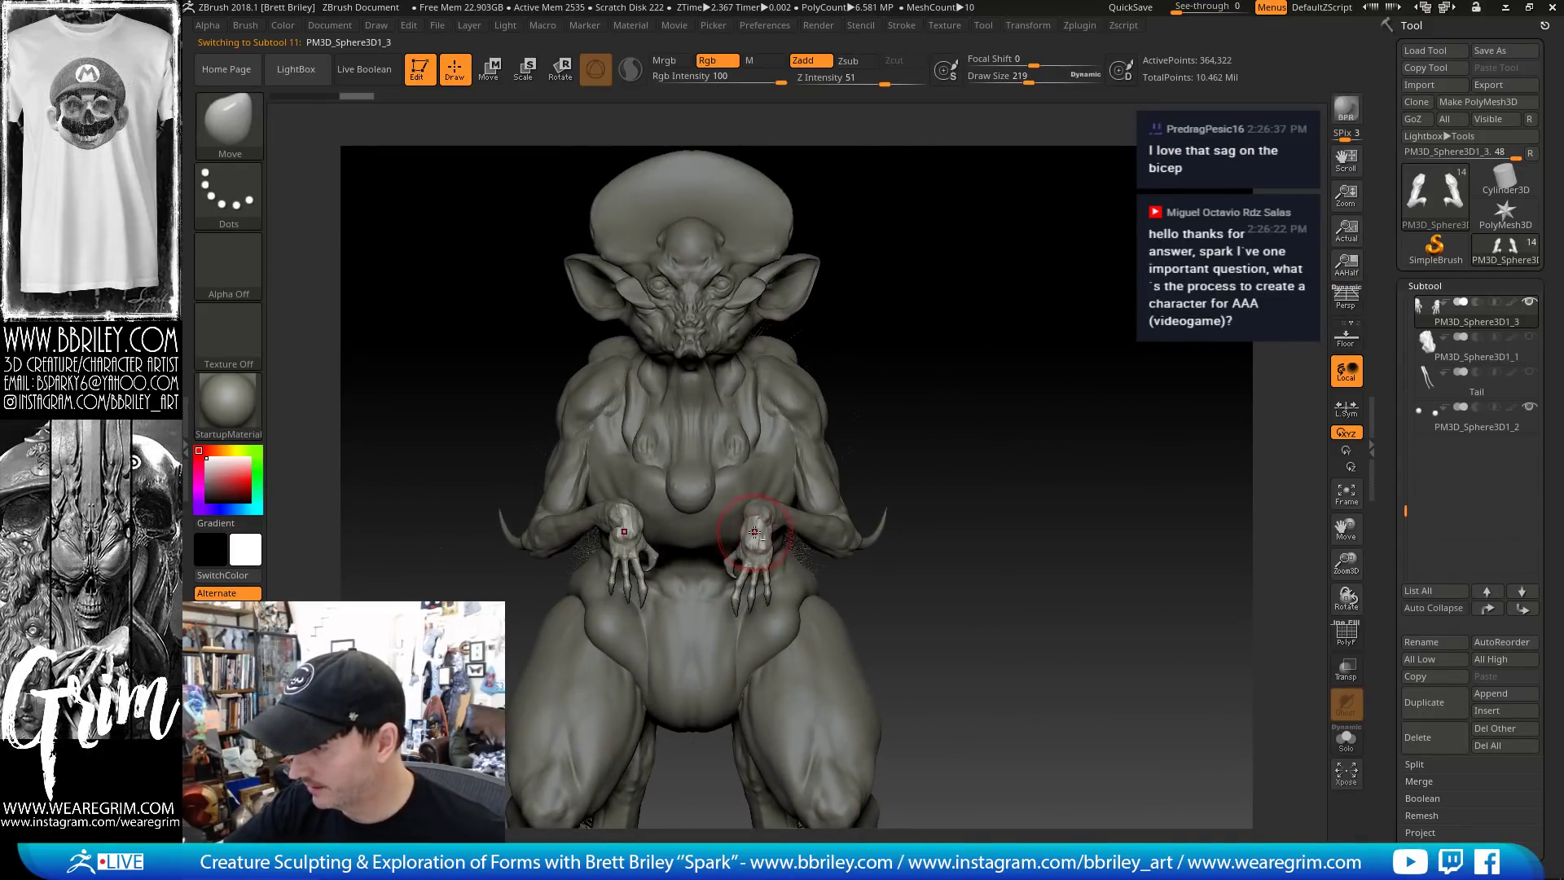
Undo the accidental trim on the hands and hide the creature's left hand with the SelectRect brush
{"action": "mouse_move", "coordinate": [1067, 391]}
{"action": "left_mouse_down"}
{"action": "mouse_move", "coordinate": [915, 325]}
{"action": "mouse_move", "coordinate": [674, 610]}
{"action": "left_mouse_up"}
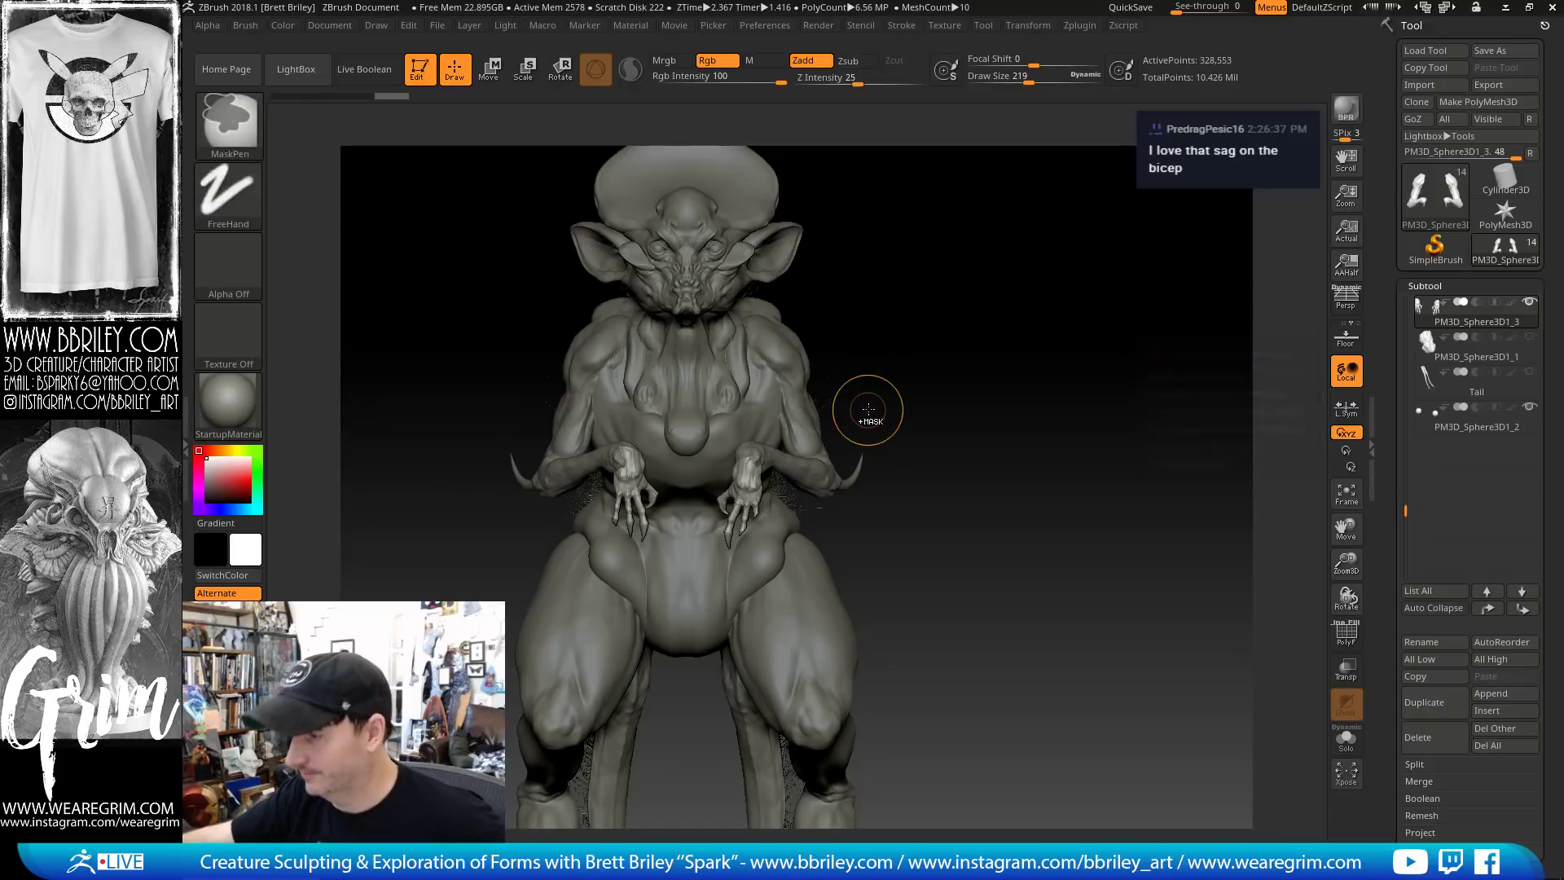
{"action": "key", "text": "ctrl+z"}
{"action": "left_click", "coordinate": [224, 105]}
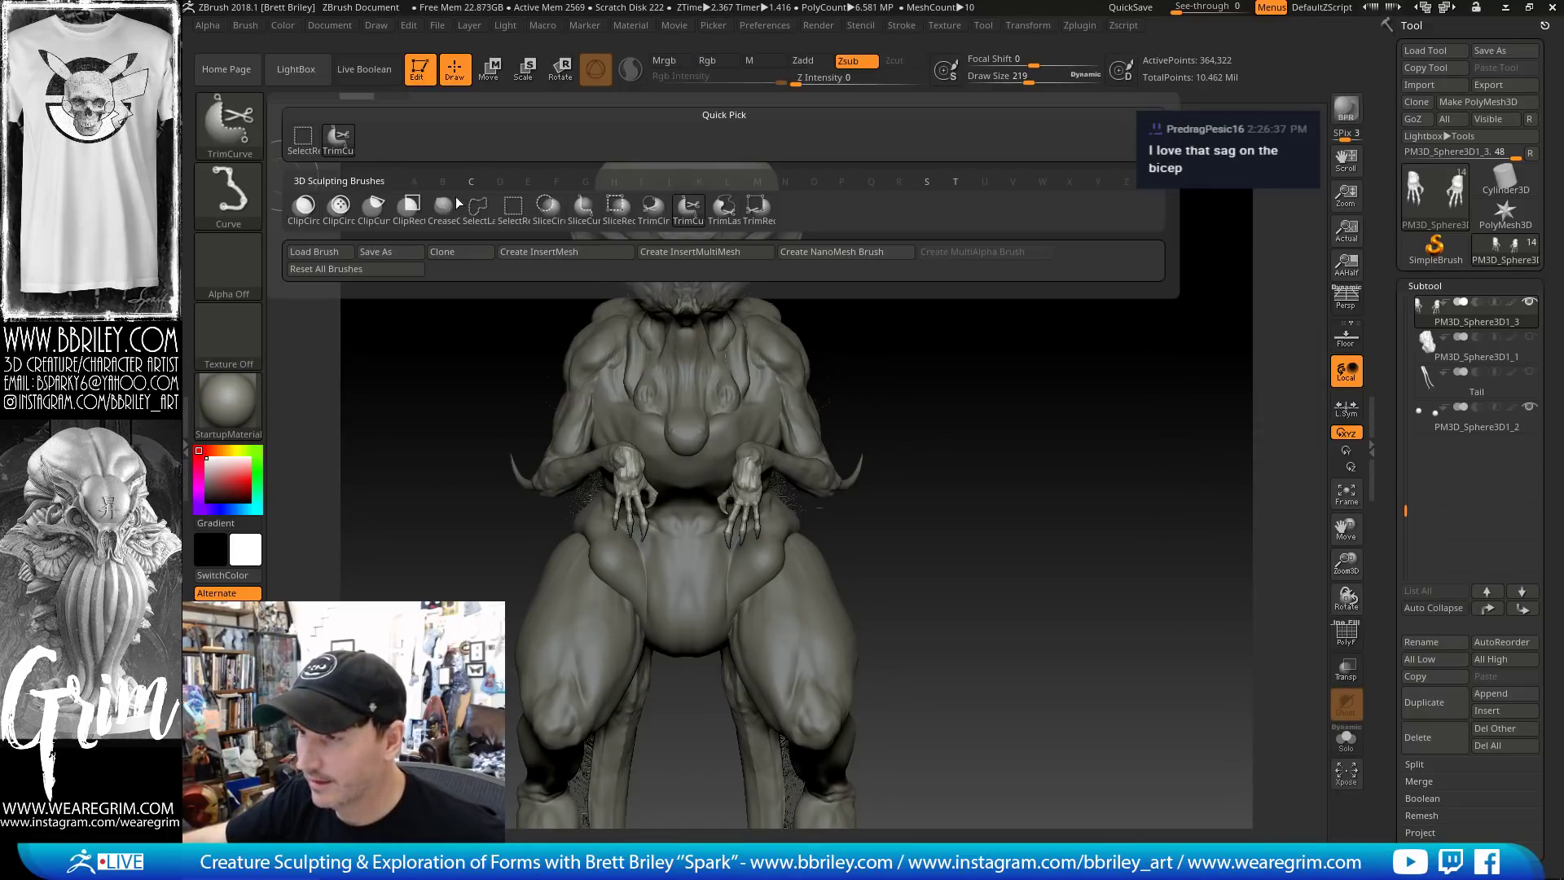
{"action": "left_click", "coordinate": [514, 206]}
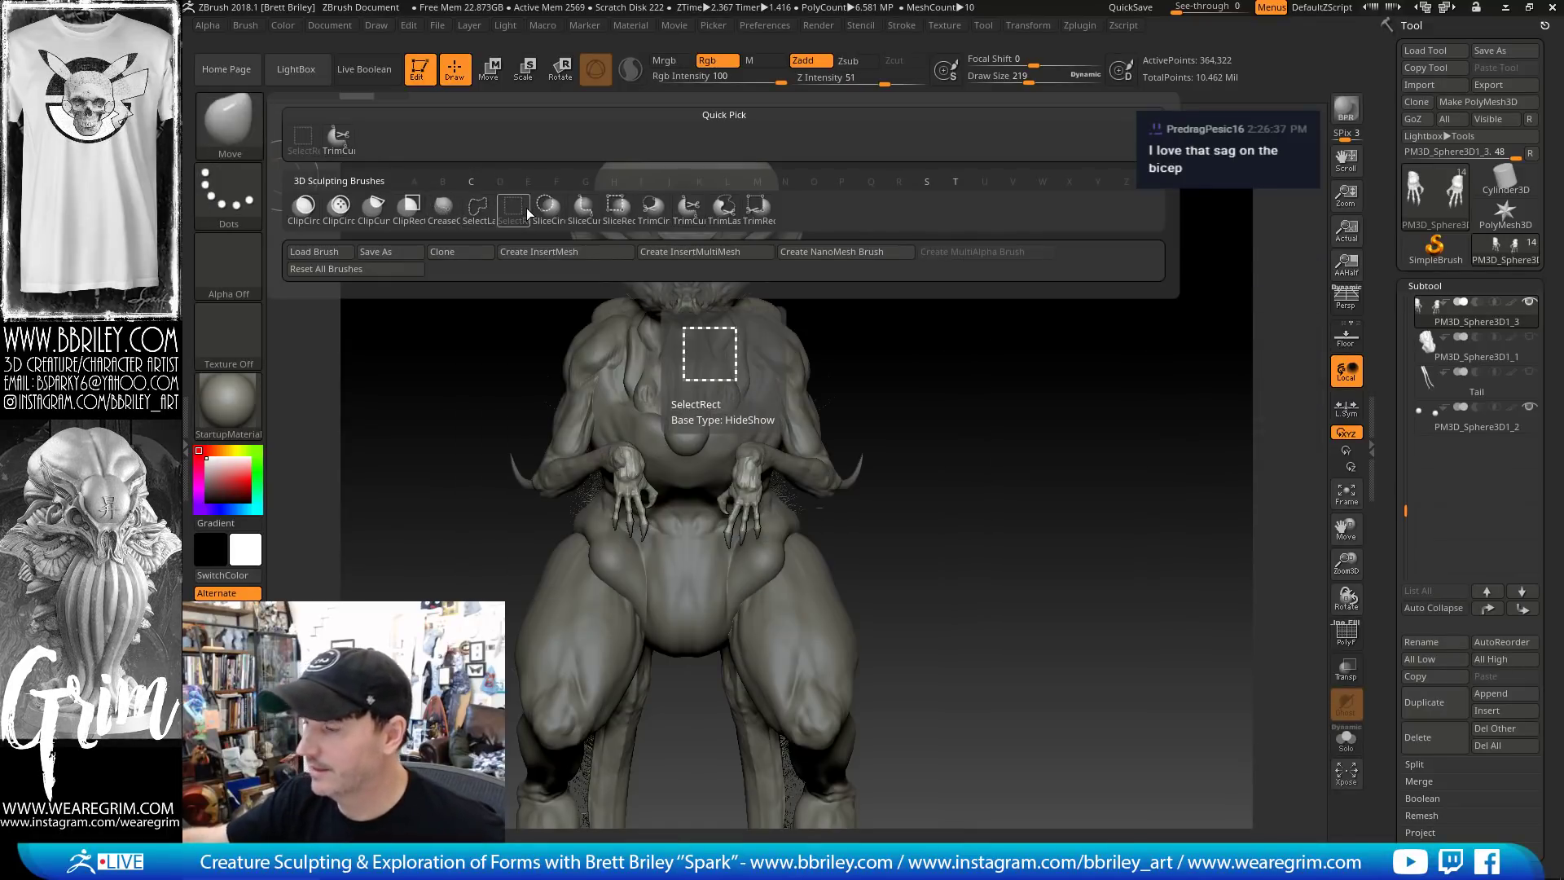
{"action": "left_click_drag", "start_coordinate": [874, 364], "coordinate": [696, 598], "text": "ctrl+shift"}
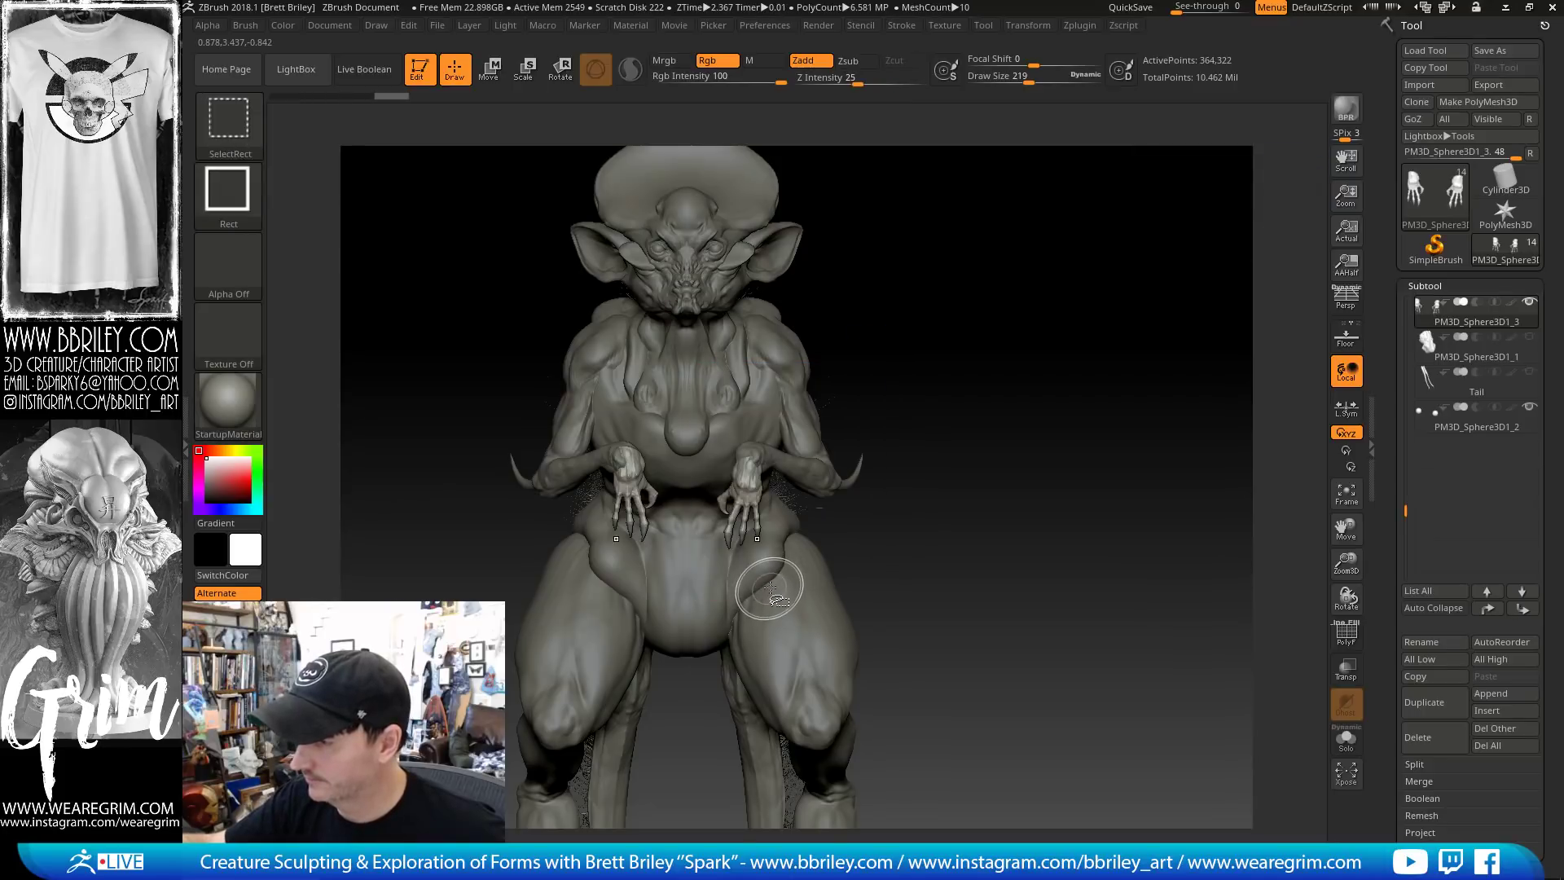
{"action": "left_click_drag", "start_coordinate": [890, 333], "coordinate": [702, 610], "text": "ctrl+shift"}
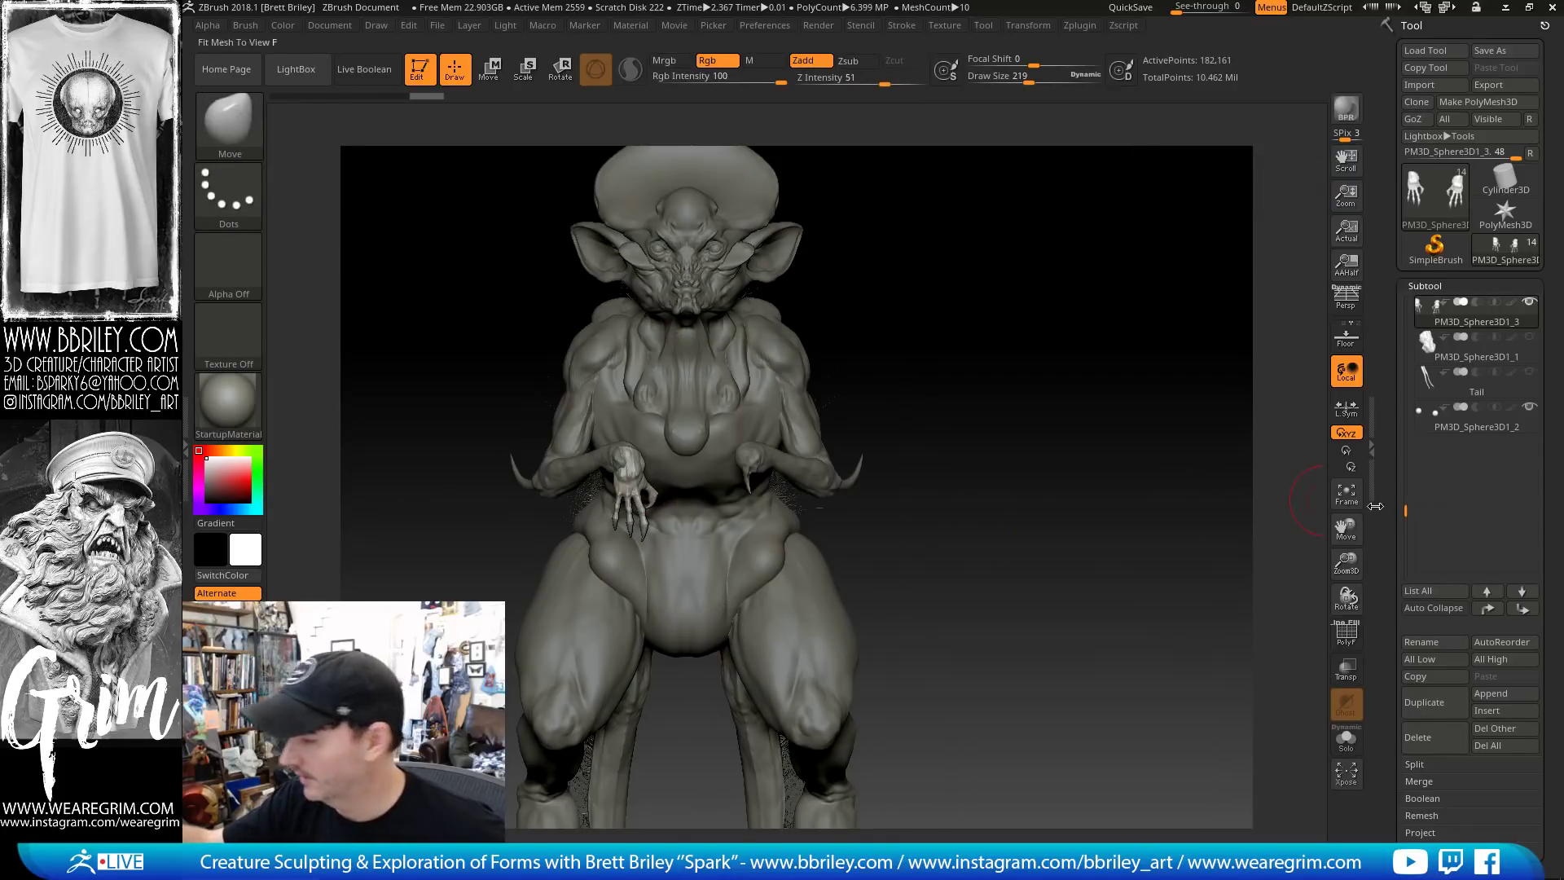
Delete the hidden left hand's geometry from the hands subtool
{"action": "scroll", "coordinate": [1436, 481], "scroll_direction": "down", "scroll_amount": 5}
{"action": "scroll", "coordinate": [1403, 522], "scroll_direction": "down", "scroll_amount": 7}
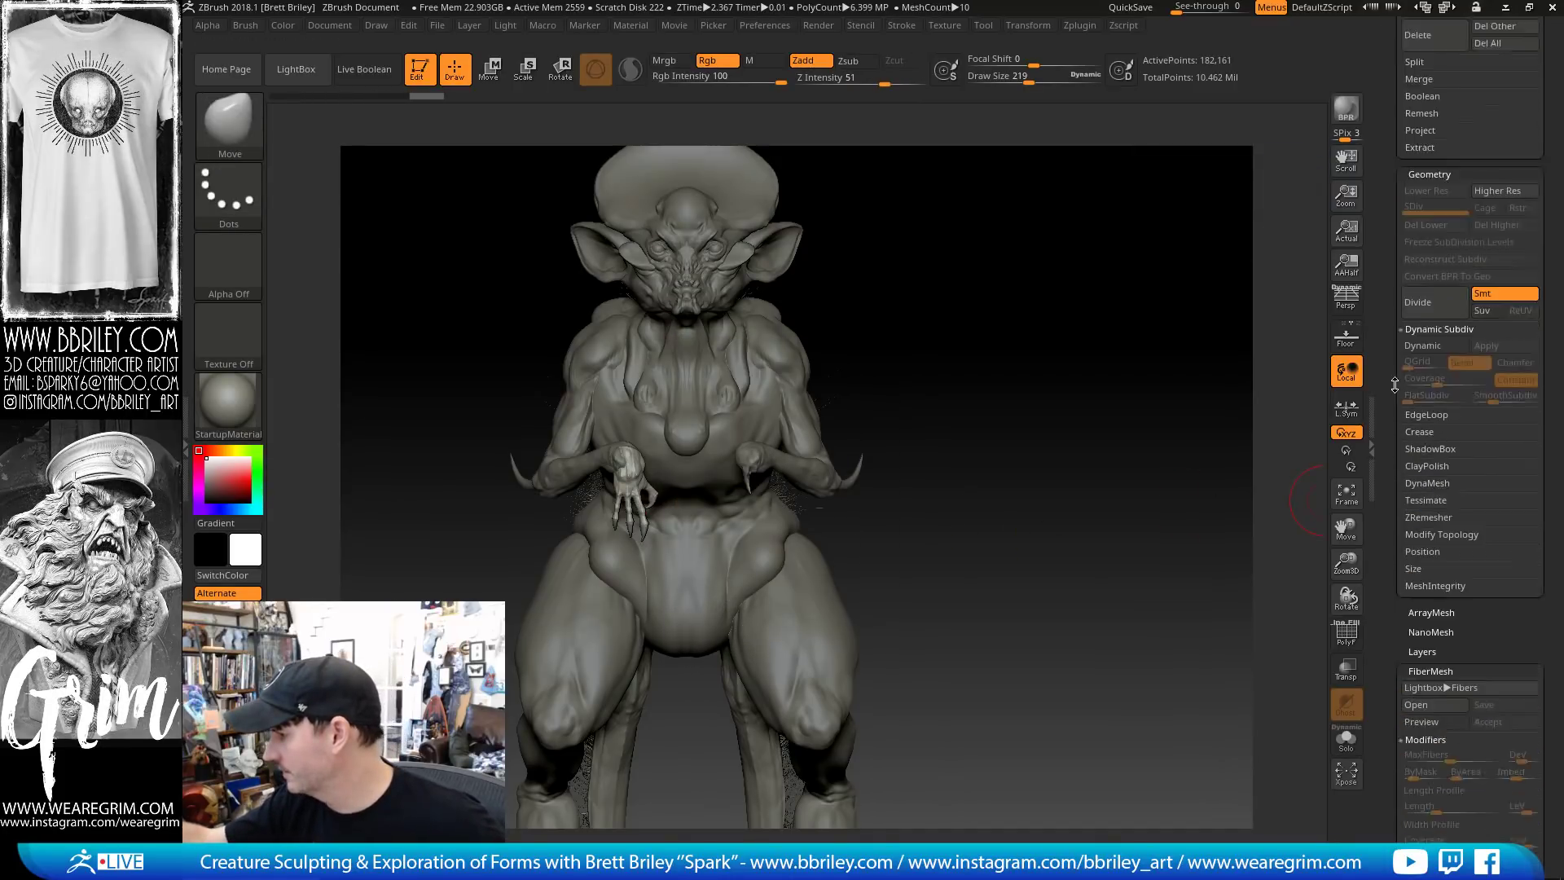
{"action": "left_click", "coordinate": [1435, 414]}
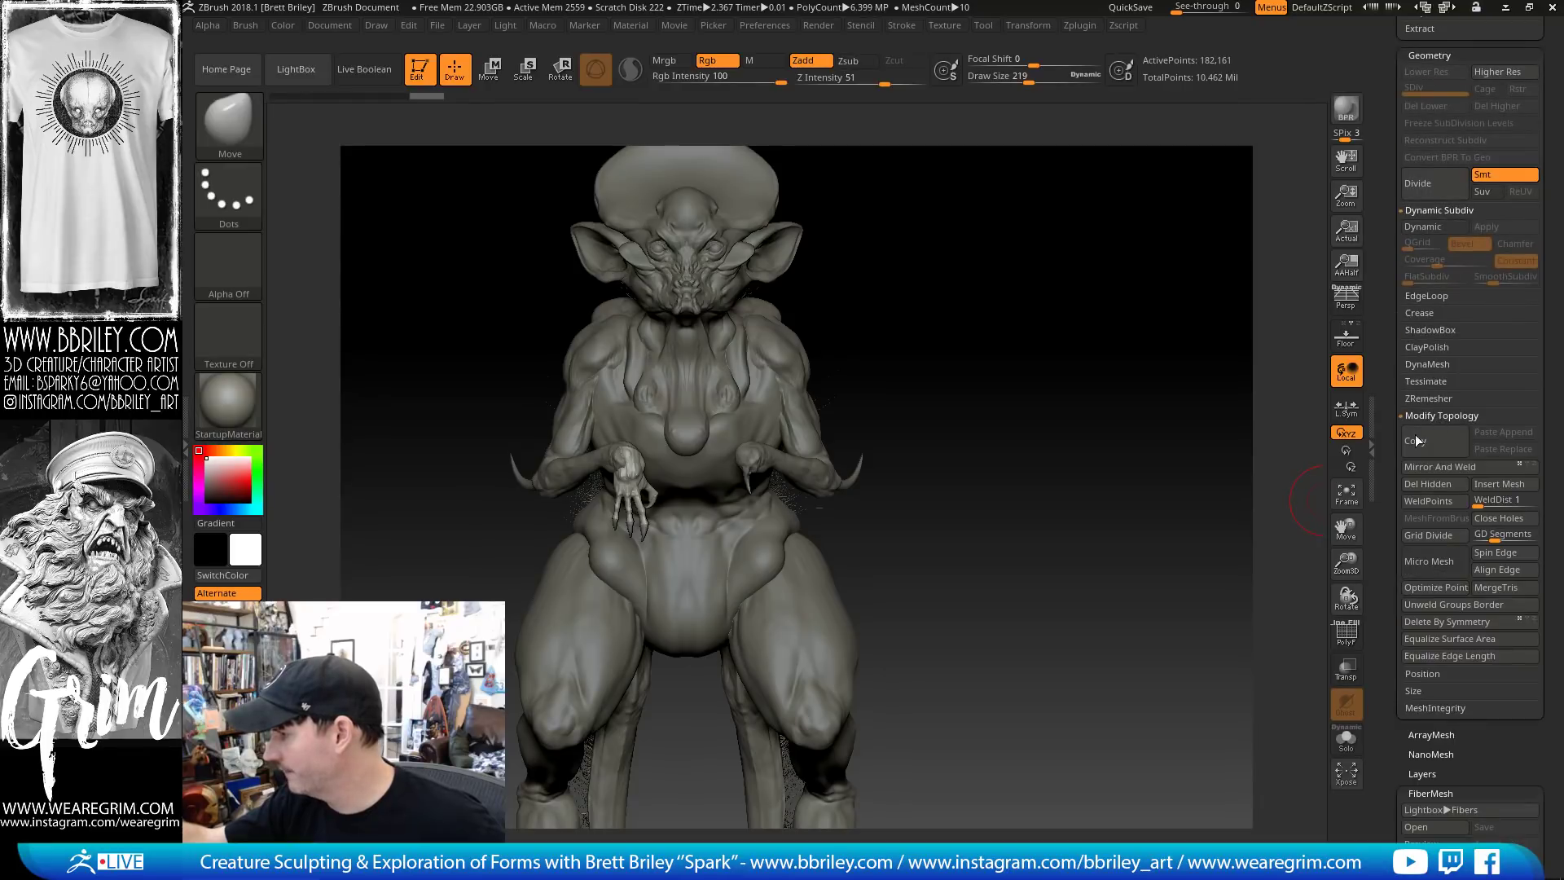
{"action": "left_click", "coordinate": [1430, 484]}
Mirror the remaining hand across the X axis, merging the copy into one subtool
{"action": "left_click_drag", "start_coordinate": [1141, 433], "coordinate": [1116, 371]}
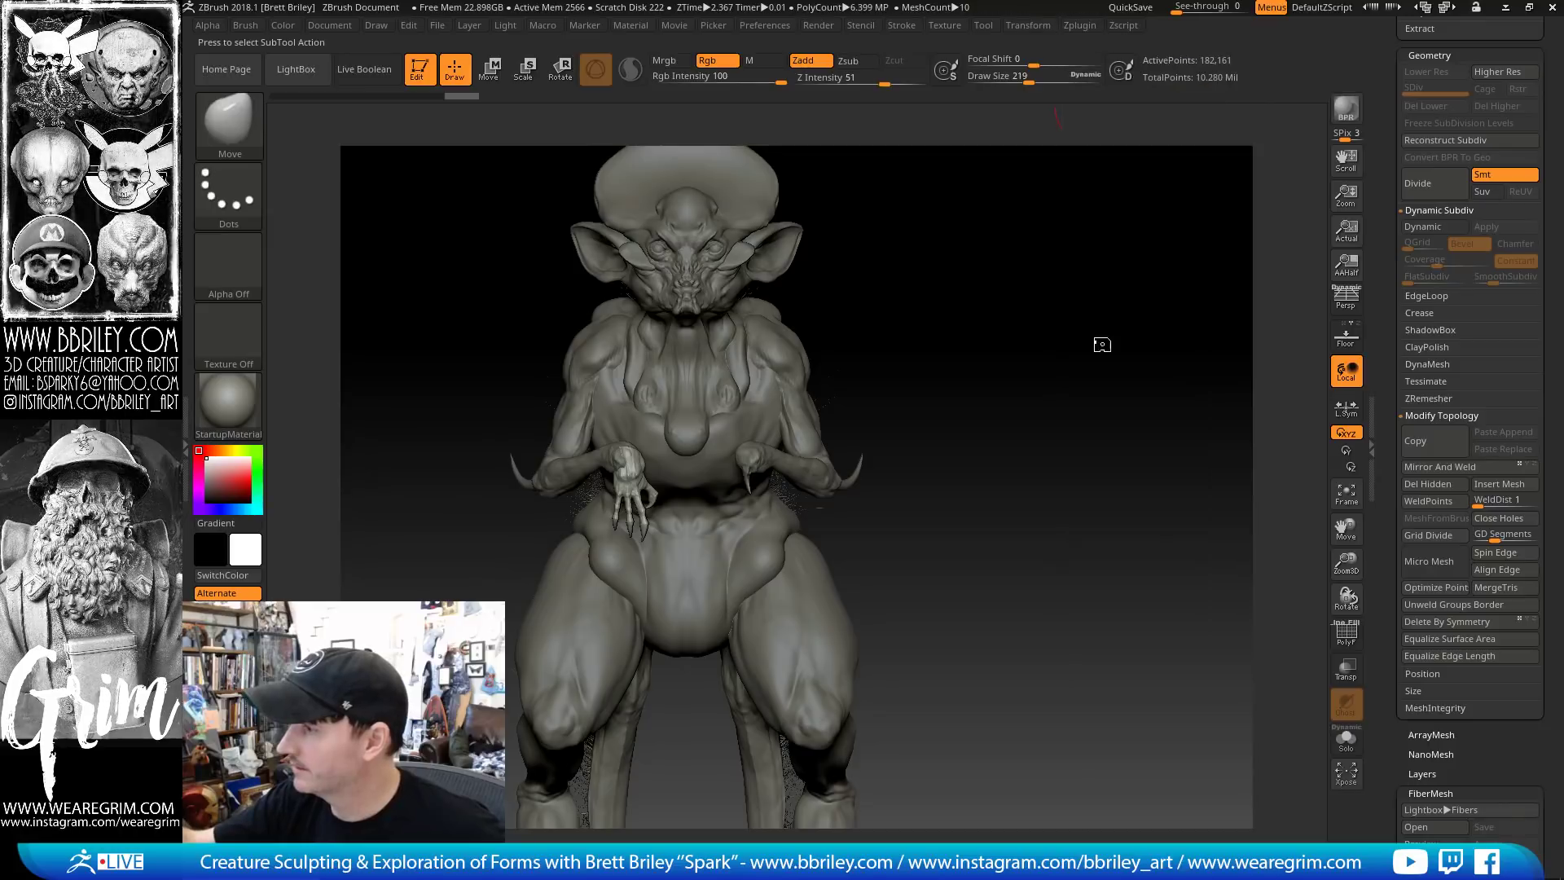
{"action": "left_click", "coordinate": [336, 255]}
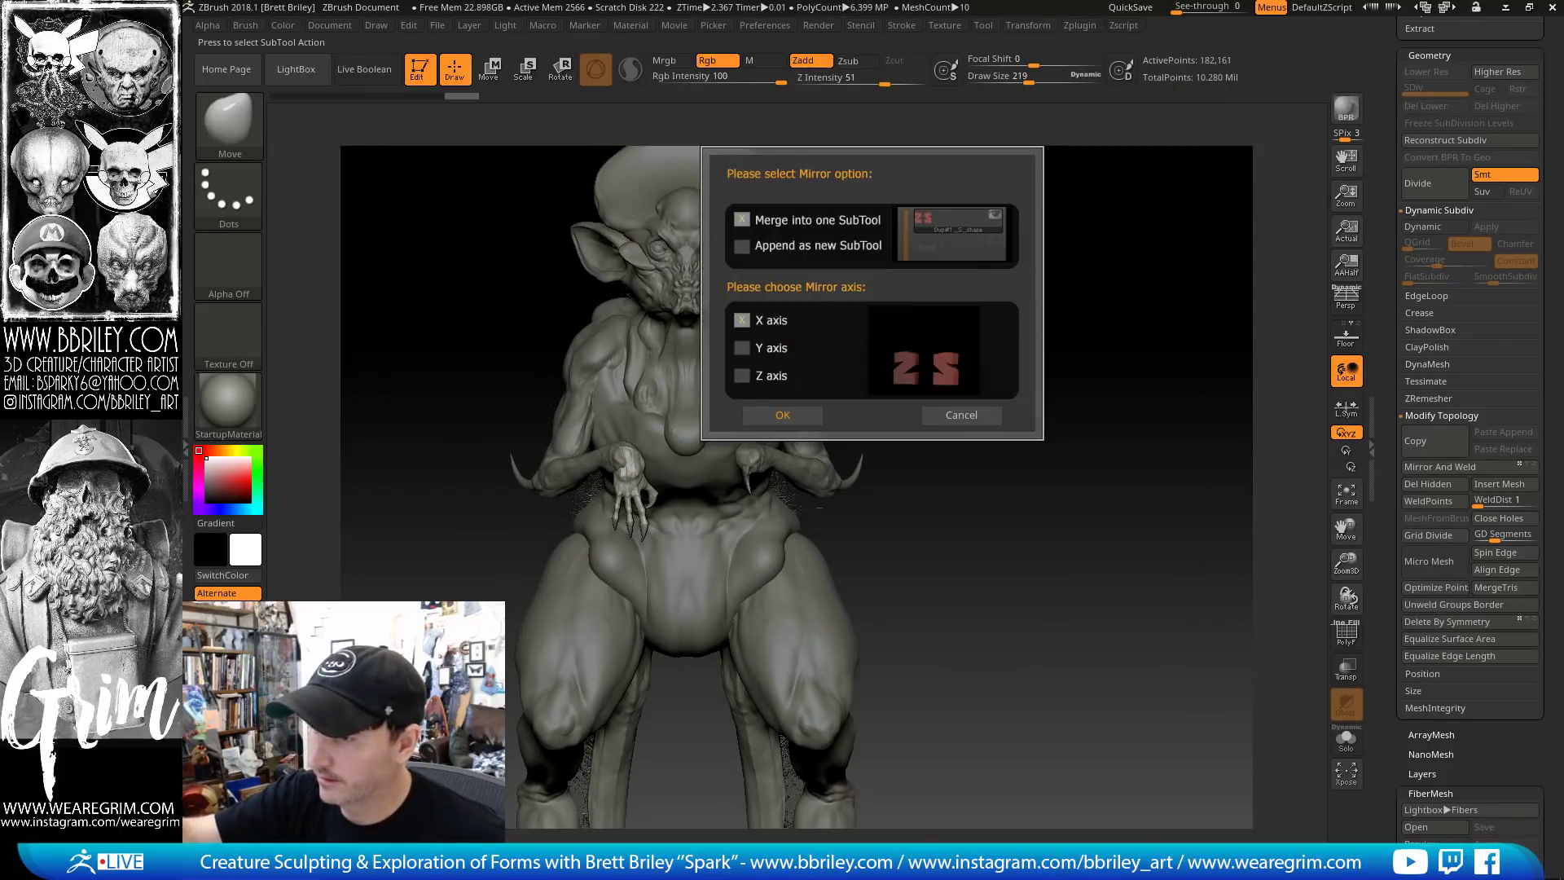
{"action": "left_click", "coordinate": [783, 416]}
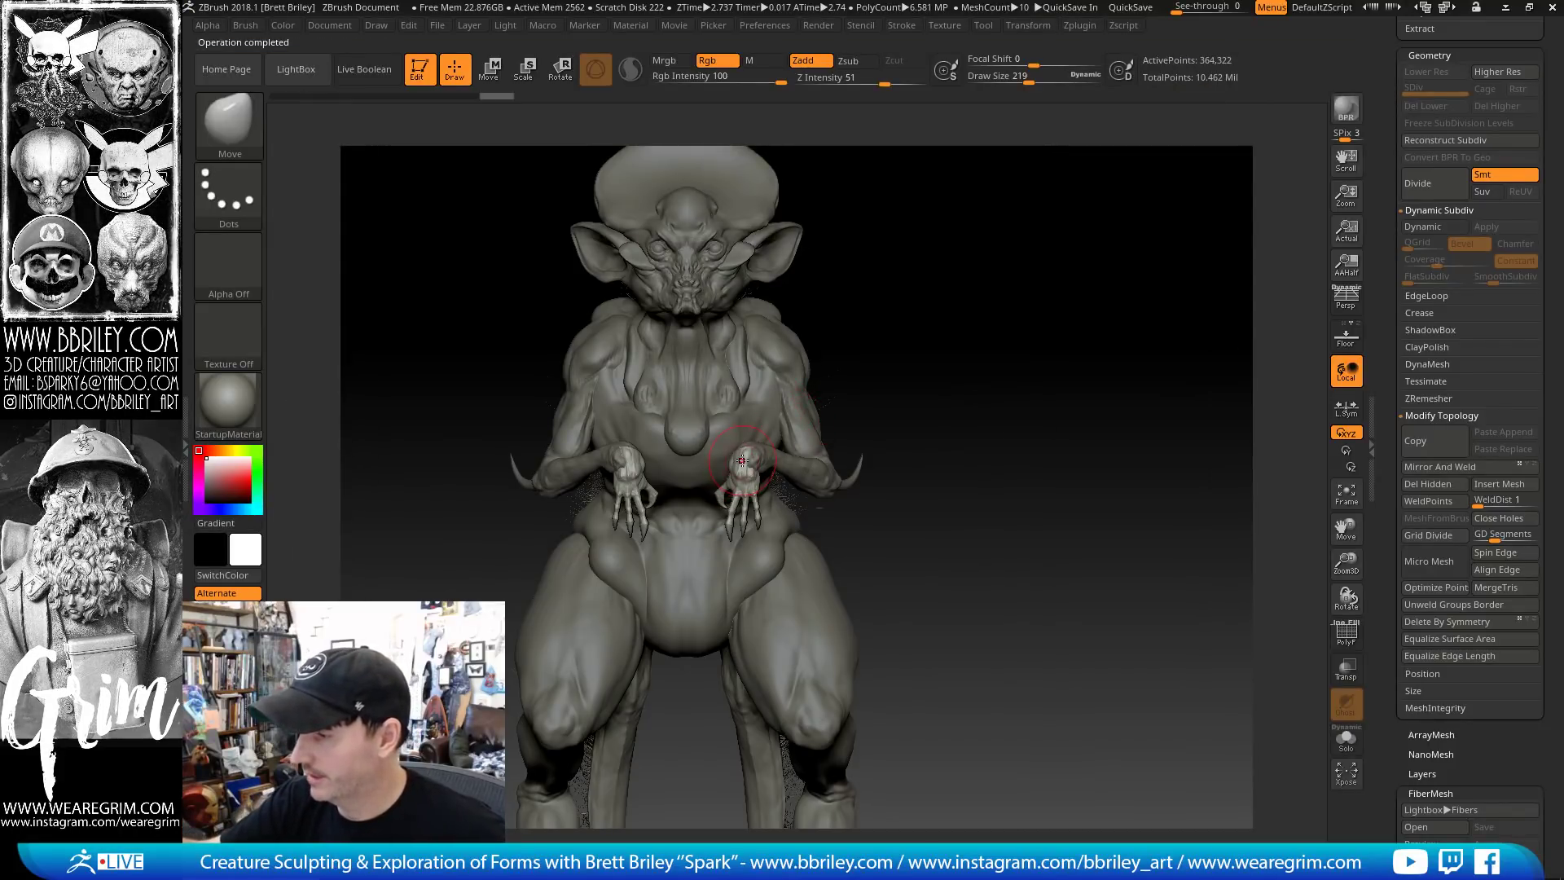
Centre the transform gizmo on the hand, and rotate and reposition both hands to fit the wrists
{"action": "left_click_drag", "start_coordinate": [866, 361], "coordinate": [733, 269]}
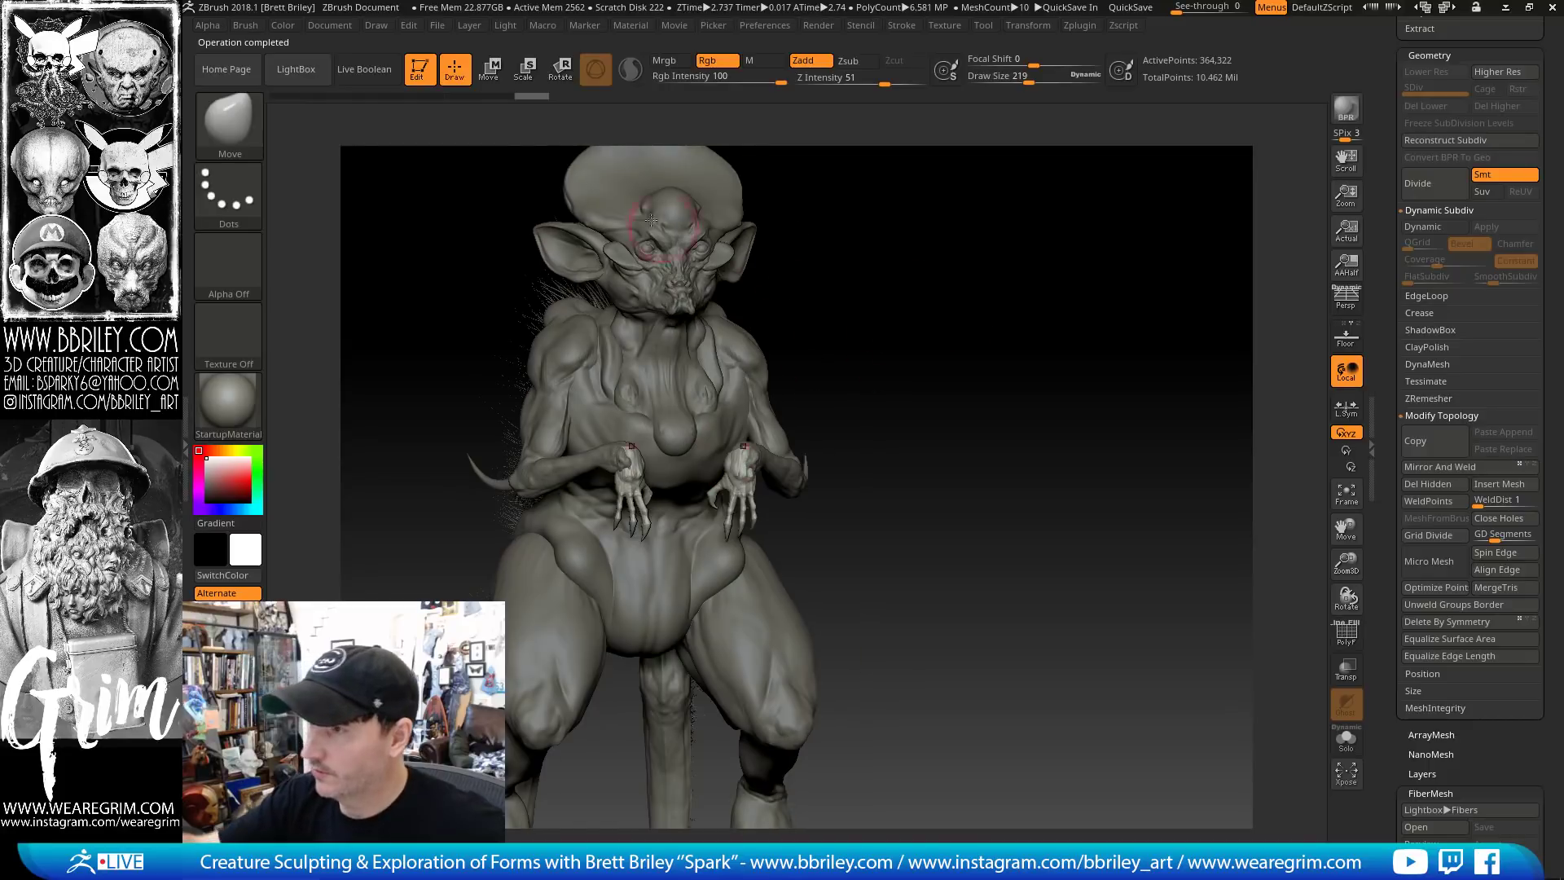
{"action": "key", "text": "w"}
{"action": "left_click_drag", "start_coordinate": [839, 347], "coordinate": [782, 391], "text": "shift"}
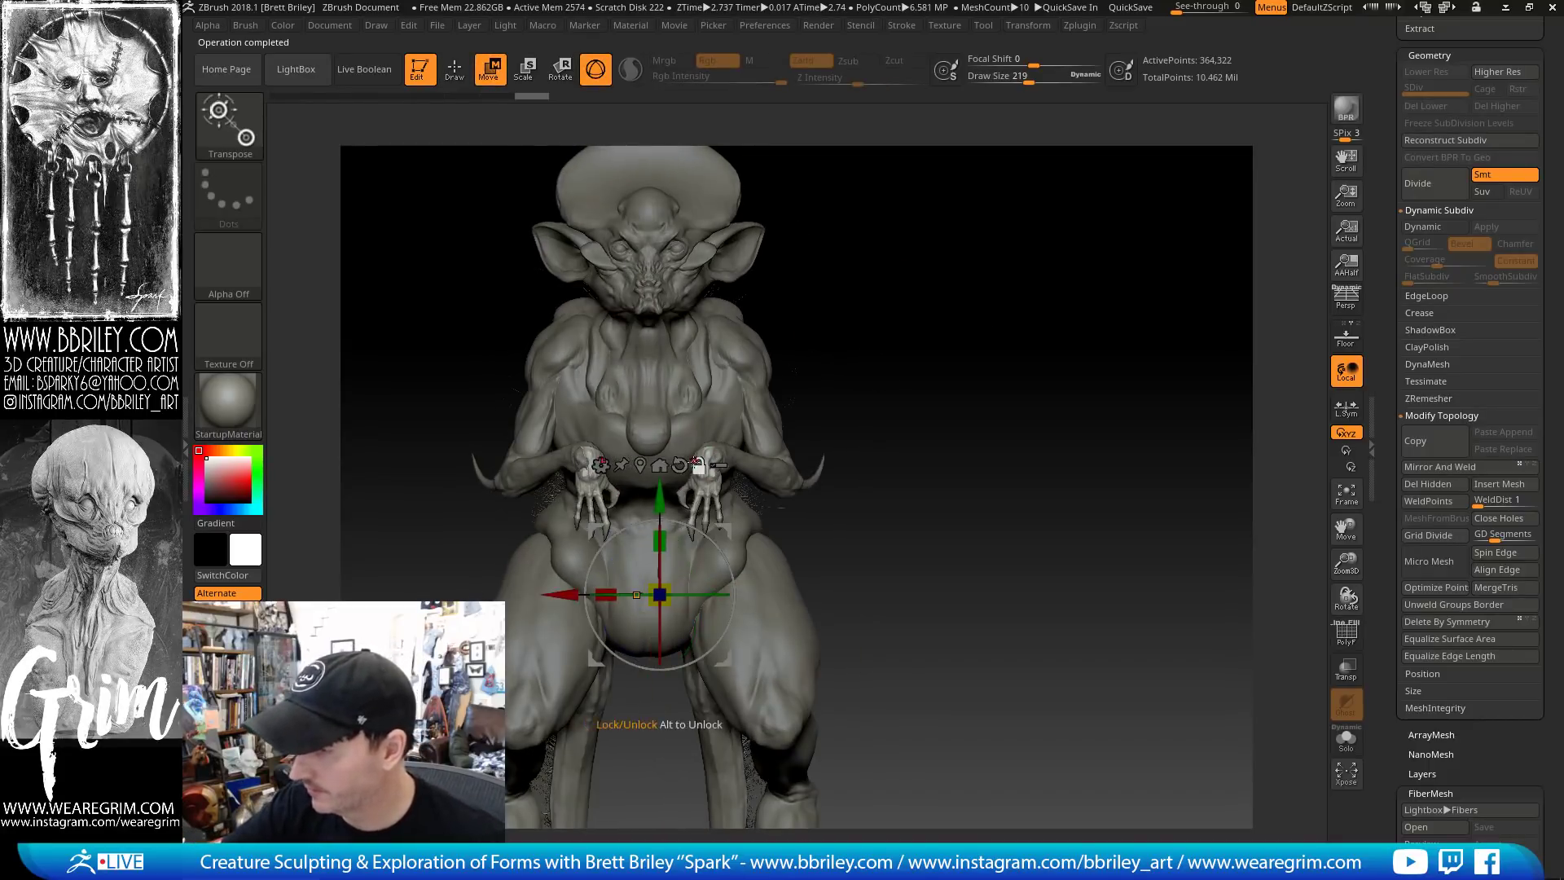
{"action": "left_click", "coordinate": [658, 462]}
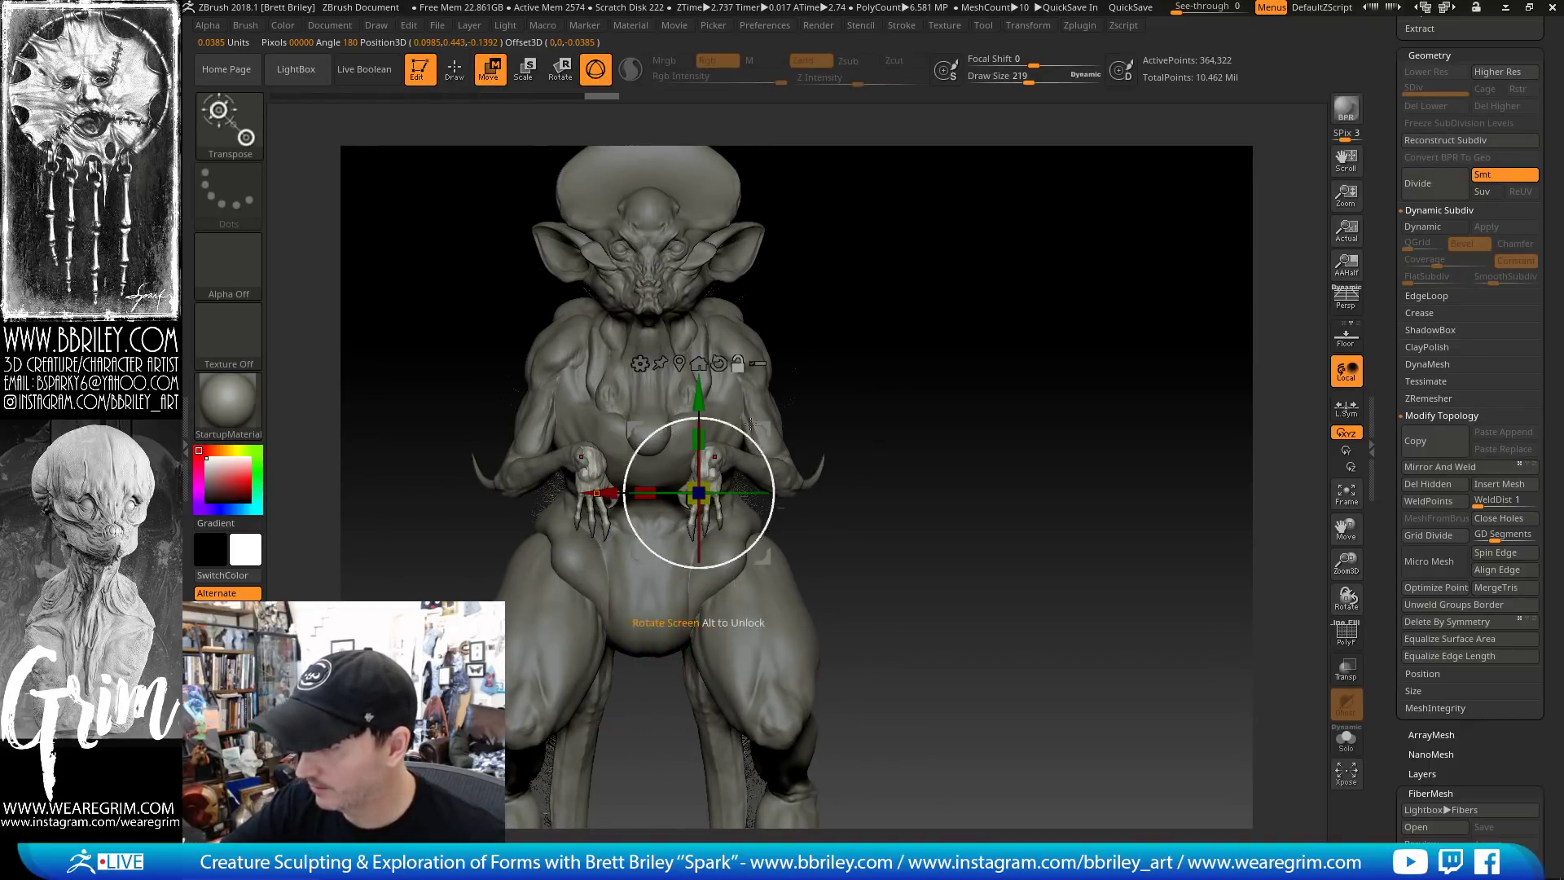
{"action": "left_click_drag", "start_coordinate": [771, 424], "coordinate": [771, 427]}
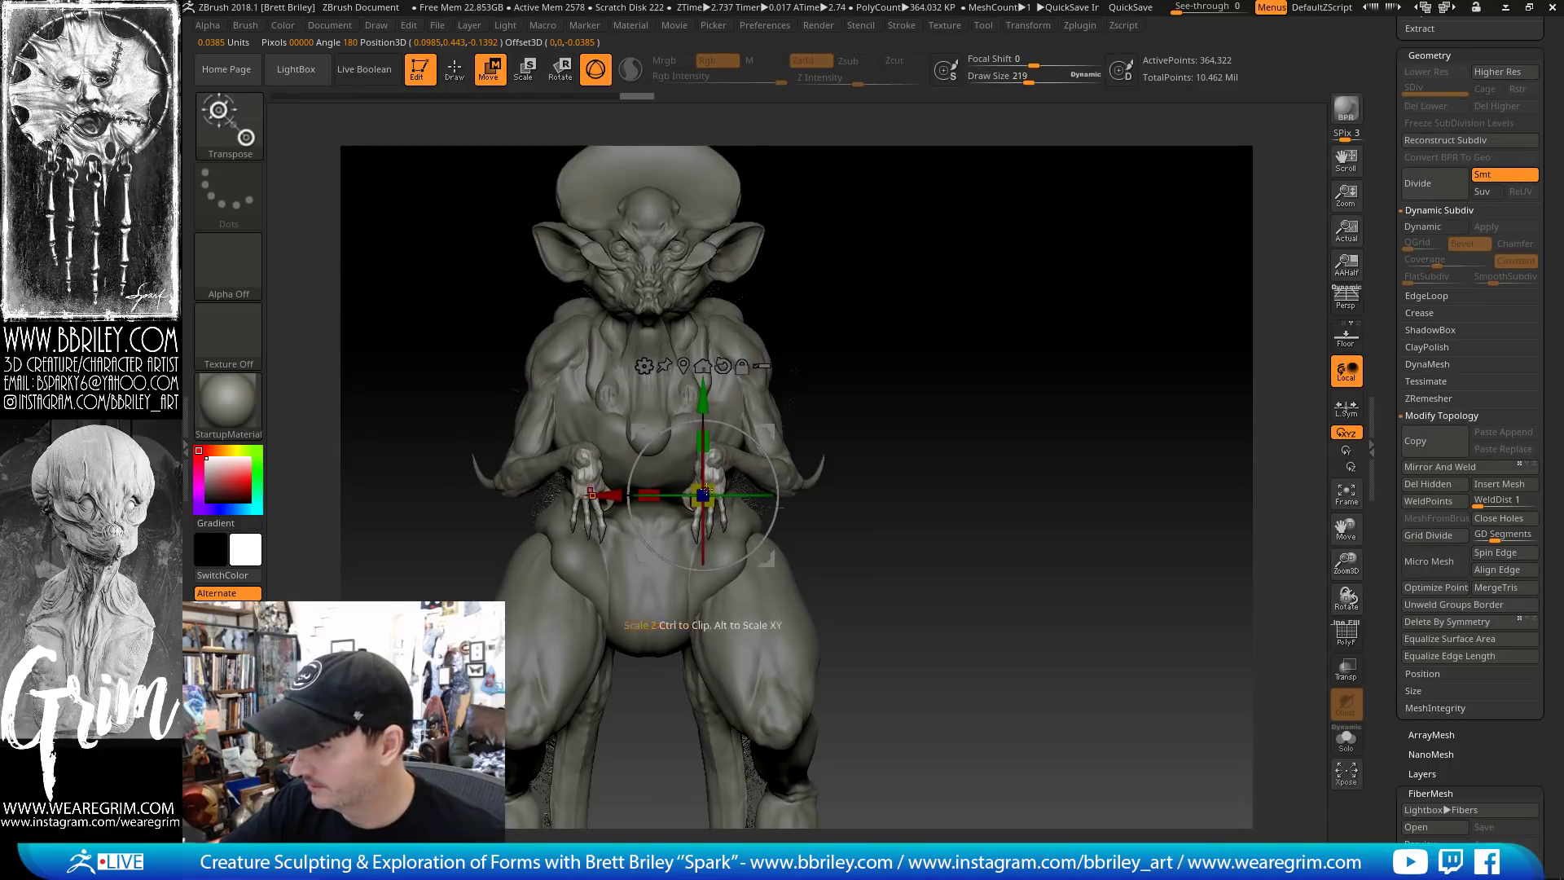
{"action": "left_click_drag", "start_coordinate": [710, 490], "coordinate": [764, 437]}
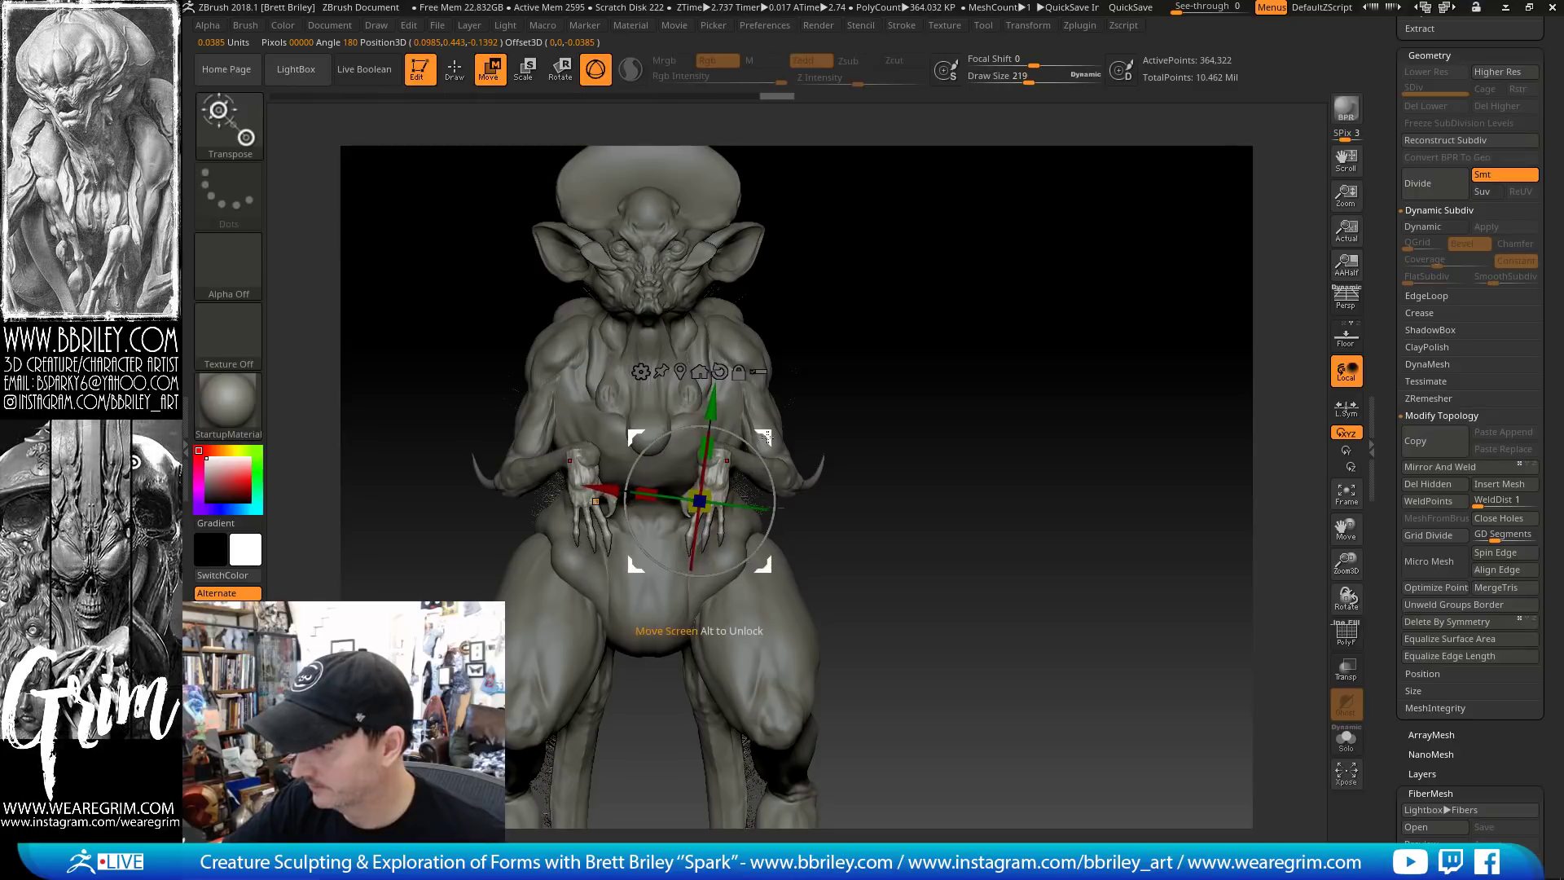
{"action": "left_click_drag", "start_coordinate": [855, 383], "coordinate": [855, 429]}
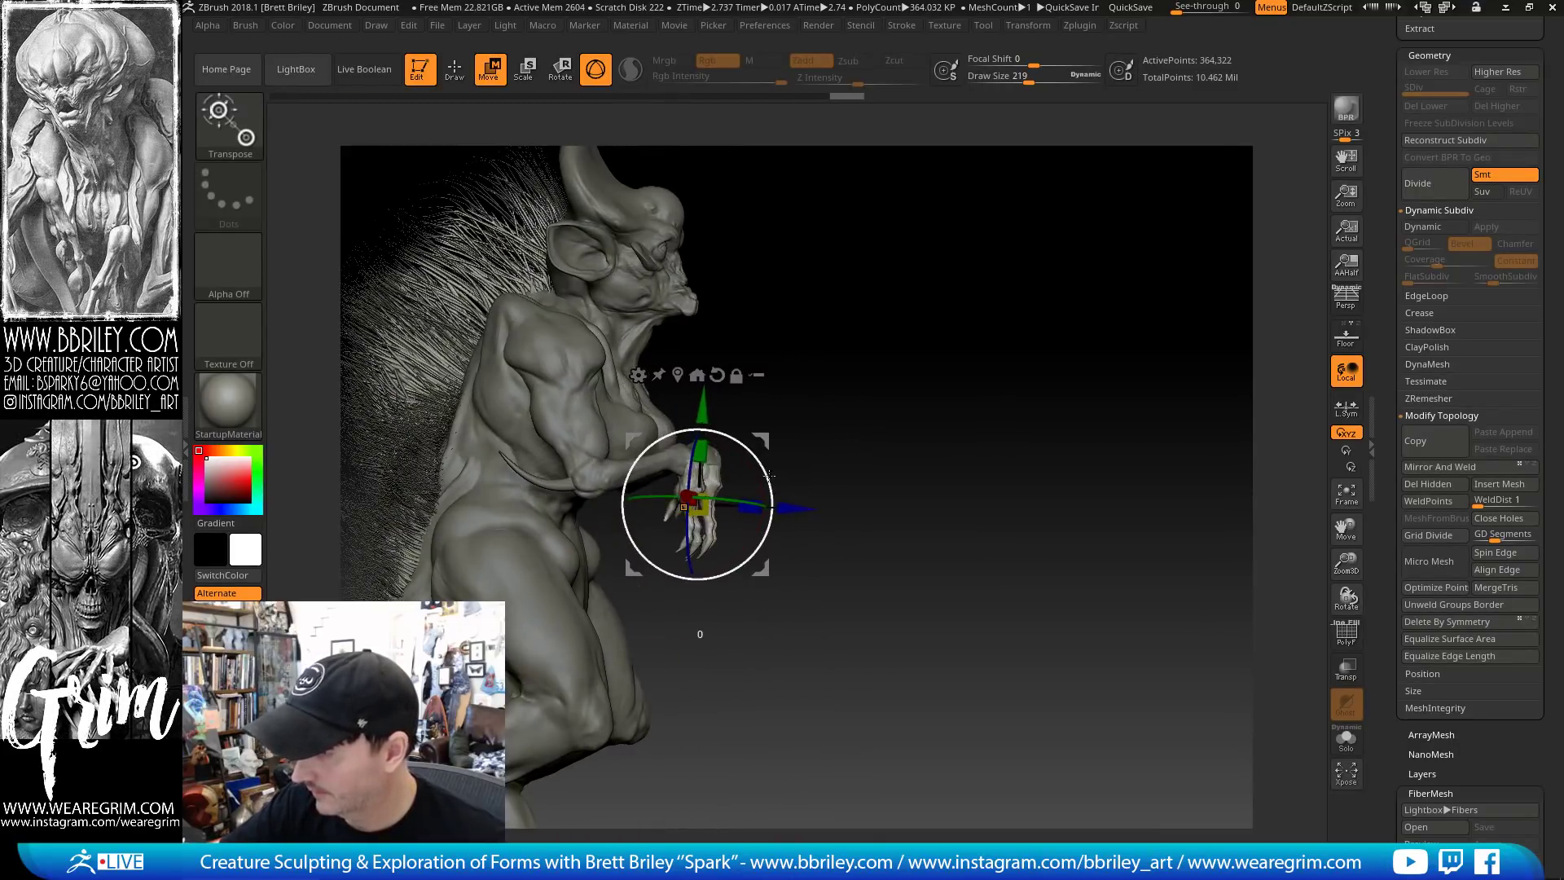
{"action": "left_click_drag", "start_coordinate": [759, 439], "coordinate": [763, 446]}
{"action": "mouse_move", "coordinate": [949, 407]}
{"action": "left_mouse_down"}
{"action": "mouse_move", "coordinate": [824, 400]}
{"action": "mouse_move", "coordinate": [937, 410]}
{"action": "mouse_move", "coordinate": [705, 440]}
{"action": "left_mouse_up"}
Refine the tops of the hands at the wrists with Move at draw size 124 and Clay at draw size 90
{"action": "key", "text": "q"}
{"action": "key", "text": "b"}
{"action": "key", "text": "m"}
{"action": "key", "text": "v"}
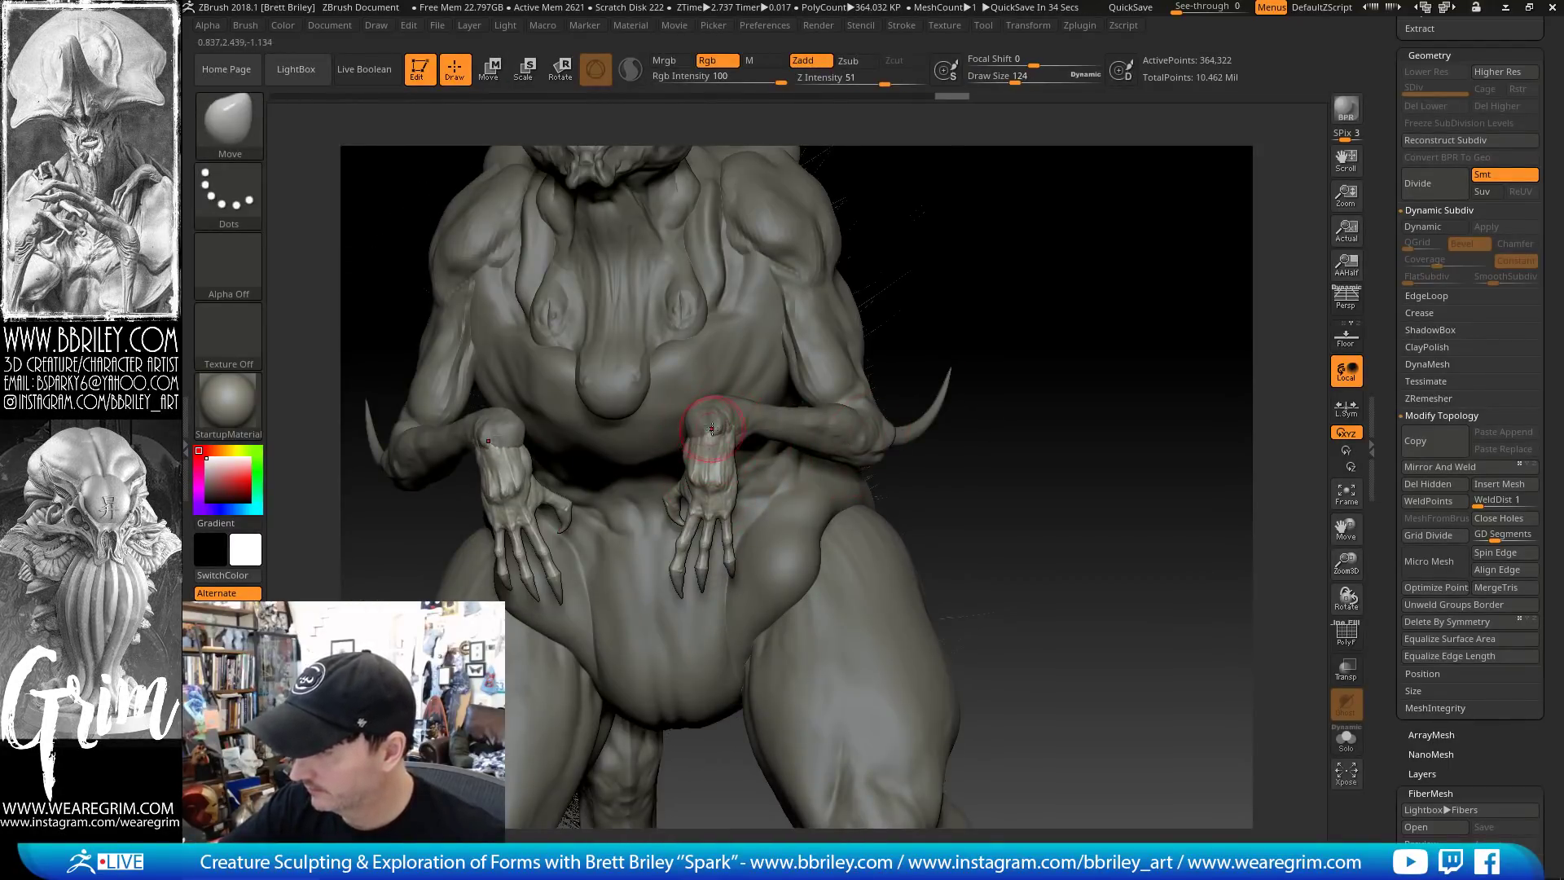
{"action": "key", "text": "b"}
{"action": "key", "text": "c"}
{"action": "key", "text": "l"}
{"action": "left_click_drag", "start_coordinate": [912, 322], "coordinate": [855, 317]}
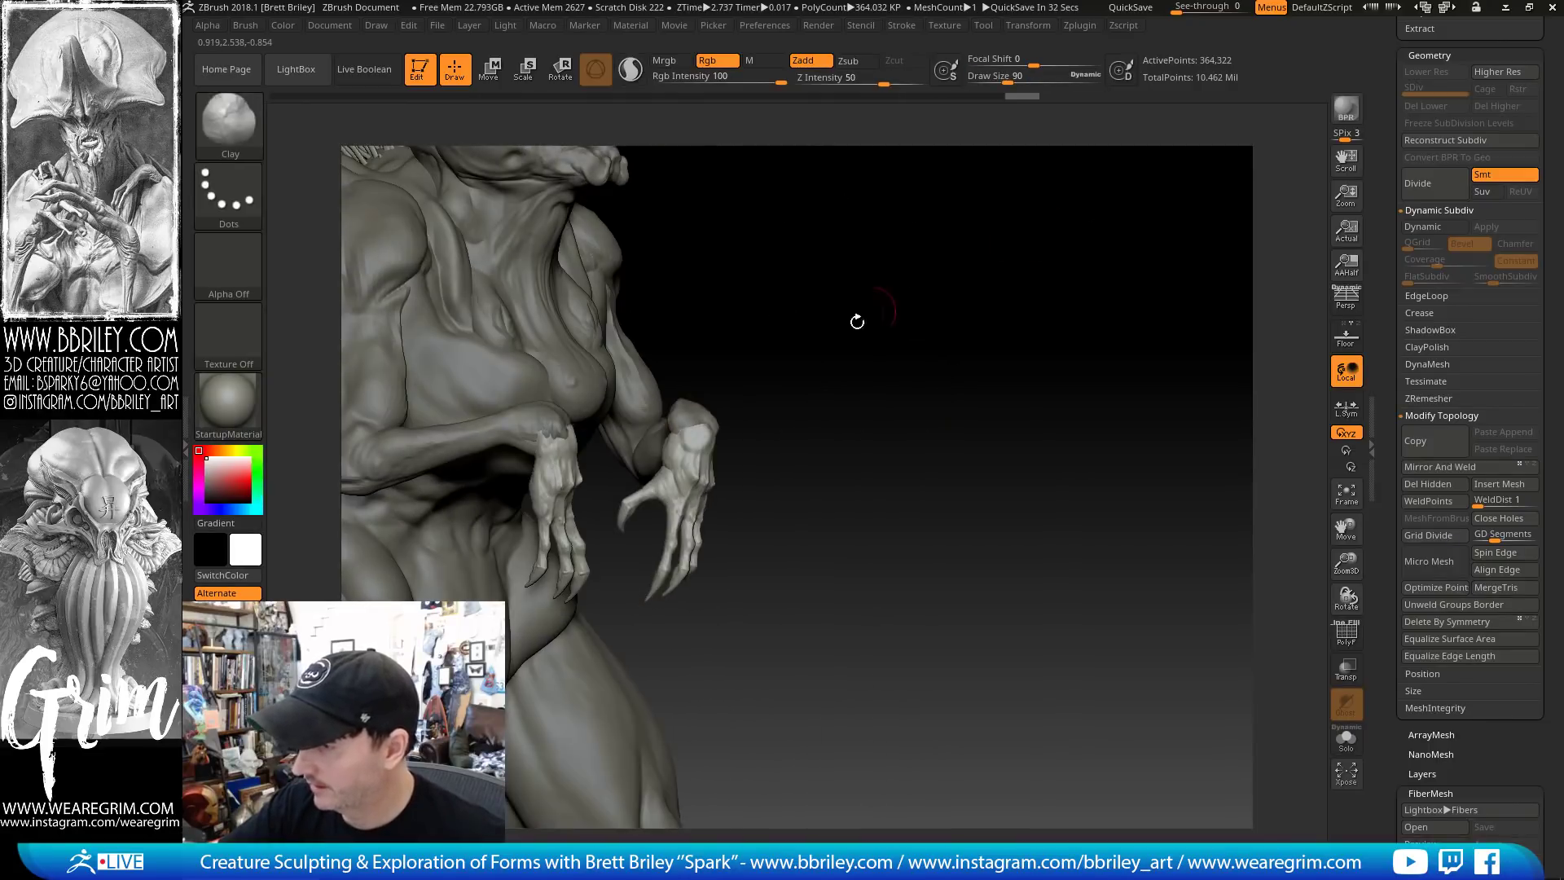
Blend the hands into the forearms by reshaping the wrists with the Move brush at draw sizes 102 and 72
{"action": "key", "text": "b"}
{"action": "key", "text": "m"}
{"action": "key", "text": "v"}
{"action": "left_click_drag", "start_coordinate": [764, 339], "coordinate": [696, 352]}
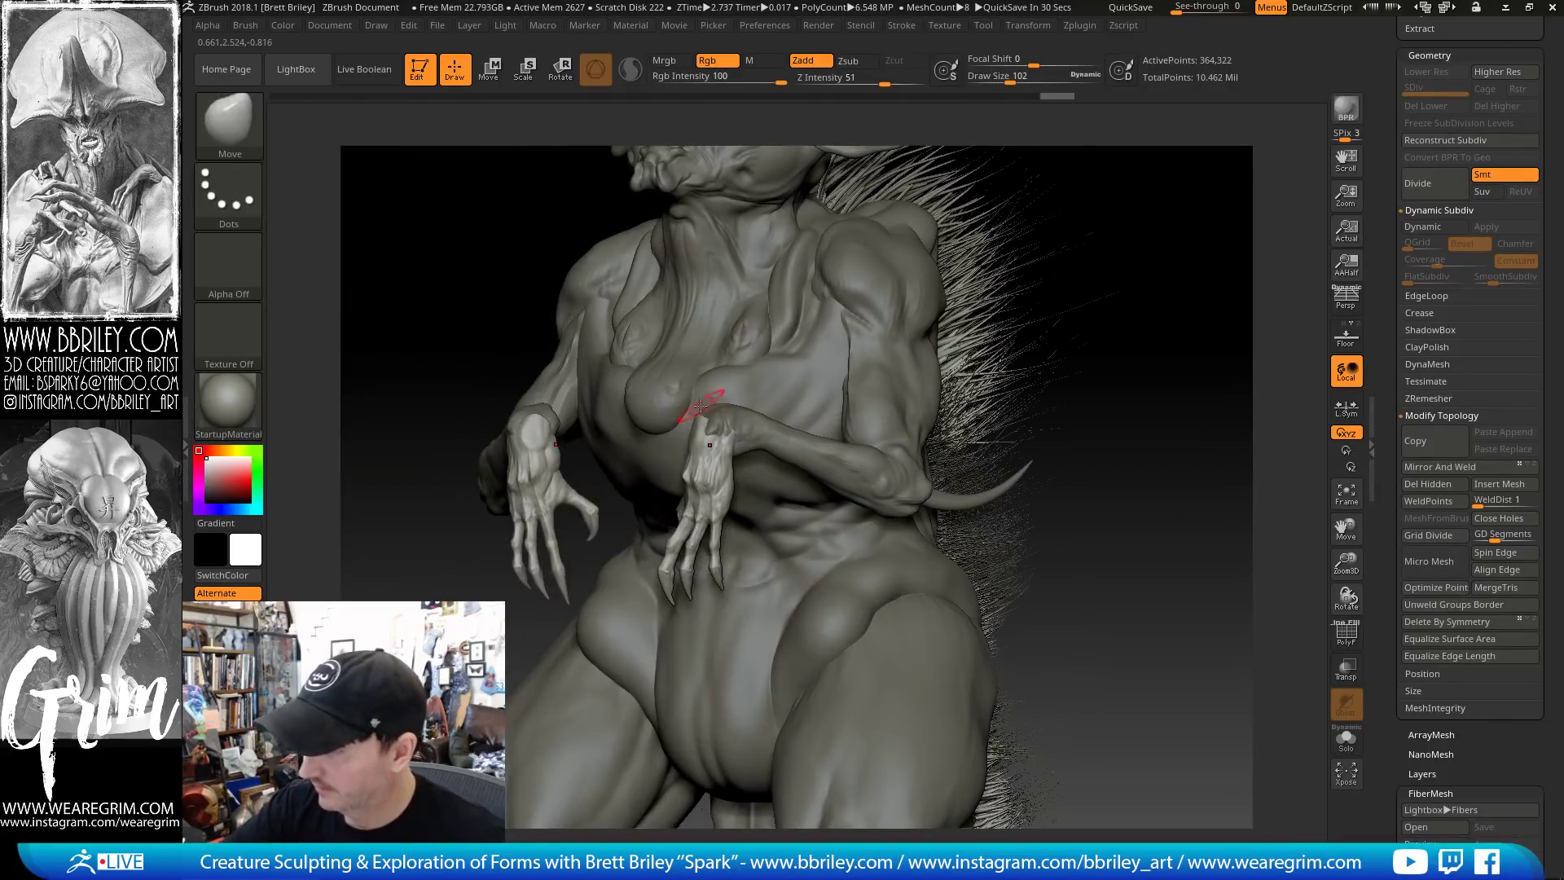
{"action": "left_click_drag", "start_coordinate": [717, 418], "coordinate": [709, 420]}
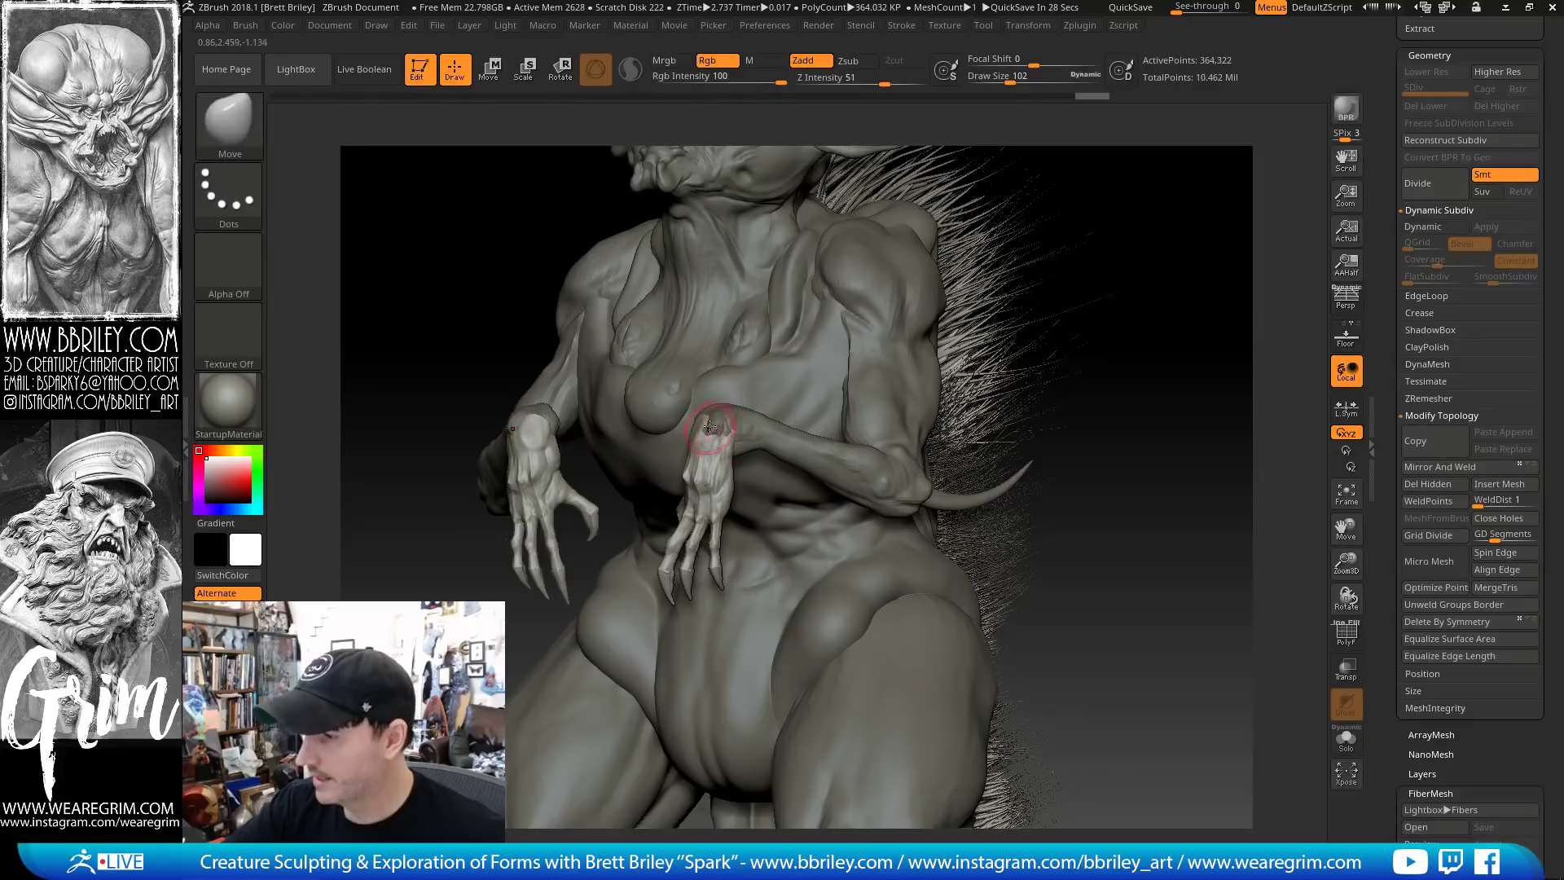
{"action": "key", "text": "s"}
{"action": "key", "text": "shift"}
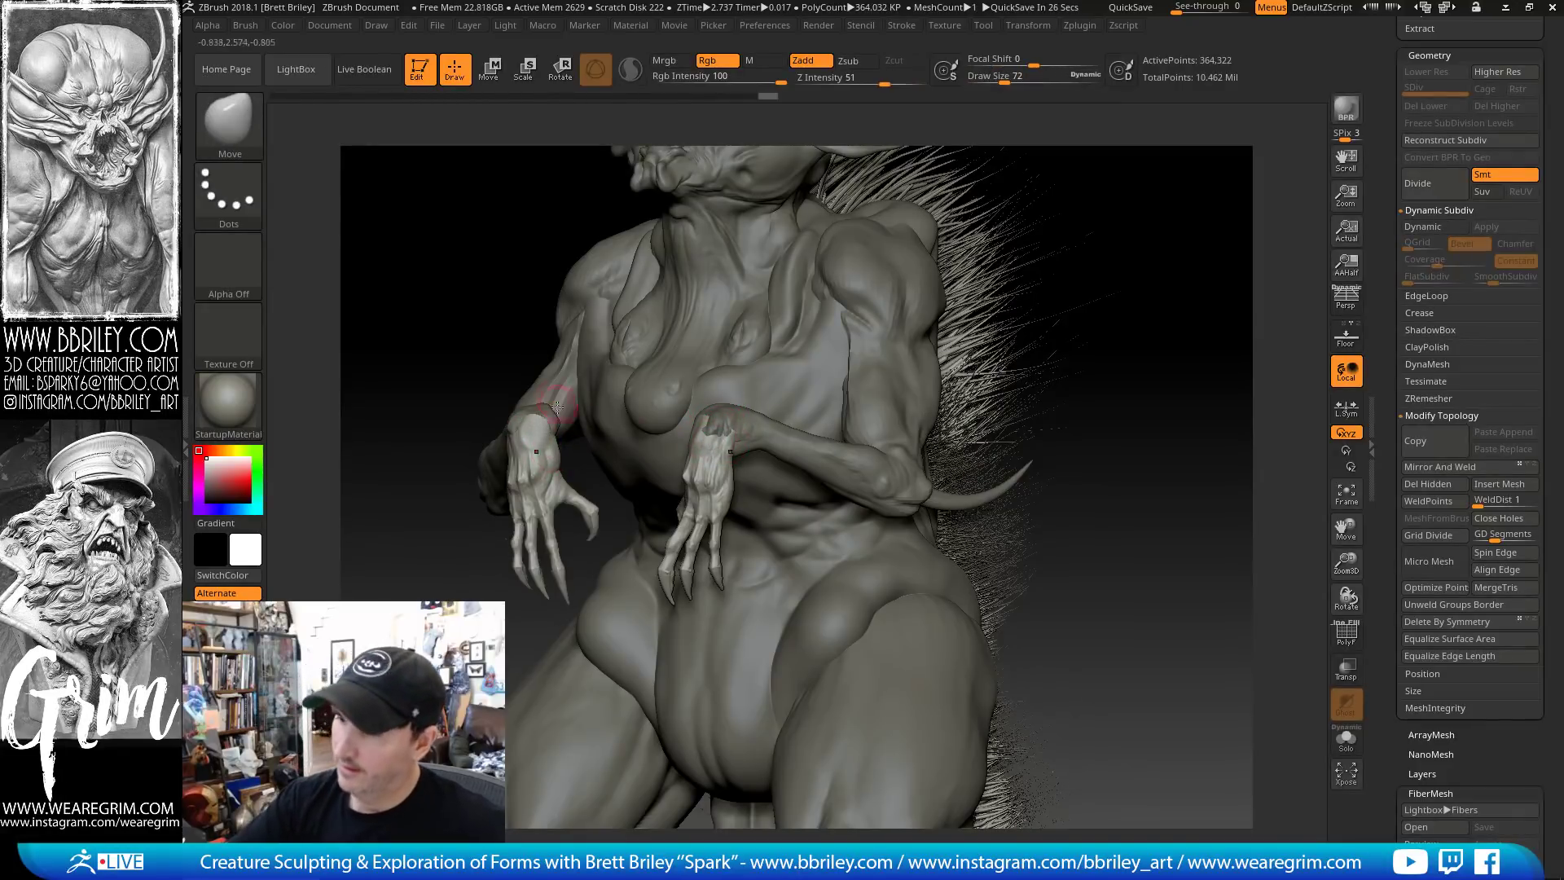
Crease the back of the hand near the thumb with DamStandard at draw size 50
{"action": "key", "text": "b"}
{"action": "key", "text": "d"}
{"action": "key", "text": "s"}
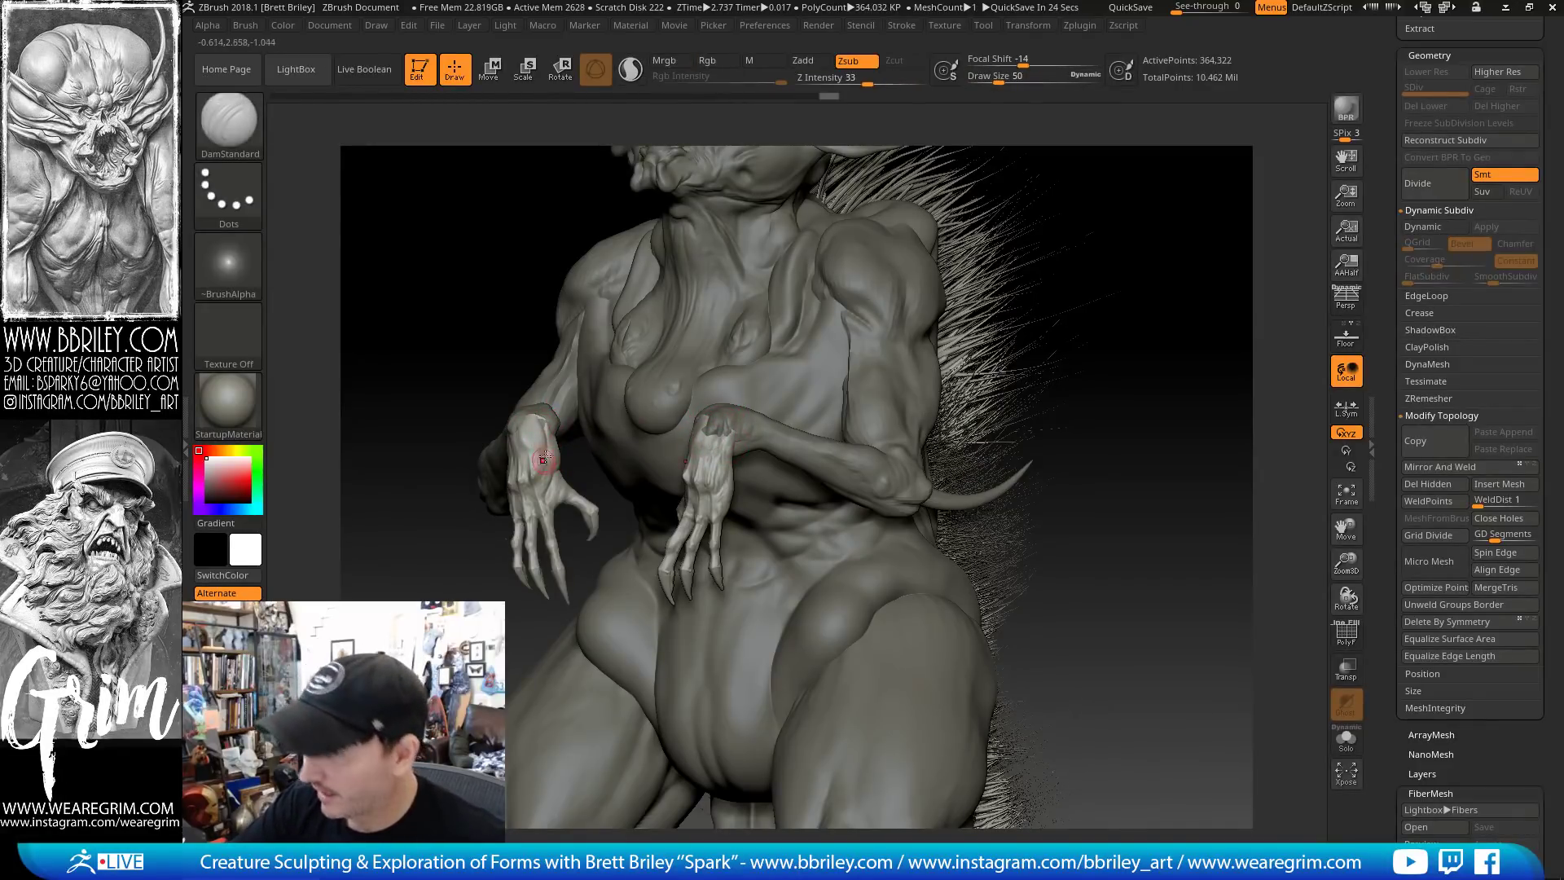
{"action": "left_click_drag", "start_coordinate": [589, 470], "coordinate": [613, 470]}
Reshape the thumb and palm from several angles with the Move brush at draw sizes 133, 168 and 124
{"action": "key", "text": "b"}
{"action": "key", "text": "m"}
{"action": "key", "text": "v"}
{"action": "key", "text": "s"}
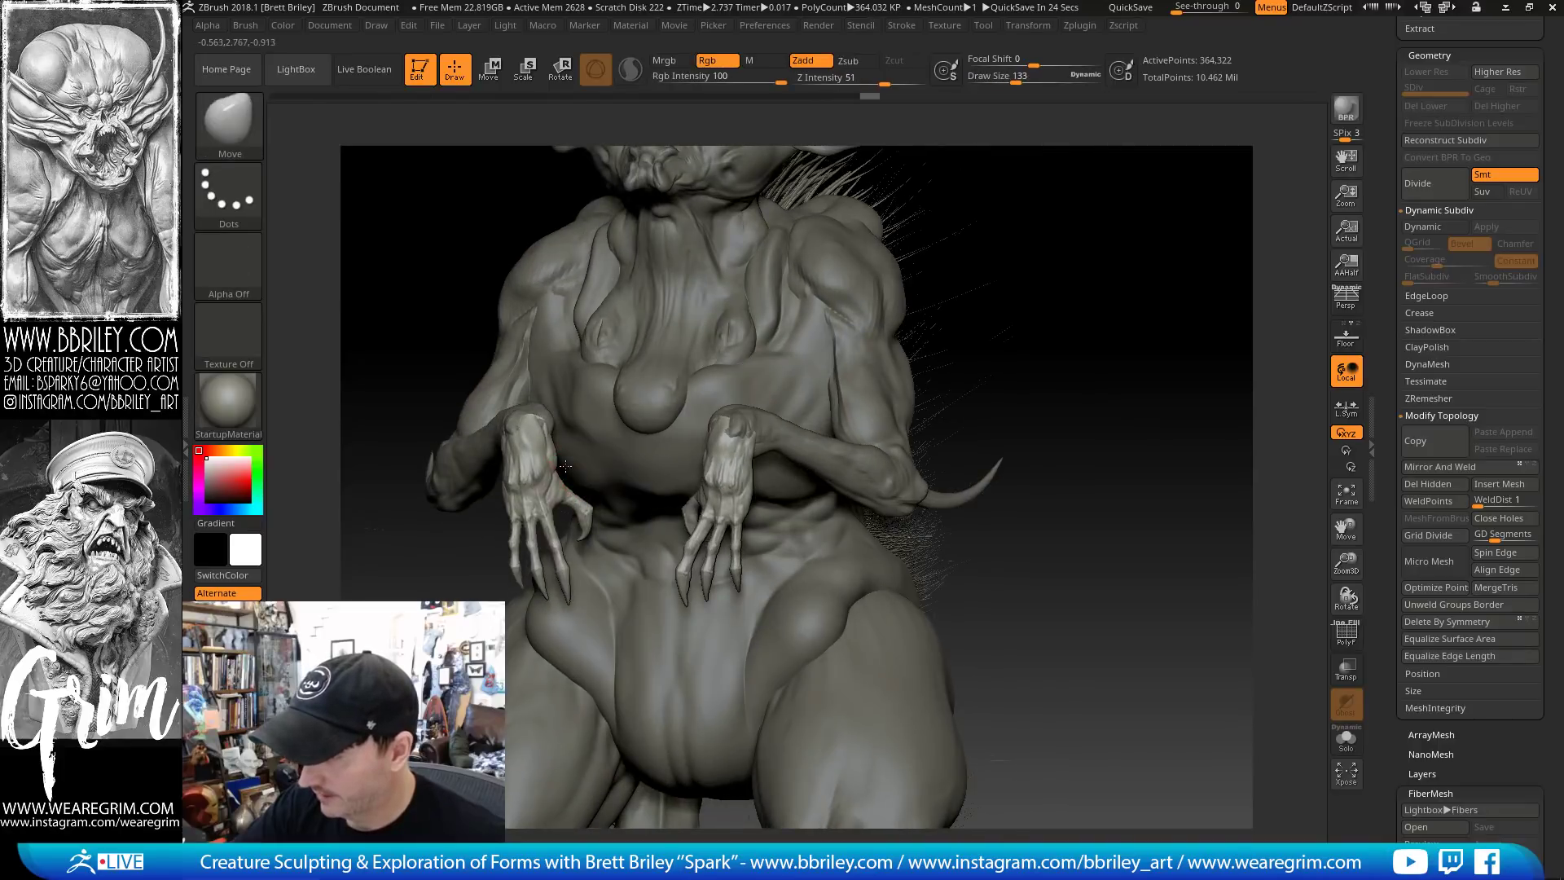
{"action": "left_click_drag", "start_coordinate": [1047, 310], "coordinate": [962, 318]}
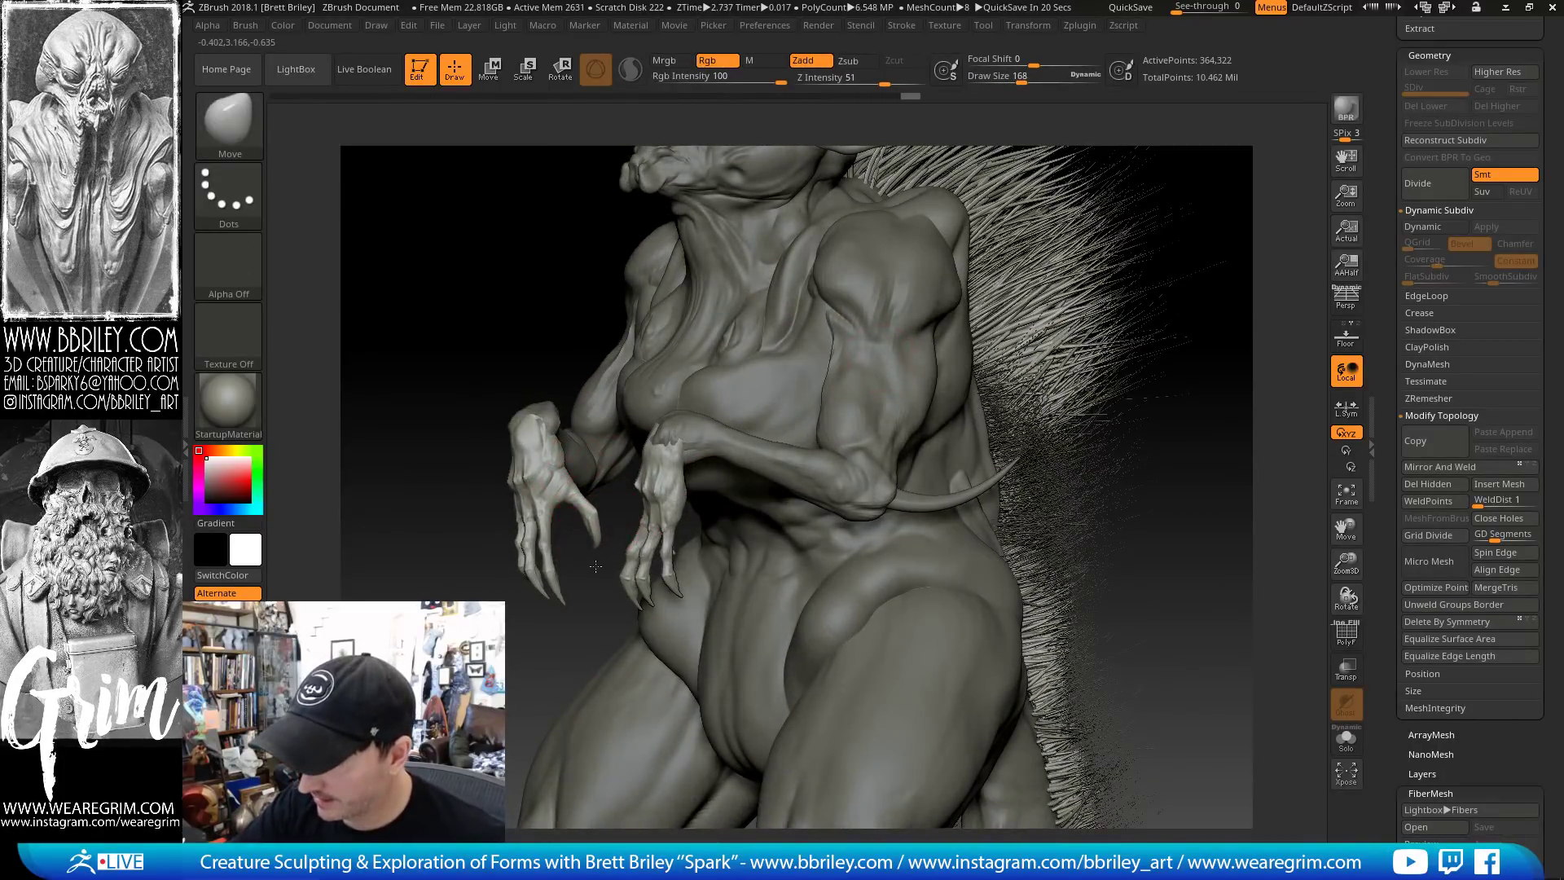
{"action": "left_click_drag", "start_coordinate": [593, 559], "coordinate": [592, 556]}
{"action": "mouse_move", "coordinate": [598, 489]}
{"action": "left_mouse_down"}
{"action": "mouse_move", "coordinate": [663, 499]}
{"action": "mouse_move", "coordinate": [571, 459]}
{"action": "left_mouse_up"}
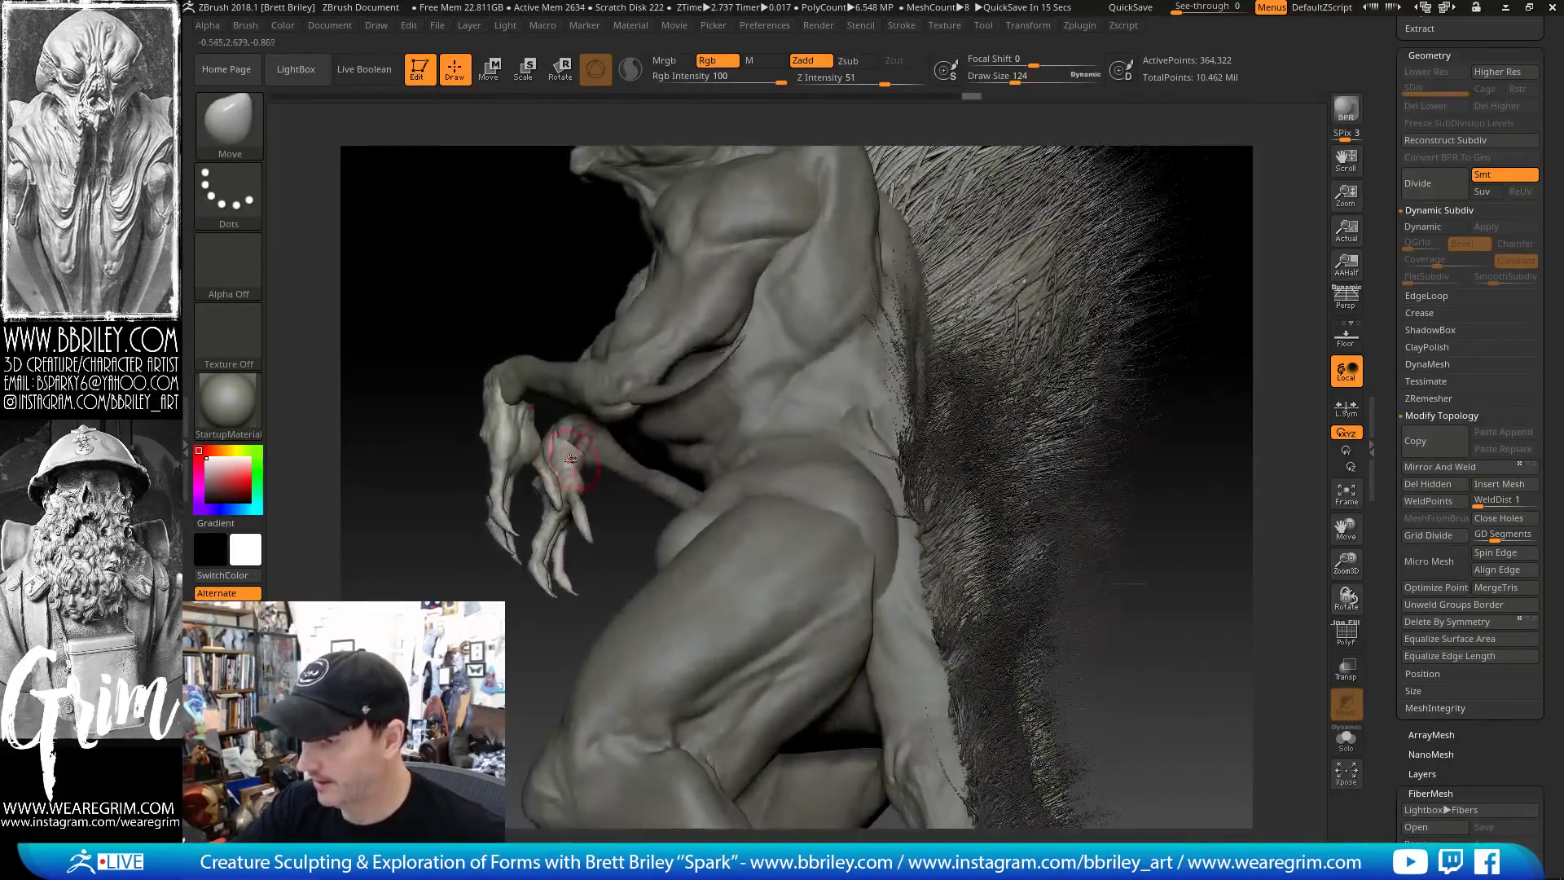
Build up volume on the back of the hand with Clay at draw size 68 and Standard at draw size 41
{"action": "key", "text": "b"}
{"action": "key", "text": "i"}
{"action": "key", "text": "n"}
{"action": "mouse_move", "coordinate": [961, 350]}
{"action": "left_mouse_down"}
{"action": "mouse_move", "coordinate": [802, 453]}
{"action": "mouse_move", "coordinate": [1024, 315]}
{"action": "mouse_move", "coordinate": [1068, 313]}
{"action": "left_mouse_up"}
{"action": "key", "text": "b"}
{"action": "key", "text": "c"}
{"action": "key", "text": "l"}
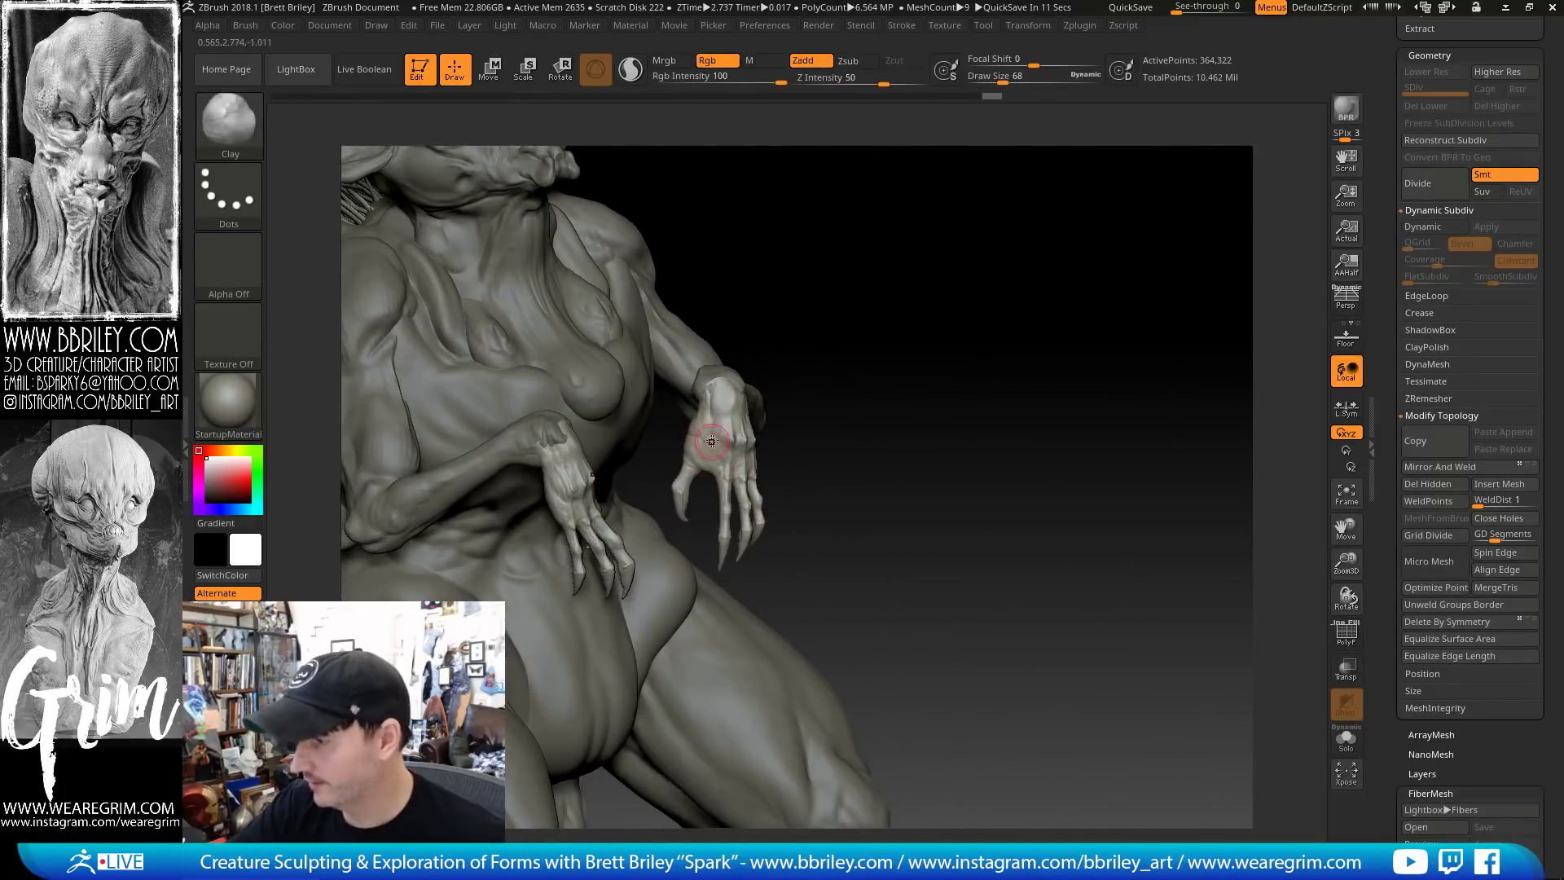
{"action": "key", "text": "b"}
{"action": "key", "text": "s"}
{"action": "key", "text": "t"}
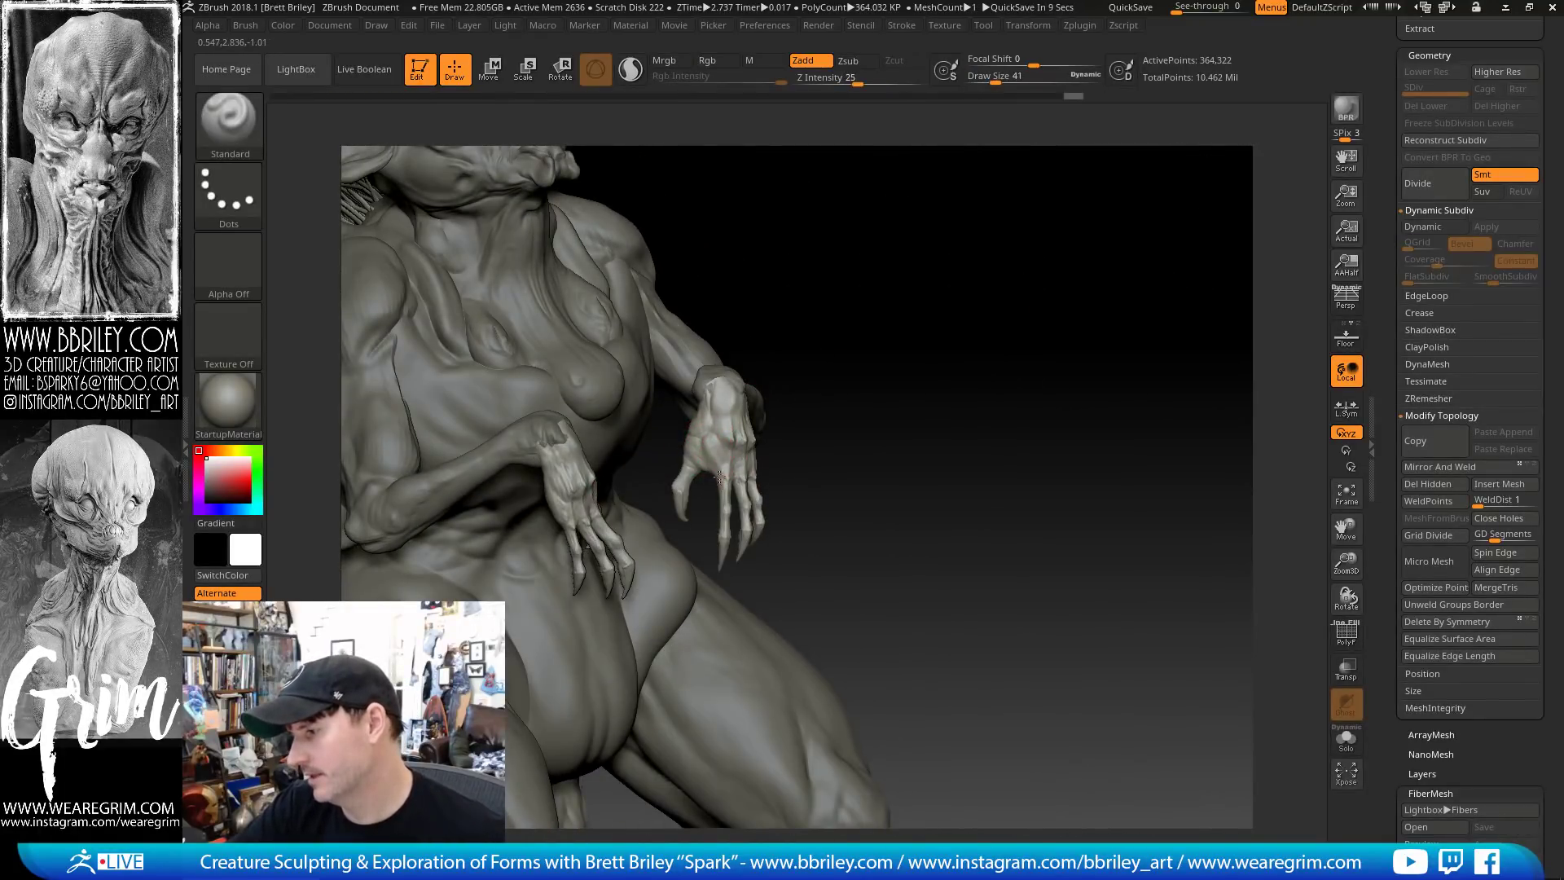
Carve creases across the wrist and upper hand with DamStandard at draw size 41
{"action": "key", "text": "b"}
{"action": "key", "text": "d"}
{"action": "key", "text": "s"}
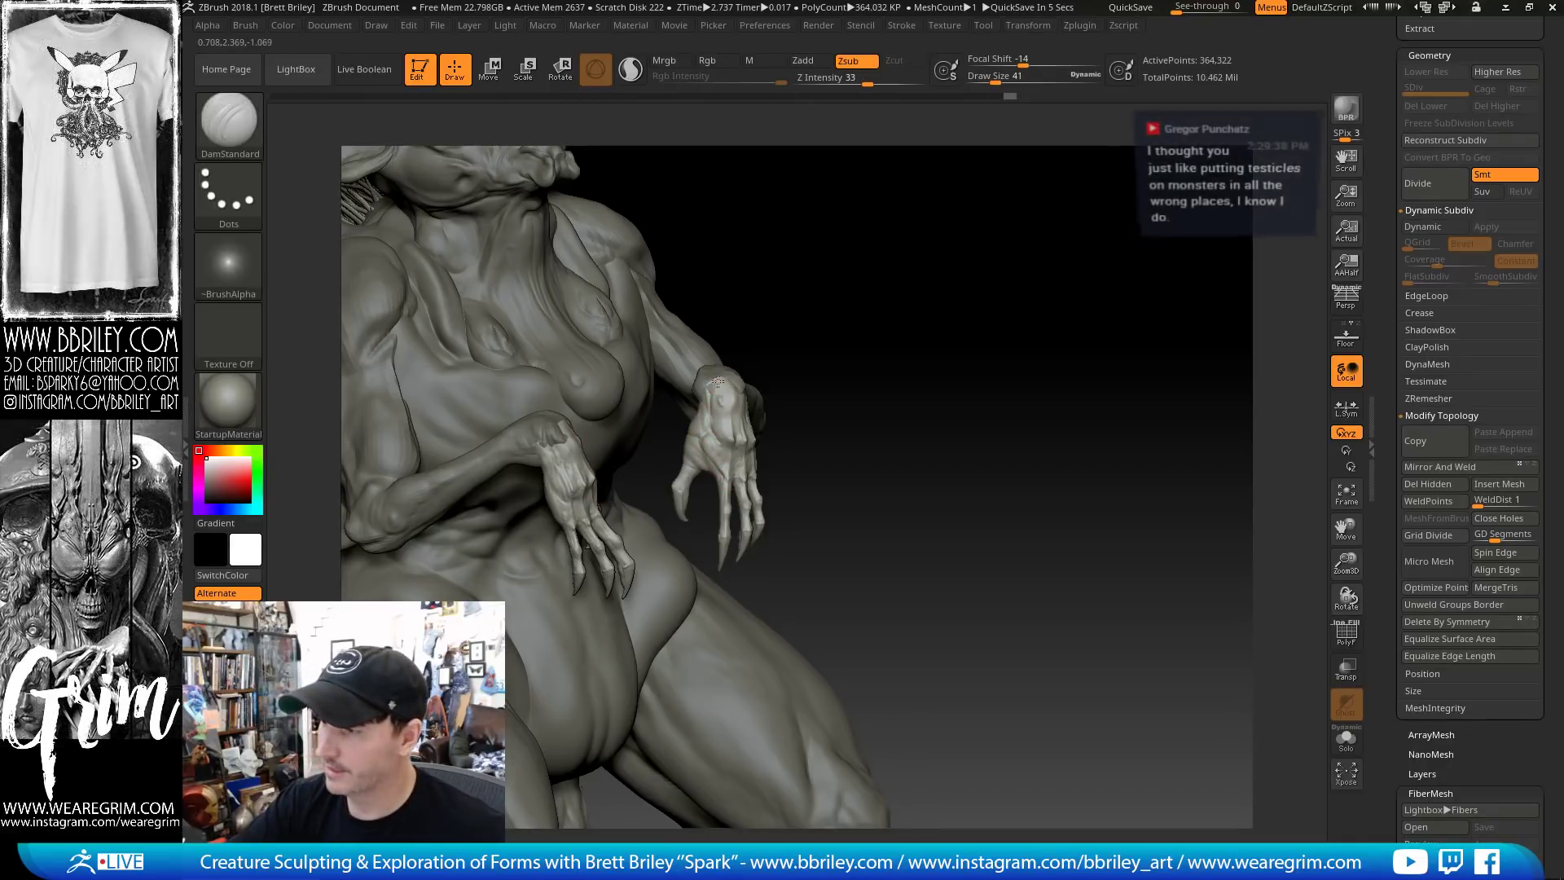
{"action": "left_click_drag", "start_coordinate": [721, 398], "coordinate": [746, 399]}
Adjust the creature's hands and wrists from the front with the Move brush at an increased draw size
{"action": "mouse_move", "coordinate": [943, 310]}
{"action": "left_mouse_down"}
{"action": "mouse_move", "coordinate": [960, 266]}
{"action": "mouse_move", "coordinate": [981, 281]}
{"action": "left_mouse_up"}
{"action": "key", "text": "b"}
{"action": "key", "text": "m"}
{"action": "key", "text": "v"}
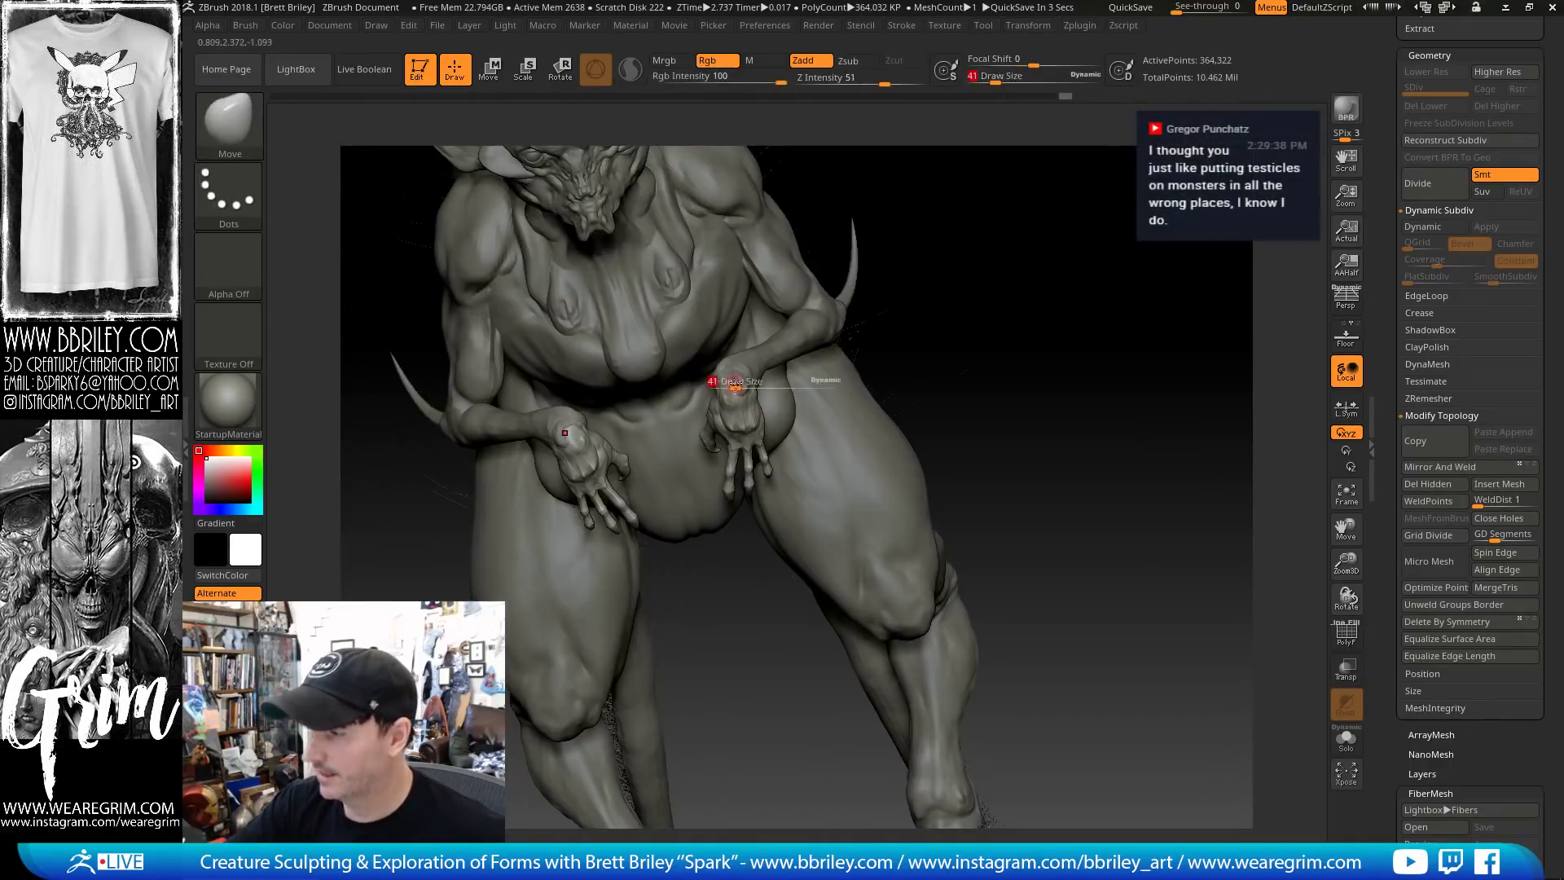
{"action": "key", "text": "bracketright"}
{"action": "key", "text": "bracketright"}
{"action": "key", "text": "bracketright"}
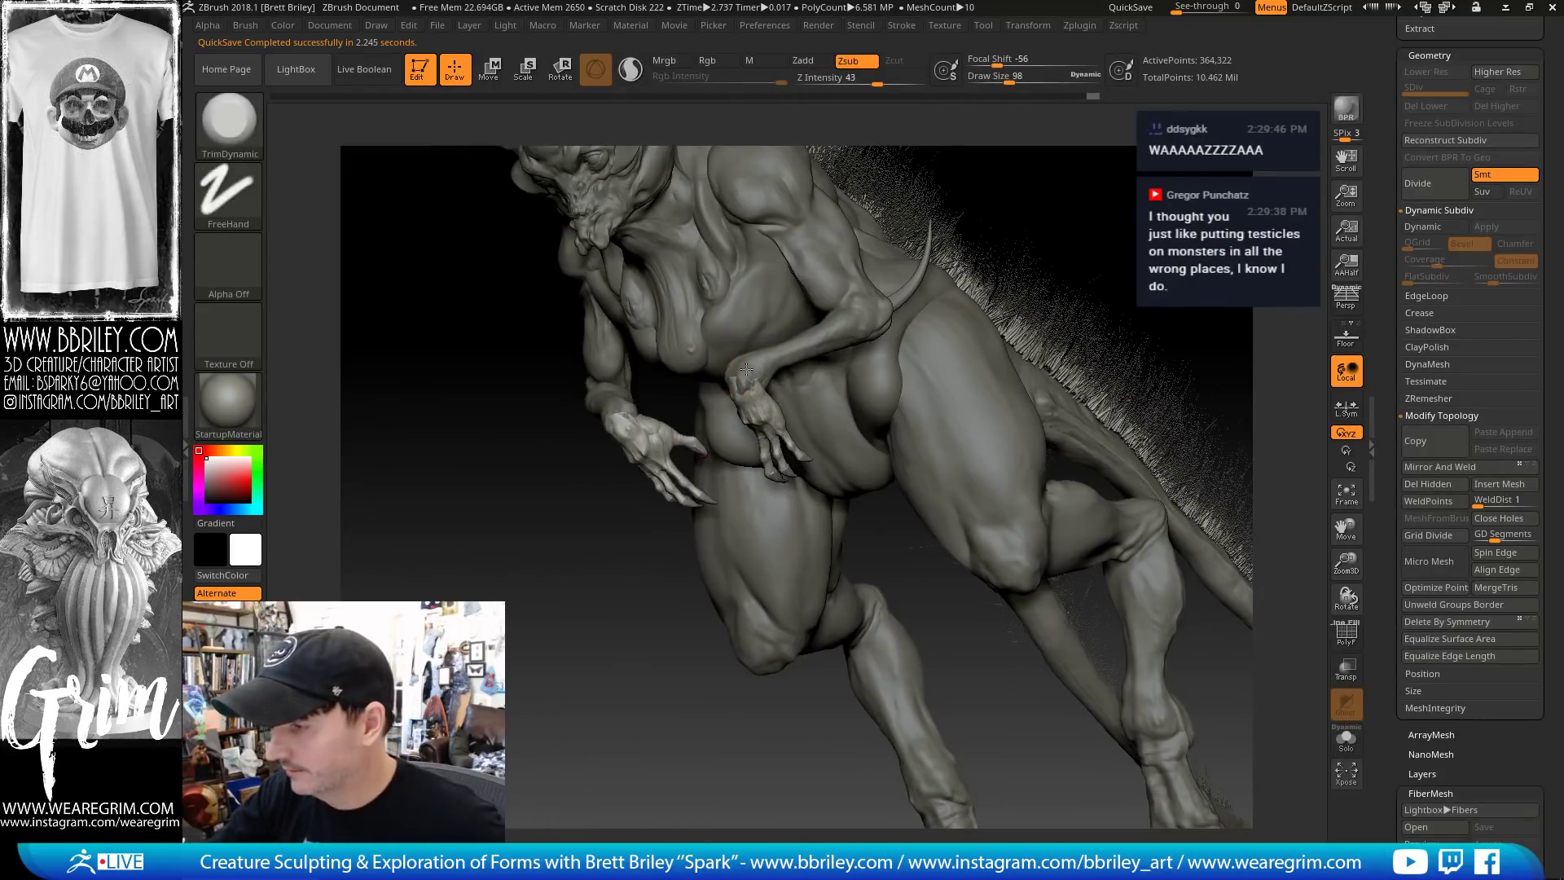
Reshape the hands and wrists from both sides with the Move brush at draw size 98
{"action": "key", "text": "b"}
{"action": "key", "text": "m"}
{"action": "key", "text": "v"}
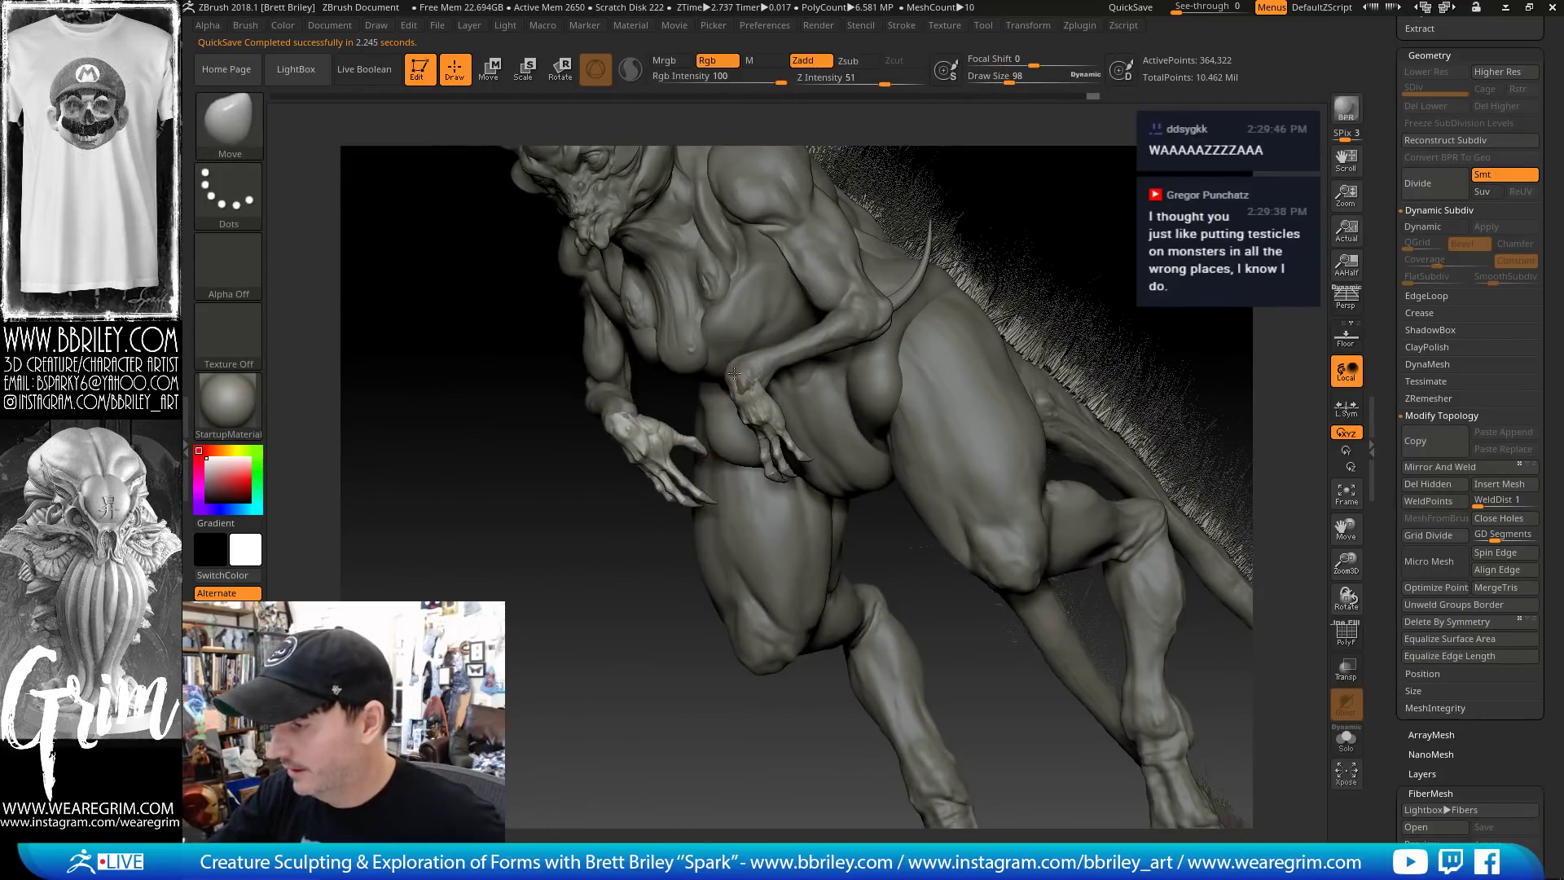
{"action": "left_click_drag", "start_coordinate": [1128, 175], "coordinate": [716, 367]}
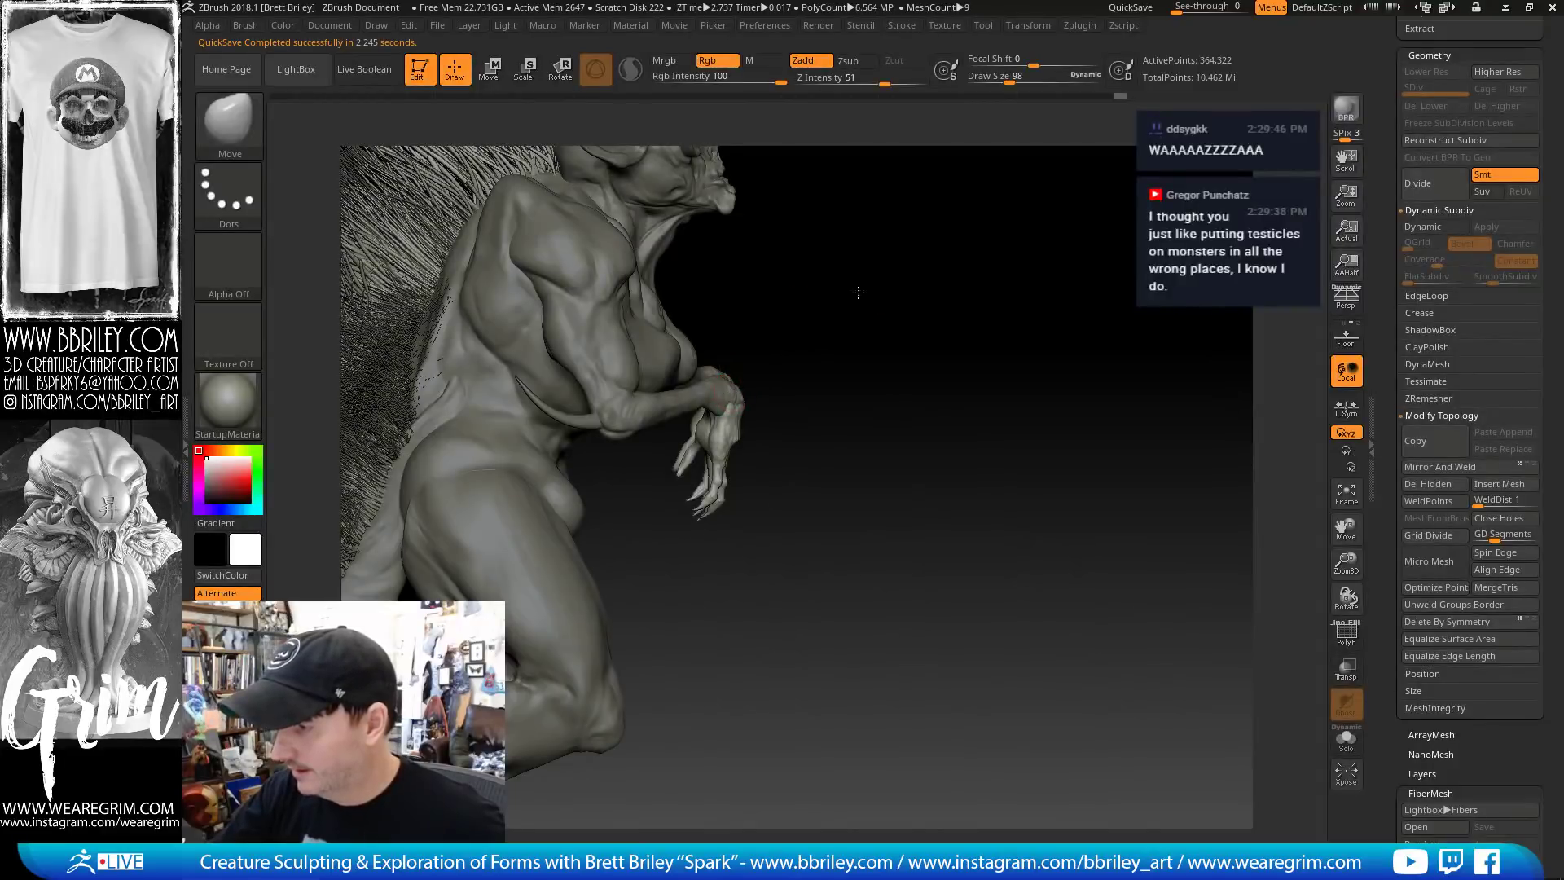
{"action": "left_click_drag", "start_coordinate": [858, 292], "coordinate": [293, 232]}
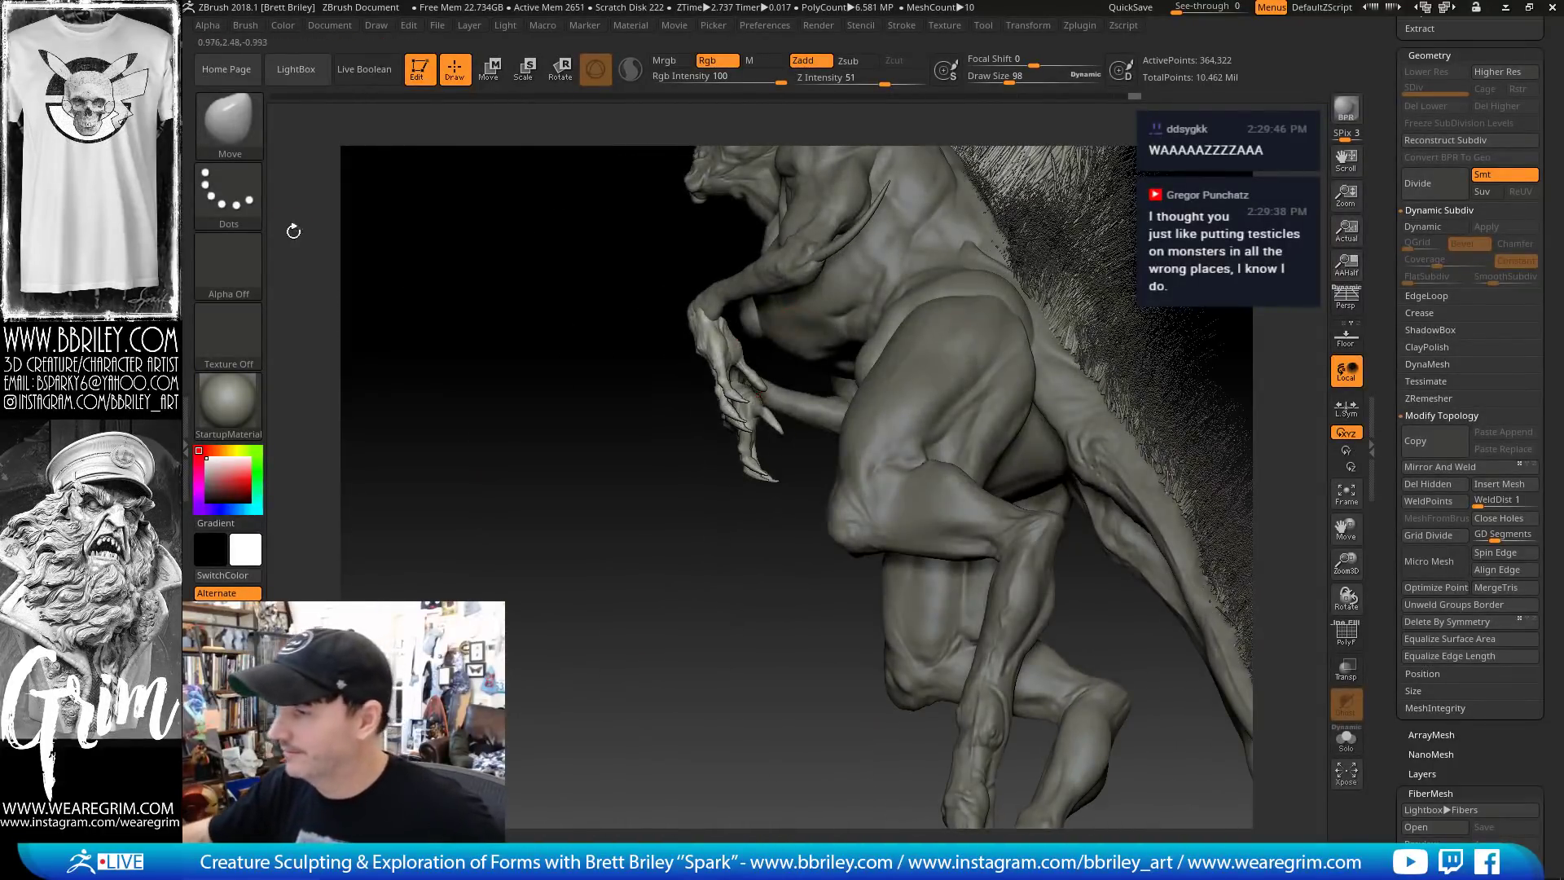
{"action": "left_click_drag", "start_coordinate": [340, 350], "coordinate": [1061, 297]}
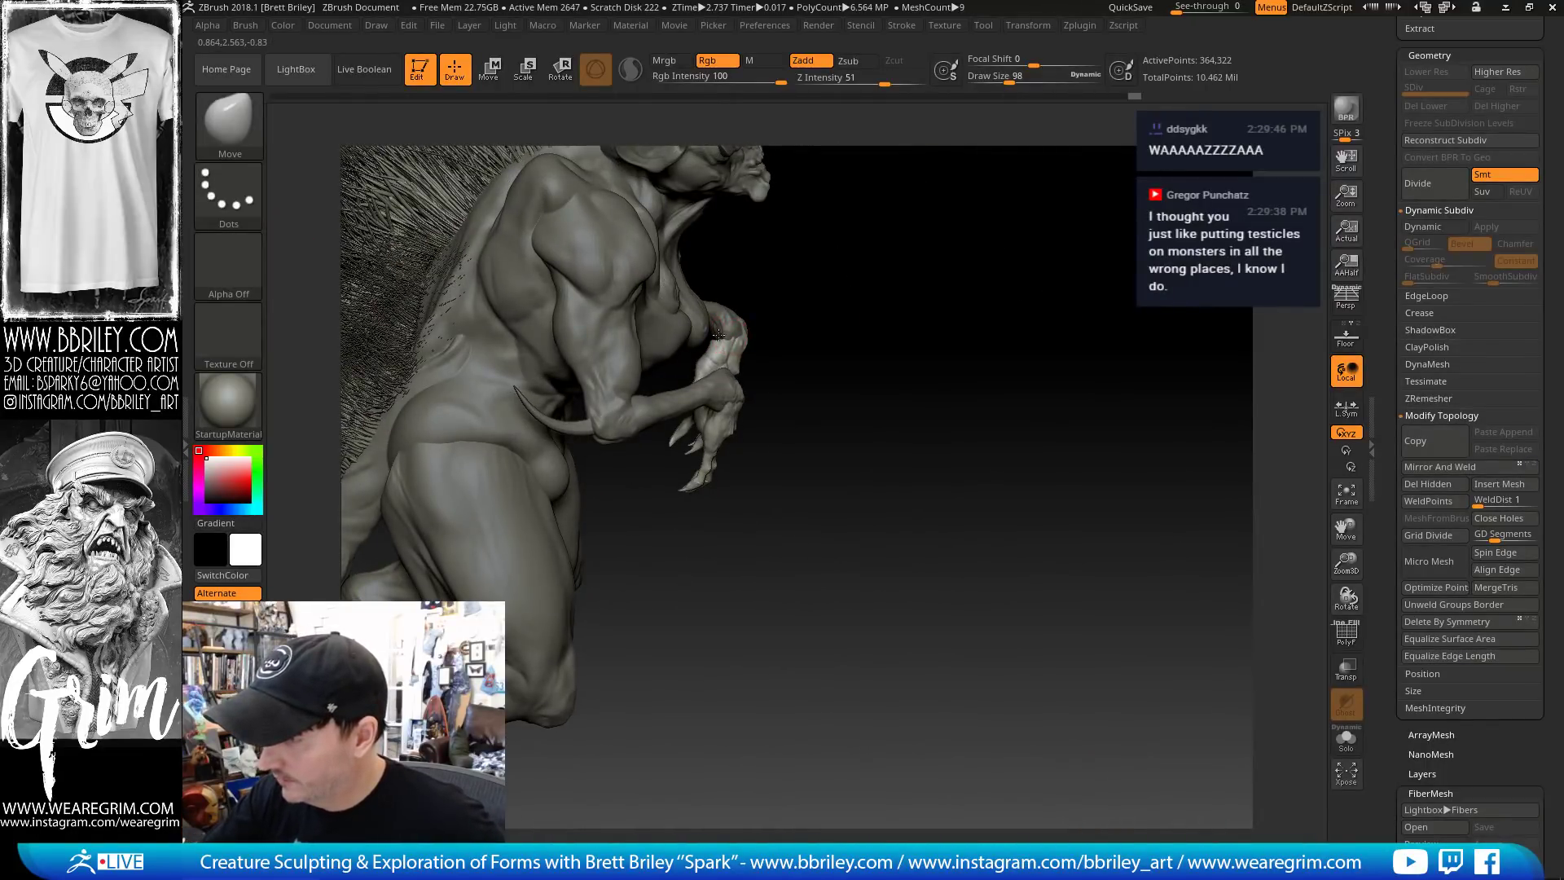
{"action": "left_click_drag", "start_coordinate": [747, 303], "coordinate": [858, 266]}
Select the arms subtool and refine the wrists where they meet the hands with the Inflat and DamStandard brushes
{"action": "left_click", "coordinate": [698, 318], "text": "alt"}
{"action": "left_click_drag", "start_coordinate": [807, 215], "coordinate": [763, 287]}
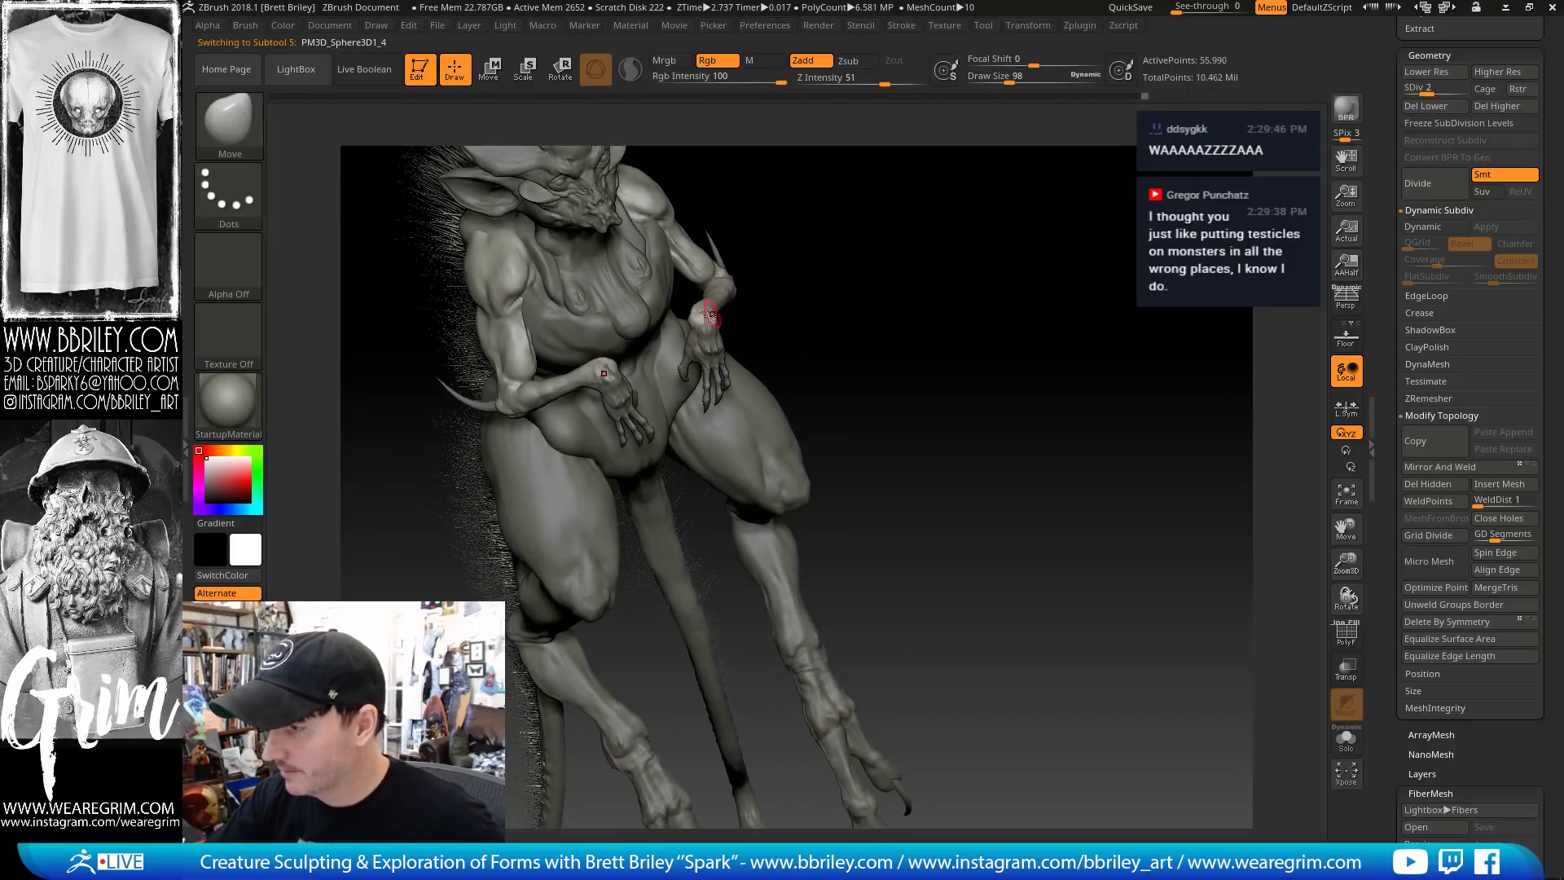
{"action": "key", "text": "b"}
{"action": "key", "text": "i"}
{"action": "key", "text": "n"}
{"action": "key", "text": "b"}
{"action": "key", "text": "d"}
{"action": "key", "text": "s"}
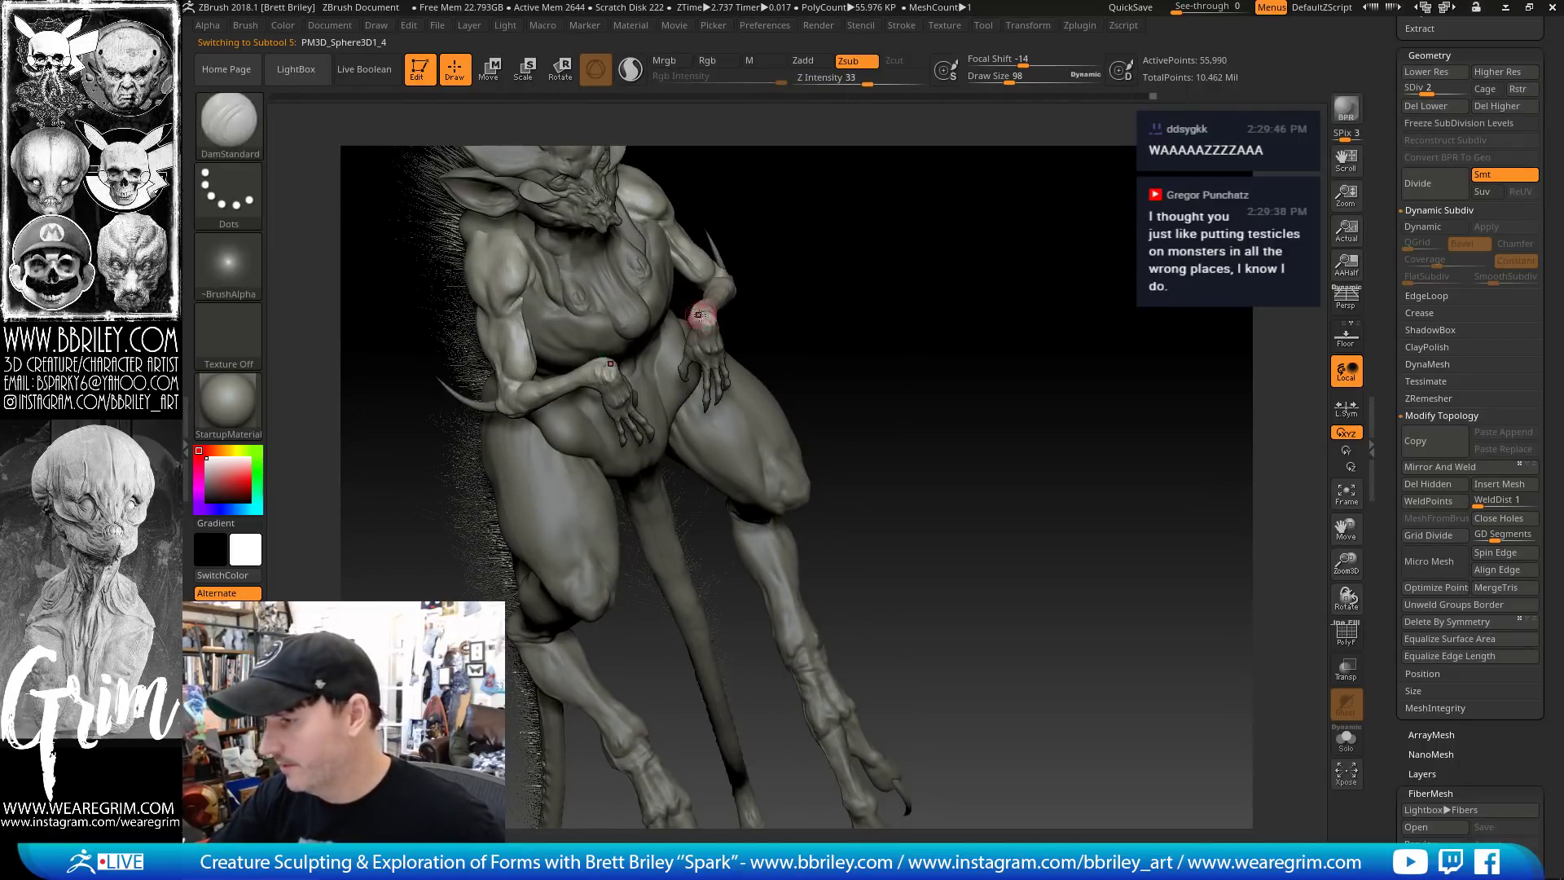
{"action": "left_click_drag", "start_coordinate": [853, 294], "coordinate": [847, 381]}
Reshape the wrists, forearms and elbows with the Move brush at draw sizes 128 and 174
{"action": "key", "text": "b"}
{"action": "key", "text": "m"}
{"action": "key", "text": "v"}
{"action": "key", "text": "s"}
{"action": "mouse_move", "coordinate": [709, 310]}
{"action": "left_mouse_down"}
{"action": "mouse_move", "coordinate": [663, 308]}
{"action": "mouse_move", "coordinate": [705, 314]}
{"action": "left_mouse_up"}
{"action": "key", "text": "s"}
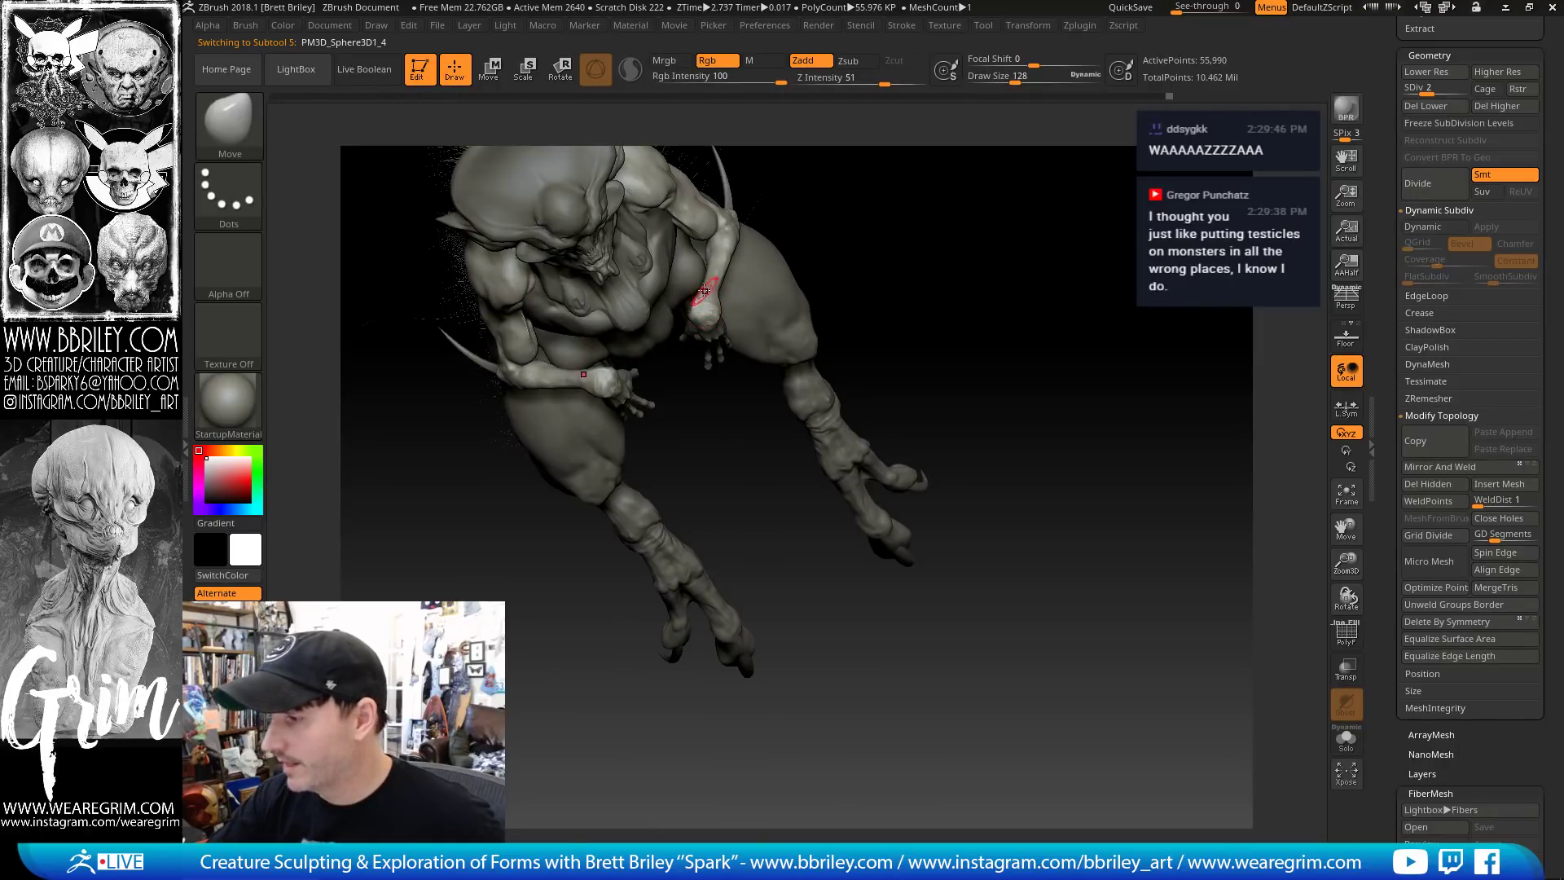
{"action": "right_click_drag", "start_coordinate": [705, 289], "coordinate": [734, 284]}
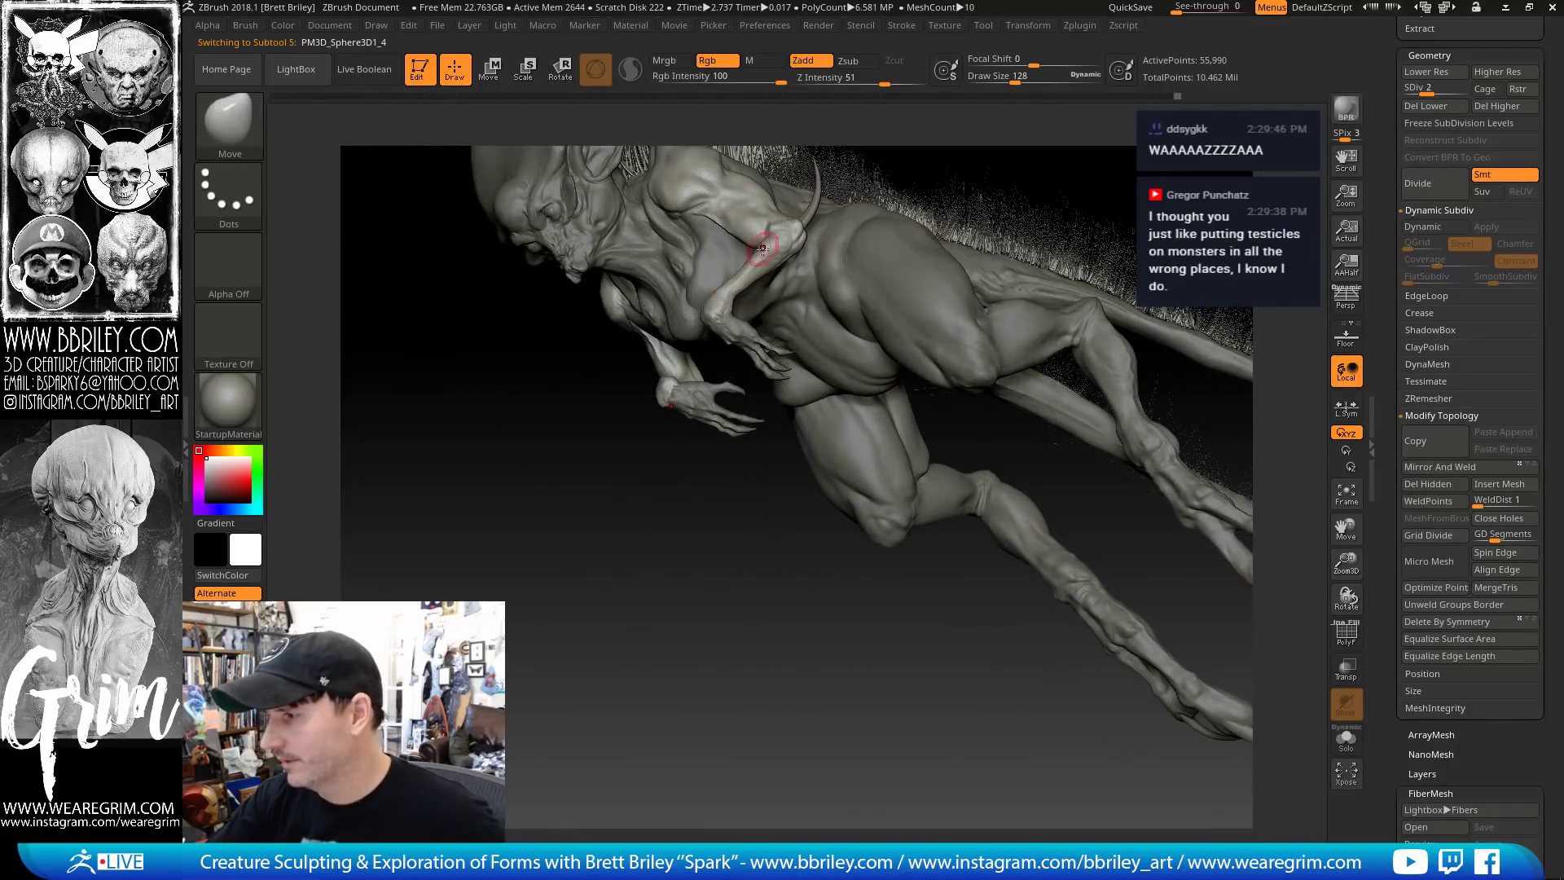
{"action": "key", "text": "s"}
{"action": "left_click", "coordinate": [746, 274]}
{"action": "right_click_drag", "start_coordinate": [975, 196], "coordinate": [1011, 381]}
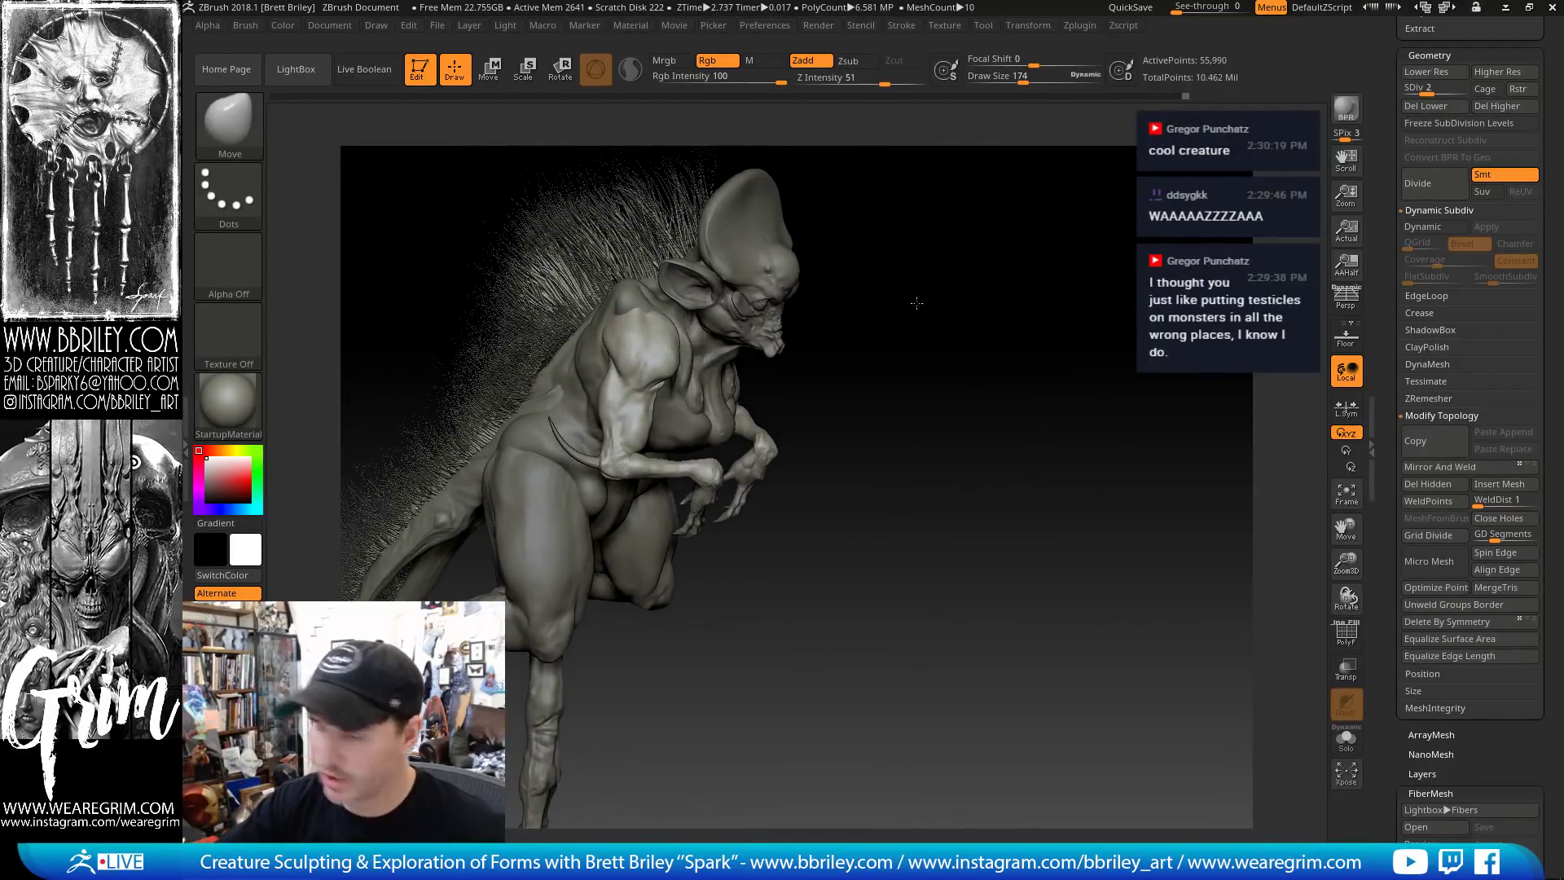
{"action": "right_click_drag", "start_coordinate": [918, 300], "coordinate": [898, 310]}
Carve muscle separations around the shoulder and upper arm with DamStandard at draw size 143
{"action": "key", "text": "b"}
{"action": "key", "text": "d"}
{"action": "key", "text": "s"}
{"action": "key", "text": "s"}
{"action": "left_click_drag", "start_coordinate": [628, 341], "coordinate": [618, 340]}
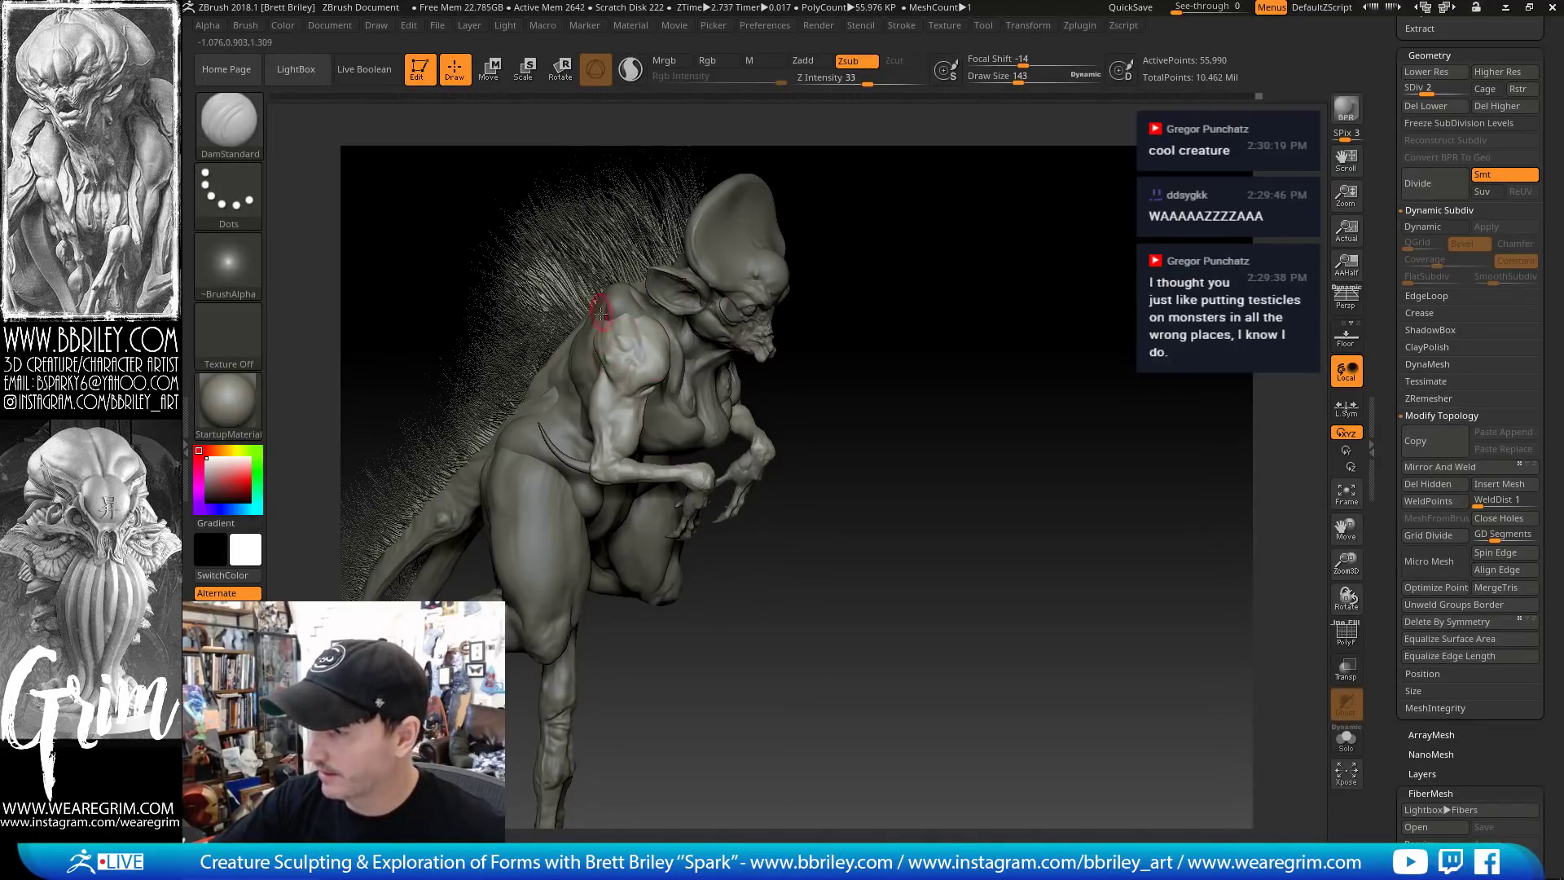
{"action": "right_click_drag", "start_coordinate": [907, 495], "coordinate": [633, 338]}
{"action": "left_click_drag", "start_coordinate": [791, 407], "coordinate": [937, 326]}
Select the body subtool and build up the side of the torso with the Standard brush at draw size 143
{"action": "left_click", "coordinate": [674, 425], "text": "alt"}
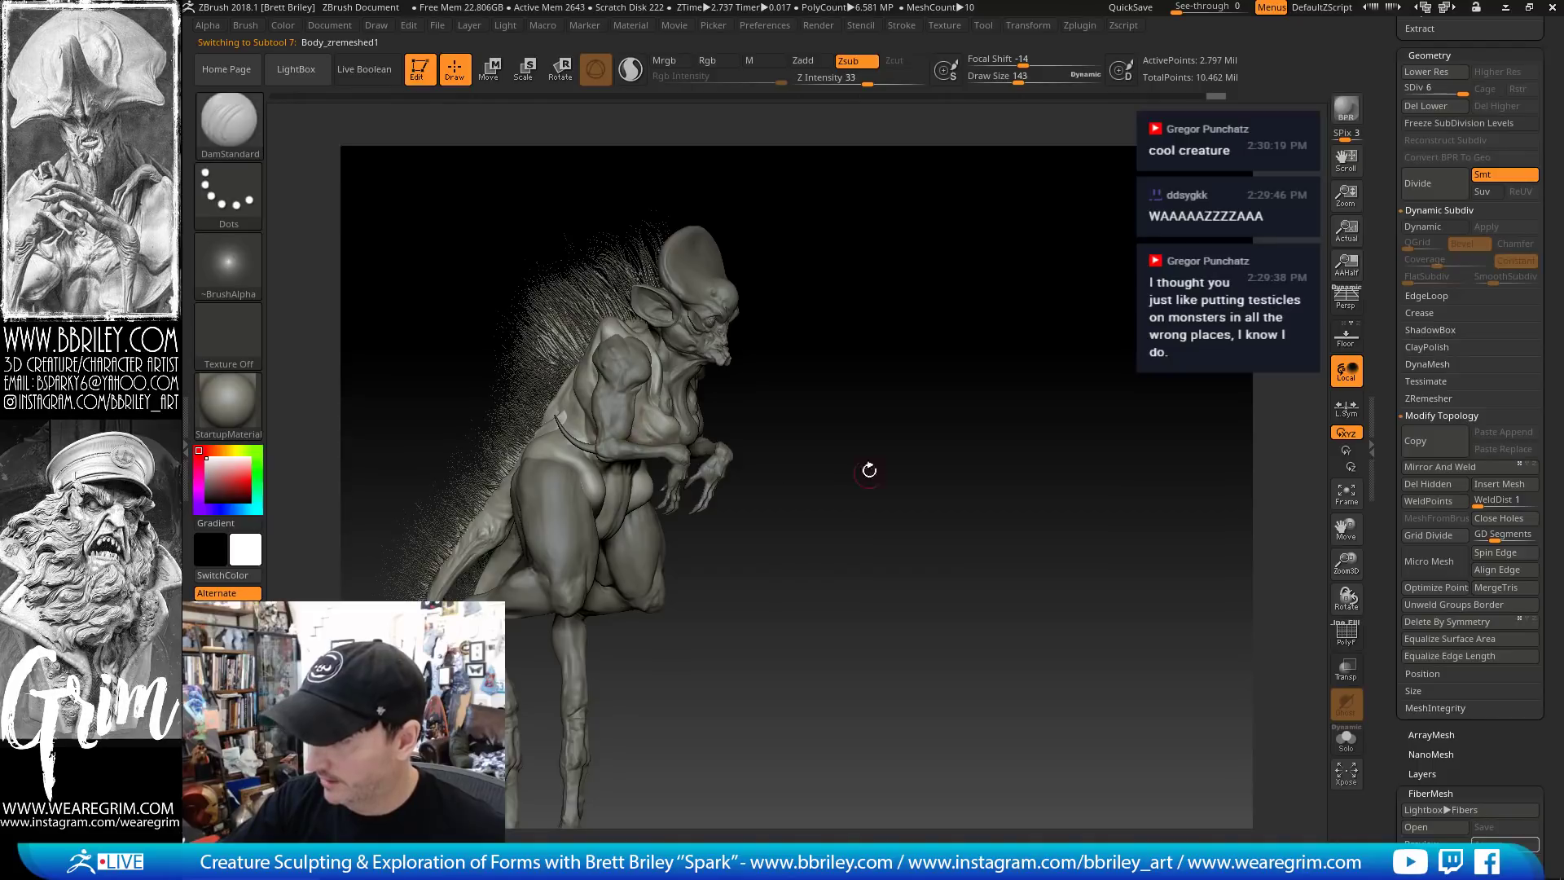
{"action": "left_click_drag", "start_coordinate": [868, 470], "coordinate": [625, 476]}
{"action": "key", "text": "b"}
{"action": "key", "text": "s"}
{"action": "key", "text": "t"}
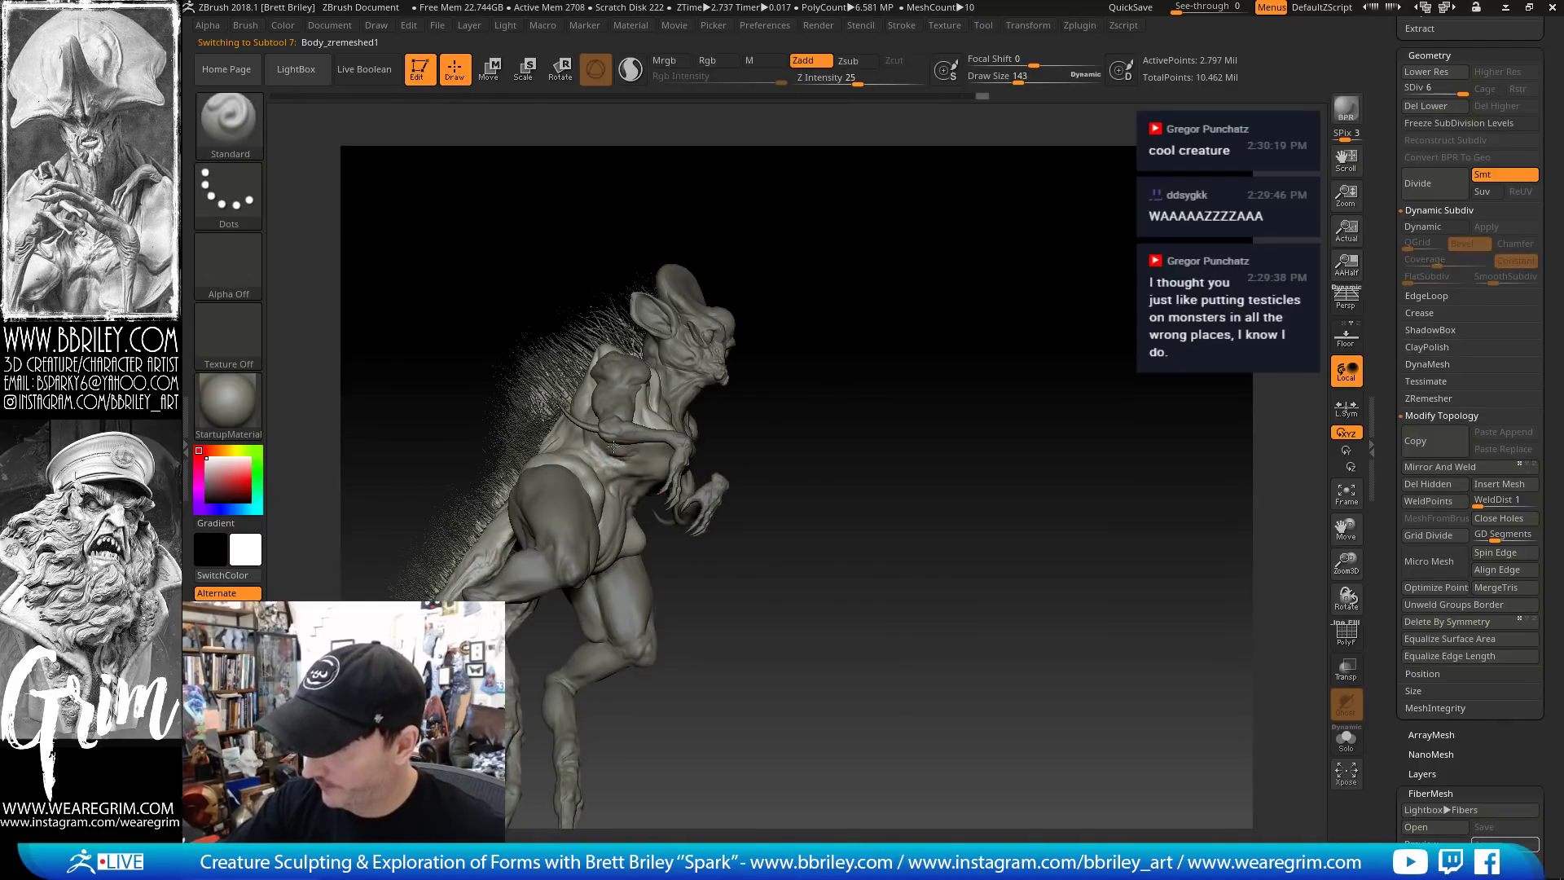
{"action": "left_click_drag", "start_coordinate": [866, 347], "coordinate": [625, 449]}
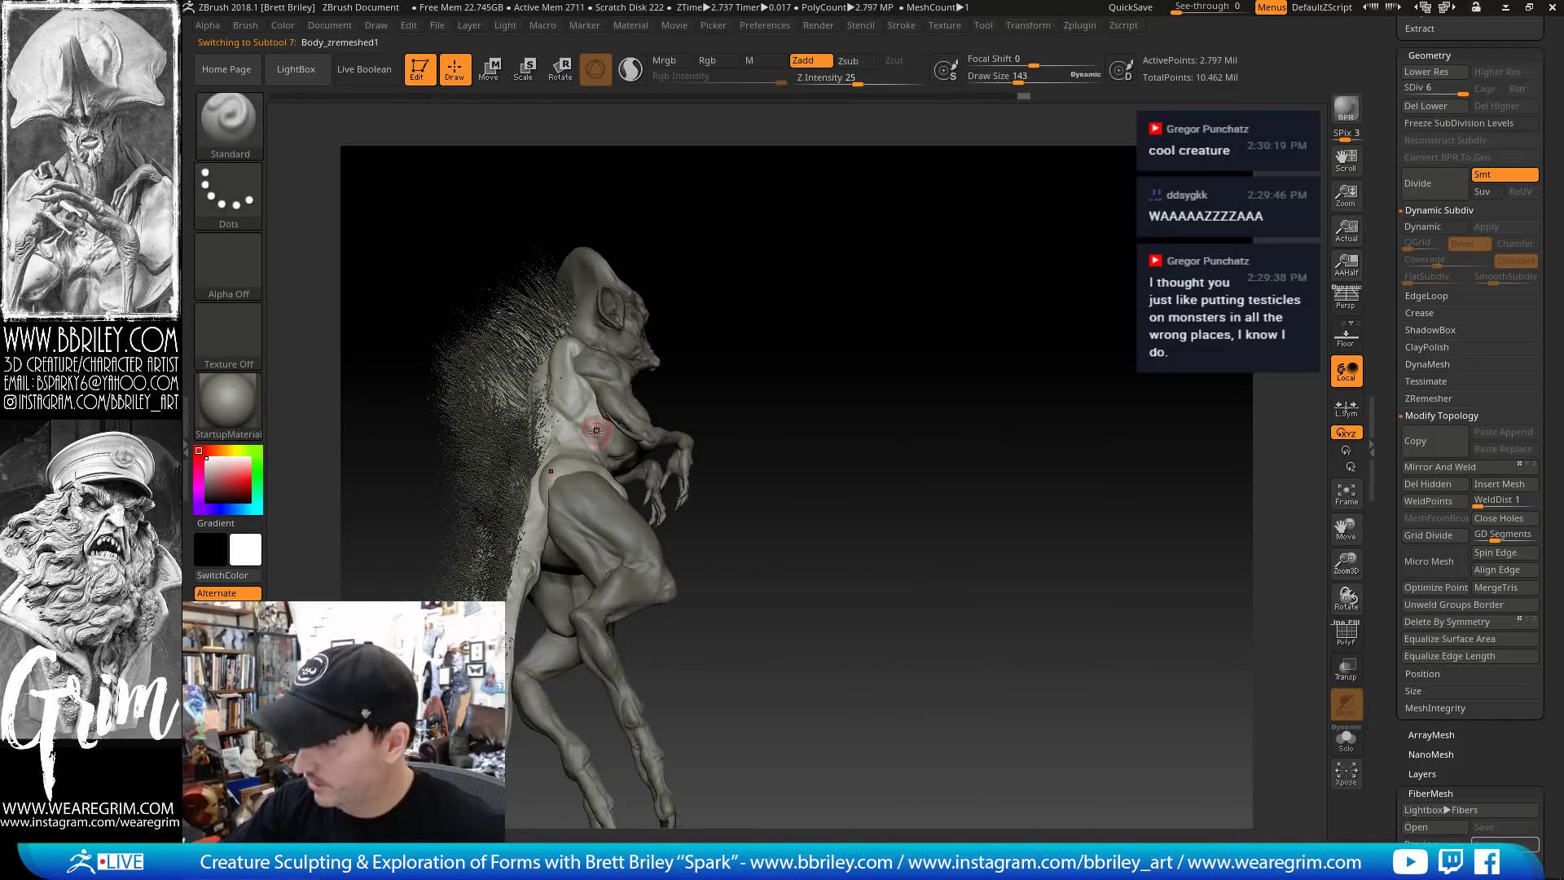
Refine the flank below the arm with DamStandard and flatten it with TrimDynamic at draw size 143
{"action": "key", "text": "b"}
{"action": "key", "text": "d"}
{"action": "key", "text": "s"}
{"action": "key", "text": "b"}
{"action": "key", "text": "t"}
{"action": "key", "text": "d"}
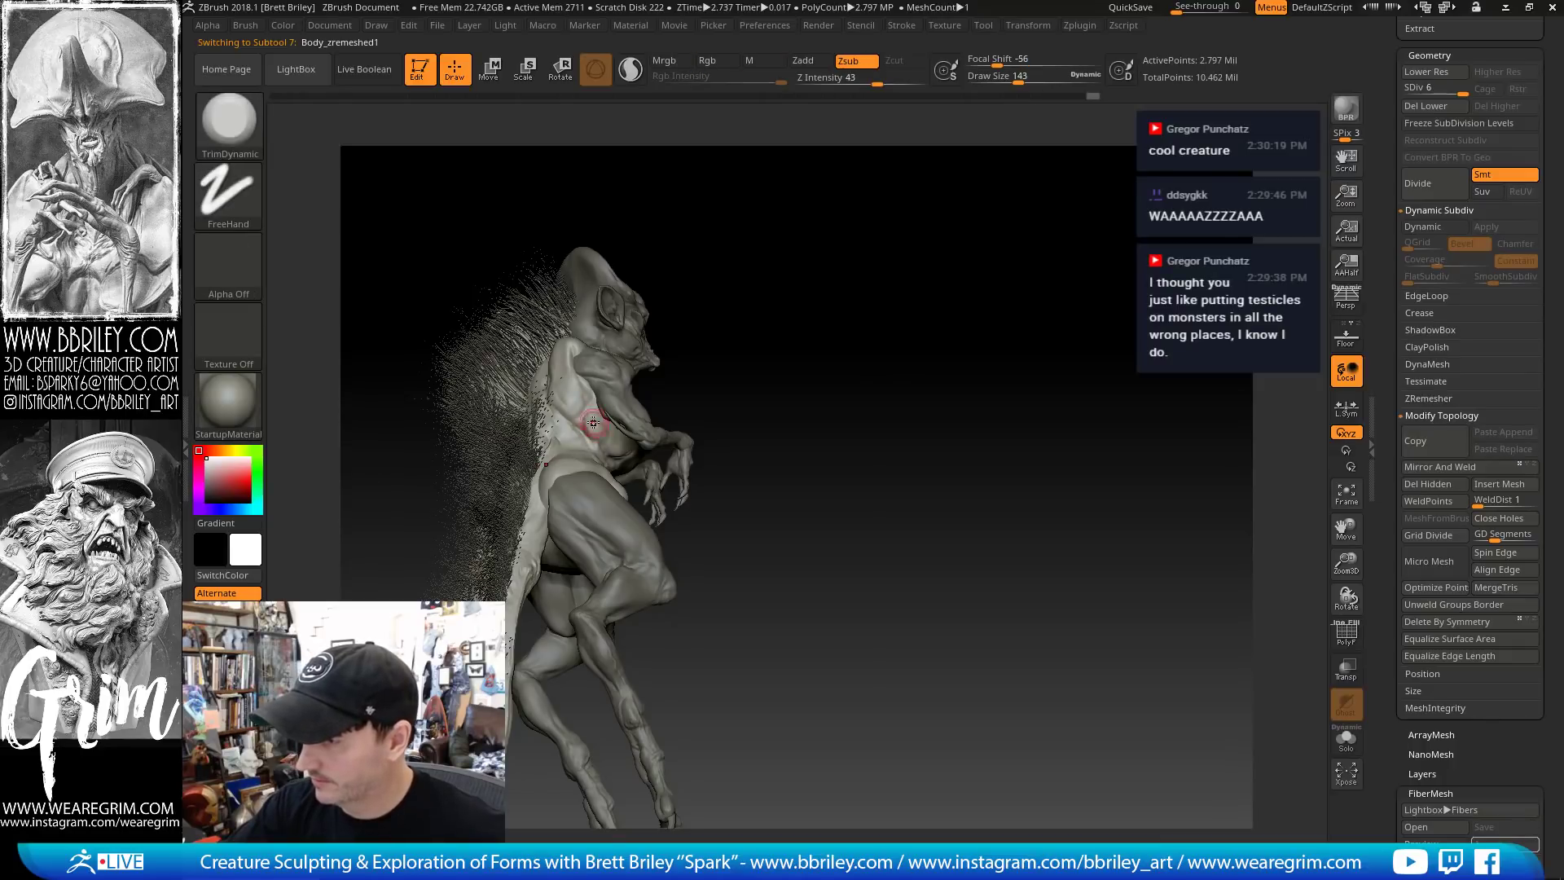
{"action": "left_click_drag", "start_coordinate": [778, 294], "coordinate": [577, 477]}
Crease the hips and lower abdomen with DamStandard at draw size 124, smoothing the forms from several angles
{"action": "key", "text": "b"}
{"action": "key", "text": "d"}
{"action": "key", "text": "s"}
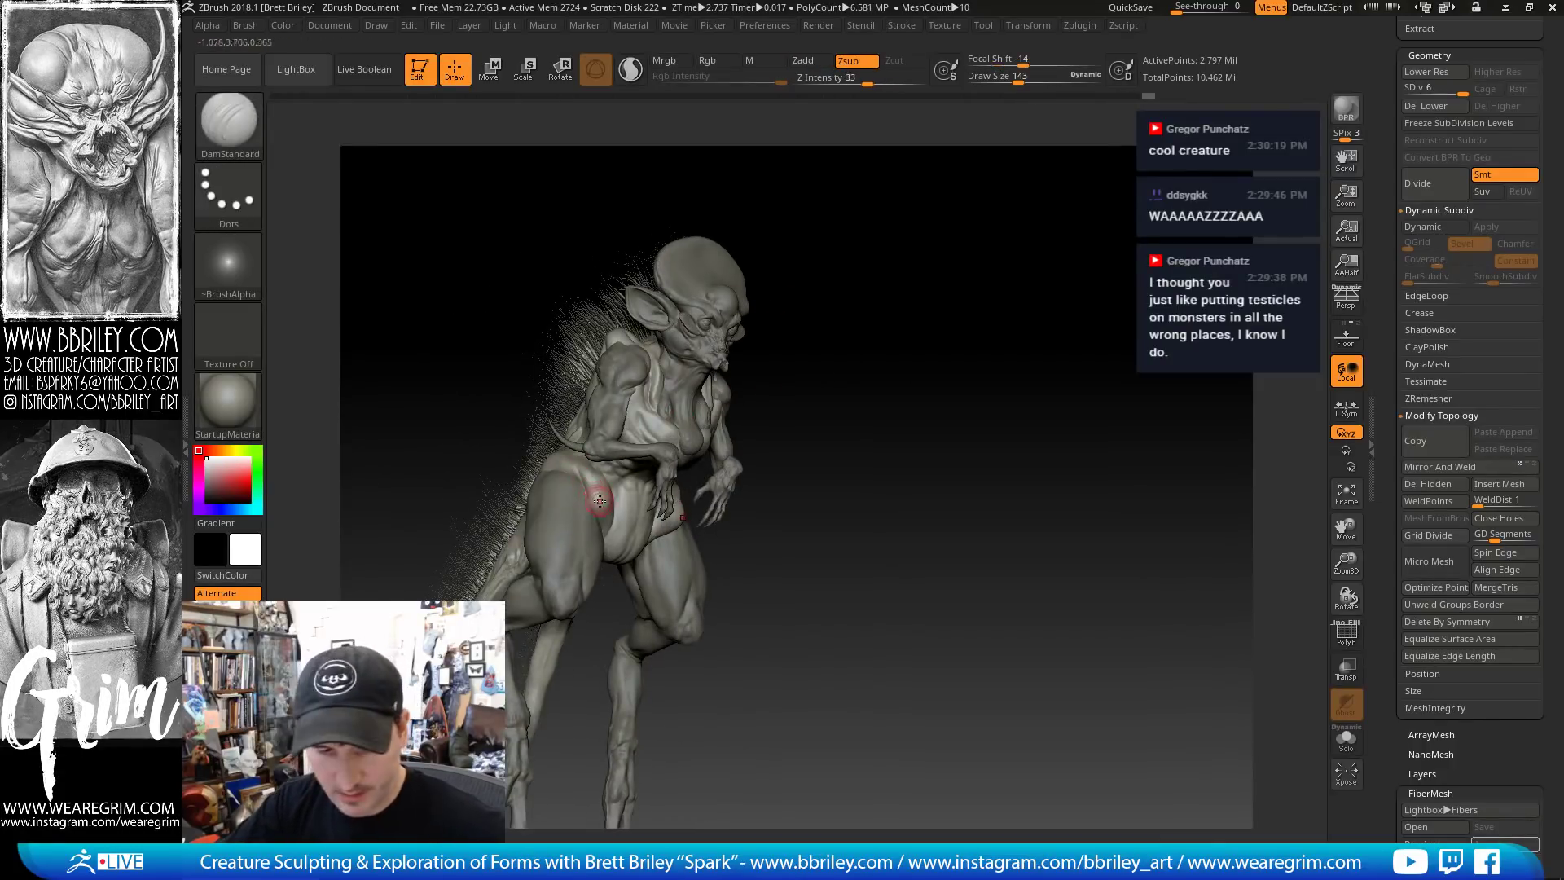
{"action": "key", "text": "["}
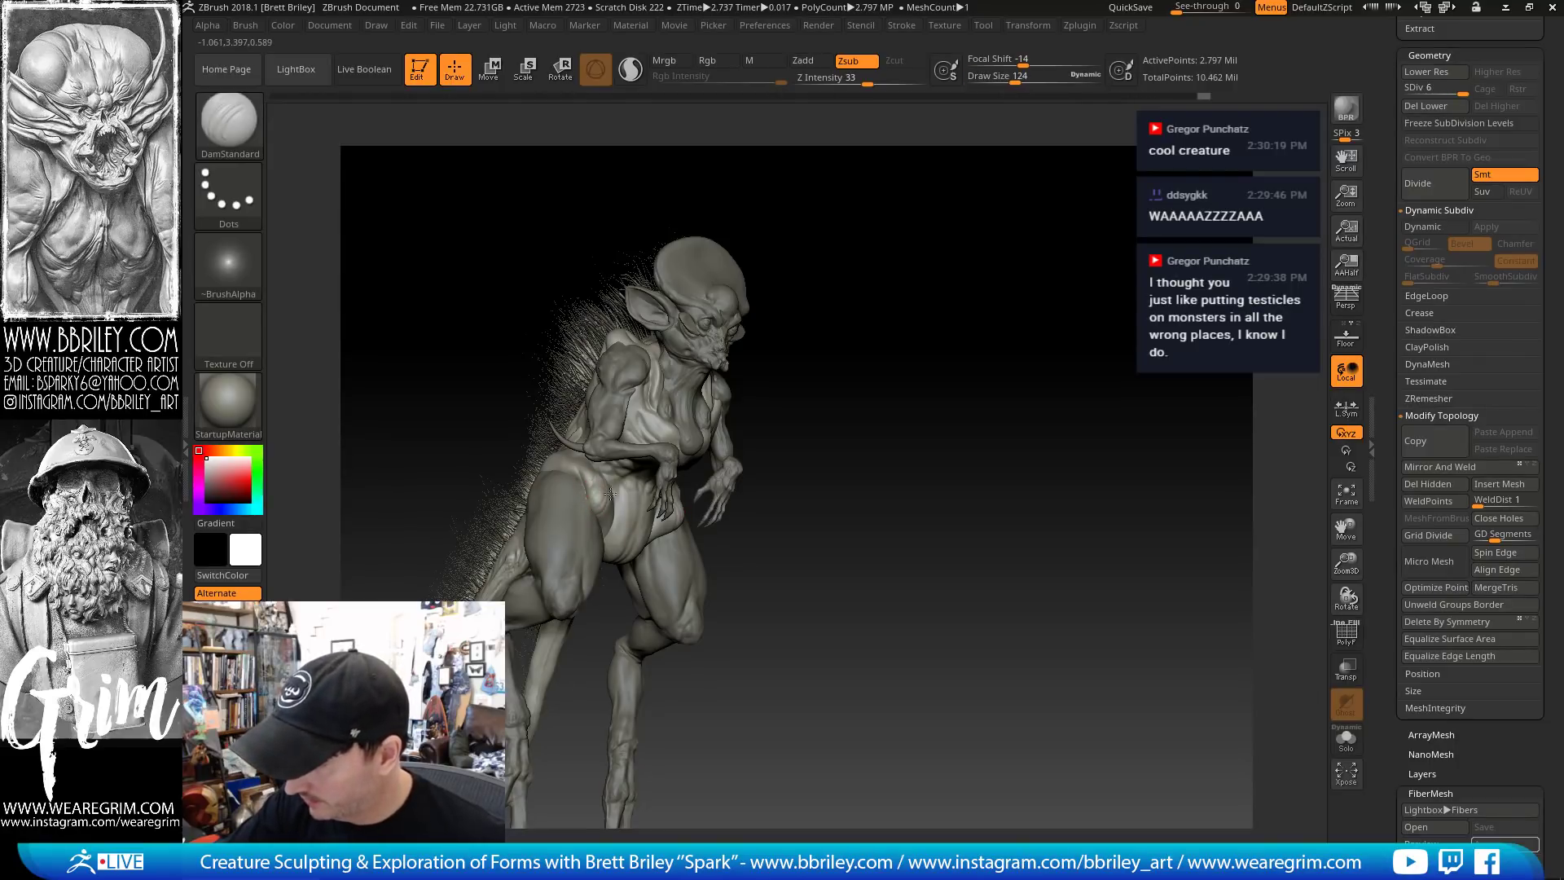
{"action": "mouse_move", "coordinate": [830, 475]}
{"action": "left_mouse_down"}
{"action": "mouse_move", "coordinate": [639, 443]}
{"action": "mouse_move", "coordinate": [603, 456]}
{"action": "left_mouse_up"}
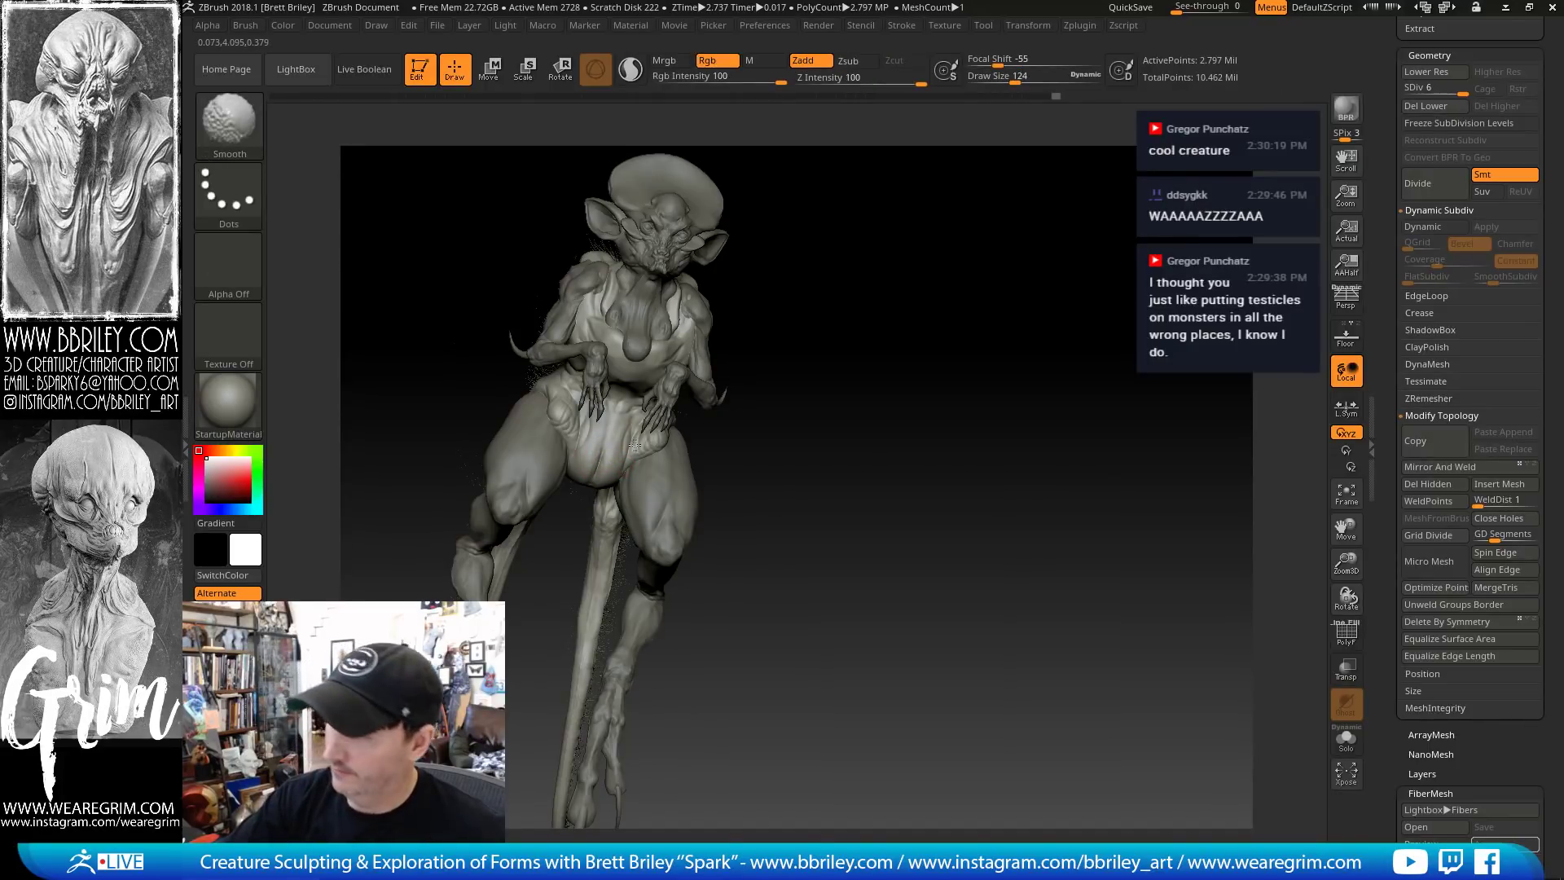
{"action": "left_click_drag", "start_coordinate": [786, 435], "coordinate": [664, 446]}
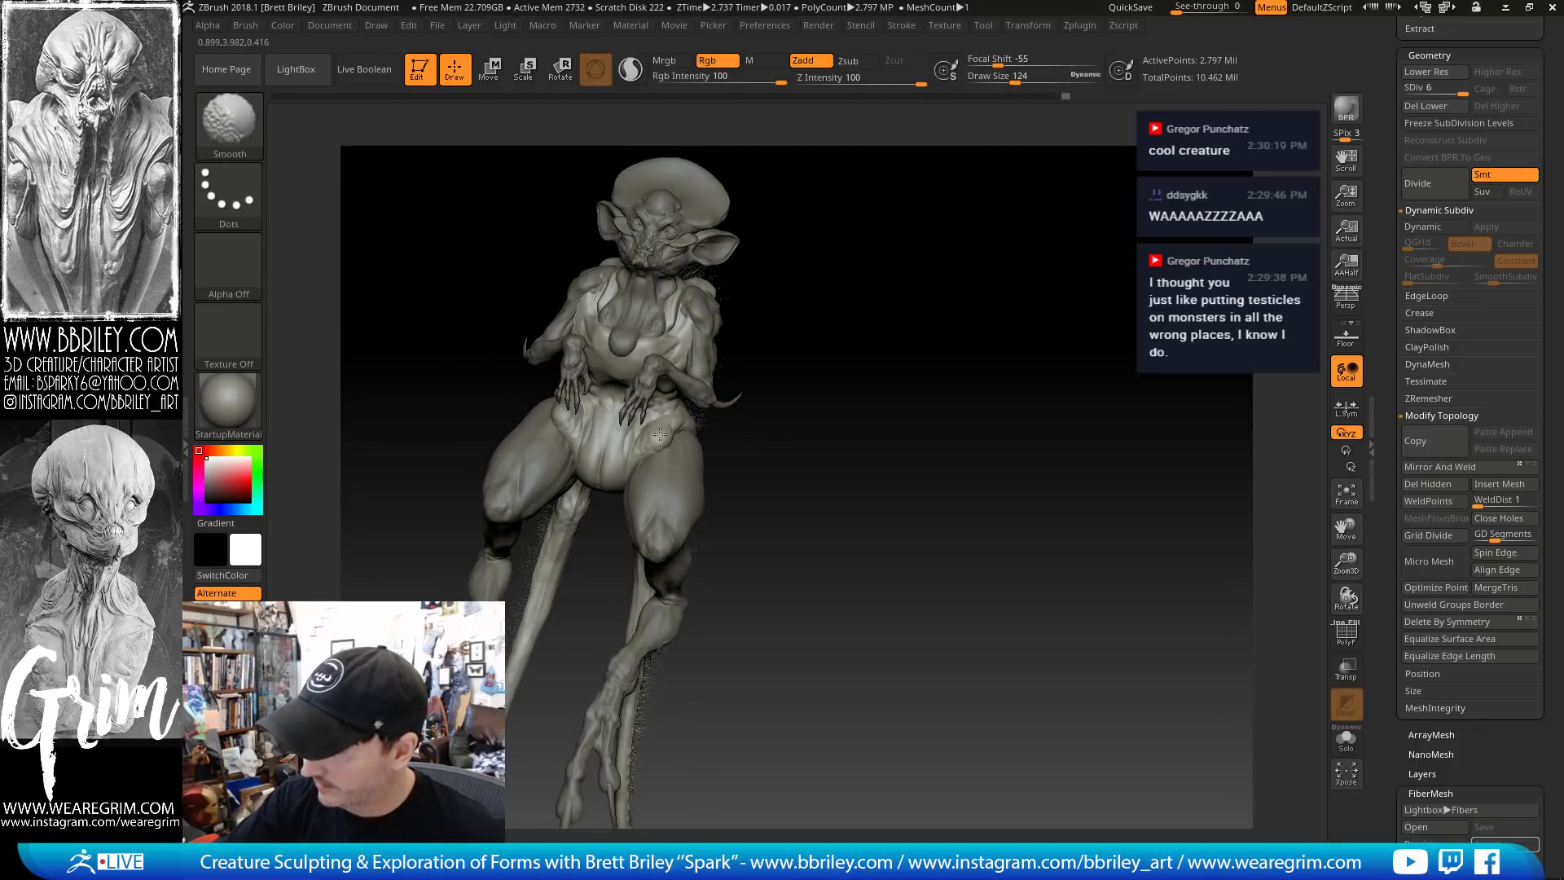
{"action": "mouse_move", "coordinate": [792, 465]}
{"action": "left_mouse_down"}
{"action": "mouse_move", "coordinate": [702, 452]}
{"action": "mouse_move", "coordinate": [720, 417]}
{"action": "left_mouse_up"}
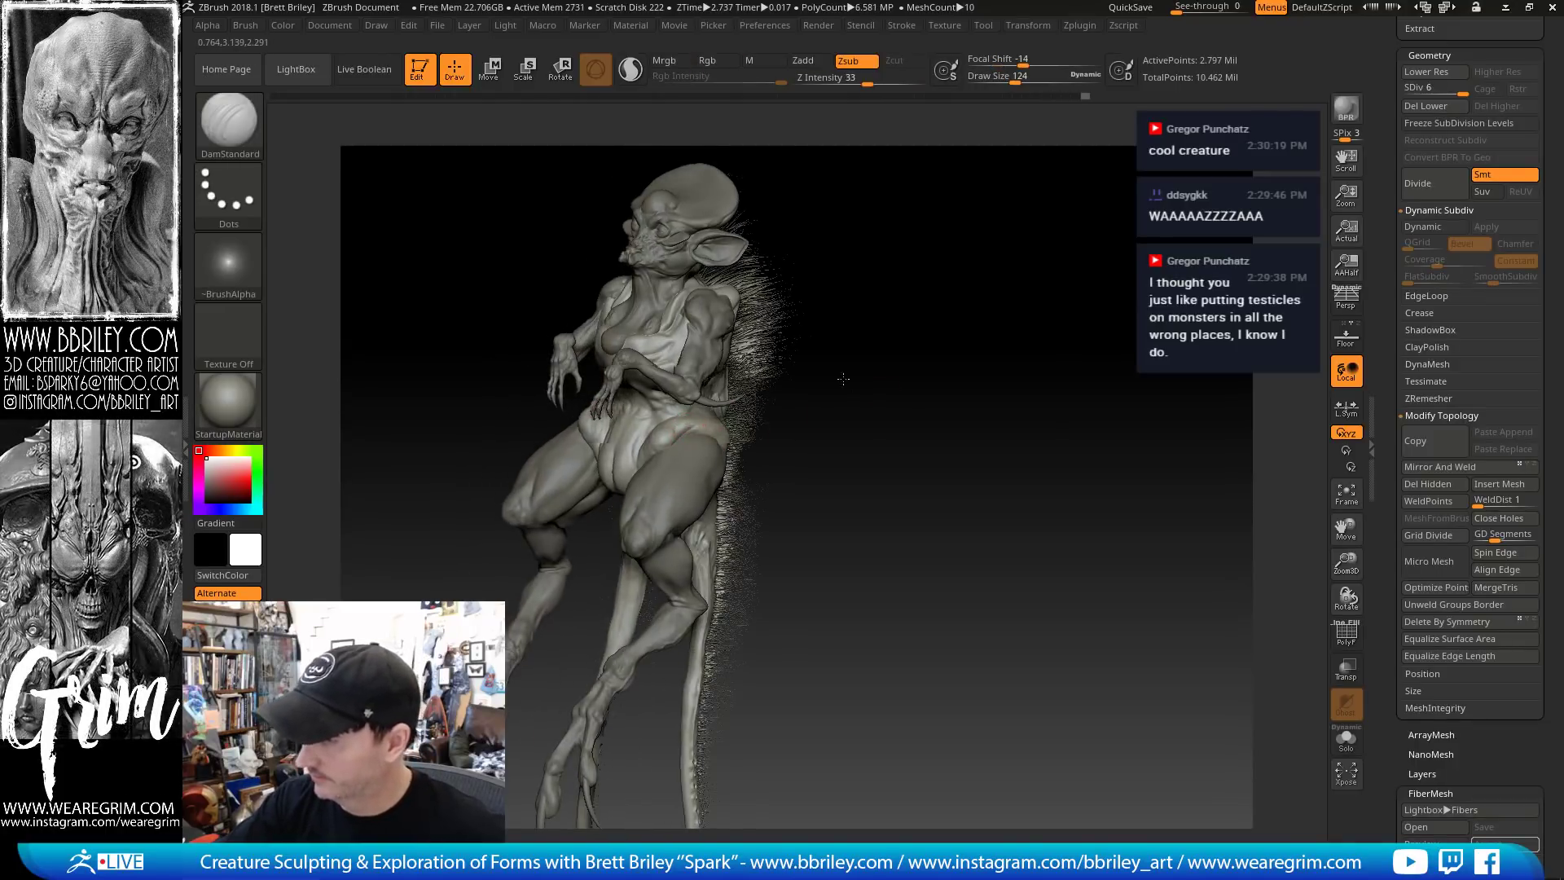
{"action": "left_click_drag", "start_coordinate": [841, 377], "coordinate": [762, 389]}
{"action": "left_click_drag", "start_coordinate": [931, 401], "coordinate": [894, 409]}
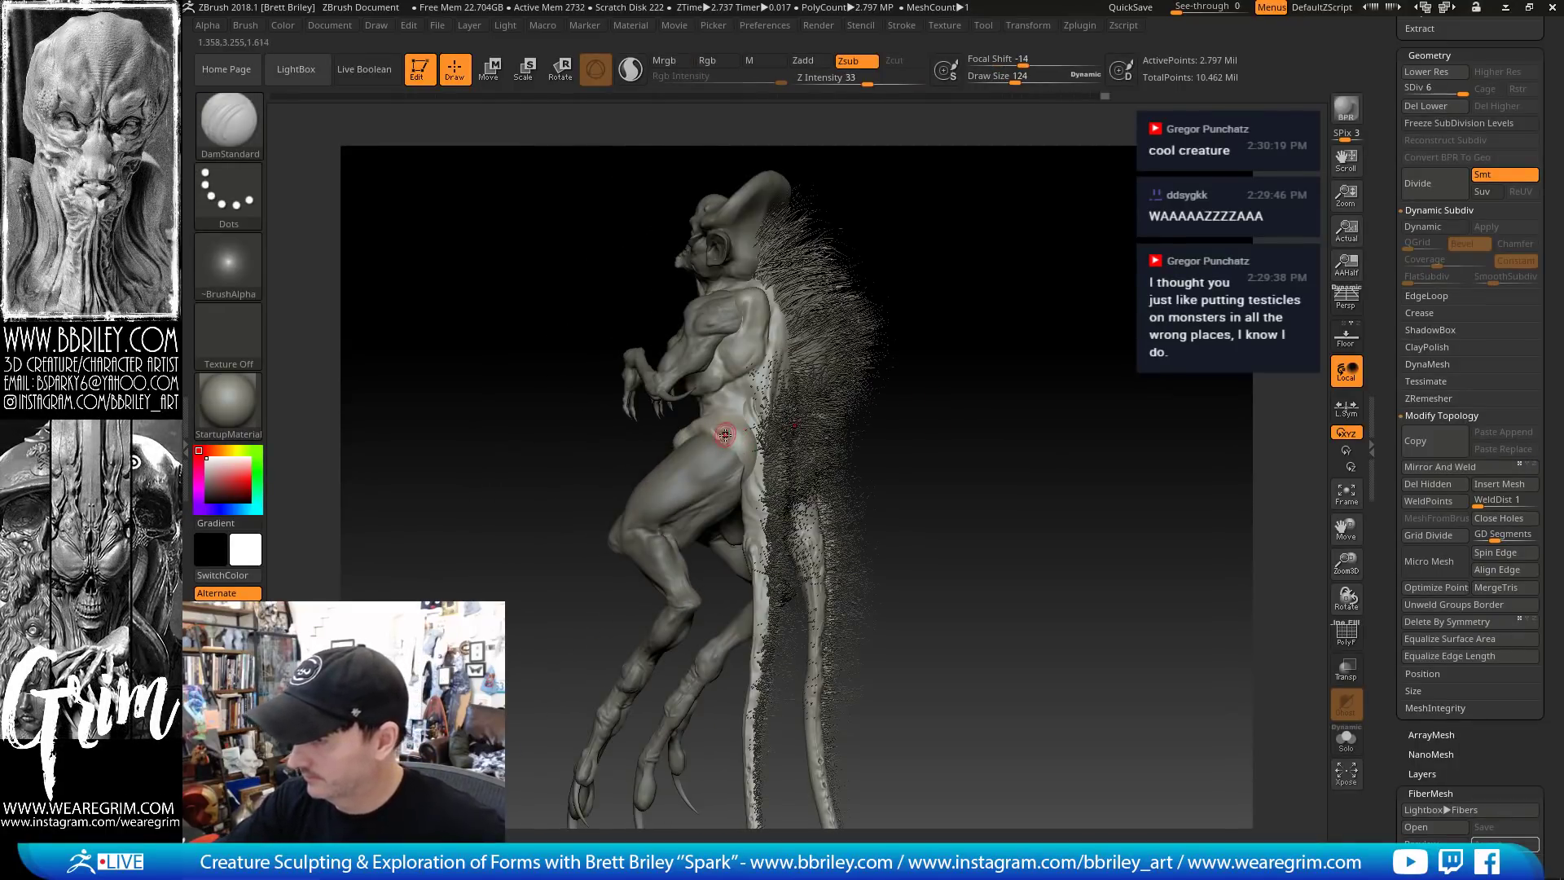
{"action": "key", "text": "shift"}
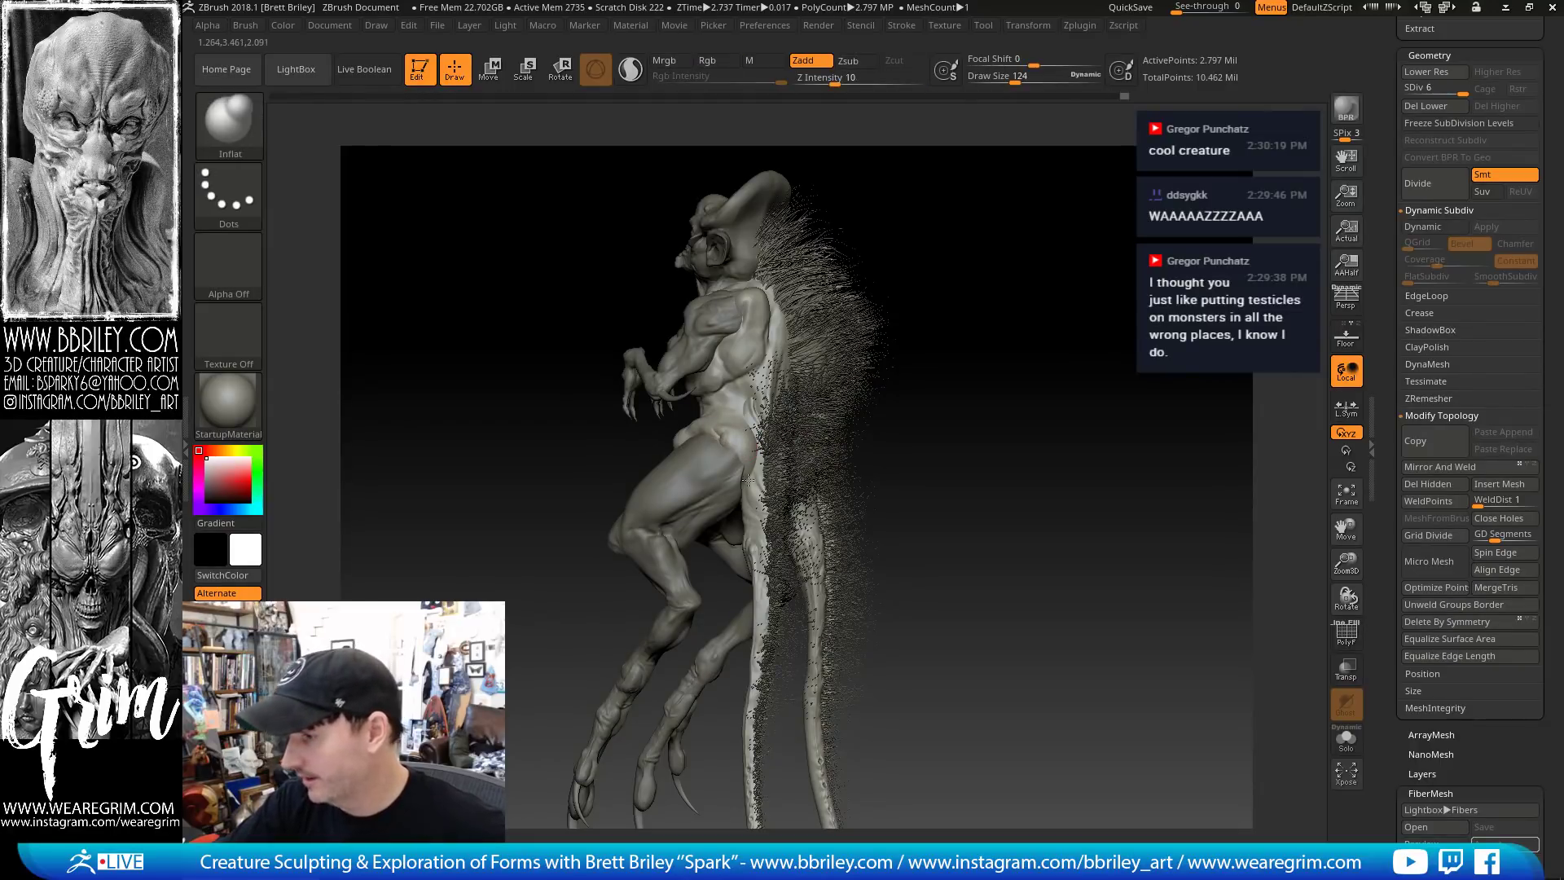
Reshape the hips and lower back in side view with the Move brush at draw sizes 397 and 313
{"action": "key", "text": "b"}
{"action": "key", "text": "m"}
{"action": "key", "text": "v"}
{"action": "mouse_move", "coordinate": [1013, 449]}
{"action": "left_mouse_down"}
{"action": "mouse_move", "coordinate": [717, 492]}
{"action": "mouse_move", "coordinate": [752, 489]}
{"action": "left_mouse_up"}
{"action": "key", "text": "["}
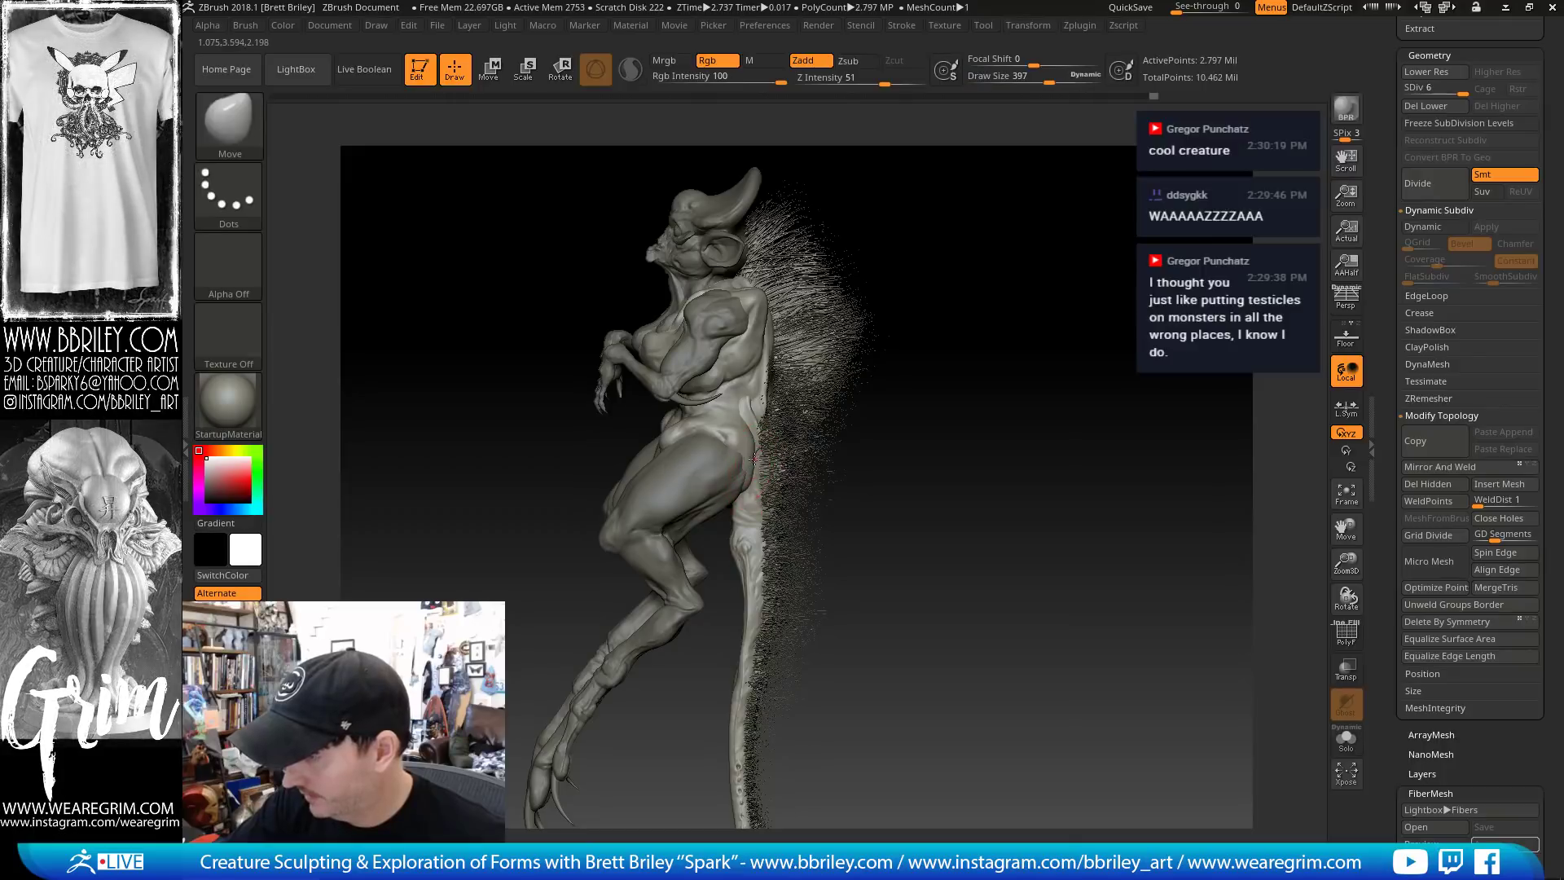
{"action": "left_click_drag", "start_coordinate": [927, 382], "coordinate": [756, 399]}
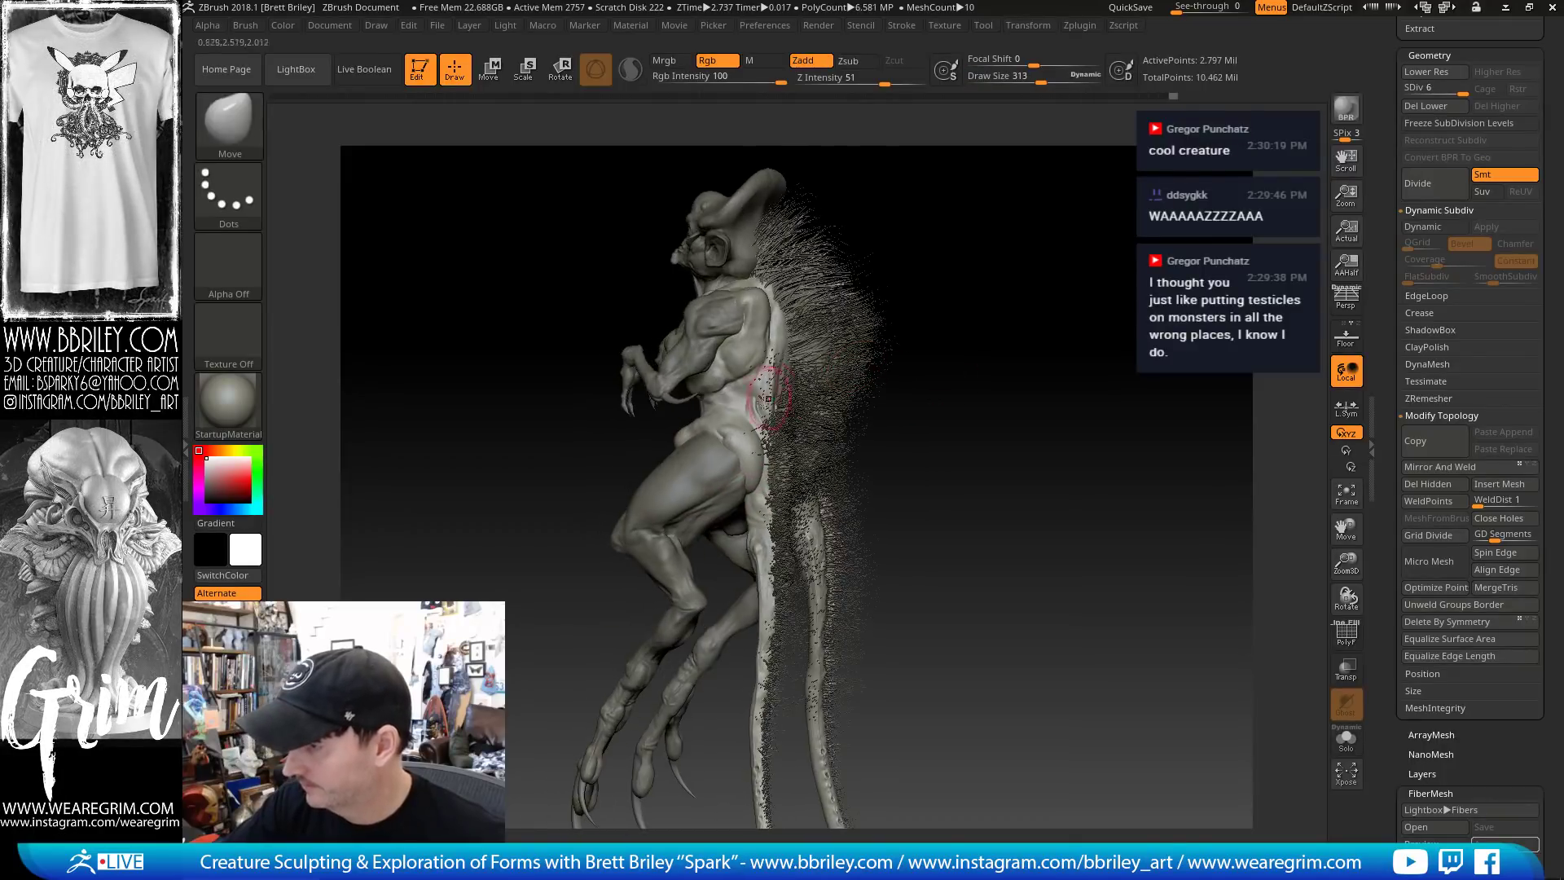
Carve the side of the back above the hip with DamStandard at draw size 158
{"action": "key", "text": "b"}
{"action": "key", "text": "d"}
{"action": "key", "text": "s"}
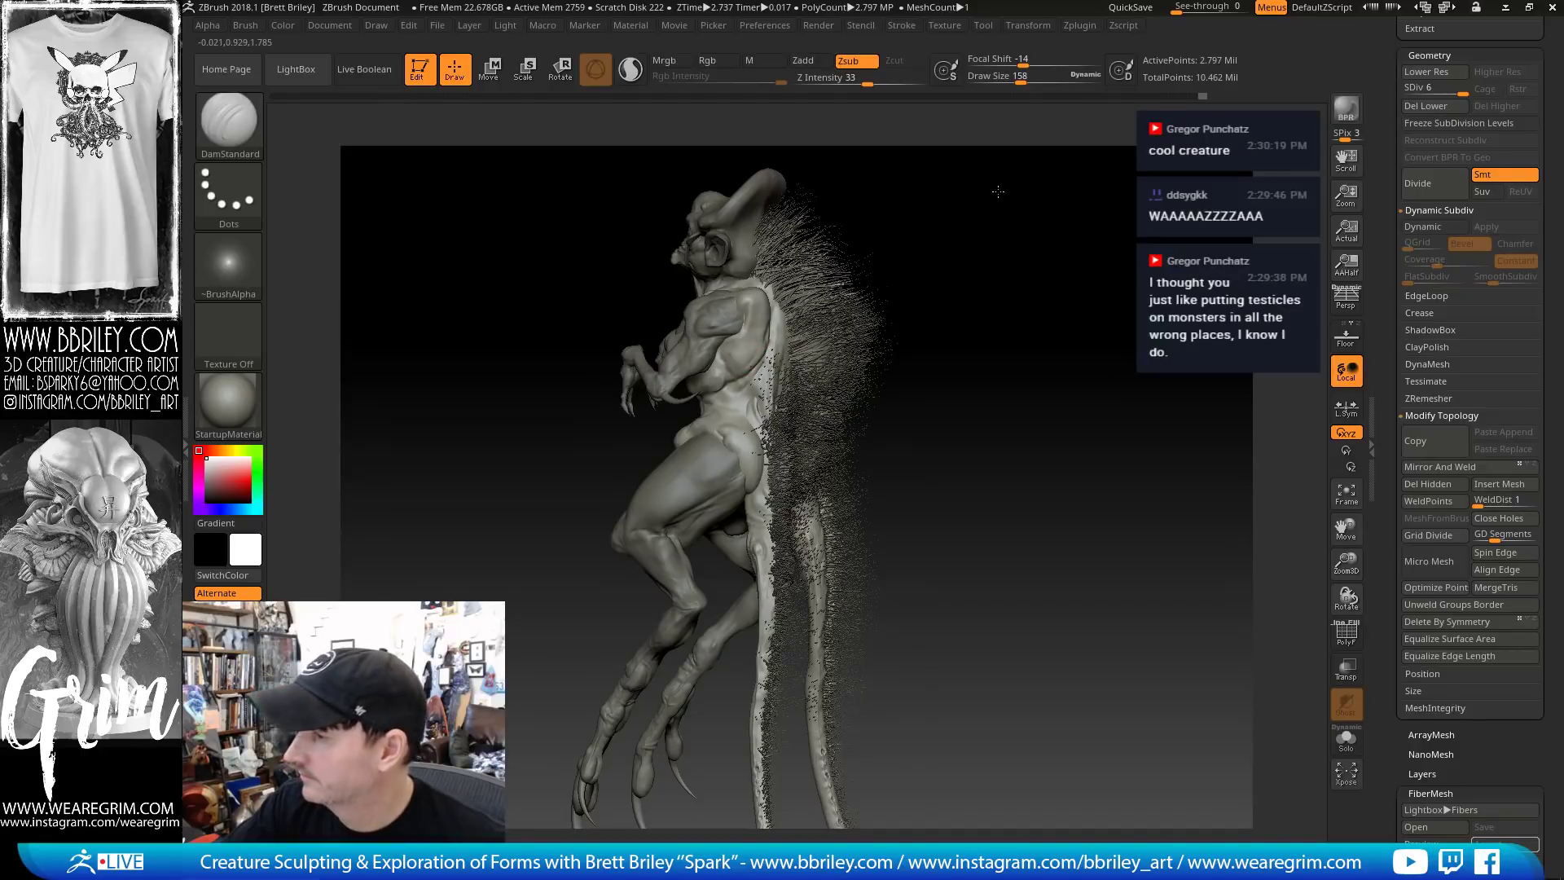
{"action": "left_click_drag", "start_coordinate": [998, 192], "coordinate": [747, 310]}
Adjust the upper back behind the shoulder with the Move brush at draw sizes 232 and 264
{"action": "key", "text": "b"}
{"action": "key", "text": "m"}
{"action": "key", "text": "v"}
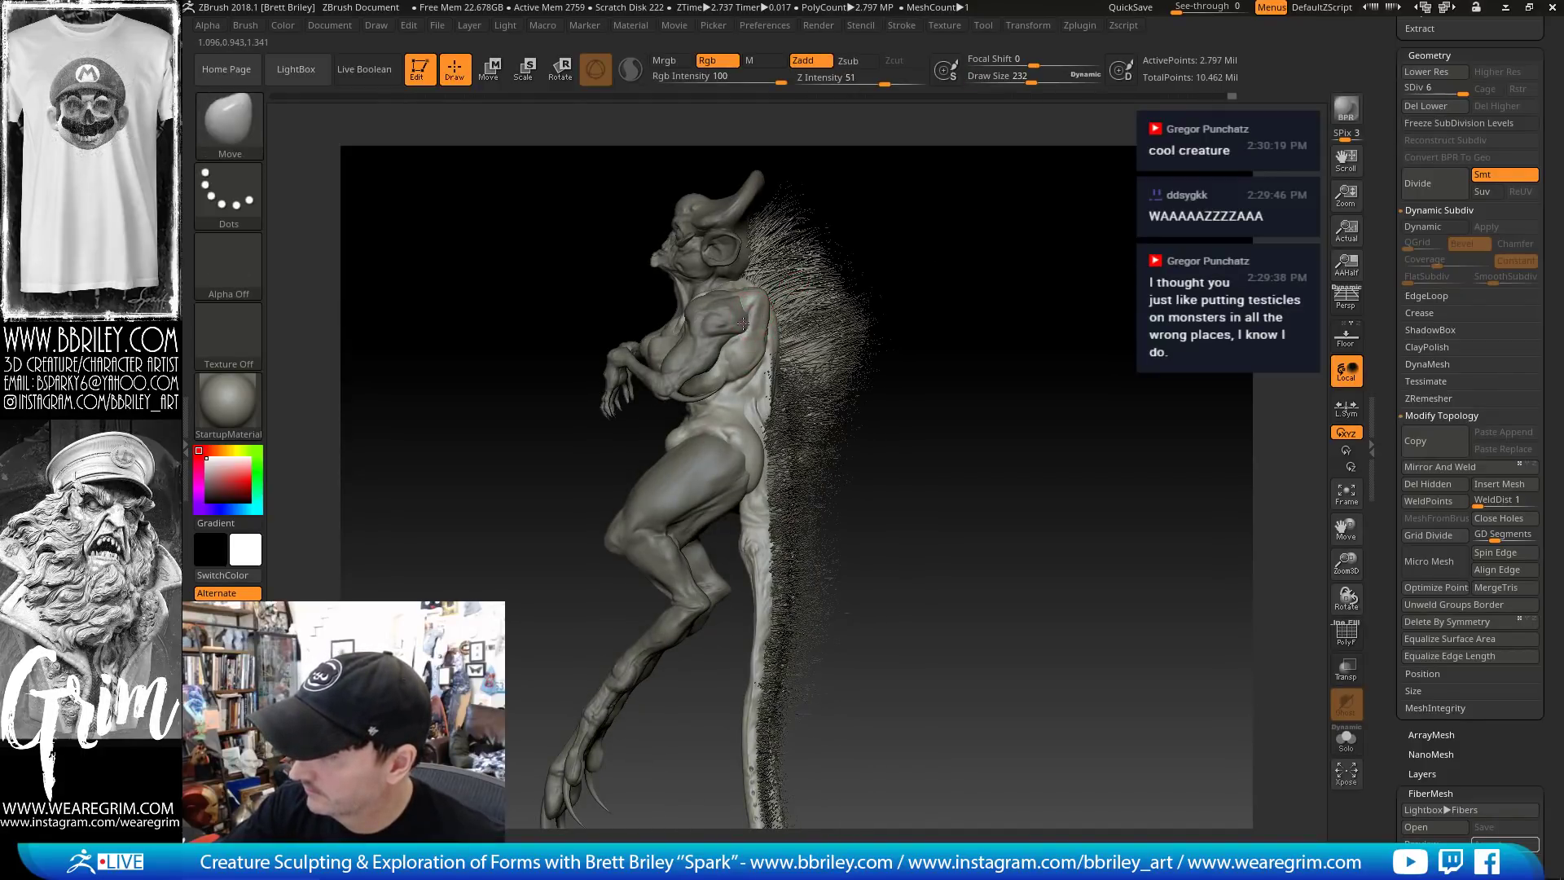
{"action": "key", "text": "s"}
{"action": "left_click", "coordinate": [768, 303]}
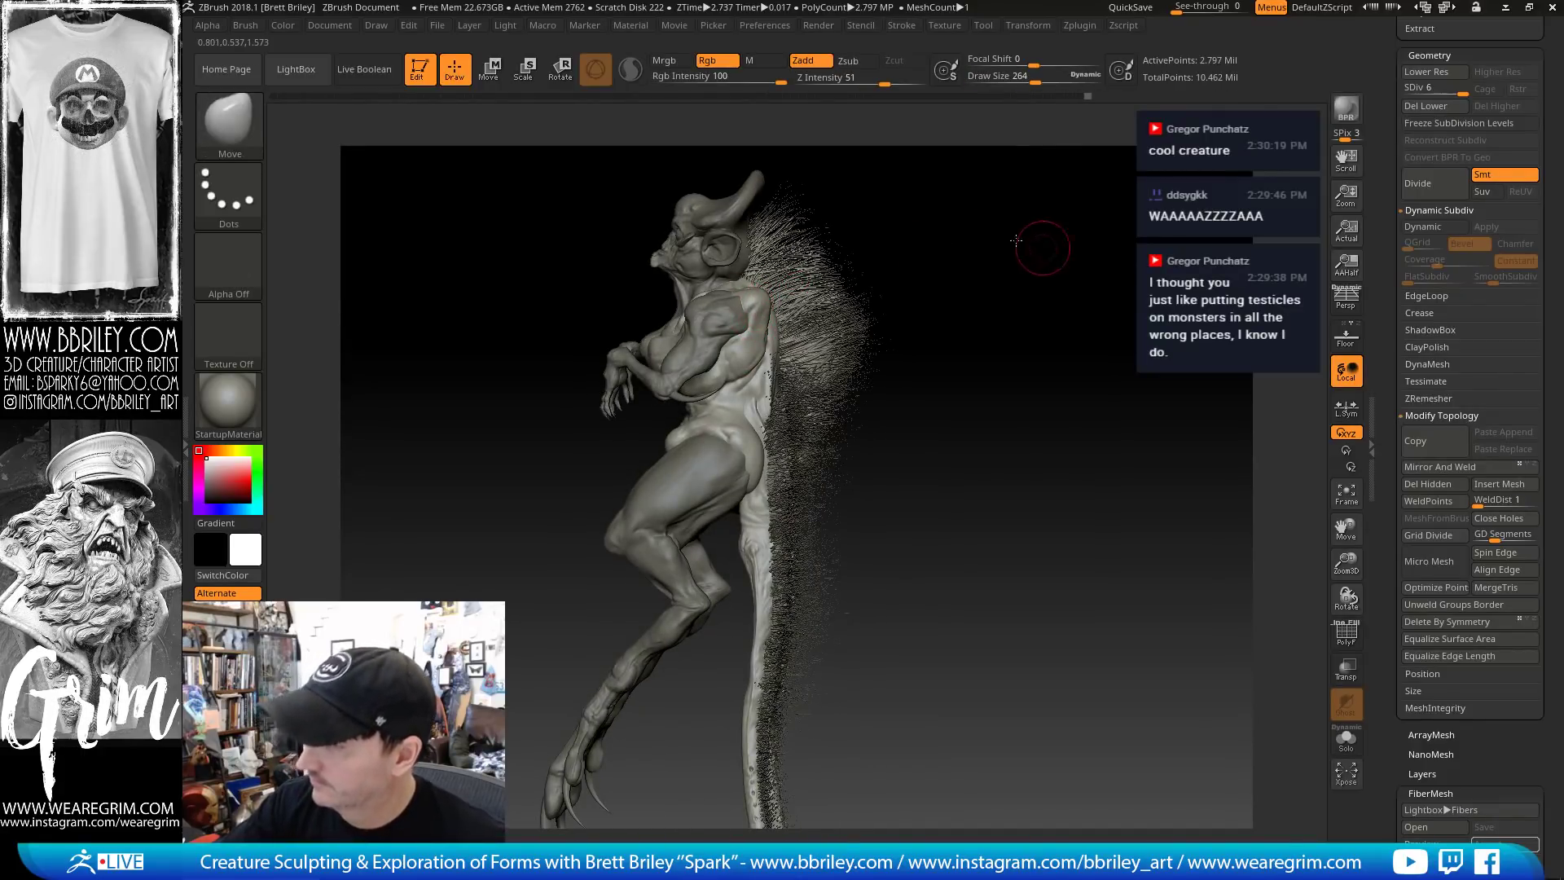
{"action": "left_click_drag", "start_coordinate": [1016, 240], "coordinate": [773, 316]}
{"action": "left_click_drag", "start_coordinate": [1039, 252], "coordinate": [812, 291]}
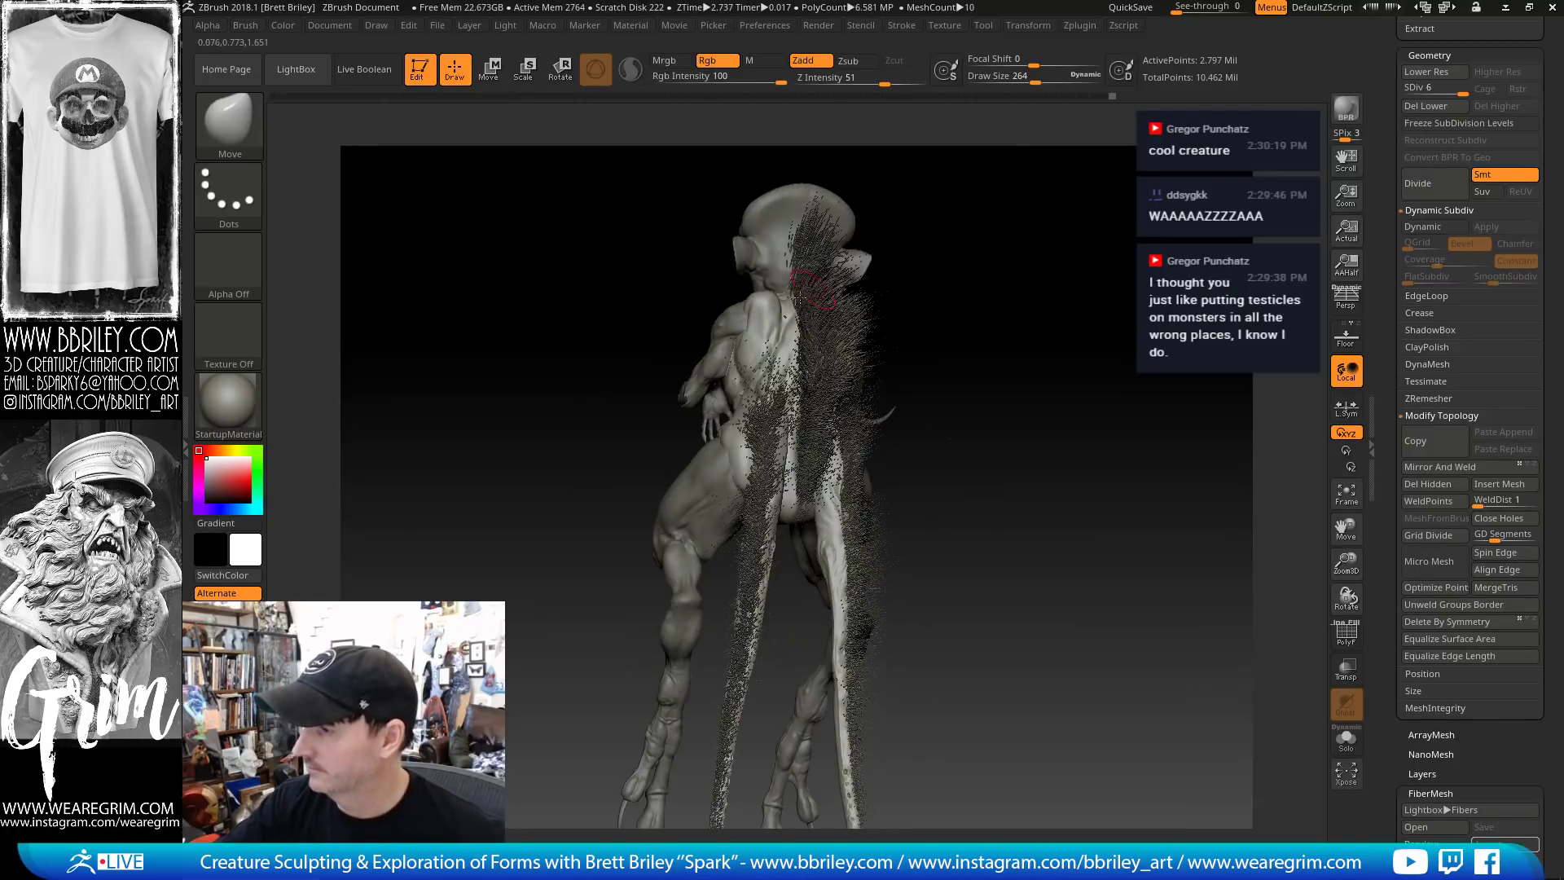
Refine the shoulder blade and upper back silhouette from several angles with Move at draw sizes 232, 320 and 277
{"action": "key", "text": "s"}
{"action": "left_click", "coordinate": [764, 298]}
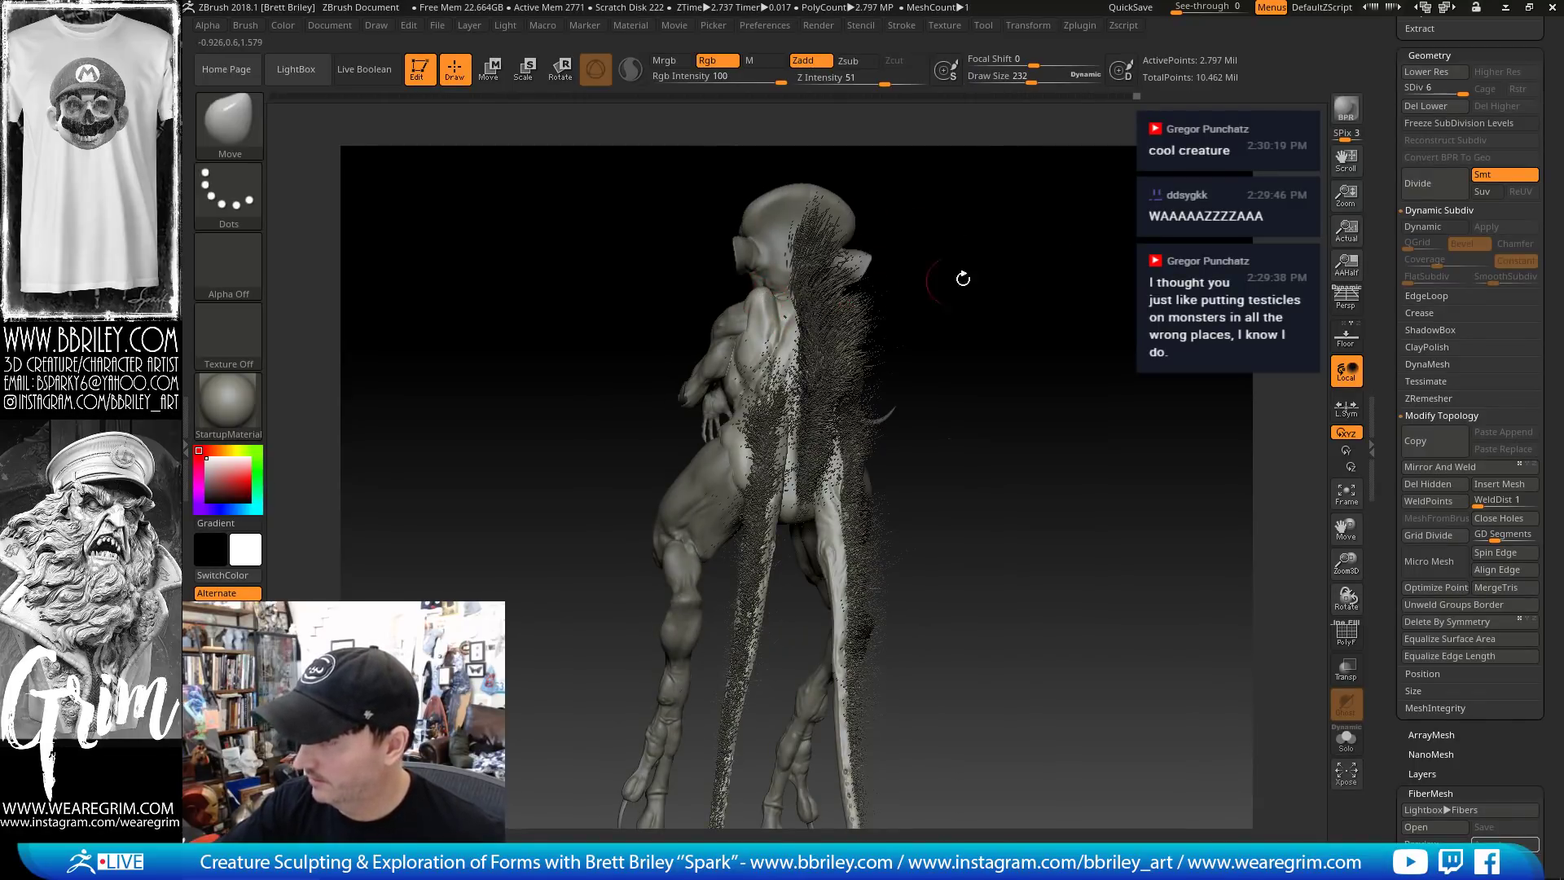
{"action": "mouse_move", "coordinate": [962, 279]}
{"action": "left_mouse_down"}
{"action": "mouse_move", "coordinate": [1197, 342]}
{"action": "mouse_move", "coordinate": [782, 322]}
{"action": "left_mouse_up"}
{"action": "key", "text": "s"}
{"action": "left_click", "coordinate": [768, 323]}
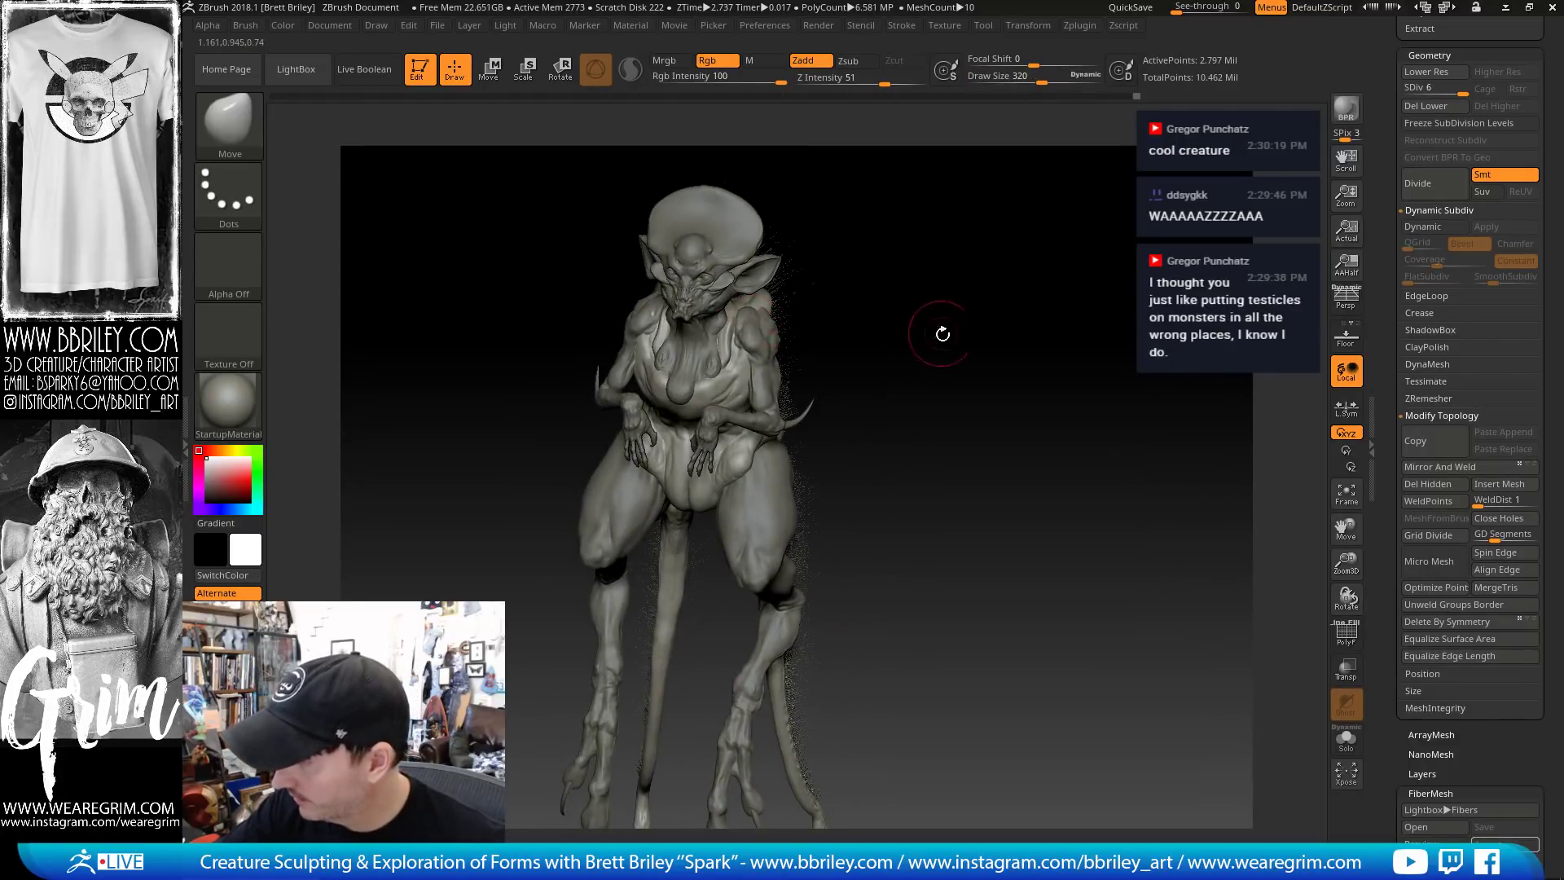
{"action": "left_click_drag", "start_coordinate": [942, 333], "coordinate": [789, 333]}
{"action": "left_click_drag", "start_coordinate": [992, 292], "coordinate": [797, 339]}
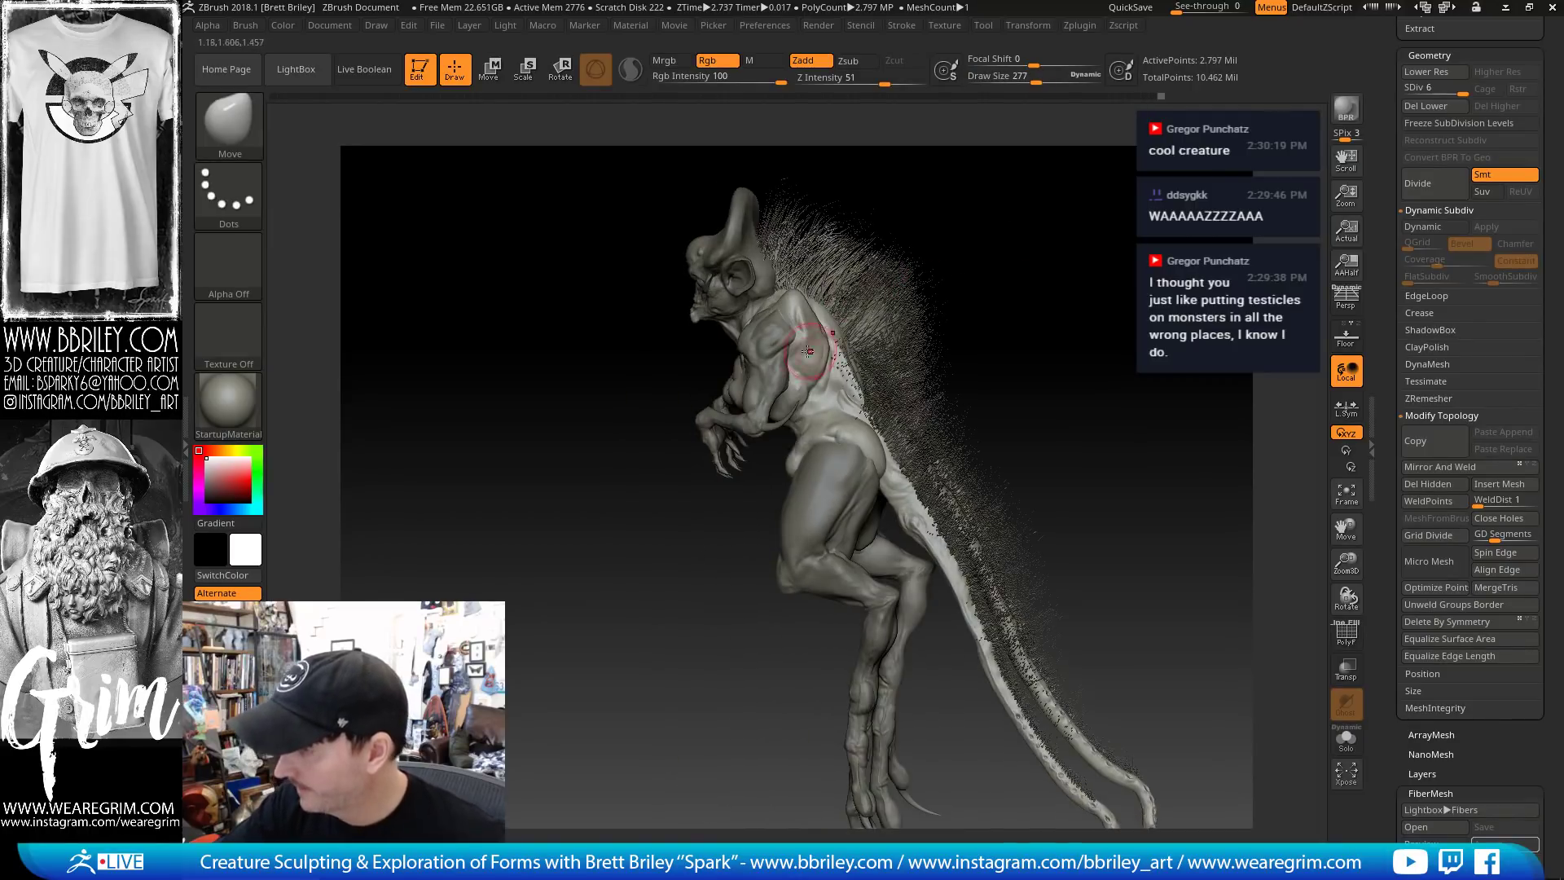
Refine the shoulder and base of the neck with DamStandard at draw size 207, Move at 251 and Inflat at 225
{"action": "key", "text": "b"}
{"action": "key", "text": "d"}
{"action": "key", "text": "s"}
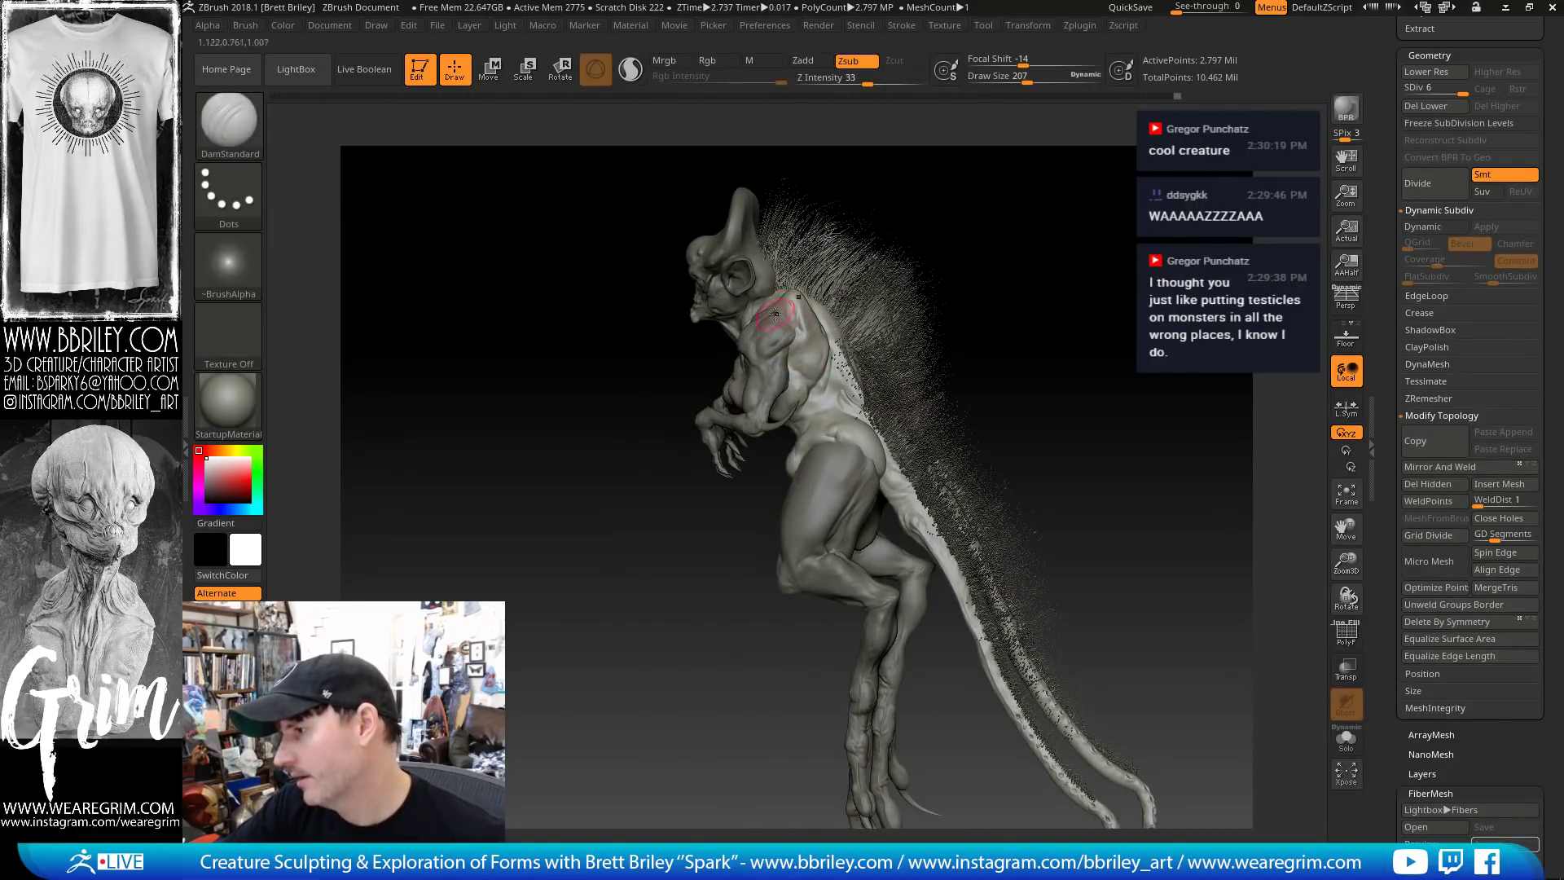
{"action": "key", "text": "b"}
{"action": "key", "text": "m"}
{"action": "key", "text": "v"}
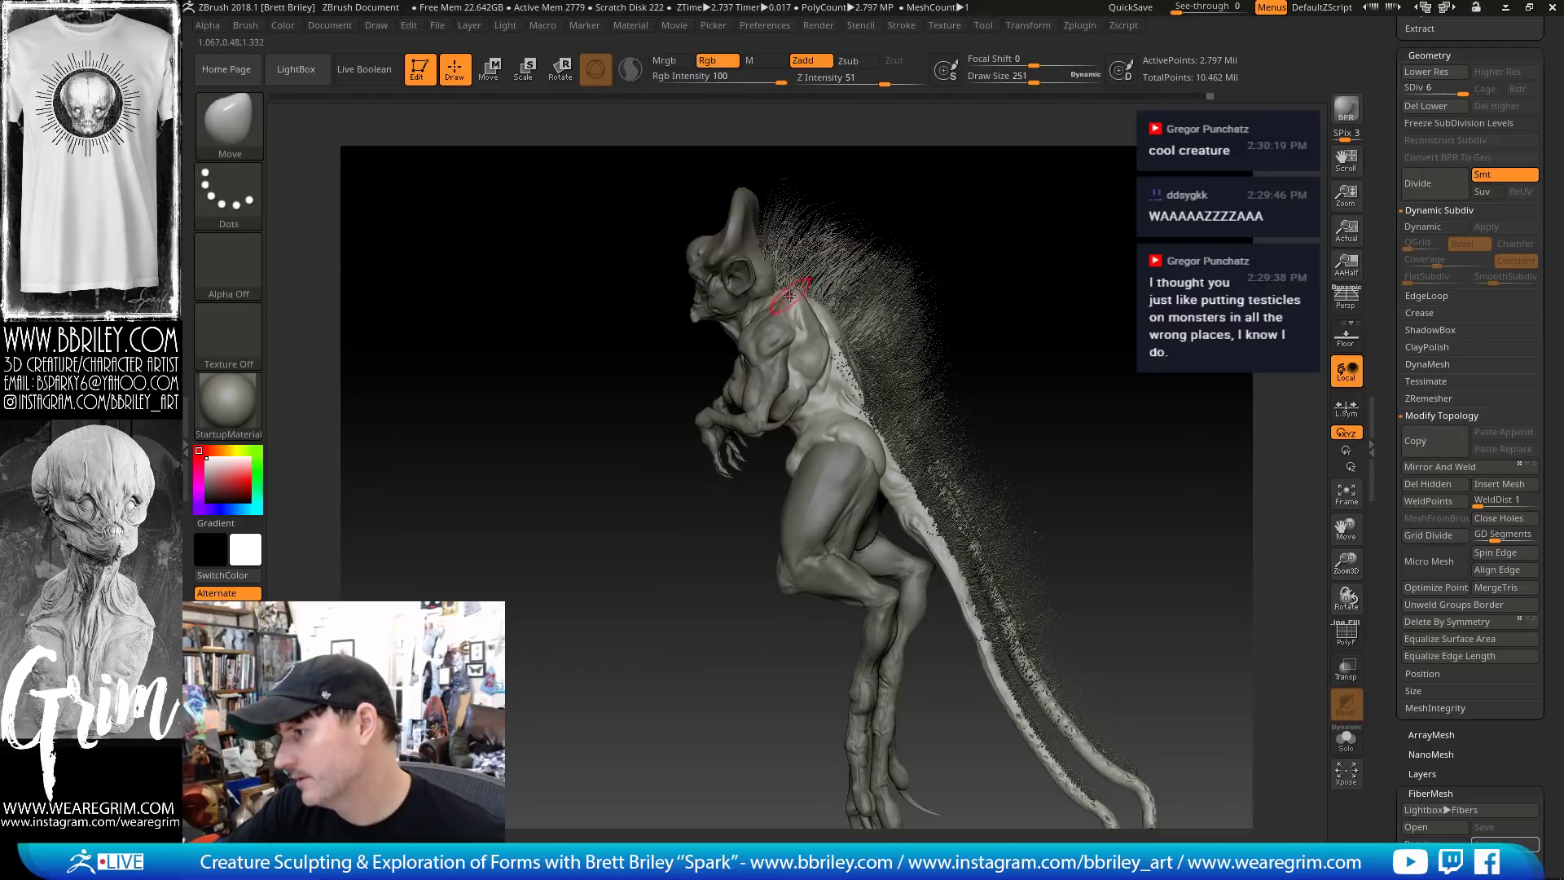
{"action": "key", "text": "b"}
{"action": "key", "text": "i"}
{"action": "key", "text": "n"}
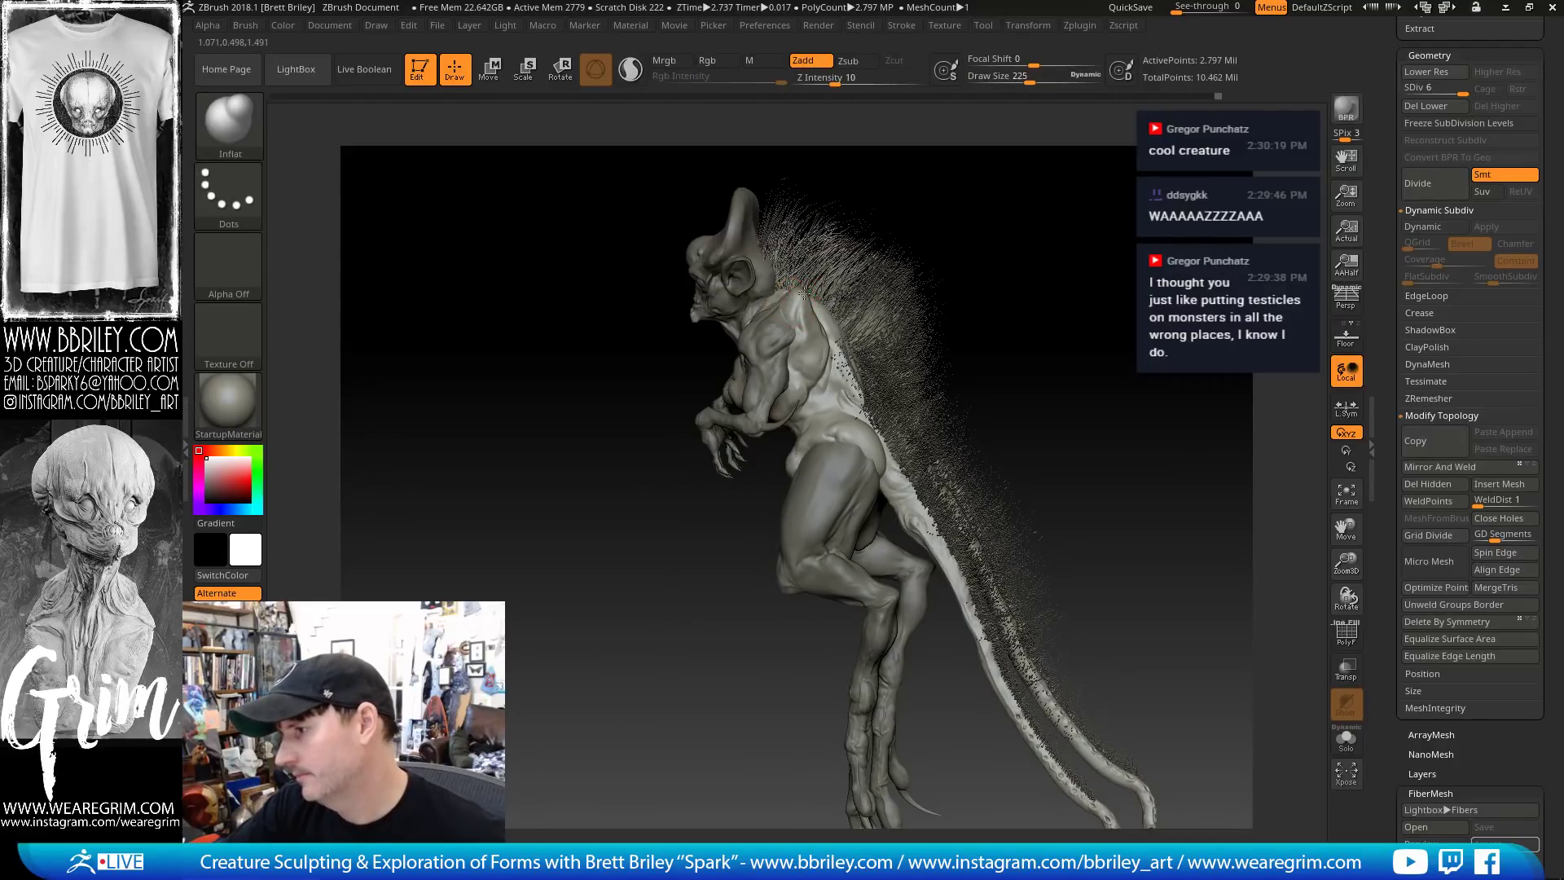
{"action": "left_click_drag", "start_coordinate": [974, 184], "coordinate": [970, 193], "text": "shift"}
{"action": "mouse_move", "coordinate": [896, 273]}
{"action": "left_mouse_down"}
{"action": "mouse_move", "coordinate": [918, 269]}
{"action": "mouse_move", "coordinate": [997, 320]}
{"action": "mouse_move", "coordinate": [758, 299]}
{"action": "left_mouse_up"}
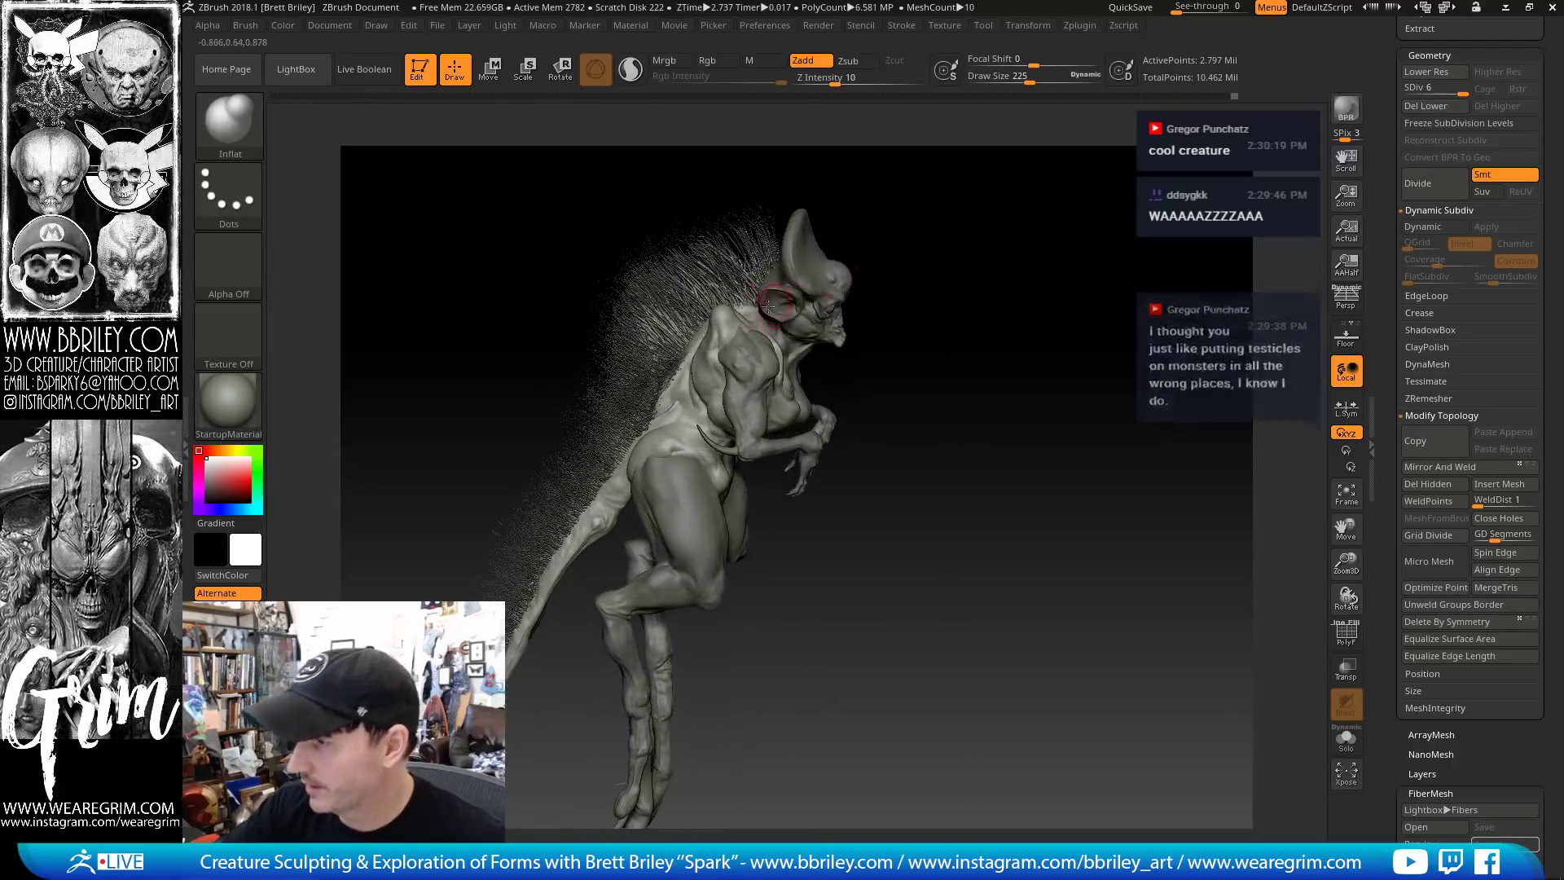
Reshape the neck and upper shoulder contour from several angles with Move at draw size 284 and Inflat at 232
{"action": "key", "text": "b"}
{"action": "key", "text": "m"}
{"action": "key", "text": "v"}
{"action": "left_click_drag", "start_coordinate": [832, 262], "coordinate": [855, 258]}
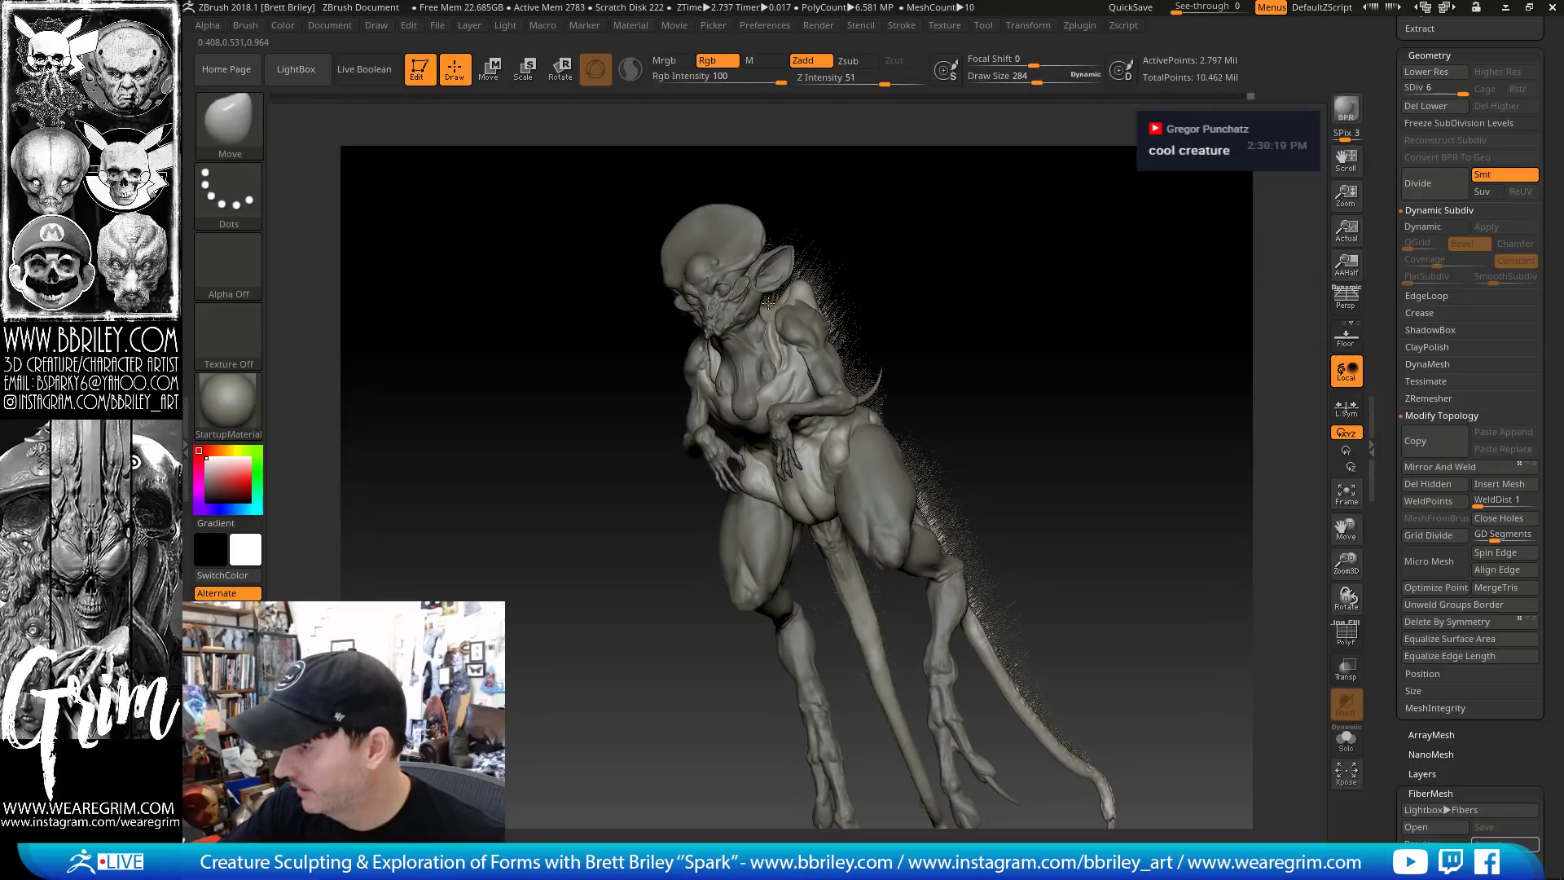
{"action": "left_click_drag", "start_coordinate": [772, 297], "coordinate": [755, 318]}
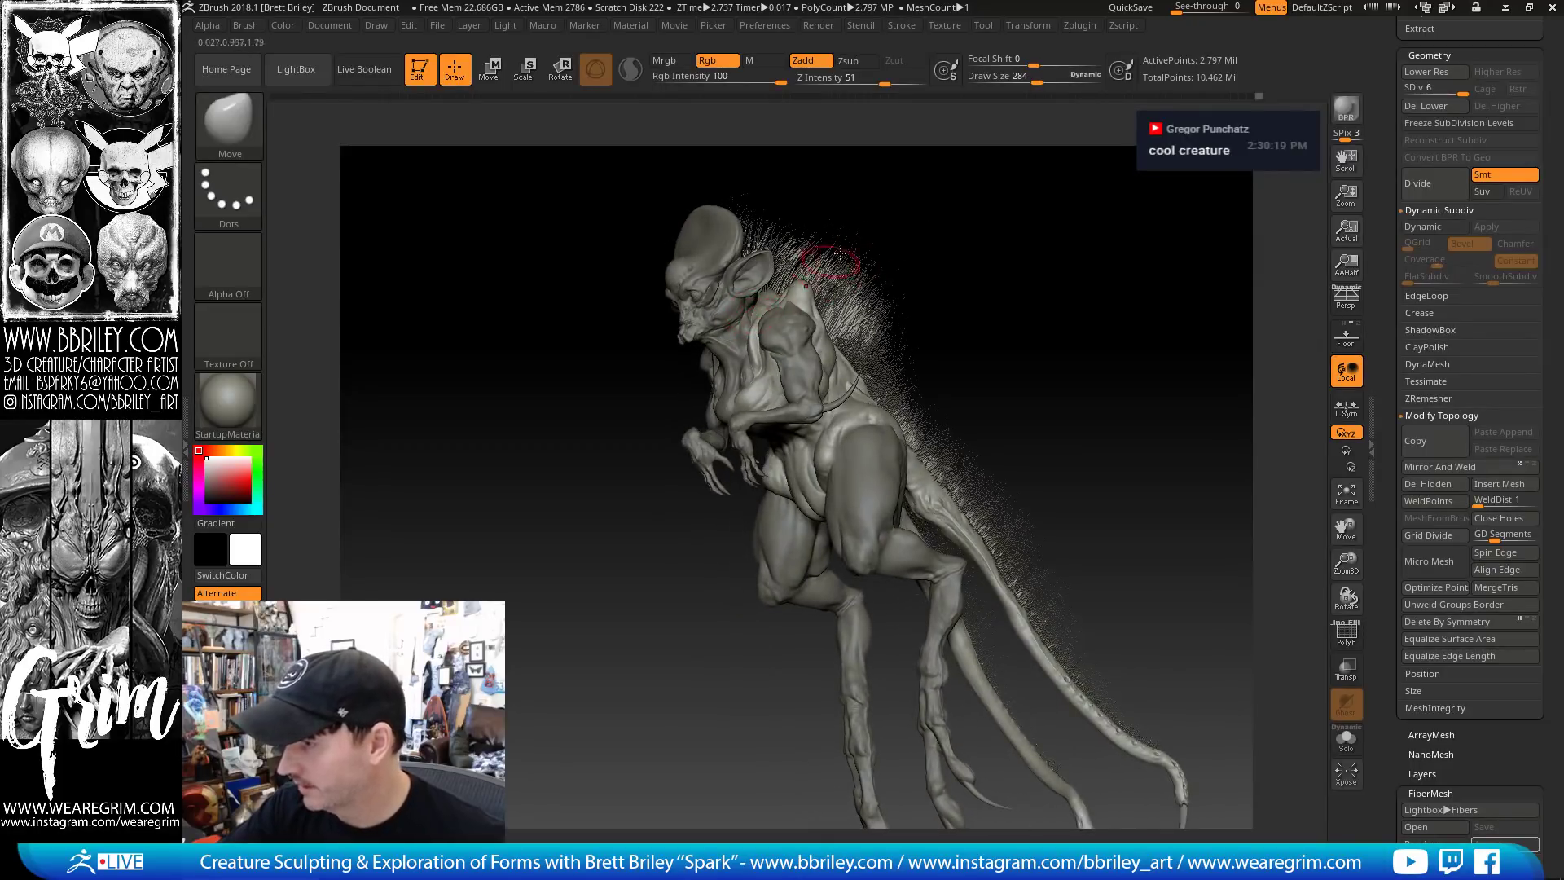
{"action": "mouse_move", "coordinate": [829, 263]}
{"action": "left_mouse_down"}
{"action": "mouse_move", "coordinate": [894, 223]}
{"action": "mouse_move", "coordinate": [733, 297]}
{"action": "mouse_move", "coordinate": [757, 295]}
{"action": "left_mouse_up"}
{"action": "key", "text": "b"}
{"action": "key", "text": "i"}
{"action": "key", "text": "n"}
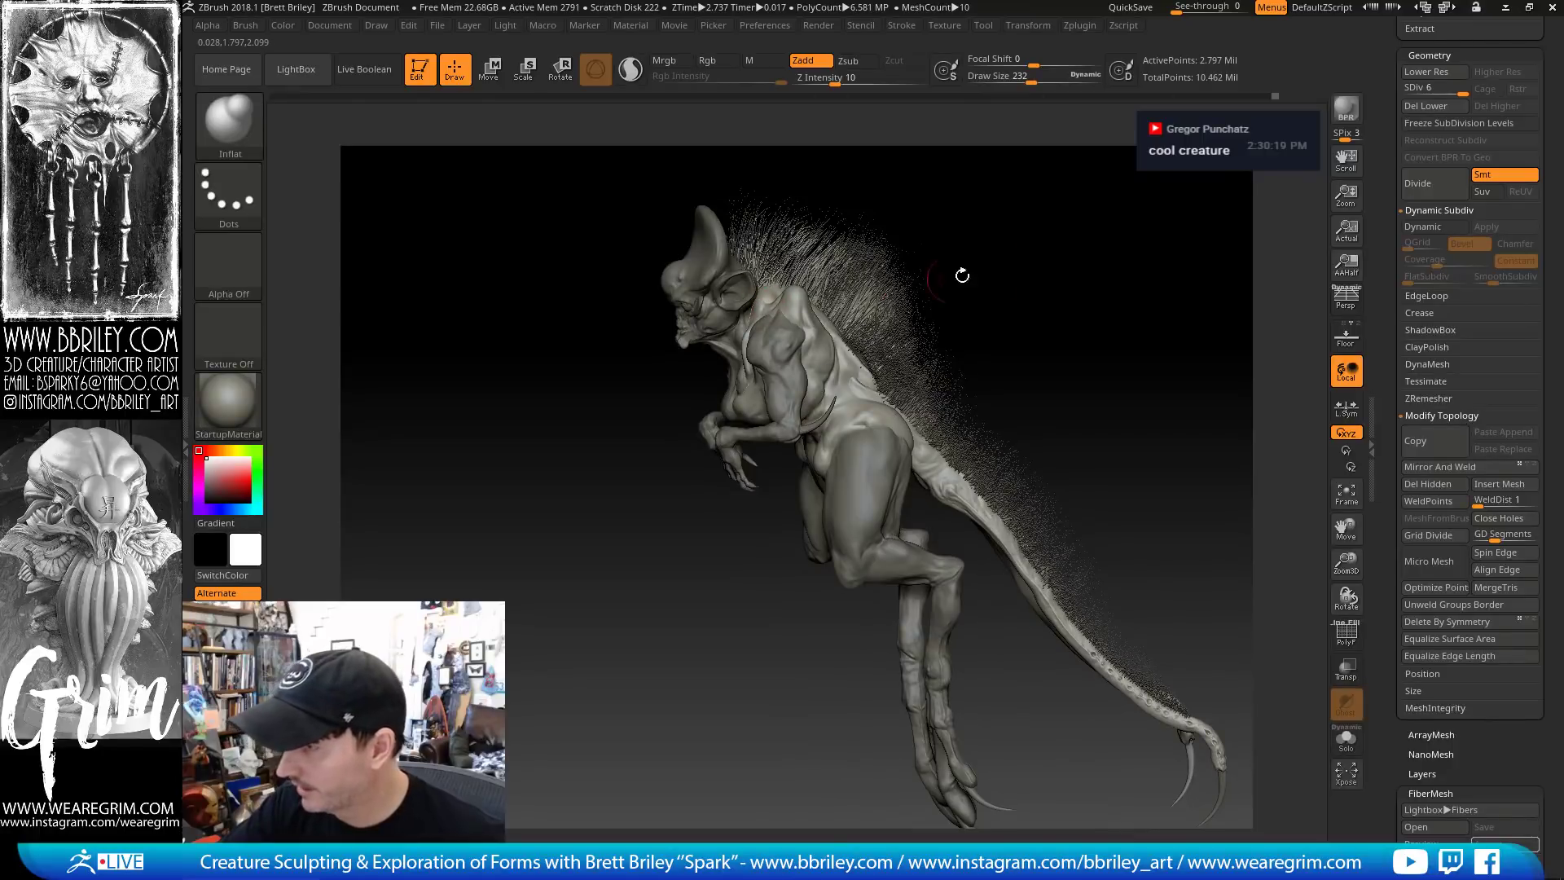
{"action": "mouse_move", "coordinate": [962, 276]}
{"action": "left_mouse_down"}
{"action": "mouse_move", "coordinate": [1100, 237]}
{"action": "mouse_move", "coordinate": [1100, 307]}
{"action": "mouse_move", "coordinate": [1072, 286]}
{"action": "mouse_move", "coordinate": [1073, 331]}
{"action": "mouse_move", "coordinate": [1033, 207]}
{"action": "mouse_move", "coordinate": [1025, 238]}
{"action": "left_mouse_up"}
Make the legs the active subtool and carve the creases around the knees with DamStandard at draw size 184
{"action": "left_click", "coordinate": [744, 423], "text": "alt"}
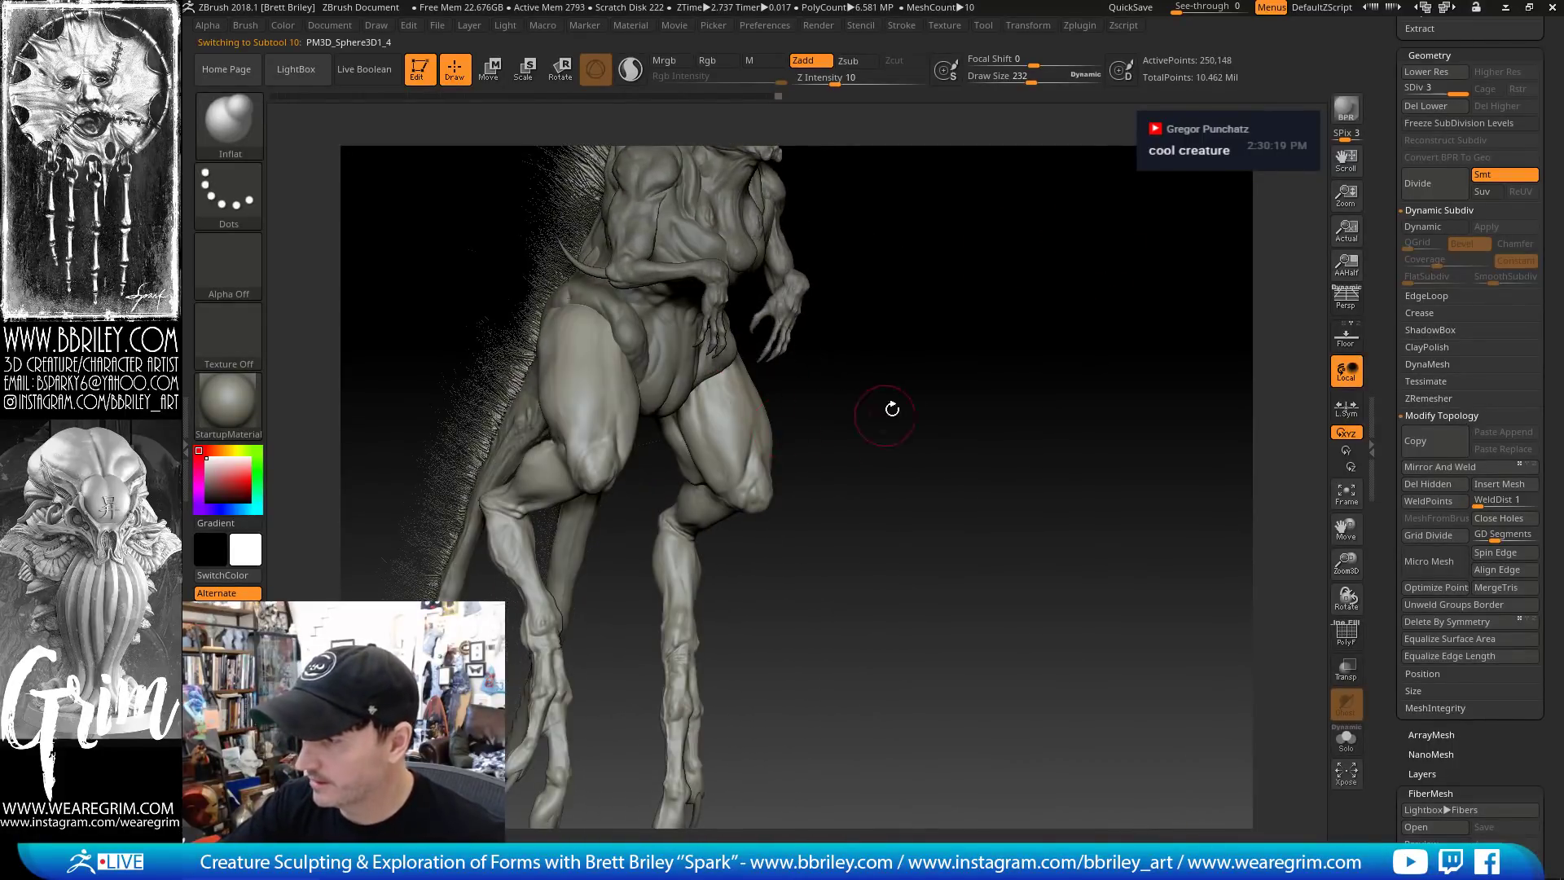
{"action": "mouse_move", "coordinate": [892, 408]}
{"action": "left_mouse_down"}
{"action": "mouse_move", "coordinate": [855, 431]}
{"action": "mouse_move", "coordinate": [736, 433]}
{"action": "mouse_move", "coordinate": [775, 481]}
{"action": "left_mouse_up"}
{"action": "key", "text": "b"}
{"action": "key", "text": "d"}
{"action": "key", "text": "s"}
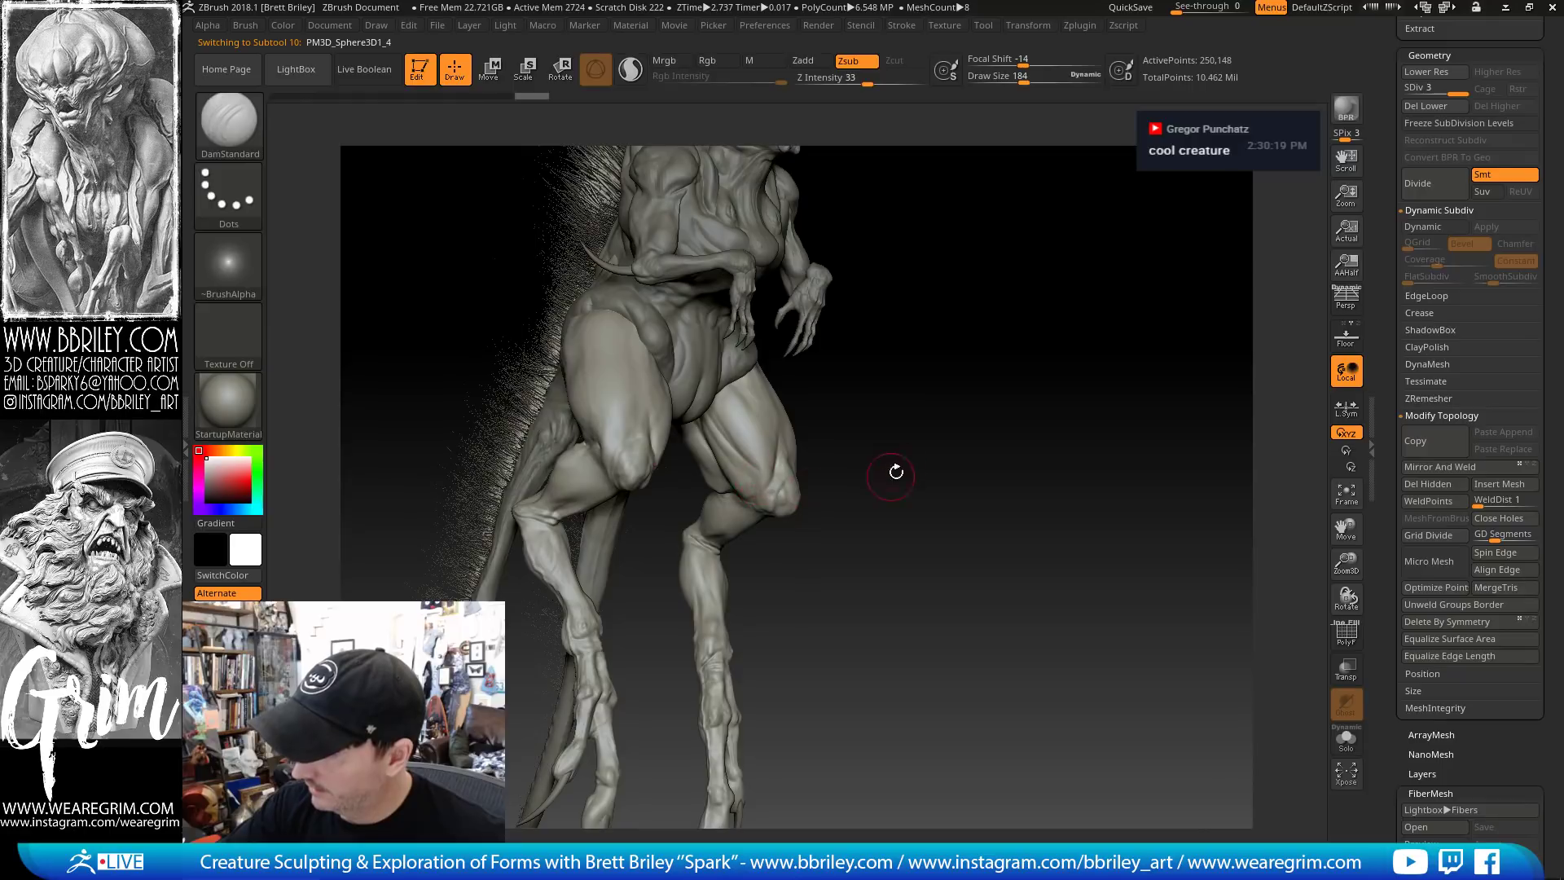
{"action": "mouse_move", "coordinate": [896, 472]}
{"action": "left_mouse_down"}
{"action": "mouse_move", "coordinate": [855, 426]}
{"action": "mouse_move", "coordinate": [719, 453]}
{"action": "left_mouse_up"}
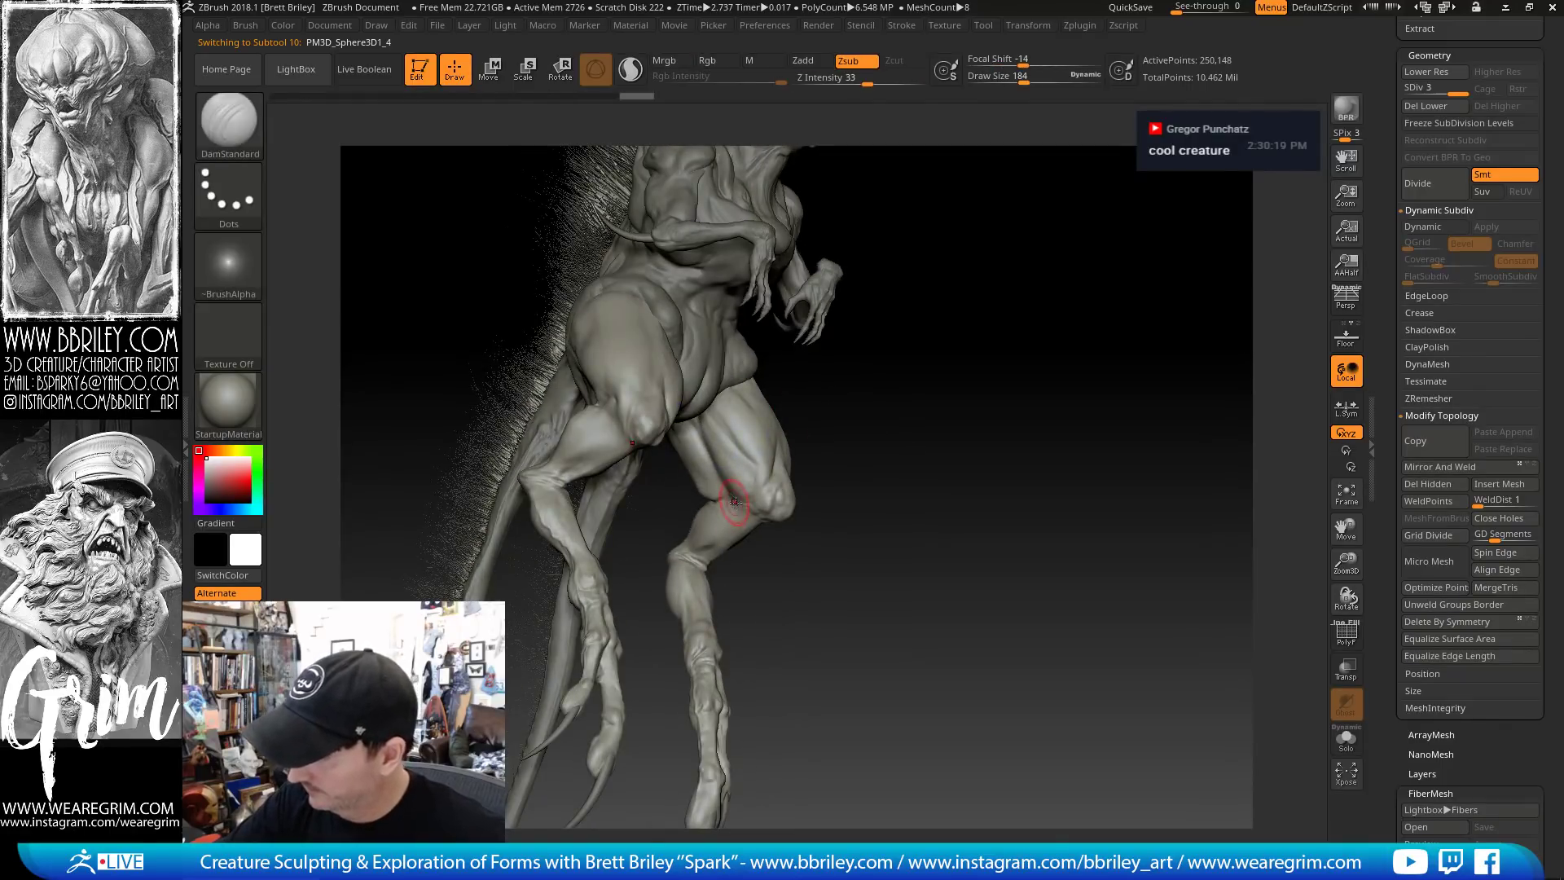
Swell, smooth and flatten the forms behind the knee with Inflat, DamStandard and TrimDynamic at draw size 184
{"action": "key", "text": "b"}
{"action": "key", "text": "i"}
{"action": "key", "text": "n"}
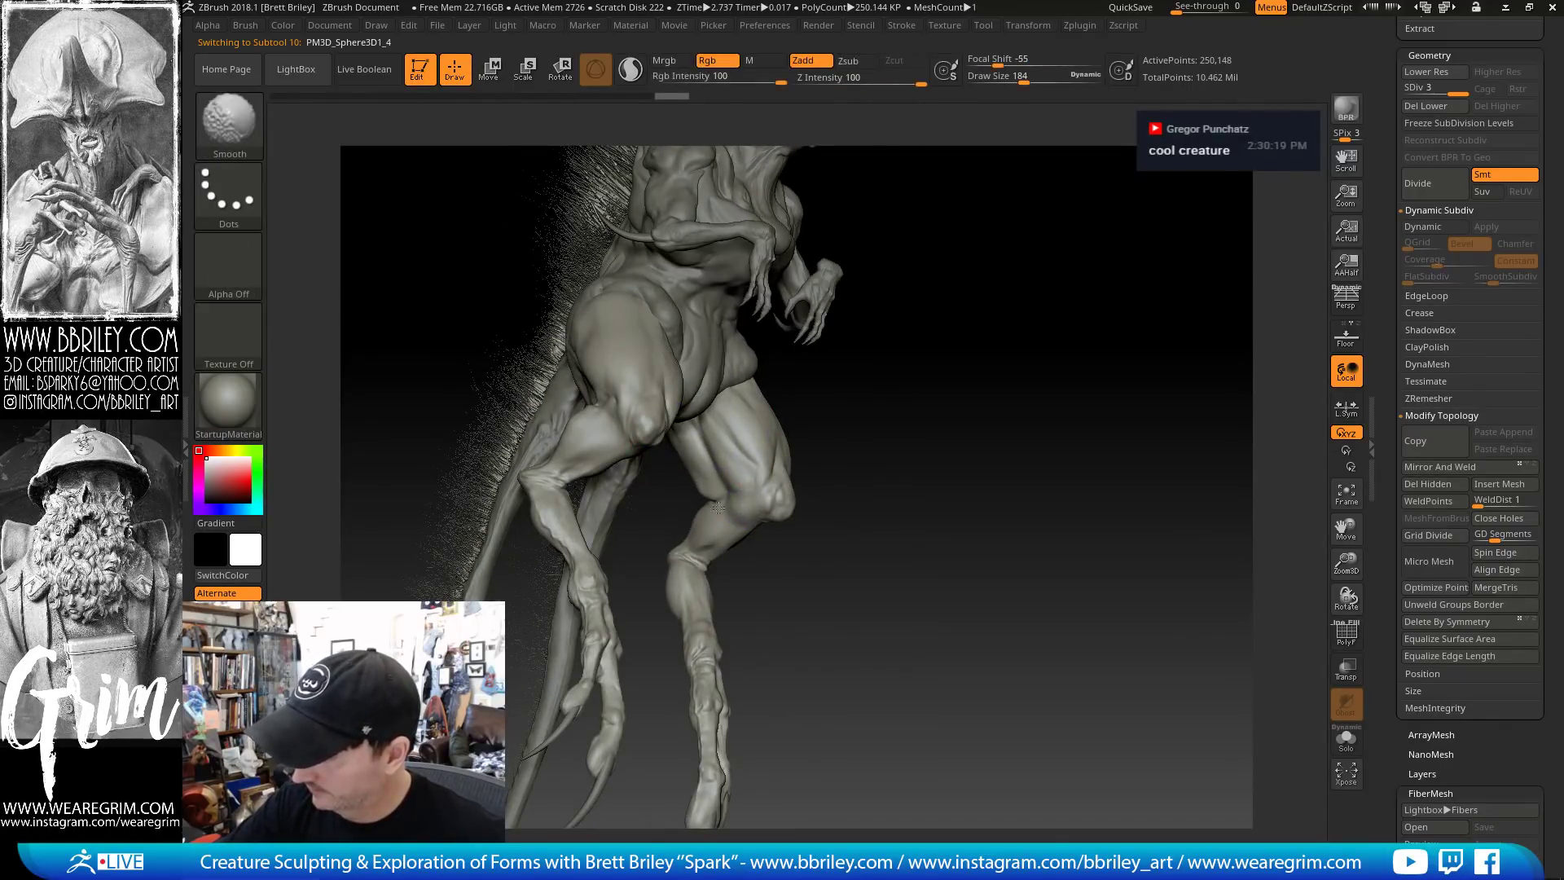
{"action": "key", "text": "b"}
{"action": "key", "text": "d"}
{"action": "key", "text": "s"}
{"action": "key", "text": "b"}
{"action": "key", "text": "t"}
{"action": "key", "text": "d"}
{"action": "left_click_drag", "start_coordinate": [867, 526], "coordinate": [741, 495]}
Define the calf and knee muscles from the side with DamStandard at draw size 184 and Inflat
{"action": "key", "text": "b"}
{"action": "key", "text": "d"}
{"action": "key", "text": "s"}
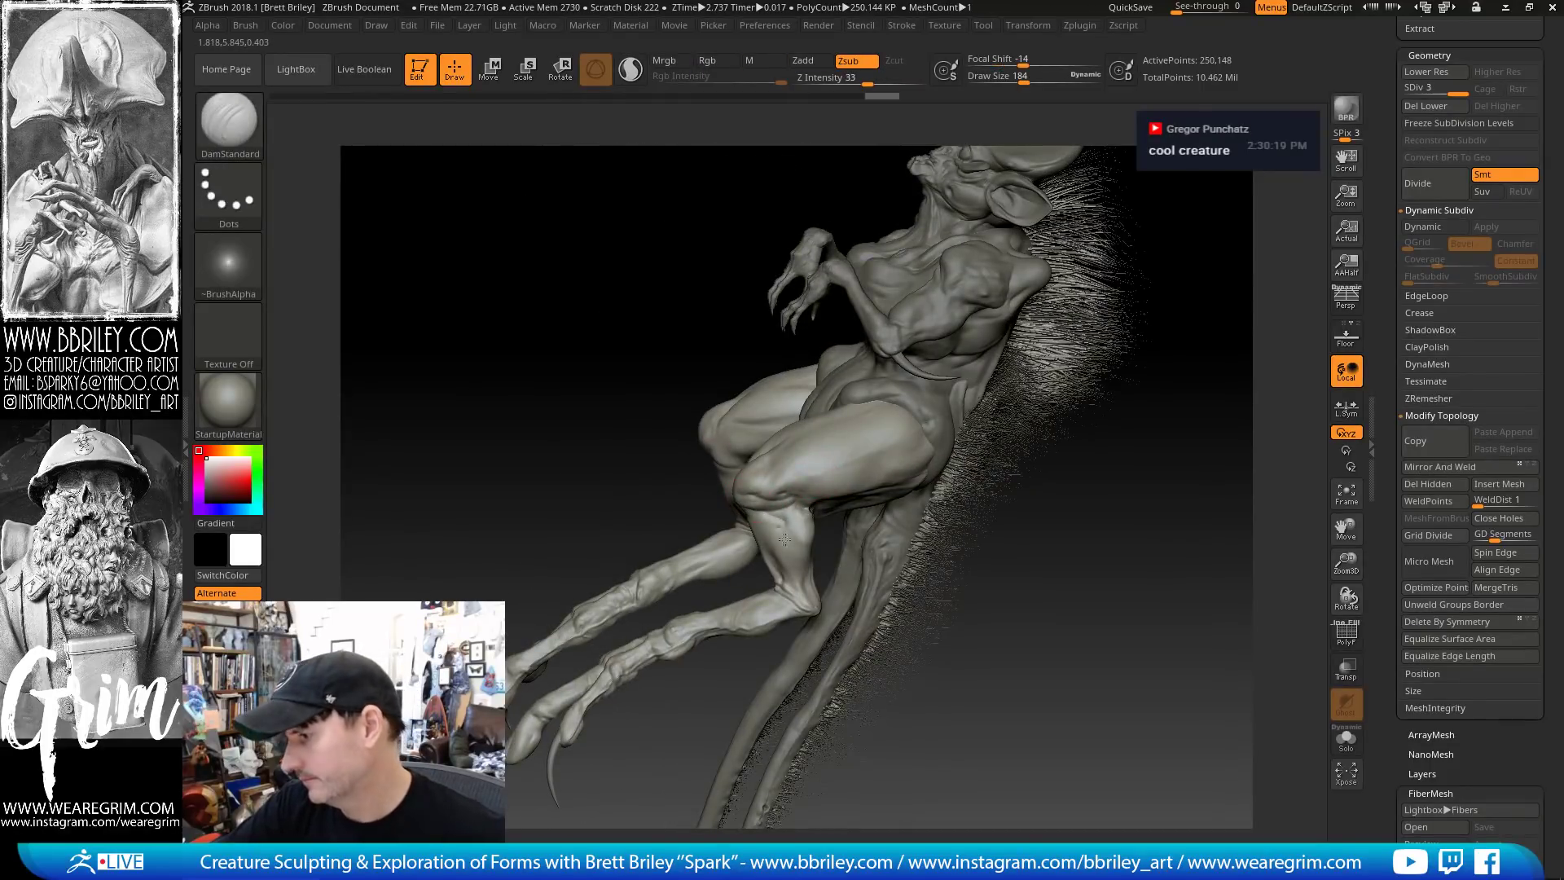
{"action": "left_click_drag", "start_coordinate": [1012, 648], "coordinate": [912, 611]}
{"action": "key", "text": "b"}
{"action": "key", "text": "i"}
{"action": "key", "text": "n"}
{"action": "mouse_move", "coordinate": [815, 521]}
{"action": "left_mouse_down"}
{"action": "mouse_move", "coordinate": [721, 453]}
{"action": "mouse_move", "coordinate": [751, 455]}
{"action": "left_mouse_up"}
{"action": "key", "text": "s"}
{"action": "left_click_drag", "start_coordinate": [750, 398], "coordinate": [706, 402]}
Adjust the calf and heel shape with Move, and plane the surfaces with TrimDynamic, both at draw size 158
{"action": "key", "text": "b"}
{"action": "key", "text": "m"}
{"action": "key", "text": "v"}
{"action": "key", "text": "s"}
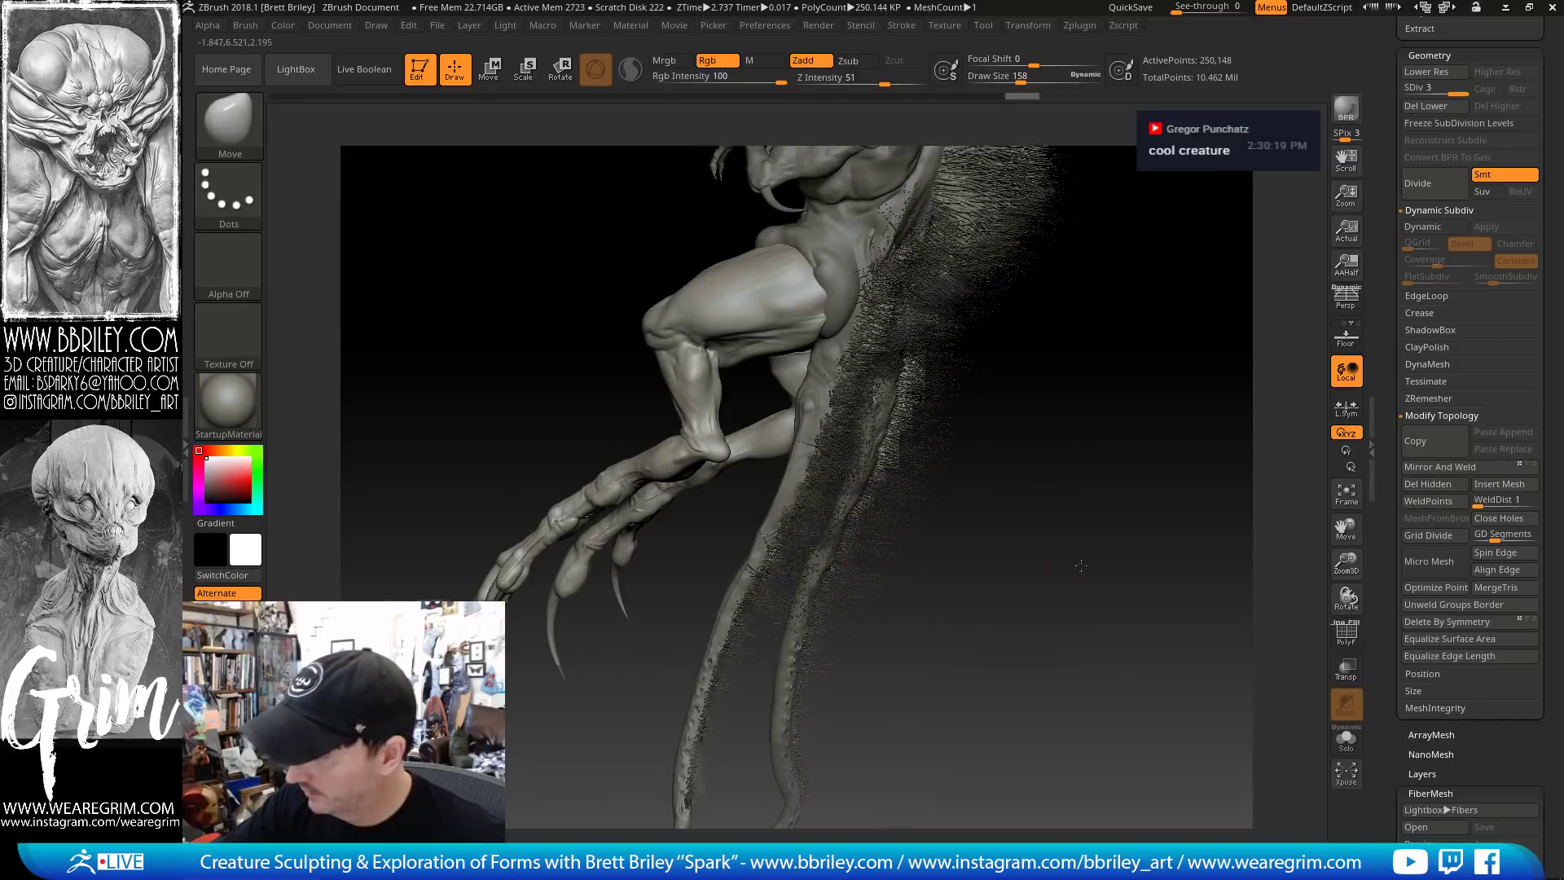
{"action": "left_click_drag", "start_coordinate": [944, 407], "coordinate": [945, 463]}
{"action": "key", "text": "b"}
{"action": "key", "text": "t"}
{"action": "key", "text": "d"}
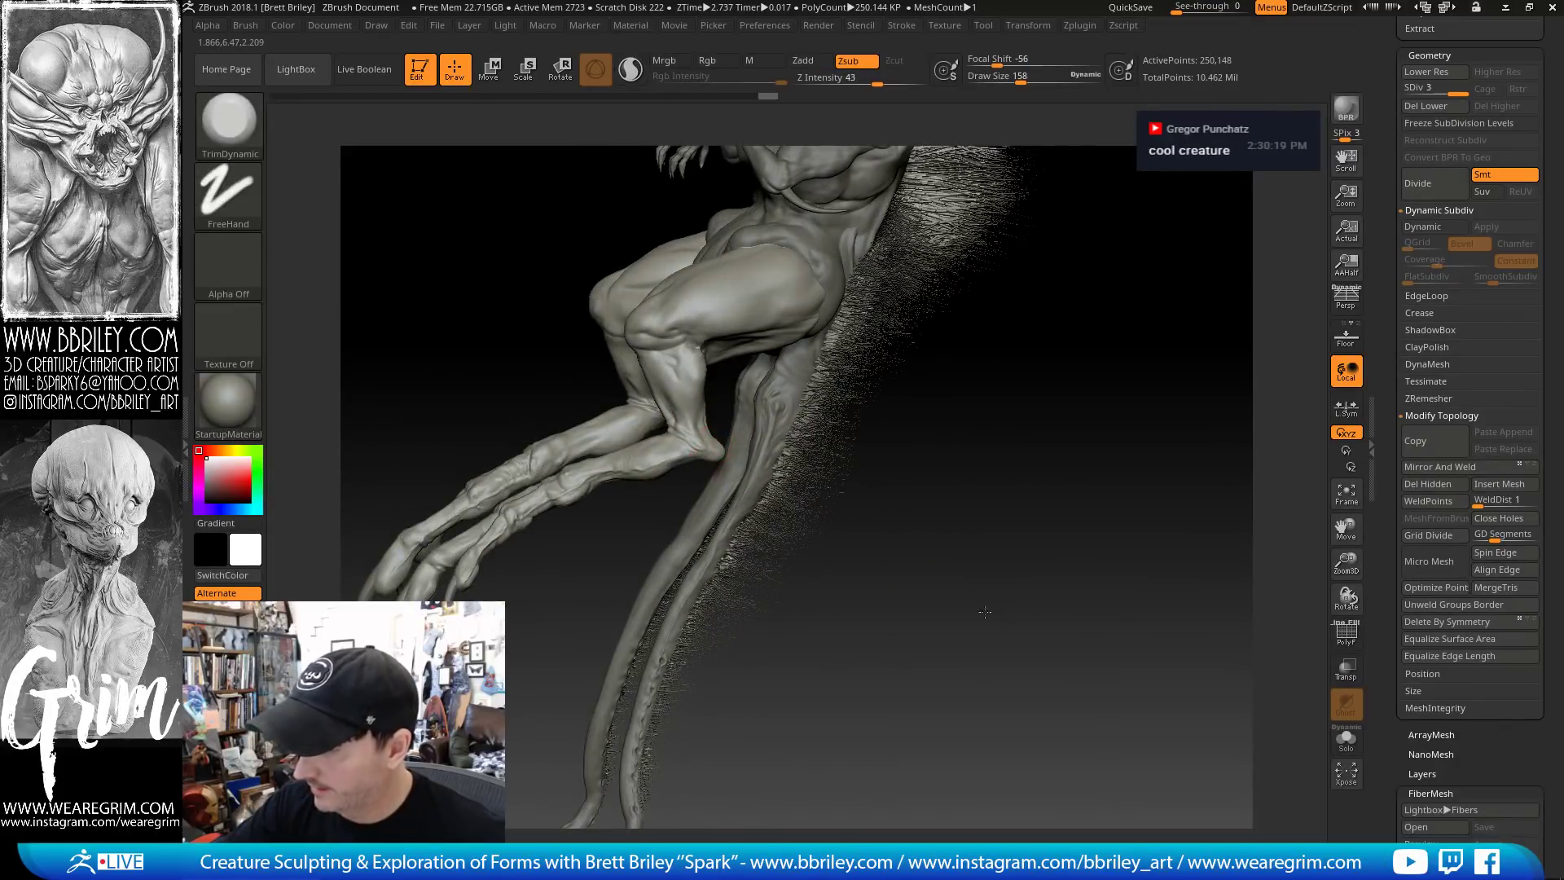
{"action": "mouse_move", "coordinate": [834, 548]}
{"action": "left_mouse_down"}
{"action": "mouse_move", "coordinate": [985, 545]}
{"action": "mouse_move", "coordinate": [942, 485]}
{"action": "mouse_move", "coordinate": [950, 559]}
{"action": "mouse_move", "coordinate": [758, 517]}
{"action": "mouse_move", "coordinate": [655, 563]}
{"action": "left_mouse_up"}
Build up the lower leg near the ankle joint with Inflat and then Clay at draw size 119
{"action": "key", "text": "b"}
{"action": "key", "text": "i"}
{"action": "key", "text": "n"}
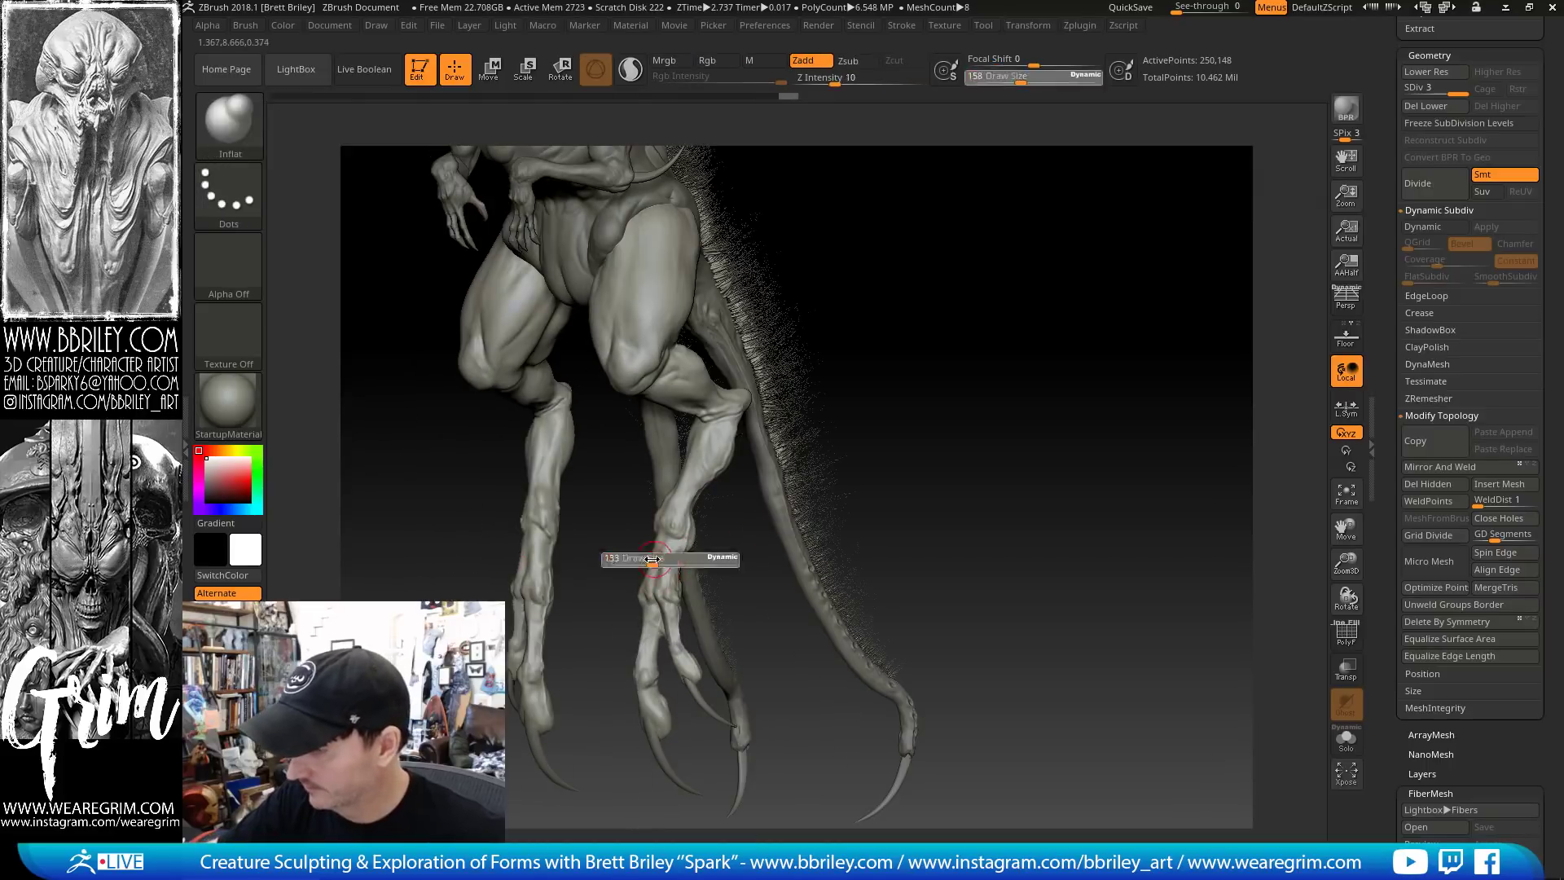
{"action": "key", "text": "b"}
{"action": "key", "text": "c"}
{"action": "key", "text": "l"}
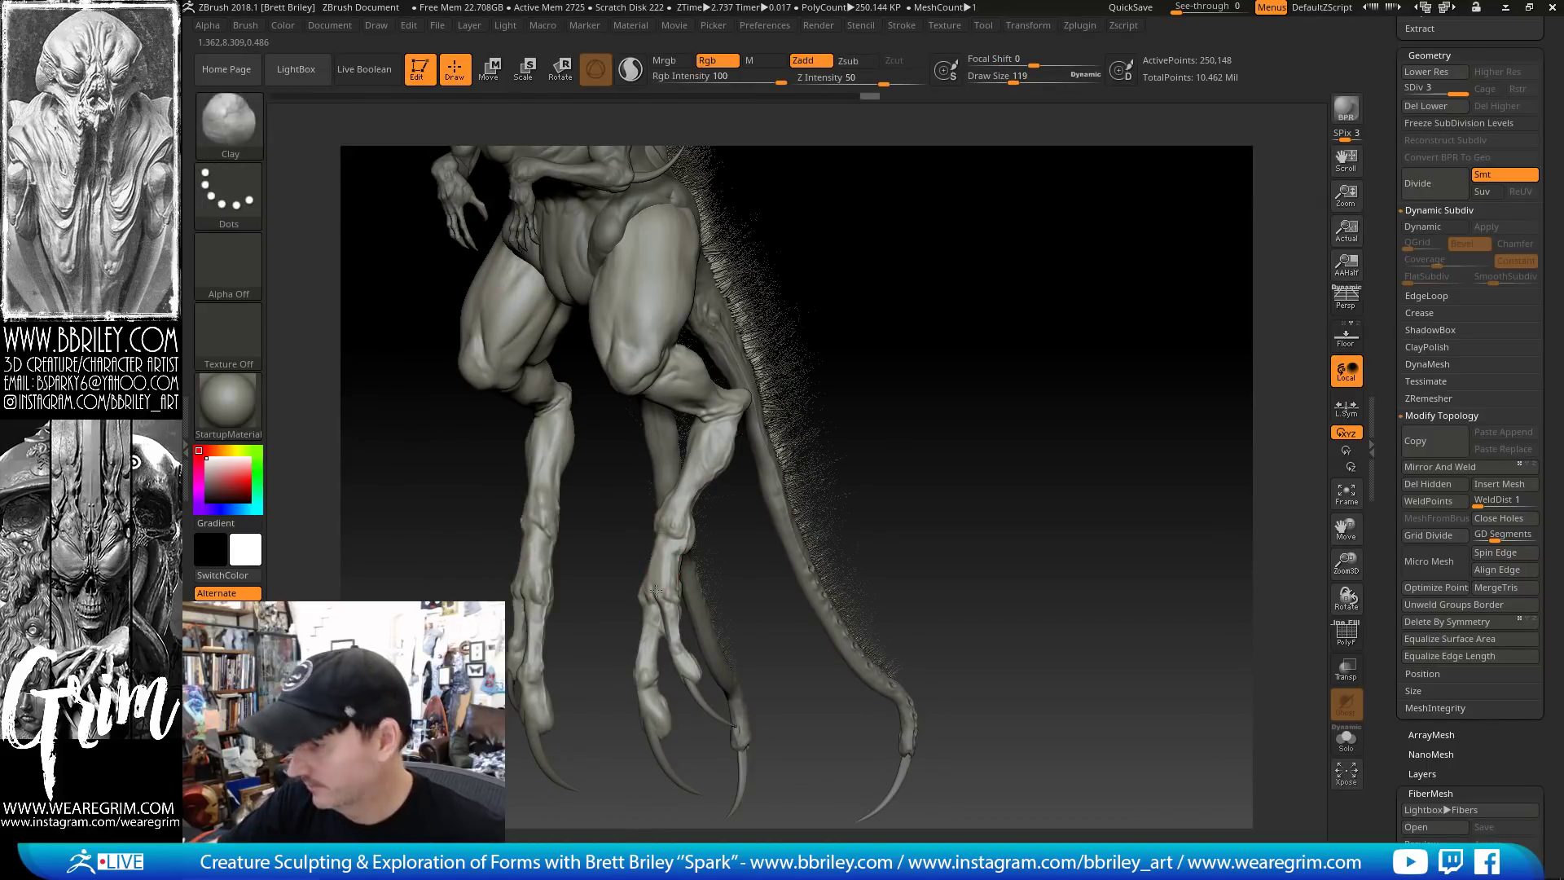
{"action": "left_click_drag", "start_coordinate": [1053, 369], "coordinate": [1050, 284]}
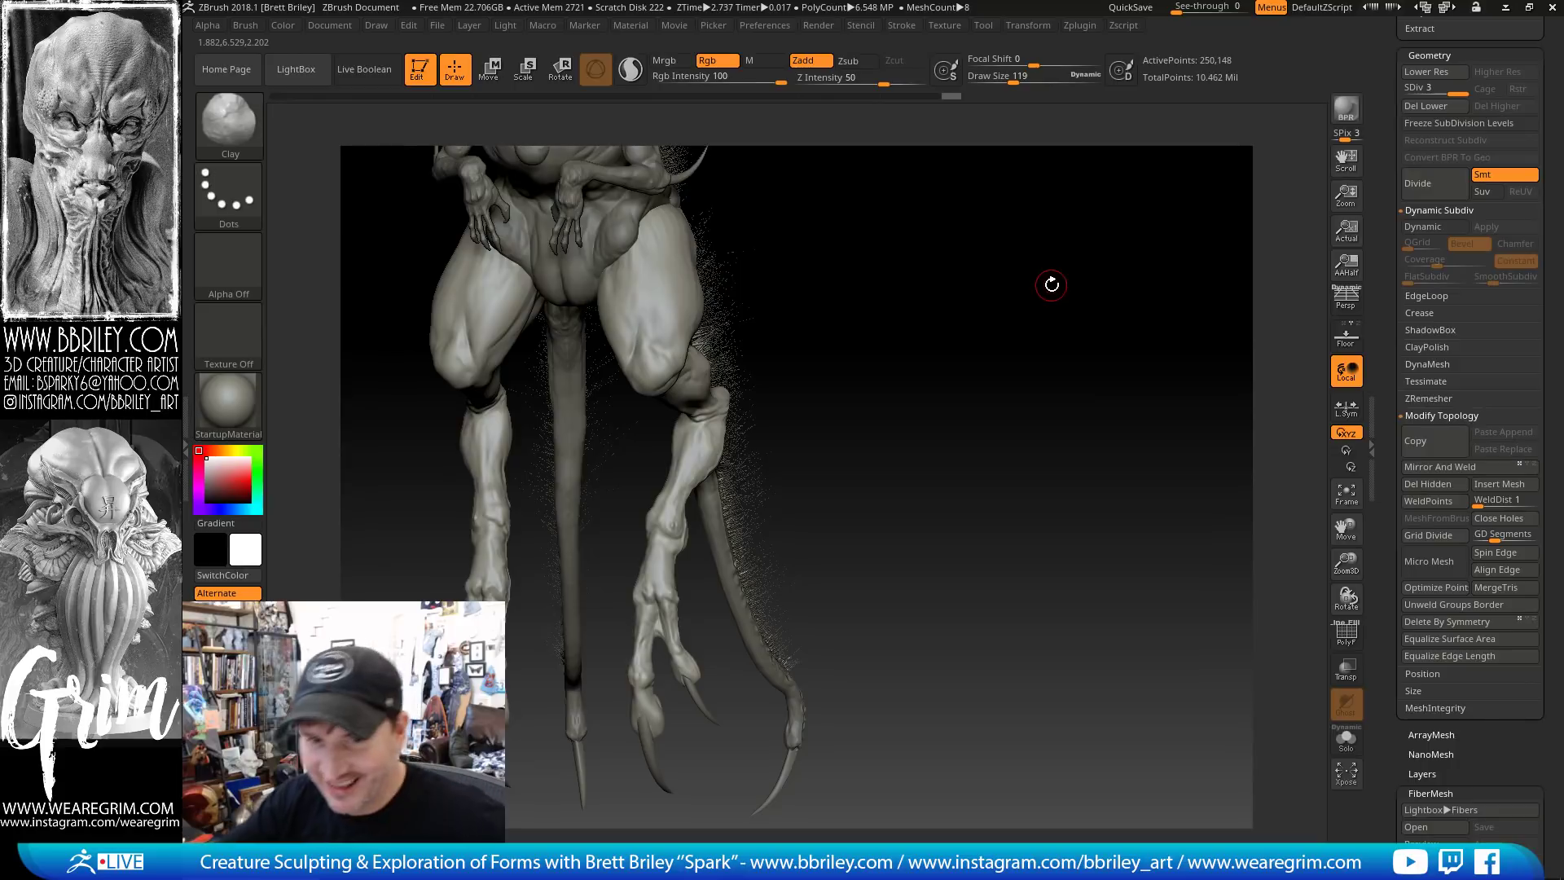
Reshape the outer thigh contour from the front with Move at draw size 358, and smooth the thigh at 313
{"action": "mouse_move", "coordinate": [929, 349]}
{"action": "left_mouse_down"}
{"action": "mouse_move", "coordinate": [977, 363]}
{"action": "mouse_move", "coordinate": [1000, 448]}
{"action": "mouse_move", "coordinate": [953, 395]}
{"action": "left_mouse_up"}
{"action": "key", "text": "b"}
{"action": "key", "text": "m"}
{"action": "key", "text": "v"}
{"action": "key", "text": "s"}
{"action": "left_click_drag", "start_coordinate": [707, 385], "coordinate": [734, 382]}
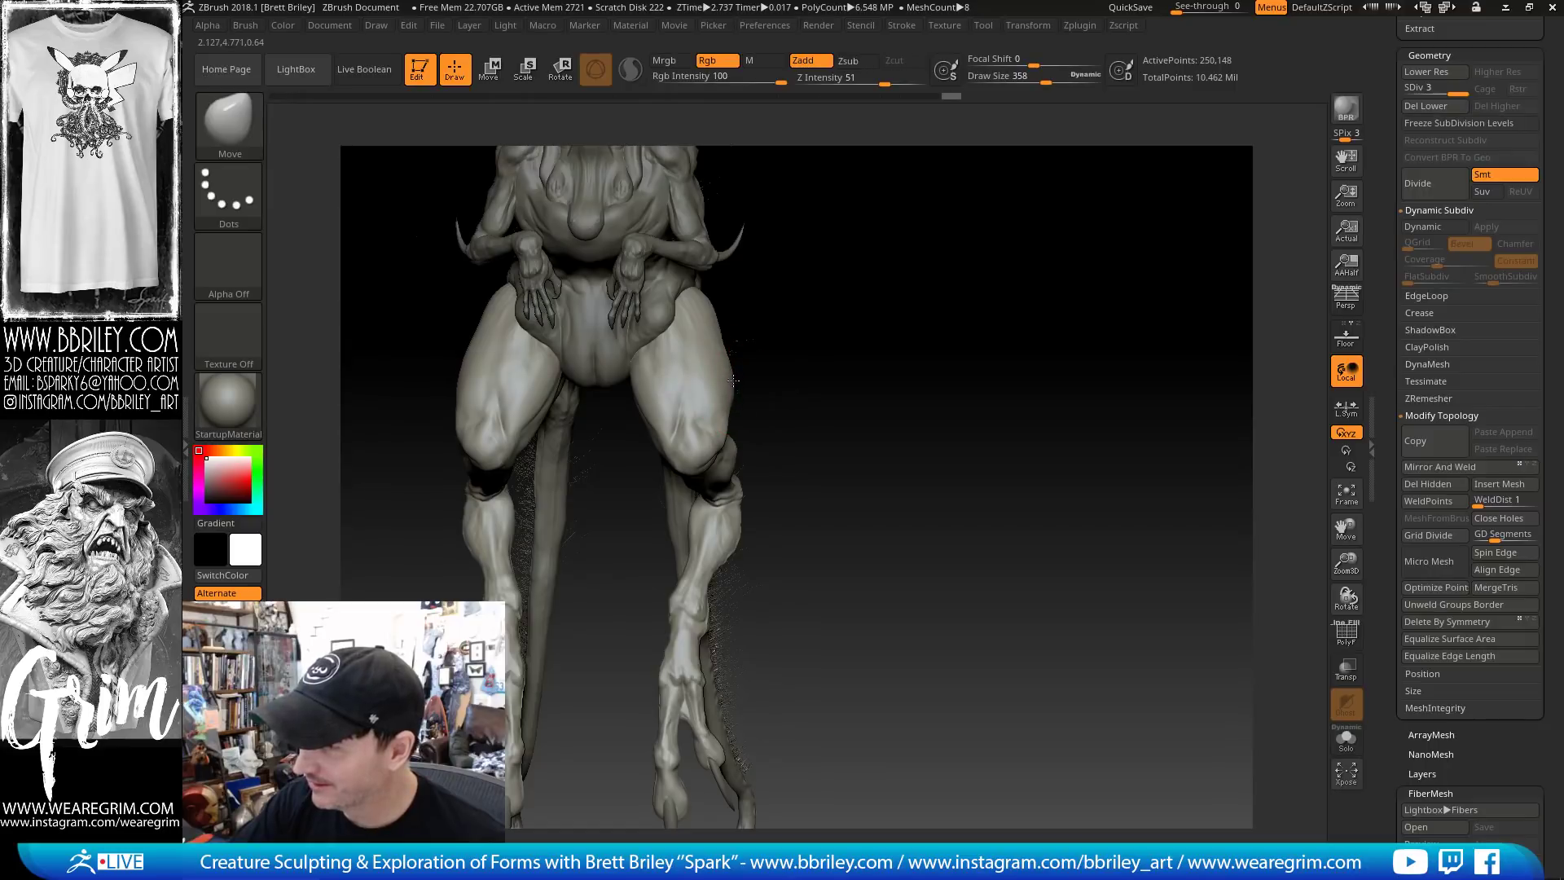
{"action": "left_click_drag", "start_coordinate": [799, 297], "coordinate": [735, 337]}
{"action": "left_click_drag", "start_coordinate": [914, 246], "coordinate": [775, 261]}
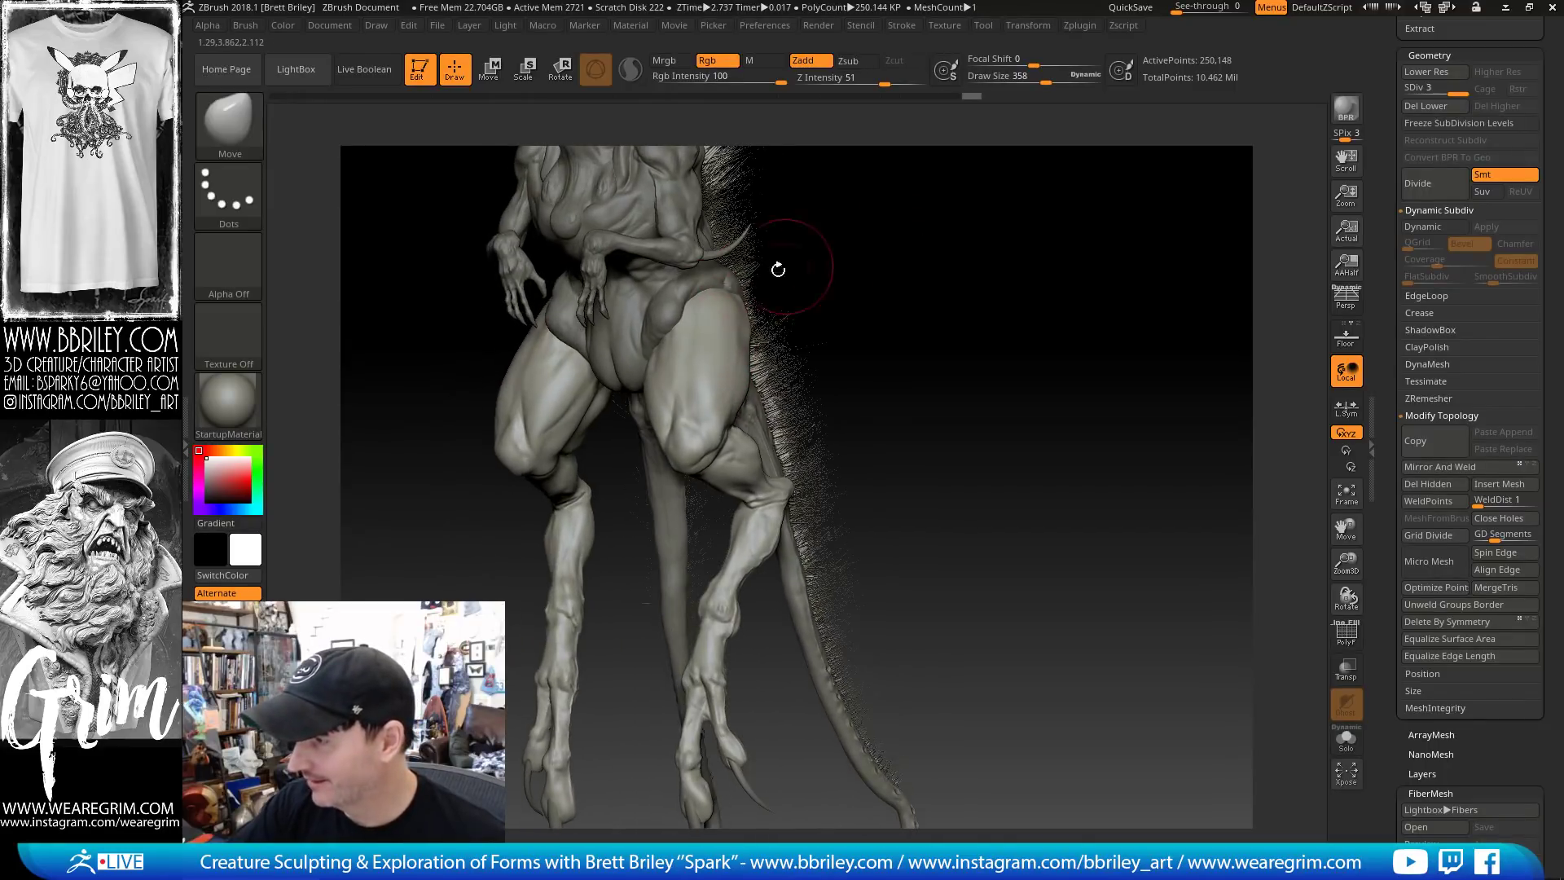
{"action": "key", "text": "shift"}
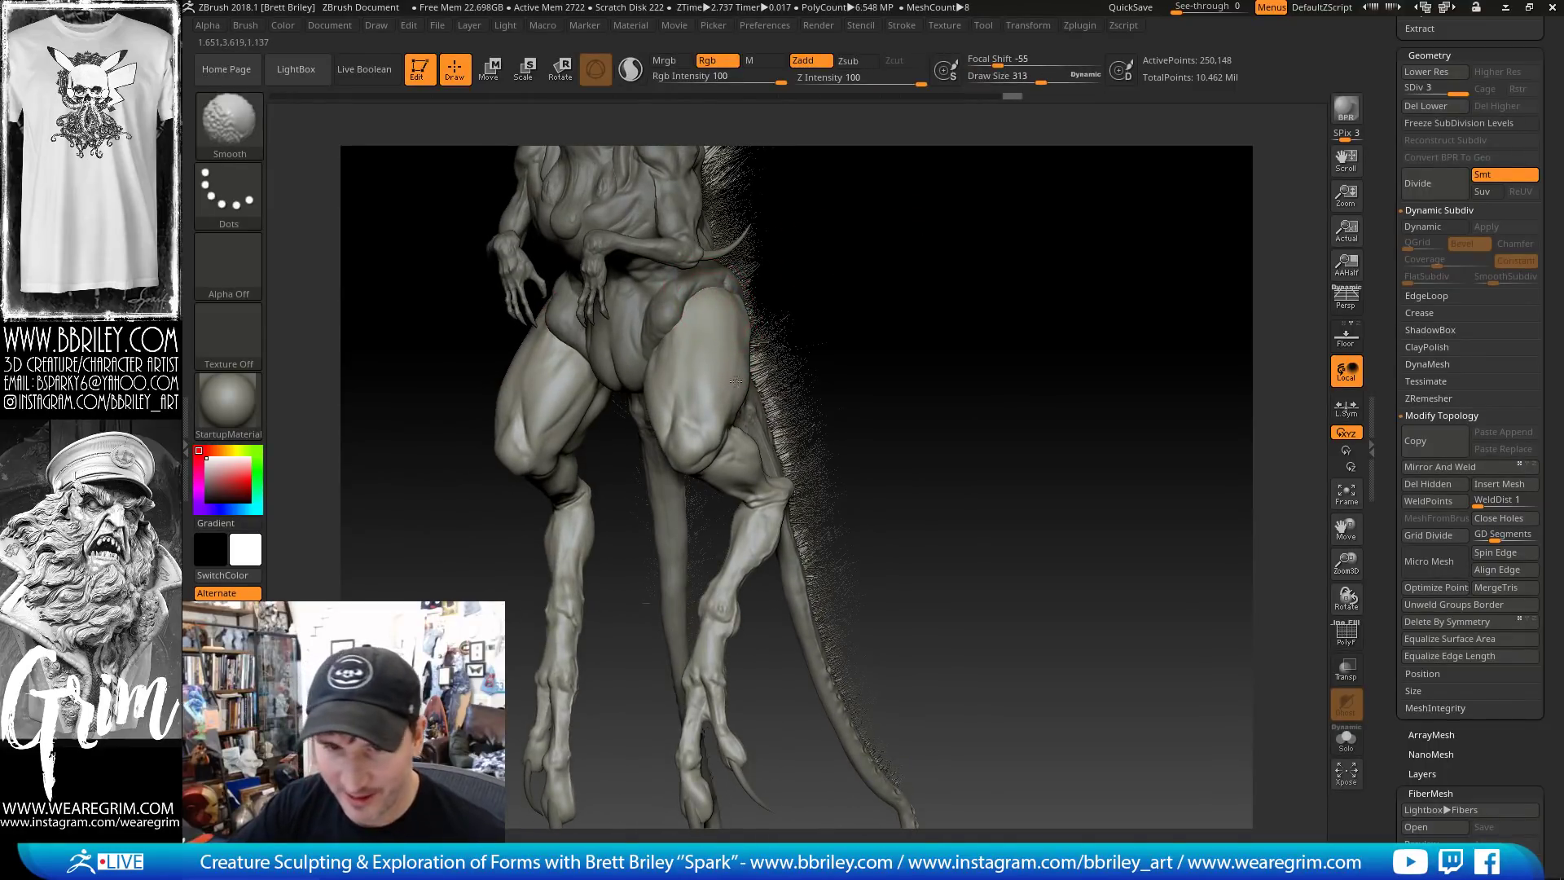
Adjust the hip and rear thigh silhouette in side view with Move at draw sizes 291 and 327
{"action": "mouse_move", "coordinate": [1002, 408]}
{"action": "left_mouse_down"}
{"action": "mouse_move", "coordinate": [1047, 364]}
{"action": "mouse_move", "coordinate": [783, 304]}
{"action": "left_mouse_up"}
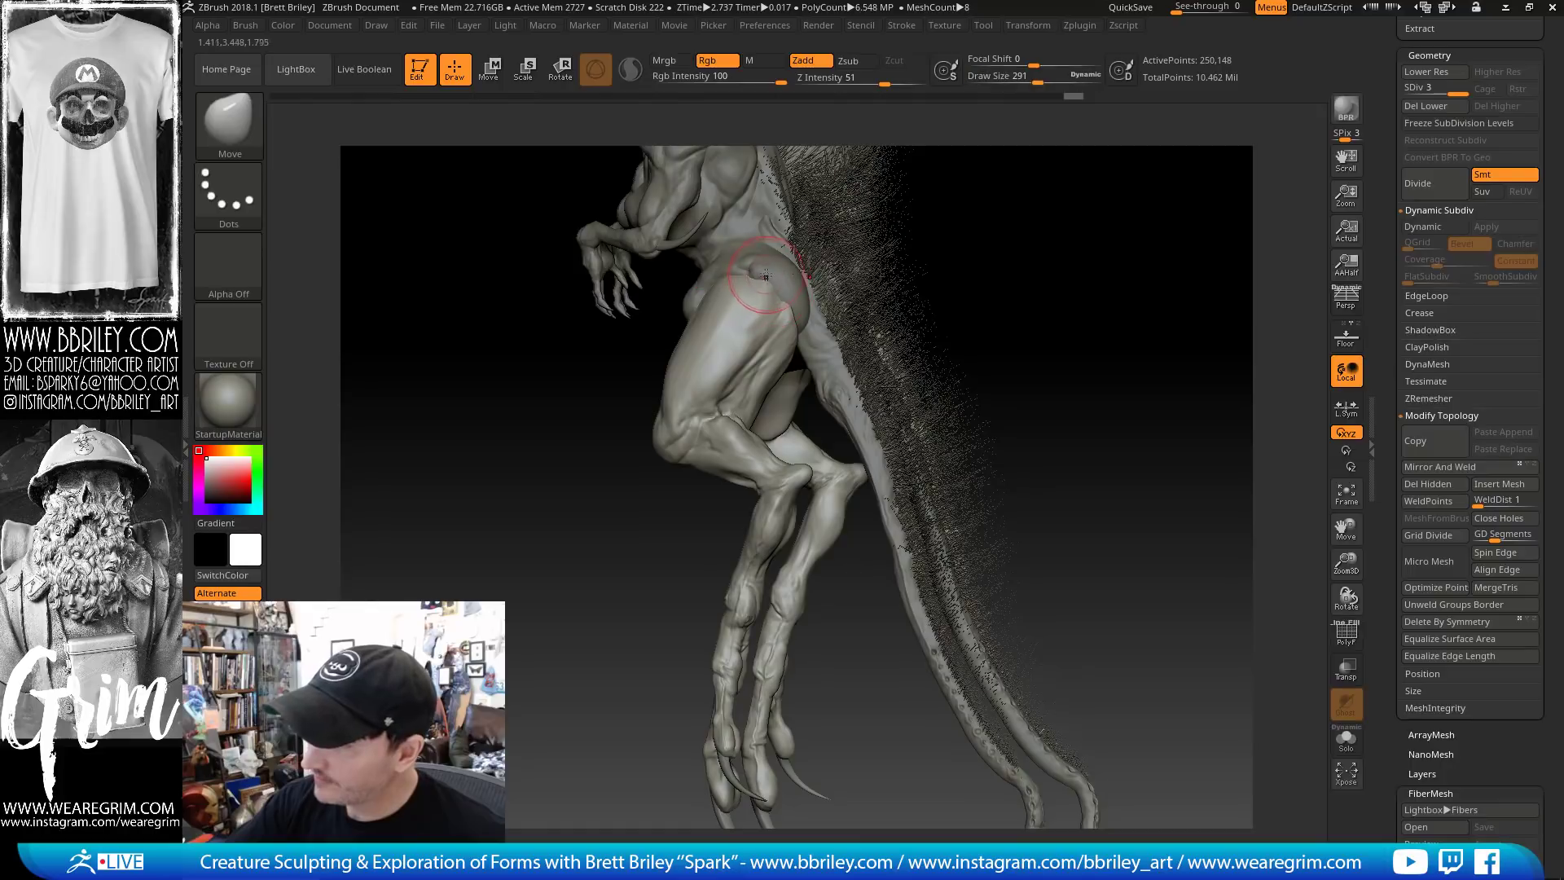
{"action": "left_click_drag", "start_coordinate": [742, 369], "coordinate": [738, 381]}
{"action": "key", "text": "bracketleft"}
{"action": "key", "text": "bracketleft"}
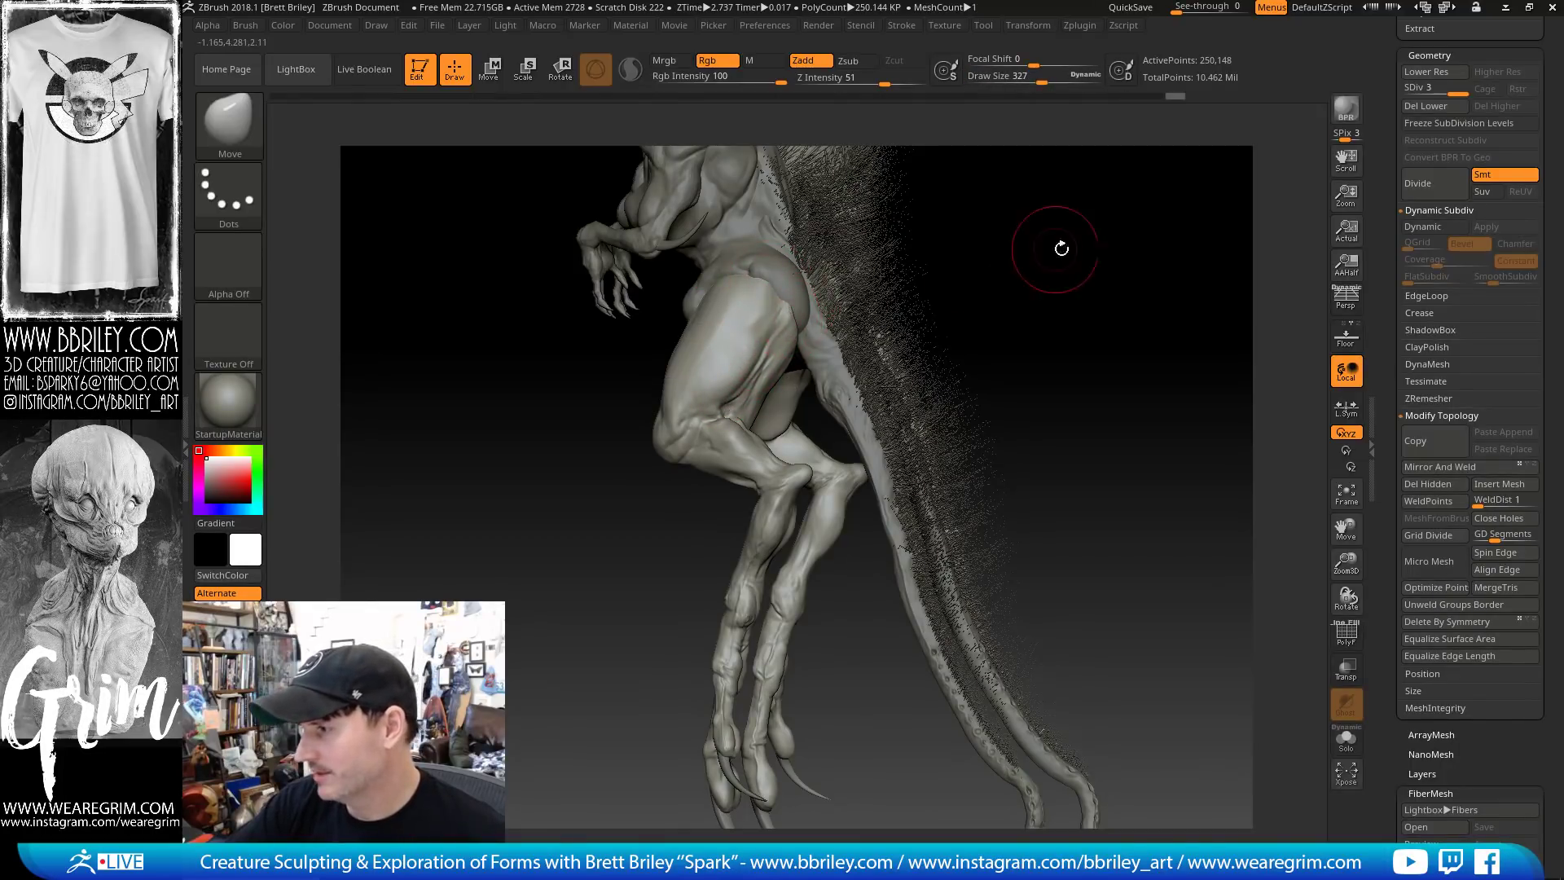
{"action": "left_click_drag", "start_coordinate": [1062, 244], "coordinate": [751, 393]}
{"action": "mouse_move", "coordinate": [792, 330]}
{"action": "left_mouse_down"}
{"action": "mouse_move", "coordinate": [864, 330]}
{"action": "mouse_move", "coordinate": [797, 330]}
{"action": "left_mouse_up"}
{"action": "left_click_drag", "start_coordinate": [1083, 238], "coordinate": [803, 298]}
Fill out the buttock and back of the thigh with Clay and Move at draw size 327
{"action": "key", "text": "b"}
{"action": "key", "text": "c"}
{"action": "key", "text": "l"}
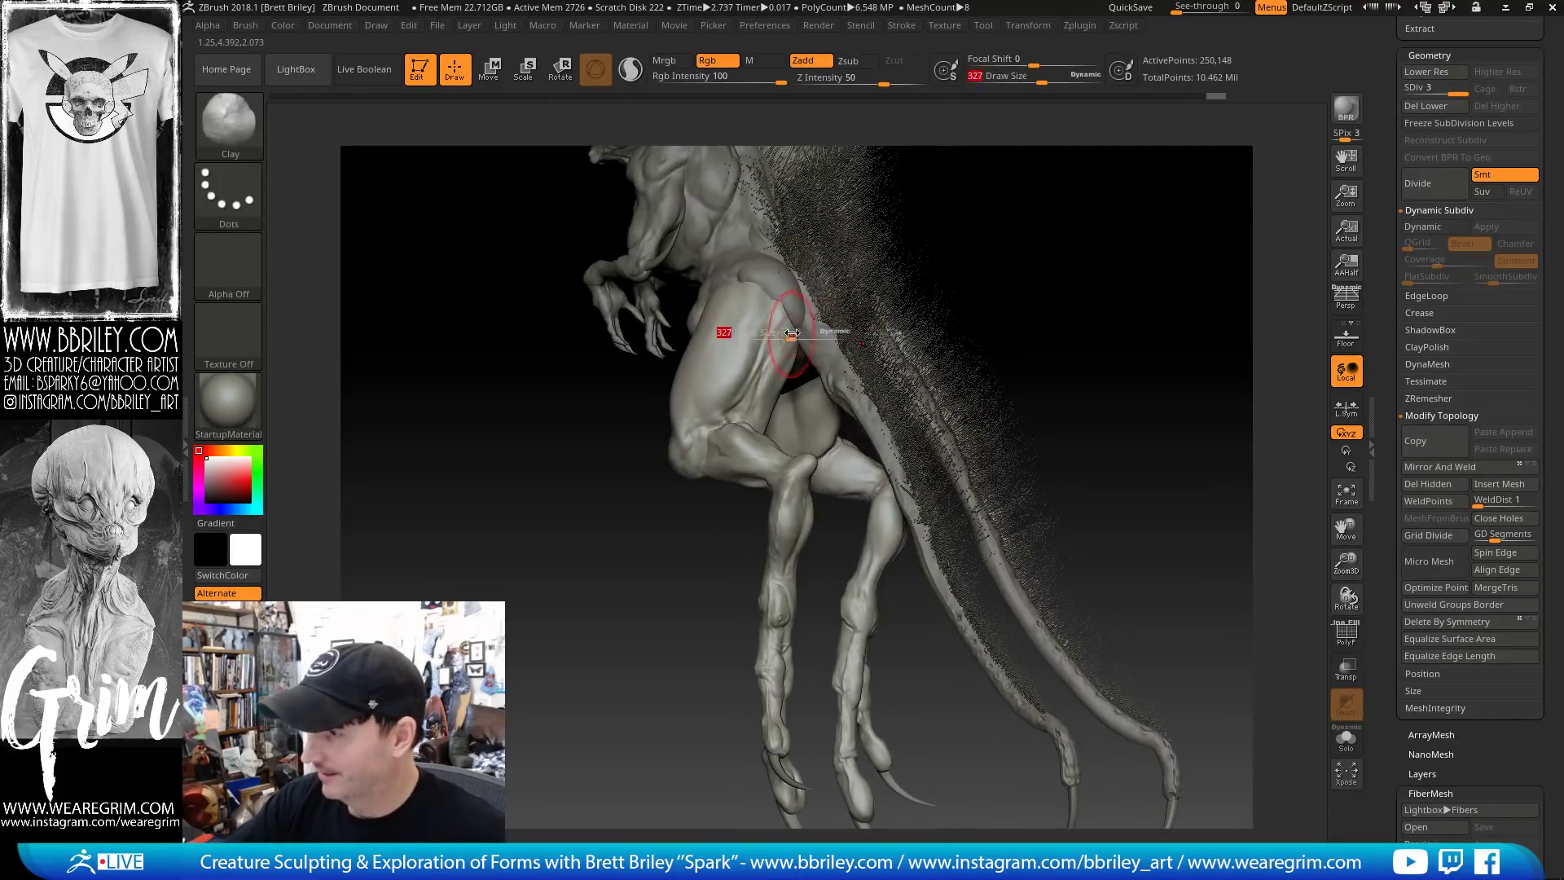
{"action": "left_click_drag", "start_coordinate": [1018, 249], "coordinate": [896, 261]}
{"action": "key", "text": "b"}
{"action": "key", "text": "m"}
{"action": "key", "text": "v"}
{"action": "key", "text": "s"}
{"action": "left_click_drag", "start_coordinate": [788, 313], "coordinate": [795, 314]}
{"action": "left_click_drag", "start_coordinate": [786, 325], "coordinate": [822, 260]}
{"action": "mouse_move", "coordinate": [1149, 154]}
{"action": "left_mouse_down"}
{"action": "mouse_move", "coordinate": [991, 252]}
{"action": "mouse_move", "coordinate": [1023, 274]}
{"action": "mouse_move", "coordinate": [978, 419]}
{"action": "mouse_move", "coordinate": [1047, 438]}
{"action": "mouse_move", "coordinate": [988, 356]}
{"action": "left_mouse_up"}
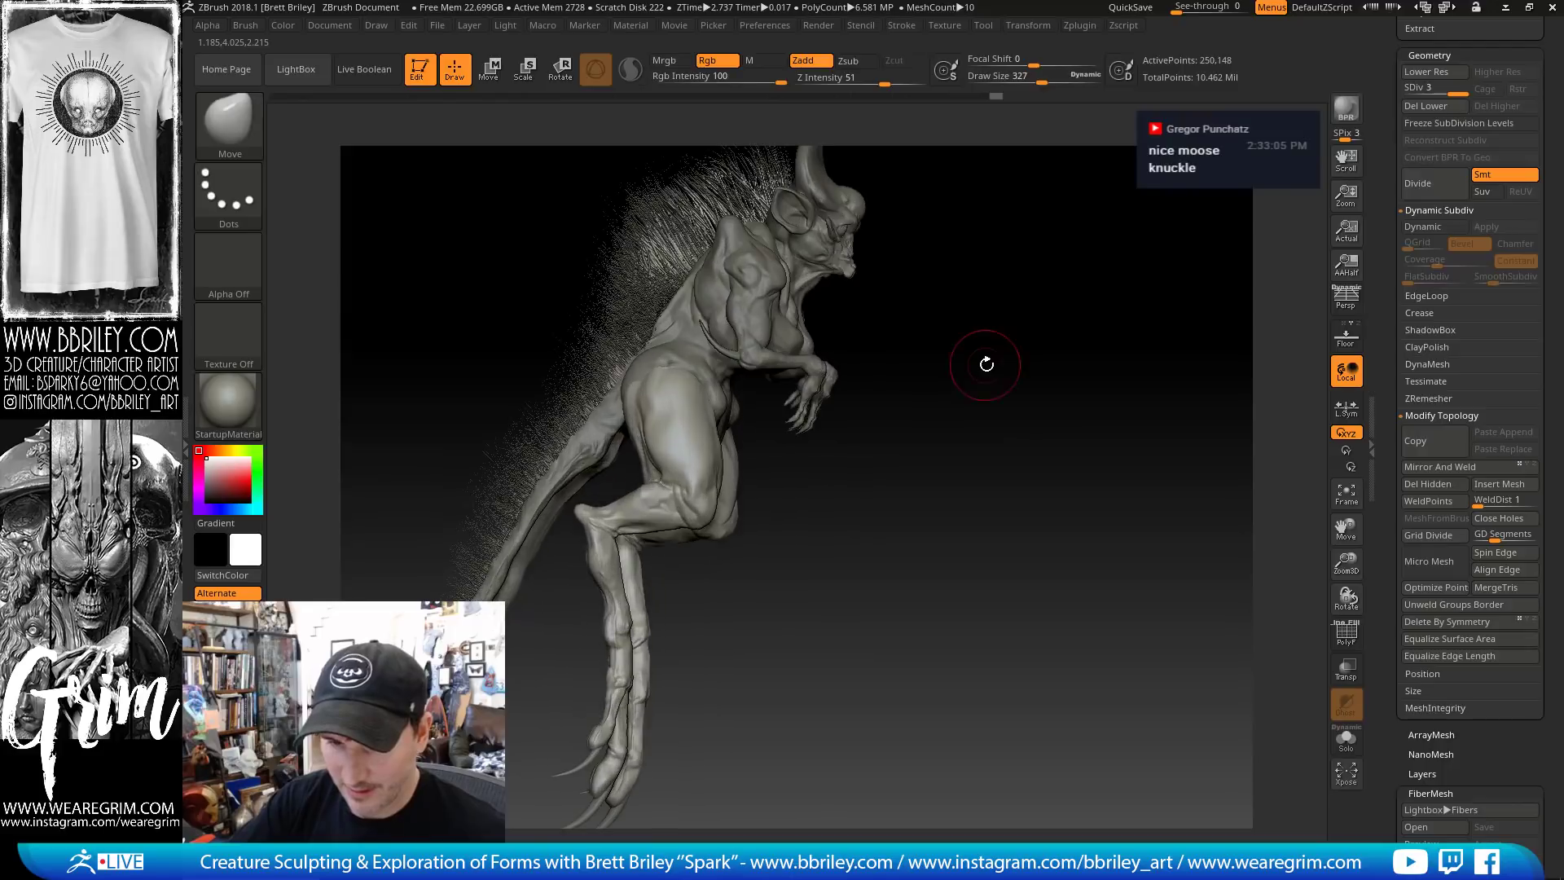
Carve the muscle separations of the thigh and kneecap with DamStandard at draw sizes 196 and 119
{"action": "key", "text": "b"}
{"action": "key", "text": "d"}
{"action": "key", "text": "s"}
{"action": "key", "text": "["}
{"action": "key", "text": "["}
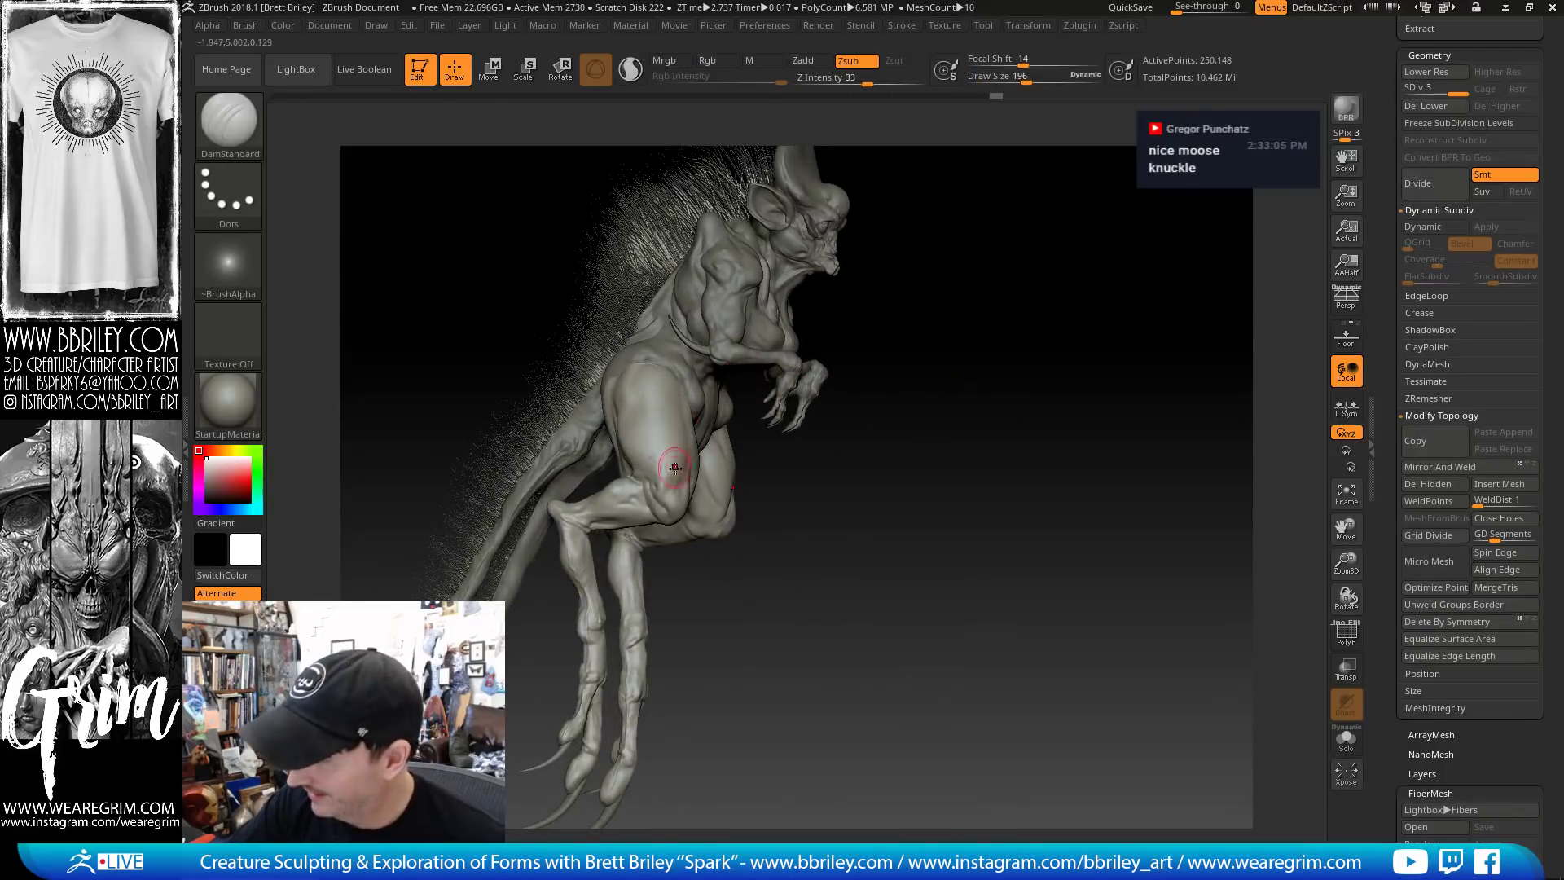
{"action": "left_click_drag", "start_coordinate": [783, 489], "coordinate": [596, 446]}
{"action": "key", "text": "bracketleft"}
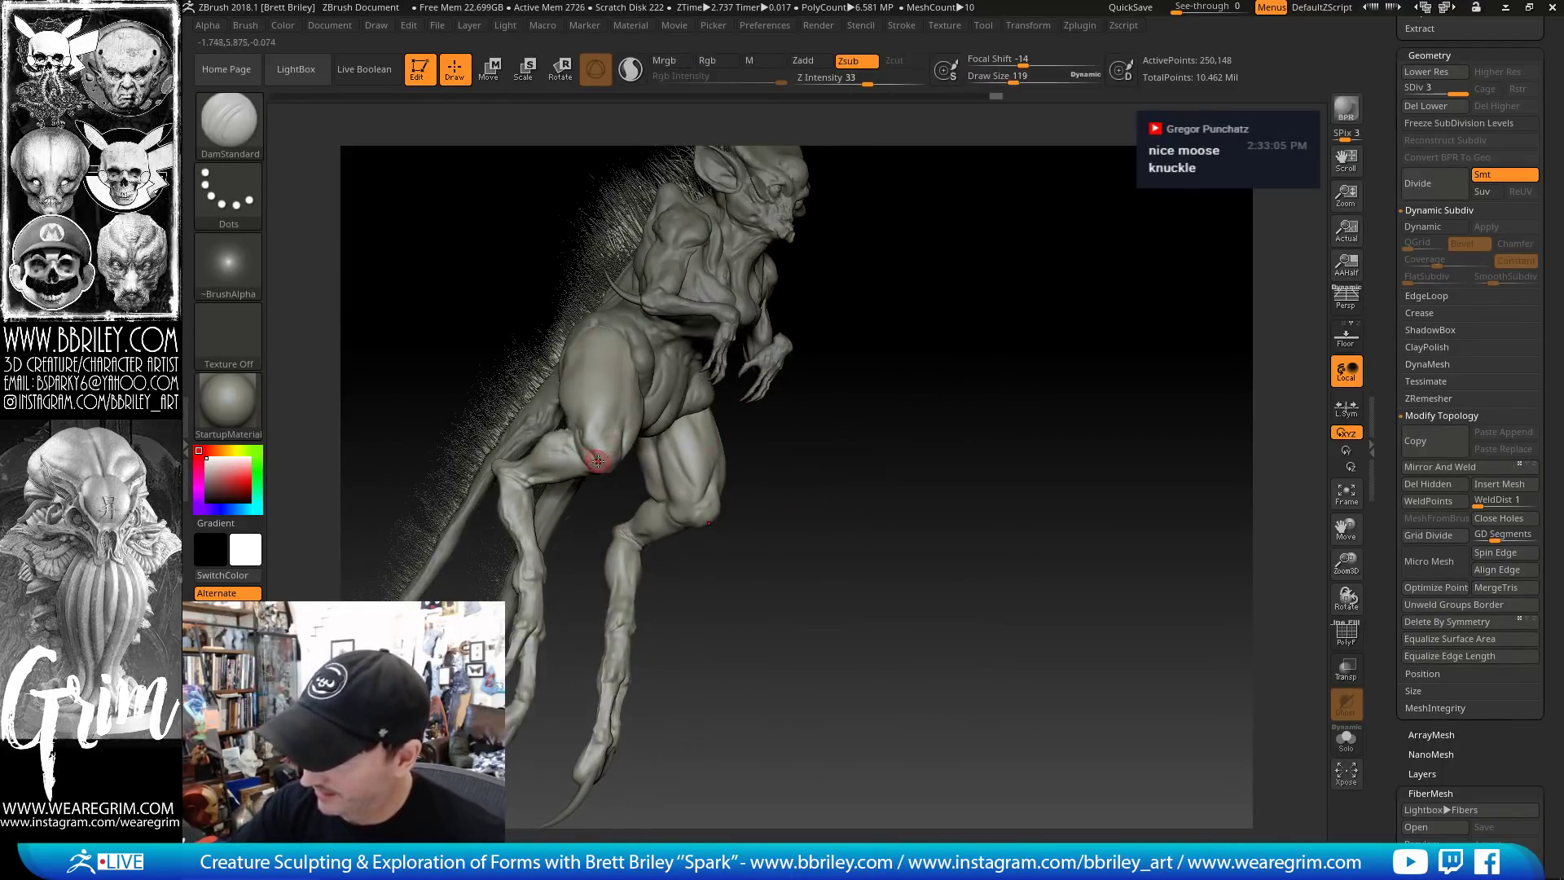
{"action": "left_click_drag", "start_coordinate": [880, 484], "coordinate": [733, 407]}
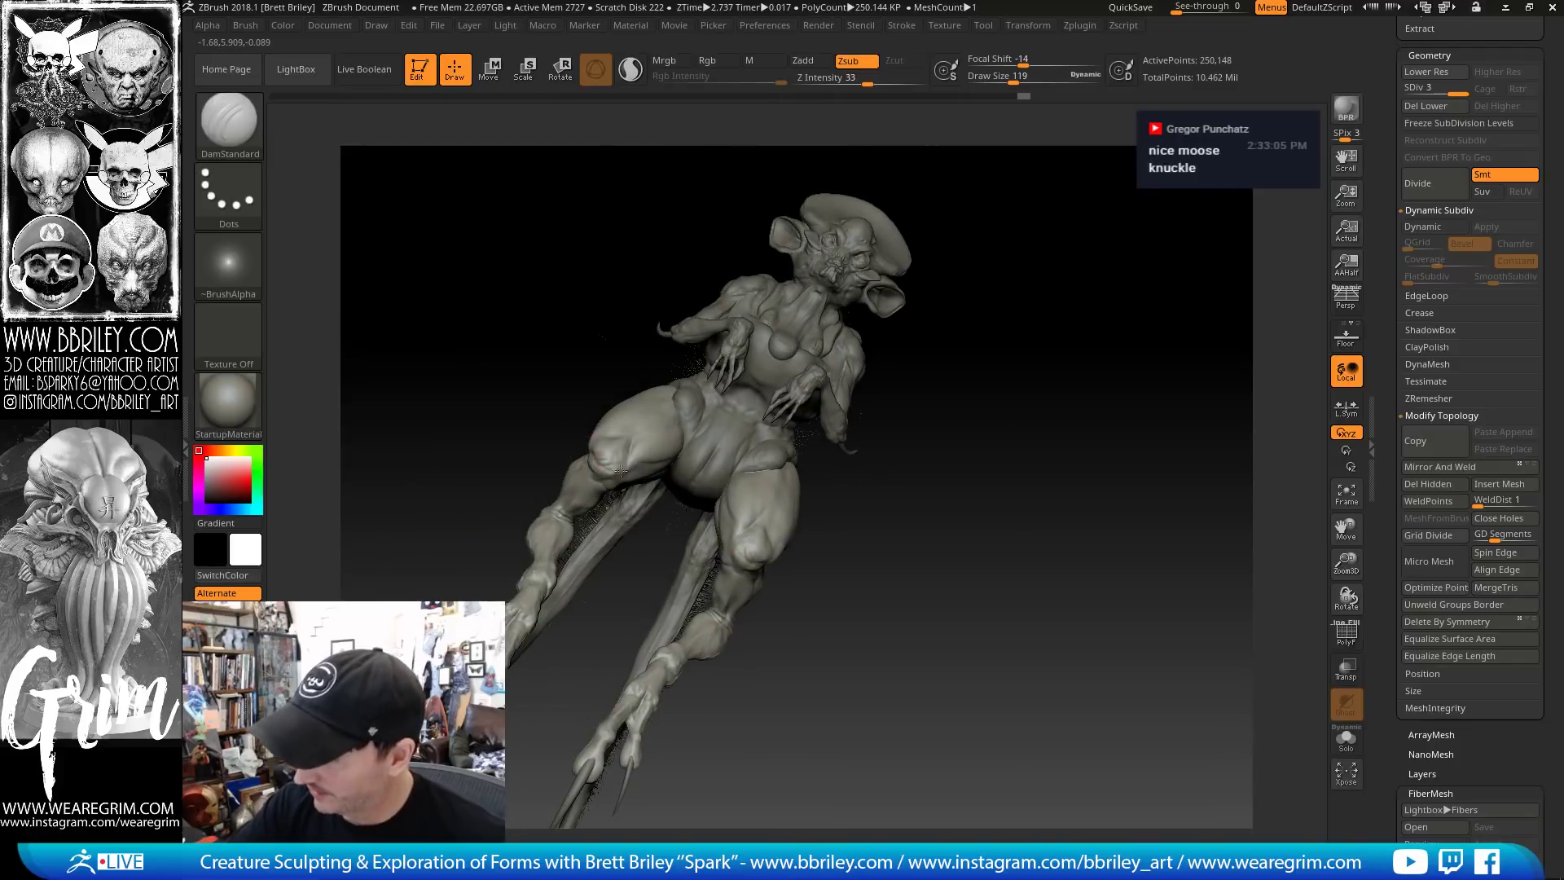
{"action": "left_click_drag", "start_coordinate": [957, 396], "coordinate": [902, 389]}
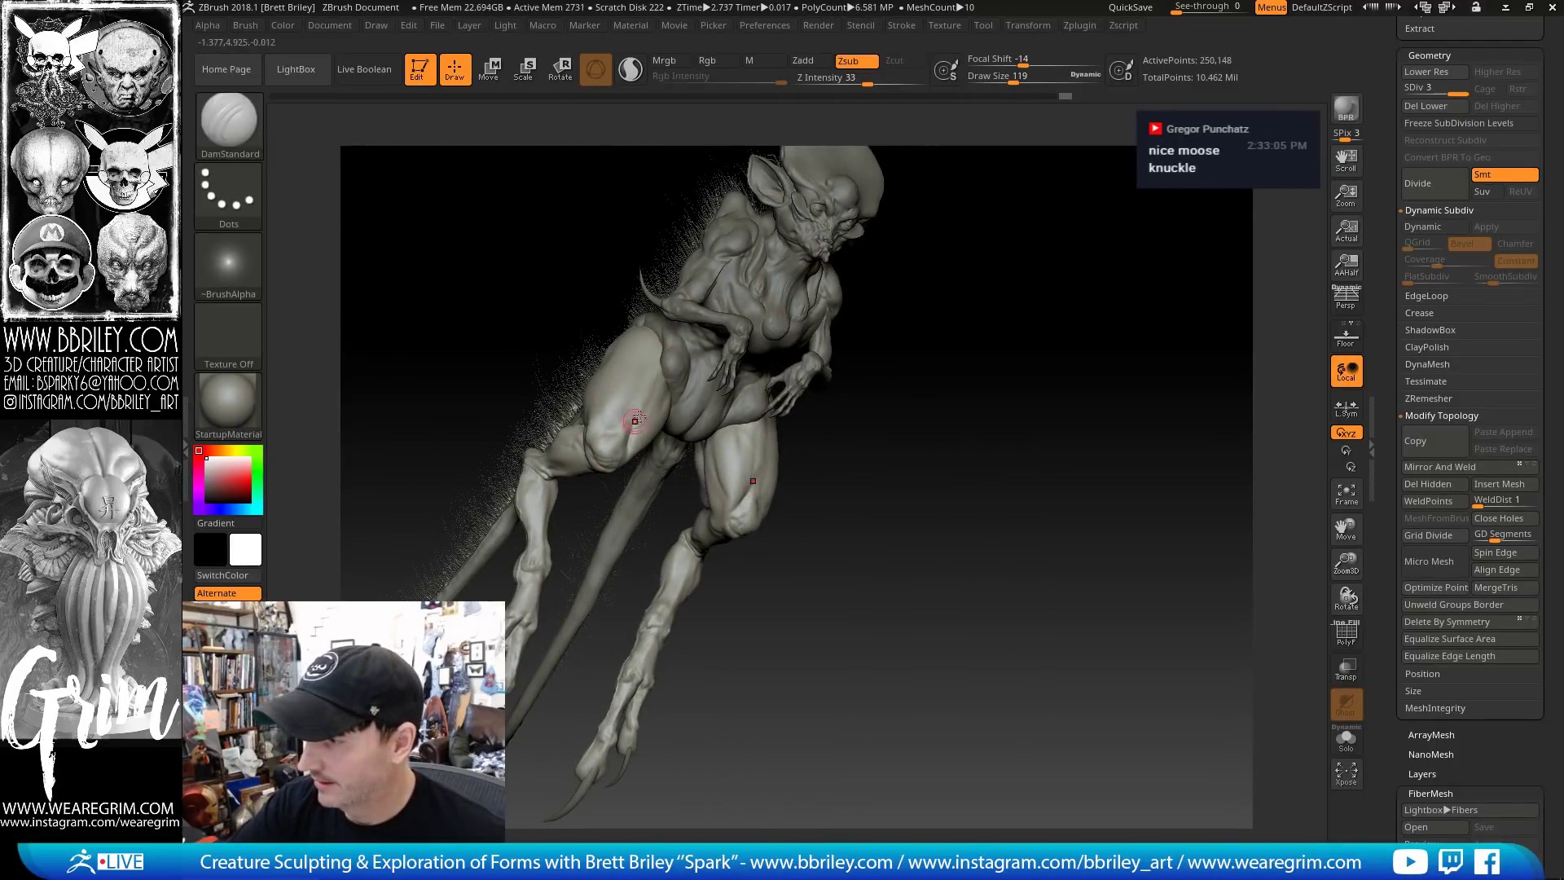
Raise the inner and front thigh muscles above the knee with the Standard brush at draw size 98
{"action": "key", "text": "b"}
{"action": "key", "text": "s"}
{"action": "key", "text": "t"}
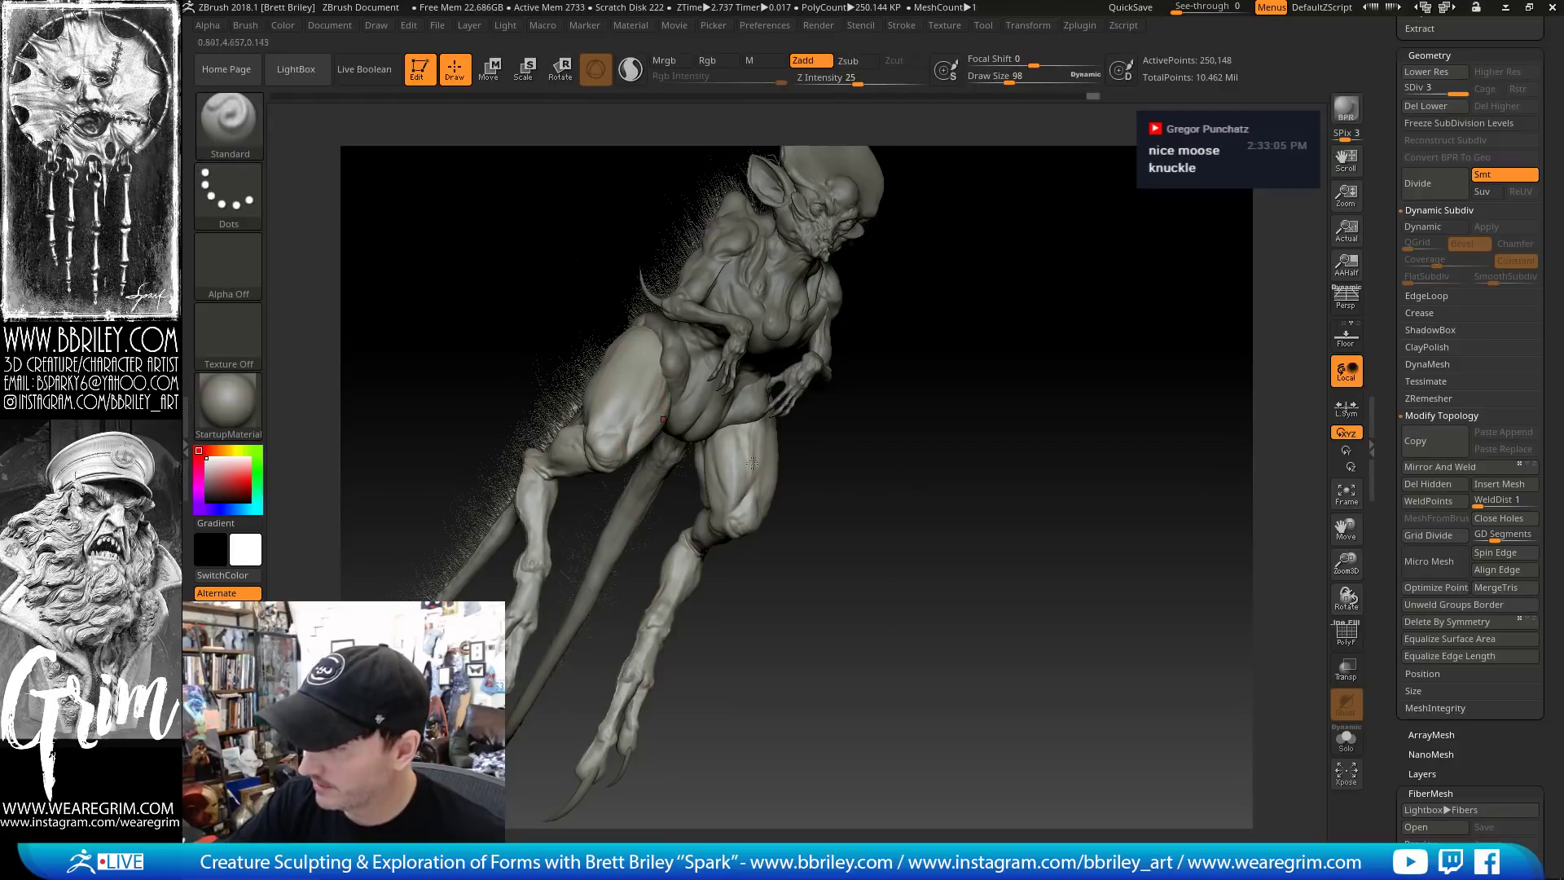
{"action": "mouse_move", "coordinate": [797, 554]}
{"action": "left_mouse_down", "text": "alt"}
{"action": "mouse_move", "coordinate": [724, 531]}
{"action": "mouse_move", "coordinate": [643, 573]}
{"action": "left_mouse_up", "text": "alt"}
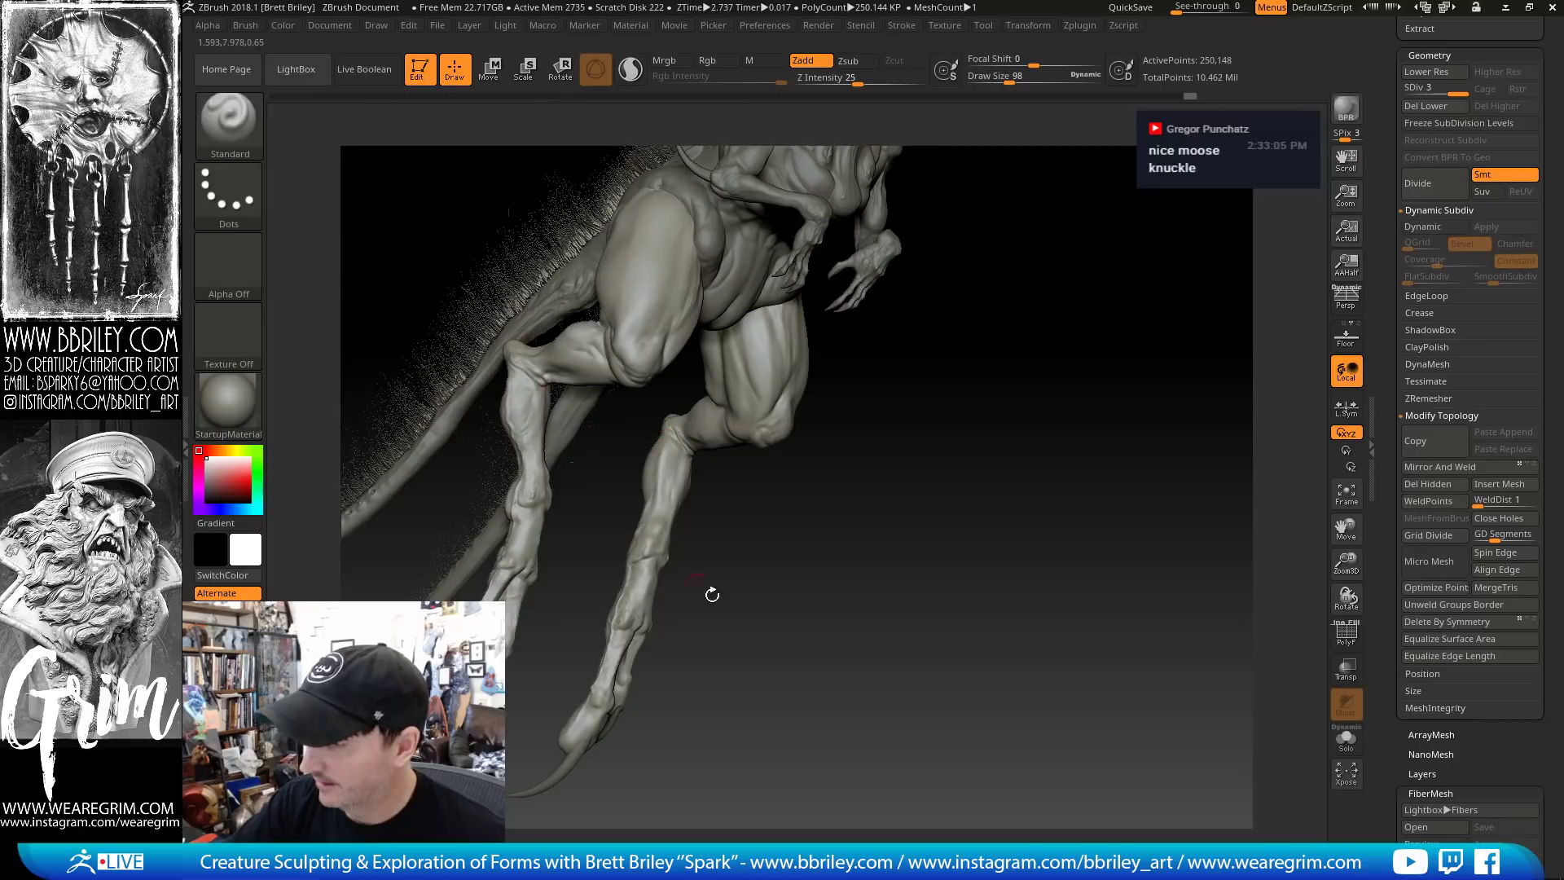
Detail the outer thigh with long muscle strands using Standard at draw sizes 75 and 39, undoing the last stroke
{"action": "mouse_move", "coordinate": [900, 462]}
{"action": "left_mouse_down", "text": "alt"}
{"action": "mouse_move", "coordinate": [906, 613]}
{"action": "mouse_move", "coordinate": [965, 541]}
{"action": "mouse_move", "coordinate": [998, 547]}
{"action": "left_mouse_up", "text": "alt"}
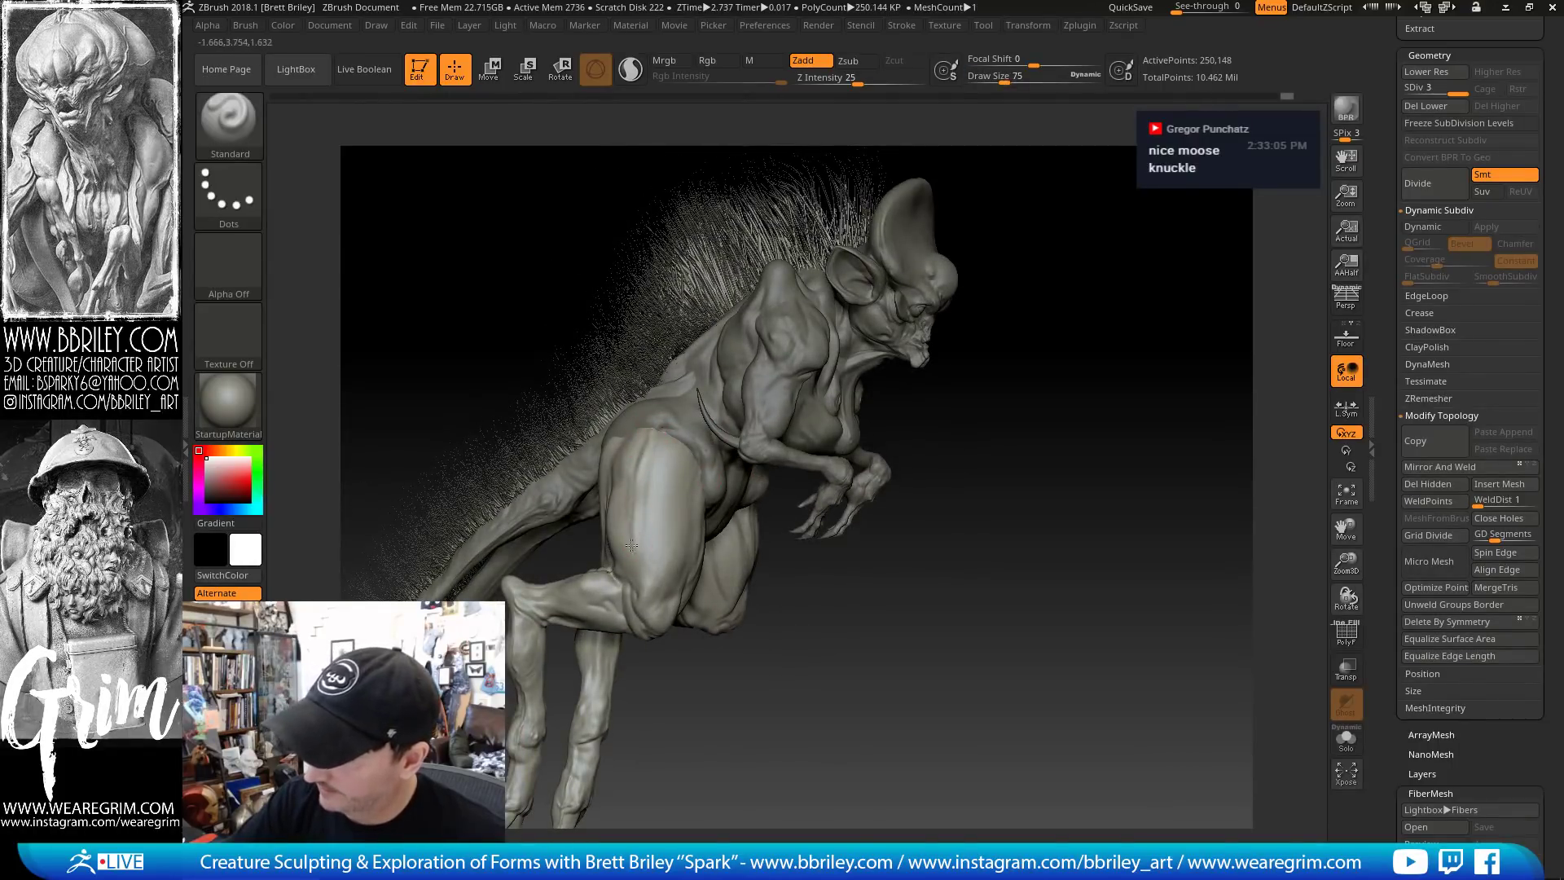
{"action": "left_click", "coordinate": [660, 441], "text": "alt"}
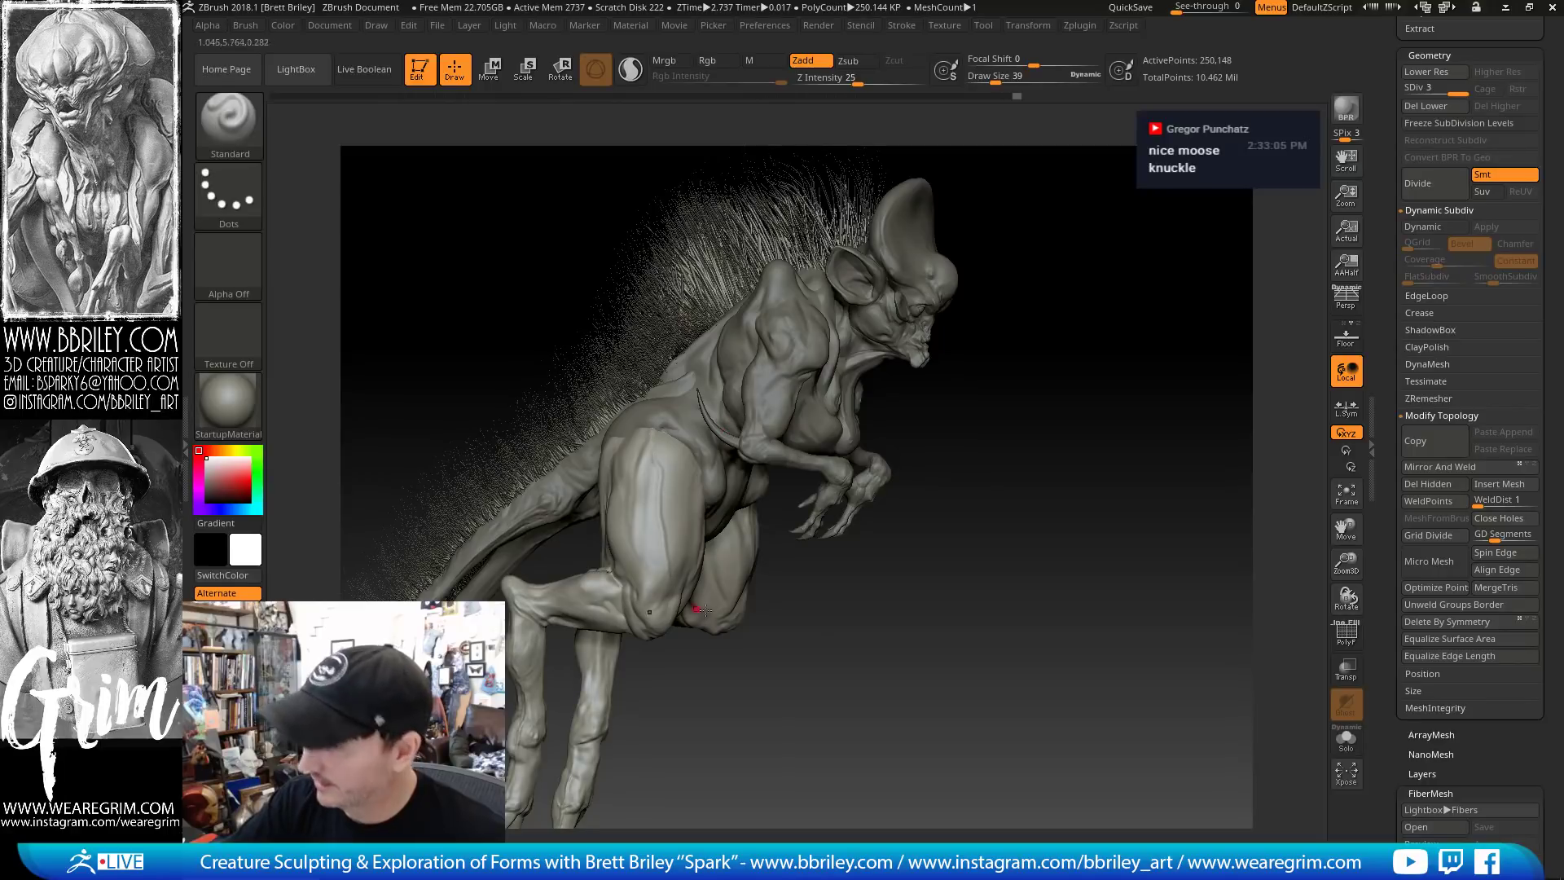
{"action": "mouse_move", "coordinate": [904, 631]}
{"action": "left_mouse_down"}
{"action": "mouse_move", "coordinate": [872, 586]}
{"action": "mouse_move", "coordinate": [920, 570]}
{"action": "left_mouse_up"}
{"action": "key", "text": "ctrl+z"}
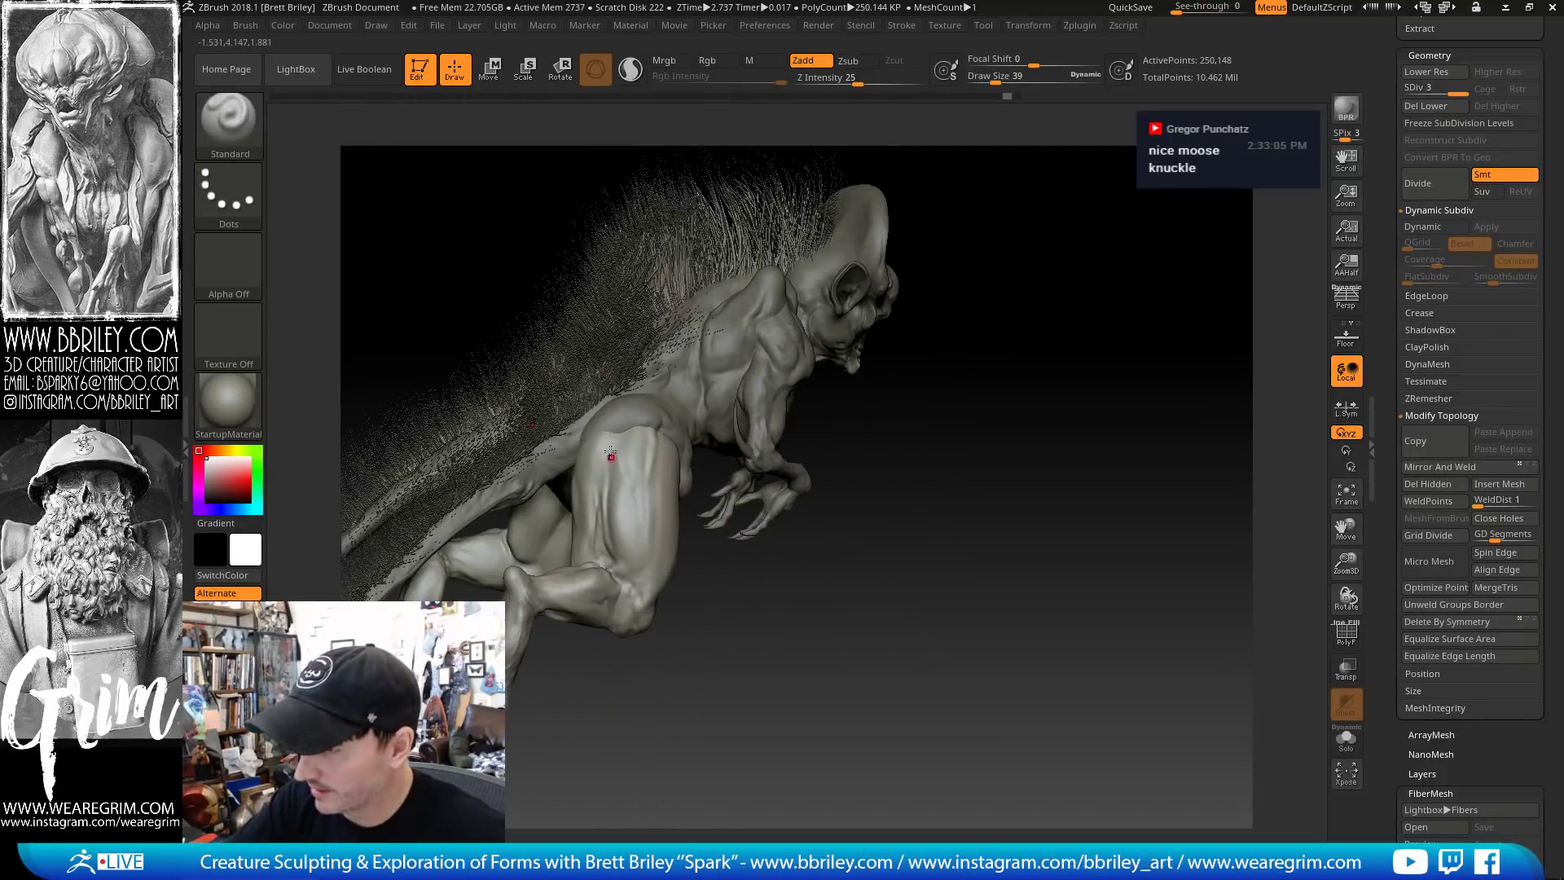
Deepen the muscle separations of the outer thigh with DamStandard at draw size 86
{"action": "key", "text": "2"}
{"action": "key", "text": "s"}
{"action": "mouse_move", "coordinate": [611, 453]}
{"action": "left_mouse_down"}
{"action": "mouse_move", "coordinate": [612, 512]}
{"action": "mouse_move", "coordinate": [596, 476]}
{"action": "mouse_move", "coordinate": [604, 525]}
{"action": "left_mouse_up"}
{"action": "left_click_drag", "start_coordinate": [750, 637], "coordinate": [806, 648]}
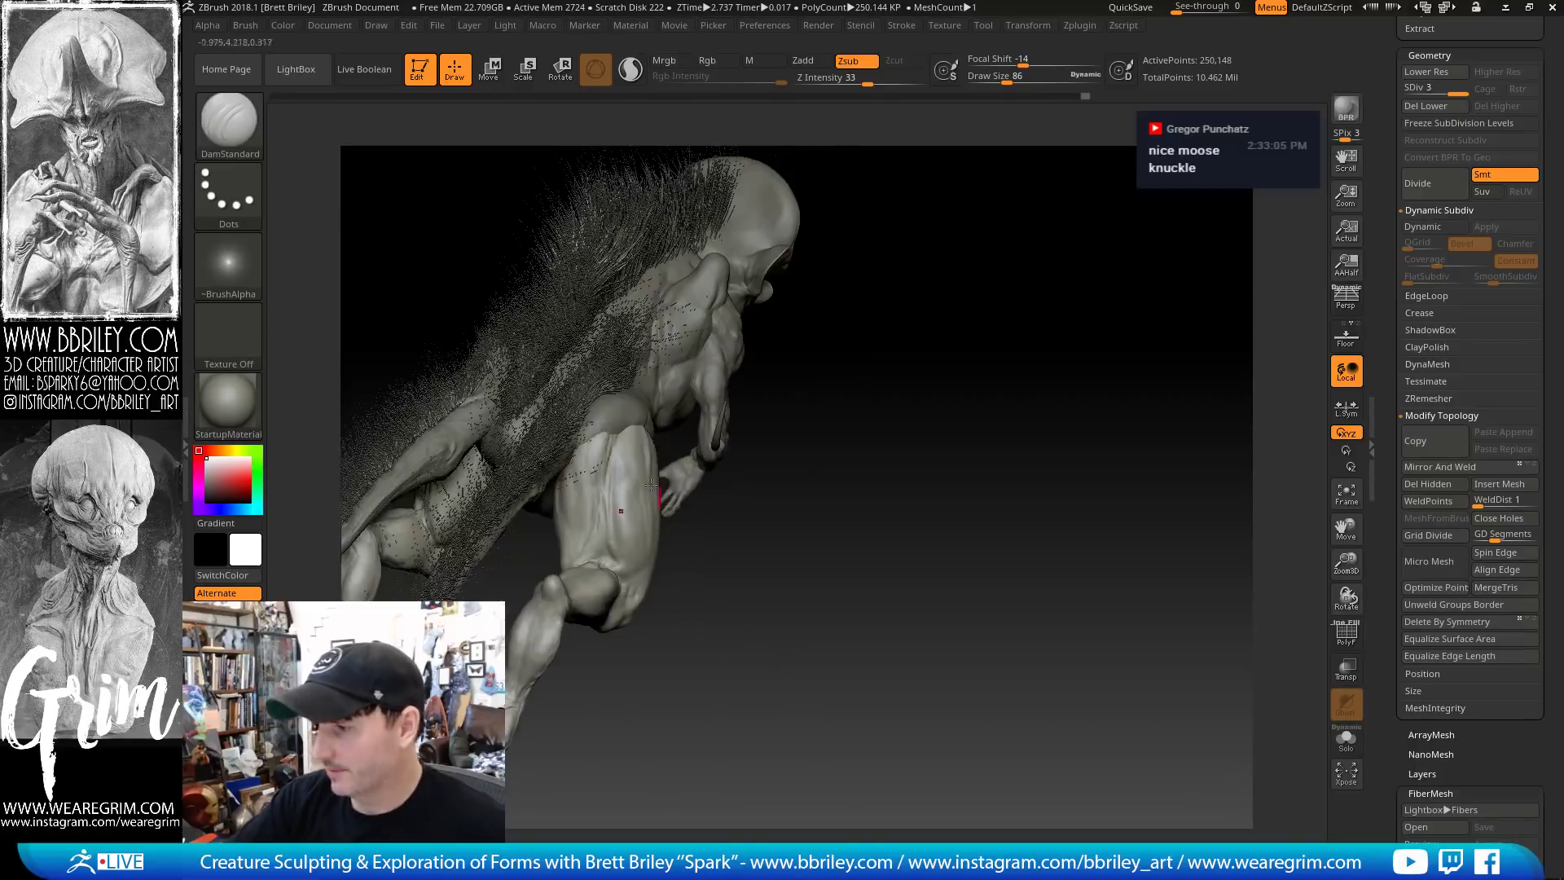
{"action": "key", "text": "3"}
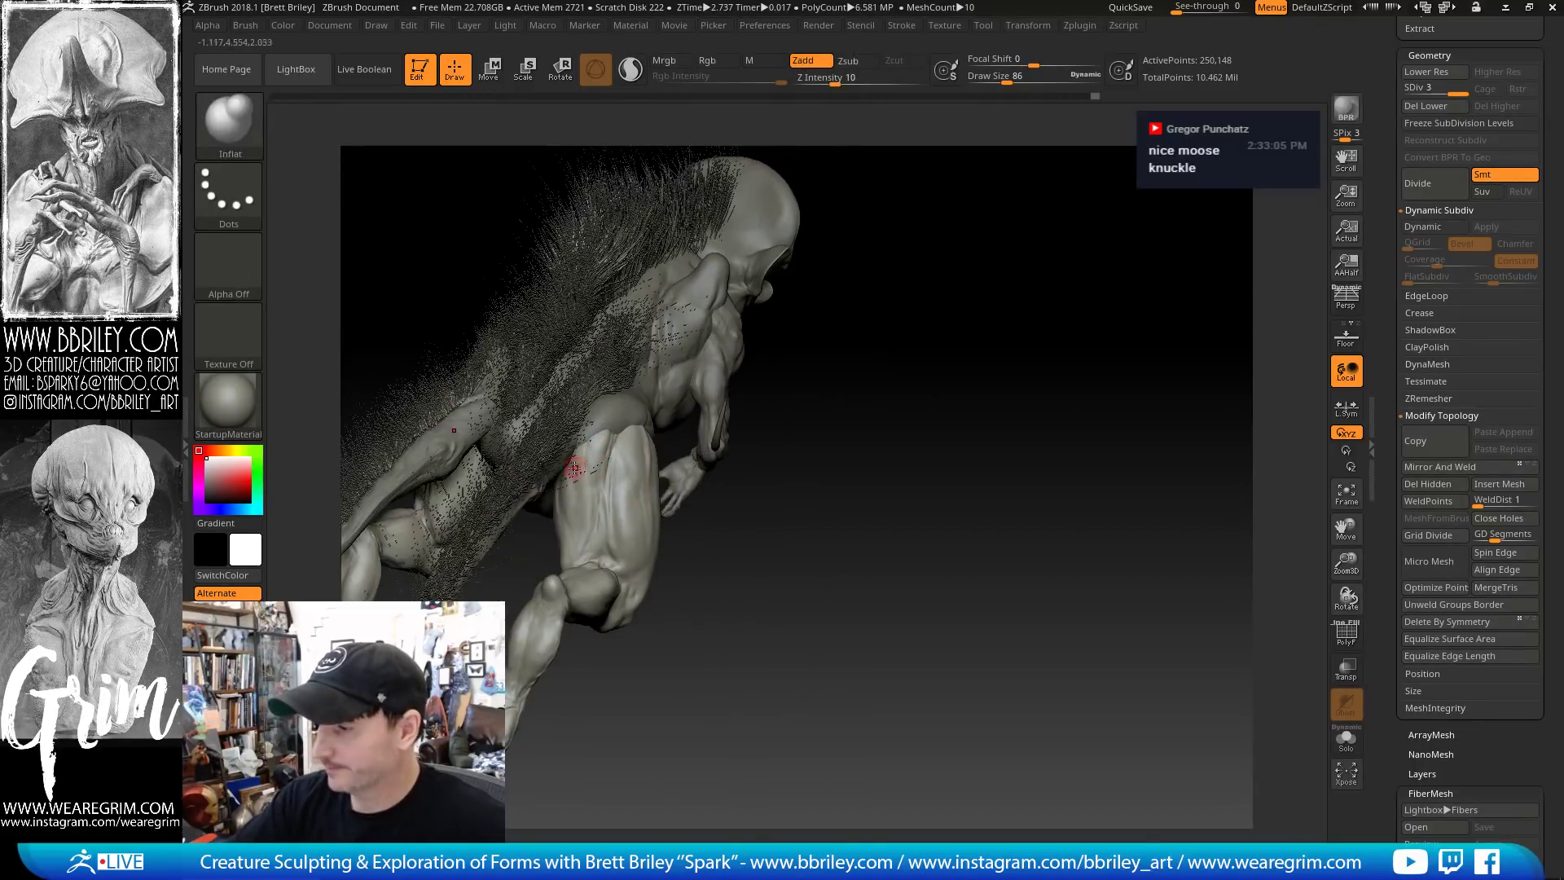
{"action": "key", "text": "2"}
{"action": "mouse_move", "coordinate": [788, 399]}
{"action": "left_mouse_down"}
{"action": "mouse_move", "coordinate": [1037, 391]}
{"action": "mouse_move", "coordinate": [753, 436]}
{"action": "left_mouse_up"}
Switch to the Body_zremeshed1 subtool and isolate it for sculpting with the Clay brush
{"action": "left_click", "coordinate": [796, 423], "text": "alt"}
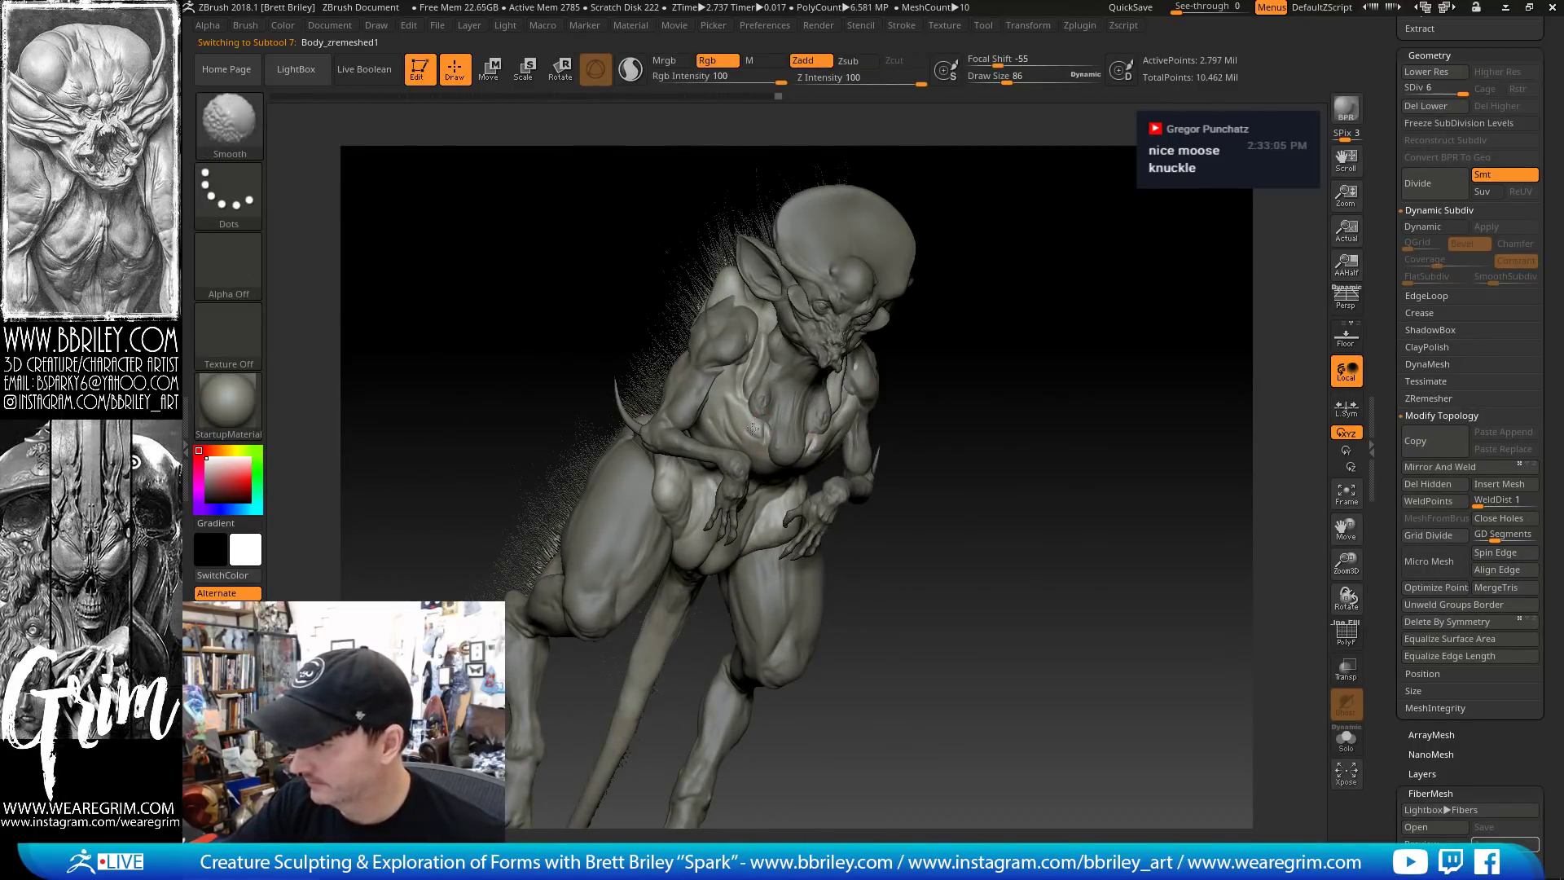
{"action": "left_click_drag", "start_coordinate": [1047, 423], "coordinate": [932, 430]}
{"action": "key", "text": "b"}
{"action": "key", "text": "i"}
{"action": "key", "text": "n"}
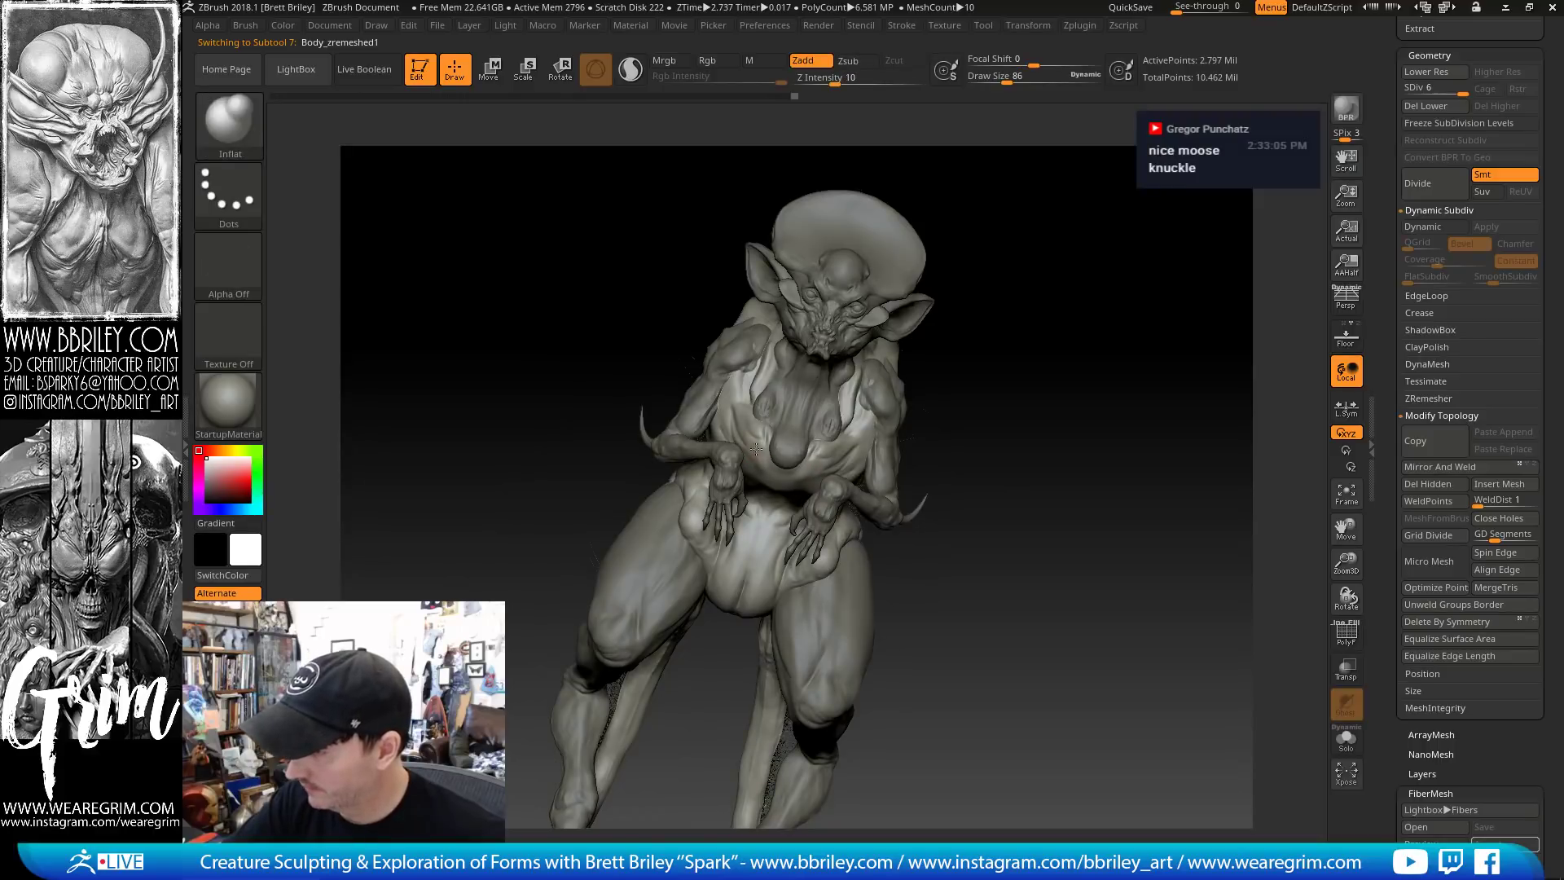
{"action": "left_click_drag", "start_coordinate": [756, 449], "coordinate": [758, 454]}
{"action": "key", "text": "b"}
{"action": "key", "text": "c"}
{"action": "key", "text": "l"}
{"action": "left_click_drag", "start_coordinate": [1045, 414], "coordinate": [1024, 303]}
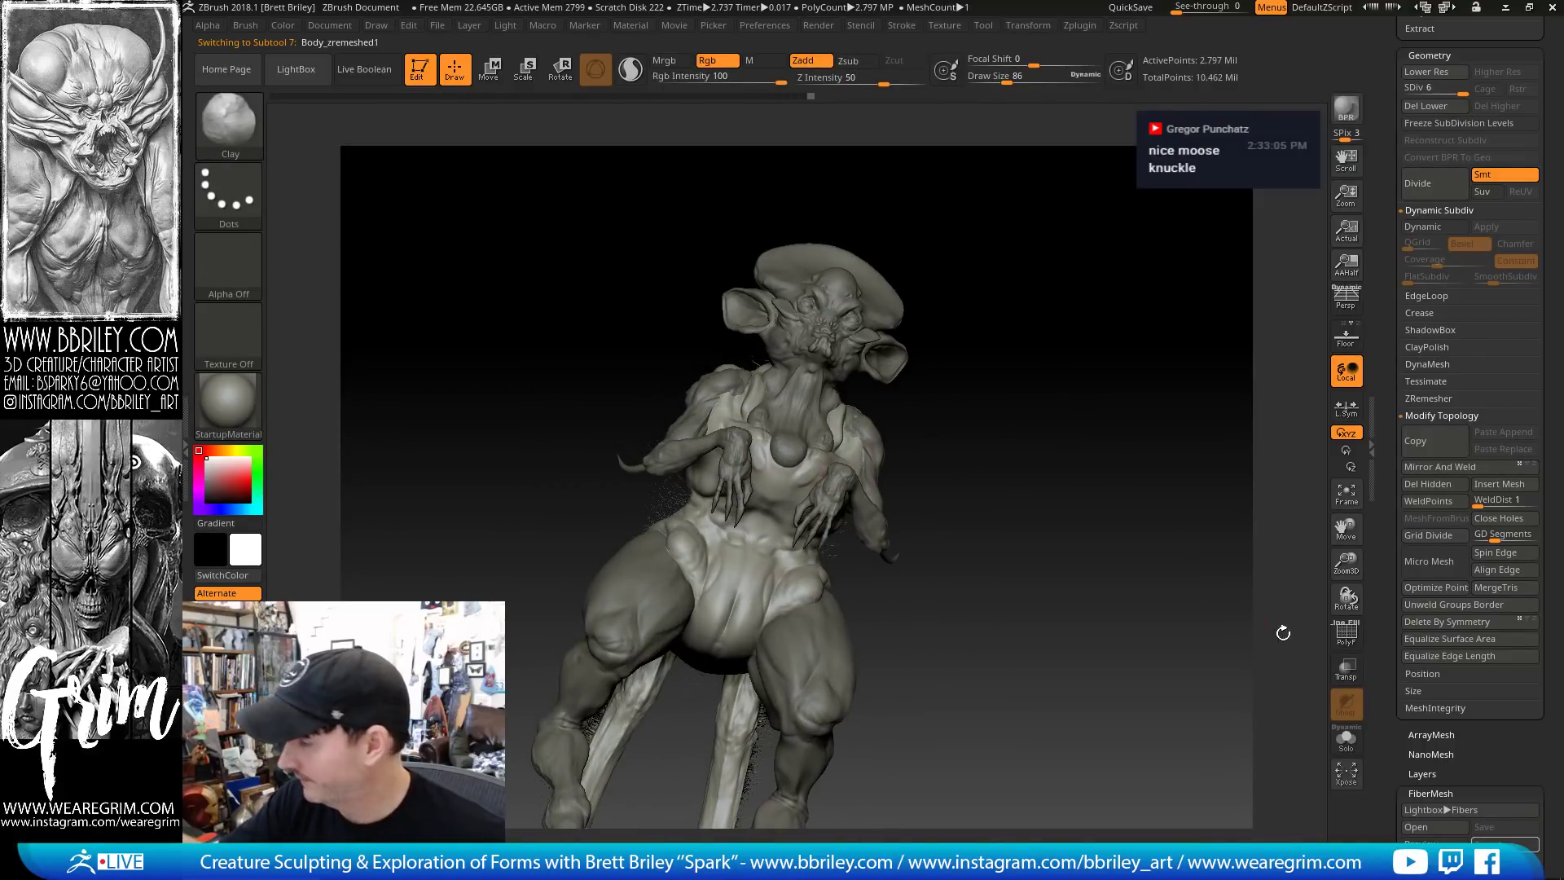
{"action": "left_click", "coordinate": [1346, 737]}
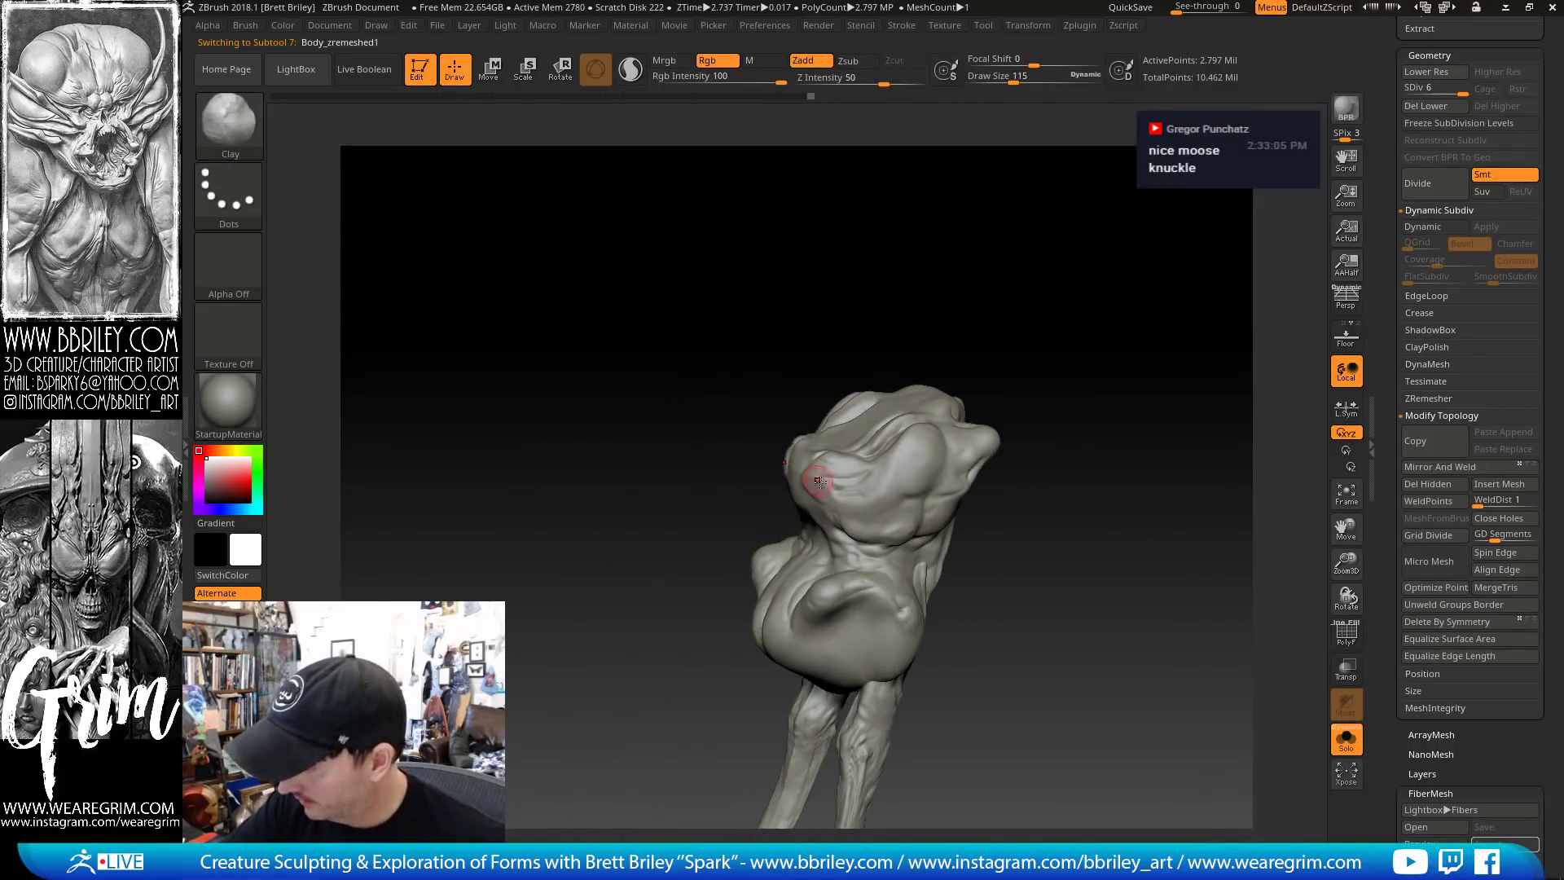
Carve the breast undersides and the folds between them with DamStandard at draw sizes 83 and 106
{"action": "key", "text": "b"}
{"action": "key", "text": "d"}
{"action": "key", "text": "s"}
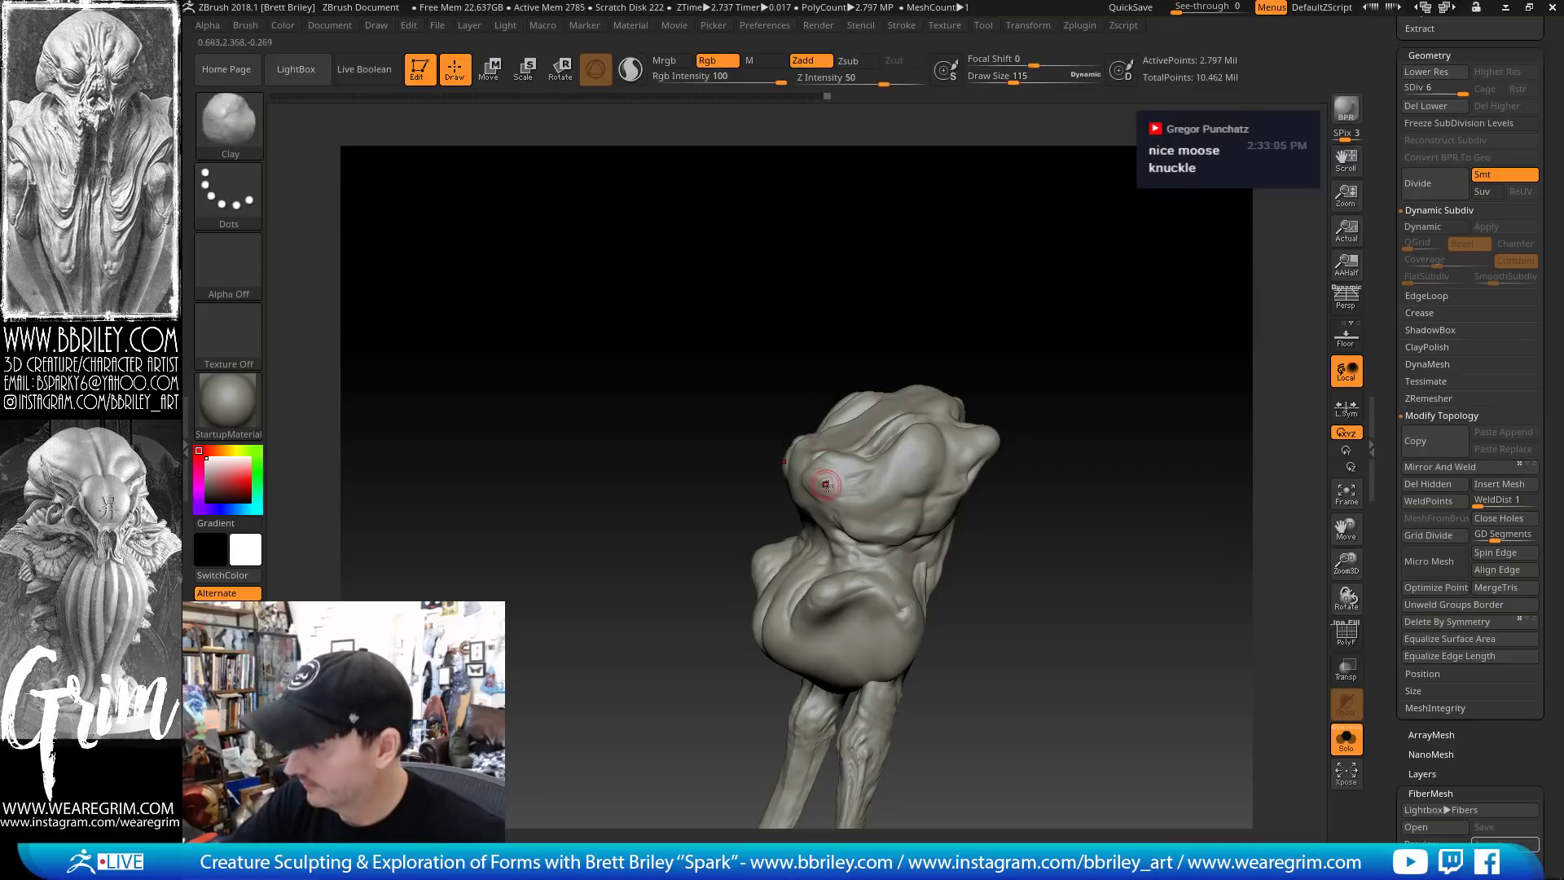
{"action": "key", "text": "bracketleft"}
{"action": "left_click_drag", "start_coordinate": [856, 352], "coordinate": [899, 352]}
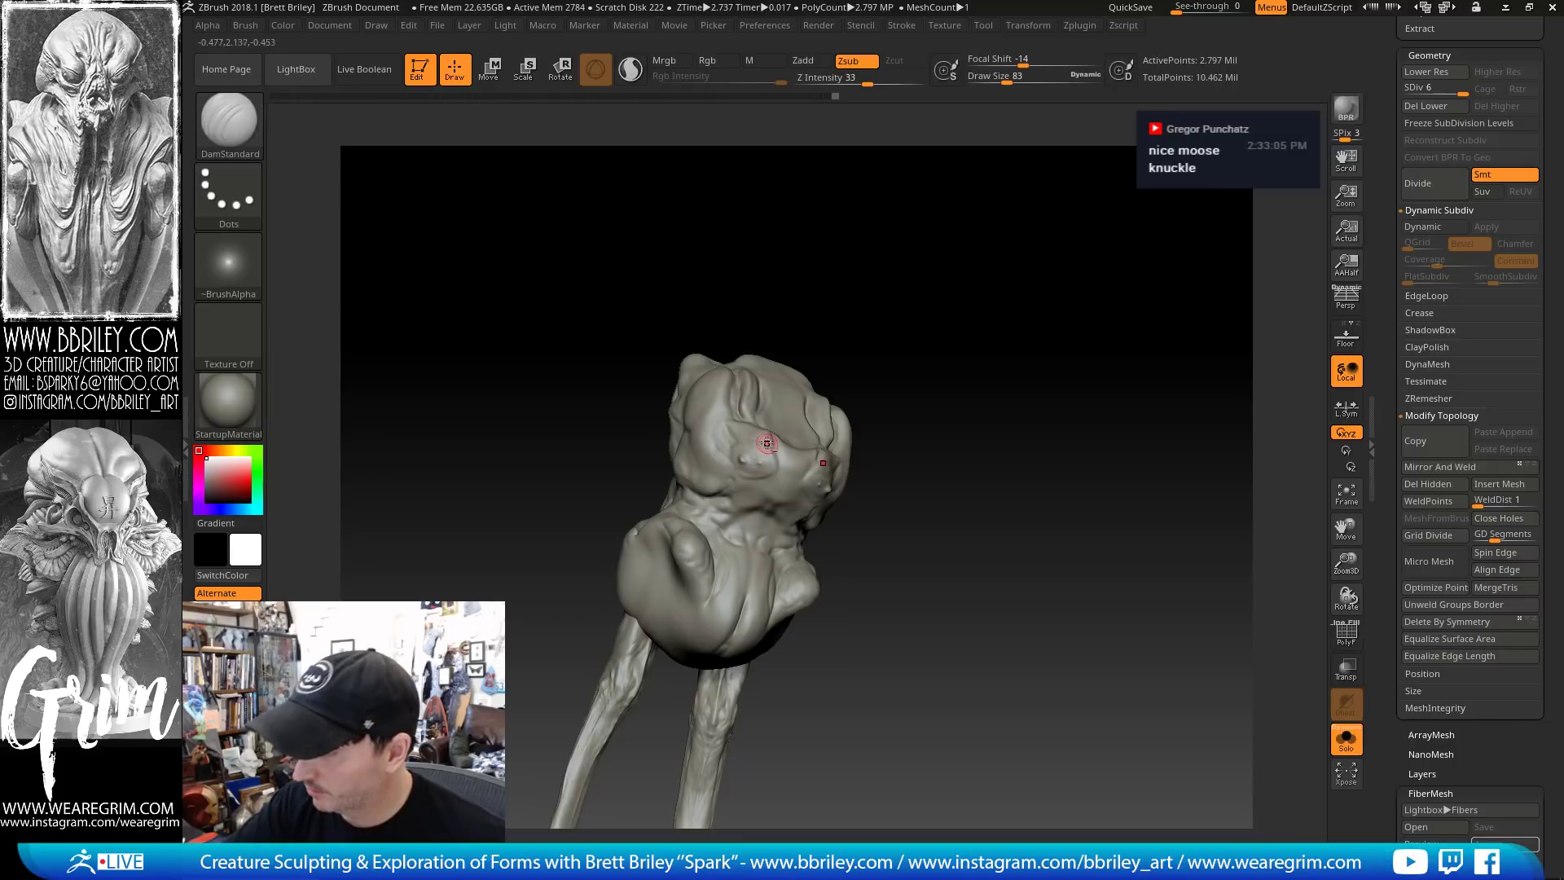
{"action": "left_click_drag", "start_coordinate": [767, 443], "coordinate": [743, 458]}
{"action": "left_click_drag", "start_coordinate": [920, 379], "coordinate": [882, 350]}
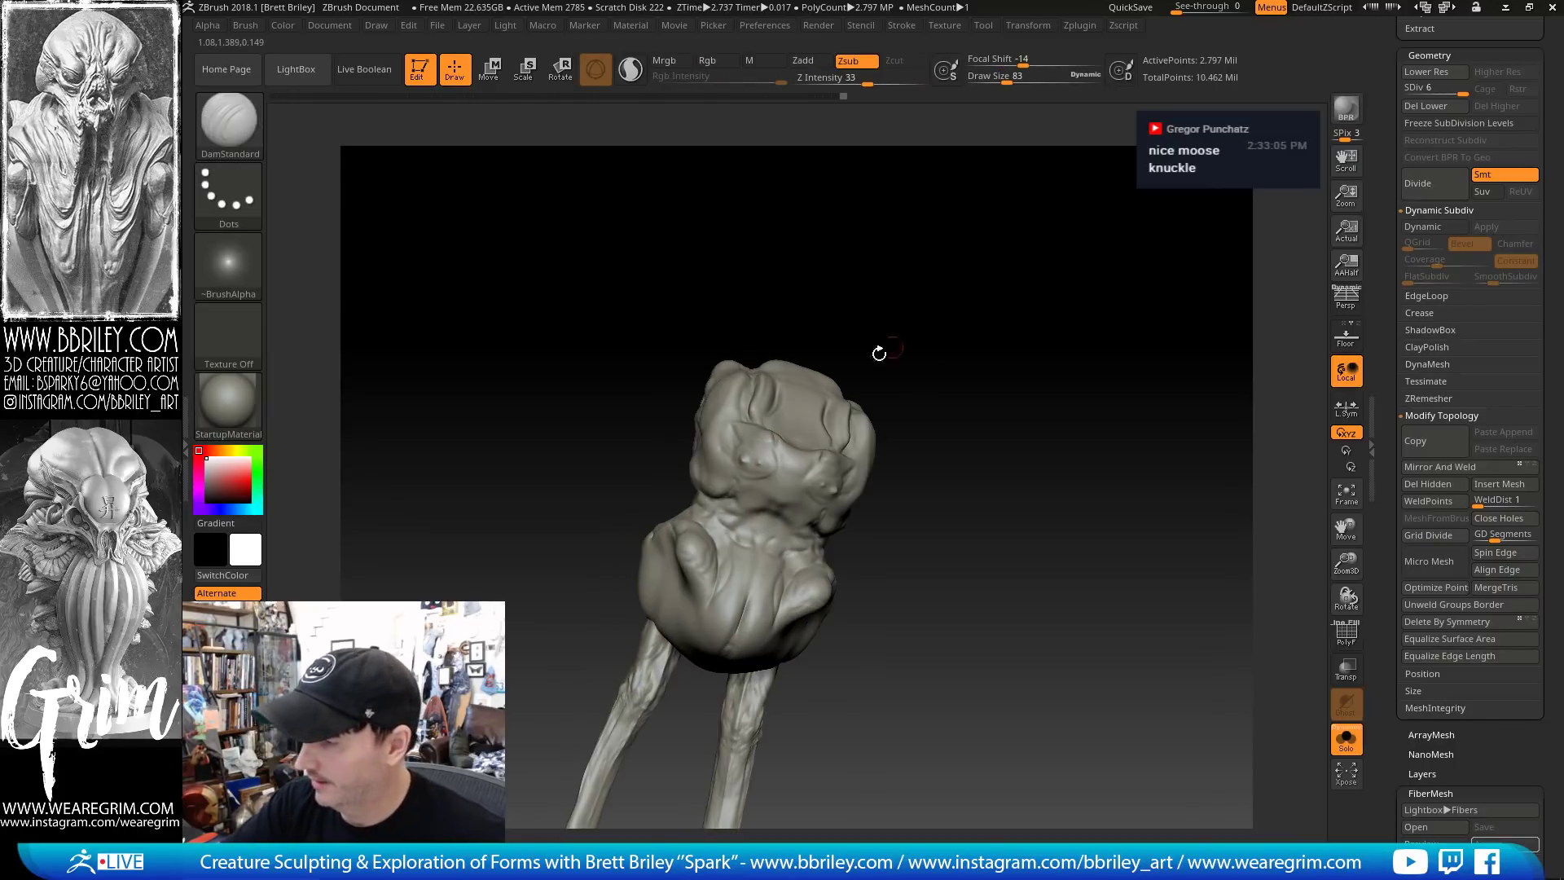
{"action": "mouse_move", "coordinate": [791, 472]}
{"action": "left_mouse_down"}
{"action": "mouse_move", "coordinate": [774, 449]}
{"action": "mouse_move", "coordinate": [762, 479]}
{"action": "left_mouse_up"}
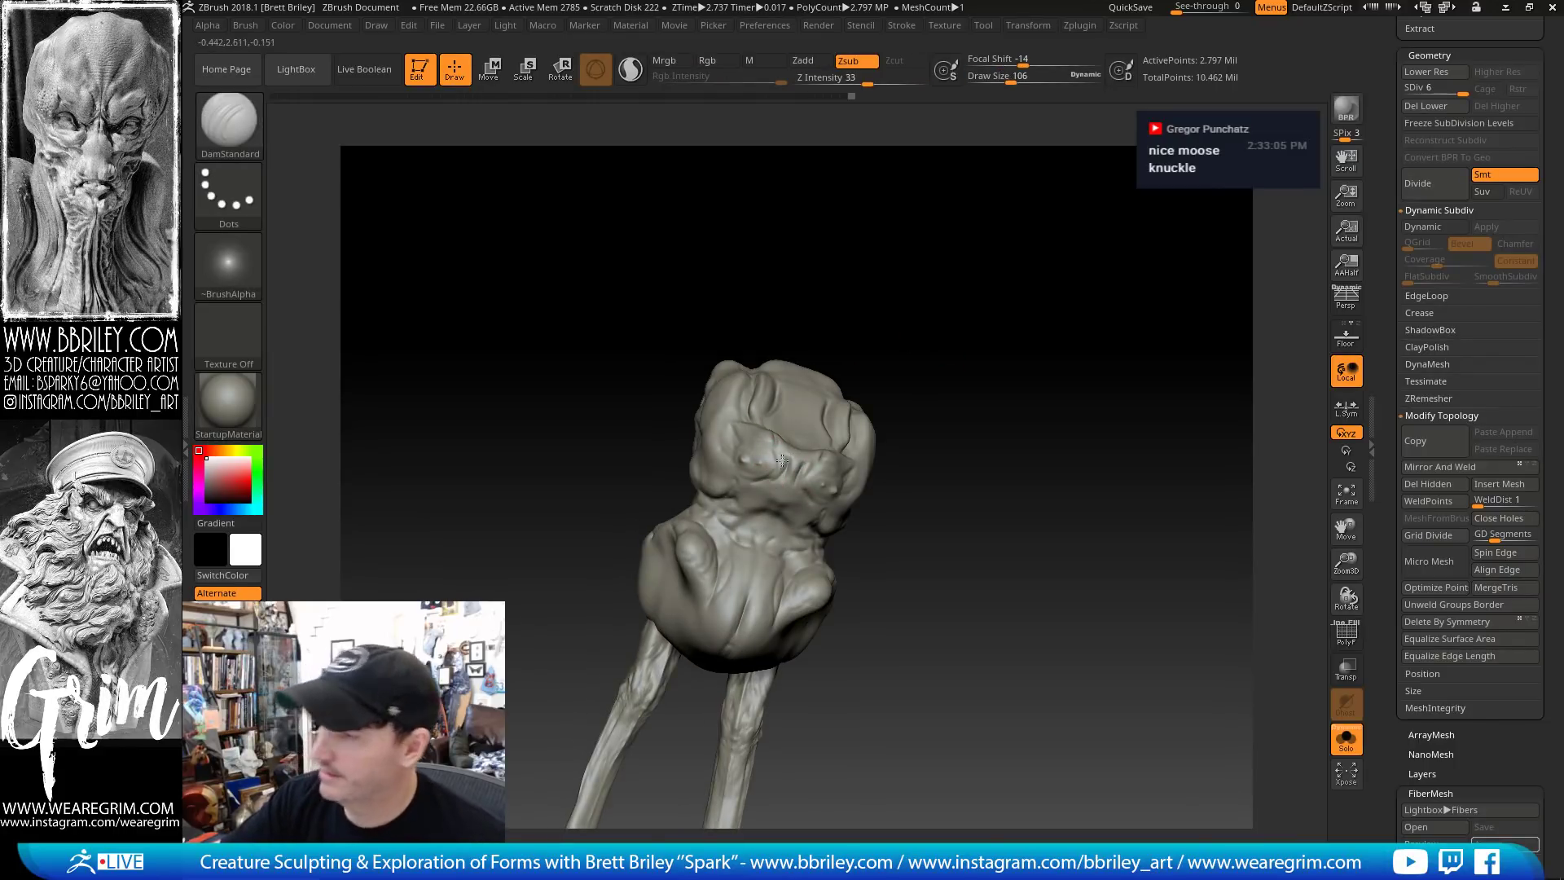
{"action": "left_click_drag", "start_coordinate": [979, 350], "coordinate": [922, 355]}
{"action": "left_click_drag", "start_coordinate": [784, 472], "coordinate": [801, 483]}
Build up the breast forms on the chest with Clay at draw size 86
{"action": "key", "text": "b"}
{"action": "key", "text": "c"}
{"action": "key", "text": "l"}
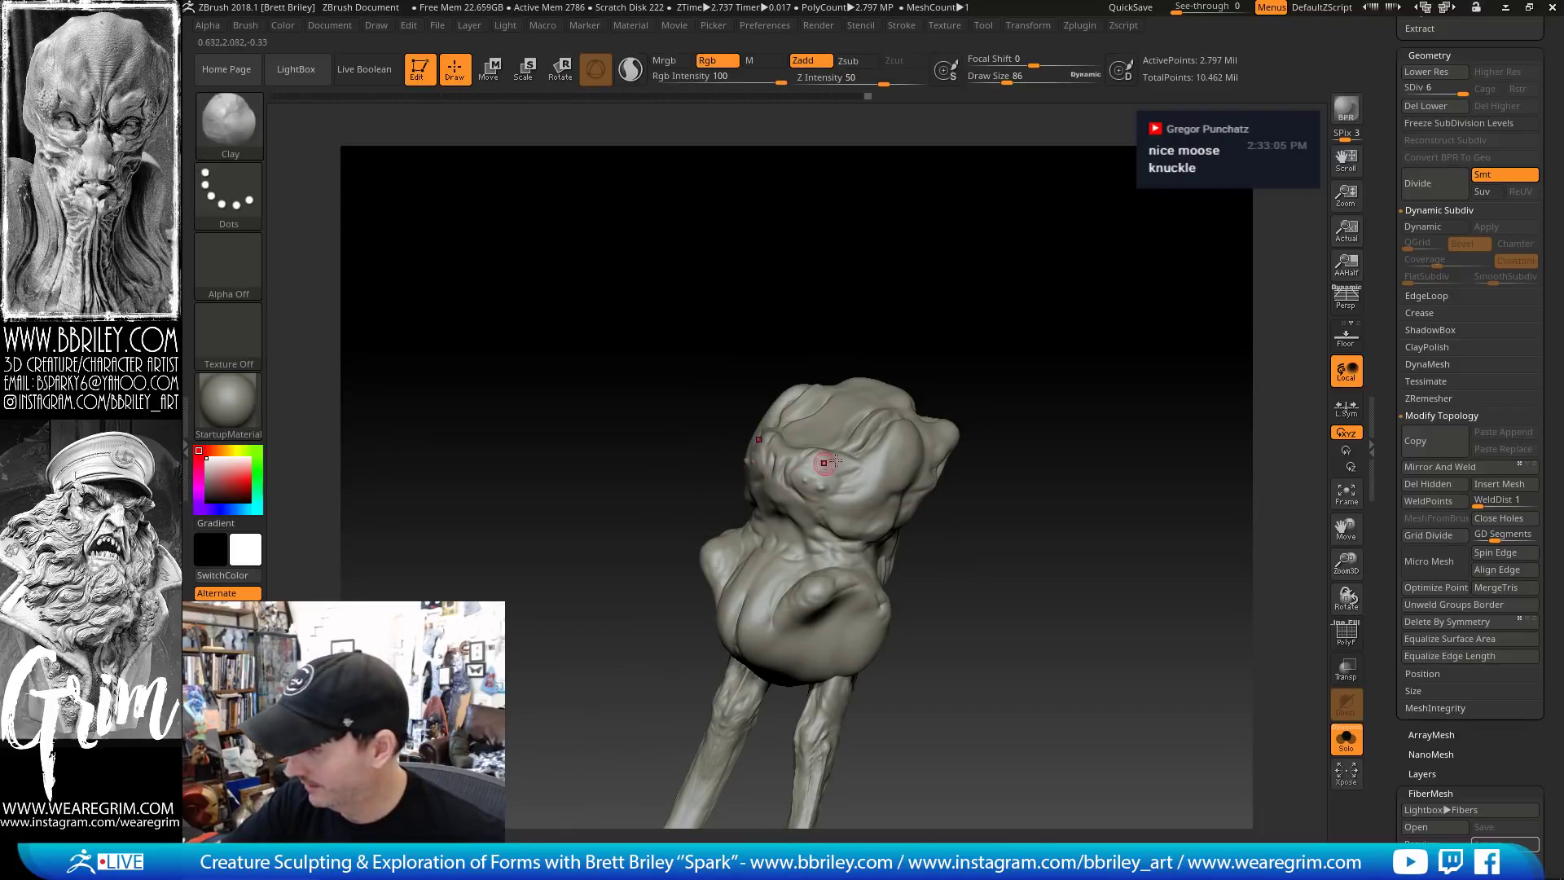
Shape paired nipples on each breast using DamStandard at draw size 68 and Inflat at draw size 50
{"action": "mouse_move", "coordinate": [1030, 403]}
{"action": "left_mouse_down", "text": "alt"}
{"action": "mouse_move", "coordinate": [1002, 346]}
{"action": "mouse_move", "coordinate": [981, 432]}
{"action": "left_mouse_up", "text": "alt"}
{"action": "key", "text": "b"}
{"action": "key", "text": "d"}
{"action": "key", "text": "s"}
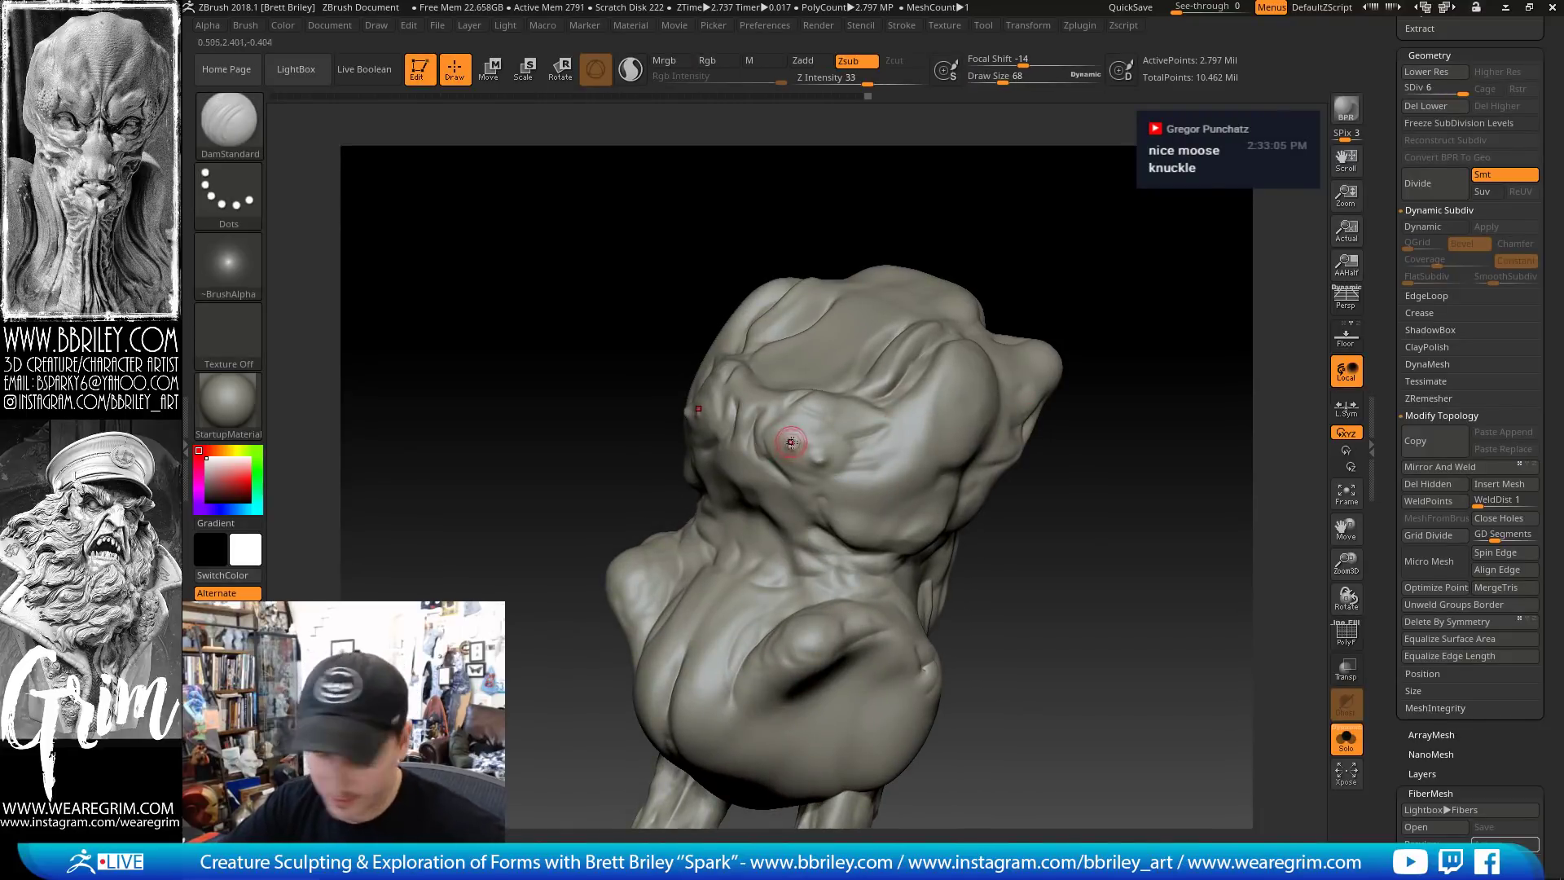
{"action": "key", "text": "b"}
{"action": "key", "text": "i"}
{"action": "key", "text": "n"}
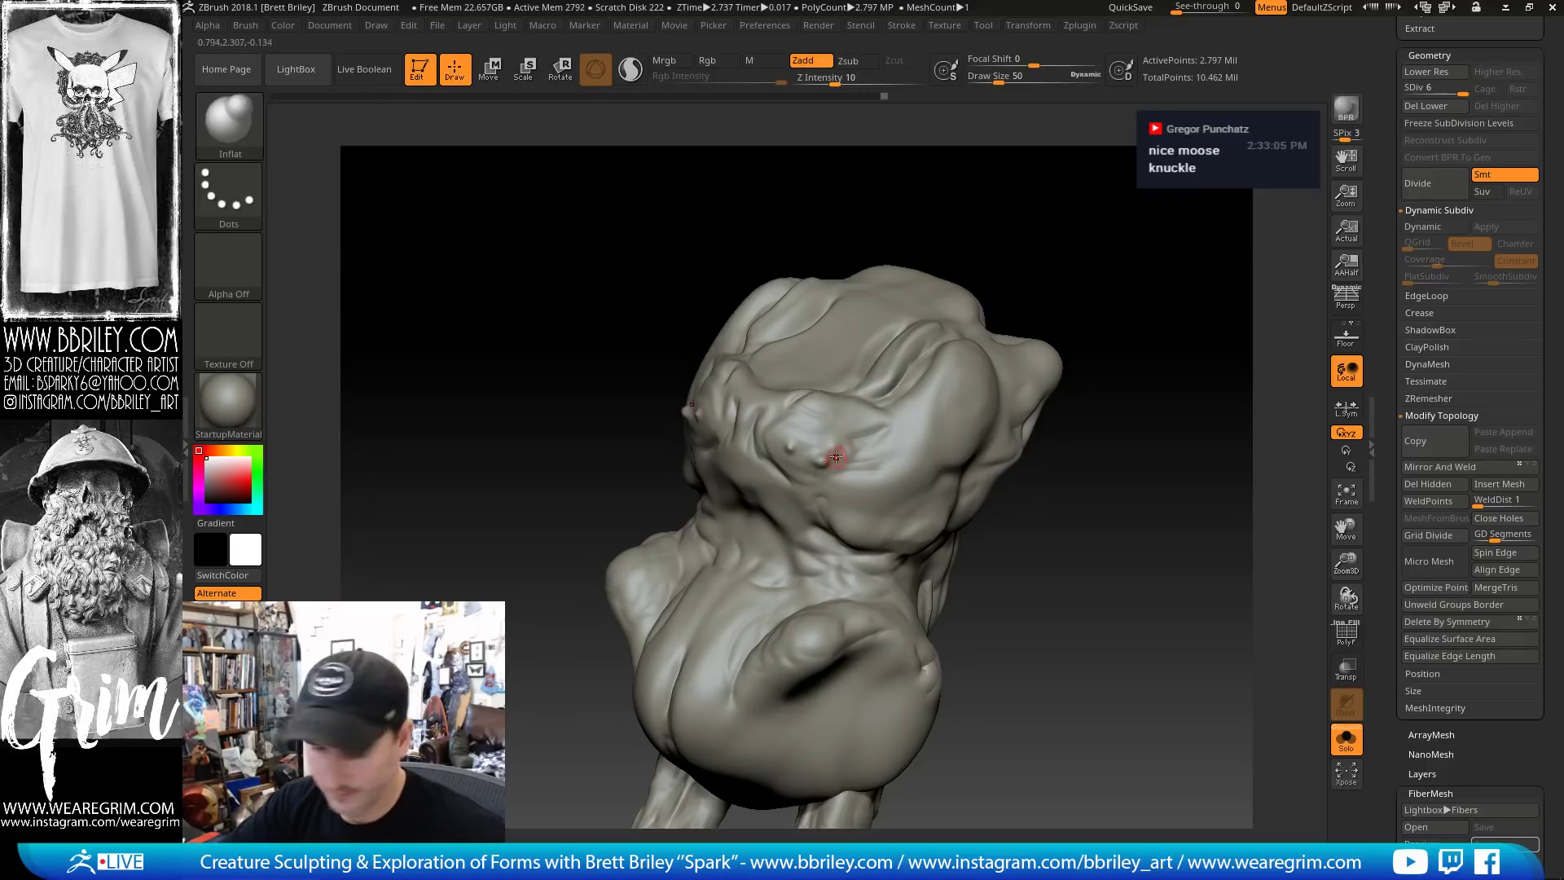
Crease the skin around the nipples and between the breasts with DamStandard at draw sizes 44 and 56
{"action": "key", "text": "b"}
{"action": "key", "text": "d"}
{"action": "key", "text": "s"}
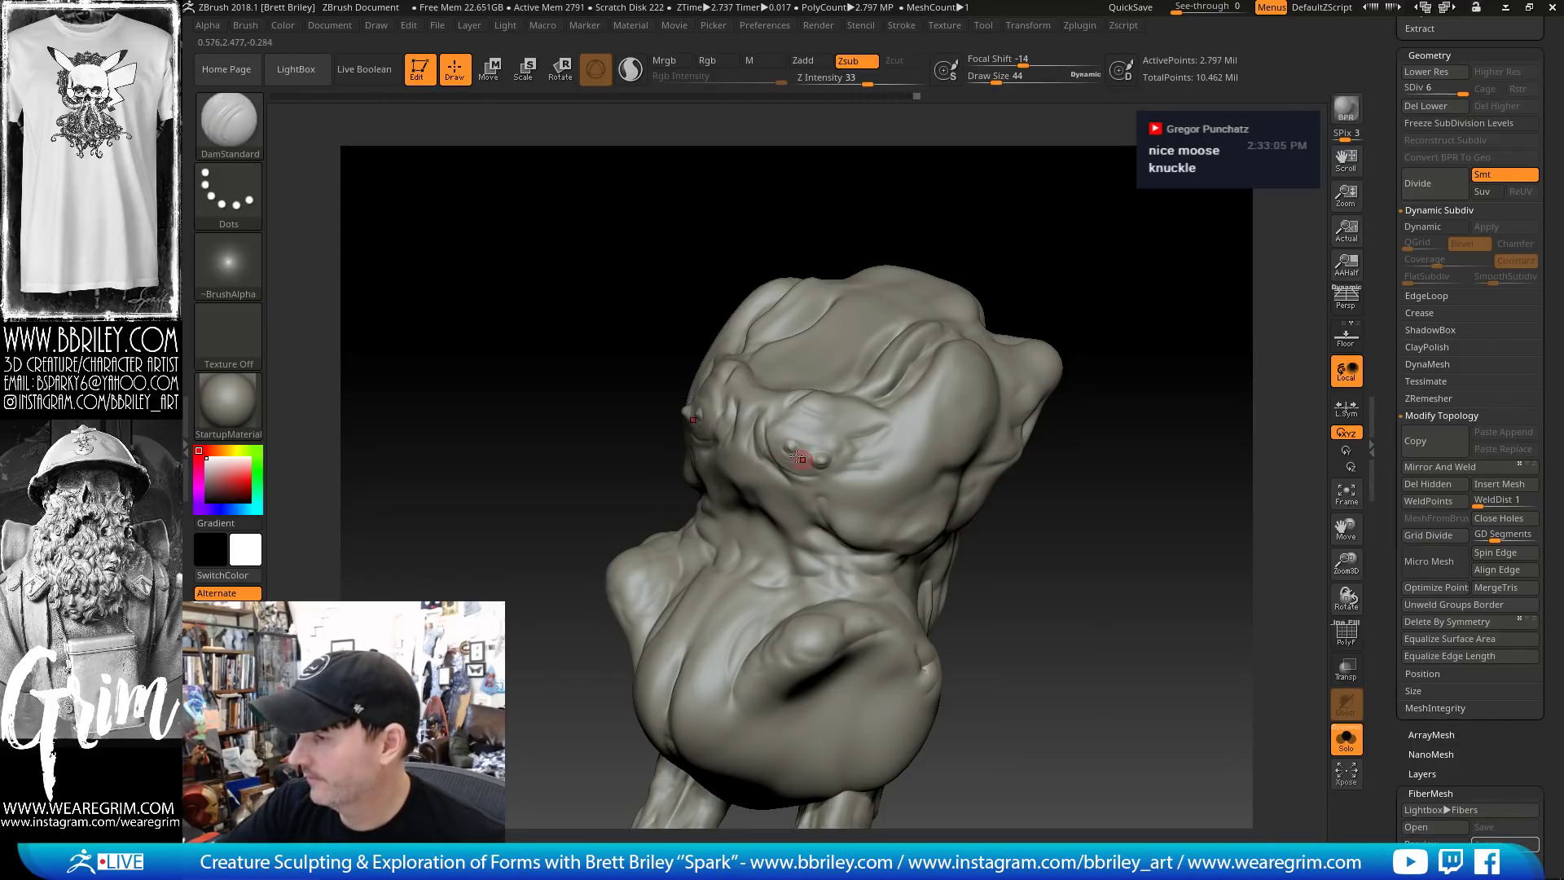
{"action": "right_click_drag", "start_coordinate": [748, 453], "coordinate": [909, 386]}
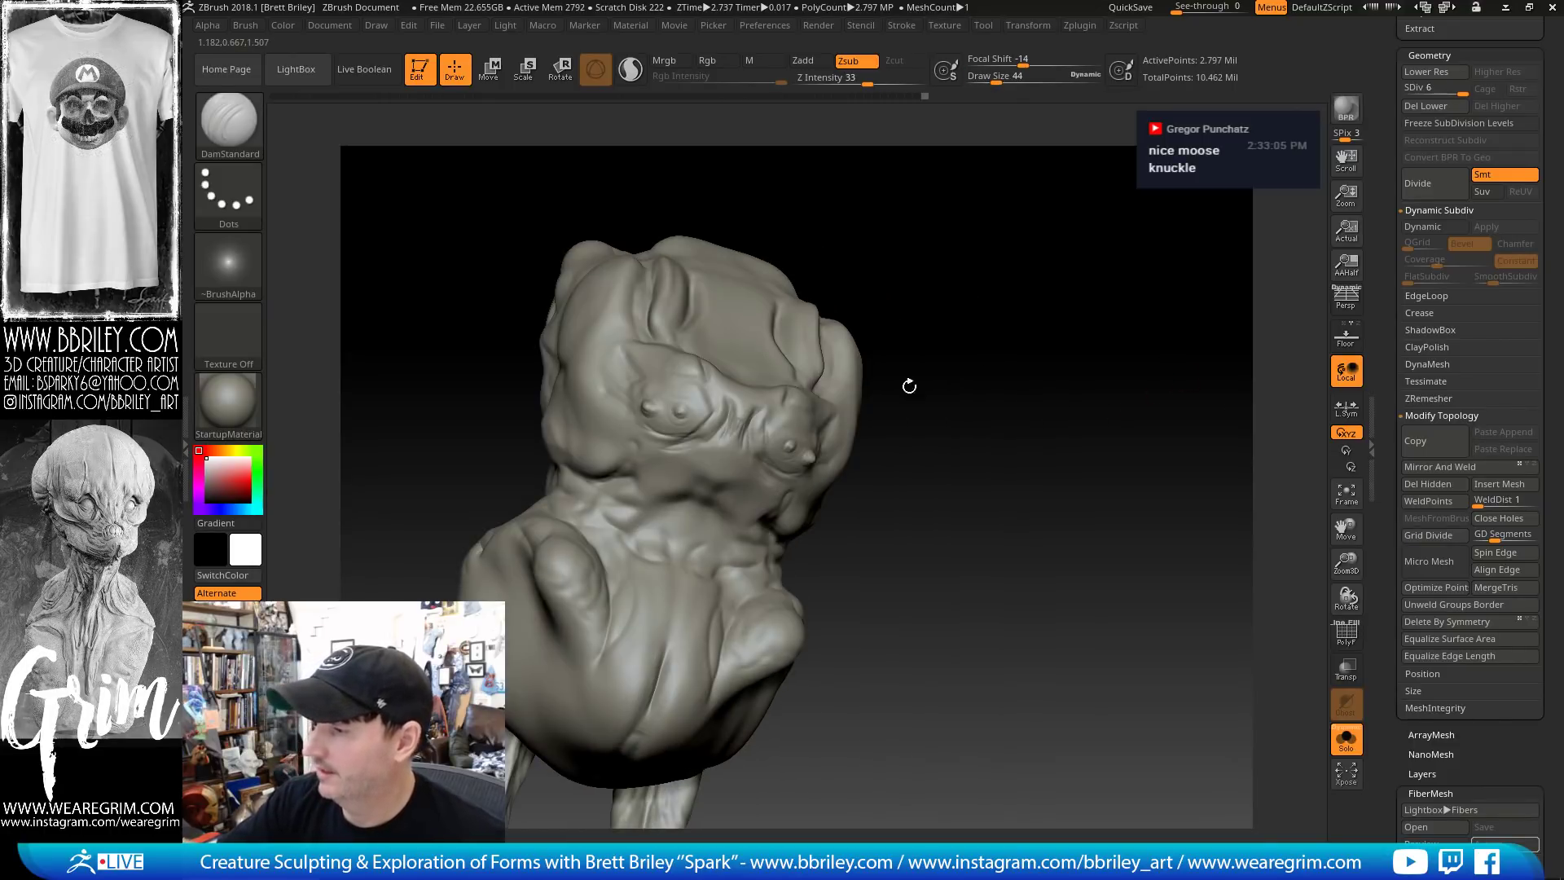
{"action": "right_click_drag", "start_coordinate": [714, 469], "coordinate": [734, 461]}
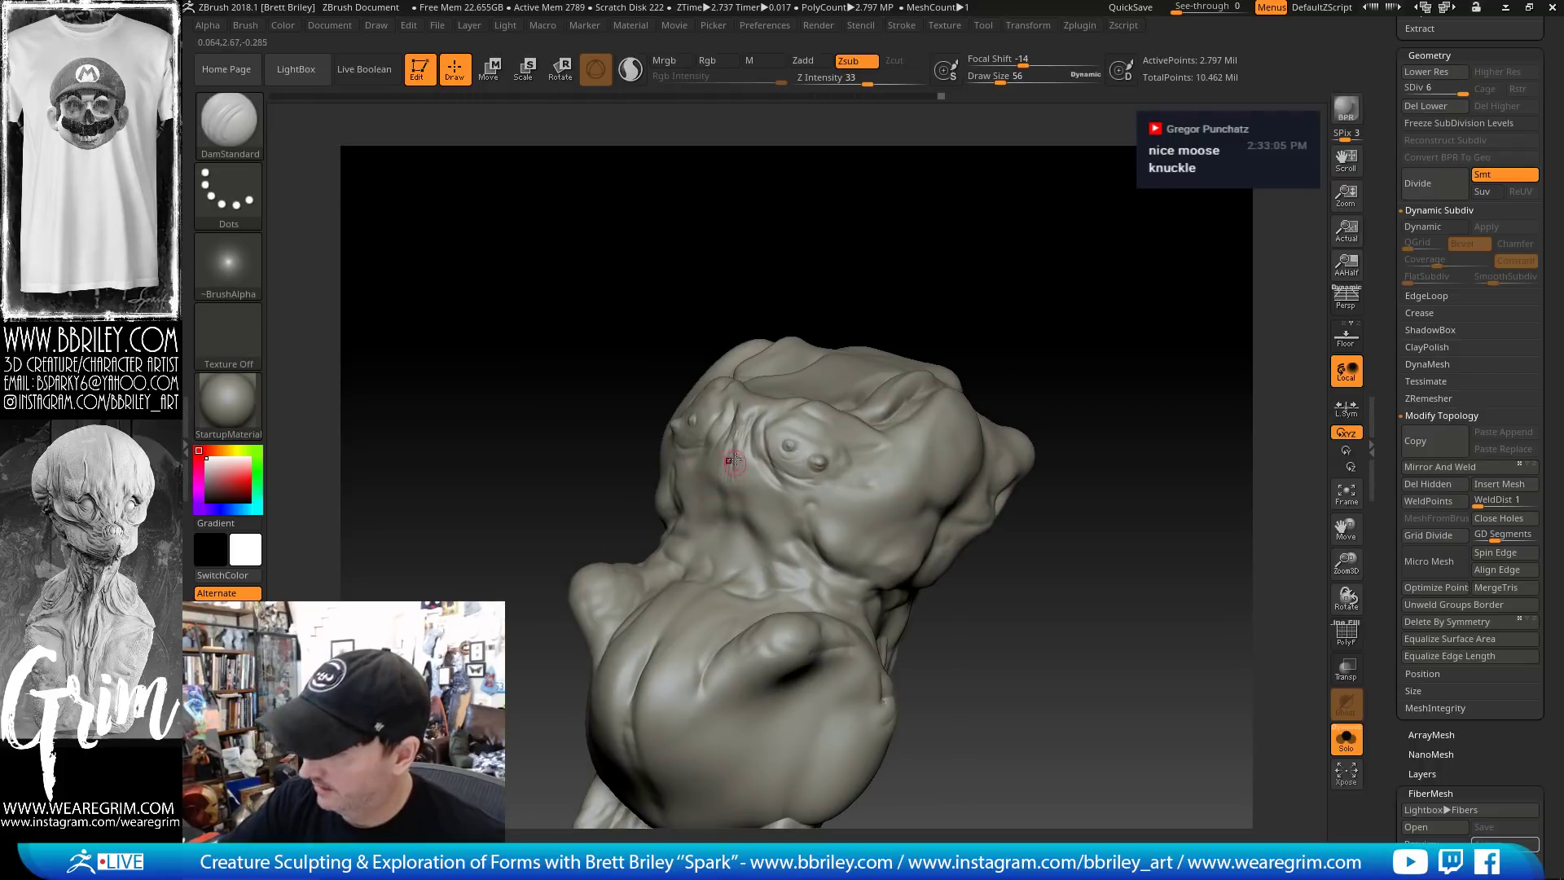
Raise skin folds across the sternum and beneath the breasts with Standard at draw size 56
{"action": "key", "text": "b"}
{"action": "key", "text": "s"}
{"action": "key", "text": "t"}
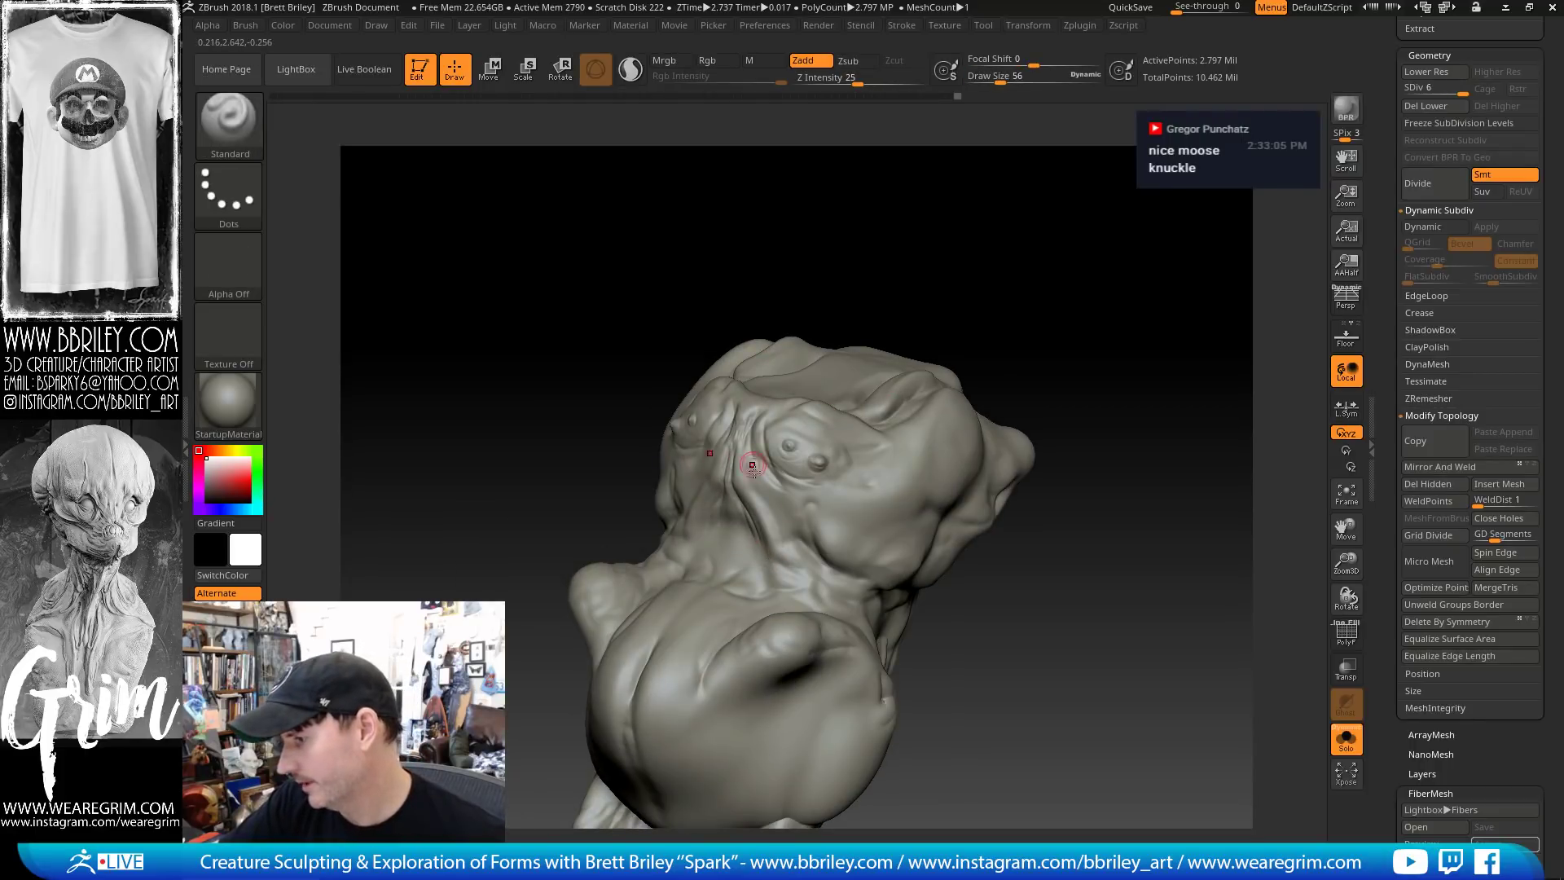
{"action": "mouse_move", "coordinate": [1140, 393]}
{"action": "right_mouse_down"}
{"action": "mouse_move", "coordinate": [1131, 358]}
{"action": "mouse_move", "coordinate": [737, 480]}
{"action": "mouse_move", "coordinate": [916, 236]}
{"action": "right_mouse_up"}
Adjust the shape of the breasts and chest with Move at draw size 128
{"action": "key", "text": "b"}
{"action": "key", "text": "m"}
{"action": "key", "text": "v"}
{"action": "right_click_drag", "start_coordinate": [715, 471], "coordinate": [900, 342]}
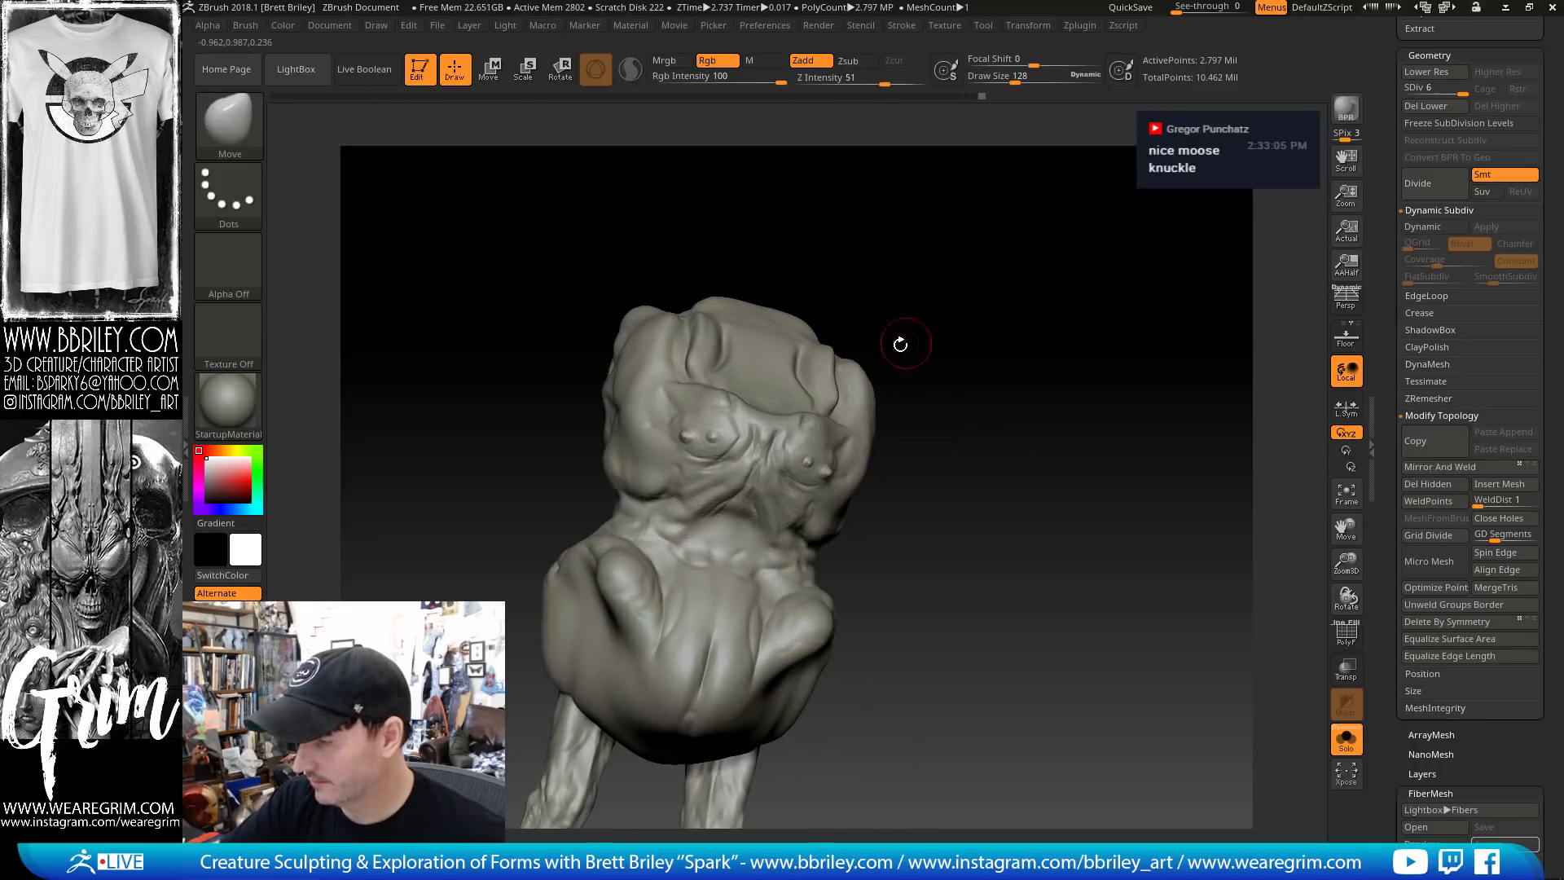
{"action": "key", "text": "shift"}
Fill and smooth the area between and below the breasts with Clay and Smooth, down to draw size 75
{"action": "key", "text": "b"}
{"action": "key", "text": "c"}
{"action": "key", "text": "l"}
{"action": "right_click_drag", "start_coordinate": [936, 280], "coordinate": [757, 472]}
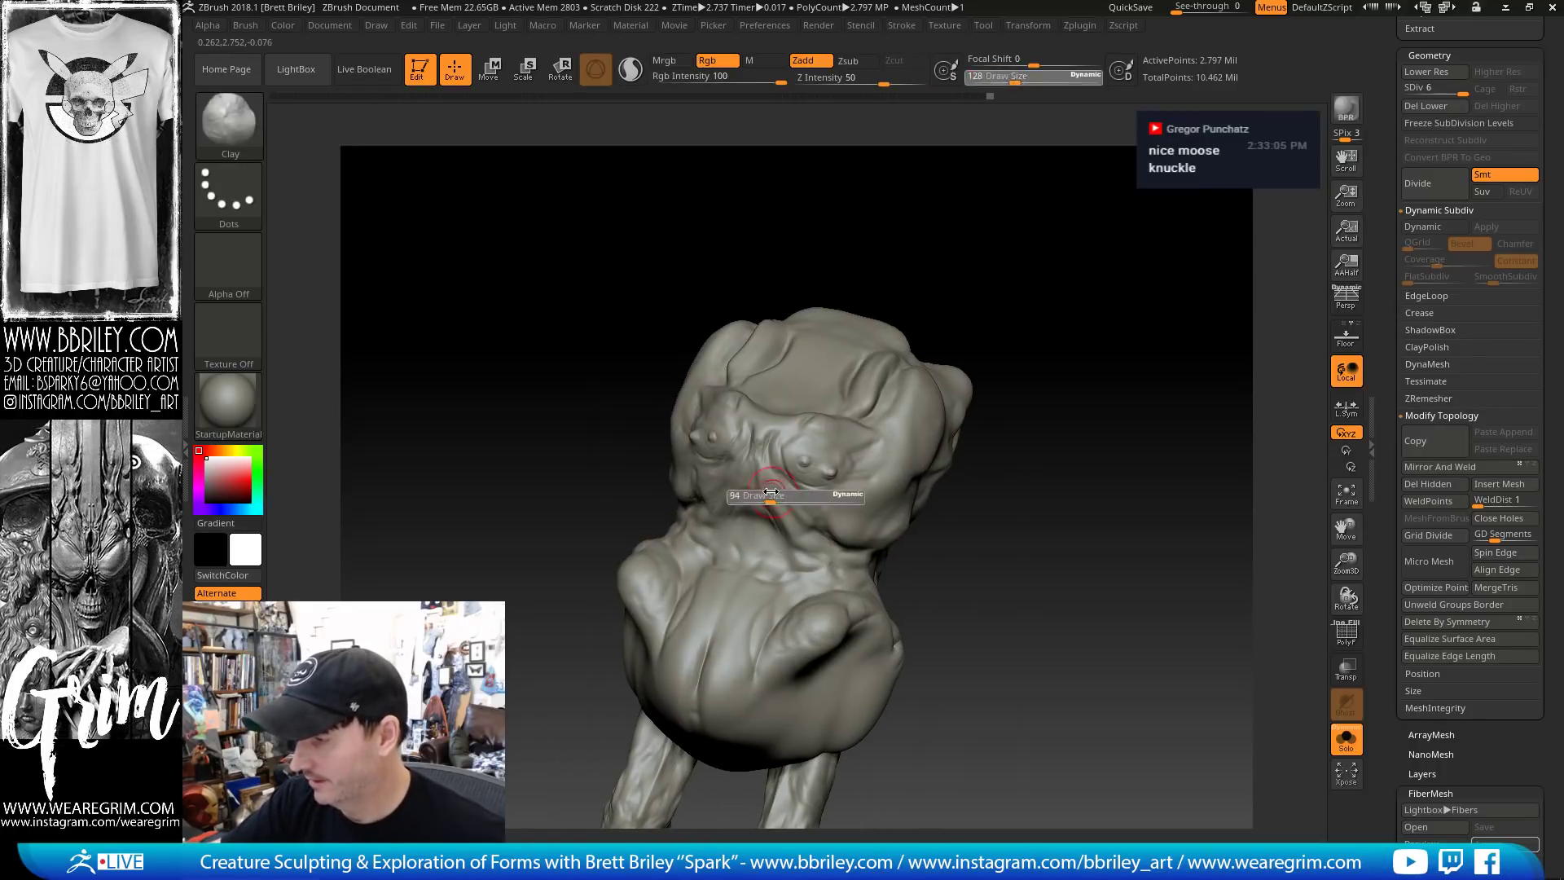
{"action": "key", "text": "shift"}
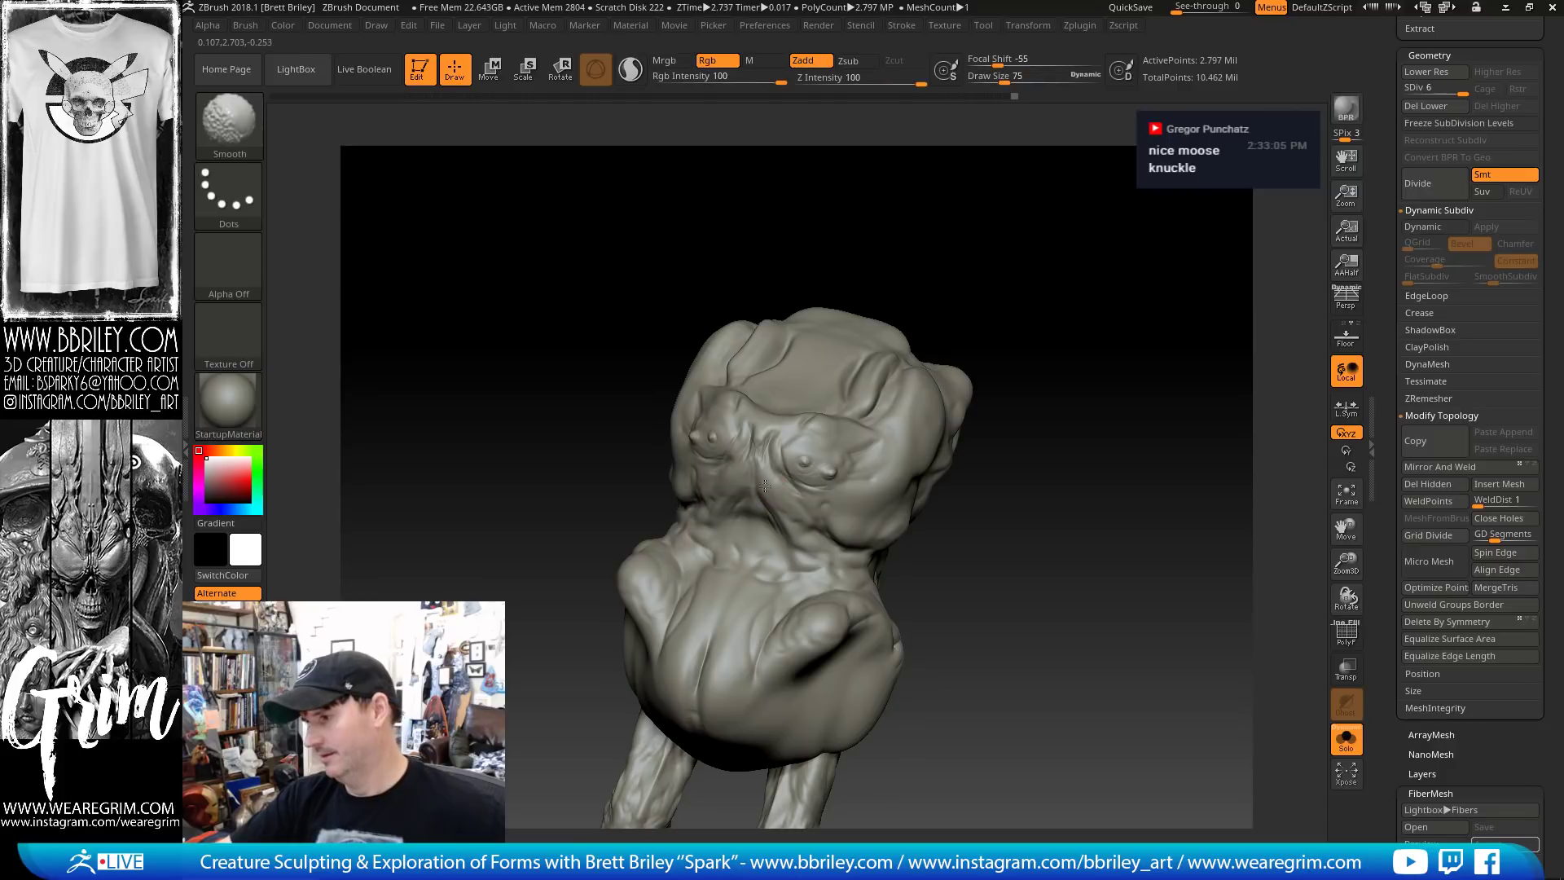
{"action": "right_click_drag", "start_coordinate": [881, 286], "coordinate": [775, 421]}
Swell the skin folds at the center of the chest with Inflat at draw size 75
{"action": "key", "text": "b"}
{"action": "key", "text": "i"}
{"action": "key", "text": "n"}
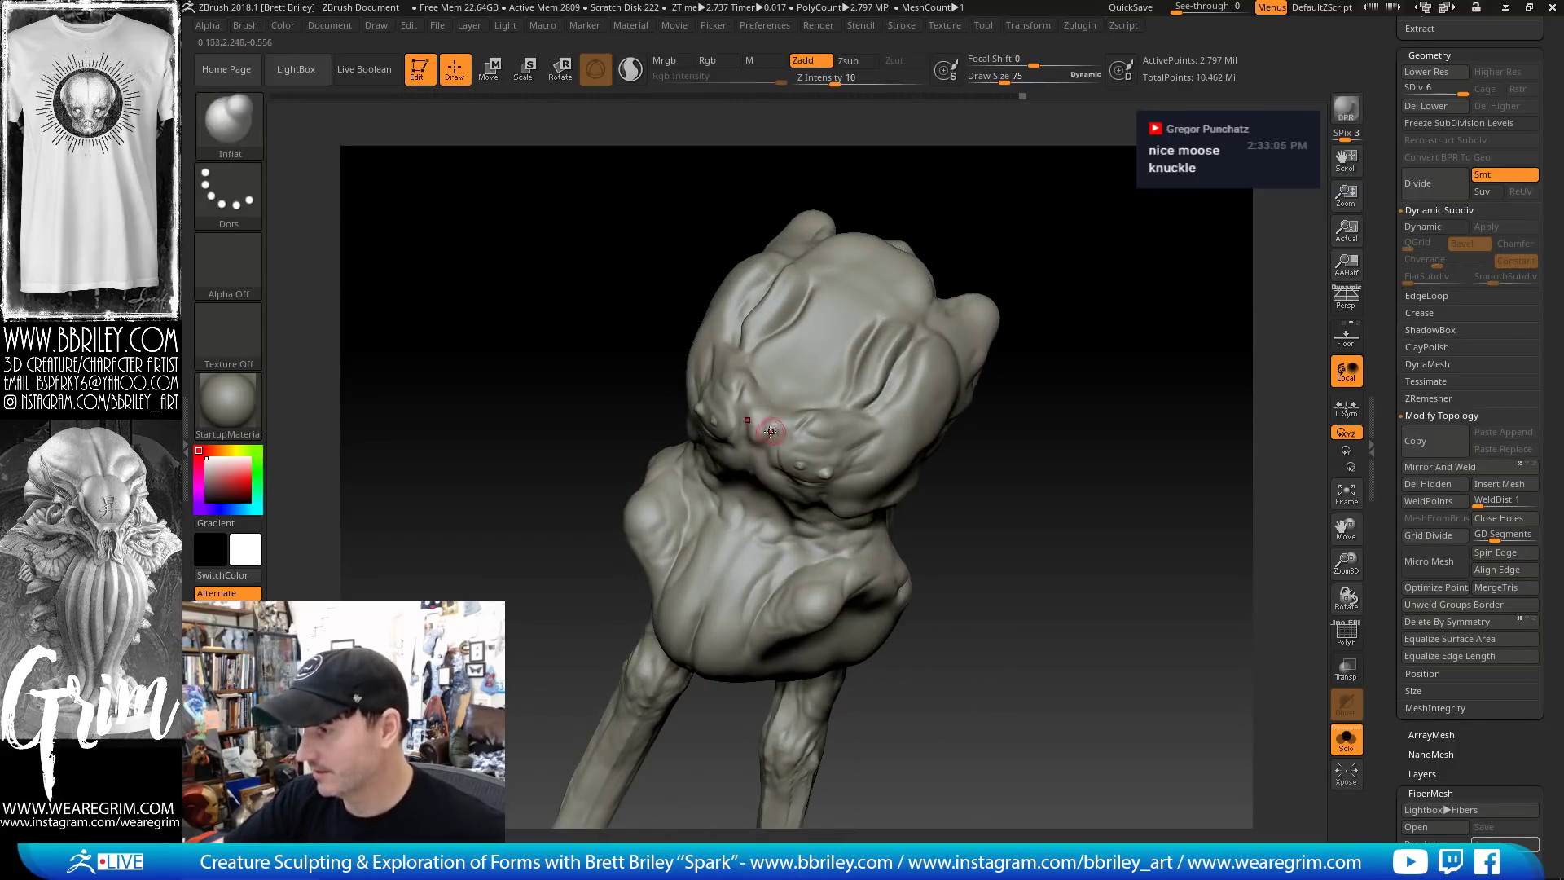
{"action": "mouse_move", "coordinate": [1054, 352]}
{"action": "right_mouse_down"}
{"action": "mouse_move", "coordinate": [1132, 278]}
{"action": "mouse_move", "coordinate": [1096, 262]}
{"action": "right_mouse_up"}
Reposition the nipples and refine the breast contours with Move at draw sizes 86 and 75
{"action": "key", "text": "b"}
{"action": "key", "text": "m"}
{"action": "key", "text": "v"}
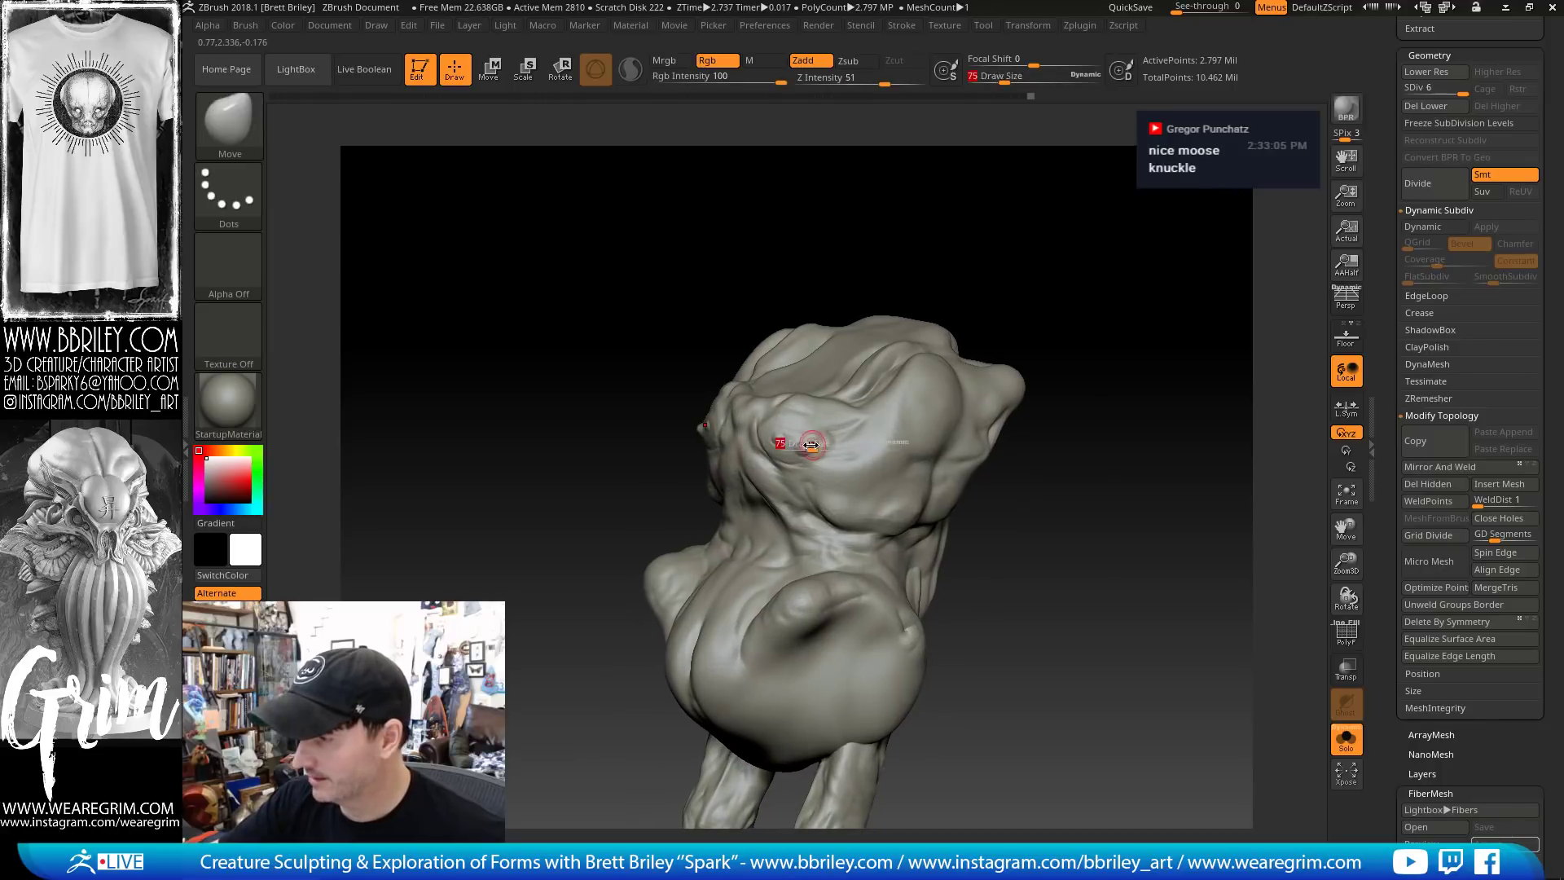
{"action": "key", "text": "bracketleft"}
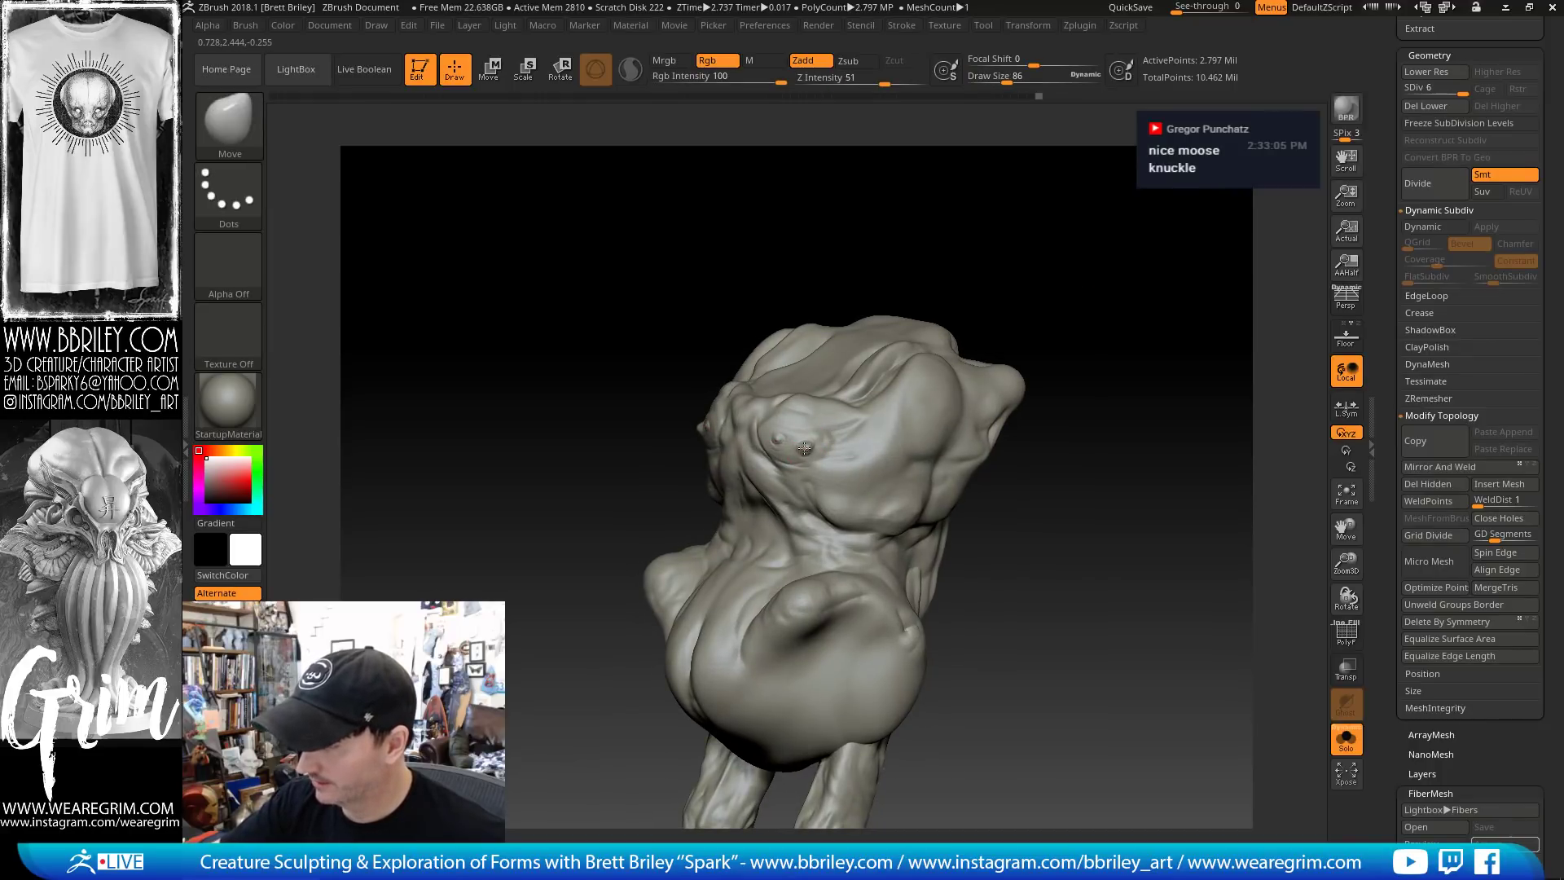
{"action": "right_click_drag", "start_coordinate": [805, 447], "coordinate": [817, 449]}
{"action": "key", "text": "bracketleft"}
{"action": "right_click_drag", "start_coordinate": [951, 297], "coordinate": [896, 350]}
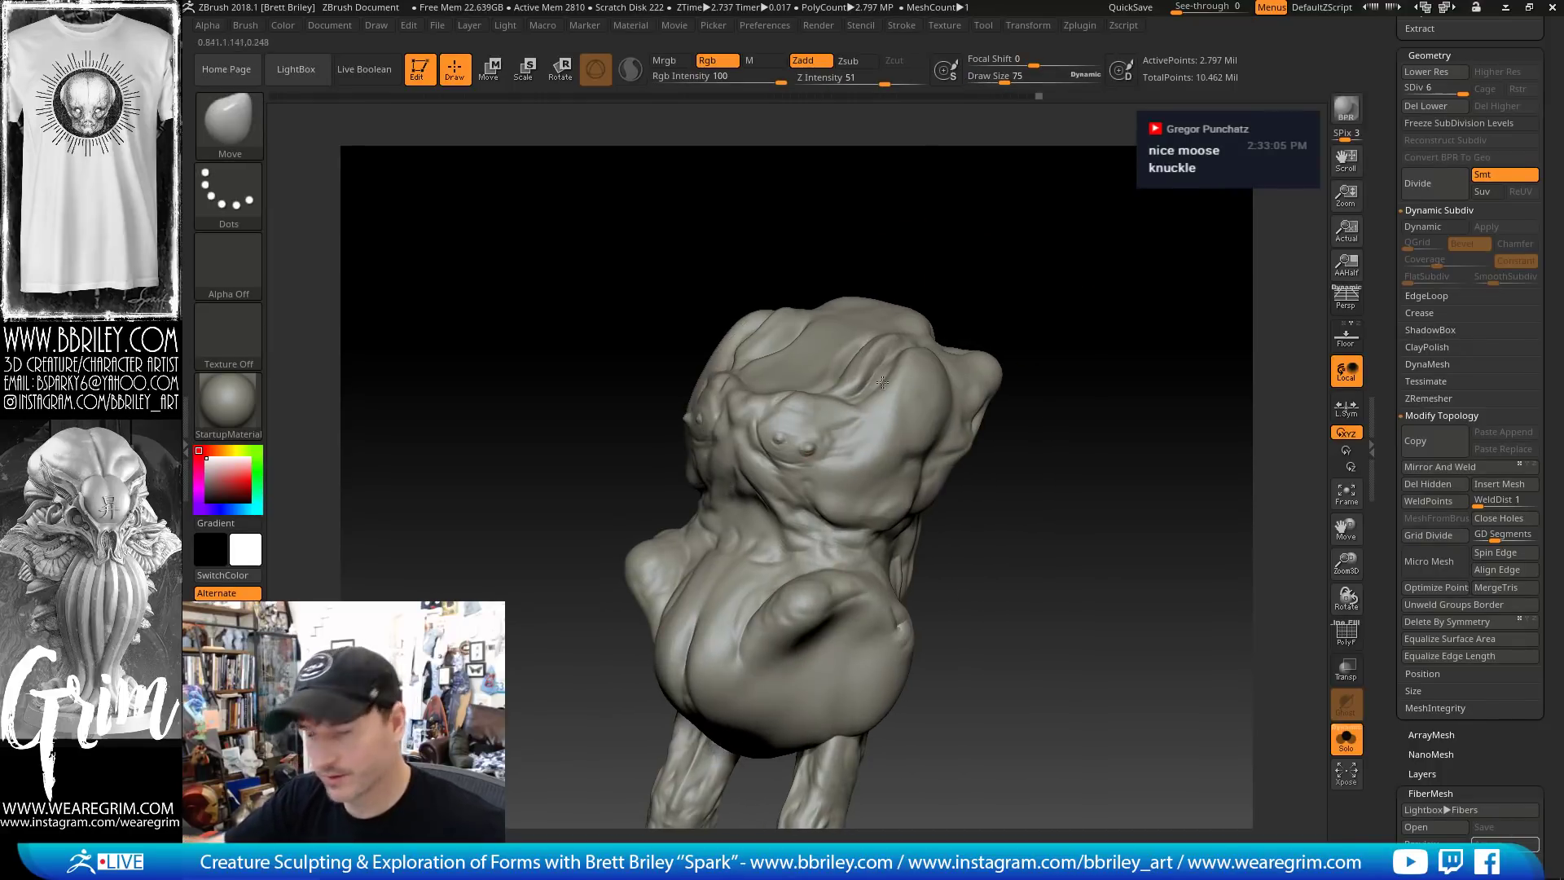
Carve fine creases on the outer breasts and upper chest muscles with DamStandard at draw sizes 50 and 65
{"action": "key", "text": "b"}
{"action": "key", "text": "d"}
{"action": "key", "text": "s"}
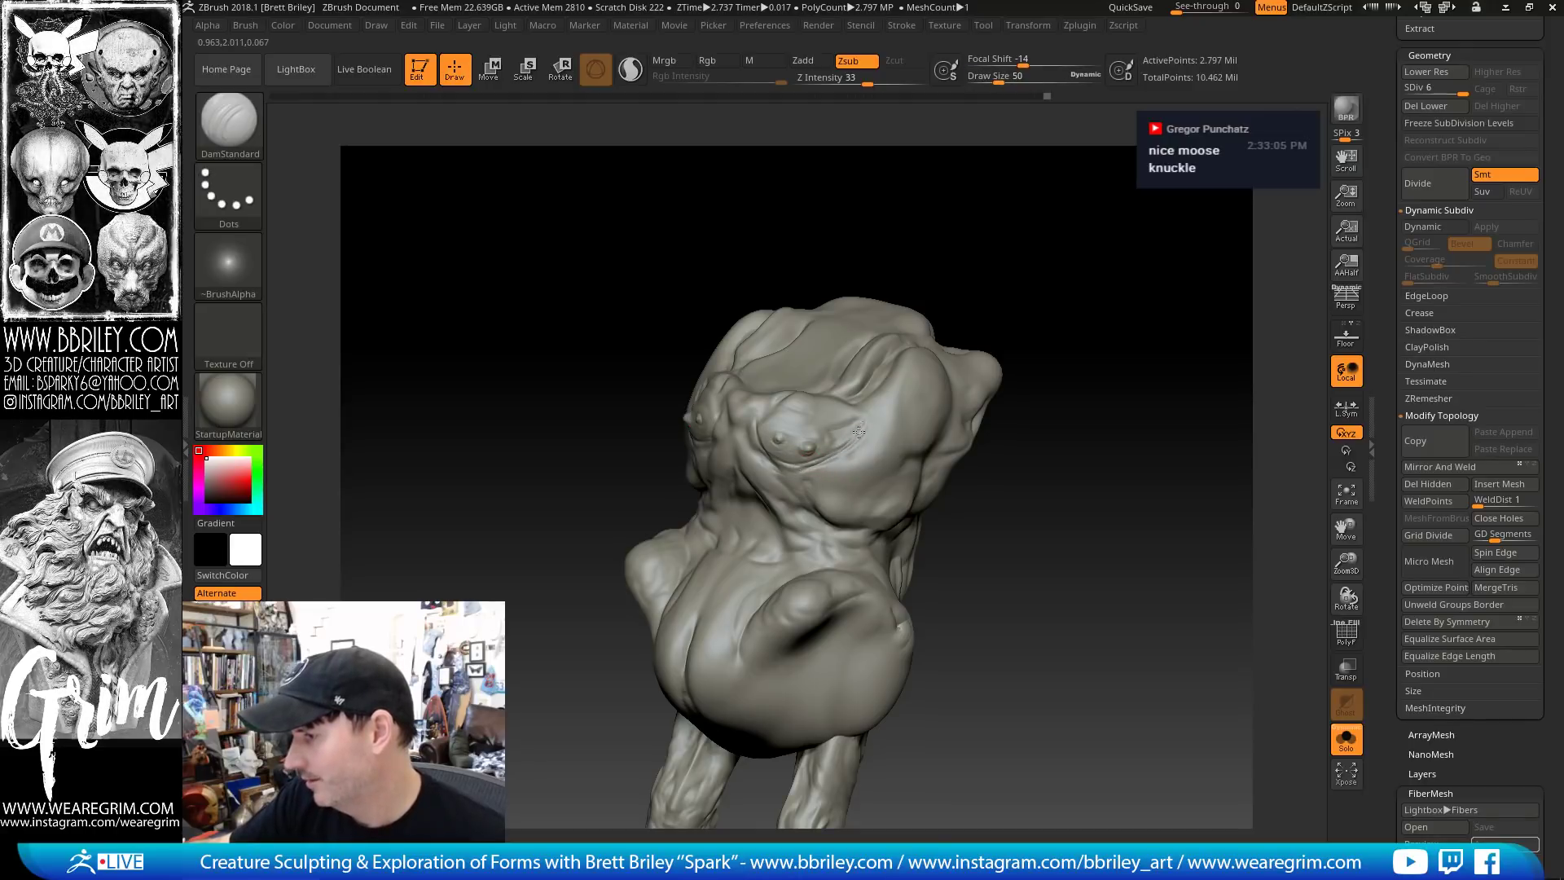
{"action": "key", "text": "shift"}
{"action": "left_click_drag", "start_coordinate": [801, 321], "coordinate": [958, 359]}
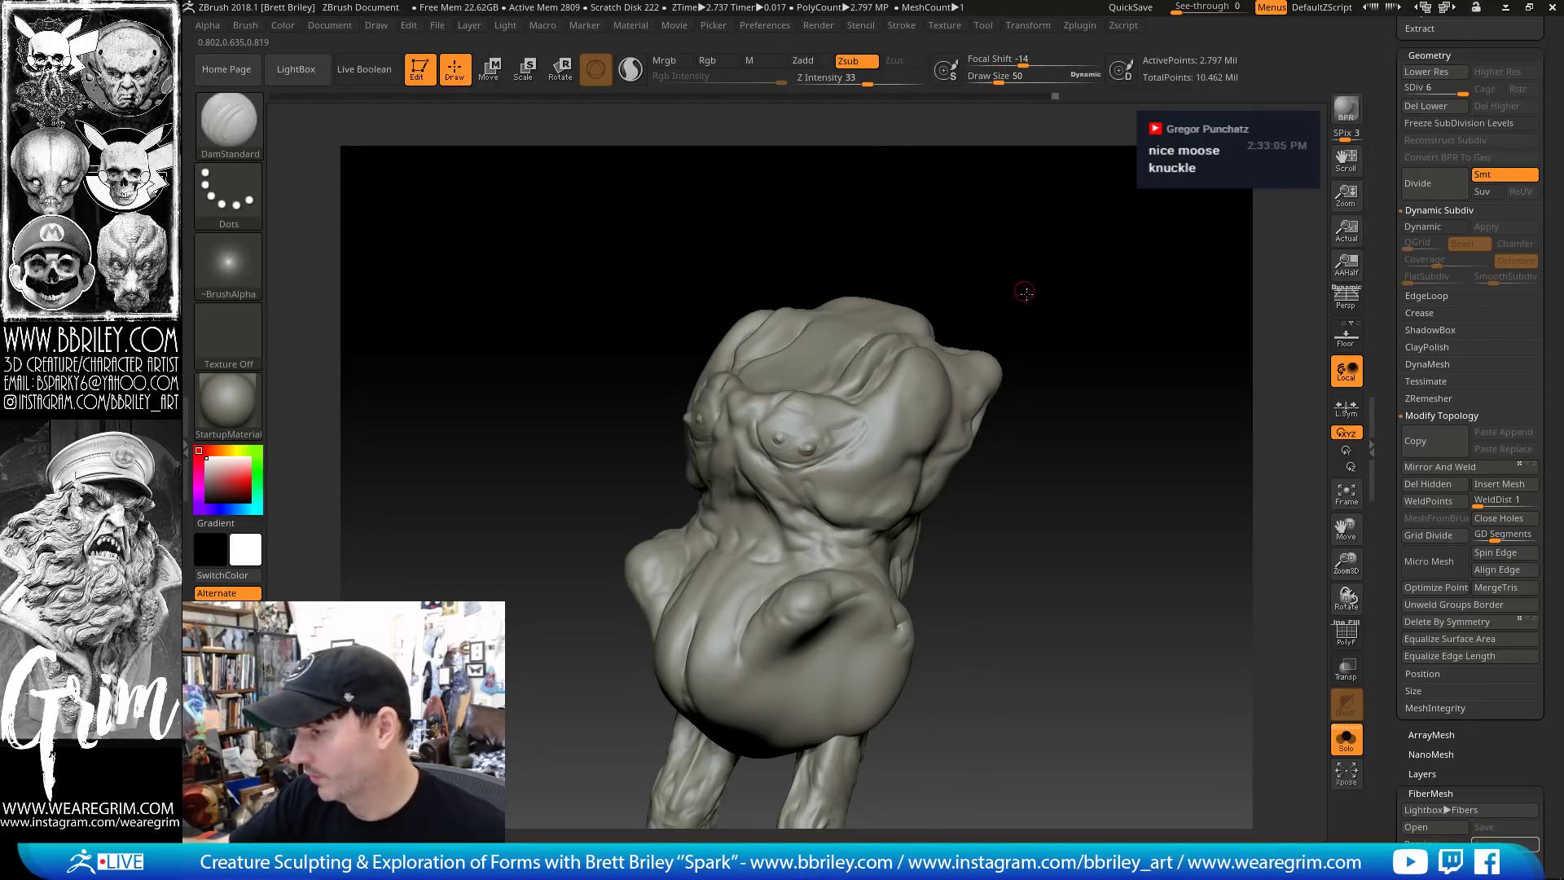
{"action": "left_click_drag", "start_coordinate": [1025, 292], "coordinate": [1046, 300]}
{"action": "key", "text": "s"}
{"action": "left_click_drag", "start_coordinate": [825, 436], "coordinate": [829, 437]}
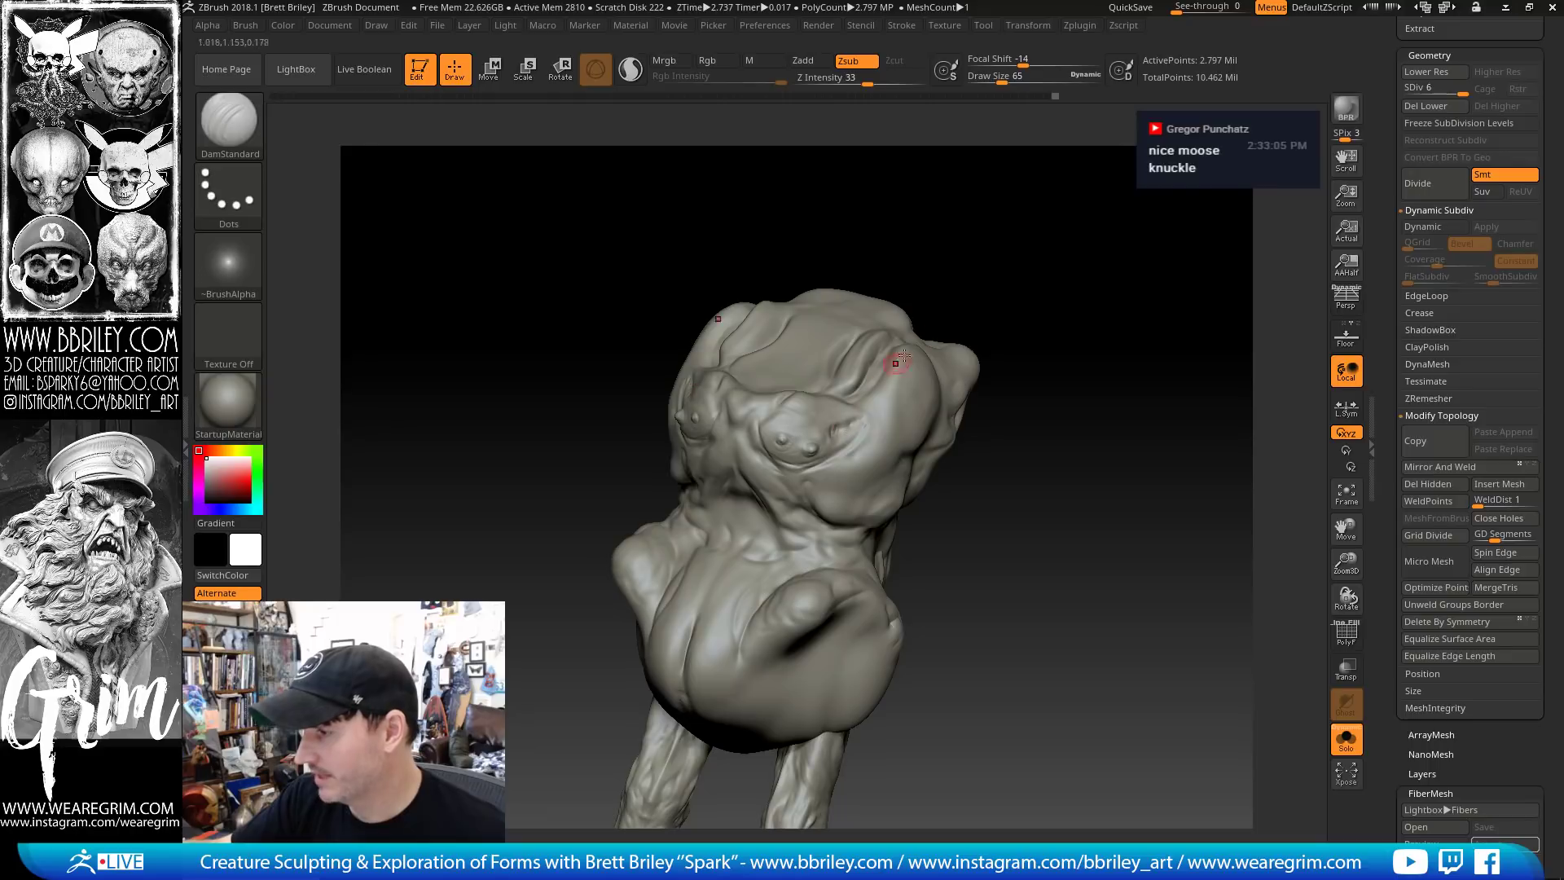
{"action": "mouse_move", "coordinate": [904, 356]}
{"action": "right_mouse_down"}
{"action": "mouse_move", "coordinate": [828, 435]}
{"action": "mouse_move", "coordinate": [733, 476]}
{"action": "mouse_move", "coordinate": [722, 517]}
{"action": "right_mouse_up"}
{"action": "key", "text": "bracketleft"}
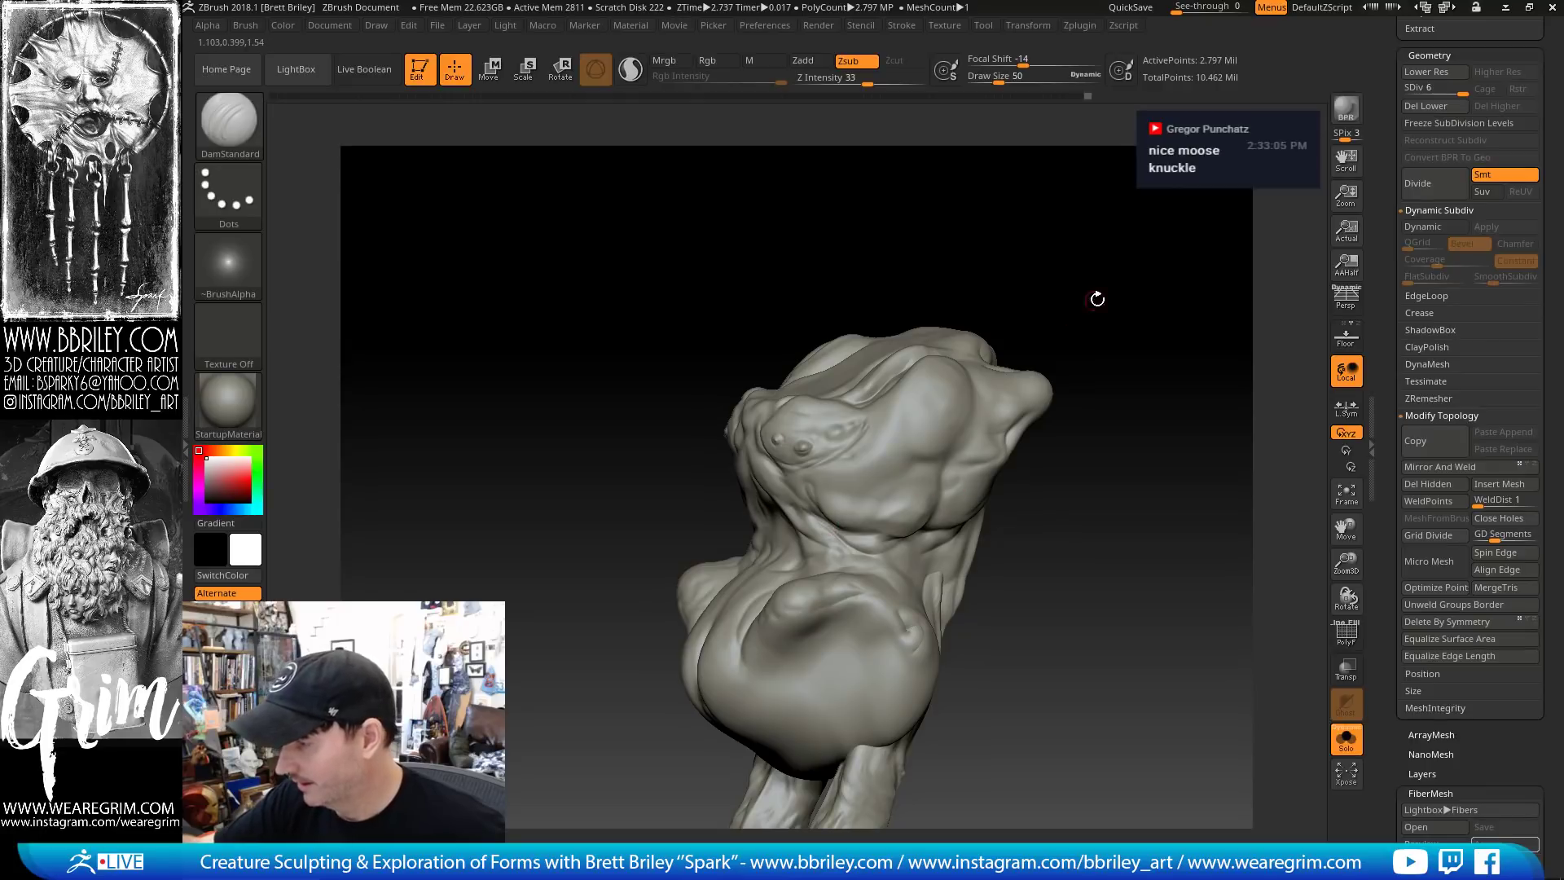
Build up and smooth the upper belly and sternum with Clay at draw sizes 50 and 65
{"action": "right_click_drag", "start_coordinate": [1095, 302], "coordinate": [831, 491]}
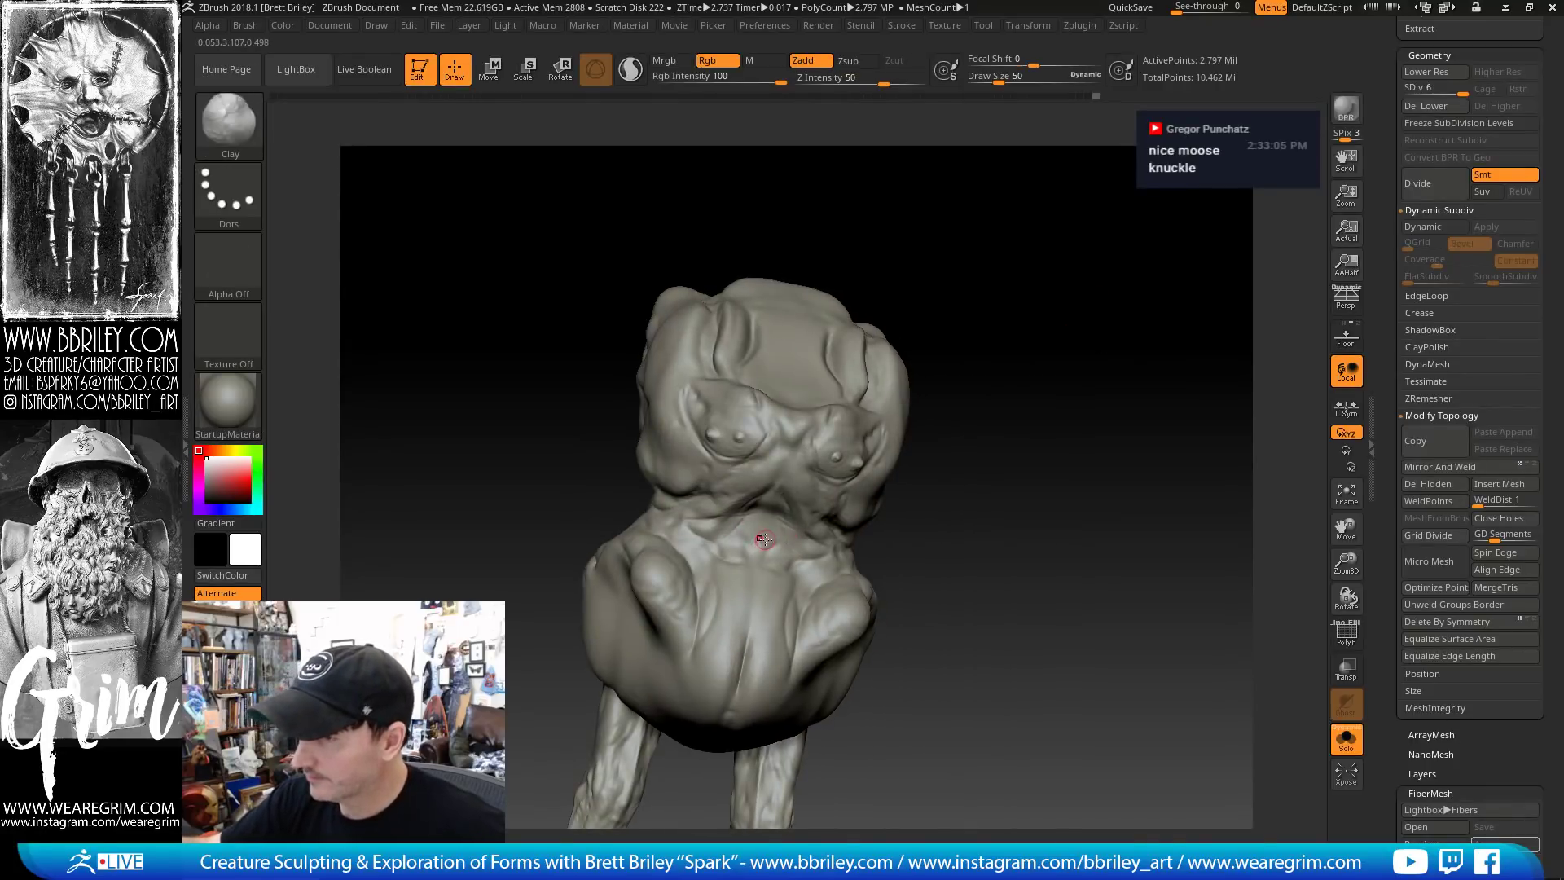
{"action": "mouse_move", "coordinate": [761, 541]}
{"action": "left_mouse_down", "text": "shift"}
{"action": "mouse_move", "coordinate": [770, 563]}
{"action": "mouse_move", "coordinate": [780, 546]}
{"action": "left_mouse_up", "text": "shift"}
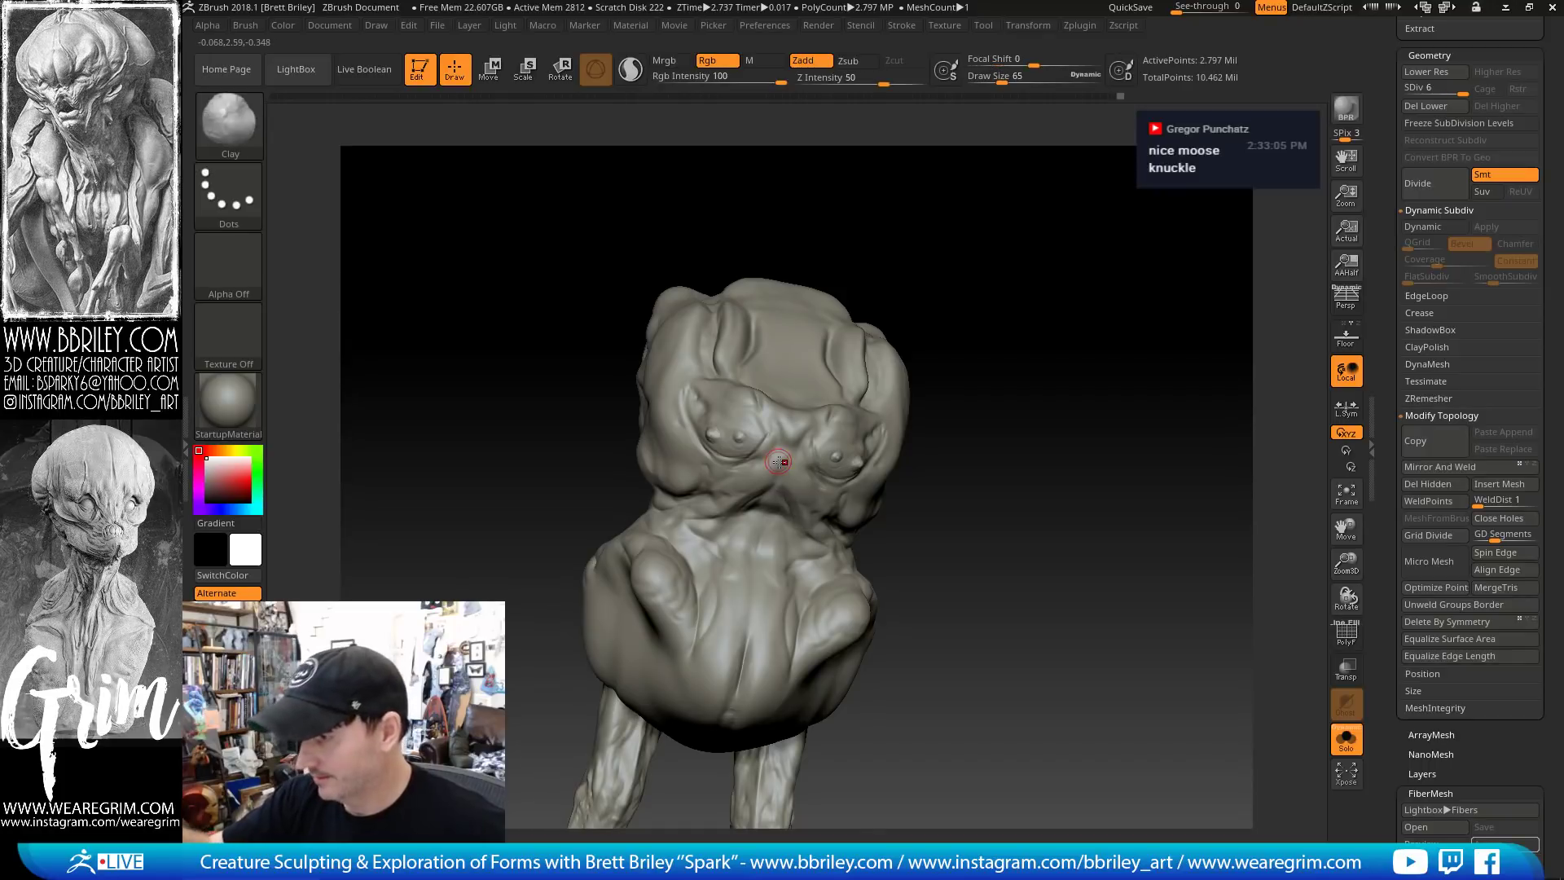
{"action": "right_click_drag", "start_coordinate": [783, 496], "coordinate": [788, 469]}
{"action": "key", "text": "shift"}
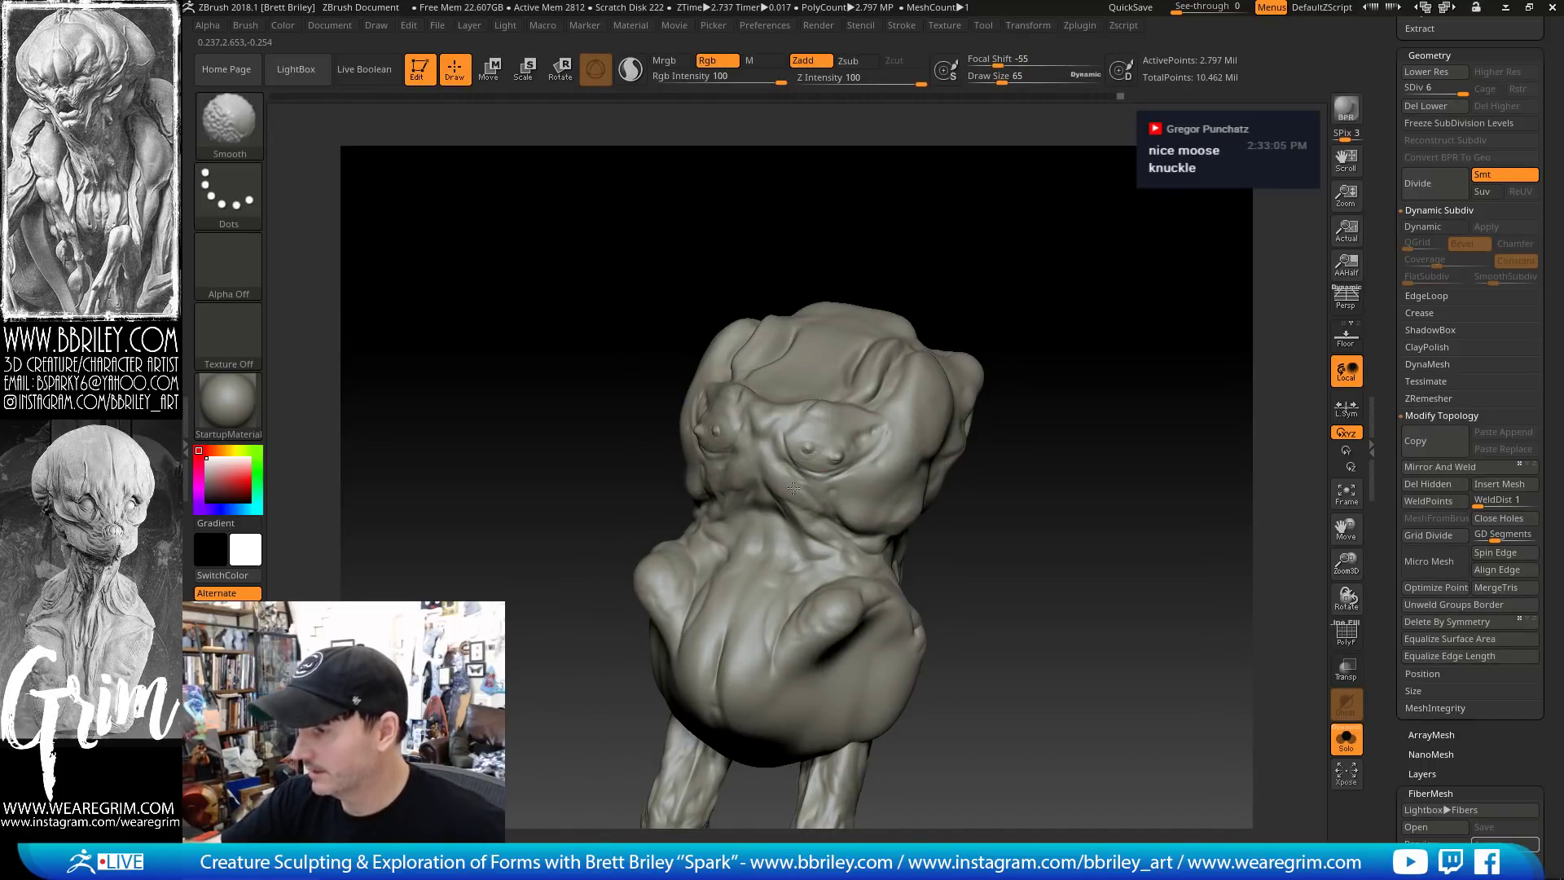
{"action": "right_click_drag", "start_coordinate": [910, 427], "coordinate": [732, 448]}
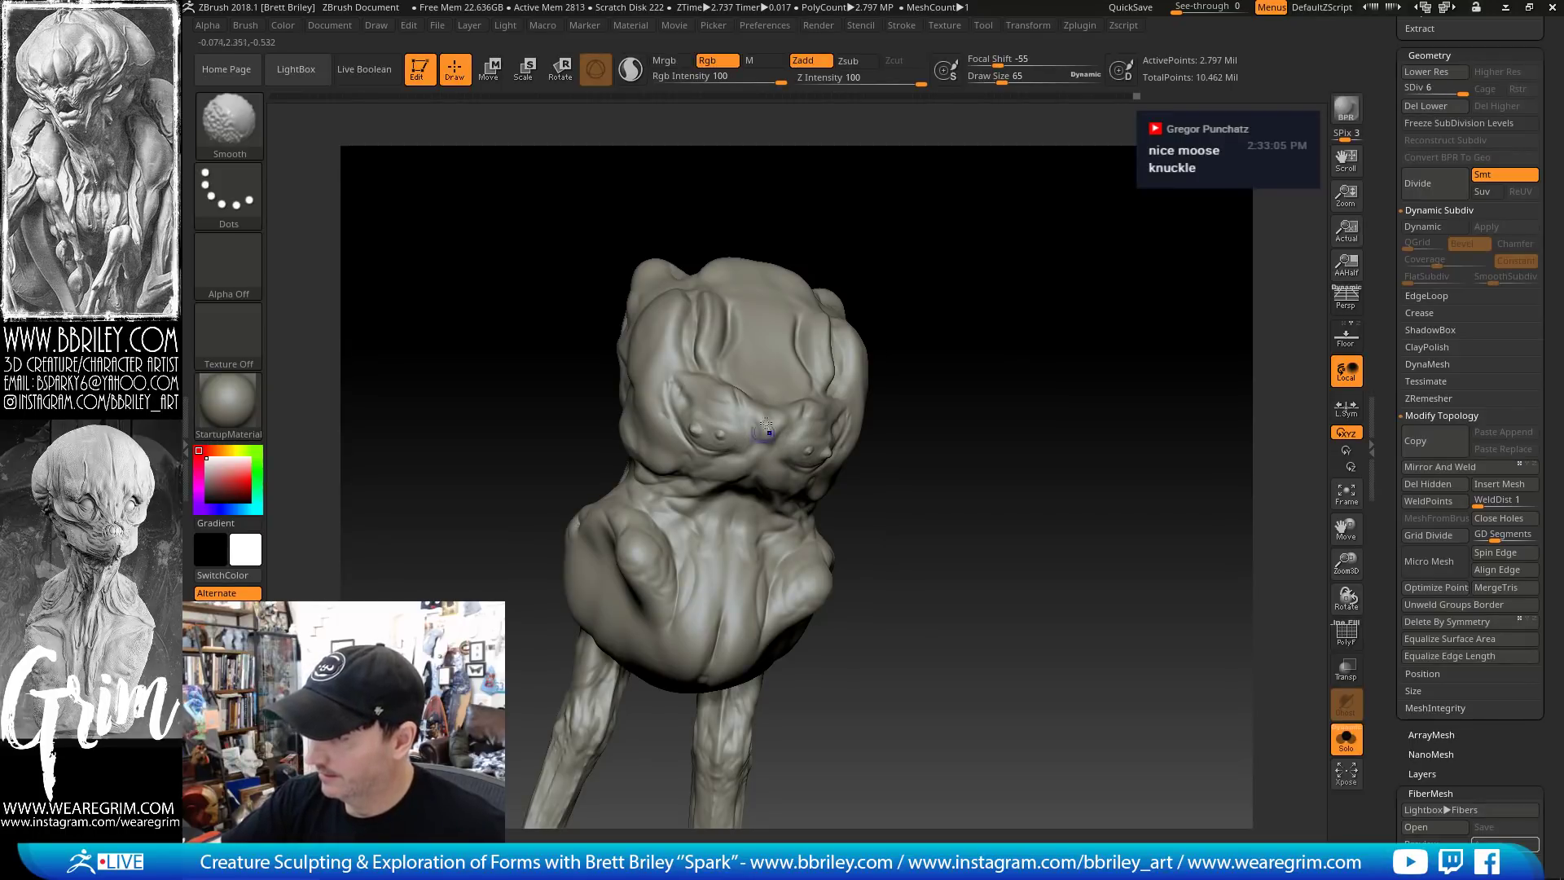
Work the side of the ribcage behind the breast with Clay at draw size 75
{"action": "right_click_drag", "start_coordinate": [766, 424], "coordinate": [845, 338]}
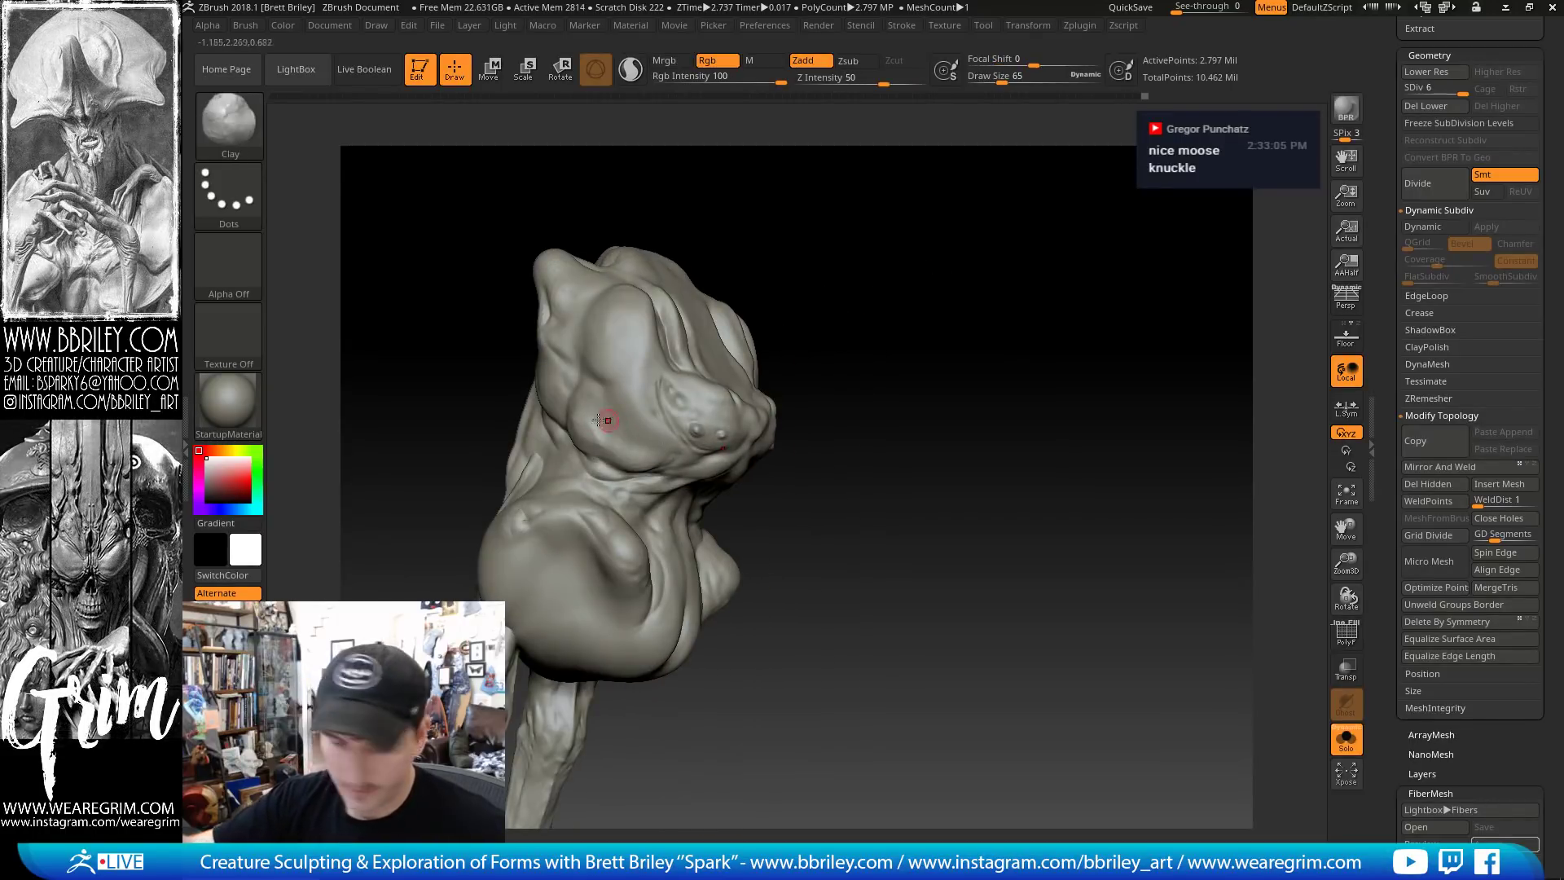
{"action": "key", "text": "shift"}
{"action": "key", "text": "bracketright"}
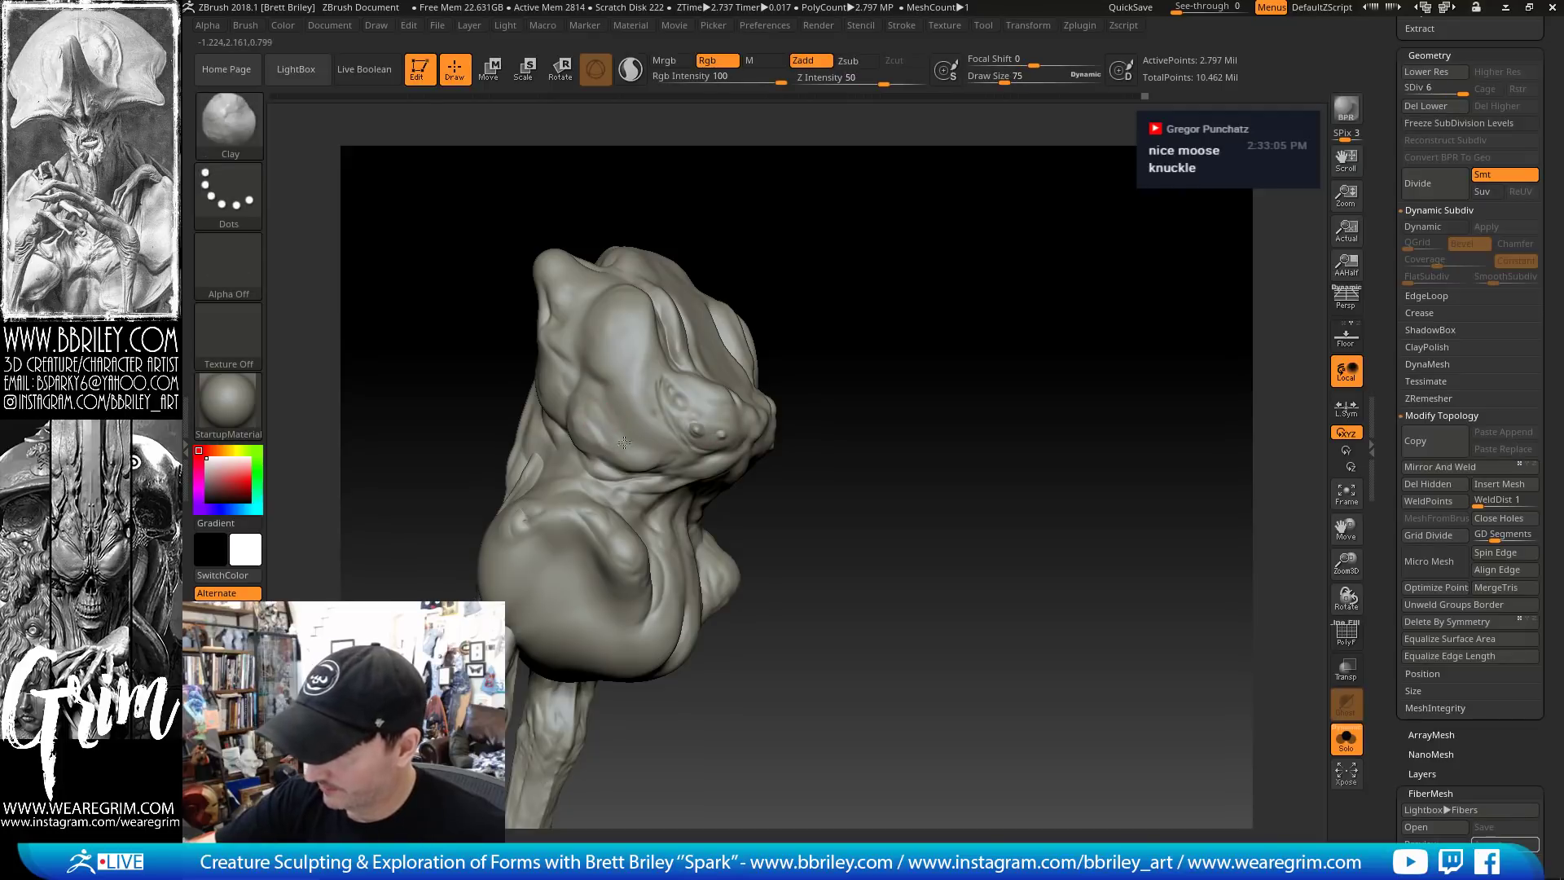
Carve creases into the lower side bulge of the isolated torso with the DamStandard brush and smooth them
{"action": "key", "text": "shift"}
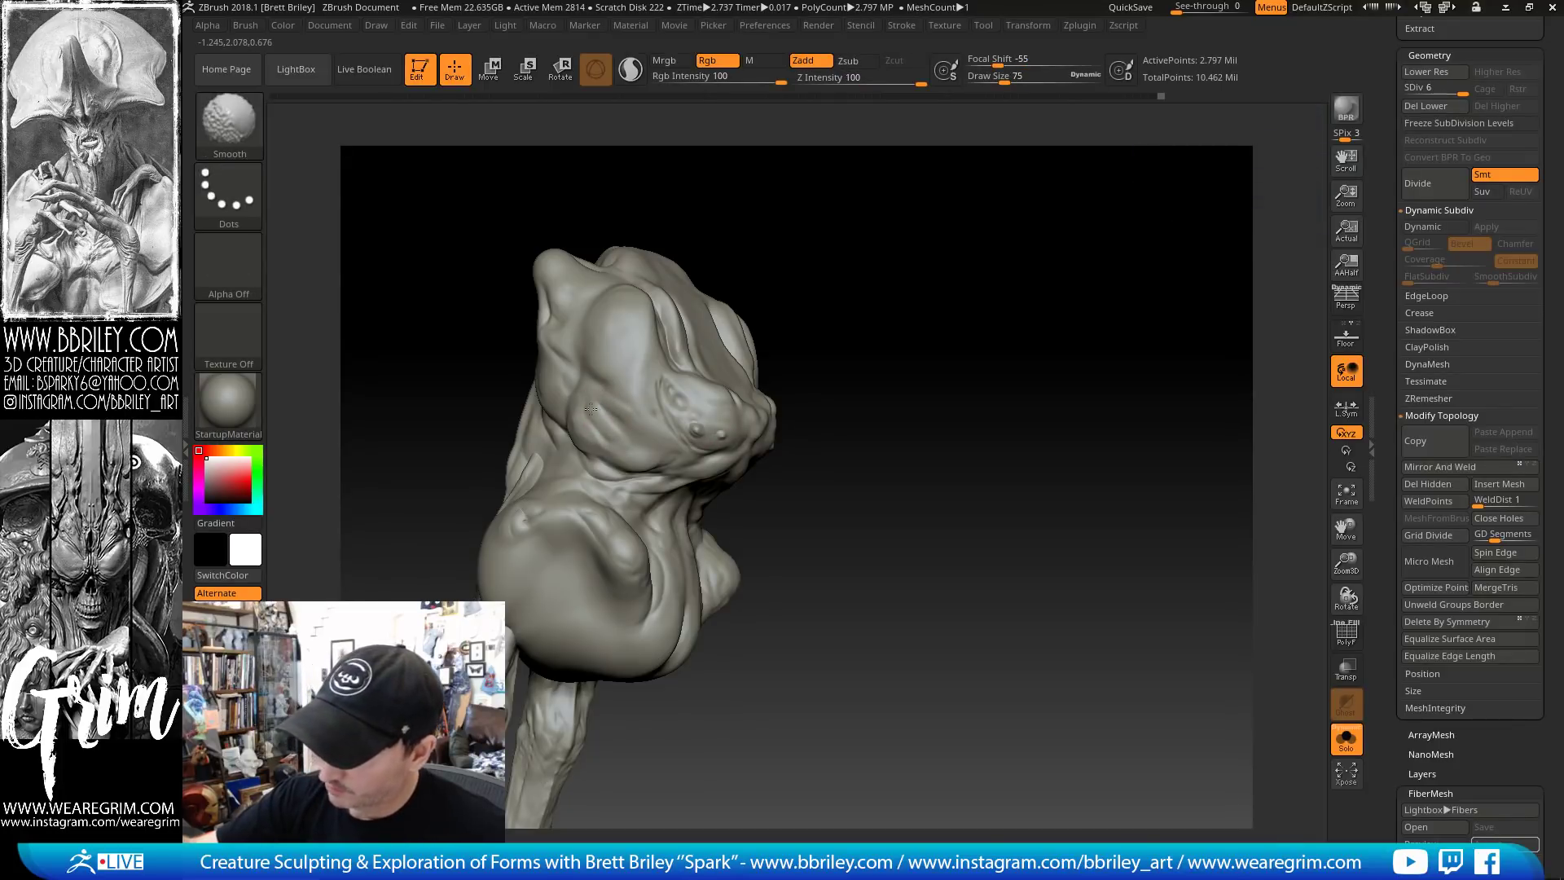
{"action": "key", "text": "b"}
{"action": "key", "text": "d"}
{"action": "key", "text": "s"}
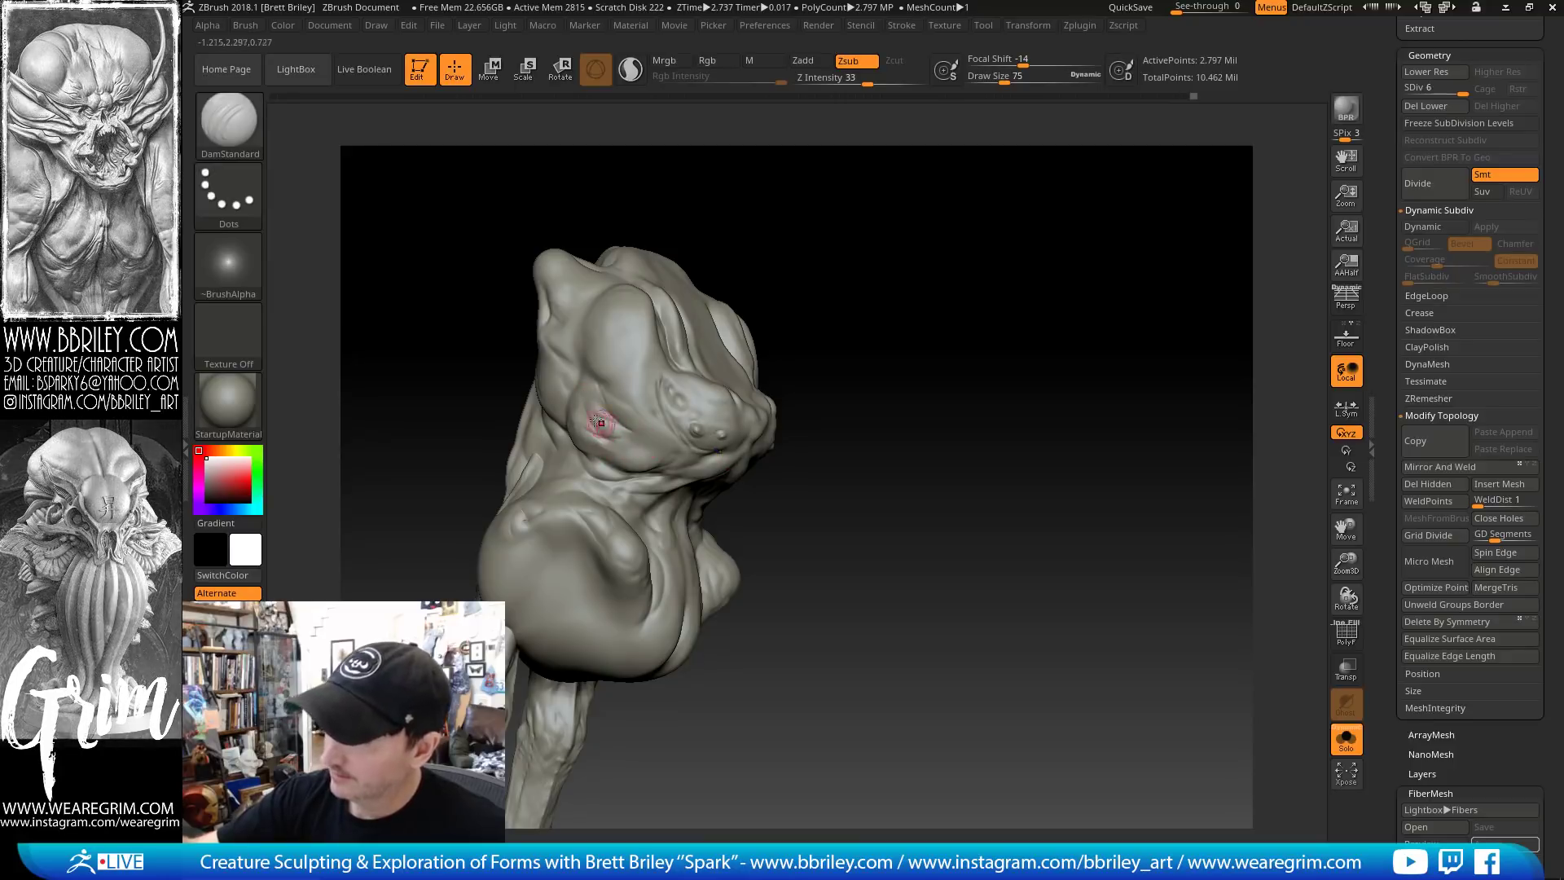
{"action": "key", "text": "shift"}
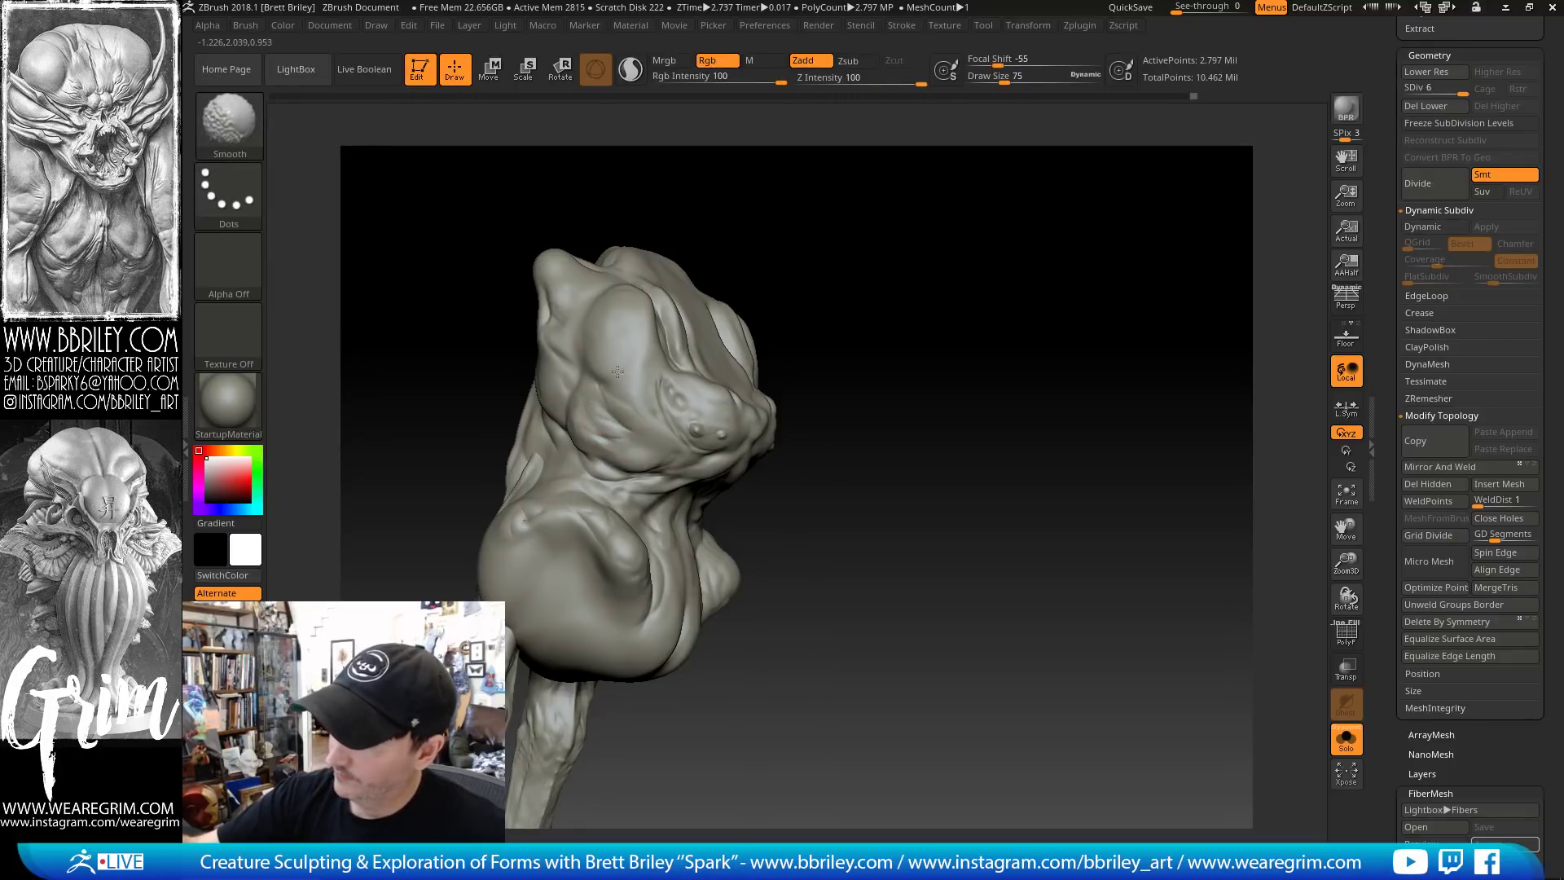
{"action": "key", "text": "shift"}
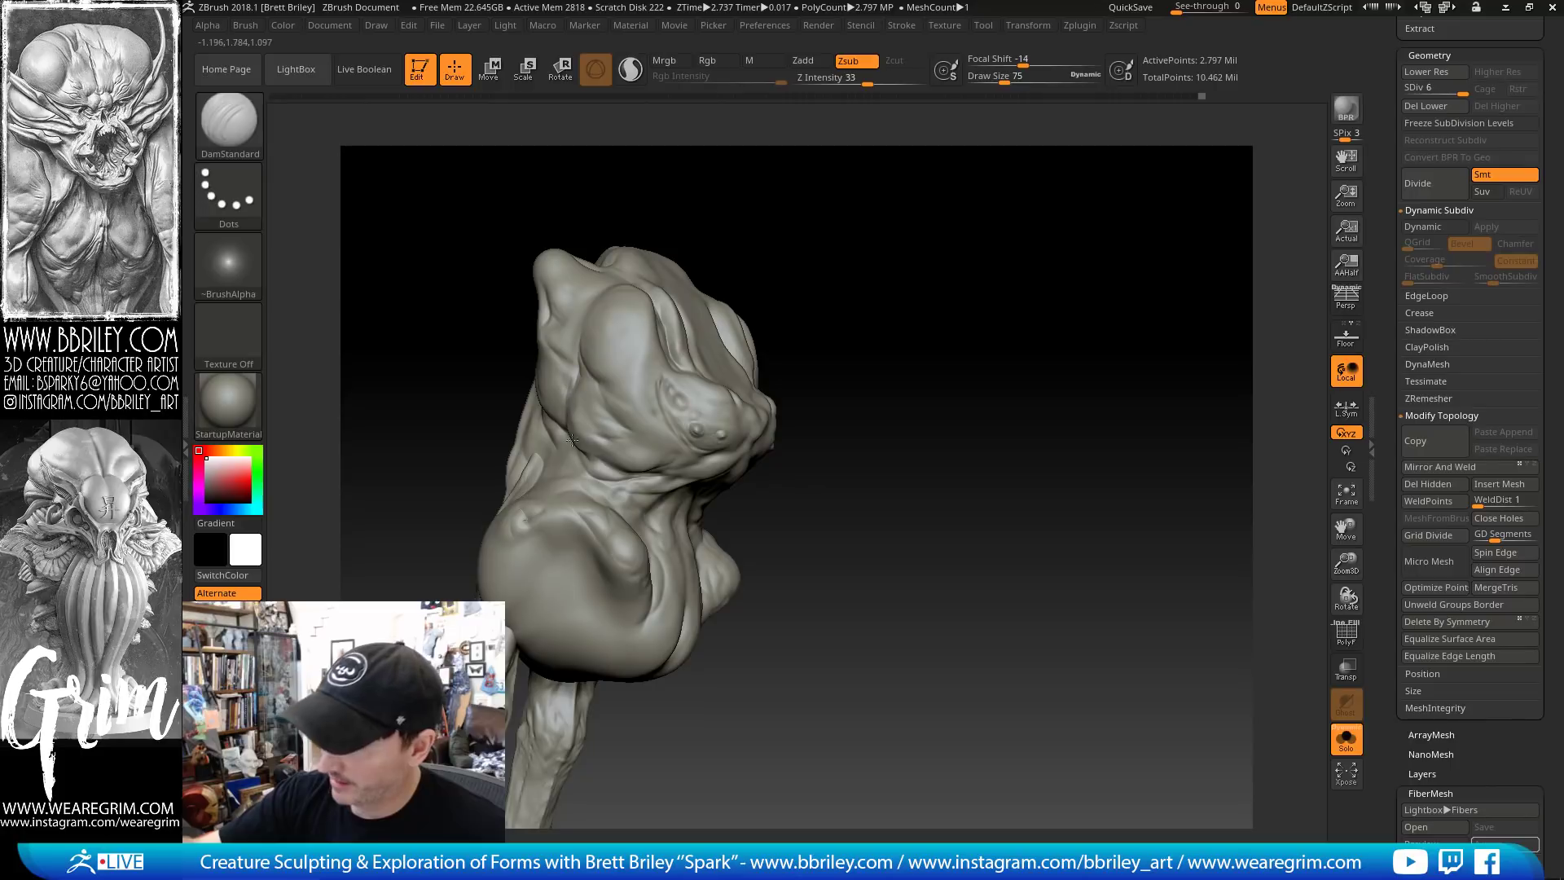
{"action": "left_click_drag", "start_coordinate": [792, 261], "coordinate": [770, 269]}
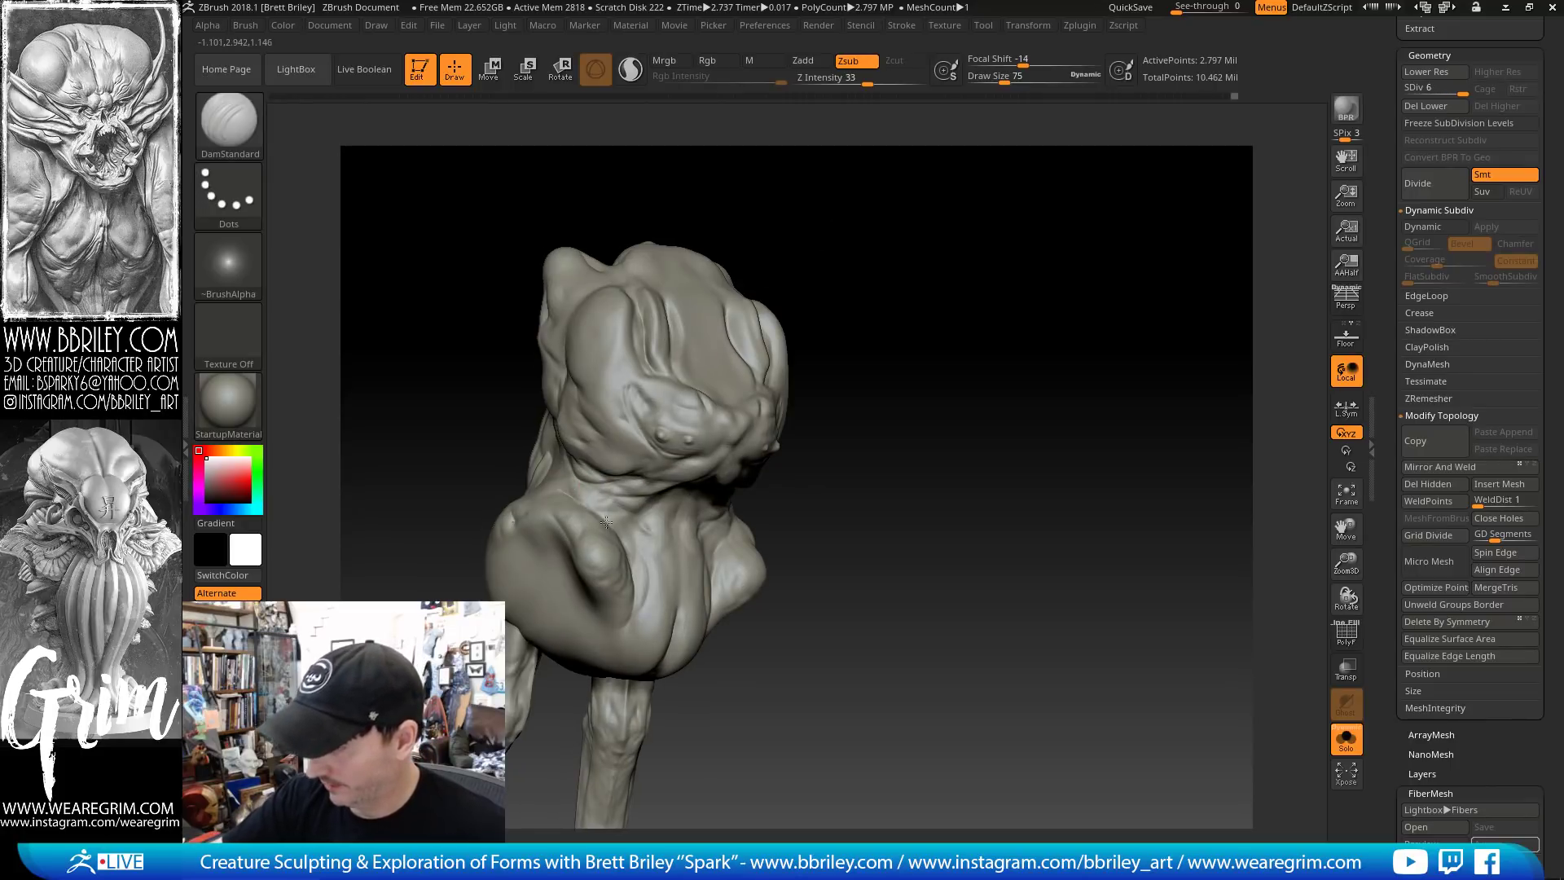
{"action": "left_click_drag", "start_coordinate": [884, 379], "coordinate": [737, 437]}
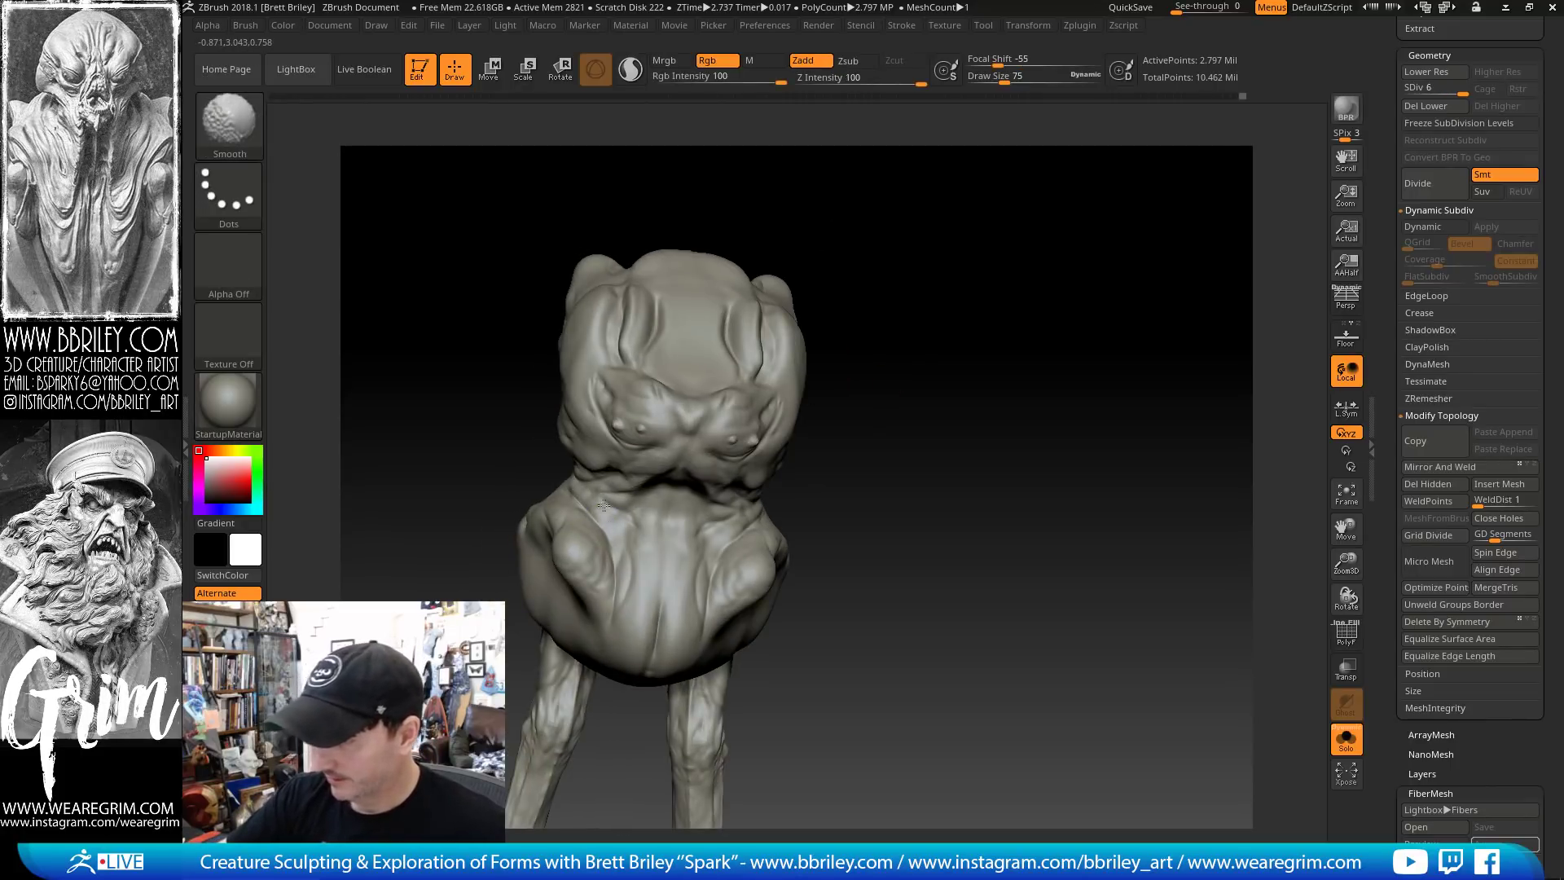
Lower the isolated torso to subdivision level 3 and adjust the volume of its underside folds with the Move and Inflate brushes
{"action": "key", "text": "shift+d"}
{"action": "key", "text": "shift+d"}
{"action": "key", "text": "shift+d"}
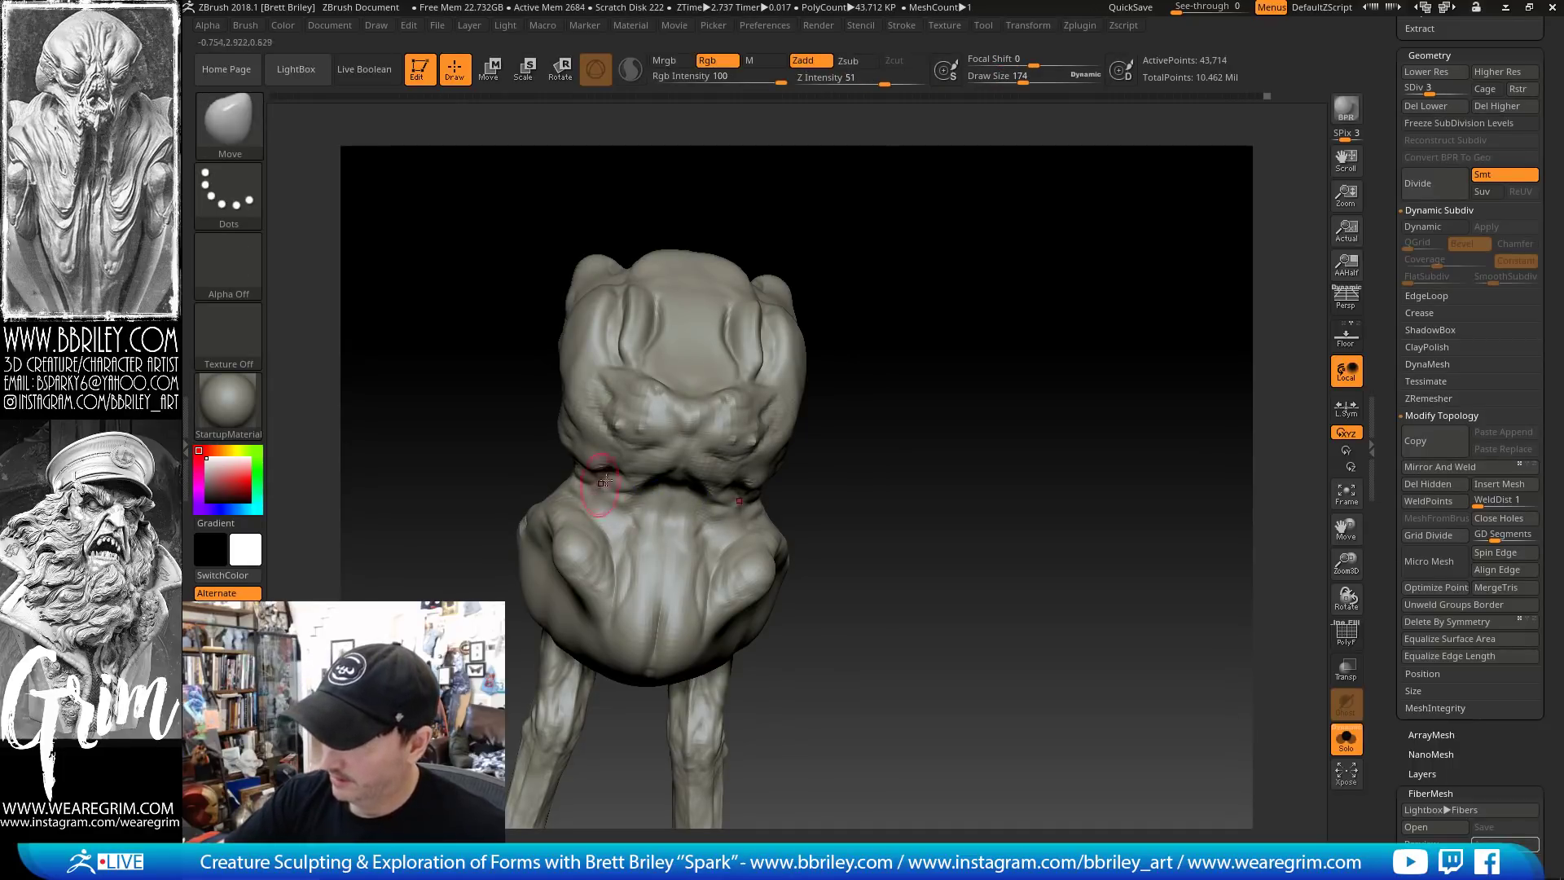
{"action": "mouse_move", "coordinate": [899, 425]}
{"action": "left_mouse_down"}
{"action": "mouse_move", "coordinate": [921, 352]}
{"action": "mouse_move", "coordinate": [701, 489]}
{"action": "mouse_move", "coordinate": [640, 623]}
{"action": "mouse_move", "coordinate": [605, 619]}
{"action": "left_mouse_up"}
{"action": "key", "text": "b"}
{"action": "key", "text": "i"}
{"action": "key", "text": "n"}
{"action": "key", "text": "s"}
Turn off Solo to show the whole creature and reshape the fold between the thighs with the Move brush
{"action": "key", "text": "b"}
{"action": "key", "text": "m"}
{"action": "key", "text": "v"}
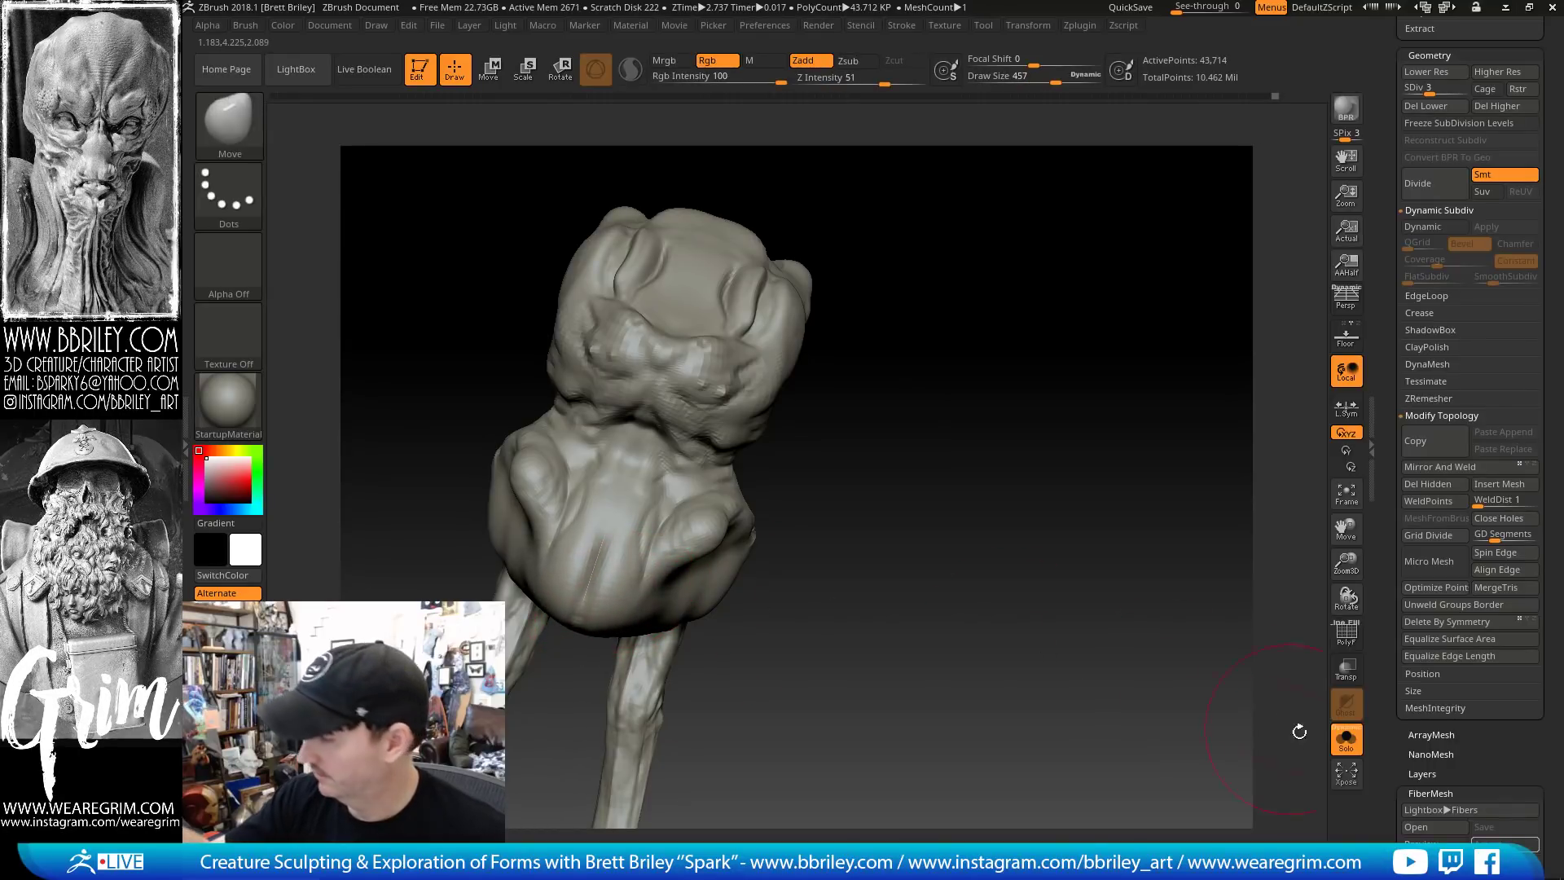
{"action": "left_click", "coordinate": [1346, 739]}
{"action": "mouse_move", "coordinate": [1109, 546]}
{"action": "left_mouse_down"}
{"action": "mouse_move", "coordinate": [1103, 479]}
{"action": "mouse_move", "coordinate": [646, 418]}
{"action": "mouse_move", "coordinate": [611, 435]}
{"action": "left_mouse_up"}
{"action": "key", "text": "bracketleft"}
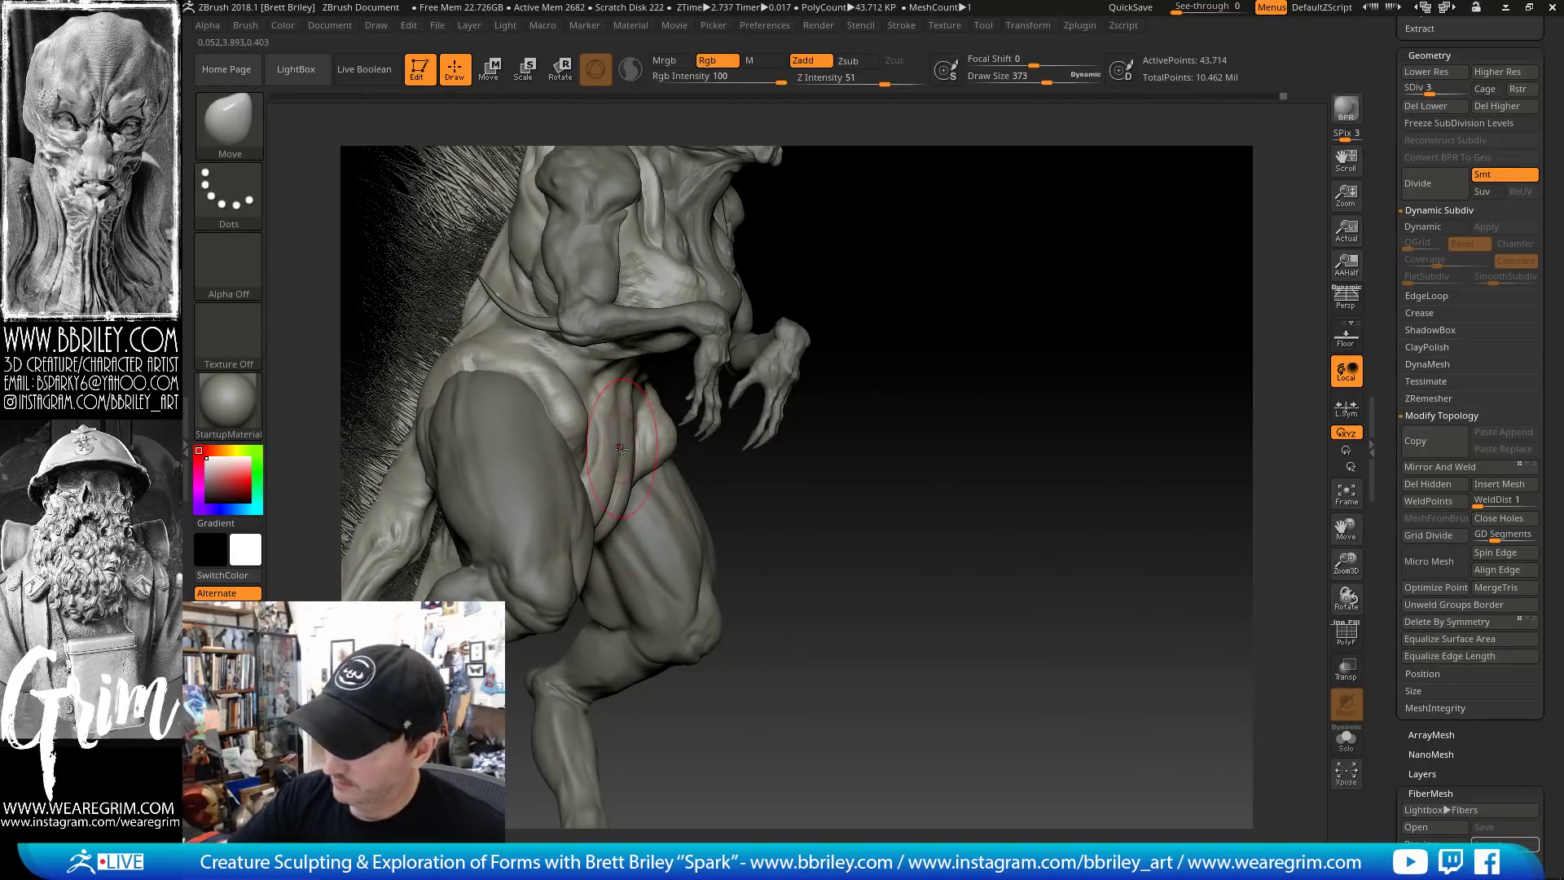
{"action": "key", "text": "bracketleft"}
{"action": "left_click_drag", "start_coordinate": [618, 499], "coordinate": [615, 495]}
{"action": "mouse_move", "coordinate": [852, 556]}
{"action": "left_mouse_down"}
{"action": "mouse_move", "coordinate": [660, 561]}
{"action": "mouse_move", "coordinate": [655, 526]}
{"action": "left_mouse_up"}
{"action": "mouse_move", "coordinate": [970, 498]}
{"action": "left_mouse_down"}
{"action": "mouse_move", "coordinate": [998, 486]}
{"action": "mouse_move", "coordinate": [733, 424]}
{"action": "left_mouse_up"}
Inflate the forms around the hip and pelvis with the Inflate brush at Z Intensity 10
{"action": "key", "text": "b"}
{"action": "key", "text": "i"}
{"action": "key", "text": "n"}
{"action": "key", "text": "bracketleft"}
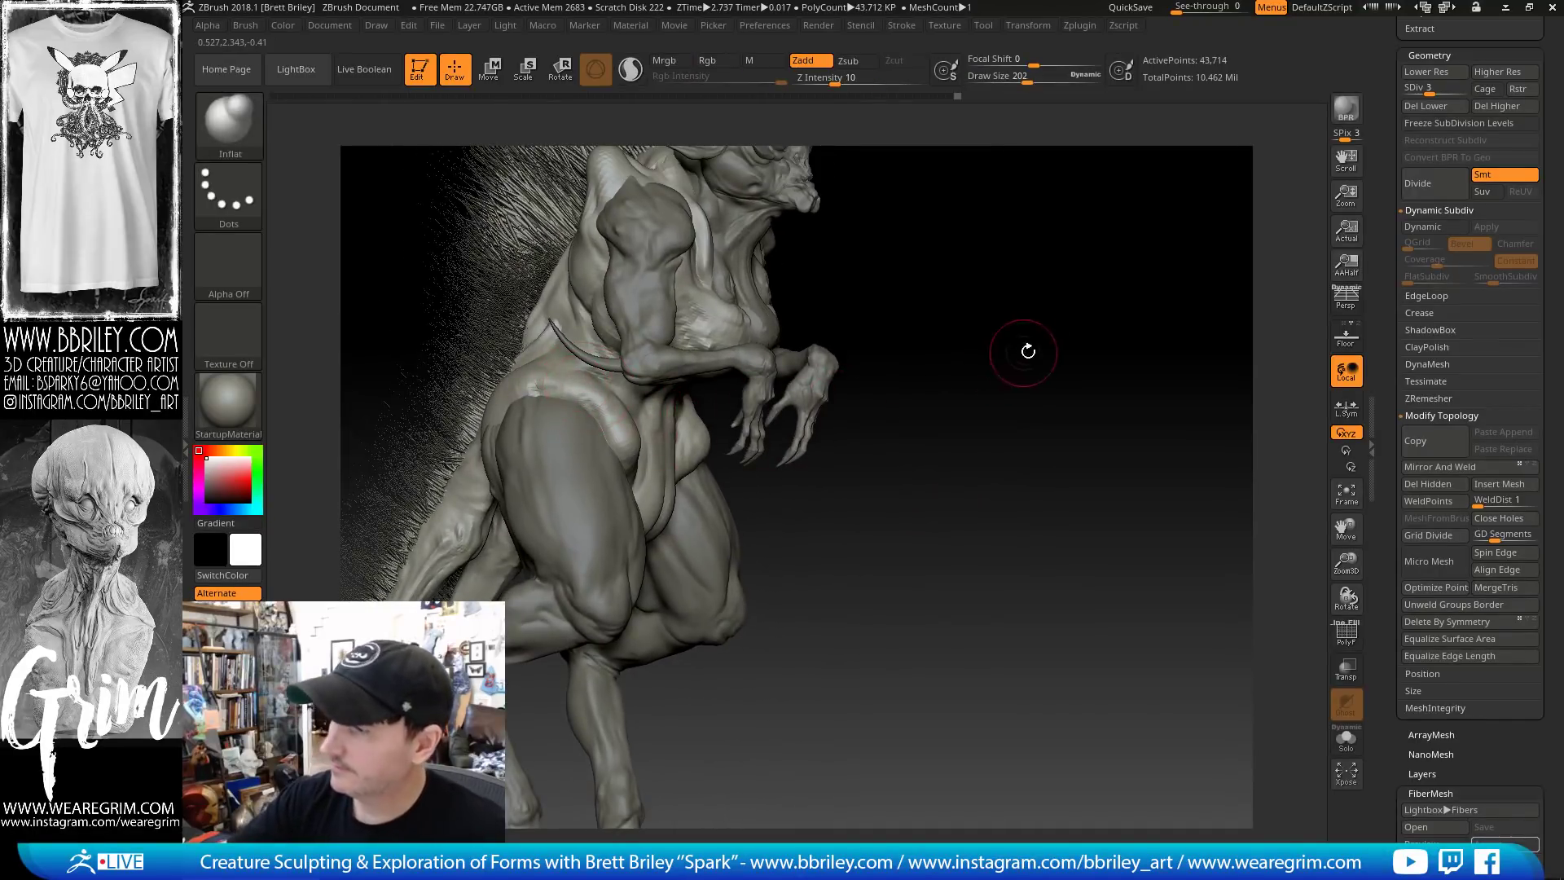
{"action": "mouse_move", "coordinate": [1023, 349]}
{"action": "left_mouse_down"}
{"action": "mouse_move", "coordinate": [869, 433]}
{"action": "mouse_move", "coordinate": [883, 466]}
{"action": "mouse_move", "coordinate": [747, 492]}
{"action": "left_mouse_up"}
Adjust the contour of the pelvis and lower belly with the Move brush
{"action": "key", "text": "b"}
{"action": "key", "text": "m"}
{"action": "key", "text": "v"}
{"action": "key", "text": "bracketleft"}
{"action": "mouse_move", "coordinate": [1032, 379]}
{"action": "left_mouse_down"}
{"action": "mouse_move", "coordinate": [1043, 453]}
{"action": "mouse_move", "coordinate": [1095, 493]}
{"action": "left_mouse_up"}
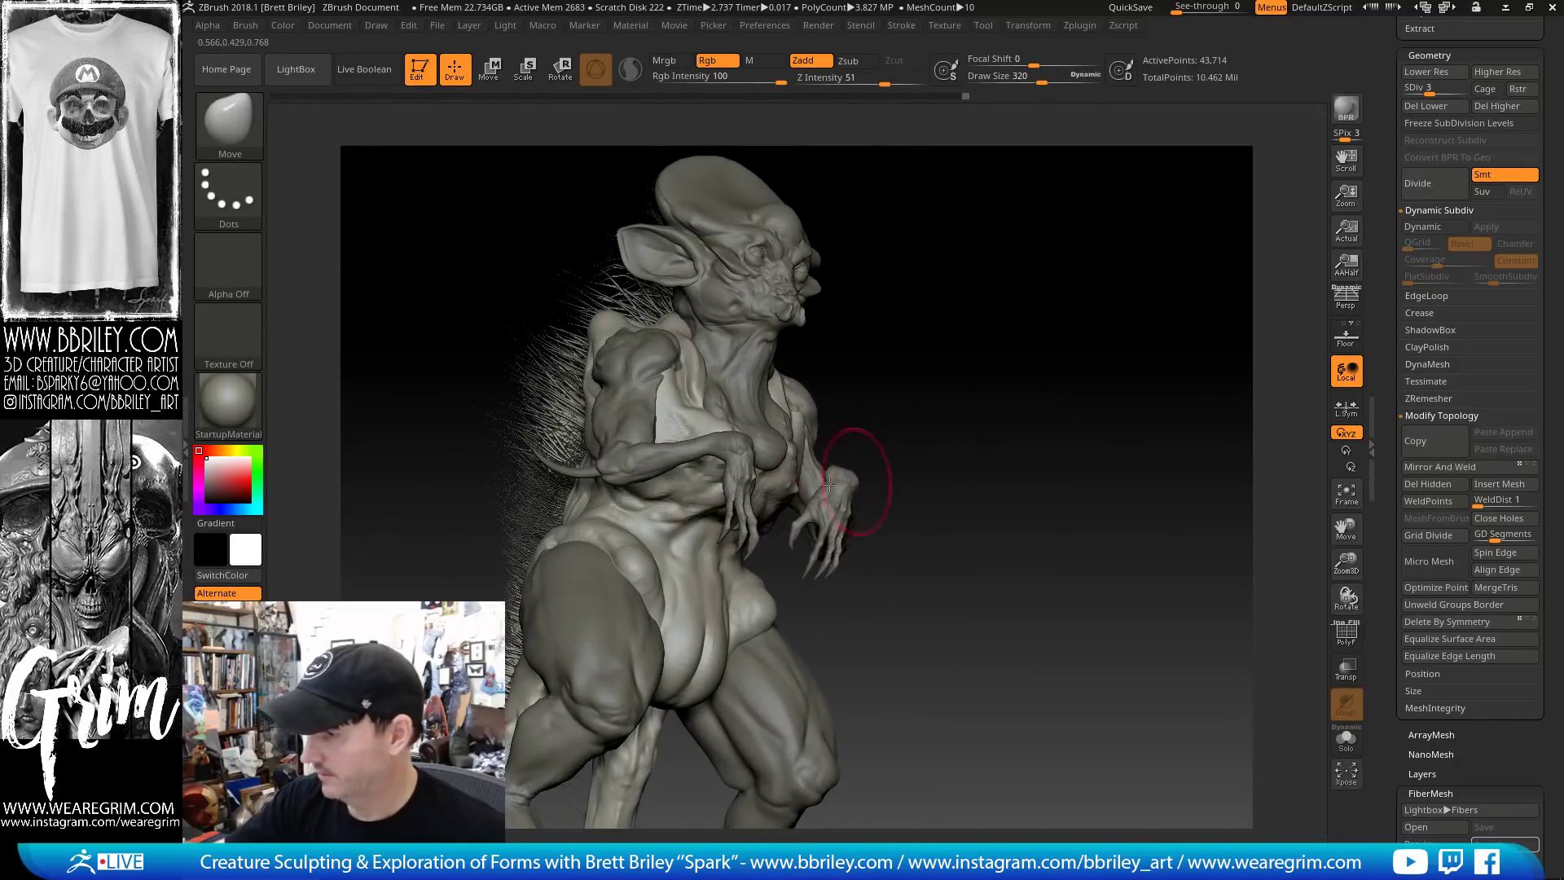
{"action": "key", "text": "bracketleft"}
{"action": "key", "text": "bracketleft"}
Inflate the chest fold beside the armpit with a smaller brush and smooth the result
{"action": "left_click_drag", "start_coordinate": [935, 387], "coordinate": [804, 465]}
{"action": "key", "text": "bracketleft"}
{"action": "key", "text": "bracketleft"}
{"action": "key", "text": "bracketleft"}
{"action": "key", "text": "bracketleft"}
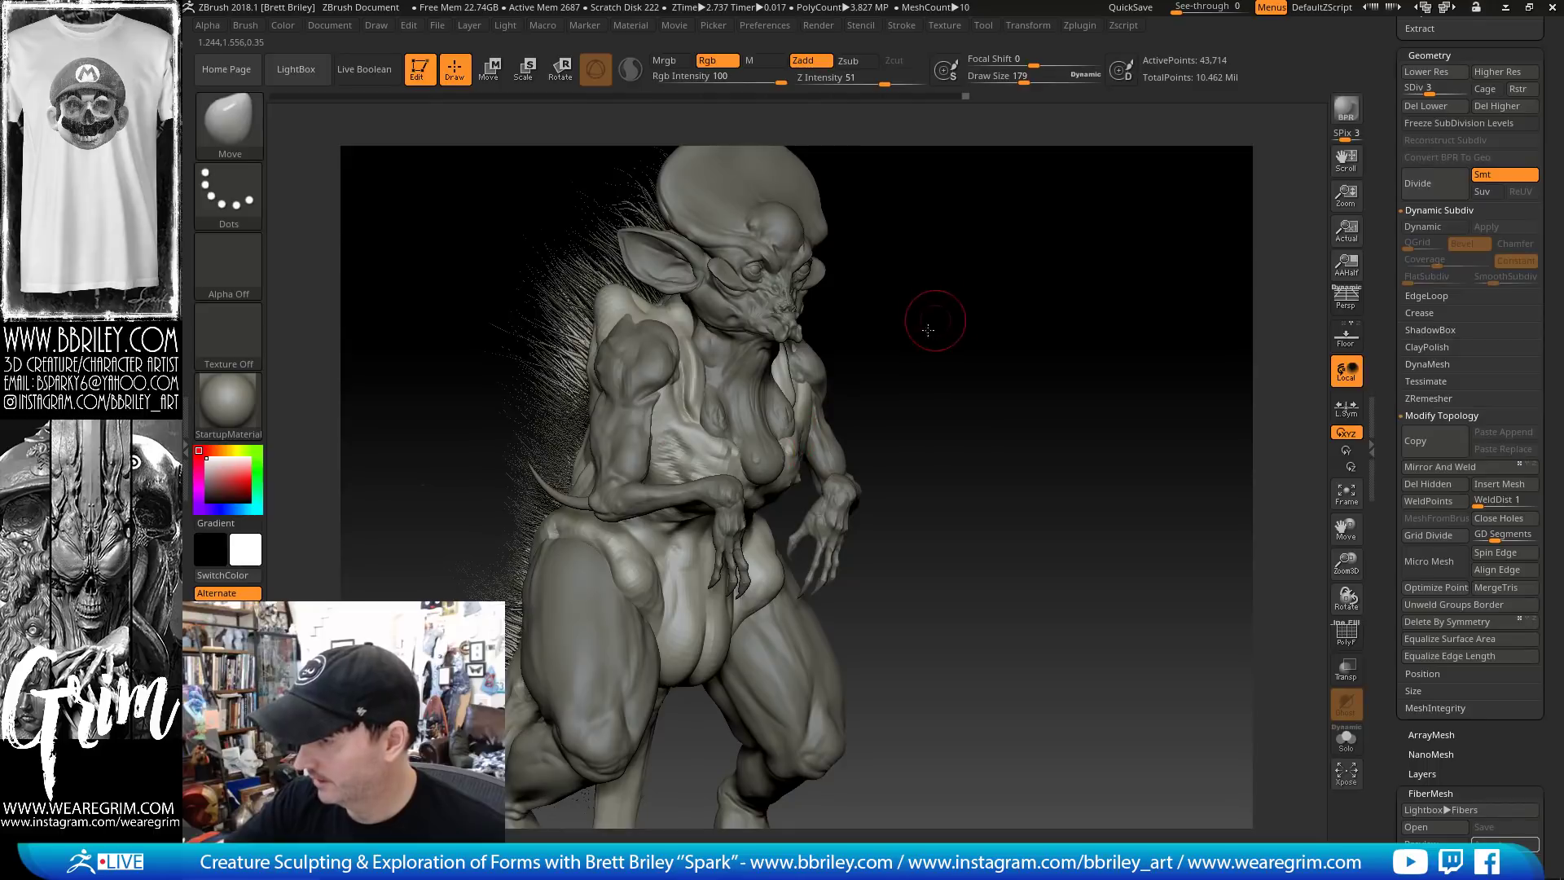
{"action": "left_click_drag", "start_coordinate": [933, 321], "coordinate": [628, 426]}
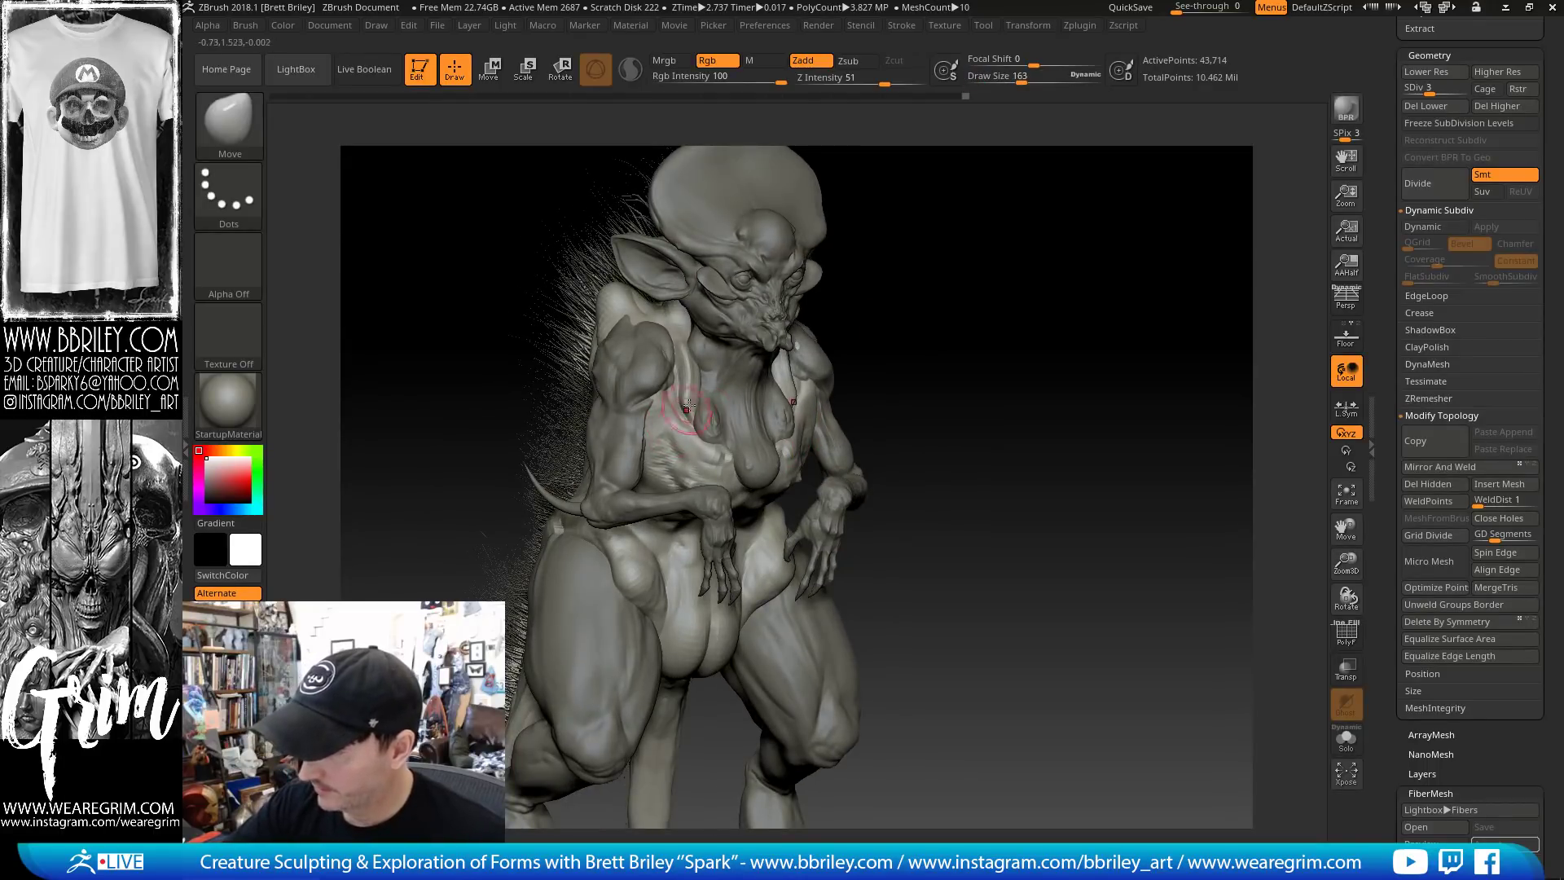
{"action": "key", "text": "b"}
{"action": "key", "text": "i"}
{"action": "key", "text": "n"}
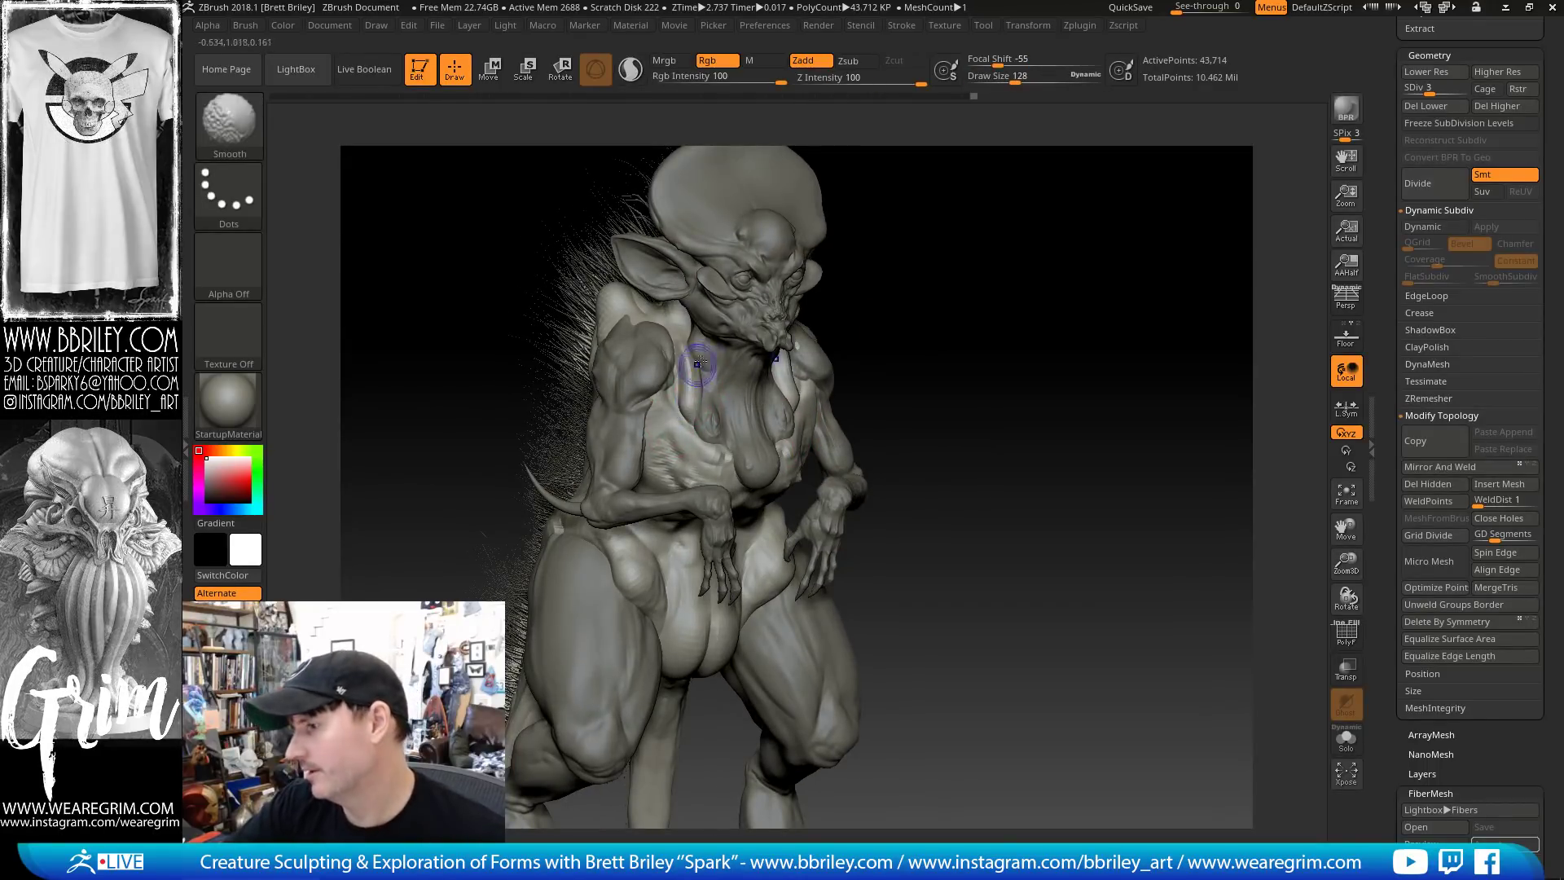
{"action": "key", "text": "shift"}
Reshape the chest folds beneath the shoulder with the Move brush
{"action": "key", "text": "b"}
{"action": "key", "text": "m"}
{"action": "key", "text": "v"}
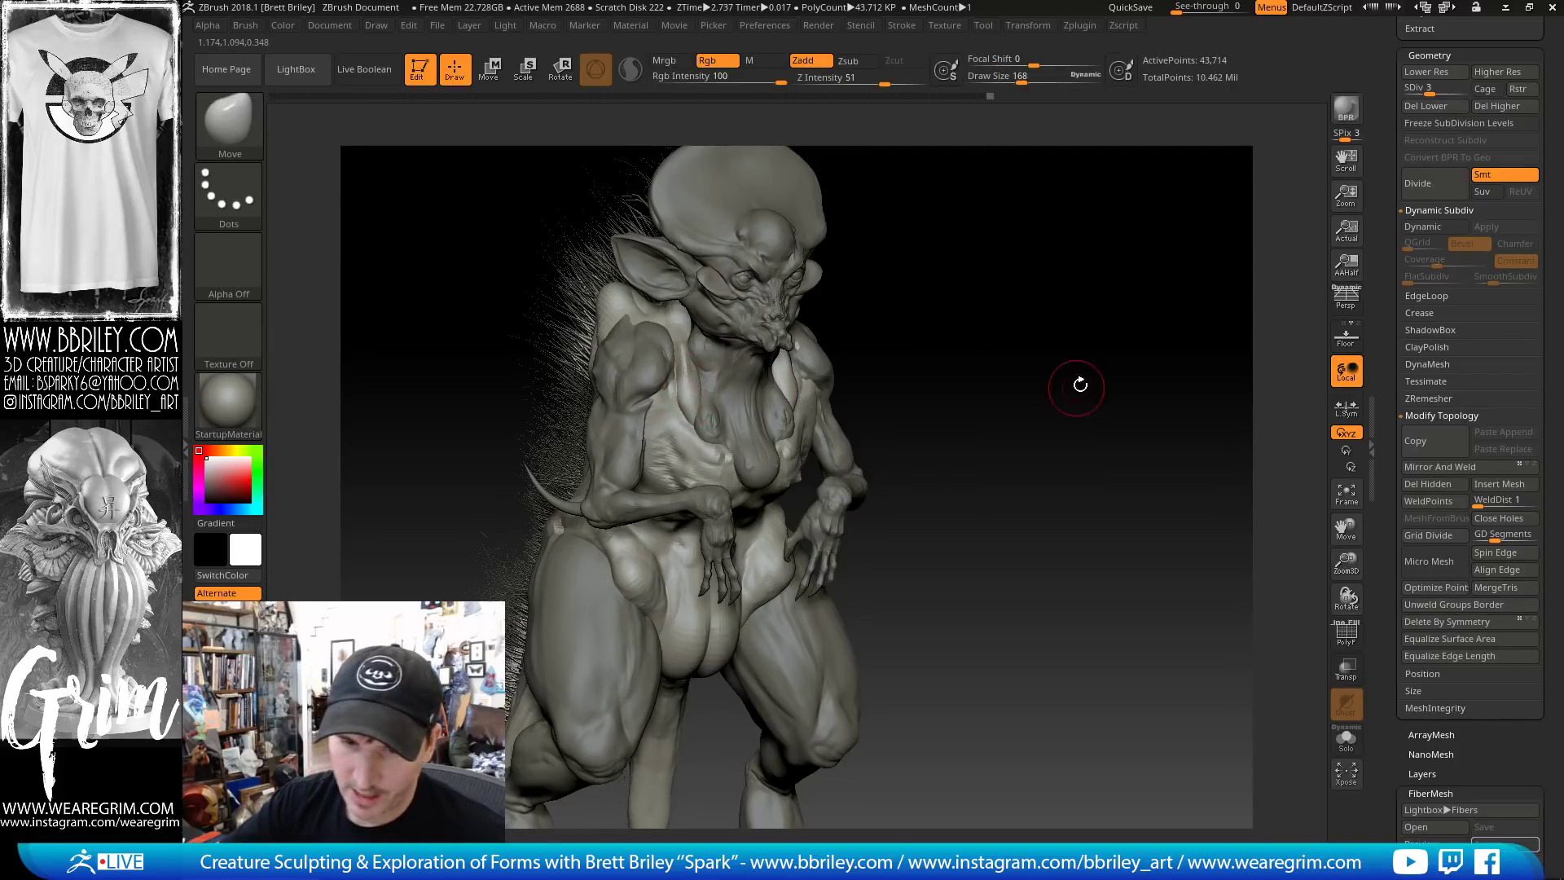
{"action": "left_click_drag", "start_coordinate": [1082, 383], "coordinate": [811, 379]}
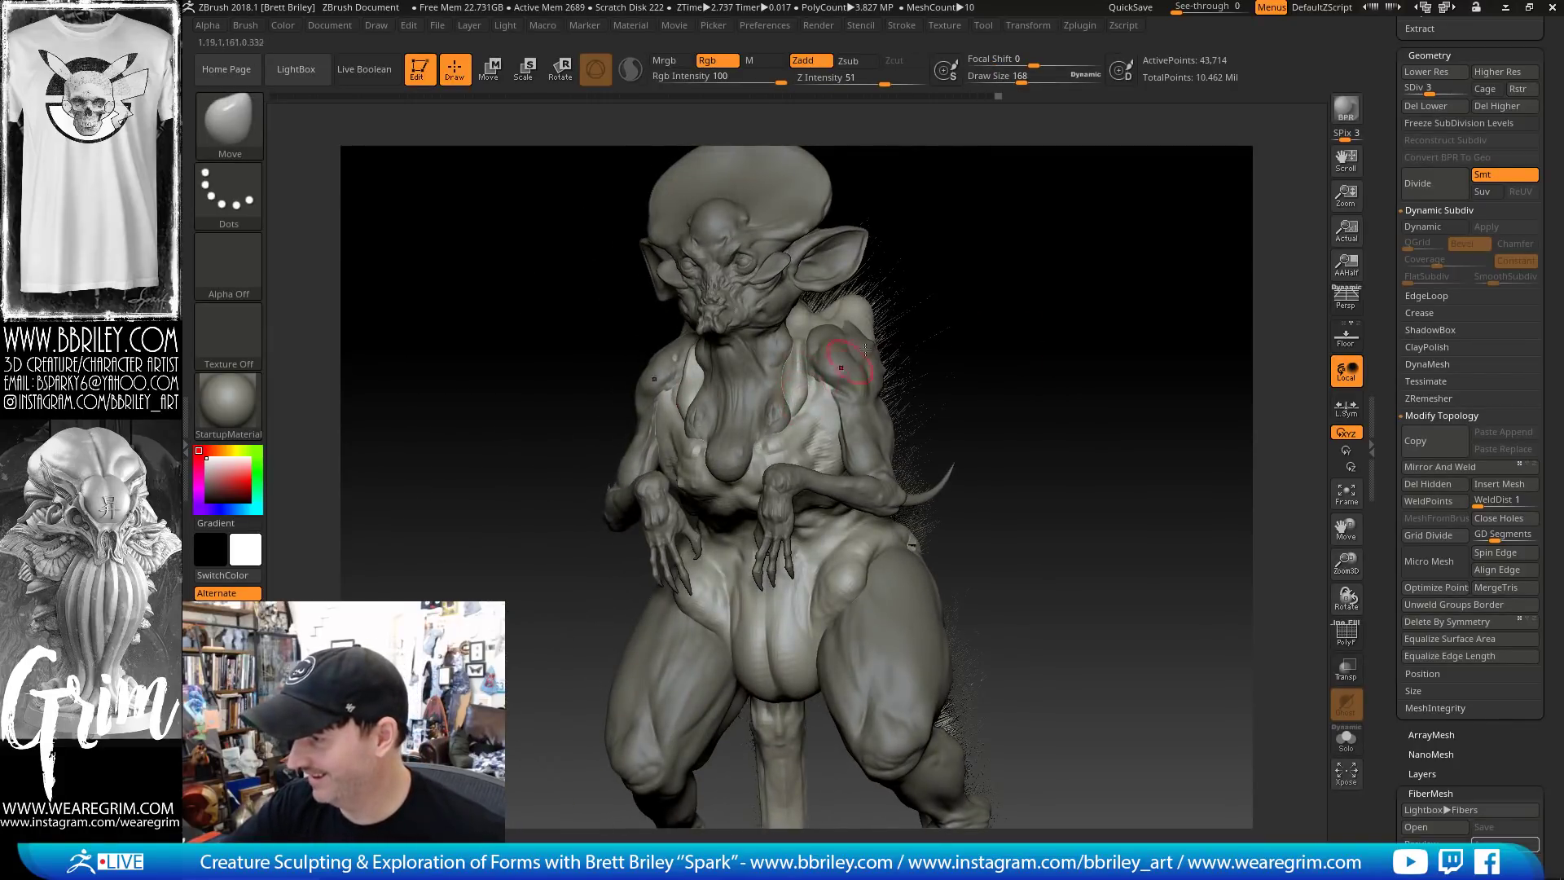
Inflate the outer chest near the armpit with the Inflate brush at draw size 111
{"action": "left_click_drag", "start_coordinate": [978, 267], "coordinate": [1027, 275]}
{"action": "key", "text": "b"}
{"action": "key", "text": "i"}
{"action": "key", "text": "n"}
{"action": "key", "text": "s"}
{"action": "left_click_drag", "start_coordinate": [821, 400], "coordinate": [816, 401]}
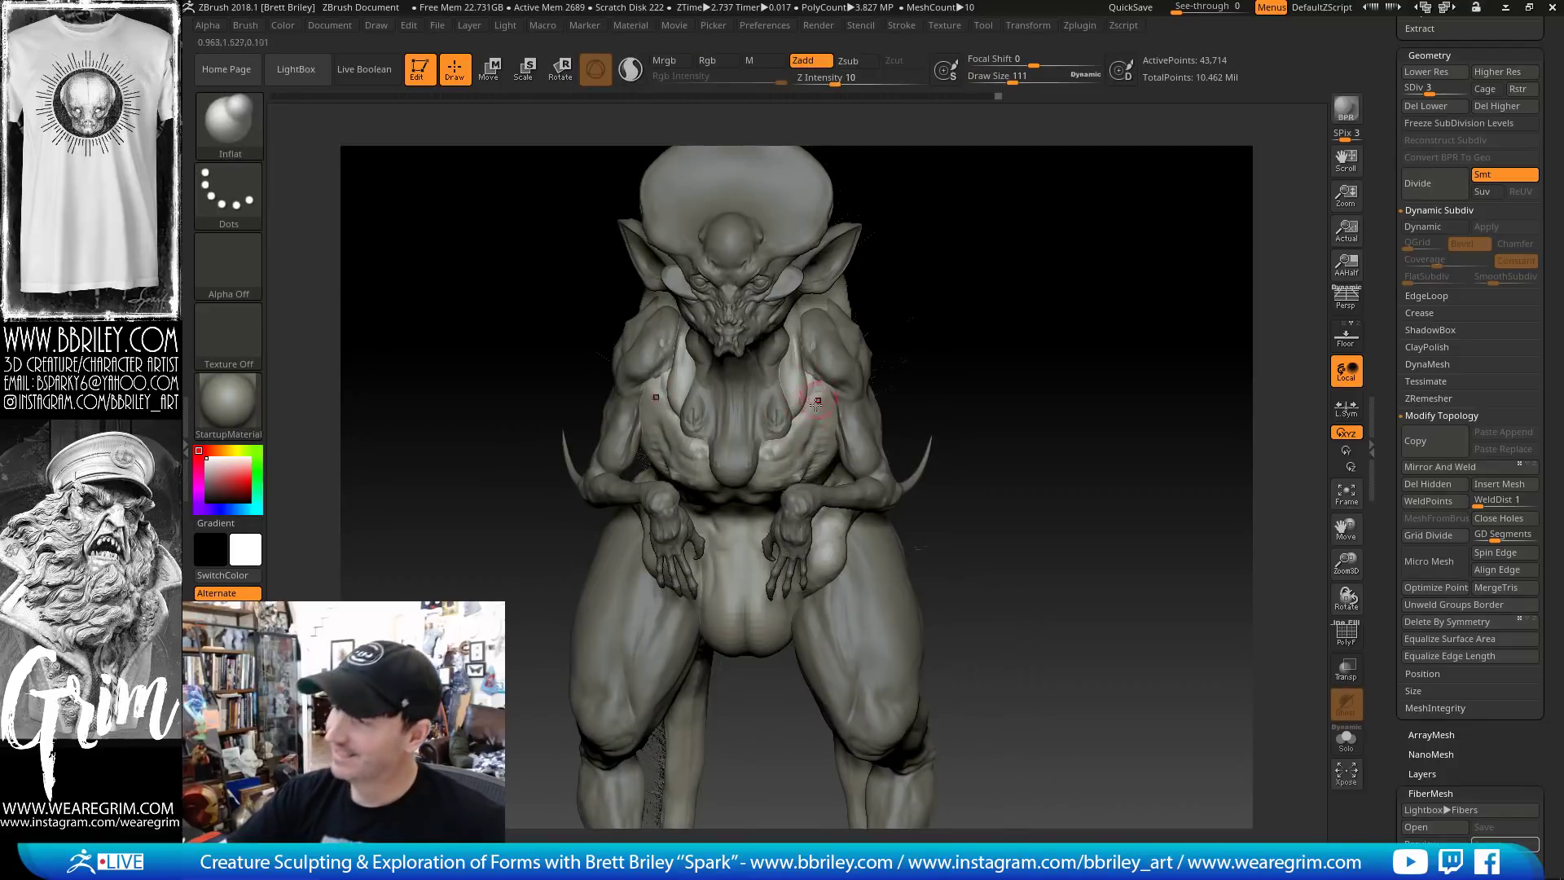
{"action": "mouse_move", "coordinate": [953, 251]}
{"action": "left_mouse_down"}
{"action": "mouse_move", "coordinate": [1002, 253]}
{"action": "mouse_move", "coordinate": [716, 429]}
{"action": "left_mouse_up"}
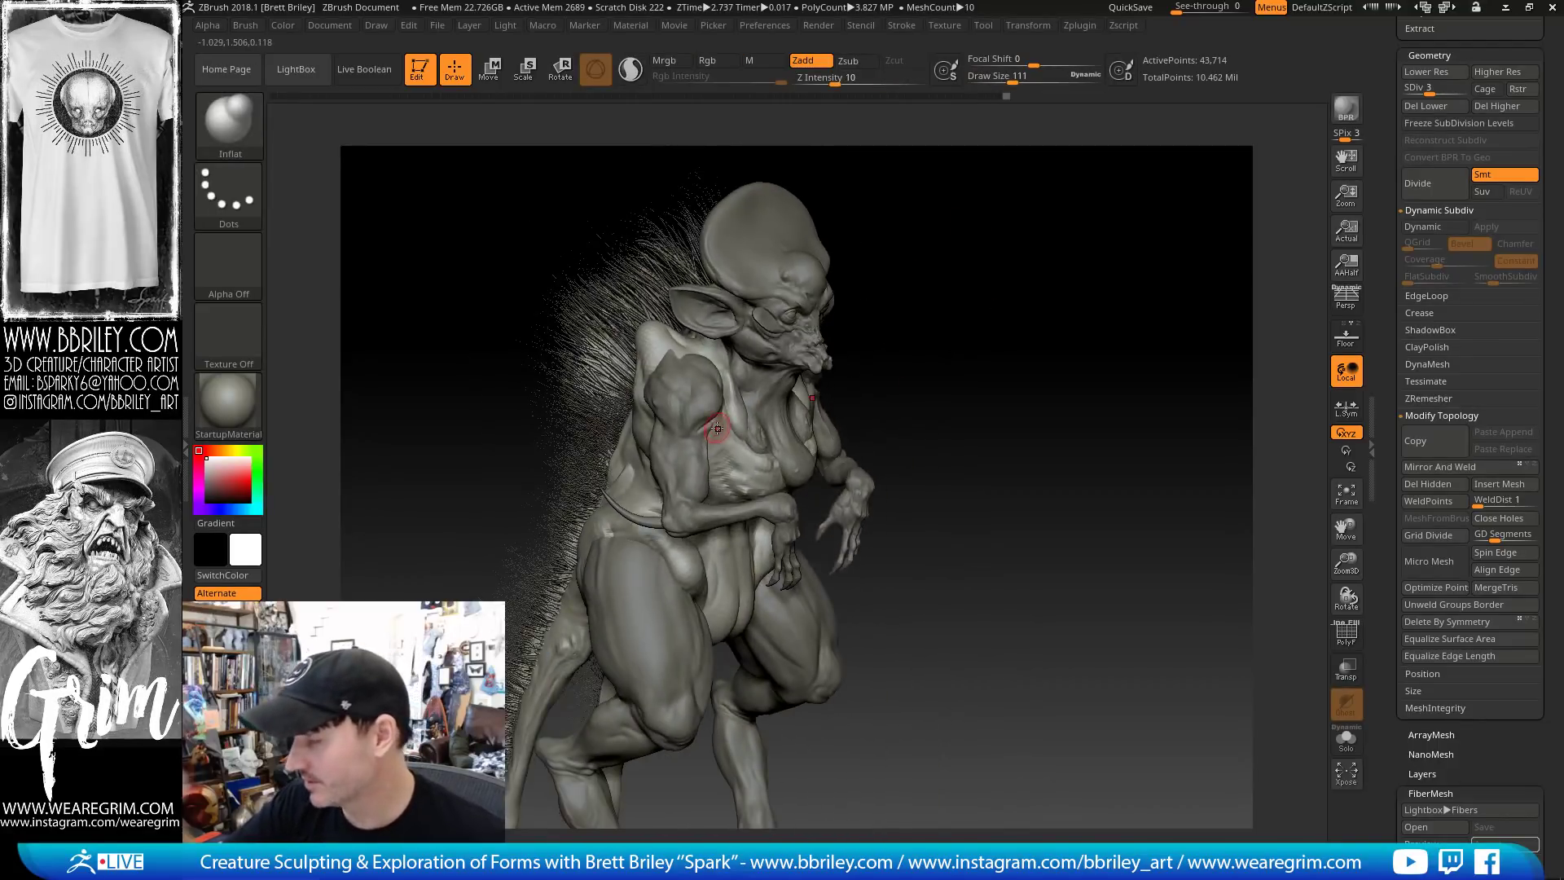
Return the body to subdivision level 6 and save the tool to disk
{"action": "mouse_move", "coordinate": [1075, 342]}
{"action": "left_mouse_down"}
{"action": "mouse_move", "coordinate": [1098, 341]}
{"action": "mouse_move", "coordinate": [979, 330]}
{"action": "mouse_move", "coordinate": [983, 368]}
{"action": "left_mouse_up"}
{"action": "key", "text": "ctrl+d"}
{"action": "key", "text": "ctrl+d"}
{"action": "key", "text": "ctrl+d"}
{"action": "left_click", "coordinate": [983, 25]}
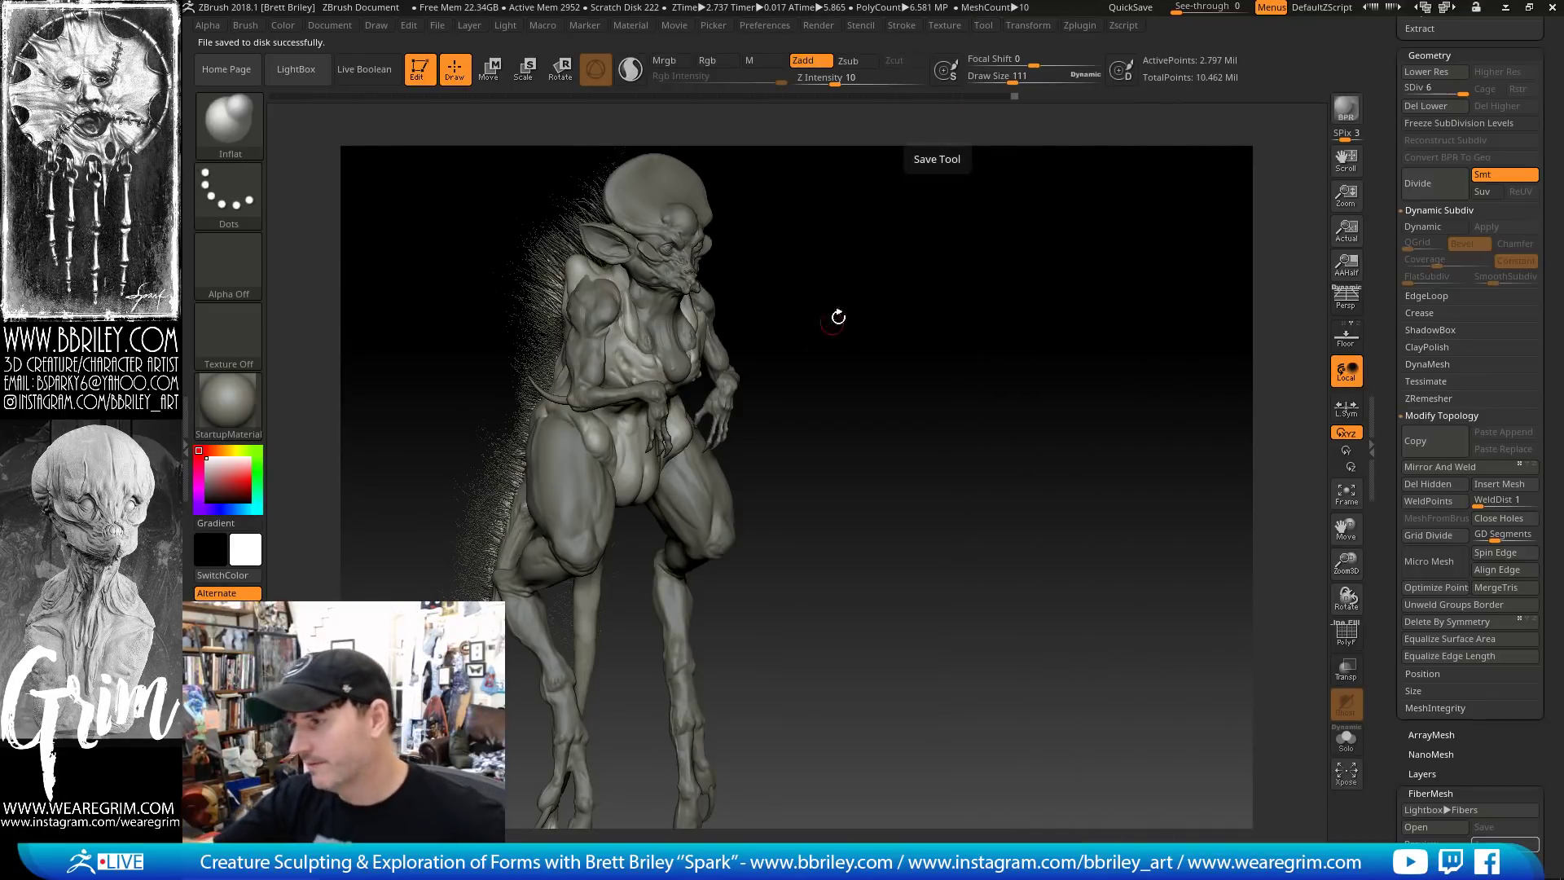
Make the creature's head the active subtool and adjust the shape around the ear with the Move brush
{"action": "mouse_move", "coordinate": [882, 360]}
{"action": "left_mouse_down"}
{"action": "mouse_move", "coordinate": [892, 342]}
{"action": "mouse_move", "coordinate": [900, 419]}
{"action": "mouse_move", "coordinate": [843, 399]}
{"action": "left_mouse_up"}
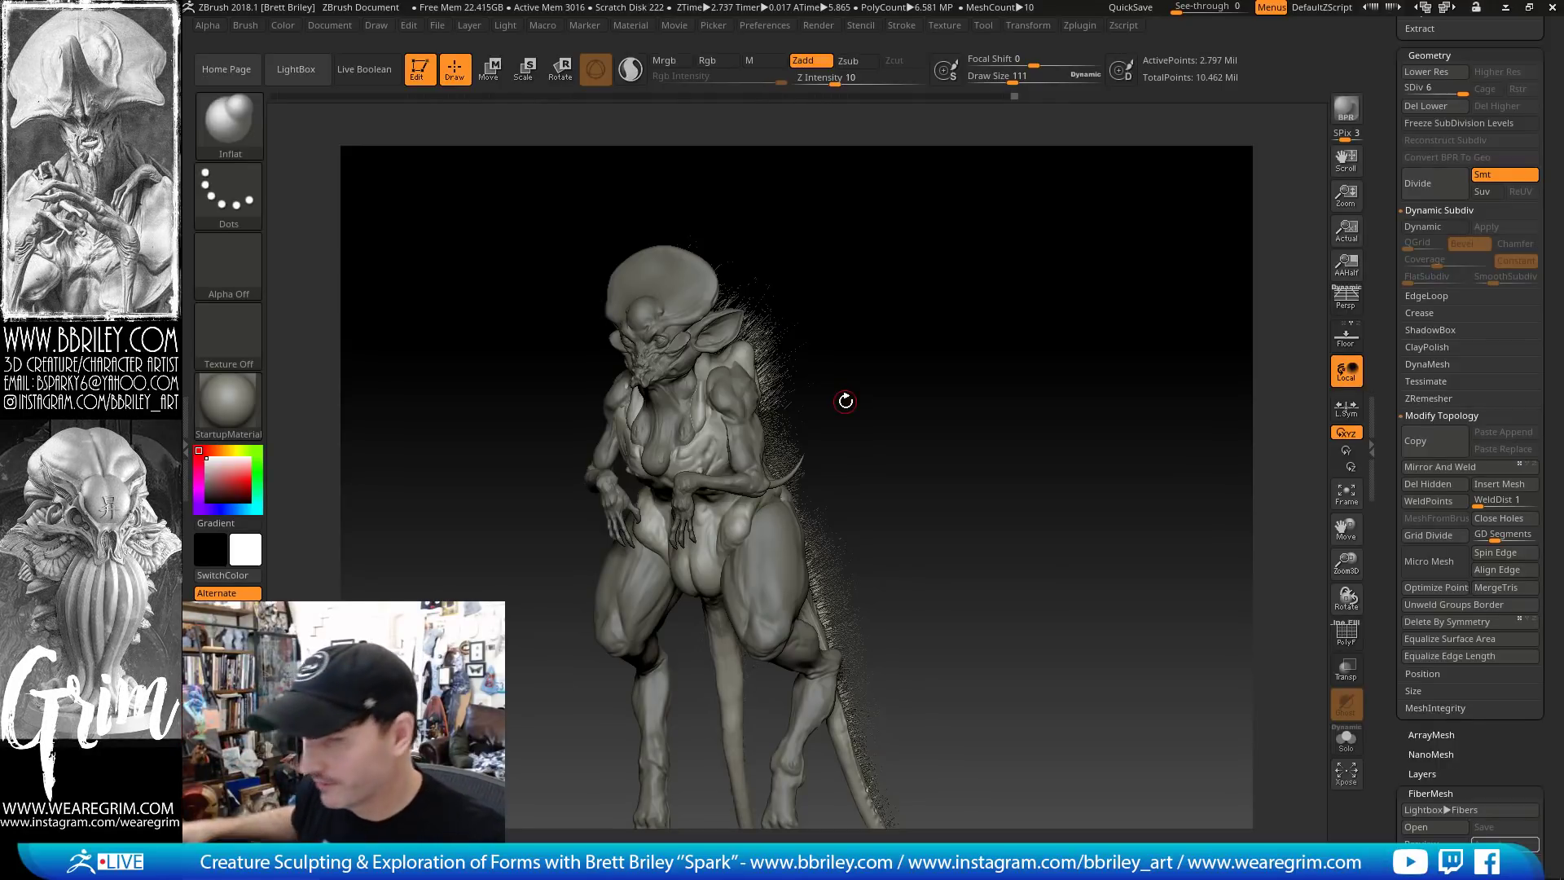
{"action": "mouse_move", "coordinate": [1006, 364]}
{"action": "left_mouse_down"}
{"action": "mouse_move", "coordinate": [1071, 345]}
{"action": "mouse_move", "coordinate": [1016, 398]}
{"action": "mouse_move", "coordinate": [965, 414]}
{"action": "left_mouse_up"}
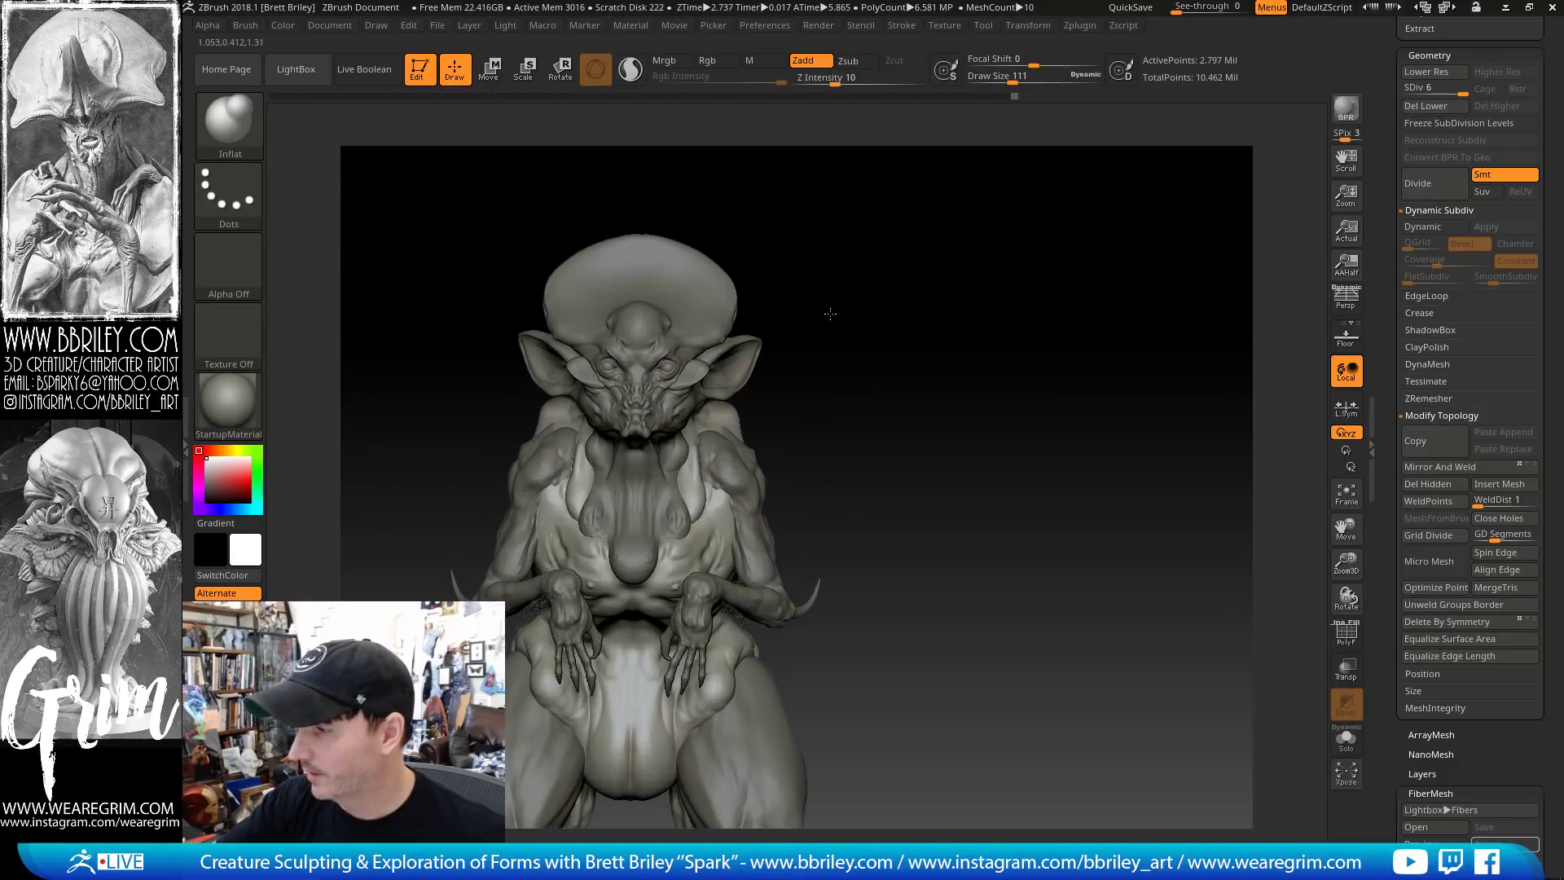
{"action": "left_click_drag", "start_coordinate": [830, 314], "coordinate": [749, 319]}
{"action": "left_click", "coordinate": [698, 369], "text": "alt"}
{"action": "key", "text": "b"}
{"action": "key", "text": "m"}
{"action": "key", "text": "v"}
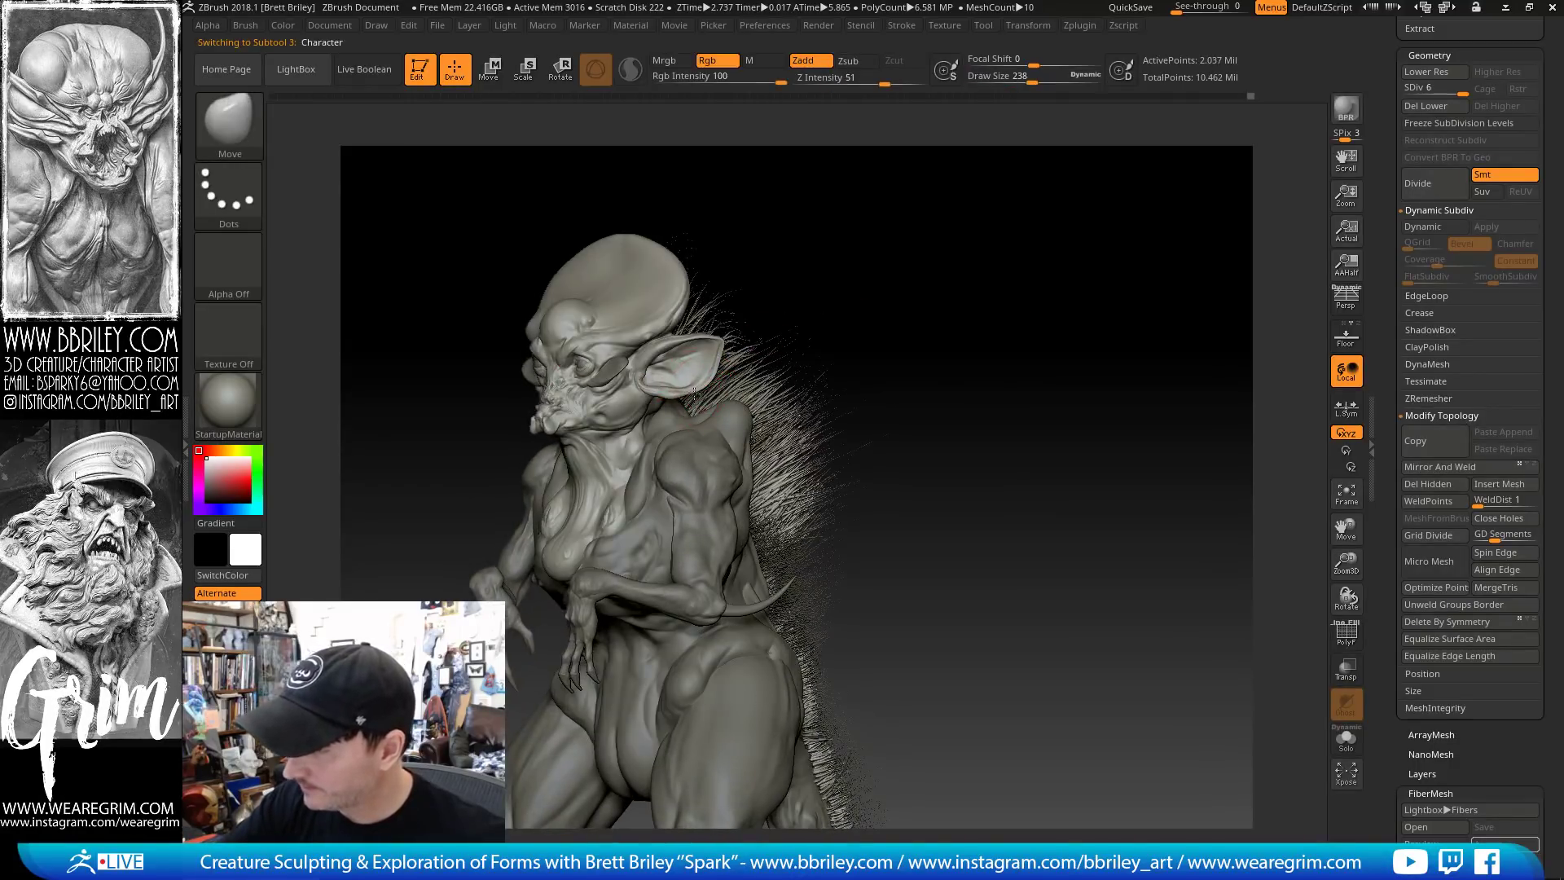
{"action": "left_click_drag", "start_coordinate": [673, 391], "coordinate": [719, 338]}
{"action": "key", "text": "s"}
{"action": "key", "text": "s"}
Refine the creature's muzzle and brow shapes with the Move brush at draw size 72
{"action": "mouse_move", "coordinate": [788, 262]}
{"action": "left_mouse_down"}
{"action": "mouse_move", "coordinate": [896, 258]}
{"action": "mouse_move", "coordinate": [884, 391]}
{"action": "left_mouse_up"}
{"action": "key", "text": "s"}
{"action": "left_click_drag", "start_coordinate": [625, 514], "coordinate": [619, 515]}
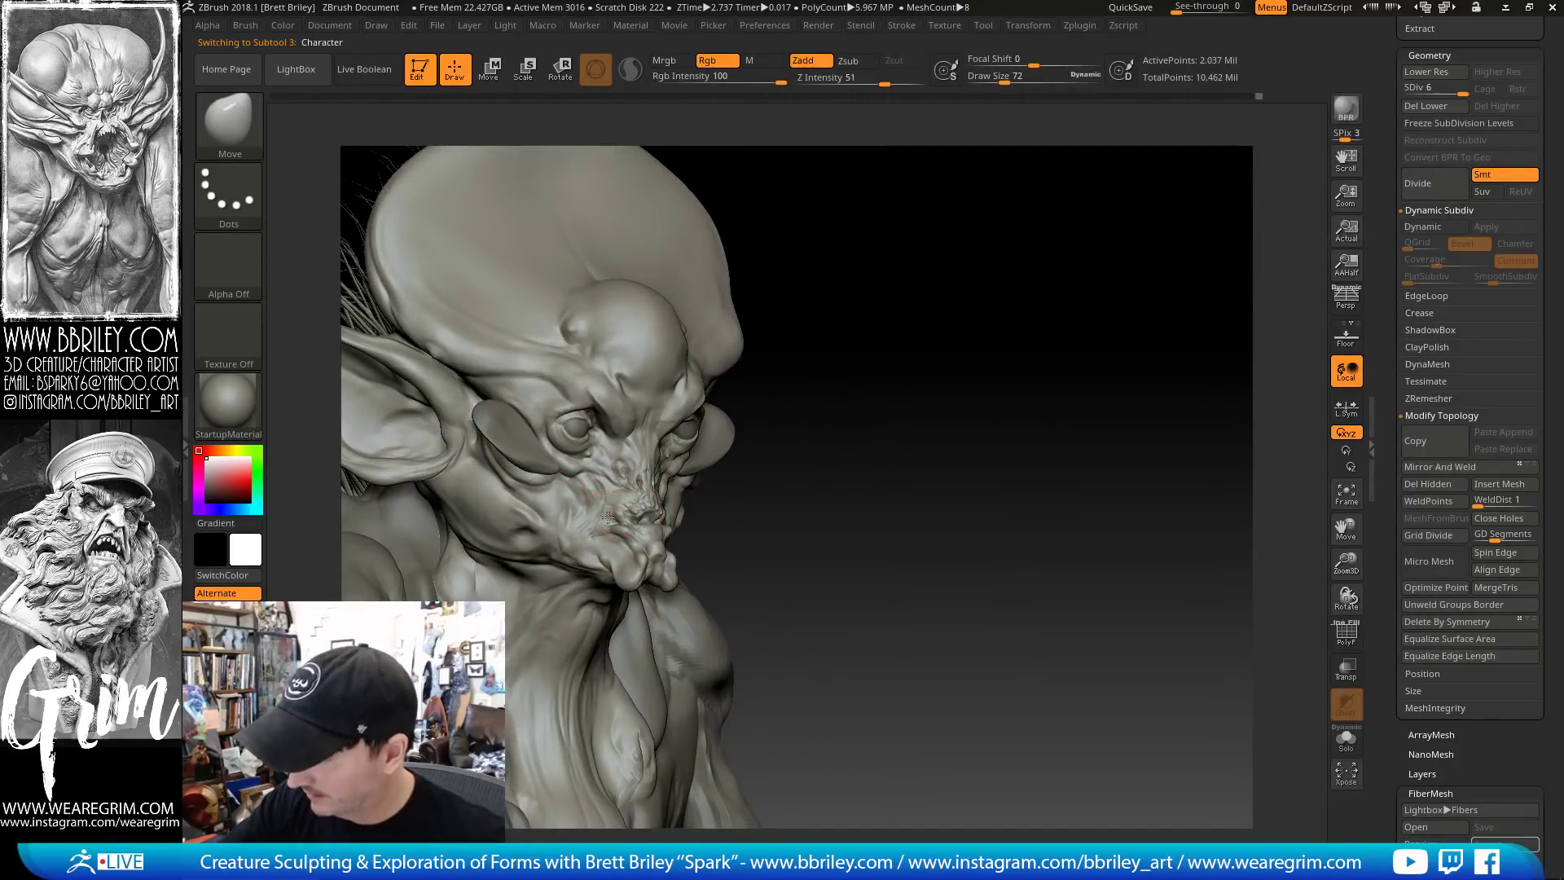
{"action": "mouse_move", "coordinate": [808, 489]}
{"action": "left_mouse_down", "text": "alt"}
{"action": "mouse_move", "coordinate": [834, 450]}
{"action": "mouse_move", "coordinate": [823, 471]}
{"action": "left_mouse_up", "text": "alt"}
{"action": "key", "text": "s"}
{"action": "left_click_drag", "start_coordinate": [668, 388], "coordinate": [658, 387]}
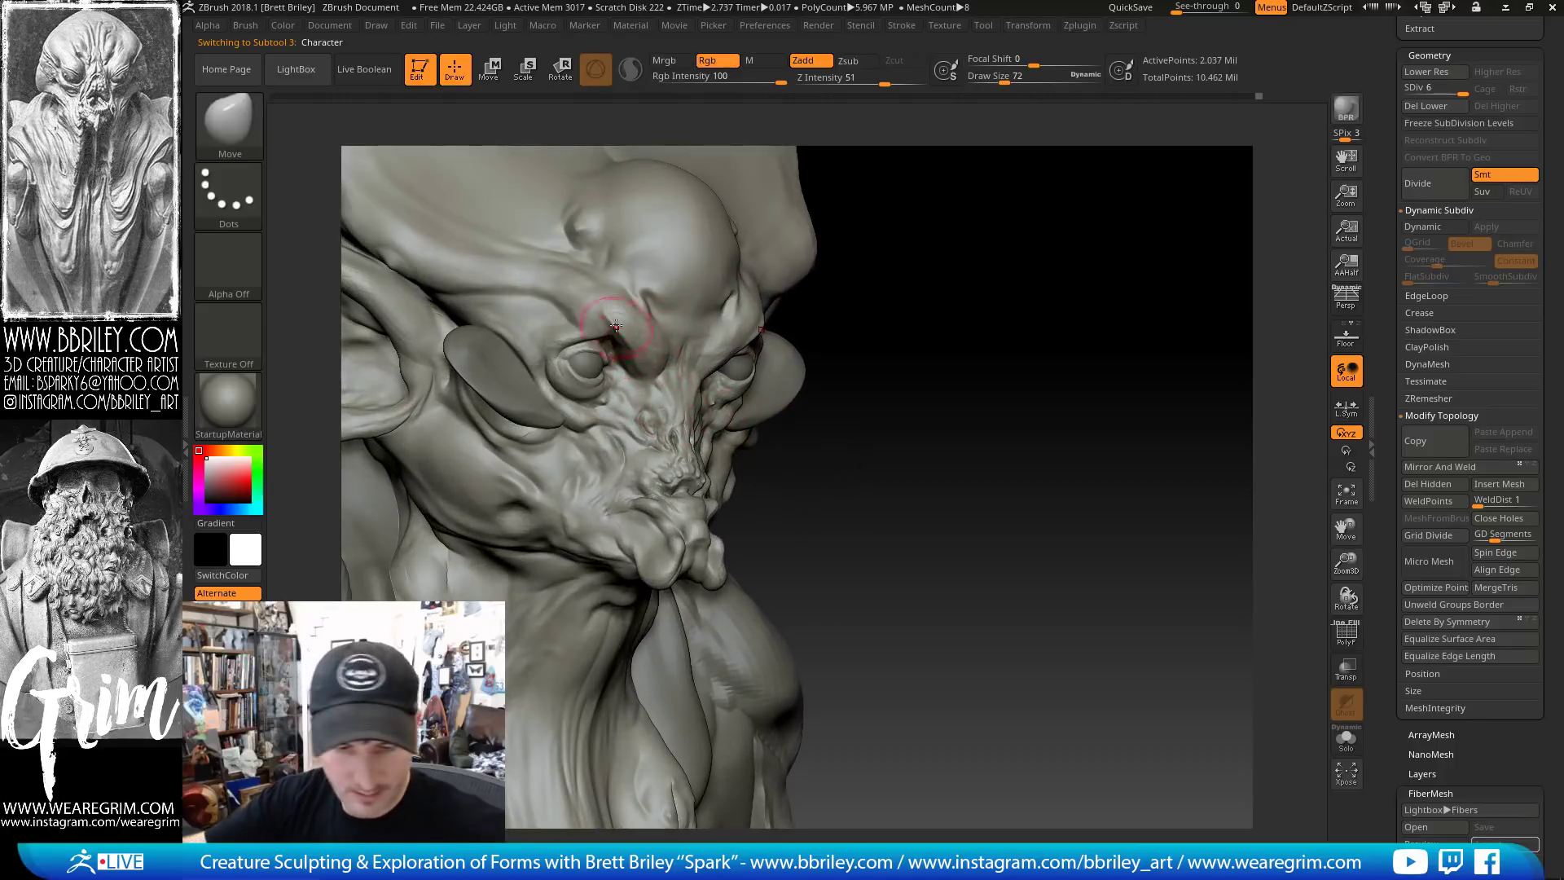
Carve creases around the base of the forehead bump and brow with DamStandard at draw size 23
{"action": "key", "text": "b"}
{"action": "key", "text": "d"}
{"action": "key", "text": "s"}
{"action": "key", "text": "s"}
{"action": "left_click_drag", "start_coordinate": [637, 292], "coordinate": [573, 224]}
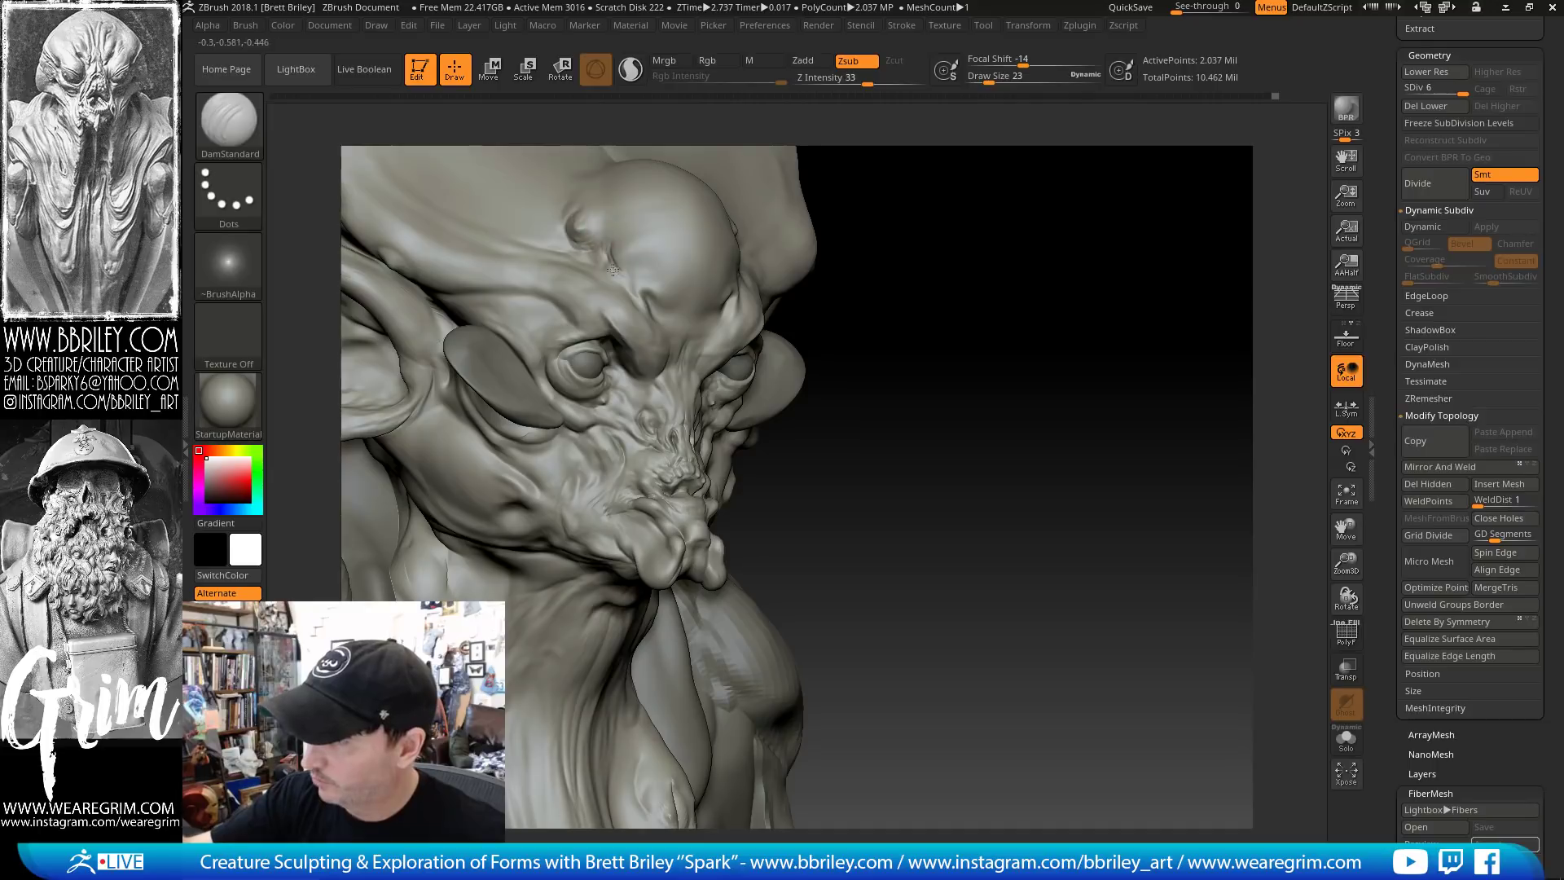
{"action": "mouse_move", "coordinate": [644, 290]}
{"action": "left_mouse_down"}
{"action": "mouse_move", "coordinate": [663, 318]}
{"action": "mouse_move", "coordinate": [670, 306]}
{"action": "mouse_move", "coordinate": [669, 329]}
{"action": "left_mouse_up"}
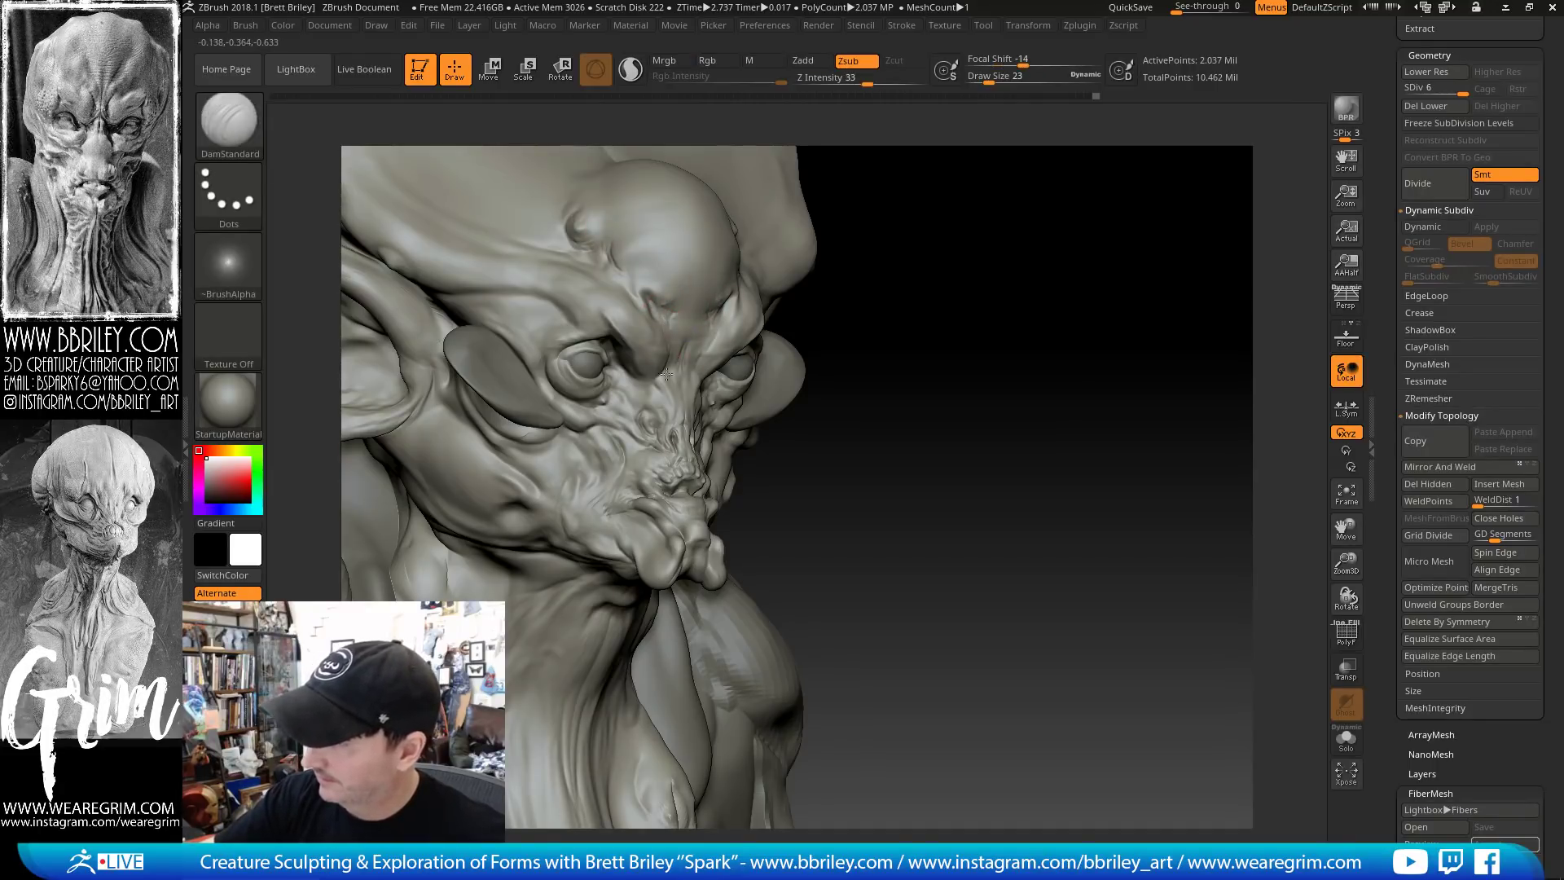
Carve fine creases into the bridge of the nose and in front of the ear with DamStandard
{"action": "left_click_drag", "start_coordinate": [875, 360], "coordinate": [844, 362]}
{"action": "left_click_drag", "start_coordinate": [678, 370], "coordinate": [658, 410]}
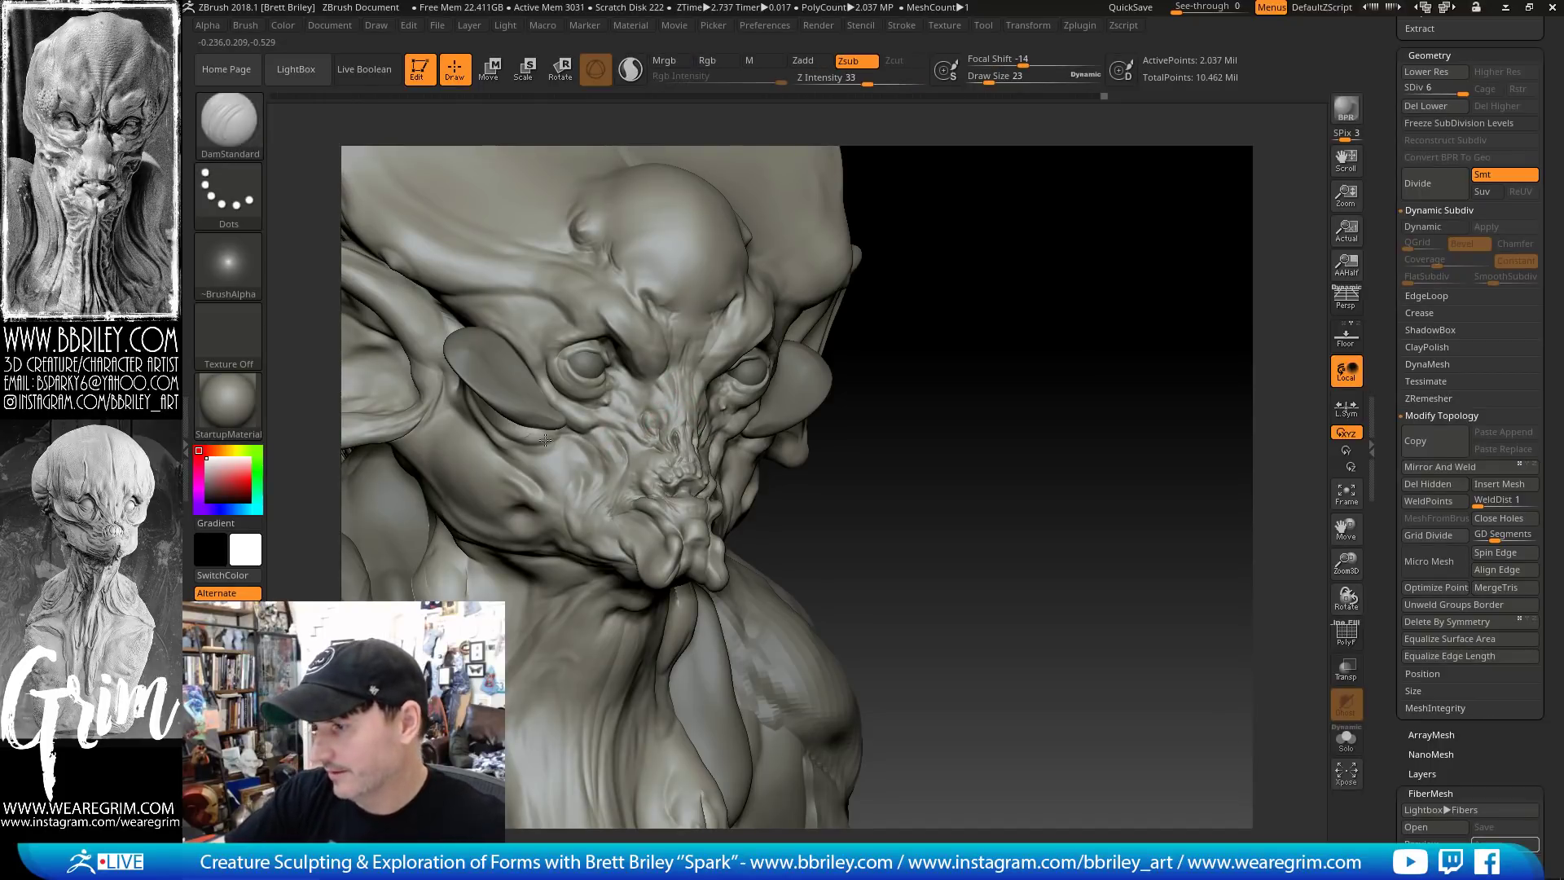
{"action": "left_click_drag", "start_coordinate": [946, 457], "coordinate": [810, 447]}
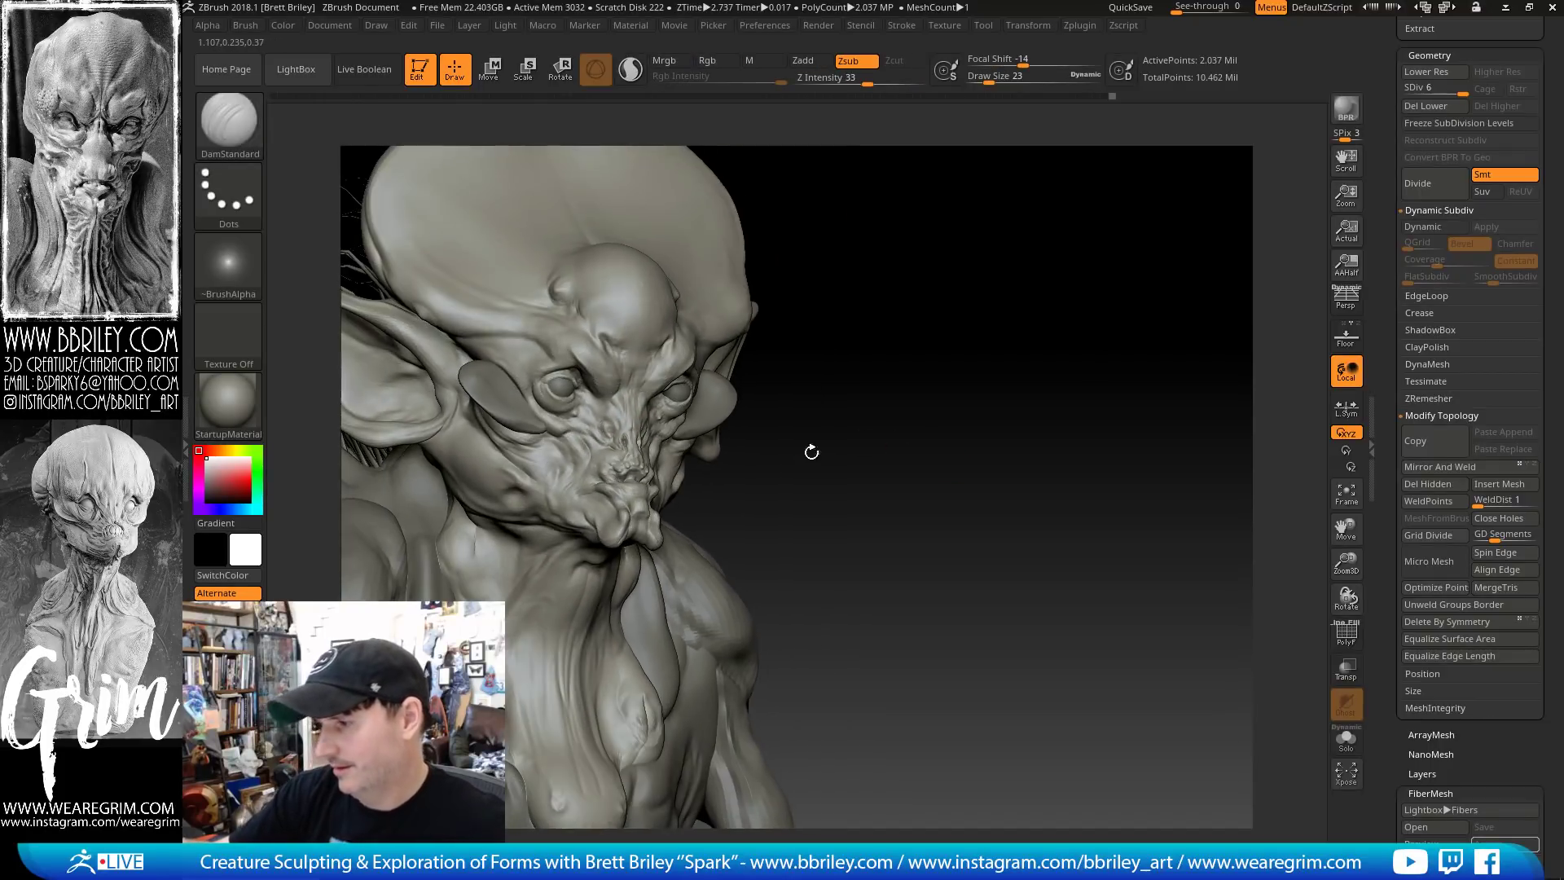
{"action": "left_click_drag", "start_coordinate": [457, 426], "coordinate": [465, 458]}
{"action": "mouse_move", "coordinate": [912, 444]}
{"action": "left_mouse_down"}
{"action": "mouse_move", "coordinate": [921, 454]}
{"action": "mouse_move", "coordinate": [911, 423]}
{"action": "mouse_move", "coordinate": [893, 423]}
{"action": "left_mouse_up"}
Set up the Standard brush with the DragRect stroke and import the Untitled-2 skin texture as its alpha
{"action": "key", "text": "b"}
{"action": "key", "text": "s"}
{"action": "key", "text": "t"}
{"action": "key", "text": "b"}
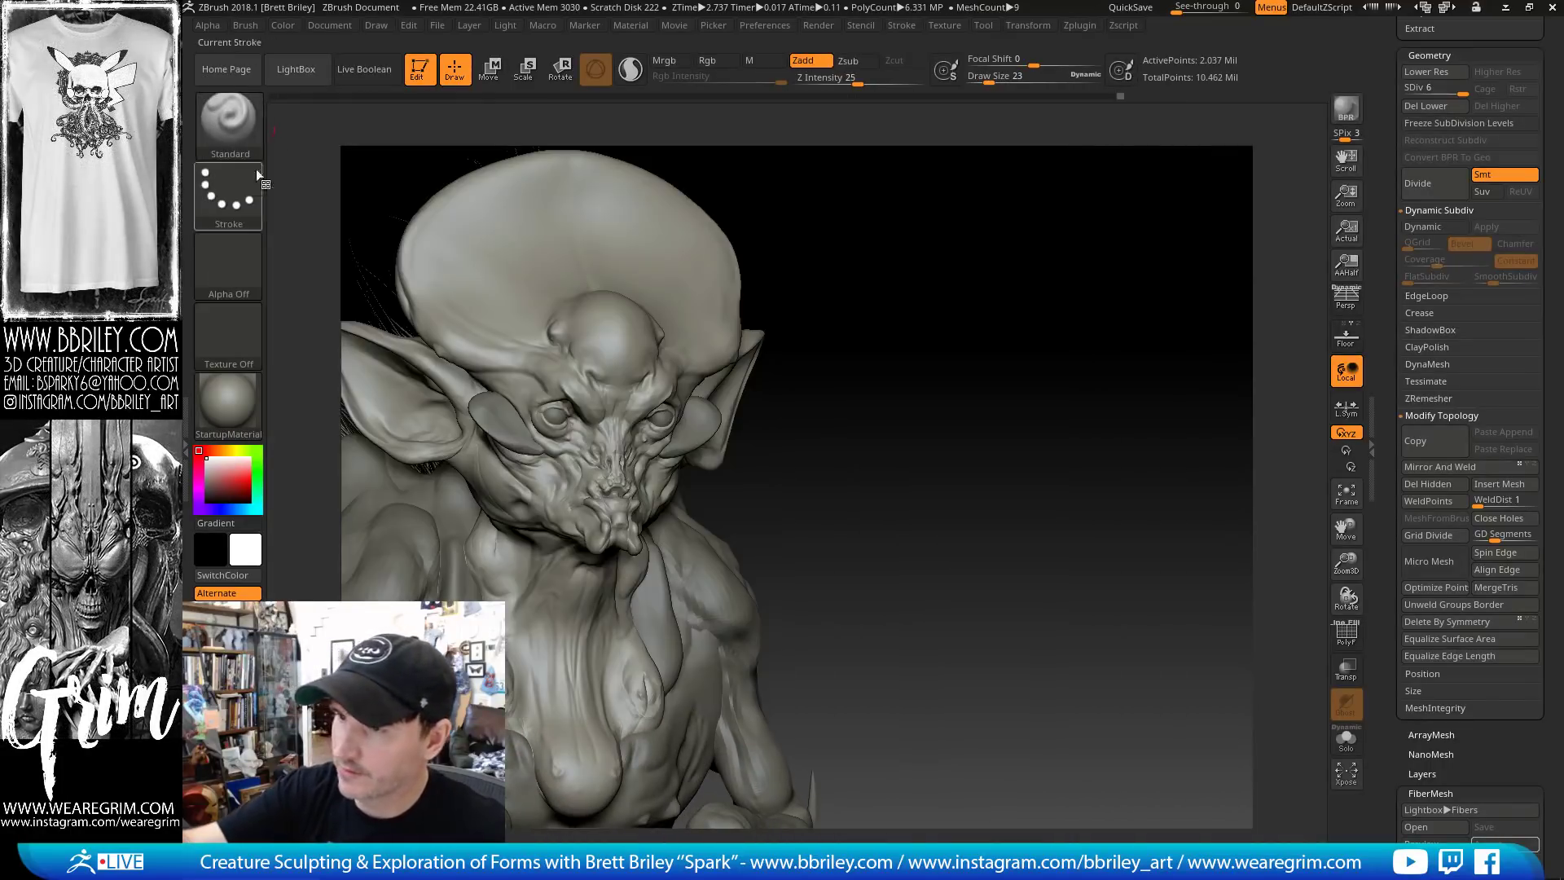
{"action": "left_click", "coordinate": [233, 194]}
{"action": "left_click", "coordinate": [422, 216]}
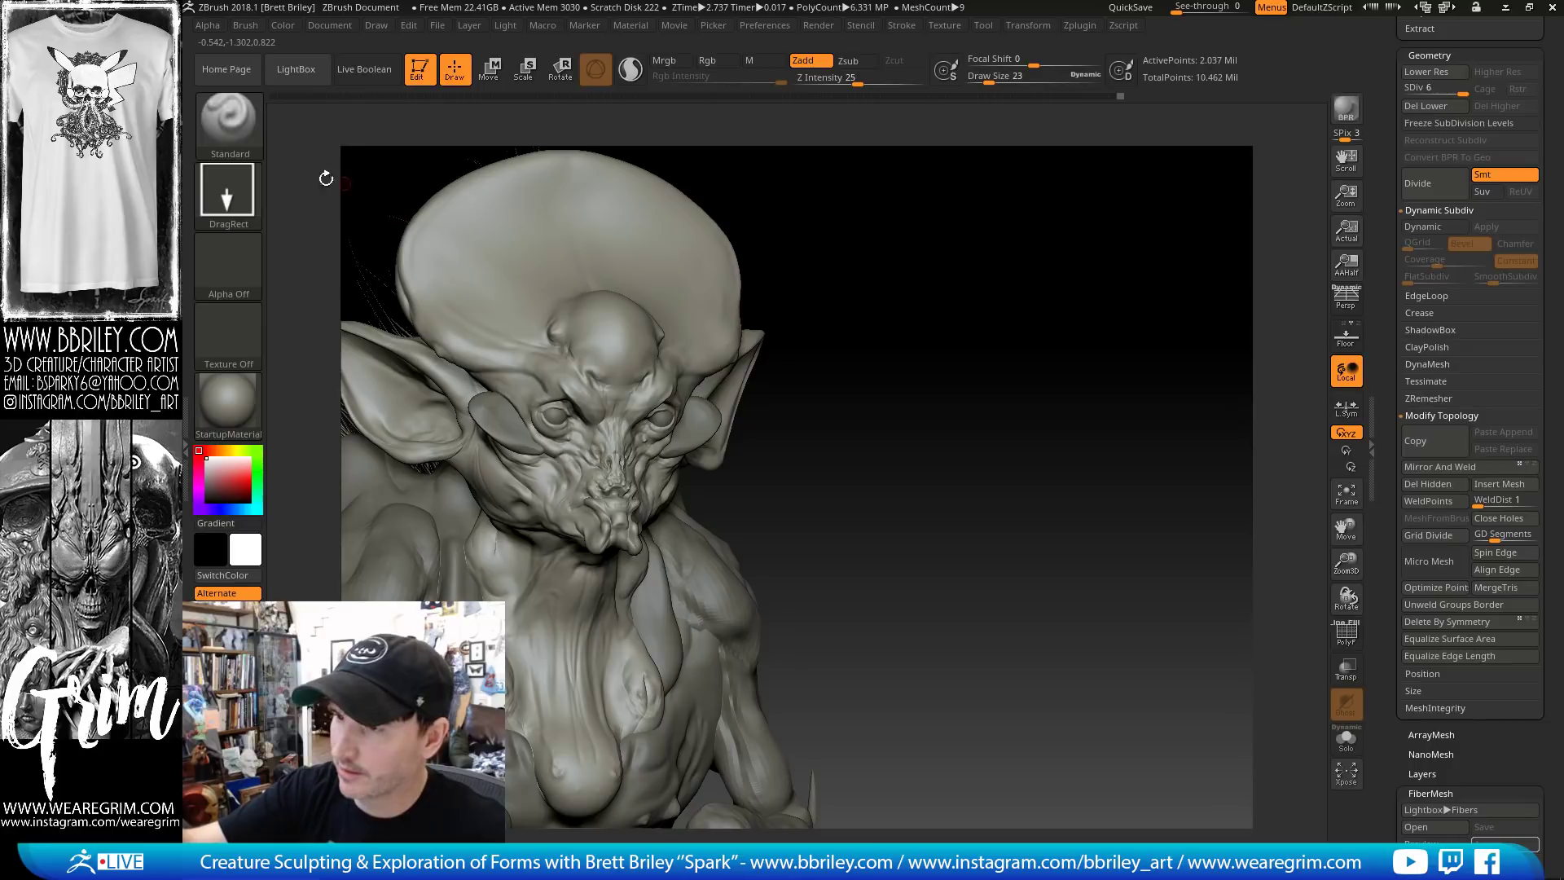
{"action": "left_click", "coordinate": [237, 257]}
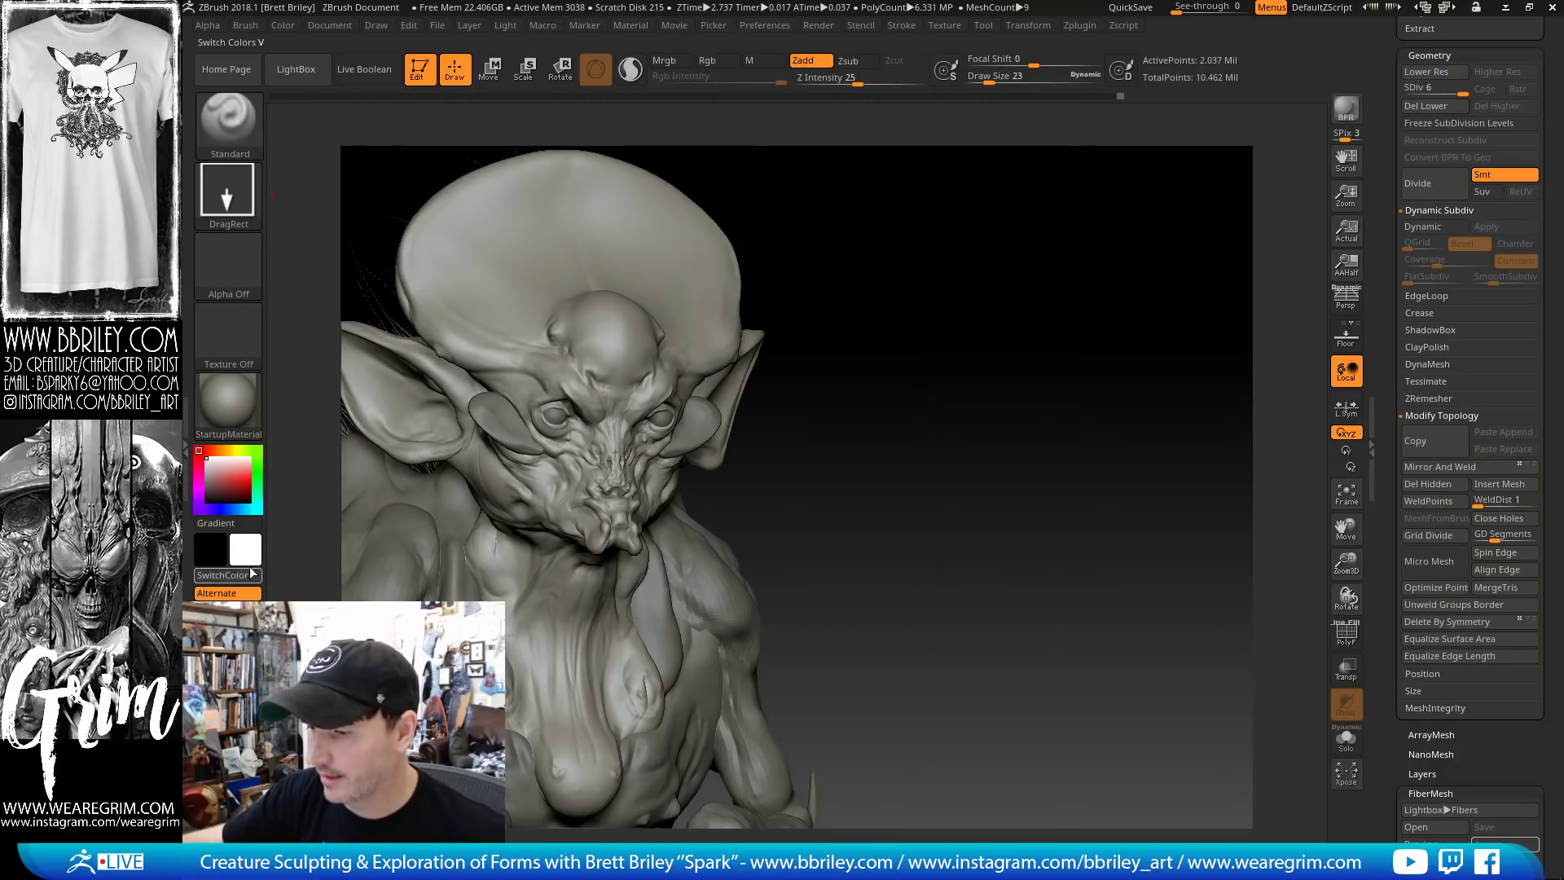
{"action": "left_click", "coordinate": [228, 265]}
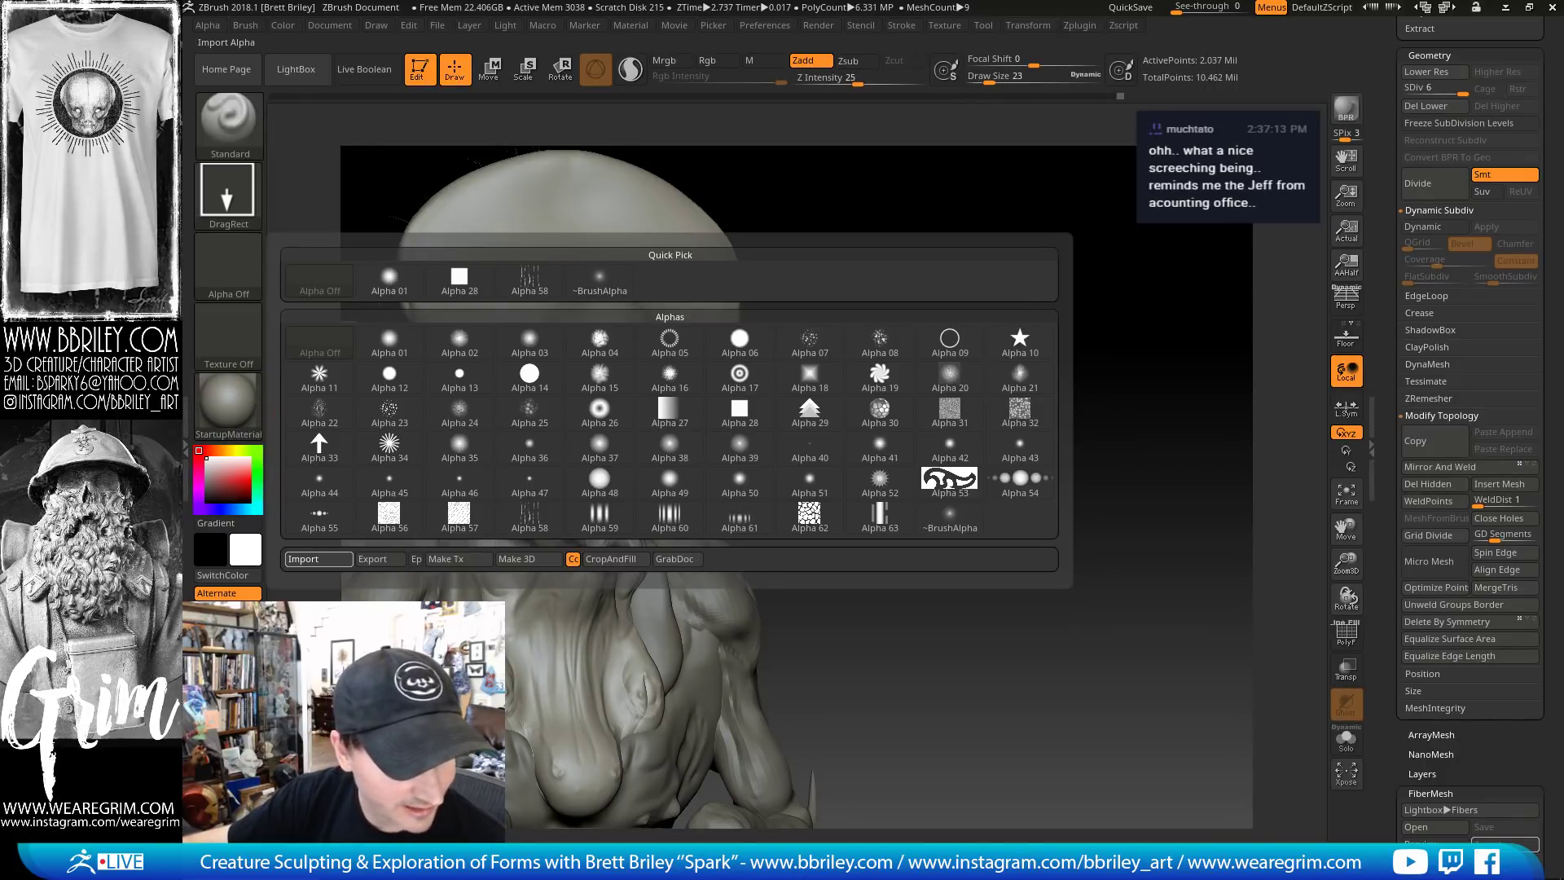
Set the Standard brush's Z Intensity to 13 and frame the creature's face for detailing
{"action": "left_click_drag", "start_coordinate": [1001, 347], "coordinate": [1128, 342], "text": "alt"}
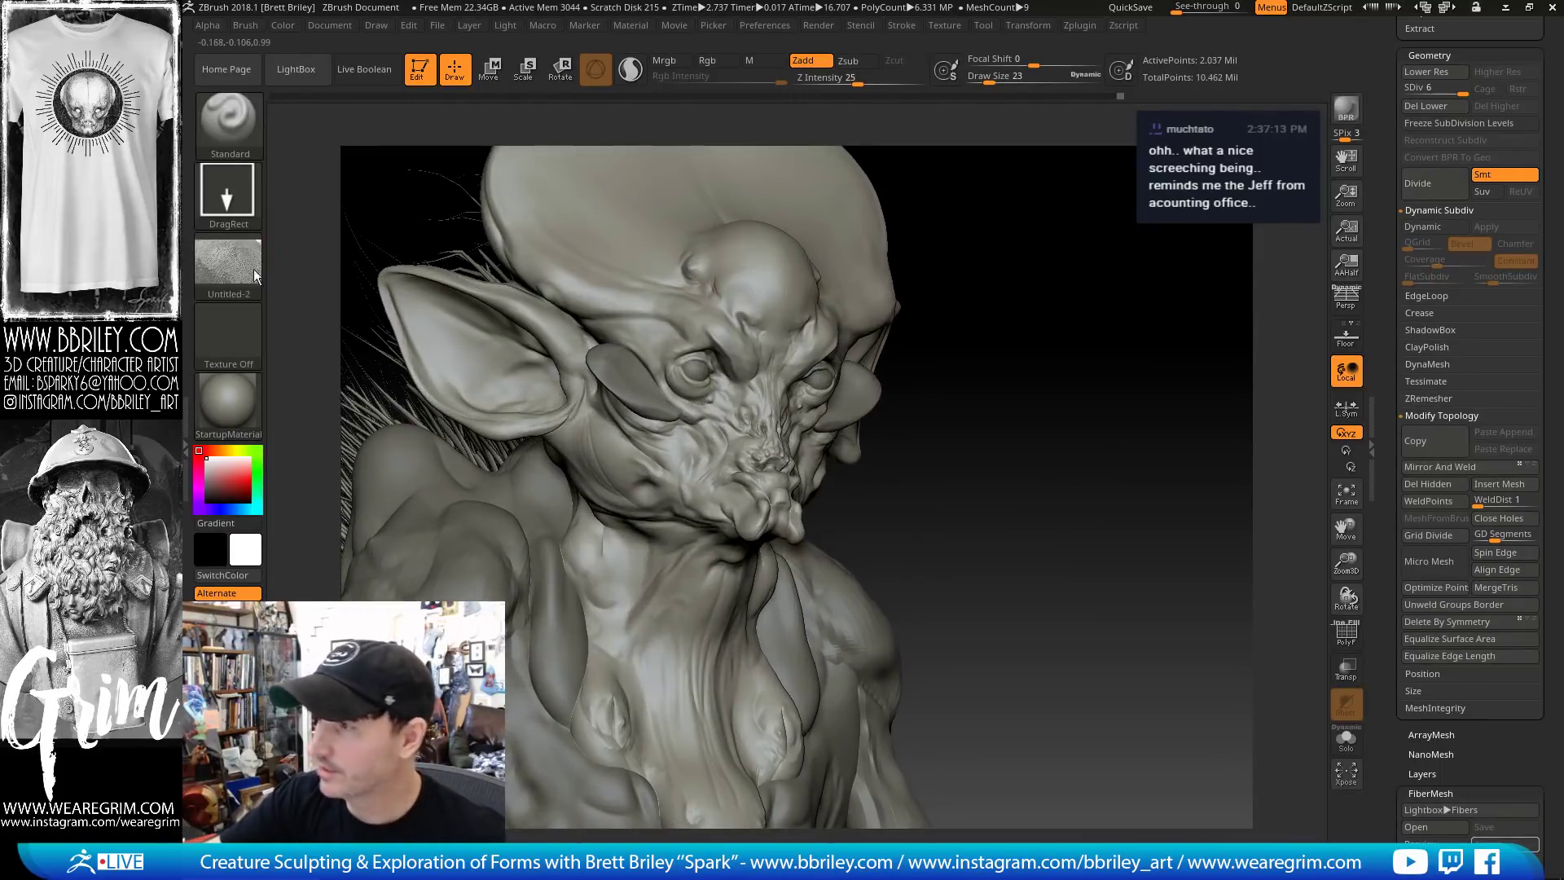
{"action": "left_click_drag", "start_coordinate": [858, 81], "coordinate": [840, 81]}
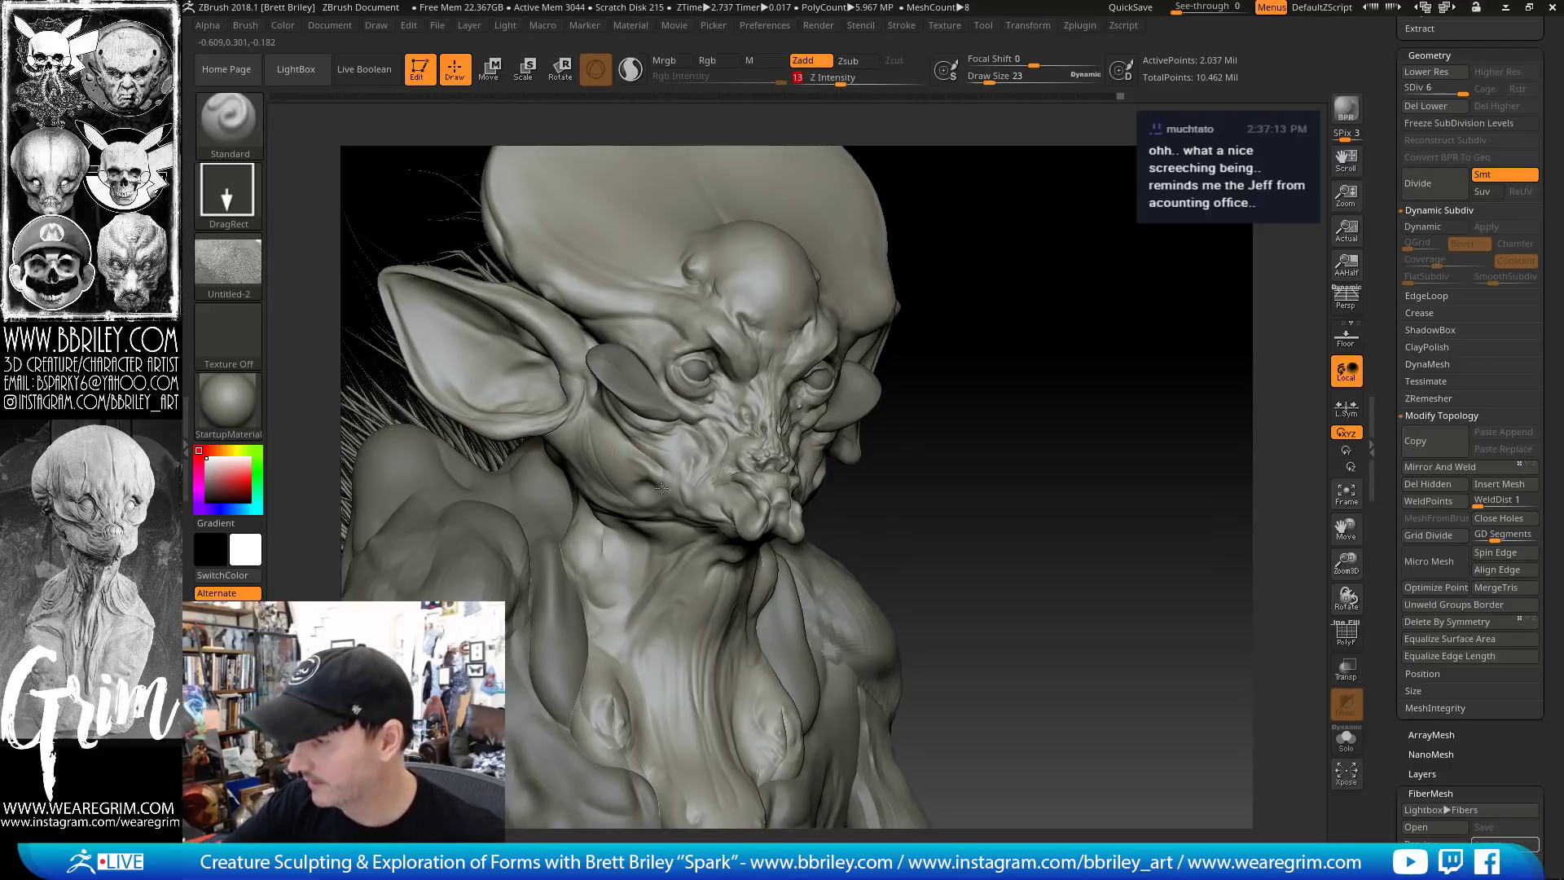
{"action": "left_click_drag", "start_coordinate": [1128, 450], "coordinate": [1116, 402]}
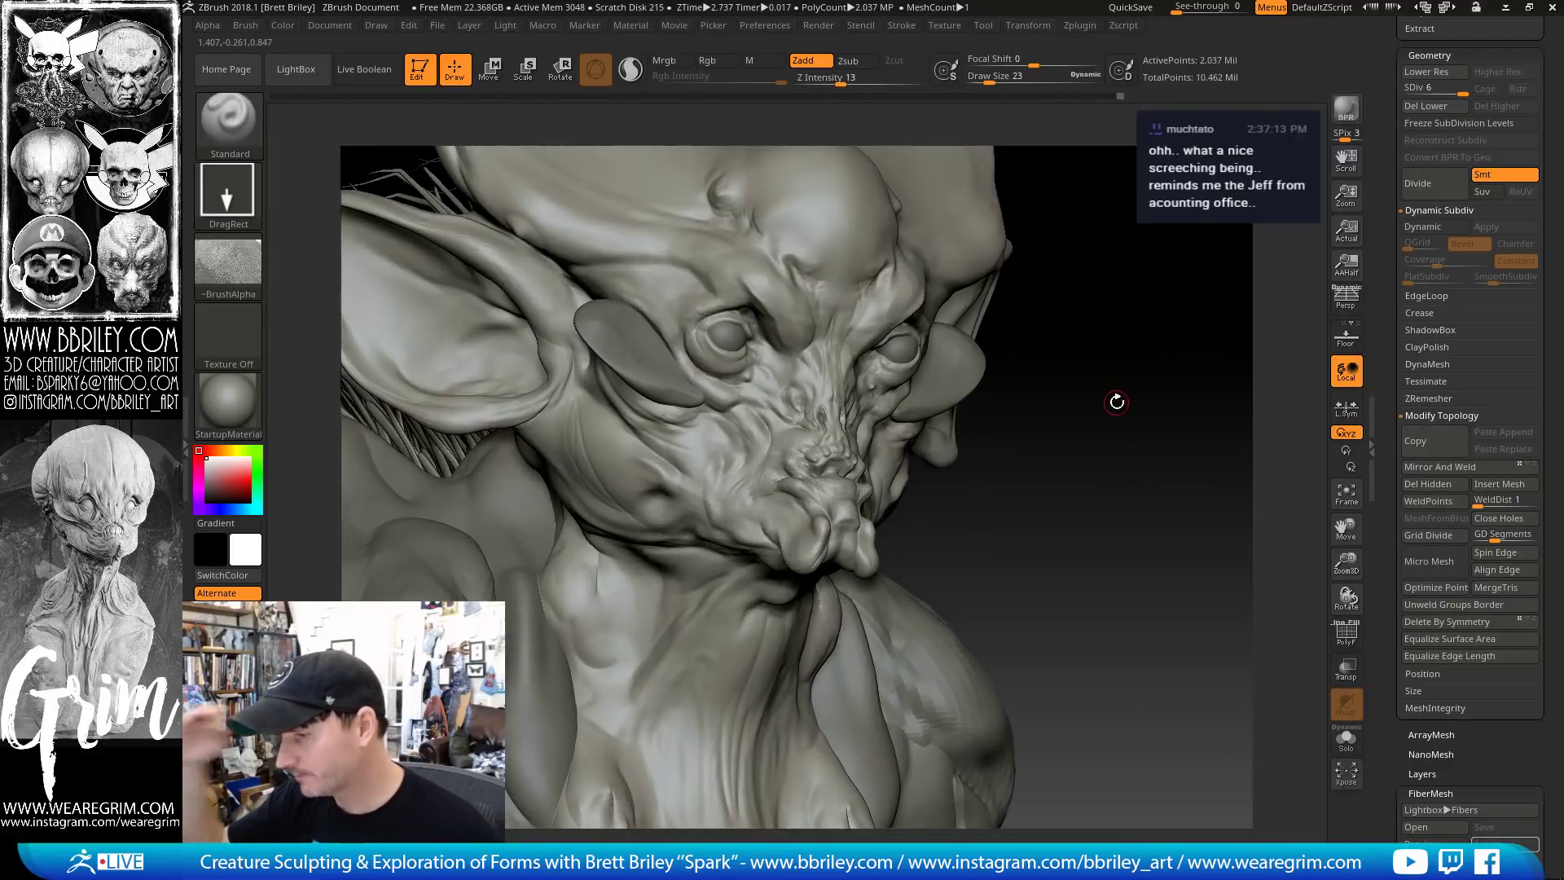
Look through the creature's Layers and Morph Target settings before detailing the skin
{"action": "left_click_drag", "start_coordinate": [1388, 482], "coordinate": [1398, 331]}
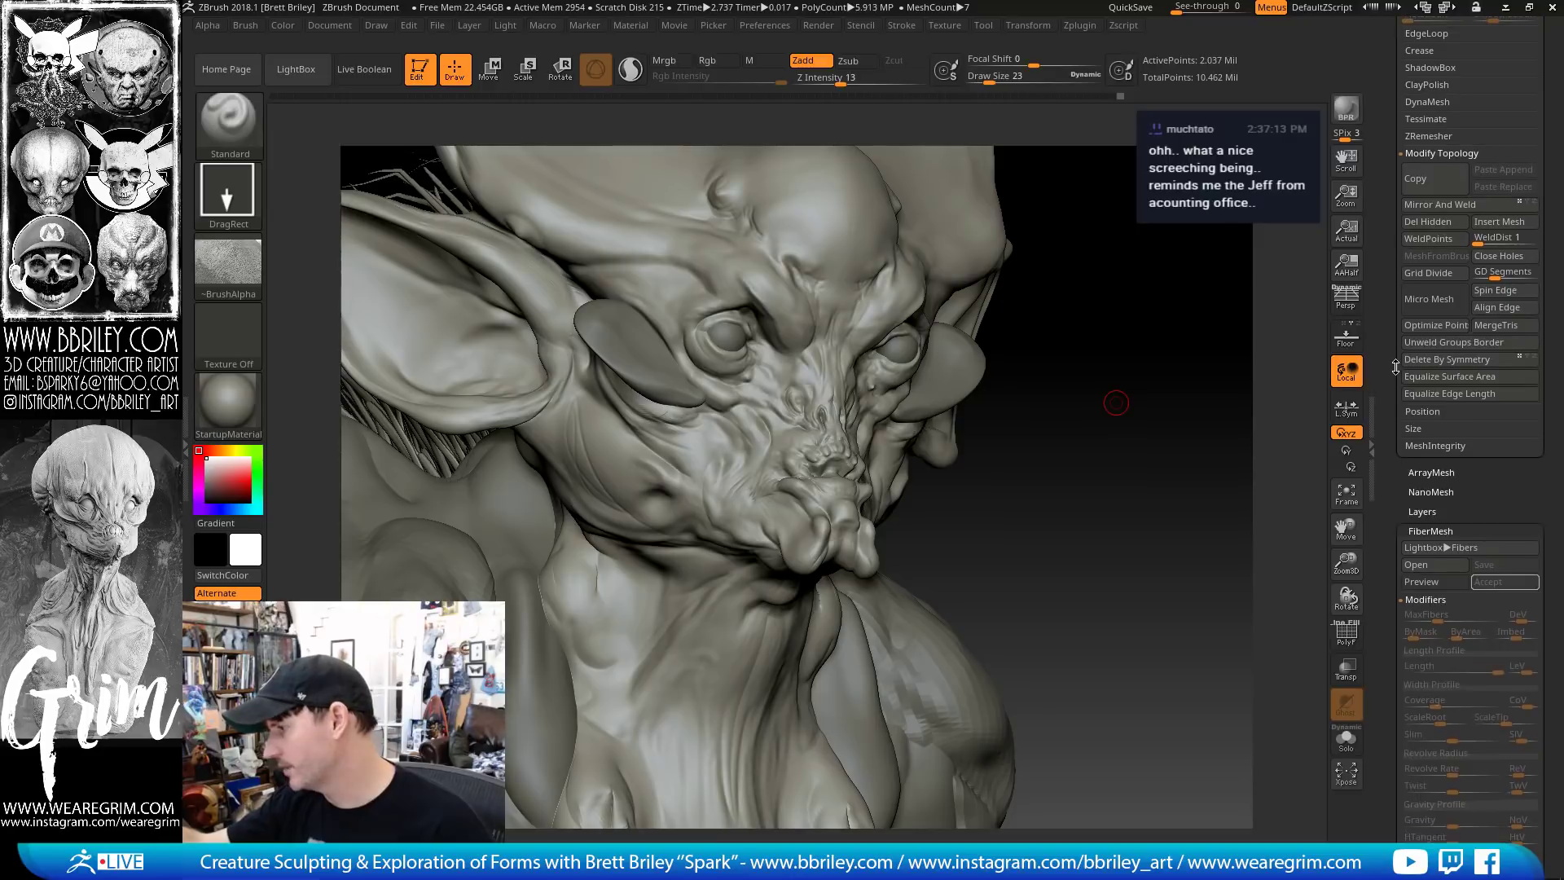
{"action": "left_click", "coordinate": [1417, 504]}
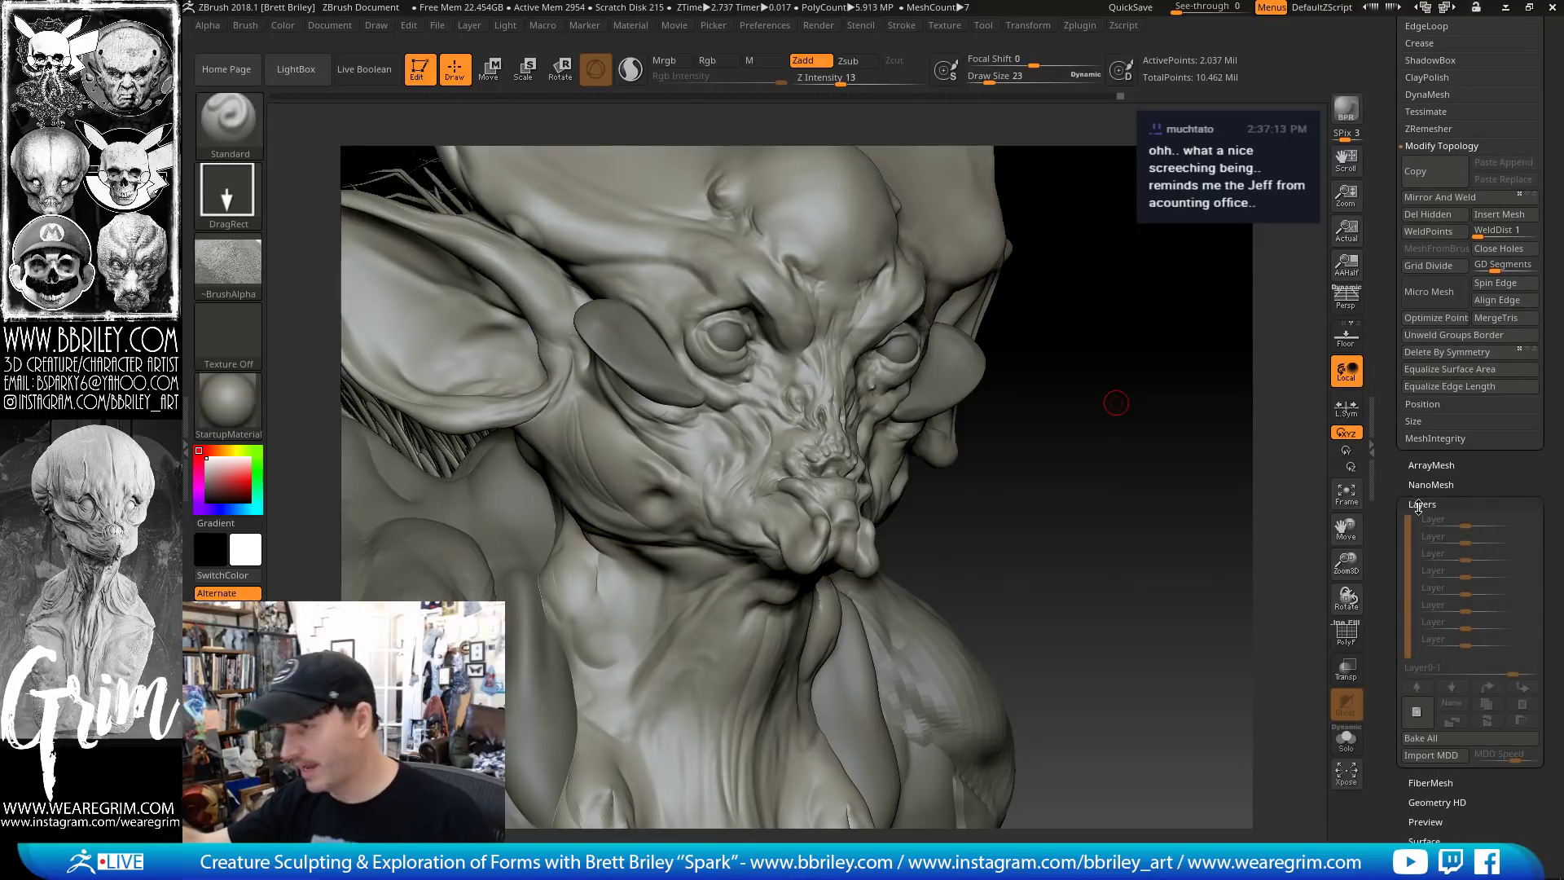
{"action": "left_click_drag", "start_coordinate": [1407, 825], "coordinate": [1410, 458]}
{"action": "left_click", "coordinate": [1427, 590]}
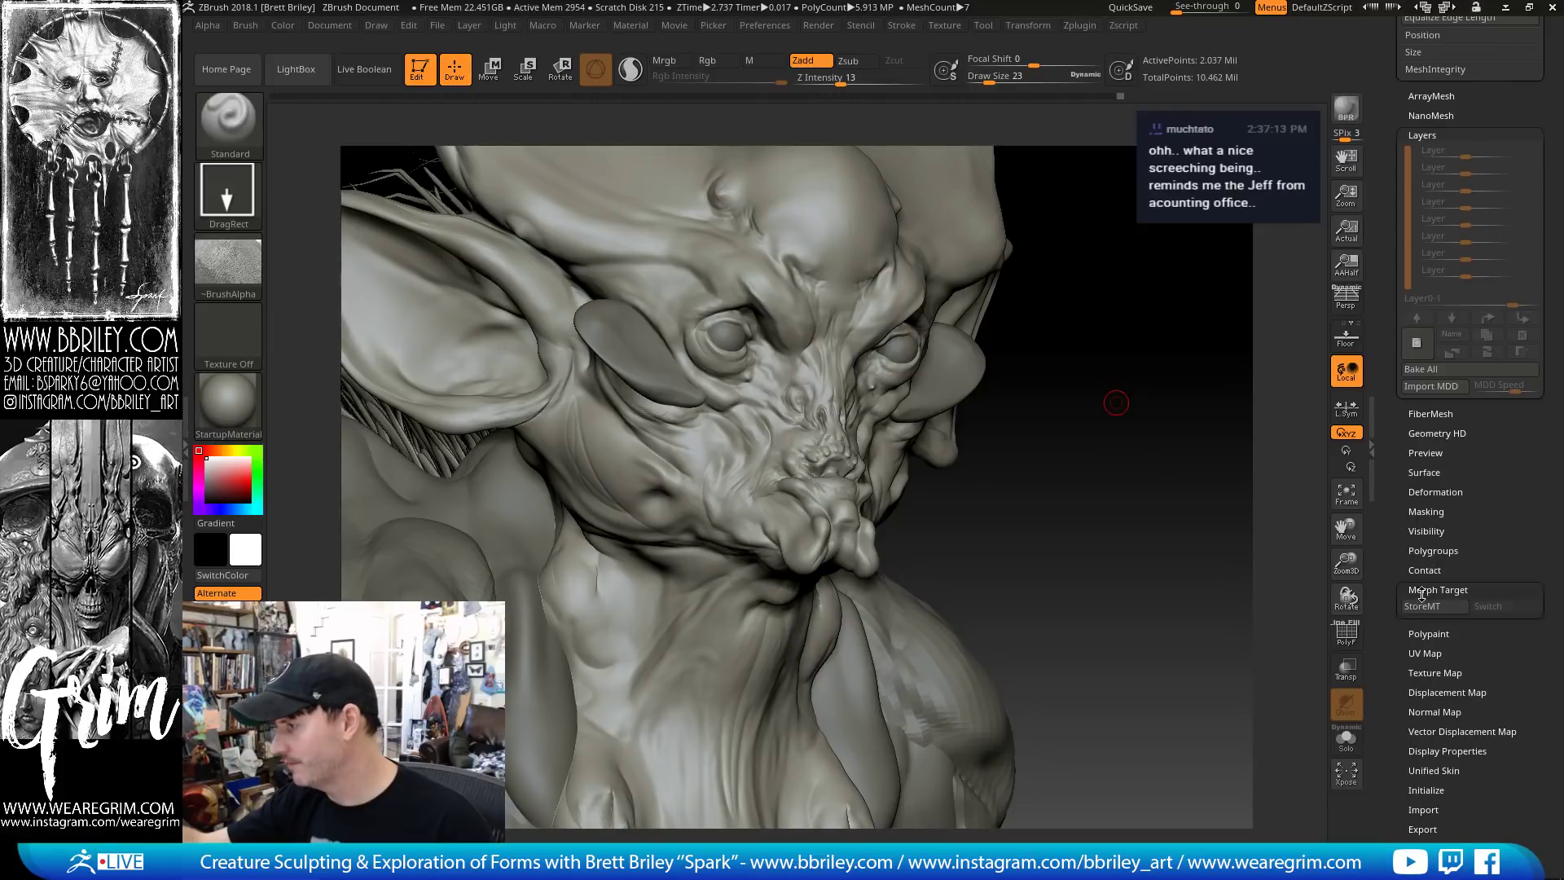
{"action": "left_click", "coordinate": [1427, 591]}
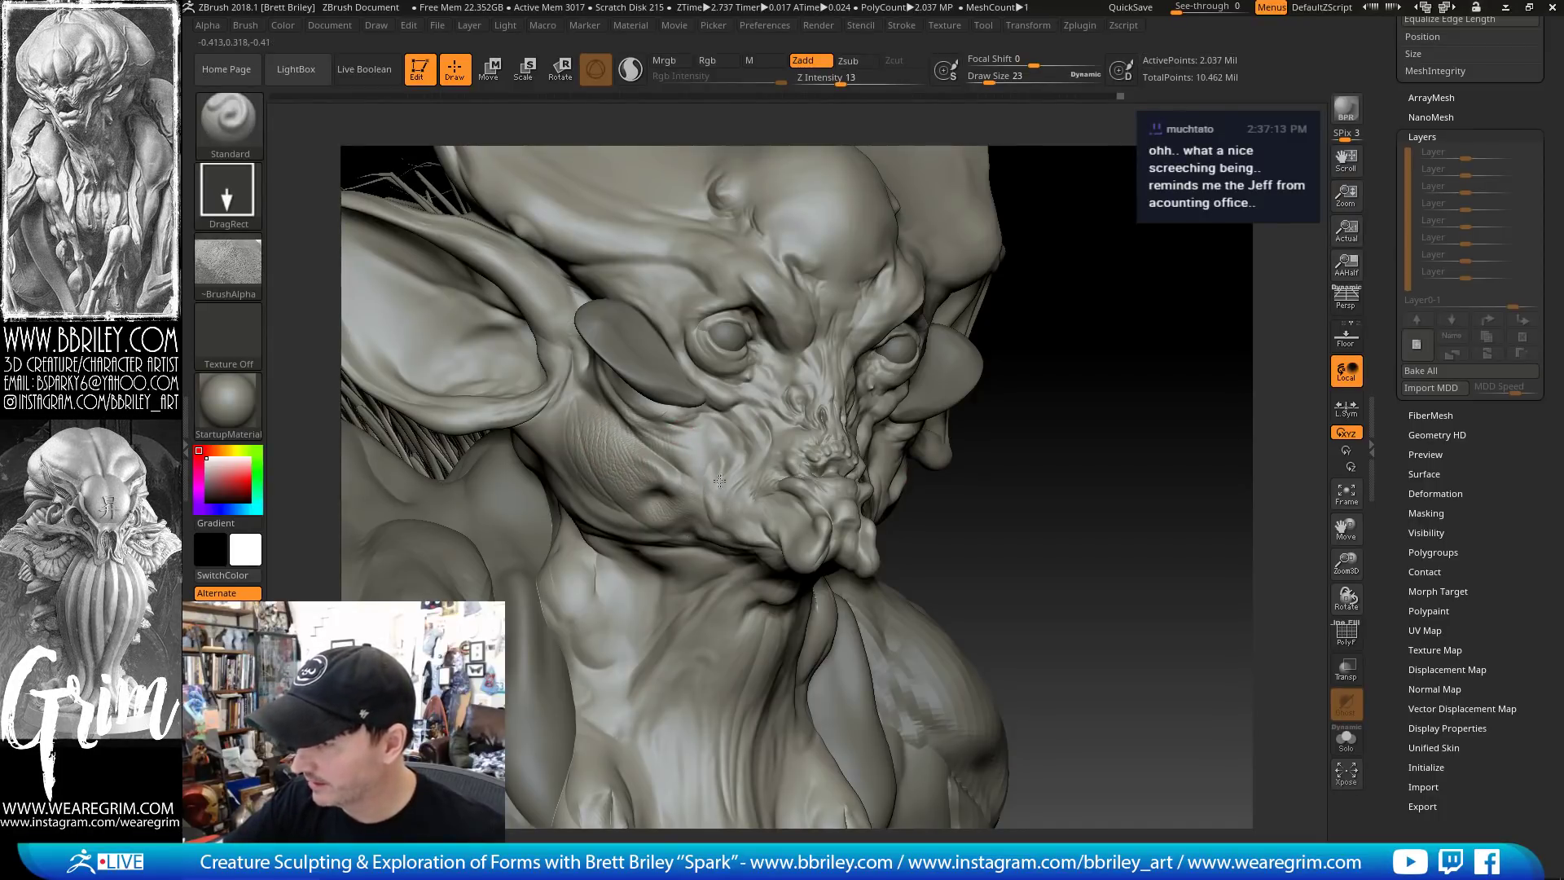
Stamp the skin texture onto the creature's cheek, temple and the side of the head above the ear
{"action": "right_click_drag", "start_coordinate": [758, 432], "coordinate": [595, 368]}
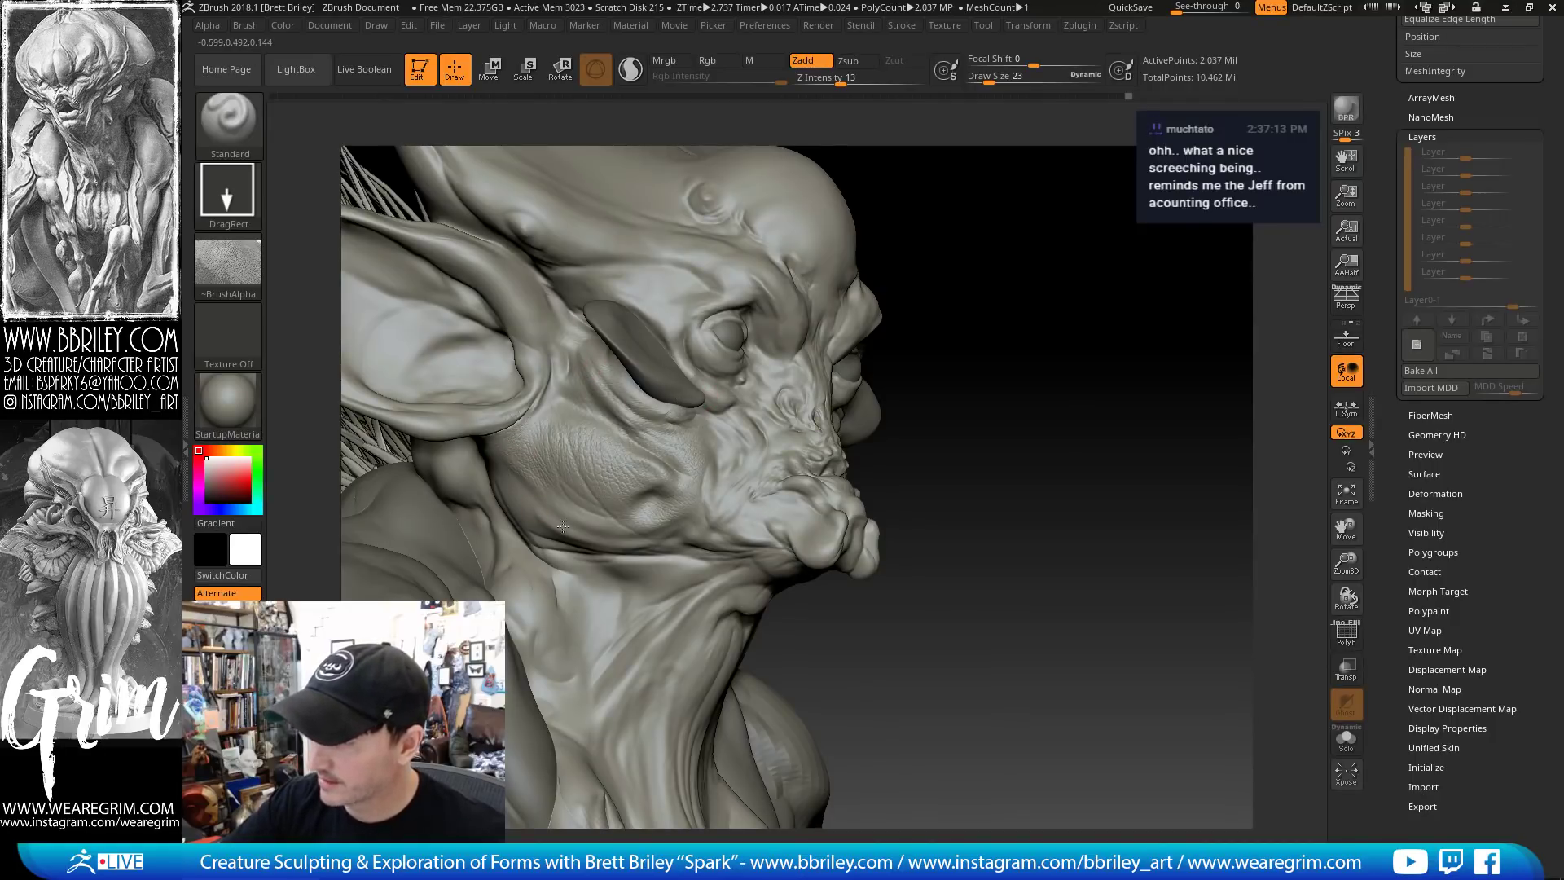
{"action": "right_click_drag", "start_coordinate": [637, 526], "coordinate": [866, 382]}
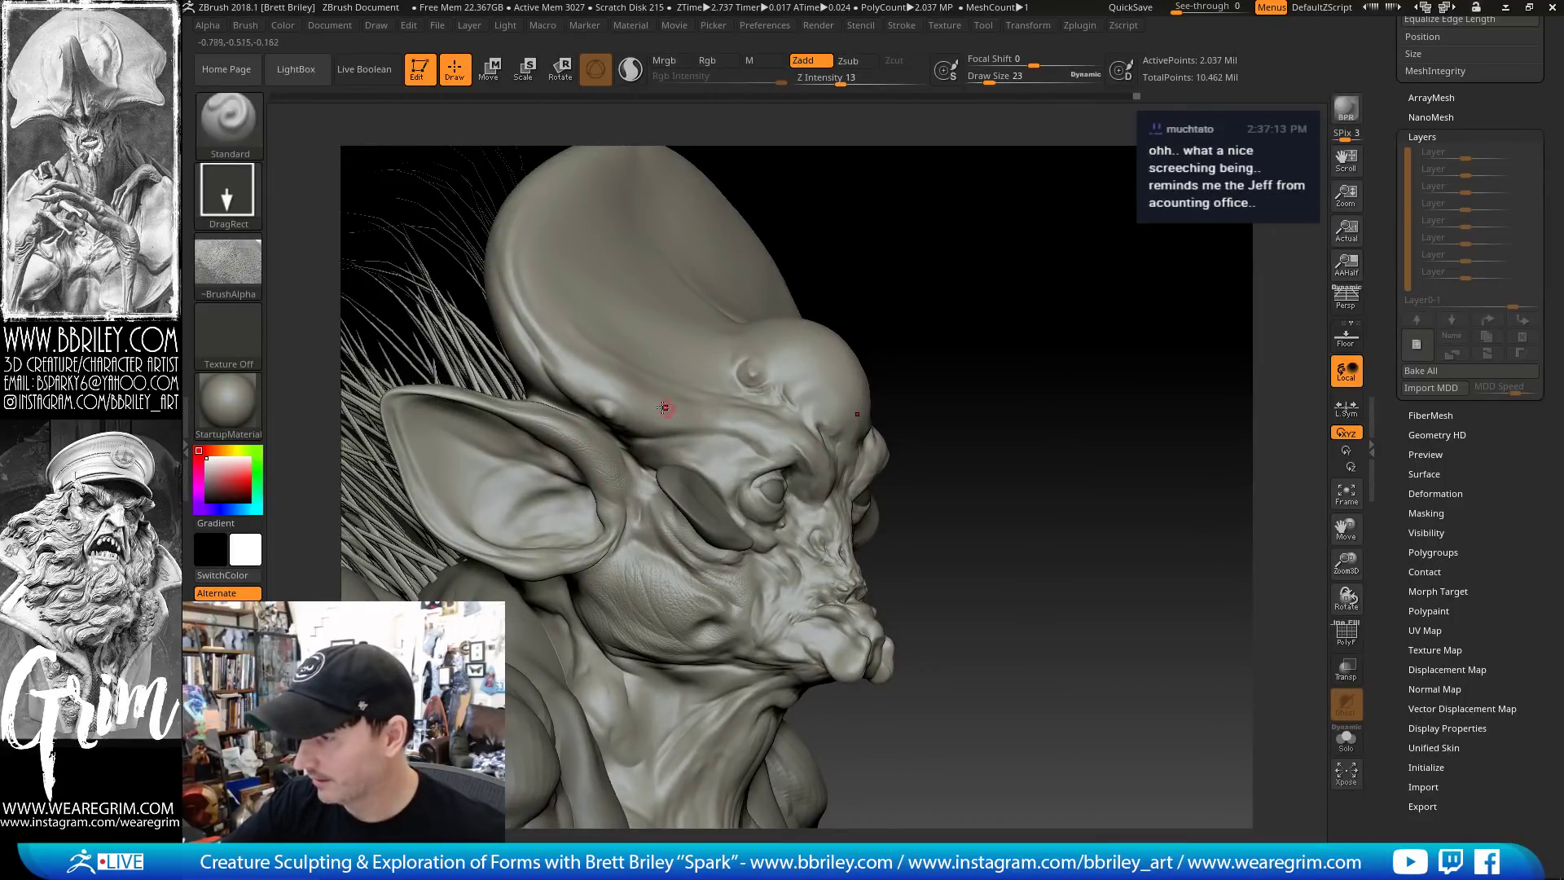
{"action": "right_click_drag", "start_coordinate": [933, 245], "coordinate": [724, 439]}
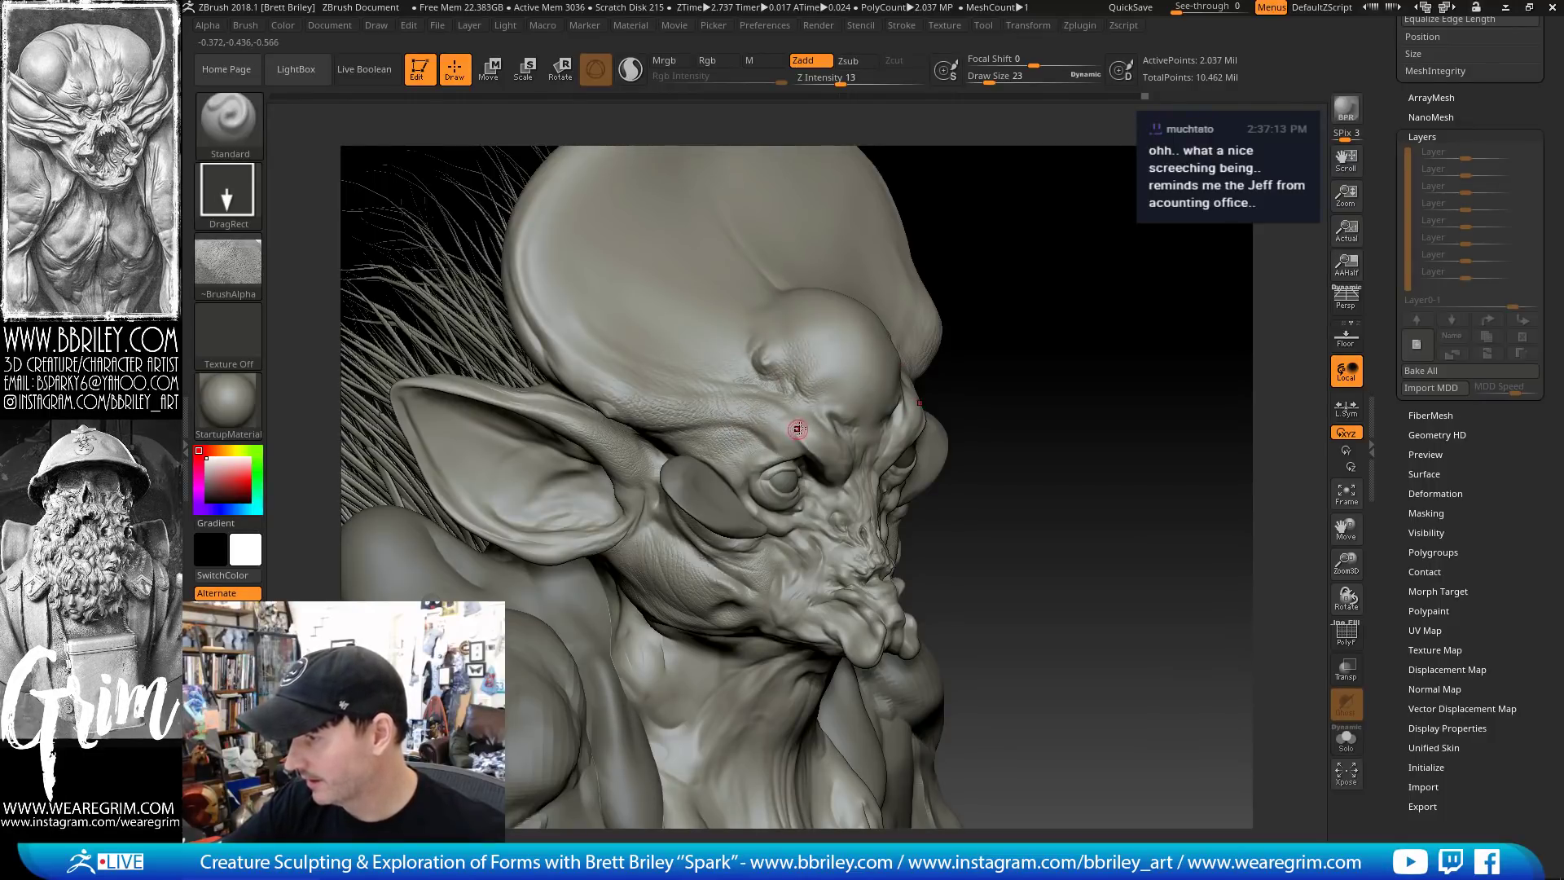
{"action": "mouse_move", "coordinate": [822, 322]}
{"action": "right_mouse_down"}
{"action": "mouse_move", "coordinate": [985, 346]}
{"action": "mouse_move", "coordinate": [896, 391]}
{"action": "right_mouse_up"}
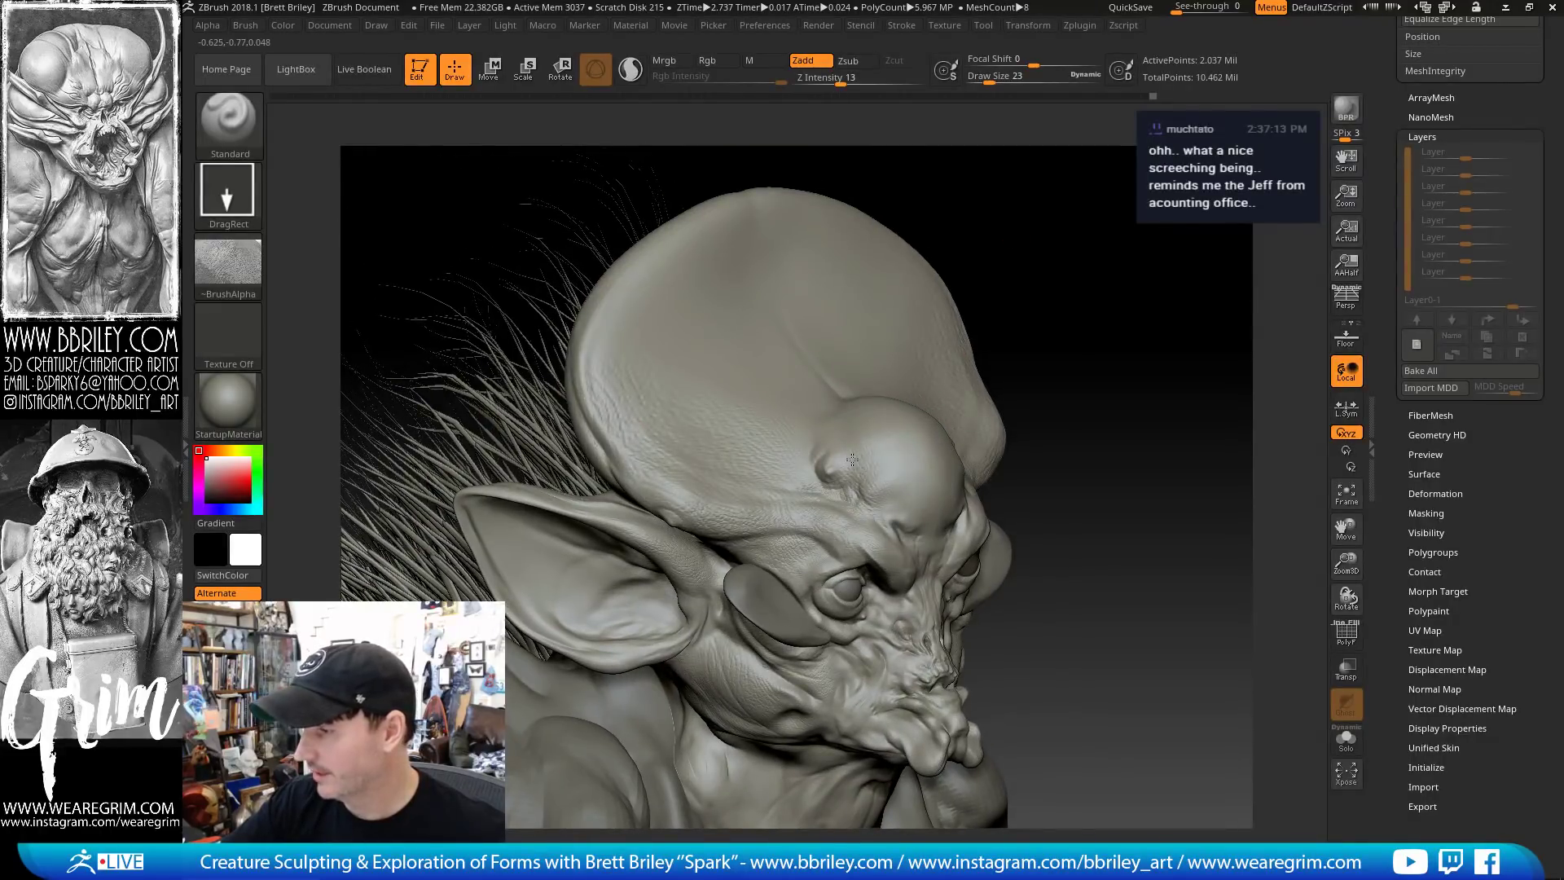
Stamp the skin texture across the dome of the cranium and soften it in places with the Smooth brush, setting draw size 128
{"action": "left_click_drag", "start_coordinate": [730, 342], "coordinate": [850, 449]}
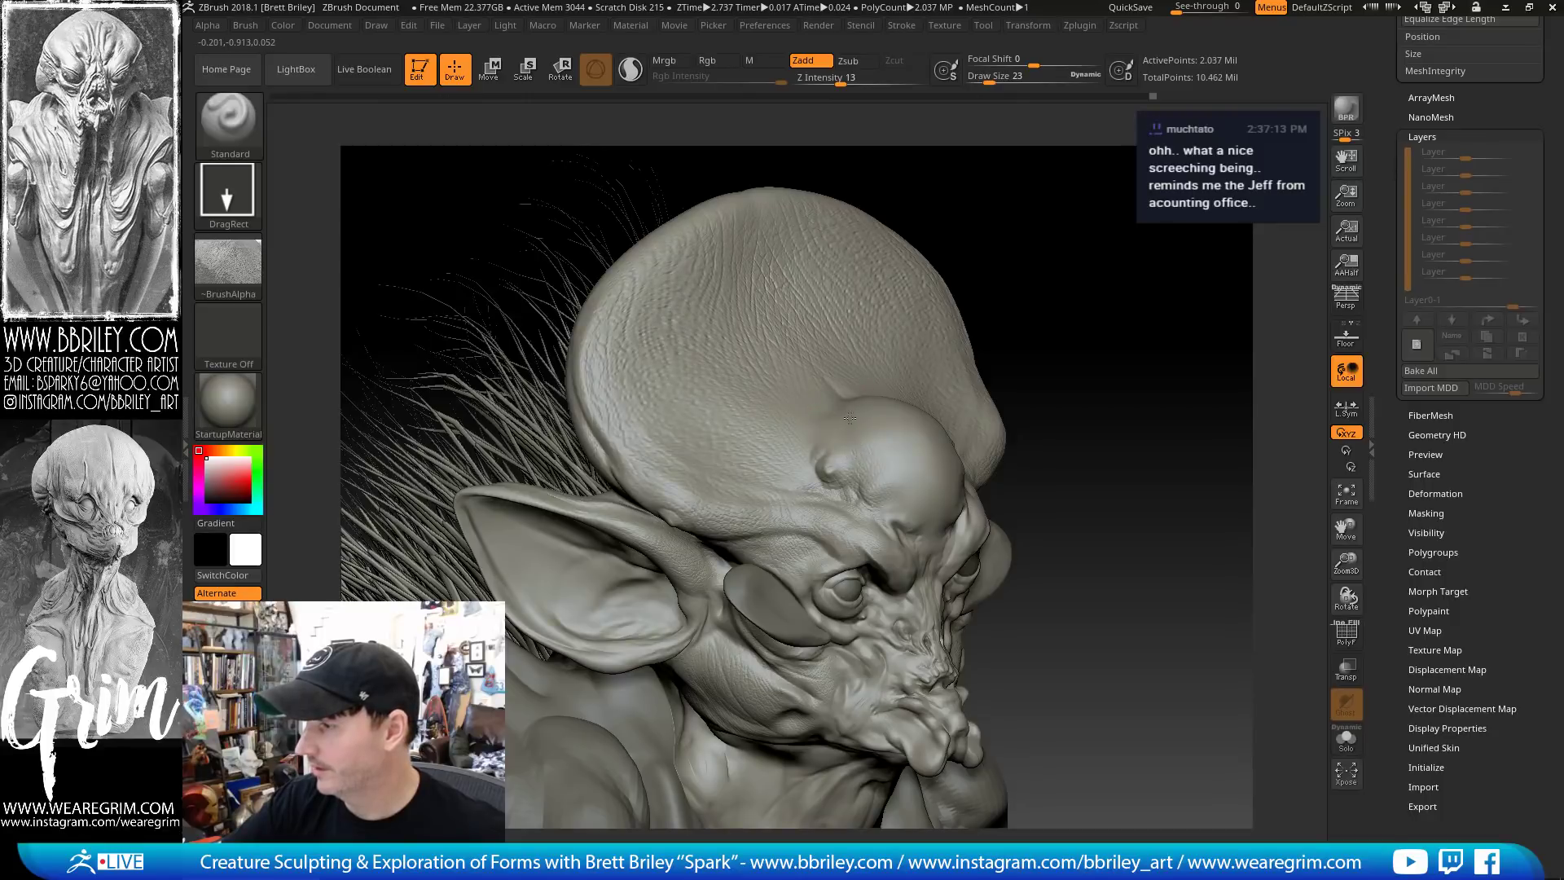
{"action": "key", "text": "shift"}
{"action": "left_click_drag", "start_coordinate": [698, 294], "coordinate": [682, 335], "text": "shift"}
{"action": "key", "text": "bracketright"}
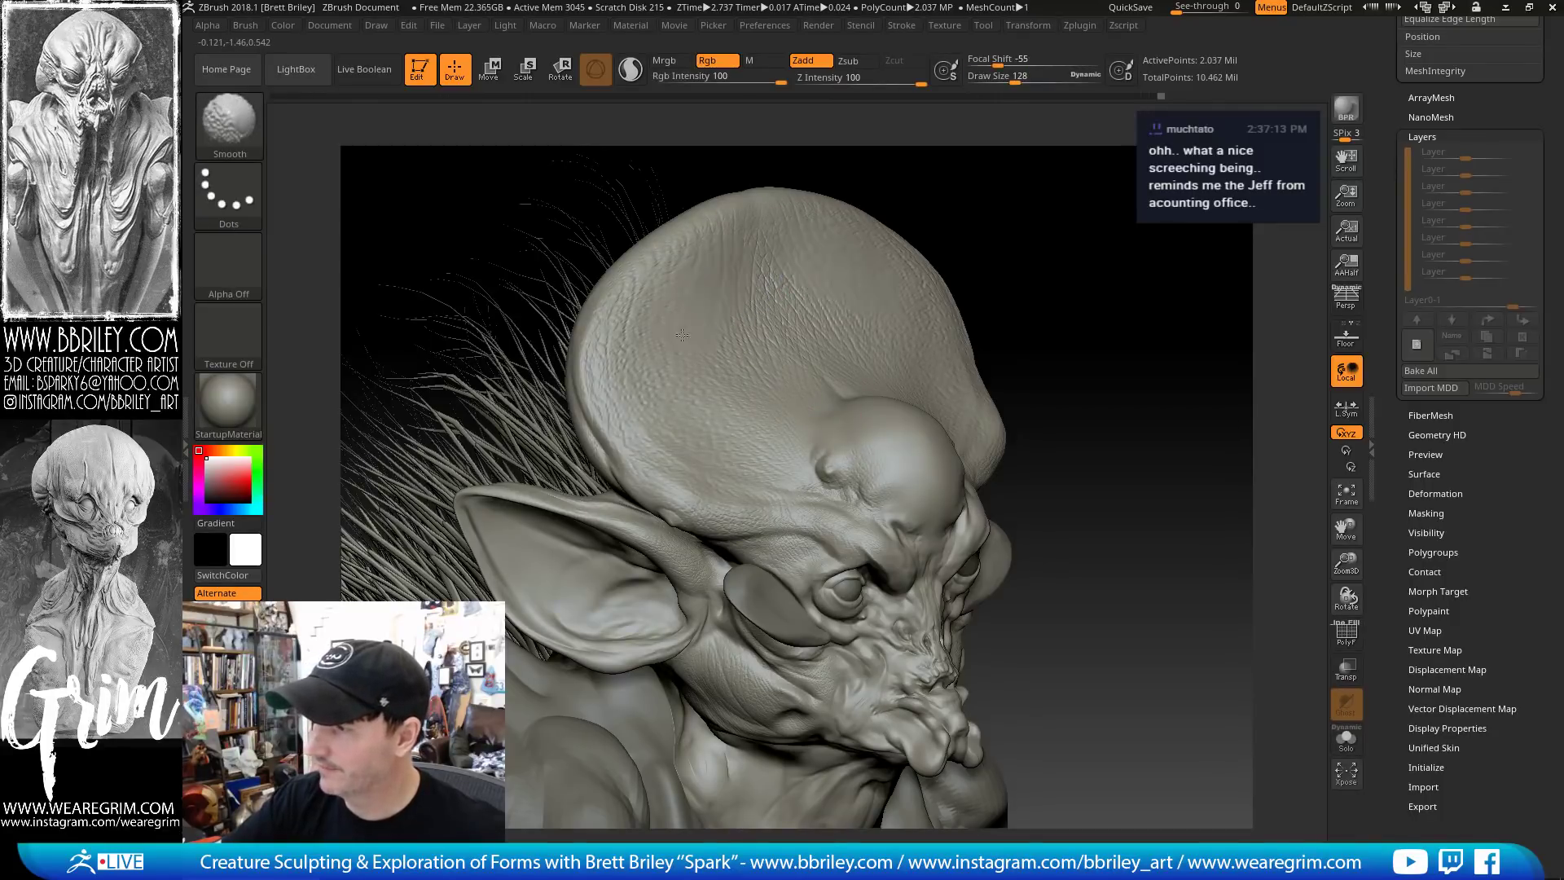
{"action": "left_click_drag", "start_coordinate": [1117, 265], "coordinate": [1100, 204], "text": "alt"}
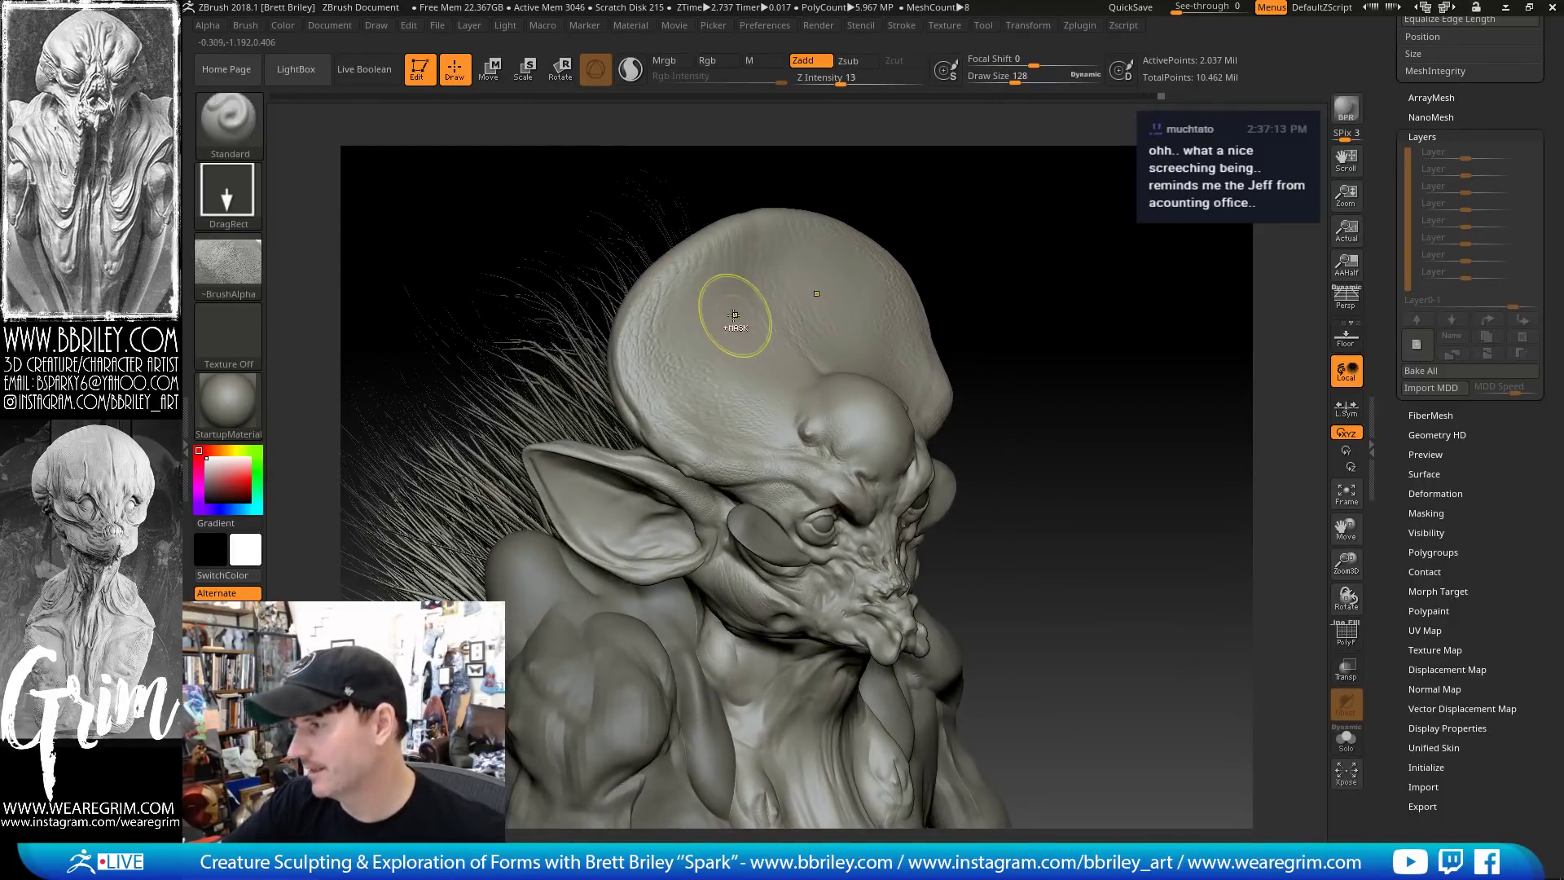
{"action": "key", "text": "shift"}
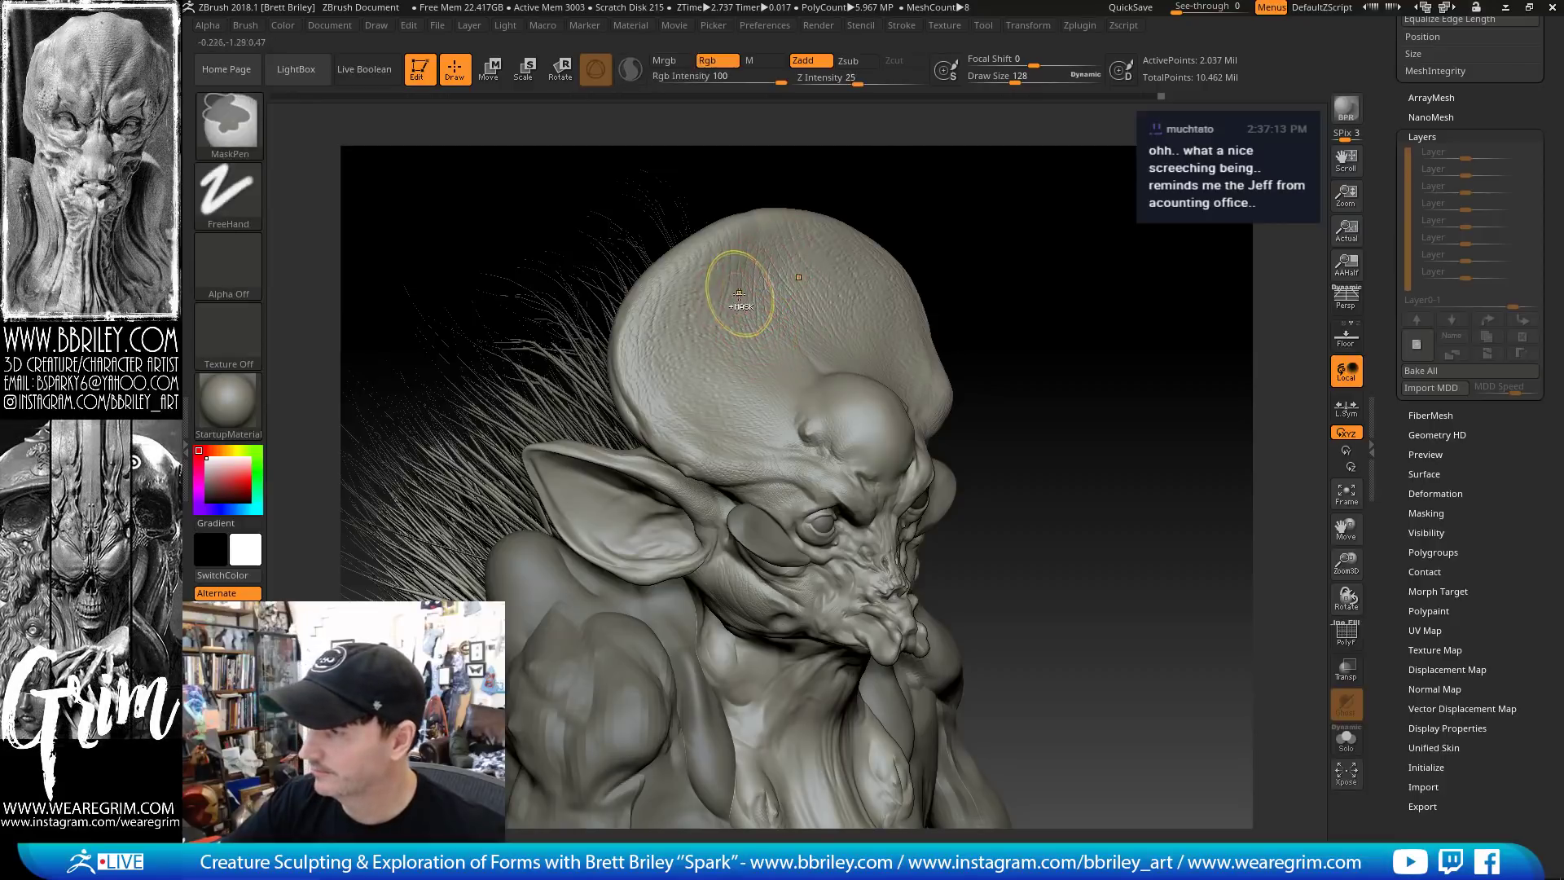
Stamp the skin texture down the creature's neck and over the hanging throat folds on the chest
{"action": "left_click_drag", "start_coordinate": [988, 220], "coordinate": [672, 458]}
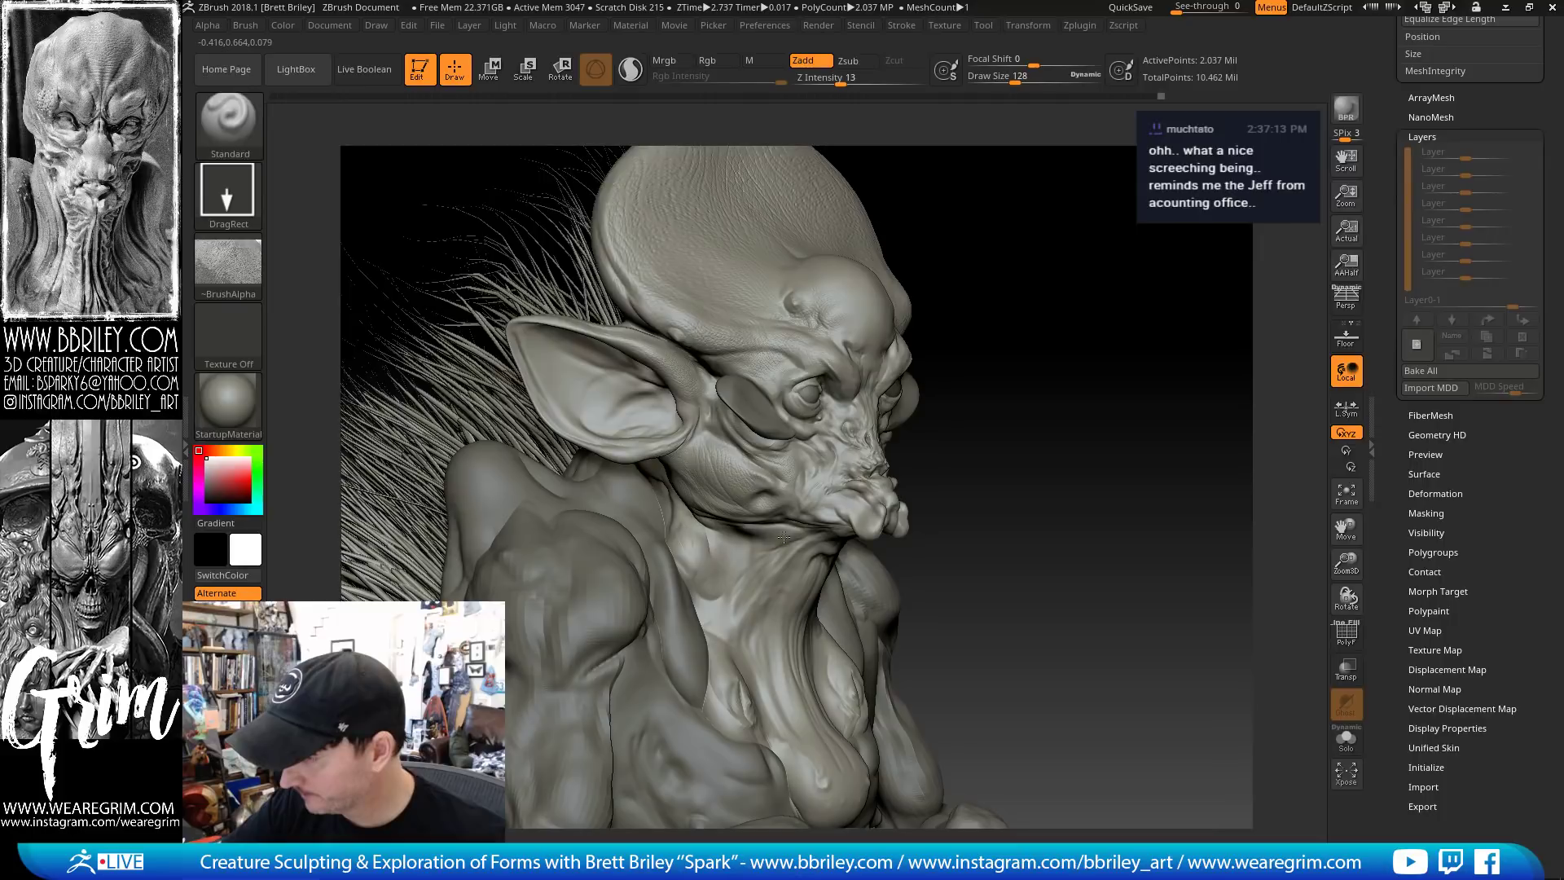
{"action": "left_click_drag", "start_coordinate": [802, 539], "coordinate": [693, 510]}
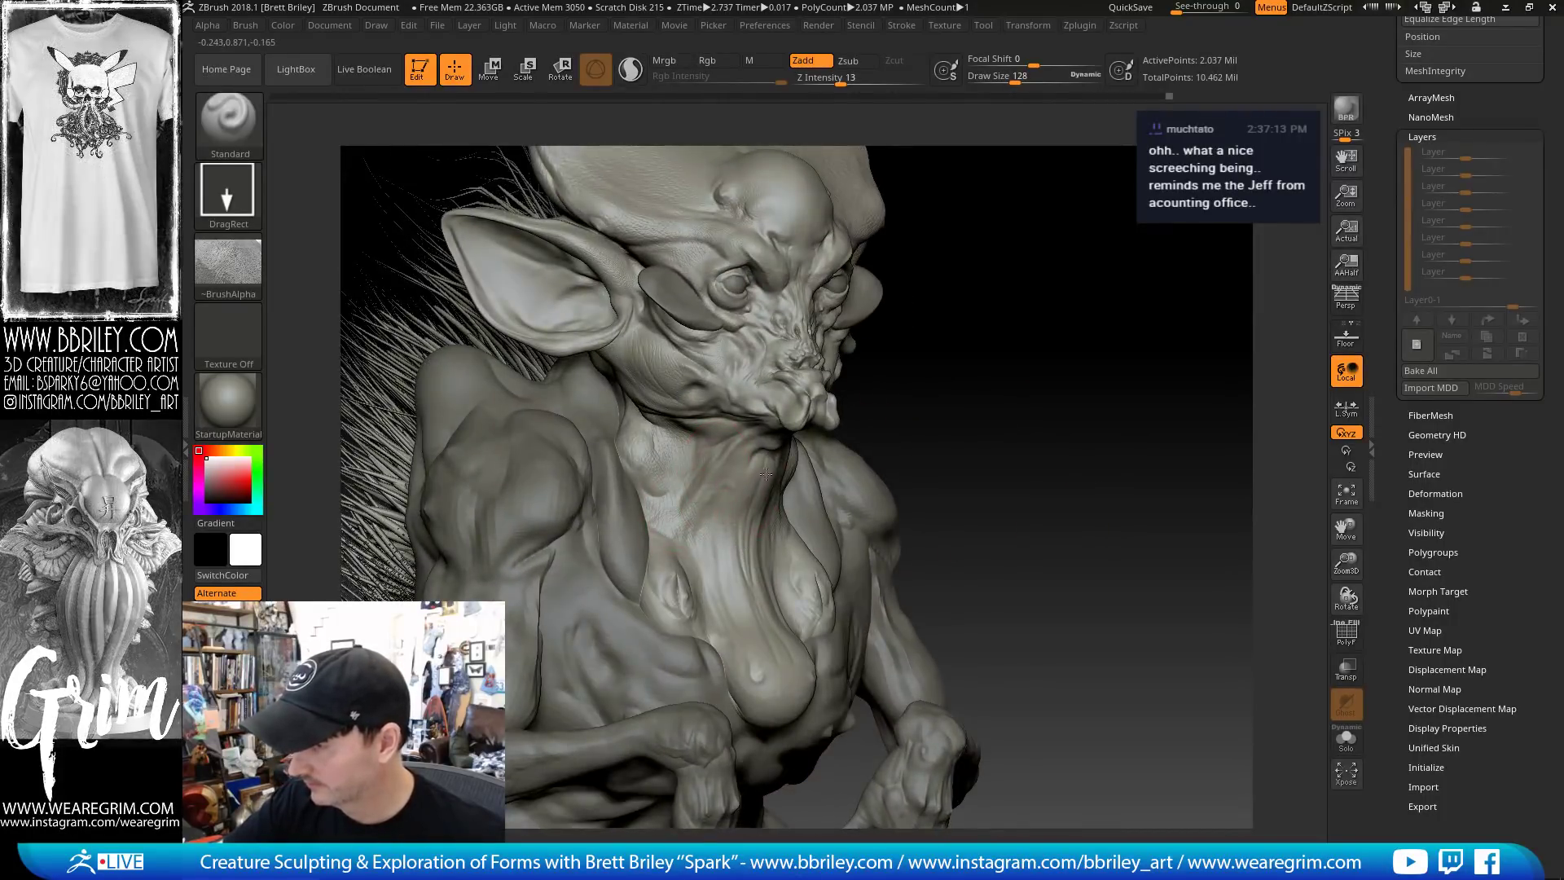
{"action": "left_click_drag", "start_coordinate": [733, 554], "coordinate": [791, 668]}
{"action": "left_click_drag", "start_coordinate": [1039, 533], "coordinate": [668, 580]}
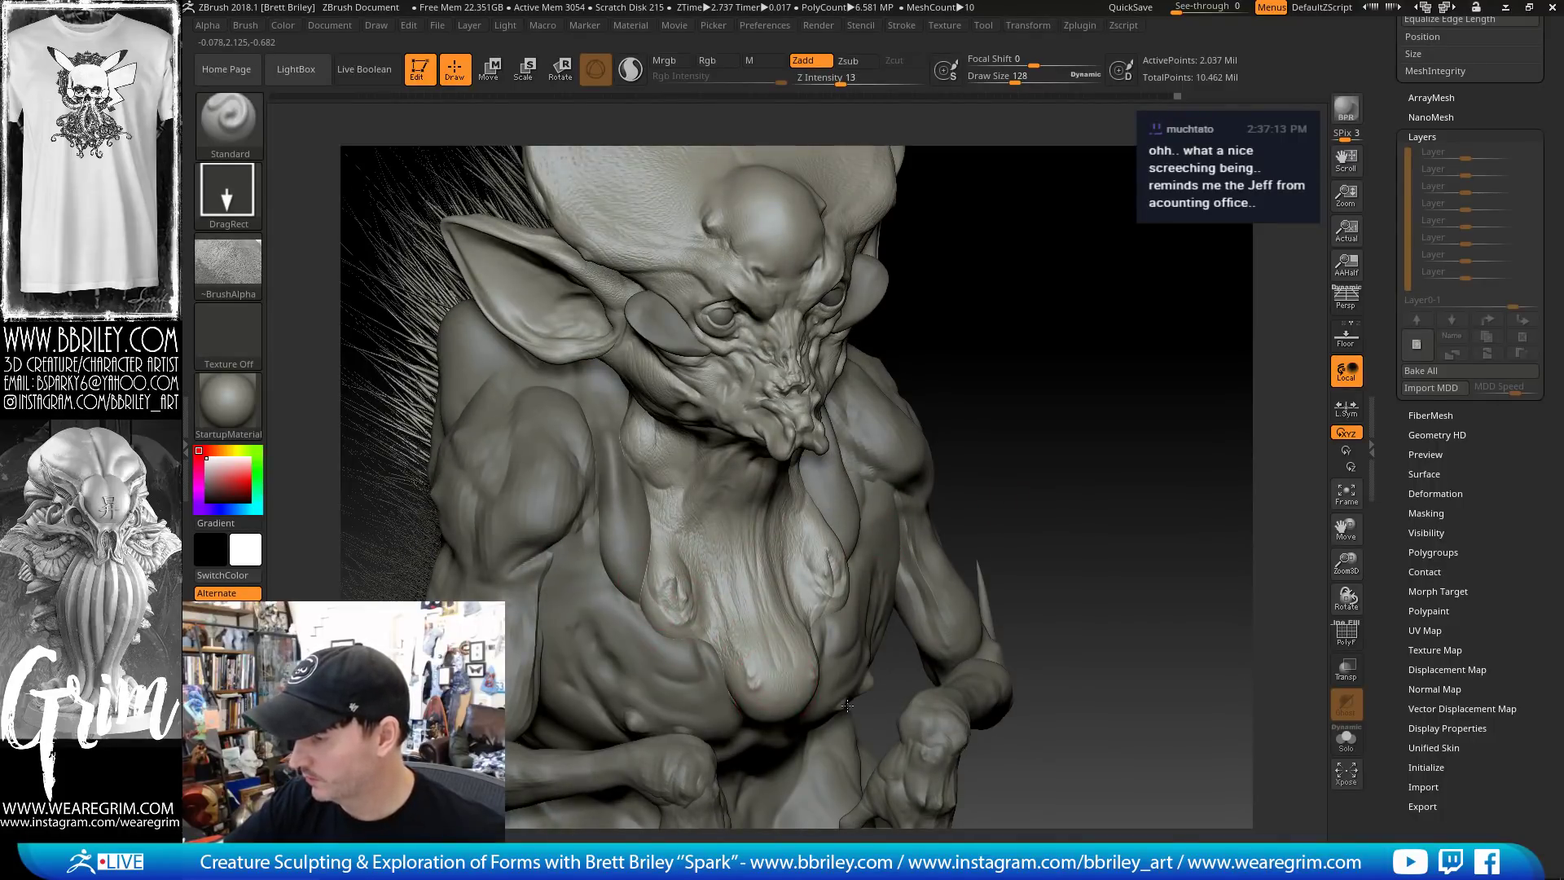
{"action": "left_click_drag", "start_coordinate": [909, 640], "coordinate": [728, 691]}
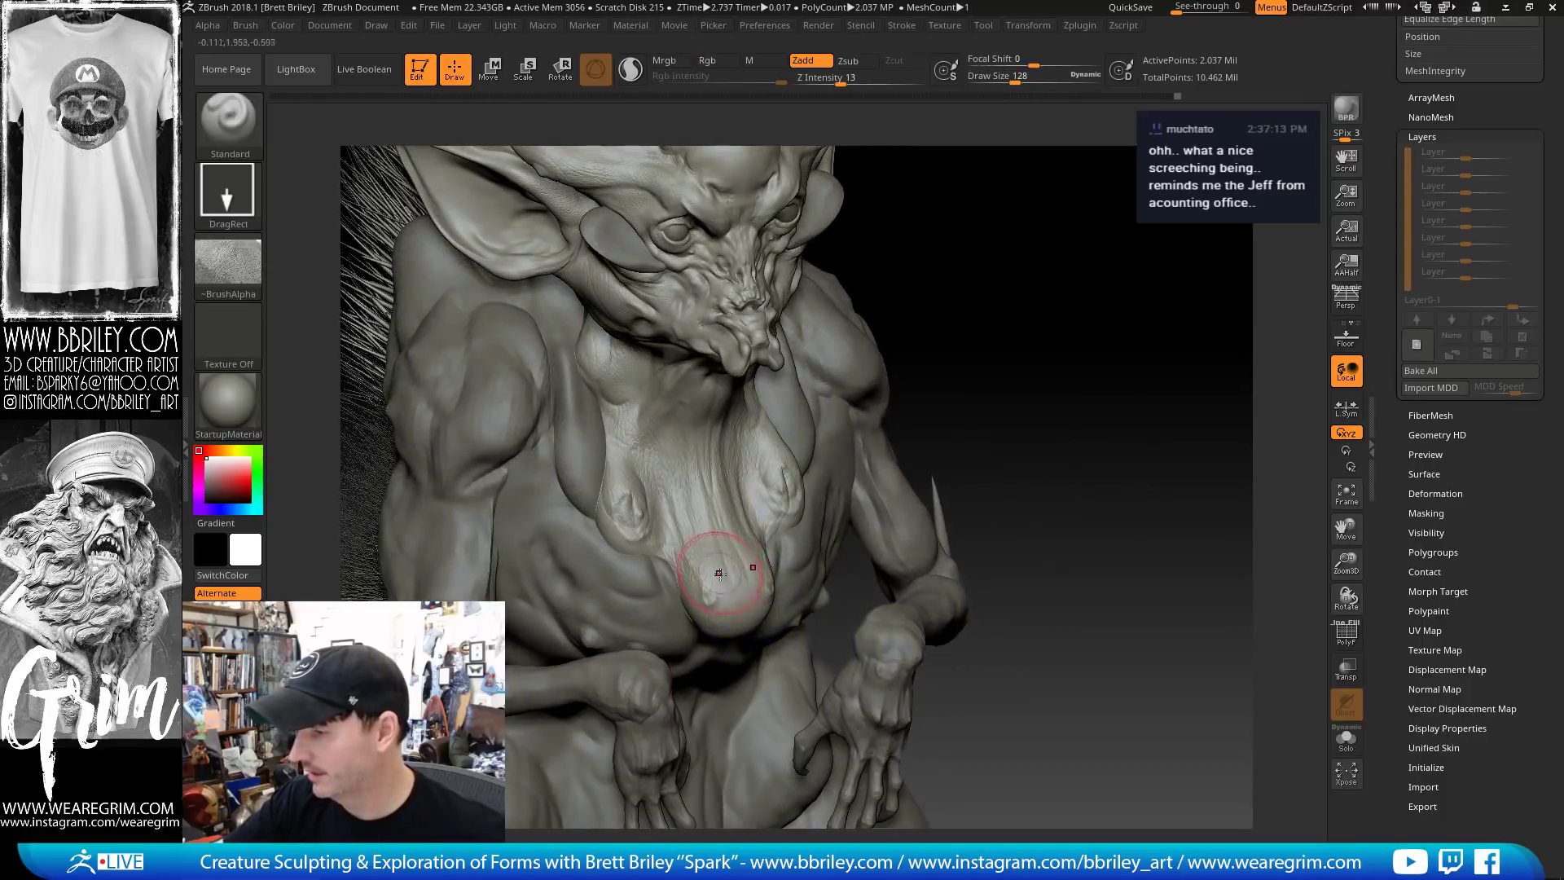
Examine the polygon wireframe of the throat folds and hide the wireframe again
{"action": "left_click", "coordinate": [1346, 632]}
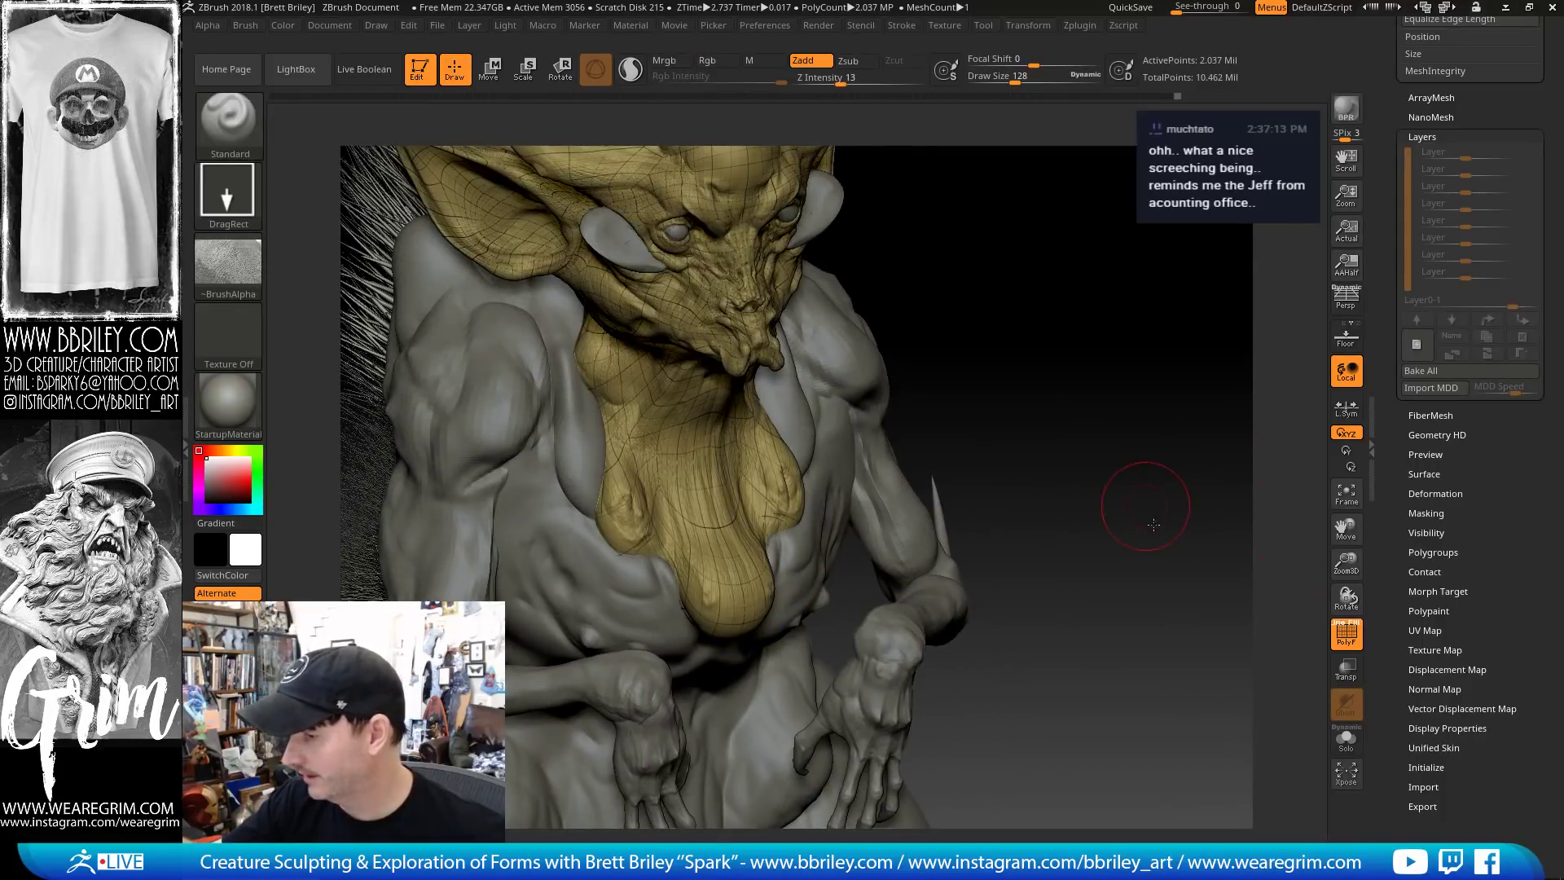
{"action": "left_click_drag", "start_coordinate": [1148, 513], "coordinate": [746, 608], "text": "alt"}
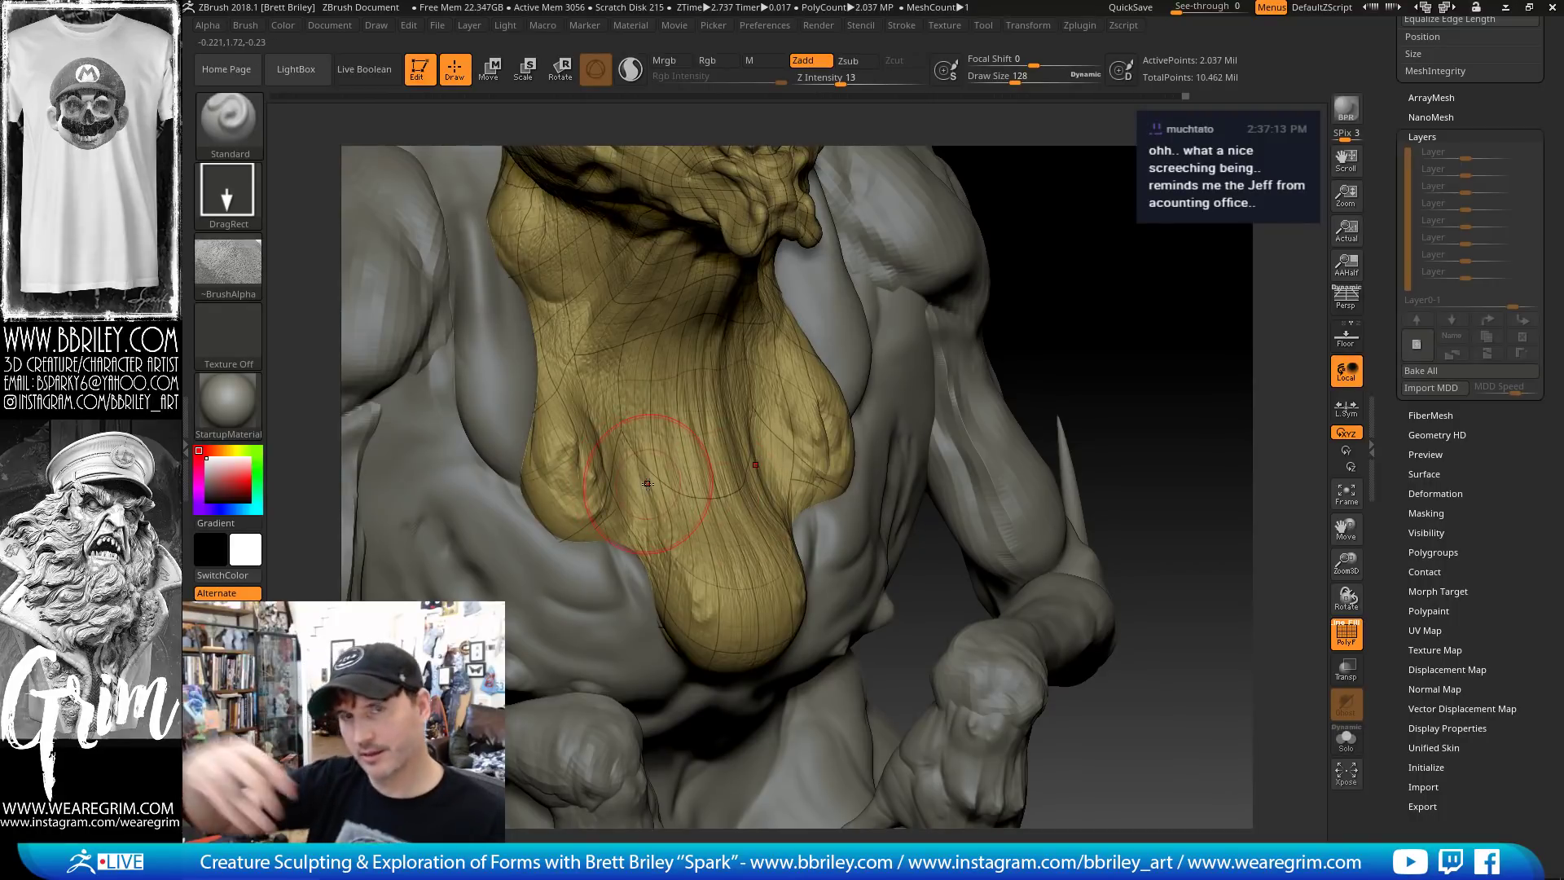
{"action": "left_click_drag", "start_coordinate": [1110, 252], "coordinate": [1222, 562]}
{"action": "left_click", "coordinate": [1344, 637]}
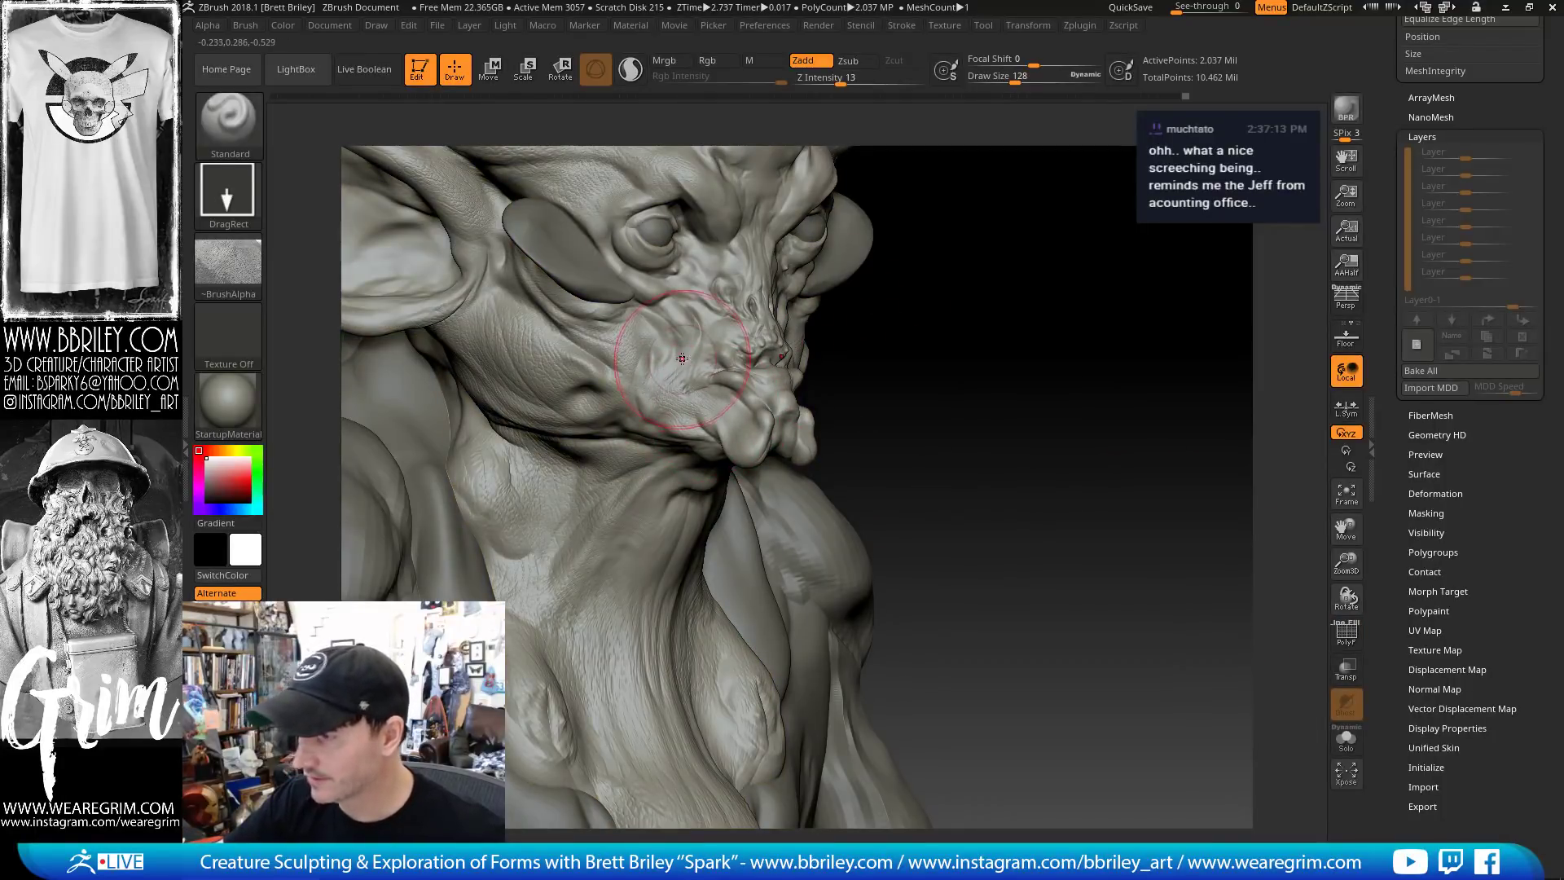
Stamp the skin texture over the face and bridge of the nose, and smooth the forehead bump
{"action": "left_click_drag", "start_coordinate": [990, 302], "coordinate": [982, 419], "text": "alt"}
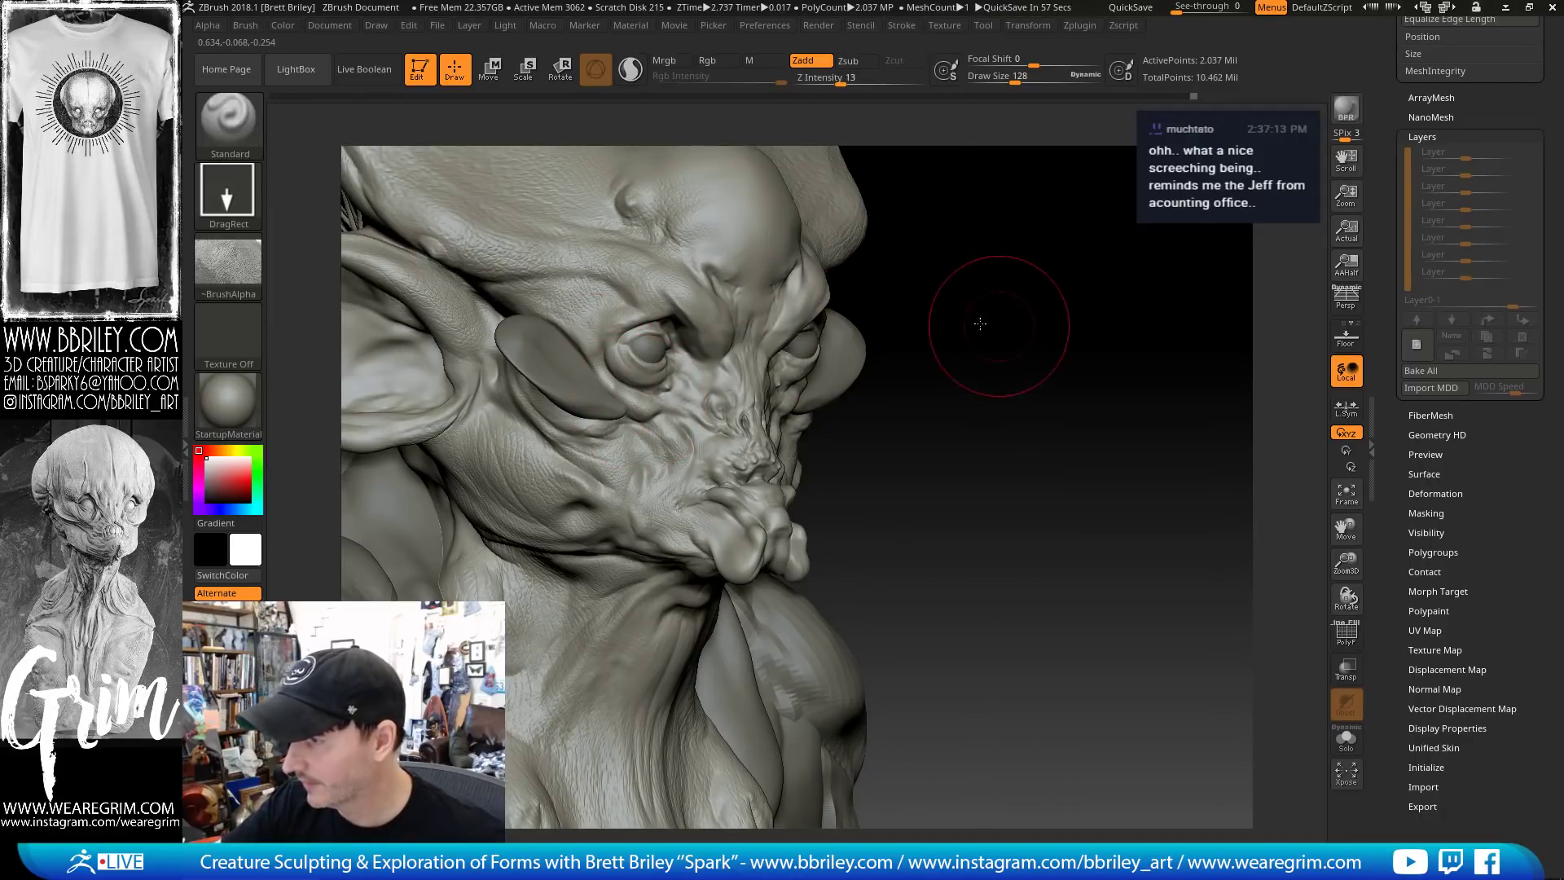
{"action": "left_click_drag", "start_coordinate": [981, 317], "coordinate": [823, 313]}
{"action": "left_click_drag", "start_coordinate": [714, 309], "coordinate": [762, 265]}
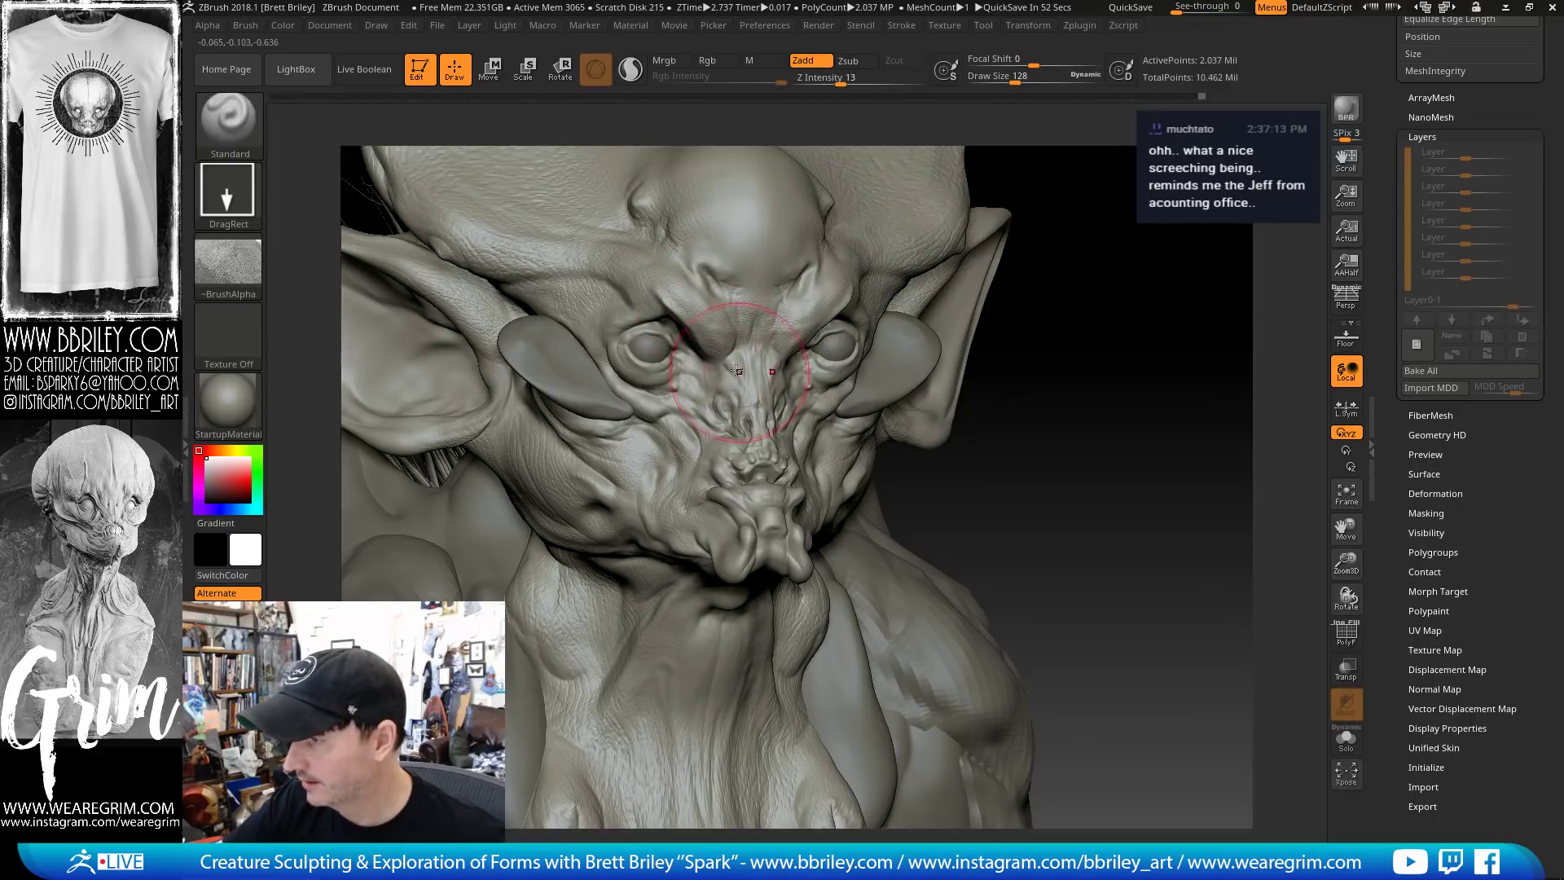
{"action": "left_click_drag", "start_coordinate": [739, 371], "coordinate": [752, 357]}
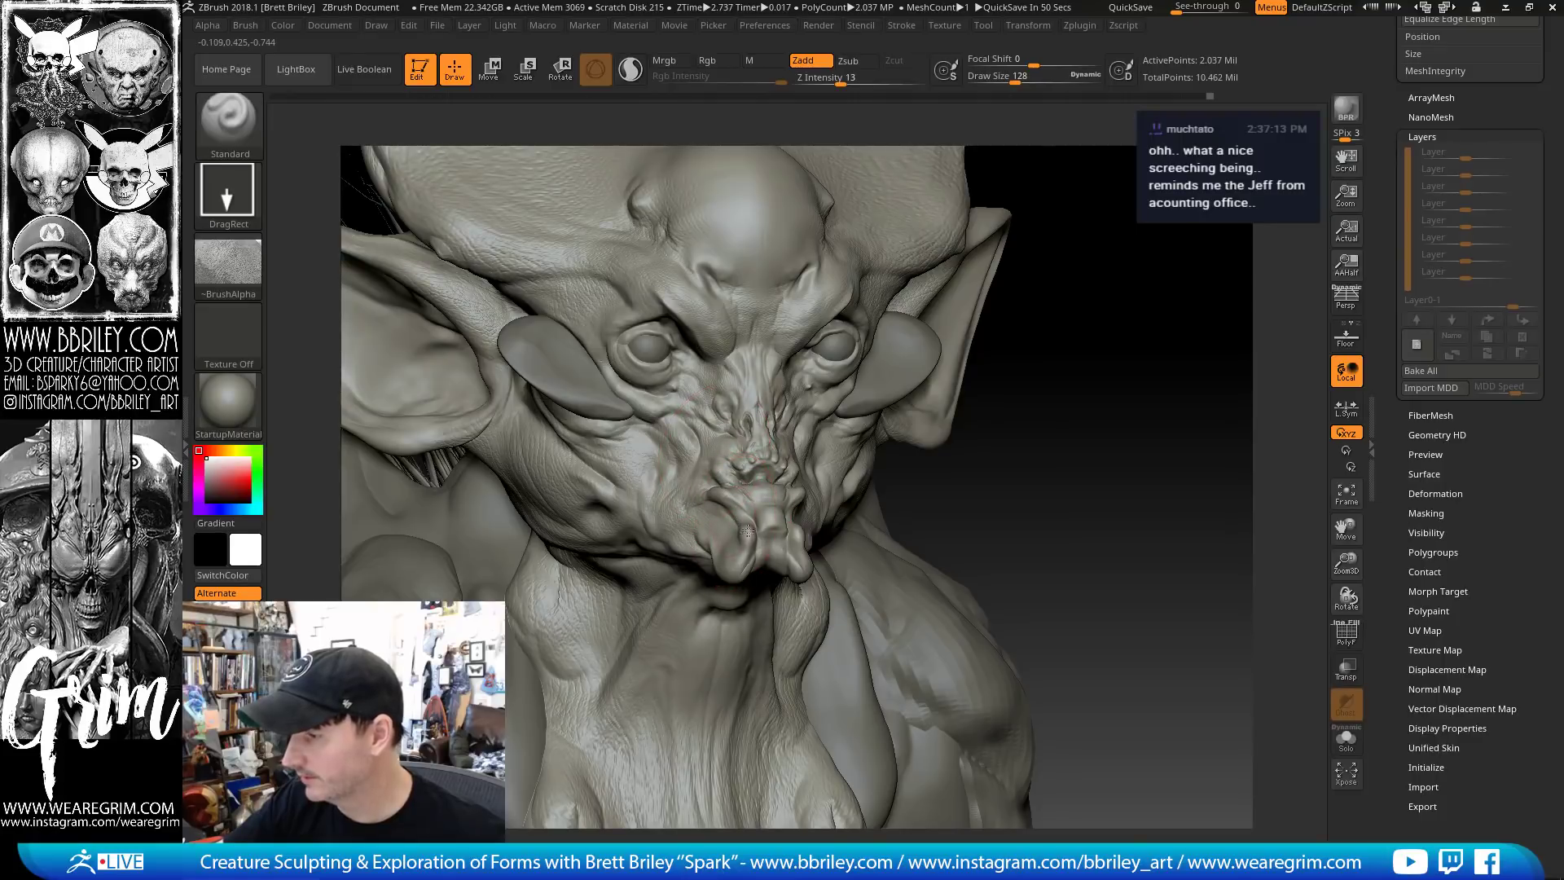
{"action": "mouse_move", "coordinate": [1033, 515]}
{"action": "left_mouse_down"}
{"action": "mouse_move", "coordinate": [1141, 454]}
{"action": "mouse_move", "coordinate": [908, 443]}
{"action": "left_mouse_up"}
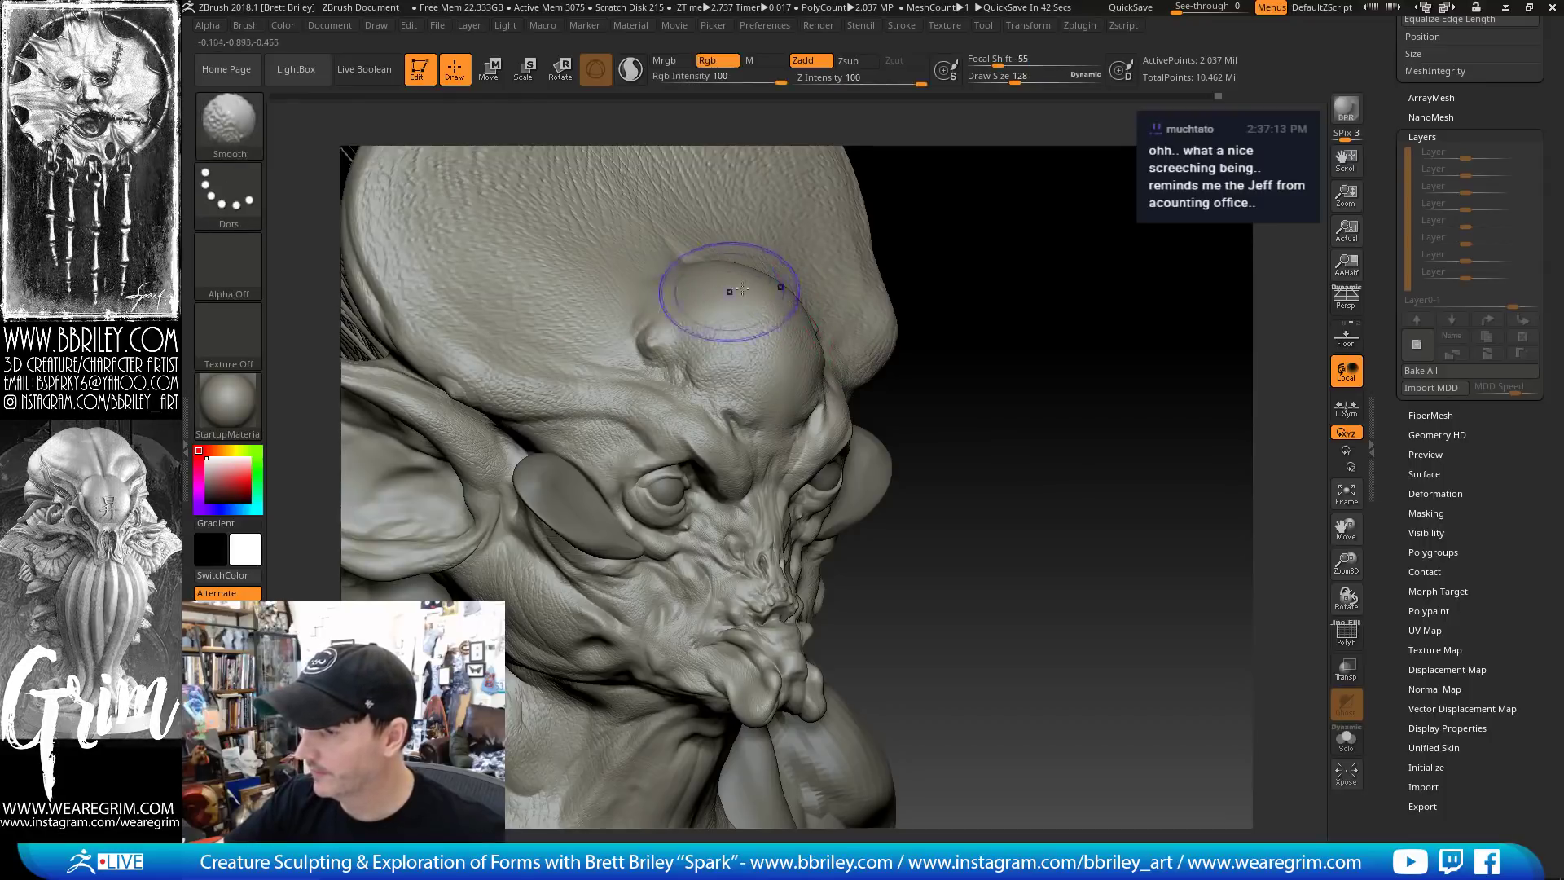
Stamp the skin texture over the back of the head and around the side of the cranium
{"action": "mouse_move", "coordinate": [976, 357]}
{"action": "left_mouse_down"}
{"action": "mouse_move", "coordinate": [1106, 374]}
{"action": "mouse_move", "coordinate": [563, 457]}
{"action": "left_mouse_up"}
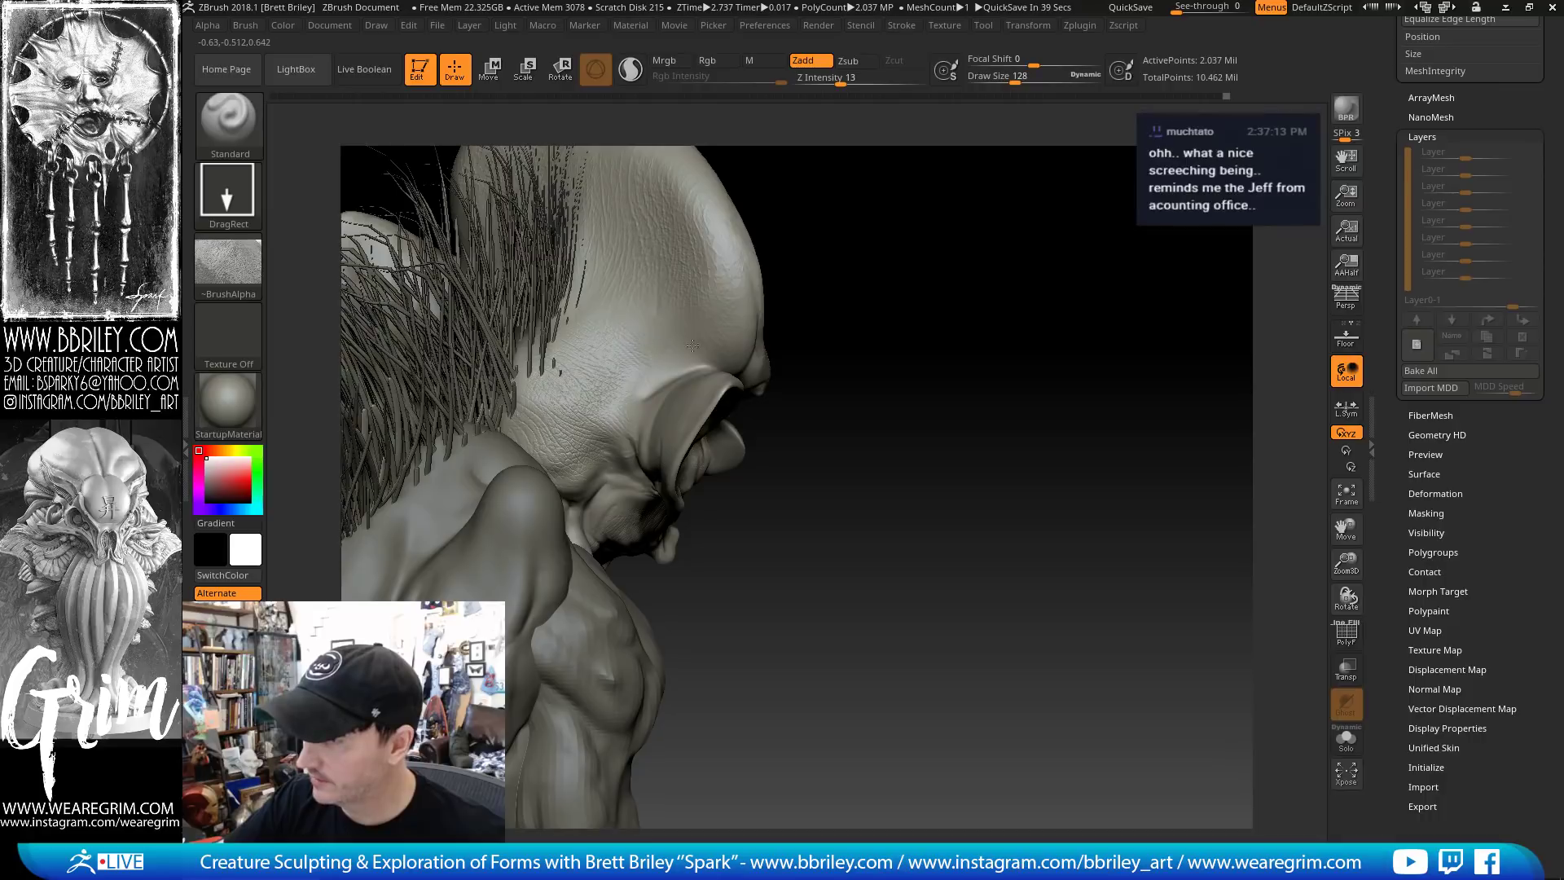
{"action": "left_click_drag", "start_coordinate": [796, 213], "coordinate": [663, 472]}
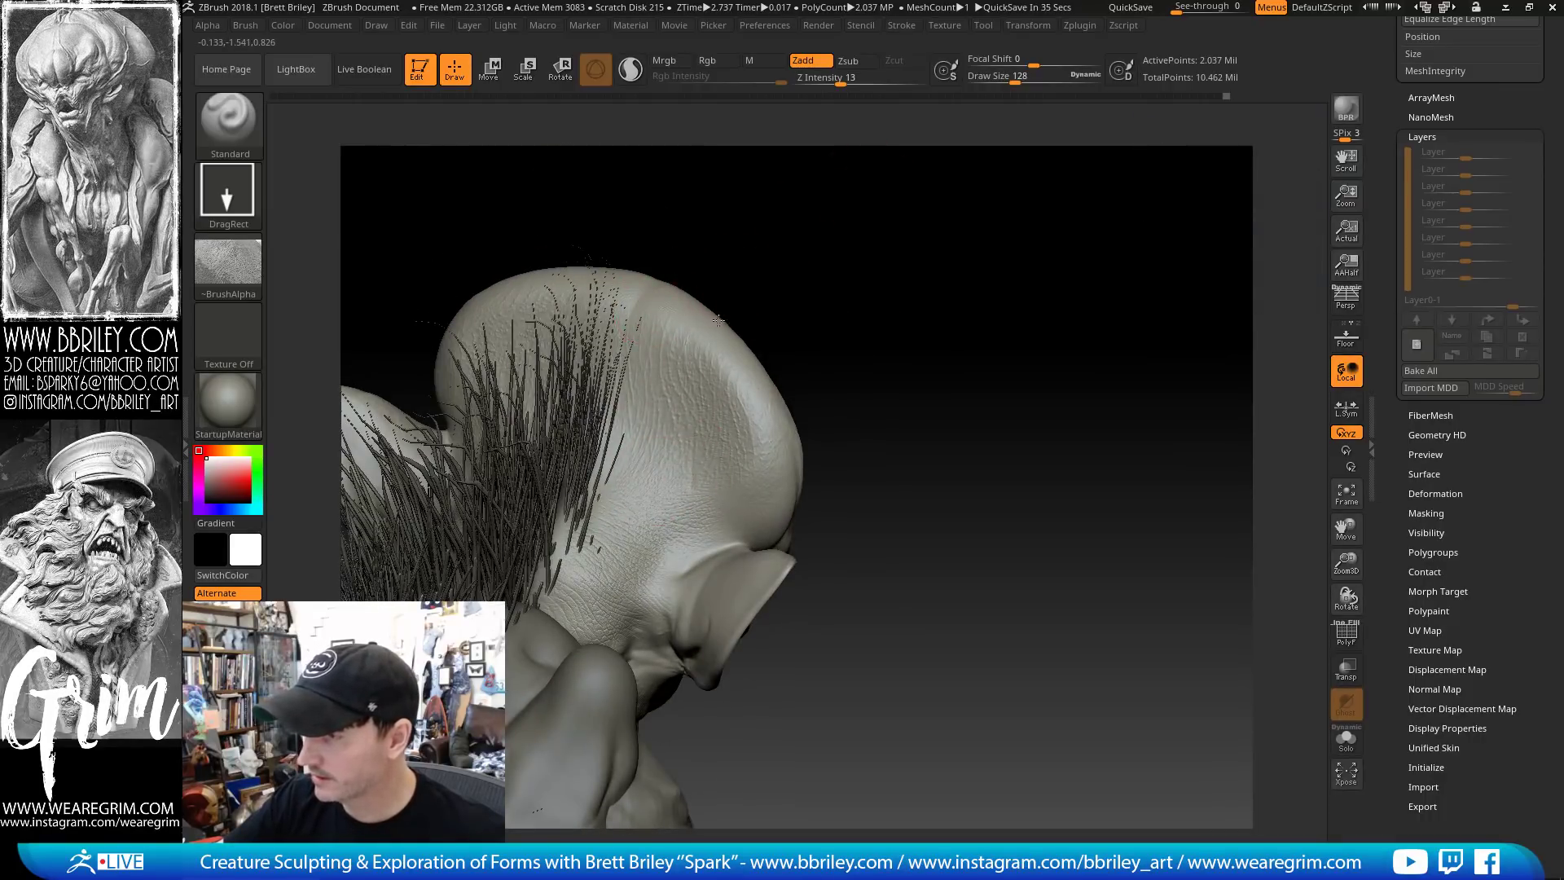
{"action": "left_click_drag", "start_coordinate": [773, 293], "coordinate": [712, 306]}
{"action": "left_click_drag", "start_coordinate": [850, 306], "coordinate": [664, 349]}
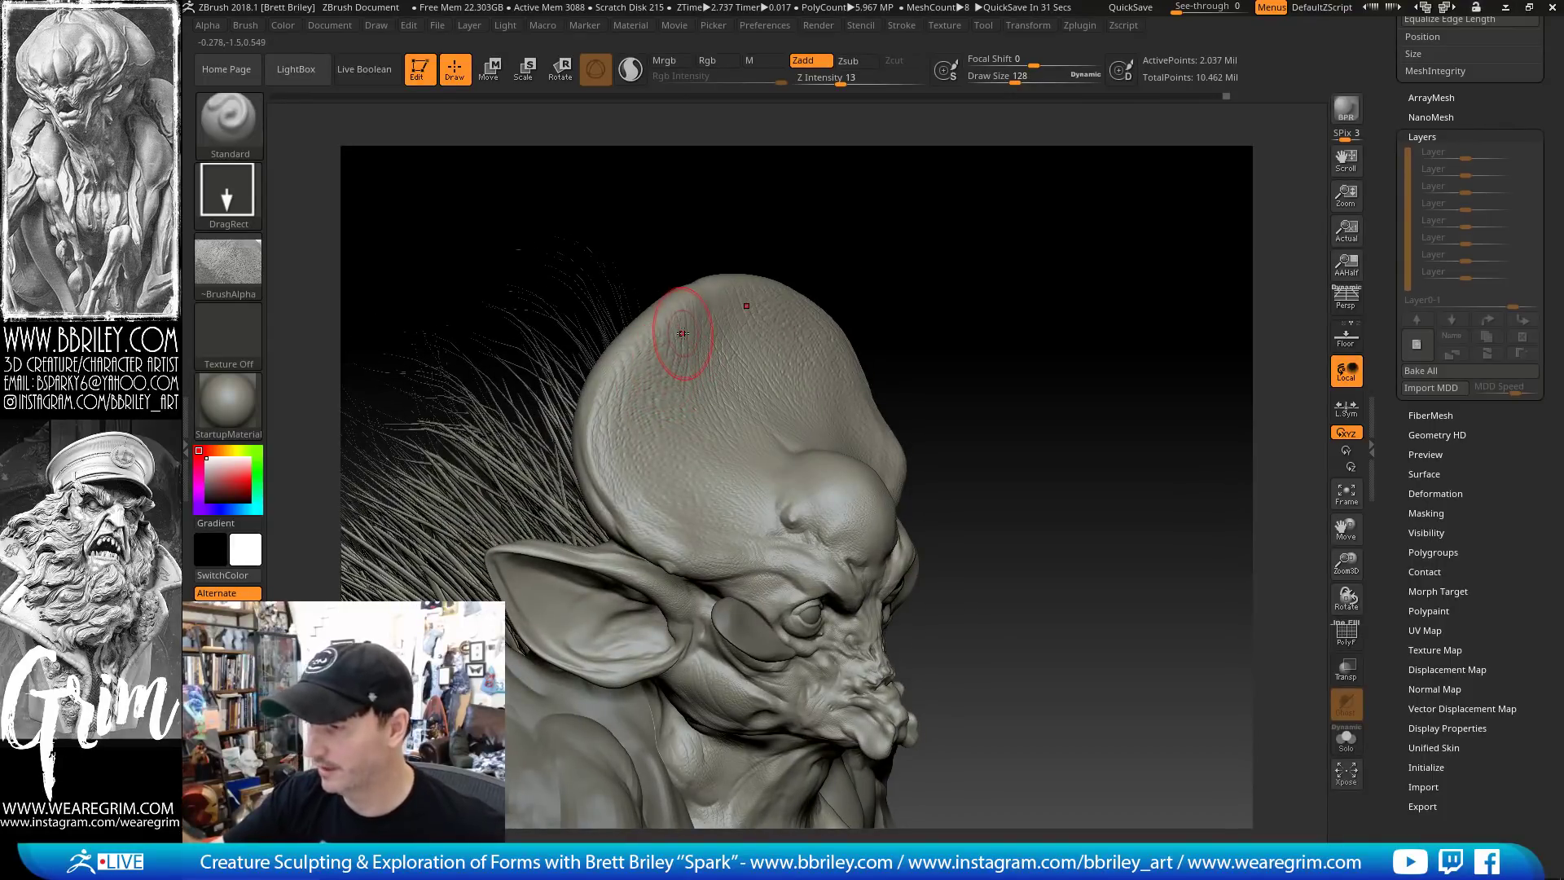
{"action": "left_click_drag", "start_coordinate": [949, 248], "coordinate": [879, 290]}
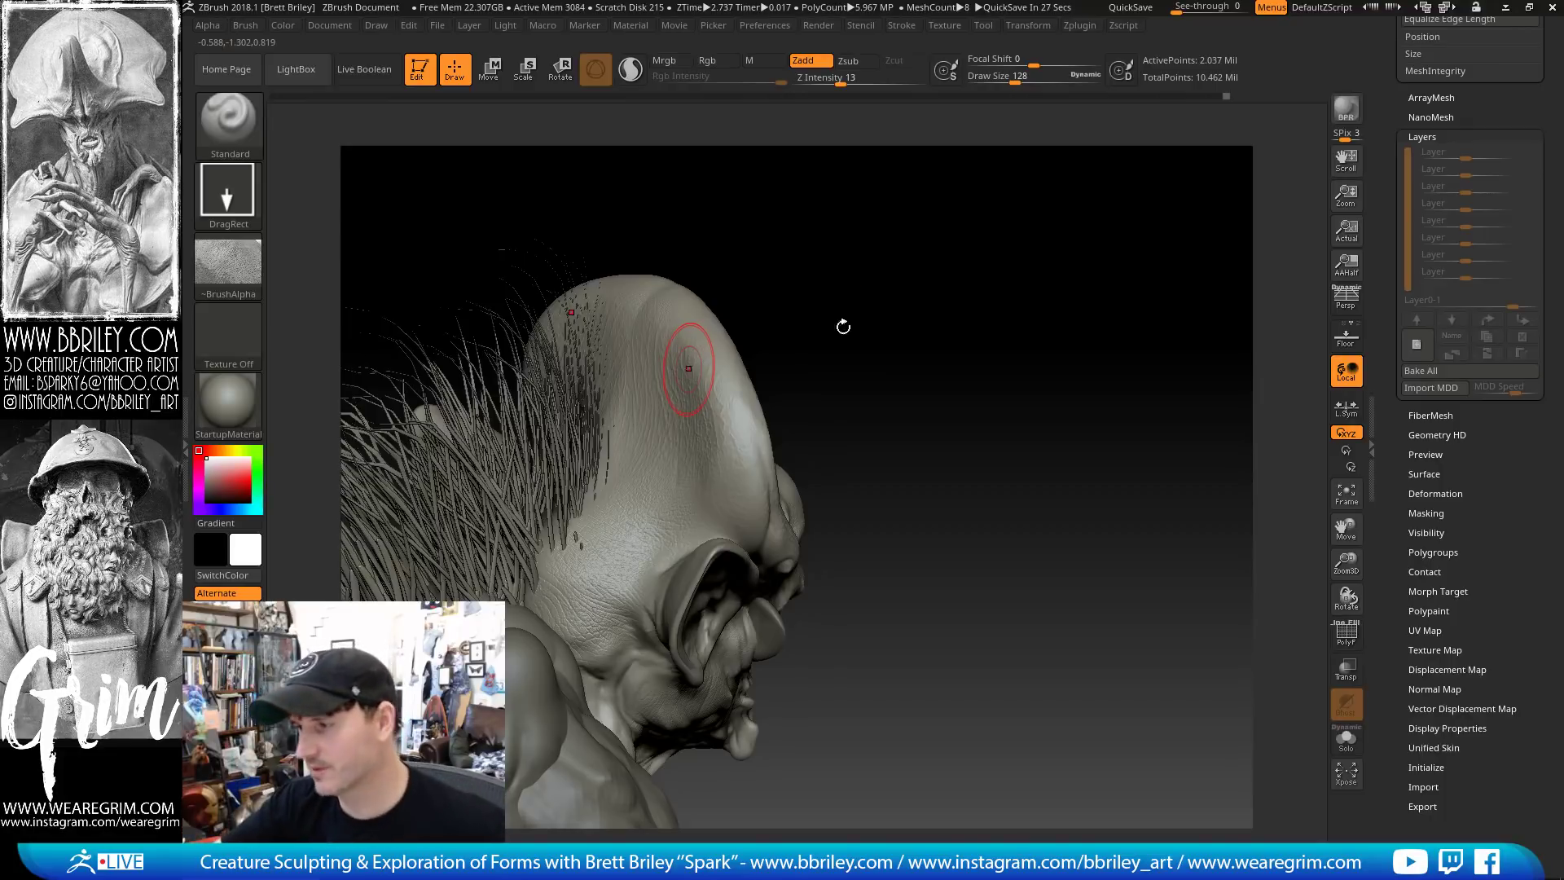
{"action": "left_click_drag", "start_coordinate": [843, 326], "coordinate": [756, 366]}
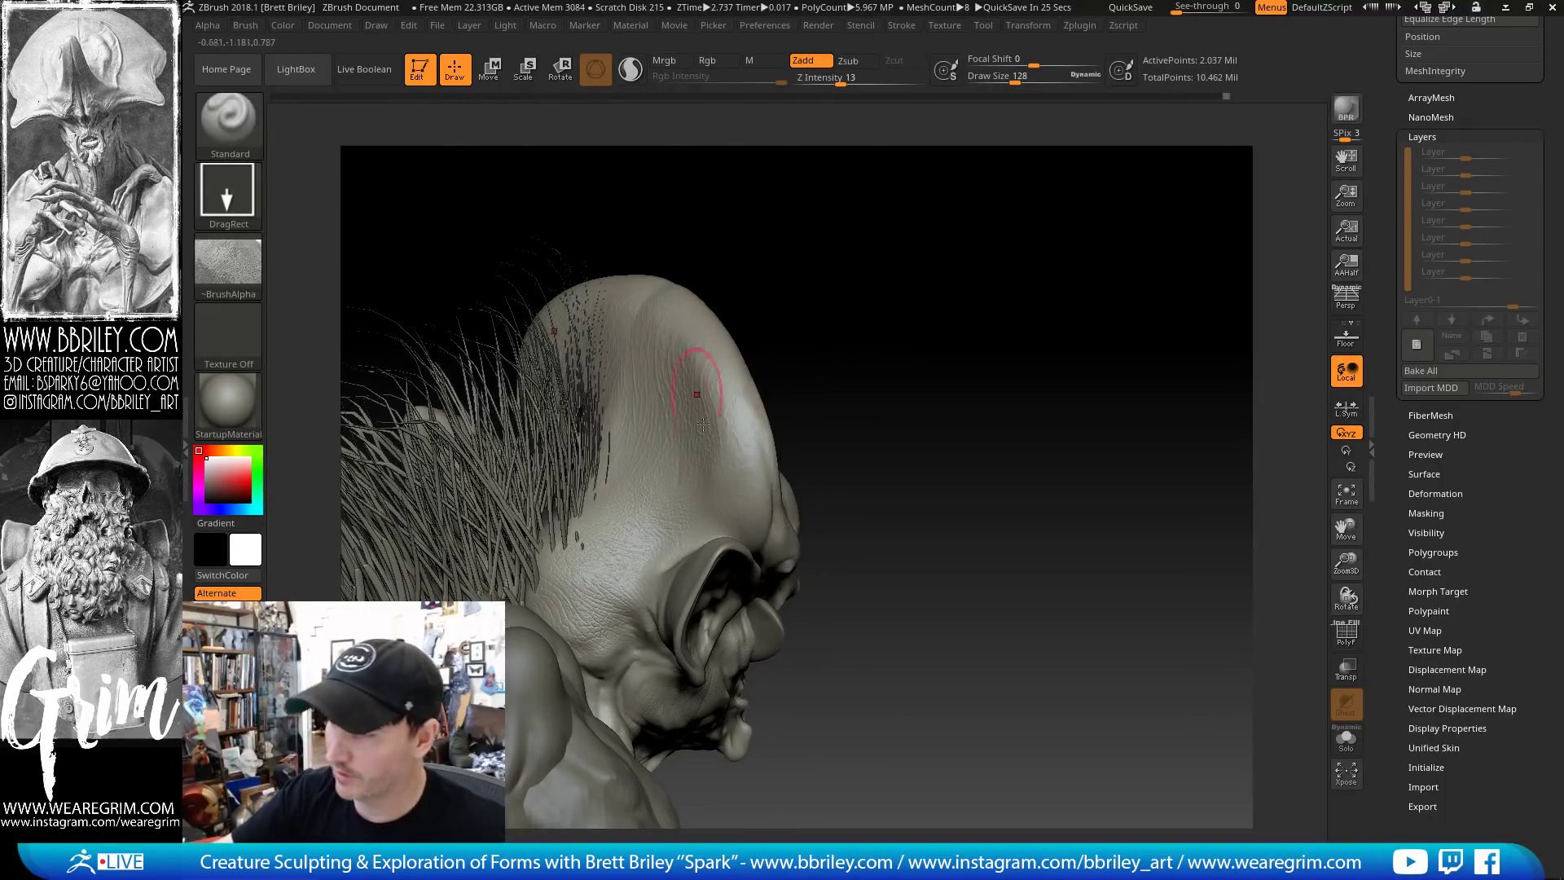
Check the Standard brush's settings and stamp the skin texture onto the back of the ear and nearby head and neck
{"action": "left_click", "coordinate": [245, 26]}
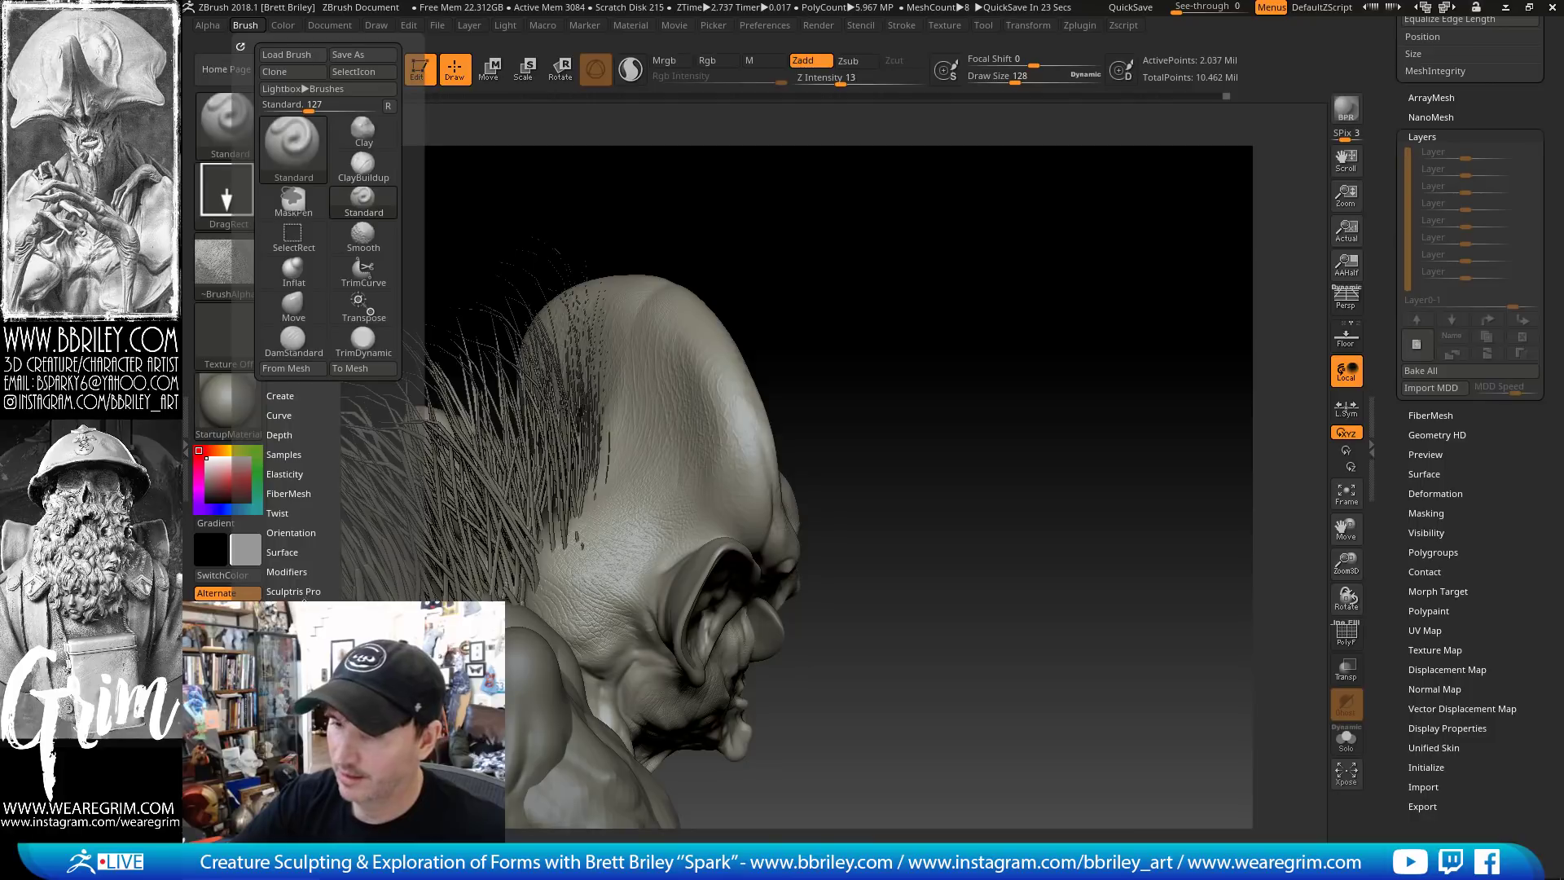
{"action": "scroll", "coordinate": [325, 326], "scroll_direction": "down", "scroll_amount": 2}
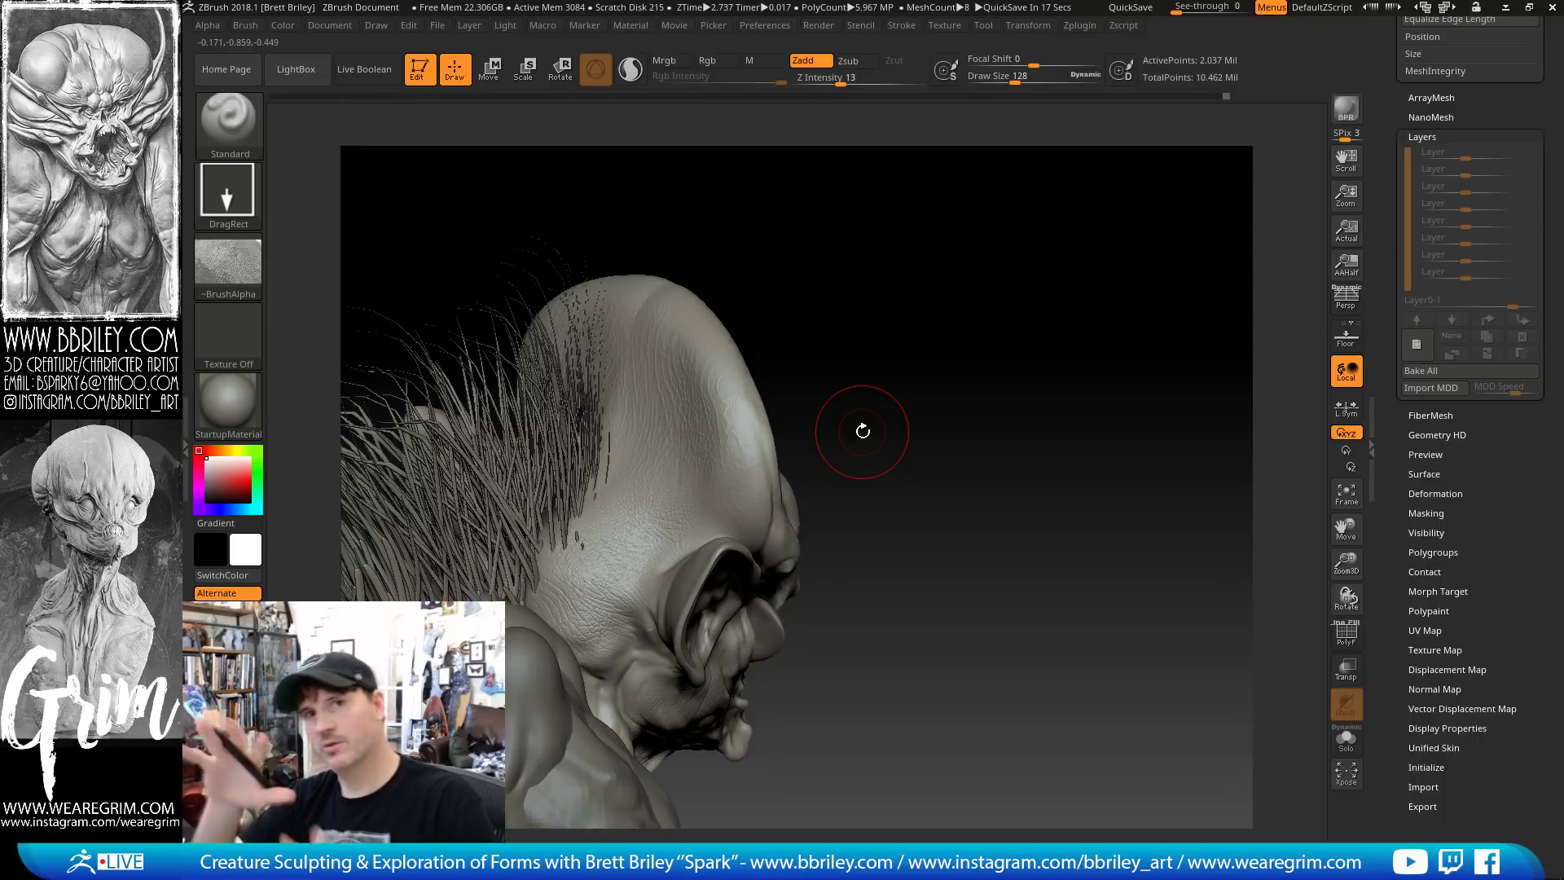
{"action": "mouse_move", "coordinate": [863, 431]}
{"action": "left_mouse_down"}
{"action": "mouse_move", "coordinate": [886, 377]}
{"action": "mouse_move", "coordinate": [825, 510]}
{"action": "left_mouse_up"}
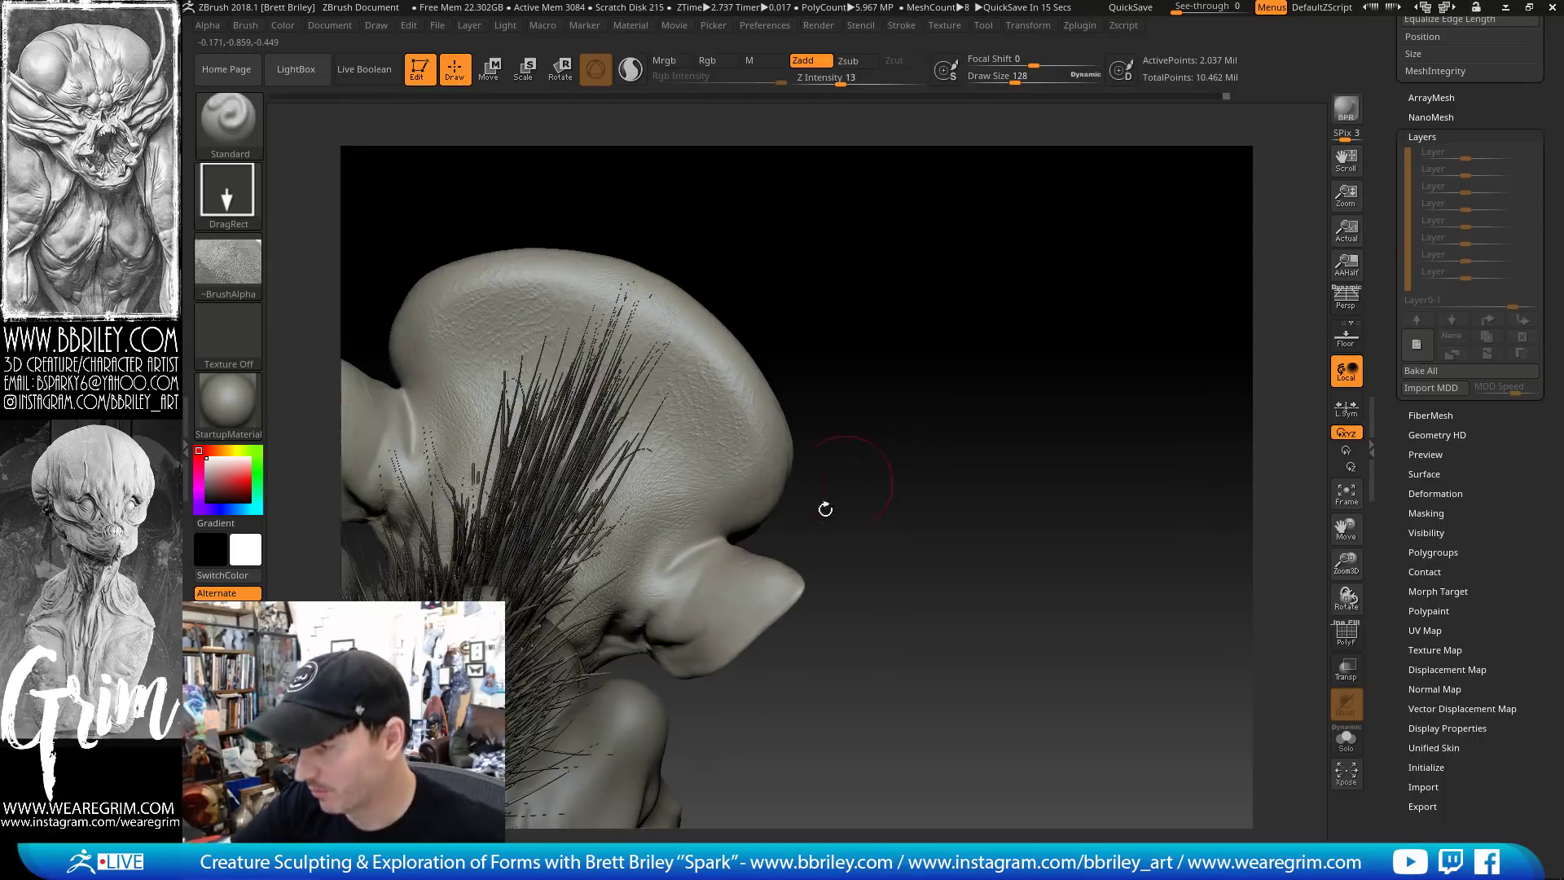
{"action": "mouse_move", "coordinate": [911, 459]}
{"action": "left_mouse_down"}
{"action": "mouse_move", "coordinate": [804, 354]}
{"action": "mouse_move", "coordinate": [900, 244]}
{"action": "mouse_move", "coordinate": [1005, 345]}
{"action": "mouse_move", "coordinate": [376, 91]}
{"action": "left_mouse_up"}
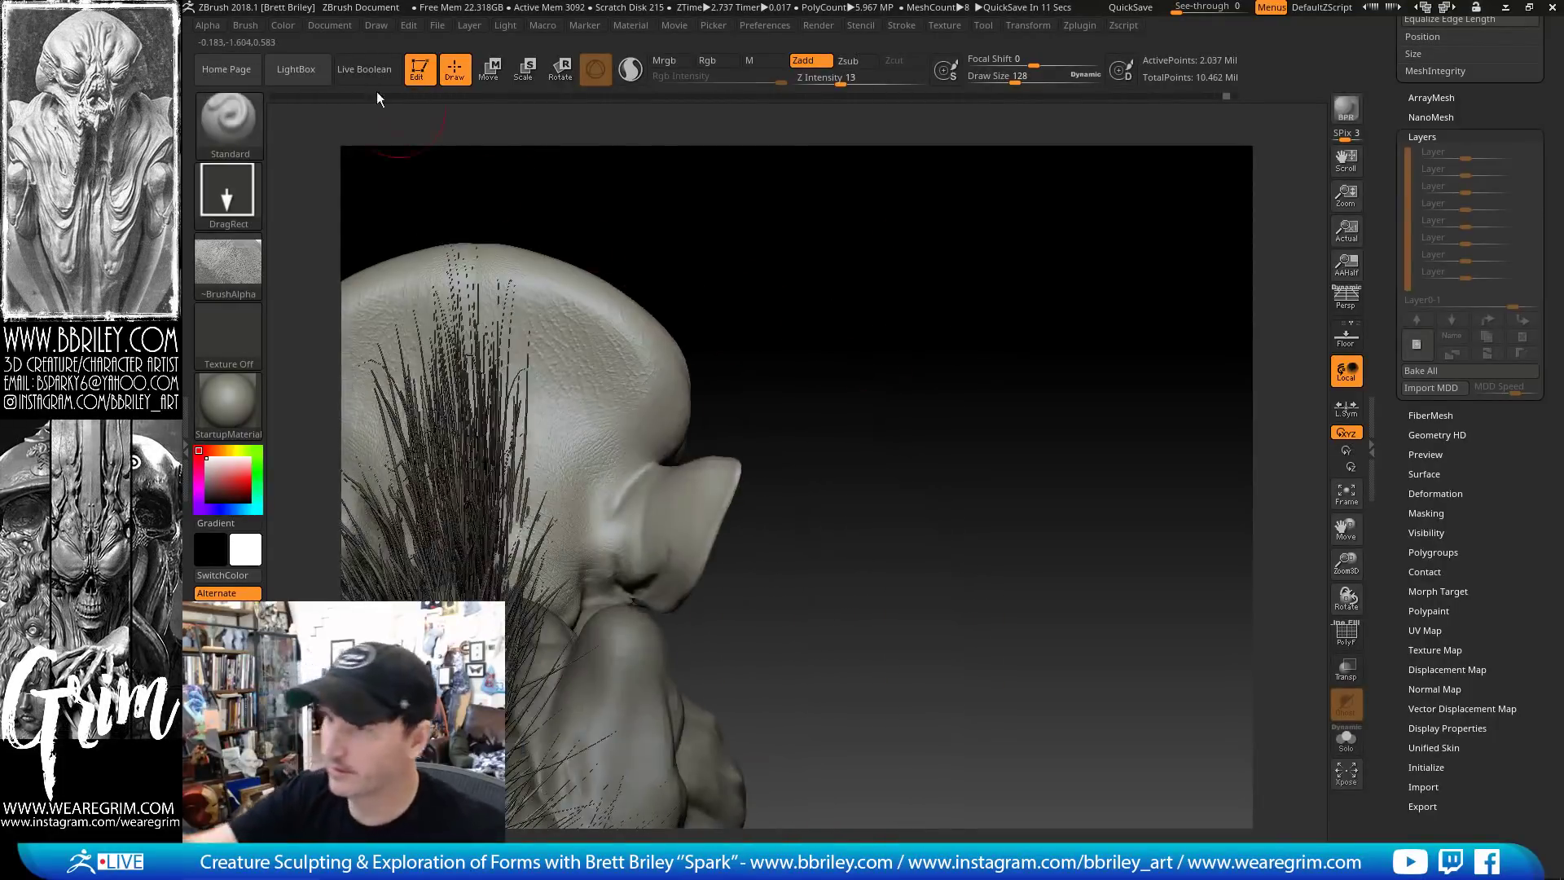
{"action": "left_click", "coordinate": [245, 25]}
{"action": "scroll", "coordinate": [358, 342], "scroll_direction": "down", "scroll_amount": 5}
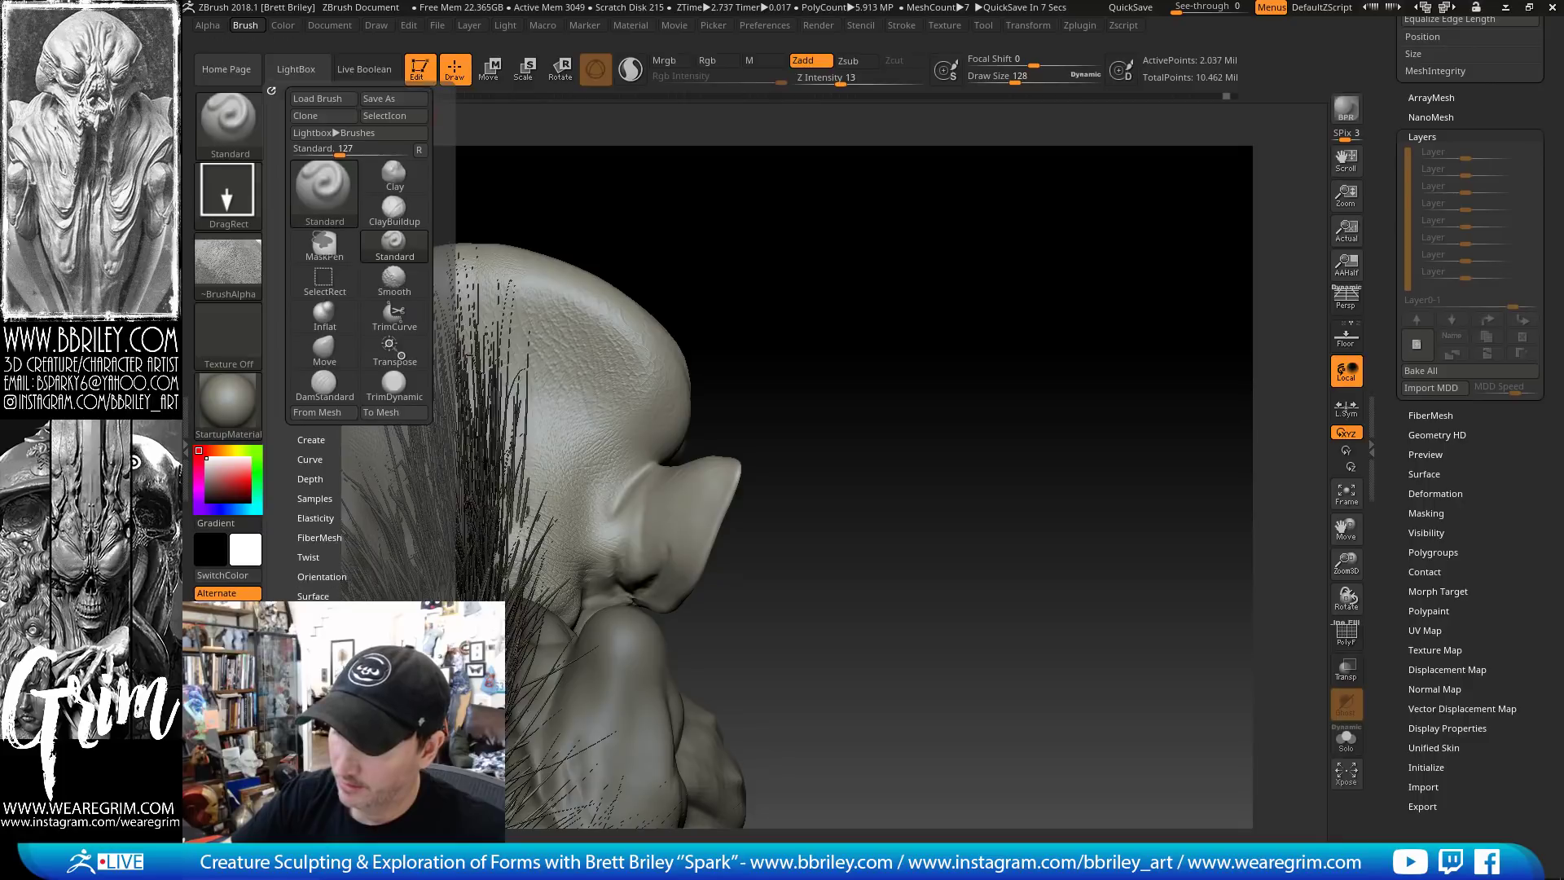
{"action": "left_click_drag", "start_coordinate": [944, 380], "coordinate": [678, 534]}
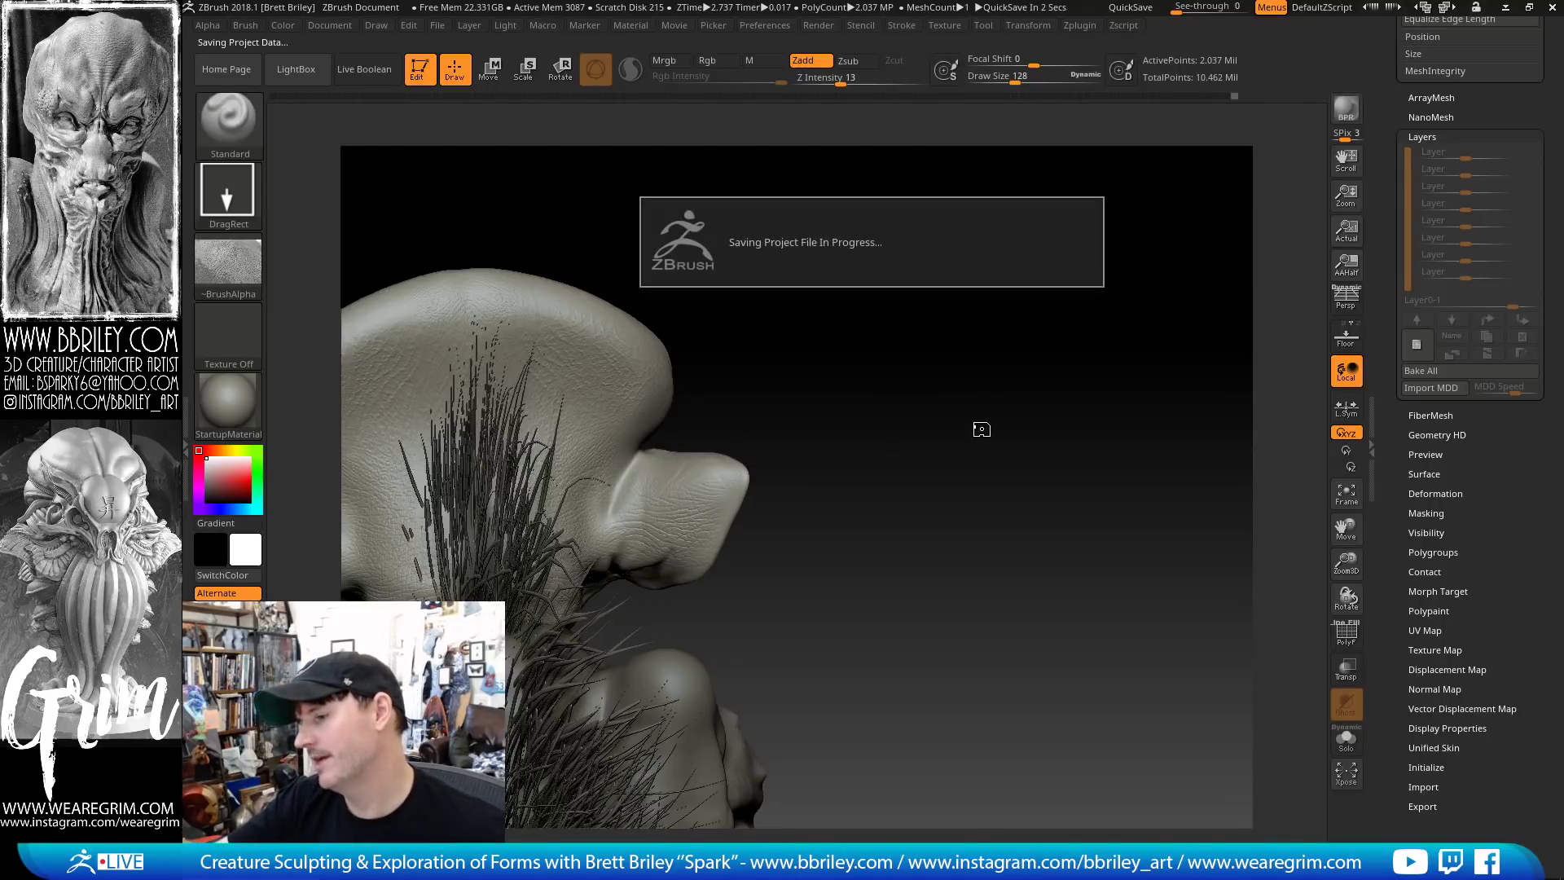
{"action": "left_click_drag", "start_coordinate": [988, 437], "coordinate": [646, 513]}
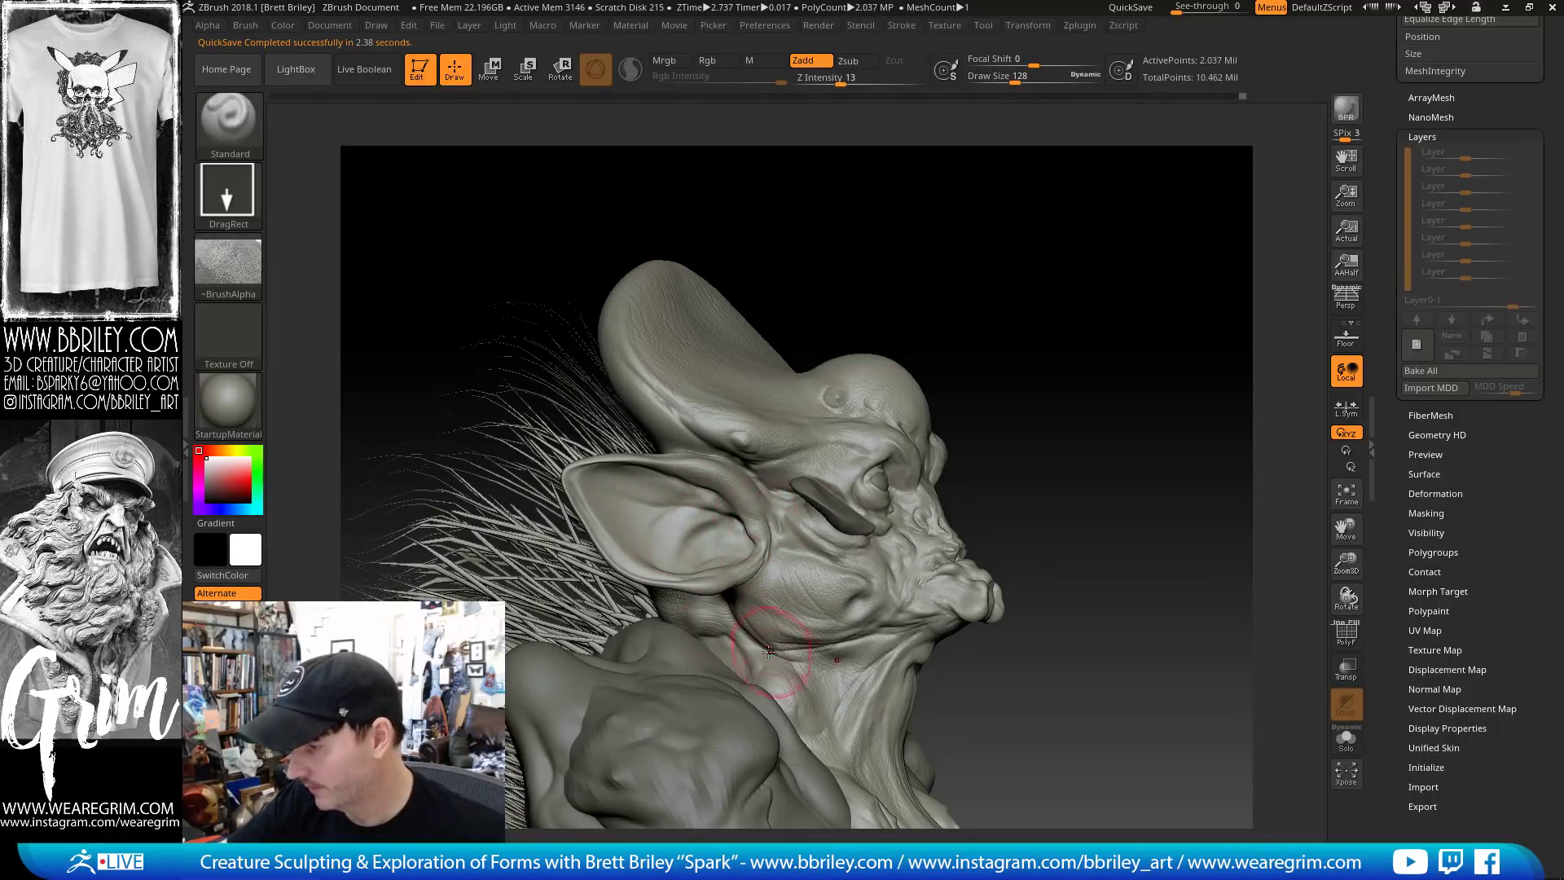
Make the arms the active subtool and stamp the skin texture over the shoulders
{"action": "left_click_drag", "start_coordinate": [1017, 458], "coordinate": [1011, 533]}
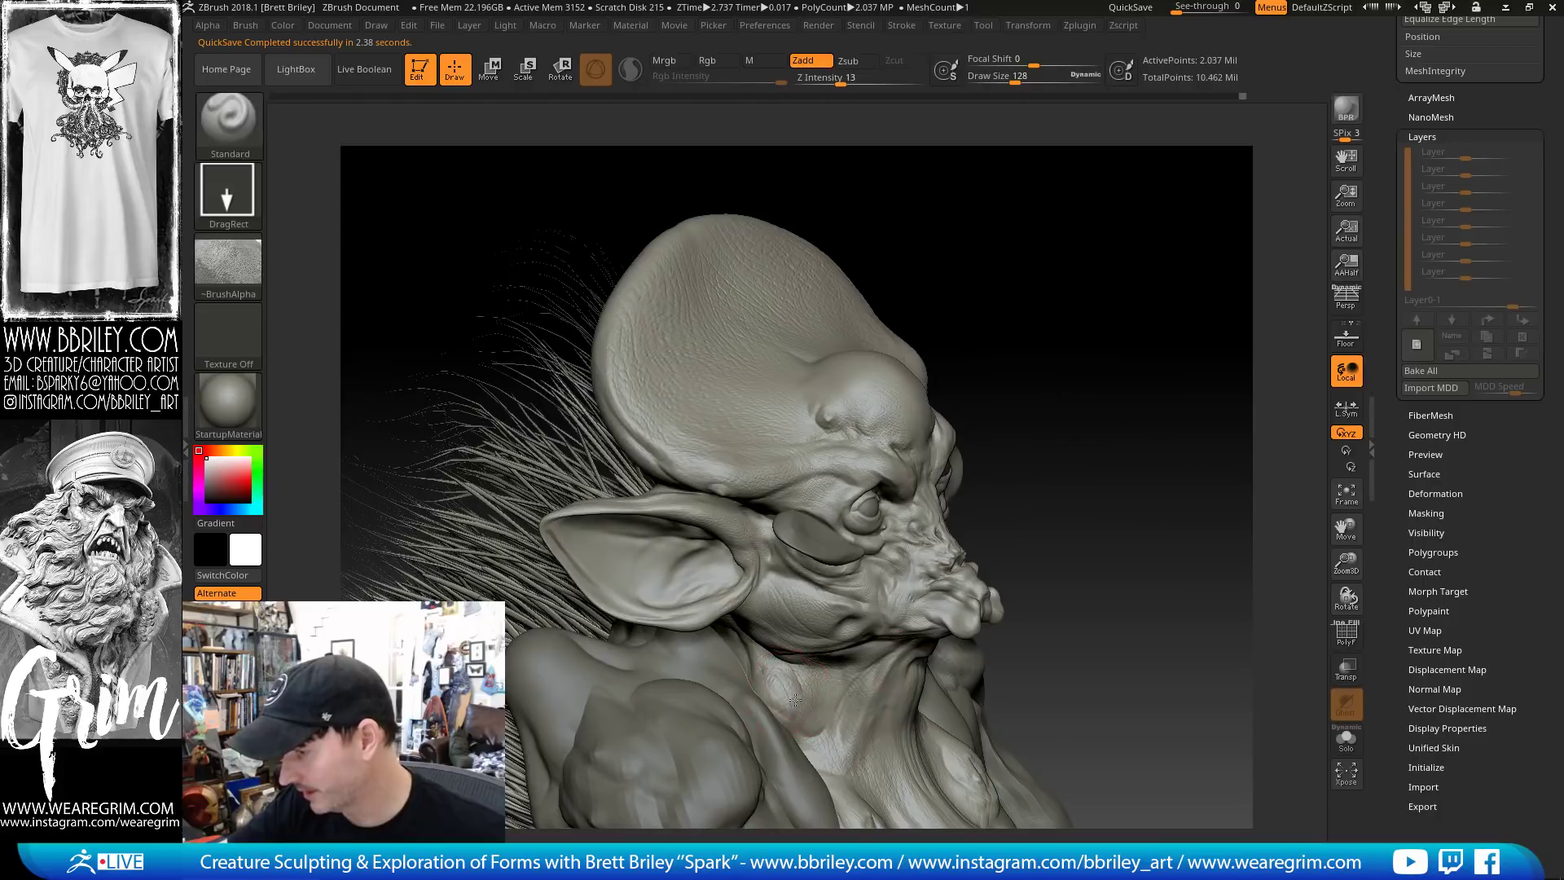
{"action": "left_click_drag", "start_coordinate": [1077, 420], "coordinate": [1010, 295]}
{"action": "mouse_move", "coordinate": [1058, 349]}
{"action": "left_mouse_down", "text": "alt"}
{"action": "mouse_move", "coordinate": [1011, 300]}
{"action": "mouse_move", "coordinate": [1009, 368]}
{"action": "left_mouse_up", "text": "alt"}
{"action": "left_click", "coordinate": [684, 545], "text": "alt"}
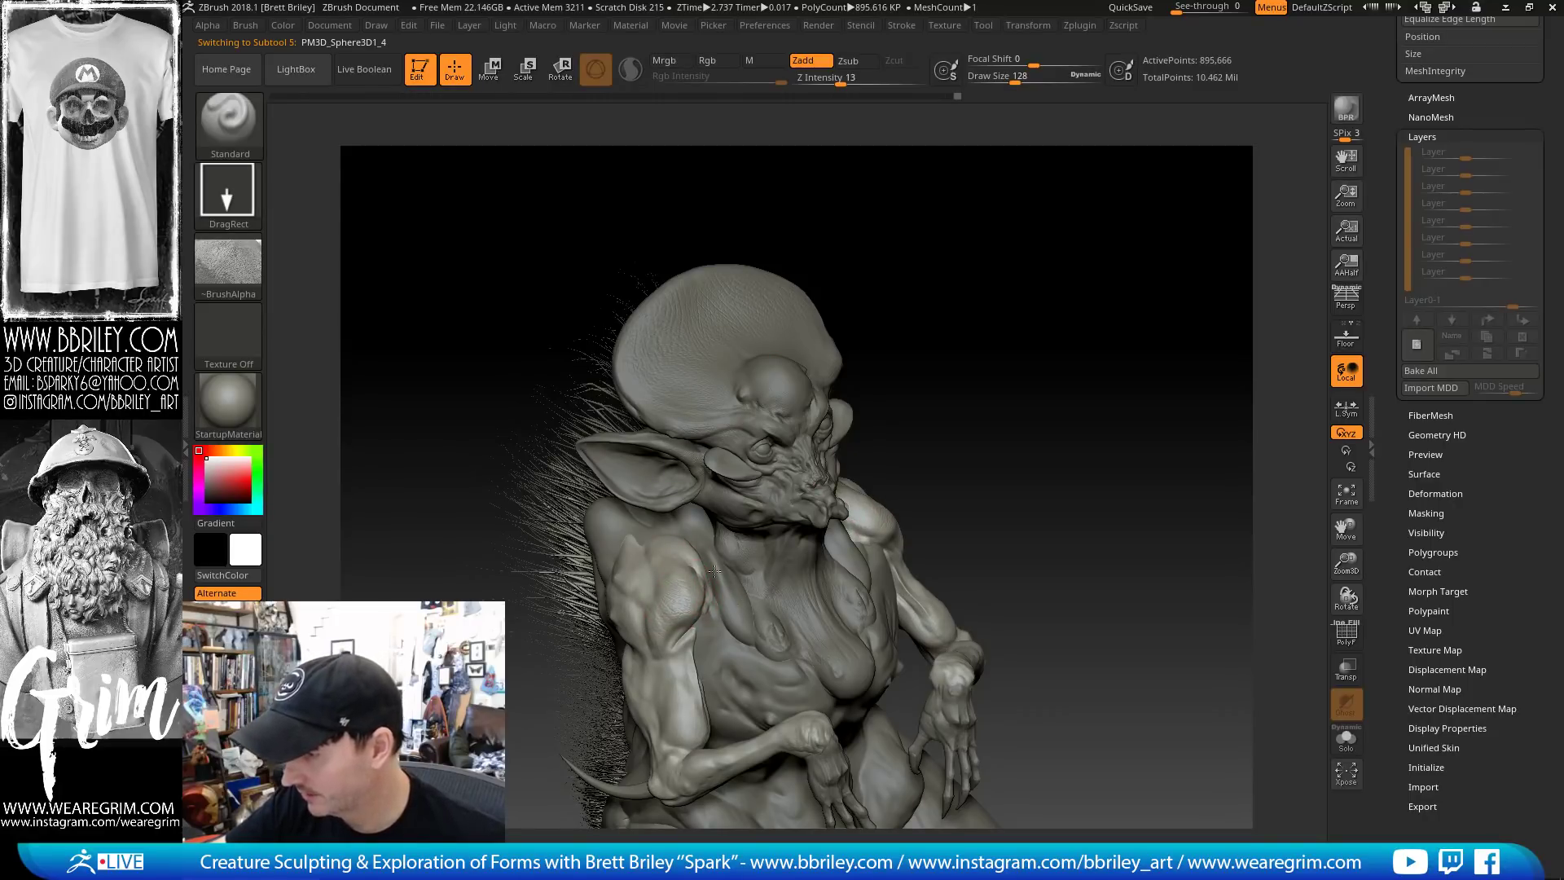
{"action": "left_click_drag", "start_coordinate": [1004, 367], "coordinate": [1059, 281], "text": "alt"}
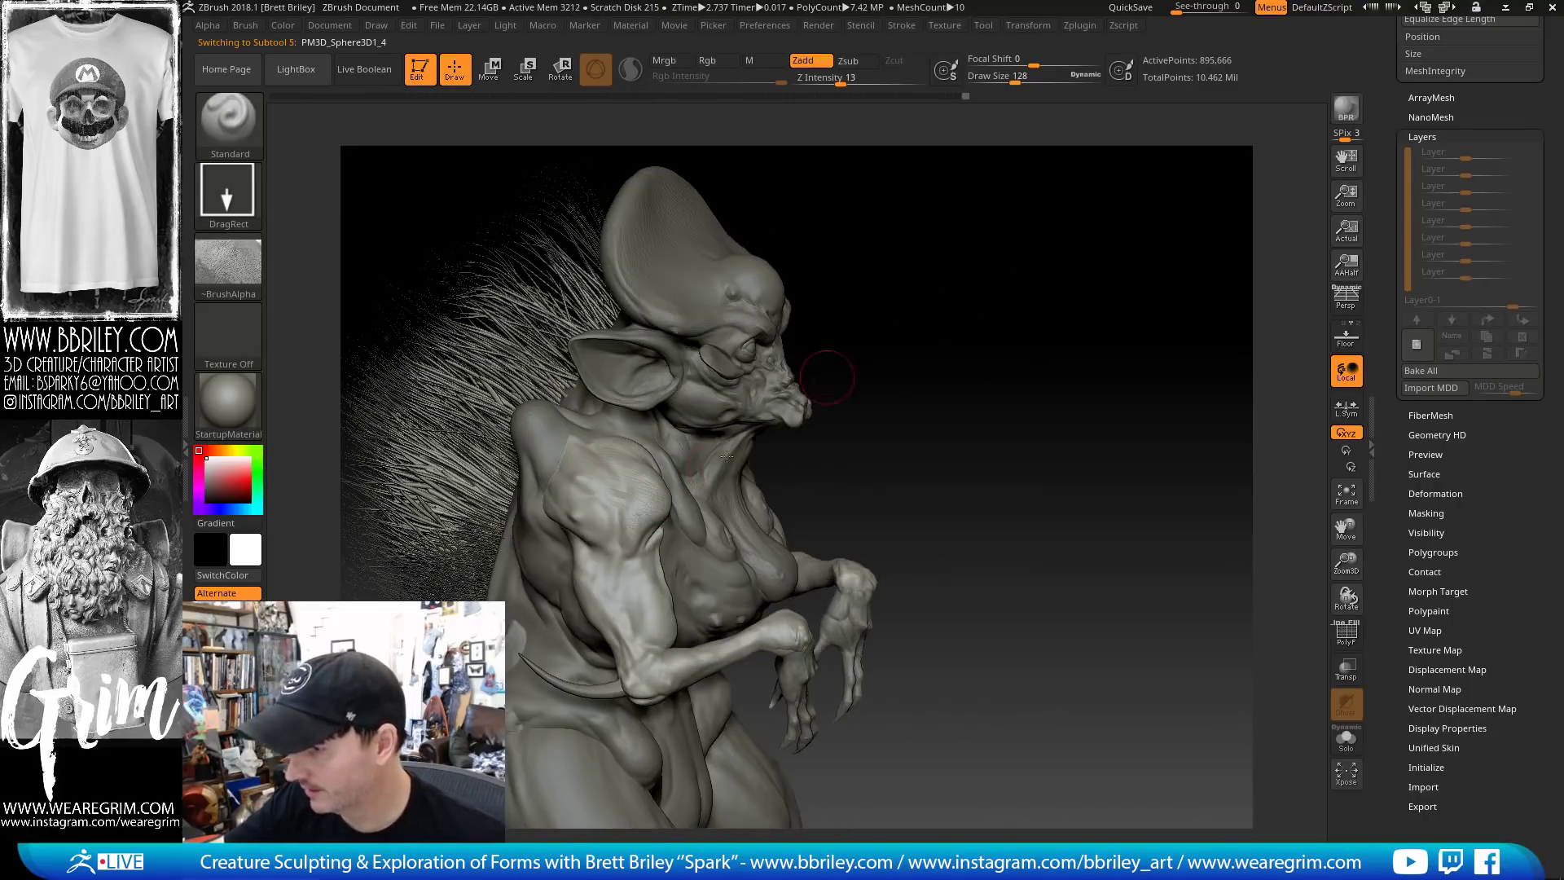
{"action": "left_click_drag", "start_coordinate": [943, 407], "coordinate": [859, 450]}
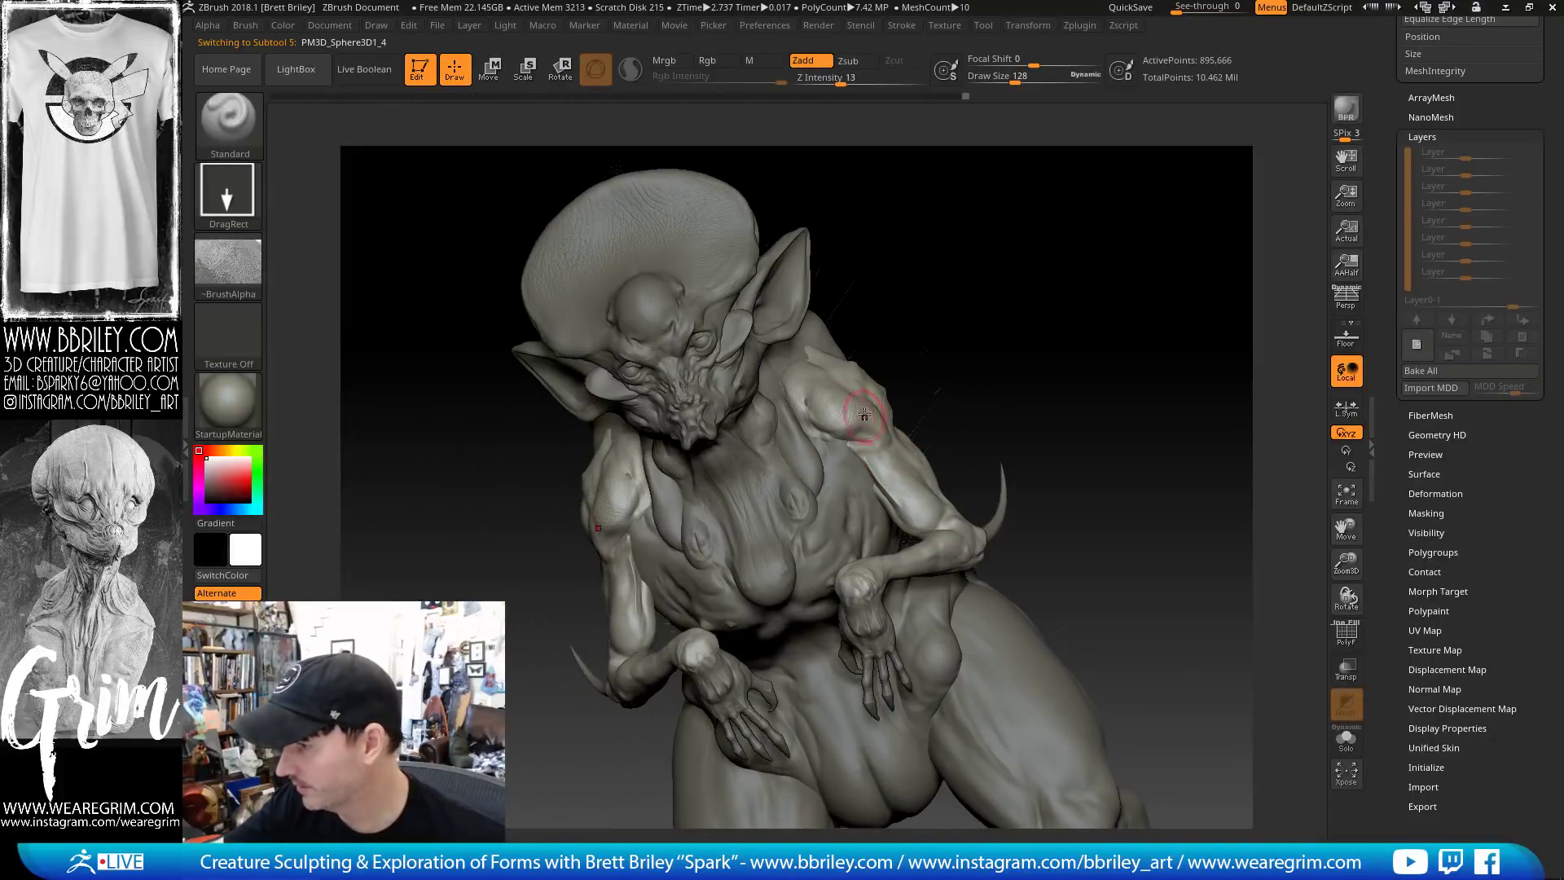
{"action": "left_click_drag", "start_coordinate": [988, 294], "coordinate": [1033, 262]}
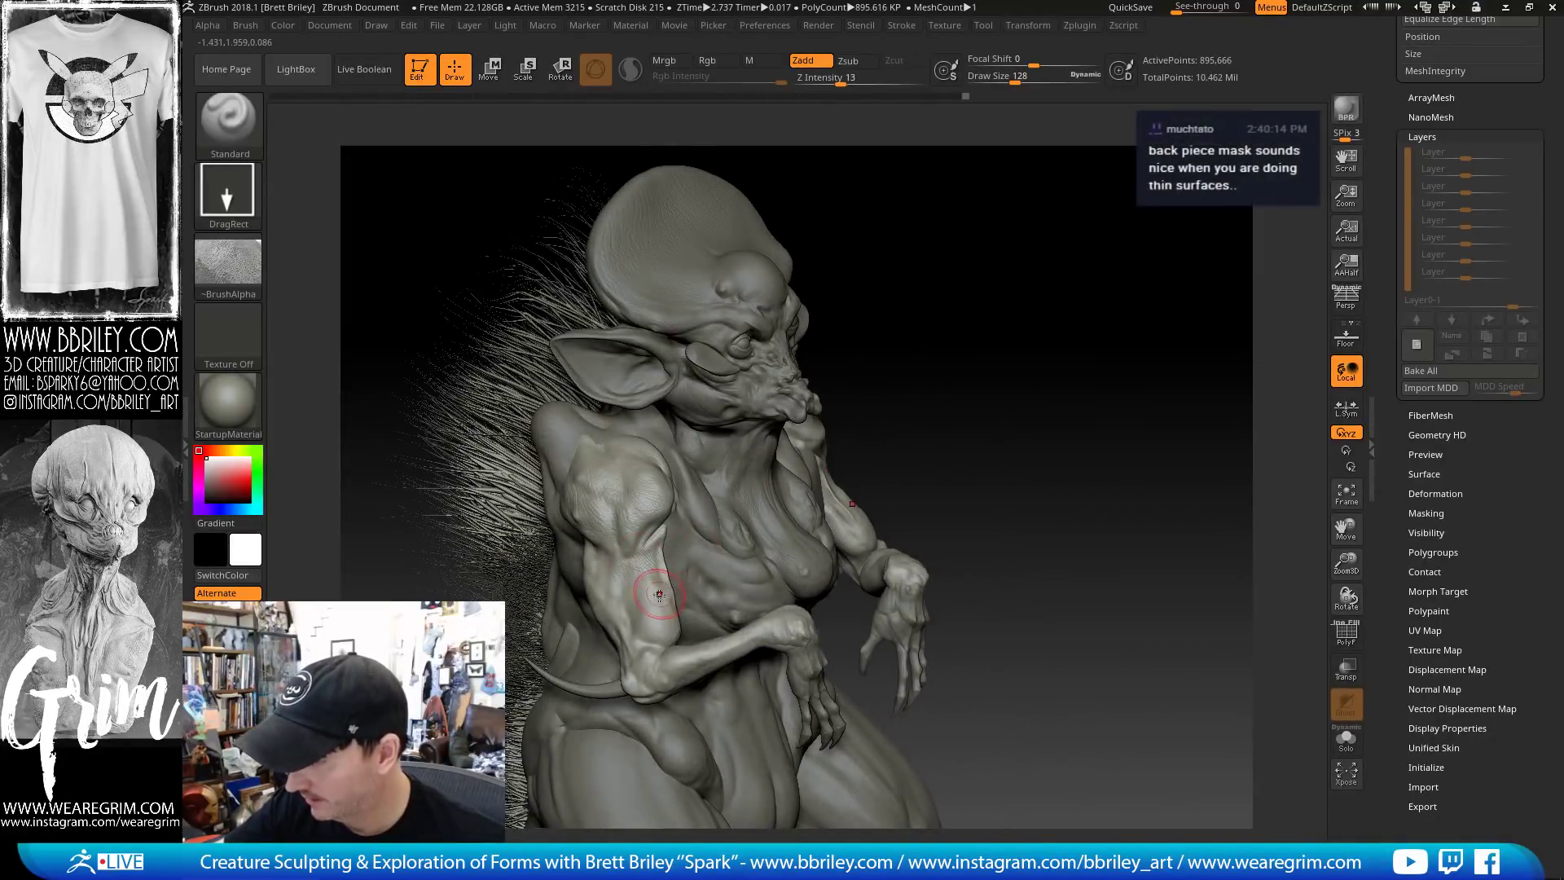
Stamp the skin texture along the upper arms, elbows and forearms from several angles
{"action": "left_click_drag", "start_coordinate": [996, 307], "coordinate": [1117, 303]}
{"action": "left_click_drag", "start_coordinate": [868, 433], "coordinate": [1004, 414]}
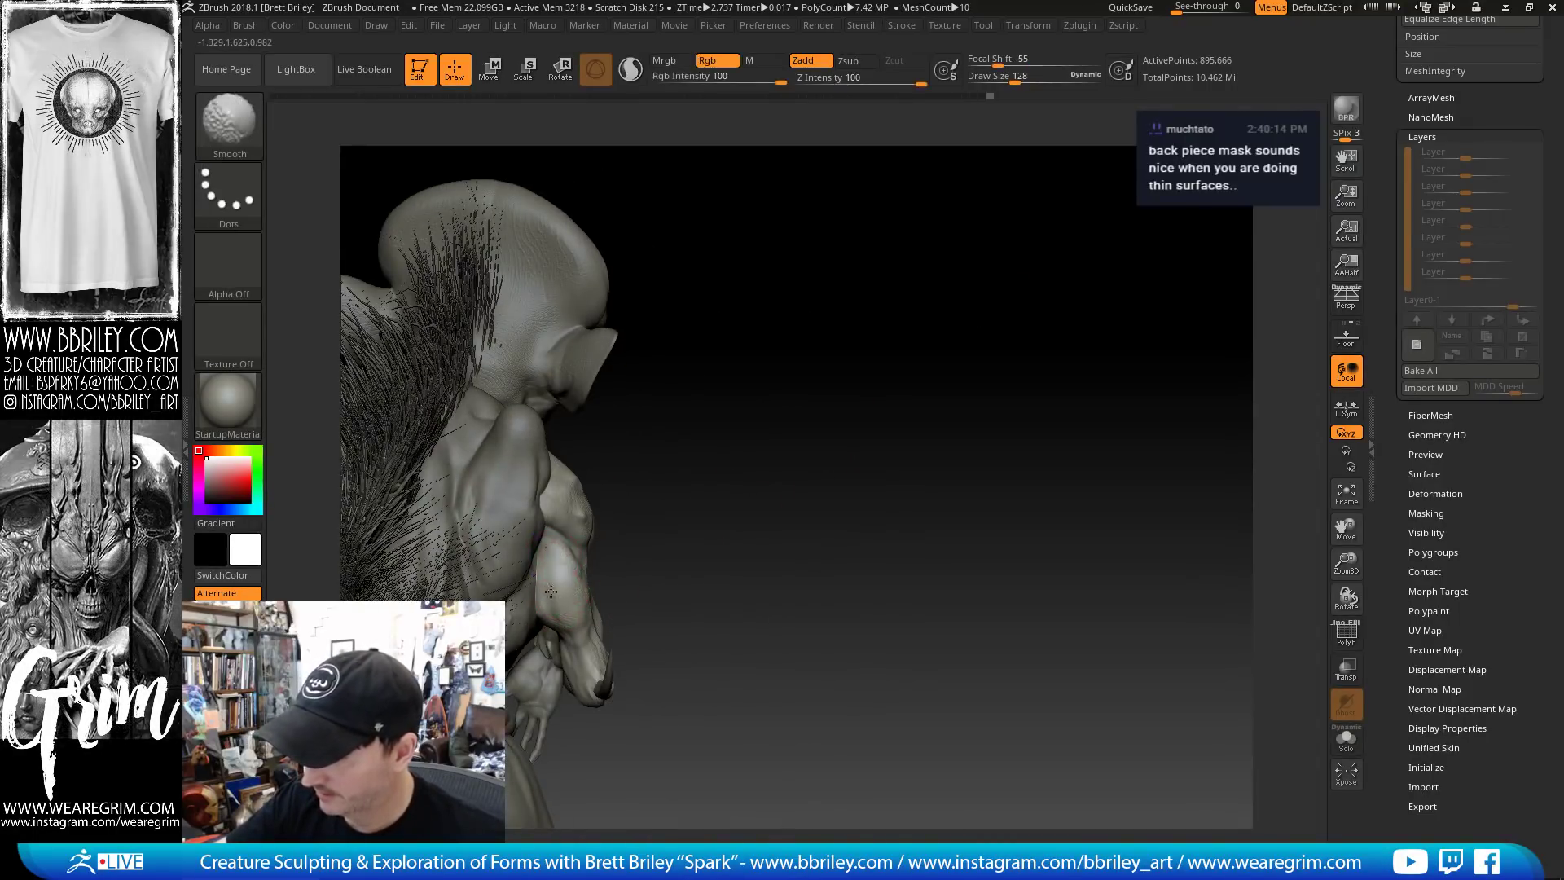
{"action": "left_click_drag", "start_coordinate": [615, 612], "coordinate": [593, 576]}
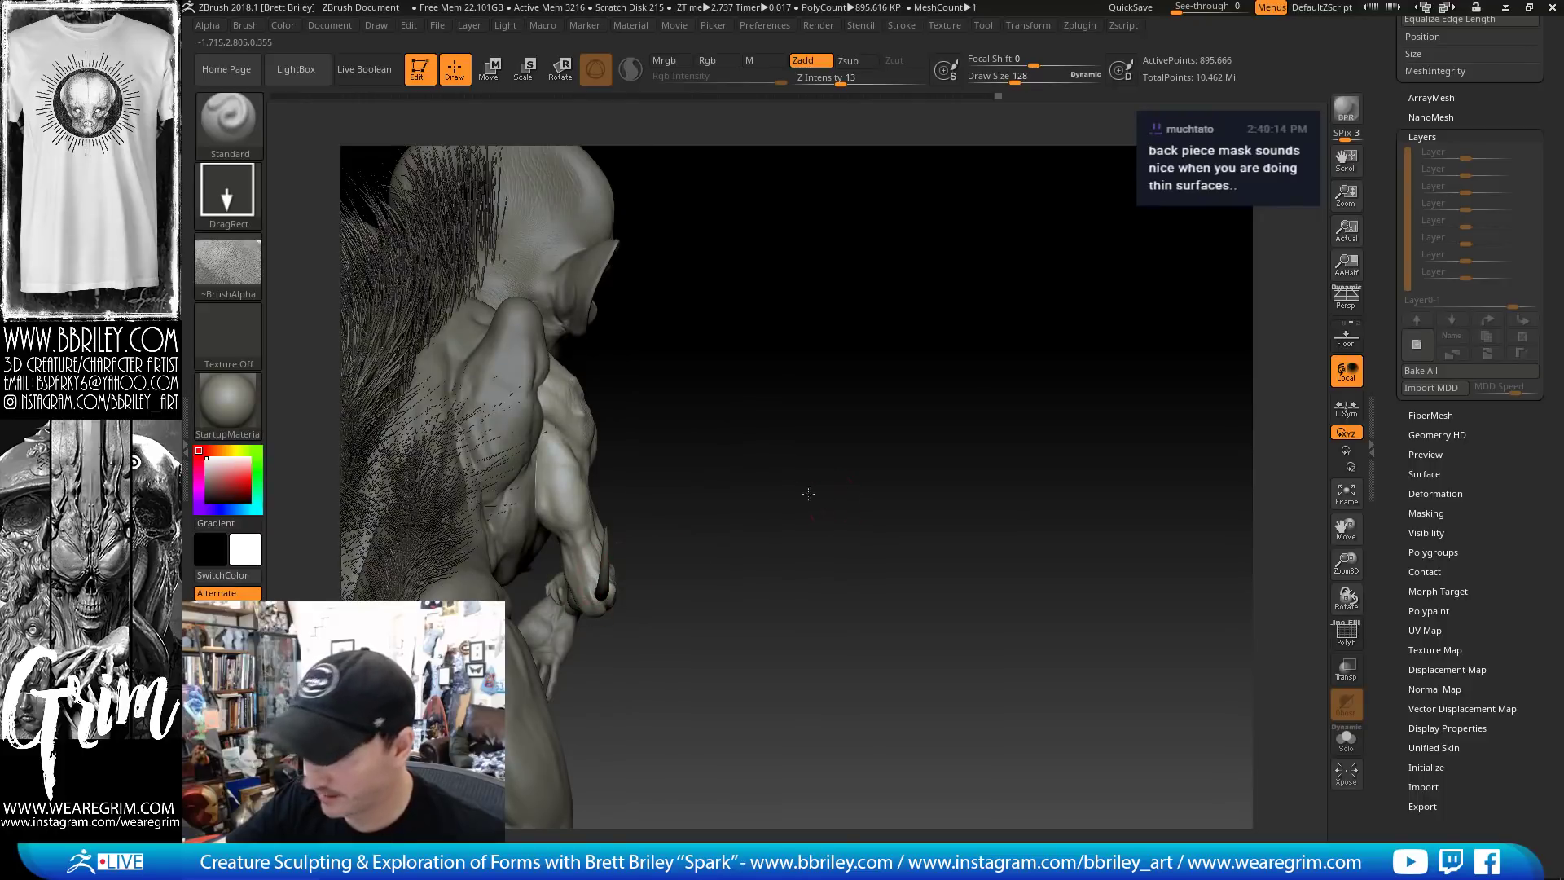
{"action": "left_click_drag", "start_coordinate": [808, 493], "coordinate": [706, 607]}
{"action": "left_click_drag", "start_coordinate": [857, 604], "coordinate": [711, 603]}
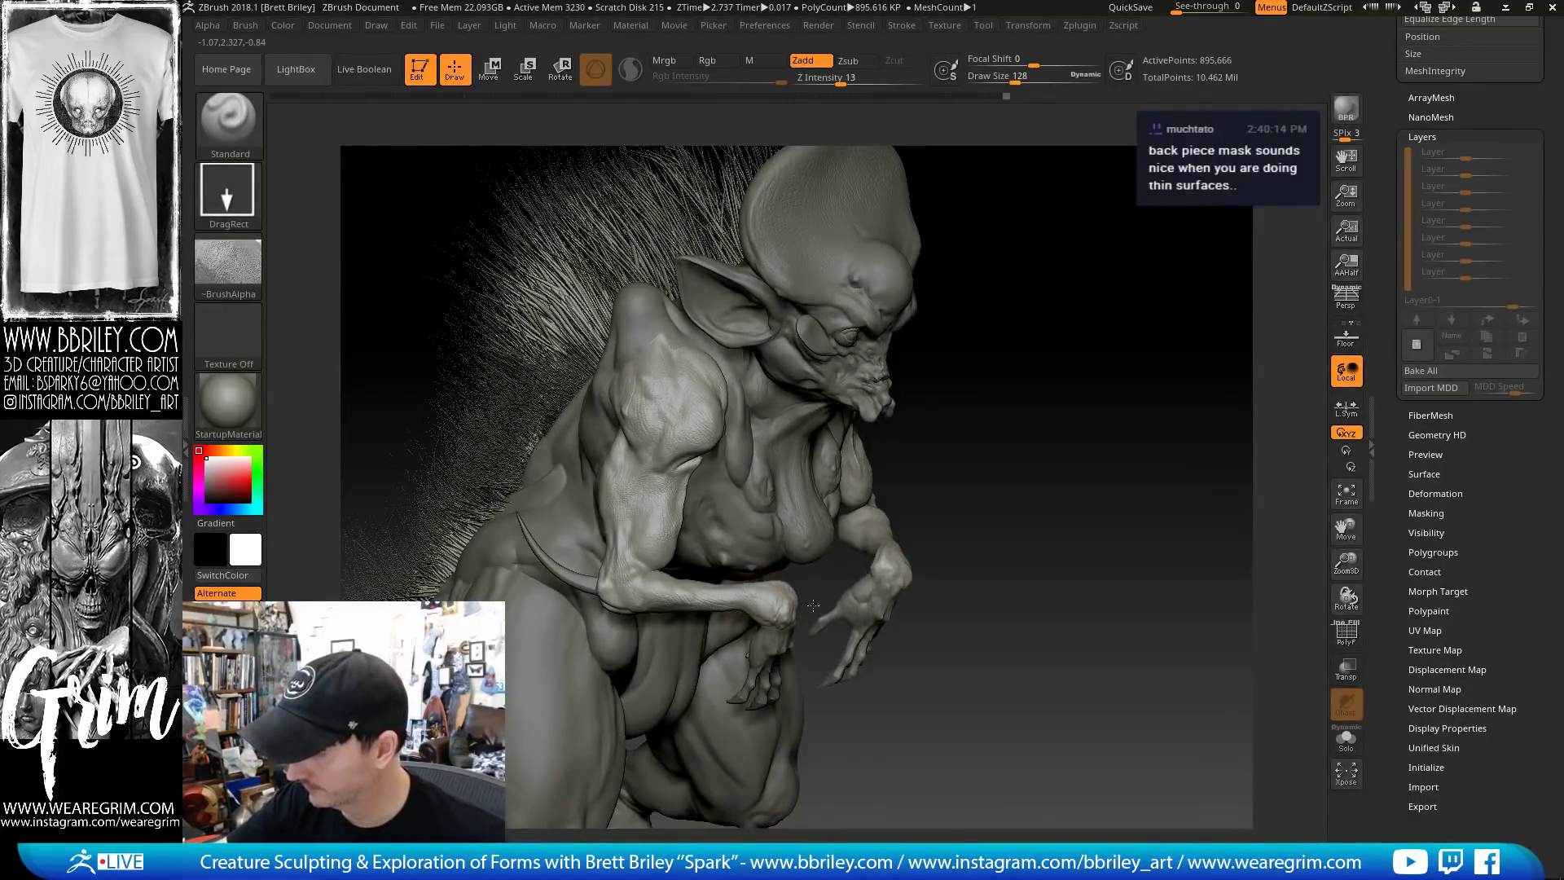
{"action": "left_click_drag", "start_coordinate": [654, 579], "coordinate": [680, 588]}
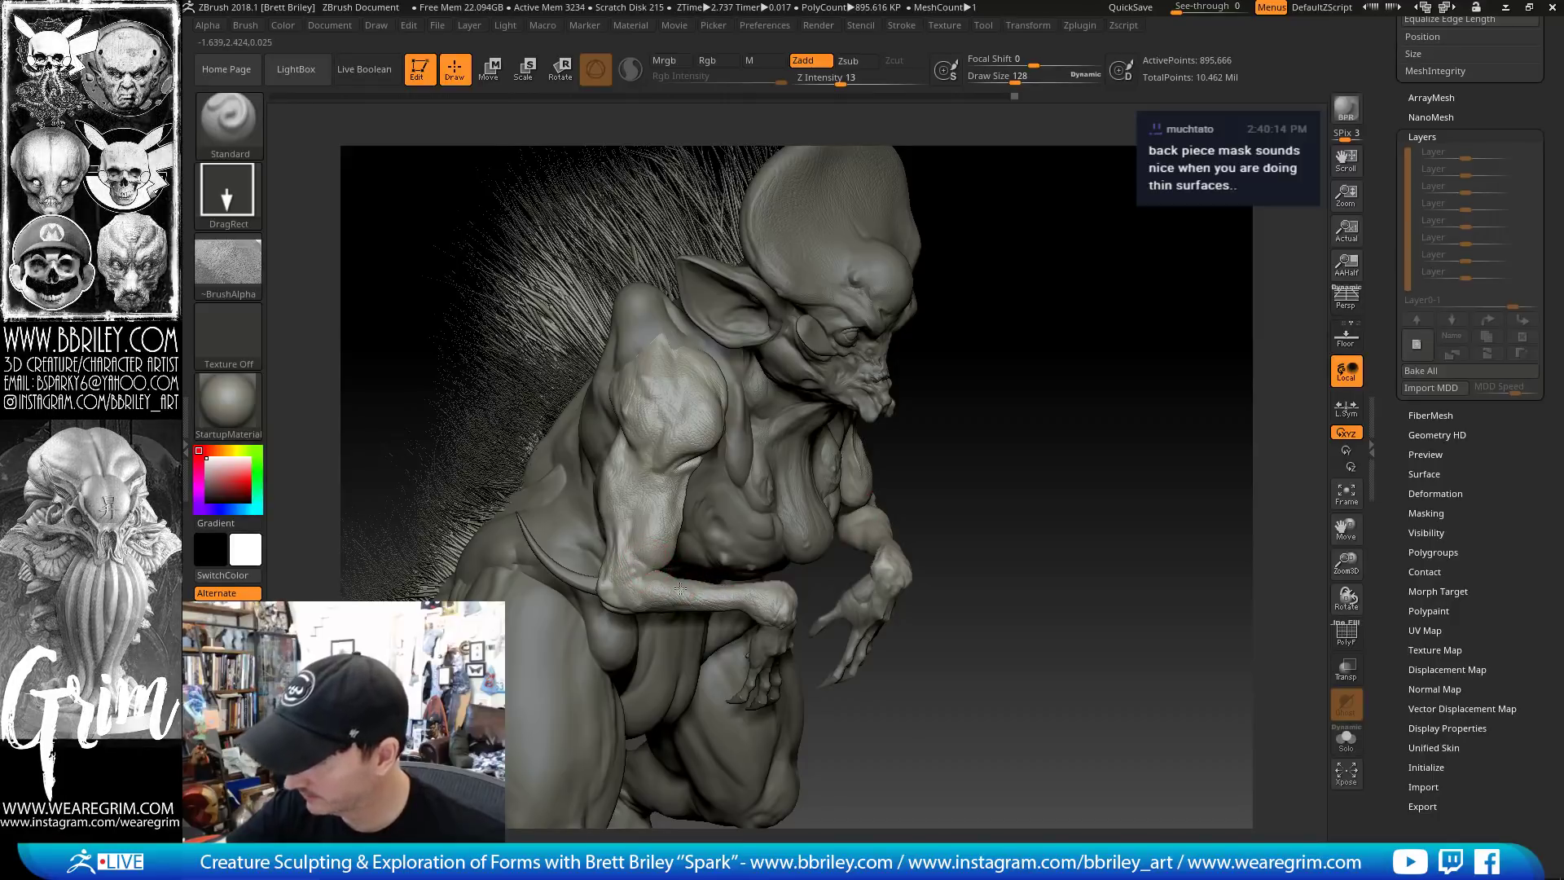
{"action": "left_click_drag", "start_coordinate": [961, 419], "coordinate": [1118, 380]}
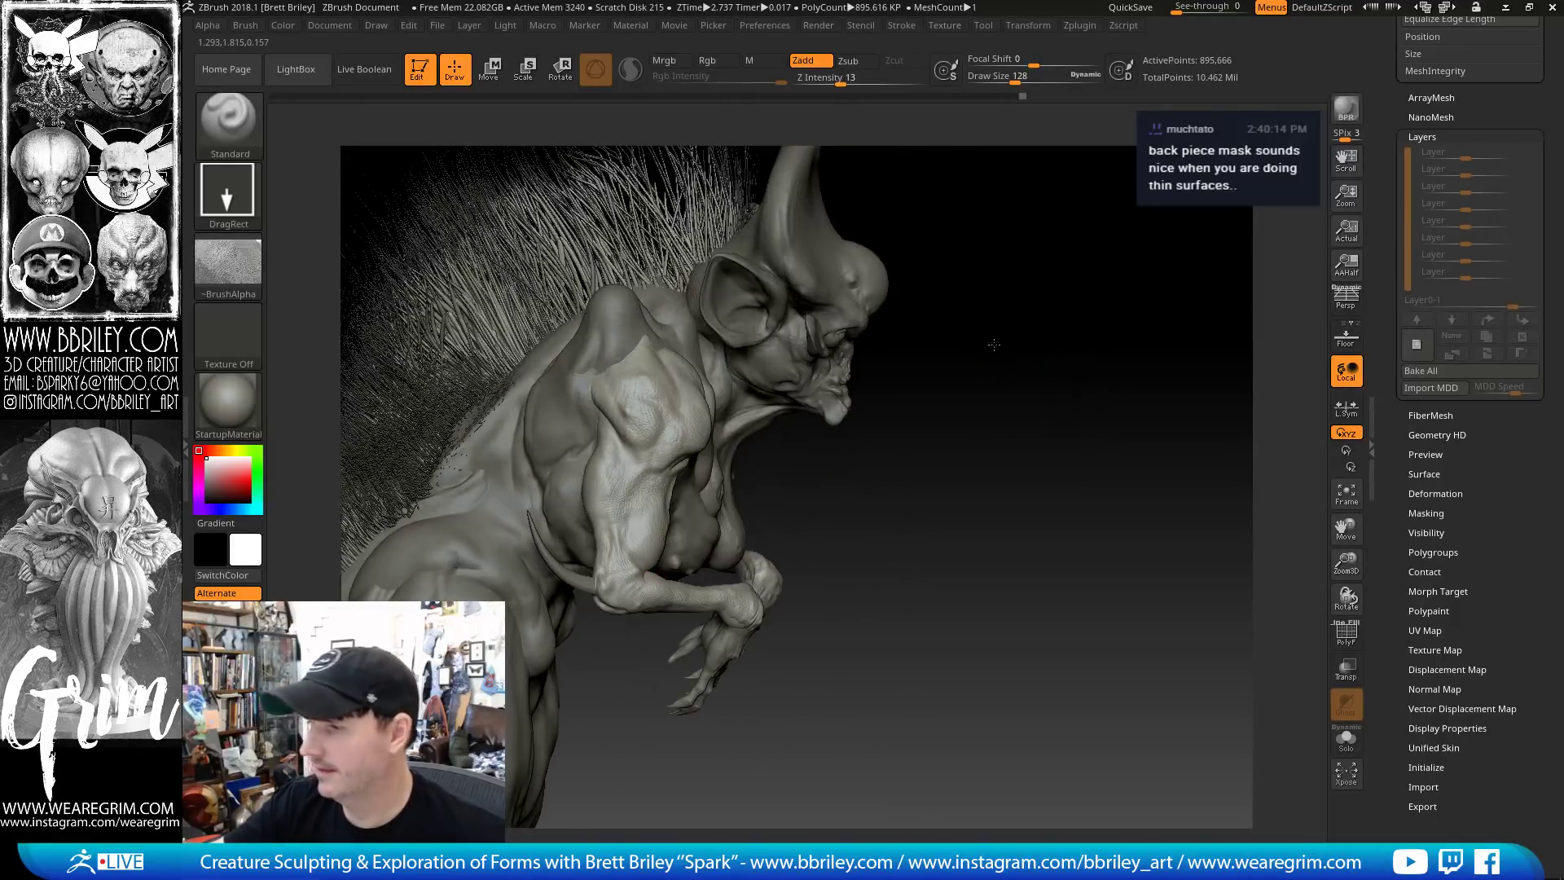
Make the body the active subtool and stamp the skin texture over the upper back and shoulder blades
{"action": "left_click", "coordinate": [641, 321], "text": "alt"}
{"action": "mouse_move", "coordinate": [924, 458]}
{"action": "left_mouse_down"}
{"action": "mouse_move", "coordinate": [609, 418]}
{"action": "mouse_move", "coordinate": [630, 378]}
{"action": "left_mouse_up"}
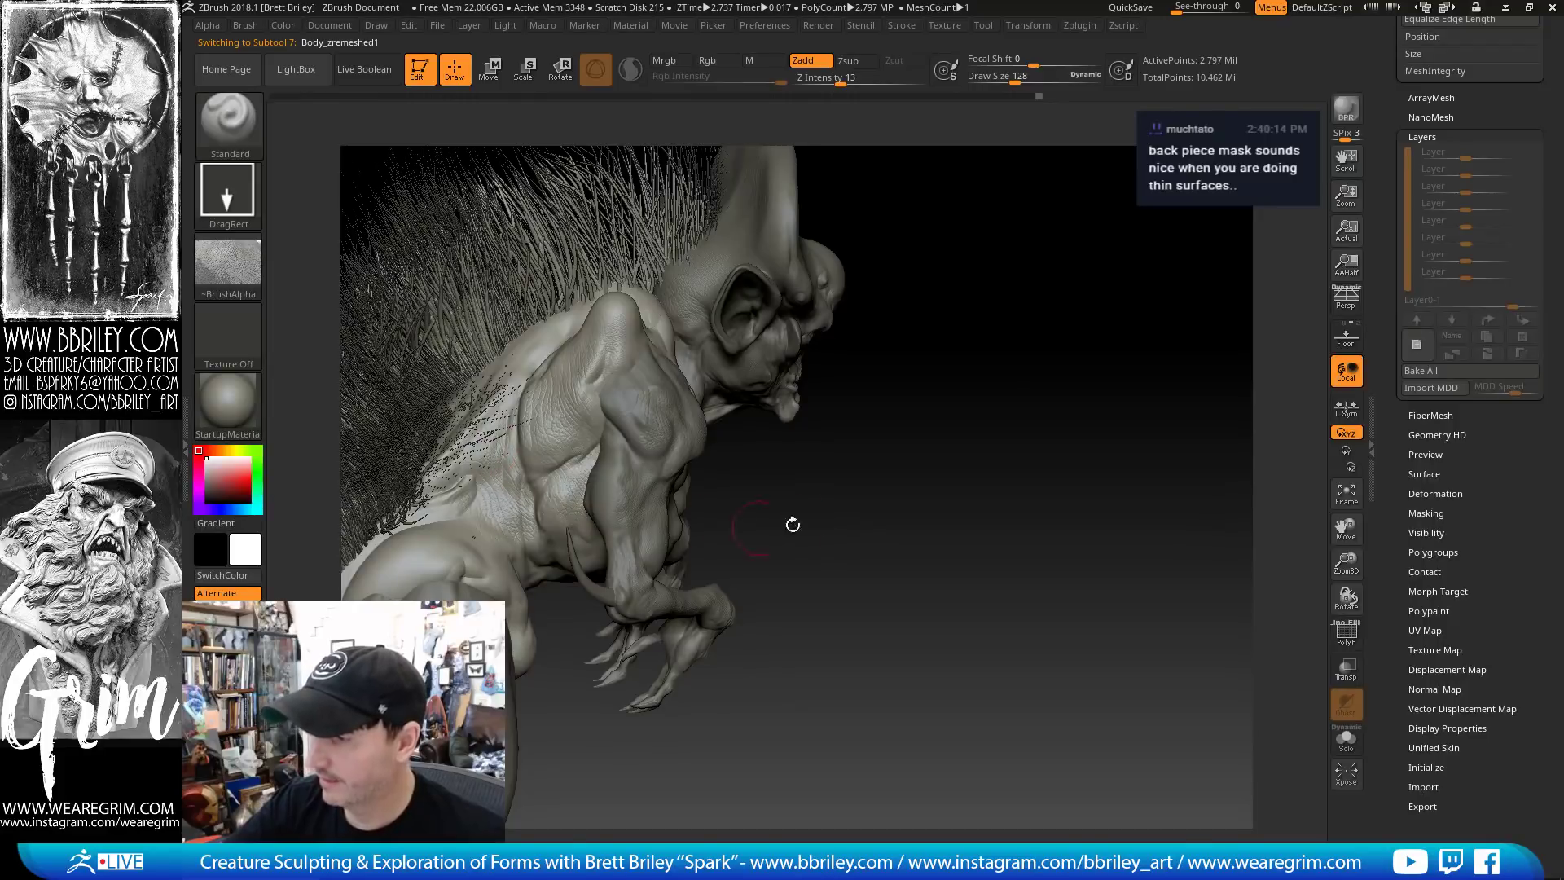
{"action": "left_click_drag", "start_coordinate": [793, 525], "coordinate": [534, 388]}
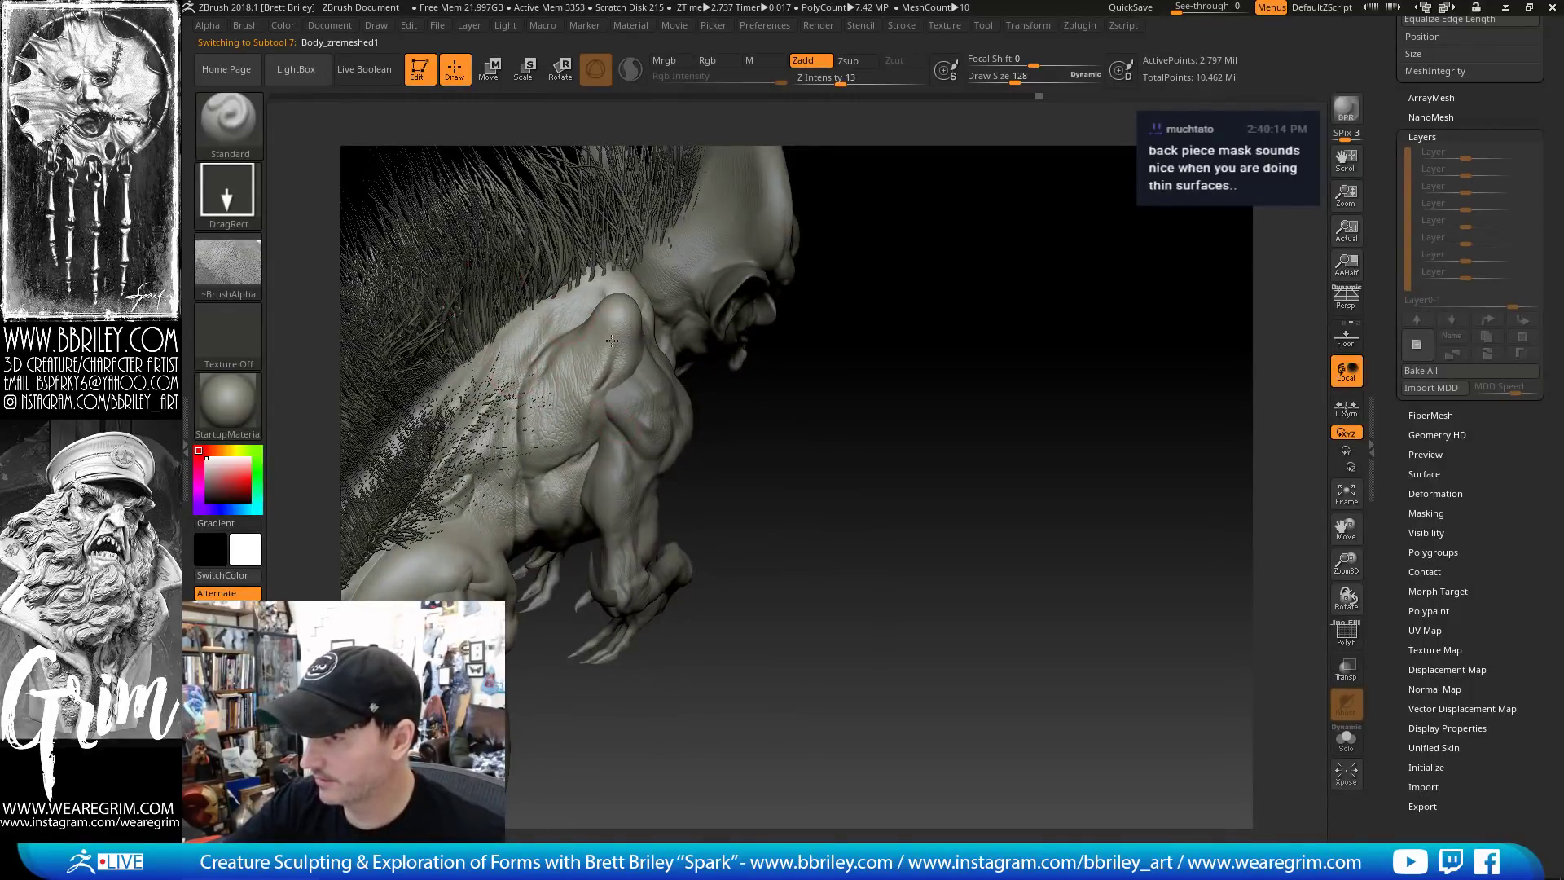
{"action": "left_click_drag", "start_coordinate": [723, 423], "coordinate": [667, 292]}
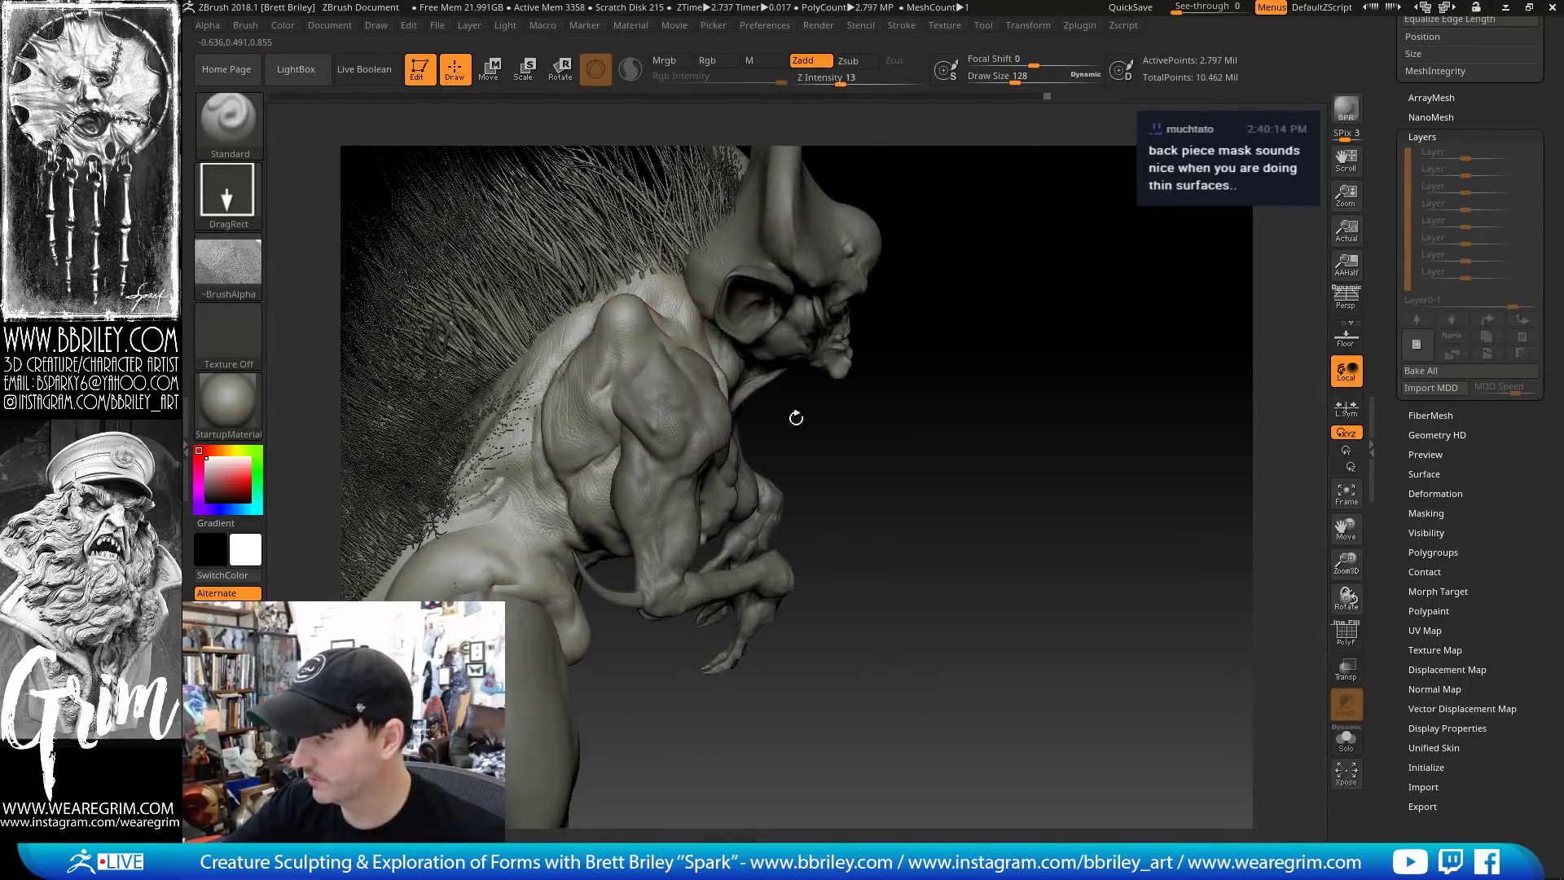
Stamp the skin texture over the body's chest, ribs and sides
{"action": "left_click_drag", "start_coordinate": [796, 417], "coordinate": [738, 379]}
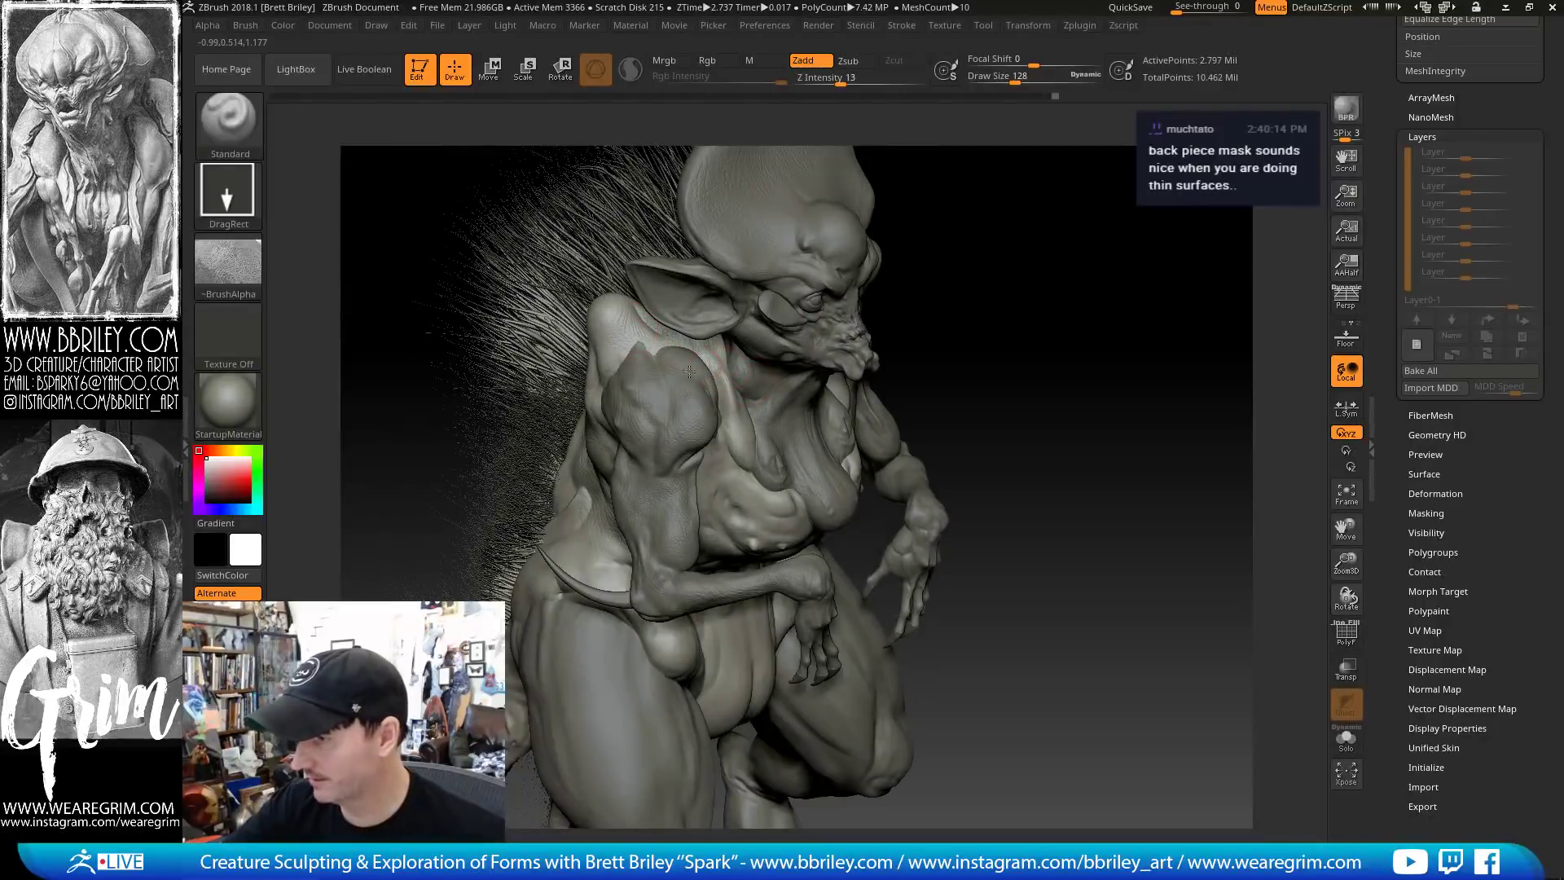
{"action": "left_click_drag", "start_coordinate": [1048, 382], "coordinate": [674, 406]}
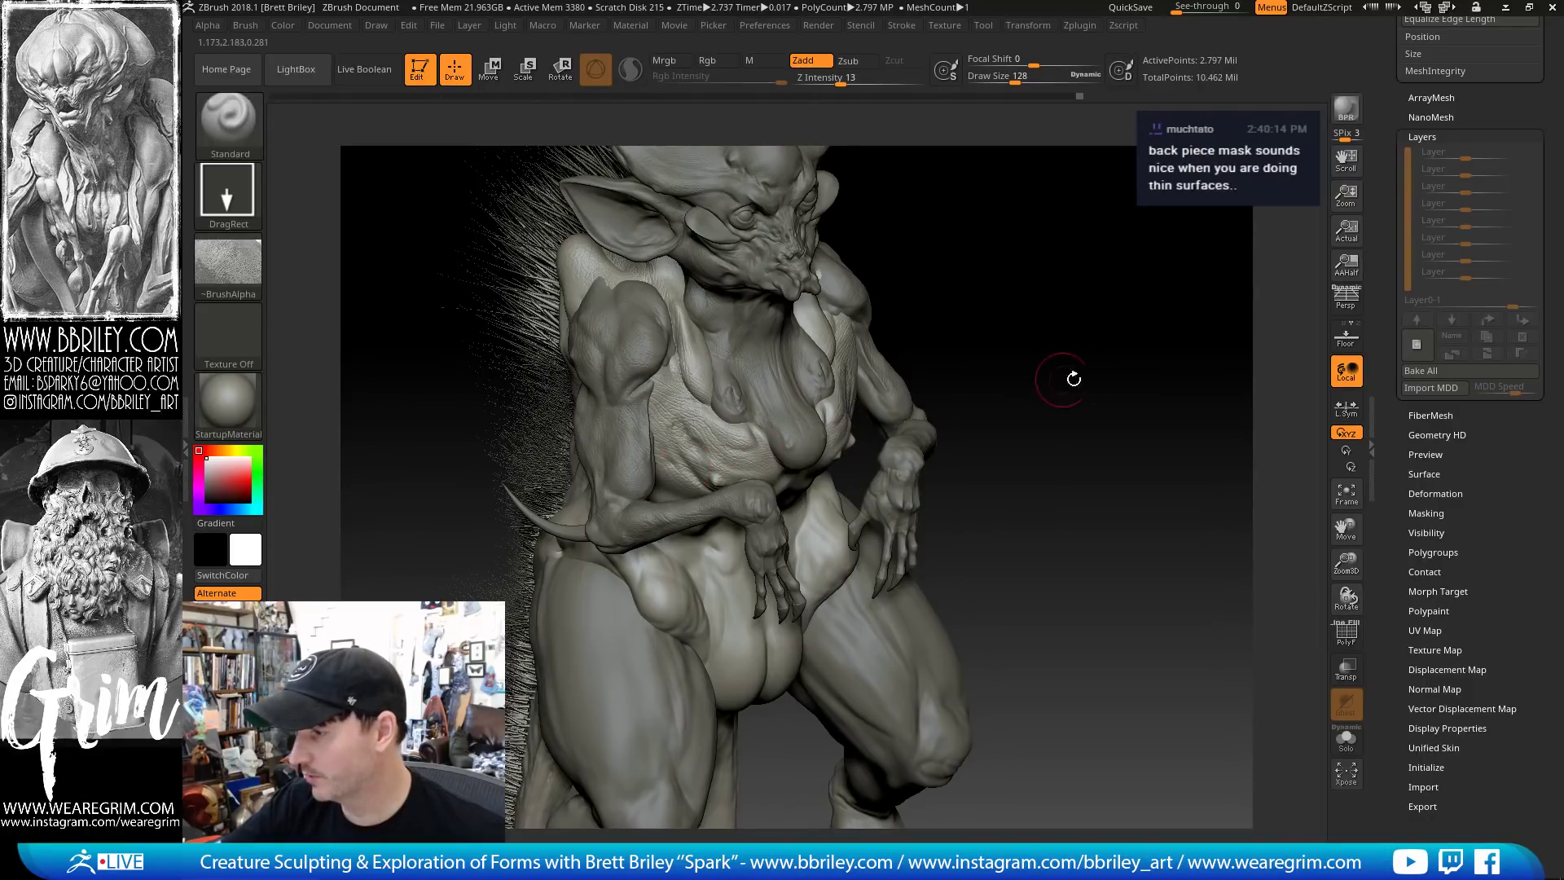
{"action": "left_click_drag", "start_coordinate": [1072, 374], "coordinate": [699, 315]}
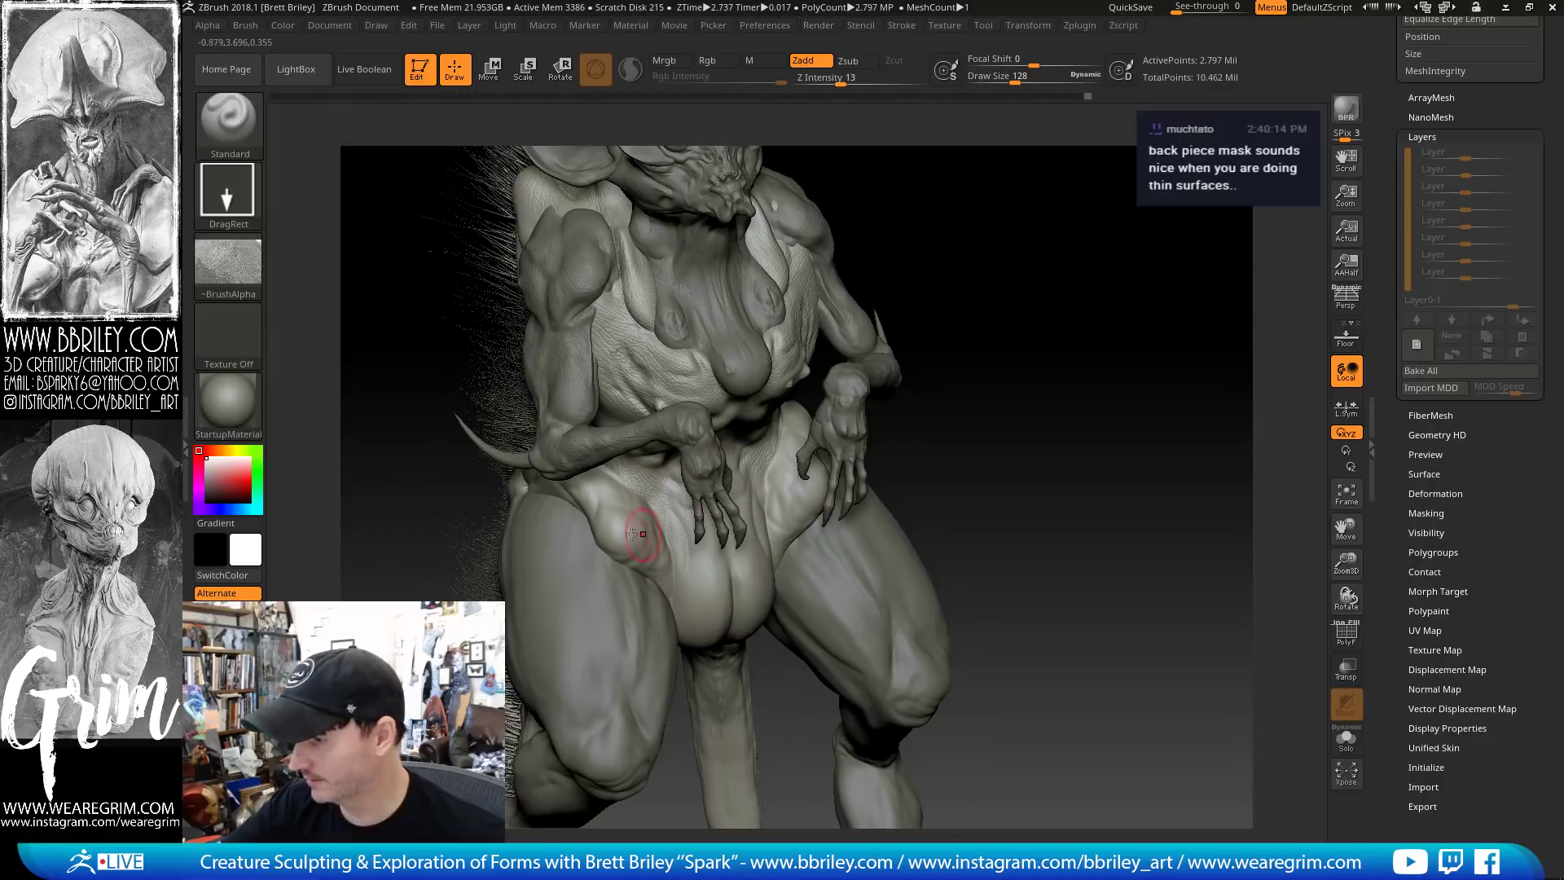
Stamp the skin texture over the lower belly, groin and front of the hips
{"action": "left_click_drag", "start_coordinate": [1041, 421], "coordinate": [996, 273], "text": "alt"}
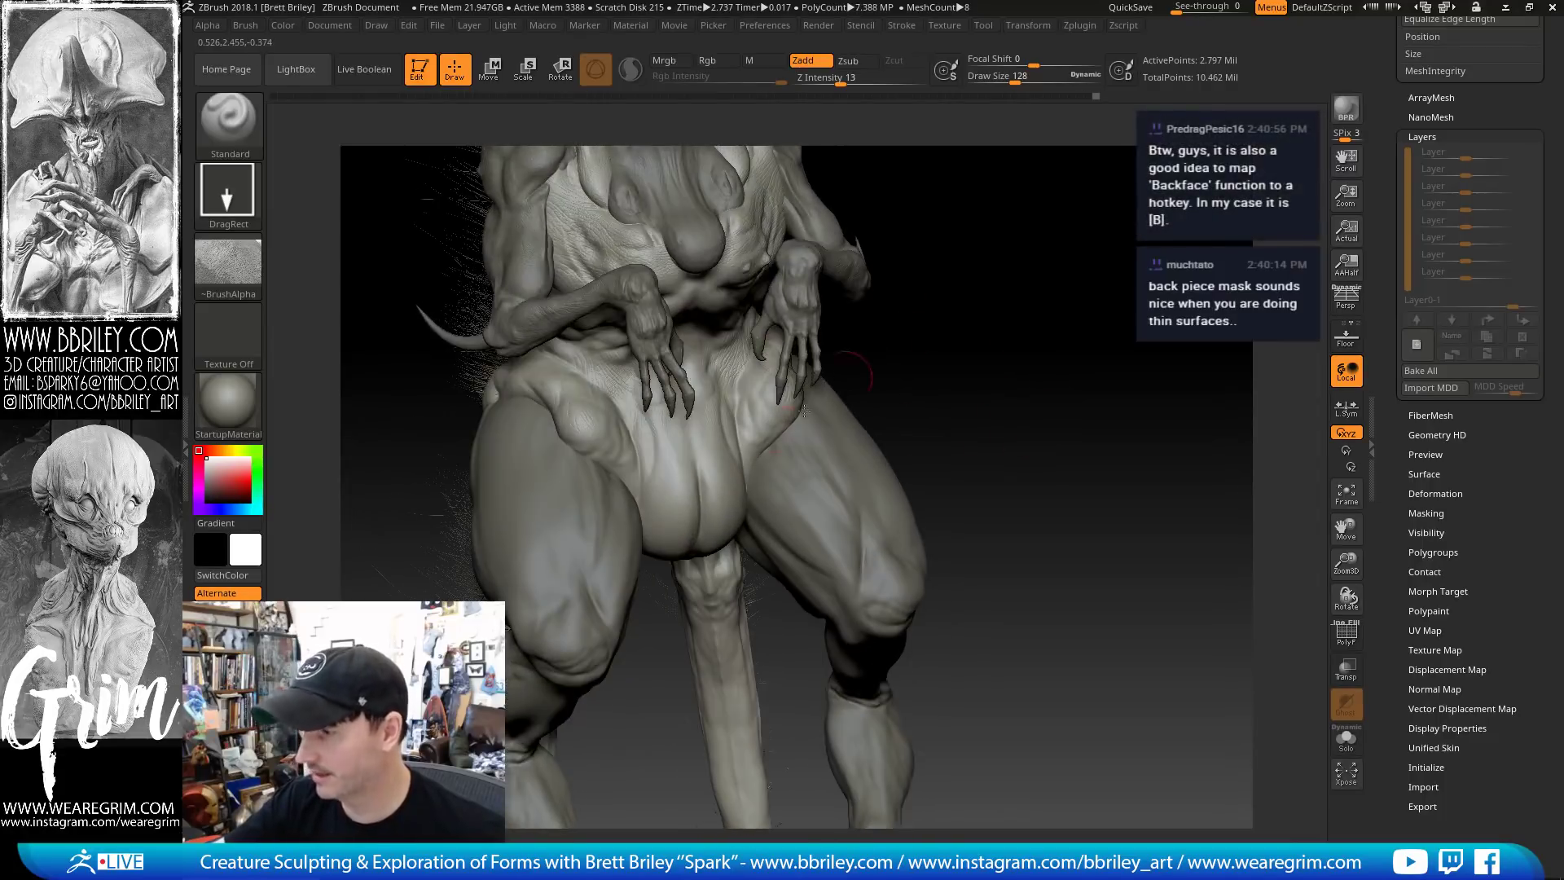
{"action": "left_click_drag", "start_coordinate": [729, 533], "coordinate": [745, 517]}
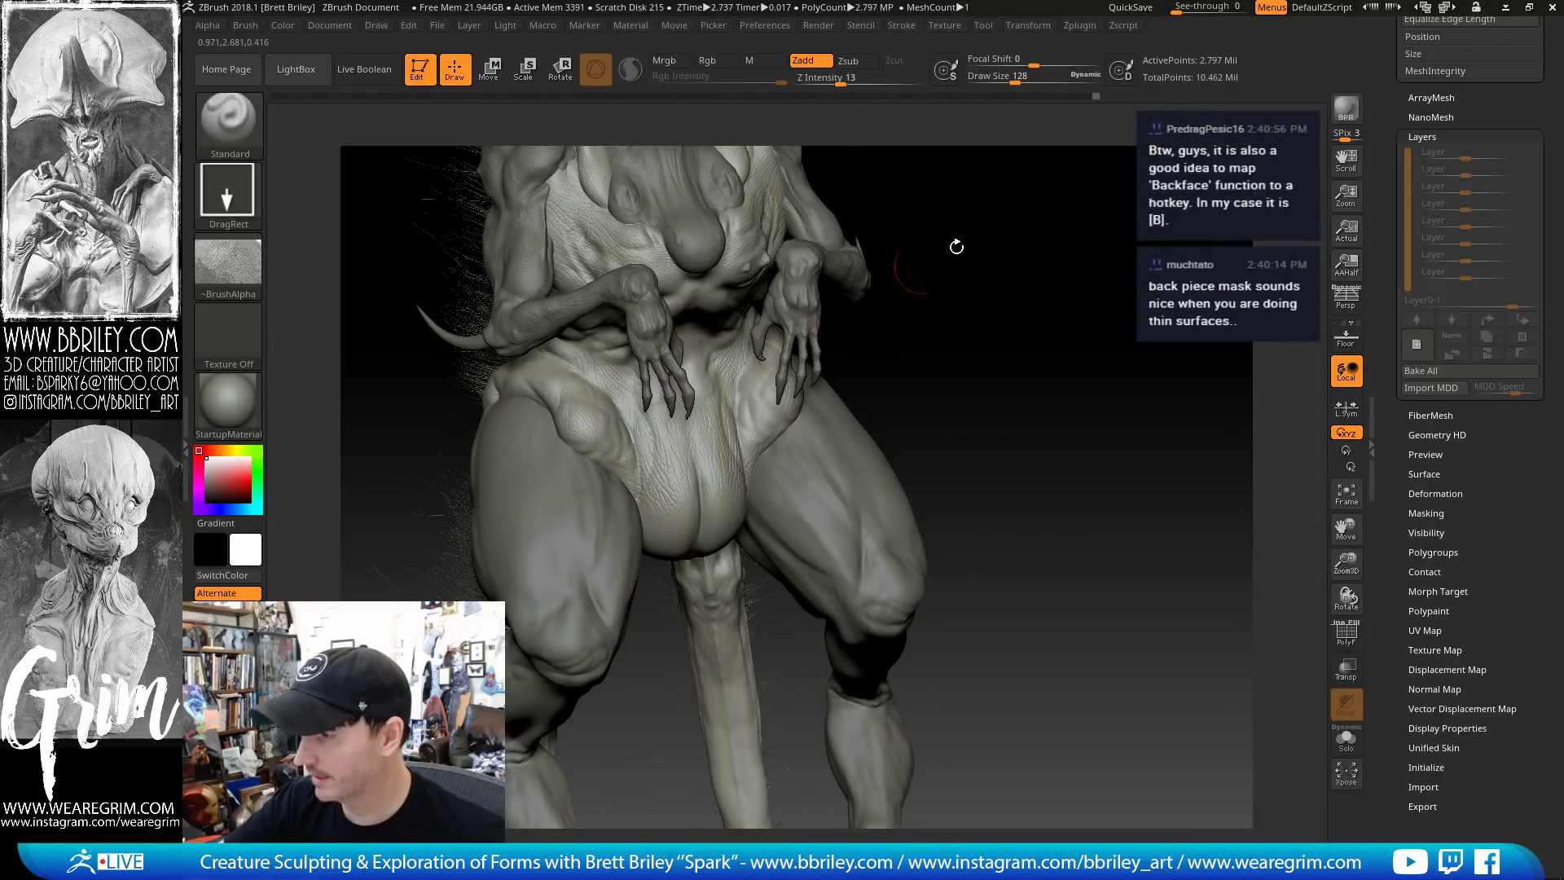
{"action": "left_click_drag", "start_coordinate": [957, 244], "coordinate": [875, 249]}
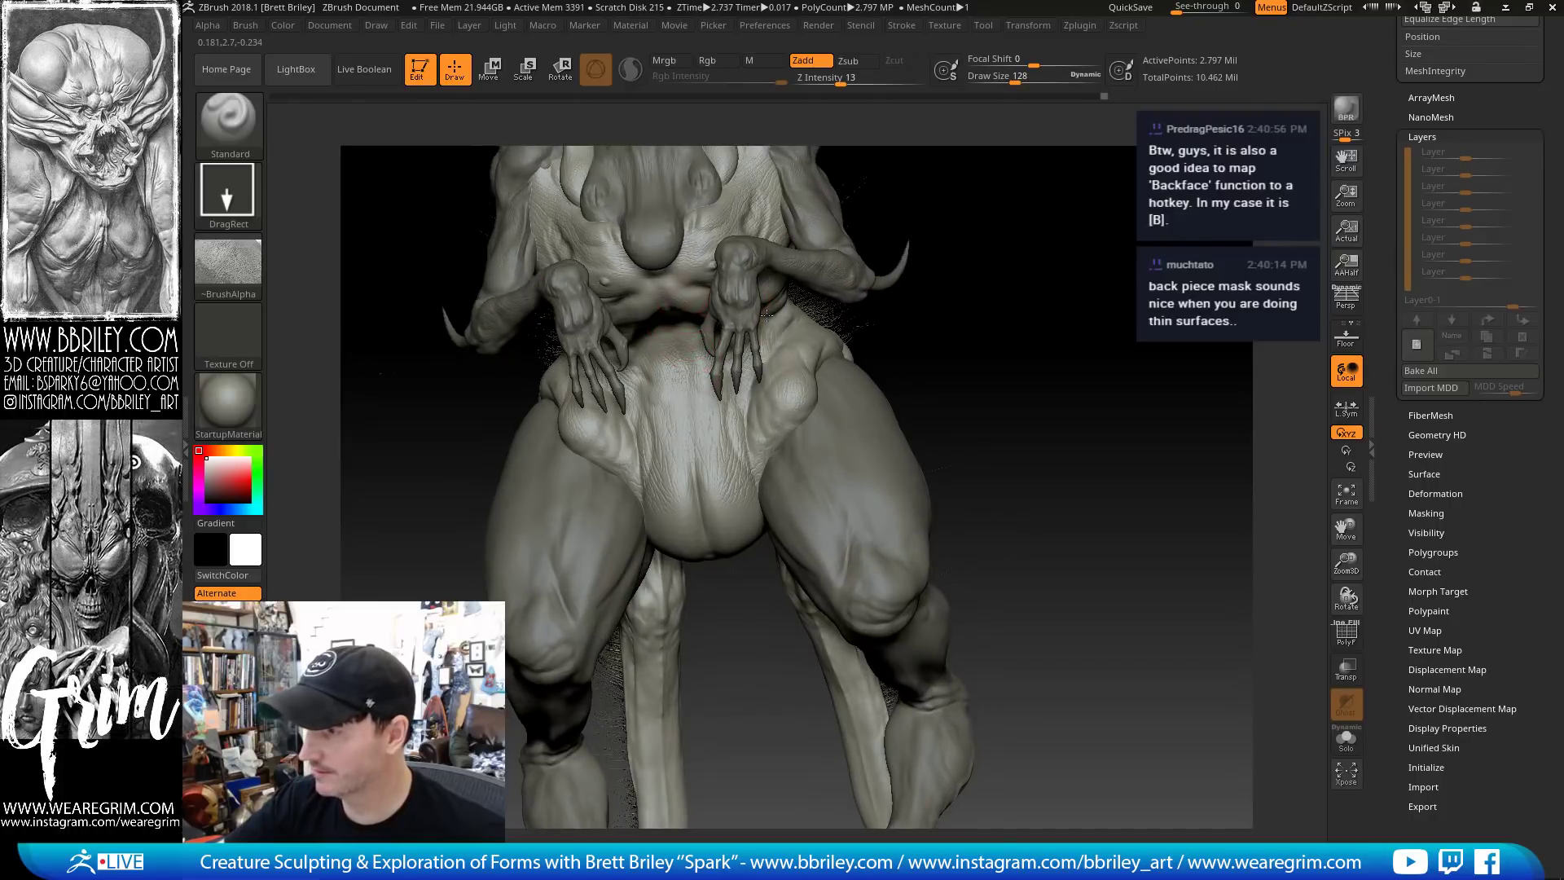
{"action": "left_click_drag", "start_coordinate": [1026, 342], "coordinate": [902, 349]}
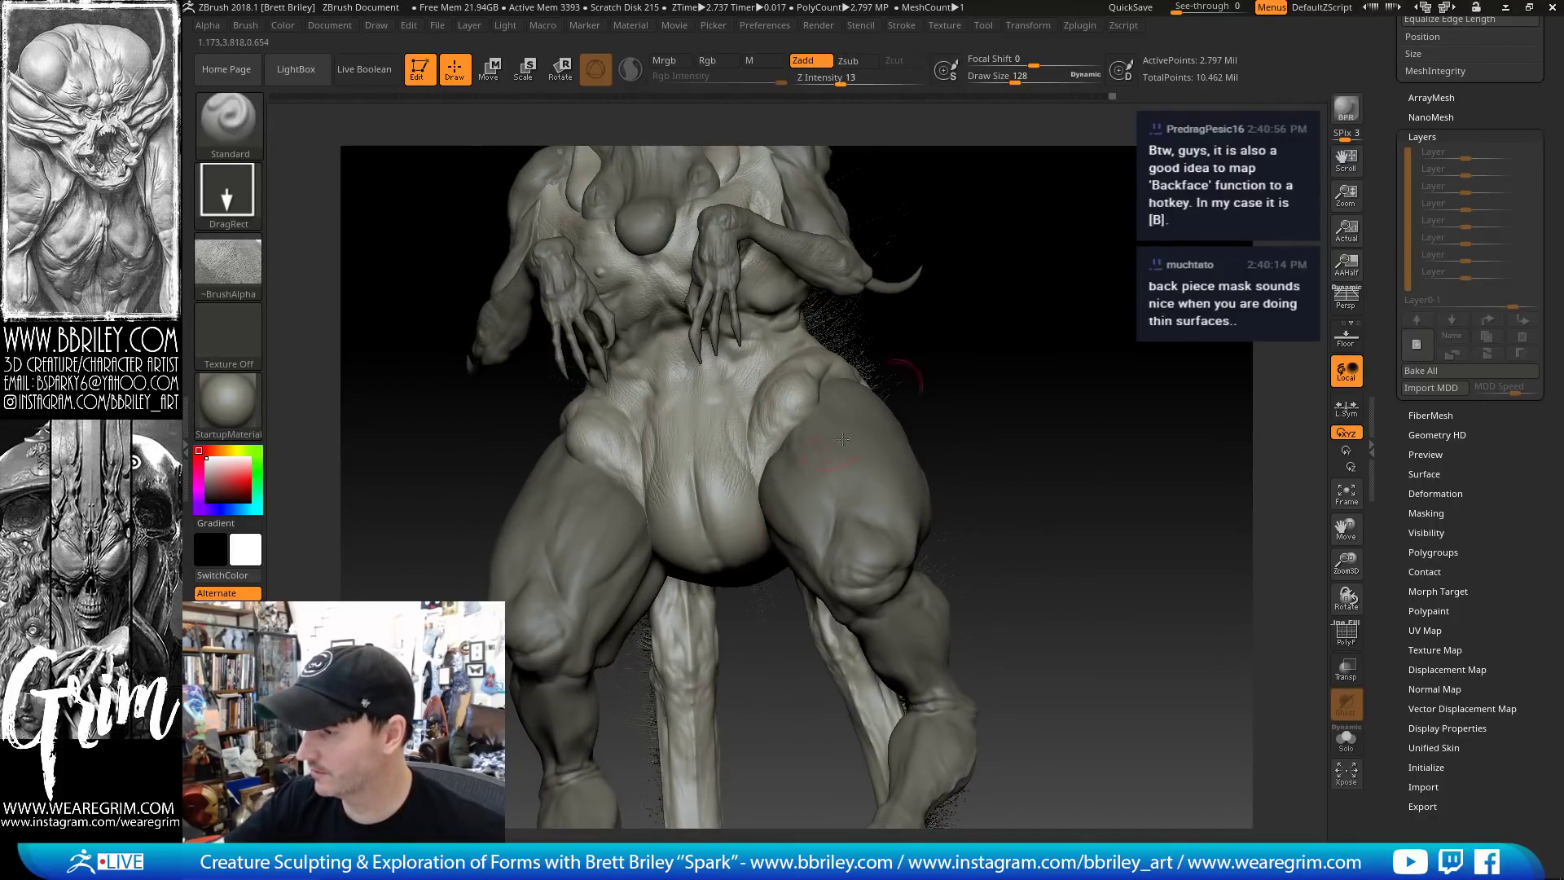
{"action": "mouse_move", "coordinate": [731, 541]}
{"action": "left_mouse_down"}
{"action": "mouse_move", "coordinate": [743, 525]}
{"action": "mouse_move", "coordinate": [763, 581]}
{"action": "left_mouse_up"}
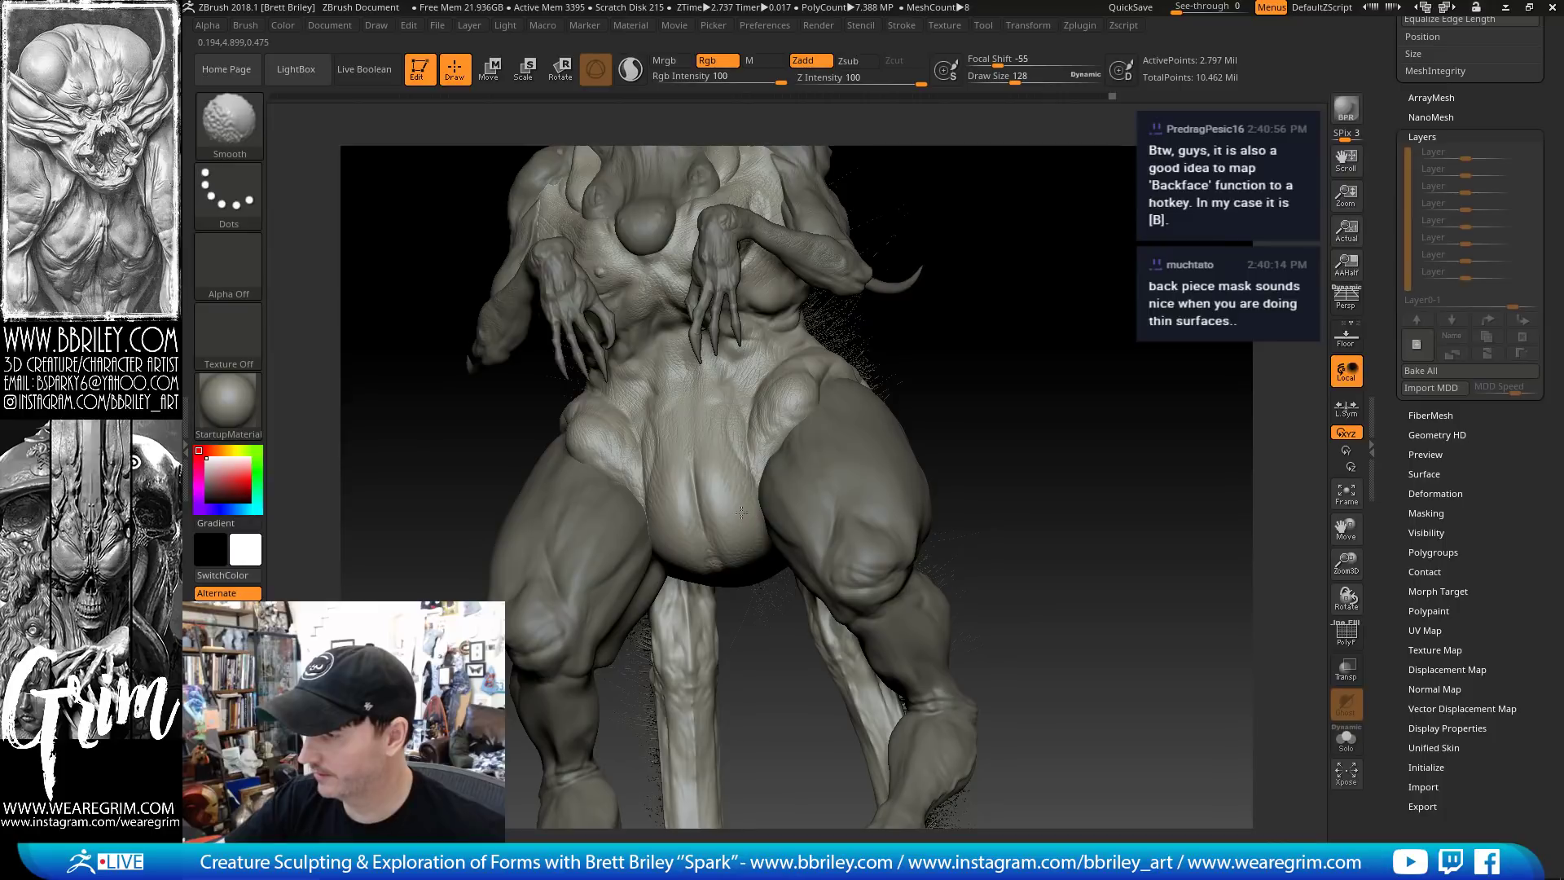
Stamp the skin texture over the side of the hip, the lower back and the base of the tail
{"action": "left_click_drag", "start_coordinate": [1087, 465], "coordinate": [1128, 406]}
{"action": "left_click_drag", "start_coordinate": [961, 456], "coordinate": [1023, 450]}
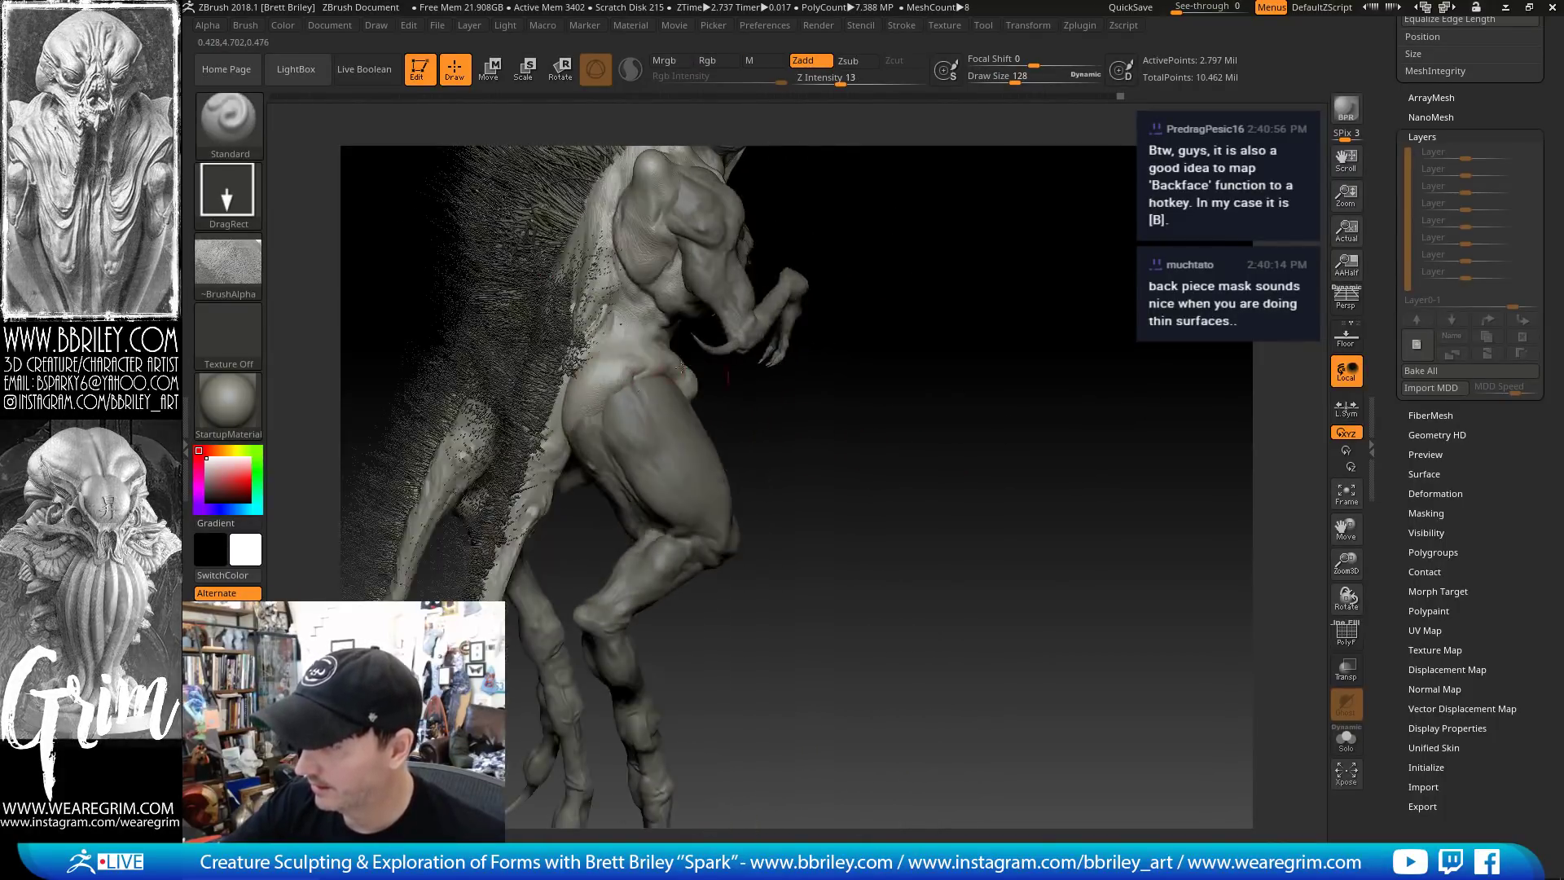
{"action": "left_click_drag", "start_coordinate": [599, 389], "coordinate": [594, 329]}
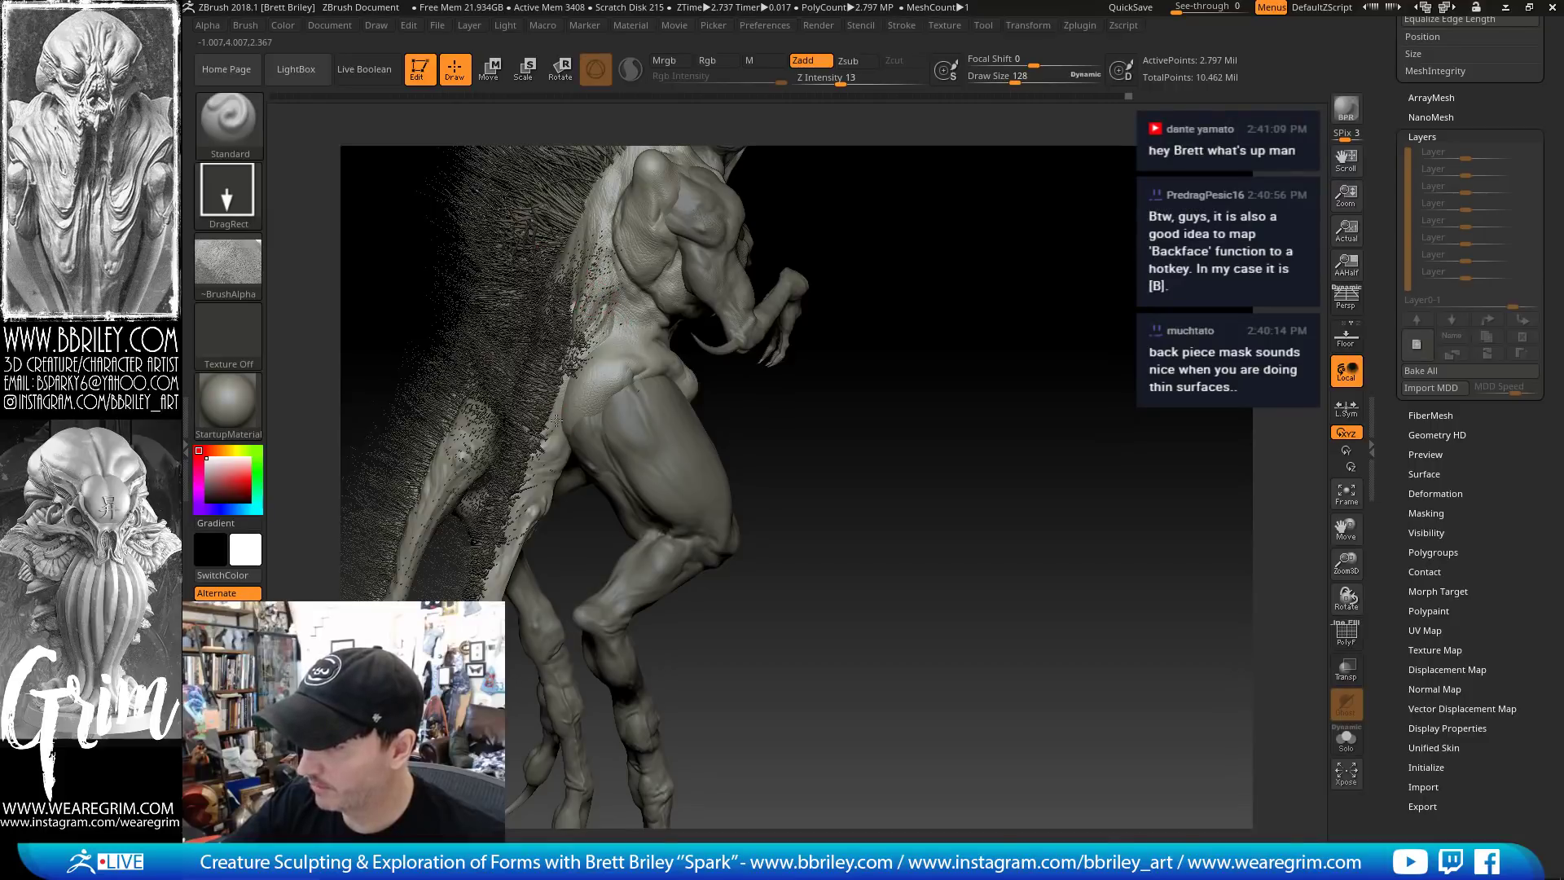
{"action": "left_click_drag", "start_coordinate": [544, 488], "coordinate": [531, 555]}
{"action": "left_click_drag", "start_coordinate": [764, 605], "coordinate": [517, 565]}
{"action": "left_click_drag", "start_coordinate": [895, 418], "coordinate": [665, 416]}
Subdivide the legs subtool once and stamp the skin texture on the front of the thighs
{"action": "left_click", "coordinate": [692, 489], "text": "alt"}
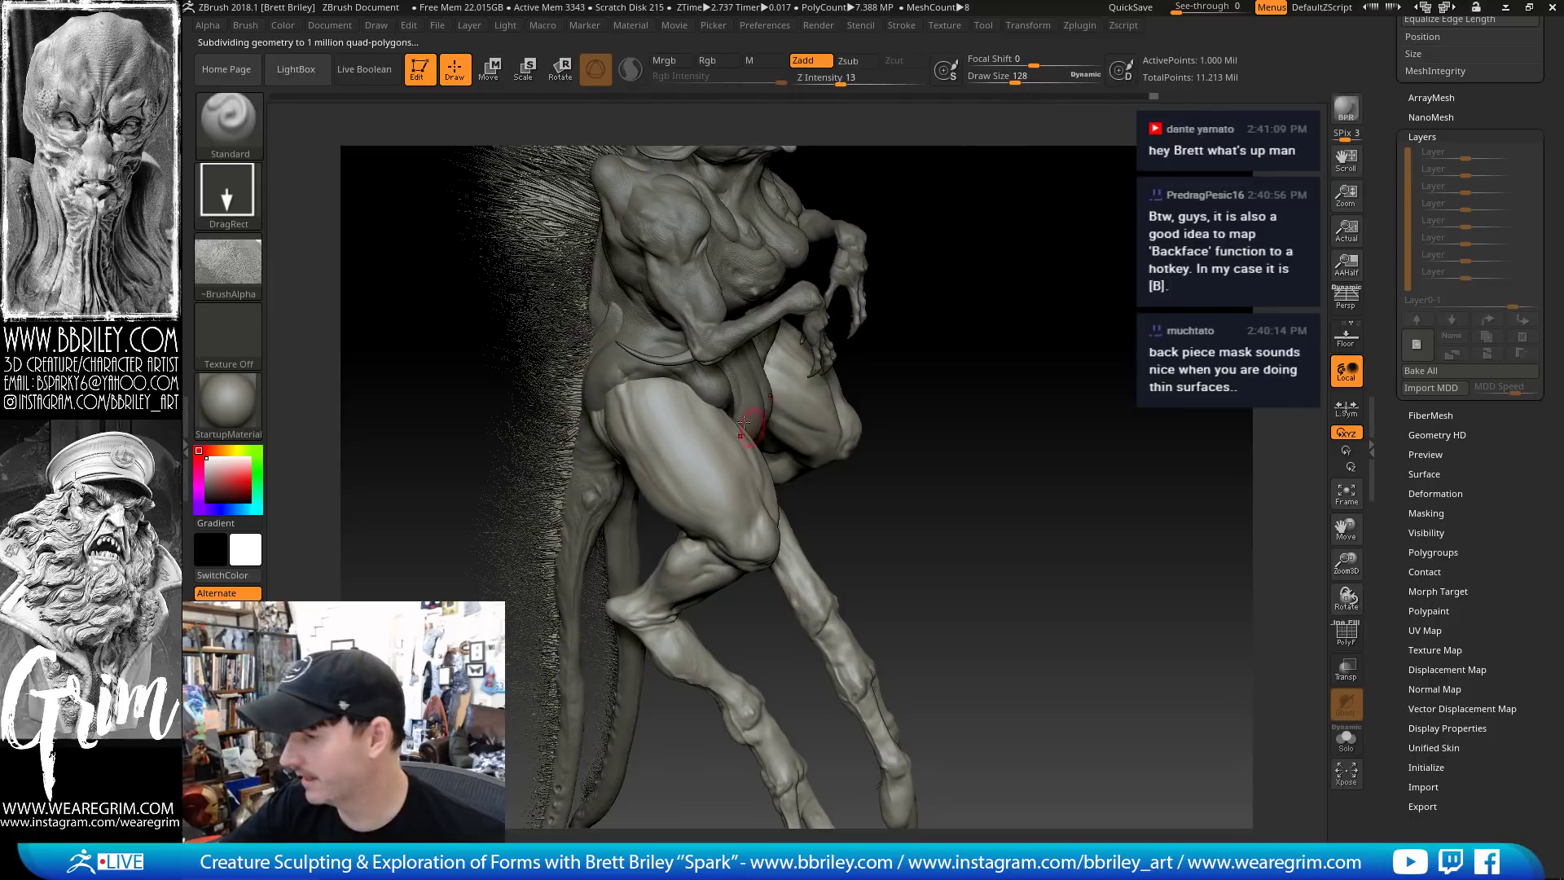
{"action": "key", "text": "ctrl+d"}
{"action": "right_click_drag", "start_coordinate": [768, 373], "coordinate": [872, 444]}
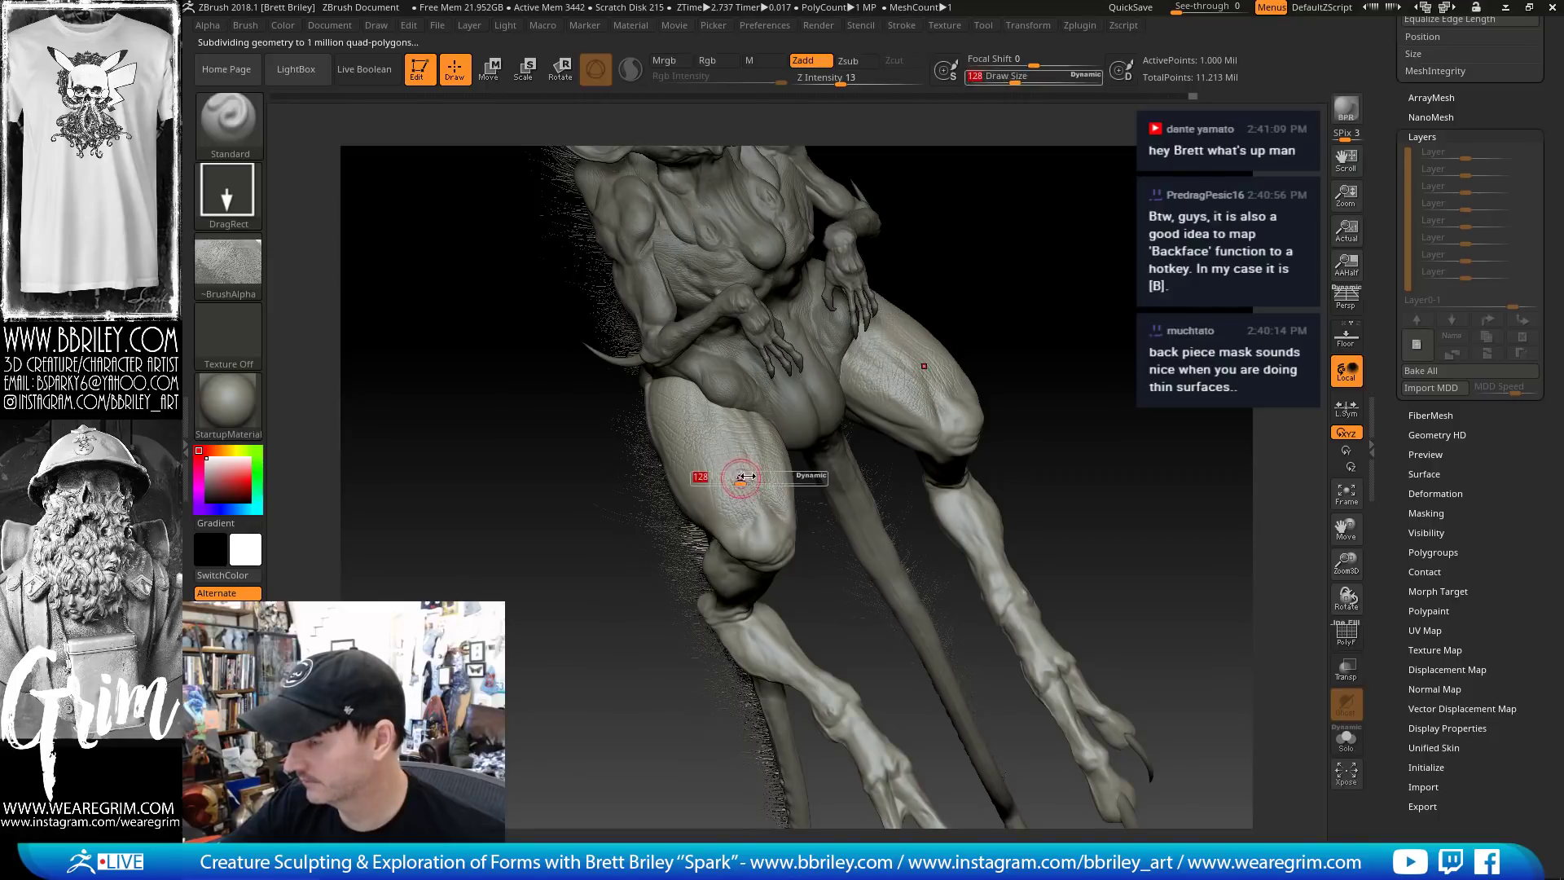
Set the draw size to 251 and Z Intensity to 10, and stamp the skin texture over the outer thighs
{"action": "key", "text": "shift"}
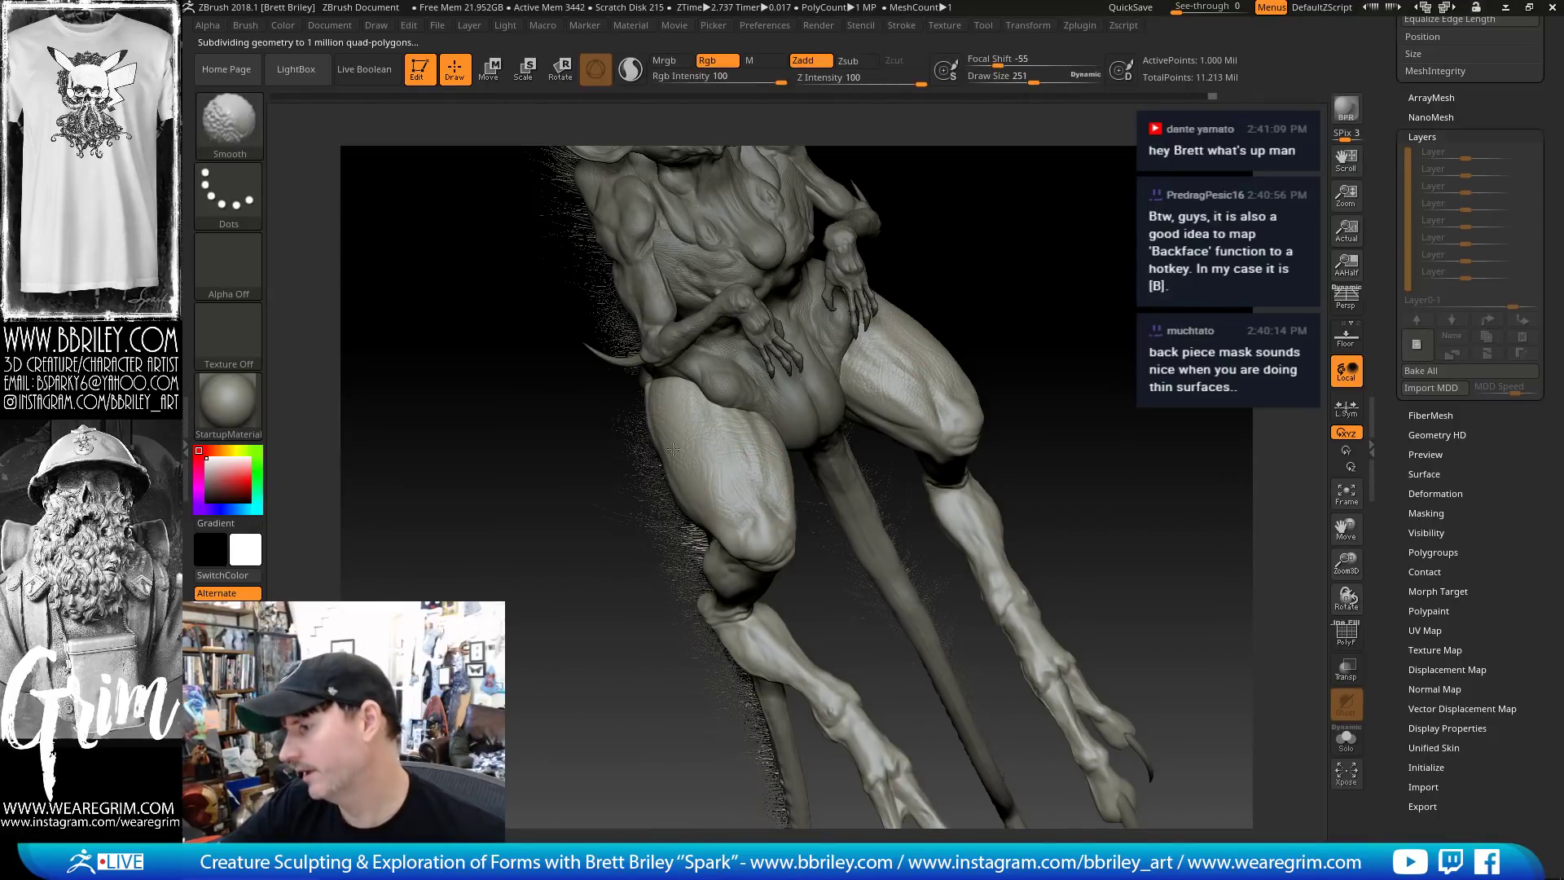
{"action": "mouse_move", "coordinate": [759, 492]}
{"action": "right_mouse_down"}
{"action": "mouse_move", "coordinate": [831, 366]}
{"action": "mouse_move", "coordinate": [880, 374]}
{"action": "mouse_move", "coordinate": [965, 277]}
{"action": "right_mouse_up"}
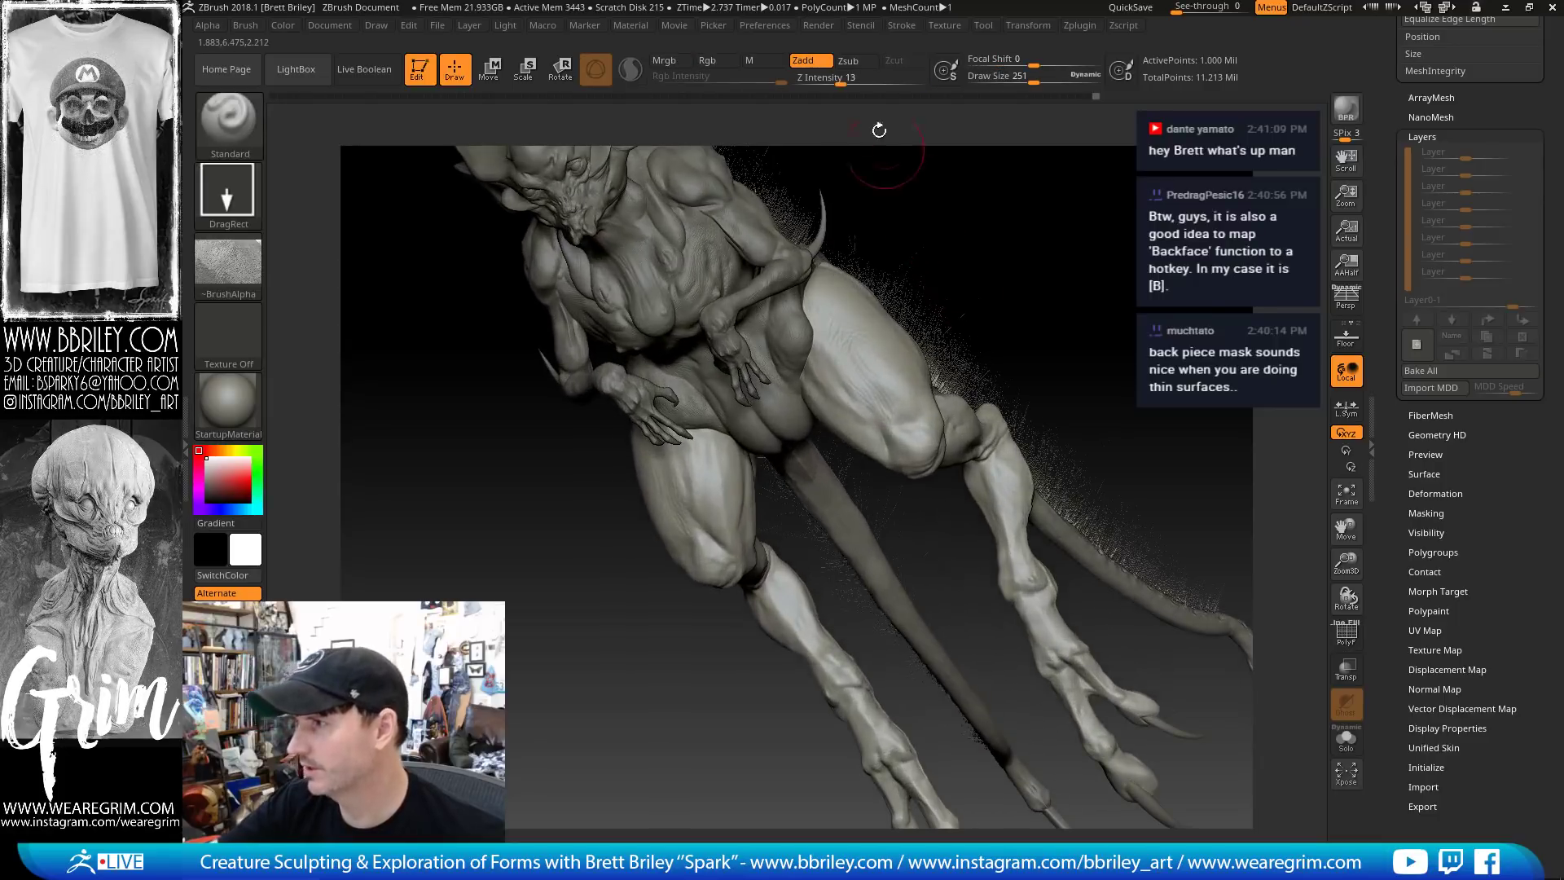
{"action": "right_click_drag", "start_coordinate": [1092, 262], "coordinate": [660, 357]}
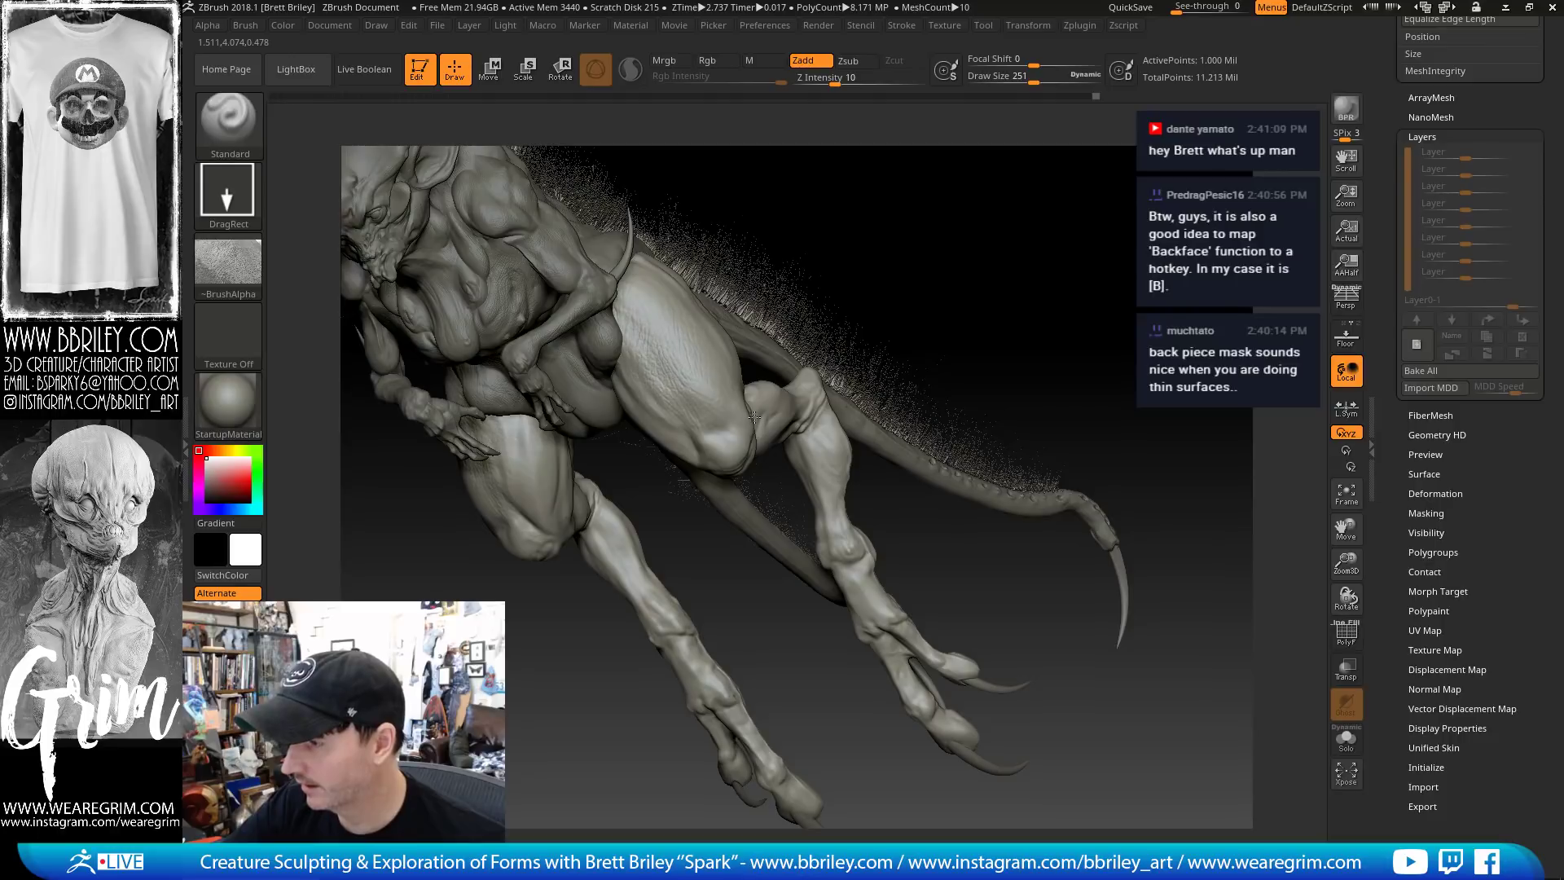
{"action": "right_click_drag", "start_coordinate": [914, 301], "coordinate": [838, 405]}
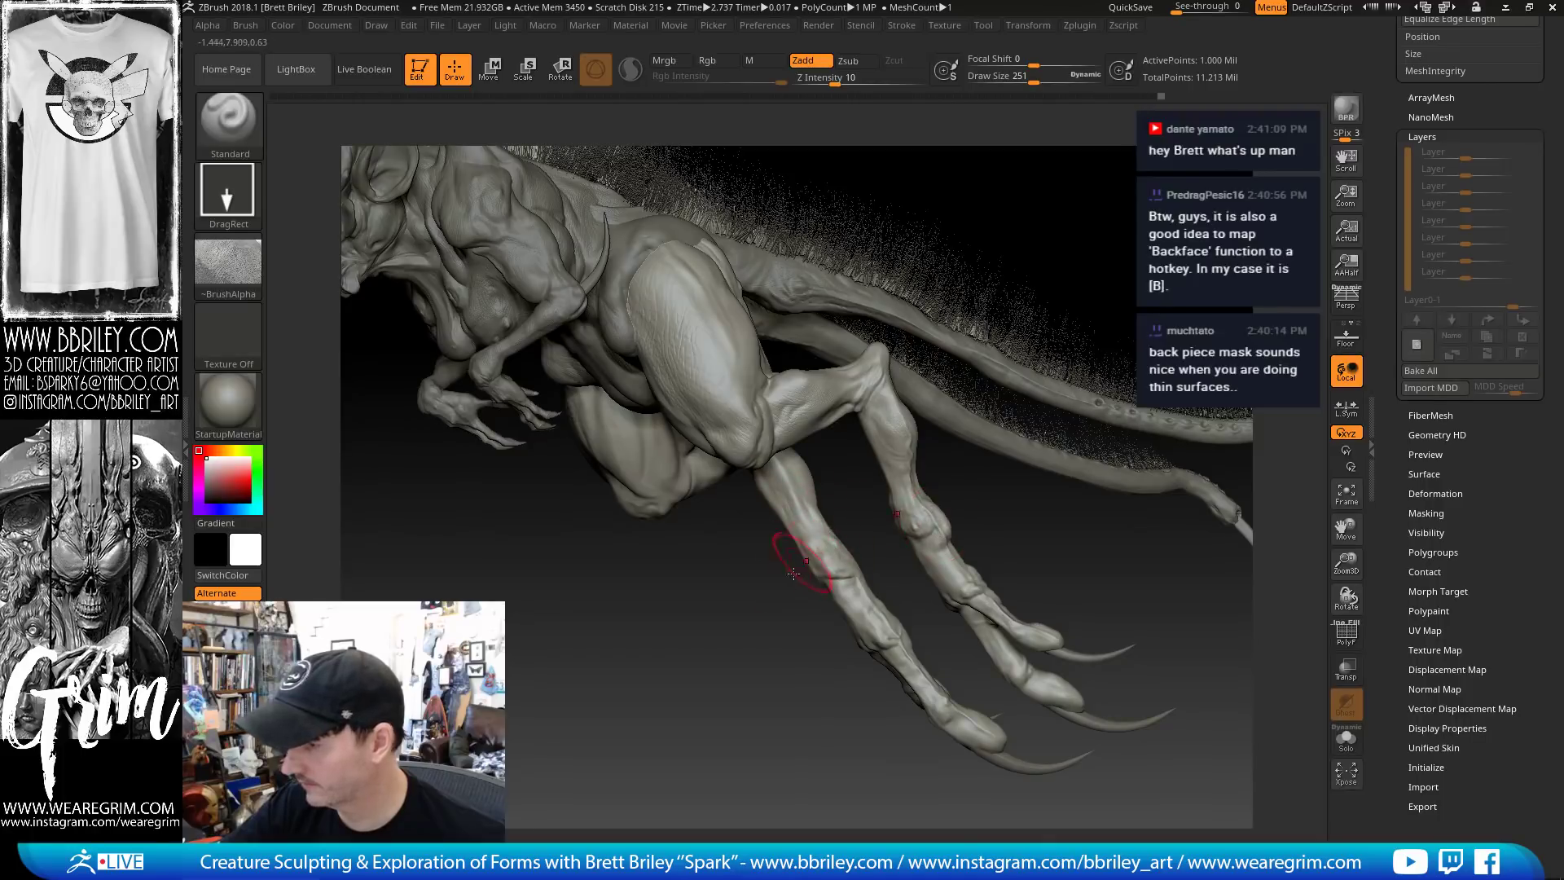
{"action": "left_click_drag", "start_coordinate": [752, 610], "coordinate": [875, 578]}
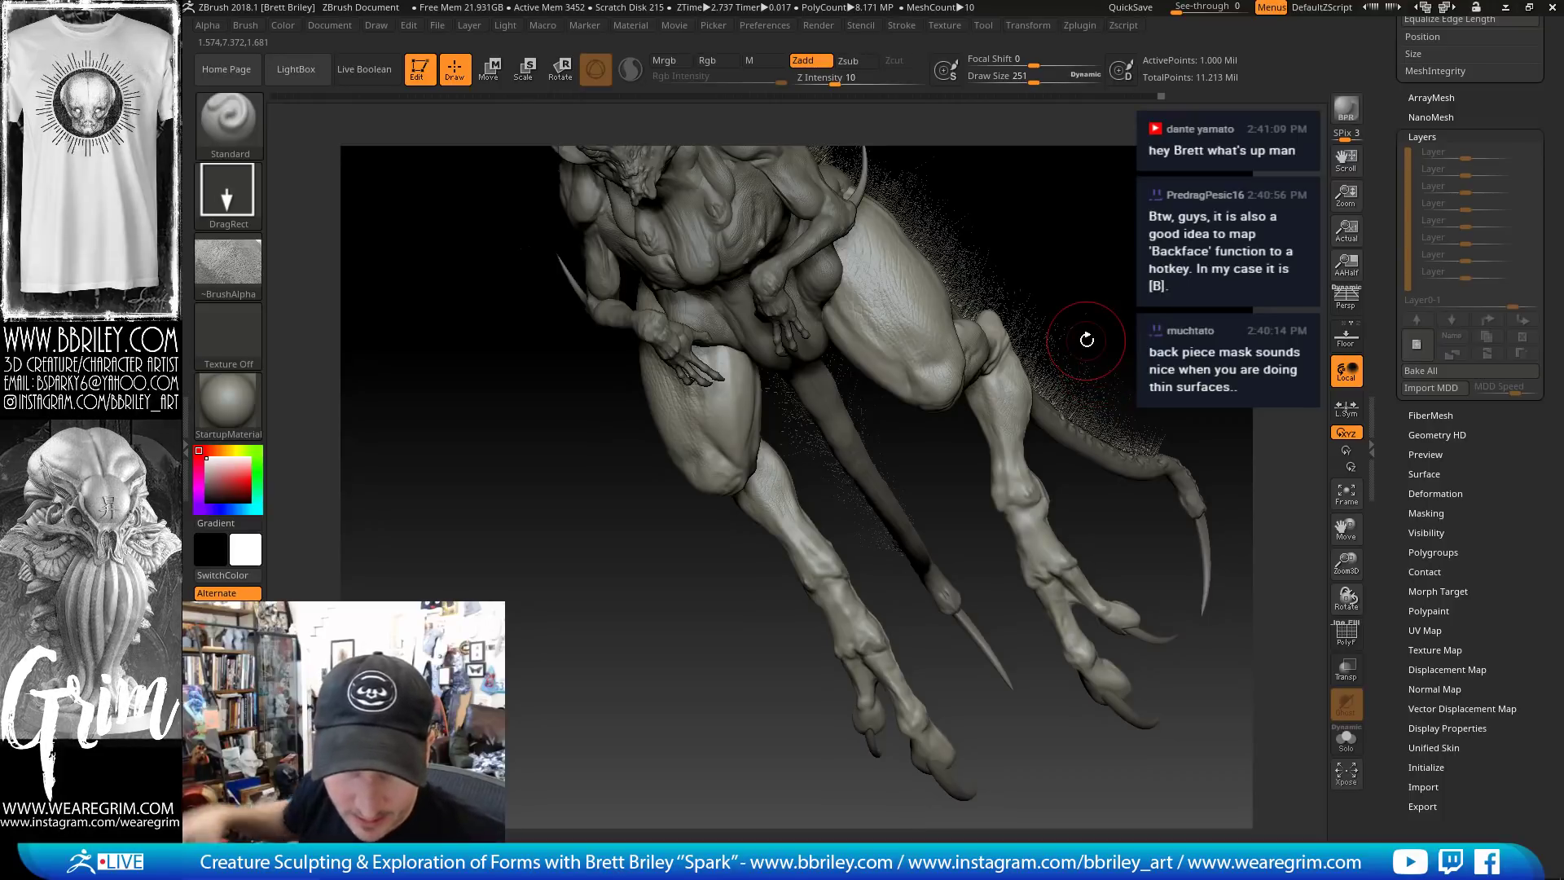
{"action": "left_click_drag", "start_coordinate": [1033, 234], "coordinate": [749, 368]}
{"action": "mouse_move", "coordinate": [811, 430]}
{"action": "left_mouse_down"}
{"action": "mouse_move", "coordinate": [737, 382]}
{"action": "mouse_move", "coordinate": [692, 262]}
{"action": "left_mouse_up"}
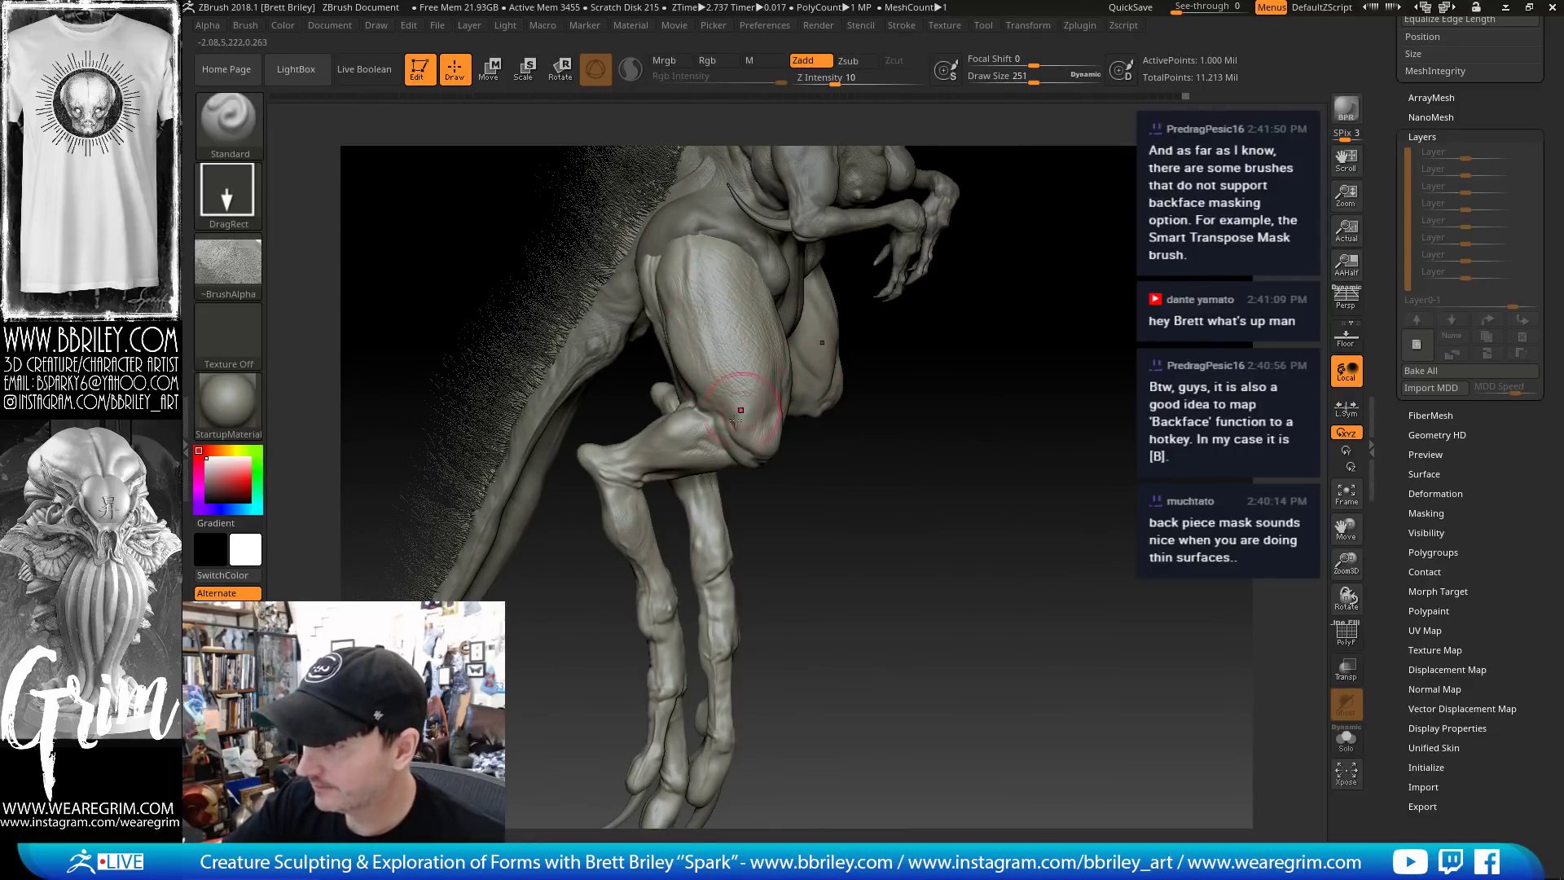
Stamp the skin texture from the knees down the lower legs toward the feet
{"action": "mouse_move", "coordinate": [711, 458]}
{"action": "left_mouse_down"}
{"action": "mouse_move", "coordinate": [640, 480]}
{"action": "mouse_move", "coordinate": [673, 461]}
{"action": "left_mouse_up"}
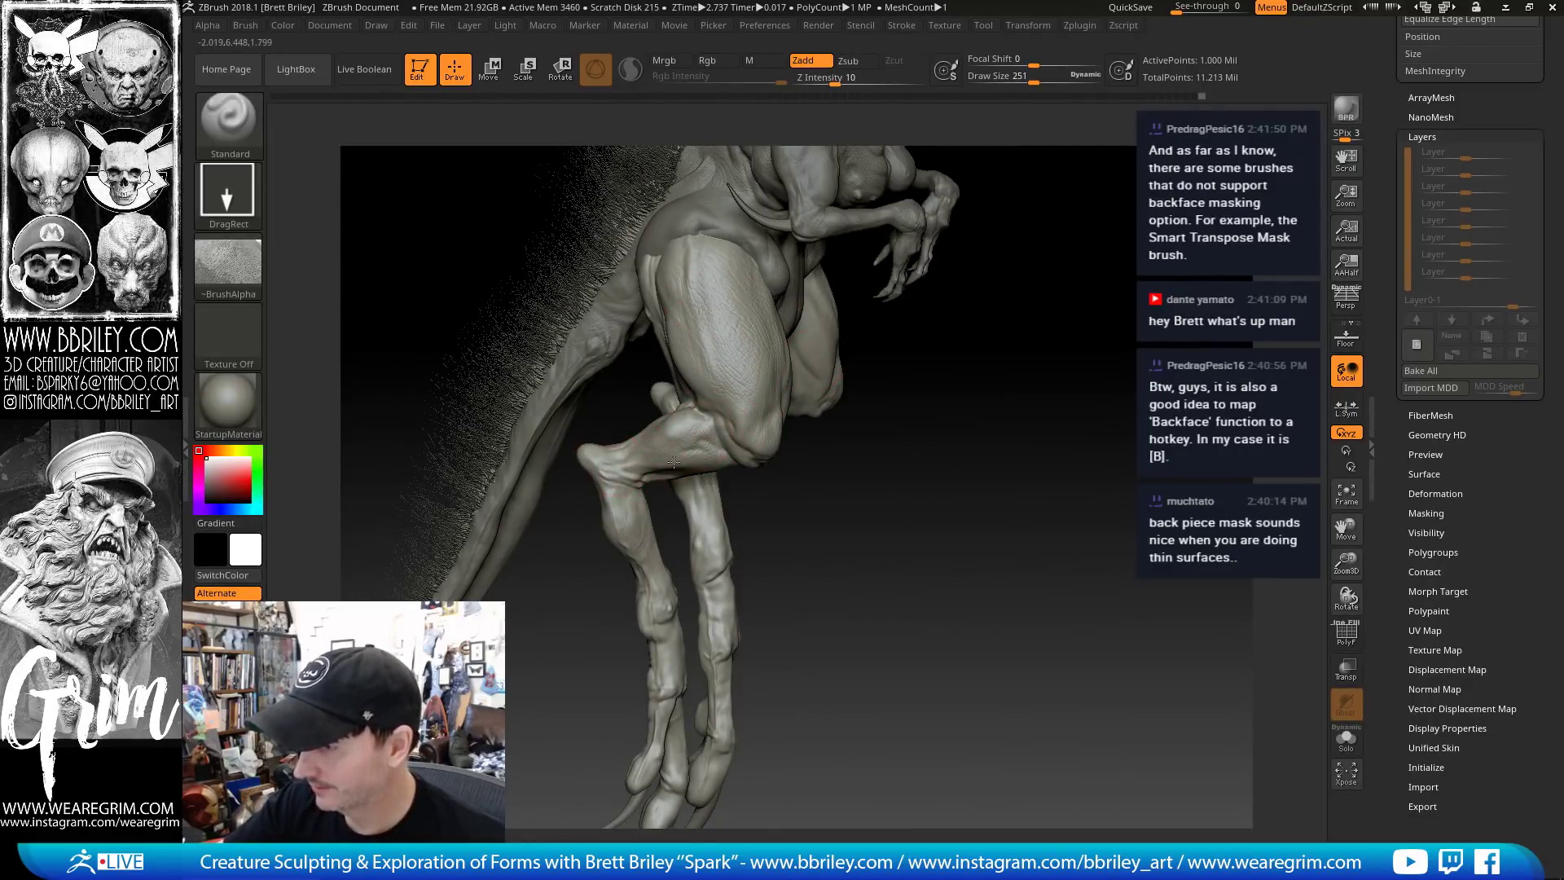
{"action": "left_click_drag", "start_coordinate": [418, 515], "coordinate": [783, 498]}
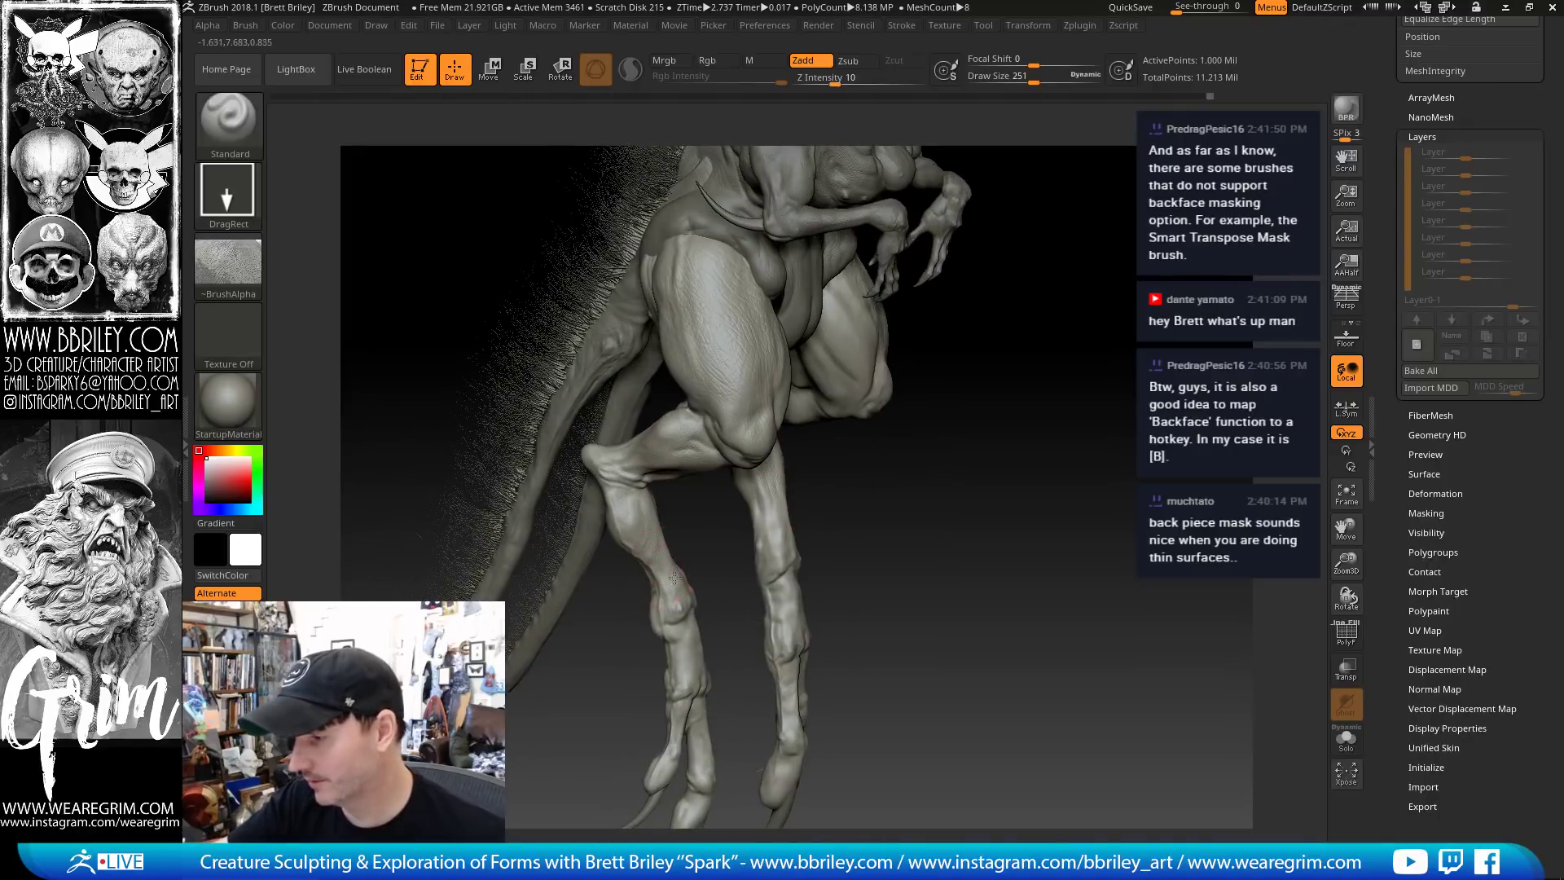
{"action": "left_click_drag", "start_coordinate": [764, 580], "coordinate": [685, 620]}
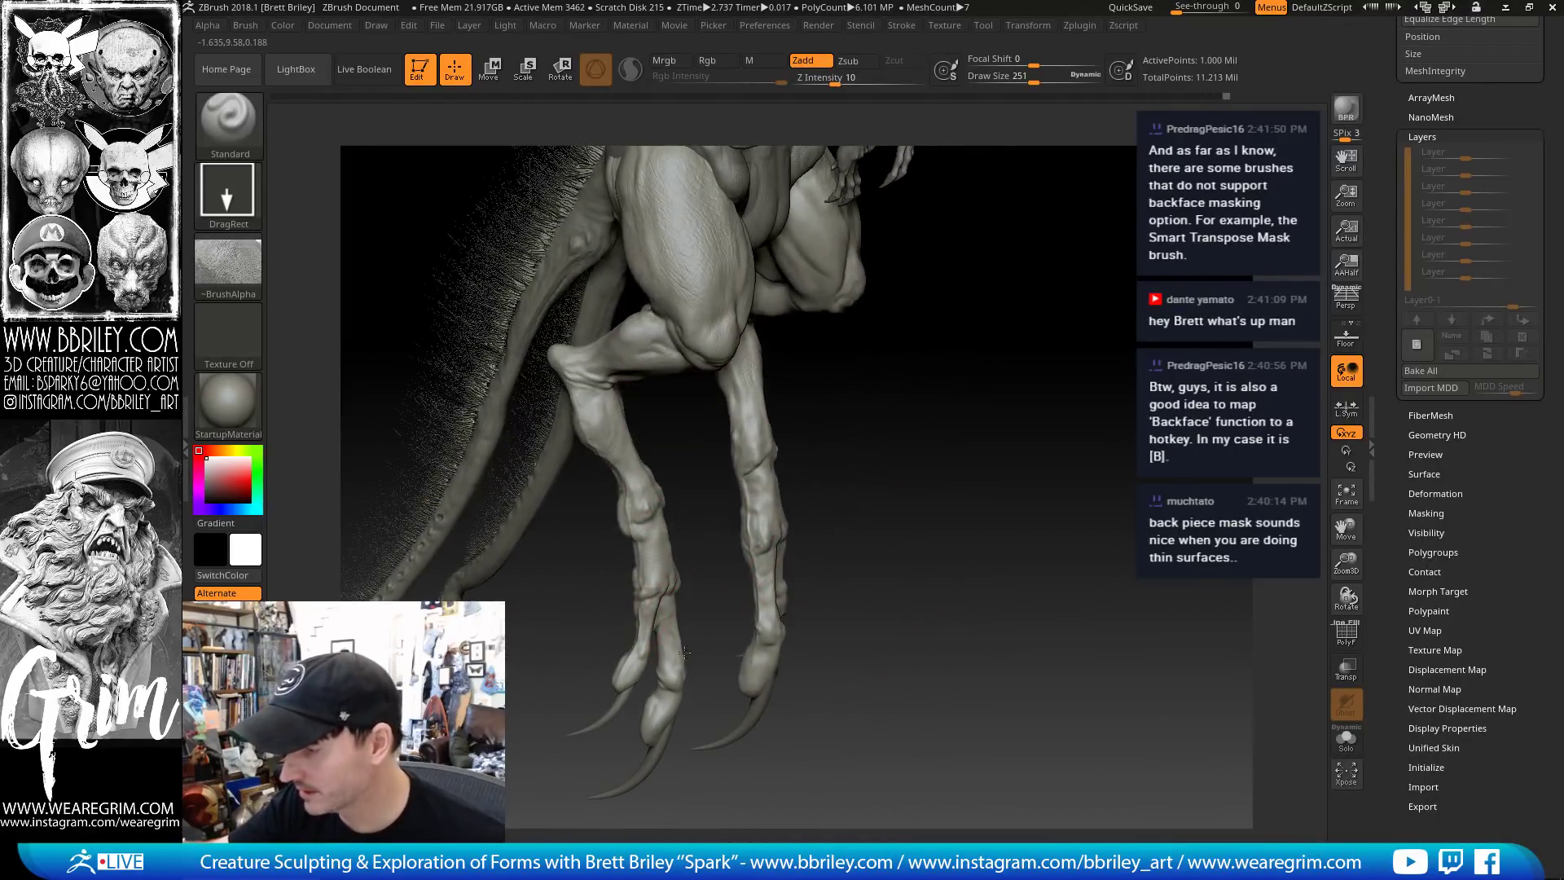
{"action": "left_click_drag", "start_coordinate": [857, 680], "coordinate": [725, 640]}
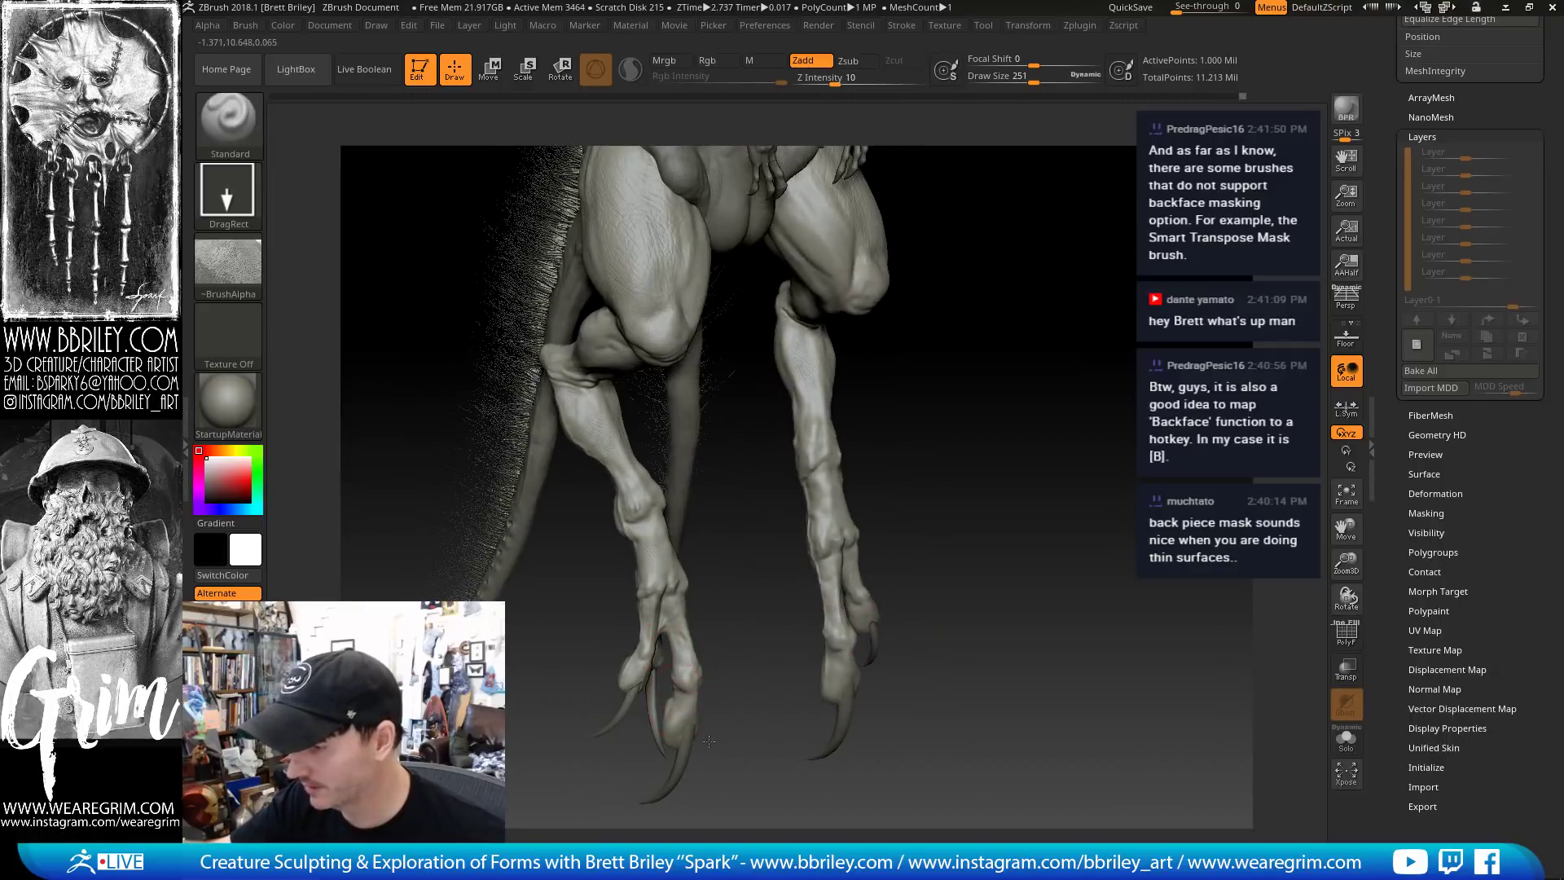
Finish stamping the skin texture around the knees, shins and feet of the legs subtool
{"action": "left_click_drag", "start_coordinate": [708, 535], "coordinate": [876, 391]}
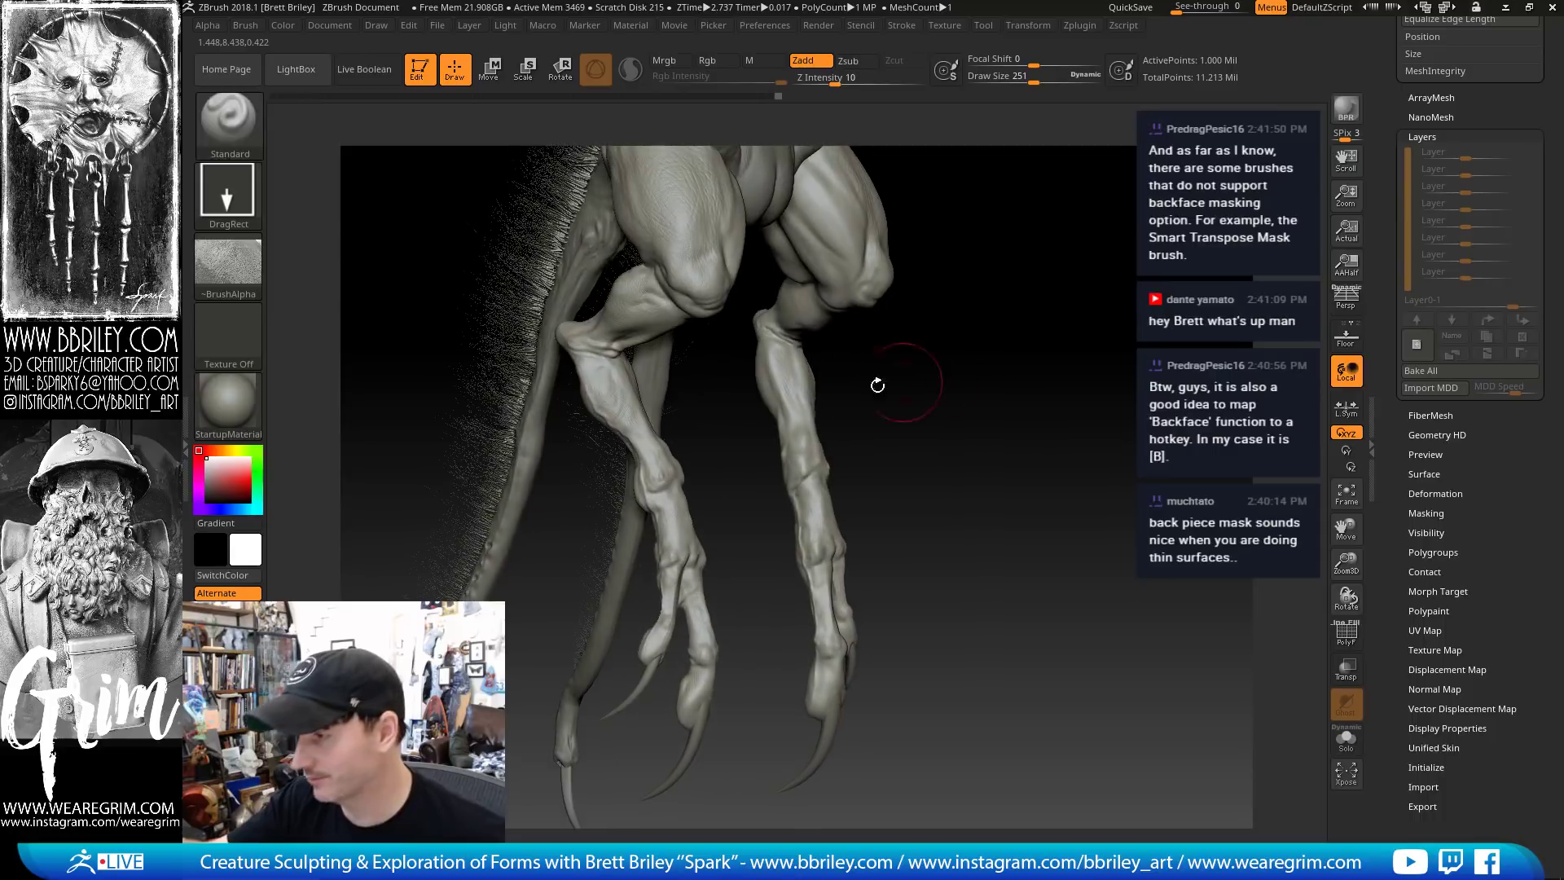
{"action": "left_click_drag", "start_coordinate": [835, 441], "coordinate": [817, 407]}
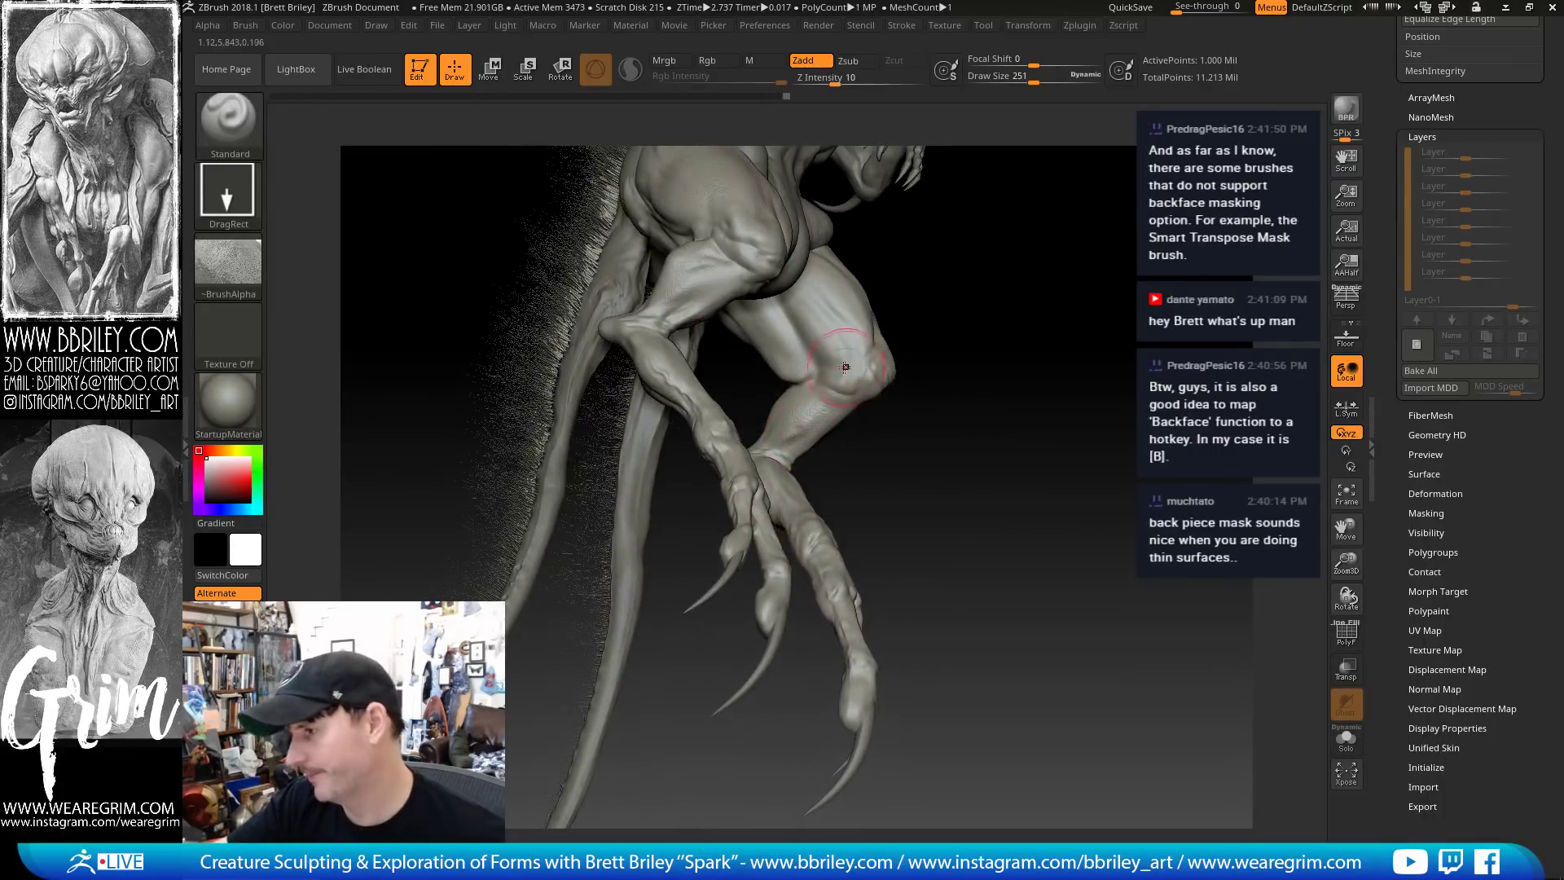
{"action": "left_click_drag", "start_coordinate": [942, 304], "coordinate": [949, 444]}
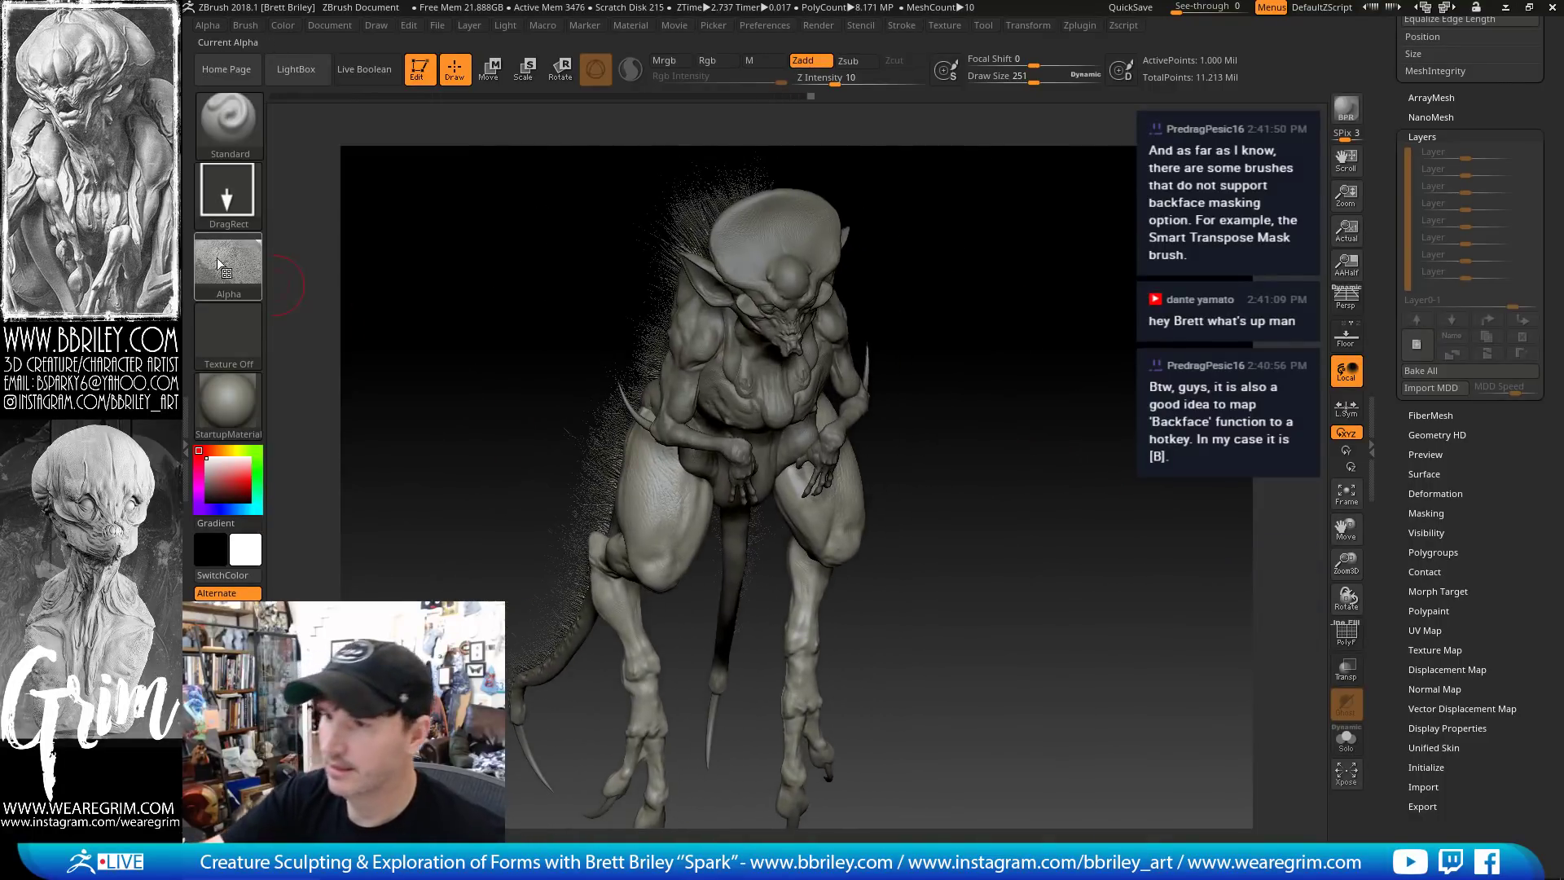
Import the long pores alpha for the Standard brush and make the head and neck subtool active
{"action": "left_click", "coordinate": [218, 259]}
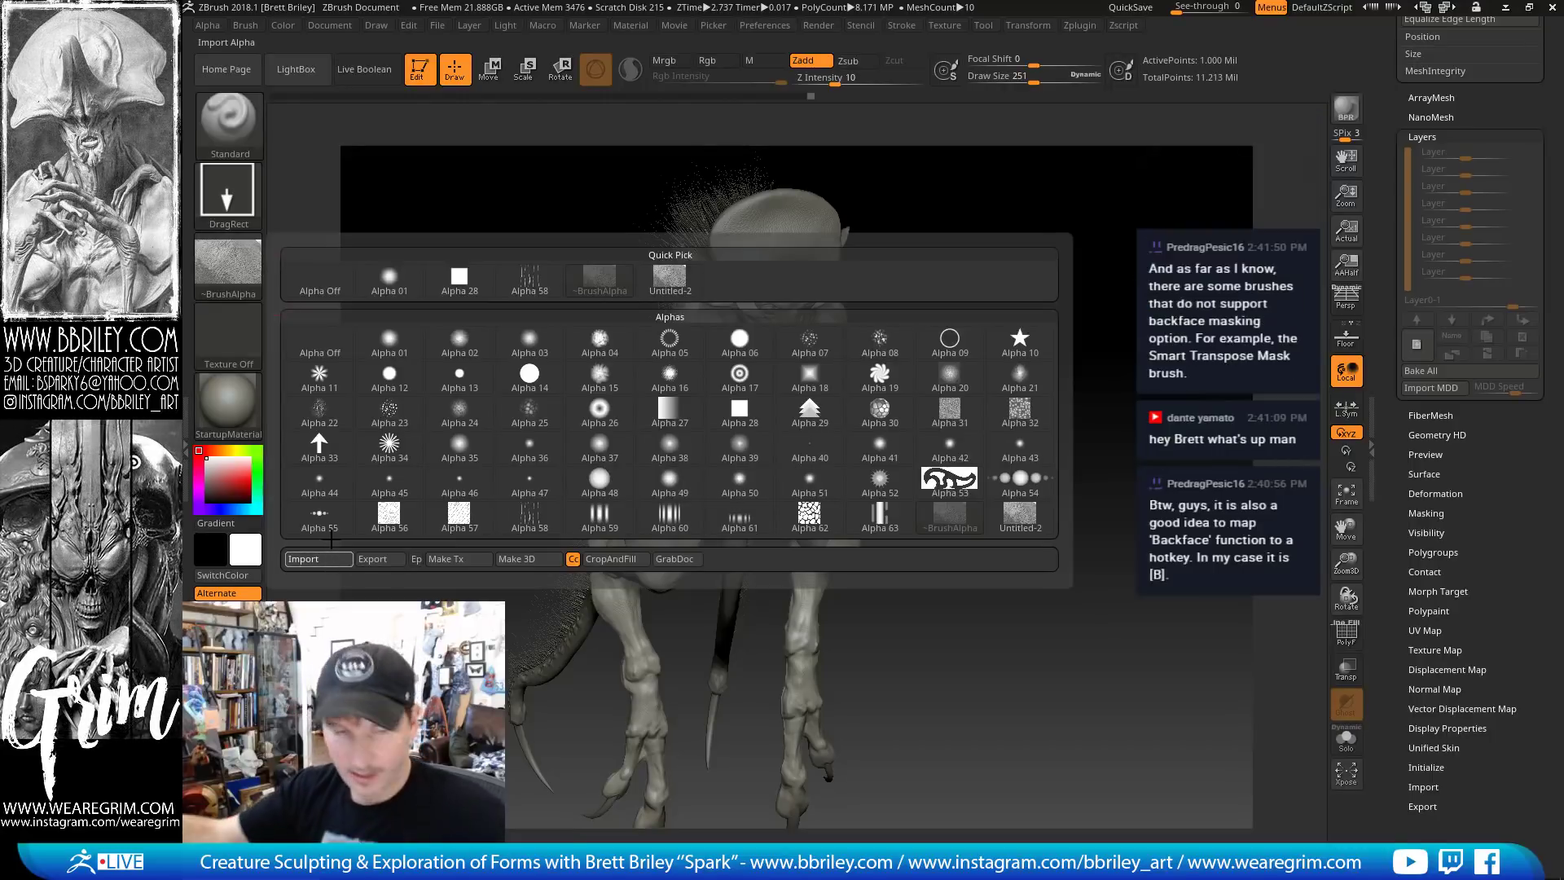
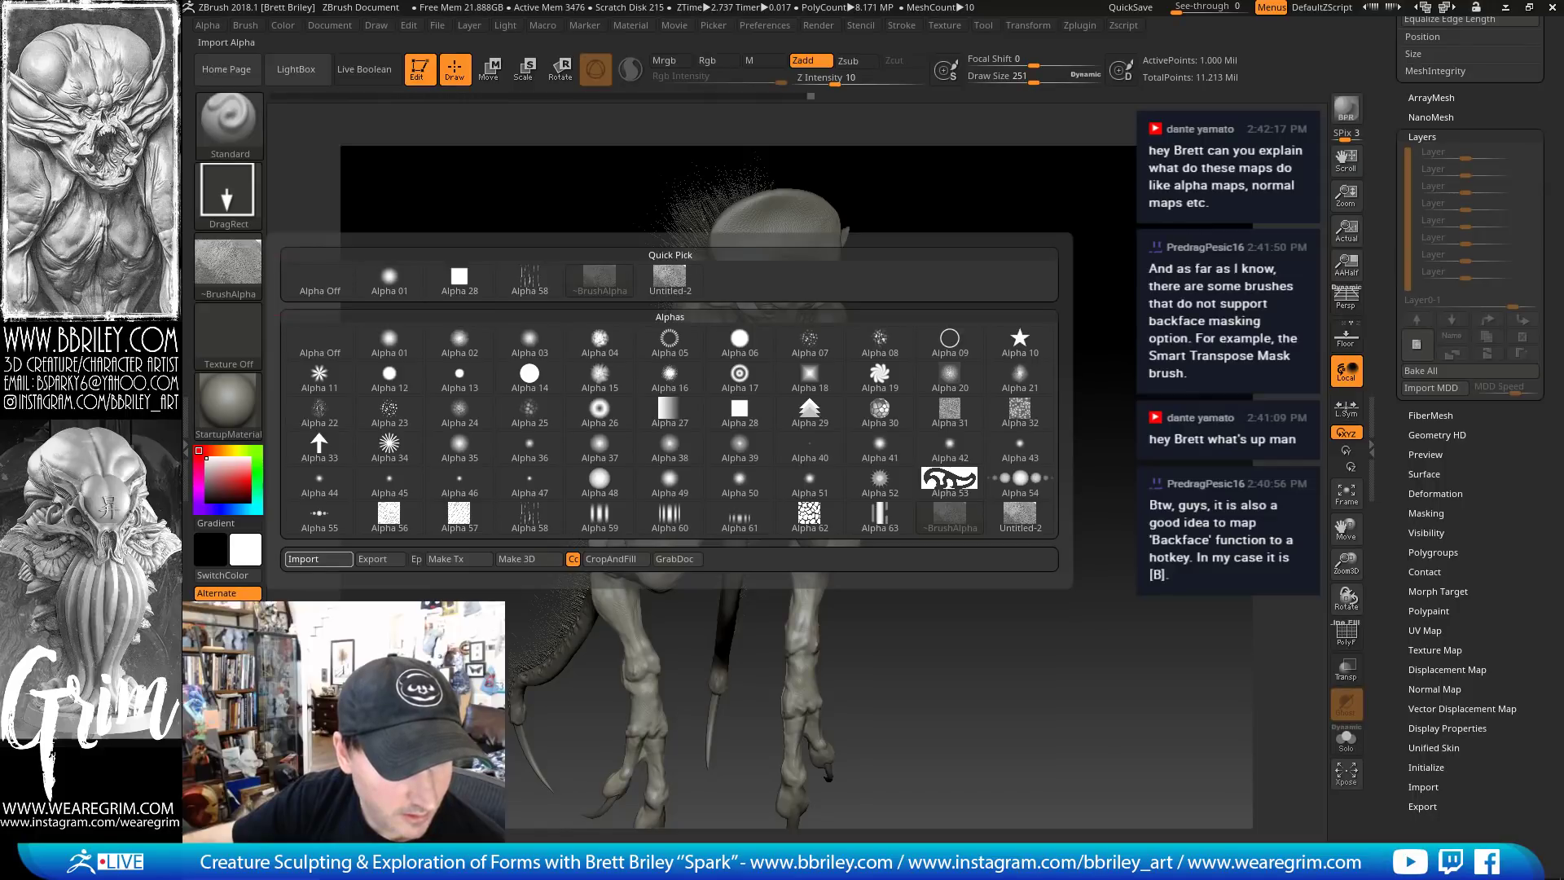
{"action": "left_click_drag", "start_coordinate": [968, 295], "coordinate": [794, 692]}
{"action": "left_click", "coordinate": [558, 440], "text": "alt"}
{"action": "left_click_drag", "start_coordinate": [904, 318], "coordinate": [838, 230], "text": "alt"}
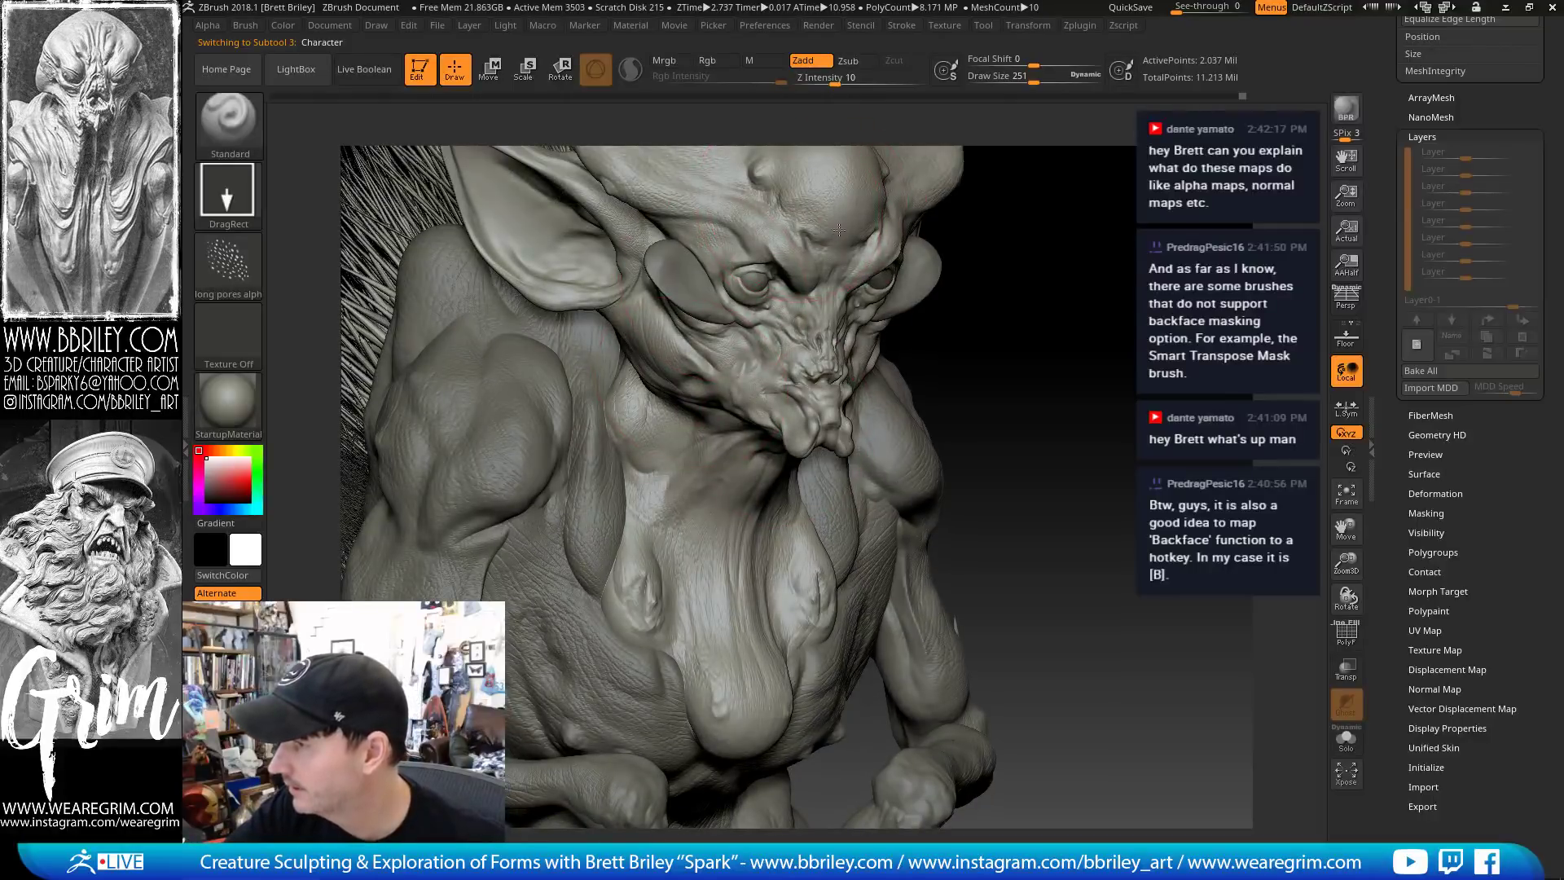
{"action": "left_click_drag", "start_coordinate": [1044, 309], "coordinate": [986, 448], "text": "alt"}
Set Z Intensity to 18 and the draw size to 190, and stamp pores over the jaw and throat
{"action": "left_click", "coordinate": [849, 80]}
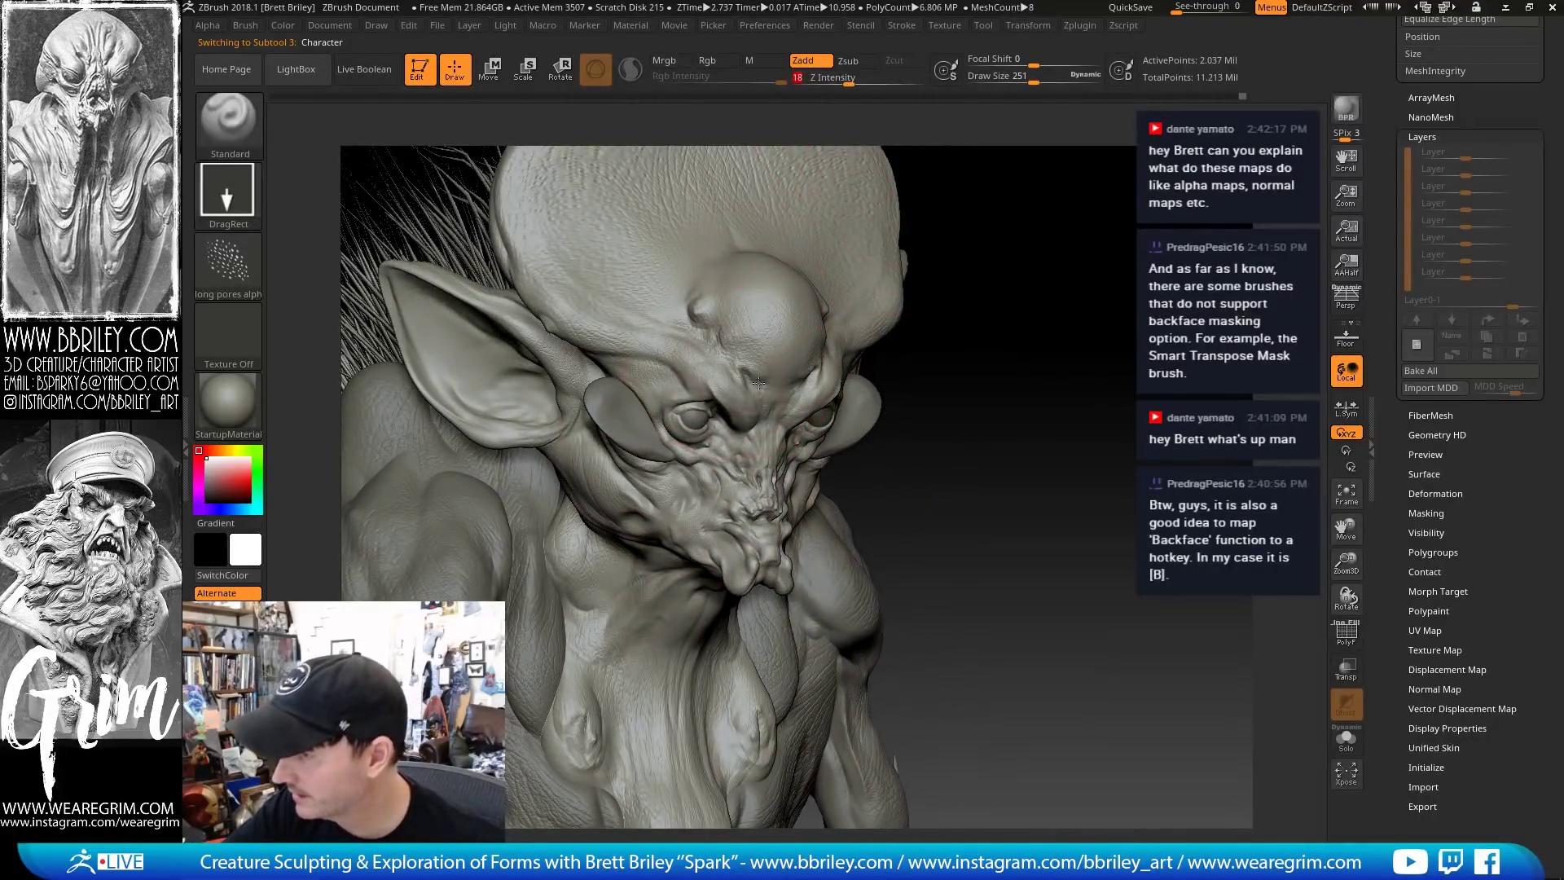
{"action": "key", "text": "ctrl"}
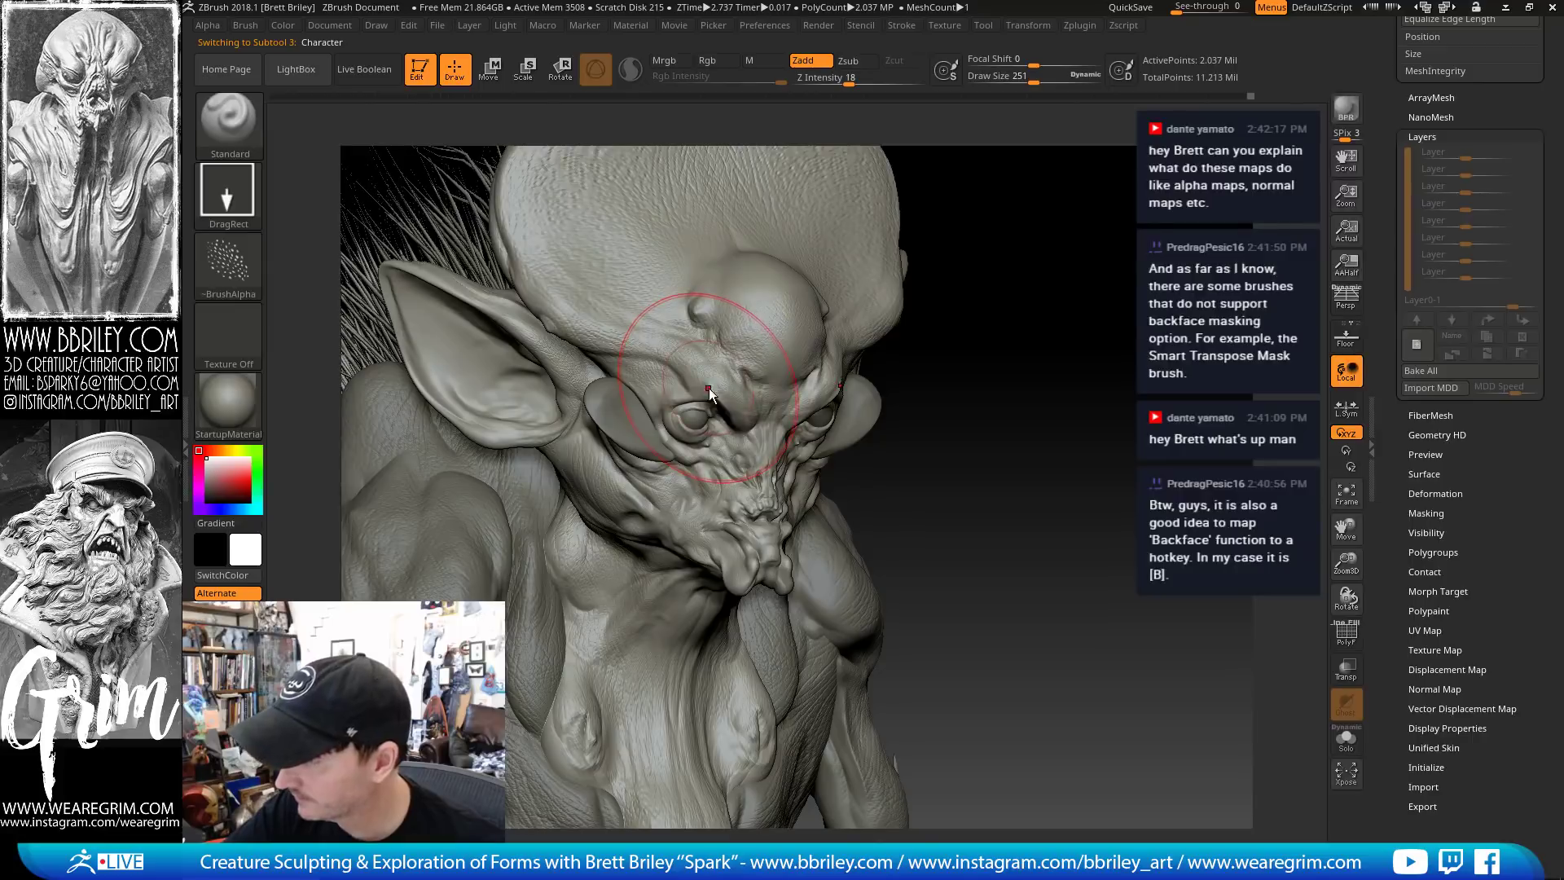
{"action": "key", "text": "["}
{"action": "key", "text": "["}
{"action": "key", "text": "["}
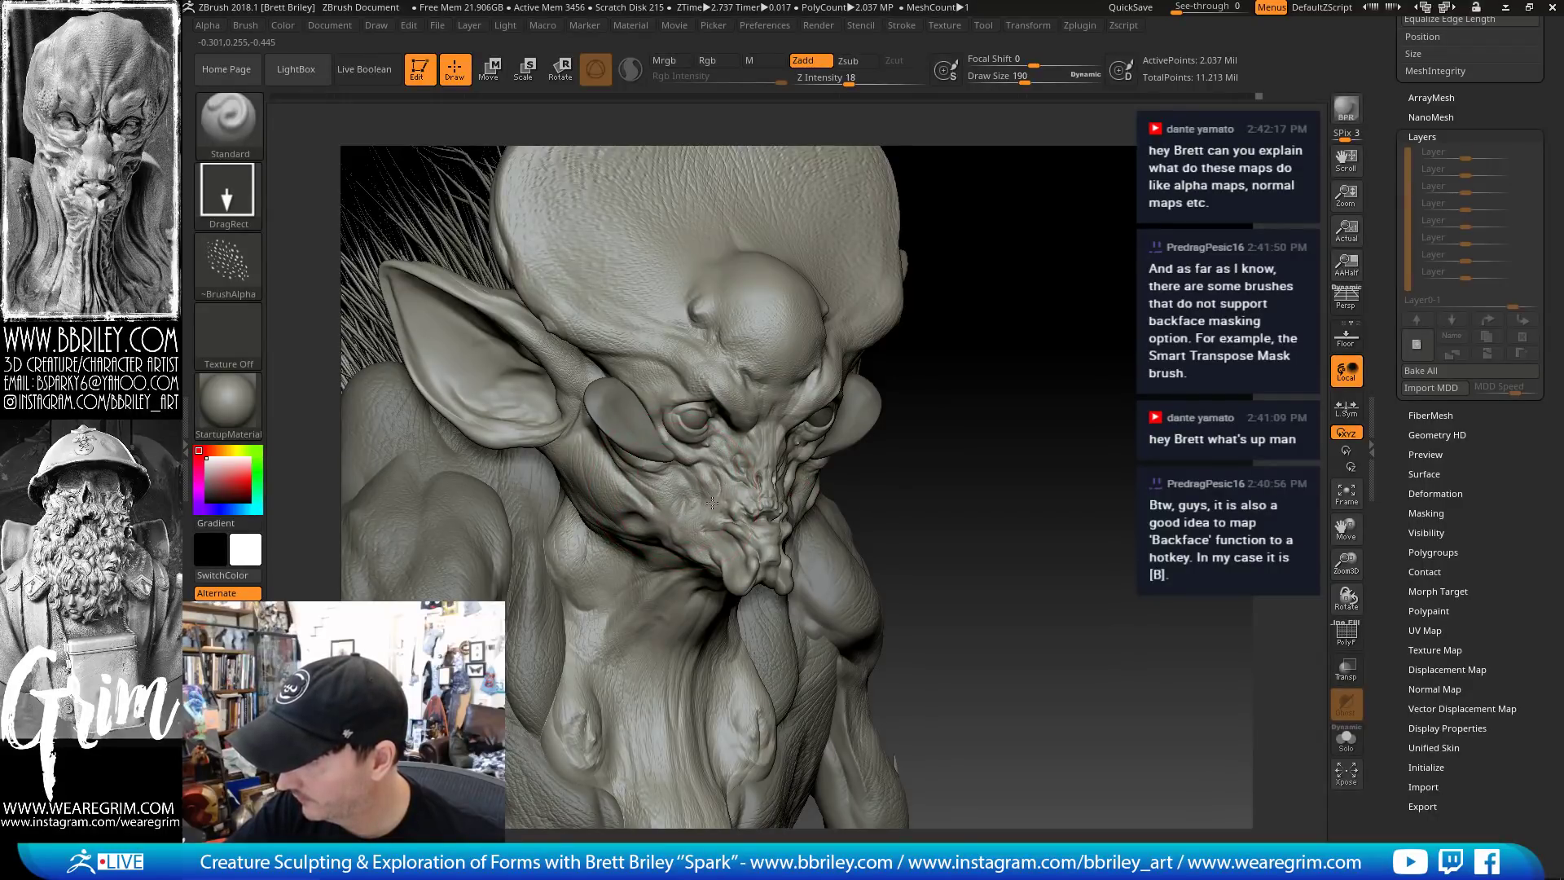
{"action": "right_click_drag", "start_coordinate": [711, 520], "coordinate": [644, 503]}
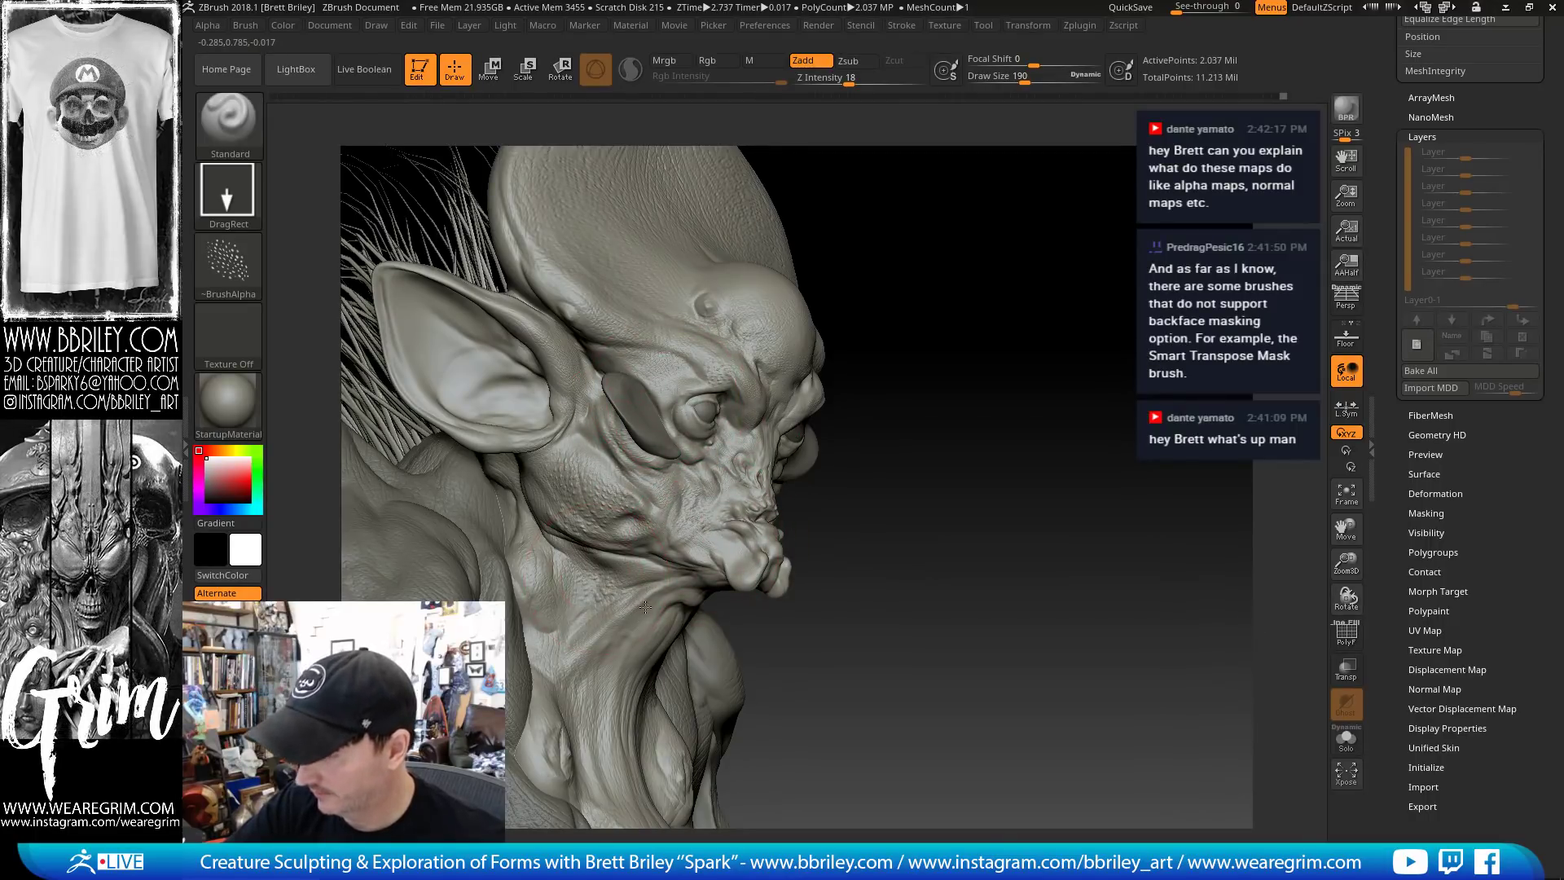
{"action": "mouse_move", "coordinate": [831, 569]}
{"action": "left_mouse_down"}
{"action": "mouse_move", "coordinate": [629, 503]}
{"action": "mouse_move", "coordinate": [664, 490]}
{"action": "left_mouse_up"}
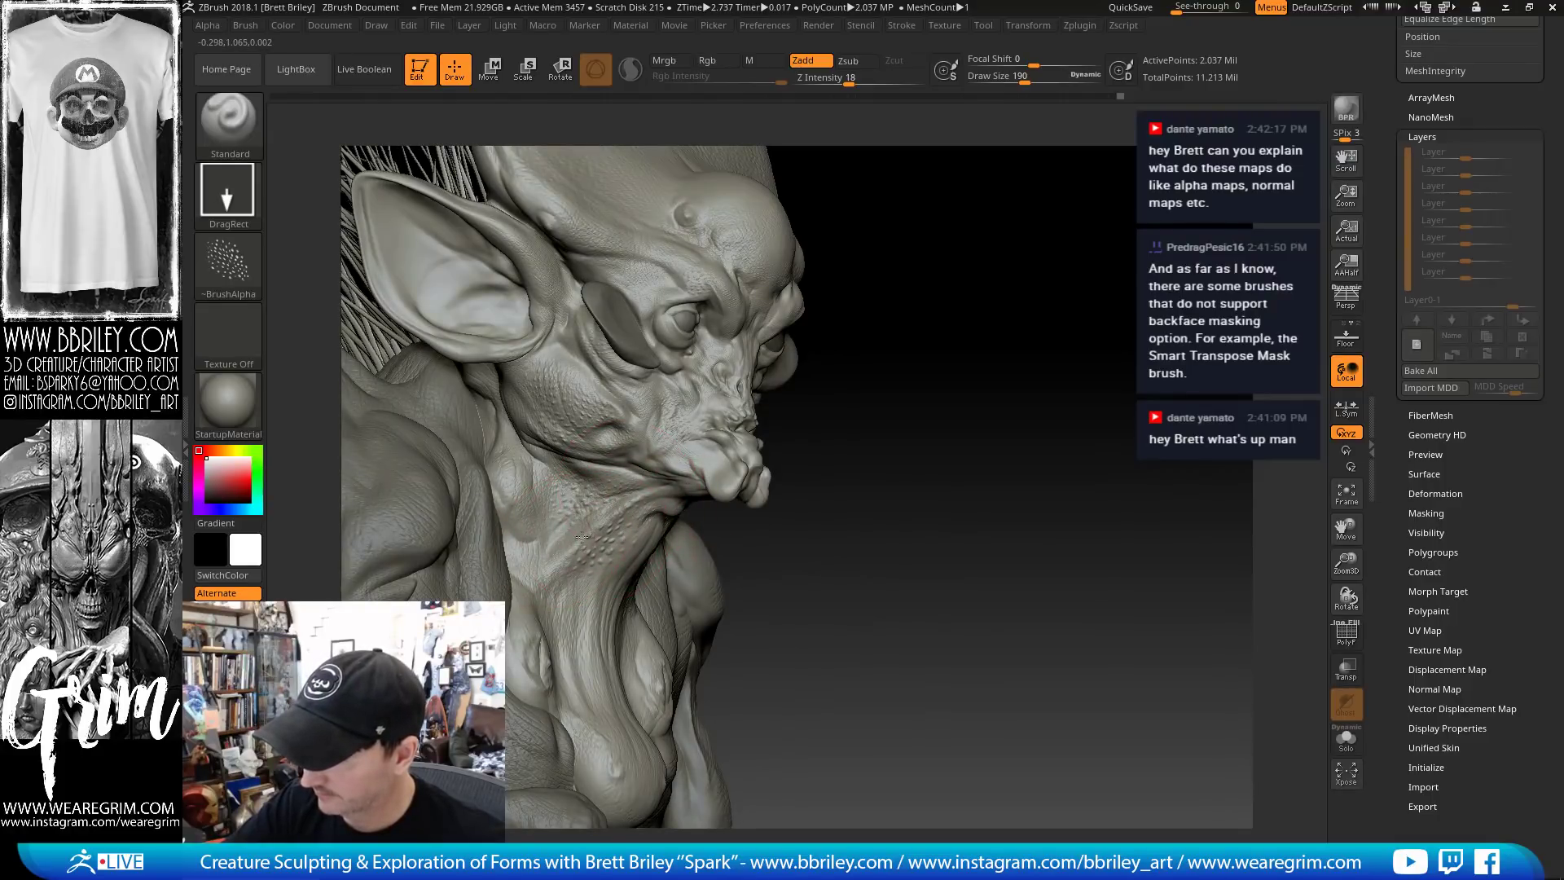
{"action": "mouse_move", "coordinate": [880, 489]}
{"action": "left_mouse_down"}
{"action": "mouse_move", "coordinate": [1012, 461]}
{"action": "mouse_move", "coordinate": [668, 458]}
{"action": "left_mouse_up"}
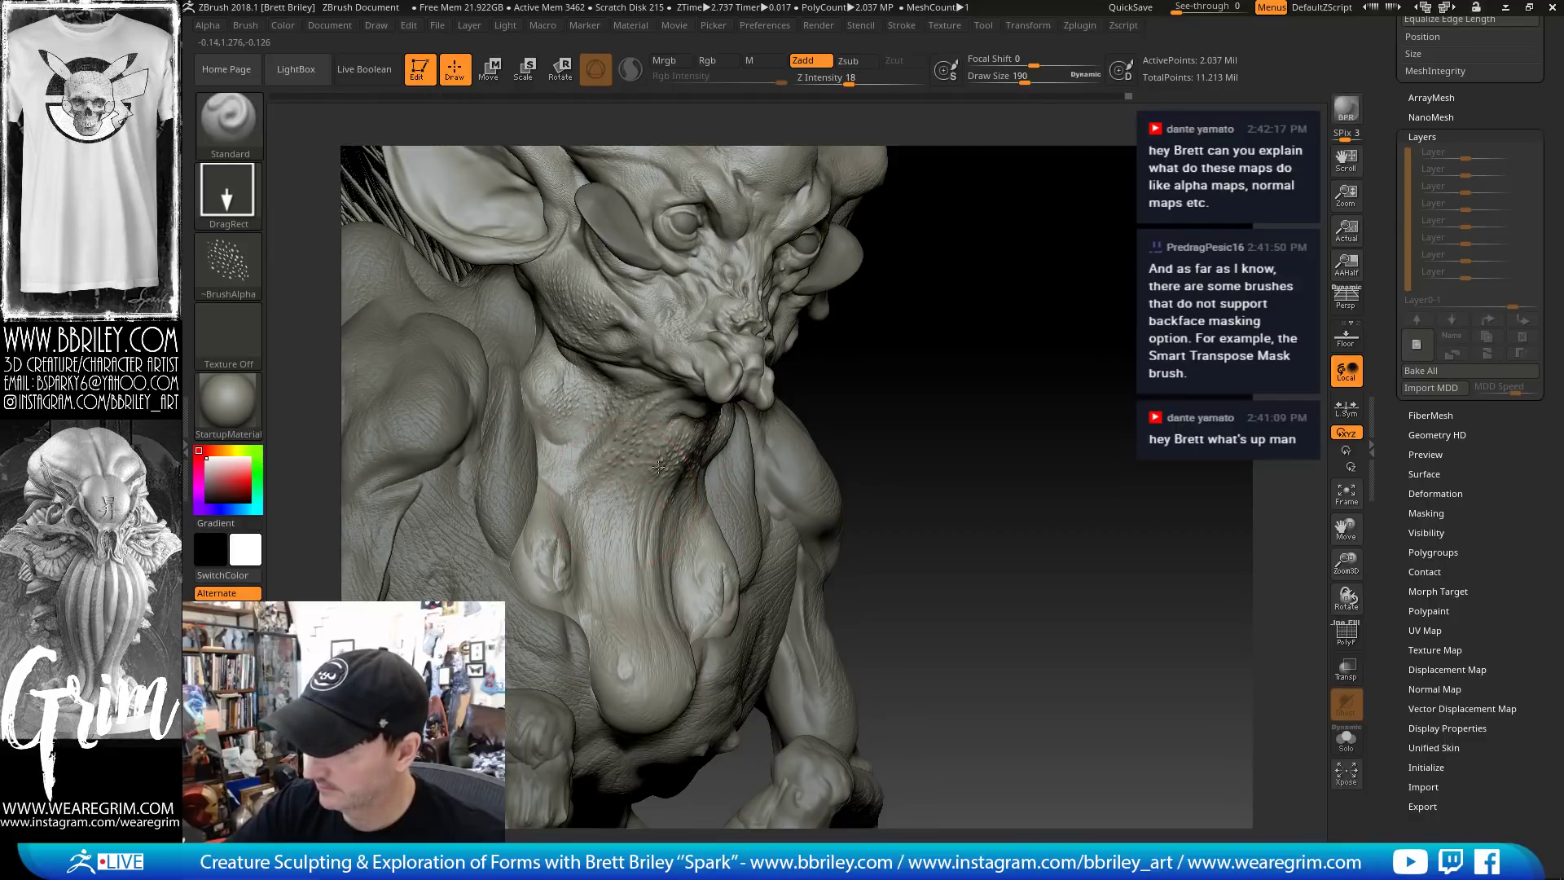
Stamp pores down the front of the neck and over the hanging pouch on the chest
{"action": "left_click_drag", "start_coordinate": [601, 466], "coordinate": [585, 499]}
{"action": "left_click_drag", "start_coordinate": [974, 471], "coordinate": [964, 407], "text": "alt"}
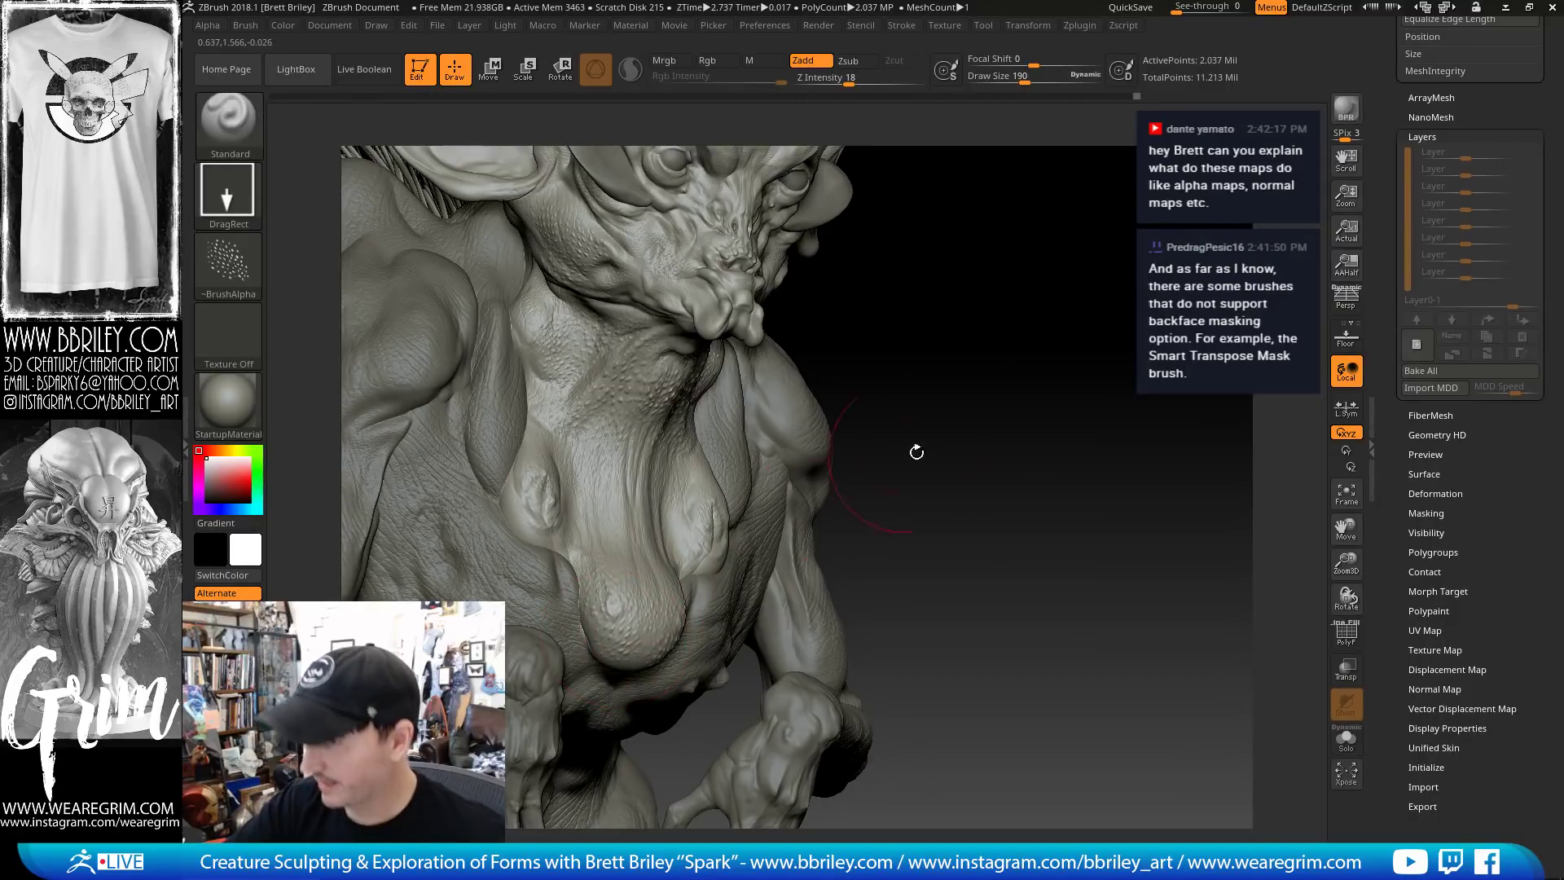
{"action": "left_click_drag", "start_coordinate": [916, 452], "coordinate": [892, 505]}
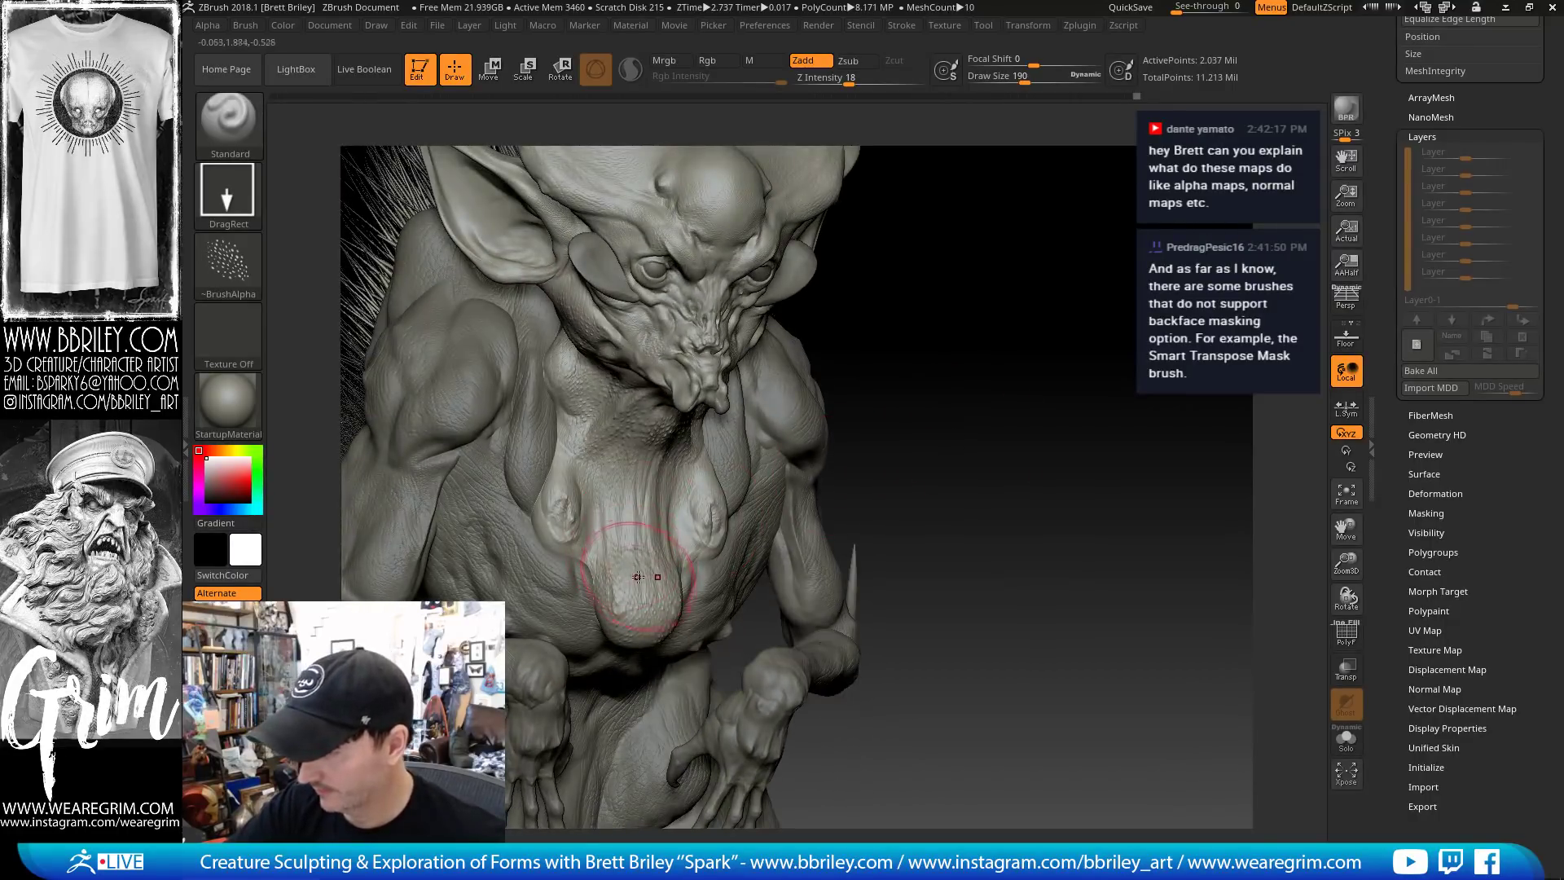
{"action": "left_click_drag", "start_coordinate": [616, 494], "coordinate": [619, 491]}
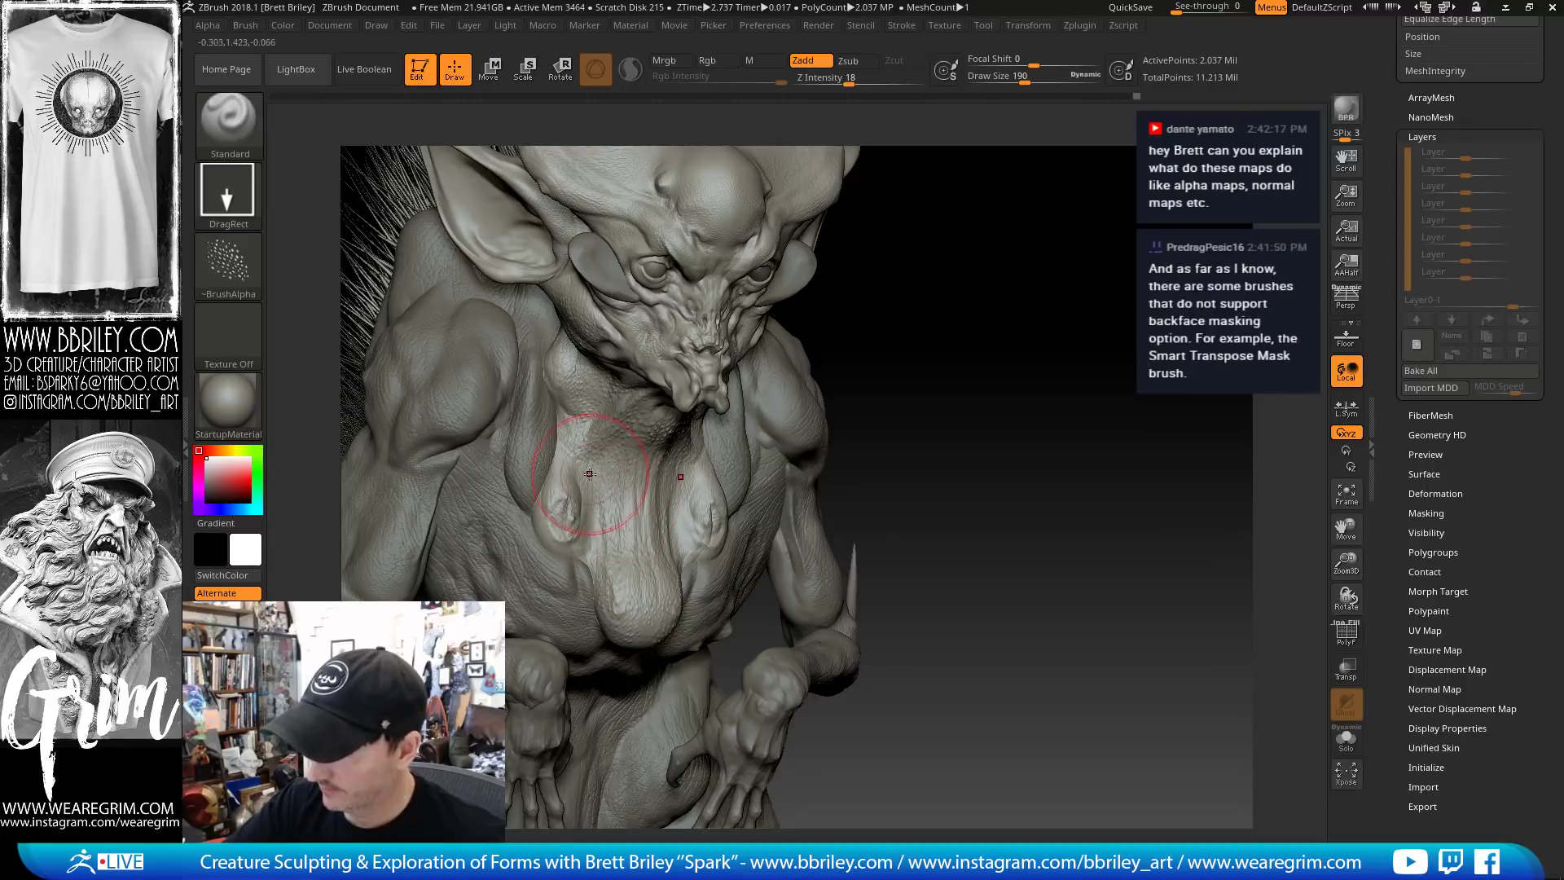
{"action": "left_click_drag", "start_coordinate": [962, 310], "coordinate": [961, 210]}
Stamp pores over the cheek and the side of the jaw below the ear
{"action": "left_click_drag", "start_coordinate": [910, 377], "coordinate": [631, 379]}
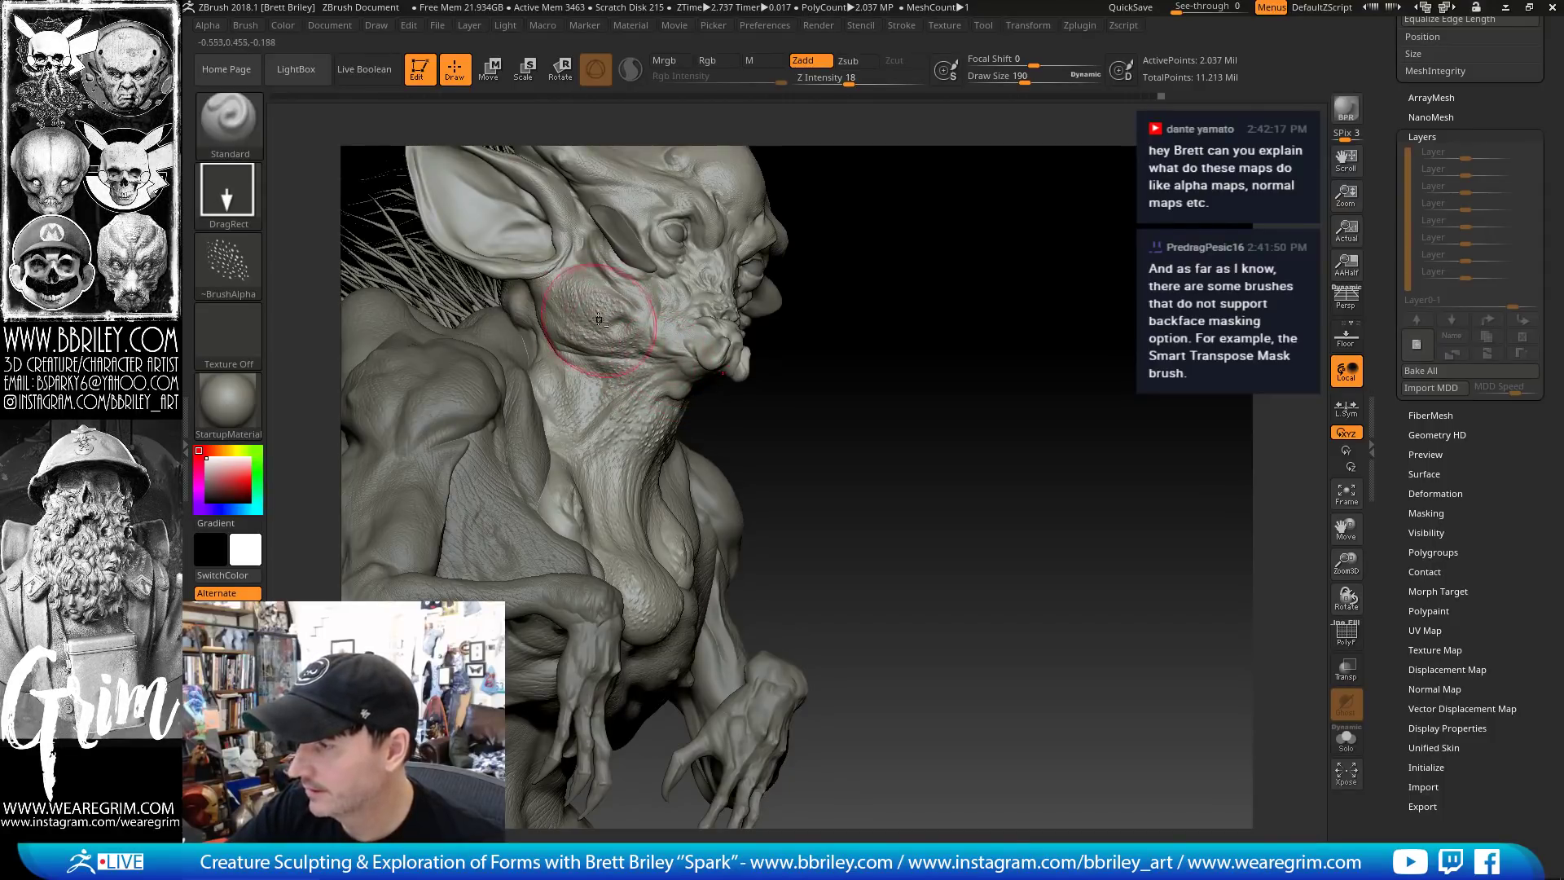
{"action": "left_click_drag", "start_coordinate": [824, 364], "coordinate": [817, 375]}
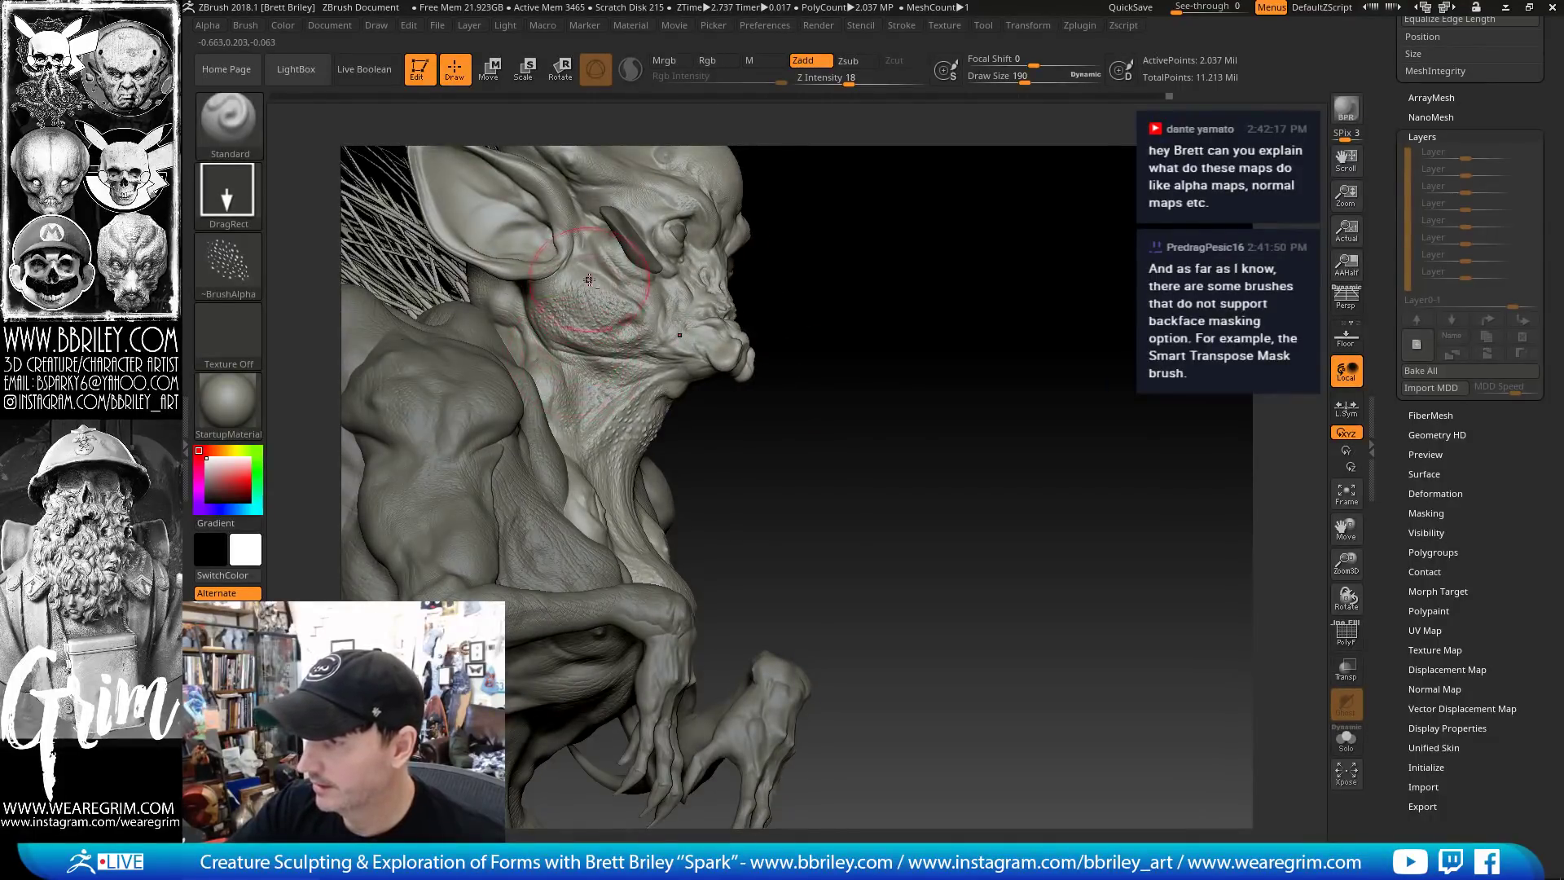
{"action": "left_click_drag", "start_coordinate": [826, 244], "coordinate": [839, 249]}
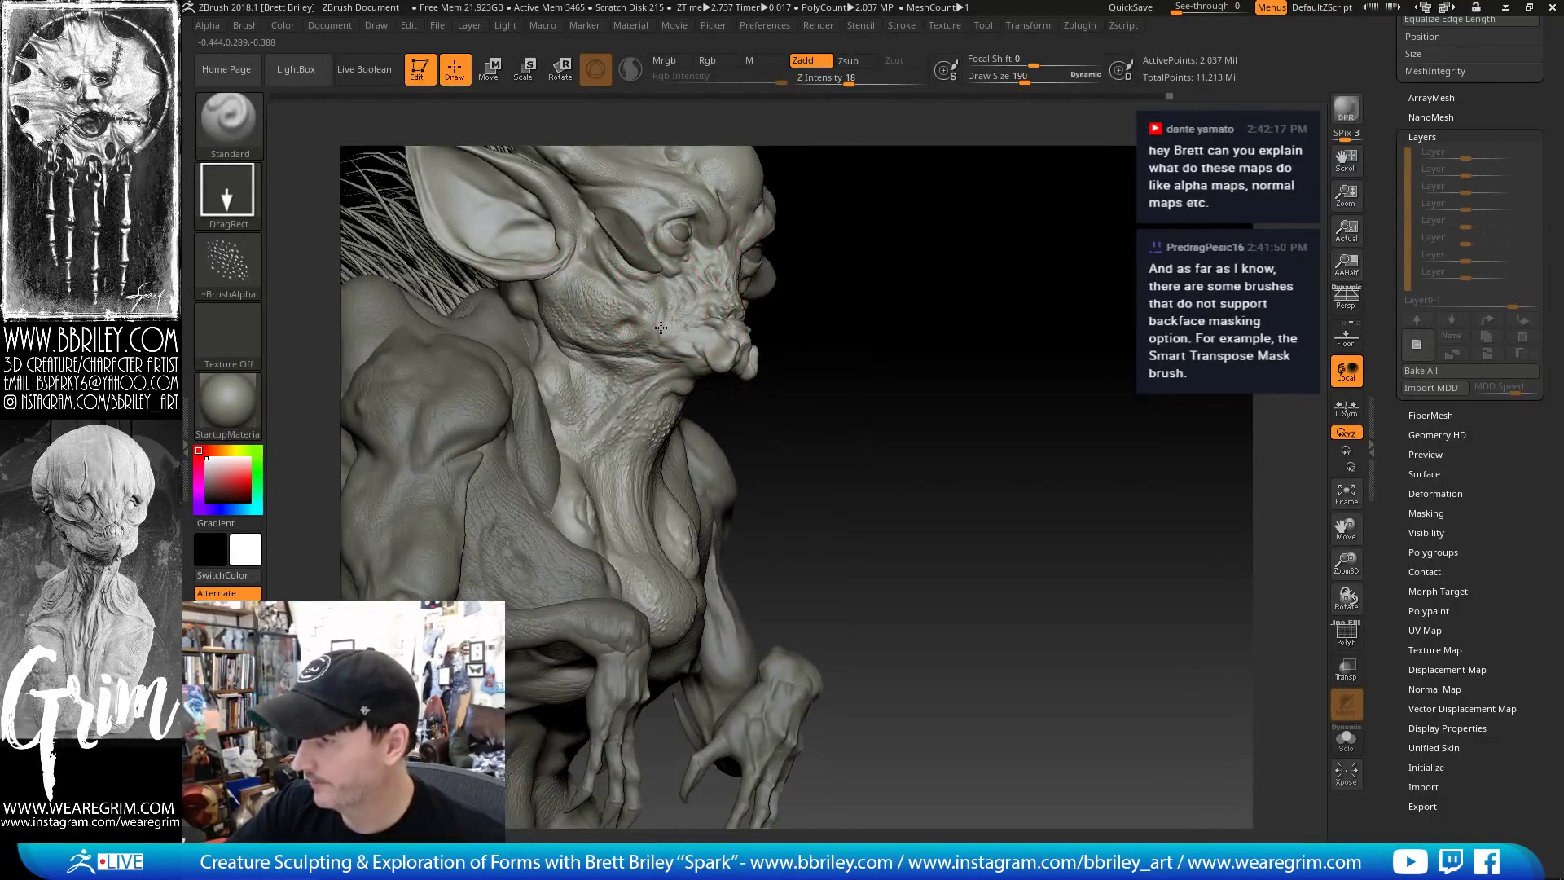
{"action": "mouse_move", "coordinate": [897, 349]}
{"action": "left_mouse_down", "text": "alt"}
{"action": "mouse_move", "coordinate": [892, 461]}
{"action": "mouse_move", "coordinate": [912, 447]}
{"action": "left_mouse_up", "text": "alt"}
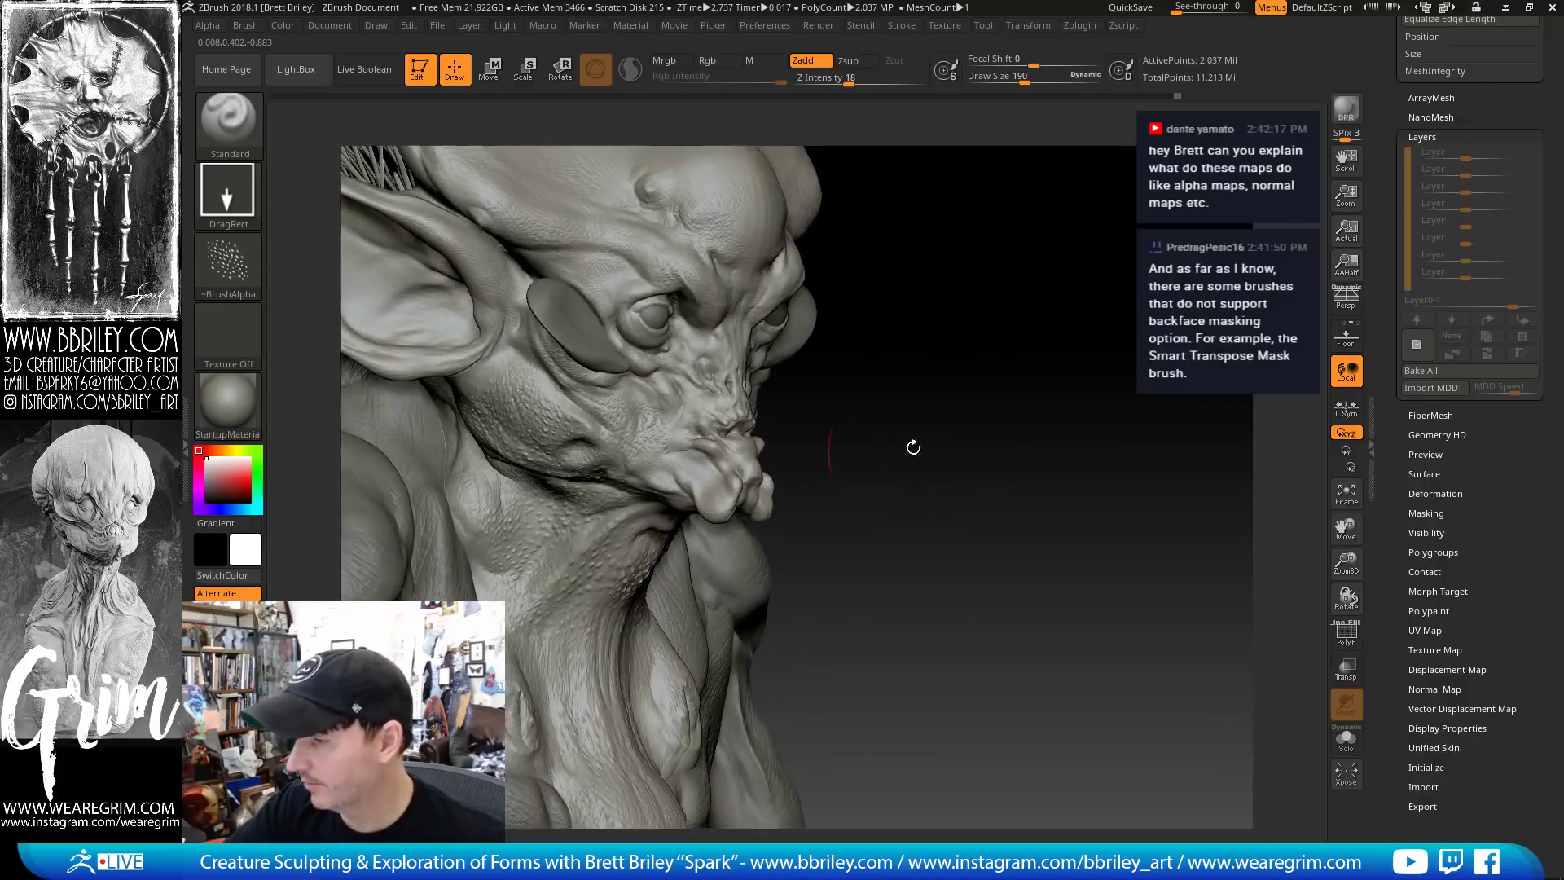
Set the draw size to 128 and stamp smaller pores over the face and the side of the skull
{"action": "key", "text": "["}
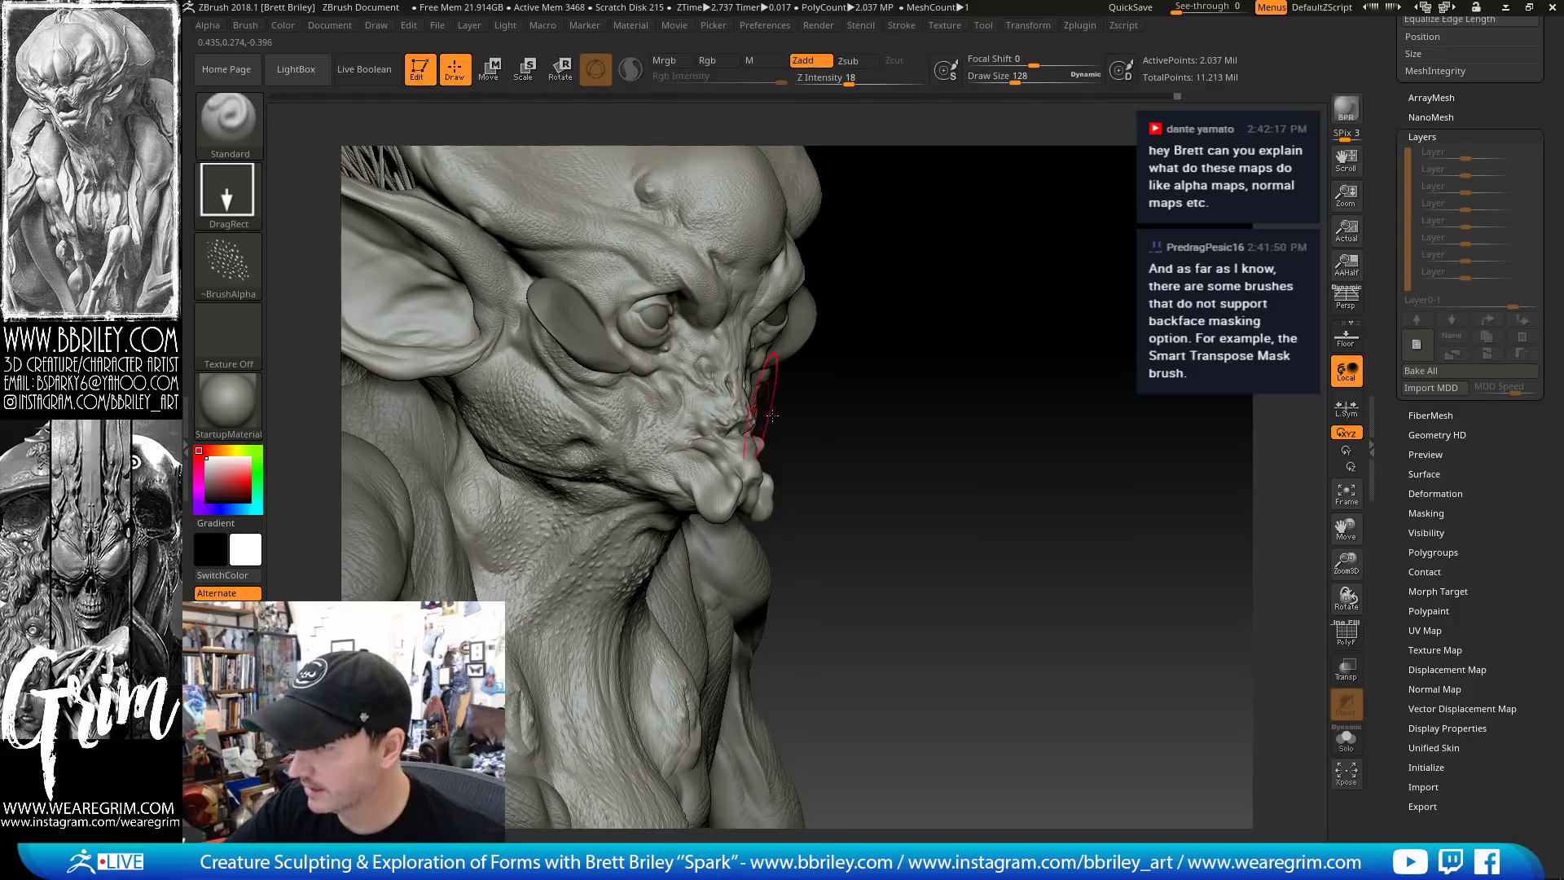
{"action": "left_click_drag", "start_coordinate": [771, 416], "coordinate": [679, 355]}
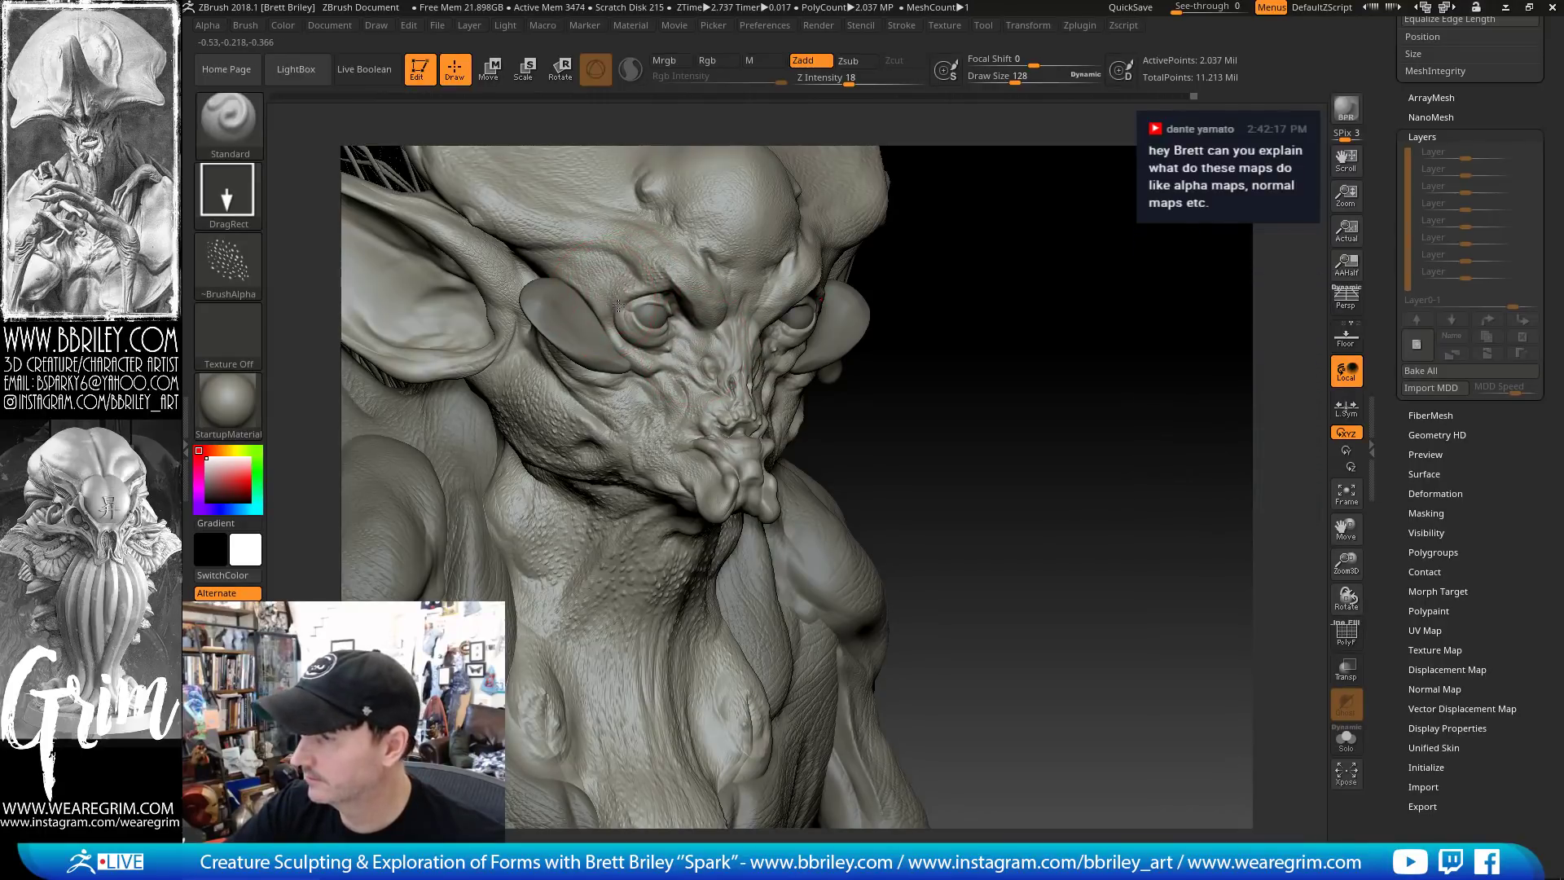
{"action": "right_click_drag", "start_coordinate": [623, 284], "coordinate": [520, 362]}
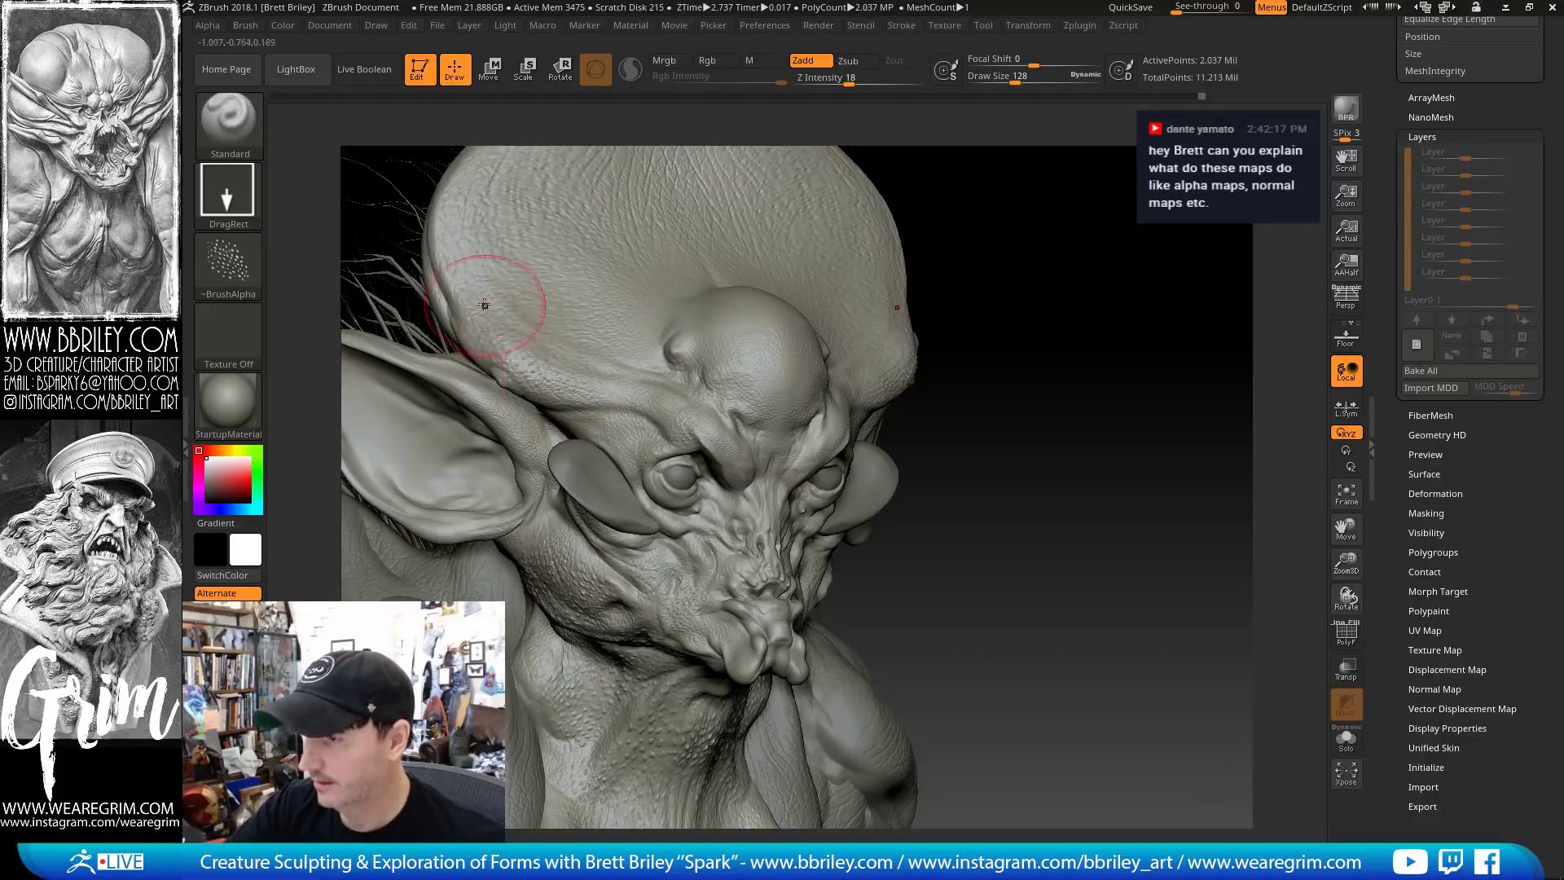
Stamp pores on the shoulder of the arms subtool and on the raised upper back of the body subtool
{"action": "mouse_move", "coordinate": [1026, 450]}
{"action": "right_mouse_down"}
{"action": "mouse_move", "coordinate": [1012, 388]}
{"action": "mouse_move", "coordinate": [1037, 400]}
{"action": "mouse_move", "coordinate": [994, 374]}
{"action": "mouse_move", "coordinate": [530, 523]}
{"action": "right_mouse_up"}
{"action": "left_click", "coordinate": [528, 518], "text": "alt"}
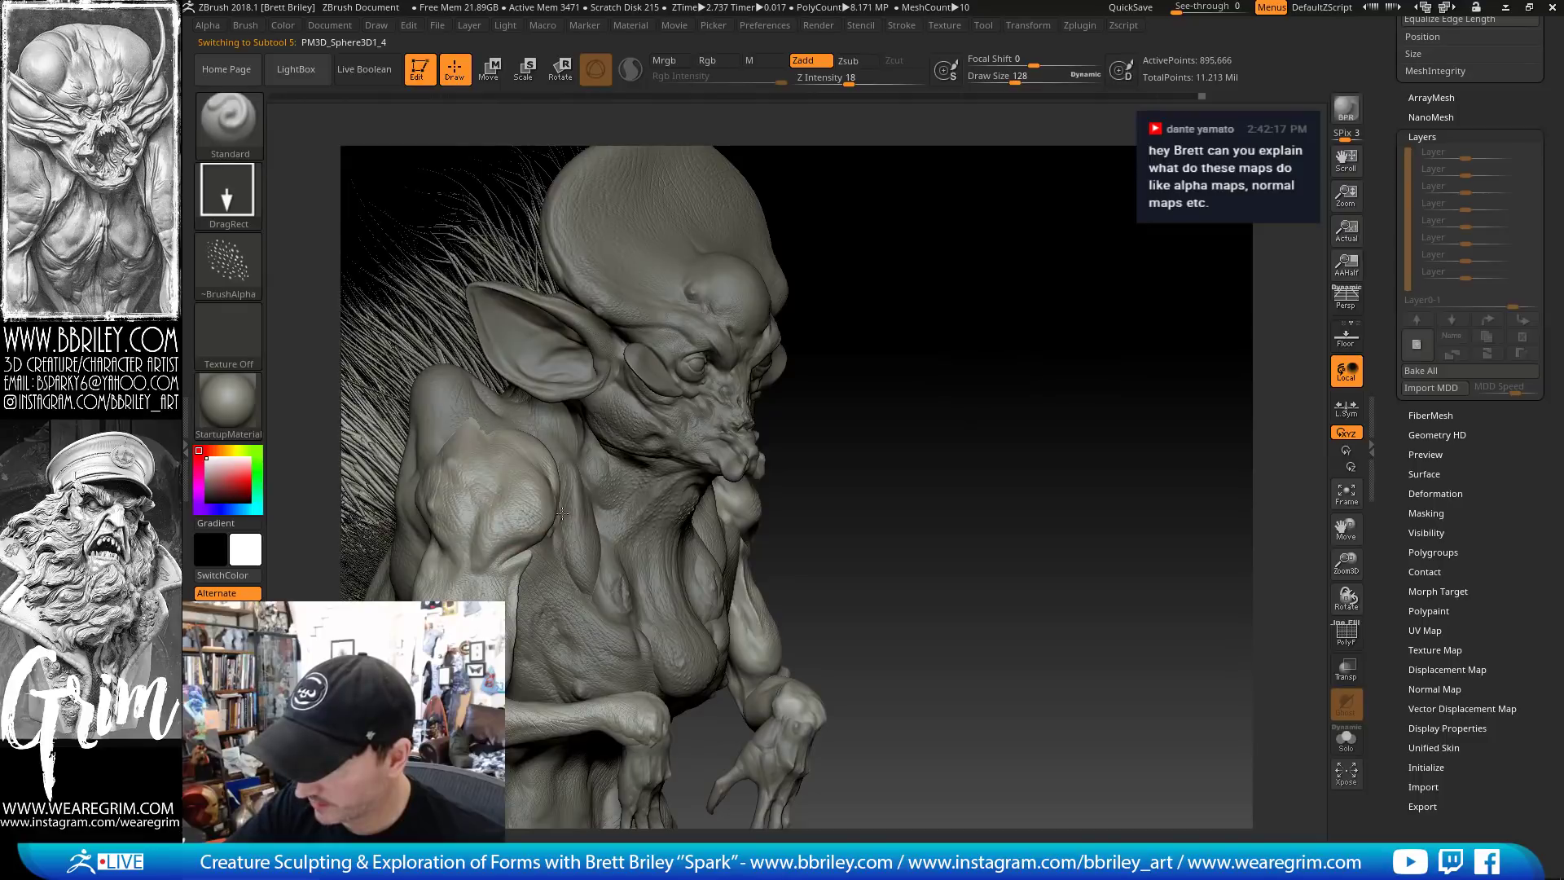
{"action": "left_click_drag", "start_coordinate": [524, 511], "coordinate": [527, 514]}
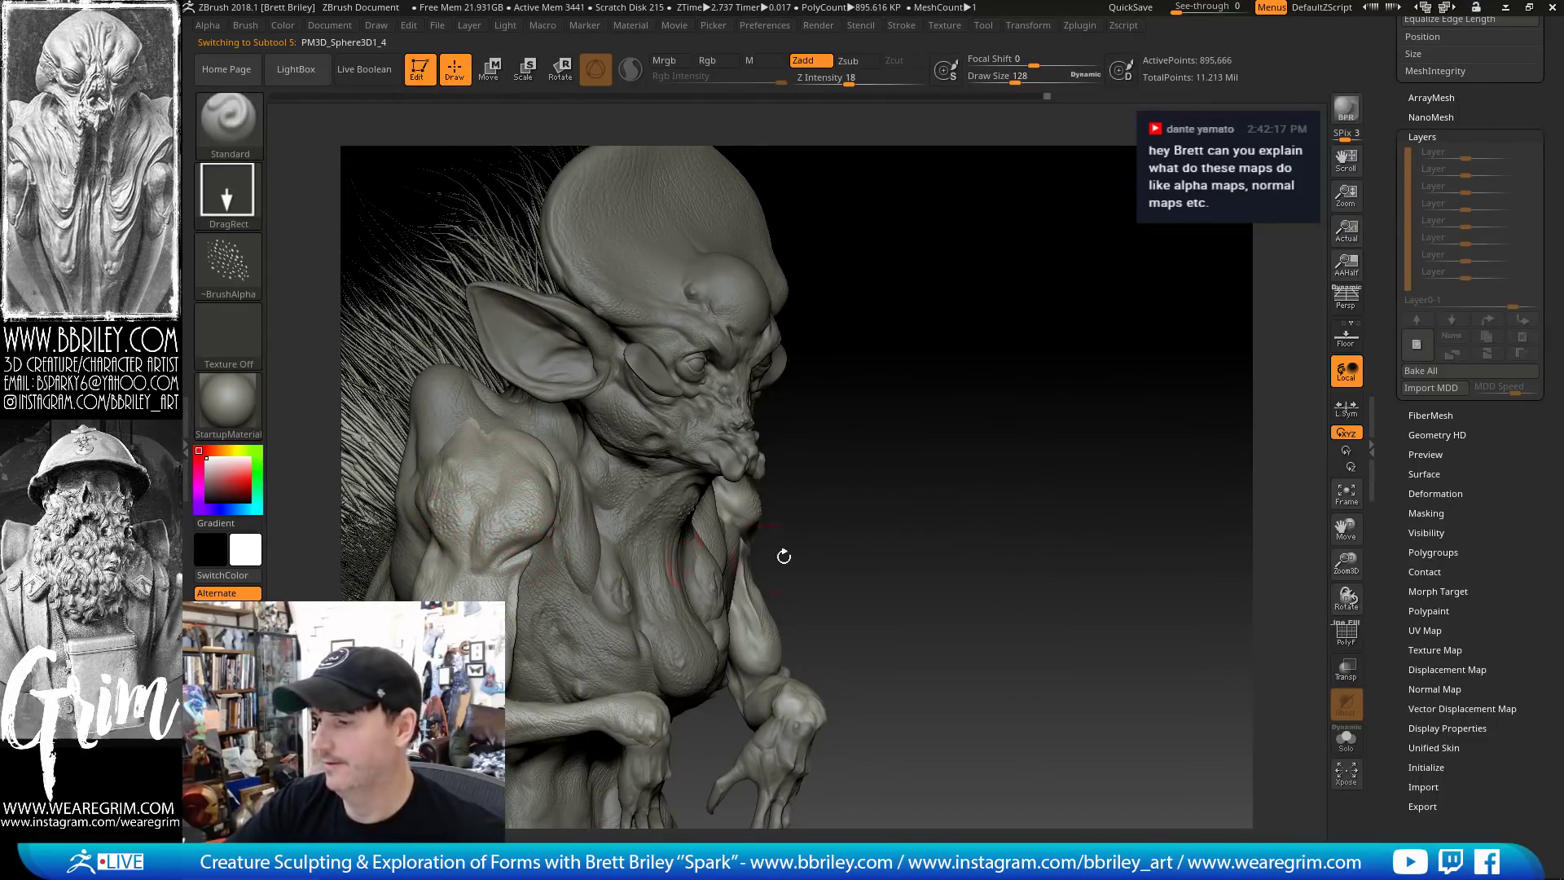
{"action": "right_click_drag", "start_coordinate": [786, 551], "coordinate": [970, 411]}
{"action": "left_click_drag", "start_coordinate": [970, 411], "coordinate": [938, 411]}
{"action": "left_click", "coordinate": [501, 354], "text": "alt"}
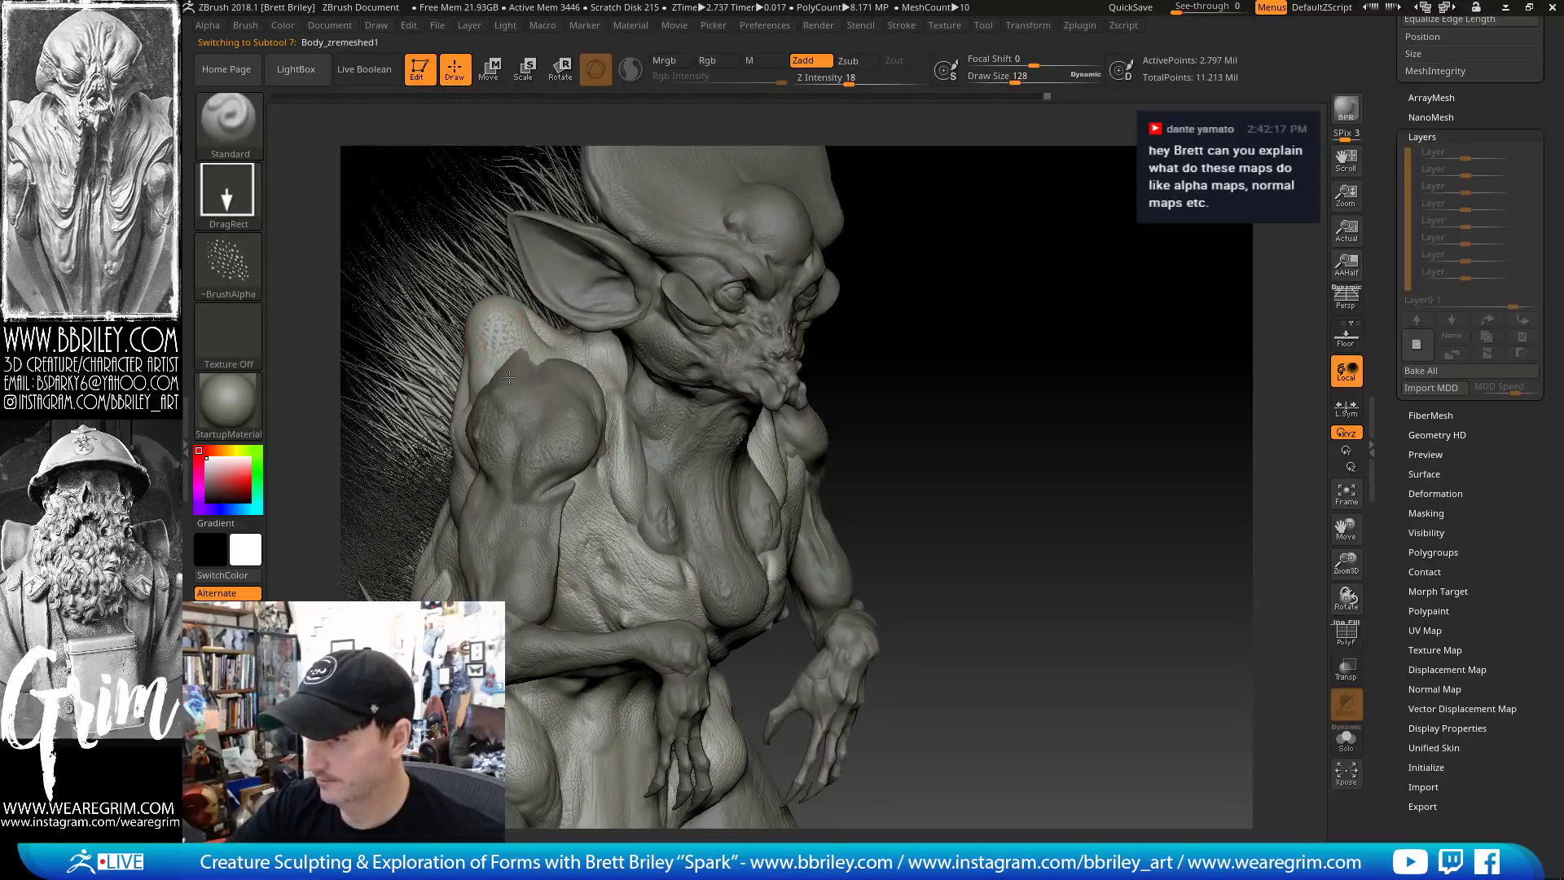
{"action": "left_click_drag", "start_coordinate": [509, 377], "coordinate": [503, 374]}
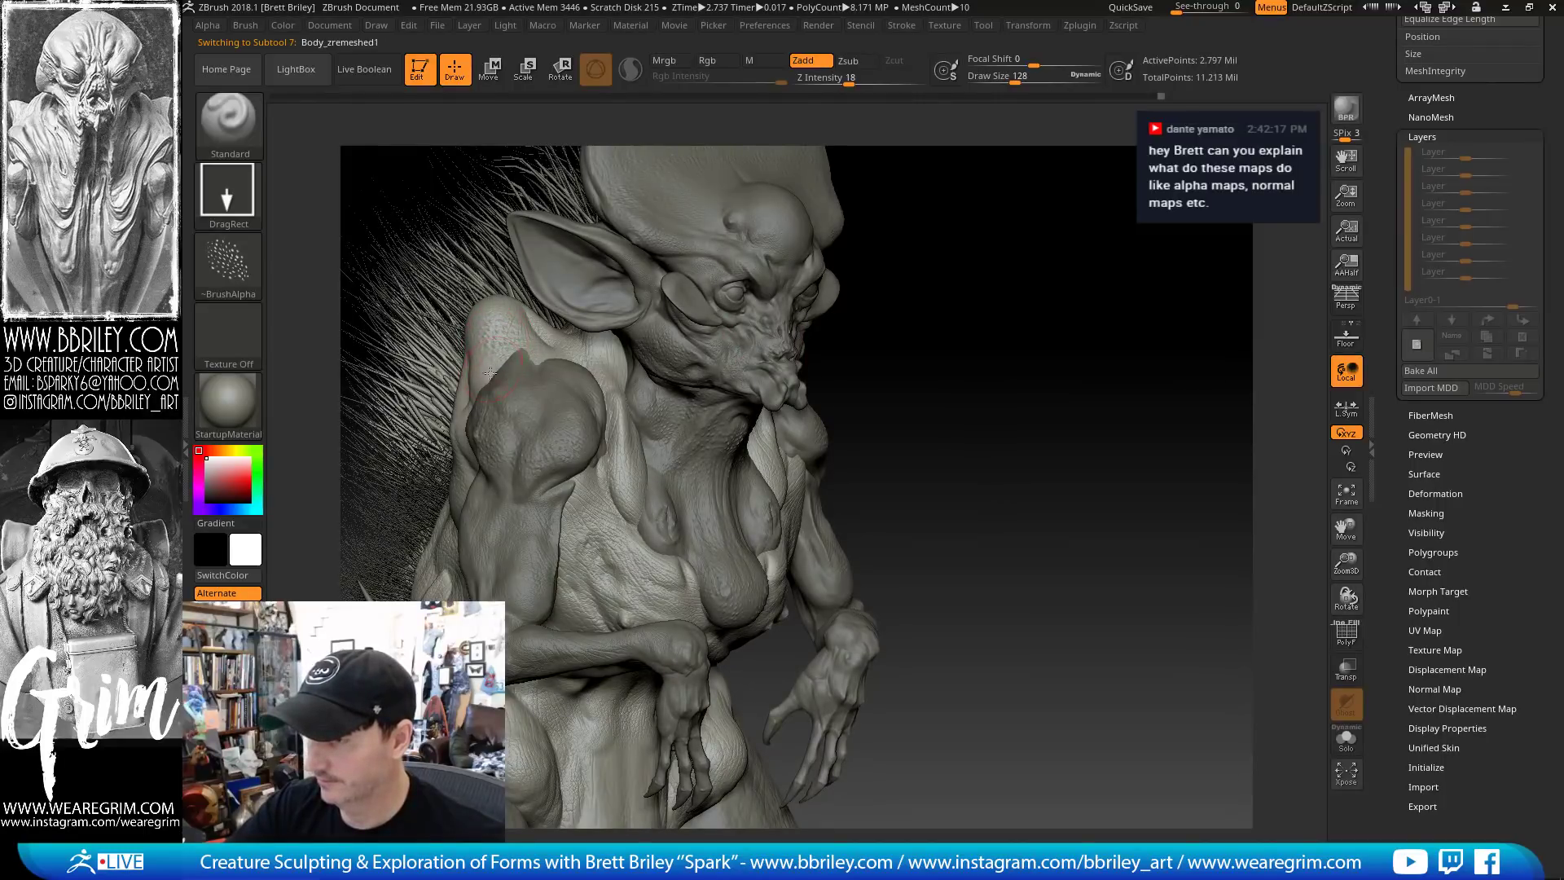
Stamp pores beside the chest pouch on the neck subtool and across the lower chest of the body subtool
{"action": "left_click", "coordinate": [635, 544], "text": "alt"}
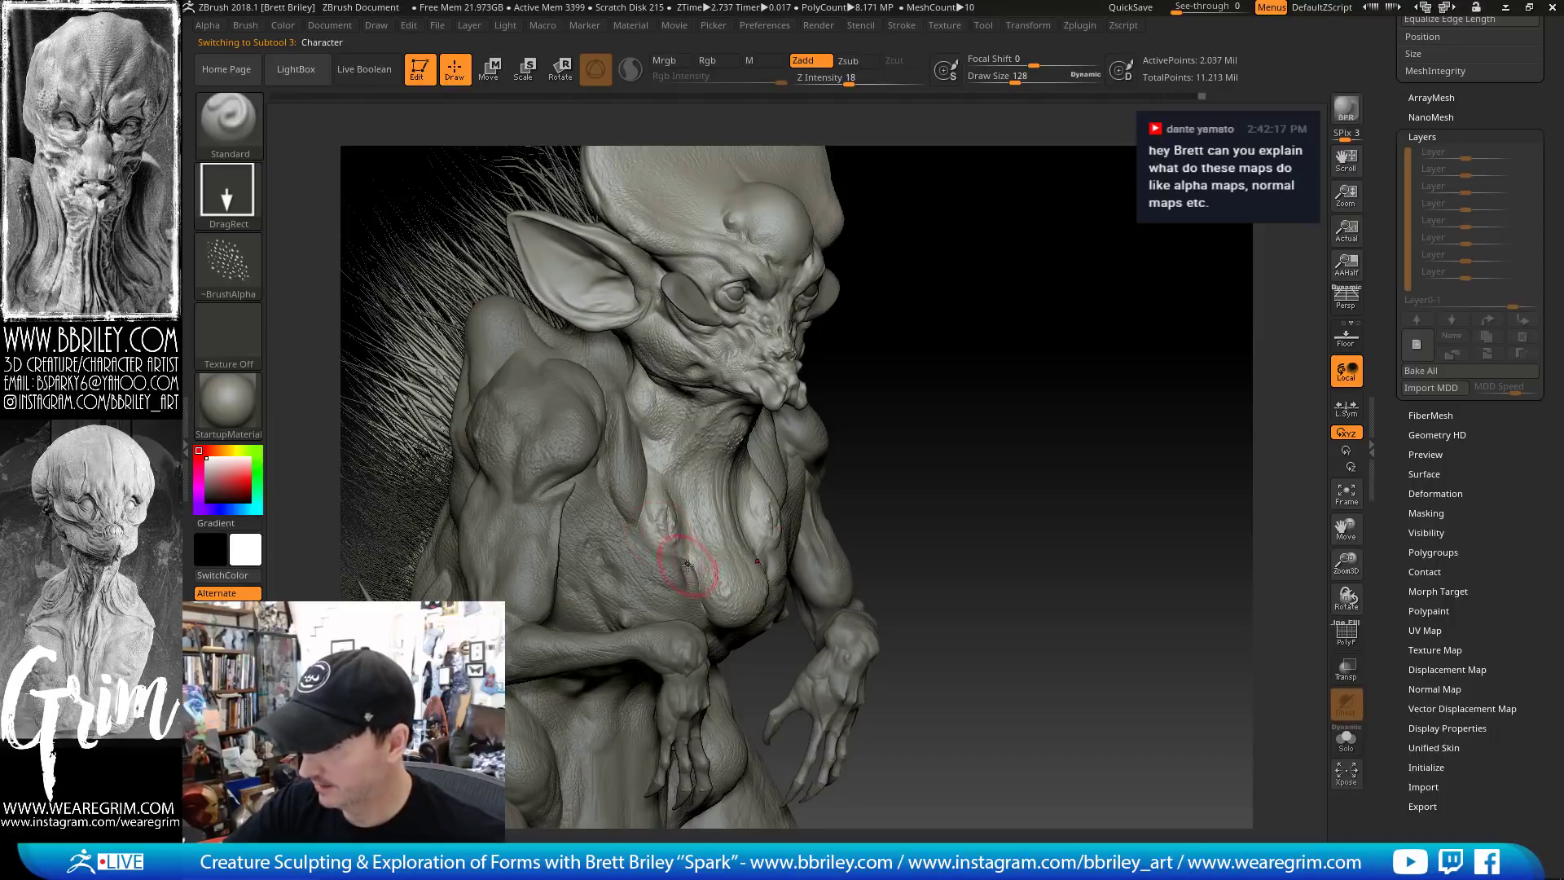
{"action": "mouse_move", "coordinate": [953, 556]}
{"action": "left_mouse_down"}
{"action": "mouse_move", "coordinate": [900, 426]}
{"action": "mouse_move", "coordinate": [627, 464]}
{"action": "left_mouse_up"}
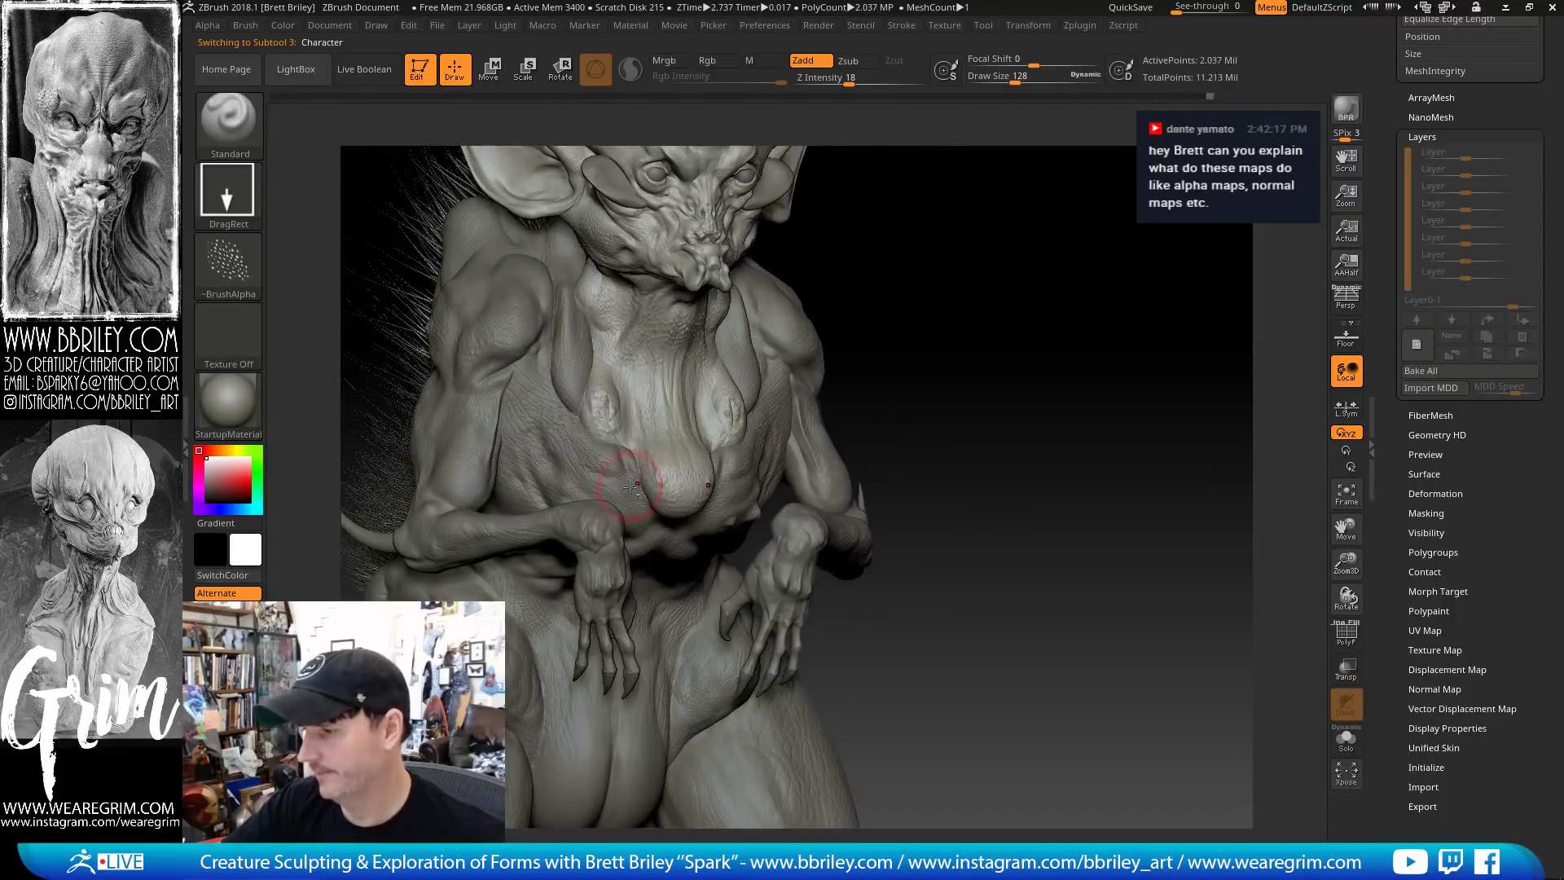
{"action": "left_click", "coordinate": [637, 493], "text": "alt"}
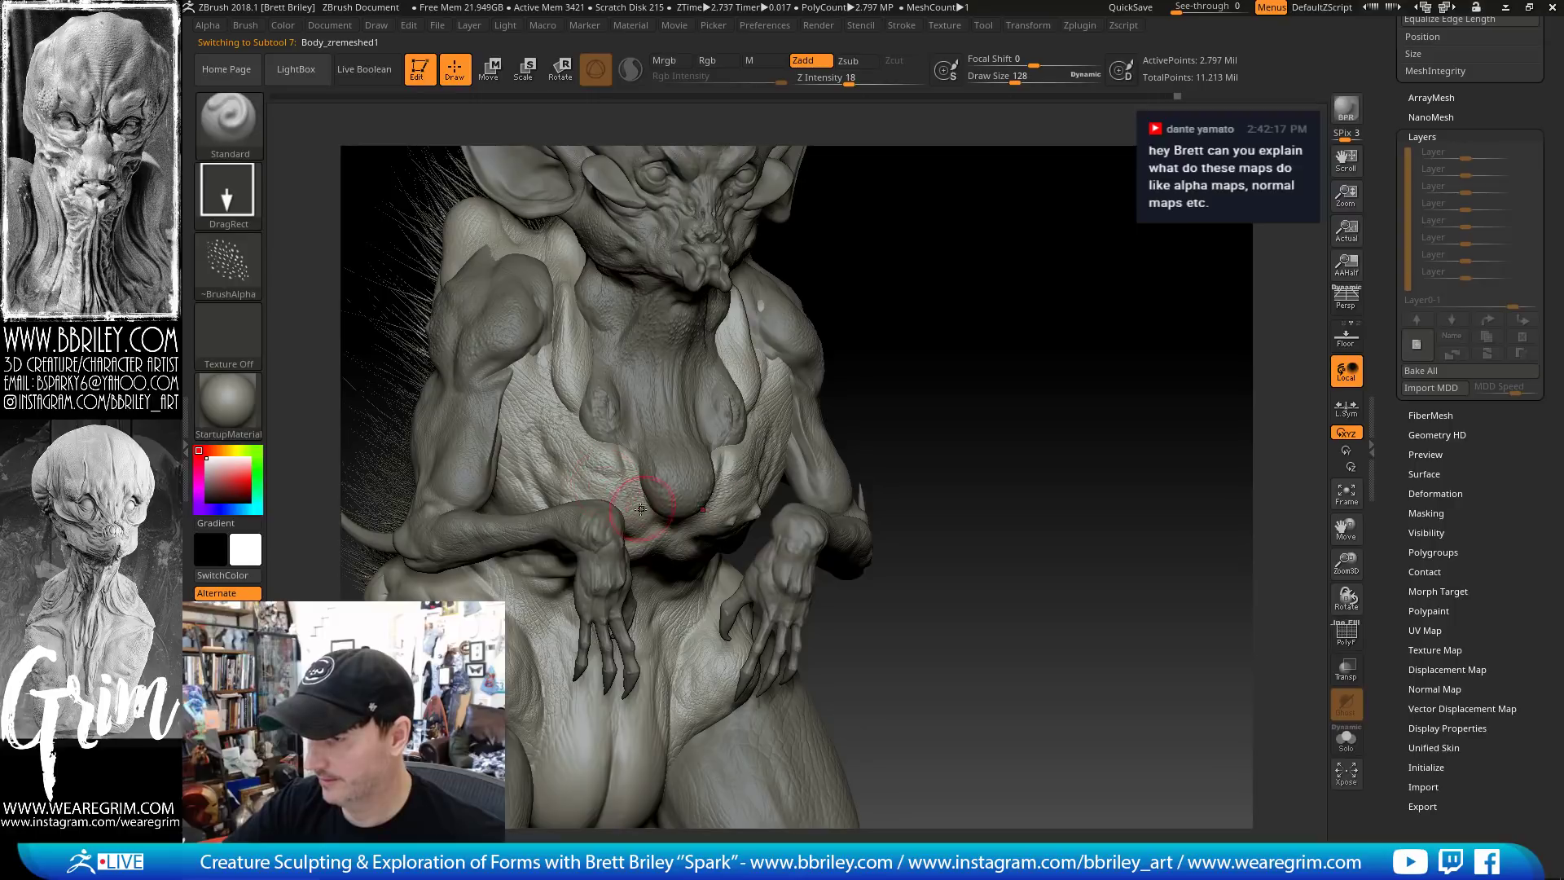
{"action": "mouse_move", "coordinate": [994, 402]}
{"action": "left_mouse_down"}
{"action": "mouse_move", "coordinate": [1080, 405]}
{"action": "mouse_move", "coordinate": [858, 370]}
{"action": "mouse_move", "coordinate": [568, 562]}
{"action": "left_mouse_up"}
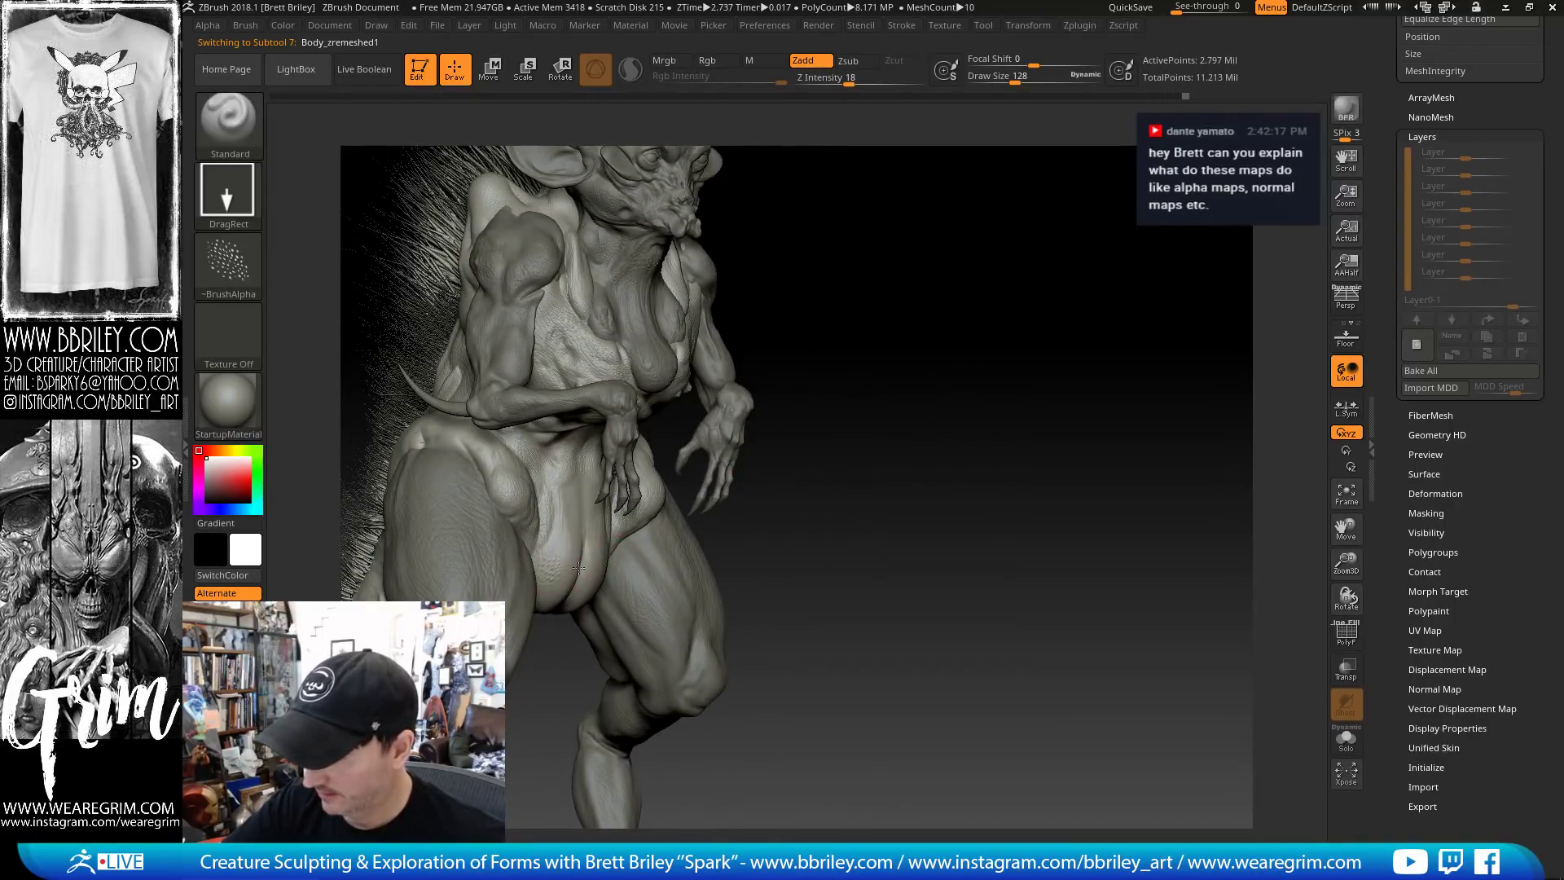
Set Z Intensity to 10 and stamp pores over the hips and lower abdomen of the body subtool
{"action": "left_click_drag", "start_coordinate": [841, 85], "coordinate": [831, 84]}
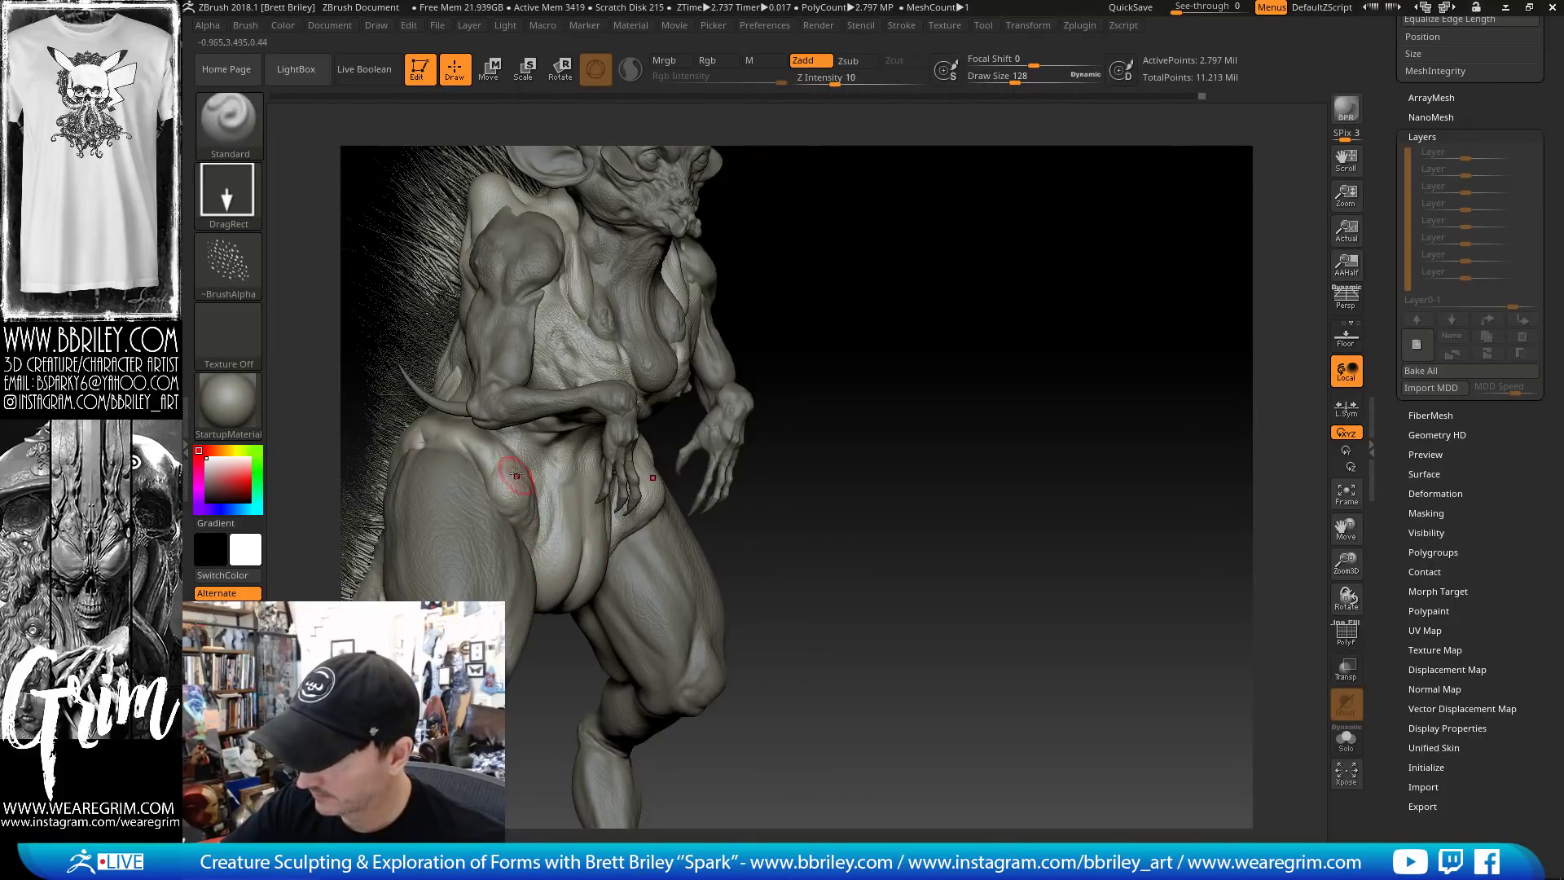
{"action": "right_click_drag", "start_coordinate": [515, 473], "coordinate": [468, 447]}
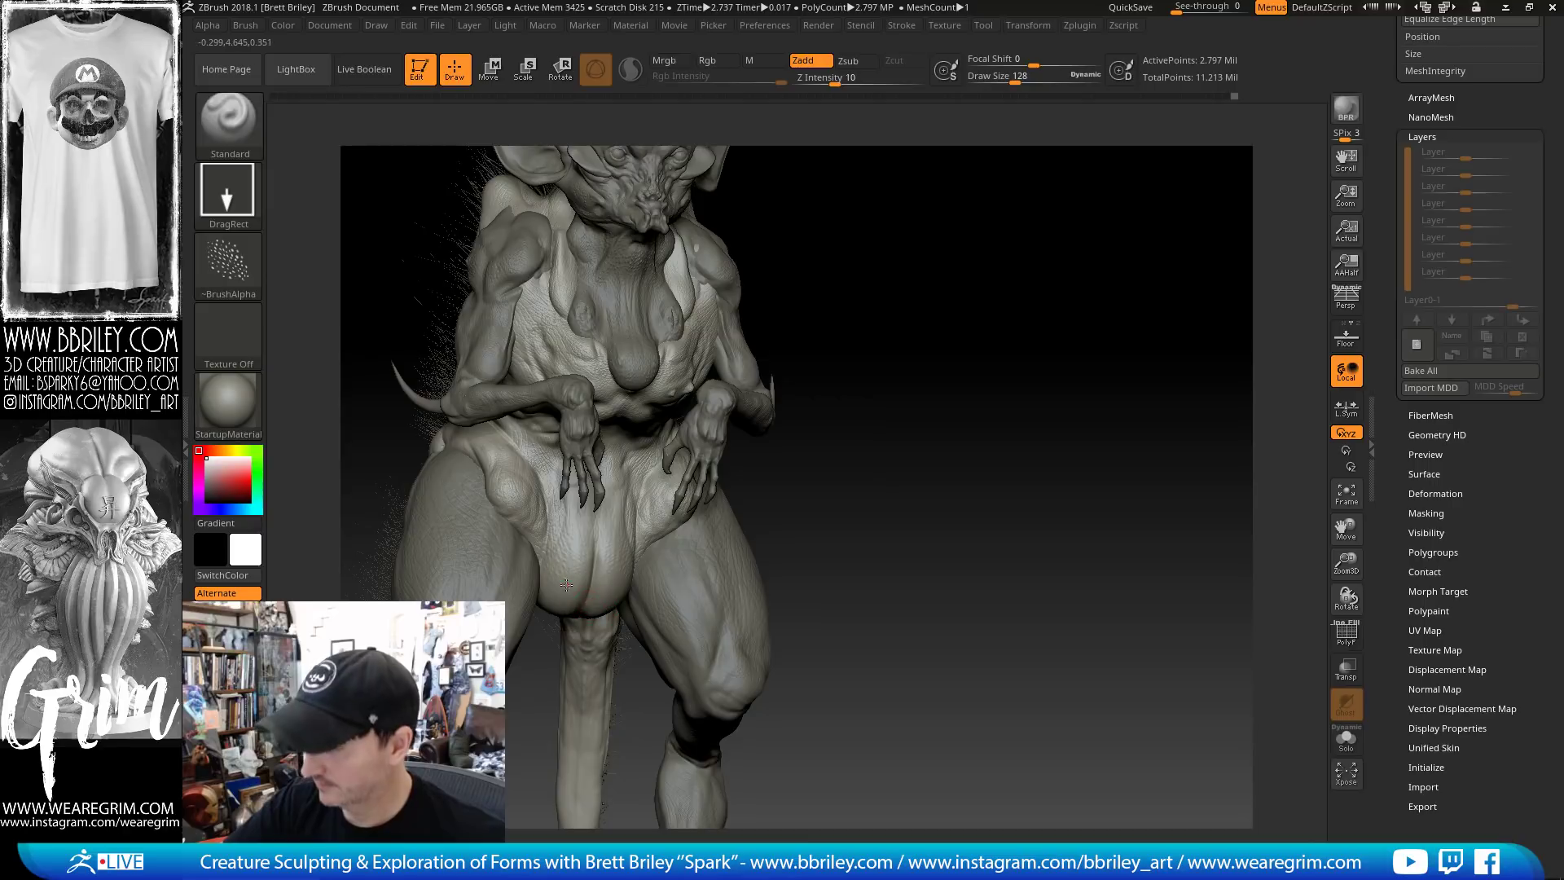
{"action": "mouse_move", "coordinate": [779, 555]}
{"action": "right_mouse_down"}
{"action": "mouse_move", "coordinate": [908, 527]}
{"action": "mouse_move", "coordinate": [904, 499]}
{"action": "right_mouse_up"}
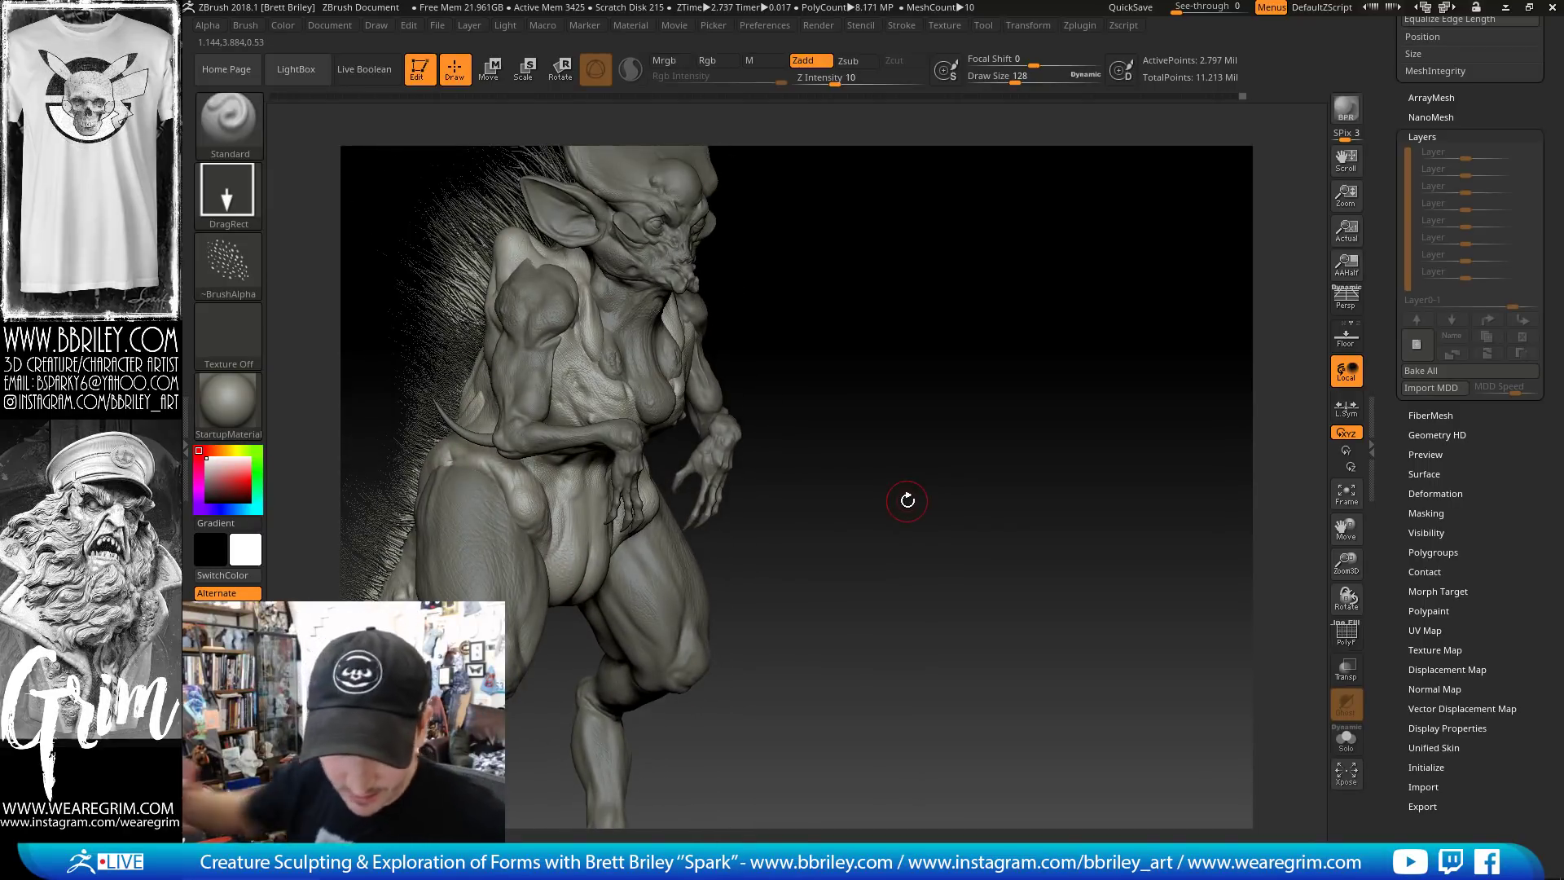
{"action": "mouse_move", "coordinate": [858, 408]}
{"action": "right_mouse_down"}
{"action": "mouse_move", "coordinate": [925, 359]}
{"action": "mouse_move", "coordinate": [633, 530]}
{"action": "right_mouse_up"}
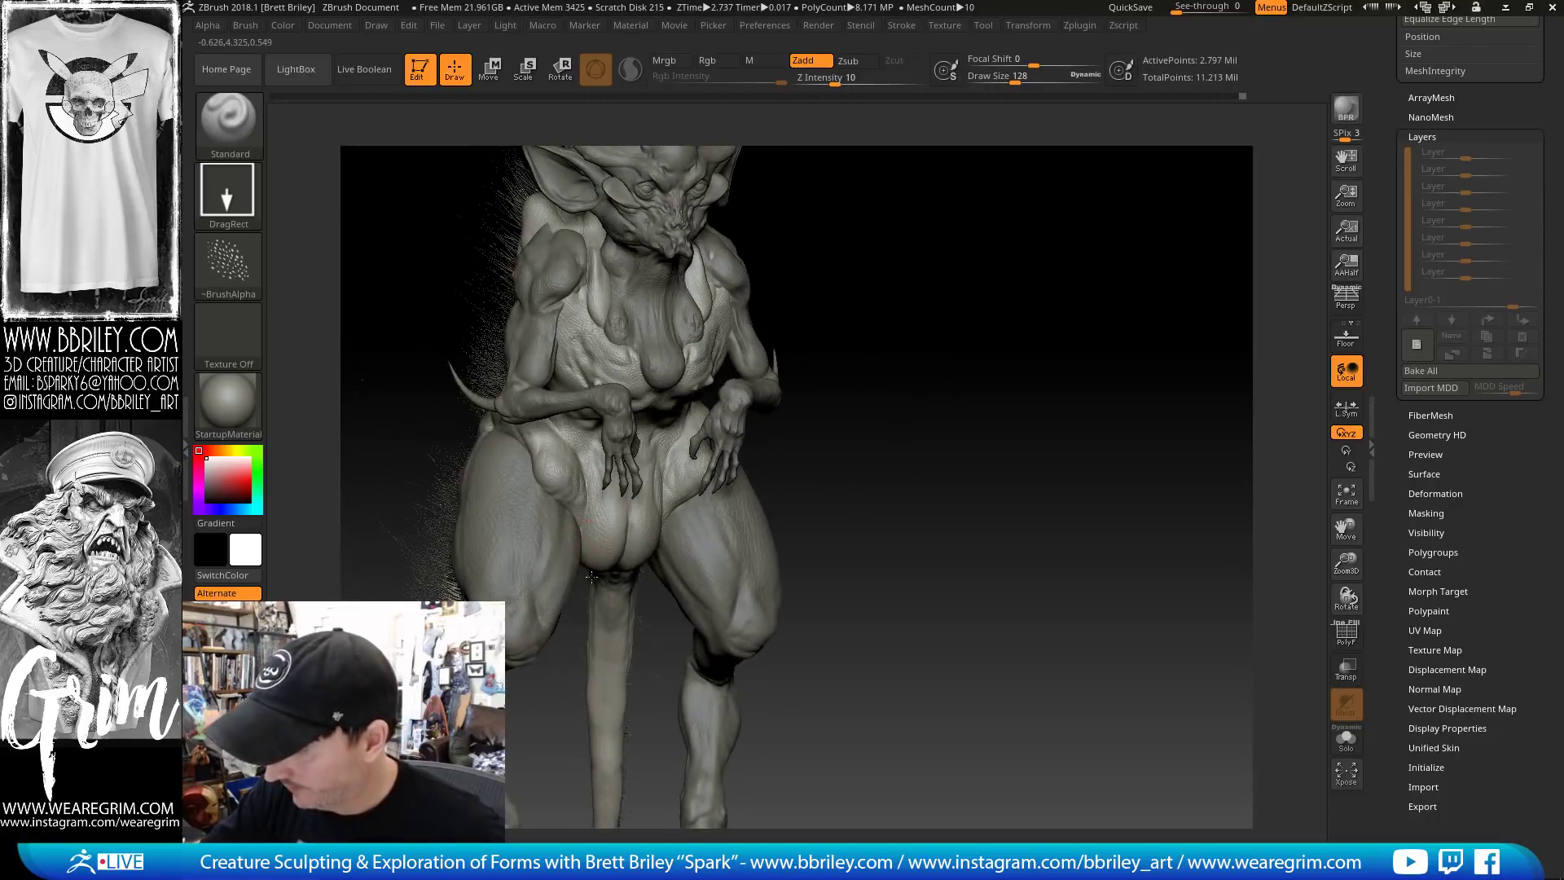
Switch to the legs subtool and stamp pores over the front and outer side of the thighs
{"action": "left_click", "coordinate": [700, 551], "text": "alt"}
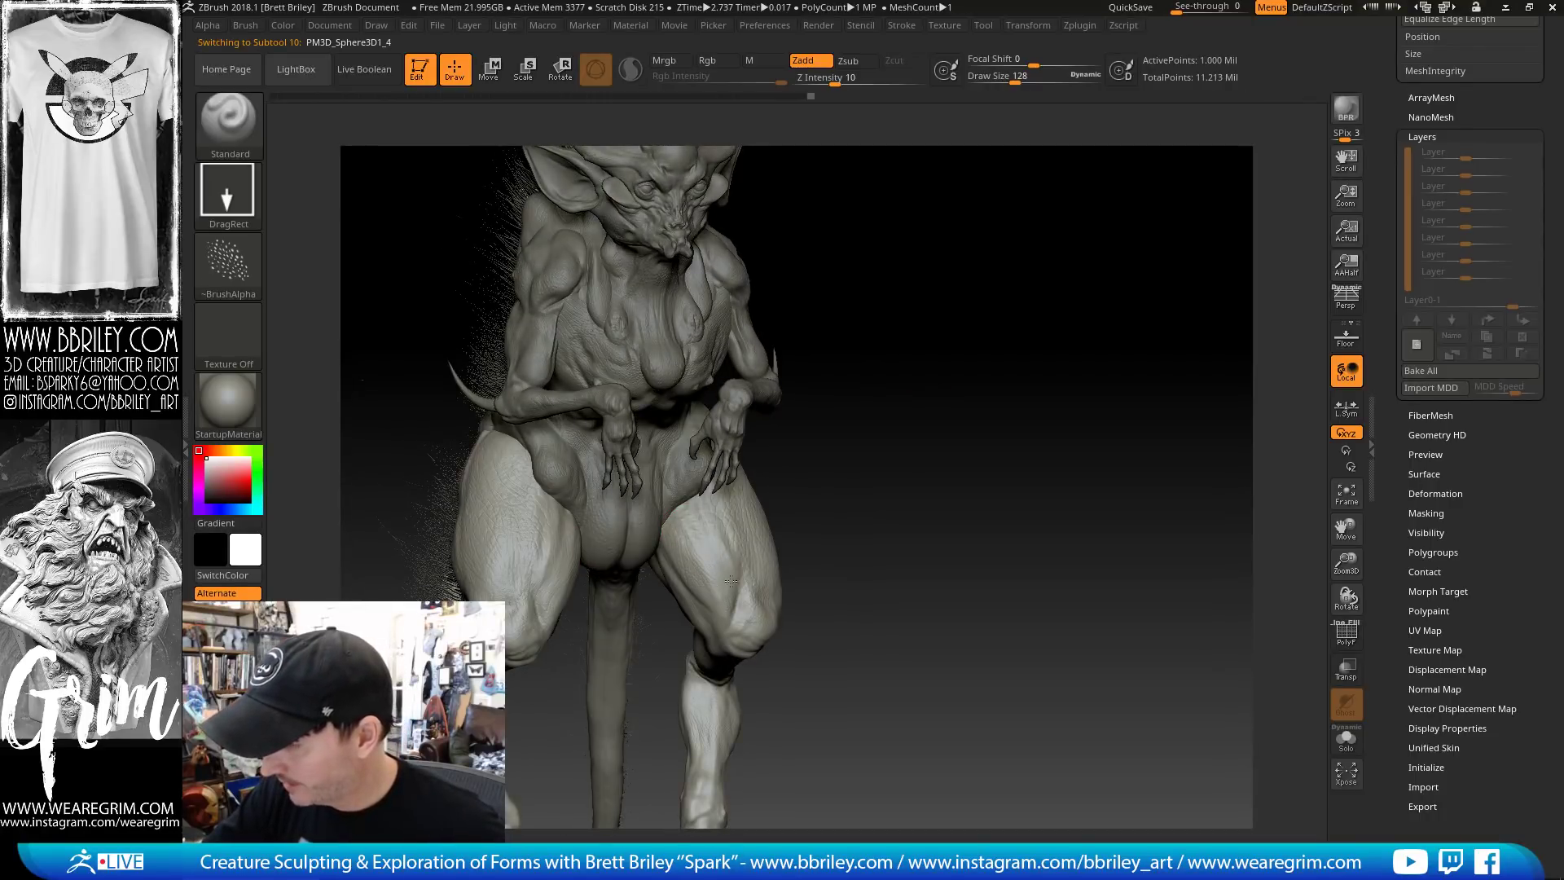
{"action": "right_click_drag", "start_coordinate": [712, 507], "coordinate": [751, 499]}
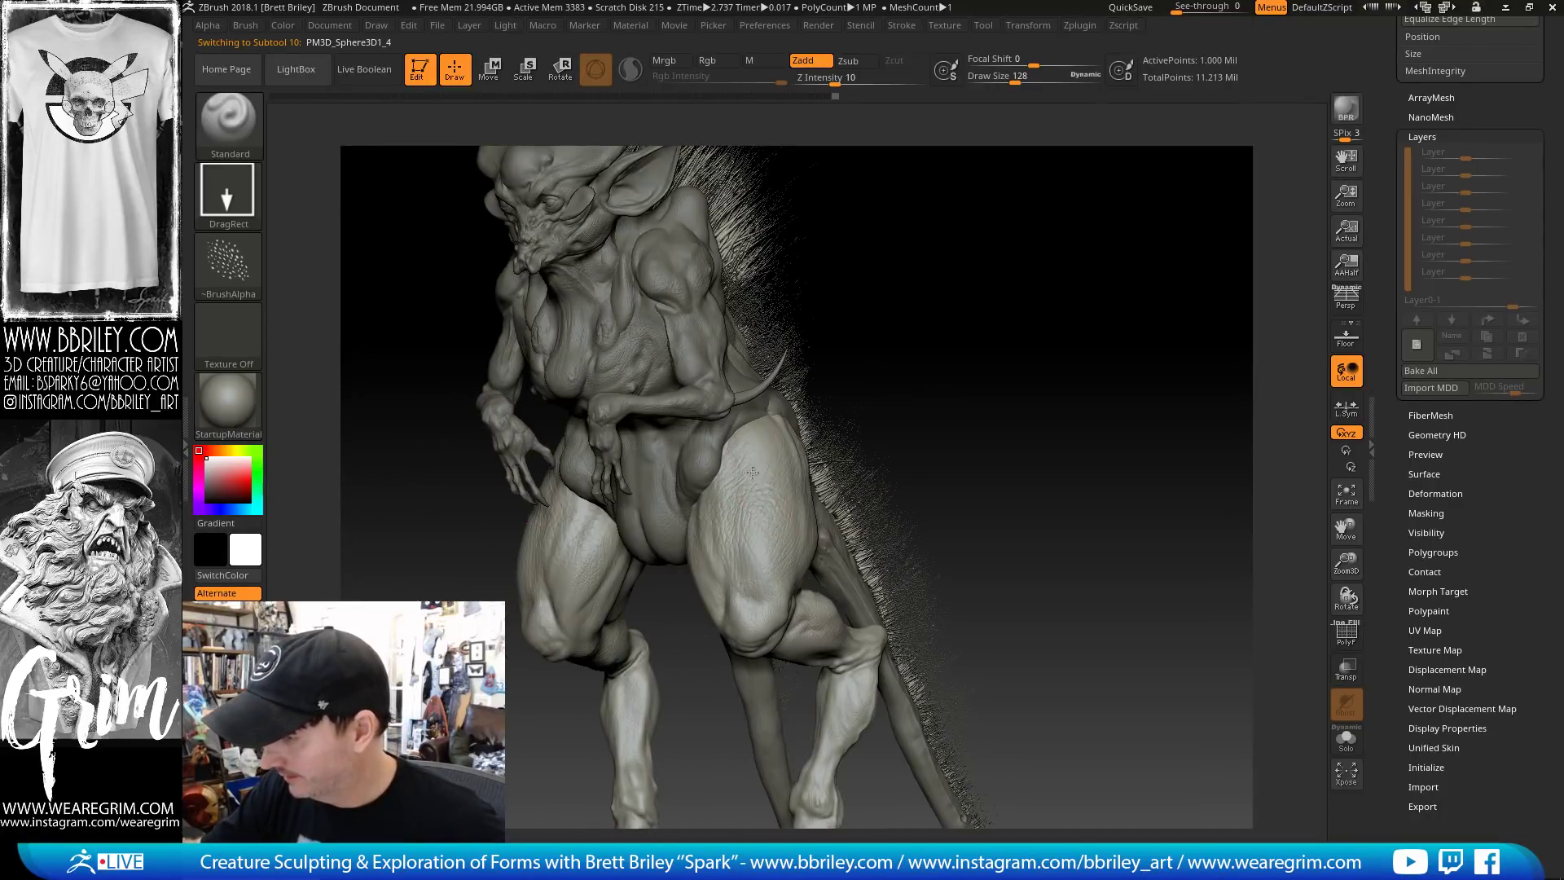
{"action": "mouse_move", "coordinate": [935, 366]}
{"action": "right_mouse_down"}
{"action": "mouse_move", "coordinate": [823, 486]}
{"action": "mouse_move", "coordinate": [862, 445]}
{"action": "right_mouse_up"}
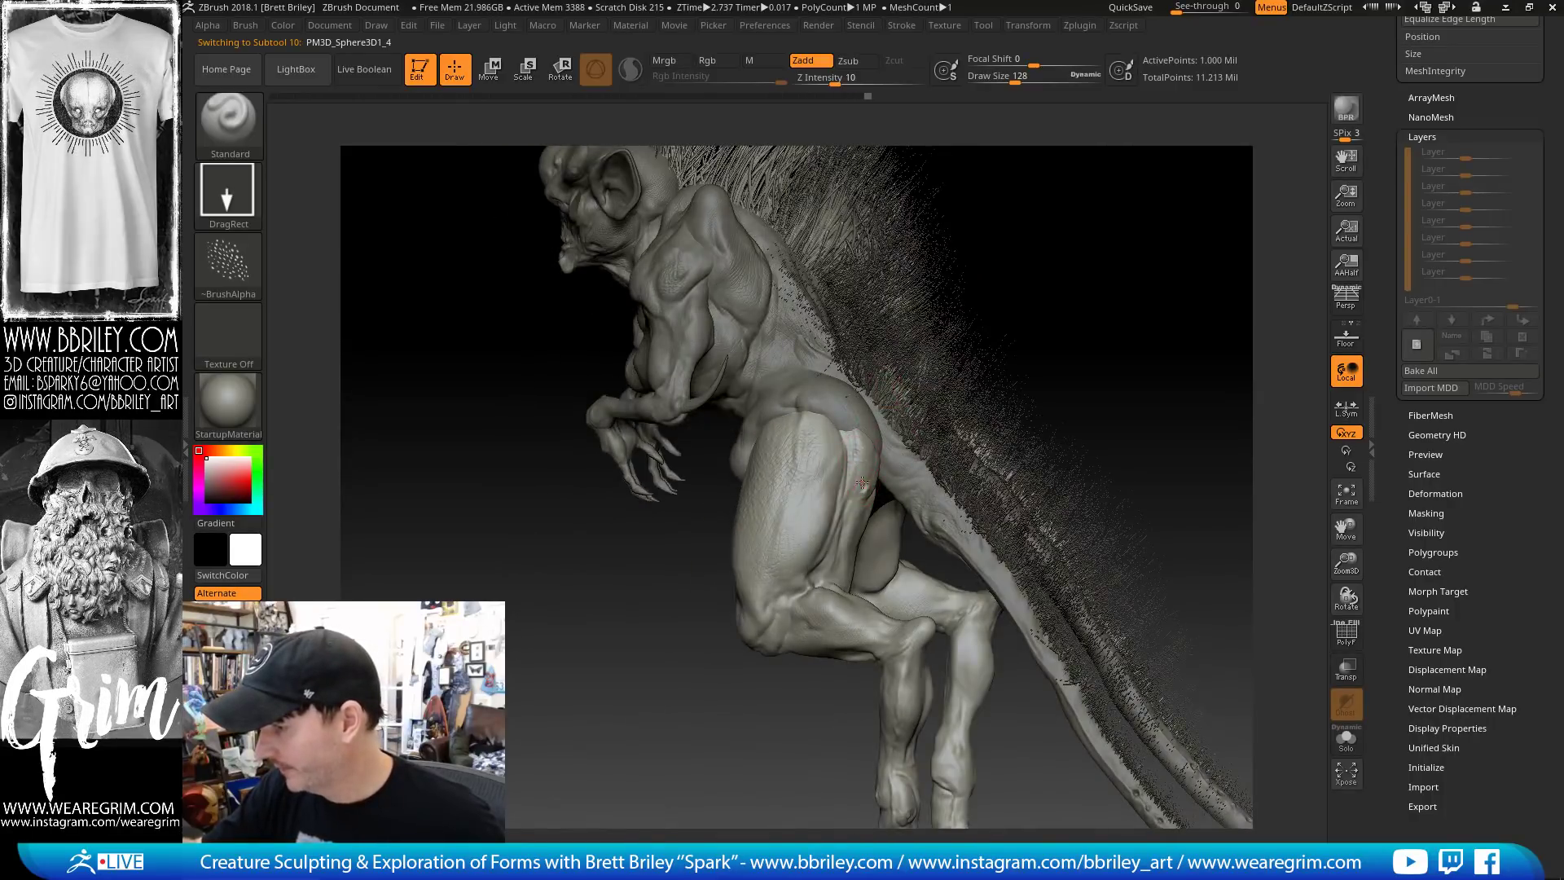
{"action": "right_click_drag", "start_coordinate": [1024, 267], "coordinate": [863, 436]}
Select the body subtool, switch to the 12957220-a-text reptile skin alpha and stamp scales over the hip and lower back
{"action": "left_click", "coordinate": [852, 422], "text": "alt"}
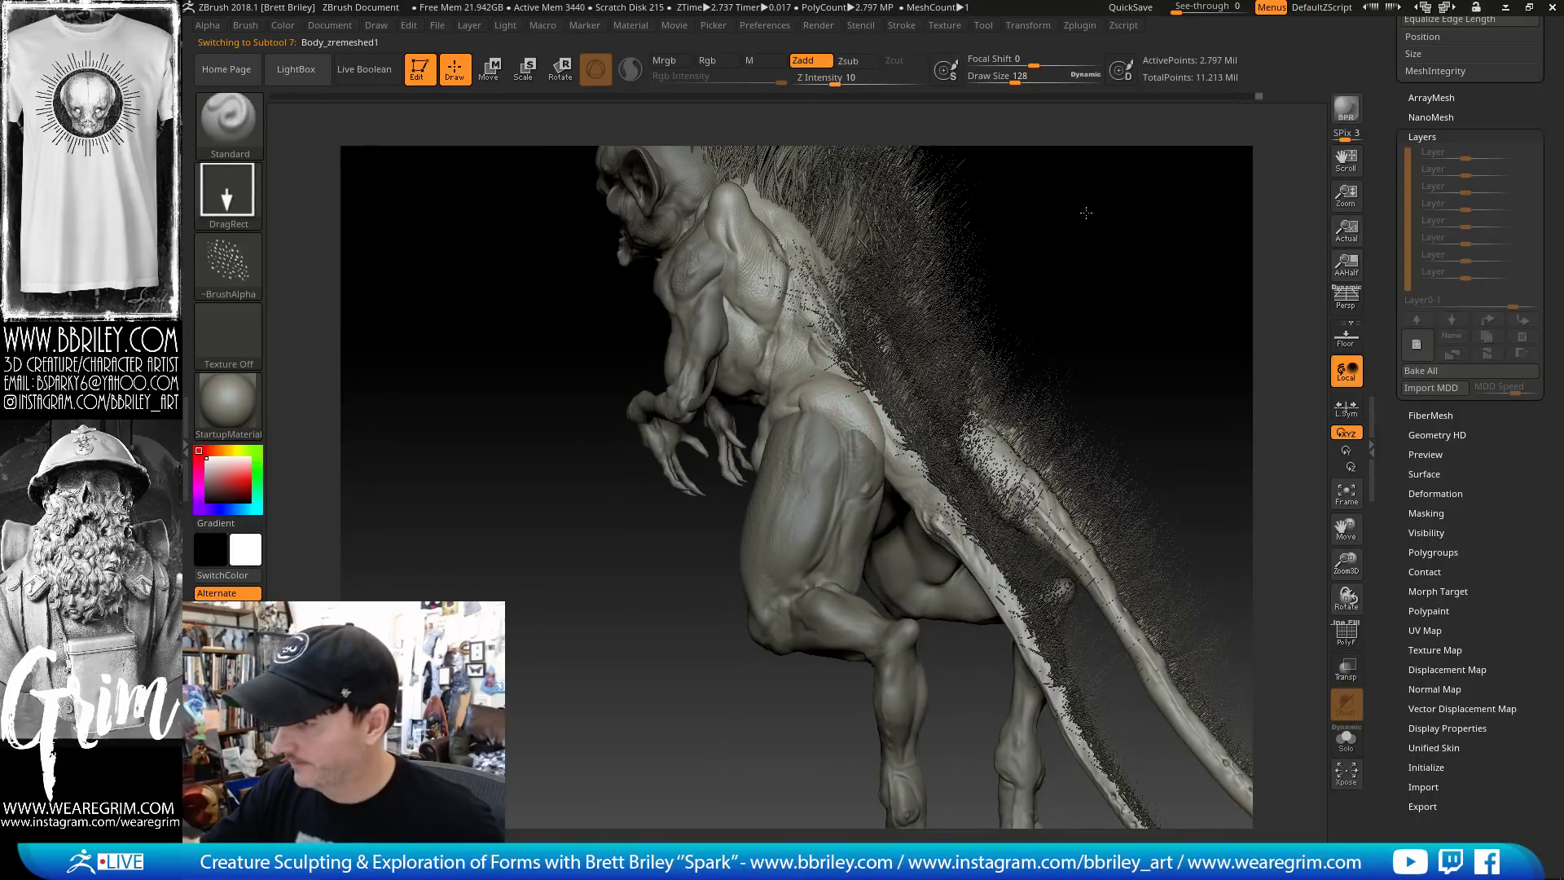
{"action": "right_click_drag", "start_coordinate": [1085, 213], "coordinate": [788, 388]}
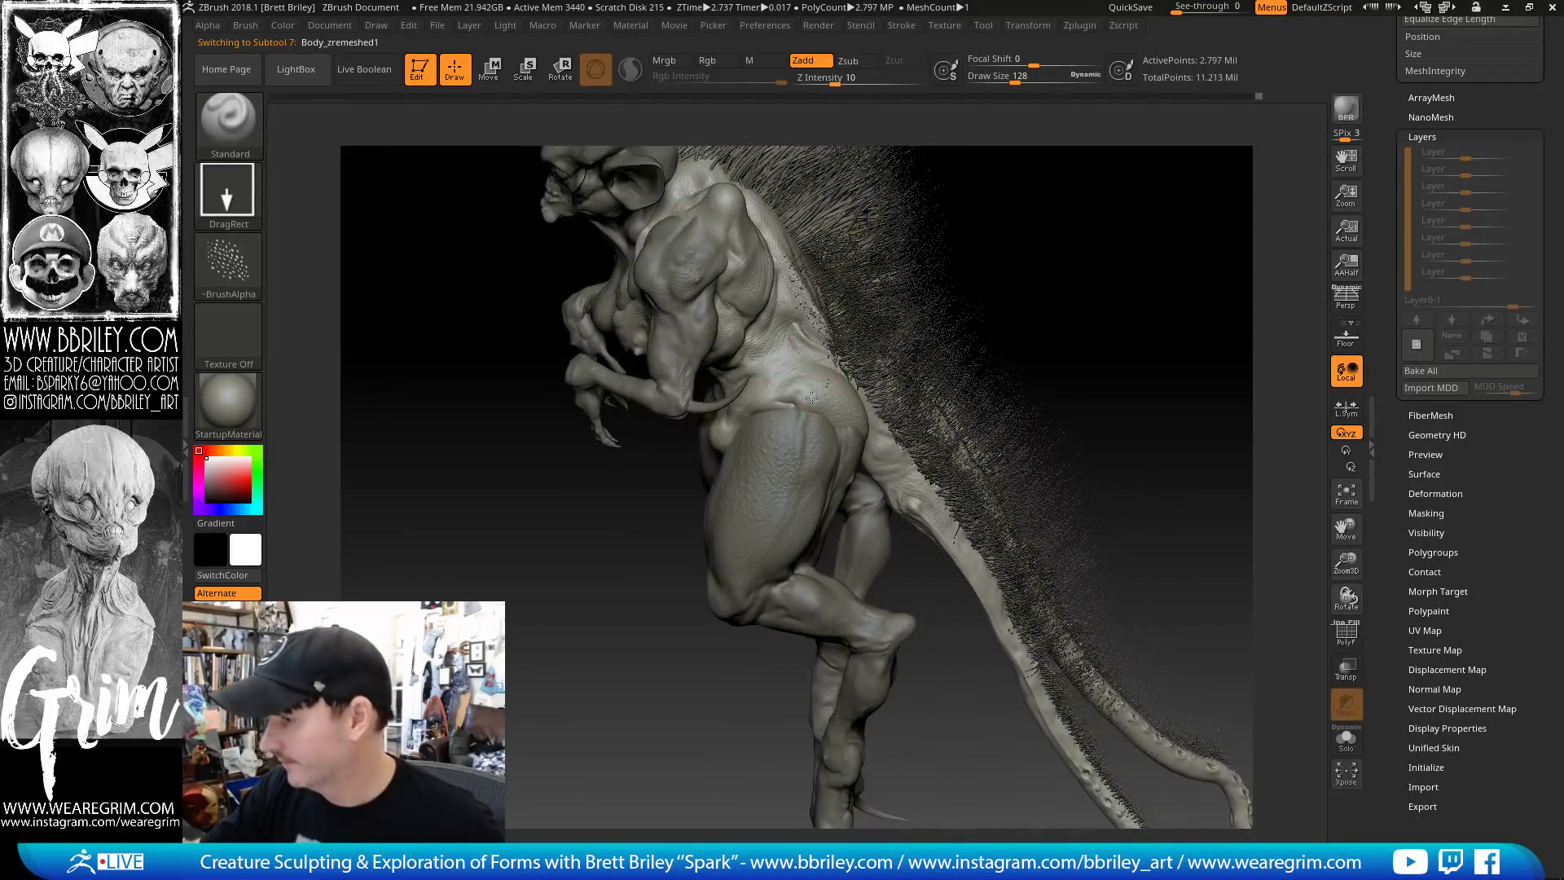
{"action": "left_click", "coordinate": [228, 265]}
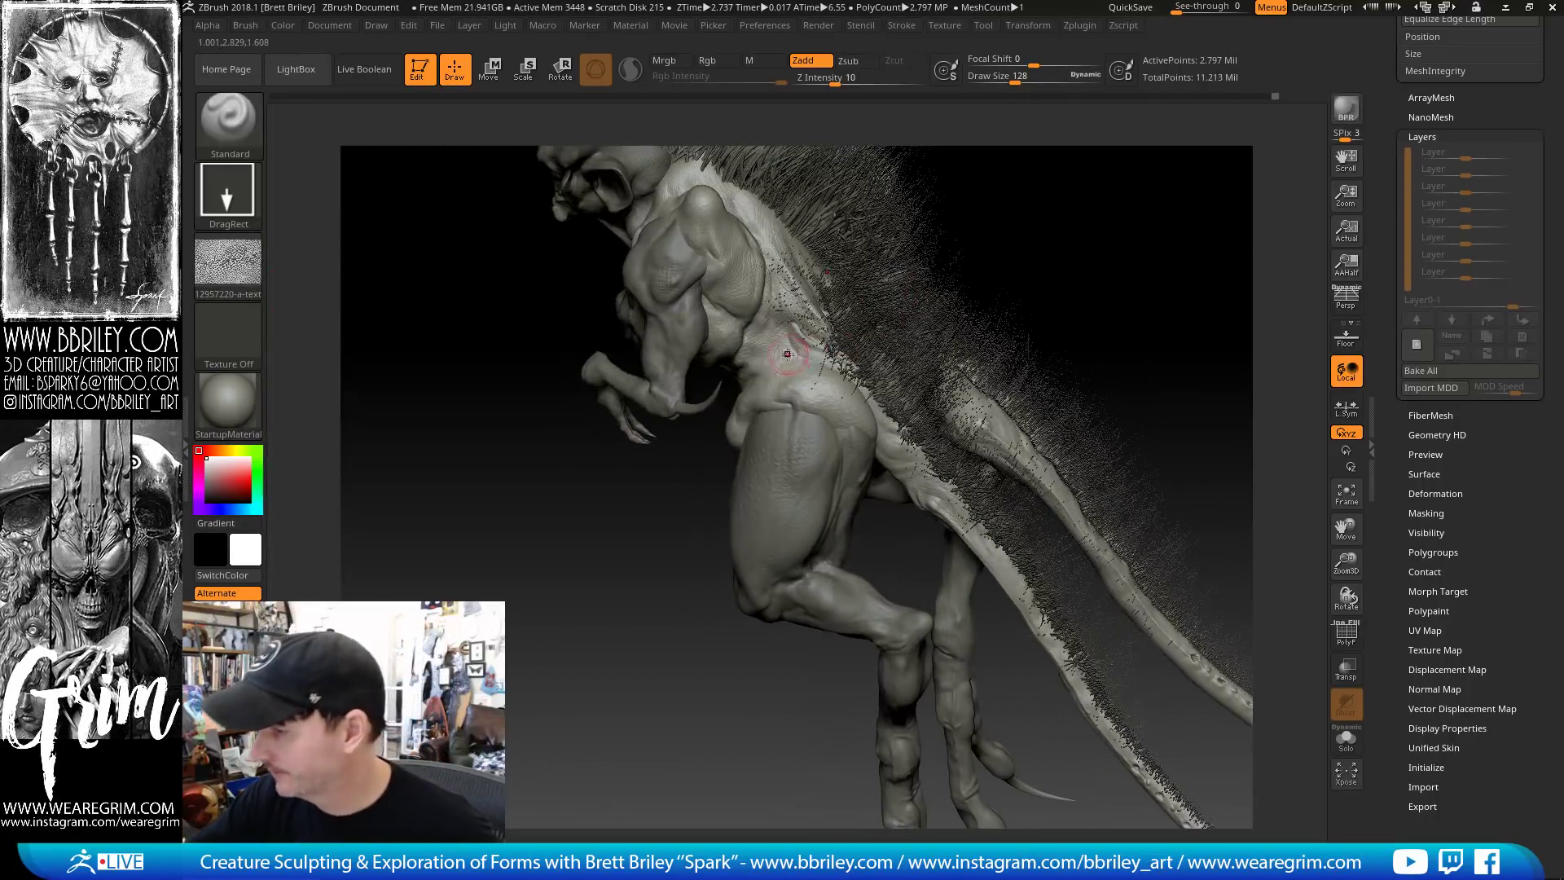
{"action": "mouse_move", "coordinate": [823, 382]}
{"action": "right_mouse_down", "text": "alt"}
{"action": "mouse_move", "coordinate": [753, 536]}
{"action": "mouse_move", "coordinate": [765, 521]}
{"action": "right_mouse_up", "text": "alt"}
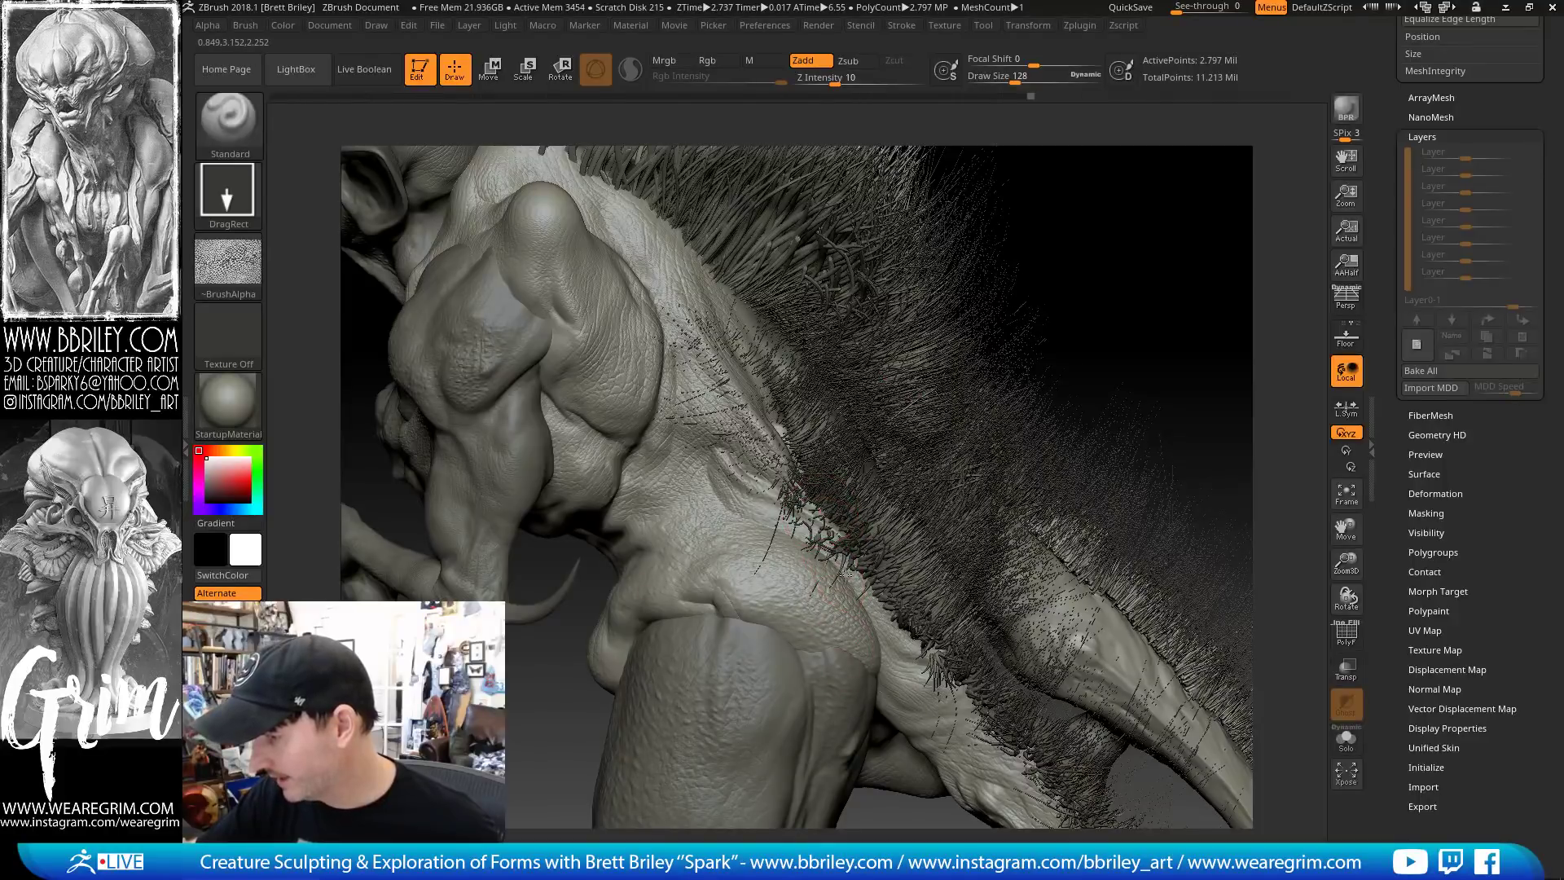
Isolate the body subtool and stamp reptile scales over the shoulder humps and along the back
{"action": "left_click", "coordinate": [1346, 737]}
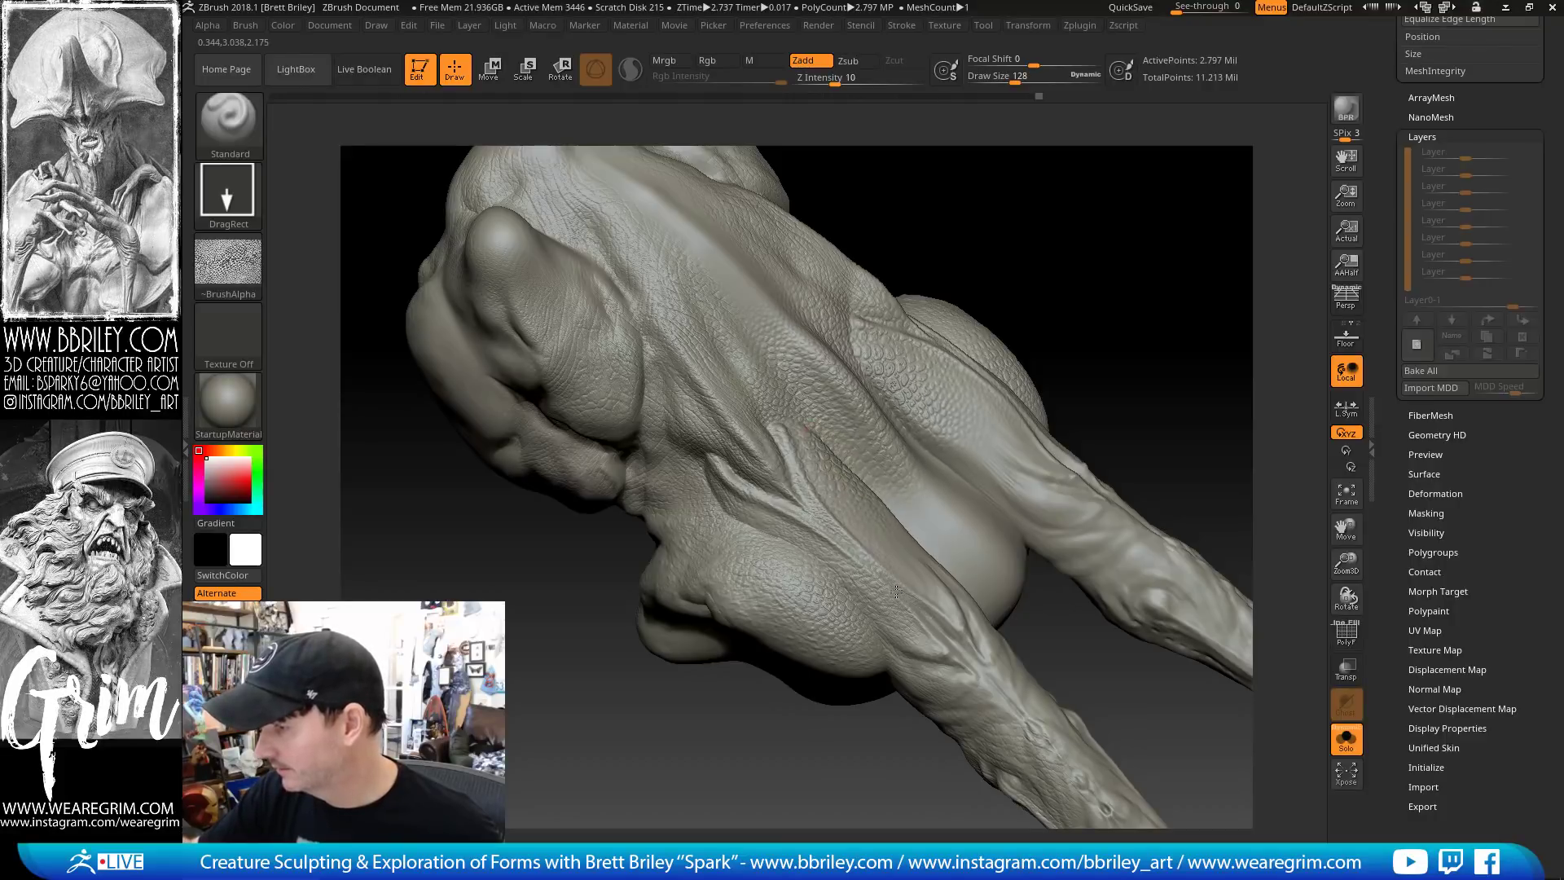
{"action": "left_click_drag", "start_coordinate": [967, 266], "coordinate": [698, 419]}
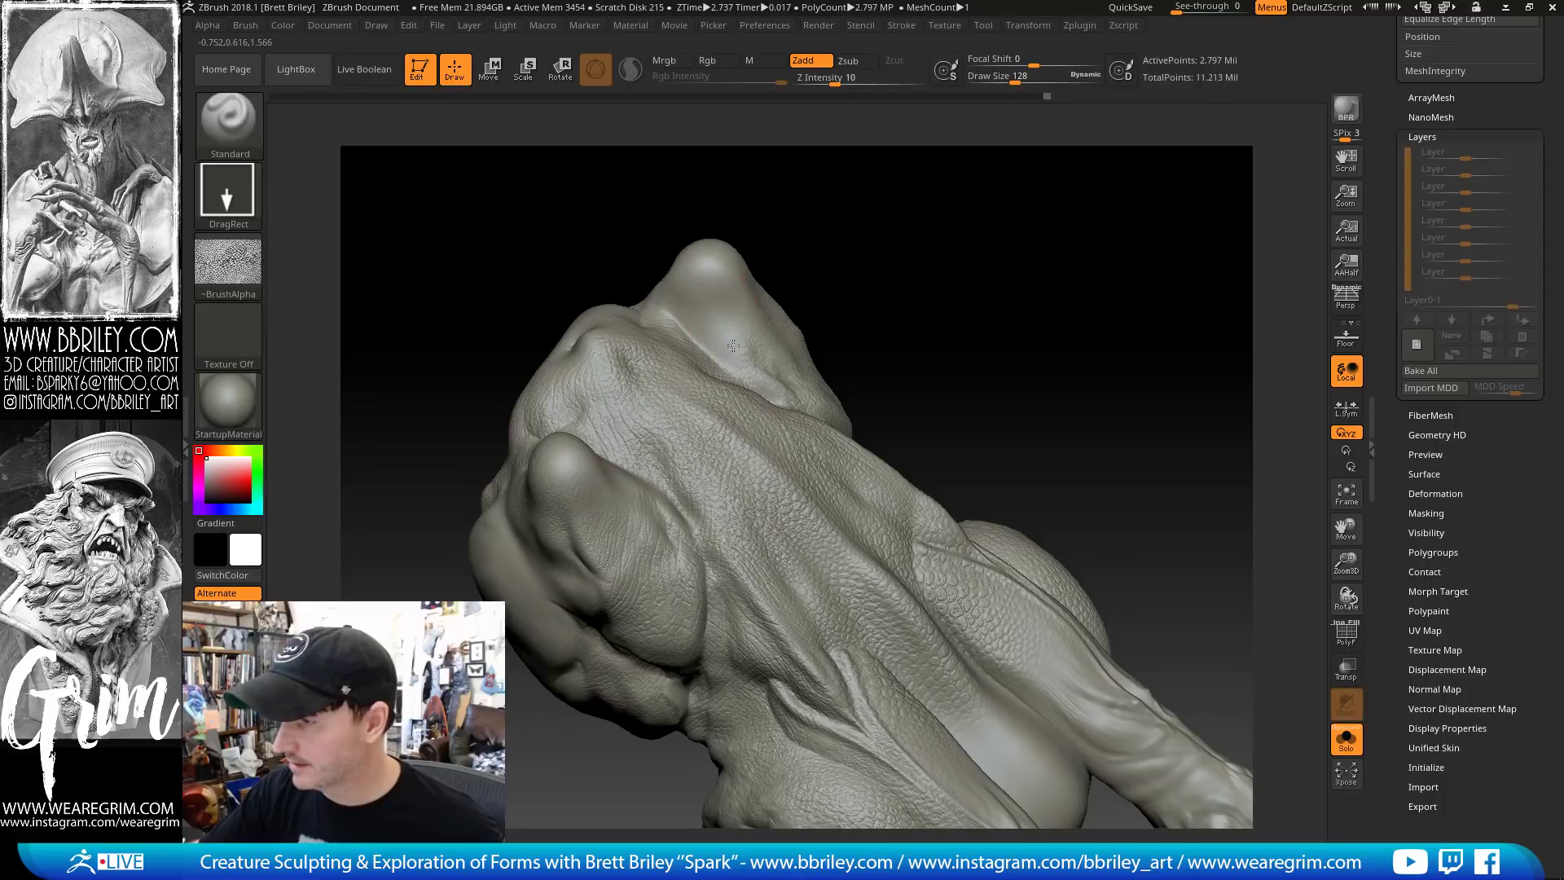
{"action": "left_click_drag", "start_coordinate": [765, 398], "coordinate": [768, 404]}
{"action": "mouse_move", "coordinate": [1011, 388]}
{"action": "left_mouse_down", "text": "alt"}
{"action": "mouse_move", "coordinate": [876, 244]}
{"action": "mouse_move", "coordinate": [896, 265]}
{"action": "left_mouse_up", "text": "alt"}
{"action": "left_click_drag", "start_coordinate": [881, 611], "coordinate": [905, 647]}
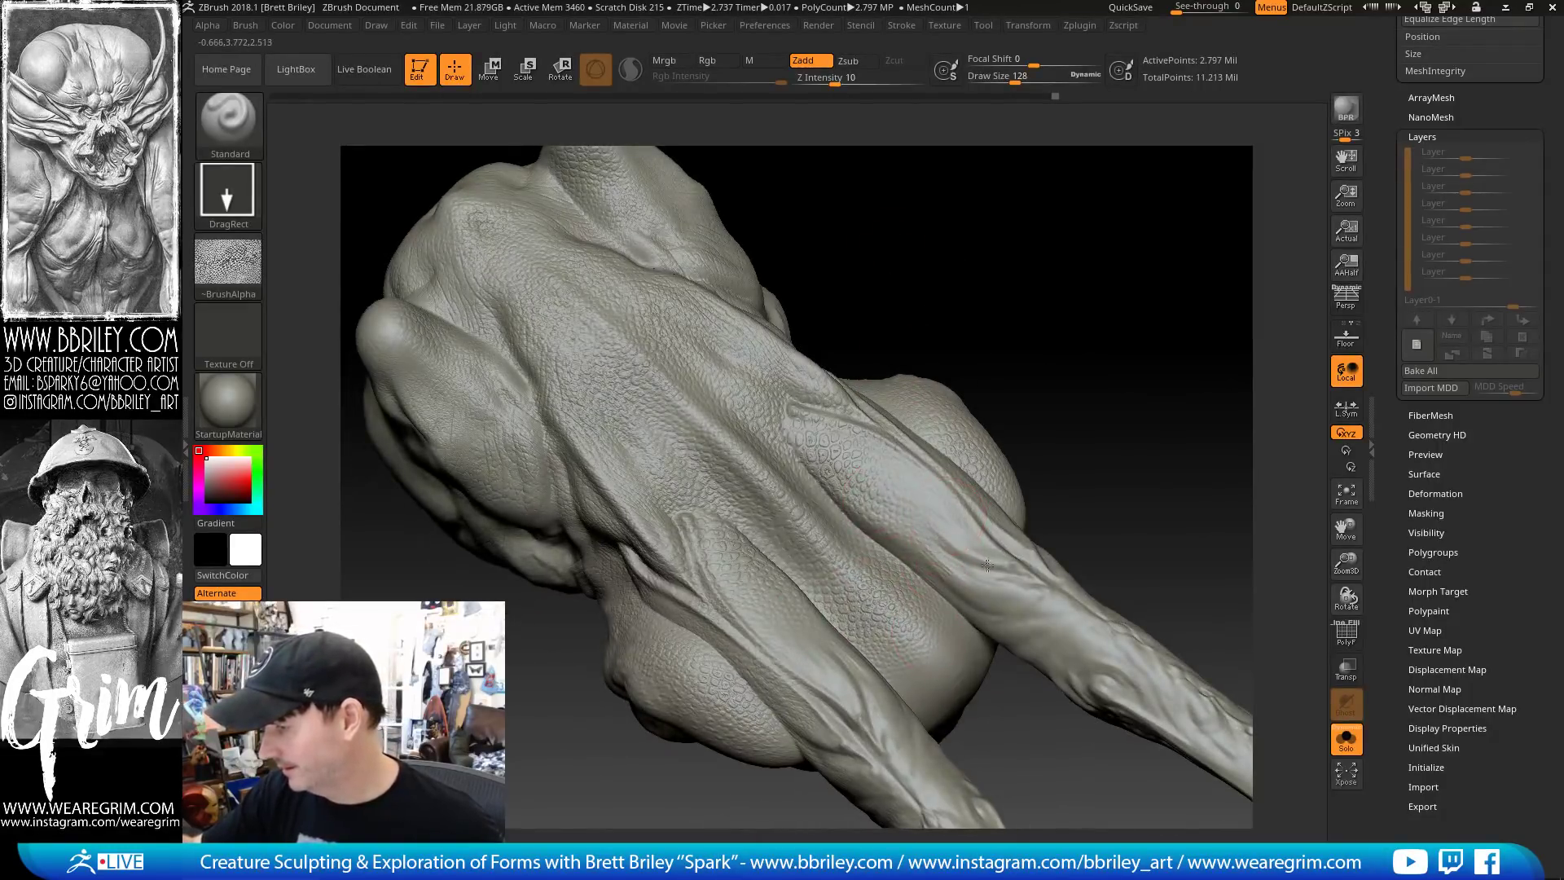
Stamp reptile scales over the hips and the bases of the two tails on the body subtool
{"action": "left_click_drag", "start_coordinate": [1070, 365], "coordinate": [1013, 297], "text": "alt"}
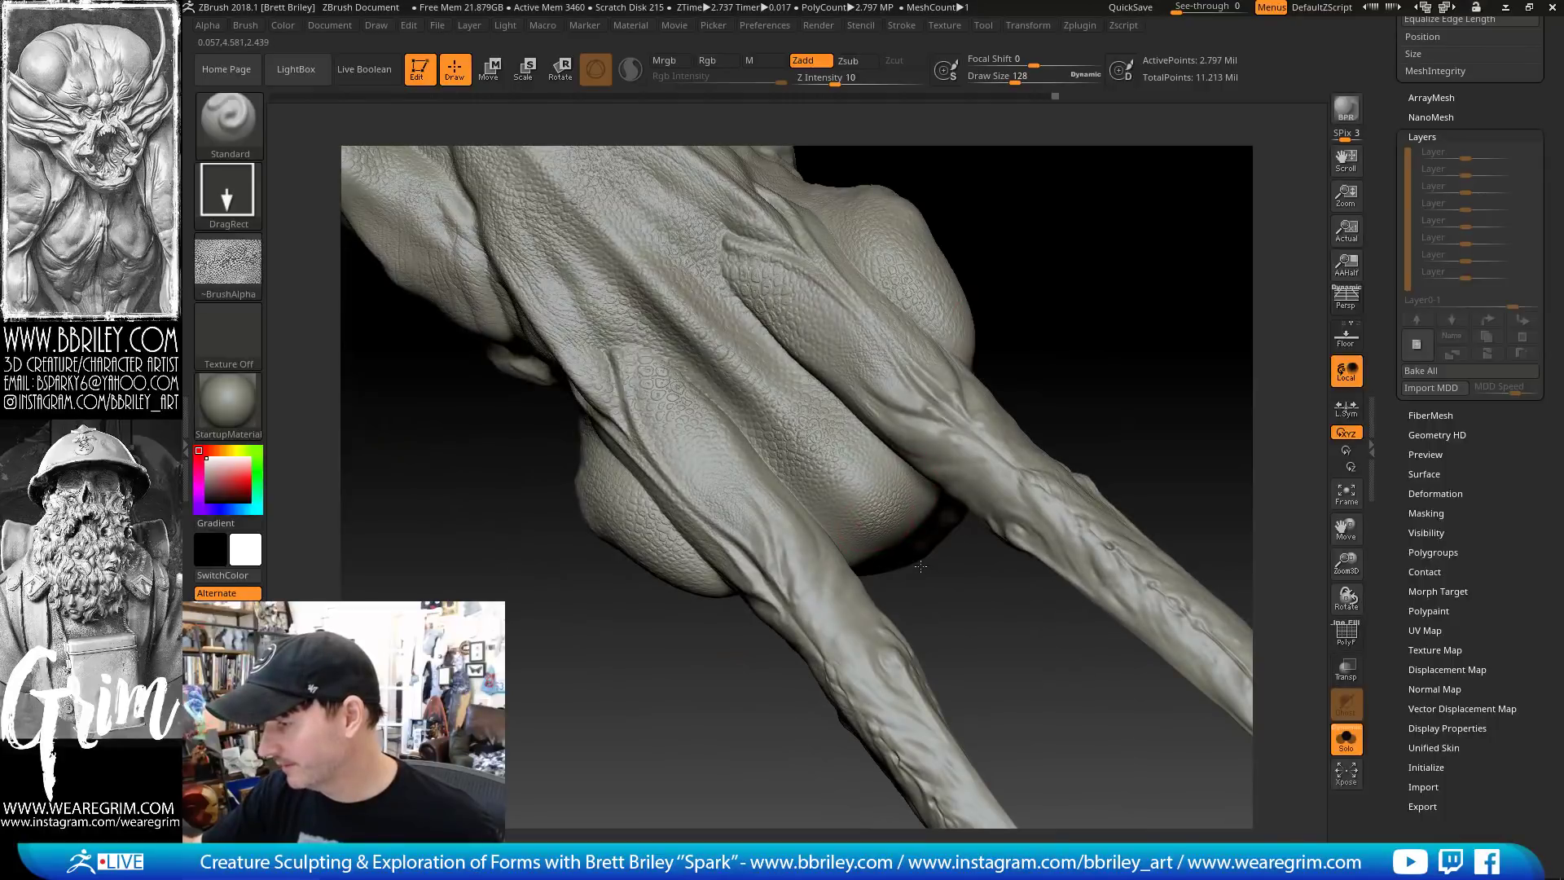
{"action": "left_click_drag", "start_coordinate": [885, 540], "coordinate": [888, 566]}
{"action": "left_click_drag", "start_coordinate": [1100, 269], "coordinate": [1023, 155]}
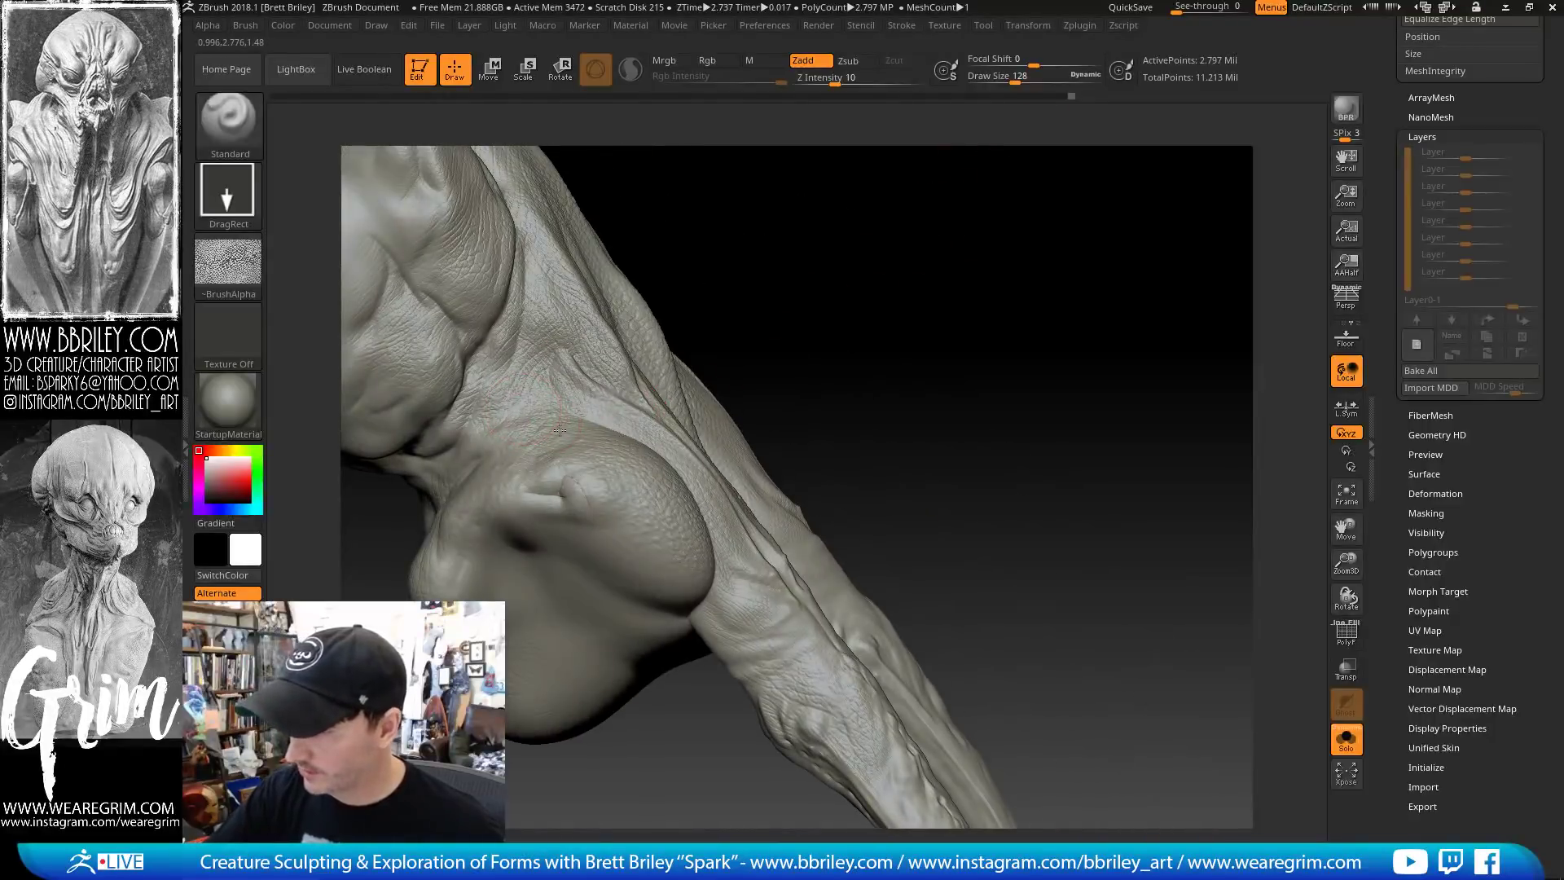
Stamp scales over the side of the shoulder, ribs and flank of the body, and show all subtools again
{"action": "right_click_drag", "start_coordinate": [576, 358], "coordinate": [866, 350]}
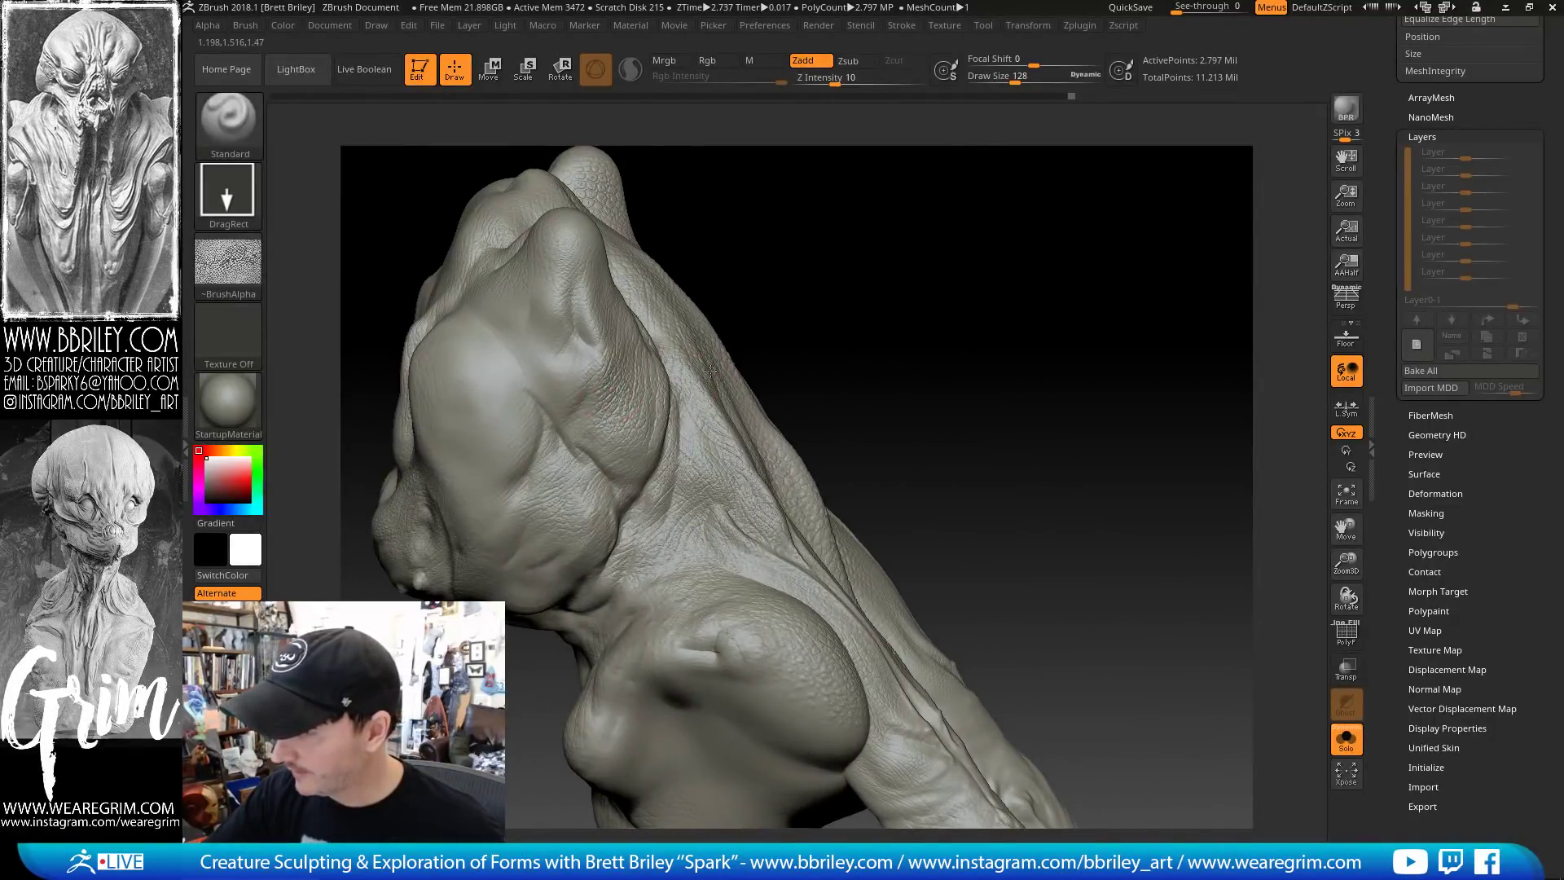
{"action": "right_click_drag", "start_coordinate": [711, 370], "coordinate": [669, 328]}
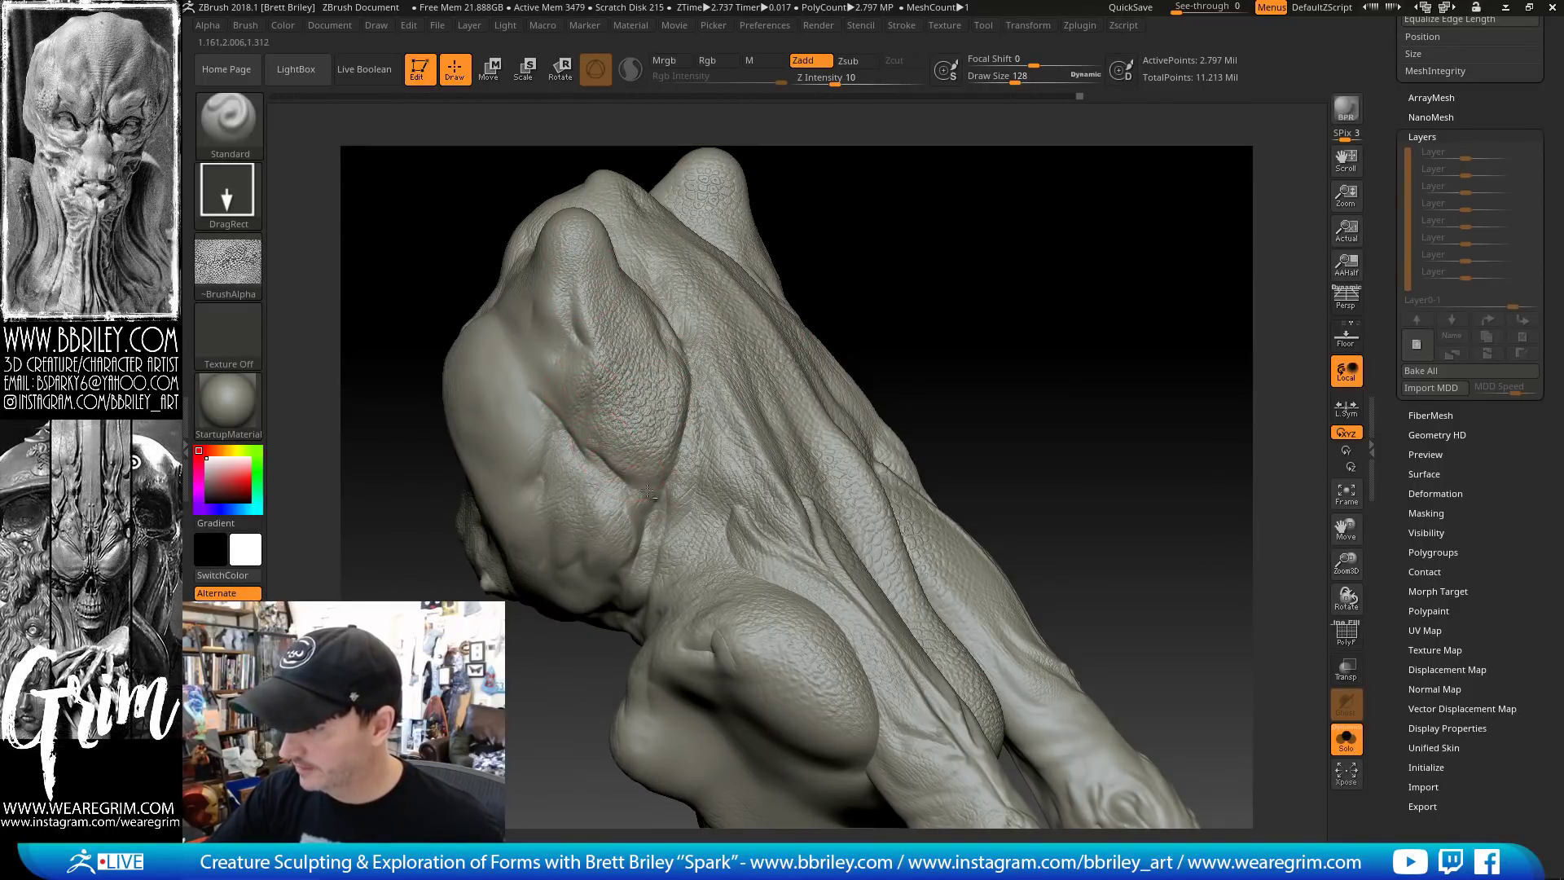
{"action": "right_click_drag", "start_coordinate": [597, 421], "coordinate": [598, 564]}
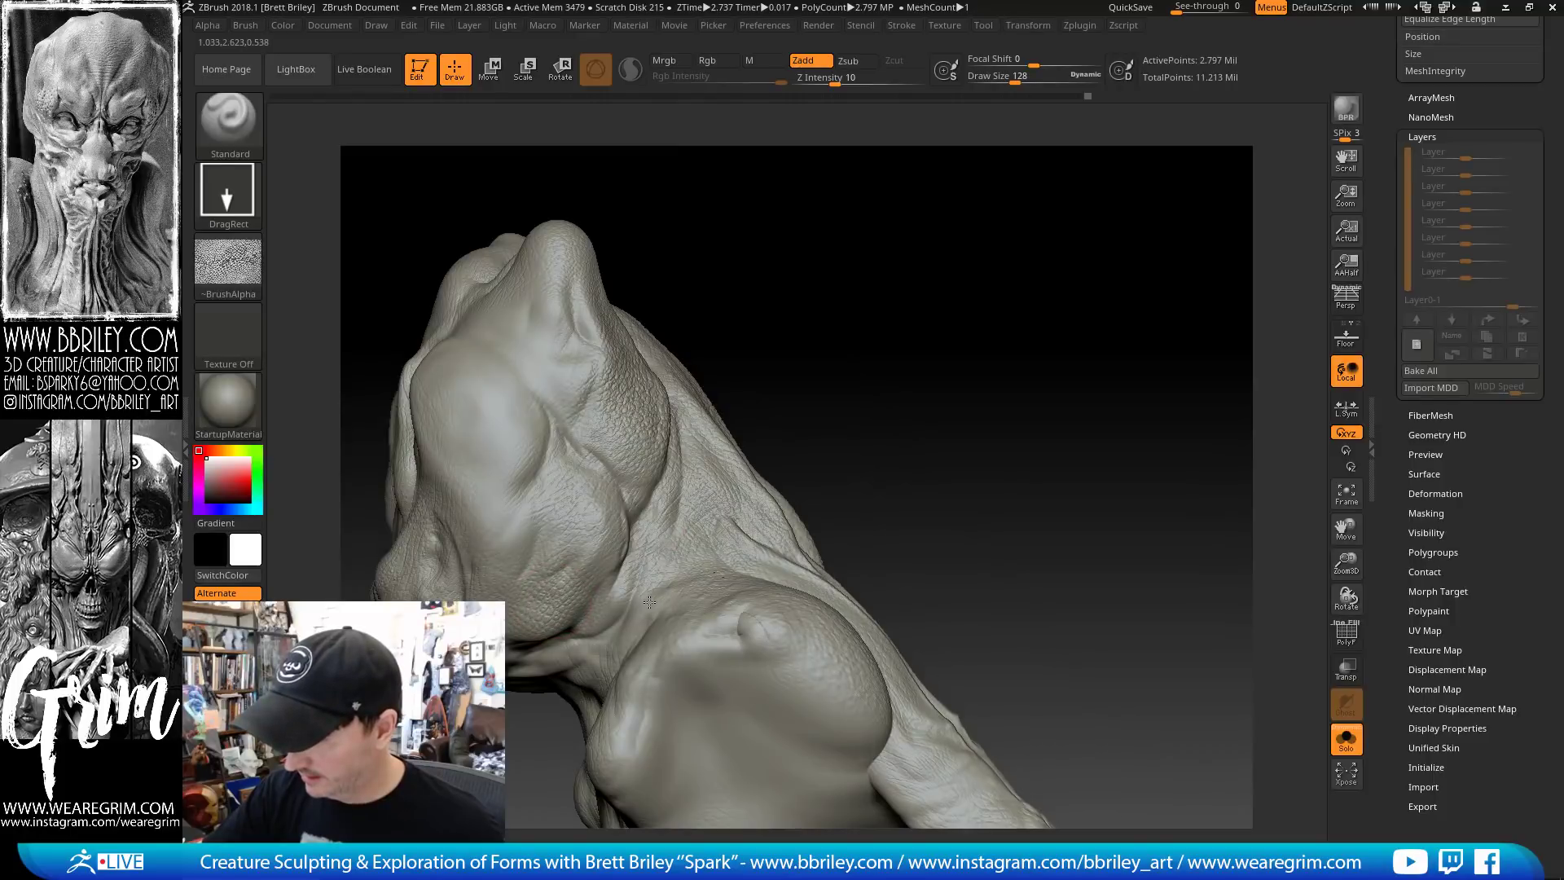
{"action": "mouse_move", "coordinate": [658, 487]}
{"action": "right_mouse_down"}
{"action": "mouse_move", "coordinate": [930, 225]}
{"action": "mouse_move", "coordinate": [431, 571]}
{"action": "right_mouse_up"}
{"action": "left_click", "coordinate": [1346, 738]}
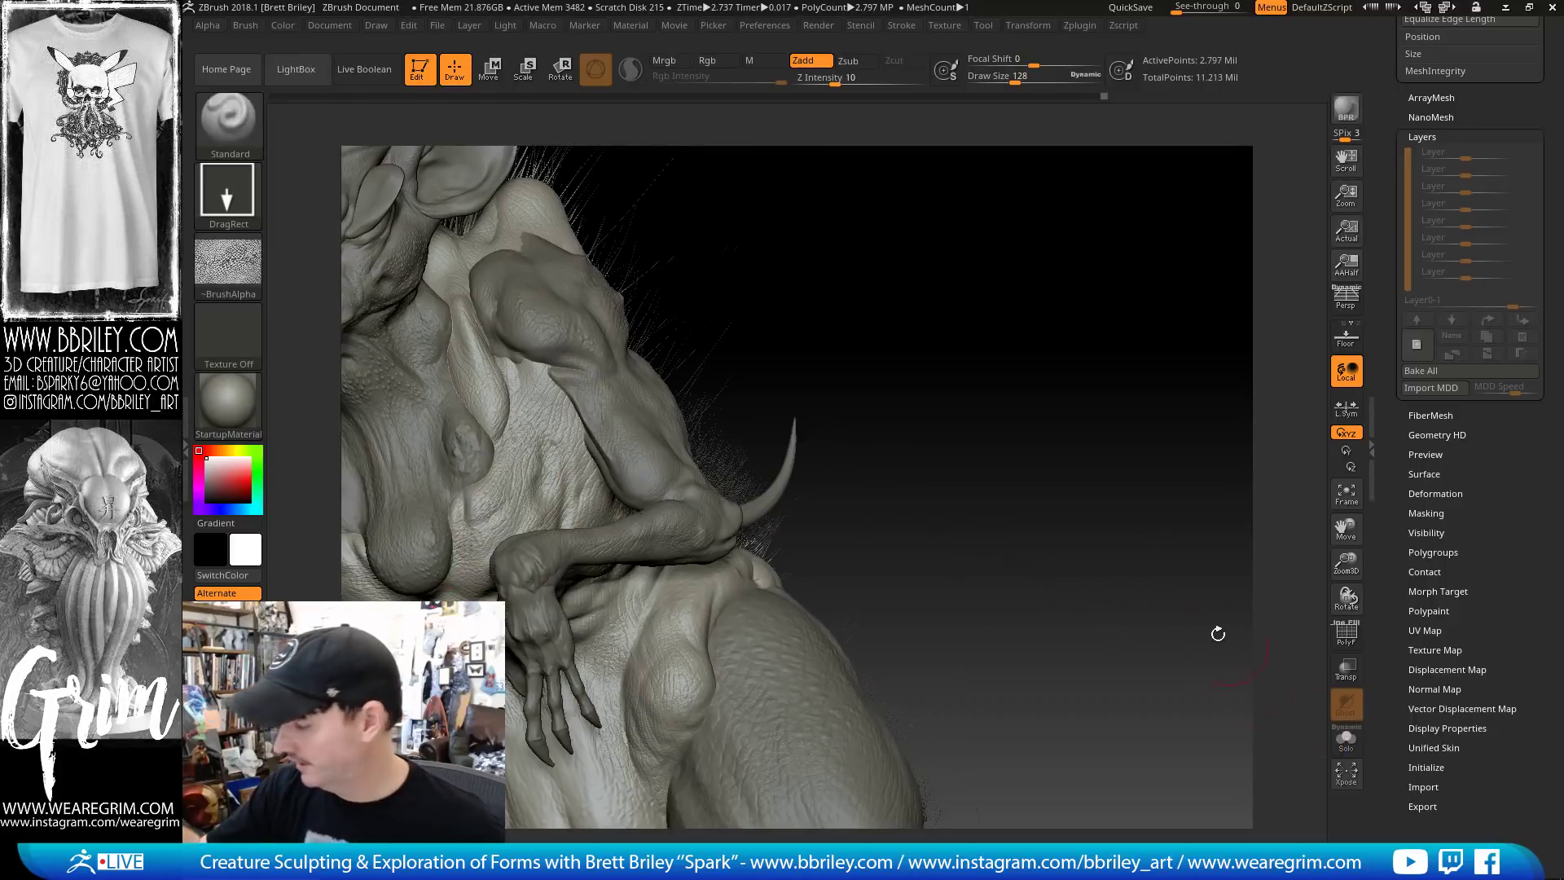
Select the arms subtool and stamp reptile scales over the shoulder and upper arm
{"action": "right_click_drag", "start_coordinate": [1018, 434], "coordinate": [927, 414], "text": "alt"}
{"action": "left_click", "coordinate": [733, 382], "text": "alt"}
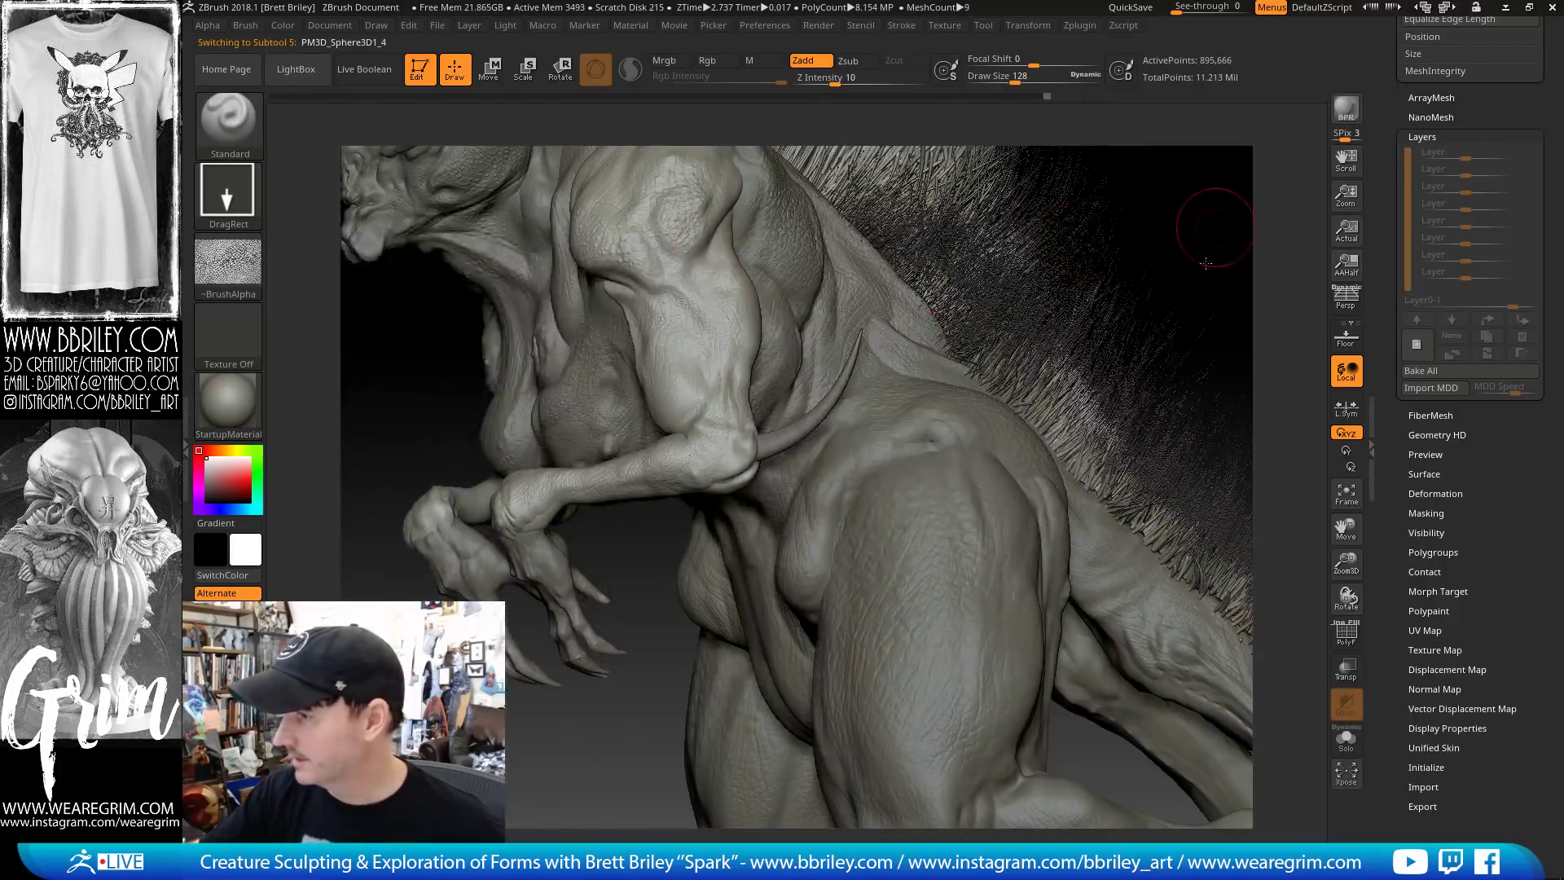
{"action": "left_click_drag", "start_coordinate": [1204, 227], "coordinate": [1132, 281]}
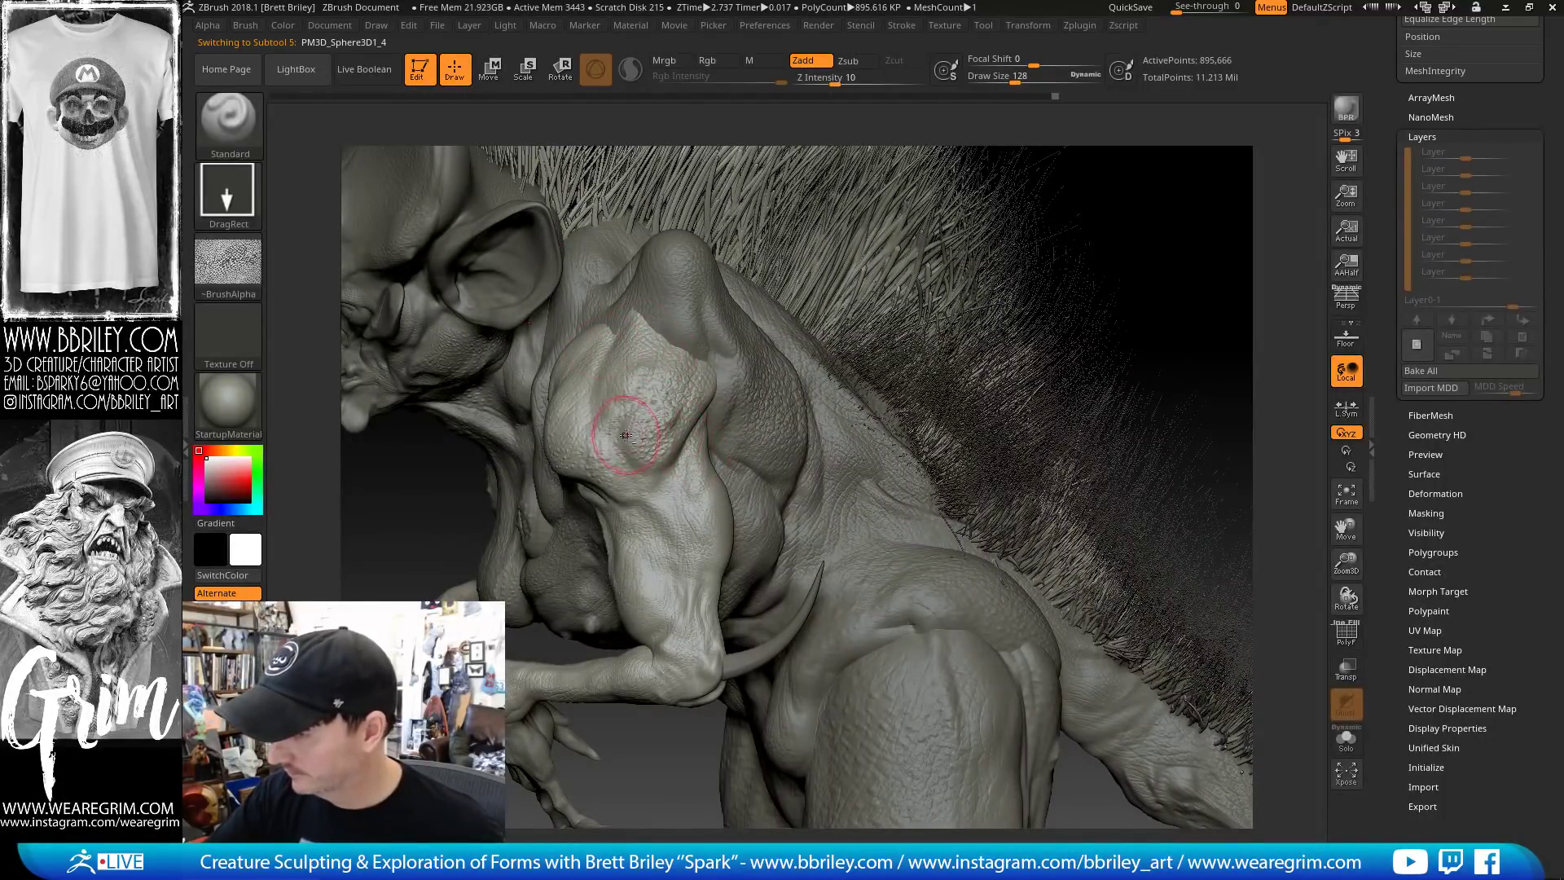
{"action": "right_click_drag", "start_coordinate": [768, 400], "coordinate": [553, 349]}
Select the head subtool and stamp reptile scales over the large skull, brow and cheeks
{"action": "left_click_drag", "start_coordinate": [956, 245], "coordinate": [1140, 554], "text": "alt"}
{"action": "left_click", "coordinate": [610, 391], "text": "alt"}
{"action": "left_click_drag", "start_coordinate": [970, 249], "coordinate": [691, 331]}
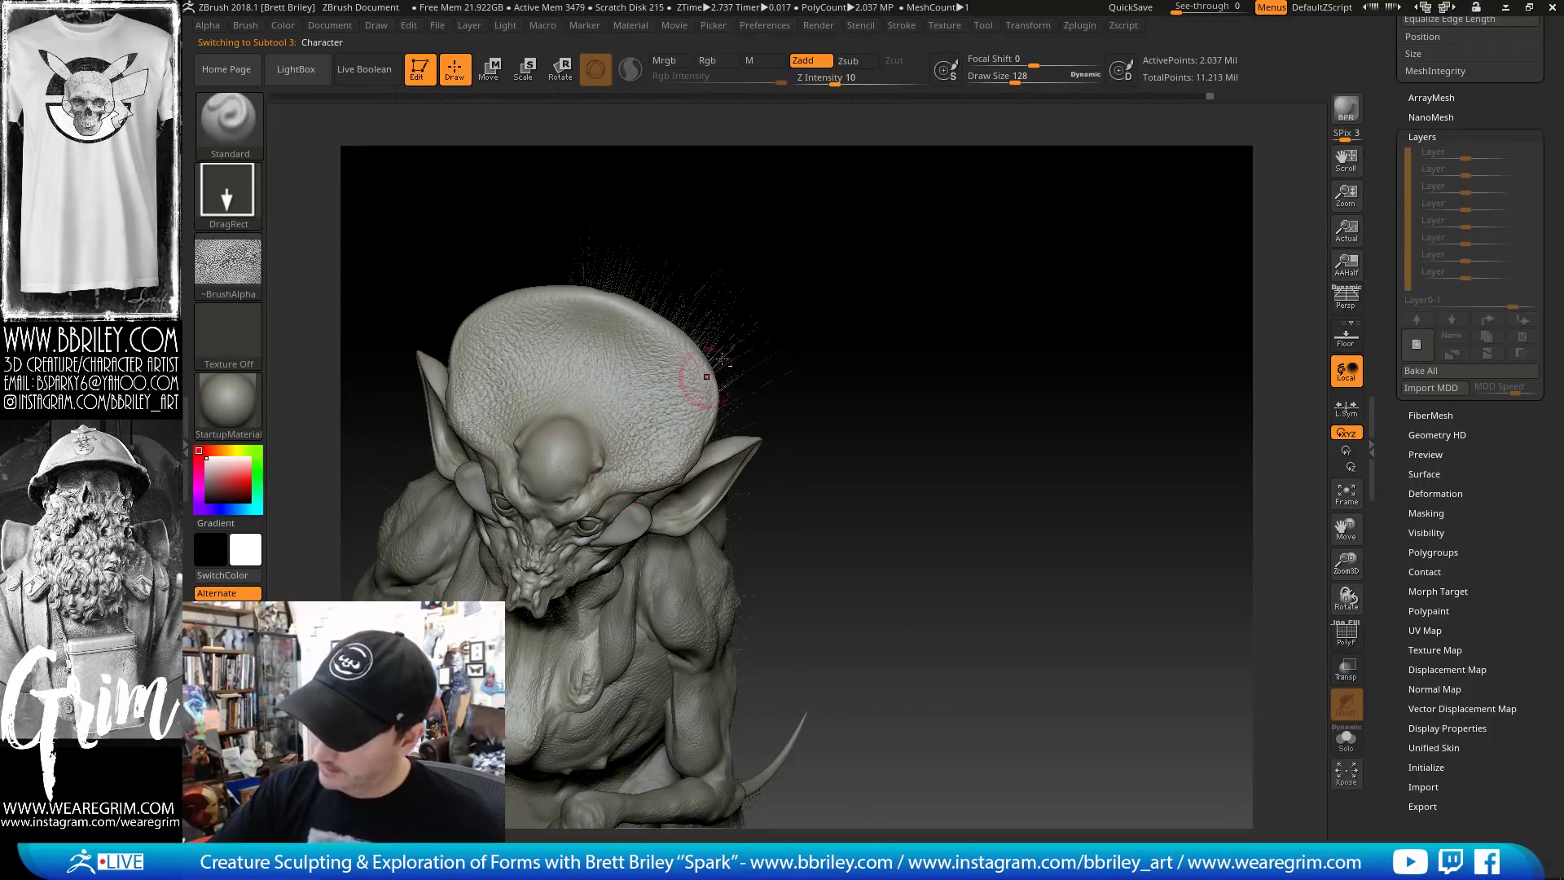
{"action": "mouse_move", "coordinate": [855, 244]}
{"action": "left_mouse_down"}
{"action": "mouse_move", "coordinate": [885, 249]}
{"action": "mouse_move", "coordinate": [879, 269]}
{"action": "mouse_move", "coordinate": [815, 252]}
{"action": "left_mouse_up"}
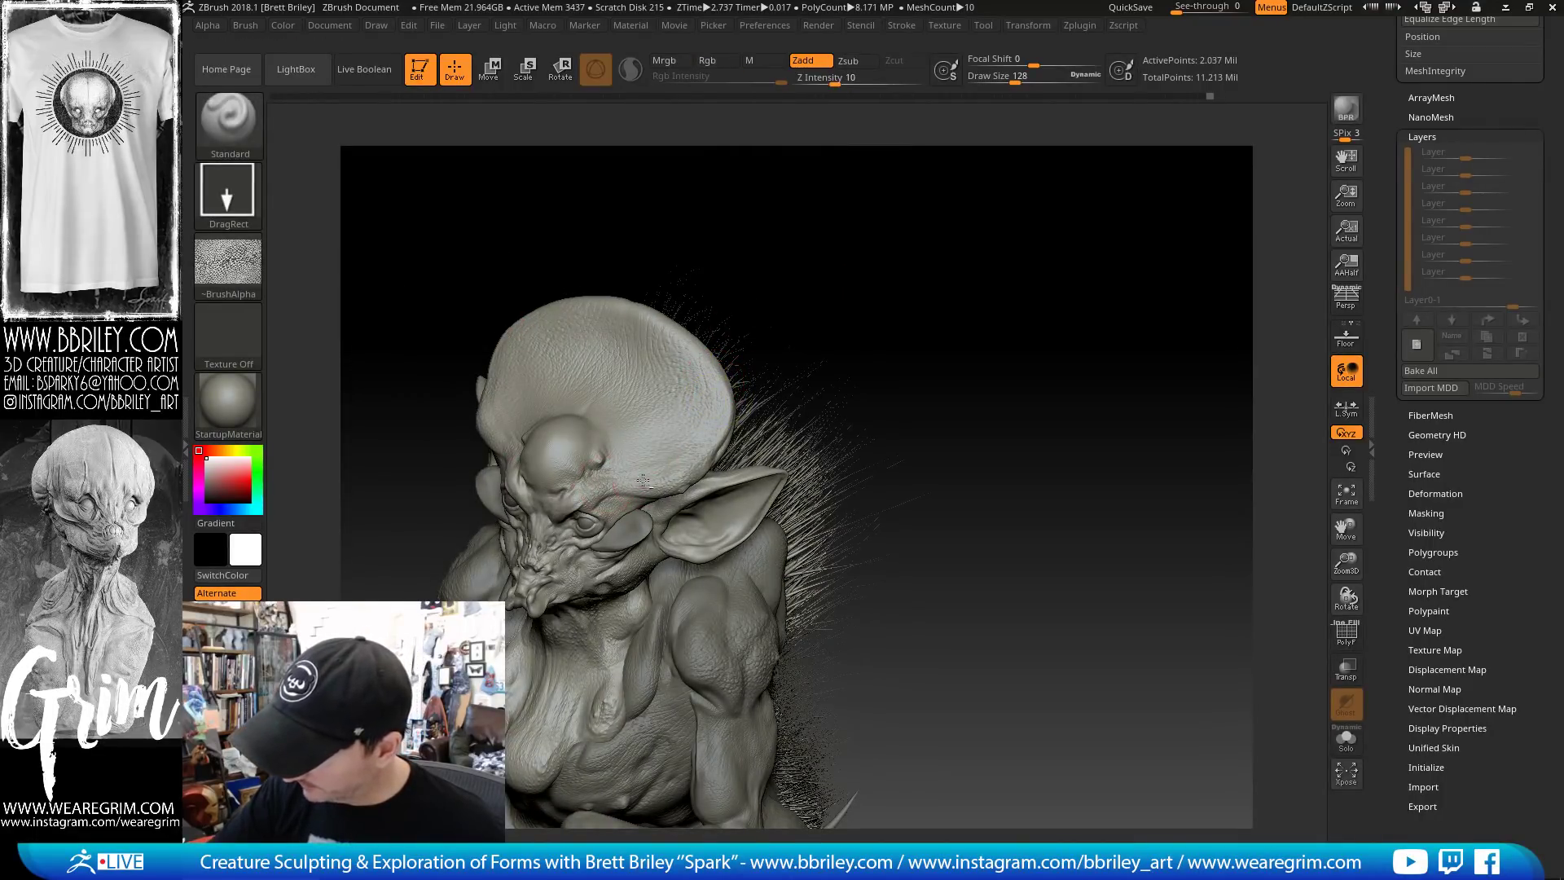
{"action": "left_click_drag", "start_coordinate": [768, 246], "coordinate": [575, 504]}
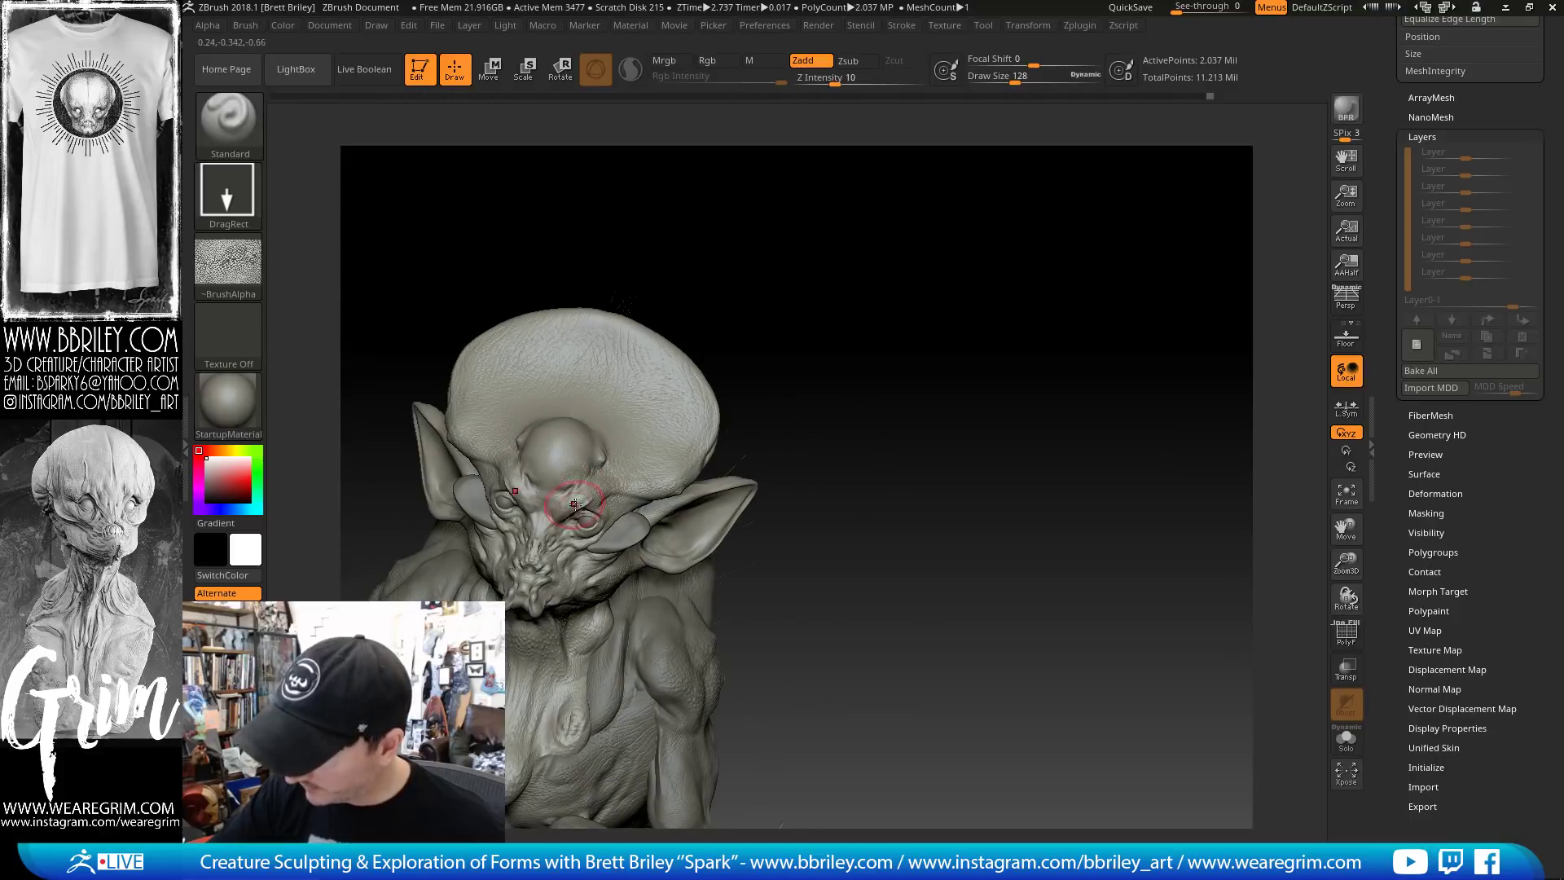
{"action": "left_click_drag", "start_coordinate": [743, 405], "coordinate": [1009, 247]}
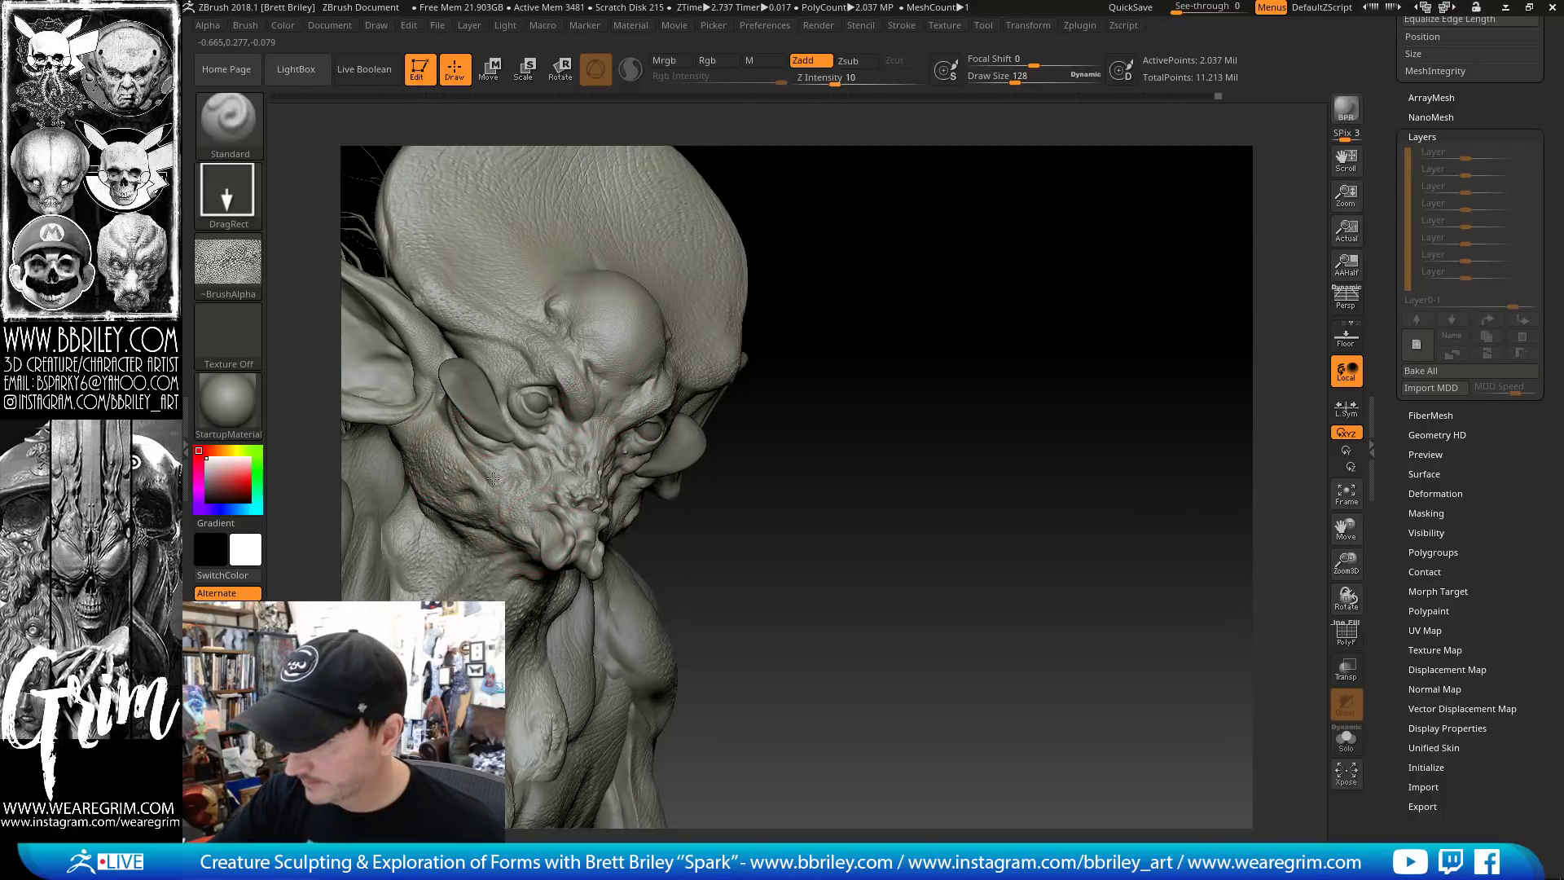
{"action": "left_click_drag", "start_coordinate": [809, 417], "coordinate": [562, 524]}
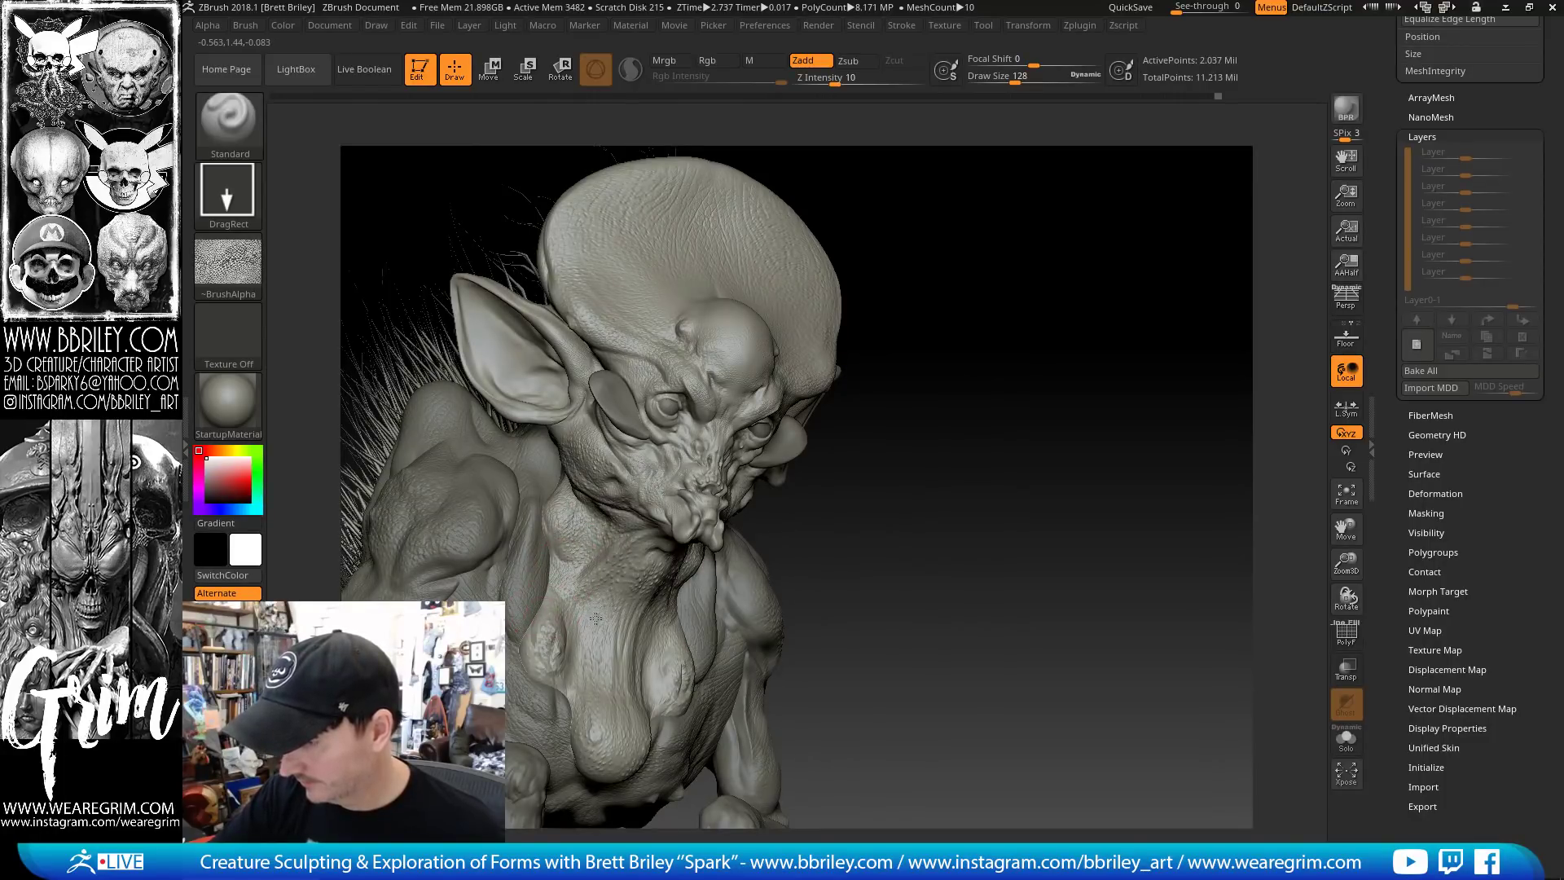
Save the creature model to disk
{"action": "mouse_move", "coordinate": [986, 443]}
{"action": "left_mouse_down"}
{"action": "mouse_move", "coordinate": [1075, 488]}
{"action": "mouse_move", "coordinate": [974, 440]}
{"action": "mouse_move", "coordinate": [988, 163]}
{"action": "left_mouse_up"}
{"action": "left_click", "coordinate": [983, 25]}
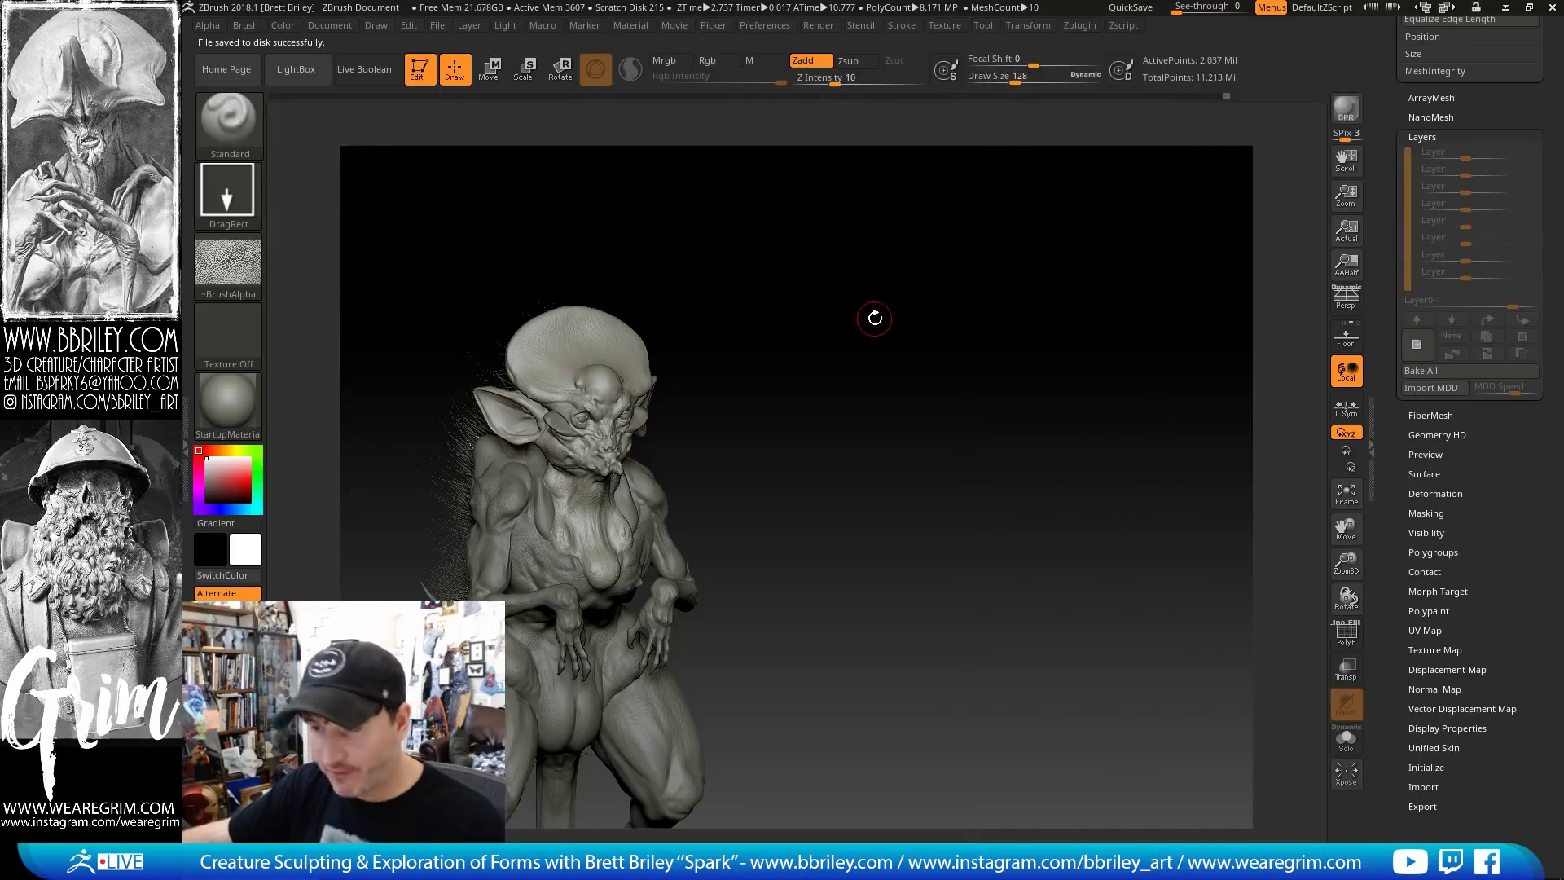
{"action": "mouse_move", "coordinate": [880, 325]}
{"action": "left_mouse_down"}
{"action": "mouse_move", "coordinate": [880, 353]}
{"action": "mouse_move", "coordinate": [929, 311]}
{"action": "mouse_move", "coordinate": [953, 353]}
{"action": "mouse_move", "coordinate": [913, 455]}
{"action": "left_mouse_up"}
Import the 12957220-a-text reptile skin image as a texture and keep the current texture set to Texture Off
{"action": "mouse_move", "coordinate": [244, 266]}
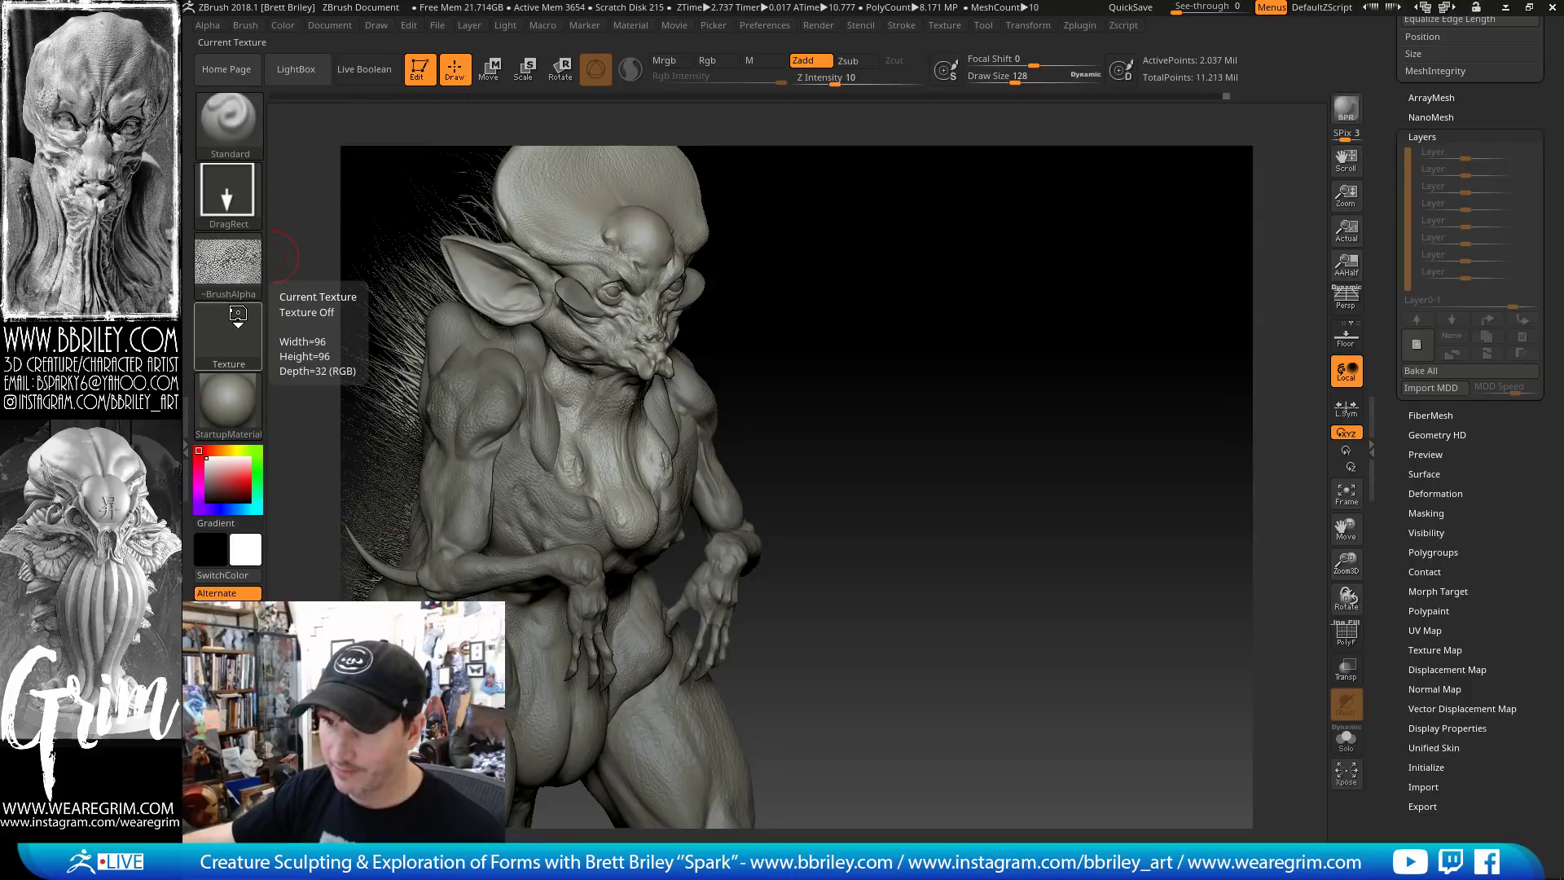
{"action": "left_click", "coordinate": [239, 323]}
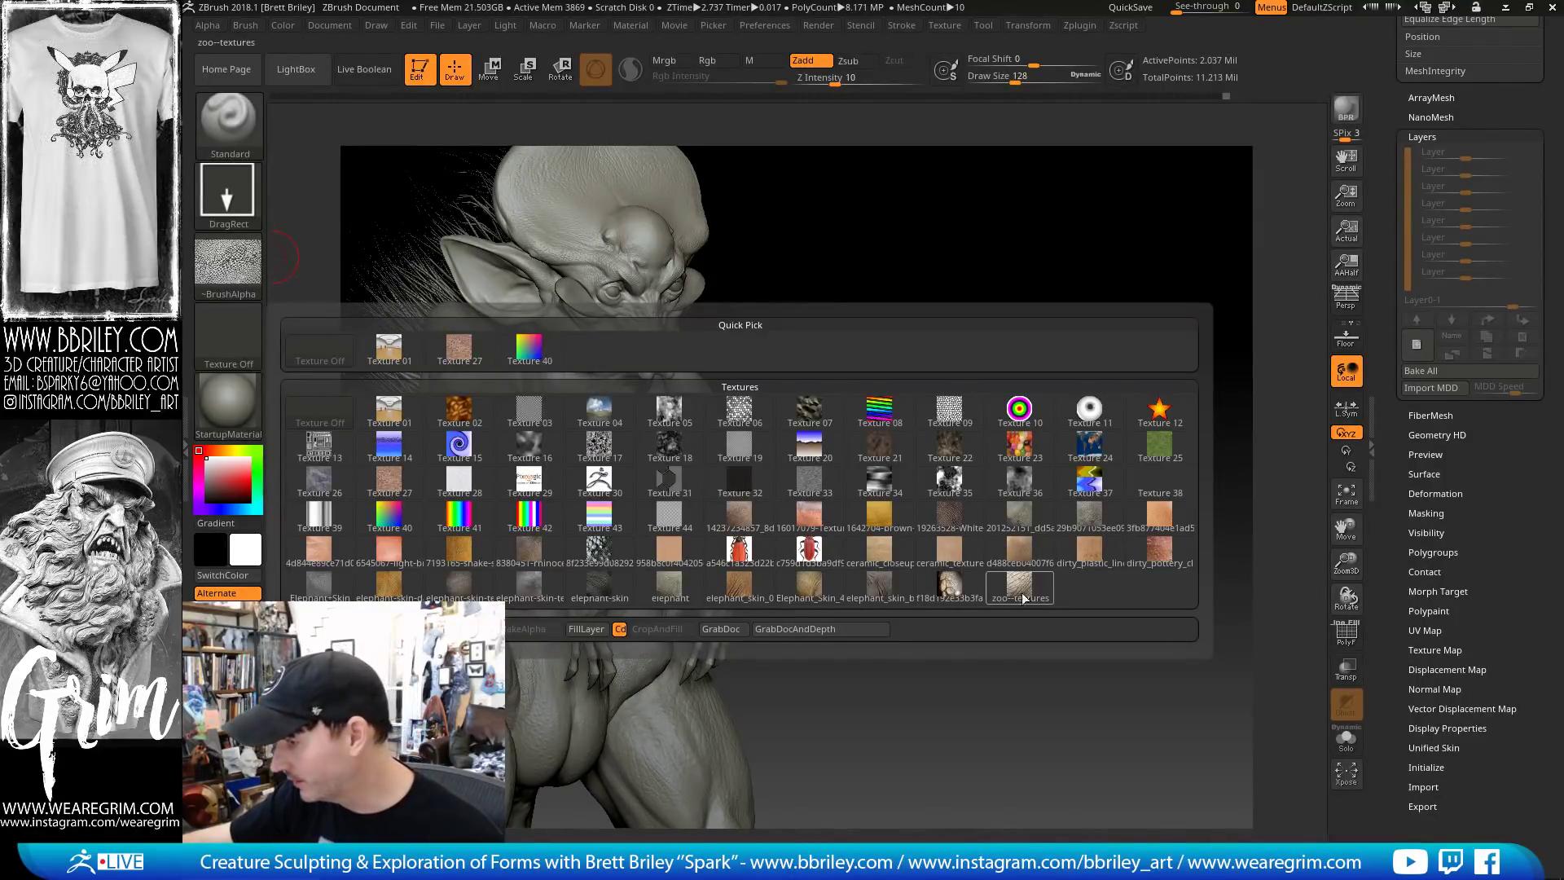
{"action": "left_click", "coordinate": [437, 590]}
{"action": "left_click", "coordinate": [222, 330]}
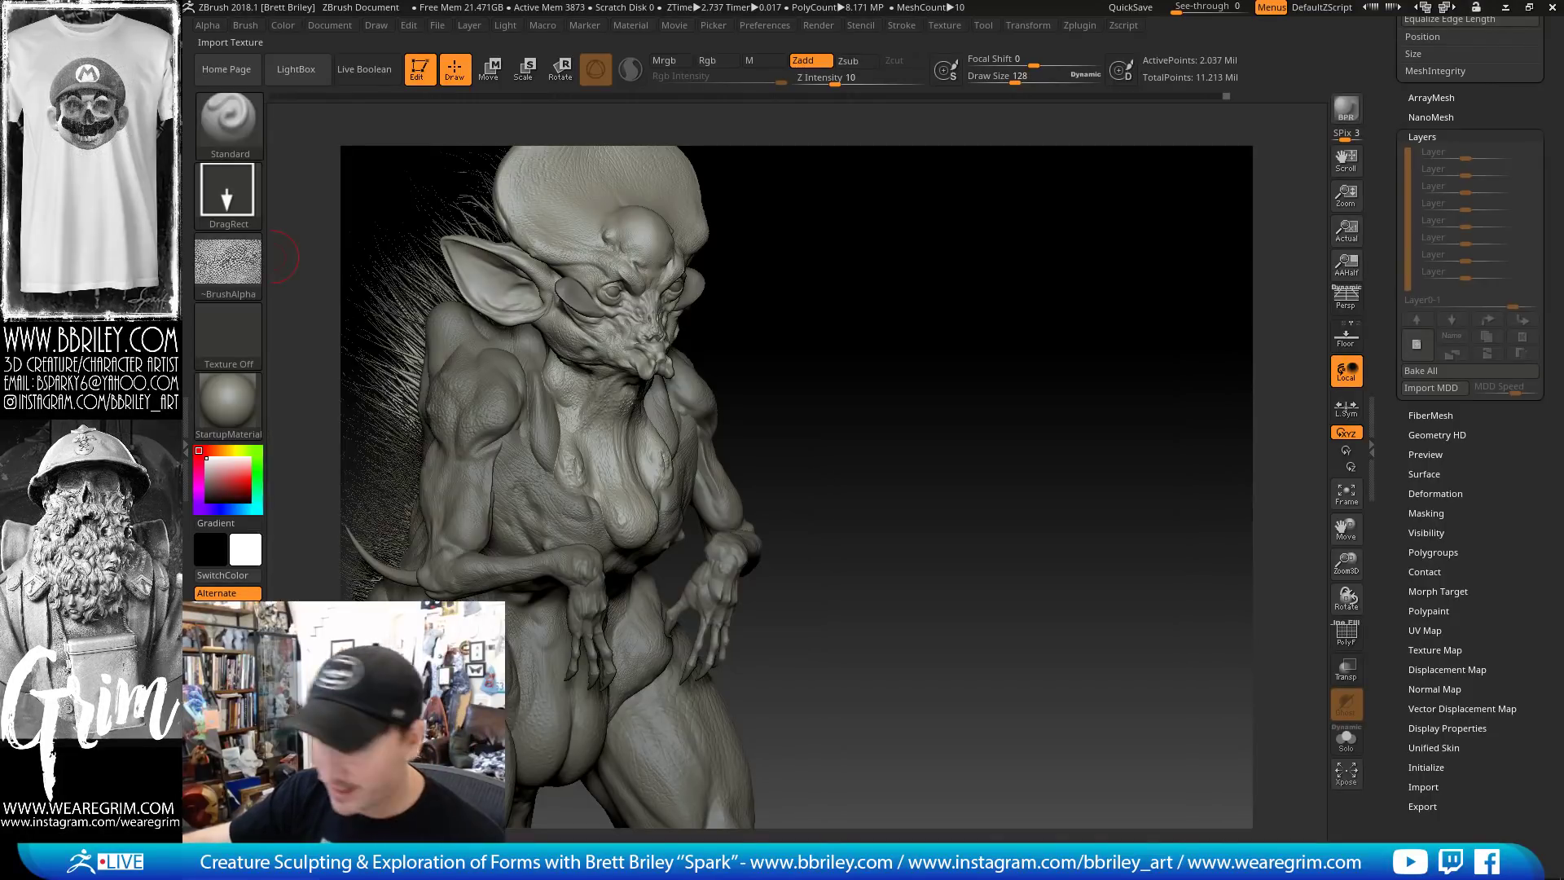
{"action": "left_click", "coordinate": [223, 330]}
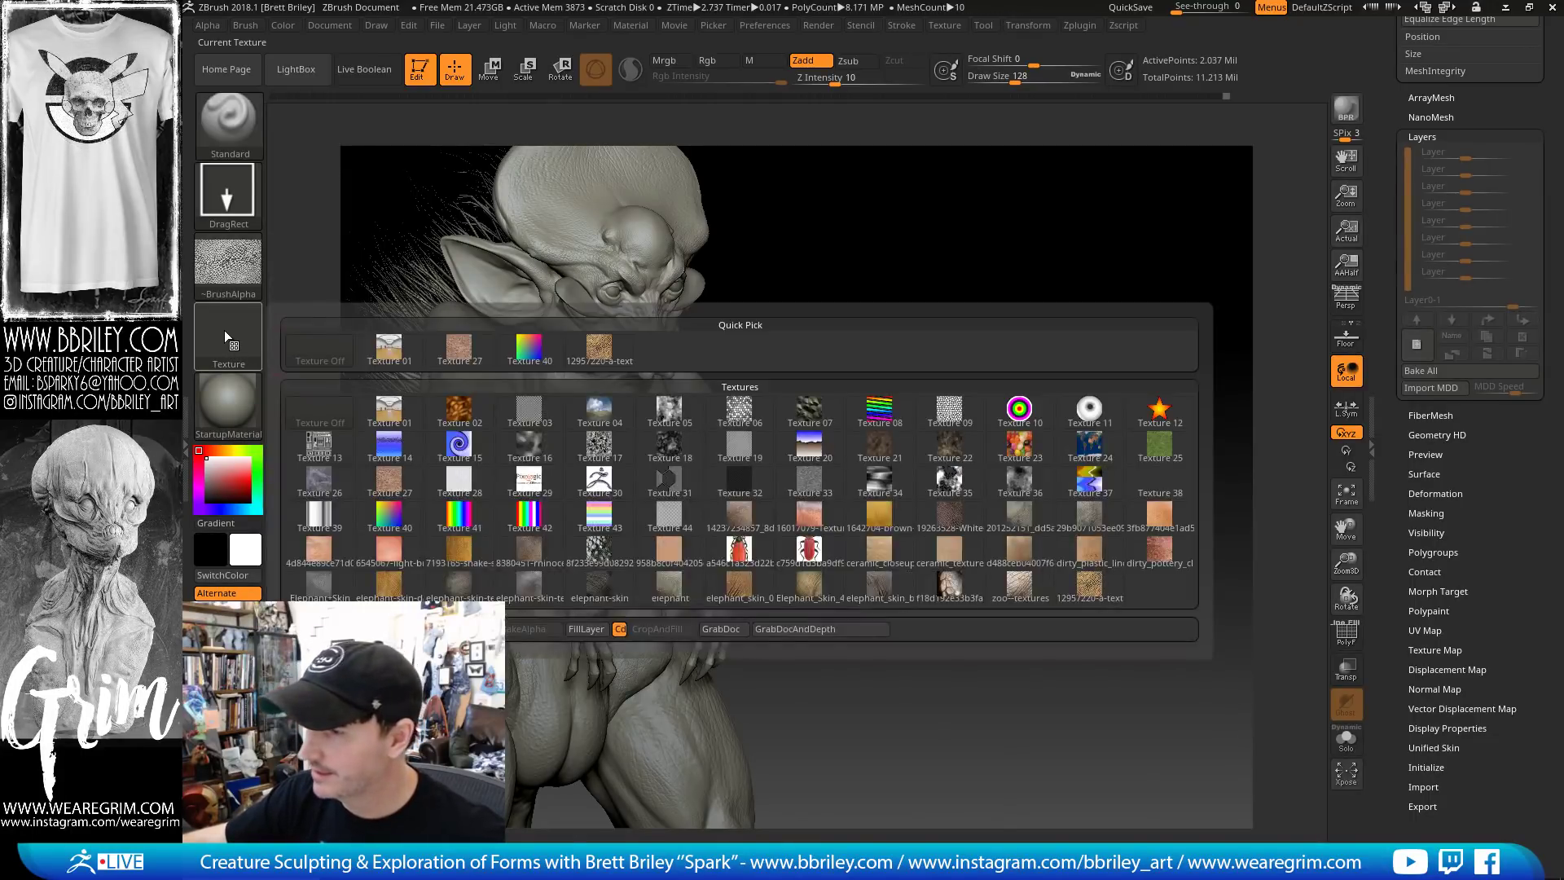
{"action": "left_click", "coordinate": [320, 359]}
Turn on the Rgb channel for the Standard brush and import the reptile skin texture once more
{"action": "left_click", "coordinate": [707, 60]}
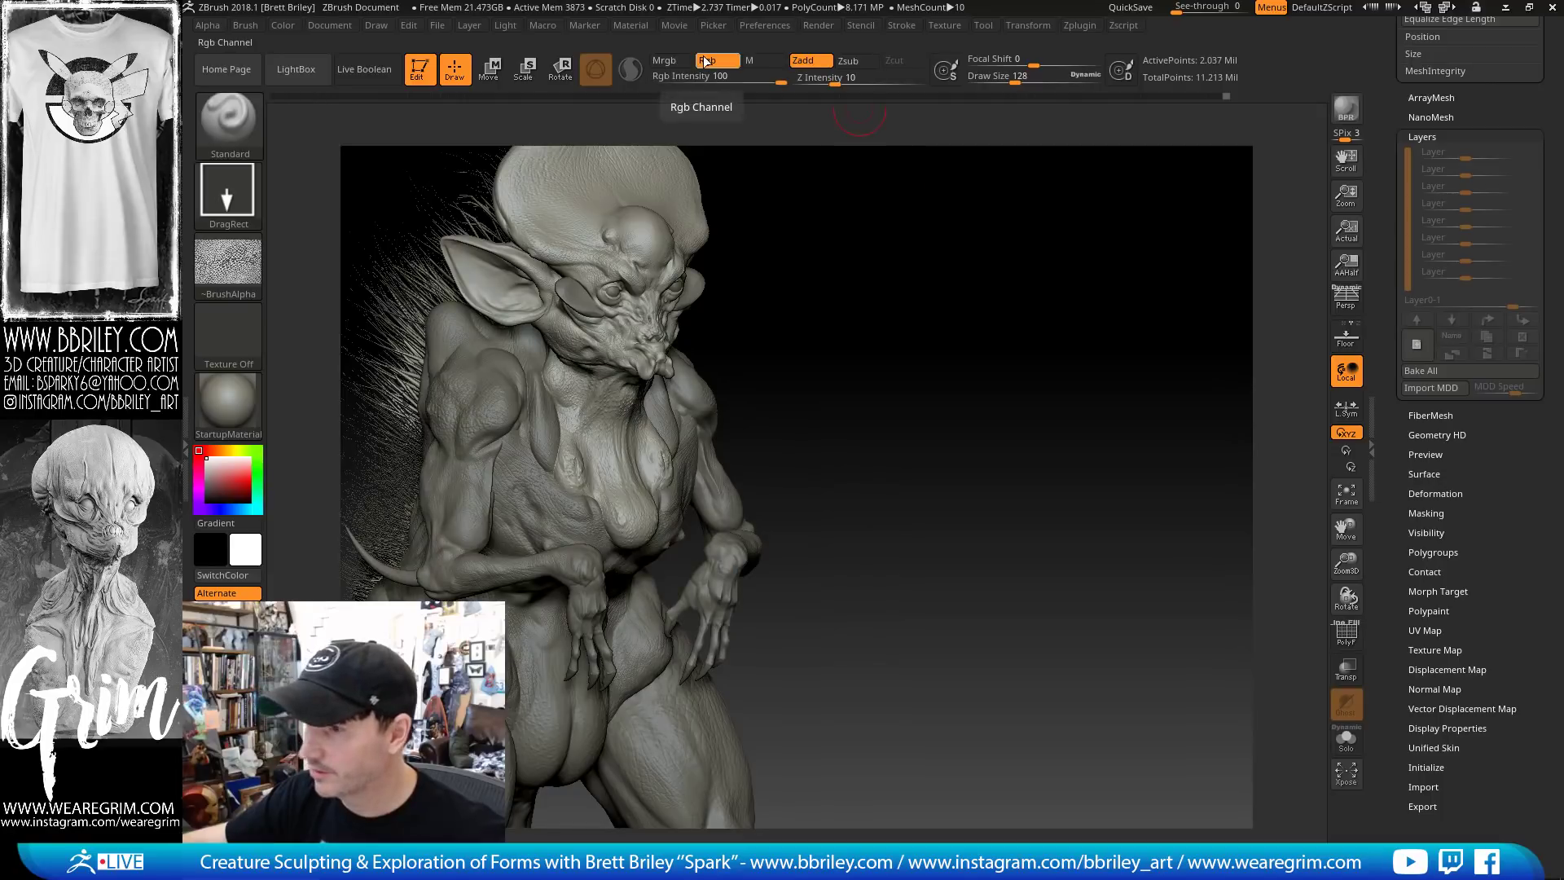
{"action": "left_click", "coordinate": [234, 339]}
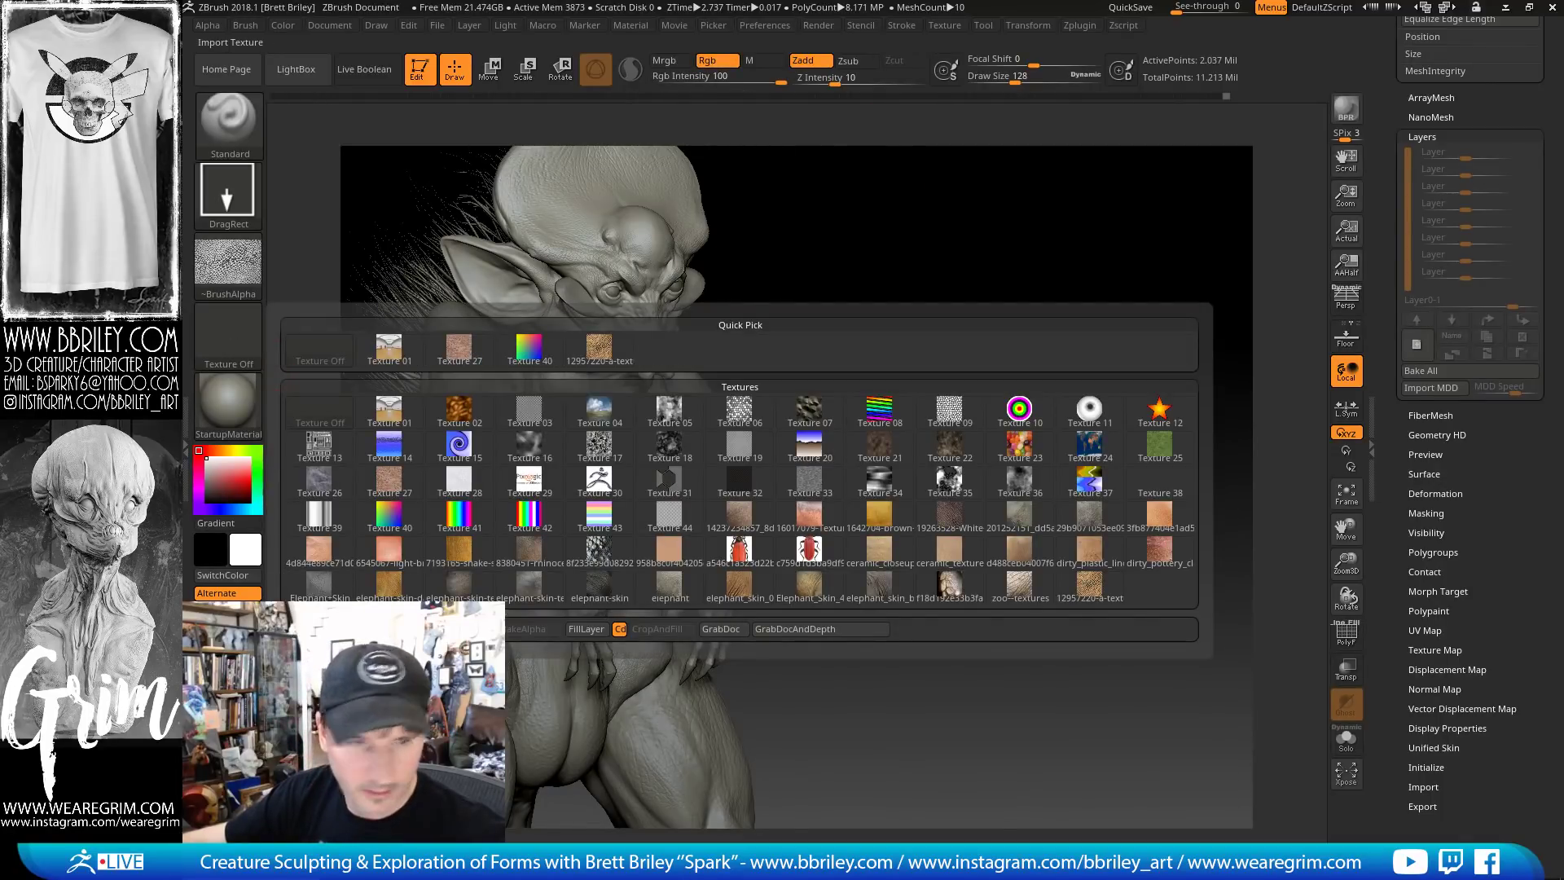
{"action": "left_click_drag", "start_coordinate": [810, 366], "coordinate": [897, 374]}
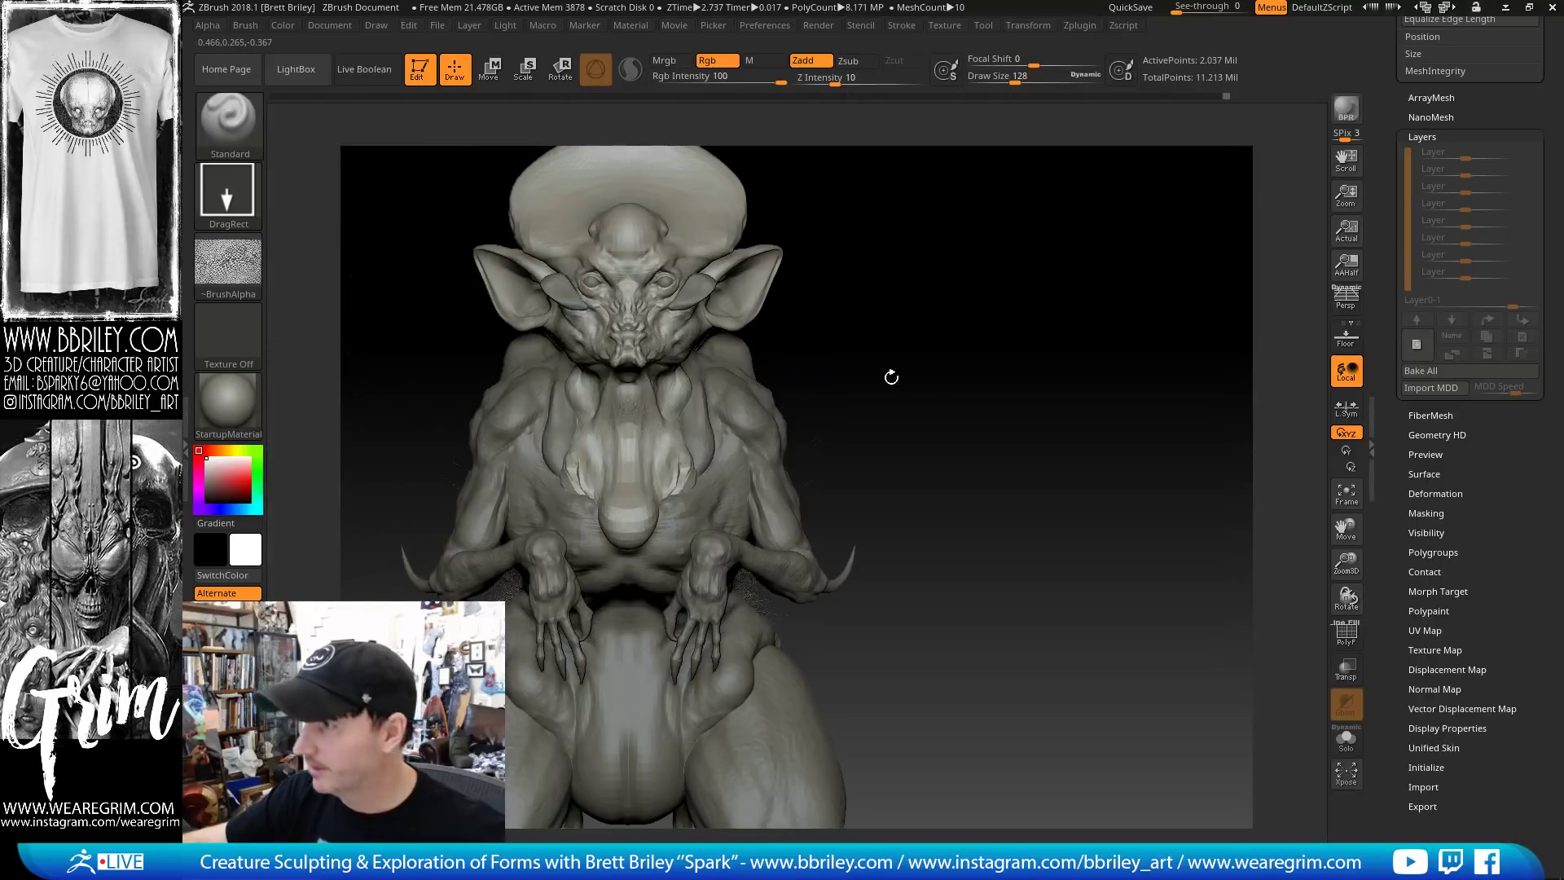
{"action": "mouse_move", "coordinate": [996, 440]}
{"action": "left_mouse_down"}
{"action": "mouse_move", "coordinate": [815, 440]}
{"action": "mouse_move", "coordinate": [230, 266]}
{"action": "left_mouse_up"}
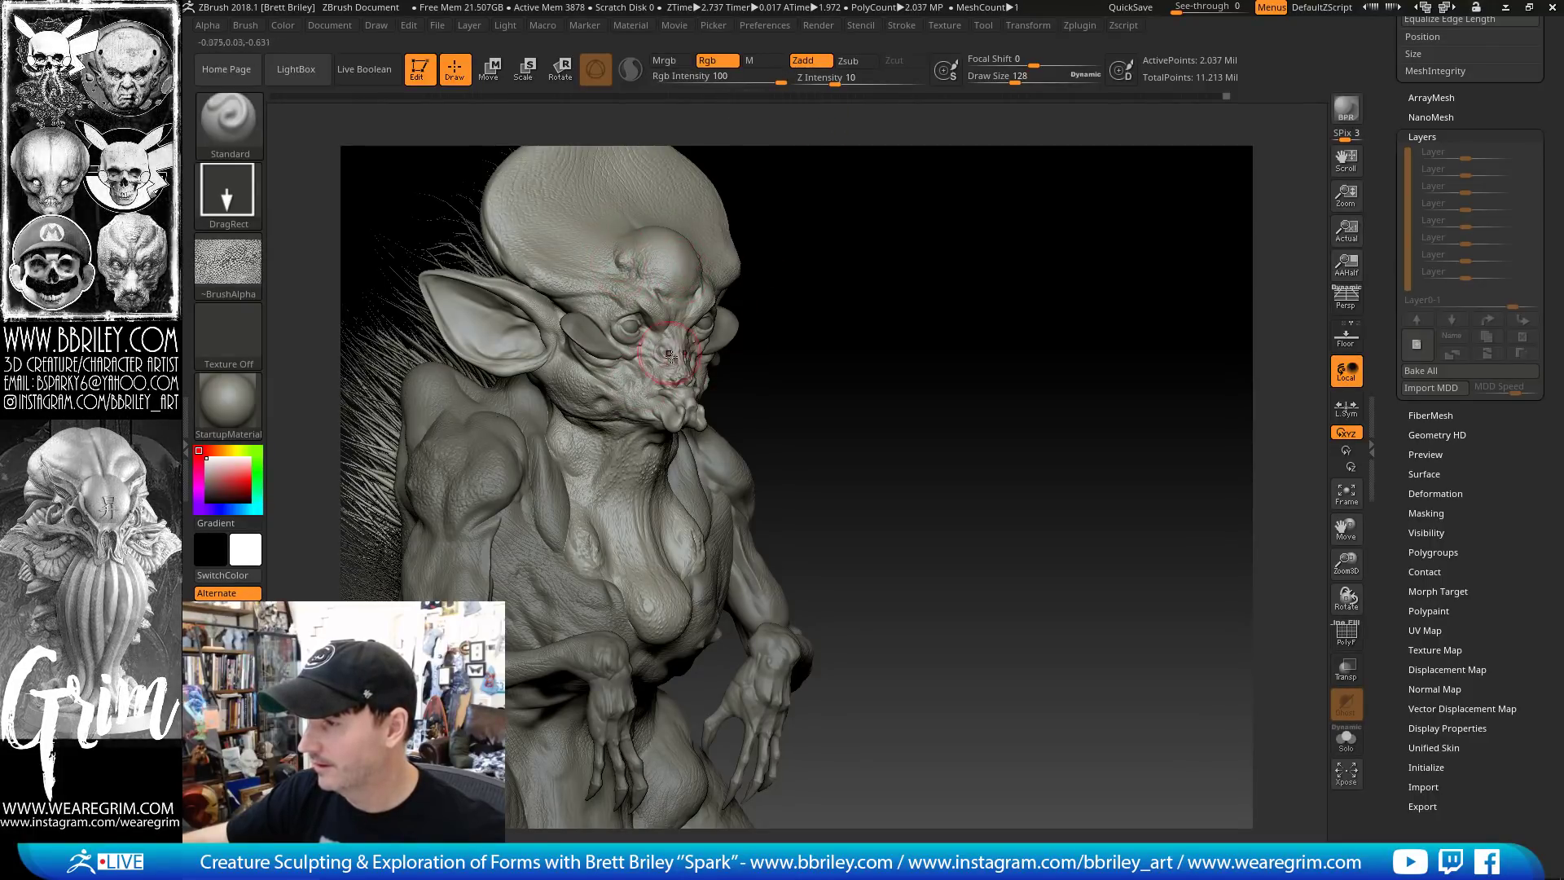
{"action": "left_click_drag", "start_coordinate": [855, 281], "coordinate": [932, 362]}
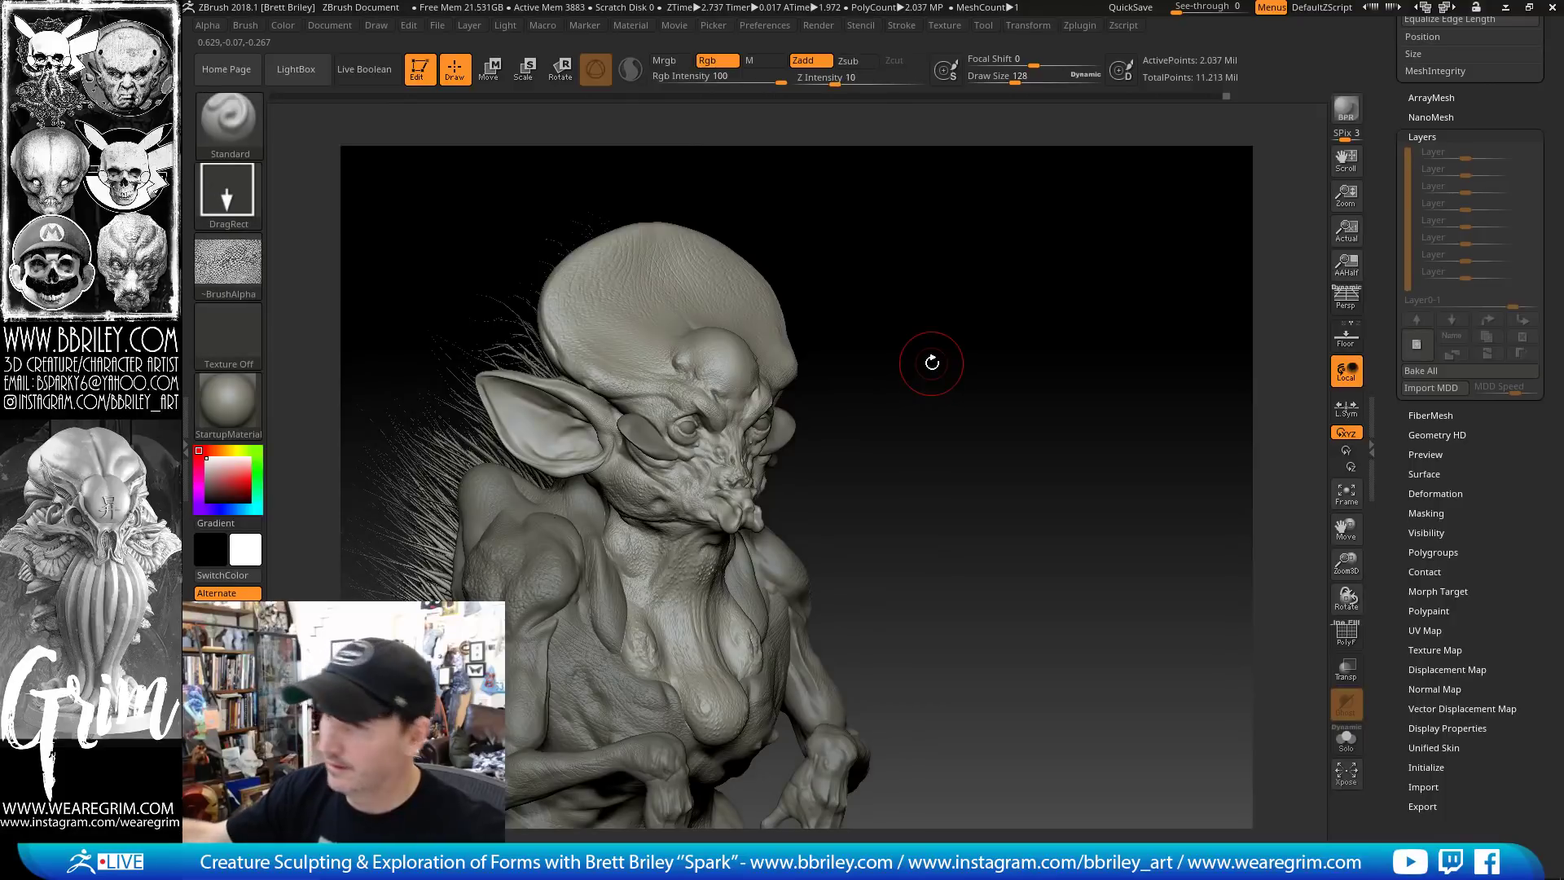
Turn off the Standard brush's alpha and assign it the imported 12957220-a-text reptile skin texture
{"action": "left_click", "coordinate": [244, 264]}
{"action": "left_click", "coordinate": [320, 341]}
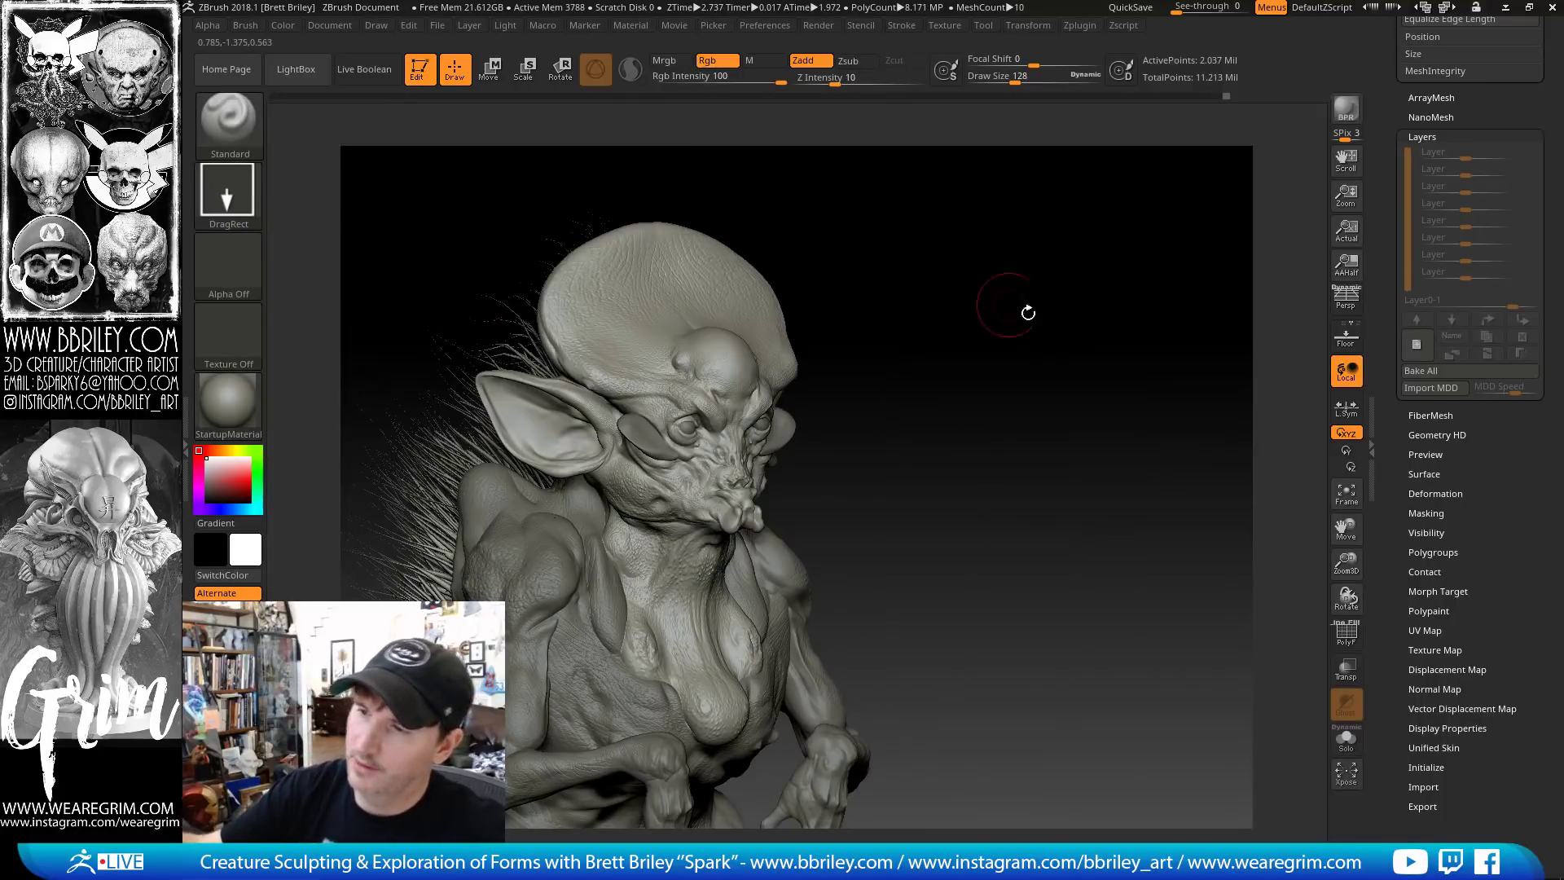
{"action": "left_click_drag", "start_coordinate": [1005, 304], "coordinate": [1048, 321]}
{"action": "left_click", "coordinate": [244, 341]}
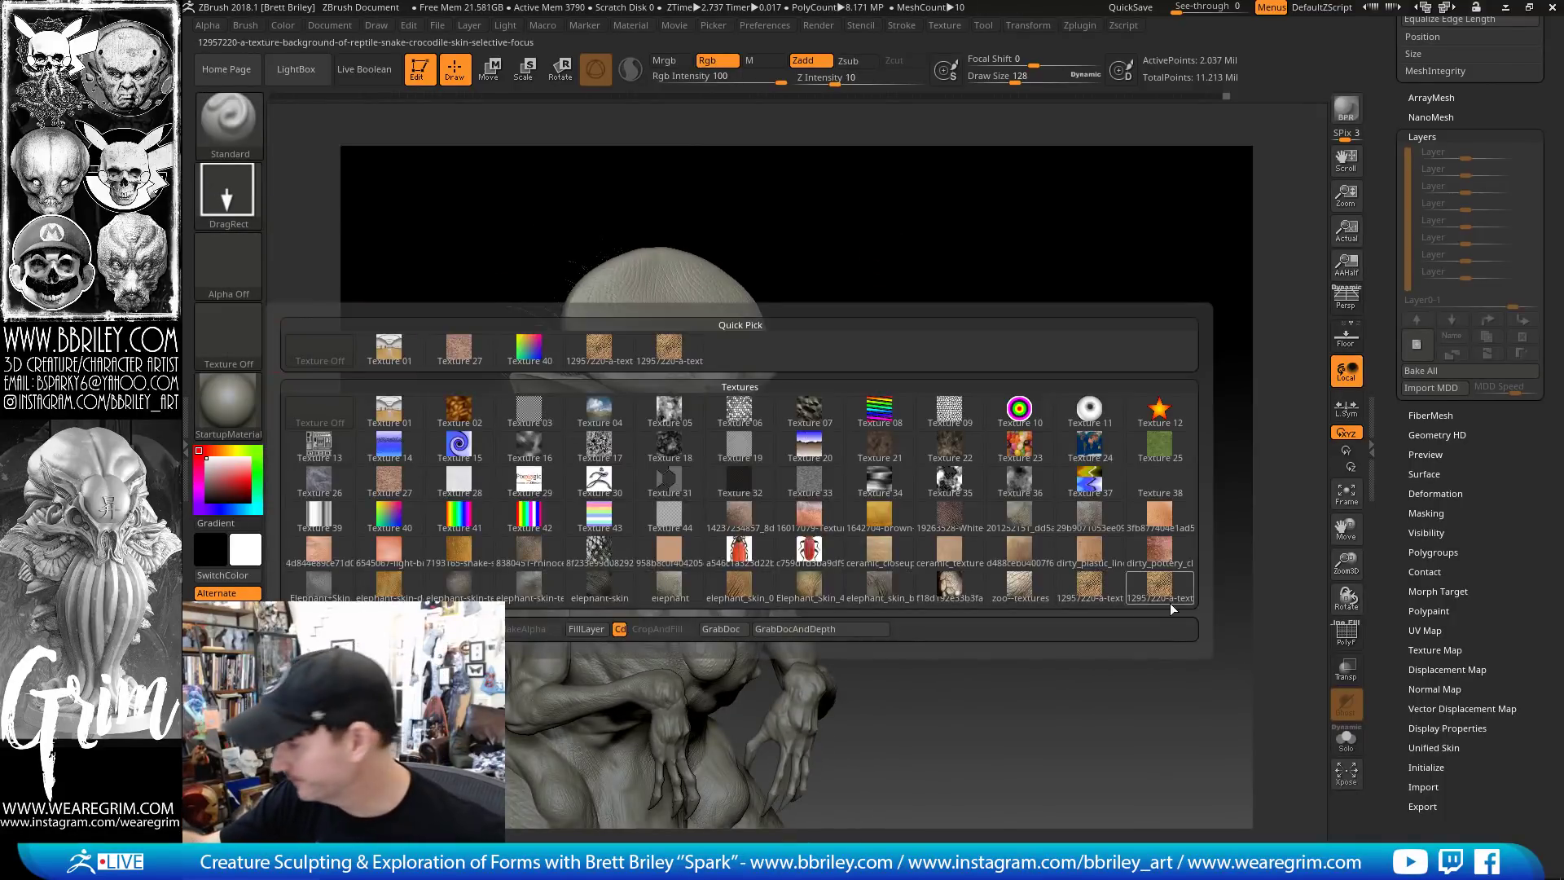
{"action": "left_click", "coordinate": [1128, 576]}
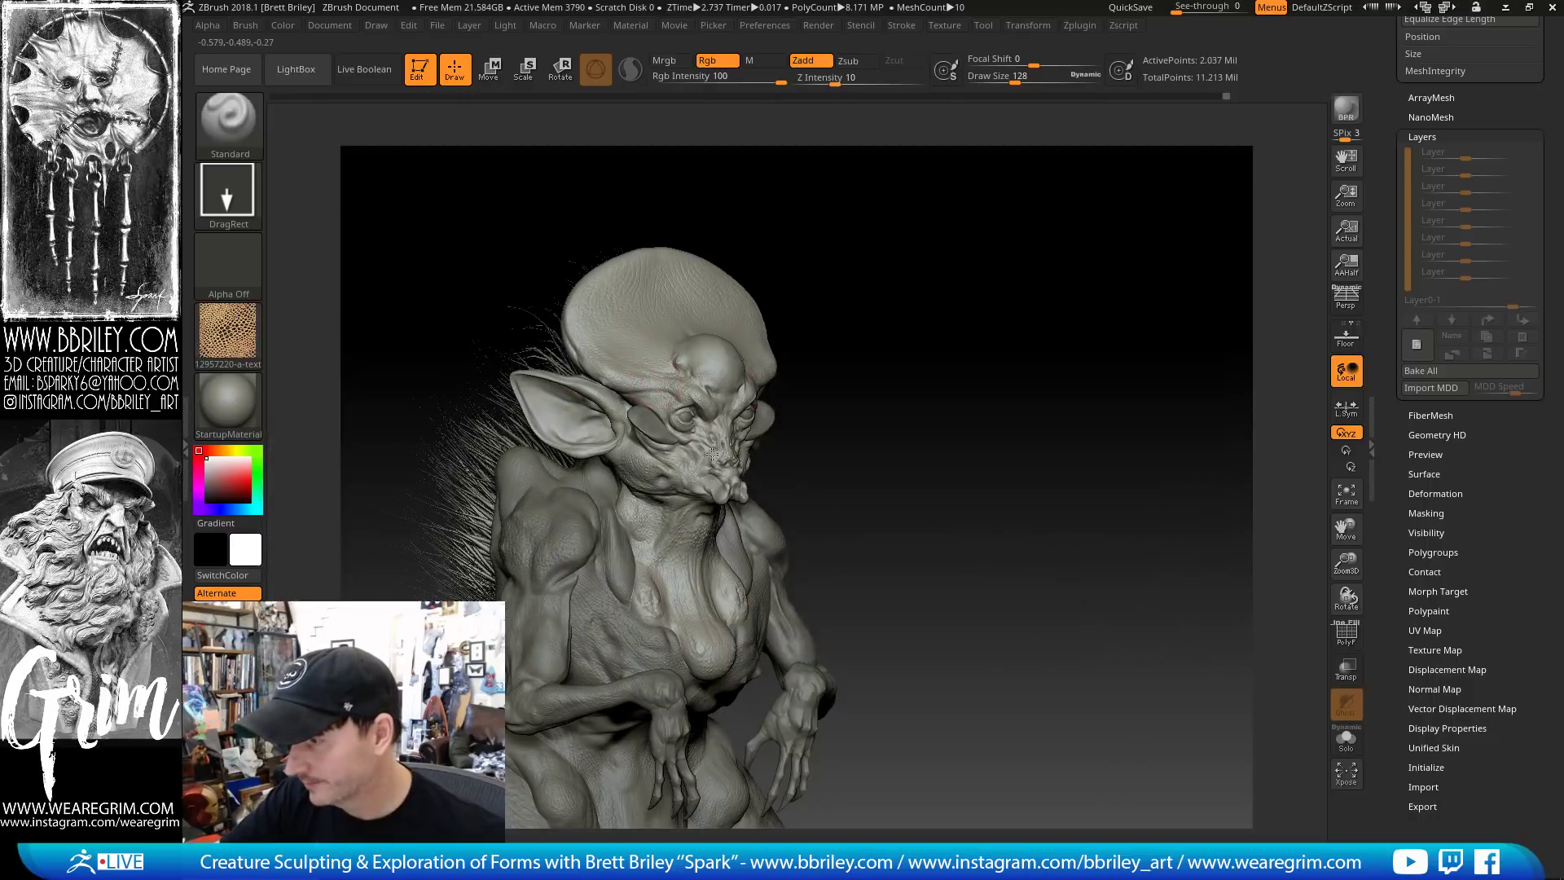
Try stamping the reptile skin texture as colour only, with Zadd off, across the creature's brow and lower skull
{"action": "left_click_drag", "start_coordinate": [917, 338], "coordinate": [920, 439], "text": "alt"}
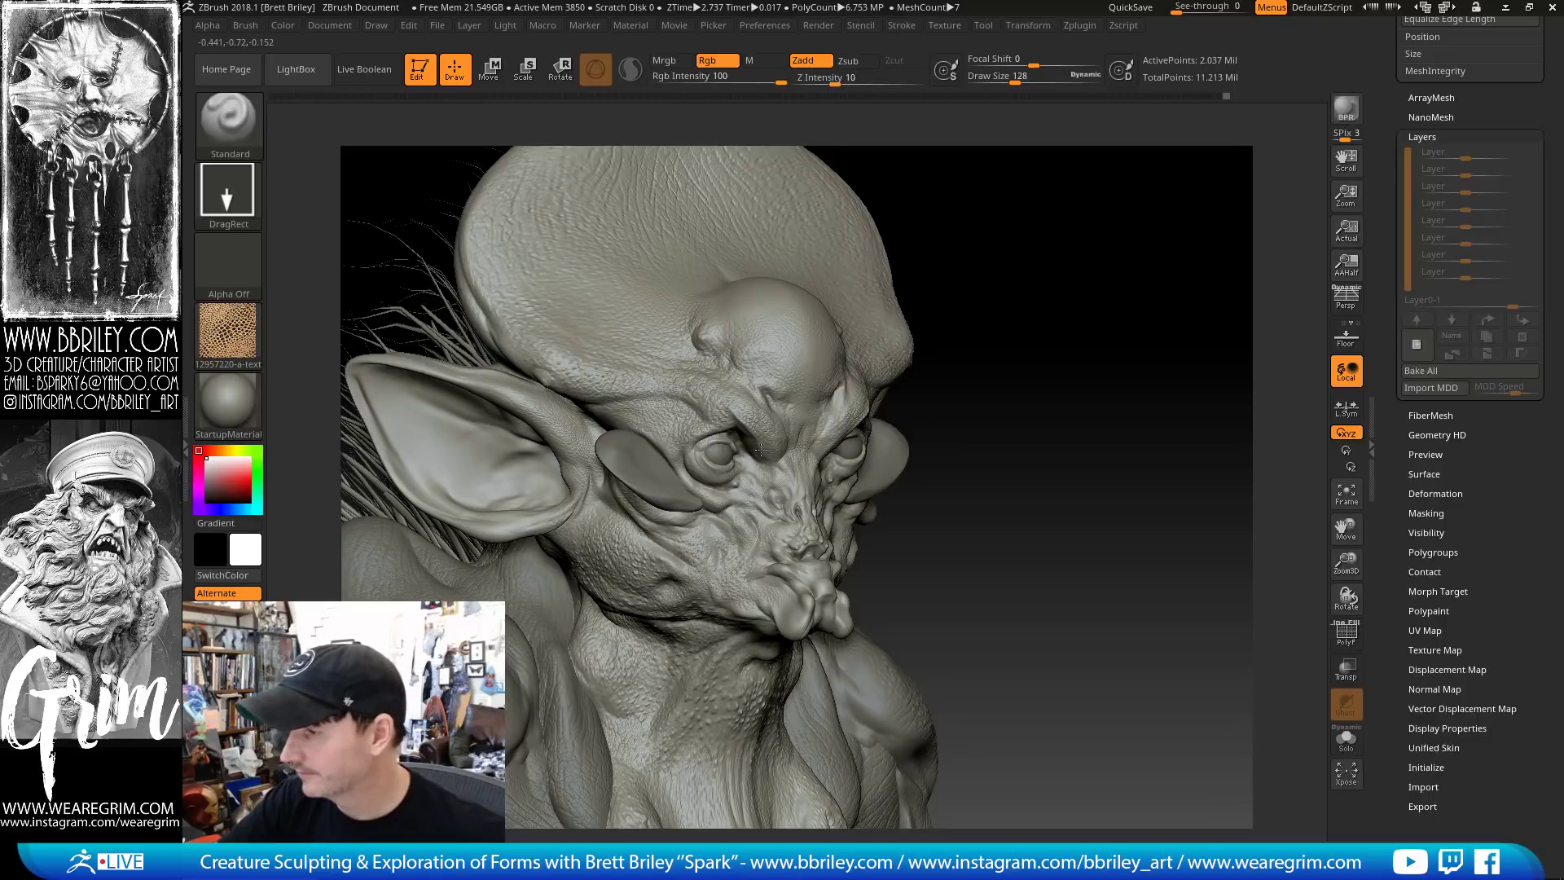
{"action": "key", "text": "a"}
{"action": "left_click_drag", "start_coordinate": [627, 338], "coordinate": [747, 462]}
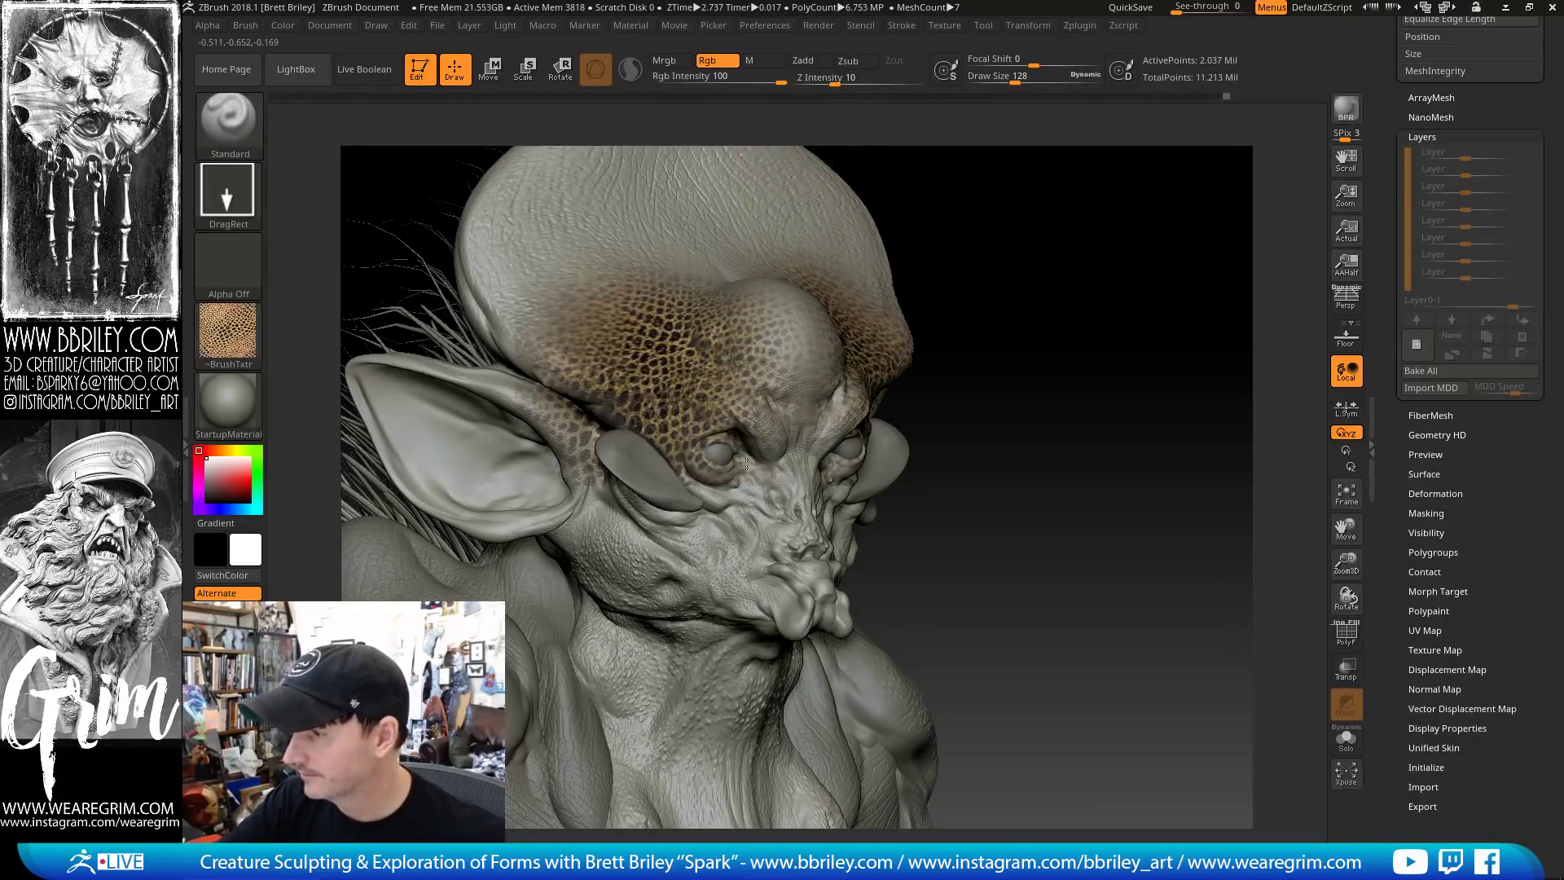
{"action": "key", "text": "ctrl+z"}
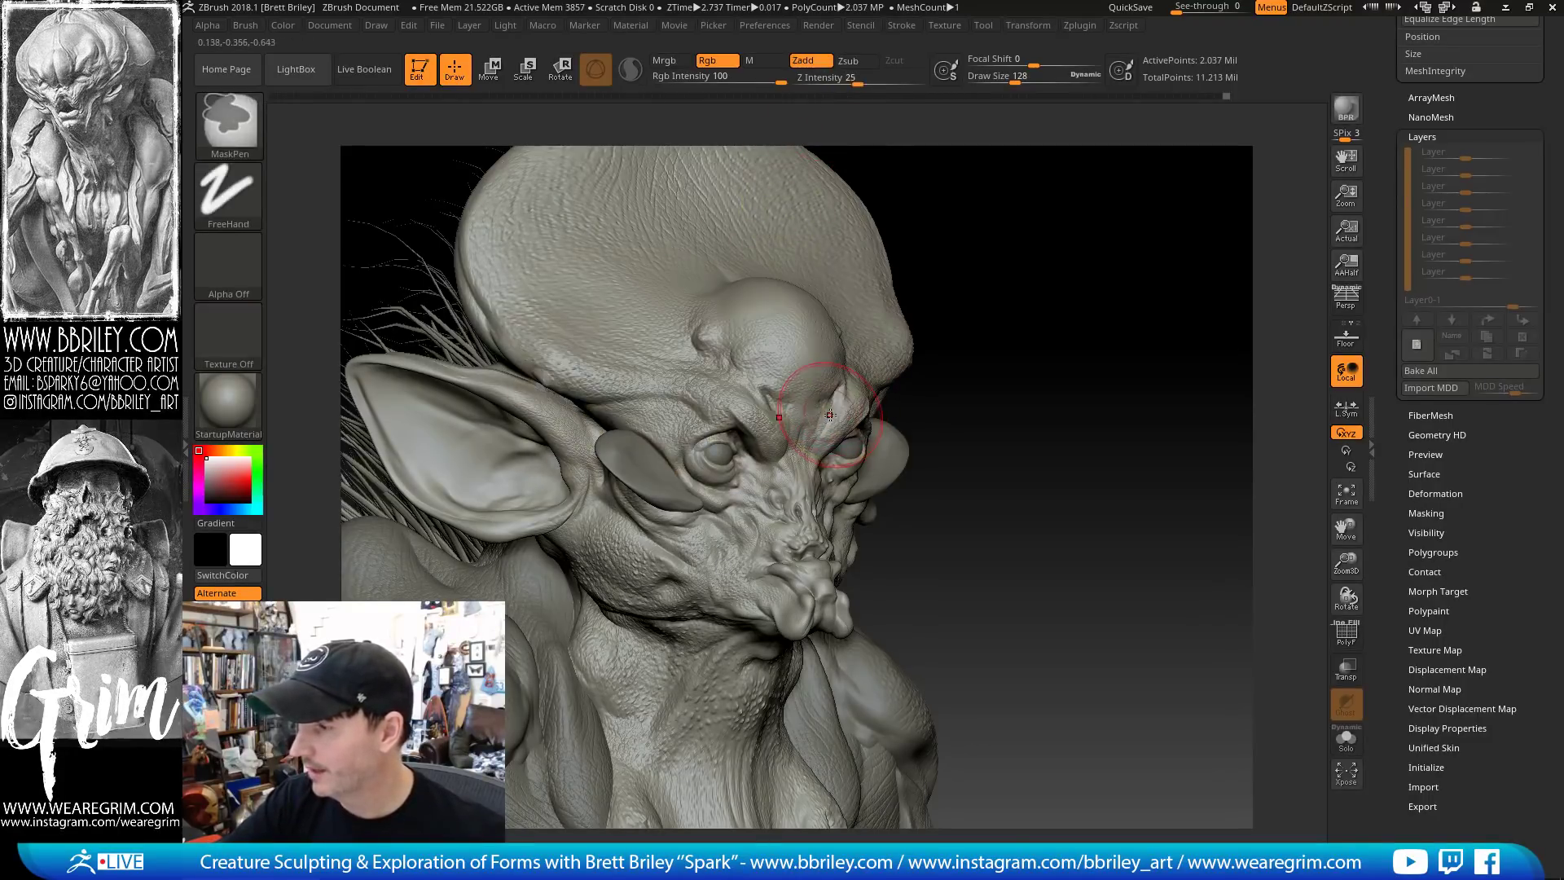
{"action": "mouse_move", "coordinate": [558, 331]}
{"action": "left_mouse_down"}
{"action": "mouse_move", "coordinate": [814, 350]}
{"action": "mouse_move", "coordinate": [915, 383]}
{"action": "left_mouse_up"}
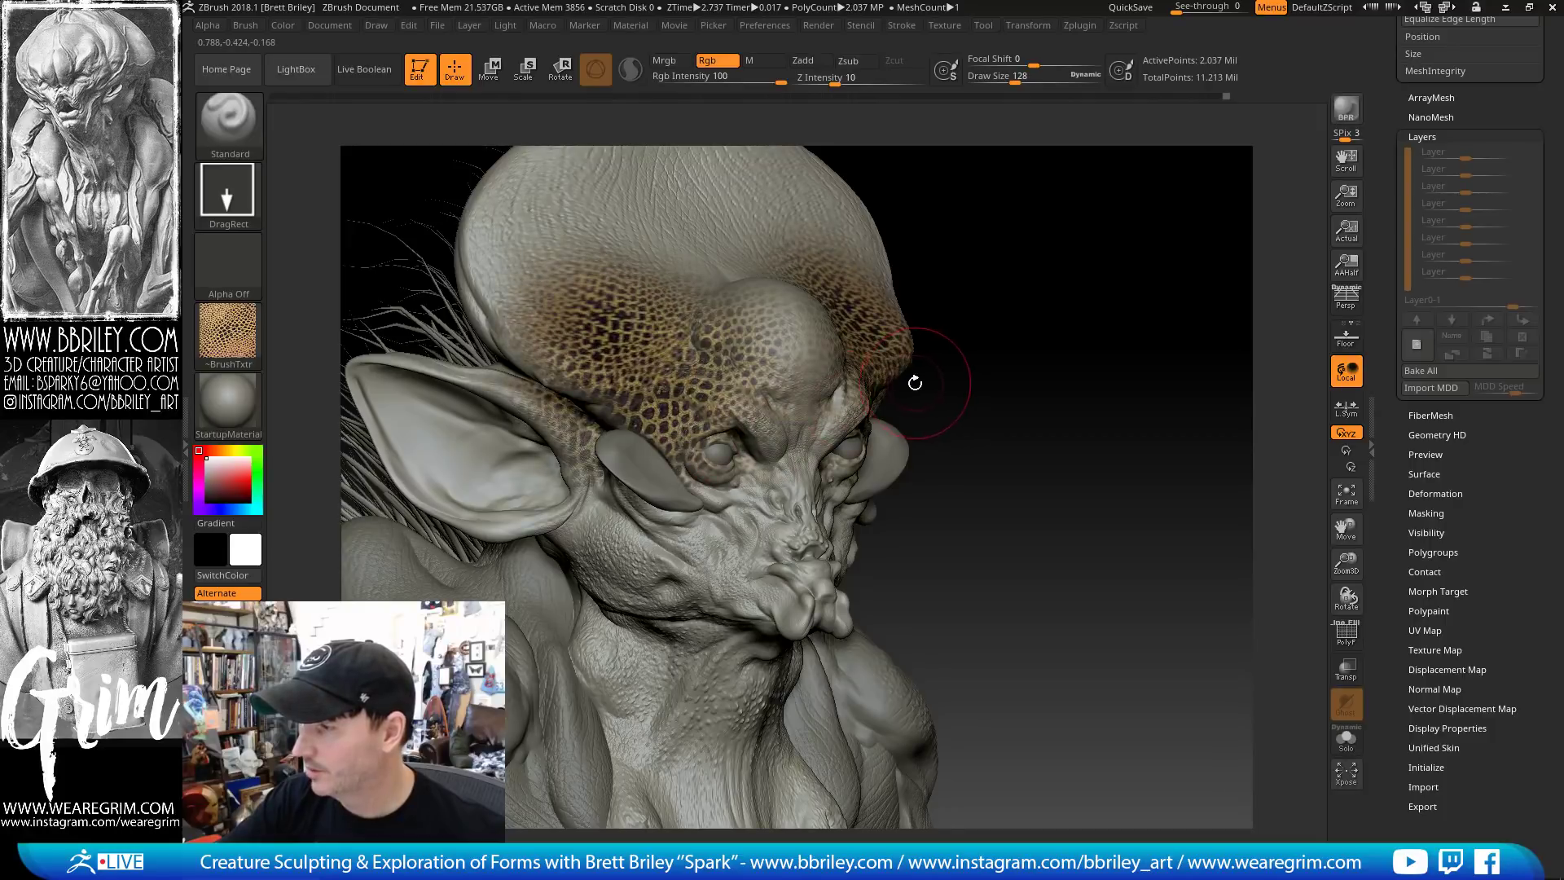
{"action": "key", "text": "ctrl+z"}
{"action": "key", "text": "a"}
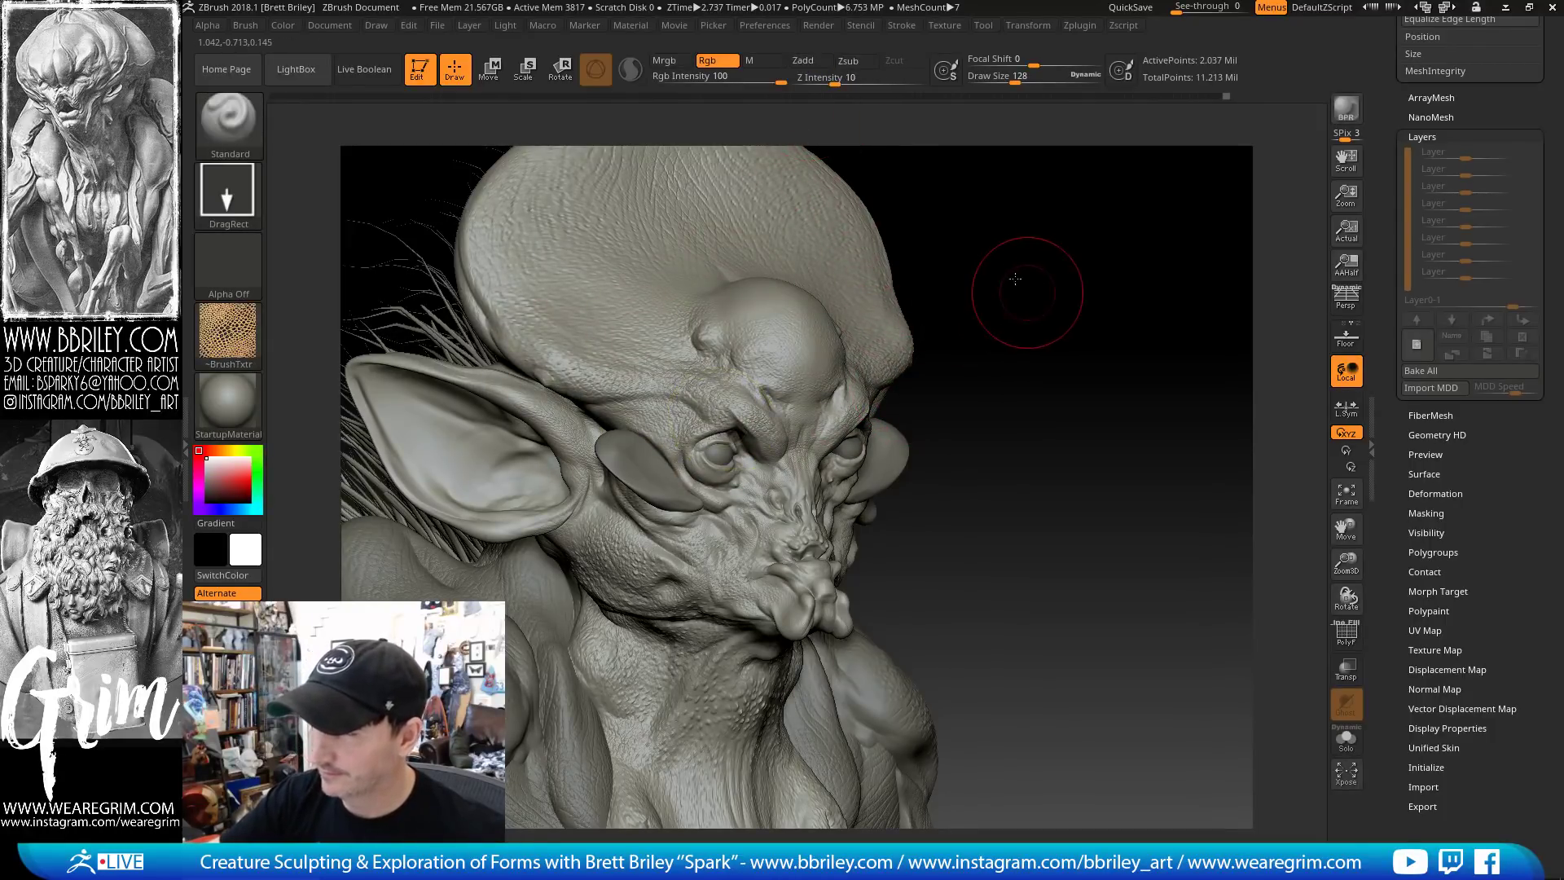
Set the Standard brush's texture to Texture Off and its alpha to Alpha 20
{"action": "key", "text": "f"}
{"action": "left_click_drag", "start_coordinate": [991, 251], "coordinate": [978, 266], "text": "shift"}
{"action": "left_click", "coordinate": [228, 330]}
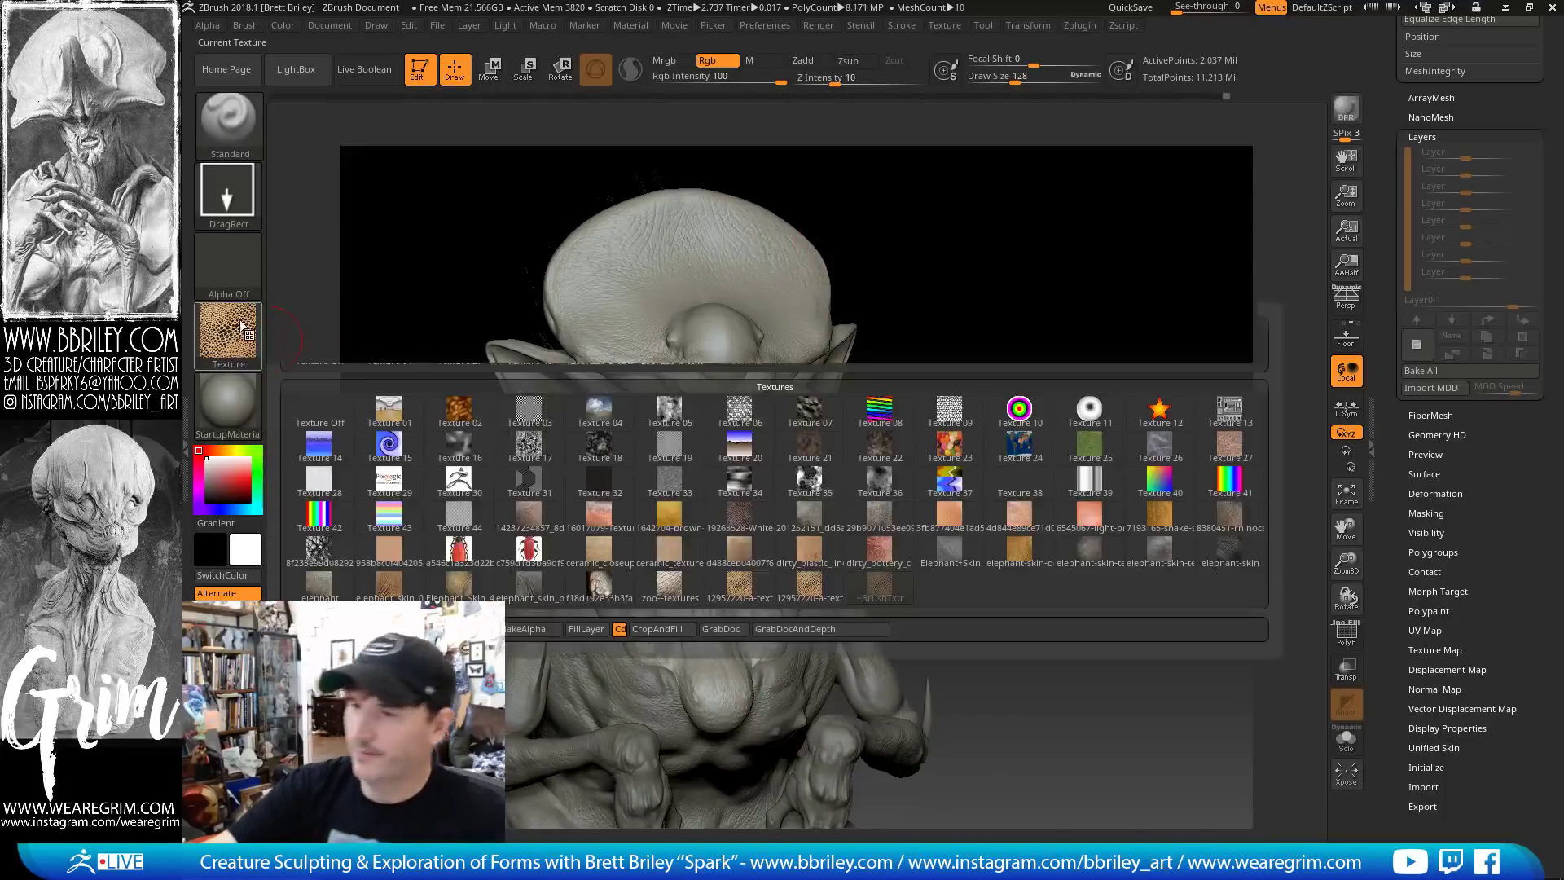
{"action": "left_click", "coordinate": [318, 413]}
{"action": "left_click", "coordinate": [227, 264]}
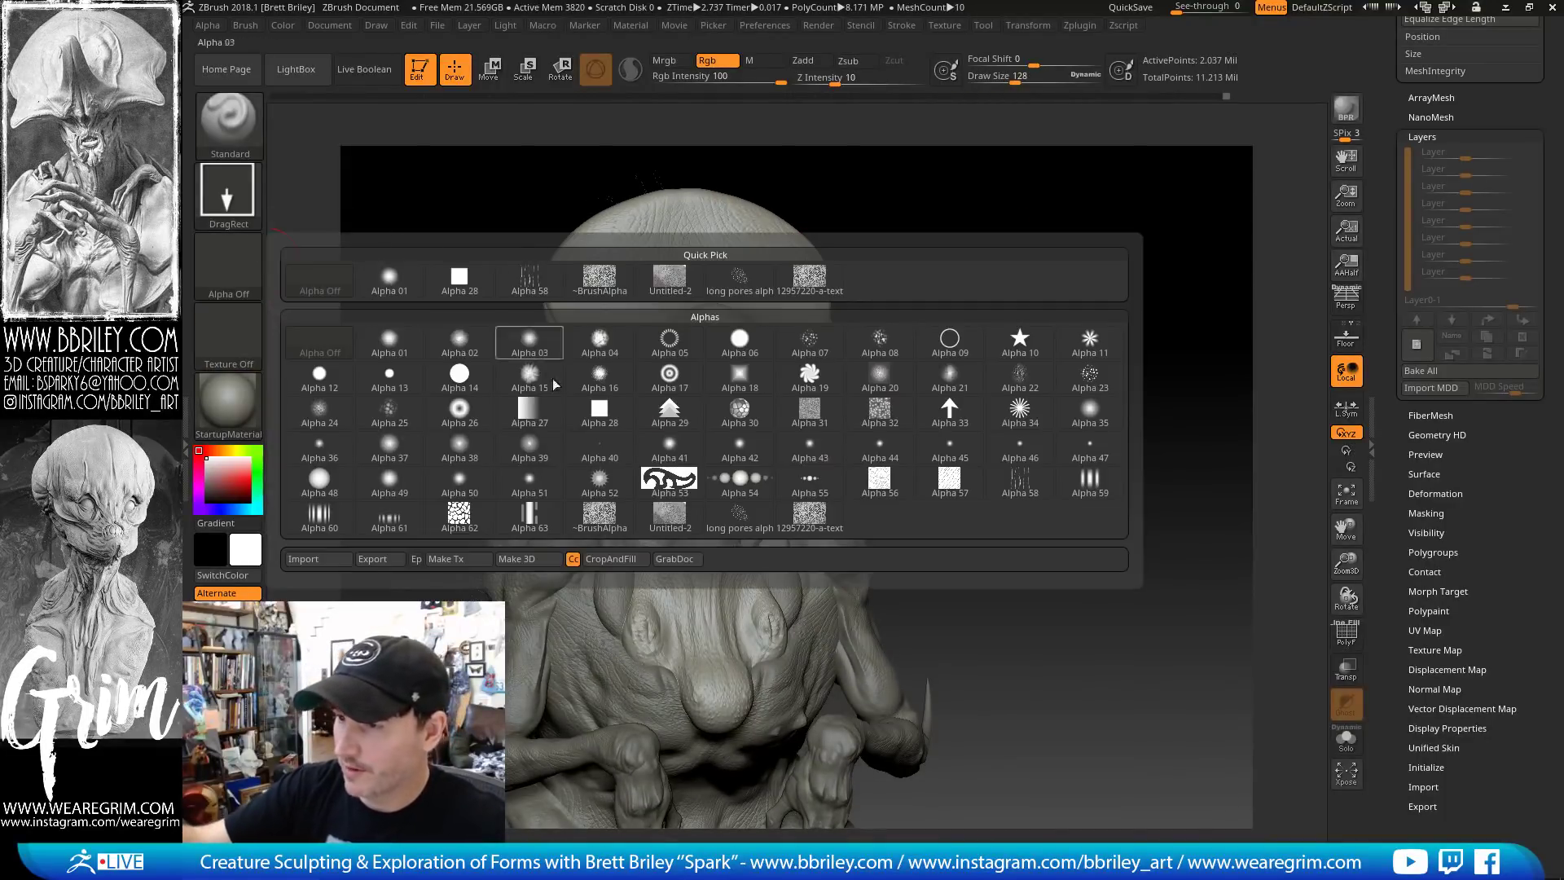
{"action": "left_click", "coordinate": [236, 264]}
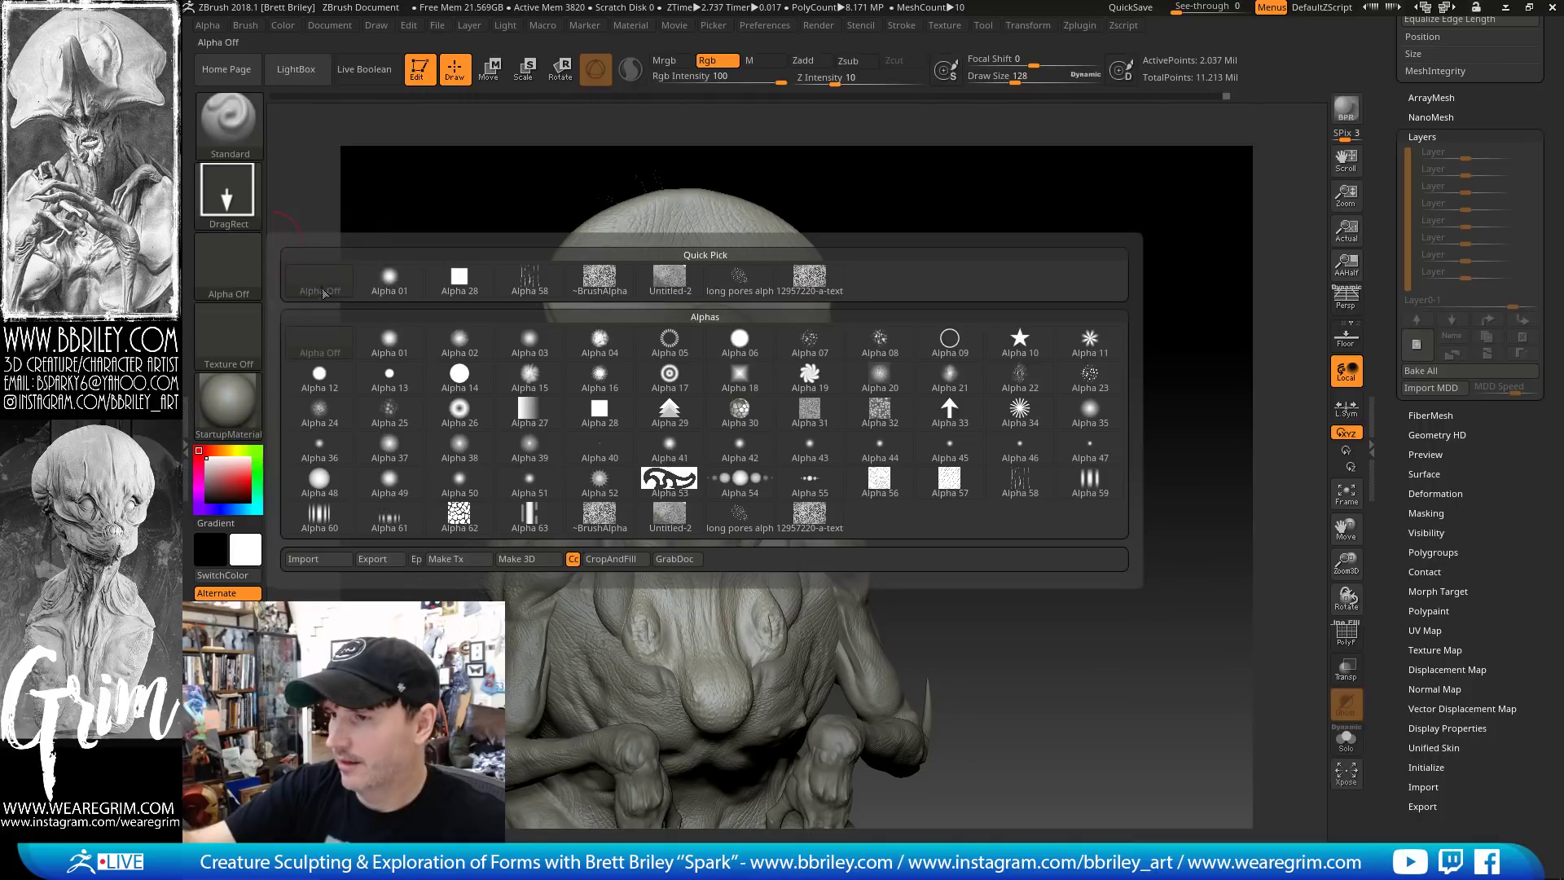
{"action": "left_click", "coordinate": [904, 381]}
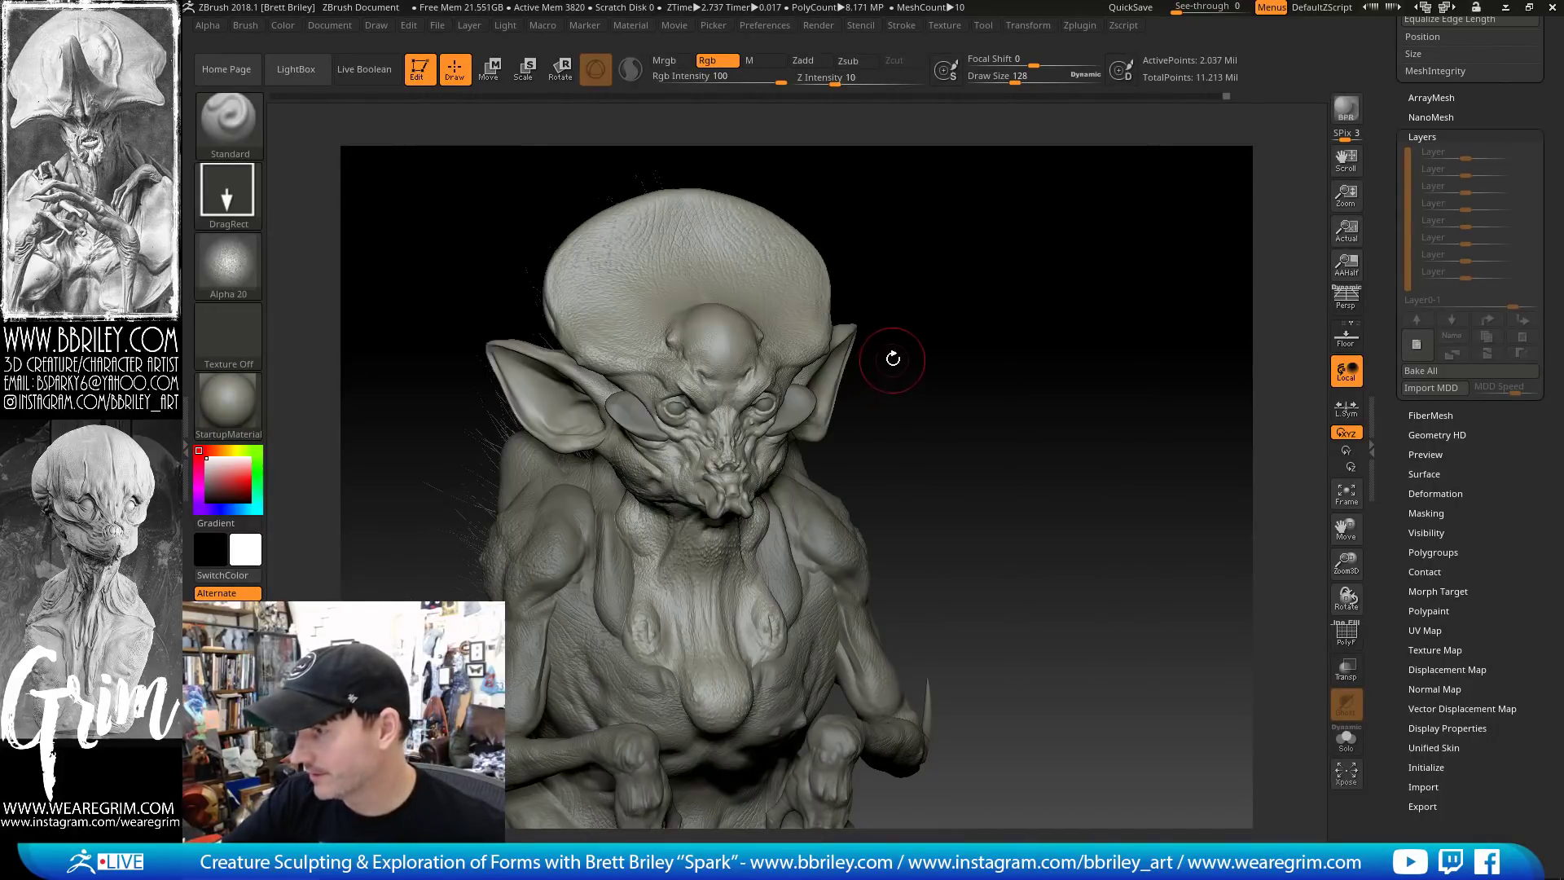
Select the hair fibers on the creature's upper back and fill them with dark grey (RGB 36, 36, 36) at Rgb Intensity 59
{"action": "left_click_drag", "start_coordinate": [890, 352], "coordinate": [597, 319]}
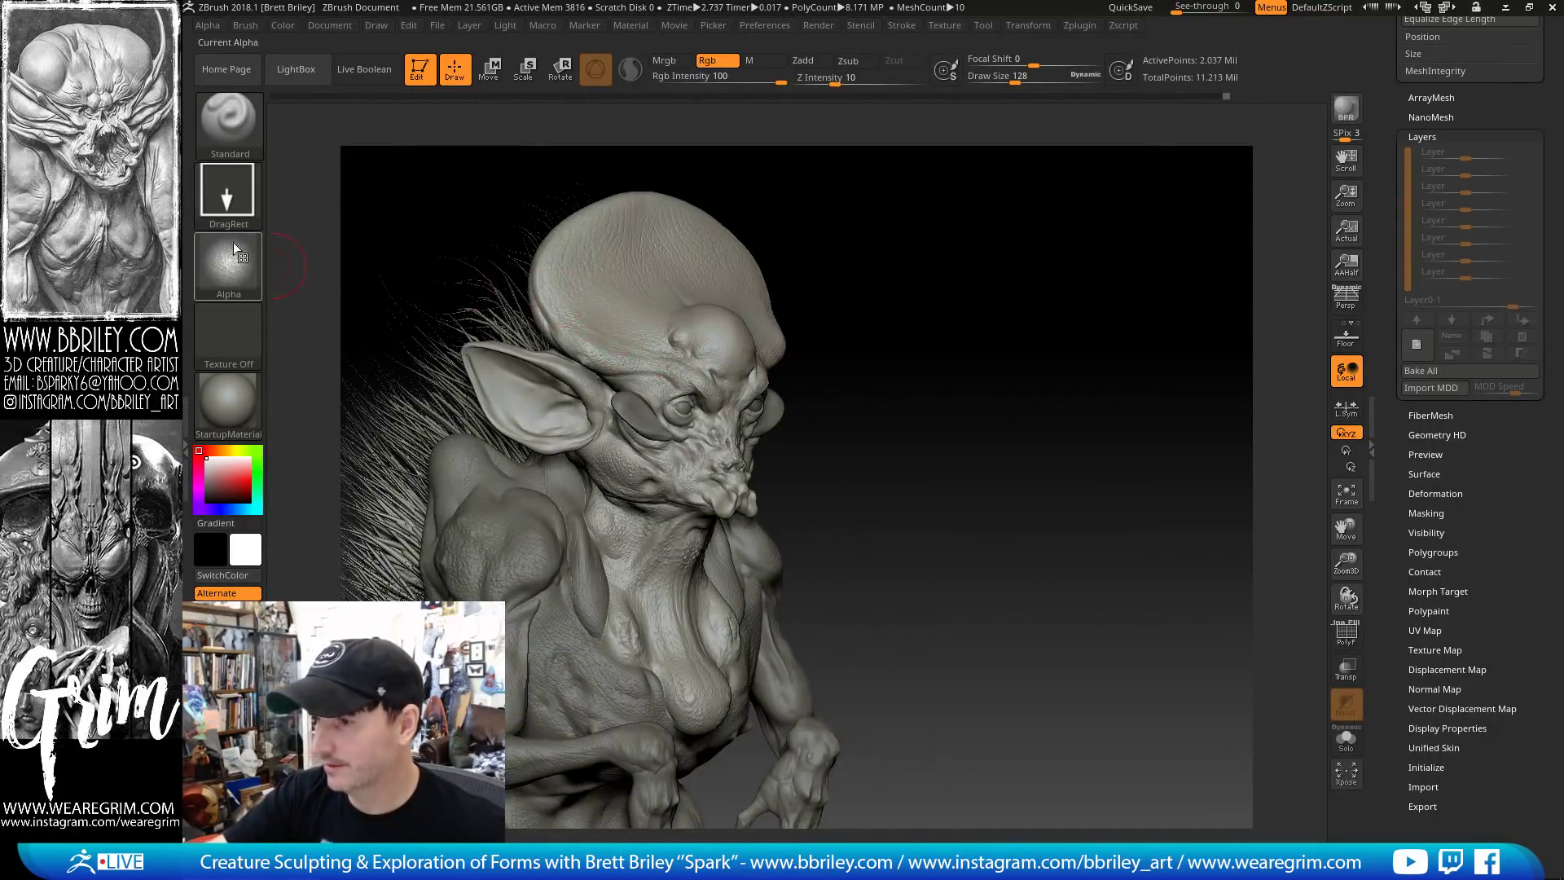
{"action": "left_click_drag", "start_coordinate": [1007, 322], "coordinate": [1132, 196]}
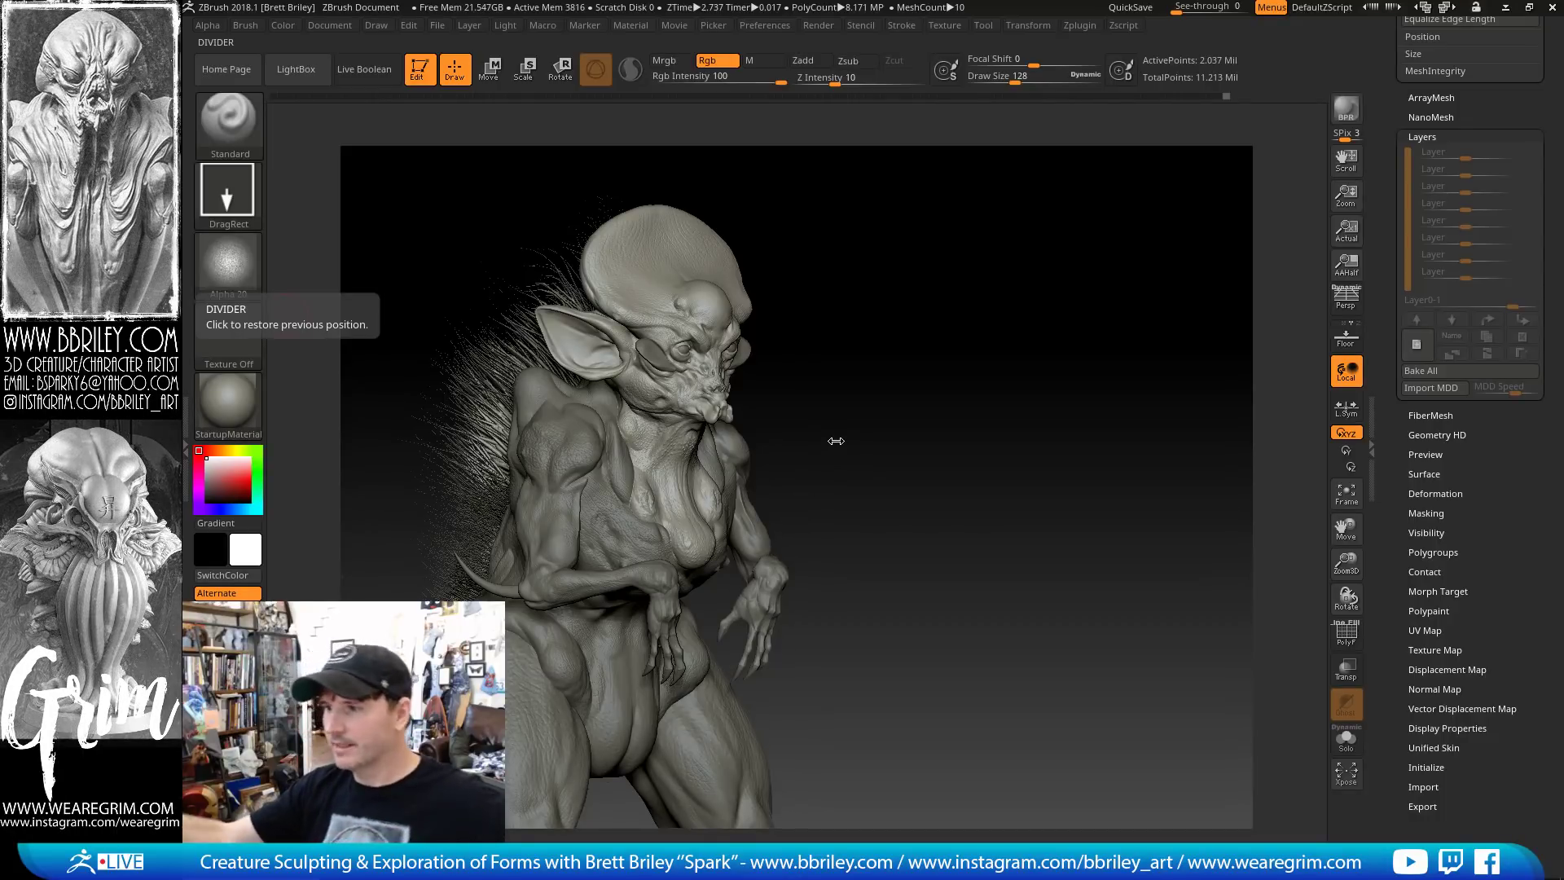
{"action": "left_click_drag", "start_coordinate": [949, 388], "coordinate": [974, 360]}
{"action": "left_click", "coordinate": [504, 375], "text": "alt"}
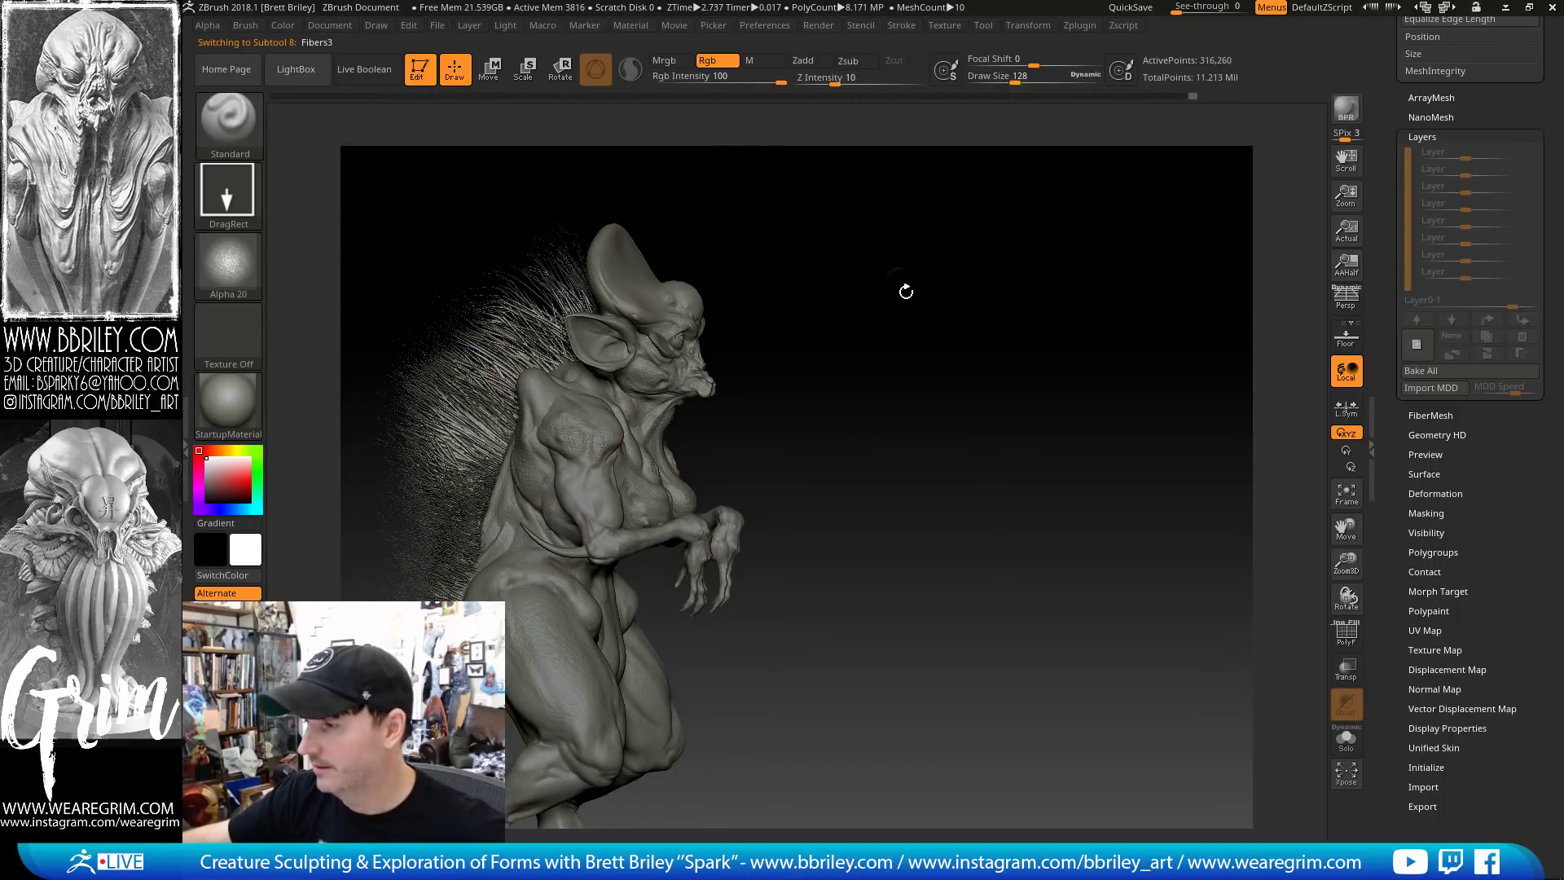
{"action": "left_click_drag", "start_coordinate": [900, 323], "coordinate": [957, 304]}
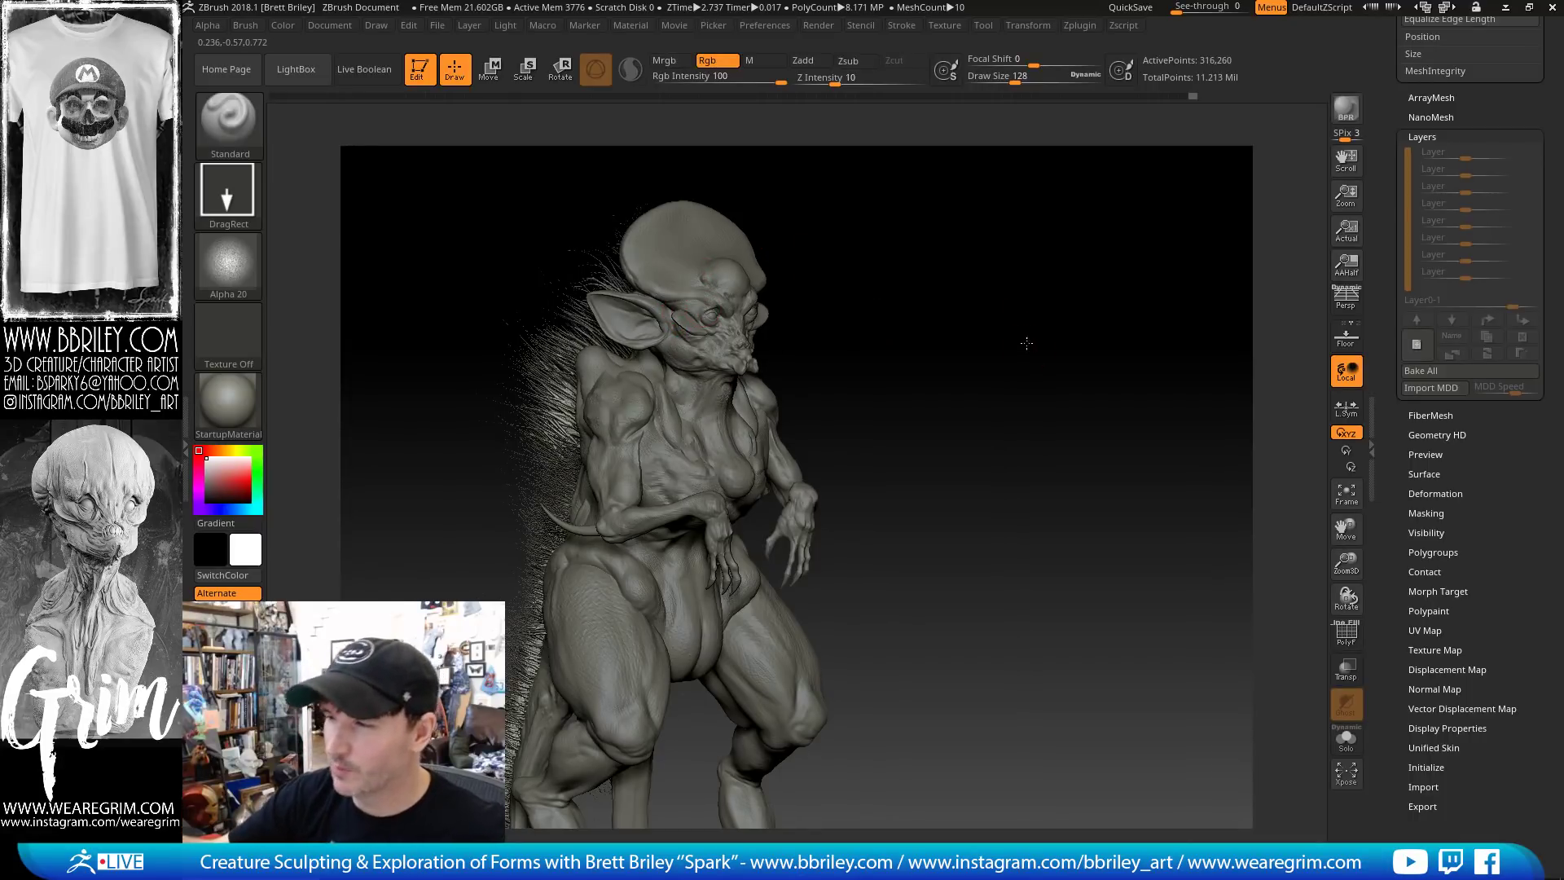
{"action": "mouse_move", "coordinate": [1027, 343]}
{"action": "left_mouse_down"}
{"action": "mouse_move", "coordinate": [1064, 325]}
{"action": "mouse_move", "coordinate": [839, 364]}
{"action": "mouse_move", "coordinate": [960, 307]}
{"action": "mouse_move", "coordinate": [944, 391]}
{"action": "left_mouse_up"}
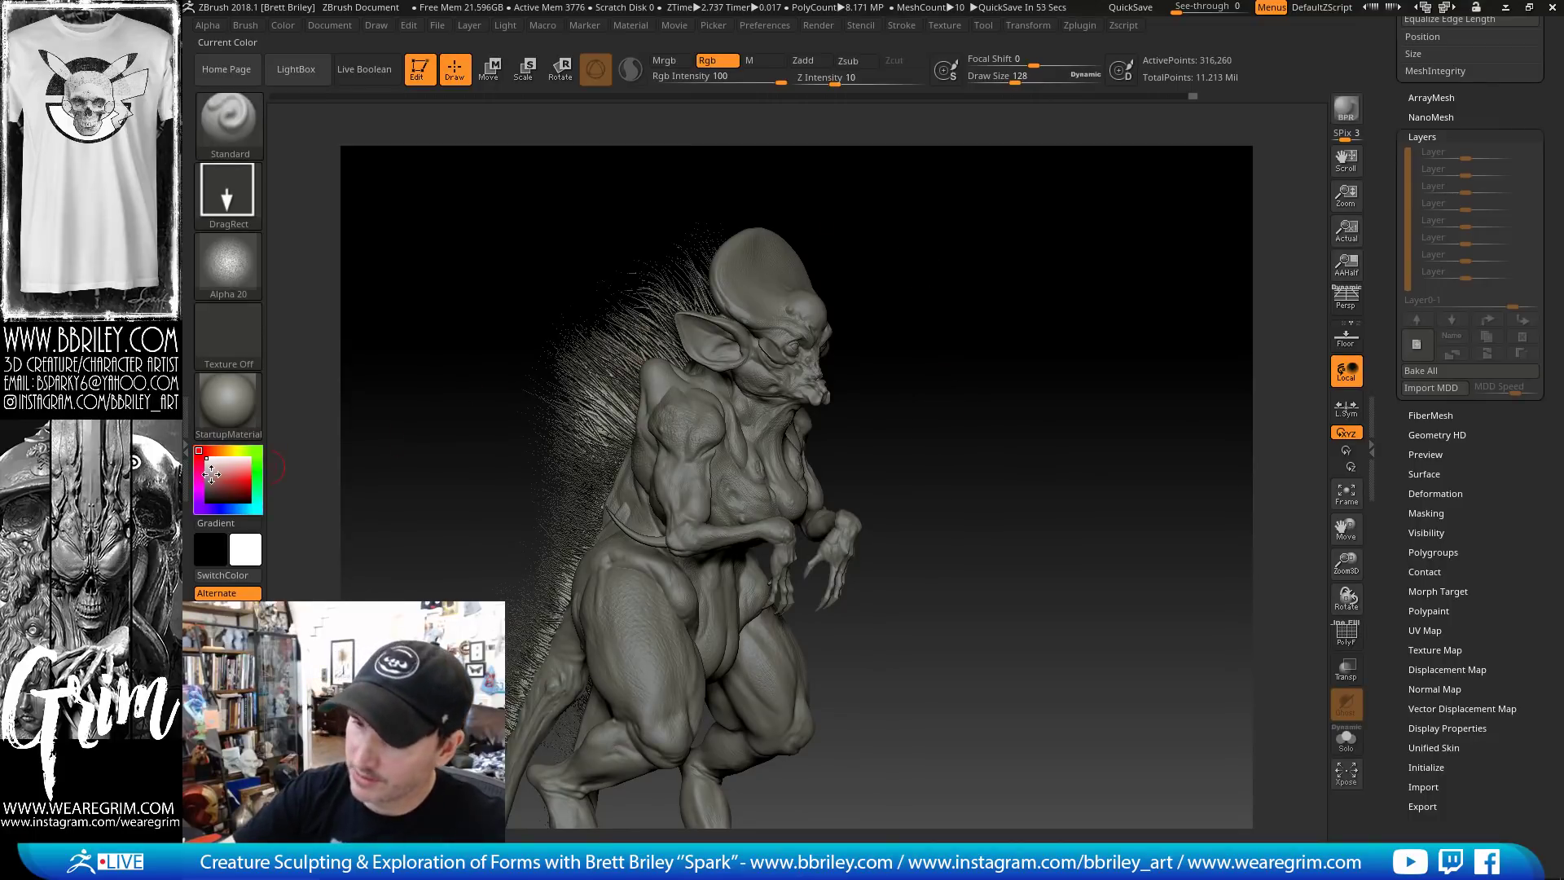
{"action": "left_click", "coordinate": [204, 499]}
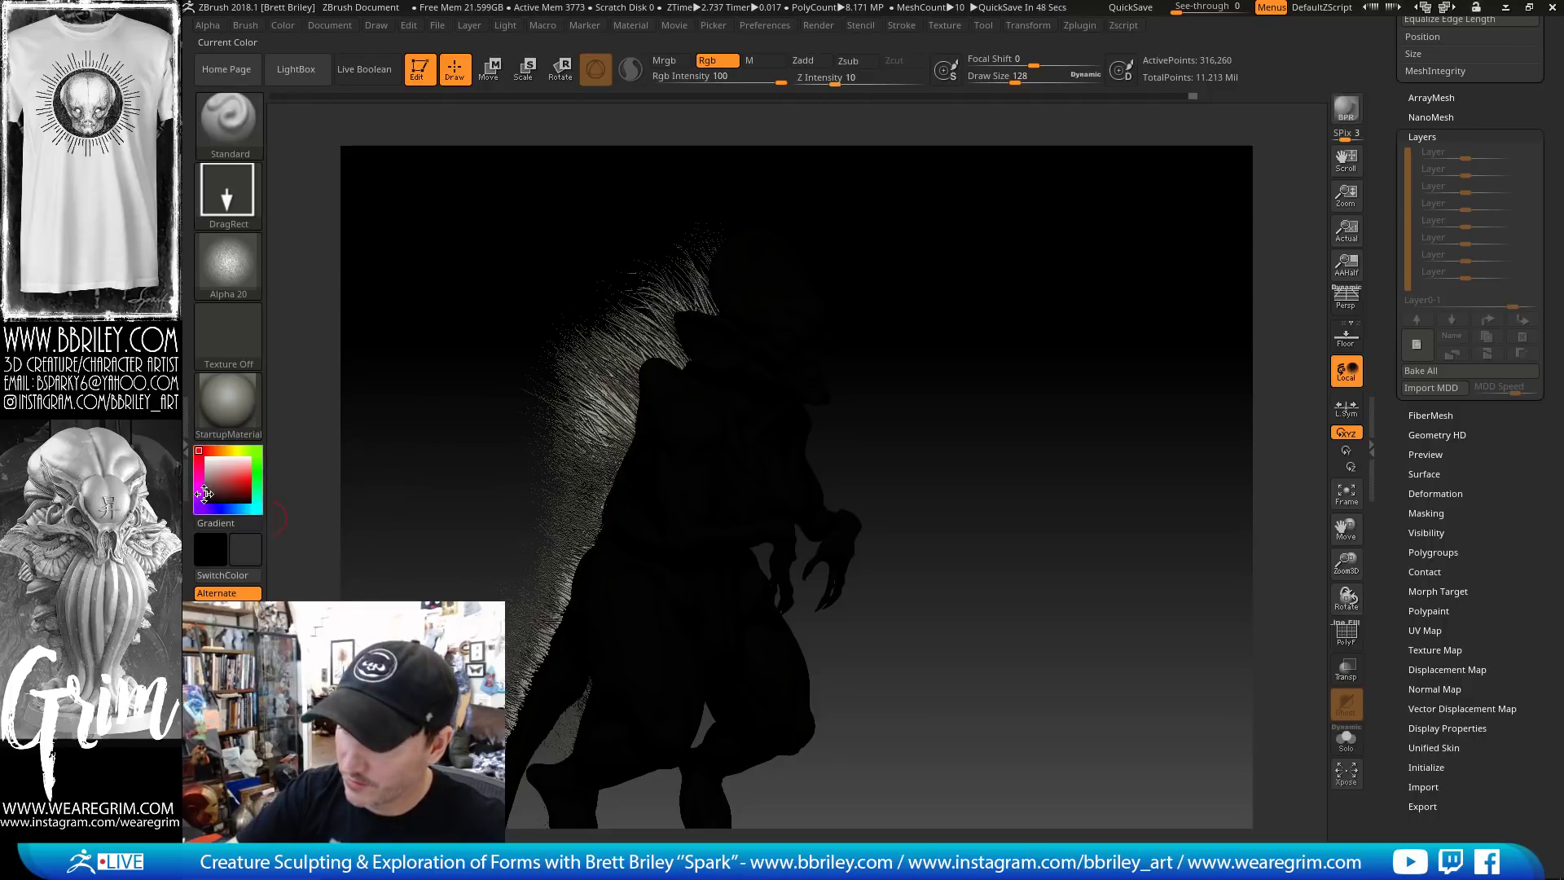
{"action": "left_click_drag", "start_coordinate": [780, 82], "coordinate": [752, 84]}
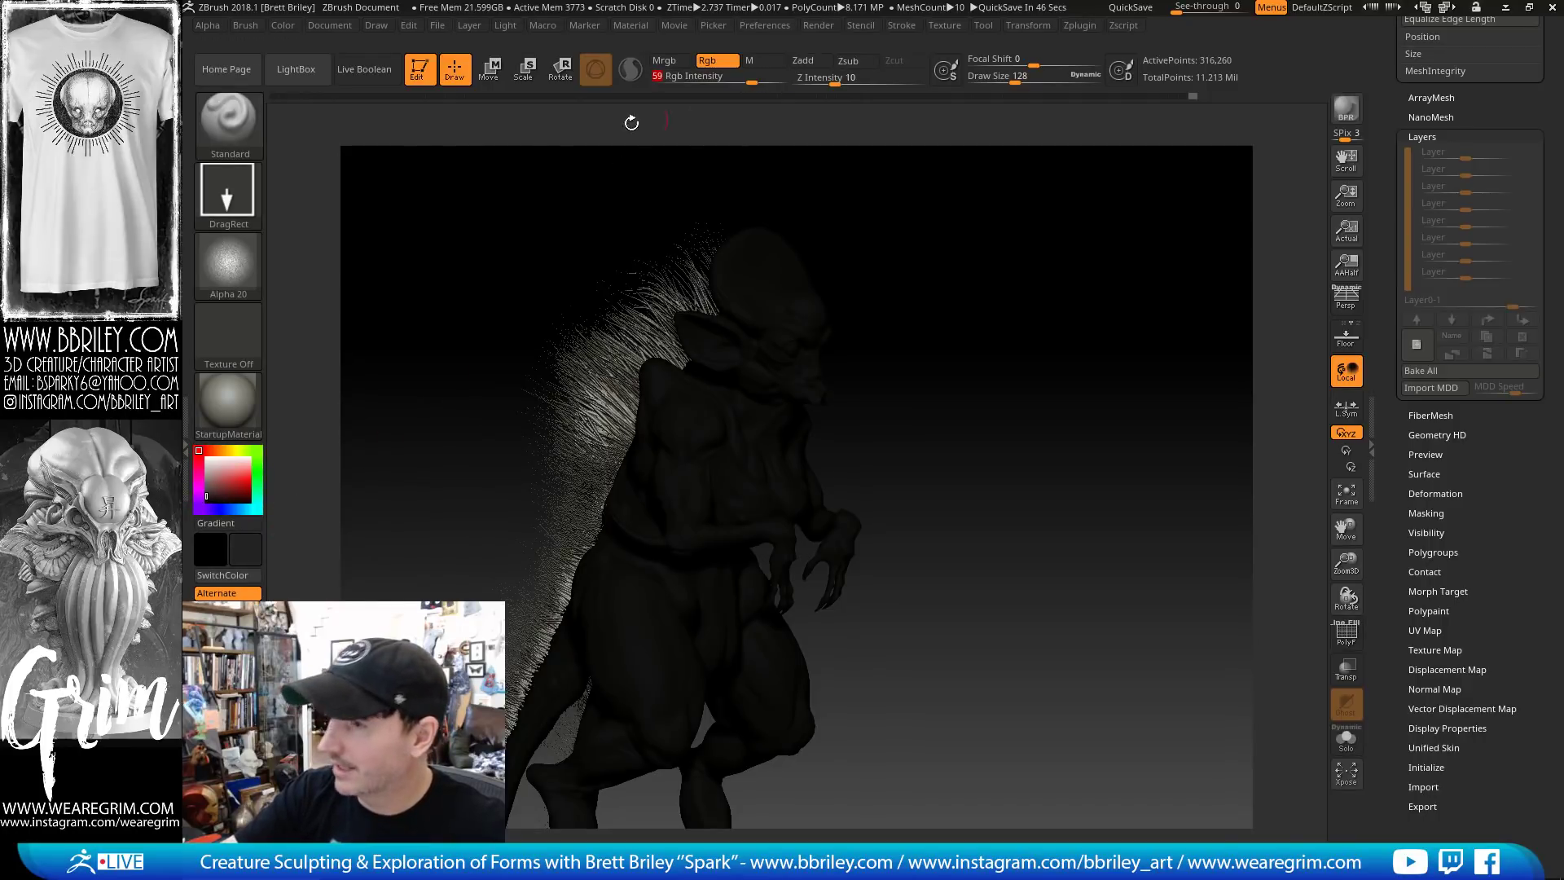
{"action": "left_click", "coordinate": [282, 25]}
{"action": "left_click", "coordinate": [340, 343]}
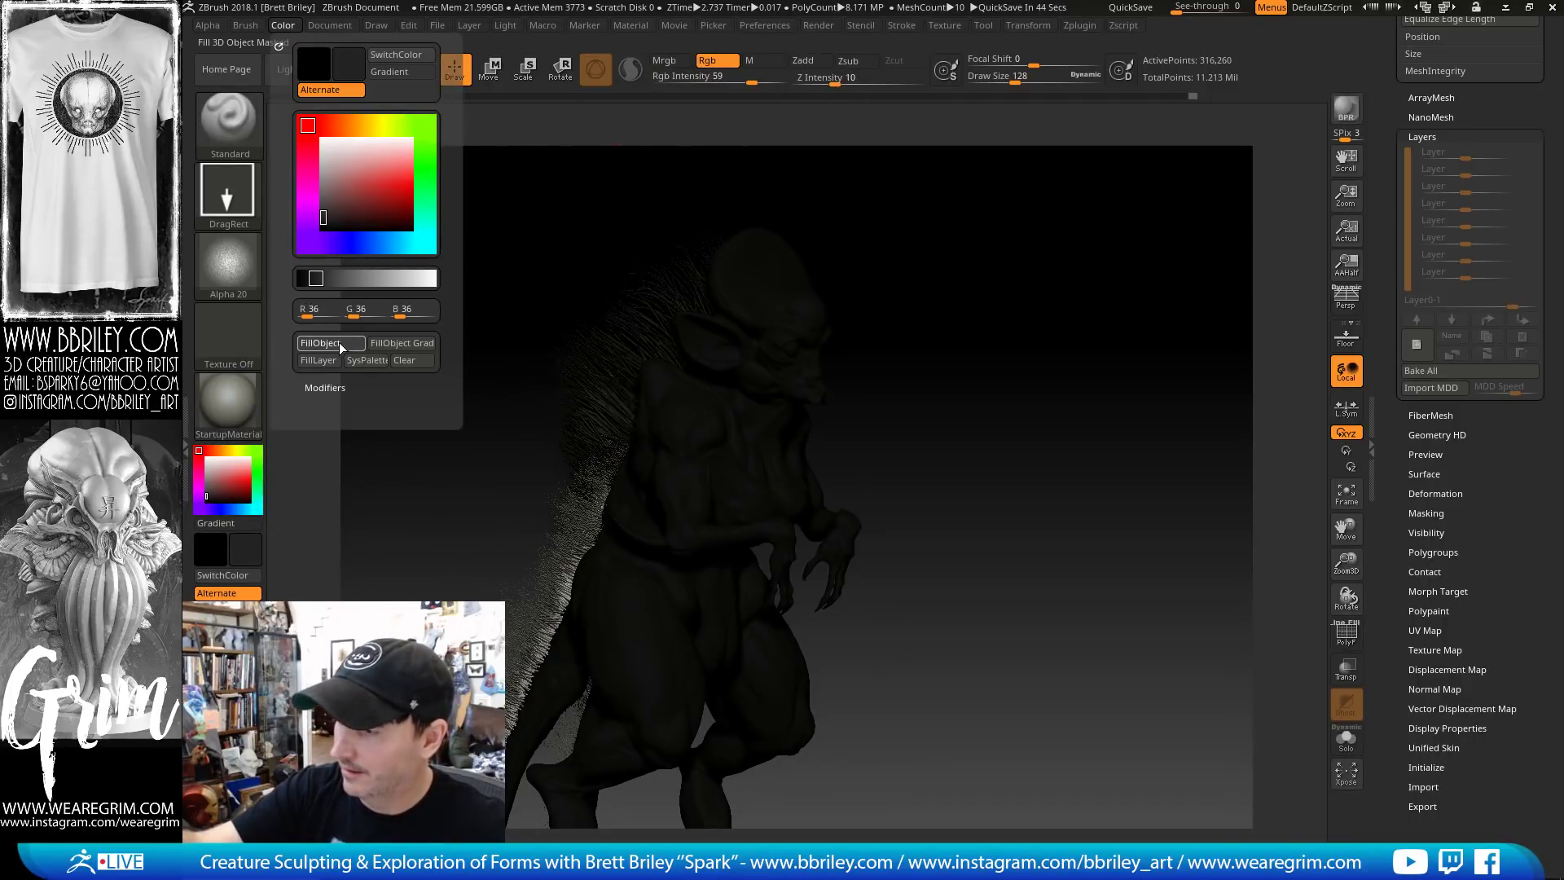
Select the remaining light hair fibers on the lower back and fill them with the same dark grey
{"action": "left_click_drag", "start_coordinate": [847, 303], "coordinate": [879, 307]}
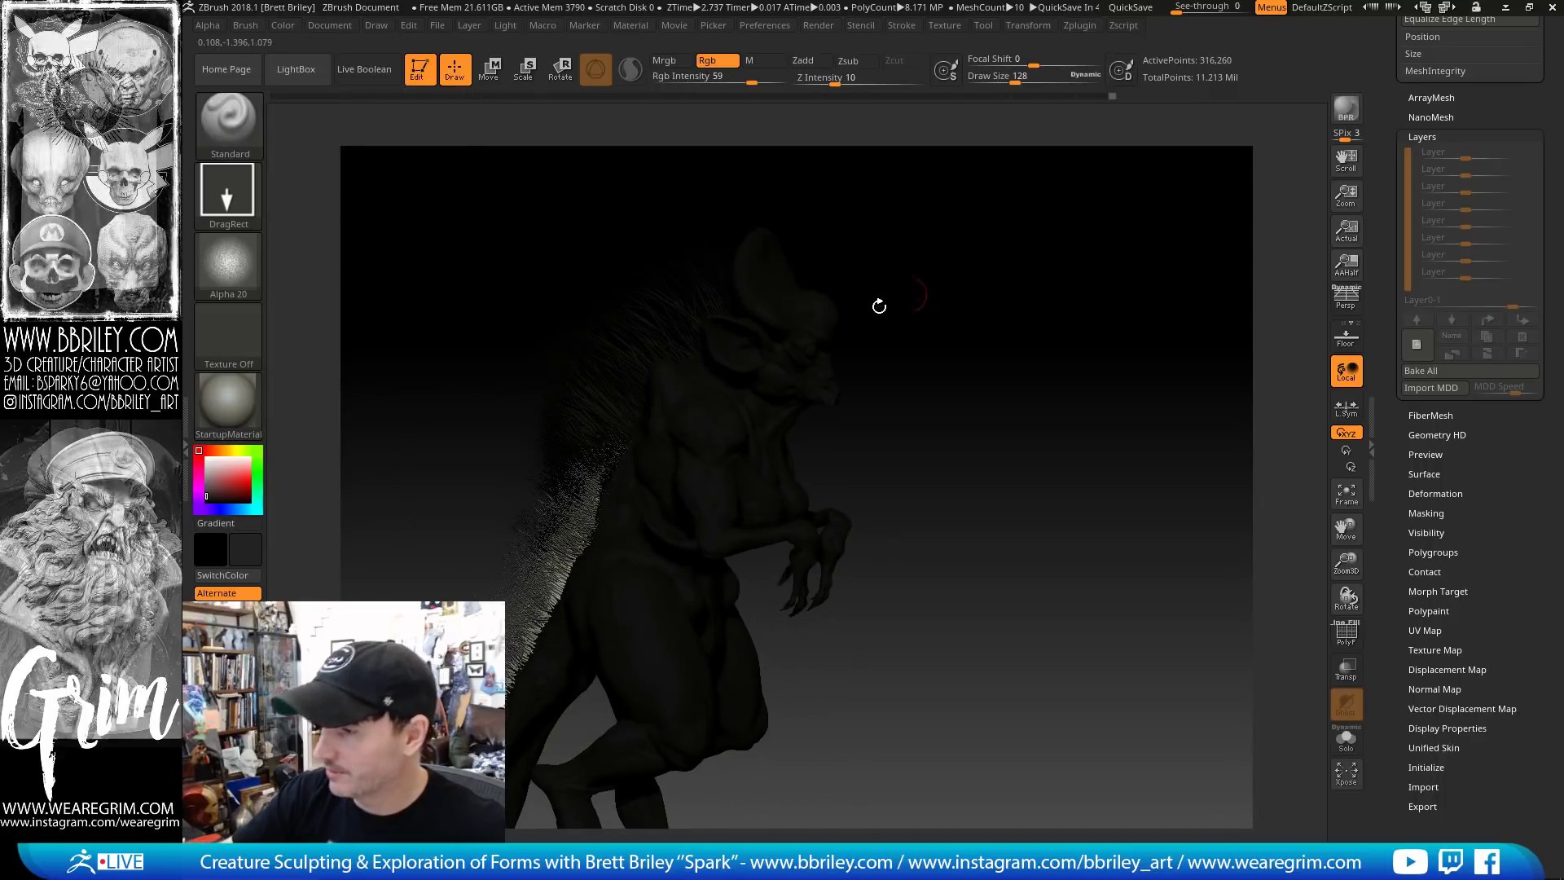
{"action": "left_click", "coordinate": [587, 507], "text": "alt"}
{"action": "left_click", "coordinate": [282, 25]}
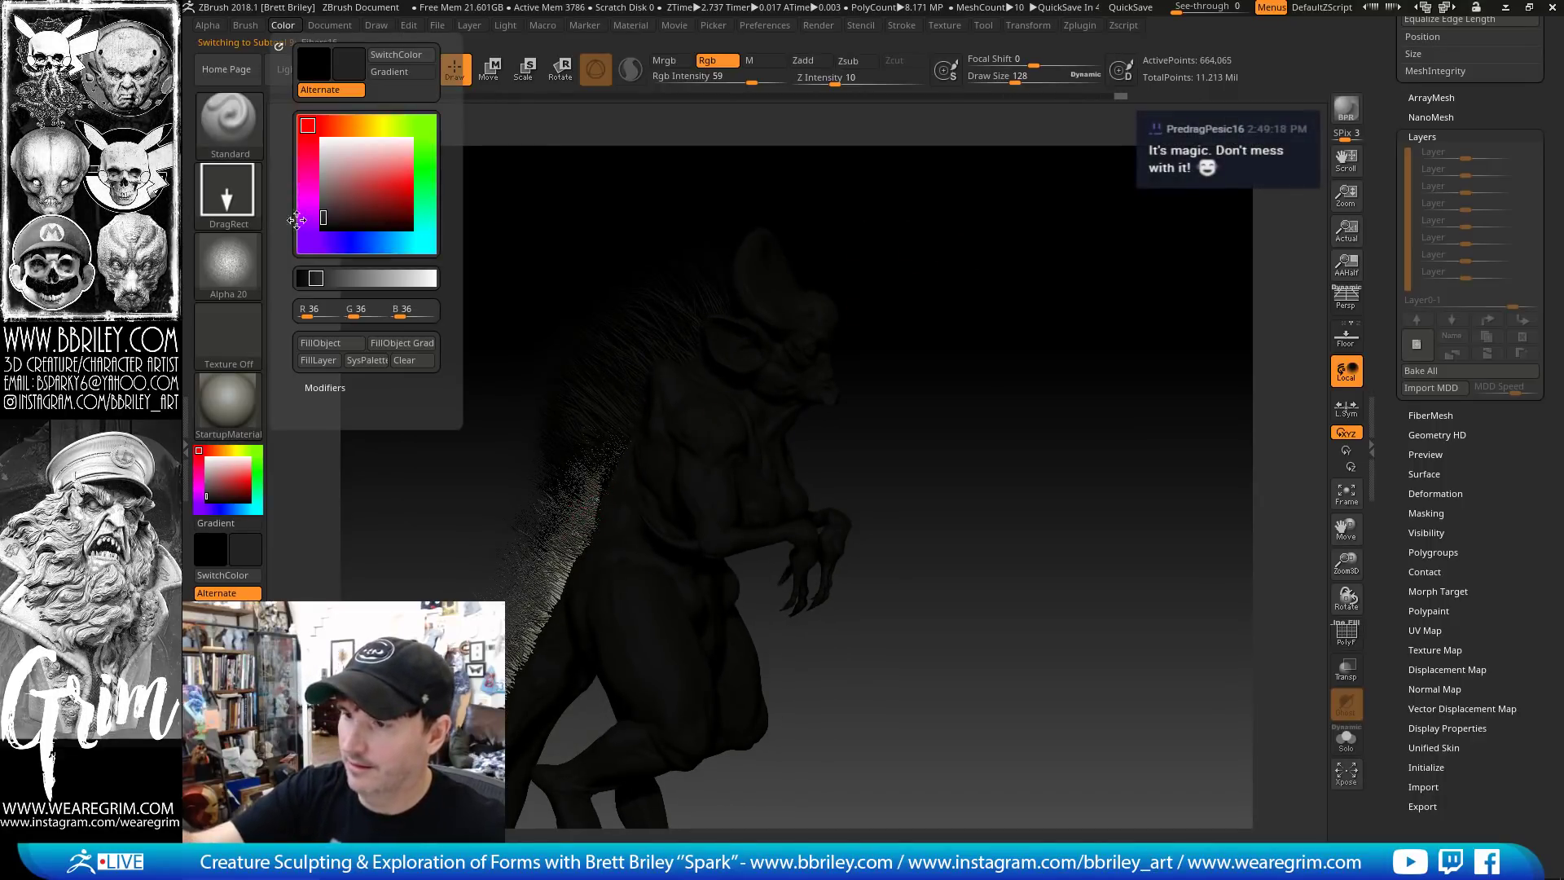
{"action": "left_click", "coordinate": [318, 343]}
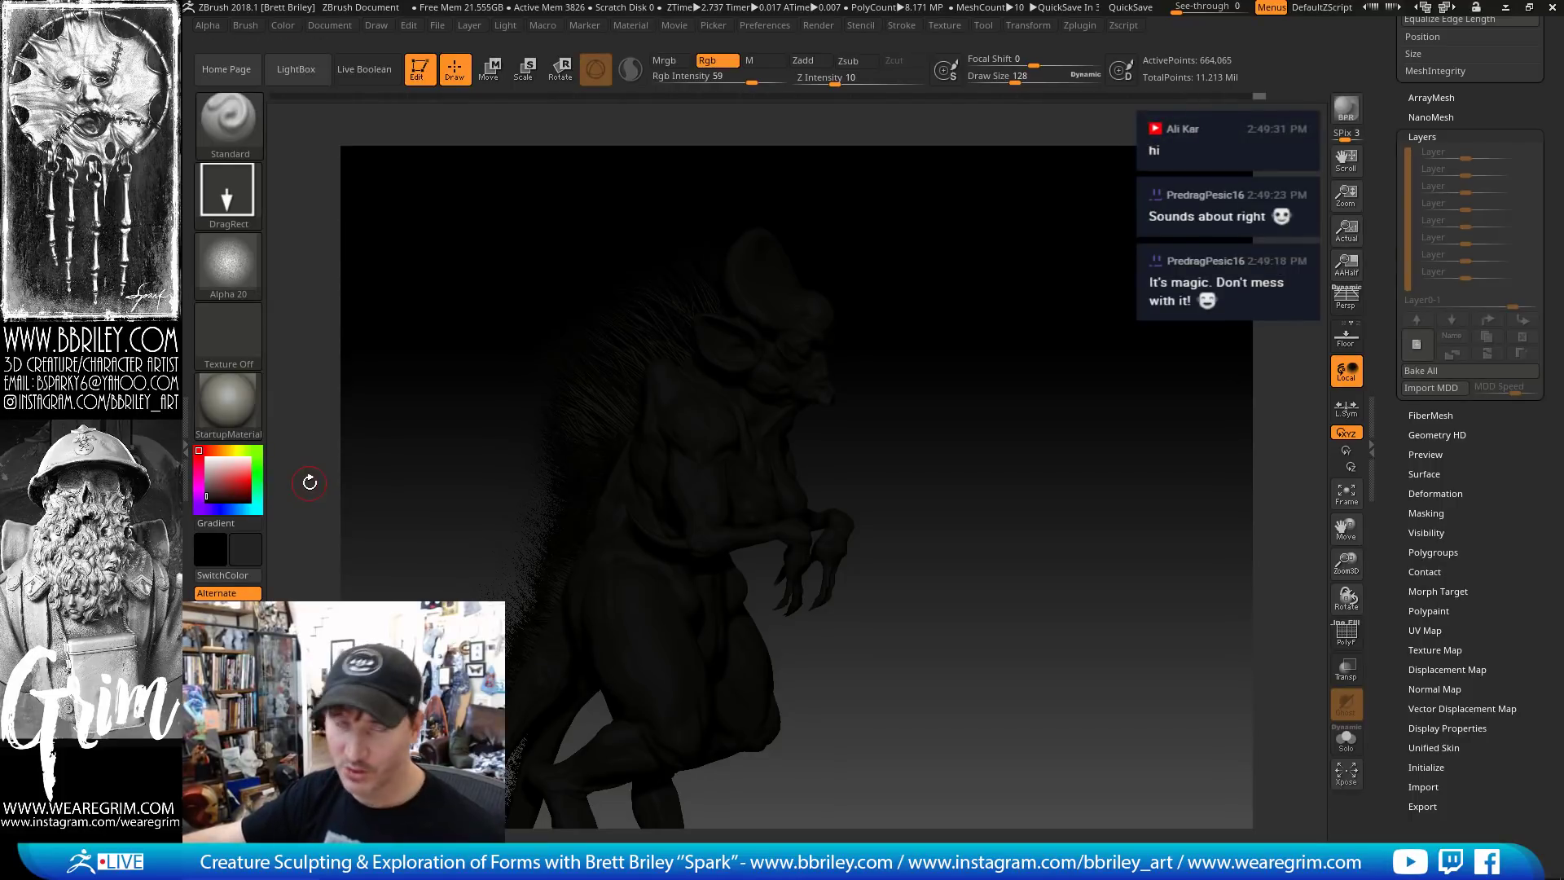
Reset the current colour to white and select the creature's eyeball subtool
{"action": "left_click", "coordinate": [206, 458]}
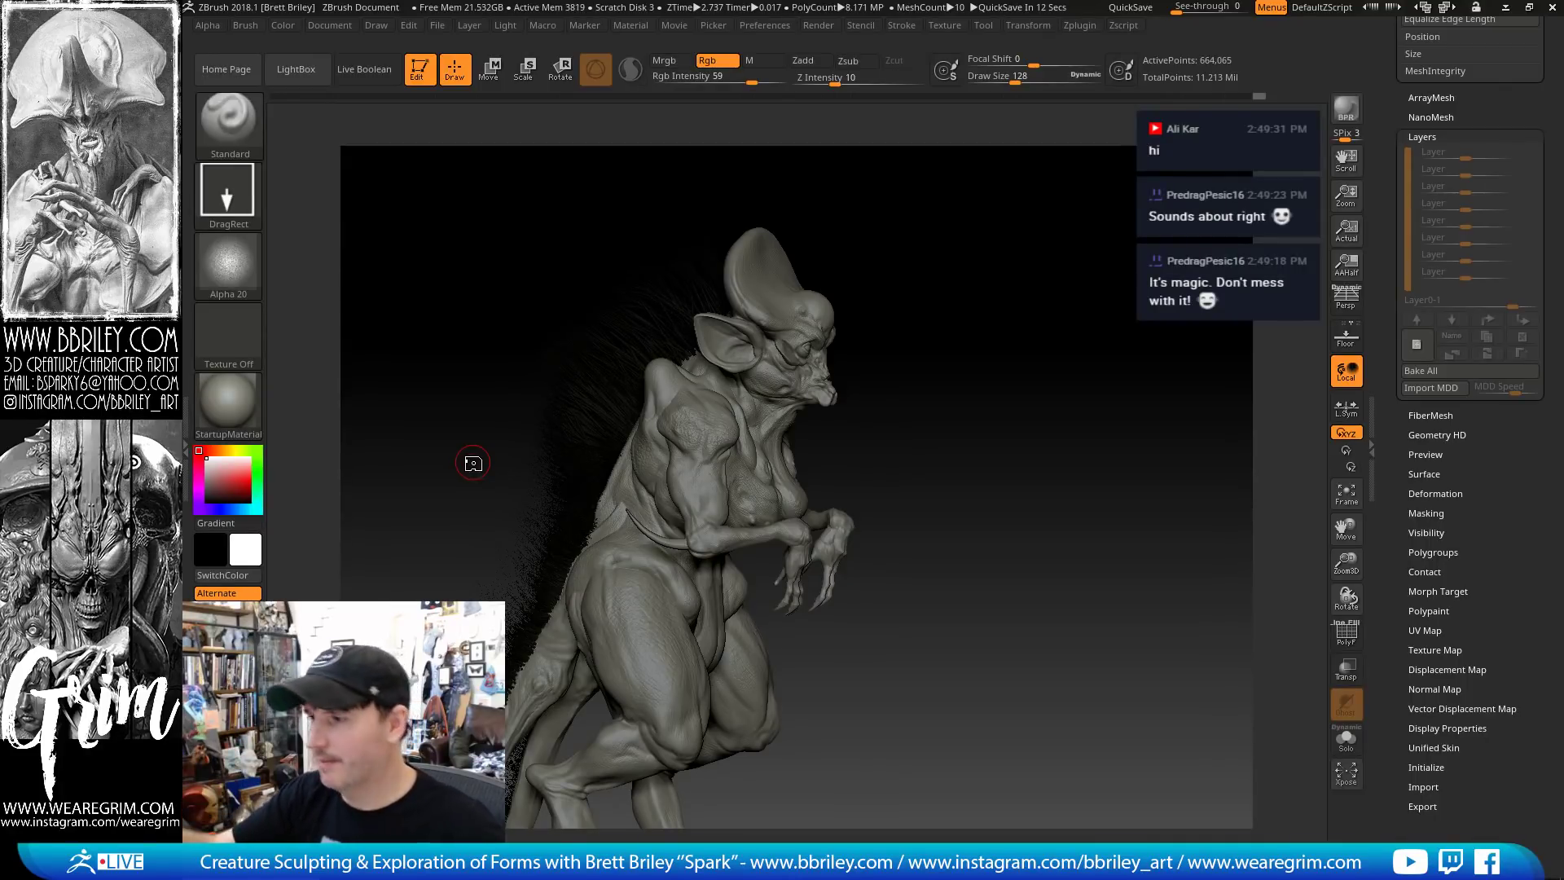
{"action": "left_click_drag", "start_coordinate": [981, 371], "coordinate": [1005, 407]}
{"action": "mouse_move", "coordinate": [1027, 368]}
{"action": "left_mouse_down"}
{"action": "mouse_move", "coordinate": [1089, 398]}
{"action": "mouse_move", "coordinate": [1026, 365]}
{"action": "mouse_move", "coordinate": [1022, 390]}
{"action": "left_mouse_up"}
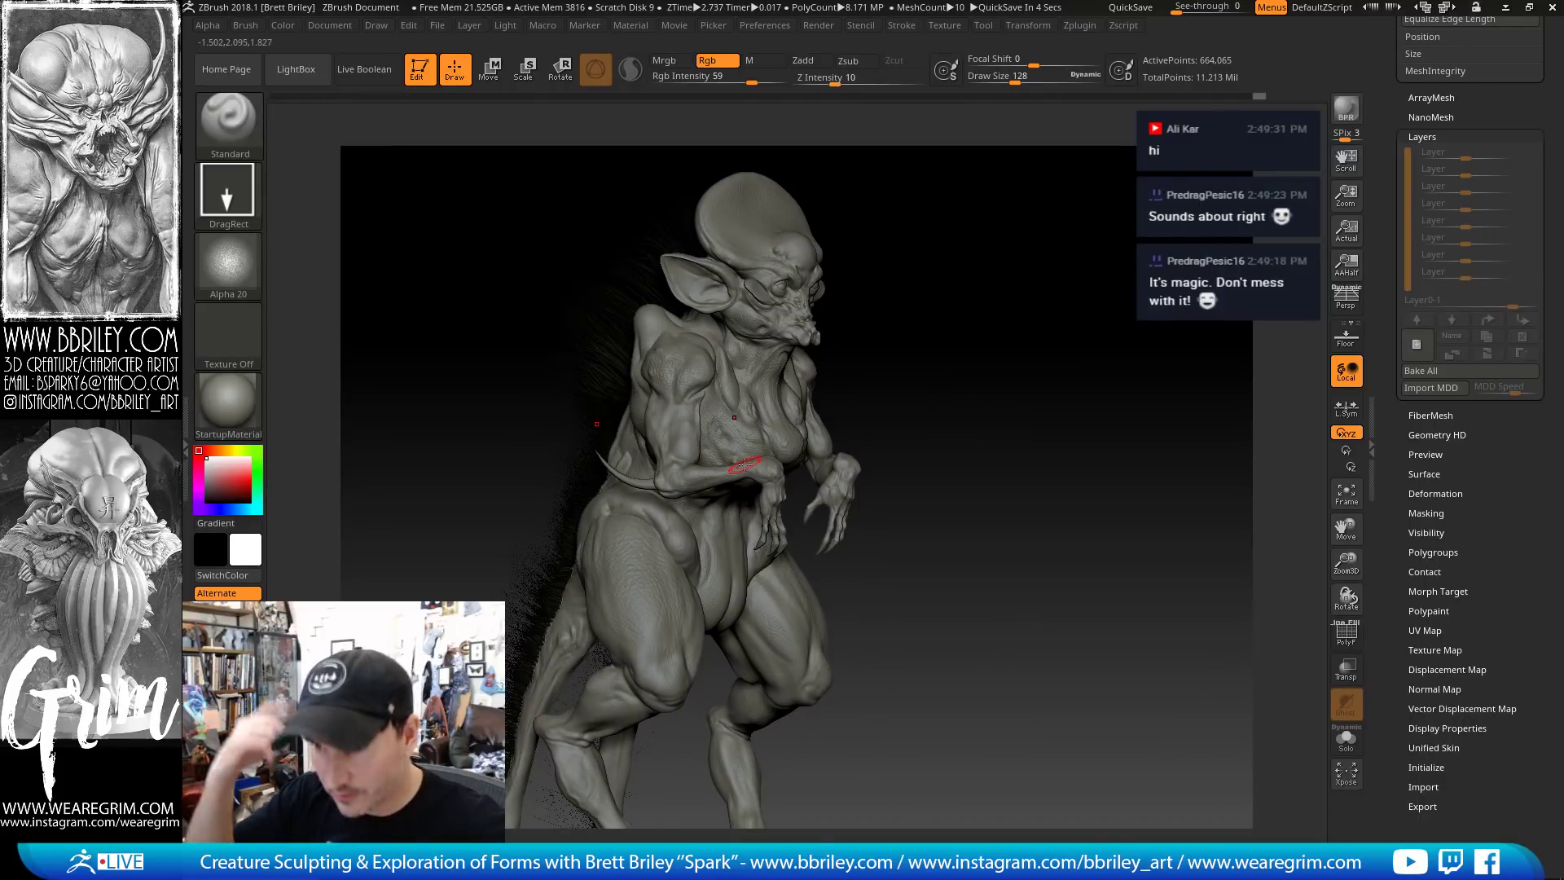
{"action": "left_click_drag", "start_coordinate": [975, 317], "coordinate": [939, 425]}
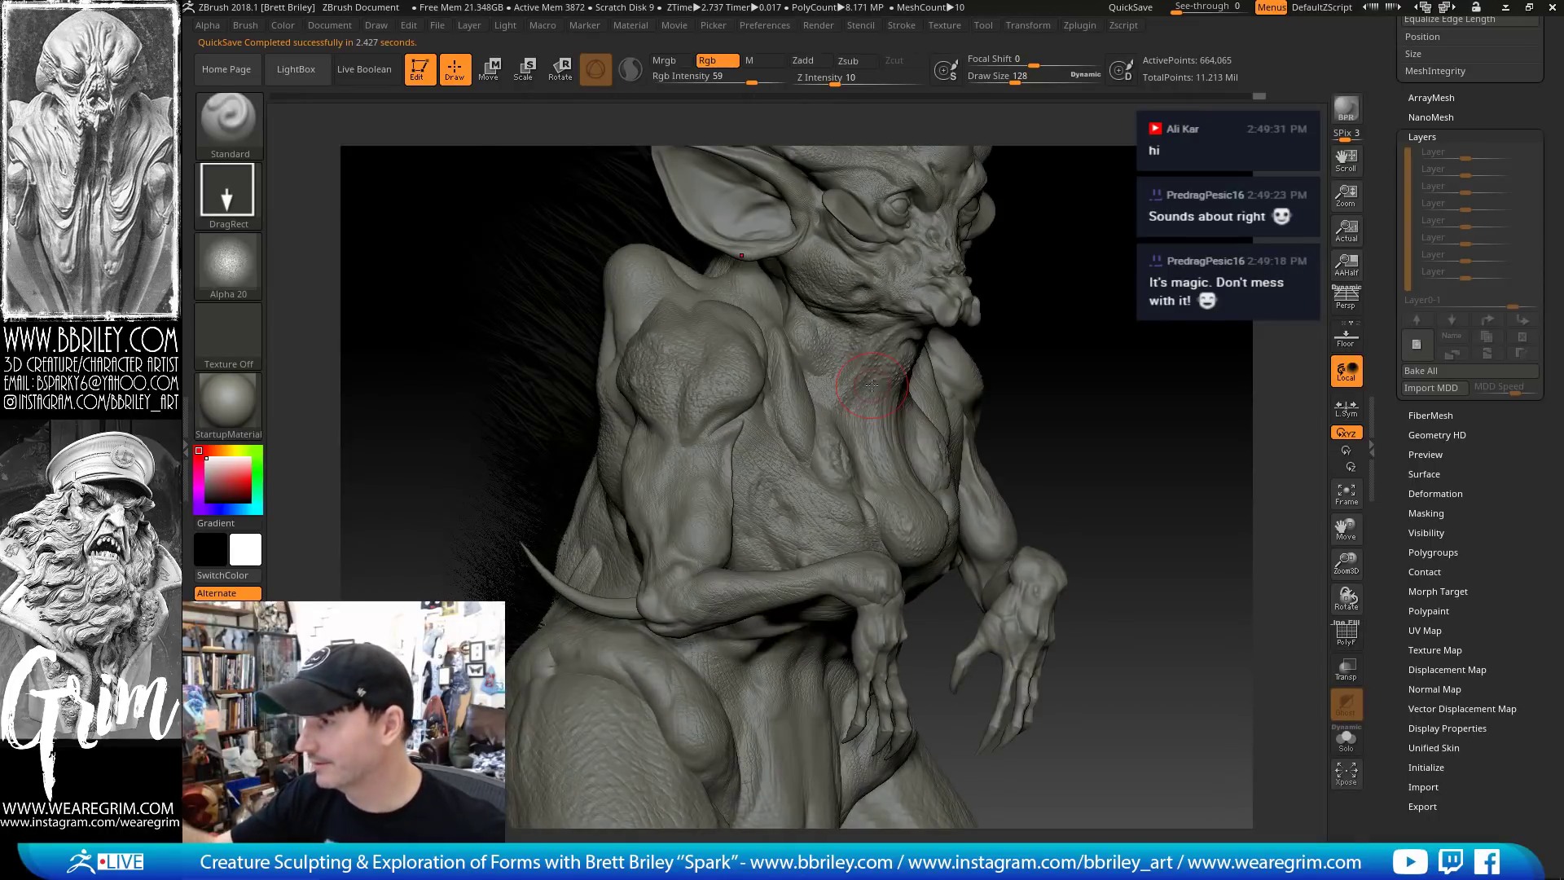
{"action": "left_click_drag", "start_coordinate": [1071, 270], "coordinate": [989, 431], "text": "alt"}
{"action": "left_click", "coordinate": [821, 369], "text": "alt"}
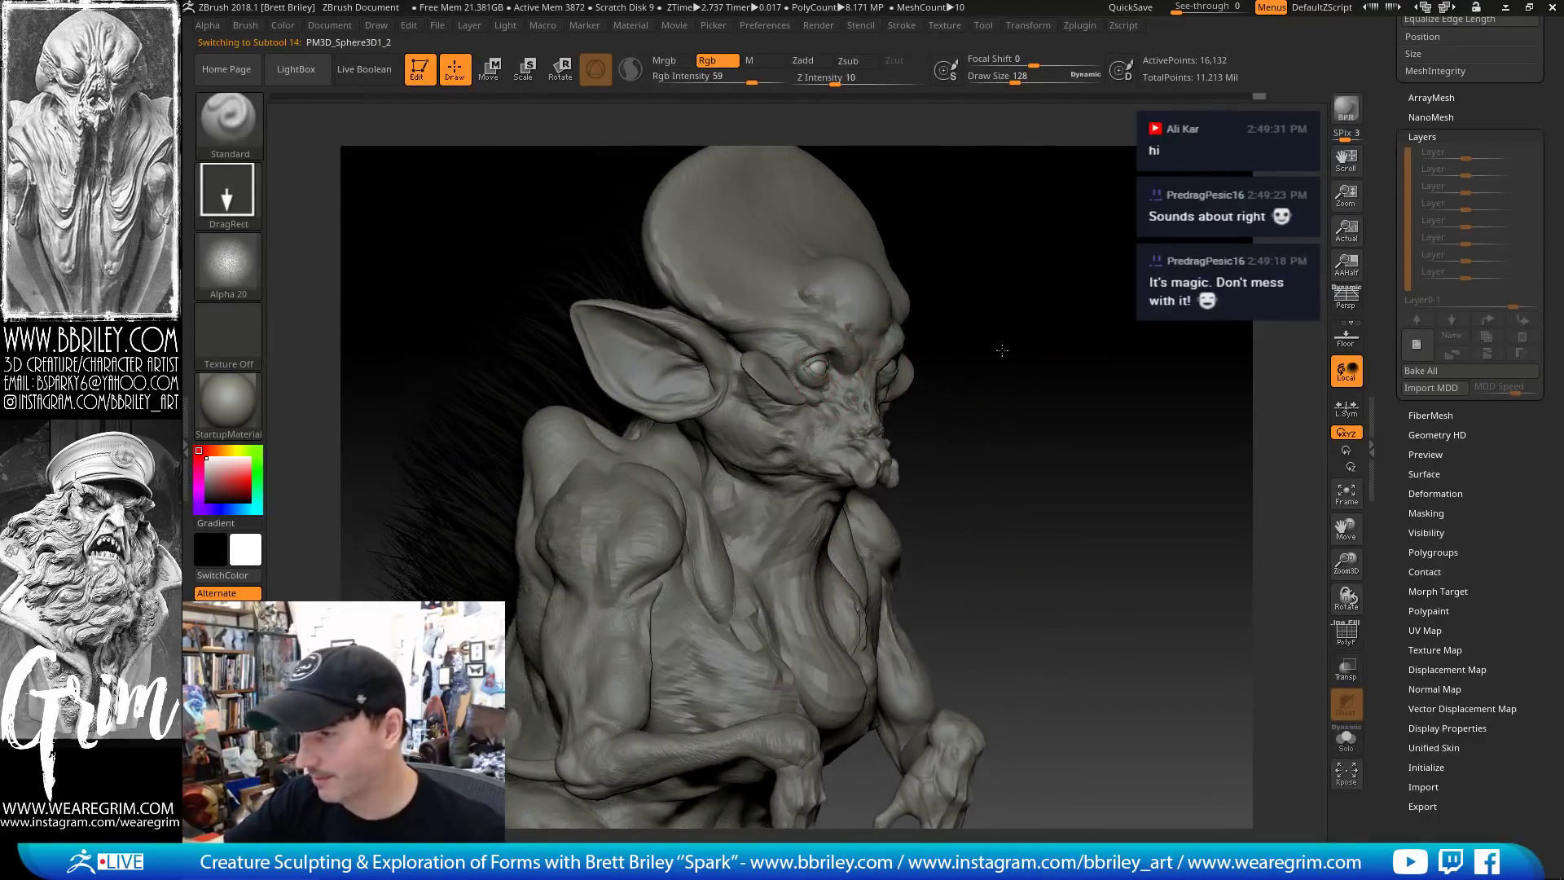
{"action": "left_click_drag", "start_coordinate": [1002, 350], "coordinate": [973, 340]}
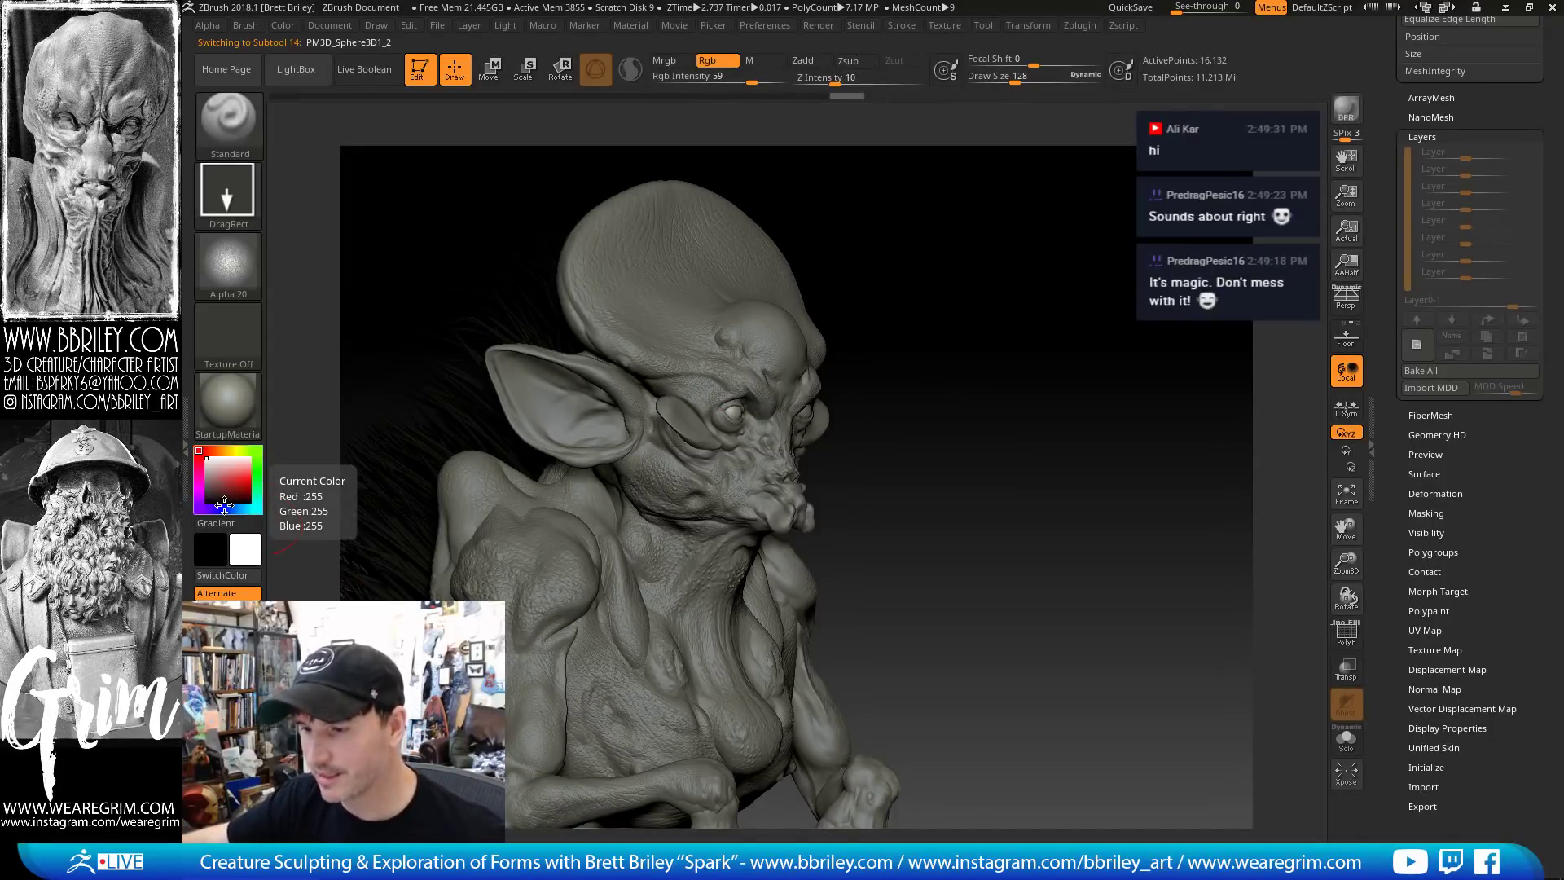
Set the current colour to a muted grey-blue (RGB 103, 122, 156) for the eyeballs
{"action": "left_click", "coordinate": [232, 507]}
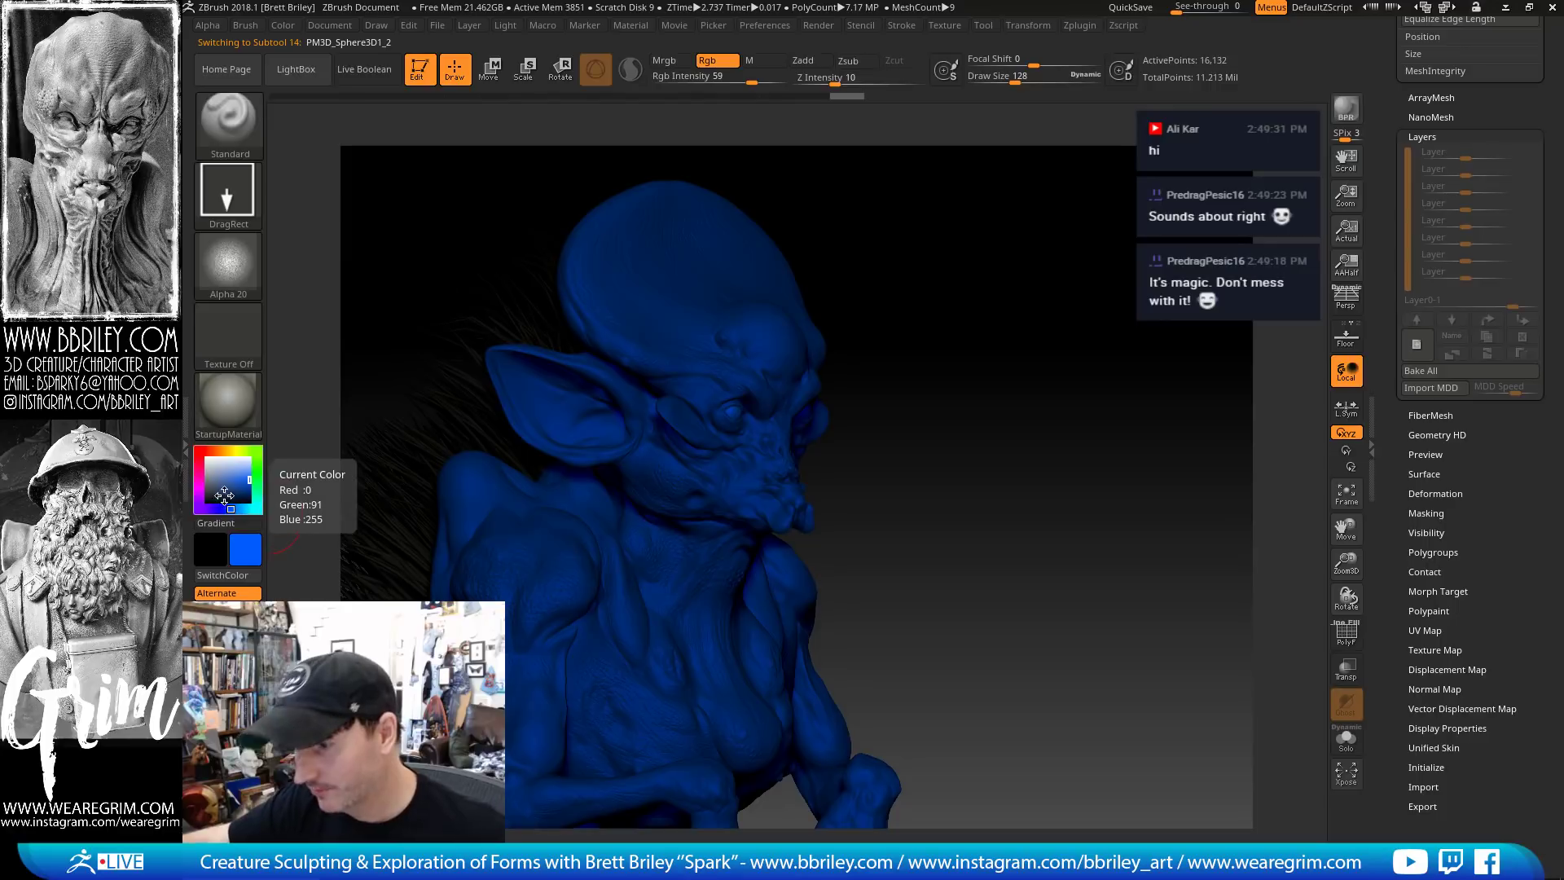
{"action": "left_click", "coordinate": [210, 479]}
{"action": "left_click_drag", "start_coordinate": [209, 479], "coordinate": [214, 479]}
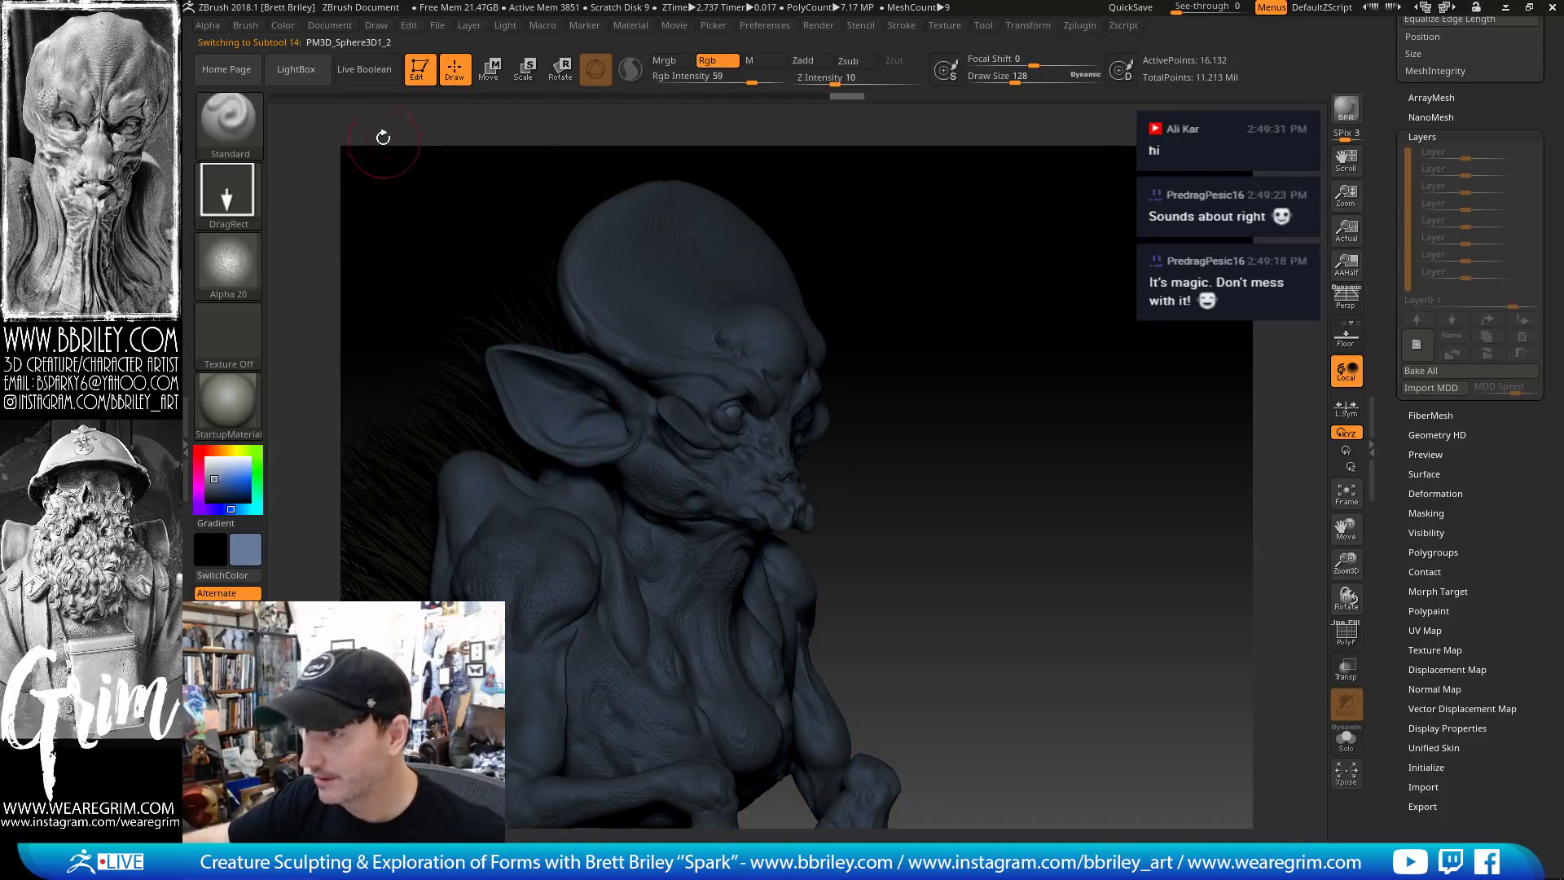
{"action": "left_click_drag", "start_coordinate": [847, 252], "coordinate": [848, 217]}
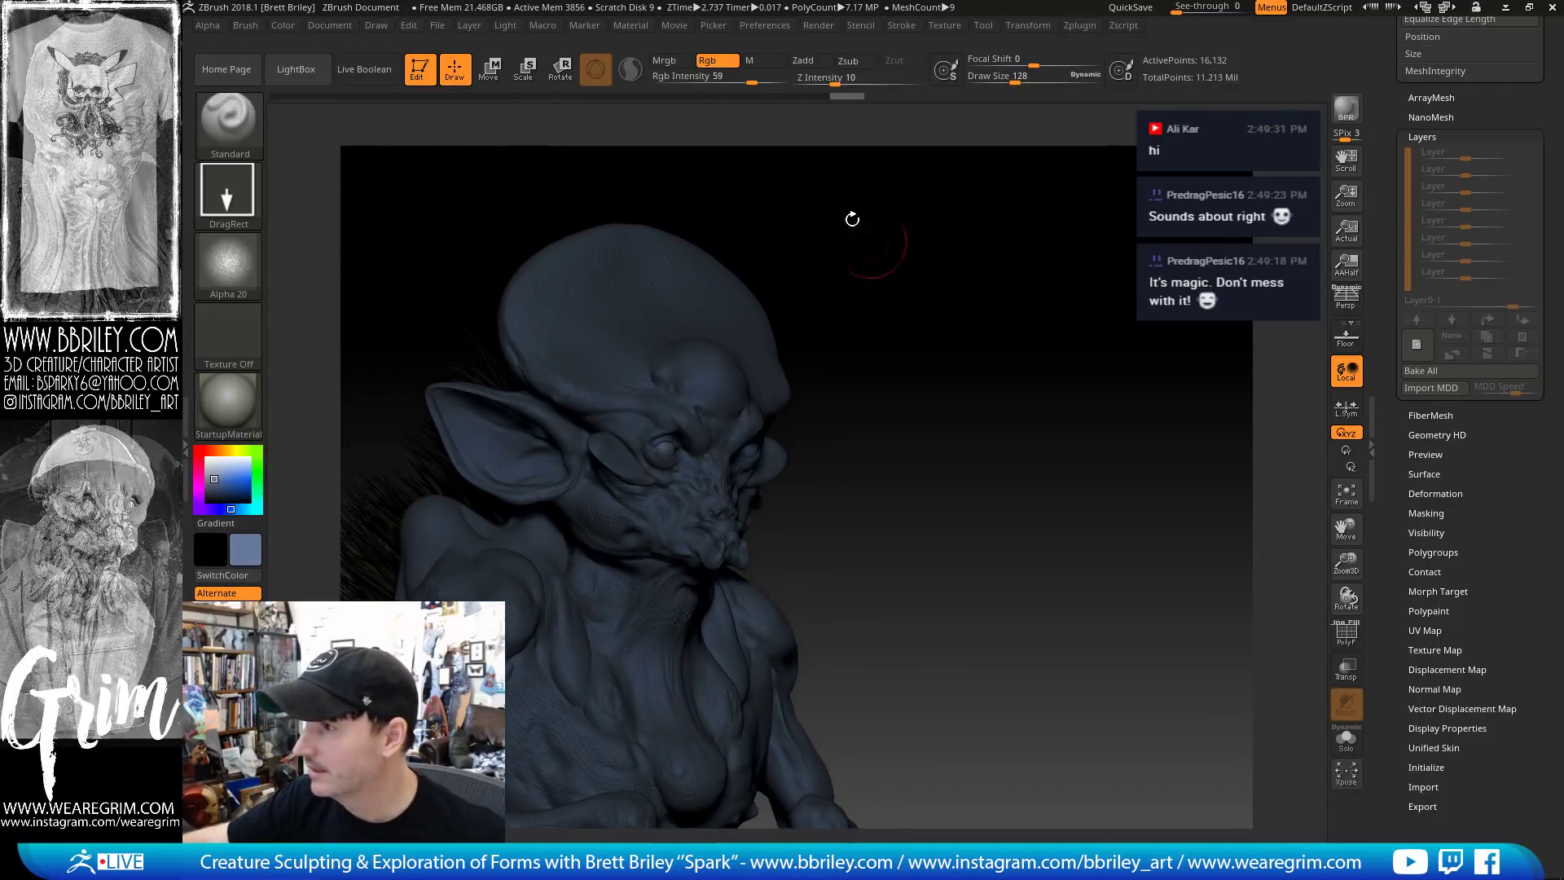
Fill the eyeballs with the grey-blue and the ToyPlastic material in Mrgb mode
{"action": "left_click", "coordinate": [751, 61]}
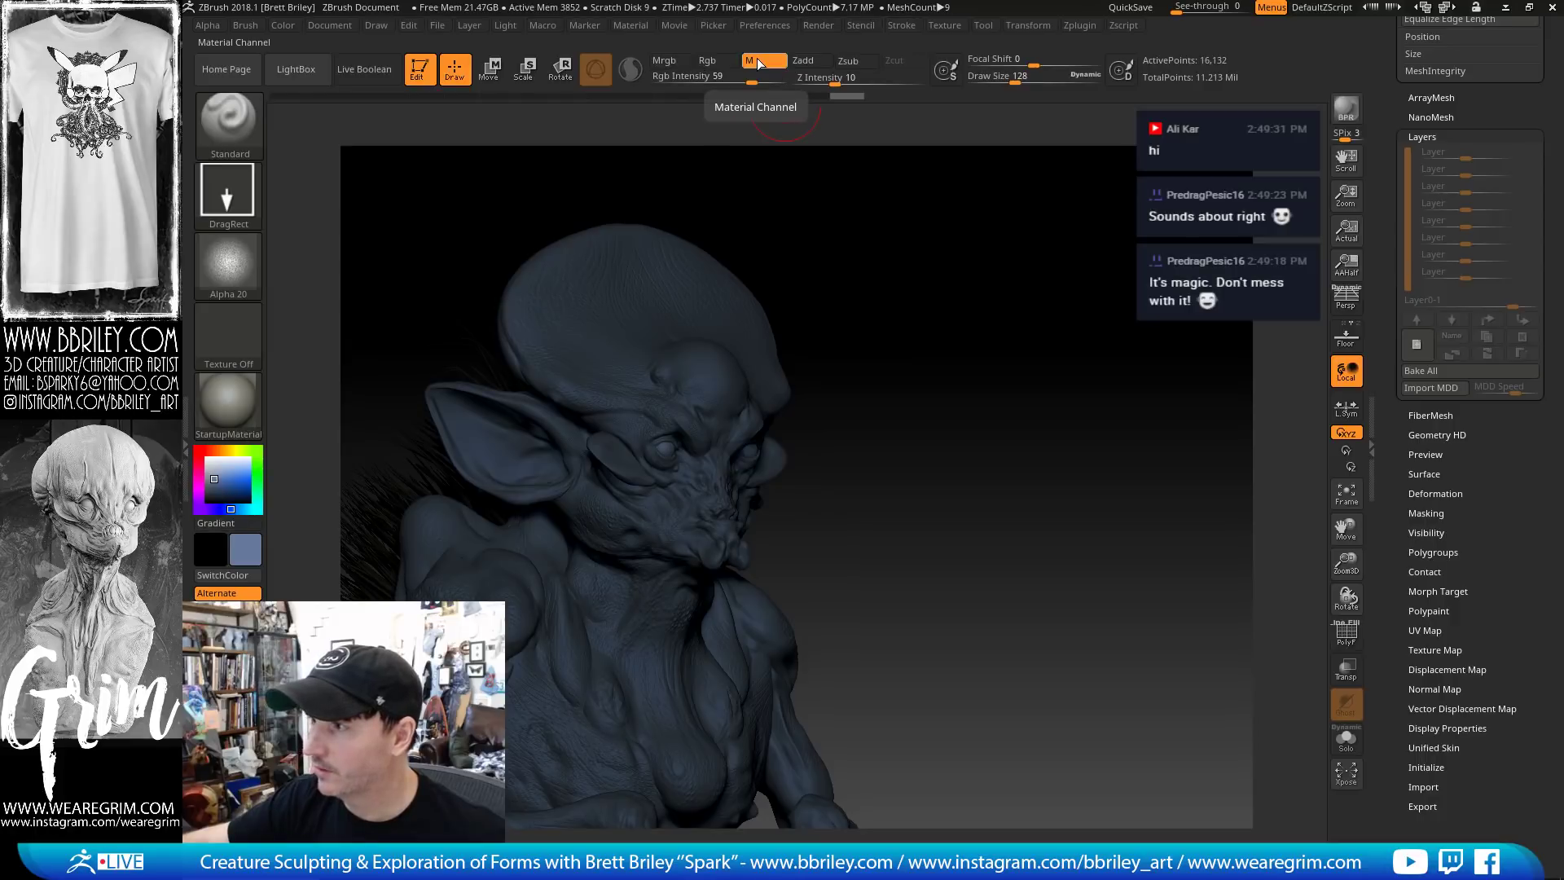
{"action": "left_click", "coordinate": [664, 60]}
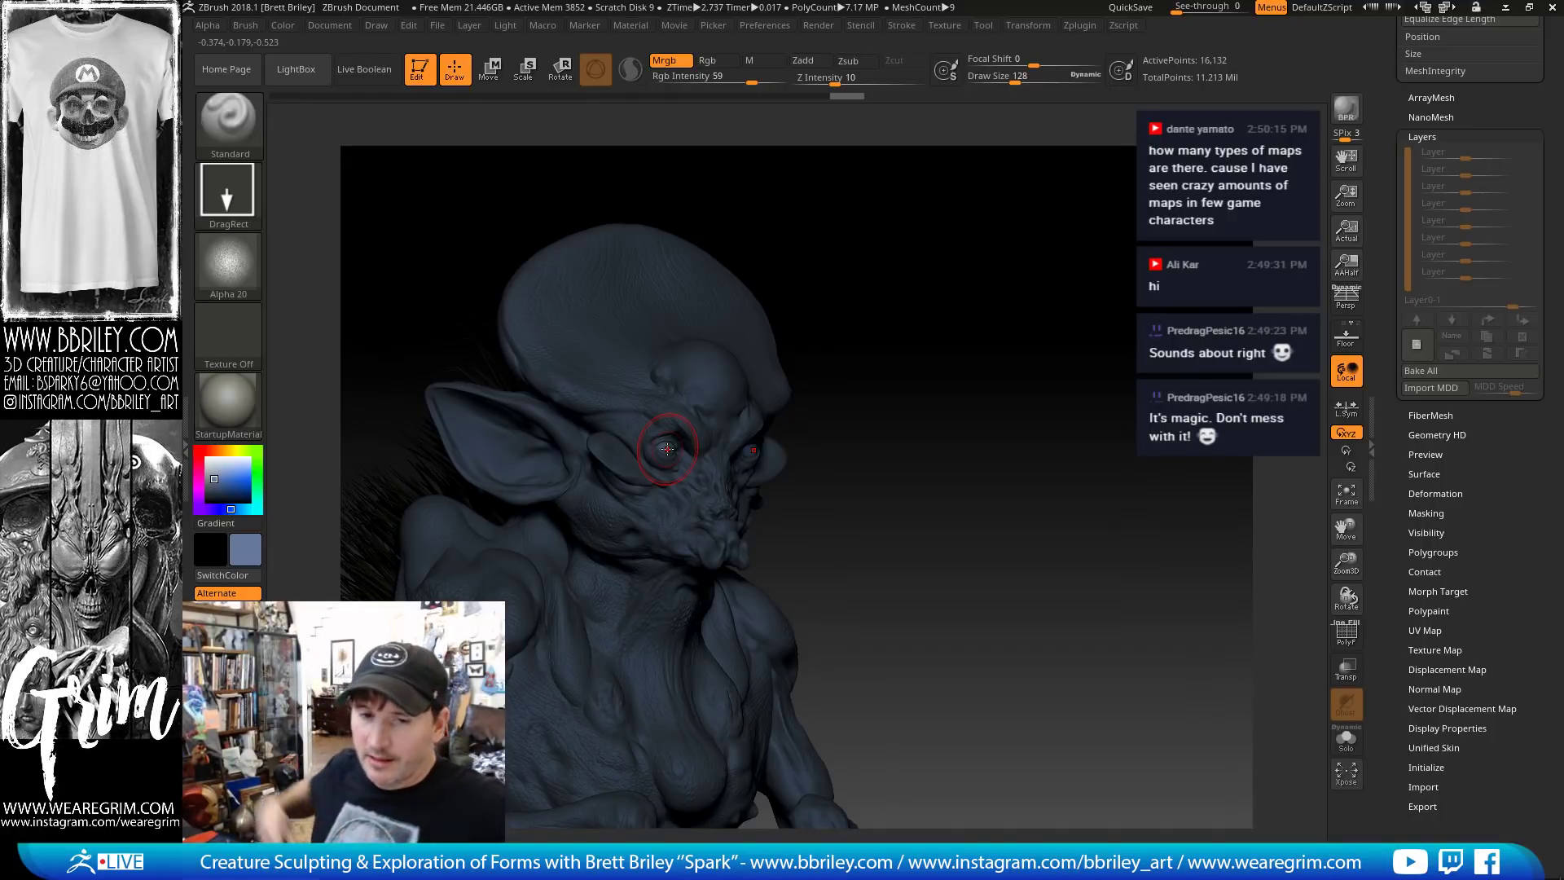
{"action": "mouse_move", "coordinate": [936, 352]}
{"action": "left_mouse_down"}
{"action": "mouse_move", "coordinate": [936, 371]}
{"action": "mouse_move", "coordinate": [936, 350]}
{"action": "left_mouse_up"}
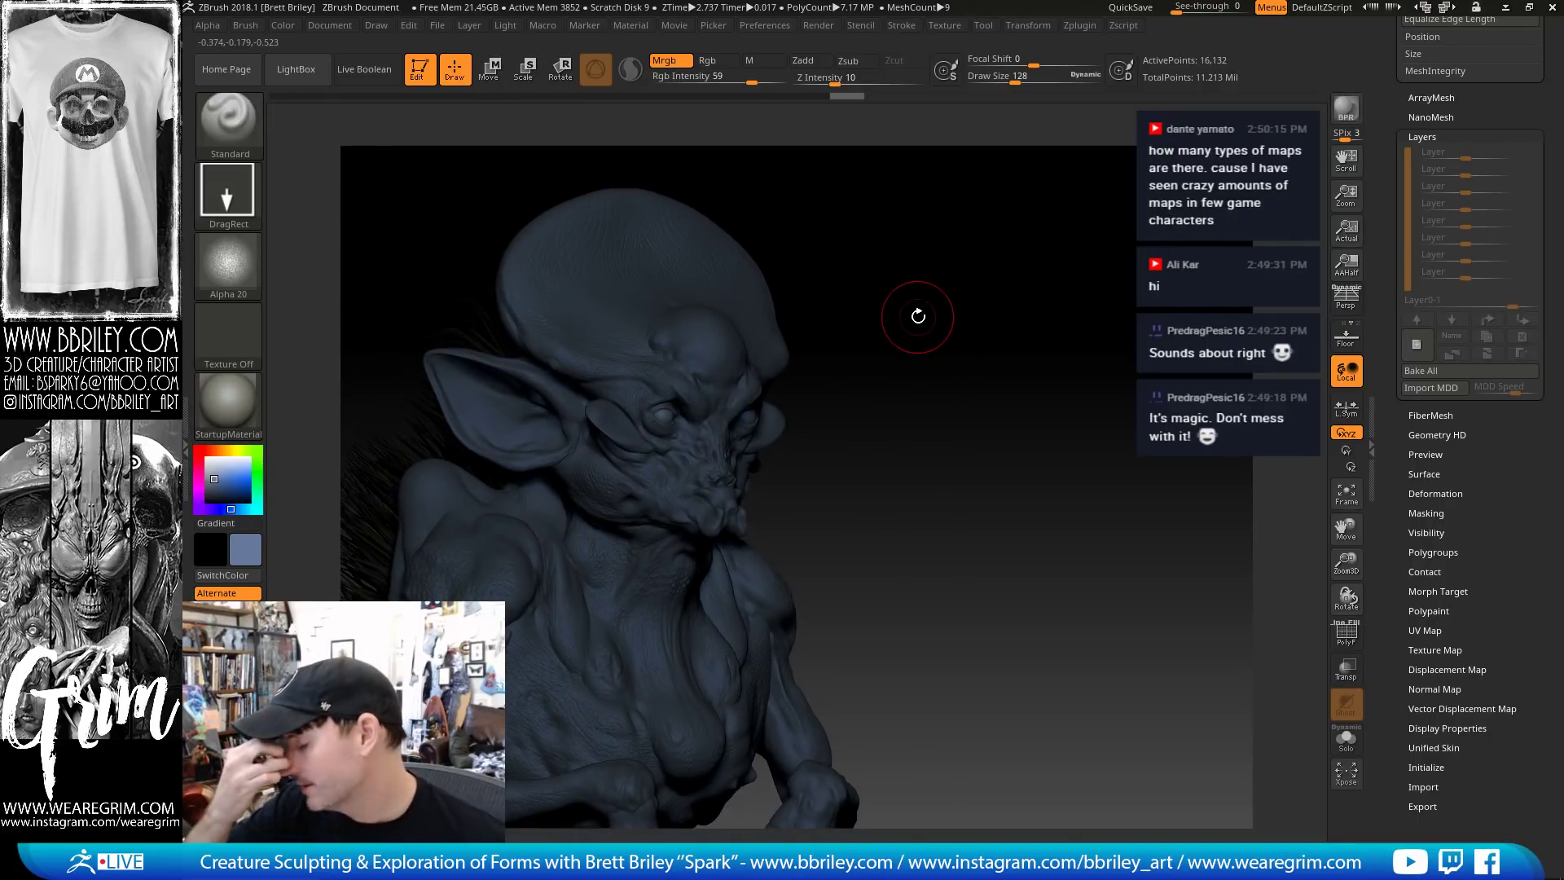
{"action": "left_click", "coordinate": [233, 127]}
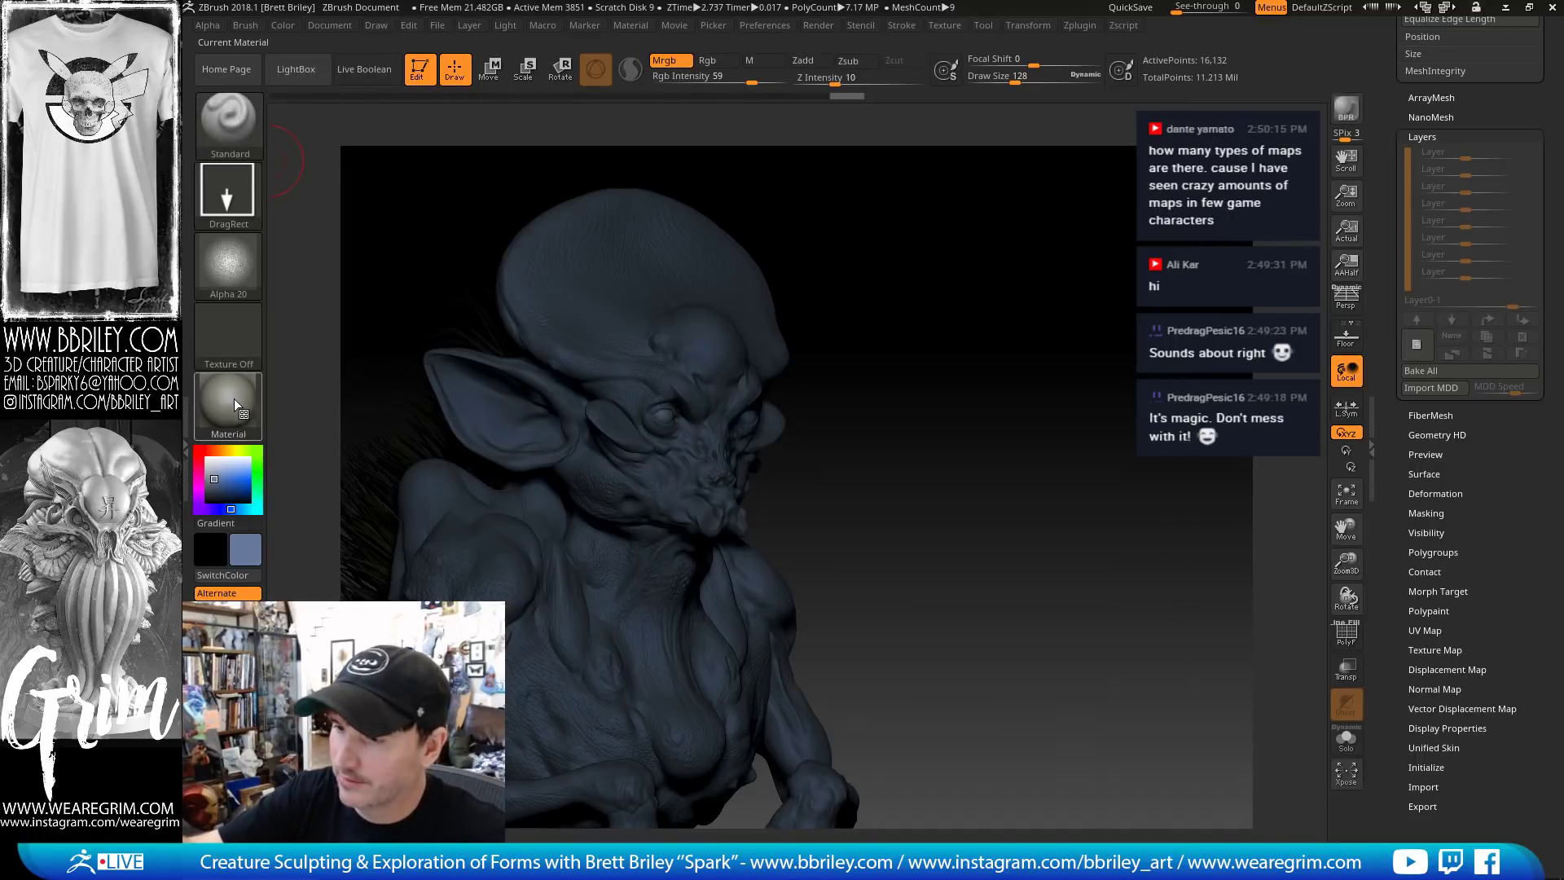
{"action": "left_click", "coordinate": [233, 403]}
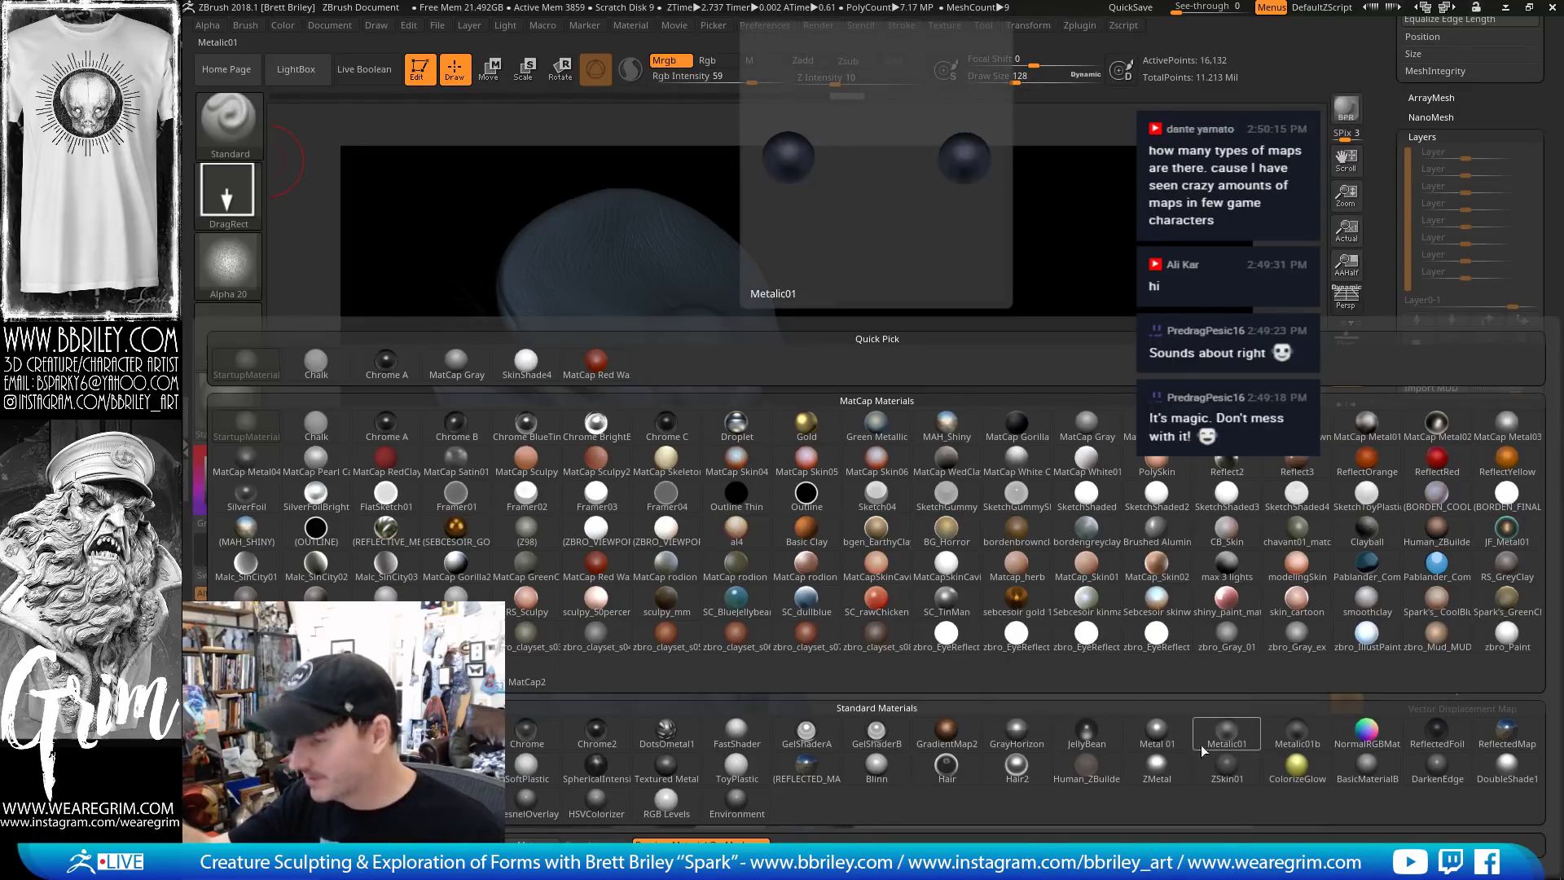
{"action": "left_click", "coordinate": [739, 765]}
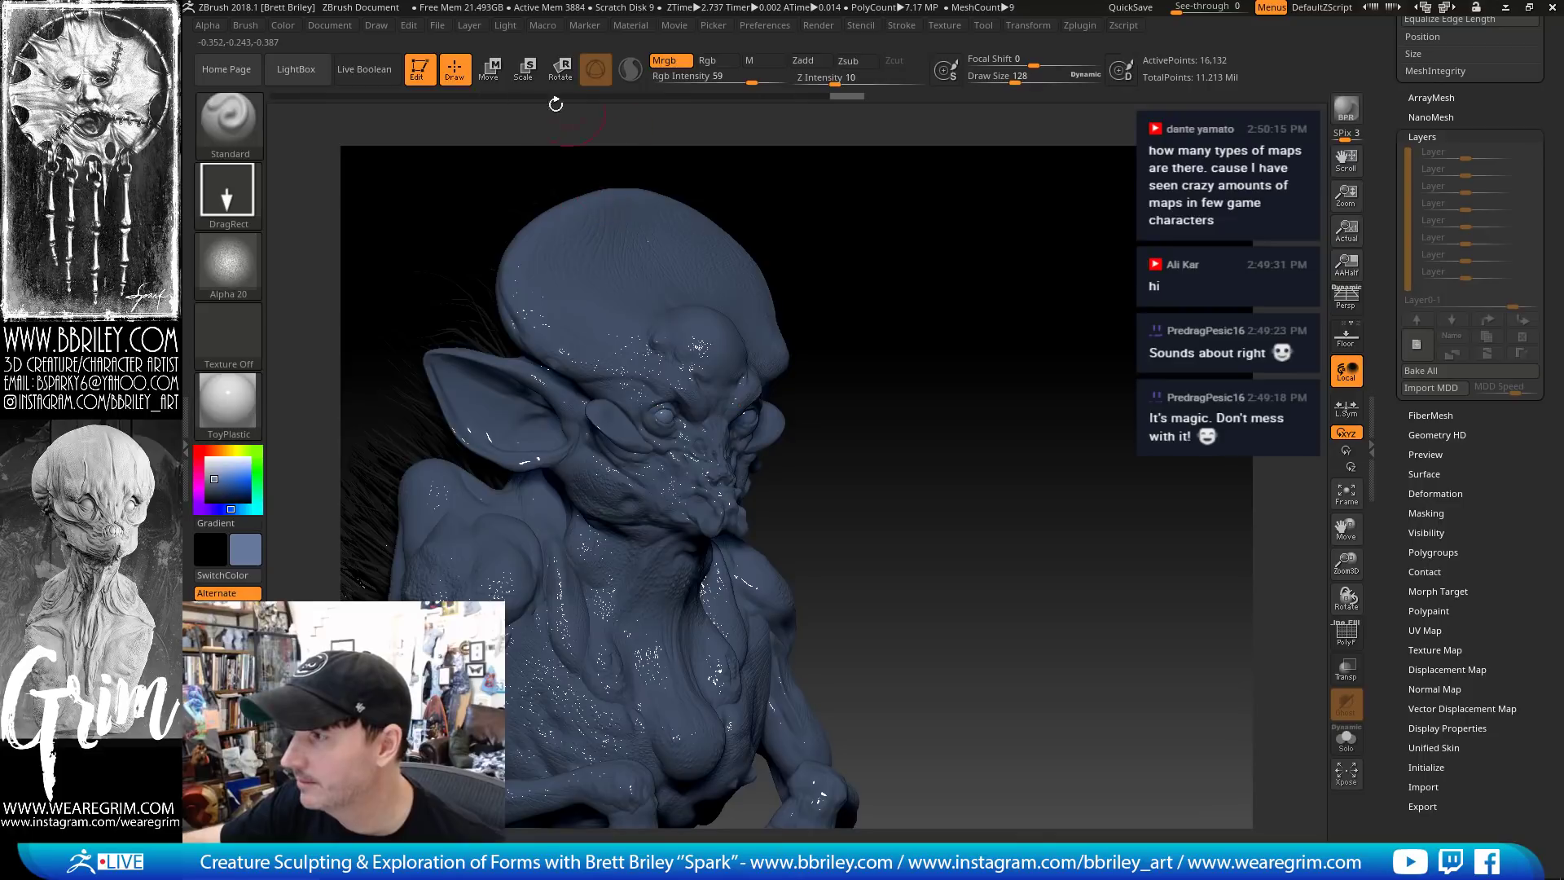
{"action": "left_click", "coordinate": [283, 26]}
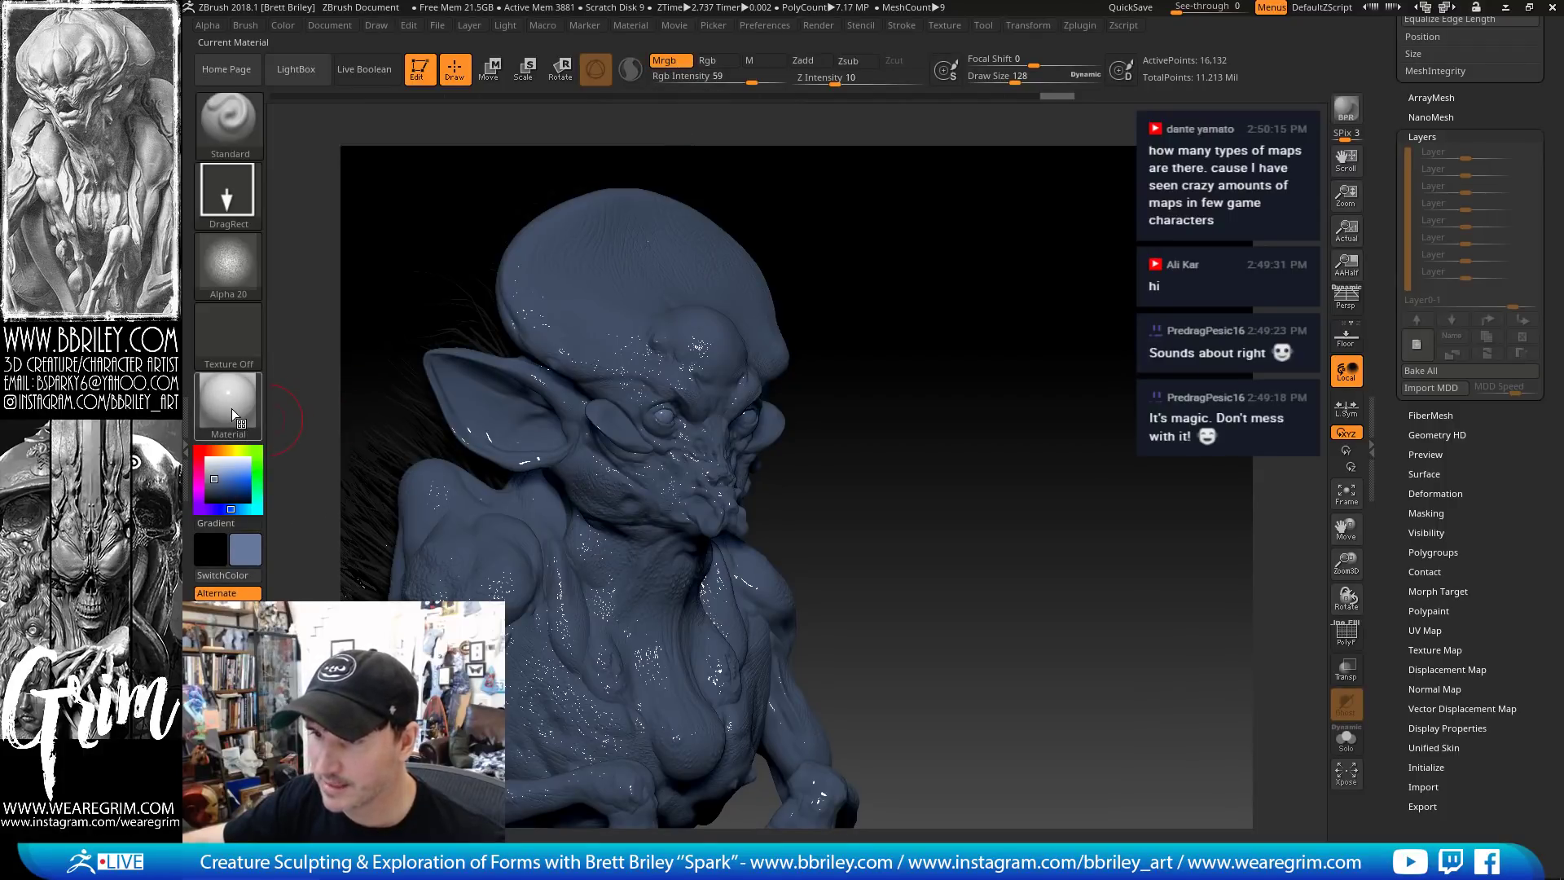
Restrict painting to colour only (Rgb) and preview the creature with the zbro_IllustPaint material
{"action": "left_click", "coordinate": [715, 64]}
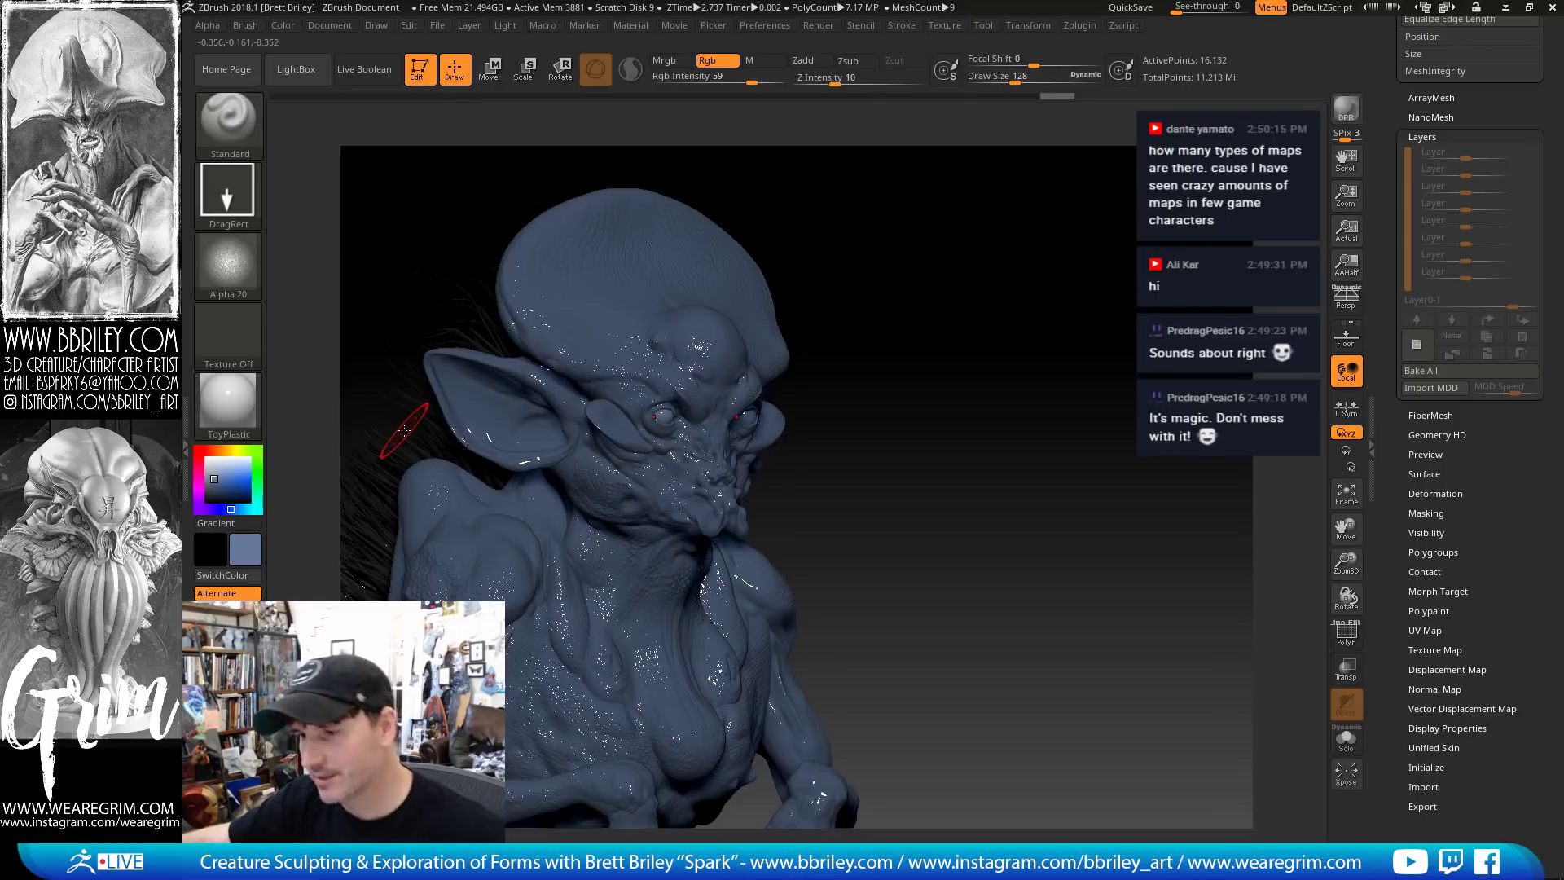
{"action": "left_click", "coordinate": [232, 419]}
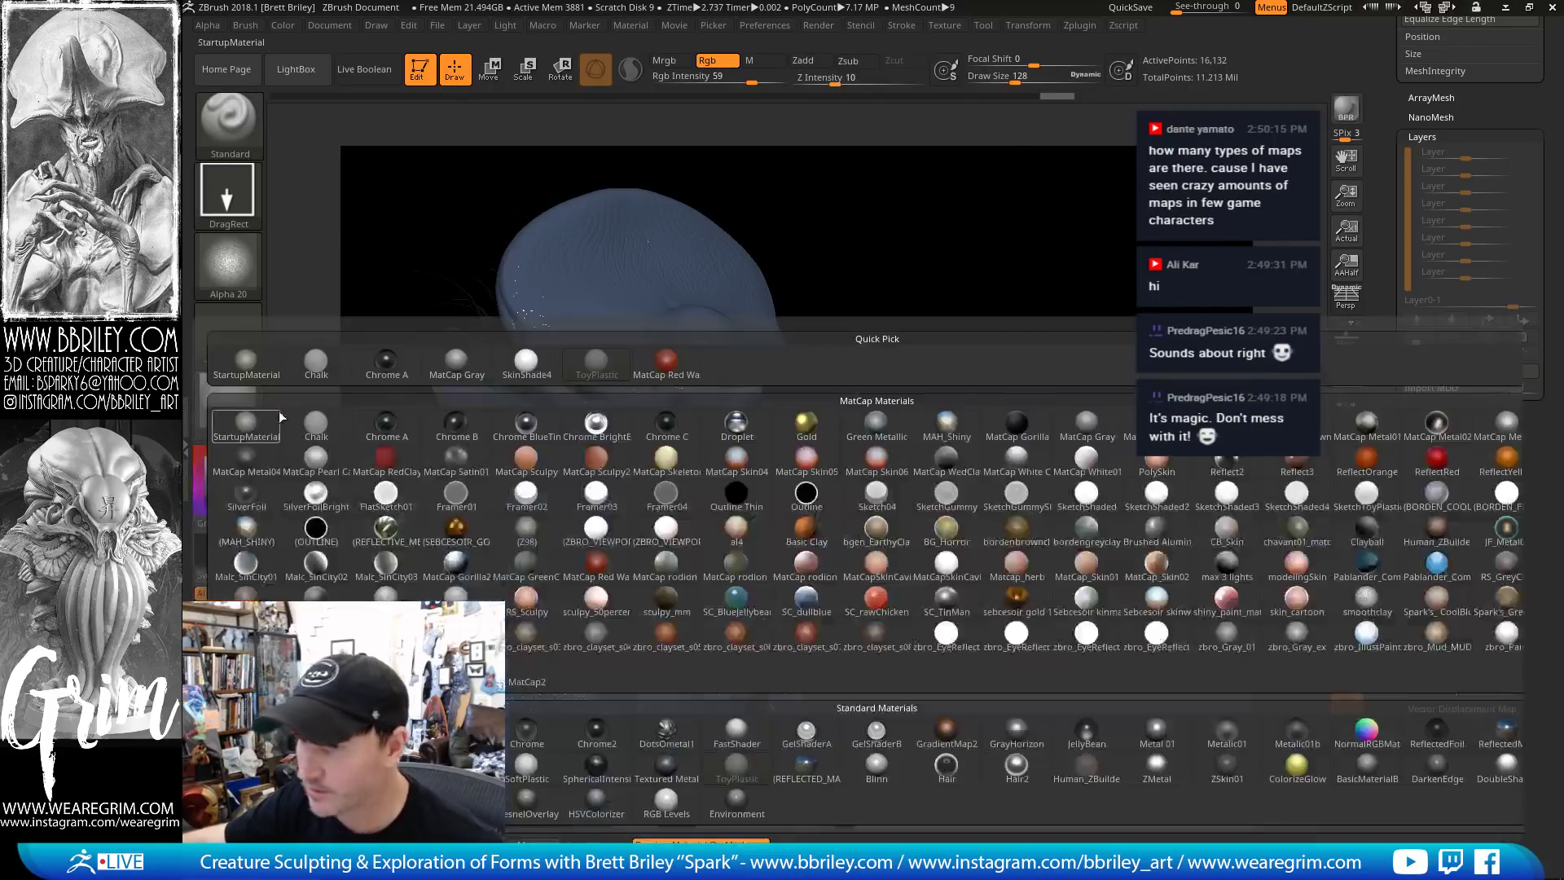
{"action": "left_click", "coordinate": [1361, 636]}
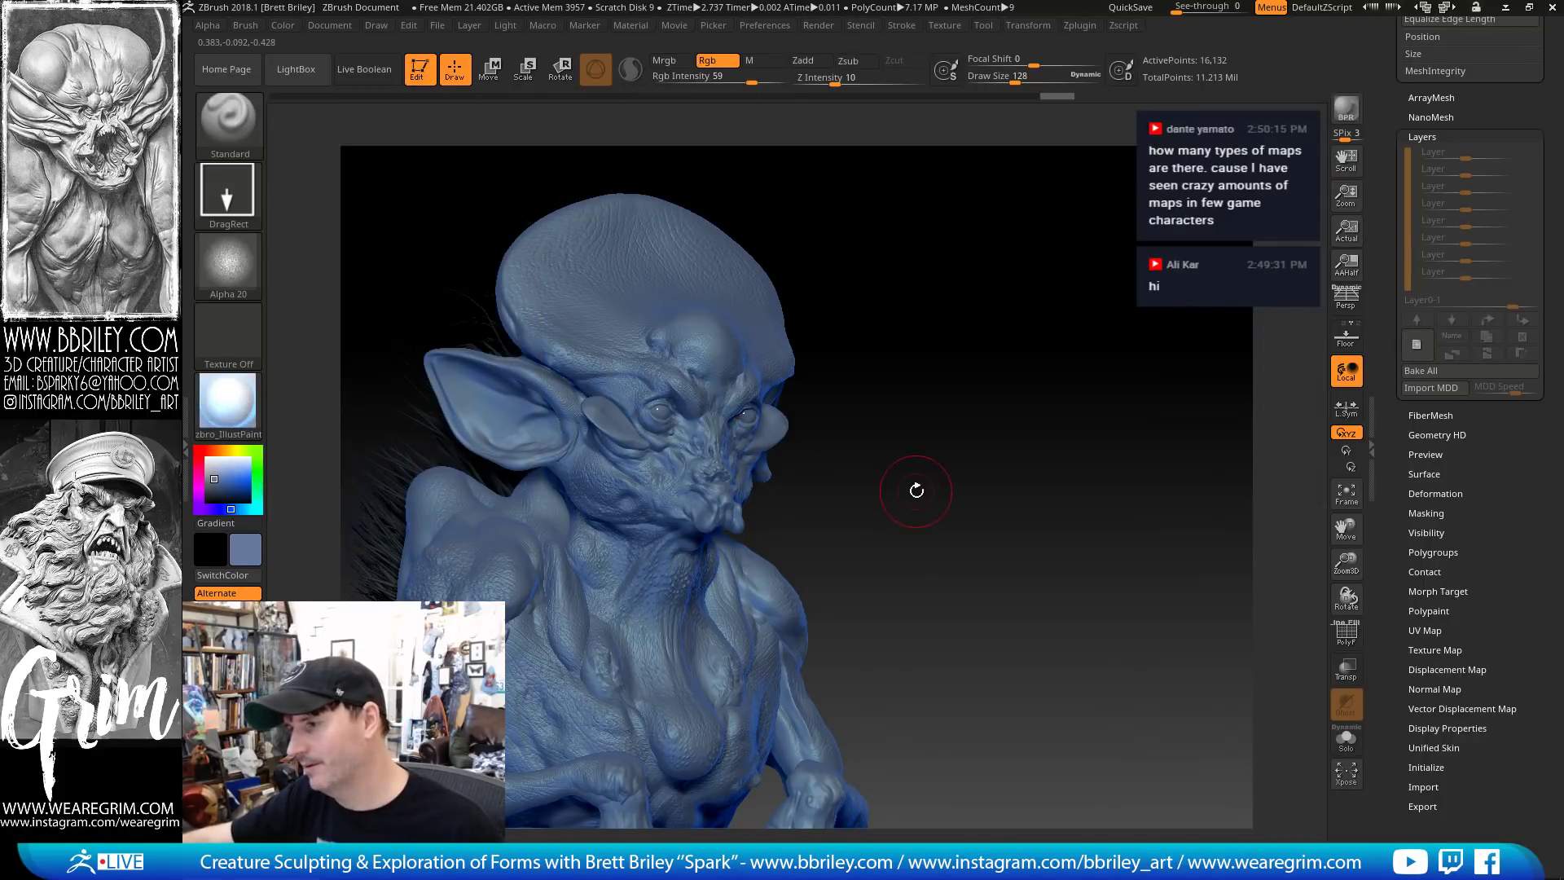
Select the head subtool and fill it with a very dark warm grey (RGB 50, 49, 48)
{"action": "mouse_move", "coordinate": [929, 499]}
{"action": "left_mouse_down"}
{"action": "mouse_move", "coordinate": [928, 442]}
{"action": "mouse_move", "coordinate": [786, 366]}
{"action": "left_mouse_up"}
{"action": "left_click", "coordinate": [773, 371], "text": "alt"}
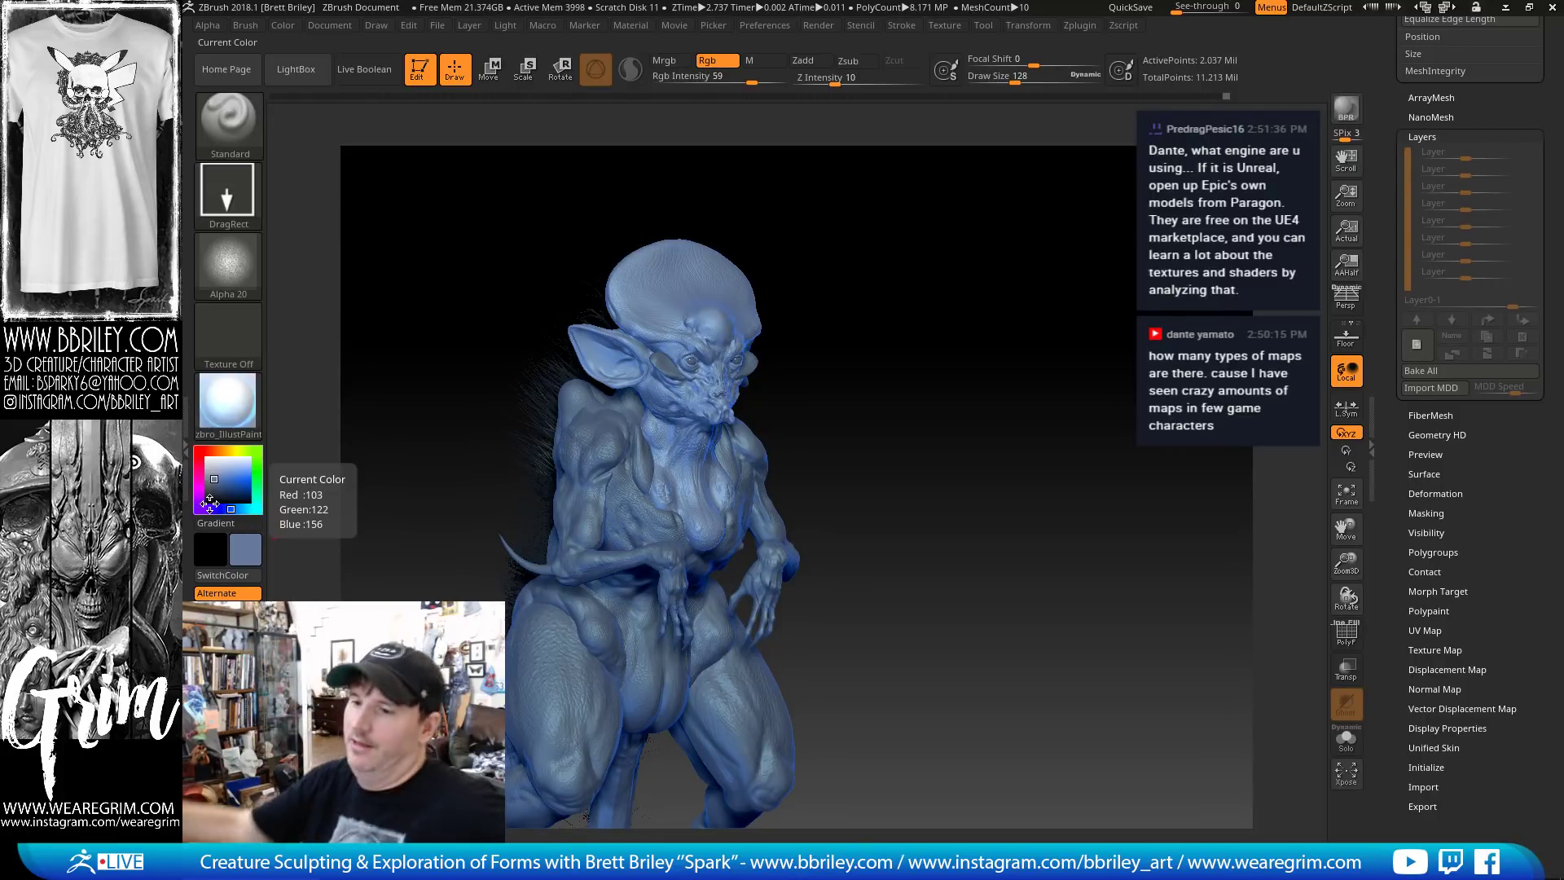
{"action": "left_click", "coordinate": [212, 449]}
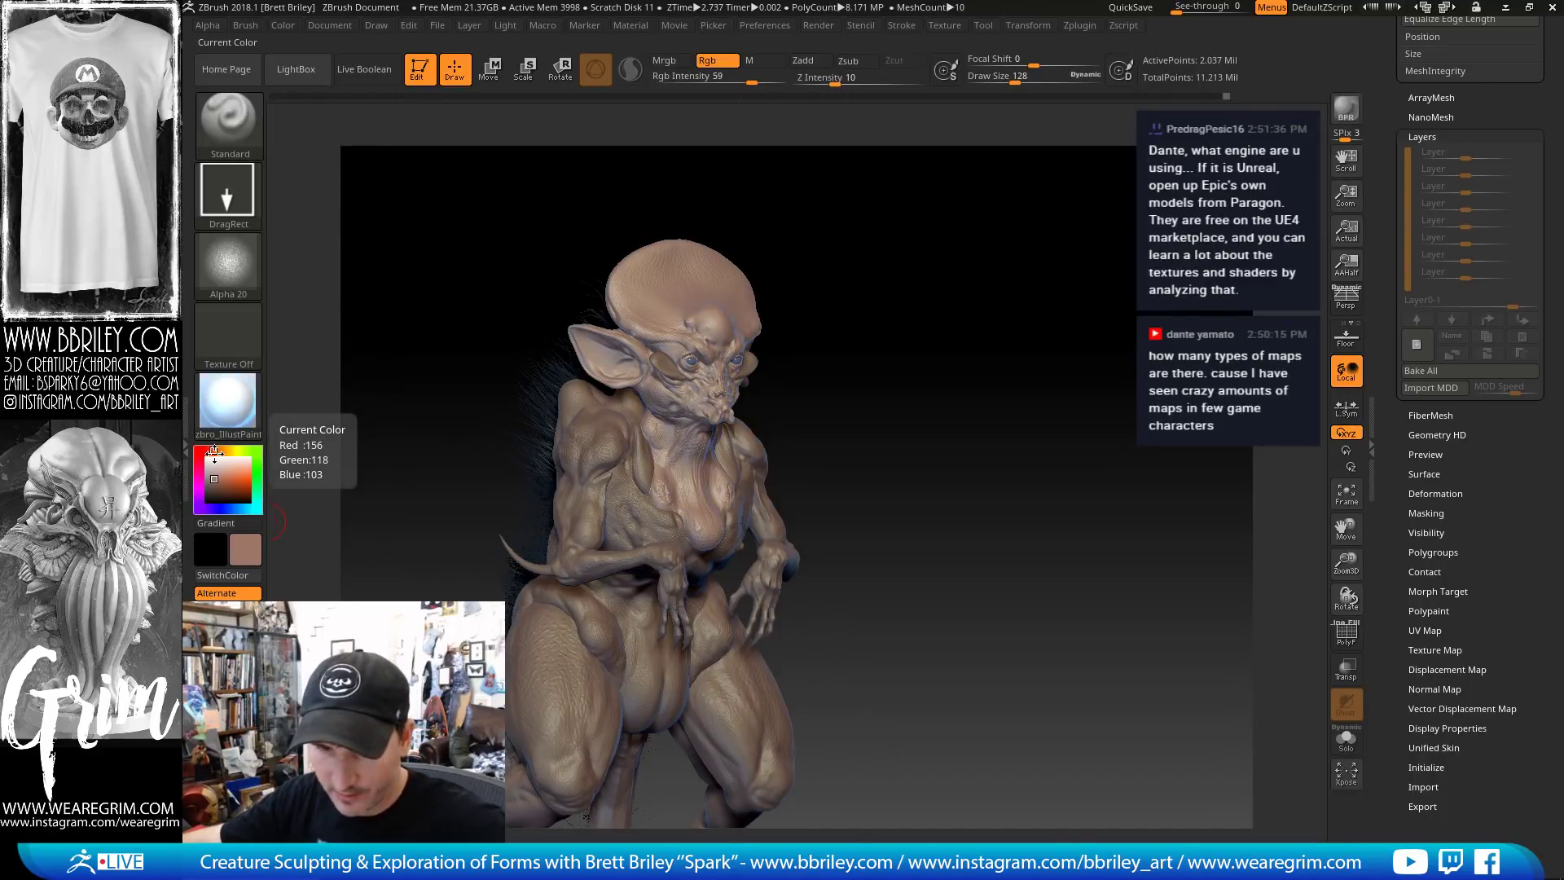
{"action": "left_click", "coordinate": [210, 489]}
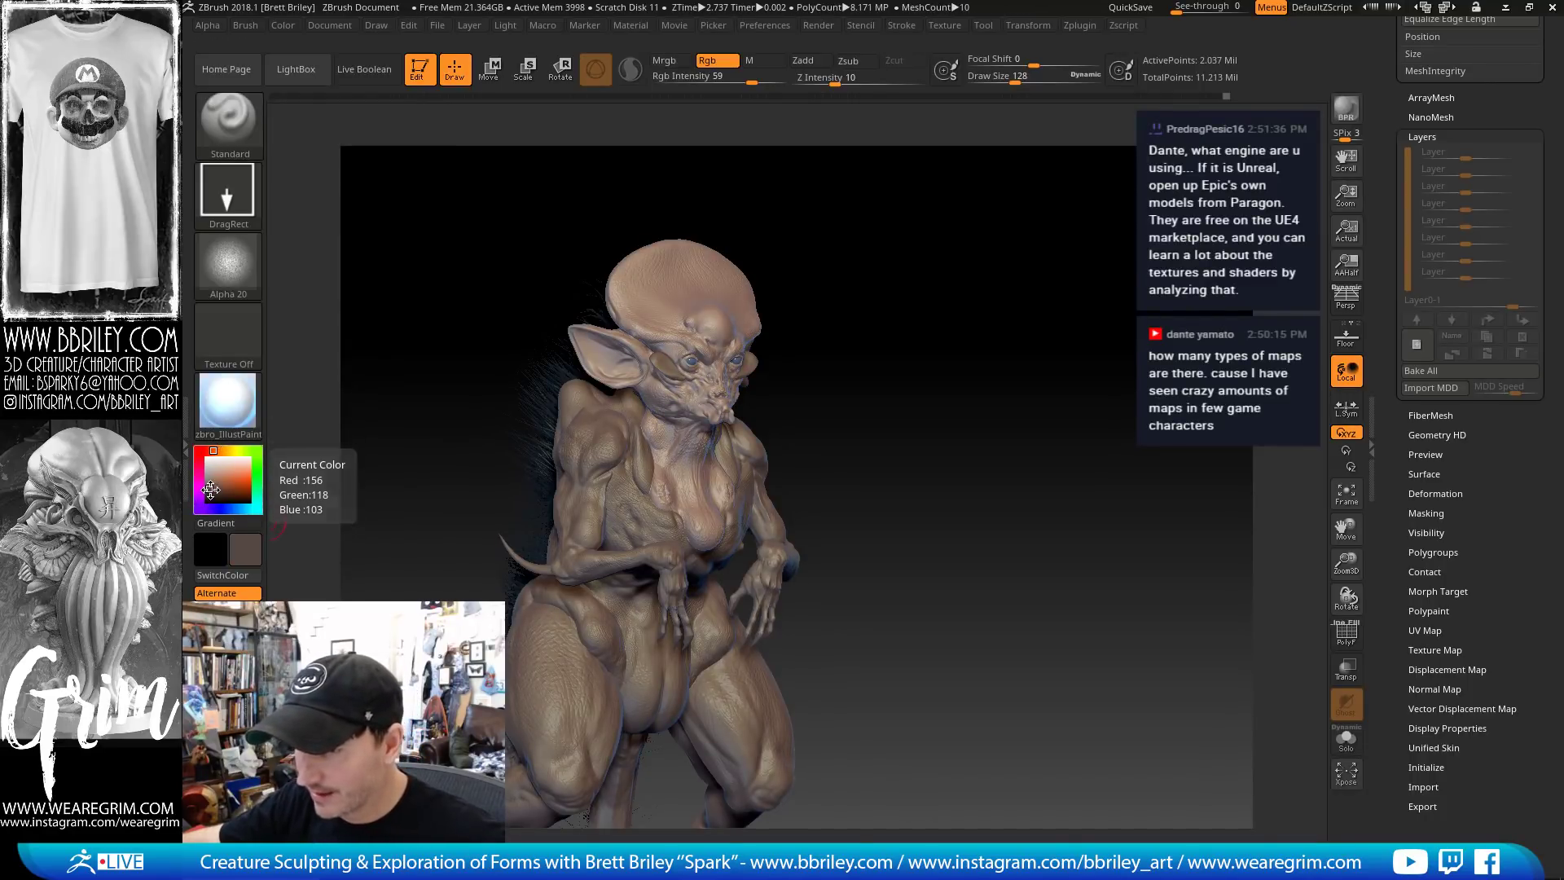
{"action": "left_click", "coordinate": [210, 490]}
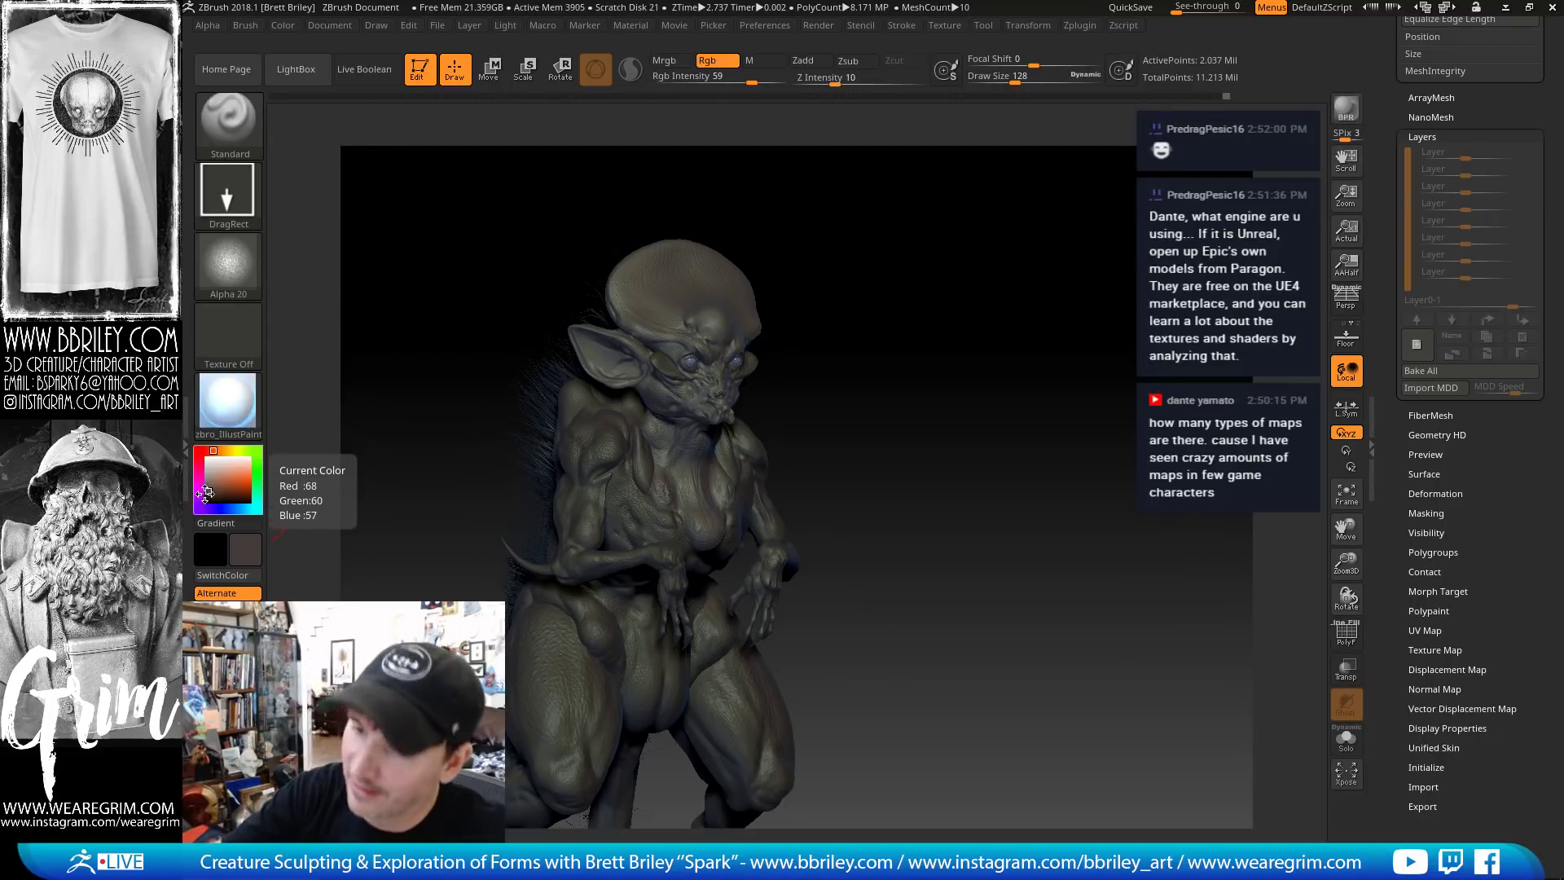
{"action": "left_click", "coordinate": [206, 492]}
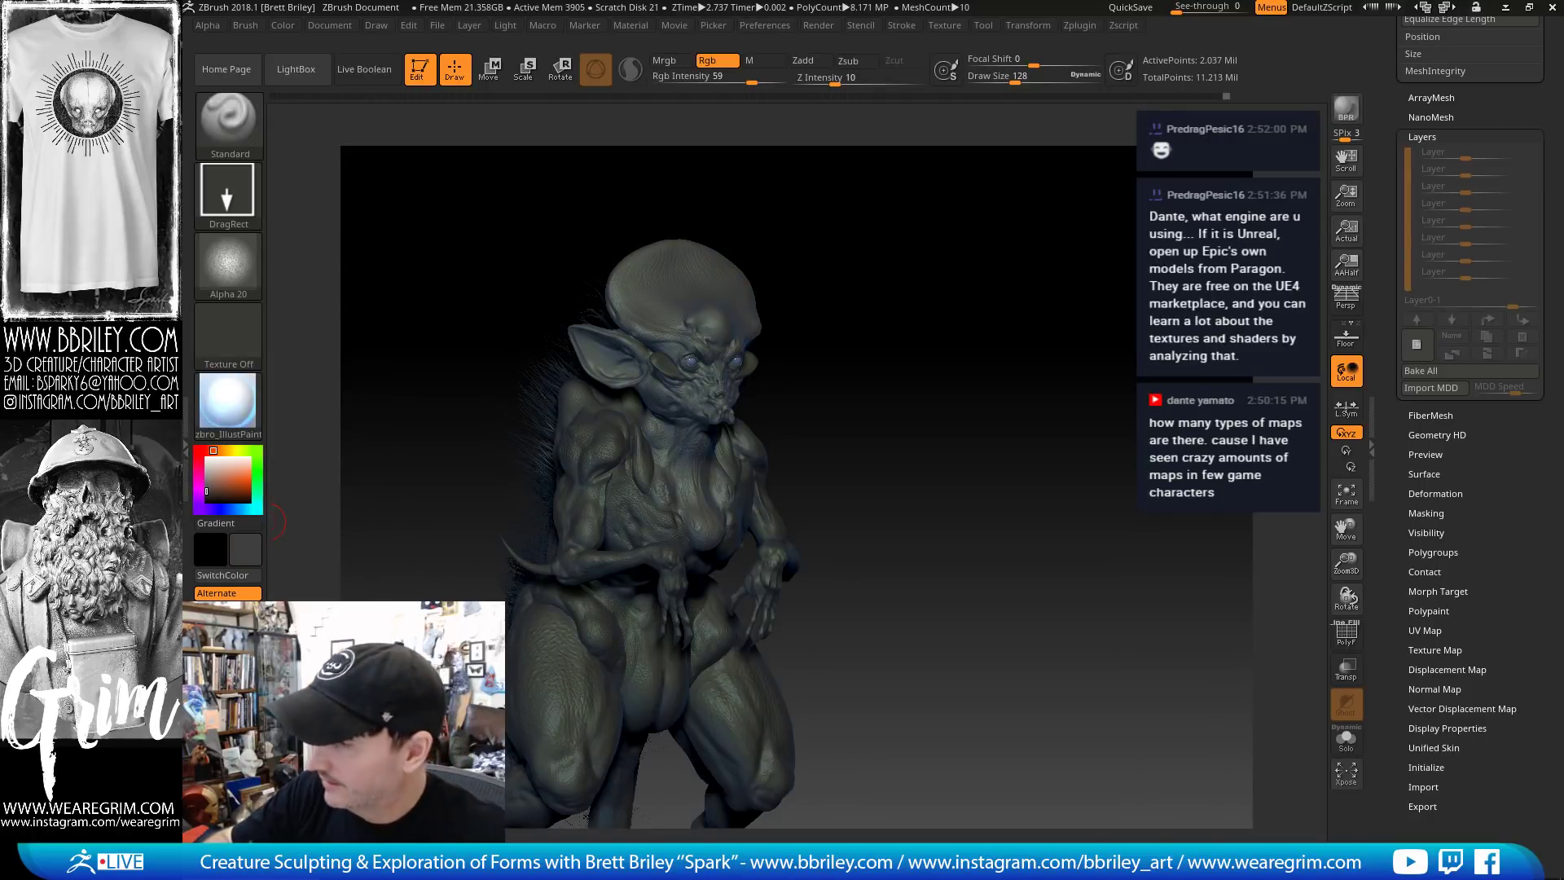
{"action": "left_click", "coordinate": [208, 492]}
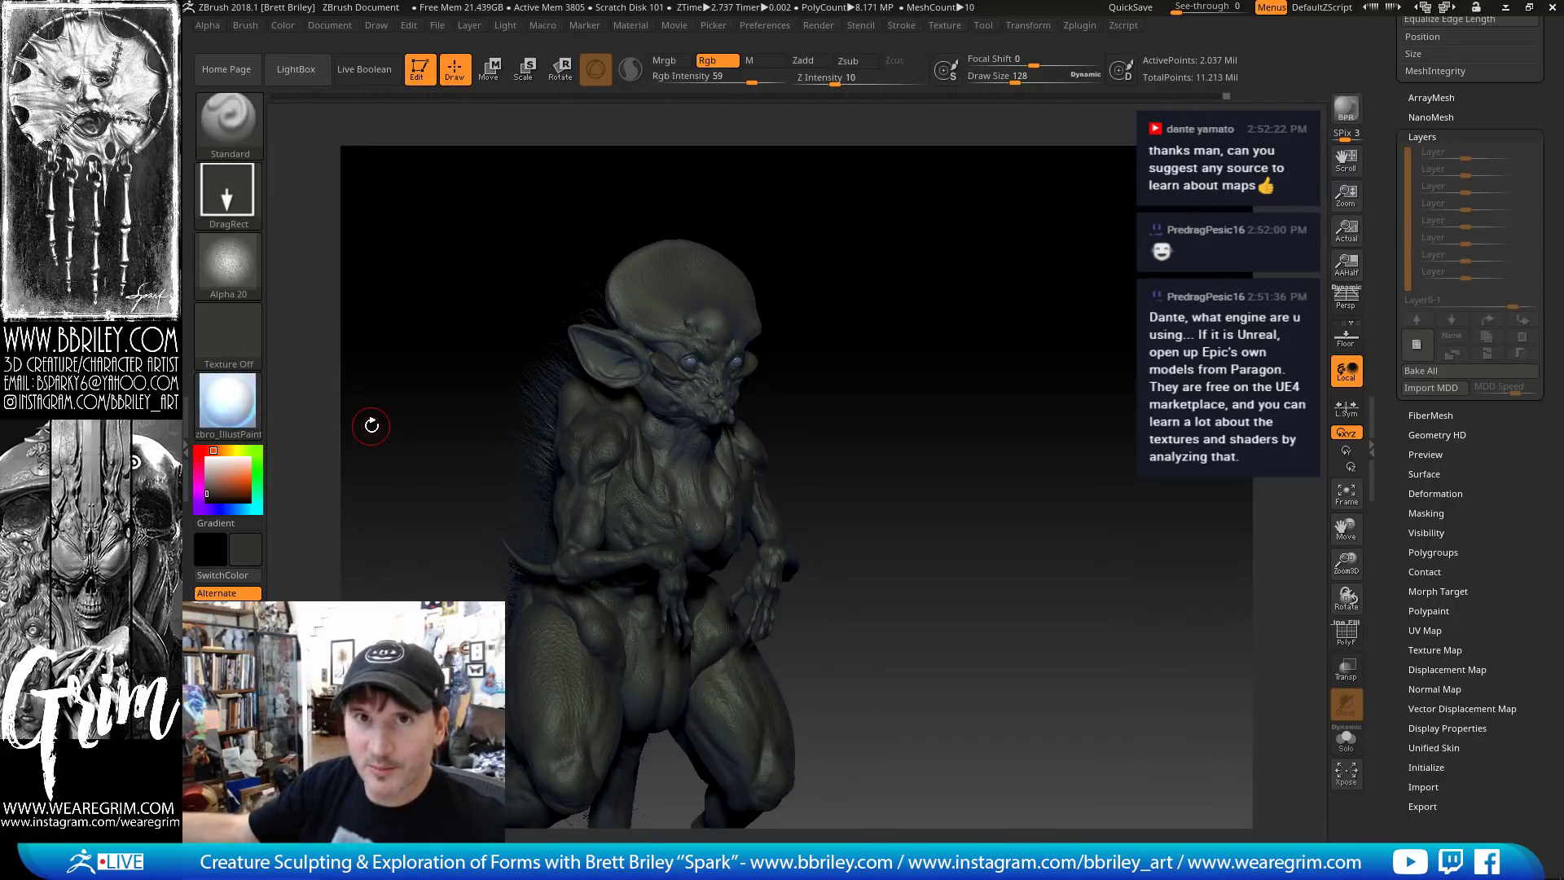
{"action": "left_click", "coordinate": [285, 25]}
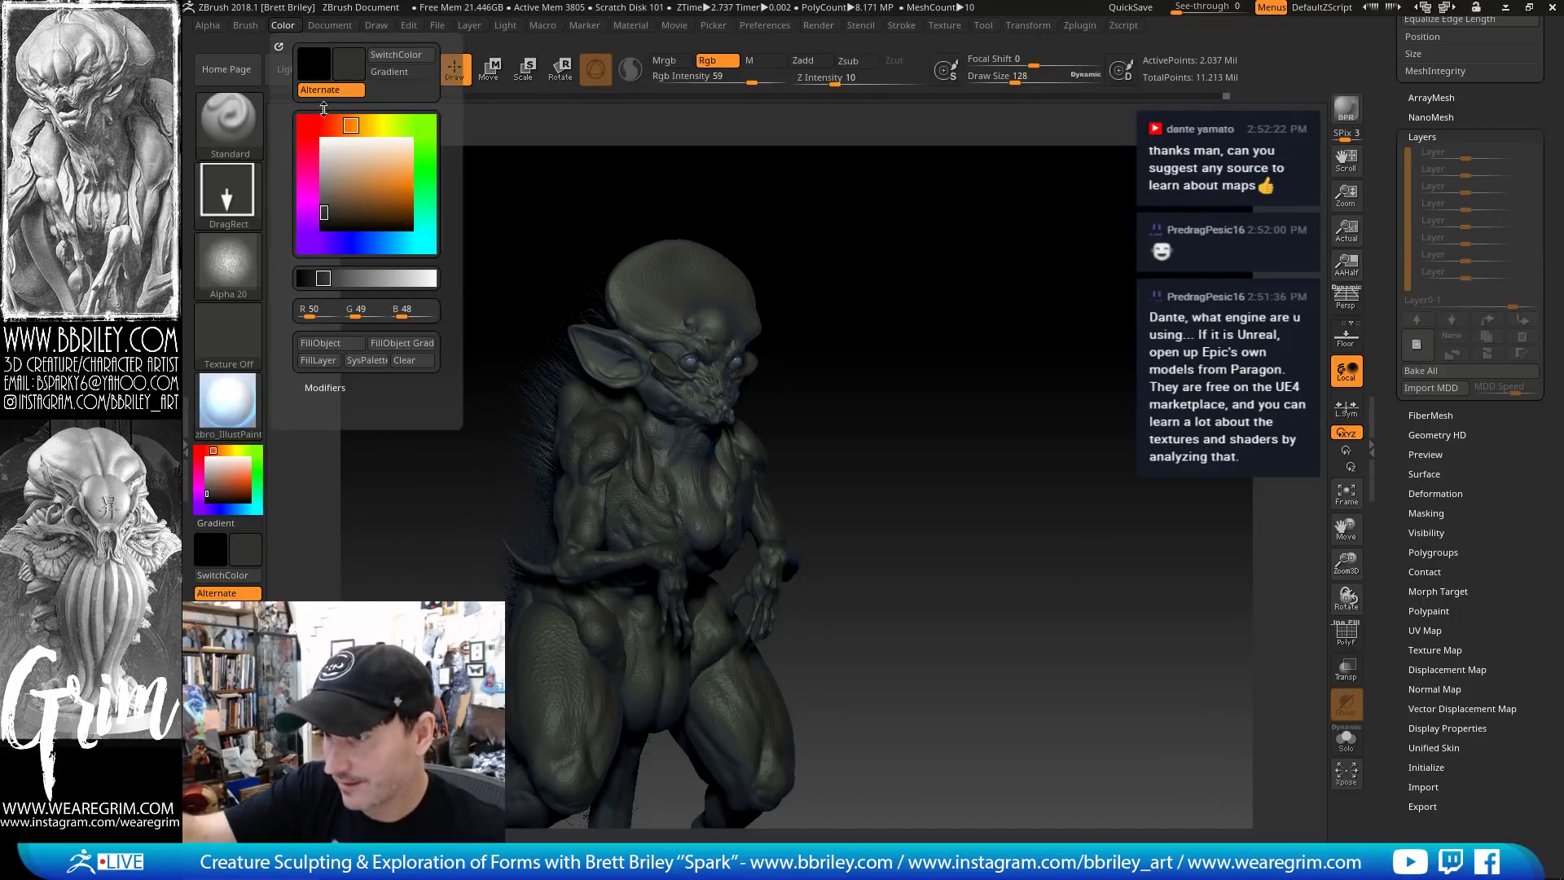
{"action": "left_click", "coordinate": [343, 346]}
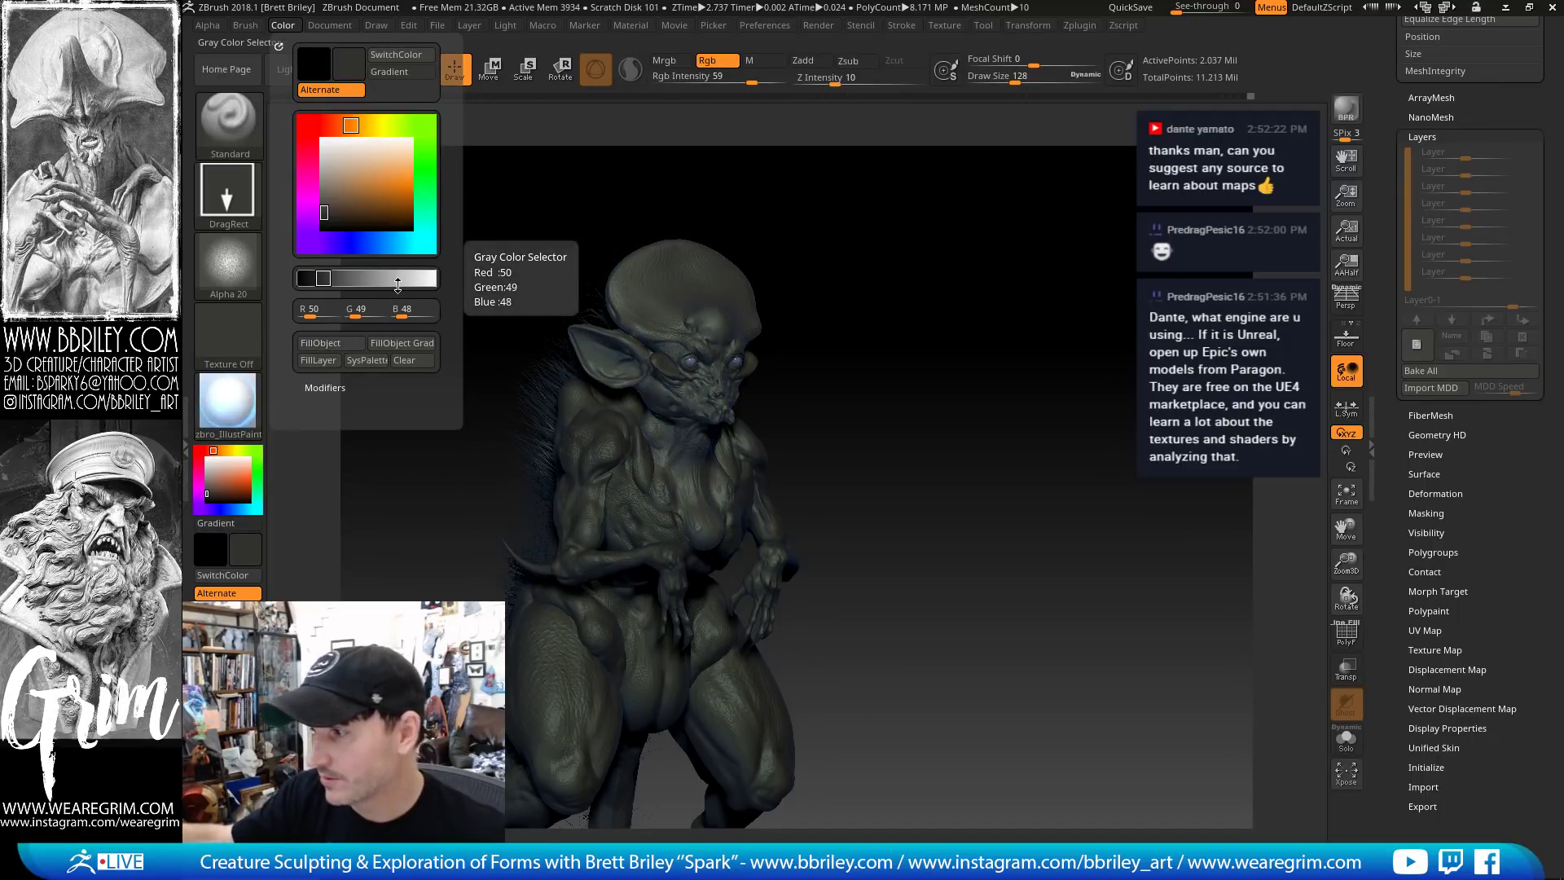
Fill the arms and torso subtools with the same dark grey
{"action": "left_click", "coordinate": [573, 350], "text": "alt"}
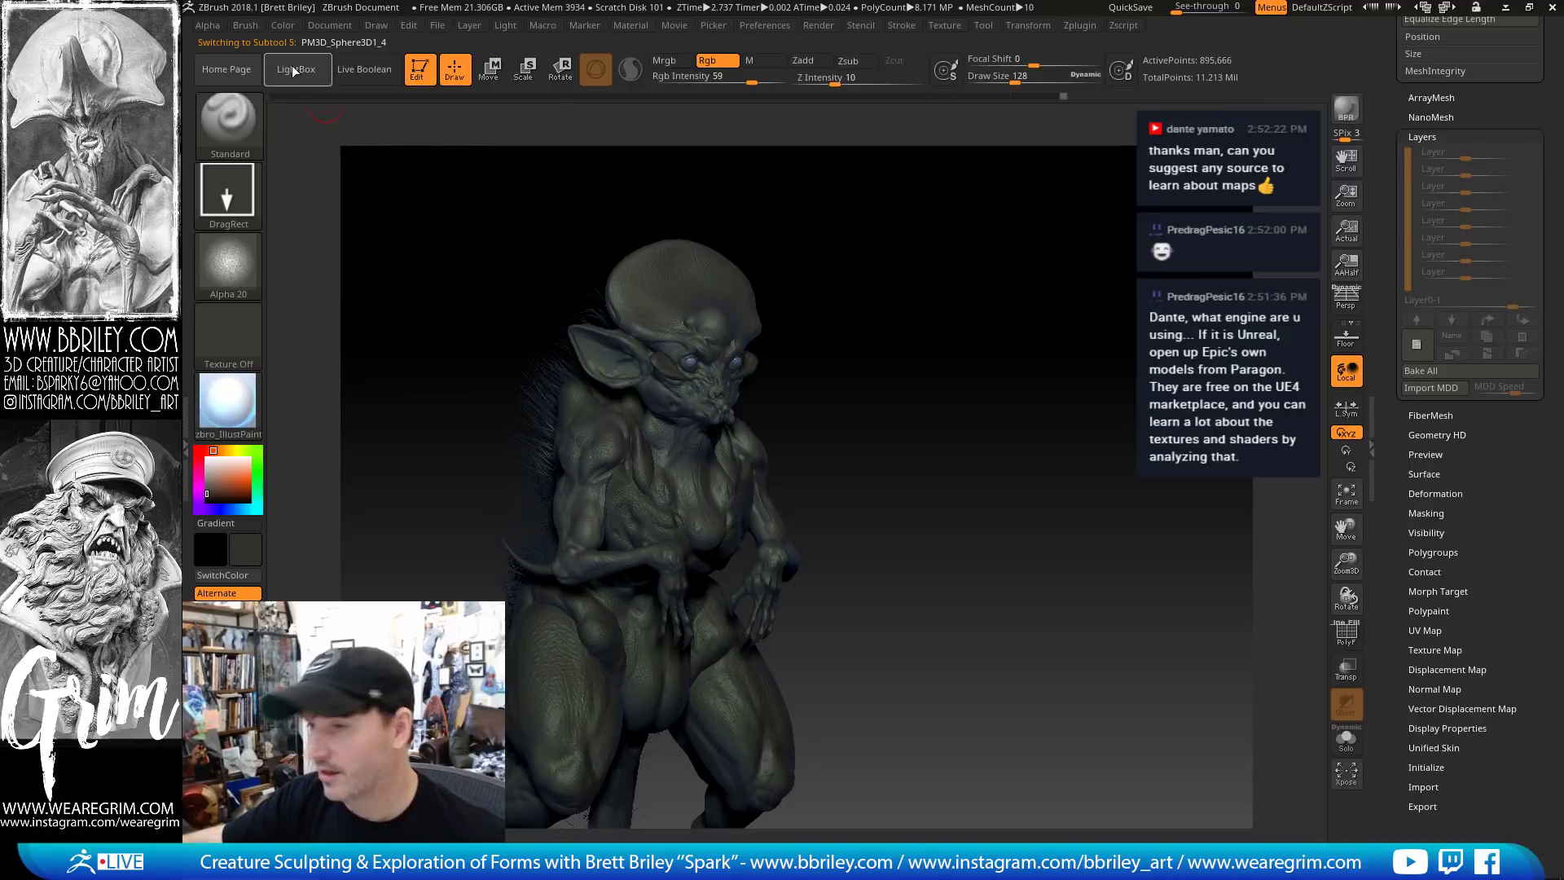
{"action": "left_click", "coordinate": [283, 25]}
{"action": "left_click", "coordinate": [344, 345]}
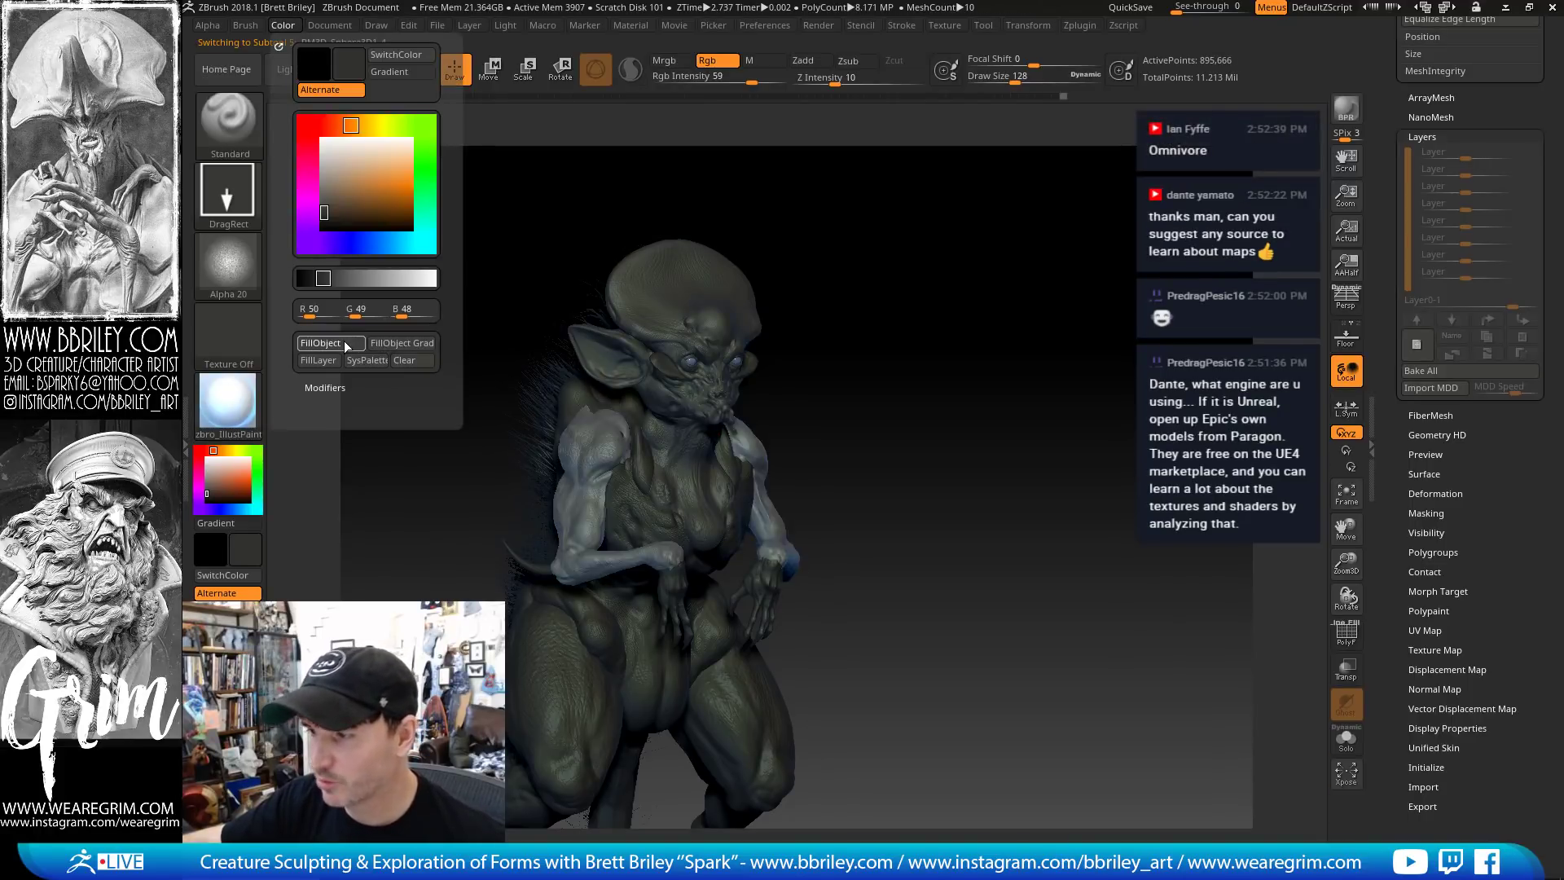
{"action": "left_click", "coordinate": [568, 399], "text": "alt"}
{"action": "left_click", "coordinate": [283, 25]}
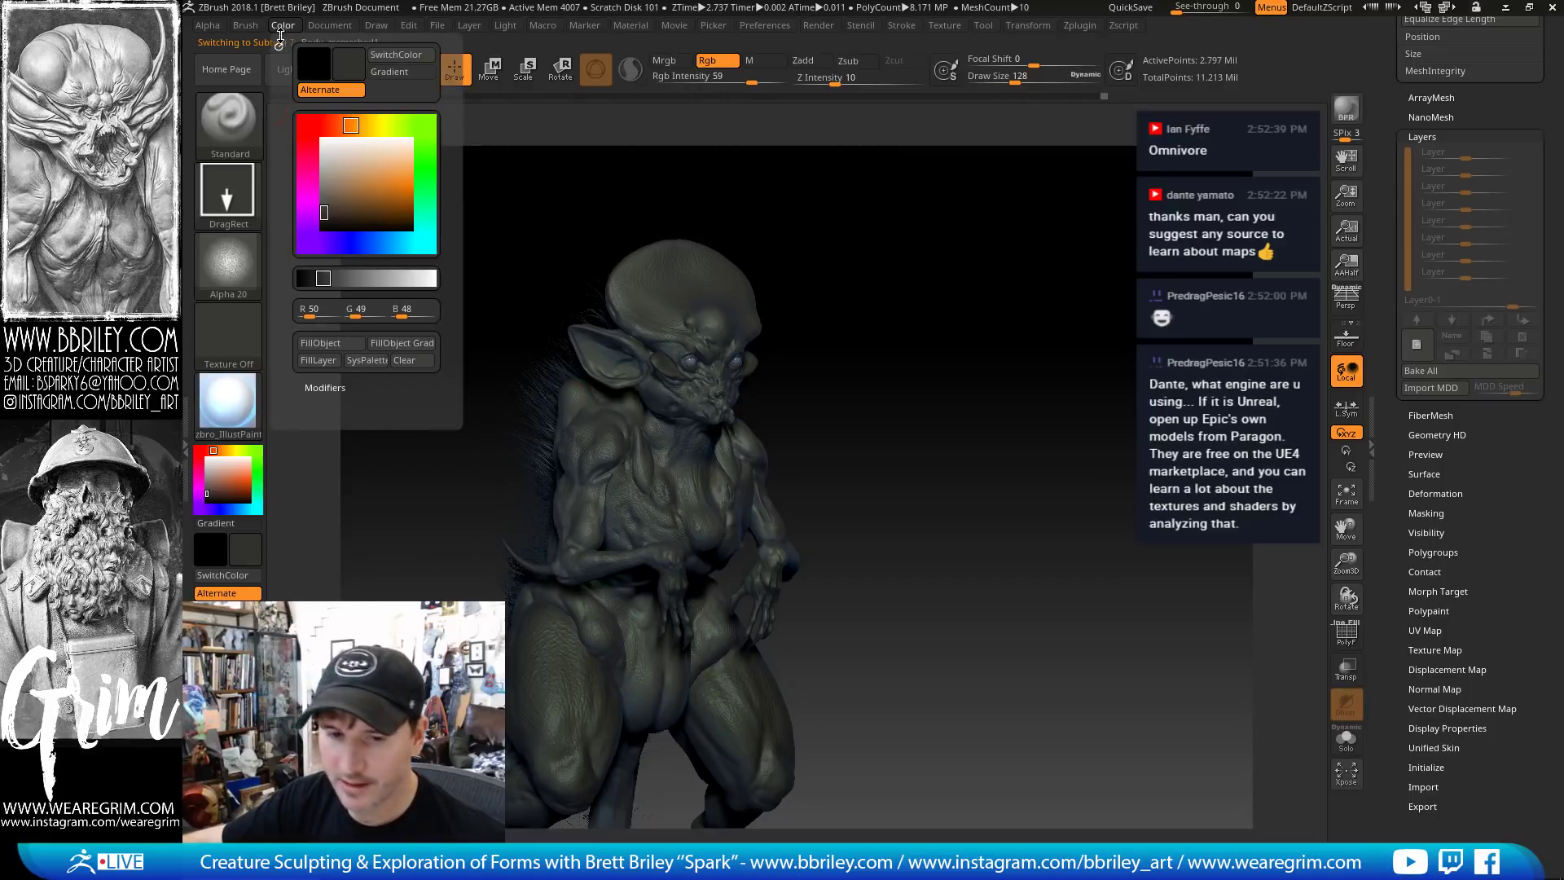
{"action": "left_click", "coordinate": [330, 345]}
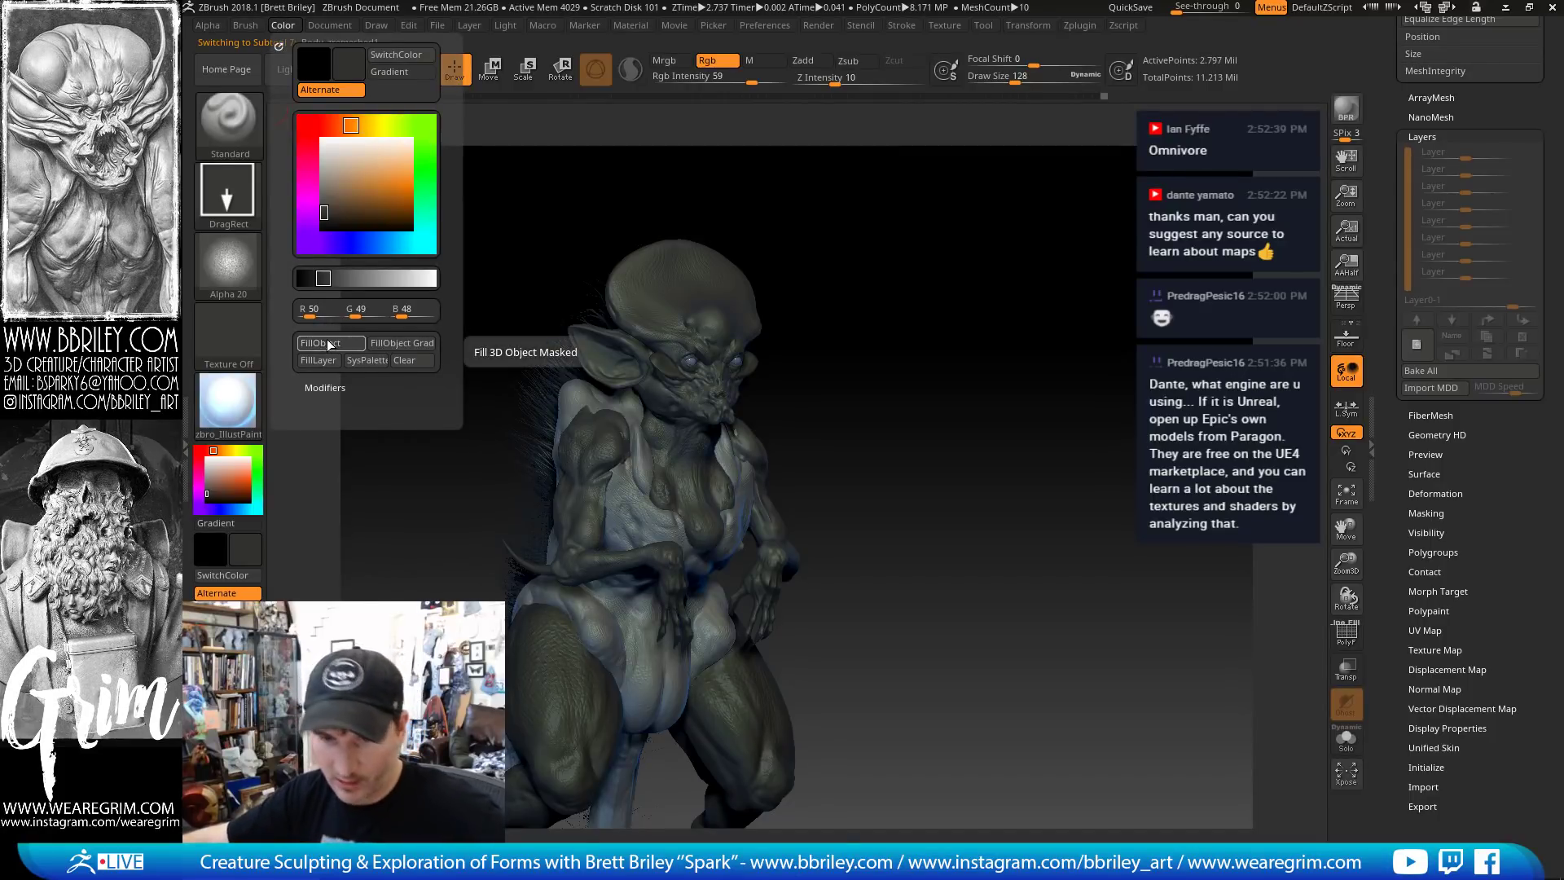
Select the legs subtool and fill it with the same dark grey
{"action": "left_click_drag", "start_coordinate": [952, 324], "coordinate": [928, 184], "text": "alt"}
{"action": "left_click", "coordinate": [566, 521], "text": "alt"}
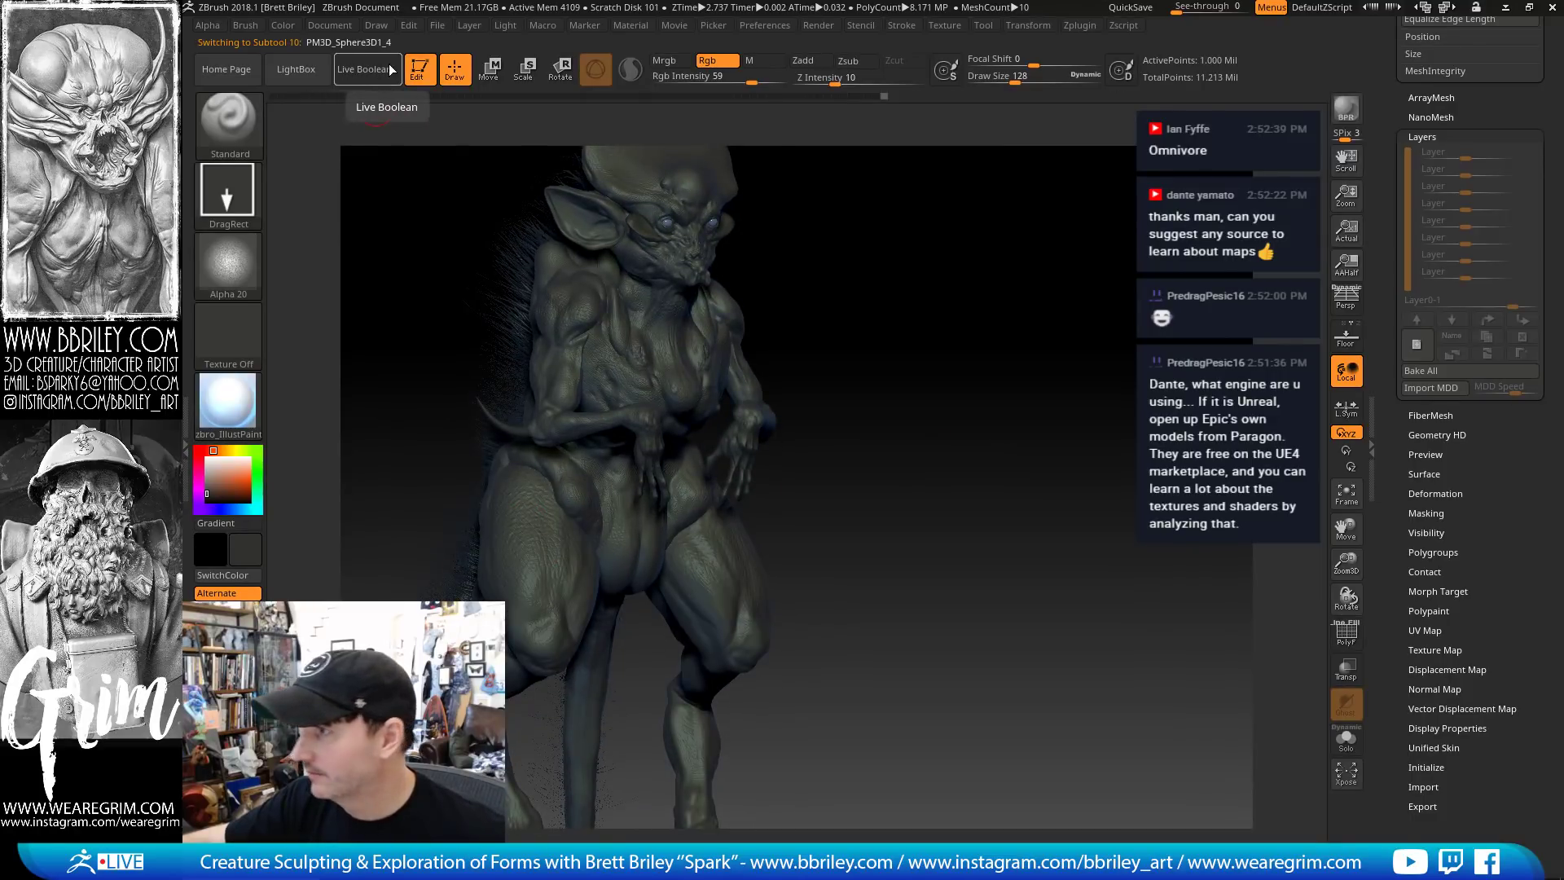
{"action": "scroll", "coordinate": [1389, 188], "scroll_direction": "up", "scroll_amount": 5}
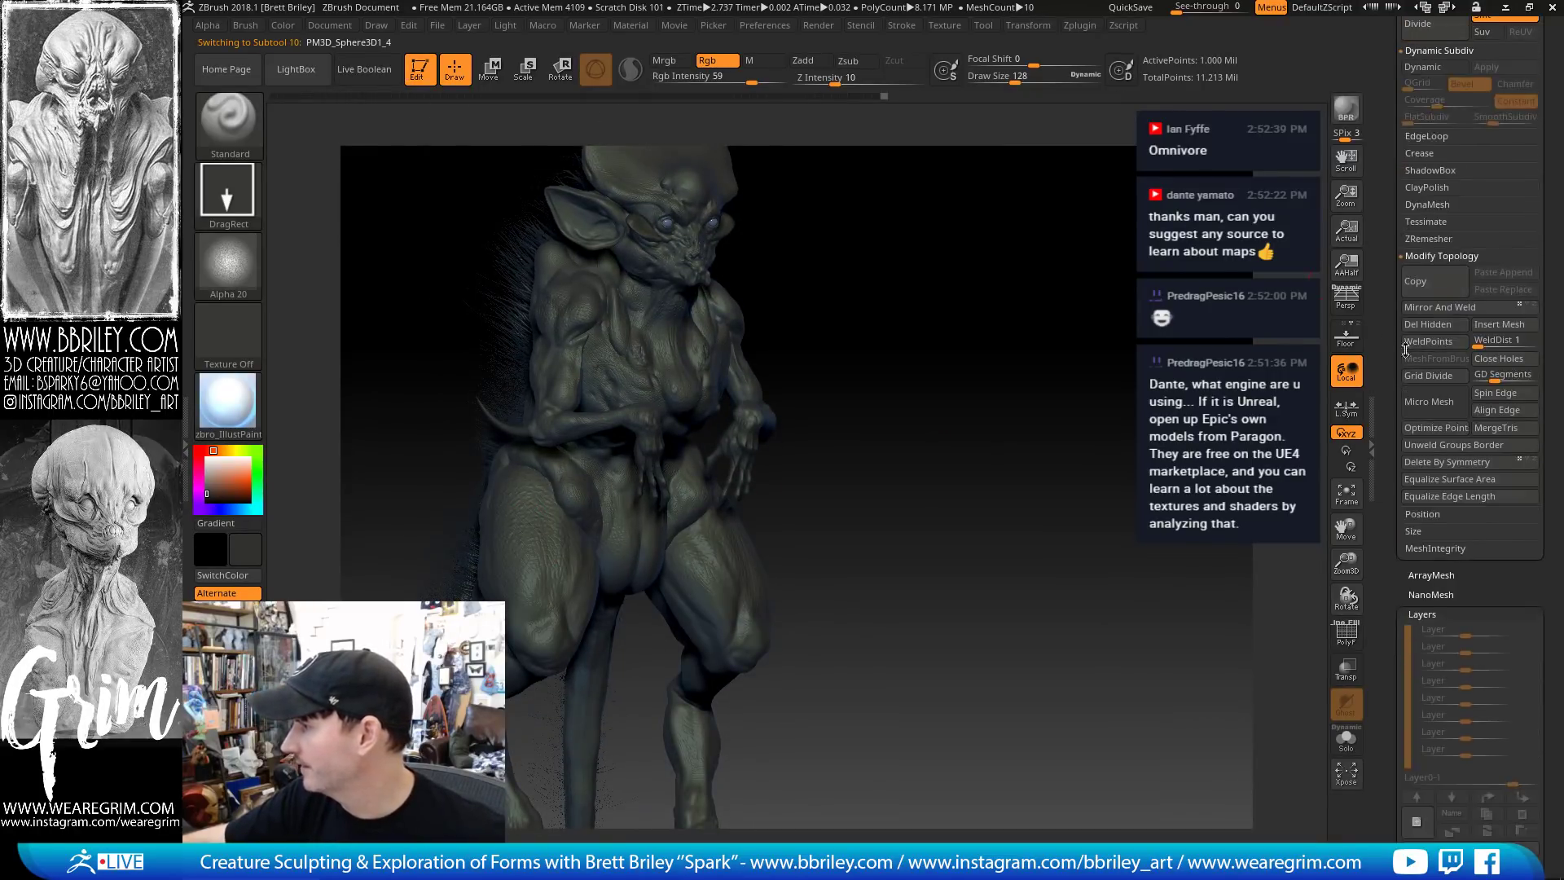
{"action": "left_click", "coordinate": [283, 26]}
{"action": "left_click", "coordinate": [332, 343]}
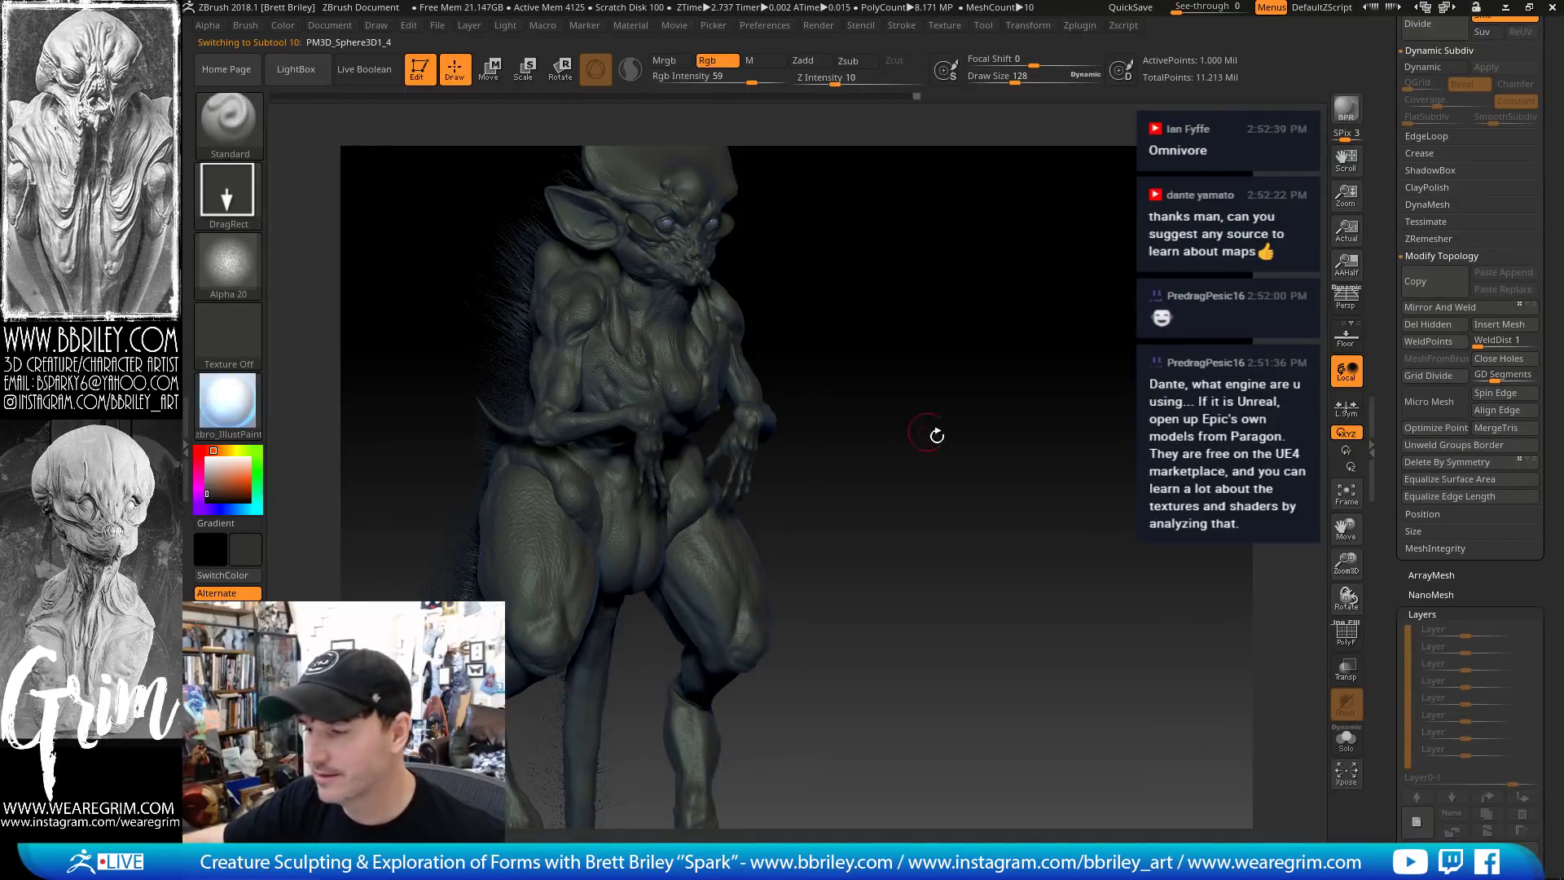
Select the hands subtool (PM3D_Sphere3D1_3) in the subtool list and fill it with the same dark grey
{"action": "mouse_move", "coordinate": [936, 437]}
{"action": "left_mouse_down"}
{"action": "mouse_move", "coordinate": [950, 453]}
{"action": "mouse_move", "coordinate": [951, 418]}
{"action": "left_mouse_up"}
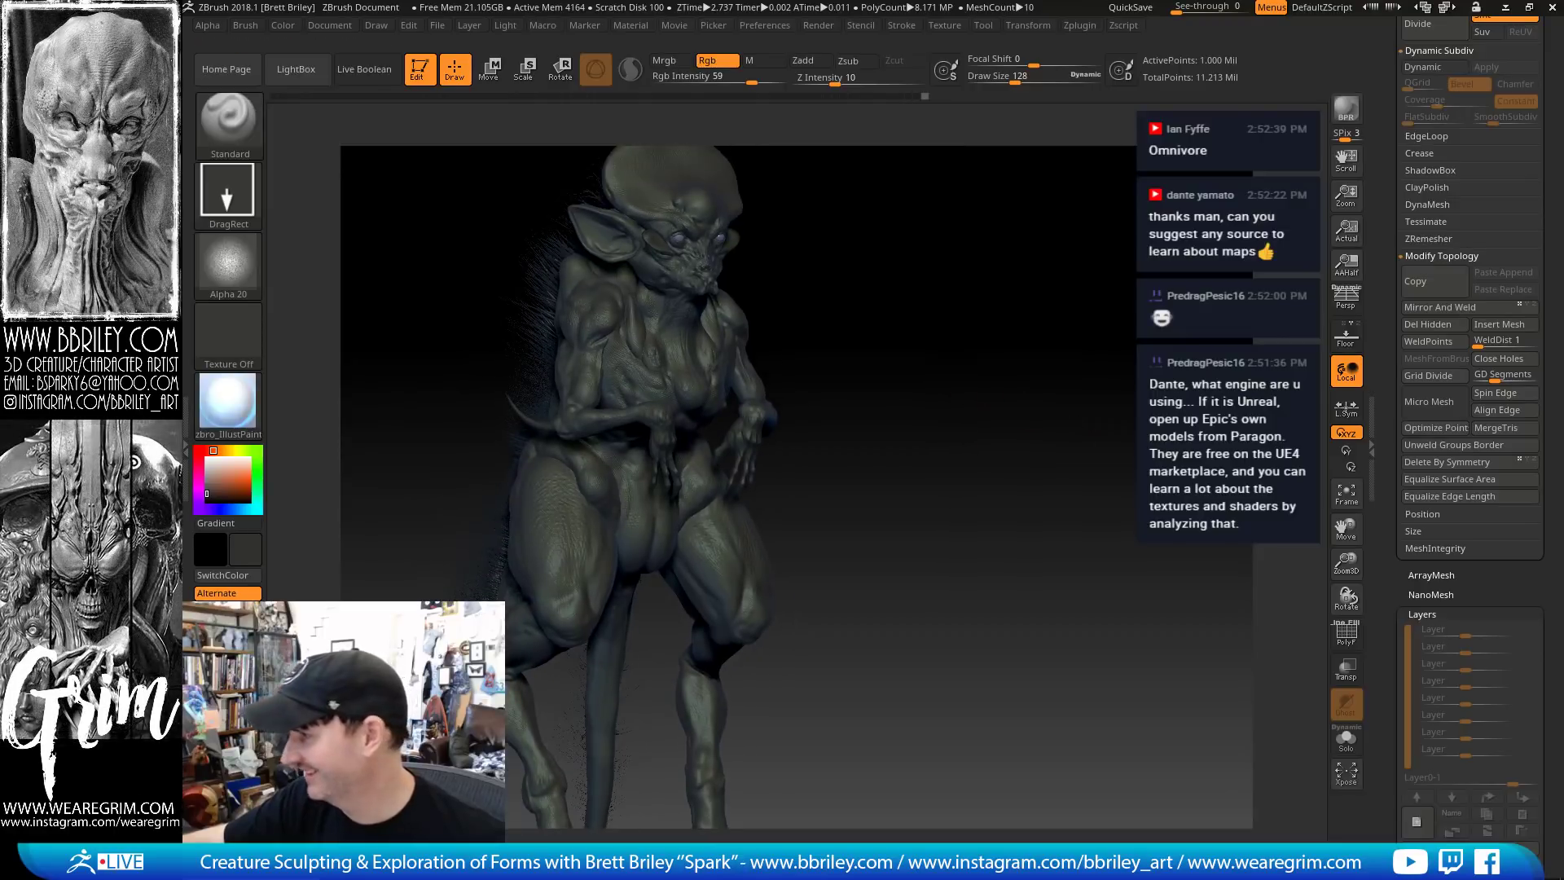
{"action": "left_click_drag", "start_coordinate": [1383, 232], "coordinate": [1399, 453]}
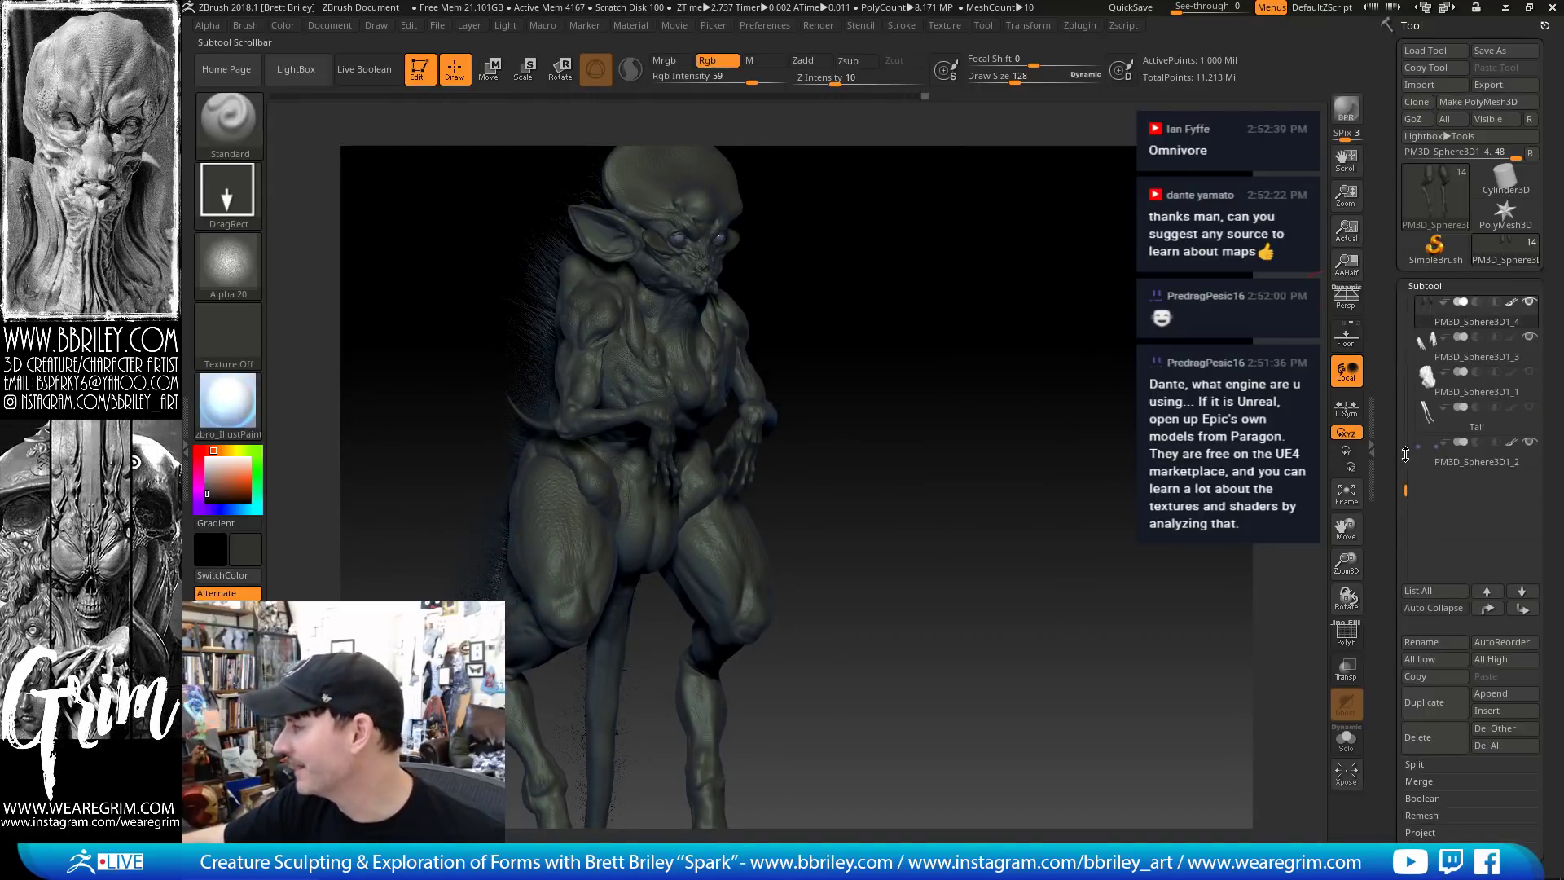
{"action": "left_click", "coordinate": [1434, 349]}
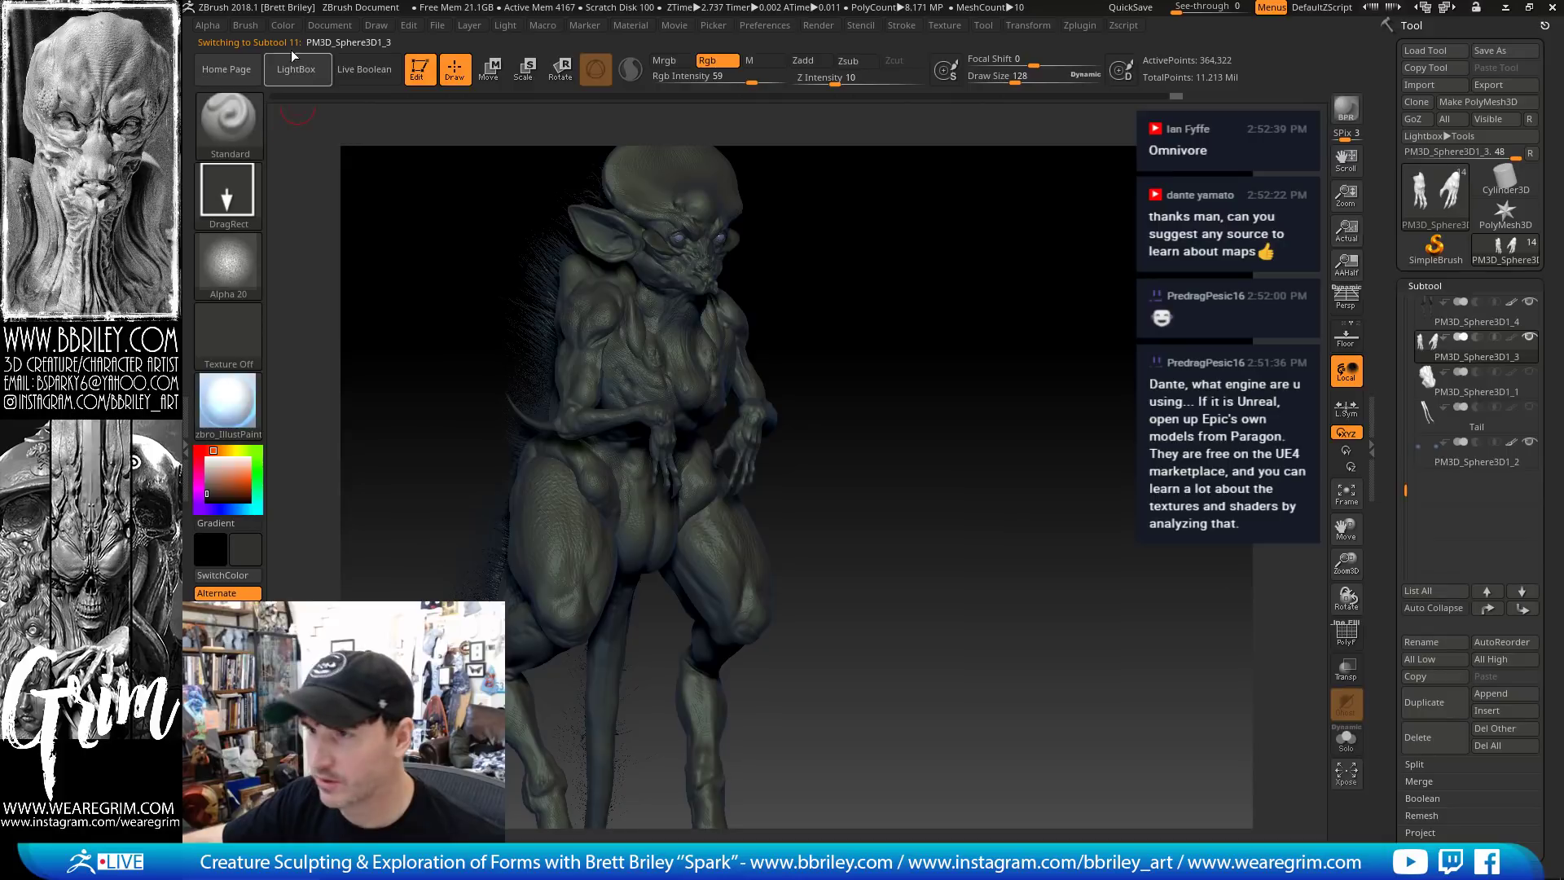
{"action": "left_click", "coordinate": [283, 25]}
{"action": "left_click", "coordinate": [314, 343]}
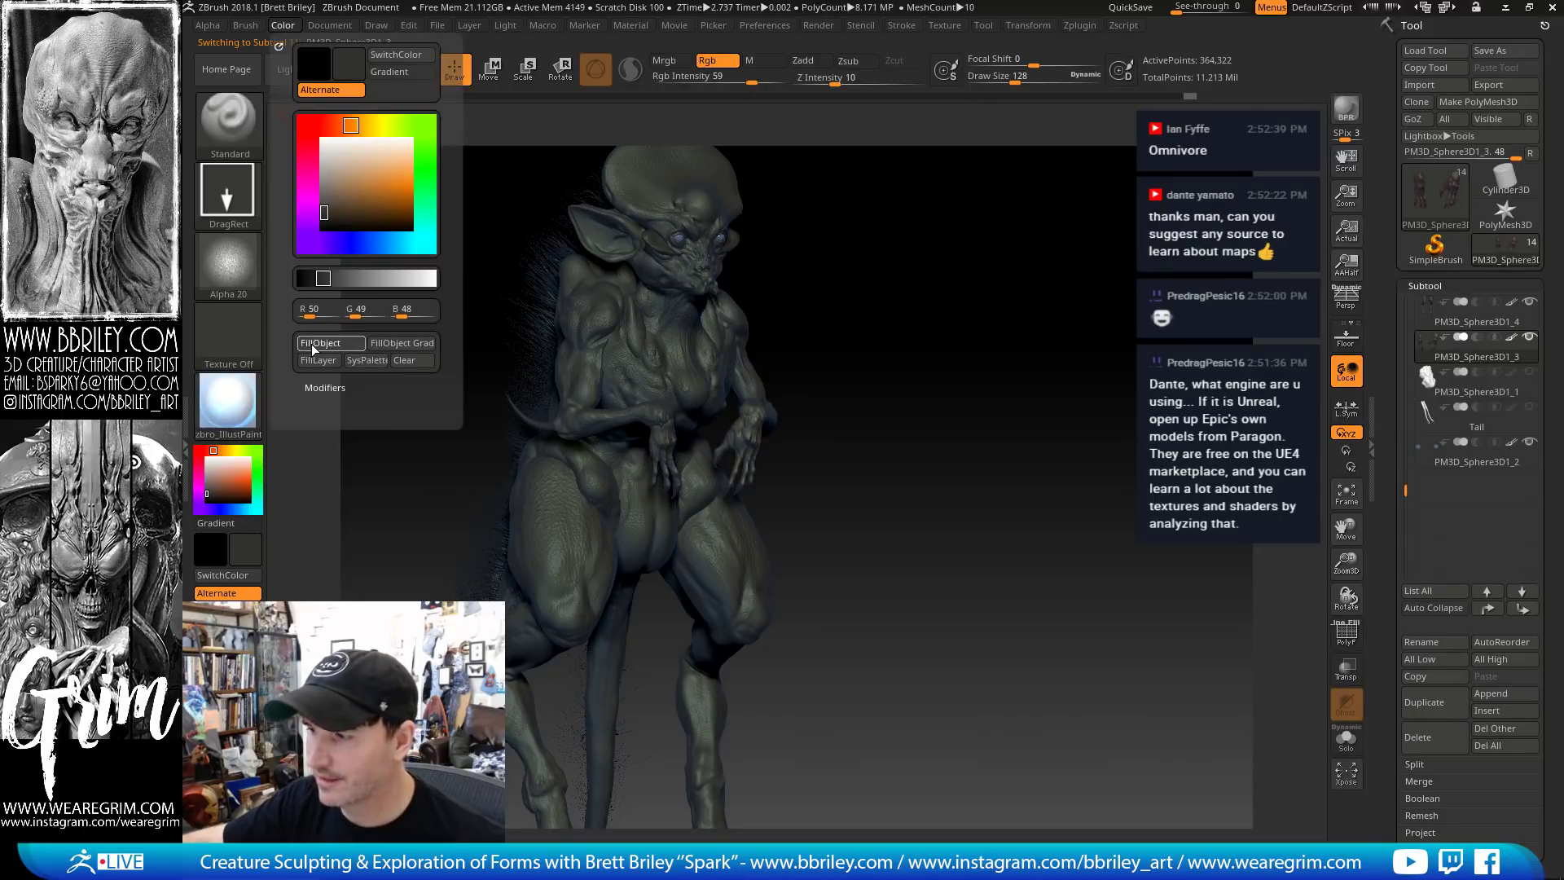
Delete the hidden PM3D_Sphere3D1_1 and Tail subtools from the creature
{"action": "left_click", "coordinate": [1428, 396]}
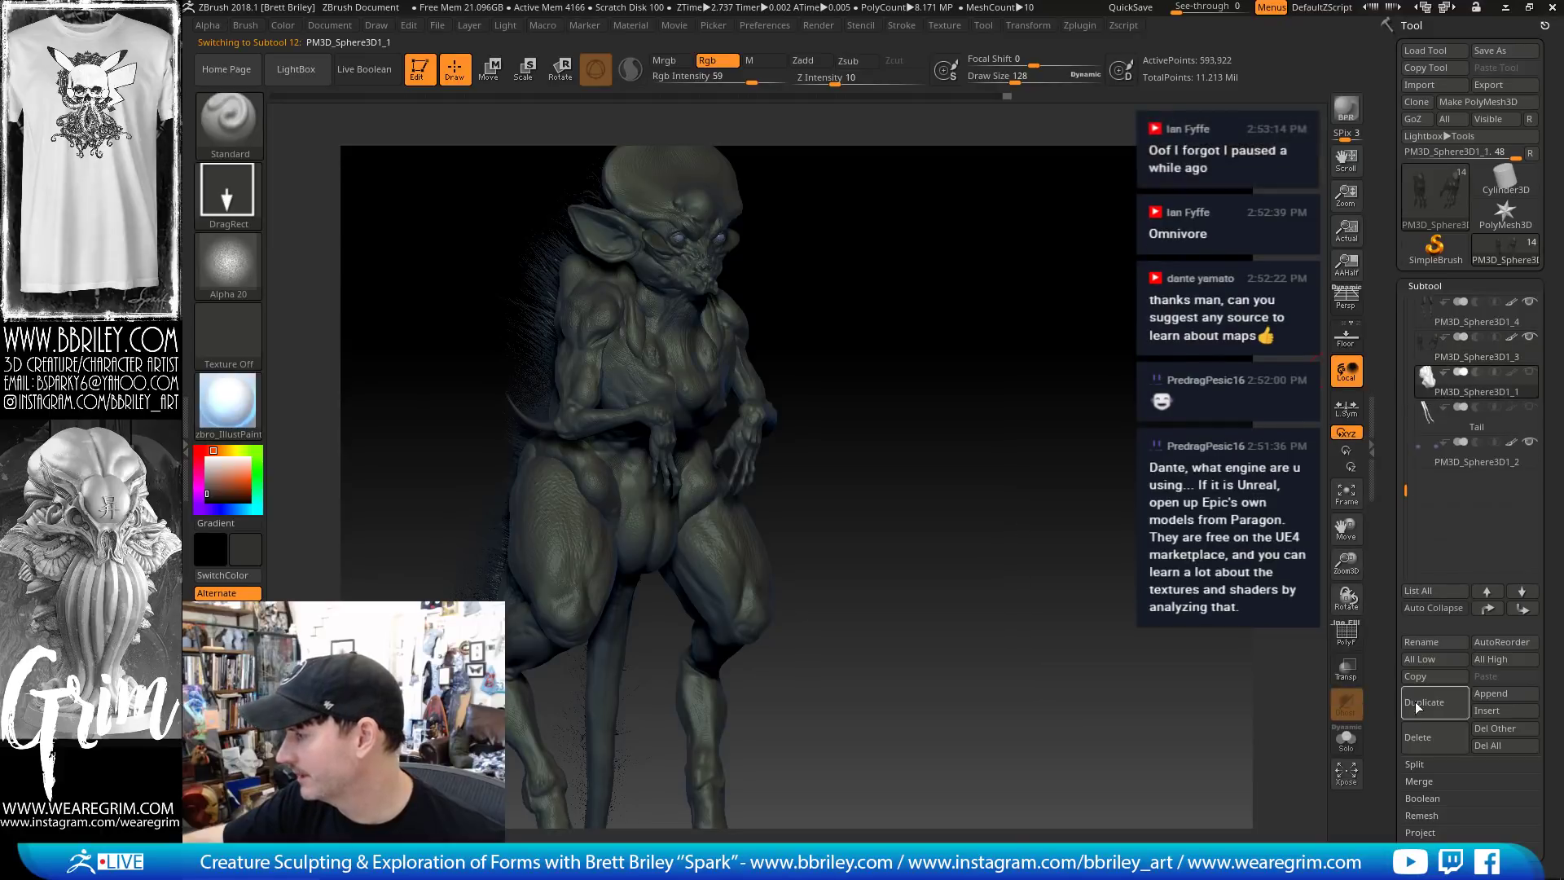
{"action": "left_click", "coordinate": [1421, 735]}
{"action": "left_click", "coordinate": [1324, 765]}
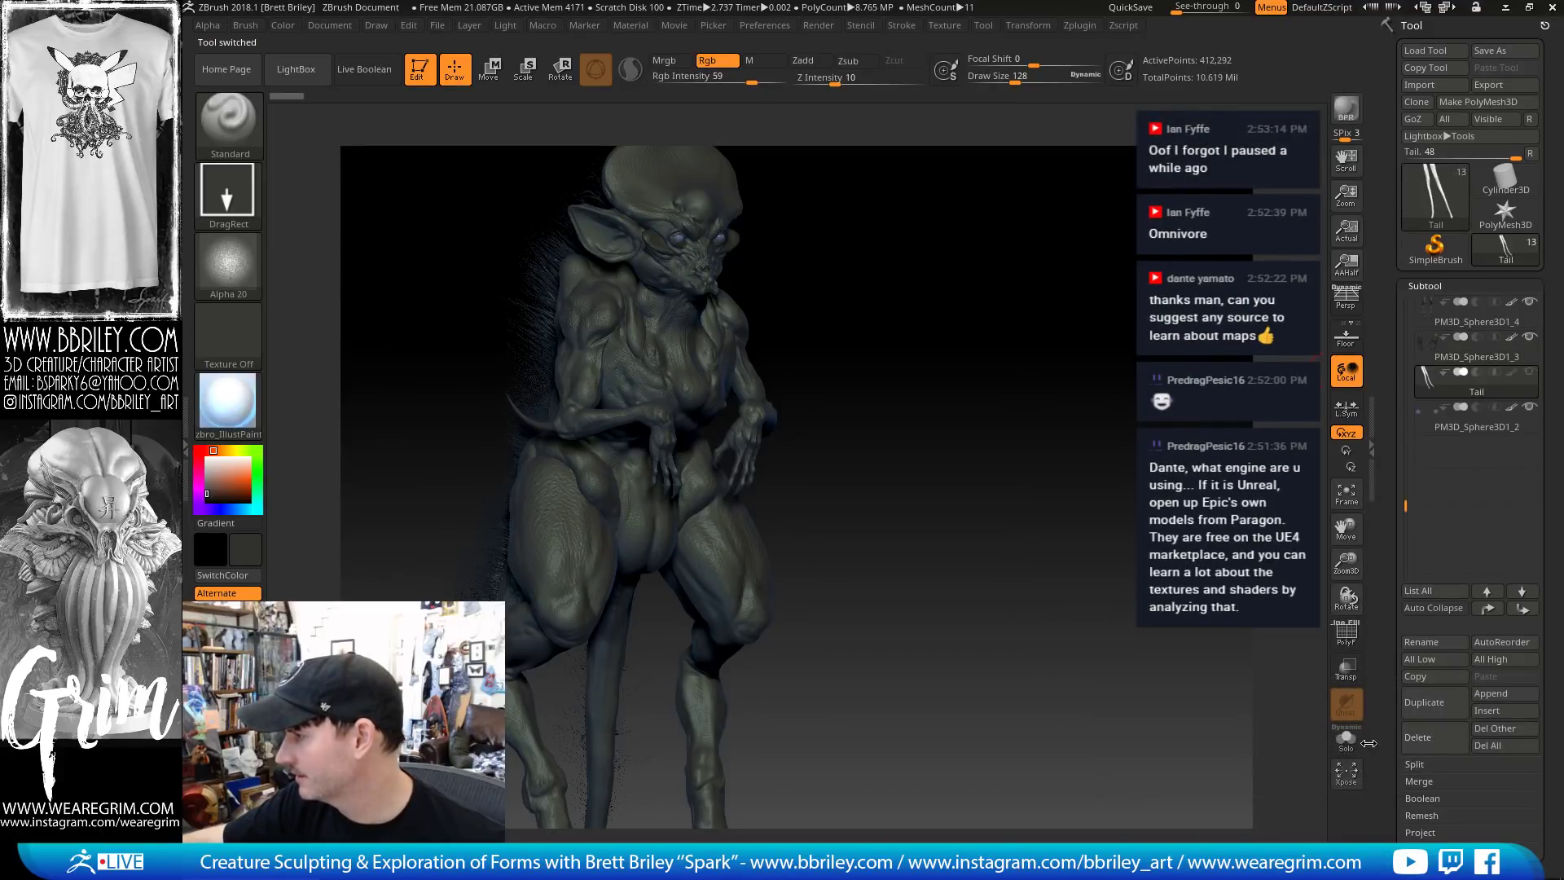
{"action": "left_click", "coordinate": [1417, 751]}
{"action": "left_click", "coordinate": [1324, 766]}
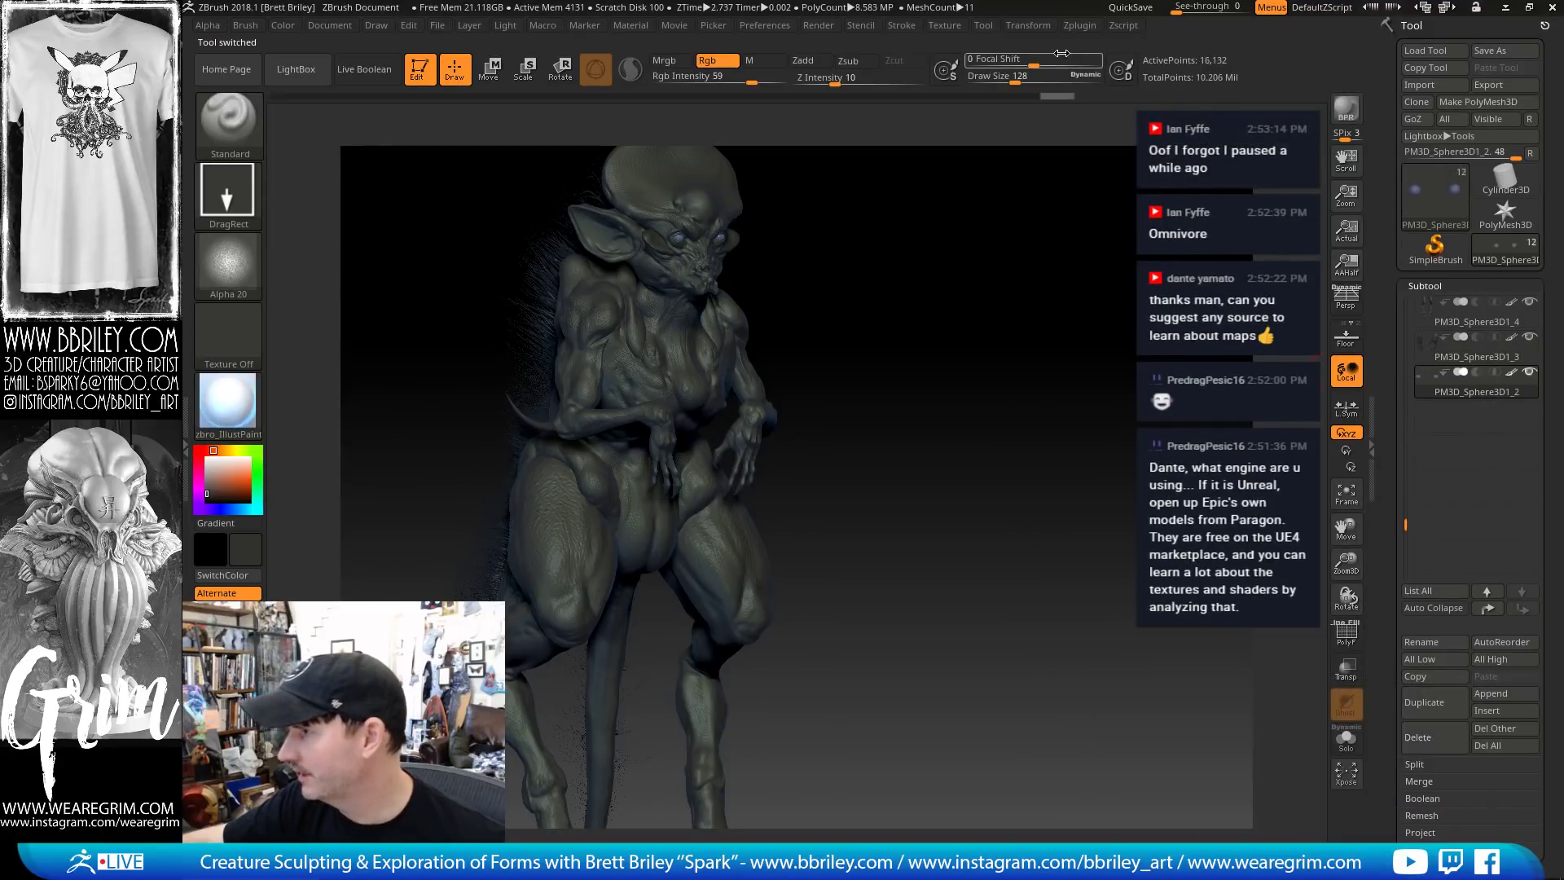
Save the creature to disk and fill the white PM3D_Sphere3D1 subtool with the same dark grey (R 50, G 49, B 48)
{"action": "left_click", "coordinate": [984, 25]}
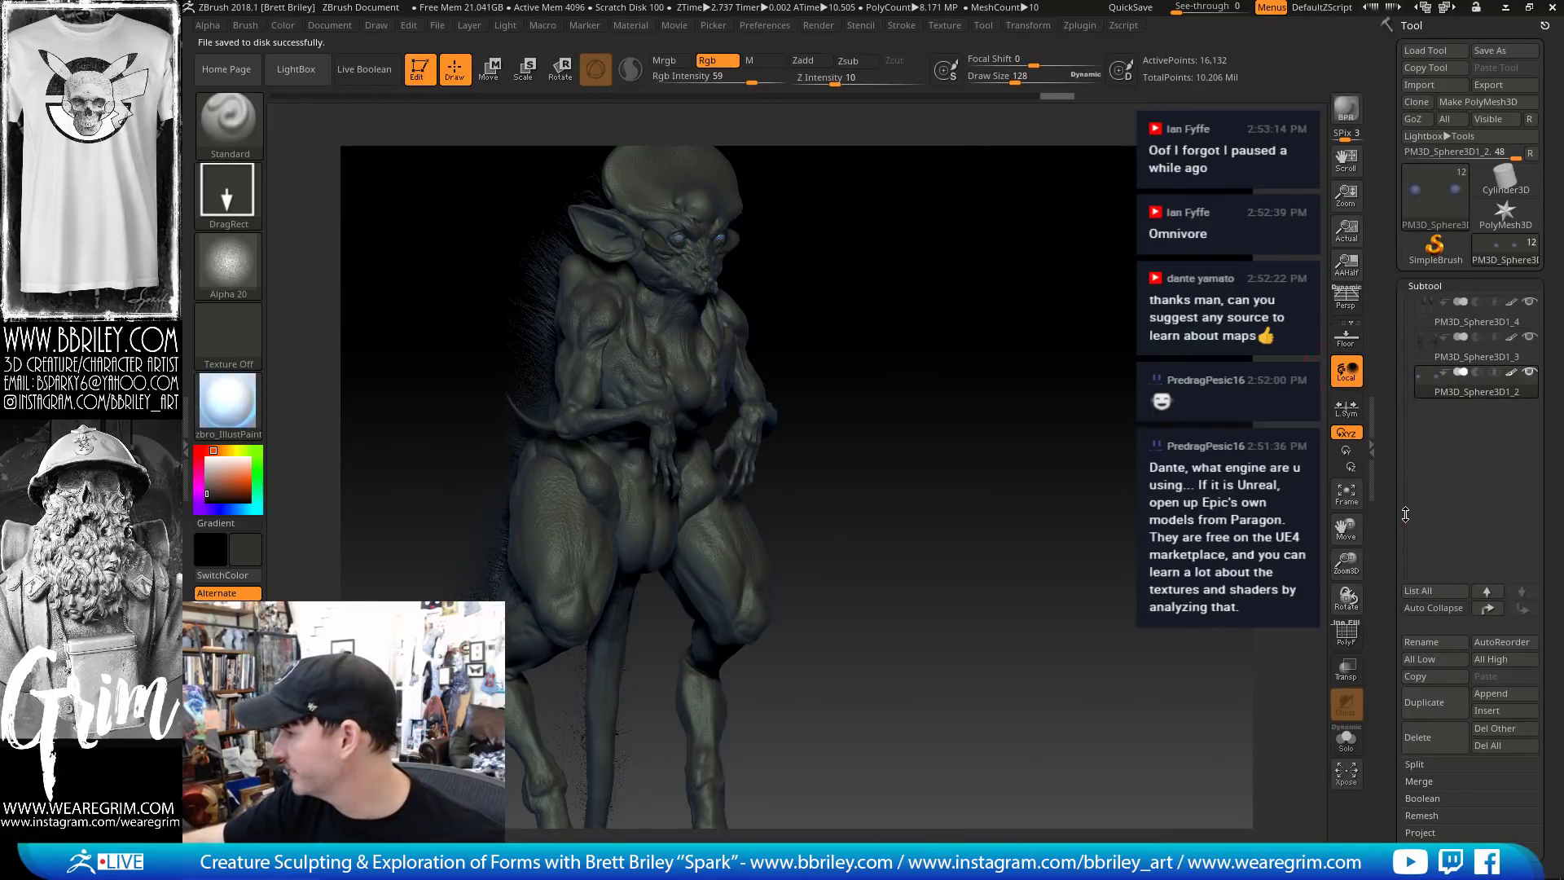
{"action": "left_click_drag", "start_coordinate": [1405, 524], "coordinate": [1405, 356]}
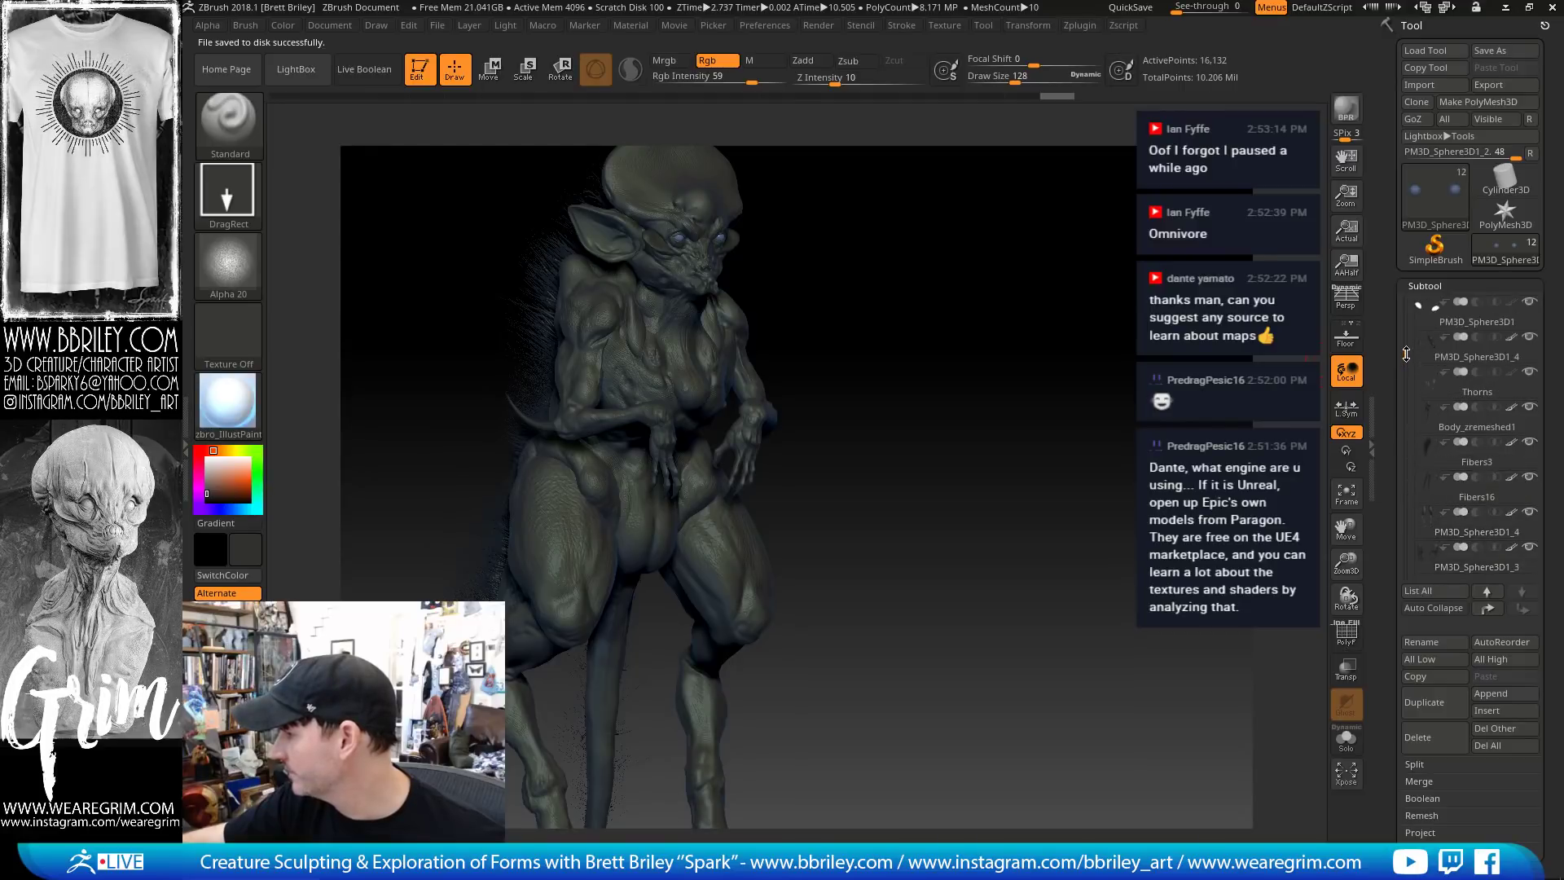
{"action": "left_click", "coordinate": [1424, 316]}
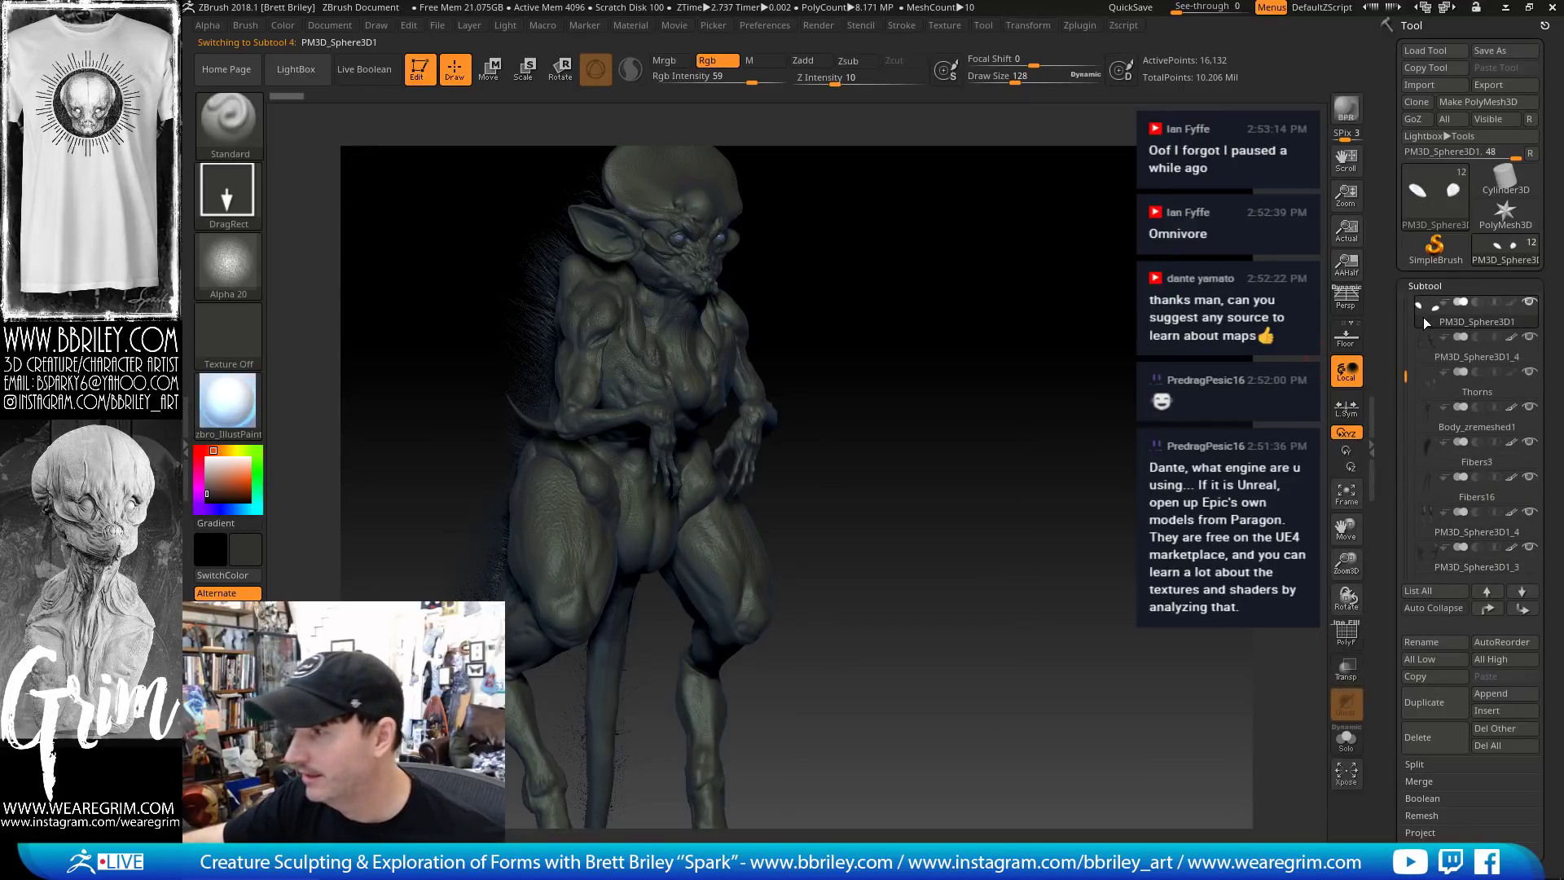
{"action": "left_click", "coordinate": [282, 26]}
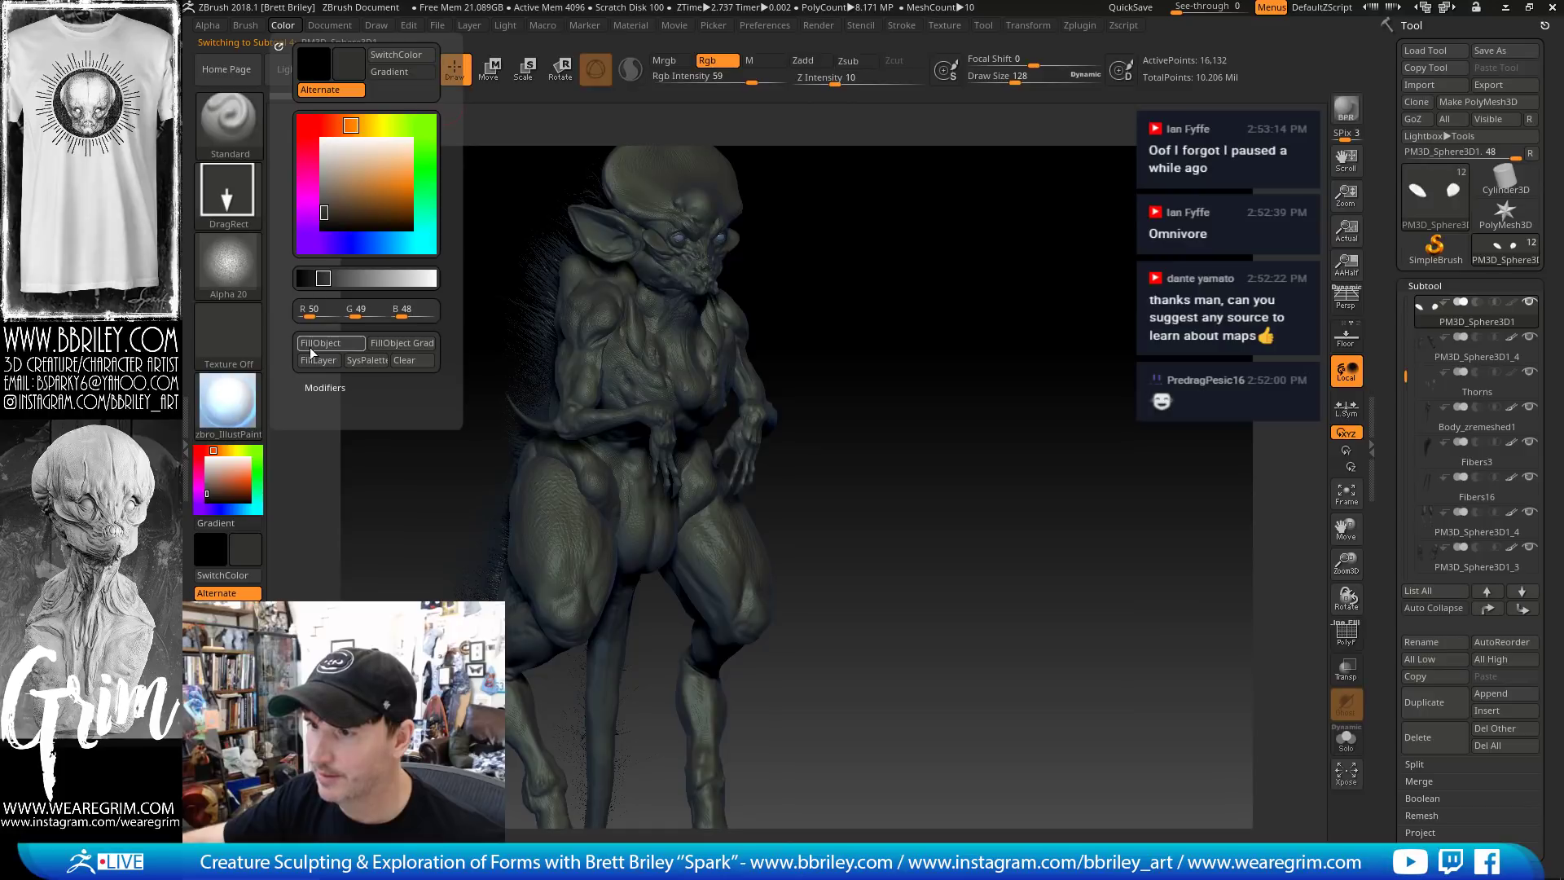
{"action": "left_click", "coordinate": [314, 349]}
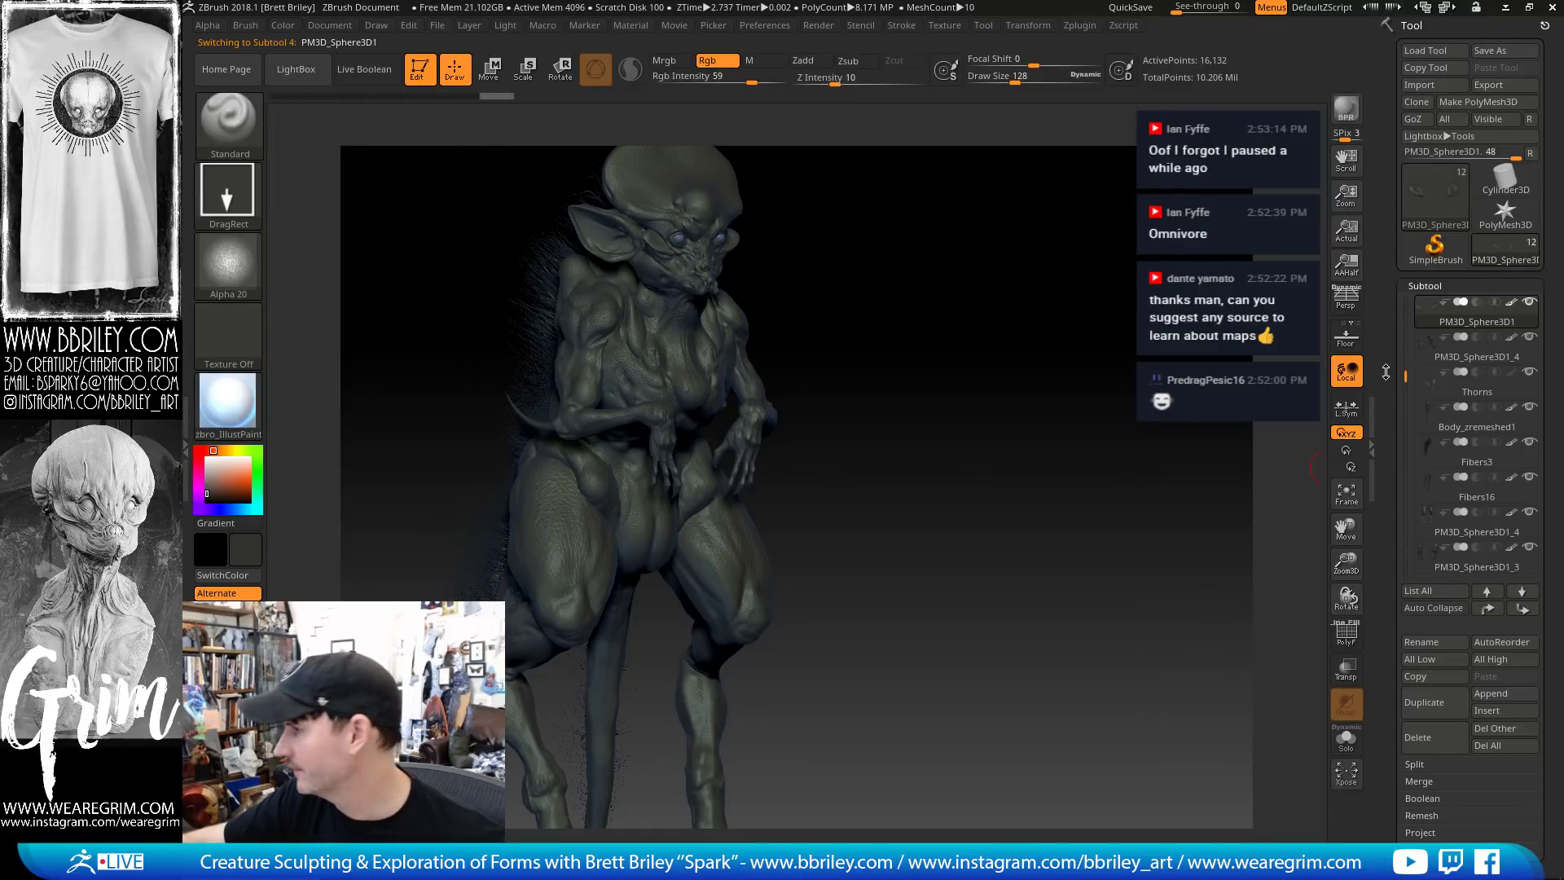
Select the Thorns subtool and fill it with the same dark grey
{"action": "left_click_drag", "start_coordinate": [1408, 370], "coordinate": [1409, 314]}
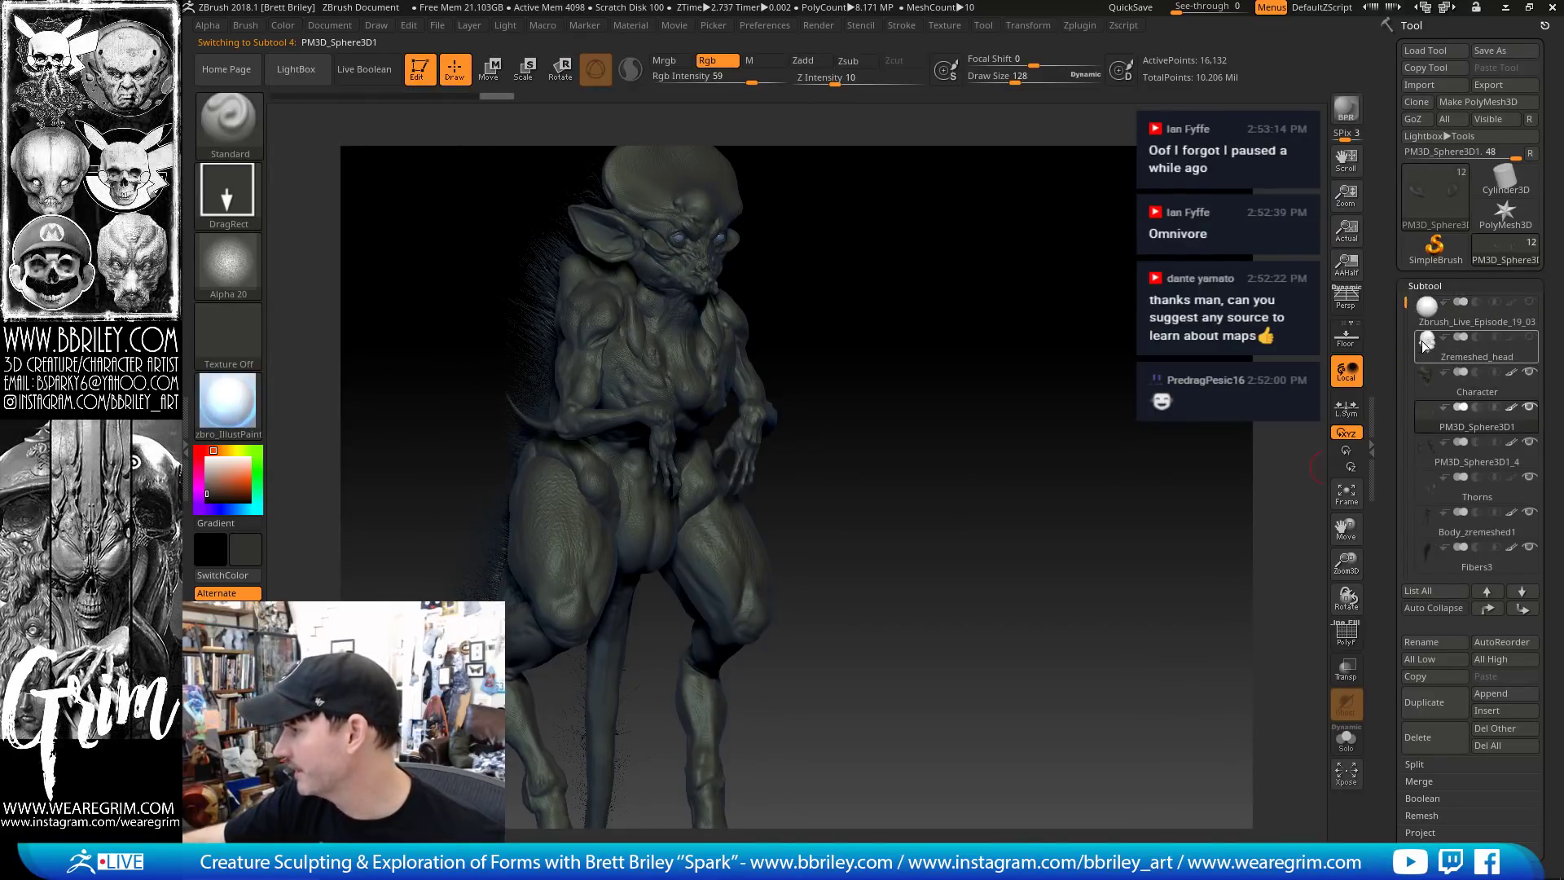
{"action": "mouse_move", "coordinate": [1424, 349]}
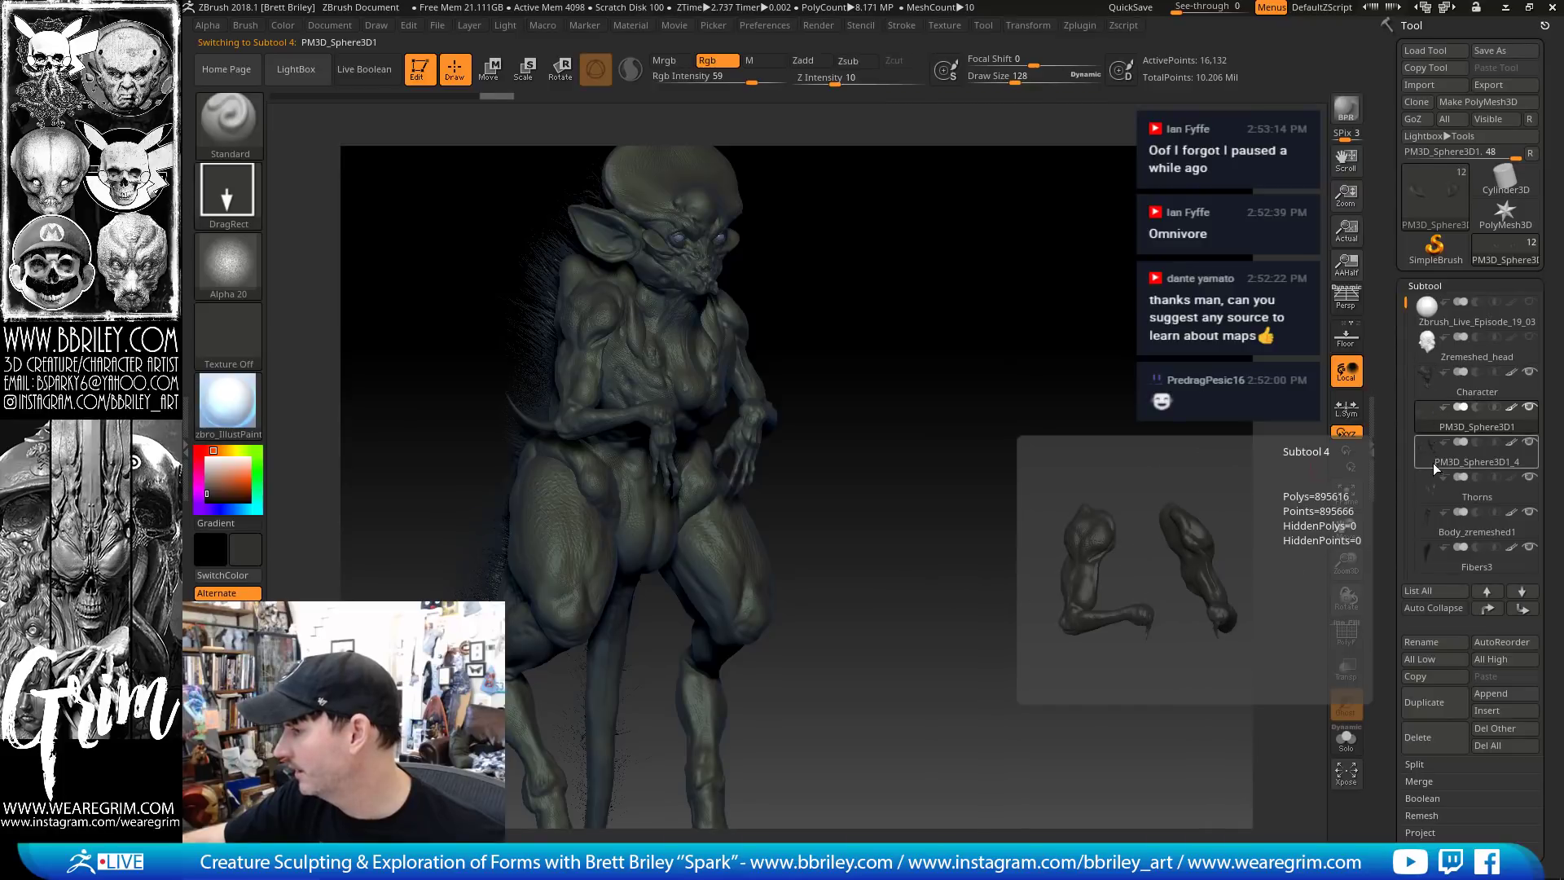
{"action": "left_click", "coordinate": [1426, 486]}
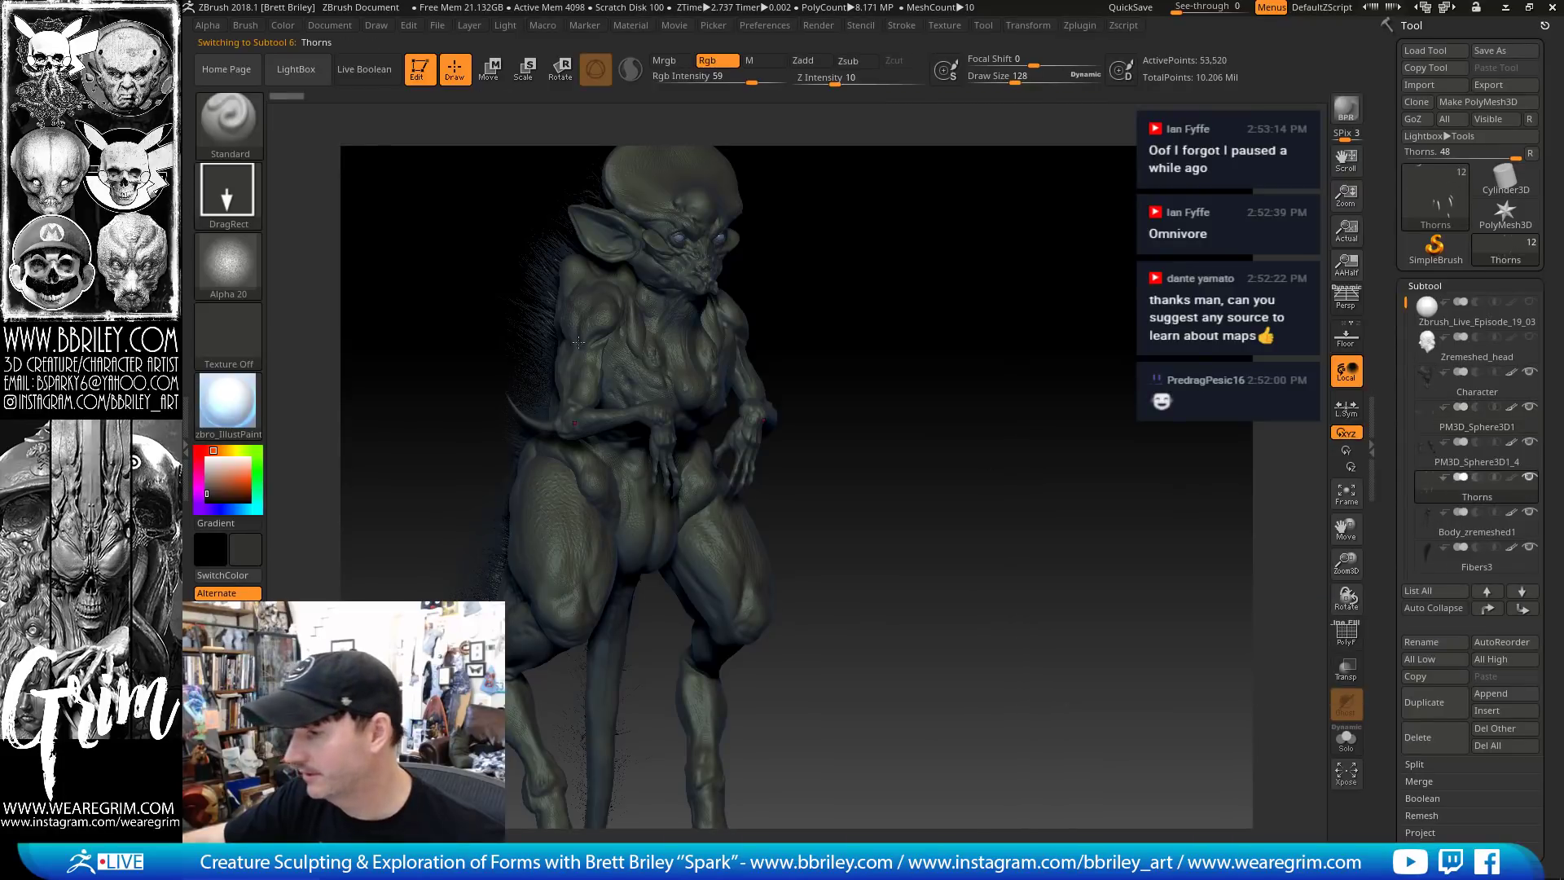
{"action": "left_click", "coordinate": [295, 25]}
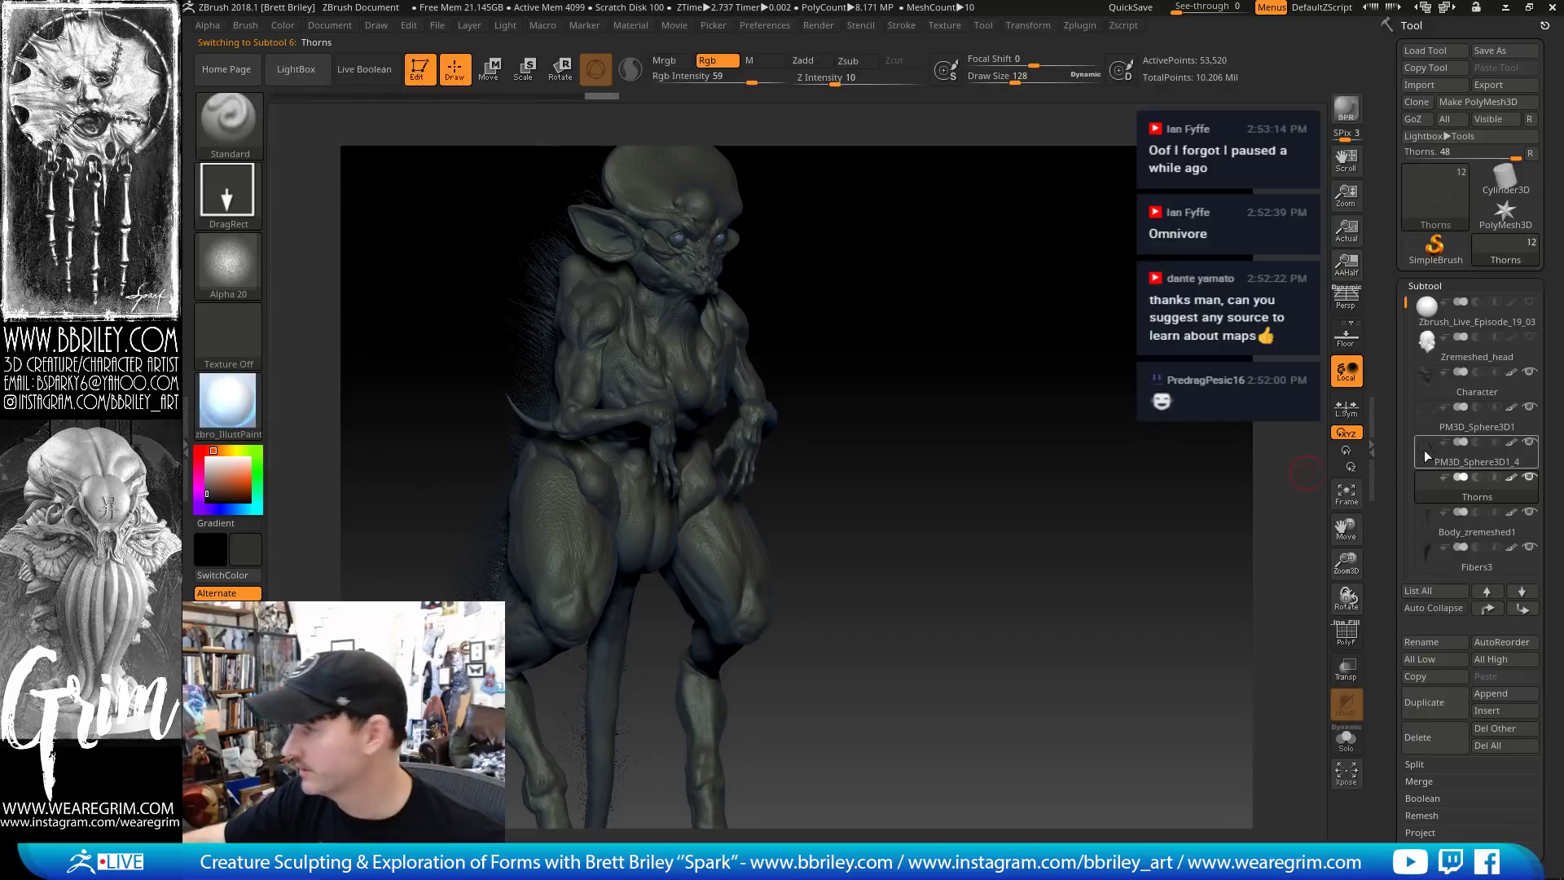
{"action": "mouse_move", "coordinate": [1425, 564]}
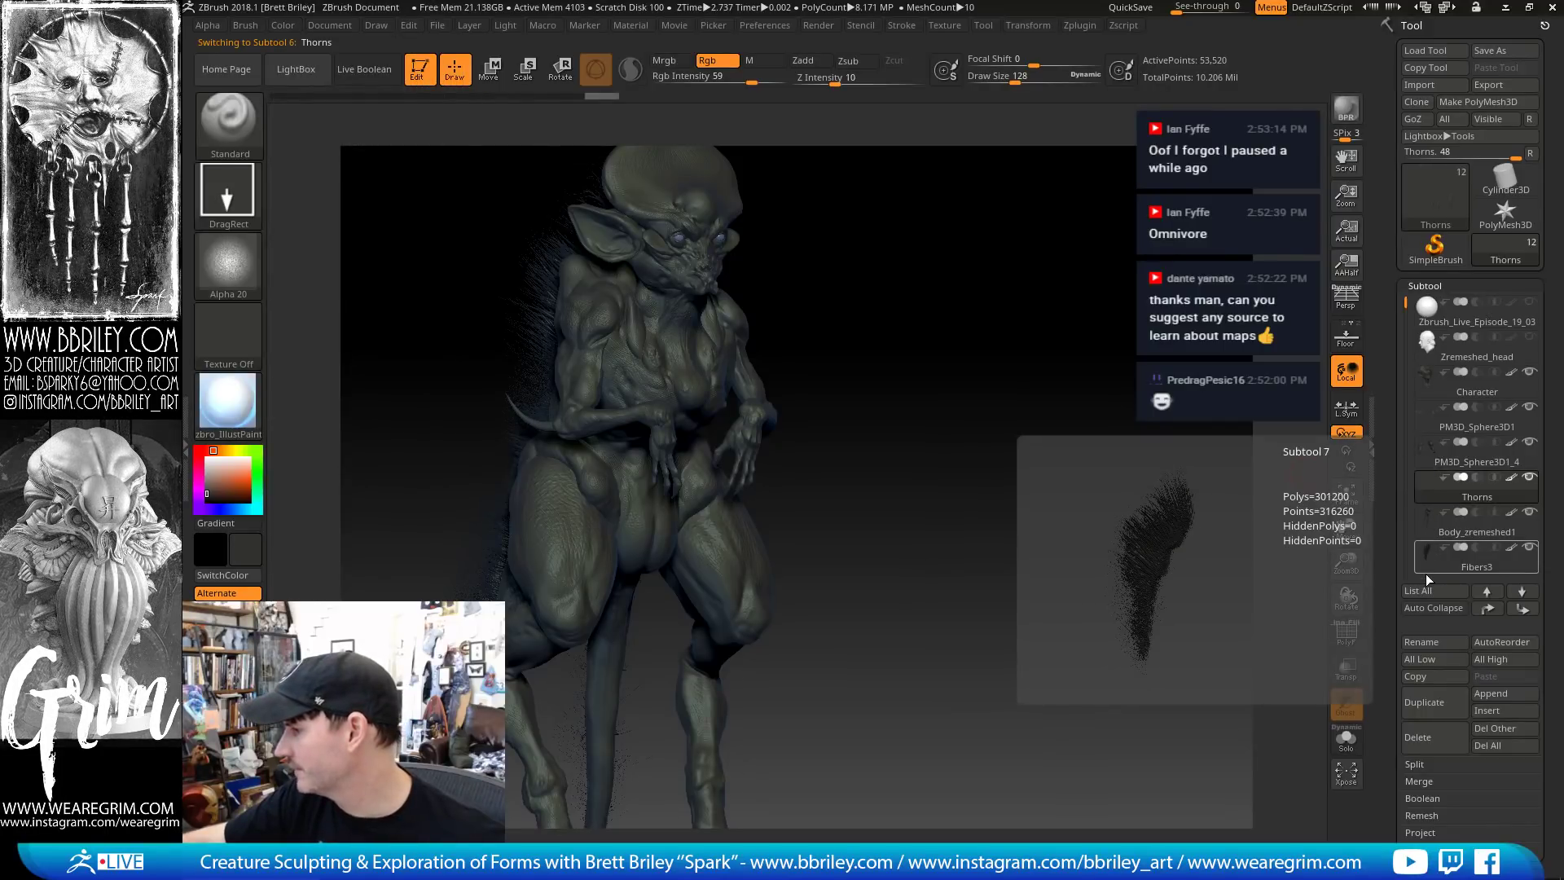
Isolate the Character subtool, fill it with the same dark grey to cover the white streak on its back, and show all subtools again
{"action": "left_click_drag", "start_coordinate": [1071, 504], "coordinate": [884, 692]}
{"action": "left_click", "coordinate": [628, 283], "text": "alt"}
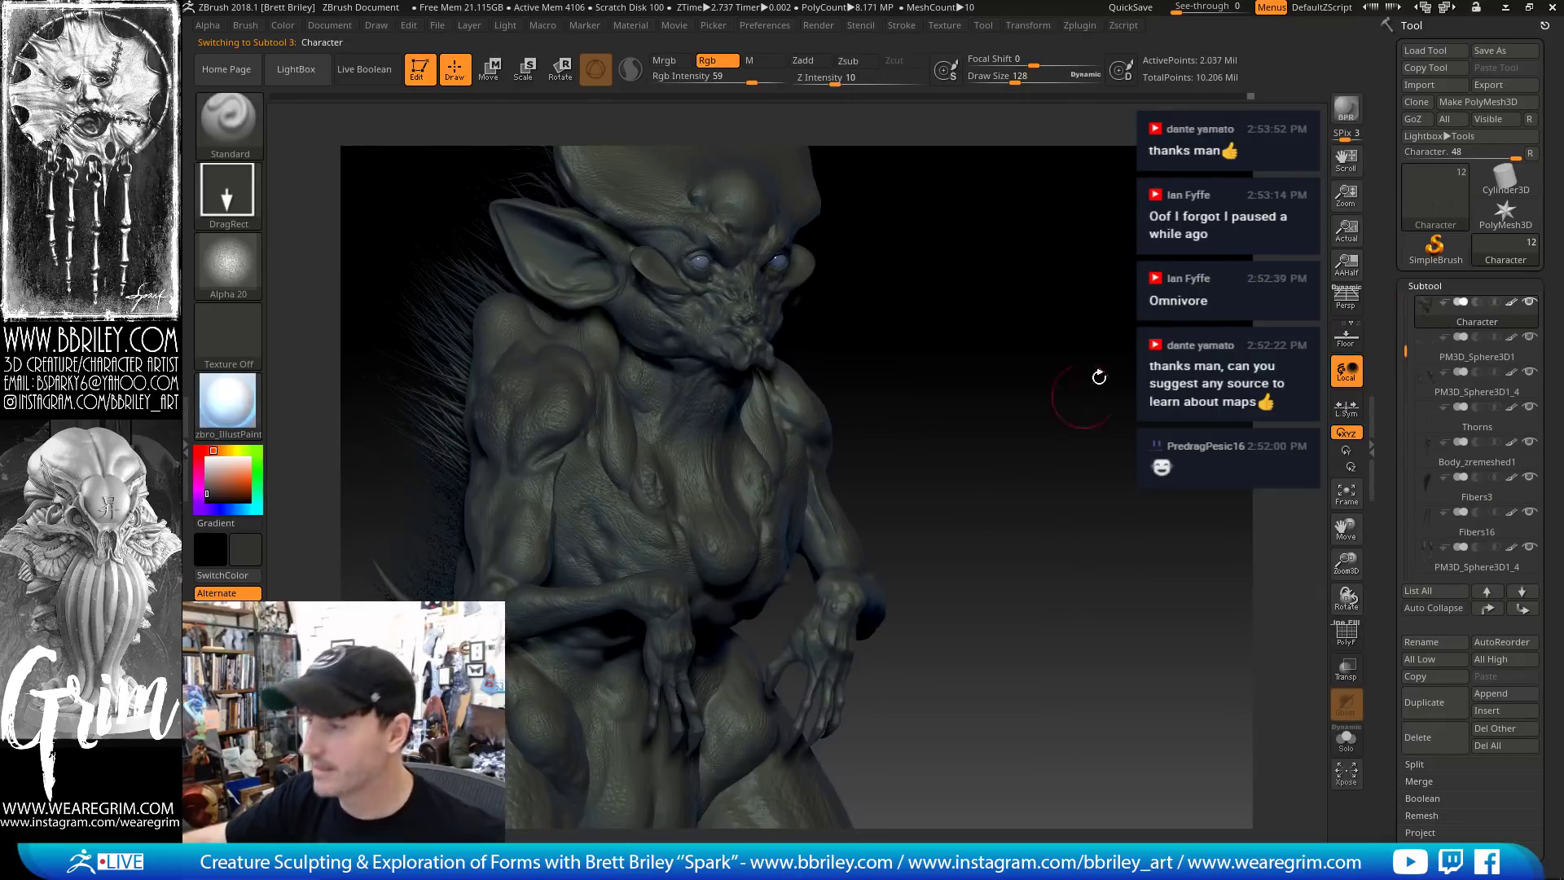
{"action": "left_click_drag", "start_coordinate": [1099, 377], "coordinate": [1040, 496]}
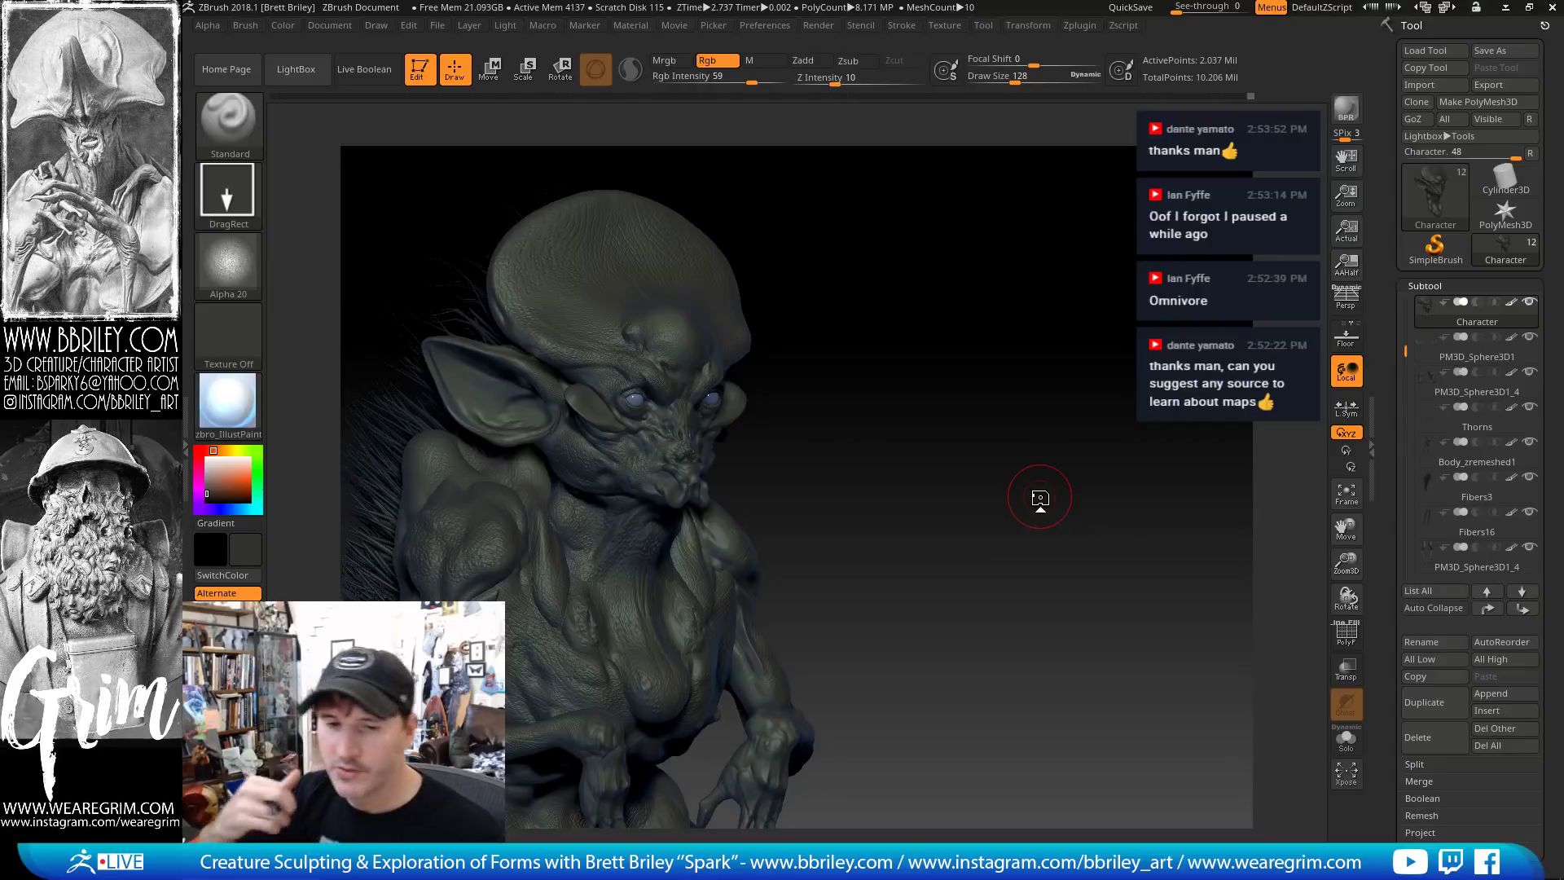
{"action": "left_click_drag", "start_coordinate": [859, 279], "coordinate": [702, 414]}
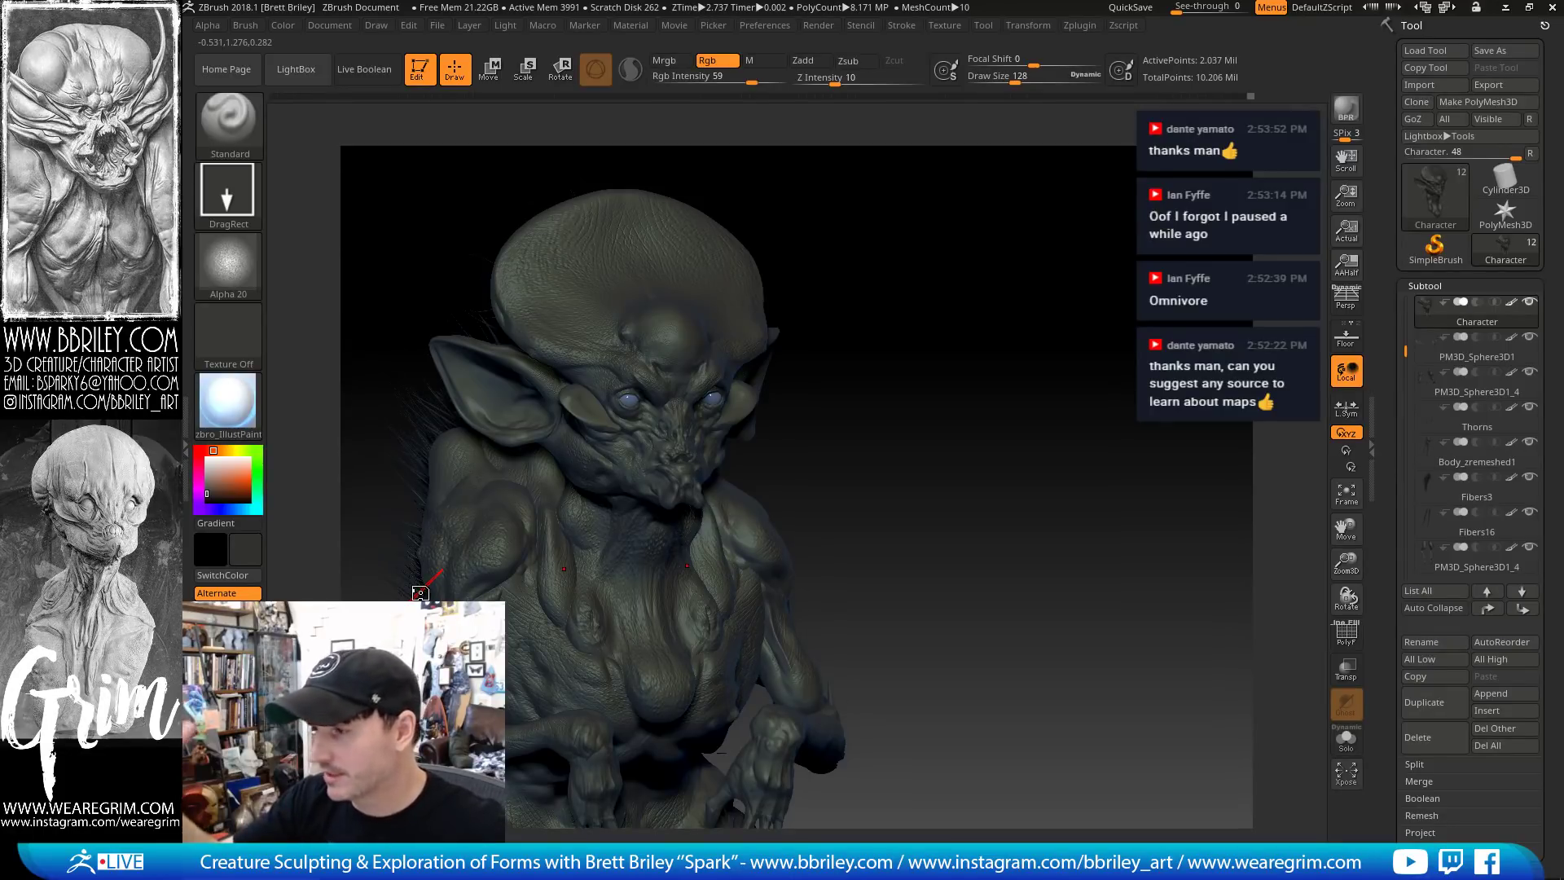
{"action": "mouse_move", "coordinate": [985, 336]}
{"action": "left_mouse_down"}
{"action": "mouse_move", "coordinate": [1012, 310]}
{"action": "mouse_move", "coordinate": [988, 331]}
{"action": "left_mouse_up"}
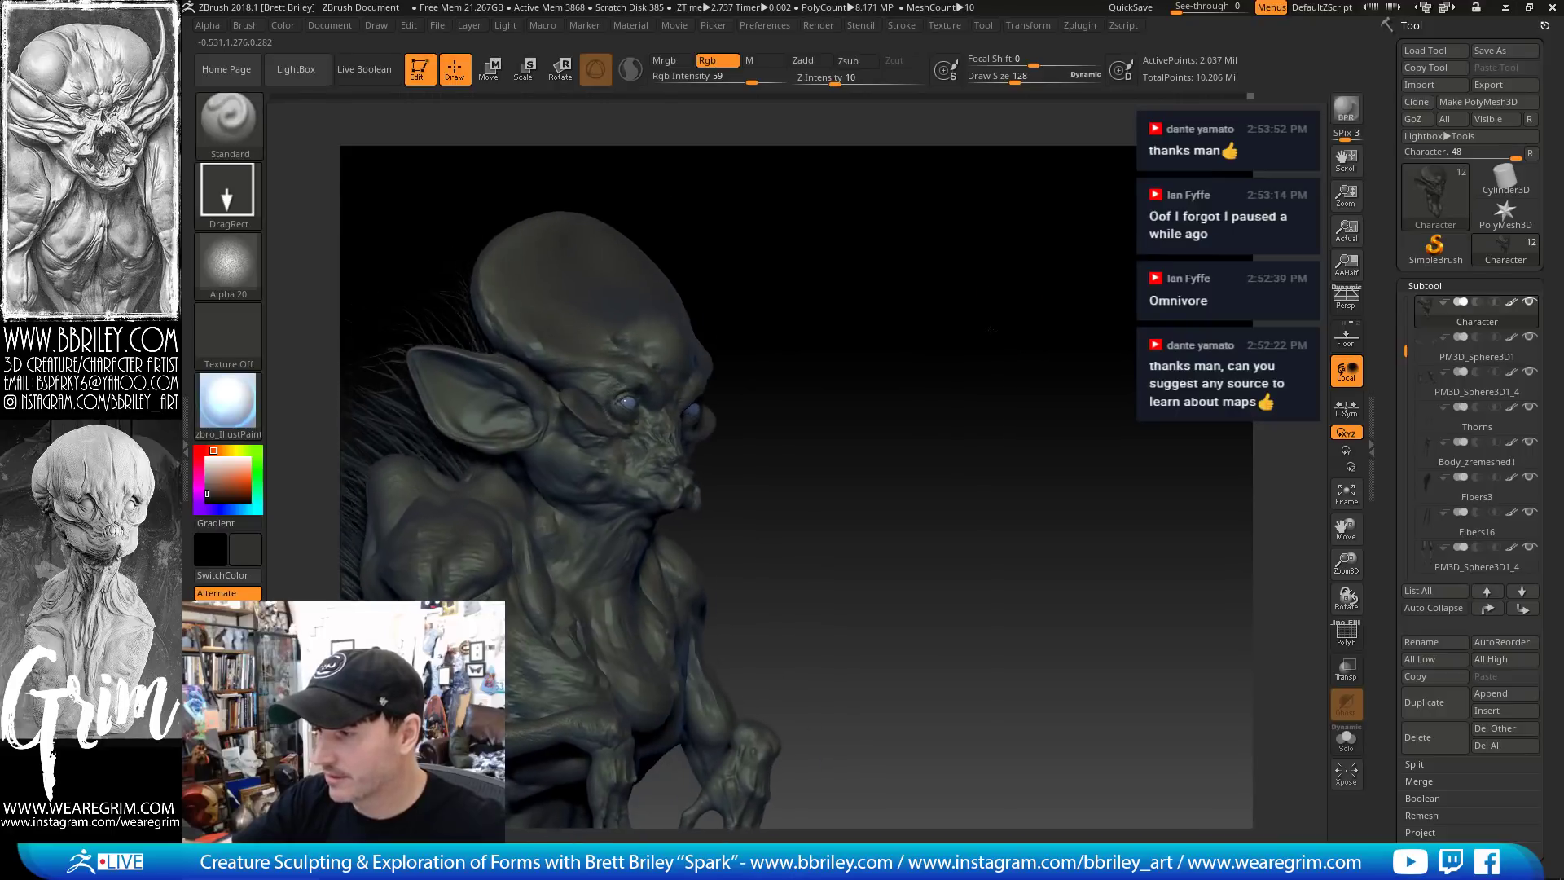
{"action": "left_click_drag", "start_coordinate": [785, 252], "coordinate": [873, 532]}
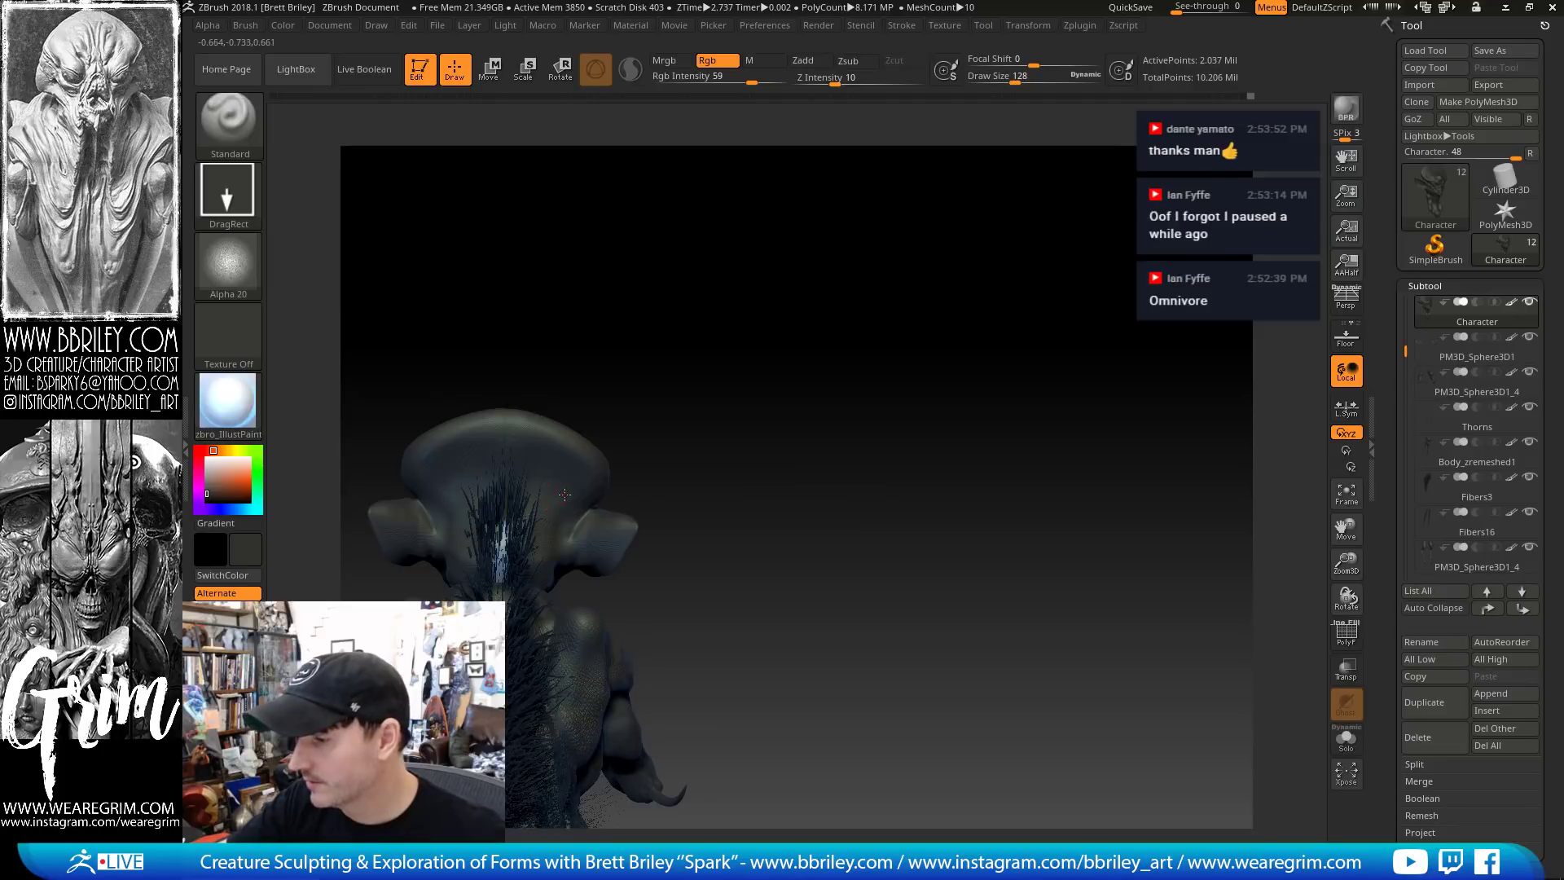
{"action": "left_click", "coordinate": [1346, 738]}
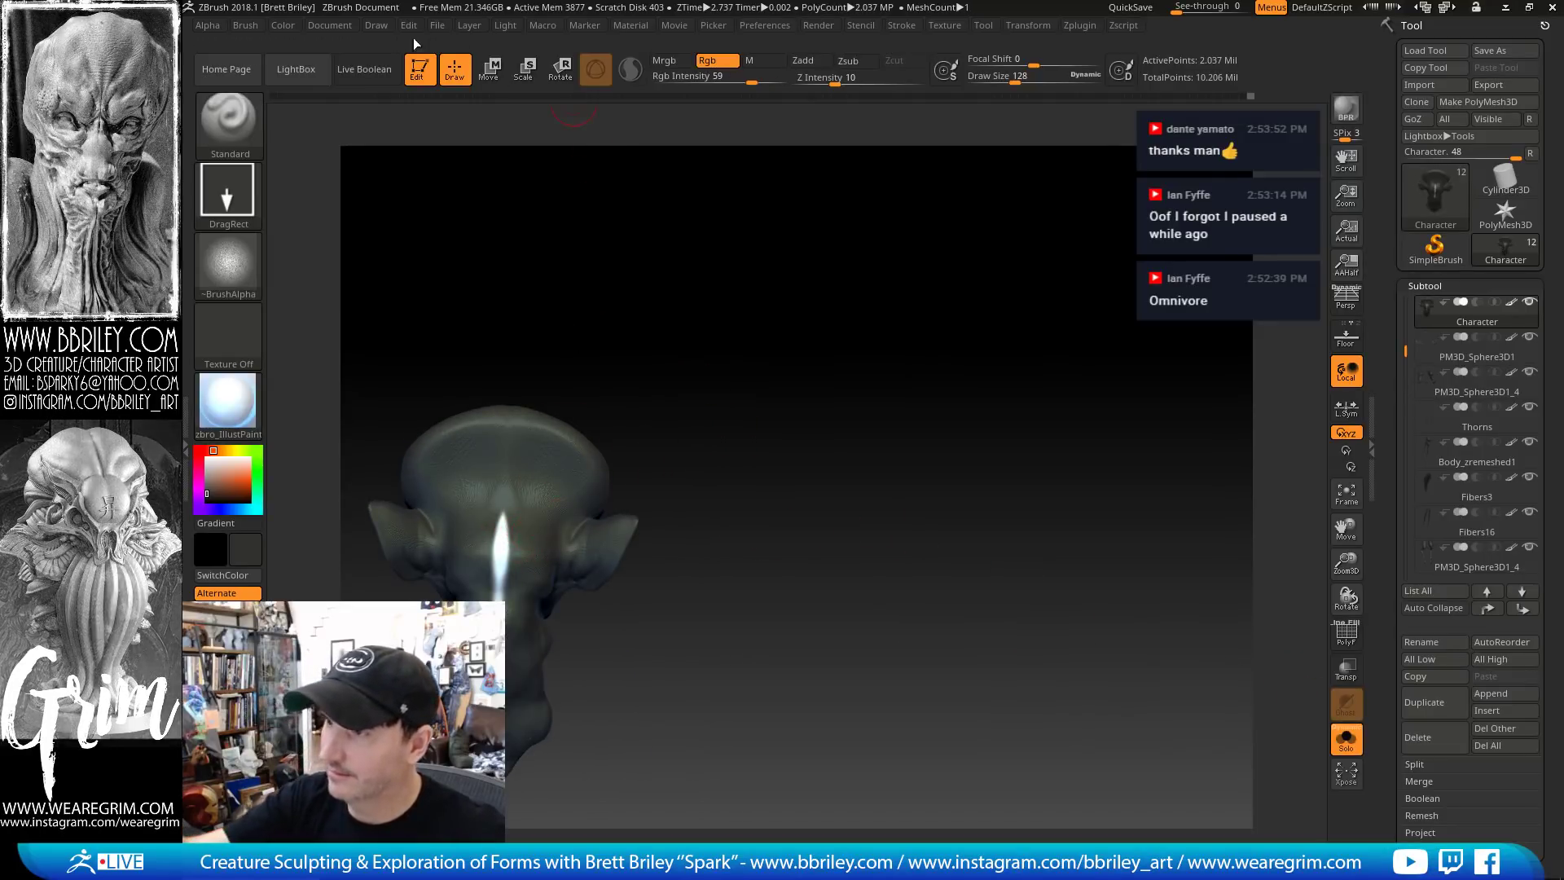
{"action": "left_click", "coordinate": [283, 25]}
{"action": "left_click", "coordinate": [324, 345]}
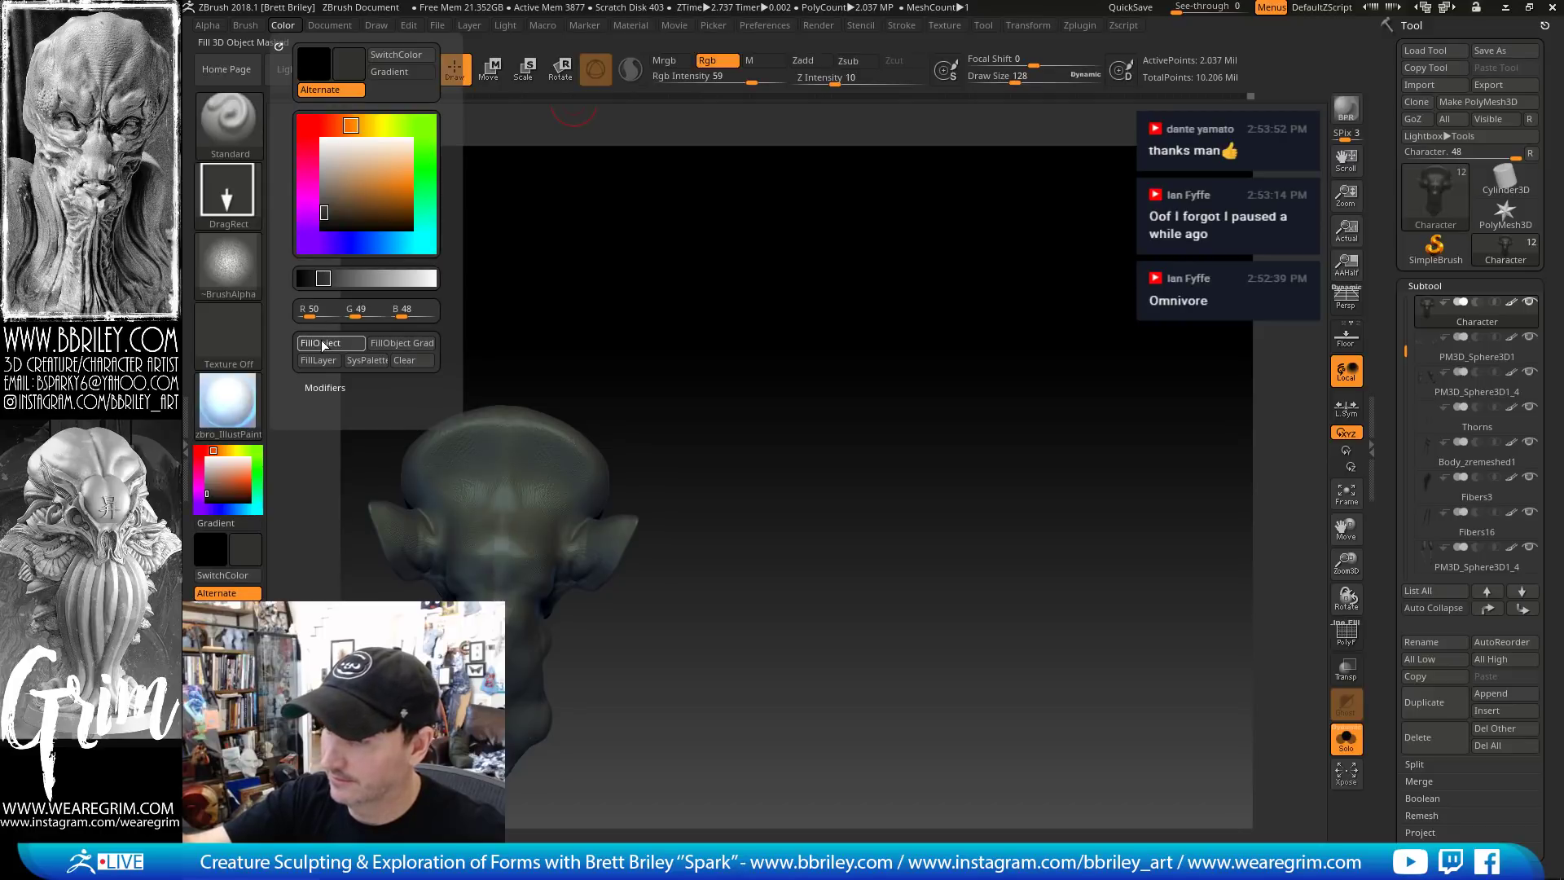
{"action": "left_click", "coordinate": [1345, 738]}
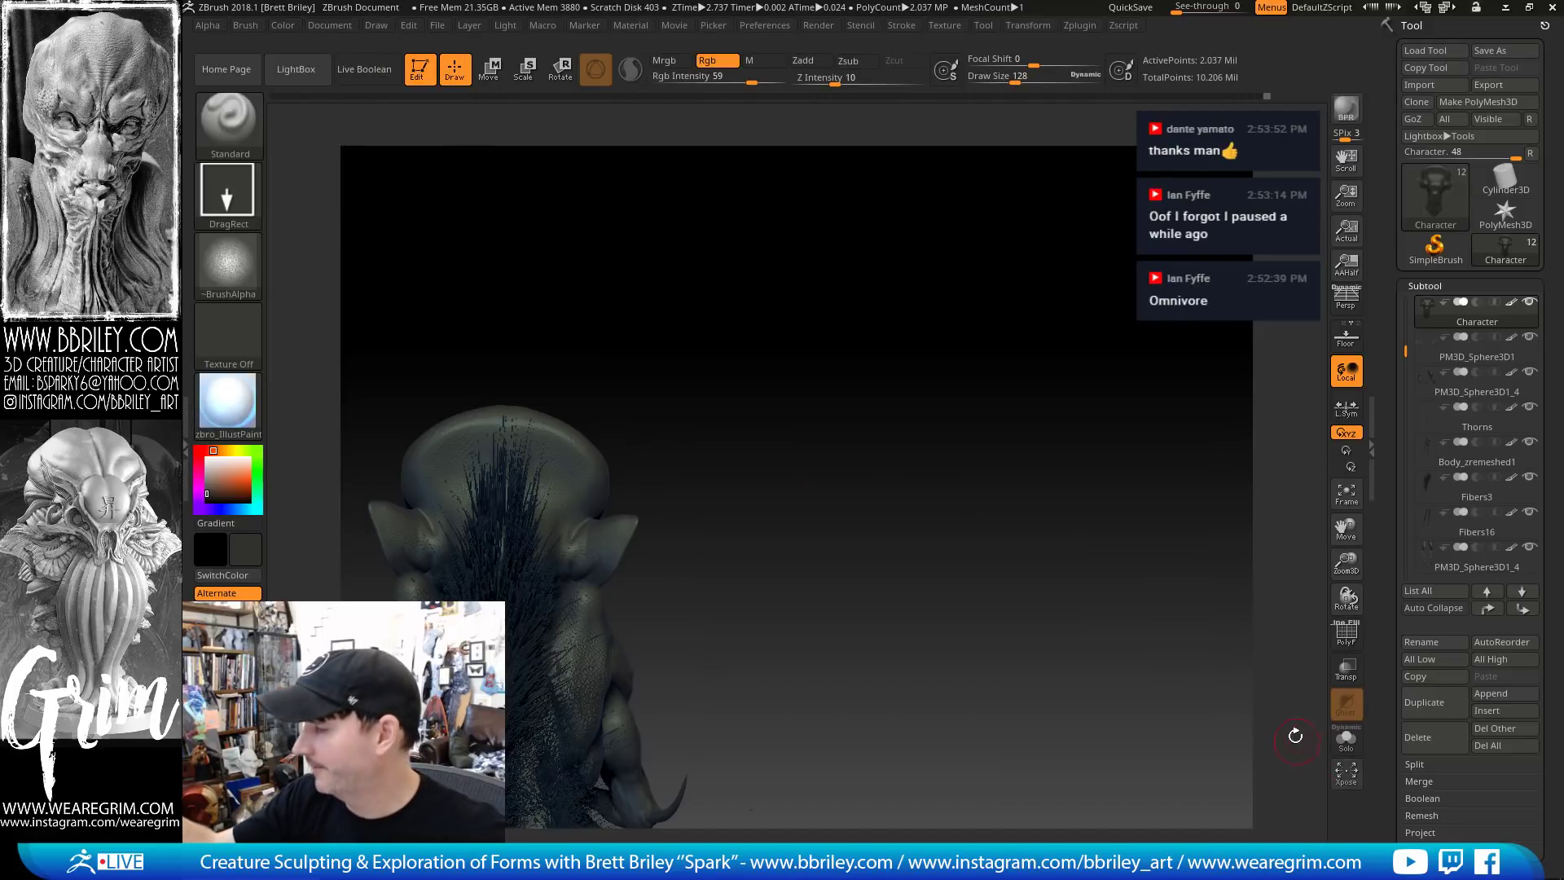
Paint around the creature's brow and eyes with a draw size of 68, and choose a lighter, warmer grey as the colour
{"action": "mouse_move", "coordinate": [1042, 559]}
{"action": "left_mouse_down"}
{"action": "mouse_move", "coordinate": [908, 456]}
{"action": "mouse_move", "coordinate": [834, 443]}
{"action": "mouse_move", "coordinate": [907, 349]}
{"action": "mouse_move", "coordinate": [1018, 321]}
{"action": "left_mouse_up"}
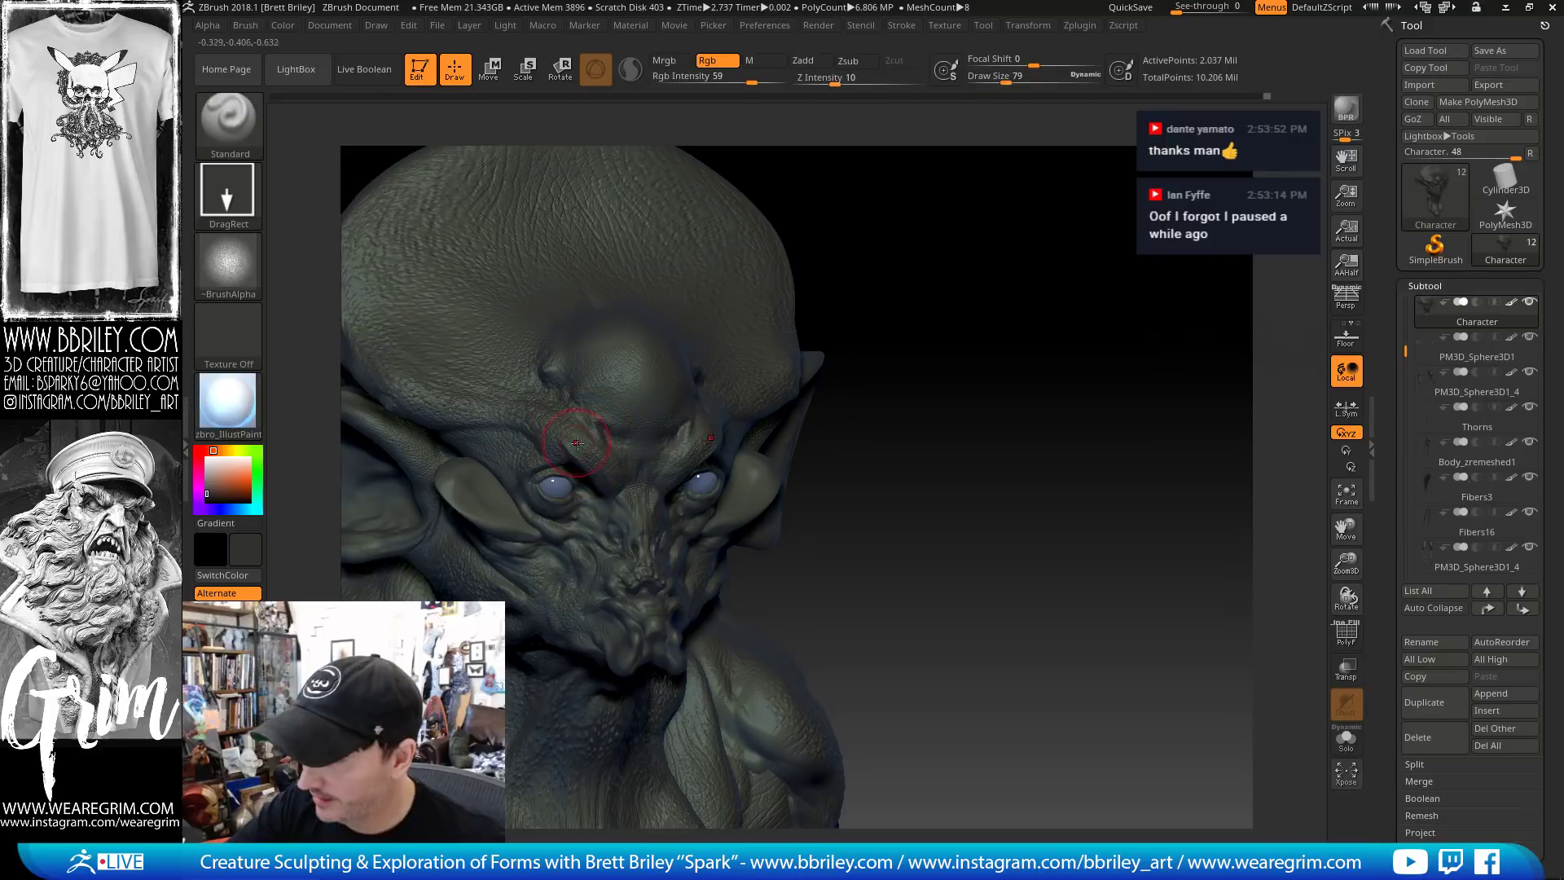
{"action": "key", "text": "shift"}
{"action": "key", "text": "s"}
{"action": "left_click_drag", "start_coordinate": [602, 450], "coordinate": [585, 450]}
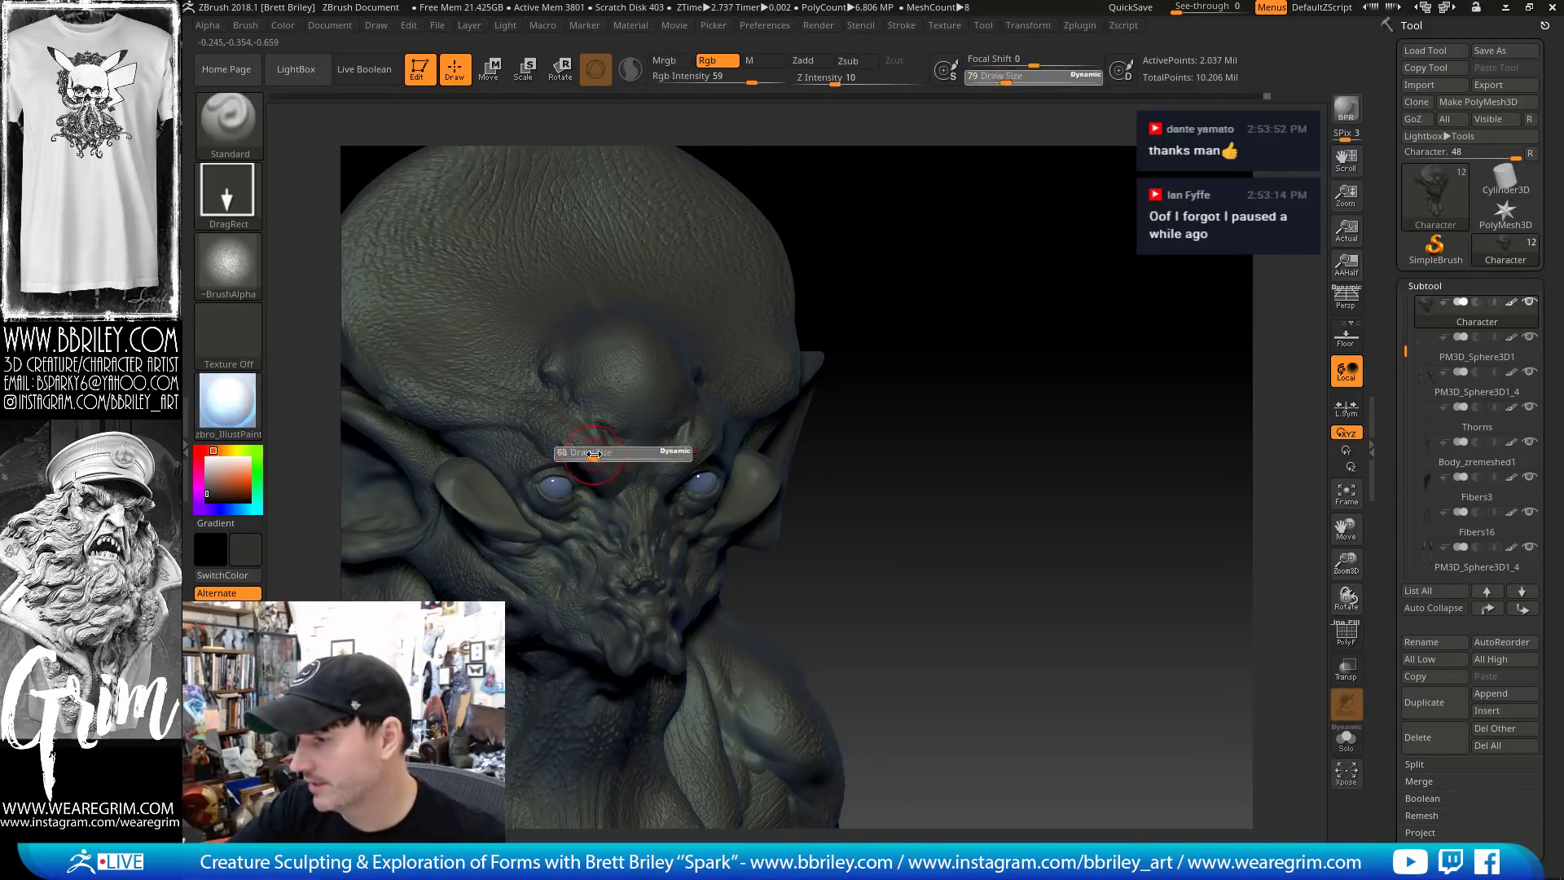
{"action": "left_click_drag", "start_coordinate": [509, 414], "coordinate": [549, 421]}
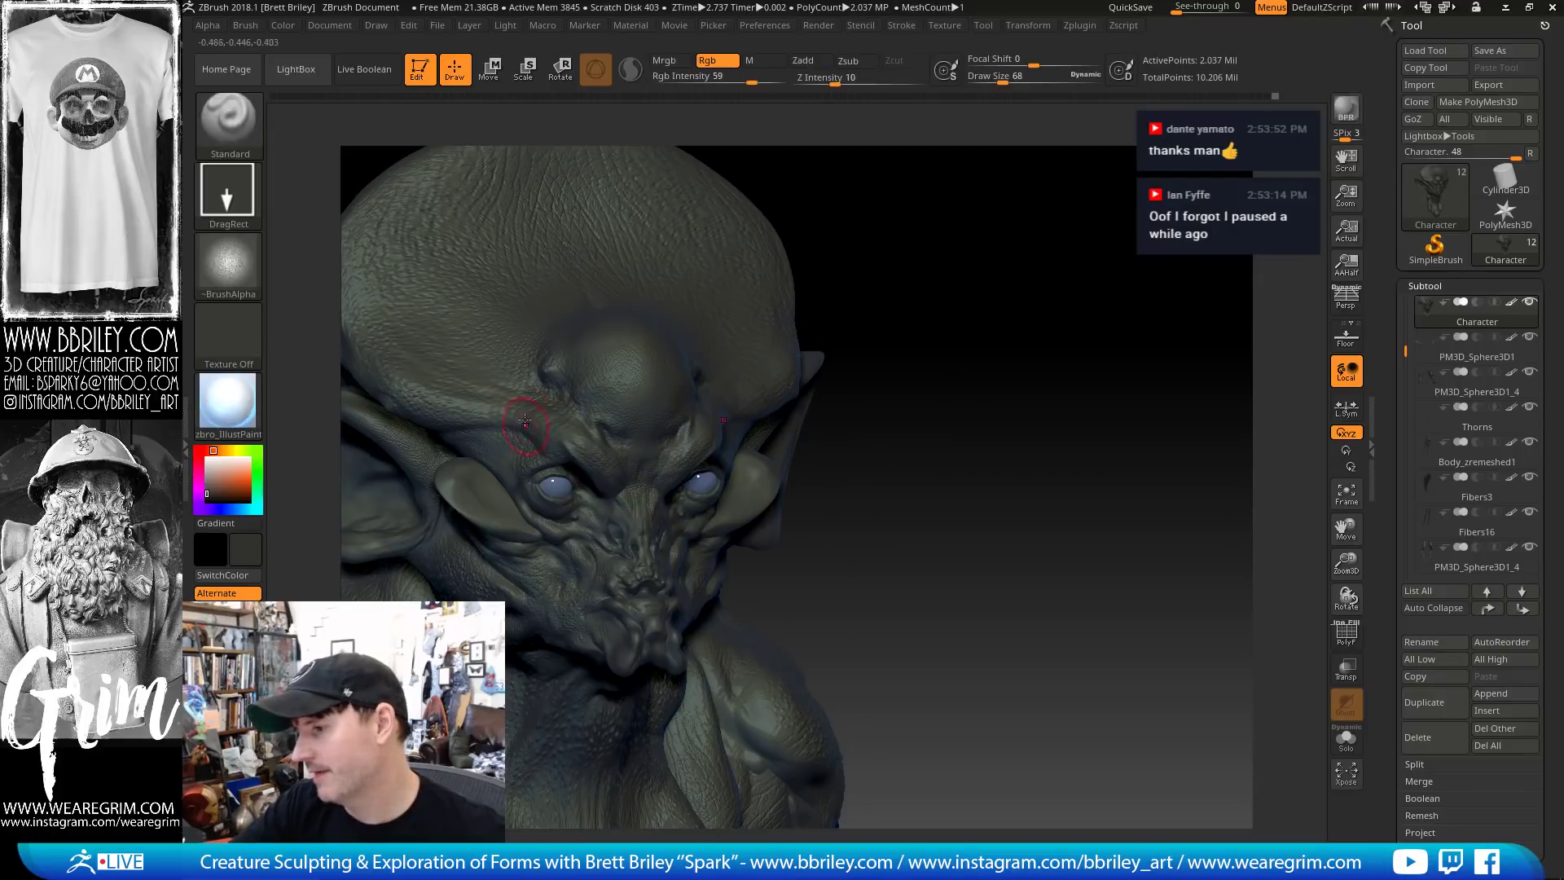
{"action": "key", "text": "ctrl"}
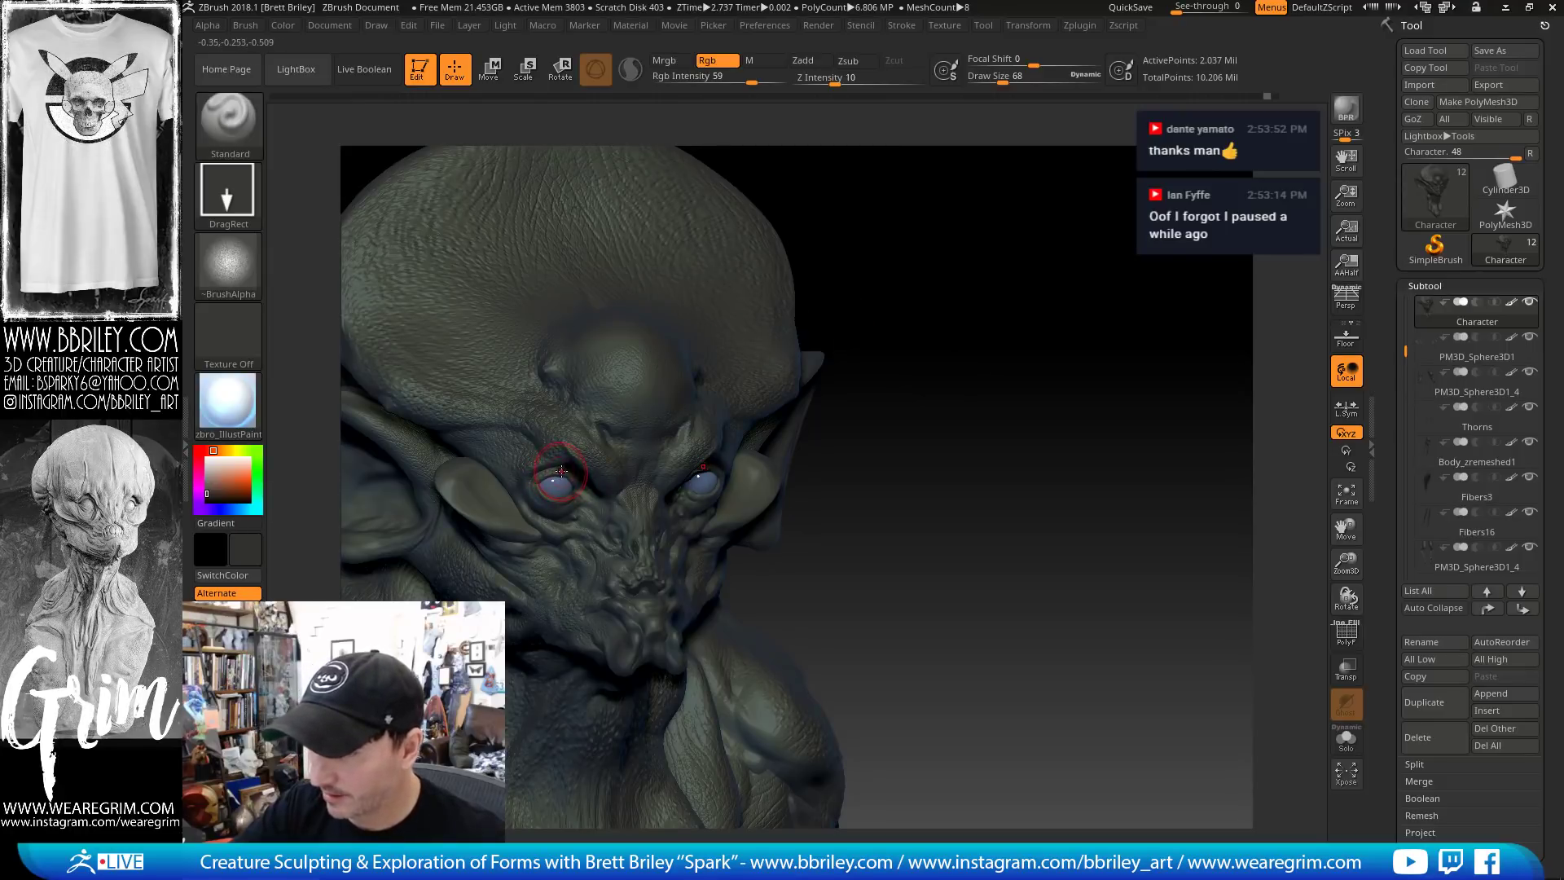
{"action": "left_click", "coordinate": [209, 486]}
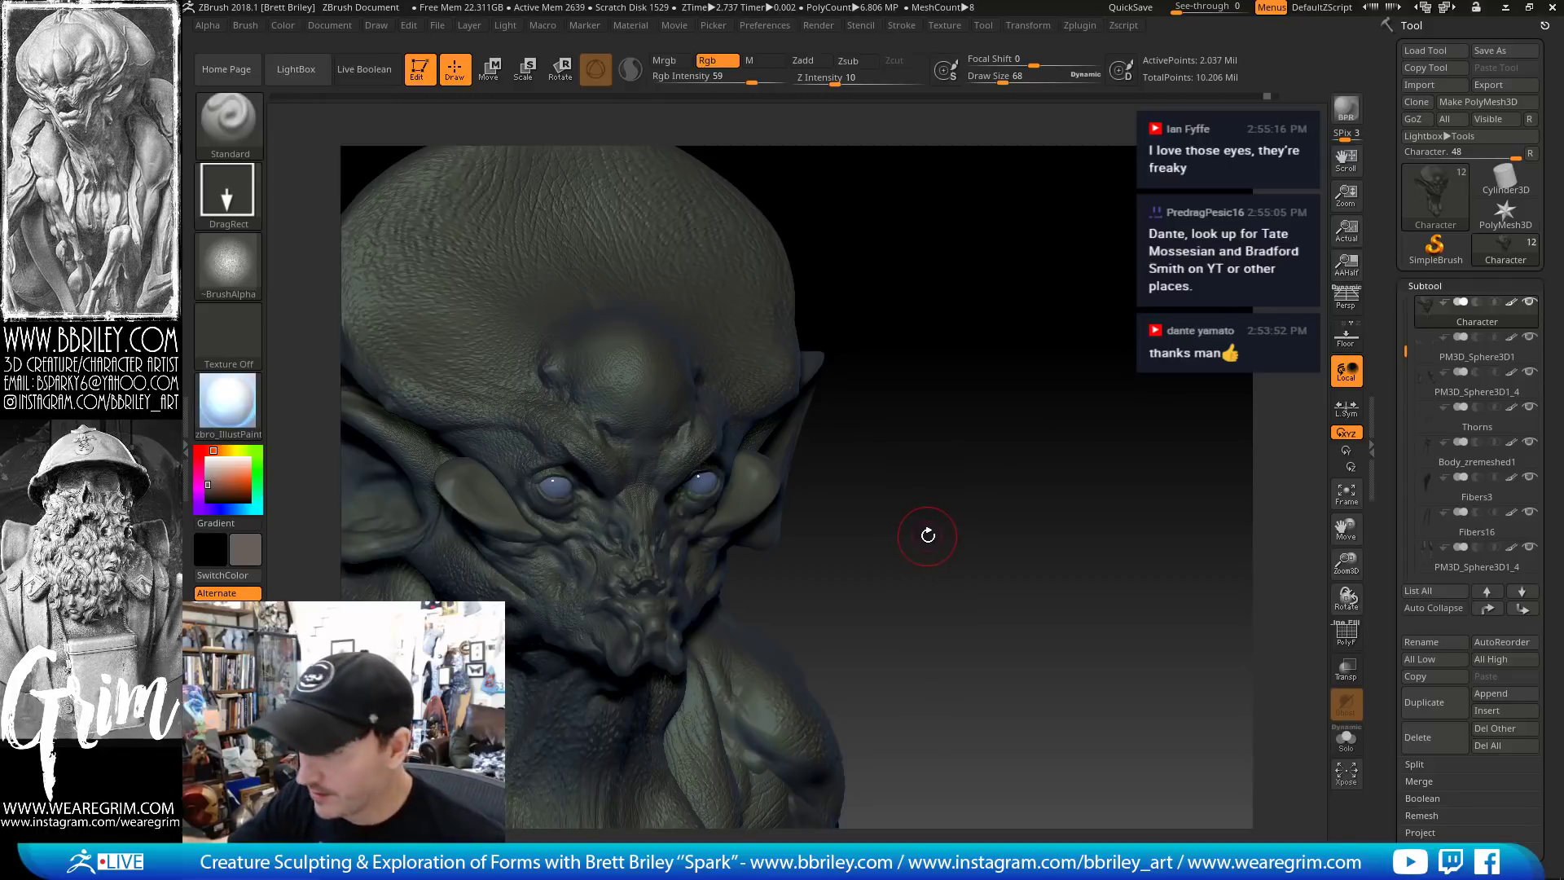
Prepare to paint the eyes subtool: set the draw size to 21 and sample the eyes' blue, making it lighter
{"action": "left_click", "coordinate": [576, 480], "text": "alt"}
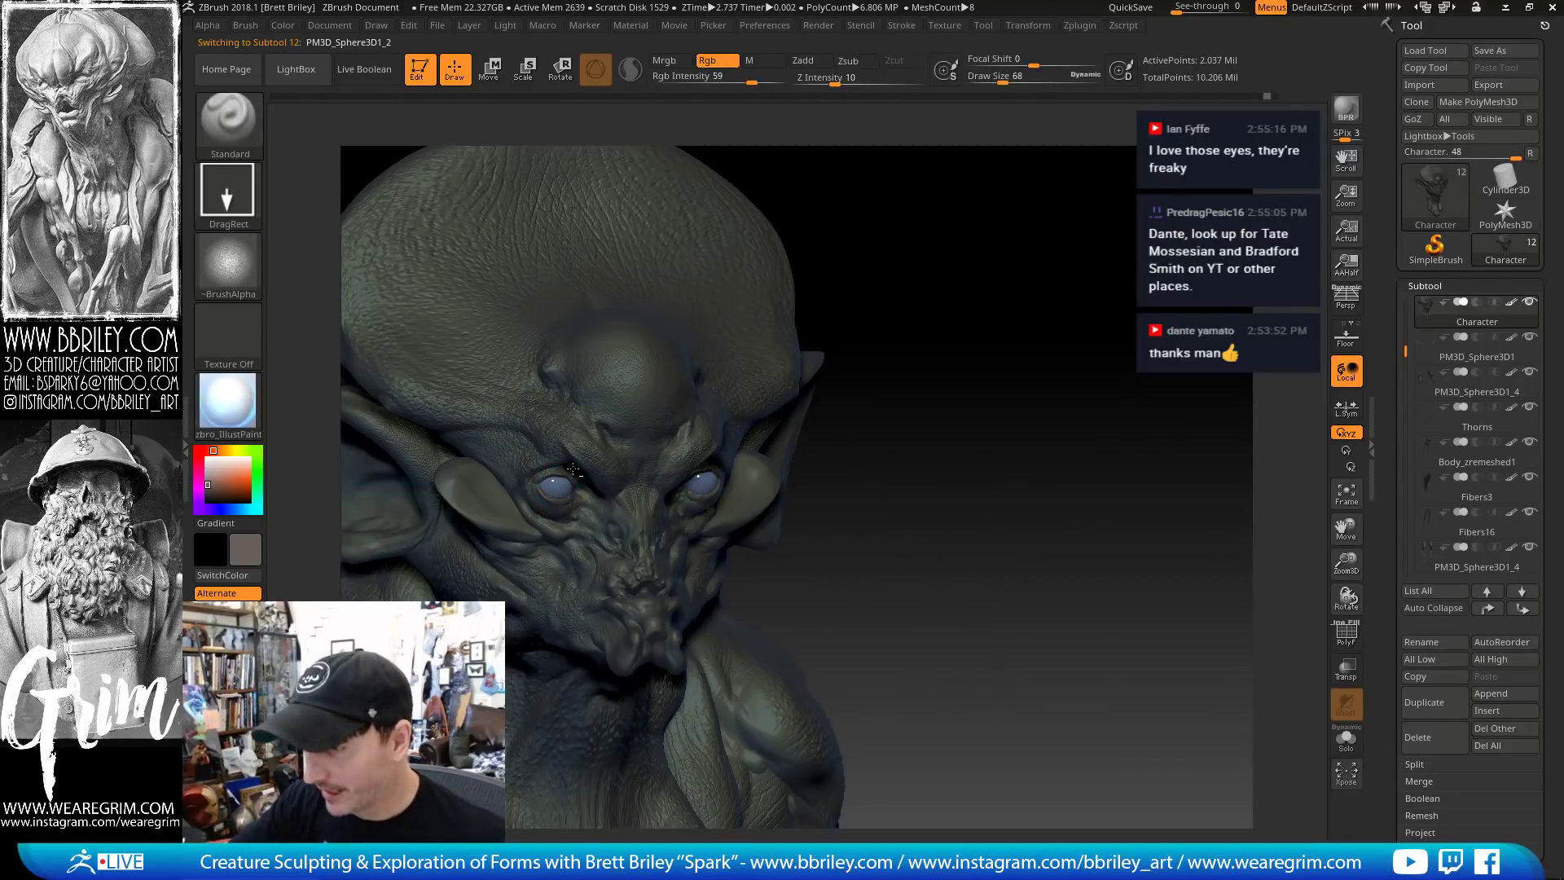
{"action": "left_click_drag", "start_coordinate": [959, 339], "coordinate": [892, 402], "text": "alt"}
{"action": "key", "text": "s"}
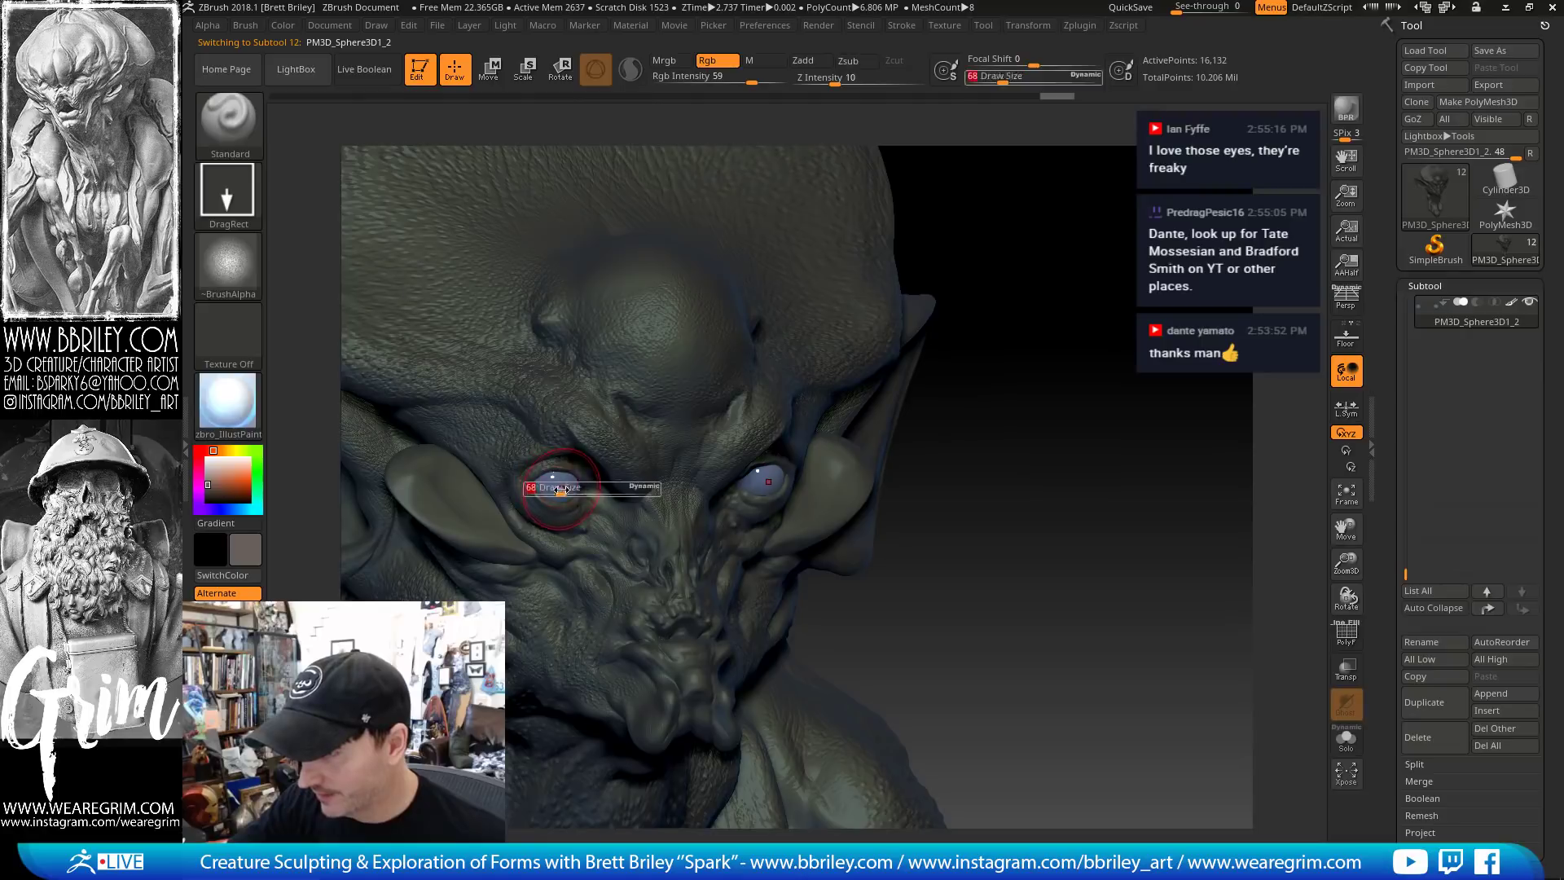
{"action": "left_click_drag", "start_coordinate": [563, 486], "coordinate": [553, 487]}
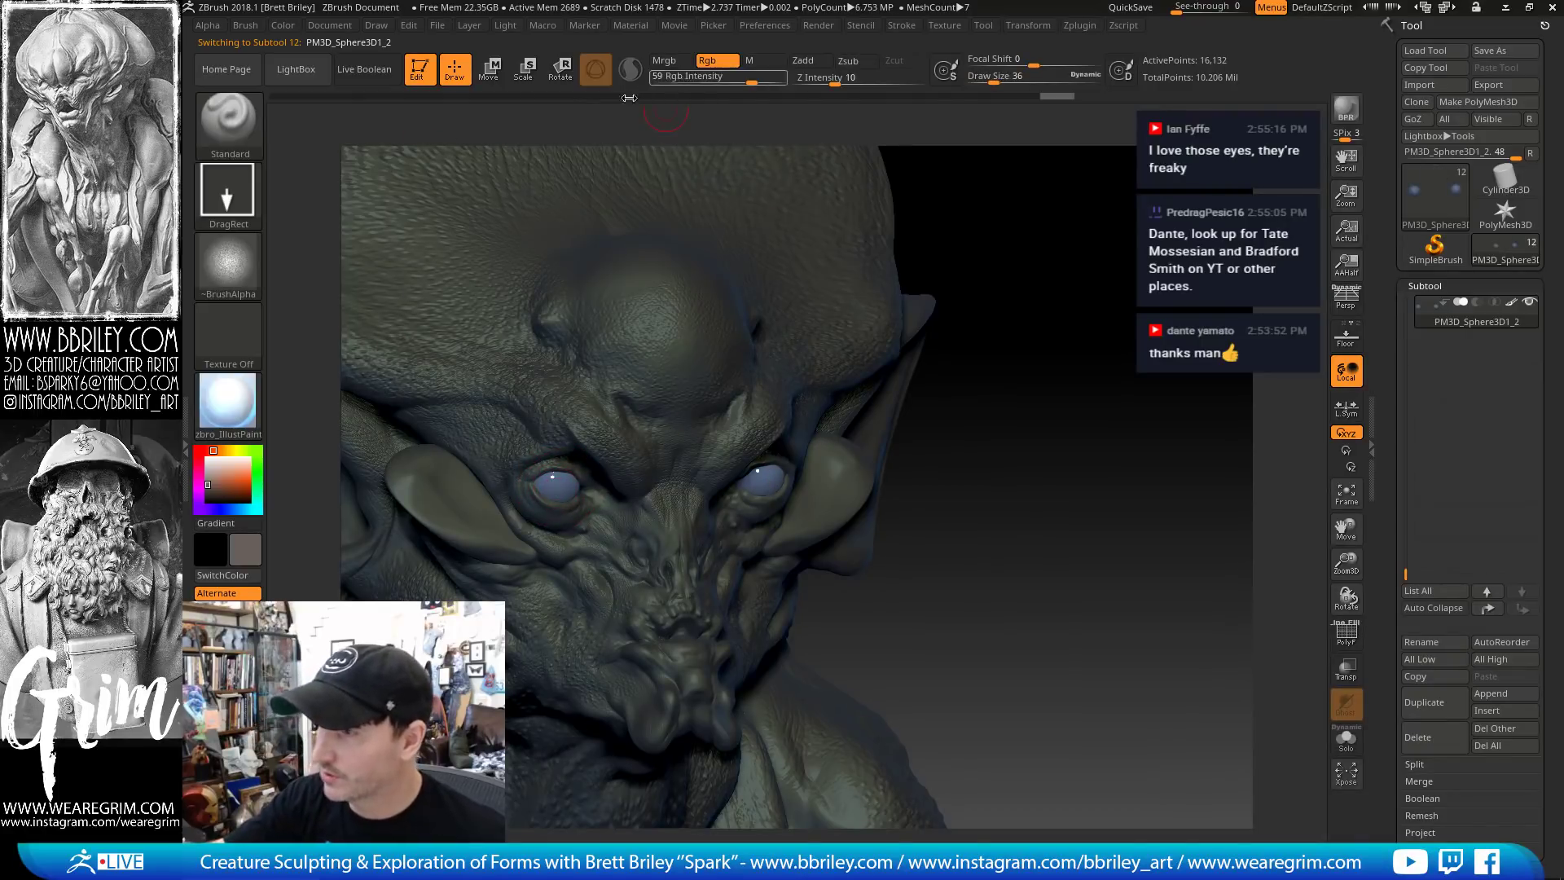
{"action": "key", "text": "s"}
{"action": "left_click_drag", "start_coordinate": [560, 486], "coordinate": [553, 486]}
{"action": "key", "text": "c"}
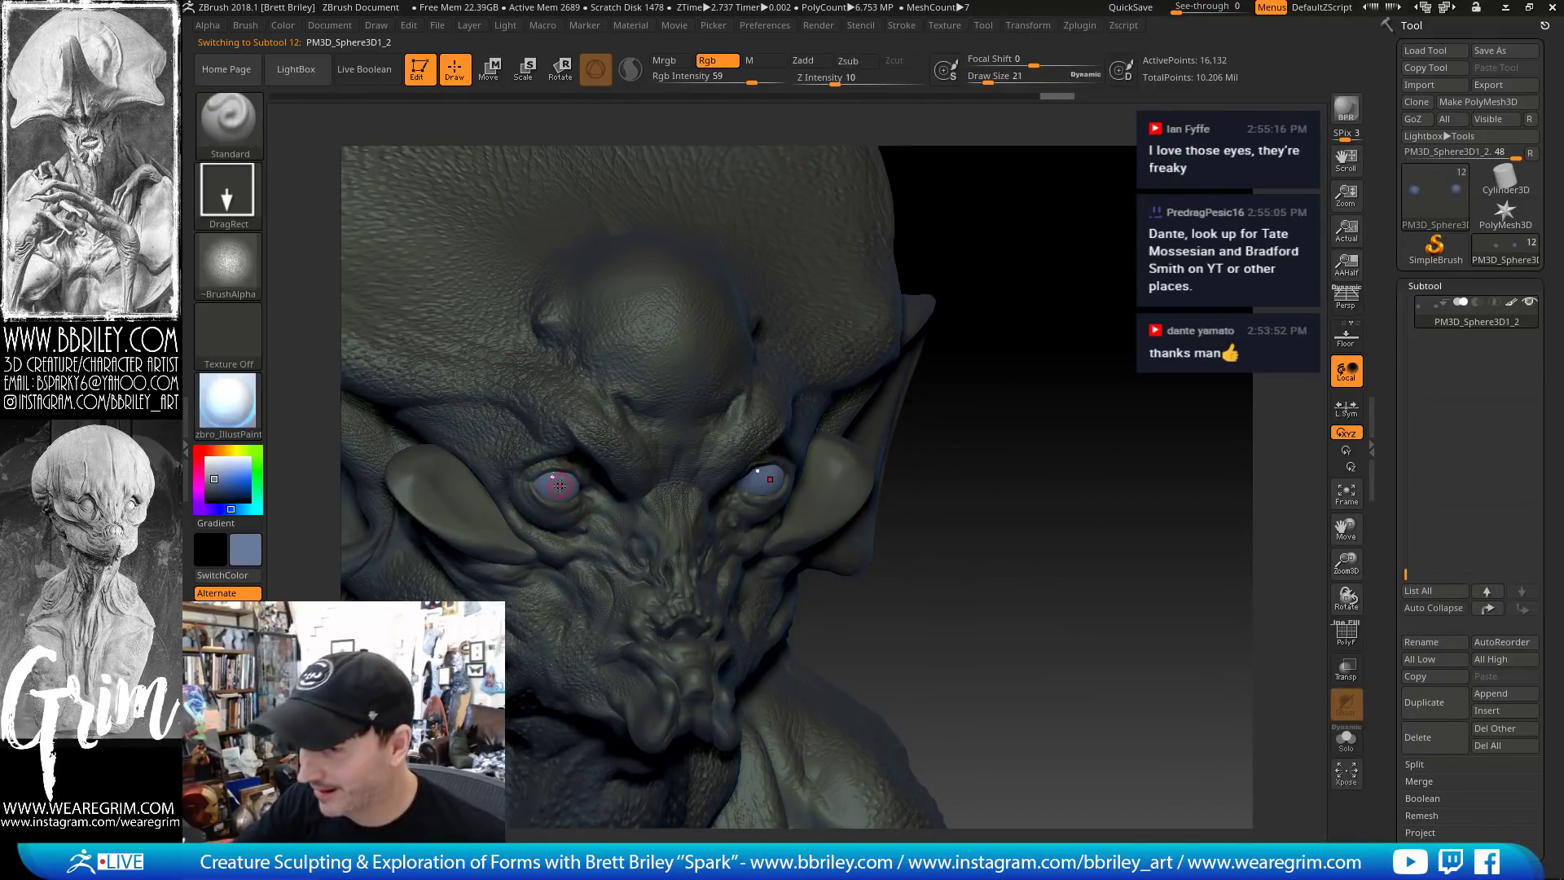
{"action": "left_click", "coordinate": [216, 474]}
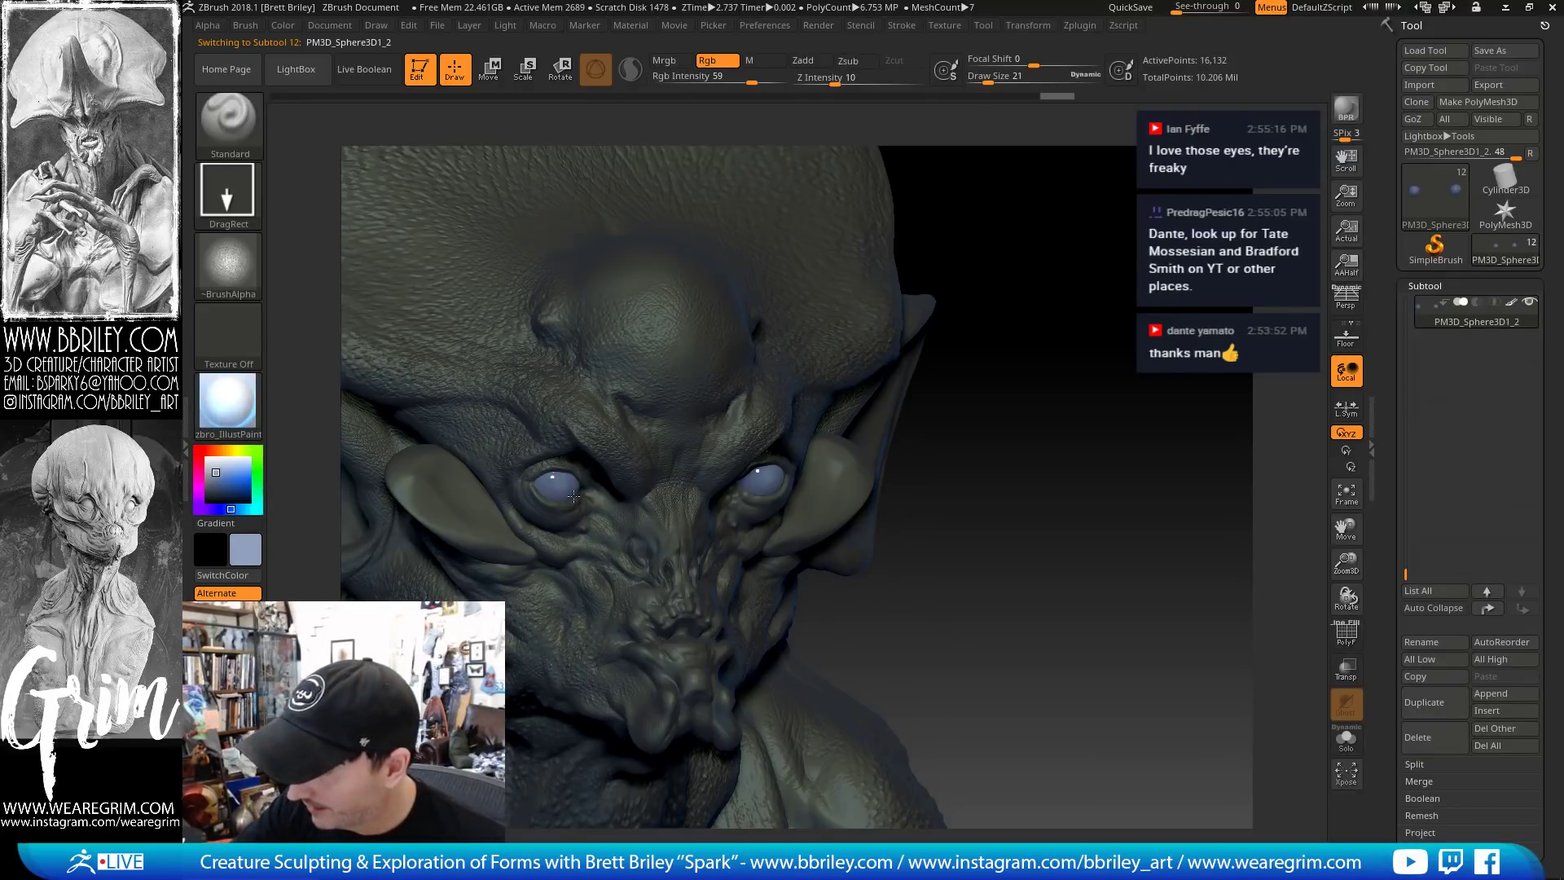
Try the ring-shaped Alpha 26 for painting the eyes
{"action": "left_click", "coordinate": [228, 265]}
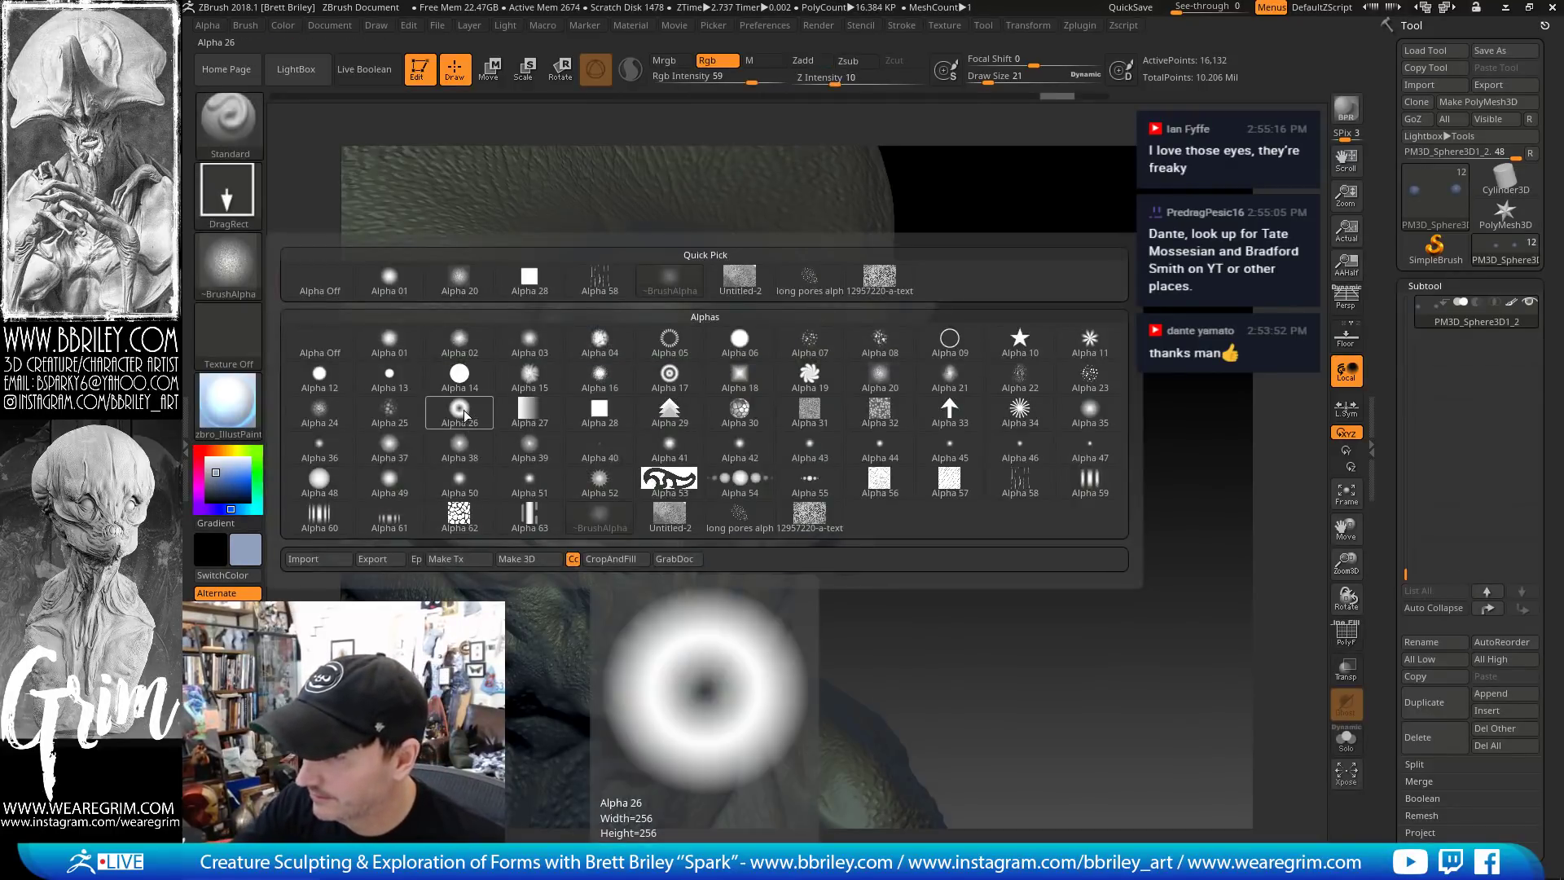
{"action": "left_click", "coordinate": [460, 413]}
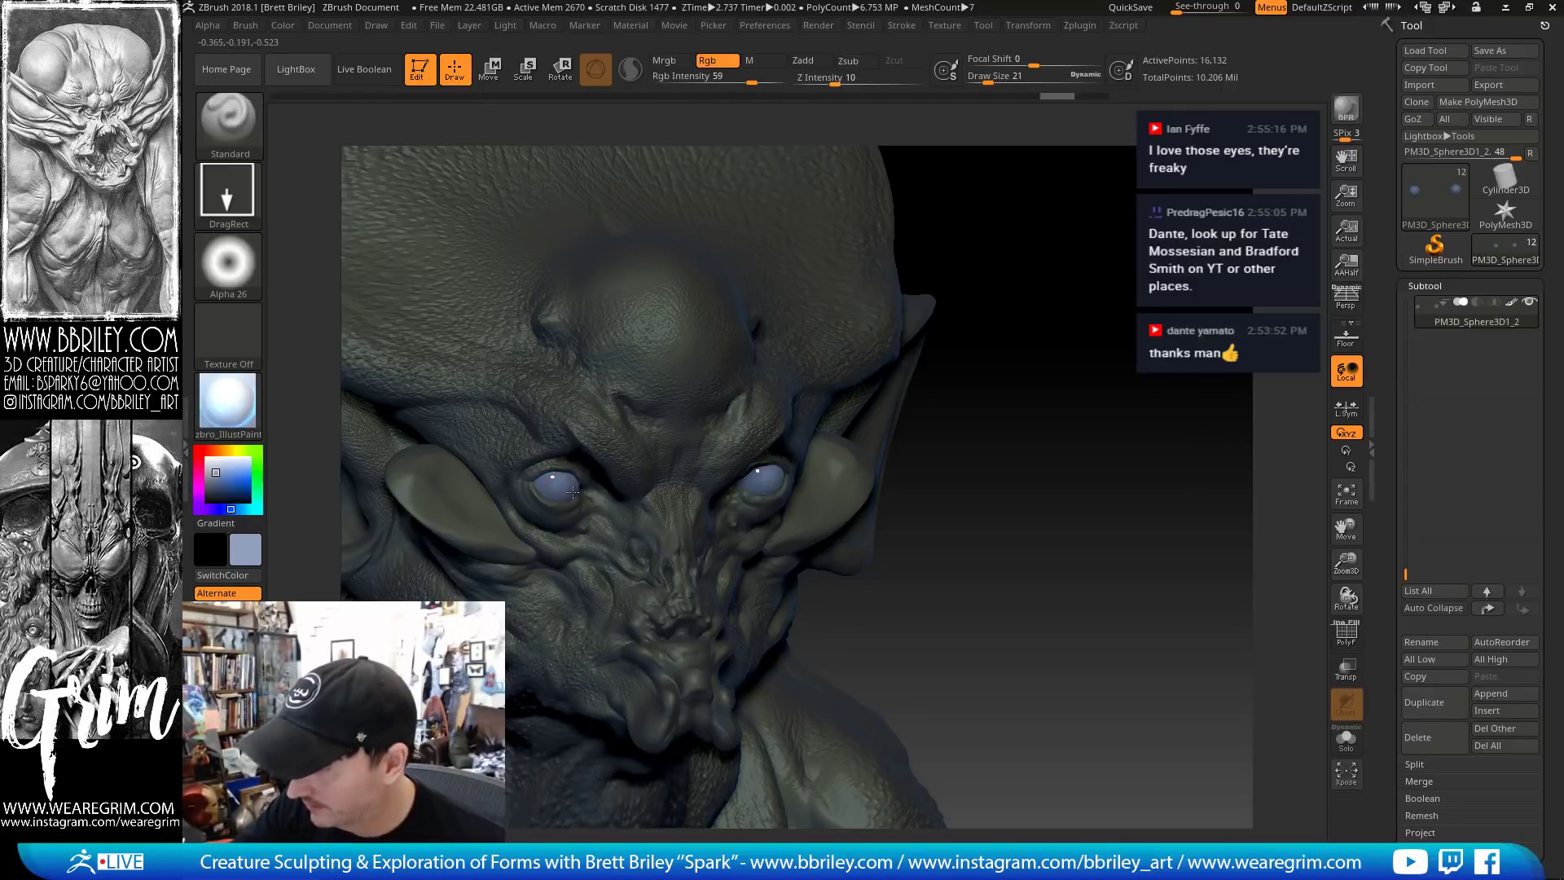
{"action": "left_click_drag", "start_coordinate": [1057, 314], "coordinate": [994, 297]}
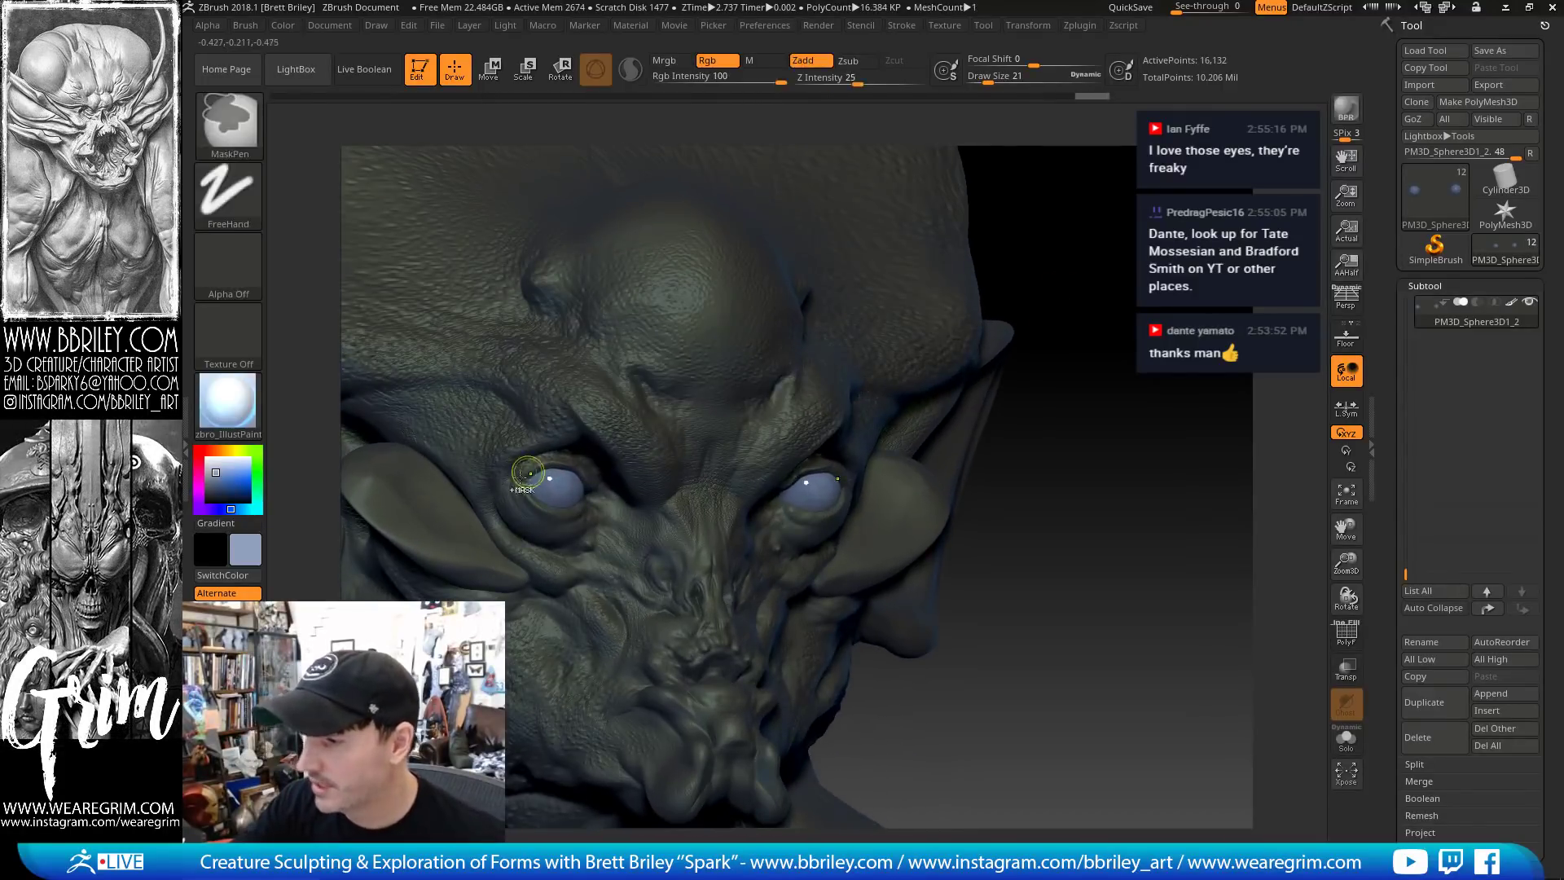
Stamp the lighter blue onto the eyes using the solid round Alpha 14 and an Rgb intensity of 69
{"action": "left_click", "coordinate": [242, 270]}
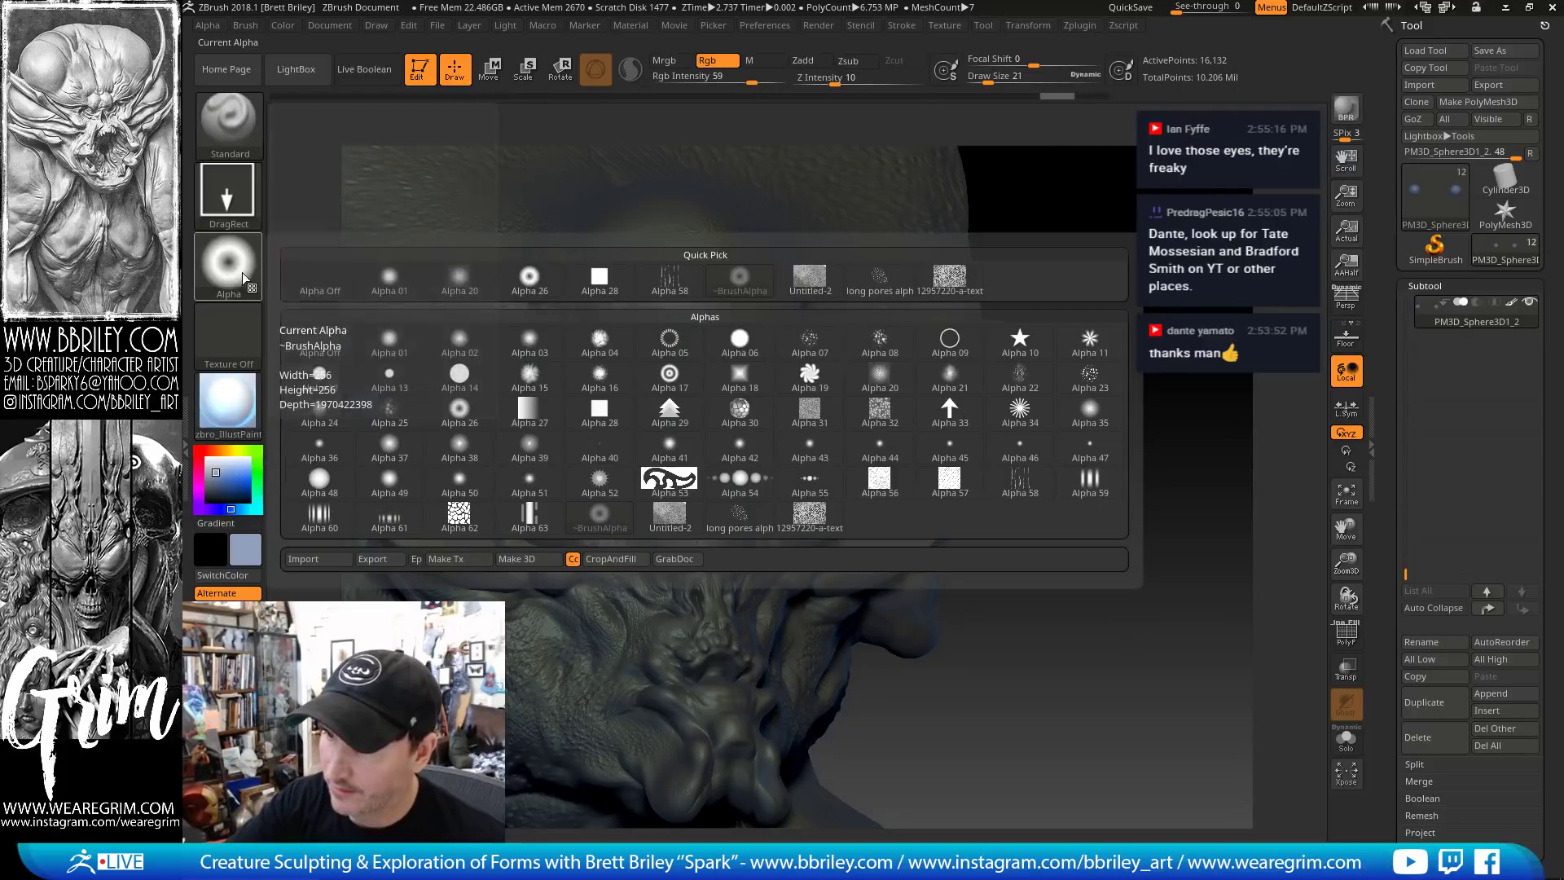
{"action": "left_click", "coordinate": [479, 376]}
{"action": "left_click_drag", "start_coordinate": [741, 77], "coordinate": [754, 78]}
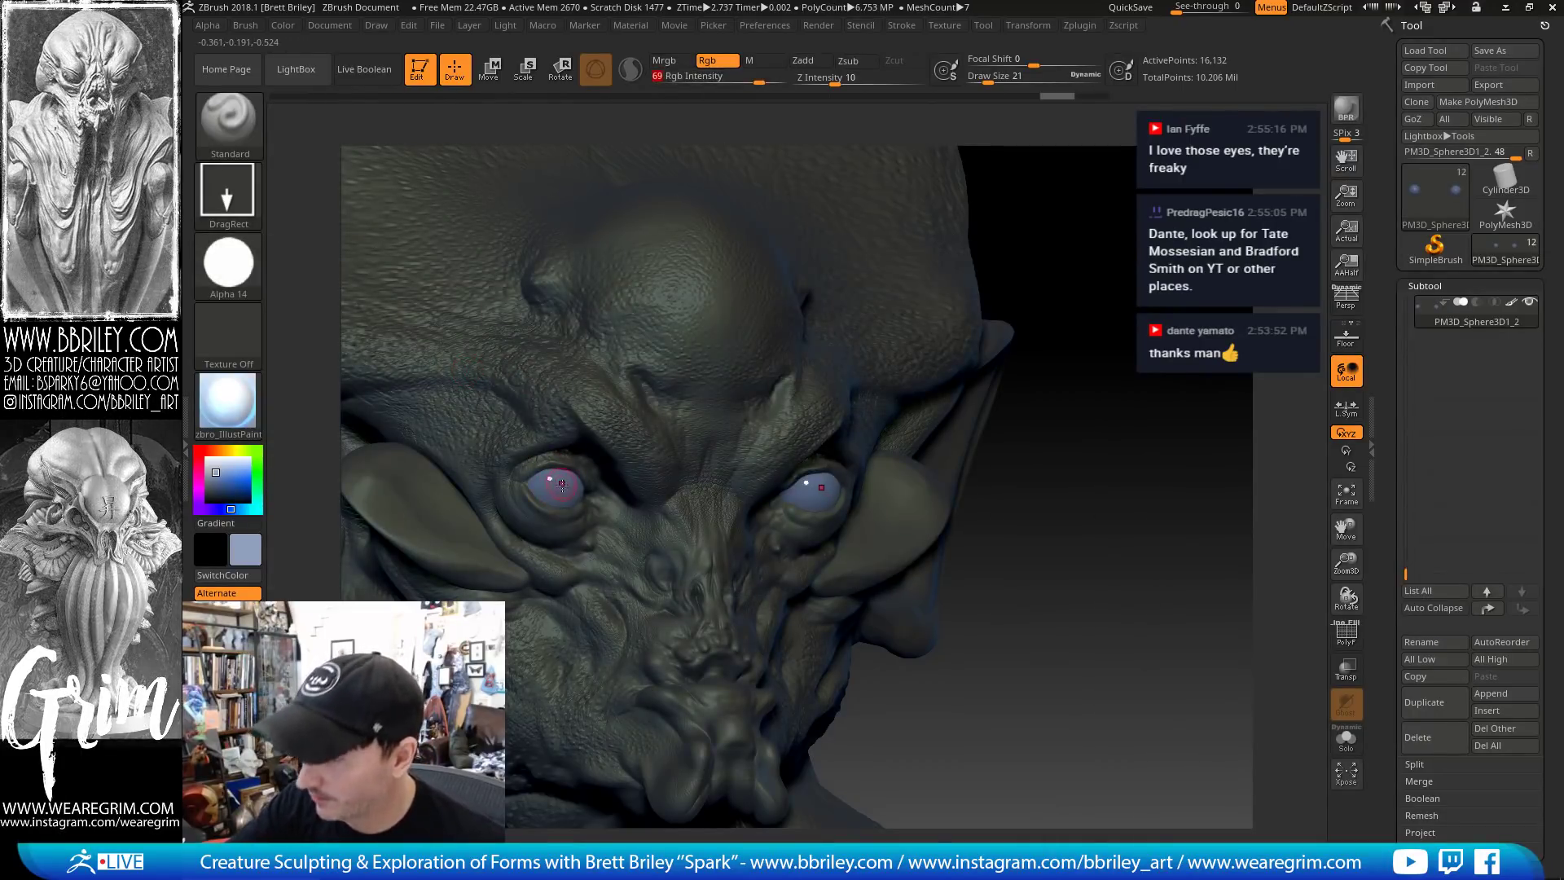
{"action": "left_click_drag", "start_coordinate": [577, 494], "coordinate": [583, 496]}
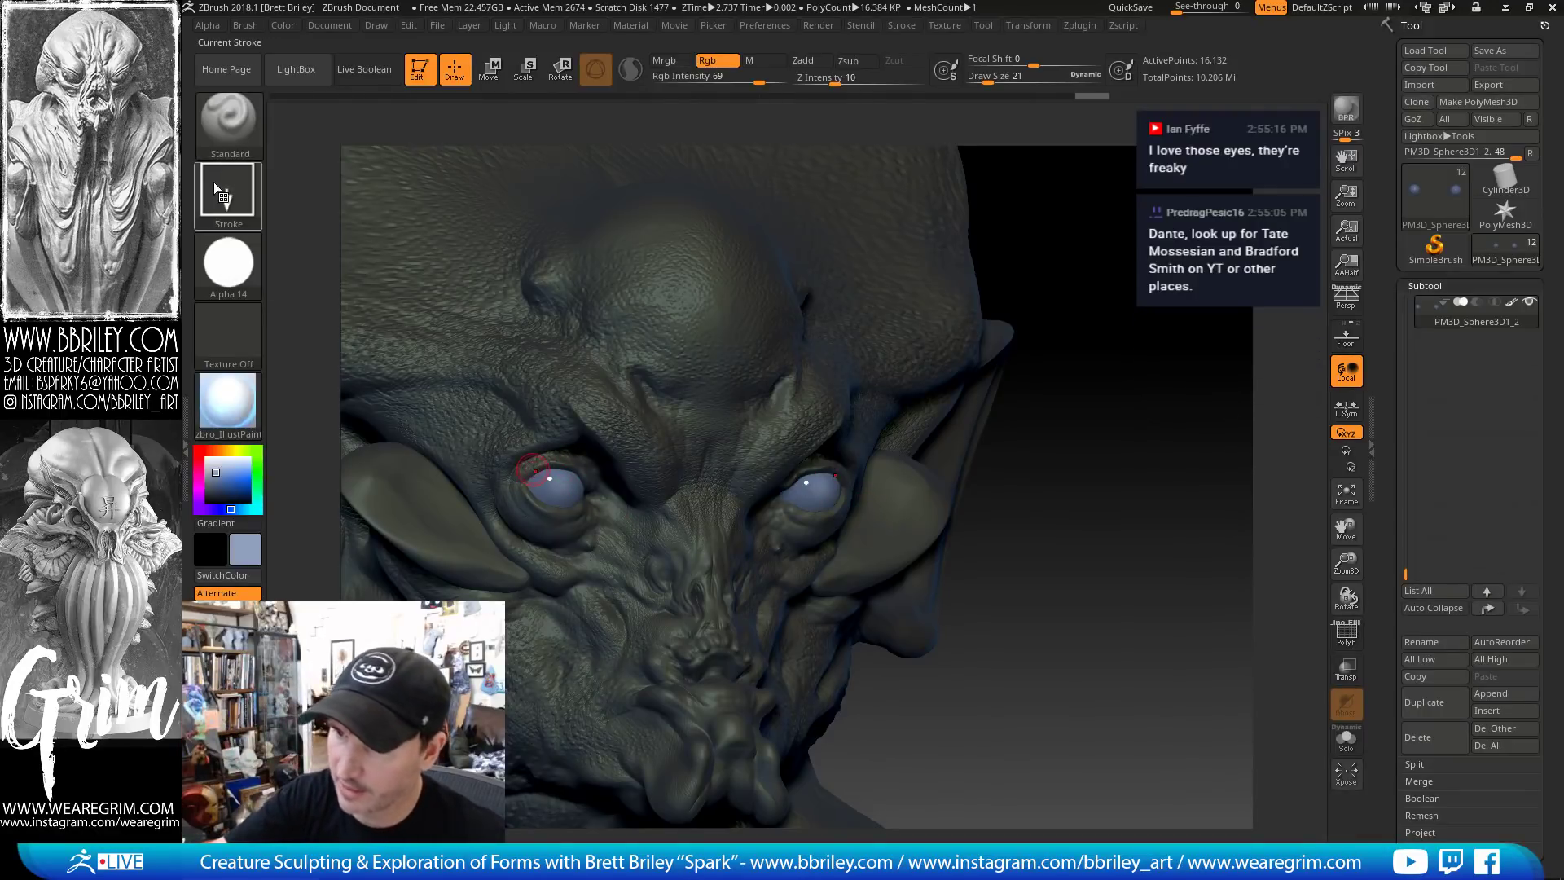
{"action": "key", "text": "ctrl"}
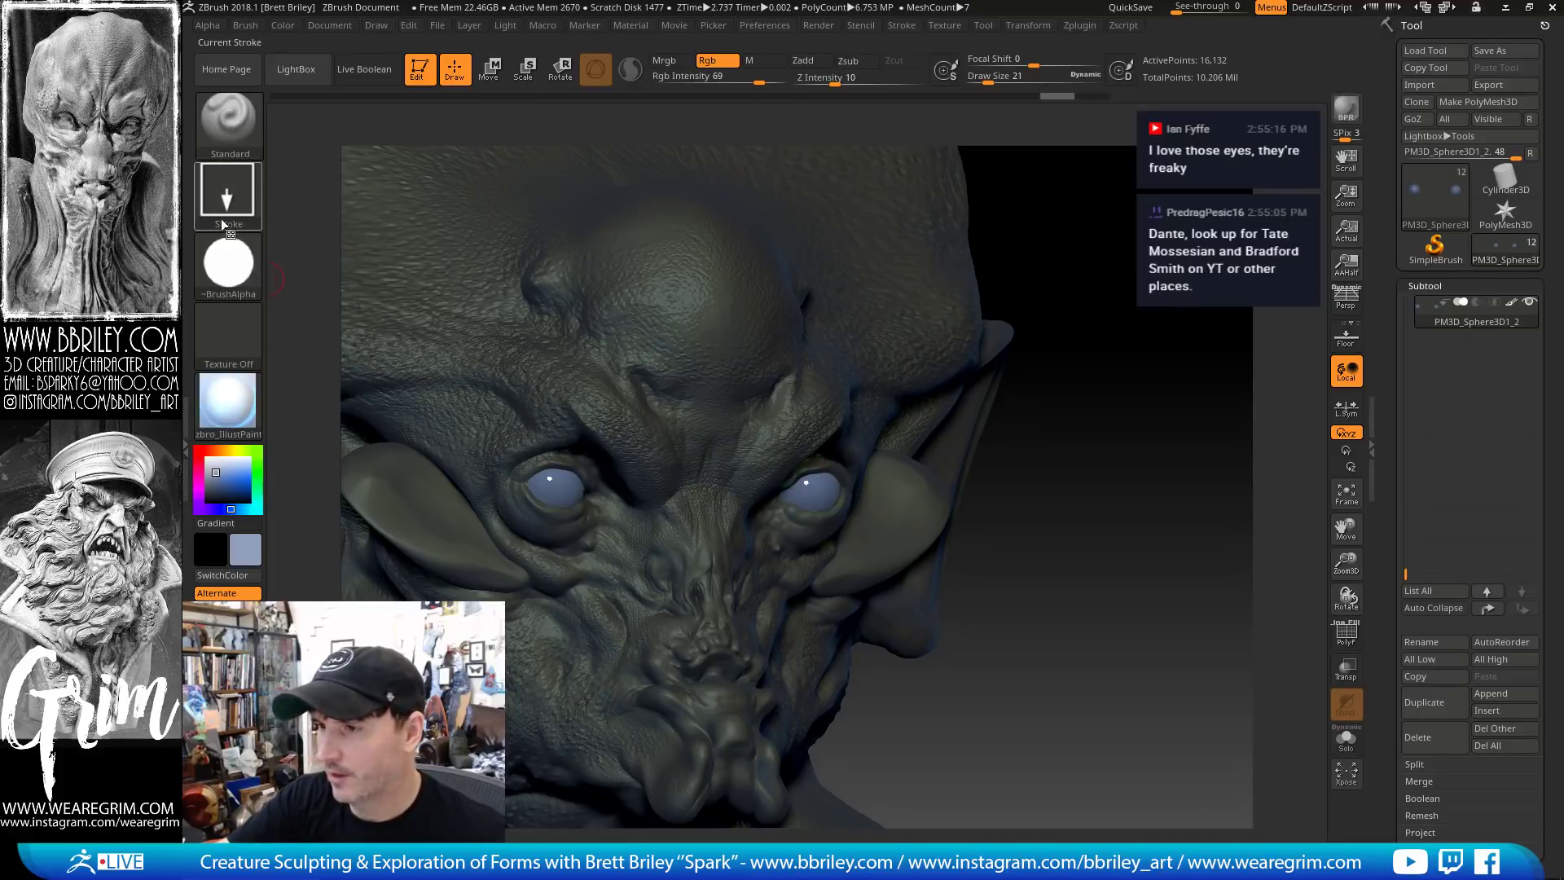
Stamp a ringed highlight onto the creature's eyes using Alpha 17 at an Rgb intensity of 72
{"action": "left_click", "coordinate": [234, 269]}
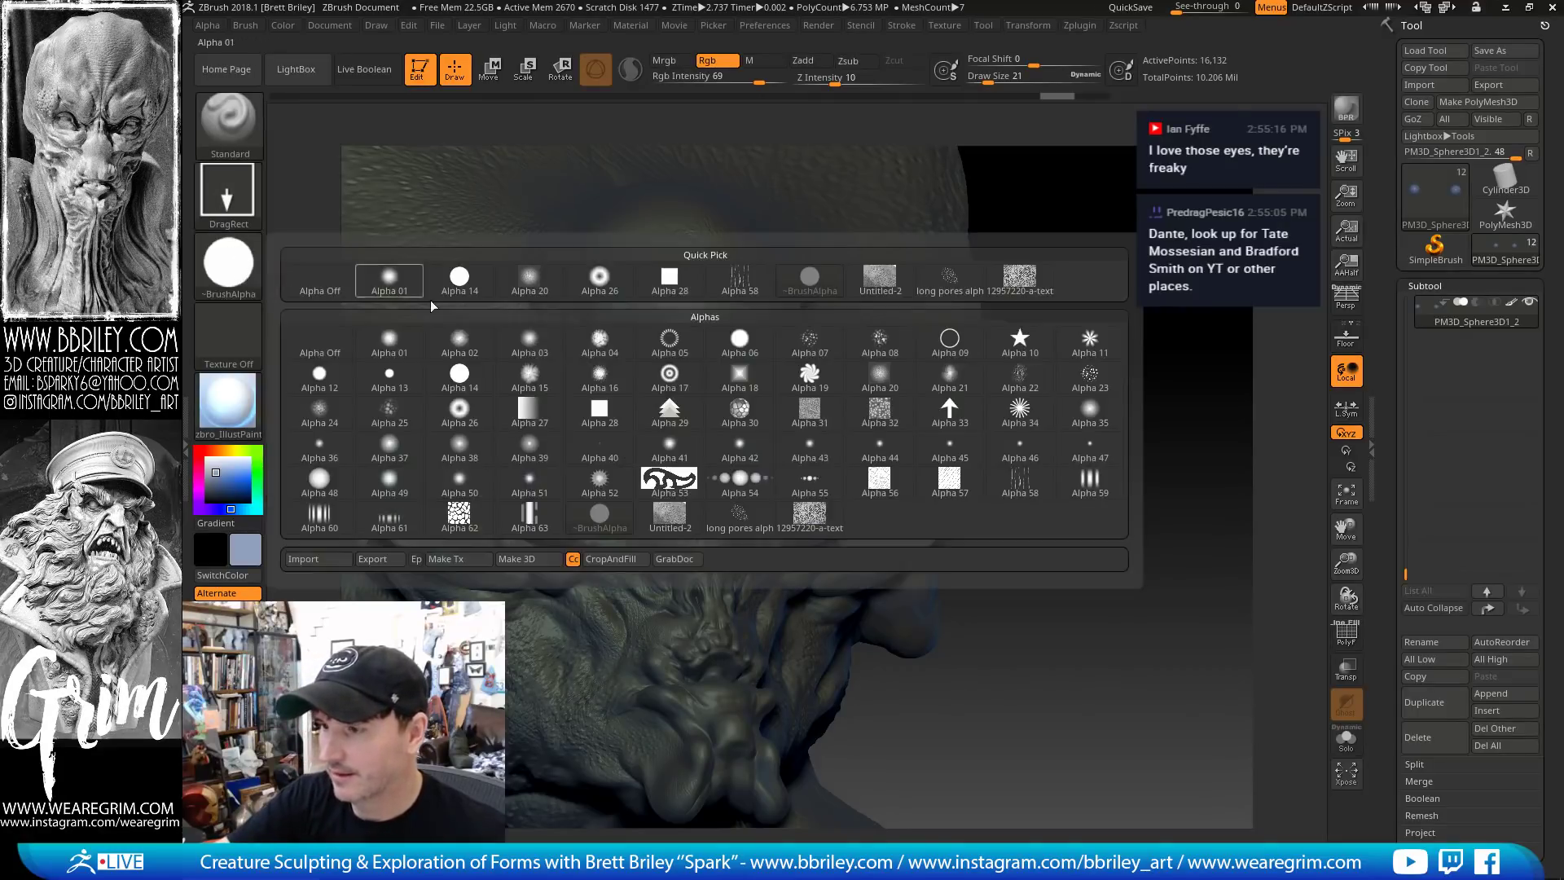
{"action": "left_click", "coordinate": [669, 376]}
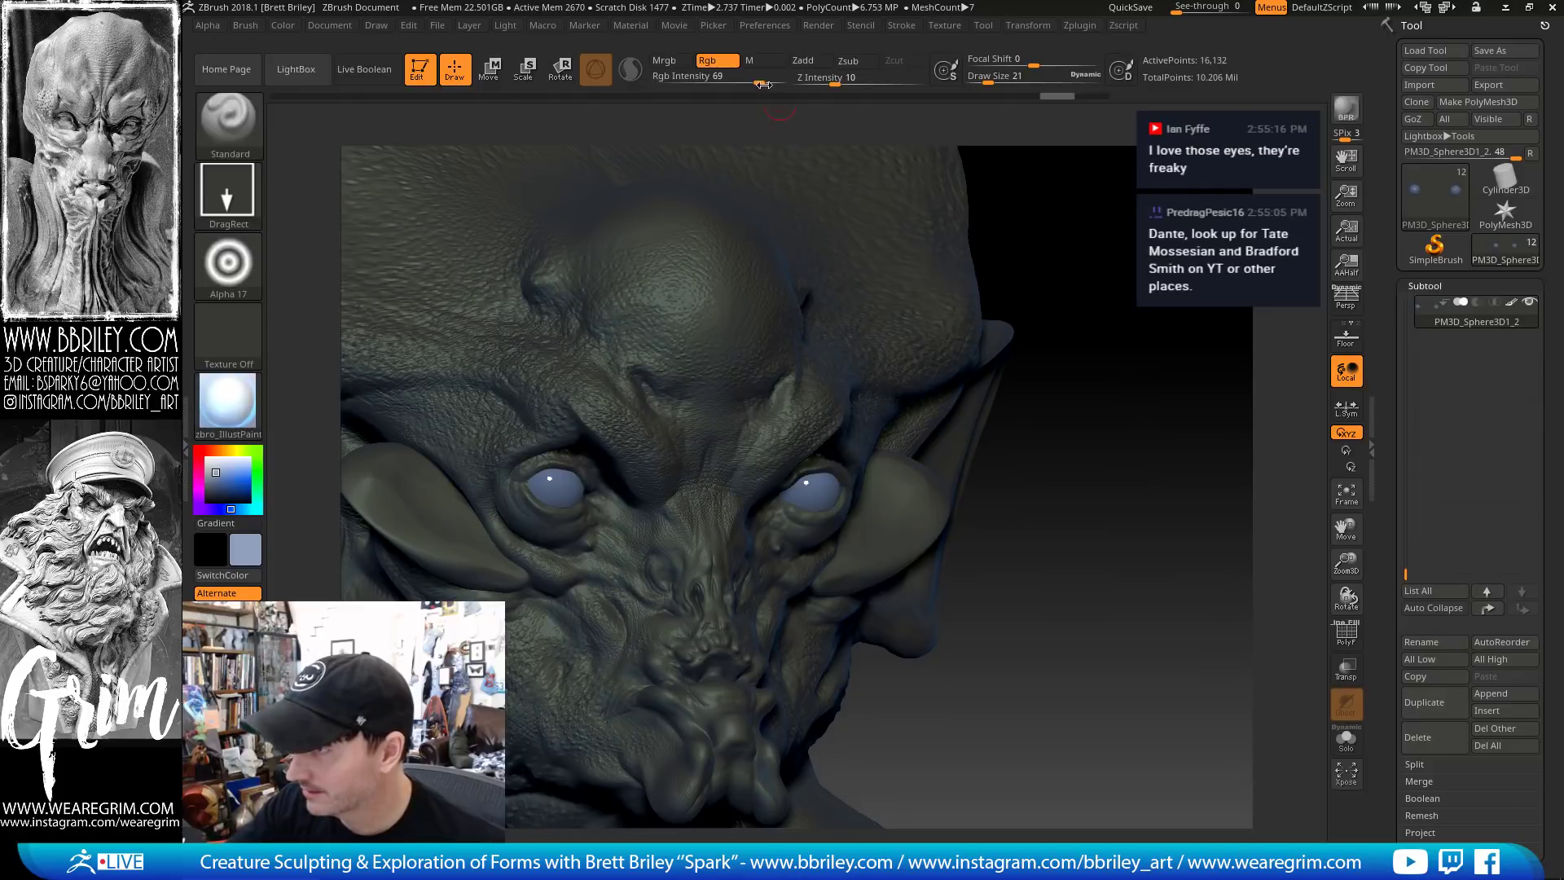
{"action": "left_click_drag", "start_coordinate": [763, 84], "coordinate": [766, 84]}
{"action": "left_click_drag", "start_coordinate": [563, 486], "coordinate": [581, 496]}
{"action": "mouse_move", "coordinate": [1101, 448]}
{"action": "left_mouse_down"}
{"action": "mouse_move", "coordinate": [1087, 447]}
{"action": "mouse_move", "coordinate": [1112, 448]}
{"action": "left_mouse_up"}
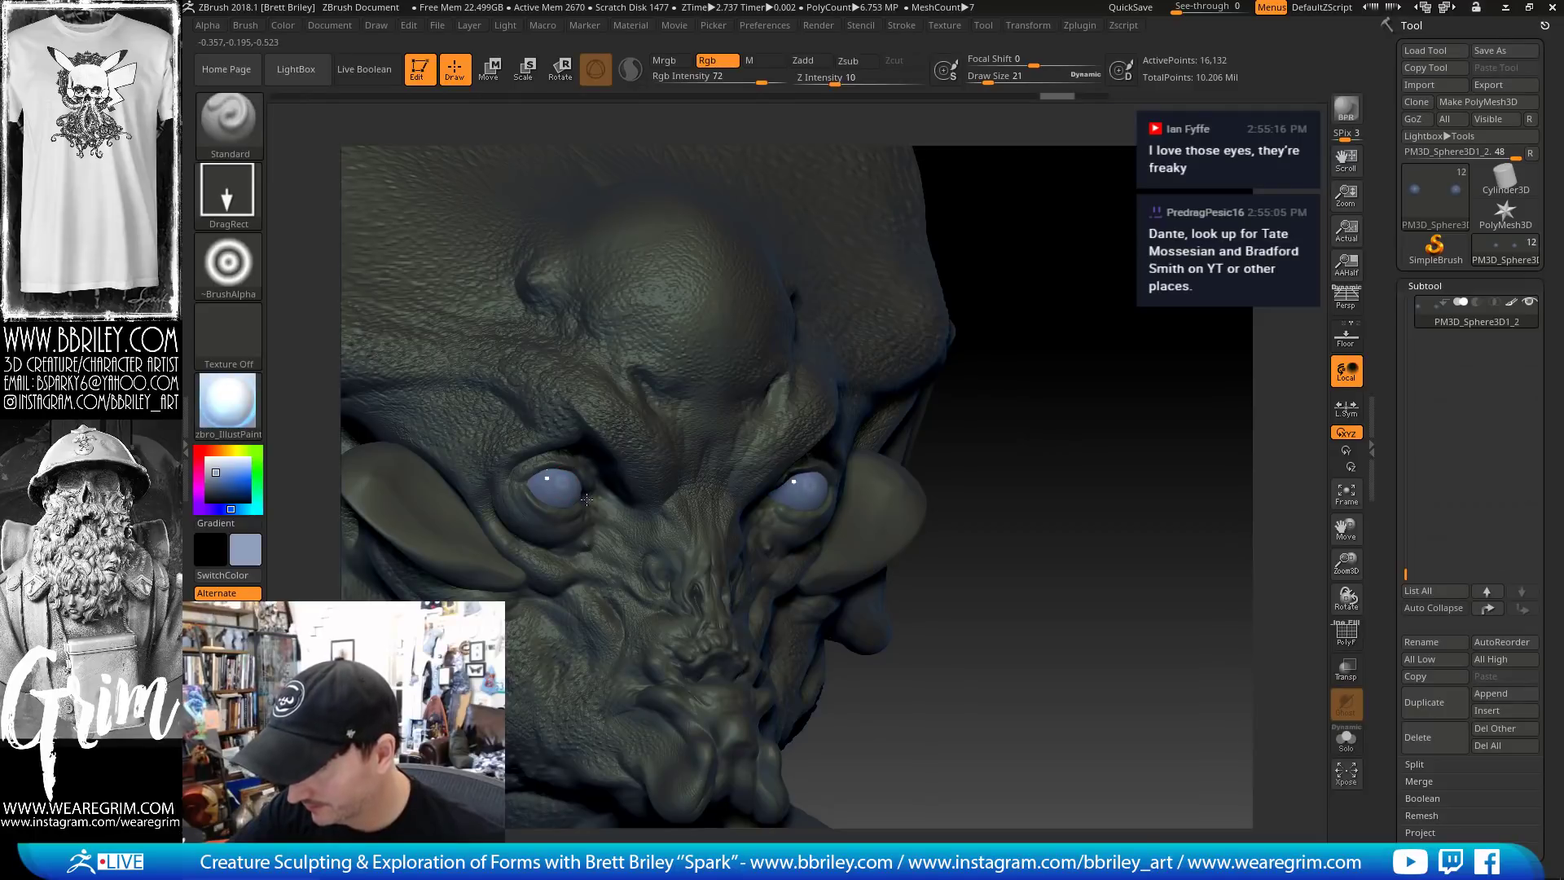
{"action": "left_click_drag", "start_coordinate": [1081, 318], "coordinate": [1135, 308], "text": "shift"}
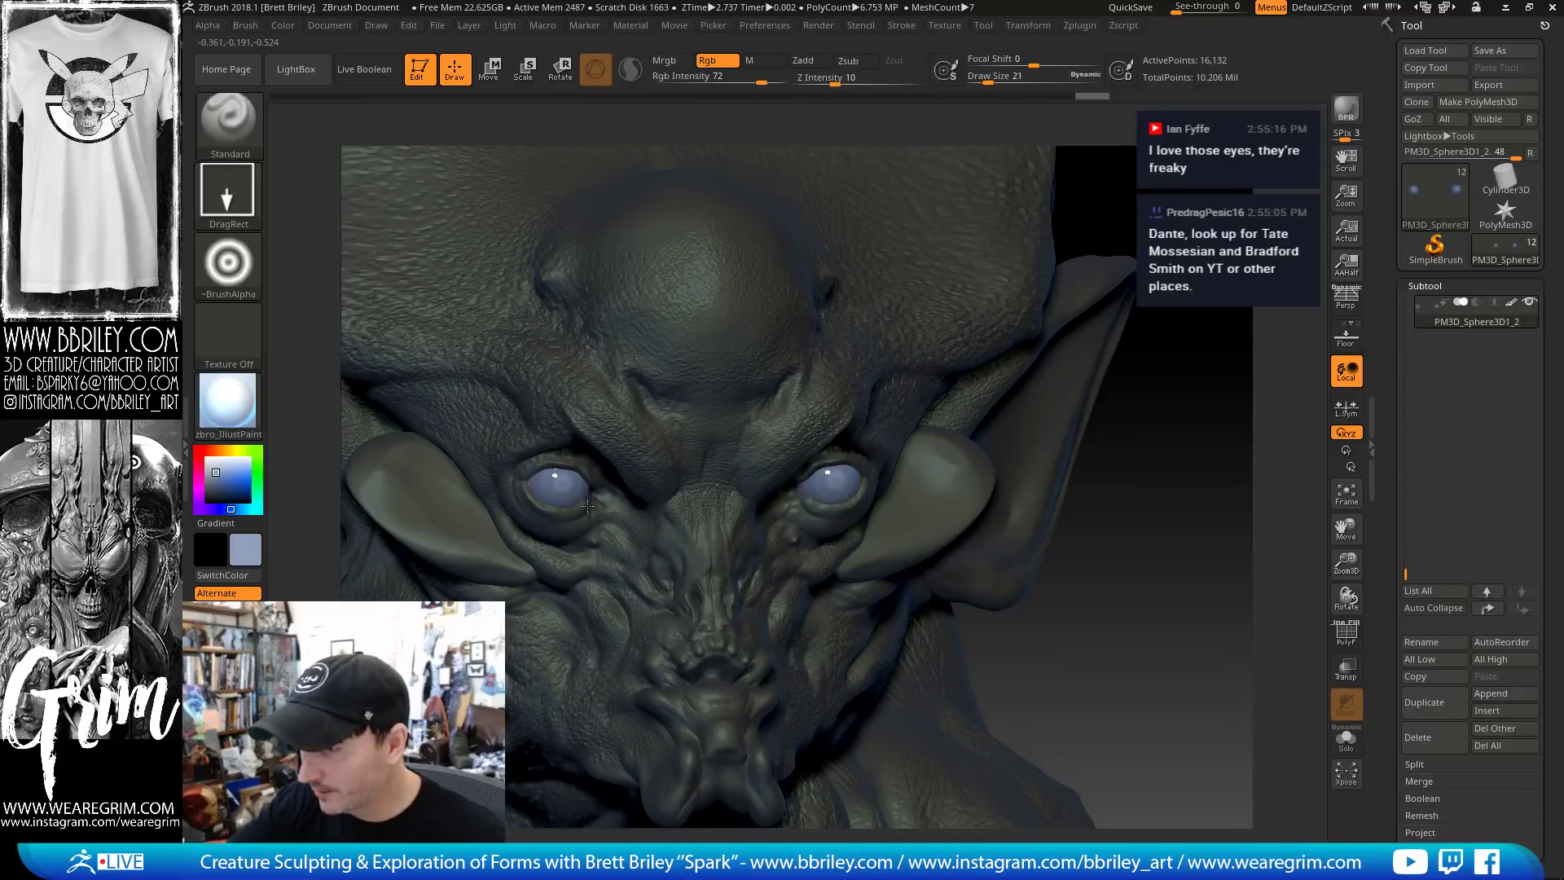
{"action": "mouse_move", "coordinate": [1169, 496]}
{"action": "left_mouse_down"}
{"action": "mouse_move", "coordinate": [1180, 447]}
{"action": "mouse_move", "coordinate": [1138, 428]}
{"action": "mouse_move", "coordinate": [1102, 468]}
{"action": "left_mouse_up"}
{"action": "mouse_move", "coordinate": [1129, 466]}
{"action": "left_mouse_down"}
{"action": "mouse_move", "coordinate": [1105, 466]}
{"action": "mouse_move", "coordinate": [1132, 453]}
{"action": "mouse_move", "coordinate": [1109, 424]}
{"action": "left_mouse_up"}
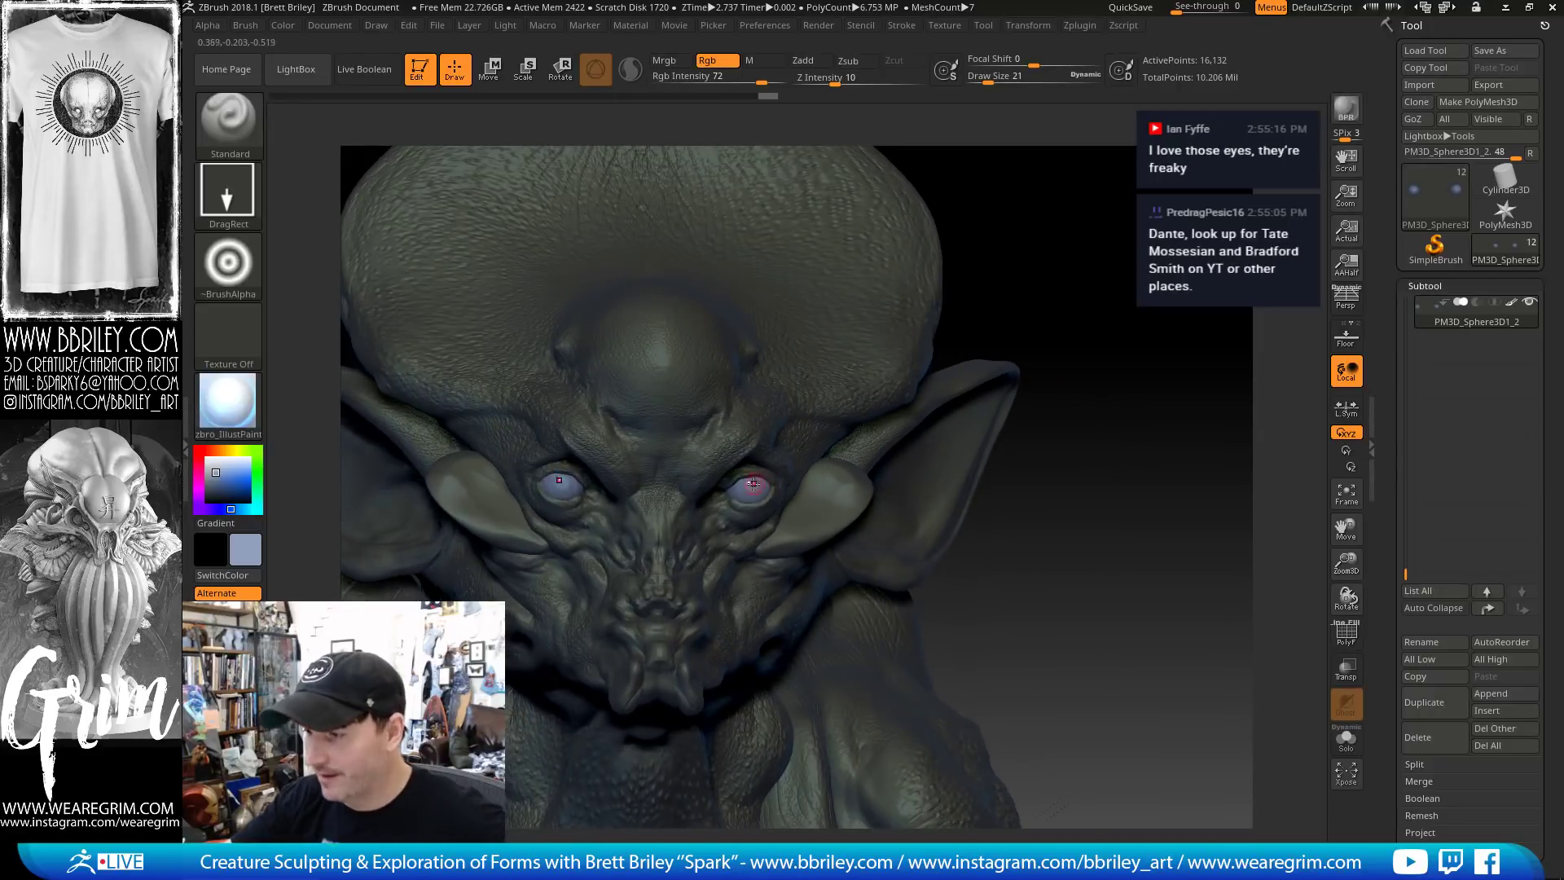
Try to reshape the eyes with the Move brush at draw sizes of 90 and 62
{"action": "key", "text": "b"}
{"action": "key", "text": "m"}
{"action": "key", "text": "v"}
{"action": "key", "text": "shift"}
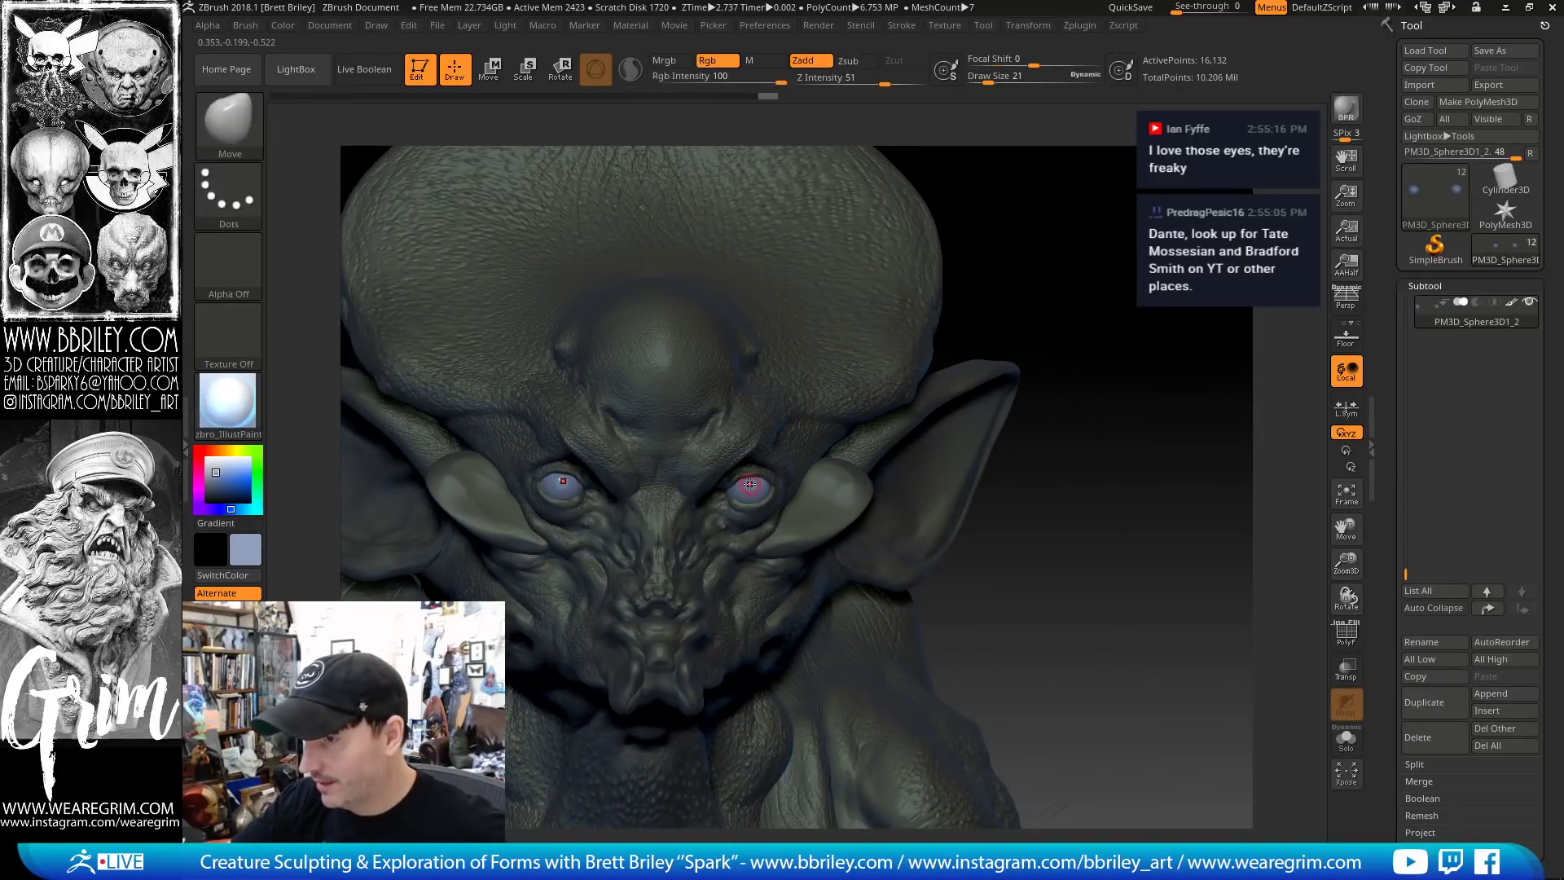
{"action": "key", "text": "s"}
{"action": "left_click_drag", "start_coordinate": [749, 485], "coordinate": [769, 484]}
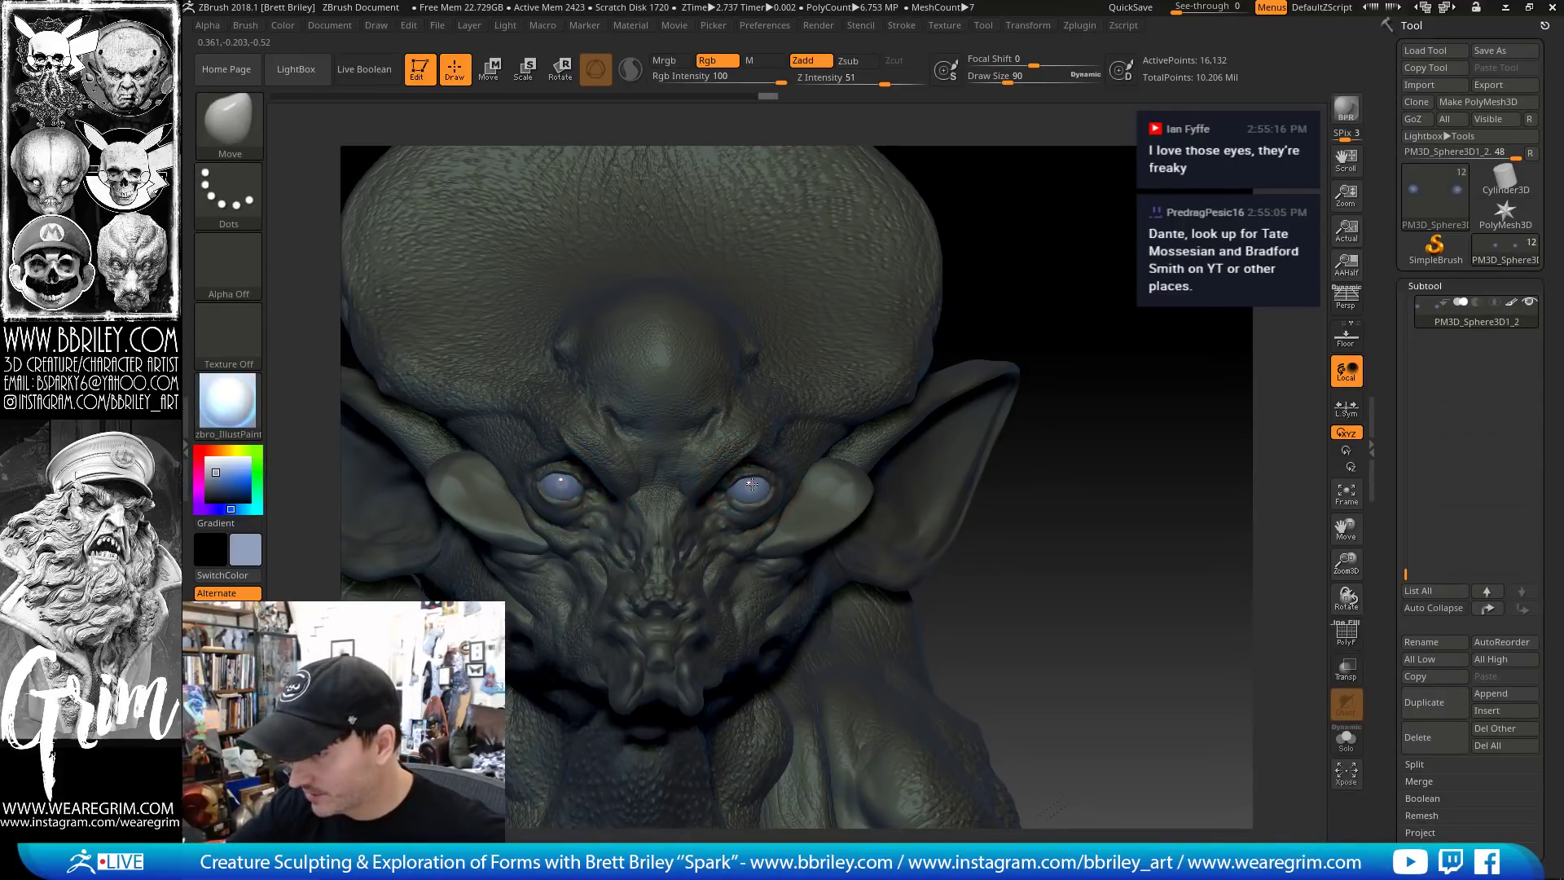
{"action": "key", "text": "s"}
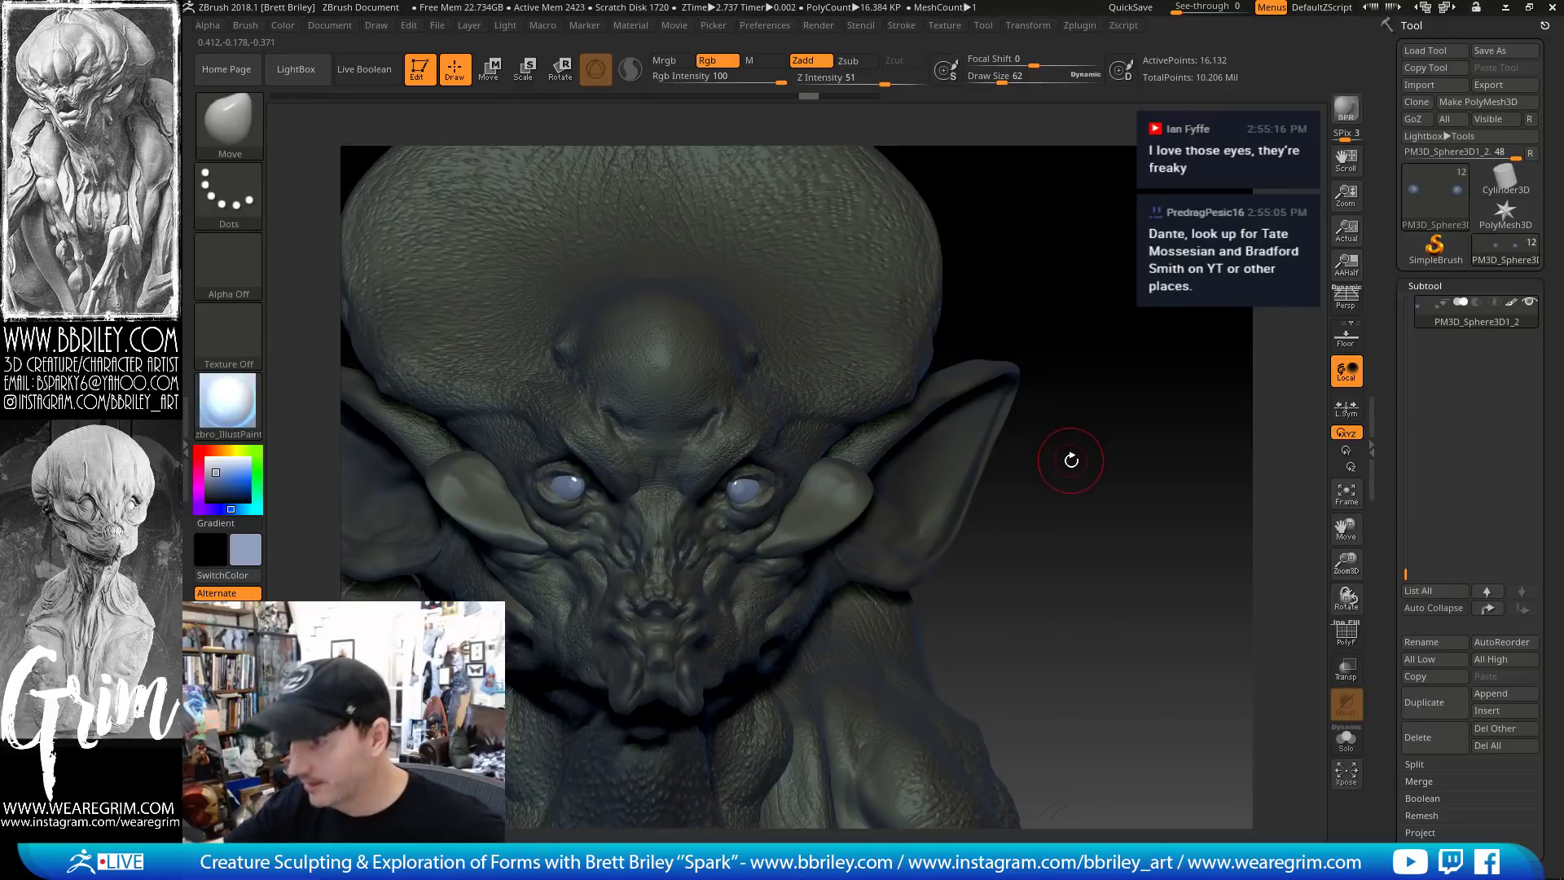
{"action": "key", "text": "ctrl+z"}
Set the draw size to 102 and switch to the Inflat brush for the eyes
{"action": "key", "text": "s"}
{"action": "left_click_drag", "start_coordinate": [753, 491], "coordinate": [760, 492]}
{"action": "key", "text": "b"}
{"action": "key", "text": "i"}
{"action": "key", "text": "n"}
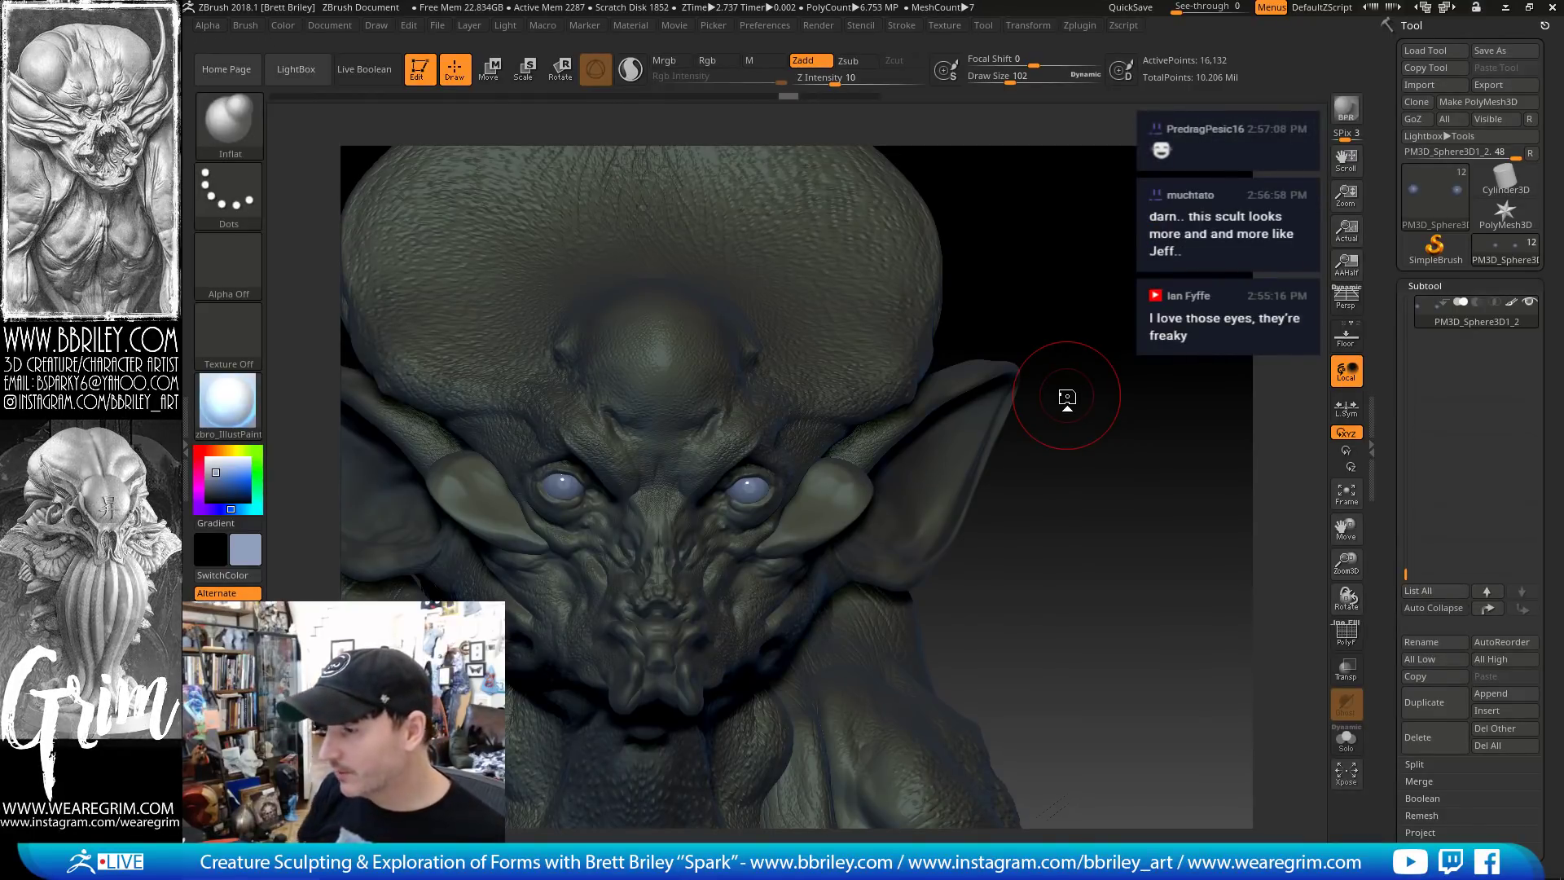
{"action": "left_click_drag", "start_coordinate": [1033, 237], "coordinate": [792, 401]}
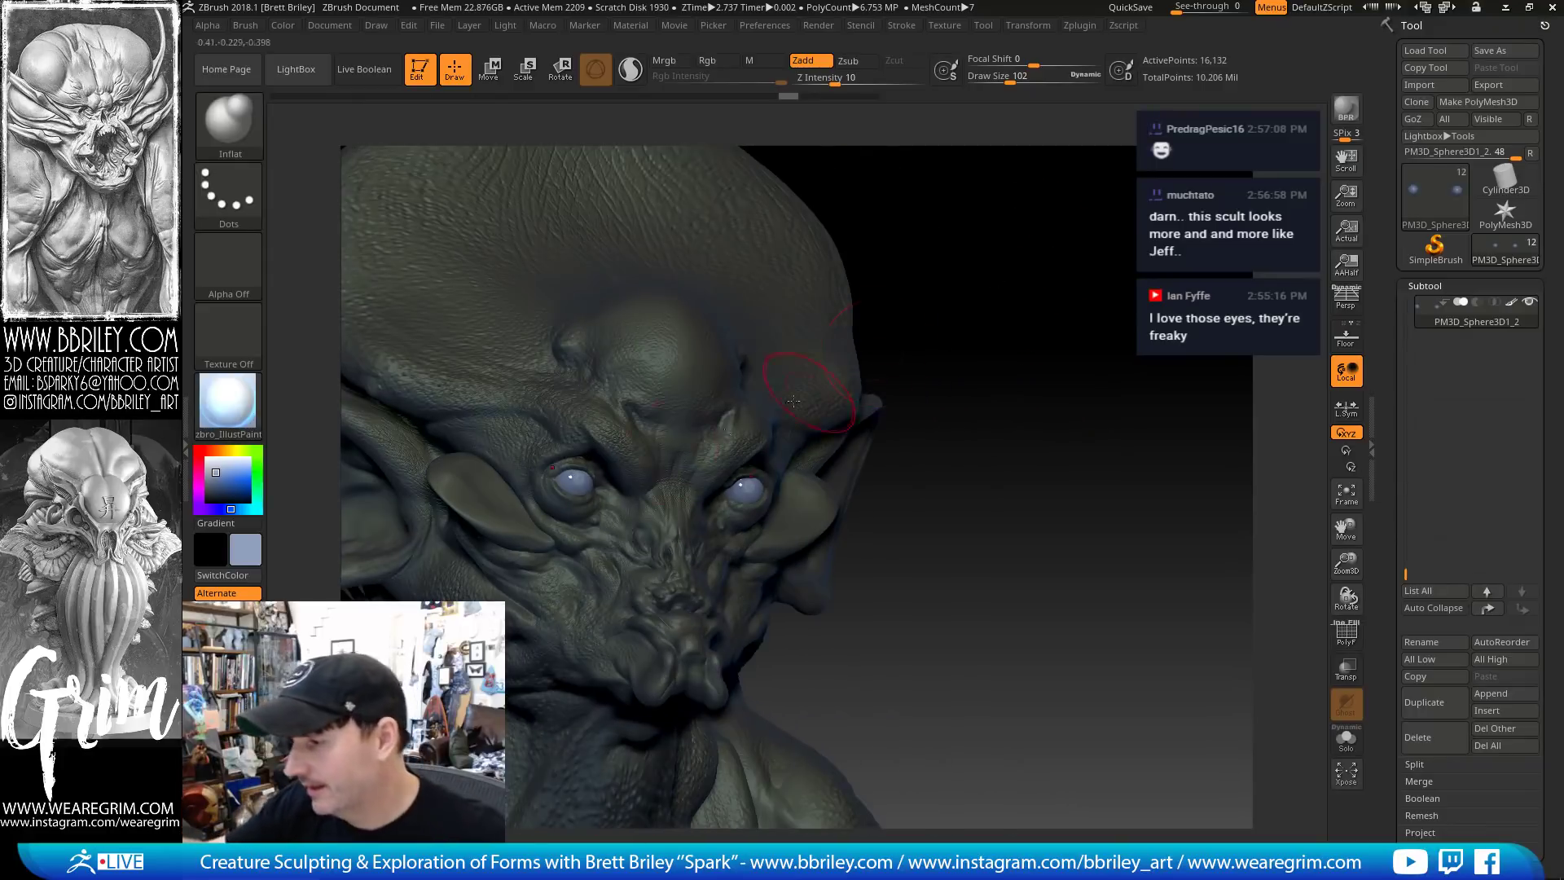
Make the Character subtool active, sample its skin colour and choose a lighter, warmer grey-brown from it
{"action": "left_click", "coordinate": [634, 453], "text": "alt"}
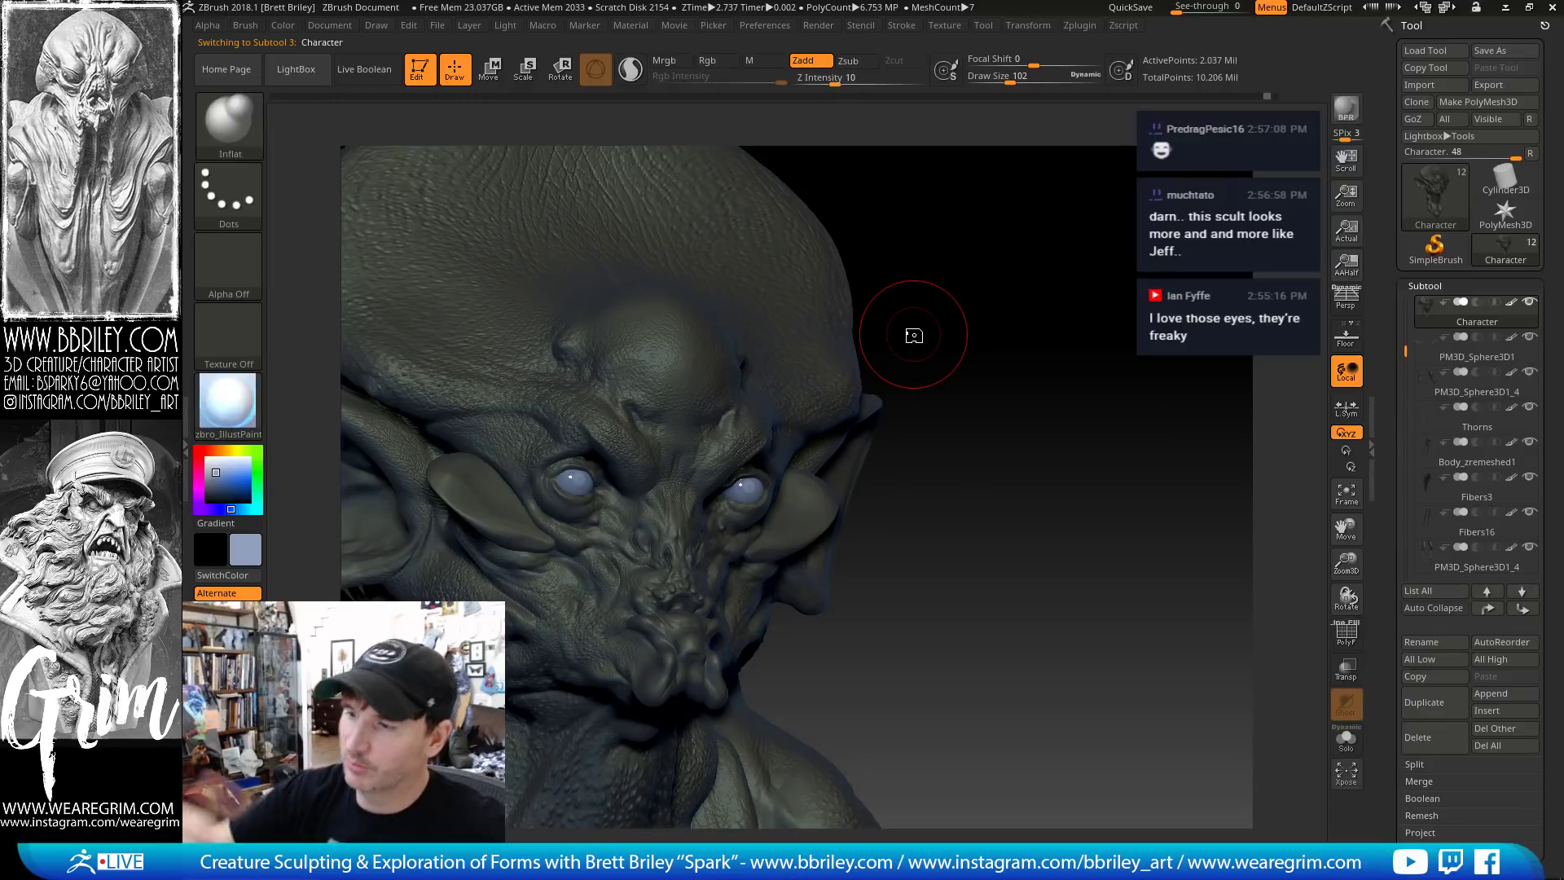
{"action": "left_click_drag", "start_coordinate": [907, 216], "coordinate": [831, 291]}
{"action": "key", "text": "c"}
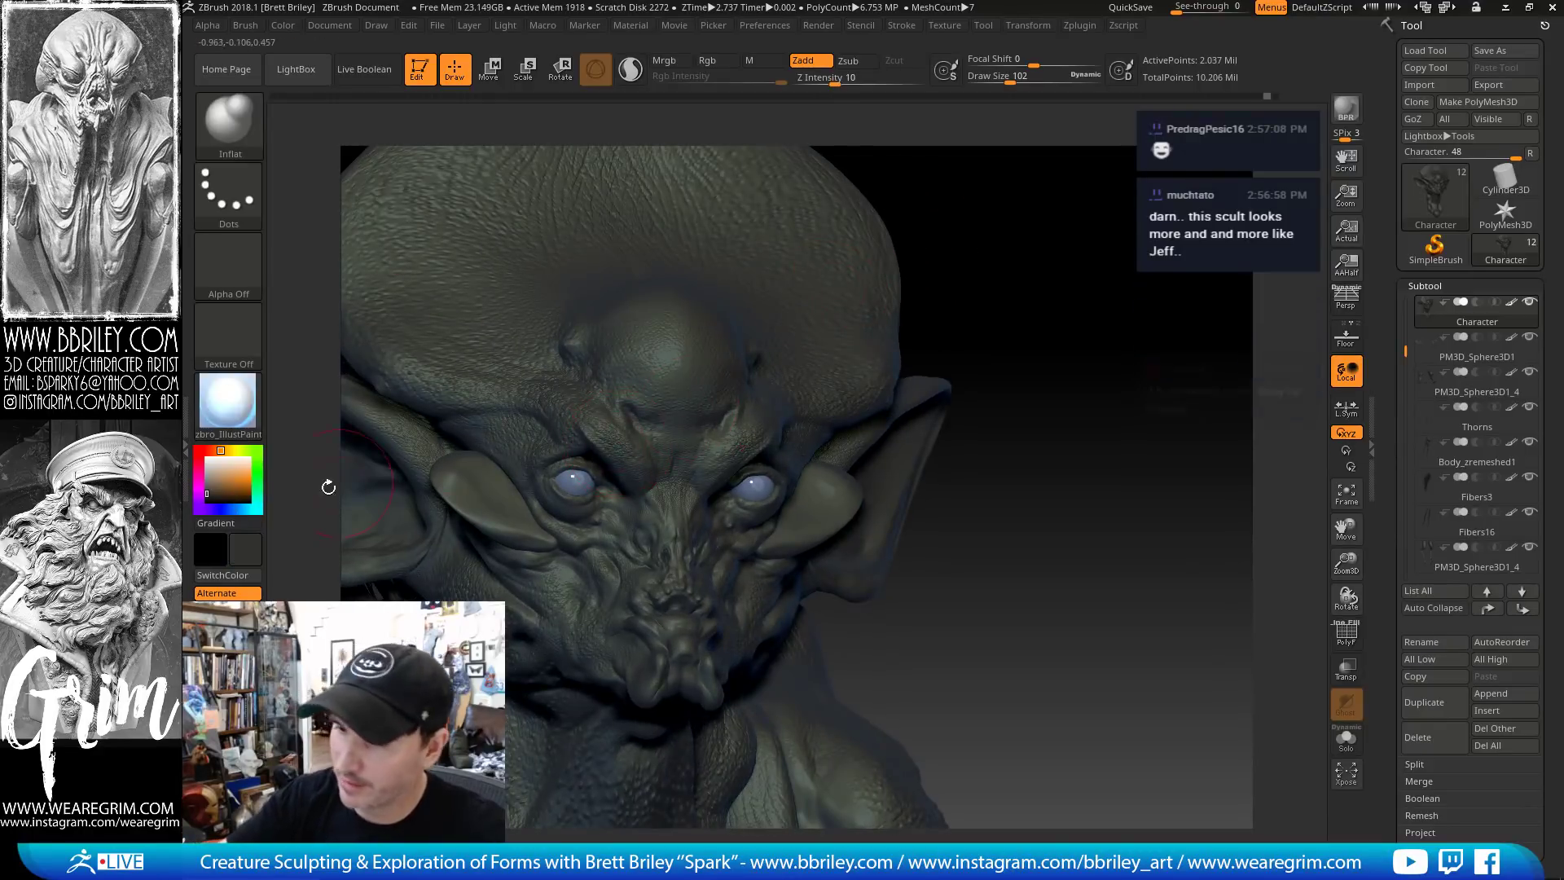
{"action": "left_click", "coordinate": [208, 487]}
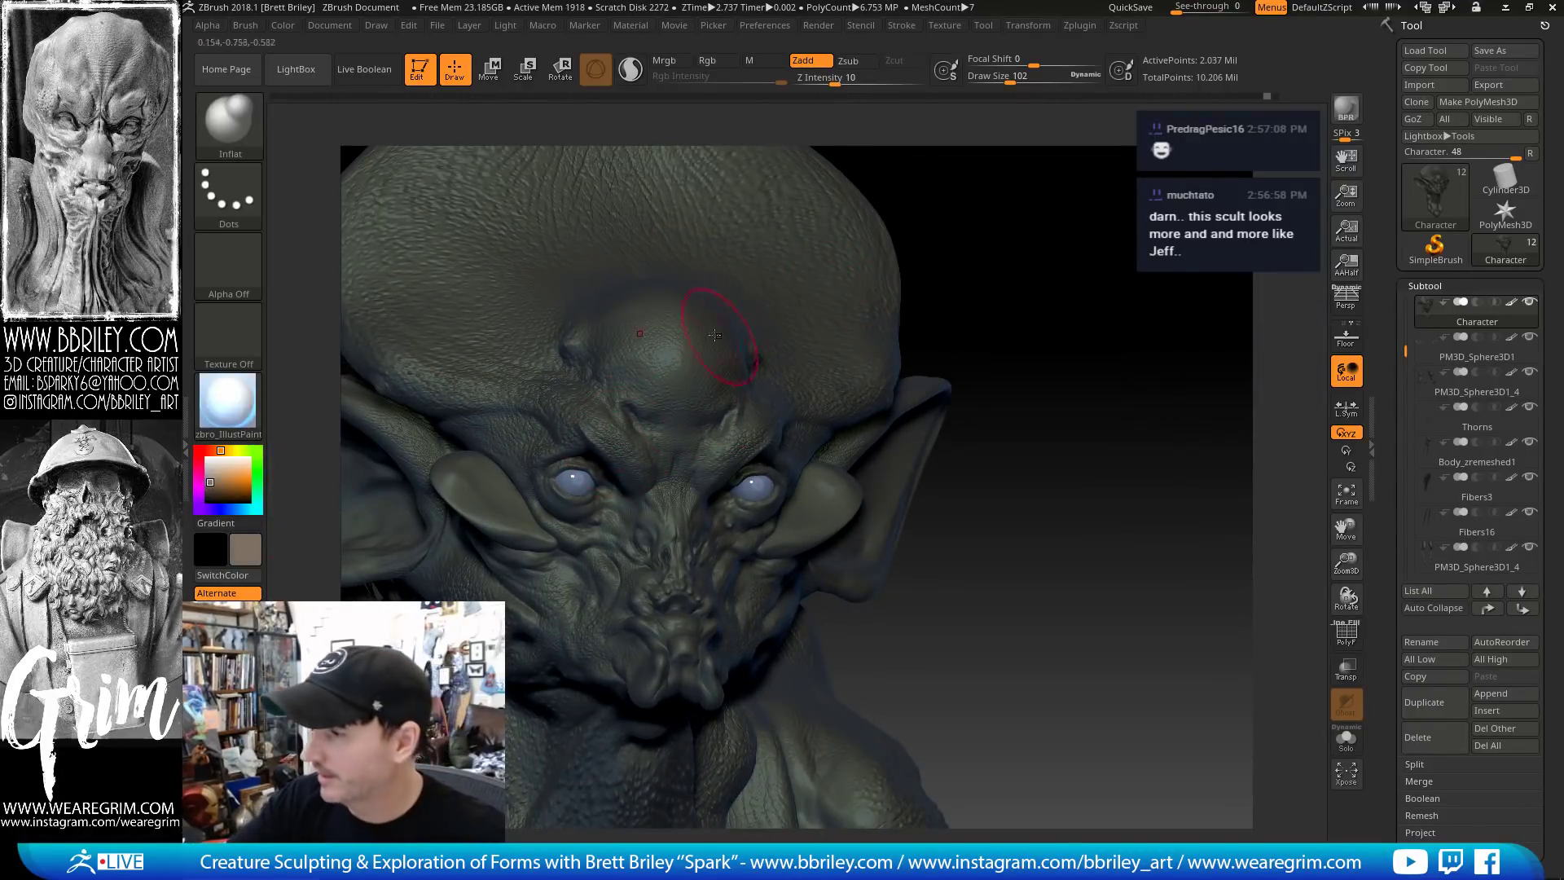
Stamp the lighter grey-brown over the brow and cranium using the Standard brush, DragRect, Alpha 20 and an Rgb intensity of 44
{"action": "left_click", "coordinate": [236, 194]}
{"action": "key", "text": "1"}
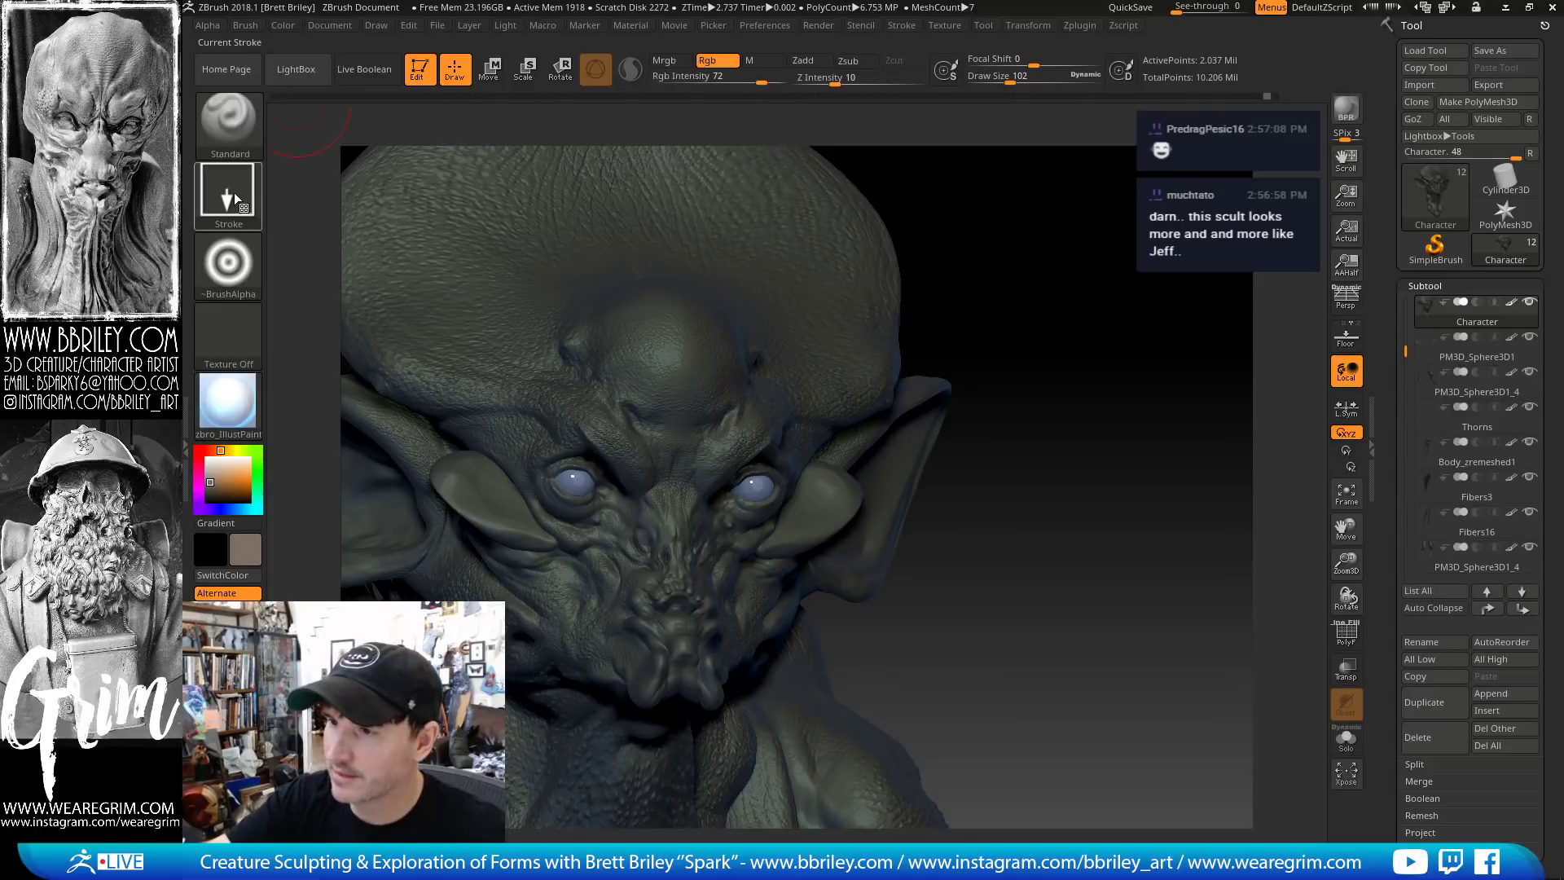
{"action": "left_click", "coordinate": [246, 272]}
{"action": "left_click", "coordinate": [230, 269]}
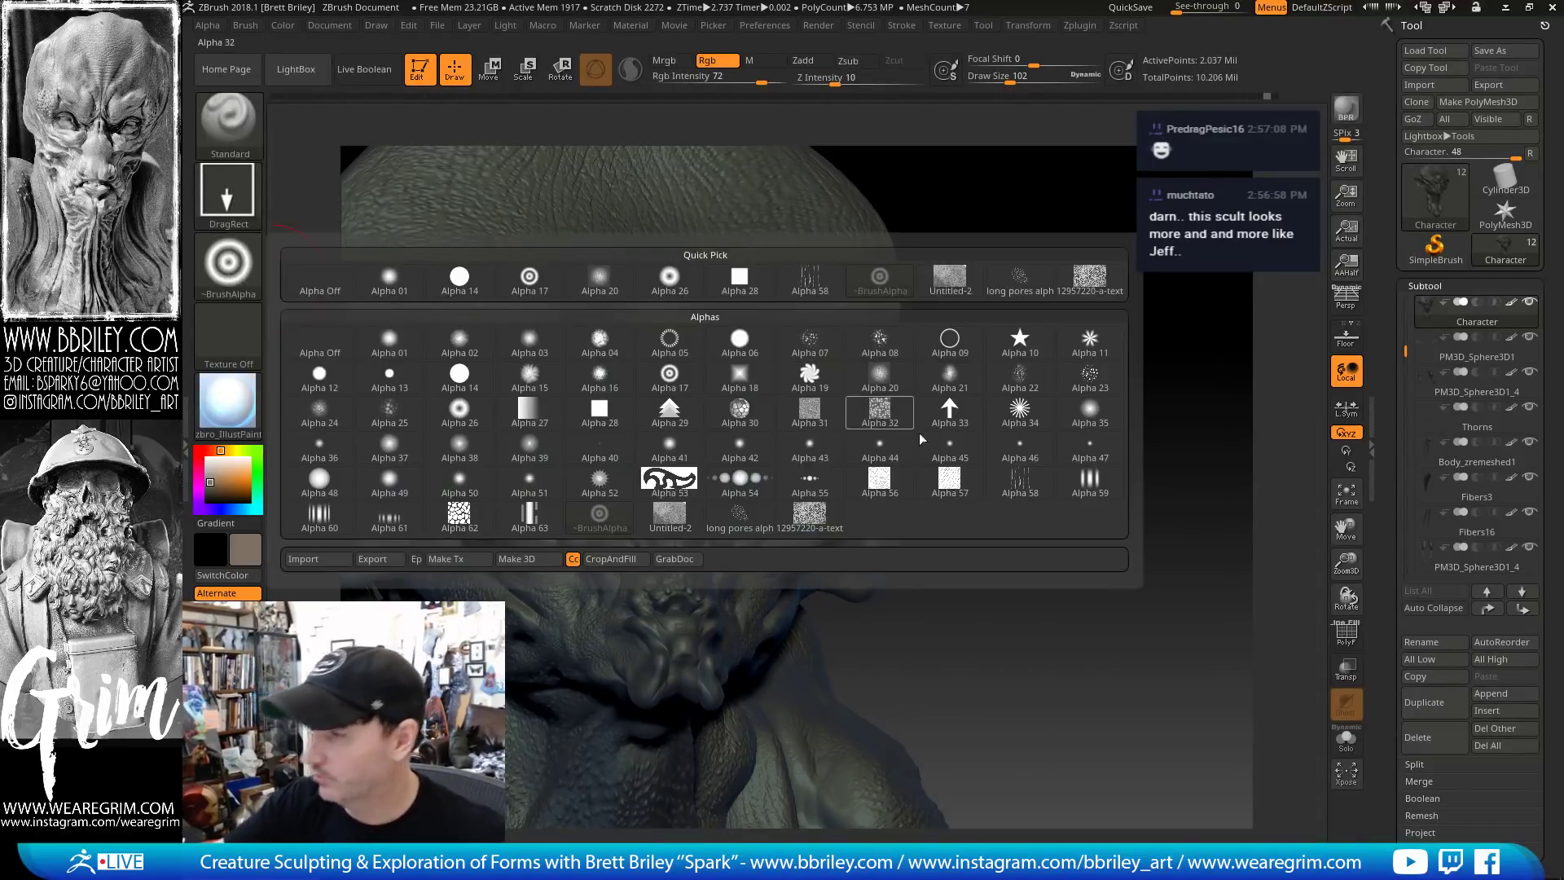
{"action": "left_click", "coordinate": [880, 376]}
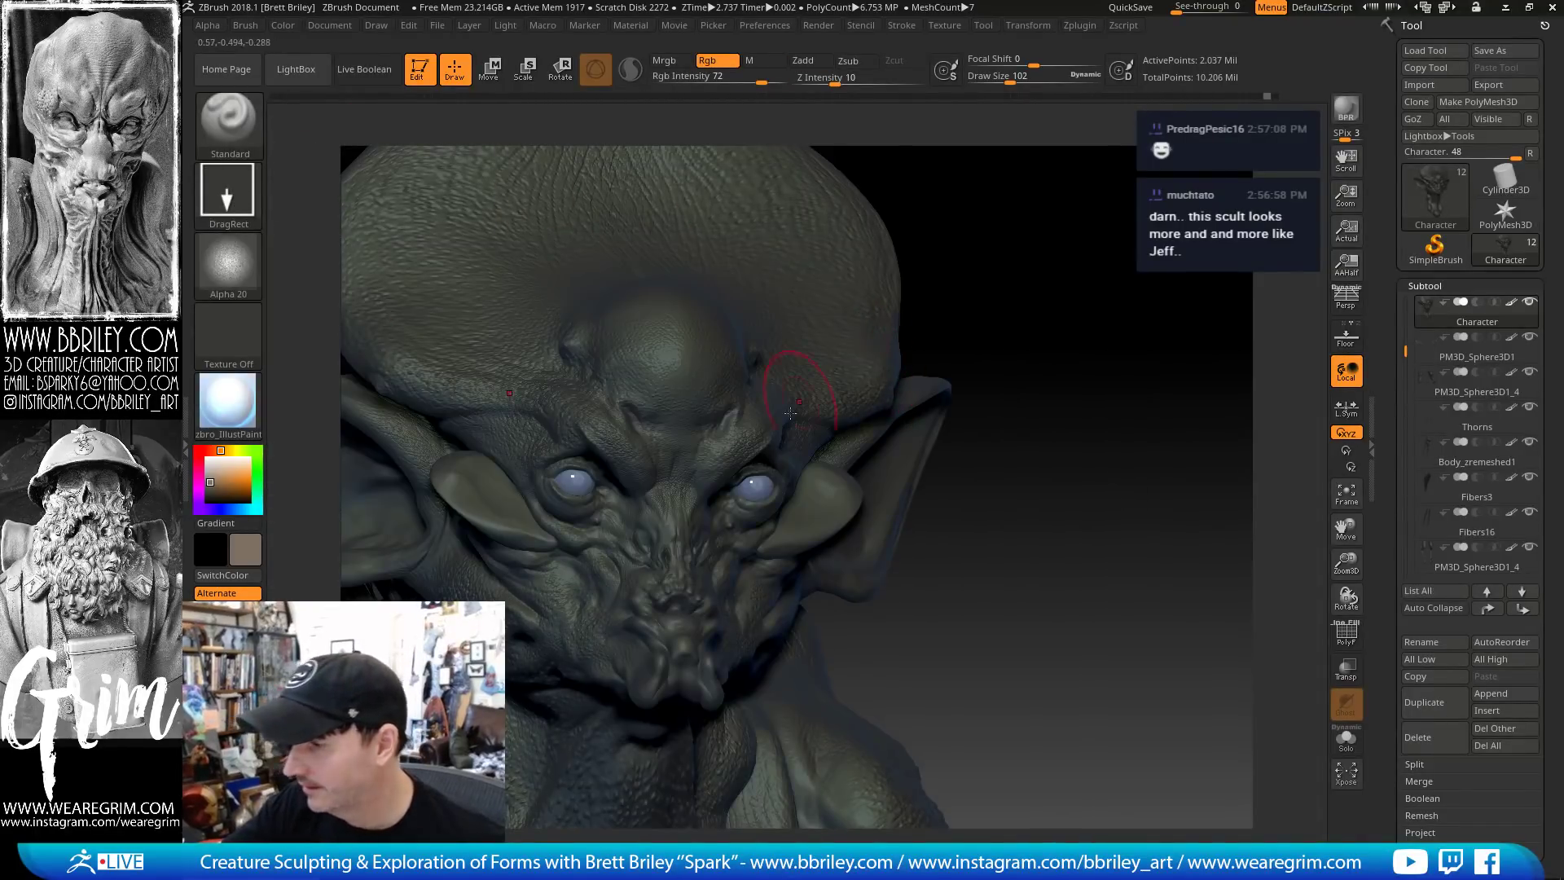
{"action": "left_click_drag", "start_coordinate": [582, 432], "coordinate": [607, 432]}
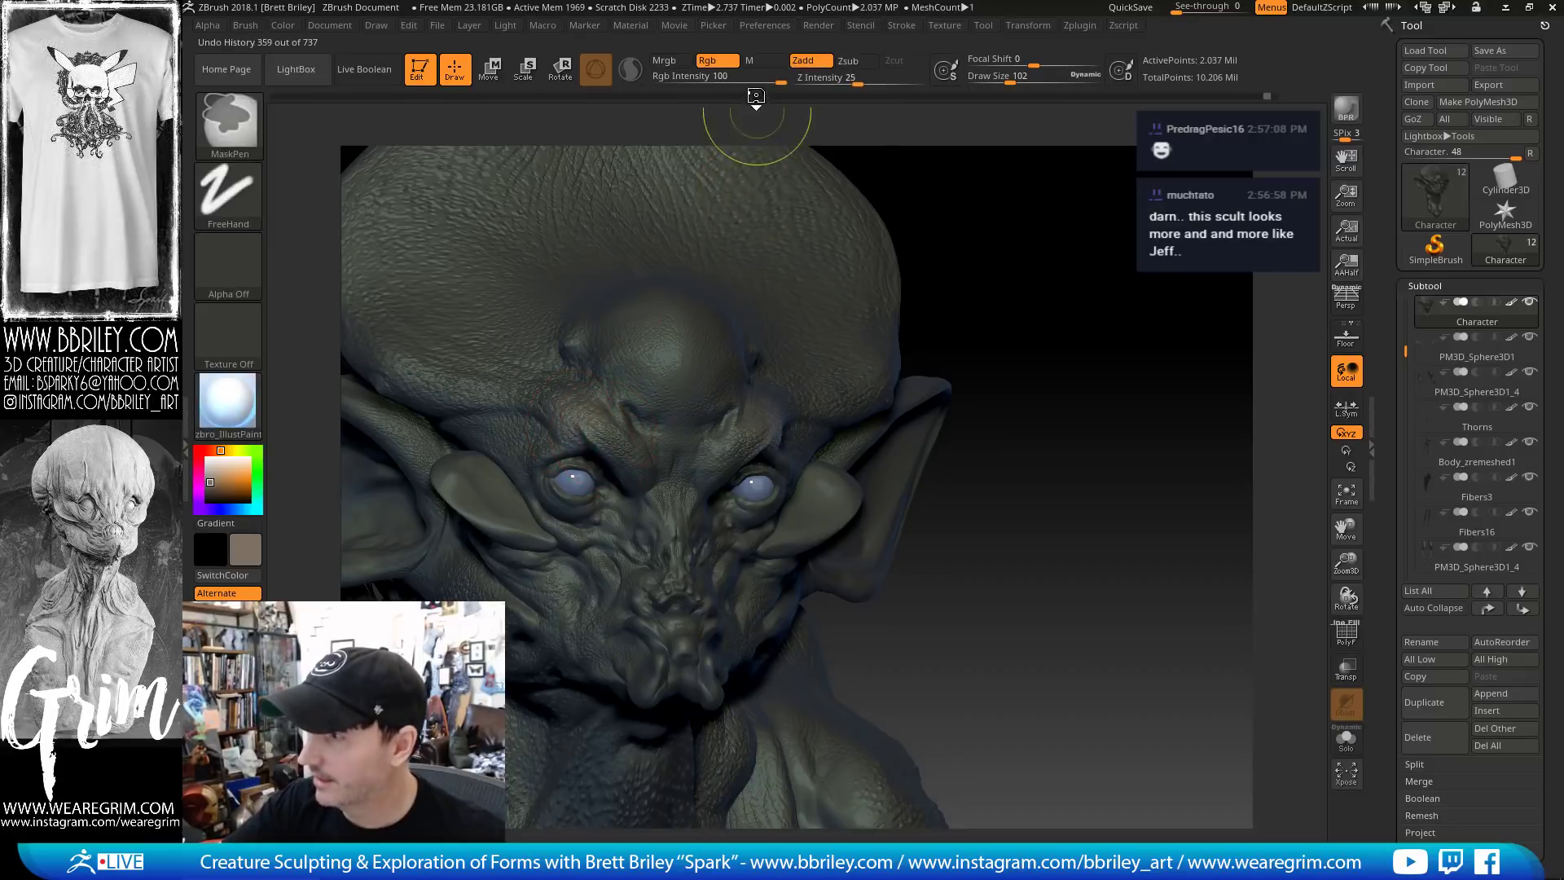
{"action": "left_click_drag", "start_coordinate": [755, 83], "coordinate": [737, 83]}
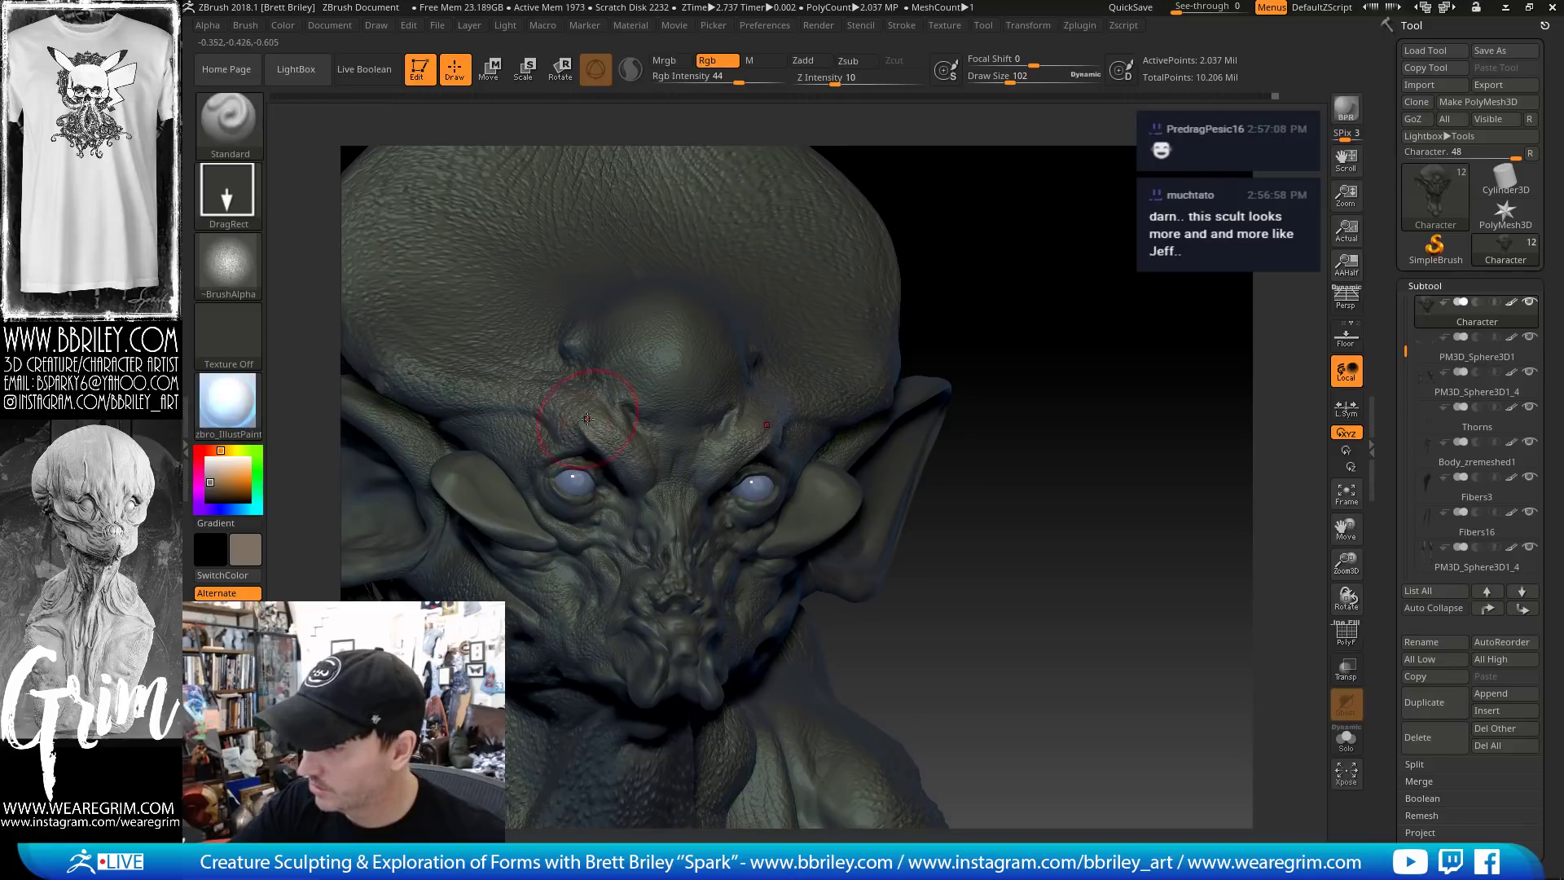
{"action": "left_click_drag", "start_coordinate": [468, 372], "coordinate": [509, 403]}
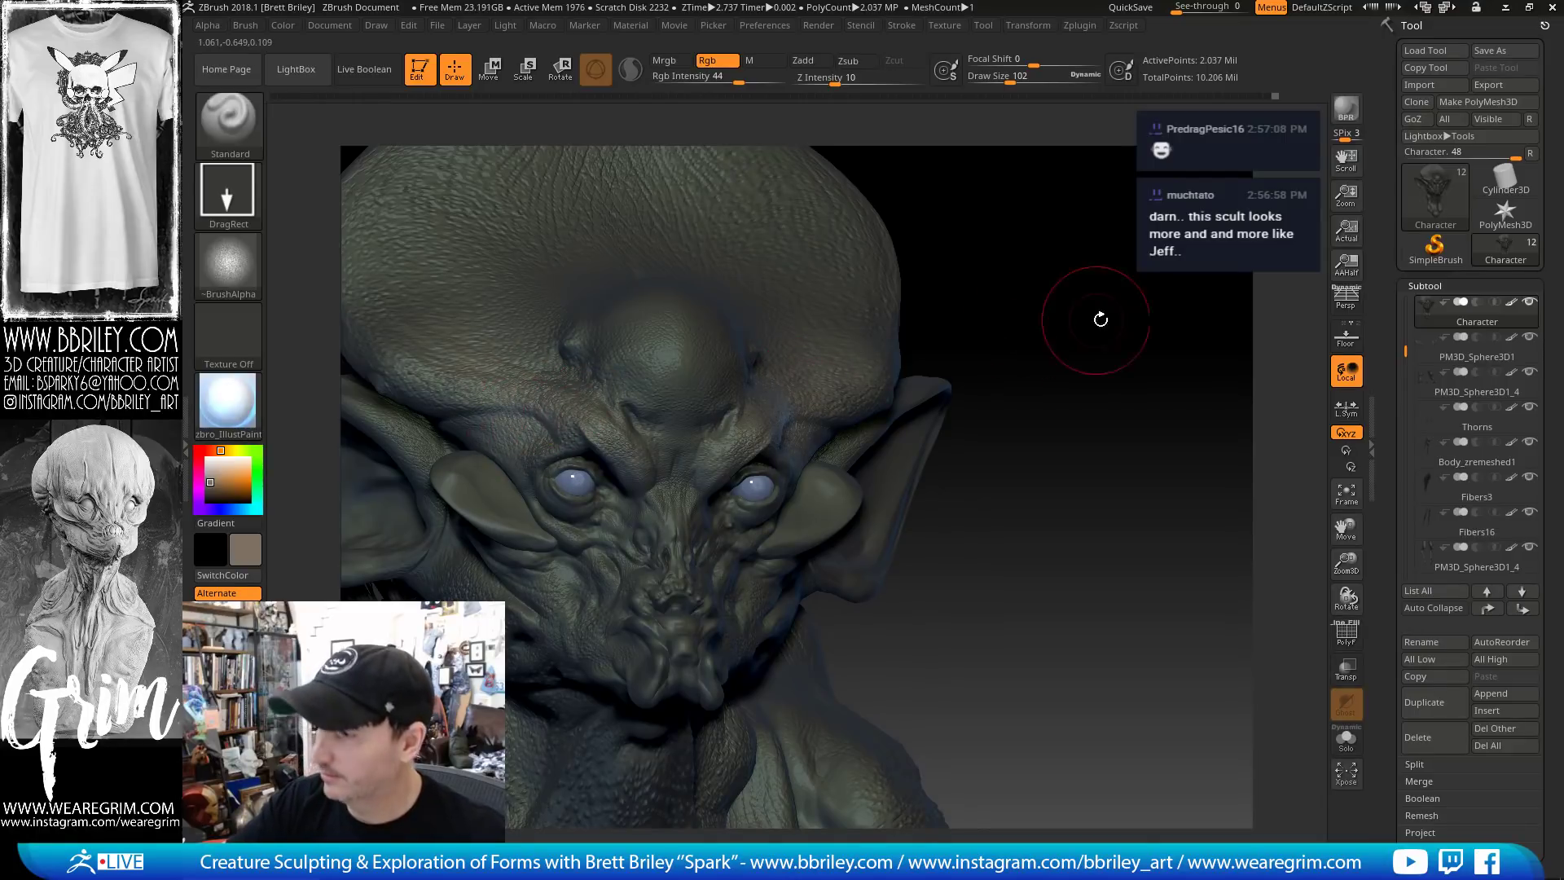
{"action": "mouse_move", "coordinate": [1099, 319]}
{"action": "left_mouse_down", "text": "alt"}
{"action": "mouse_move", "coordinate": [1061, 257]}
{"action": "mouse_move", "coordinate": [1061, 323]}
{"action": "mouse_move", "coordinate": [1132, 330]}
{"action": "left_mouse_up", "text": "alt"}
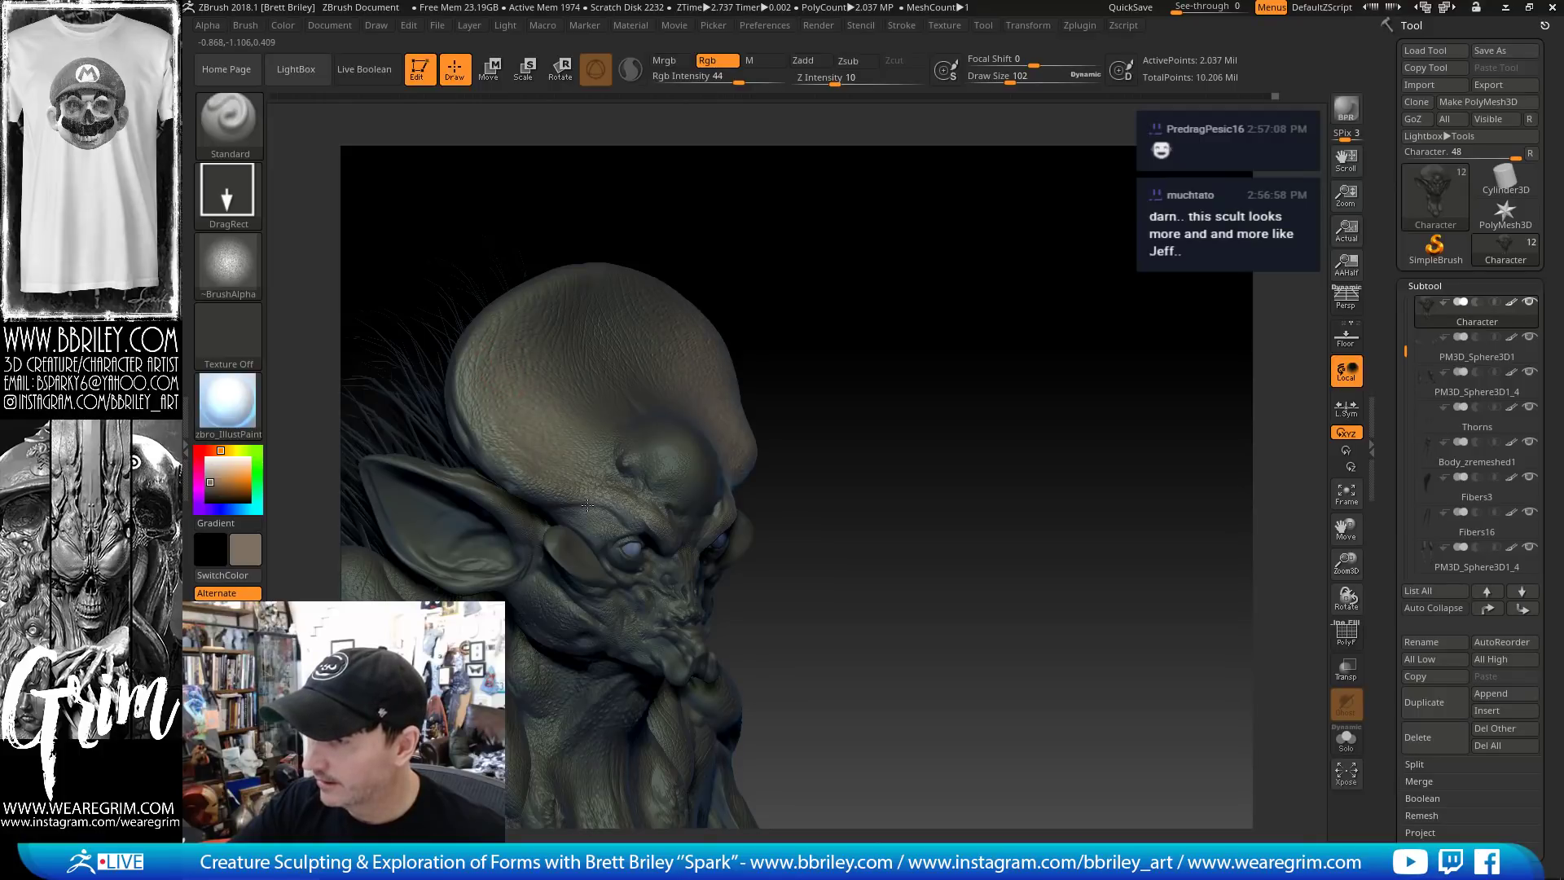
{"action": "mouse_move", "coordinate": [905, 277]}
{"action": "left_mouse_down"}
{"action": "mouse_move", "coordinate": [902, 215]}
{"action": "mouse_move", "coordinate": [831, 199]}
{"action": "left_mouse_up"}
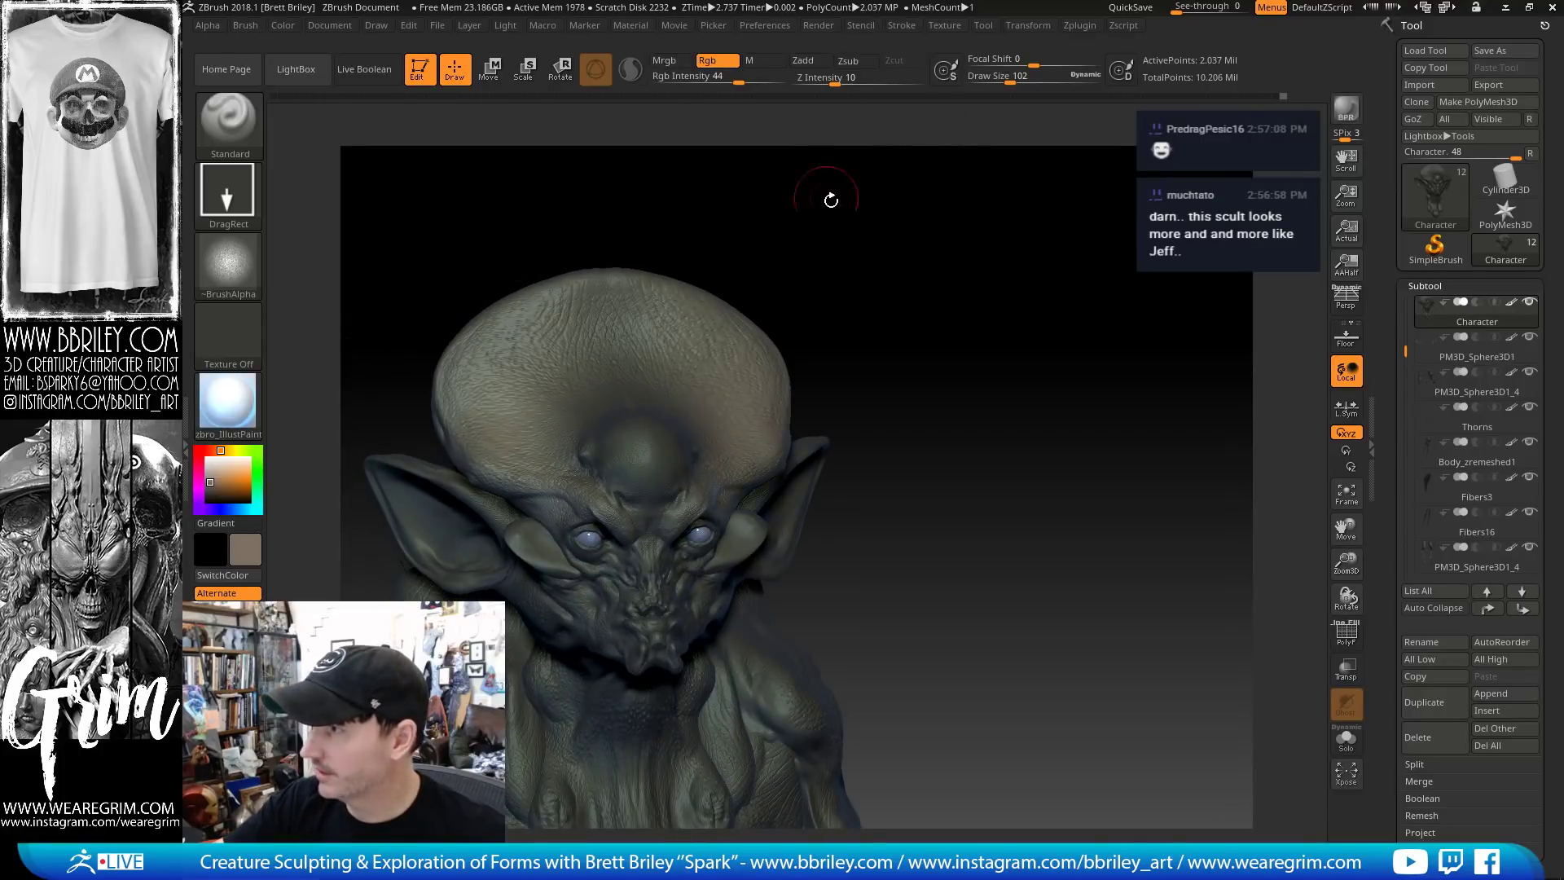
Try the reptile-skin texture in Spotlight, shrinking, rotating and placing it beside the head before turning Spotlight off
{"action": "left_click", "coordinate": [945, 25]}
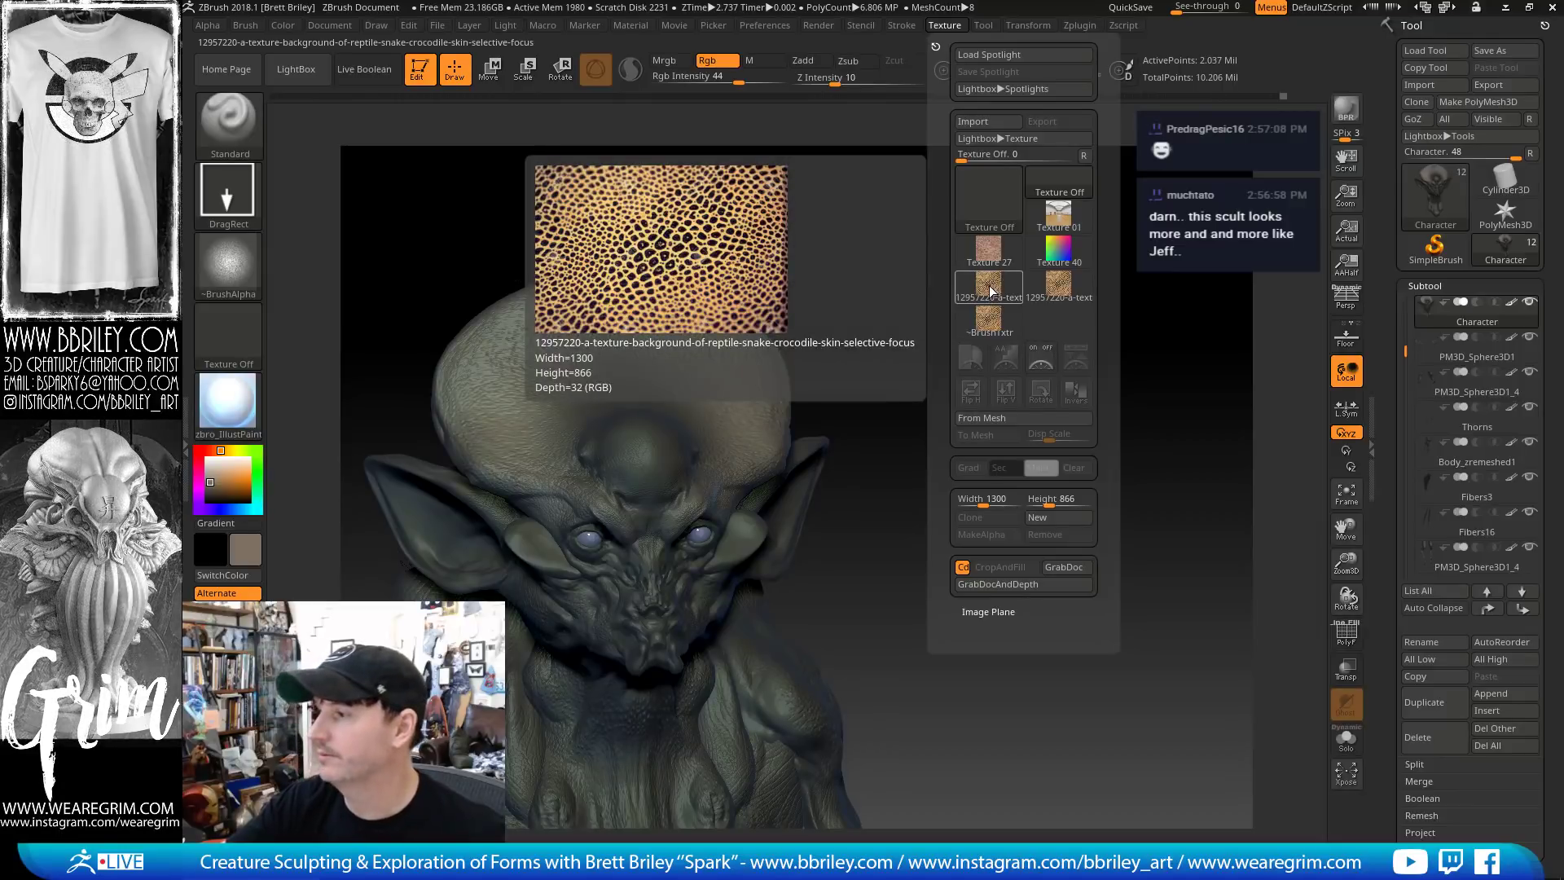
{"action": "left_click", "coordinate": [997, 324]}
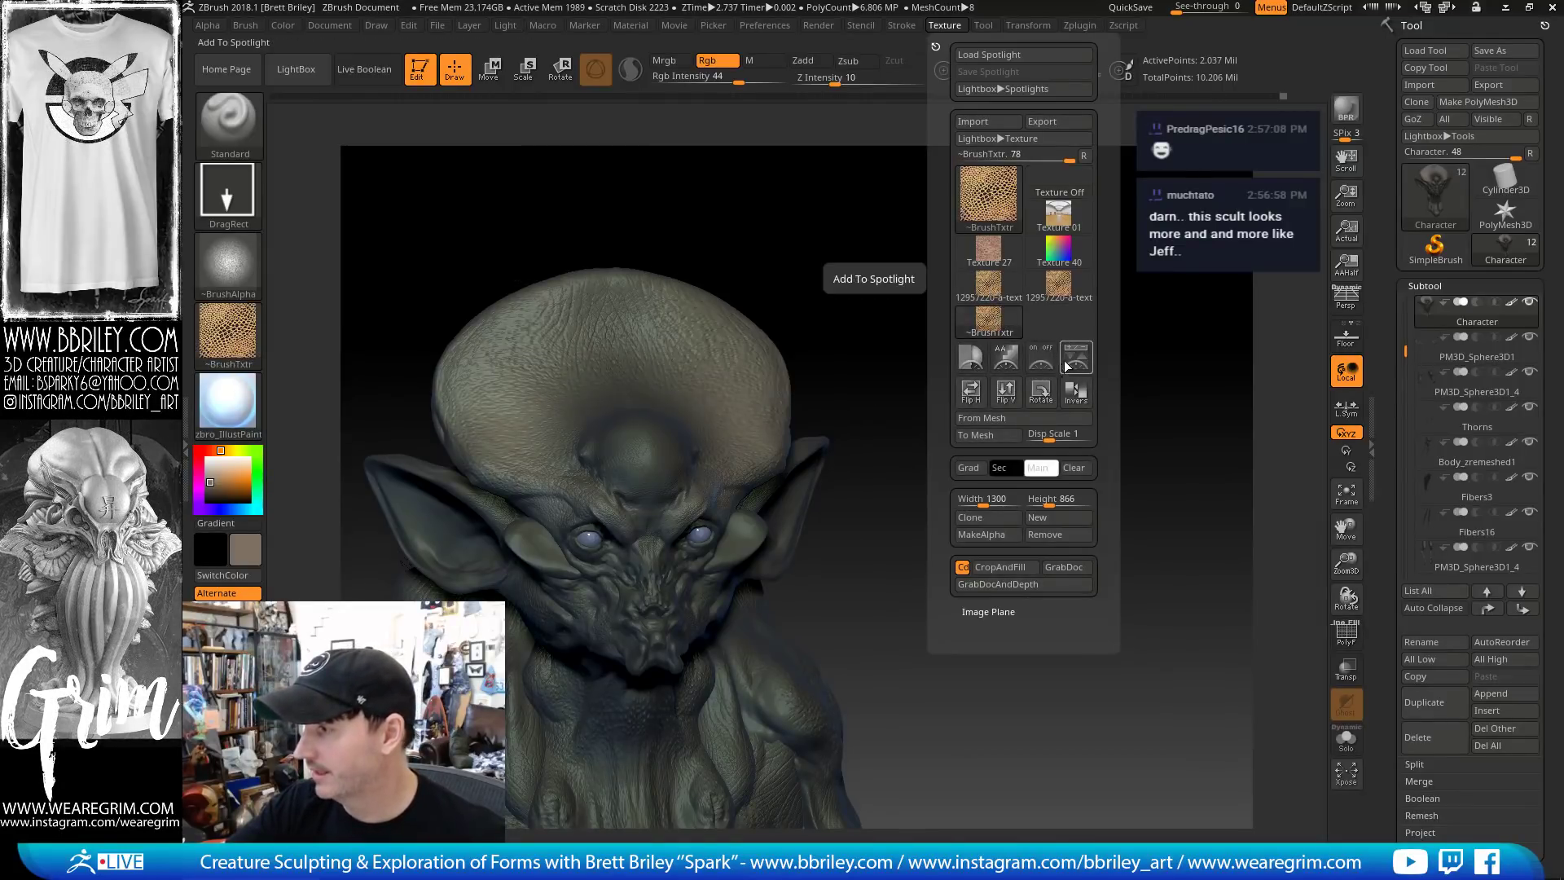
{"action": "left_click", "coordinate": [1077, 359]}
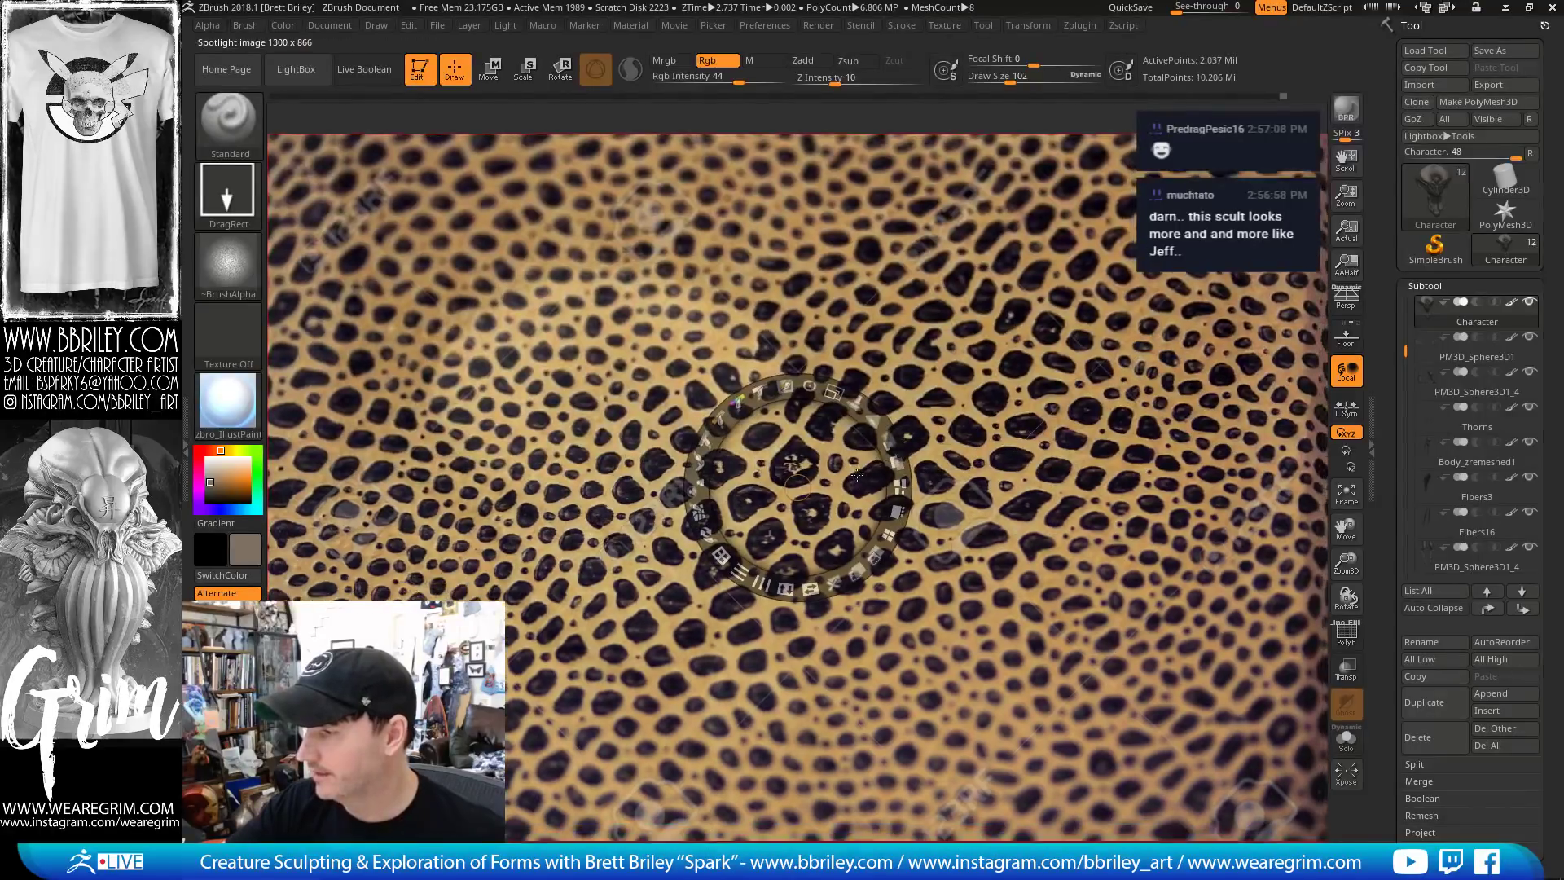
{"action": "mouse_move", "coordinate": [858, 476]}
{"action": "left_mouse_down"}
{"action": "mouse_move", "coordinate": [644, 379]}
{"action": "mouse_move", "coordinate": [676, 351]}
{"action": "mouse_move", "coordinate": [708, 408]}
{"action": "left_mouse_up"}
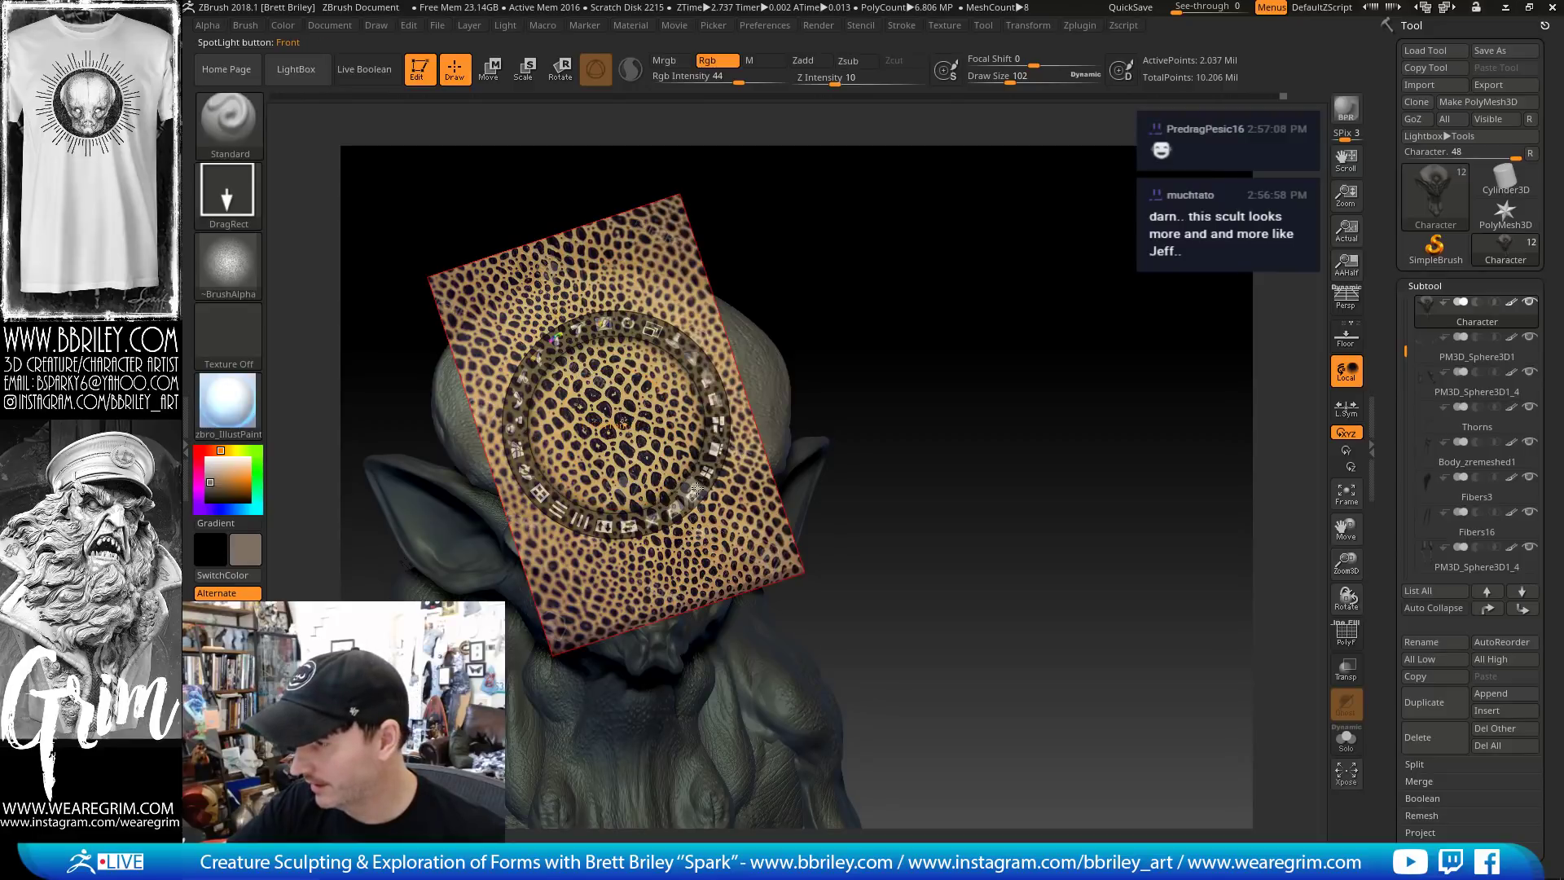
{"action": "left_click_drag", "start_coordinate": [673, 419], "coordinate": [1002, 416]}
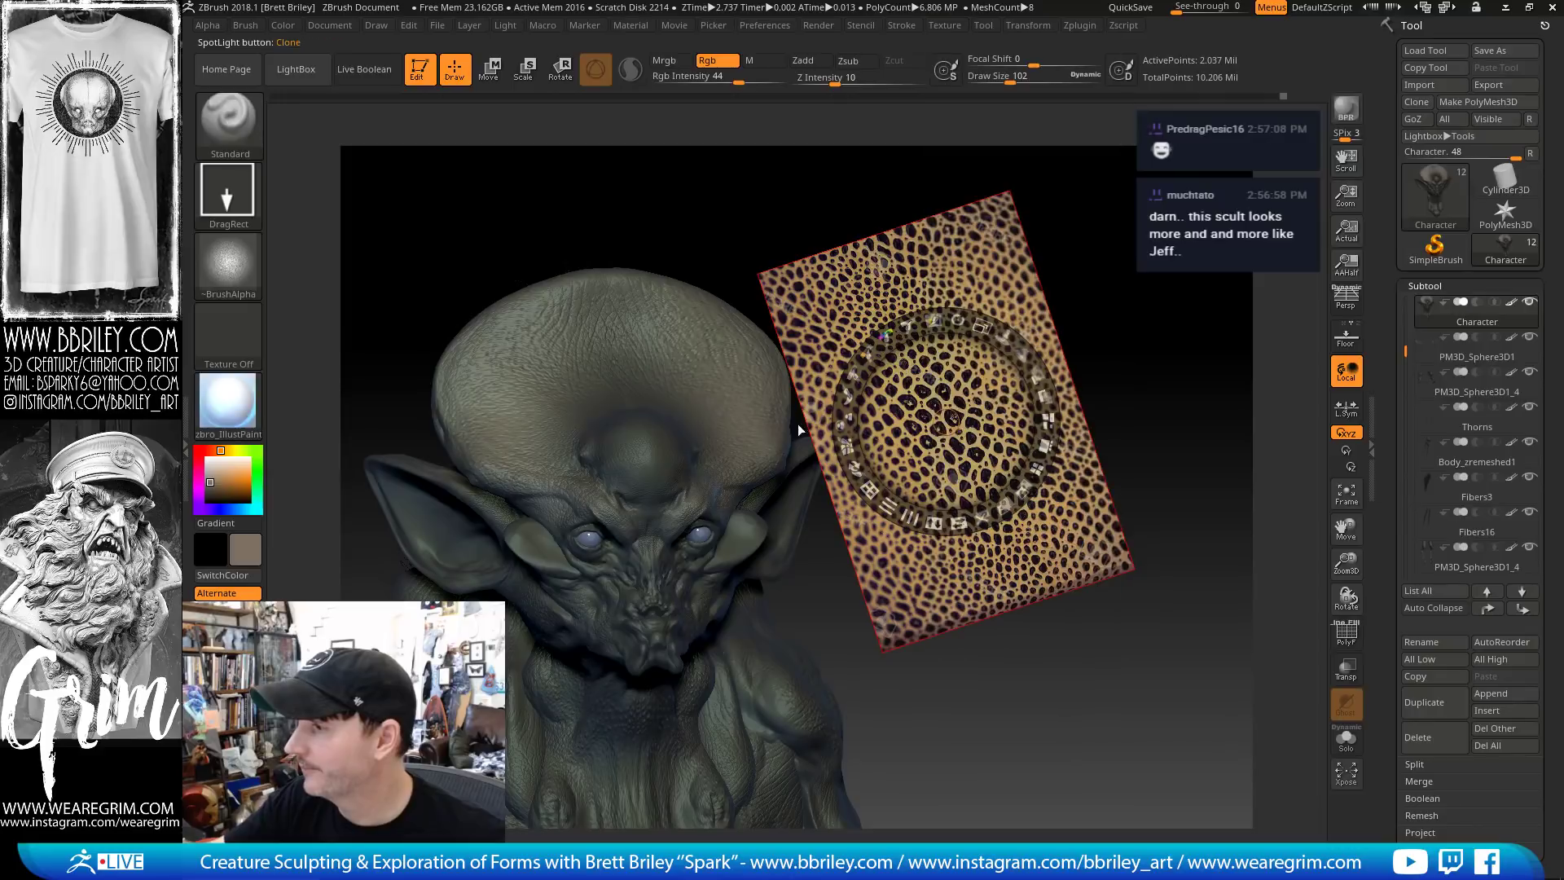
{"action": "key", "text": "z"}
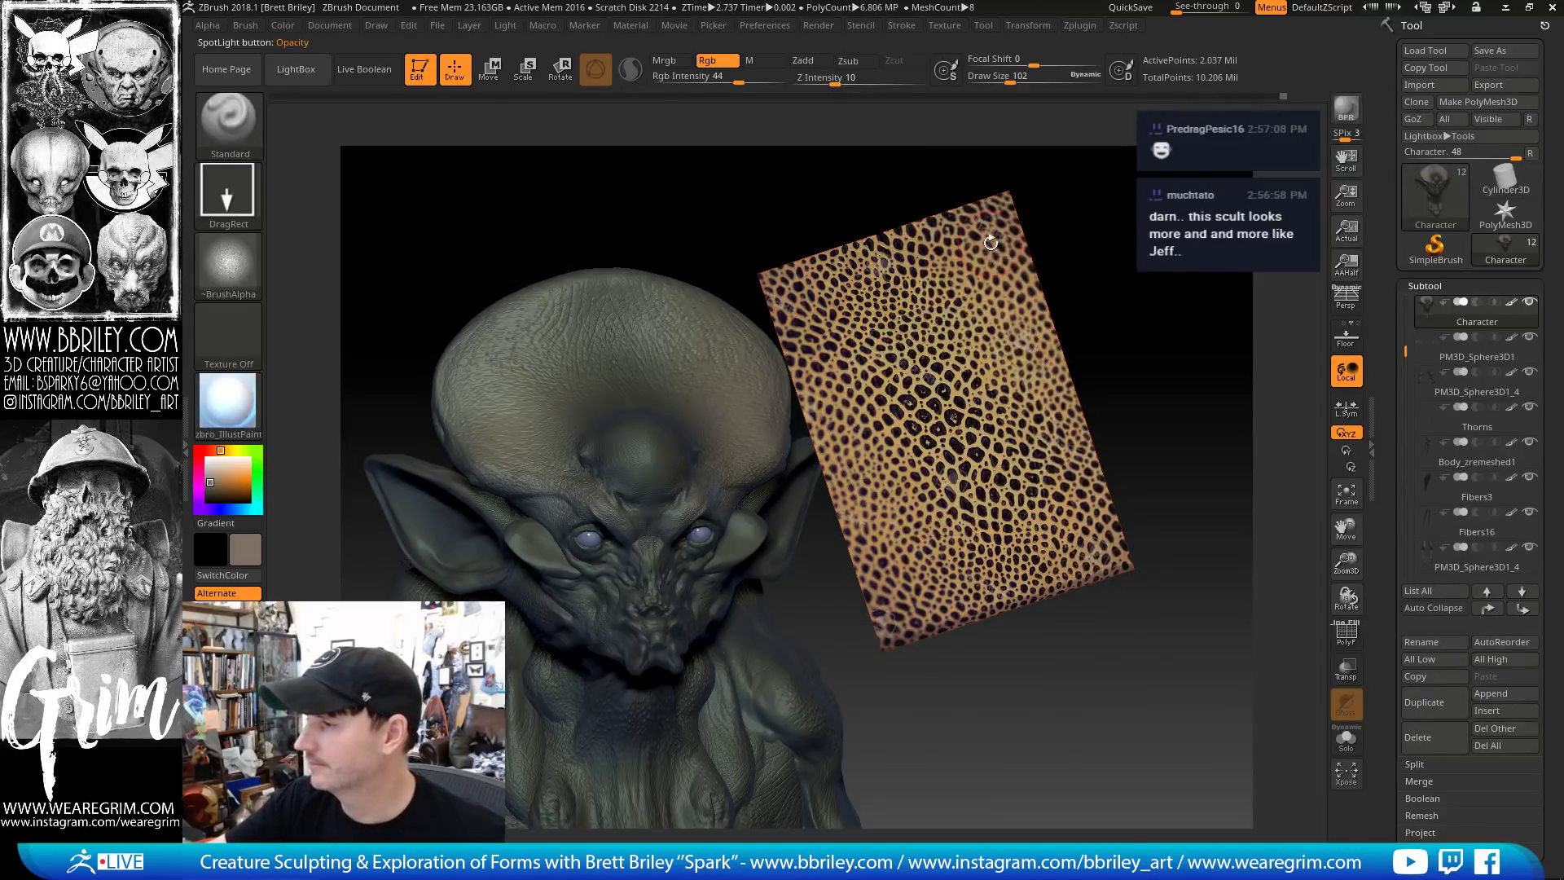
{"action": "key", "text": "shift+z"}
Bring in the 800px_COLOURBOX1945111 wrinkled-skin texture and add it to Spotlight
{"action": "left_click", "coordinate": [945, 25]}
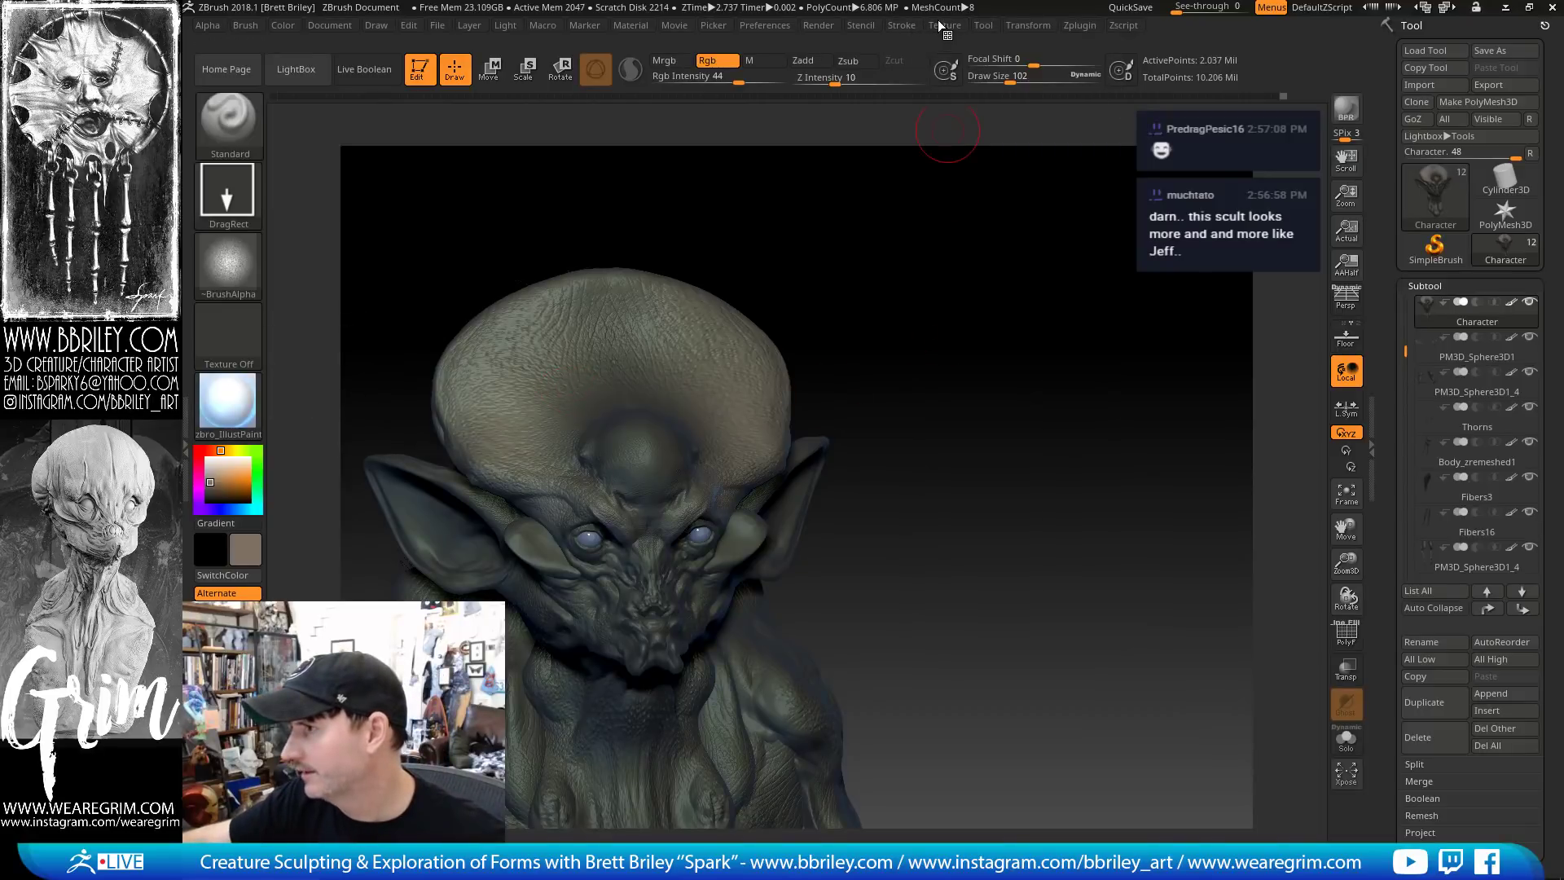
{"action": "left_click", "coordinate": [941, 26]}
{"action": "left_click", "coordinate": [1006, 266]}
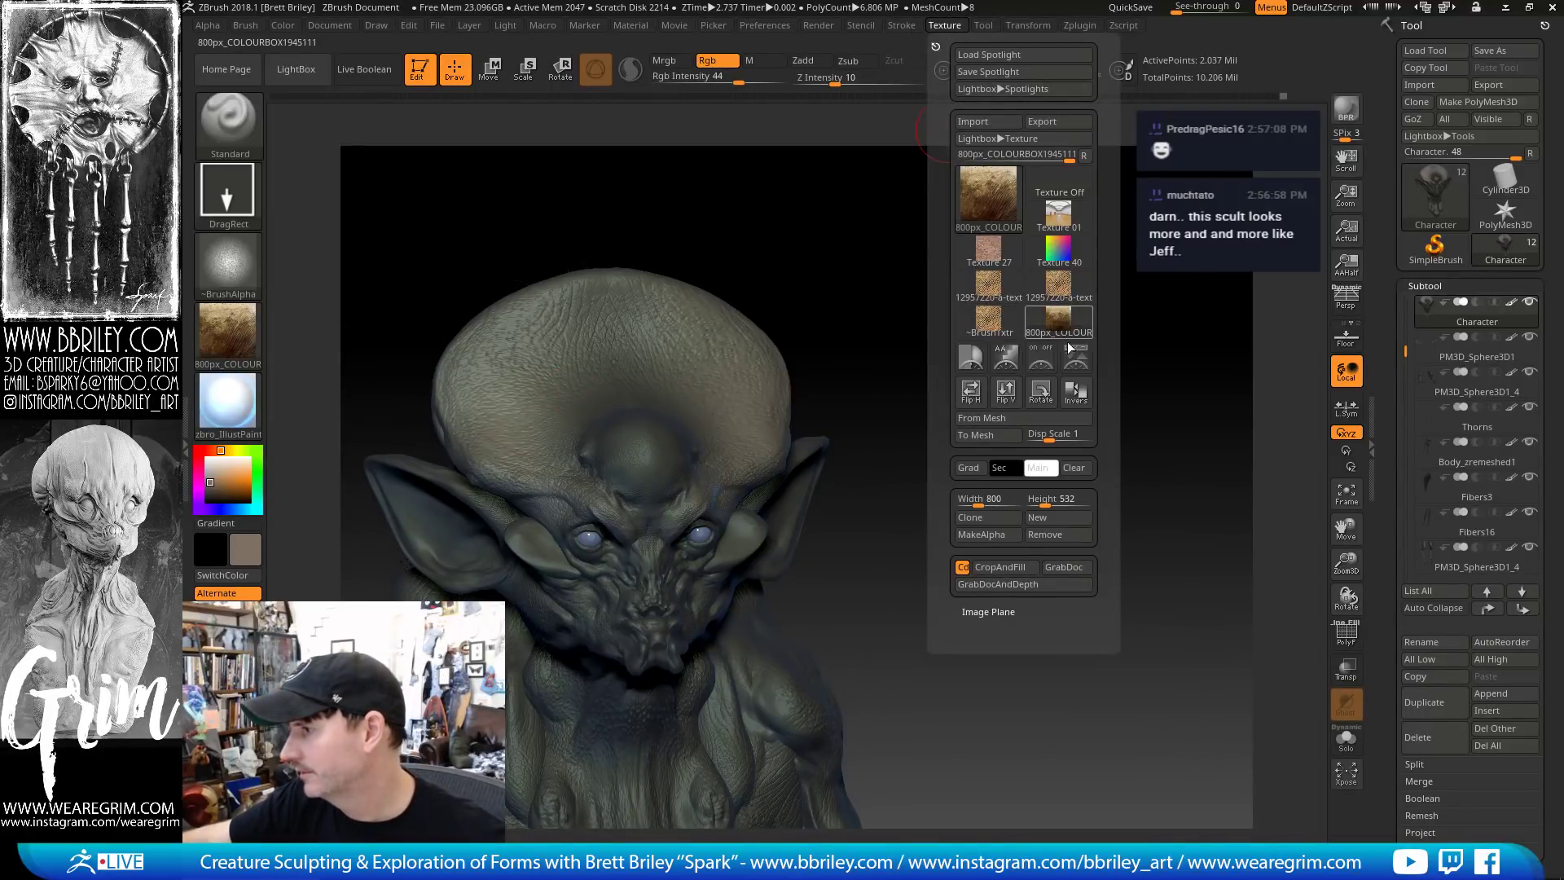
{"action": "left_click", "coordinate": [1041, 357]}
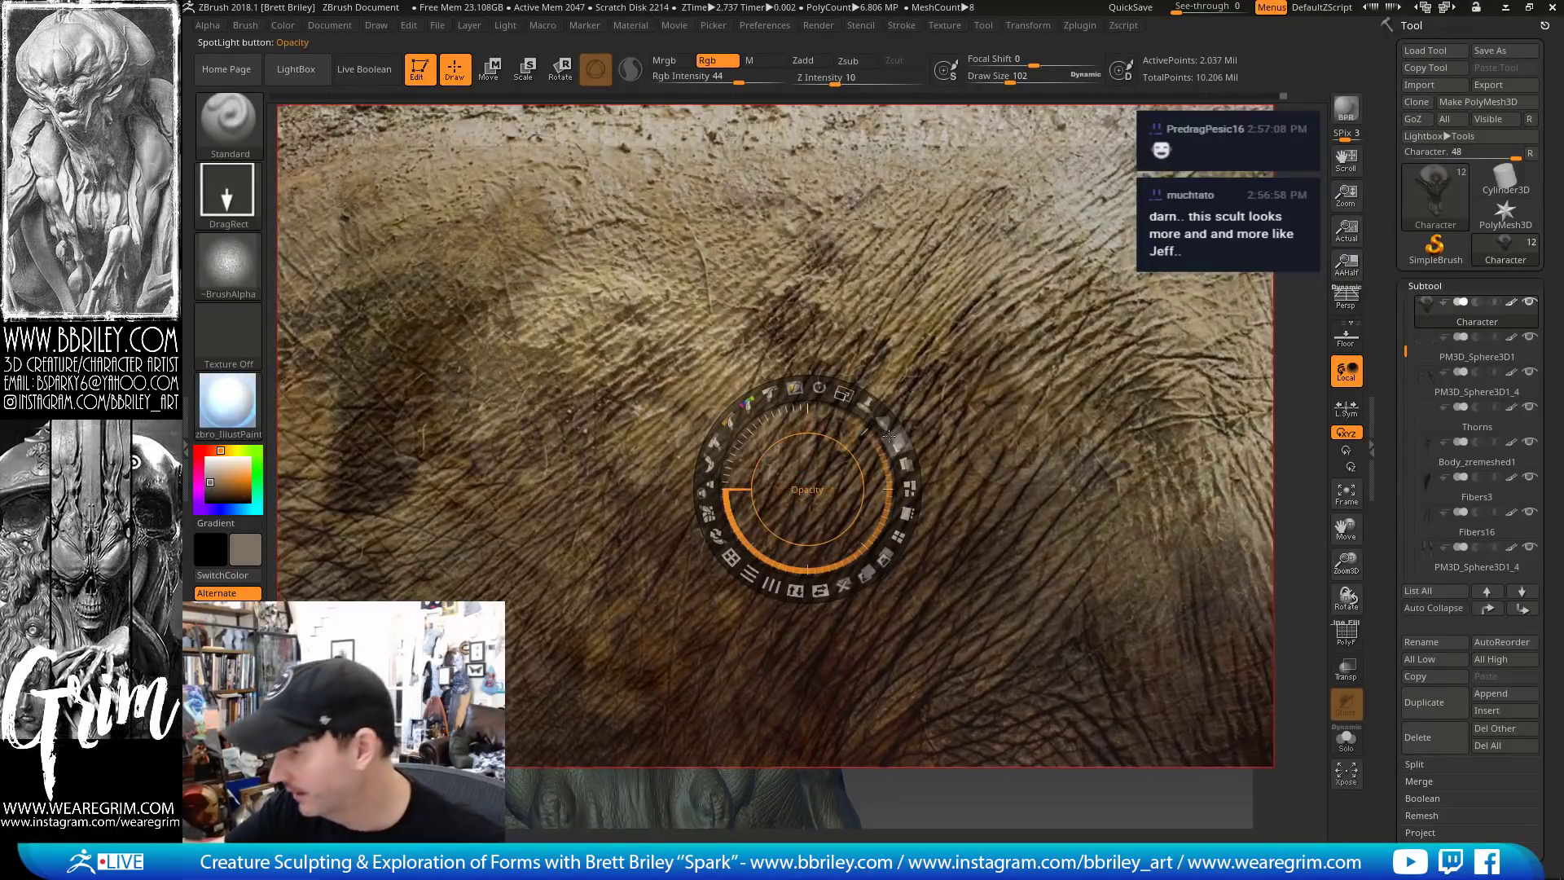
Make the wrinkled-skin image semi-transparent in Spotlight, then scale, rotate and position it over the creature's cranium
{"action": "left_click_drag", "start_coordinate": [891, 437], "coordinate": [852, 397]}
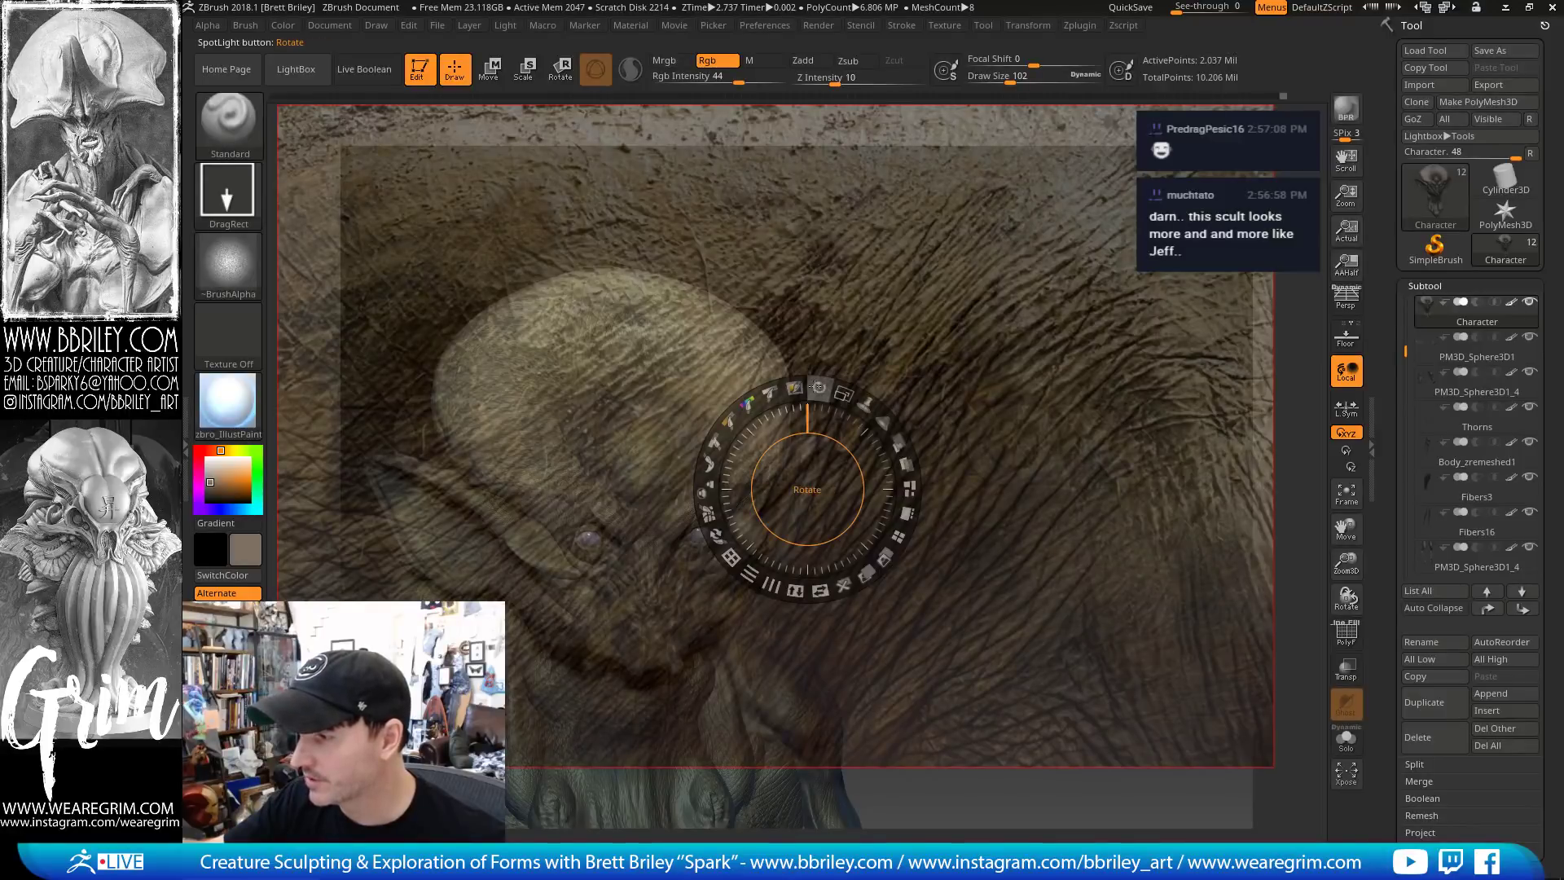
{"action": "left_click_drag", "start_coordinate": [844, 396], "coordinate": [656, 442]}
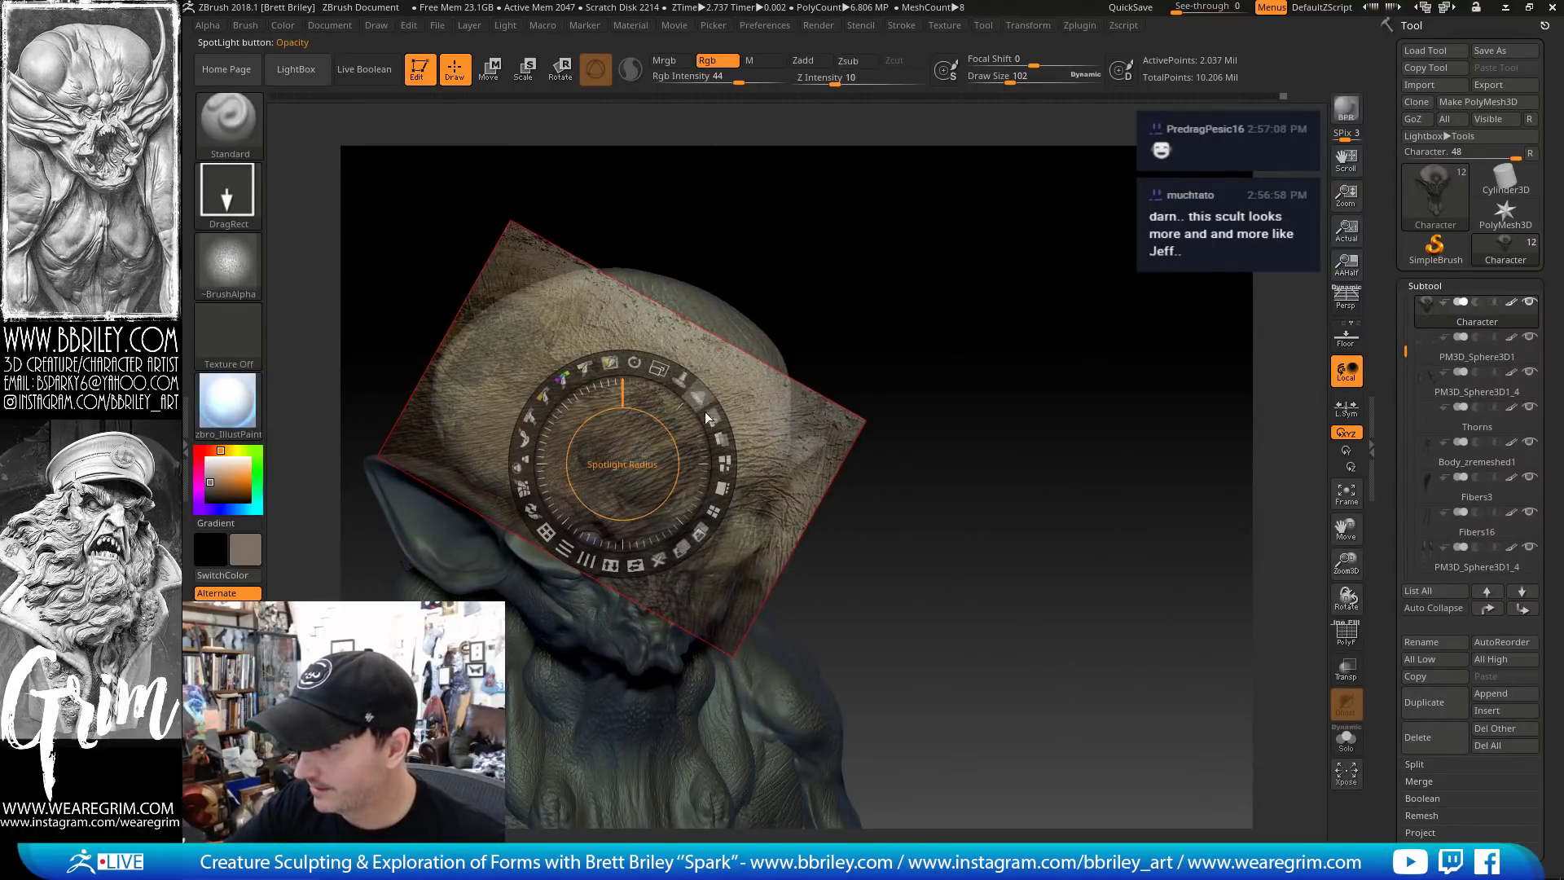
{"action": "mouse_move", "coordinate": [712, 421]}
{"action": "left_mouse_down"}
{"action": "mouse_move", "coordinate": [720, 472]}
{"action": "mouse_move", "coordinate": [699, 411]}
{"action": "left_mouse_up"}
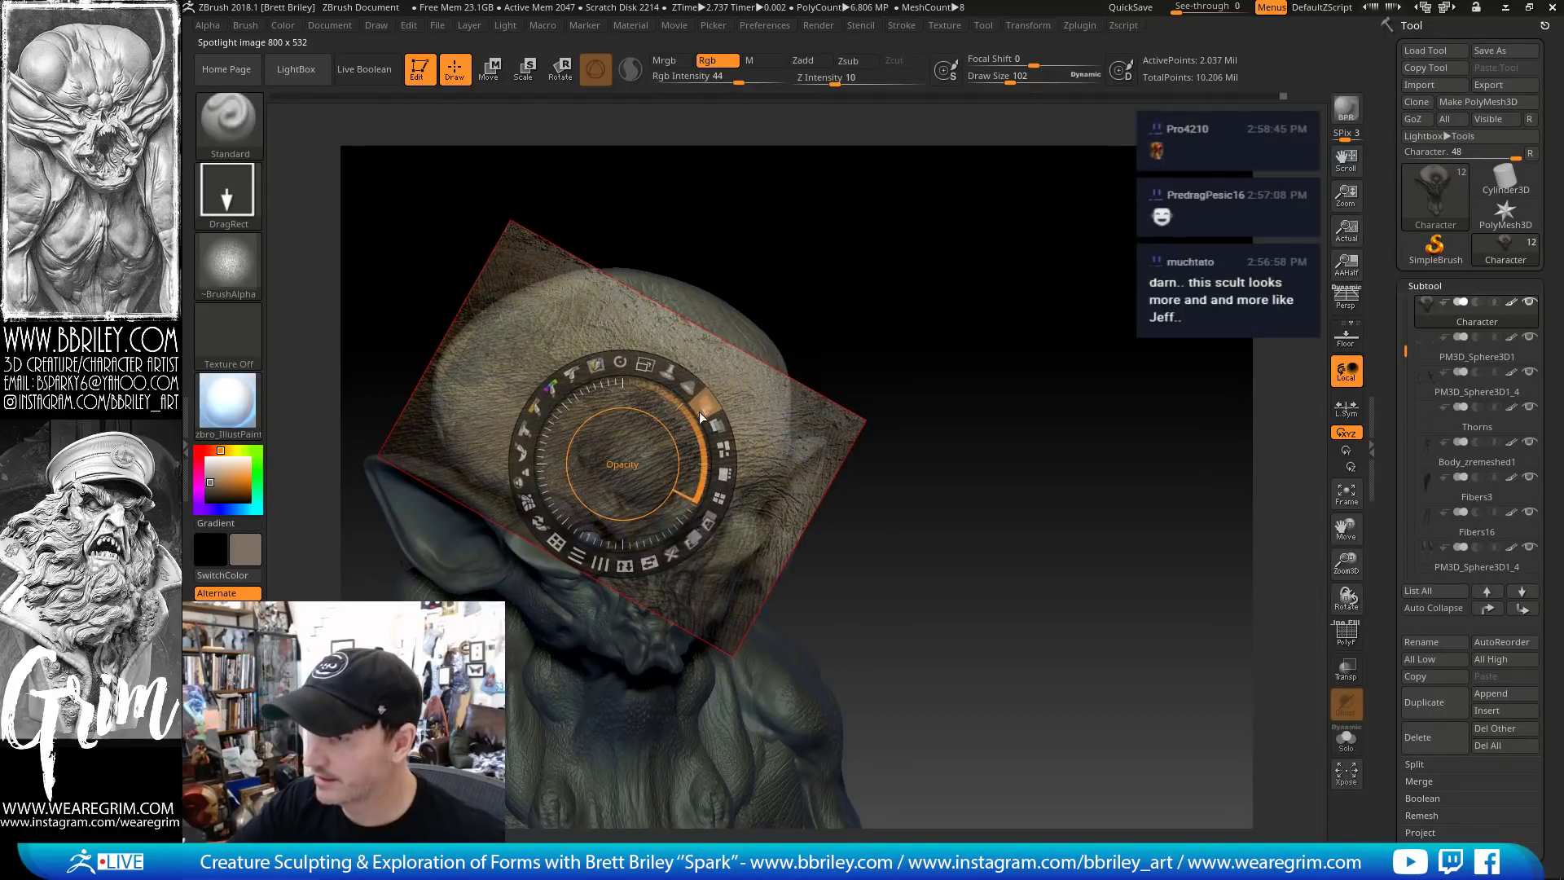
{"action": "left_click", "coordinate": [615, 355]}
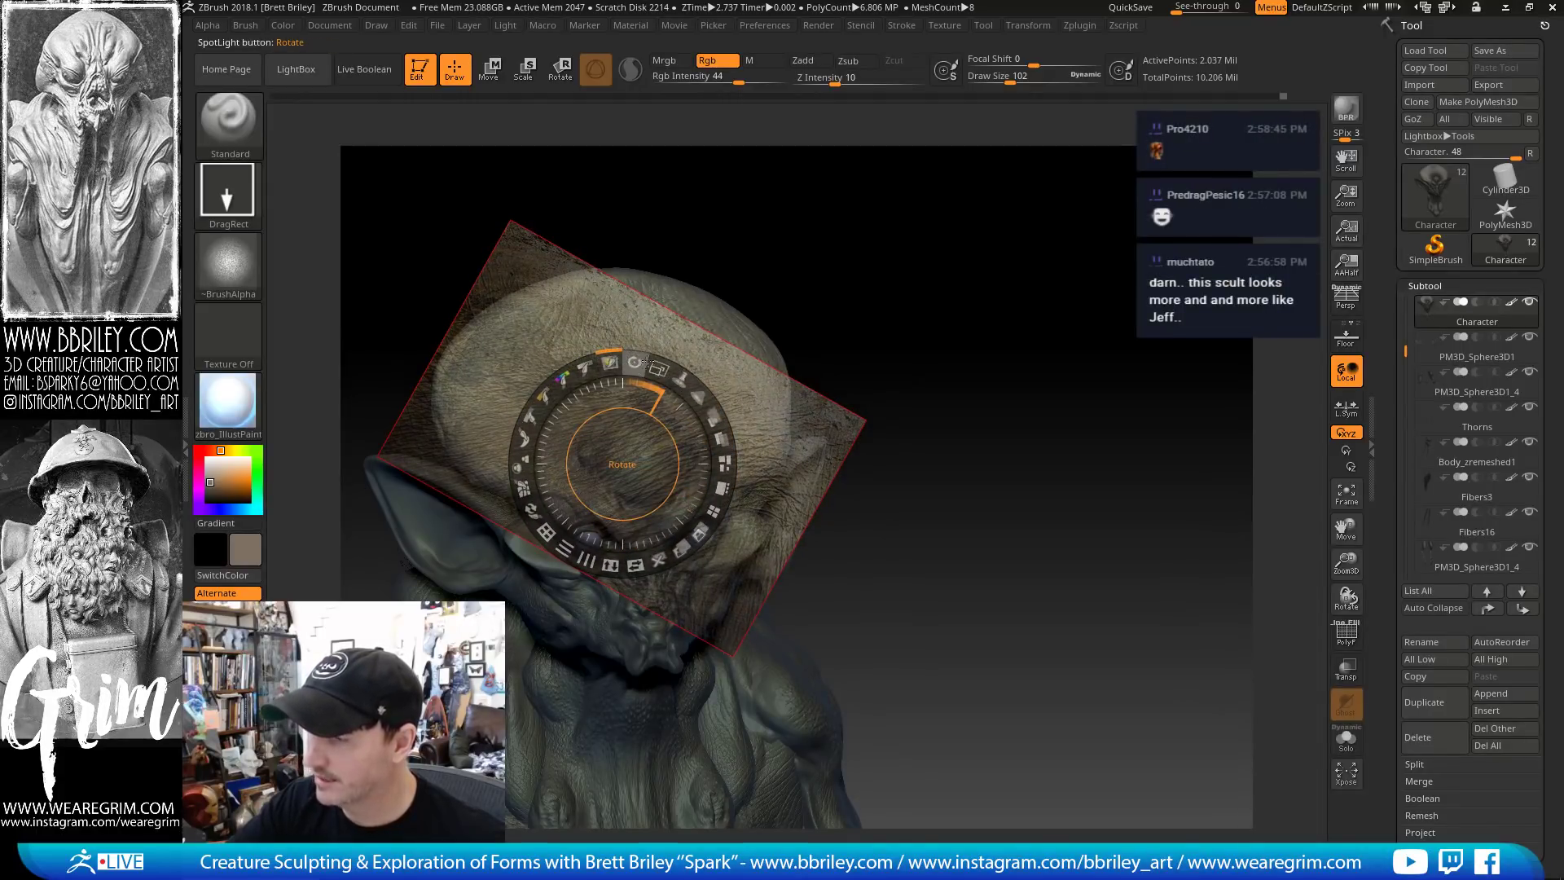
Set the brush size to 257 and project the wrinkled-skin image over the creature's cranium and nose bridge at Rgb intensity 44
{"action": "key", "text": "z"}
{"action": "key", "text": "]"}
{"action": "key", "text": "]"}
{"action": "key", "text": "]"}
{"action": "key", "text": "]"}
{"action": "key", "text": "]"}
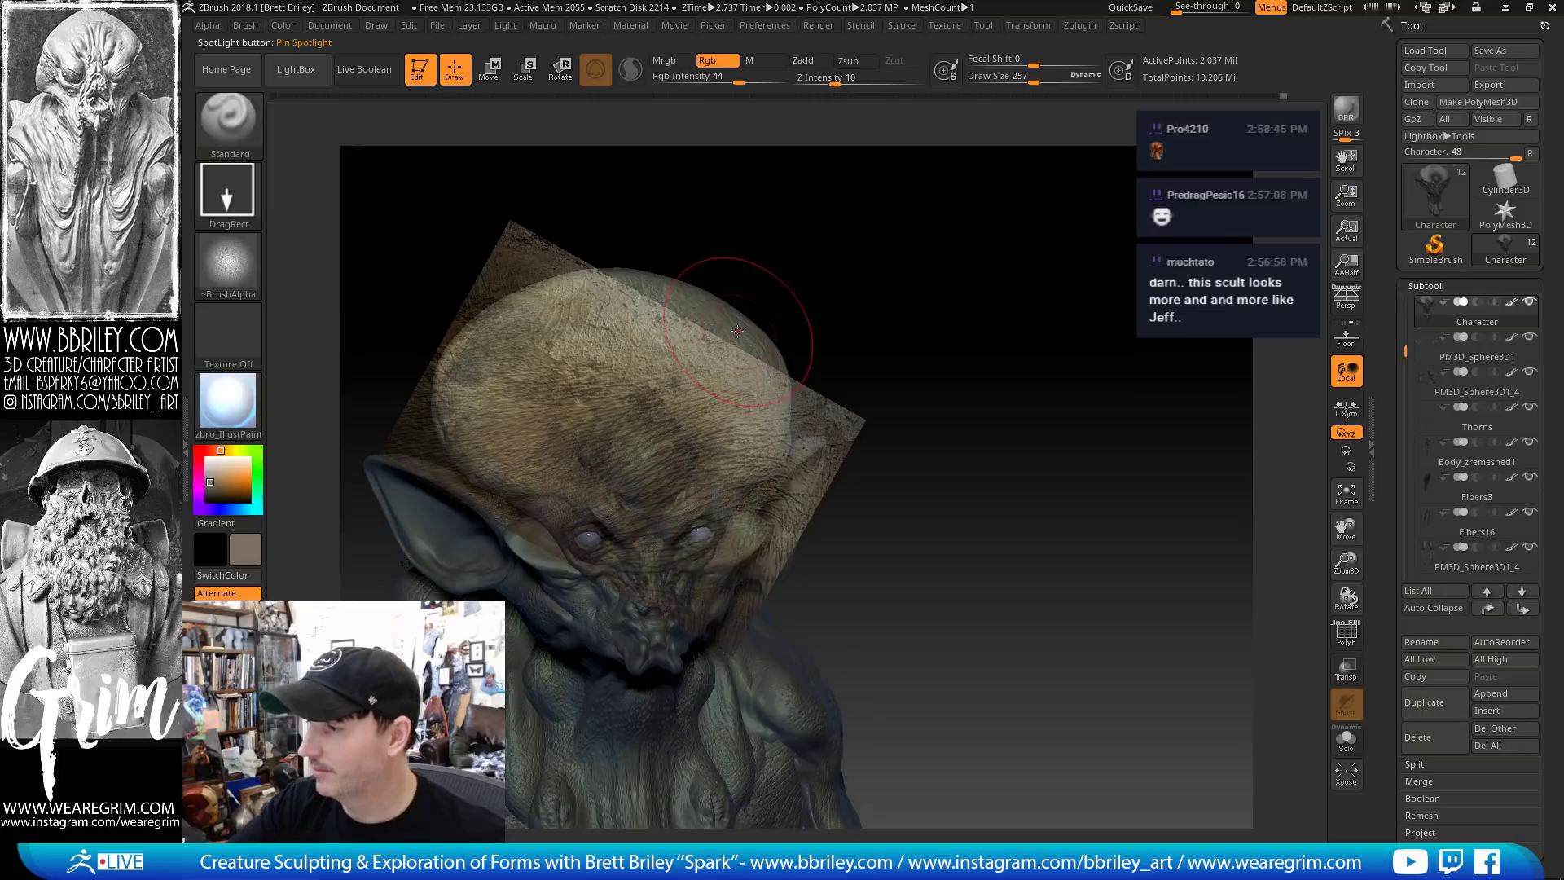
{"action": "key", "text": "ctrl+z"}
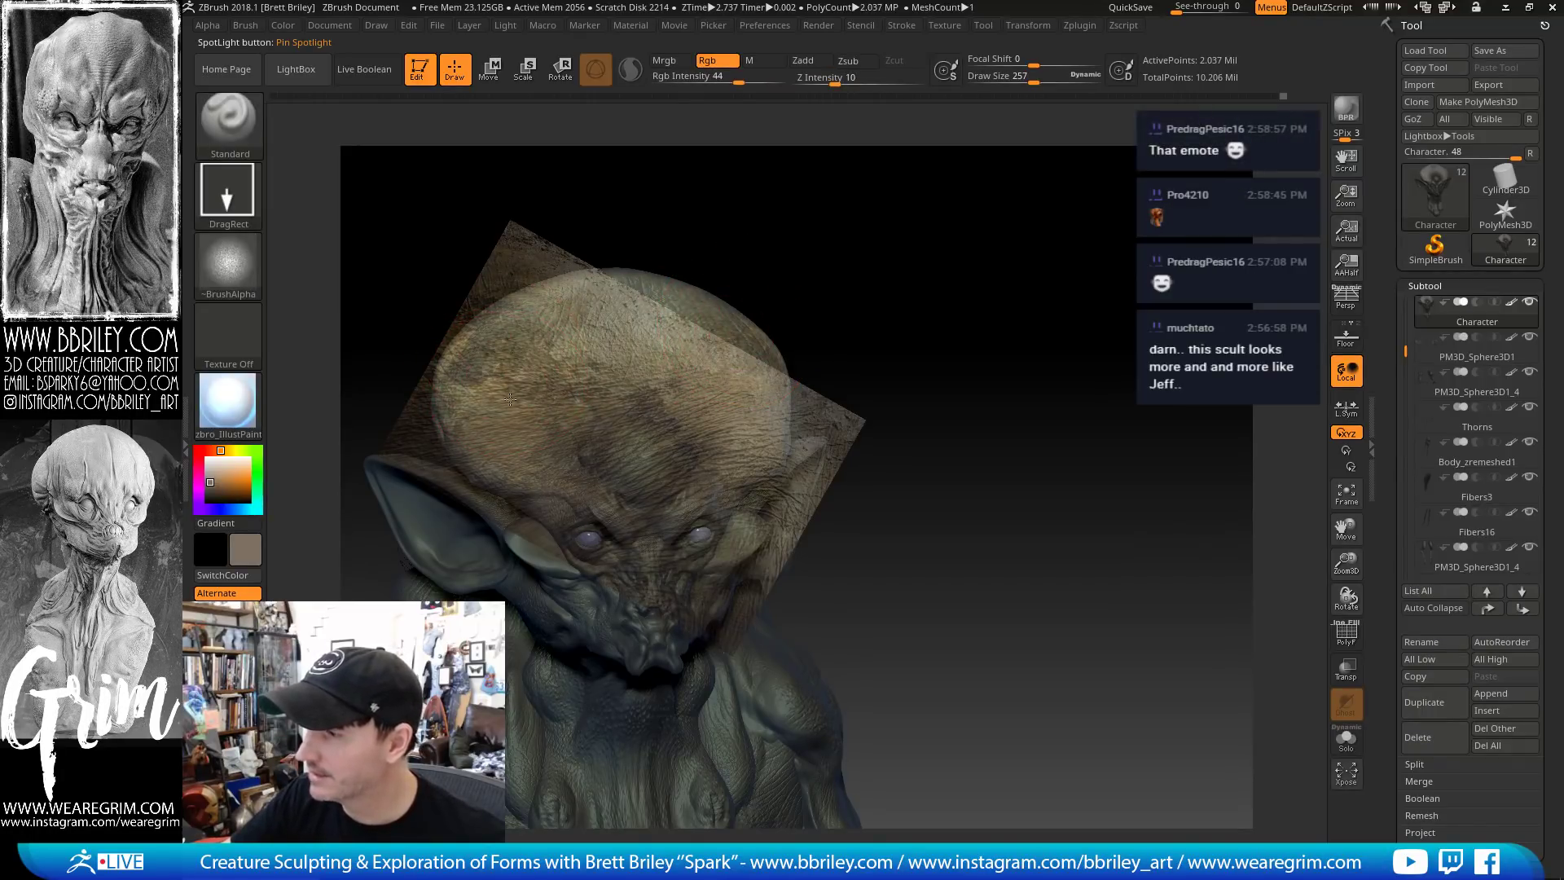
{"action": "key", "text": "shift+z"}
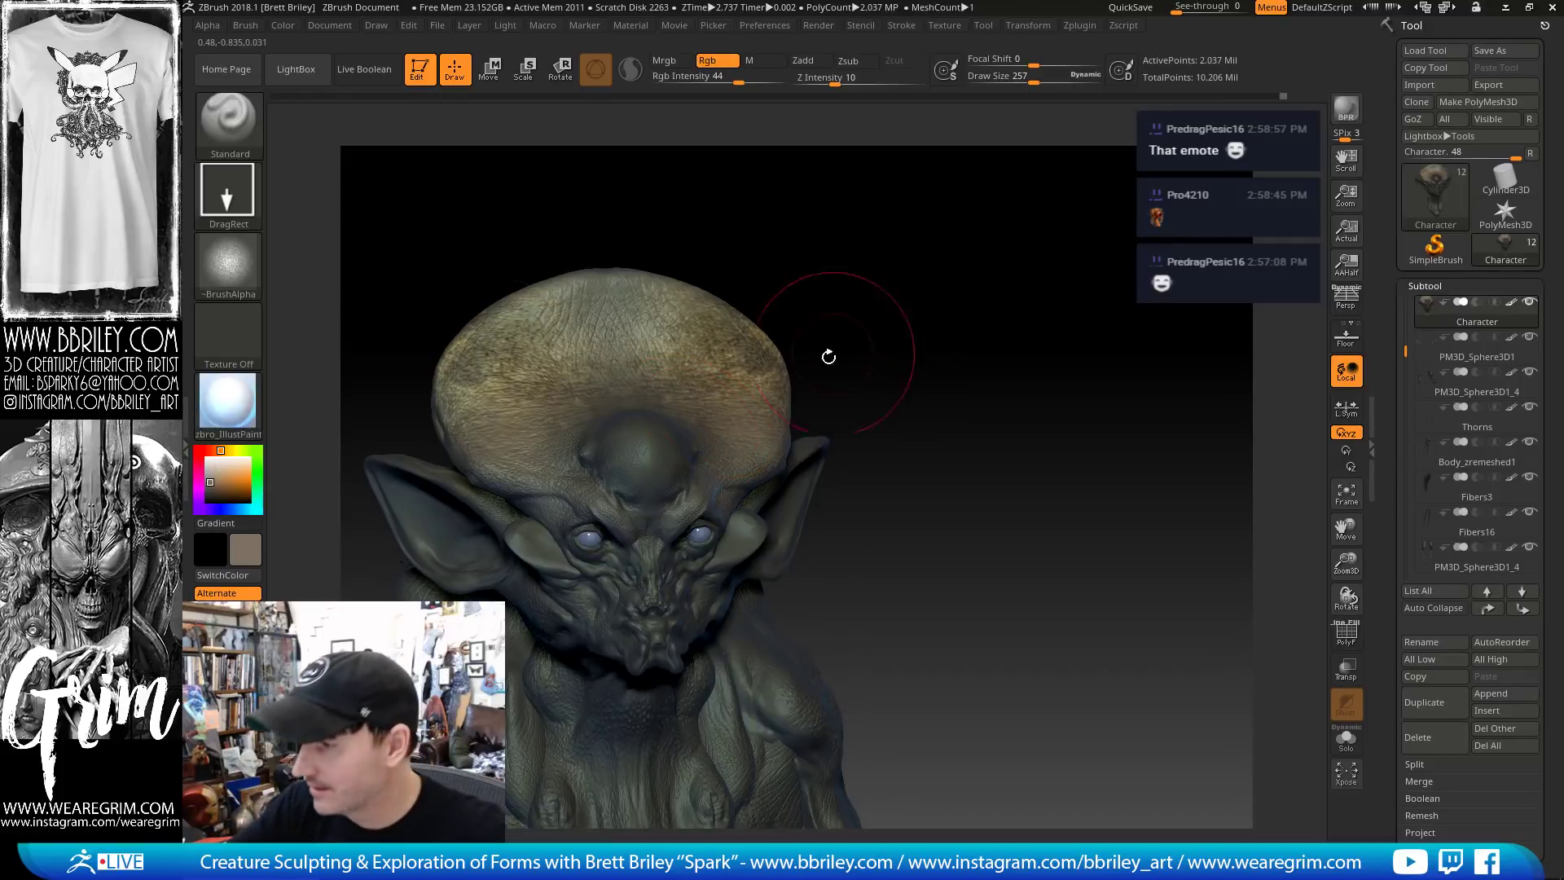
{"action": "key", "text": "shift+z"}
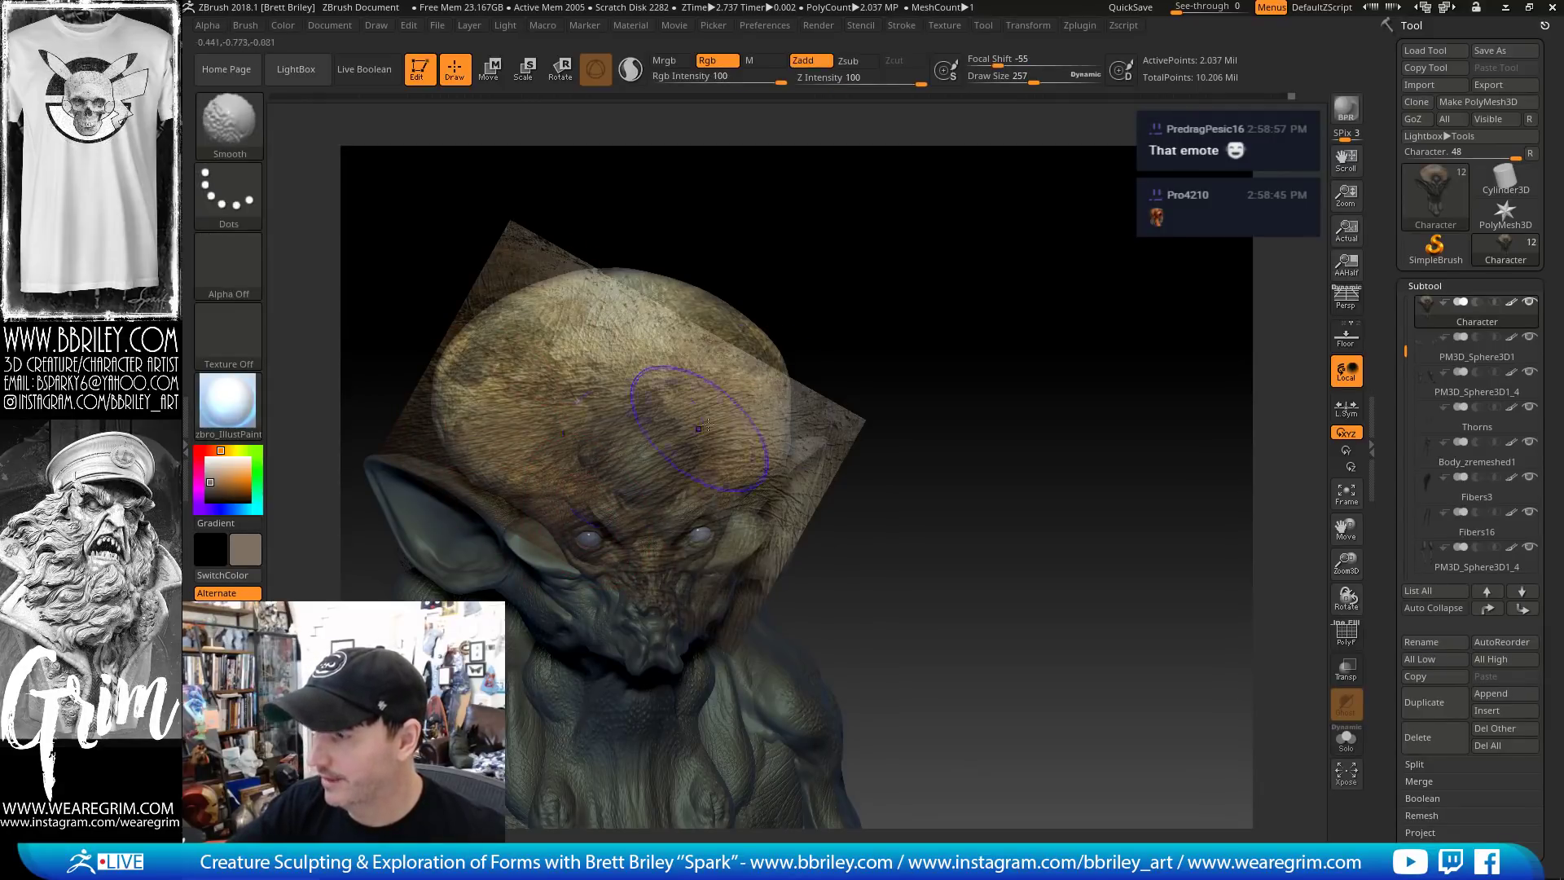
{"action": "key", "text": "shift+z"}
{"action": "mouse_move", "coordinate": [967, 342]}
{"action": "left_mouse_down"}
{"action": "mouse_move", "coordinate": [995, 363]}
{"action": "mouse_move", "coordinate": [942, 332]}
{"action": "mouse_move", "coordinate": [974, 342]}
{"action": "left_mouse_up"}
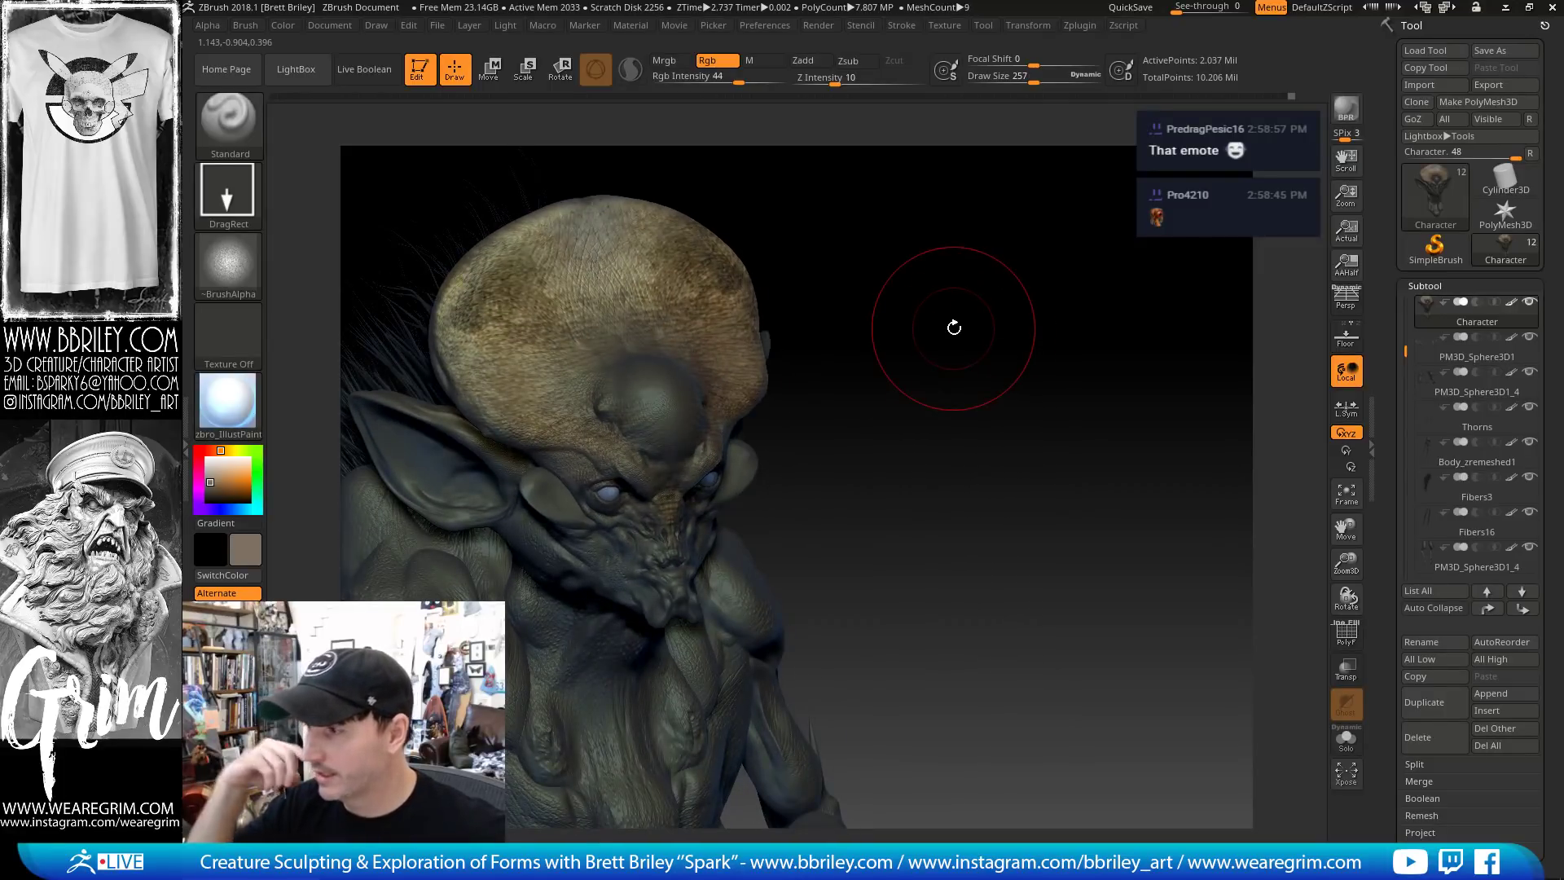
Move the wrinkled-skin image over the creature's cheek and neck, project its texture there, and turn Spotlight off
{"action": "mouse_move", "coordinate": [884, 326]}
{"action": "left_mouse_down"}
{"action": "mouse_move", "coordinate": [894, 219]}
{"action": "mouse_move", "coordinate": [944, 262]}
{"action": "left_mouse_up"}
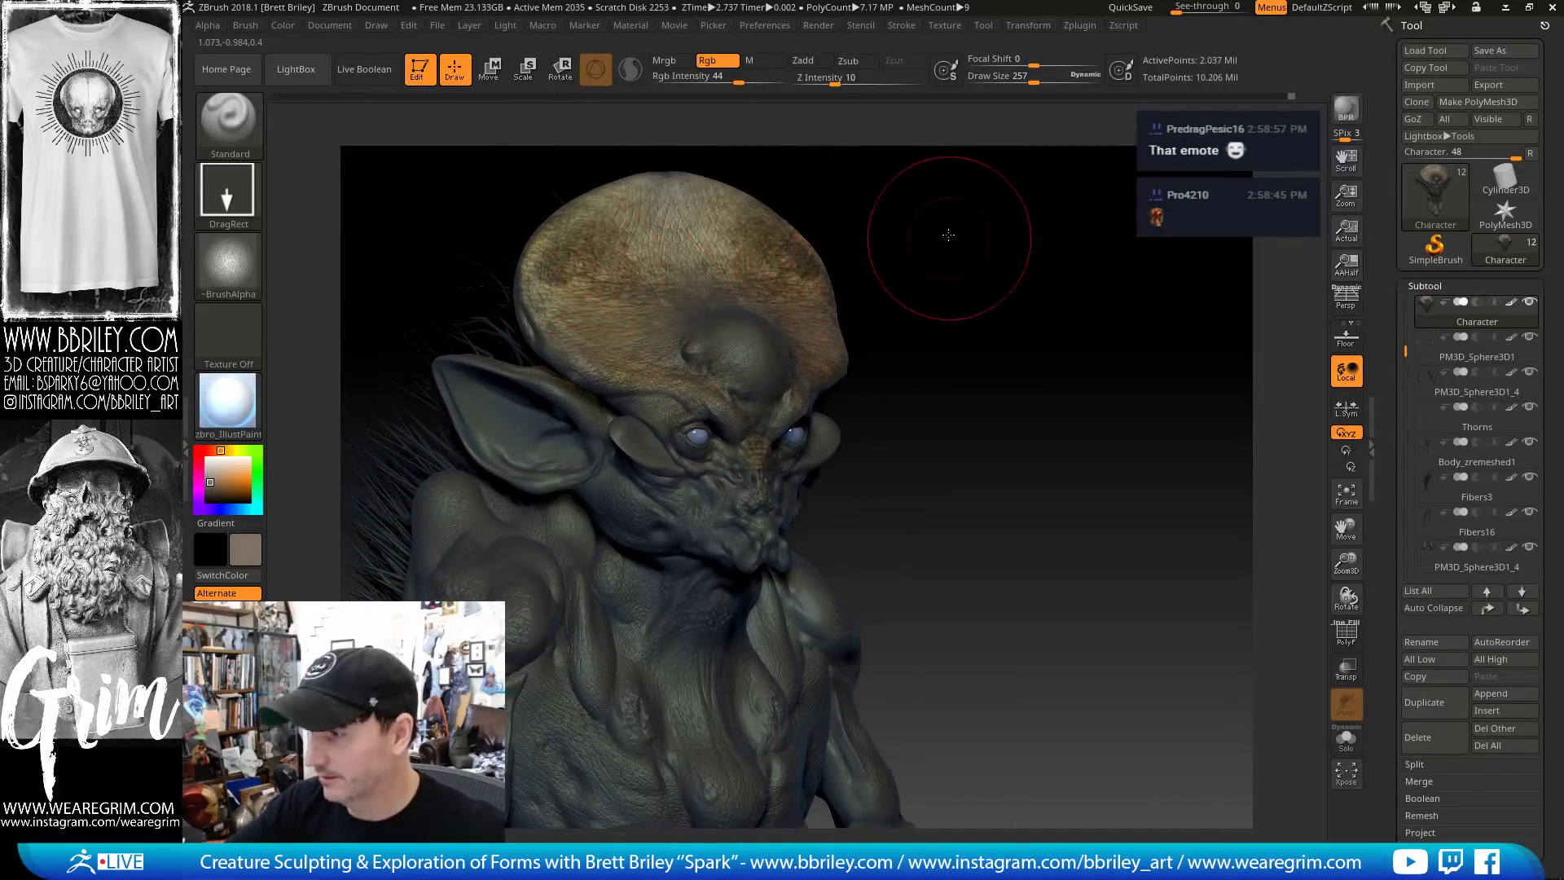
{"action": "mouse_move", "coordinate": [766, 378]}
{"action": "left_mouse_down"}
{"action": "mouse_move", "coordinate": [690, 502]}
{"action": "mouse_move", "coordinate": [694, 525]}
{"action": "left_mouse_up"}
{"action": "key", "text": "z"}
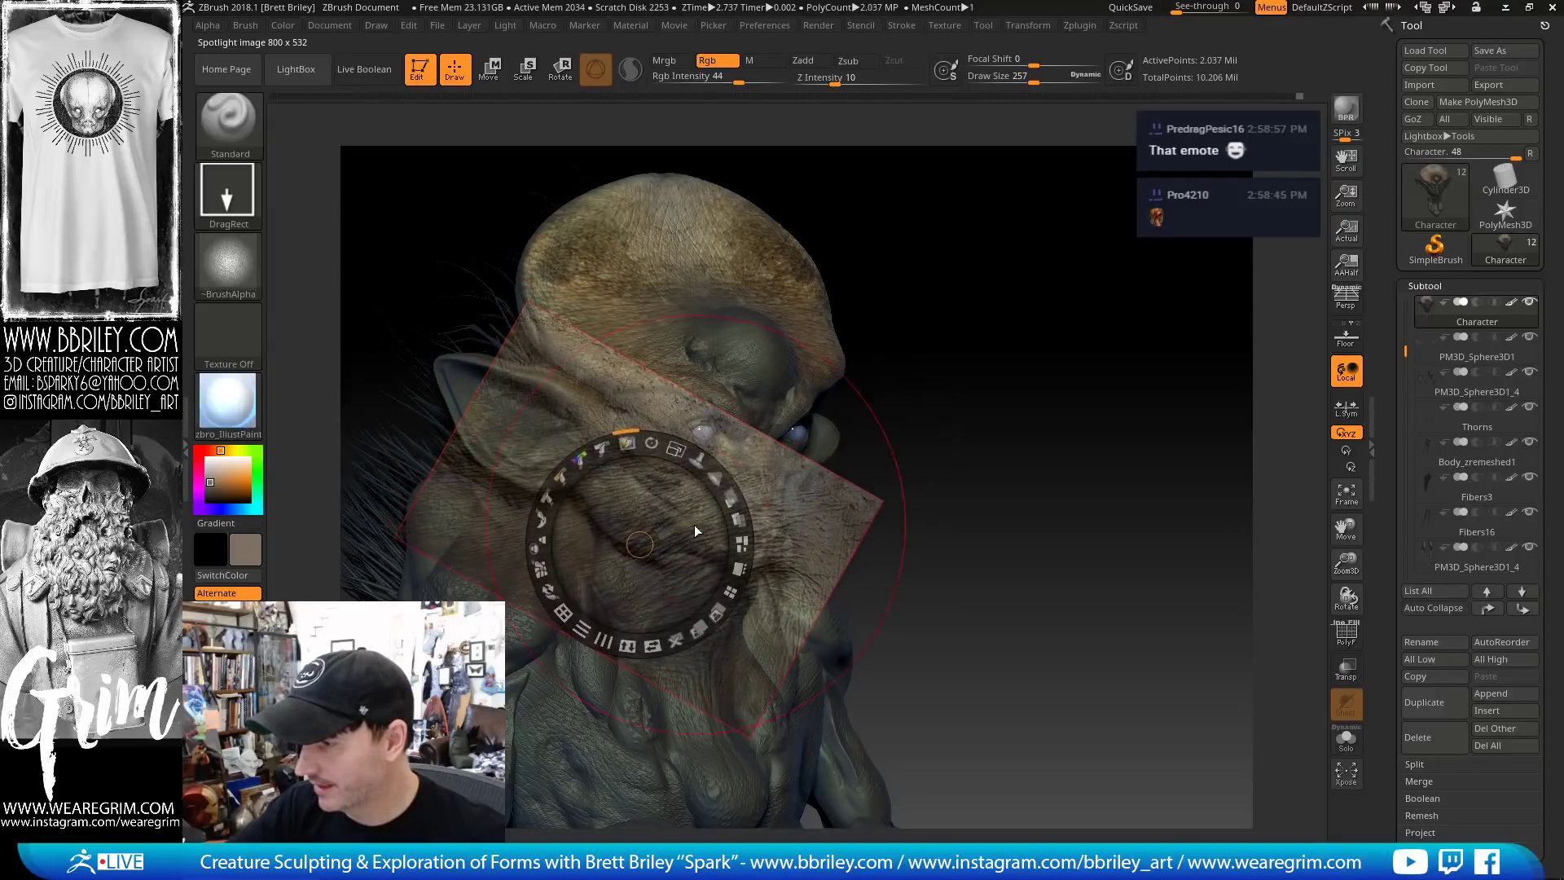
{"action": "key", "text": "z"}
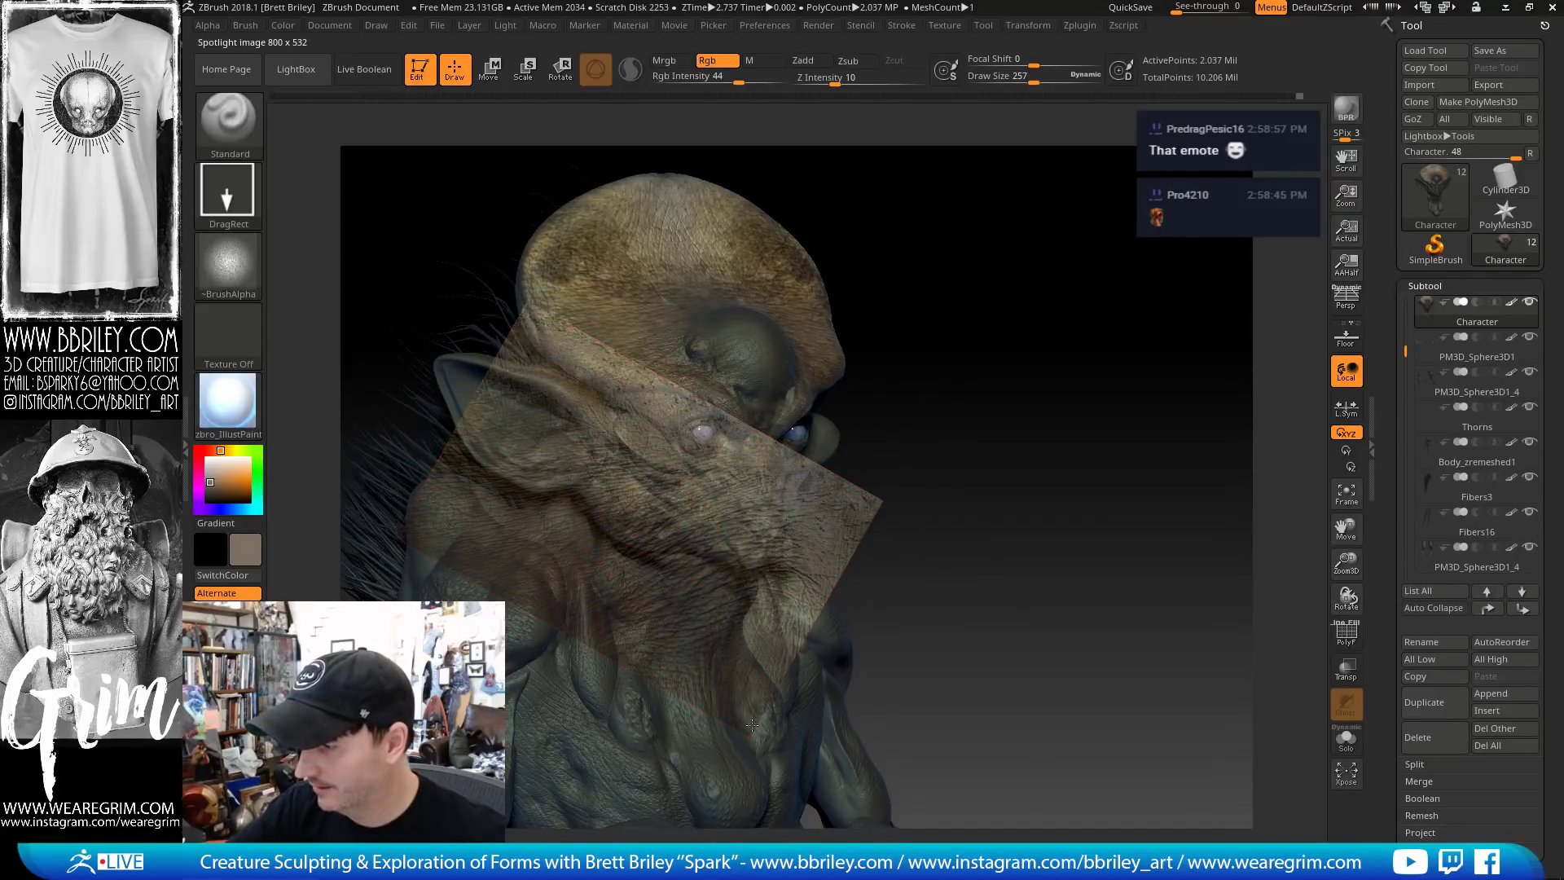
{"action": "key", "text": "z"}
{"action": "key", "text": "shift+z"}
{"action": "mouse_move", "coordinate": [945, 431]}
{"action": "left_mouse_down"}
{"action": "mouse_move", "coordinate": [918, 461]}
{"action": "mouse_move", "coordinate": [941, 416]}
{"action": "left_mouse_up"}
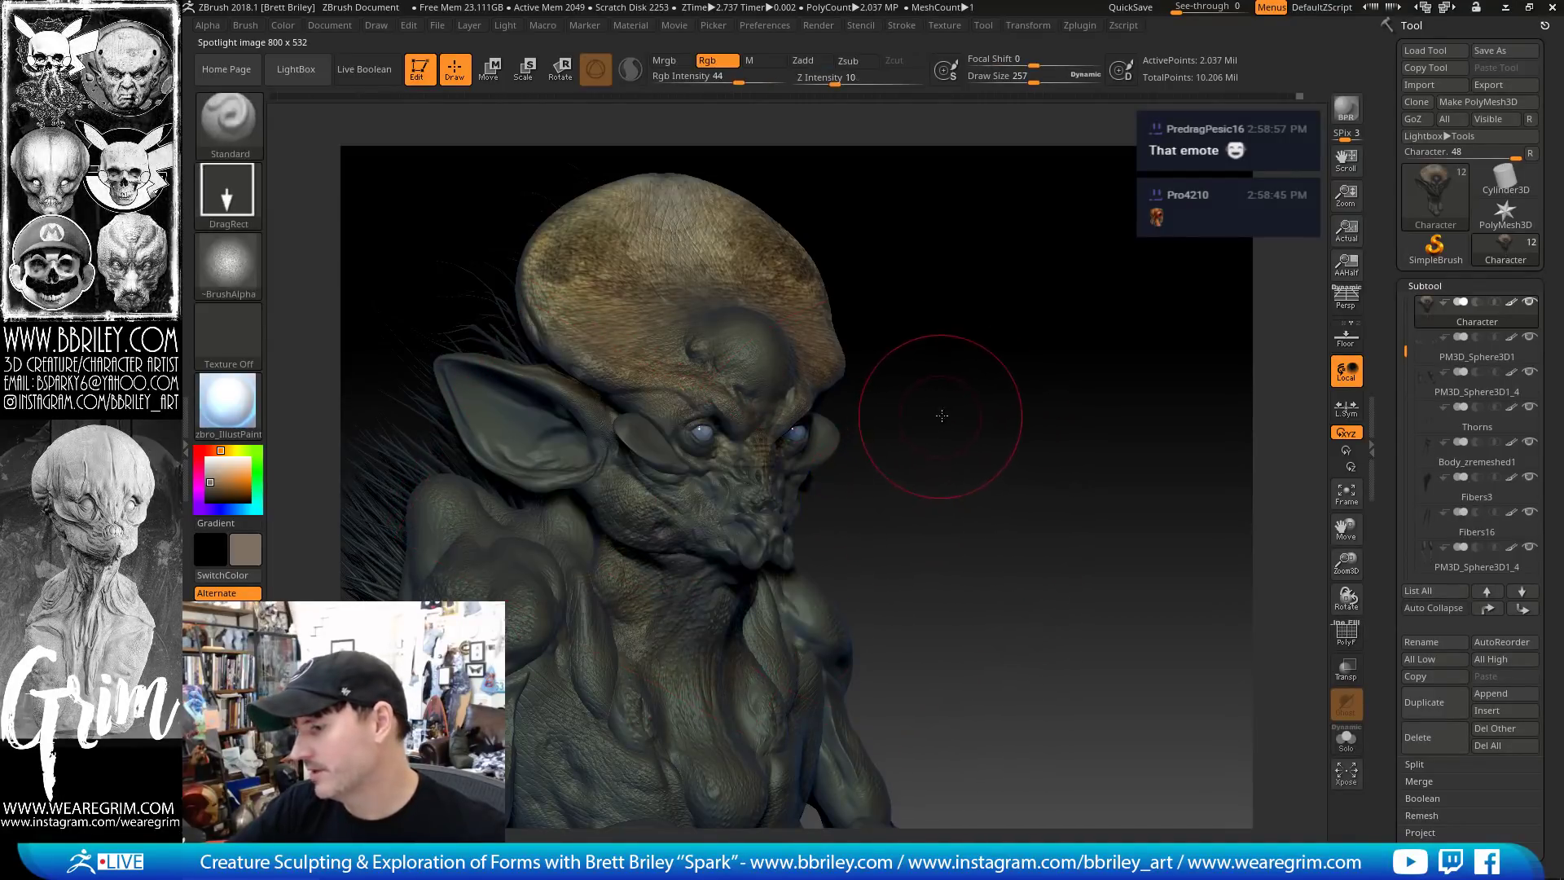
{"action": "key", "text": "shift+z"}
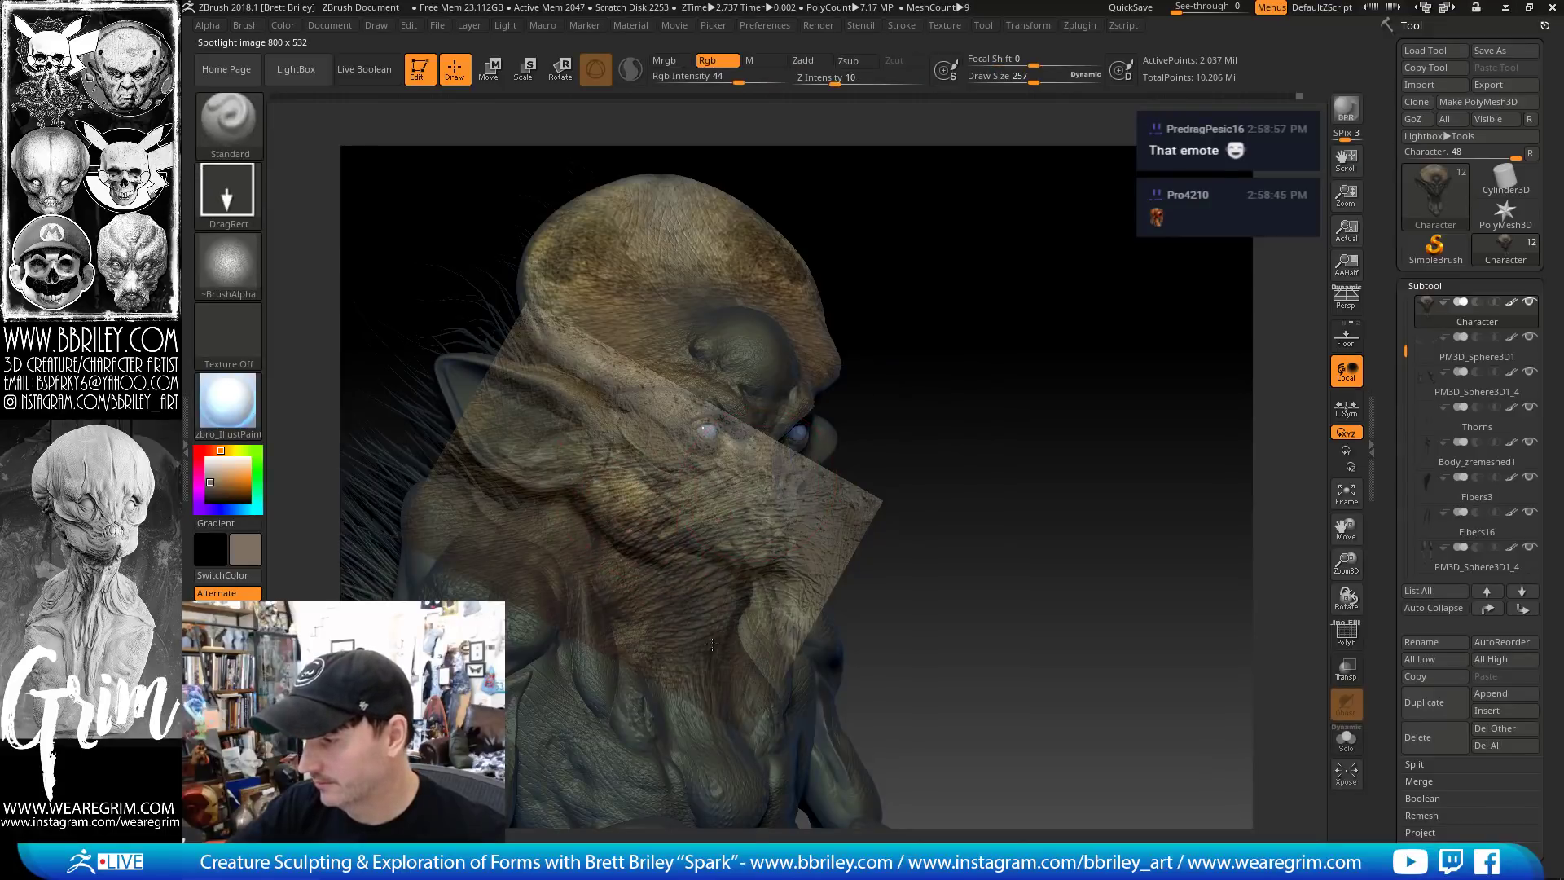
{"action": "key", "text": "shift+z"}
{"action": "mouse_move", "coordinate": [970, 408]}
{"action": "left_mouse_down"}
{"action": "mouse_move", "coordinate": [988, 394]}
{"action": "mouse_move", "coordinate": [636, 504]}
{"action": "left_mouse_up"}
Reduce the brush size to 124 and stamp light and dark browns sampled from the skin over the ear, temple, cheek and muzzle
{"action": "key", "text": "s"}
{"action": "key", "text": "c"}
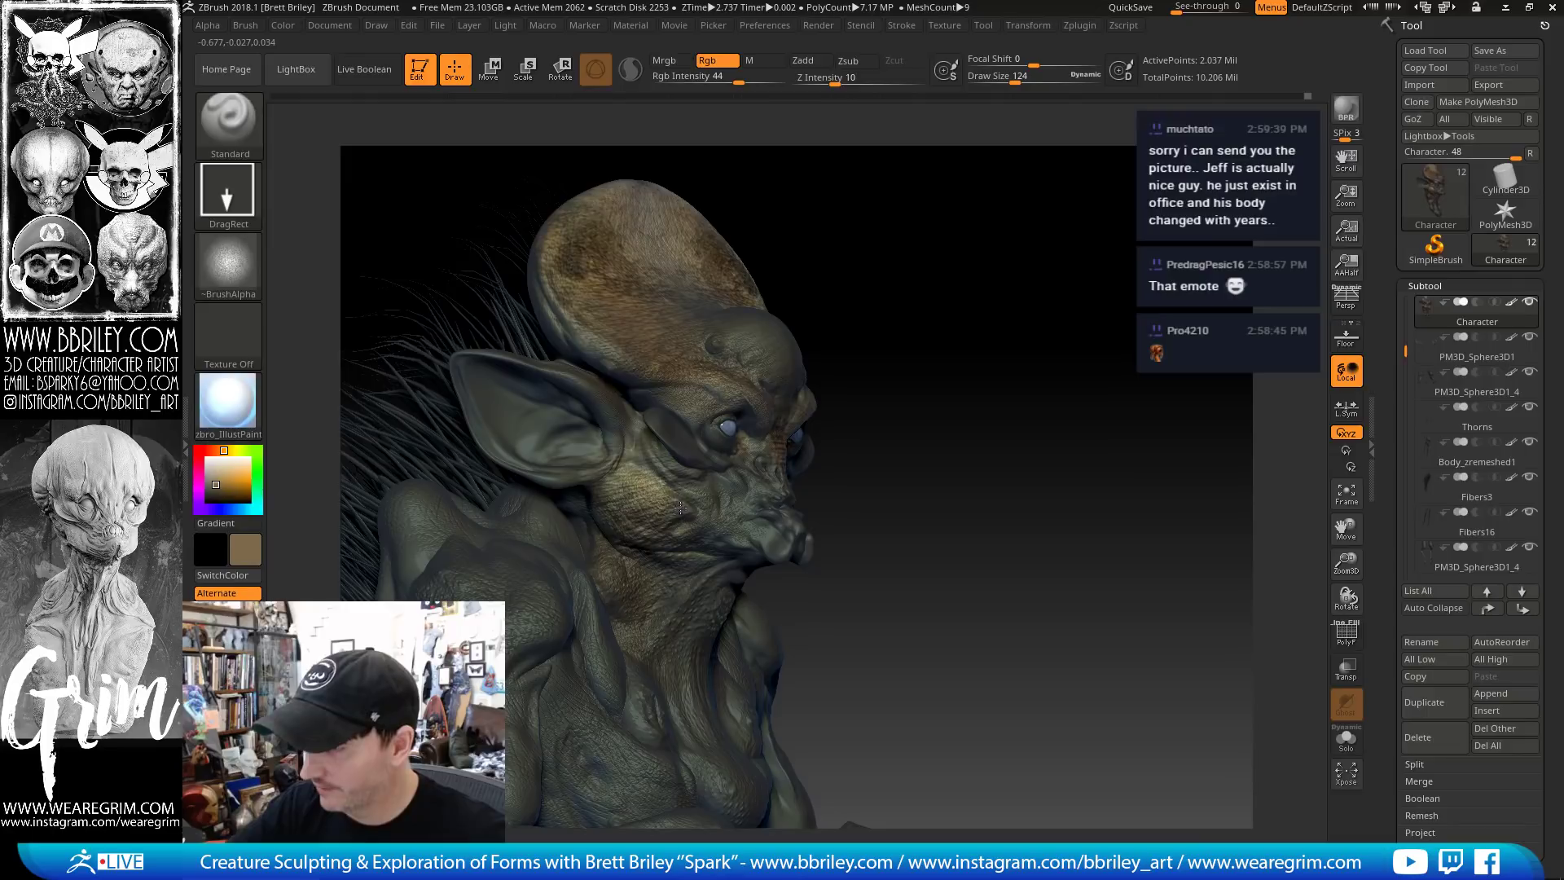
{"action": "key", "text": "c"}
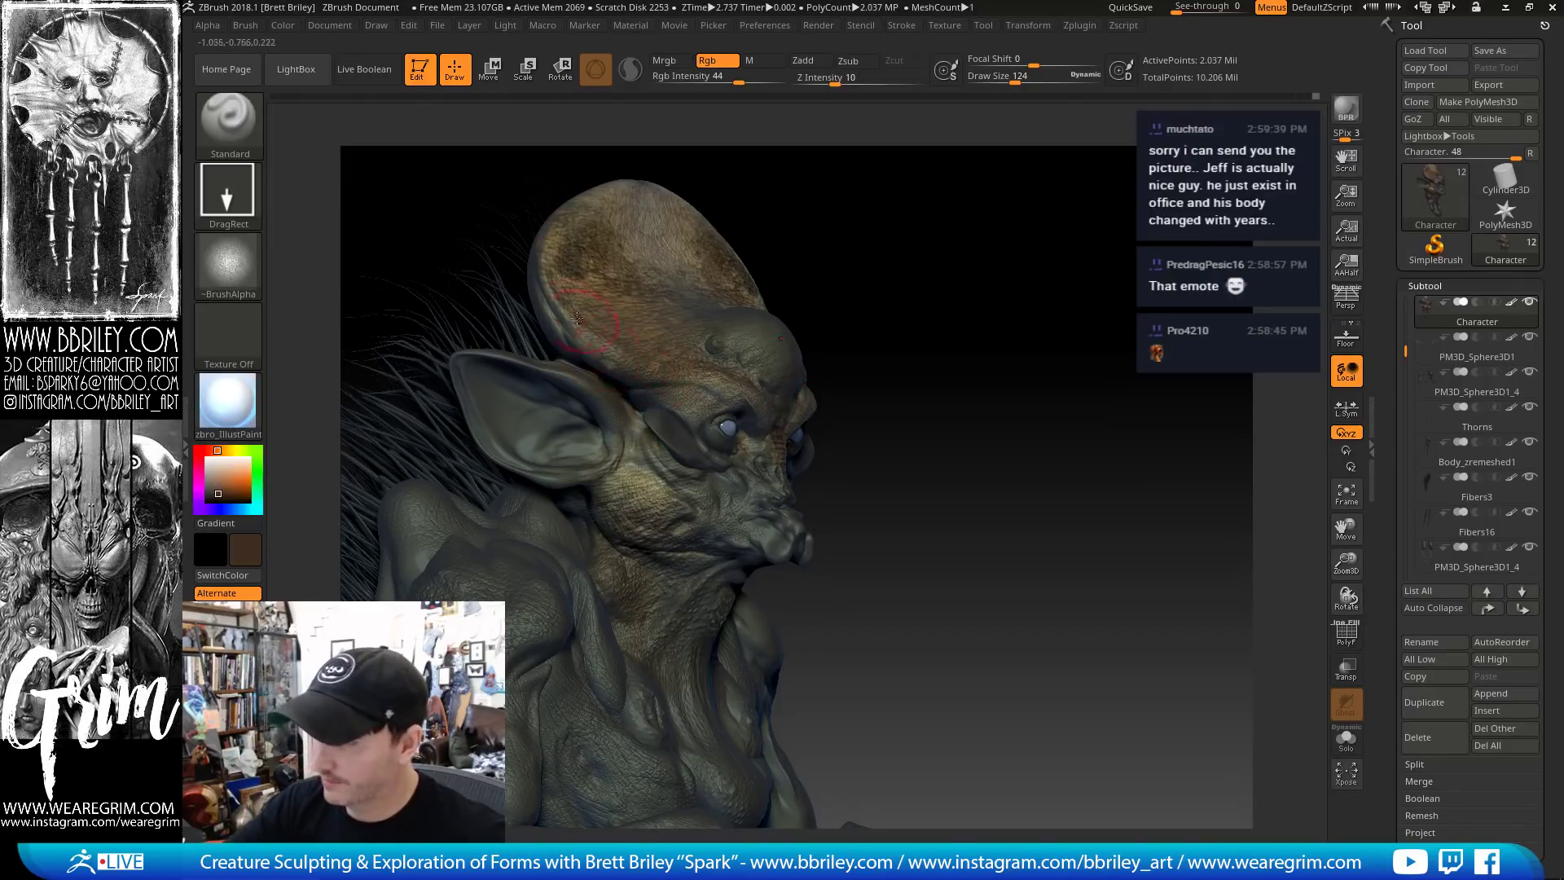
{"action": "left_click_drag", "start_coordinate": [876, 239], "coordinate": [692, 410]}
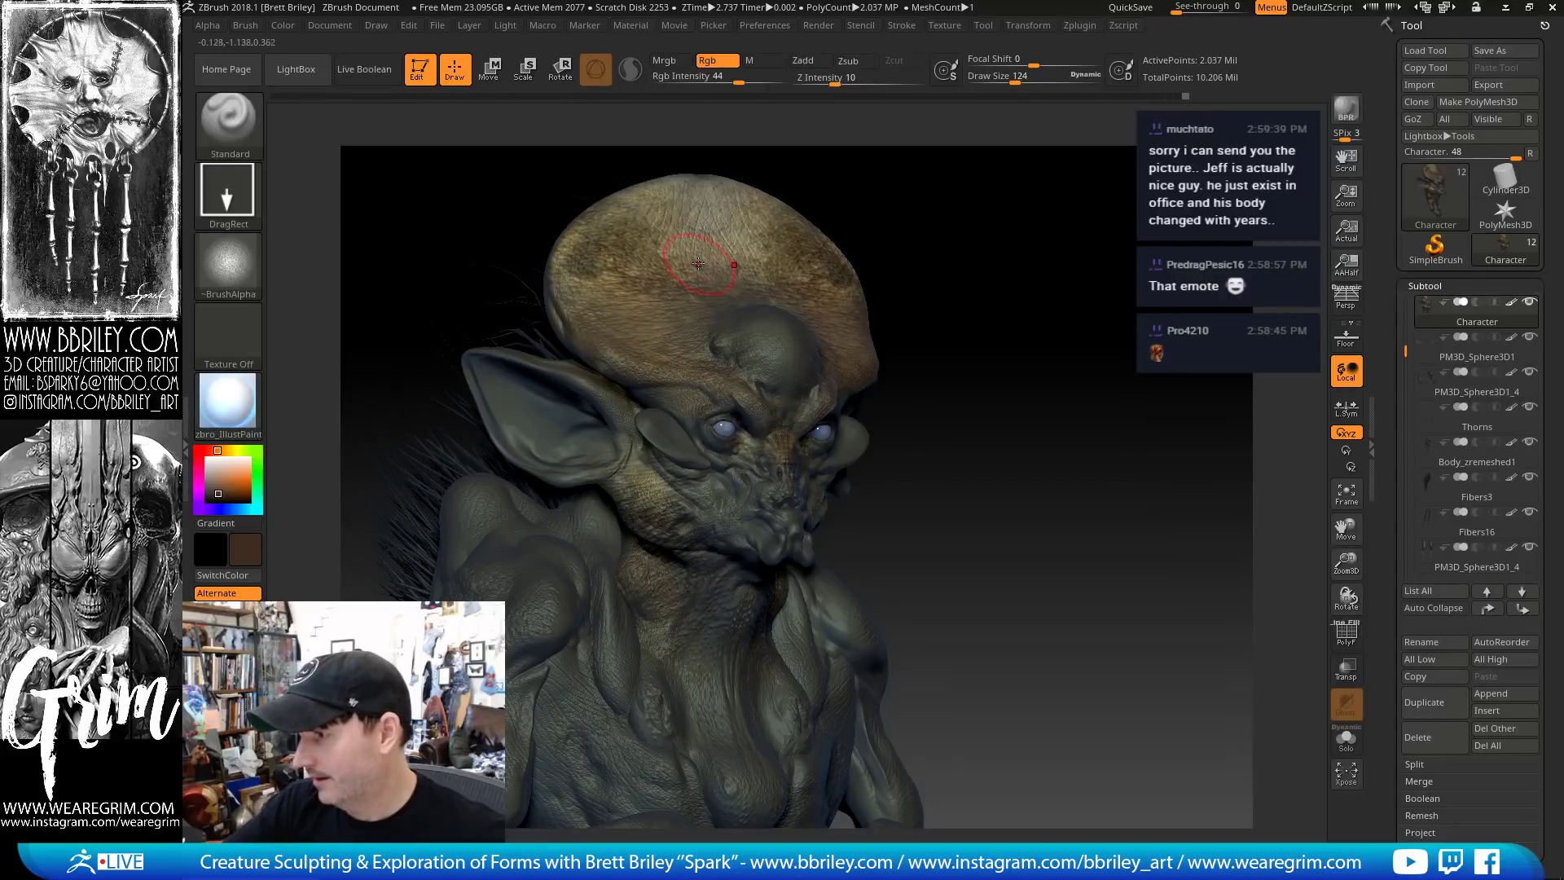
{"action": "key", "text": "c"}
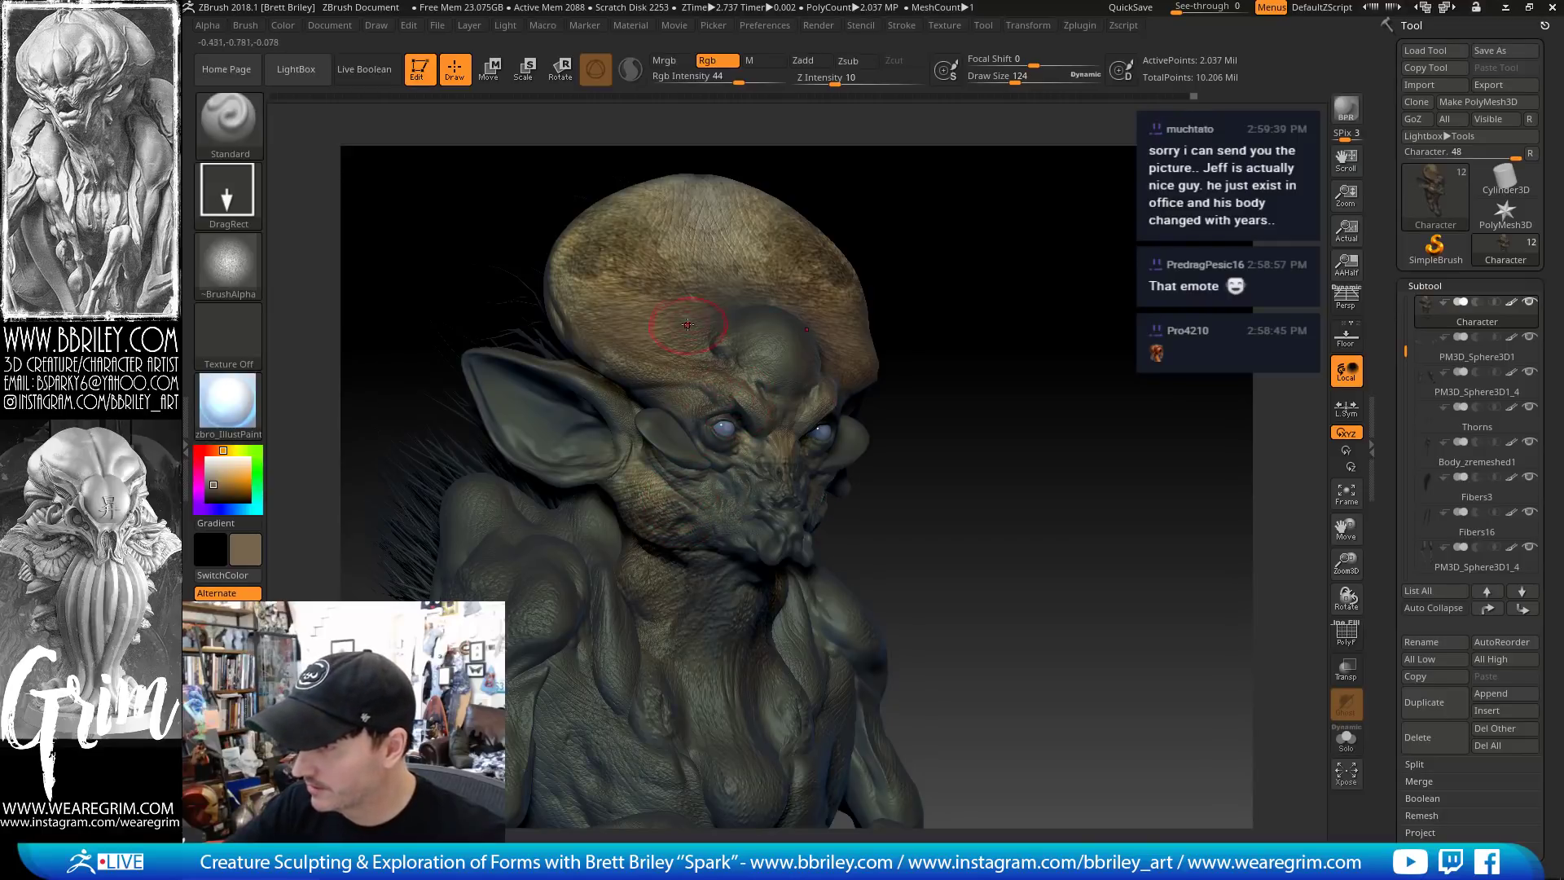
{"action": "key", "text": "c"}
{"action": "key", "text": "c"}
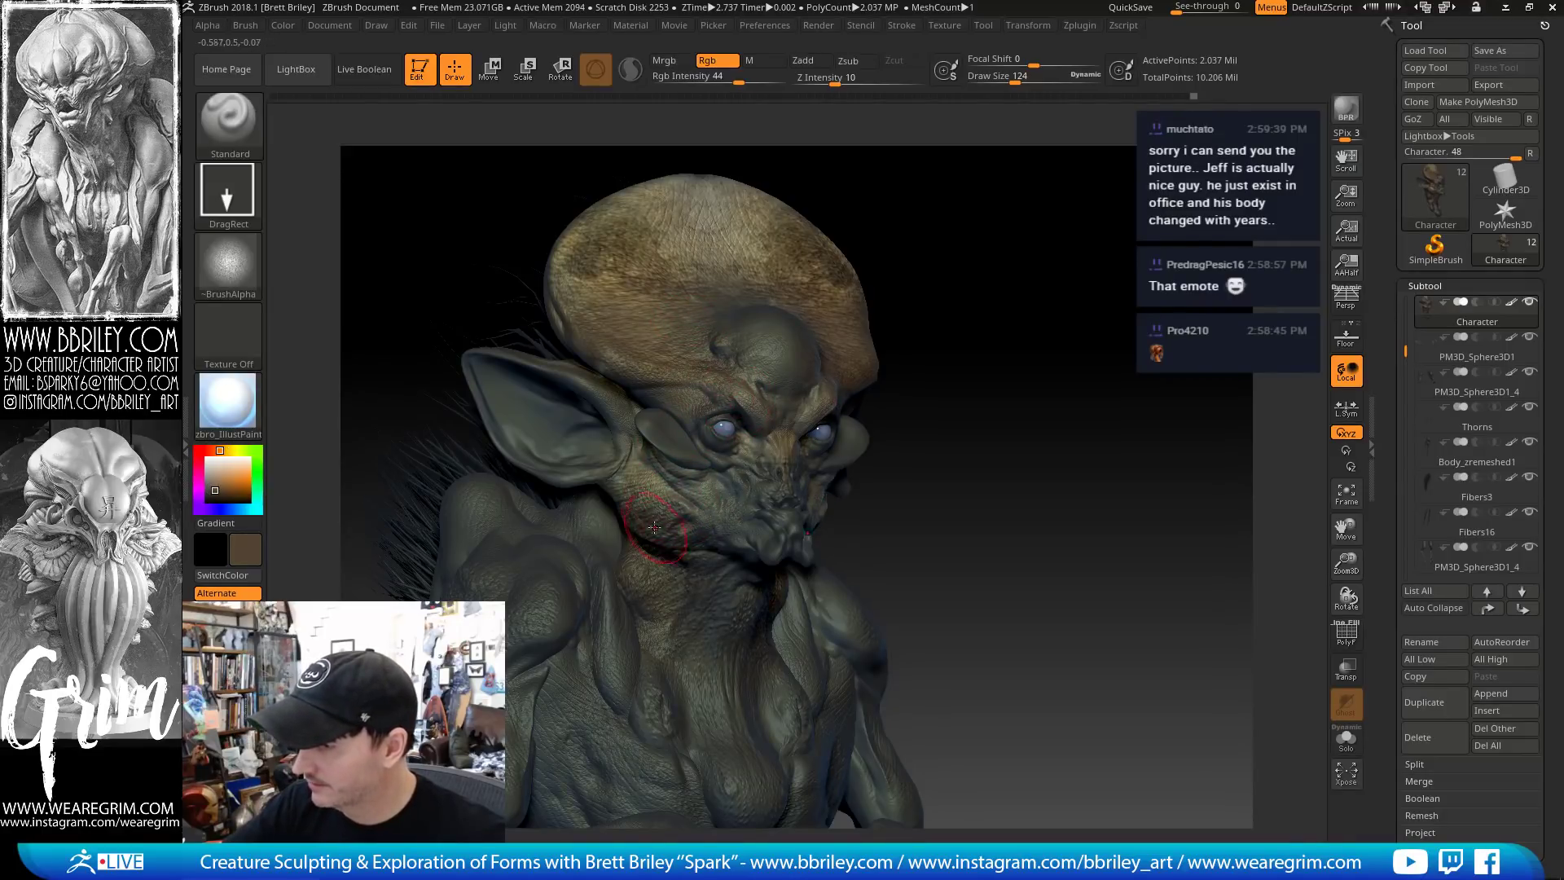
{"action": "left_click_drag", "start_coordinate": [1002, 358], "coordinate": [1059, 330]}
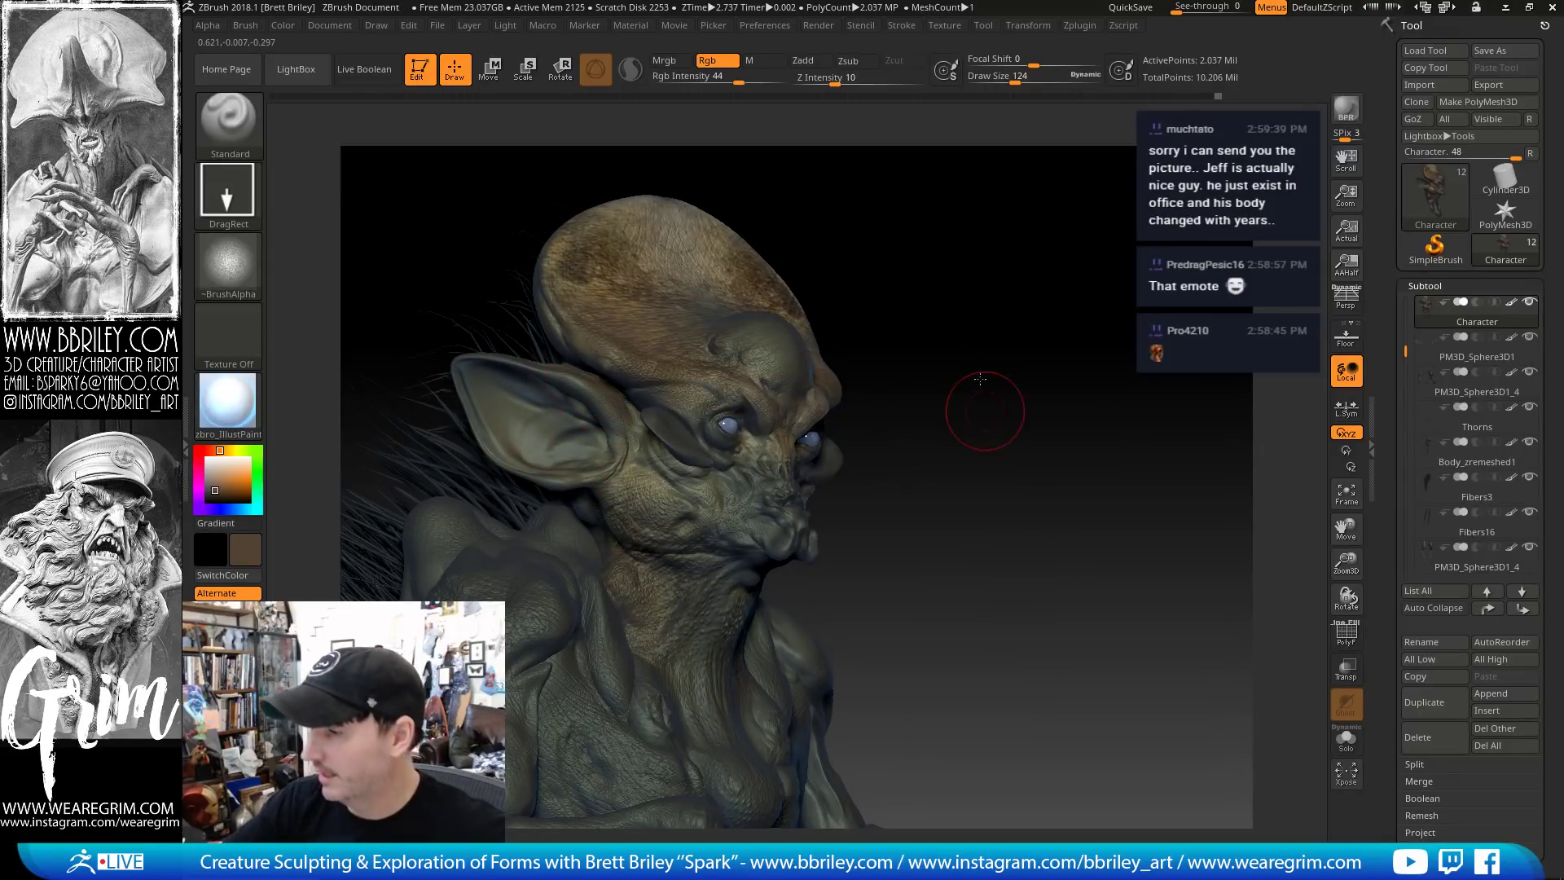
{"action": "left_click_drag", "start_coordinate": [980, 378], "coordinate": [688, 430]}
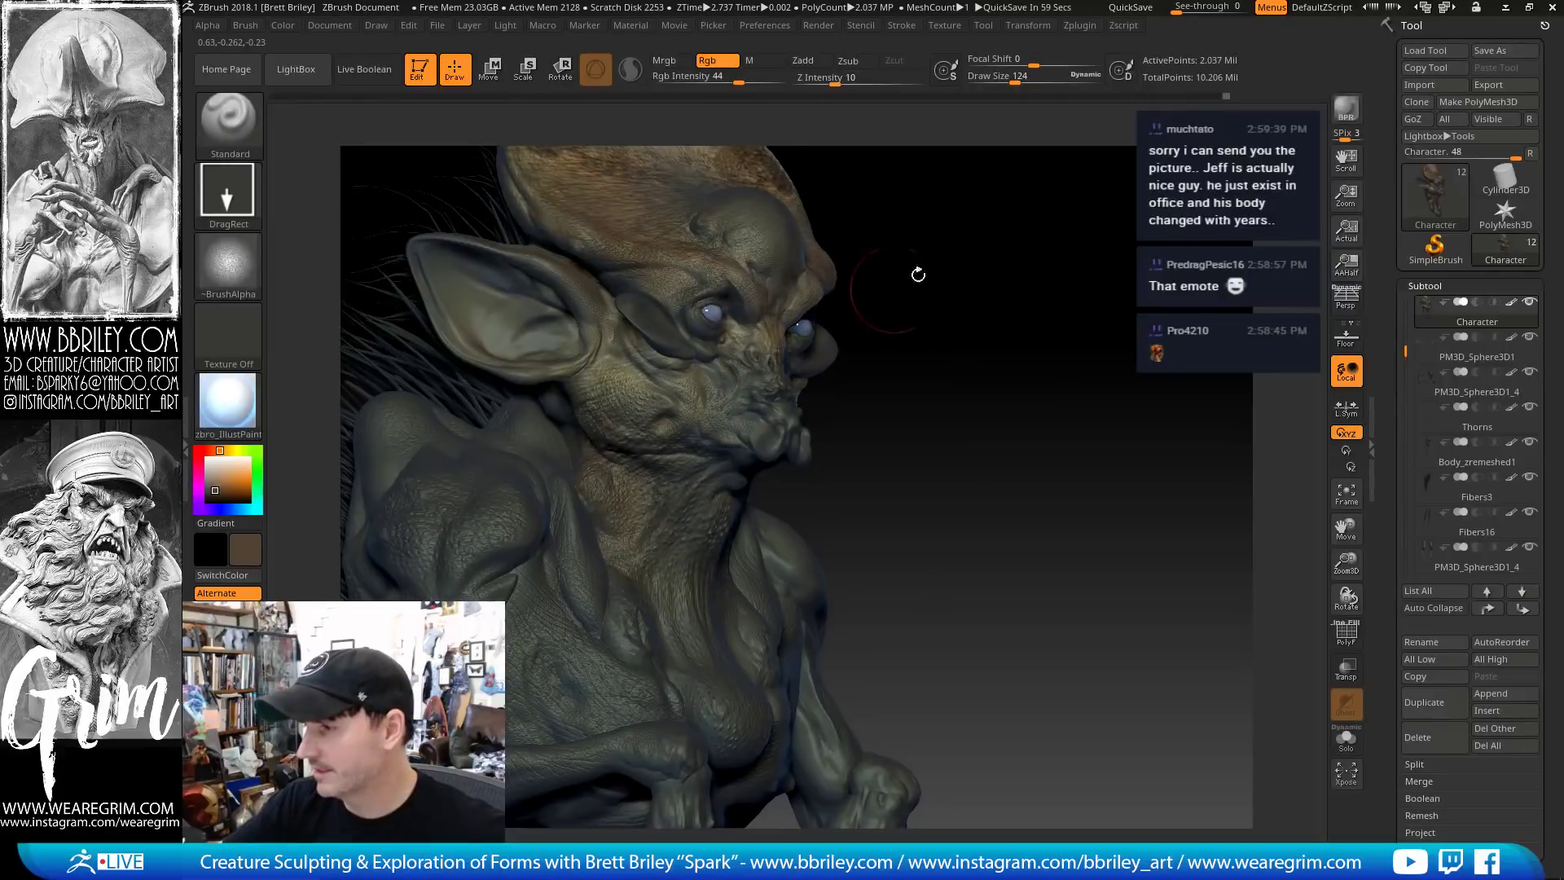
Shrink the brush to size 41, sample a lighter brown from the face and stamp it around the eye and cheek
{"action": "mouse_move", "coordinate": [918, 272]}
{"action": "left_mouse_down", "text": "alt"}
{"action": "mouse_move", "coordinate": [939, 350]}
{"action": "mouse_move", "coordinate": [932, 456]}
{"action": "left_mouse_up", "text": "alt"}
{"action": "key", "text": "s"}
{"action": "left_click_drag", "start_coordinate": [692, 528], "coordinate": [679, 528]}
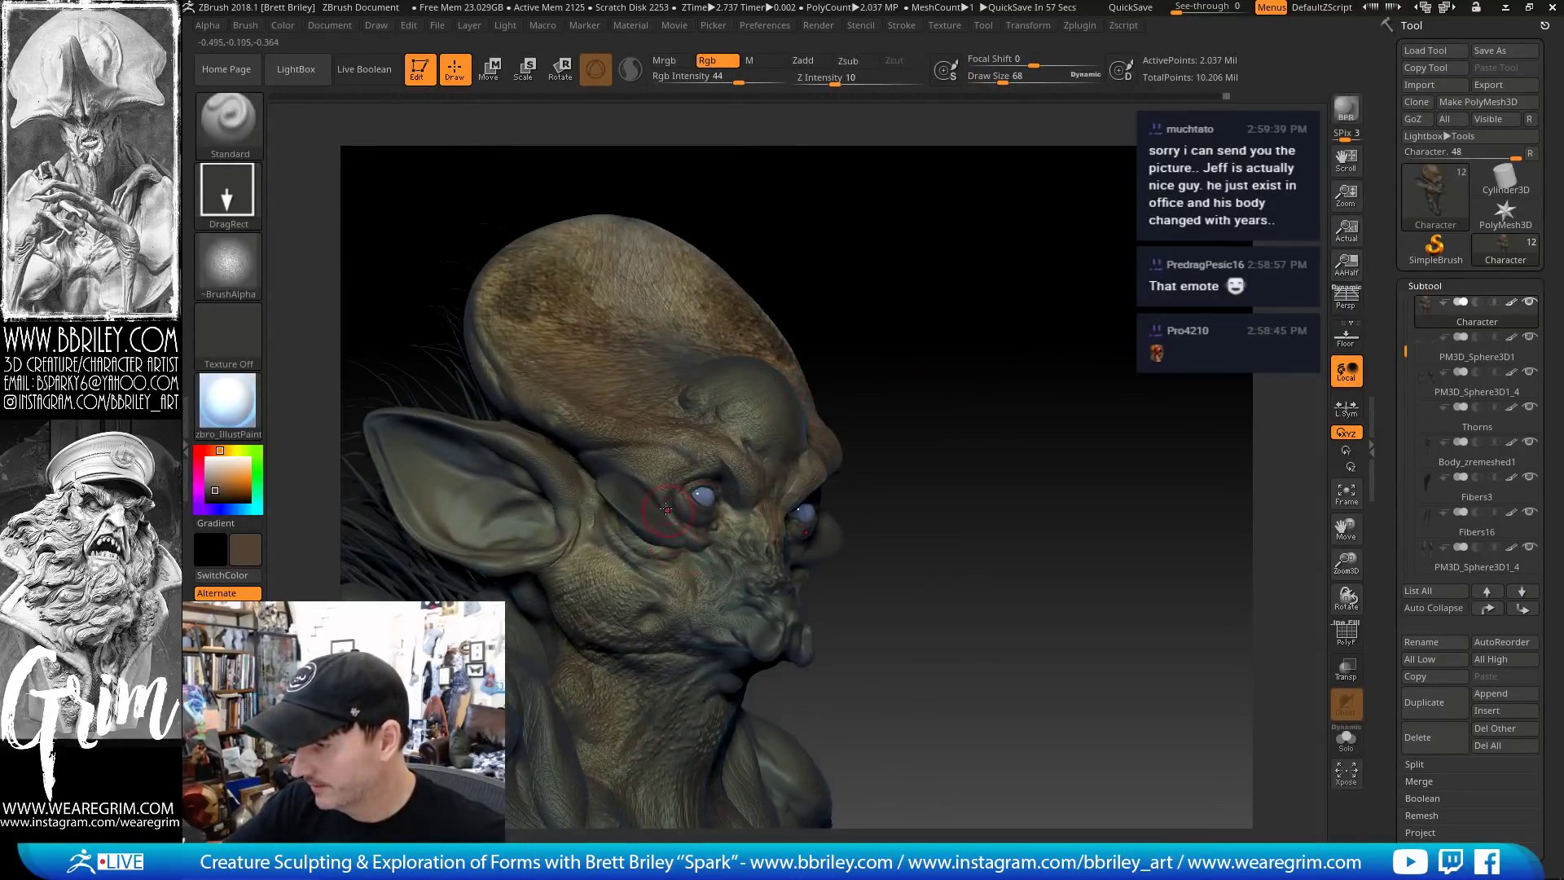
{"action": "key", "text": "s"}
{"action": "left_click", "coordinate": [692, 537]}
{"action": "key", "text": "c"}
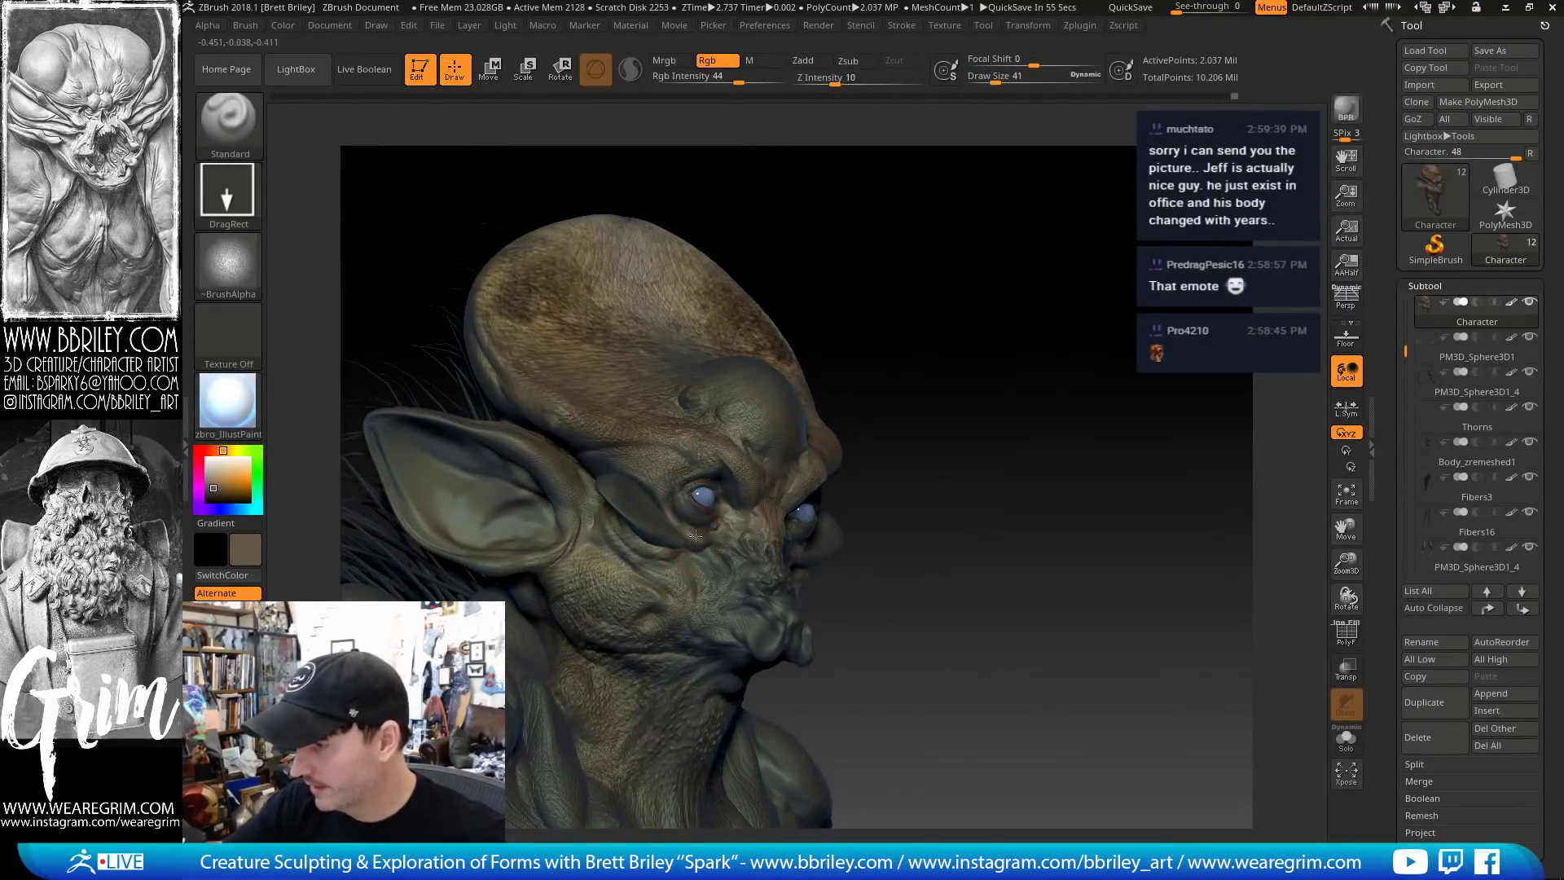
{"action": "left_click_drag", "start_coordinate": [795, 316], "coordinate": [680, 453]}
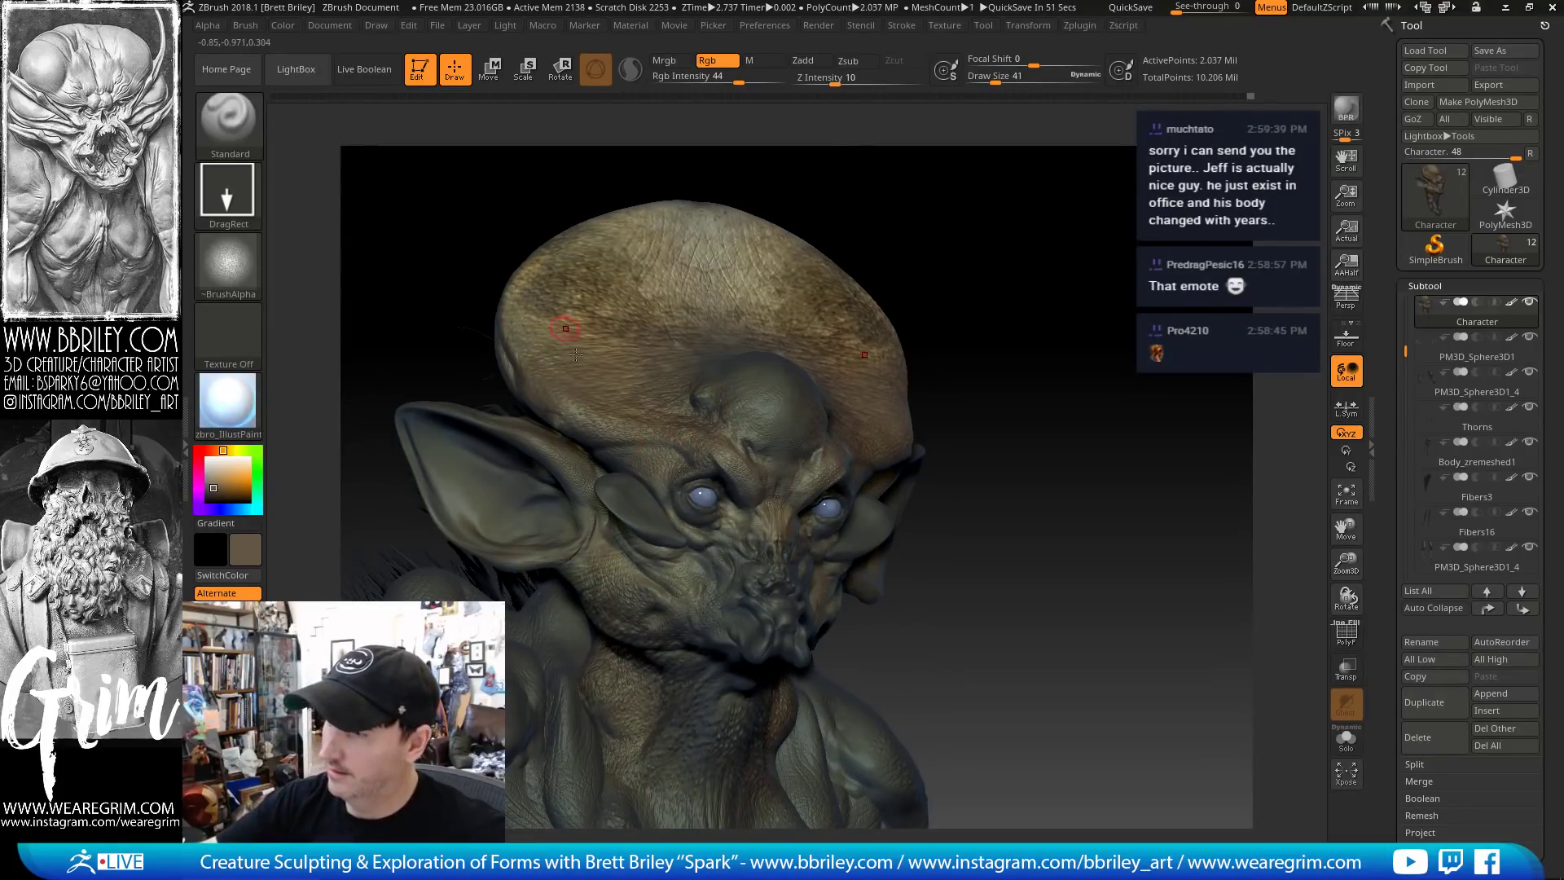
{"action": "left_click_drag", "start_coordinate": [859, 201], "coordinate": [937, 326]}
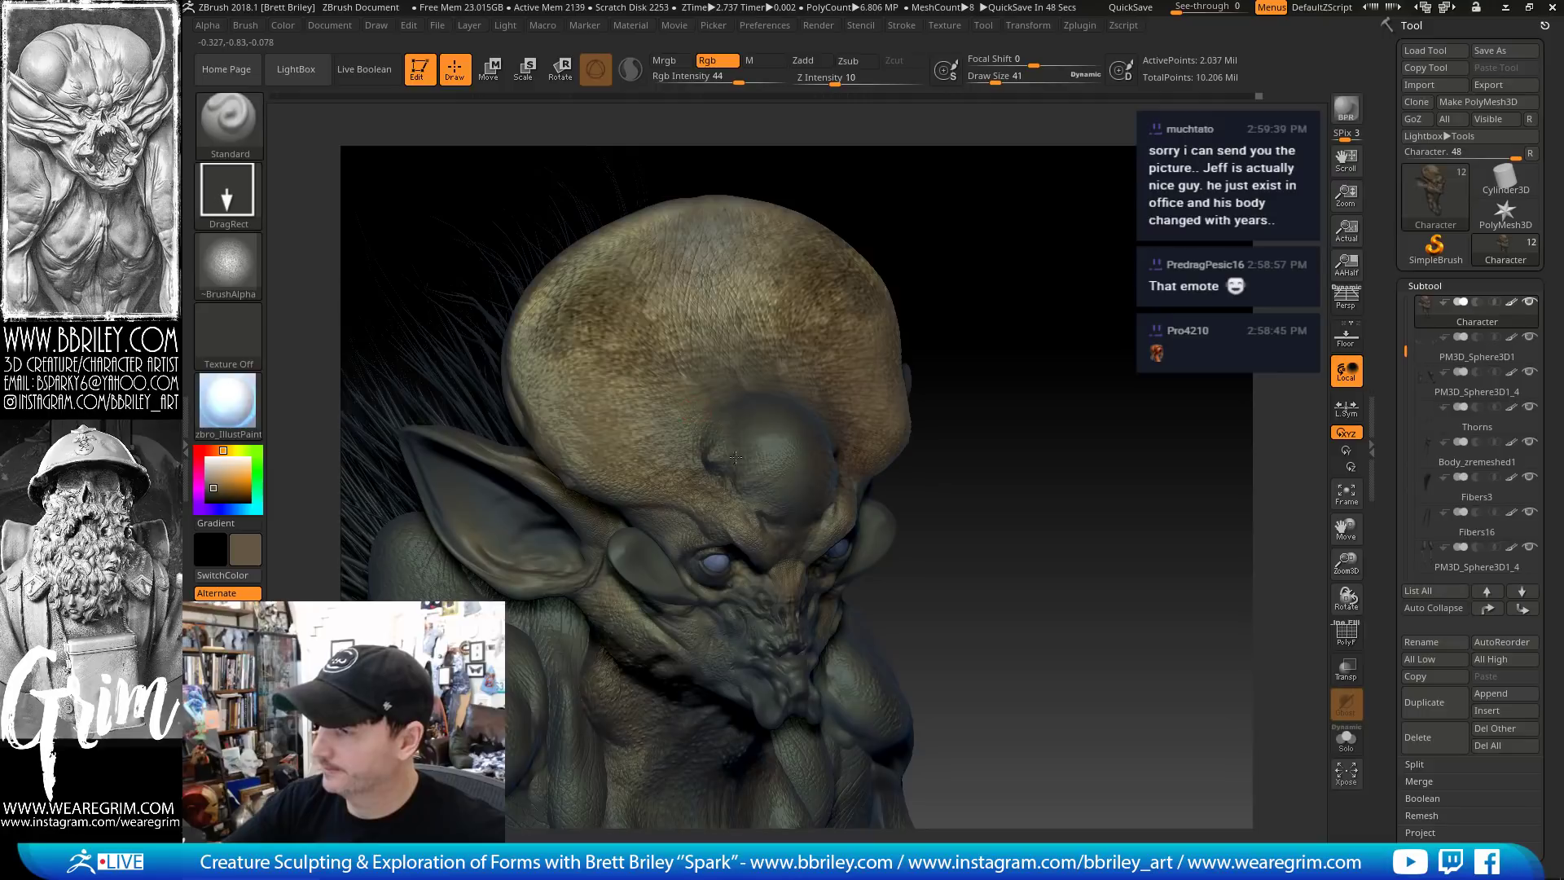
Stamp the sampled grey-brown over the lower face, the sides of the cranium, the ears and the back of the head
{"action": "left_click_drag", "start_coordinate": [789, 511], "coordinate": [646, 453]}
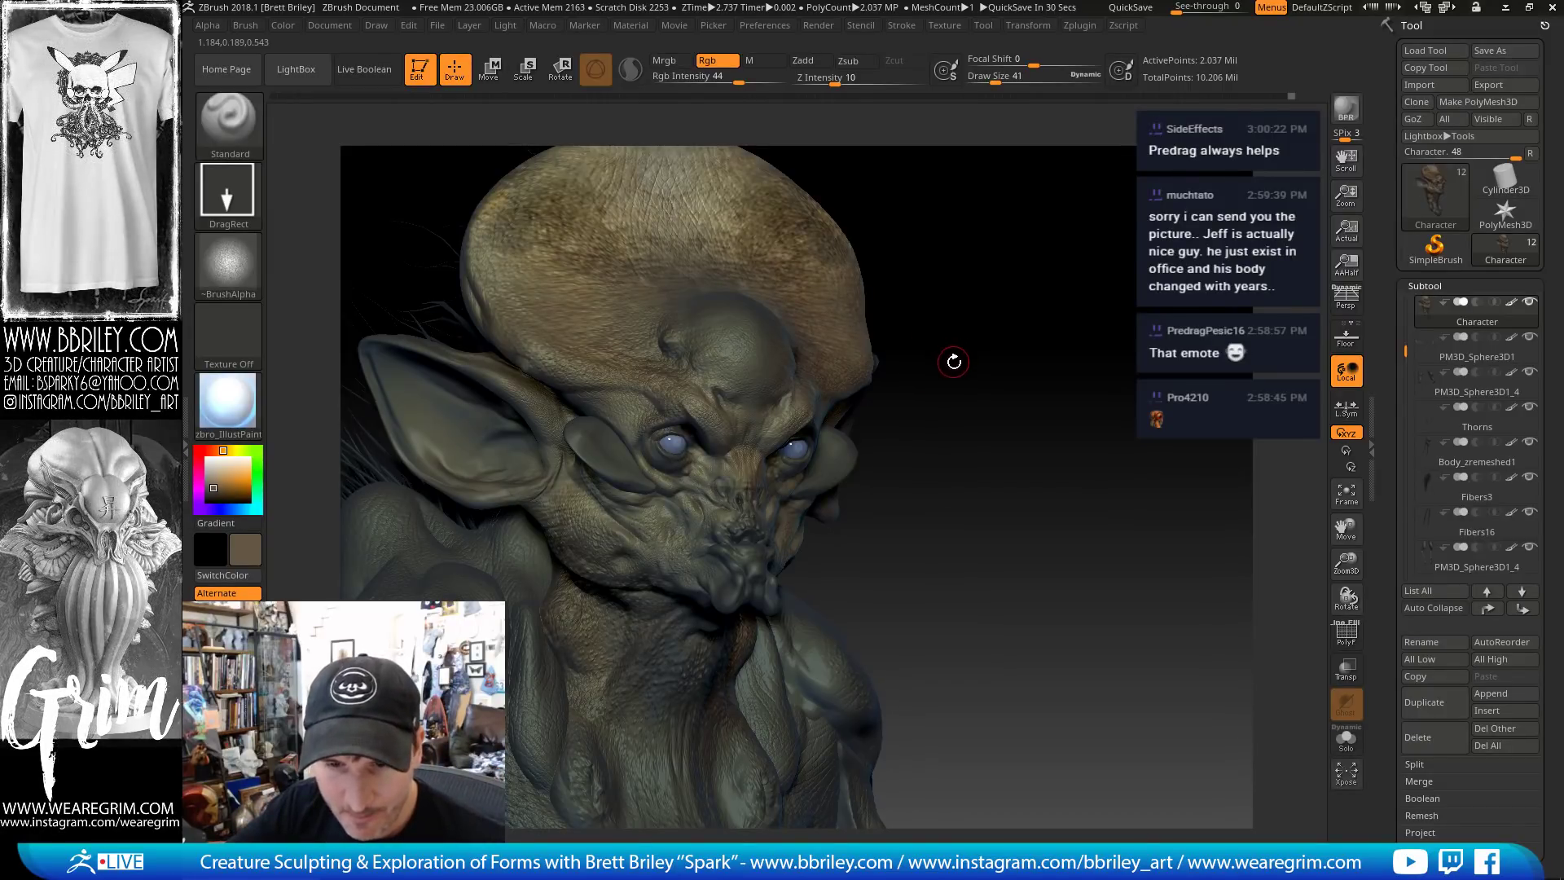
{"action": "left_click_drag", "start_coordinate": [1028, 265], "coordinate": [1018, 334]}
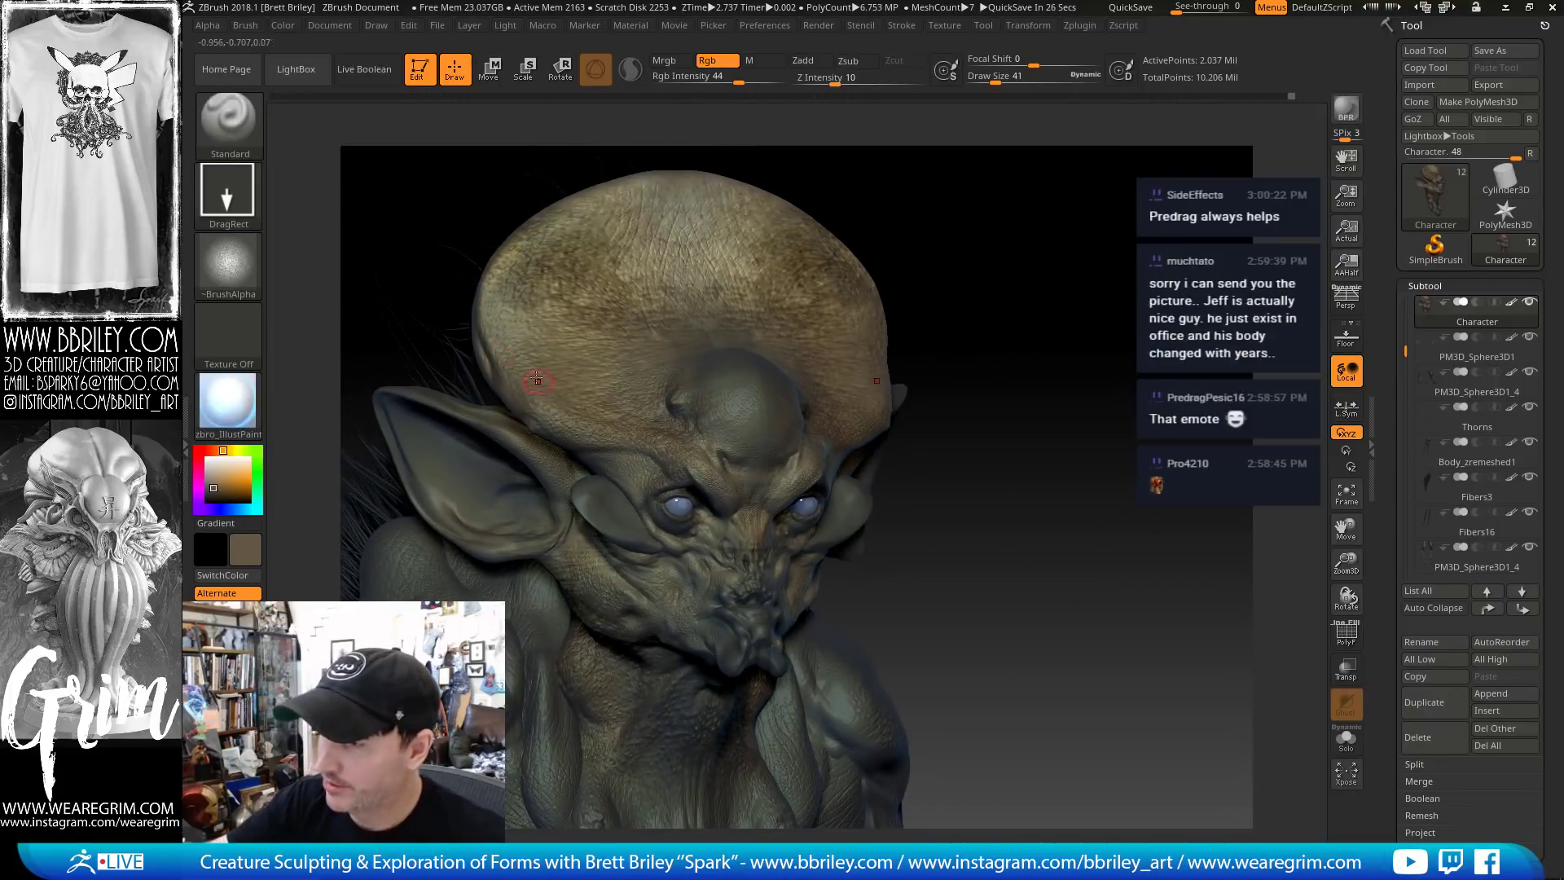
{"action": "left_click_drag", "start_coordinate": [537, 379], "coordinate": [508, 279]}
{"action": "left_click_drag", "start_coordinate": [1062, 321], "coordinate": [1096, 277]}
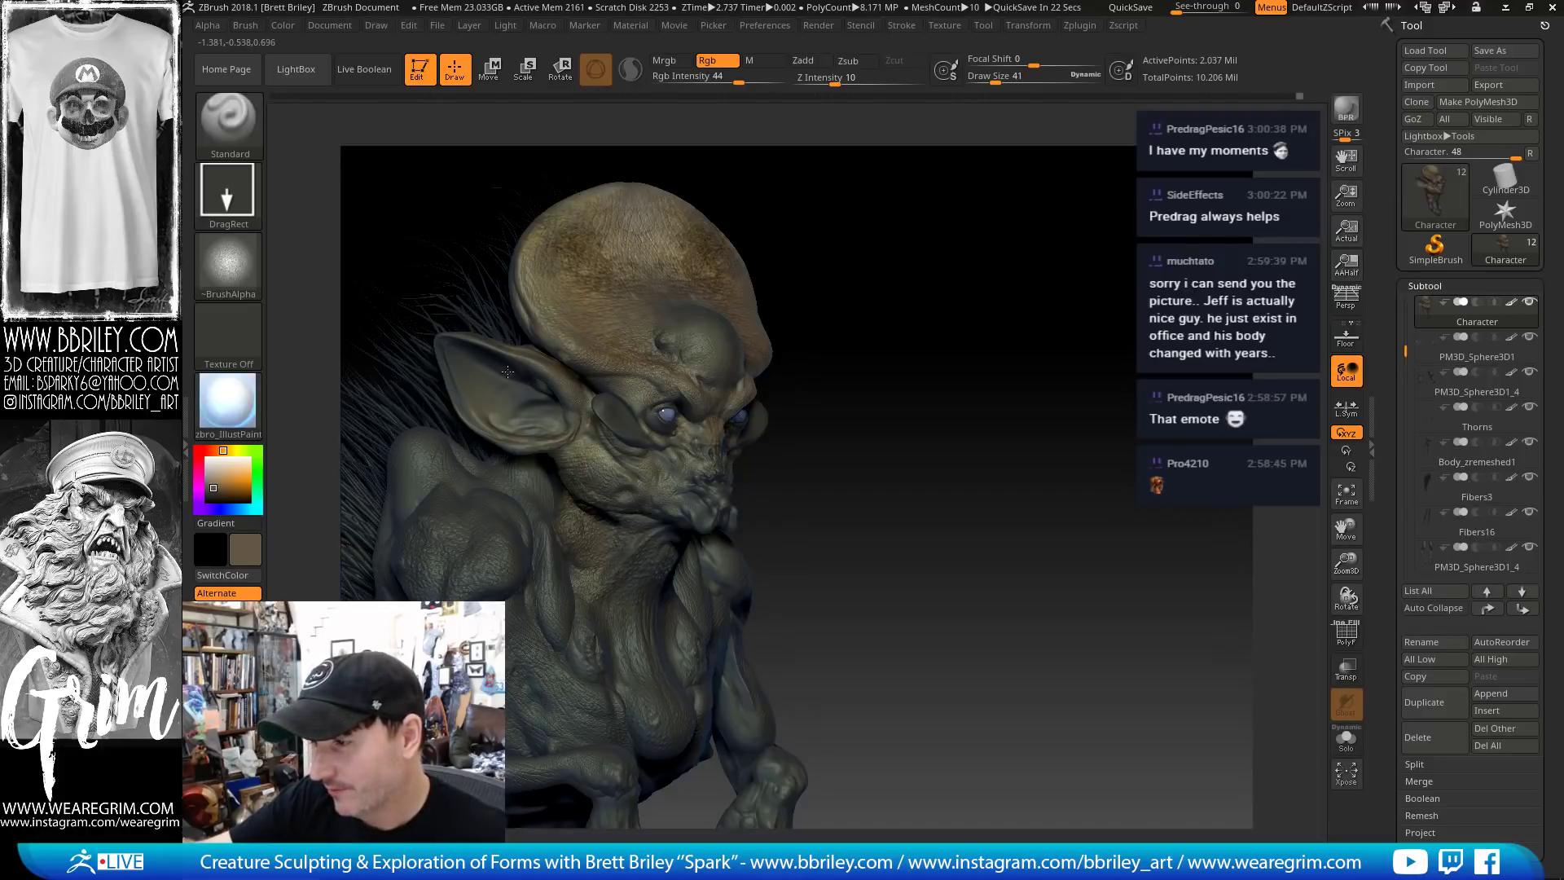
{"action": "left_click_drag", "start_coordinate": [822, 367], "coordinate": [477, 400], "text": "alt"}
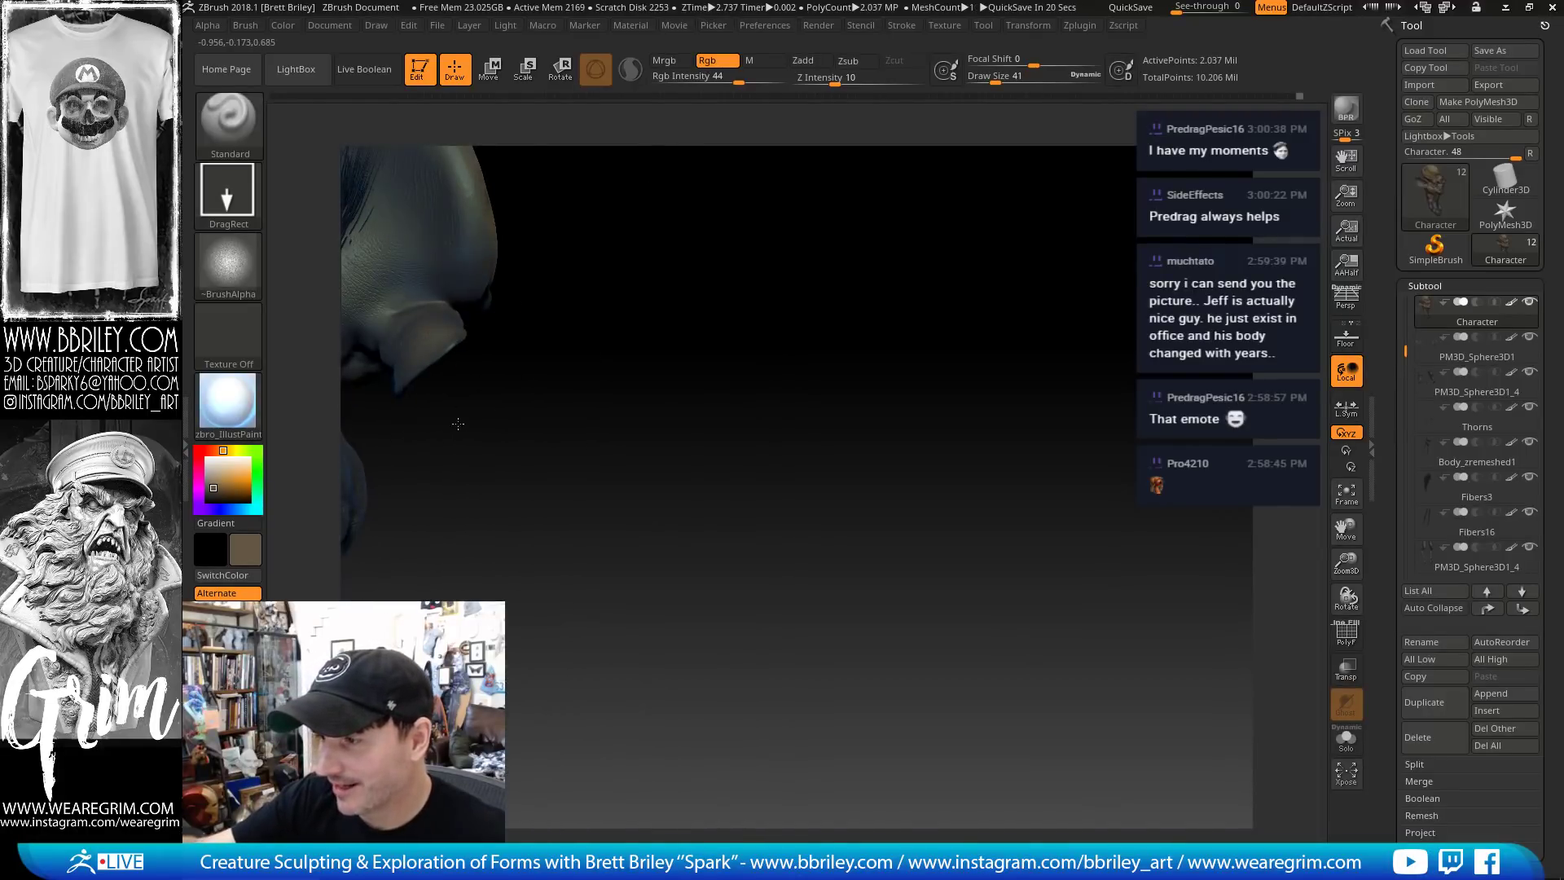
{"action": "left_click_drag", "start_coordinate": [559, 251], "coordinate": [794, 493], "text": "alt"}
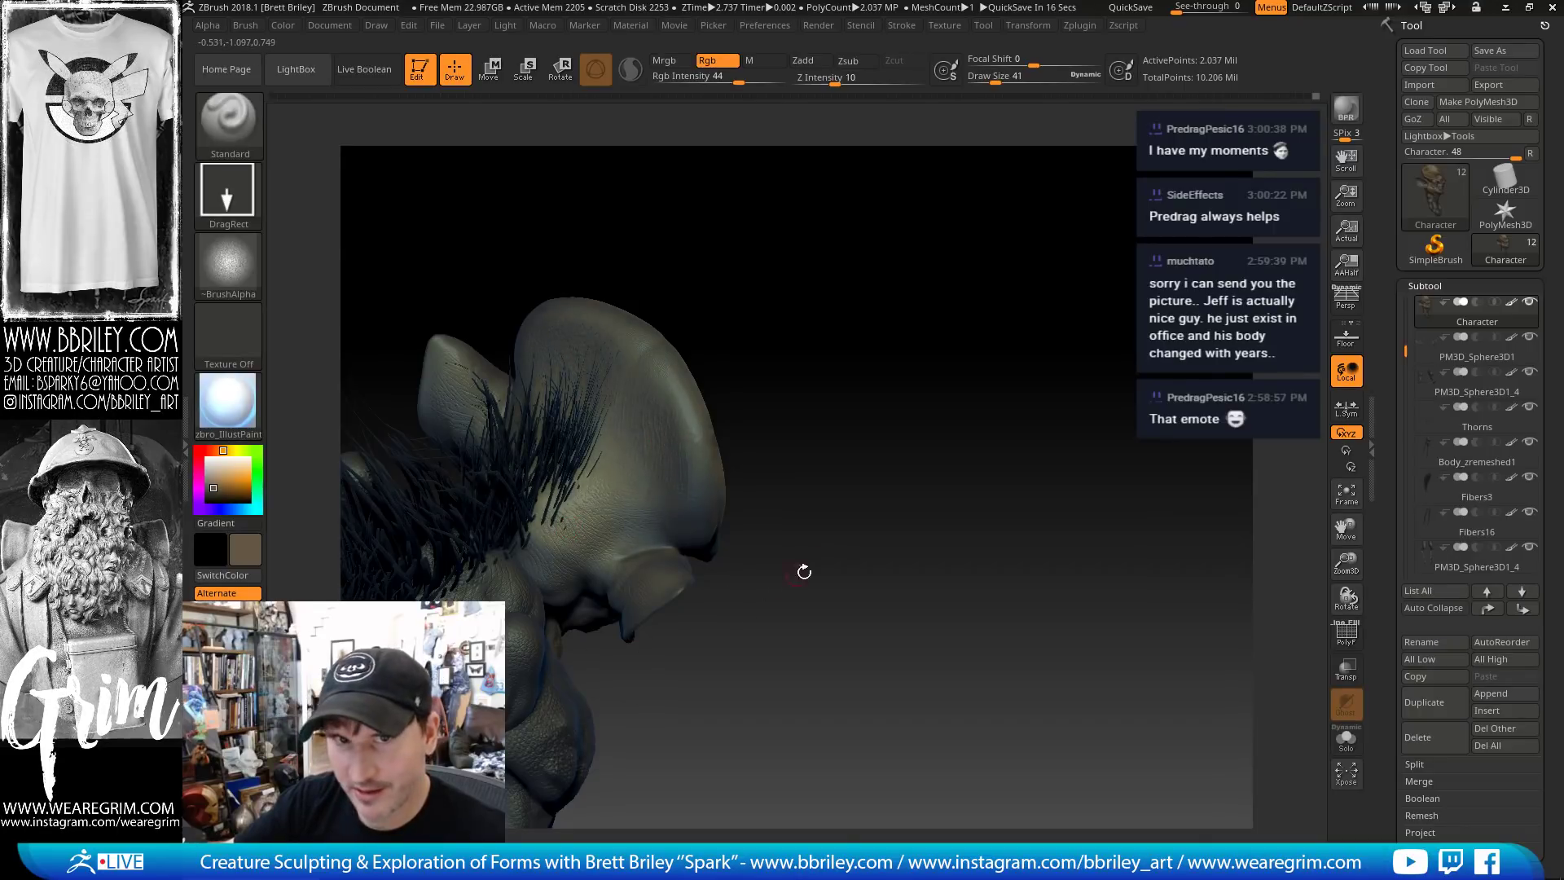
{"action": "left_click_drag", "start_coordinate": [804, 571], "coordinate": [774, 510]}
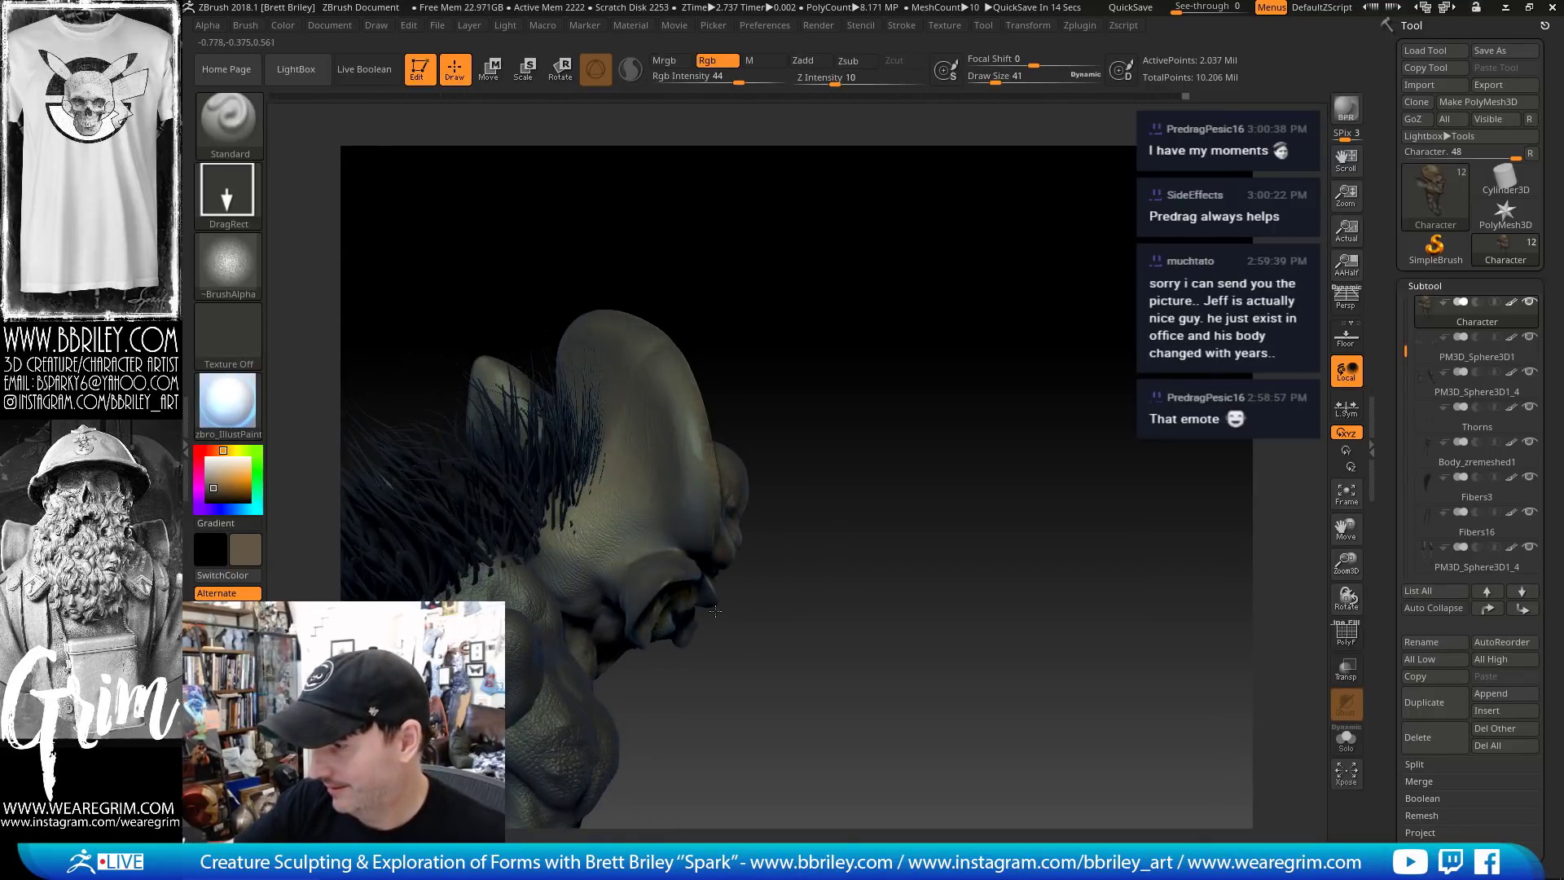
{"action": "left_click_drag", "start_coordinate": [717, 454], "coordinate": [670, 579]}
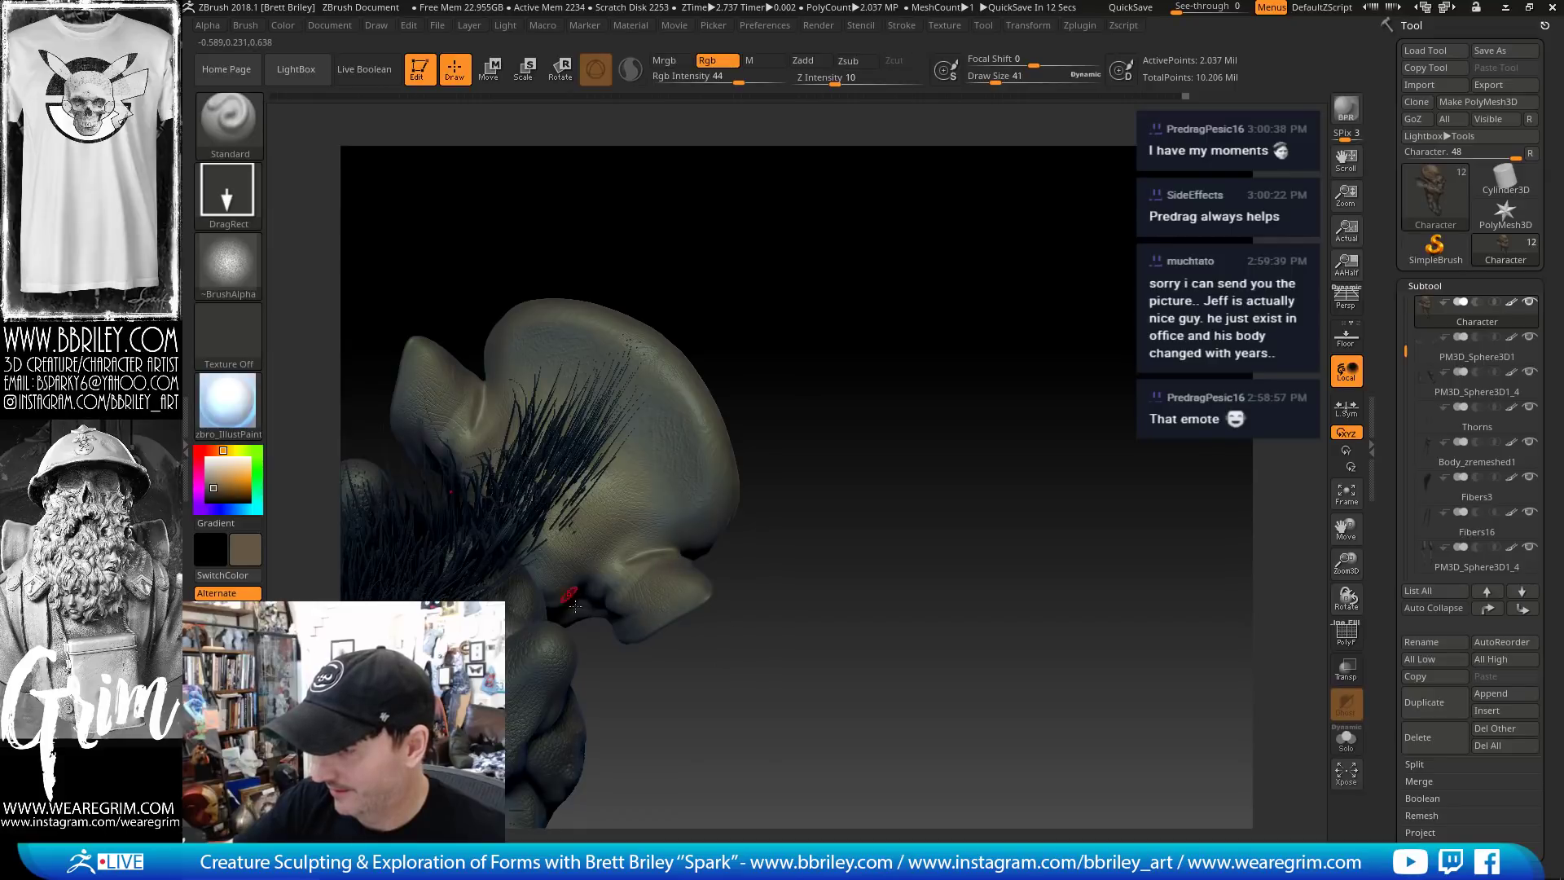
{"action": "left_click_drag", "start_coordinate": [780, 583], "coordinate": [600, 622]}
Sample darker browns from the skin and stamp them over the face, neck and patchy areas of the cranium
{"action": "left_click_drag", "start_coordinate": [942, 472], "coordinate": [775, 354], "text": "alt"}
{"action": "key", "text": "c"}
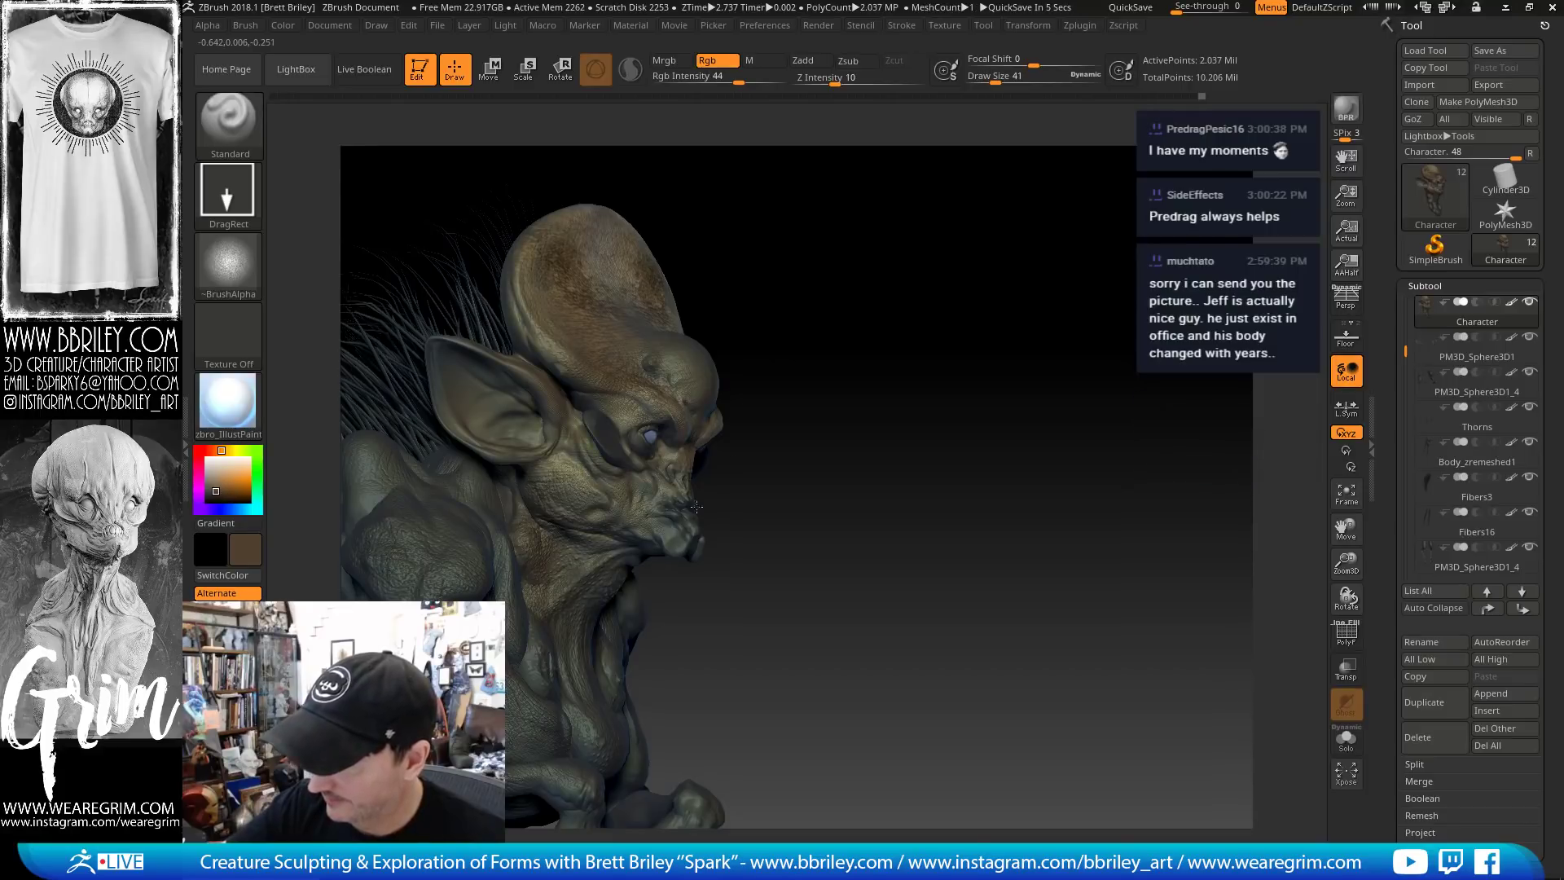
{"action": "right_click_drag", "start_coordinate": [584, 465], "coordinate": [697, 462]}
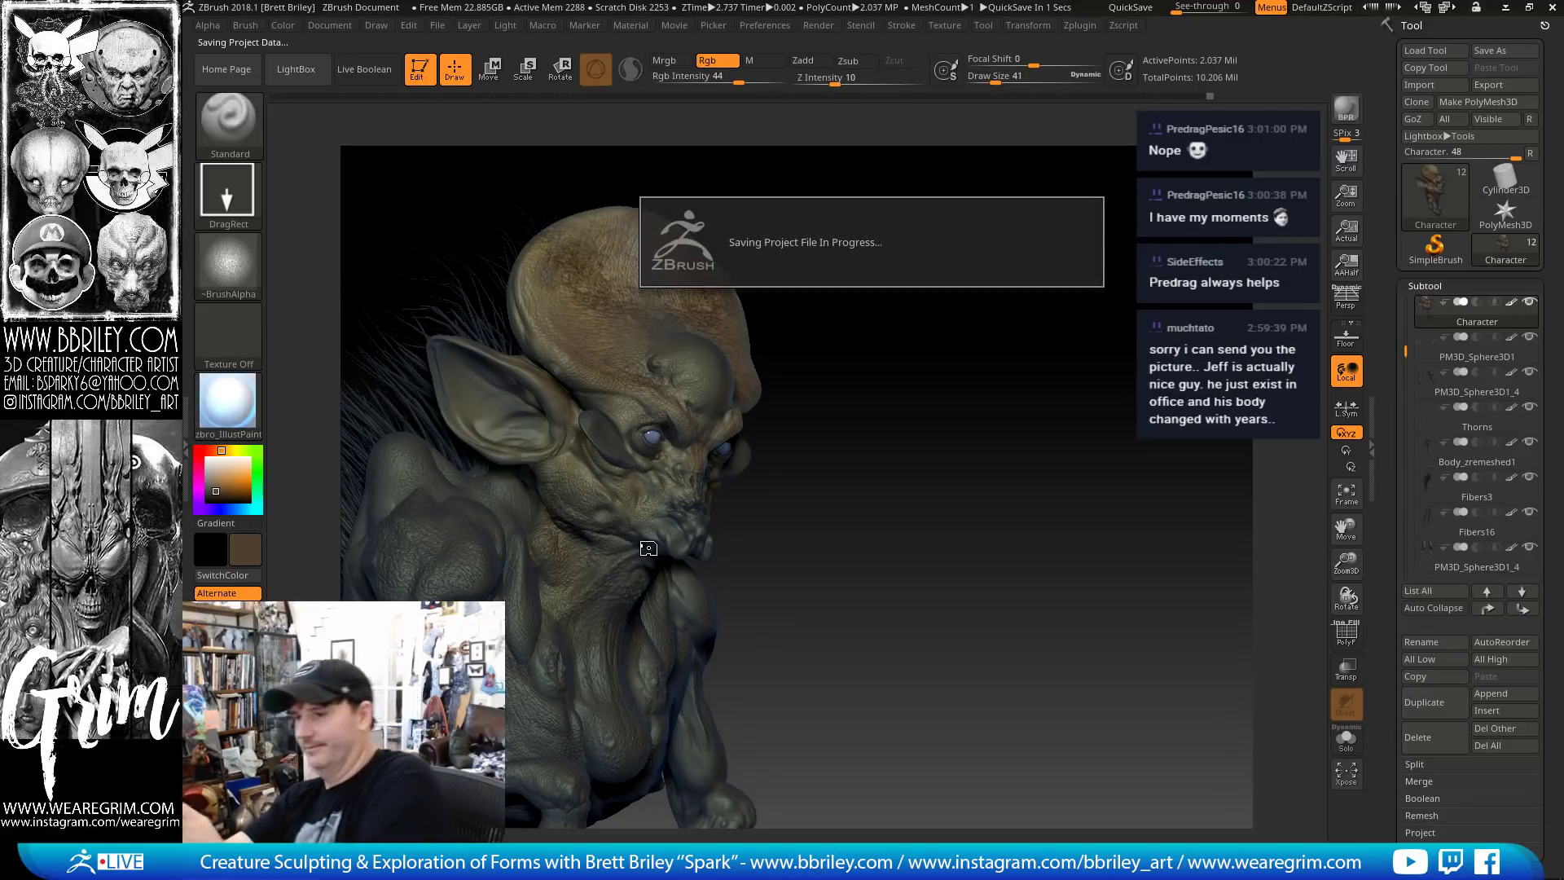
{"action": "mouse_move", "coordinate": [649, 549]}
{"action": "left_mouse_down"}
{"action": "mouse_move", "coordinate": [891, 363]}
{"action": "mouse_move", "coordinate": [472, 269]}
{"action": "mouse_move", "coordinate": [580, 450]}
{"action": "left_mouse_up"}
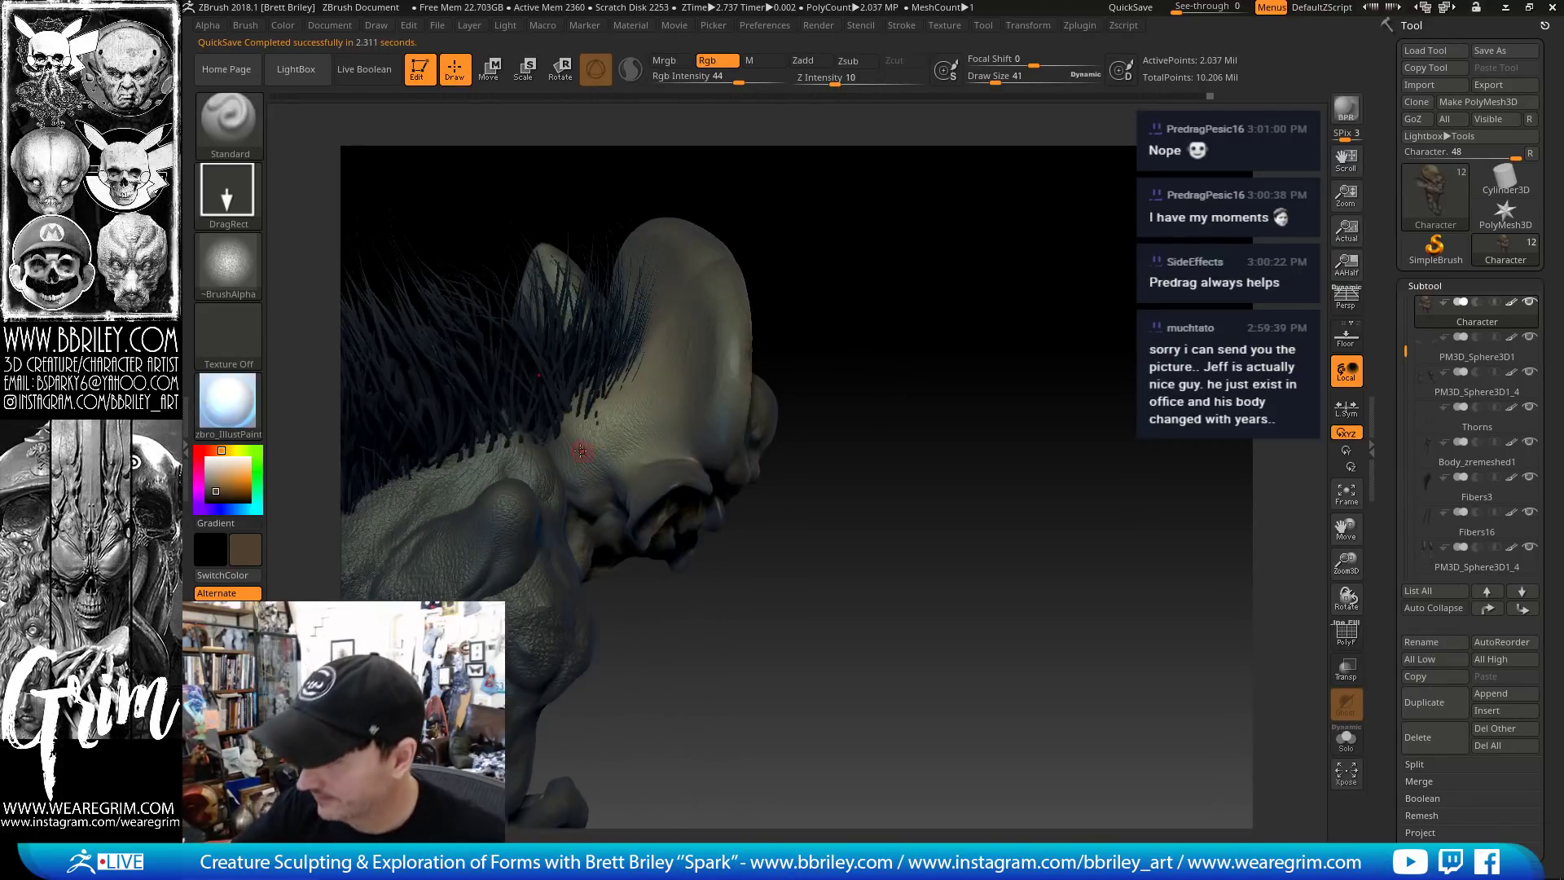
{"action": "mouse_move", "coordinate": [840, 386]}
{"action": "left_mouse_down"}
{"action": "mouse_move", "coordinate": [1009, 286]}
{"action": "mouse_move", "coordinate": [1009, 304]}
{"action": "mouse_move", "coordinate": [969, 315]}
{"action": "mouse_move", "coordinate": [988, 315]}
{"action": "mouse_move", "coordinate": [660, 407]}
{"action": "left_mouse_up"}
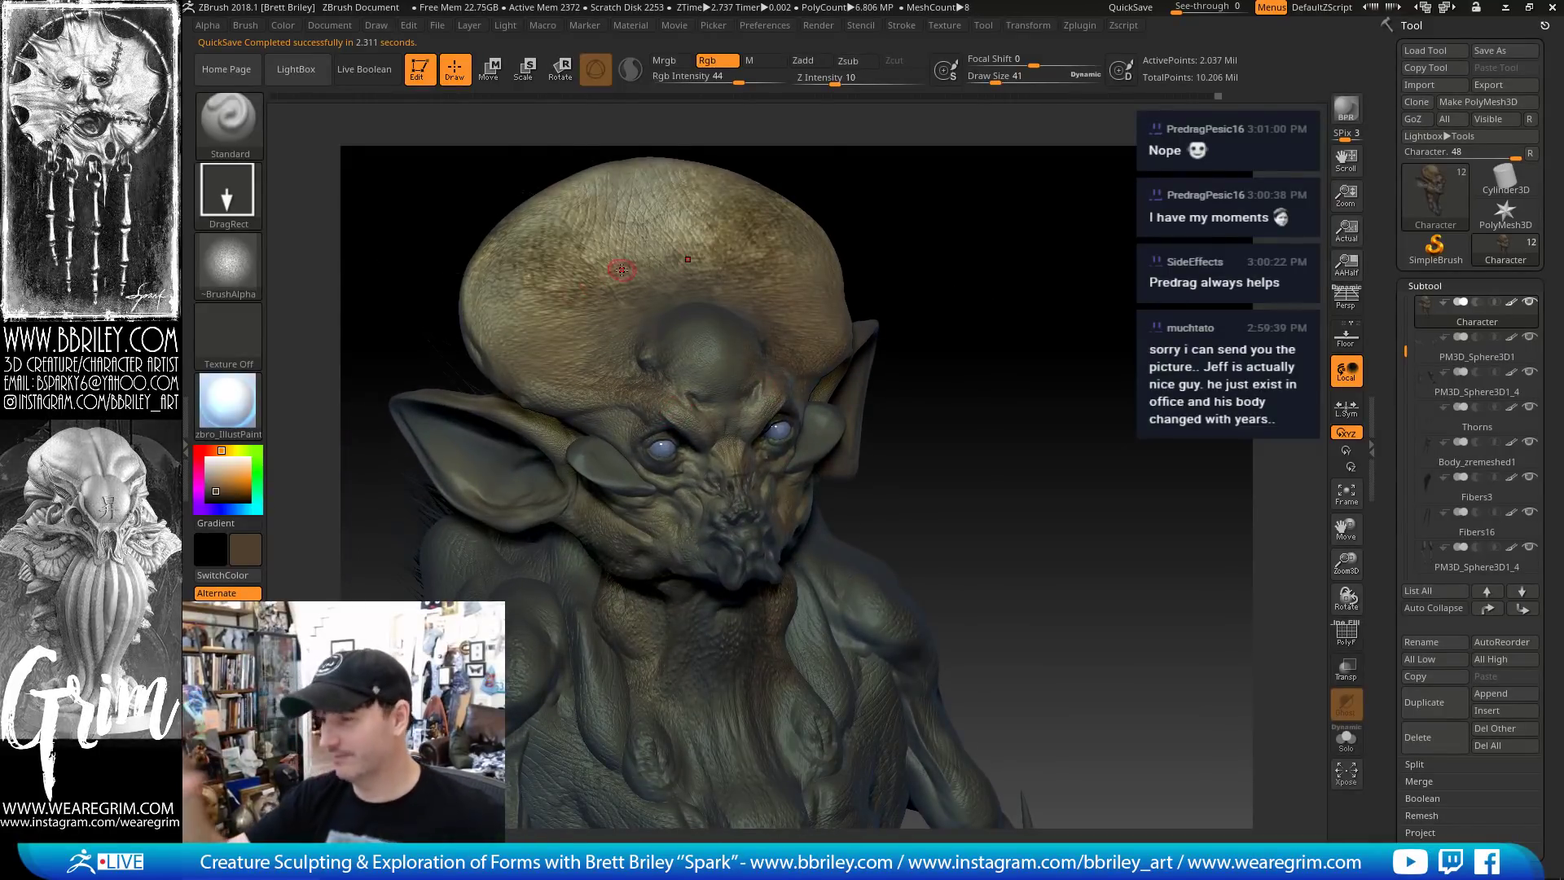
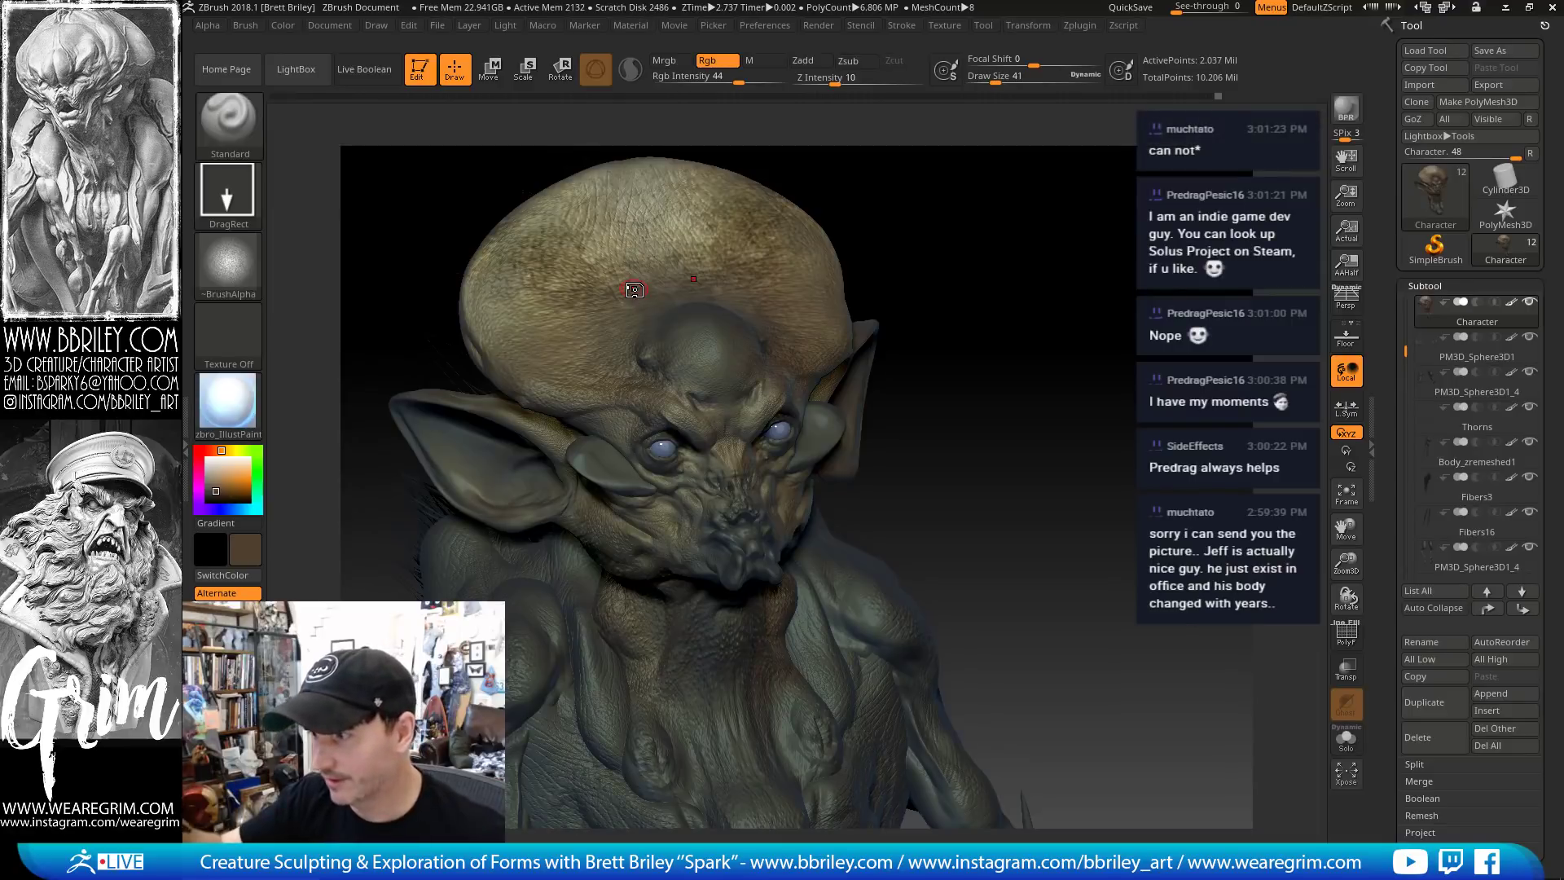
{"action": "key", "text": "c"}
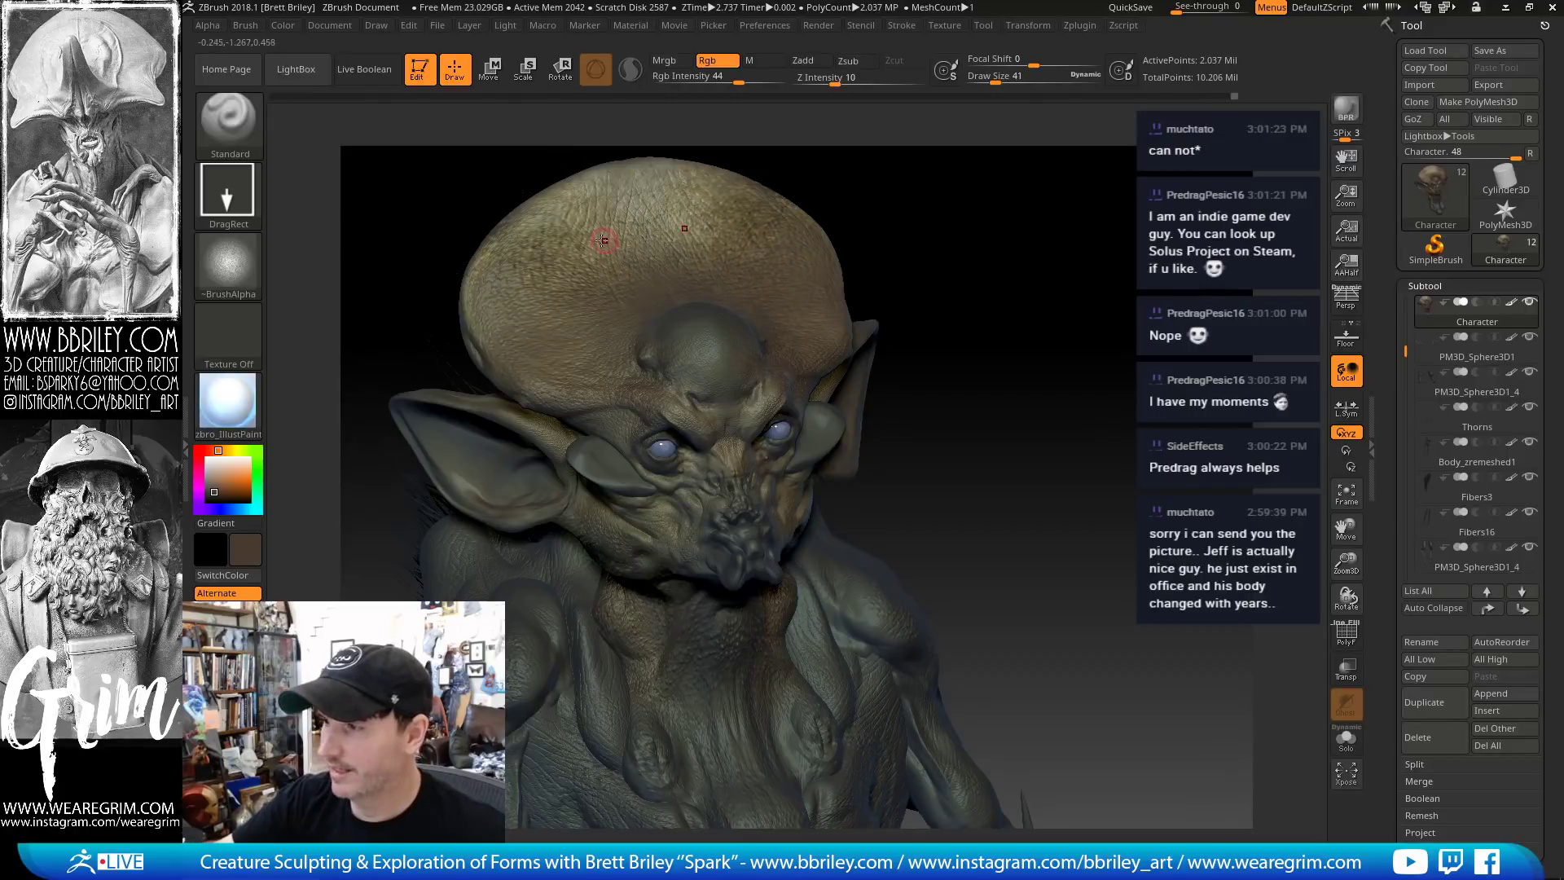
{"action": "left_click_drag", "start_coordinate": [994, 279], "coordinate": [746, 340]}
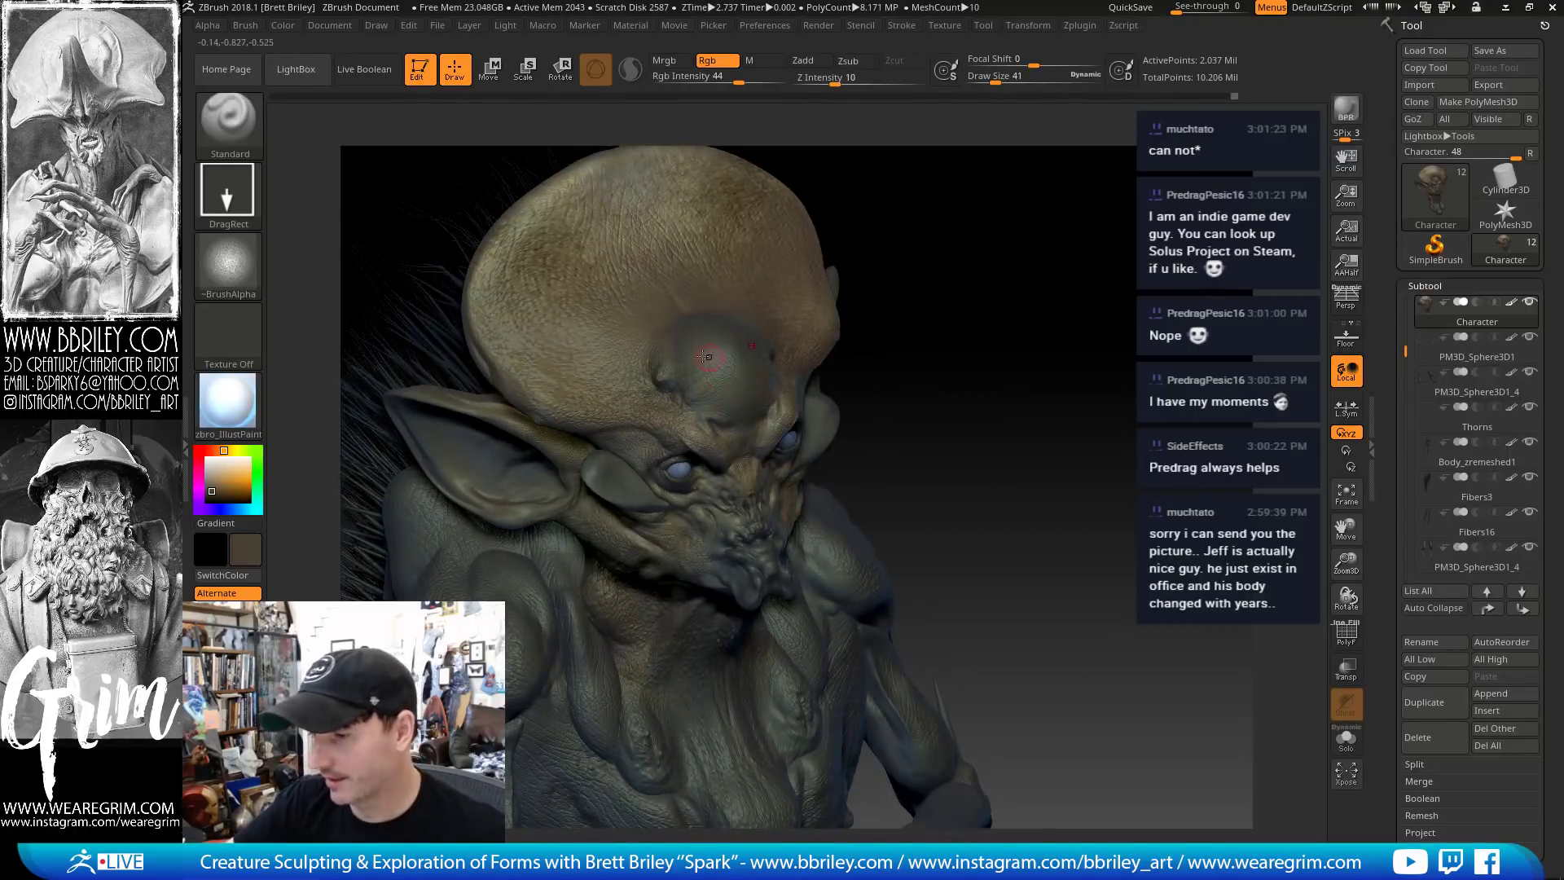
Pick a muted dark red and stamp it over the forehead bump and the skin around both eyes
{"action": "left_click", "coordinate": [201, 452]}
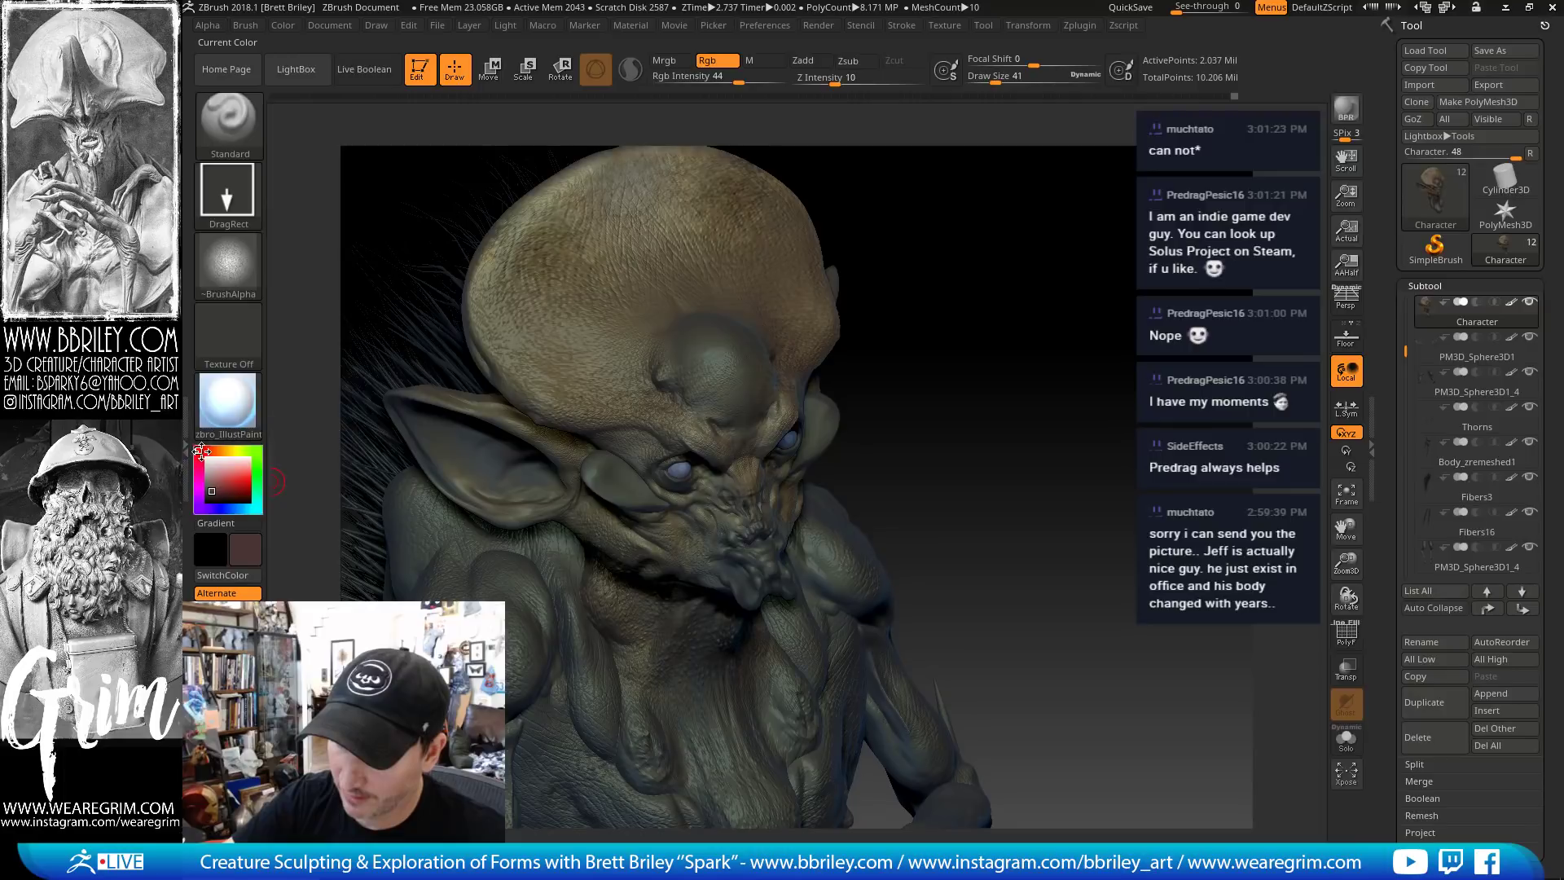
{"action": "left_click", "coordinate": [220, 485]}
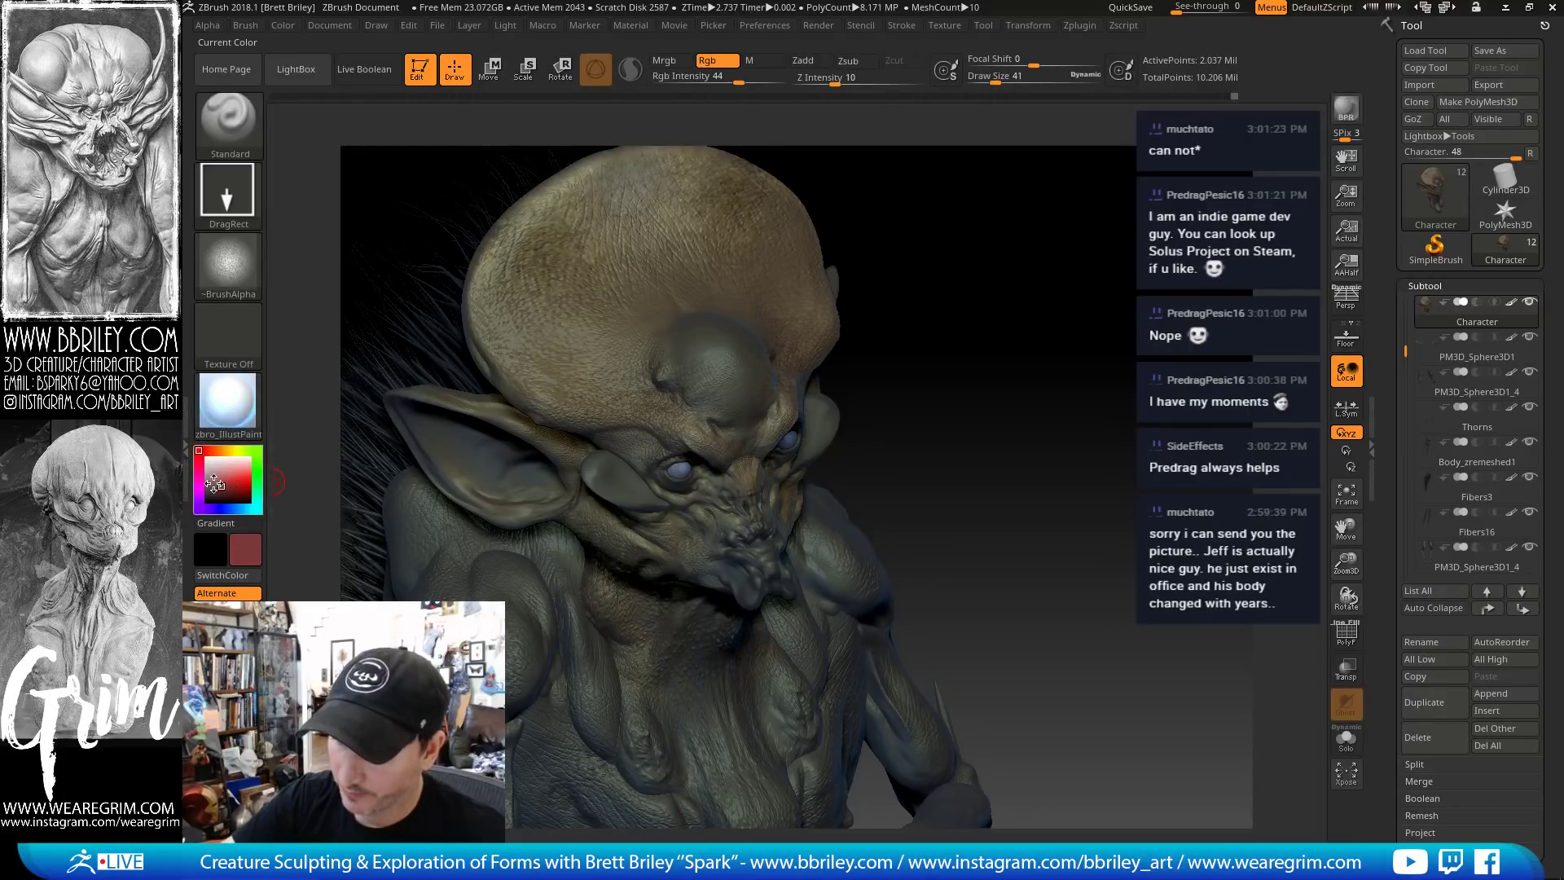
{"action": "left_click_drag", "start_coordinate": [988, 234], "coordinate": [734, 375]}
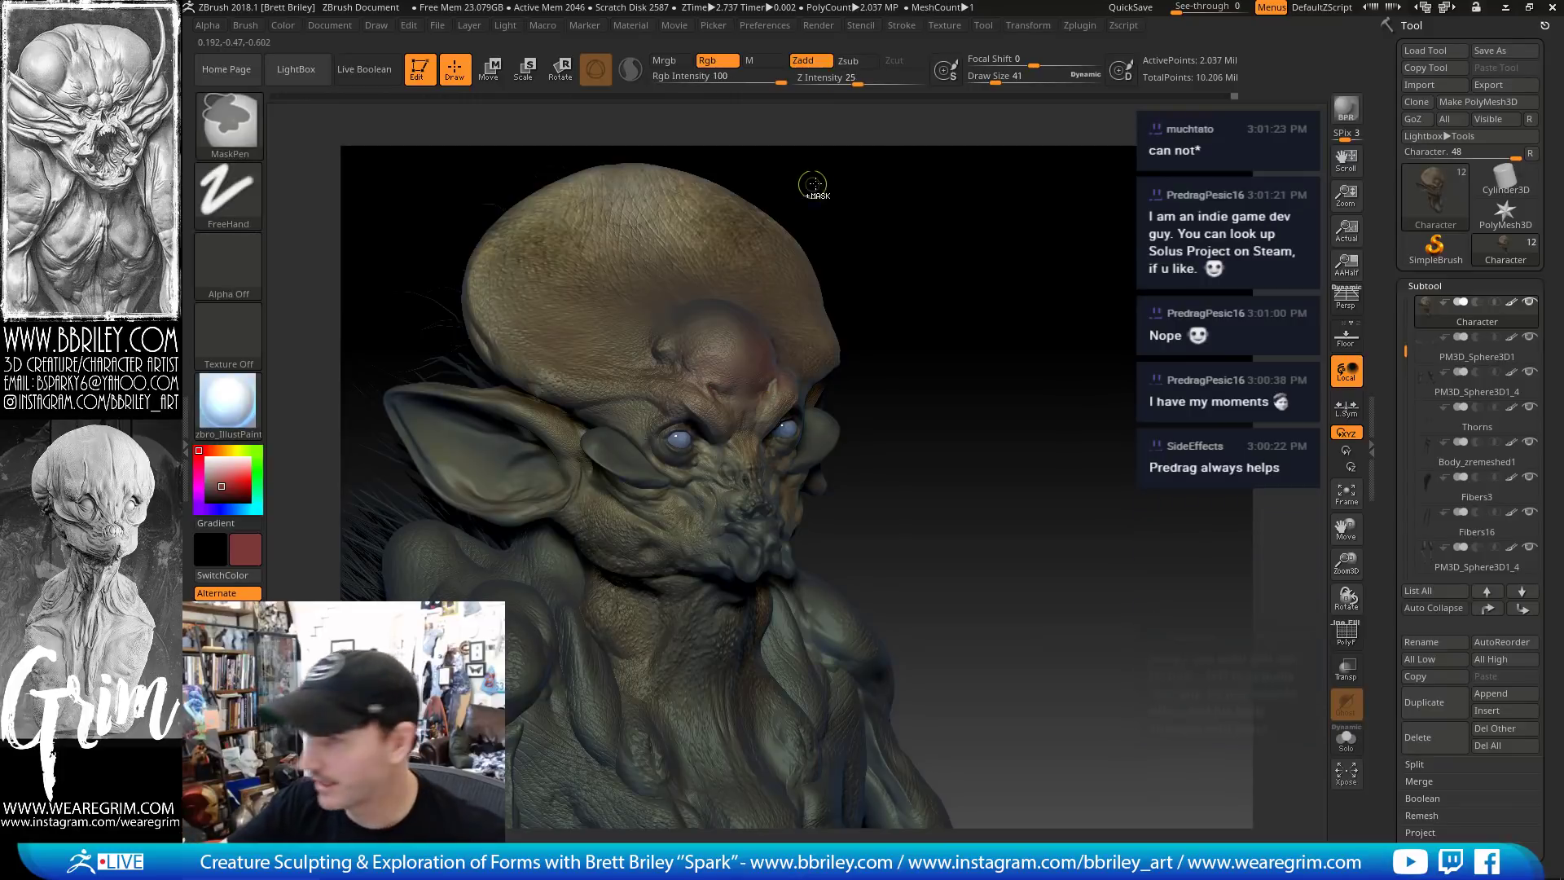
{"action": "left_click_drag", "start_coordinate": [906, 263], "coordinate": [722, 352]}
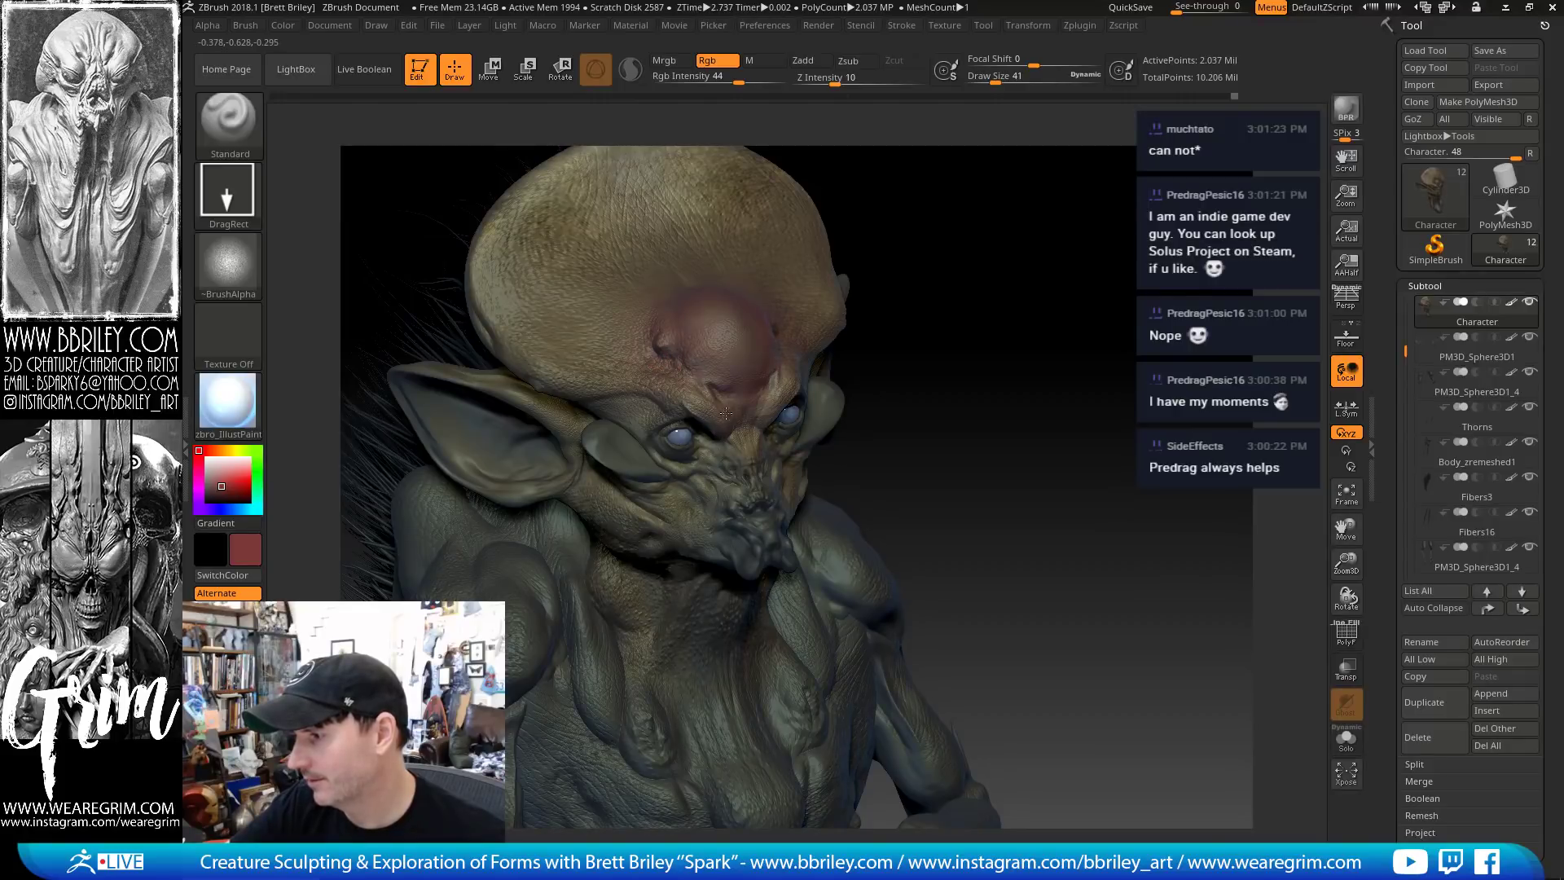
{"action": "left_click_drag", "start_coordinate": [1026, 388], "coordinate": [763, 440]}
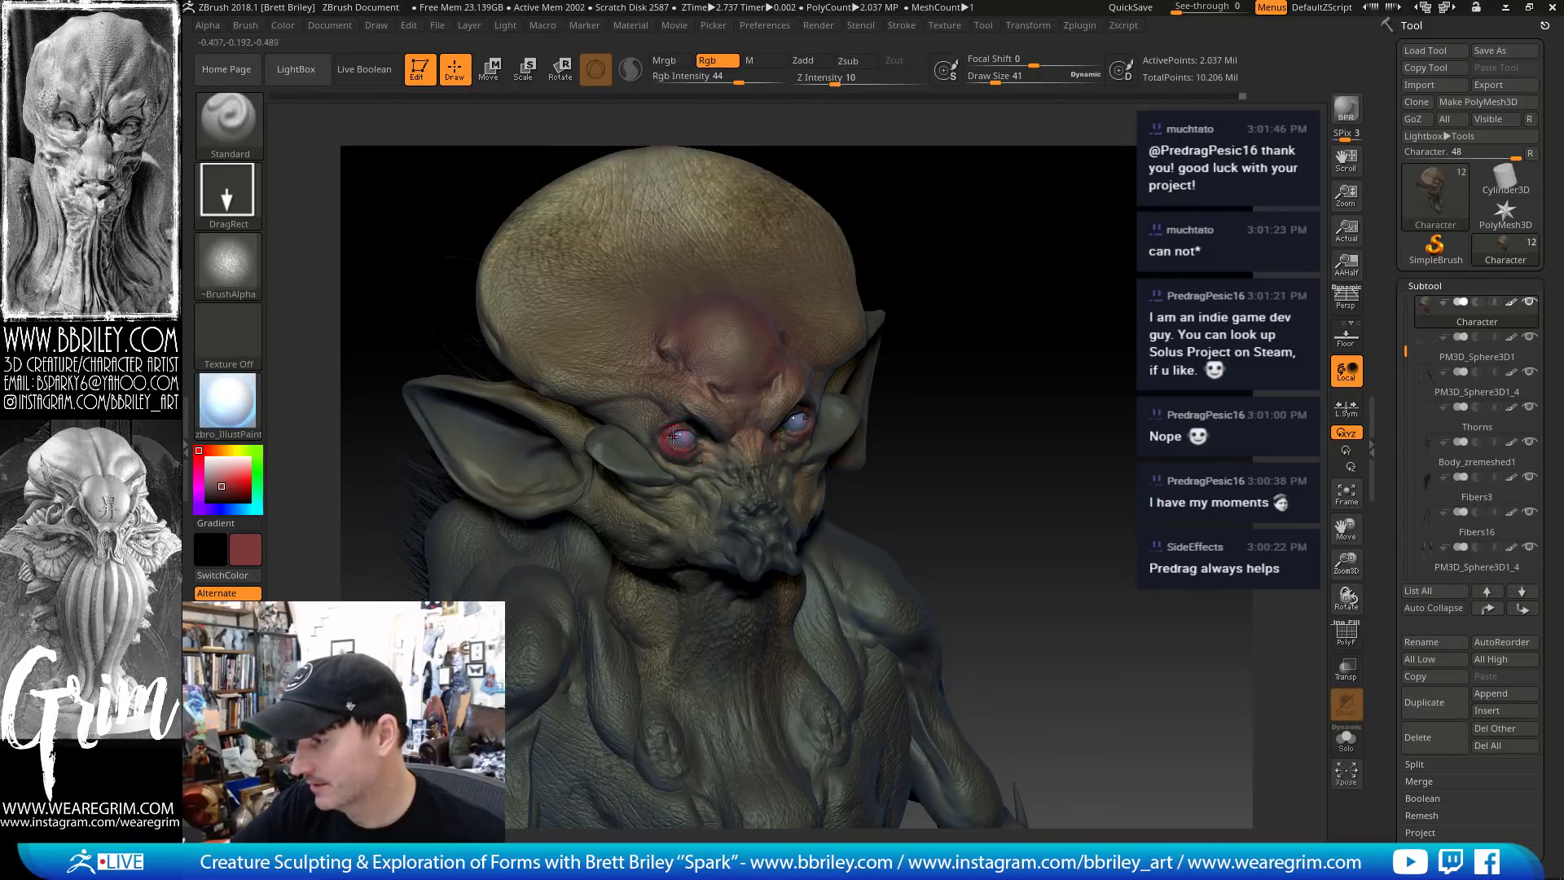
{"action": "left_click_drag", "start_coordinate": [1005, 338], "coordinate": [689, 452]}
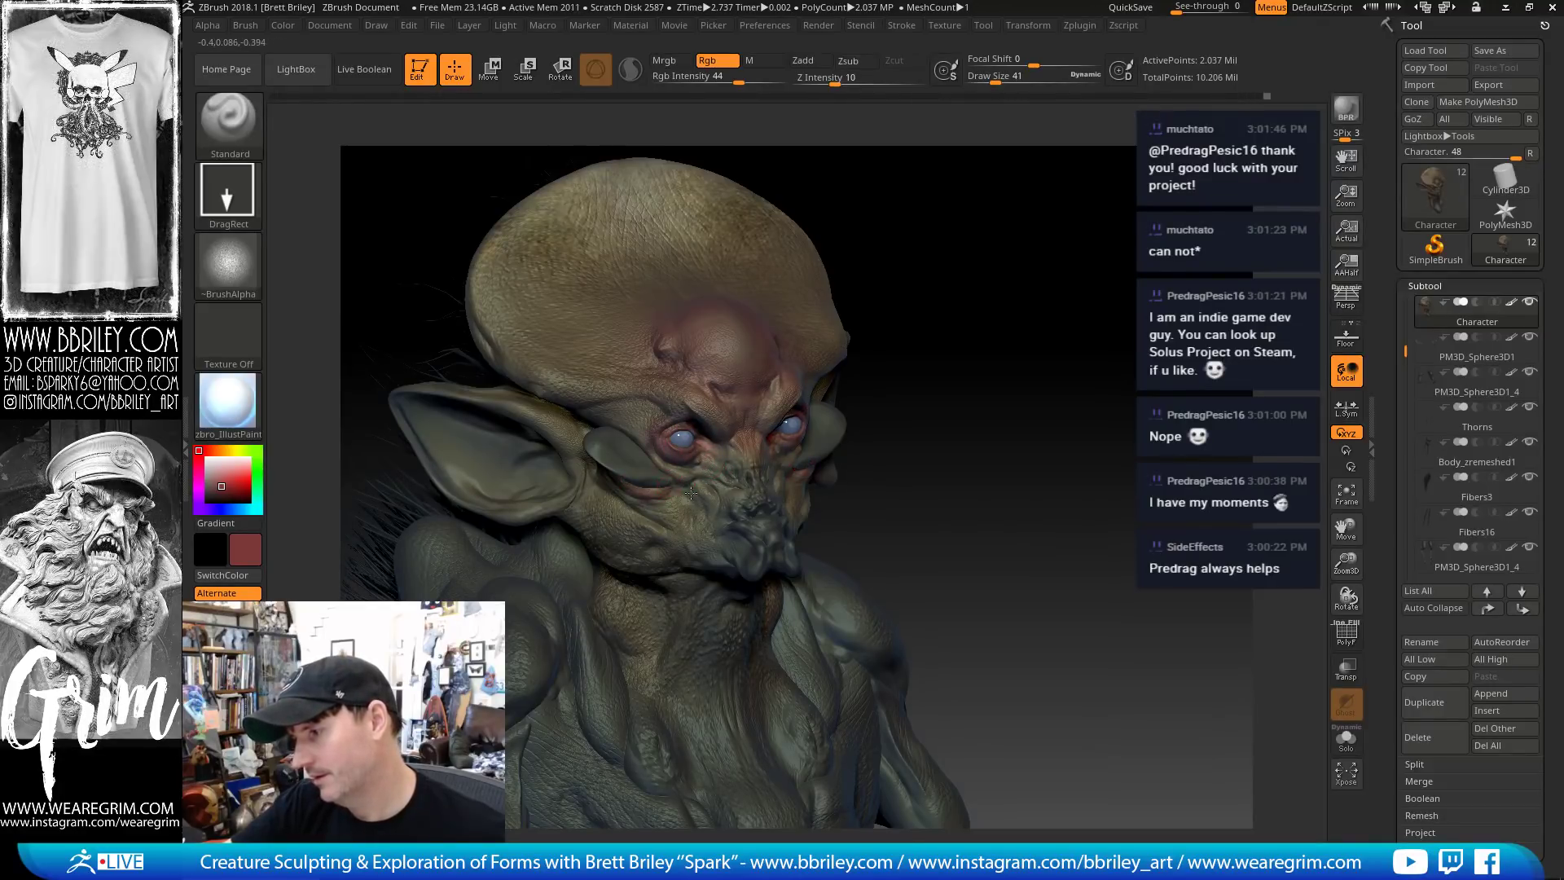
Stamp the dark red over the nose tip, the bridge of the nose and the area between the brows
{"action": "left_click_drag", "start_coordinate": [985, 411], "coordinate": [936, 368], "text": "alt"}
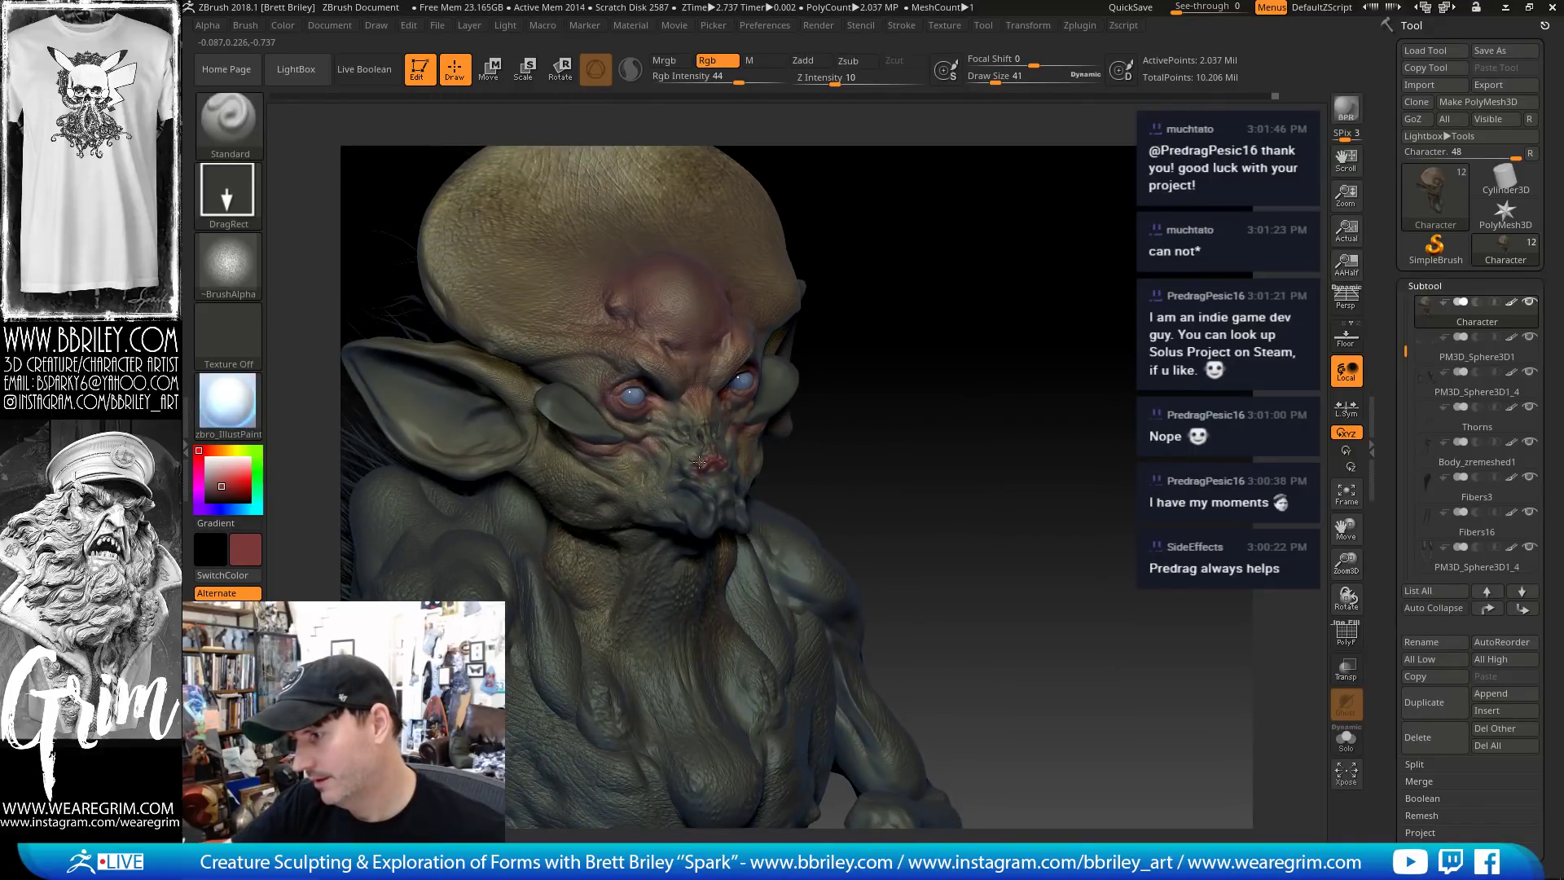
{"action": "left_click_drag", "start_coordinate": [909, 465], "coordinate": [940, 518]}
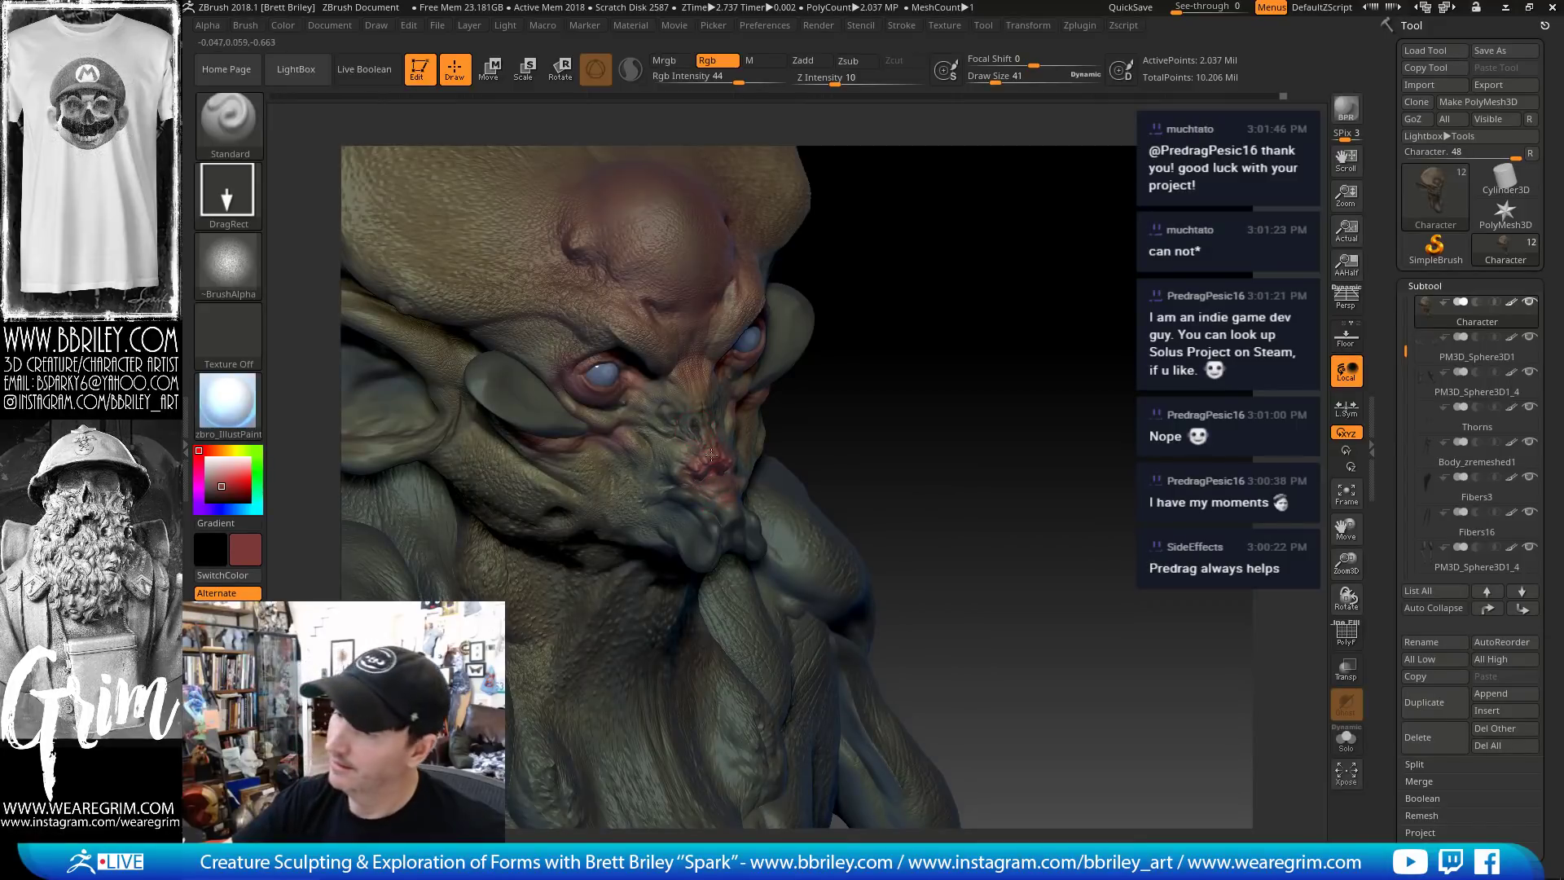
{"action": "left_click_drag", "start_coordinate": [972, 394], "coordinate": [693, 378]}
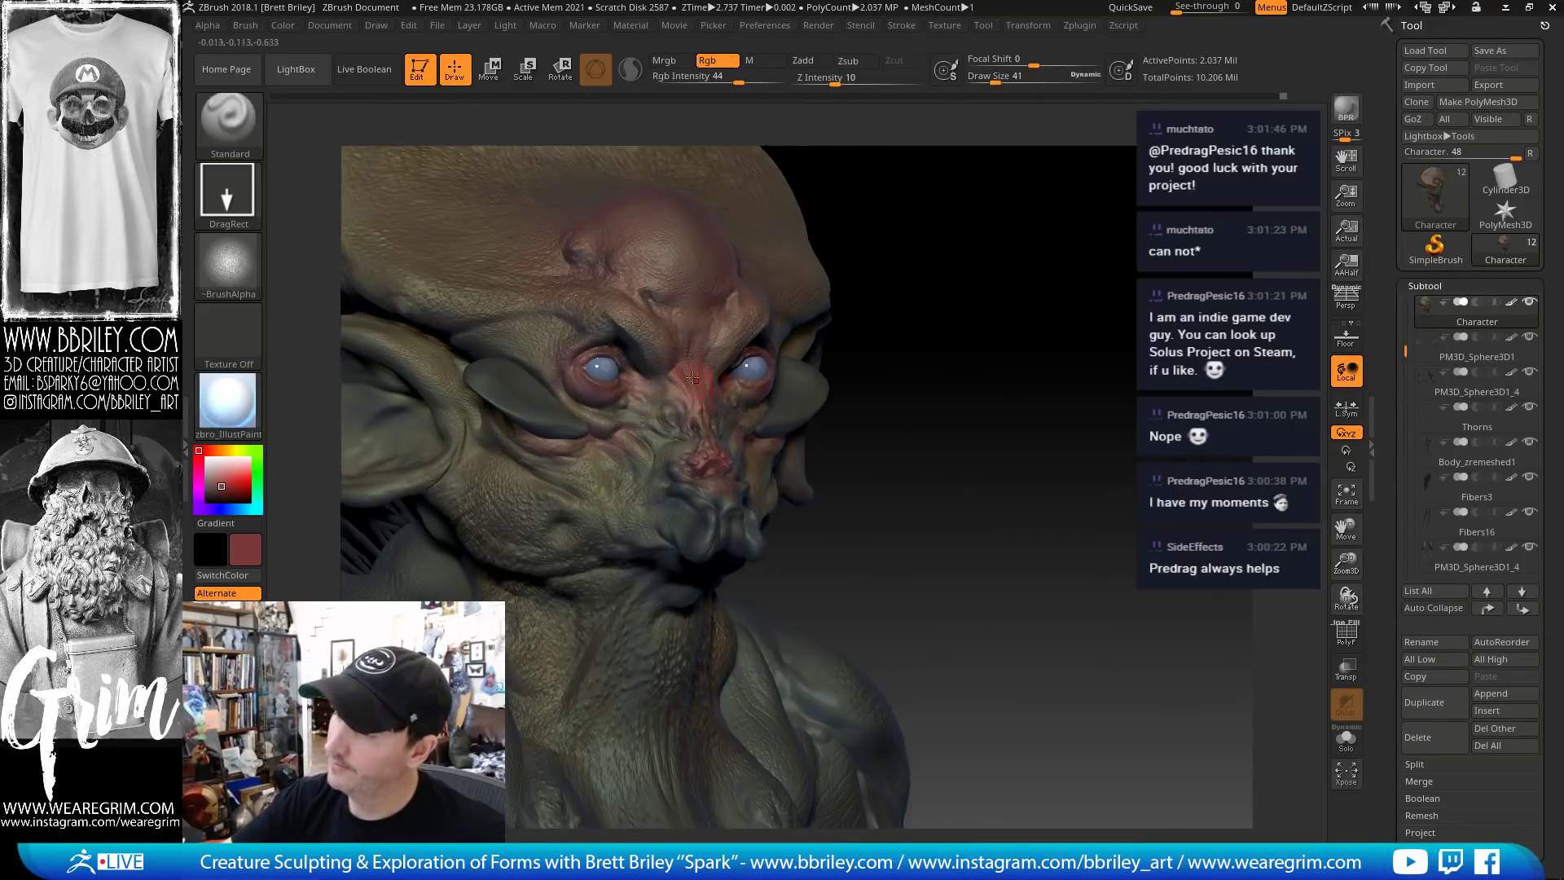
Stamp the dark red down the throat and over the hanging throat pouch, working from the front and side
{"action": "mouse_move", "coordinate": [973, 366]}
{"action": "left_mouse_down", "text": "alt"}
{"action": "mouse_move", "coordinate": [965, 399]}
{"action": "mouse_move", "coordinate": [826, 288]}
{"action": "left_mouse_up", "text": "alt"}
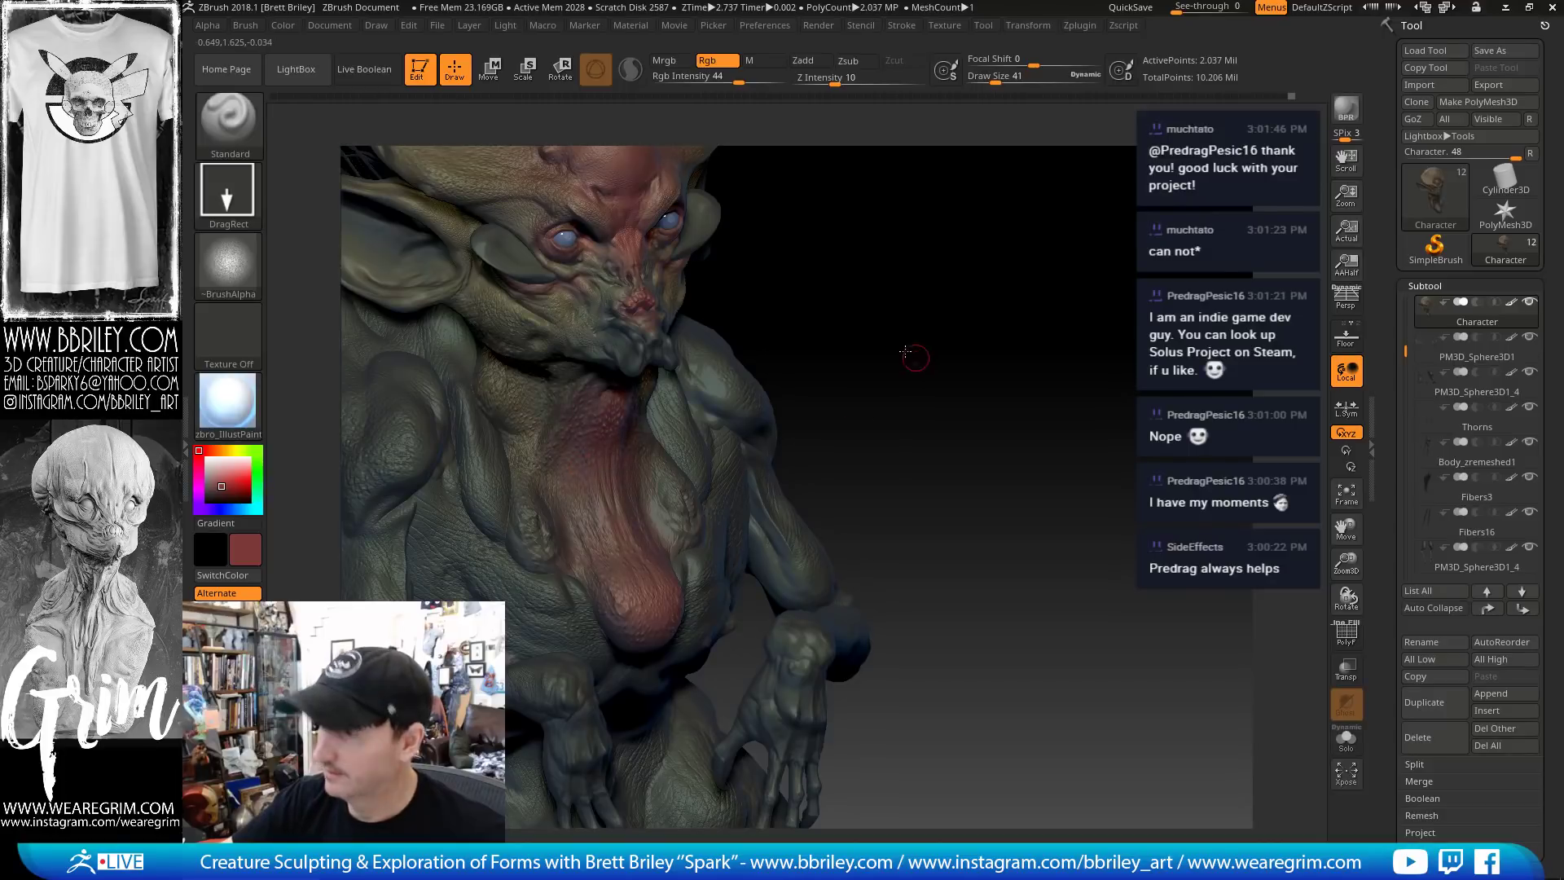
{"action": "mouse_move", "coordinate": [905, 351]}
{"action": "left_mouse_down", "text": "alt"}
{"action": "mouse_move", "coordinate": [886, 286]}
{"action": "mouse_move", "coordinate": [855, 295]}
{"action": "left_mouse_up", "text": "alt"}
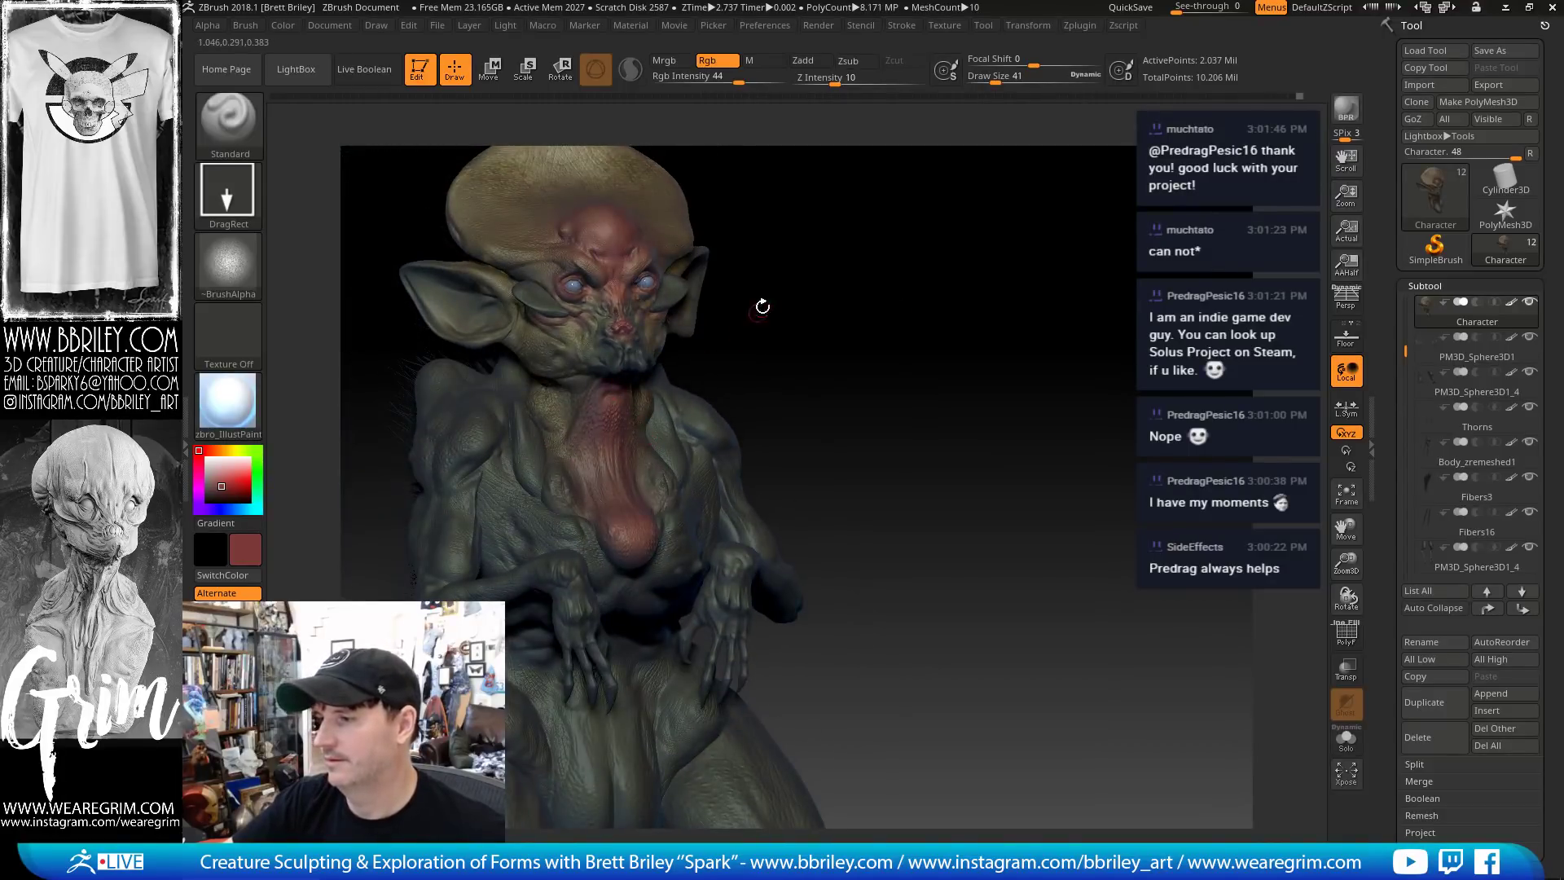
{"action": "left_click_drag", "start_coordinate": [763, 306], "coordinate": [590, 462]}
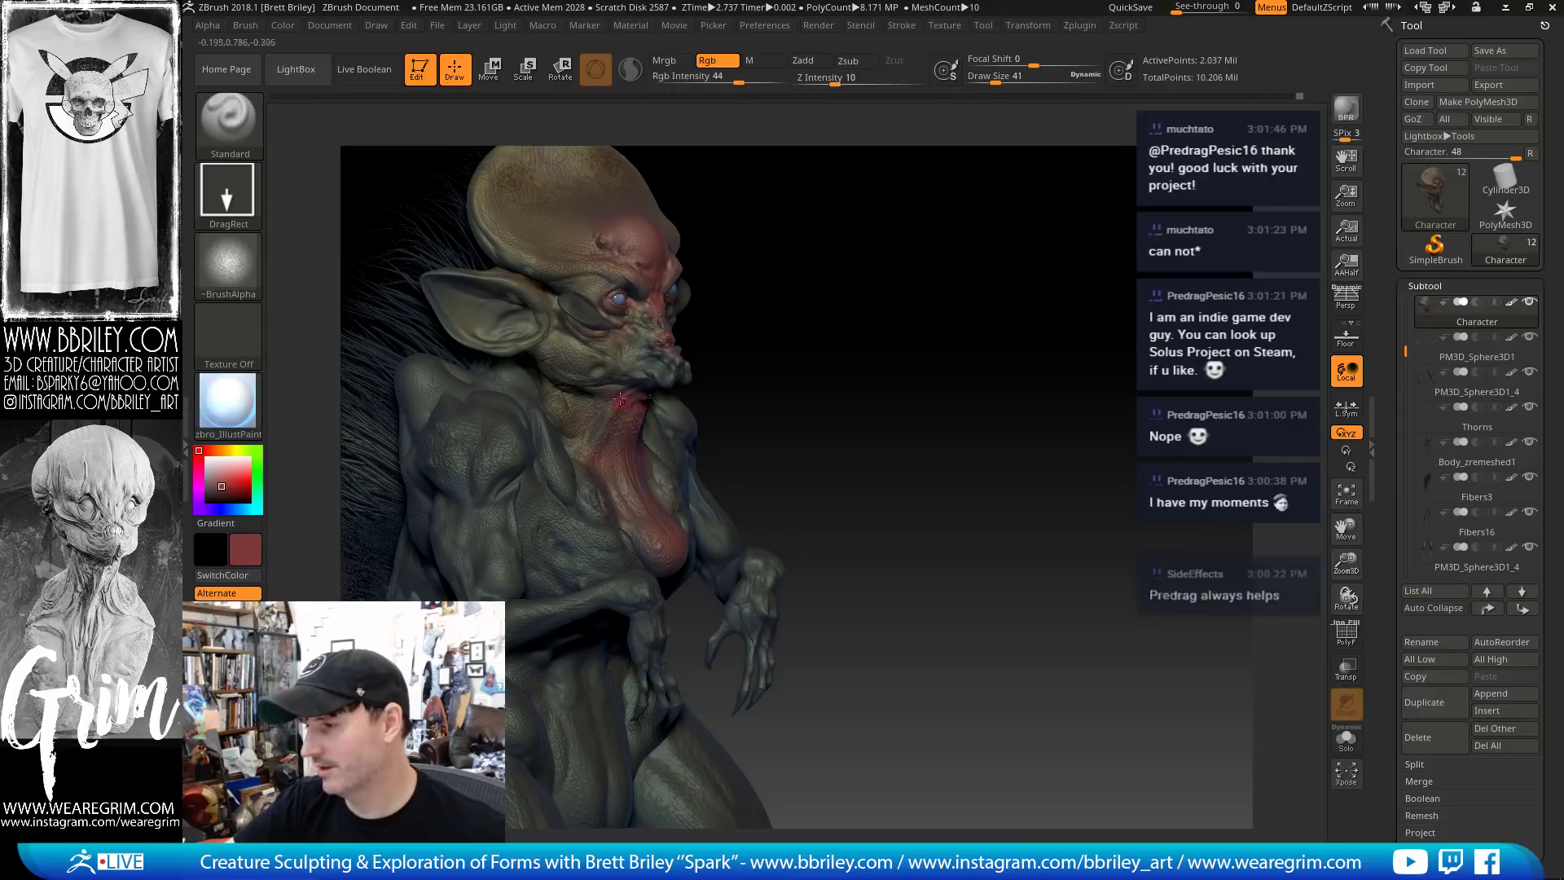
{"action": "left_click_drag", "start_coordinate": [763, 340], "coordinate": [730, 277]}
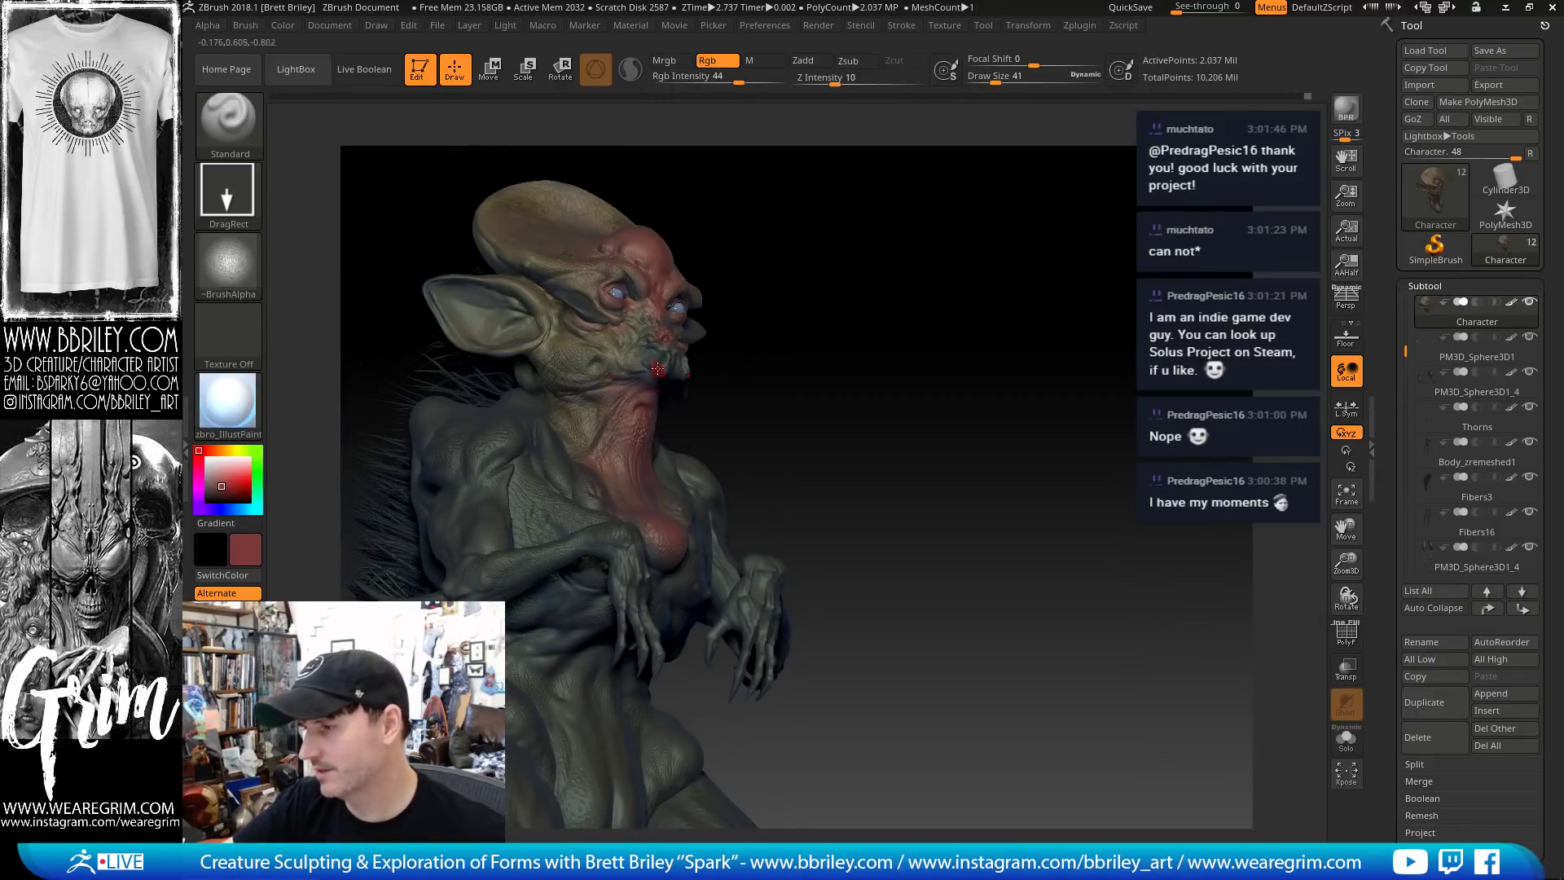
{"action": "mouse_move", "coordinate": [831, 322]}
{"action": "left_mouse_down"}
{"action": "mouse_move", "coordinate": [979, 341]}
{"action": "mouse_move", "coordinate": [994, 437]}
{"action": "mouse_move", "coordinate": [1019, 422]}
{"action": "left_mouse_up"}
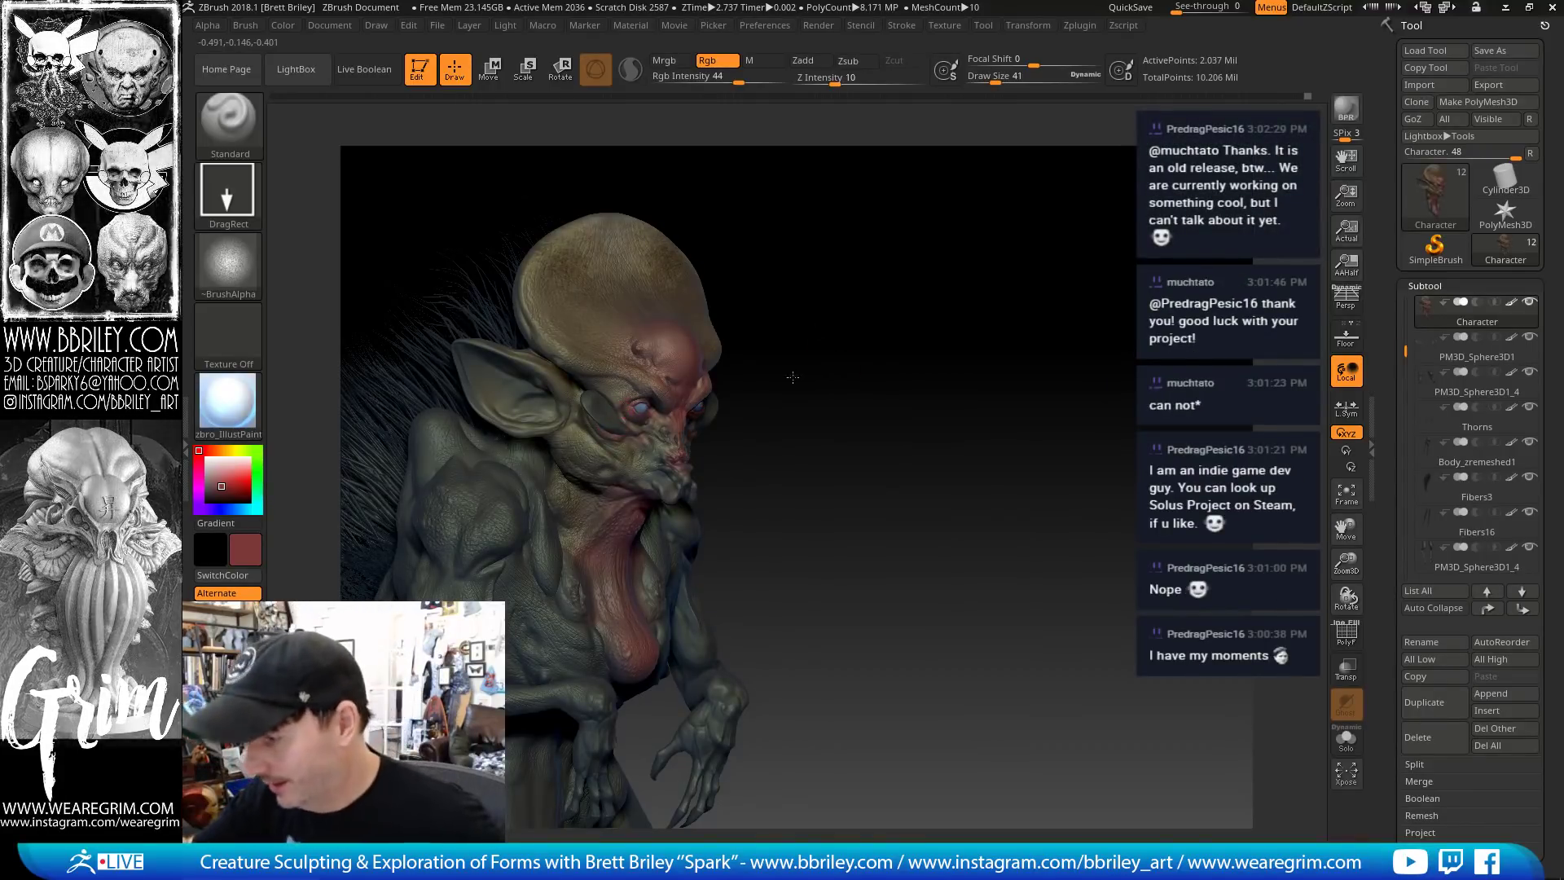
{"action": "left_click_drag", "start_coordinate": [793, 373], "coordinate": [765, 380]}
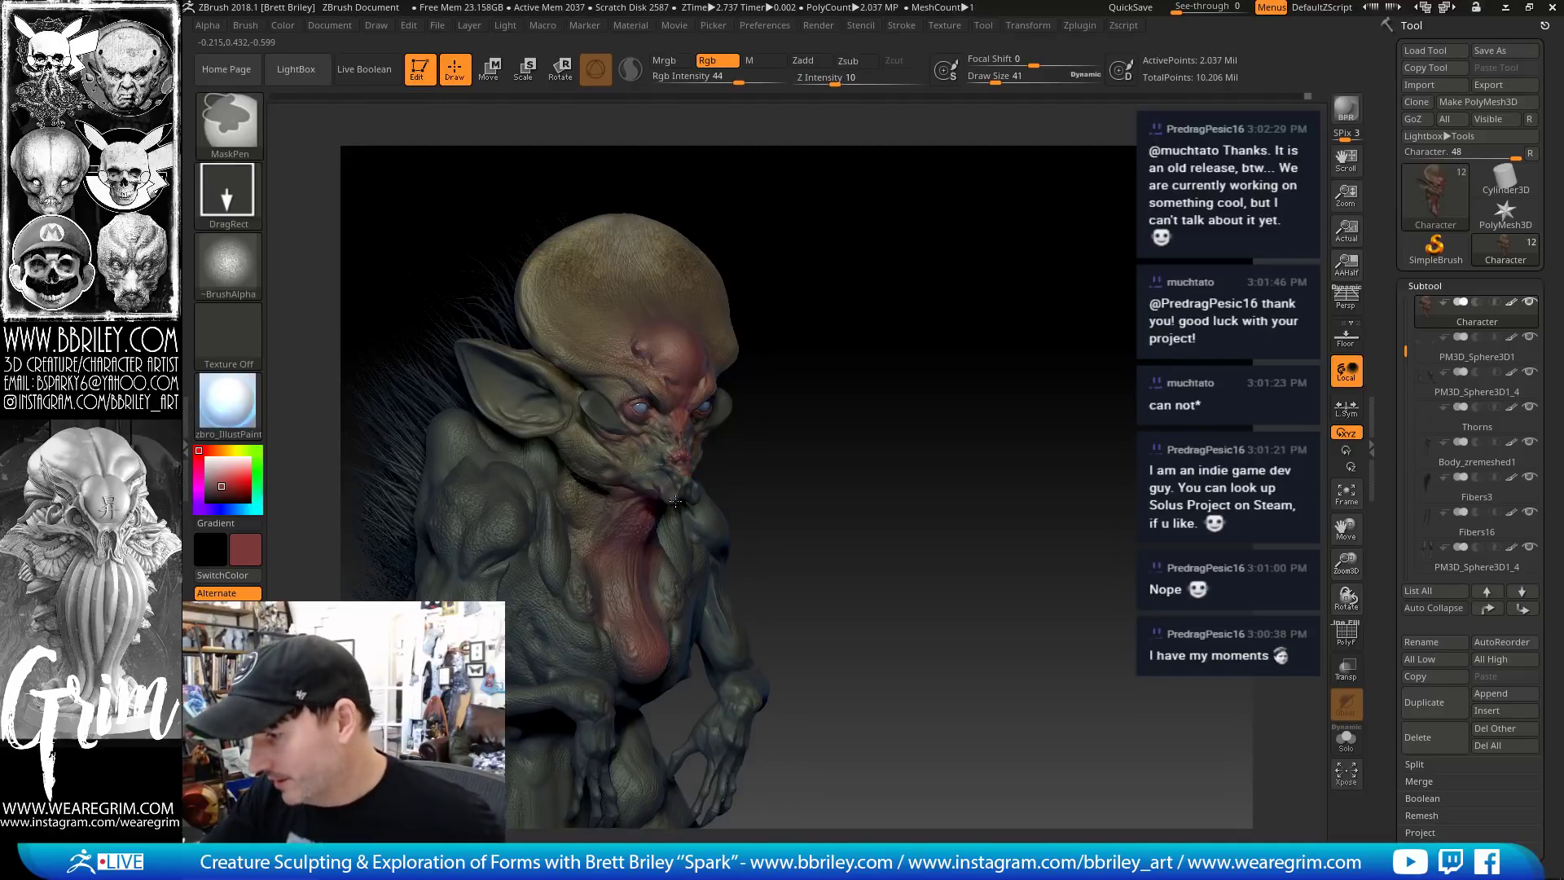
Stamp the dark red over the muzzle tip, the lips, the corners of the mouth and the underside of the jaw
{"action": "left_click_drag", "start_coordinate": [828, 459], "coordinate": [675, 489]}
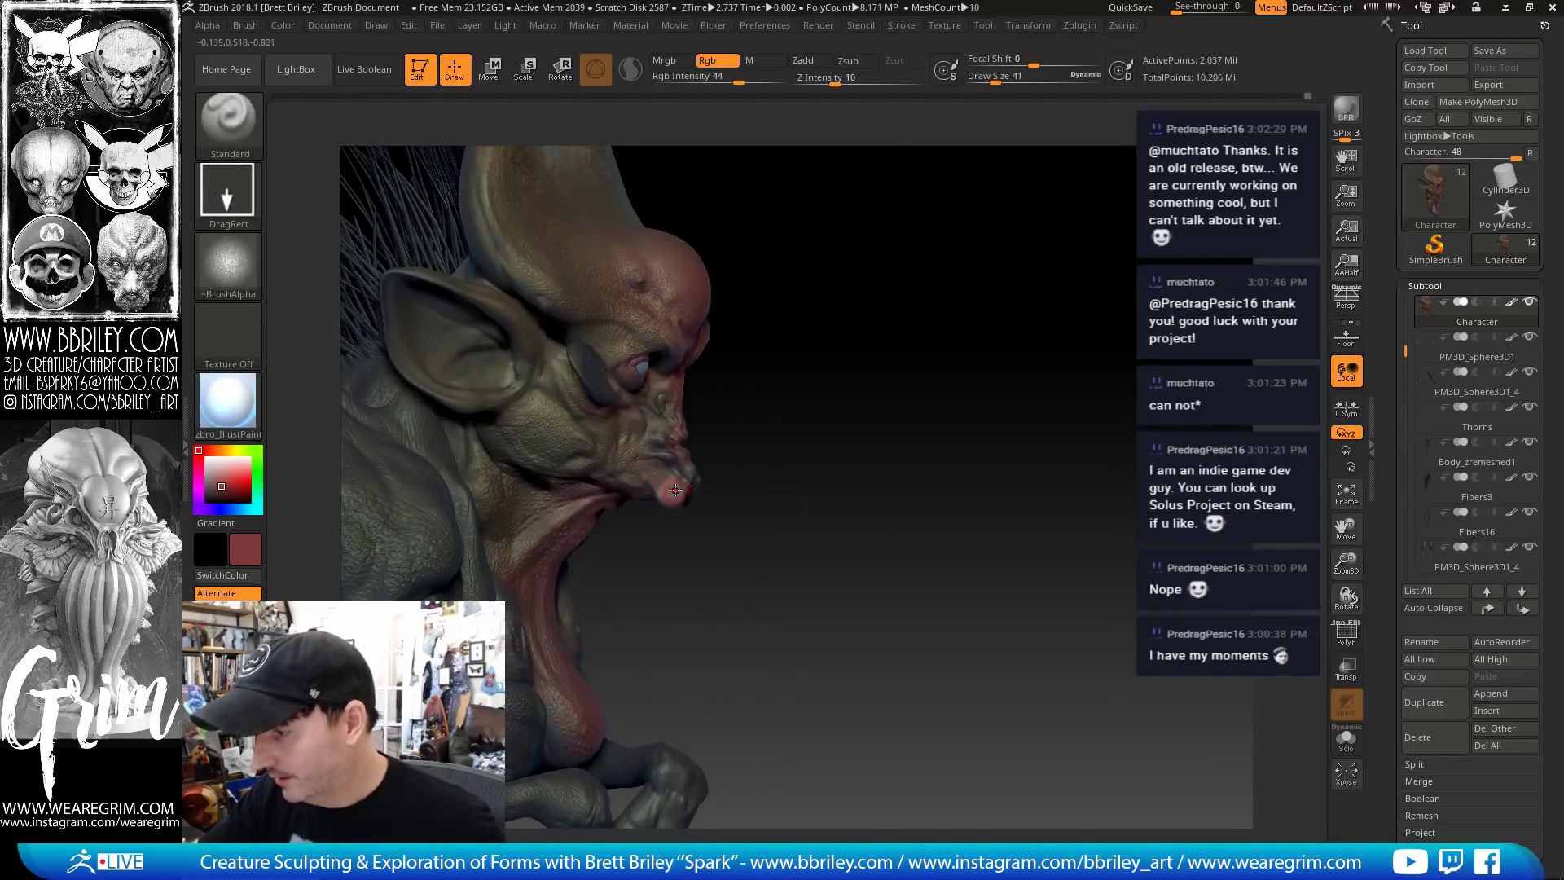
{"action": "left_click_drag", "start_coordinate": [828, 443], "coordinate": [711, 468]}
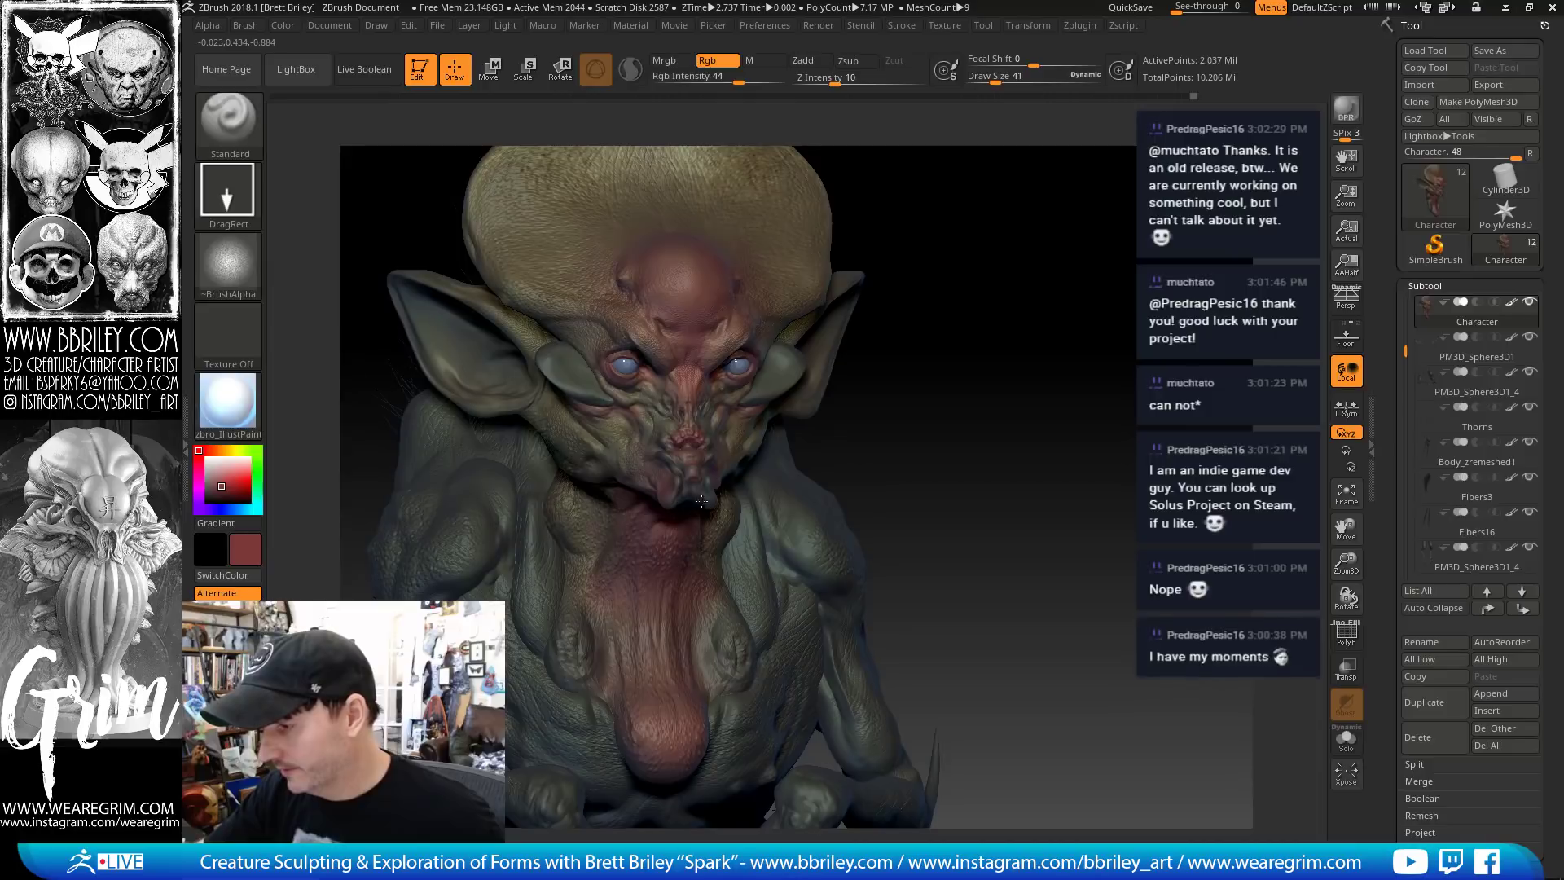
{"action": "left_click_drag", "start_coordinate": [941, 460], "coordinate": [1059, 448]}
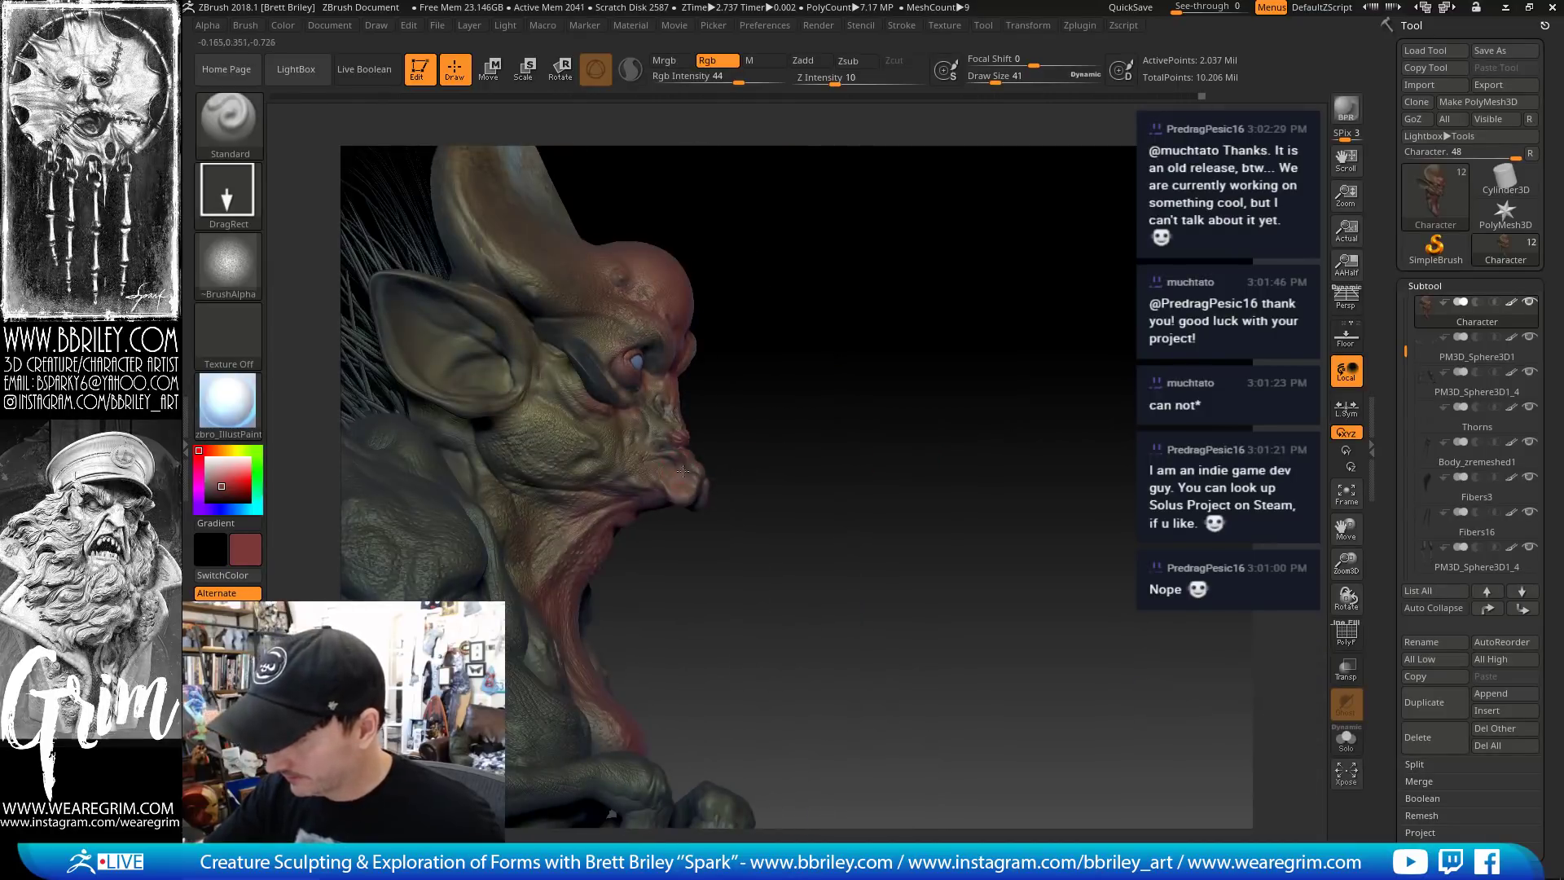
{"action": "left_click_drag", "start_coordinate": [839, 436], "coordinate": [788, 373]}
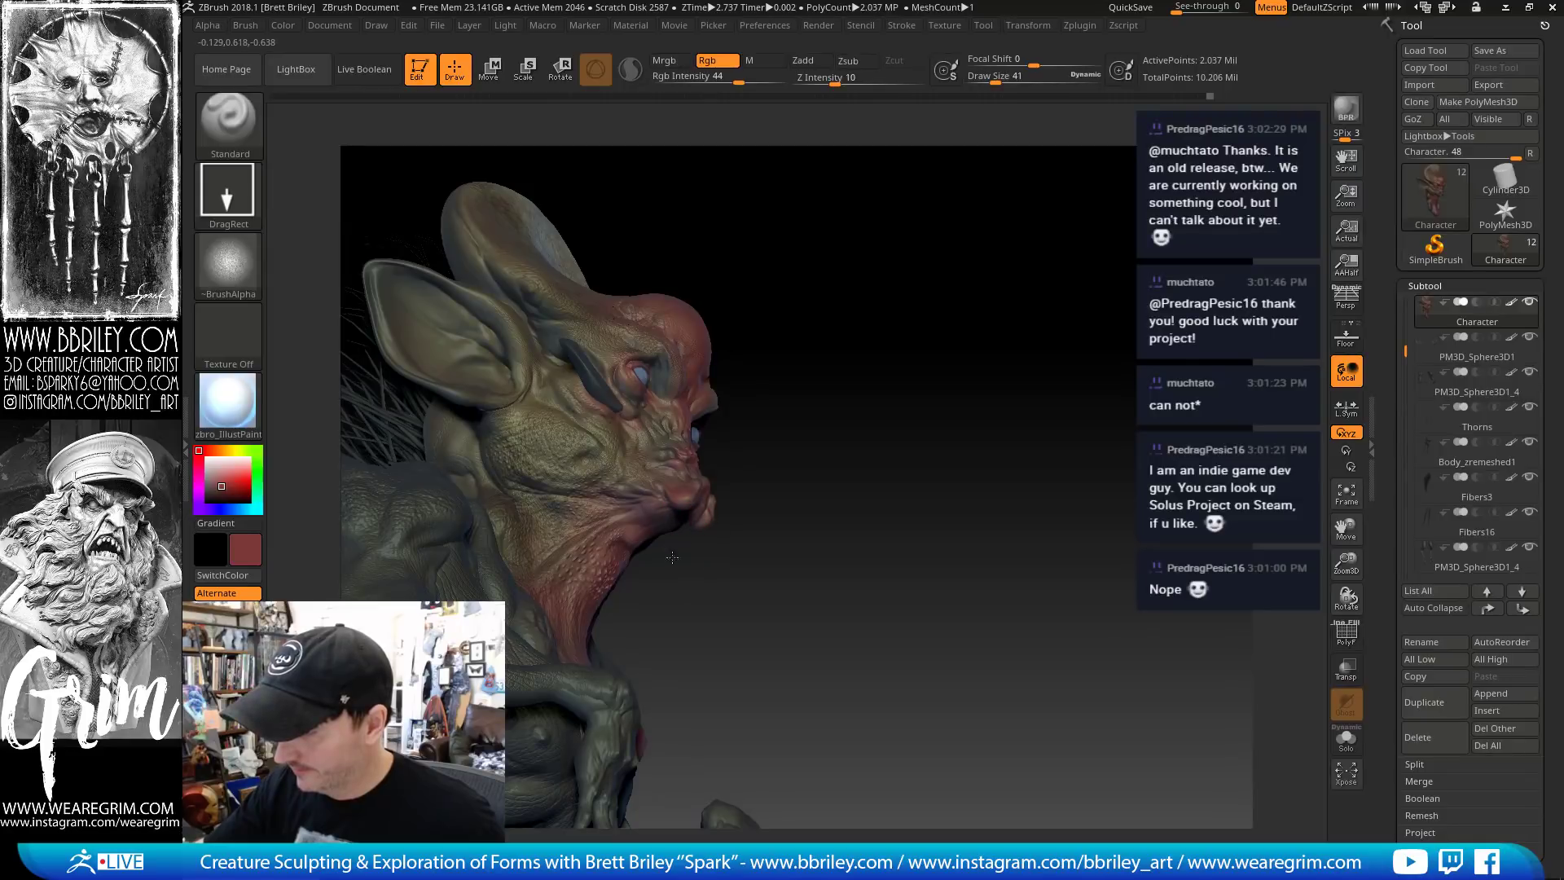
{"action": "mouse_move", "coordinate": [830, 501]}
{"action": "left_mouse_down"}
{"action": "mouse_move", "coordinate": [731, 515]}
{"action": "mouse_move", "coordinate": [809, 415]}
{"action": "left_mouse_up"}
Reduce the brush size to 27 and stamp finer dark red accents on the nose and around the eyelids
{"action": "key", "text": "s"}
{"action": "left_click_drag", "start_coordinate": [677, 411], "coordinate": [688, 413]}
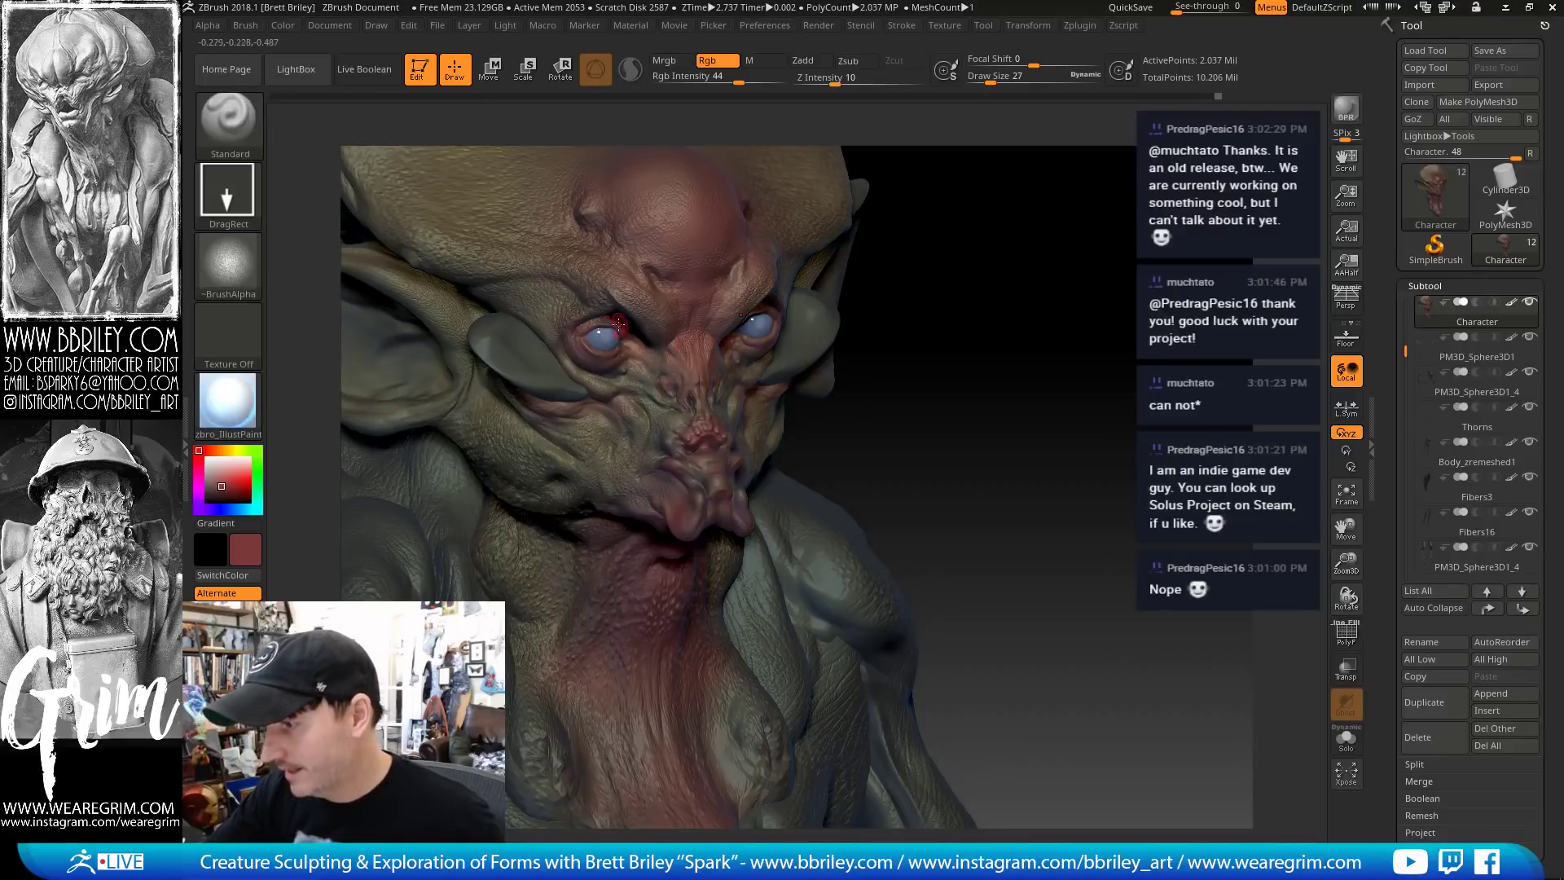
{"action": "left_click_drag", "start_coordinate": [972, 405], "coordinate": [815, 391]}
{"action": "key", "text": "shift"}
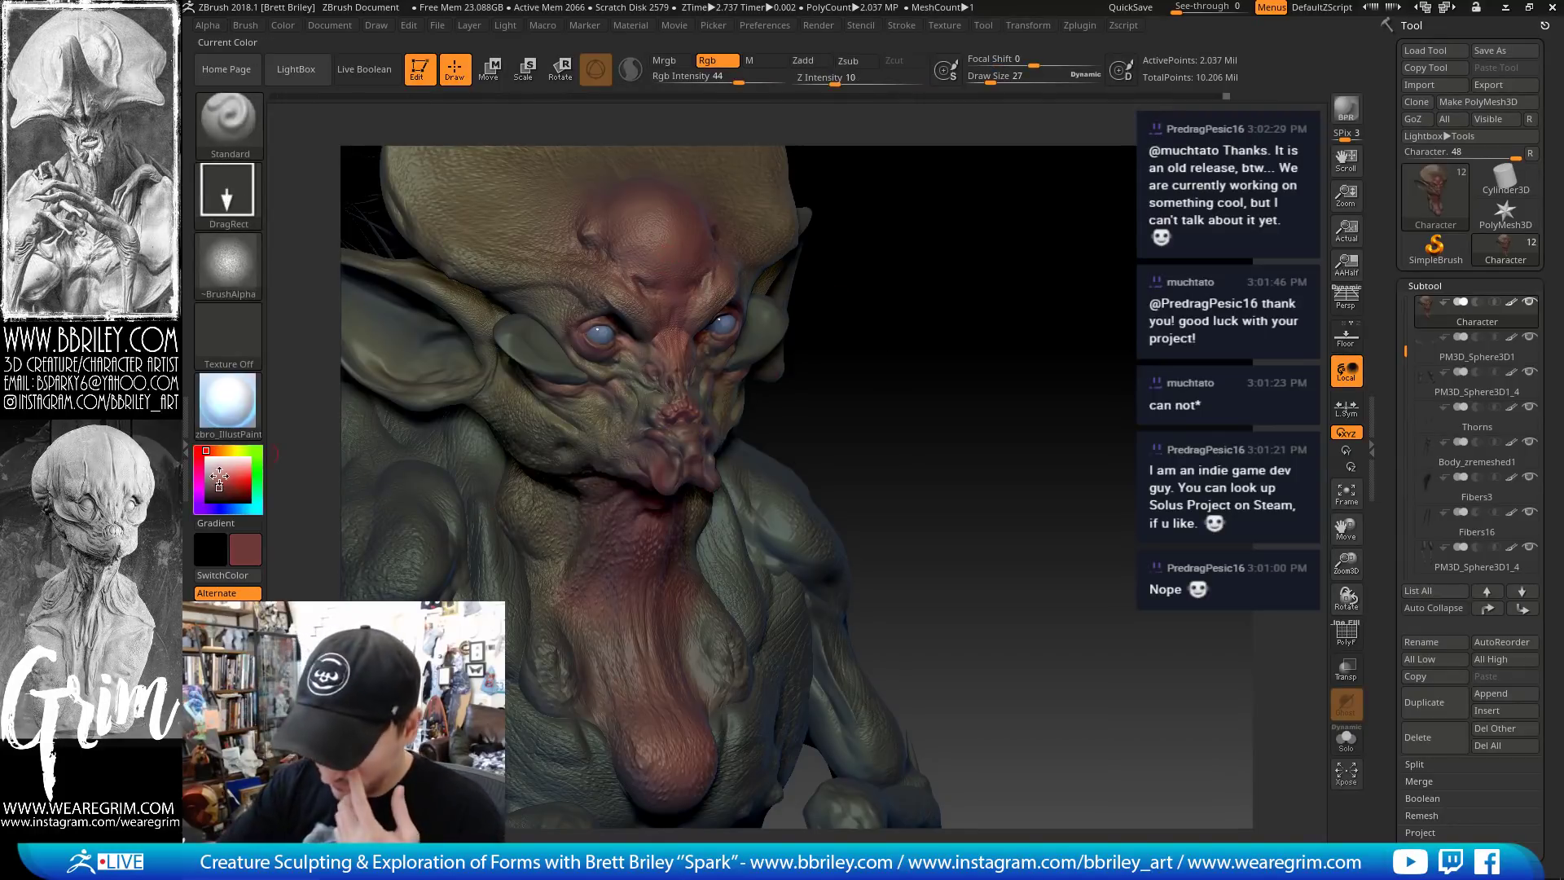
Pick a lighter pinkish red (168, 103, 100), switch the brush to Alpha 32 and stamp speckles around the eyes
{"action": "left_click_drag", "start_coordinate": [220, 481], "coordinate": [218, 479]}
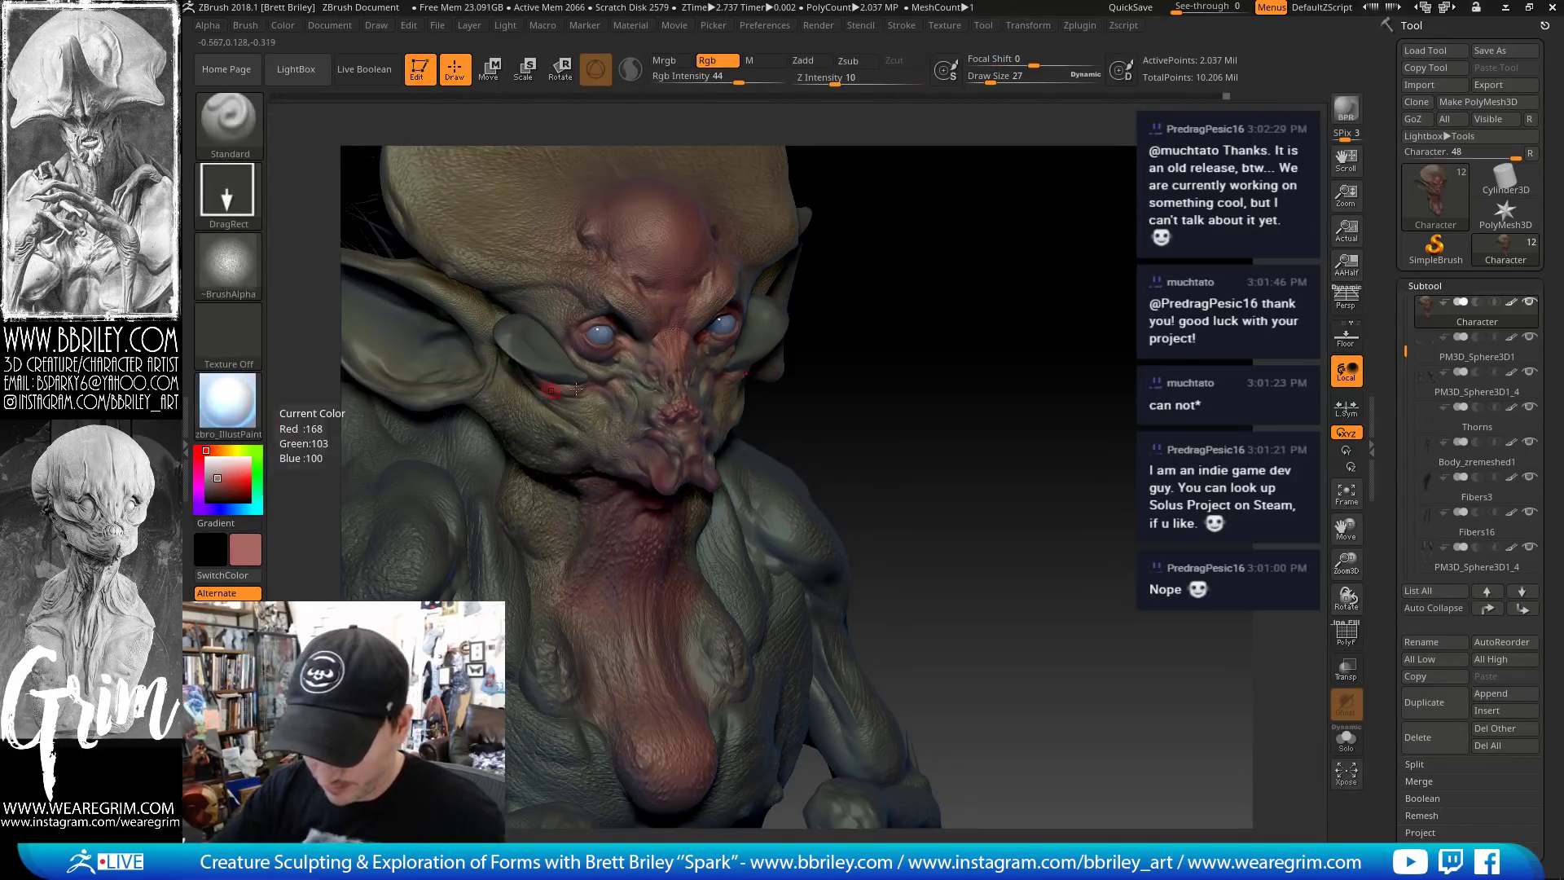
{"action": "left_click", "coordinate": [228, 264]}
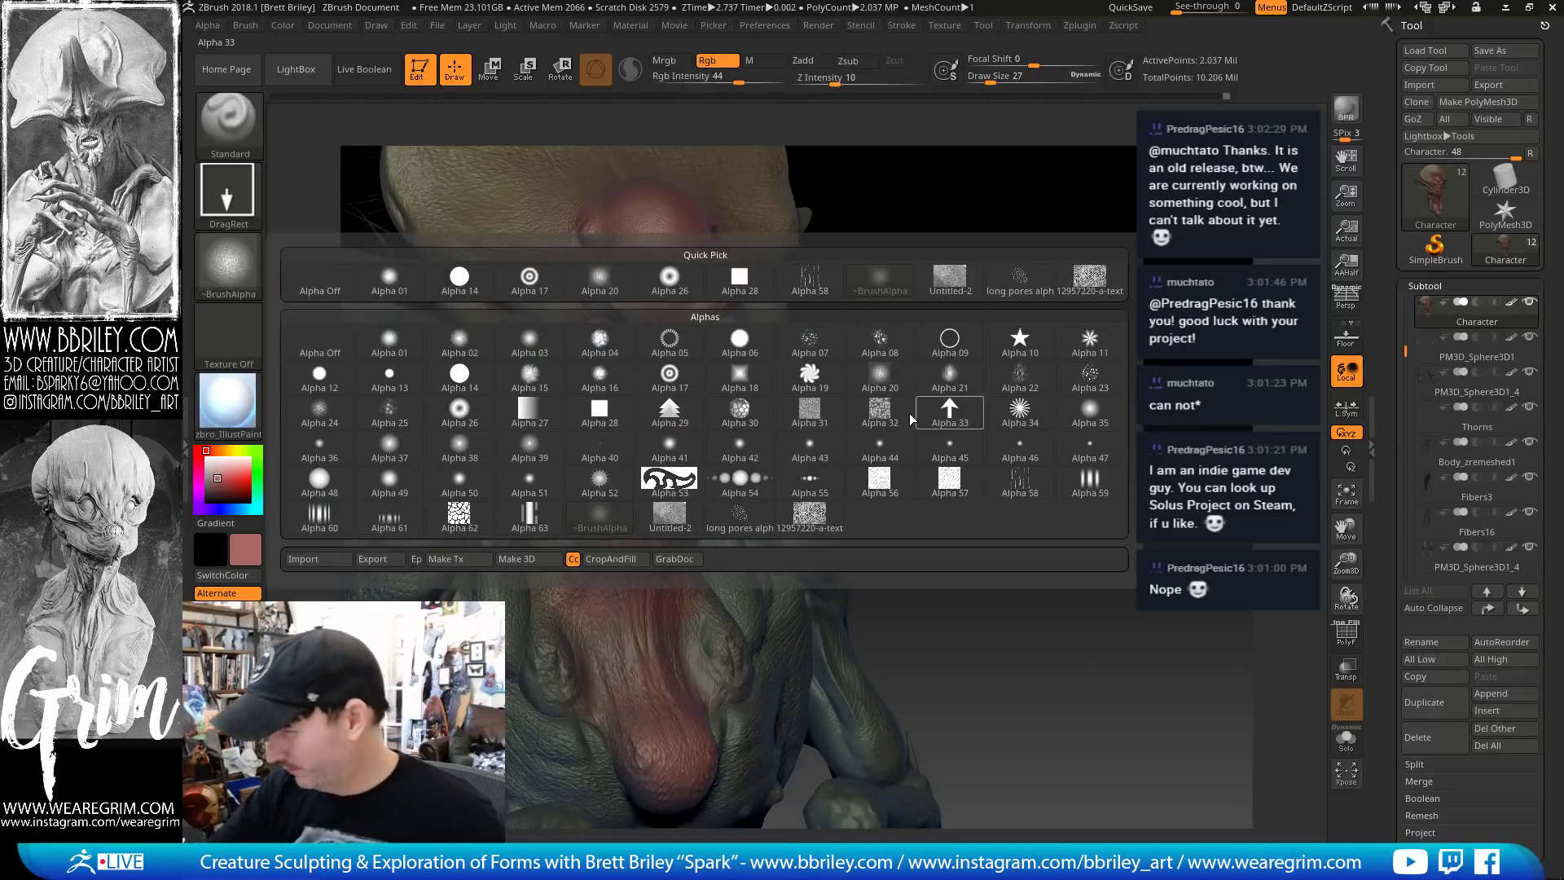
{"action": "left_click", "coordinate": [880, 411]}
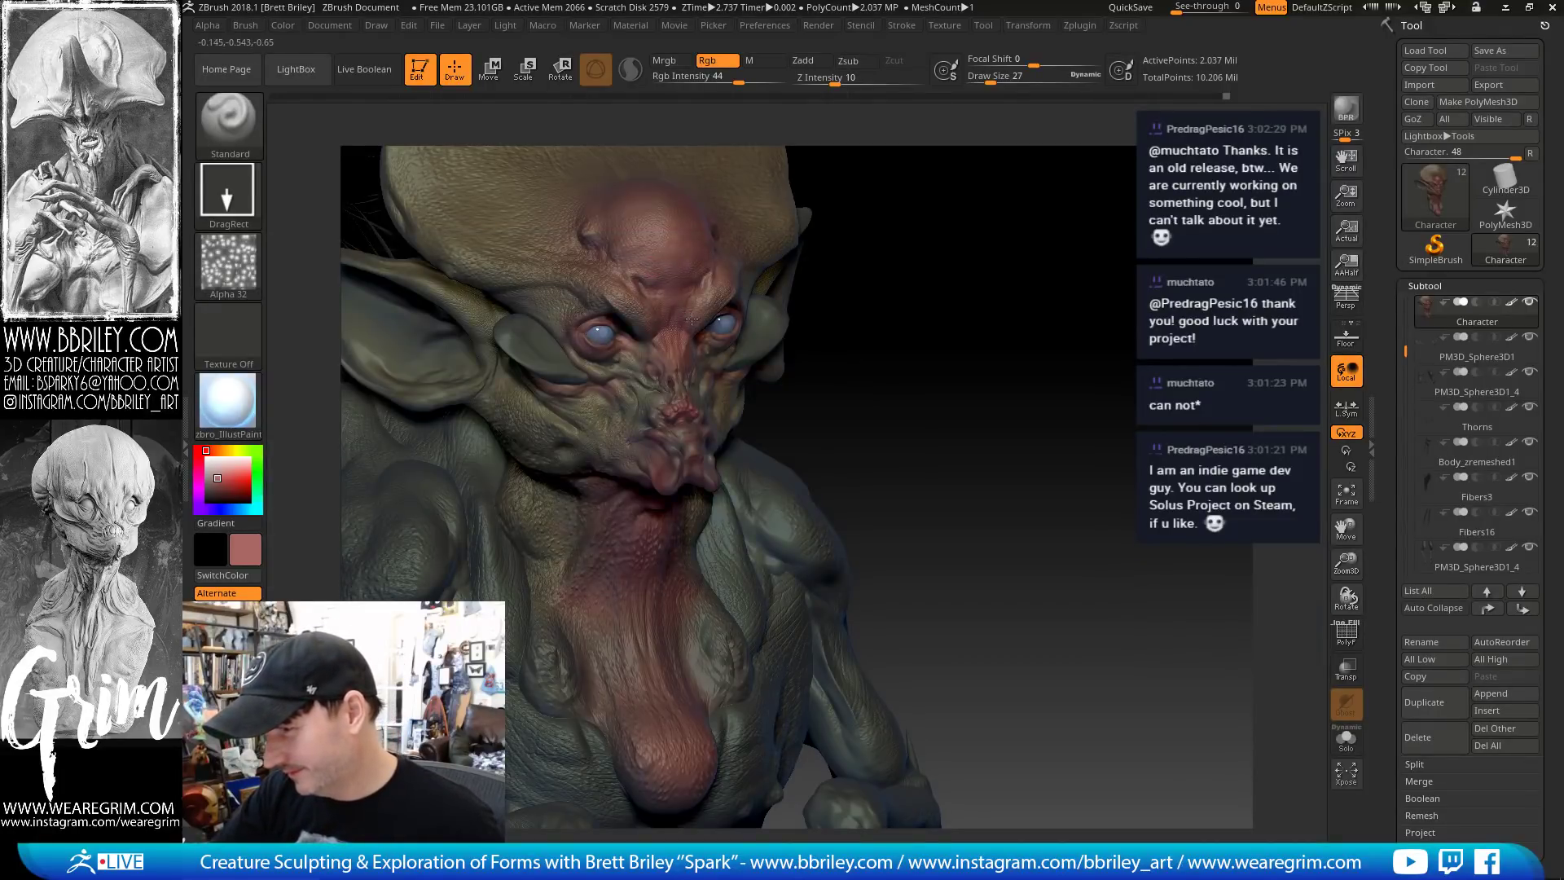
{"action": "right_click_drag", "start_coordinate": [698, 332], "coordinate": [703, 435]}
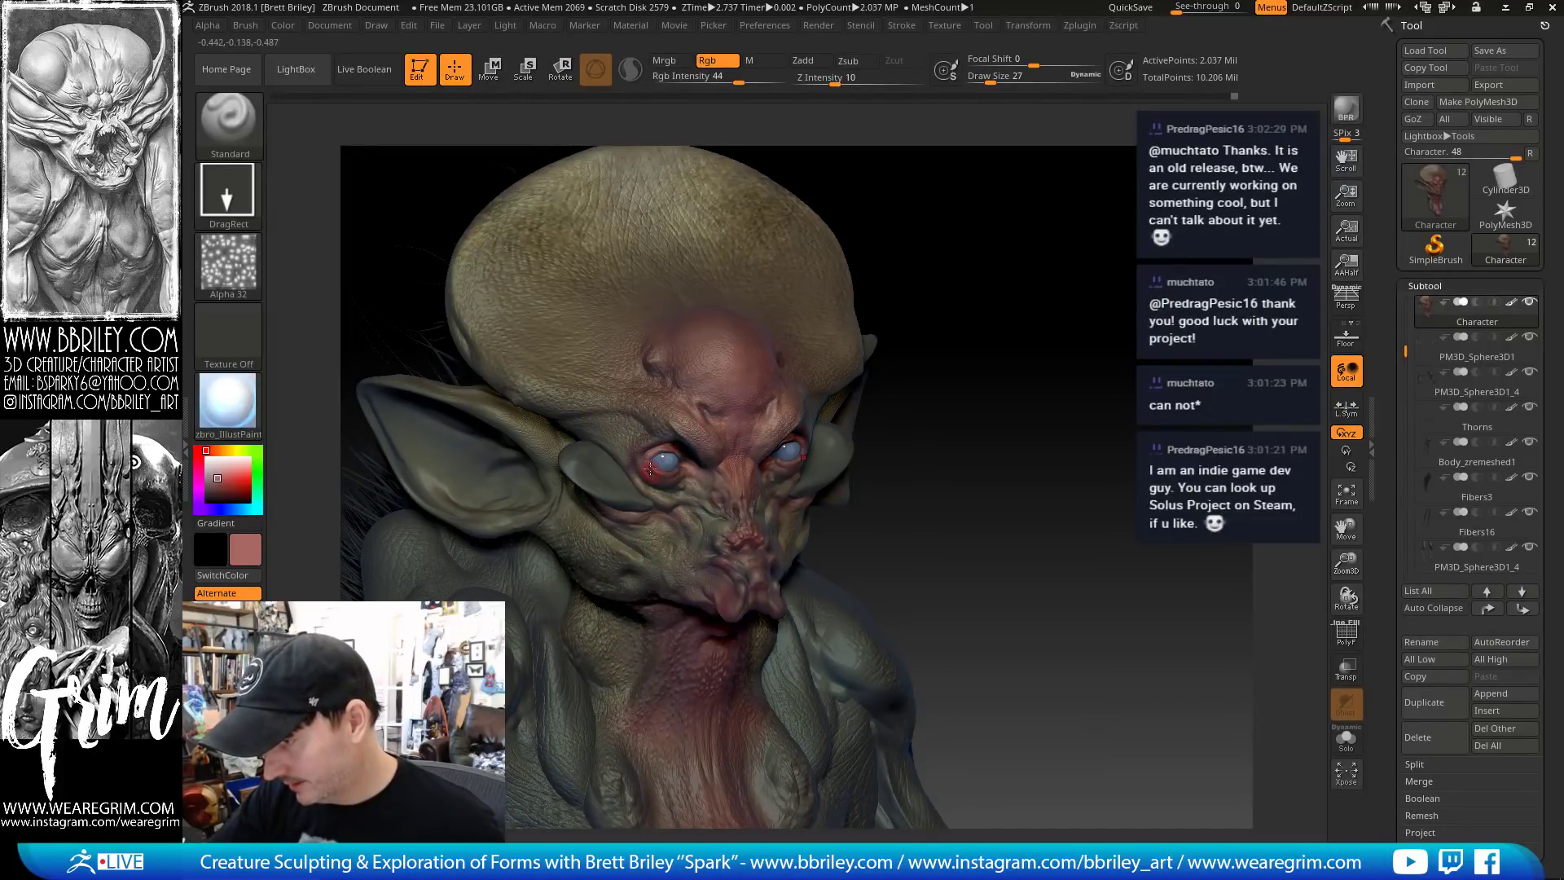
{"action": "left_click_drag", "start_coordinate": [649, 469], "coordinate": [704, 477]}
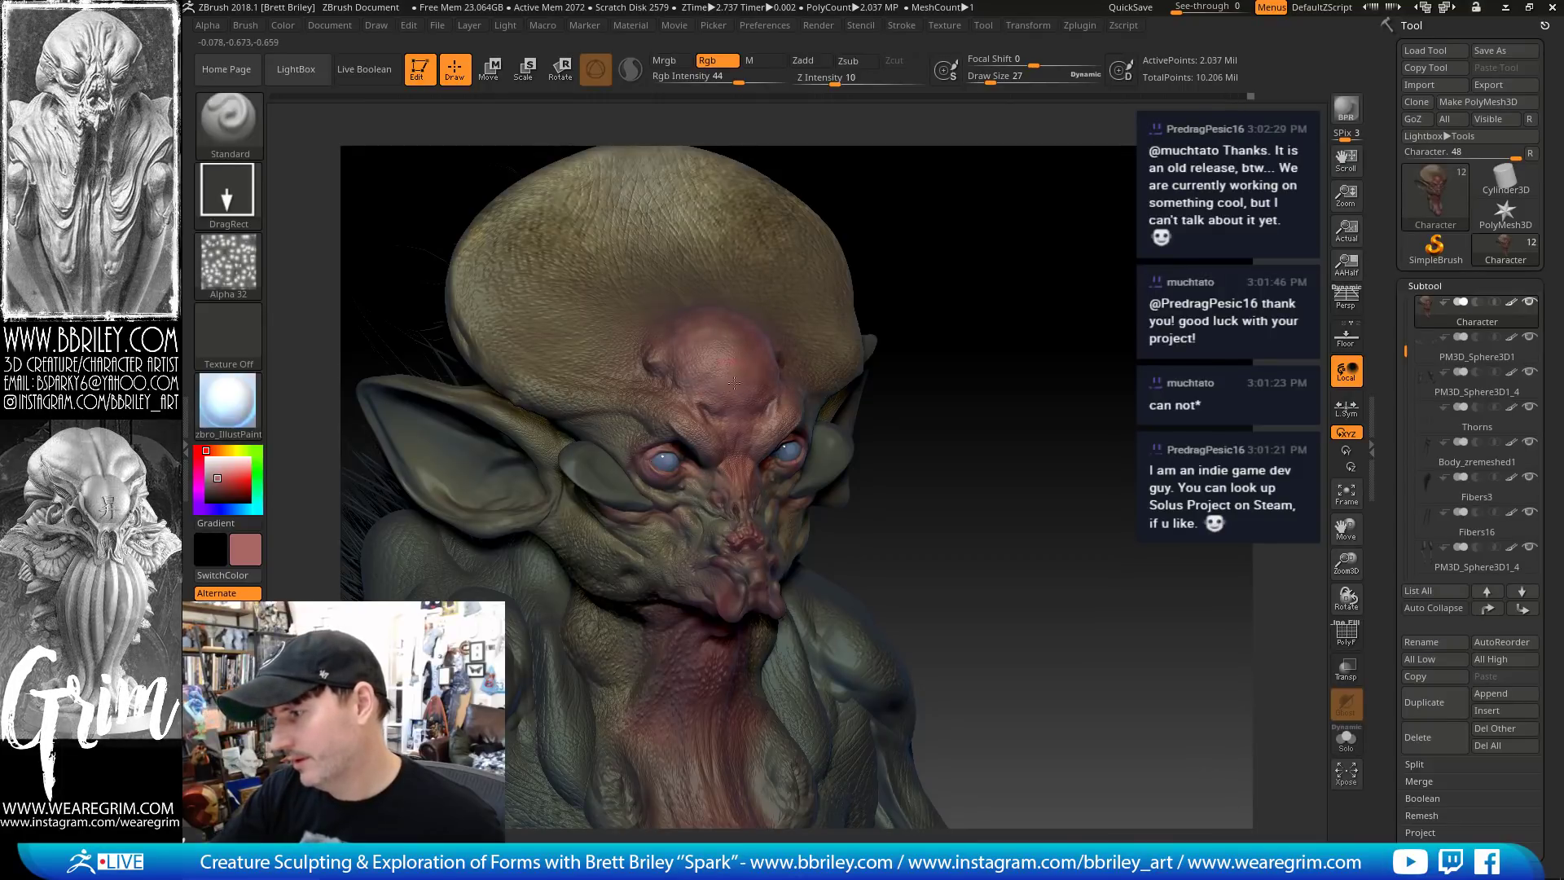
Stamp the speckled pink across the skull above the forehead bump and over the muzzle, reducing the brush size to 23
{"action": "mouse_move", "coordinate": [855, 244]}
{"action": "left_mouse_down"}
{"action": "mouse_move", "coordinate": [653, 326]}
{"action": "mouse_move", "coordinate": [673, 346]}
{"action": "left_mouse_up"}
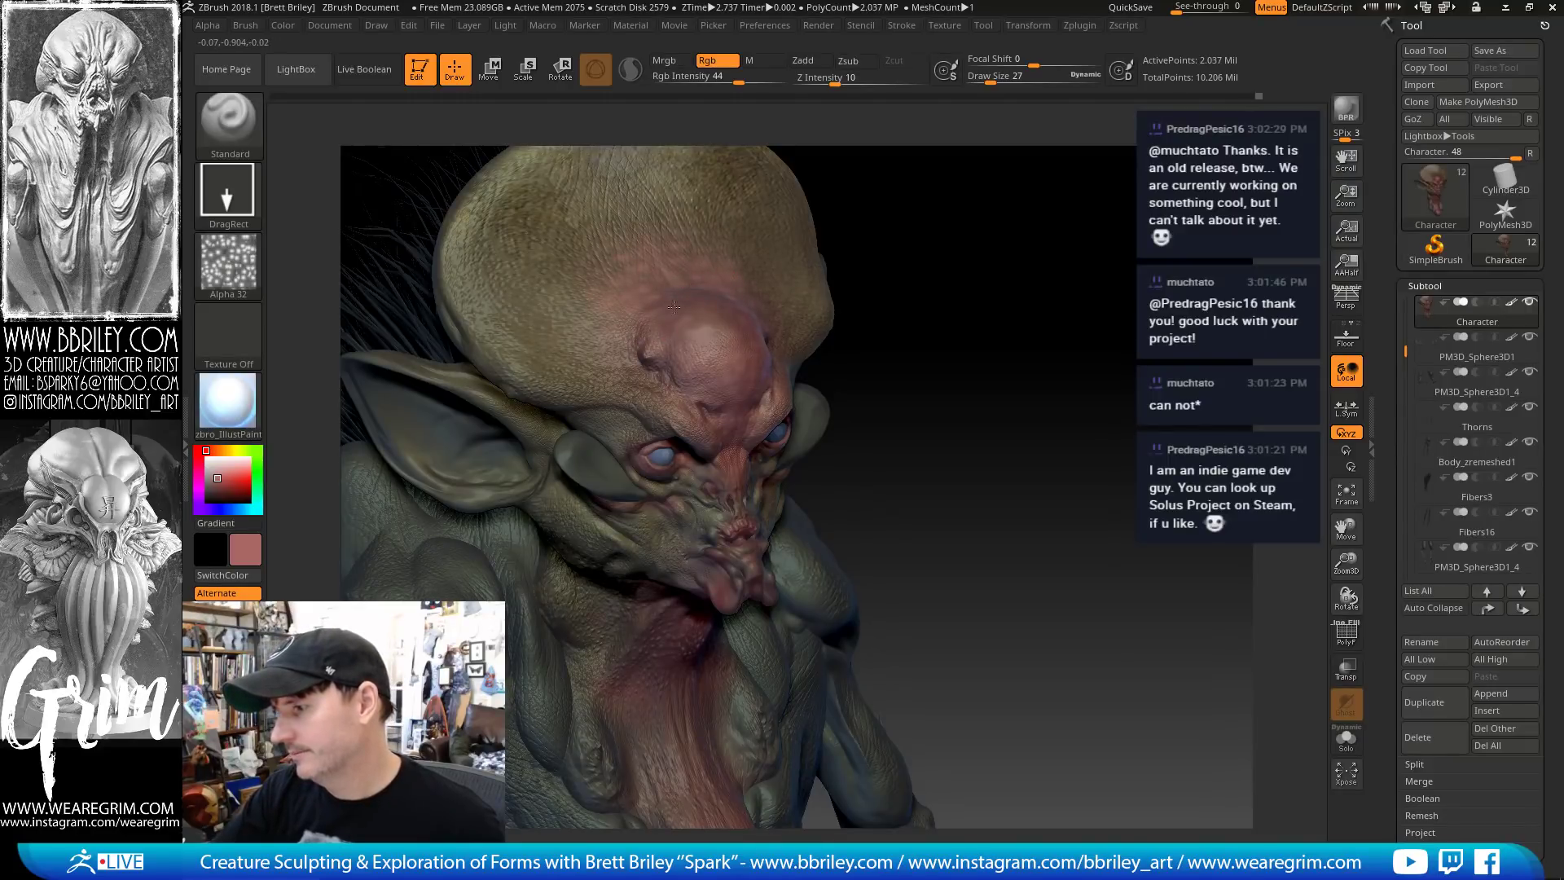
{"action": "mouse_move", "coordinate": [978, 263]}
{"action": "left_mouse_down"}
{"action": "mouse_move", "coordinate": [834, 294]}
{"action": "mouse_move", "coordinate": [961, 248]}
{"action": "left_mouse_up"}
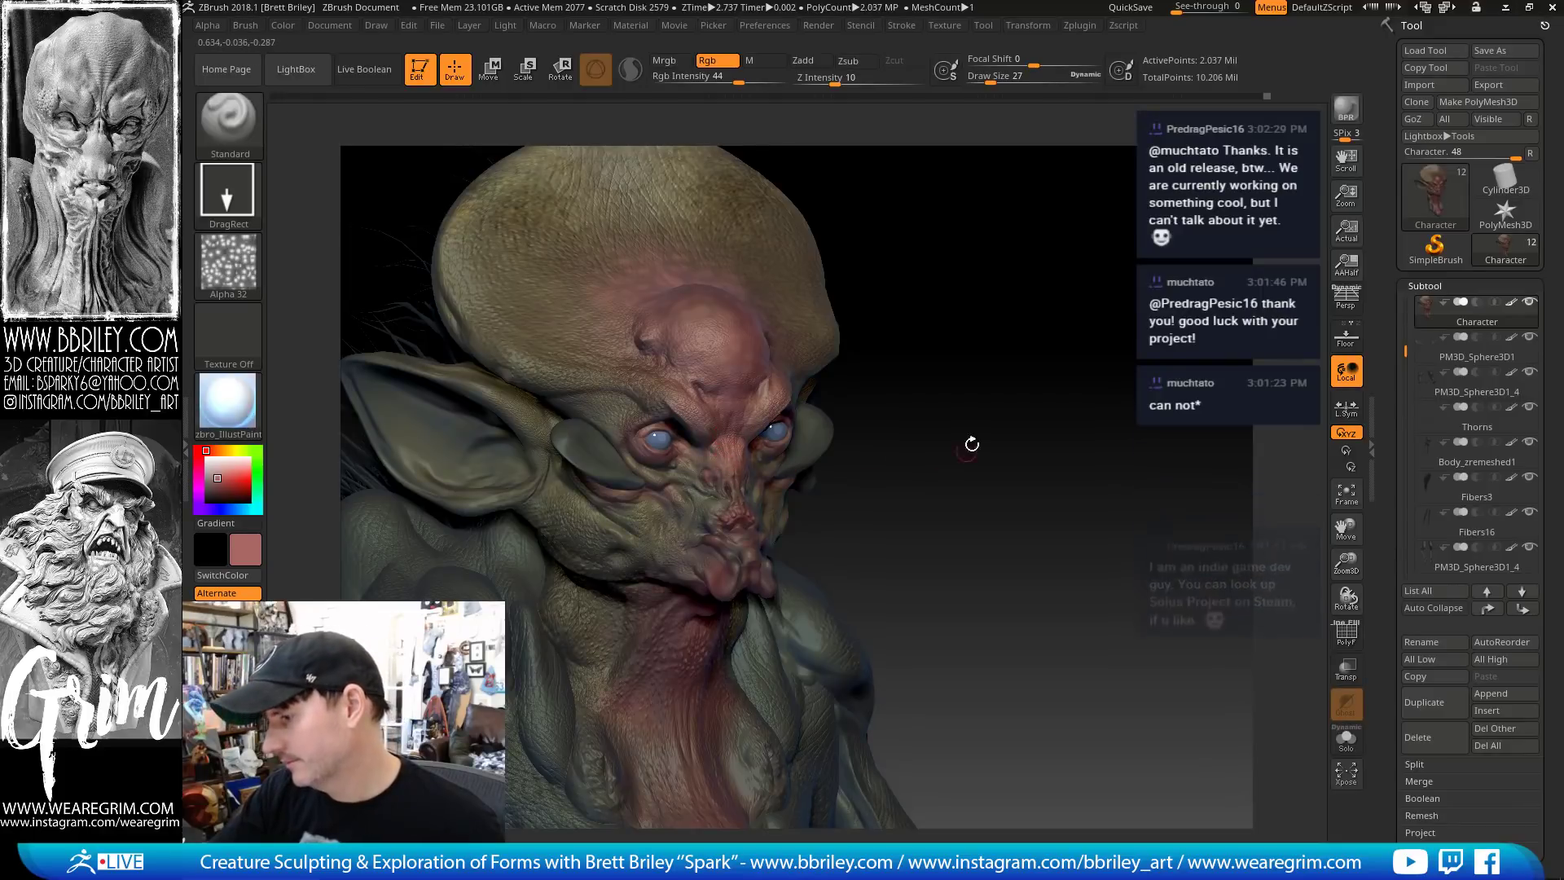
{"action": "left_click_drag", "start_coordinate": [970, 446], "coordinate": [605, 429]}
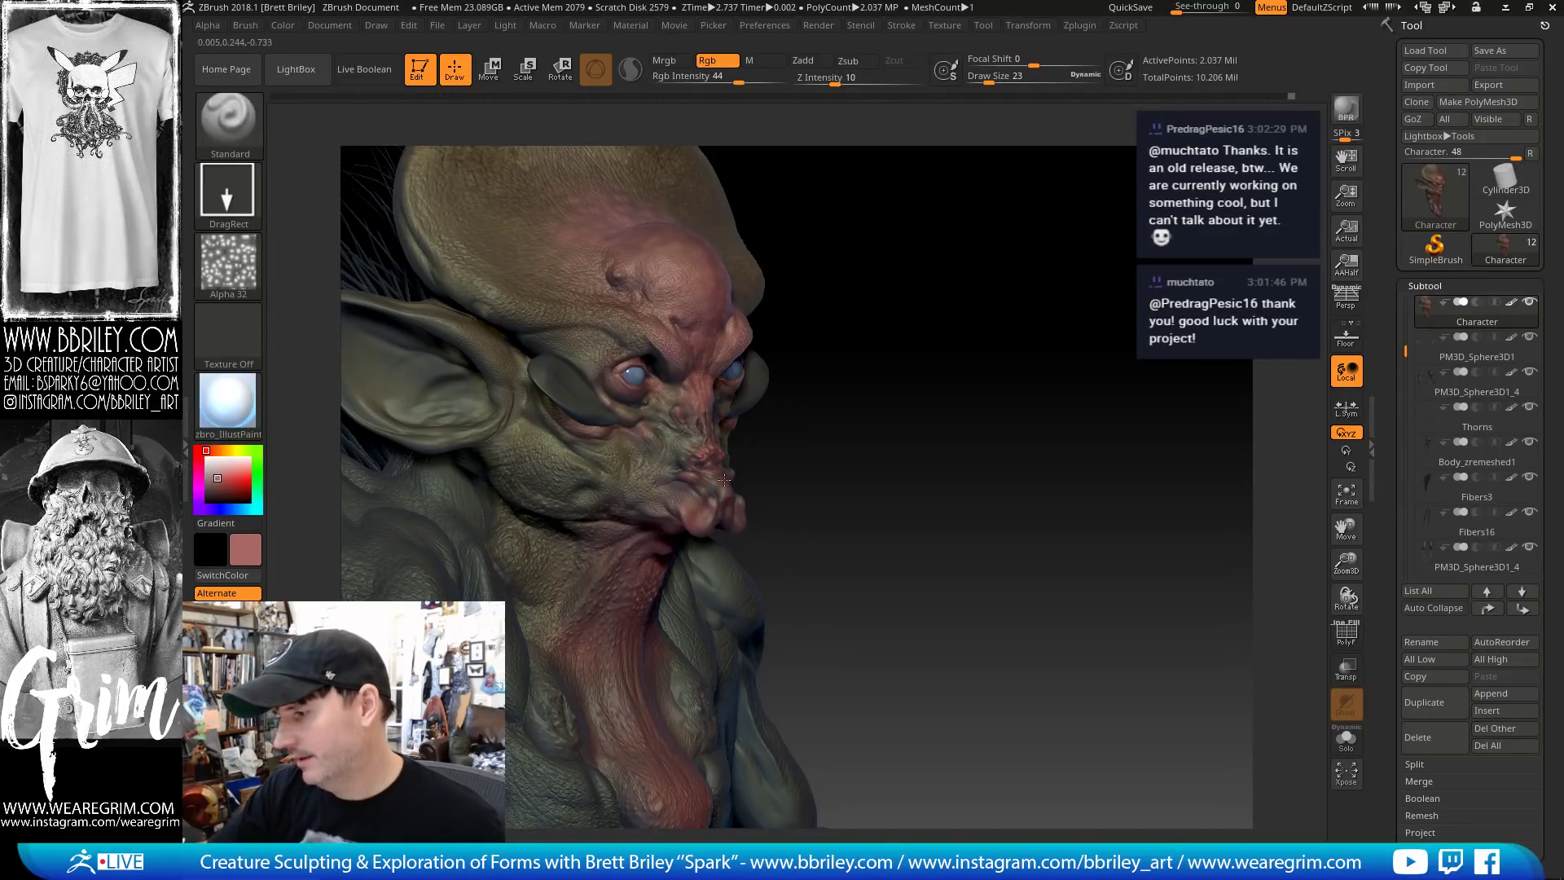
Stamp muted red mottling over the creature's face and throat with the Standard brush and Alpha 32
{"action": "left_click_drag", "start_coordinate": [823, 296], "coordinate": [726, 286]}
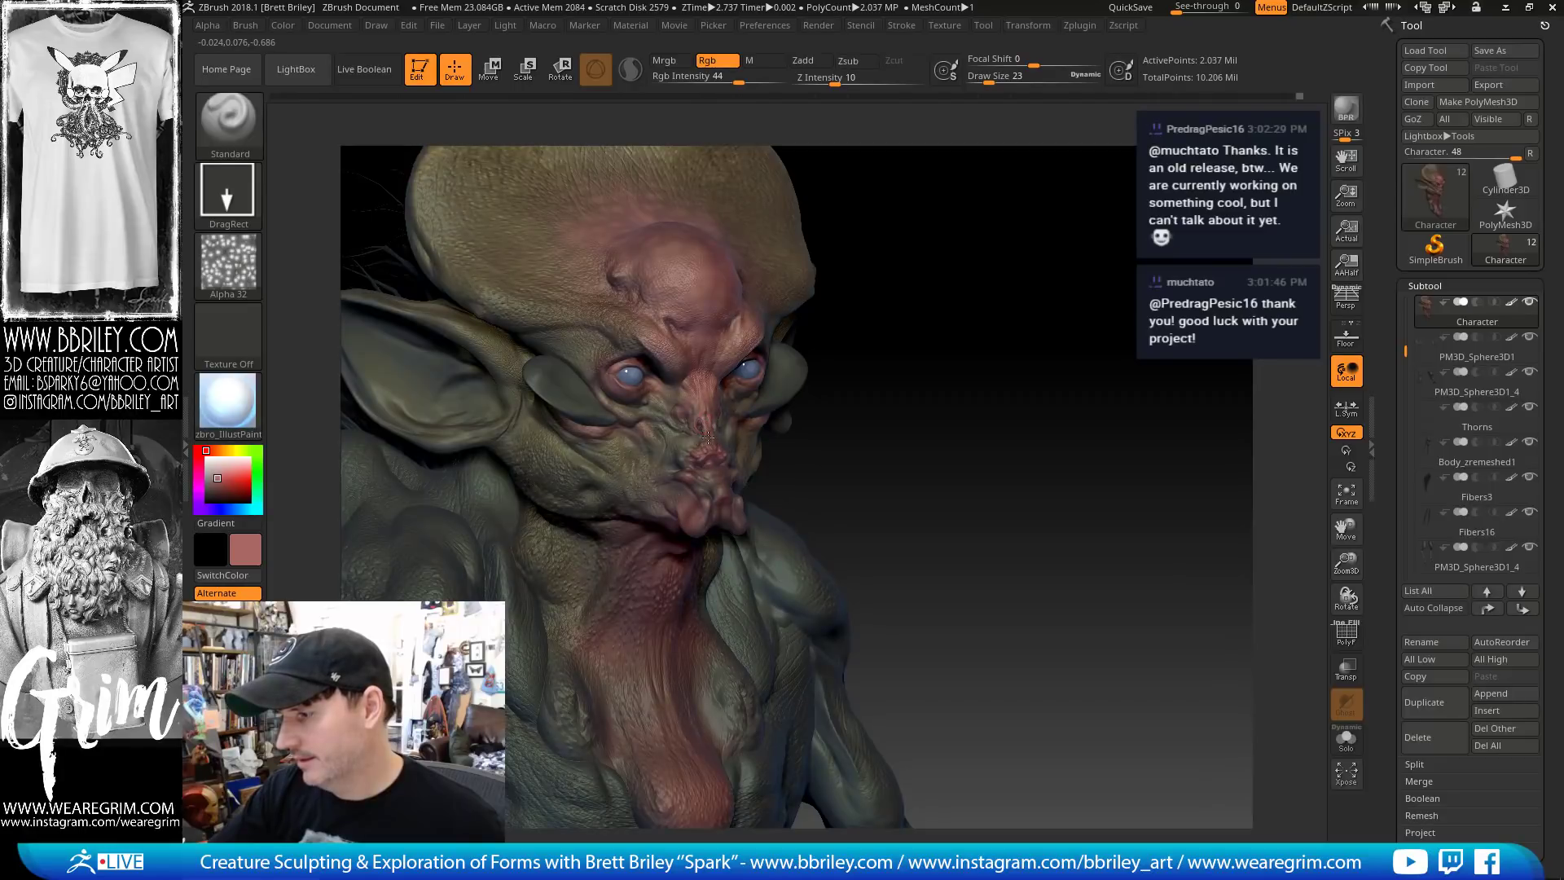
{"action": "left_click_drag", "start_coordinate": [796, 430], "coordinate": [849, 423]}
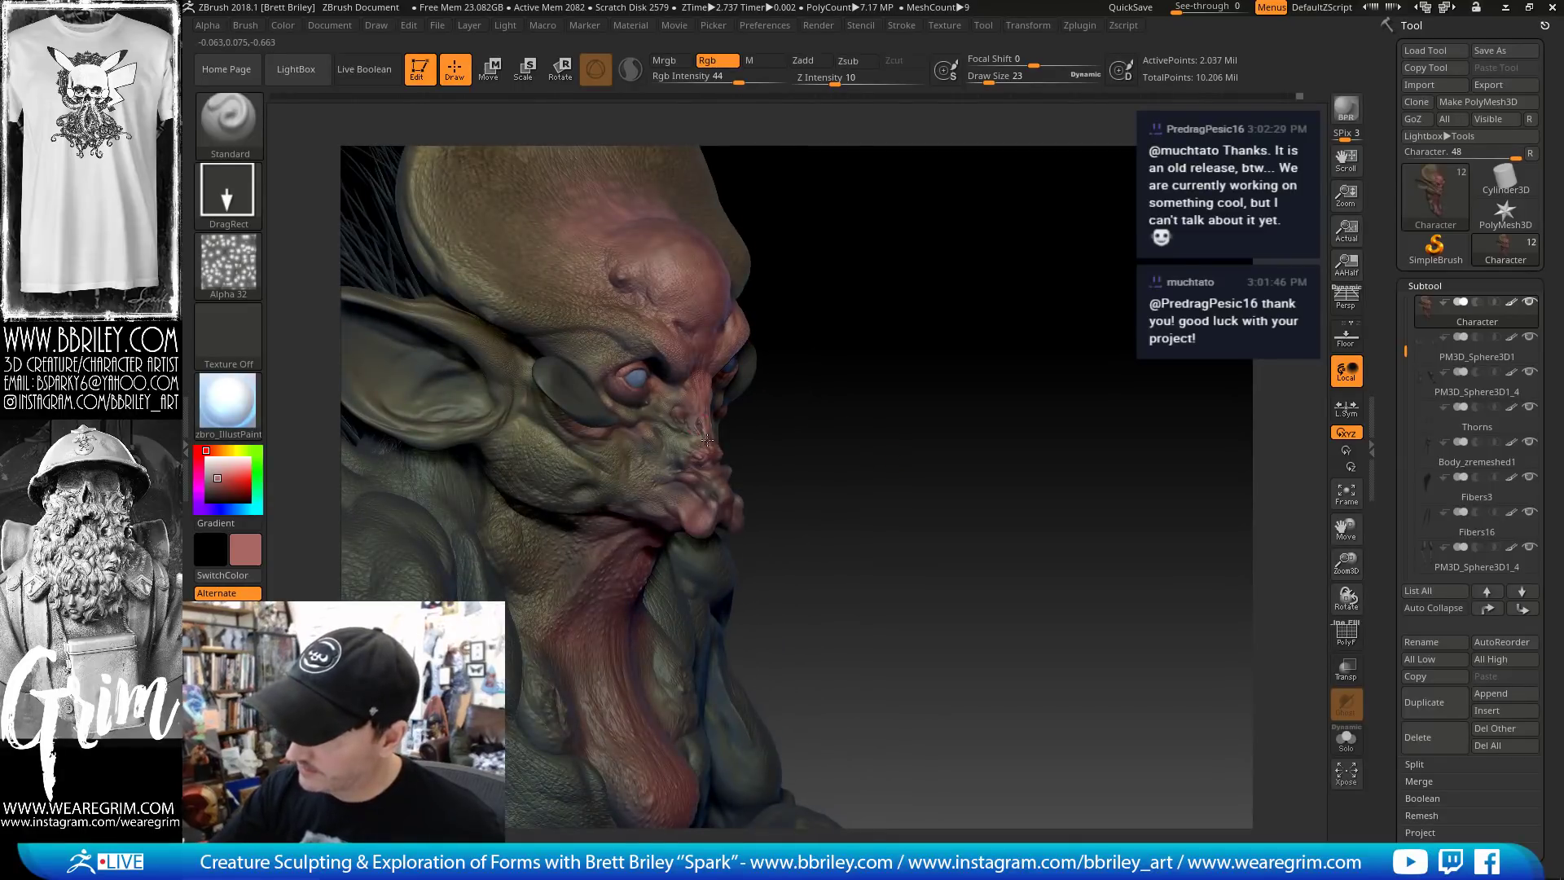
{"action": "left_click_drag", "start_coordinate": [794, 470], "coordinate": [737, 468]}
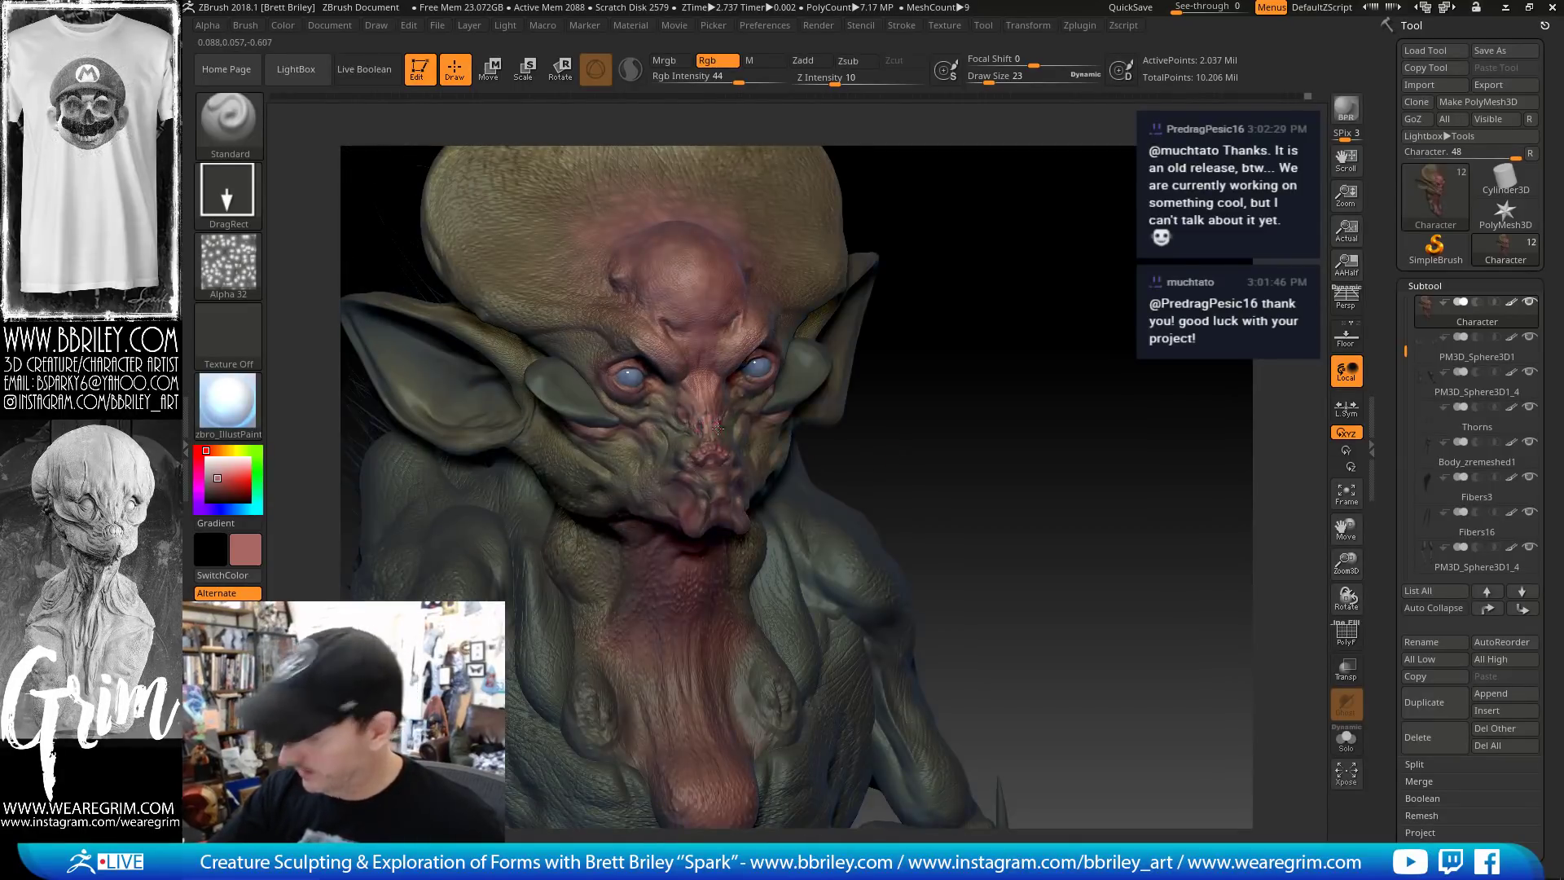
{"action": "left_click_drag", "start_coordinate": [708, 417], "coordinate": [706, 338]}
{"action": "mouse_move", "coordinate": [1005, 304]}
{"action": "left_mouse_down", "text": "alt"}
{"action": "mouse_move", "coordinate": [1016, 297]}
{"action": "mouse_move", "coordinate": [995, 303]}
{"action": "left_mouse_up", "text": "alt"}
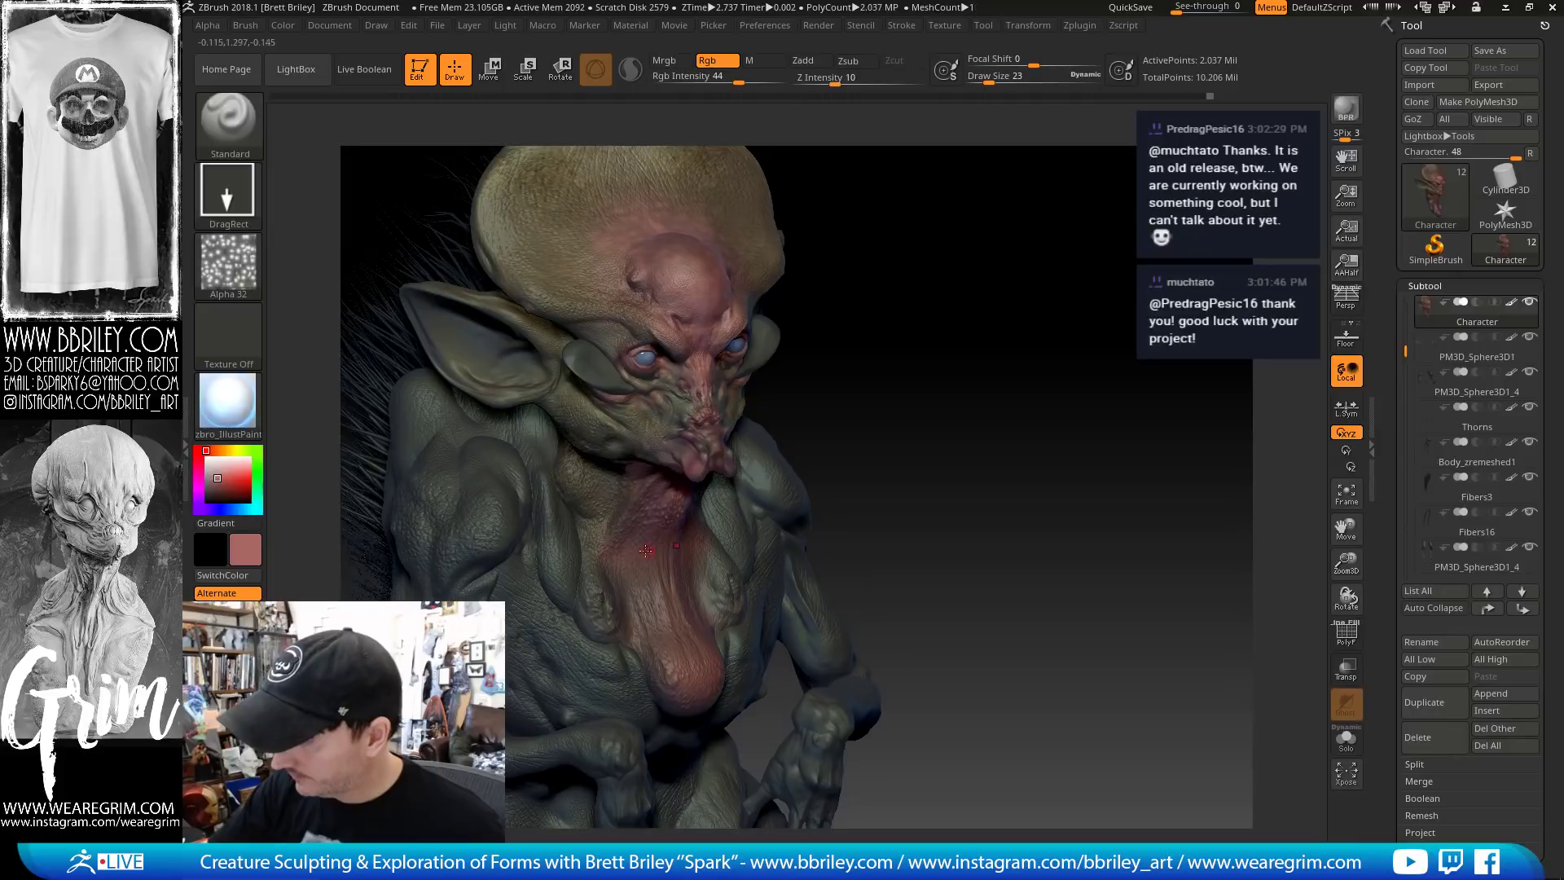
{"action": "mouse_move", "coordinate": [671, 634]}
{"action": "left_mouse_down"}
{"action": "mouse_move", "coordinate": [697, 699]}
{"action": "mouse_move", "coordinate": [695, 675]}
{"action": "left_mouse_up"}
{"action": "left_click_drag", "start_coordinate": [879, 460], "coordinate": [823, 408], "text": "alt"}
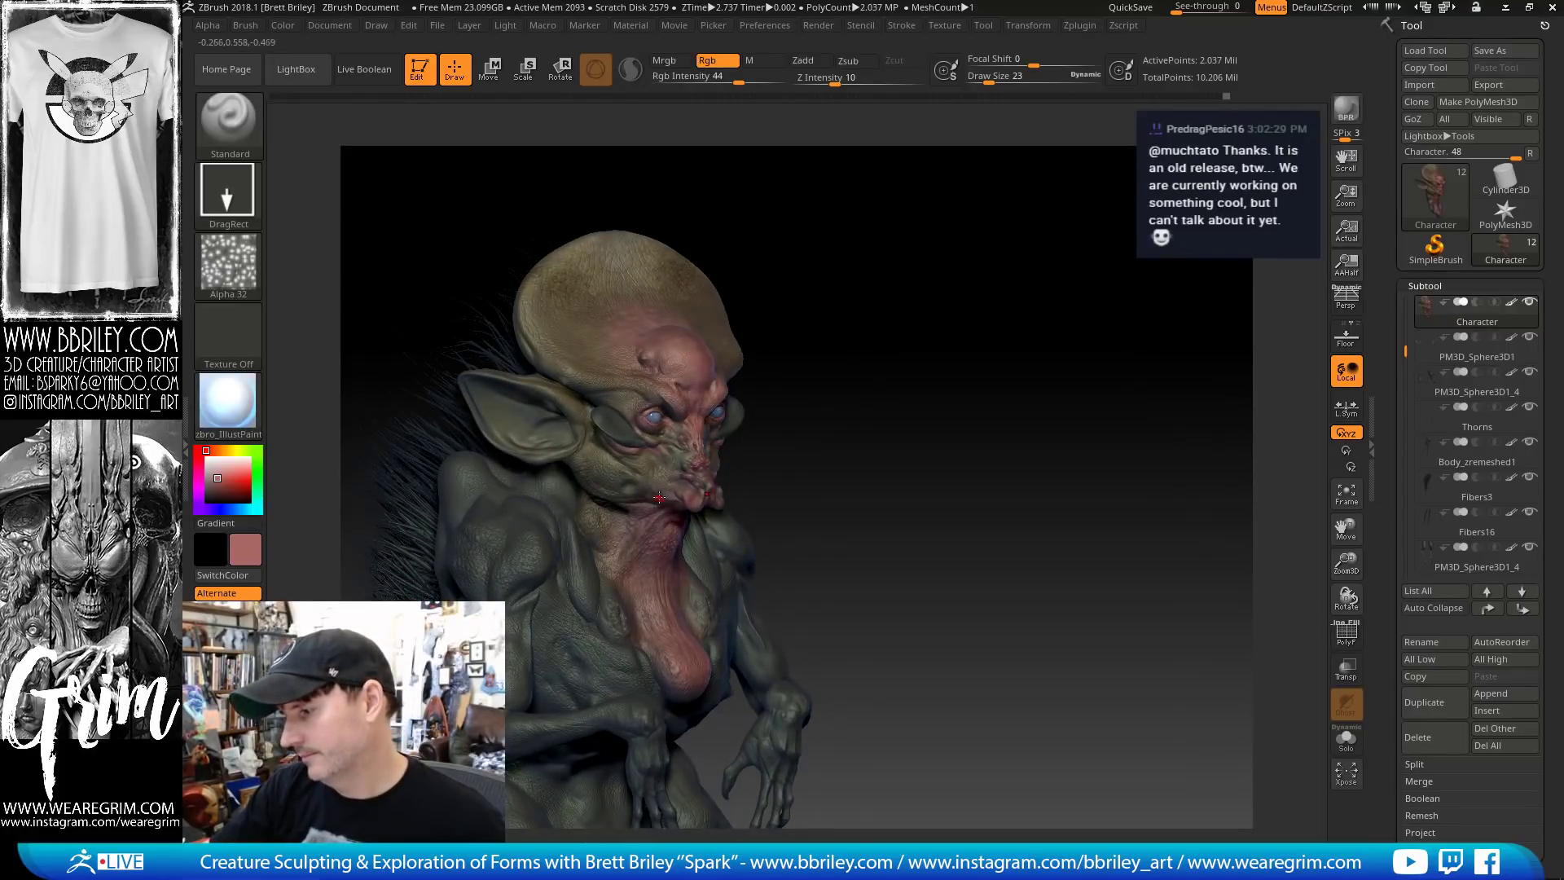
{"action": "left_click_drag", "start_coordinate": [950, 374], "coordinate": [910, 362]}
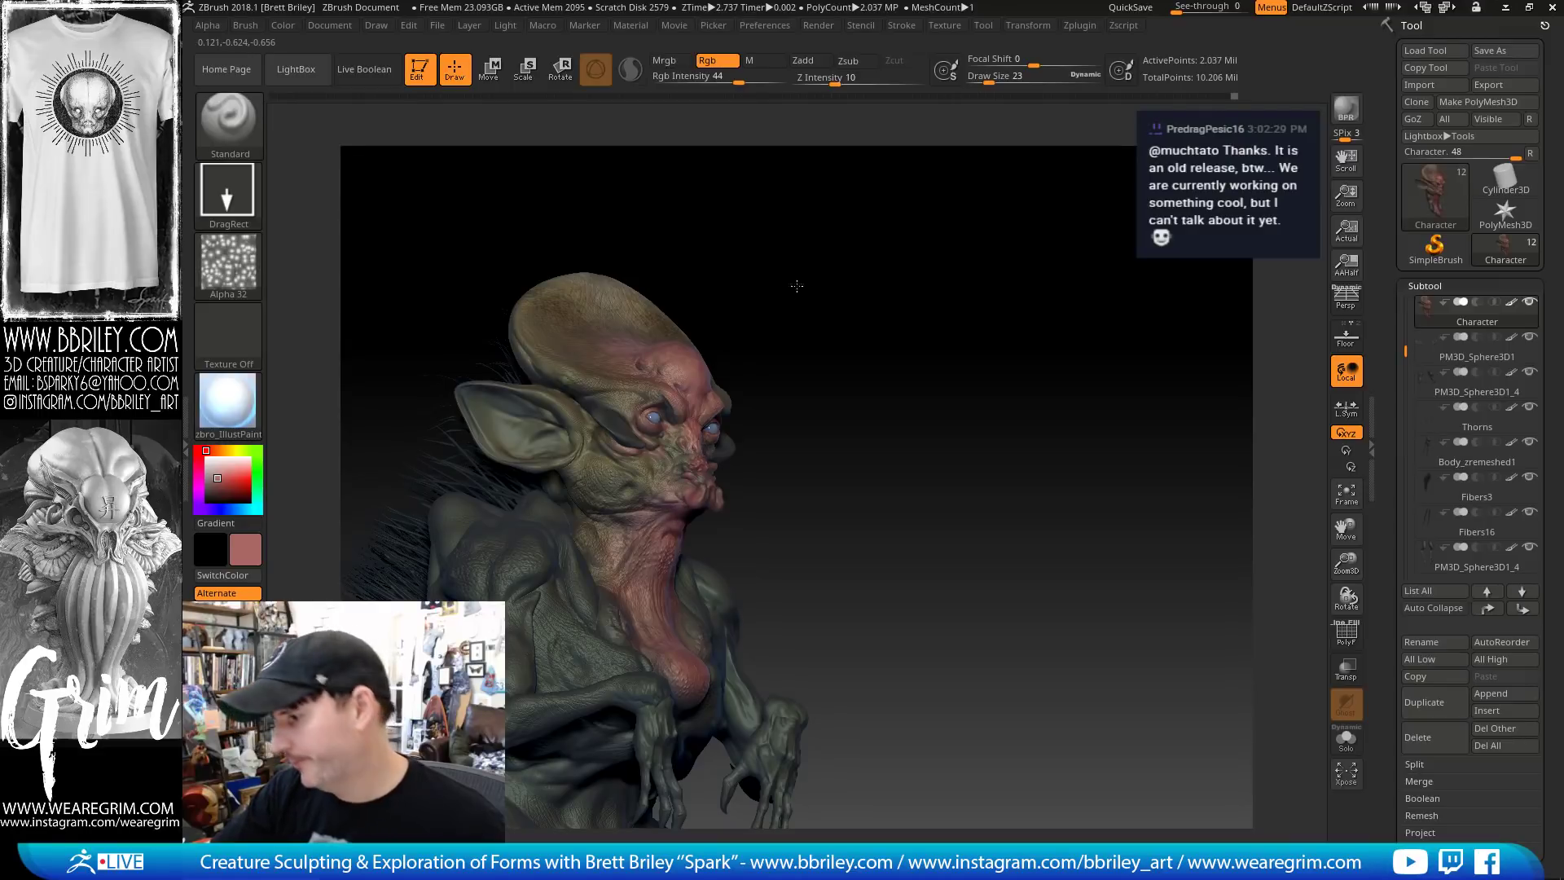
{"action": "left_click_drag", "start_coordinate": [797, 285], "coordinate": [888, 344]}
Select the growths beside the eyes (PM3D_Sphere3D1) and recolour them light bone beige
{"action": "left_click", "coordinate": [650, 399], "text": "alt"}
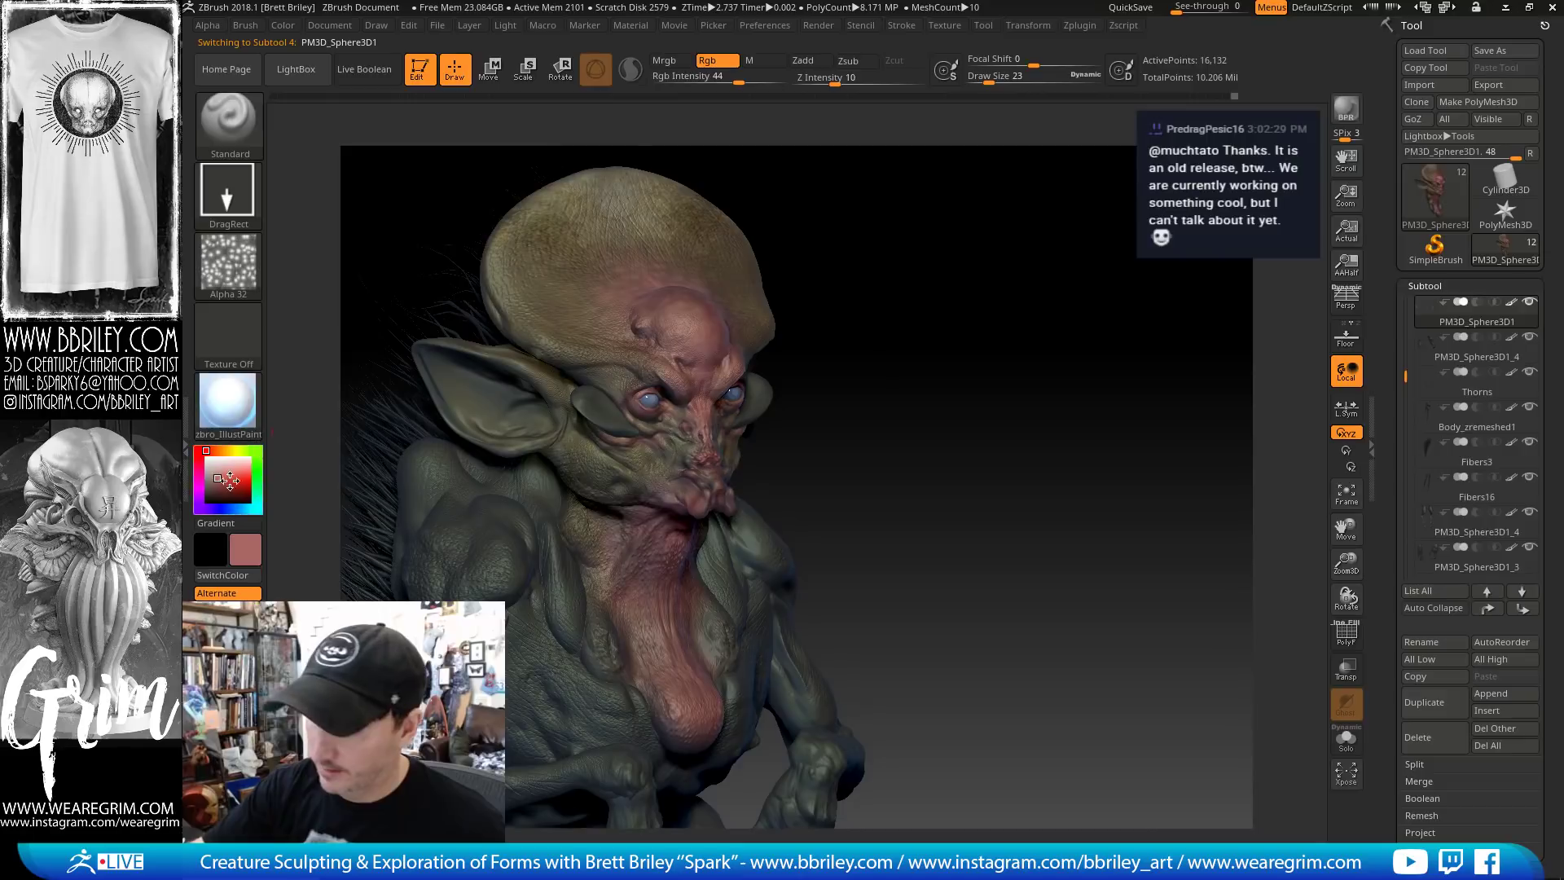
{"action": "left_click", "coordinate": [224, 452]}
{"action": "left_click", "coordinate": [212, 484]}
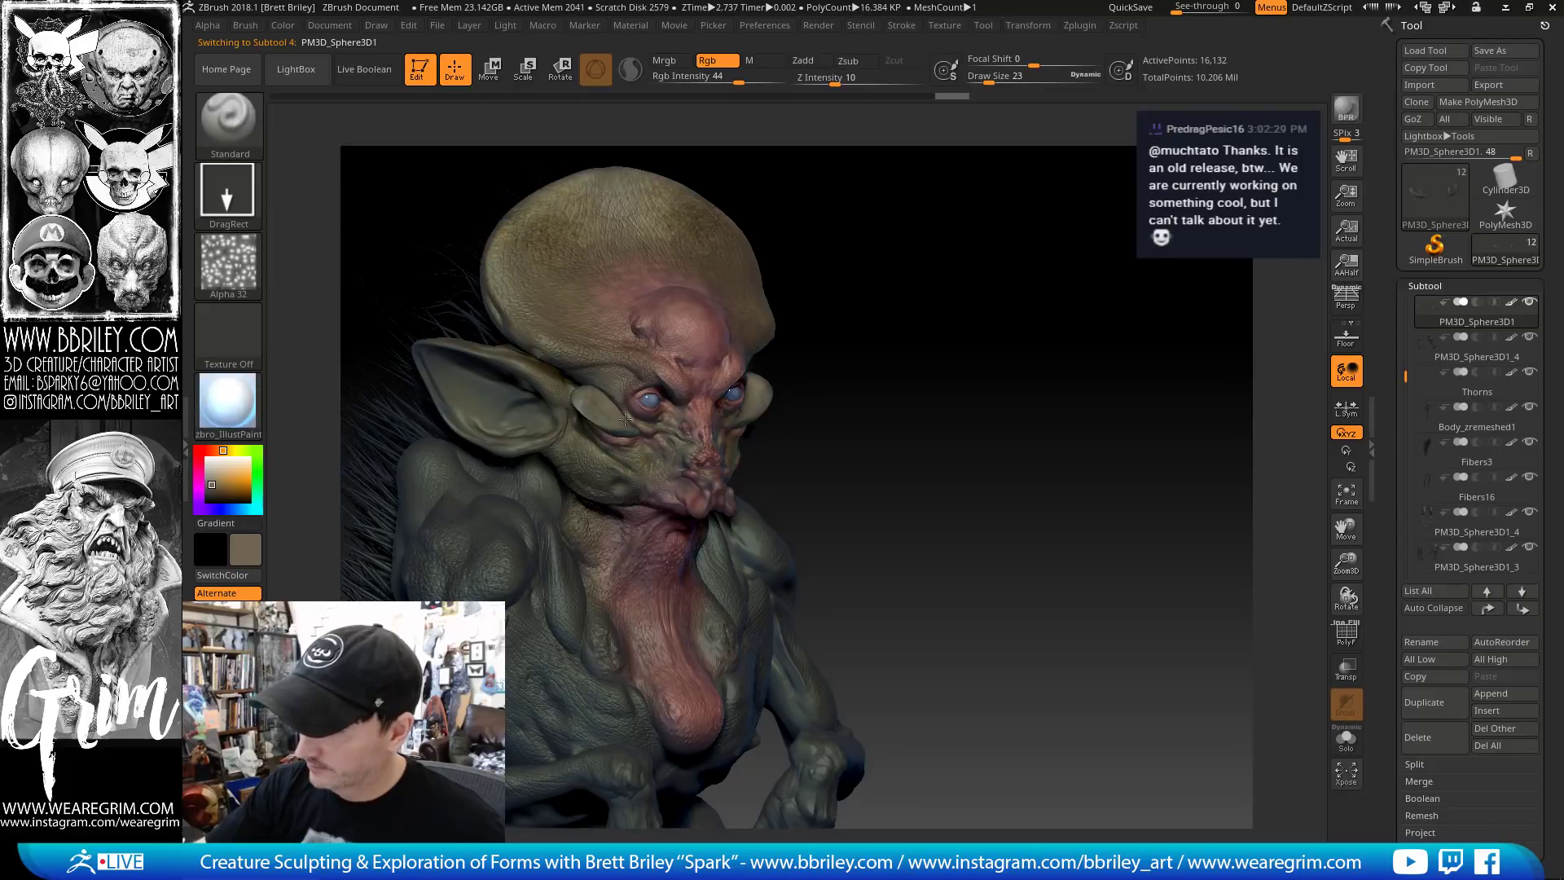
{"action": "left_click", "coordinate": [214, 477]}
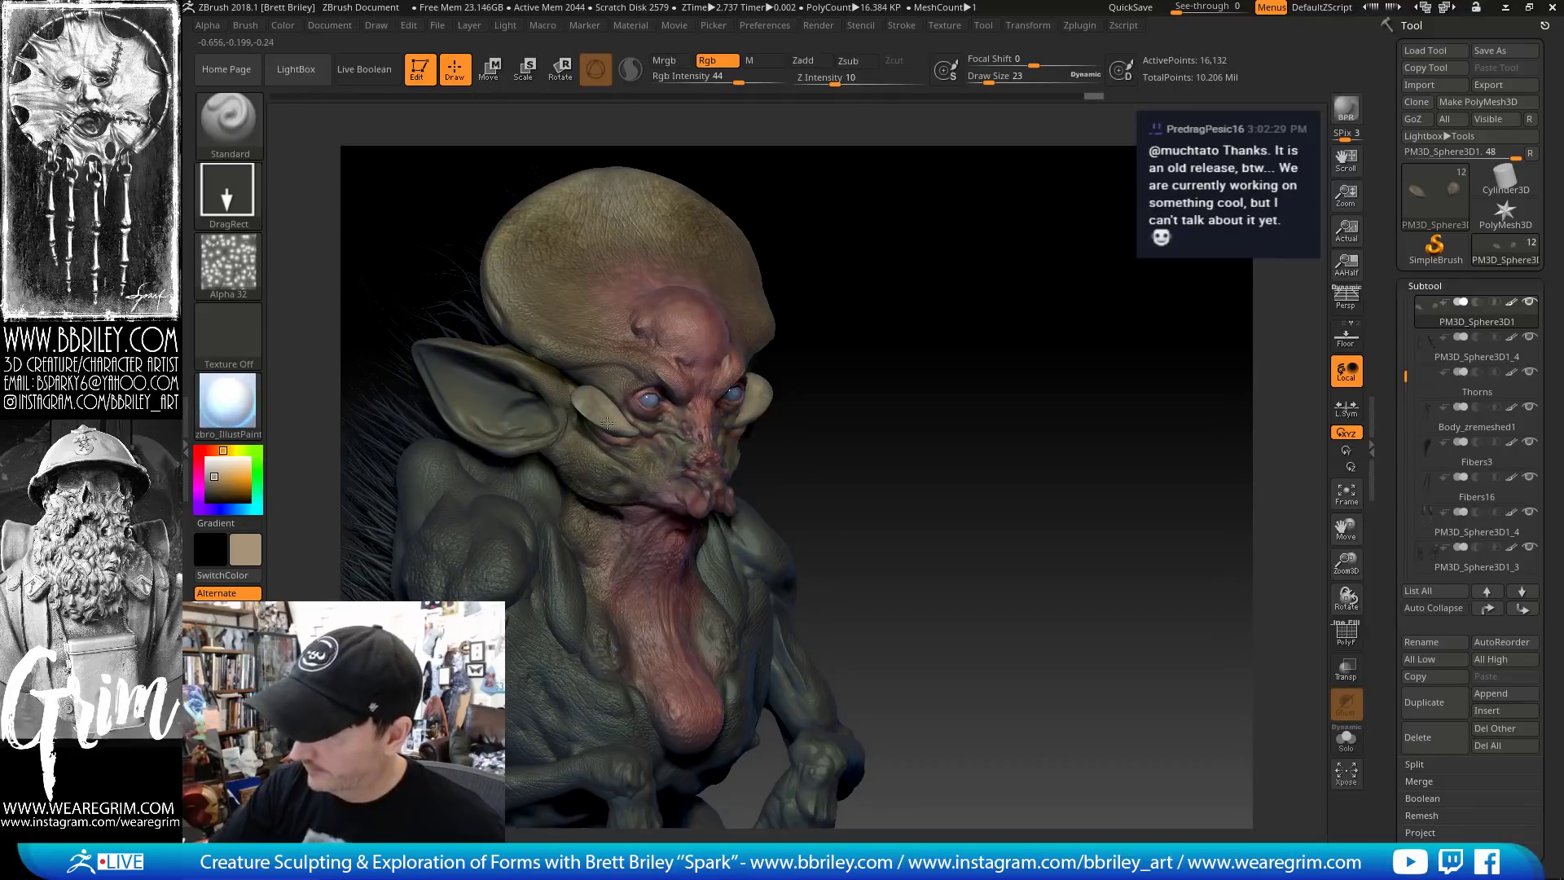
{"action": "left_click_drag", "start_coordinate": [893, 275], "coordinate": [786, 281]}
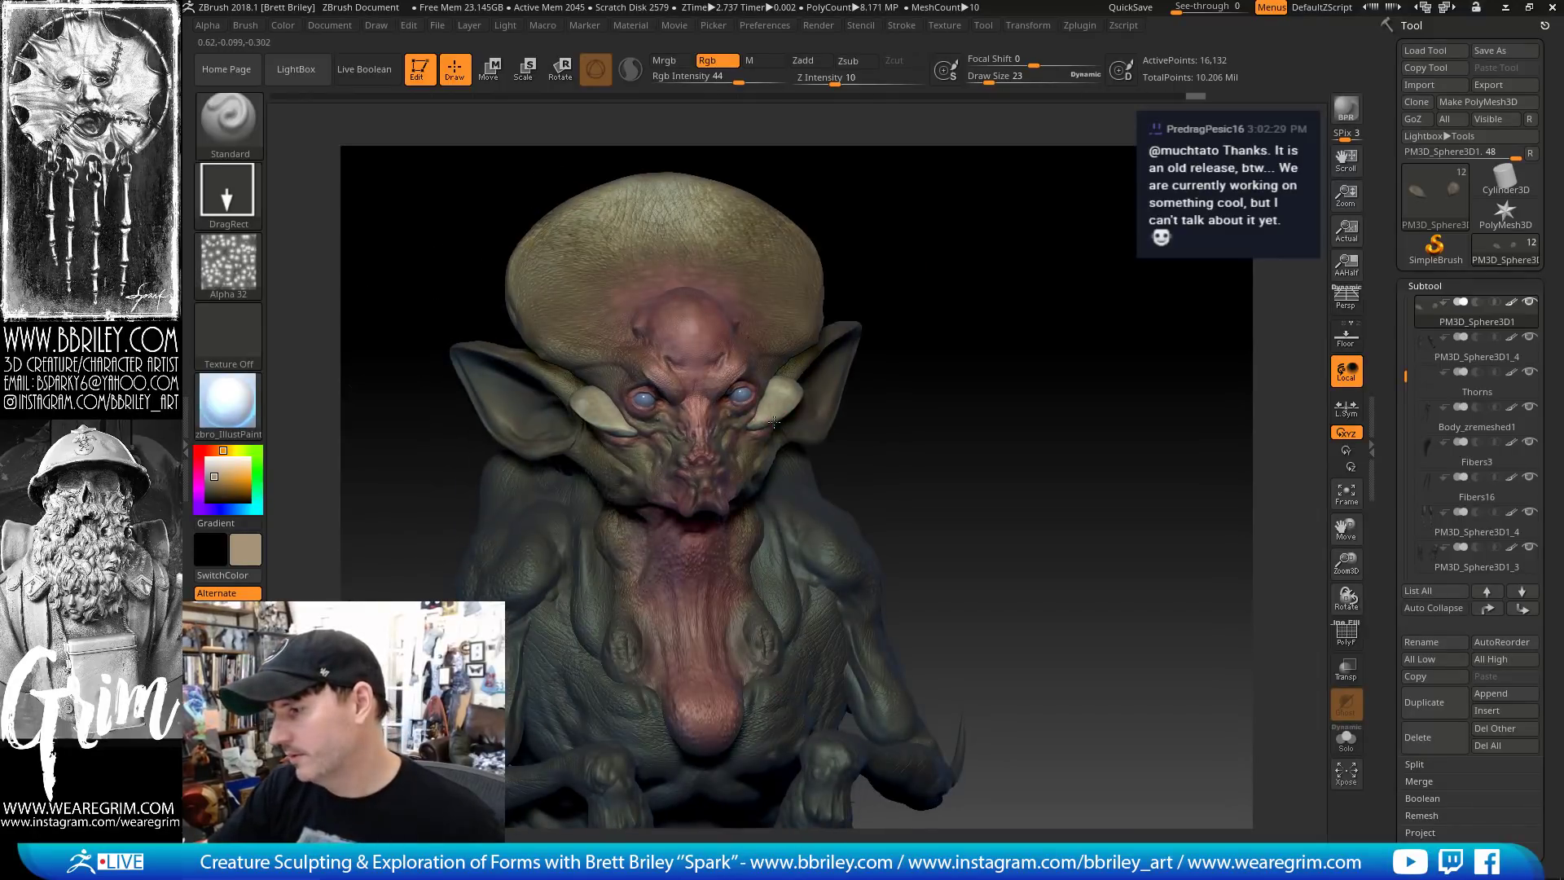
Stamp the growths beside the eyes using the long pores alpha
{"action": "left_click", "coordinate": [228, 265]}
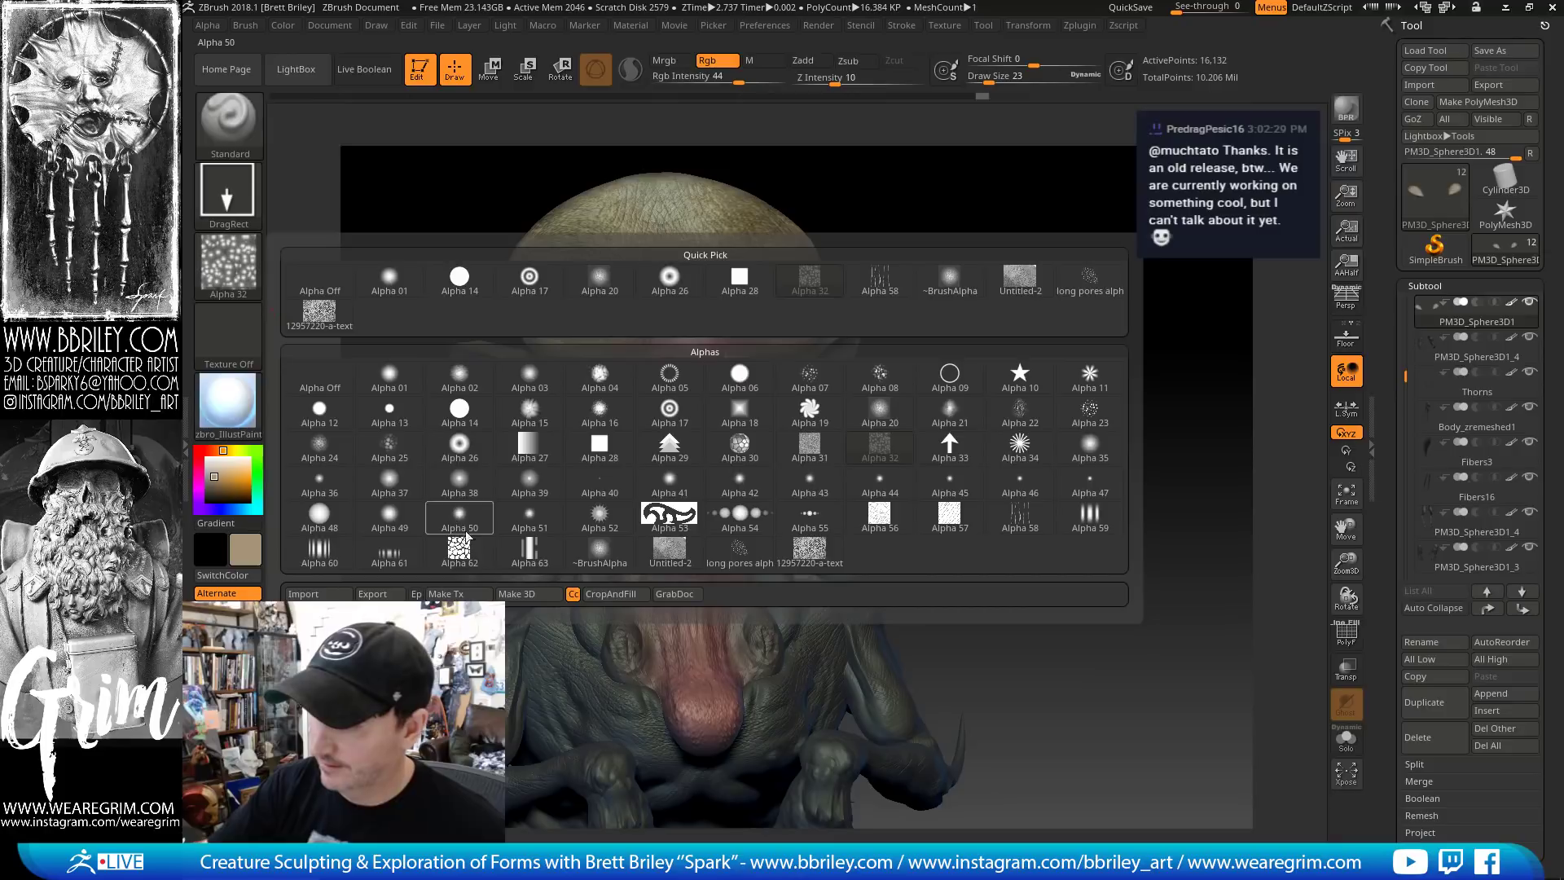
{"action": "left_click", "coordinate": [739, 550]}
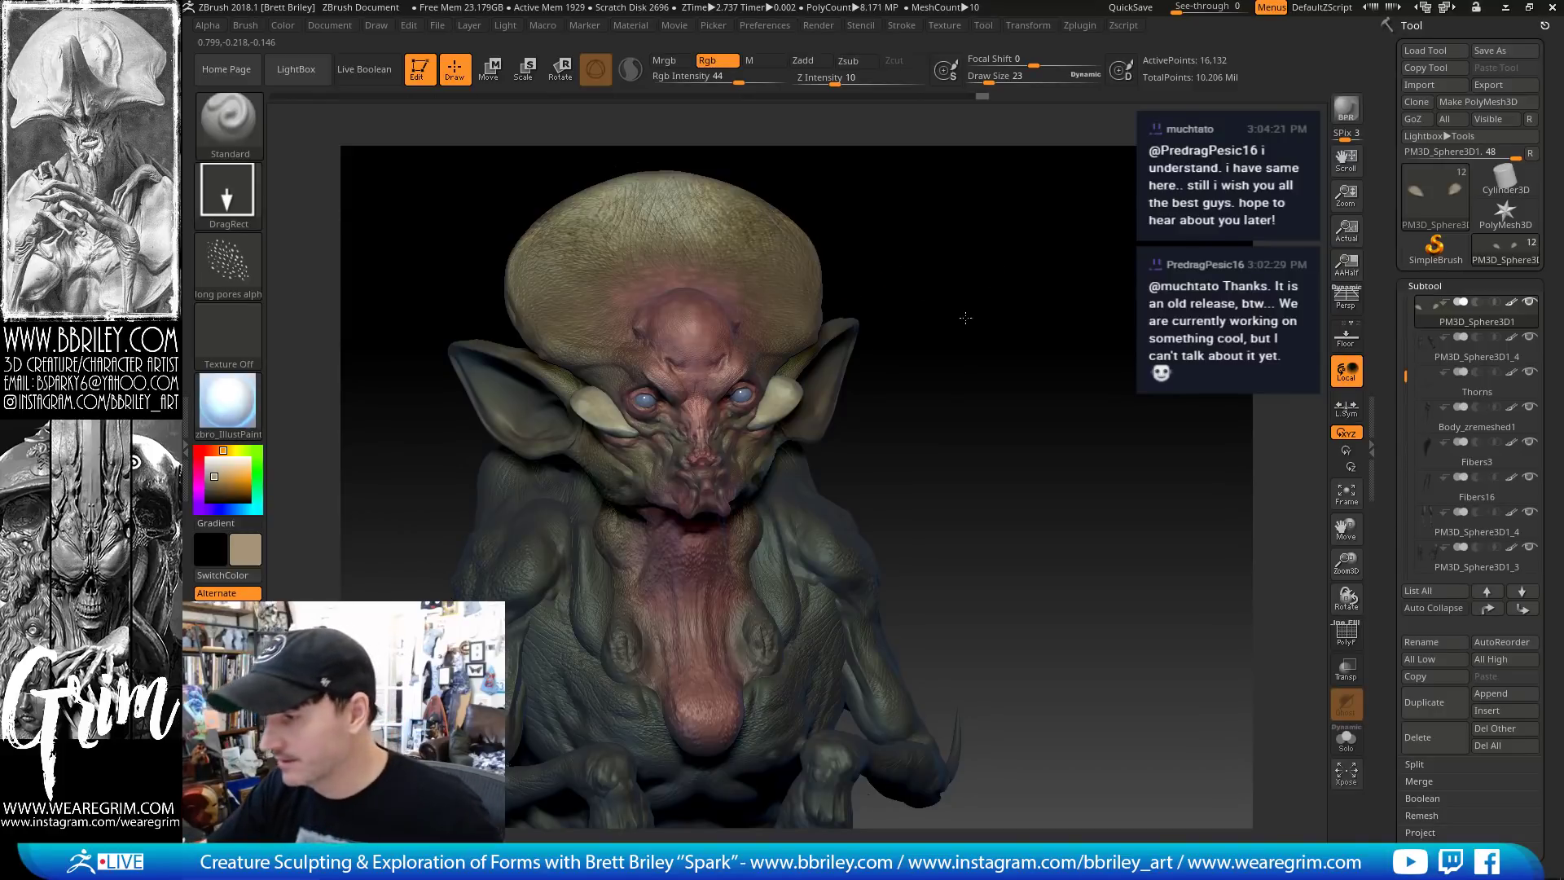
{"action": "left_click_drag", "start_coordinate": [927, 289], "coordinate": [785, 397]}
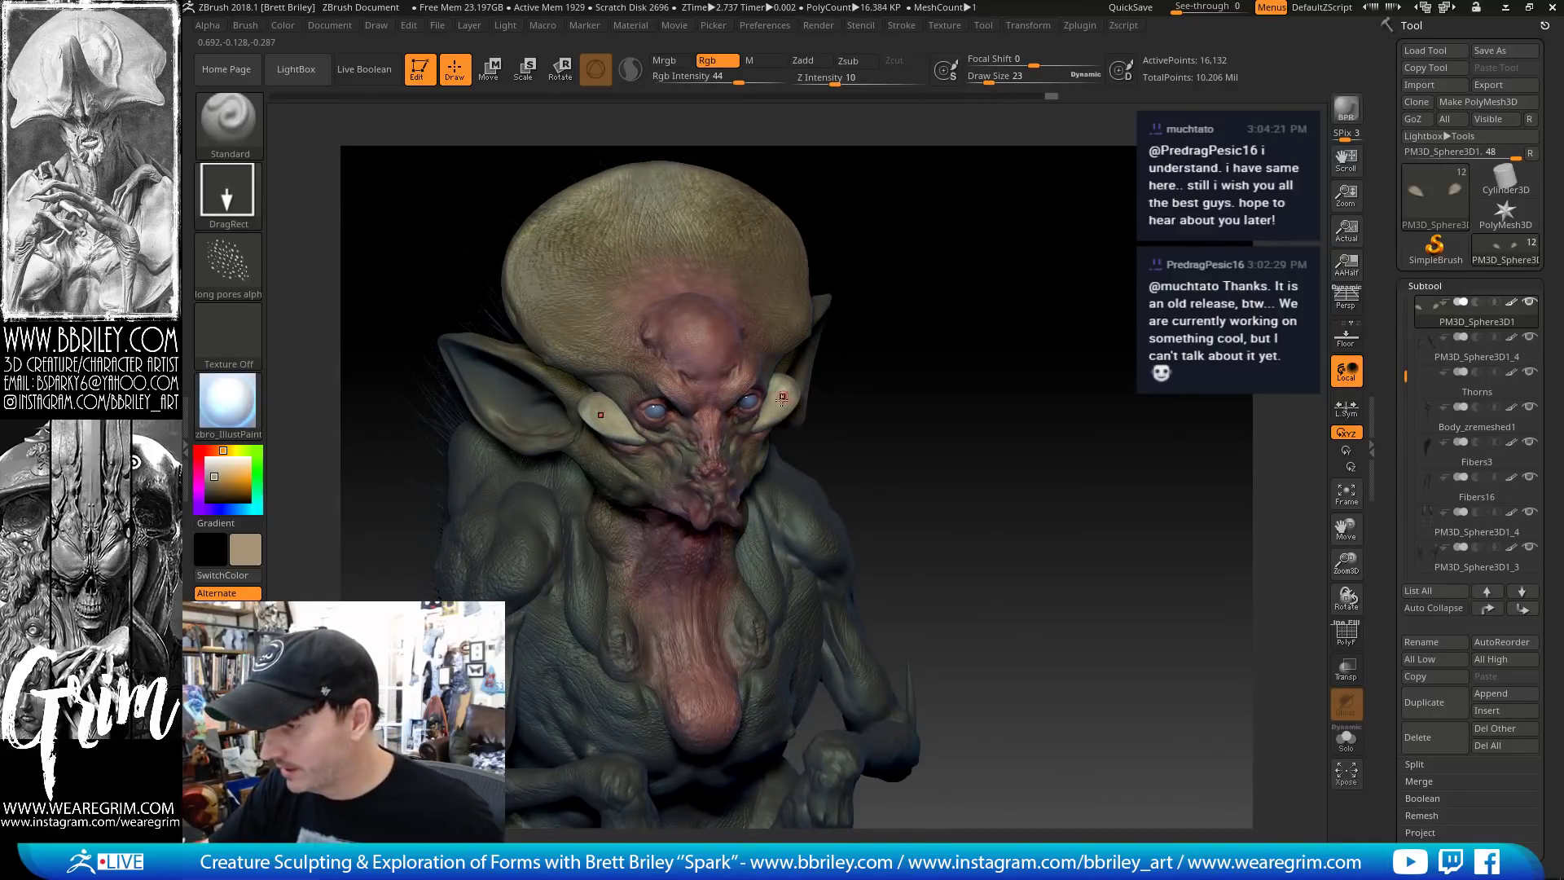
Sample a paler off-white colour and stamp mottling onto the growths beside the eyes with Alpha 31
{"action": "key", "text": "c"}
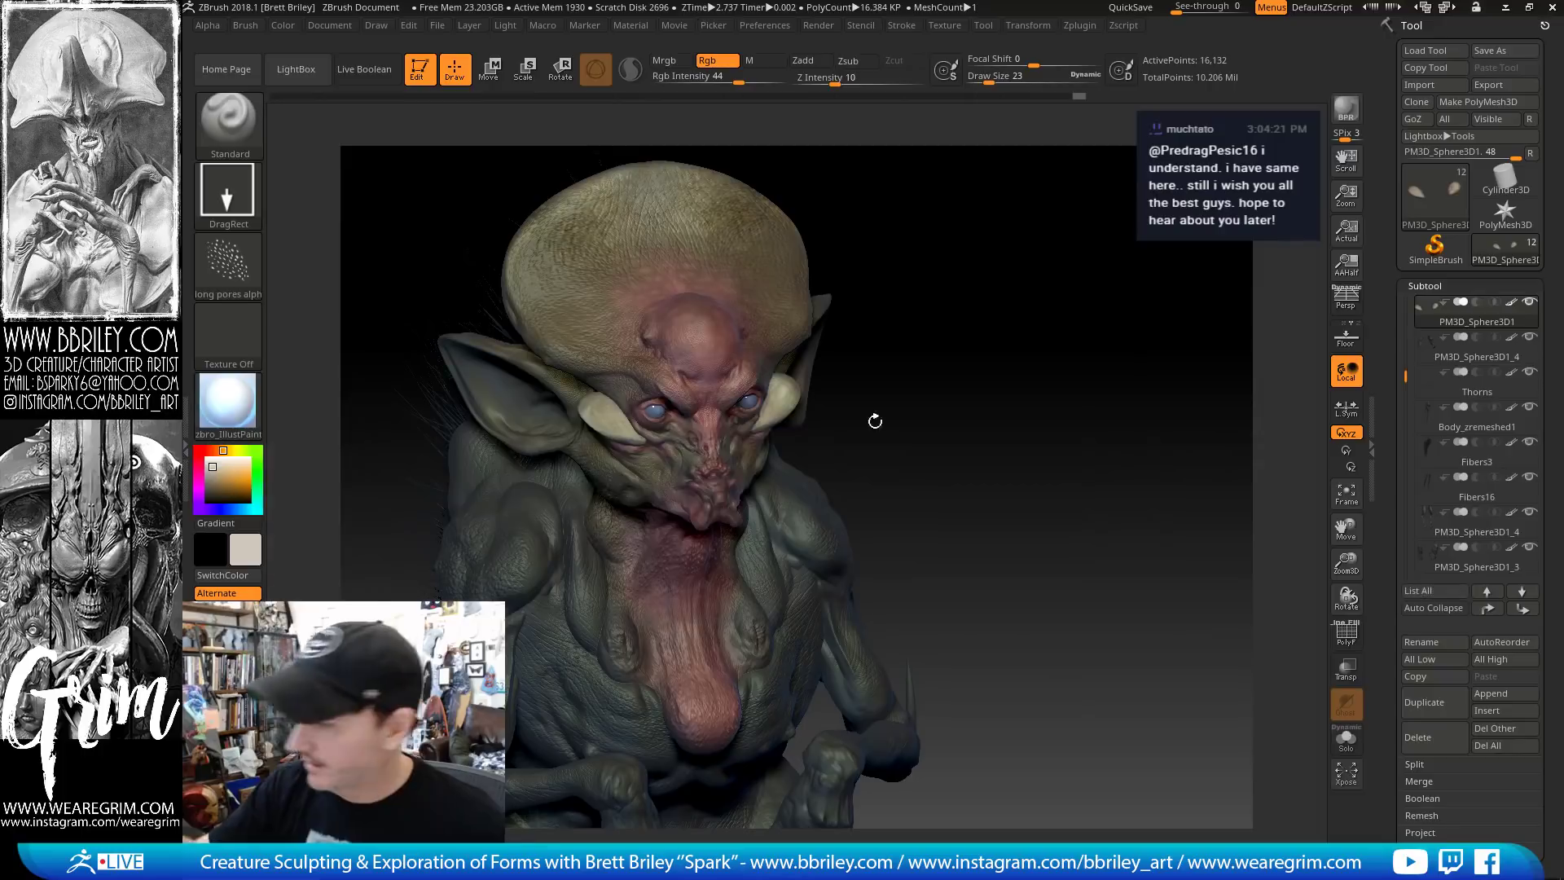
{"action": "left_click", "coordinate": [228, 262]}
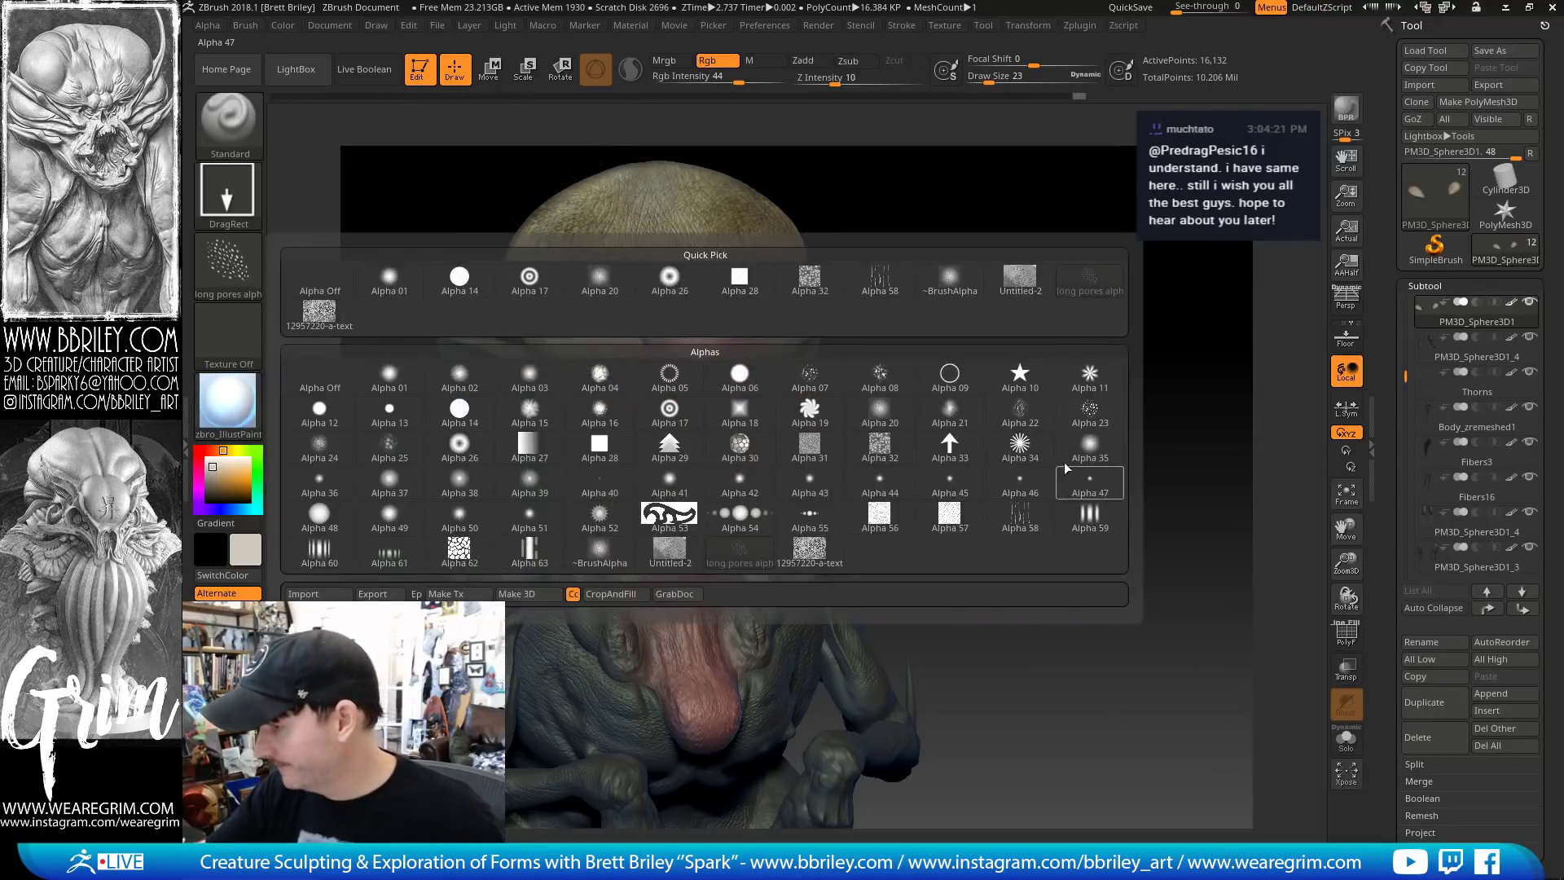
{"action": "left_click", "coordinate": [820, 454]}
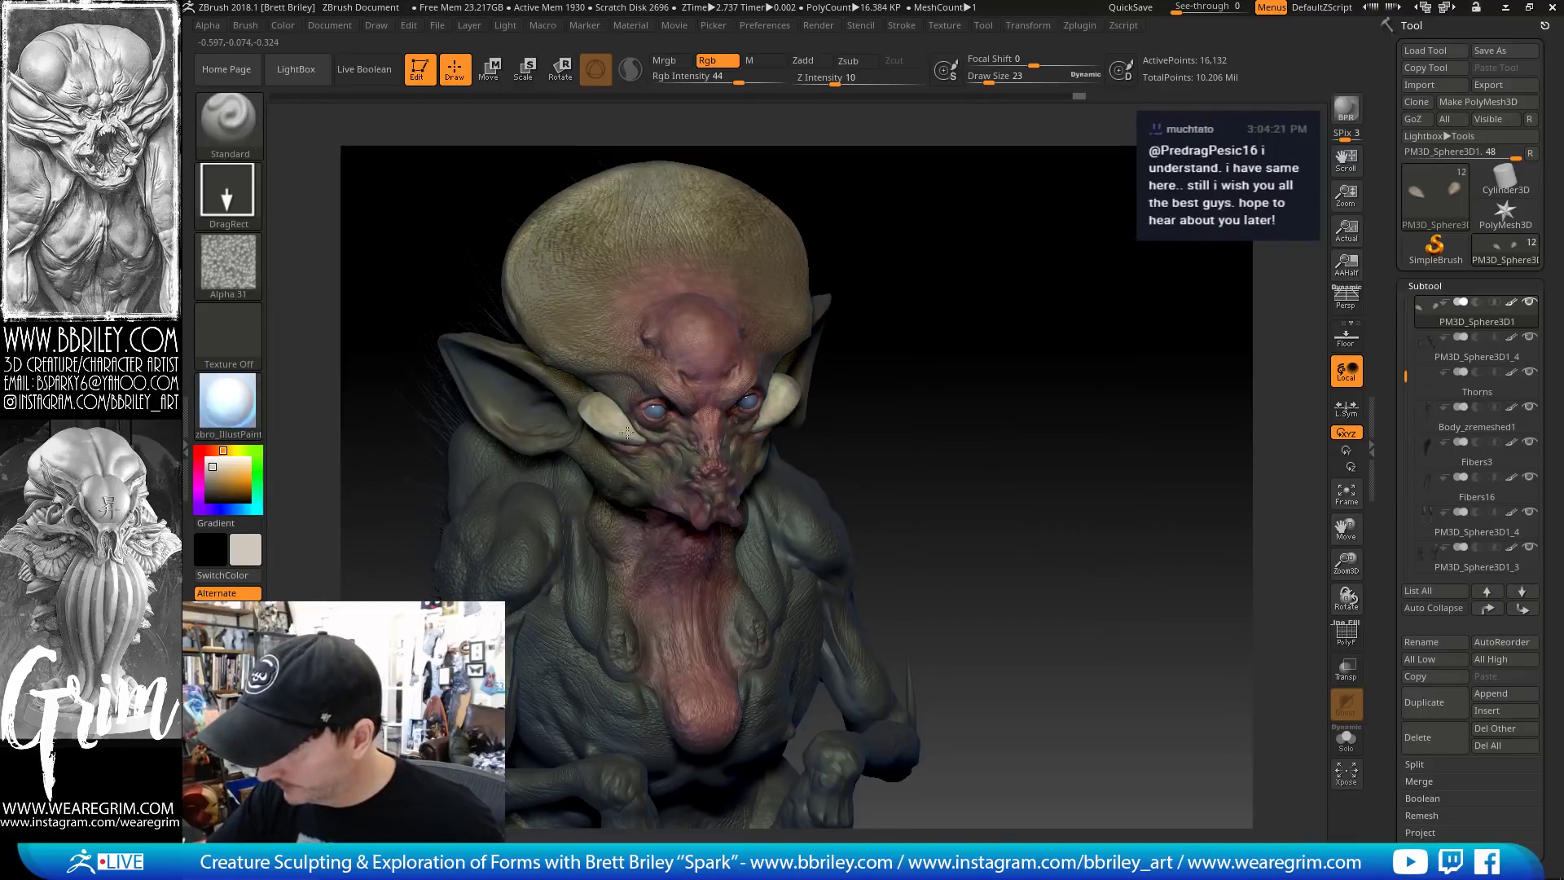
{"action": "right_click_drag", "start_coordinate": [760, 425], "coordinate": [748, 444]}
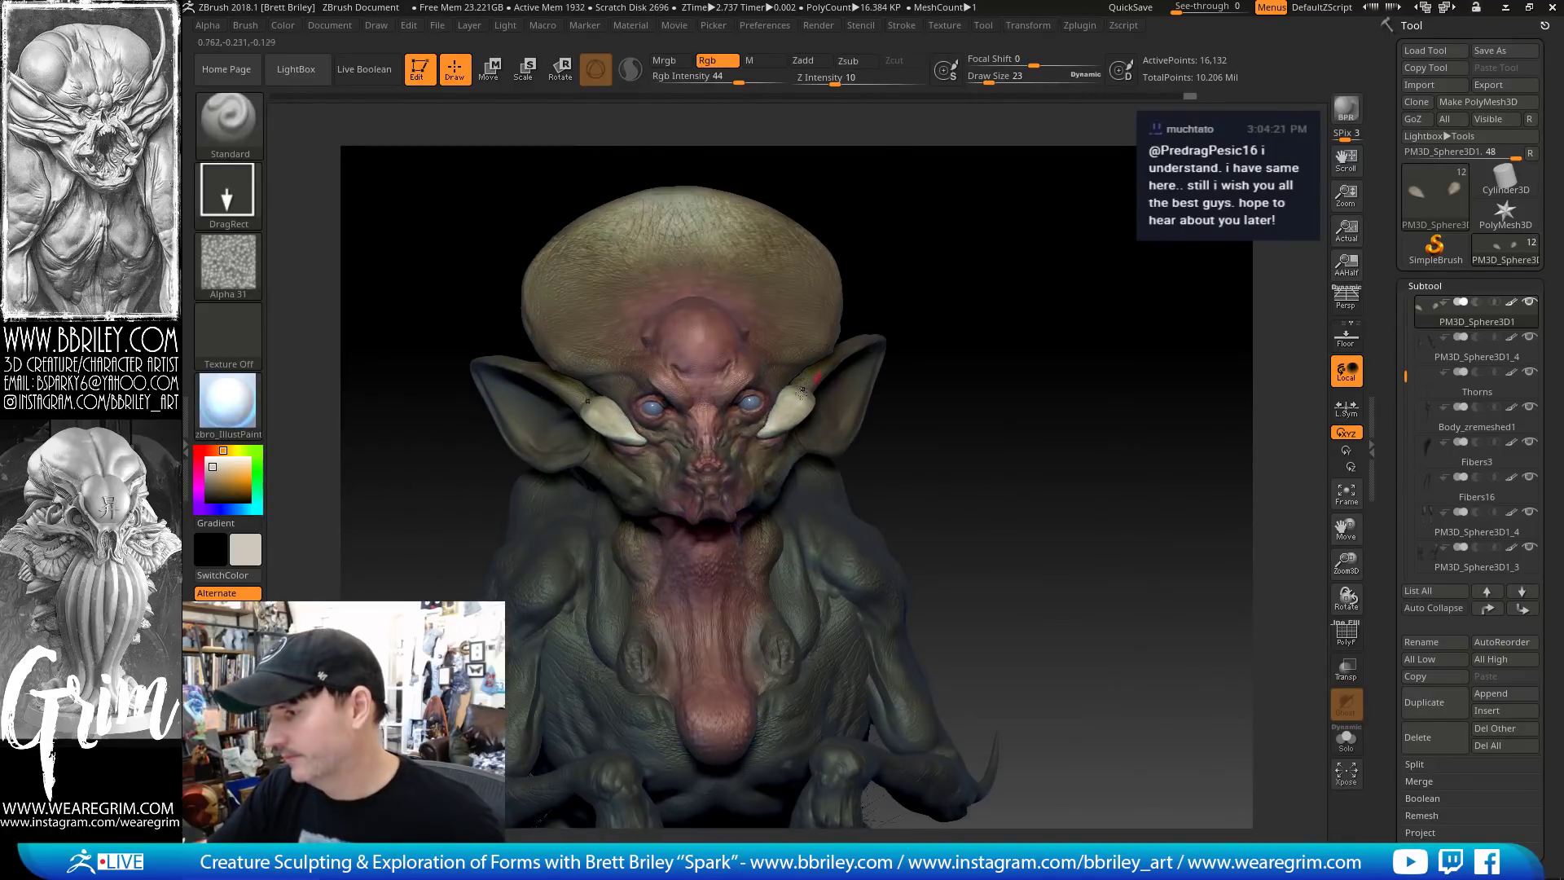
Reshape the two growths beside the eyes with the Move brush, using draw sizes 94 and 138
{"action": "key", "text": "b"}
{"action": "key", "text": "m"}
{"action": "key", "text": "v"}
{"action": "key", "text": "s"}
{"action": "left_click_drag", "start_coordinate": [747, 443], "coordinate": [767, 429]}
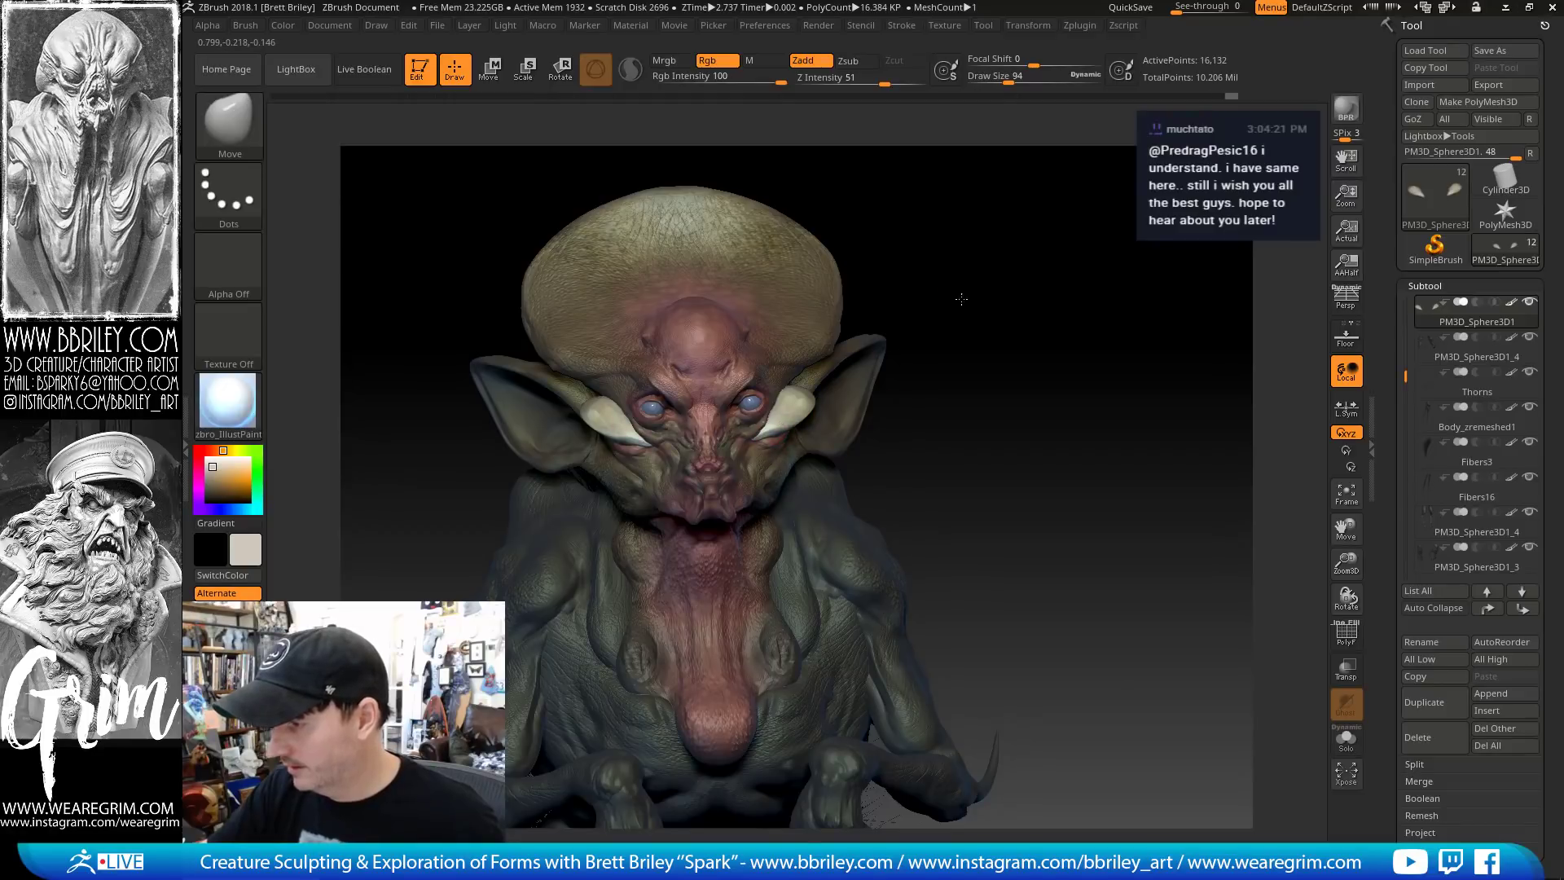
{"action": "right_click_drag", "start_coordinate": [961, 299], "coordinate": [826, 408]}
{"action": "key", "text": "s"}
{"action": "left_click_drag", "start_coordinate": [827, 408], "coordinate": [863, 407]}
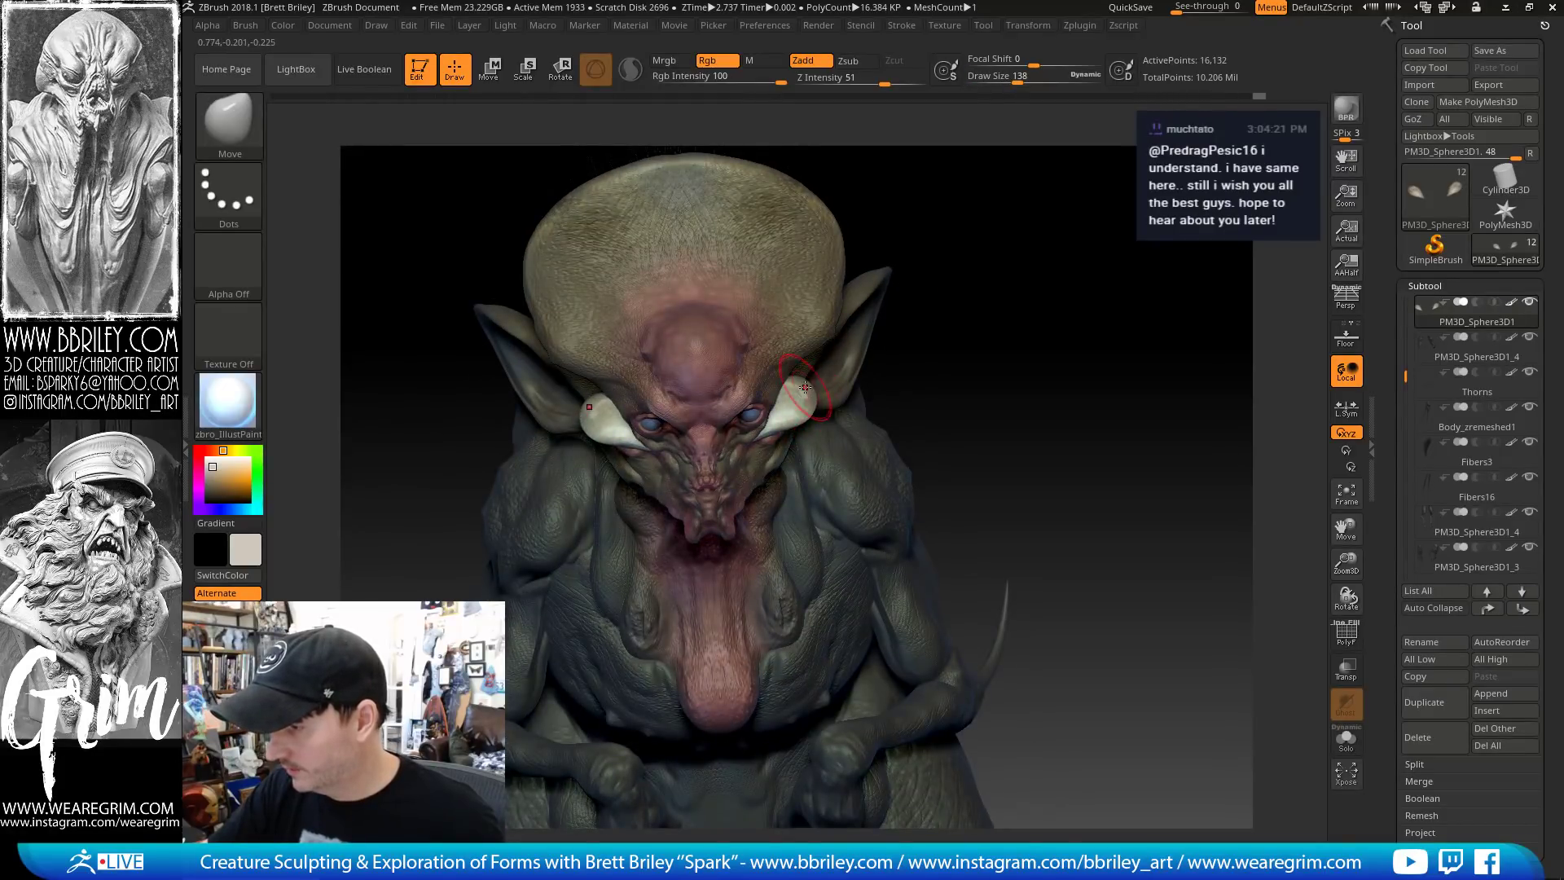
Flatten the surfaces of the growths beside the eyes with the TrimDynamic brush
{"action": "mouse_move", "coordinate": [805, 387]}
{"action": "right_mouse_down"}
{"action": "mouse_move", "coordinate": [1048, 252]}
{"action": "mouse_move", "coordinate": [907, 269]}
{"action": "right_mouse_up"}
{"action": "key", "text": "b"}
{"action": "key", "text": "t"}
{"action": "key", "text": "d"}
{"action": "key", "text": "s"}
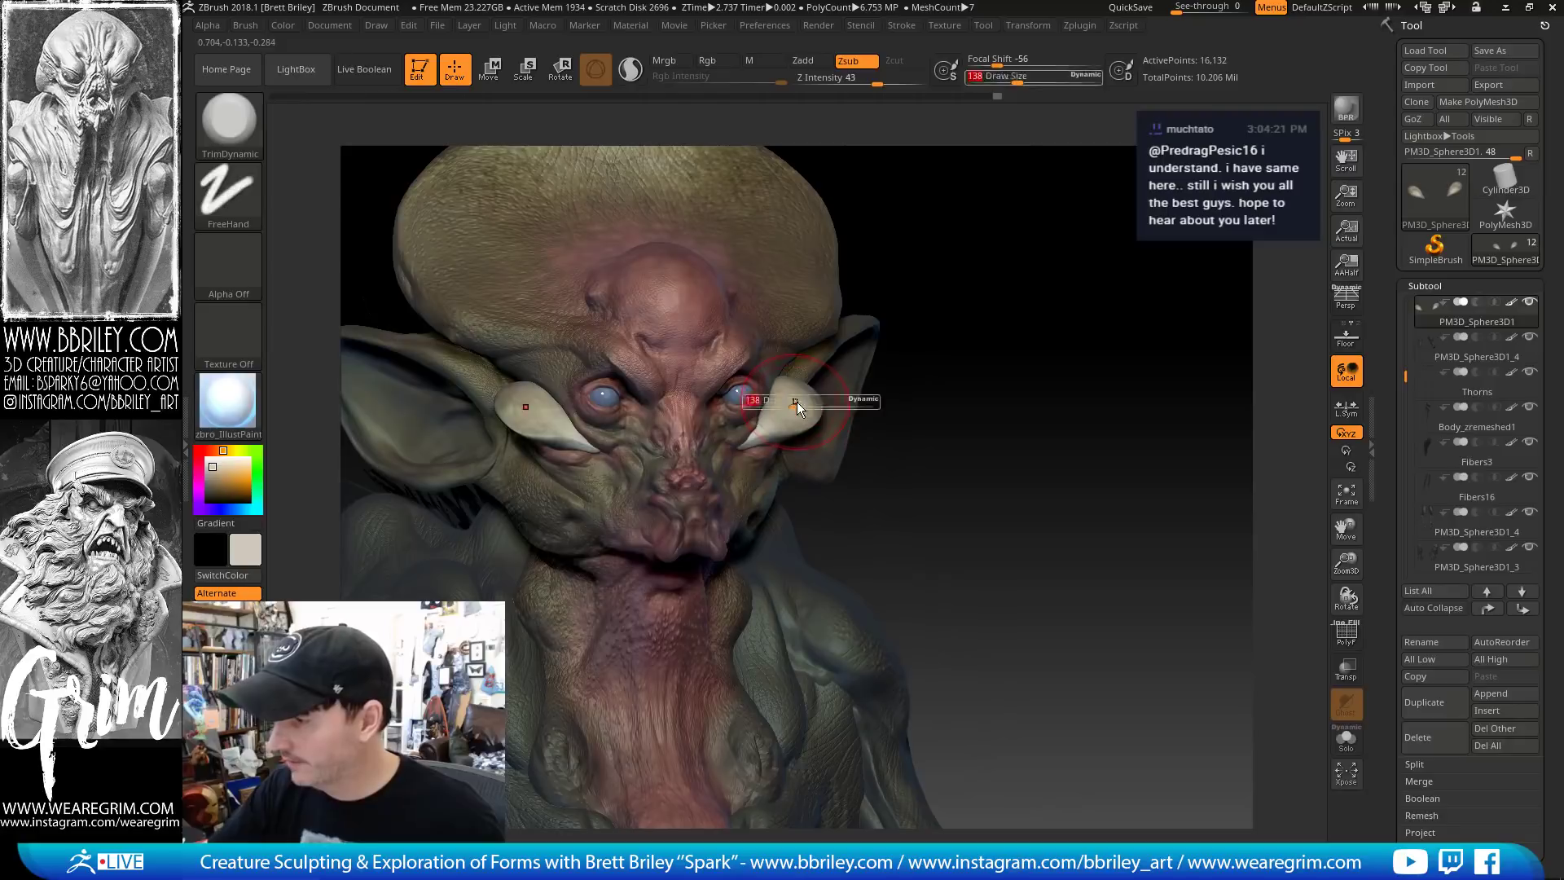
Build up bony relief on the growths with the Clay brush at draw size 20, with colour painting off
{"action": "right_click_drag", "start_coordinate": [863, 208], "coordinate": [774, 391]}
{"action": "key", "text": "b"}
{"action": "key", "text": "c"}
{"action": "key", "text": "l"}
{"action": "key", "text": "s"}
{"action": "left_click_drag", "start_coordinate": [768, 395], "coordinate": [778, 391]}
{"action": "left_click", "coordinate": [707, 60]}
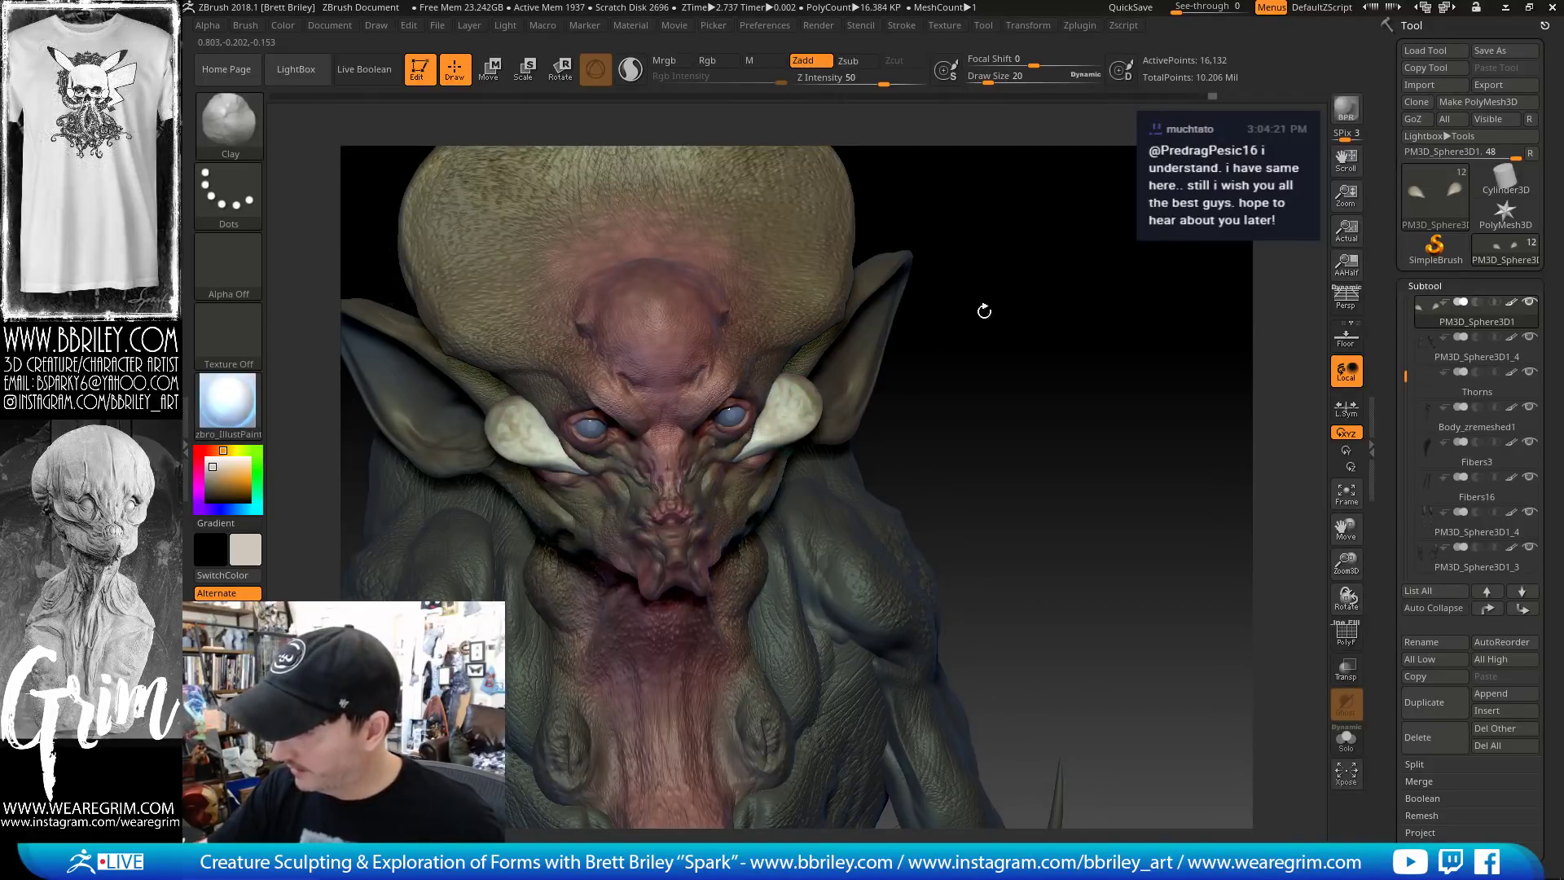
Trim the built-up relief on the growths into flatter planes with TrimDynamic
{"action": "mouse_move", "coordinate": [984, 314]}
{"action": "left_mouse_down"}
{"action": "mouse_move", "coordinate": [823, 395]}
{"action": "mouse_move", "coordinate": [803, 424]}
{"action": "left_mouse_up"}
{"action": "key", "text": "b"}
{"action": "key", "text": "t"}
{"action": "key", "text": "d"}
{"action": "left_click_drag", "start_coordinate": [957, 364], "coordinate": [741, 452]}
Carve fine grooves into the growths beside the eyes with the DamStandard brush at draw size 20
{"action": "key", "text": "b"}
{"action": "key", "text": "d"}
{"action": "key", "text": "s"}
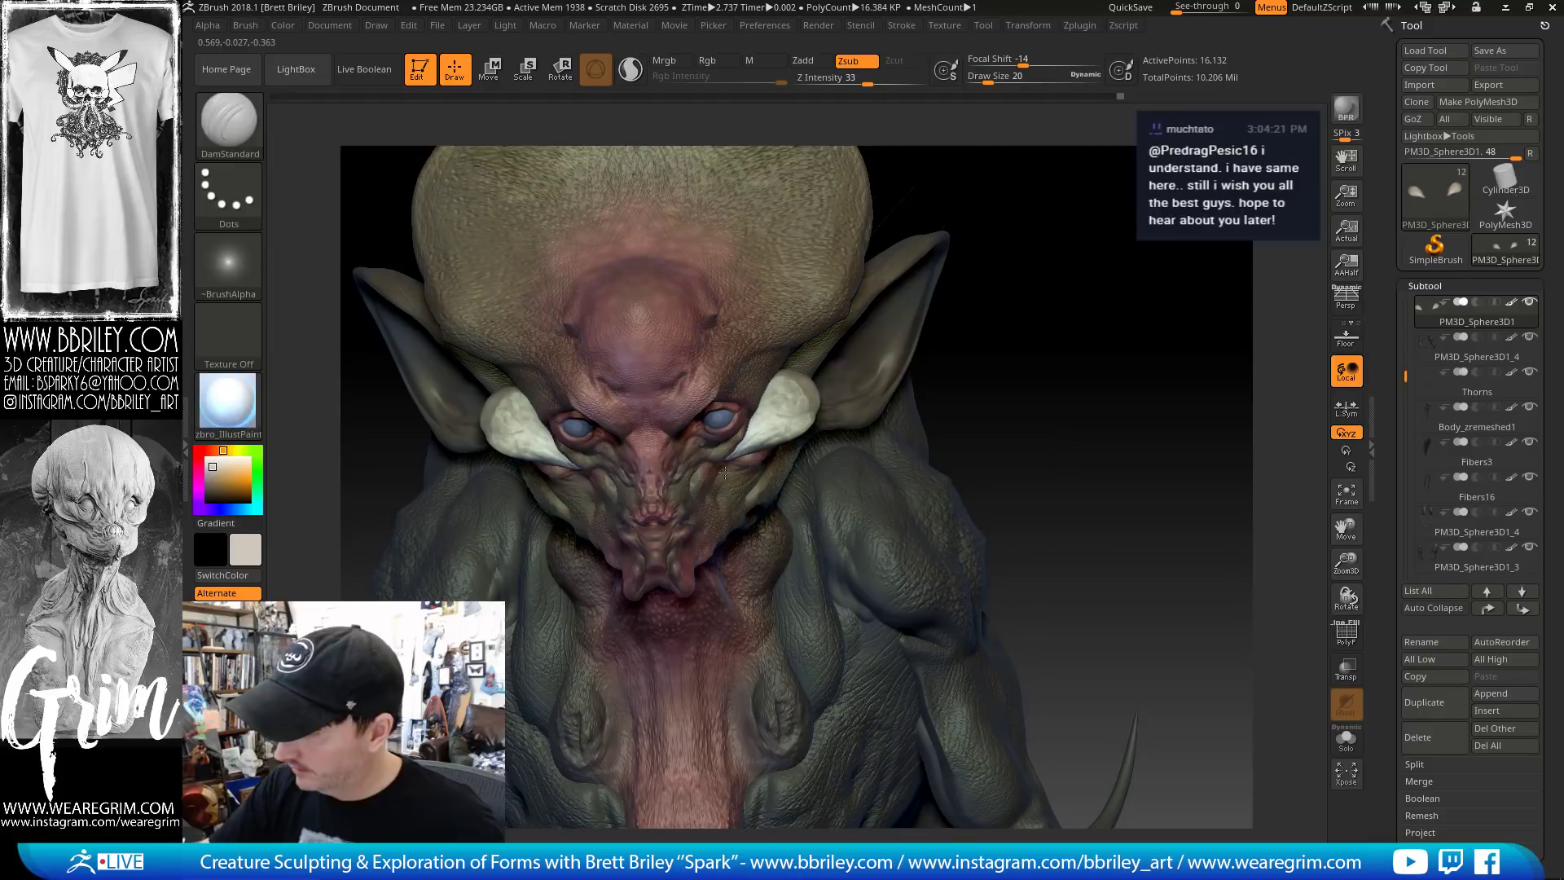
{"action": "left_click_drag", "start_coordinate": [1083, 239], "coordinate": [1136, 213]}
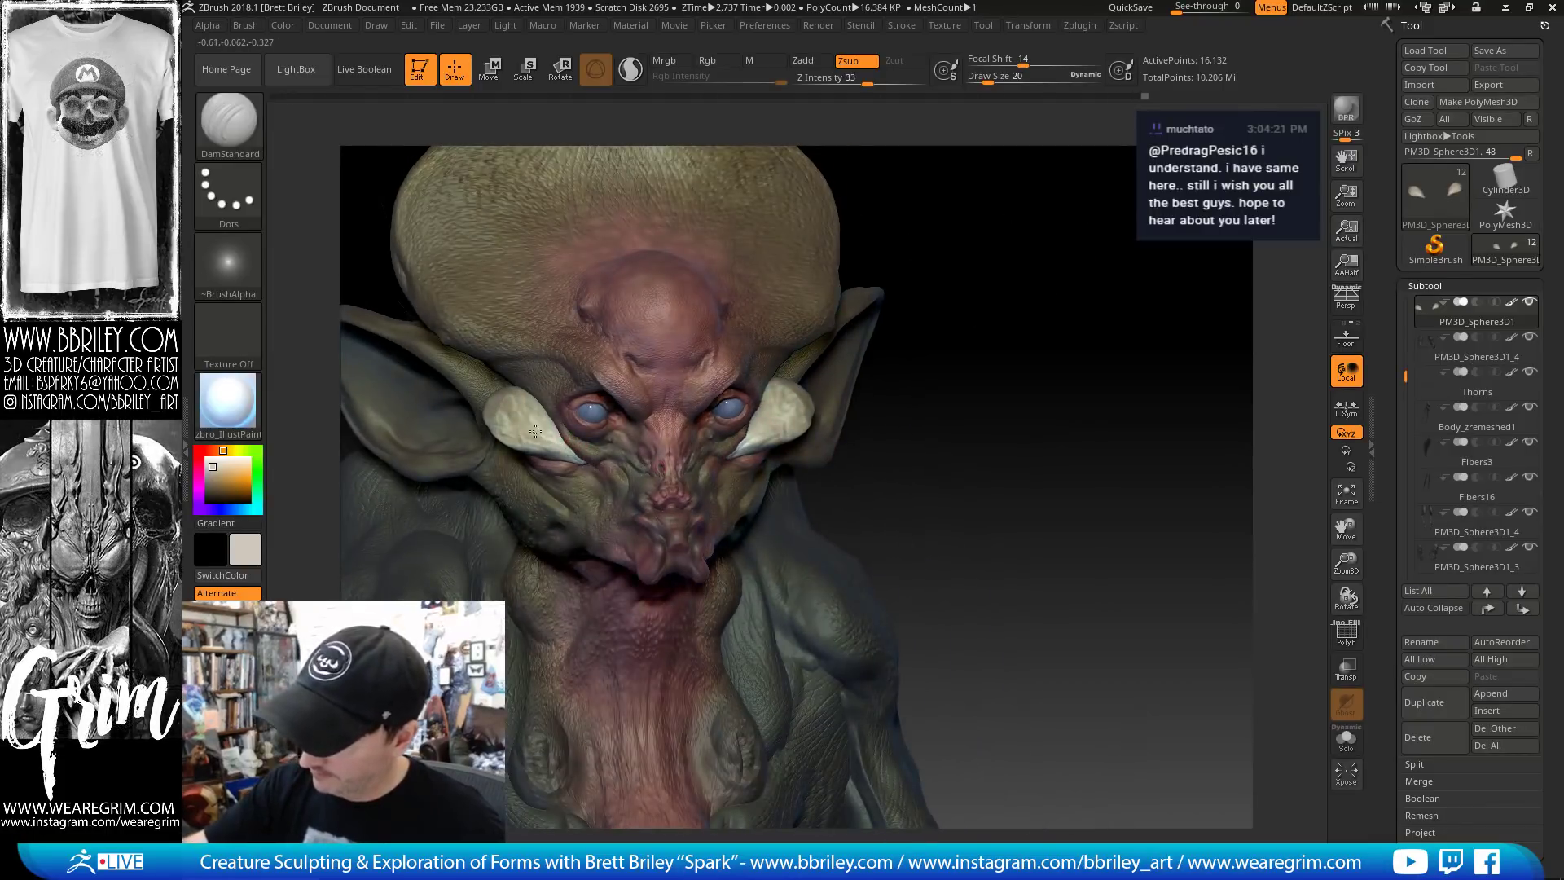
{"action": "left_click_drag", "start_coordinate": [541, 433], "coordinate": [555, 433]}
Sample a darker skin colour and stamp it along the pointed inner ends of the growths with the Standard brush
{"action": "key", "text": "b"}
{"action": "key", "text": "s"}
{"action": "key", "text": "t"}
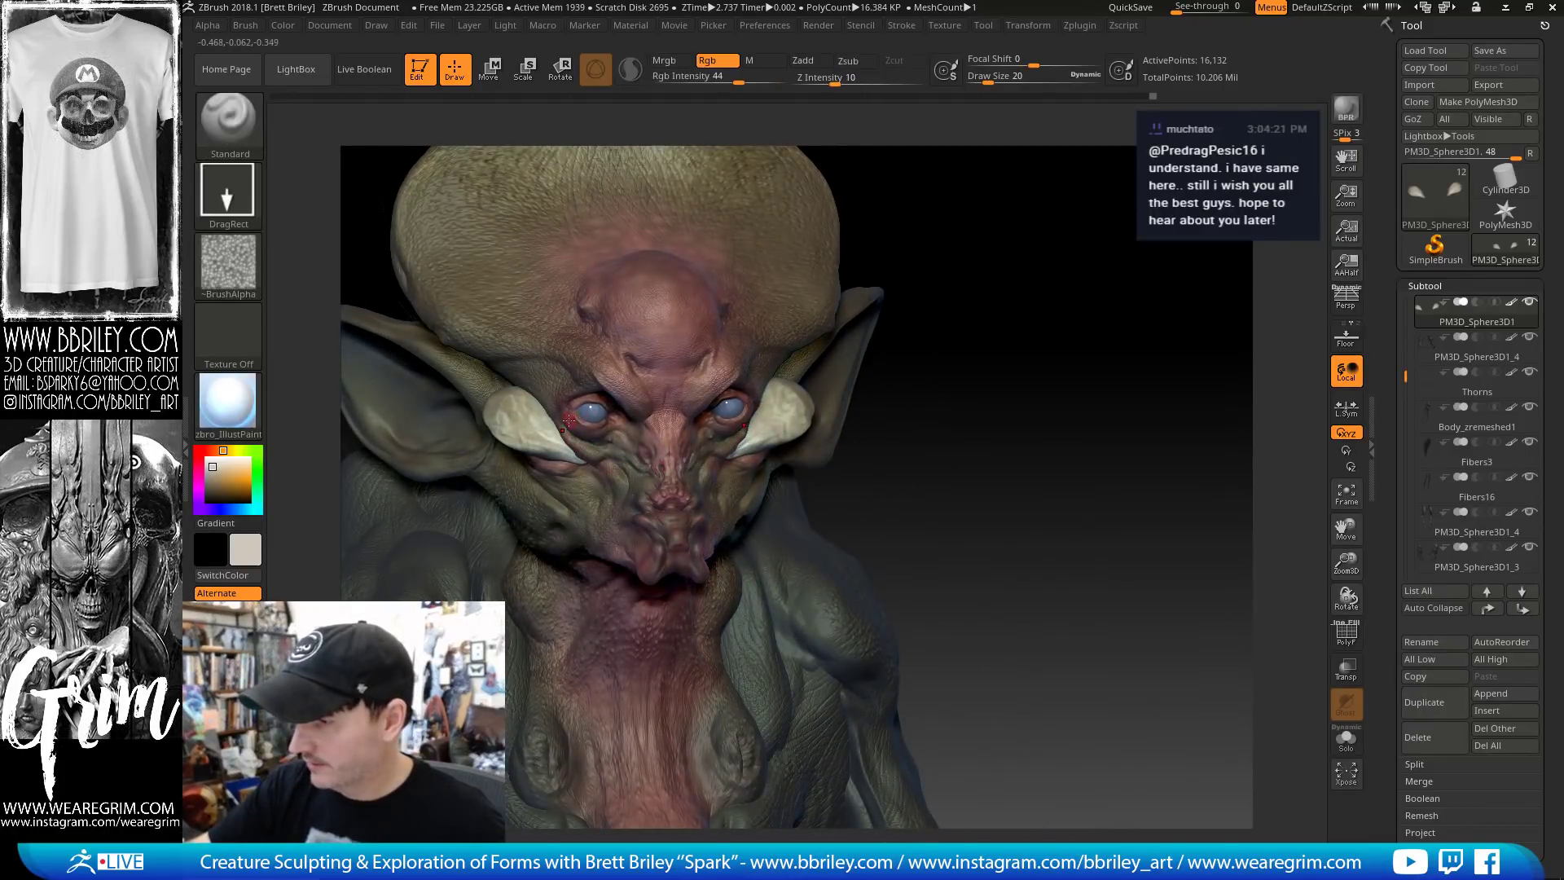
{"action": "key", "text": "c"}
{"action": "left_click_drag", "start_coordinate": [591, 465], "coordinate": [547, 430]}
{"action": "key", "text": "c"}
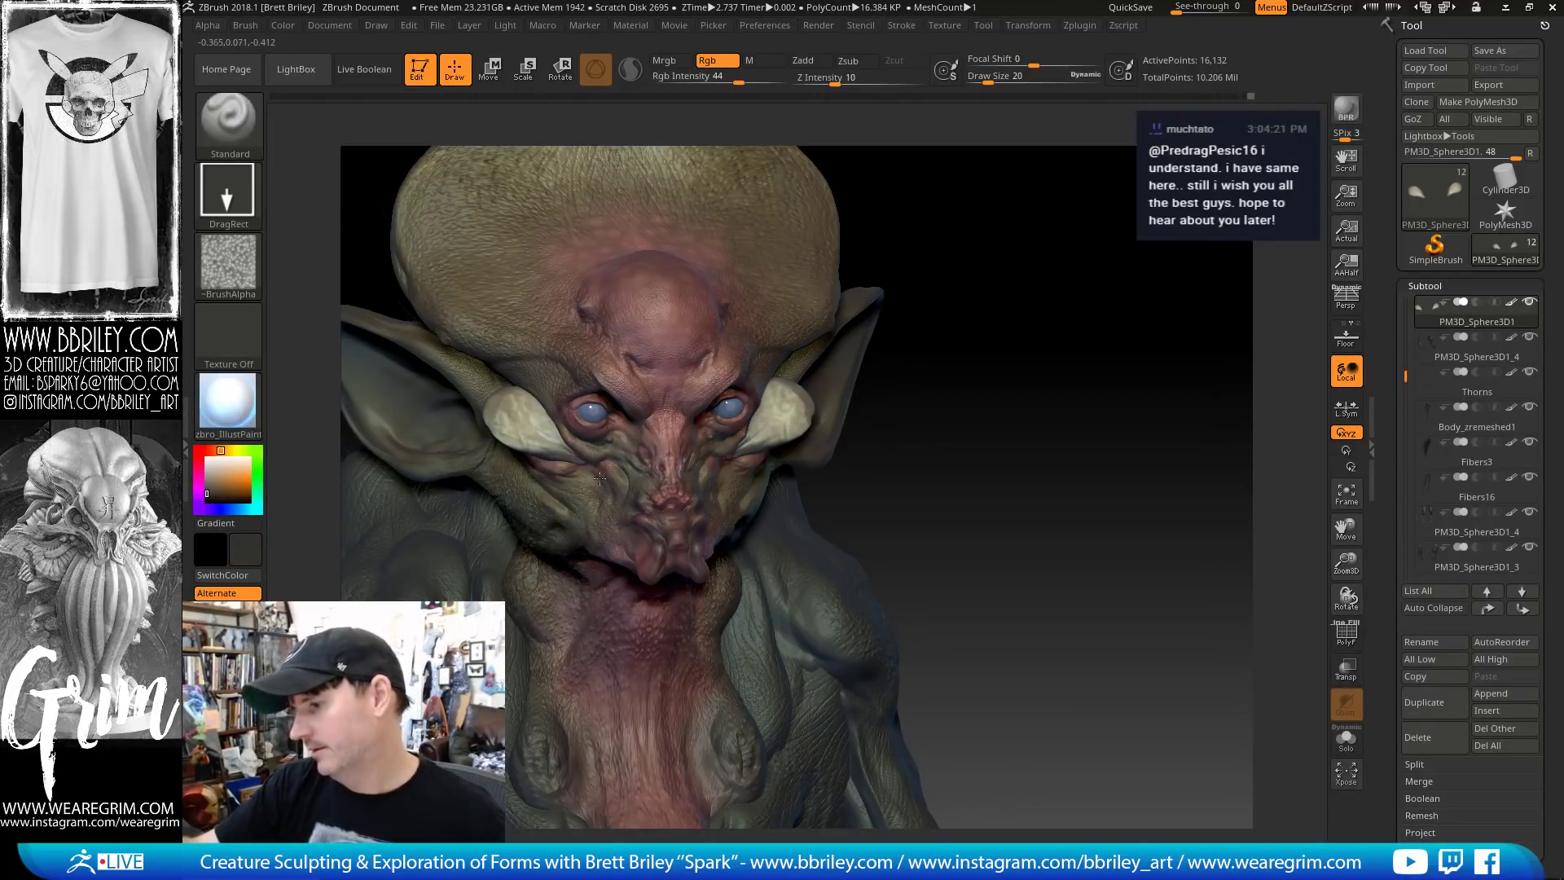
Adjust the shape of the growths beside the eyes with the Move brush at draw size 59
{"action": "key", "text": "b"}
{"action": "key", "text": "m"}
{"action": "key", "text": "v"}
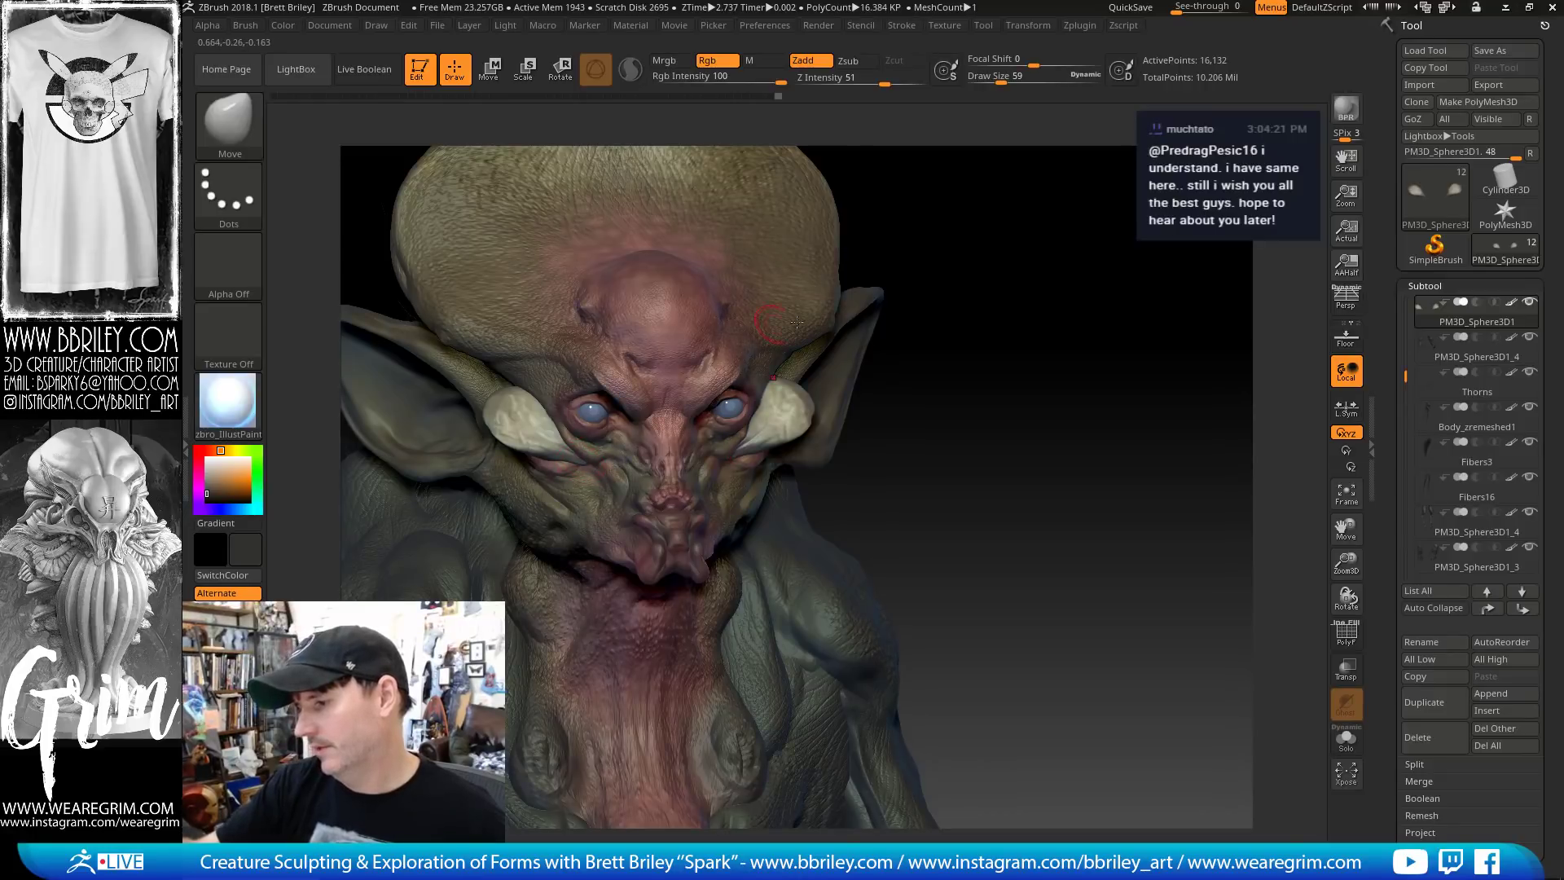
{"action": "right_click_drag", "start_coordinate": [797, 322], "coordinate": [509, 393]}
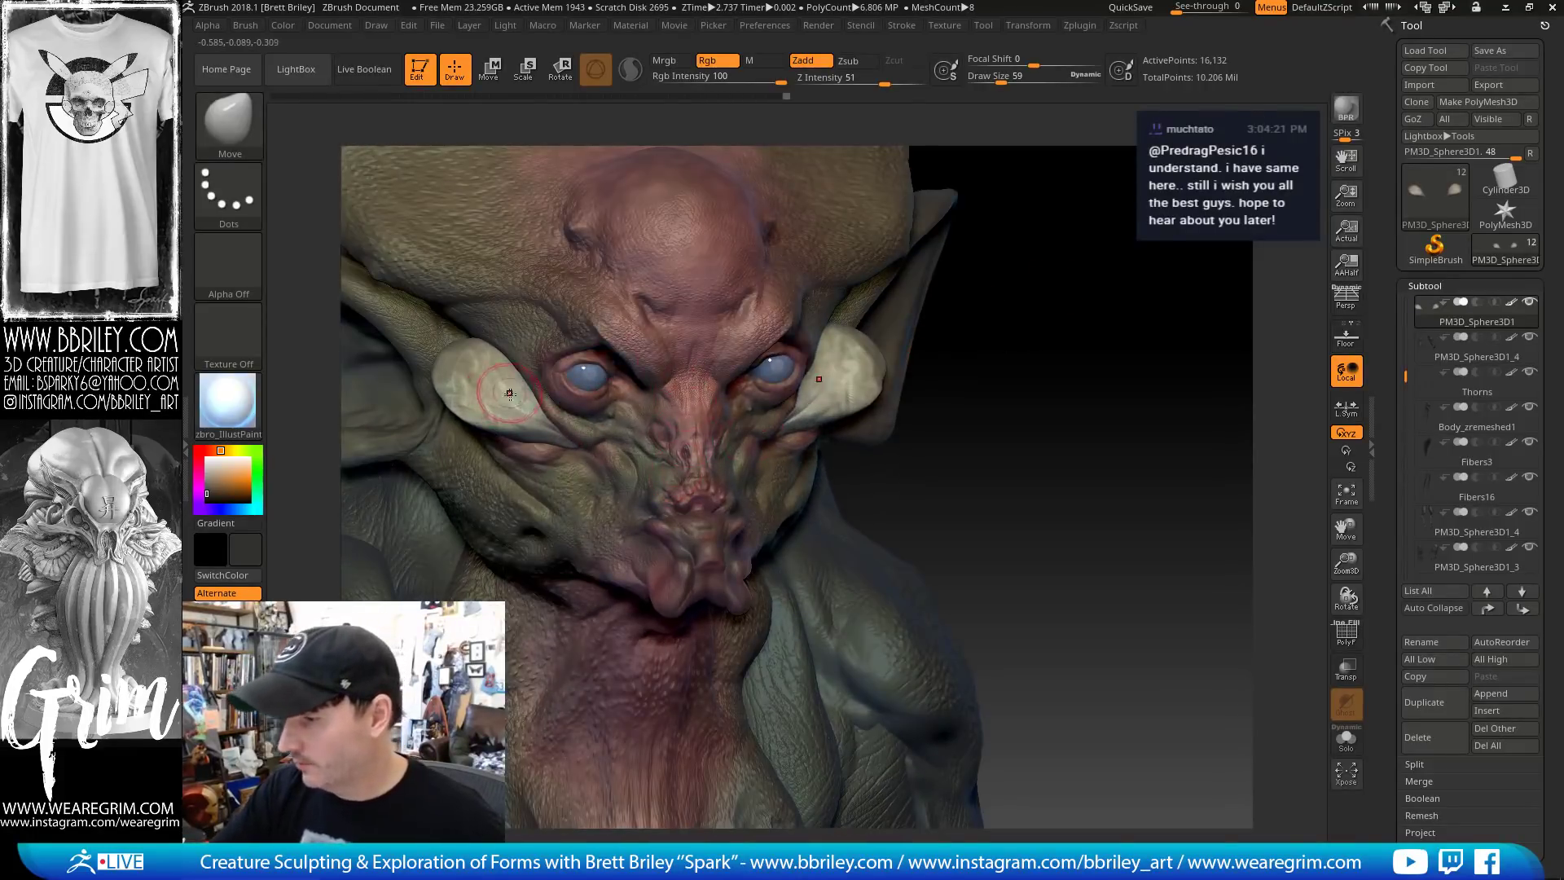
Sample a brownish colour and set the Standard brush to draw size 13 with a FreeHand stroke
{"action": "key", "text": "c"}
{"action": "key", "text": "b"}
{"action": "key", "text": "s"}
{"action": "key", "text": "t"}
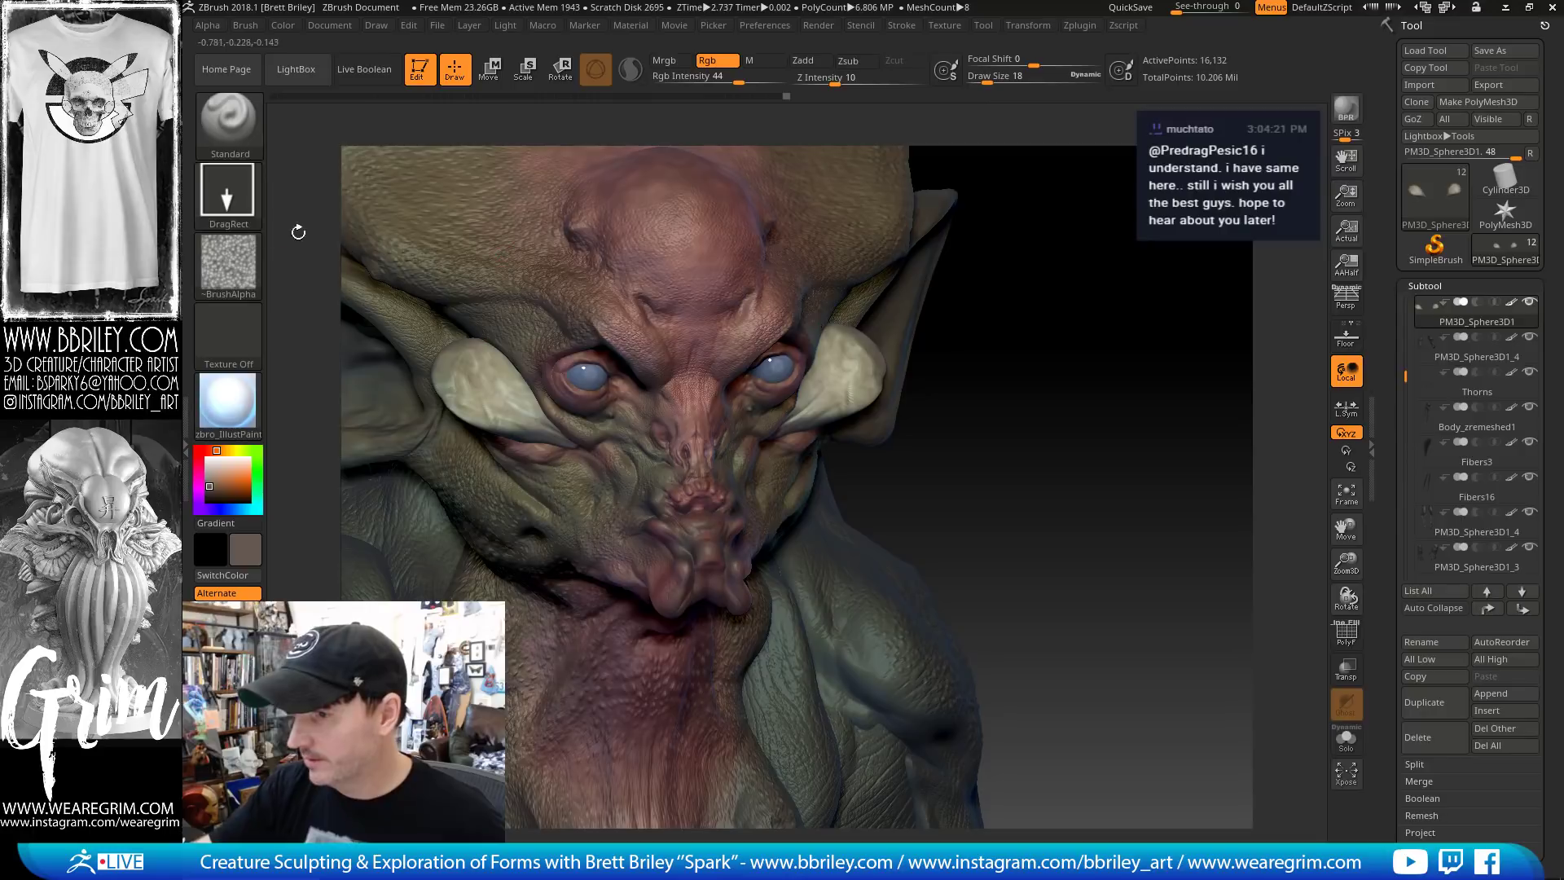
{"action": "key", "text": "bracketleft"}
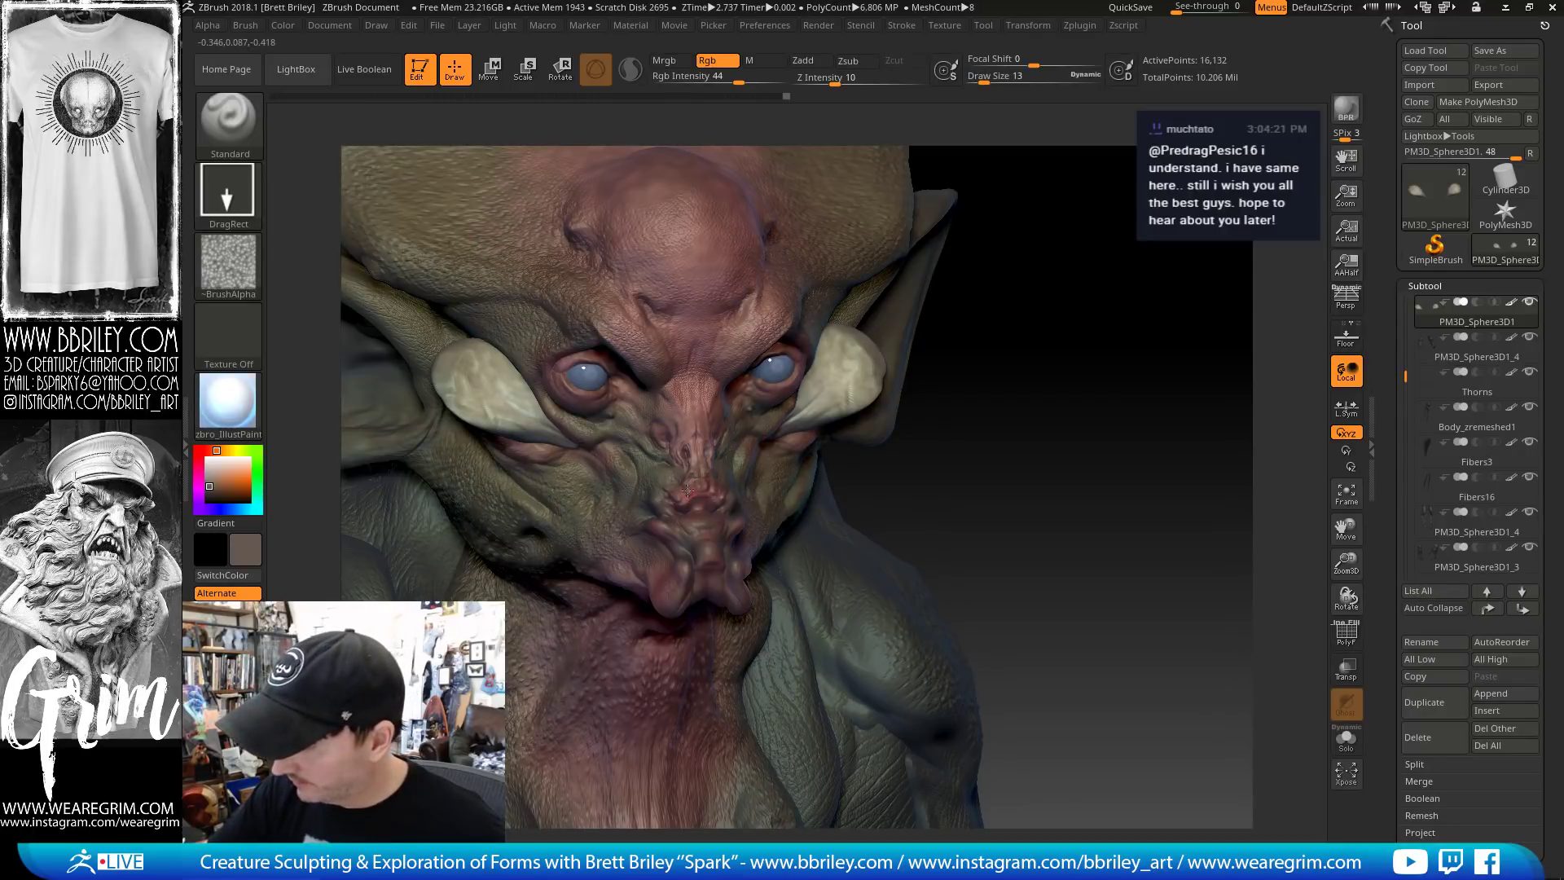
{"action": "left_click", "coordinate": [228, 191]}
{"action": "left_click", "coordinate": [415, 224]}
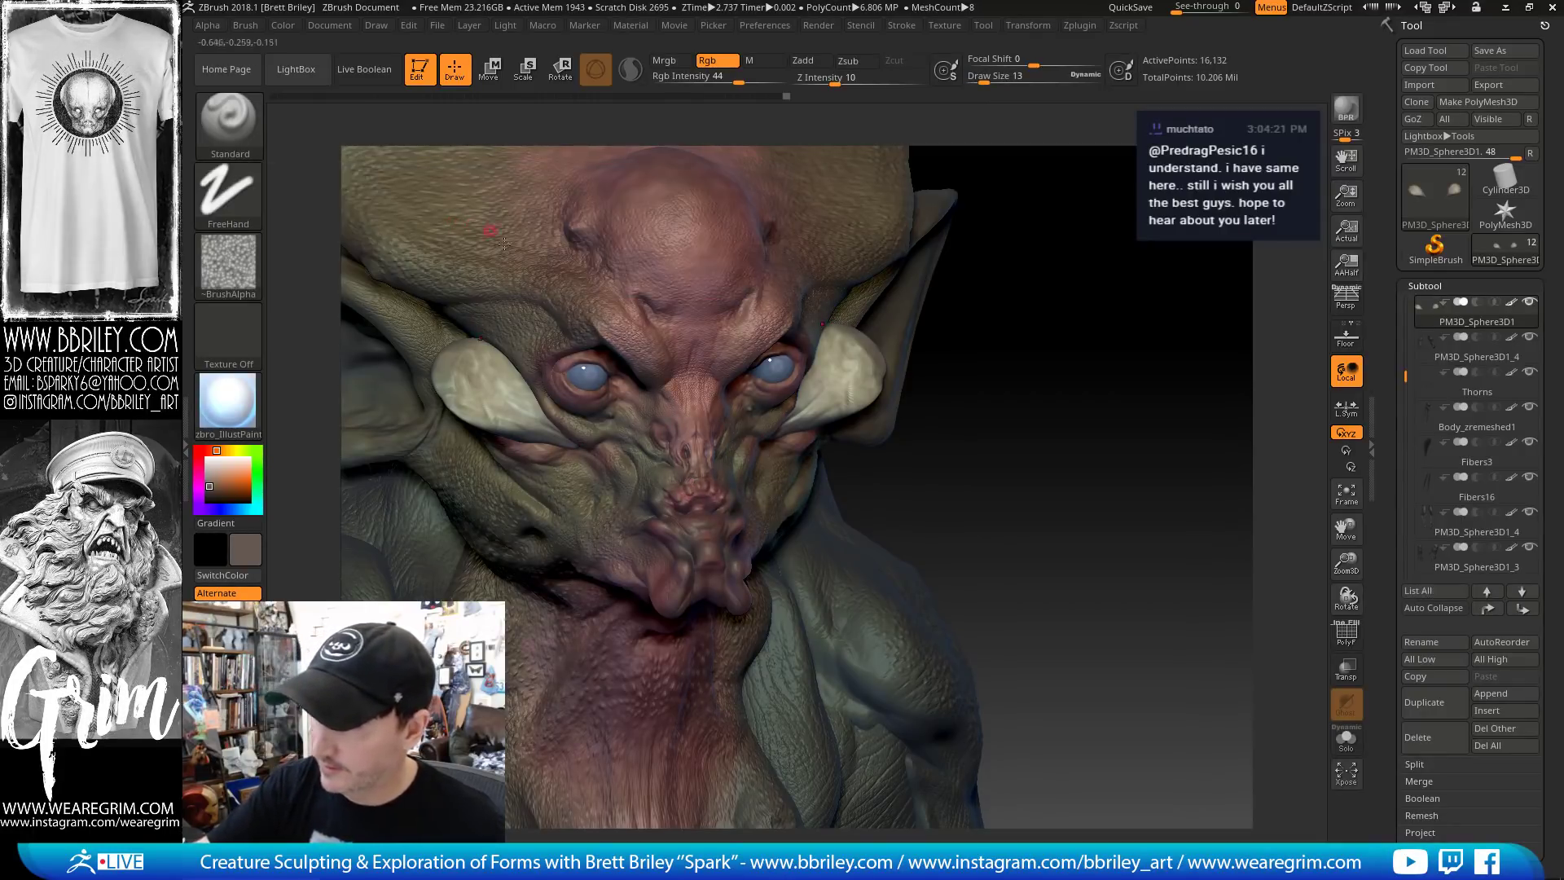
Make the main Character body the active subtool and turn the brush alpha off
{"action": "left_click", "coordinate": [689, 490], "text": "alt"}
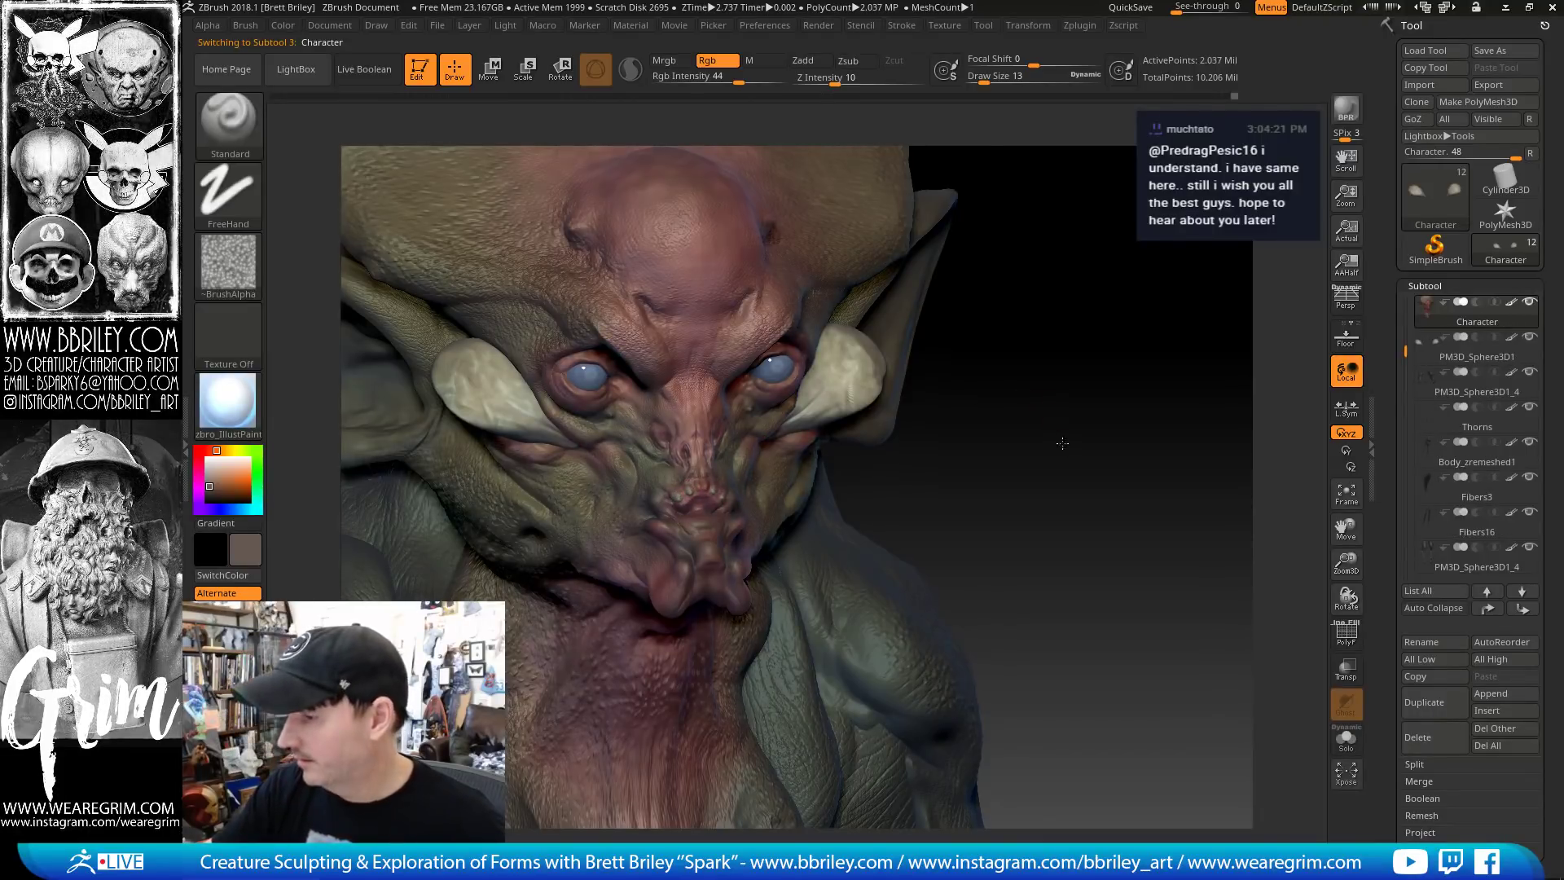
{"action": "left_click_drag", "start_coordinate": [1064, 443], "coordinate": [1132, 442]}
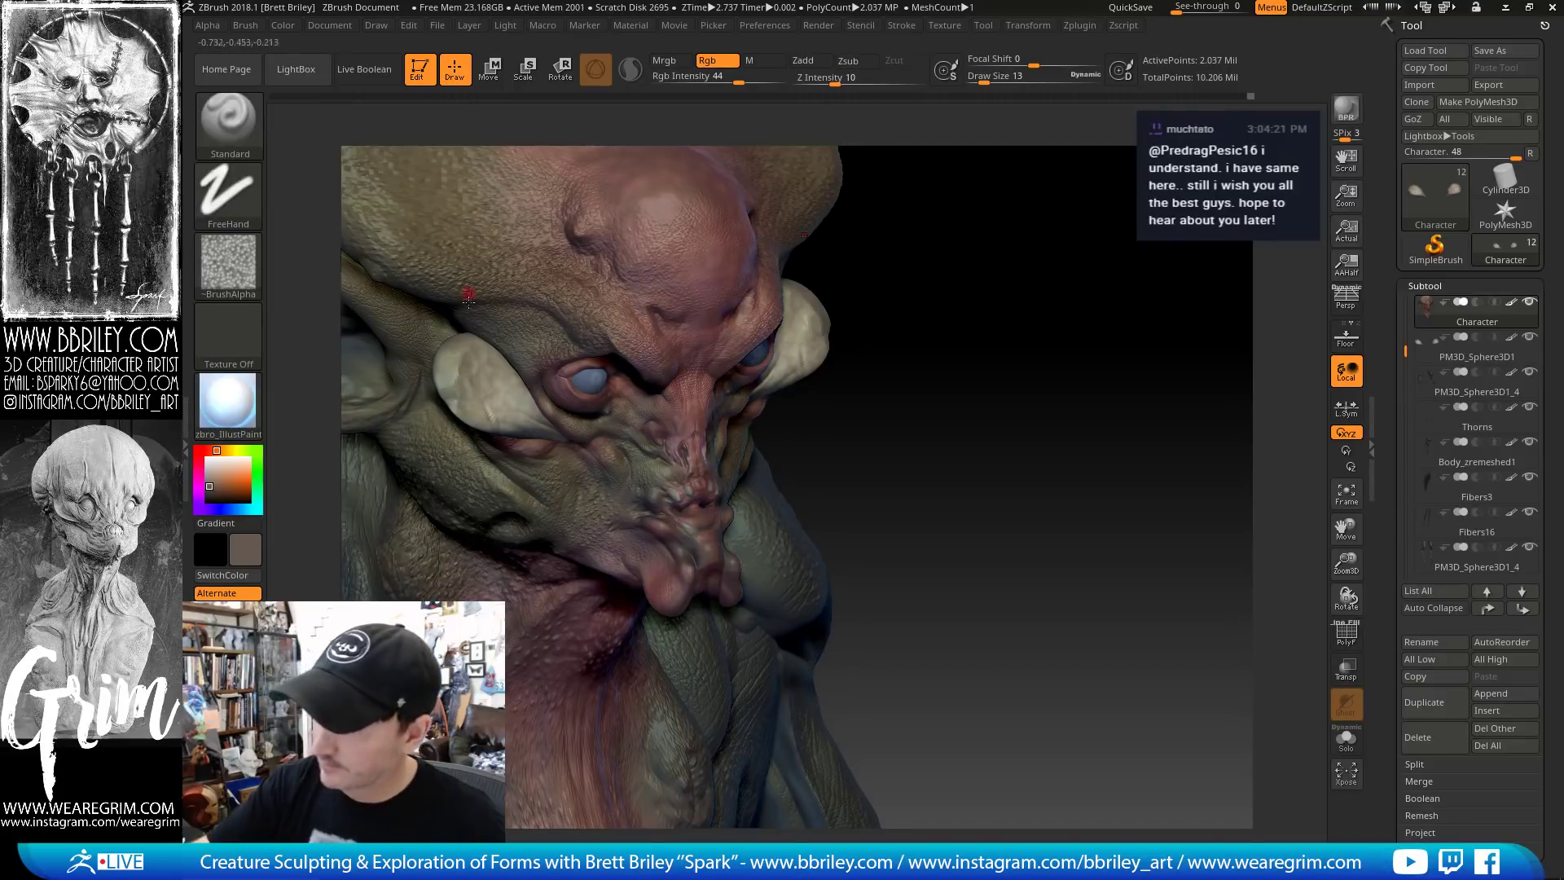
{"action": "left_click", "coordinate": [229, 265]}
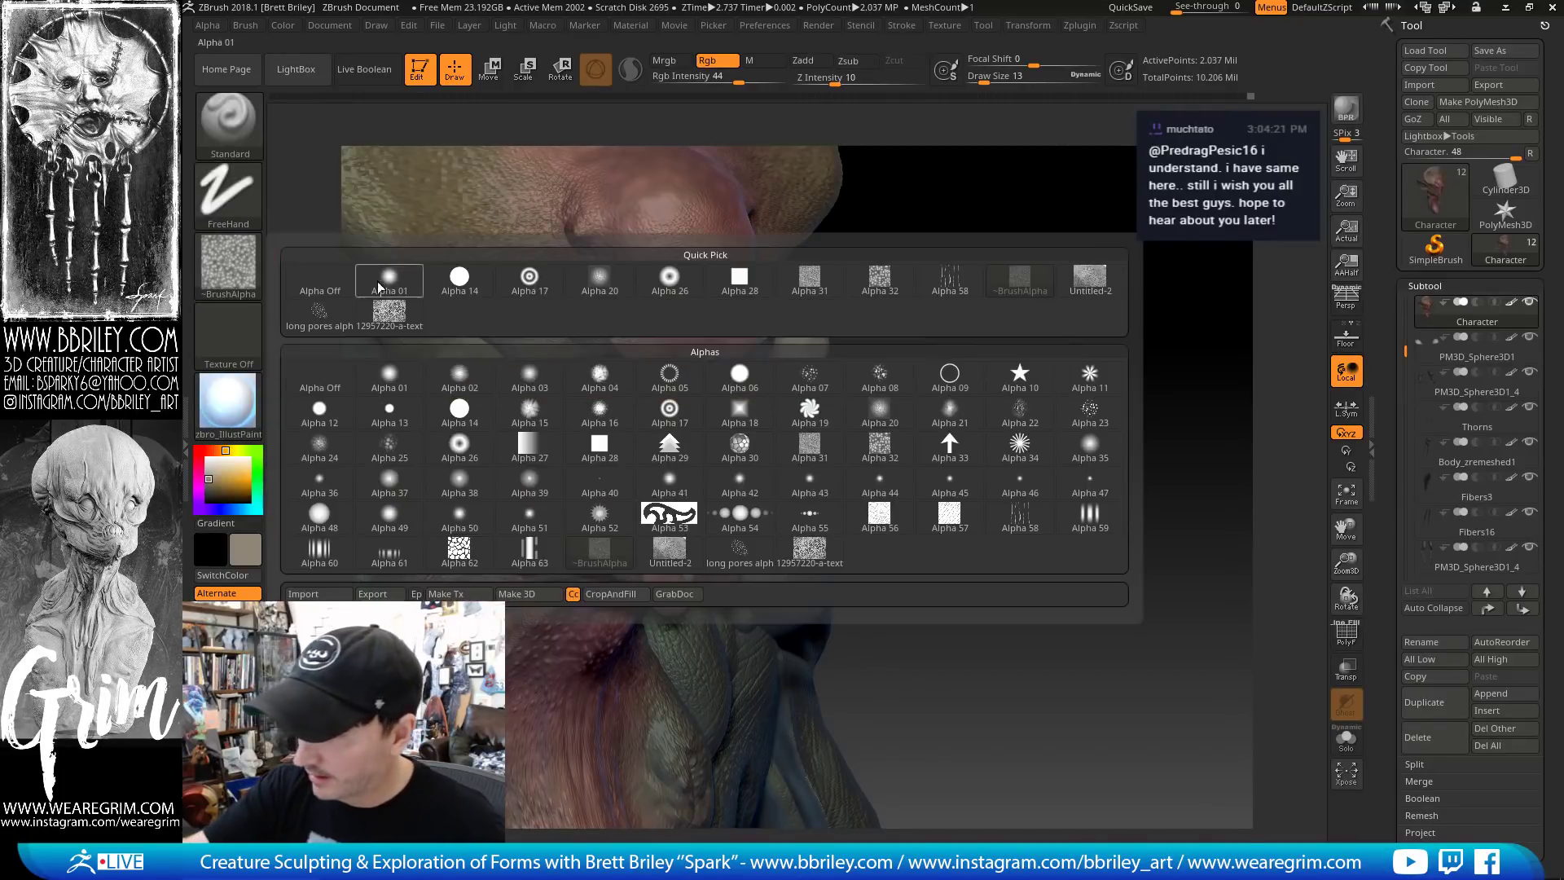
{"action": "left_click", "coordinate": [336, 406]}
{"action": "left_click", "coordinate": [228, 265]}
{"action": "left_click", "coordinate": [345, 314]}
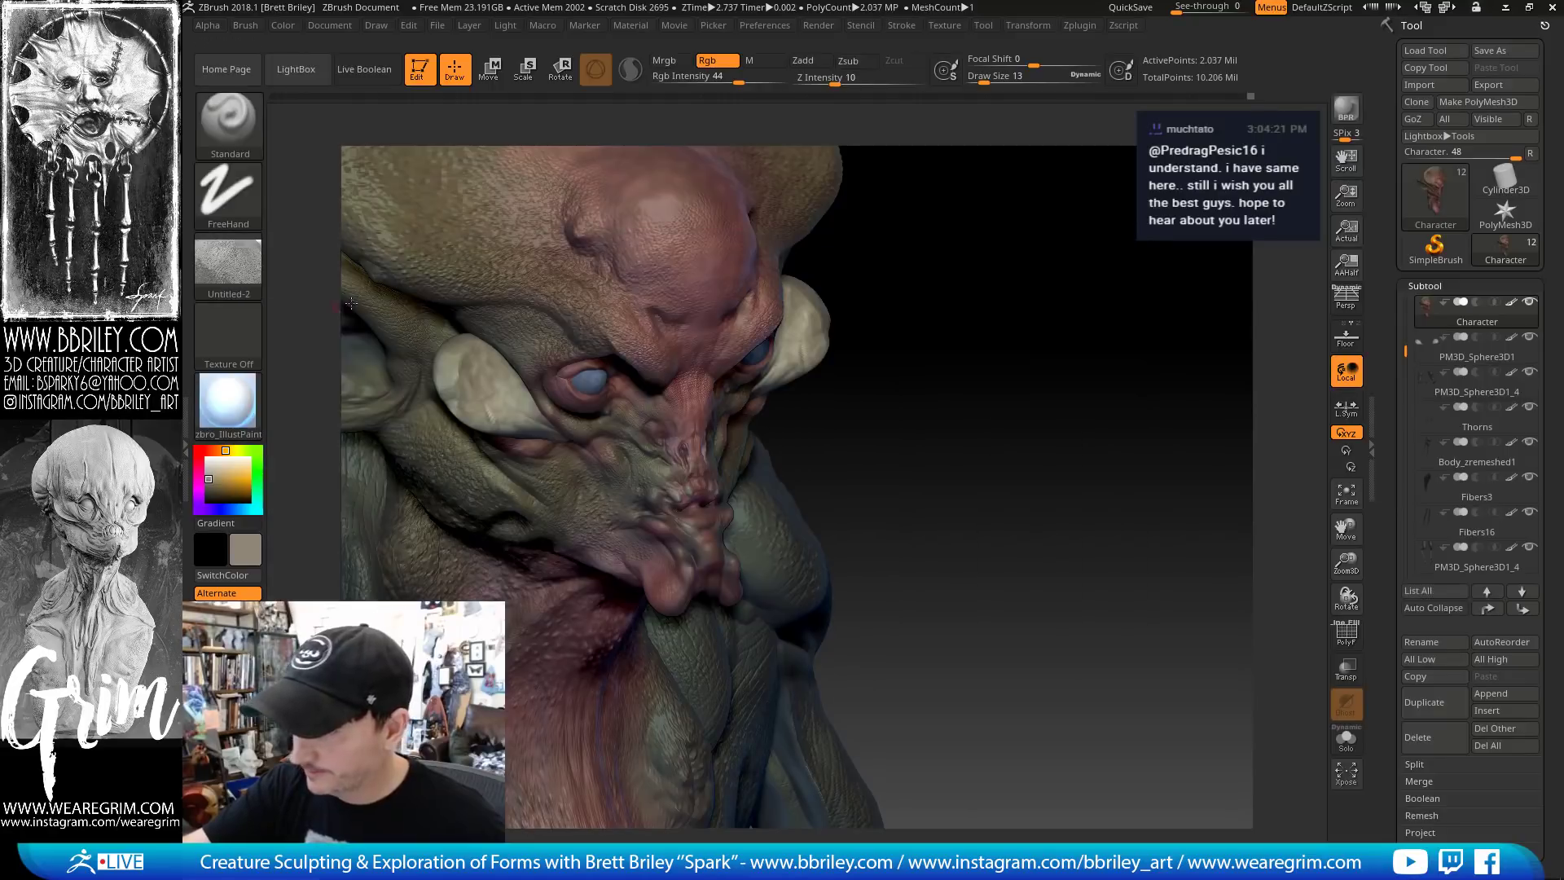
{"action": "left_click", "coordinate": [214, 254]}
{"action": "left_click", "coordinate": [323, 380]}
{"action": "left_click_drag", "start_coordinate": [876, 446], "coordinate": [801, 447]}
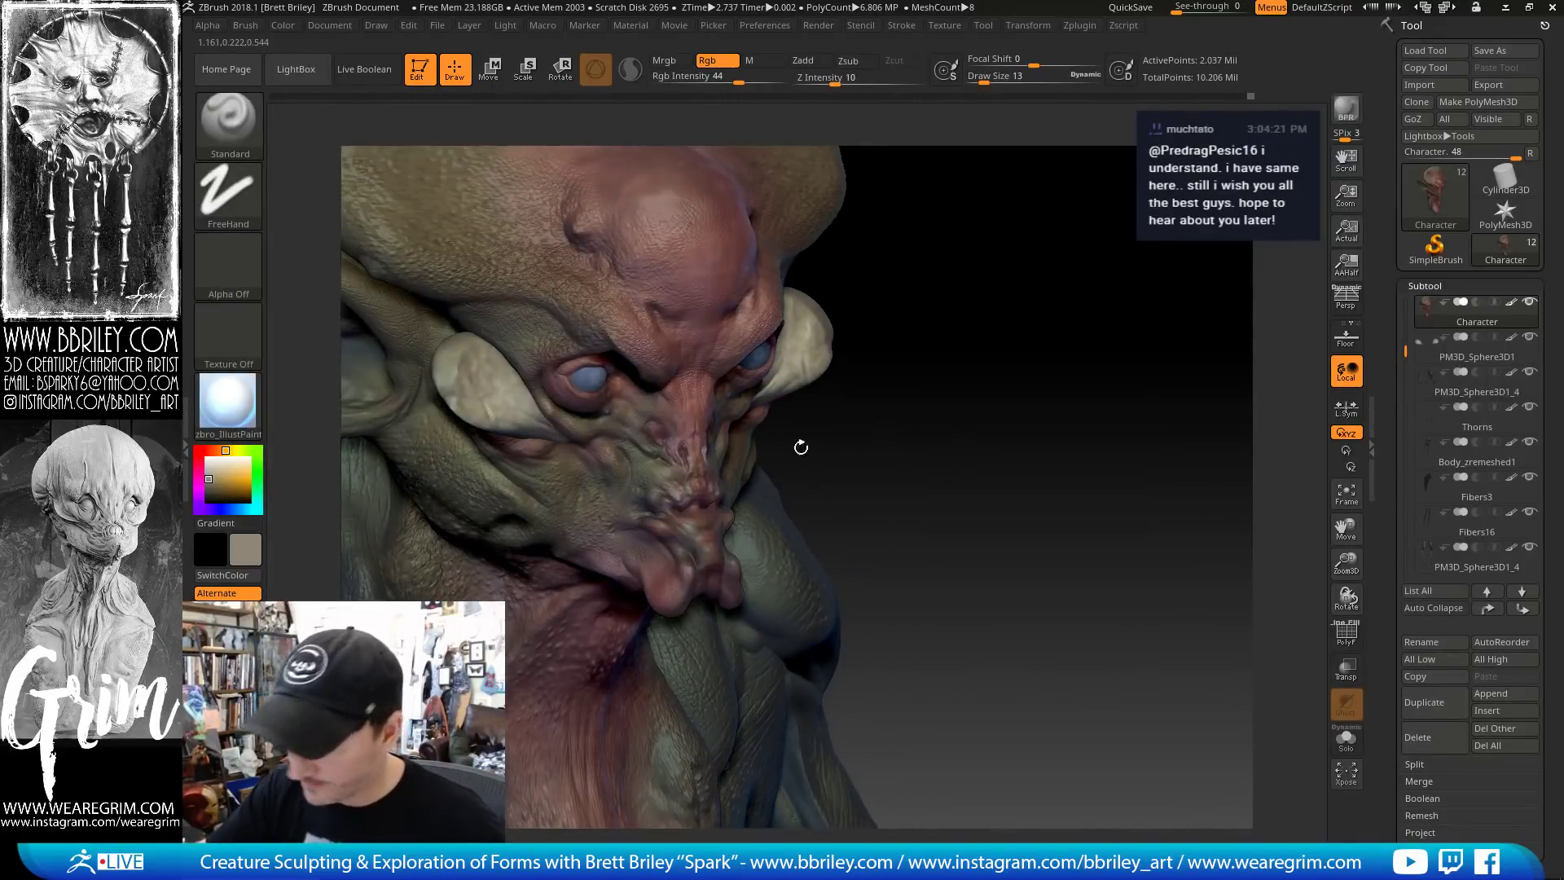
Sample a pale grey colour and paint the small upper teeth with the Standard brush at draw size 4
{"action": "key", "text": "s"}
{"action": "left_click", "coordinate": [663, 503]}
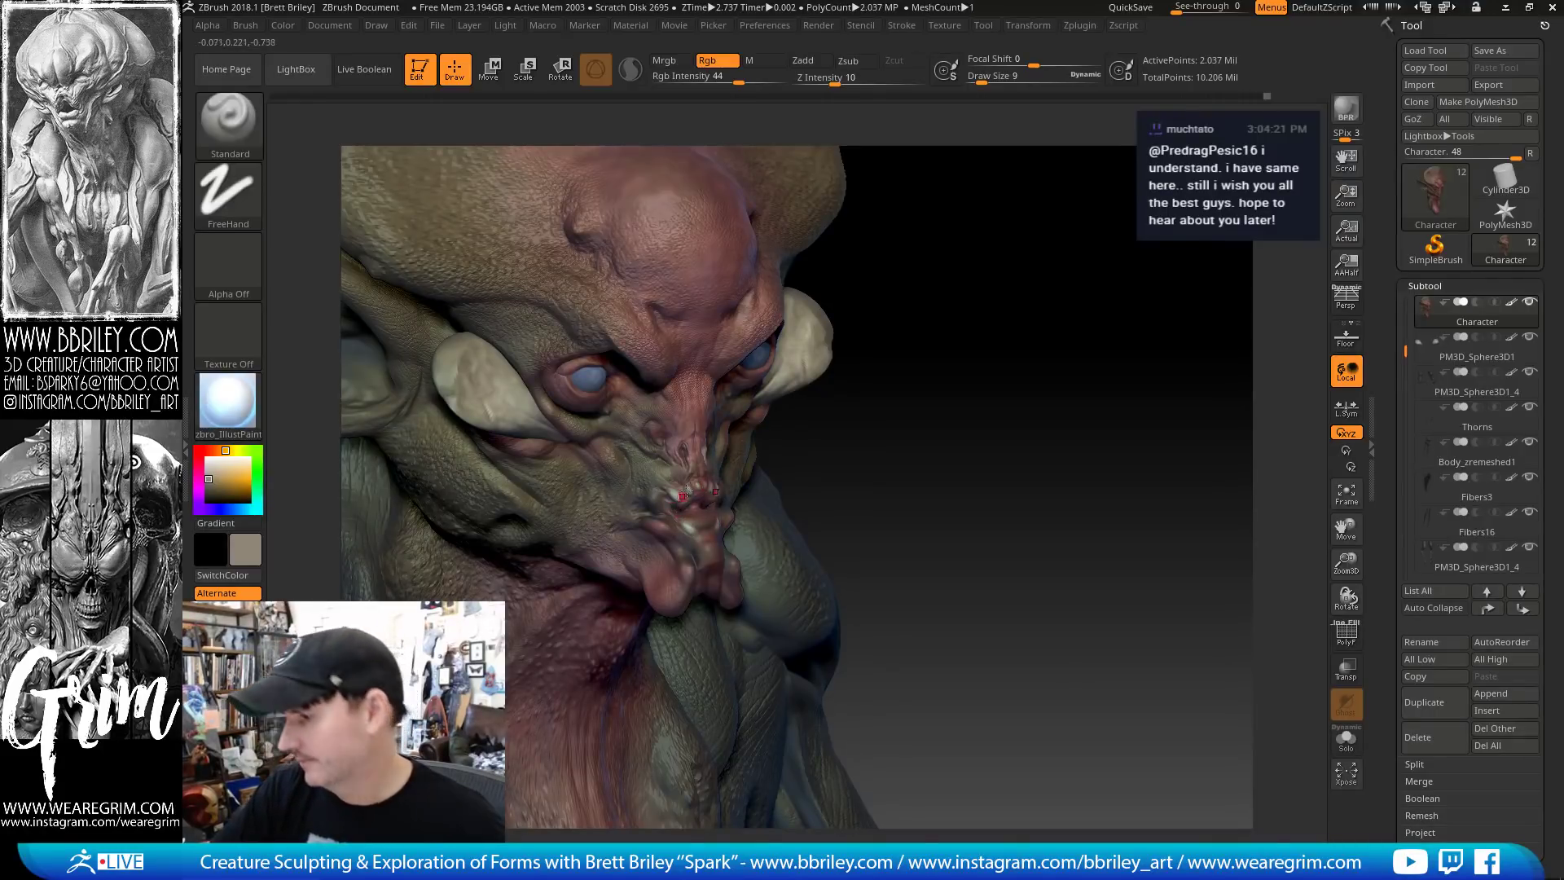
{"action": "left_click_drag", "start_coordinate": [940, 389], "coordinate": [886, 390]}
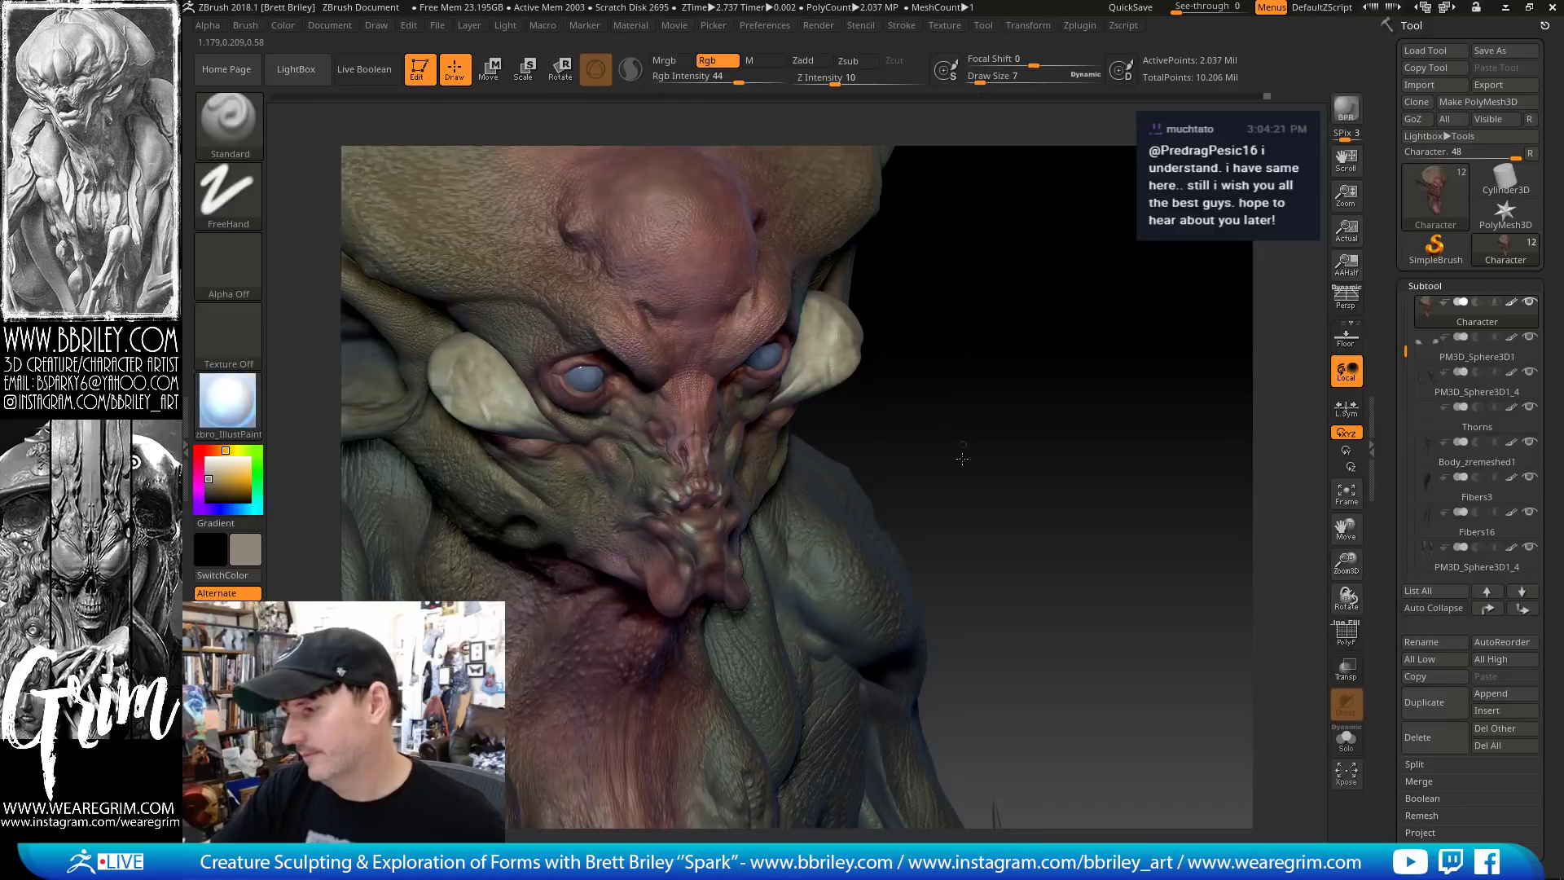
{"action": "left_click_drag", "start_coordinate": [962, 458], "coordinate": [937, 456]}
{"action": "key", "text": "s"}
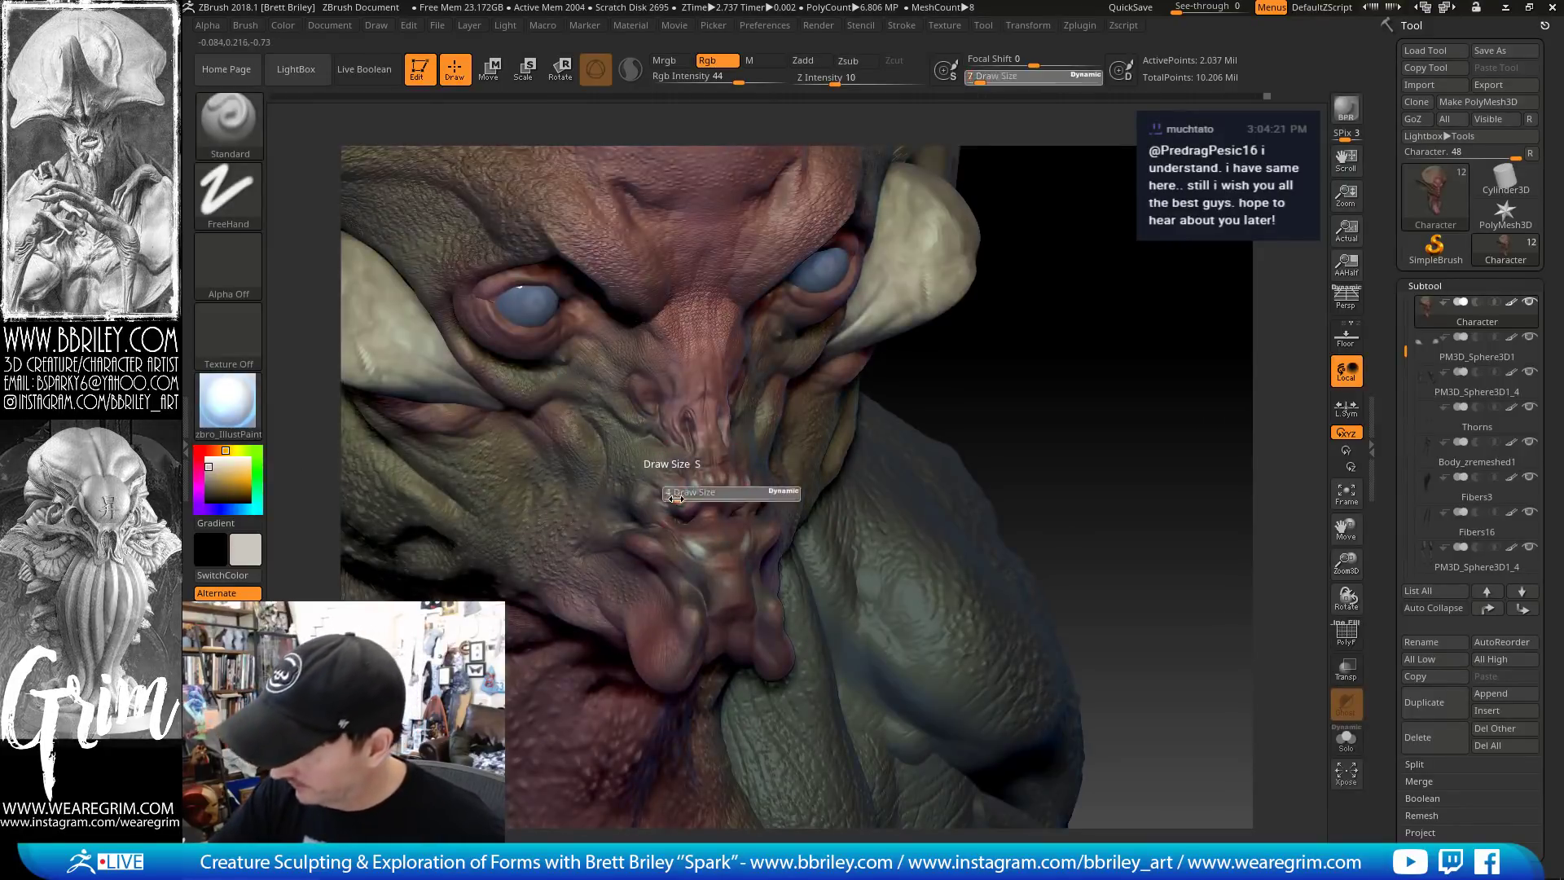
{"action": "left_click", "coordinate": [676, 499]}
{"action": "left_click_drag", "start_coordinate": [666, 478], "coordinate": [698, 488]}
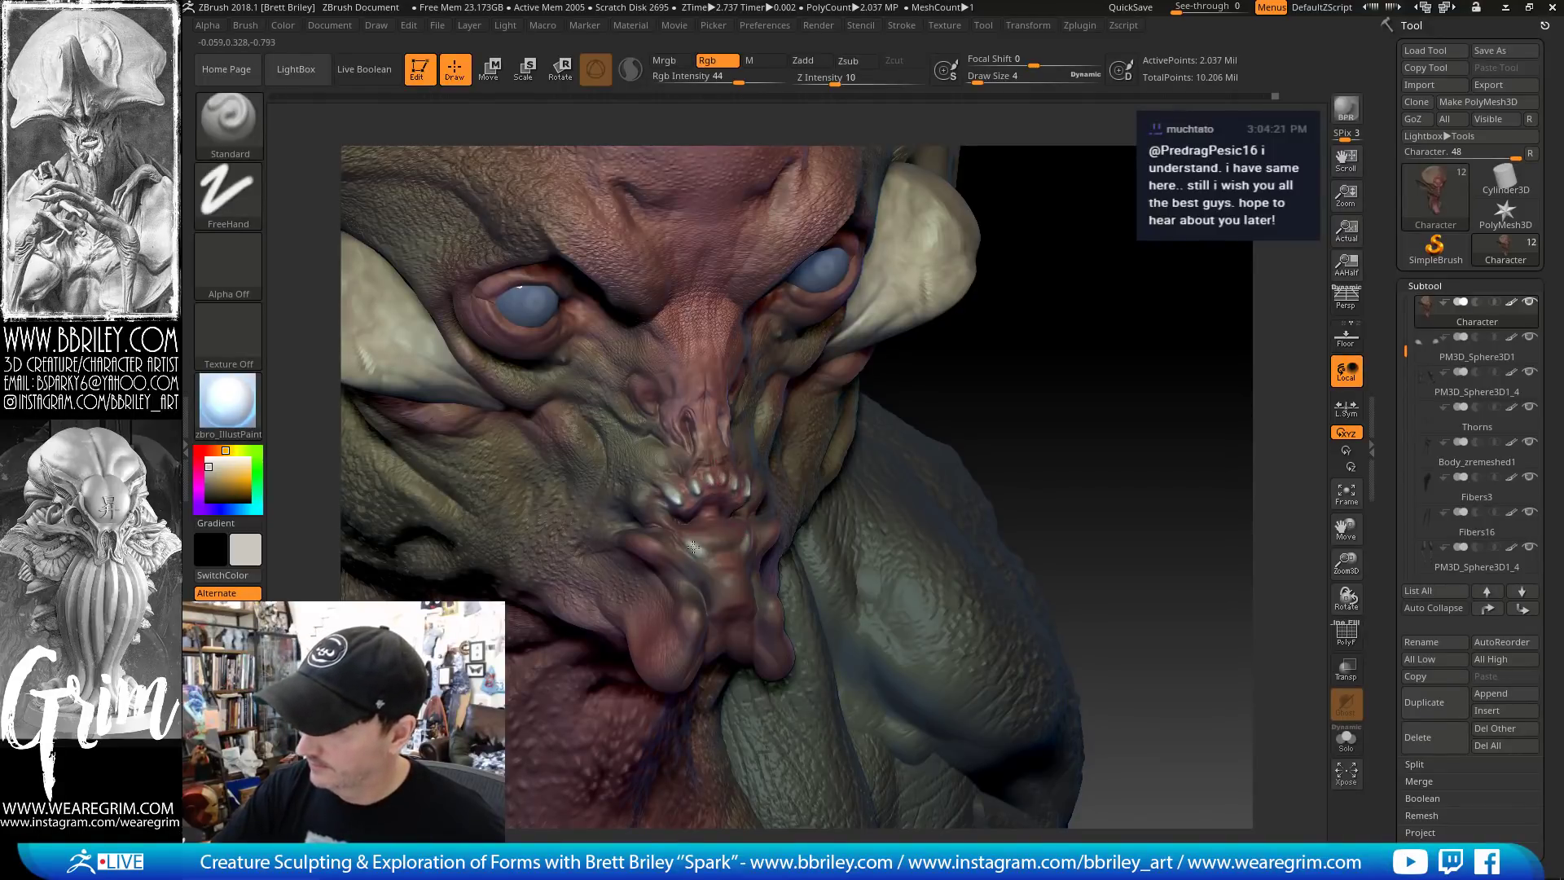
{"action": "mouse_move", "coordinate": [1006, 399]}
{"action": "left_mouse_down", "text": "alt"}
{"action": "mouse_move", "coordinate": [1093, 384]}
{"action": "mouse_move", "coordinate": [1087, 351]}
{"action": "left_mouse_up", "text": "alt"}
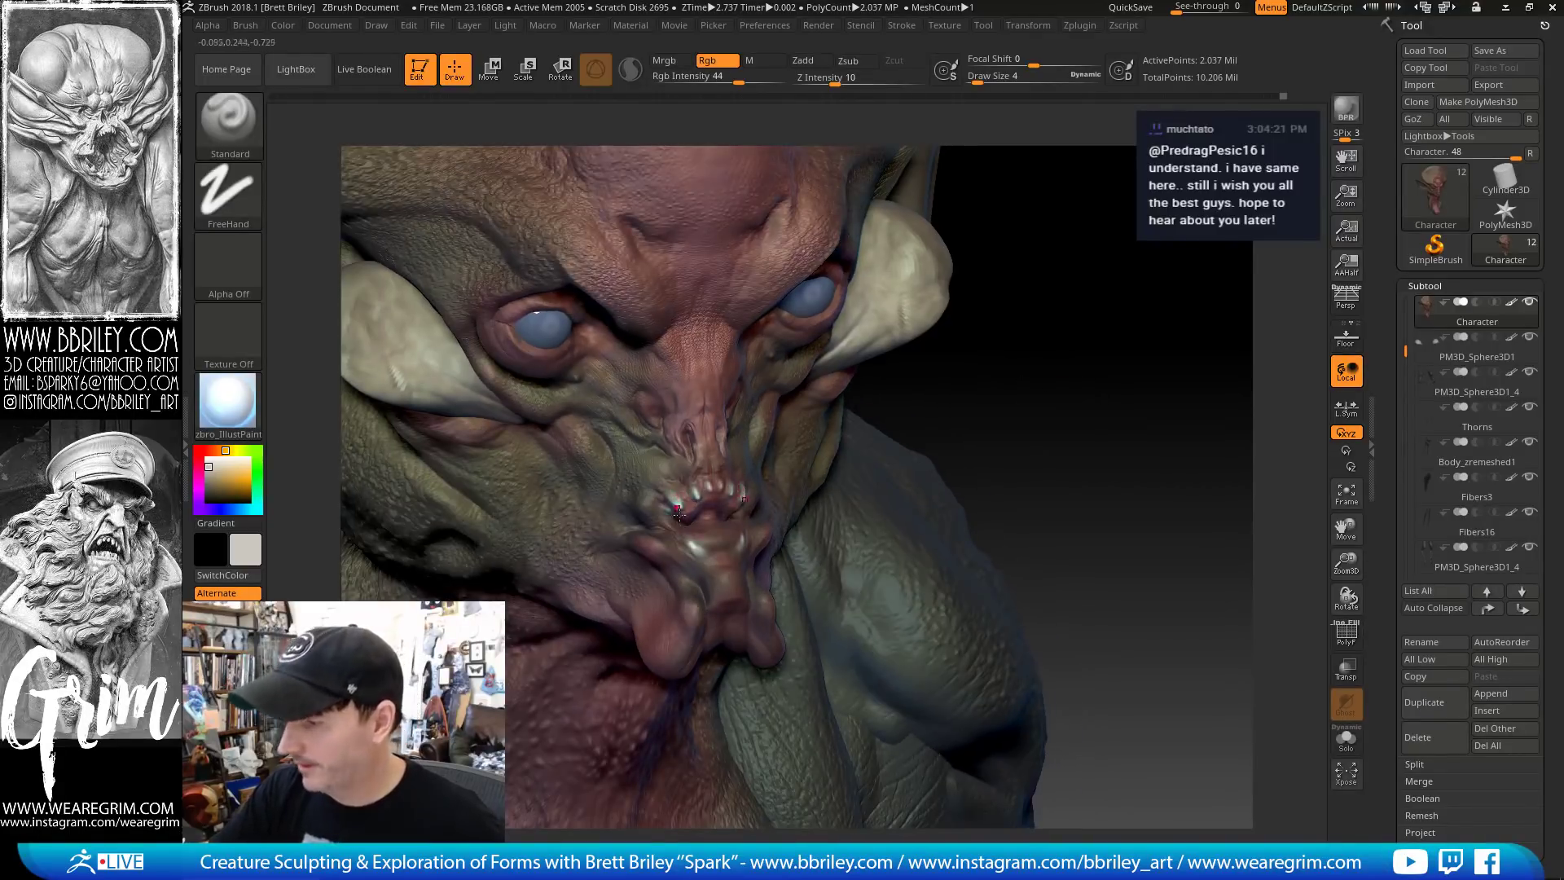
Sample a dark reddish colour and carve around the lower teeth with the DamStandard brush at draw size 9
{"action": "key", "text": "c"}
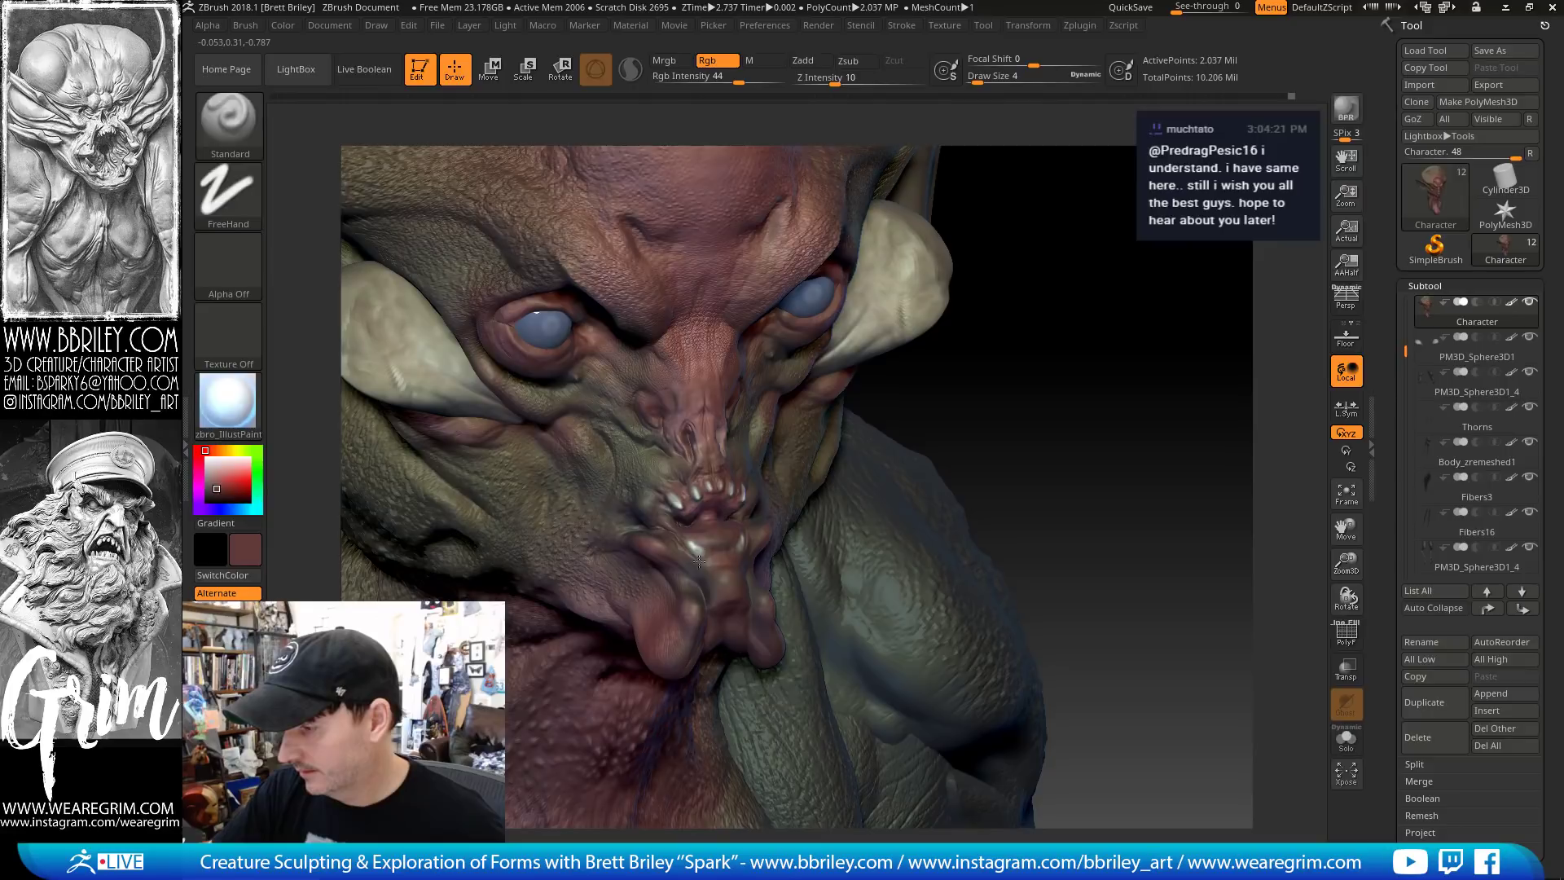
{"action": "key", "text": "b"}
{"action": "key", "text": "d"}
{"action": "key", "text": "s"}
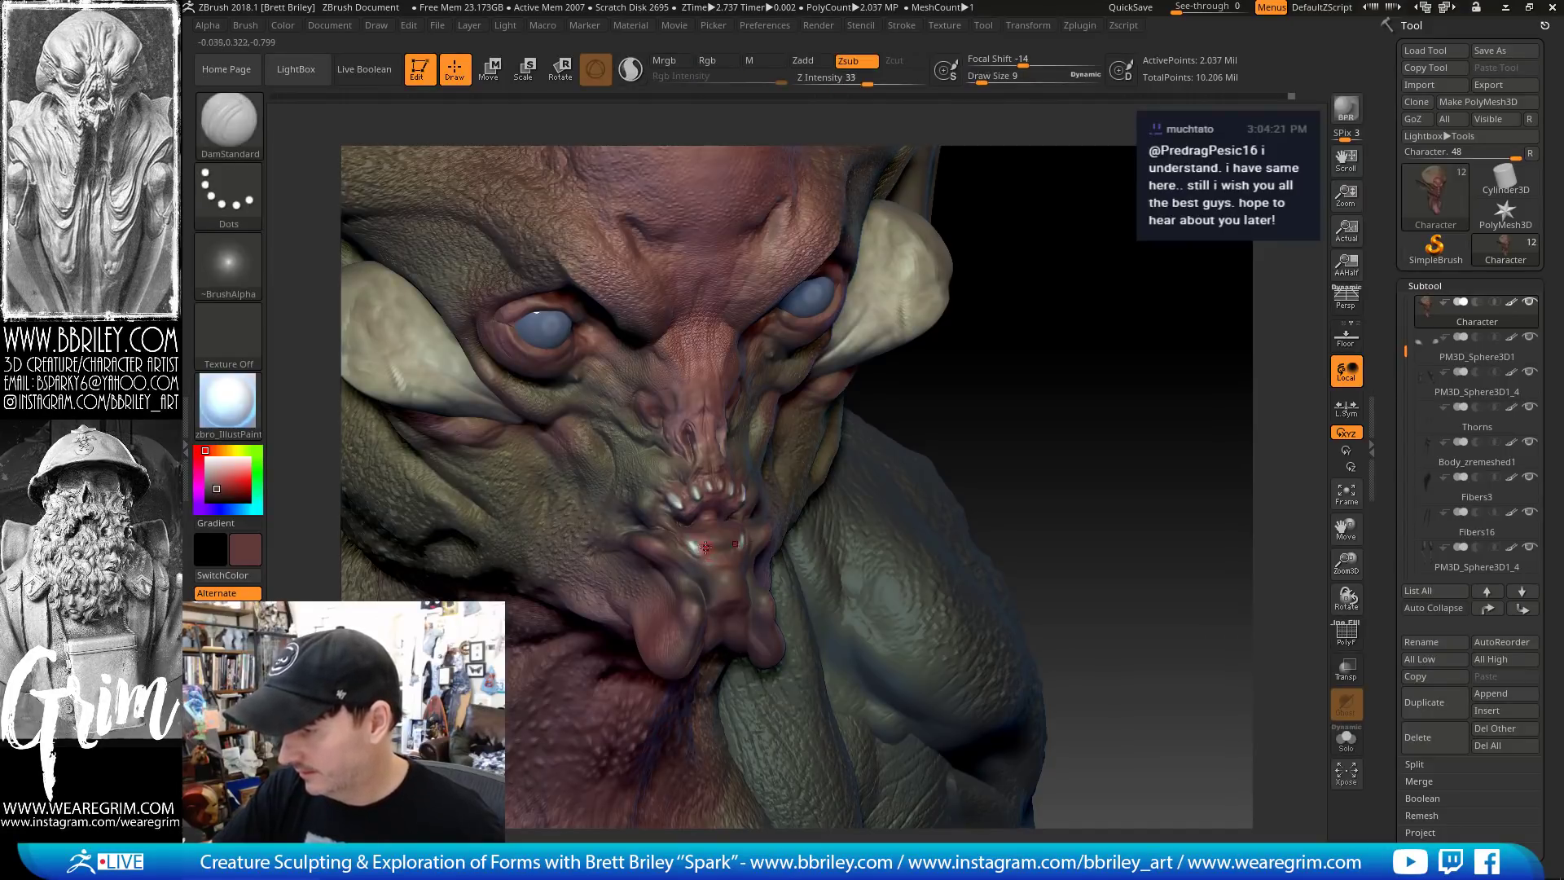
Pull the two lower teeth into shape from the front and side with the Move brush, raising its draw size to 13
{"action": "key", "text": "b"}
{"action": "key", "text": "m"}
{"action": "key", "text": "v"}
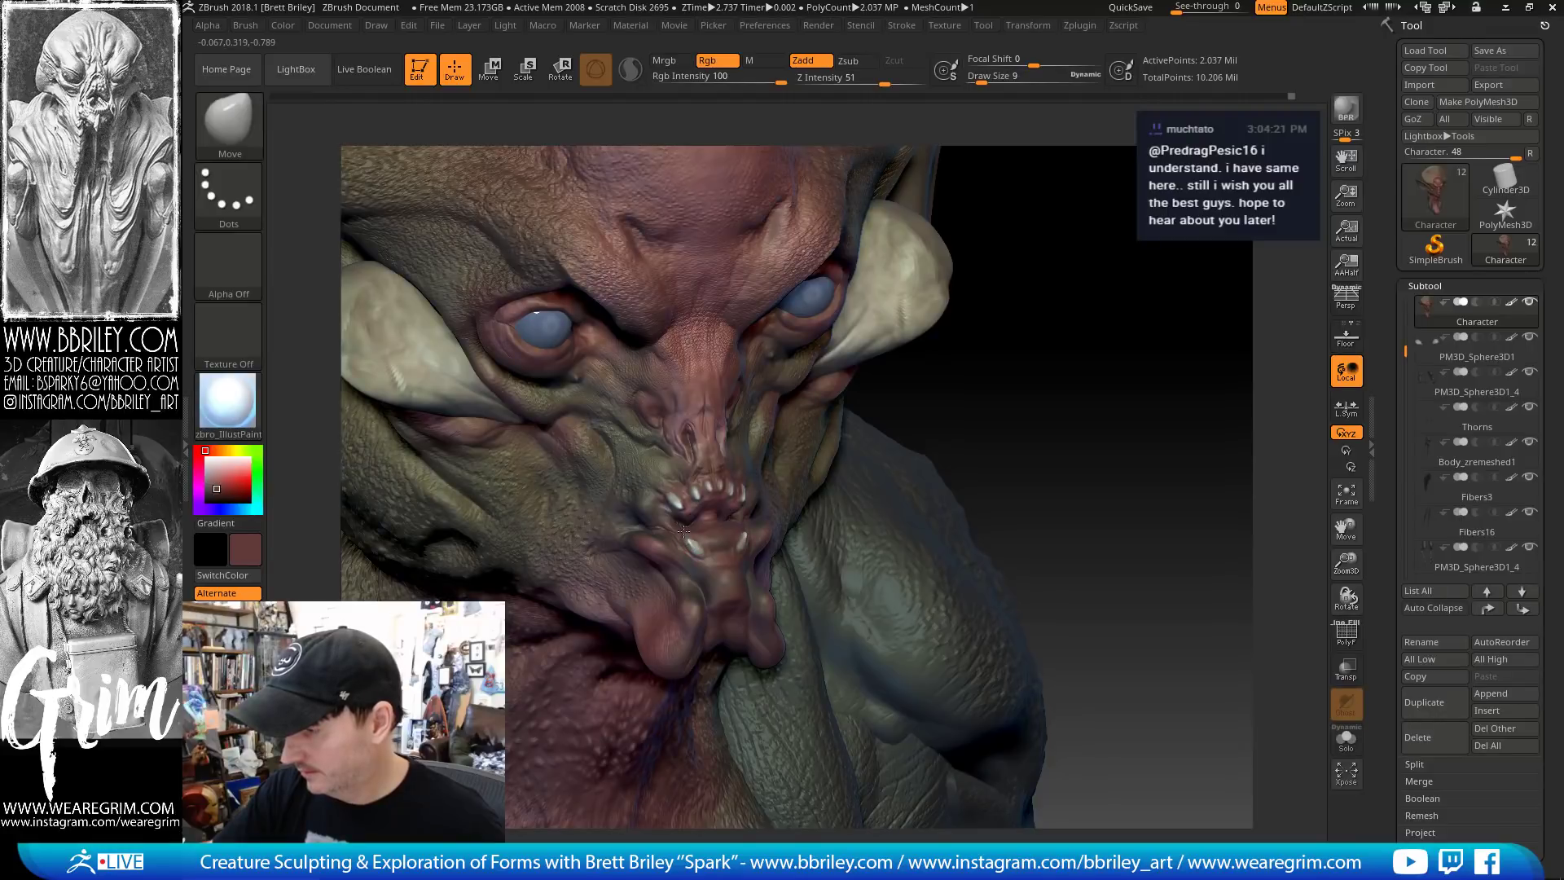
{"action": "left_click_drag", "start_coordinate": [690, 531], "coordinate": [692, 494]}
{"action": "left_click_drag", "start_coordinate": [1052, 456], "coordinate": [986, 437]}
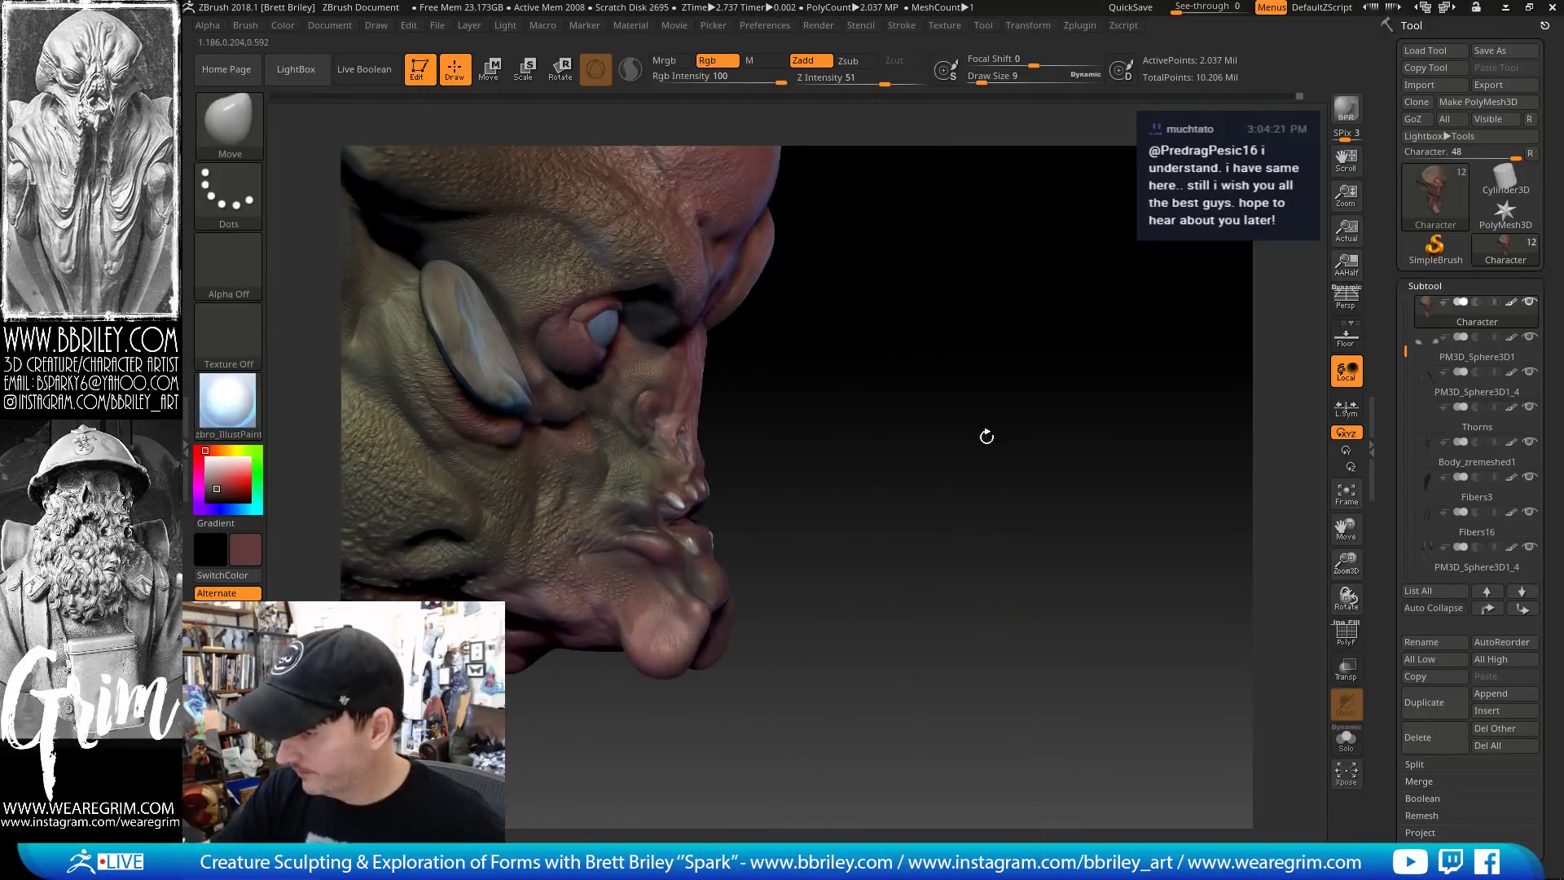
{"action": "key", "text": "s"}
{"action": "left_click", "coordinate": [695, 542]}
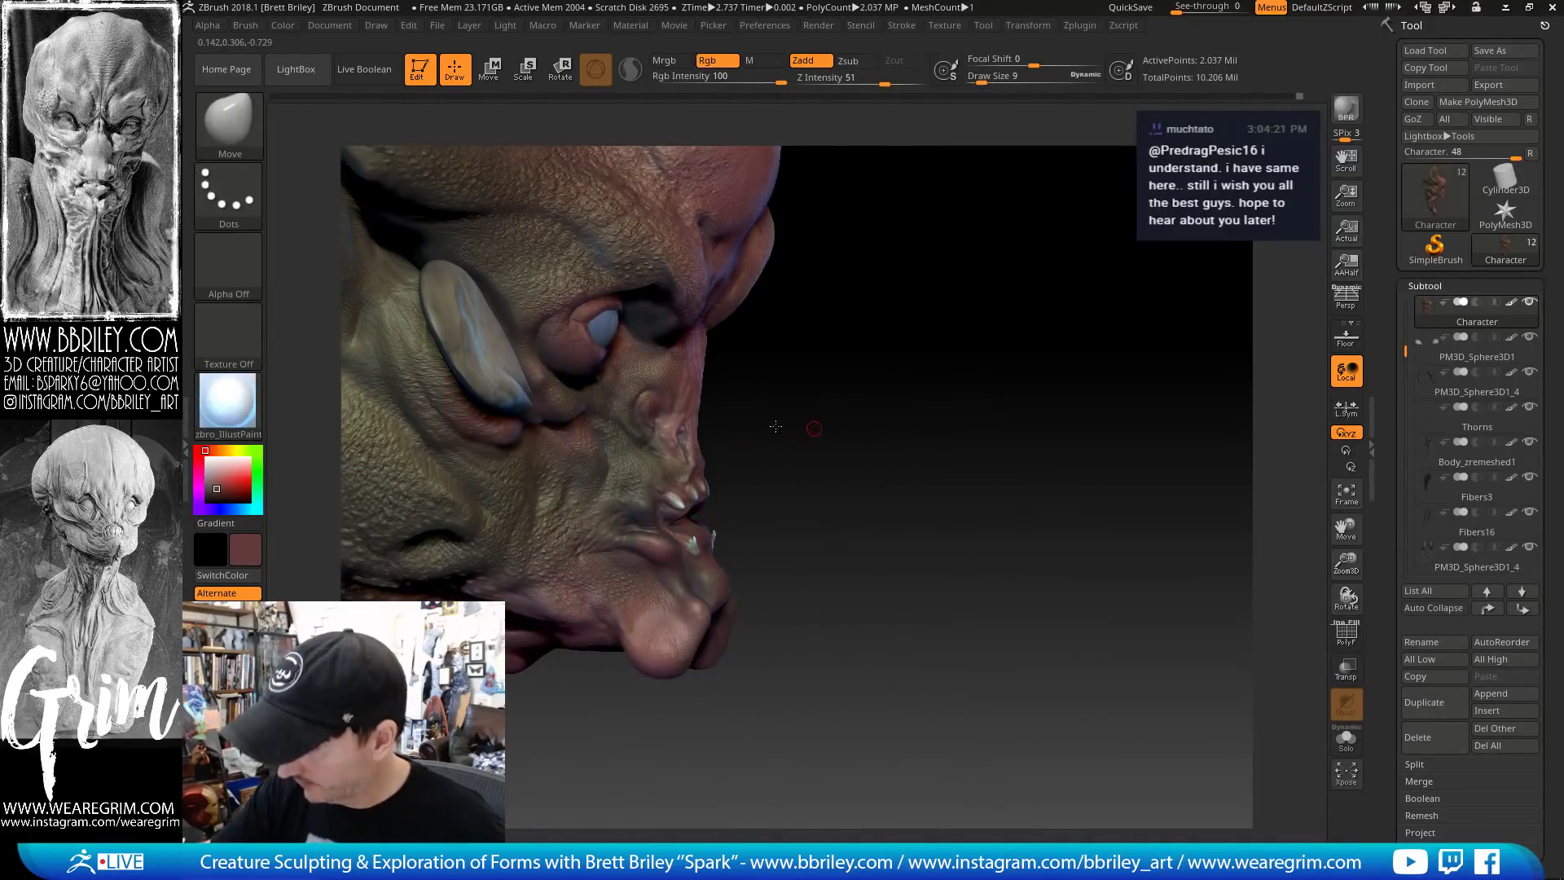
{"action": "left_click_drag", "start_coordinate": [775, 426], "coordinate": [644, 440]}
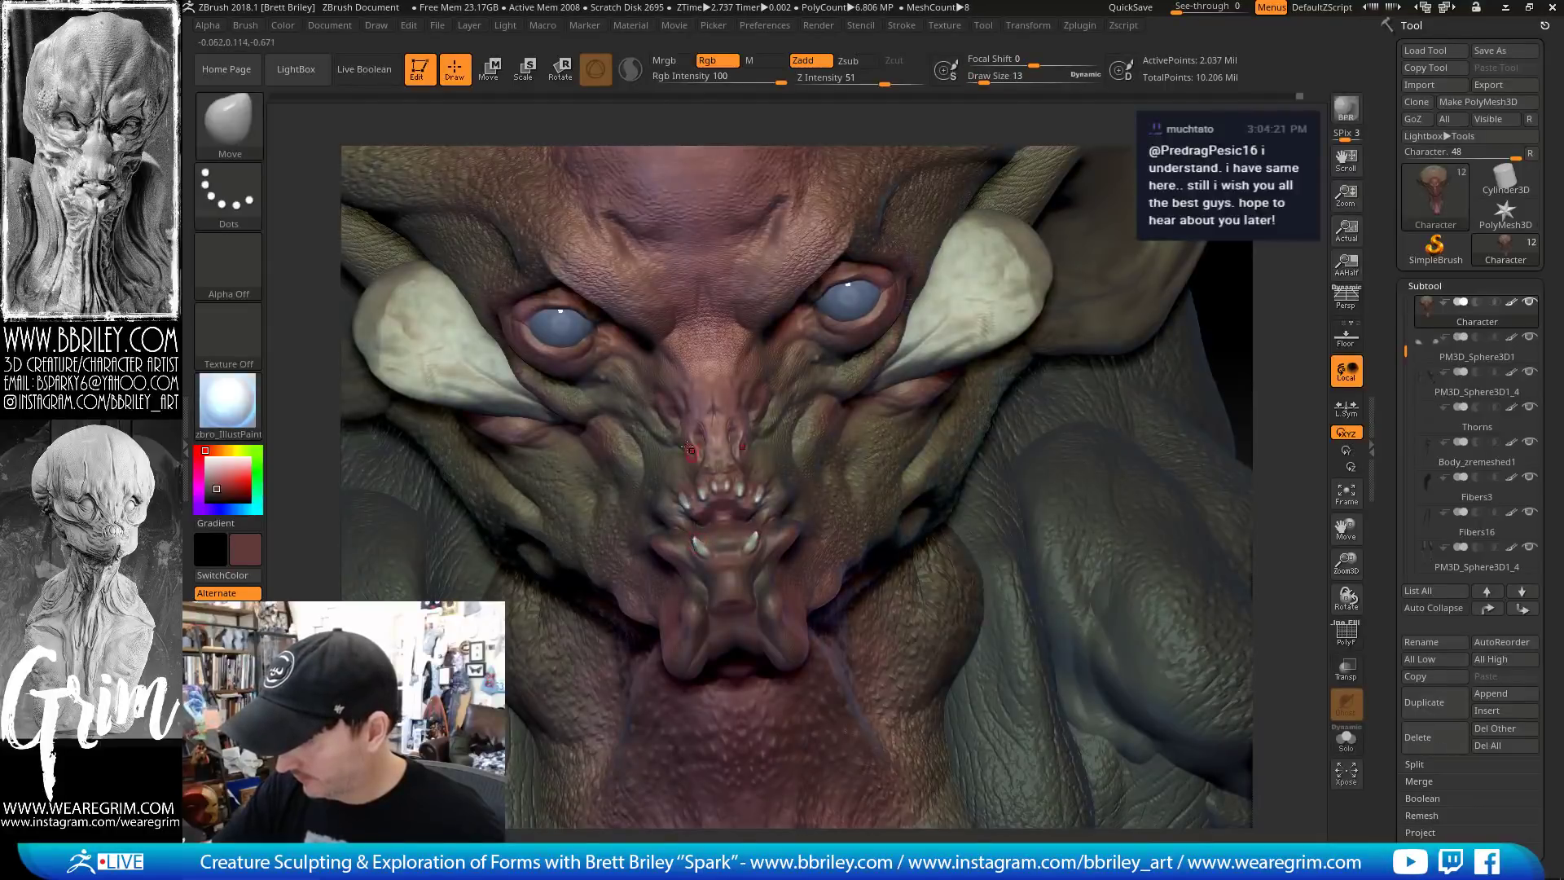
Build up the lower teeth with the Clay brush at draw size 5 and smooth them
{"action": "key", "text": "b"}
{"action": "key", "text": "c"}
{"action": "key", "text": "l"}
{"action": "key", "text": "s"}
{"action": "left_click", "coordinate": [696, 543]}
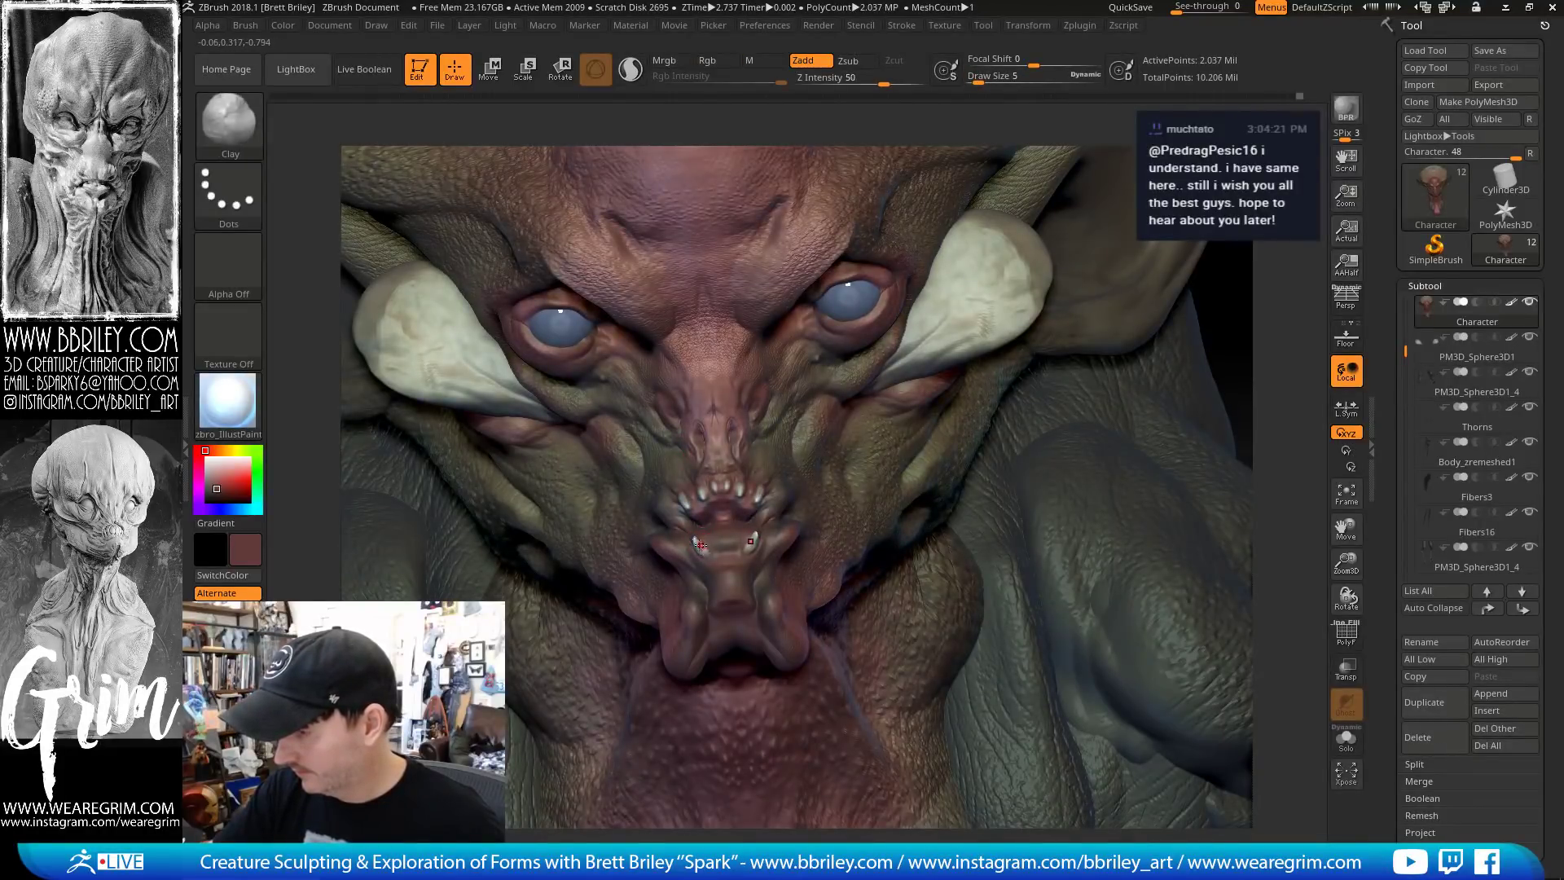
{"action": "key", "text": "shift"}
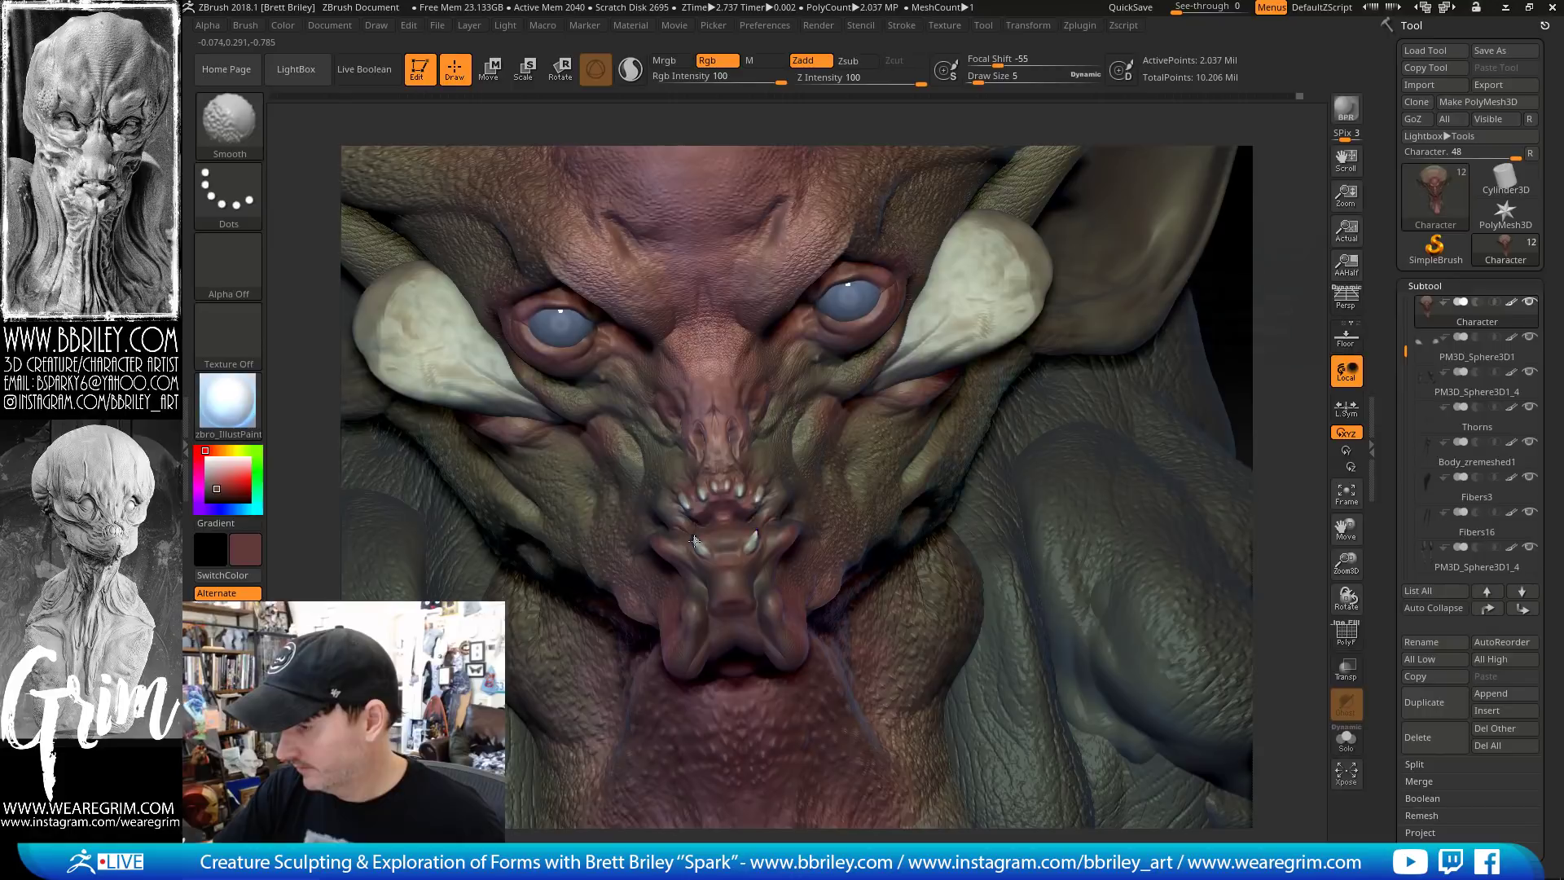
Adjust the shape of the teeth with the Move brush at draw size 9
{"action": "key", "text": "b"}
{"action": "key", "text": "m"}
{"action": "key", "text": "v"}
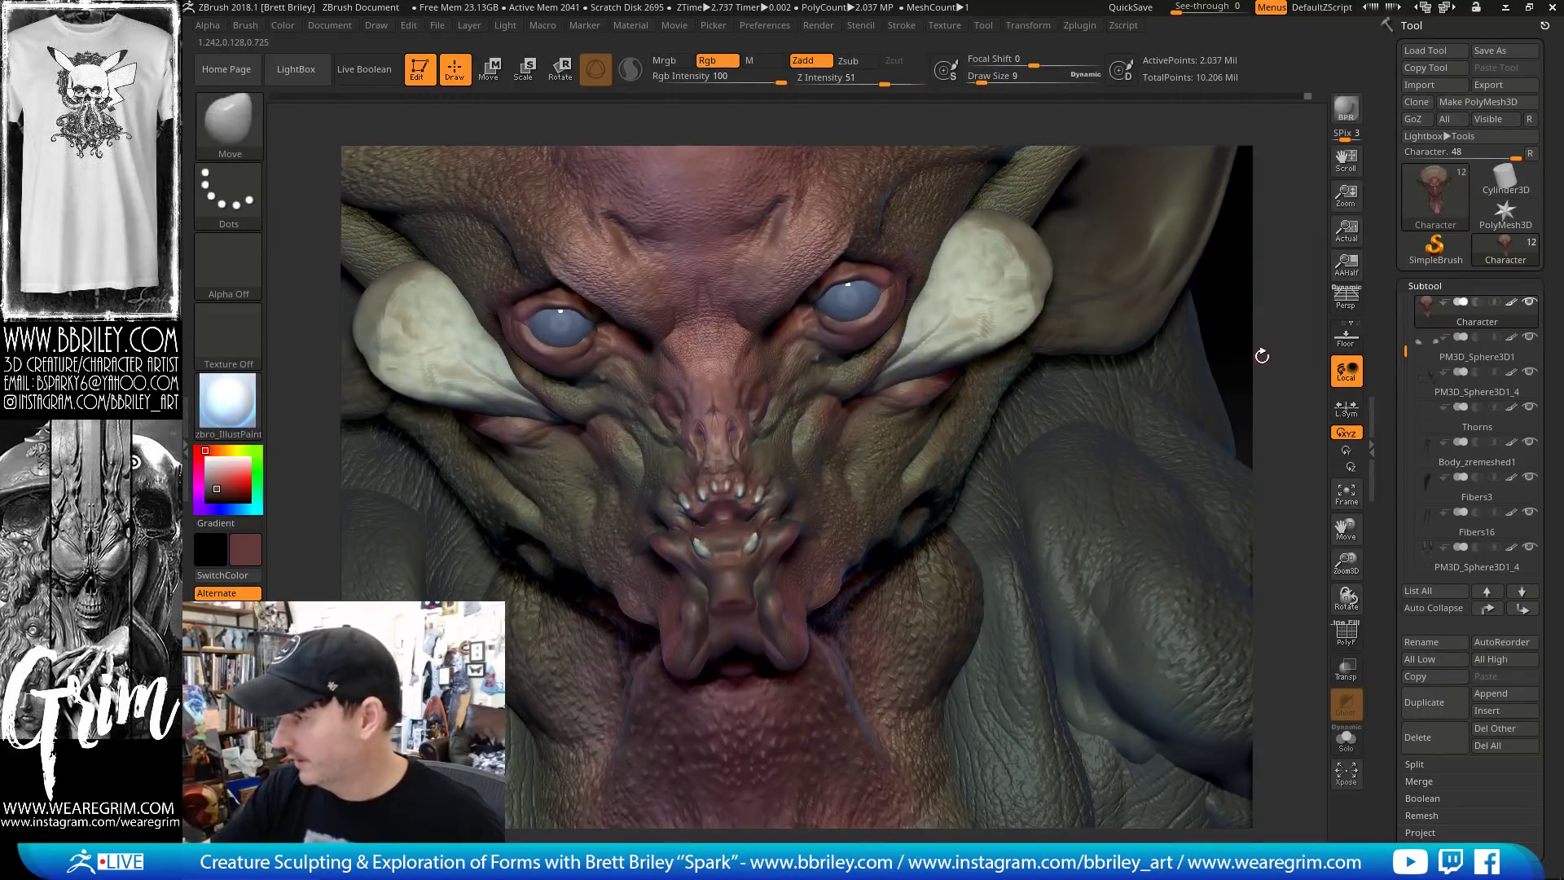
{"action": "left_click_drag", "start_coordinate": [1261, 355], "coordinate": [1305, 358]}
Undo the last stroke and carve between the upper teeth with the DamStandard brush at draw size 9
{"action": "key", "text": "b"}
{"action": "key", "text": "d"}
{"action": "key", "text": "s"}
{"action": "key", "text": "ctrl+z"}
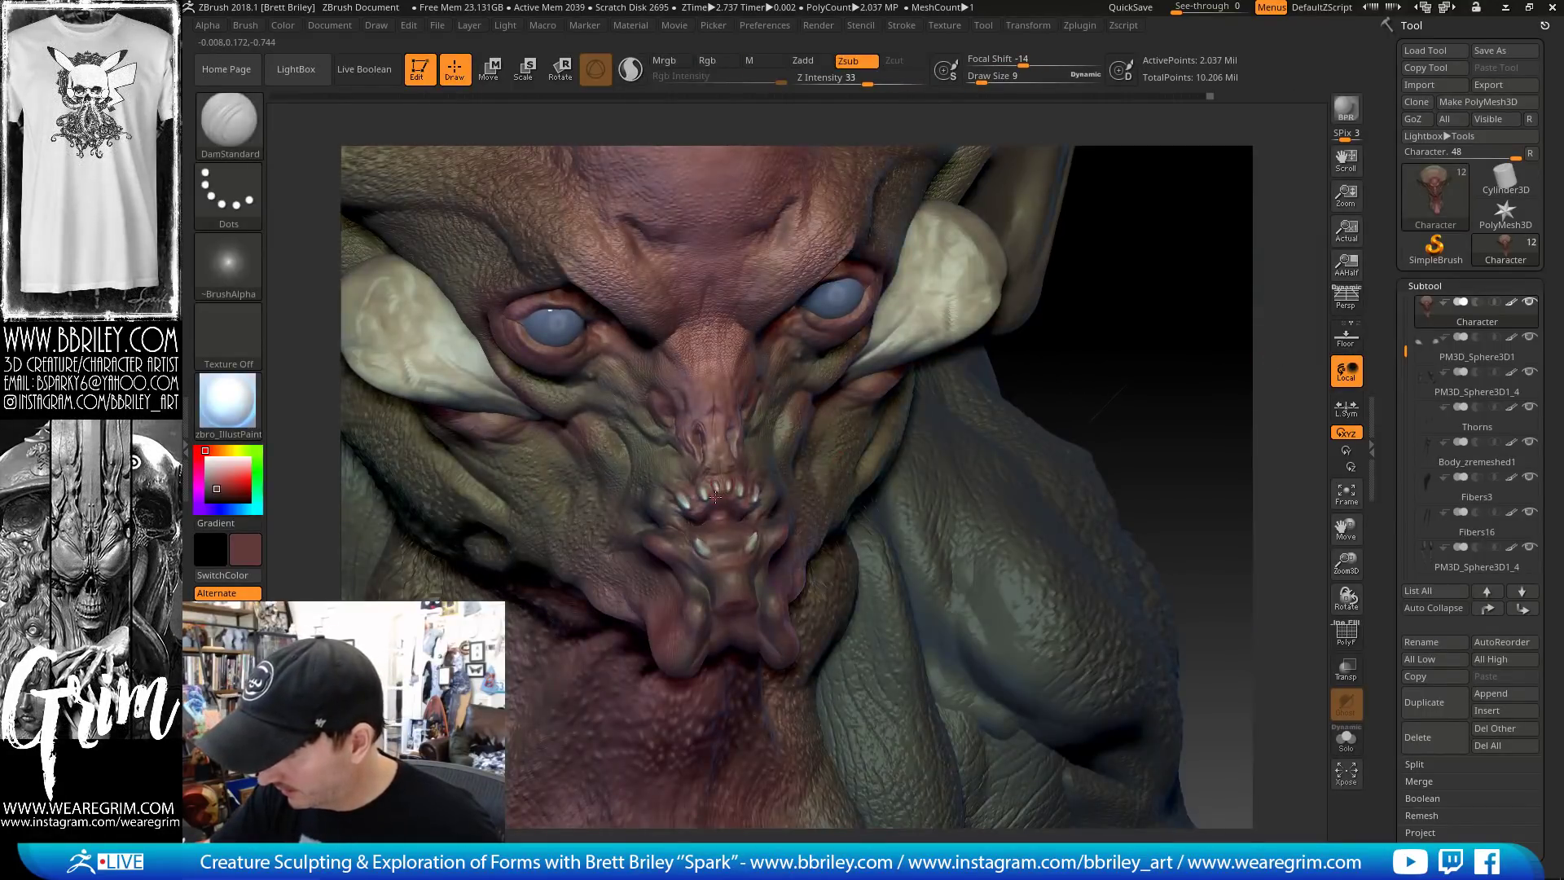
{"action": "left_click_drag", "start_coordinate": [709, 487], "coordinate": [707, 505]}
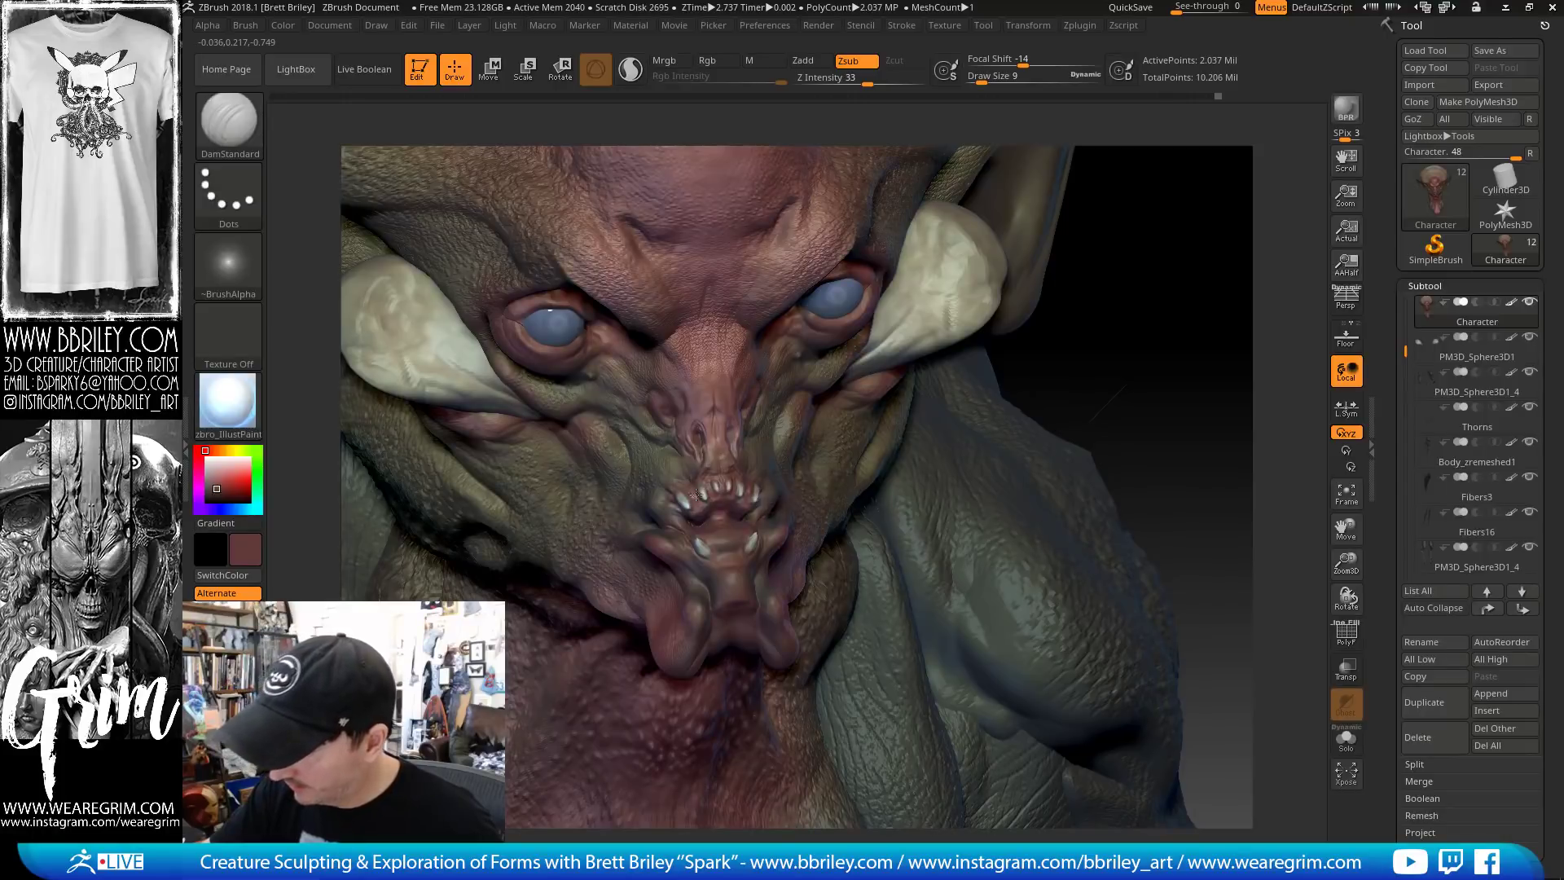
Touch up the upper teeth and gums with the Standard and Inflat brushes at draw size 5
{"action": "key", "text": "b"}
{"action": "key", "text": "s"}
{"action": "key", "text": "t"}
{"action": "key", "text": "s"}
{"action": "left_click", "coordinate": [694, 488]}
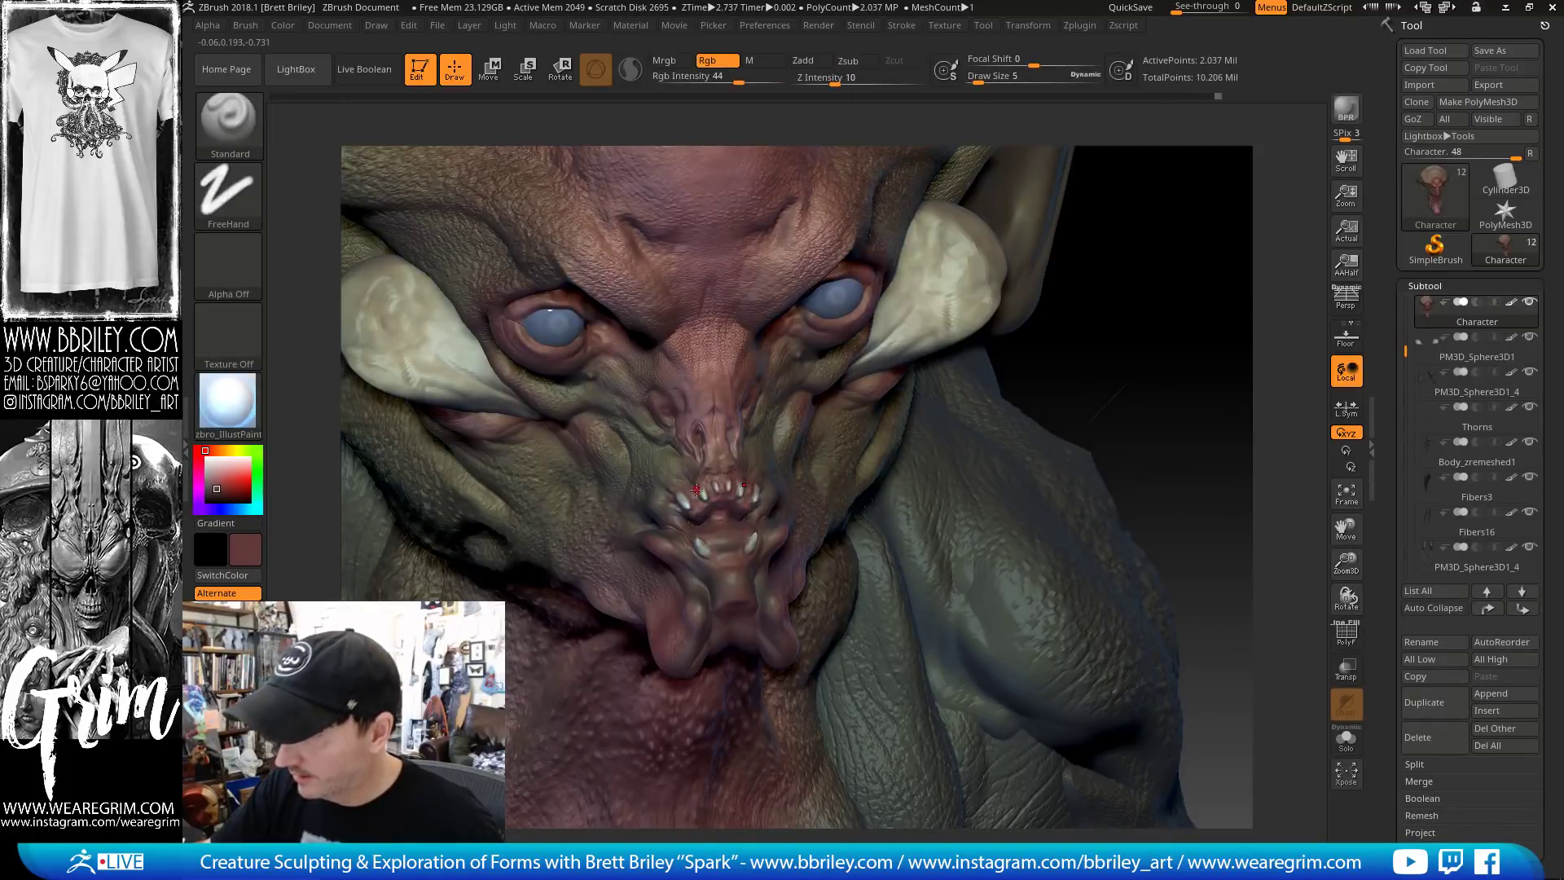
{"action": "key", "text": "b"}
{"action": "key", "text": "i"}
{"action": "key", "text": "n"}
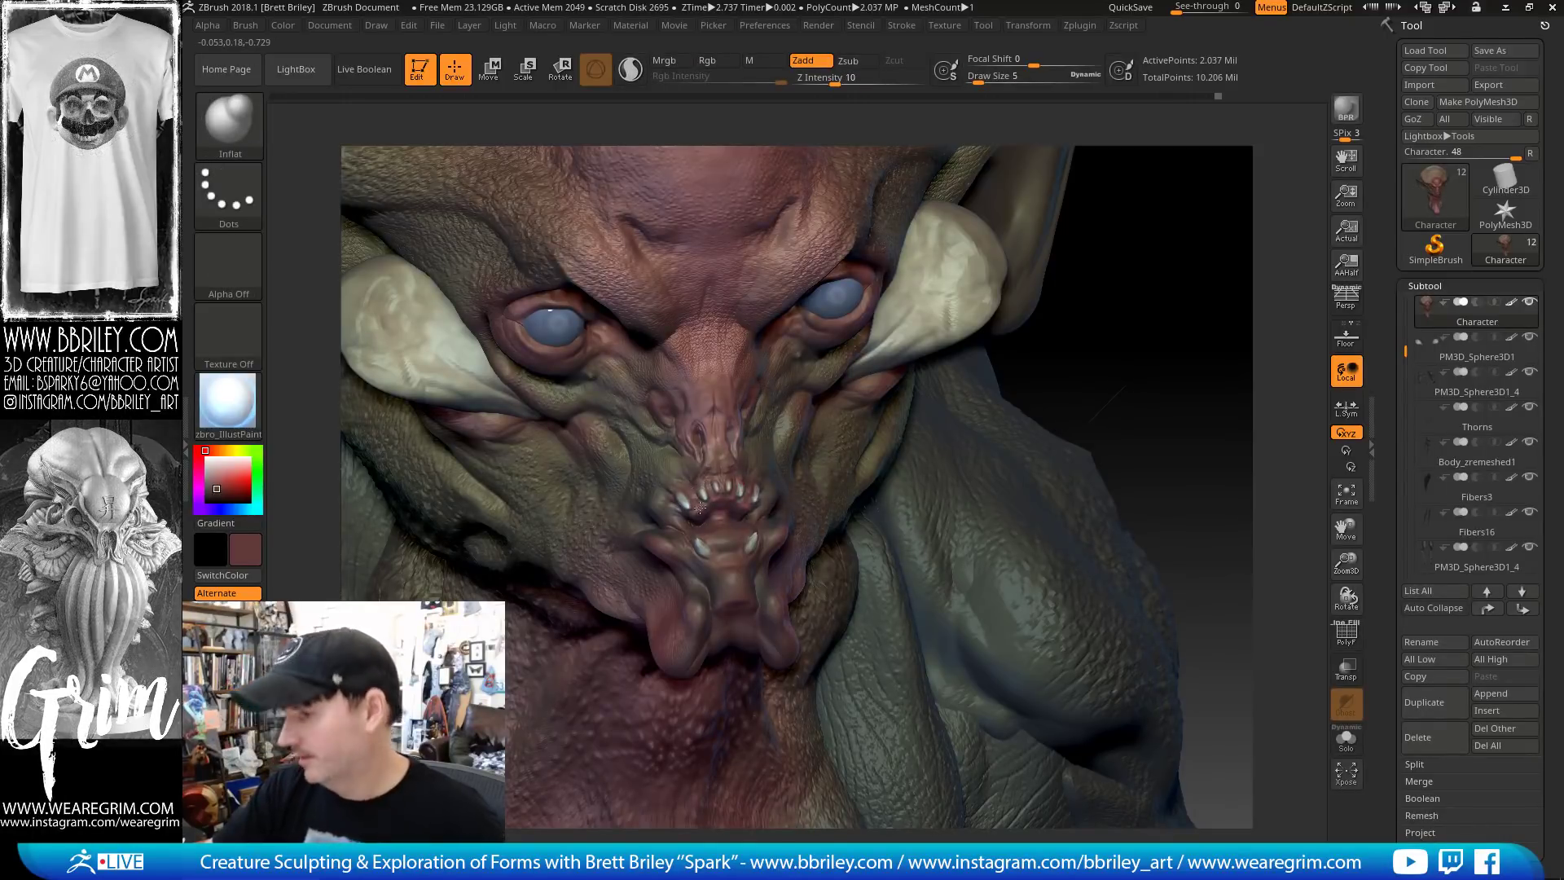
Carve creases into the snout above the upper teeth with the DamStandard brush, enlarging its draw size to 12
{"action": "key", "text": "b"}
{"action": "key", "text": "d"}
{"action": "key", "text": "s"}
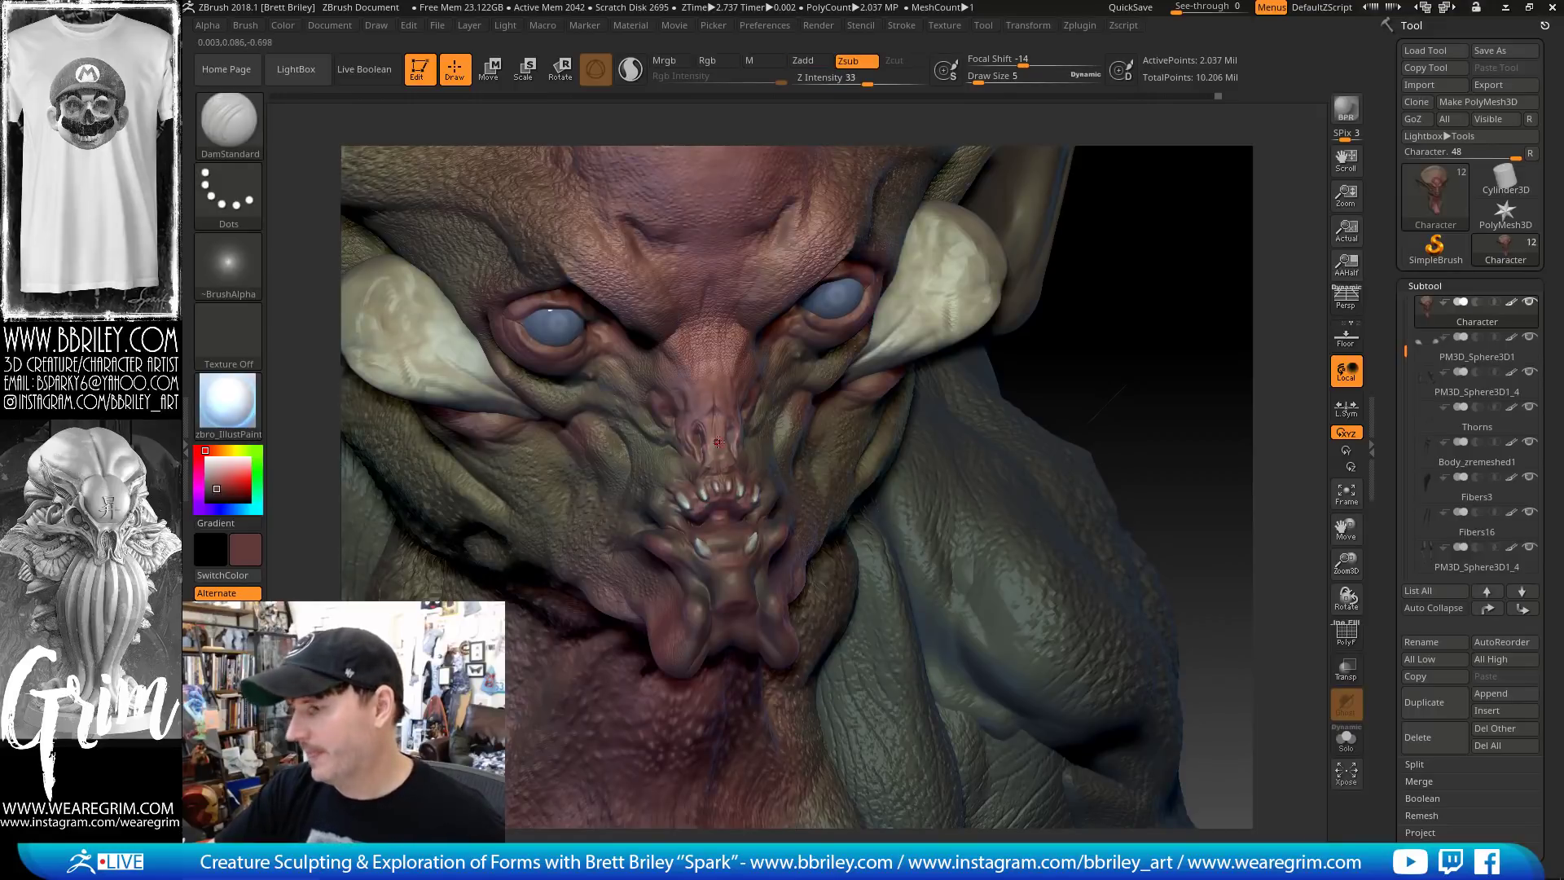
{"action": "key", "text": "bracketright"}
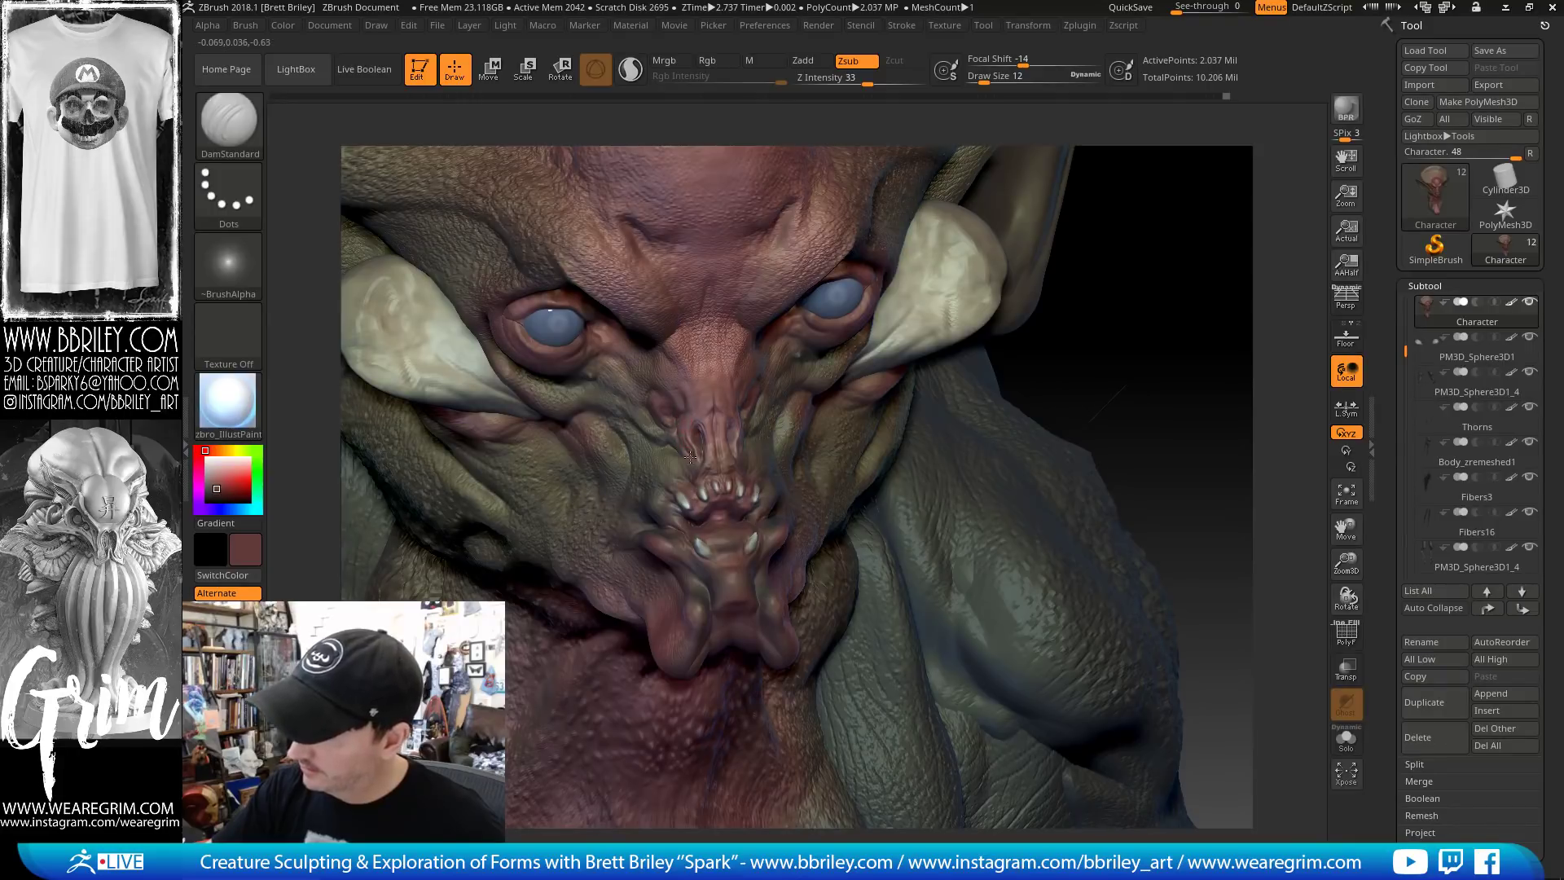
Refine the forms of the cheeks and snout with the Inflat and DamStandard brushes at draw size 23
{"action": "key", "text": "b"}
{"action": "key", "text": "i"}
{"action": "key", "text": "n"}
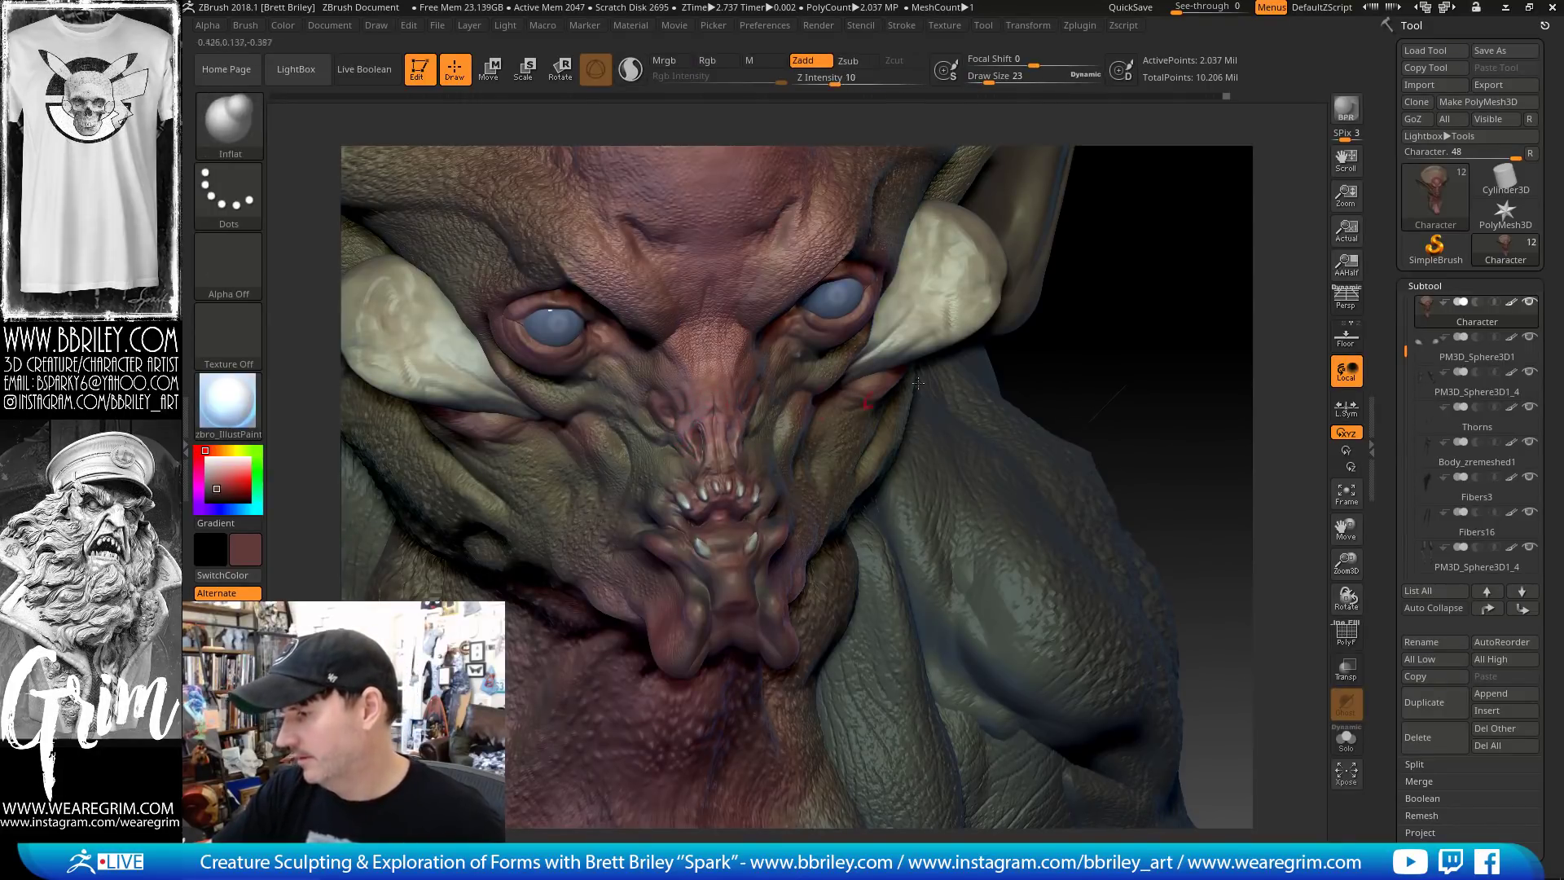
{"action": "mouse_move", "coordinate": [1139, 325]}
{"action": "left_mouse_down", "text": "alt"}
{"action": "mouse_move", "coordinate": [1127, 280]}
{"action": "mouse_move", "coordinate": [1148, 319]}
{"action": "left_mouse_up", "text": "alt"}
{"action": "key", "text": "b"}
{"action": "key", "text": "d"}
{"action": "key", "text": "s"}
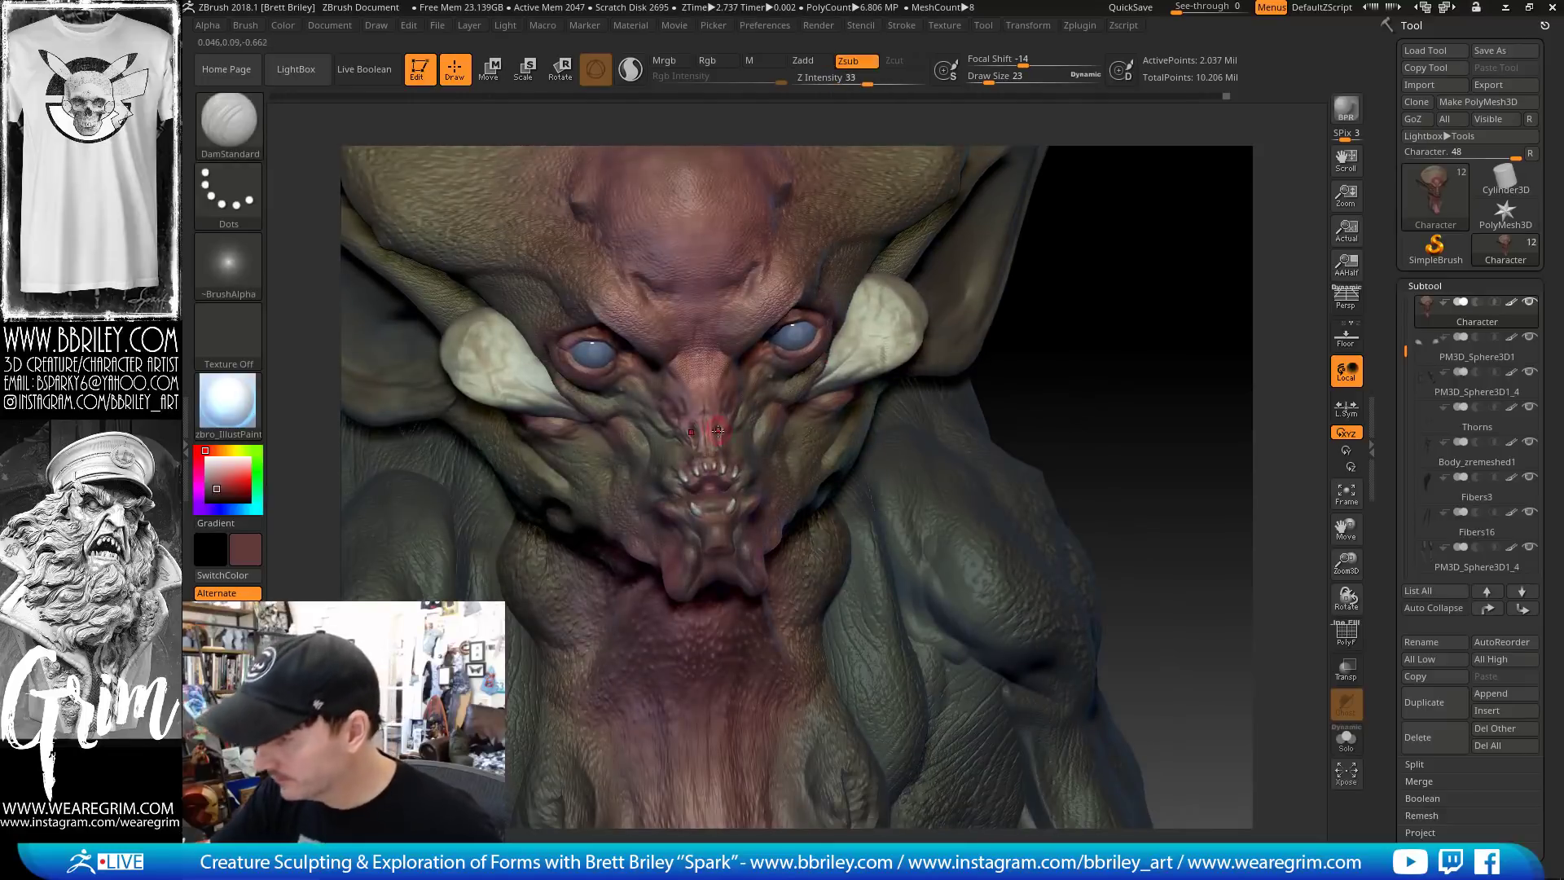
Sample a dark grey-green colour and paint the nostril recesses and inner brow with the Standard brush at draw size 16
{"action": "key", "text": "b"}
{"action": "key", "text": "s"}
{"action": "key", "text": "t"}
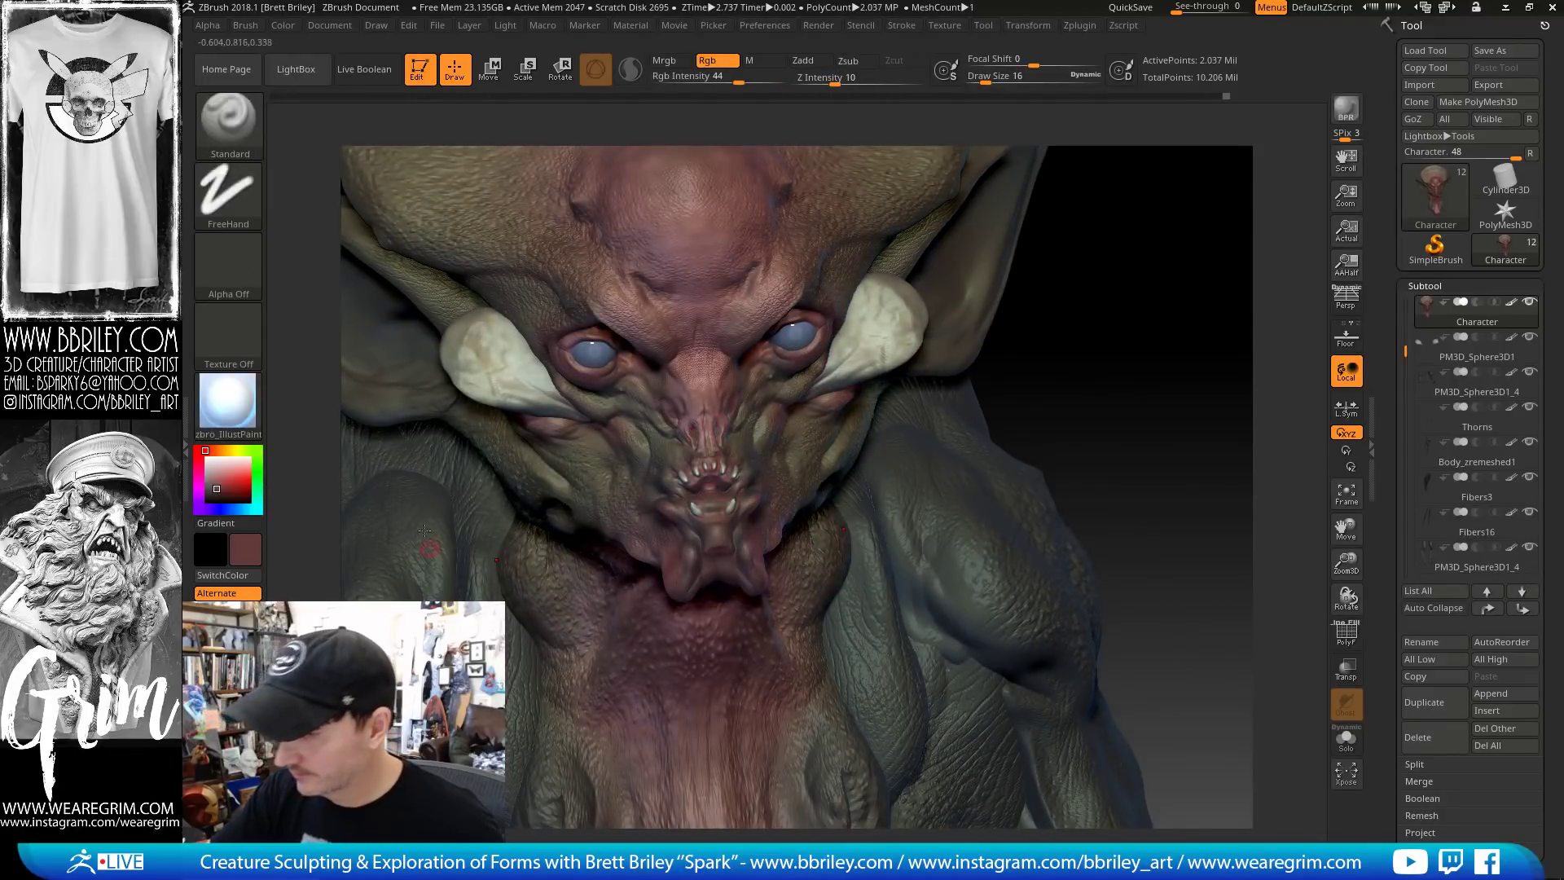
{"action": "key", "text": "c"}
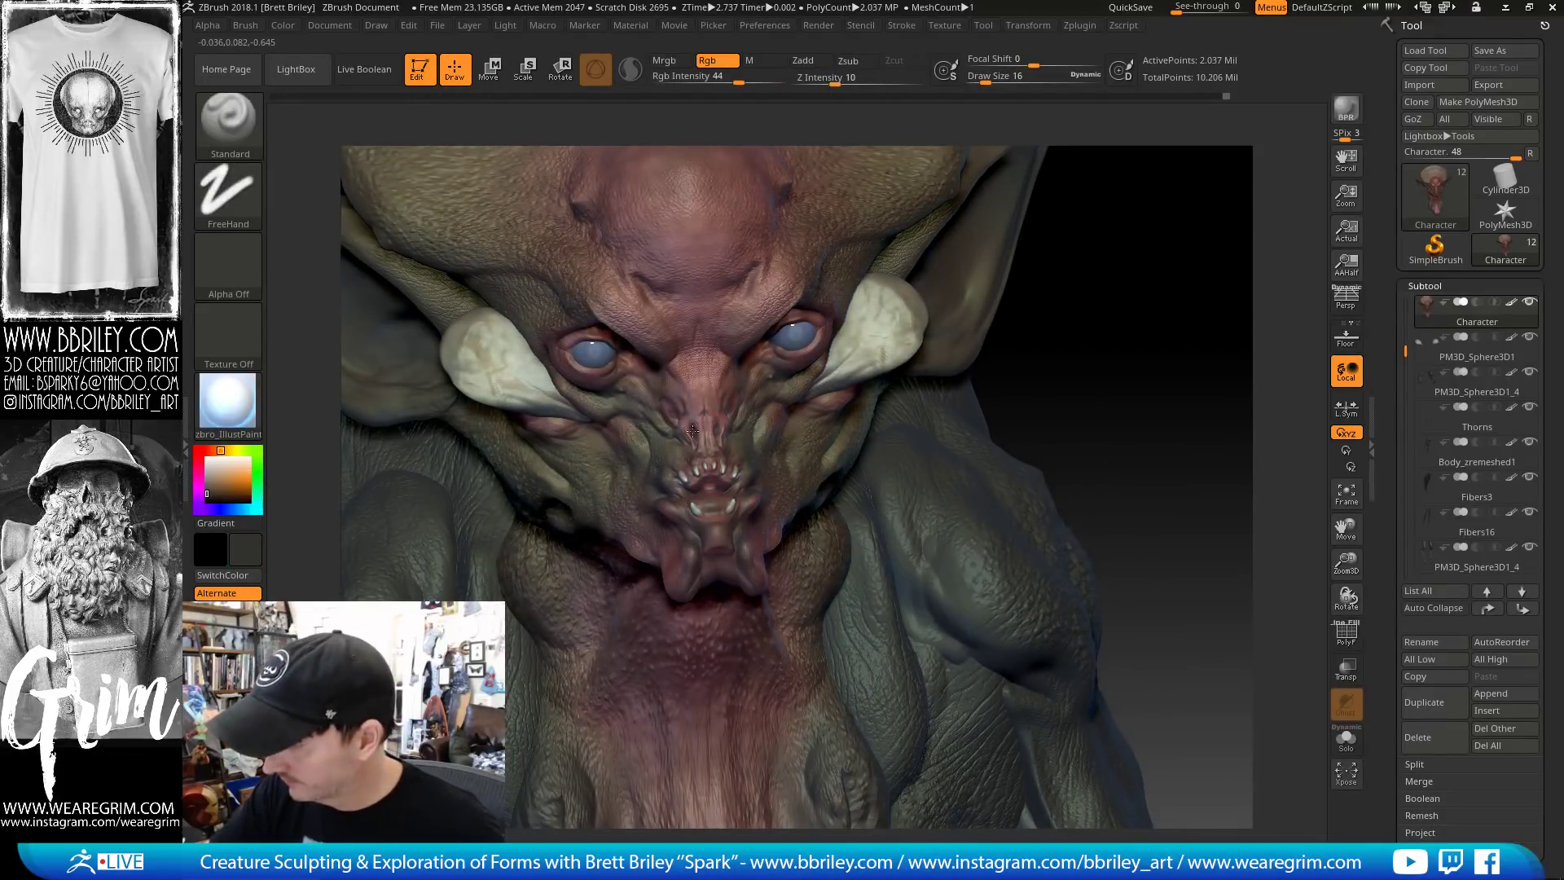
{"action": "left_click_drag", "start_coordinate": [693, 424], "coordinate": [710, 455]}
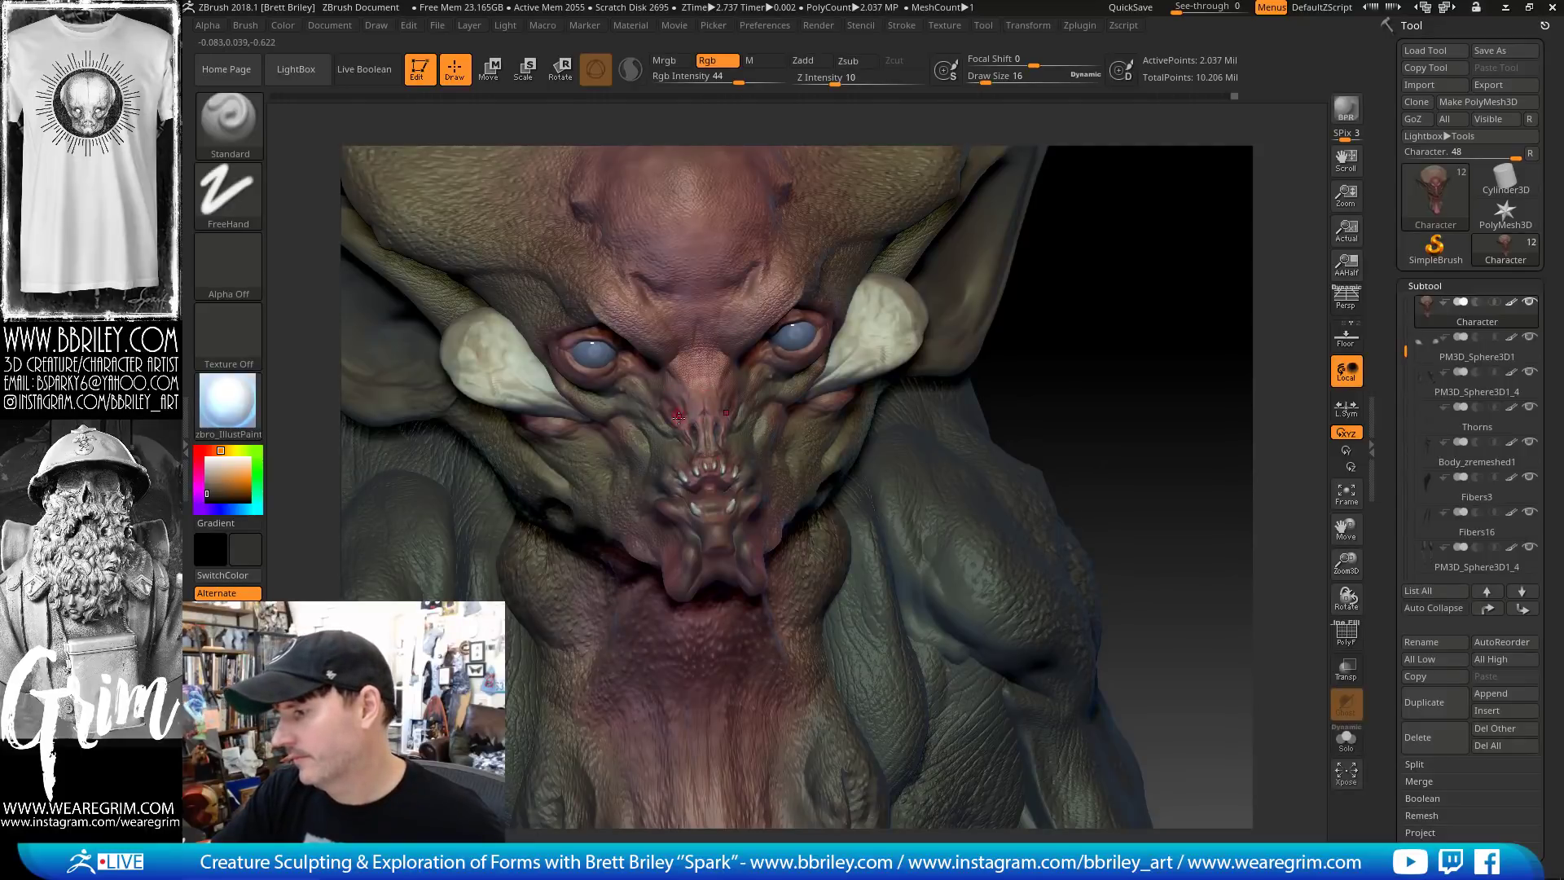
{"action": "mouse_move", "coordinate": [650, 366]}
{"action": "left_mouse_down"}
{"action": "mouse_move", "coordinate": [673, 333]}
{"action": "mouse_move", "coordinate": [659, 313]}
{"action": "left_mouse_up"}
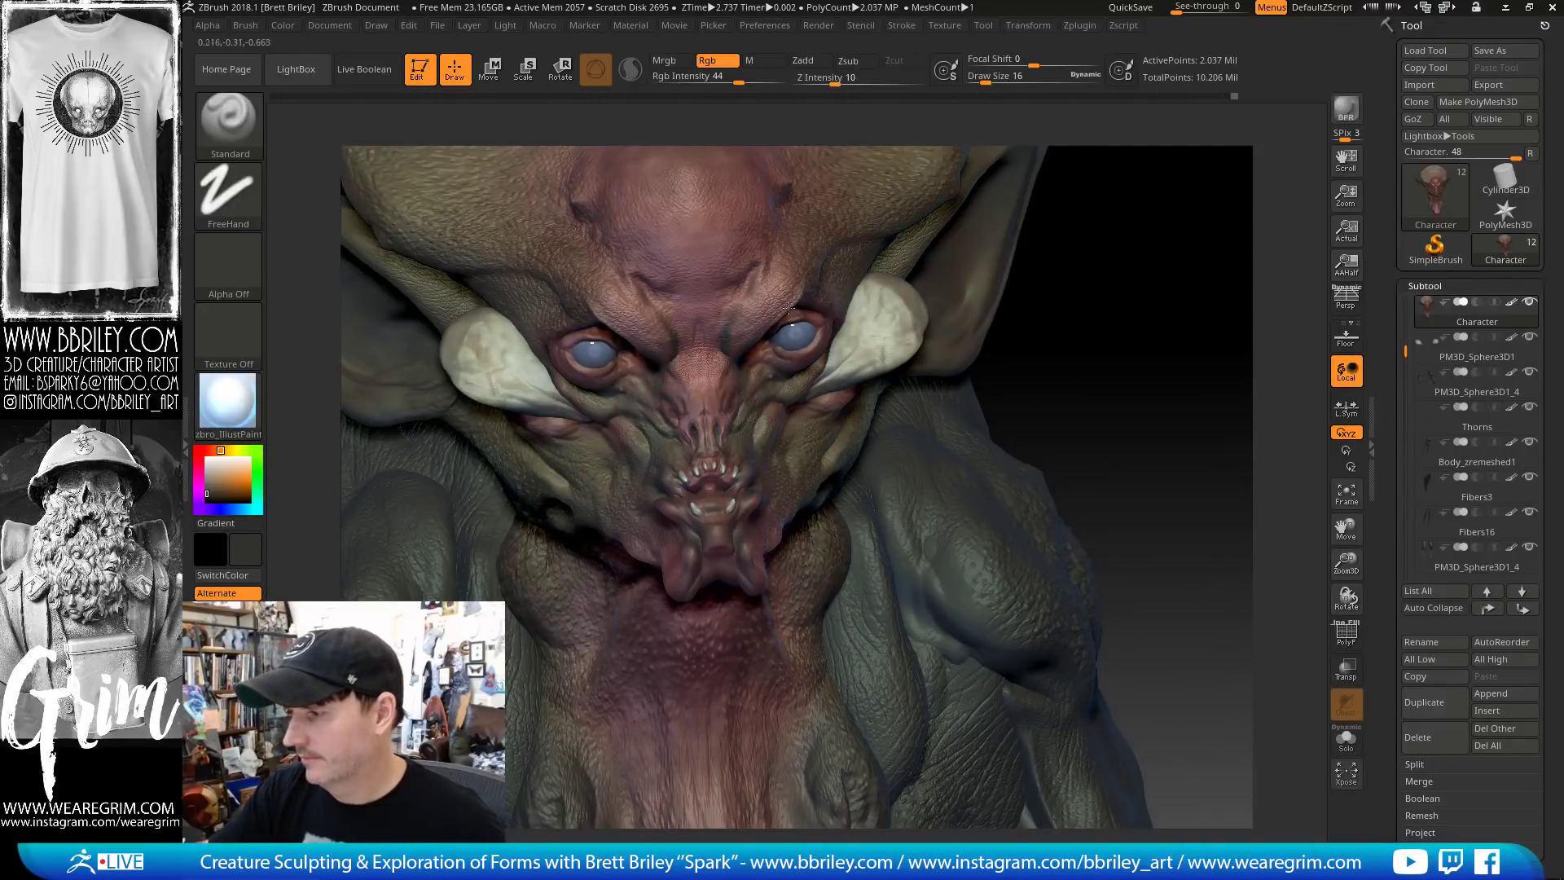
Sample a muted red colour from the creature's skin for the Standard brush
{"action": "left_click_drag", "start_coordinate": [1105, 333], "coordinate": [1134, 279]}
{"action": "key", "text": "c"}
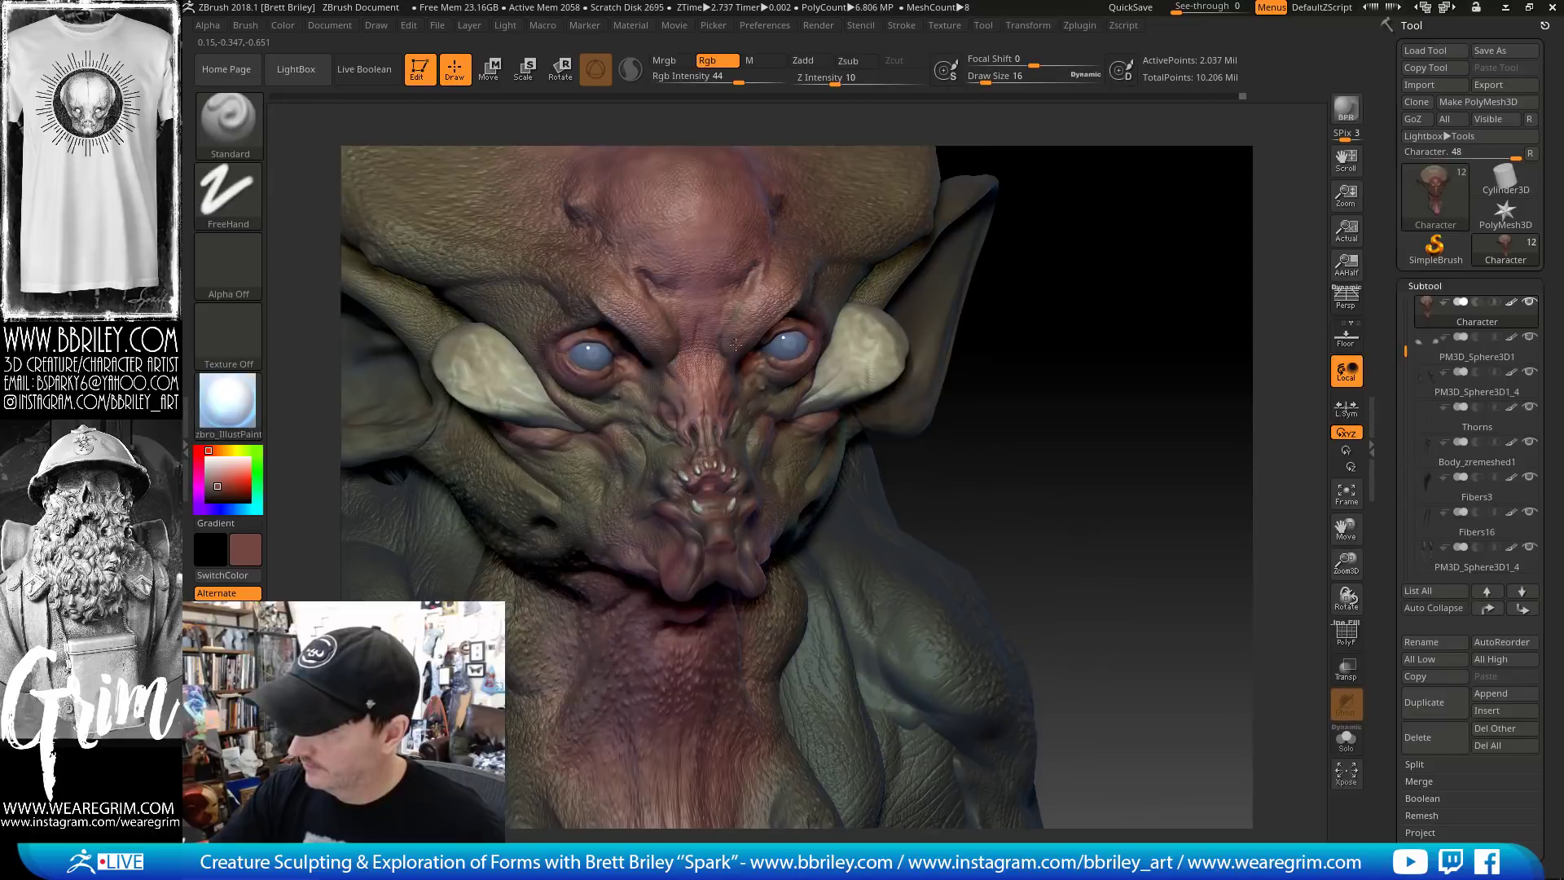
{"action": "left_click_drag", "start_coordinate": [1087, 370], "coordinate": [984, 502], "text": "alt"}
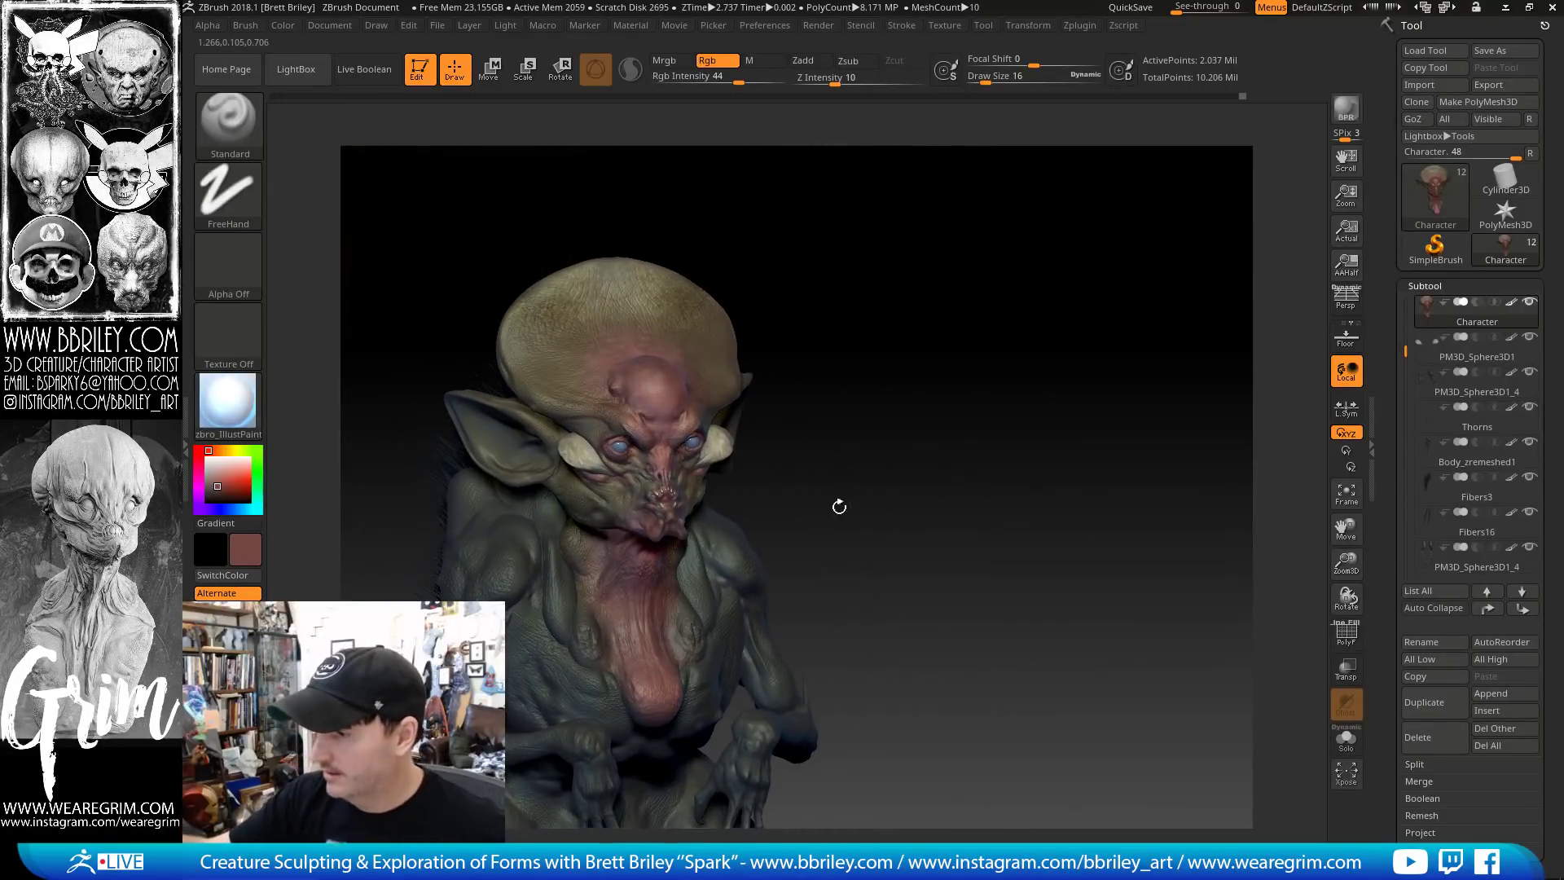
Set the Standard brush to a DragRect stroke with Alpha 20 and pick a muted blue-grey colour
{"action": "key", "text": "c"}
{"action": "left_click", "coordinate": [228, 196]}
{"action": "left_click", "coordinate": [380, 211]}
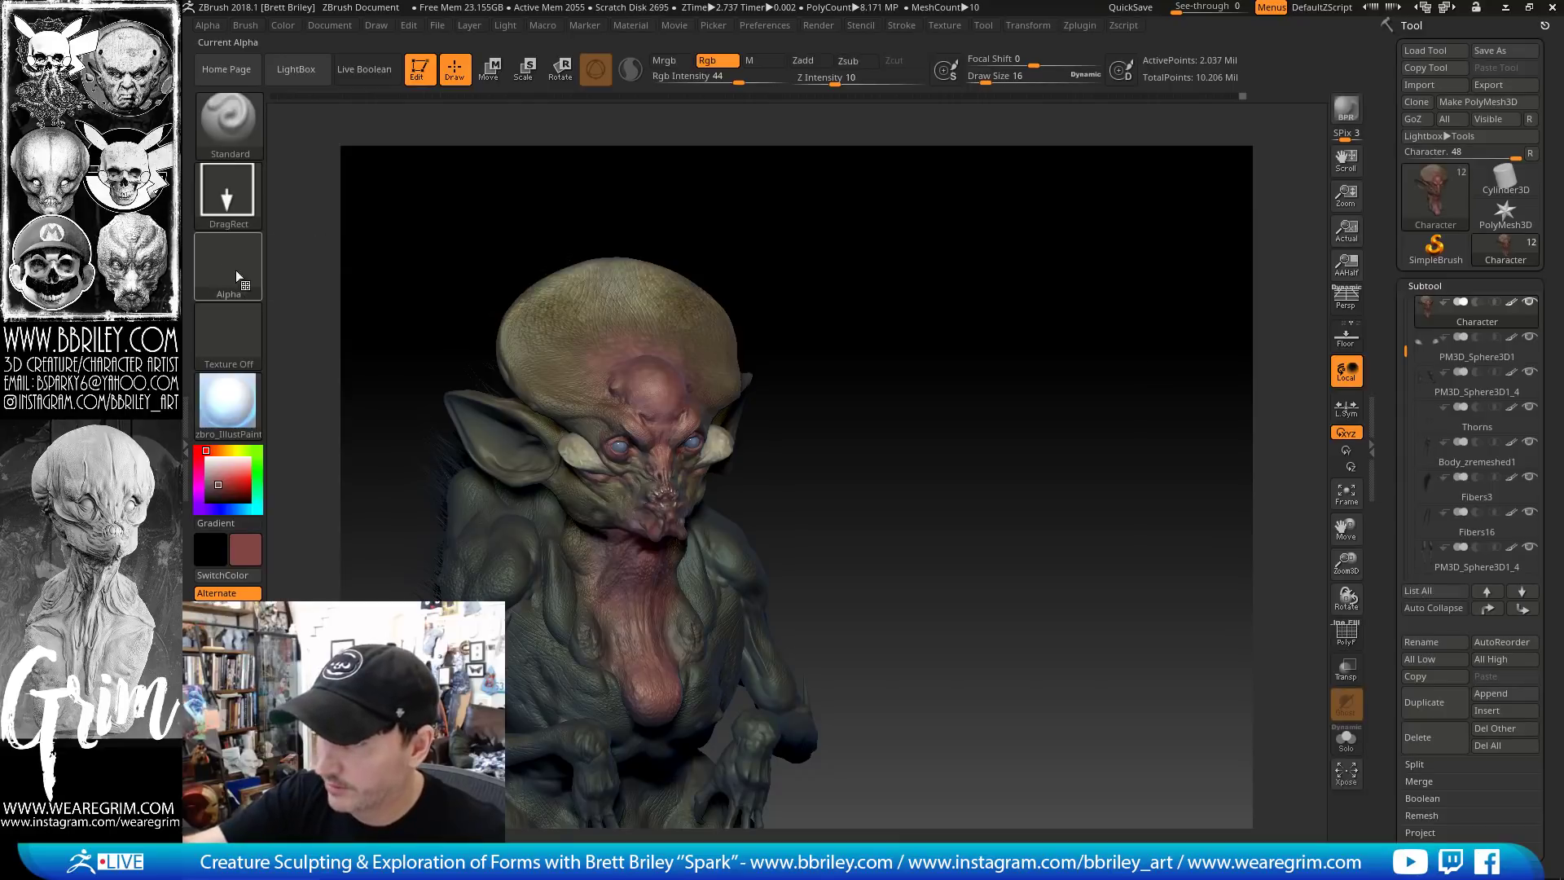
{"action": "left_click", "coordinate": [228, 265]}
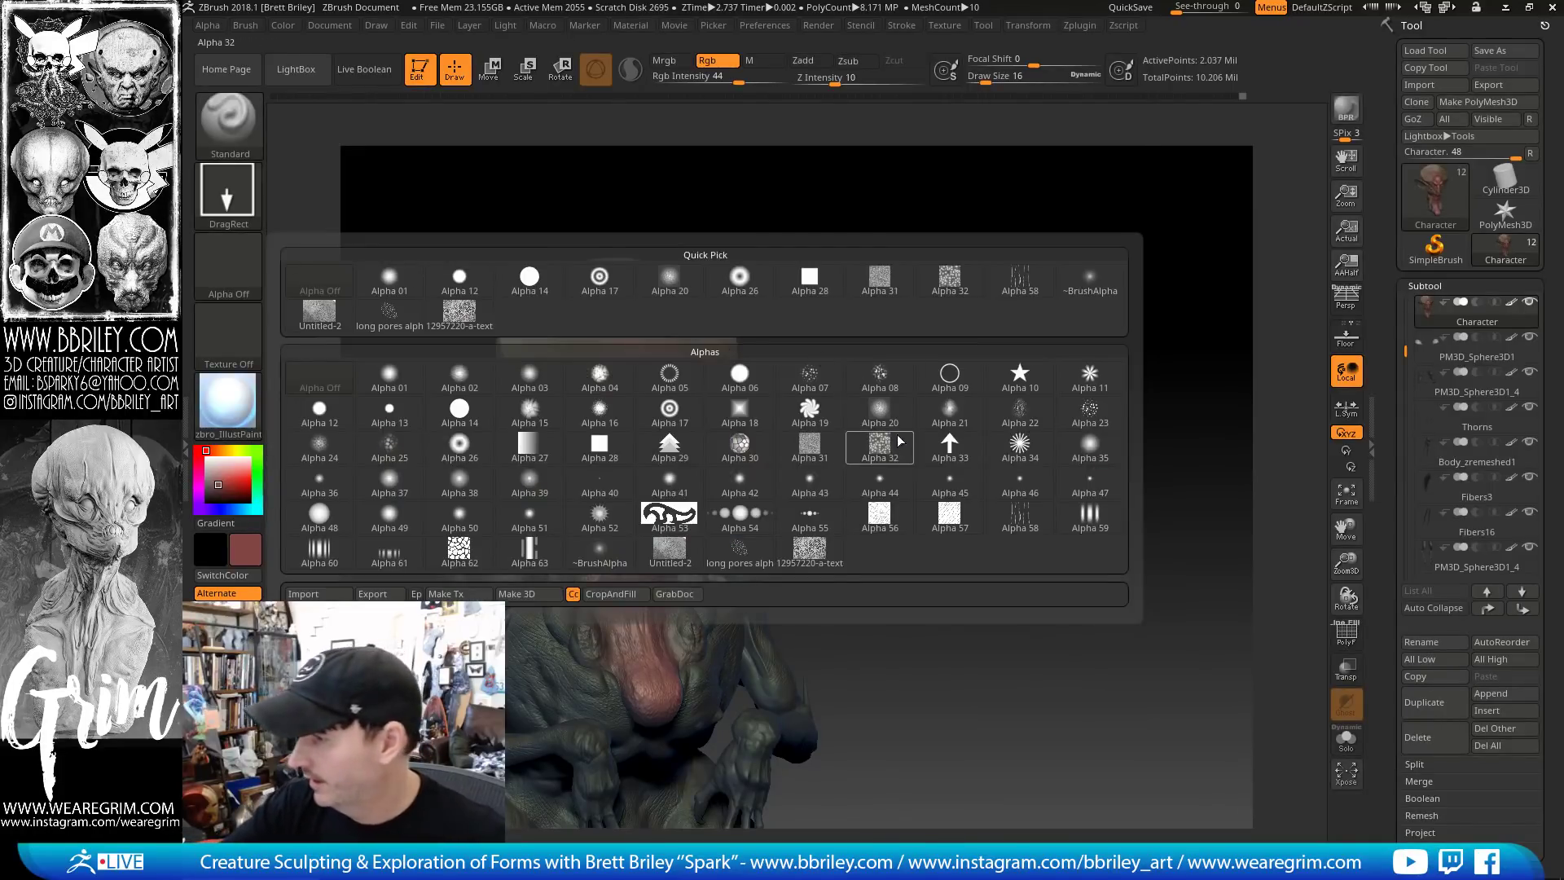
{"action": "left_click", "coordinate": [881, 409]}
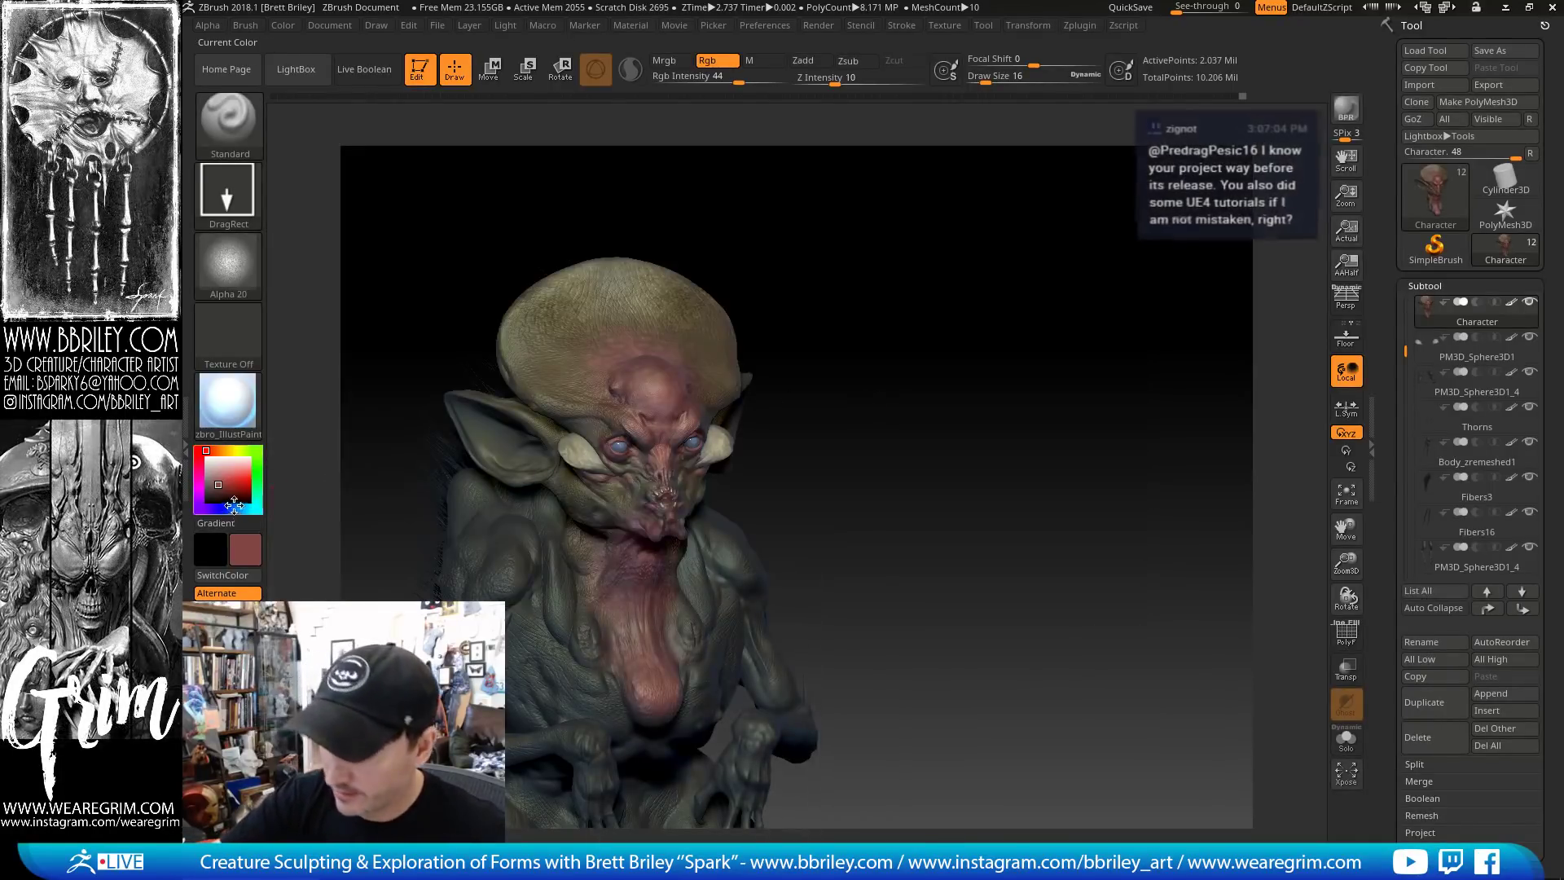
{"action": "left_click", "coordinate": [228, 508]}
{"action": "left_click", "coordinate": [208, 485]}
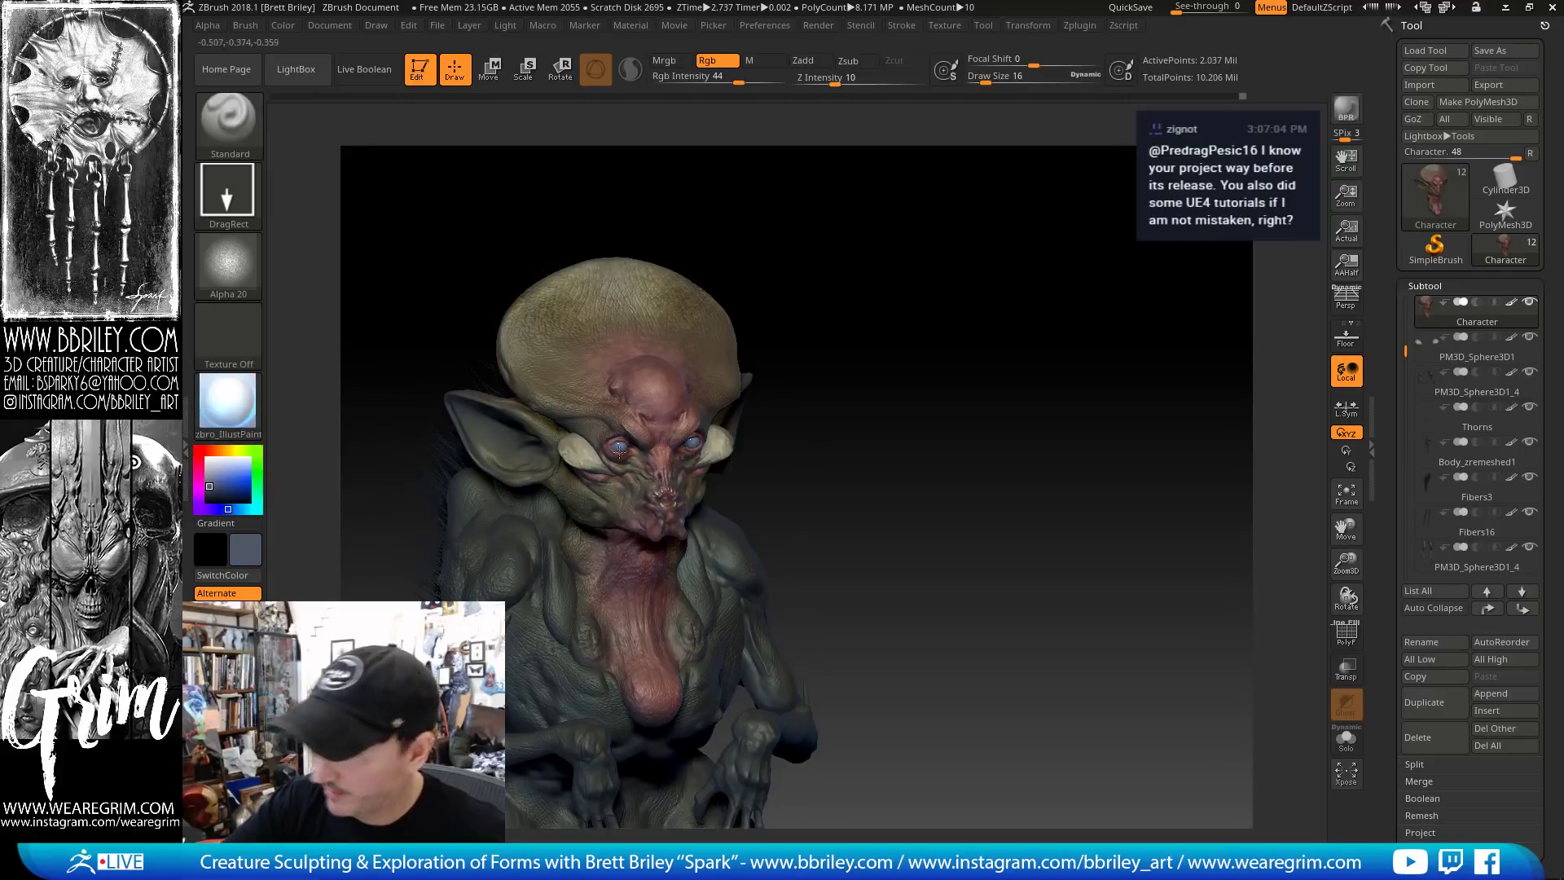
Set the draw size to 44, undo the first stamp, lower Rgb Intensity to 33 and stamp the blue-grey colour onto the forehead
{"action": "key", "text": "s"}
{"action": "left_click", "coordinate": [628, 526]}
{"action": "left_click_drag", "start_coordinate": [667, 555], "coordinate": [672, 482]}
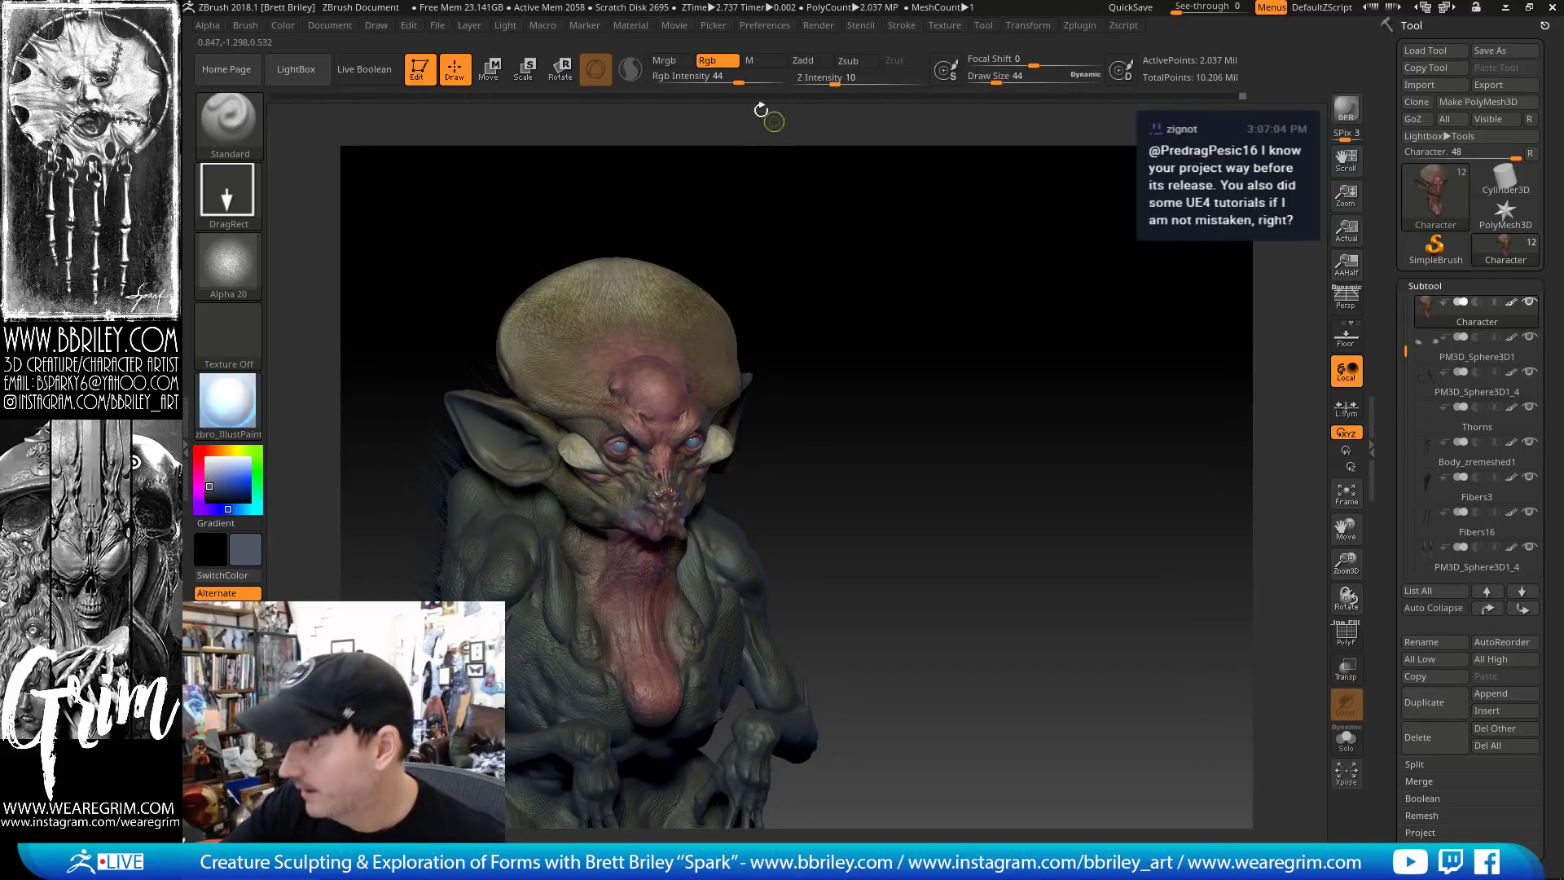
{"action": "key", "text": "ctrl+z"}
{"action": "left_click", "coordinate": [728, 82]}
{"action": "left_click_drag", "start_coordinate": [624, 397], "coordinate": [640, 422]}
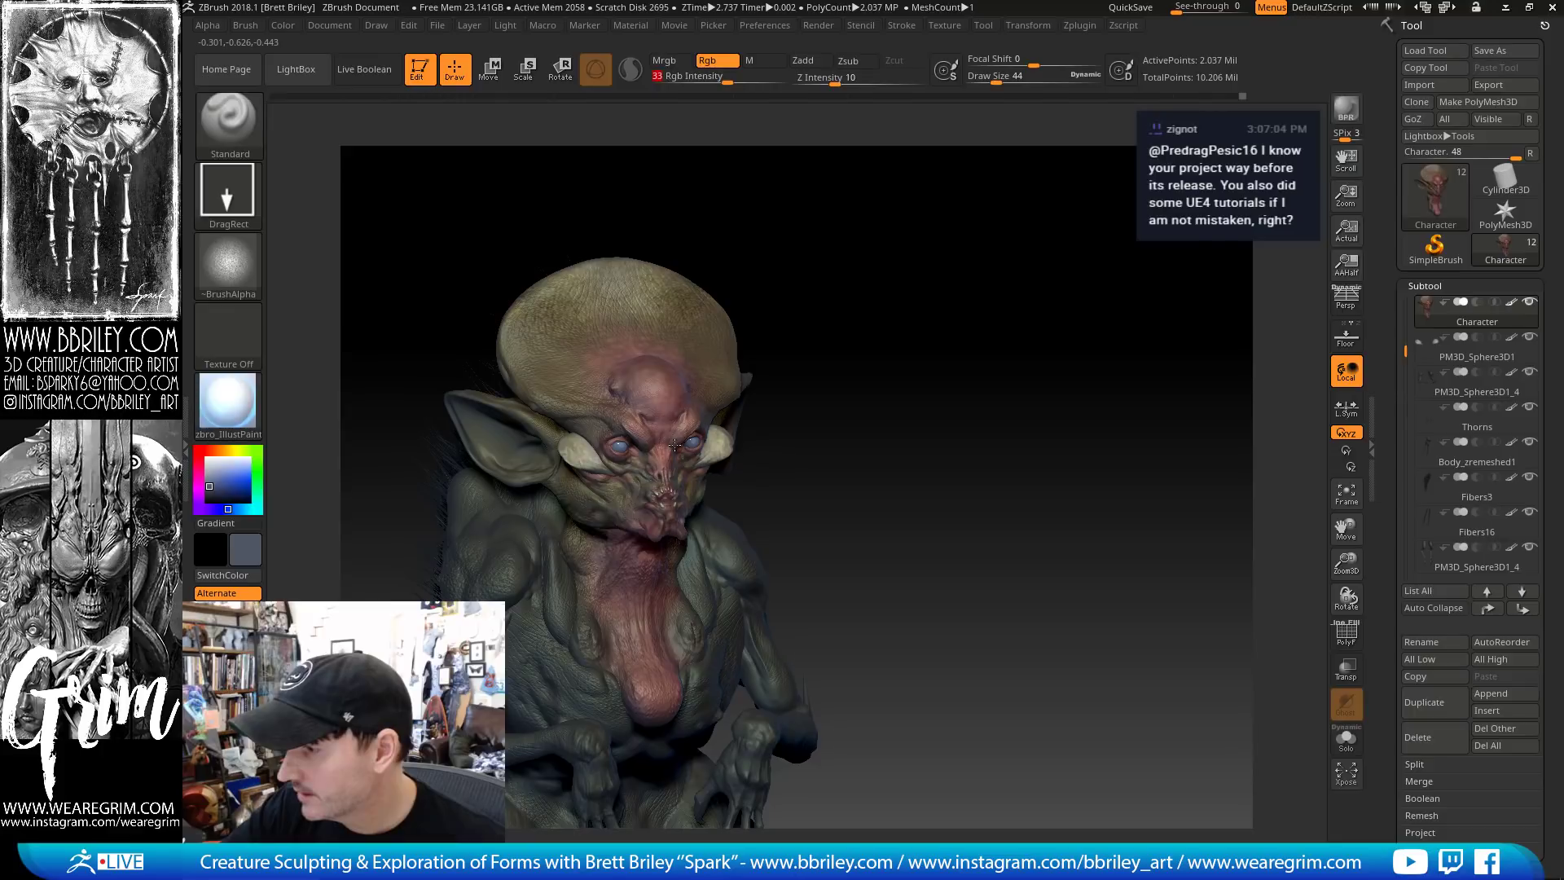
{"action": "left_click_drag", "start_coordinate": [764, 213], "coordinate": [751, 254]}
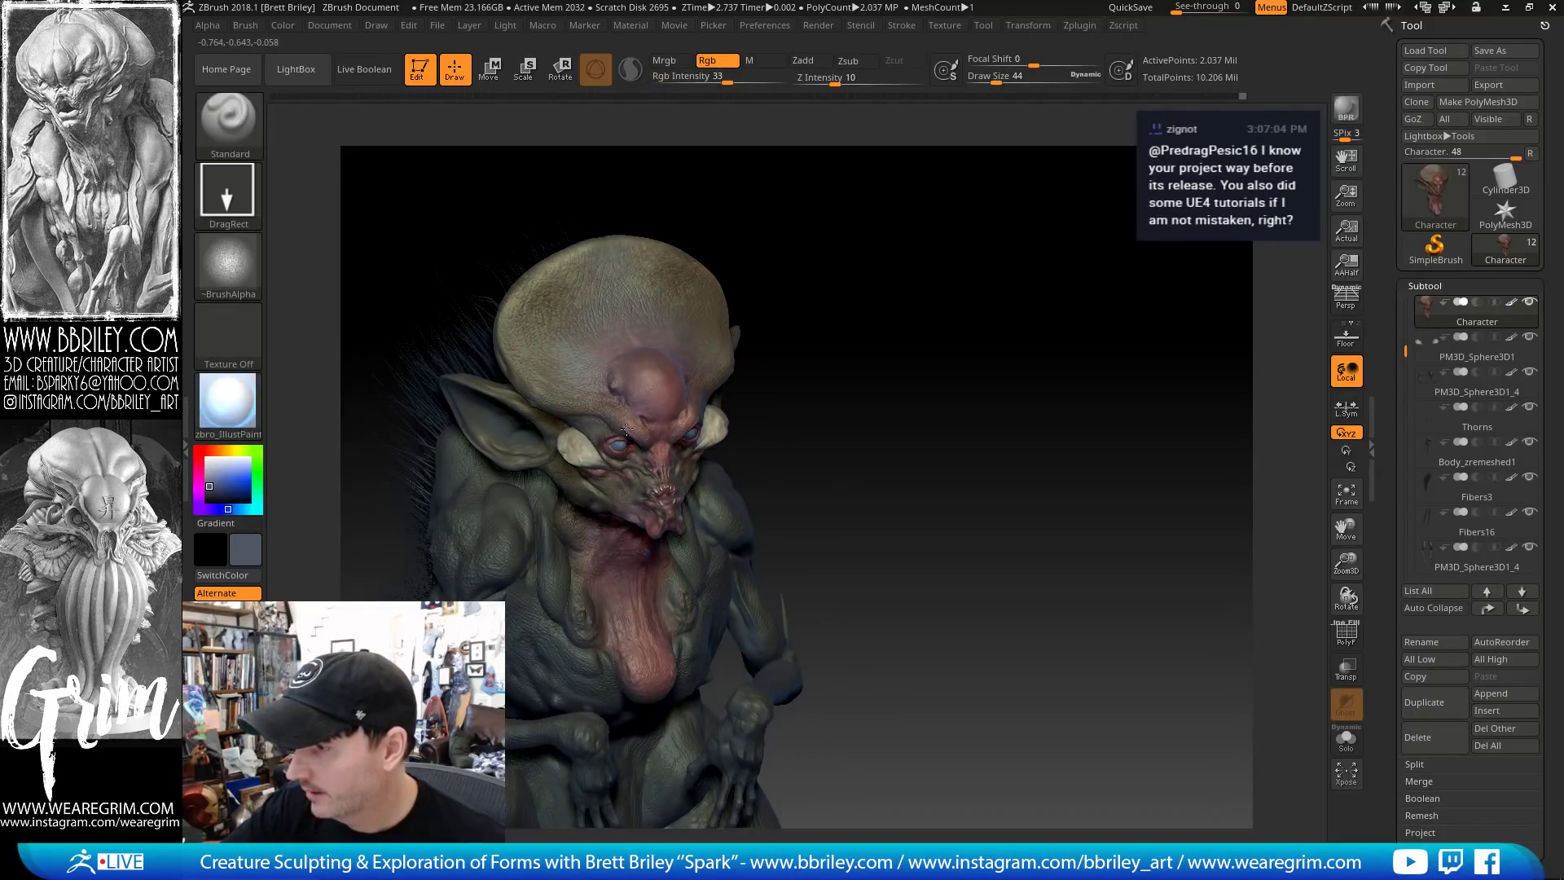
Make the creature's body the active subtool and stamp a muted red onto the skin beside the neck at draw size 79
{"action": "left_click_drag", "start_coordinate": [900, 344], "coordinate": [896, 363]}
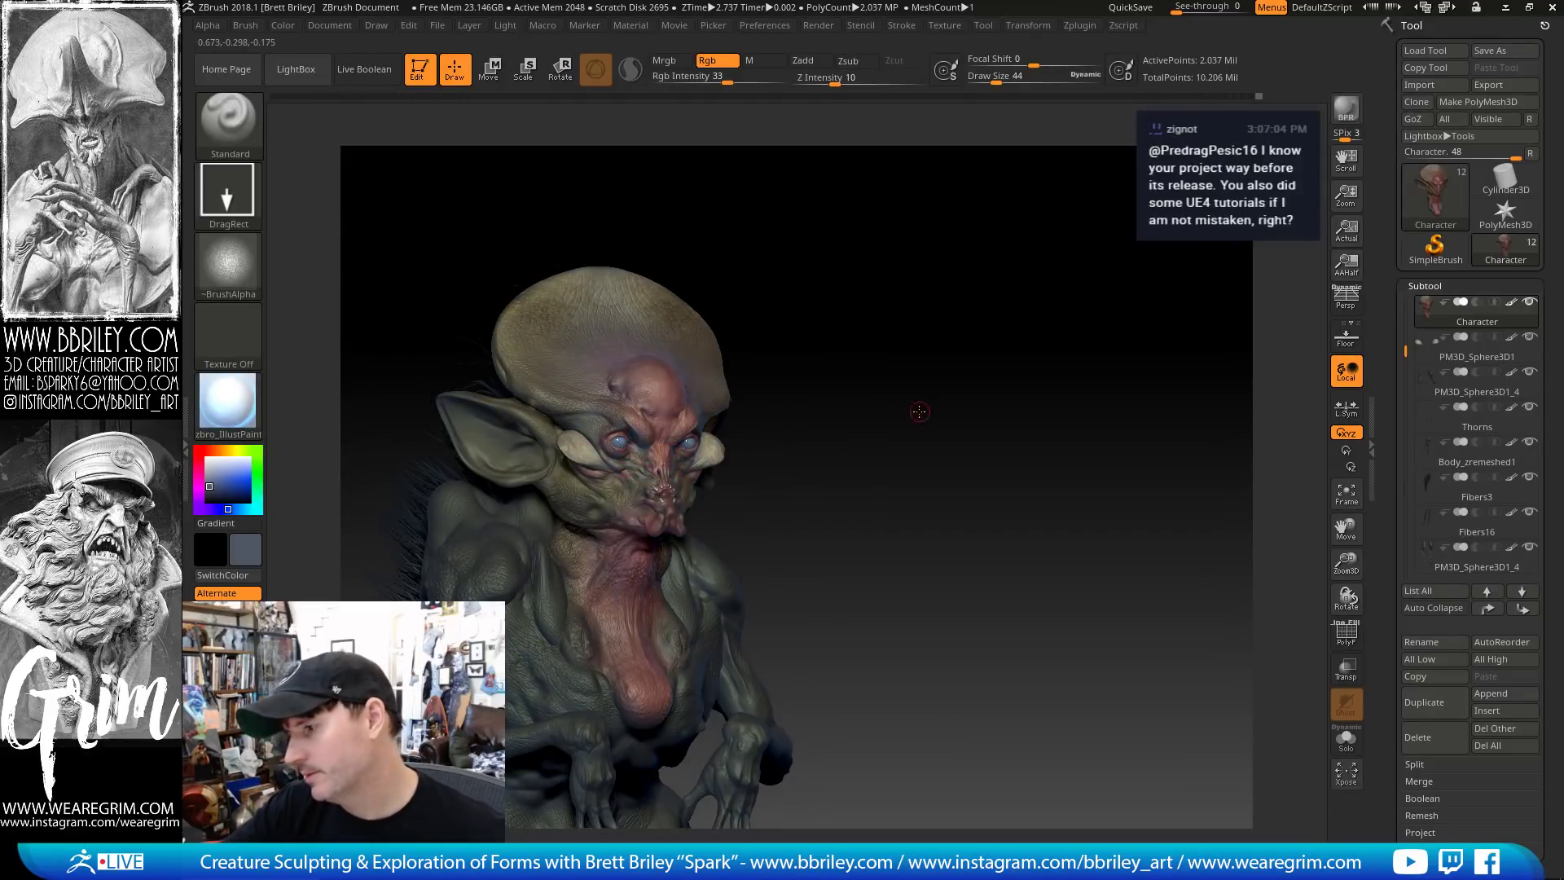
{"action": "left_click_drag", "start_coordinate": [918, 412], "coordinate": [913, 448], "text": "alt"}
{"action": "left_click_drag", "start_coordinate": [876, 346], "coordinate": [896, 245]}
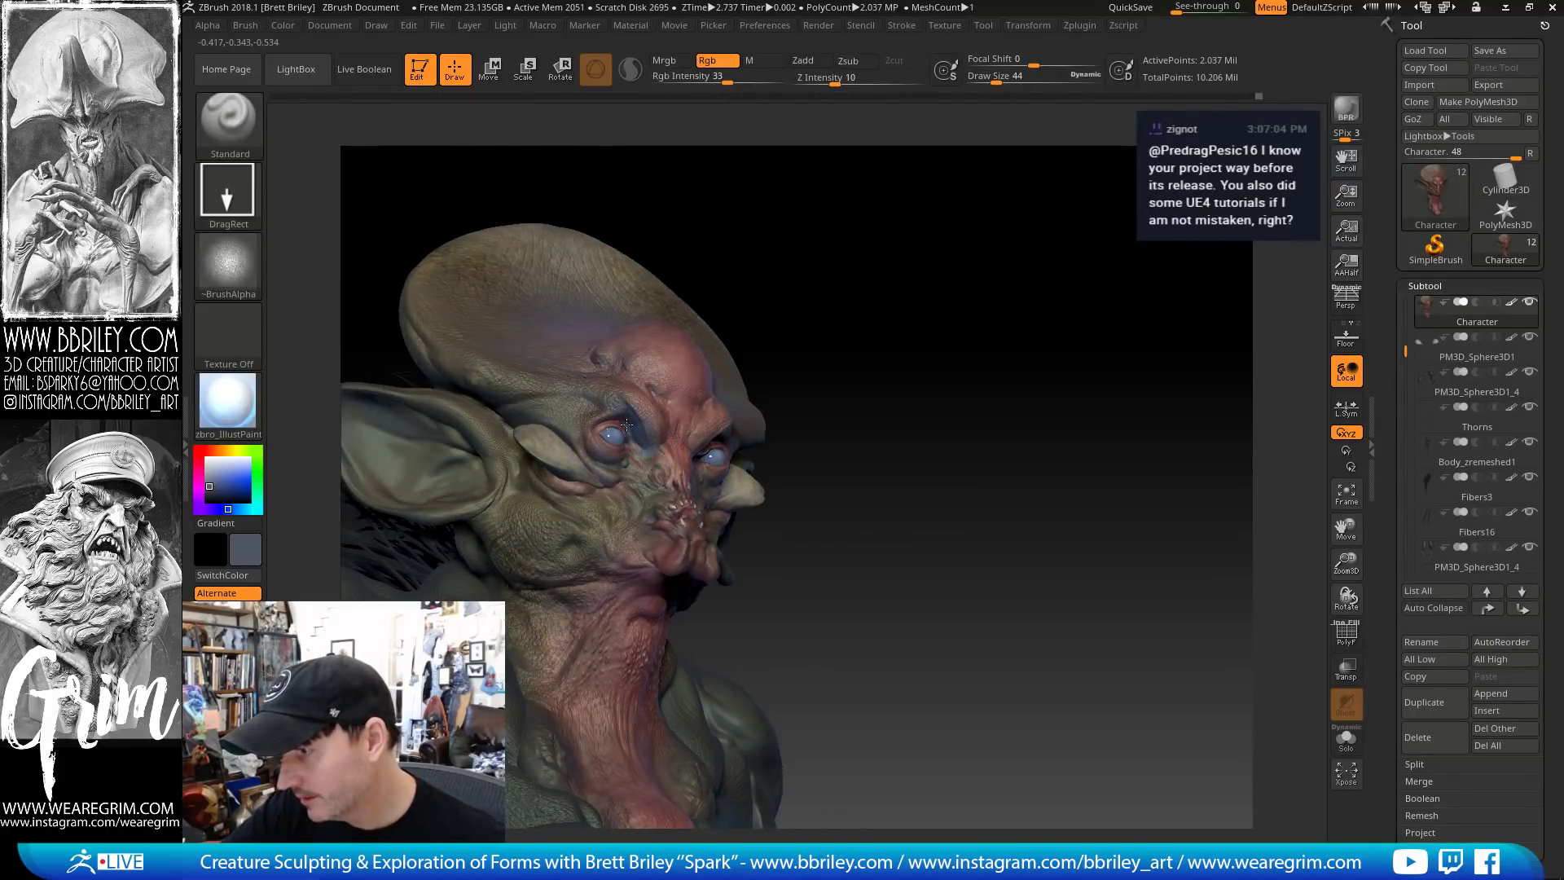
{"action": "left_click_drag", "start_coordinate": [910, 328], "coordinate": [705, 400]}
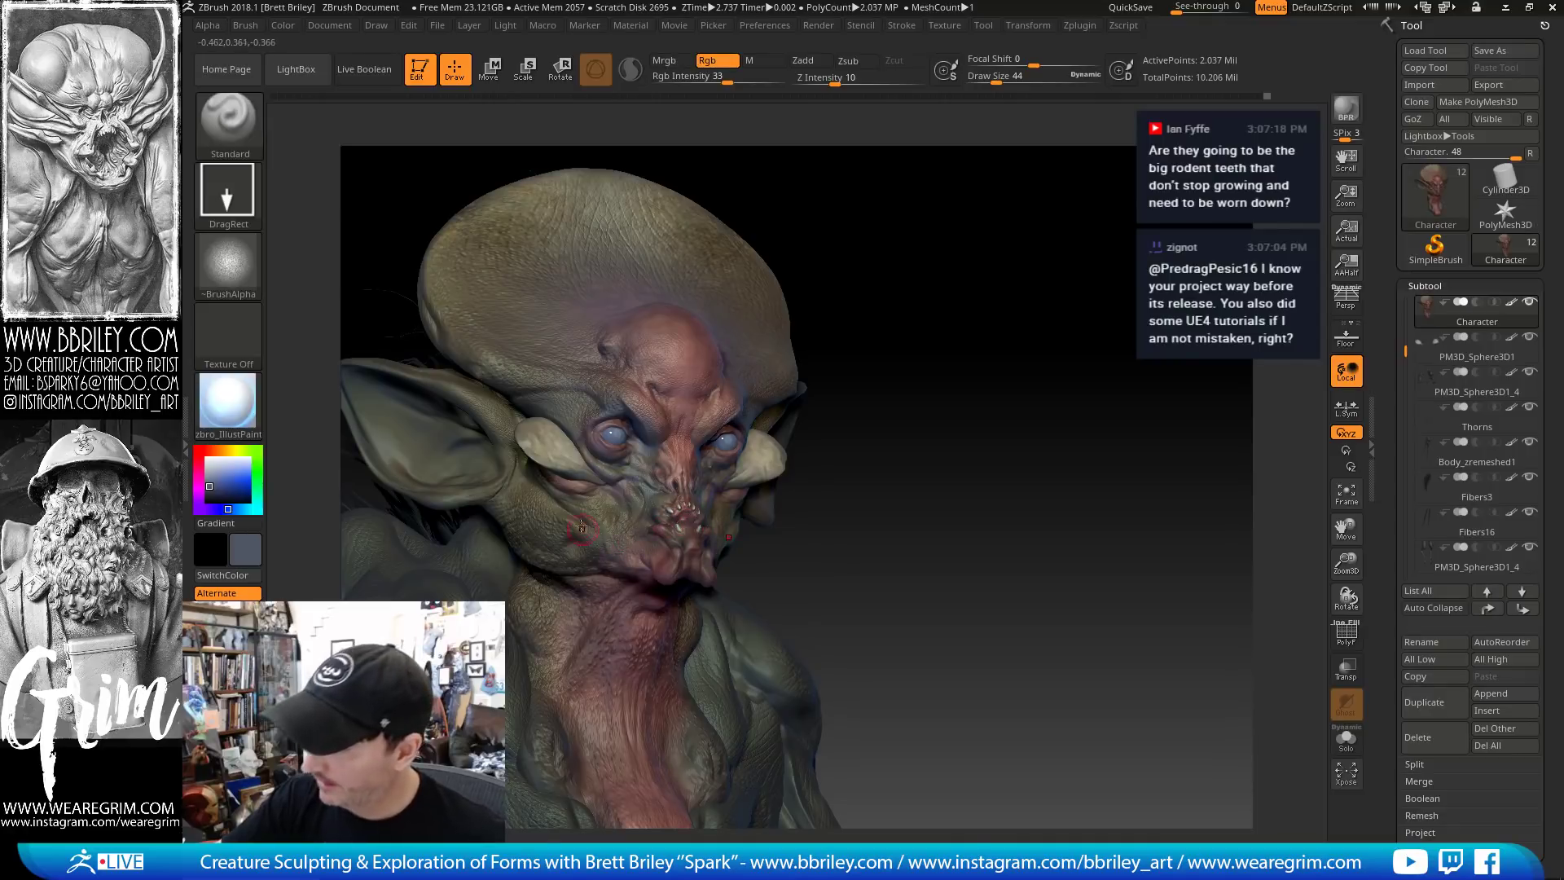
{"action": "left_click_drag", "start_coordinate": [902, 459], "coordinate": [876, 395], "text": "alt"}
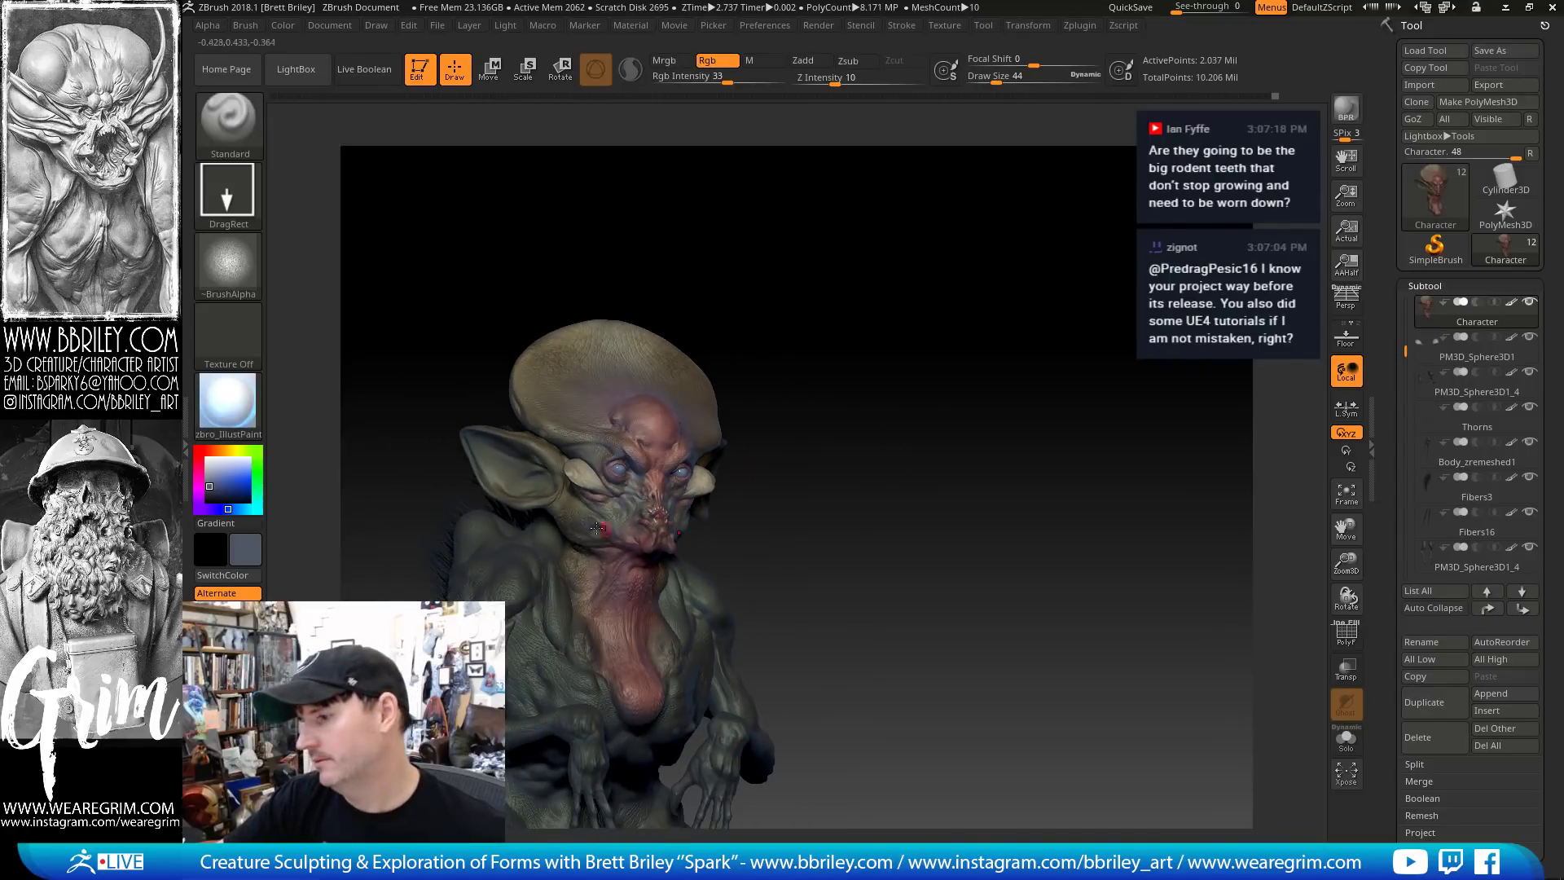
{"action": "left_click_drag", "start_coordinate": [860, 490], "coordinate": [781, 498]}
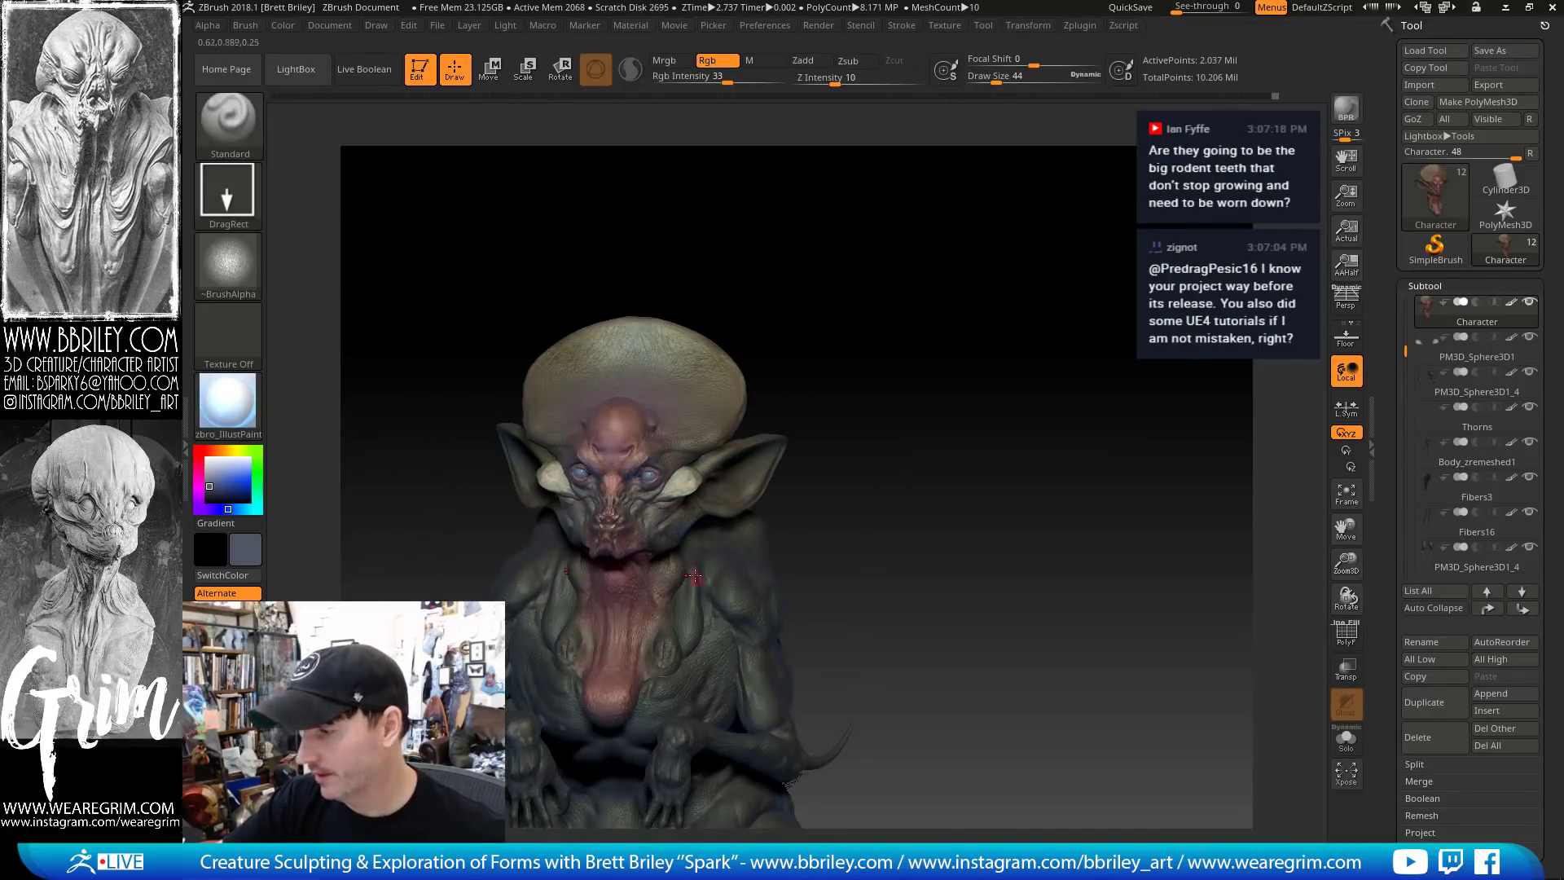
{"action": "left_click", "coordinate": [691, 629], "text": "alt"}
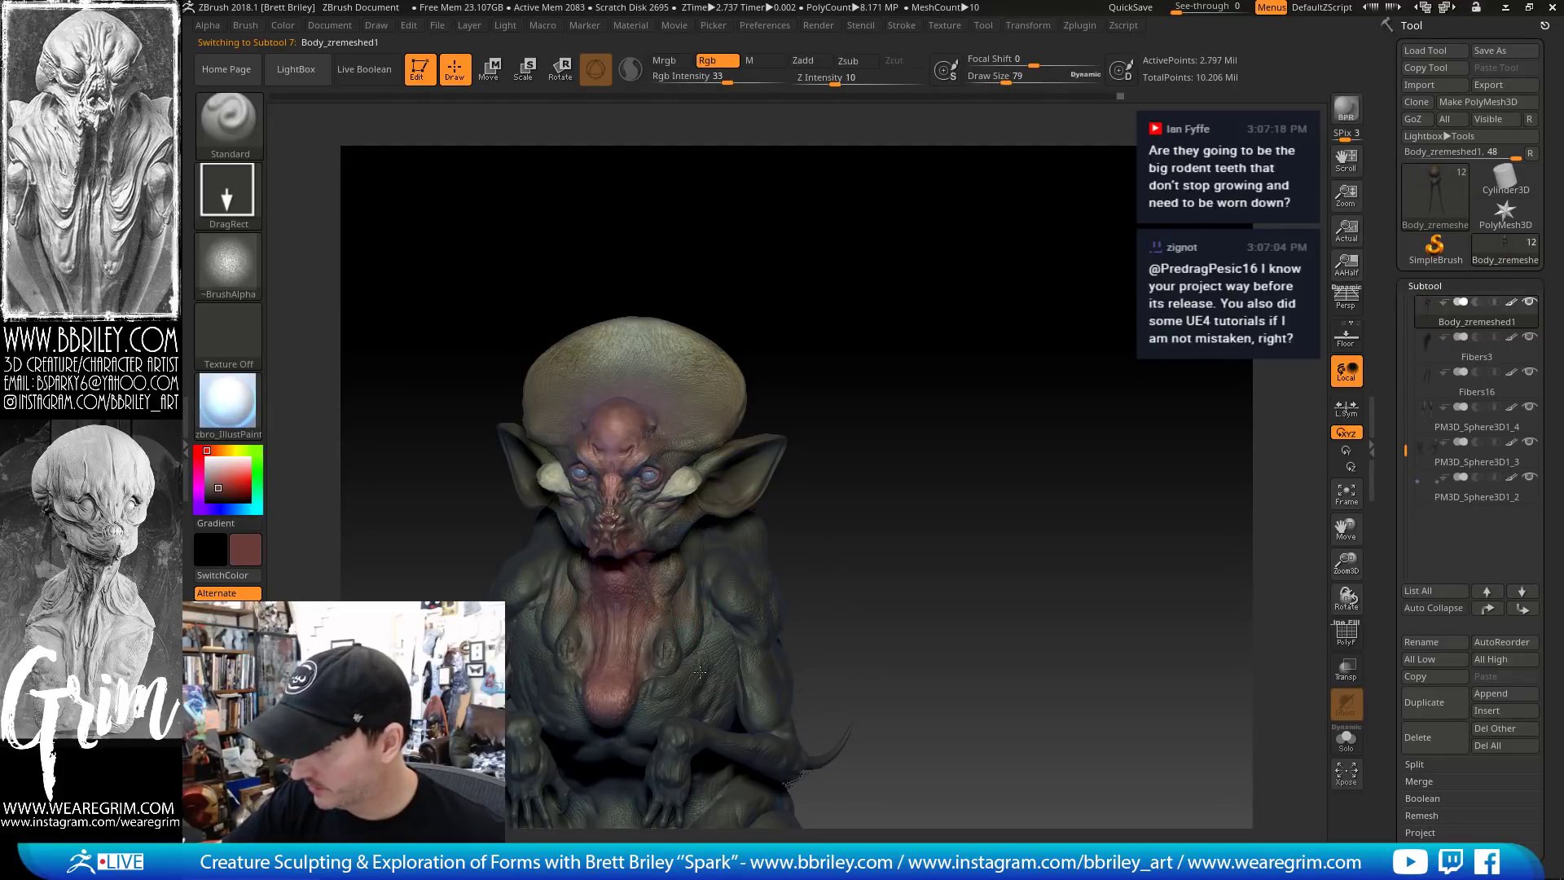
{"action": "right_click_drag", "start_coordinate": [704, 607], "coordinate": [611, 595]}
{"action": "right_click_drag", "start_coordinate": [711, 449], "coordinate": [705, 380], "text": "alt"}
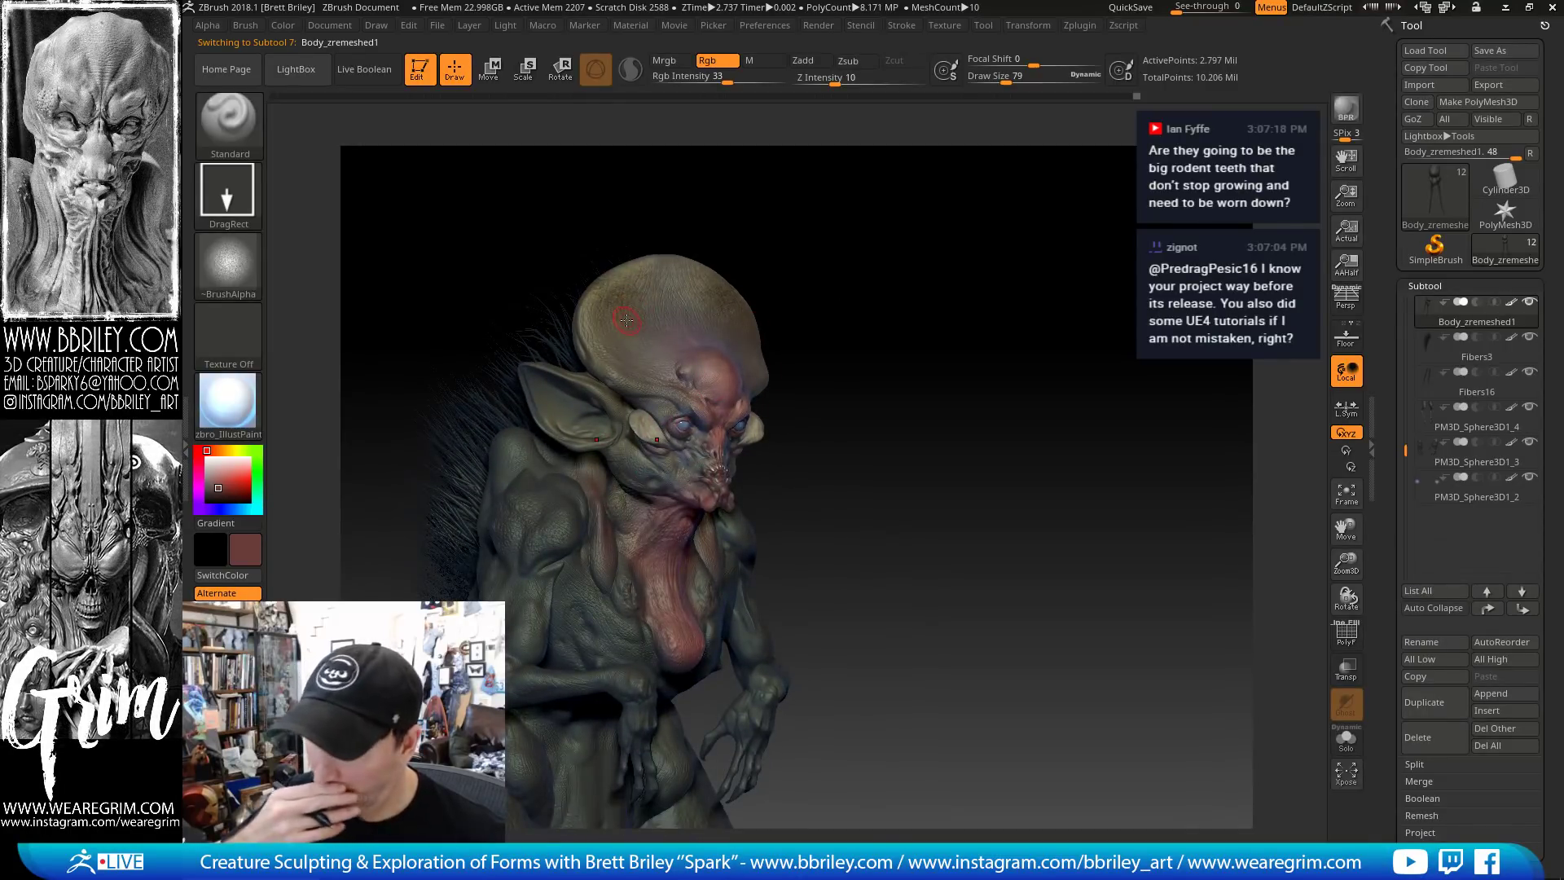
{"action": "right_click_drag", "start_coordinate": [626, 320], "coordinate": [621, 316]}
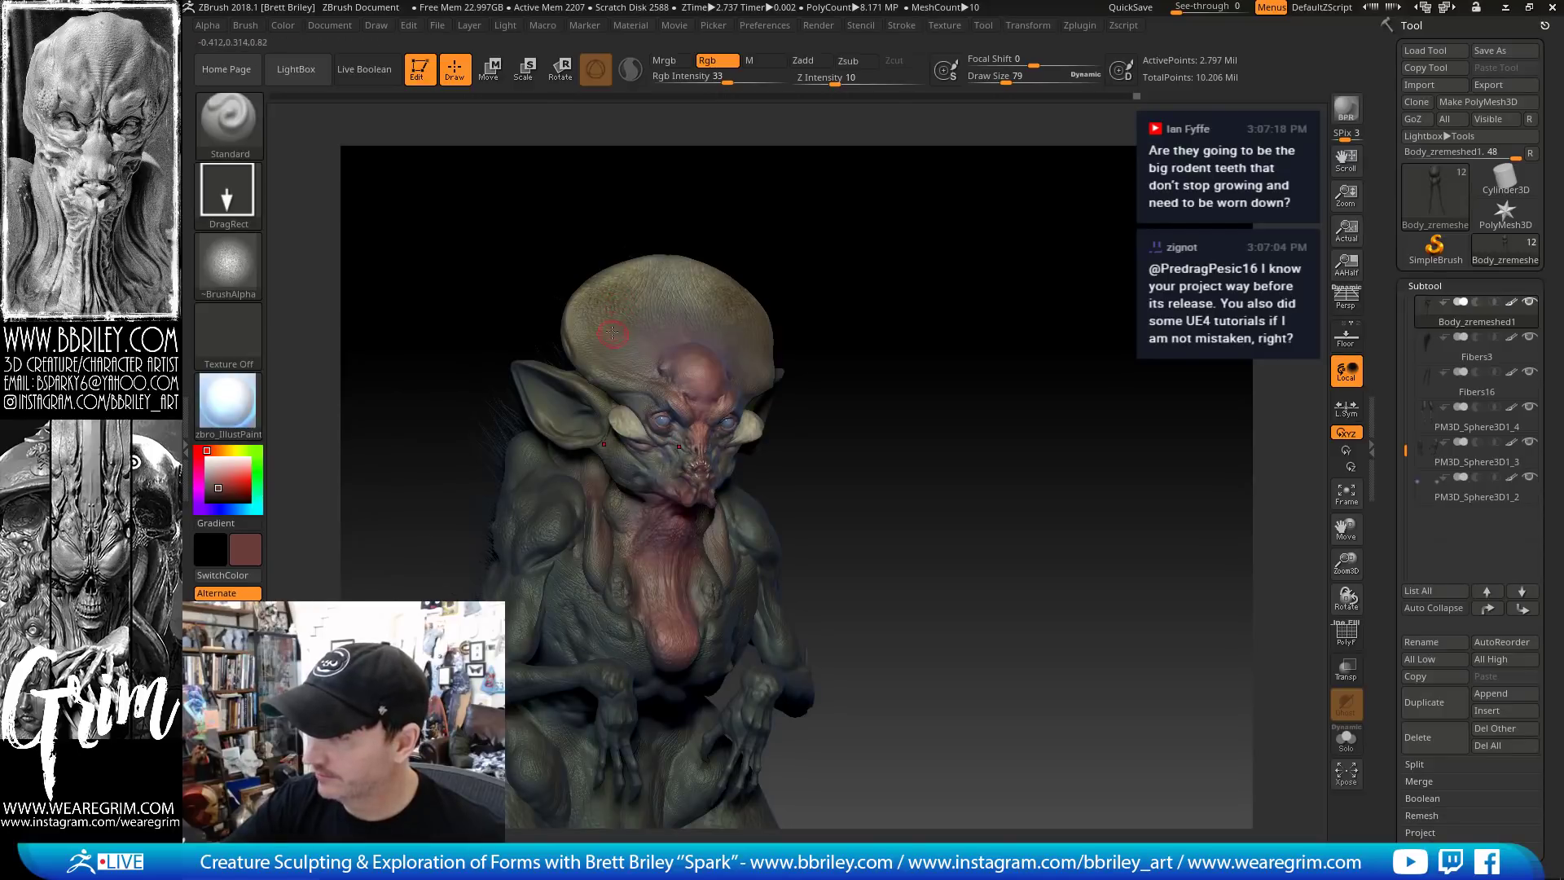
Sample a muted brown, make the arms the active subtool and stamp the upper arm at draw size 174, setting Rgb Intensity to 53
{"action": "key", "text": "c"}
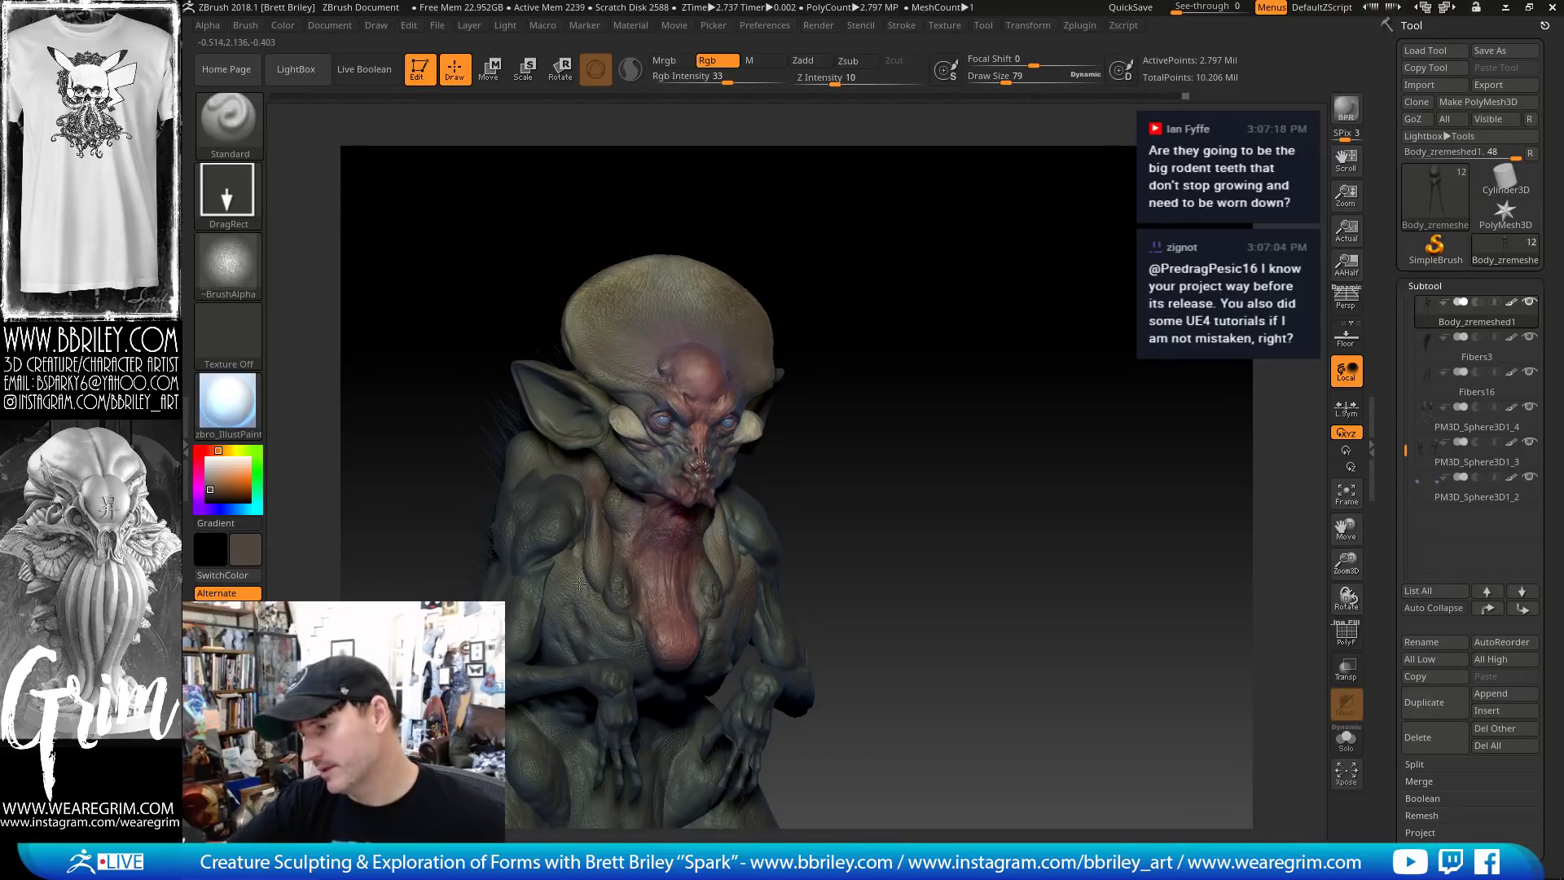
{"action": "left_click", "coordinate": [562, 527], "text": "alt"}
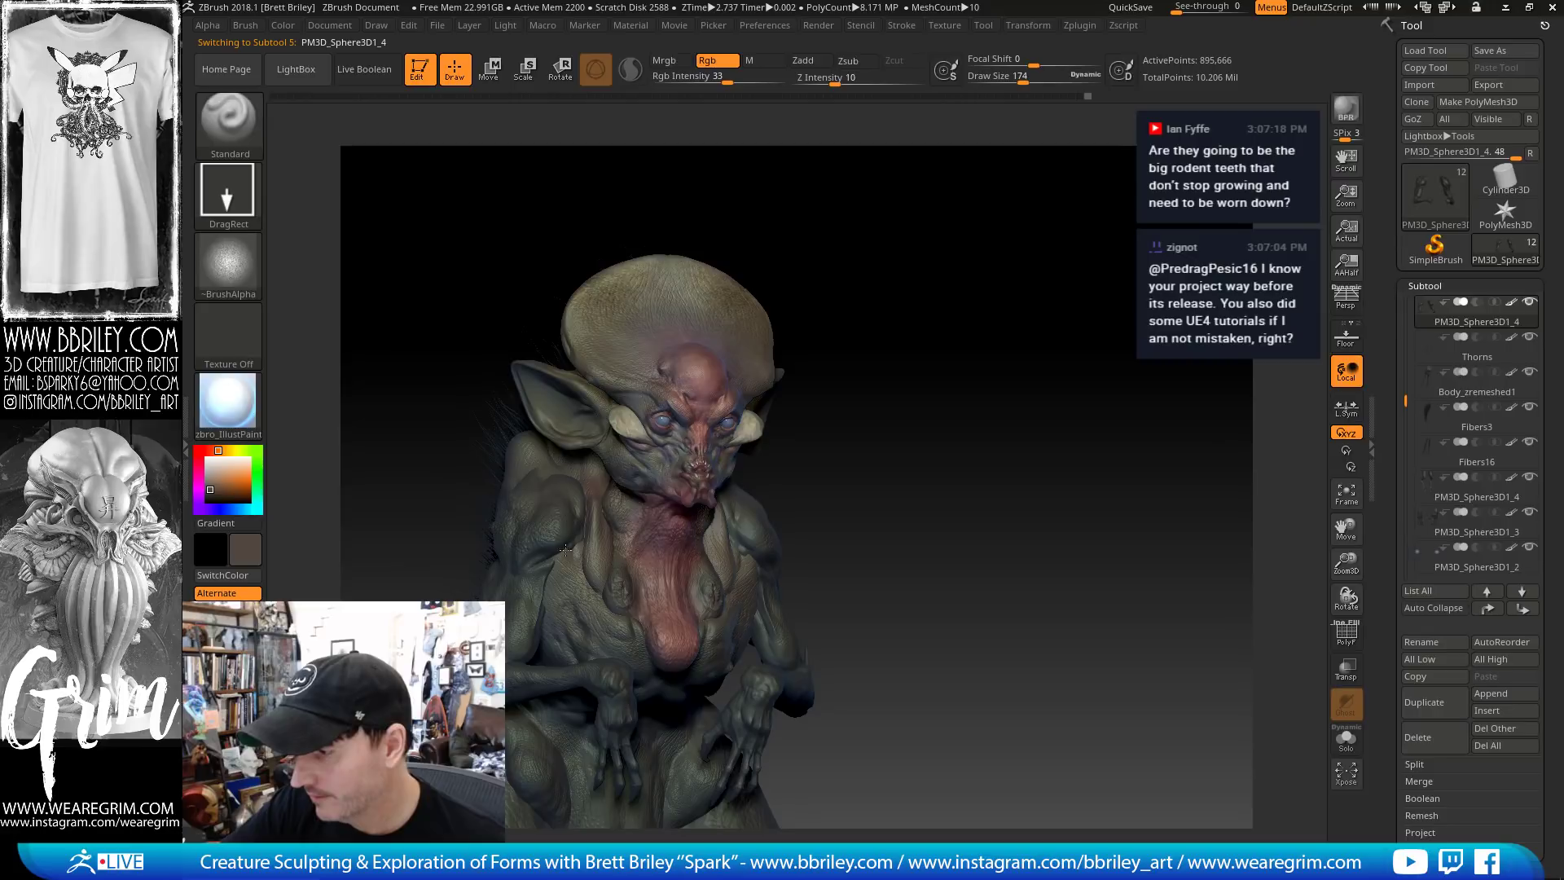
{"action": "left_click_drag", "start_coordinate": [558, 575], "coordinate": [560, 579]}
{"action": "left_click", "coordinate": [747, 79]}
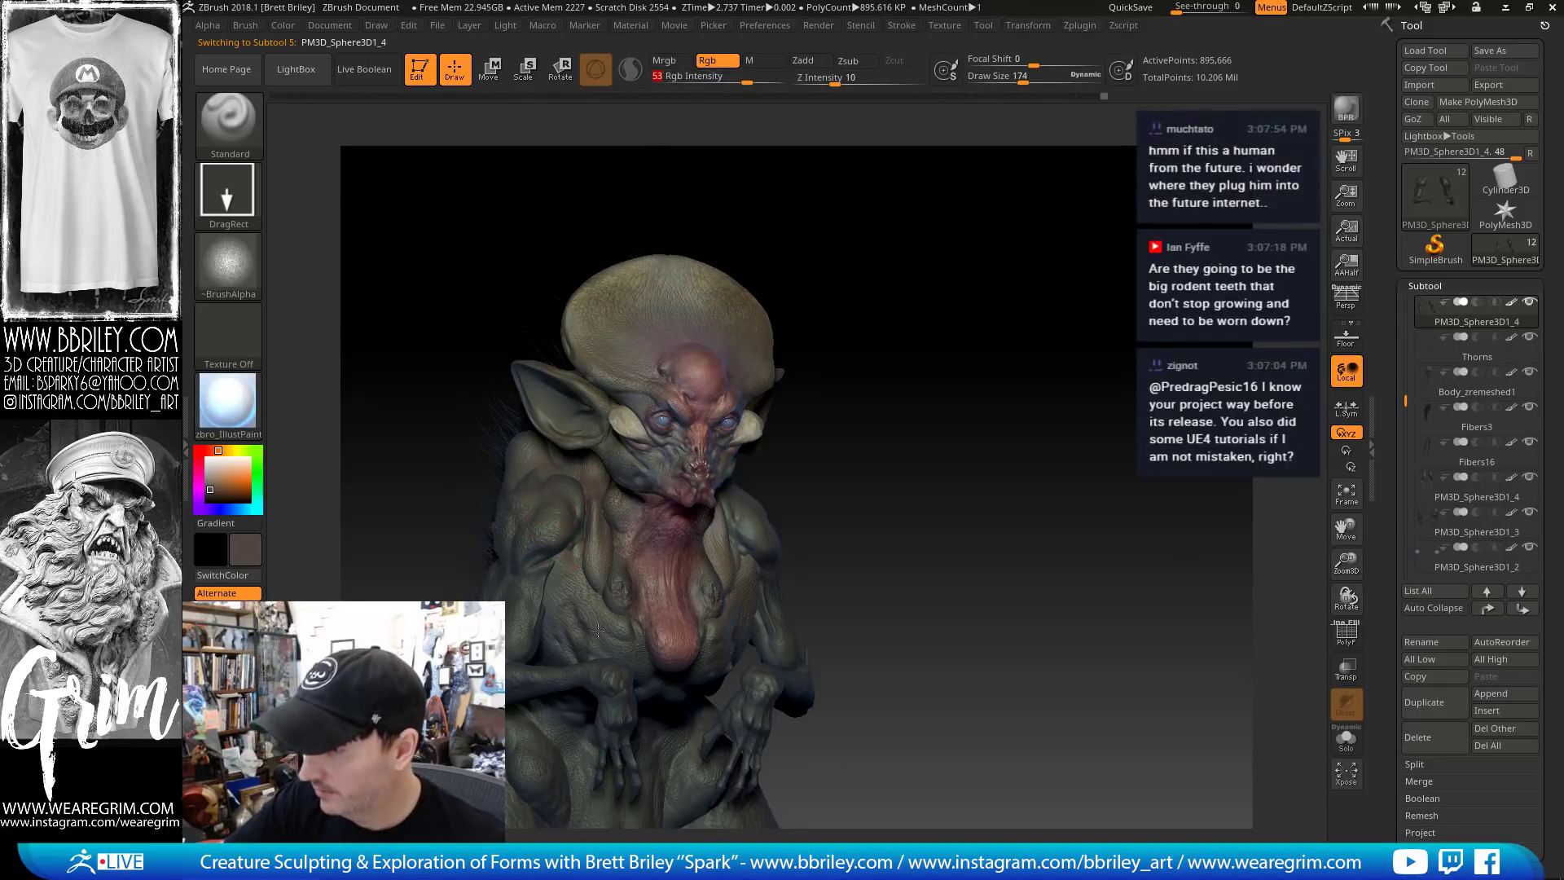
{"action": "left_click_drag", "start_coordinate": [896, 457], "coordinate": [518, 580]}
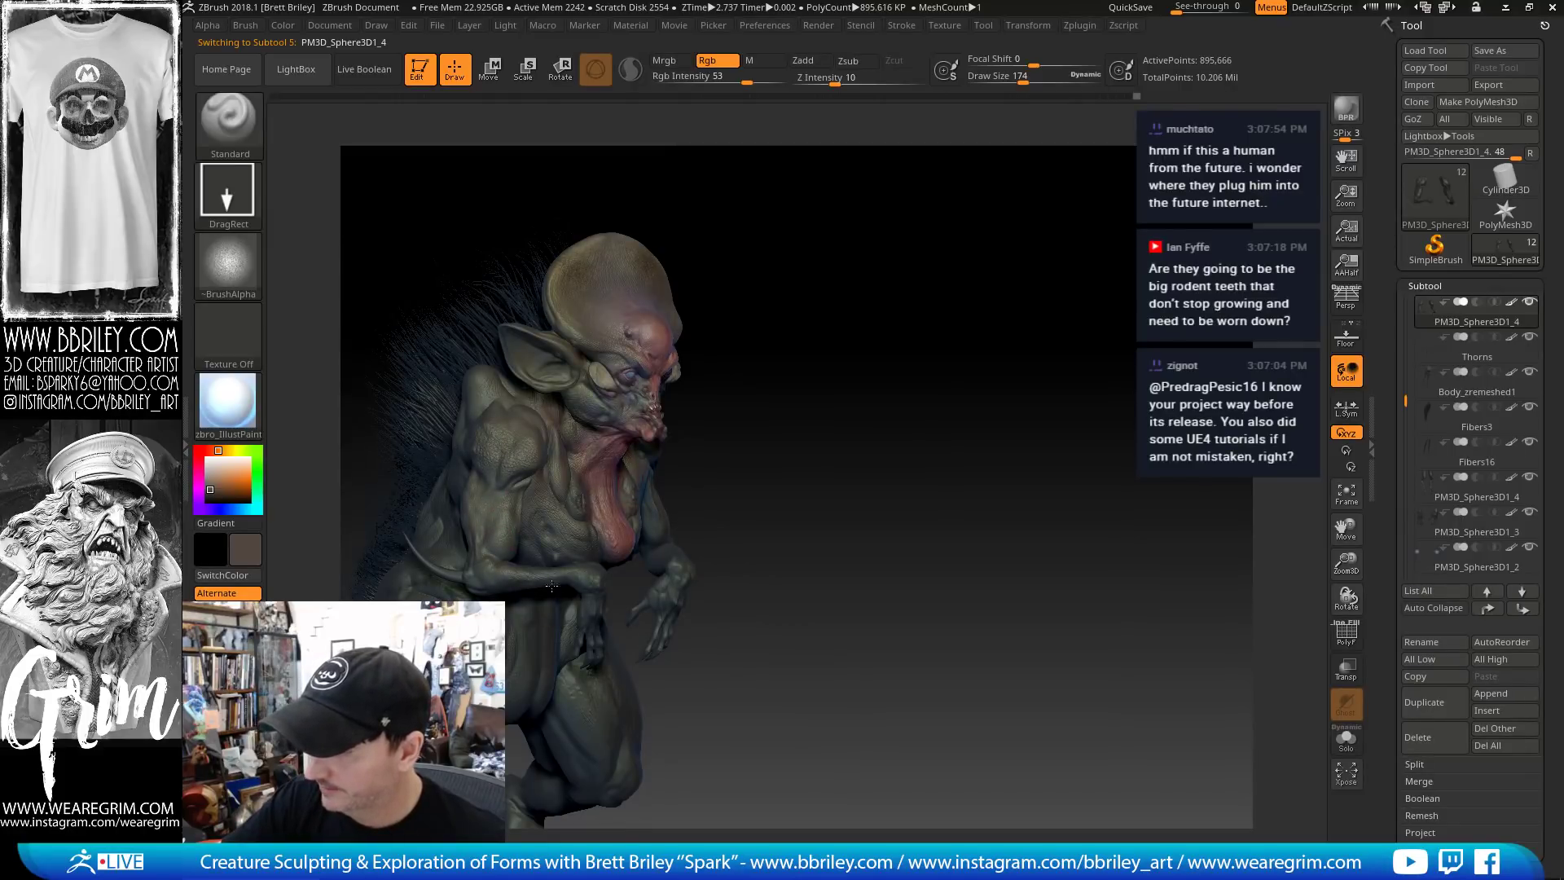
{"action": "mouse_move", "coordinate": [604, 602]}
{"action": "right_mouse_down", "text": "shift"}
{"action": "mouse_move", "coordinate": [576, 588]}
{"action": "mouse_move", "coordinate": [810, 419]}
{"action": "right_mouse_up", "text": "shift"}
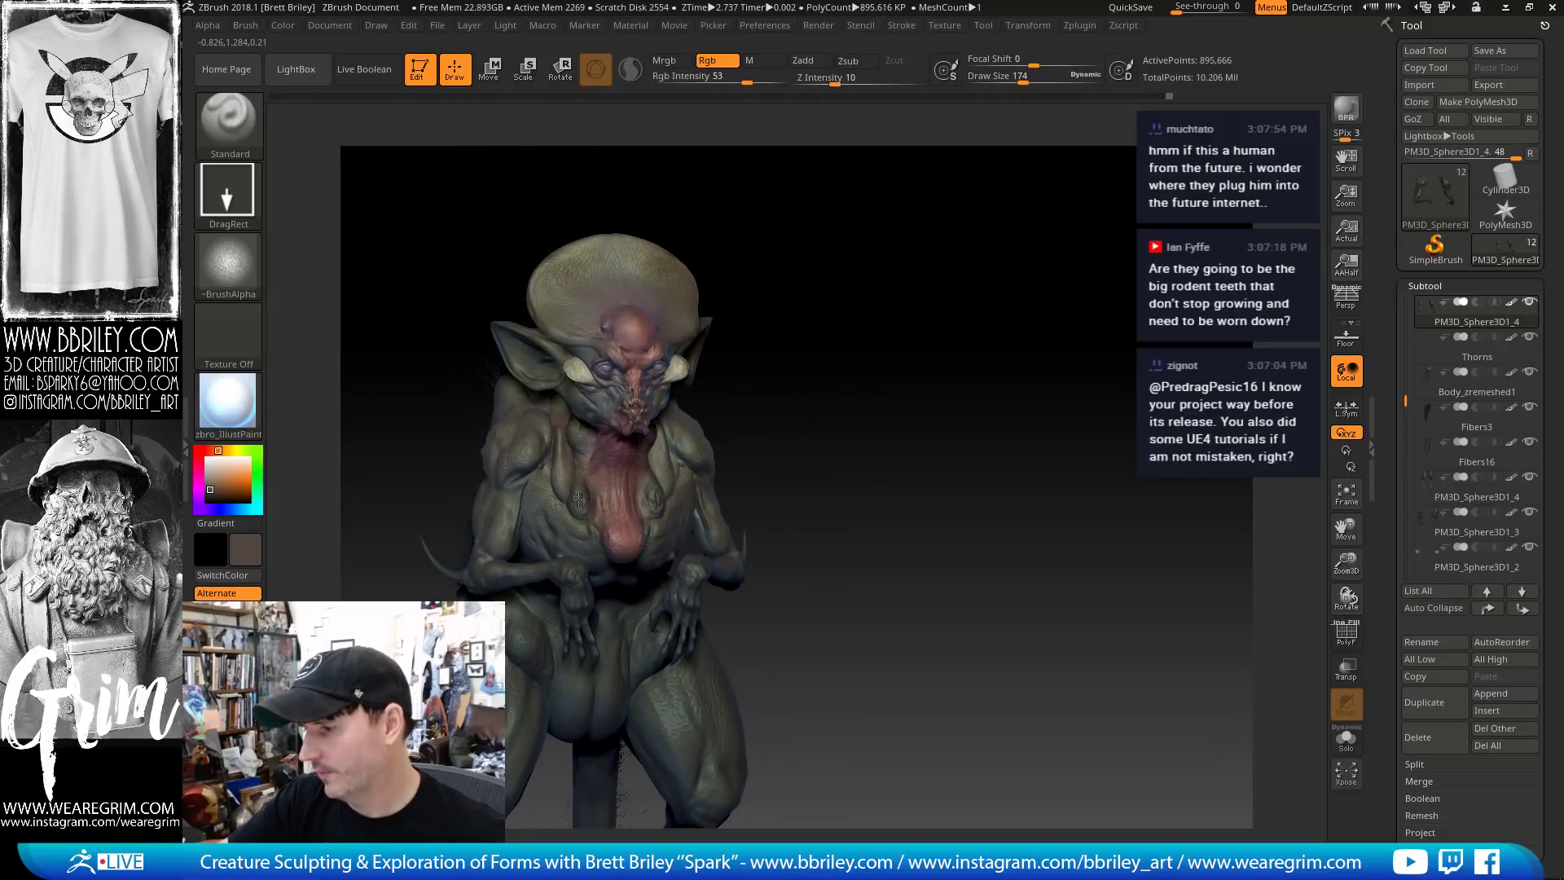
Sample muted reds from the skin and stamp them onto the chest folds of the head and body subtools at draw size 90
{"action": "key", "text": "c"}
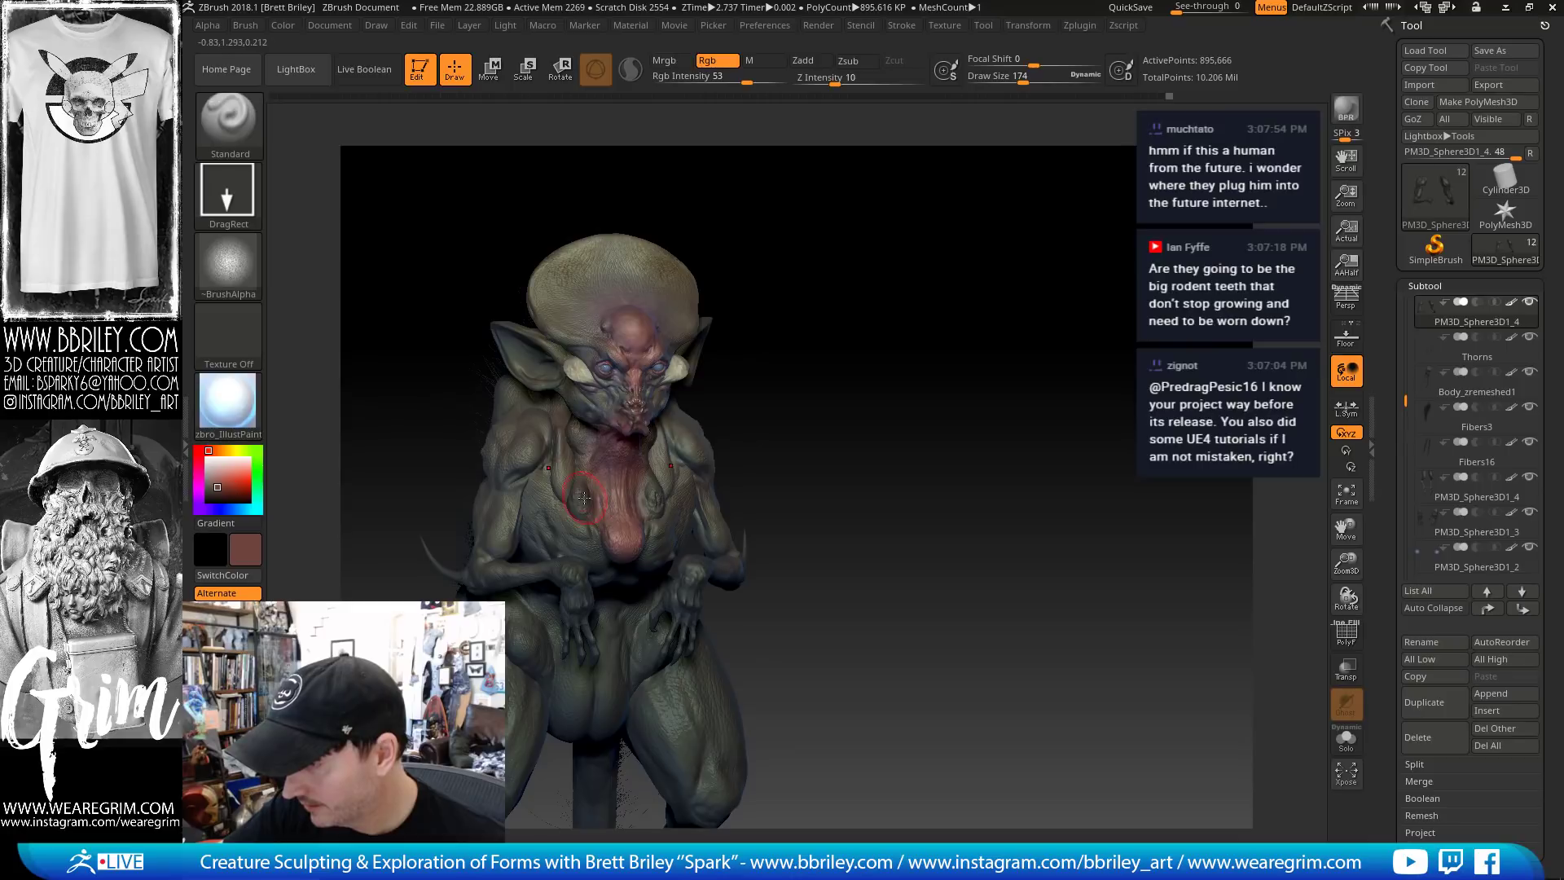
{"action": "left_click", "coordinate": [579, 496], "text": "alt"}
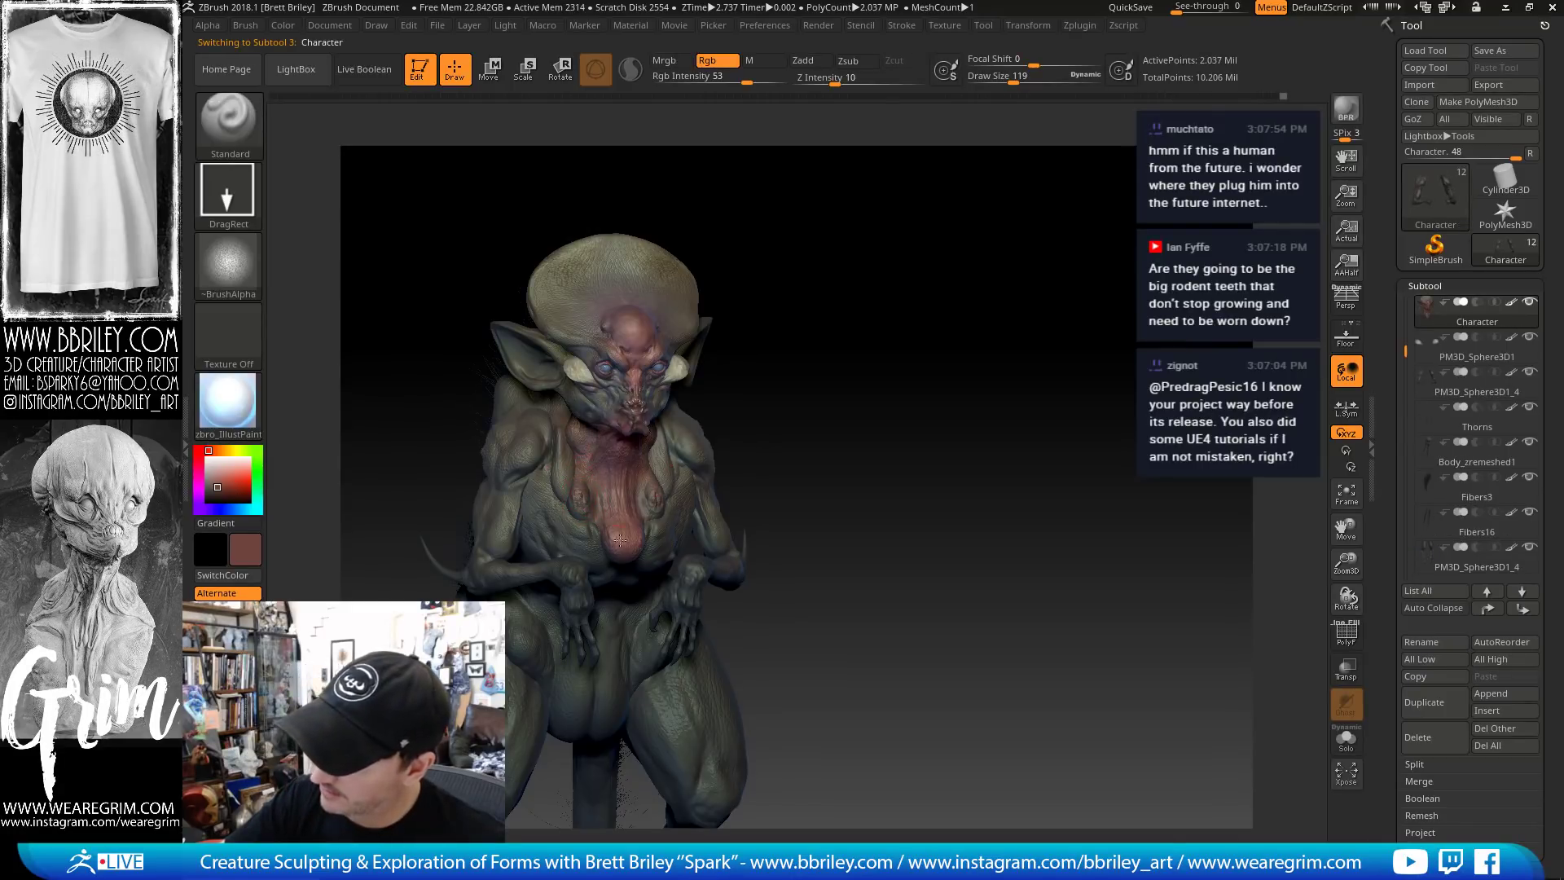
{"action": "key", "text": "c"}
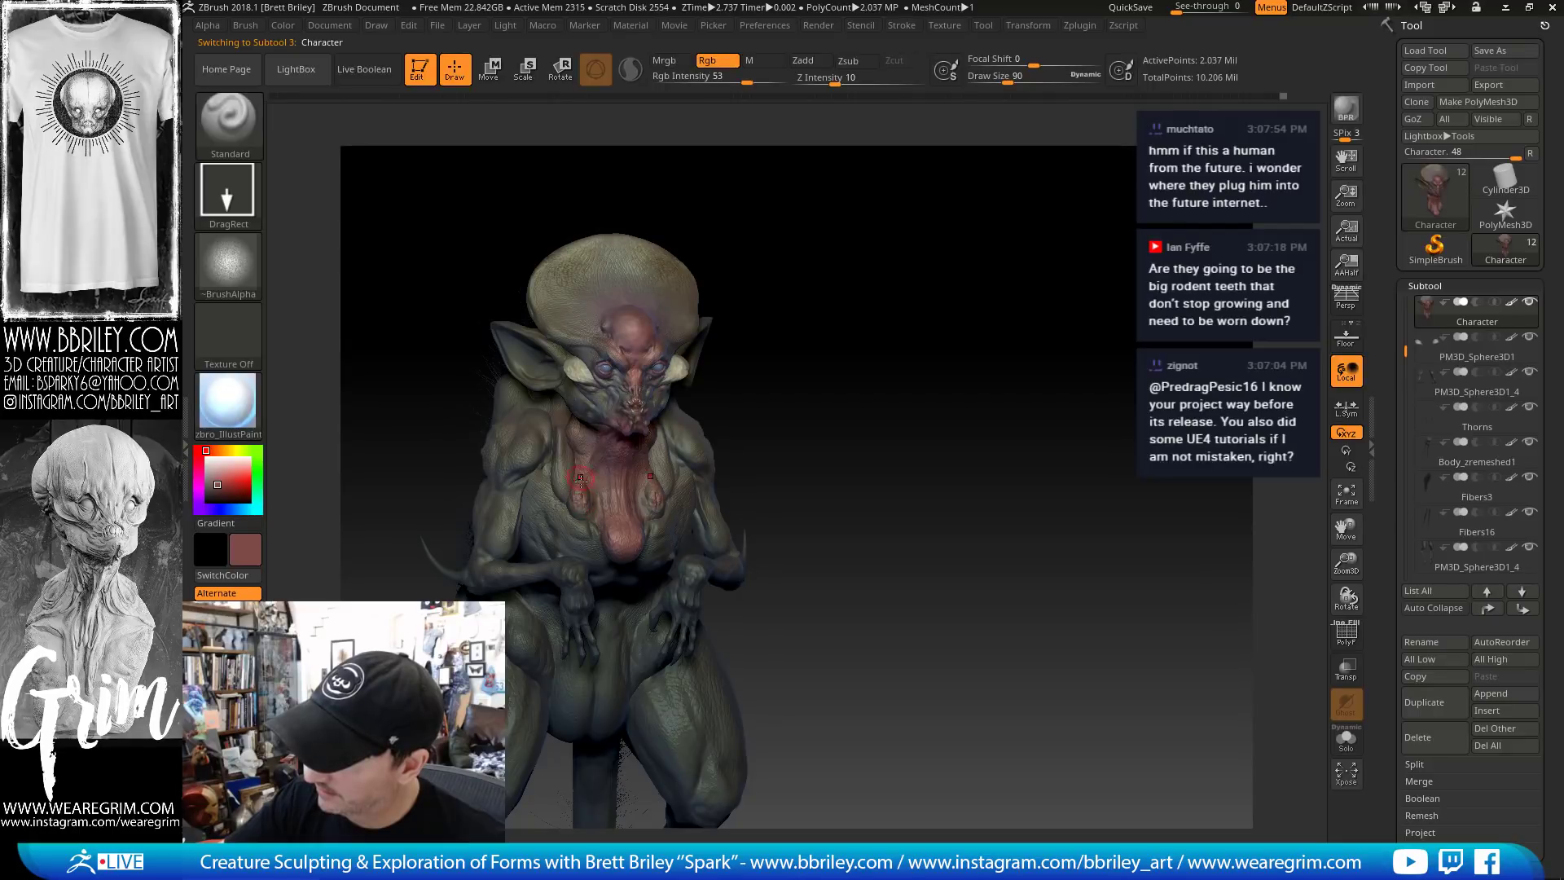
{"action": "left_click", "coordinate": [570, 469], "text": "alt"}
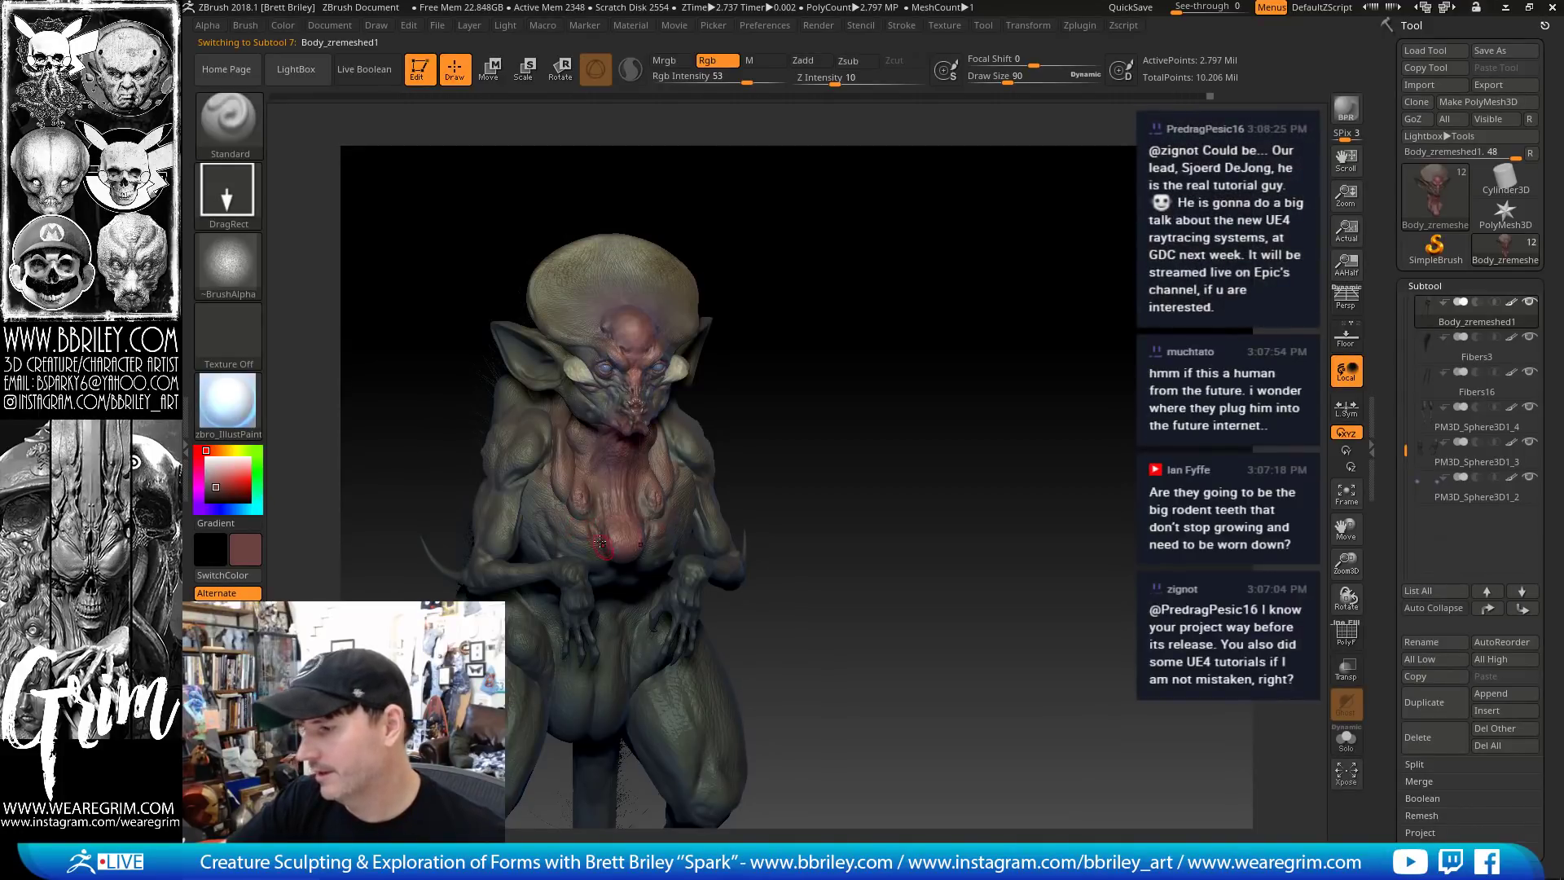
Make the Character subtool active and stamp the muted red over the ears and the cranium
{"action": "mouse_move", "coordinate": [764, 366]}
{"action": "left_mouse_down"}
{"action": "mouse_move", "coordinate": [687, 450]}
{"action": "mouse_move", "coordinate": [682, 409]}
{"action": "left_mouse_up"}
{"action": "left_click", "coordinate": [698, 413], "text": "alt"}
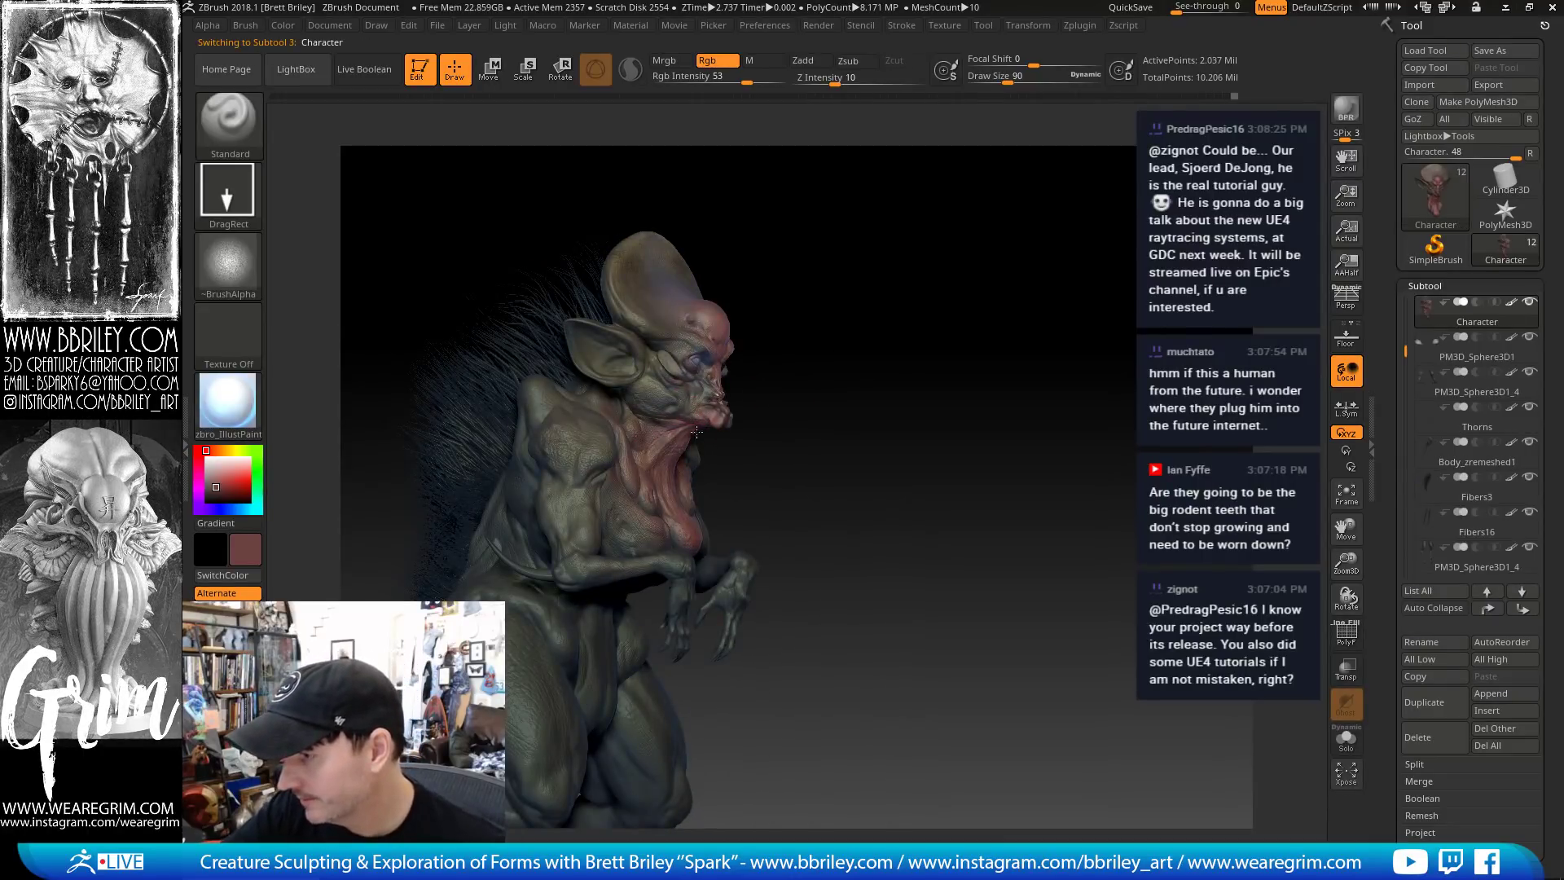
{"action": "left_click_drag", "start_coordinate": [802, 369], "coordinate": [710, 363]}
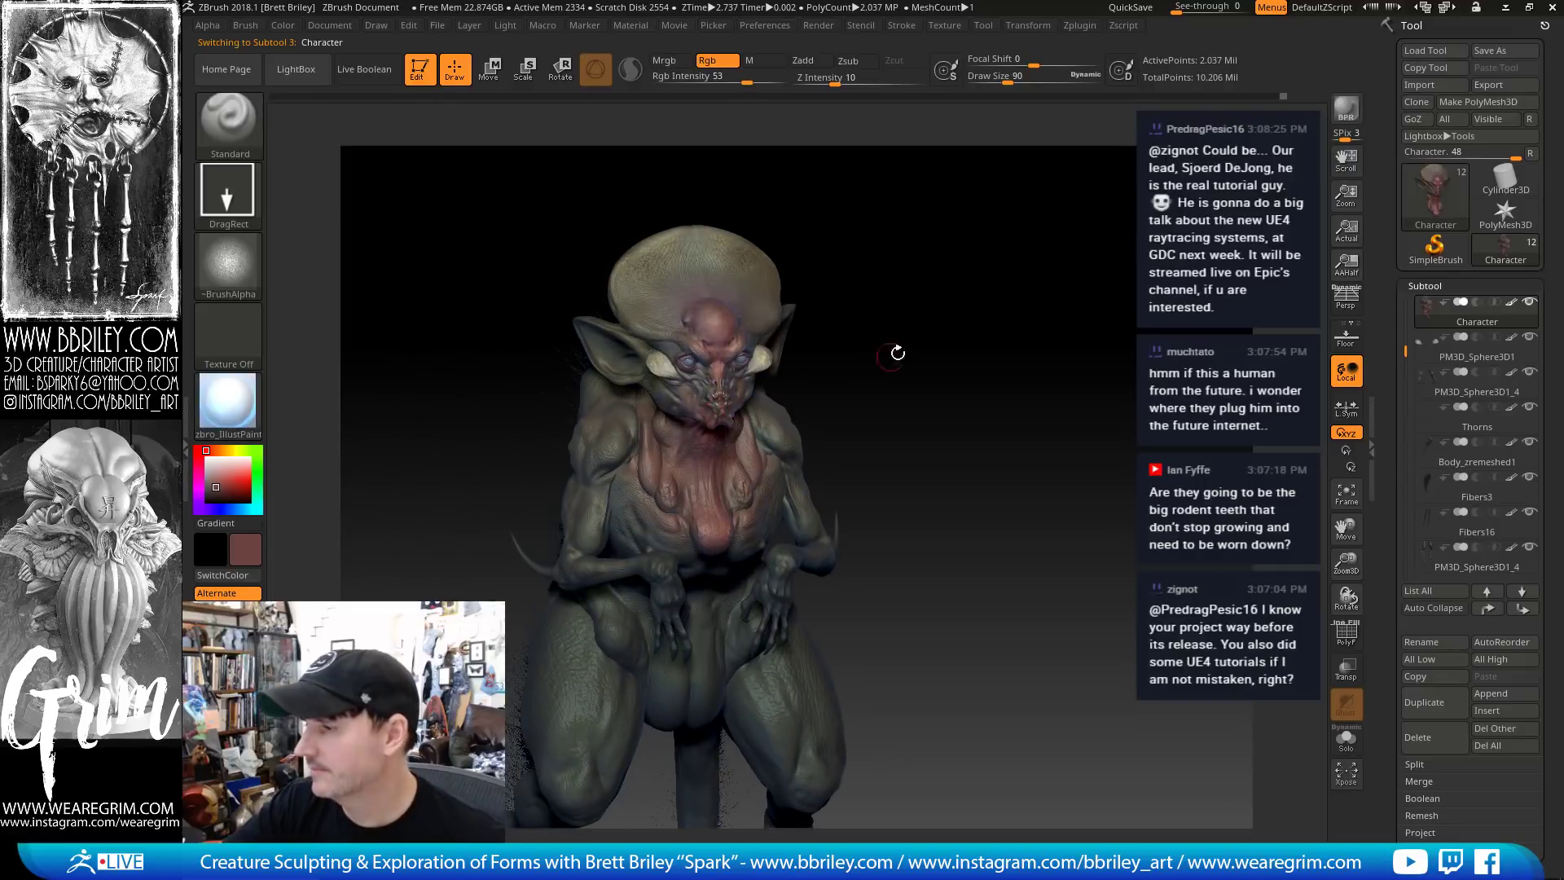
{"action": "left_click_drag", "start_coordinate": [896, 353], "coordinate": [542, 489]}
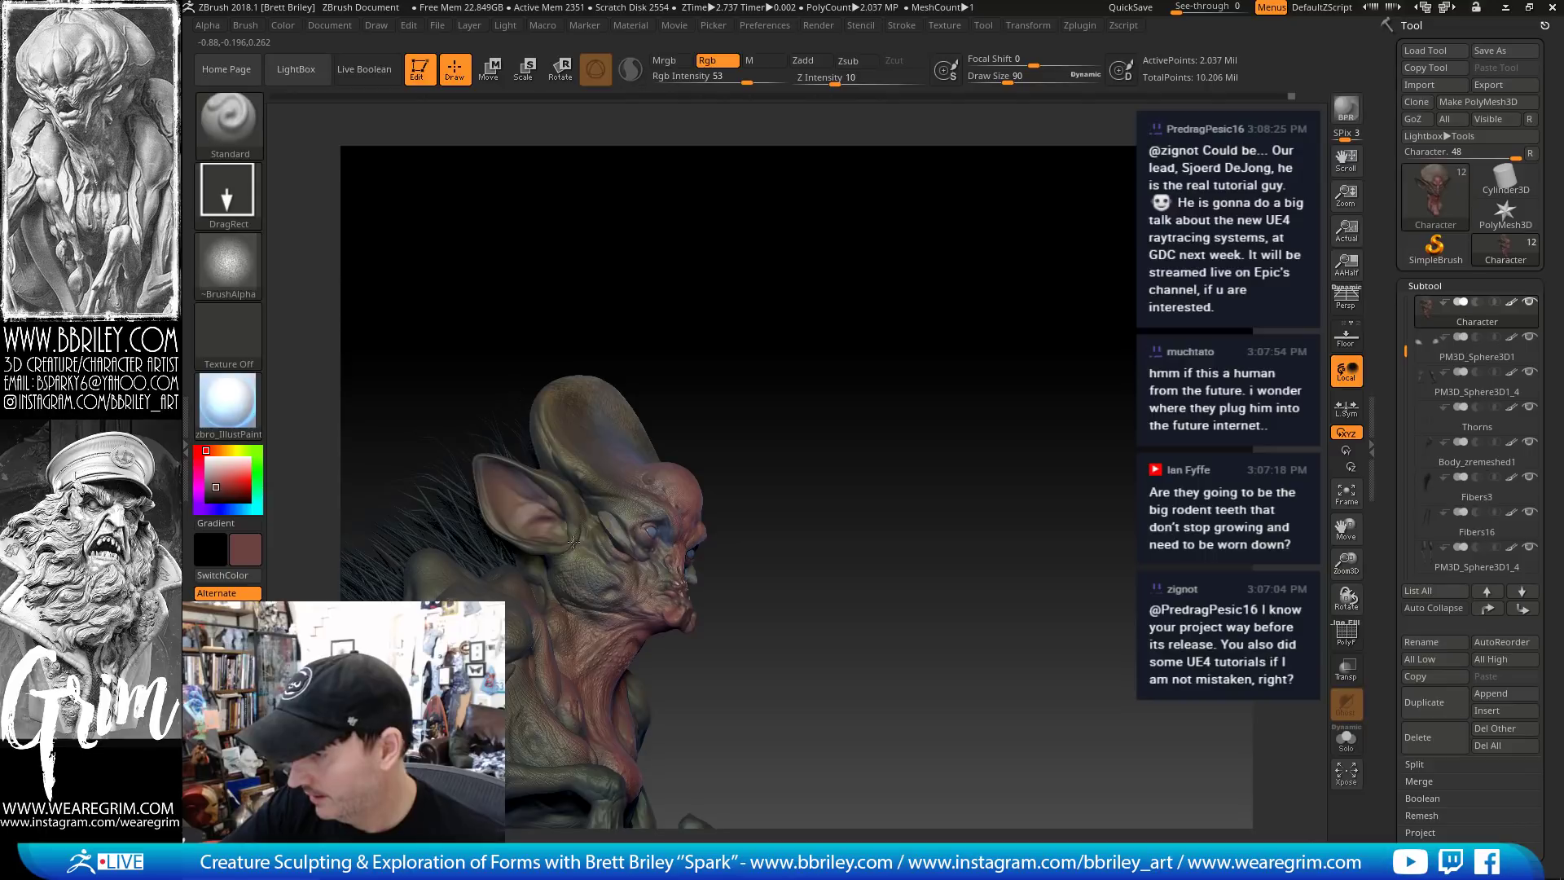
{"action": "left_click_drag", "start_coordinate": [573, 541], "coordinate": [601, 502]}
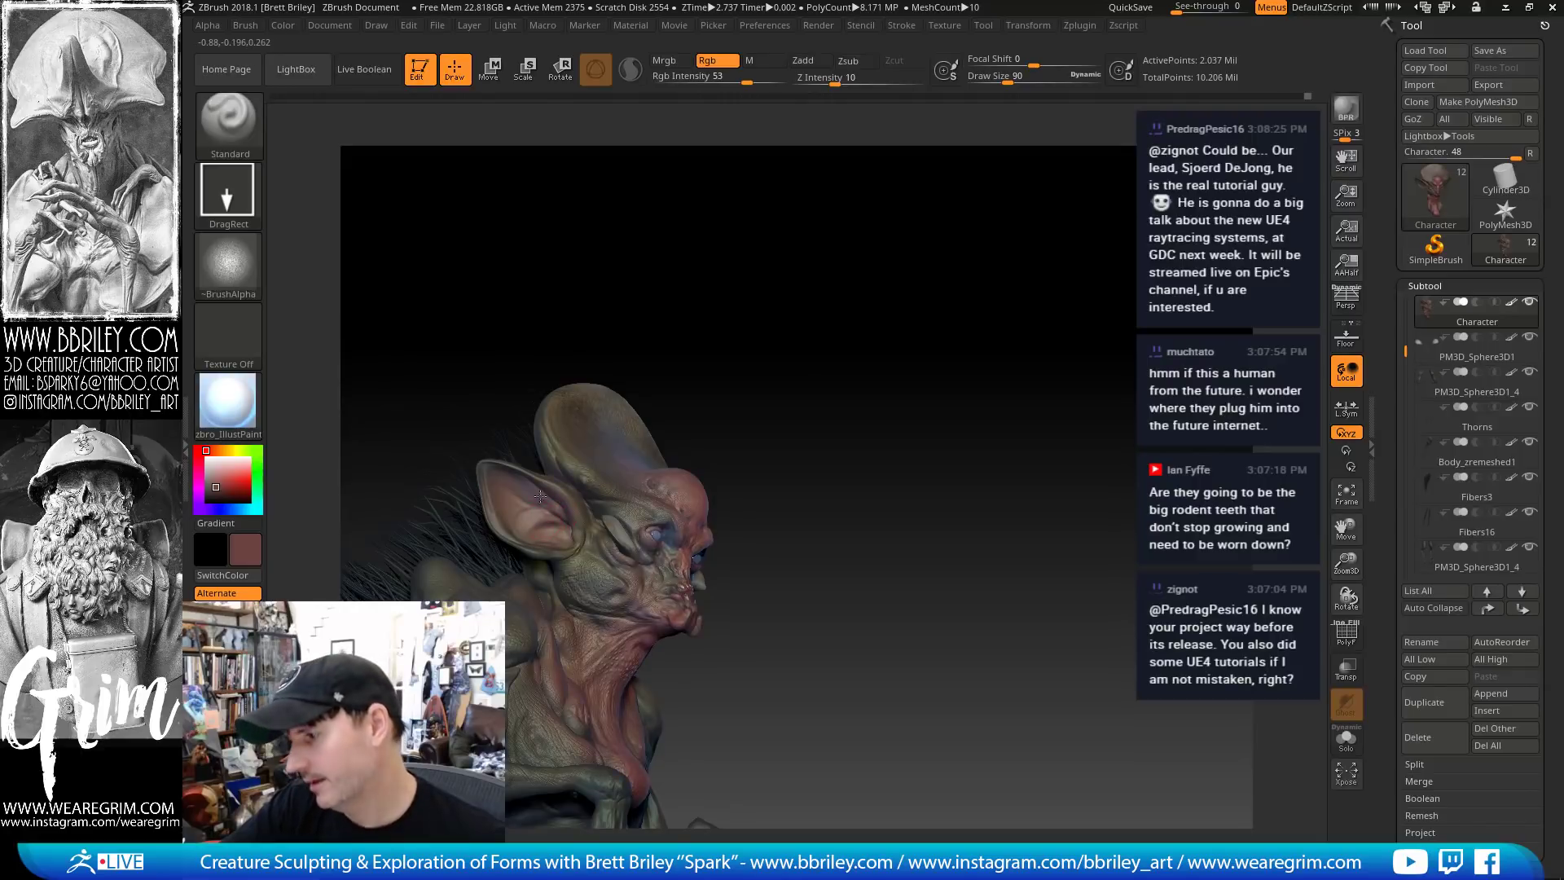
{"action": "left_click_drag", "start_coordinate": [670, 401], "coordinate": [624, 374]}
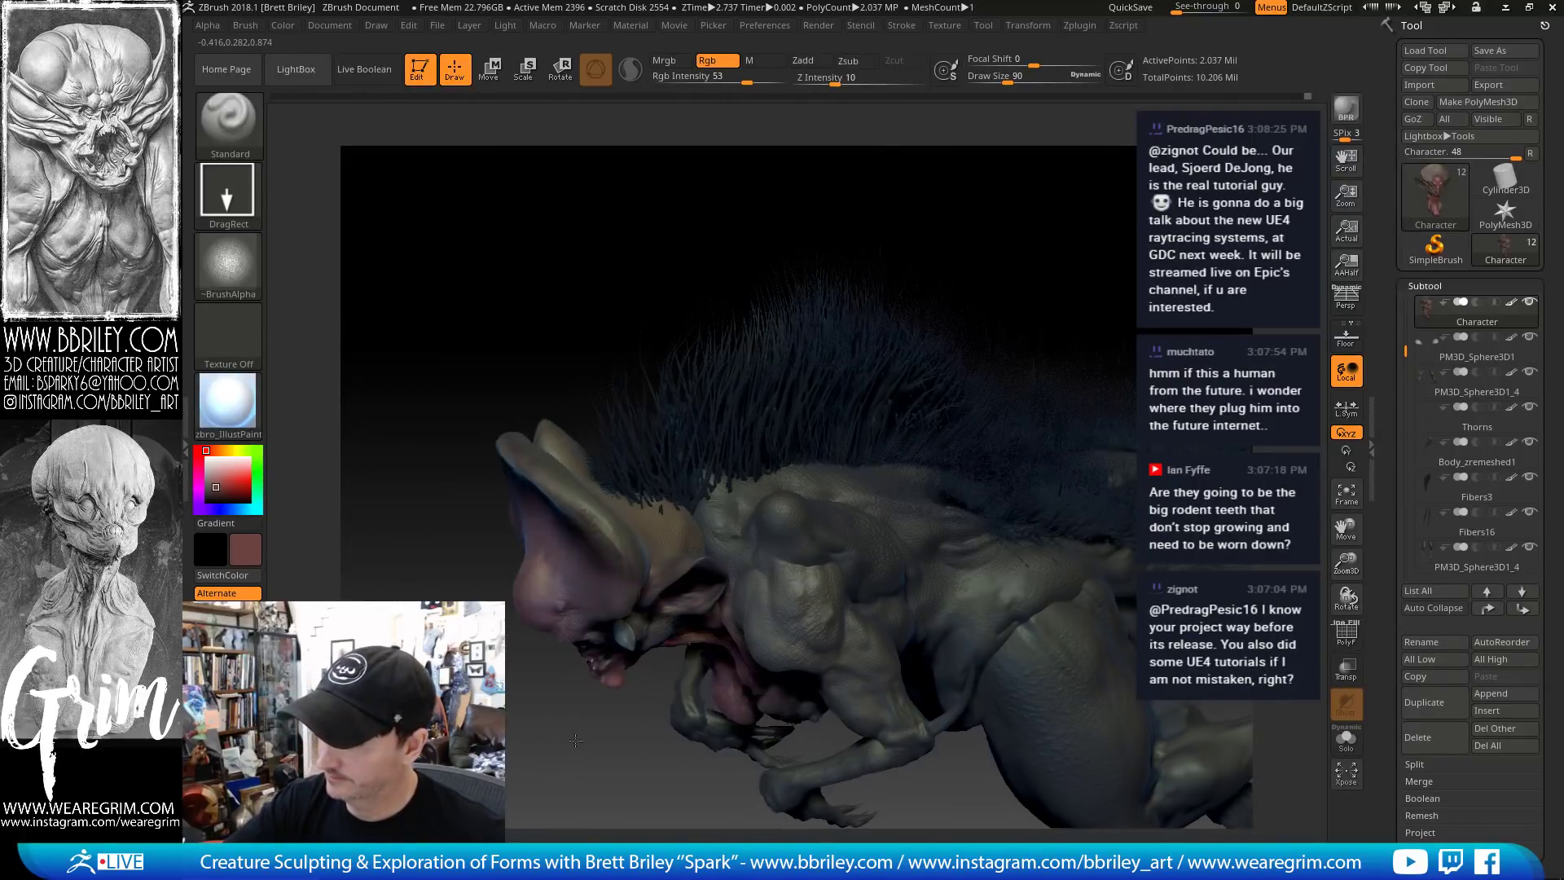
{"action": "left_click_drag", "start_coordinate": [741, 218], "coordinate": [451, 584]}
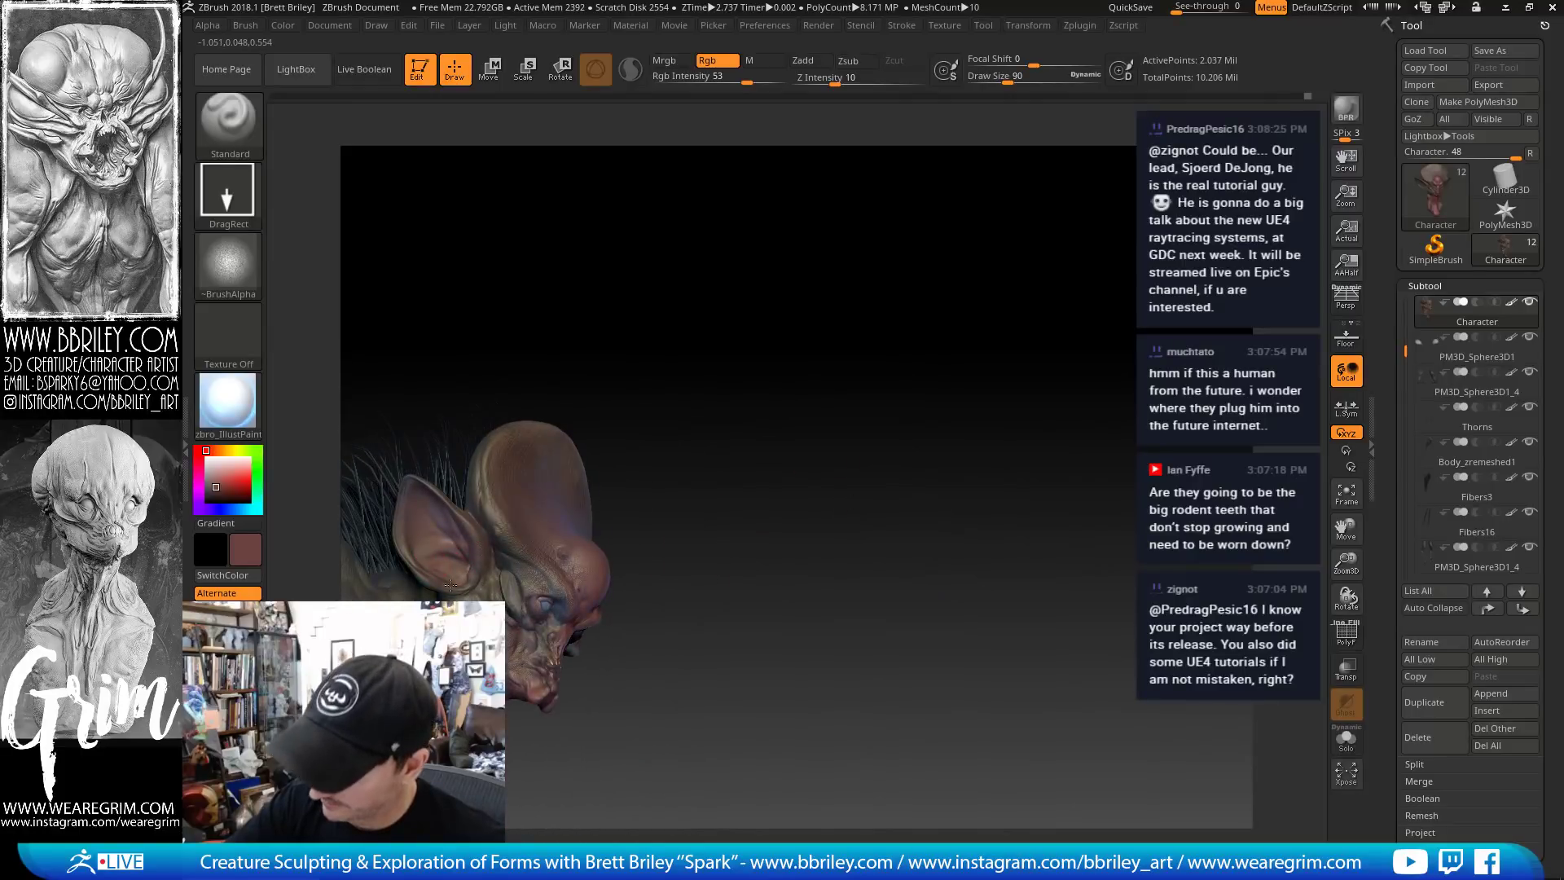
{"action": "left_click_drag", "start_coordinate": [855, 367], "coordinate": [890, 334]}
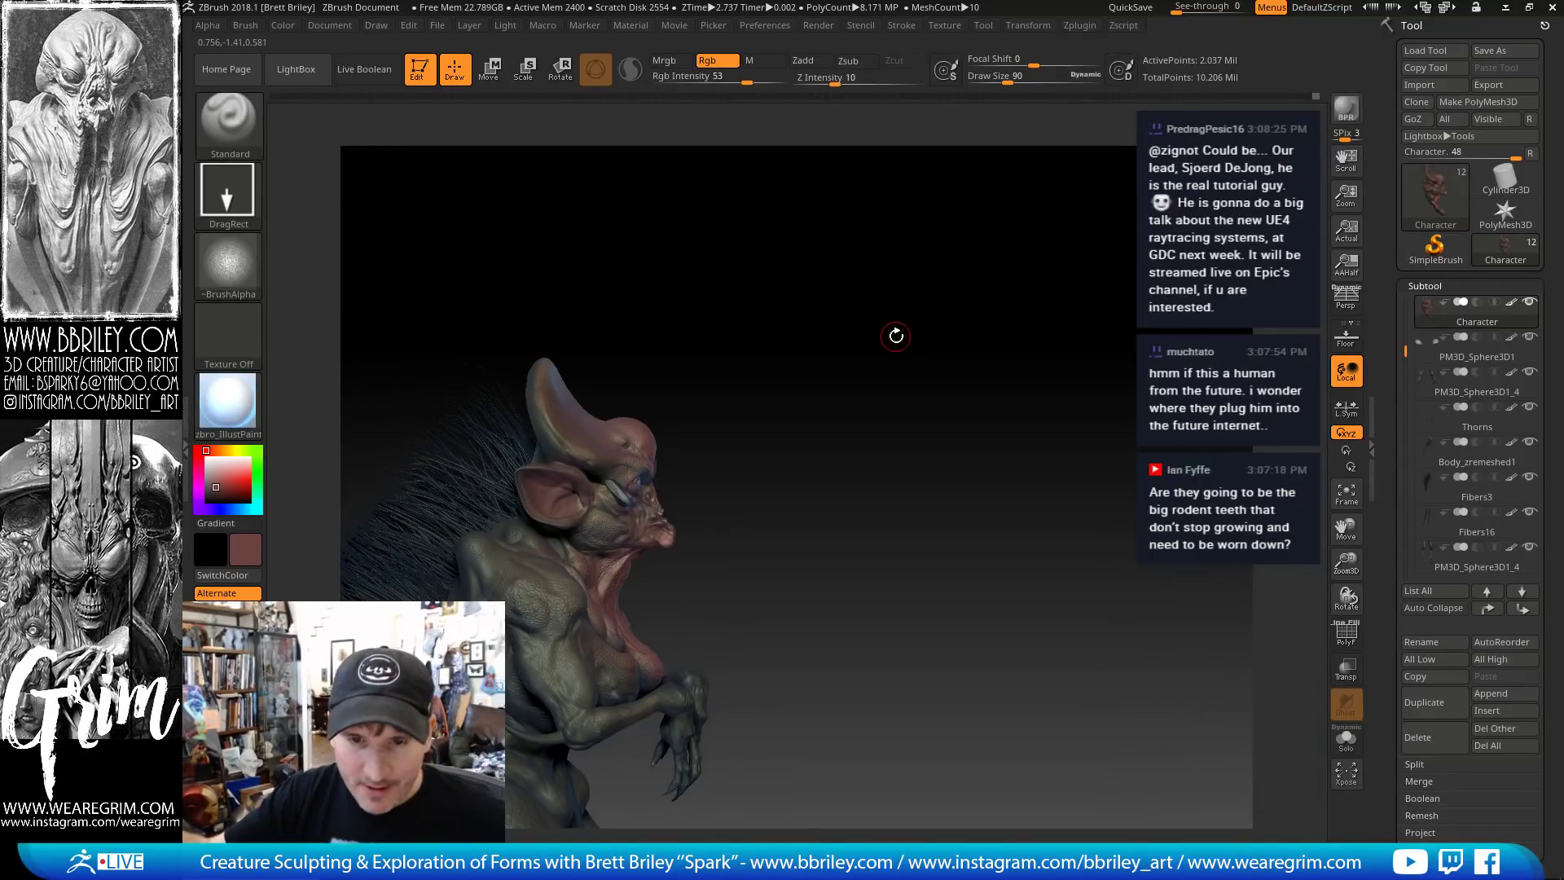
{"action": "left_click_drag", "start_coordinate": [903, 439], "coordinate": [803, 412]}
Make the arms the active subtool, choose Alpha 32 and stamp a muted brown over the shoulders and upper arms
{"action": "left_click", "coordinate": [622, 555], "text": "alt"}
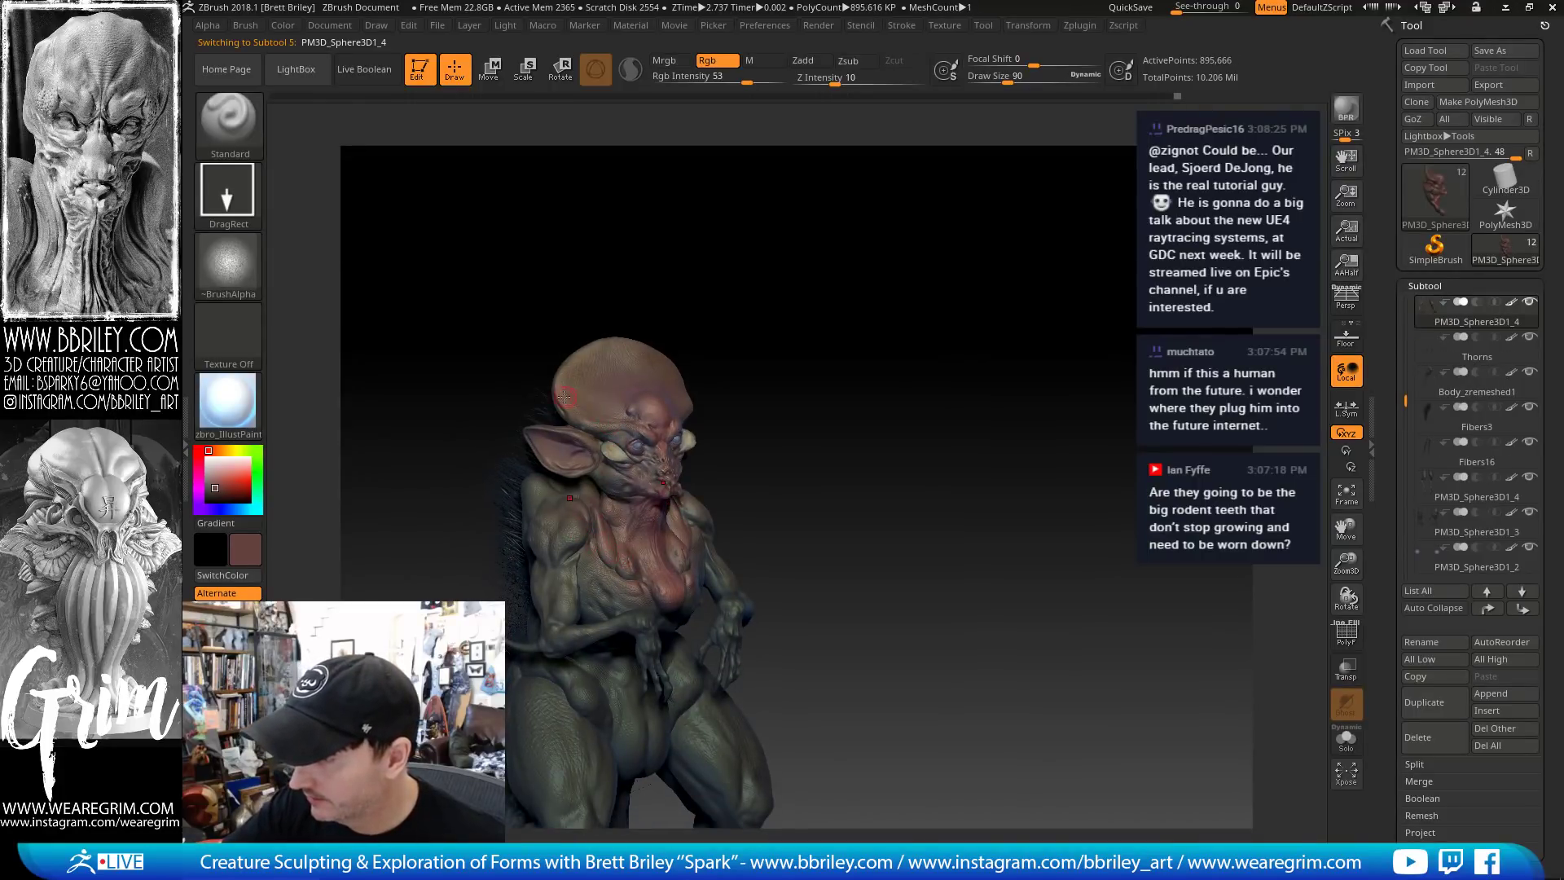
{"action": "left_click", "coordinate": [240, 273]}
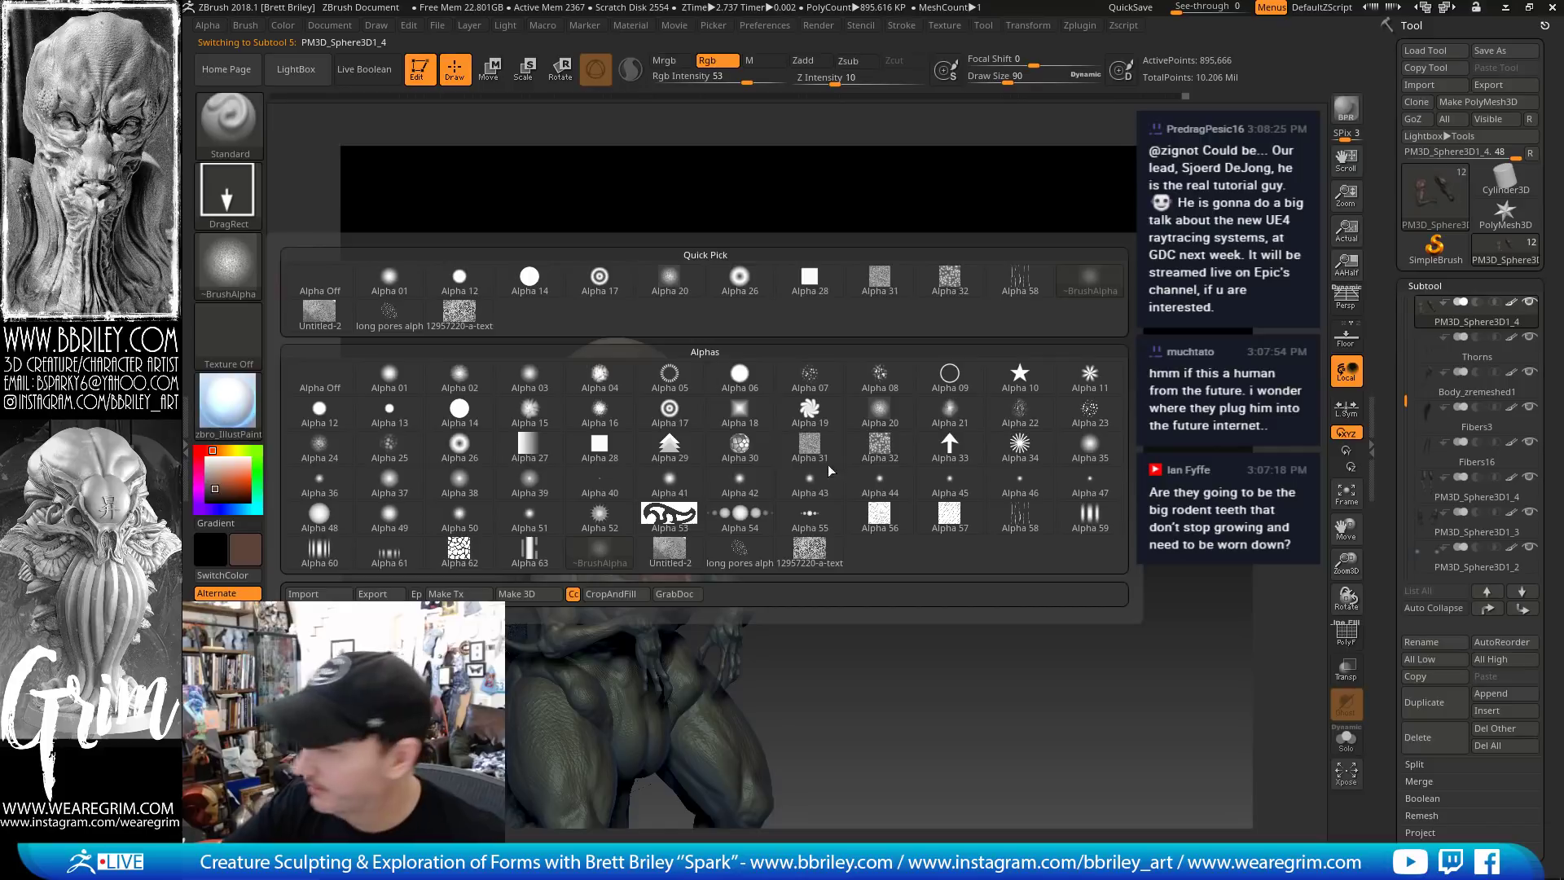
{"action": "left_click", "coordinate": [878, 453]}
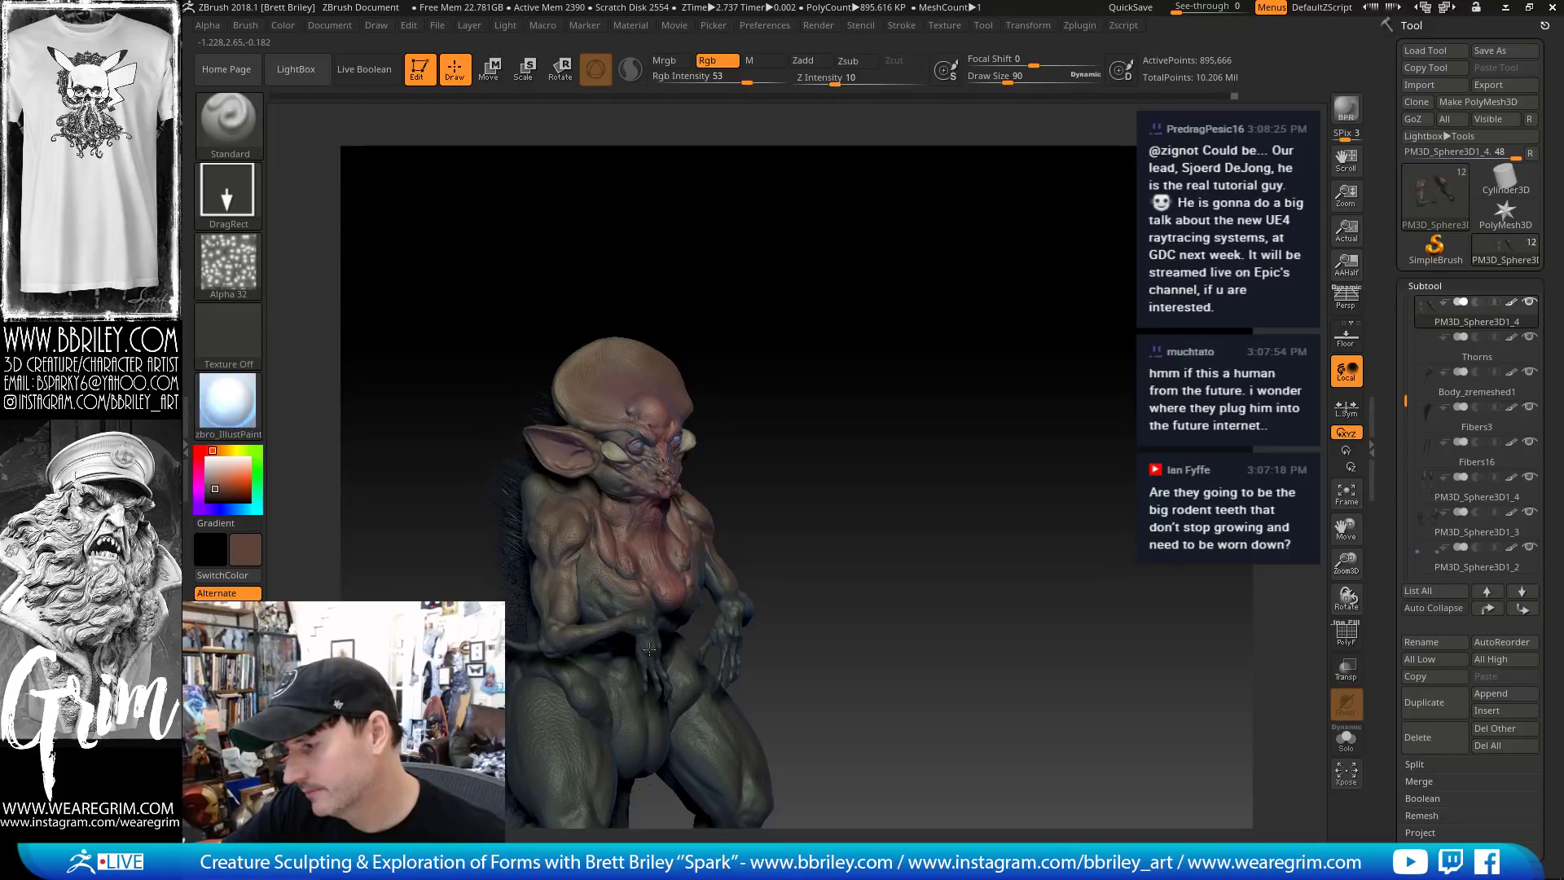
{"action": "left_click_drag", "start_coordinate": [832, 449], "coordinate": [800, 378], "text": "alt"}
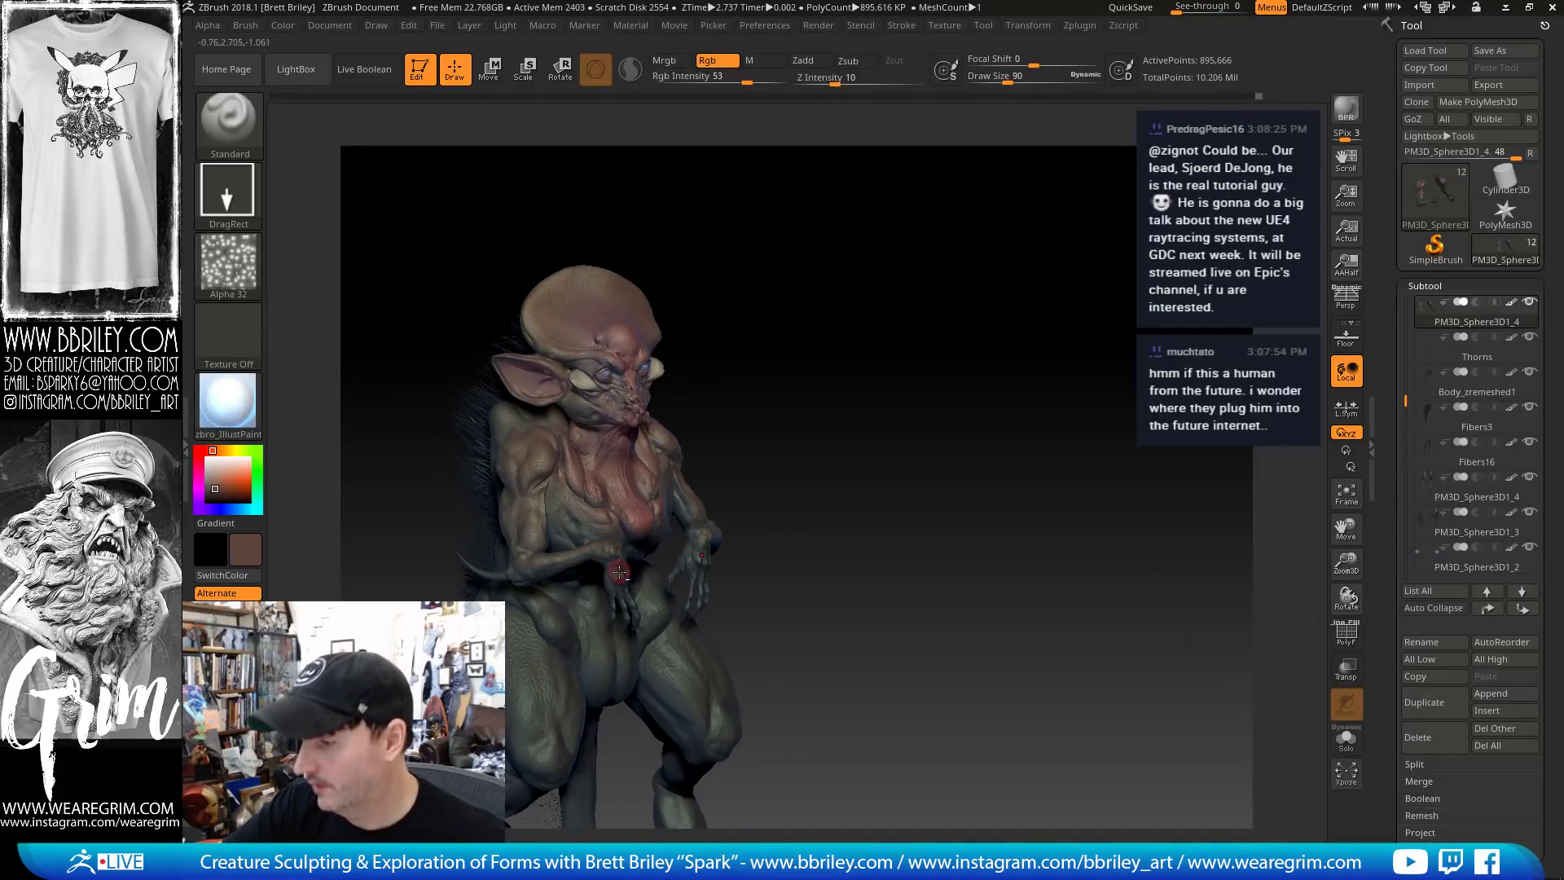
Make the hands the active subtool and stamp them with the muted brown and a lighter brown sampled from the skin
{"action": "left_click", "coordinate": [615, 576], "text": "alt"}
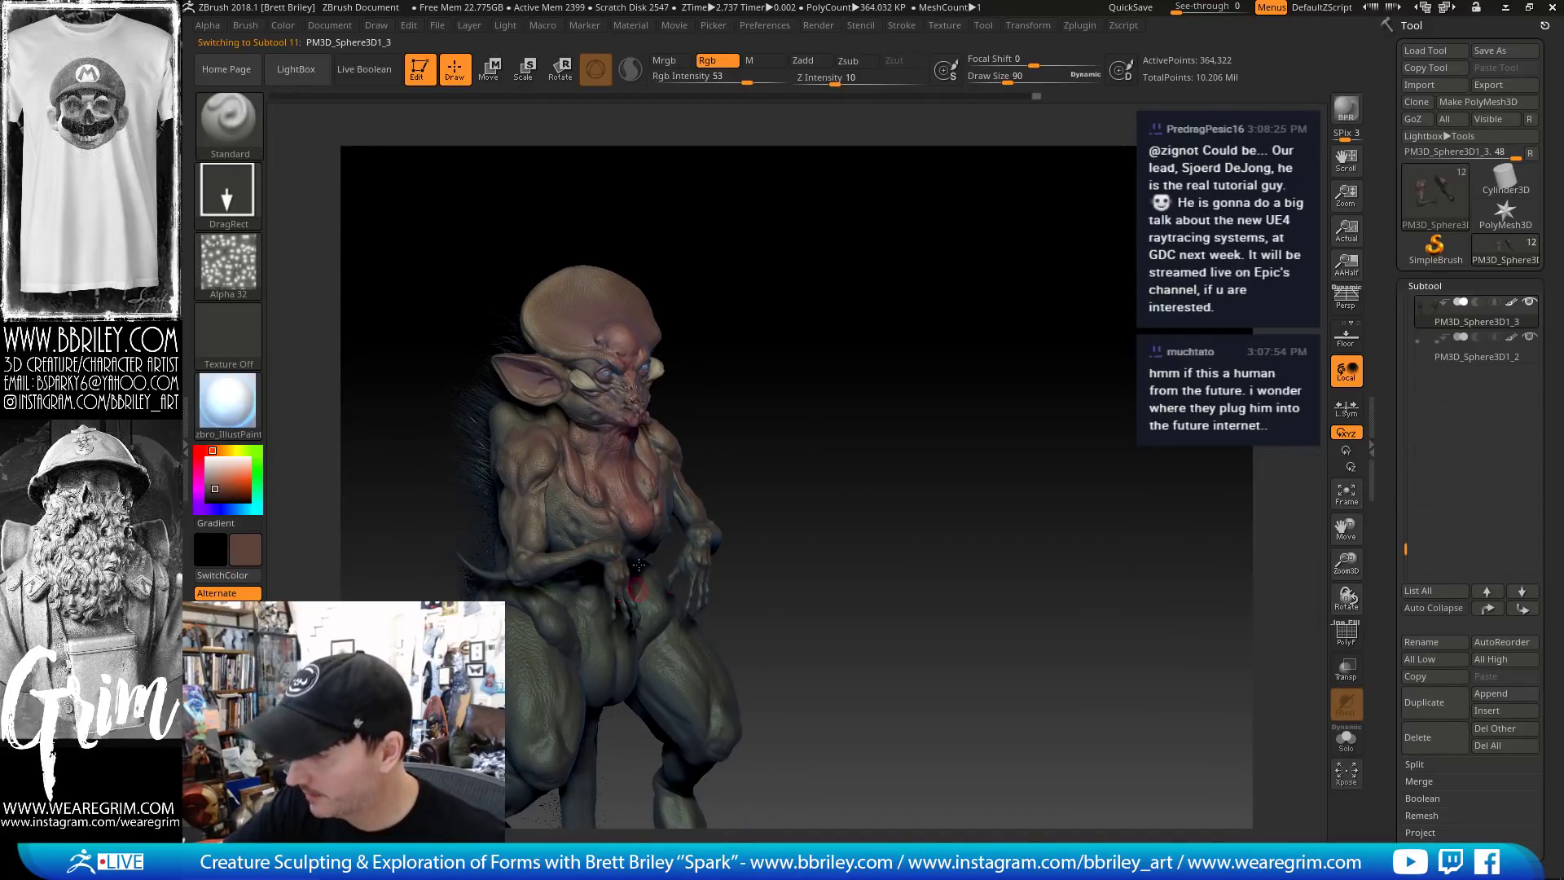
{"action": "left_click_drag", "start_coordinate": [806, 470], "coordinate": [717, 553]}
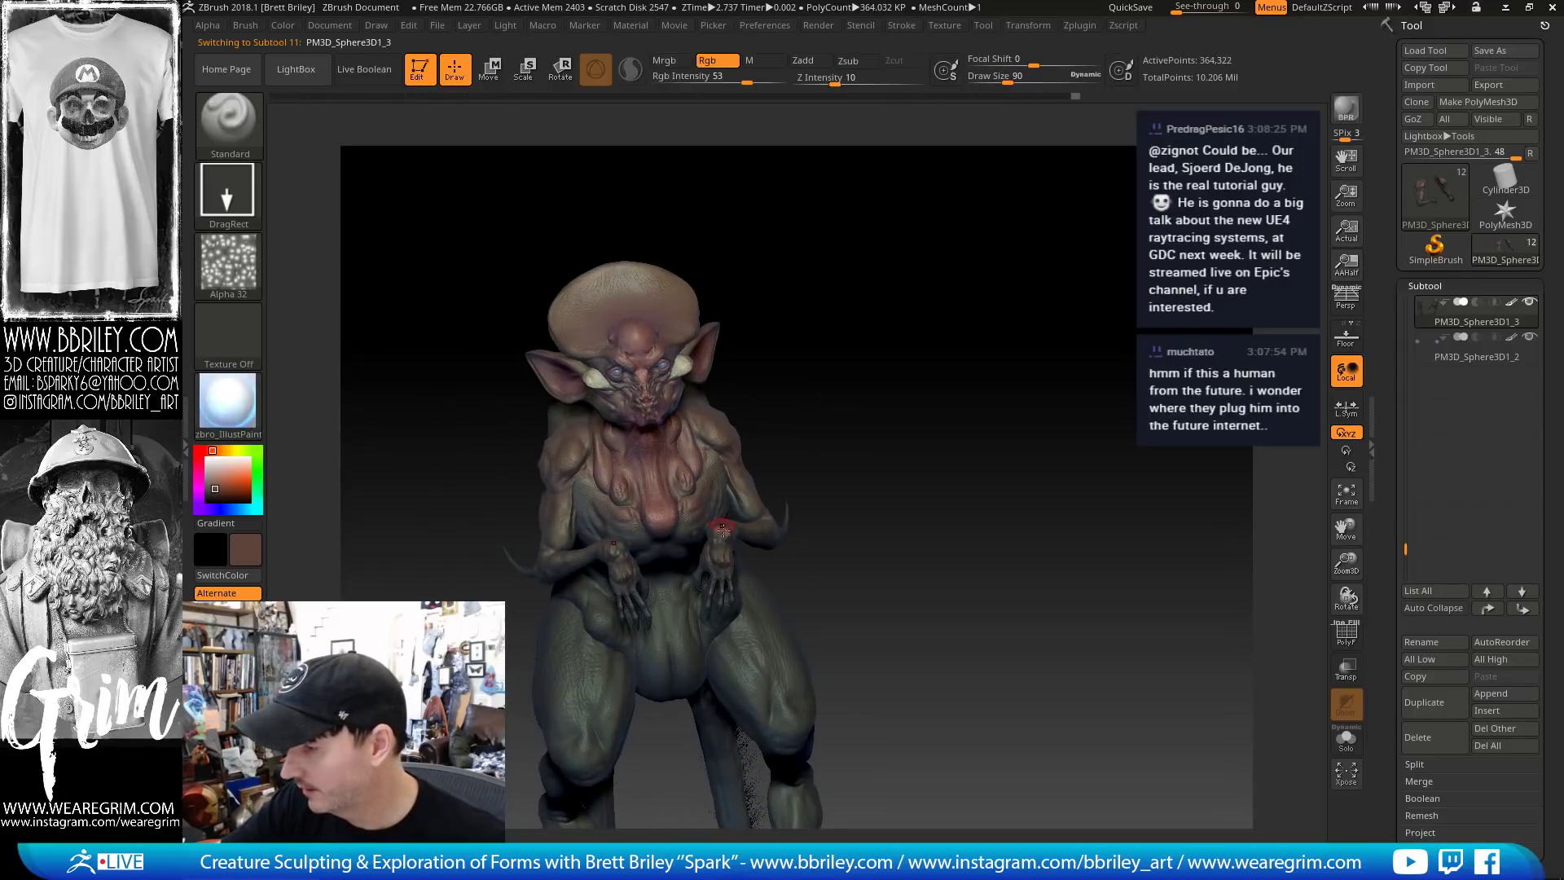
{"action": "left_click_drag", "start_coordinate": [712, 530], "coordinate": [717, 540]}
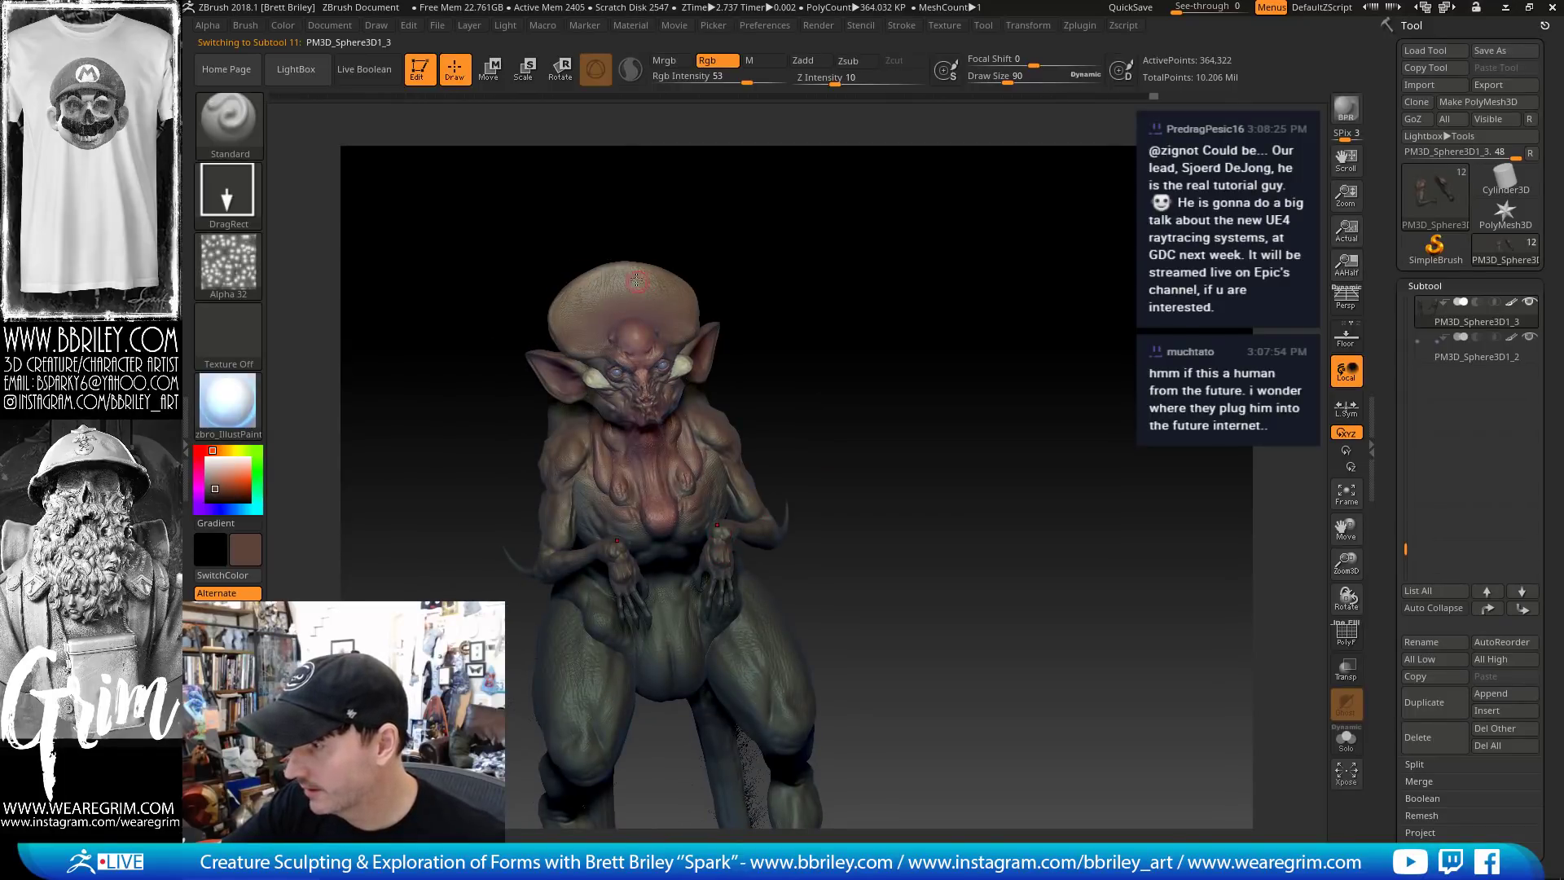
{"action": "key", "text": "c"}
{"action": "left_click_drag", "start_coordinate": [620, 572], "coordinate": [630, 576]}
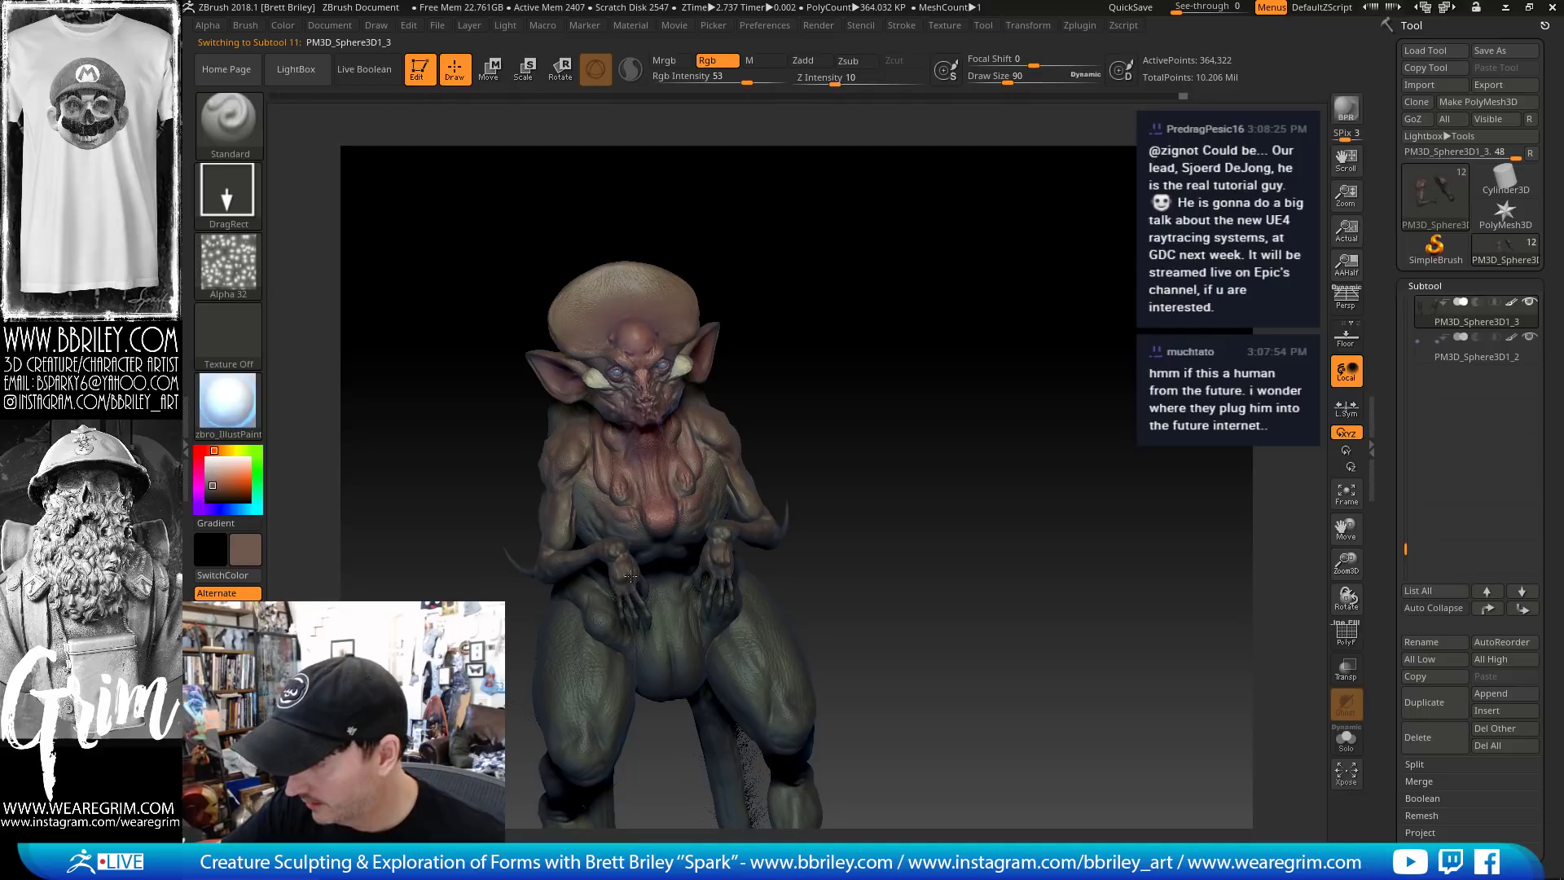
Return to the arms subtool, stamp the lighter brown on the forearms, and sample a muted red to stamp near the elbows
{"action": "left_click", "coordinate": [612, 554], "text": "alt"}
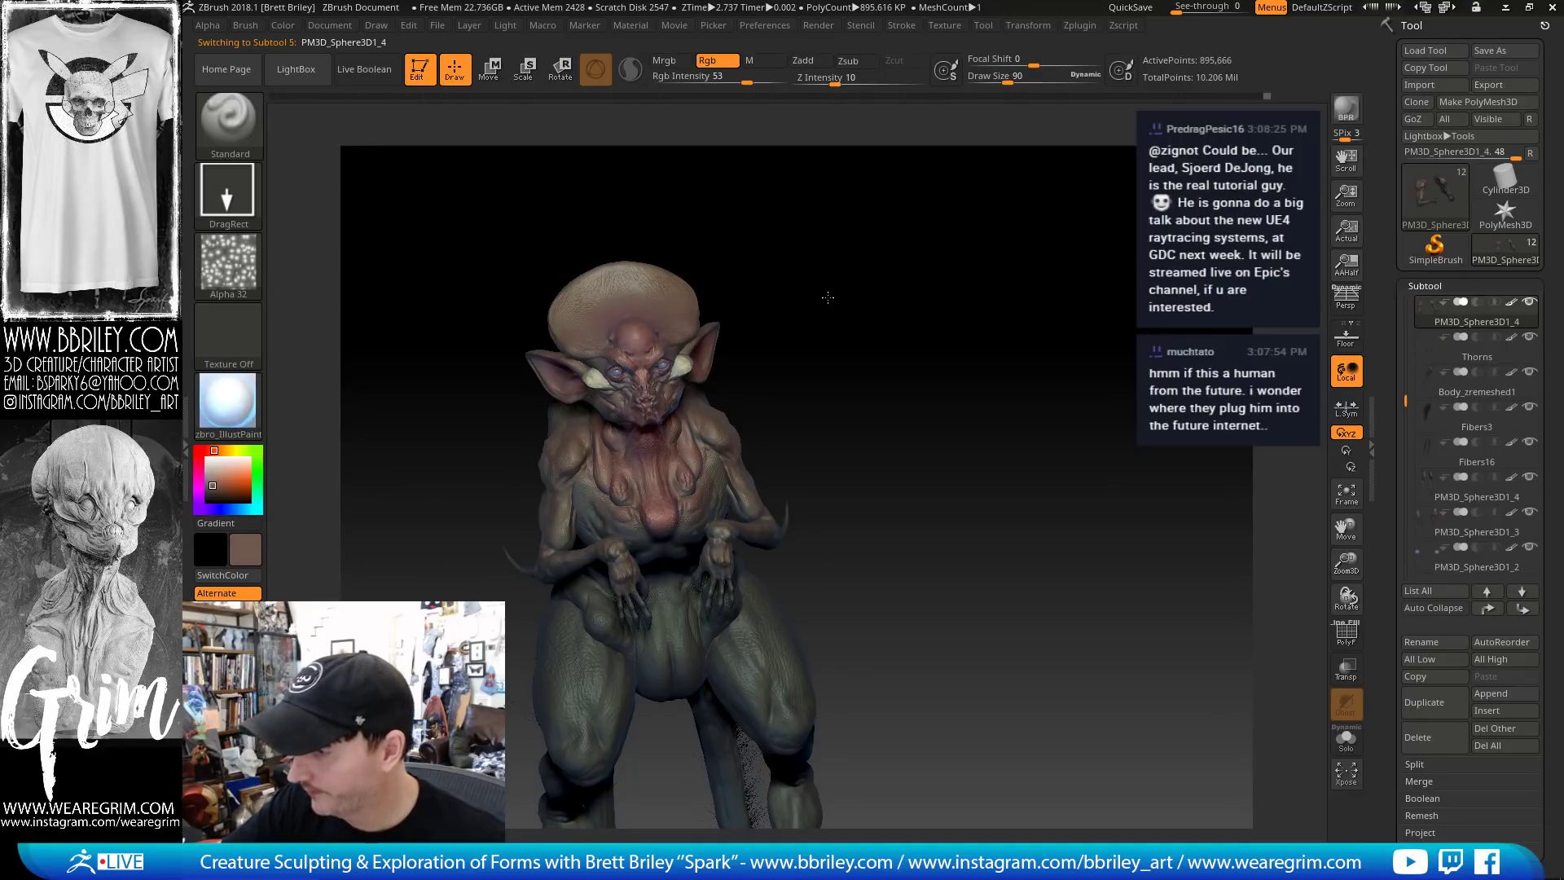
{"action": "right_click_drag", "start_coordinate": [612, 554], "coordinate": [585, 552]}
{"action": "mouse_move", "coordinate": [560, 567]}
{"action": "left_mouse_down"}
{"action": "mouse_move", "coordinate": [519, 561]}
{"action": "mouse_move", "coordinate": [527, 584]}
{"action": "mouse_move", "coordinate": [536, 542]}
{"action": "left_mouse_up"}
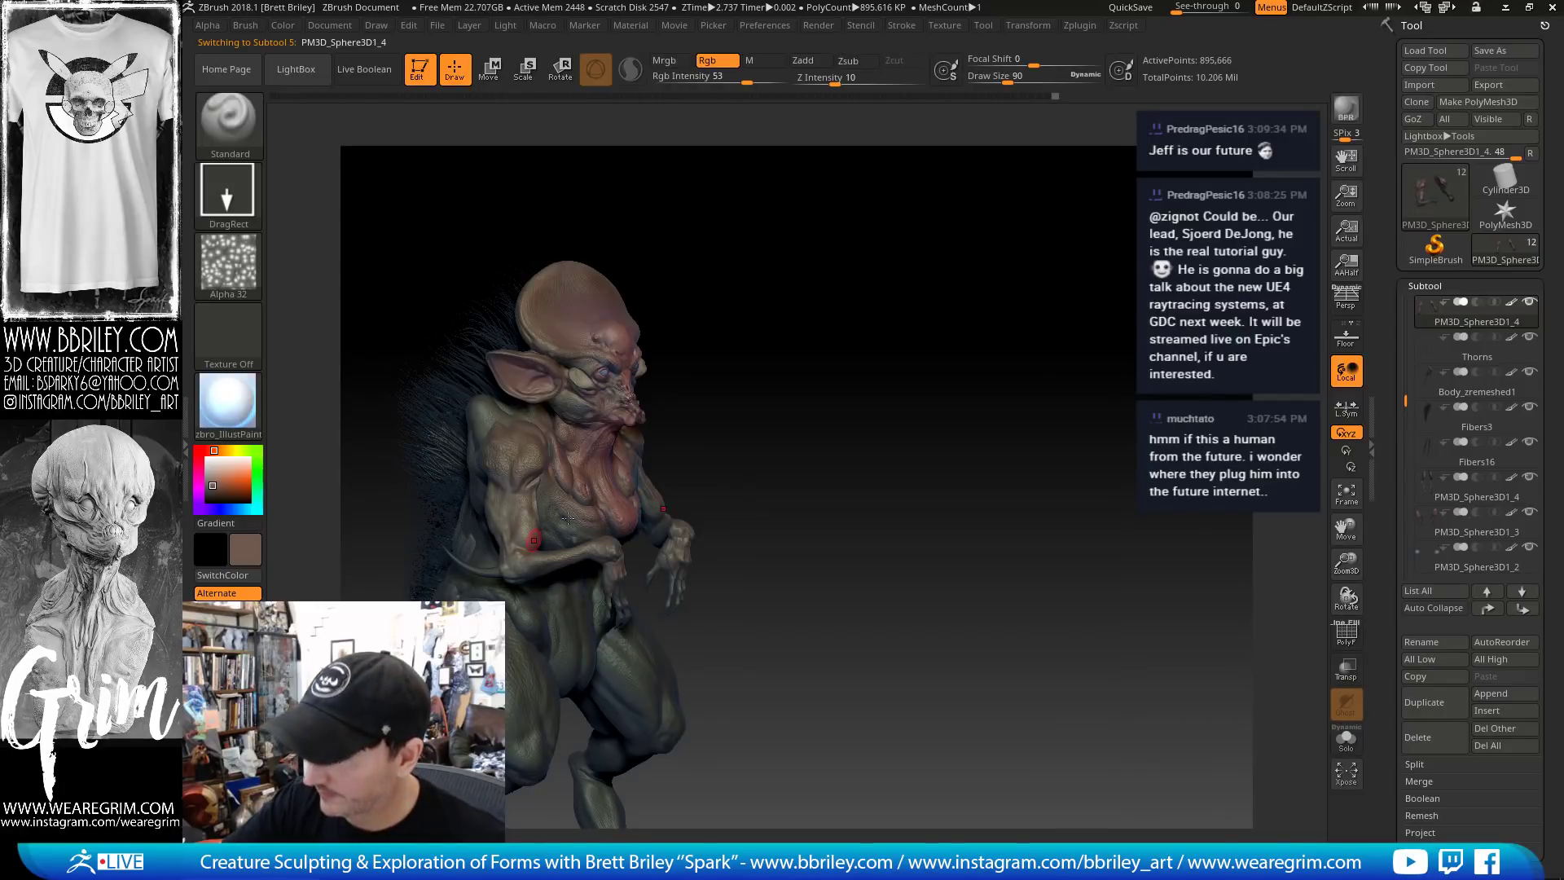
{"action": "left_click_drag", "start_coordinate": [740, 300], "coordinate": [631, 309]}
{"action": "key", "text": "c"}
{"action": "left_click_drag", "start_coordinate": [535, 524], "coordinate": [539, 530]}
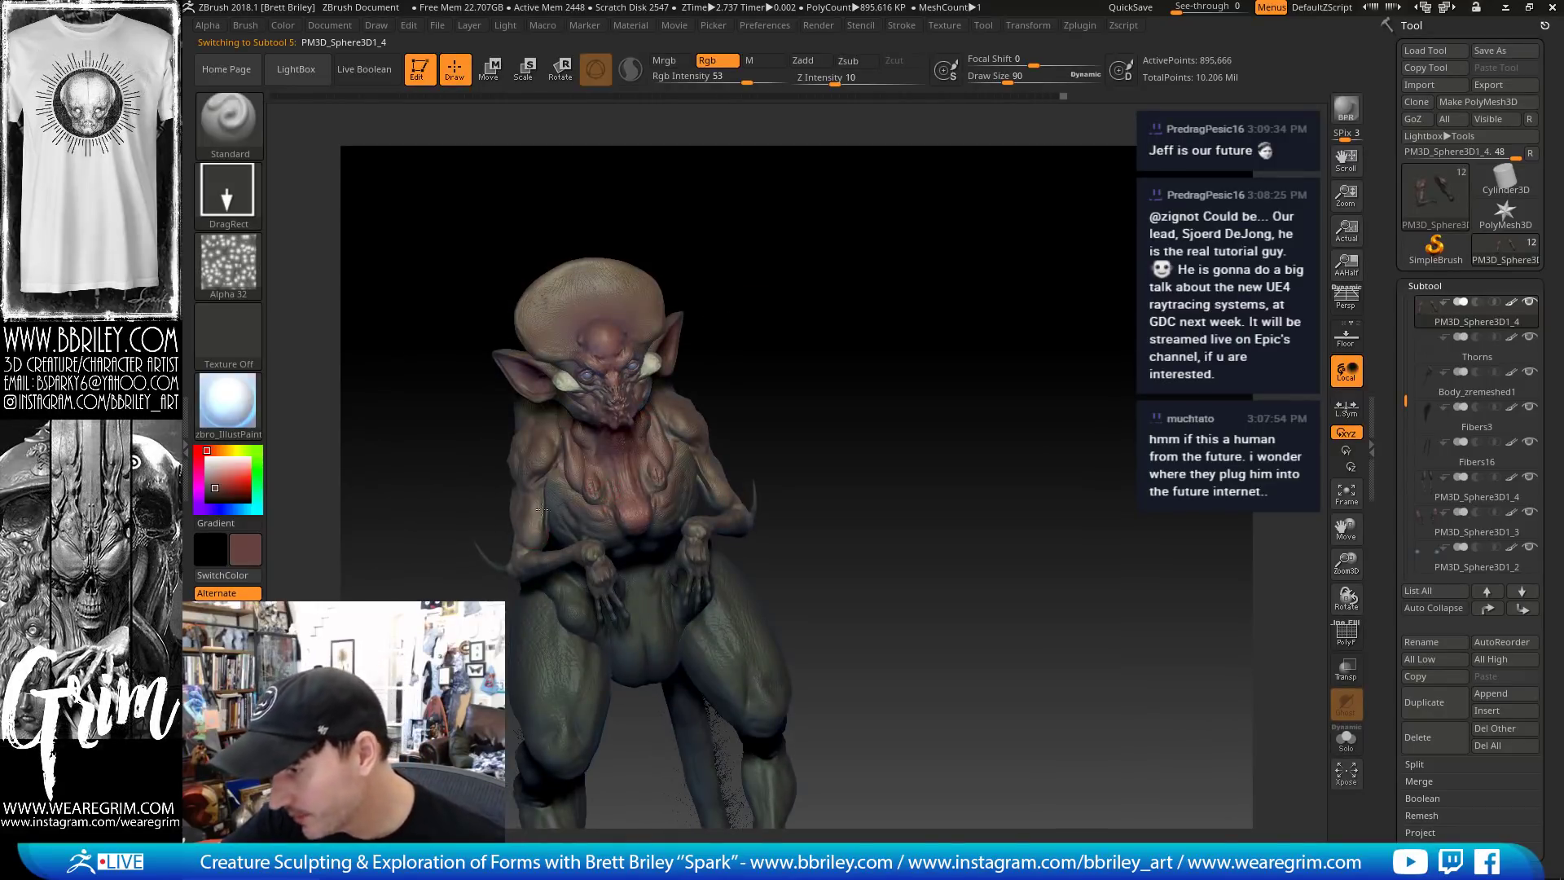
Make the body the active subtool, sample a muted brown from the ear's skin, and set the draw size to 207
{"action": "left_click_drag", "start_coordinate": [844, 361], "coordinate": [544, 570]}
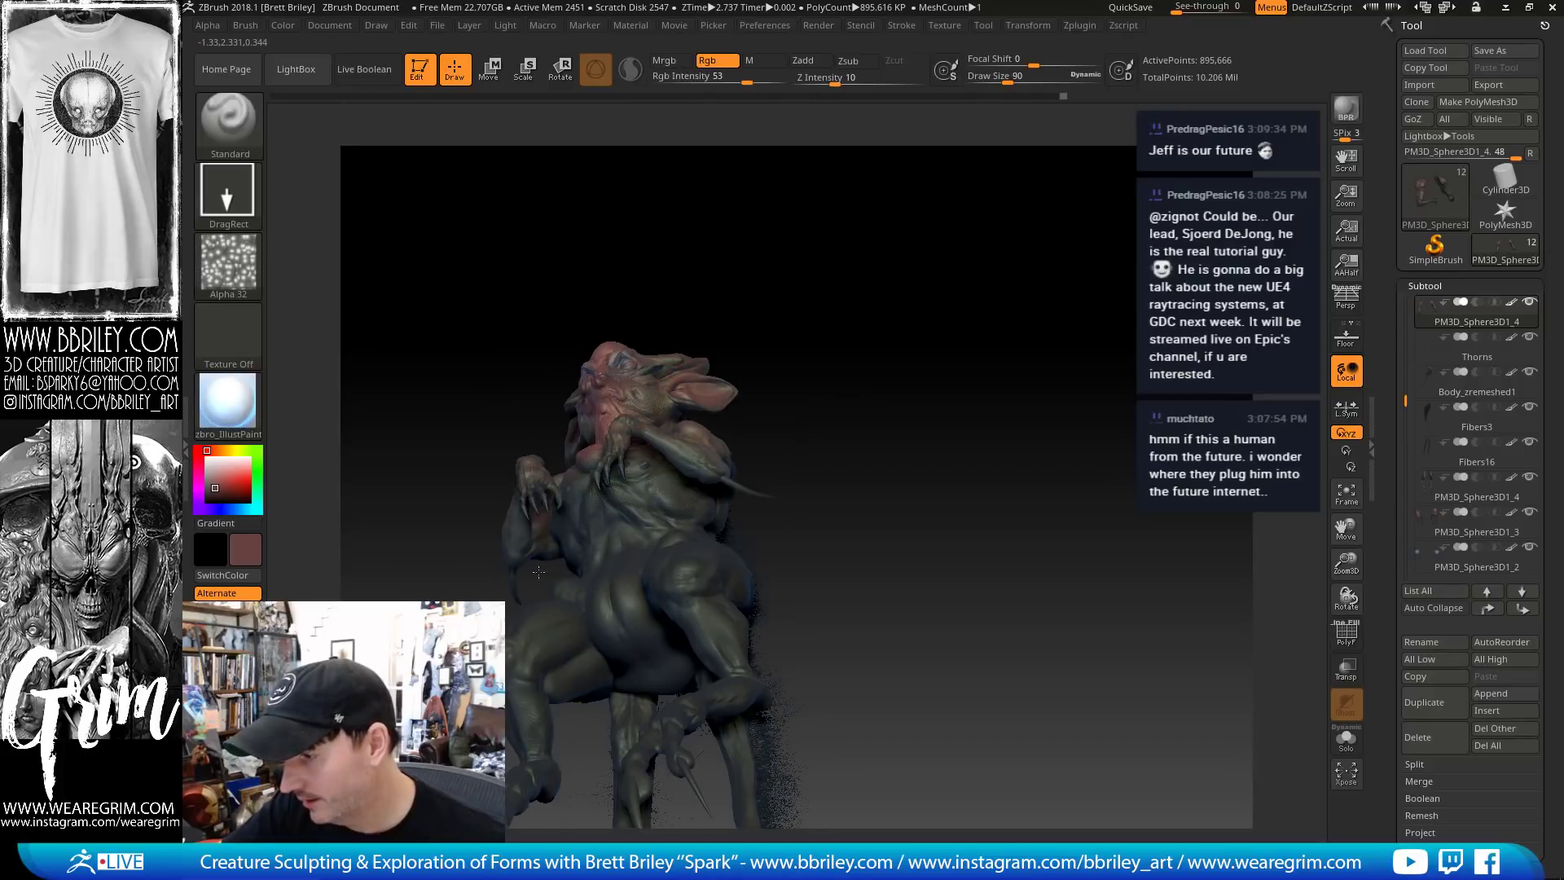
{"action": "left_click_drag", "start_coordinate": [799, 352], "coordinate": [565, 575]}
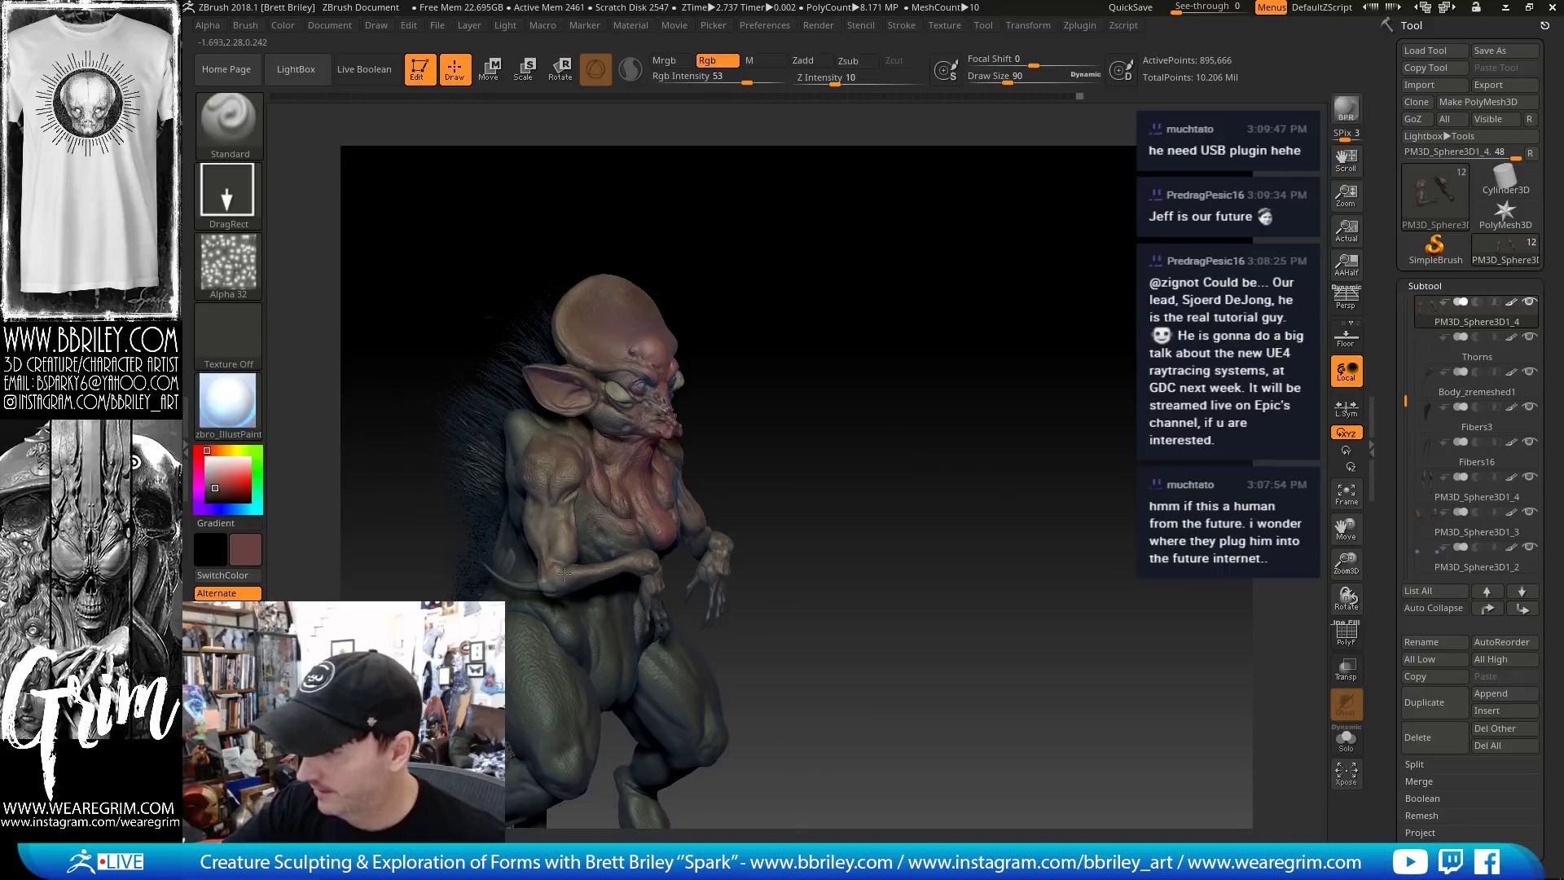
{"action": "left_click", "coordinate": [548, 403], "text": "alt"}
{"action": "key", "text": "c"}
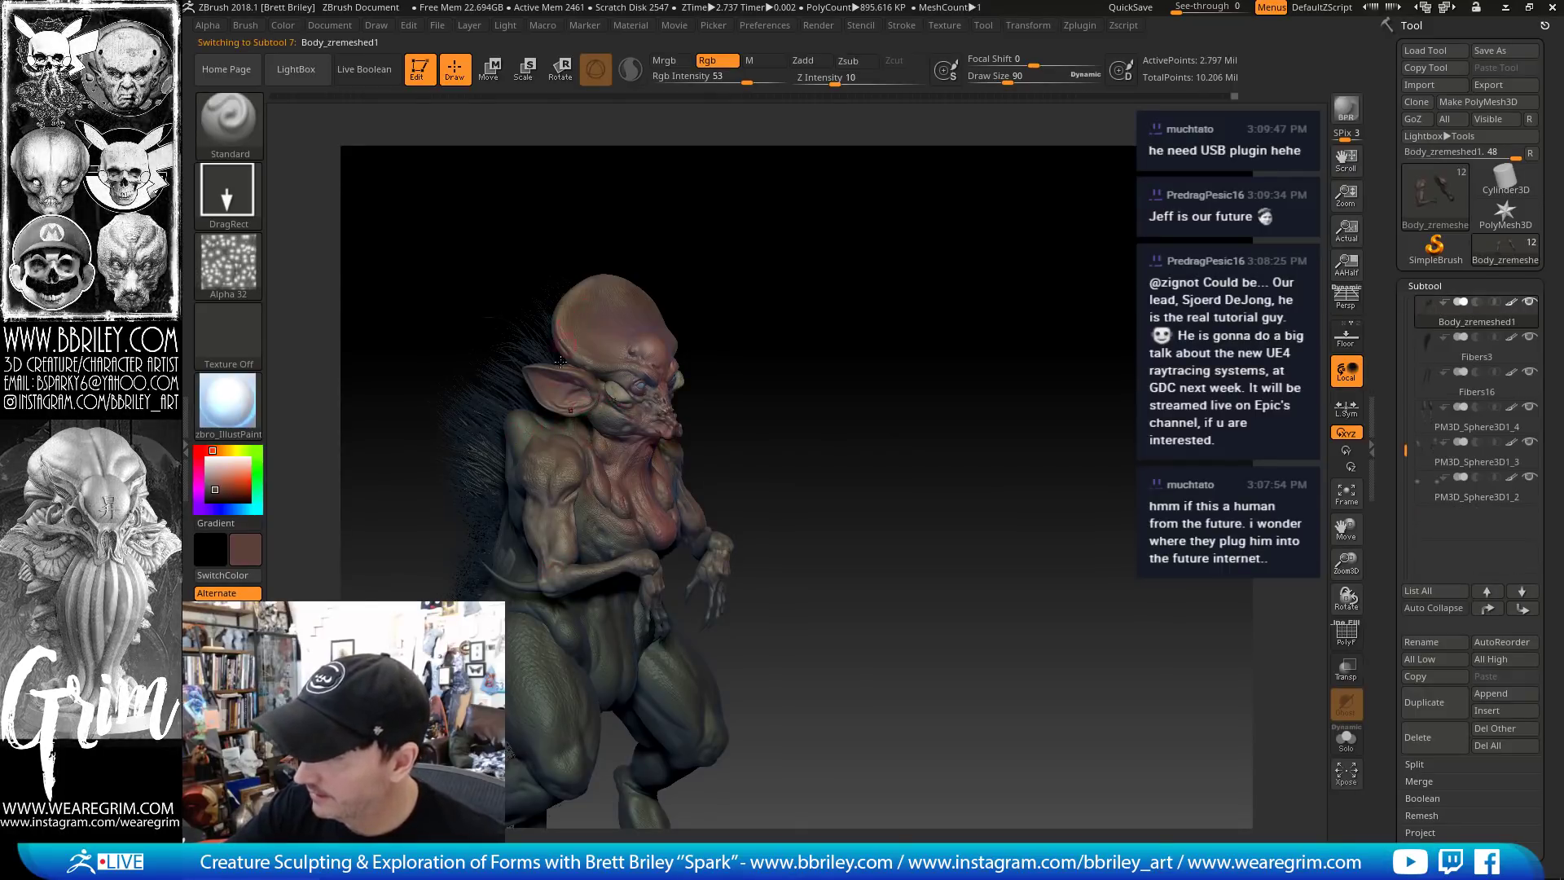
{"action": "right_click_drag", "start_coordinate": [554, 568], "coordinate": [507, 516]}
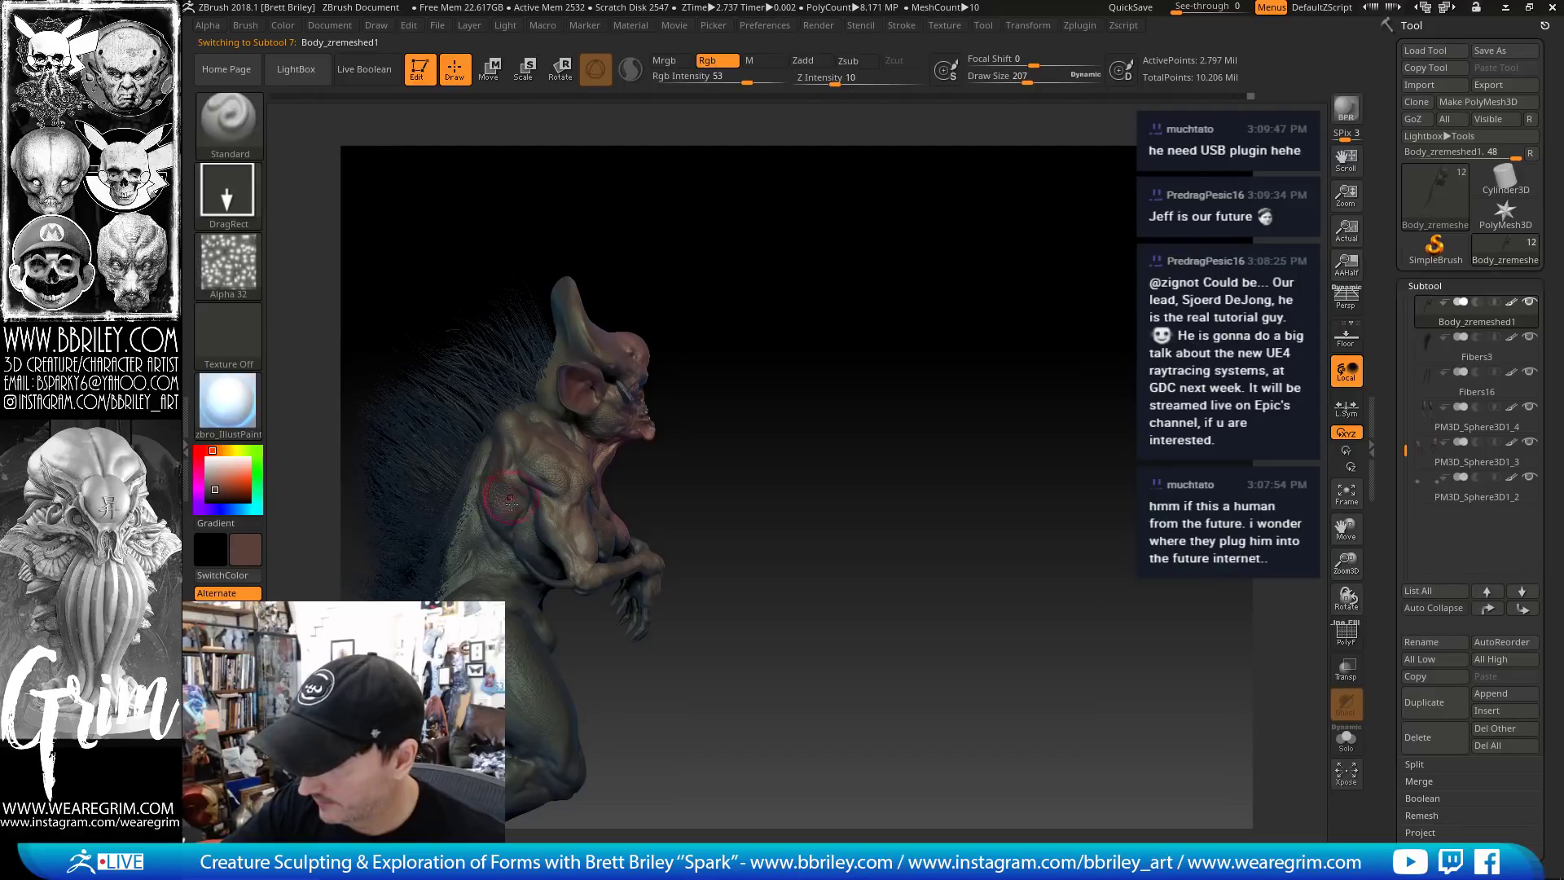
Change the brush stroke to FreeHand and paint the muted brown over the hip, lower back and tails
{"action": "mouse_move", "coordinate": [788, 383]}
{"action": "left_mouse_down", "text": "alt"}
{"action": "mouse_move", "coordinate": [894, 307]}
{"action": "mouse_move", "coordinate": [843, 278]}
{"action": "left_mouse_up", "text": "alt"}
{"action": "left_click", "coordinate": [230, 265]}
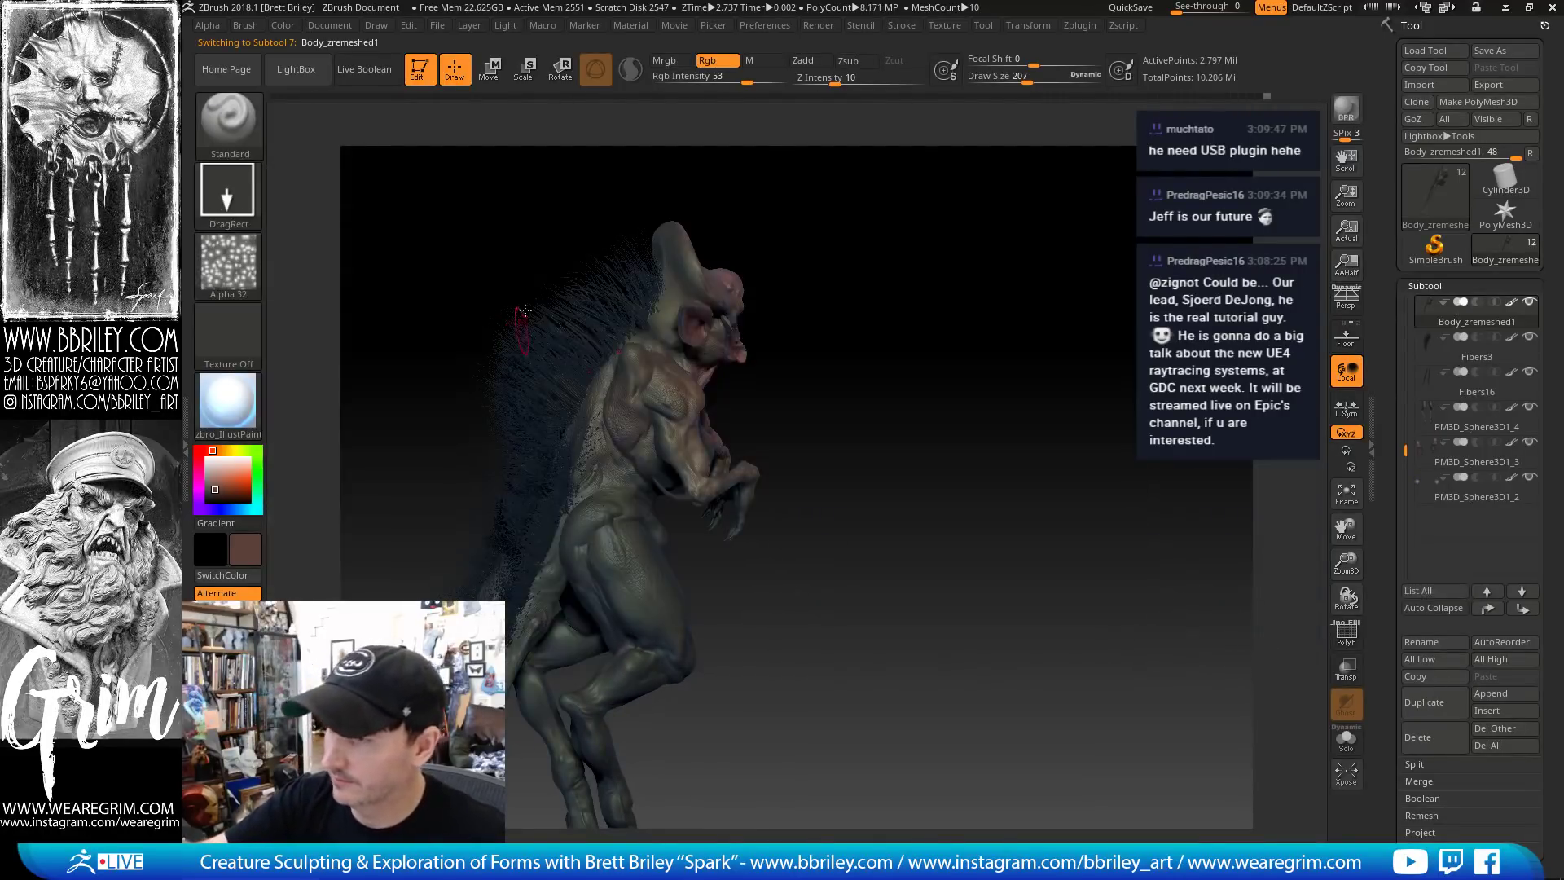
{"action": "left_click", "coordinate": [229, 189]}
{"action": "left_click", "coordinate": [454, 209]}
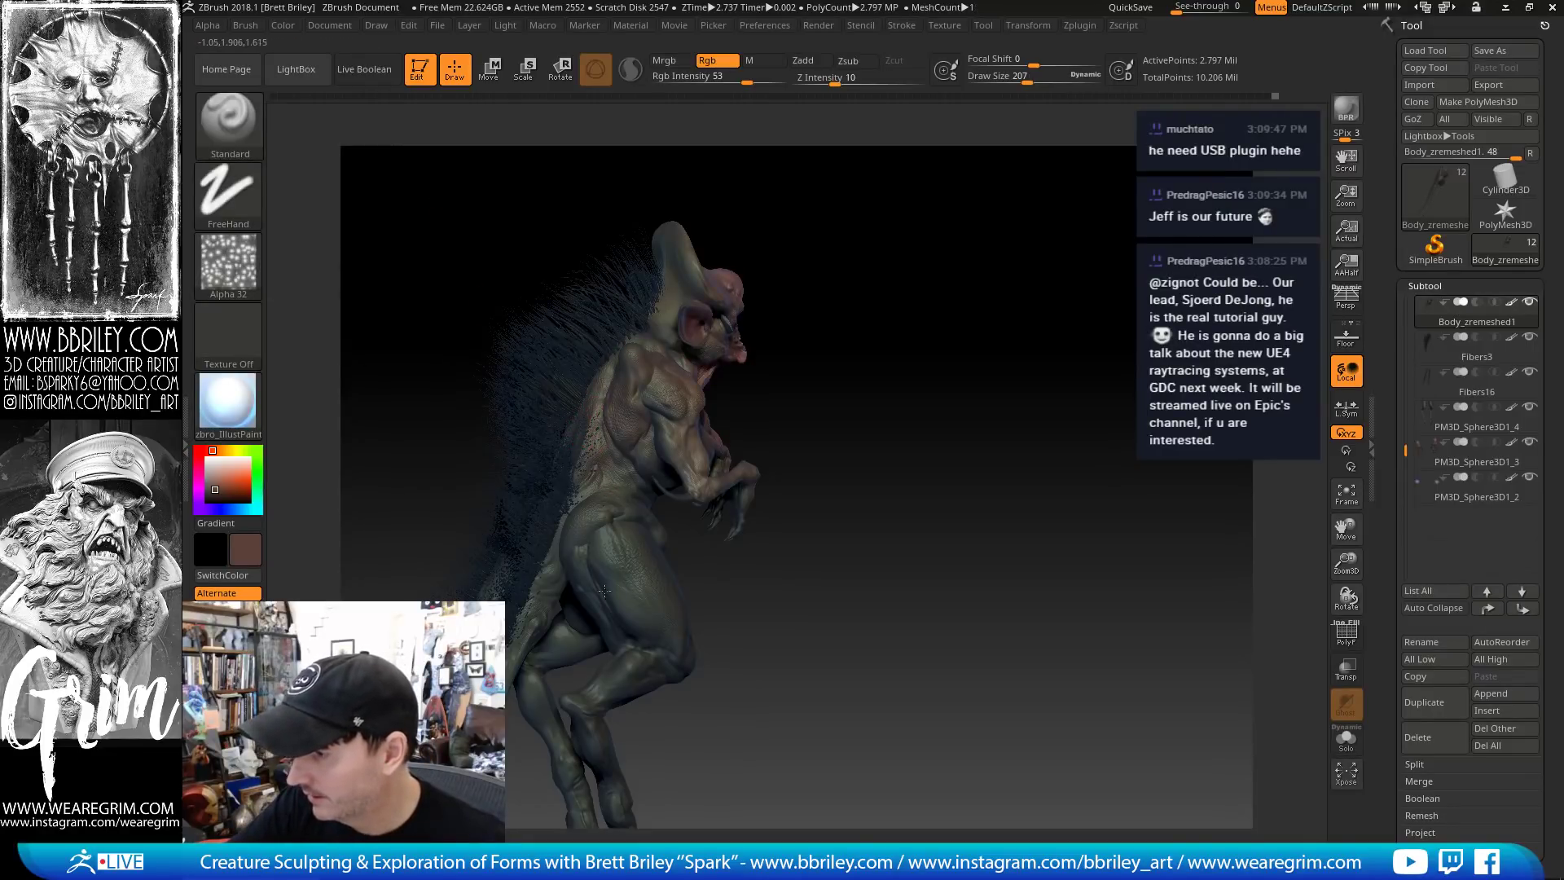
{"action": "left_click_drag", "start_coordinate": [594, 611], "coordinate": [588, 498]}
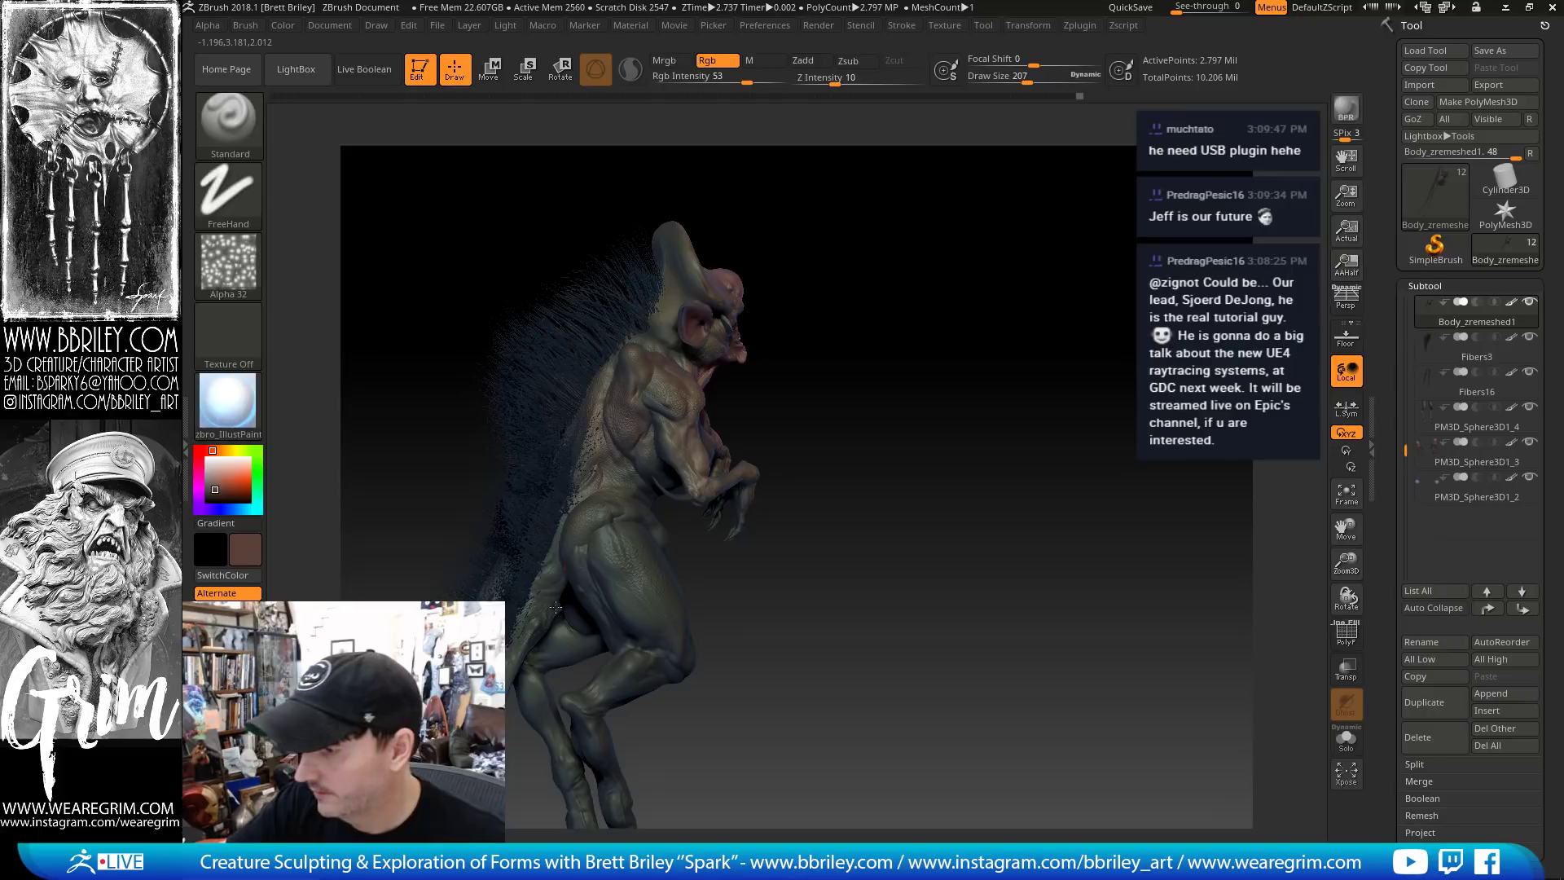
{"action": "left_click_drag", "start_coordinate": [527, 604], "coordinate": [525, 615]}
{"action": "mouse_move", "coordinate": [832, 538]}
{"action": "left_mouse_down", "text": "alt"}
{"action": "mouse_move", "coordinate": [820, 510]}
{"action": "mouse_move", "coordinate": [835, 507]}
{"action": "left_mouse_up", "text": "alt"}
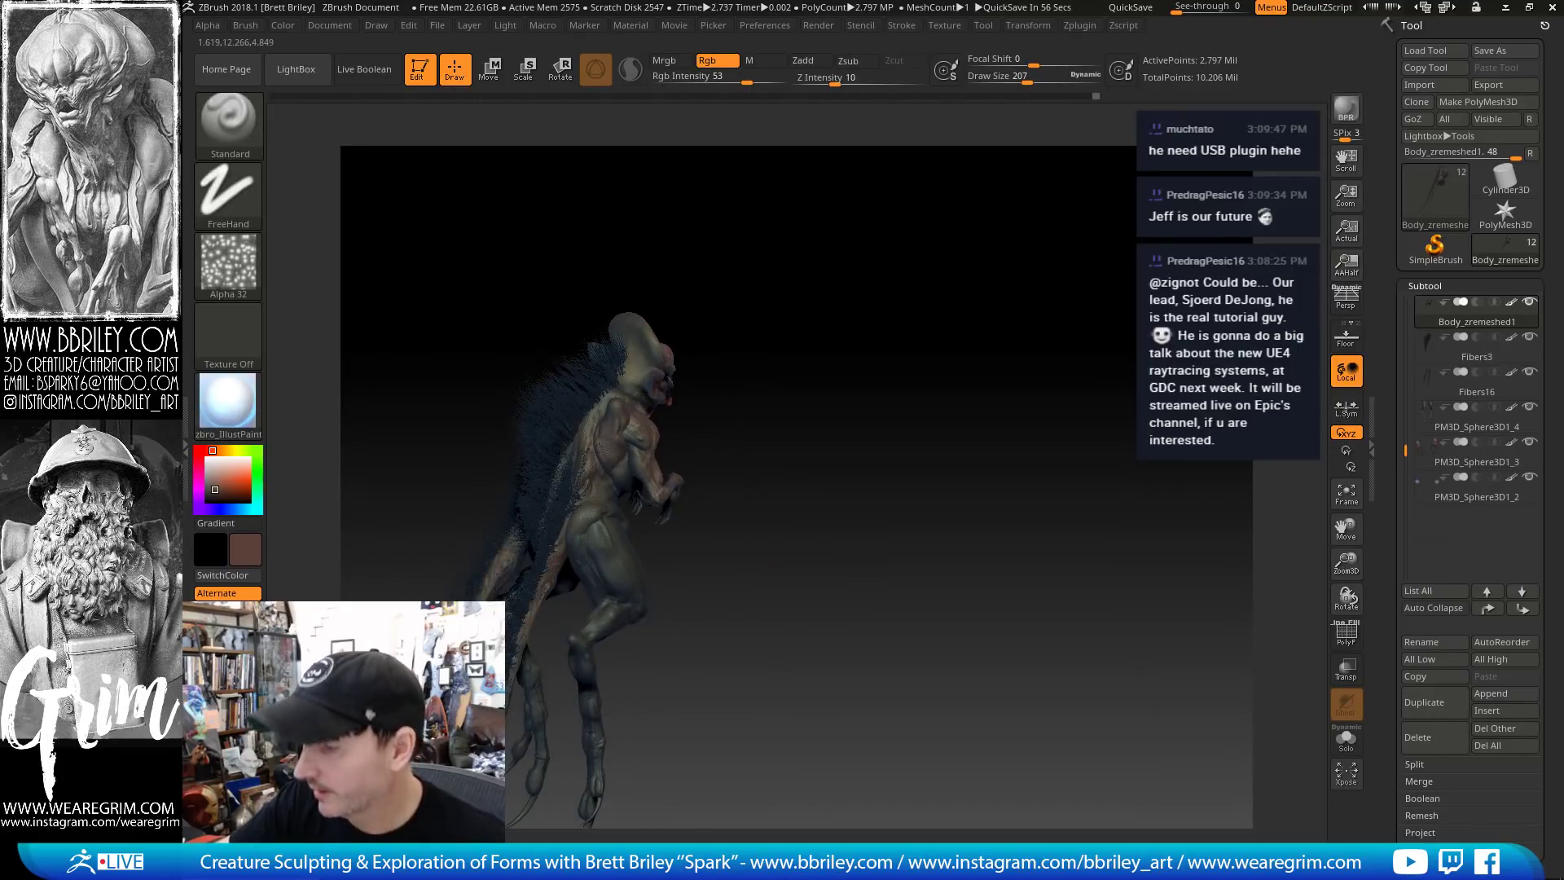
{"action": "left_click_drag", "start_coordinate": [592, 624], "coordinate": [616, 493], "text": "alt"}
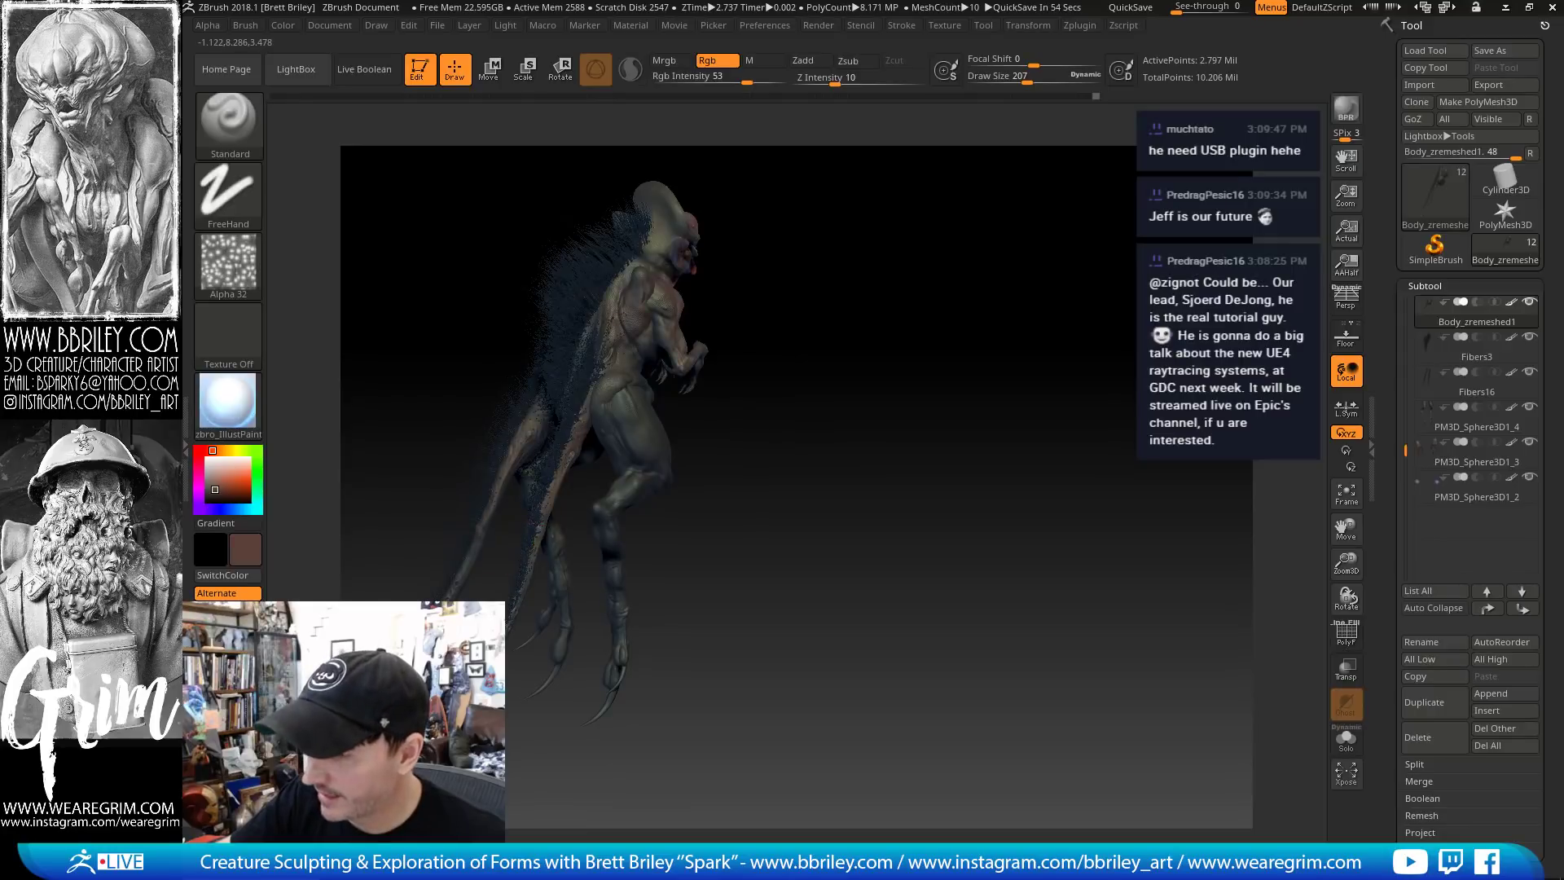
Extend the brown along the back and tails, and sample a muted red with the draw size at 174
{"action": "left_click_drag", "start_coordinate": [733, 281], "coordinate": [559, 426]}
{"action": "left_click_drag", "start_coordinate": [722, 314], "coordinate": [577, 388]}
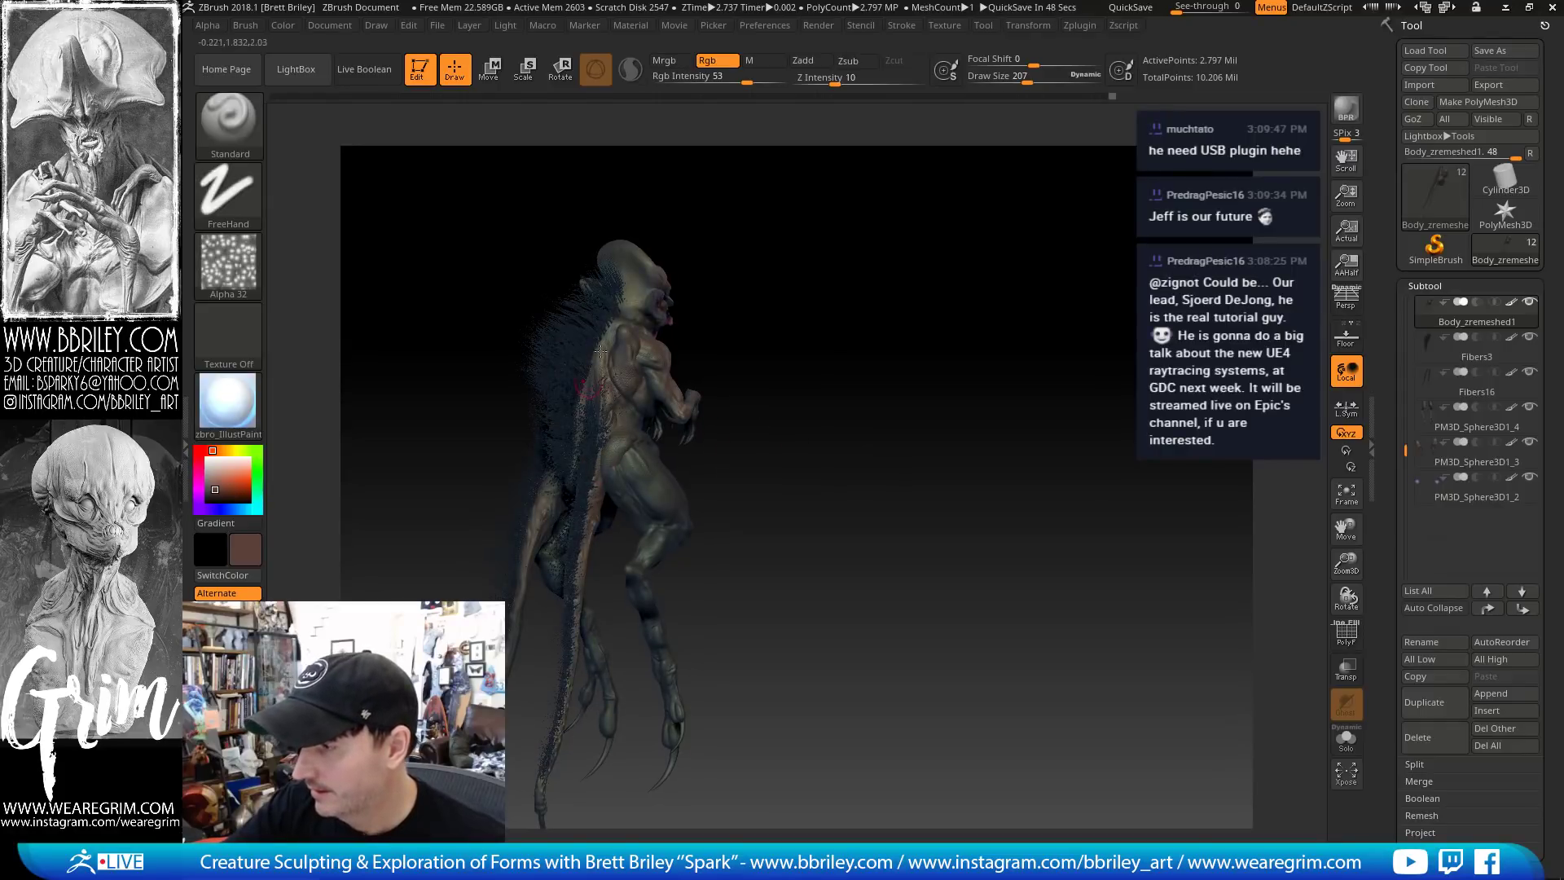
{"action": "left_click_drag", "start_coordinate": [809, 291], "coordinate": [701, 358]}
{"action": "left_click_drag", "start_coordinate": [719, 464], "coordinate": [653, 378]}
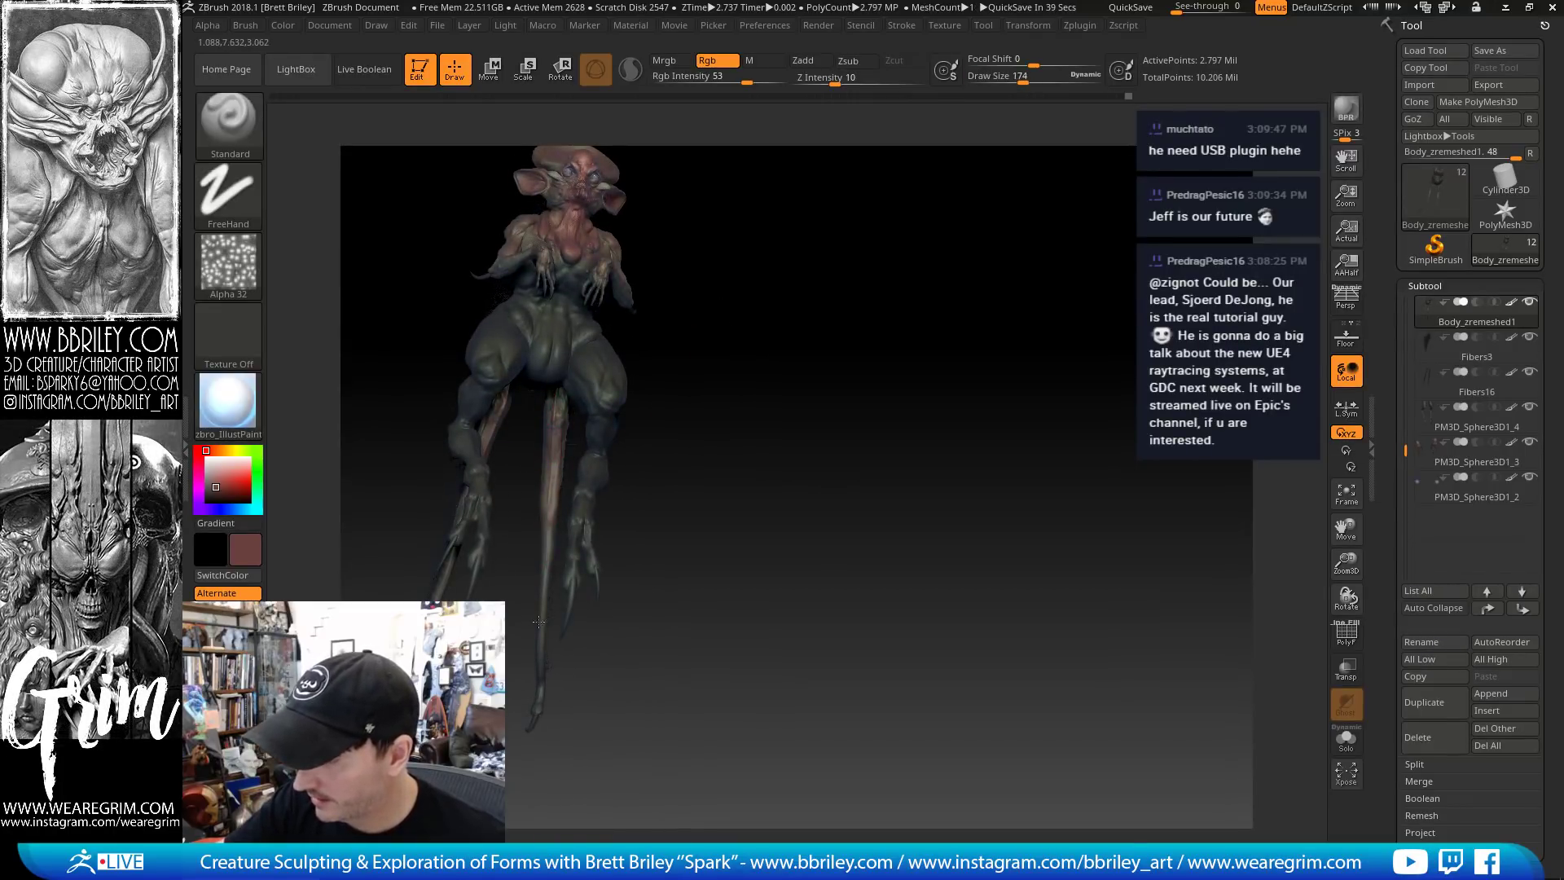
Paint the muted red over the lower abdomen, pelvis and hips, enlarging the draw size to 238
{"action": "left_click_drag", "start_coordinate": [714, 262], "coordinate": [798, 470]}
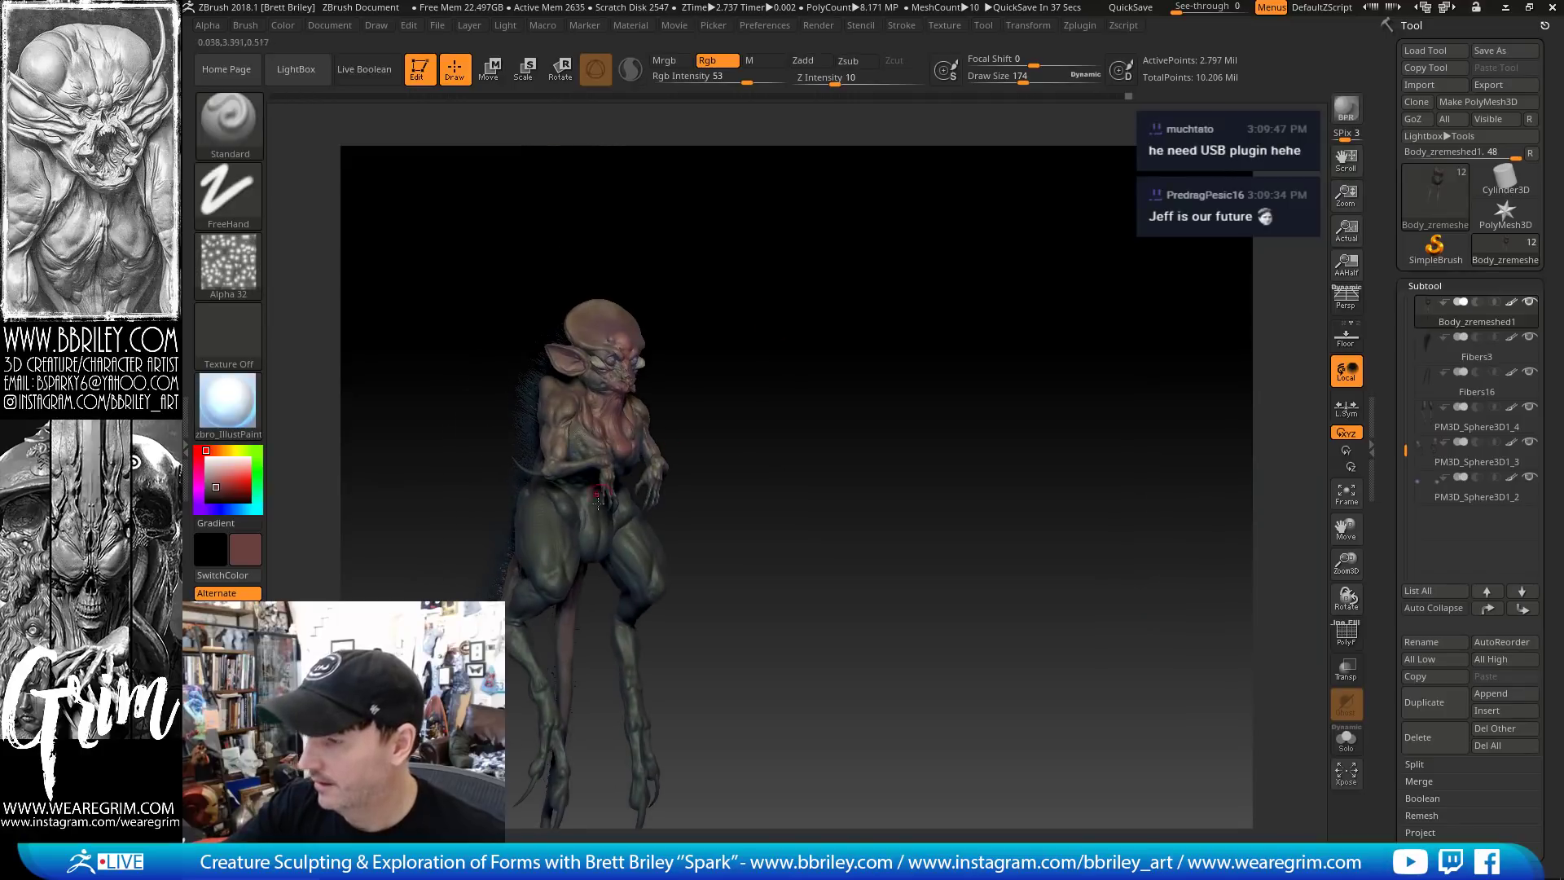
{"action": "left_click_drag", "start_coordinate": [700, 550], "coordinate": [676, 547]}
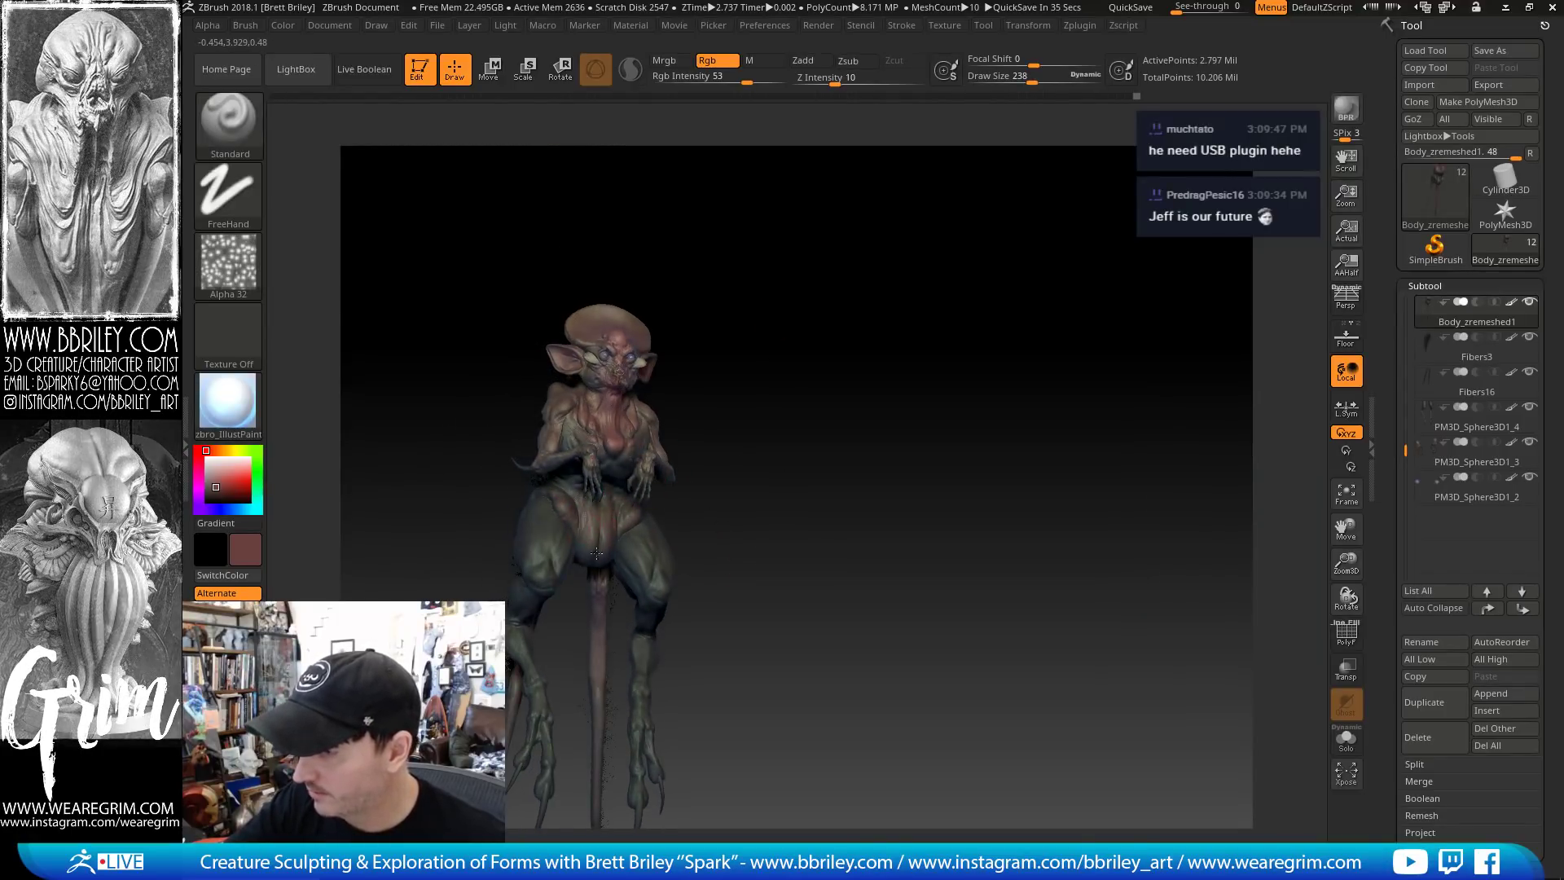
{"action": "left_click_drag", "start_coordinate": [710, 562], "coordinate": [678, 499]}
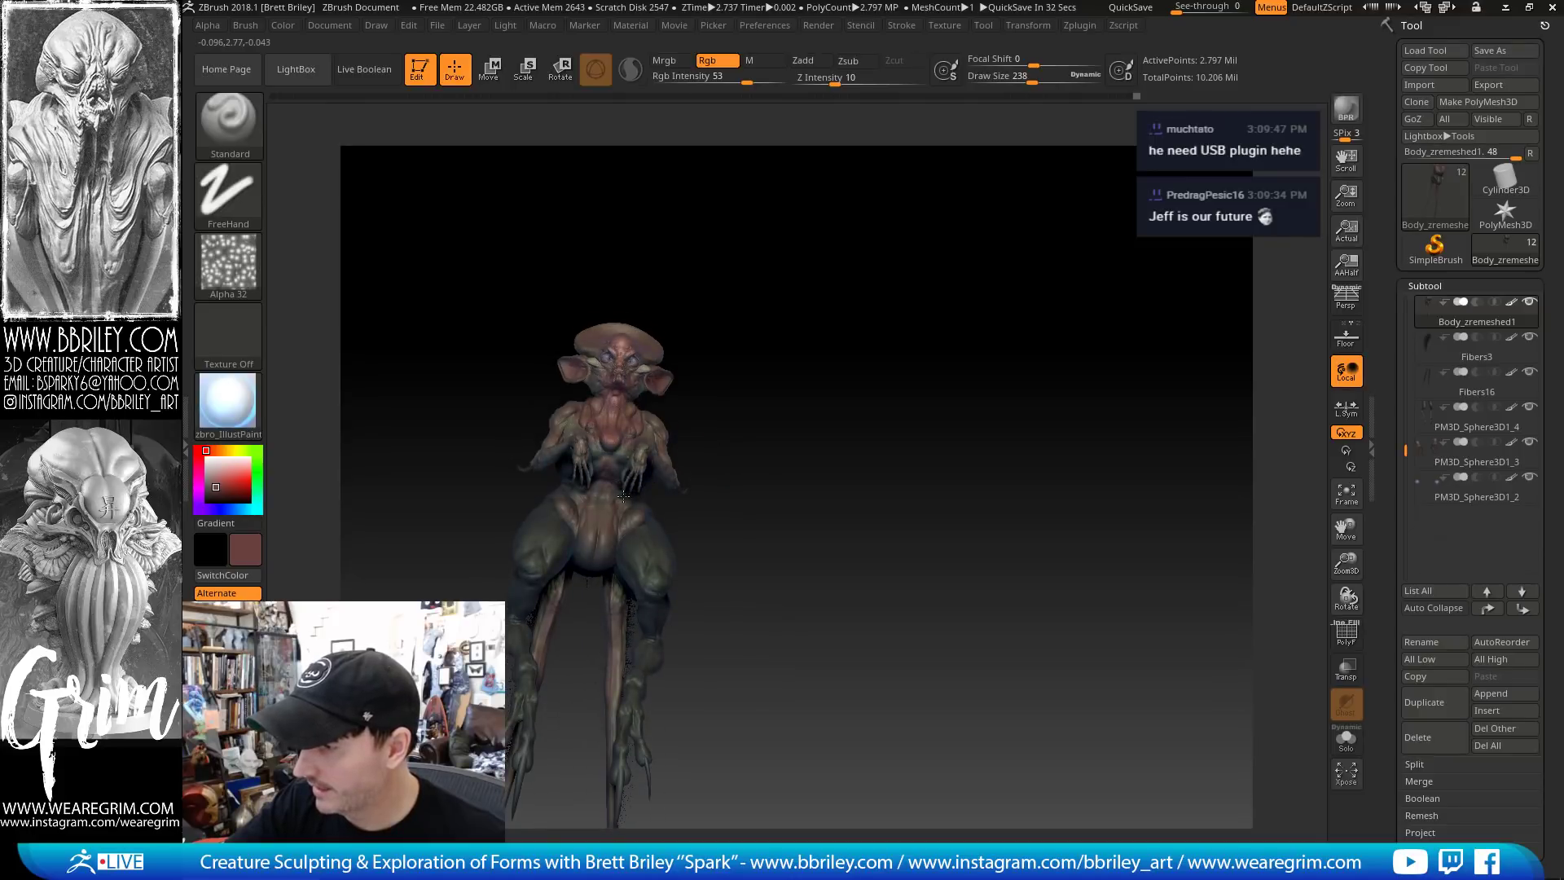
{"action": "left_click_drag", "start_coordinate": [740, 363], "coordinate": [571, 503]}
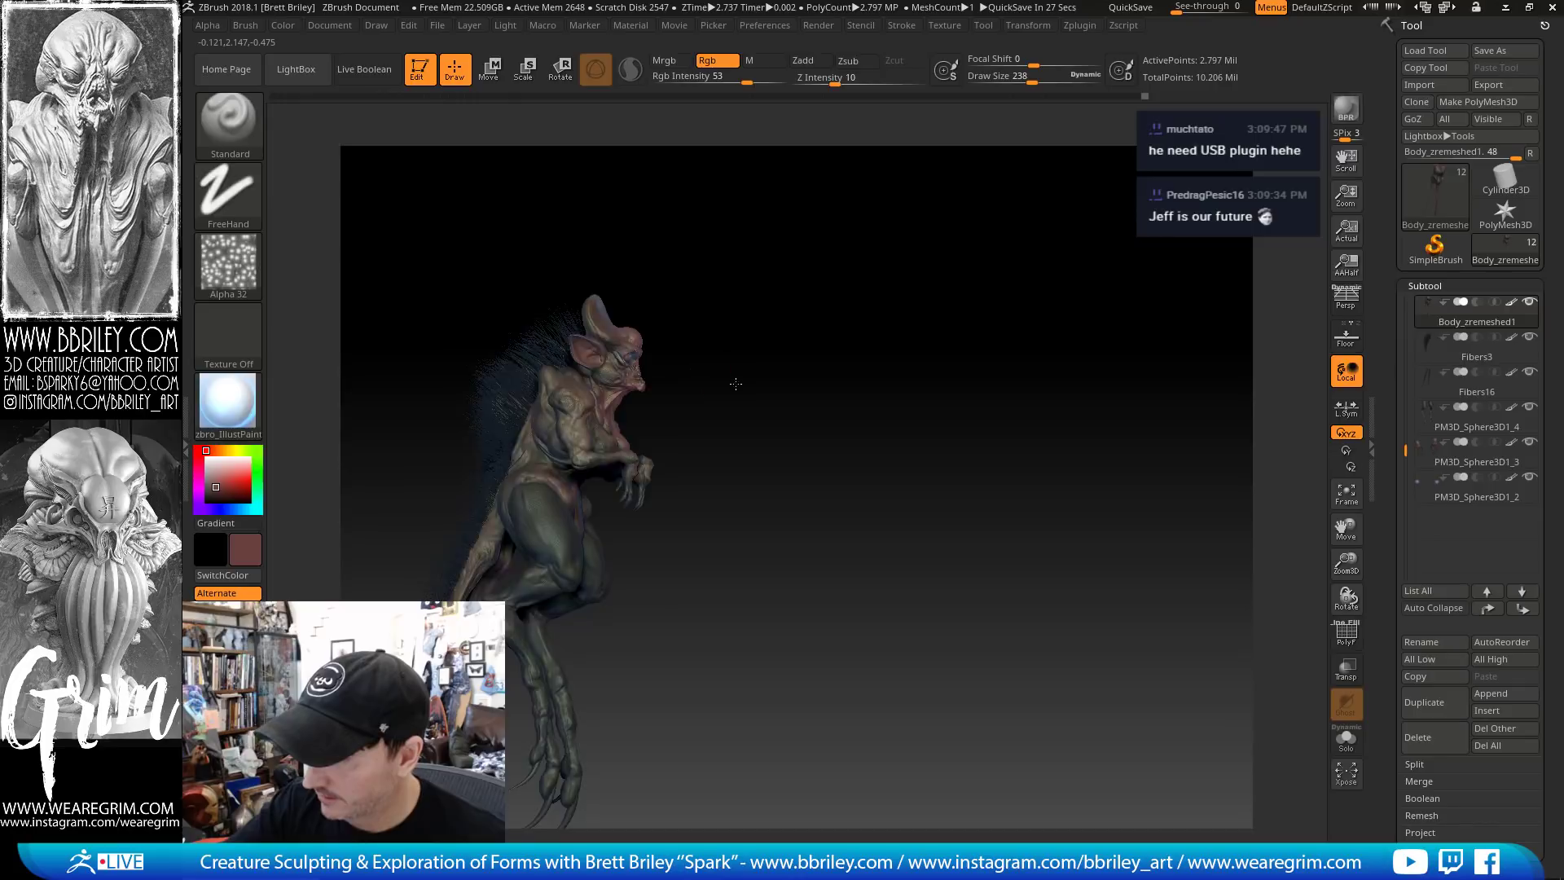
{"action": "left_click_drag", "start_coordinate": [733, 384], "coordinate": [721, 497]}
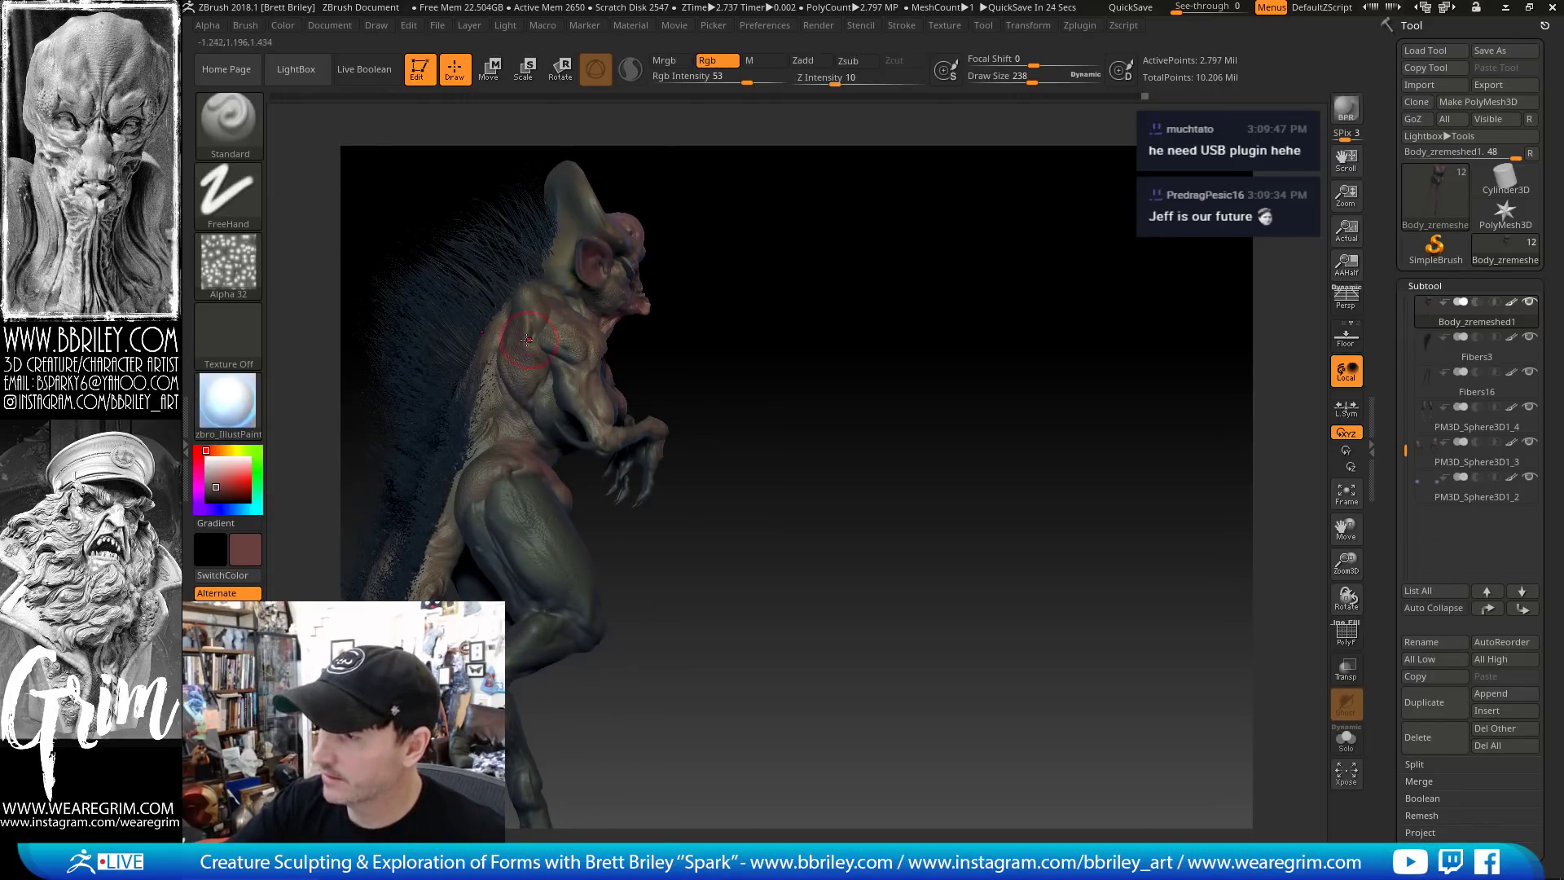
Blend the body's flanks and hips with a dark brown and a reddish brown sampled from the skin
{"action": "key", "text": "c"}
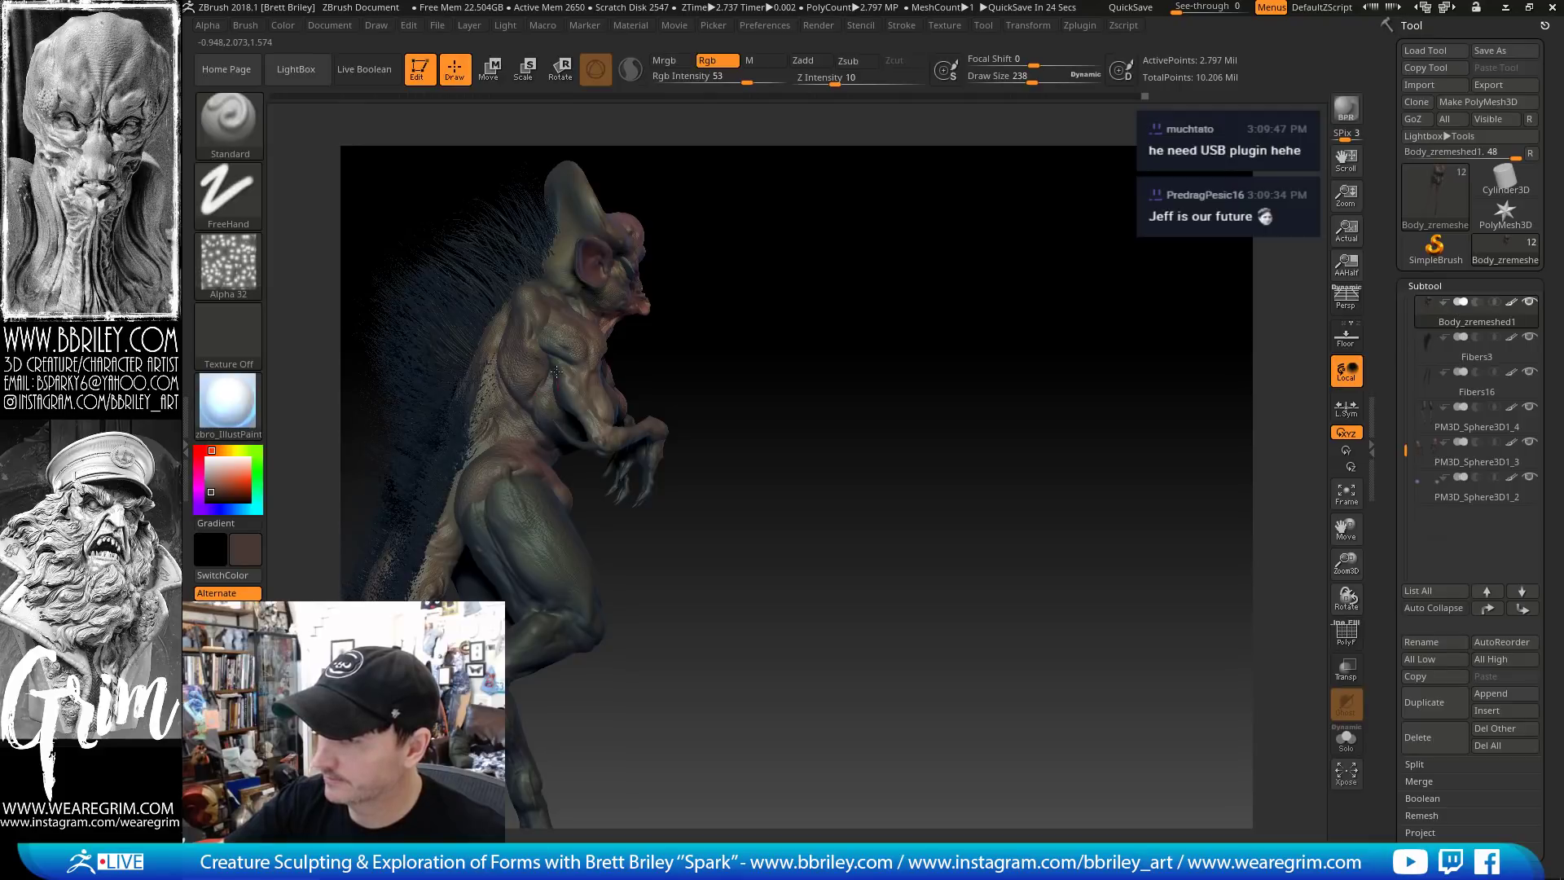
{"action": "left_click_drag", "start_coordinate": [788, 327], "coordinate": [736, 349]}
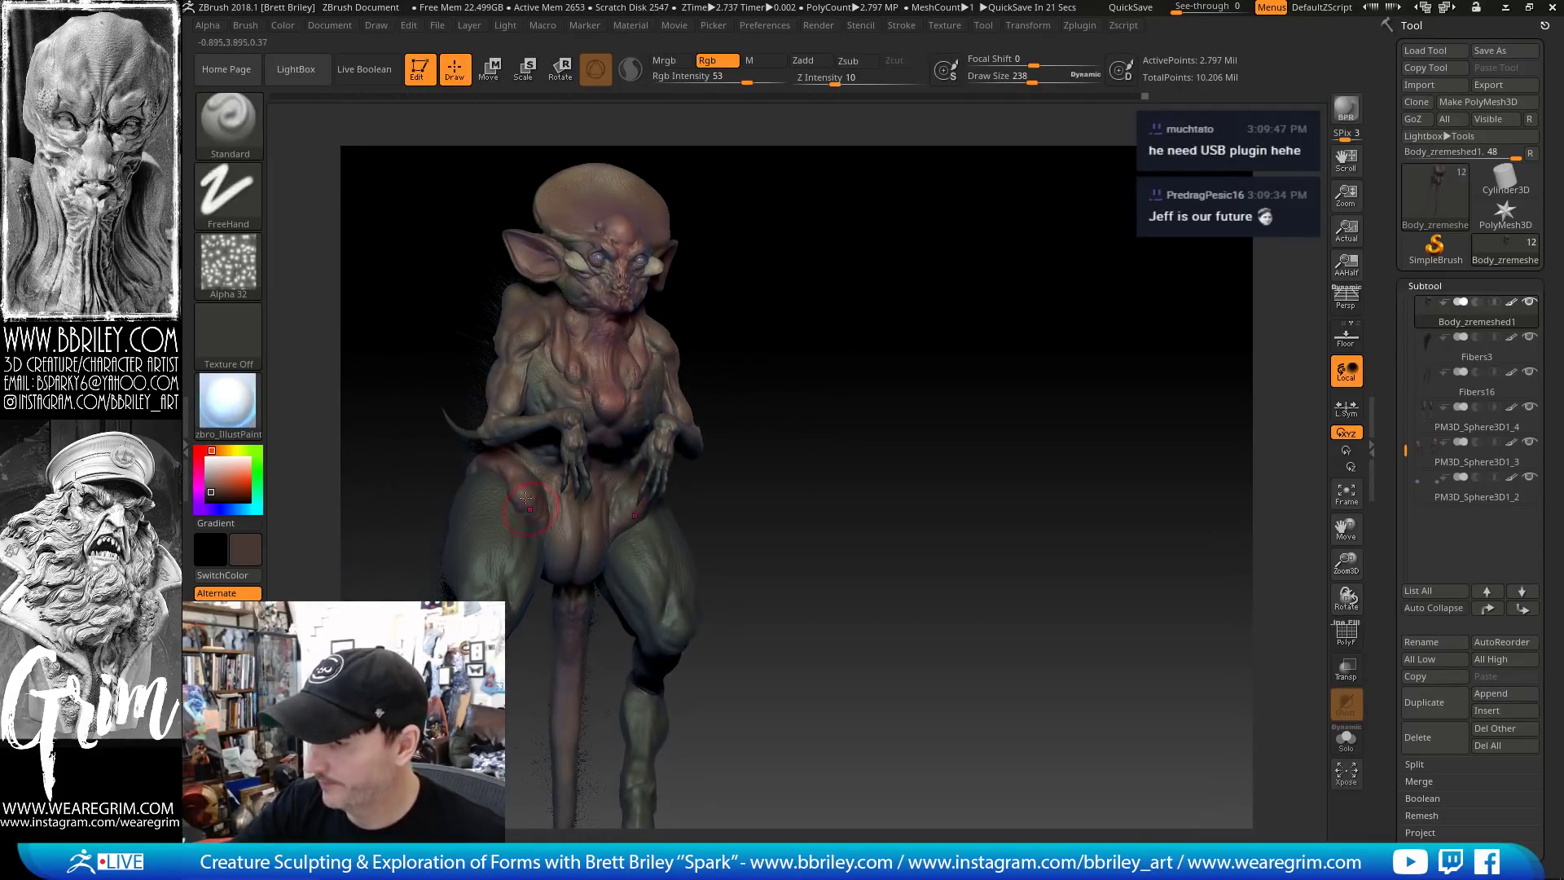
{"action": "key", "text": "c"}
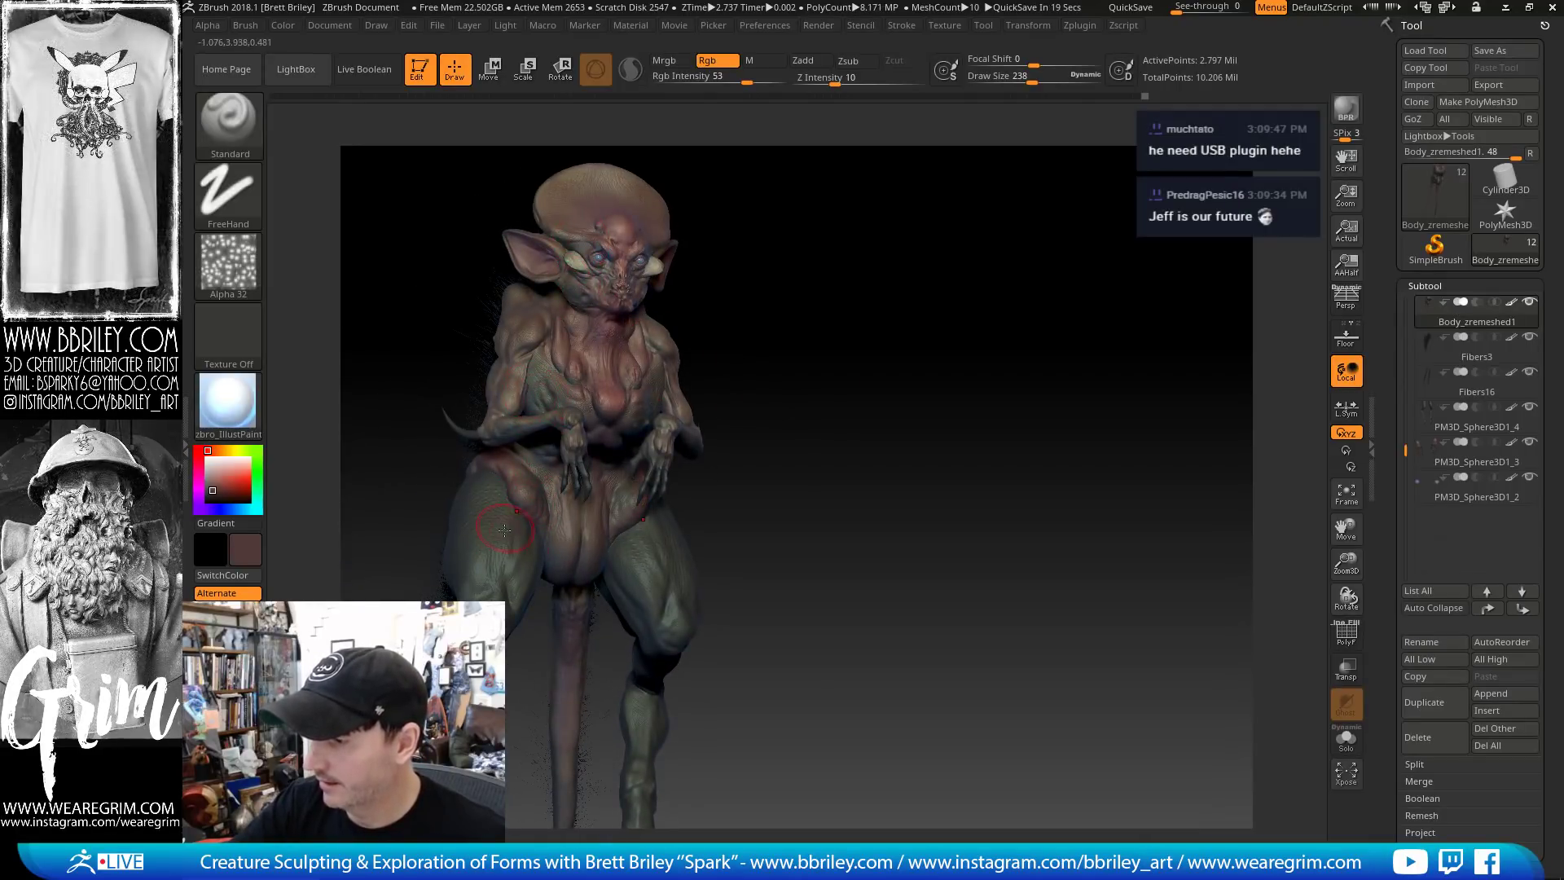
Make the legs the active subtool, sample a dark greyish brown, and paint it over the inner thighs
{"action": "left_click", "coordinate": [643, 546], "text": "alt"}
{"action": "left_click_drag", "start_coordinate": [857, 355], "coordinate": [864, 352]}
{"action": "left_click_drag", "start_coordinate": [860, 443], "coordinate": [840, 358], "text": "alt"}
{"action": "key", "text": "c"}
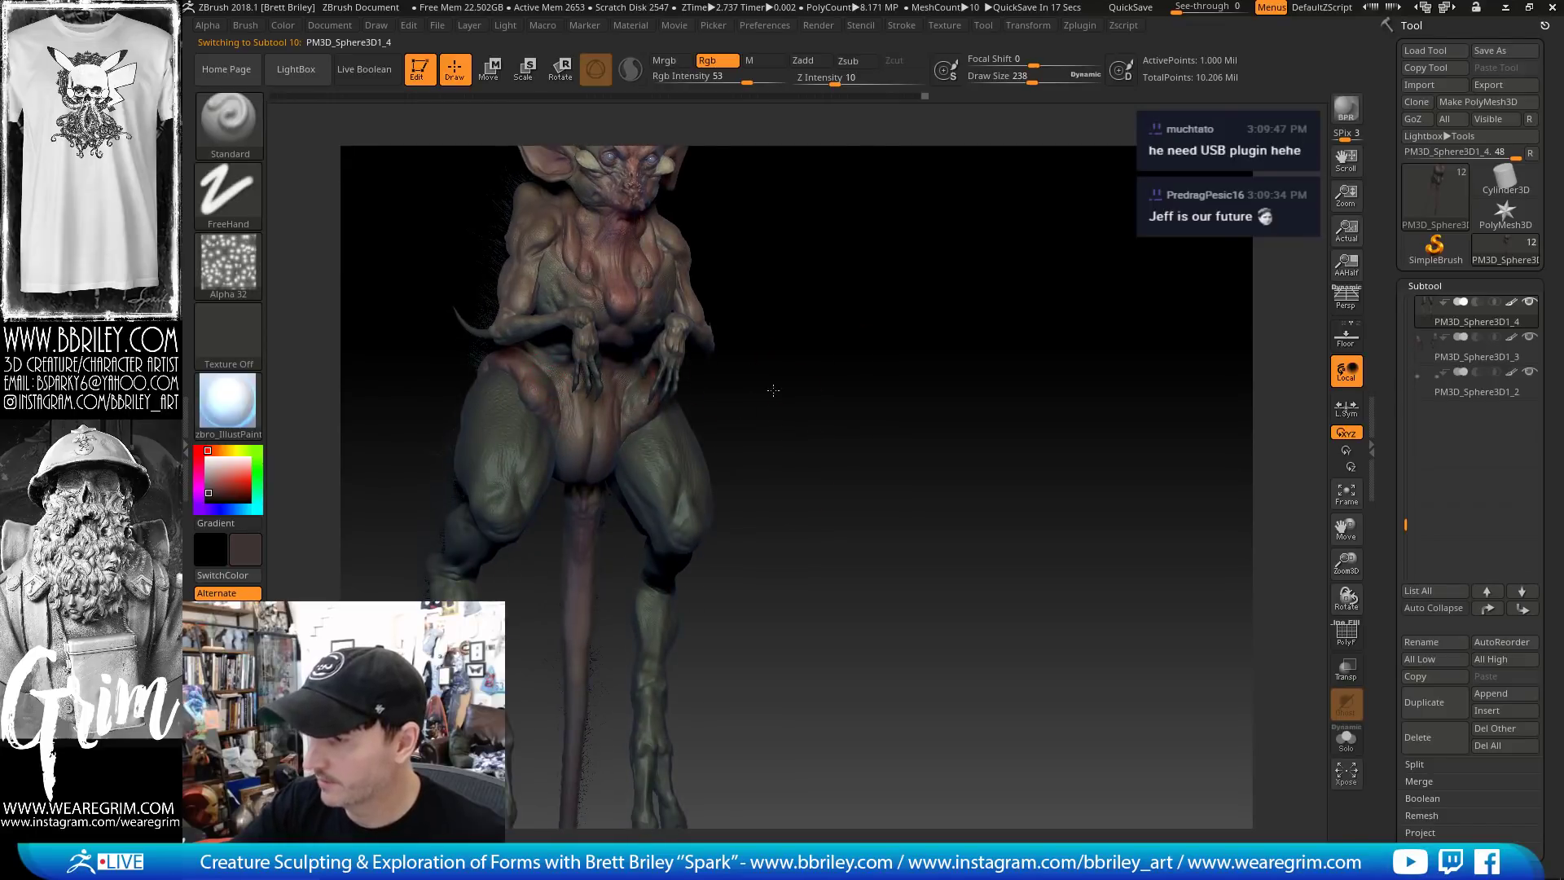
{"action": "mouse_move", "coordinate": [794, 439]}
{"action": "left_mouse_down"}
{"action": "mouse_move", "coordinate": [733, 448]}
{"action": "mouse_move", "coordinate": [651, 496]}
{"action": "left_mouse_up"}
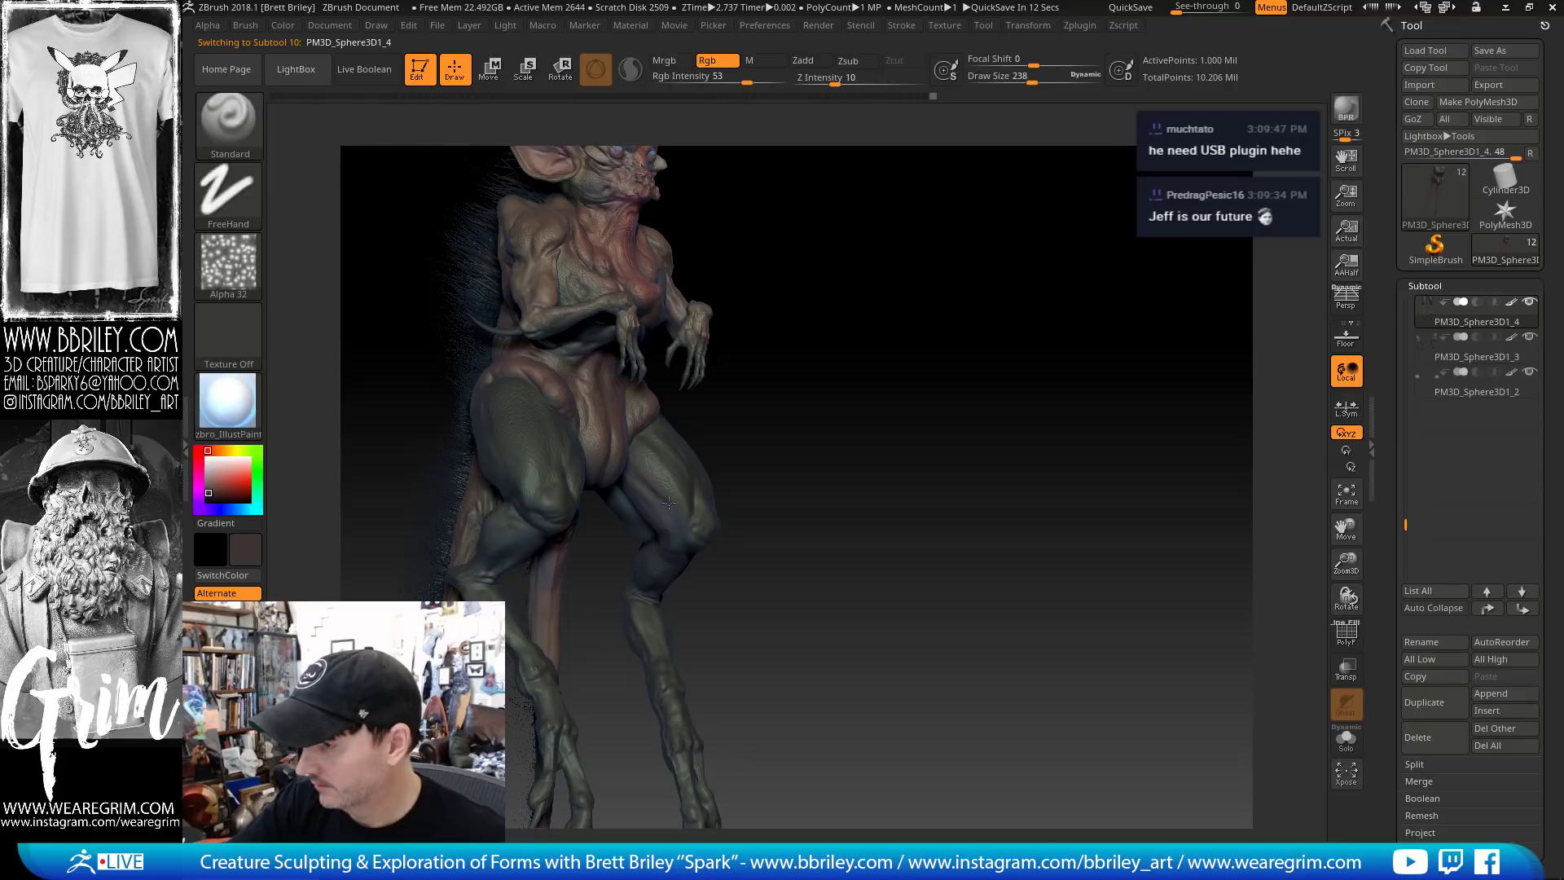
{"action": "left_click_drag", "start_coordinate": [667, 501], "coordinate": [688, 480]}
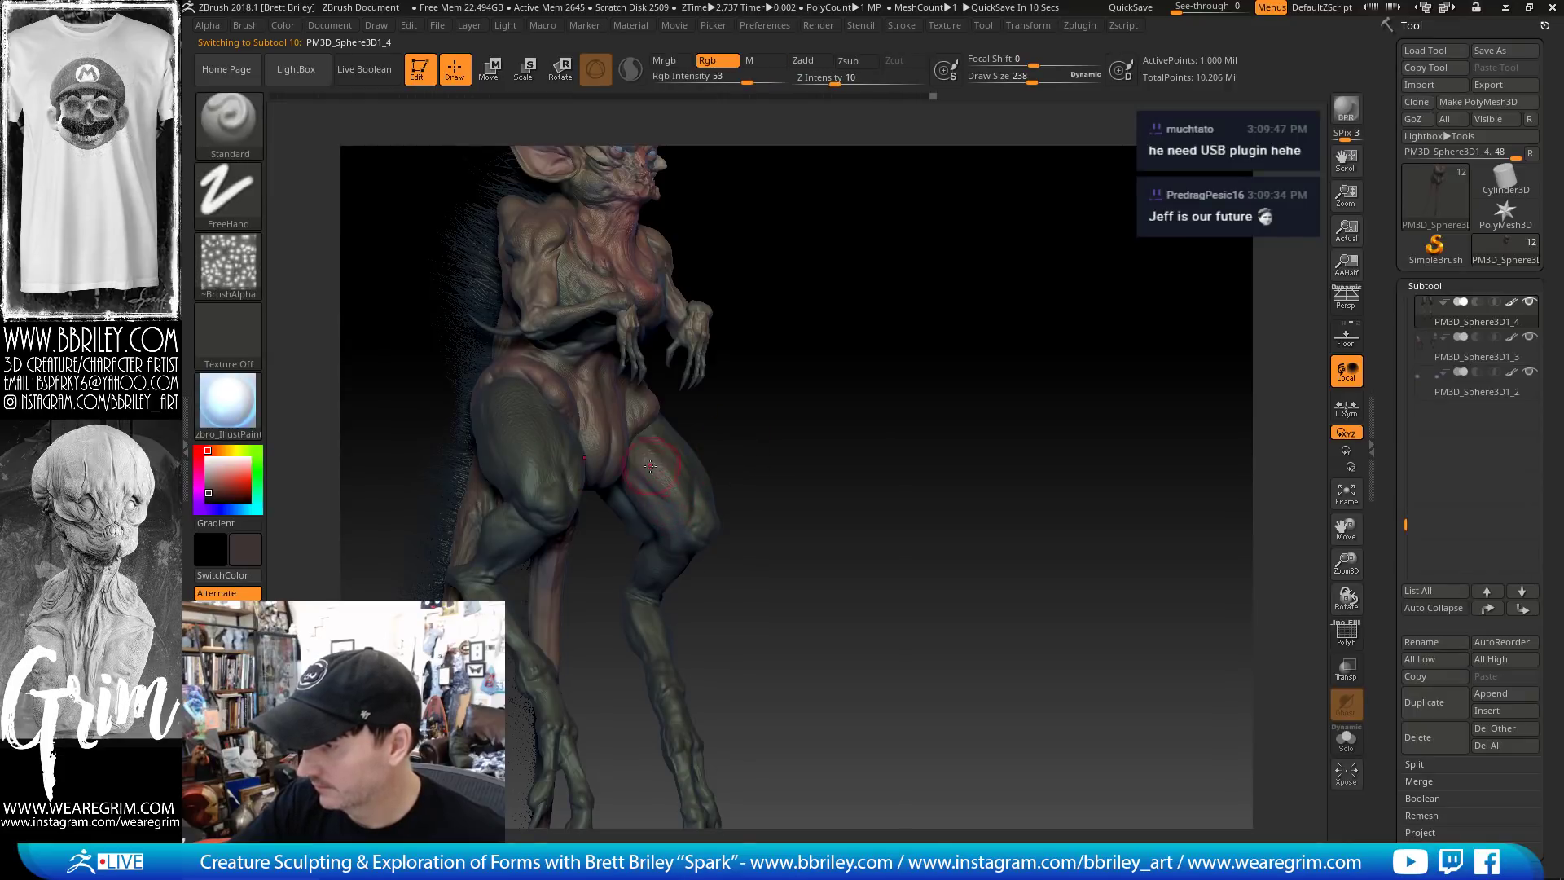
{"action": "left_click_drag", "start_coordinate": [803, 397], "coordinate": [737, 350]}
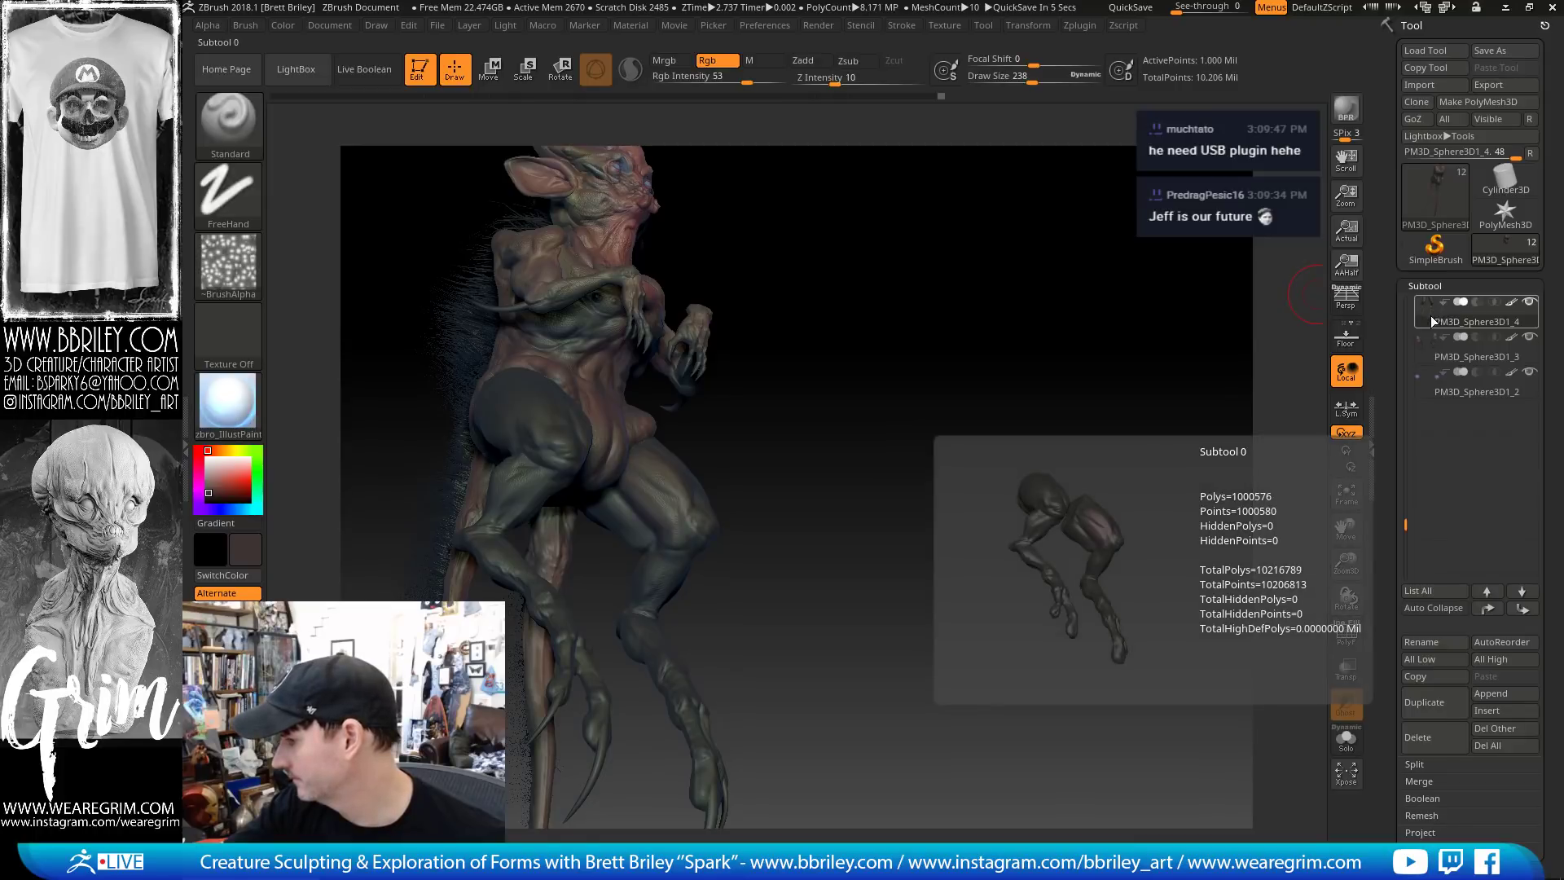
Sample a stronger muted red and paint the inner thighs with the draw size at 244
{"action": "left_click_drag", "start_coordinate": [1076, 384], "coordinate": [870, 413]}
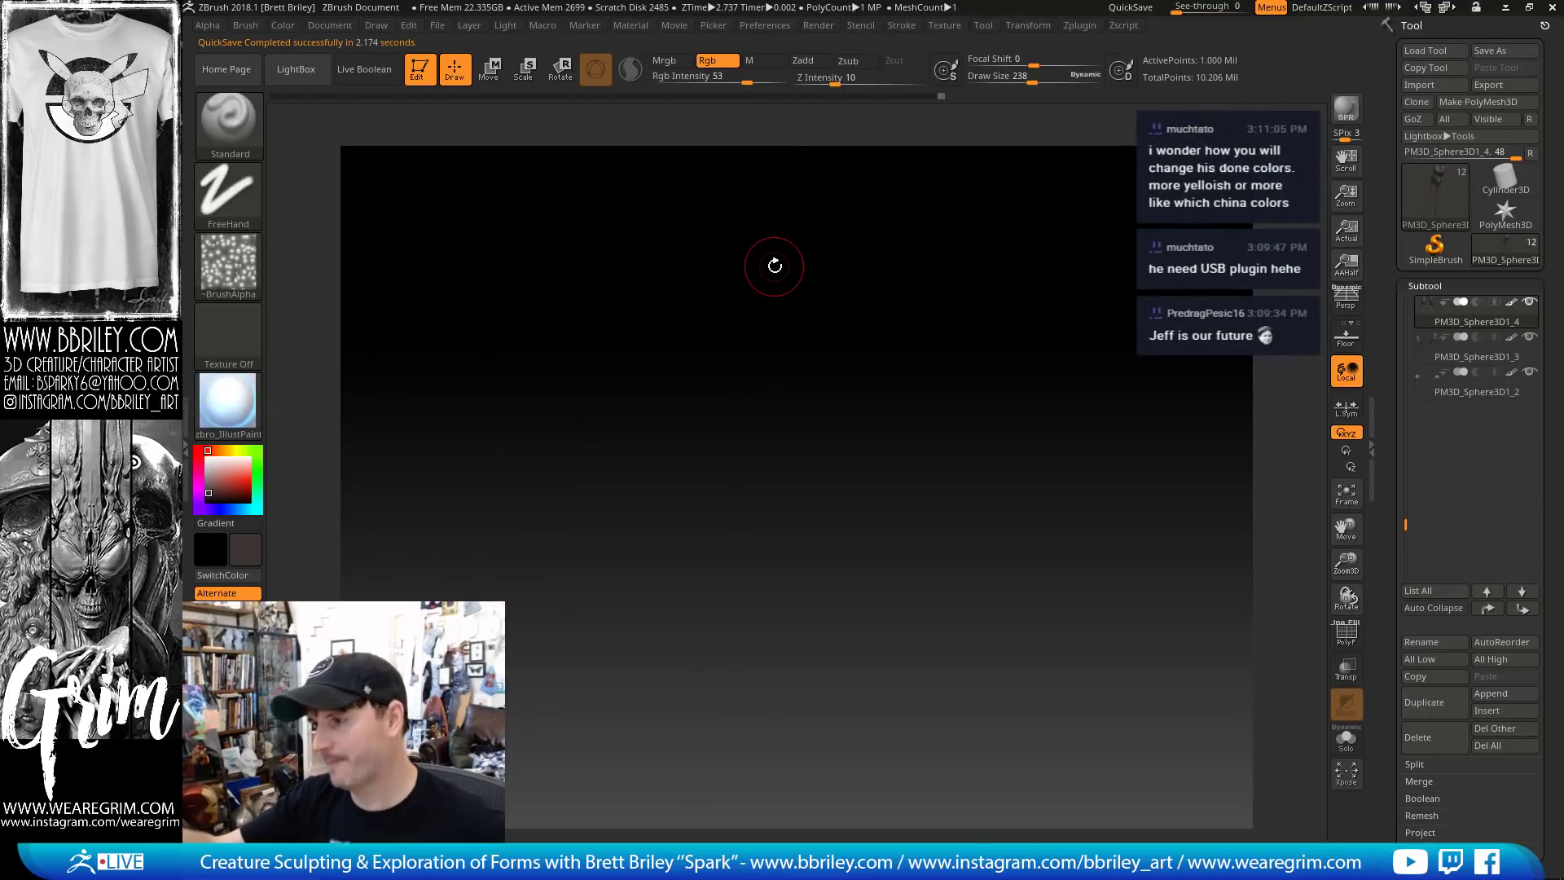
{"action": "left_click_drag", "start_coordinate": [1049, 461], "coordinate": [622, 467]}
{"action": "key", "text": "c"}
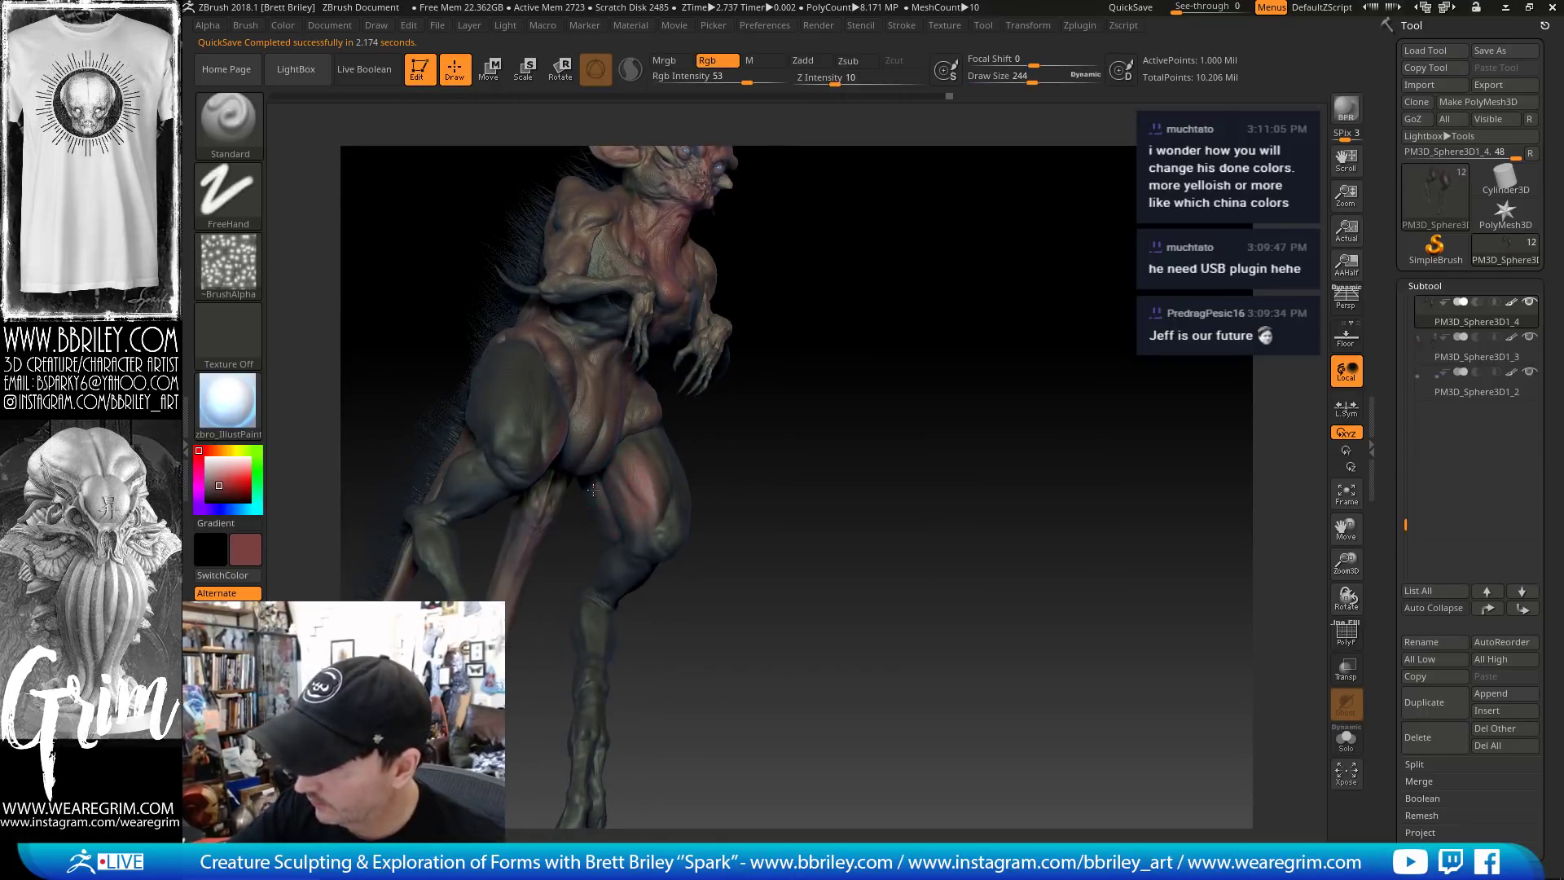
{"action": "left_click_drag", "start_coordinate": [613, 527], "coordinate": [581, 269]}
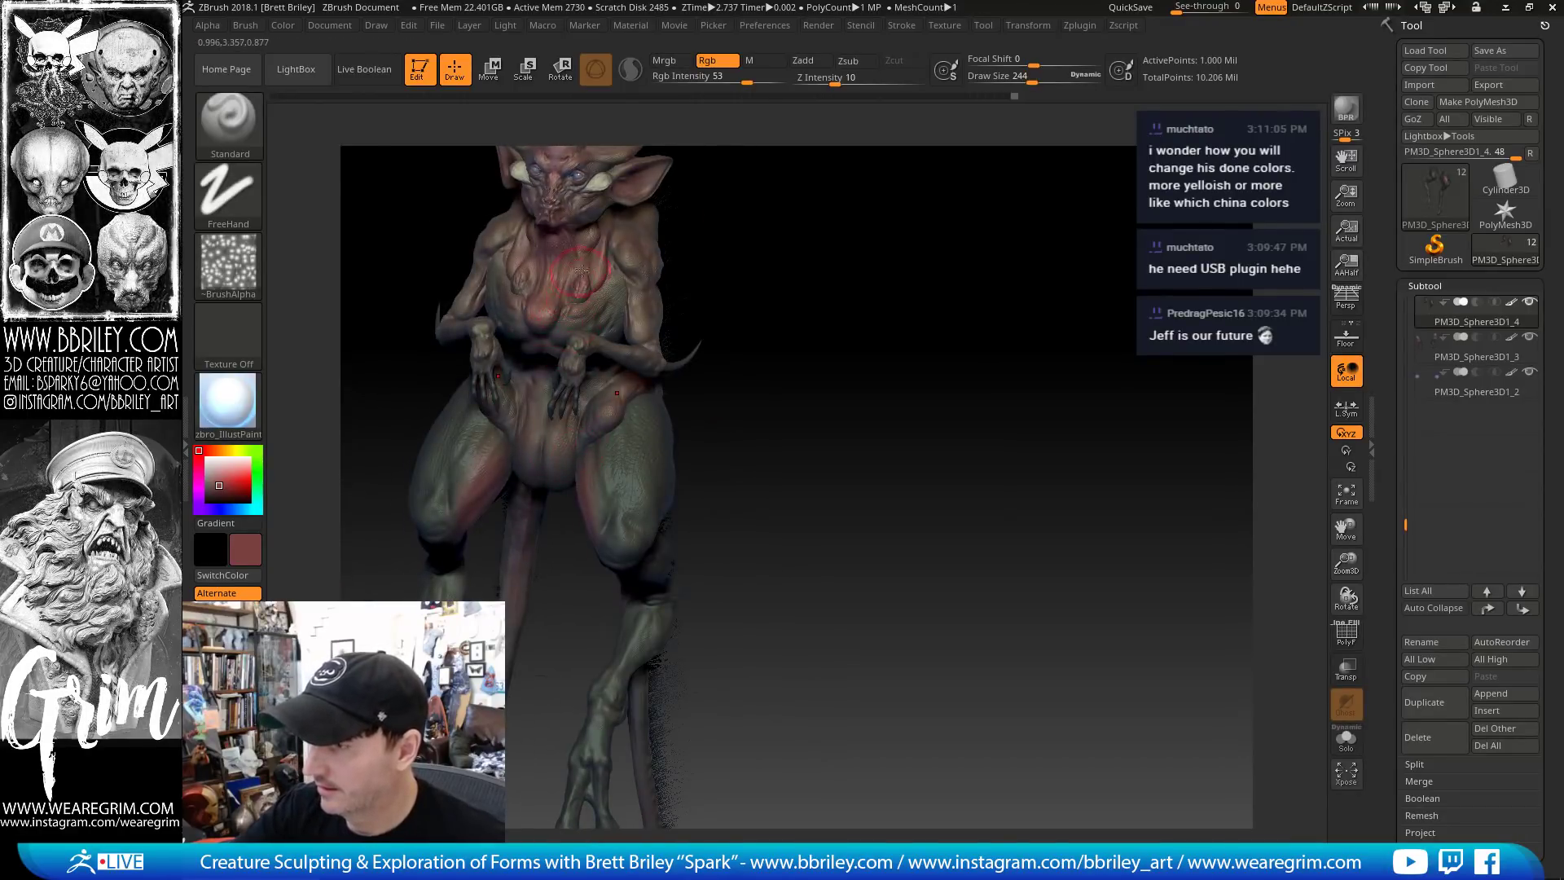
Sample a muted brown, reduce the draw size to 213, and paint it over the front and outer thighs
{"action": "key", "text": "c"}
{"action": "key", "text": "s"}
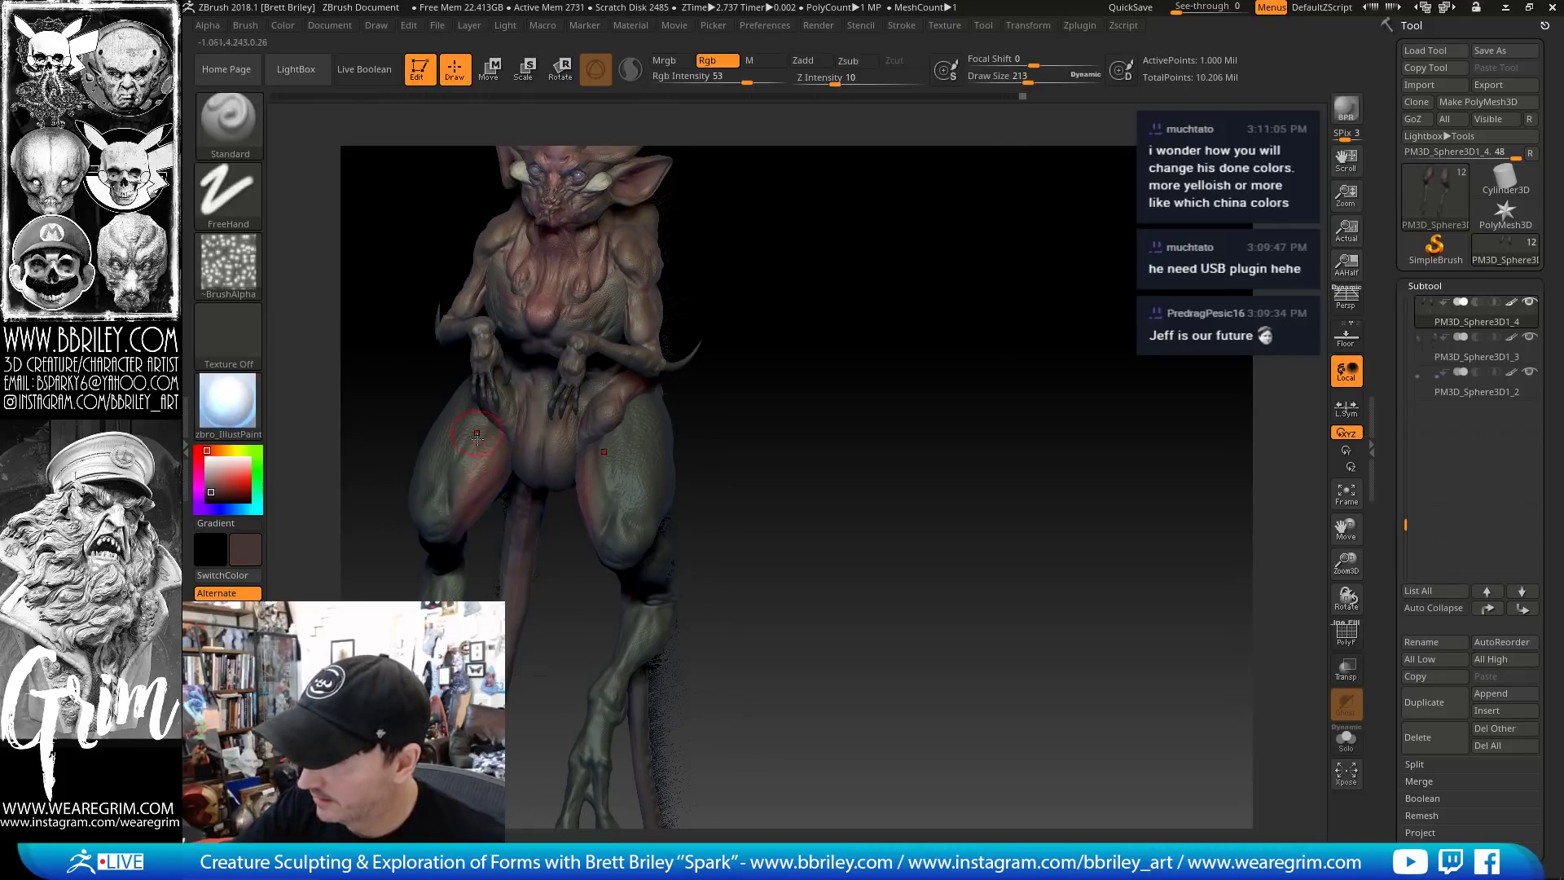
{"action": "mouse_move", "coordinate": [477, 470]}
{"action": "left_mouse_down"}
{"action": "mouse_move", "coordinate": [505, 489]}
{"action": "mouse_move", "coordinate": [468, 570]}
{"action": "left_mouse_up"}
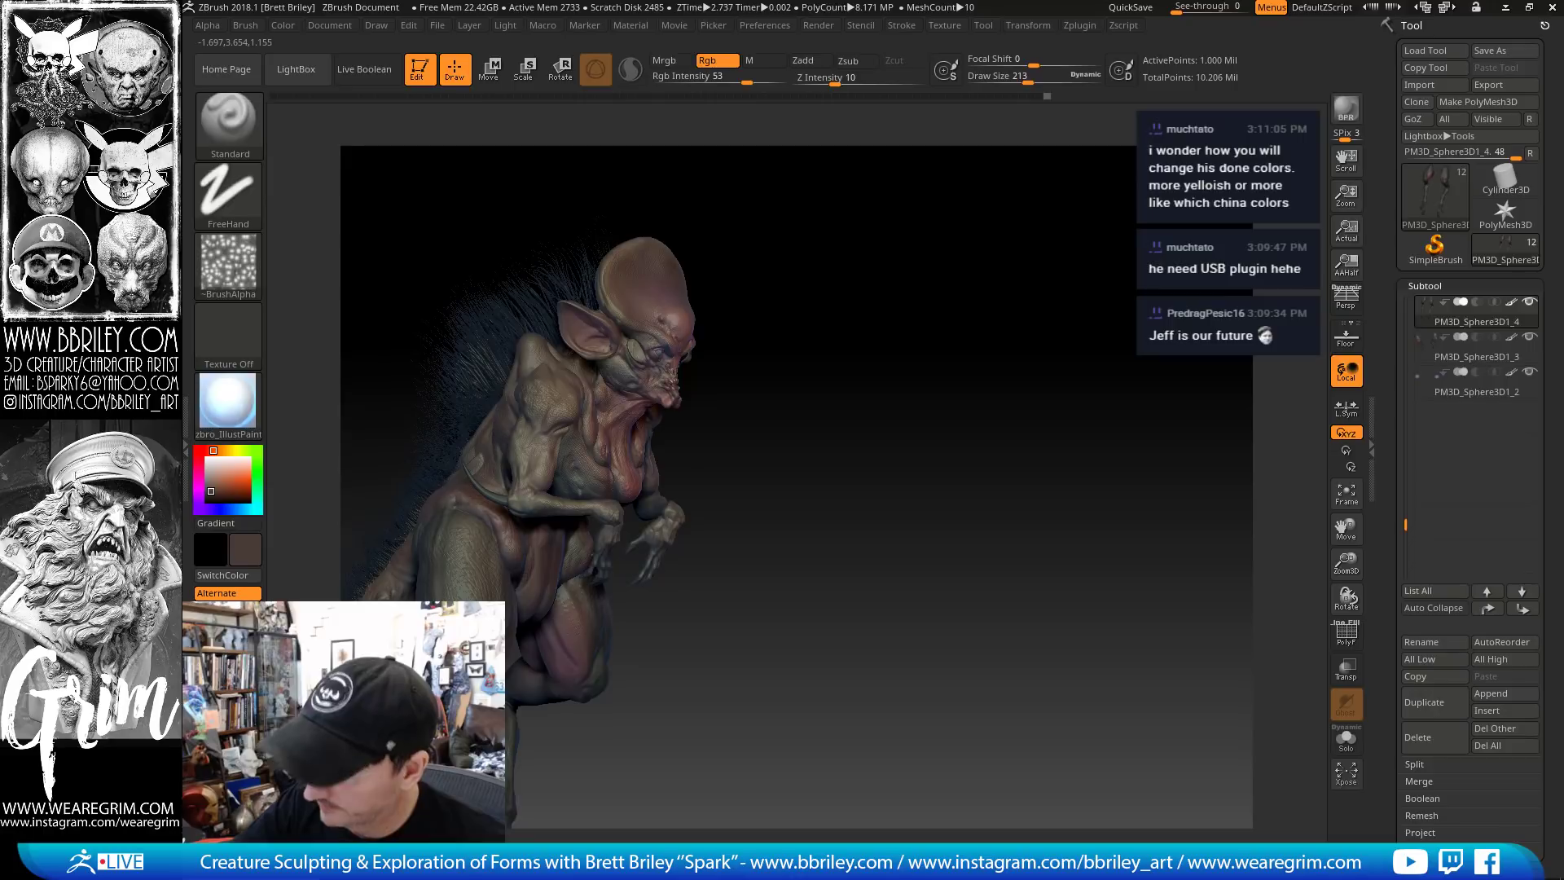
{"action": "left_click_drag", "start_coordinate": [482, 560], "coordinate": [493, 530]}
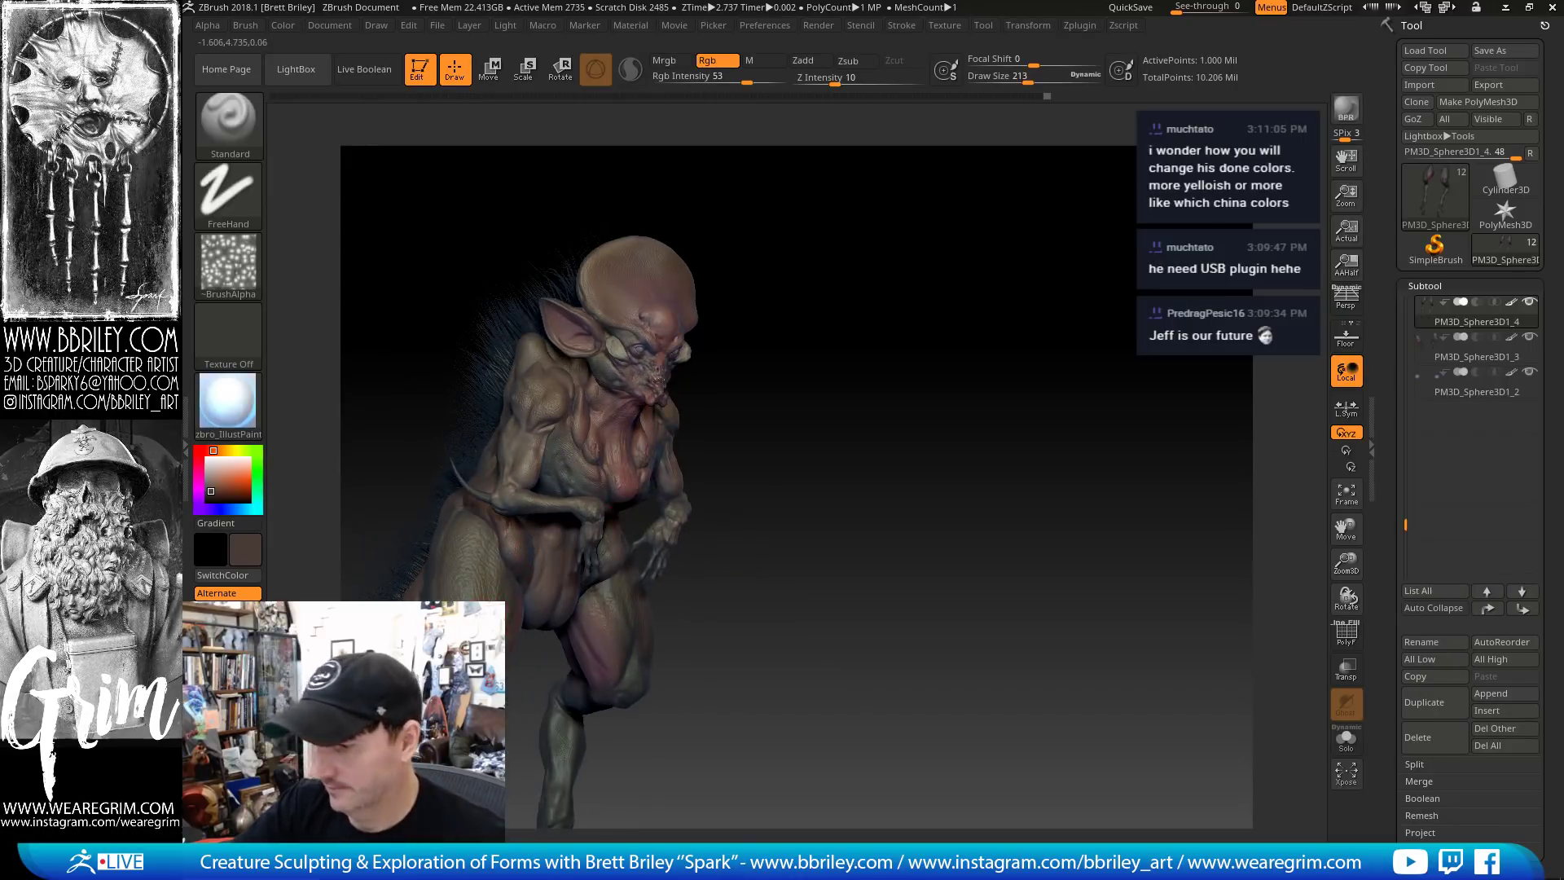
Paint the muted brown down the lower legs toward the feet and over the knees
{"action": "left_click_drag", "start_coordinate": [755, 660], "coordinate": [663, 551], "text": "alt"}
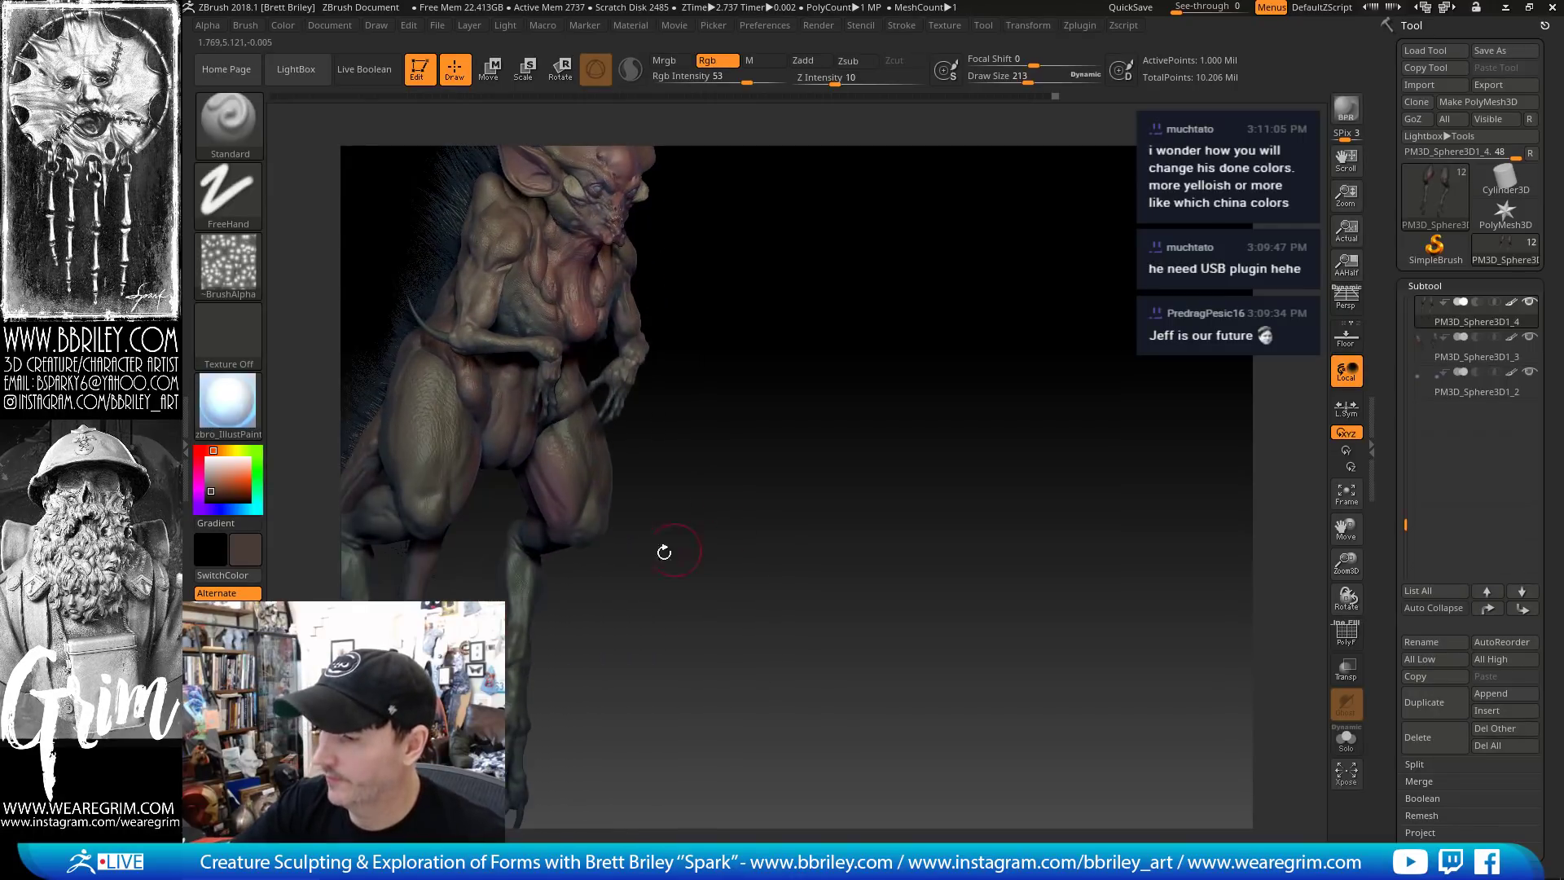
{"action": "mouse_move", "coordinate": [542, 690]}
{"action": "left_mouse_down"}
{"action": "mouse_move", "coordinate": [733, 506]}
{"action": "mouse_move", "coordinate": [609, 542]}
{"action": "left_mouse_up"}
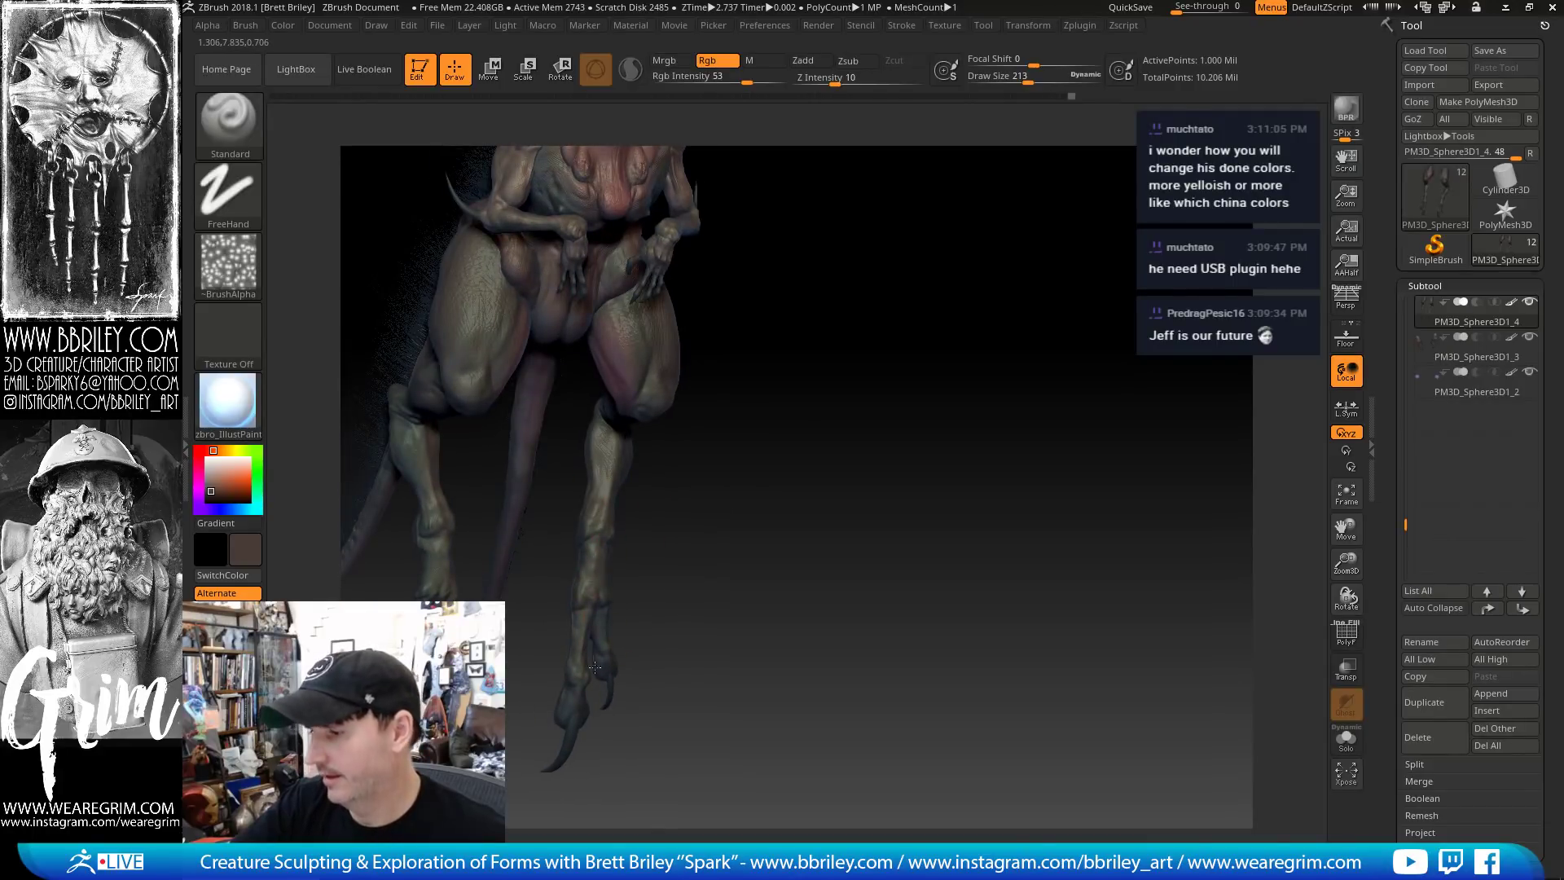
{"action": "left_click_drag", "start_coordinate": [662, 499], "coordinate": [730, 440]}
{"action": "left_click_drag", "start_coordinate": [737, 297], "coordinate": [605, 486]}
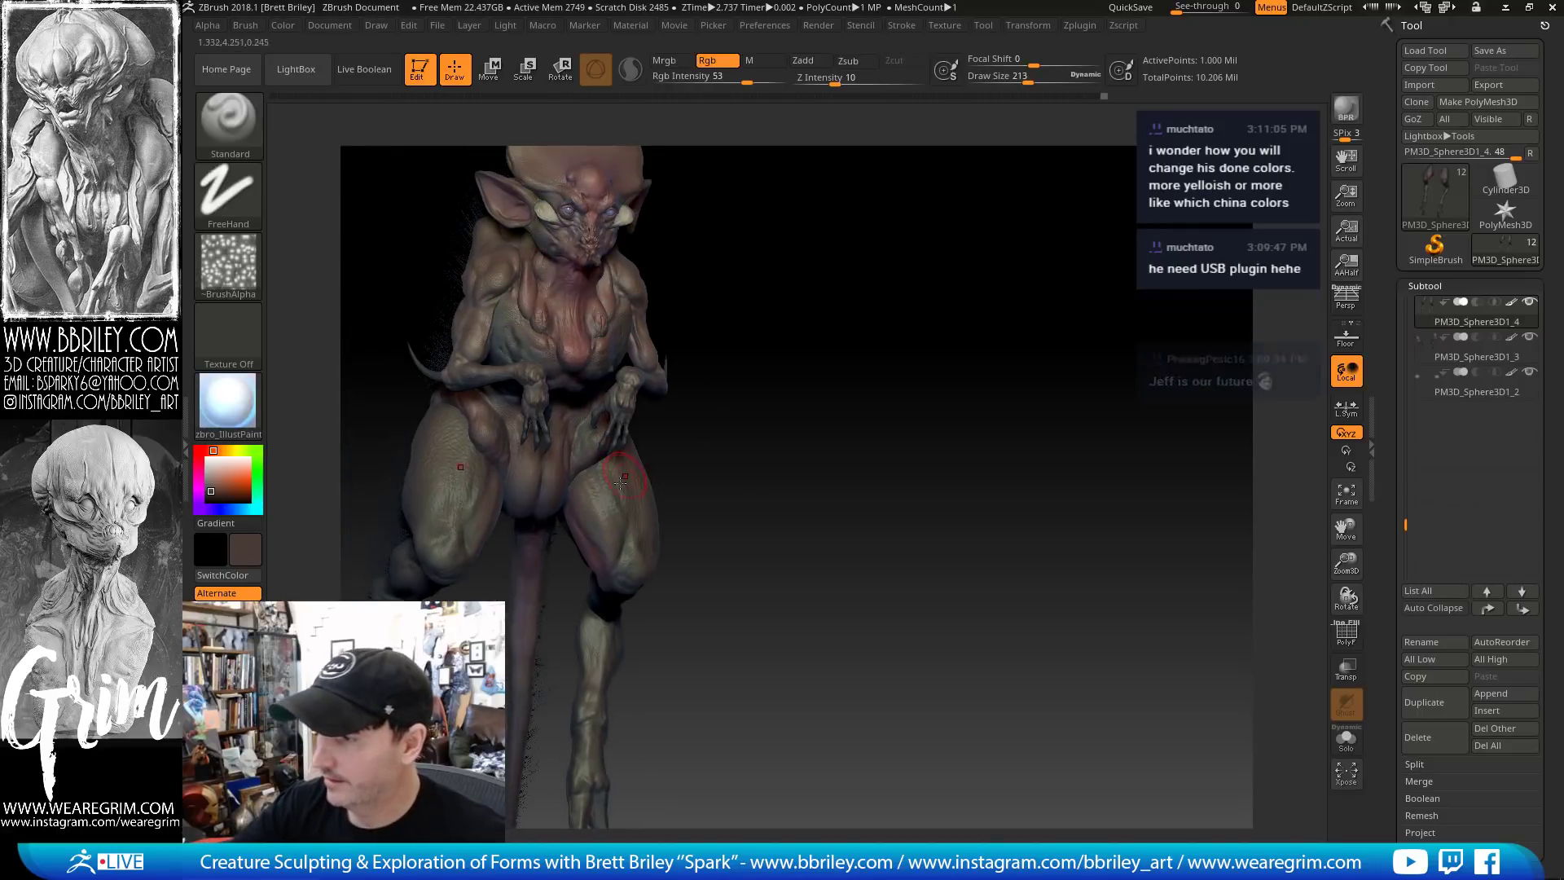
Blend the muted brown into the upper thighs below the hips and sample a reddish brown from the skin
{"action": "mouse_move", "coordinate": [734, 424]}
{"action": "left_mouse_down"}
{"action": "mouse_move", "coordinate": [702, 426]}
{"action": "mouse_move", "coordinate": [726, 377]}
{"action": "mouse_move", "coordinate": [561, 330]}
{"action": "left_mouse_up"}
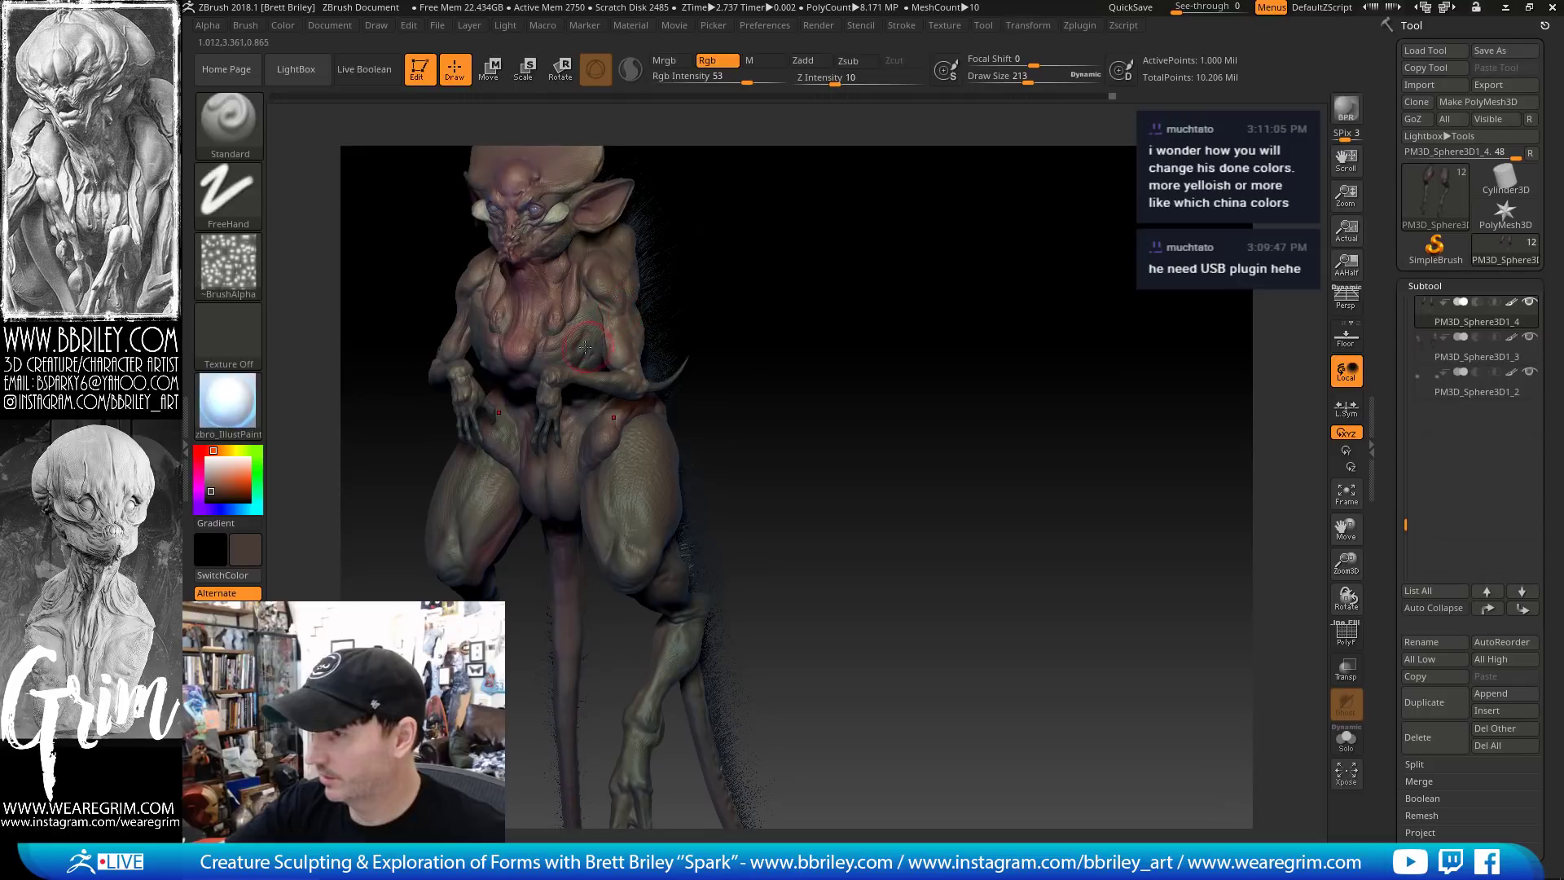
{"action": "left_click_drag", "start_coordinate": [740, 286], "coordinate": [625, 466]}
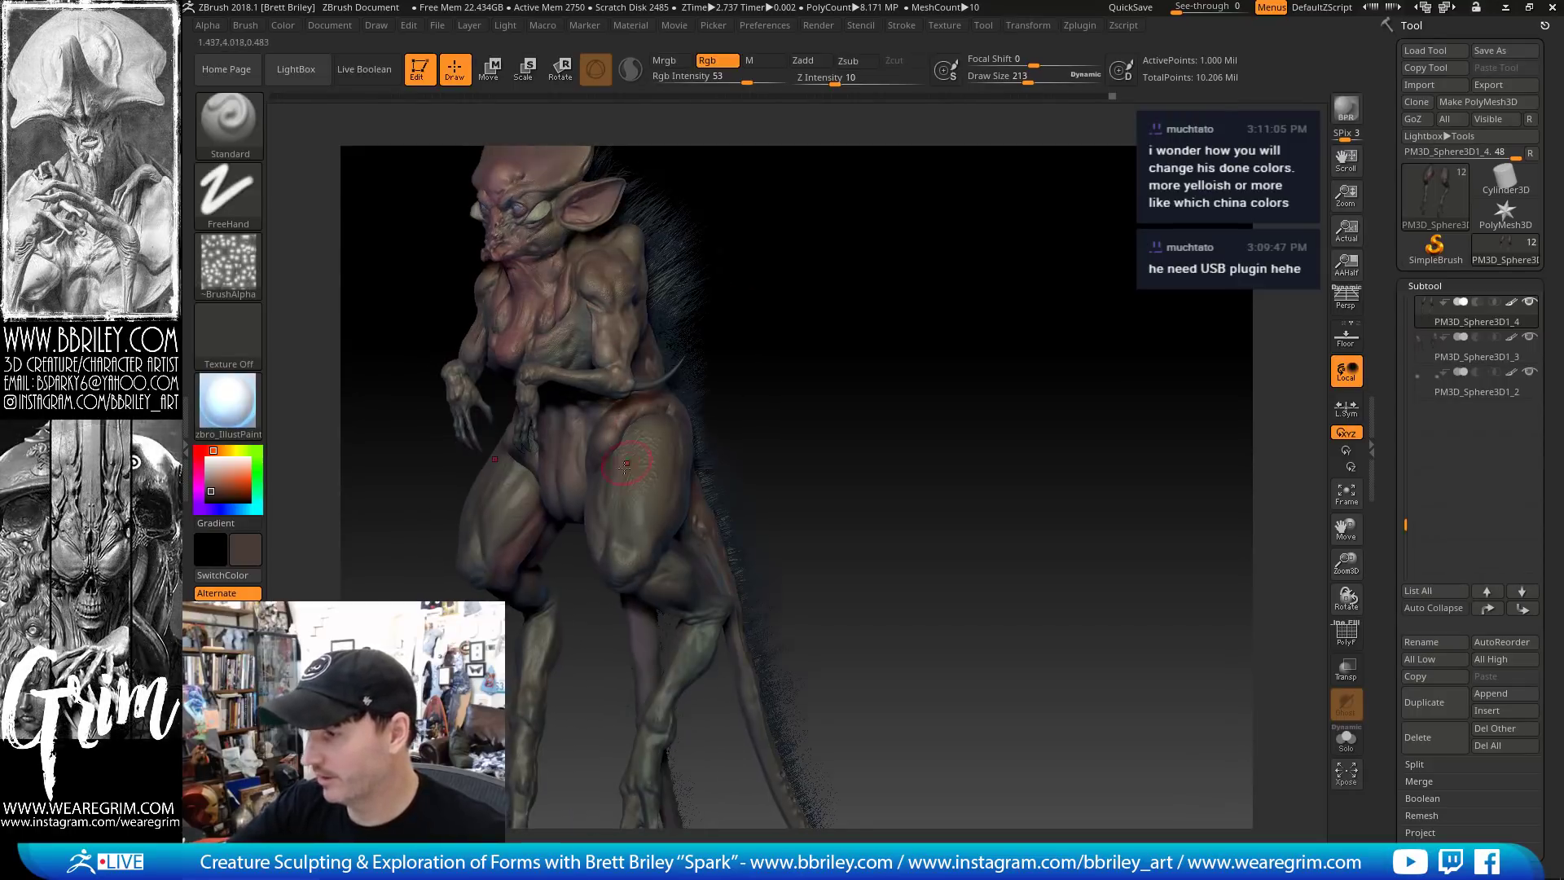
{"action": "key", "text": "c"}
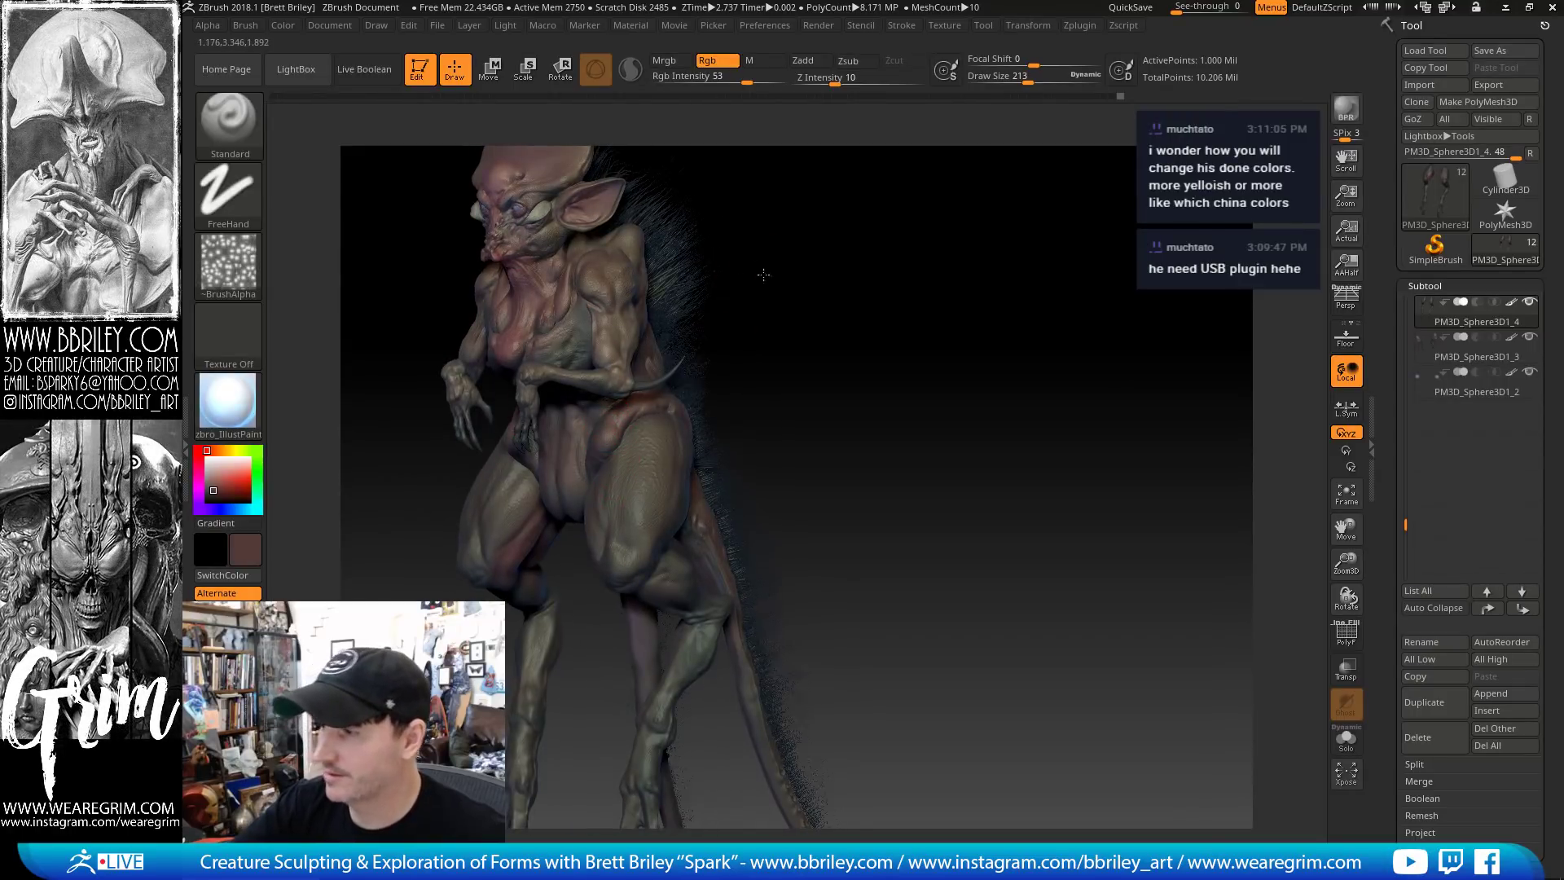
Select the torso, sample a muted reddish brown from the skin, and reduce the draw size to 138
{"action": "left_click_drag", "start_coordinate": [763, 276], "coordinate": [729, 301]}
{"action": "key", "text": "c"}
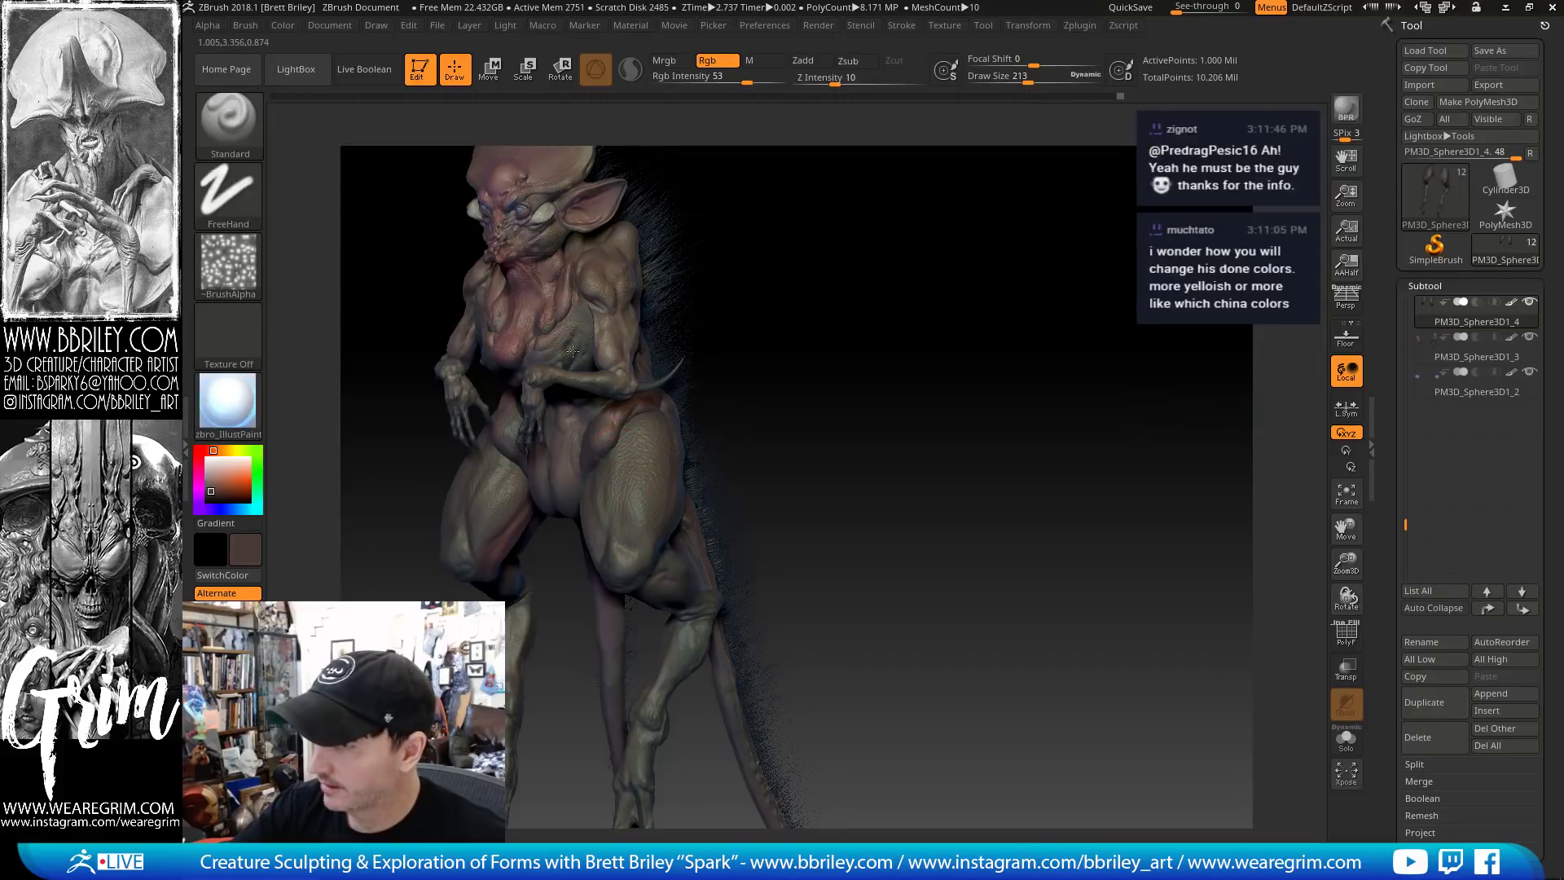
{"action": "left_click_drag", "start_coordinate": [765, 262], "coordinate": [652, 276]}
{"action": "left_click", "coordinate": [576, 449], "text": "alt"}
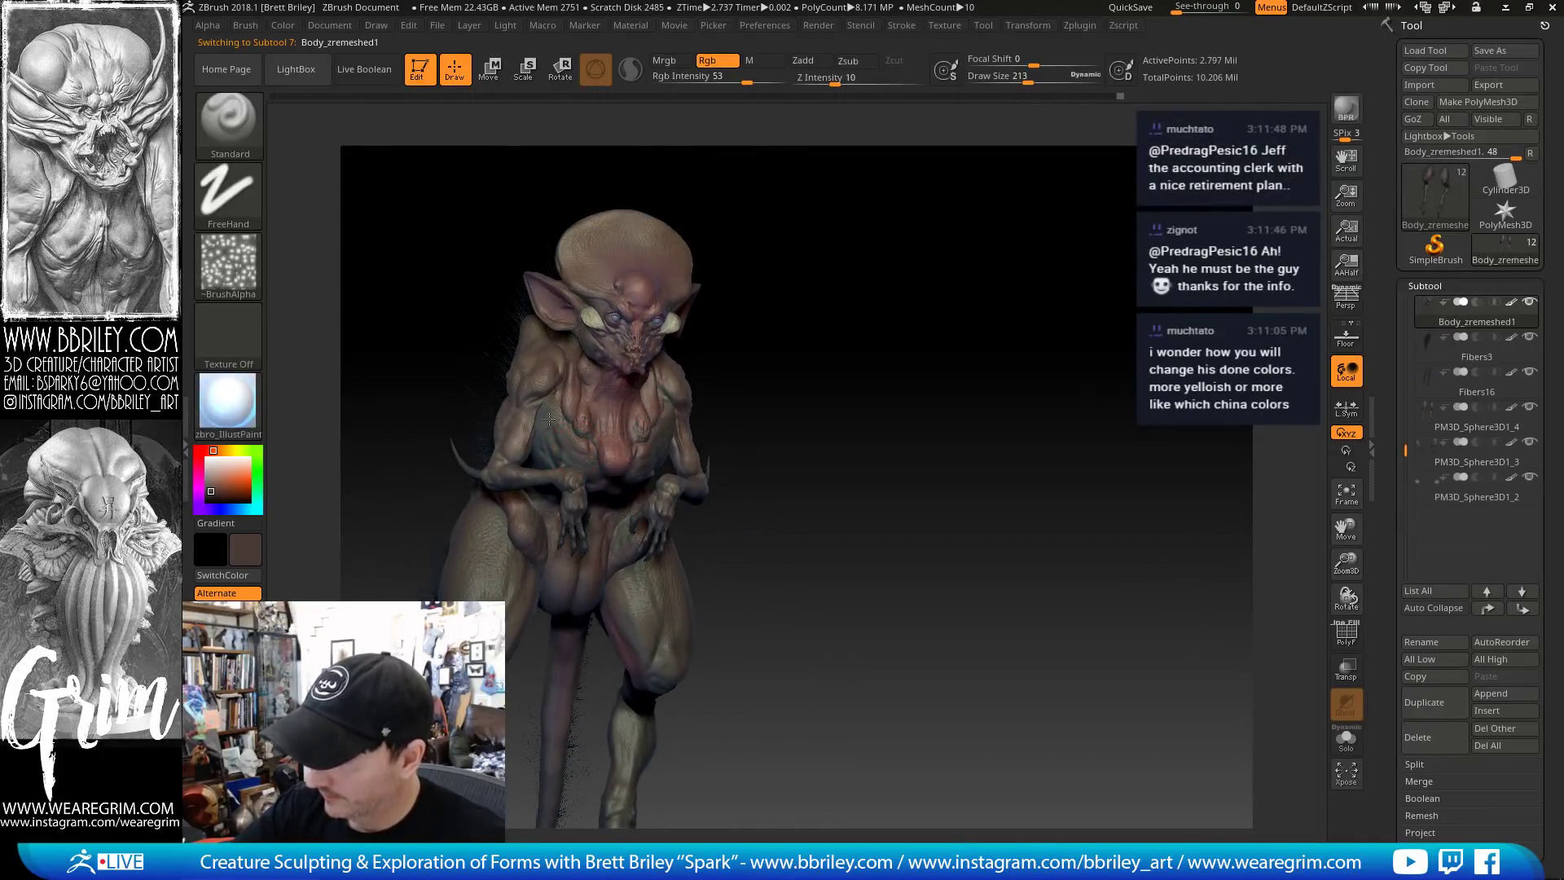
{"action": "key", "text": "c"}
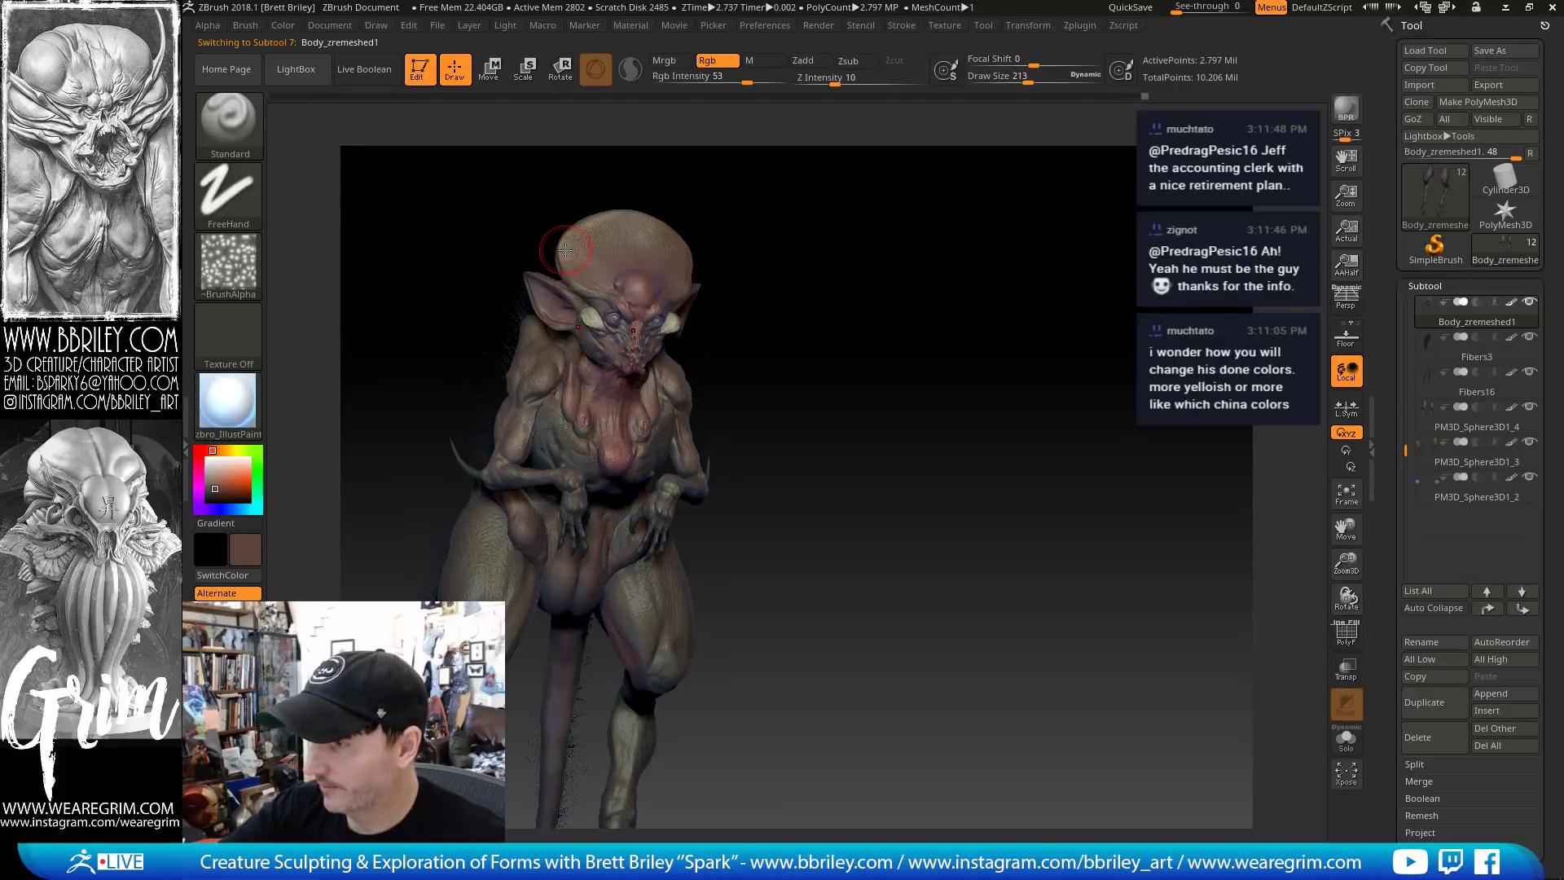
{"action": "key", "text": "bracketleft"}
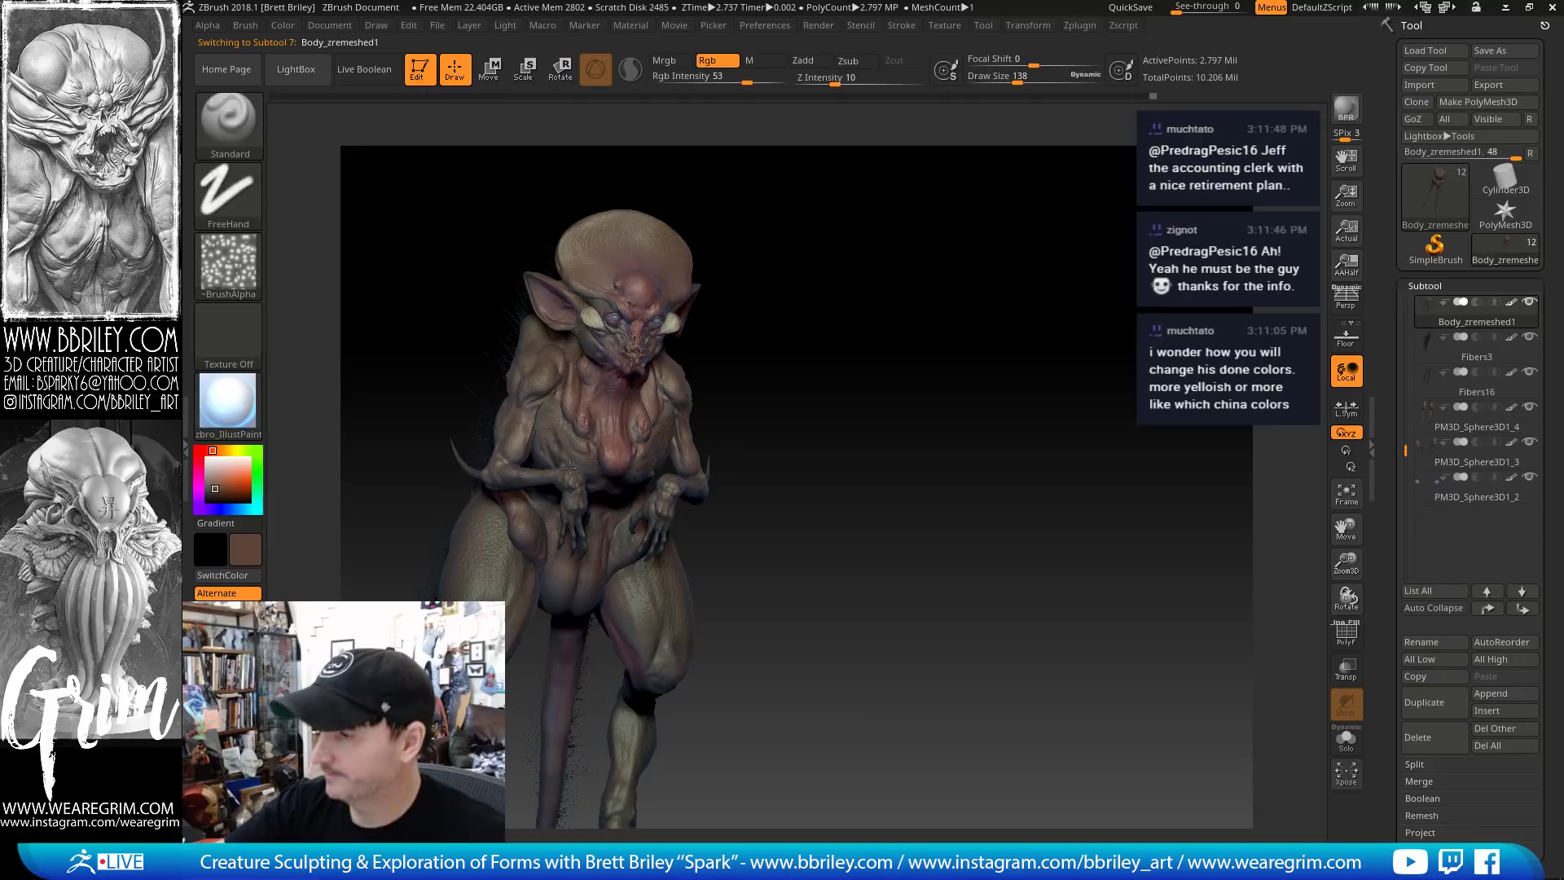
{"action": "left_click_drag", "start_coordinate": [789, 385], "coordinate": [884, 356]}
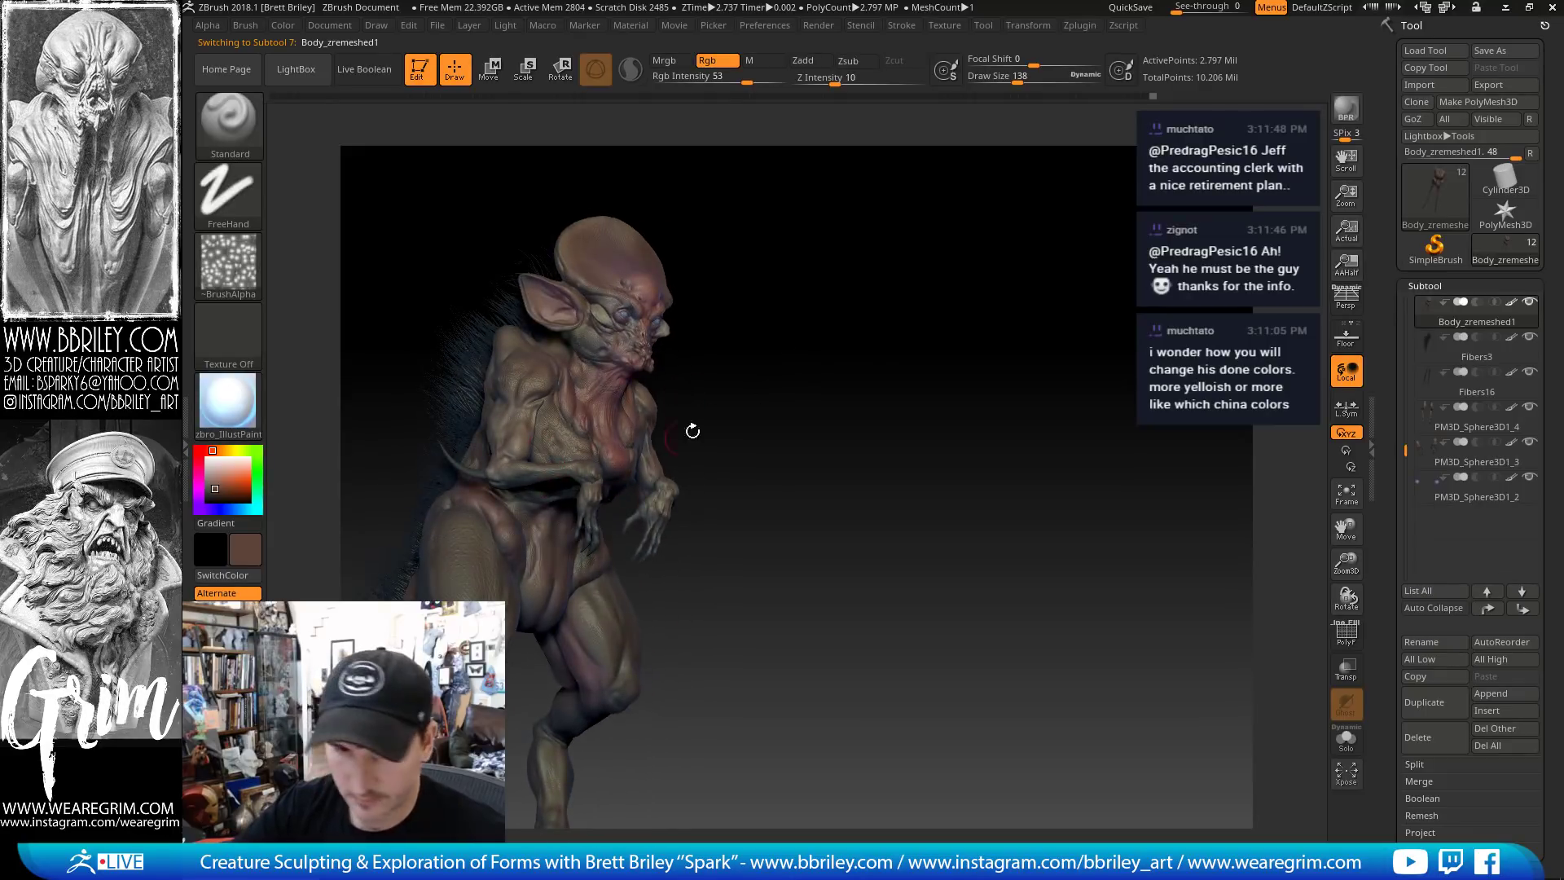
{"action": "left_click_drag", "start_coordinate": [693, 431], "coordinate": [901, 325]}
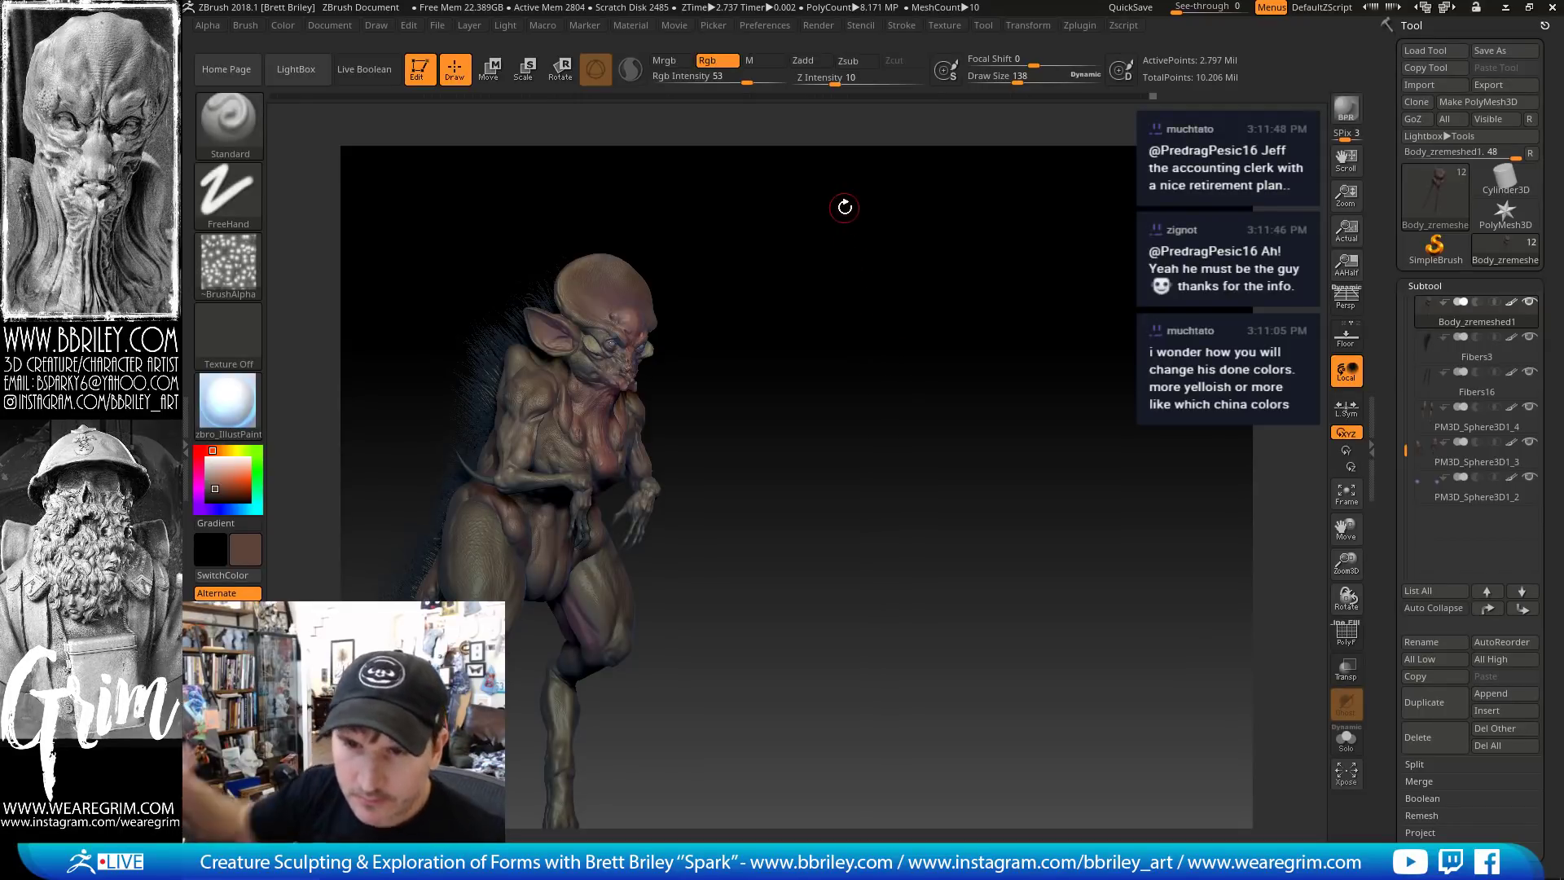
{"action": "left_click_drag", "start_coordinate": [844, 207], "coordinate": [800, 287]}
{"action": "left_click_drag", "start_coordinate": [820, 361], "coordinate": [782, 366]}
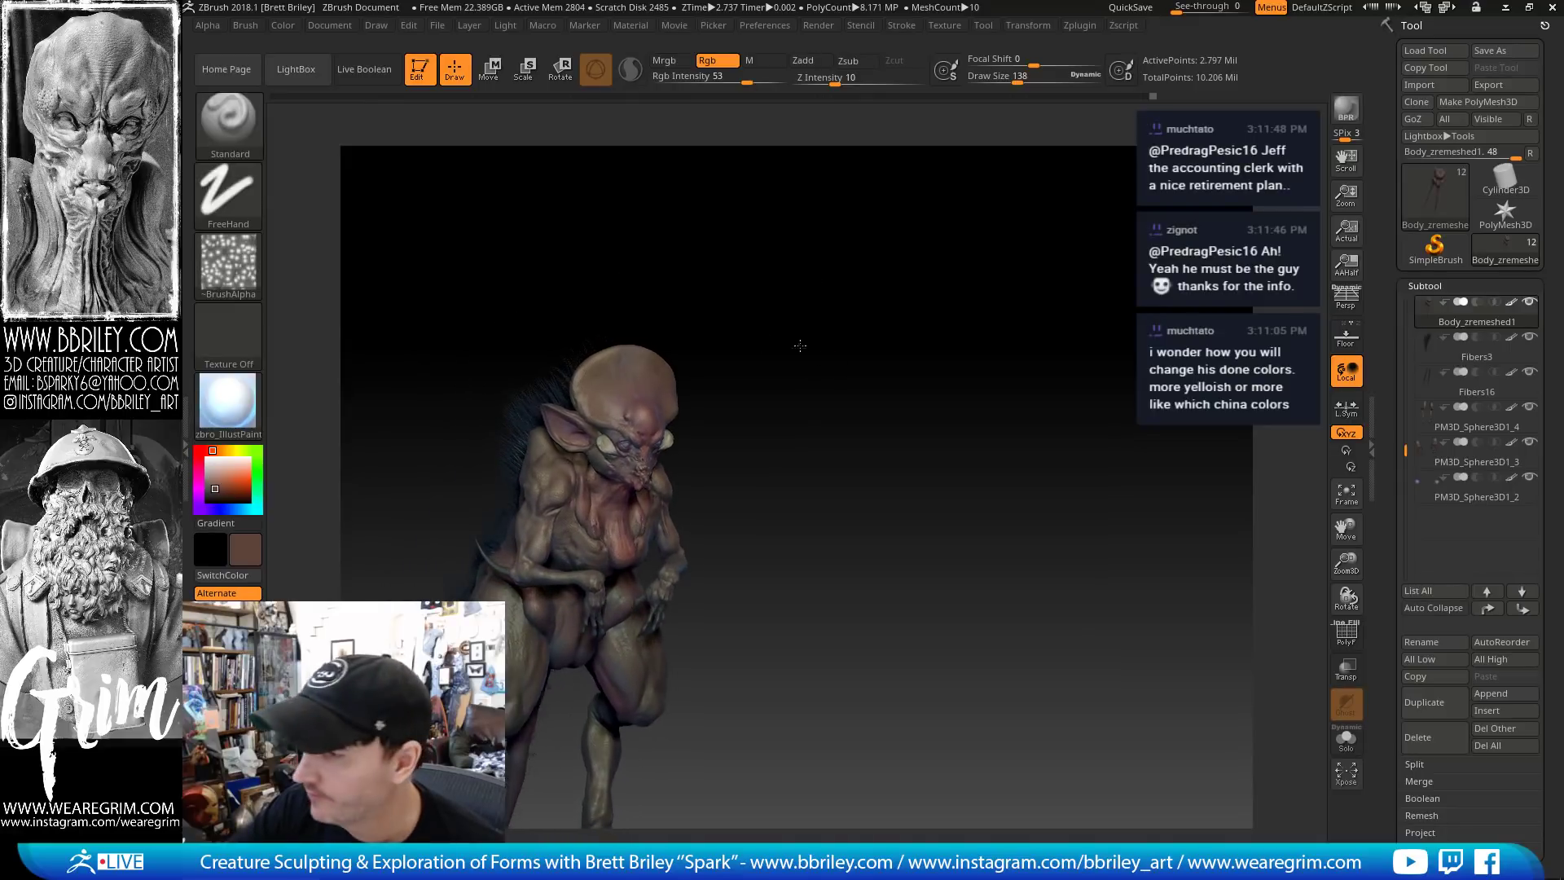
Select the head and set the brush to the DragRect stroke with Alpha 58
{"action": "left_click", "coordinate": [612, 378], "text": "alt"}
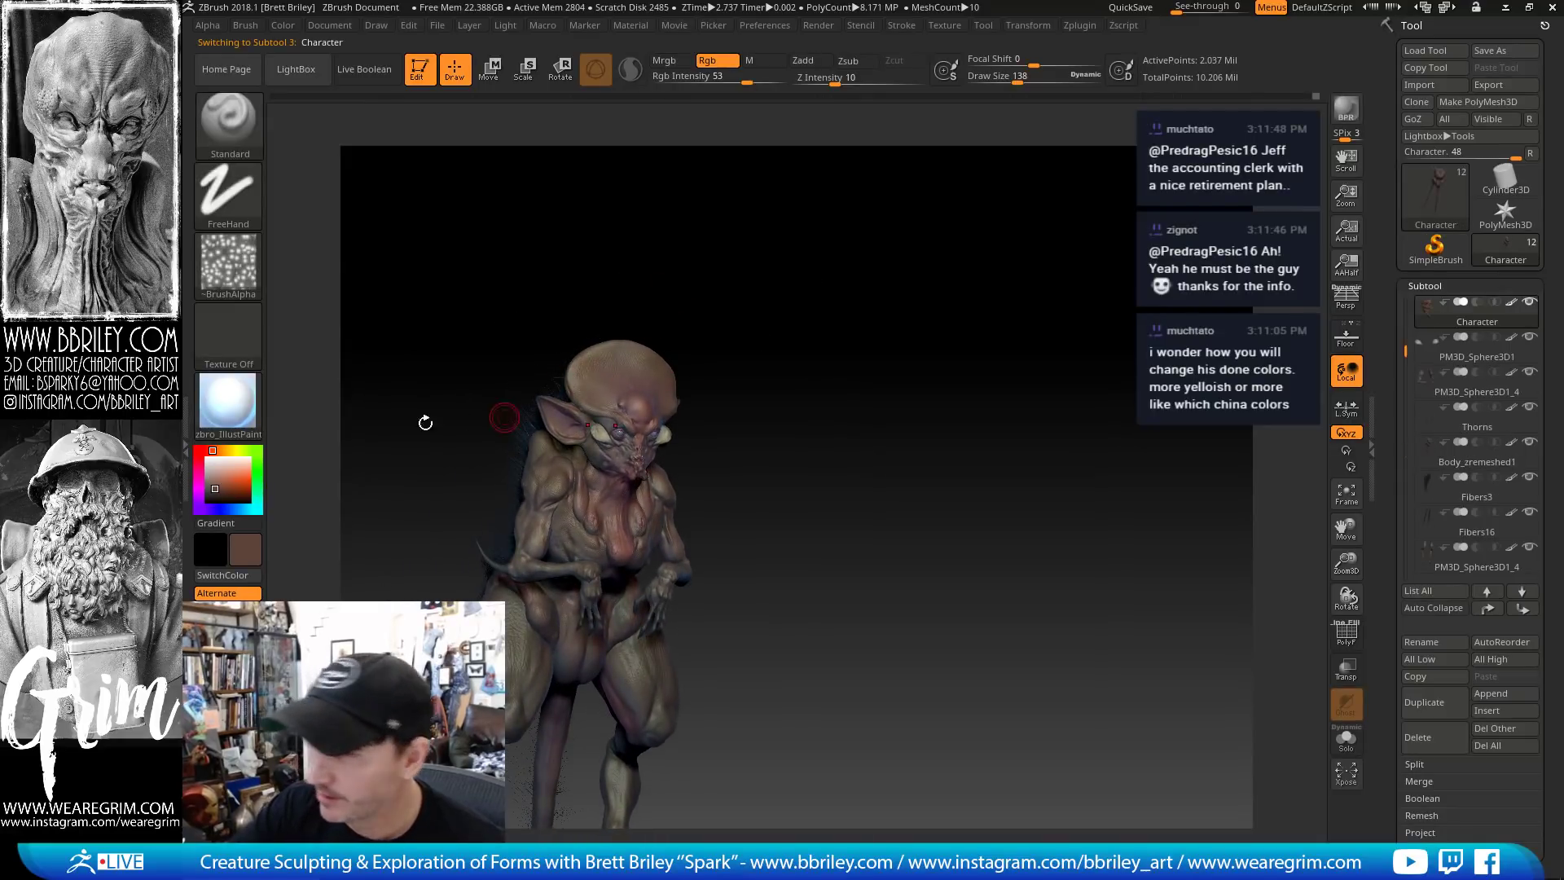
{"action": "left_click", "coordinate": [229, 192]}
{"action": "left_click", "coordinate": [390, 210]}
{"action": "left_click", "coordinate": [231, 259]}
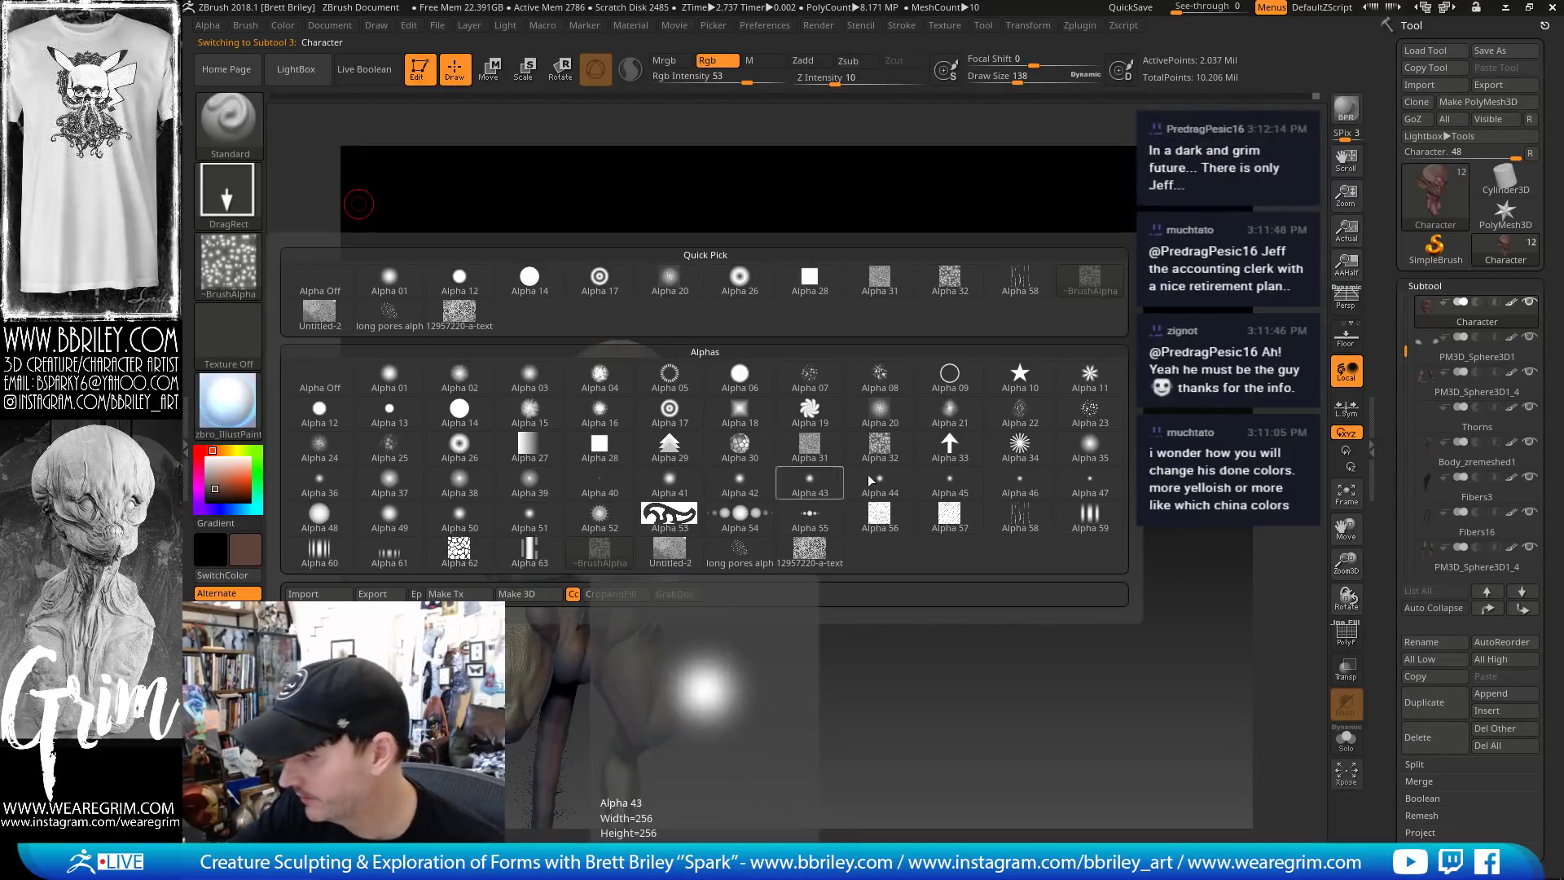
{"action": "left_click", "coordinate": [1019, 516]}
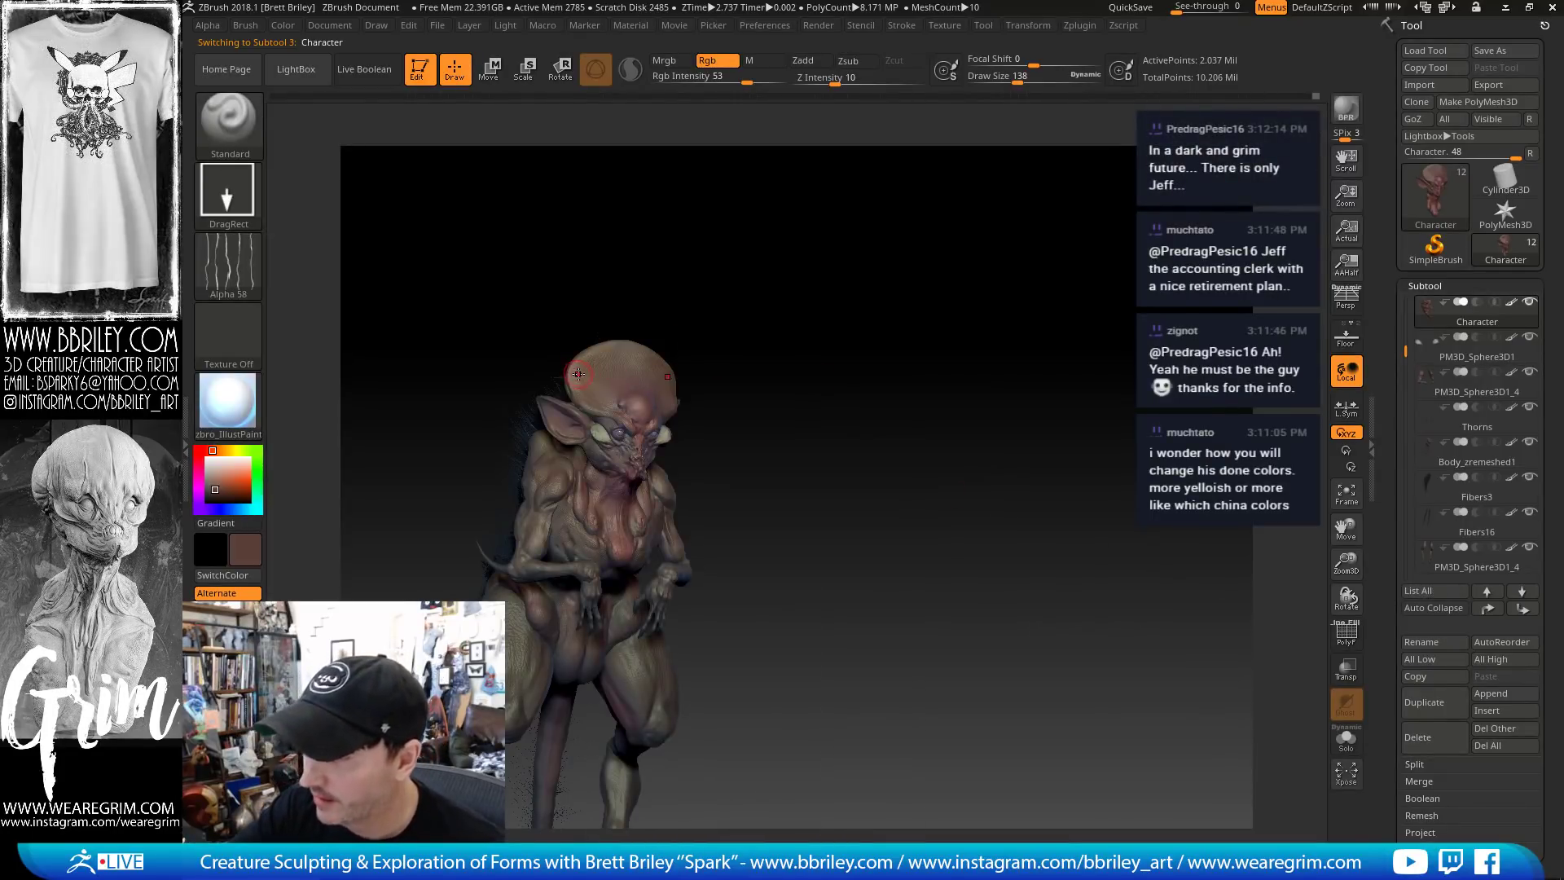
Sample a lighter skin tone, shift its hue to tan, and stamp veins over the skull and face
{"action": "key", "text": "c"}
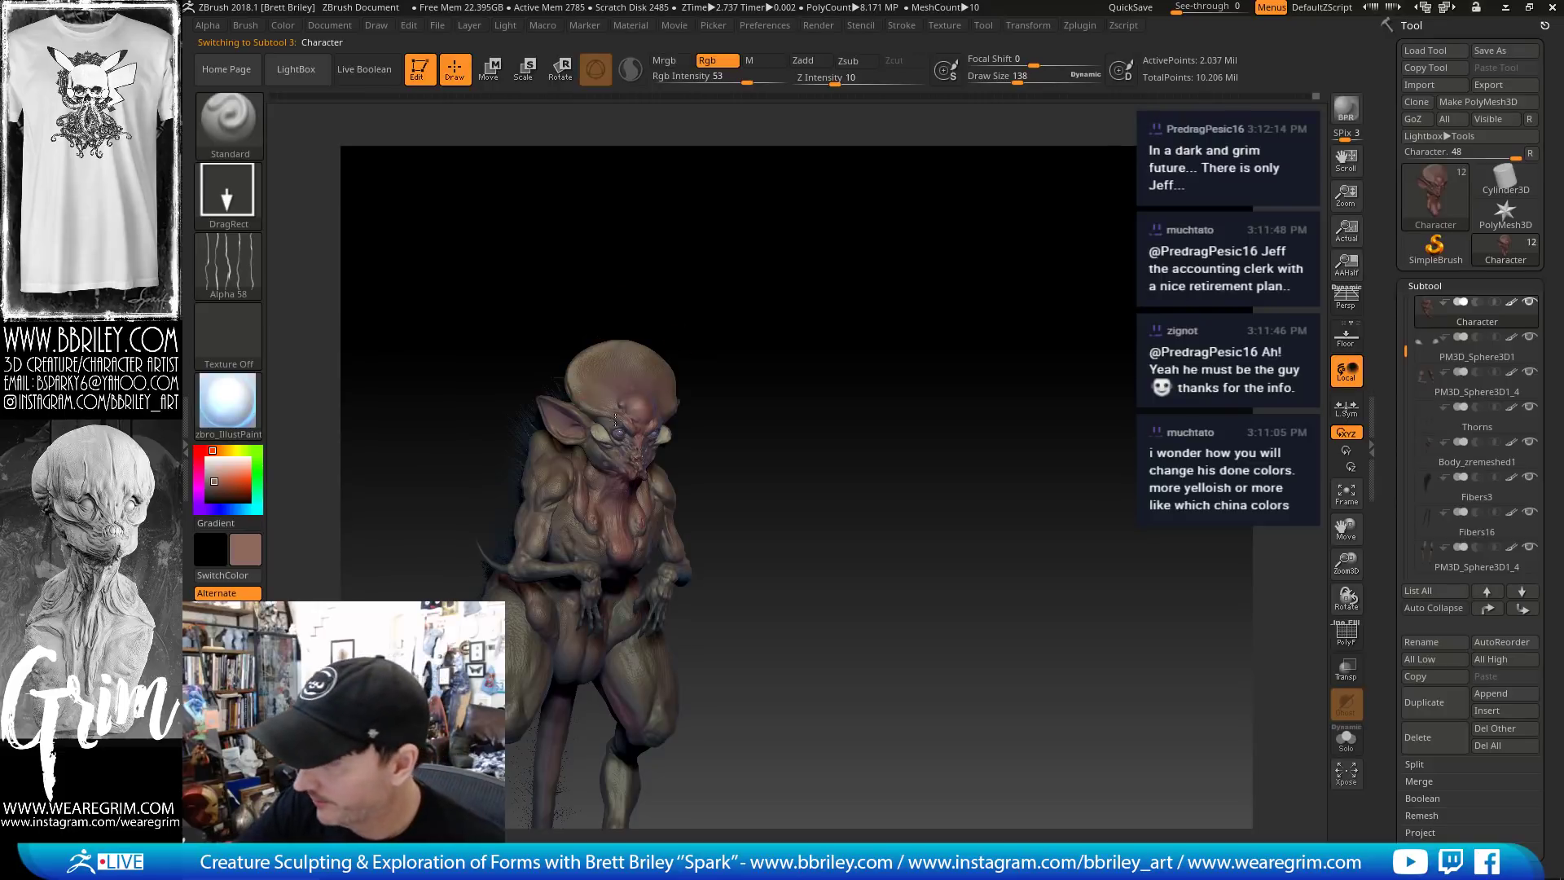
{"action": "left_click_drag", "start_coordinate": [677, 298], "coordinate": [707, 399]}
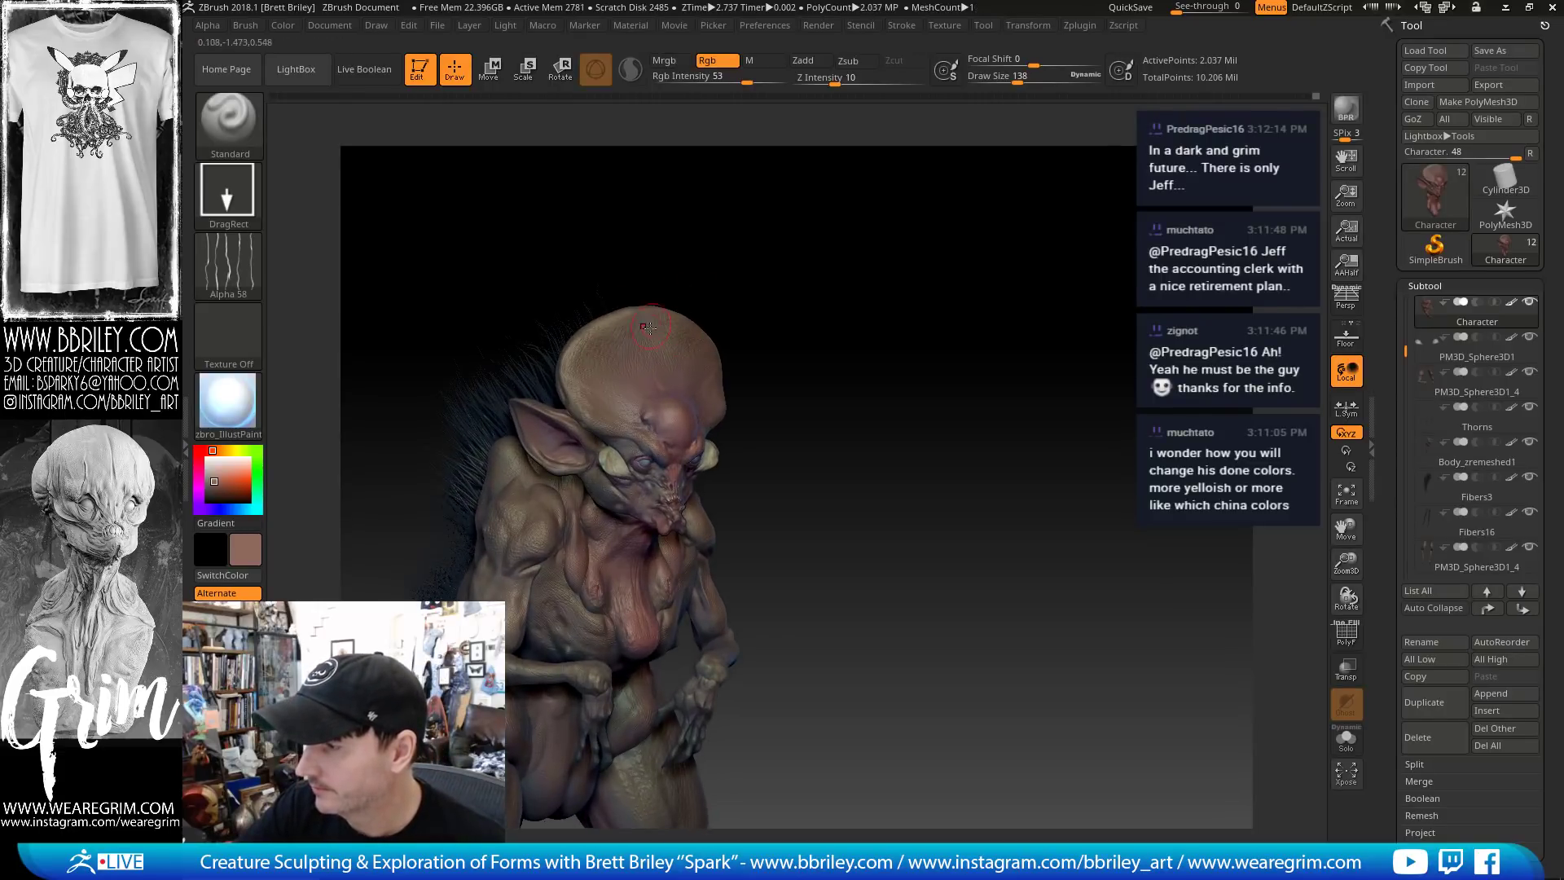
{"action": "left_click", "coordinate": [221, 451]}
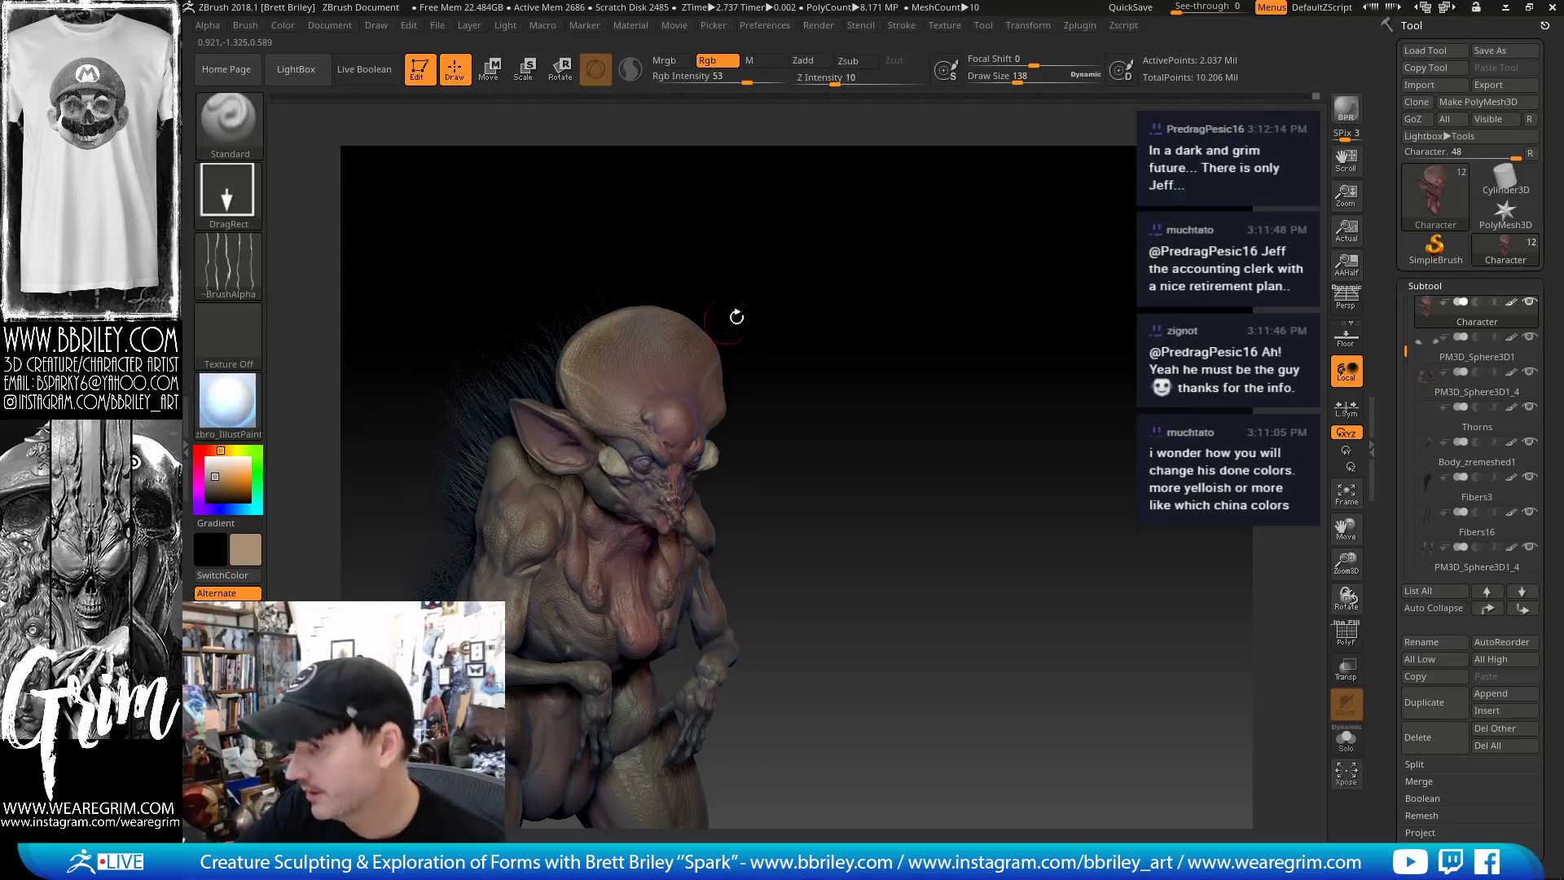
{"action": "left_click_drag", "start_coordinate": [770, 278], "coordinate": [715, 360]}
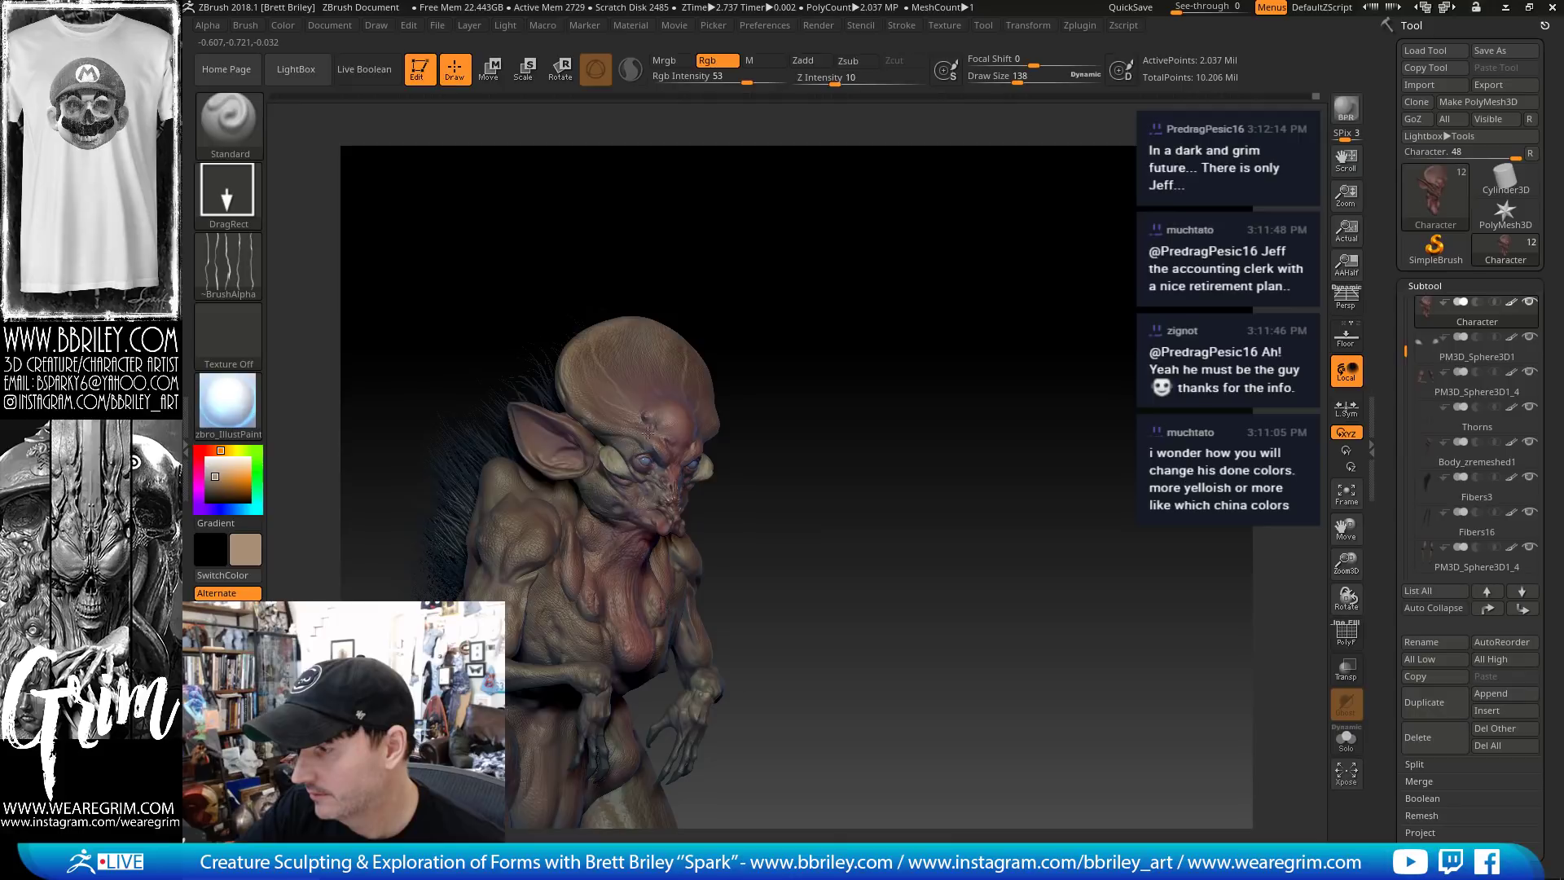
{"action": "left_click_drag", "start_coordinate": [733, 243], "coordinate": [693, 285]}
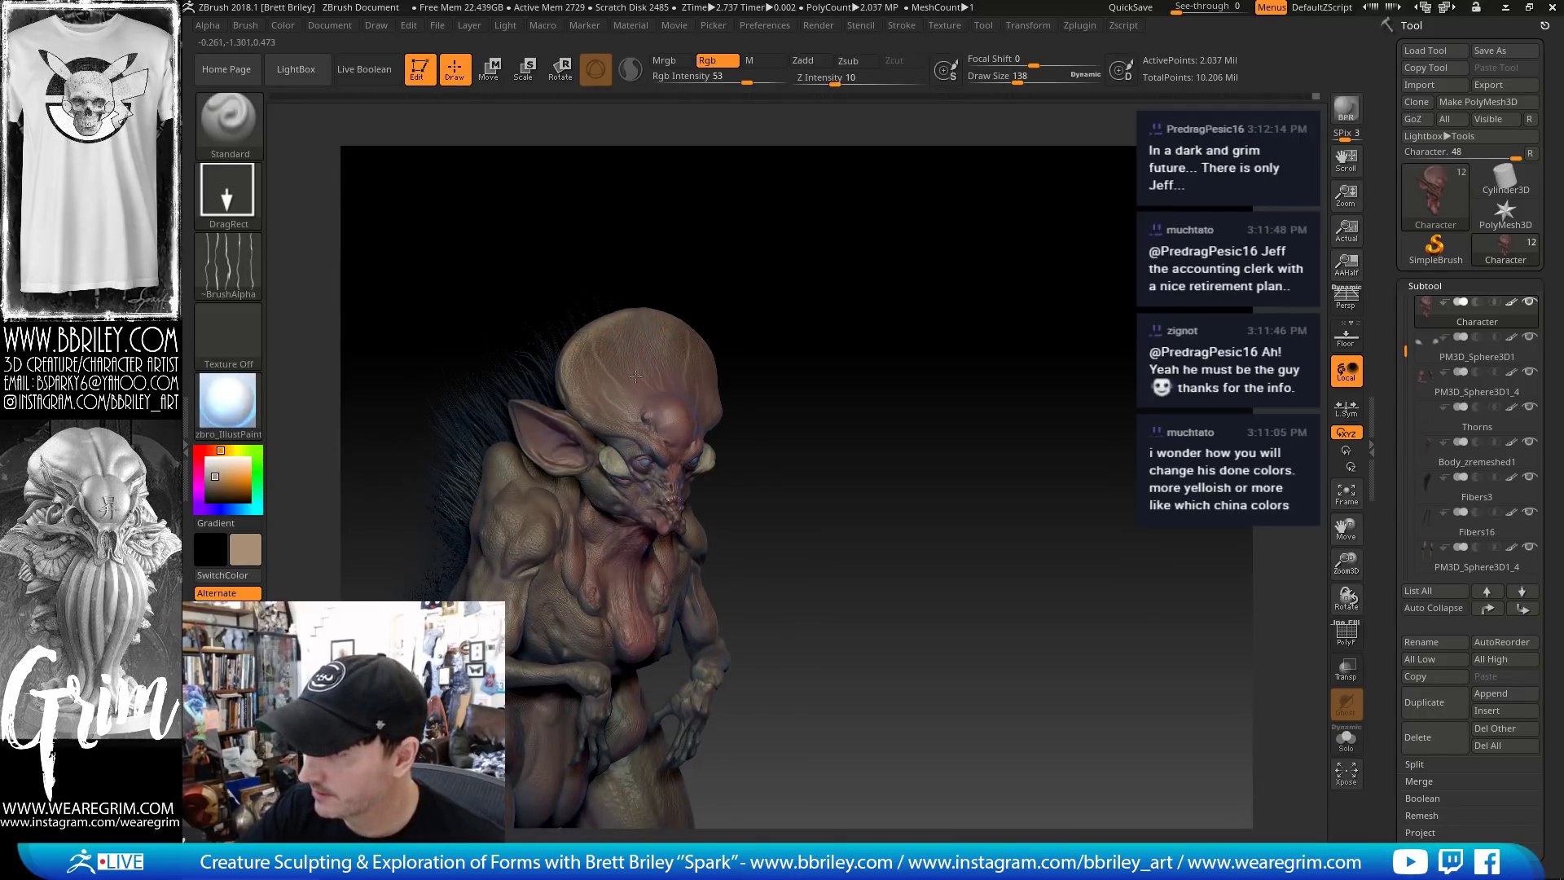
{"action": "left_click_drag", "start_coordinate": [692, 264], "coordinate": [589, 449]}
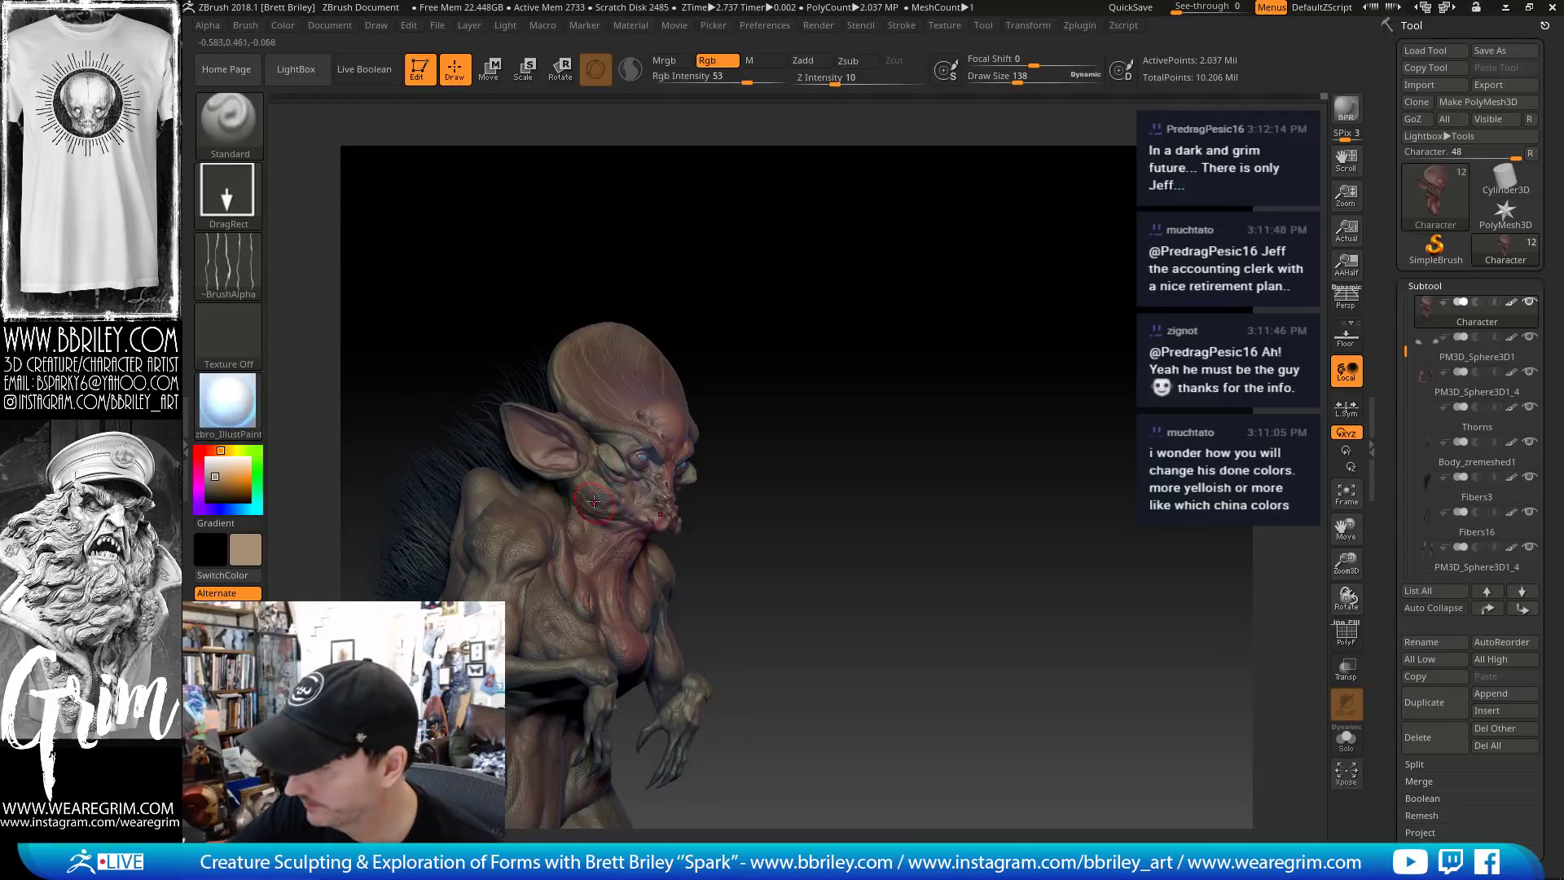
Stamp the tan vein pattern over the arm, then over the shoulder and side of the torso
{"action": "left_click", "coordinate": [528, 541], "text": "alt"}
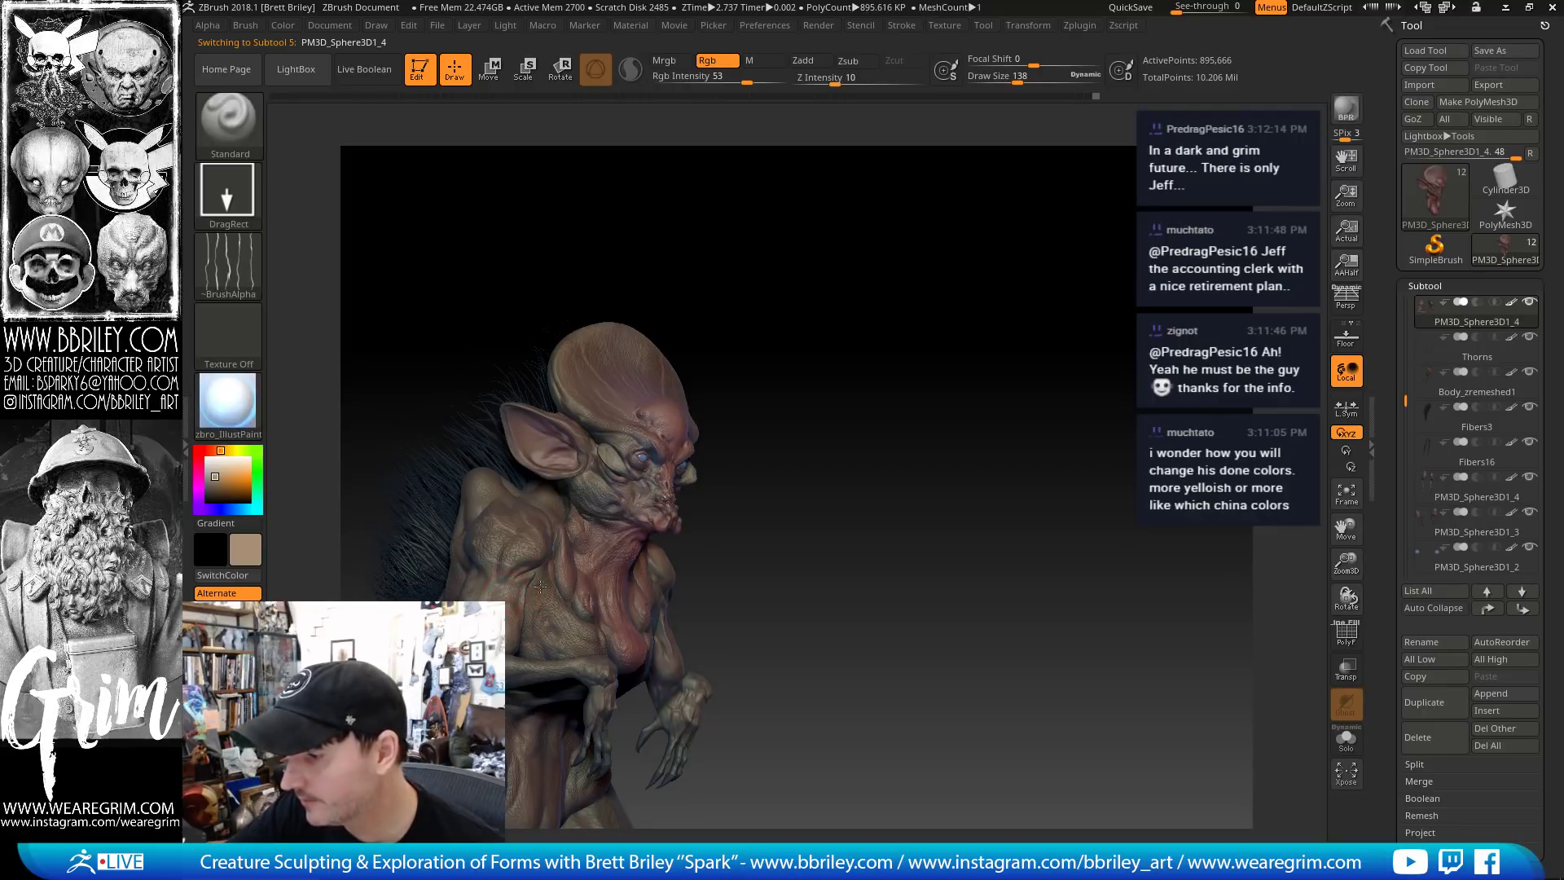
{"action": "left_click_drag", "start_coordinate": [784, 357], "coordinate": [762, 399]}
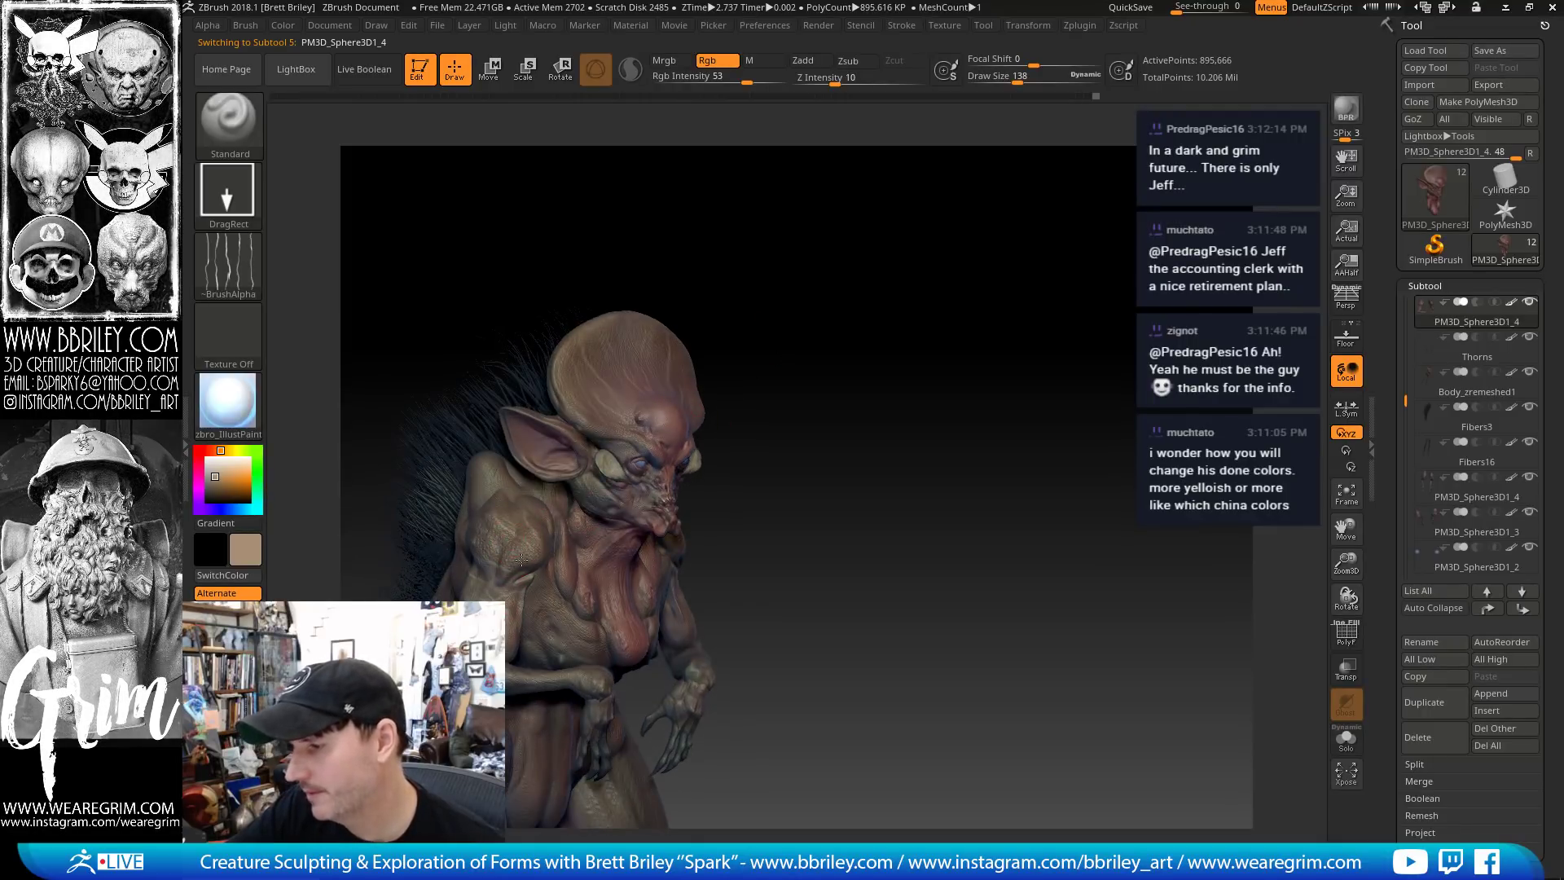
{"action": "left_click_drag", "start_coordinate": [774, 307], "coordinate": [521, 488]}
{"action": "left_click", "coordinate": [500, 518], "text": "alt"}
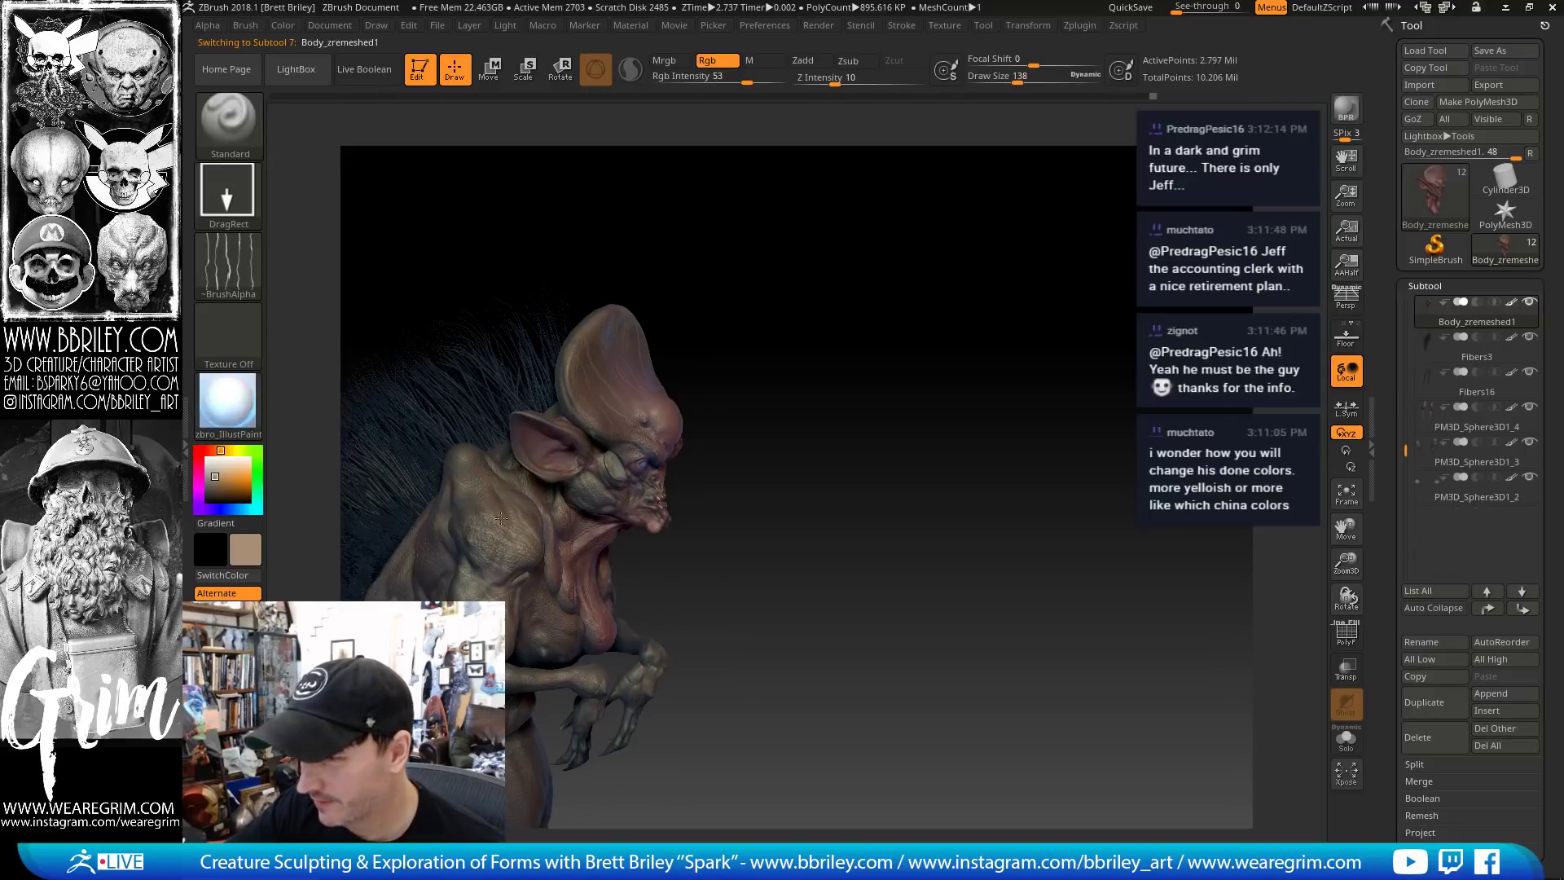
{"action": "left_click_drag", "start_coordinate": [698, 261], "coordinate": [407, 538]}
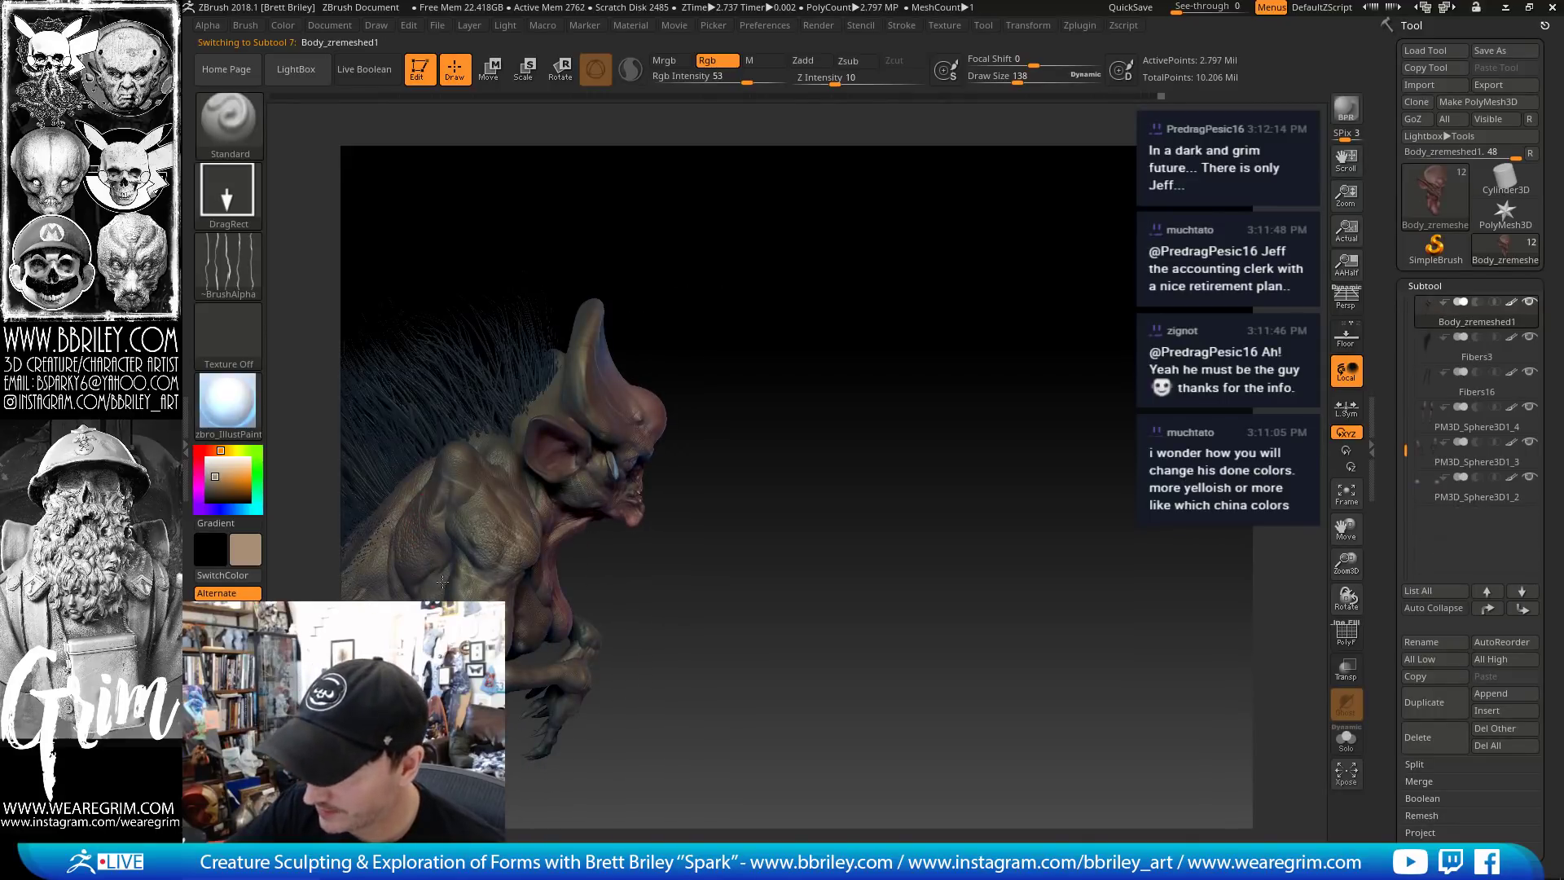
{"action": "left_click_drag", "start_coordinate": [720, 611], "coordinate": [777, 598], "text": "alt"}
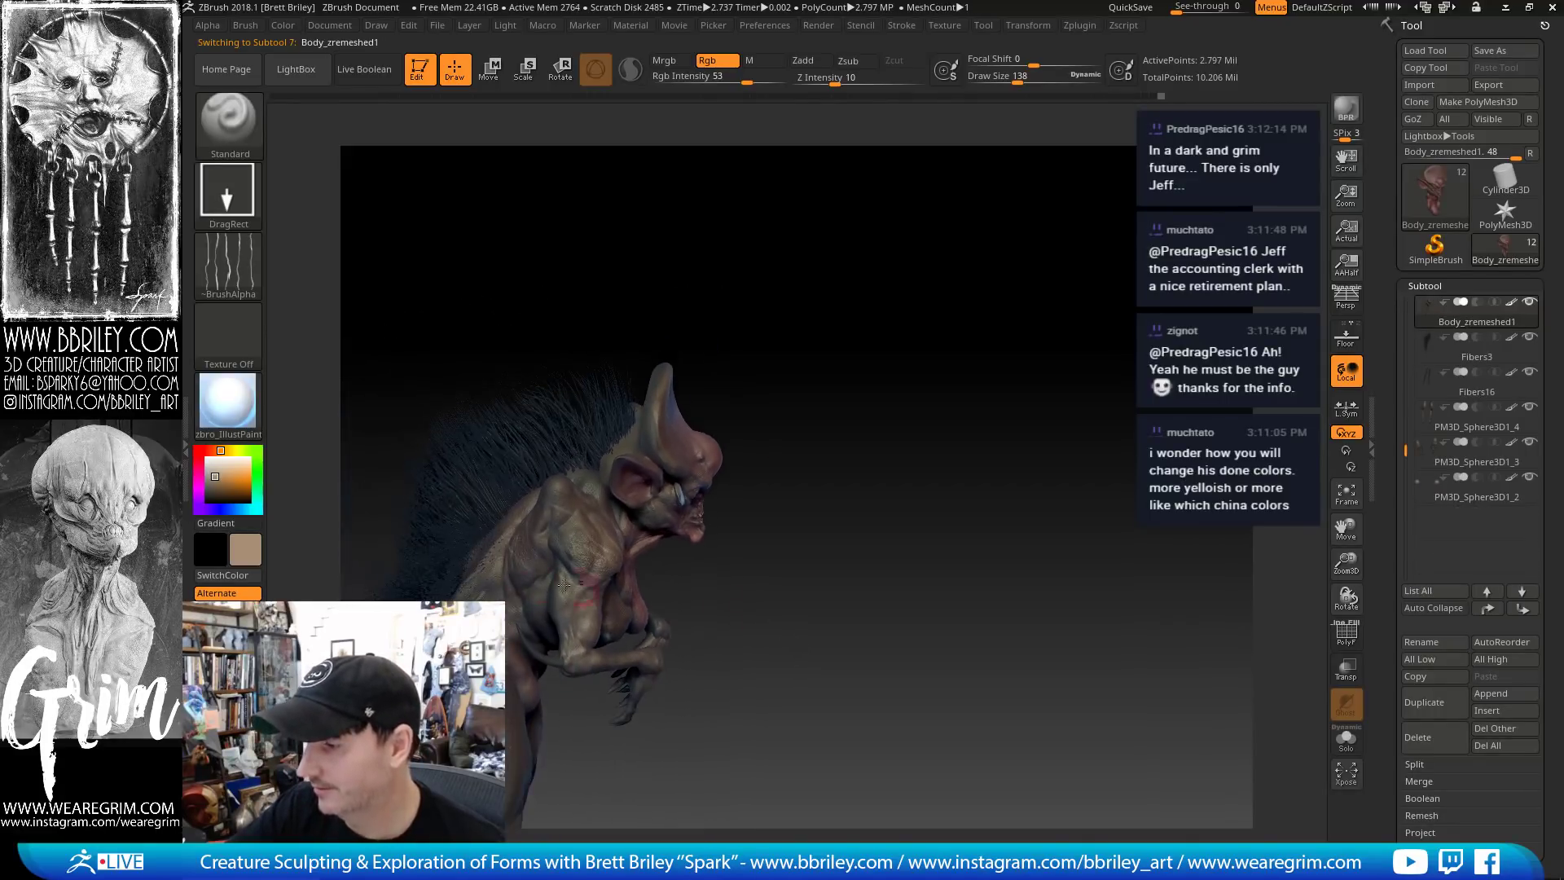
{"action": "left_click_drag", "start_coordinate": [693, 631], "coordinate": [572, 511]}
Select the legs and stamp the tan vein pattern across the hip and outer thigh
{"action": "left_click", "coordinate": [550, 520], "text": "alt"}
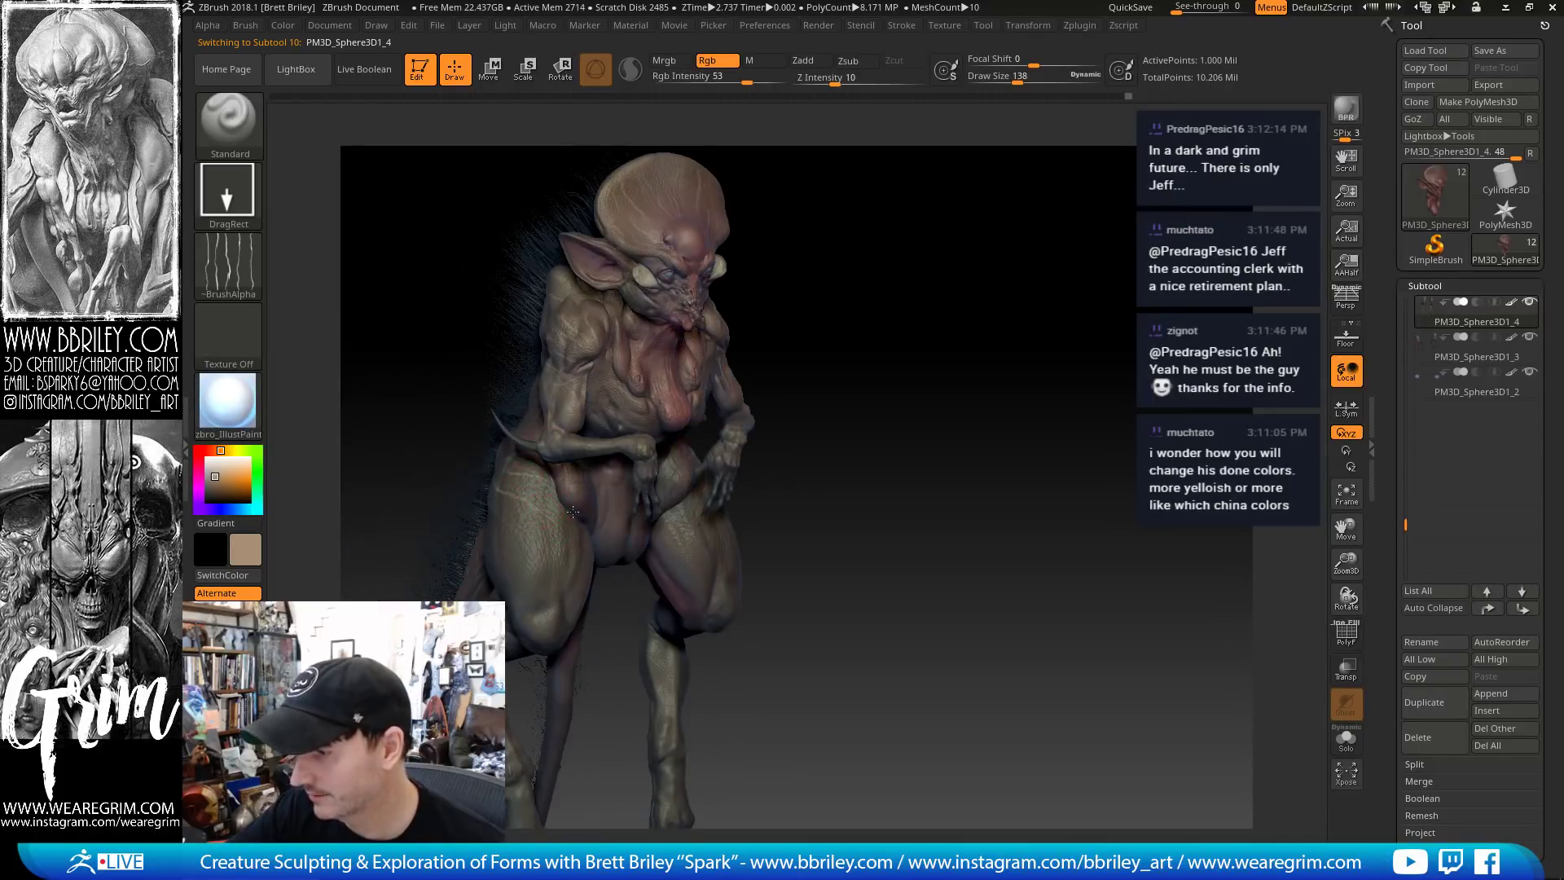
{"action": "left_click_drag", "start_coordinate": [848, 482], "coordinate": [616, 503]}
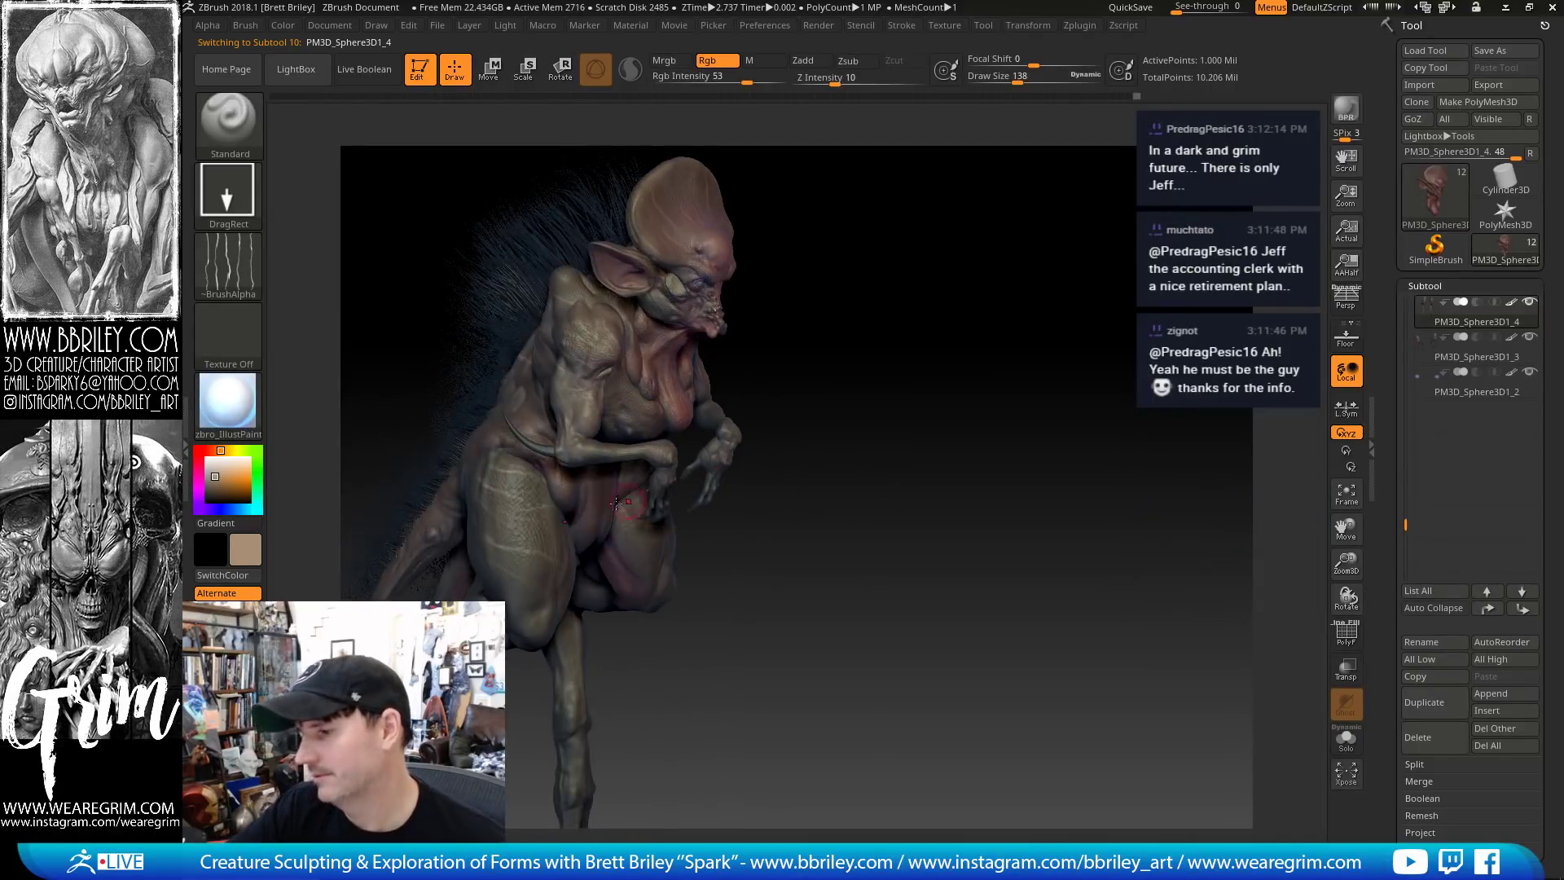
{"action": "left_click_drag", "start_coordinate": [518, 540], "coordinate": [497, 546]}
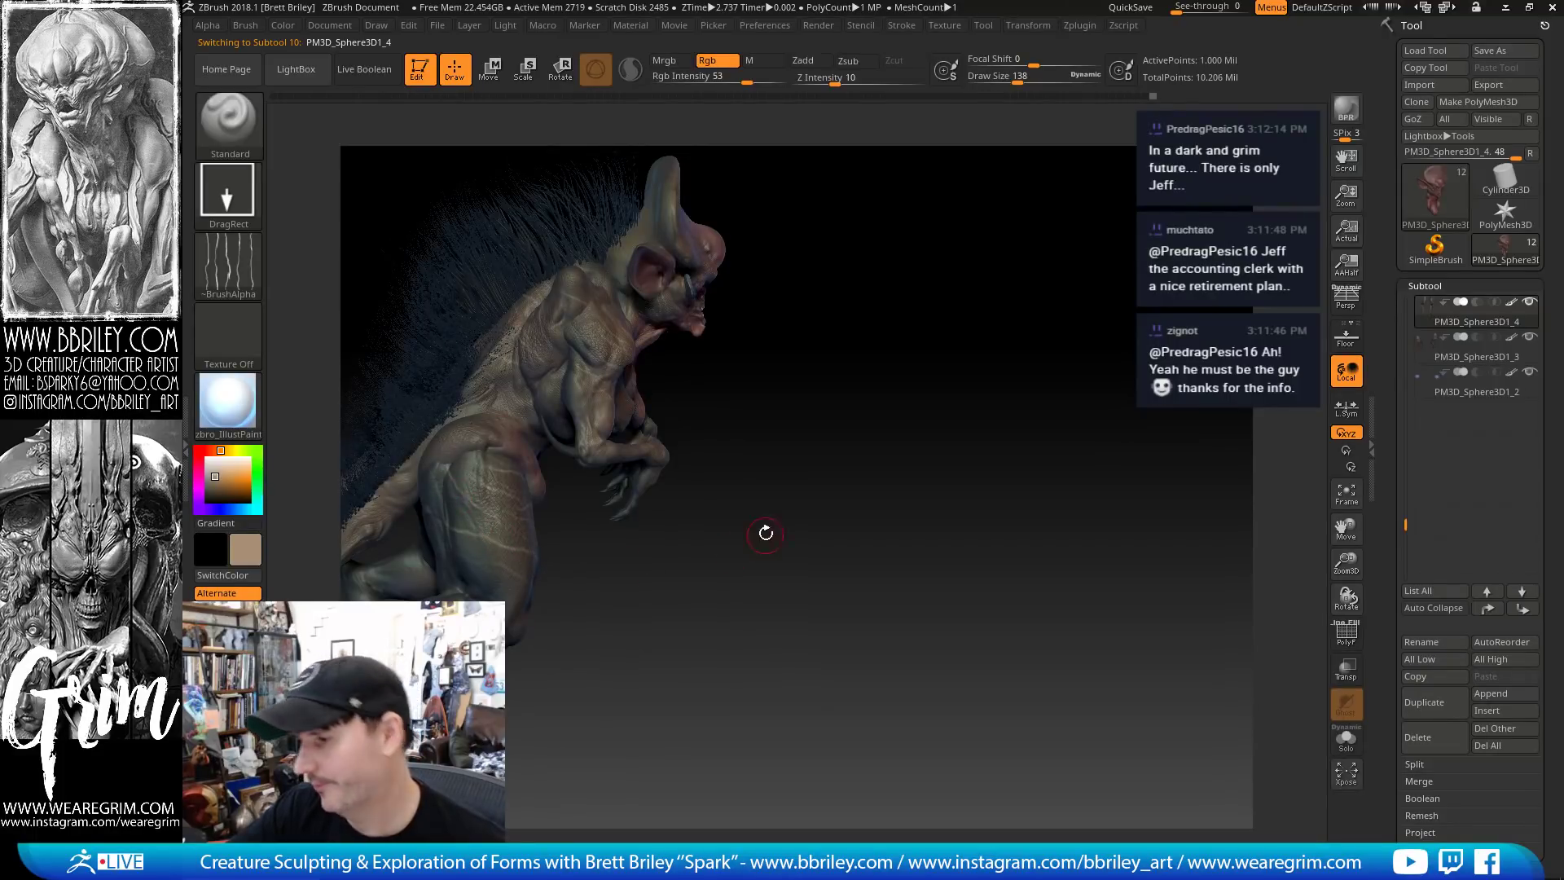
{"action": "left_click_drag", "start_coordinate": [765, 530], "coordinate": [752, 518]}
{"action": "left_click_drag", "start_coordinate": [760, 506], "coordinate": [475, 425]}
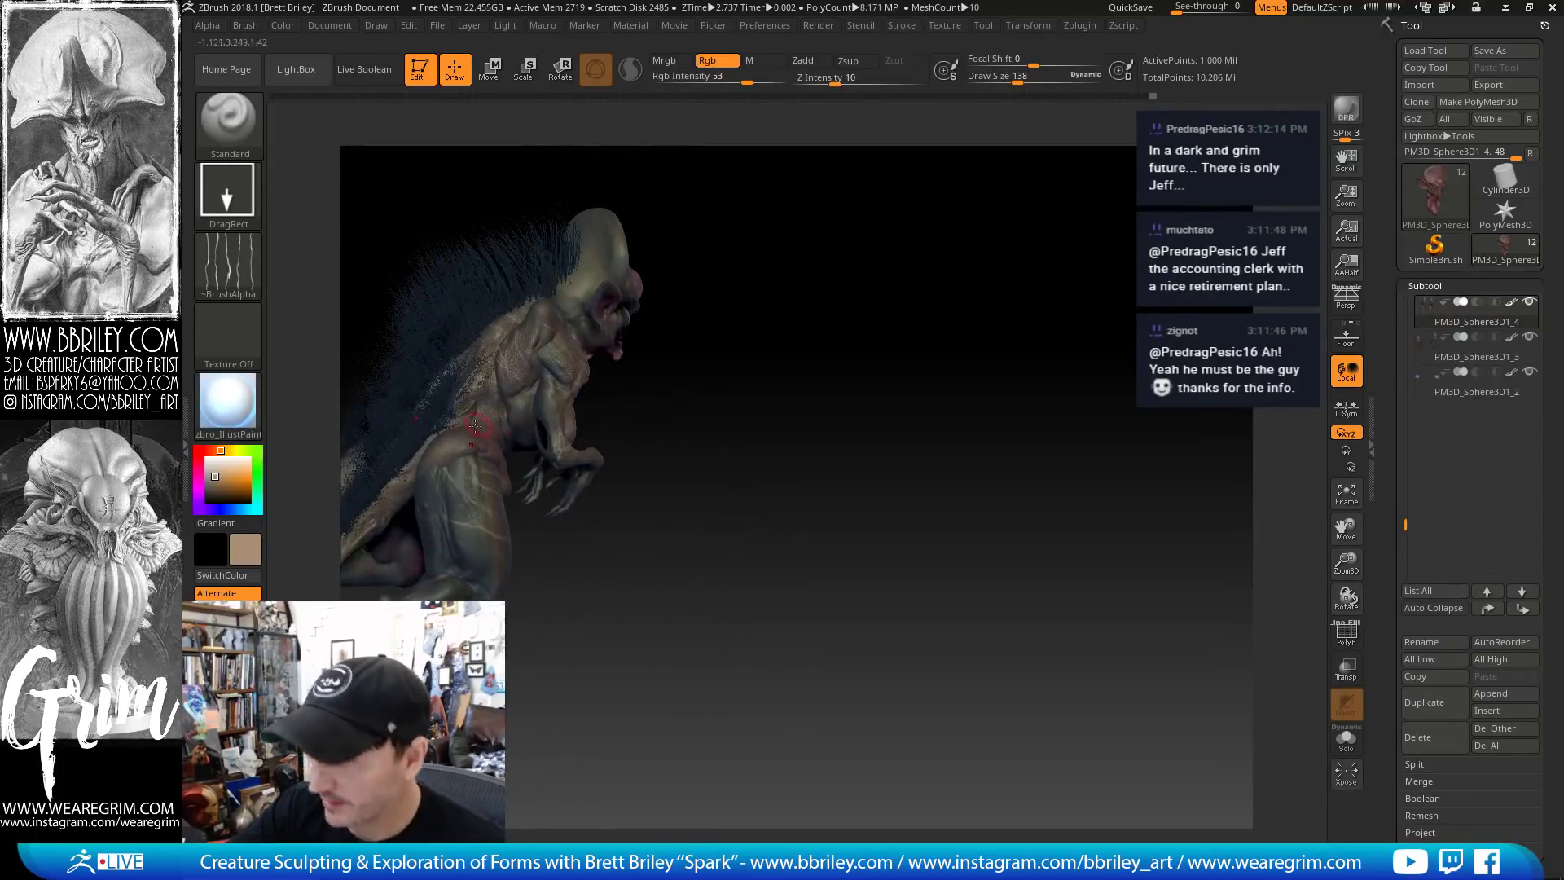
Select the torso, sample a dark muted brown from the skin, and switch the brush to the FreeHand stroke with no alpha
{"action": "left_click", "coordinate": [445, 454], "text": "alt"}
{"action": "key", "text": "c"}
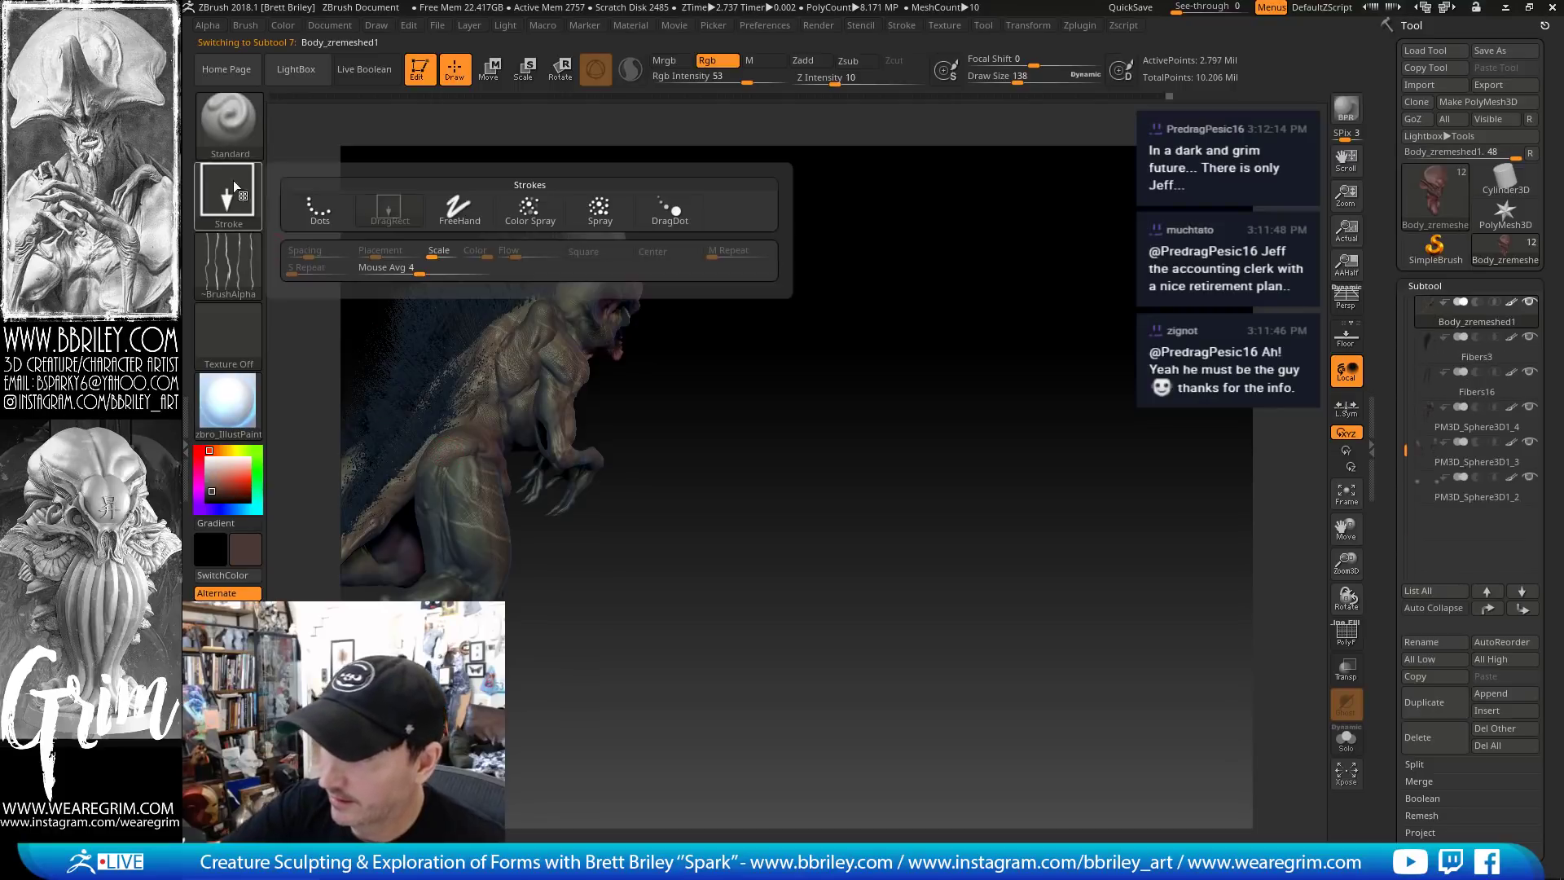
{"action": "left_click", "coordinate": [228, 191]}
{"action": "left_click", "coordinate": [458, 210]}
{"action": "left_click", "coordinate": [228, 265]}
{"action": "left_click", "coordinate": [389, 375]}
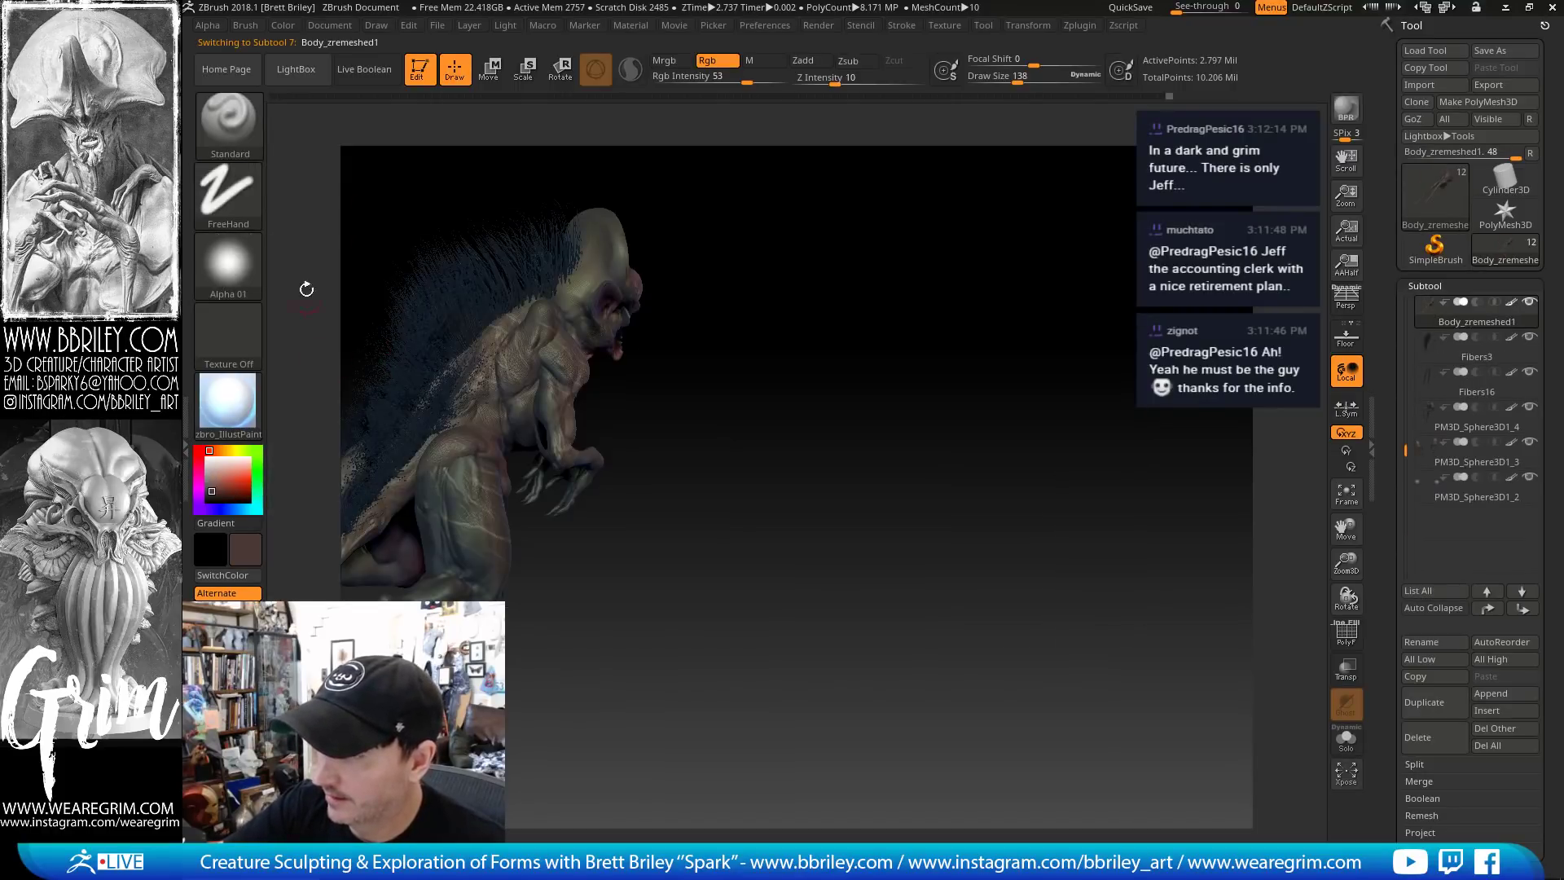
{"action": "left_click", "coordinate": [228, 265]}
{"action": "left_click", "coordinate": [322, 377]}
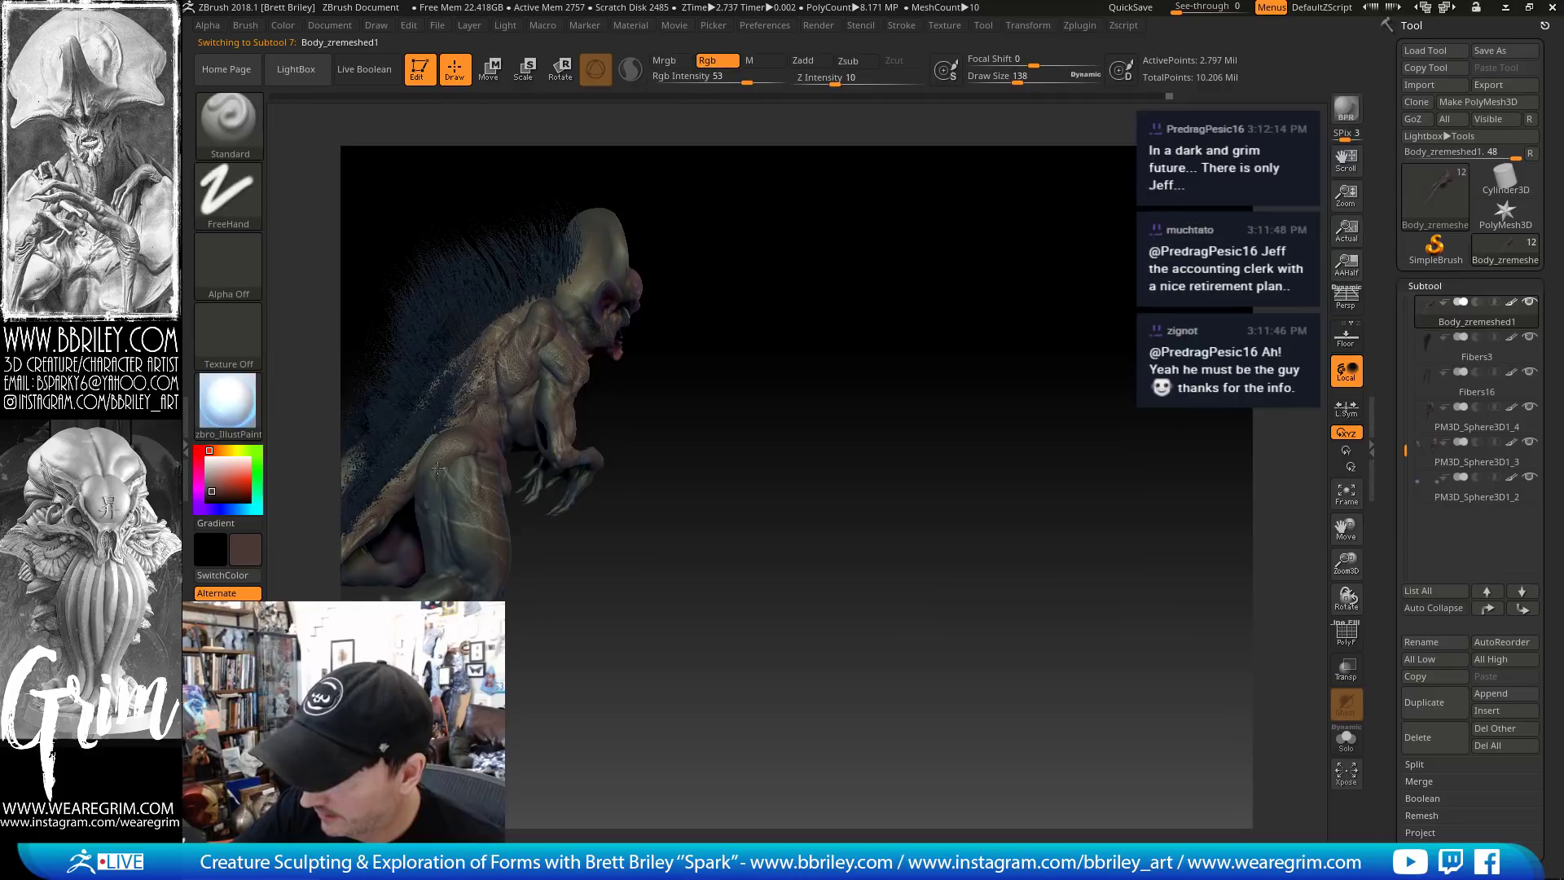
Select the legs and paint dark muted brown over the thighs to soften the veins
{"action": "left_click_drag", "start_coordinate": [625, 560], "coordinate": [731, 583], "text": "alt"}
{"action": "left_click", "coordinate": [541, 492], "text": "alt"}
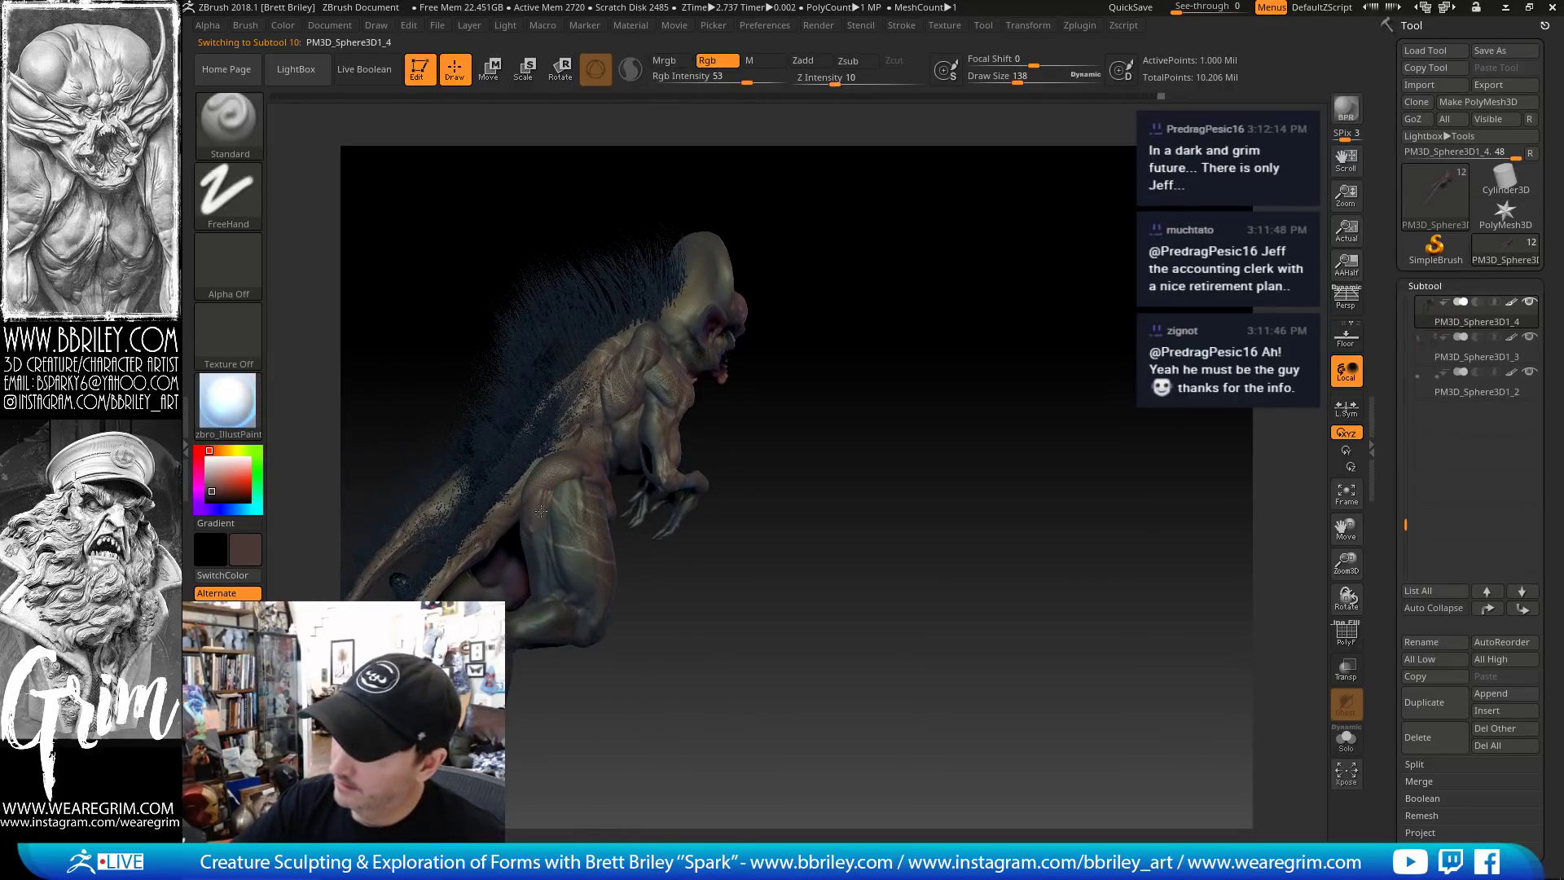
{"action": "left_click_drag", "start_coordinate": [644, 597], "coordinate": [576, 559]}
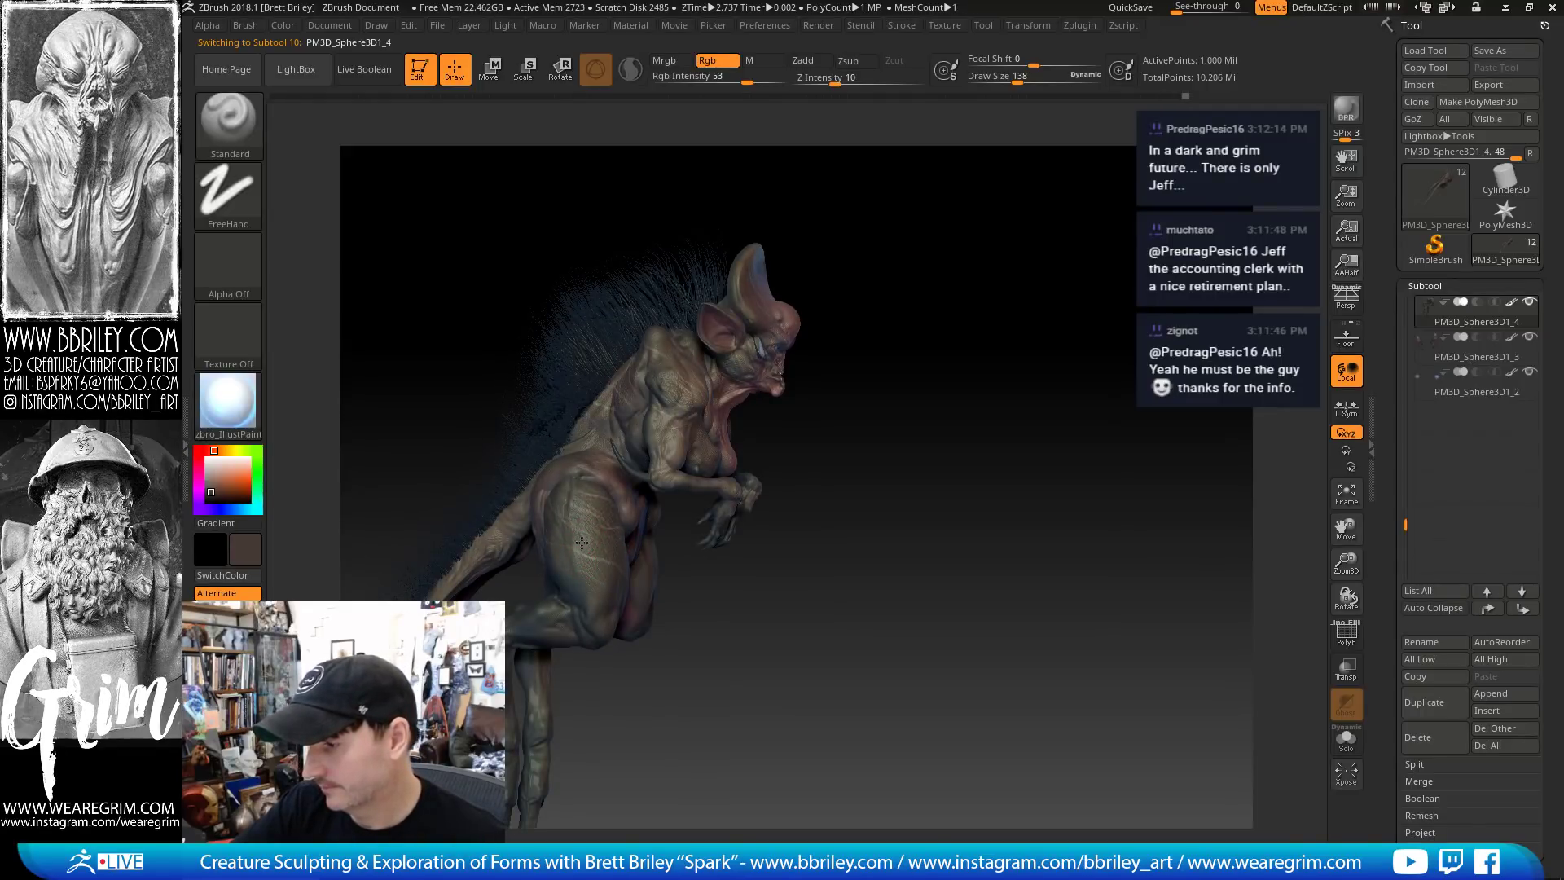
{"action": "left_click_drag", "start_coordinate": [751, 603], "coordinate": [625, 656]}
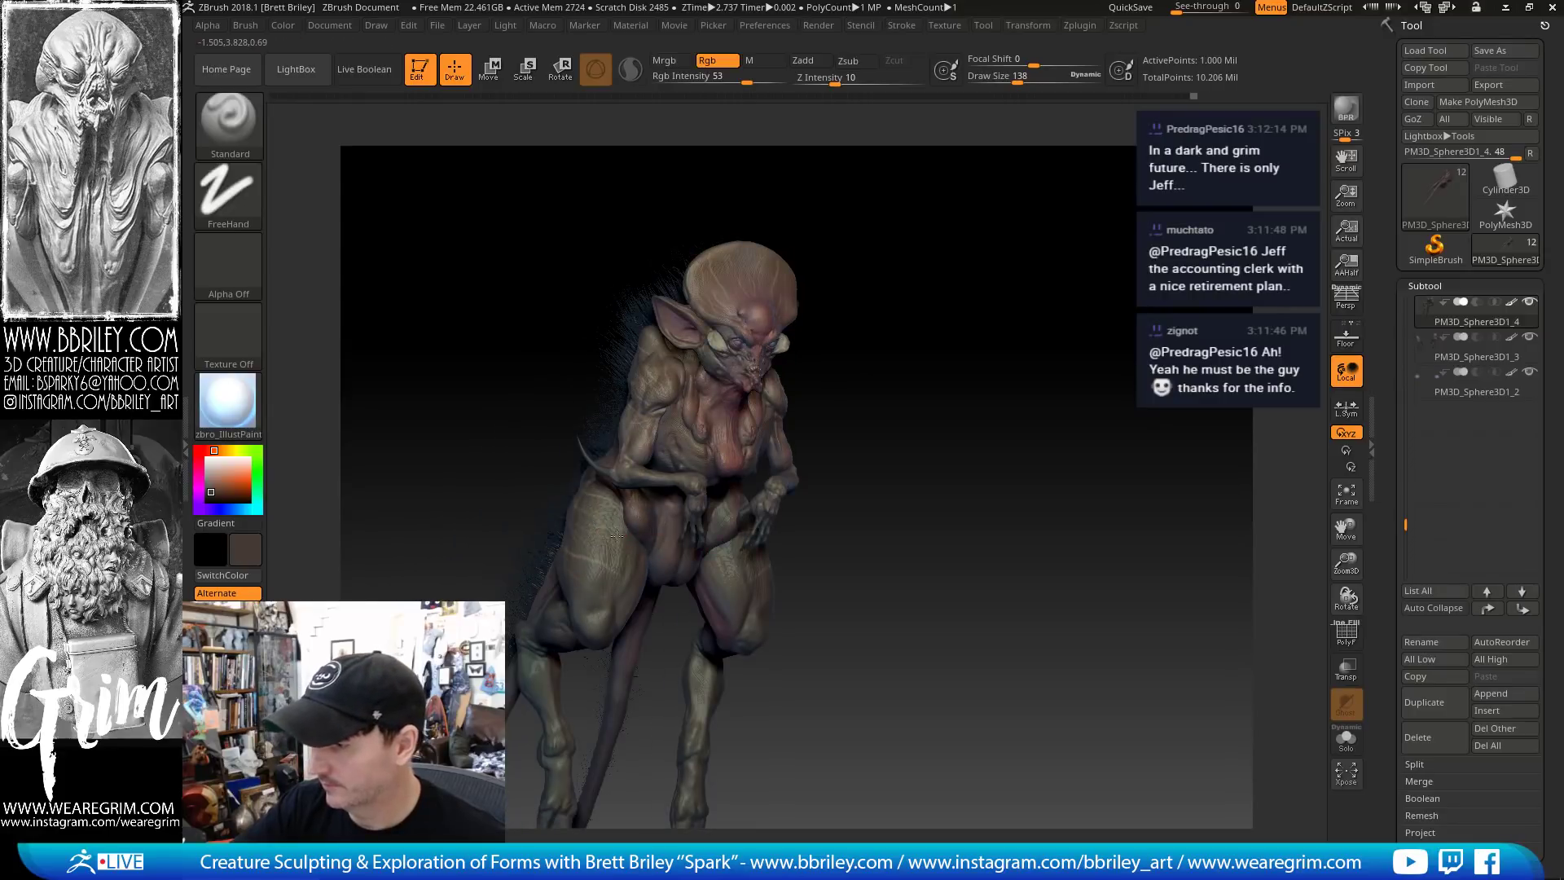
Select the thorns, choose a pale beige, set the draw size to 196, and paint the elbow spike
{"action": "left_click_drag", "start_coordinate": [855, 478], "coordinate": [908, 456]}
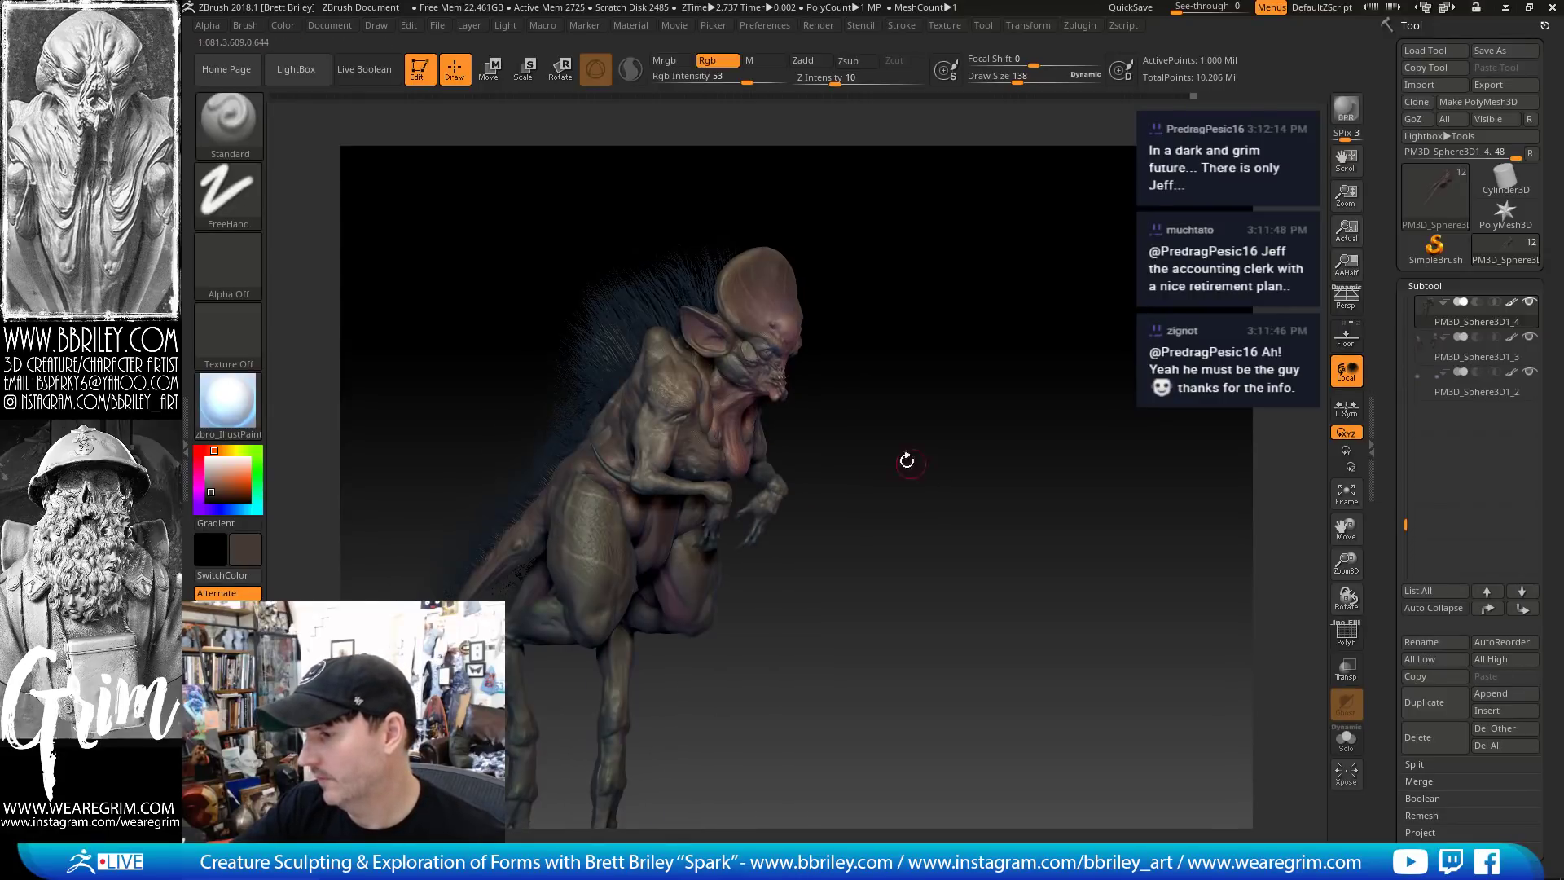
{"action": "left_click_drag", "start_coordinate": [906, 371], "coordinate": [914, 364]}
{"action": "key", "text": "c"}
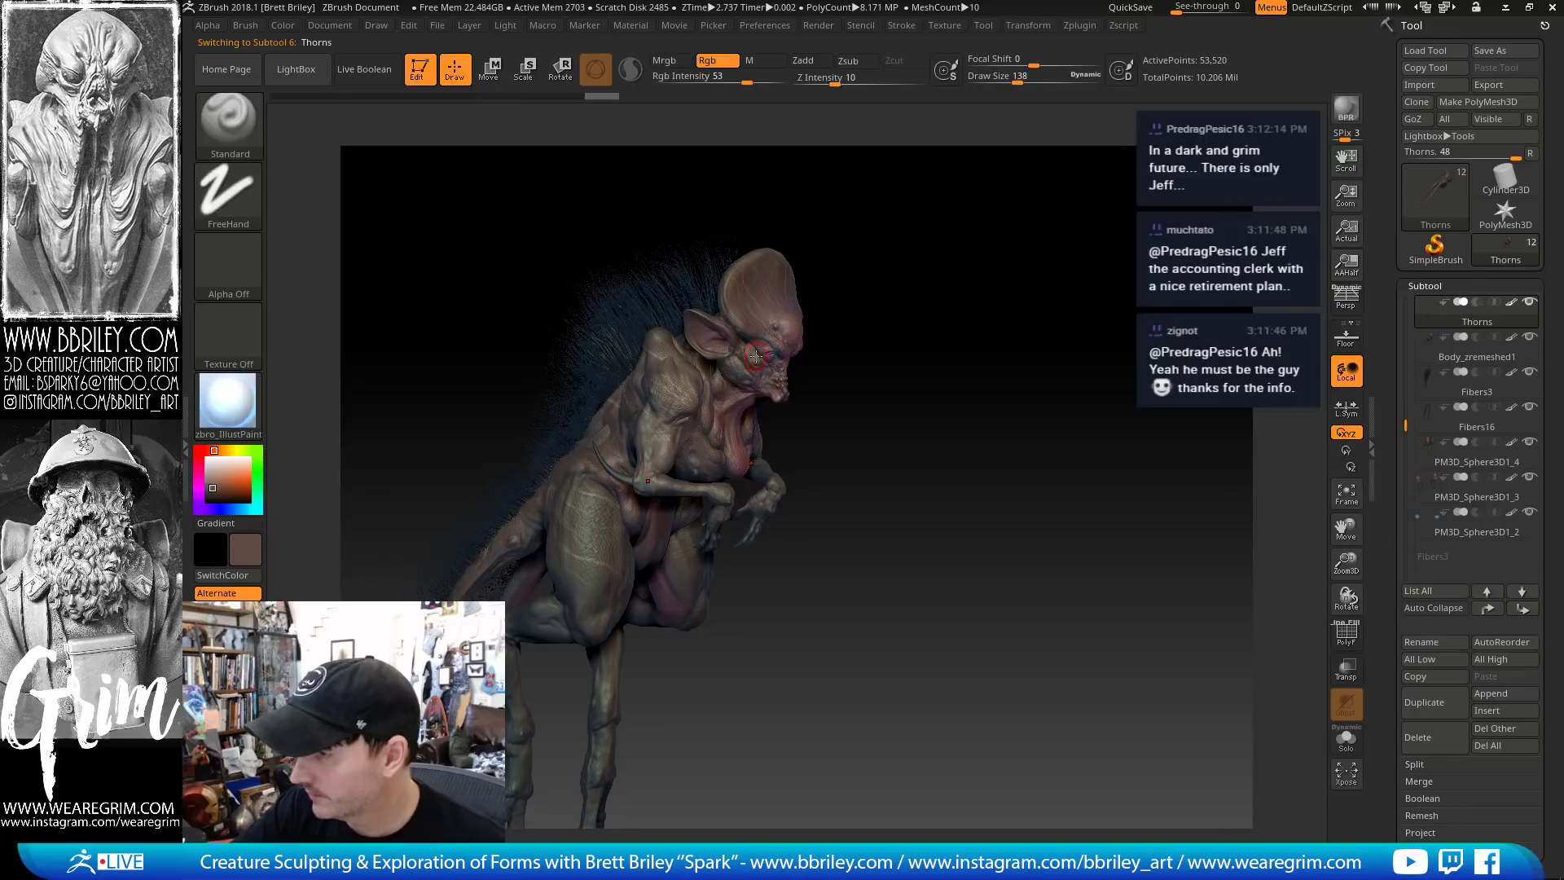
{"action": "key", "text": "c"}
{"action": "key", "text": "c"}
{"action": "key", "text": "s"}
{"action": "left_click", "coordinate": [619, 472]}
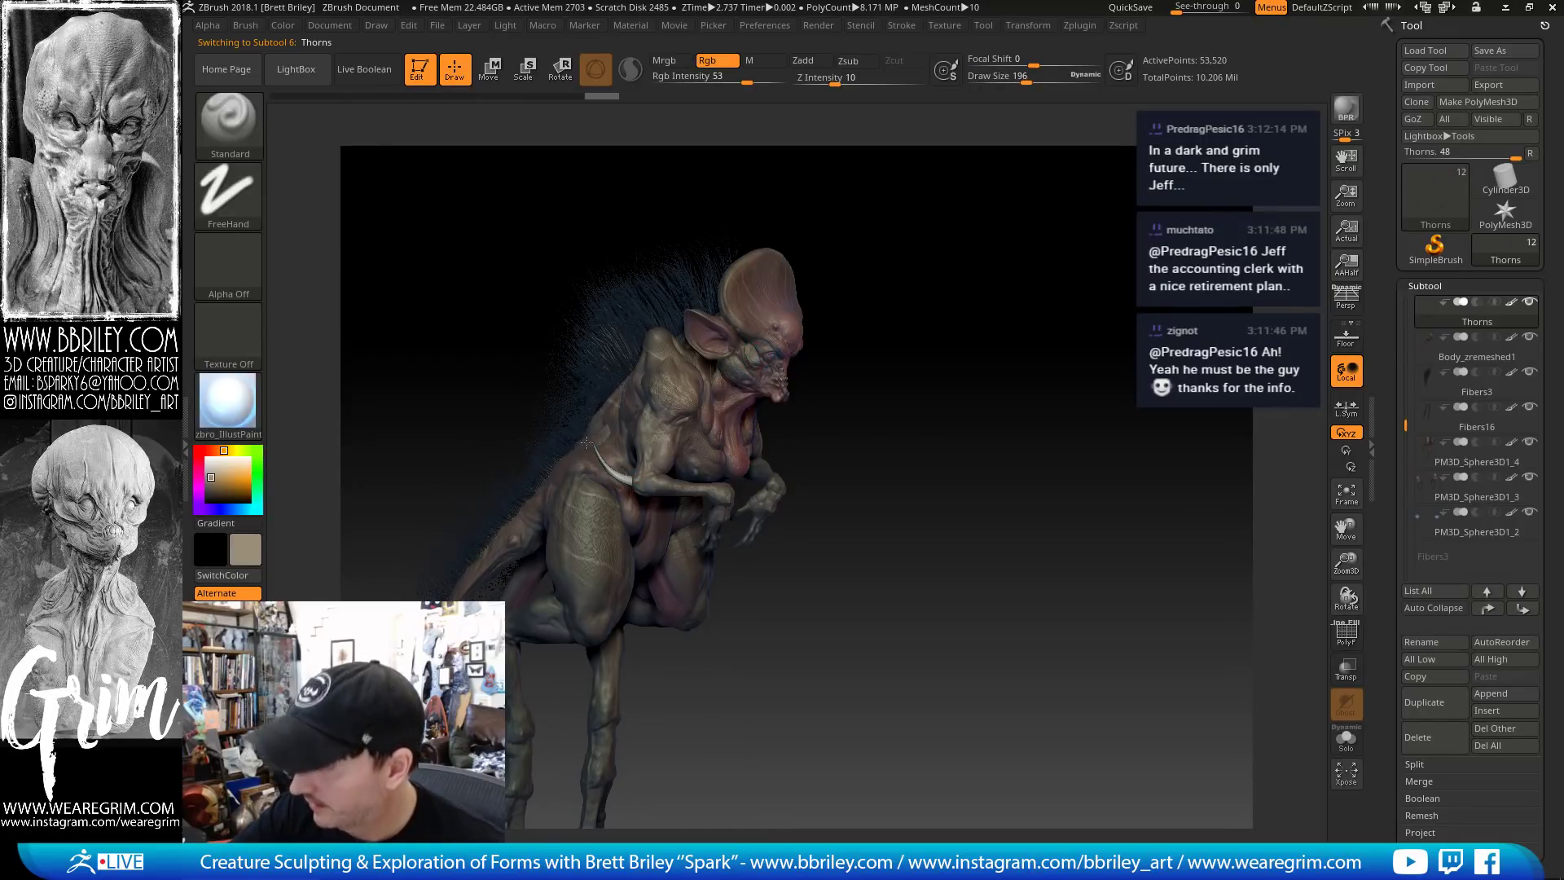
Paint the foot claws and the spike at the tail's tip pale beige
{"action": "left_click_drag", "start_coordinate": [905, 389], "coordinate": [789, 381]}
{"action": "left_click_drag", "start_coordinate": [876, 434], "coordinate": [676, 163], "text": "alt"}
{"action": "mouse_move", "coordinate": [691, 673]}
{"action": "left_mouse_down"}
{"action": "mouse_move", "coordinate": [682, 654]}
{"action": "mouse_move", "coordinate": [710, 690]}
{"action": "left_mouse_up"}
{"action": "mouse_move", "coordinate": [707, 609]}
{"action": "left_mouse_down"}
{"action": "mouse_move", "coordinate": [719, 663]}
{"action": "mouse_move", "coordinate": [698, 666]}
{"action": "left_mouse_up"}
{"action": "left_click_drag", "start_coordinate": [853, 629], "coordinate": [819, 707]}
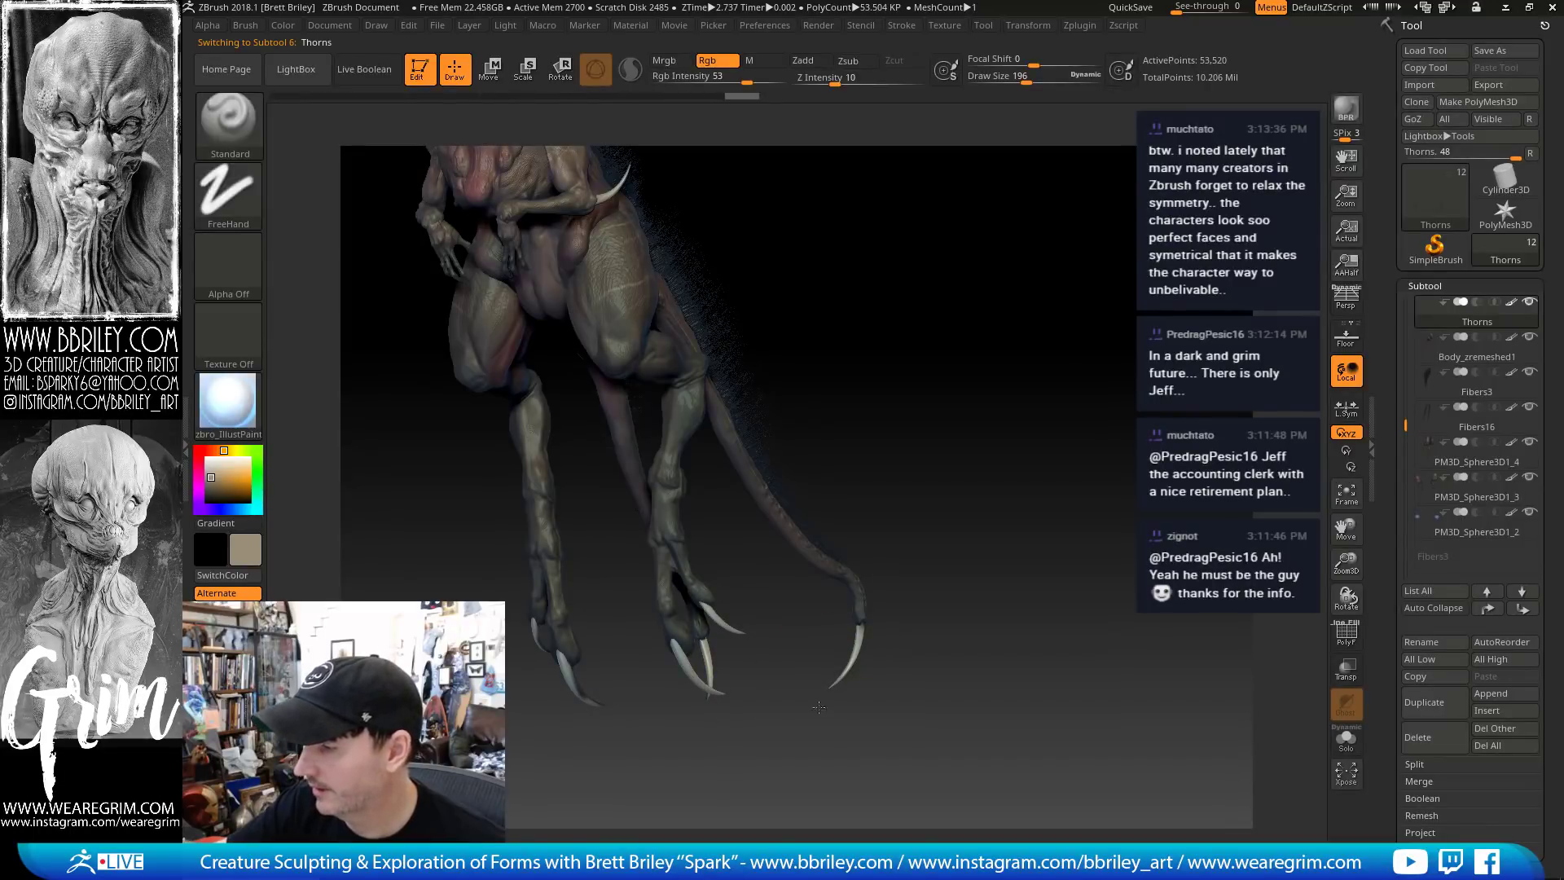
Choose a darker grey-brown and shade the bases of the elbow spikes, foot claws and tail spikes, reducing the draw size to 168
{"action": "left_click_drag", "start_coordinate": [888, 370], "coordinate": [902, 463], "text": "alt"}
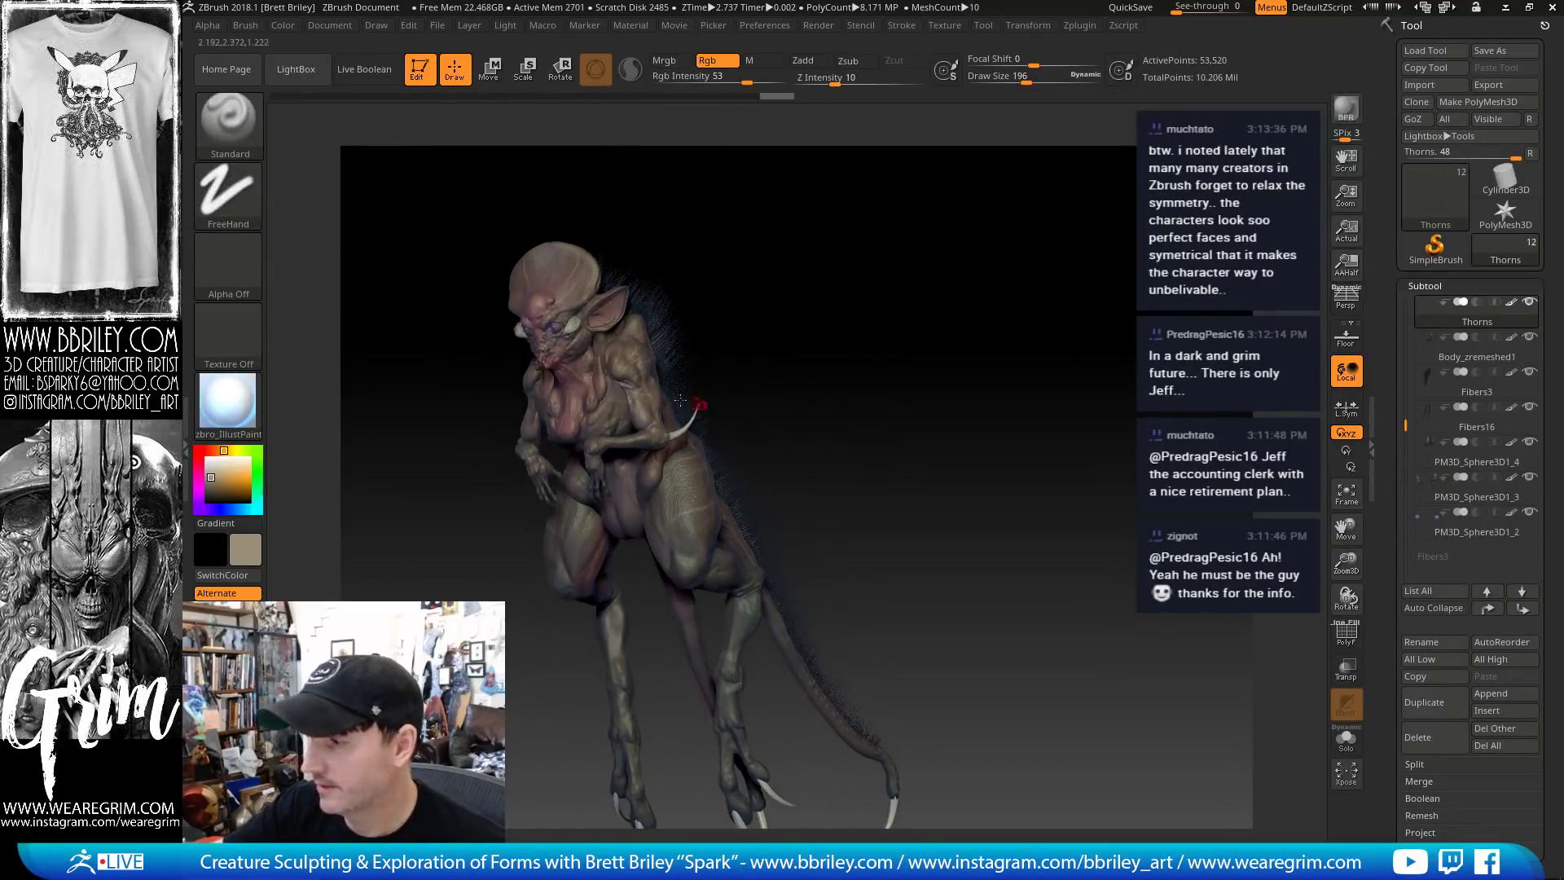
{"action": "left_click", "coordinate": [207, 486]}
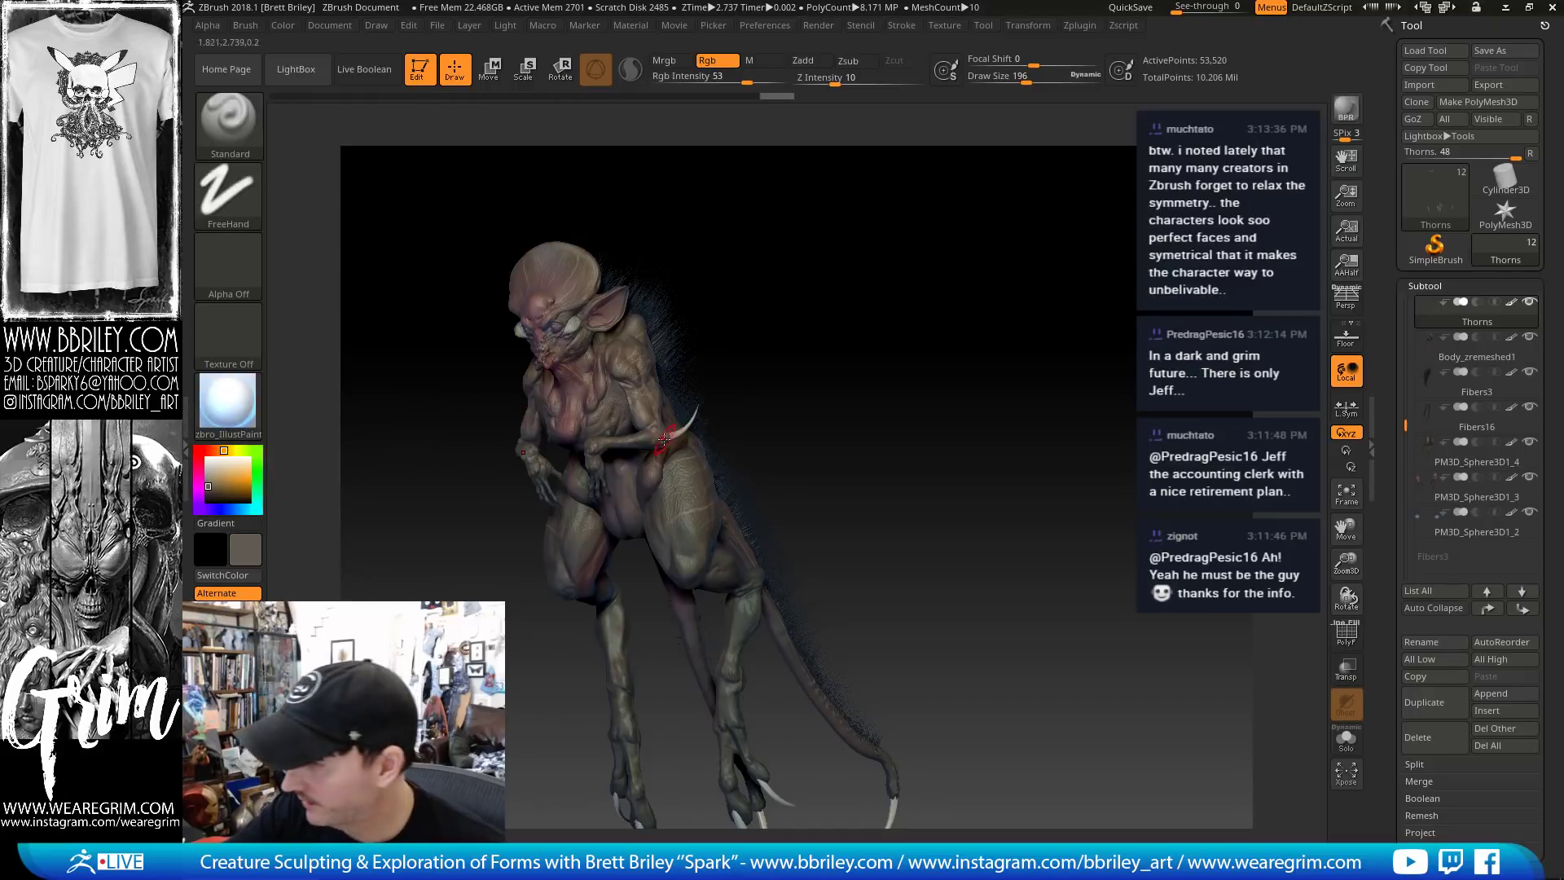
{"action": "left_click_drag", "start_coordinate": [728, 363], "coordinate": [681, 432]}
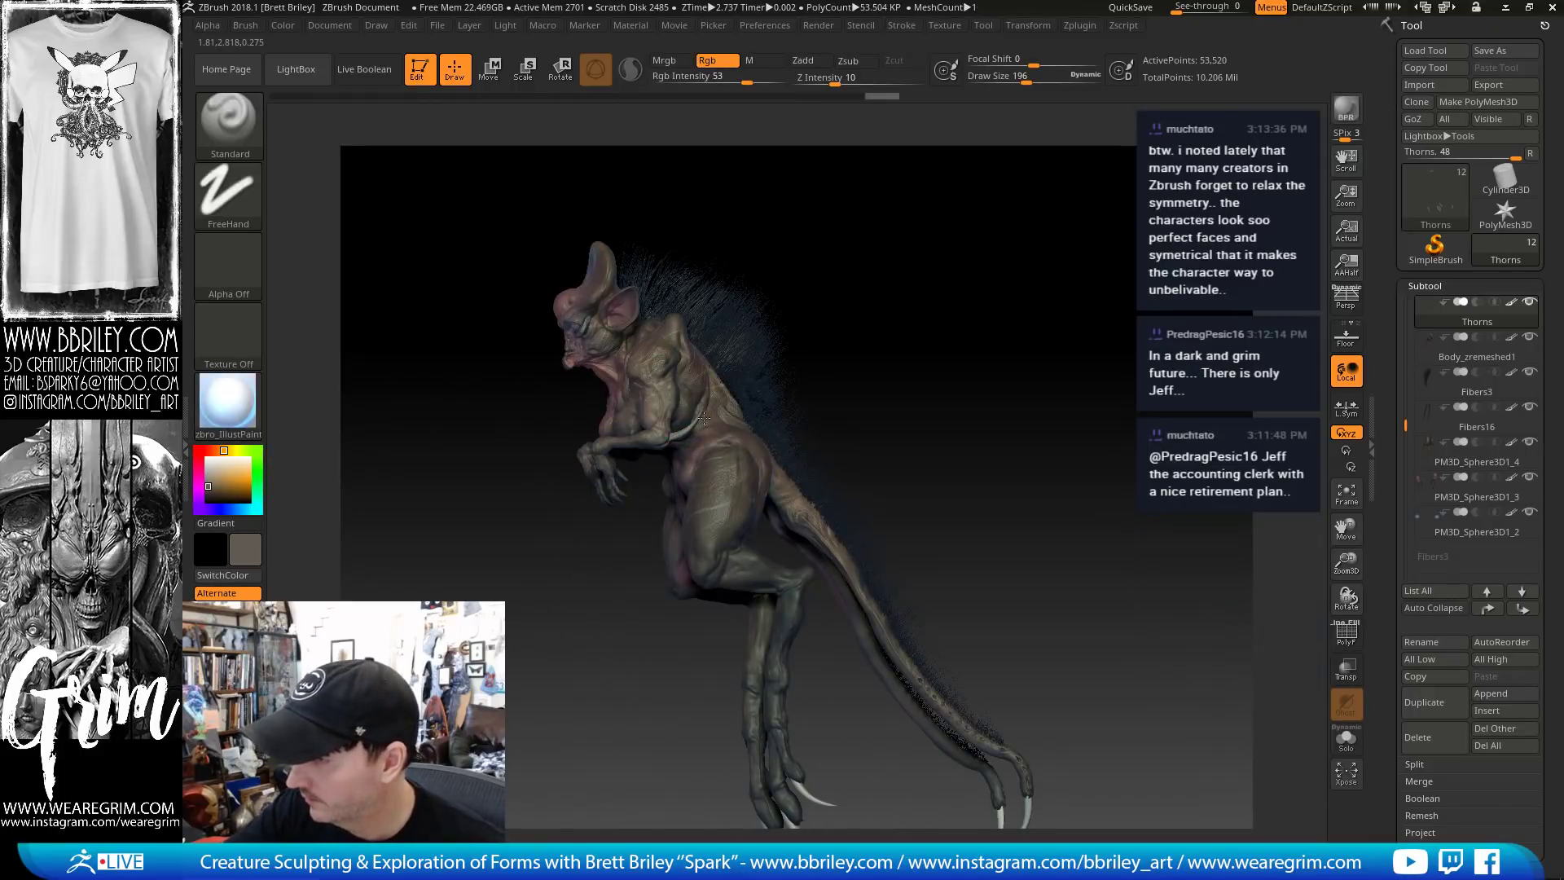
{"action": "left_click_drag", "start_coordinate": [813, 757], "coordinate": [682, 611], "text": "alt"}
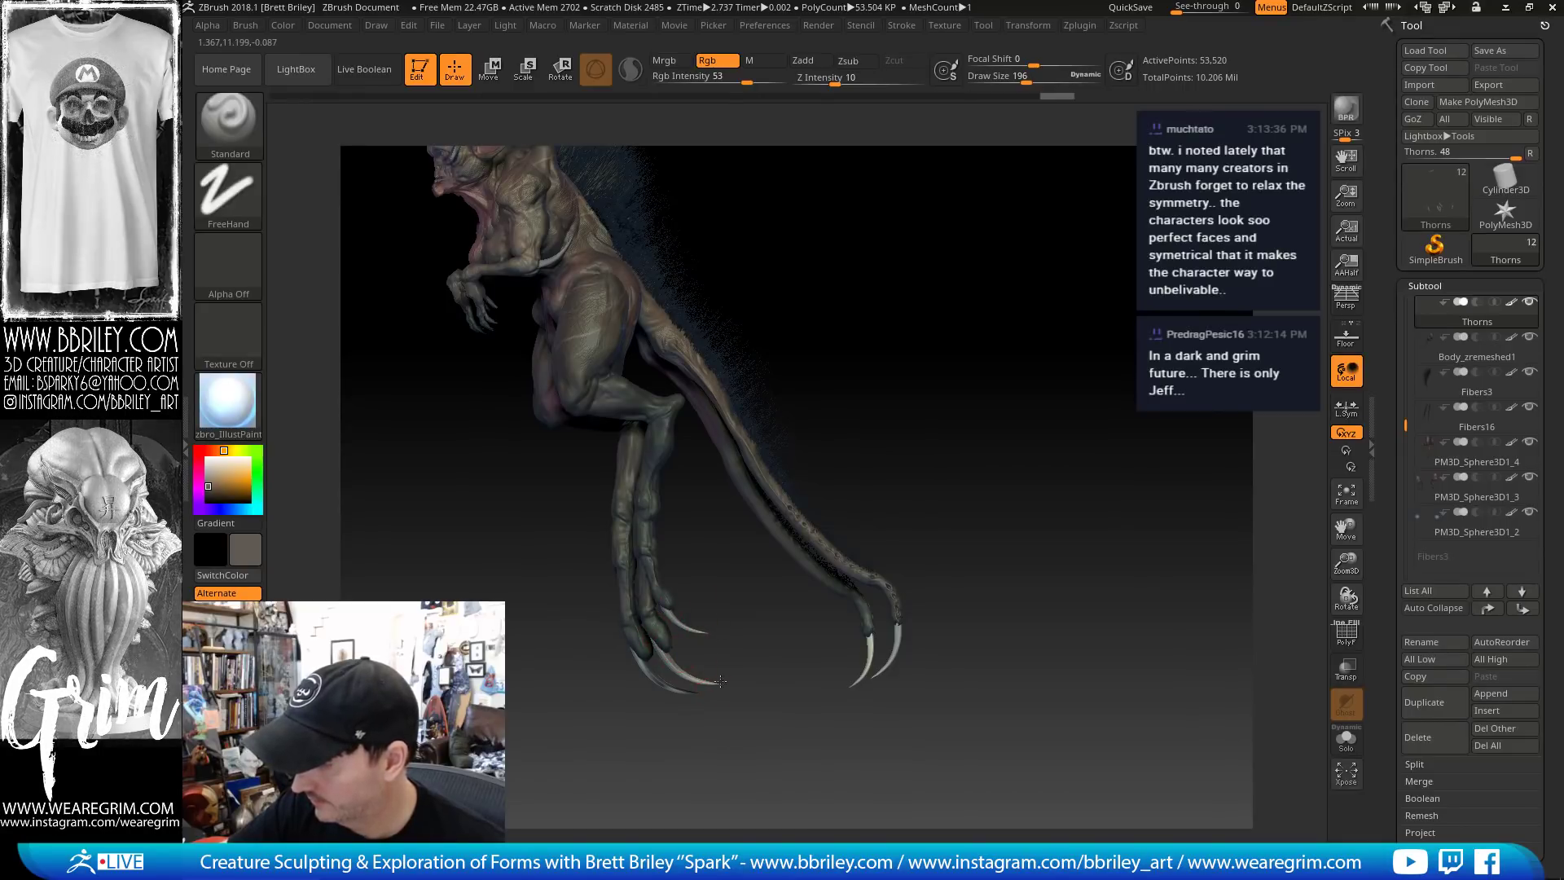
{"action": "left_click_drag", "start_coordinate": [895, 626], "coordinate": [886, 642]}
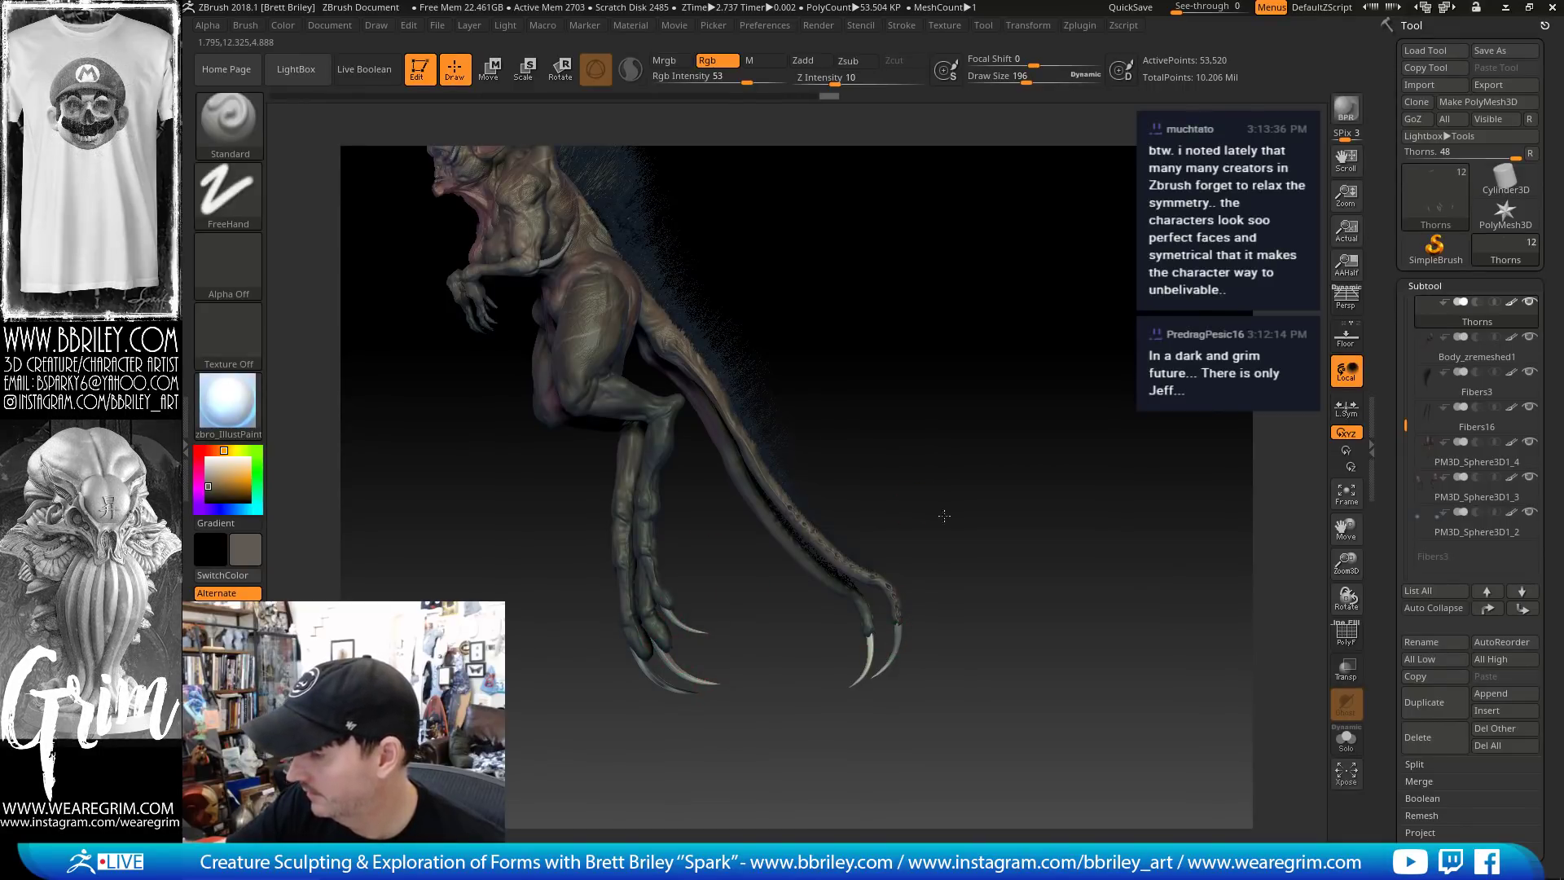
{"action": "left_click_drag", "start_coordinate": [942, 513], "coordinate": [998, 529]}
{"action": "left_click_drag", "start_coordinate": [790, 622], "coordinate": [787, 645]}
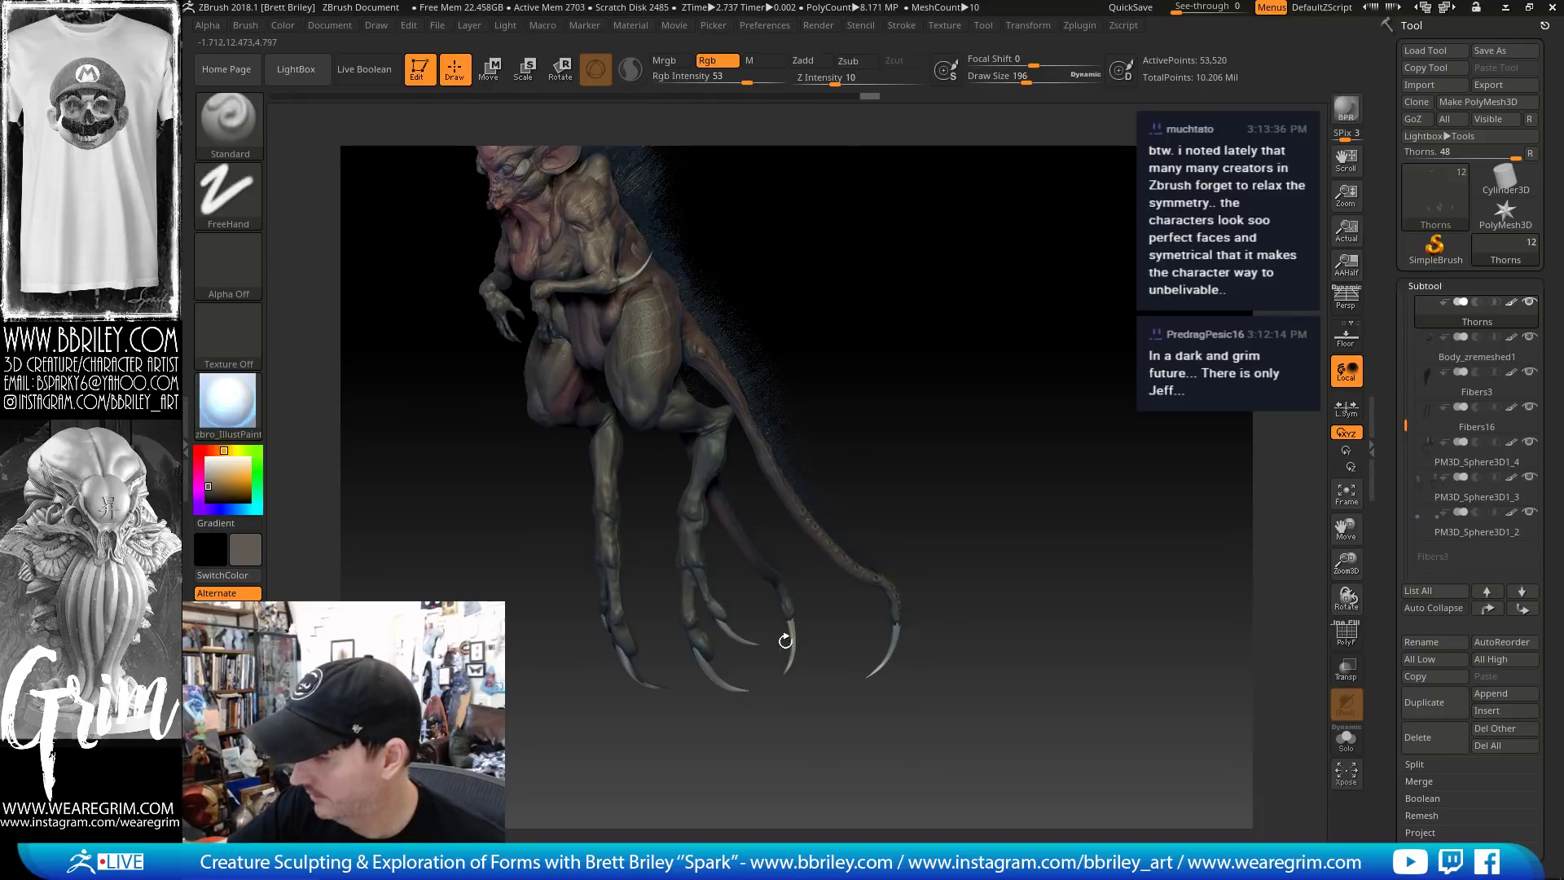
{"action": "mouse_move", "coordinate": [841, 401]}
{"action": "left_mouse_down"}
{"action": "mouse_move", "coordinate": [663, 603]}
{"action": "mouse_move", "coordinate": [714, 546]}
{"action": "left_mouse_up"}
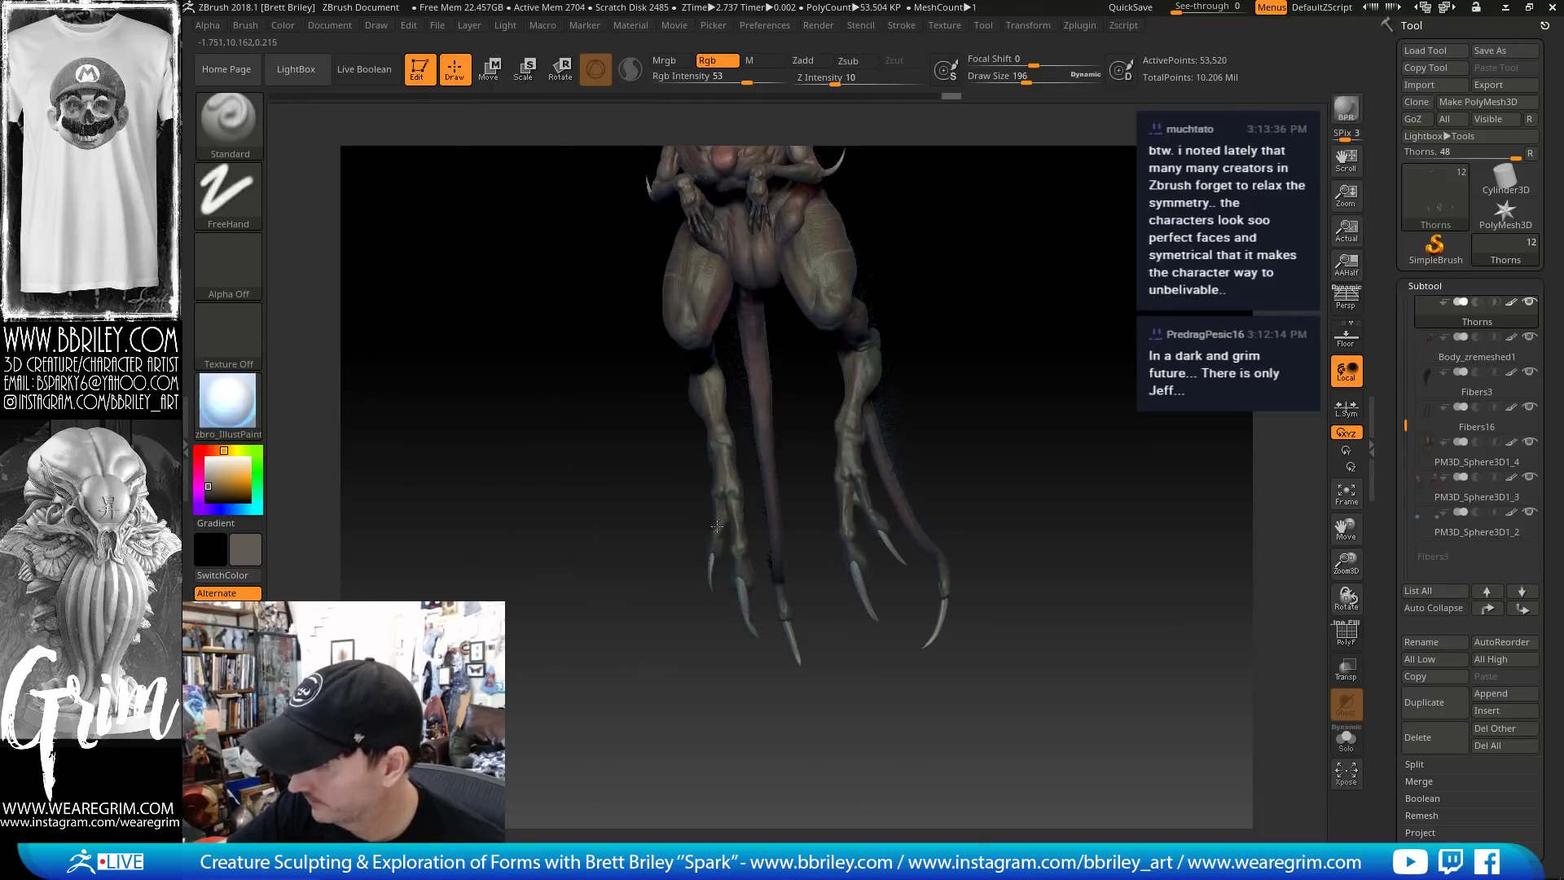
{"action": "mouse_move", "coordinate": [917, 343]}
{"action": "left_mouse_down", "text": "alt"}
{"action": "mouse_move", "coordinate": [858, 409]}
{"action": "mouse_move", "coordinate": [894, 394]}
{"action": "left_mouse_up", "text": "alt"}
{"action": "mouse_move", "coordinate": [772, 615]}
{"action": "left_mouse_down"}
{"action": "mouse_move", "coordinate": [780, 639]}
{"action": "mouse_move", "coordinate": [780, 625]}
{"action": "mouse_move", "coordinate": [826, 626]}
{"action": "left_mouse_up"}
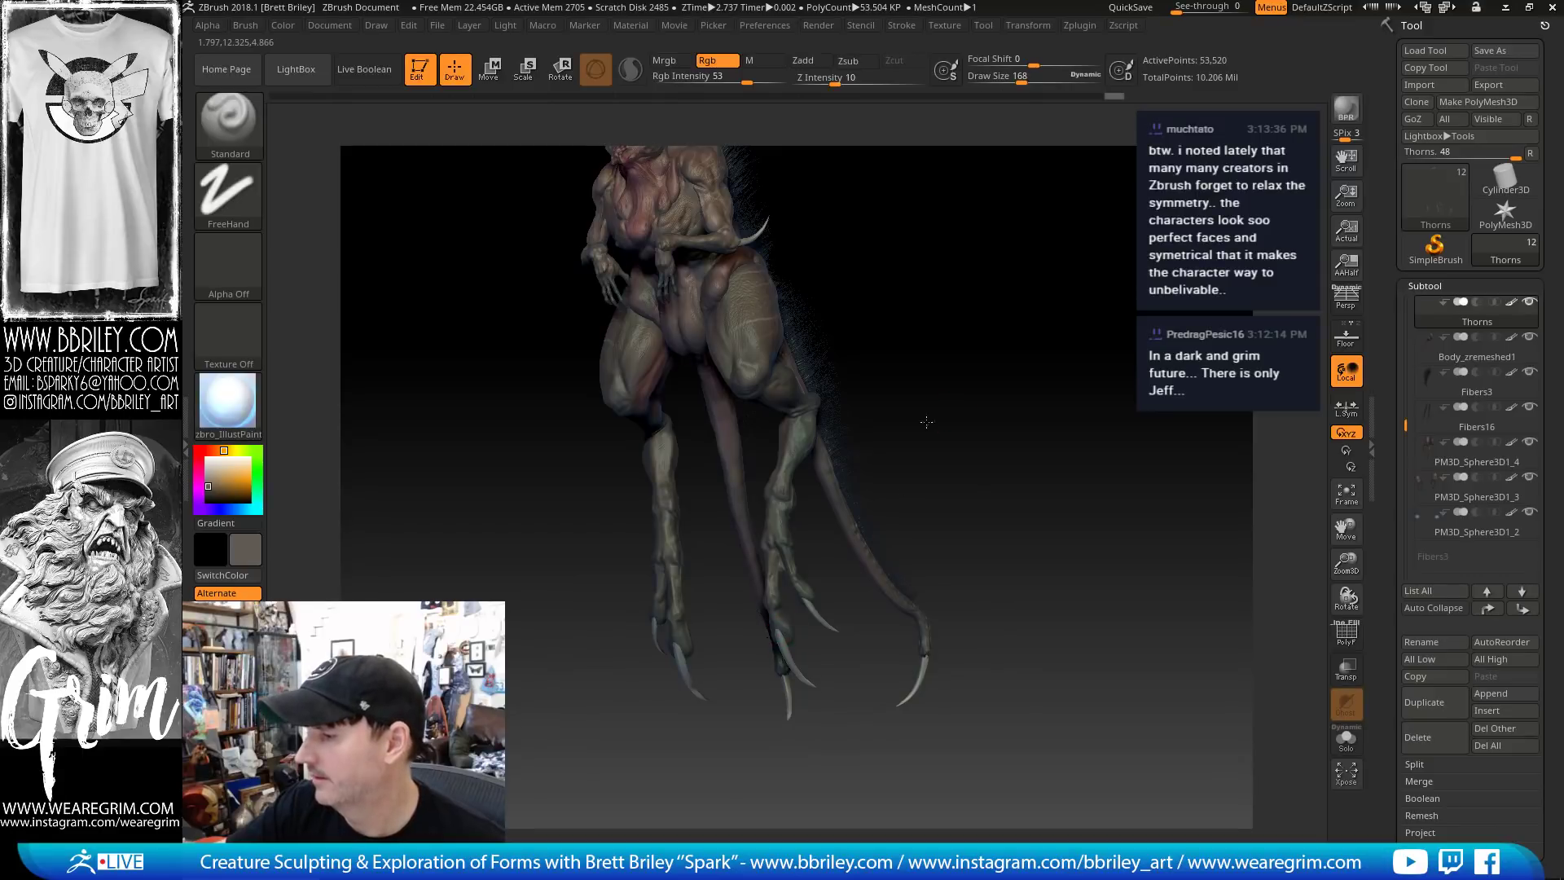
Sample a muted red from the skin and tint the bases of the foot claws and tail spikes
{"action": "mouse_move", "coordinate": [926, 423]}
{"action": "left_mouse_down"}
{"action": "mouse_move", "coordinate": [1005, 363]}
{"action": "mouse_move", "coordinate": [942, 503]}
{"action": "mouse_move", "coordinate": [705, 438]}
{"action": "mouse_move", "coordinate": [677, 410]}
{"action": "mouse_move", "coordinate": [709, 399]}
{"action": "left_mouse_up"}
{"action": "key", "text": "c"}
{"action": "left_click_drag", "start_coordinate": [828, 318], "coordinate": [780, 295]}
{"action": "mouse_move", "coordinate": [686, 411]}
{"action": "left_mouse_down"}
{"action": "mouse_move", "coordinate": [707, 401]}
{"action": "mouse_move", "coordinate": [723, 482]}
{"action": "left_mouse_up"}
{"action": "left_click_drag", "start_coordinate": [646, 618], "coordinate": [653, 692]}
{"action": "left_click_drag", "start_coordinate": [852, 707], "coordinate": [847, 733]}
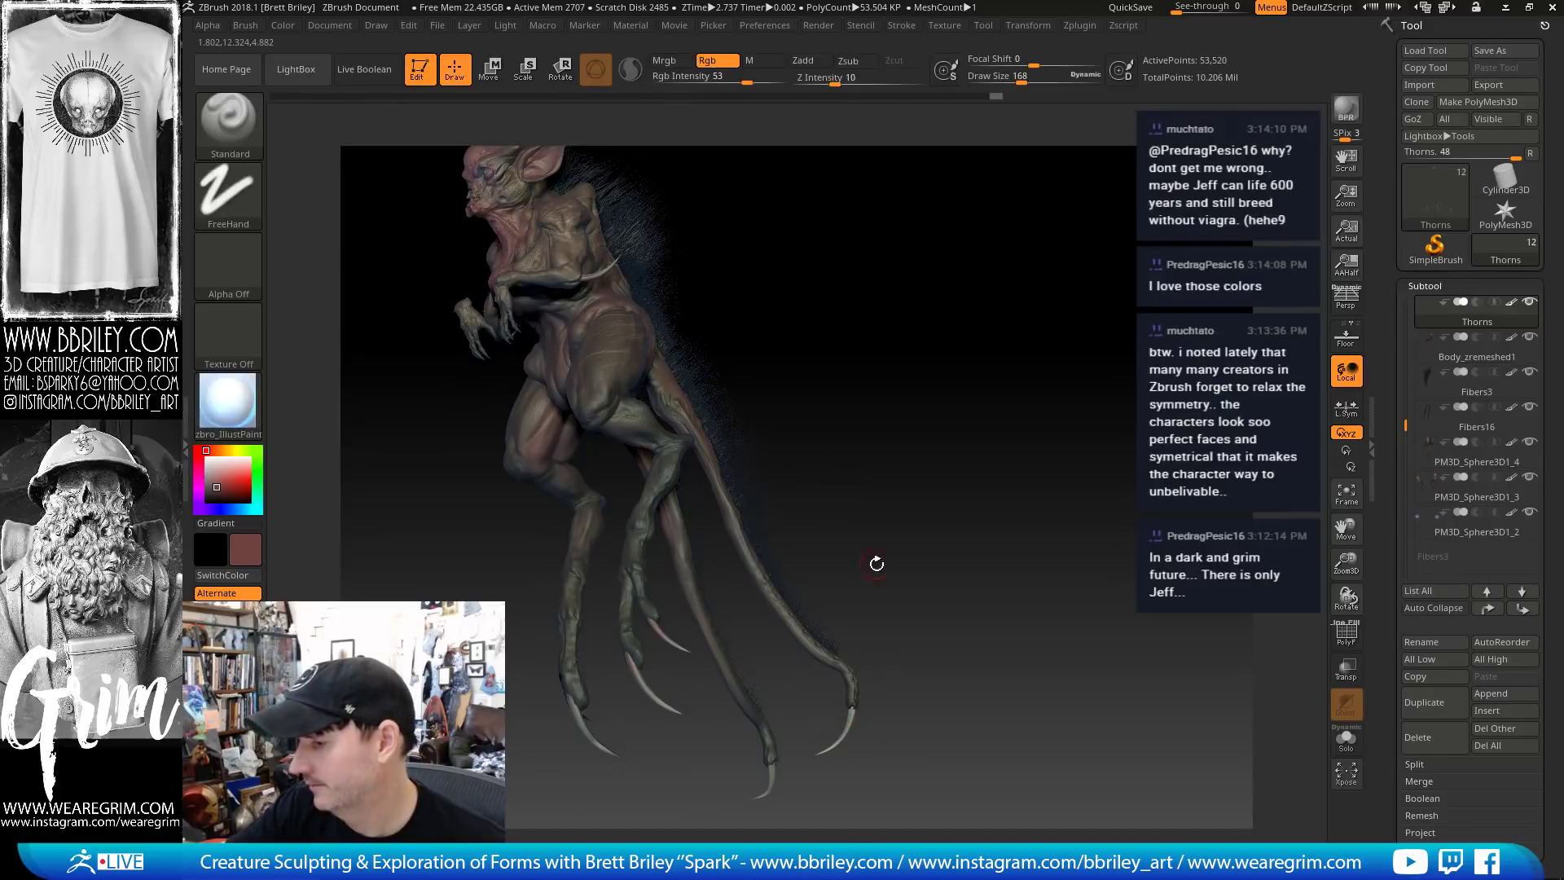
Sample a greyish brown from the model and blend it over the reddened foot claws
{"action": "left_click_drag", "start_coordinate": [877, 563], "coordinate": [894, 580]}
{"action": "key", "text": "c"}
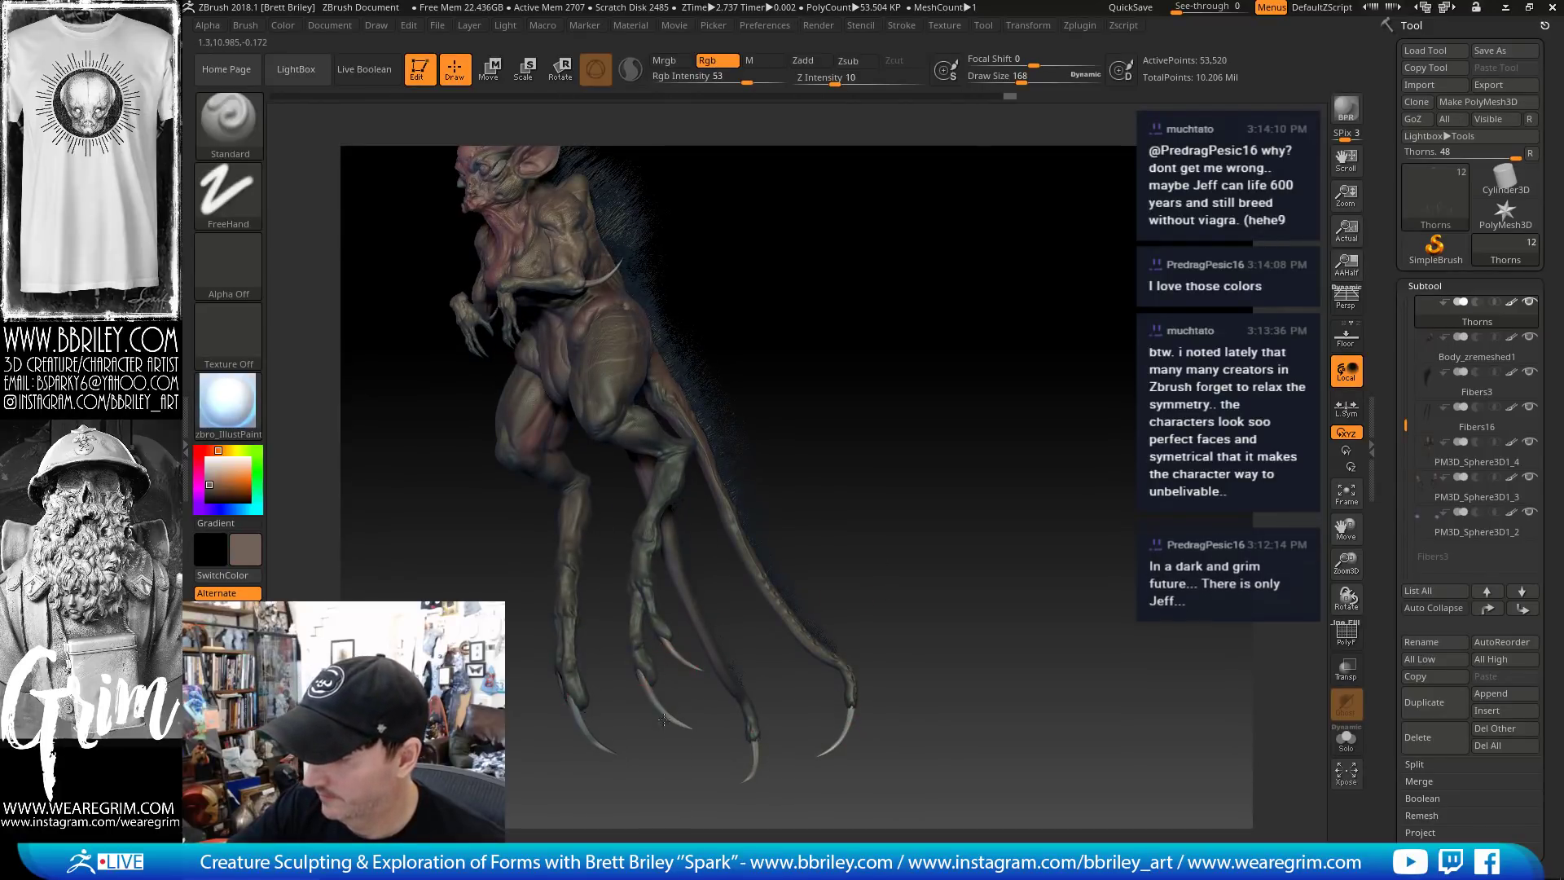
{"action": "left_click_drag", "start_coordinate": [670, 648], "coordinate": [693, 665]}
{"action": "left_click_drag", "start_coordinate": [877, 452], "coordinate": [936, 461]}
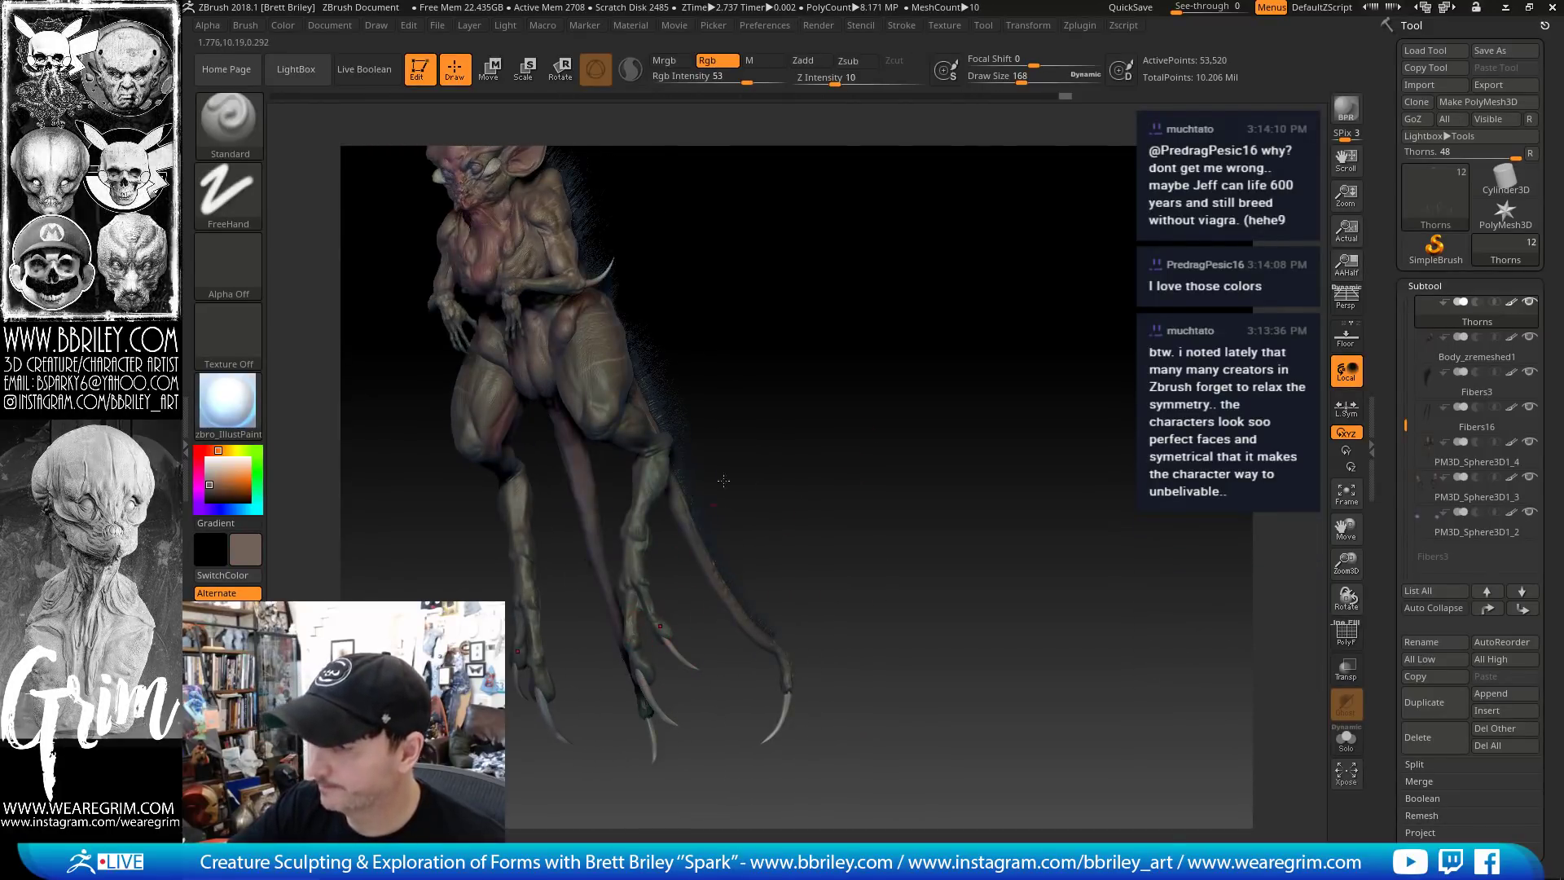
{"action": "left_click_drag", "start_coordinate": [547, 458], "coordinate": [635, 462]}
Sample a dark brown, select the legs, and paint it over the feet and shins
{"action": "key", "text": "c"}
{"action": "left_click", "coordinate": [638, 662], "text": "alt"}
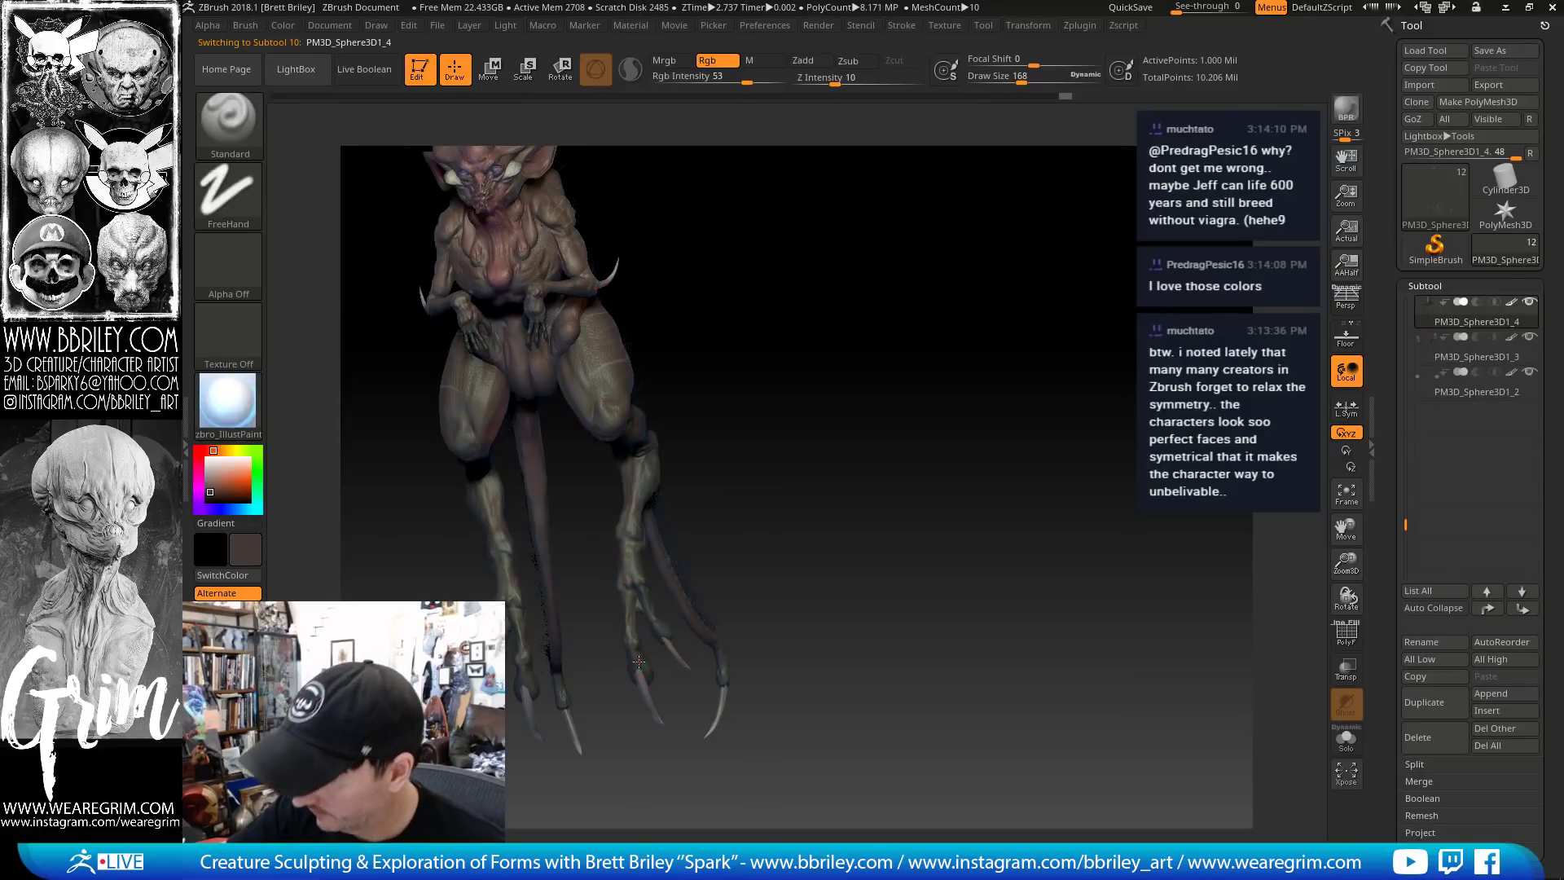
{"action": "mouse_move", "coordinate": [632, 666]}
{"action": "left_mouse_down"}
{"action": "mouse_move", "coordinate": [661, 641]}
{"action": "mouse_move", "coordinate": [634, 521]}
{"action": "left_mouse_up"}
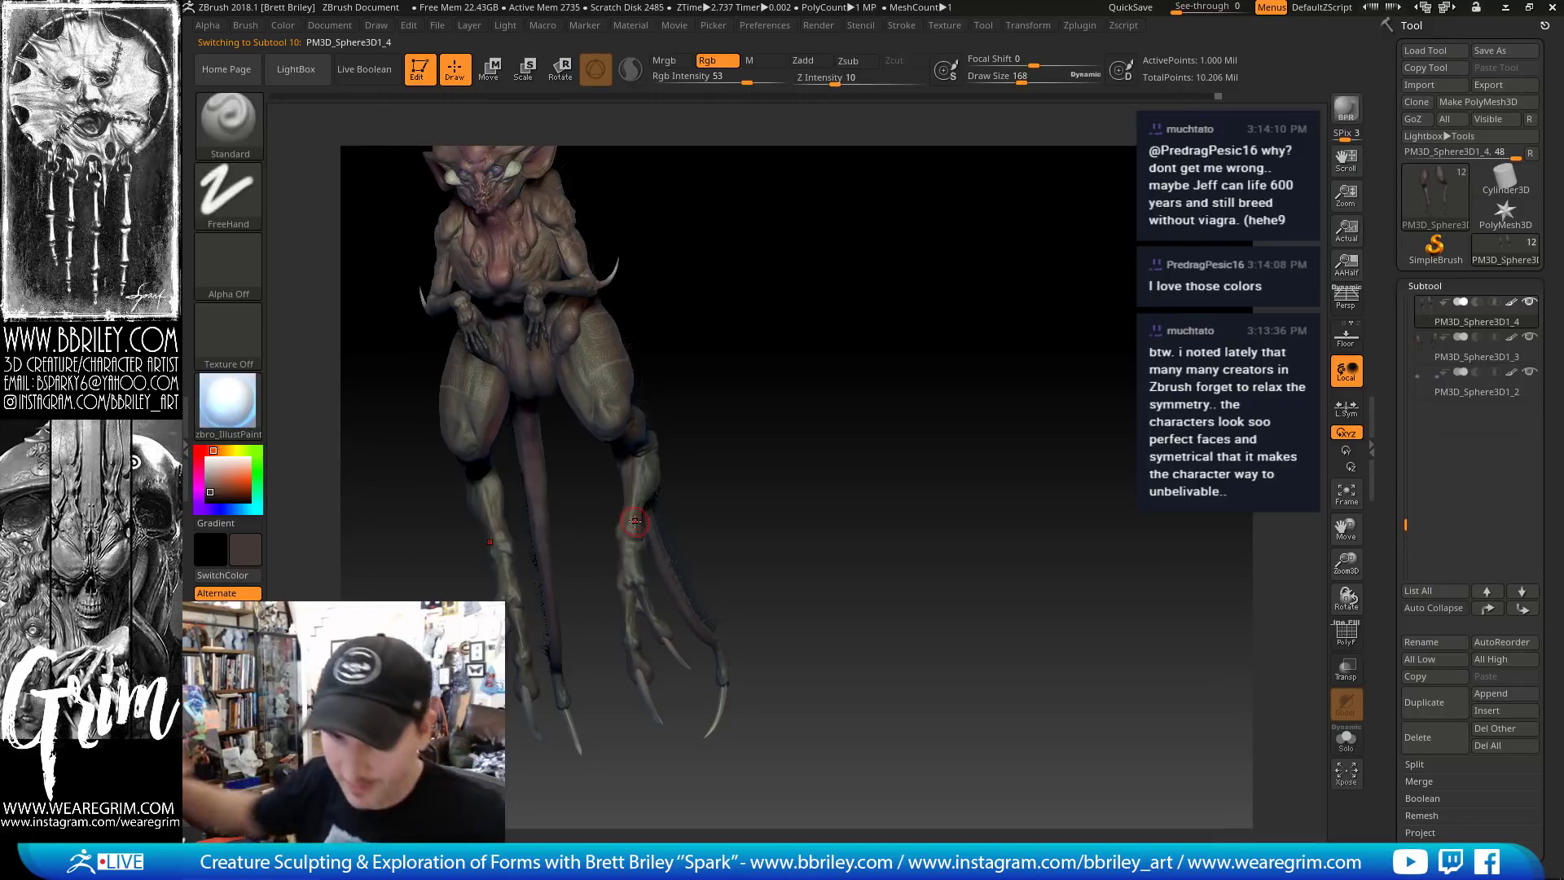
Reduce the draw size to 79 and paint medium reddish brown over the thighs
{"action": "mouse_move", "coordinate": [859, 375]}
{"action": "left_mouse_down"}
{"action": "mouse_move", "coordinate": [886, 425]}
{"action": "mouse_move", "coordinate": [895, 393]}
{"action": "mouse_move", "coordinate": [872, 383]}
{"action": "left_mouse_up"}
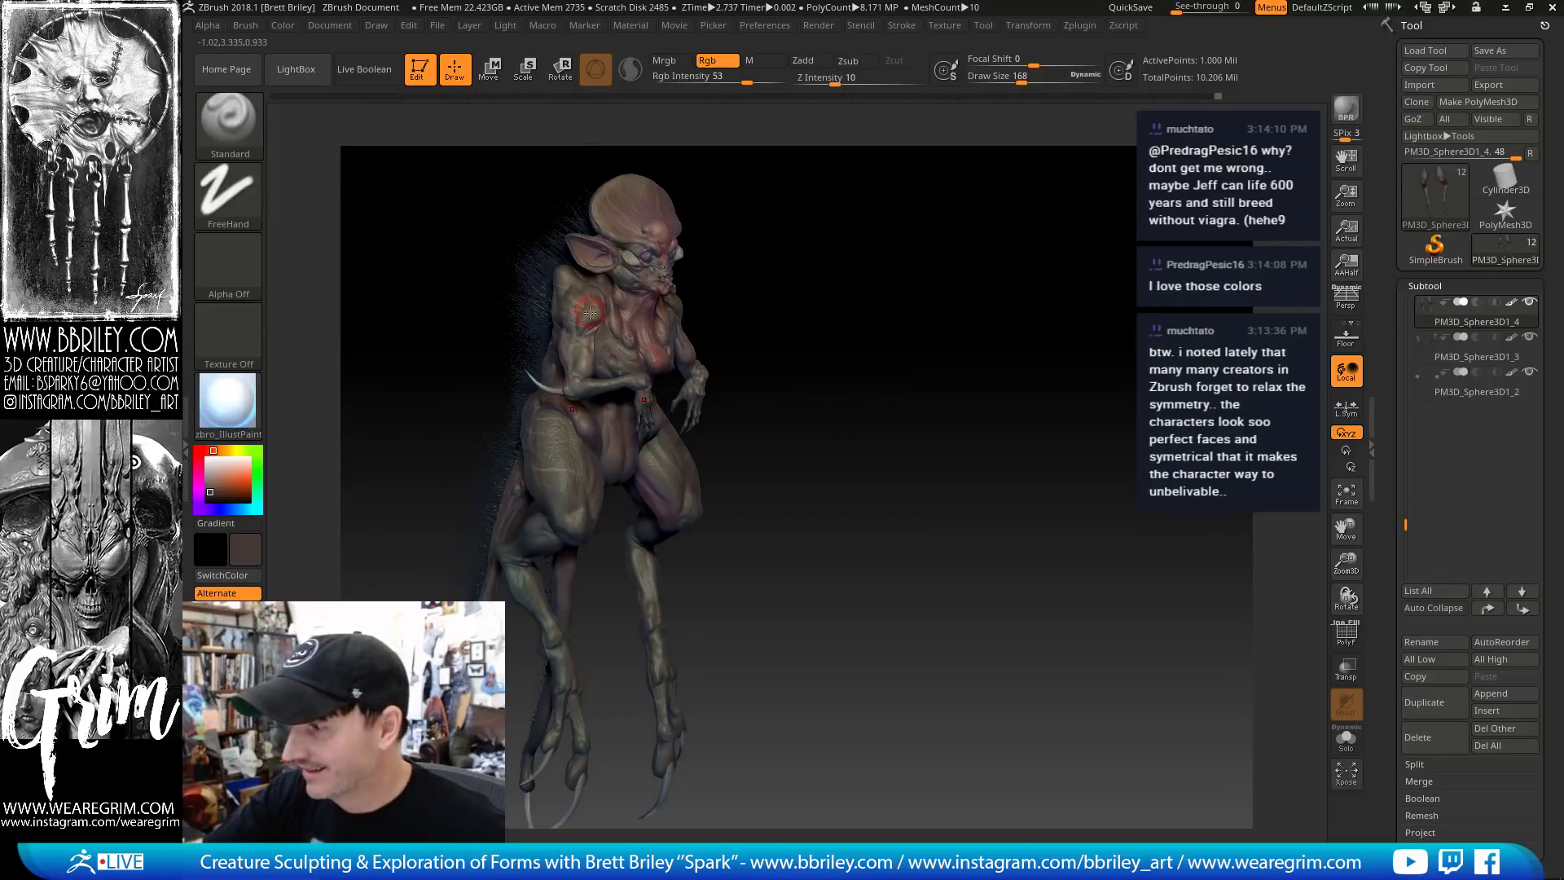
{"action": "key", "text": "bracketleft"}
{"action": "key", "text": "bracketleft"}
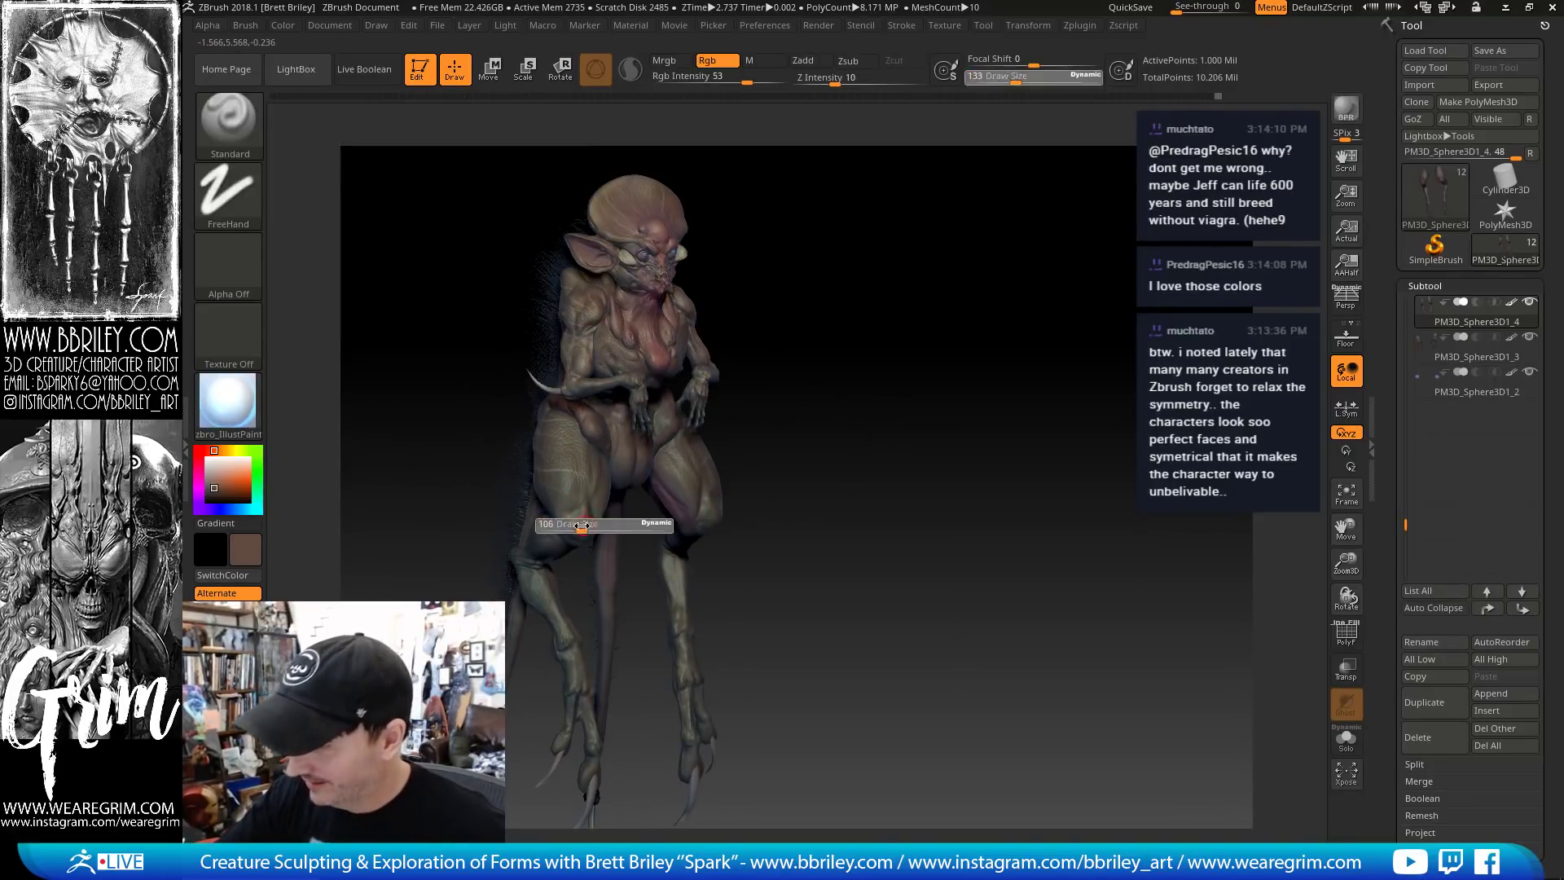
{"action": "left_click_drag", "start_coordinate": [775, 383], "coordinate": [822, 367]}
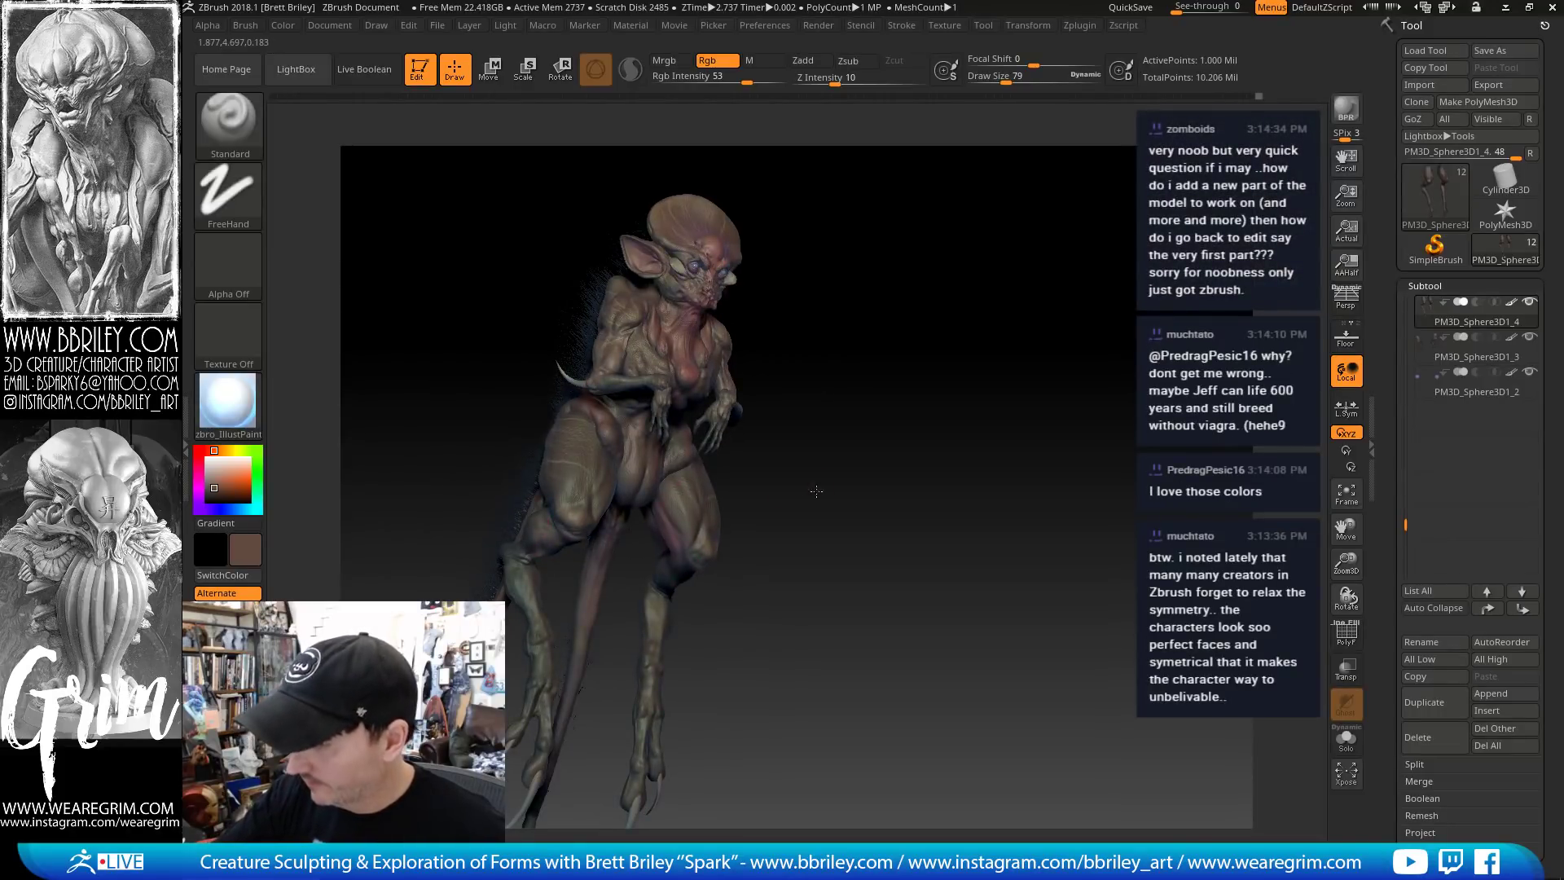
{"action": "left_click_drag", "start_coordinate": [518, 548], "coordinate": [531, 564], "text": "shift"}
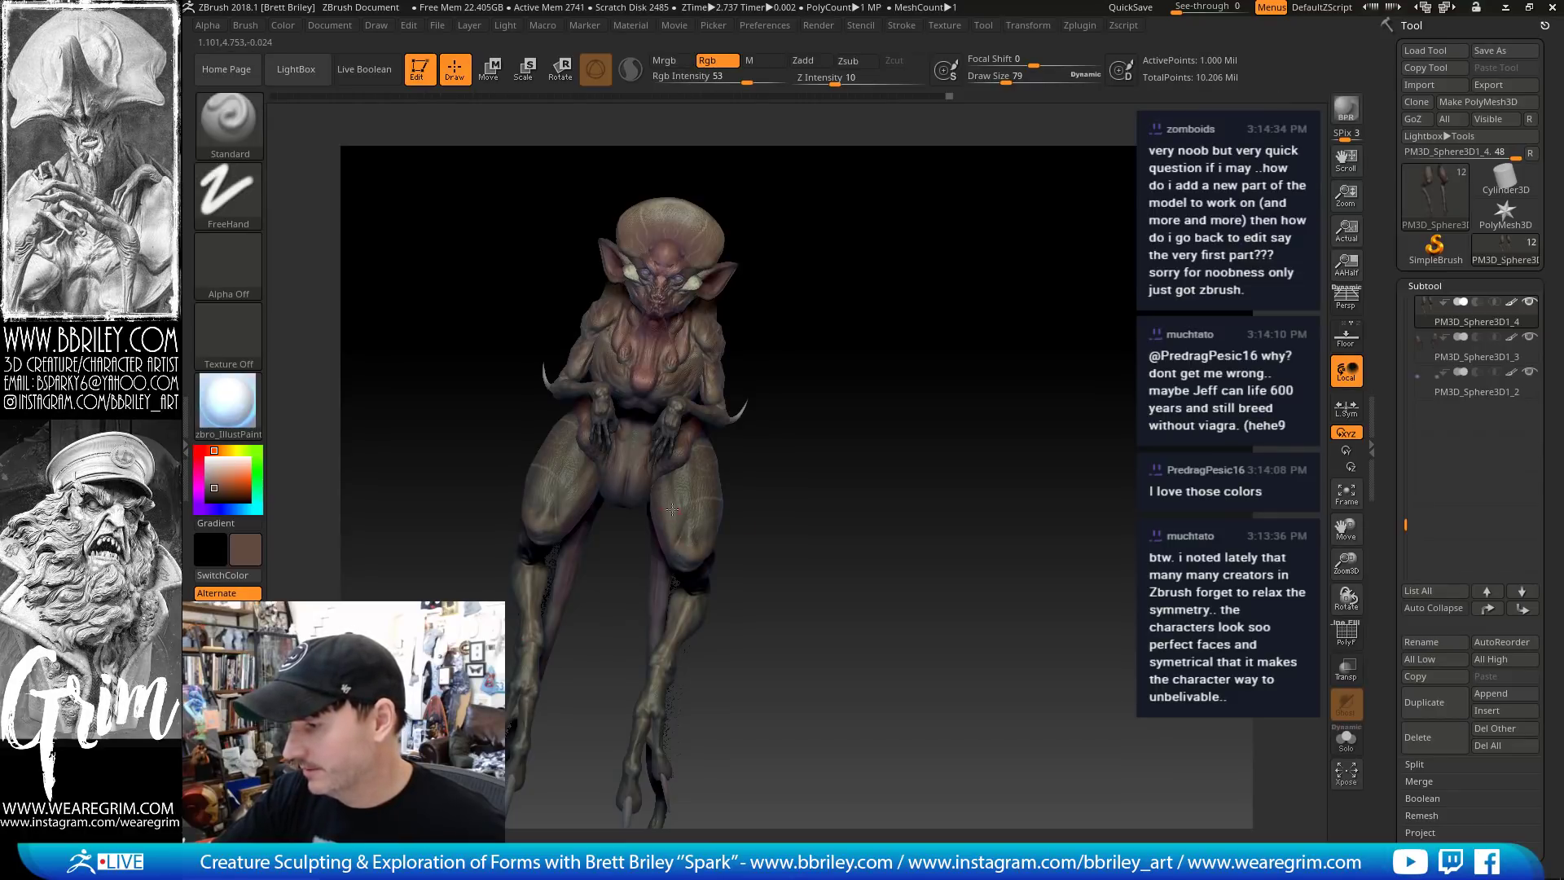
Reduce the draw size to 47 and paint finer reddish-brown detail on the front, side and back of the thighs
{"action": "key", "text": "bracketleft"}
{"action": "key", "text": "bracketleft"}
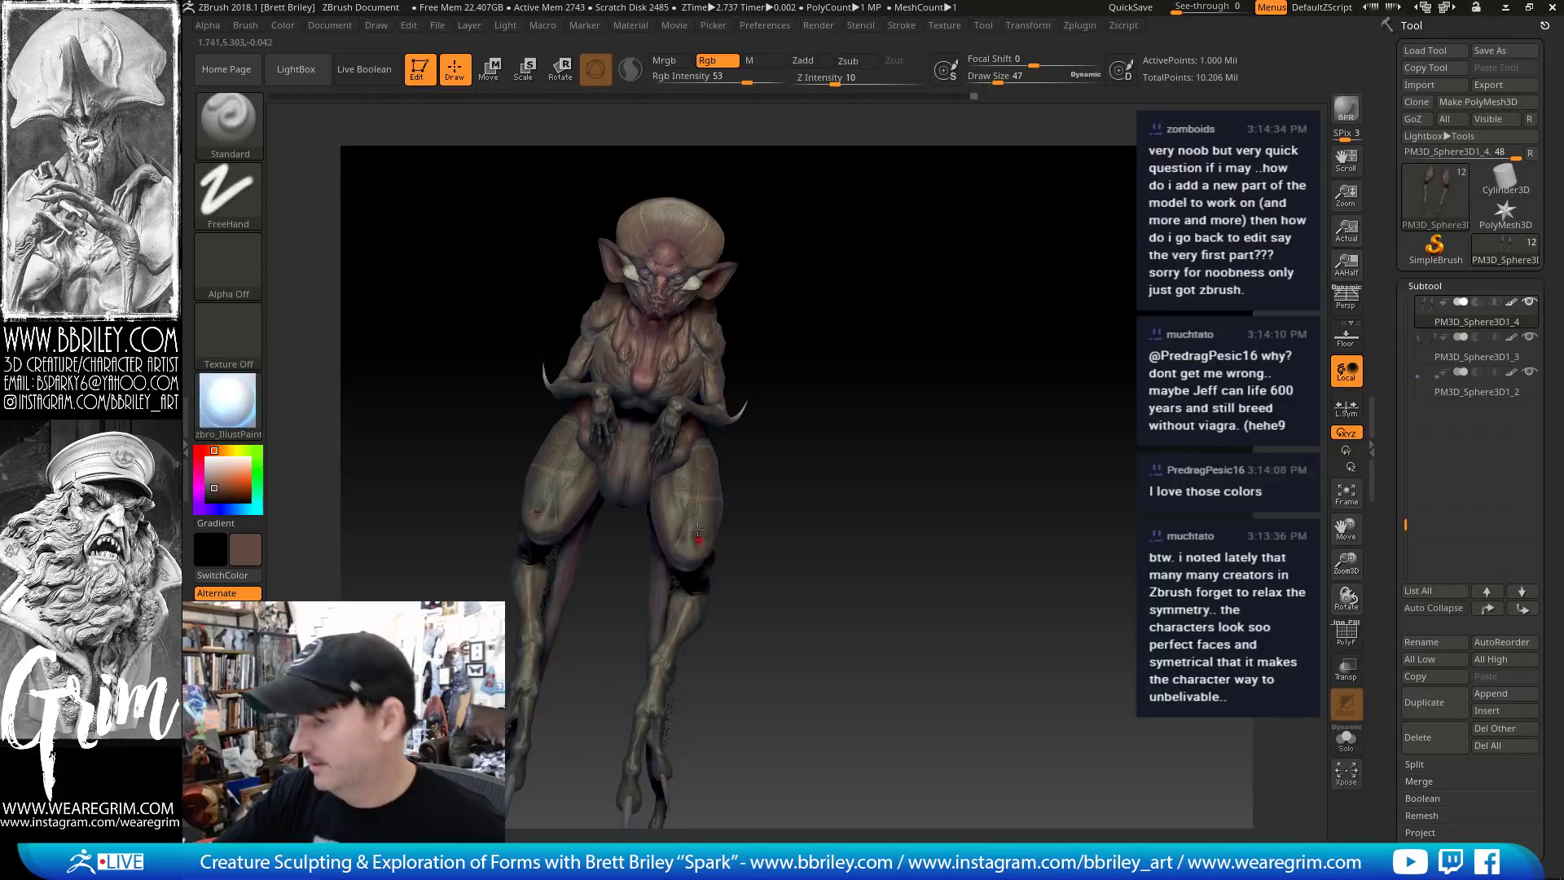
{"action": "left_click_drag", "start_coordinate": [797, 413], "coordinate": [622, 481]}
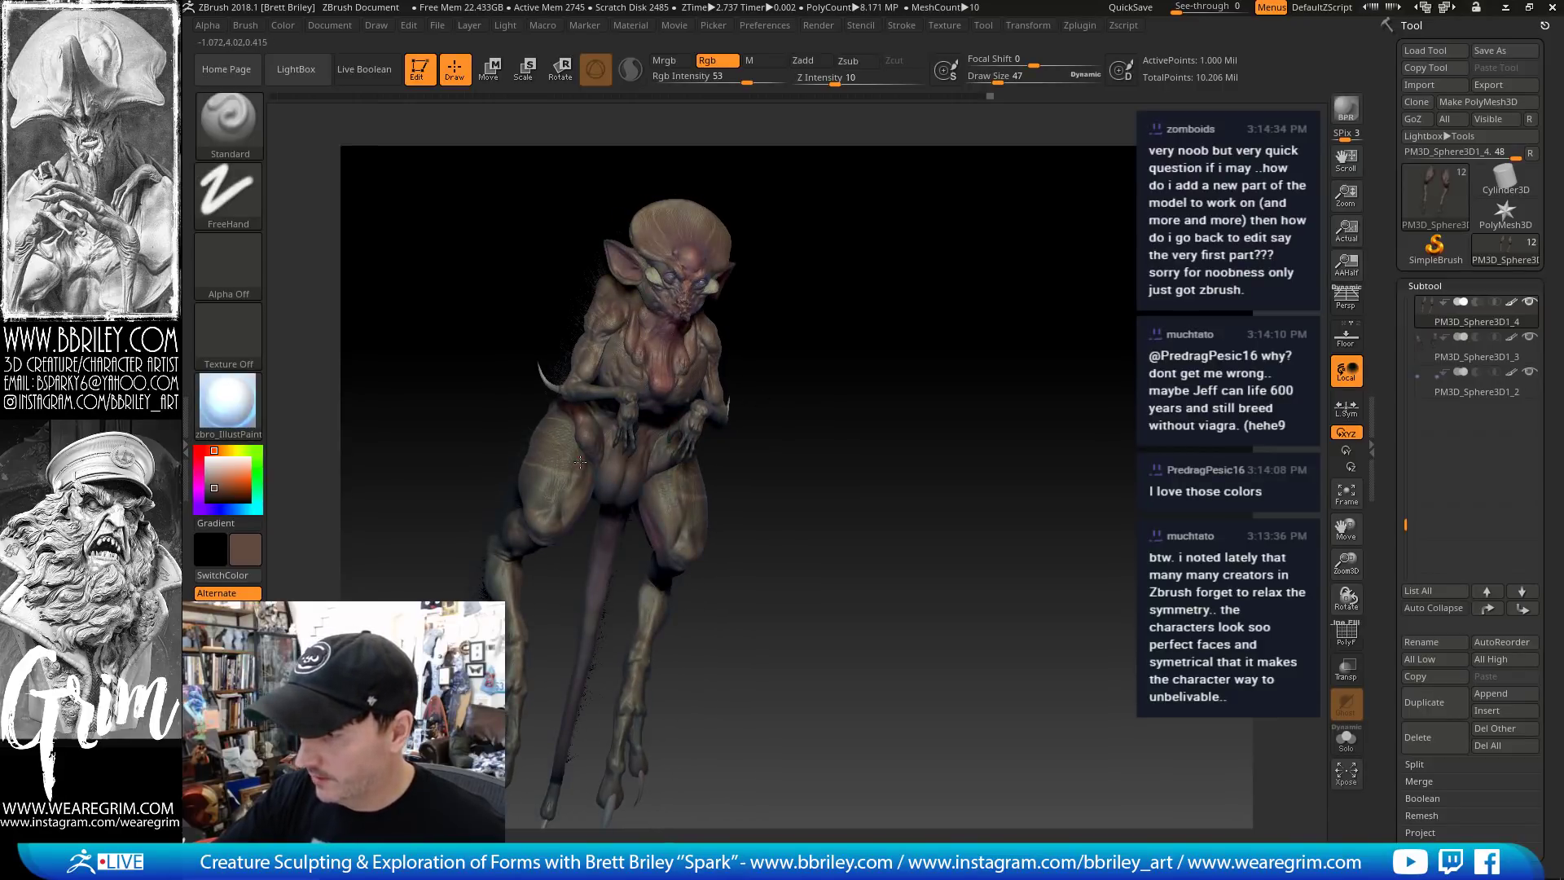
{"action": "left_click_drag", "start_coordinate": [764, 363], "coordinate": [560, 450]}
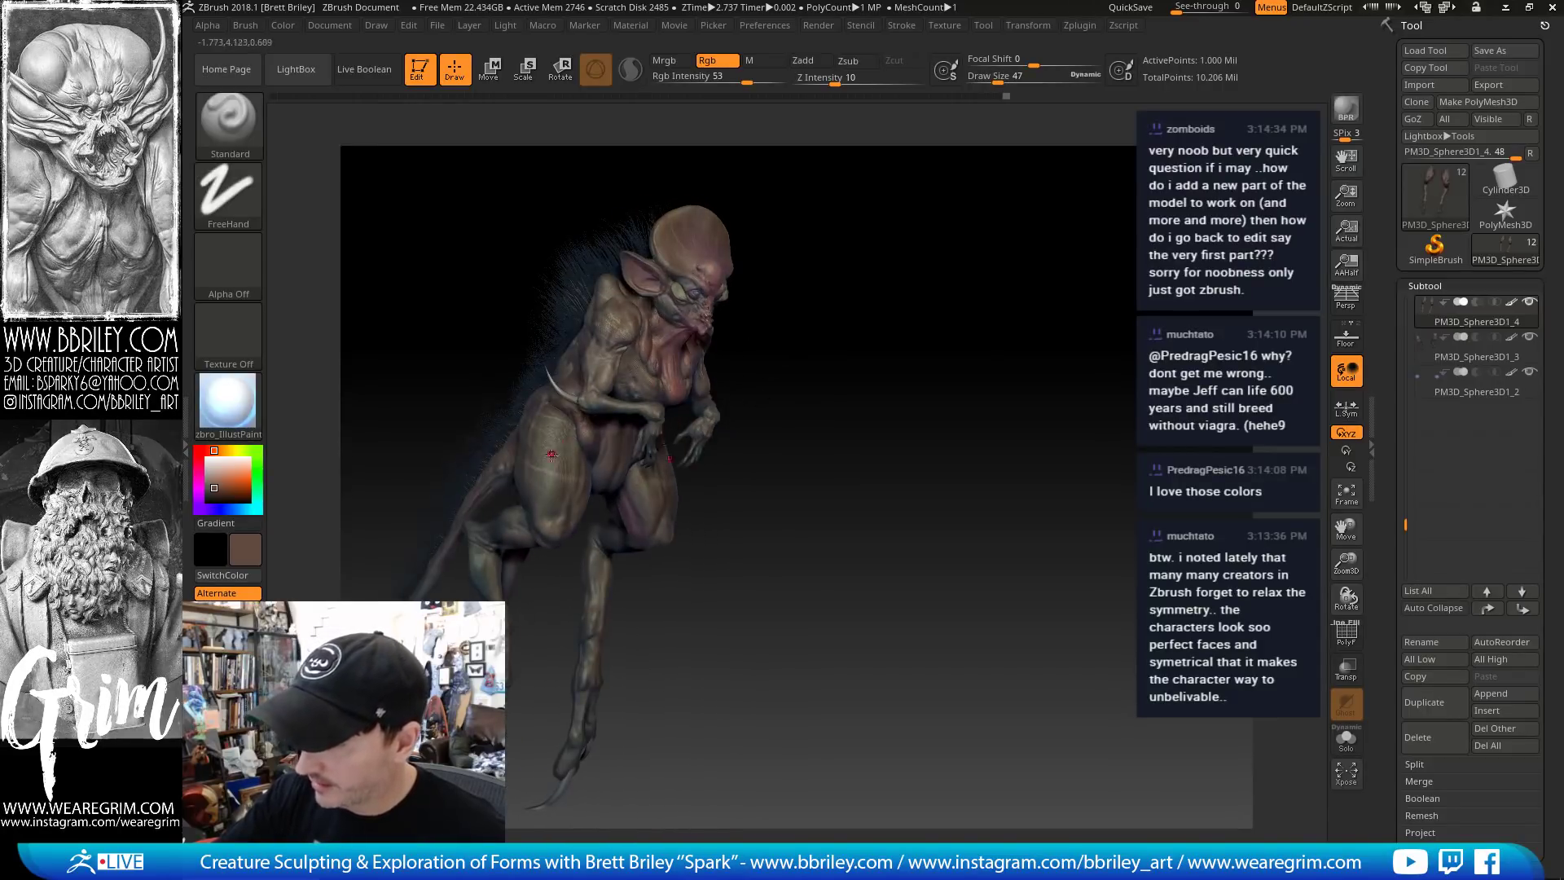
{"action": "left_click_drag", "start_coordinate": [597, 564], "coordinate": [600, 432]}
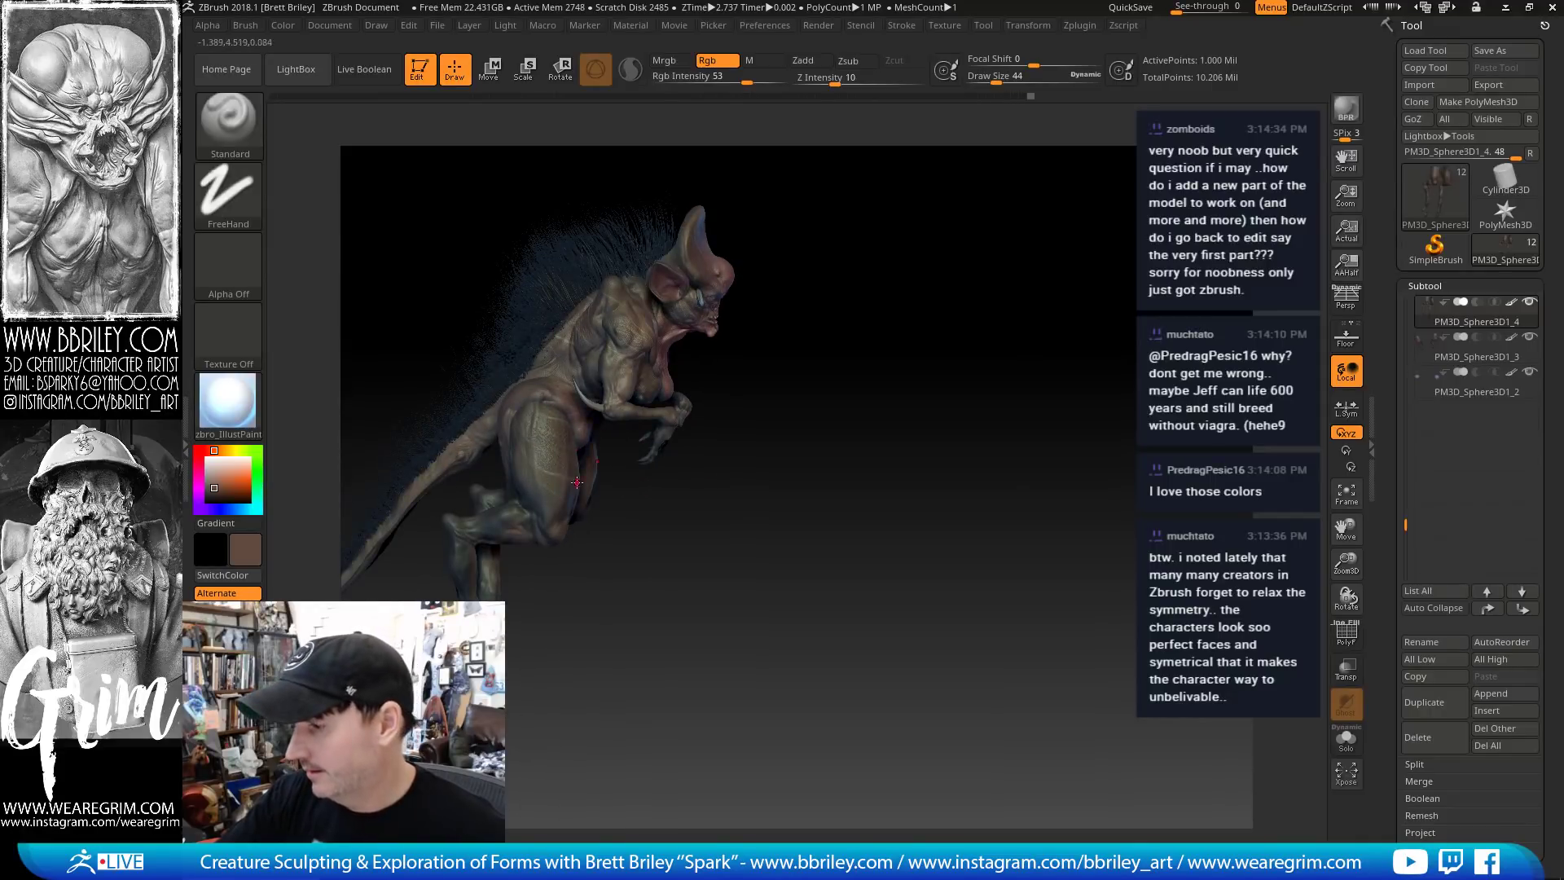
{"action": "left_click_drag", "start_coordinate": [613, 429], "coordinate": [586, 401]}
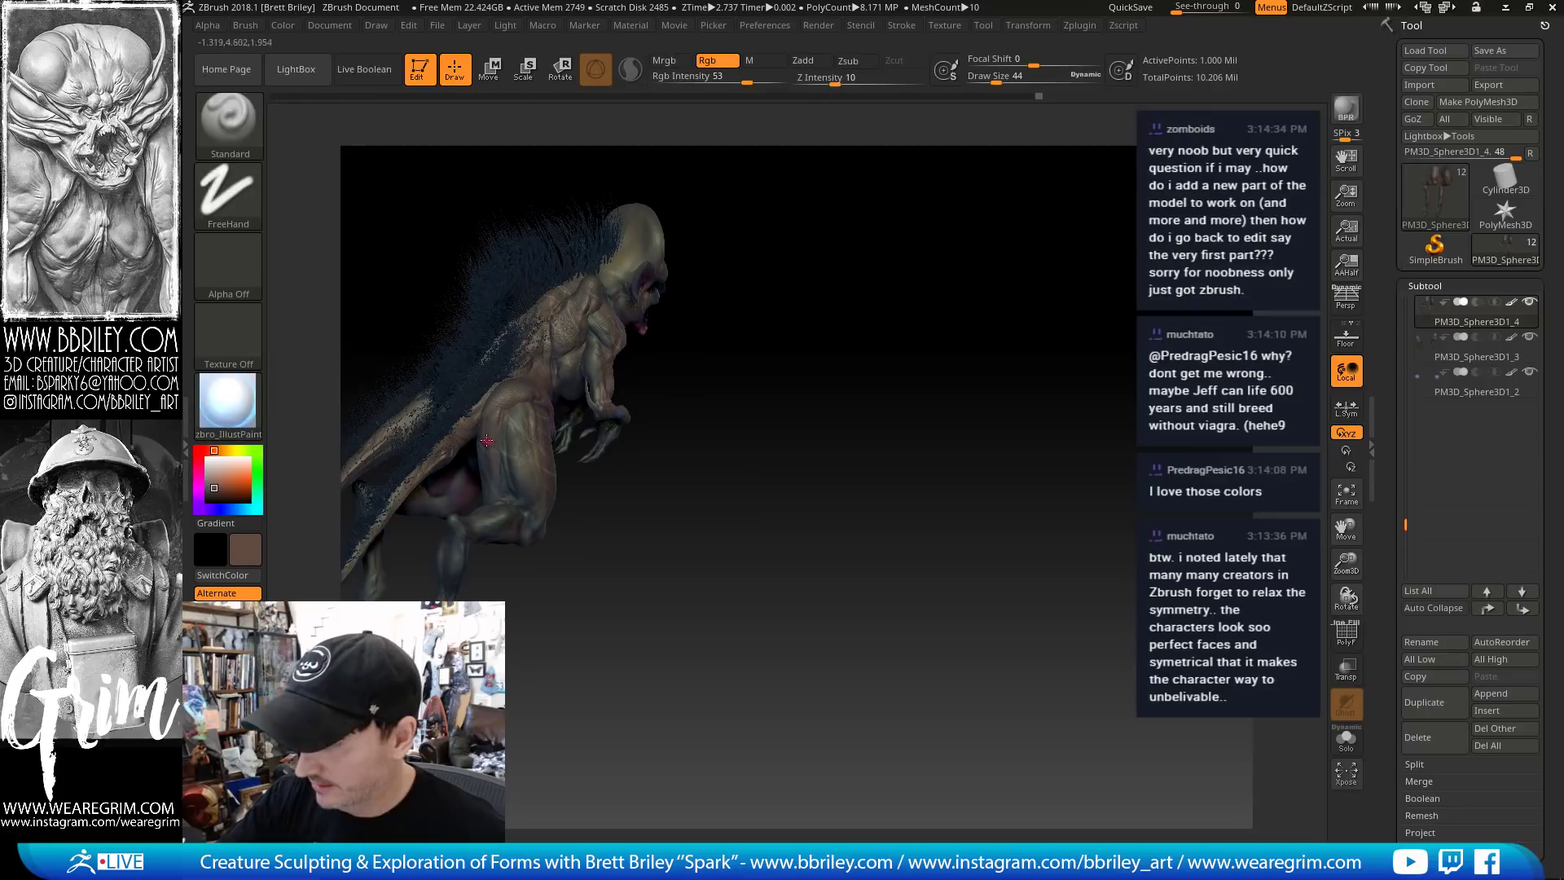
{"action": "left_click_drag", "start_coordinate": [816, 355], "coordinate": [603, 439]}
Select the torso, choose a pale pinkish beige, set the draw size to 20, and paint light detail around the shoulder
{"action": "left_click", "coordinate": [597, 440], "text": "alt"}
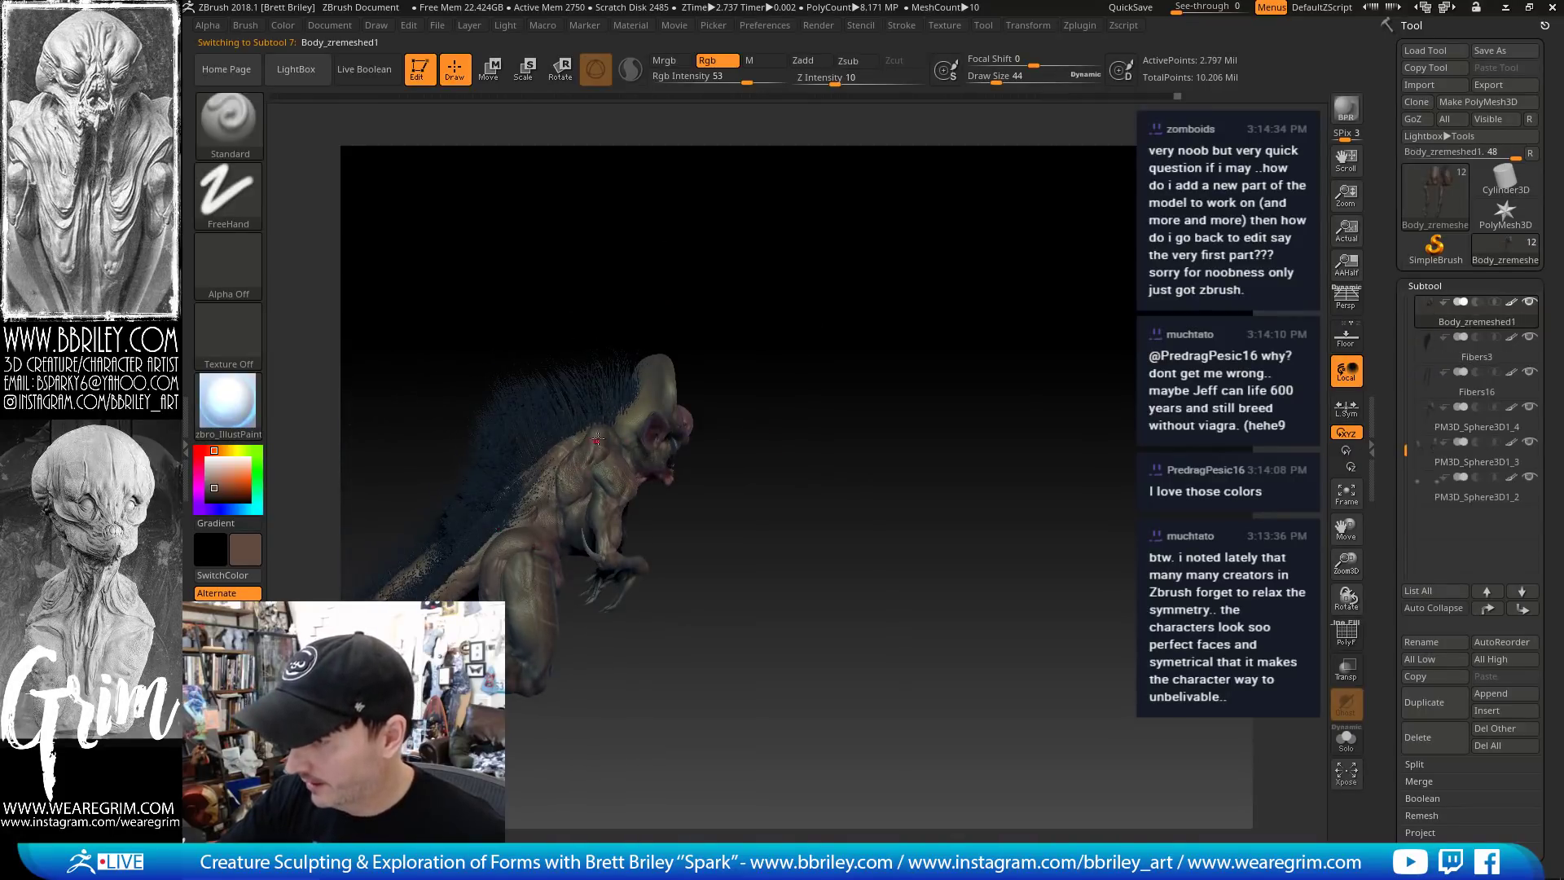
{"action": "left_click_drag", "start_coordinate": [742, 256], "coordinate": [599, 433]}
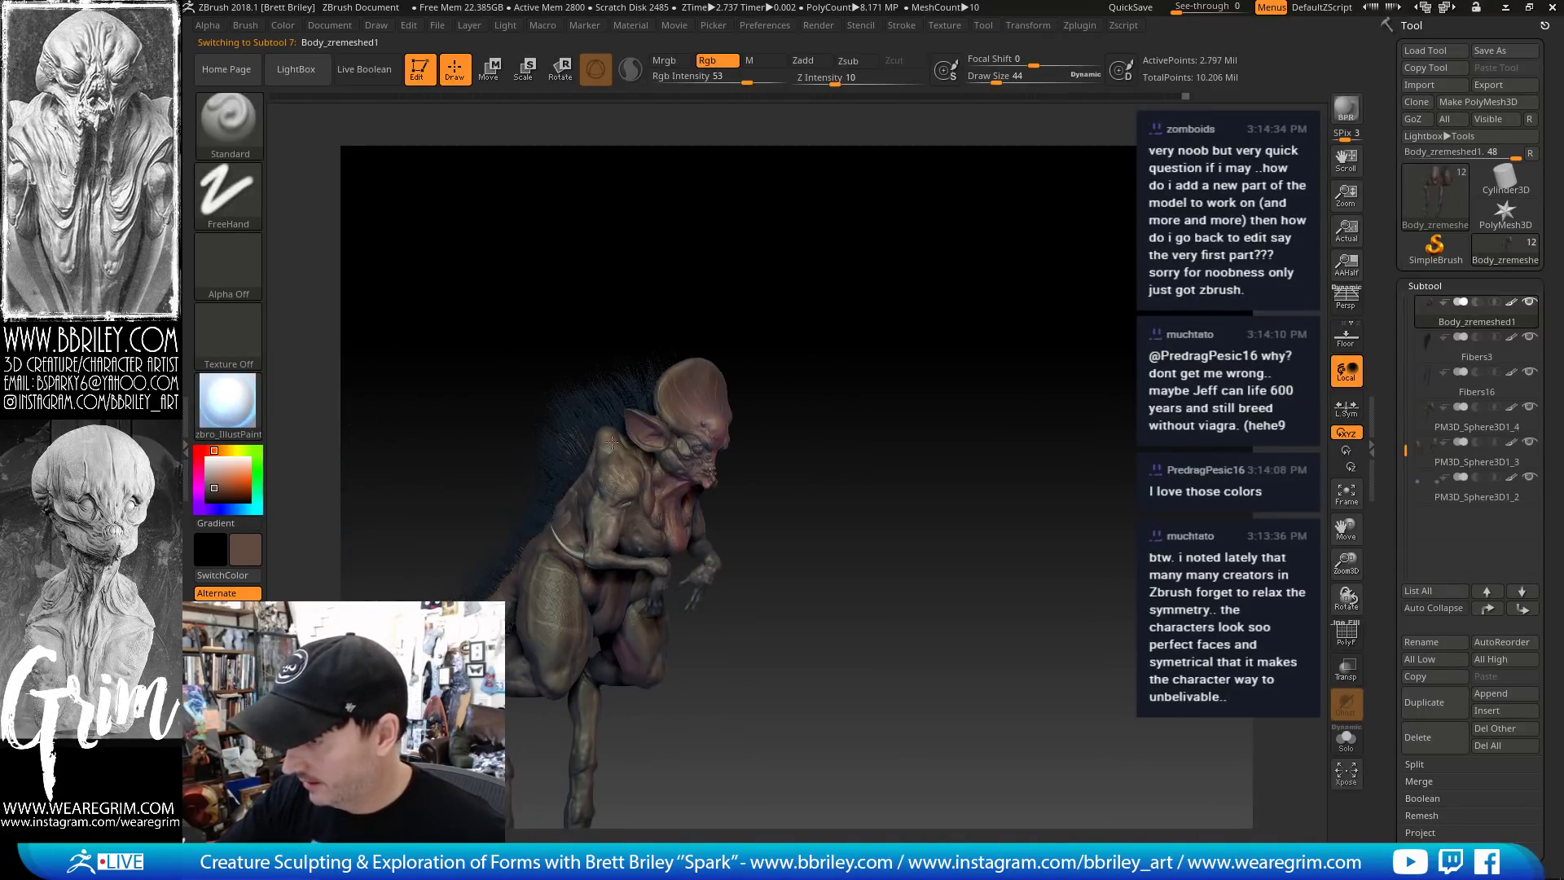
{"action": "left_click_drag", "start_coordinate": [794, 302], "coordinate": [678, 430]}
{"action": "left_click", "coordinate": [214, 476]}
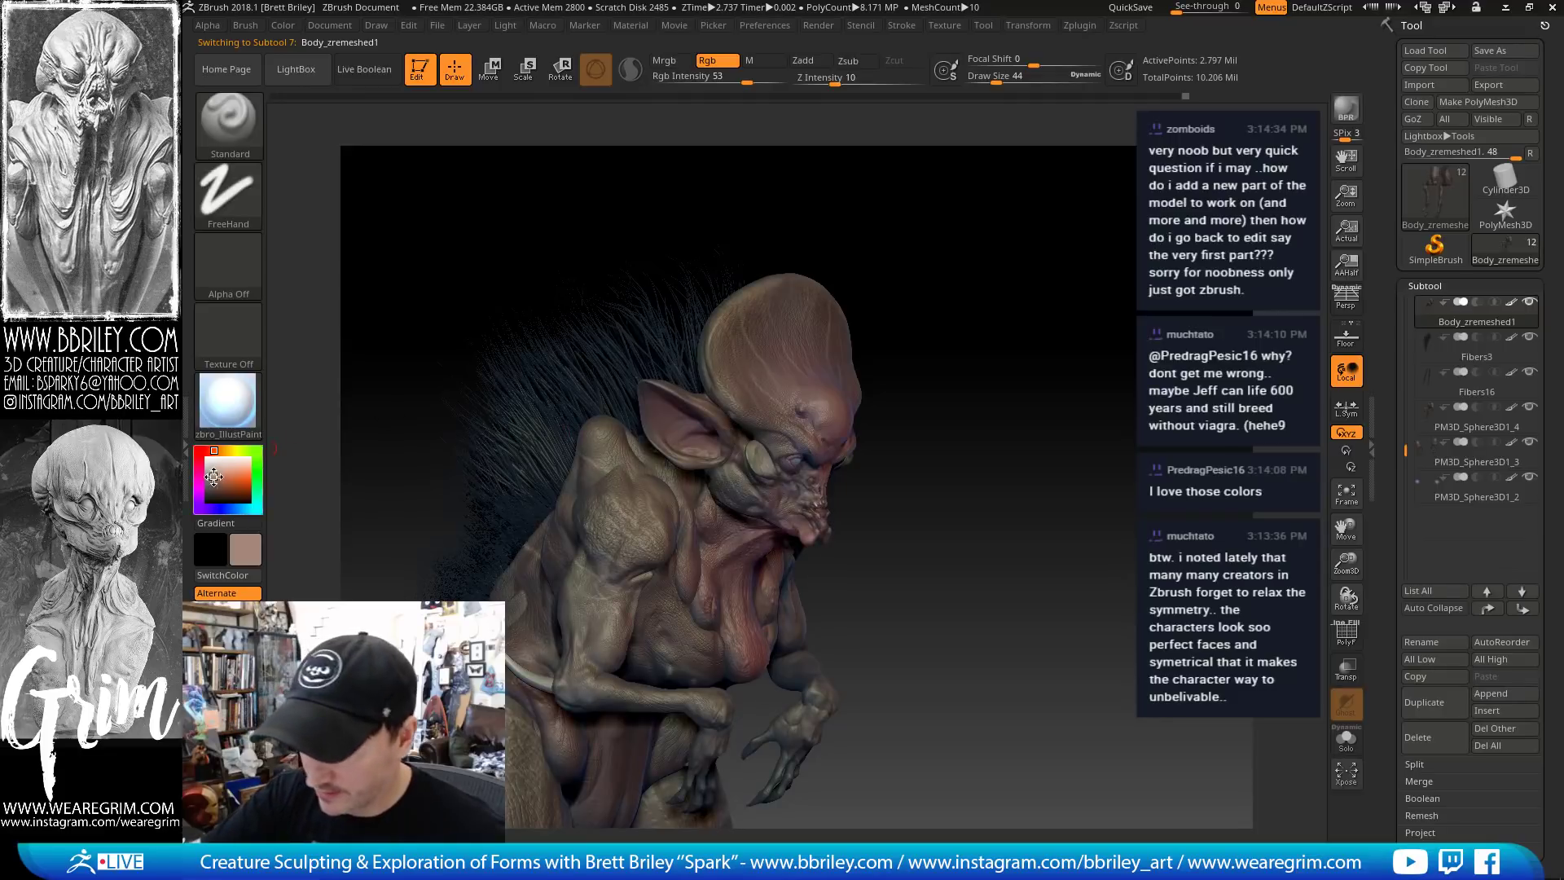
{"action": "key", "text": "bracketleft"}
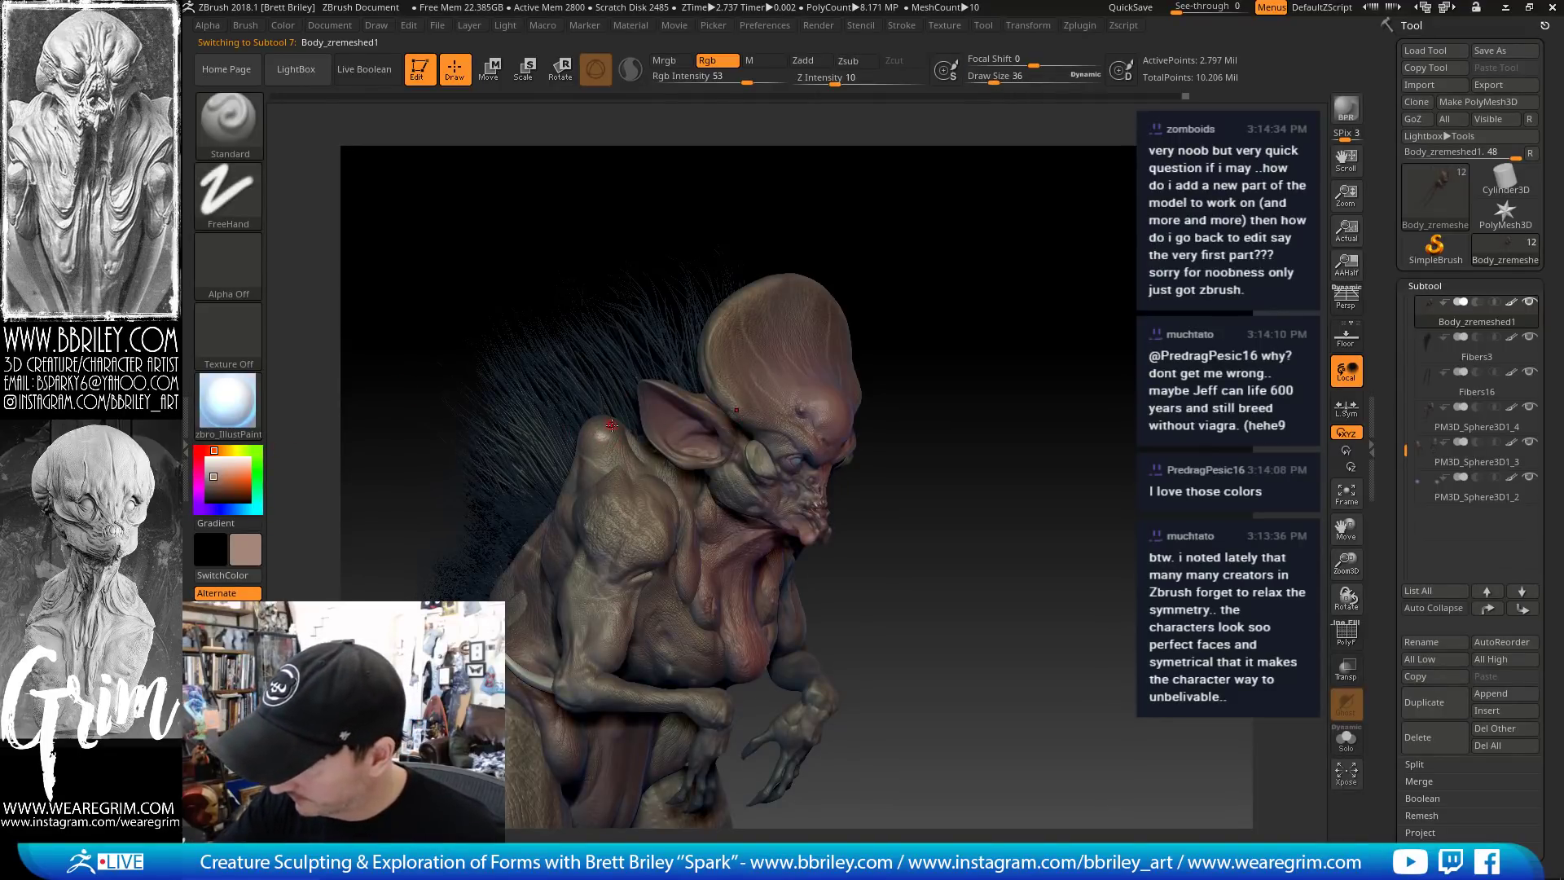
{"action": "key", "text": "bracketleft"}
{"action": "key", "text": "bracketleft"}
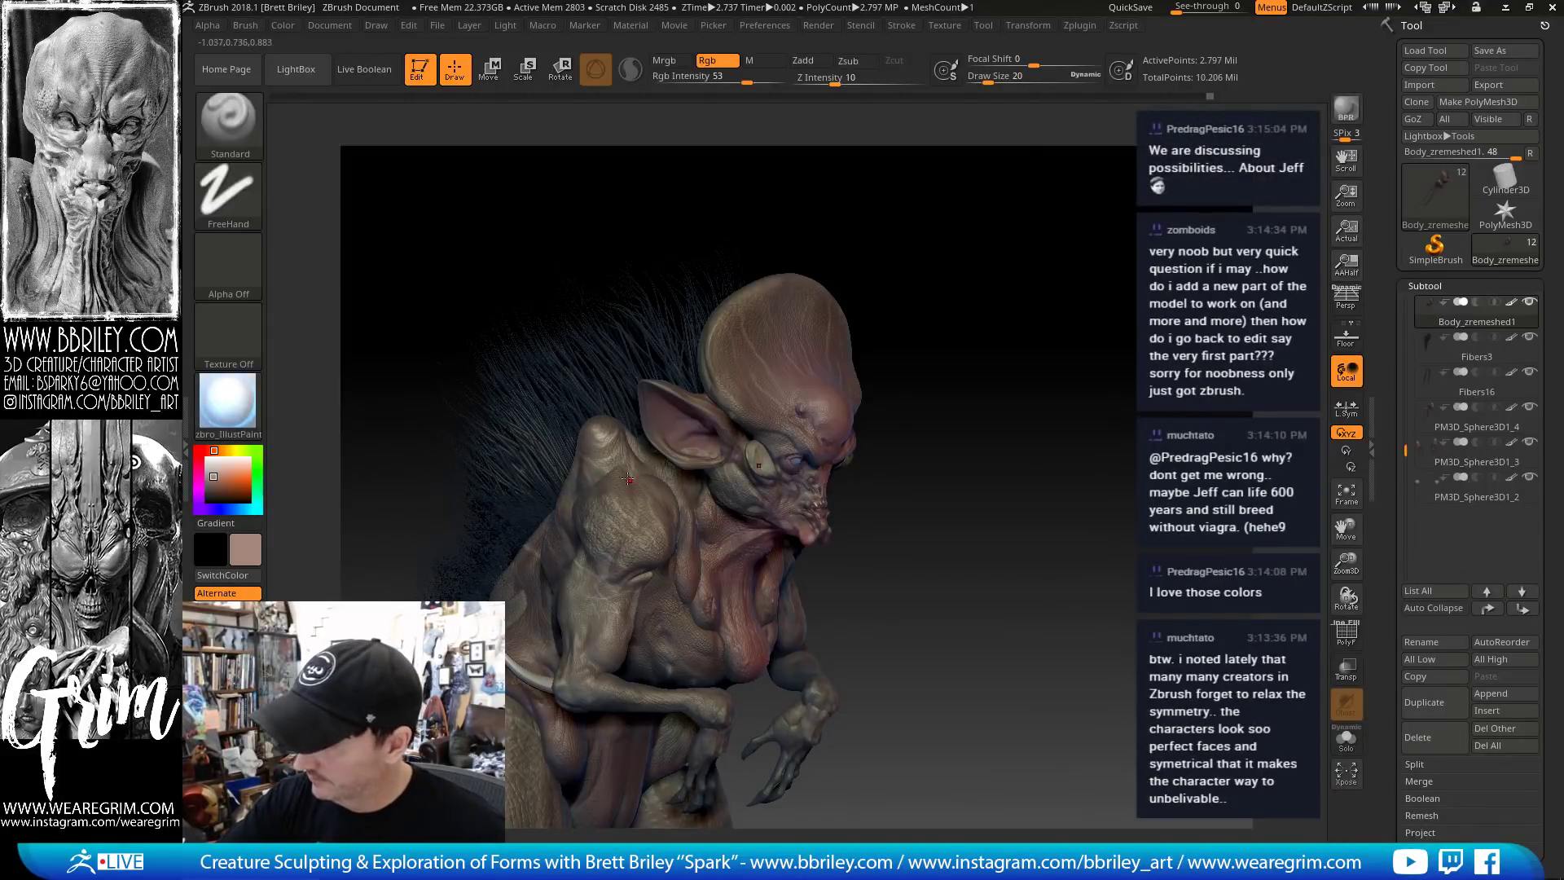
Select the arms and paint fine pale pinkish-beige detail on the shoulders and upper arms
{"action": "left_click", "coordinate": [651, 509], "text": "alt"}
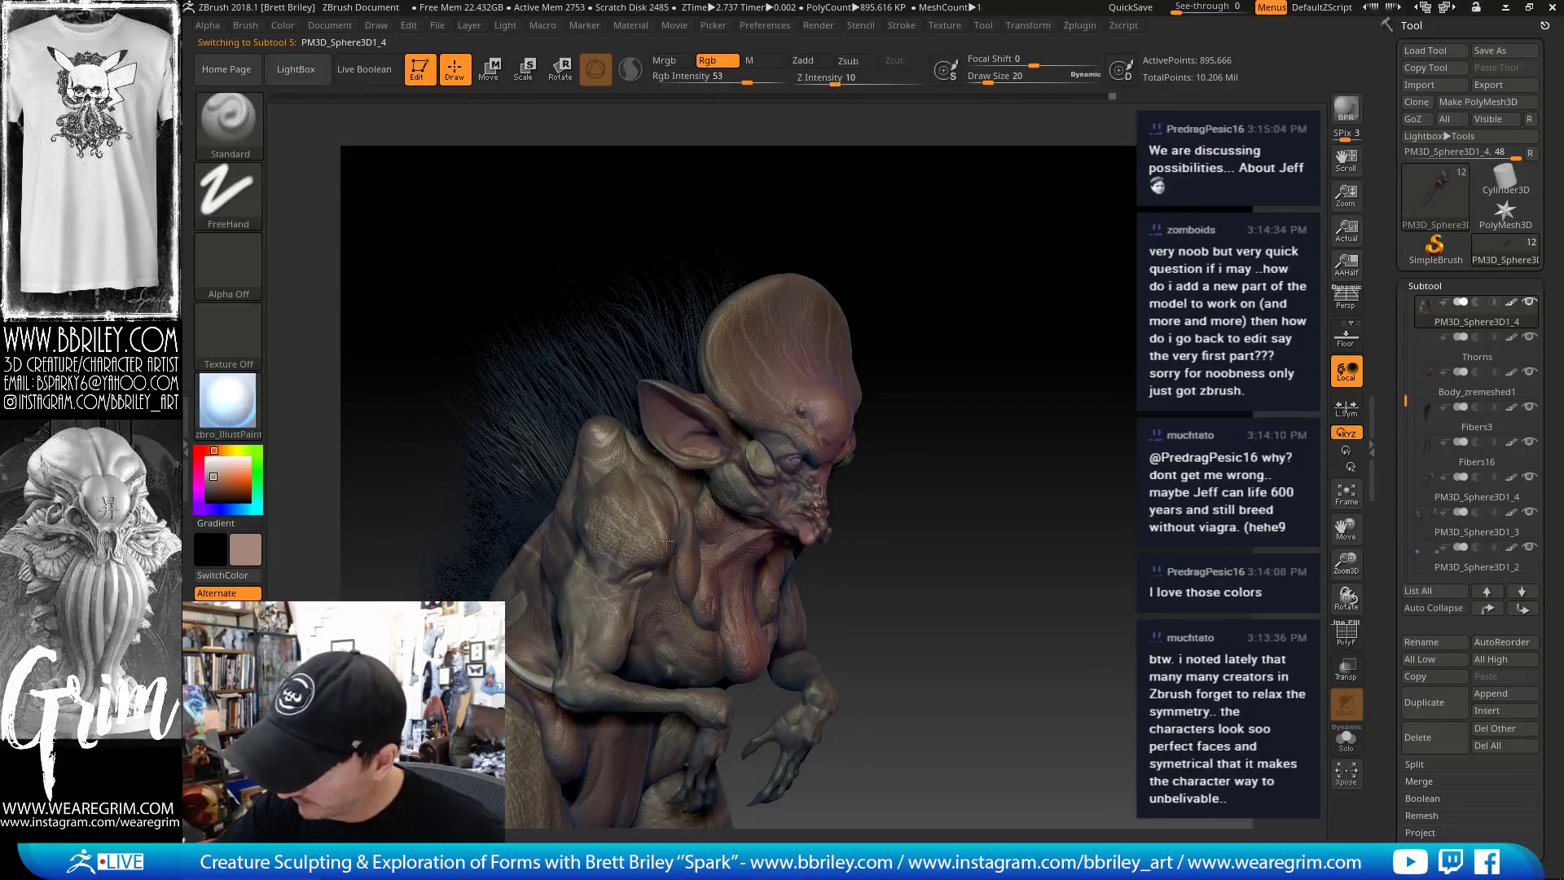
{"action": "left_click_drag", "start_coordinate": [1037, 407], "coordinate": [969, 383]}
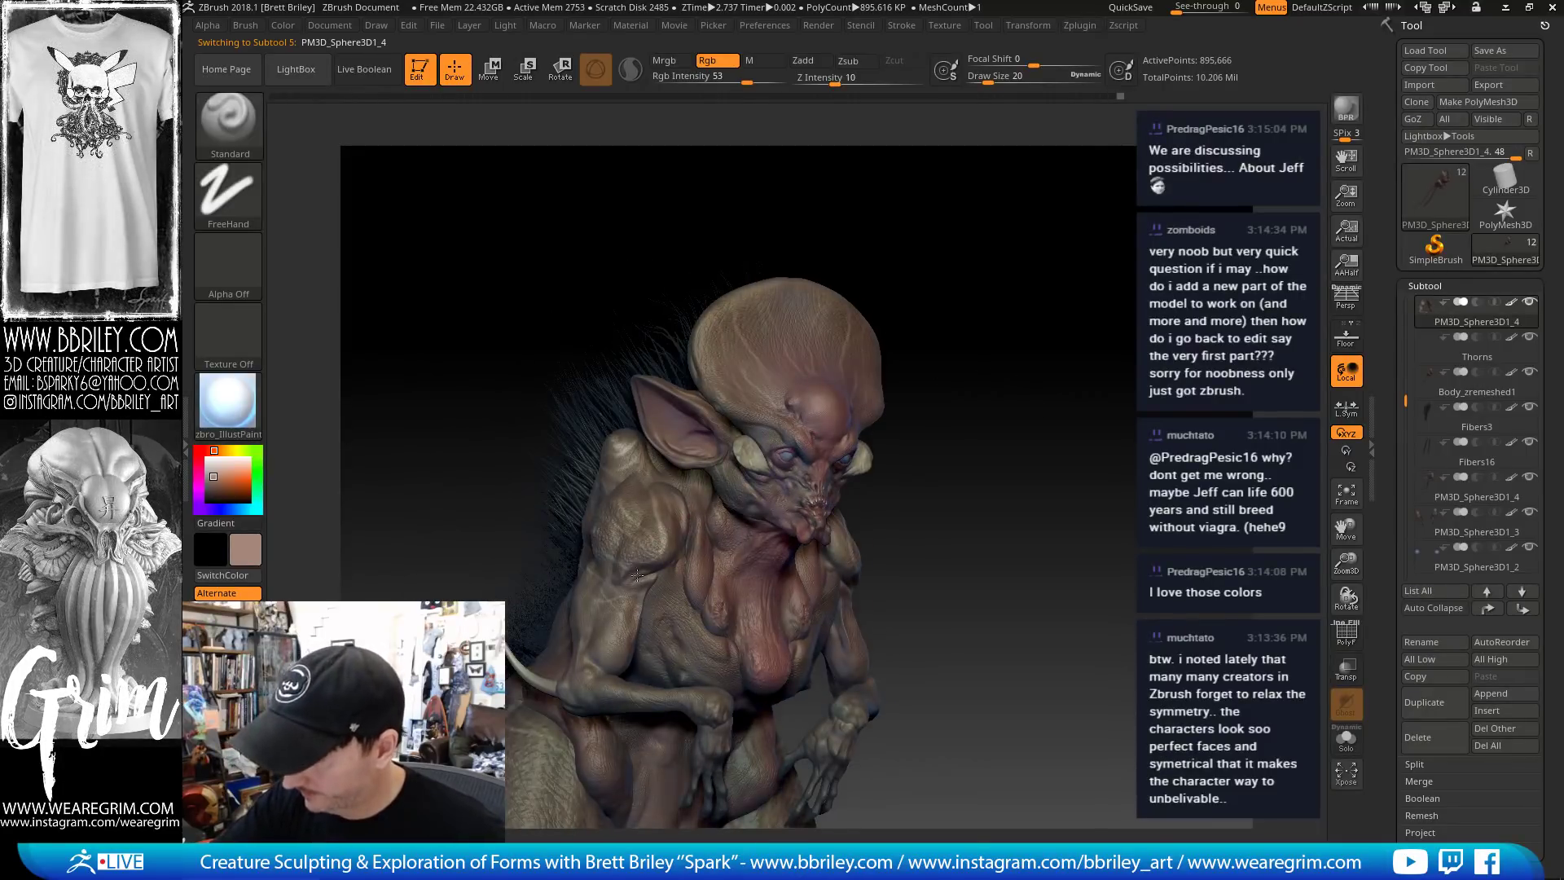
{"action": "left_click_drag", "start_coordinate": [1007, 460], "coordinate": [564, 538]}
{"action": "left_click_drag", "start_coordinate": [906, 429], "coordinate": [801, 520], "text": "shift"}
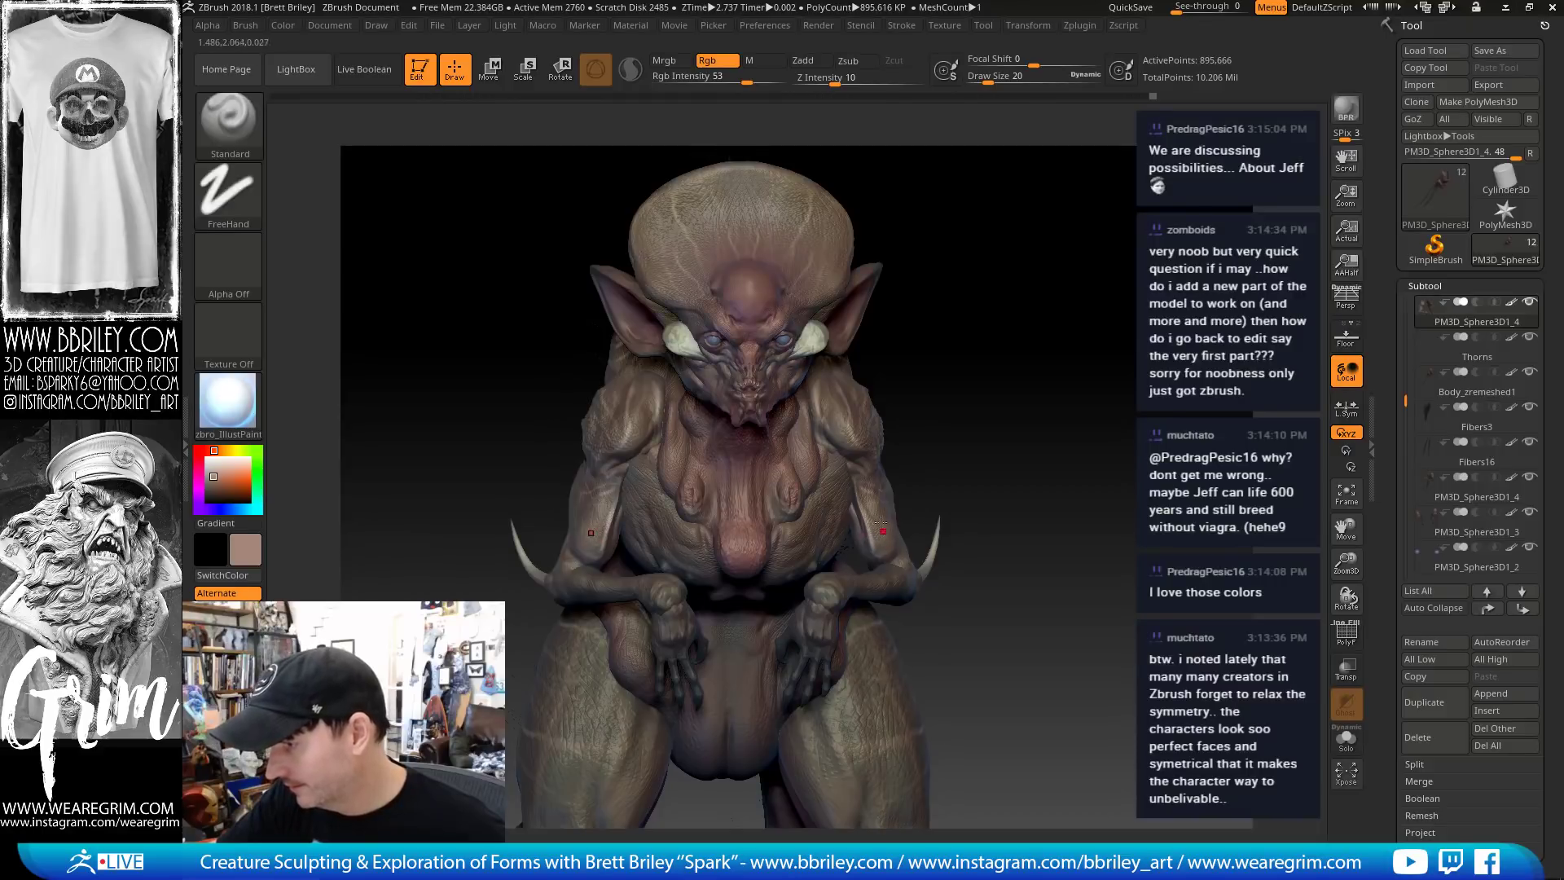
{"action": "left_click_drag", "start_coordinate": [882, 523], "coordinate": [638, 516]}
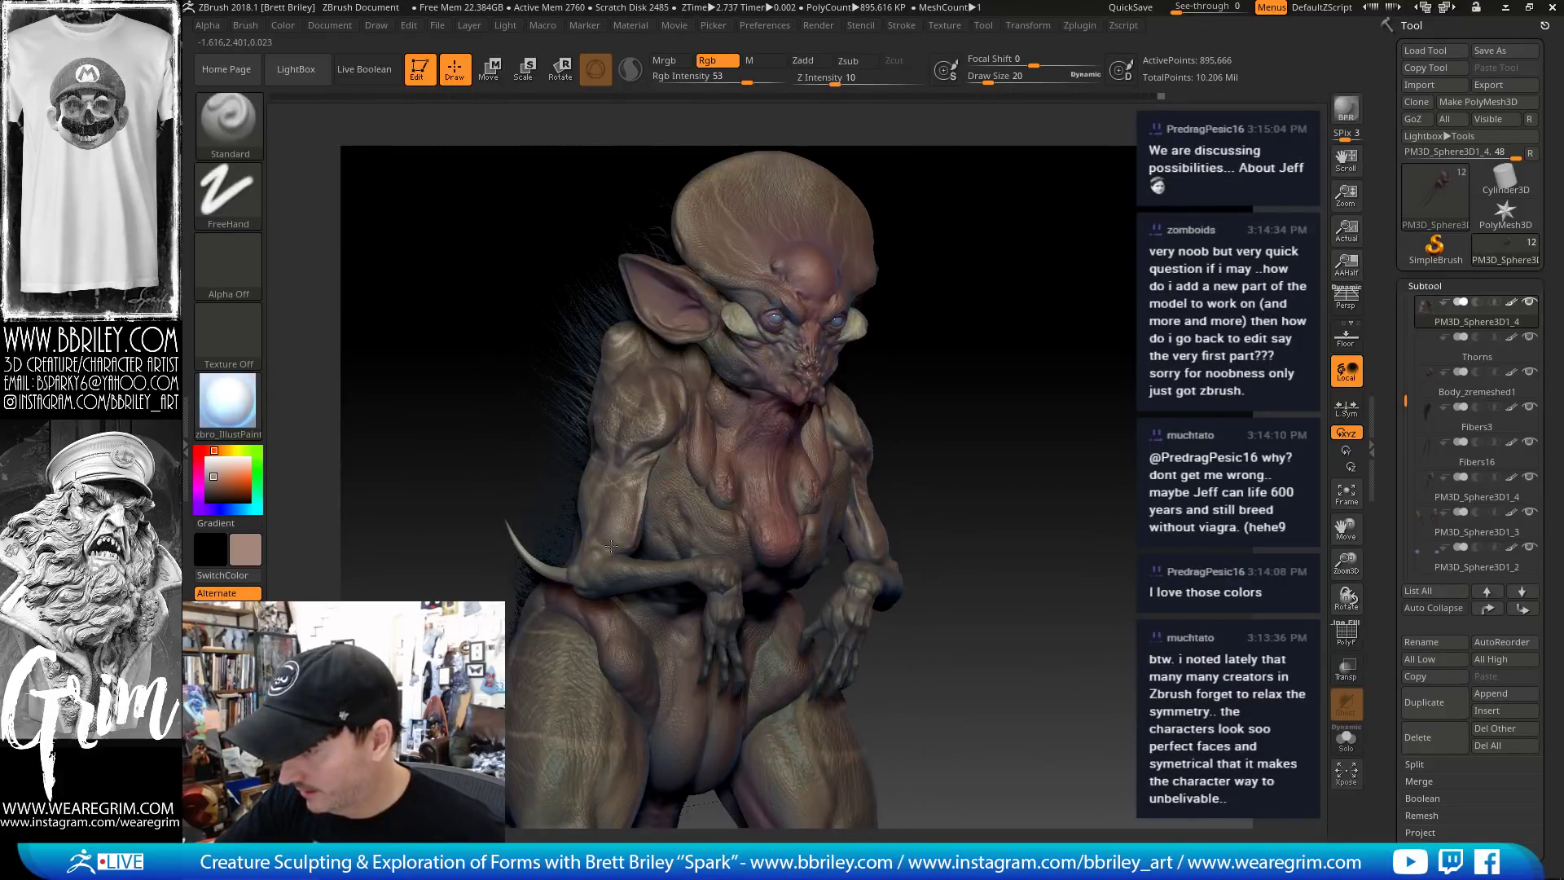
Paint fine pale pinkish-beige detail on the forearms, wrists and hands
{"action": "left_click_drag", "start_coordinate": [1035, 409], "coordinate": [1026, 416]}
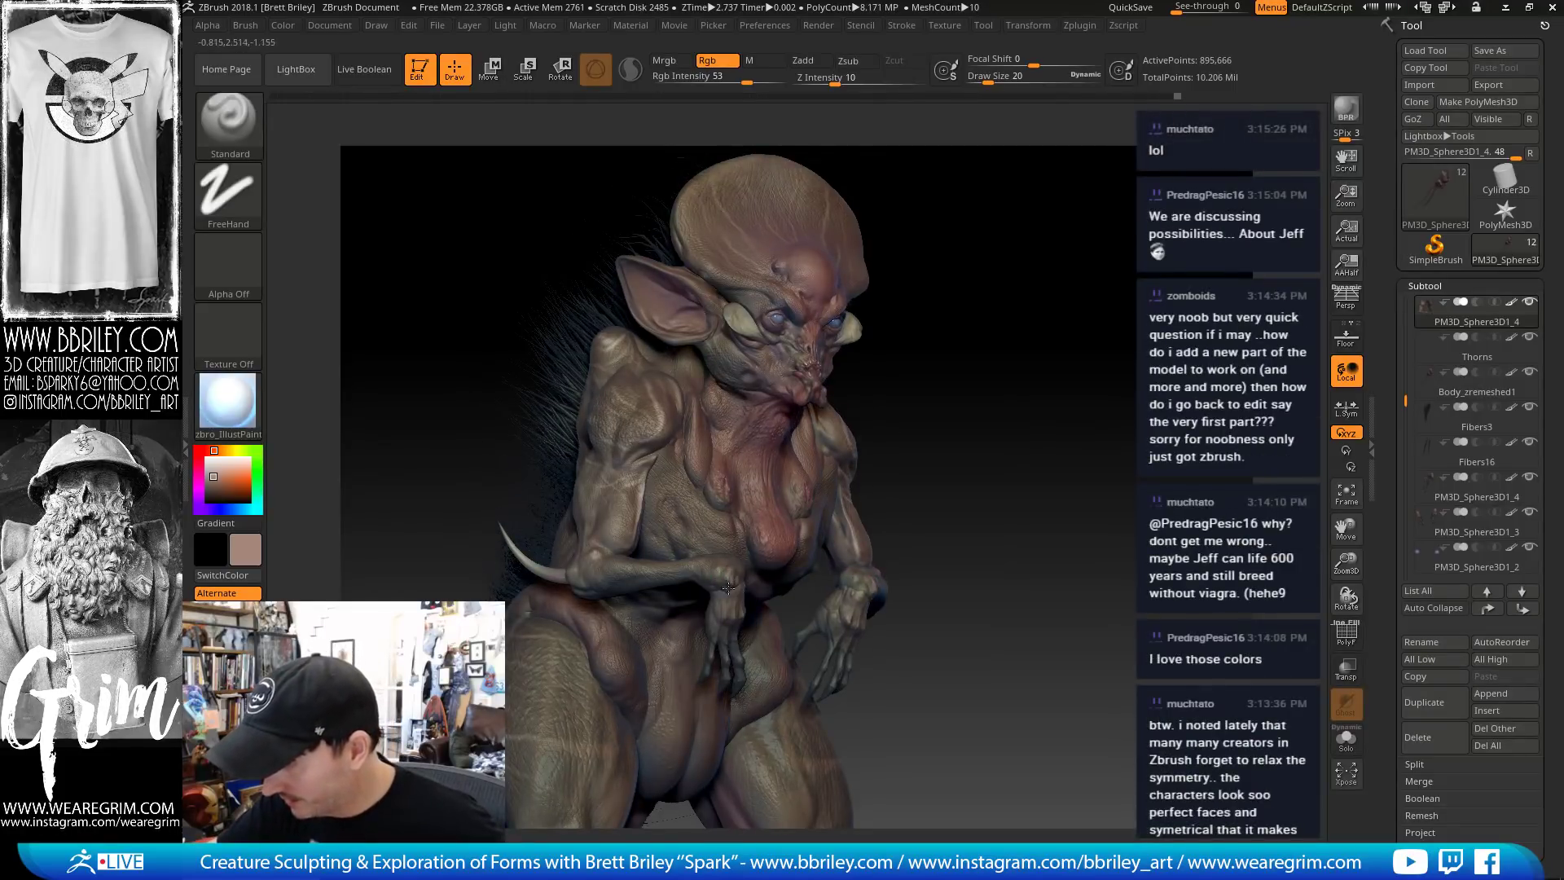
{"action": "left_click_drag", "start_coordinate": [977, 452], "coordinate": [733, 576]}
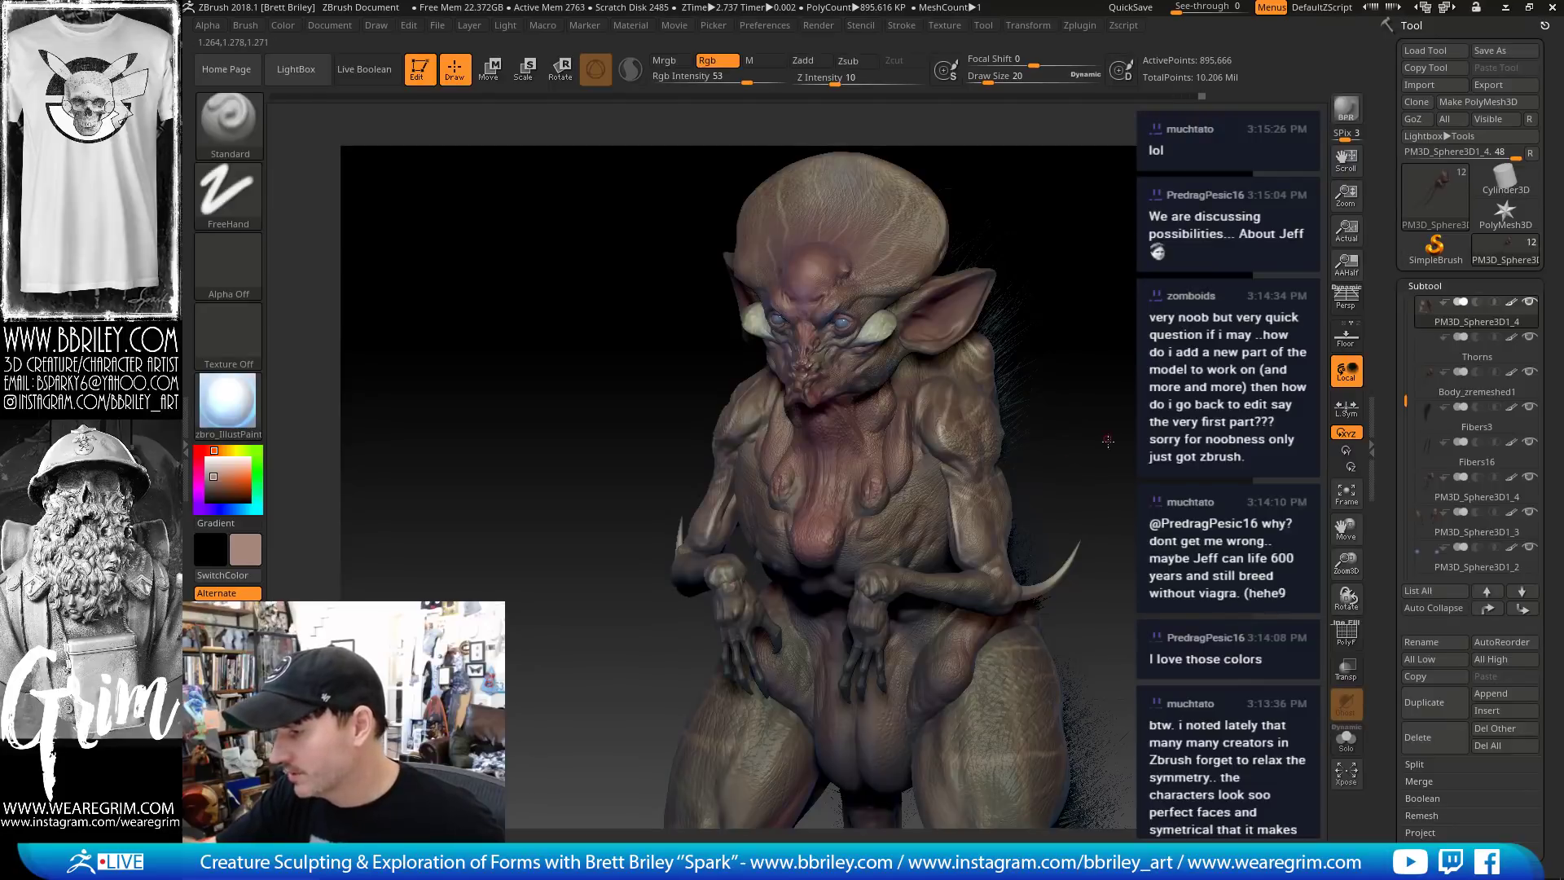
{"action": "mouse_move", "coordinate": [1108, 443]}
{"action": "left_mouse_down"}
{"action": "mouse_move", "coordinate": [1114, 454]}
{"action": "mouse_move", "coordinate": [1002, 420]}
{"action": "mouse_move", "coordinate": [1116, 440]}
{"action": "left_mouse_up"}
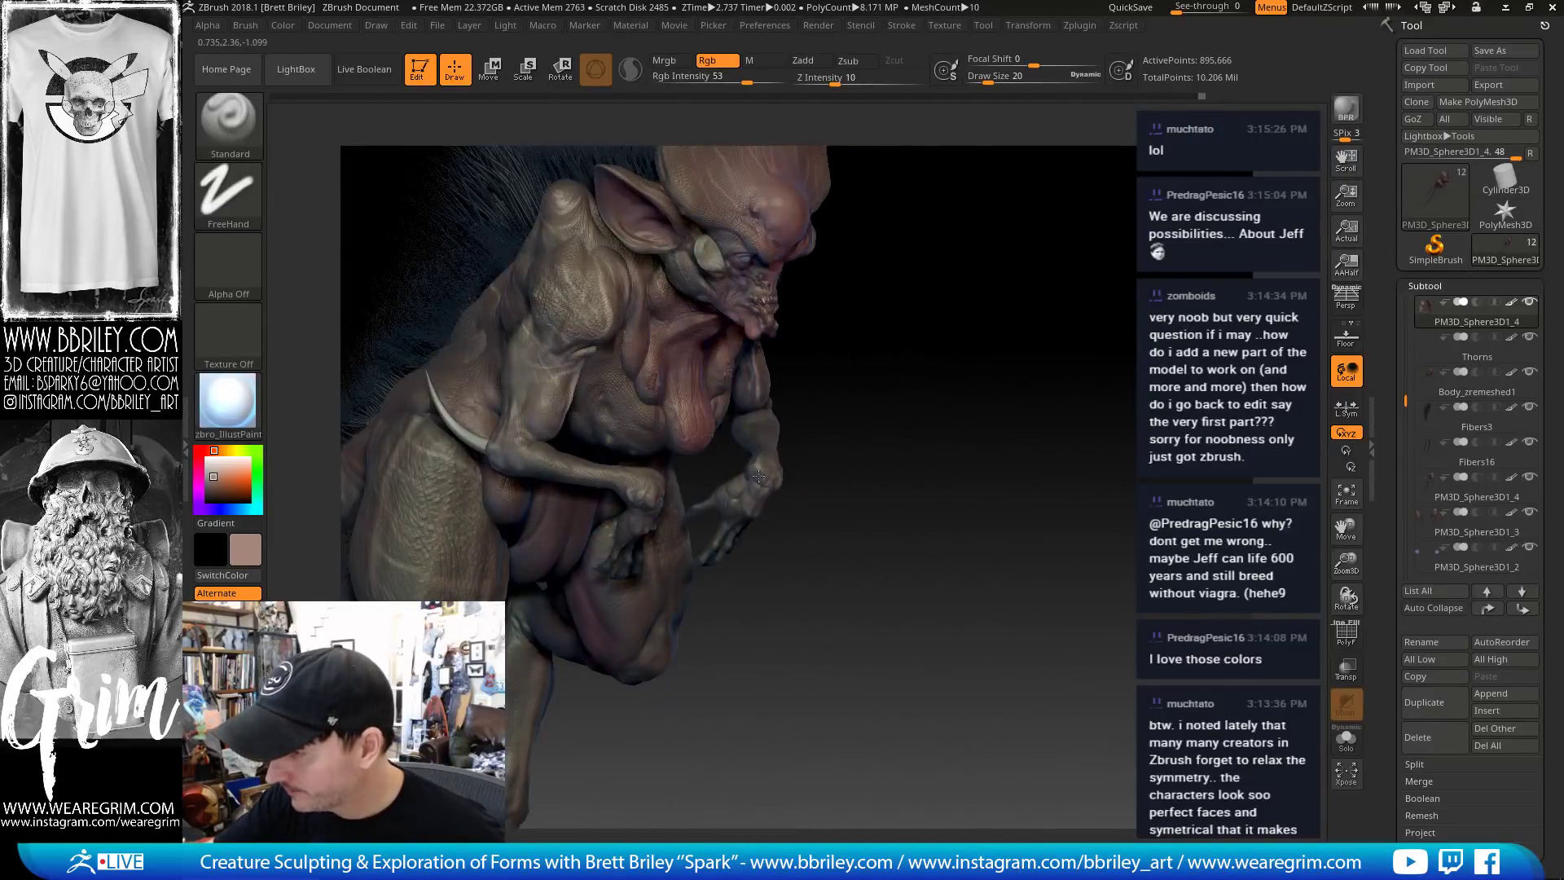
{"action": "left_click_drag", "start_coordinate": [786, 425], "coordinate": [874, 414]}
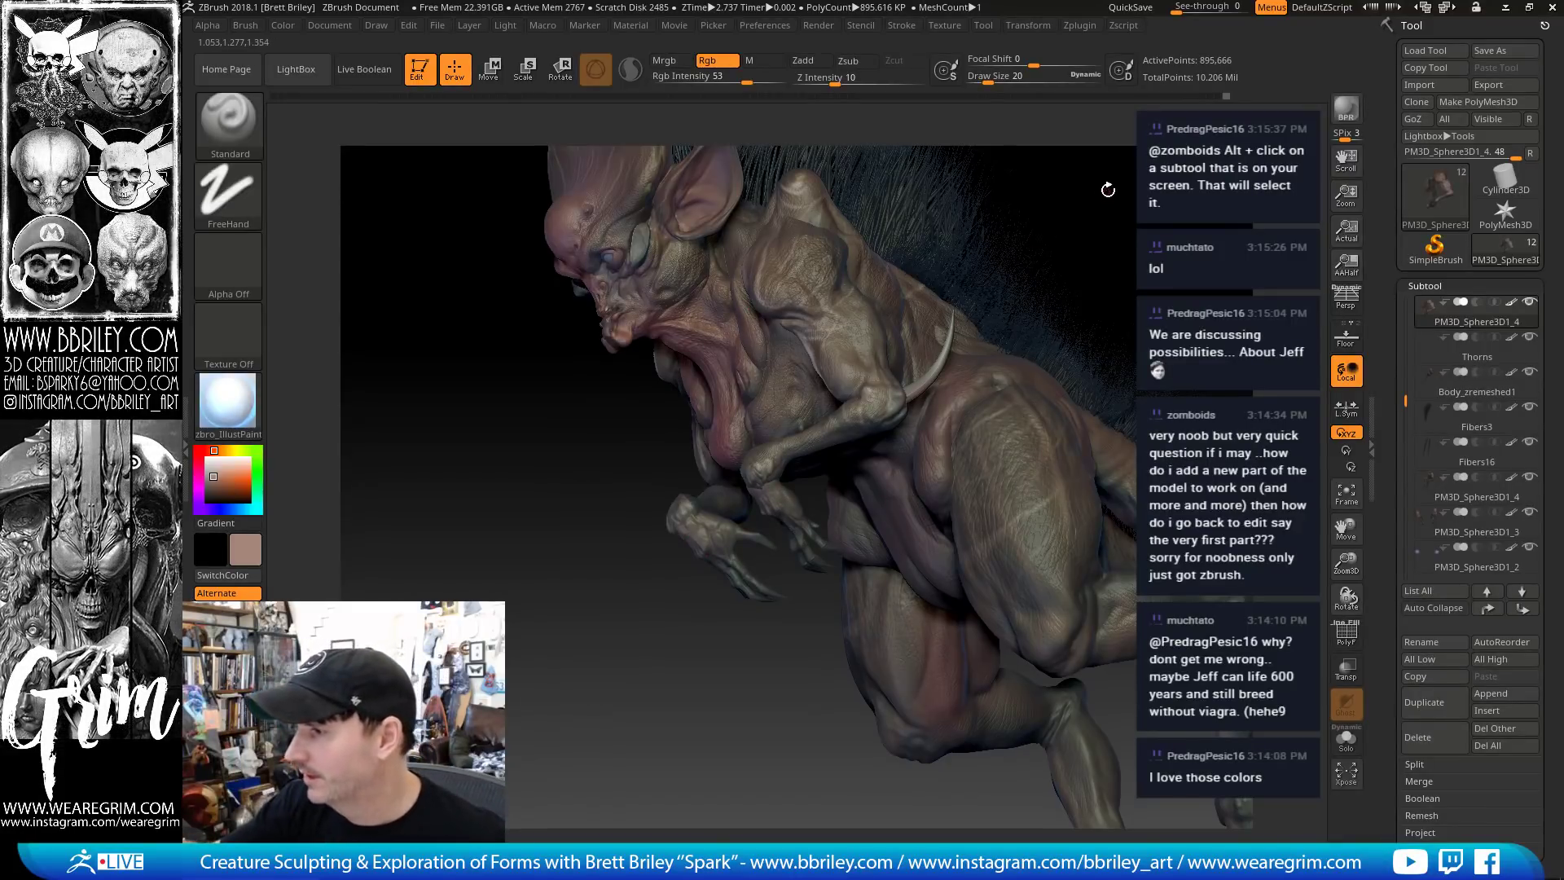
Select the head, reduce the draw size to 9, and paint pale pinkish-beige detail on the throat sac and neck
{"action": "left_click_drag", "start_coordinate": [1112, 209], "coordinate": [793, 358]}
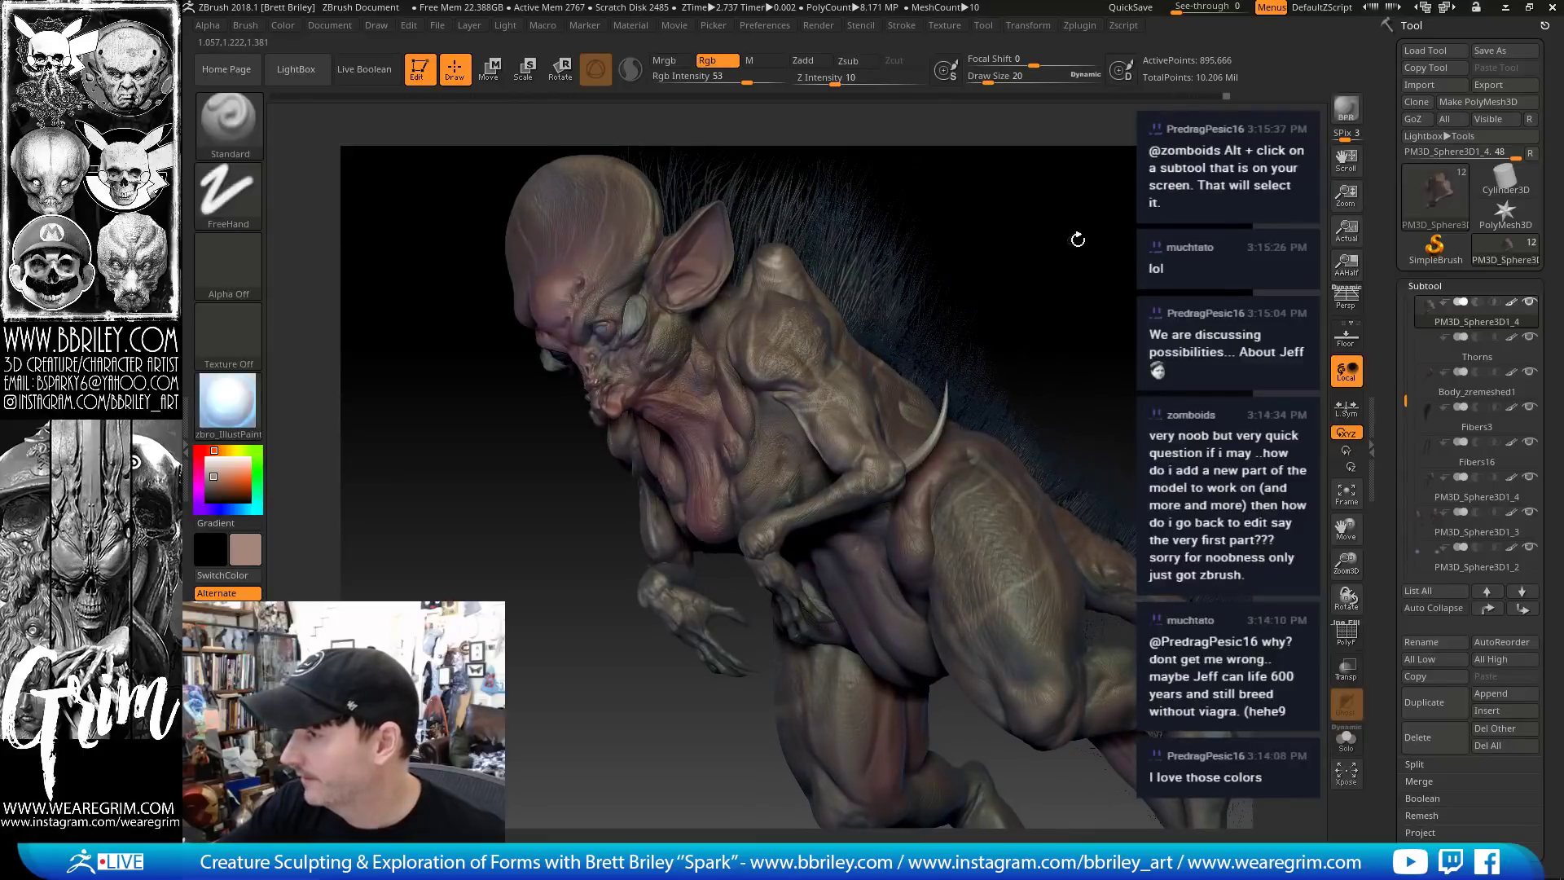
{"action": "left_click_drag", "start_coordinate": [1078, 240], "coordinate": [1054, 293]}
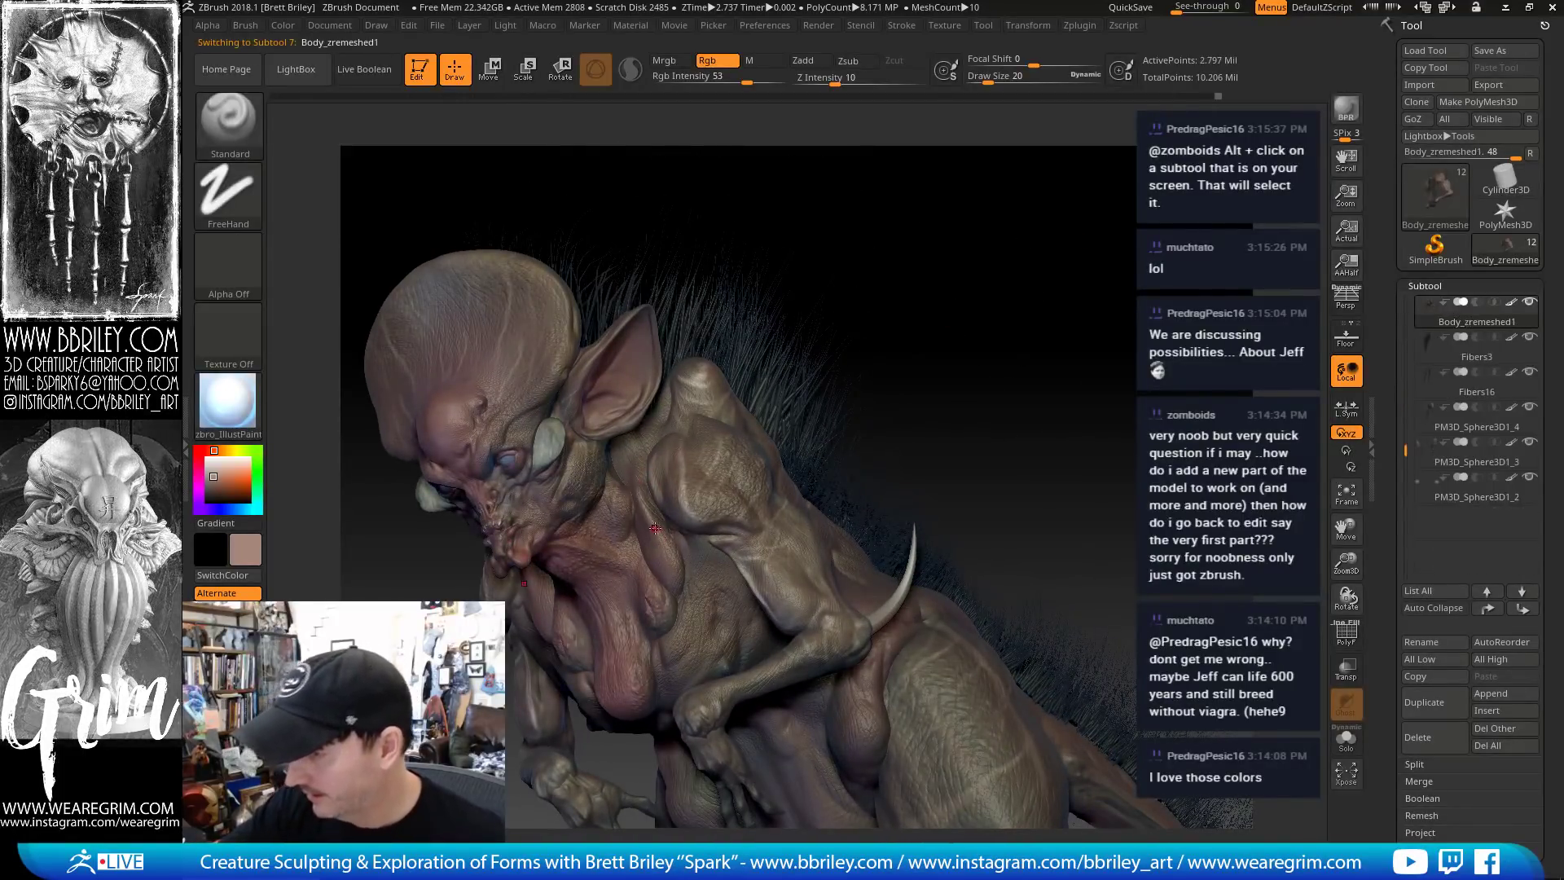
{"action": "left_click", "coordinate": [667, 593], "text": "alt"}
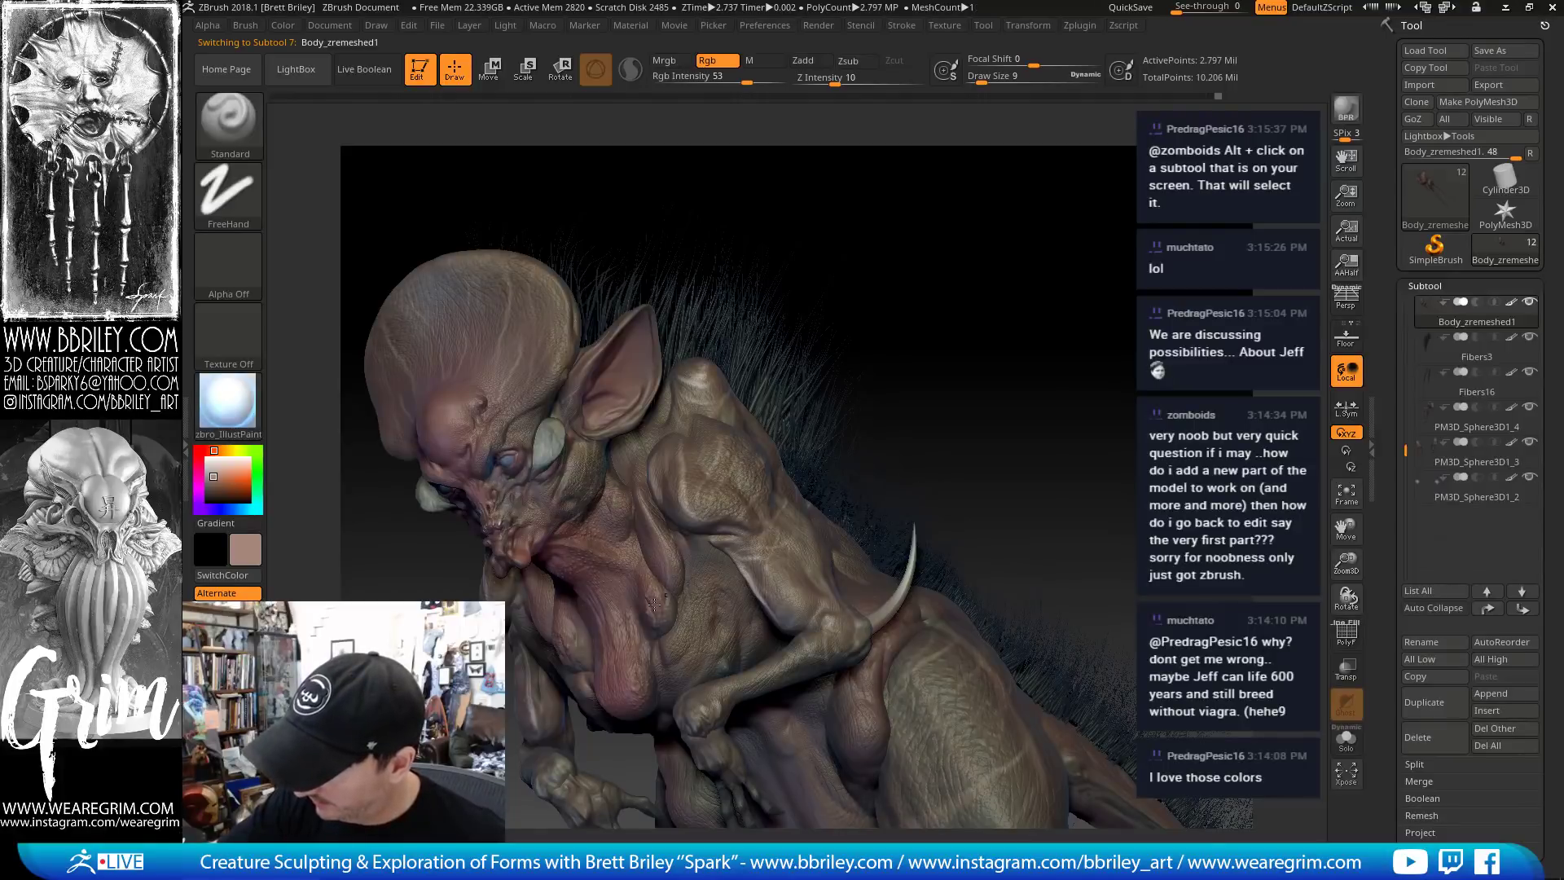
{"action": "left_click", "coordinate": [653, 601], "text": "alt"}
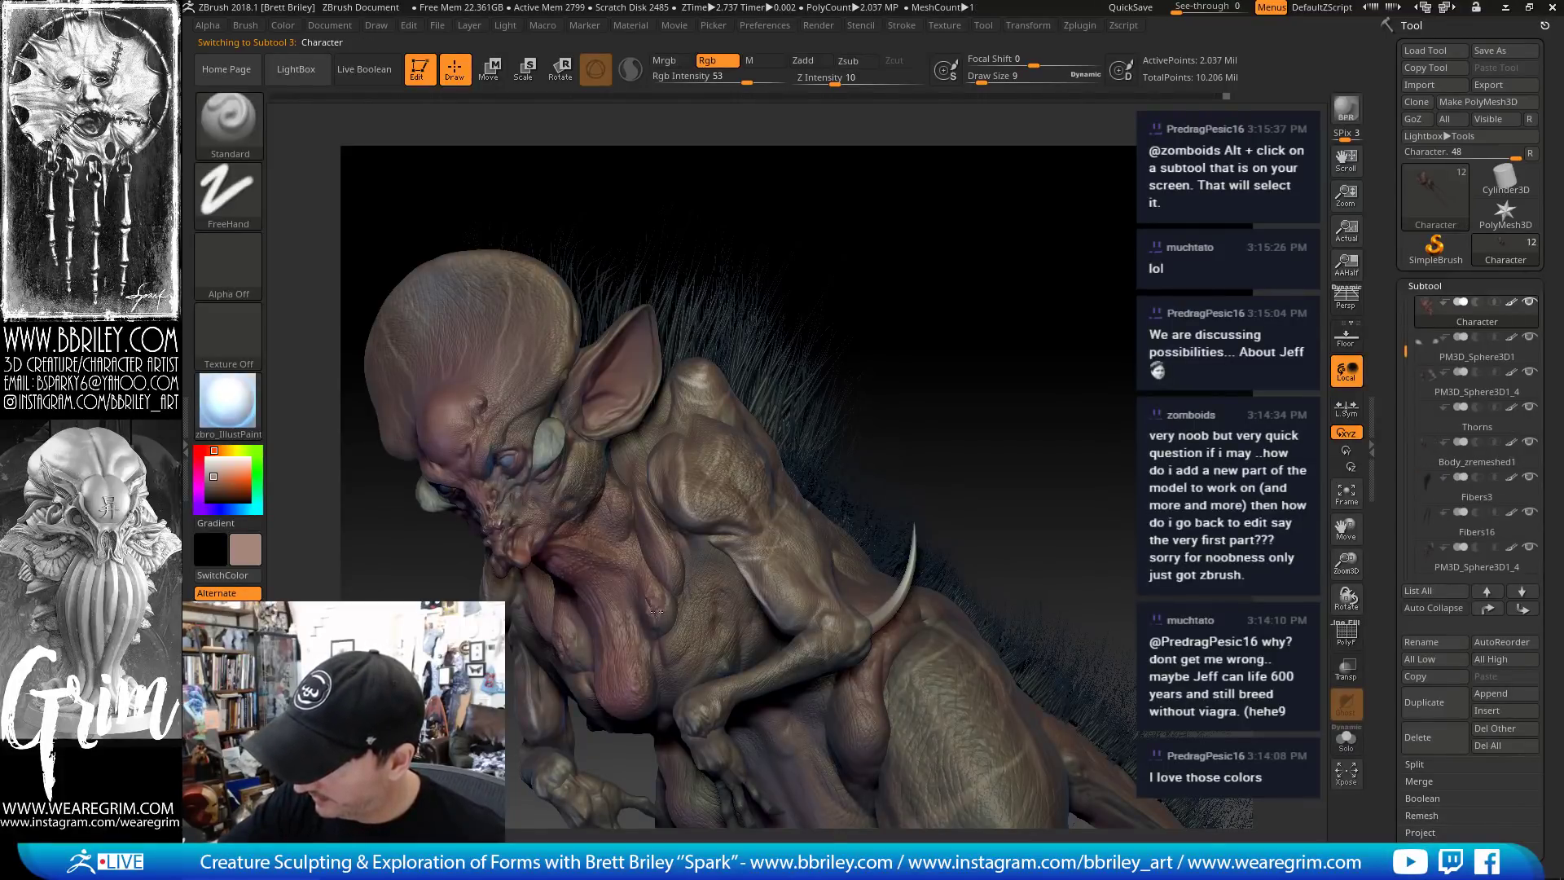
{"action": "left_click_drag", "start_coordinate": [855, 273], "coordinate": [990, 281]}
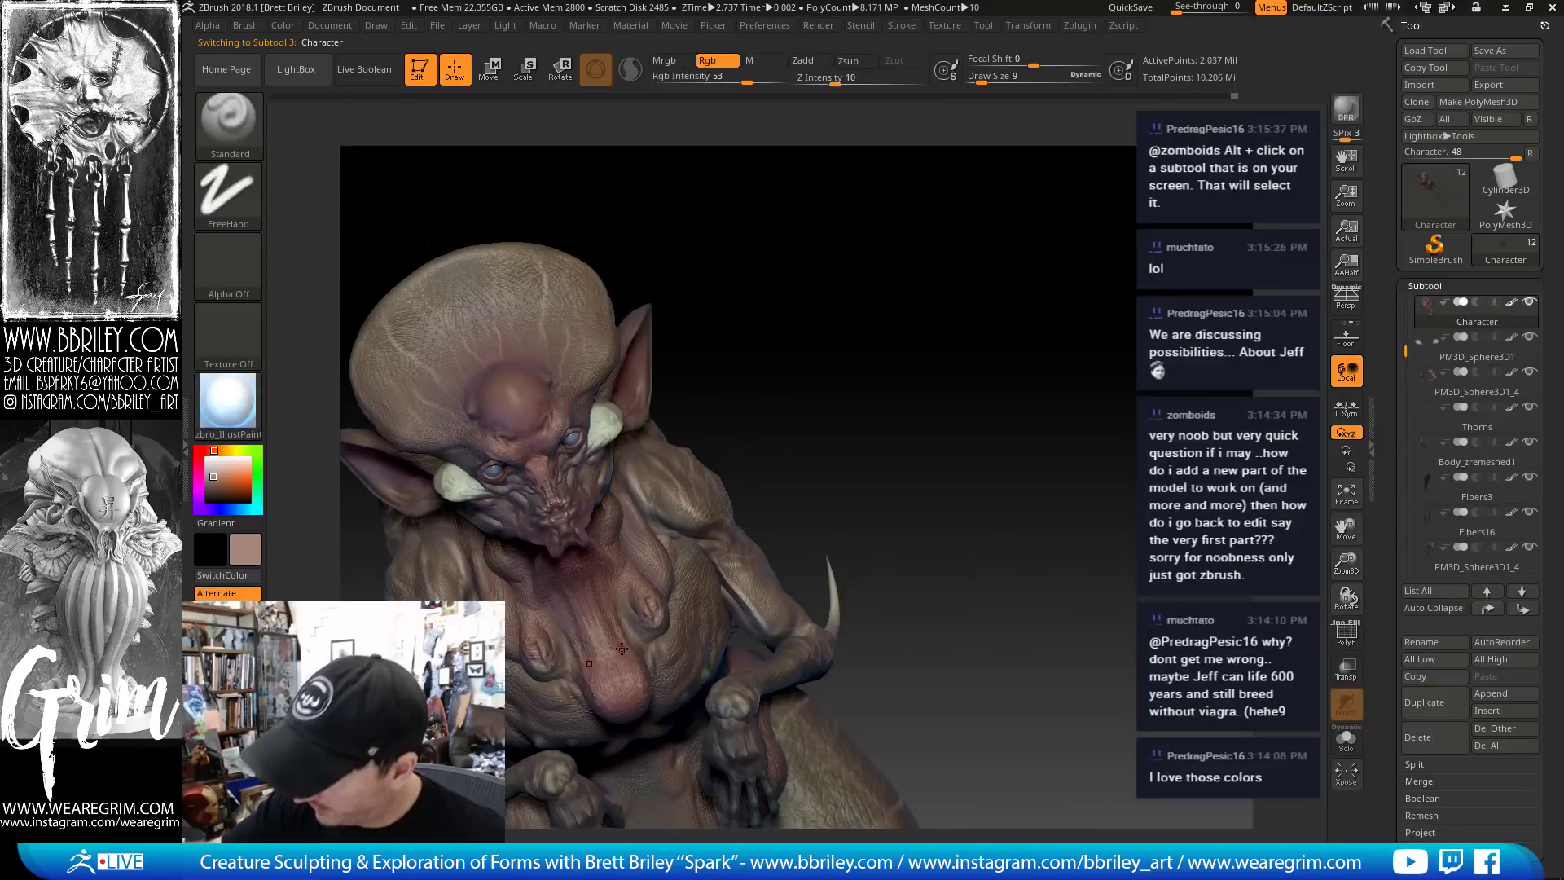
{"action": "left_click_drag", "start_coordinate": [591, 663], "coordinate": [607, 698]}
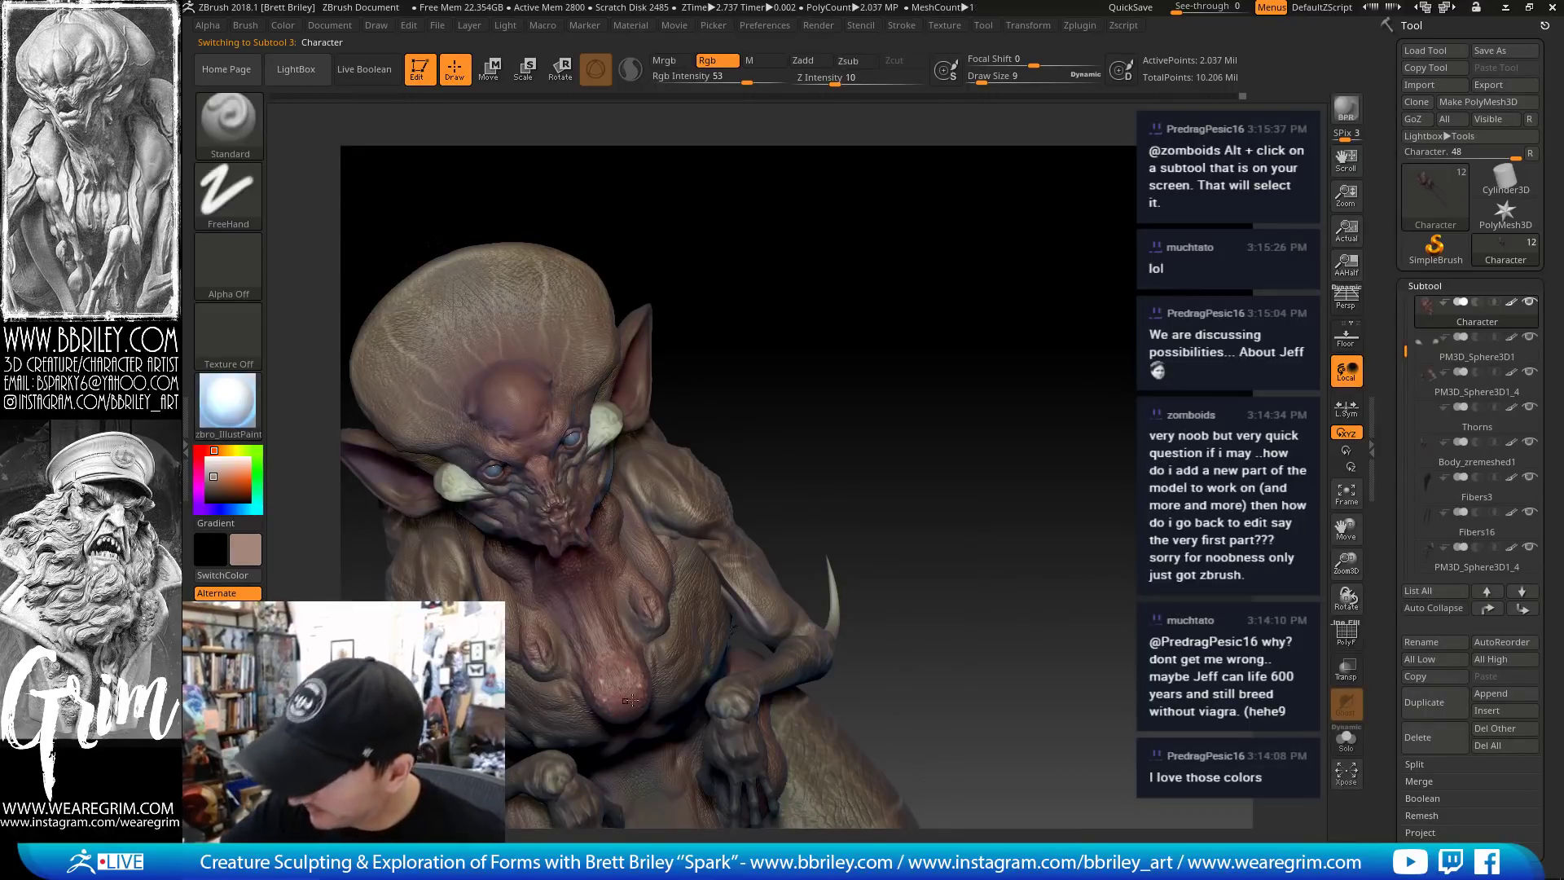
{"action": "key", "text": "shift"}
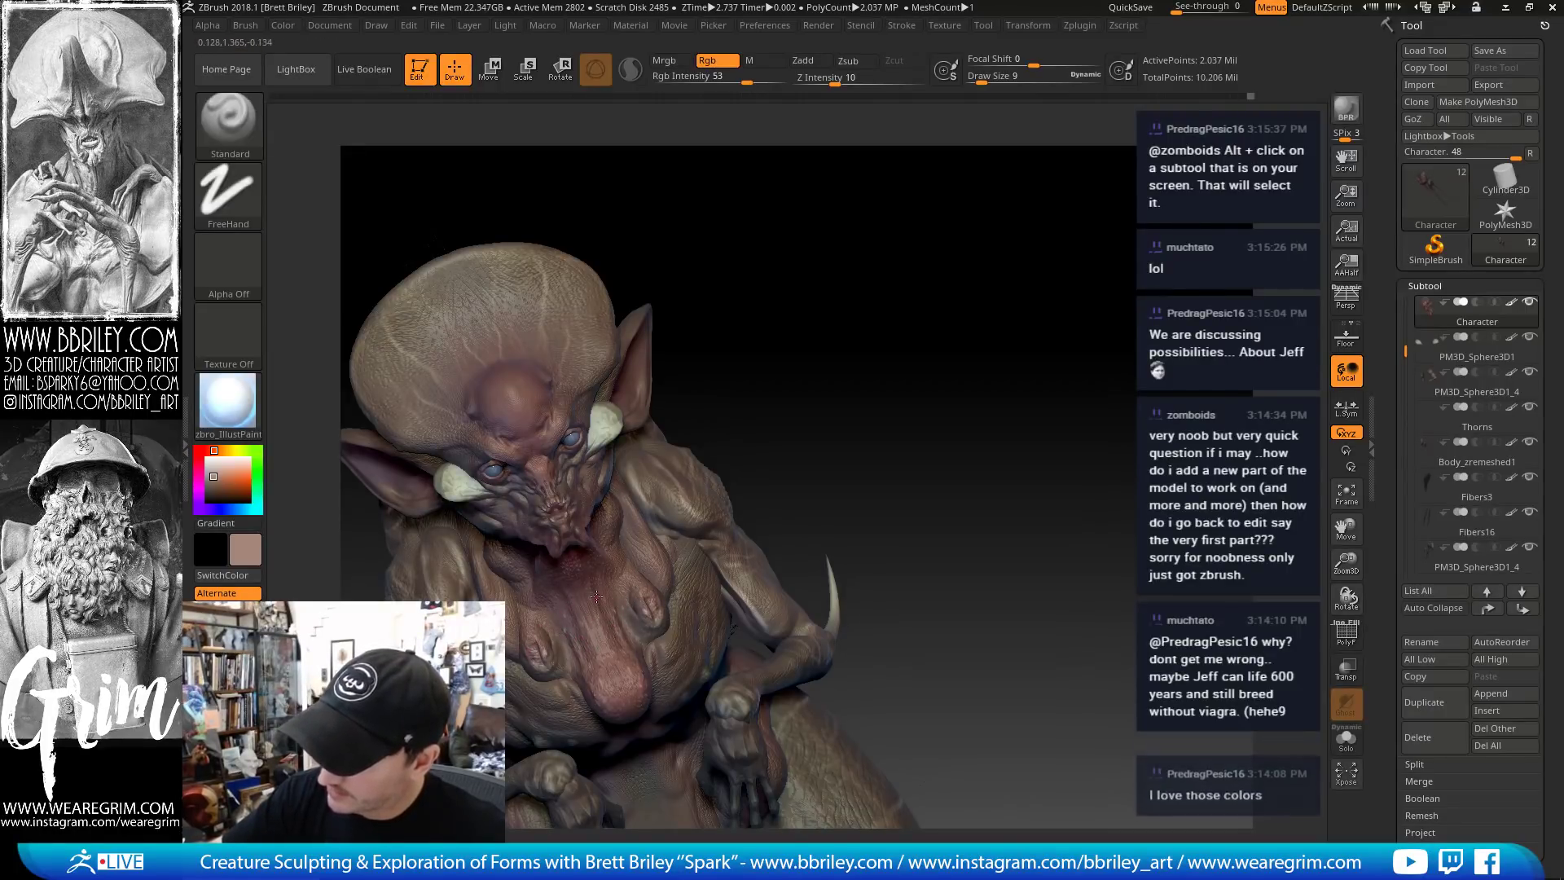
{"action": "left_click_drag", "start_coordinate": [736, 370], "coordinate": [550, 586]}
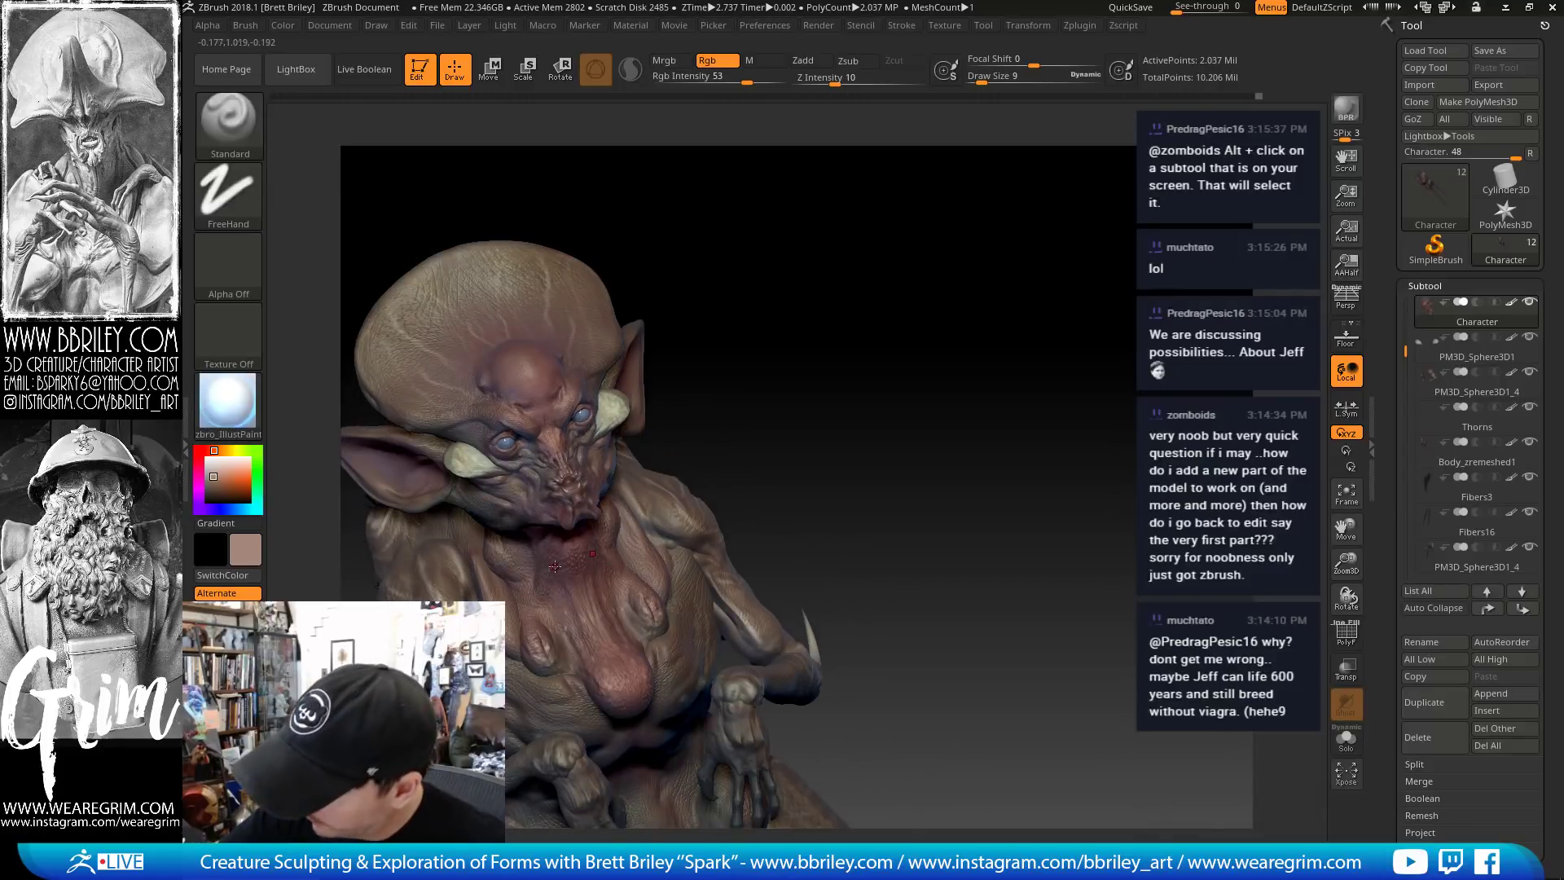
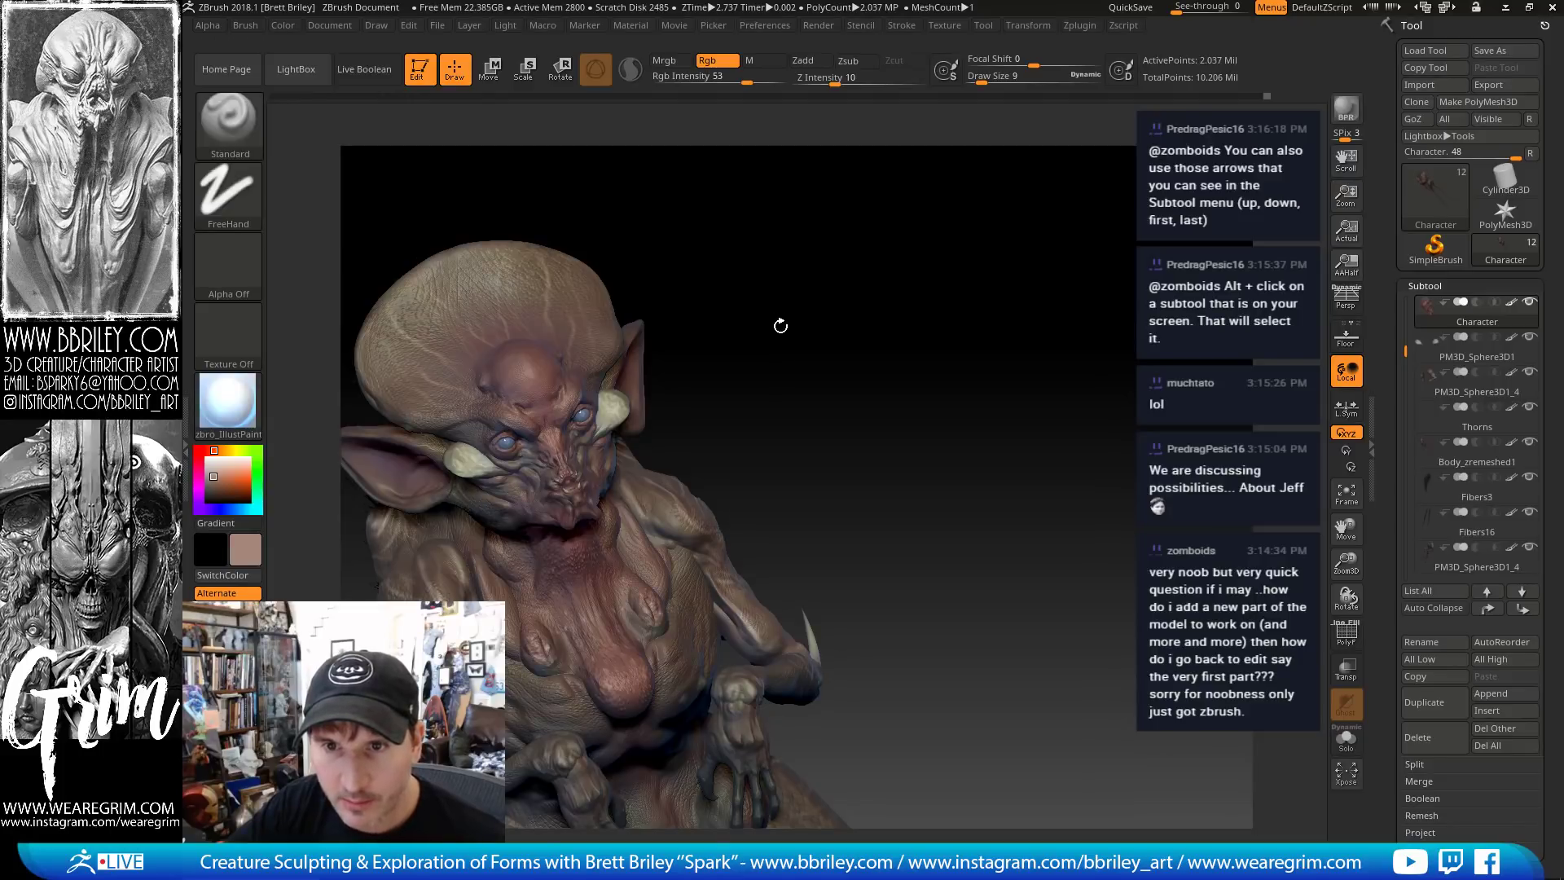
Keep the head selected, reduce the draw size to 5, and paint fine pale detail on the face around the snout
{"action": "mouse_move", "coordinate": [779, 327]}
{"action": "left_mouse_down"}
{"action": "mouse_move", "coordinate": [827, 322]}
{"action": "mouse_move", "coordinate": [811, 329]}
{"action": "left_mouse_up"}
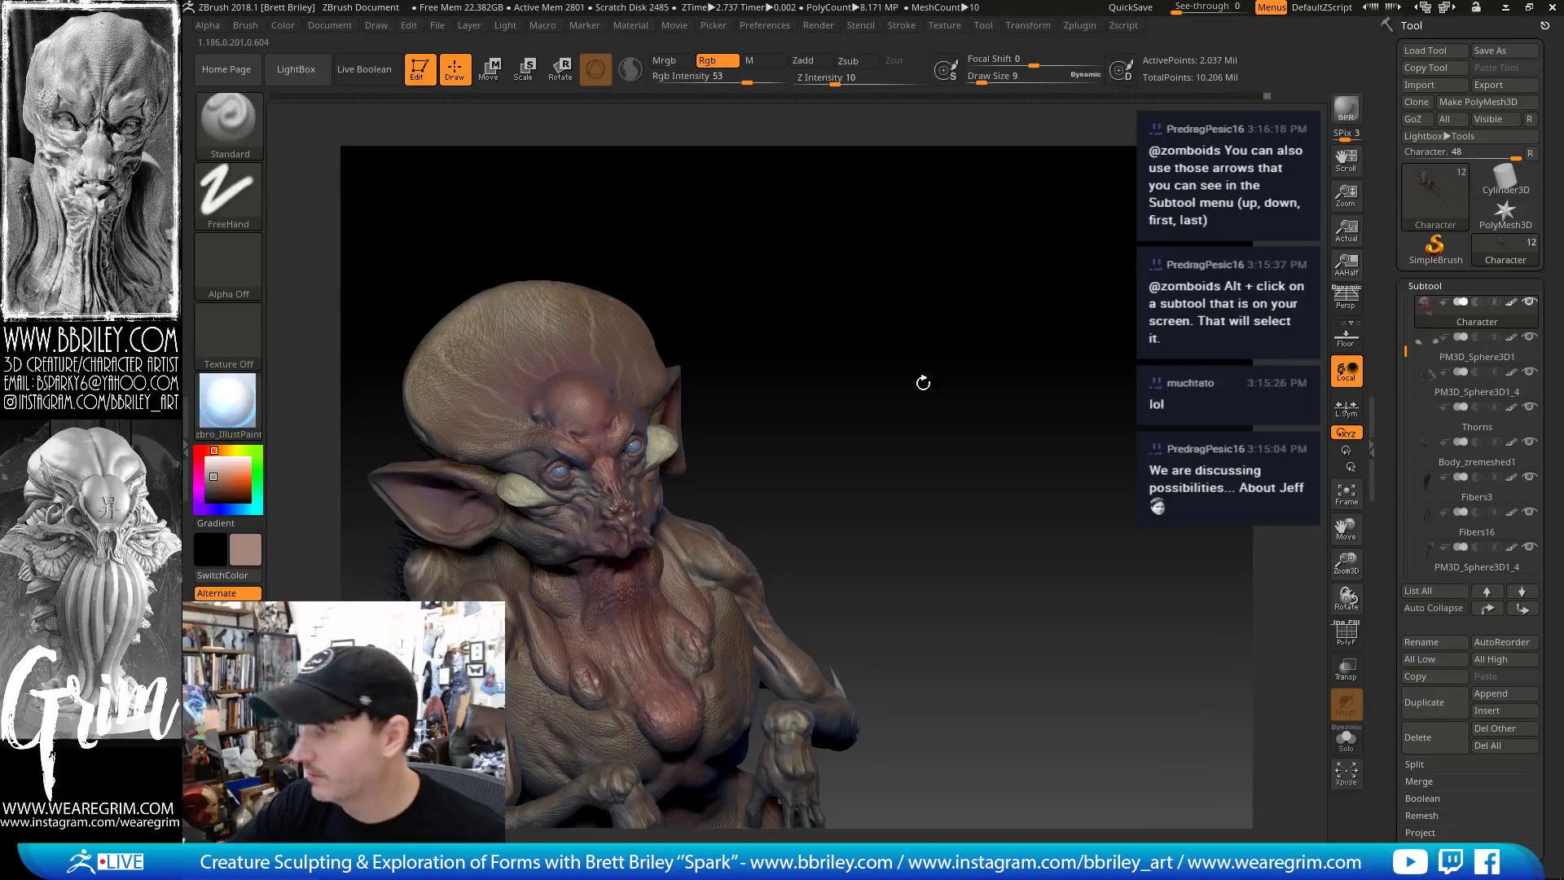
{"action": "left_click", "coordinate": [663, 440], "text": "alt"}
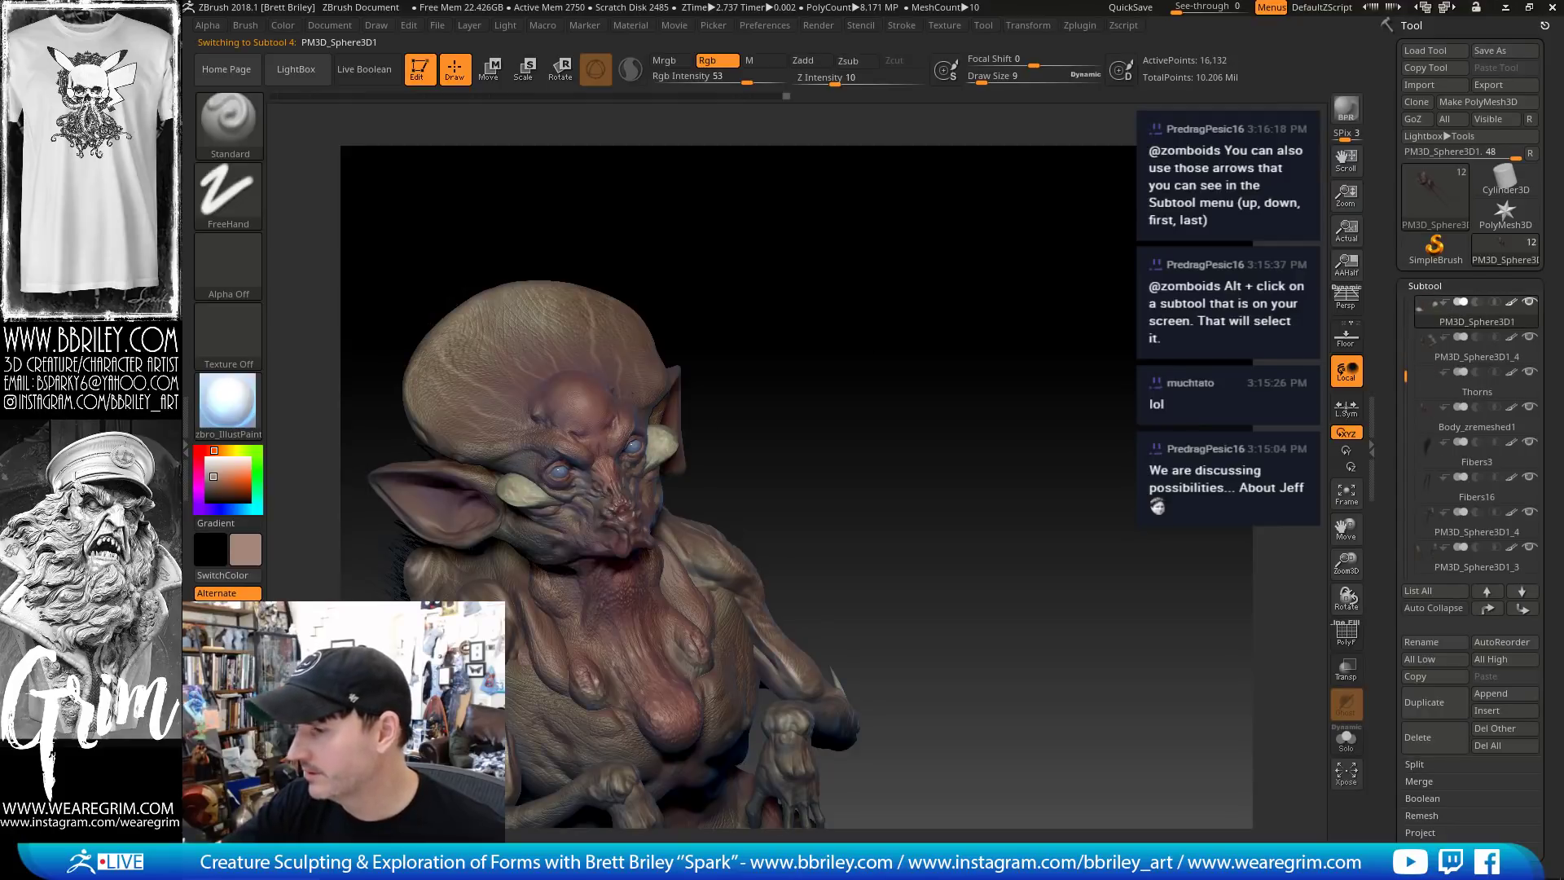
{"action": "left_click_drag", "start_coordinate": [894, 358], "coordinate": [900, 509]}
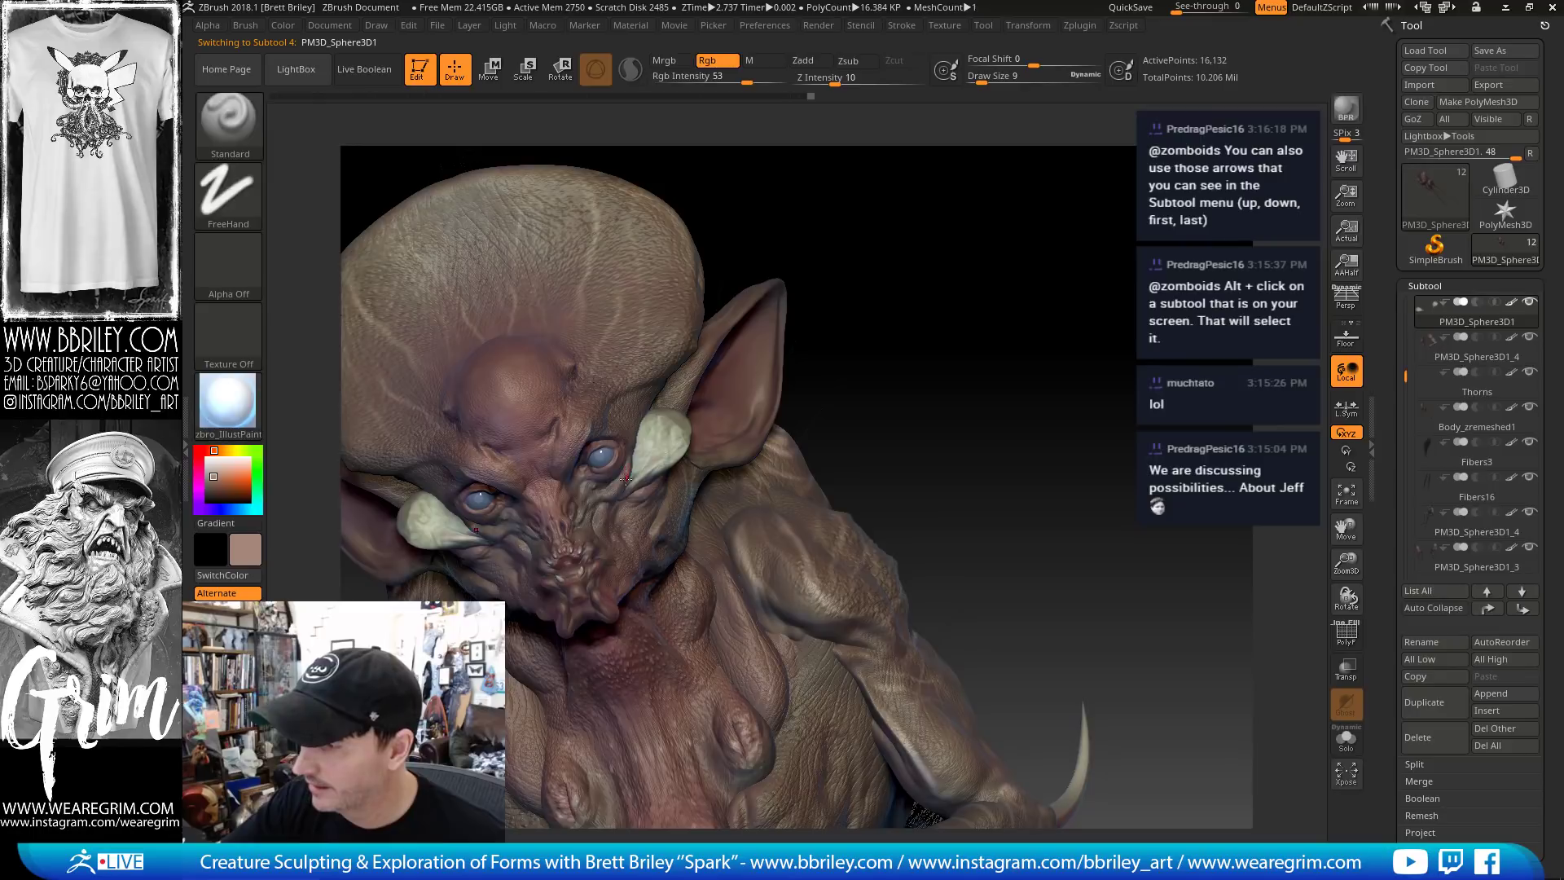
{"action": "left_click", "coordinate": [629, 470], "text": "alt"}
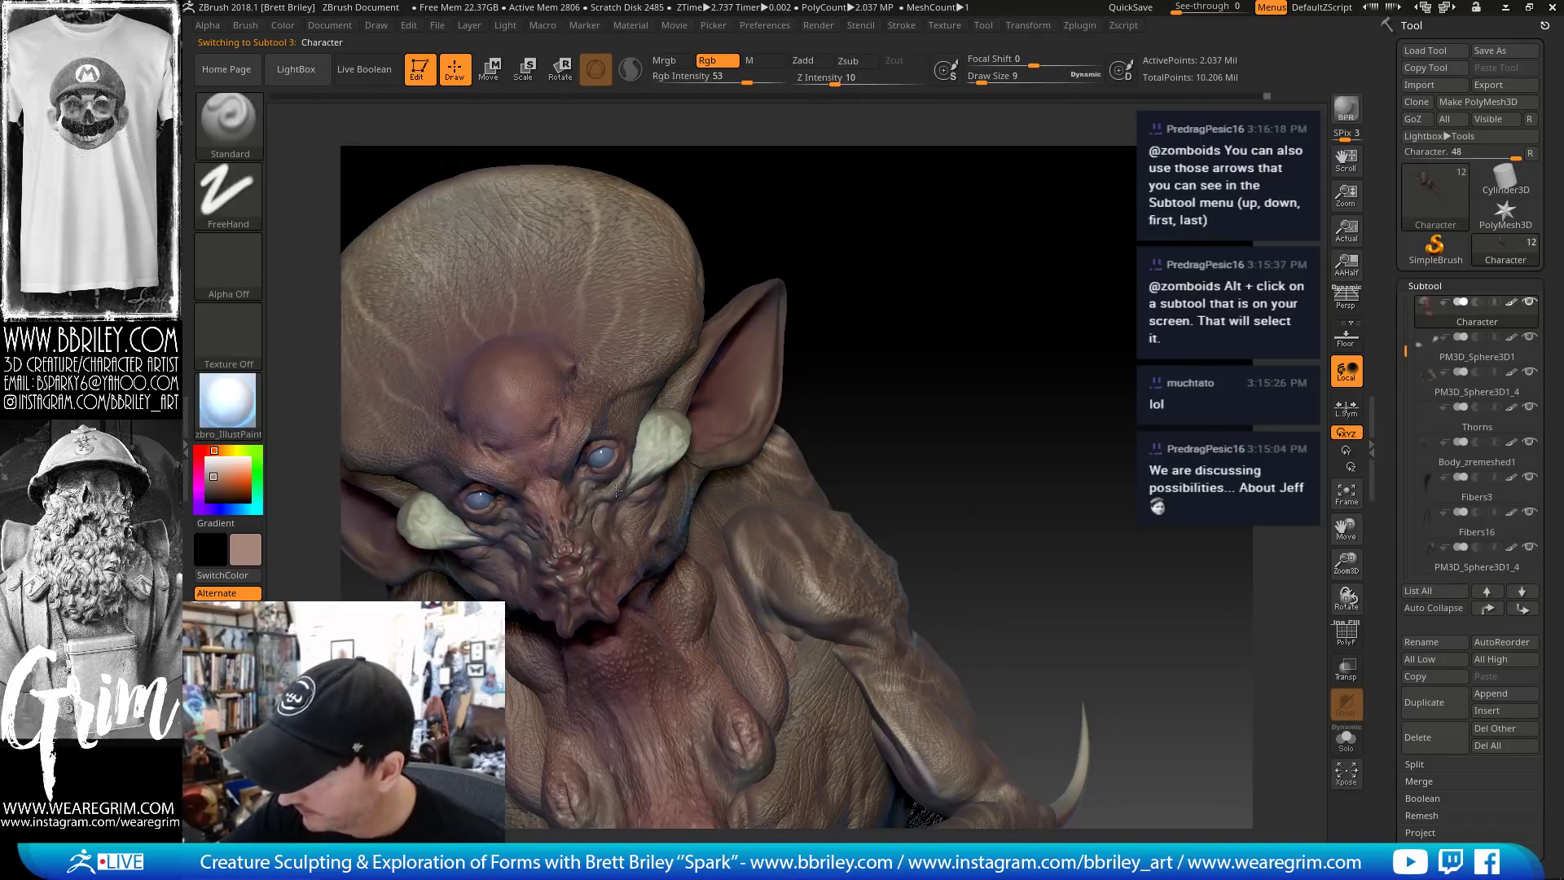
{"action": "left_click_drag", "start_coordinate": [799, 269], "coordinate": [795, 244]}
{"action": "key", "text": "bracketleft"}
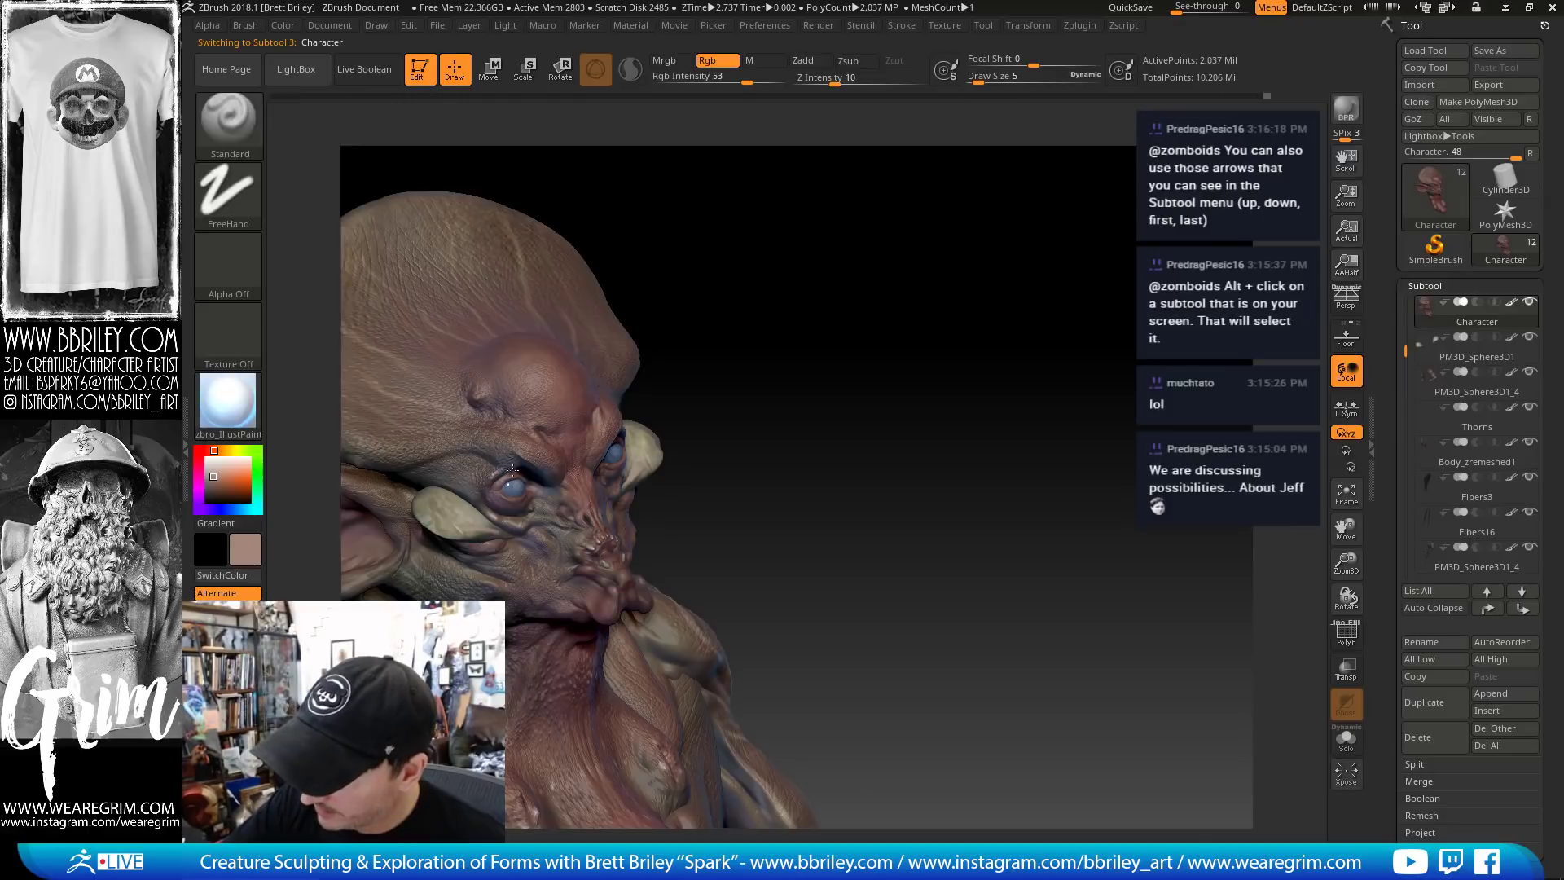
{"action": "left_click_drag", "start_coordinate": [723, 269], "coordinate": [693, 245]}
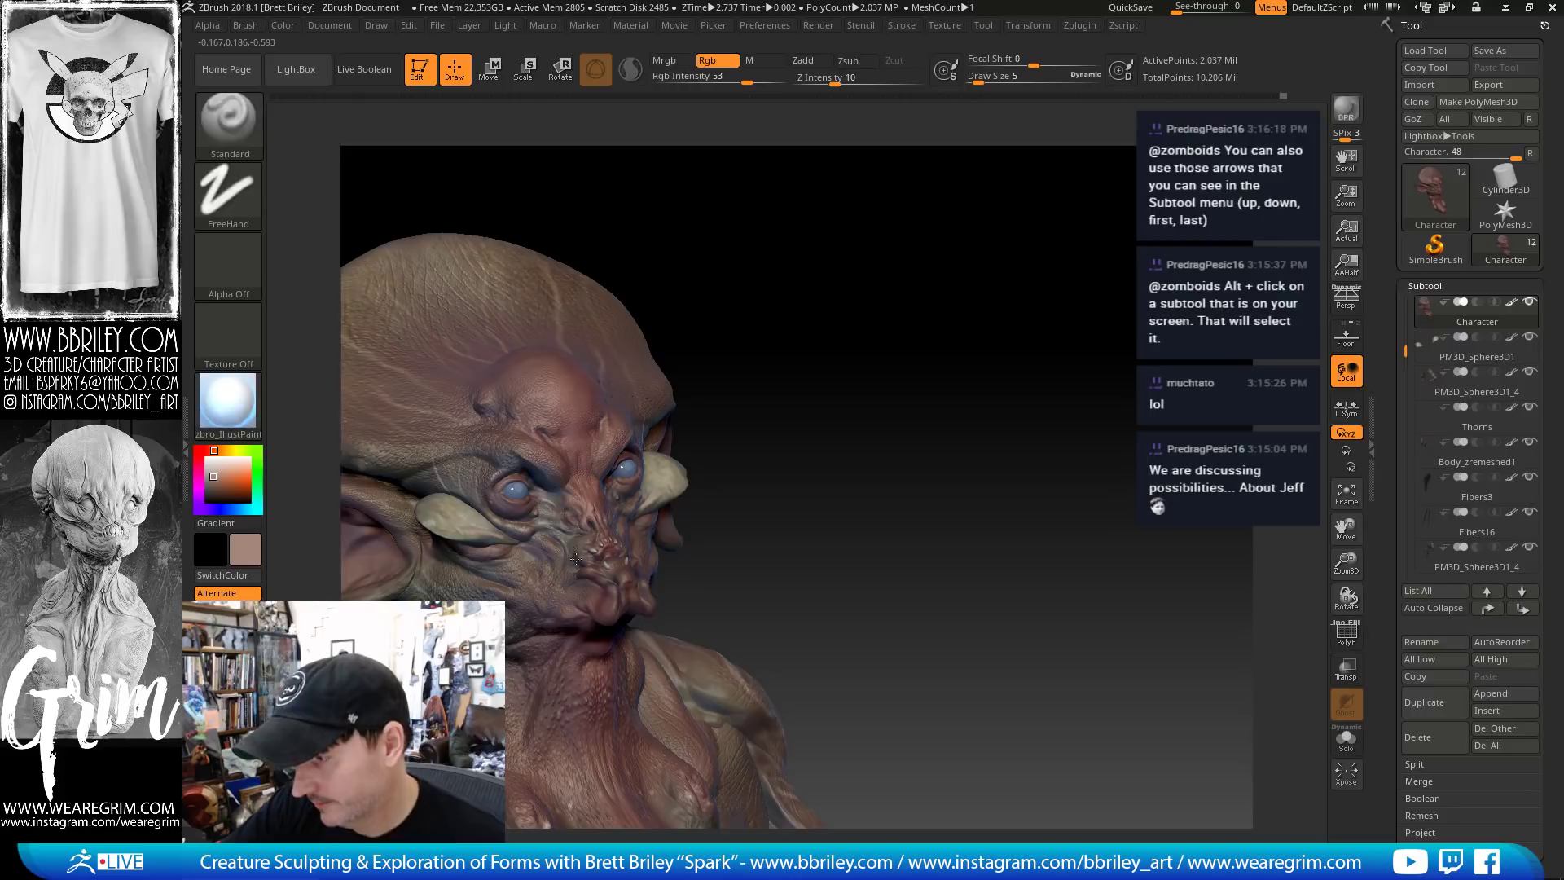
{"action": "left_click_drag", "start_coordinate": [813, 363], "coordinate": [580, 544]}
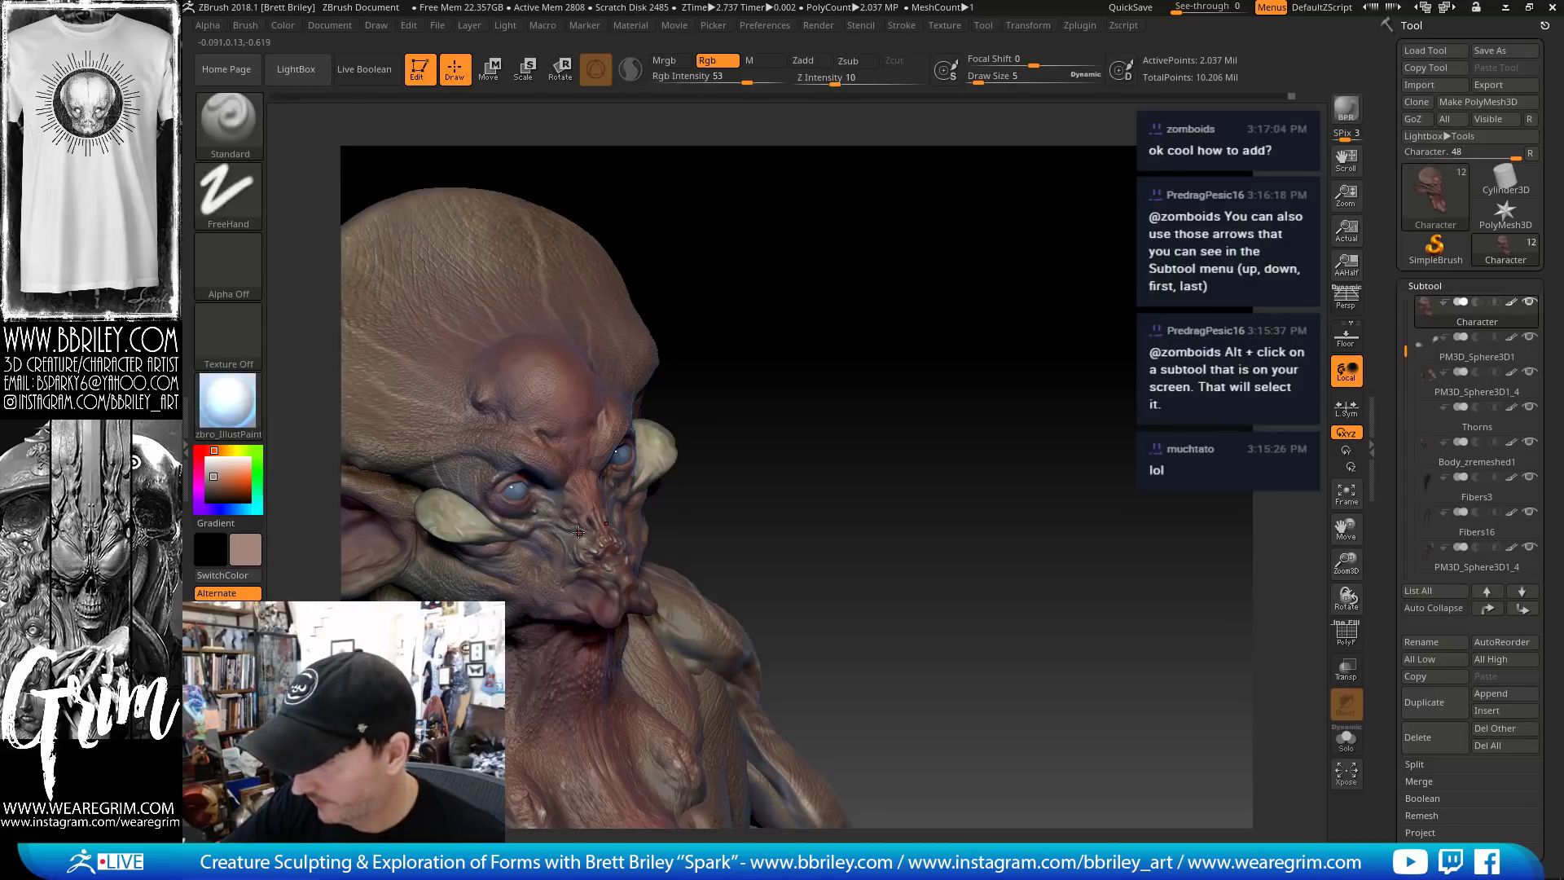
Append an arrow primitive as a new subtool and delete it again
{"action": "left_click", "coordinate": [1505, 693]}
{"action": "left_click", "coordinate": [1200, 544]}
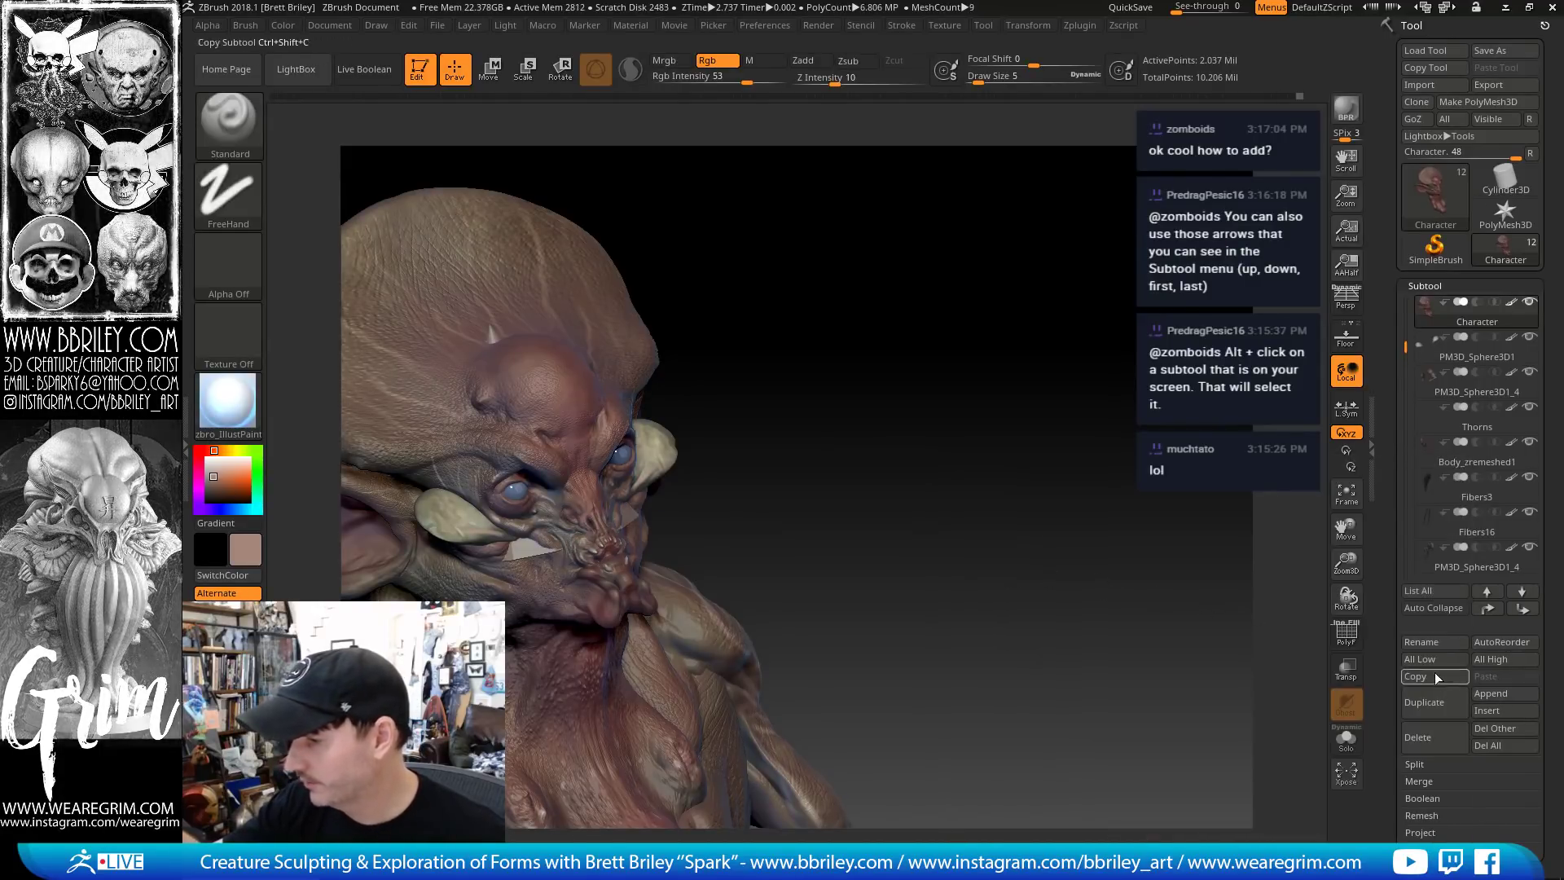
{"action": "left_click_drag", "start_coordinate": [1406, 347], "coordinate": [1408, 446]}
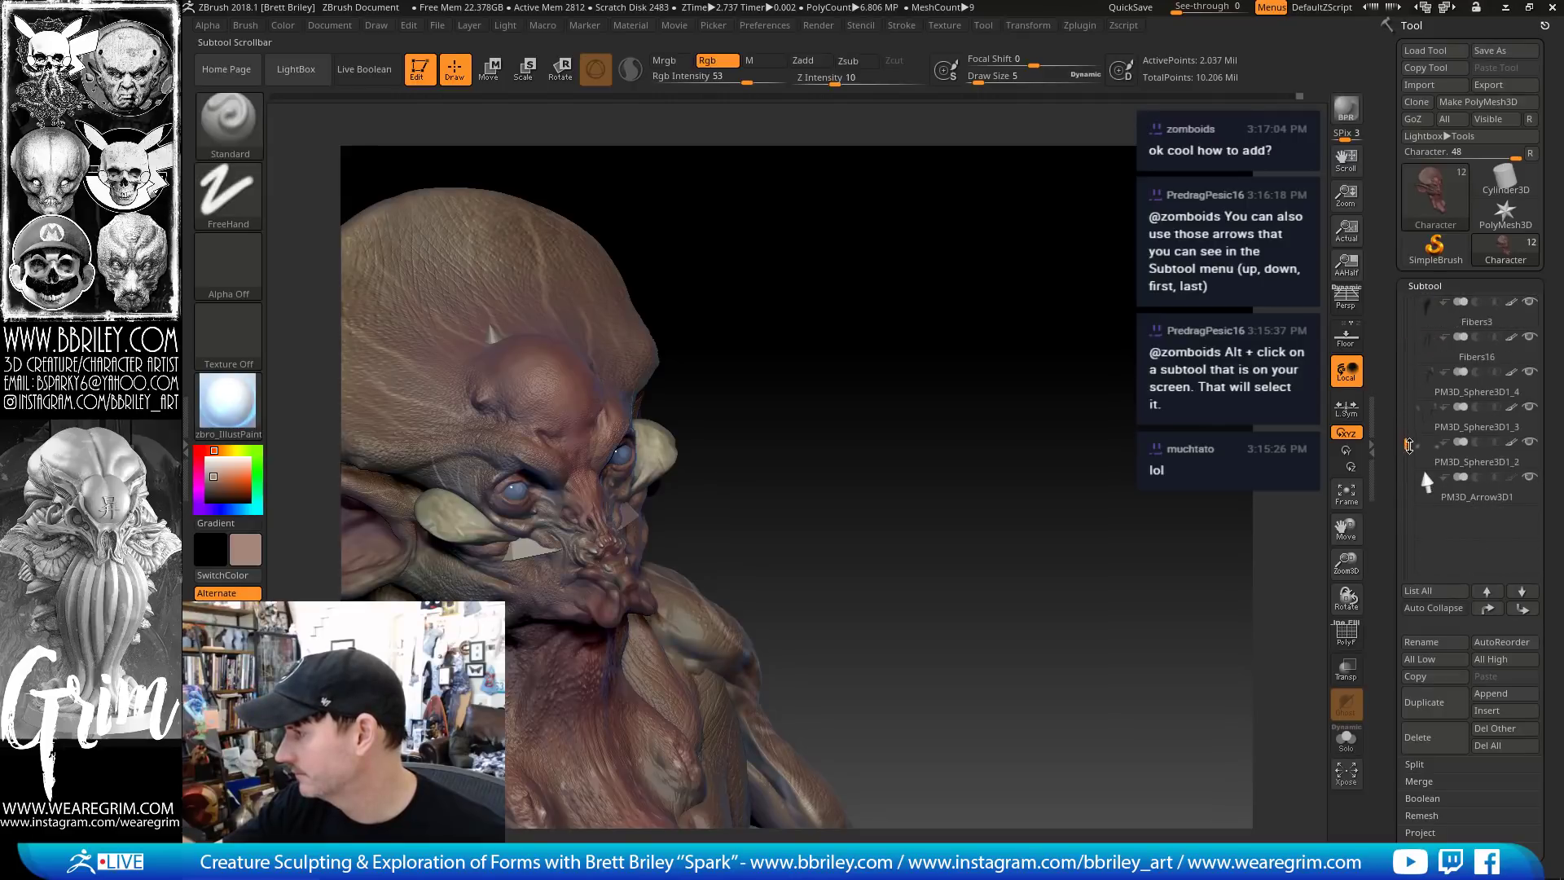
{"action": "left_click", "coordinate": [1450, 497]}
{"action": "left_click", "coordinate": [1417, 737]}
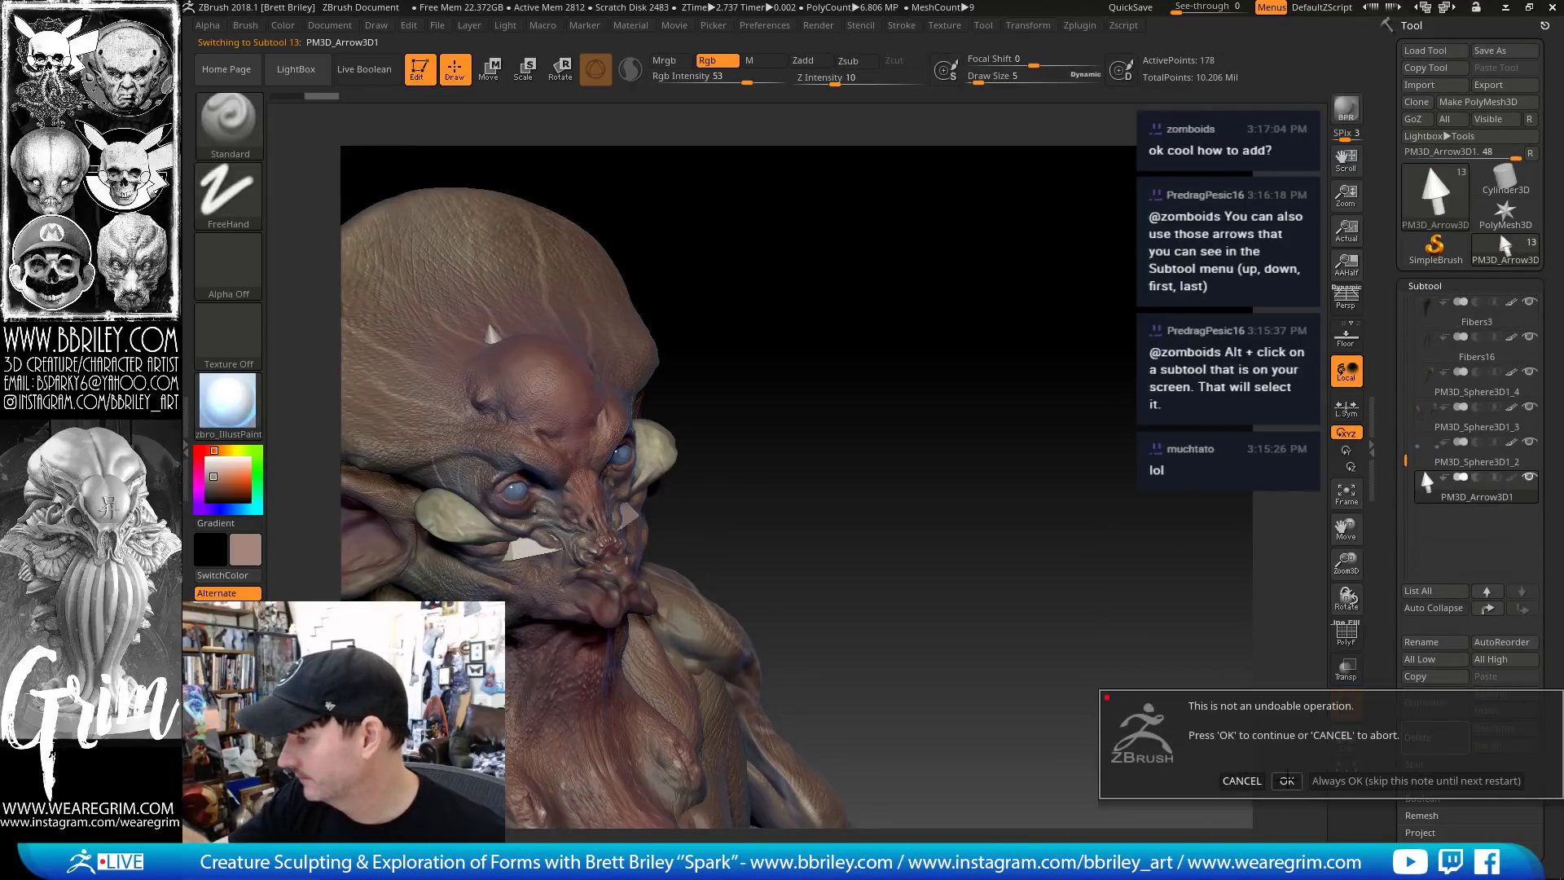
{"action": "left_click", "coordinate": [1287, 780]}
Reselect the head and paint fine pale pinkish-beige detail along the side of the face and head
{"action": "left_click_drag", "start_coordinate": [960, 520], "coordinate": [529, 532]}
{"action": "left_click", "coordinate": [529, 531], "text": "alt"}
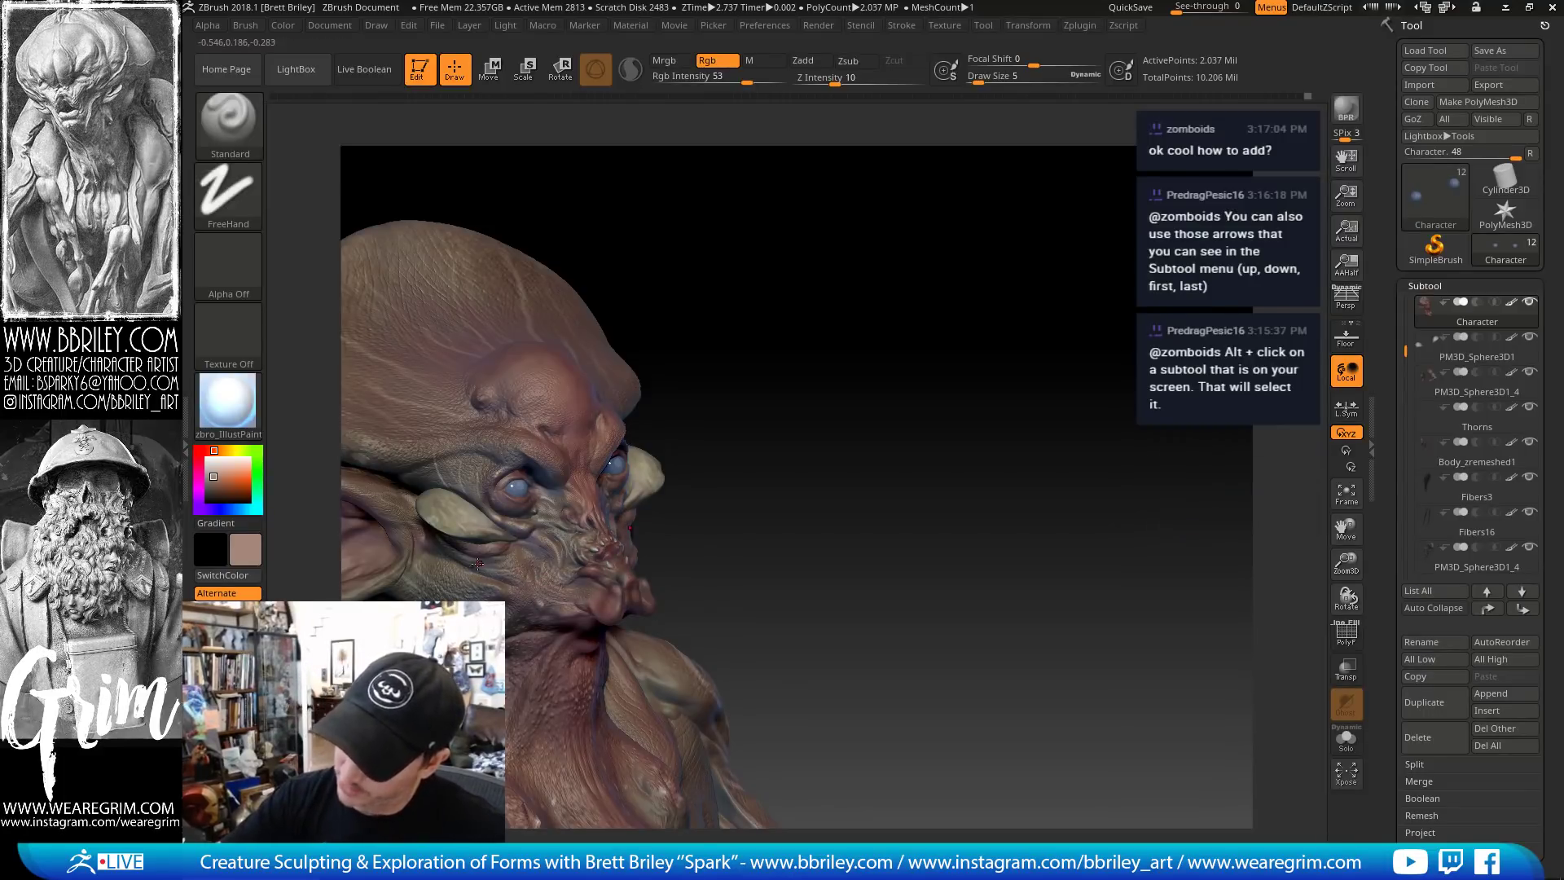
{"action": "left_click_drag", "start_coordinate": [779, 255], "coordinate": [888, 263]}
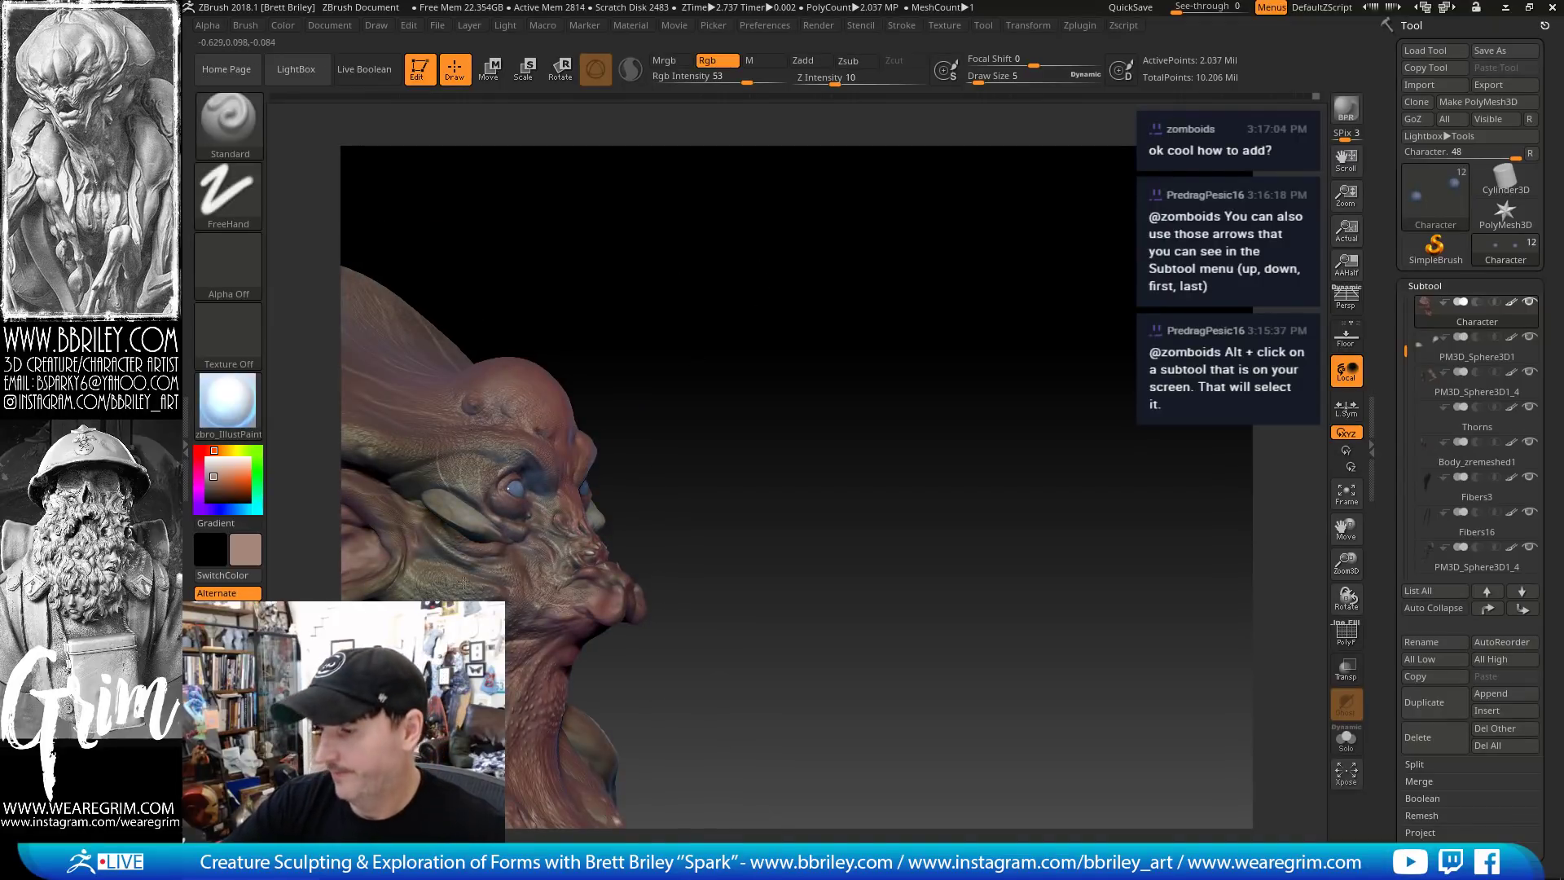
{"action": "left_click_drag", "start_coordinate": [737, 316], "coordinate": [430, 533]}
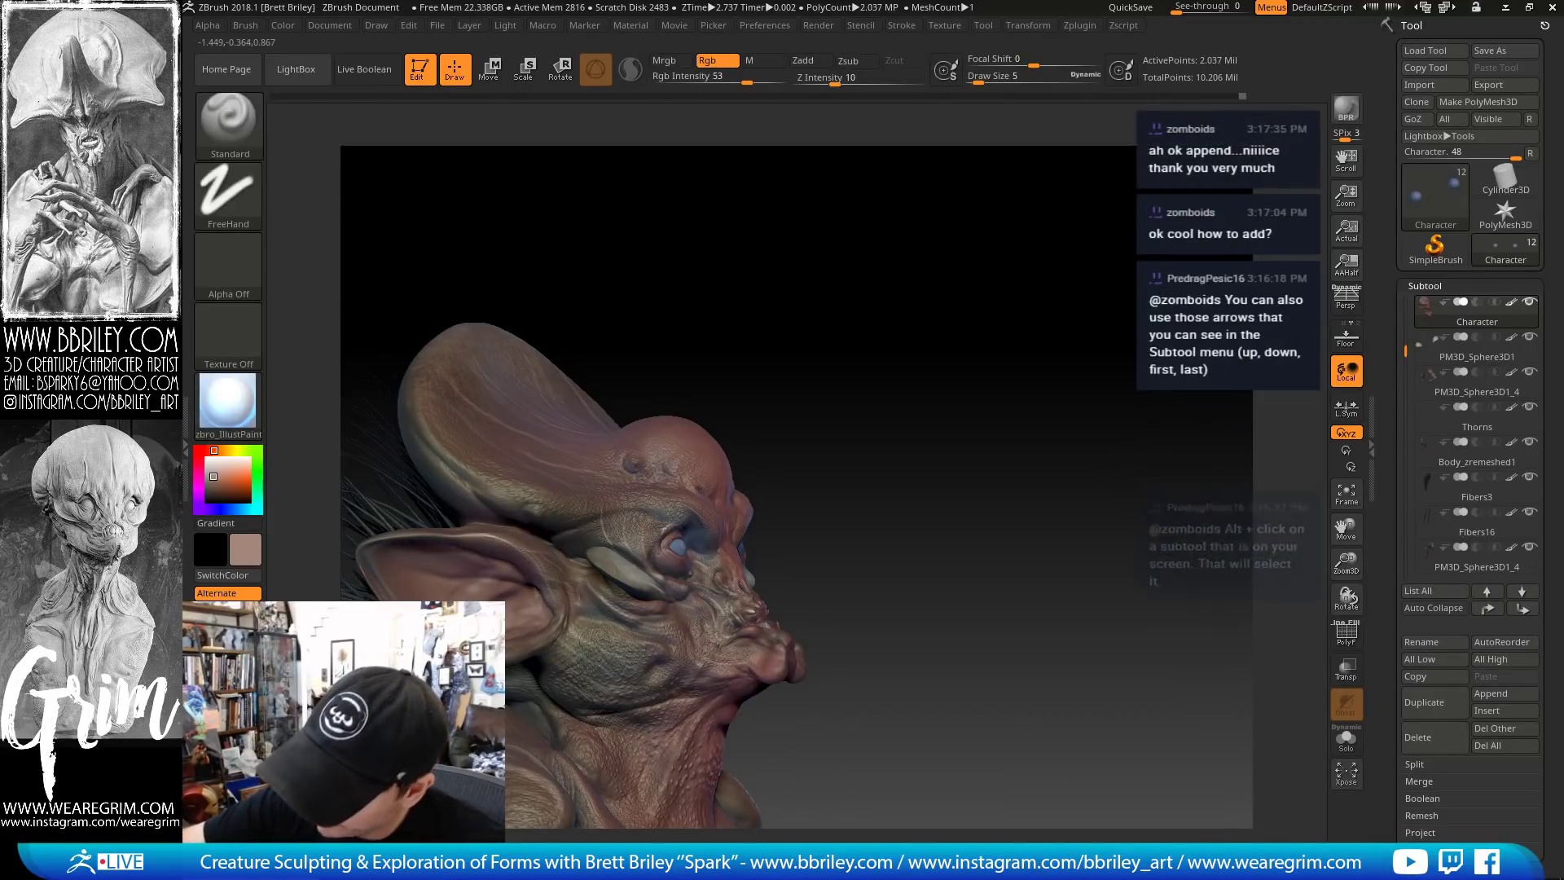
{"action": "left_click_drag", "start_coordinate": [810, 236], "coordinate": [773, 241]}
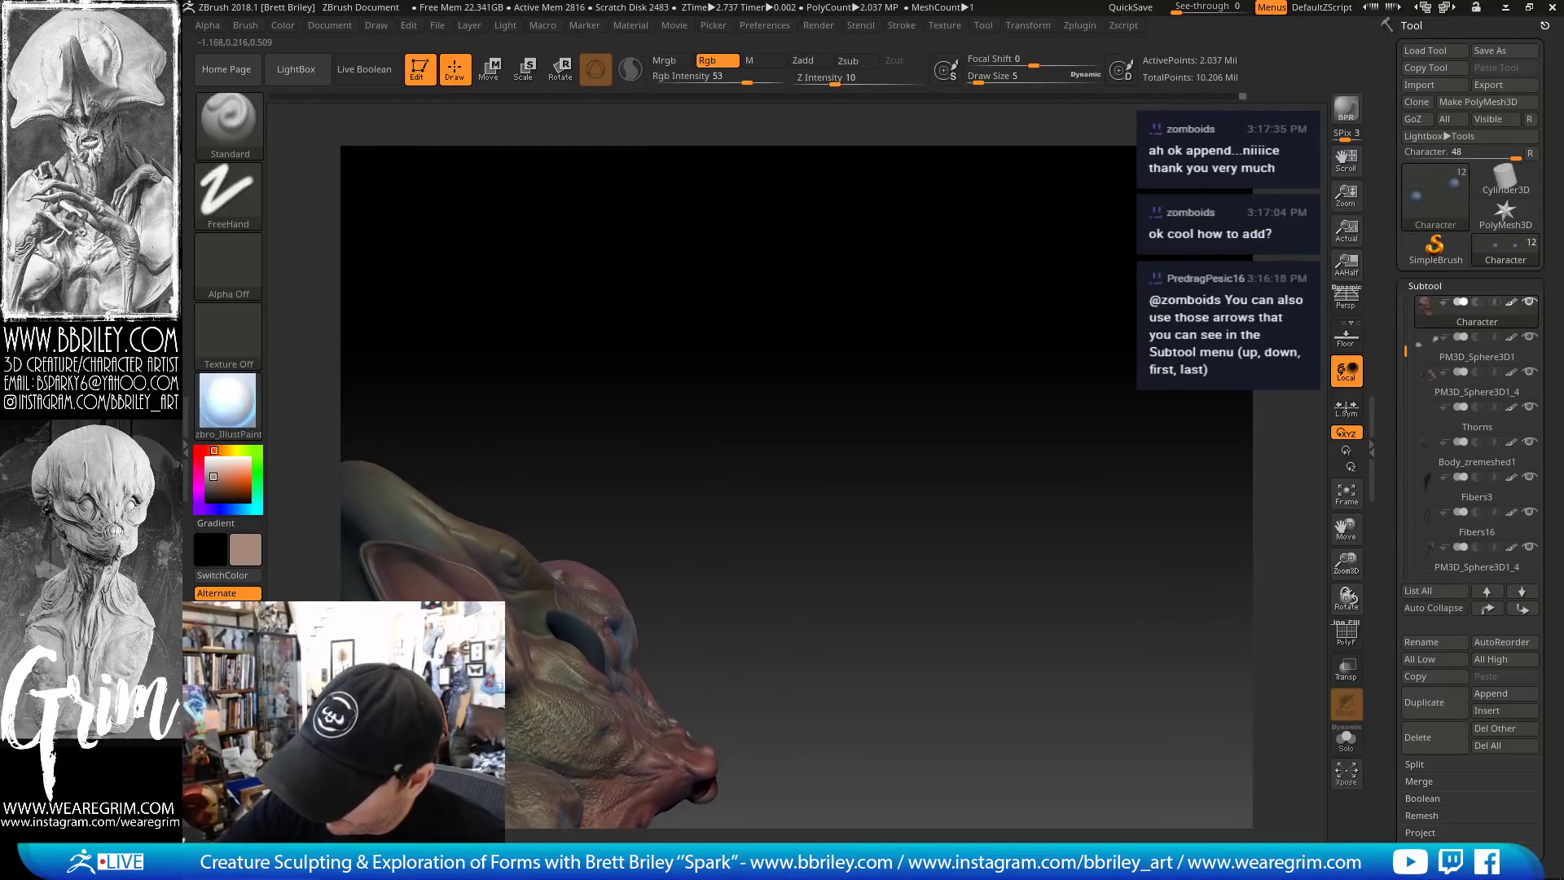
{"action": "left_click_drag", "start_coordinate": [564, 379], "coordinate": [360, 567]}
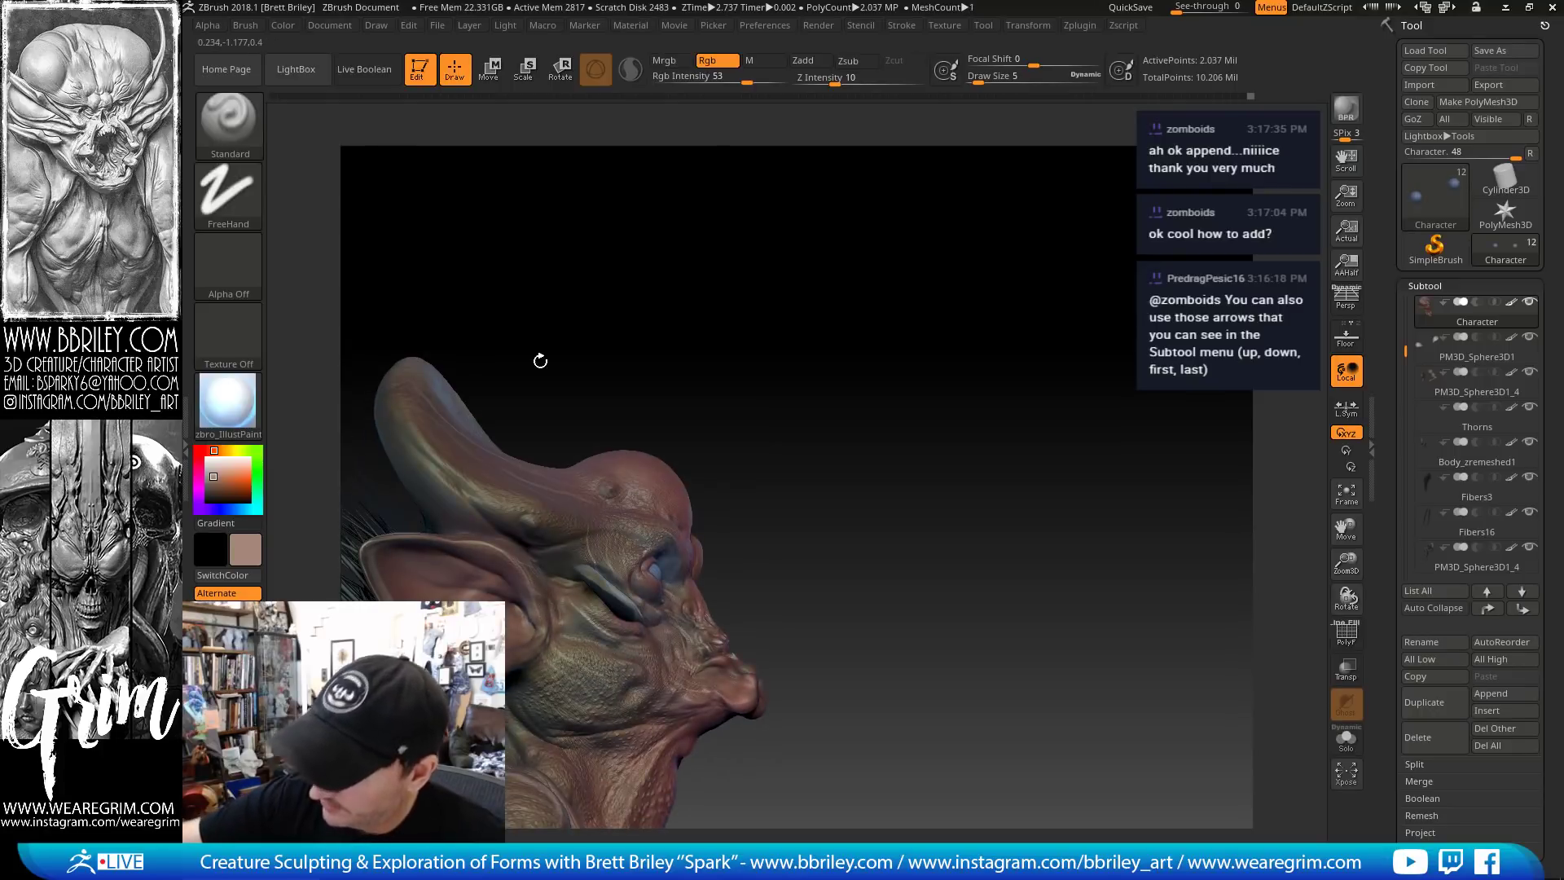
Increase the draw size to 15 and paint pale detail on the side of the cranium
{"action": "left_click_drag", "start_coordinate": [541, 360], "coordinate": [677, 398]}
{"action": "left_click_drag", "start_coordinate": [670, 345], "coordinate": [767, 471]}
{"action": "key", "text": "bracketright"}
{"action": "left_click_drag", "start_coordinate": [427, 492], "coordinate": [481, 564]}
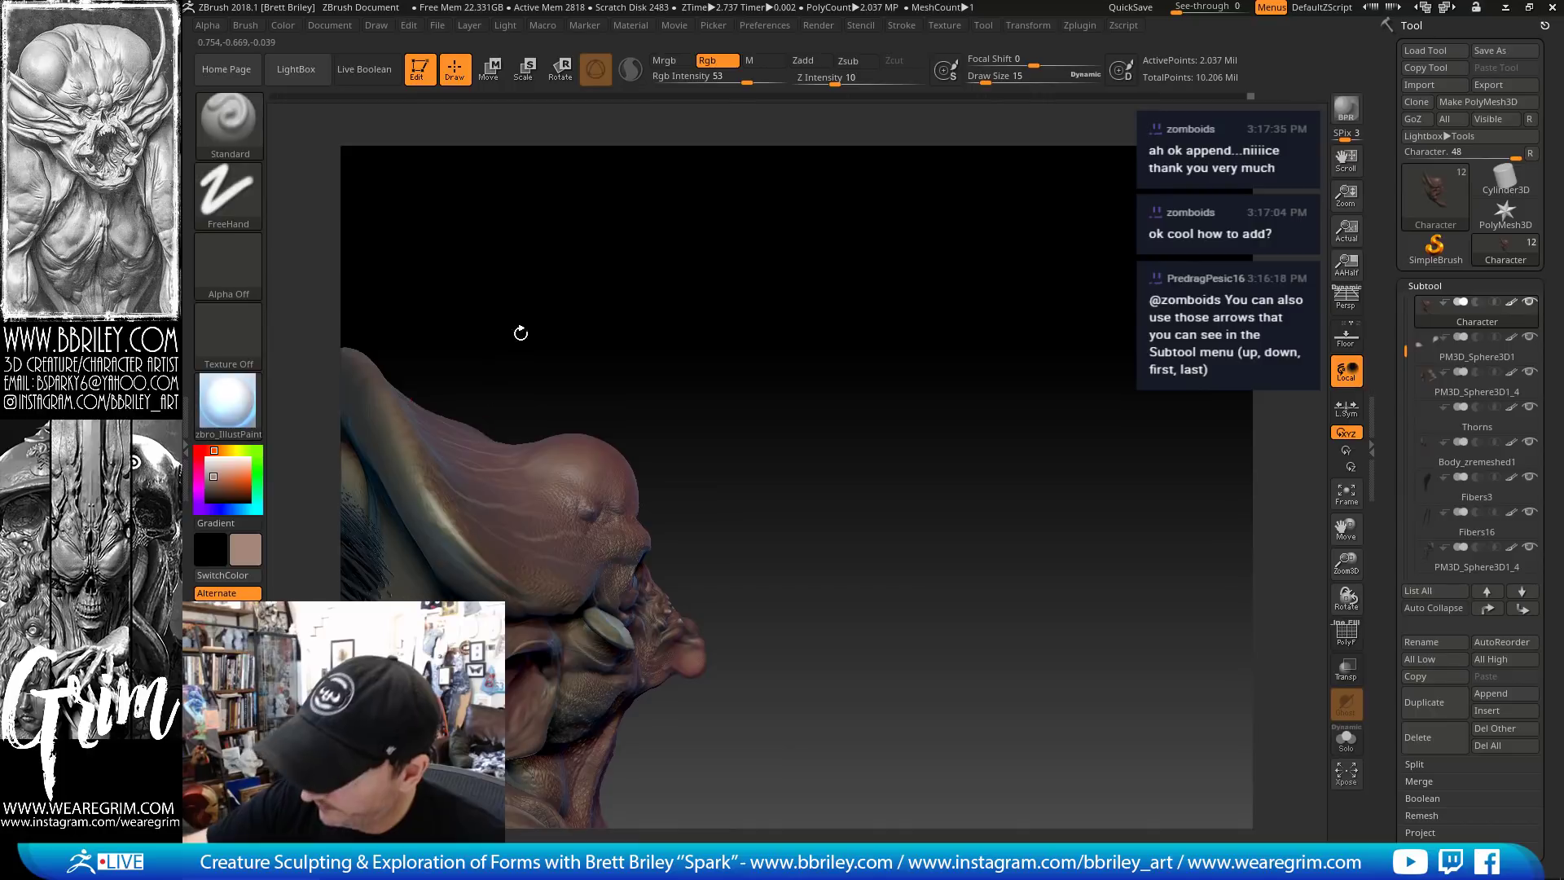
{"action": "left_click_drag", "start_coordinate": [516, 331], "coordinate": [501, 583]}
Reduce the draw size to 8 and paint pale detail on the forehead, brow and around the eyes
{"action": "key", "text": "bracketleft"}
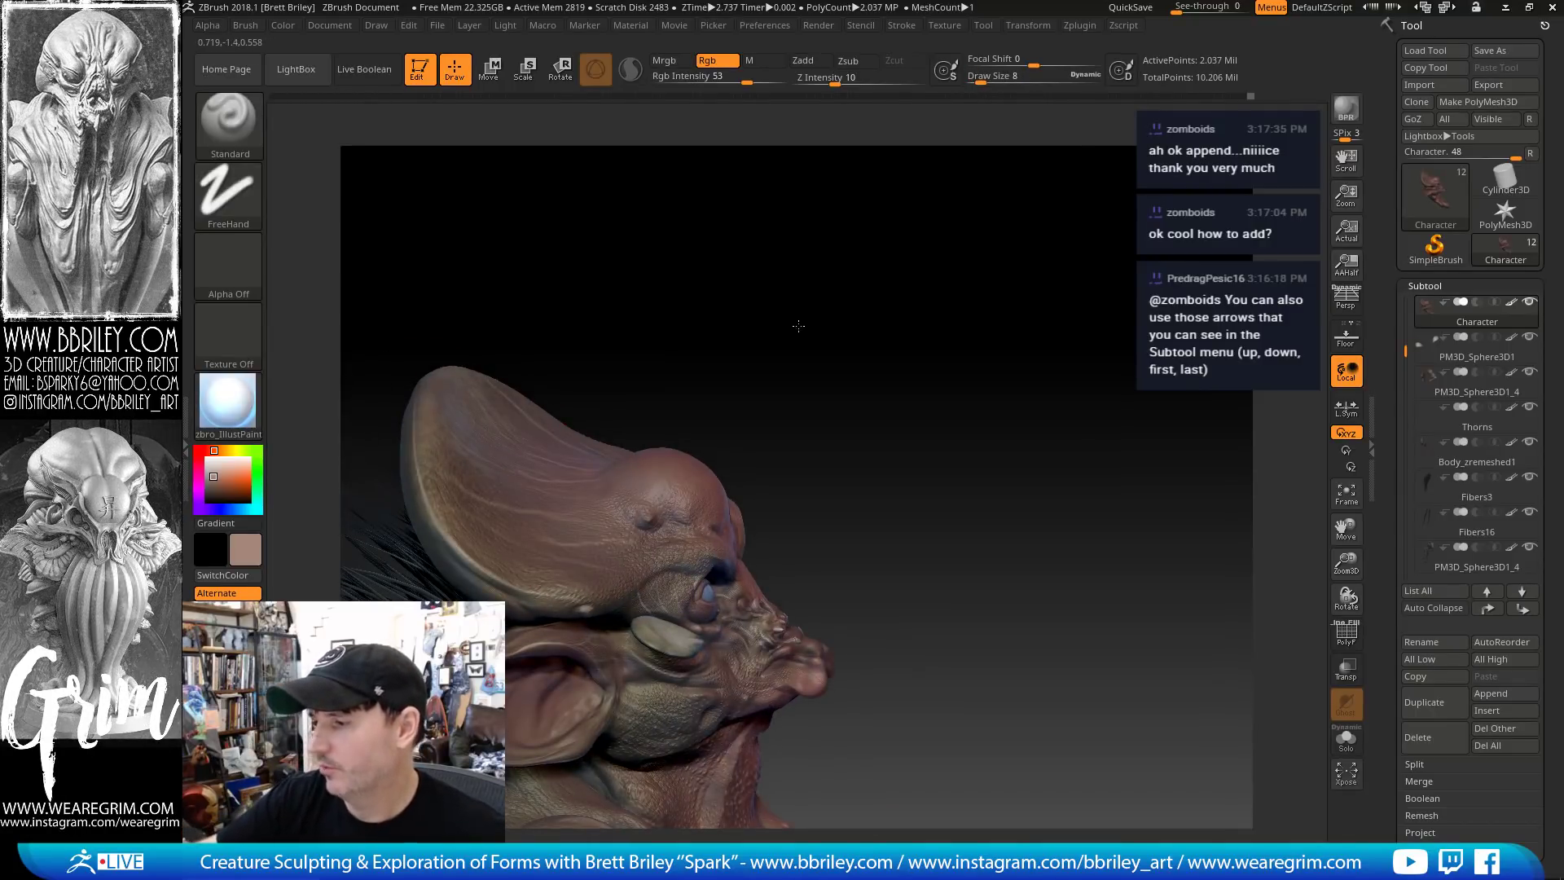
{"action": "left_click_drag", "start_coordinate": [798, 326], "coordinate": [575, 516]}
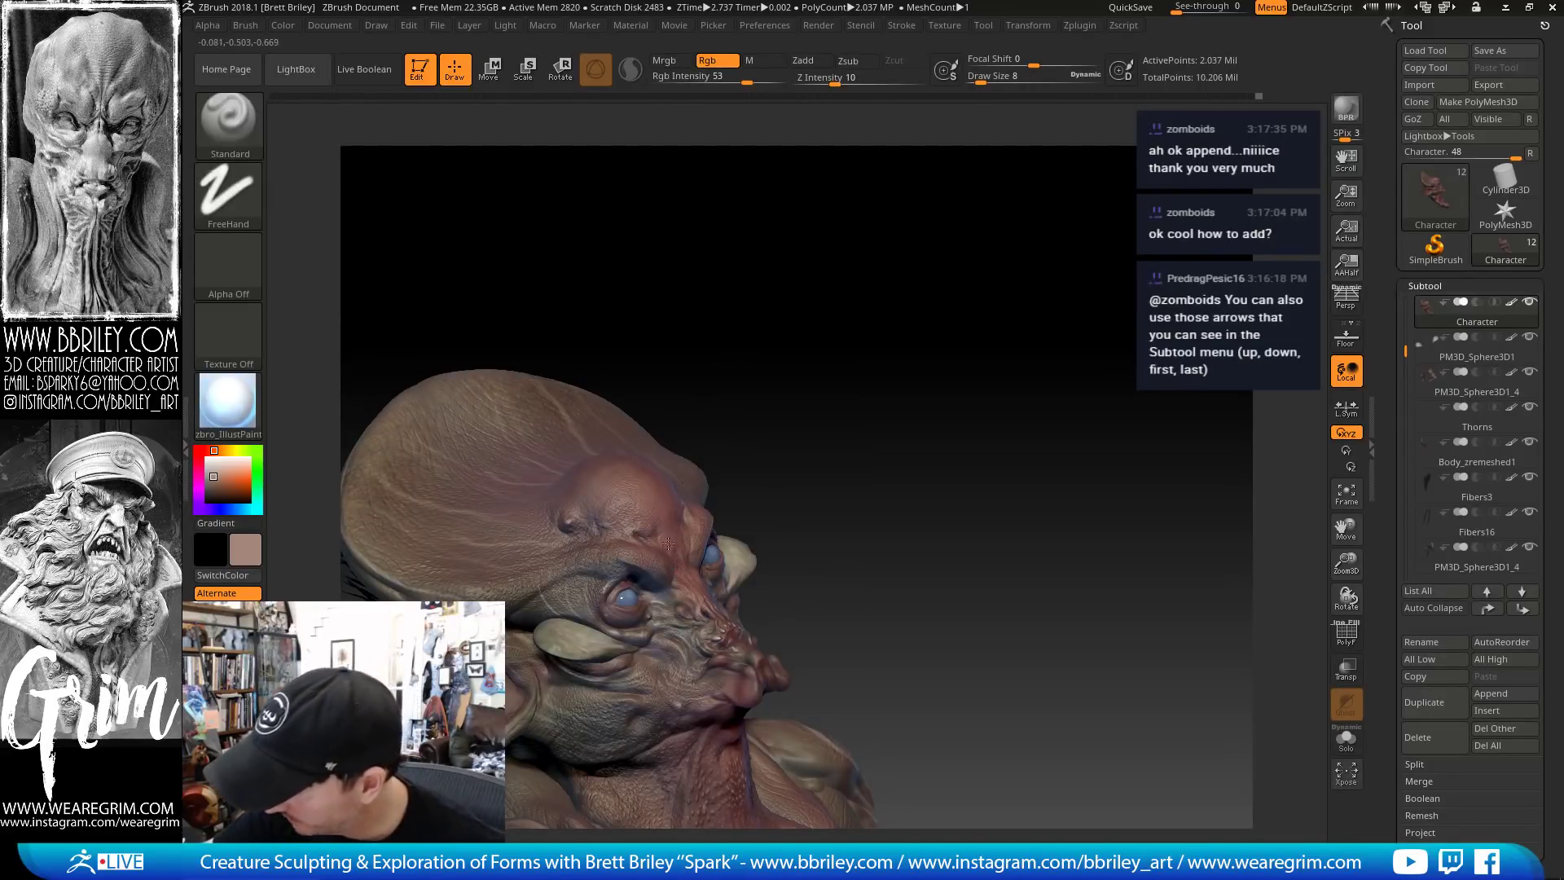
{"action": "right_click_drag", "start_coordinate": [676, 563], "coordinate": [664, 538]}
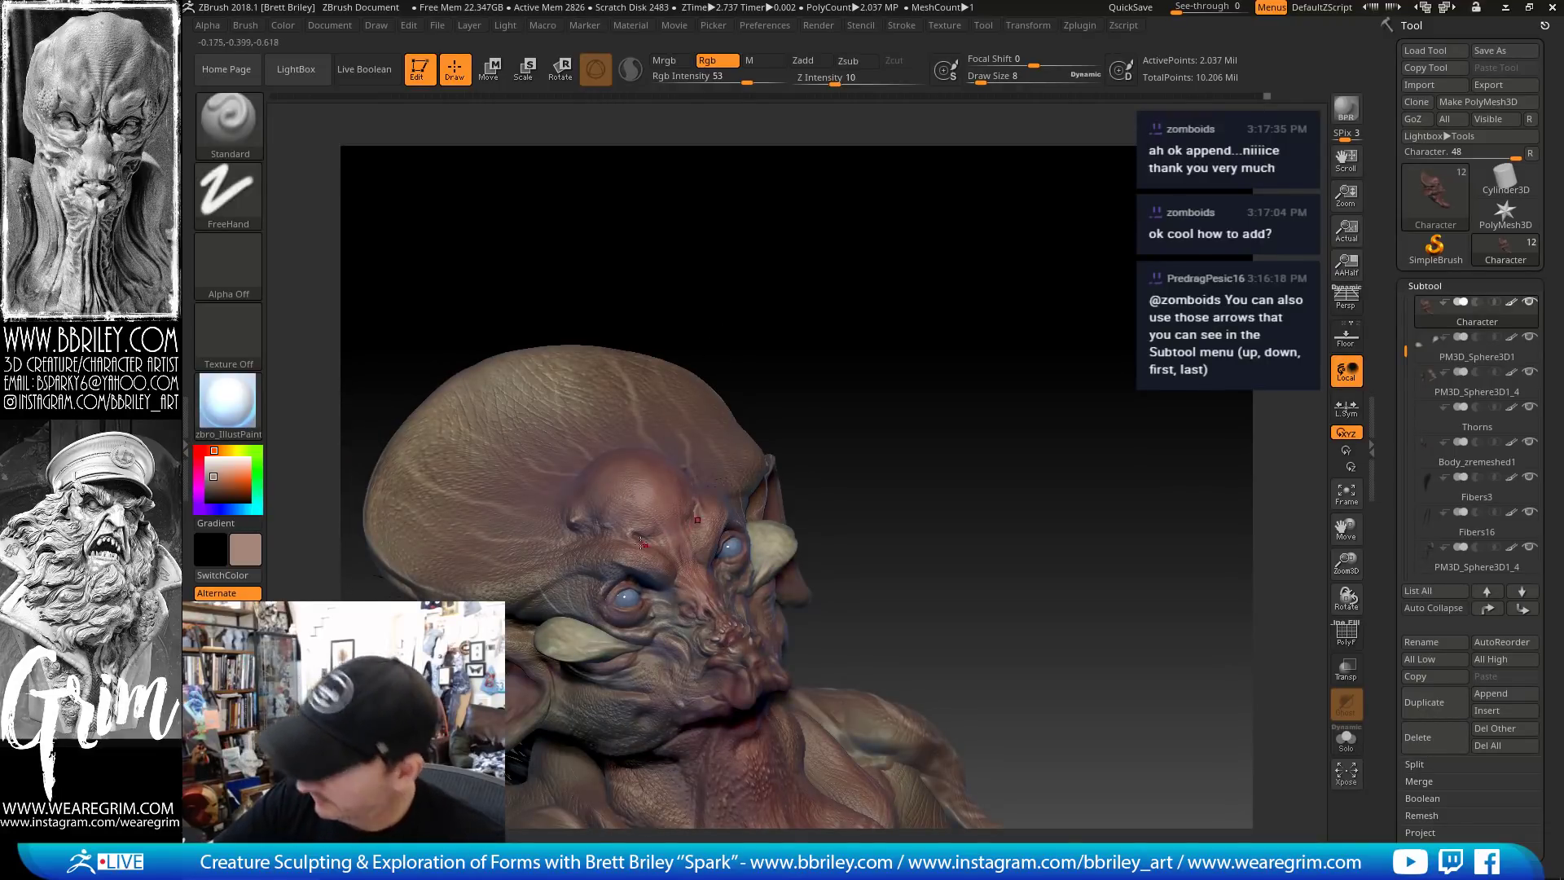
{"action": "right_click_drag", "start_coordinate": [692, 576], "coordinate": [710, 564]}
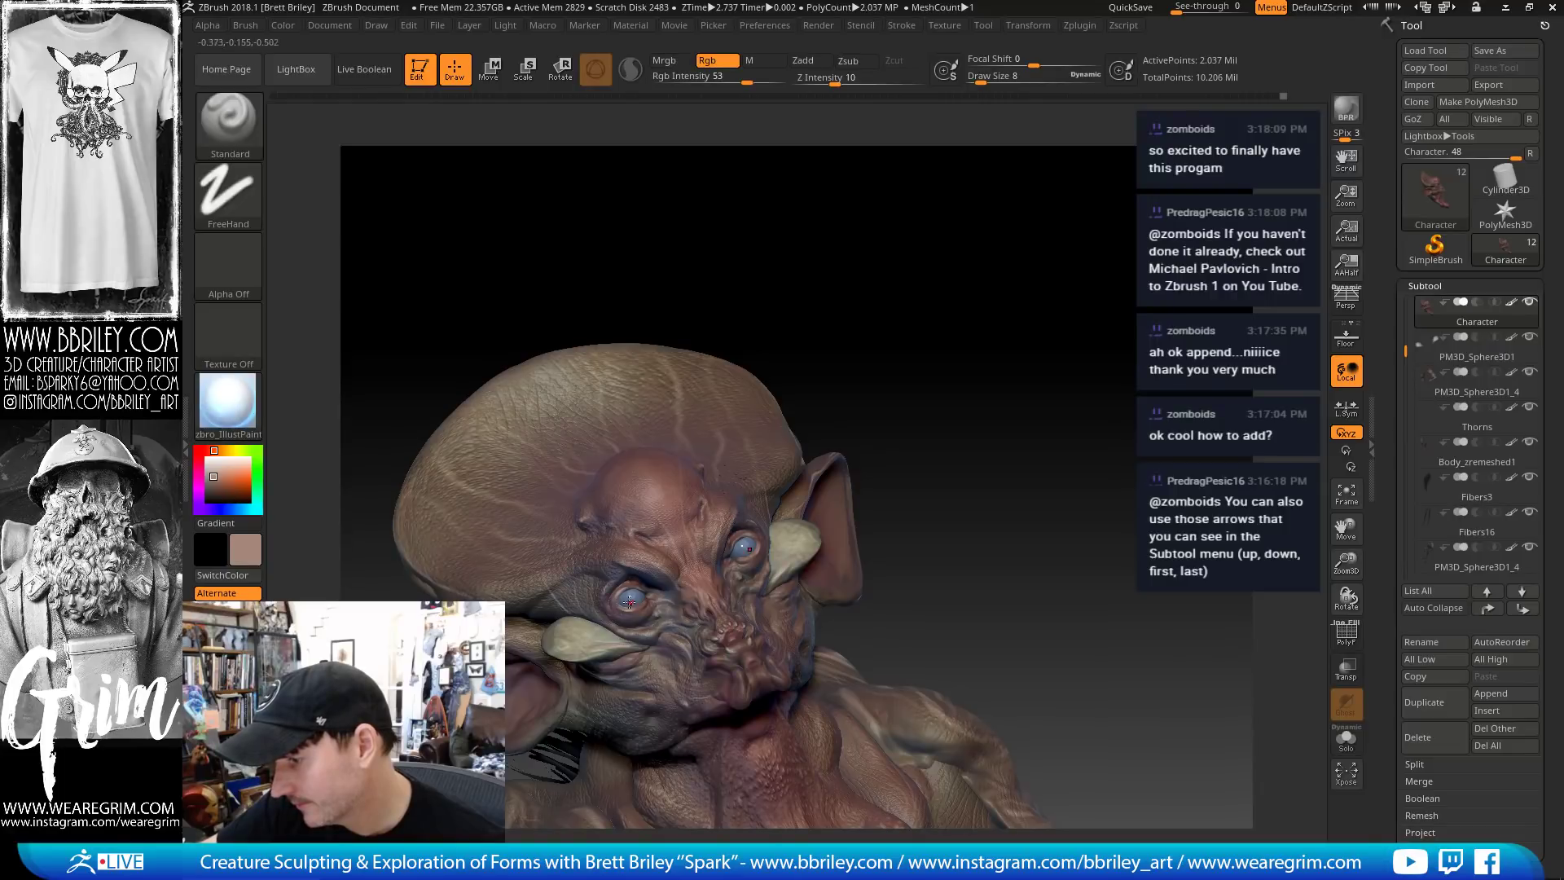
{"action": "left_click_drag", "start_coordinate": [1018, 365], "coordinate": [947, 236]}
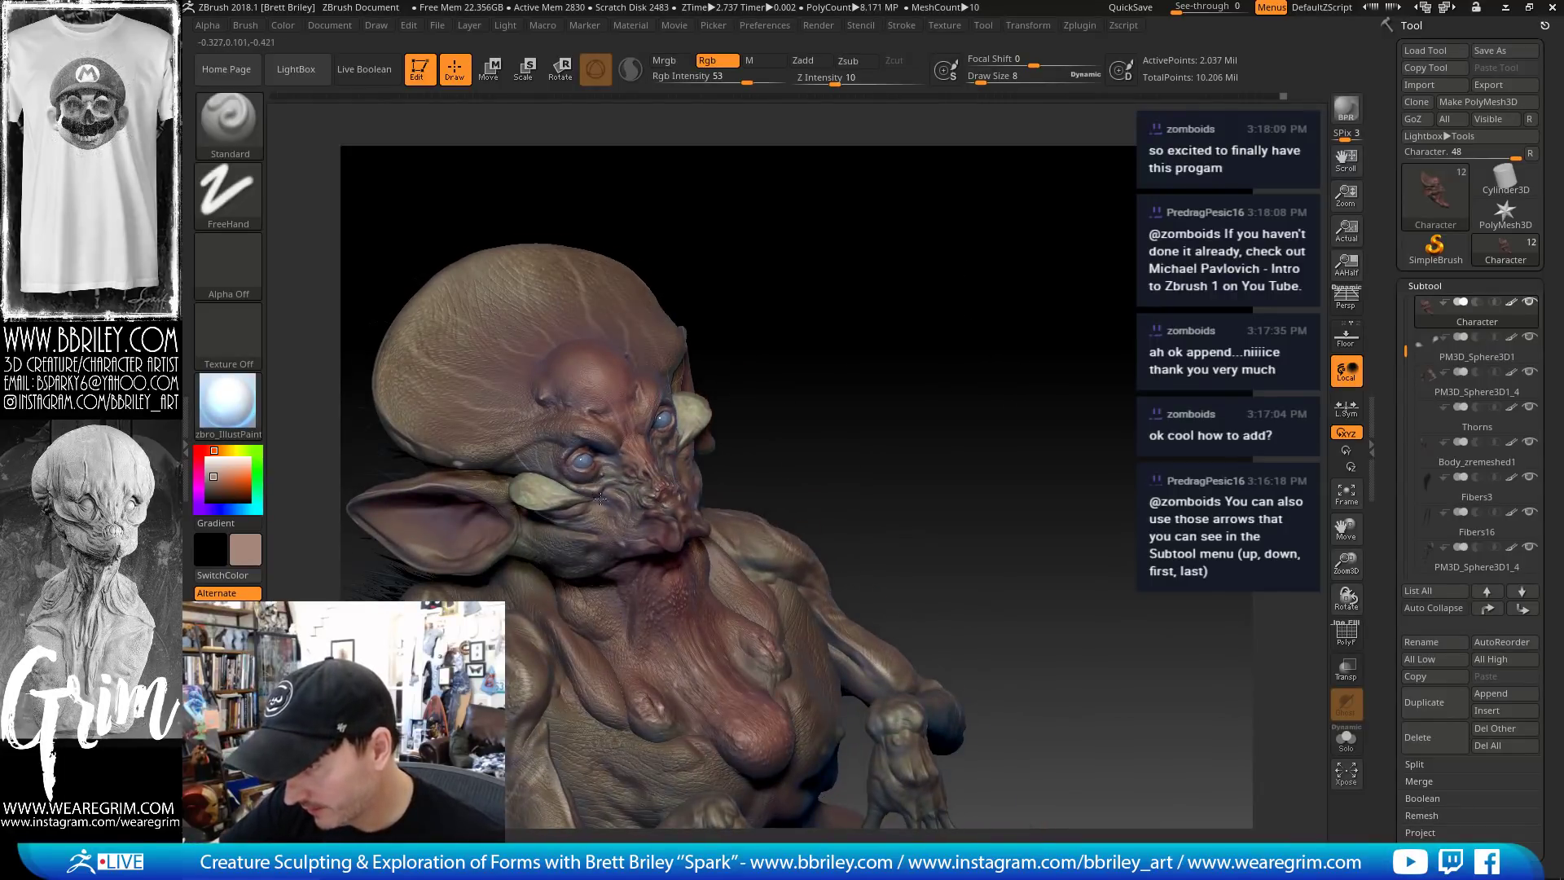
{"action": "left_click_drag", "start_coordinate": [600, 499], "coordinate": [614, 501]}
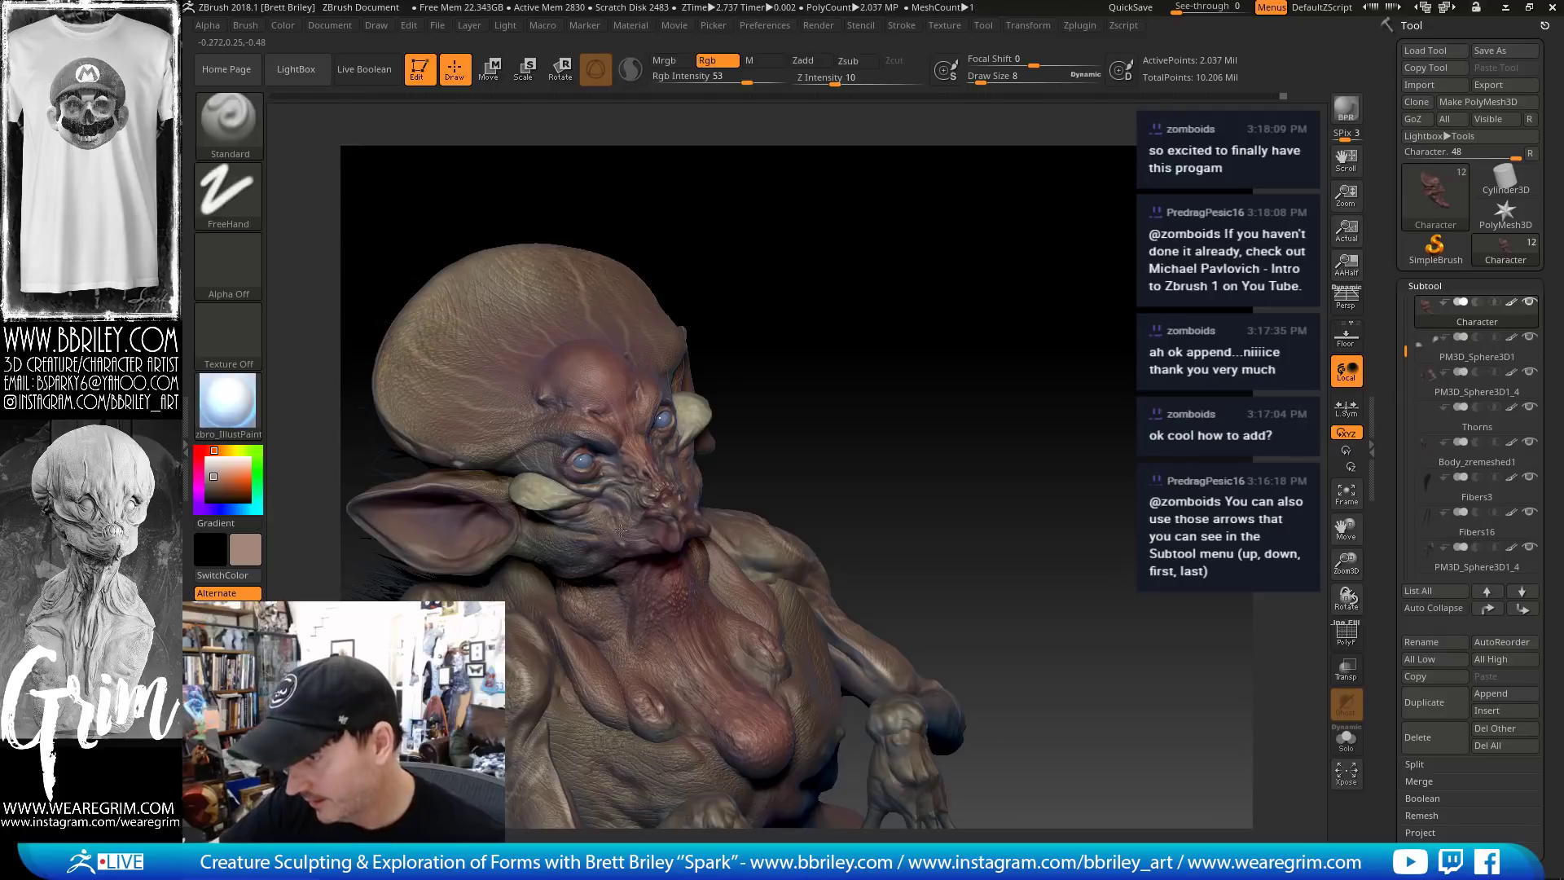
Reselect the head and paint pale pinkish-beige detail on the inner ear at draw size 8
{"action": "left_click", "coordinate": [580, 664], "text": "alt"}
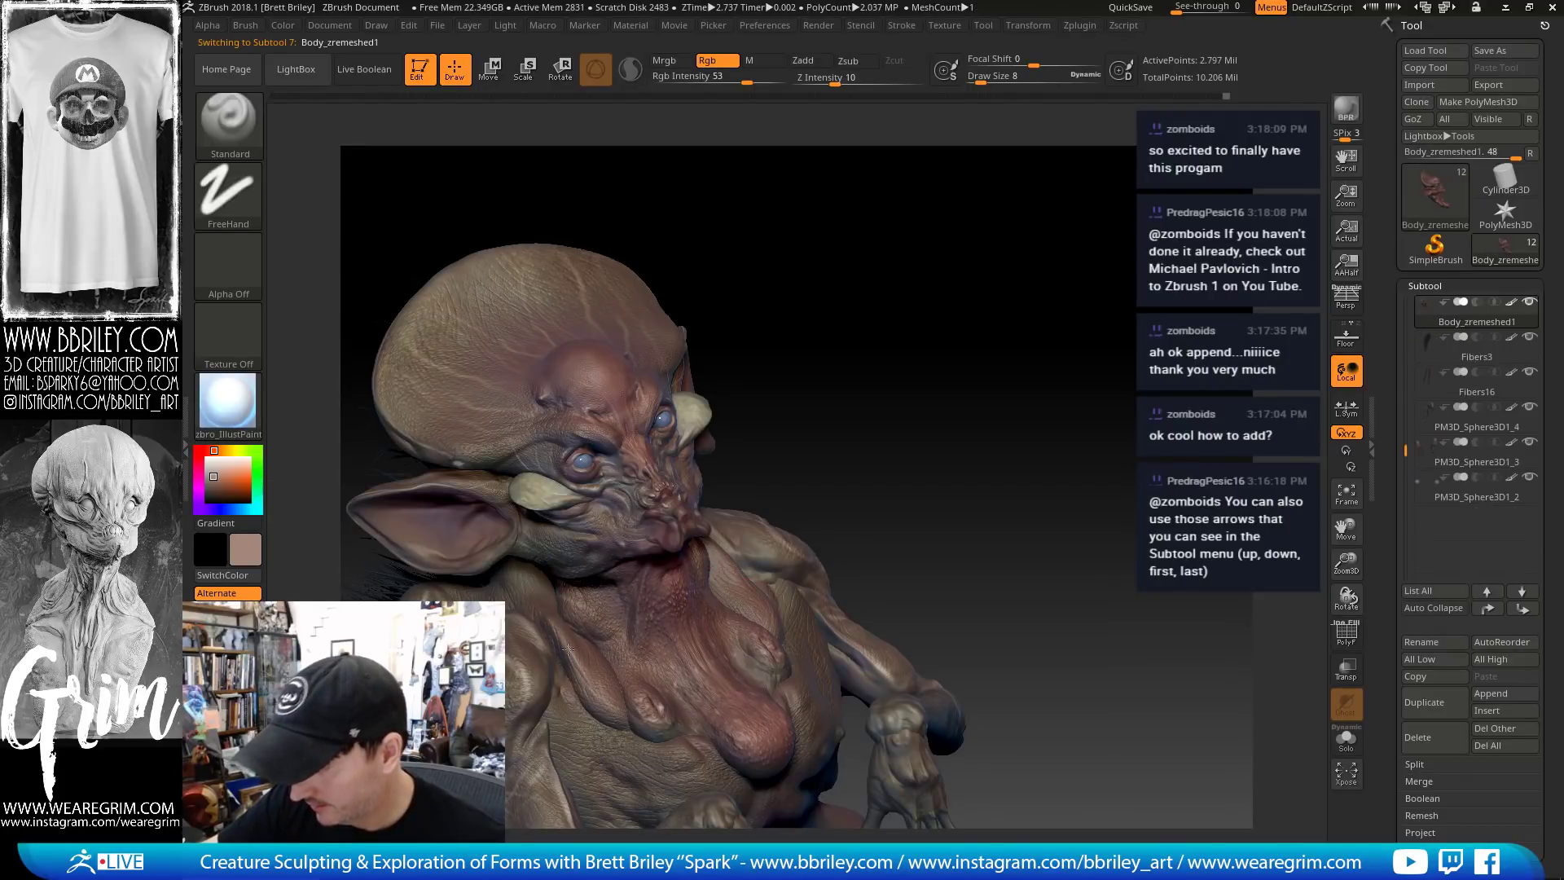
{"action": "left_click", "coordinate": [470, 573], "text": "alt"}
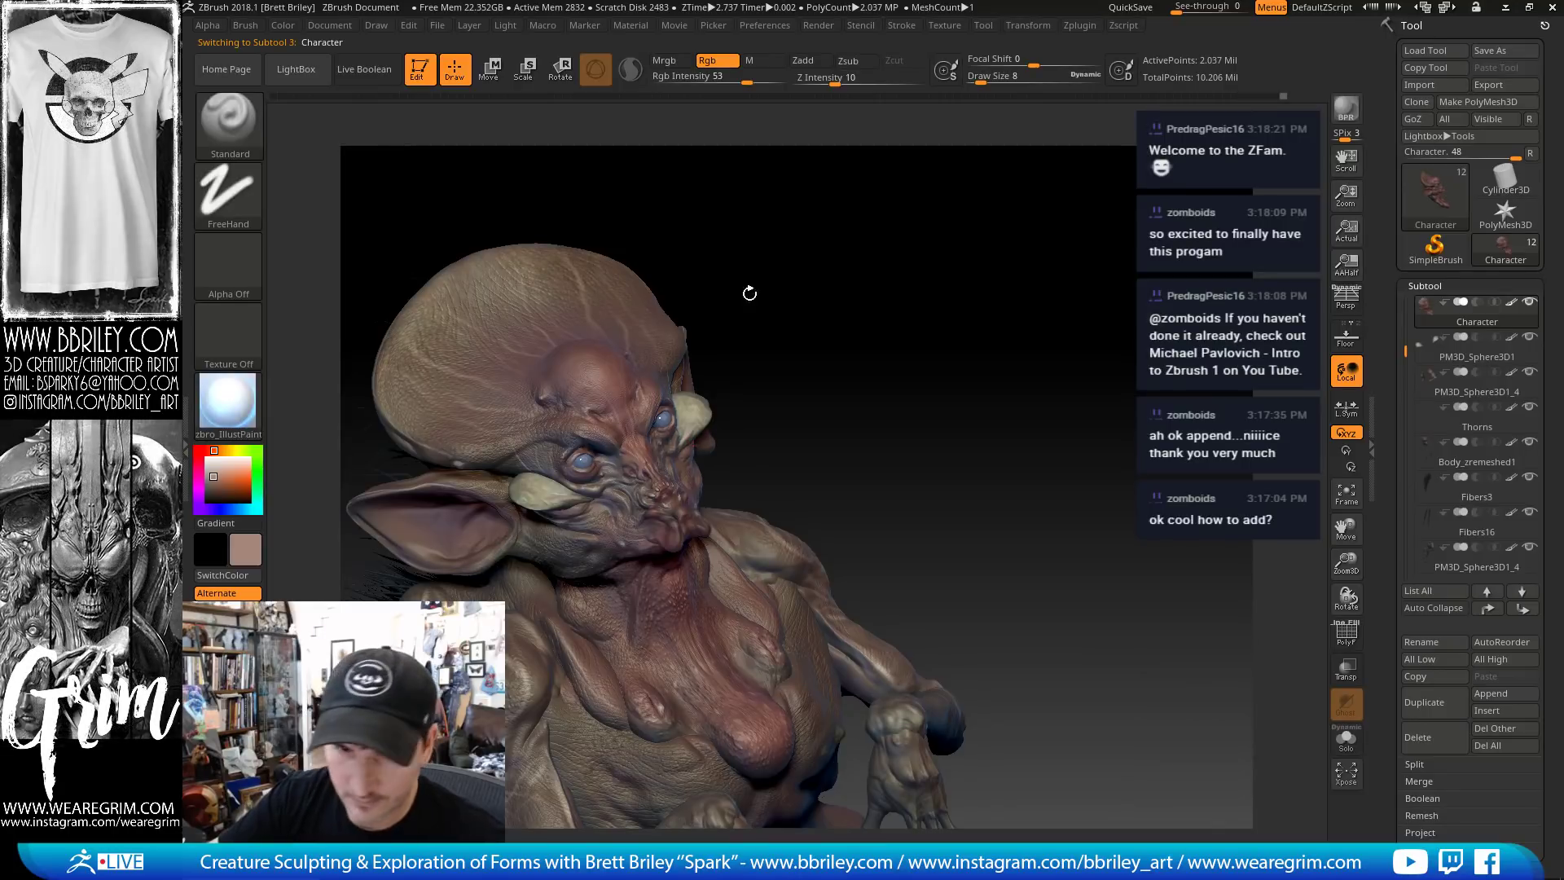
{"action": "left_click_drag", "start_coordinate": [747, 290], "coordinate": [729, 394]}
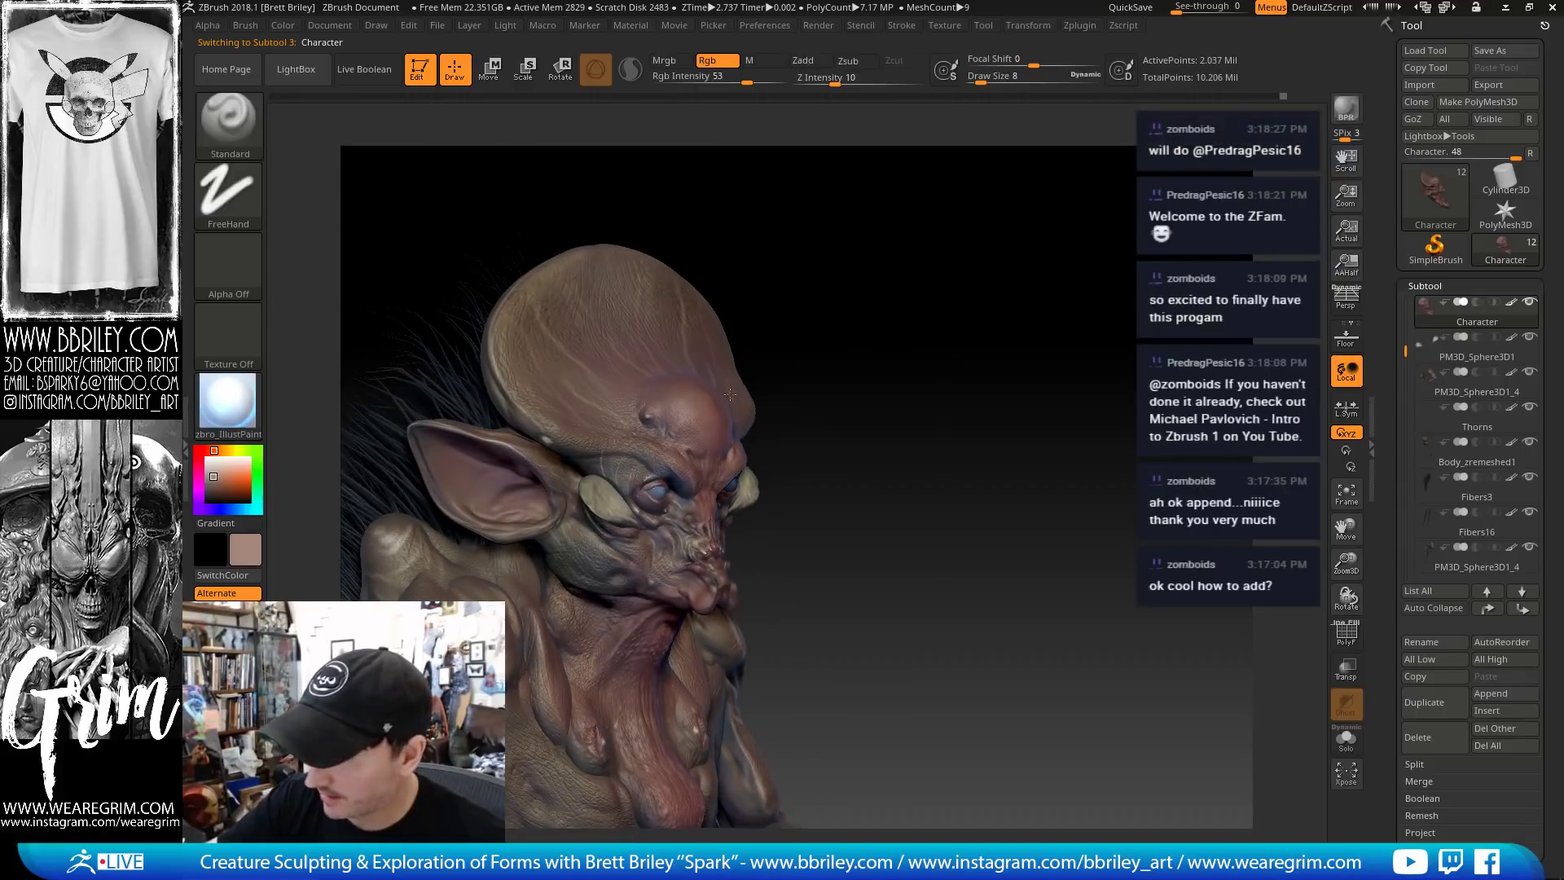
{"action": "left_click", "coordinate": [550, 498]}
{"action": "left_click_drag", "start_coordinate": [758, 213], "coordinate": [802, 154]}
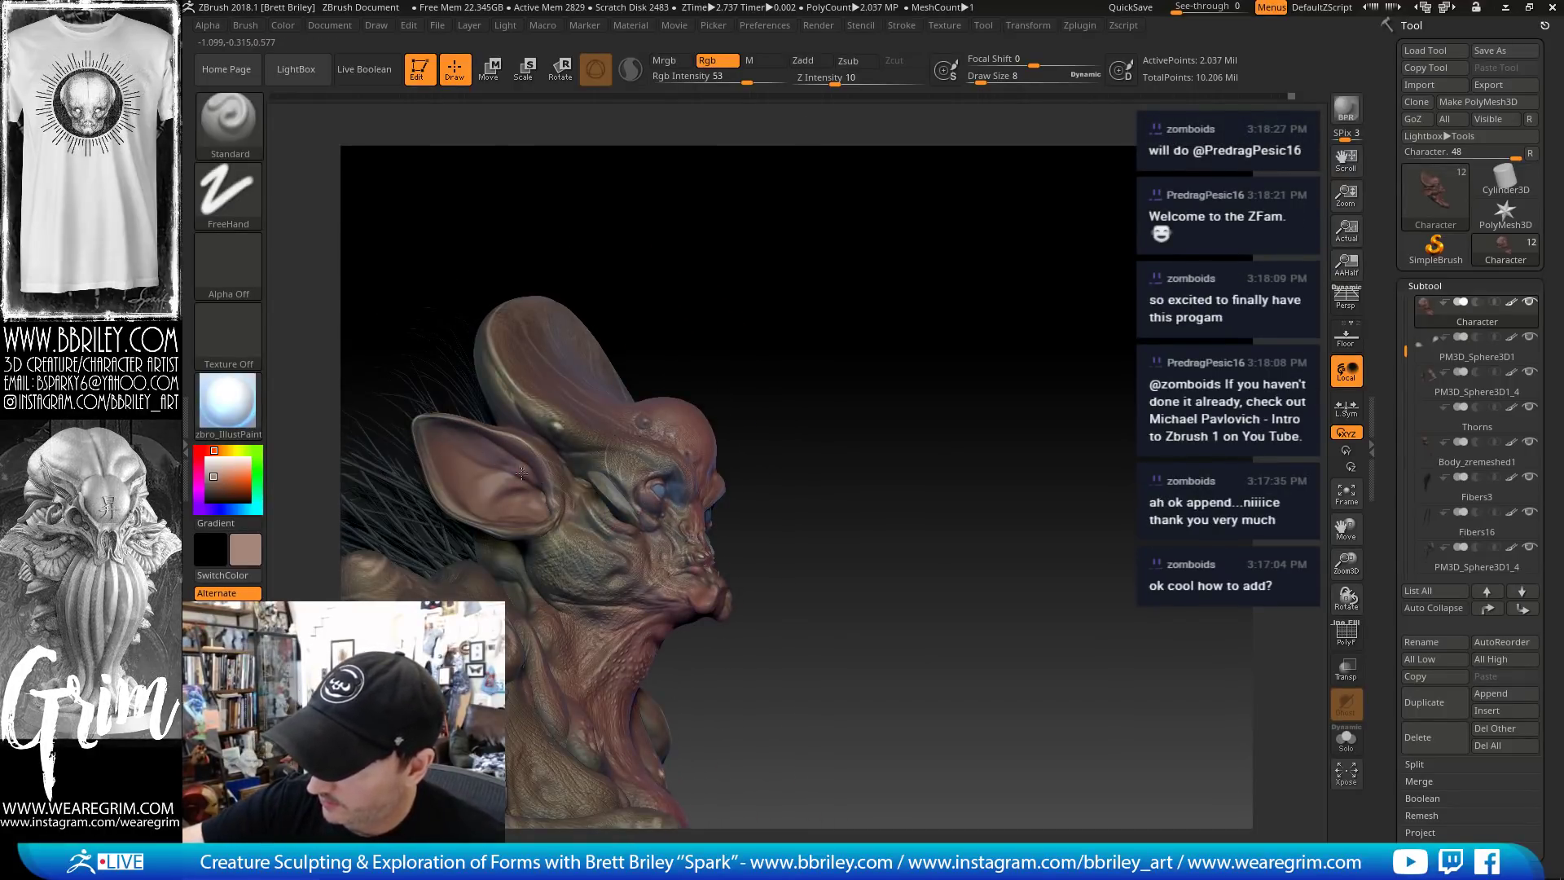
{"action": "left_click_drag", "start_coordinate": [469, 449], "coordinate": [516, 474]}
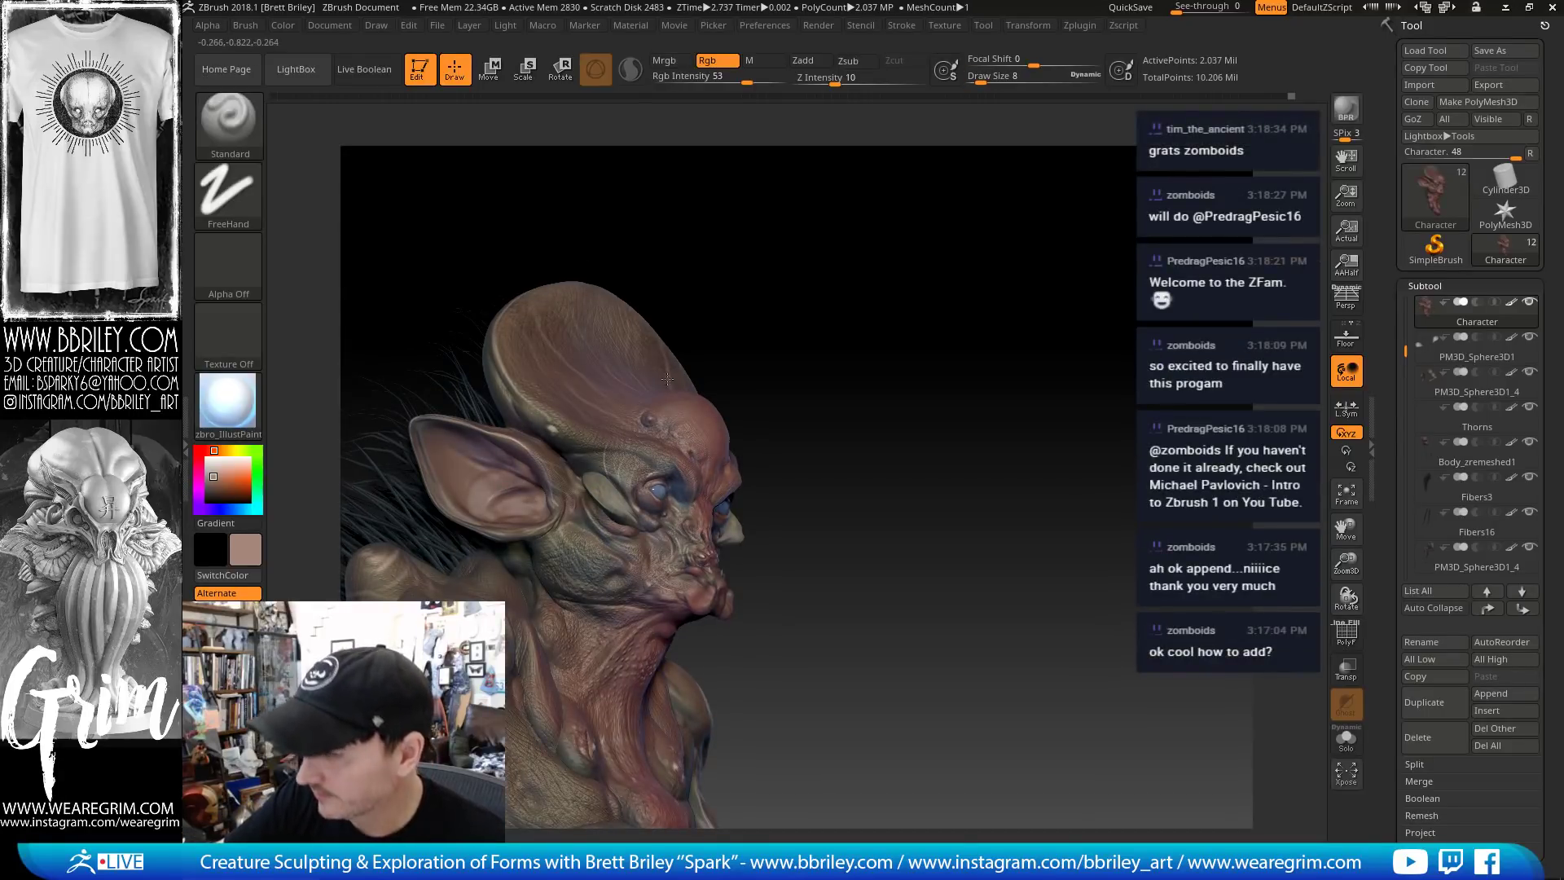
Carve and smooth crease lines inside the ear using the DamStandard brush at draw size 27
{"action": "right_click_drag", "start_coordinate": [667, 378], "coordinate": [687, 405]}
{"action": "key", "text": "s"}
{"action": "left_click_drag", "start_coordinate": [565, 490], "coordinate": [575, 490]}
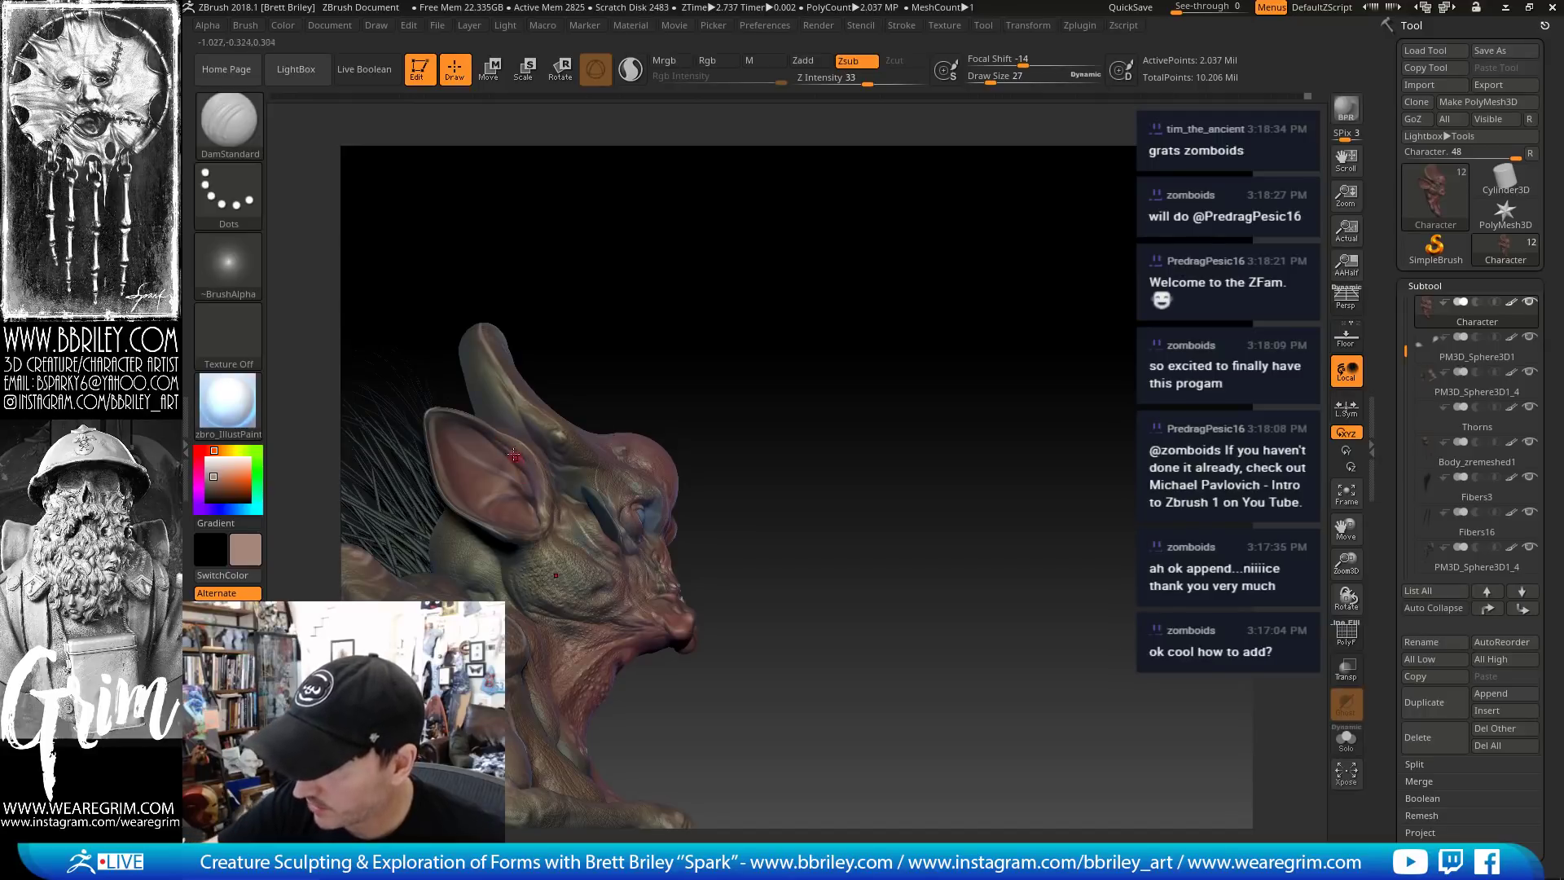
{"action": "key", "text": "shift"}
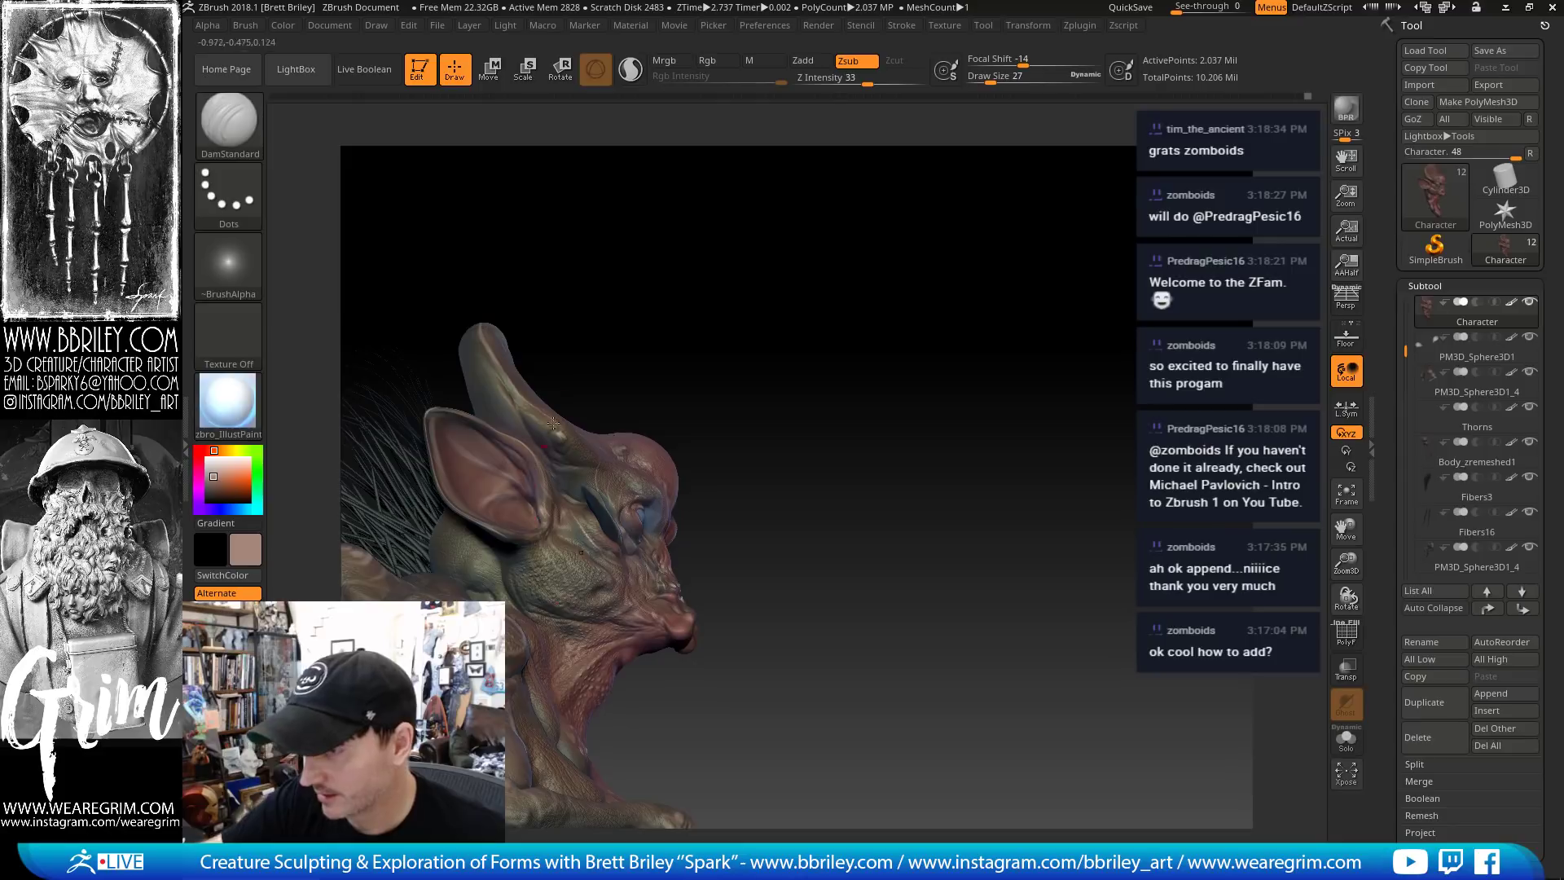
{"action": "left_click_drag", "start_coordinate": [635, 296], "coordinate": [596, 300]}
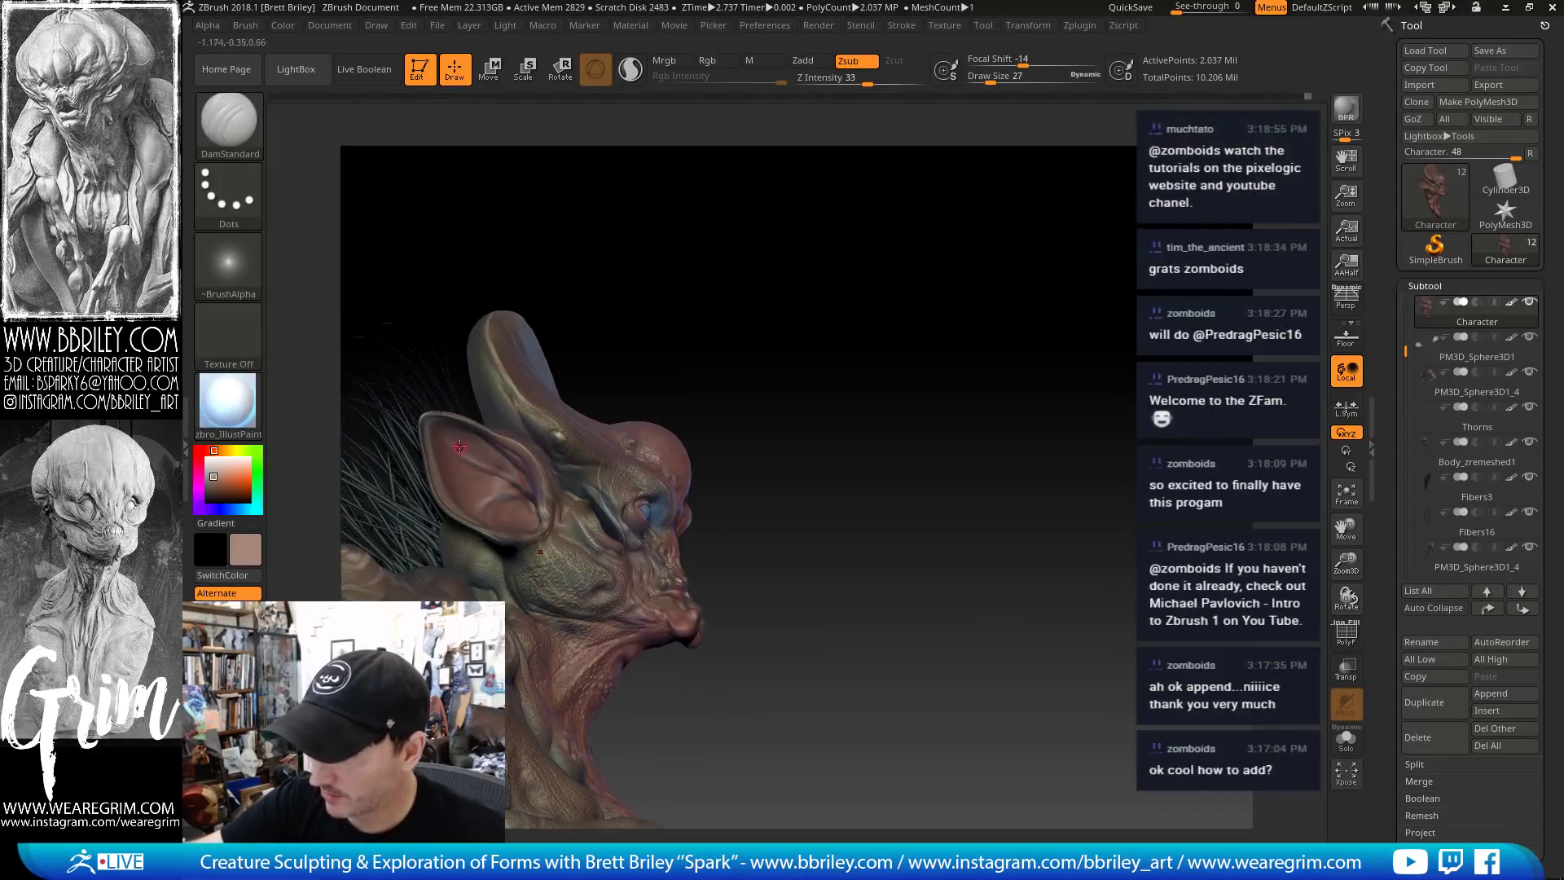
Return to the Standard brush at draw size 18 and paint pale color along the ear
{"action": "key", "text": "b"}
{"action": "key", "text": "s"}
{"action": "key", "text": "t"}
{"action": "key", "text": "s"}
{"action": "left_click_drag", "start_coordinate": [465, 456], "coordinate": [462, 457]}
{"action": "left_click_drag", "start_coordinate": [648, 420], "coordinate": [575, 423]}
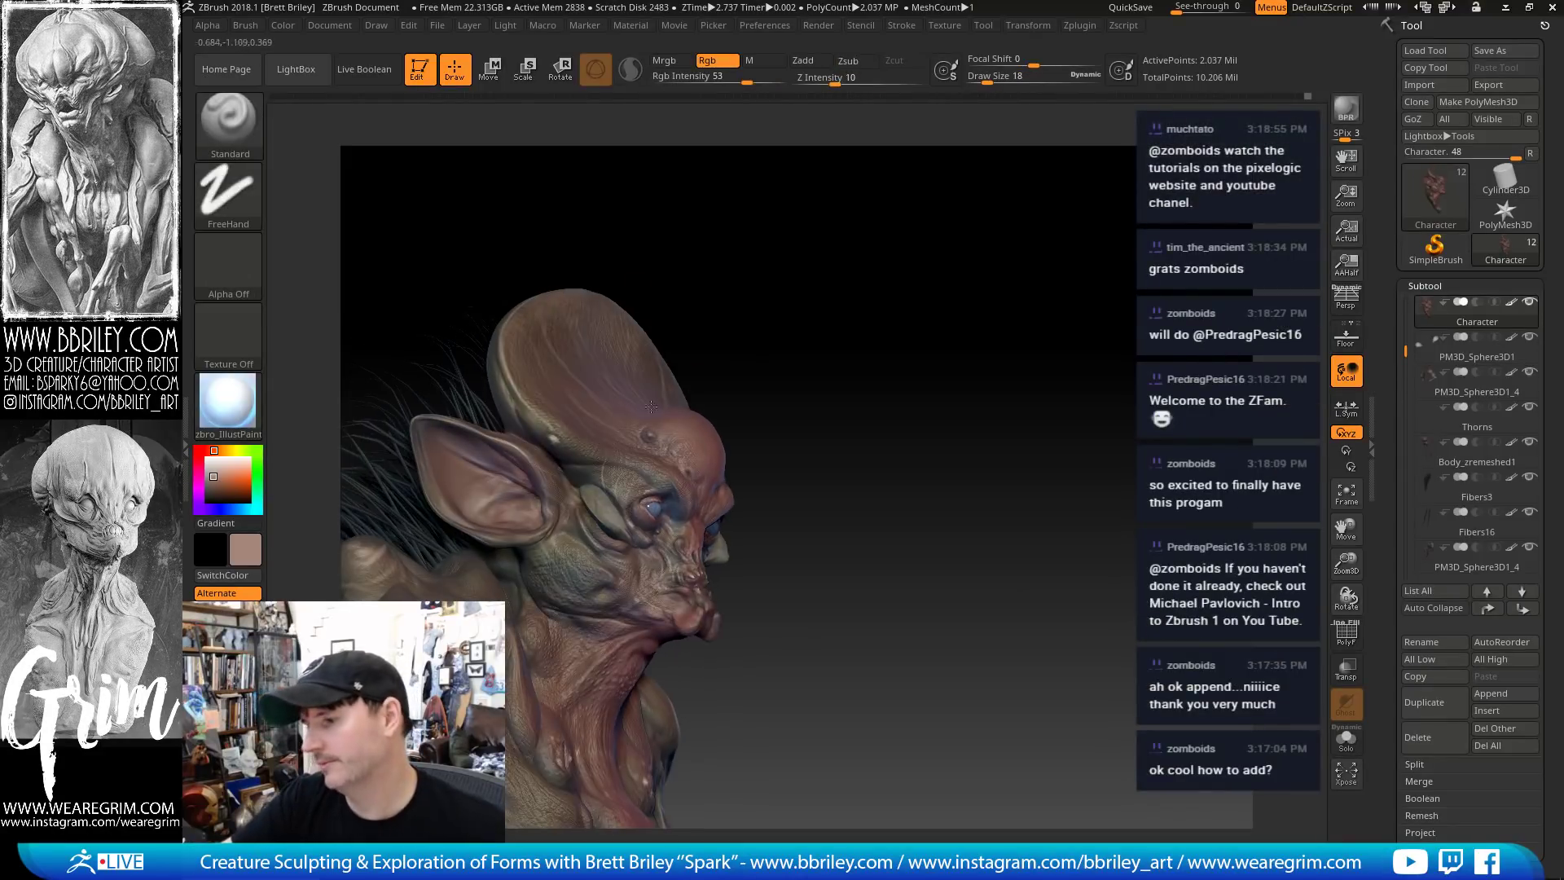
Sample a muted red from the chest, select the body and paint the lower belly with draw size 75
{"action": "key", "text": "s"}
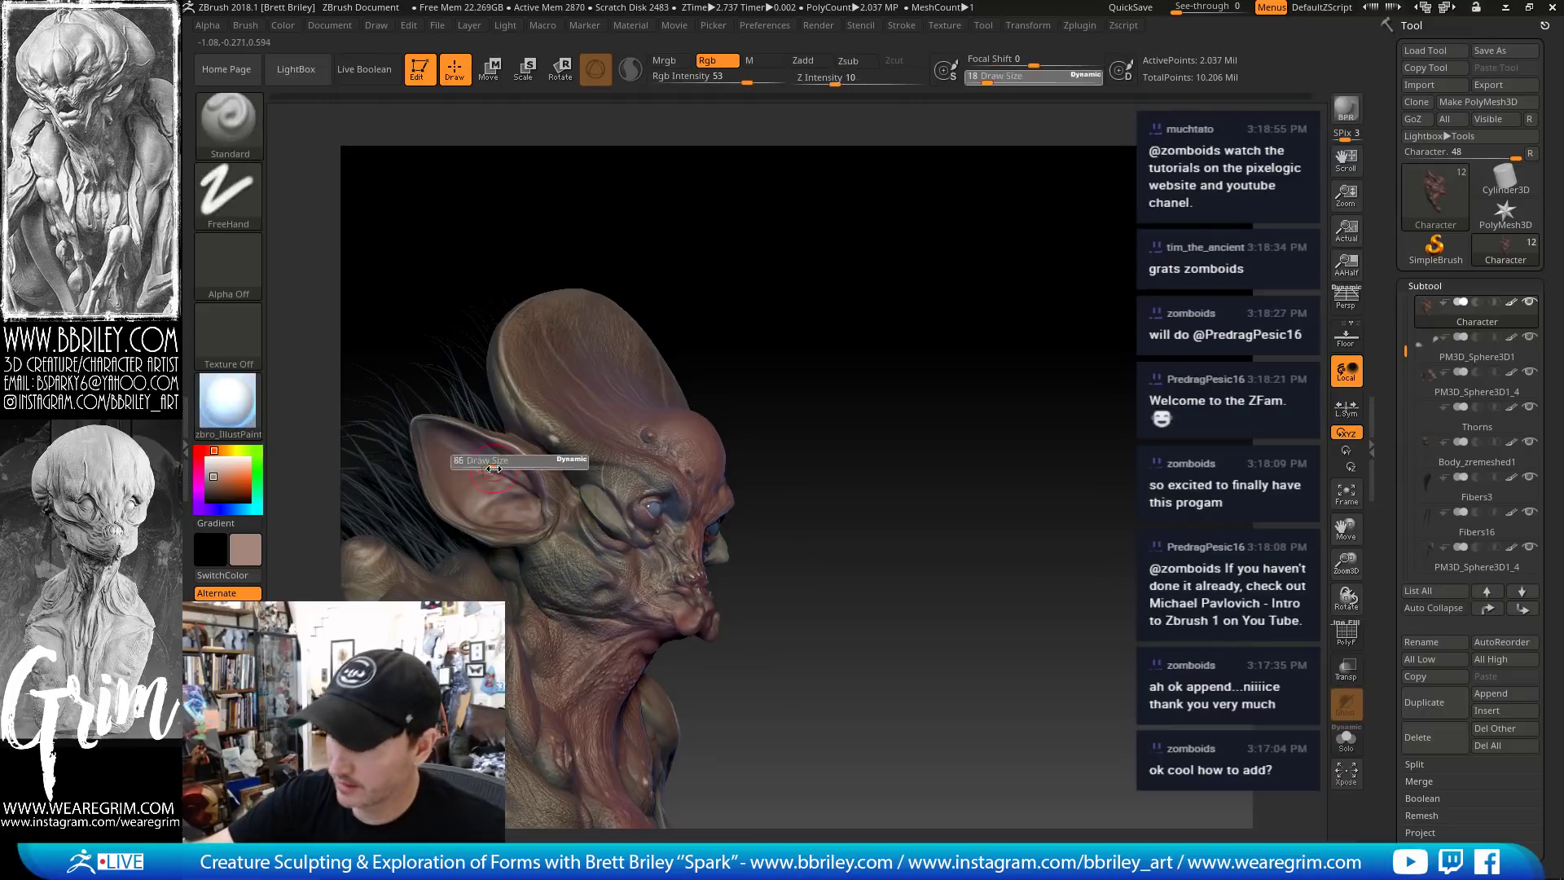
{"action": "left_click_drag", "start_coordinate": [477, 462], "coordinate": [457, 464]}
{"action": "mouse_move", "coordinate": [737, 358]}
{"action": "left_mouse_down"}
{"action": "mouse_move", "coordinate": [801, 311]}
{"action": "mouse_move", "coordinate": [772, 342]}
{"action": "mouse_move", "coordinate": [836, 375]}
{"action": "mouse_move", "coordinate": [803, 331]}
{"action": "mouse_move", "coordinate": [838, 395]}
{"action": "mouse_move", "coordinate": [862, 317]}
{"action": "mouse_move", "coordinate": [861, 336]}
{"action": "left_mouse_up"}
{"action": "key", "text": "c"}
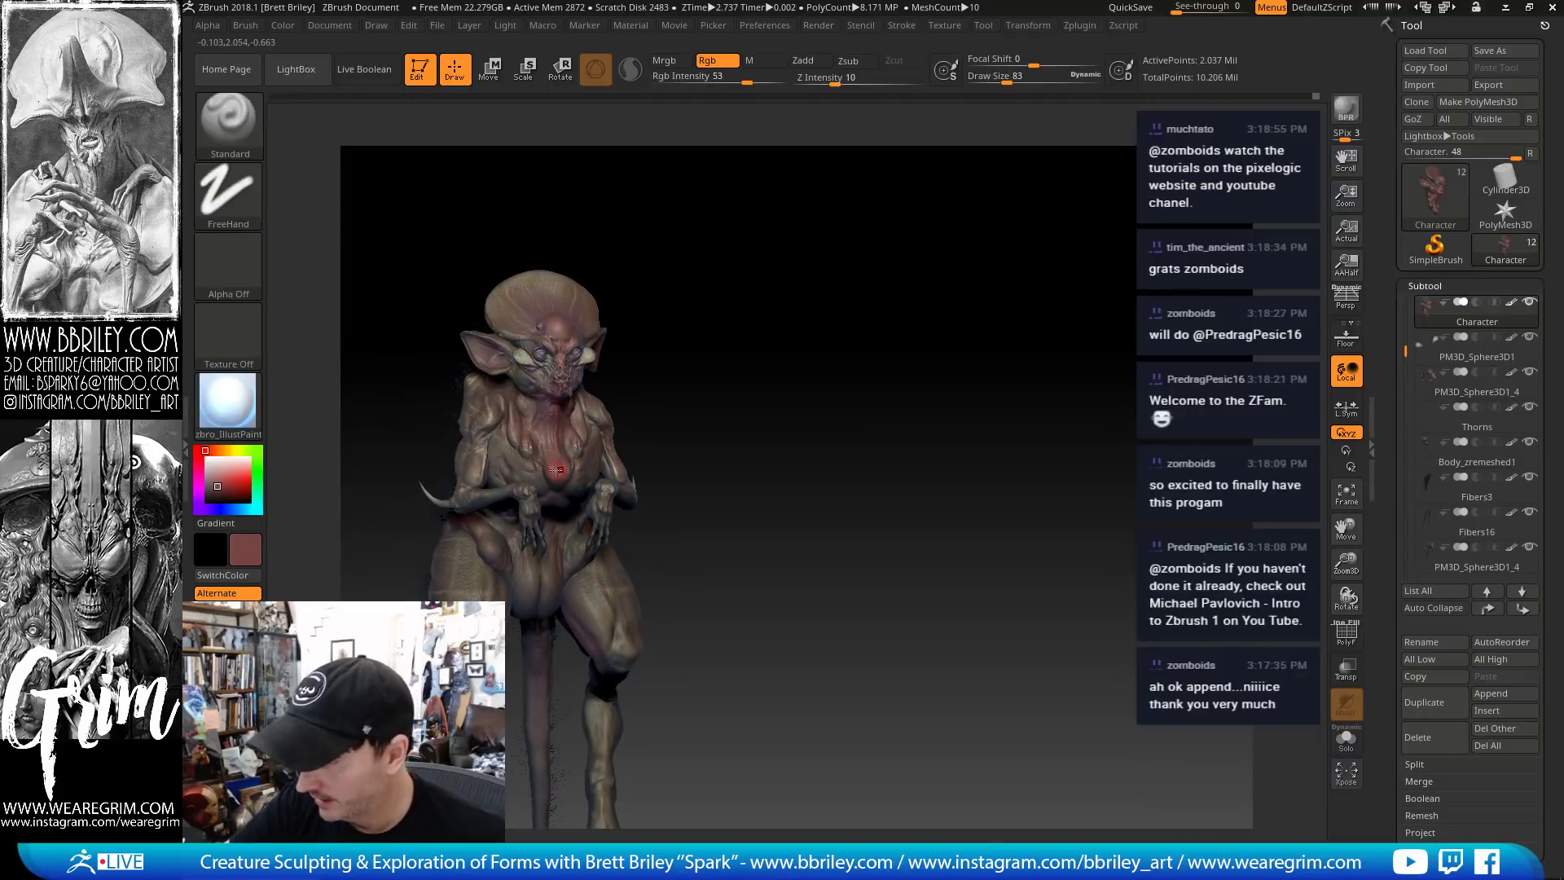
{"action": "key", "text": "bracketleft"}
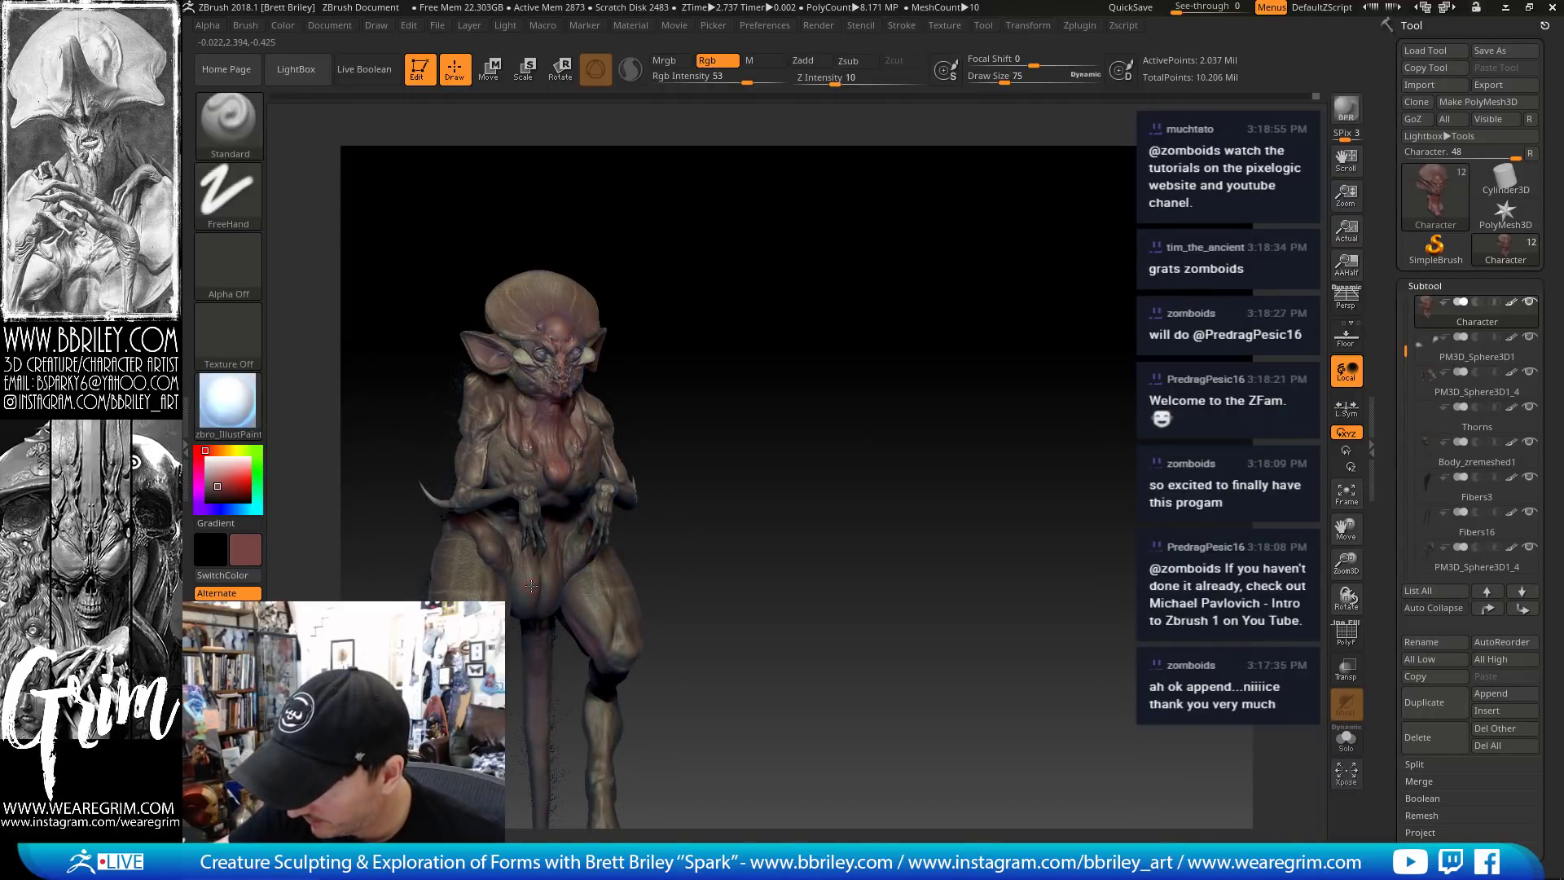
{"action": "left_click", "coordinate": [531, 585], "text": "alt"}
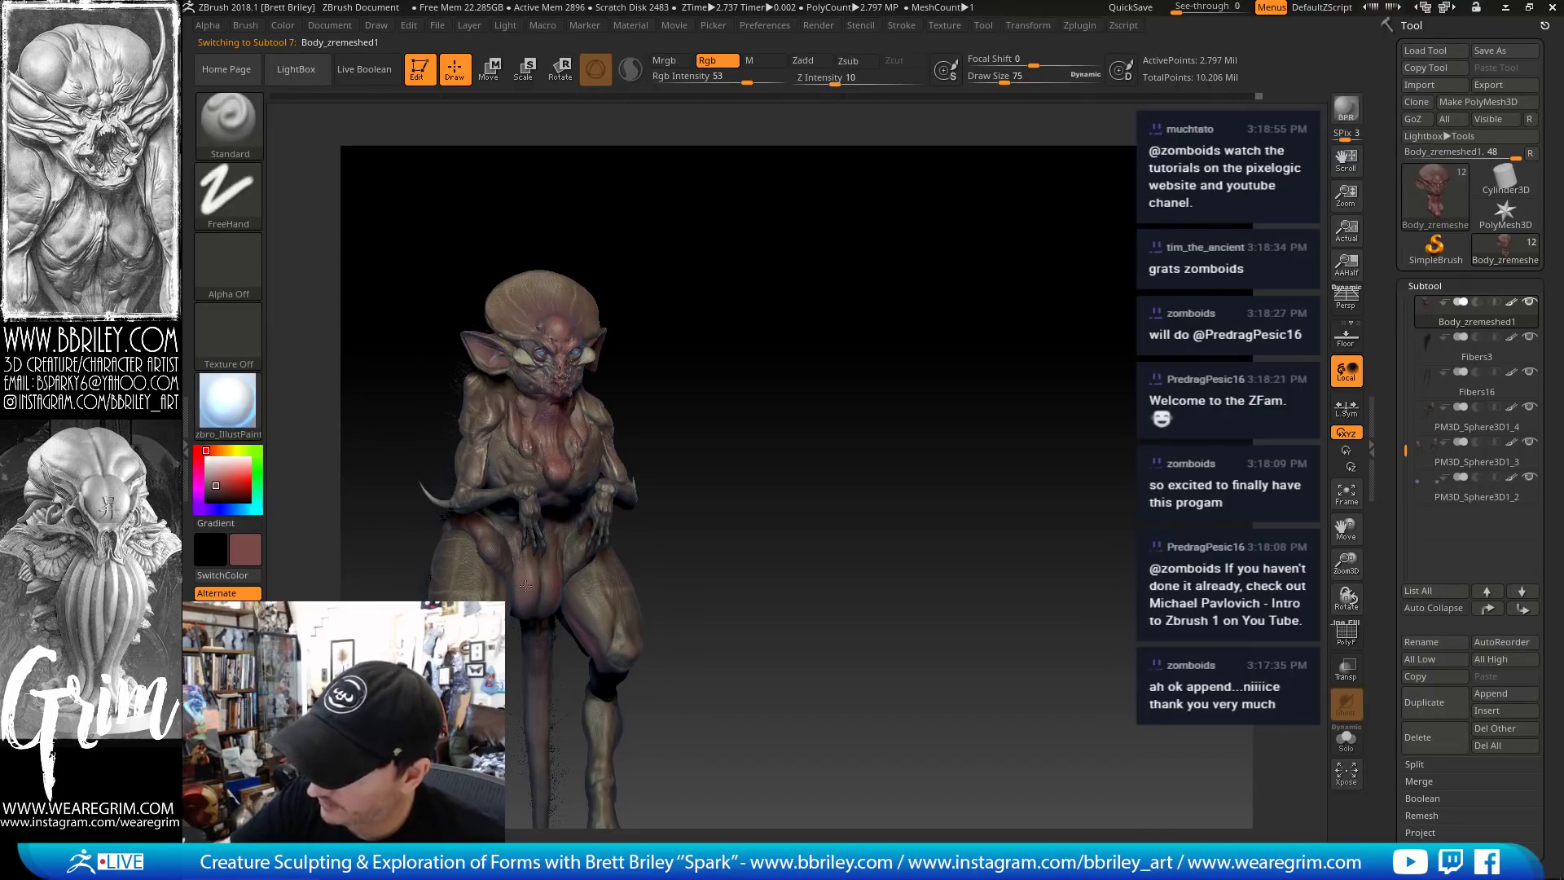
{"action": "left_click_drag", "start_coordinate": [696, 482], "coordinate": [568, 544]}
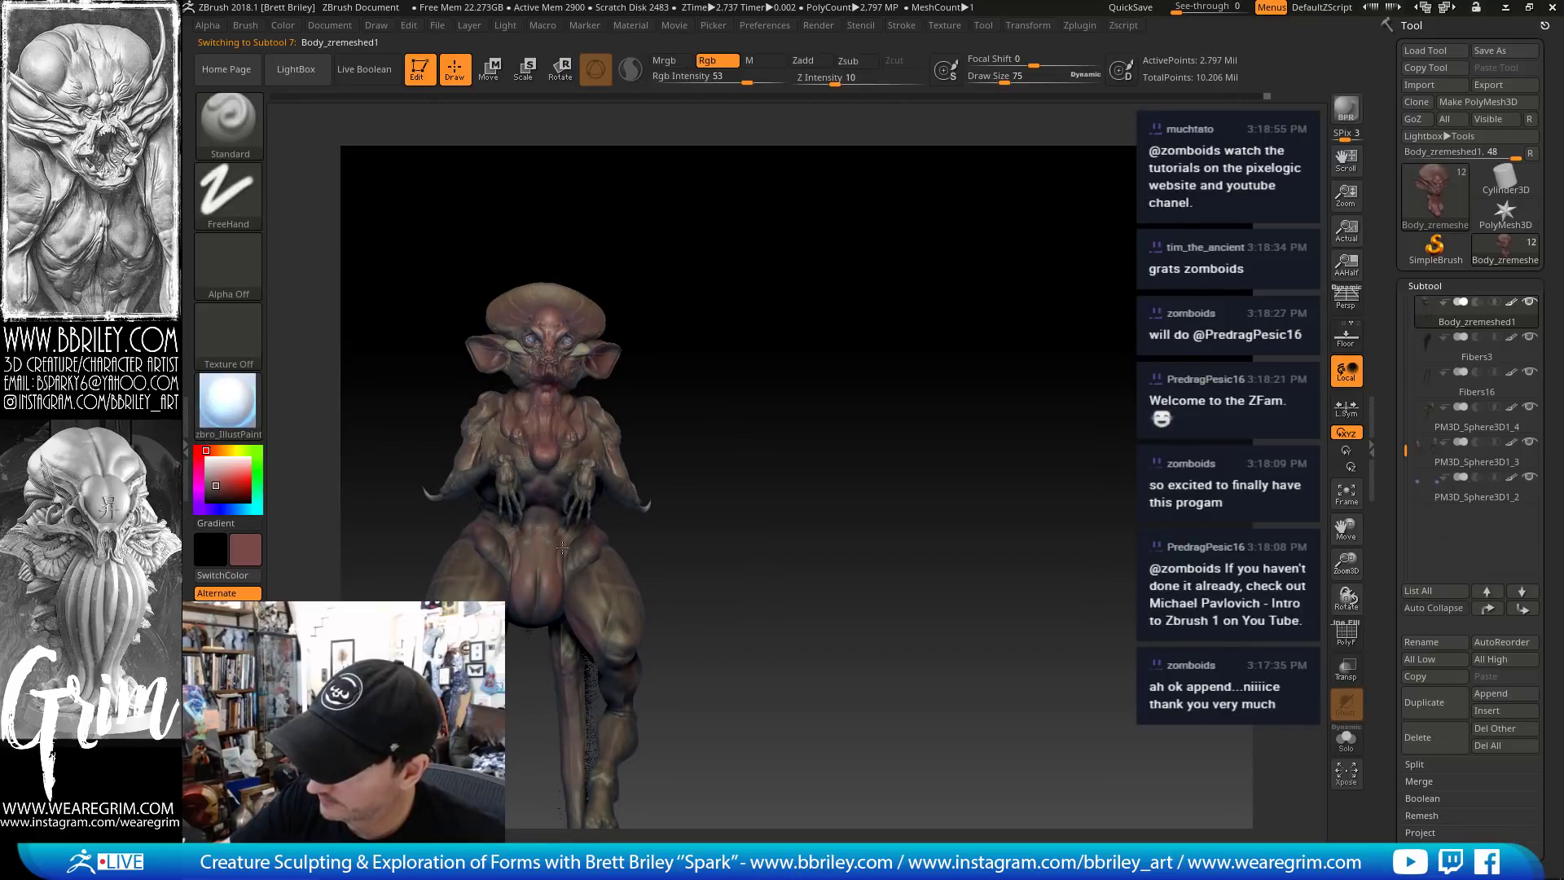
{"action": "left_click_drag", "start_coordinate": [632, 530], "coordinate": [506, 559]}
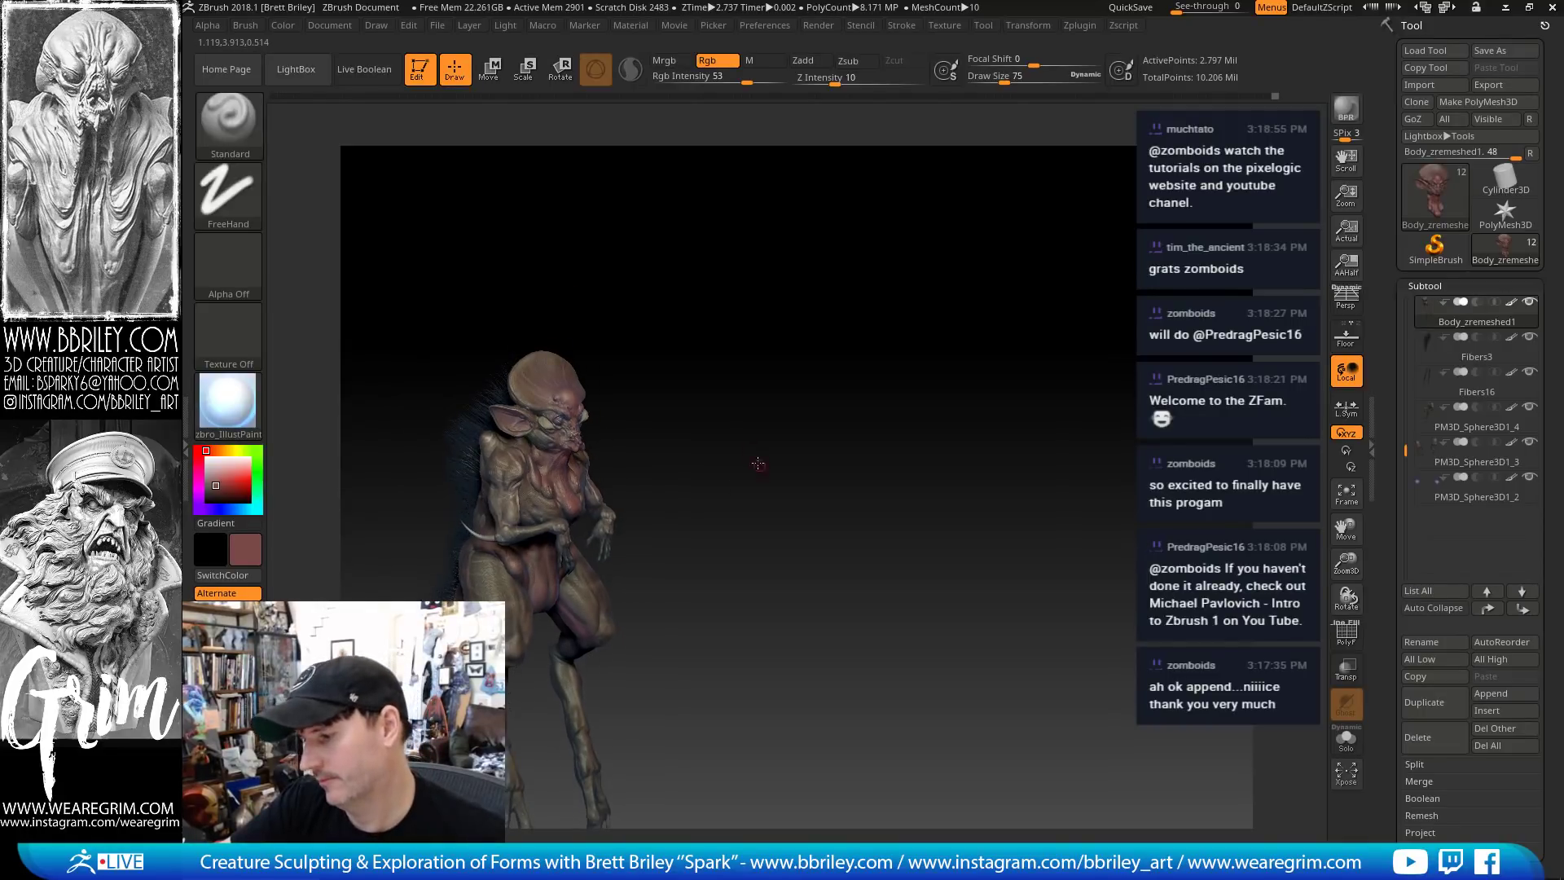
Select the thorns, pick a dark brown and shade the toe claws, raising the draw size to 184
{"action": "mouse_move", "coordinate": [756, 463]}
{"action": "left_mouse_down"}
{"action": "mouse_move", "coordinate": [582, 623]}
{"action": "mouse_move", "coordinate": [592, 641]}
{"action": "left_mouse_up"}
{"action": "left_click", "coordinate": [572, 718], "text": "alt"}
{"action": "key", "text": "s"}
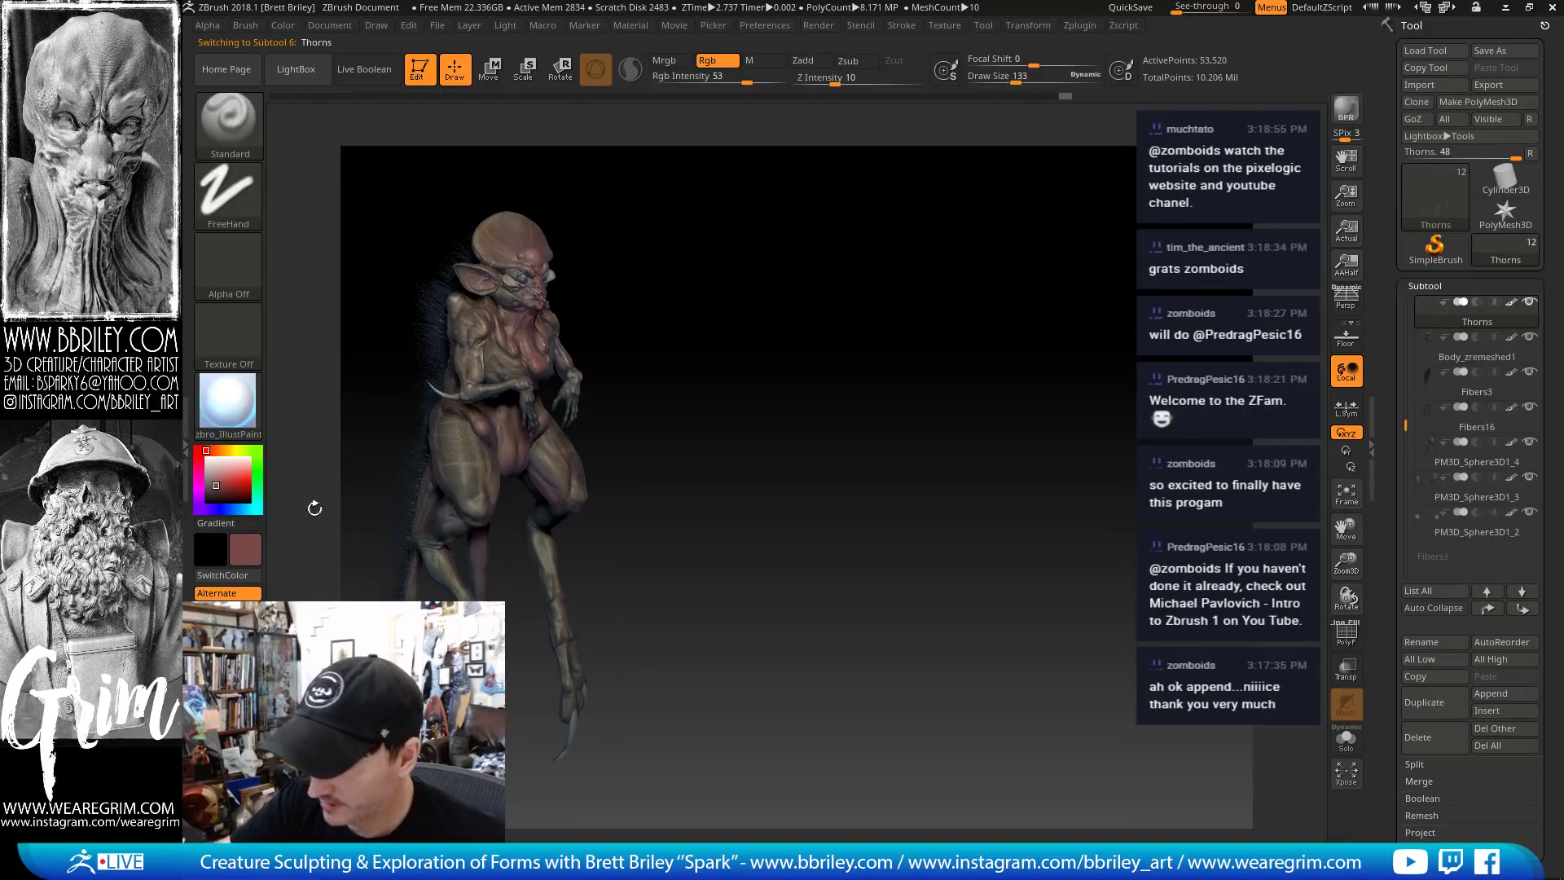
{"action": "left_click", "coordinate": [208, 492]}
{"action": "key", "text": "s"}
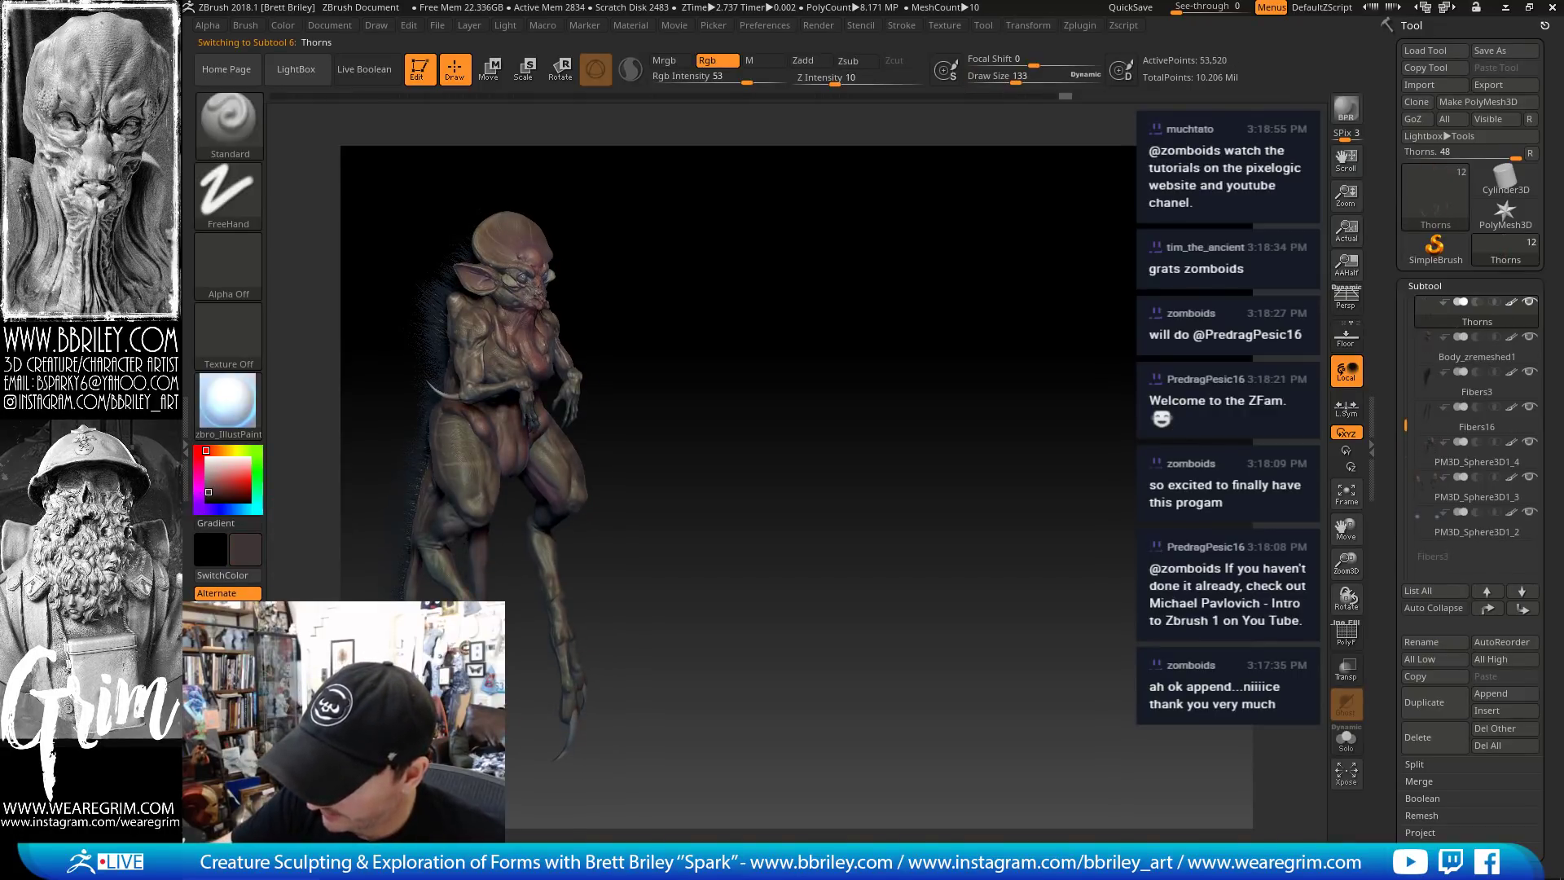
{"action": "left_click_drag", "start_coordinate": [575, 707], "coordinate": [562, 751]}
{"action": "left_click", "coordinate": [1024, 79]}
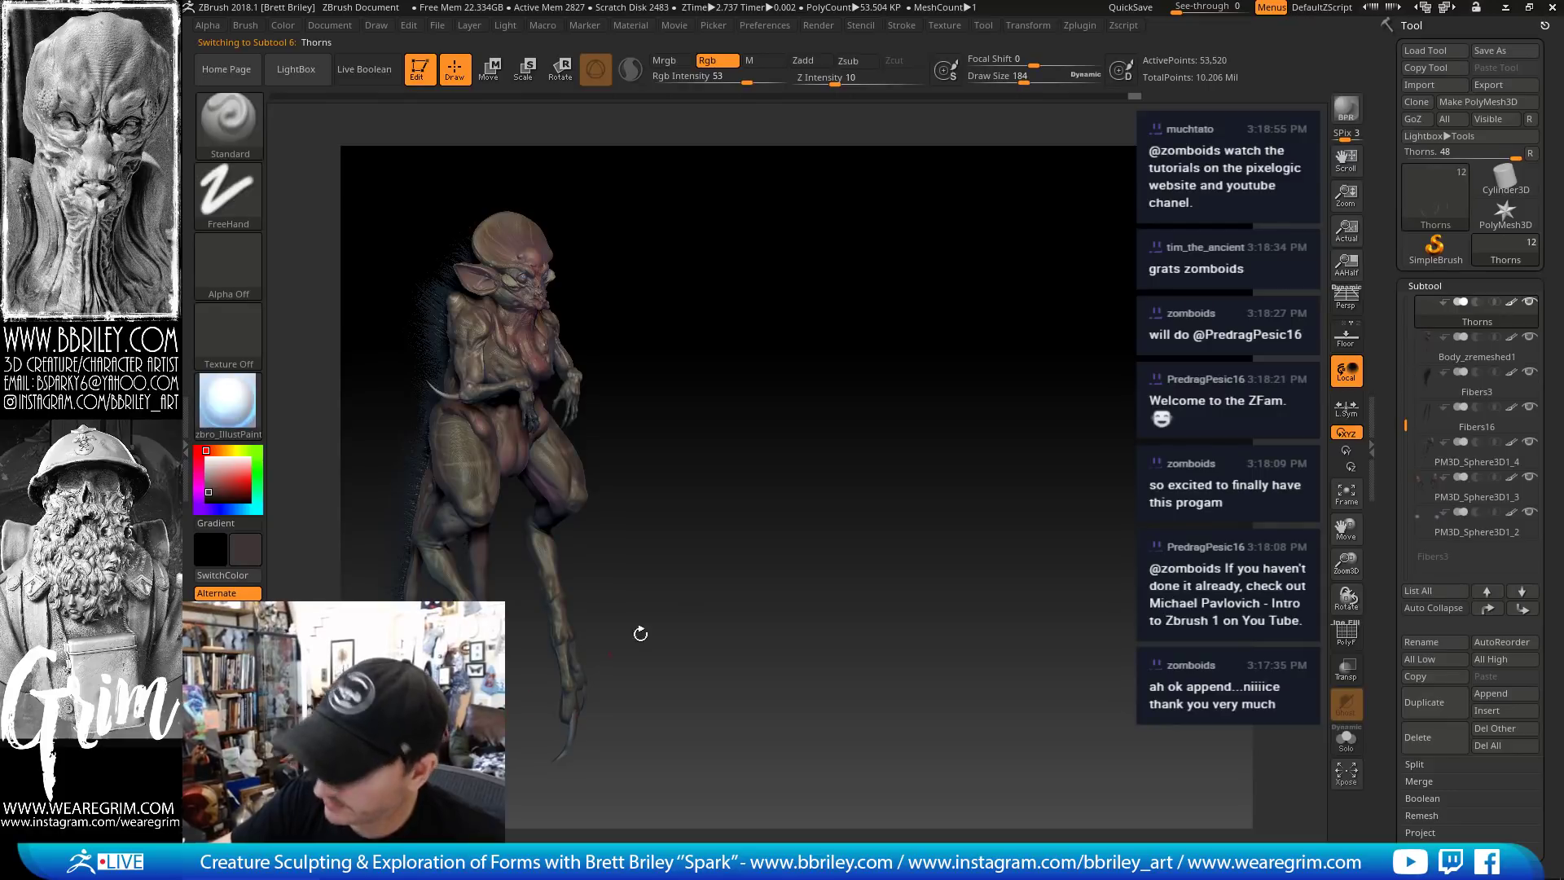
Darken the remaining toe claws from the side and opposite foot, then select the tail and shade it dark brown
{"action": "mouse_move", "coordinate": [640, 634]}
{"action": "left_mouse_down"}
{"action": "mouse_move", "coordinate": [740, 447]}
{"action": "mouse_move", "coordinate": [633, 637]}
{"action": "mouse_move", "coordinate": [668, 599]}
{"action": "mouse_move", "coordinate": [733, 593]}
{"action": "left_mouse_up"}
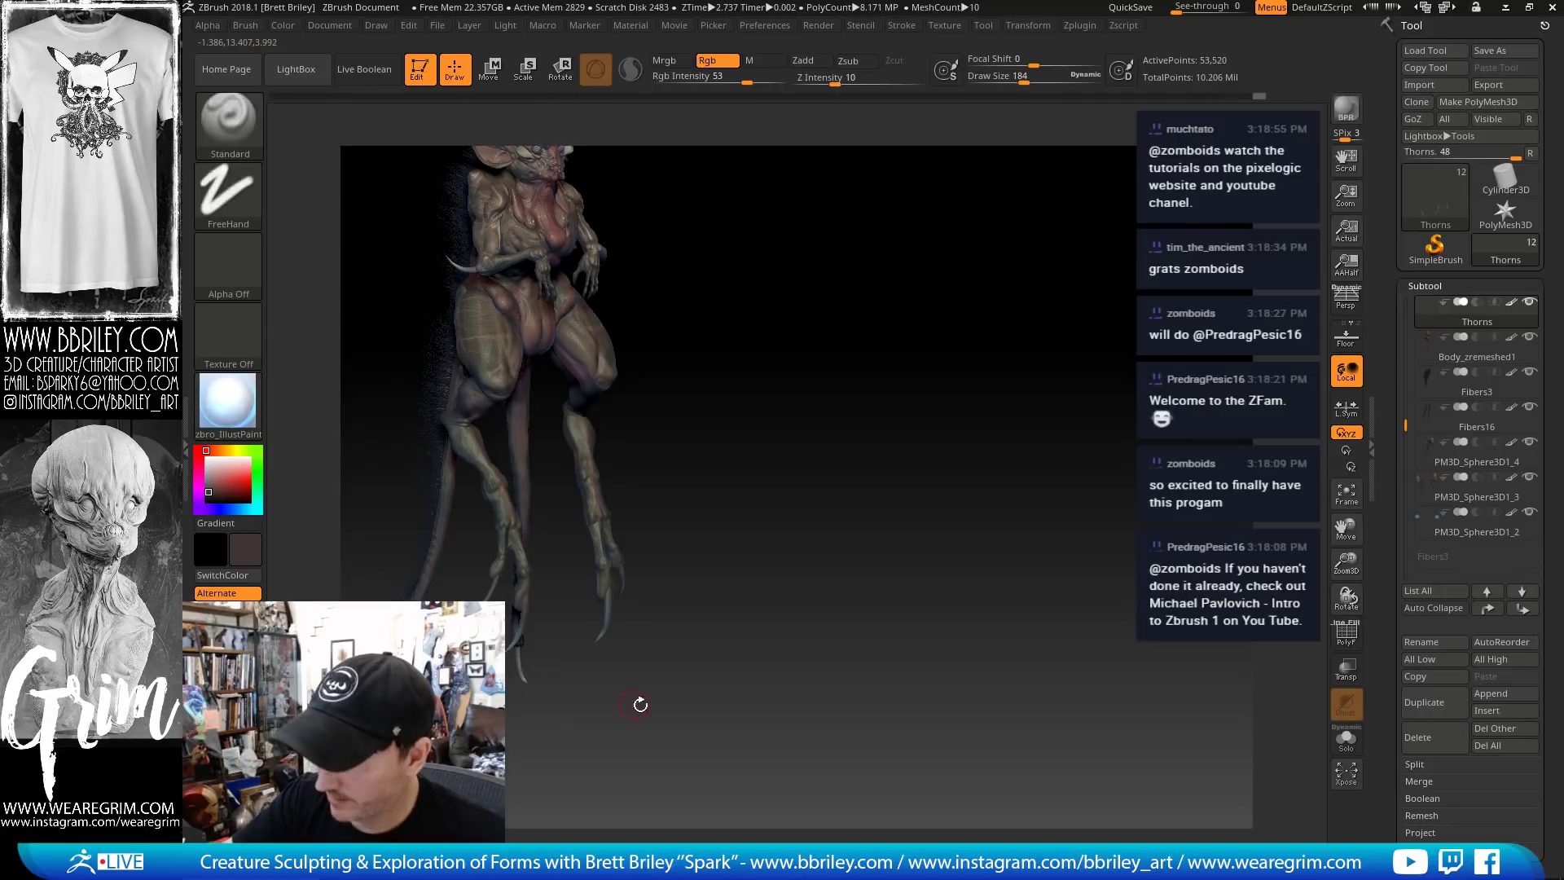
{"action": "left_click_drag", "start_coordinate": [640, 705], "coordinate": [581, 667]}
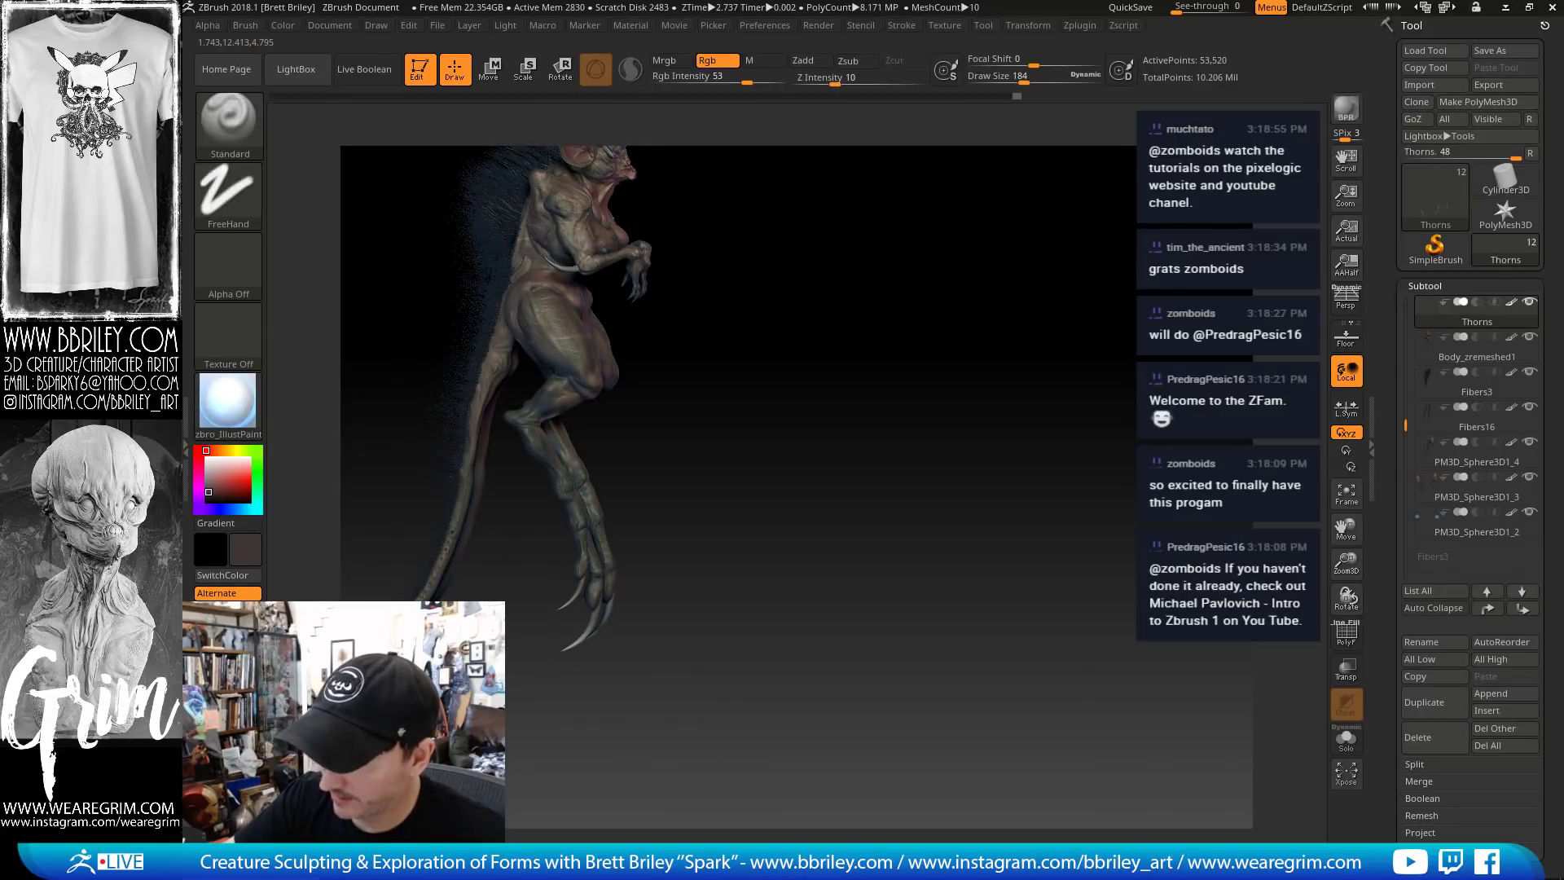
{"action": "left_click_drag", "start_coordinate": [715, 534], "coordinate": [630, 624]}
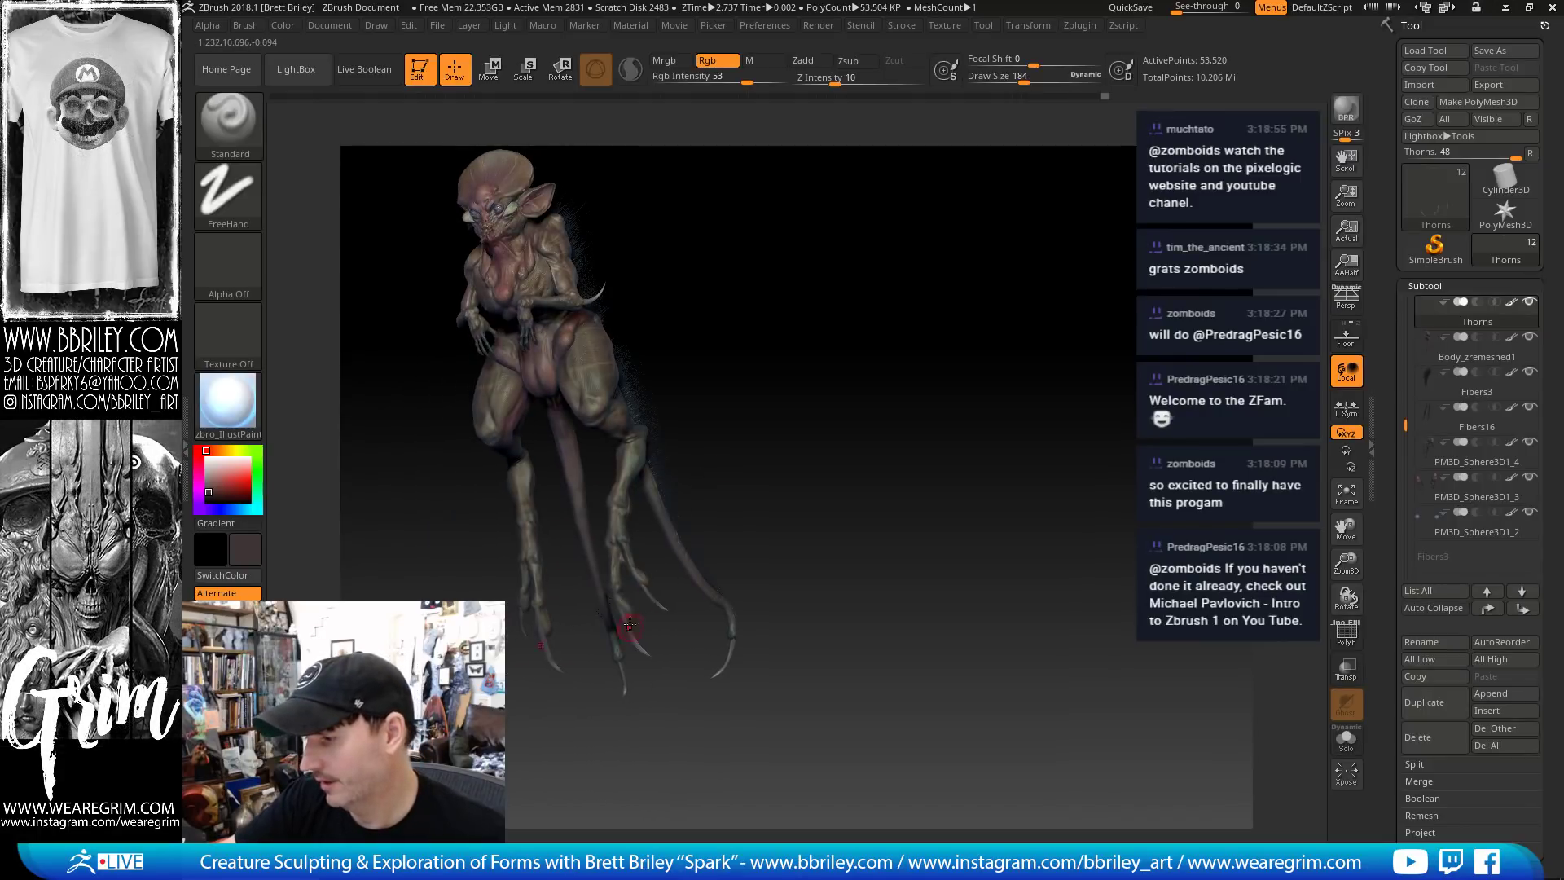
{"action": "left_click", "coordinate": [630, 624], "text": "alt"}
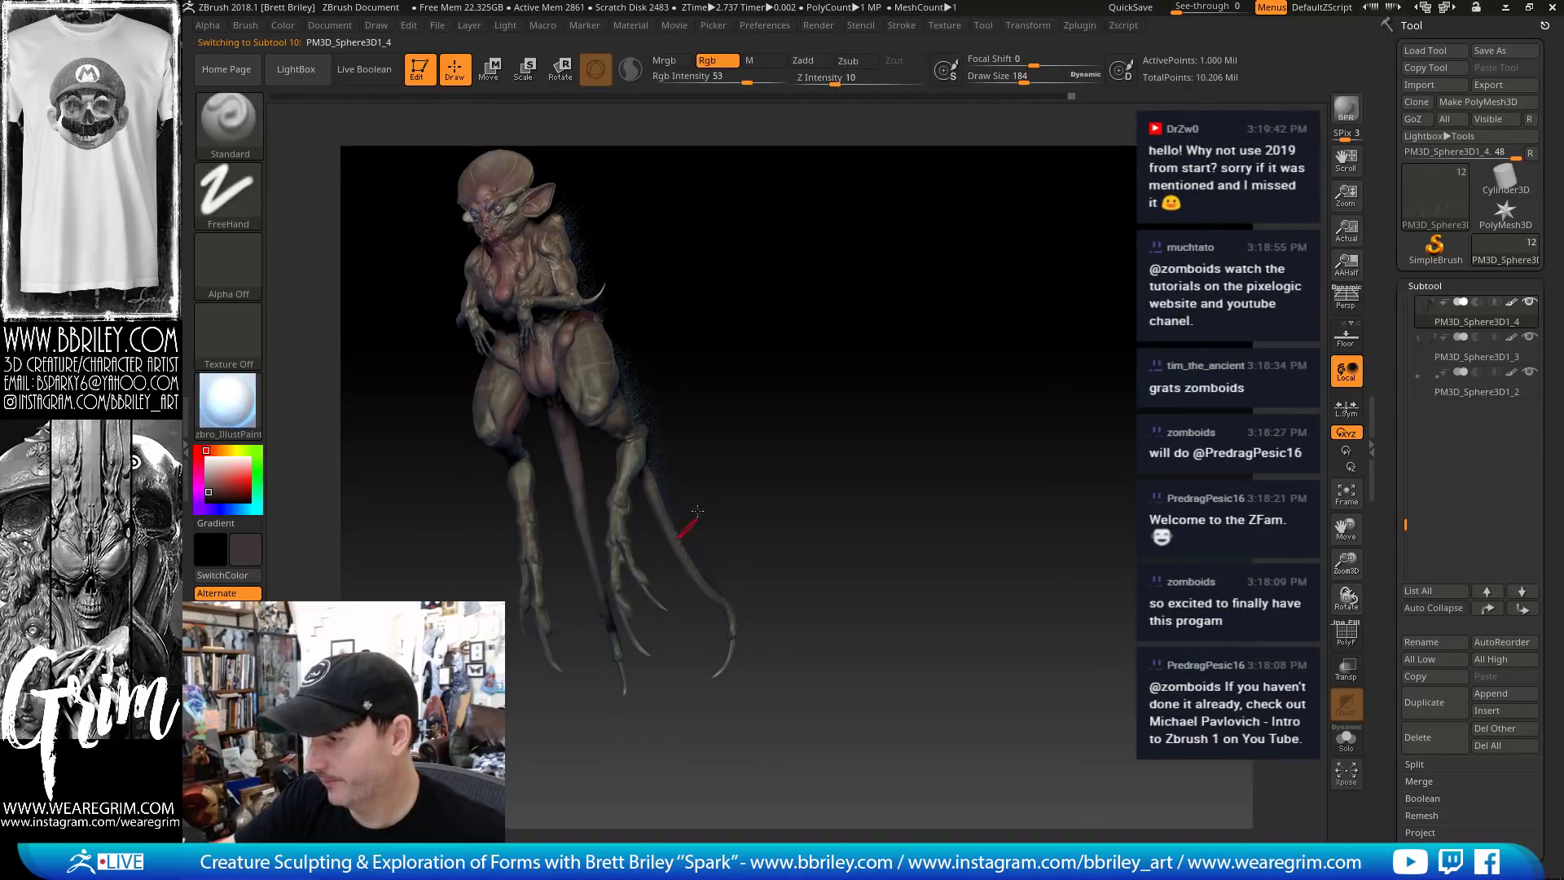
{"action": "left_click_drag", "start_coordinate": [768, 454], "coordinate": [787, 417]}
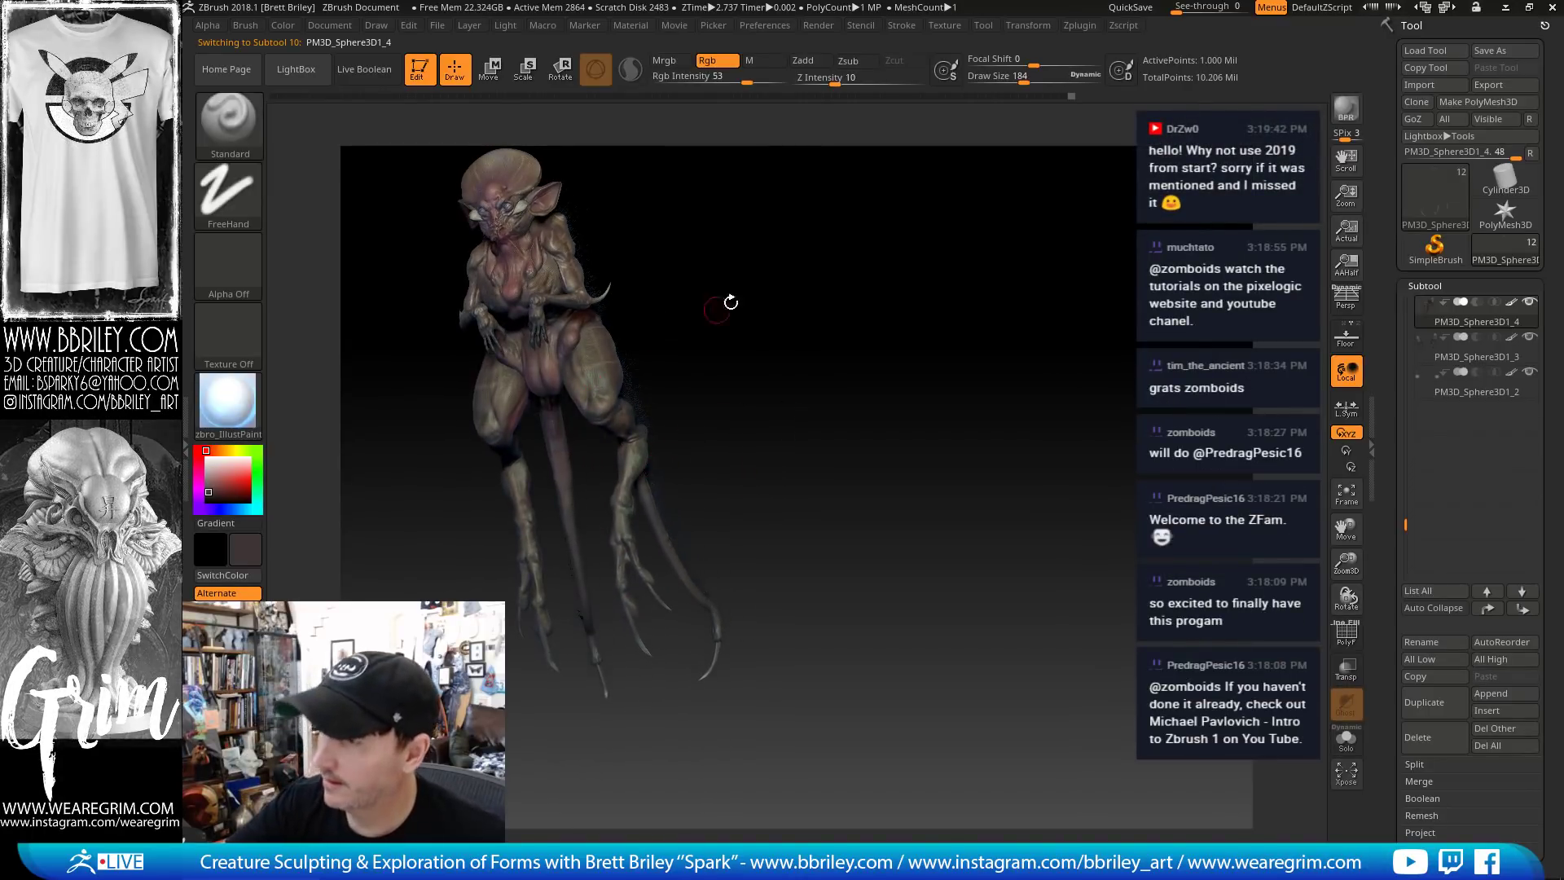
Reselect the thorns and shade the base of the elbow spike dark brown
{"action": "left_click_drag", "start_coordinate": [729, 304], "coordinate": [562, 522]}
{"action": "left_click", "coordinate": [562, 523], "text": "alt"}
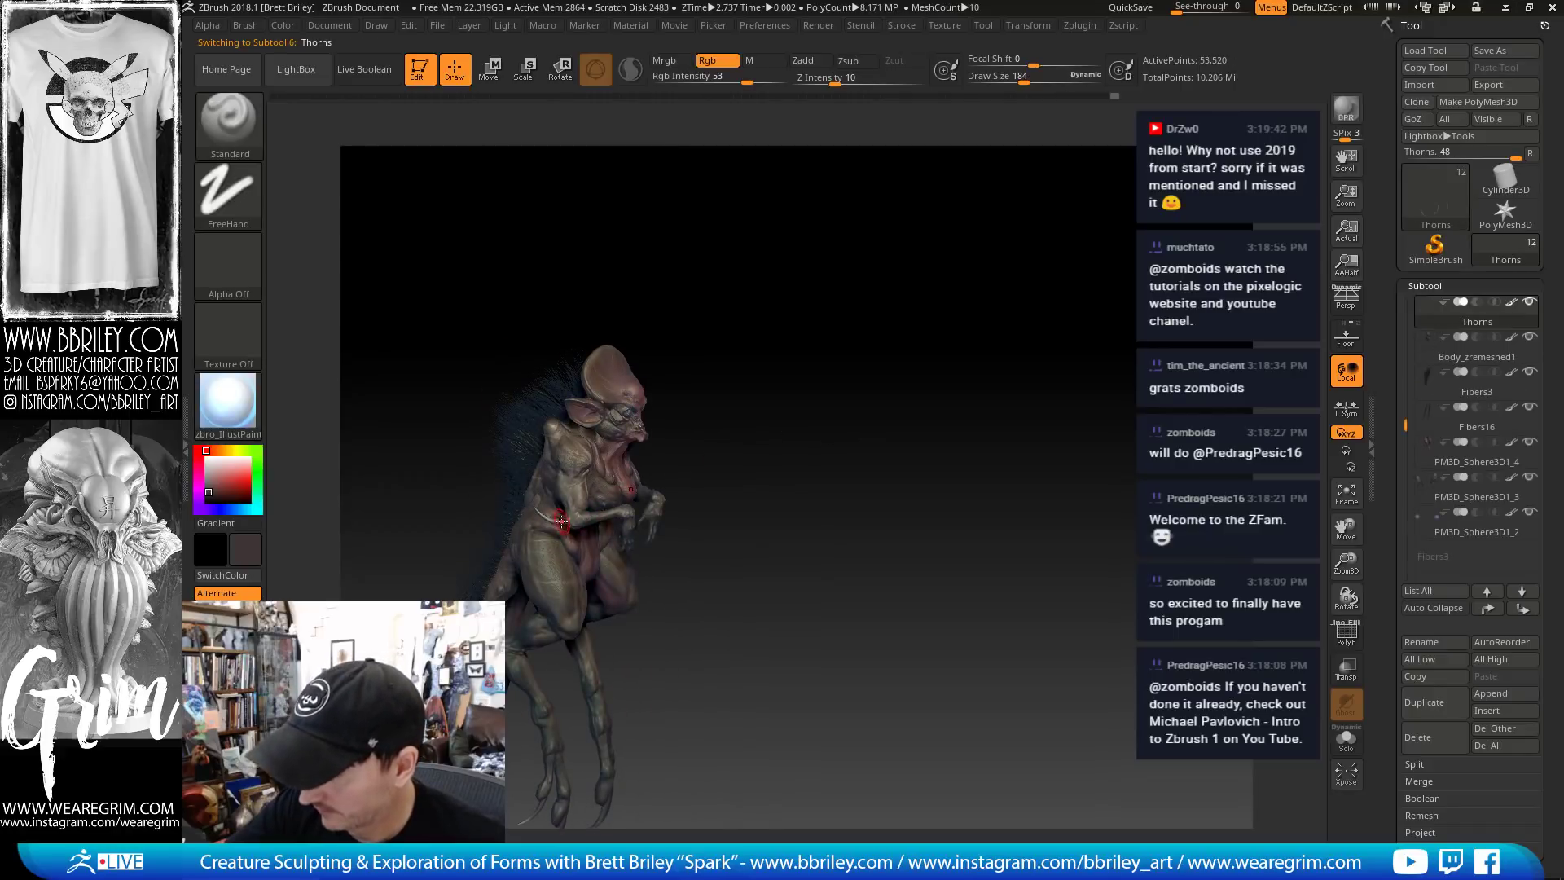
{"action": "left_click", "coordinate": [544, 512]}
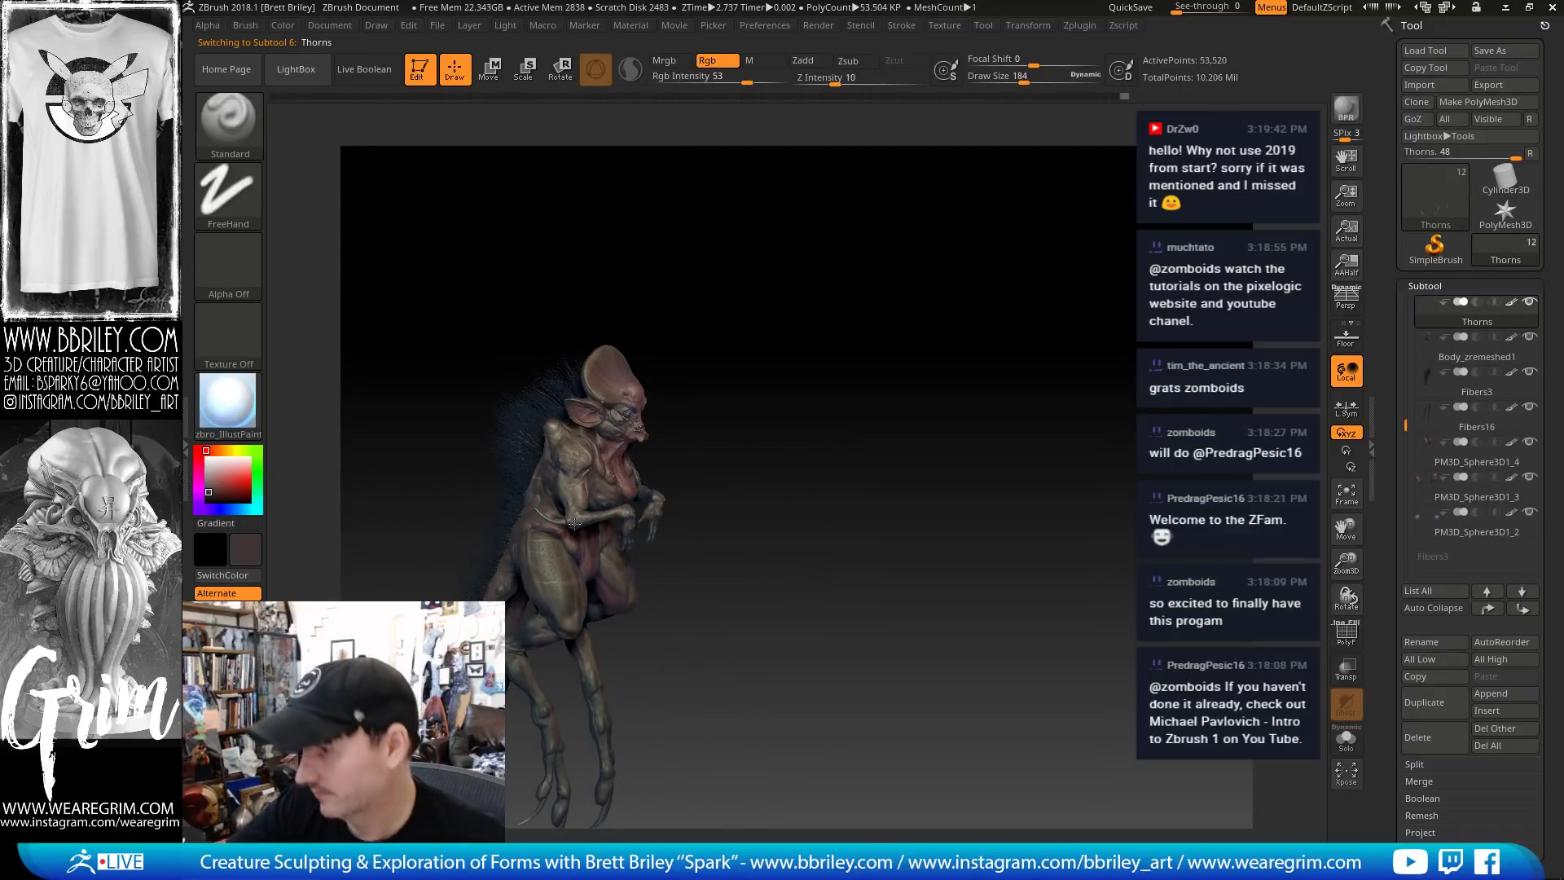
{"action": "left_click", "coordinate": [574, 524]}
{"action": "left_click_drag", "start_coordinate": [799, 405], "coordinate": [881, 293]}
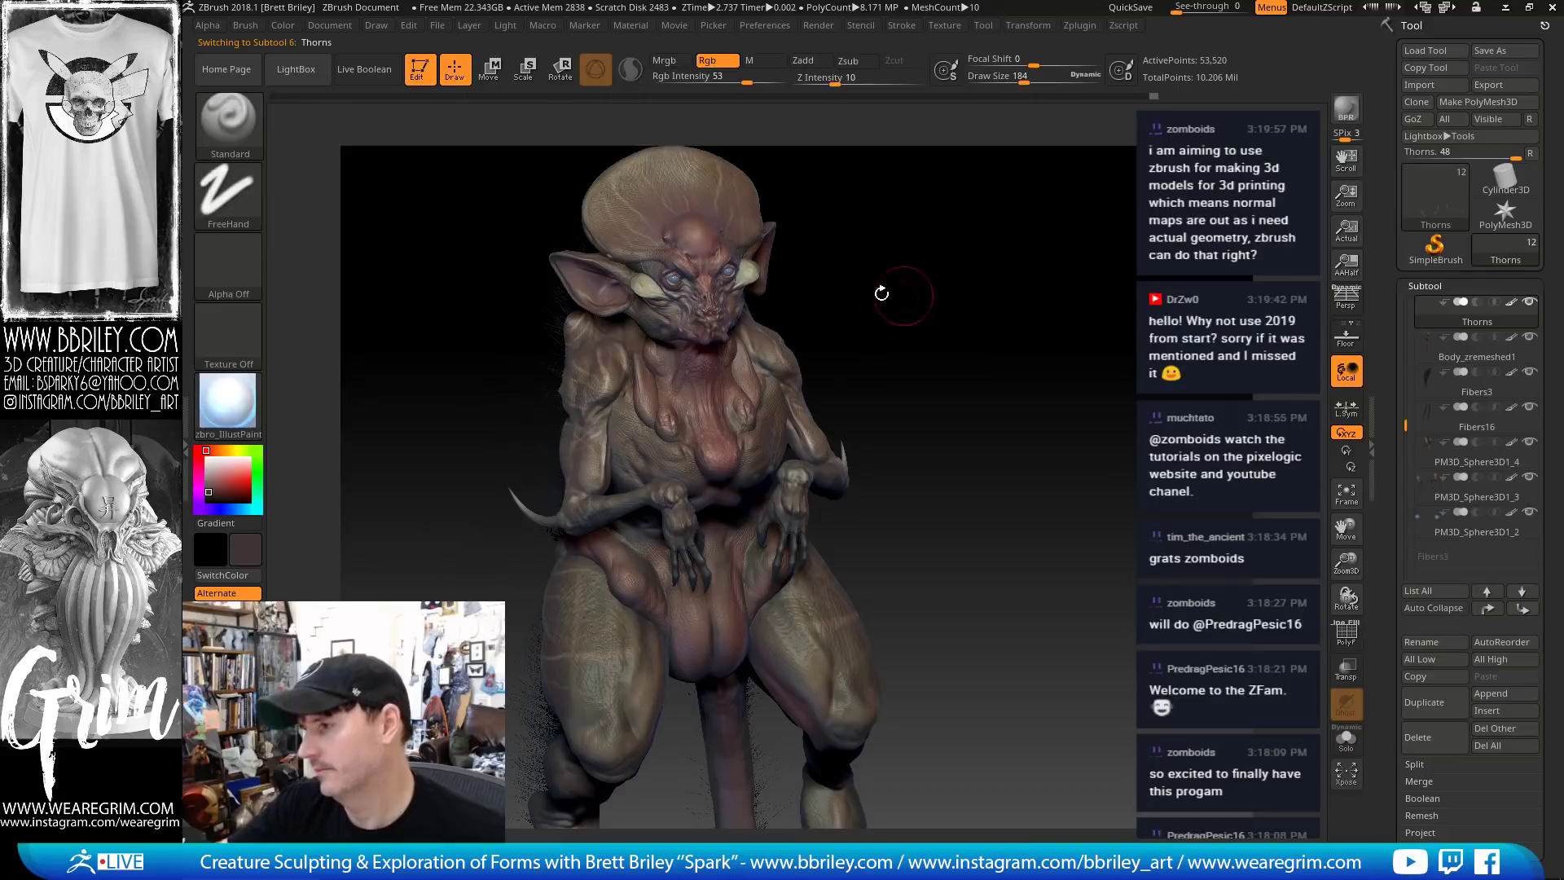
Select the cheek tusks and shade them dark brown around their bases, reducing the draw size to 124 and 34
{"action": "left_click", "coordinate": [659, 290], "text": "alt"}
{"action": "left_click_drag", "start_coordinate": [915, 216], "coordinate": [823, 350], "text": "alt"}
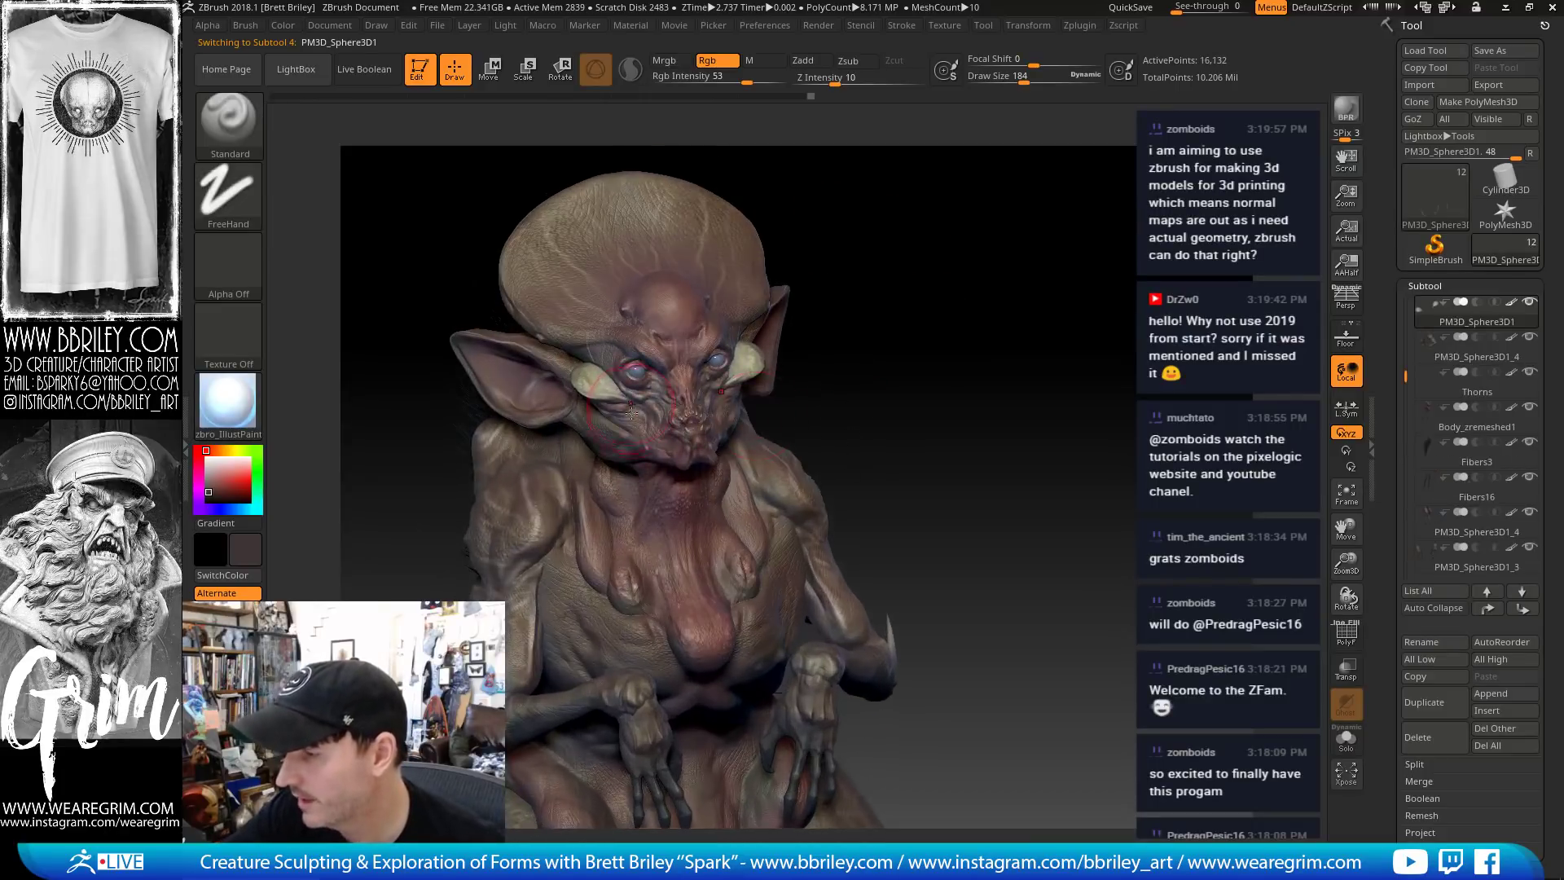
{"action": "key", "text": "s"}
{"action": "left_click_drag", "start_coordinate": [626, 400], "coordinate": [617, 399]}
{"action": "left_click_drag", "start_coordinate": [907, 295], "coordinate": [891, 400], "text": "alt"}
{"action": "key", "text": "s"}
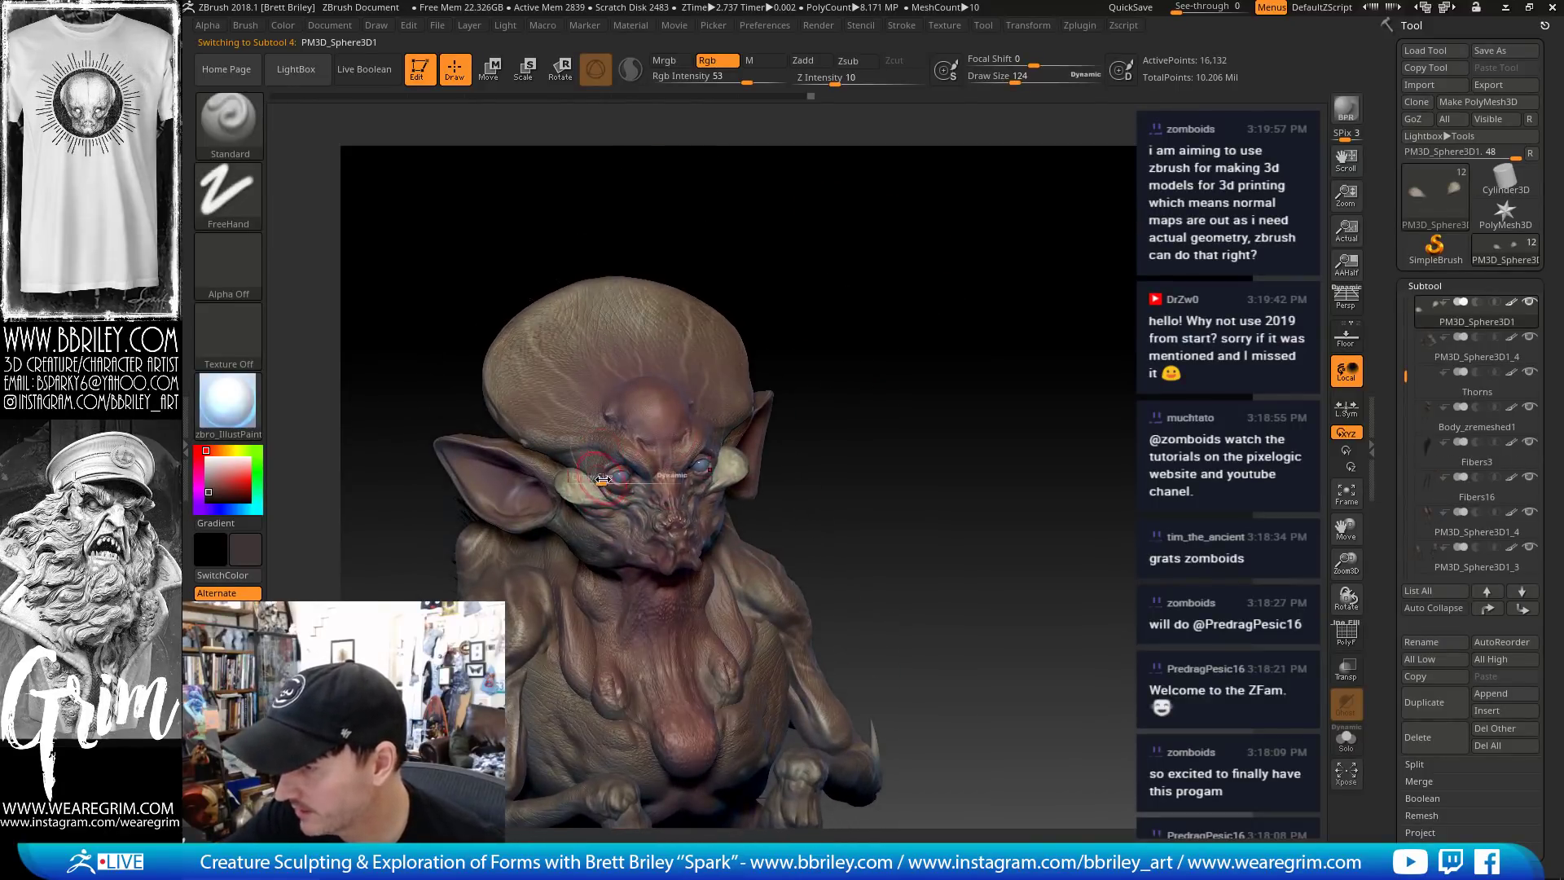
{"action": "mouse_move", "coordinate": [602, 479]}
{"action": "left_mouse_down"}
{"action": "mouse_move", "coordinate": [587, 472]}
{"action": "mouse_move", "coordinate": [595, 484]}
{"action": "left_mouse_up"}
{"action": "key", "text": "s"}
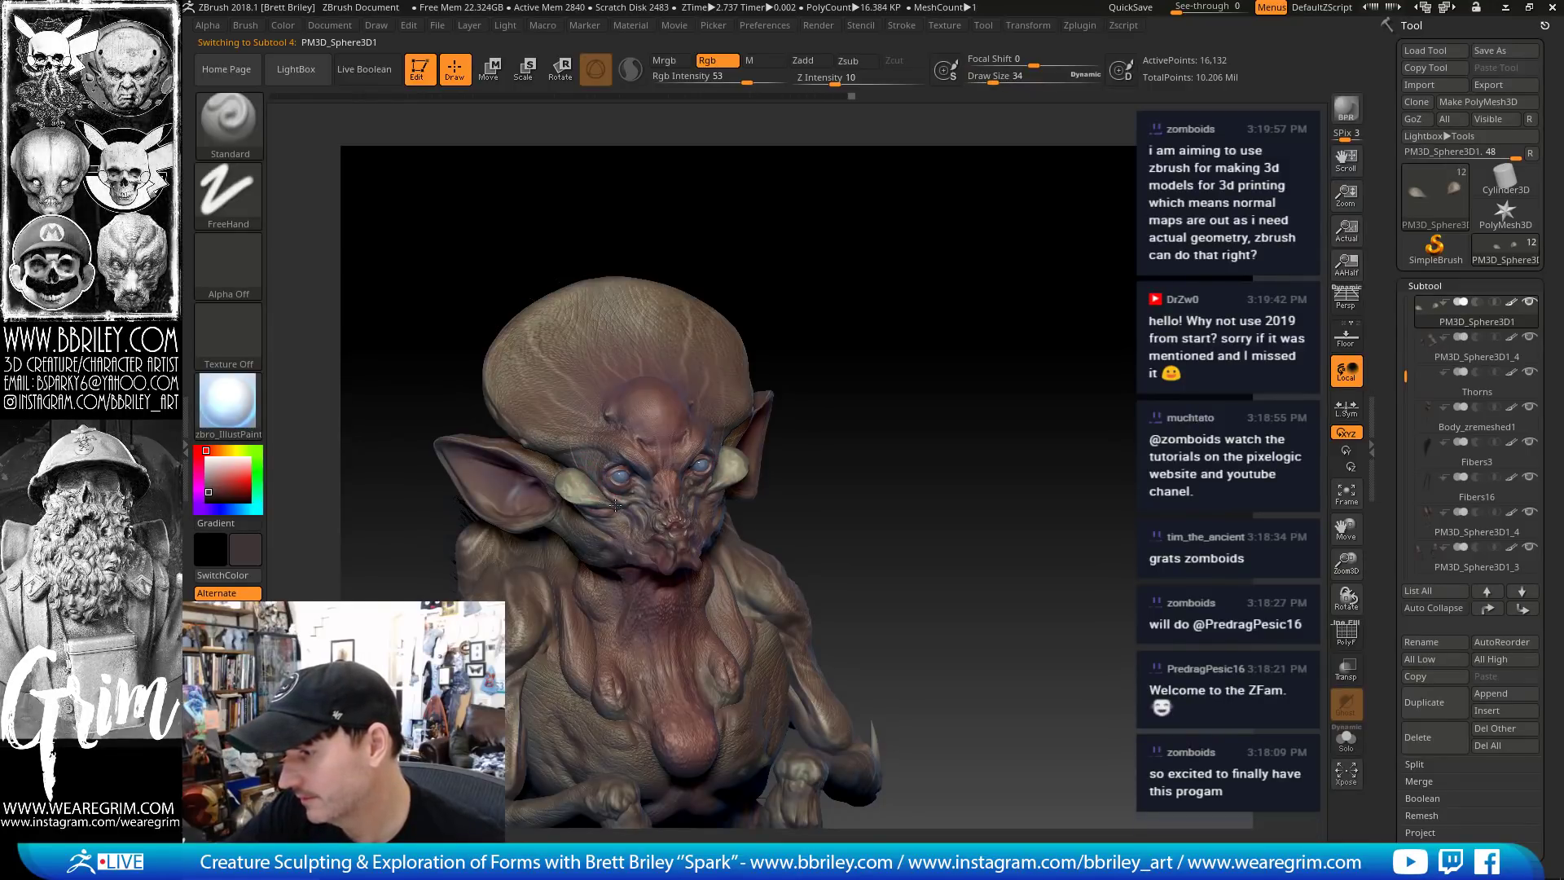
{"action": "left_click_drag", "start_coordinate": [749, 284], "coordinate": [815, 166]}
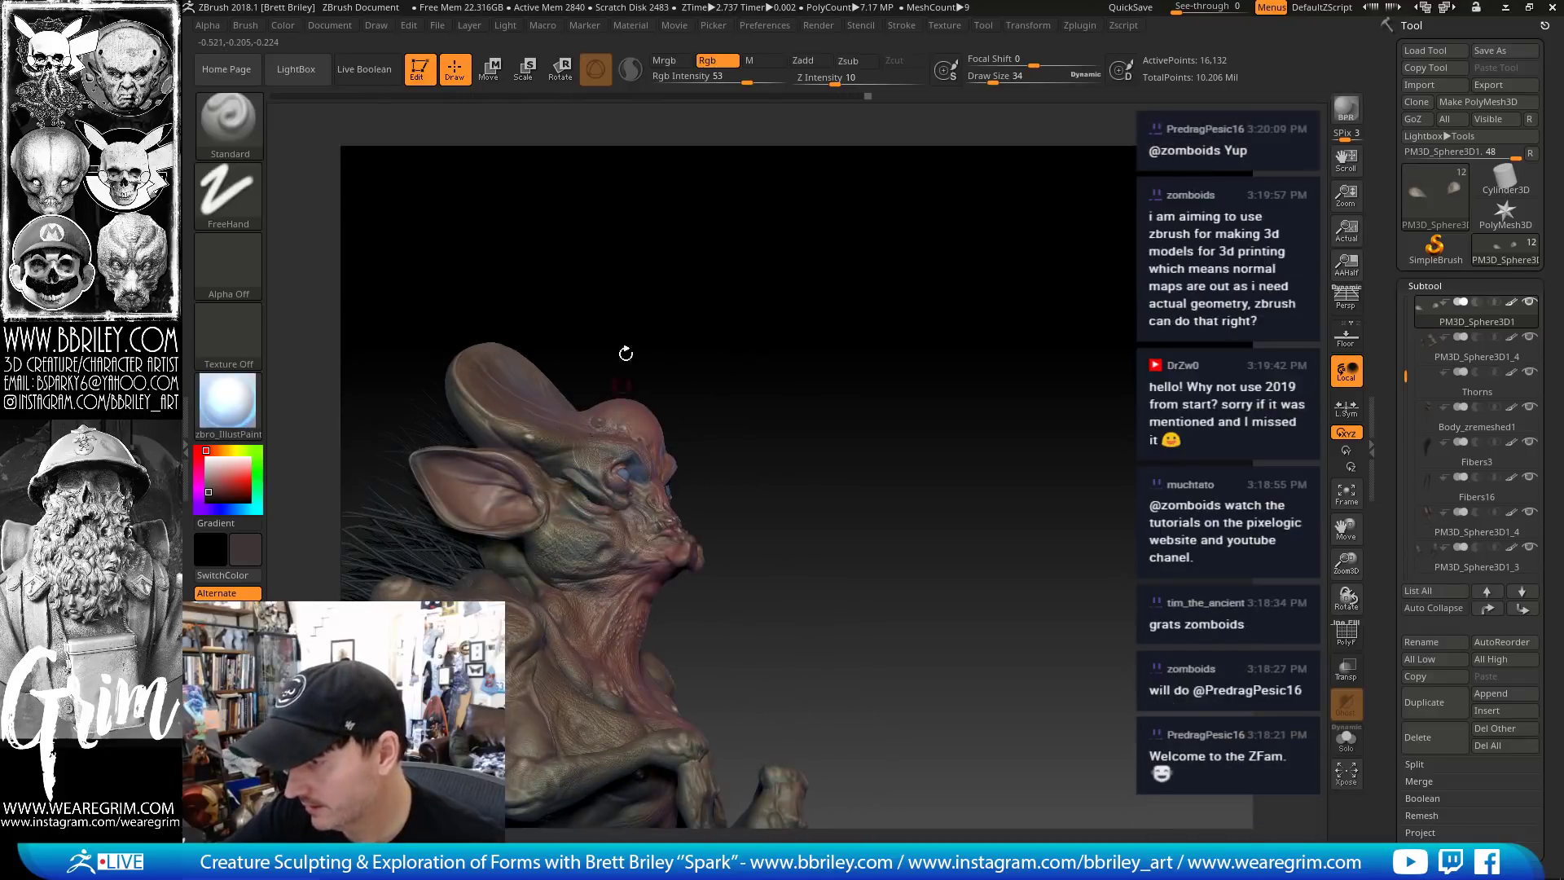
{"action": "left_click_drag", "start_coordinate": [625, 353], "coordinate": [589, 472]}
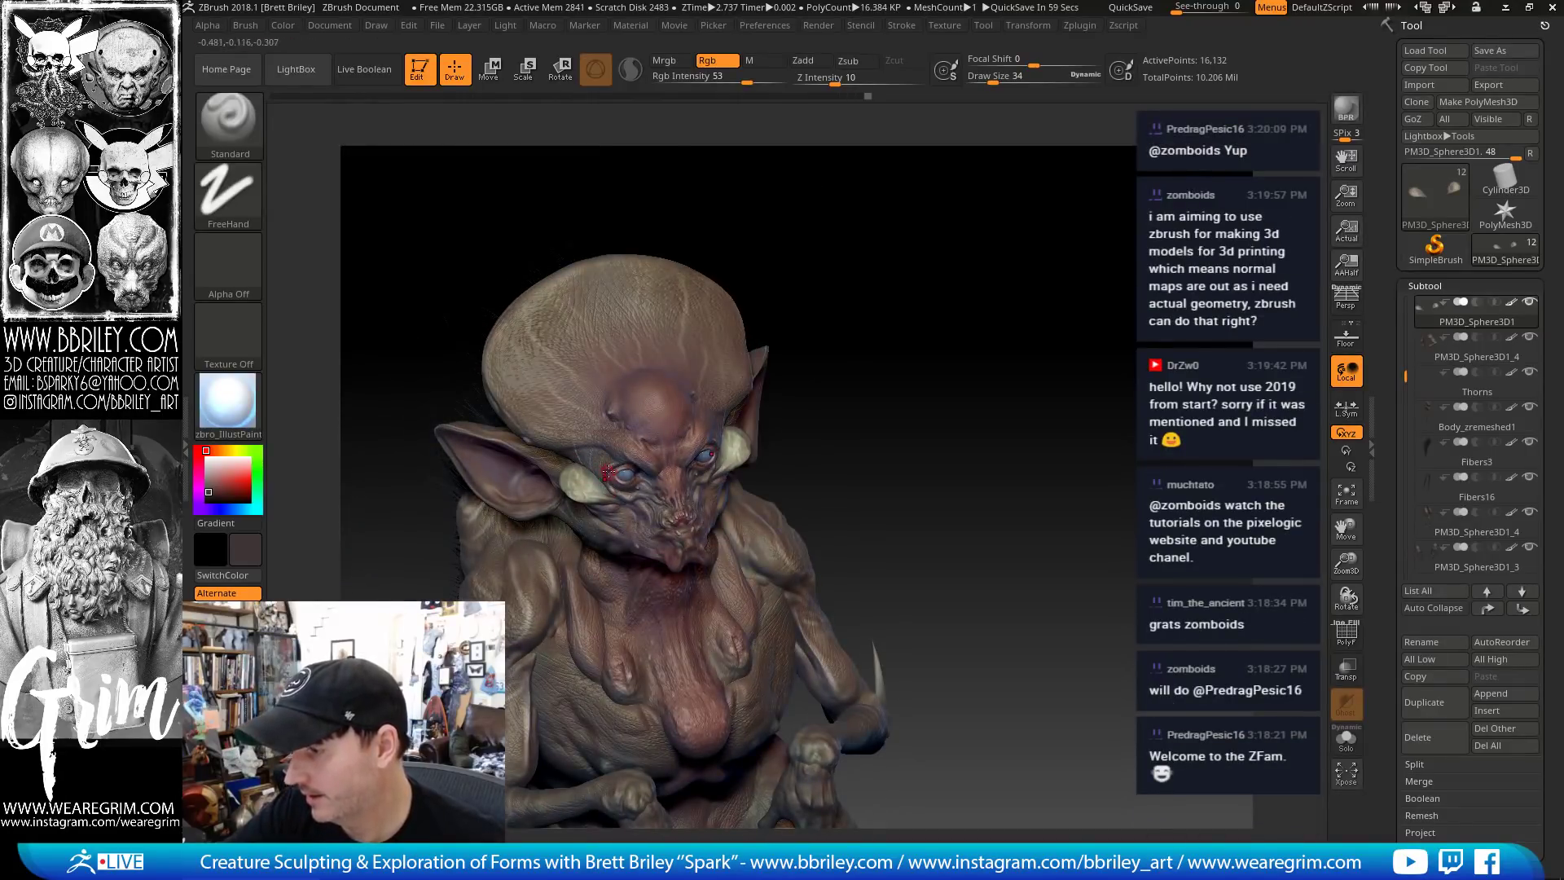
{"action": "left_click_drag", "start_coordinate": [777, 243], "coordinate": [847, 268]}
Reselect the head, sample a pinkish brown and paint around the eye and brow with draw size 20
{"action": "left_click", "coordinate": [606, 471], "text": "alt"}
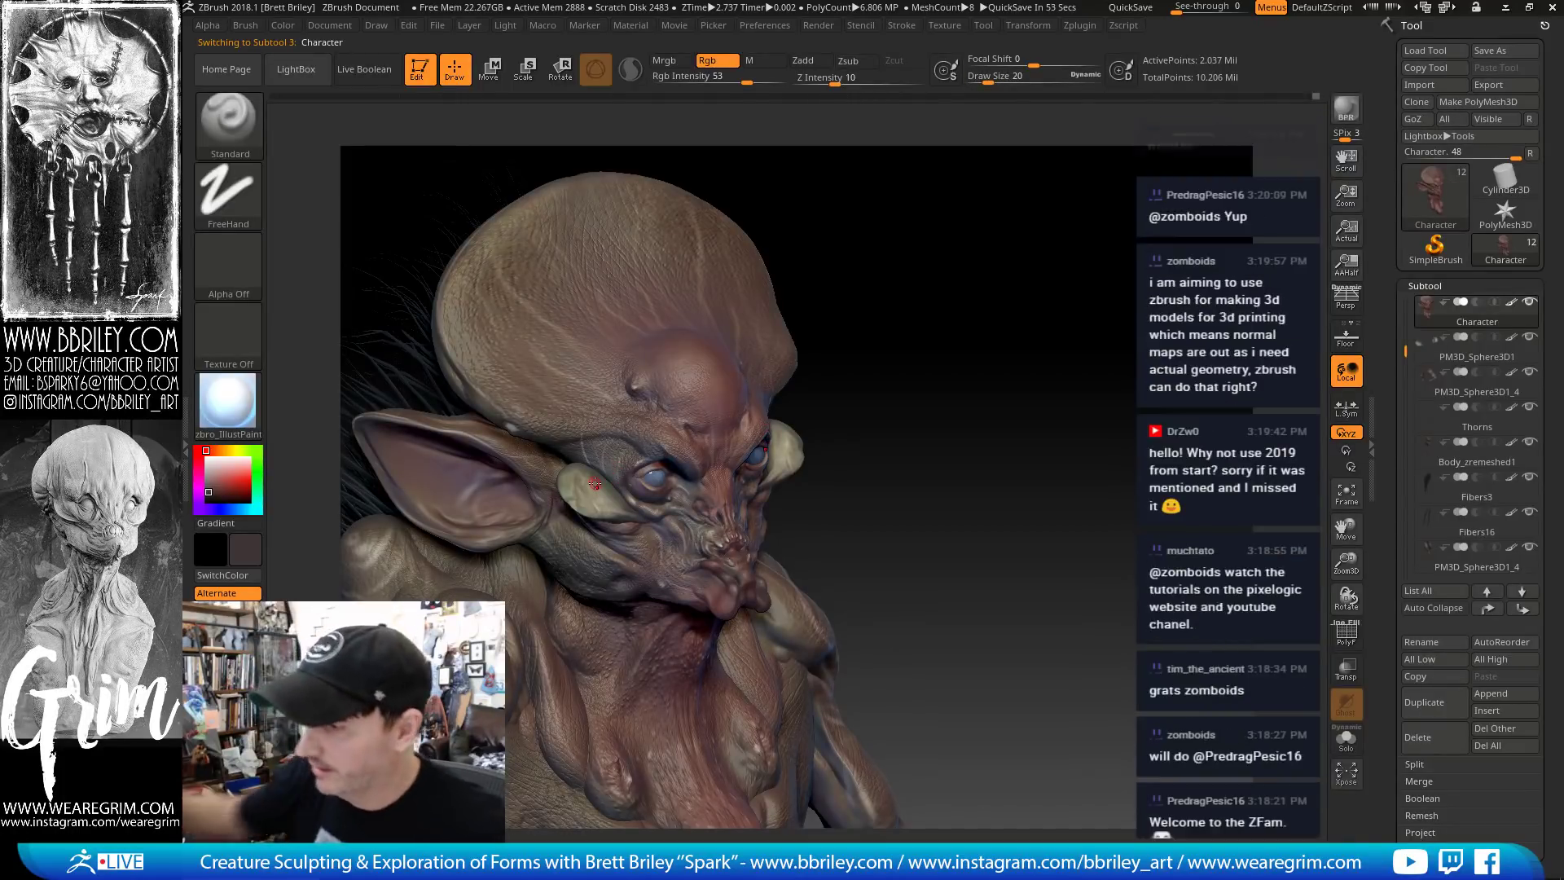
{"action": "left_click_drag", "start_coordinate": [855, 326], "coordinate": [904, 314]}
{"action": "key", "text": "c"}
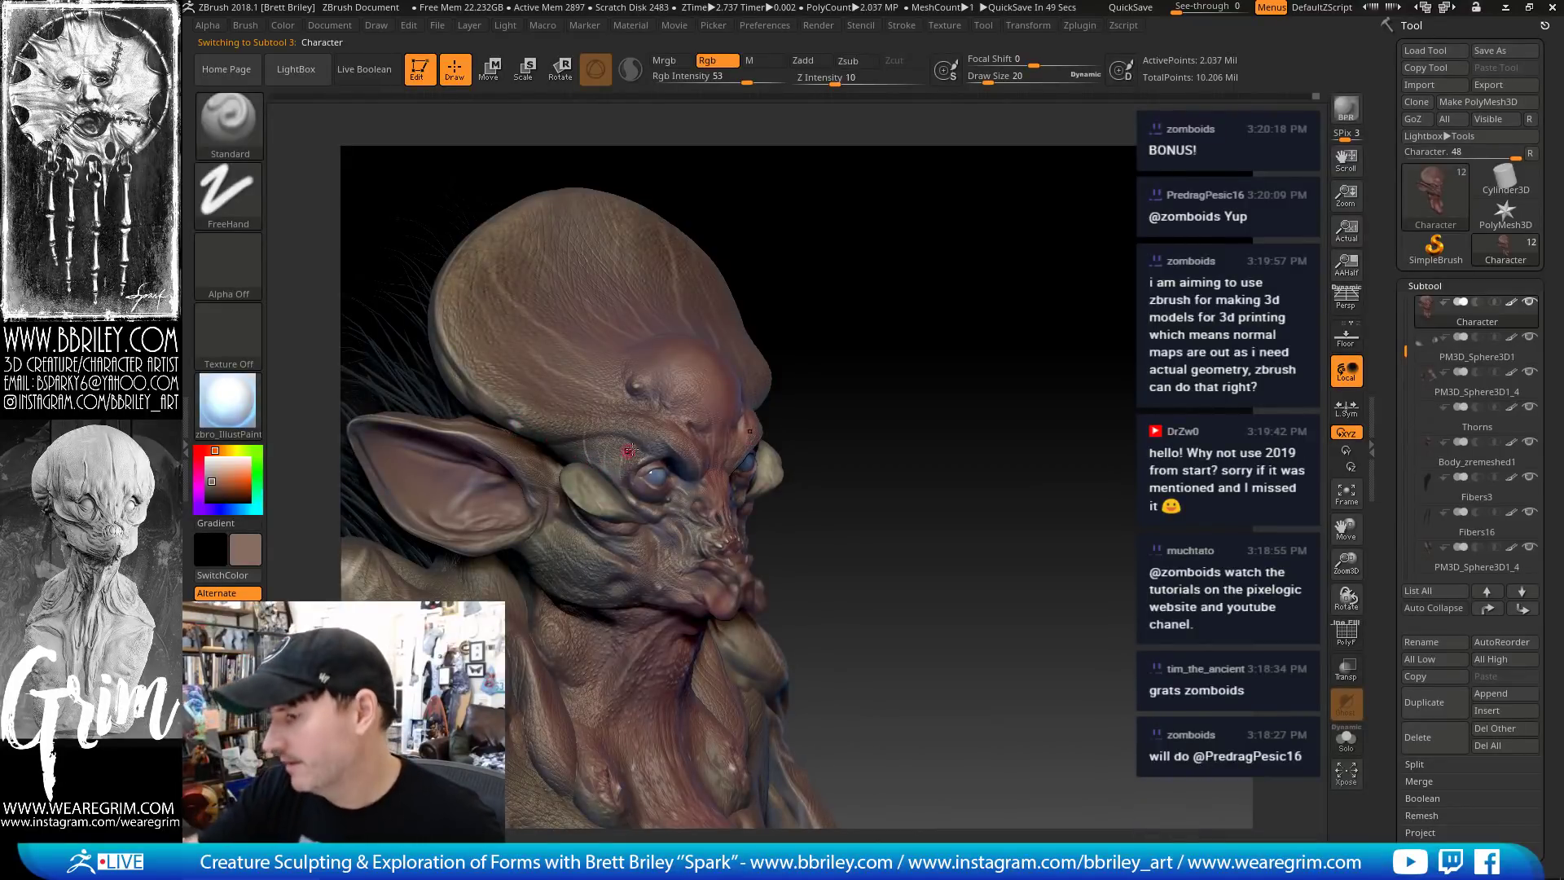
{"action": "left_click_drag", "start_coordinate": [780, 324], "coordinate": [610, 469]}
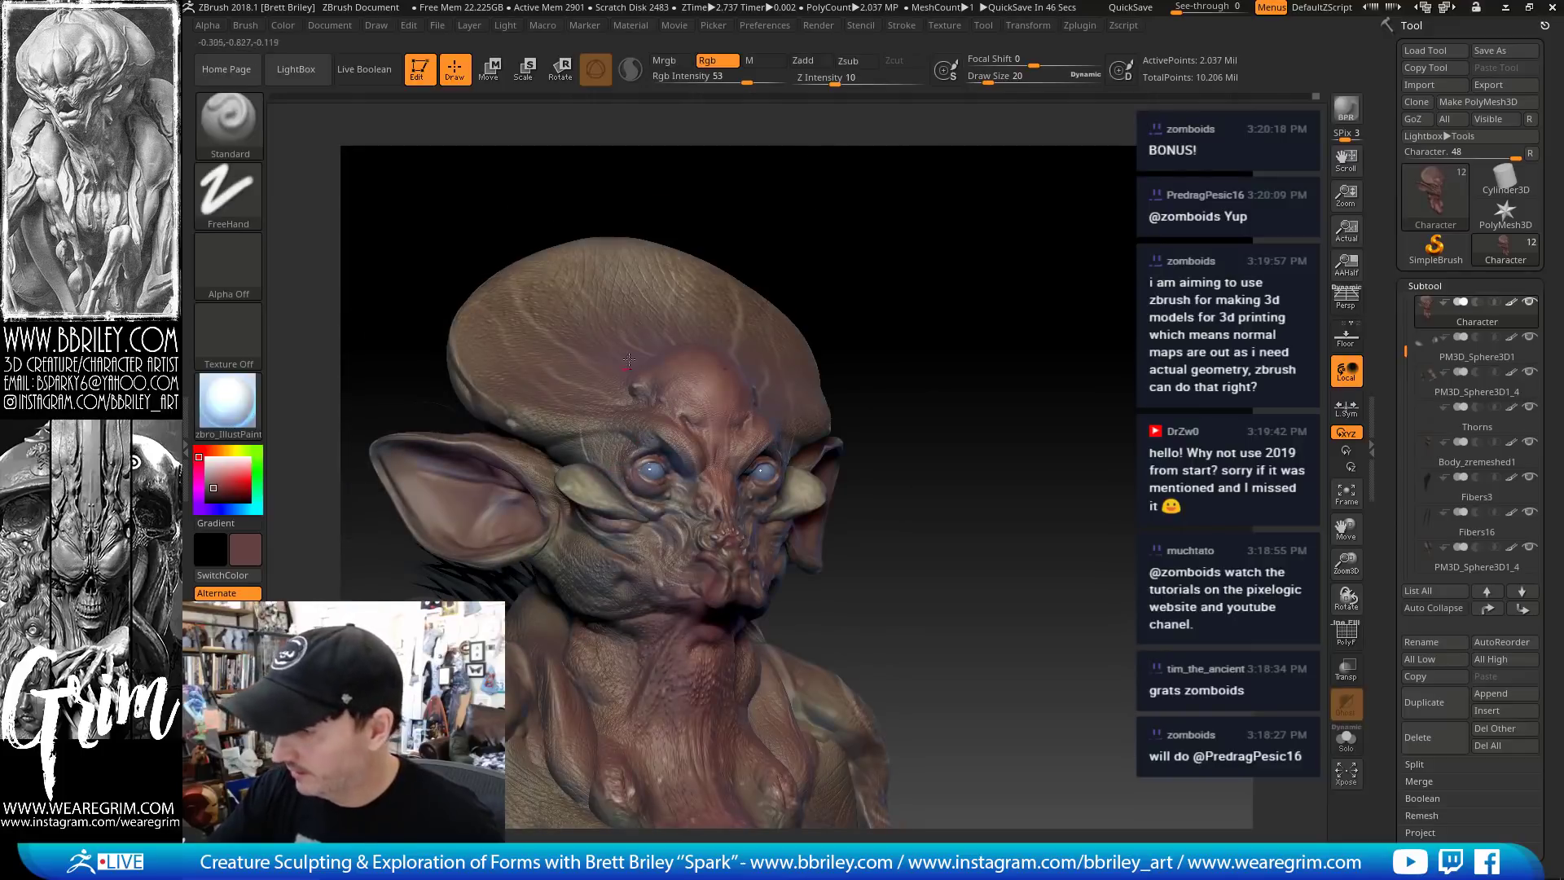
Paint a stroke beside the forehead bump, sample a lighter pinkish brown and set the draw size to 12
{"action": "left_click_drag", "start_coordinate": [629, 360], "coordinate": [680, 411]}
{"action": "key", "text": "c"}
{"action": "left_click", "coordinate": [984, 80]}
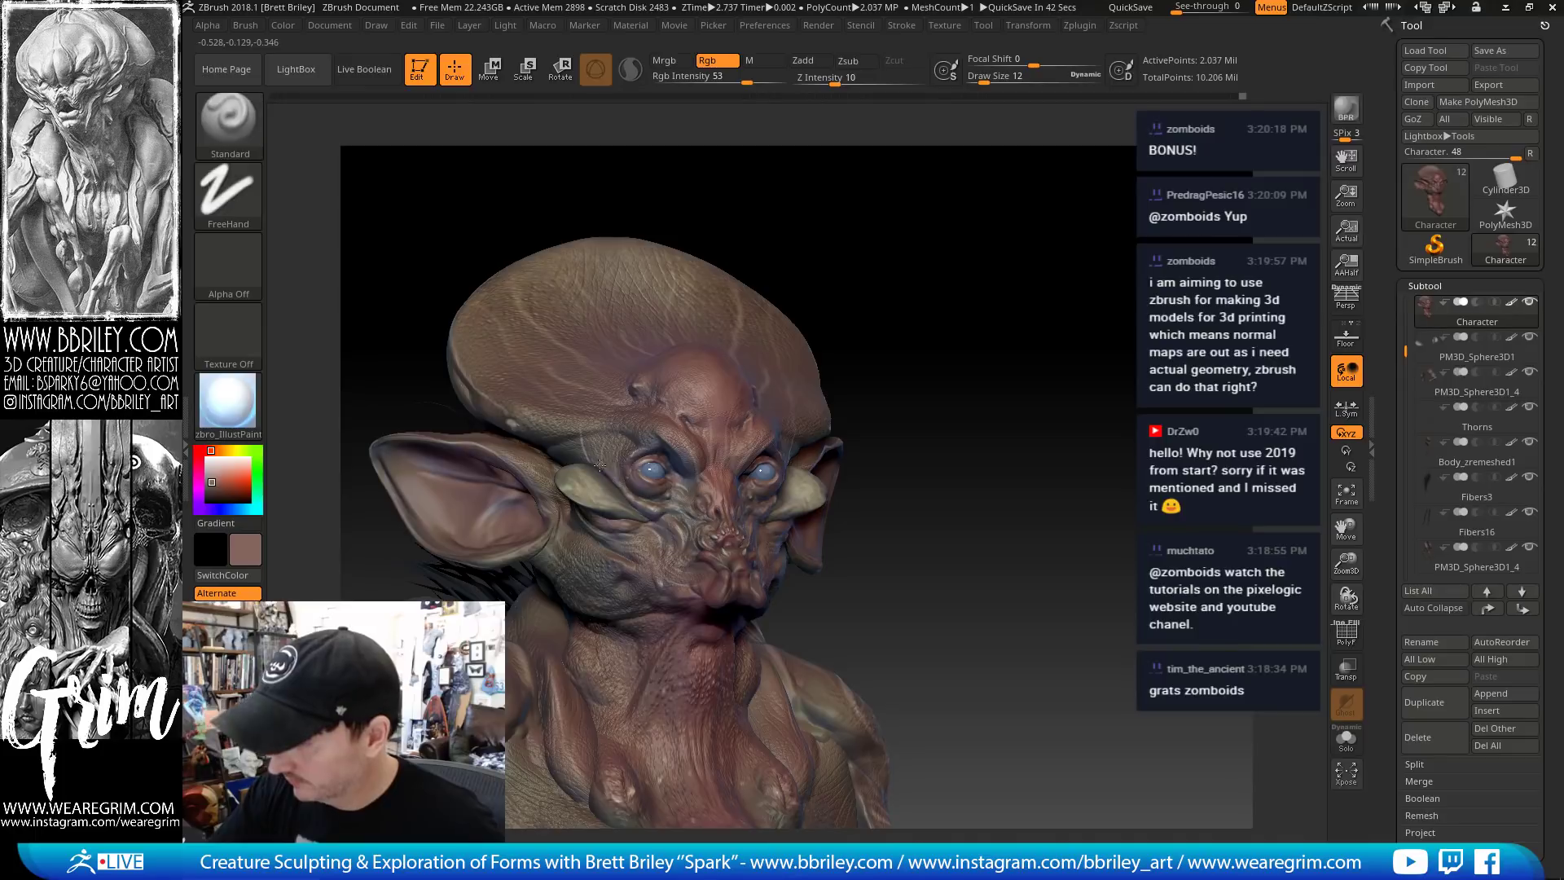
{"action": "left_click_drag", "start_coordinate": [933, 308], "coordinate": [981, 318]}
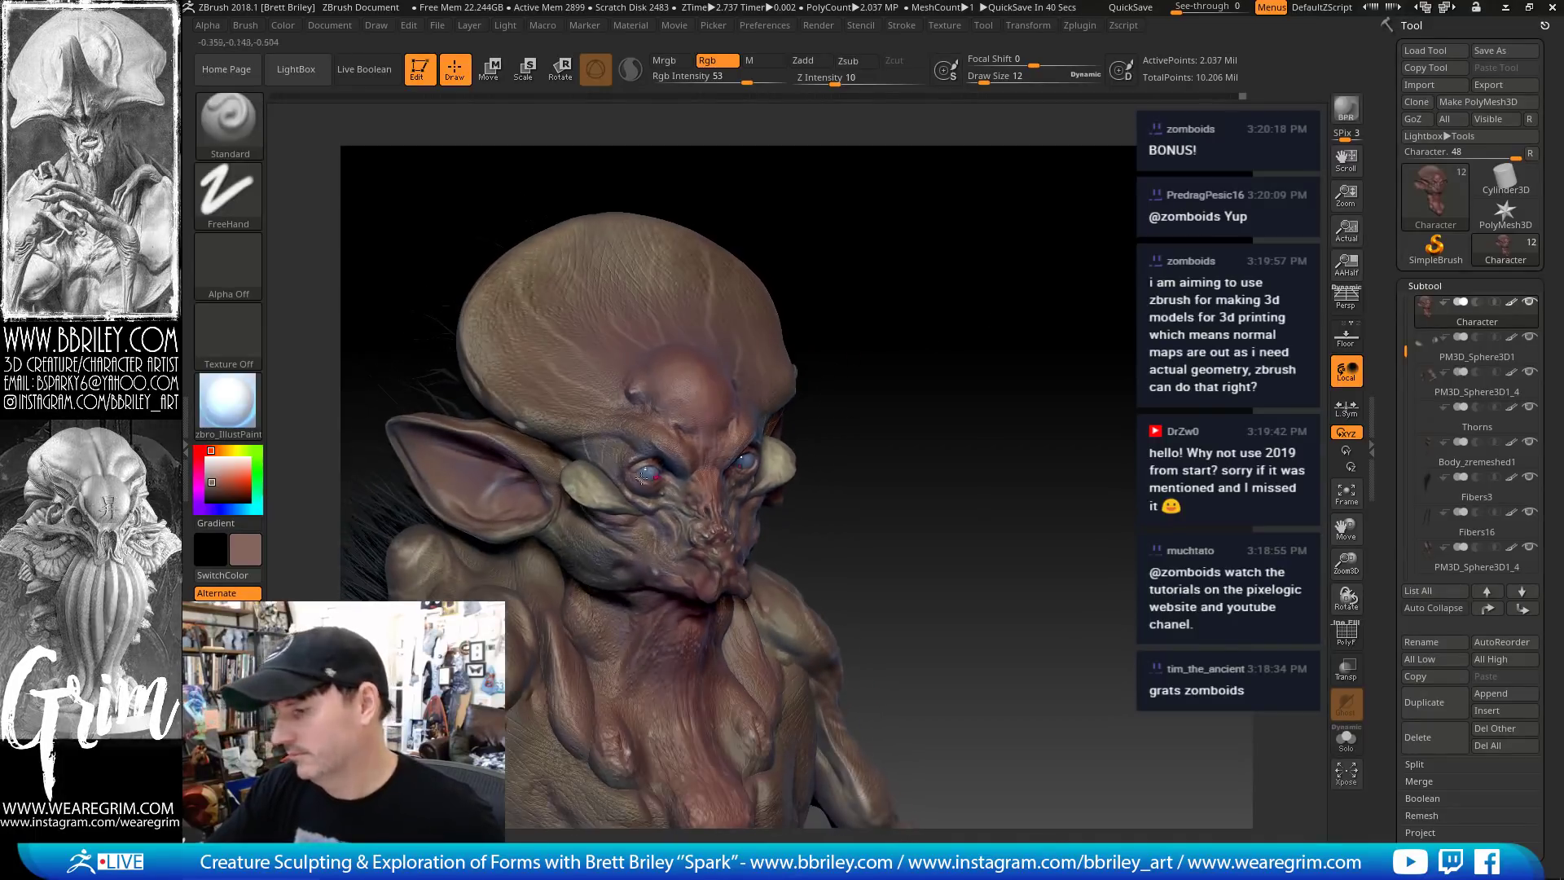
Set the draw size to 36 and paint the skin around the eye
{"action": "key", "text": "s"}
{"action": "left_click", "coordinate": [625, 489]}
{"action": "left_click_drag", "start_coordinate": [610, 476], "coordinate": [649, 470]}
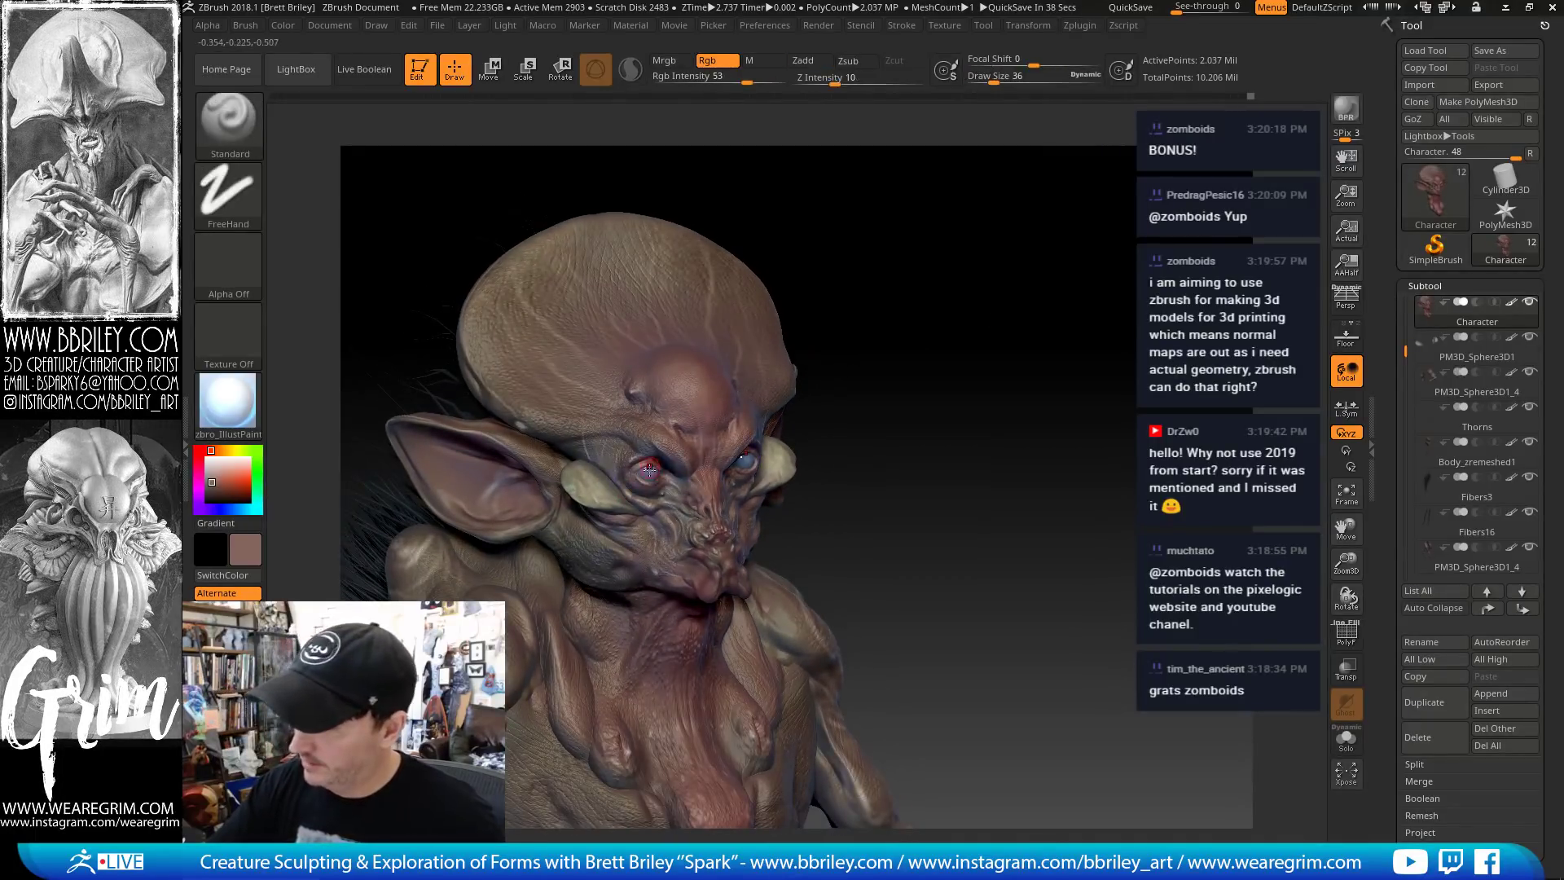
Select the cheek tusks and set the brush to a DragRect stroke with Alpha 32
{"action": "left_click", "coordinate": [607, 481], "text": "alt"}
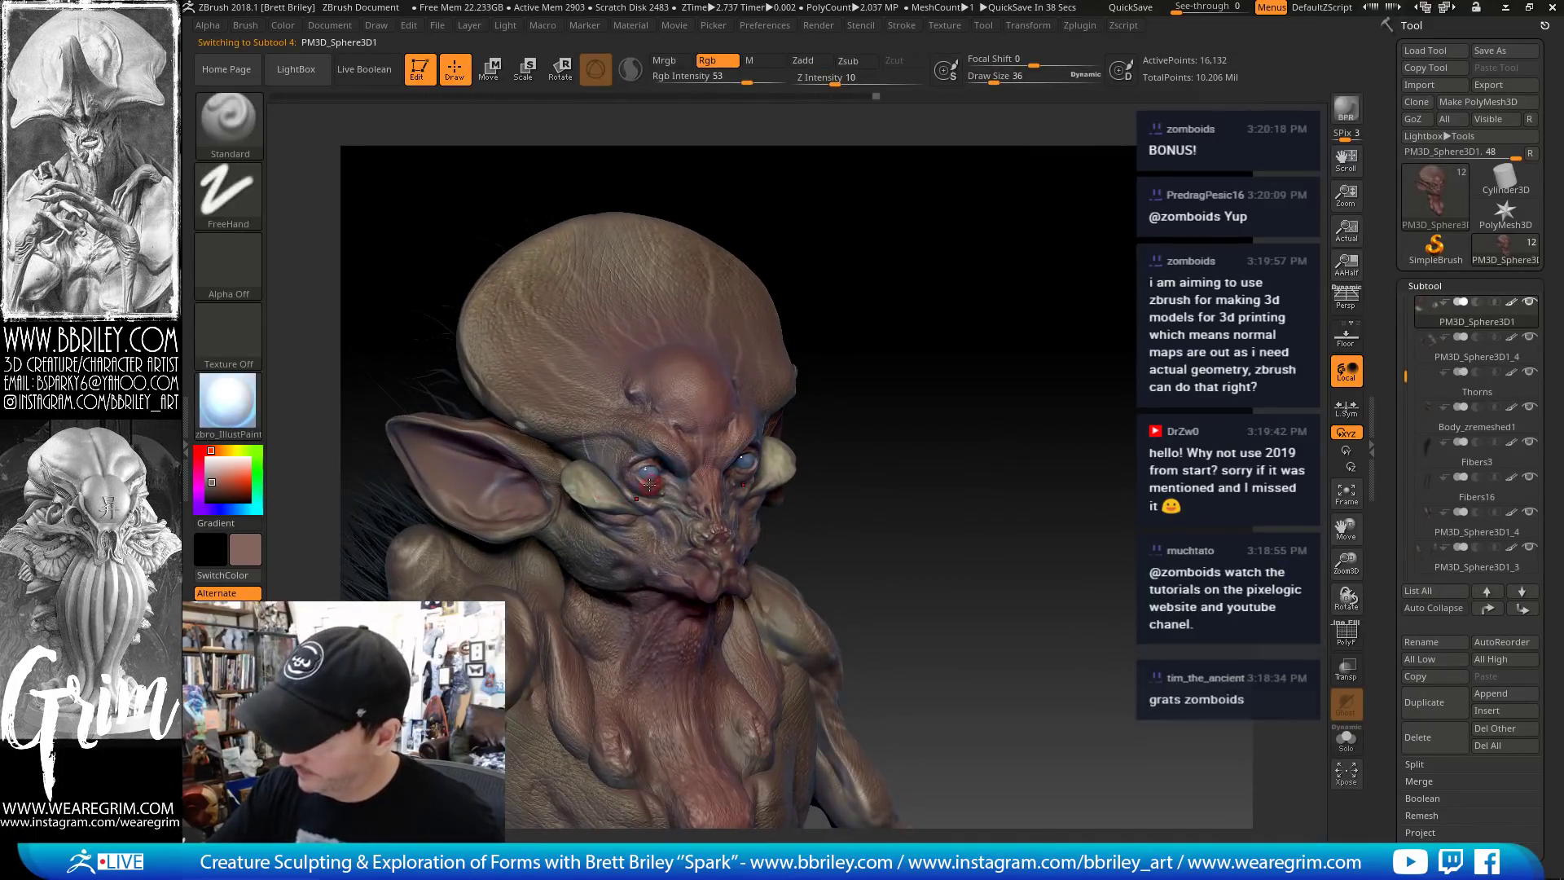
{"action": "left_click", "coordinate": [228, 195]}
{"action": "left_click", "coordinate": [389, 210]}
{"action": "left_click", "coordinate": [228, 265]}
{"action": "left_click", "coordinate": [880, 443]}
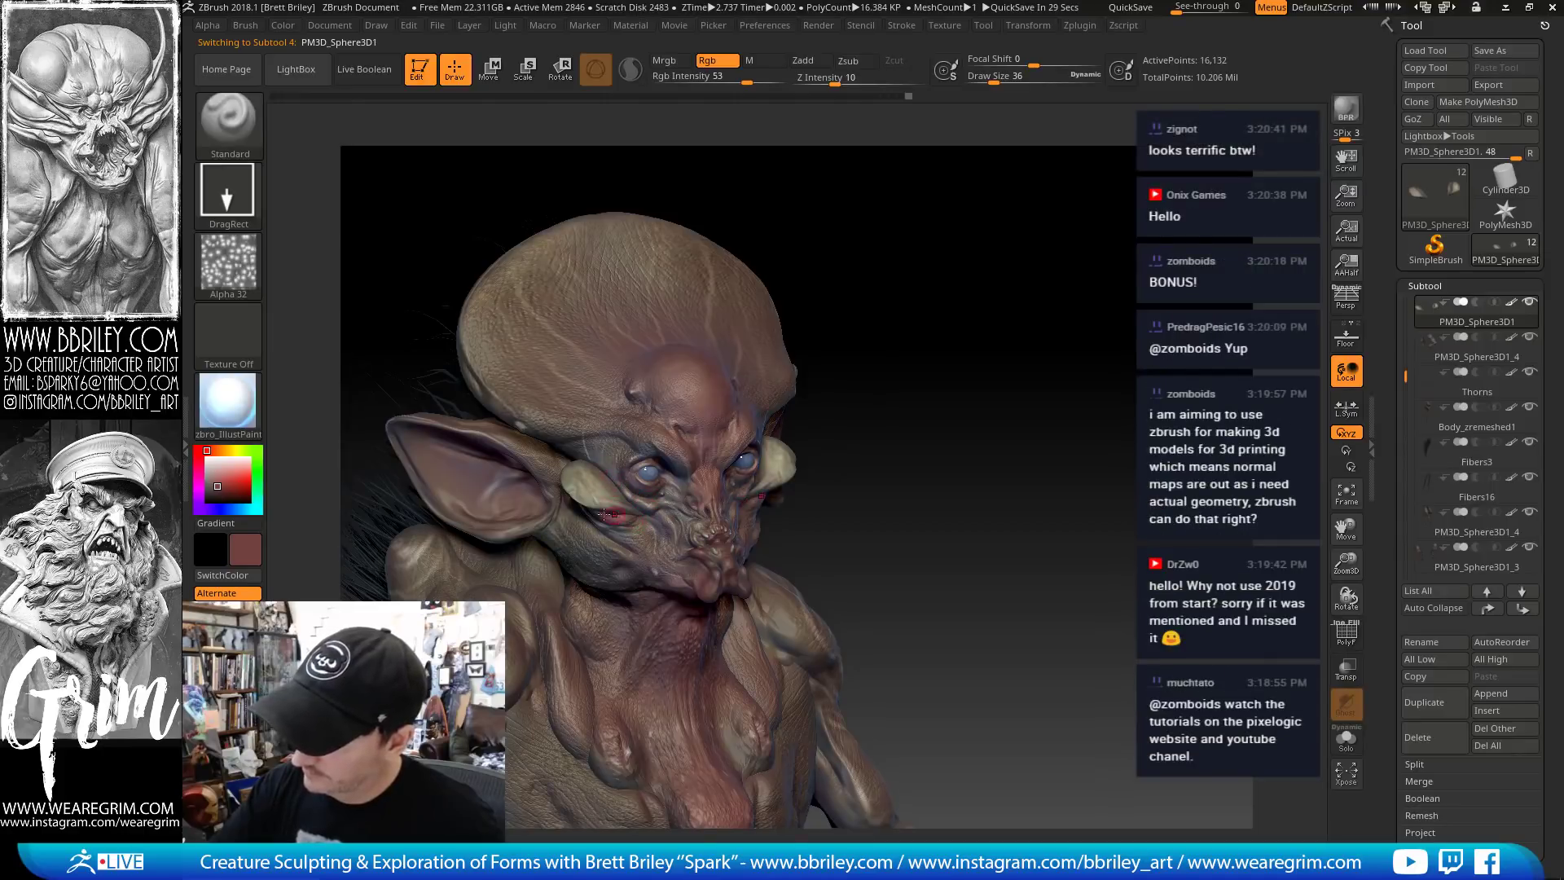
Stamp speckled texture on the cheek tusks using sampled dark and greyish-brown colours, with draw size 29
{"action": "key", "text": "c"}
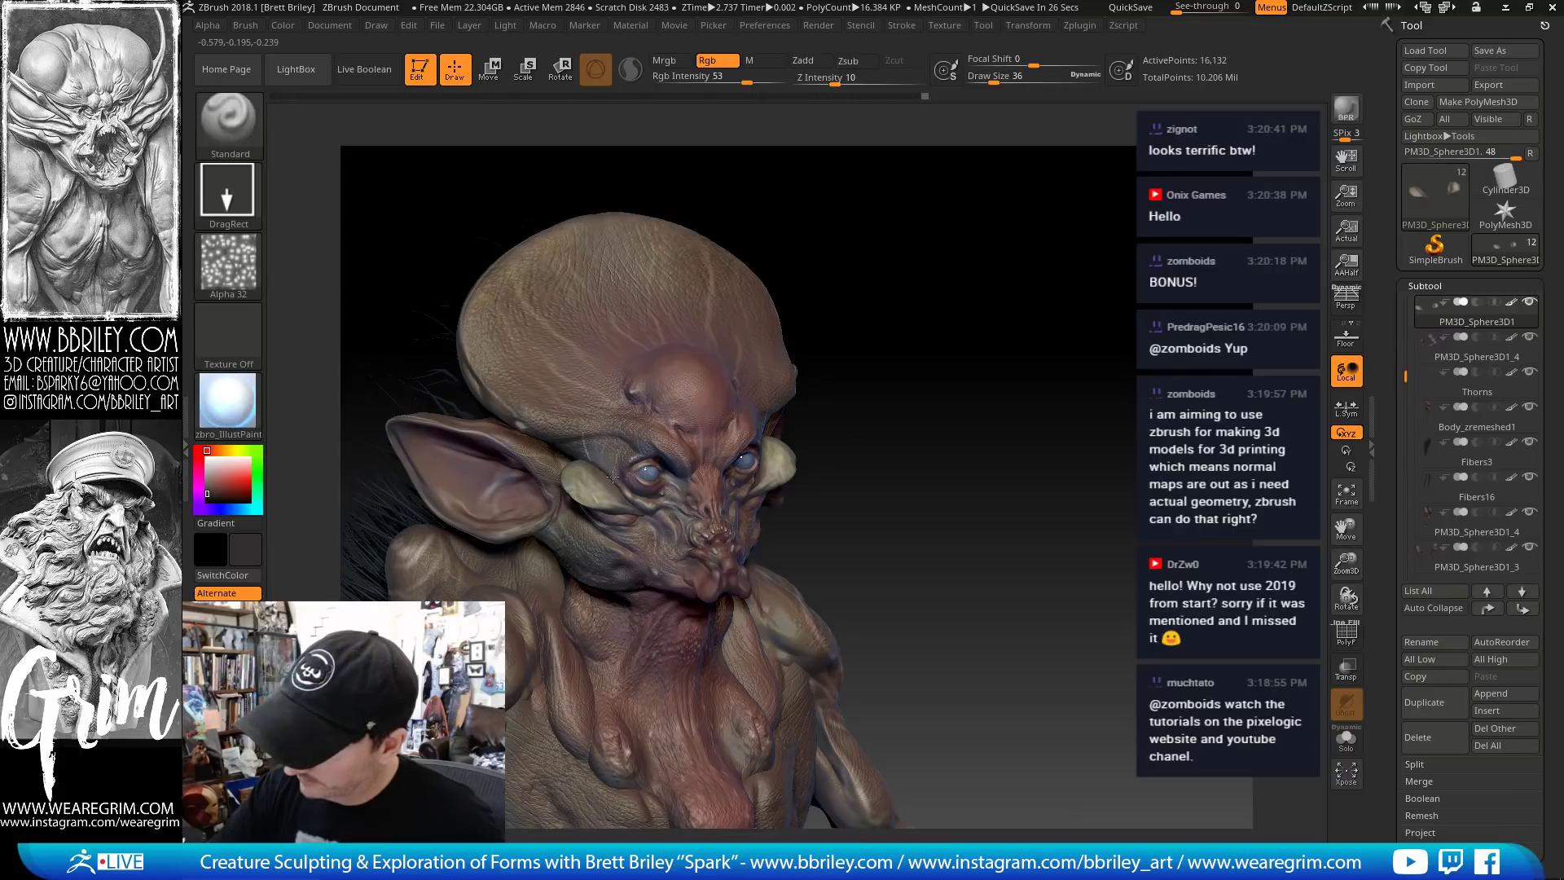
{"action": "key", "text": "shift"}
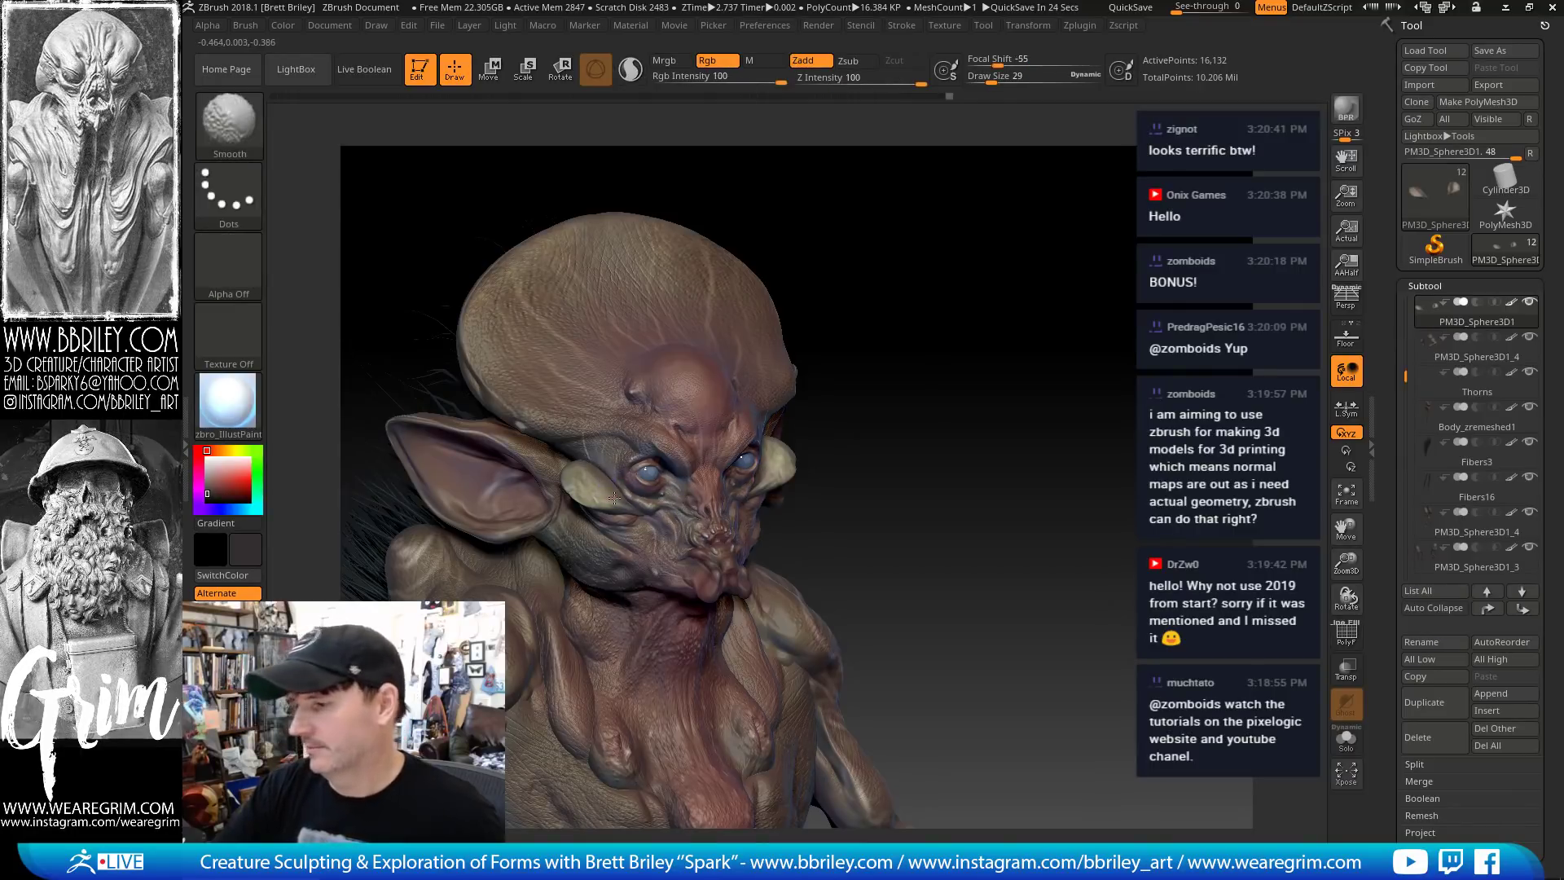
{"action": "key", "text": "c"}
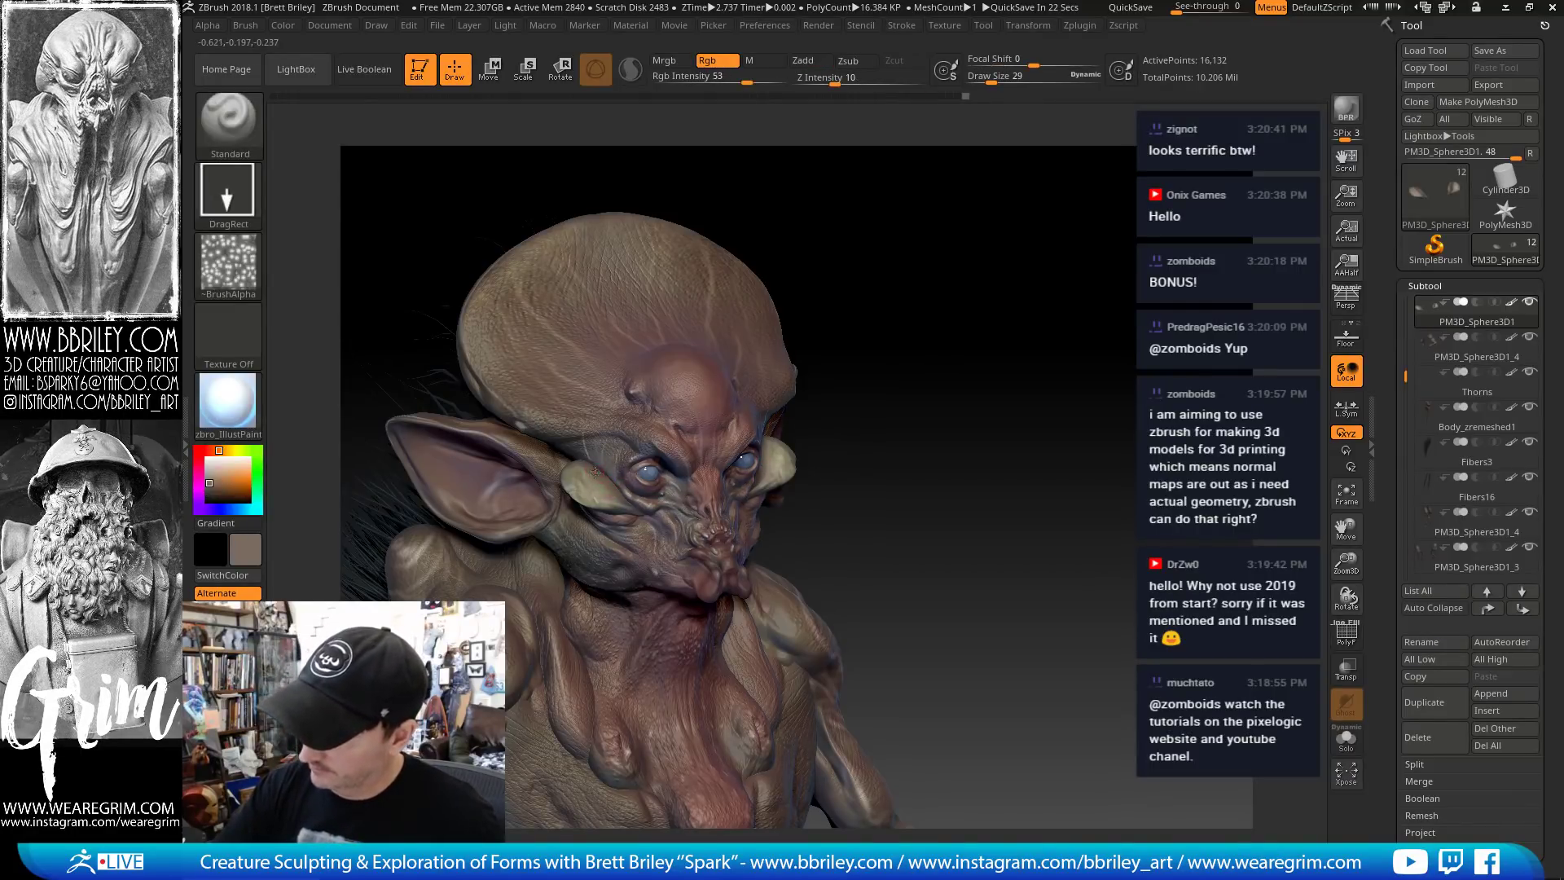
{"action": "mouse_move", "coordinate": [963, 325]}
{"action": "left_mouse_down", "text": "alt"}
{"action": "mouse_move", "coordinate": [959, 342]}
{"action": "mouse_move", "coordinate": [931, 312]}
{"action": "mouse_move", "coordinate": [905, 356]}
{"action": "mouse_move", "coordinate": [971, 324]}
{"action": "mouse_move", "coordinate": [964, 339]}
{"action": "left_mouse_up", "text": "alt"}
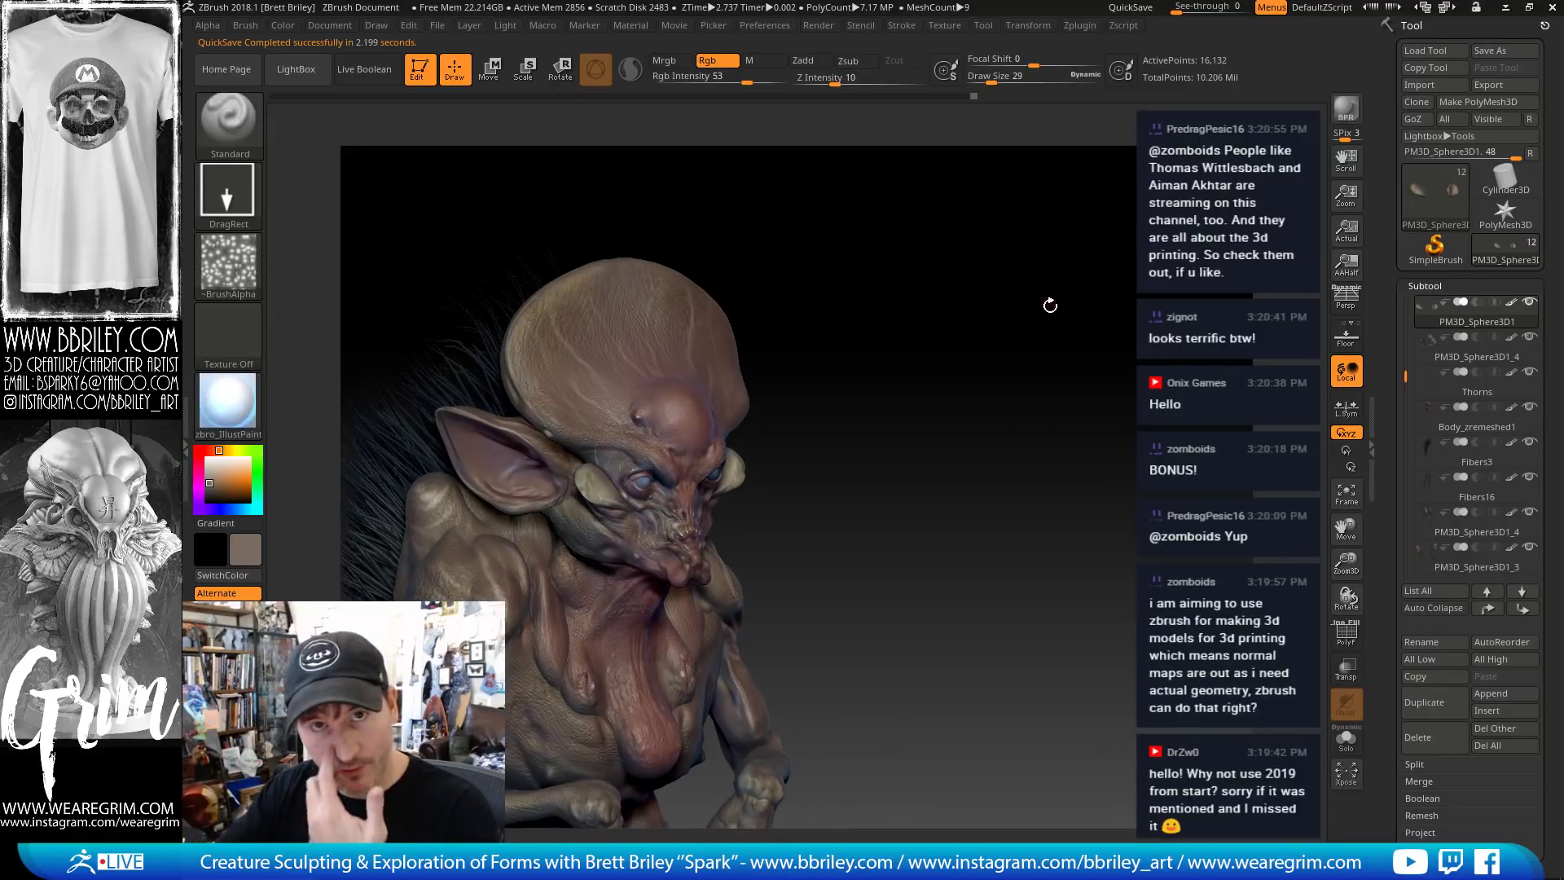
Sample a dark brown near the ear and reselect the head mesh
{"action": "left_click_drag", "start_coordinate": [1026, 249], "coordinate": [561, 410]}
{"action": "key", "text": "c"}
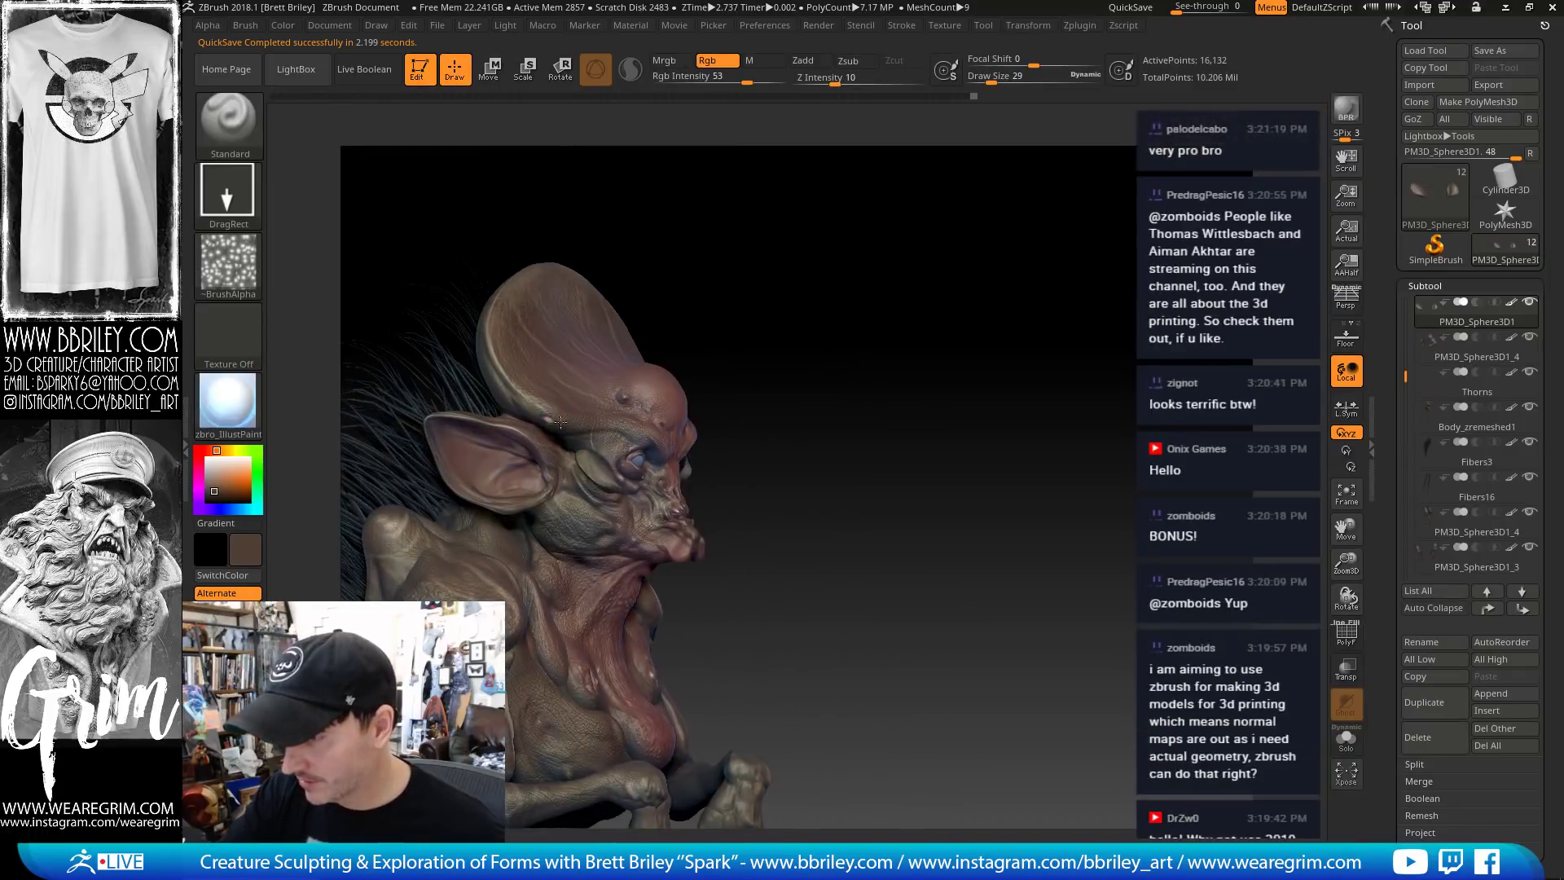
{"action": "left_click", "coordinate": [548, 417], "text": "alt"}
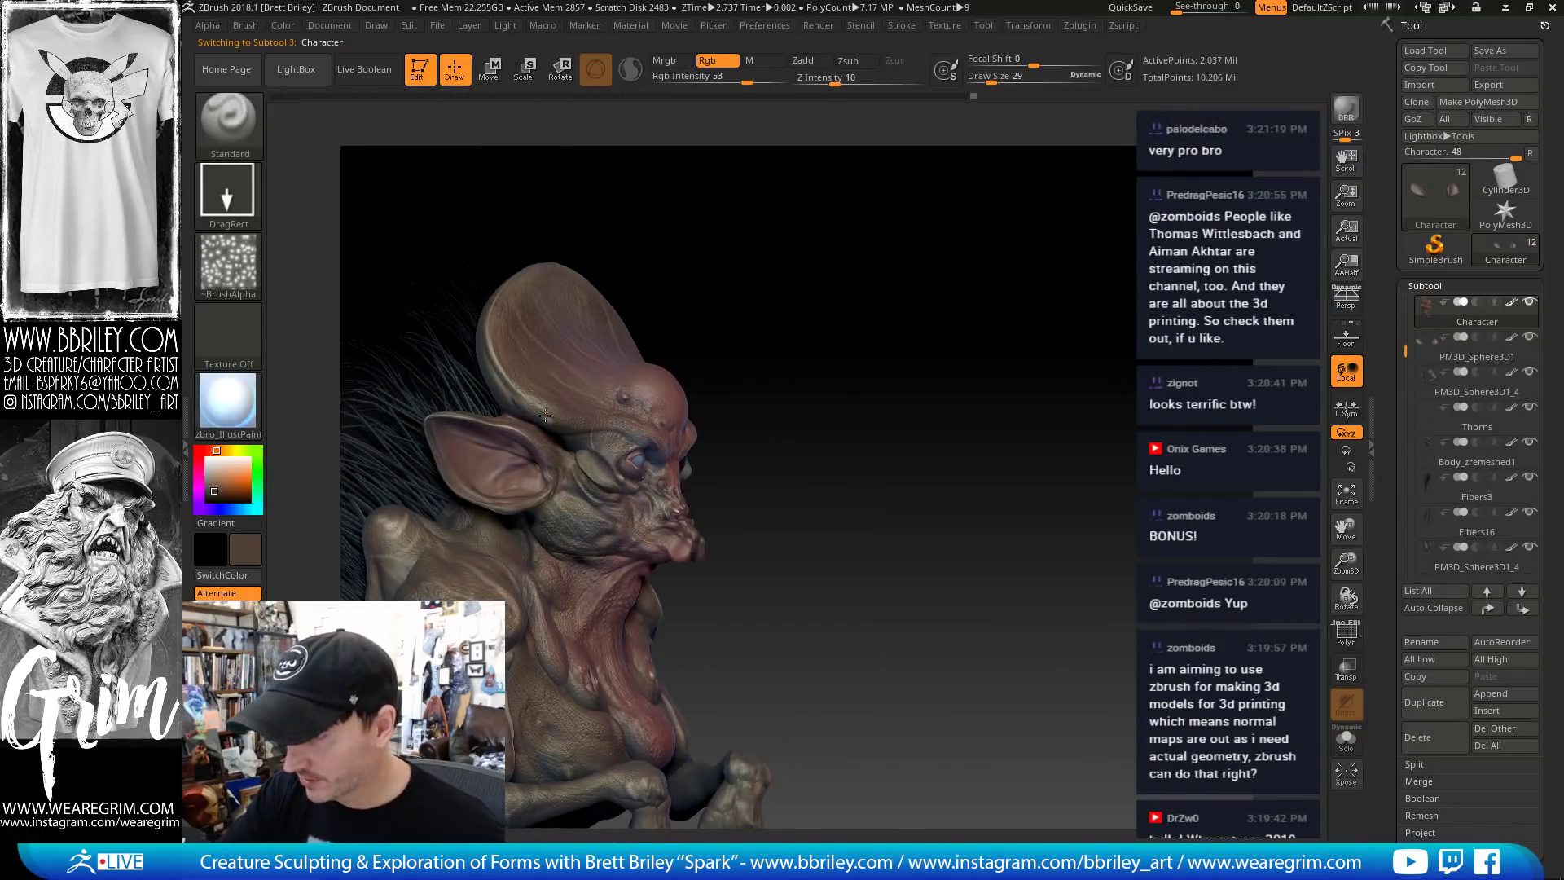
Select the body mesh and sample a pinkish brown from the skin
{"action": "mouse_move", "coordinate": [844, 312]}
{"action": "left_mouse_down"}
{"action": "mouse_move", "coordinate": [962, 325]}
{"action": "mouse_move", "coordinate": [969, 273]}
{"action": "mouse_move", "coordinate": [960, 293]}
{"action": "left_mouse_up"}
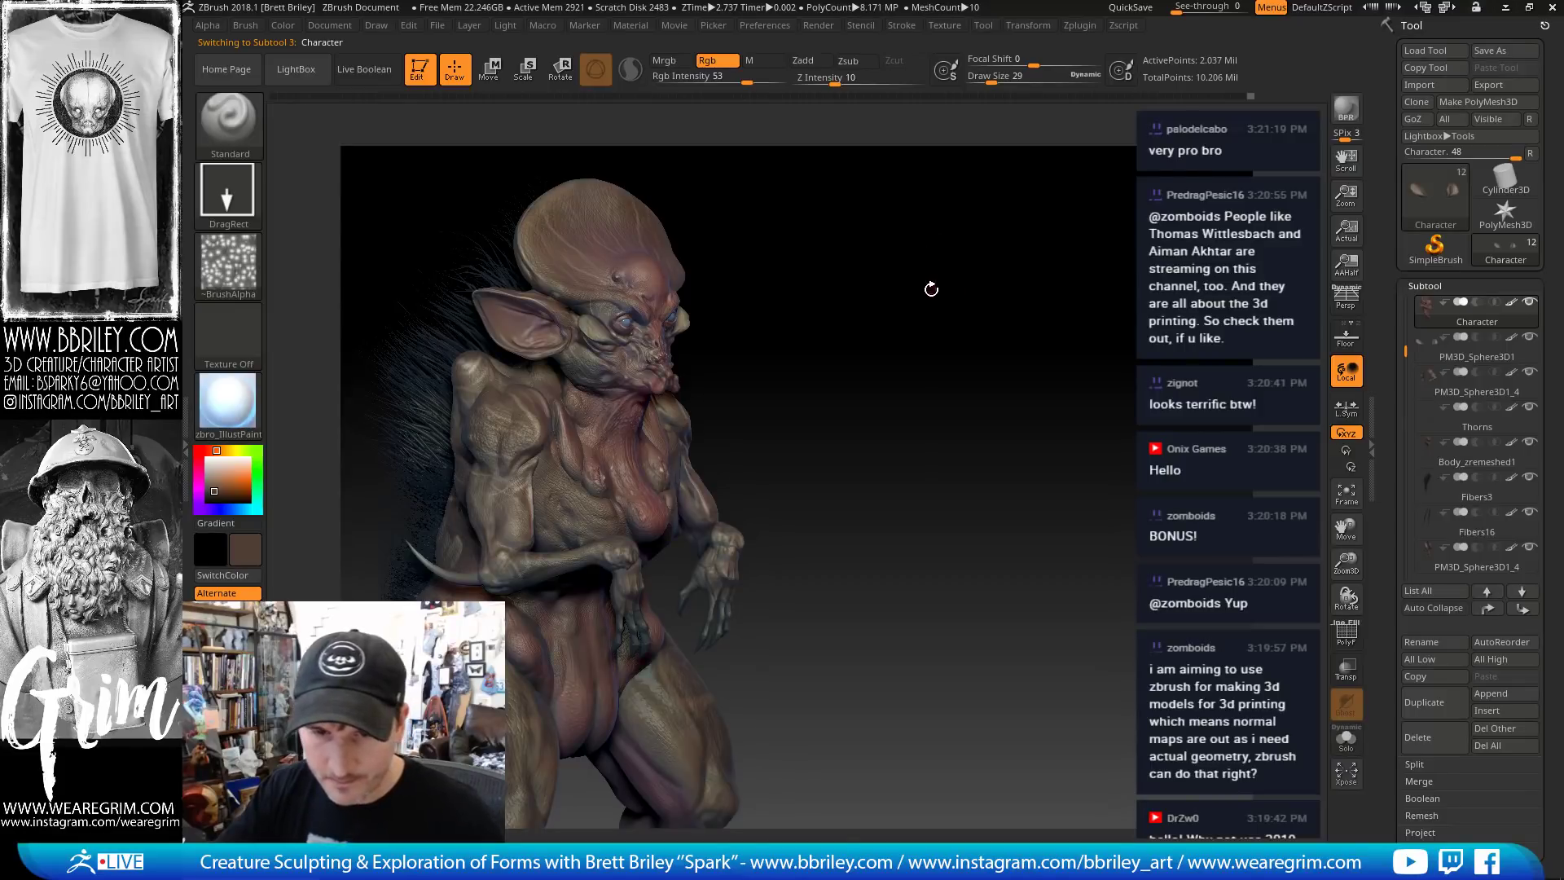
{"action": "mouse_move", "coordinate": [949, 287]}
{"action": "left_mouse_down"}
{"action": "mouse_move", "coordinate": [981, 260]}
{"action": "mouse_move", "coordinate": [984, 280]}
{"action": "mouse_move", "coordinate": [960, 266]}
{"action": "left_mouse_up"}
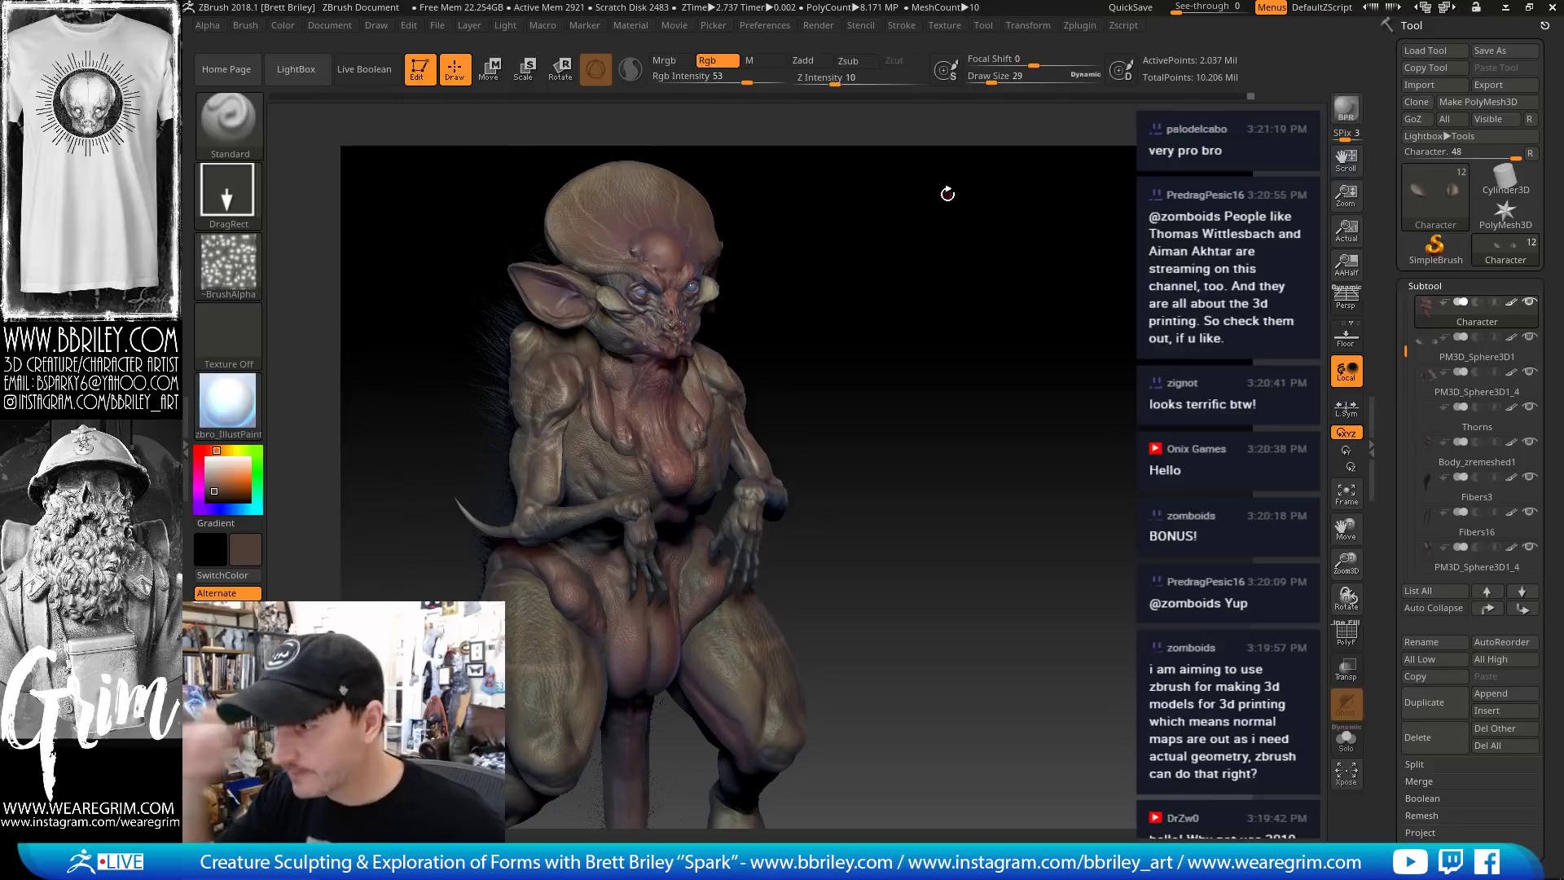
{"action": "left_click", "coordinate": [558, 446], "text": "alt"}
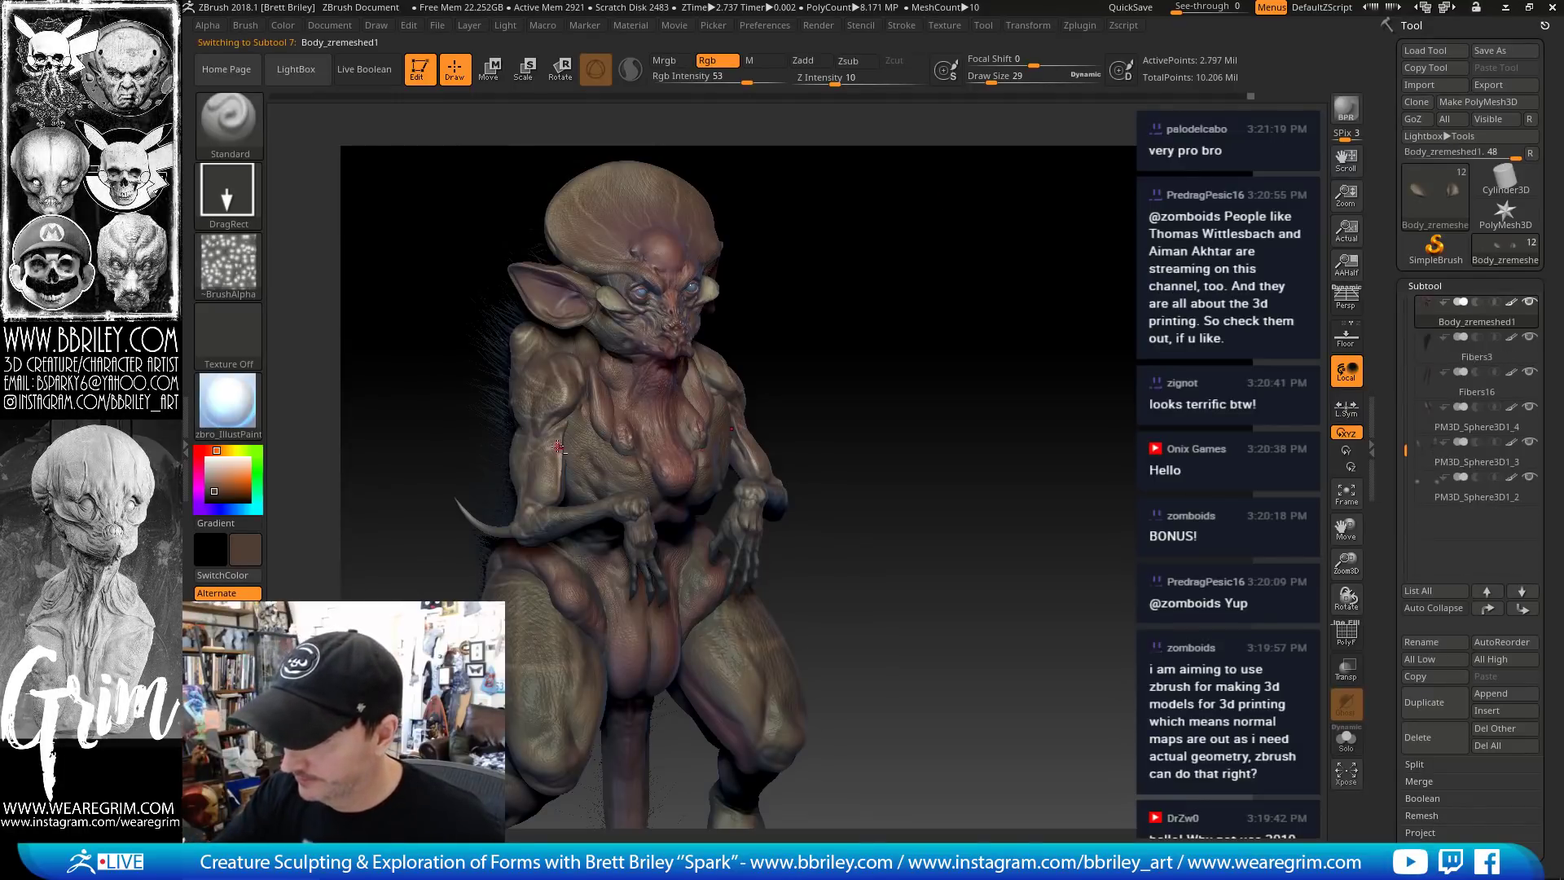
{"action": "left_click", "coordinate": [561, 449], "text": "alt"}
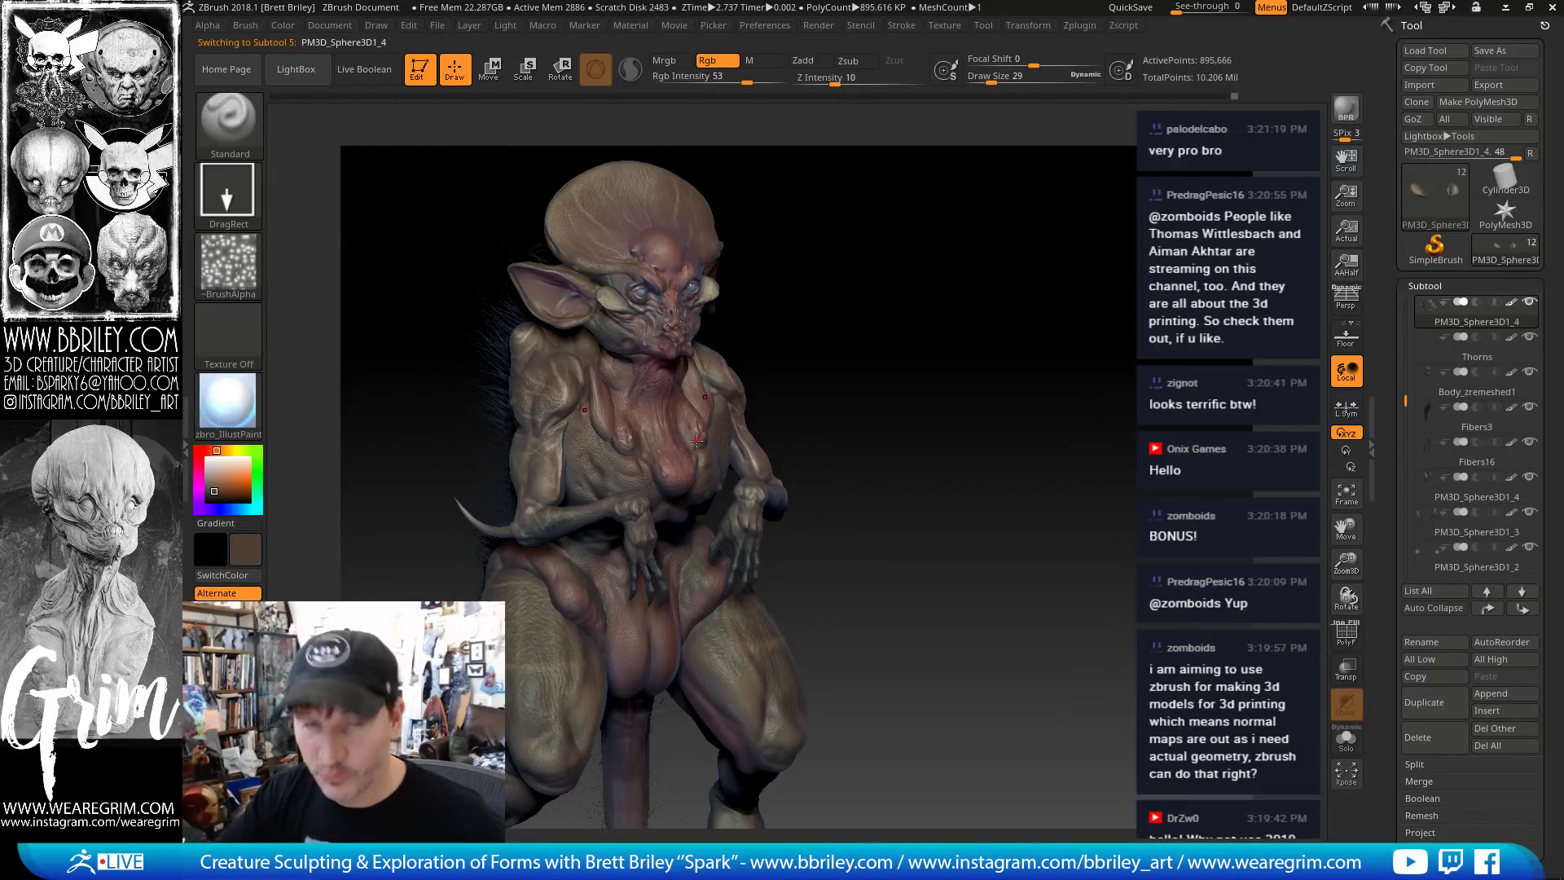
{"action": "left_click", "coordinate": [630, 466], "text": "alt"}
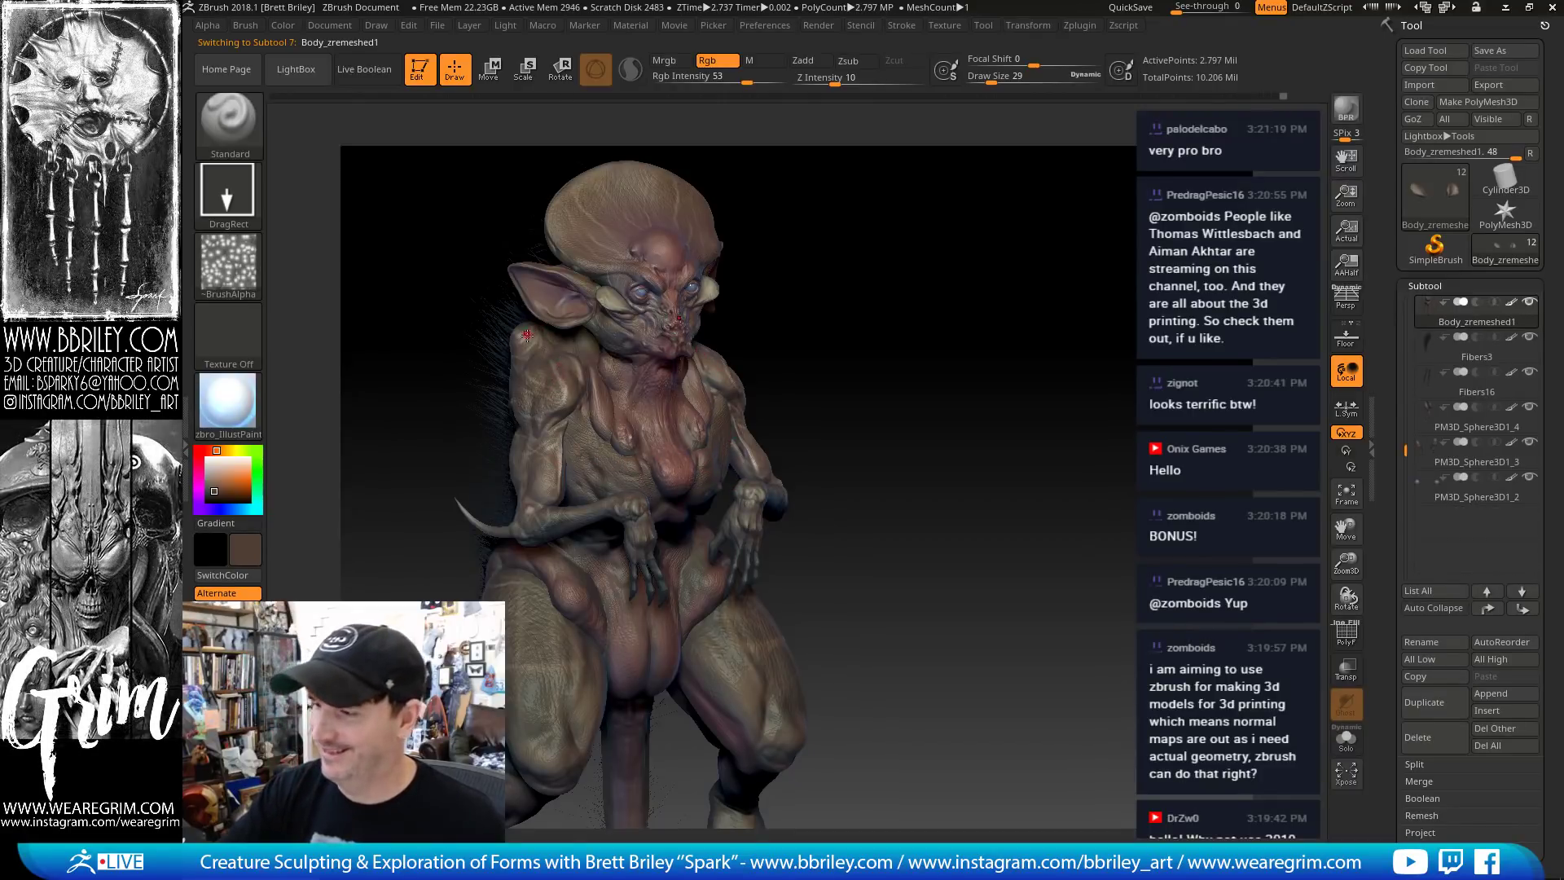
{"action": "key", "text": "c"}
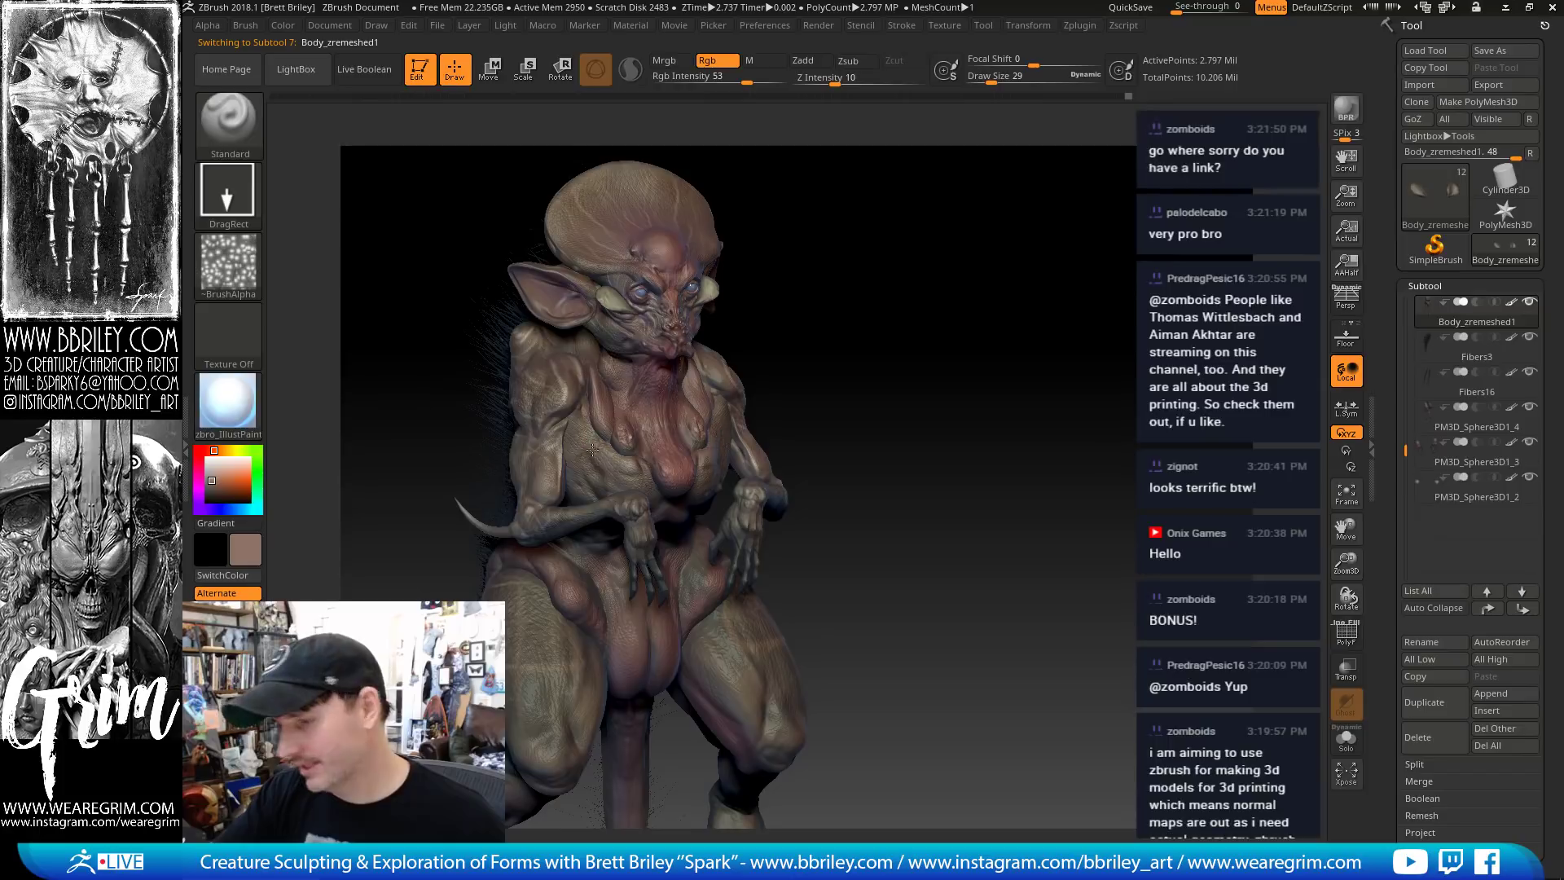
Switch to the Move brush and set the draw size to 128 for the body
{"action": "mouse_move", "coordinate": [890, 307]}
{"action": "left_mouse_down"}
{"action": "mouse_move", "coordinate": [932, 309]}
{"action": "mouse_move", "coordinate": [758, 304]}
{"action": "left_mouse_up"}
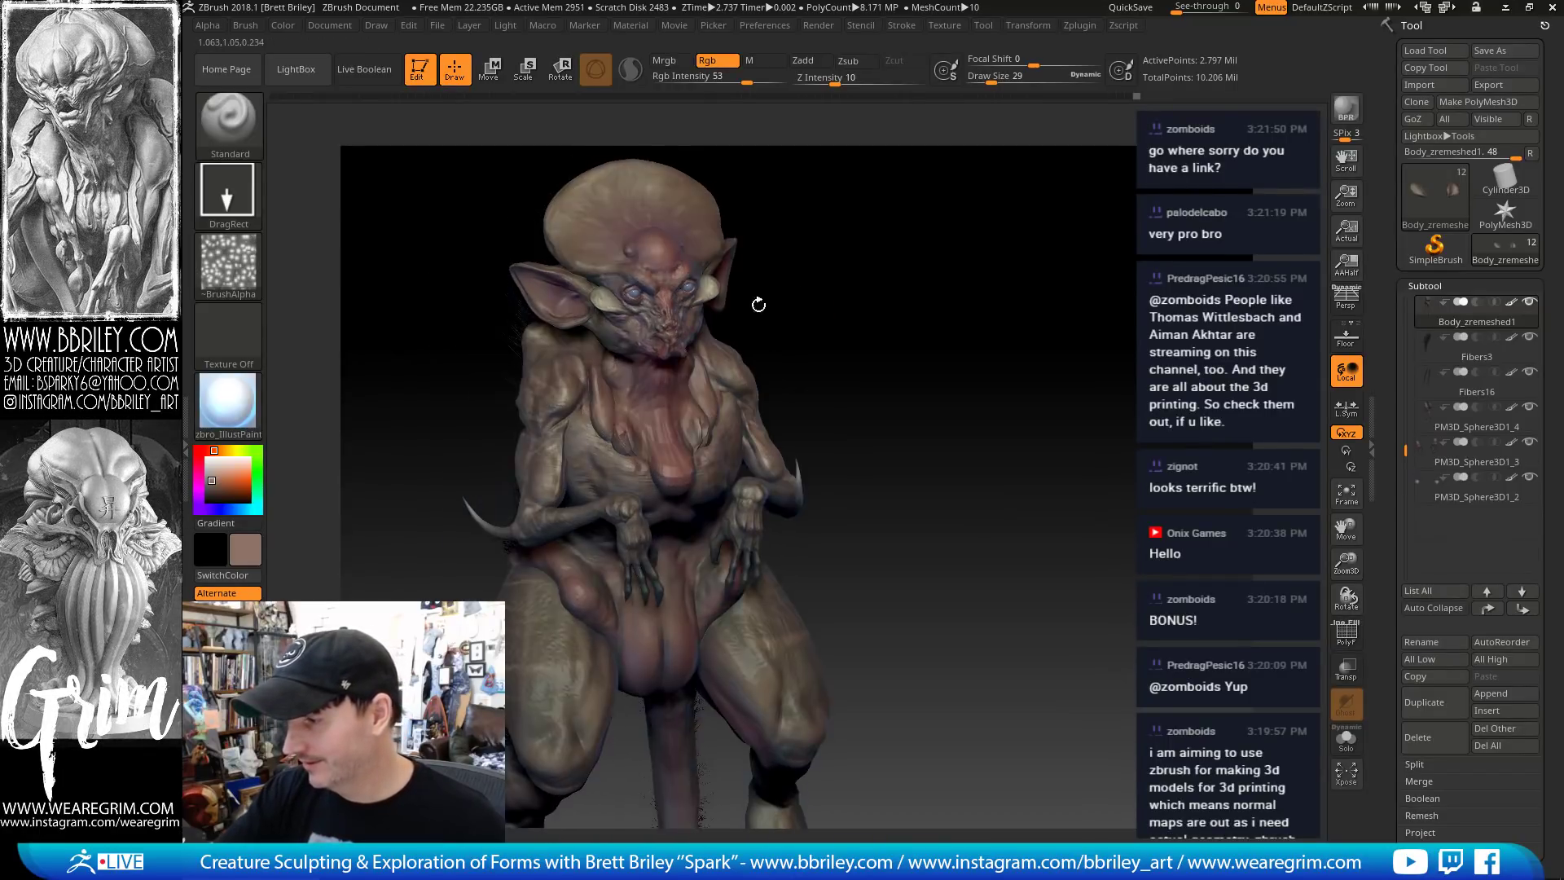
{"action": "key", "text": "b"}
{"action": "key", "text": "m"}
{"action": "key", "text": "v"}
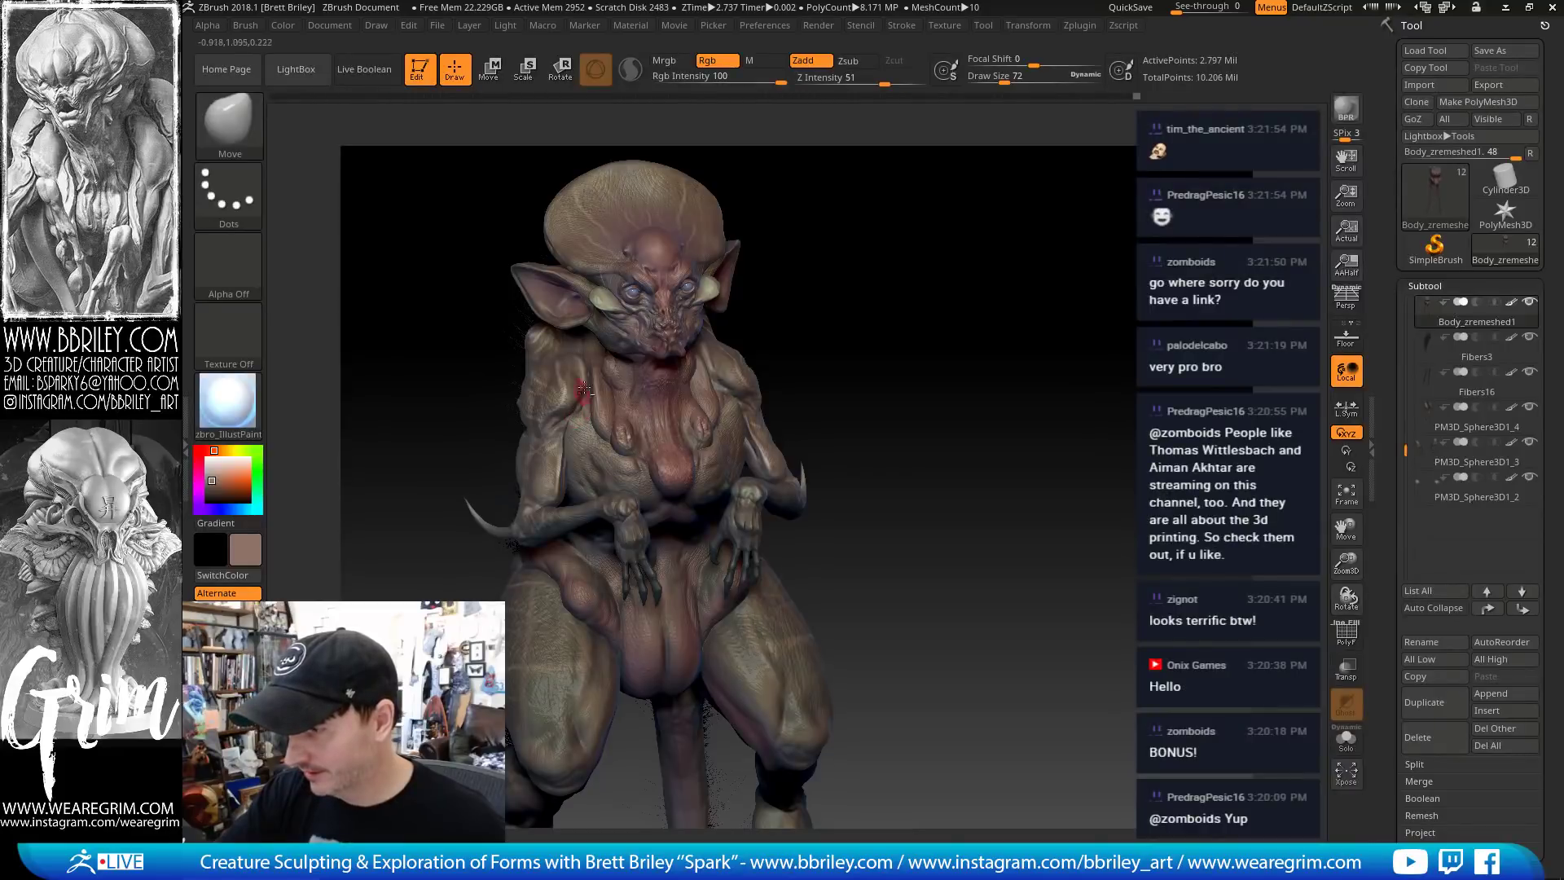
{"action": "key", "text": "bracketright"}
{"action": "key", "text": "bracketright"}
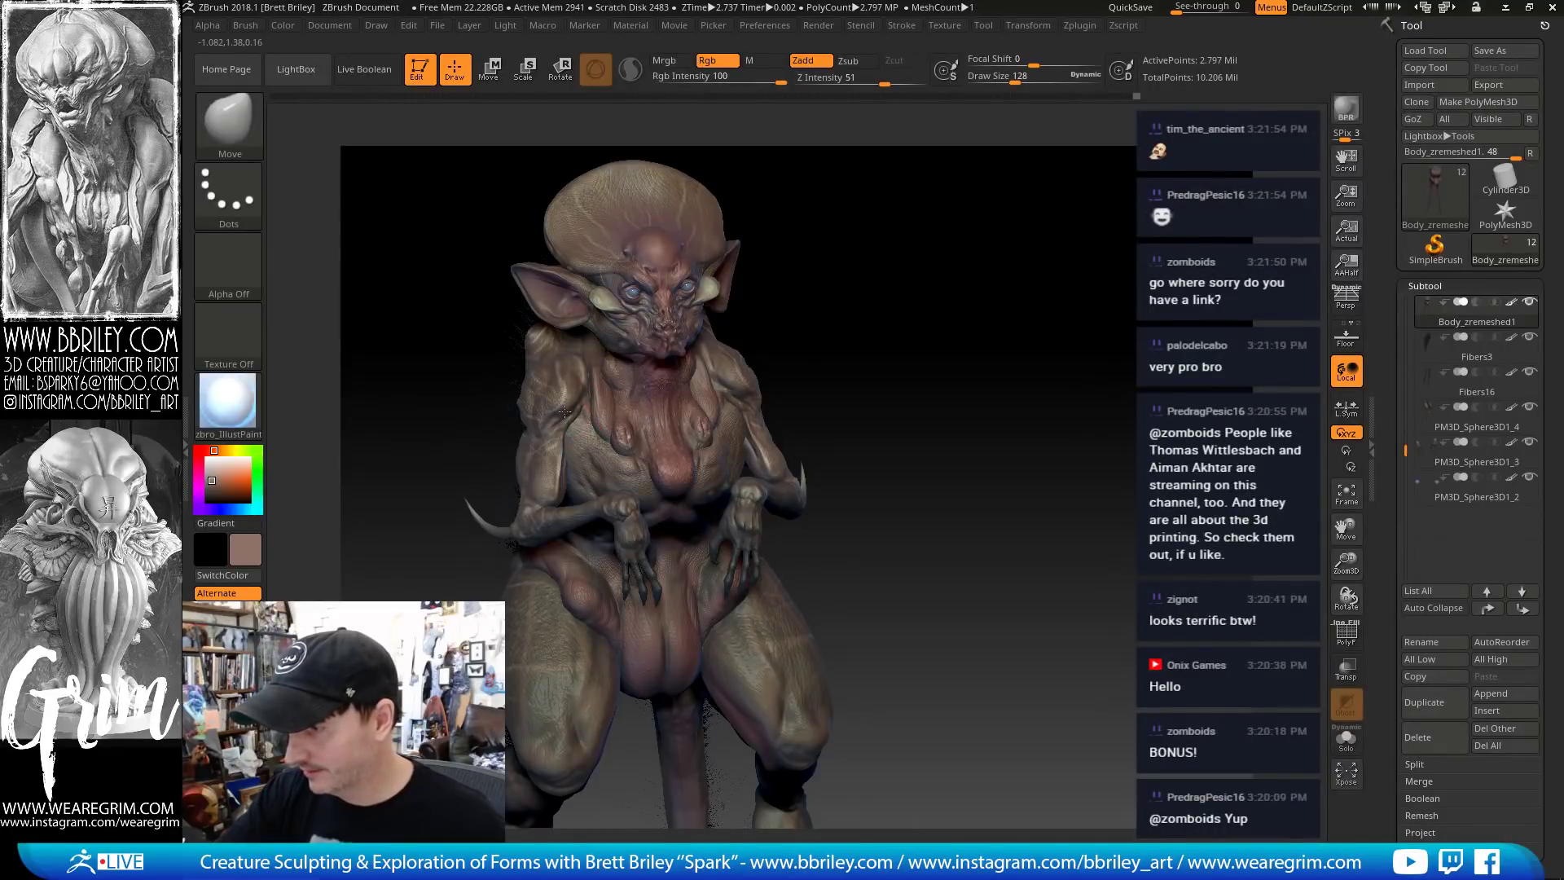
{"action": "mouse_move", "coordinate": [860, 287]}
{"action": "left_mouse_down"}
{"action": "mouse_move", "coordinate": [886, 285]}
{"action": "mouse_move", "coordinate": [845, 269]}
{"action": "mouse_move", "coordinate": [866, 258]}
{"action": "mouse_move", "coordinate": [916, 314]}
{"action": "left_mouse_up"}
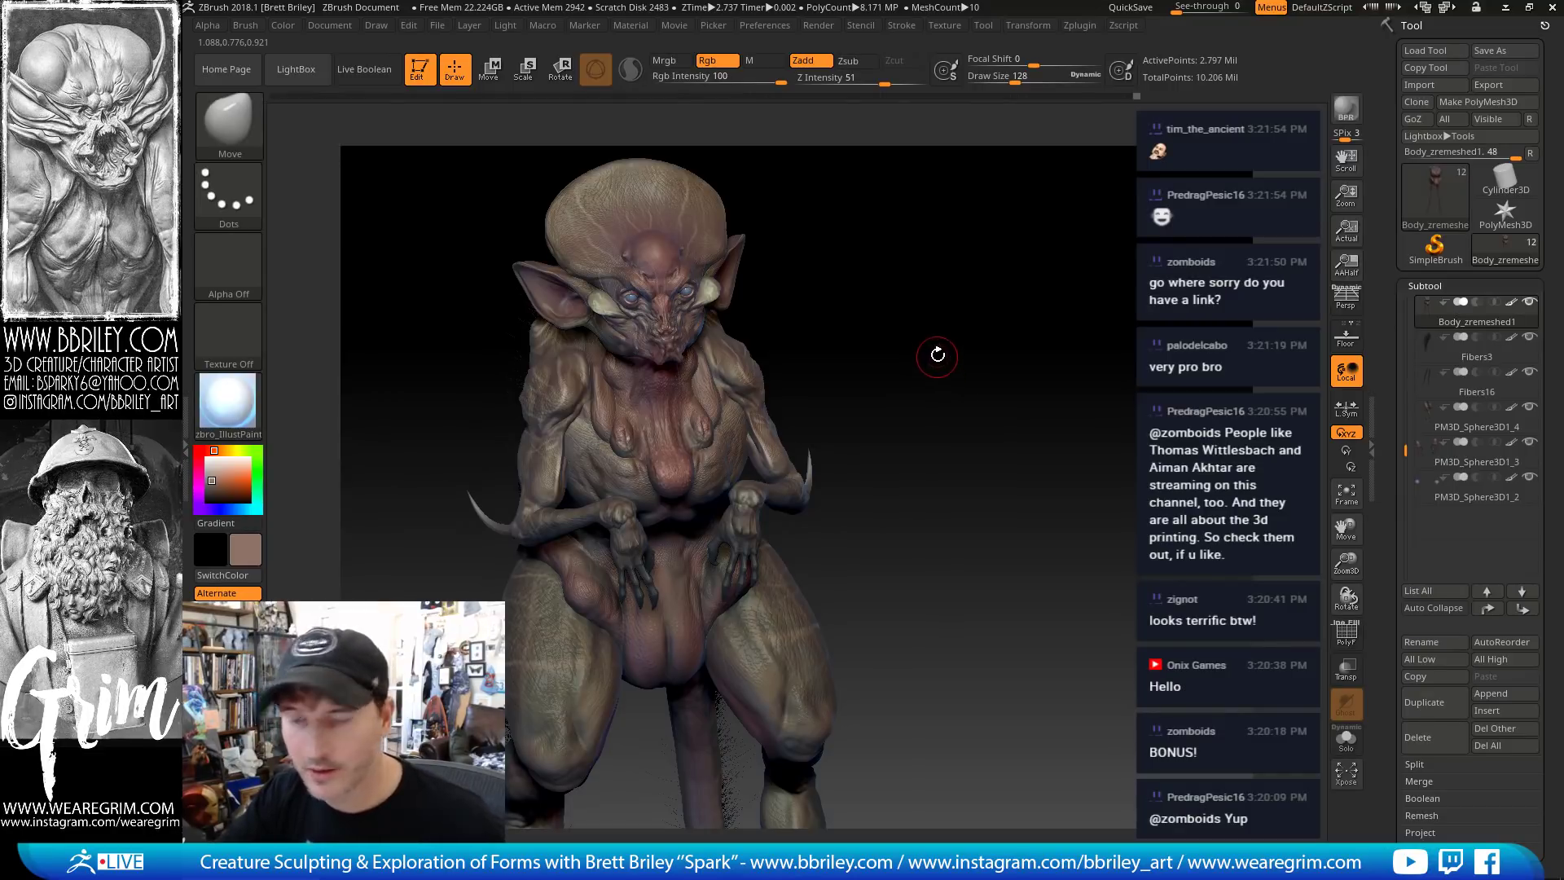
{"action": "left_click_drag", "start_coordinate": [852, 259], "coordinate": [821, 265]}
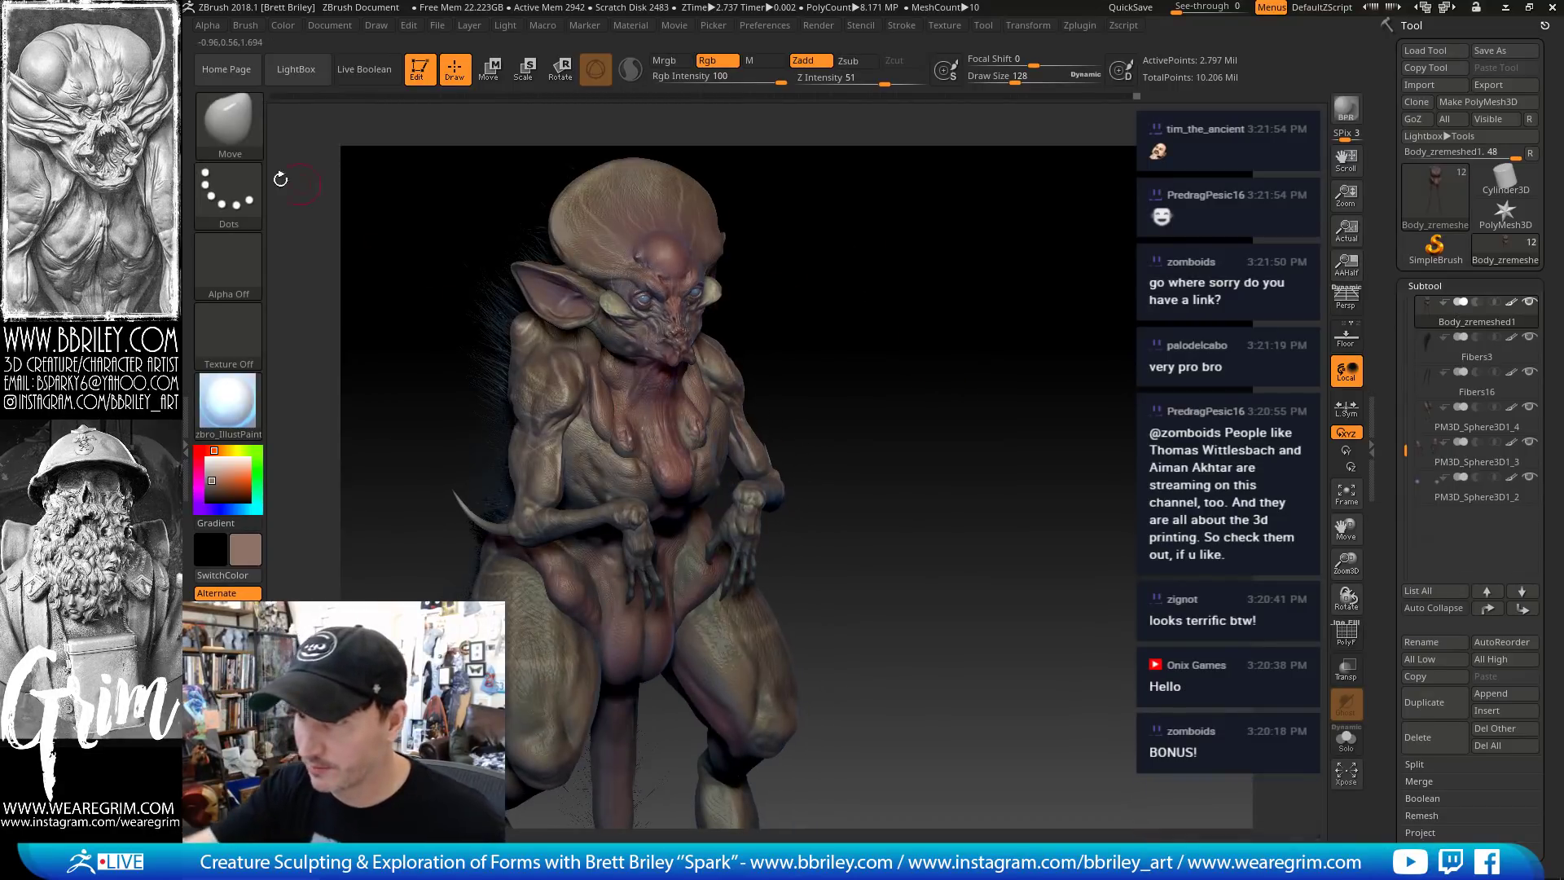
Return to the Standard brush, load Alpha 58 and choose a pale pinkish-grey colour
{"action": "key", "text": "1"}
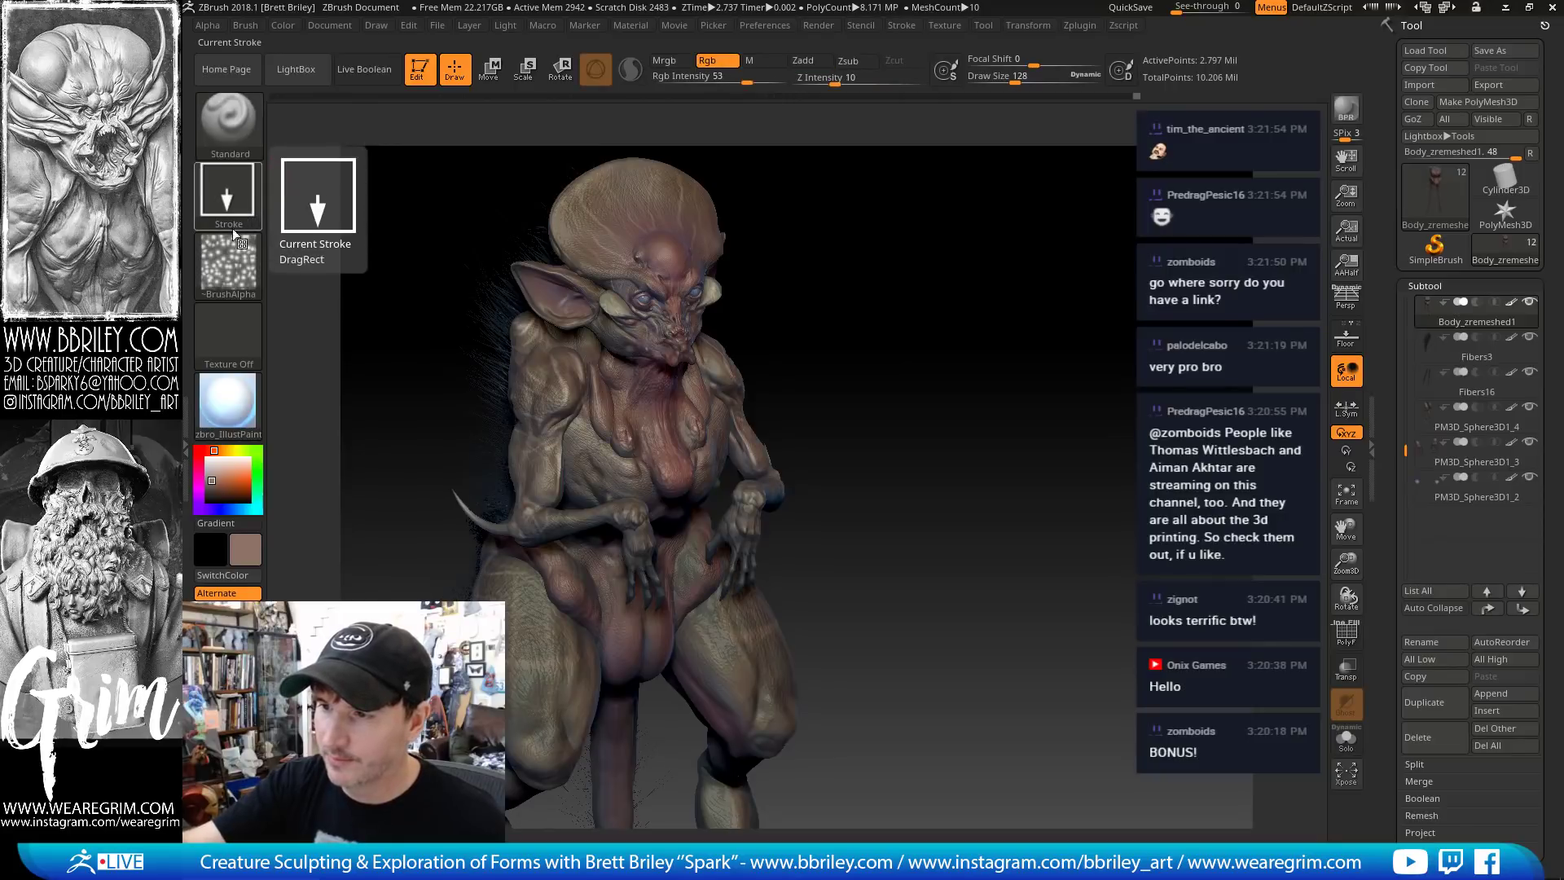
{"action": "left_click", "coordinate": [233, 259]}
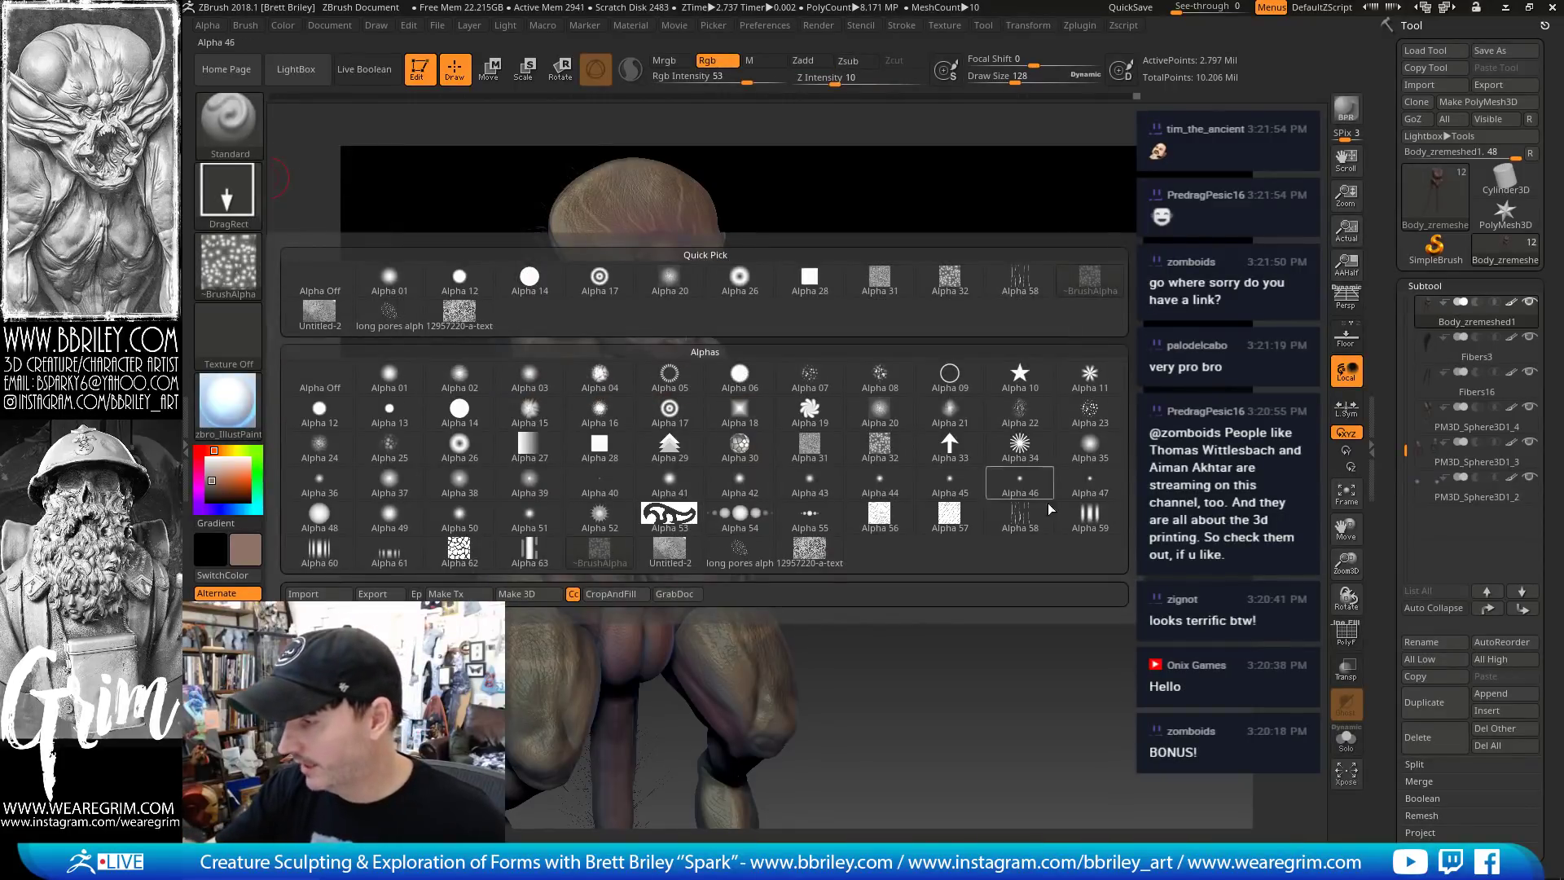
{"action": "left_click", "coordinate": [1025, 518]}
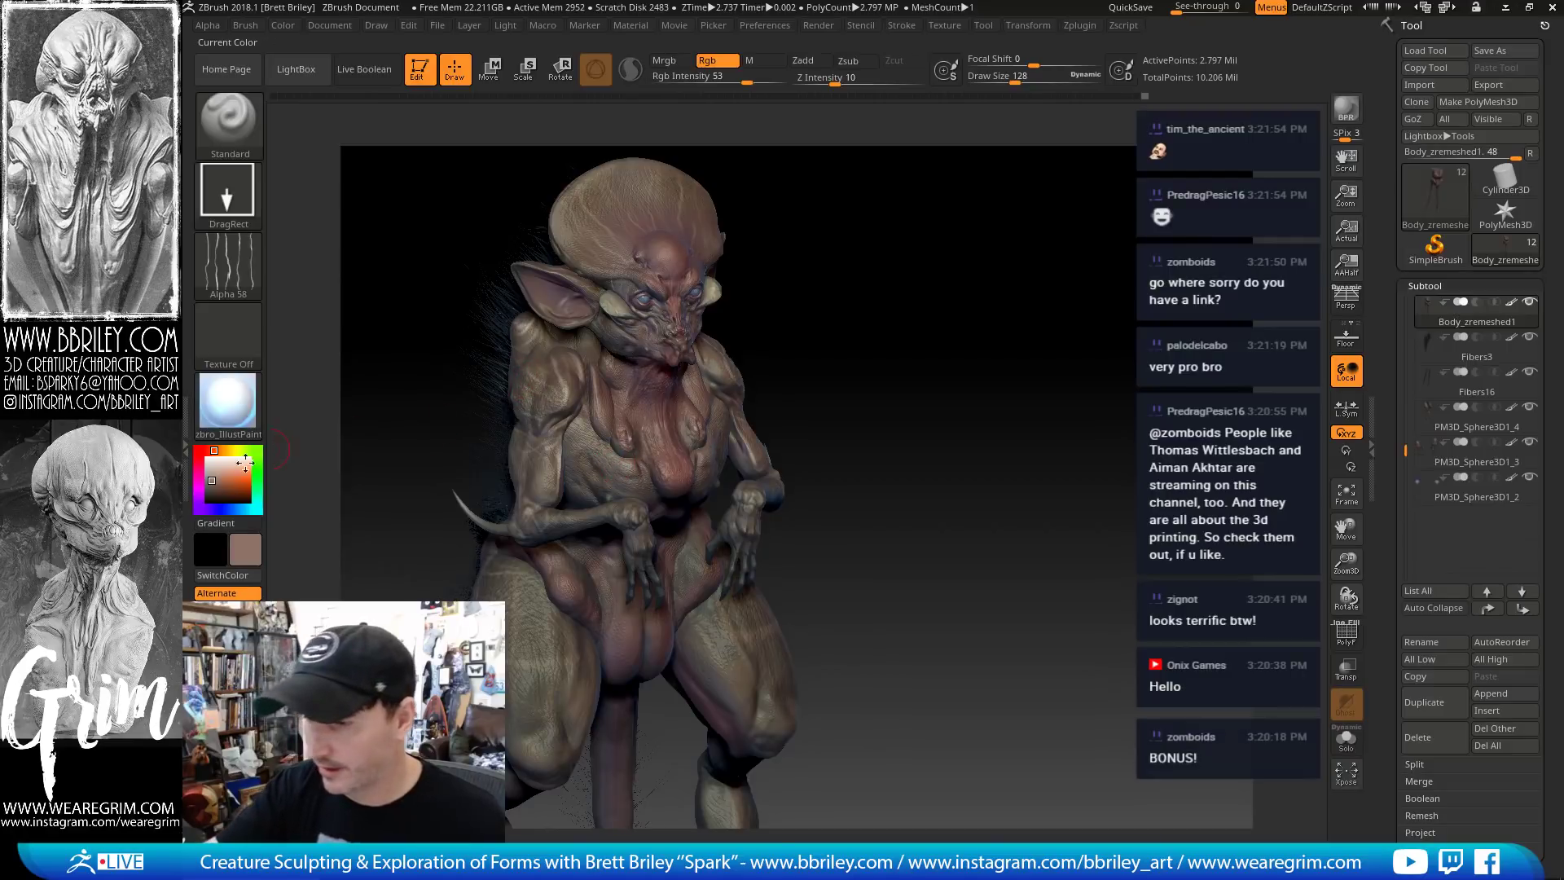
{"action": "left_click", "coordinate": [211, 475]}
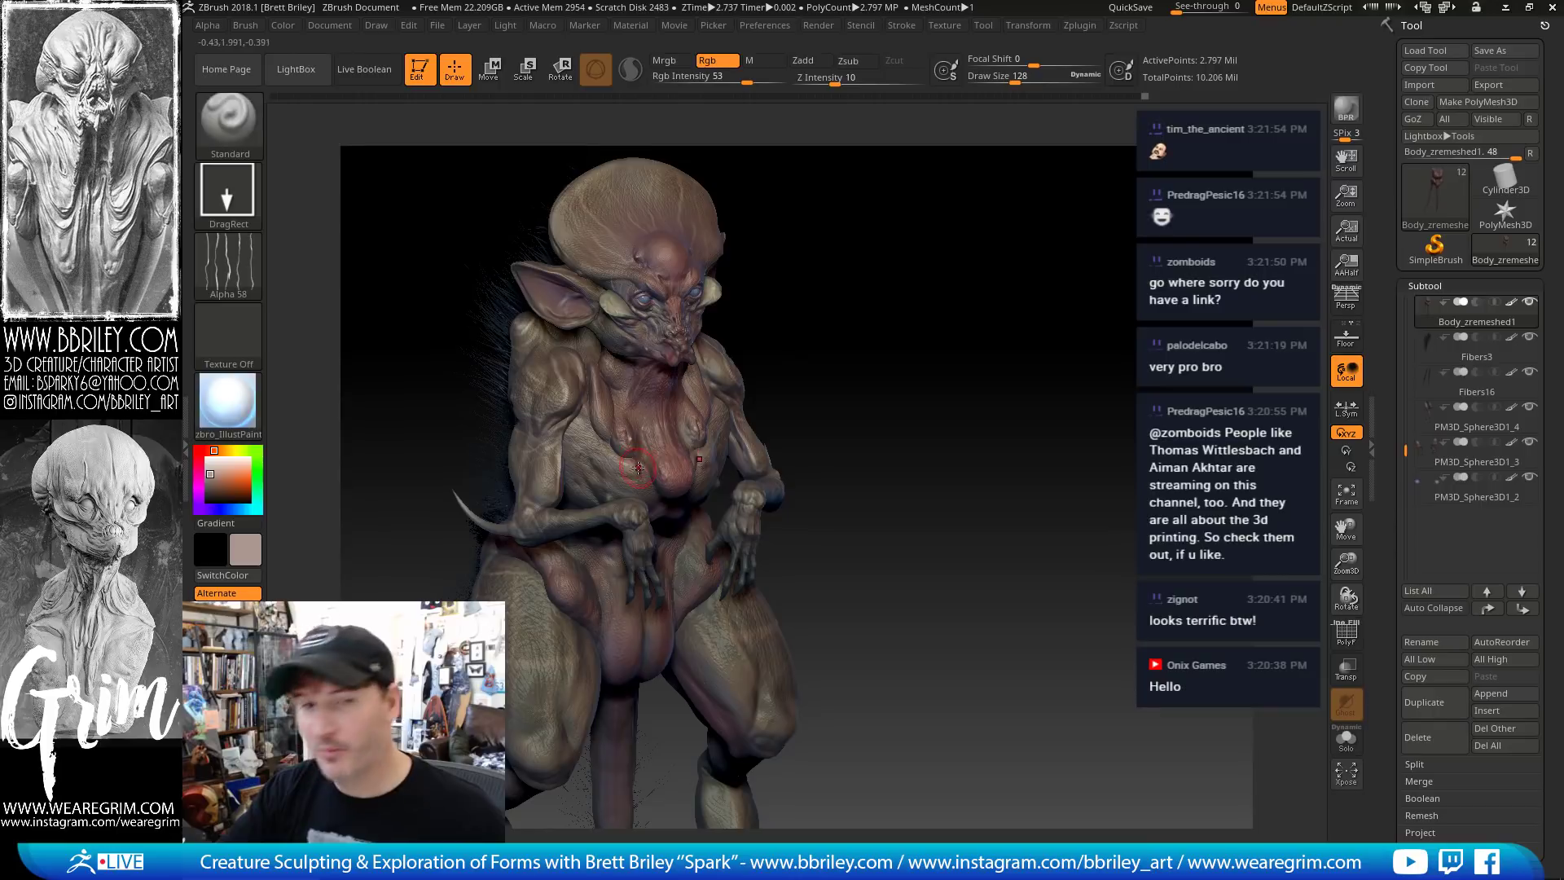
{"action": "left_click", "coordinate": [212, 466]}
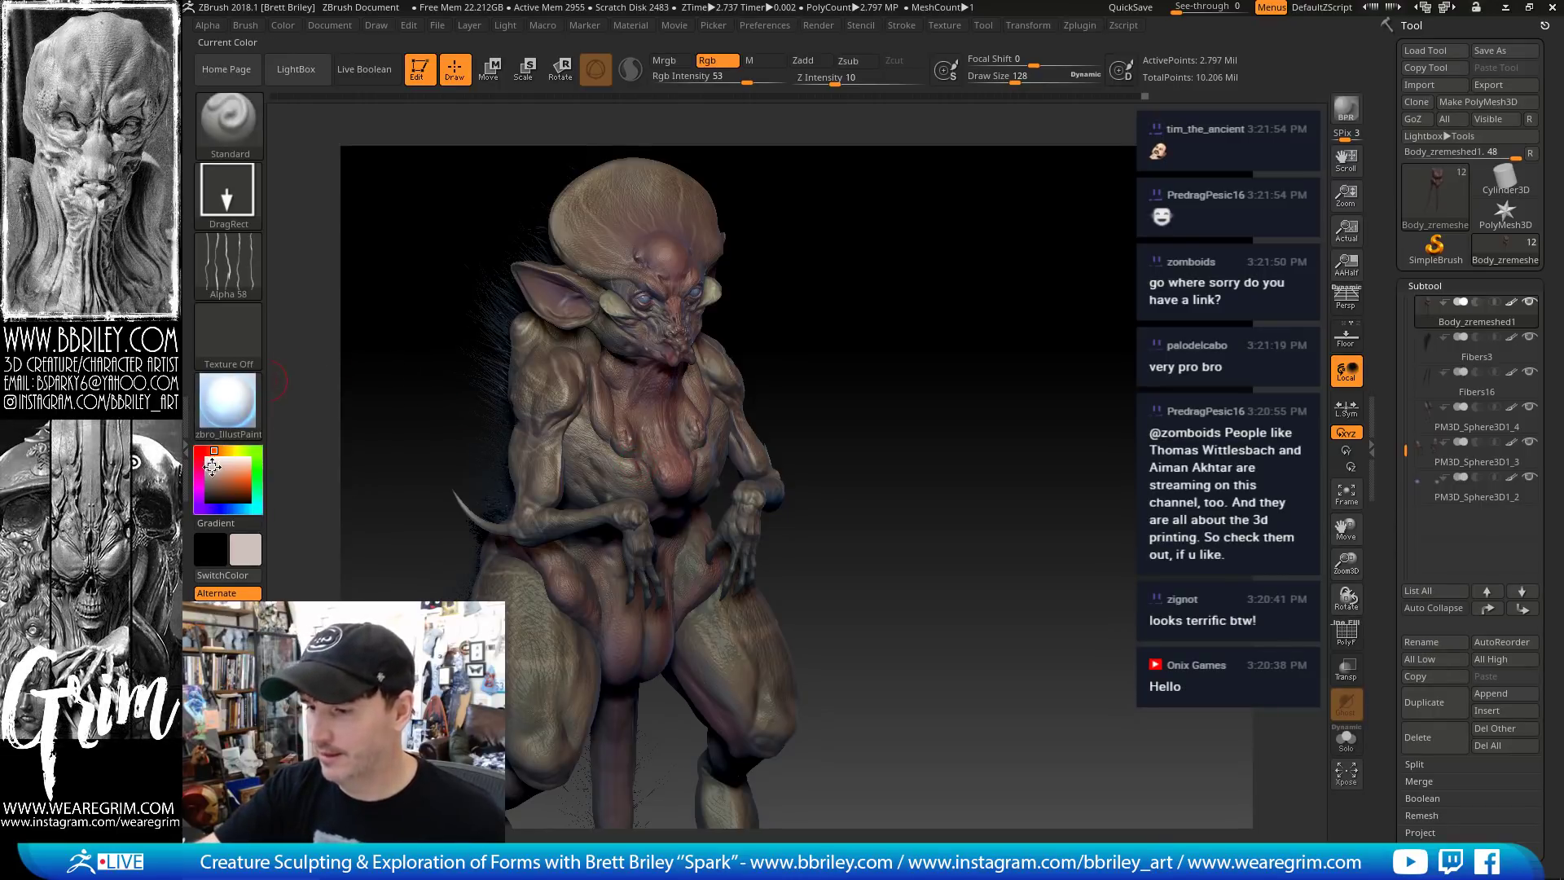
Sample a pinkish brown from the body and stamp streaked detail symmetrically over the chest and shoulders
{"action": "mouse_move", "coordinate": [908, 324]}
{"action": "left_mouse_down"}
{"action": "mouse_move", "coordinate": [878, 330]}
{"action": "mouse_move", "coordinate": [929, 325]}
{"action": "left_mouse_up"}
{"action": "key", "text": "c"}
{"action": "mouse_move", "coordinate": [796, 301]}
{"action": "left_mouse_down"}
{"action": "mouse_move", "coordinate": [847, 283]}
{"action": "mouse_move", "coordinate": [787, 331]}
{"action": "left_mouse_up"}
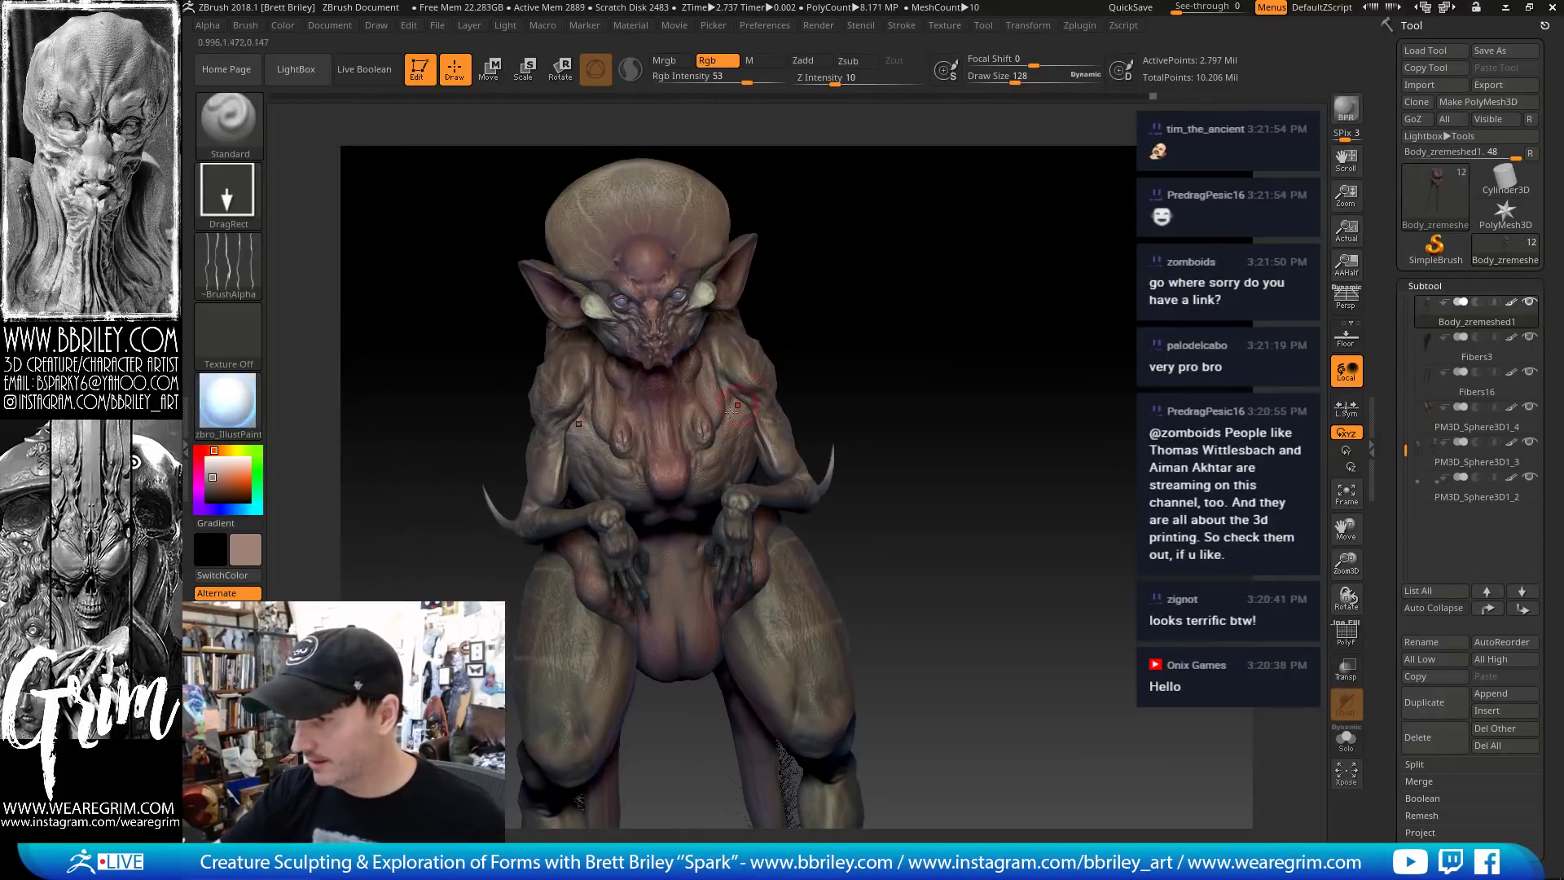
{"action": "left_click_drag", "start_coordinate": [863, 253], "coordinate": [838, 259]}
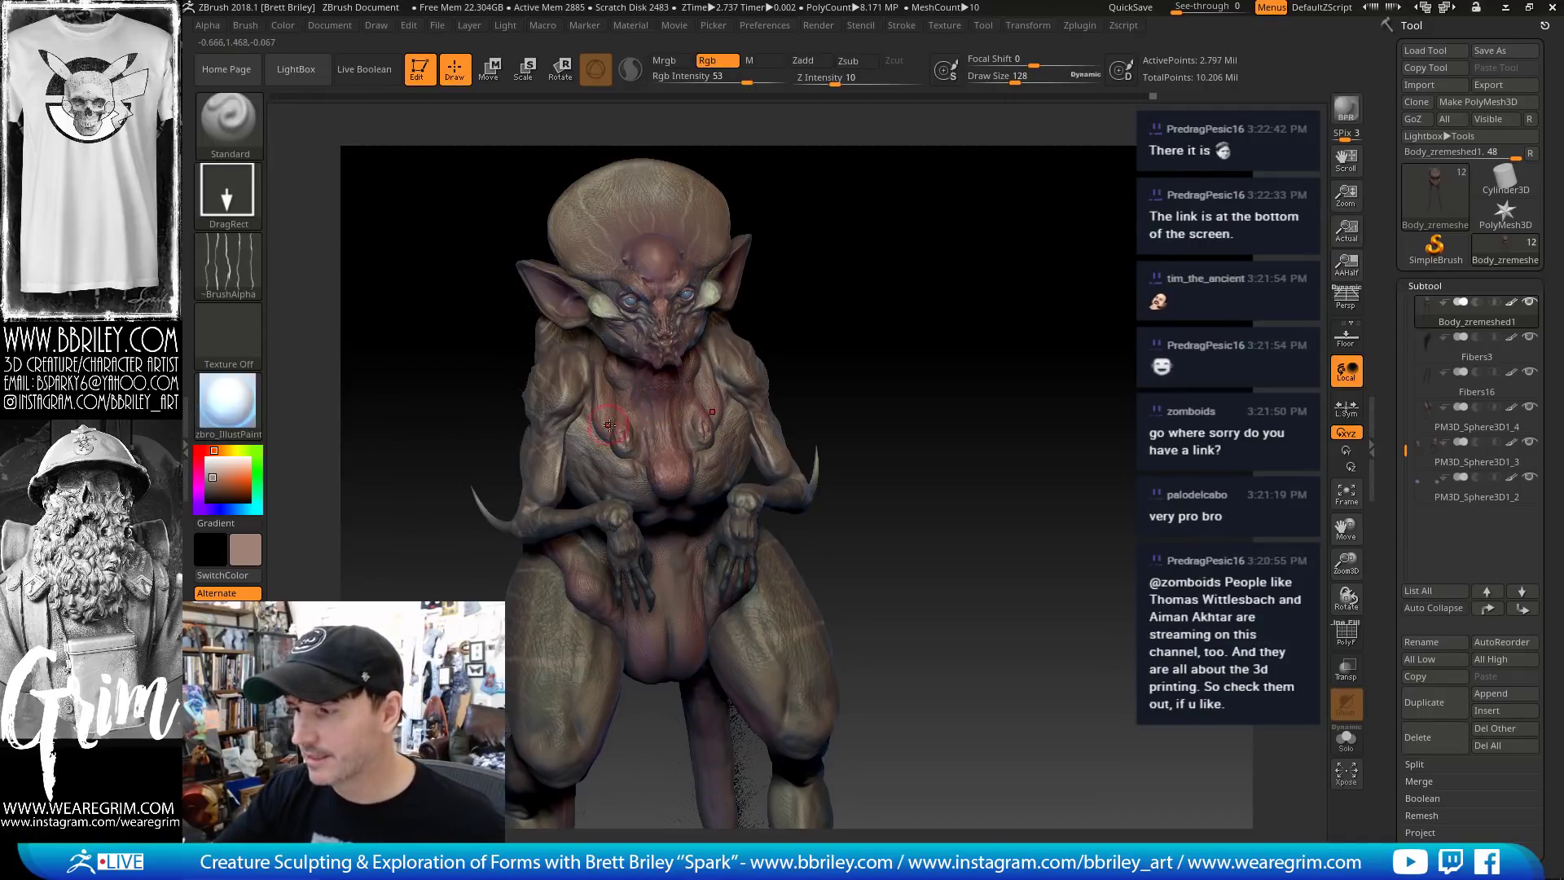
Switch to the Move brush, set the draw size to 207 and sample a dark reddish brown
{"action": "key", "text": "b"}
{"action": "key", "text": "m"}
{"action": "key", "text": "v"}
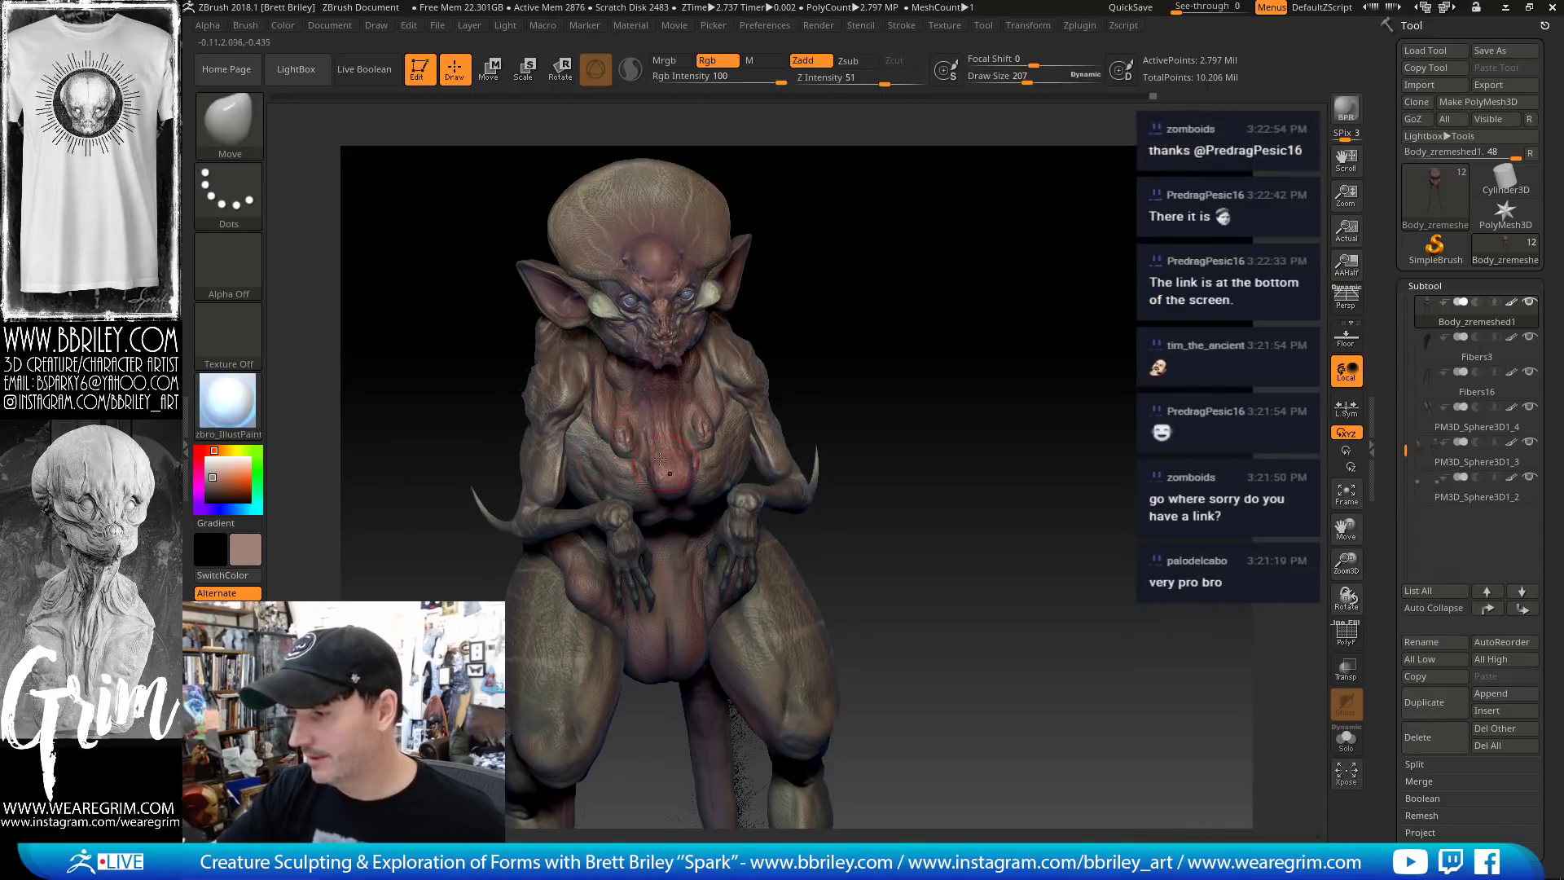
{"action": "key", "text": "c"}
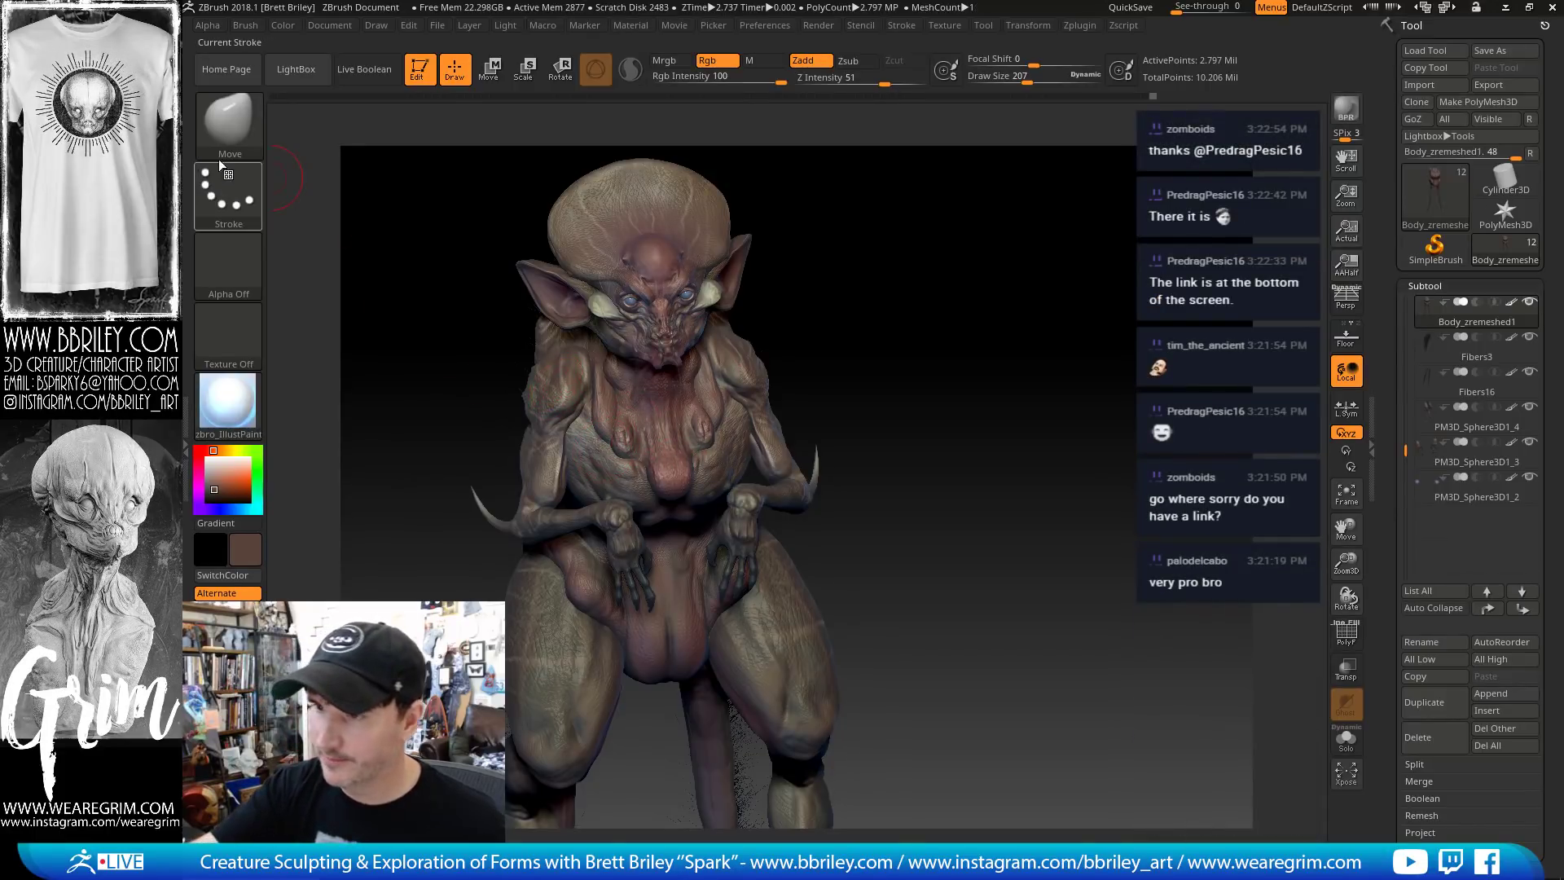
Return to the Standard brush and load the 12957220-a-text alpha
{"action": "key", "text": "b"}
{"action": "key", "text": "s"}
{"action": "key", "text": "t"}
{"action": "left_click", "coordinate": [244, 245]}
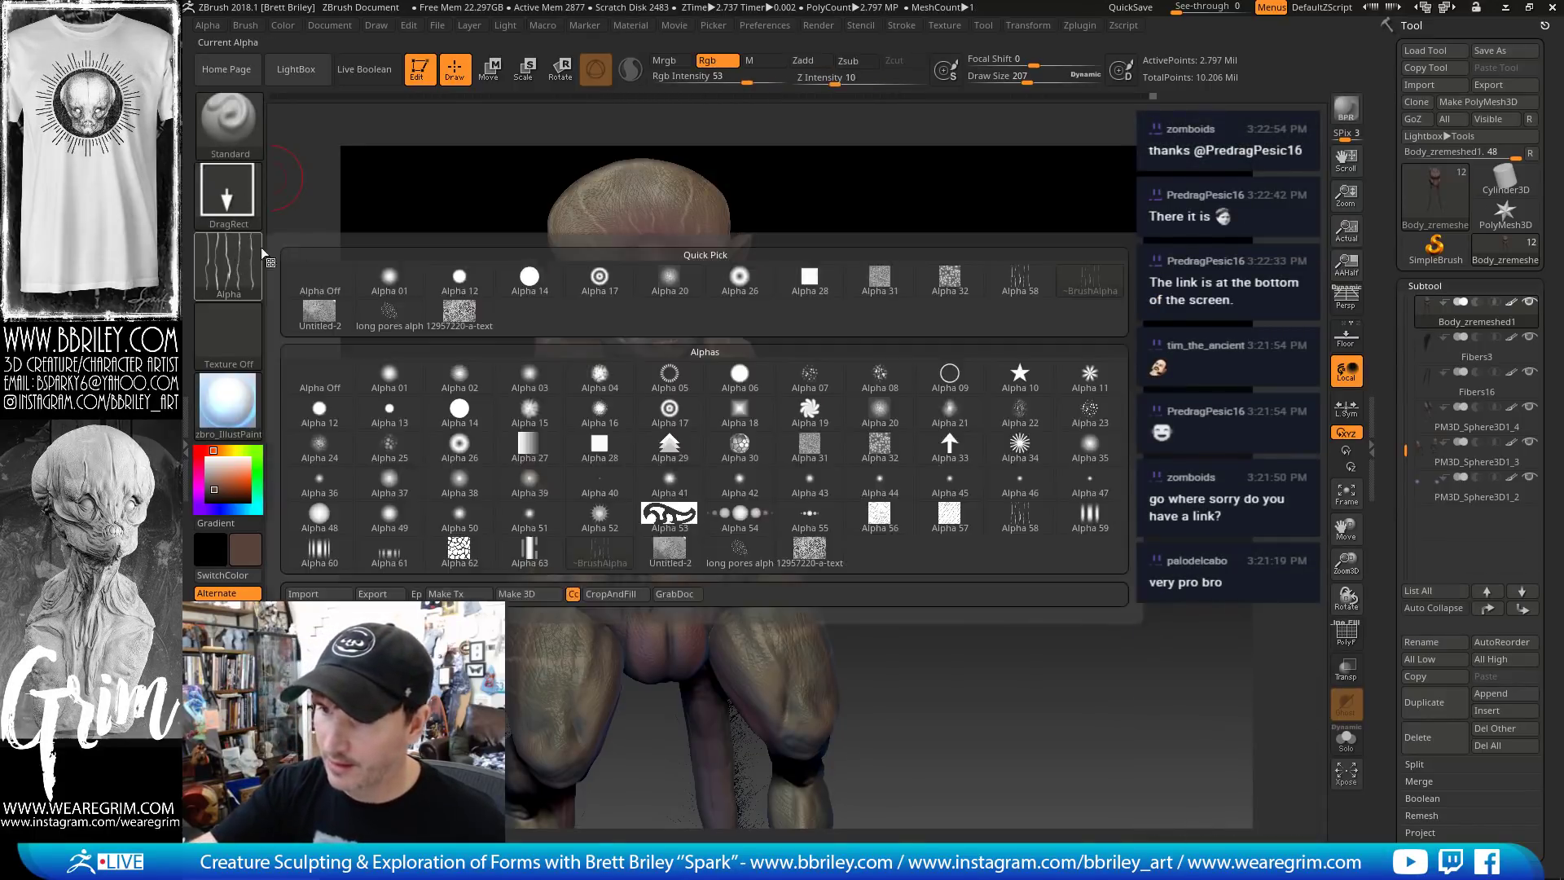
{"action": "left_click", "coordinate": [457, 316]}
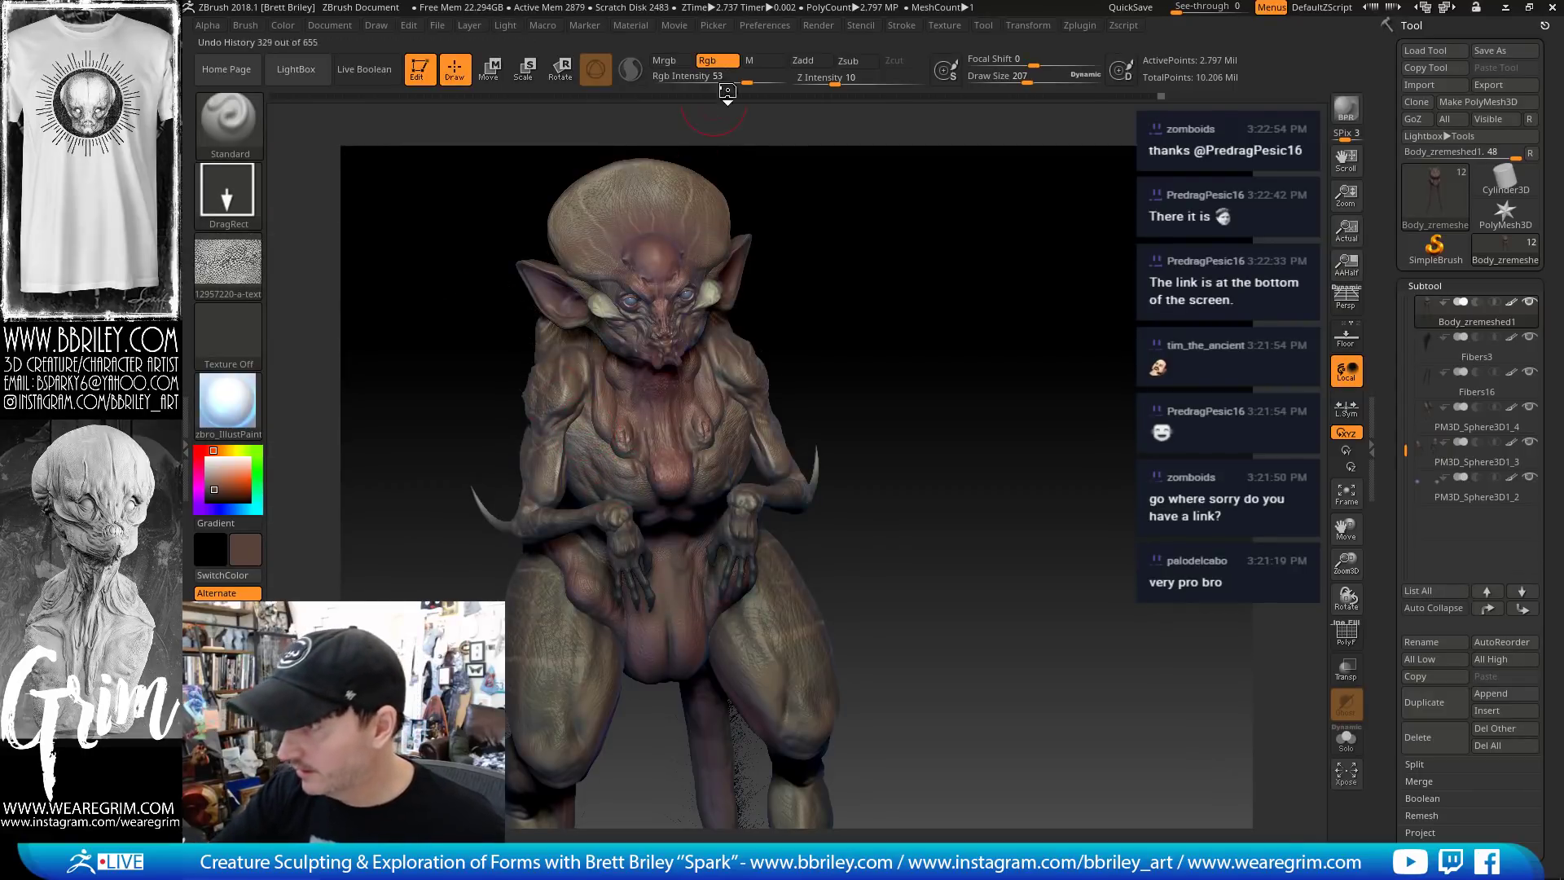
Set the RGB intensity to 77, choose a greyish dark brown and stamp skin texture on the body
{"action": "left_click_drag", "start_coordinate": [747, 82], "coordinate": [766, 83]}
{"action": "left_click", "coordinate": [209, 490]}
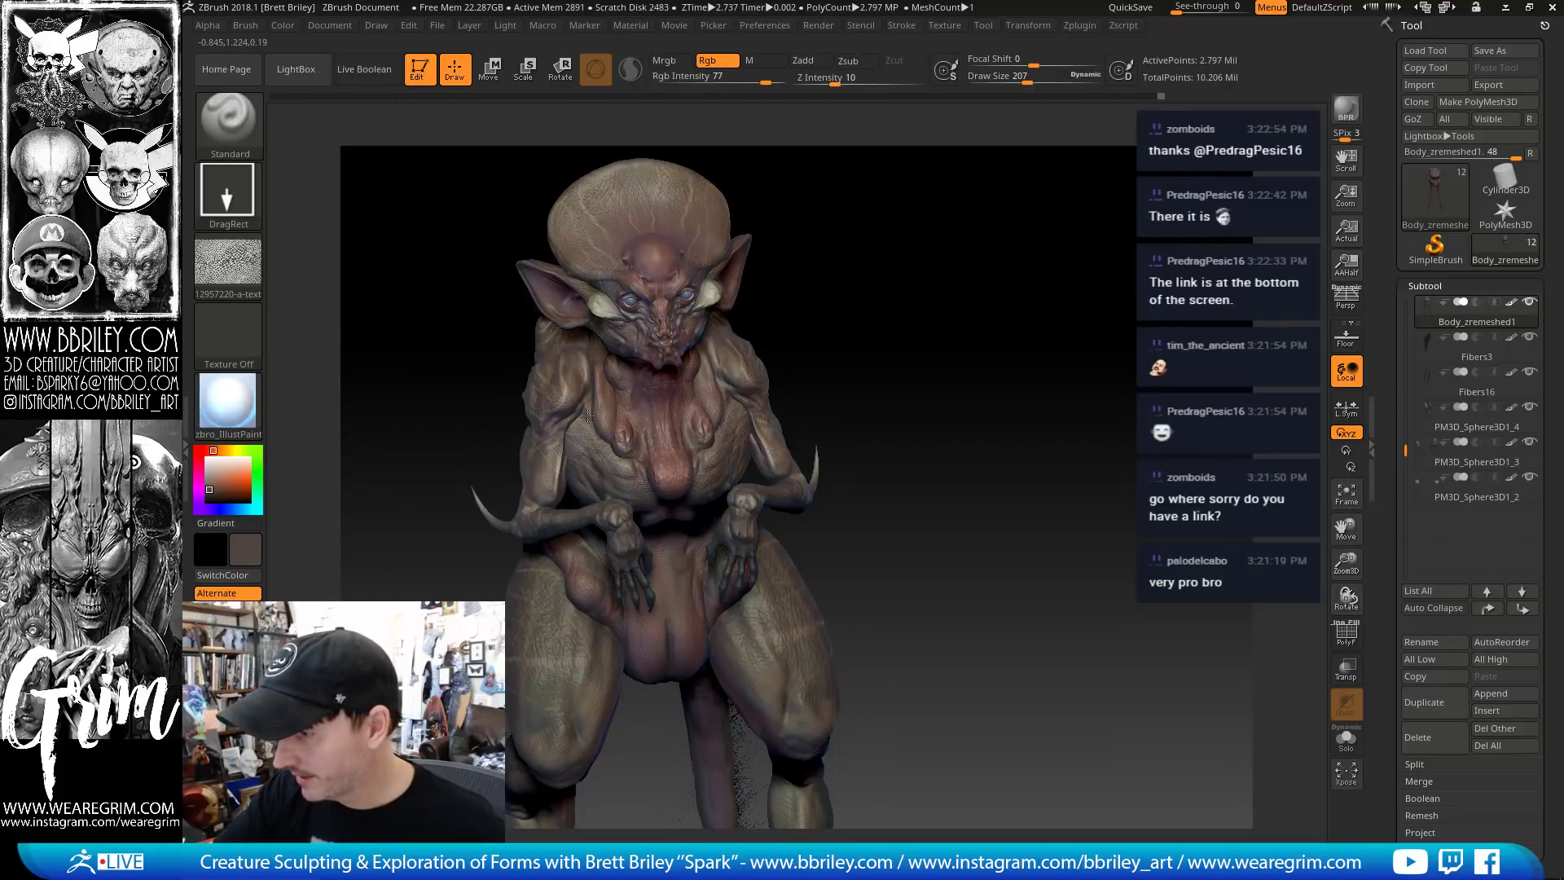
{"action": "left_click_drag", "start_coordinate": [757, 314], "coordinate": [698, 329]}
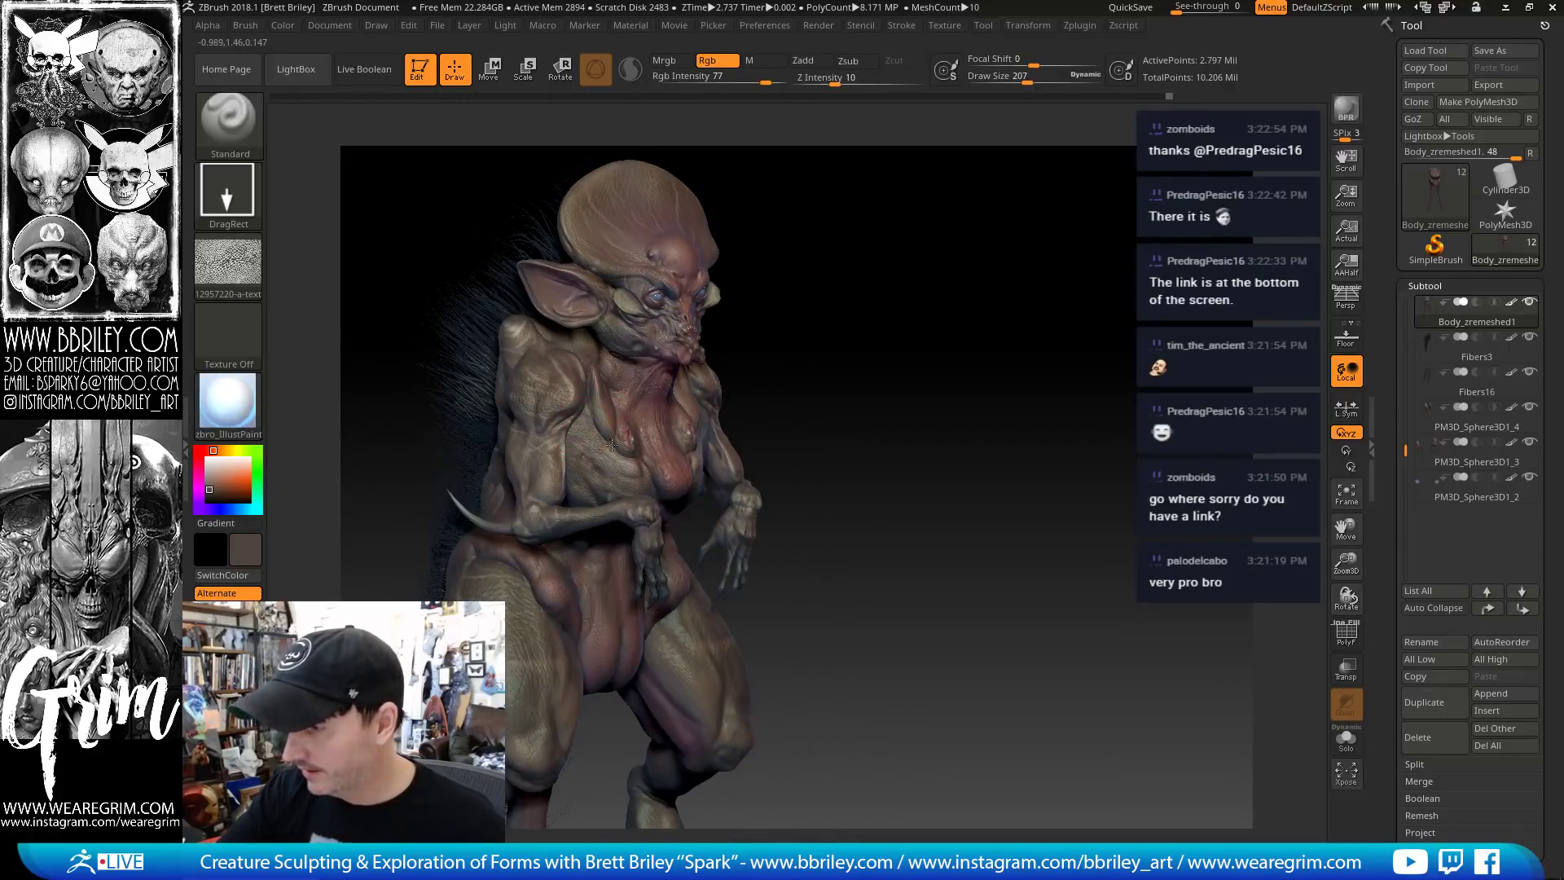
Stamp skin texture over the torso, then switch to the arms' PM3D_Sphere3D1_4 subtool and stamp a sampled brown around the shoulder
{"action": "left_click_drag", "start_coordinate": [796, 307], "coordinate": [589, 430]}
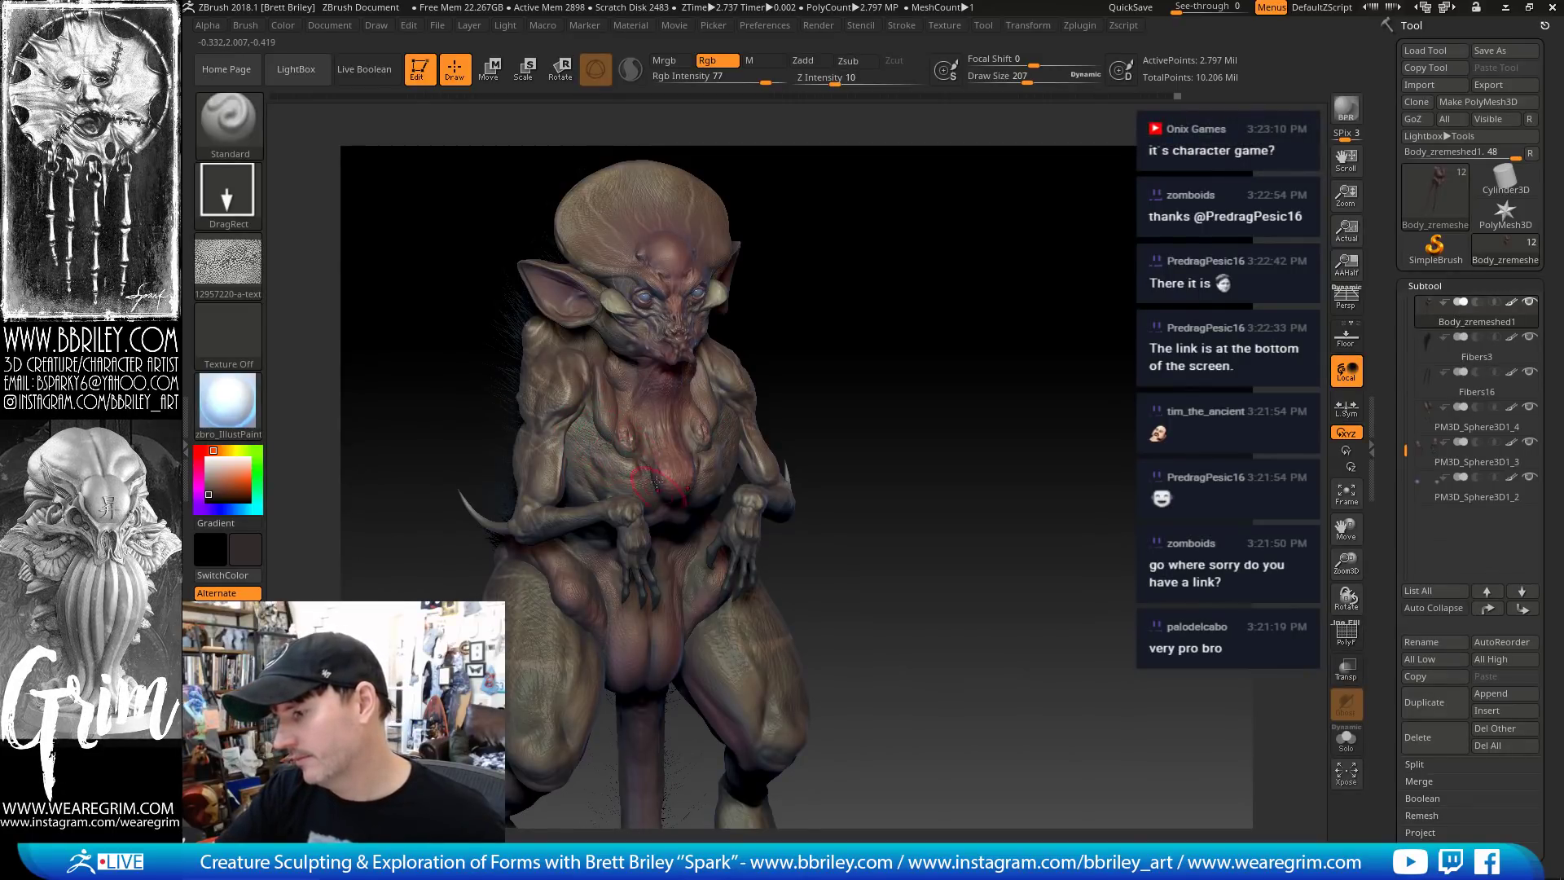
{"action": "mouse_move", "coordinate": [839, 339]}
{"action": "left_mouse_down"}
{"action": "mouse_move", "coordinate": [837, 363]}
{"action": "mouse_move", "coordinate": [802, 376]}
{"action": "left_mouse_up"}
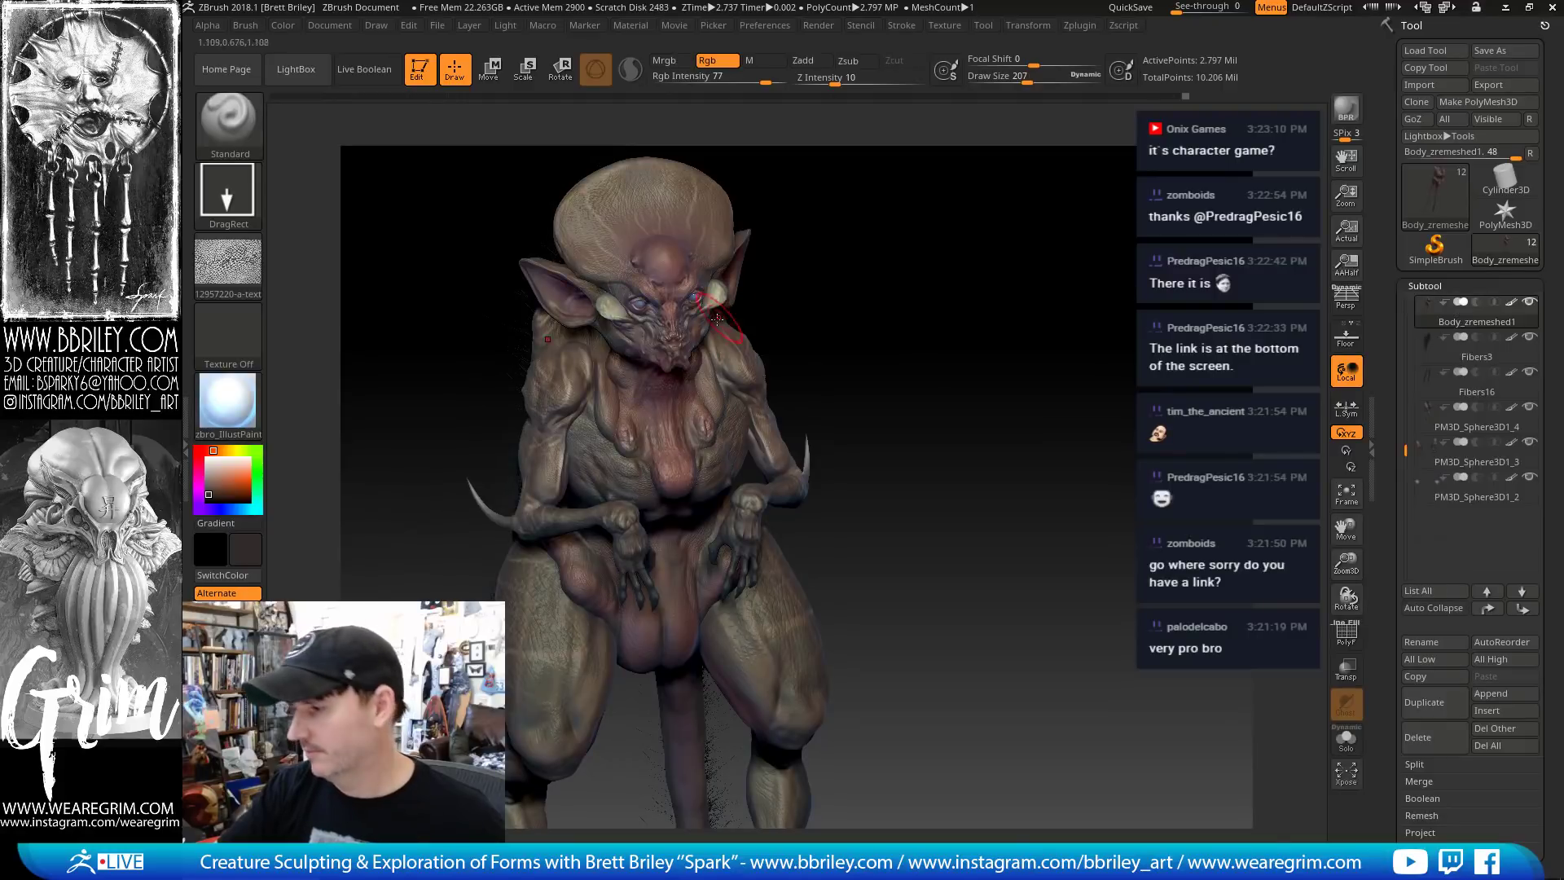
{"action": "left_click", "coordinate": [586, 383], "text": "alt"}
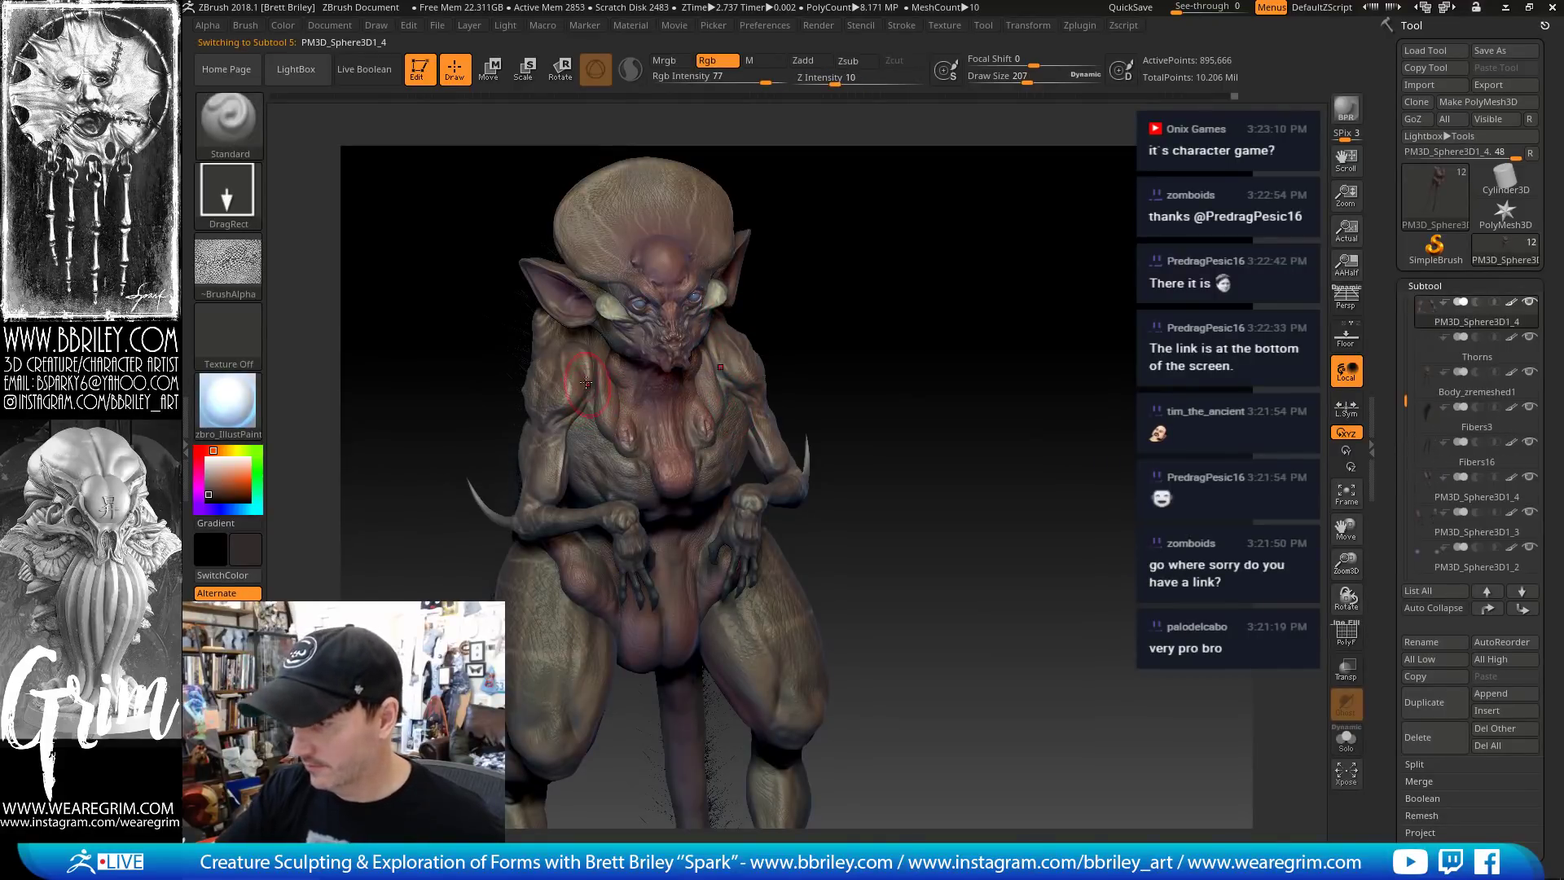
{"action": "key", "text": "c"}
{"action": "left_click_drag", "start_coordinate": [580, 376], "coordinate": [585, 424]}
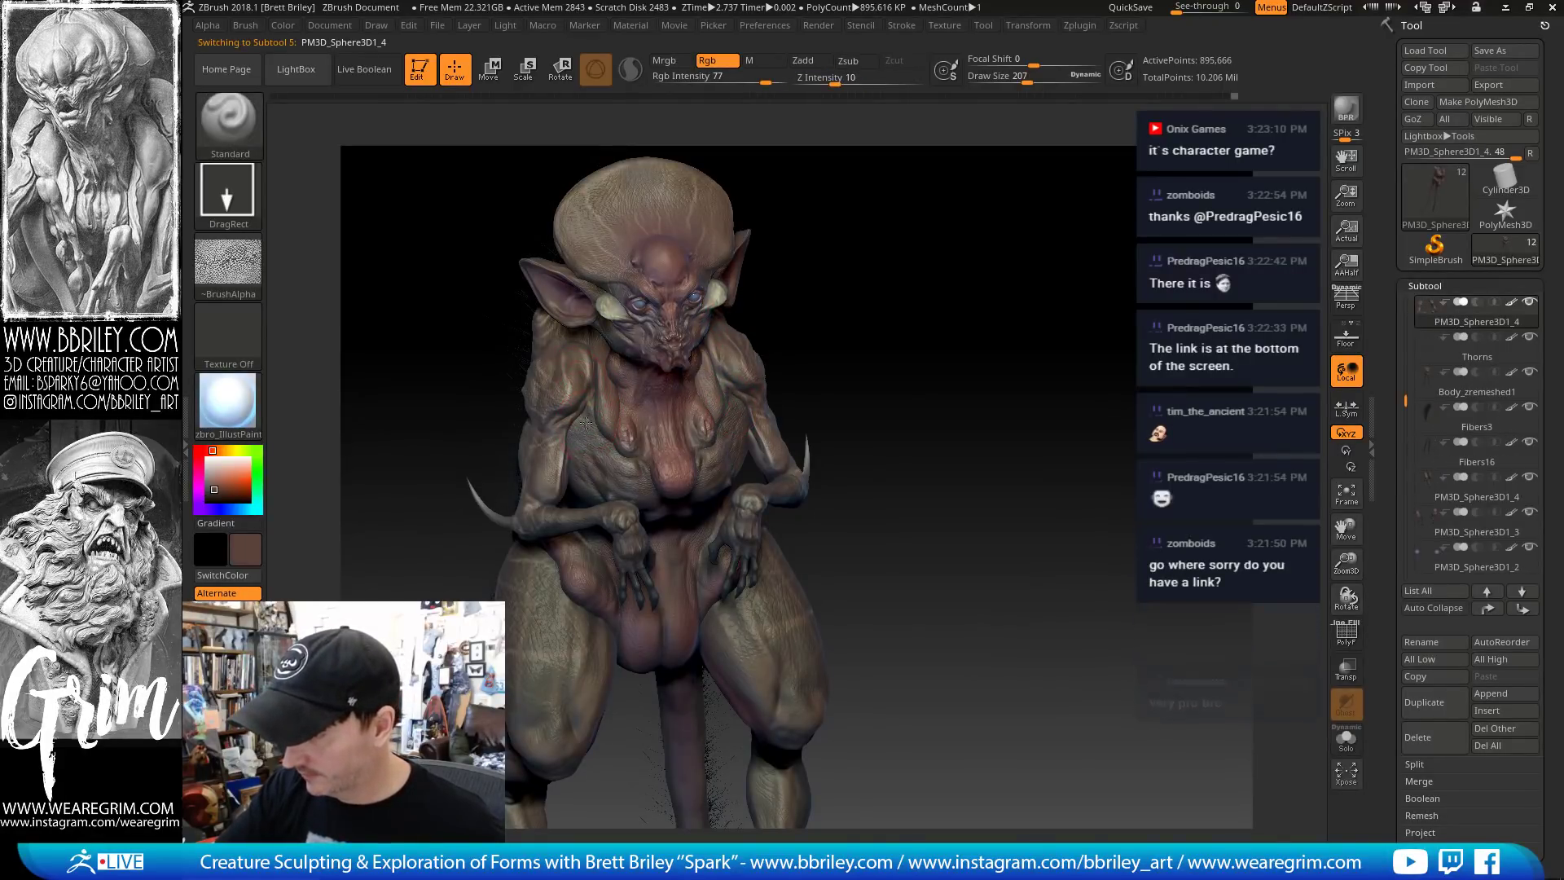
Sample a muted red from the throat flap, lighten it to dusty pink and stamp the Body_zremeshed1 chest with draw size 119
{"action": "left_click", "coordinate": [592, 443], "text": "alt"}
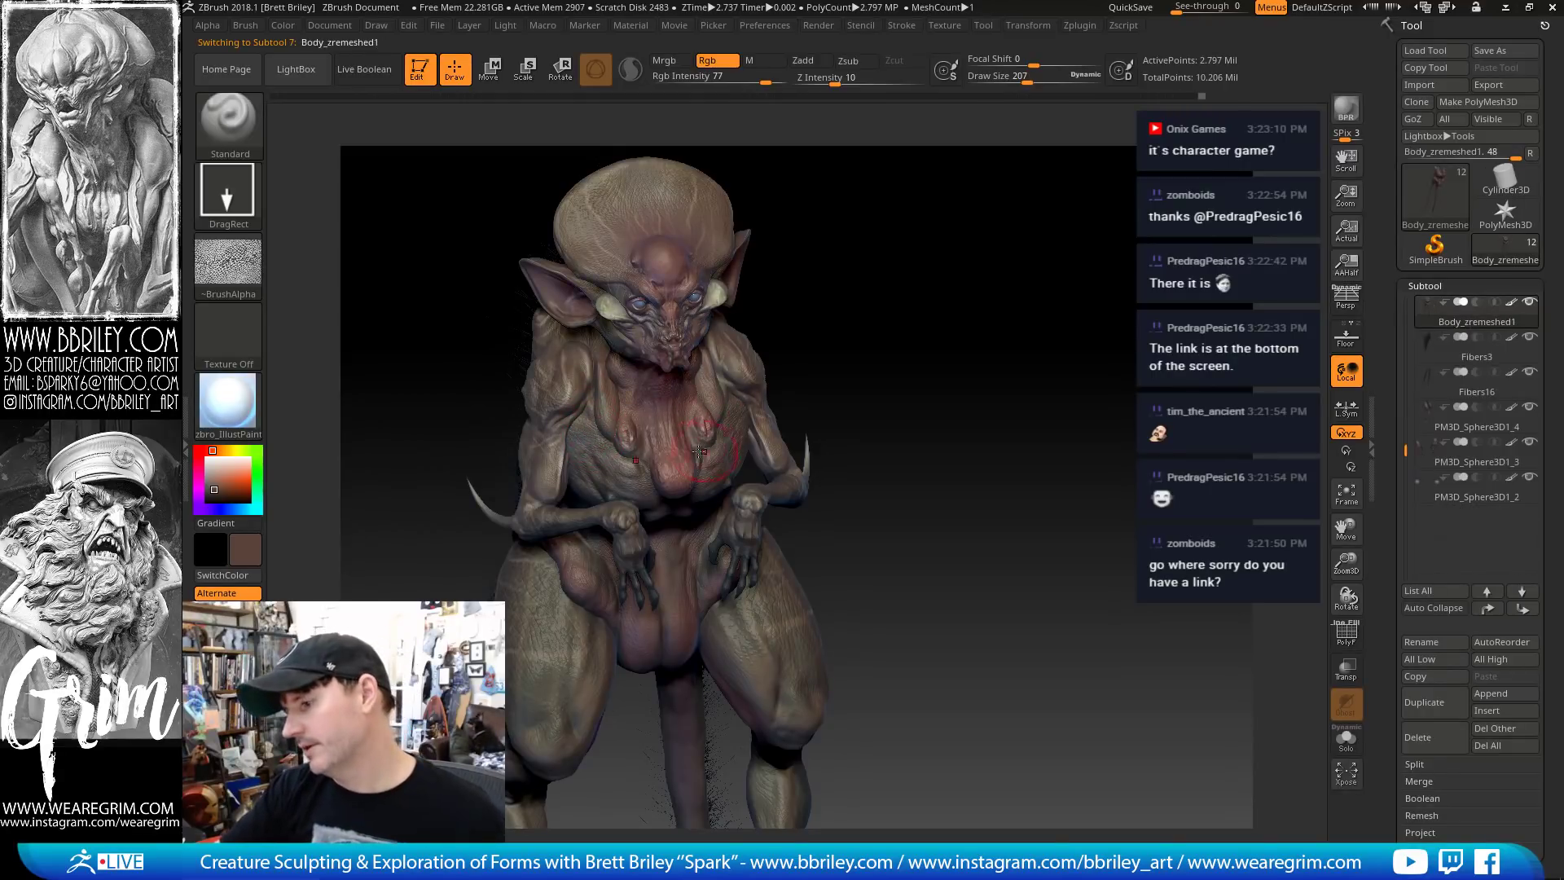
{"action": "left_click", "coordinate": [675, 473], "text": "alt"}
{"action": "key", "text": "c"}
{"action": "key", "text": "s"}
{"action": "left_click", "coordinate": [605, 421]}
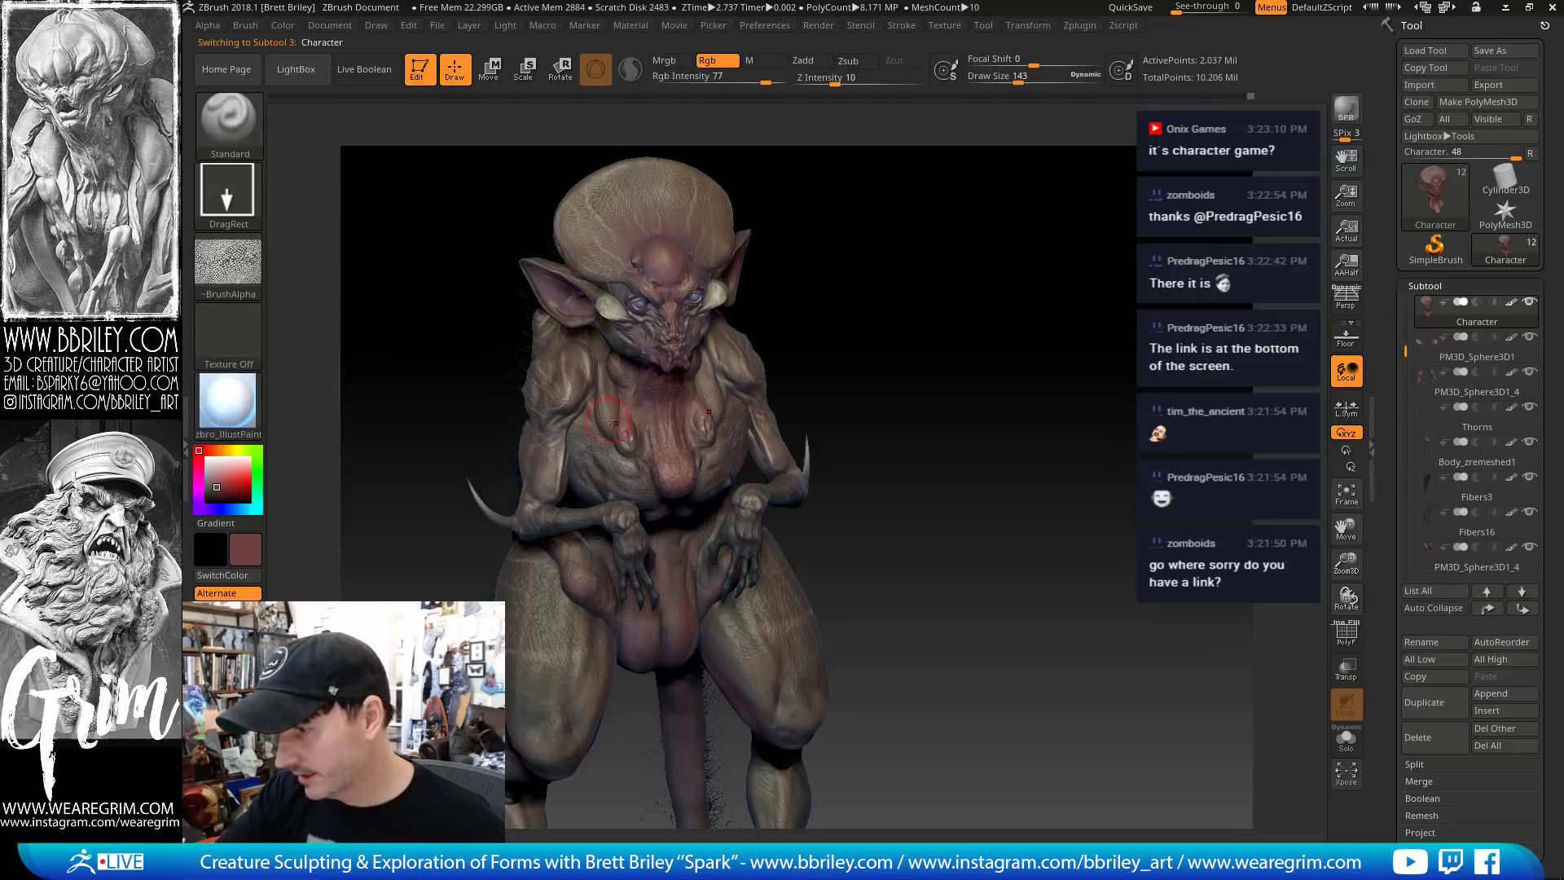
{"action": "left_click", "coordinate": [214, 481]}
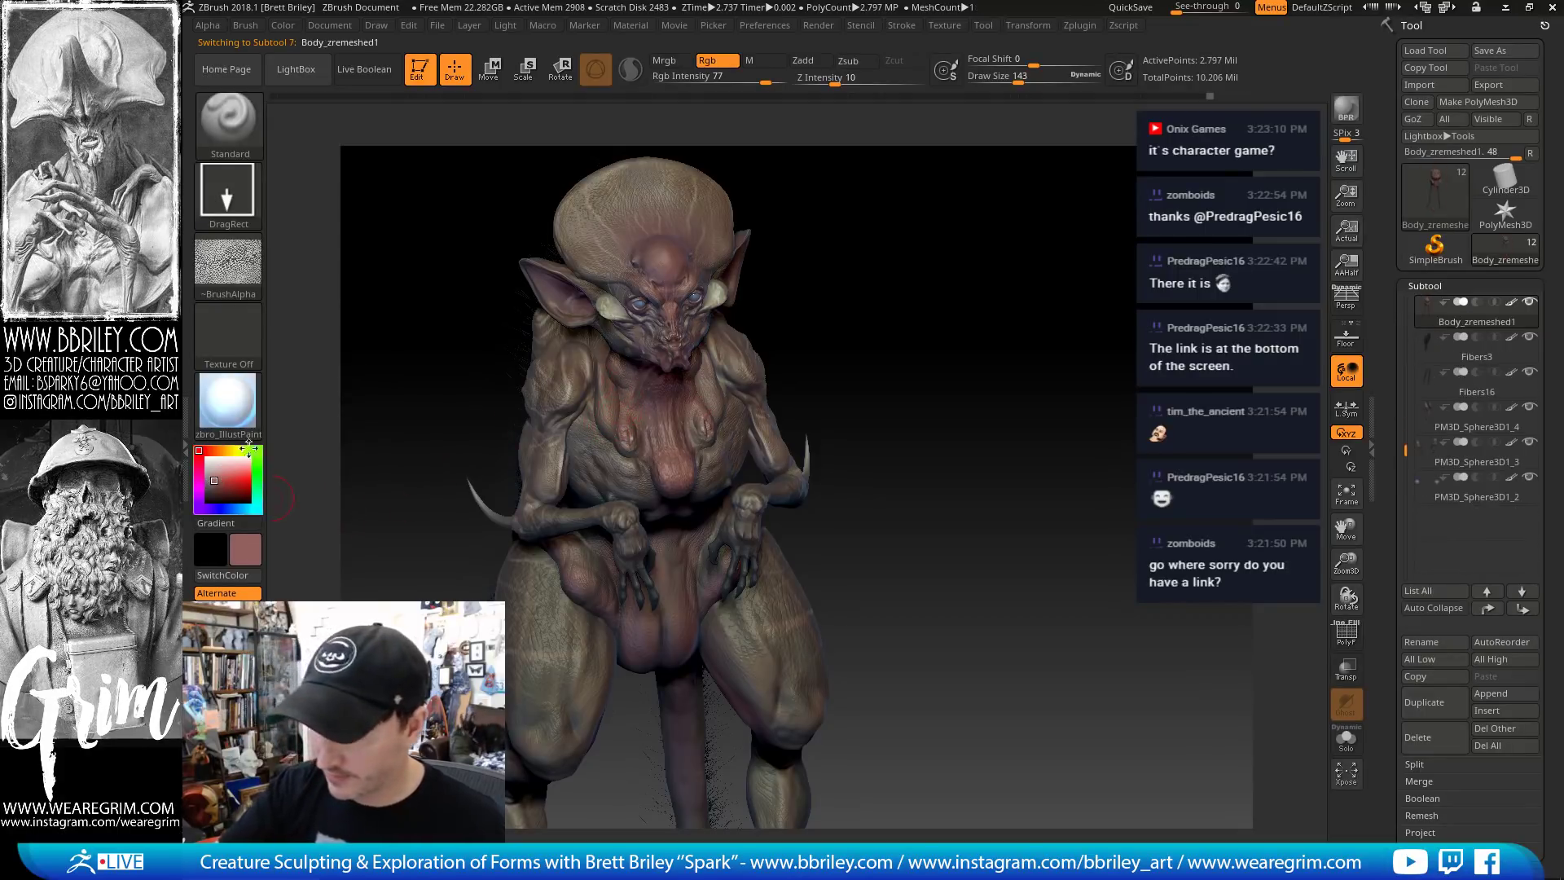
{"action": "key", "text": "s"}
{"action": "left_click", "coordinate": [617, 421]}
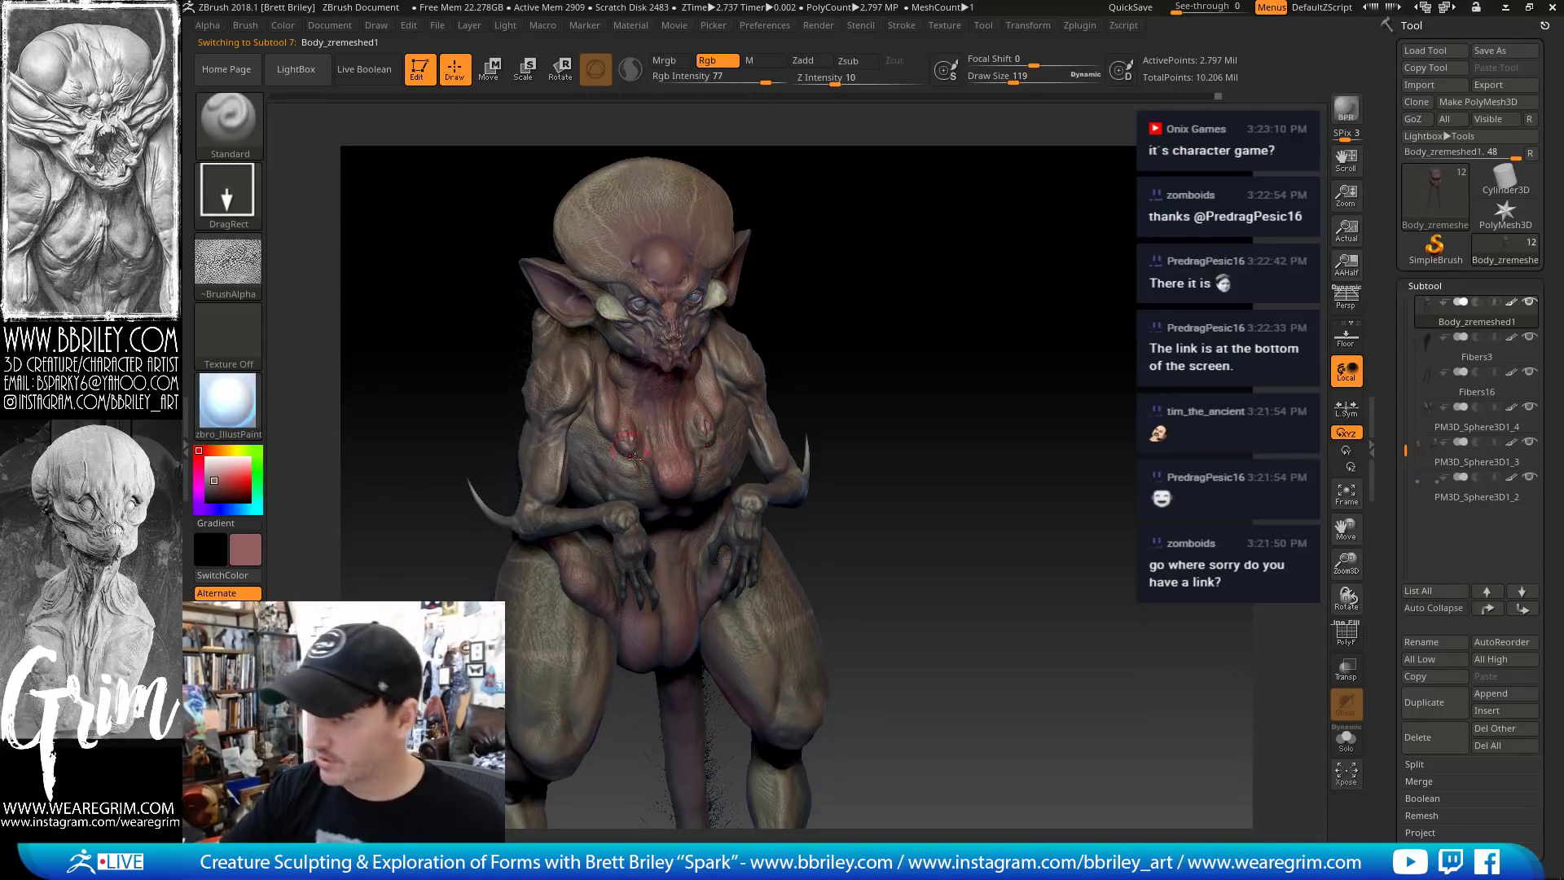
Load Alpha 58, set the RGB intensity to 97 and lighten a brown sampled from the body to a pale tan
{"action": "left_click_drag", "start_coordinate": [846, 317], "coordinate": [842, 296]}
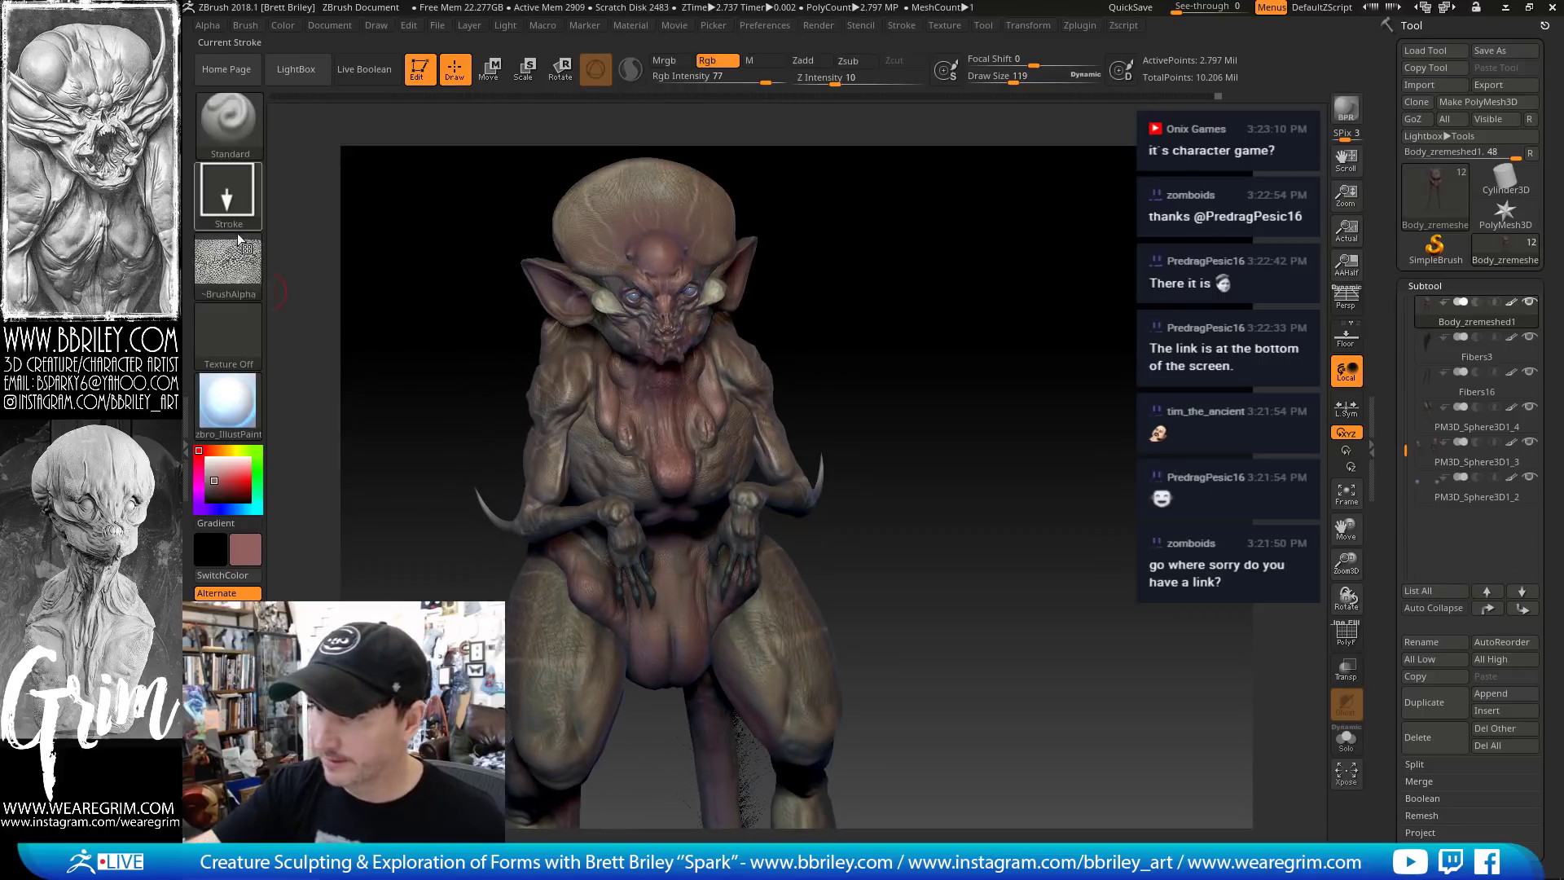
{"action": "left_click", "coordinate": [228, 265]}
{"action": "left_click", "coordinate": [1019, 518]}
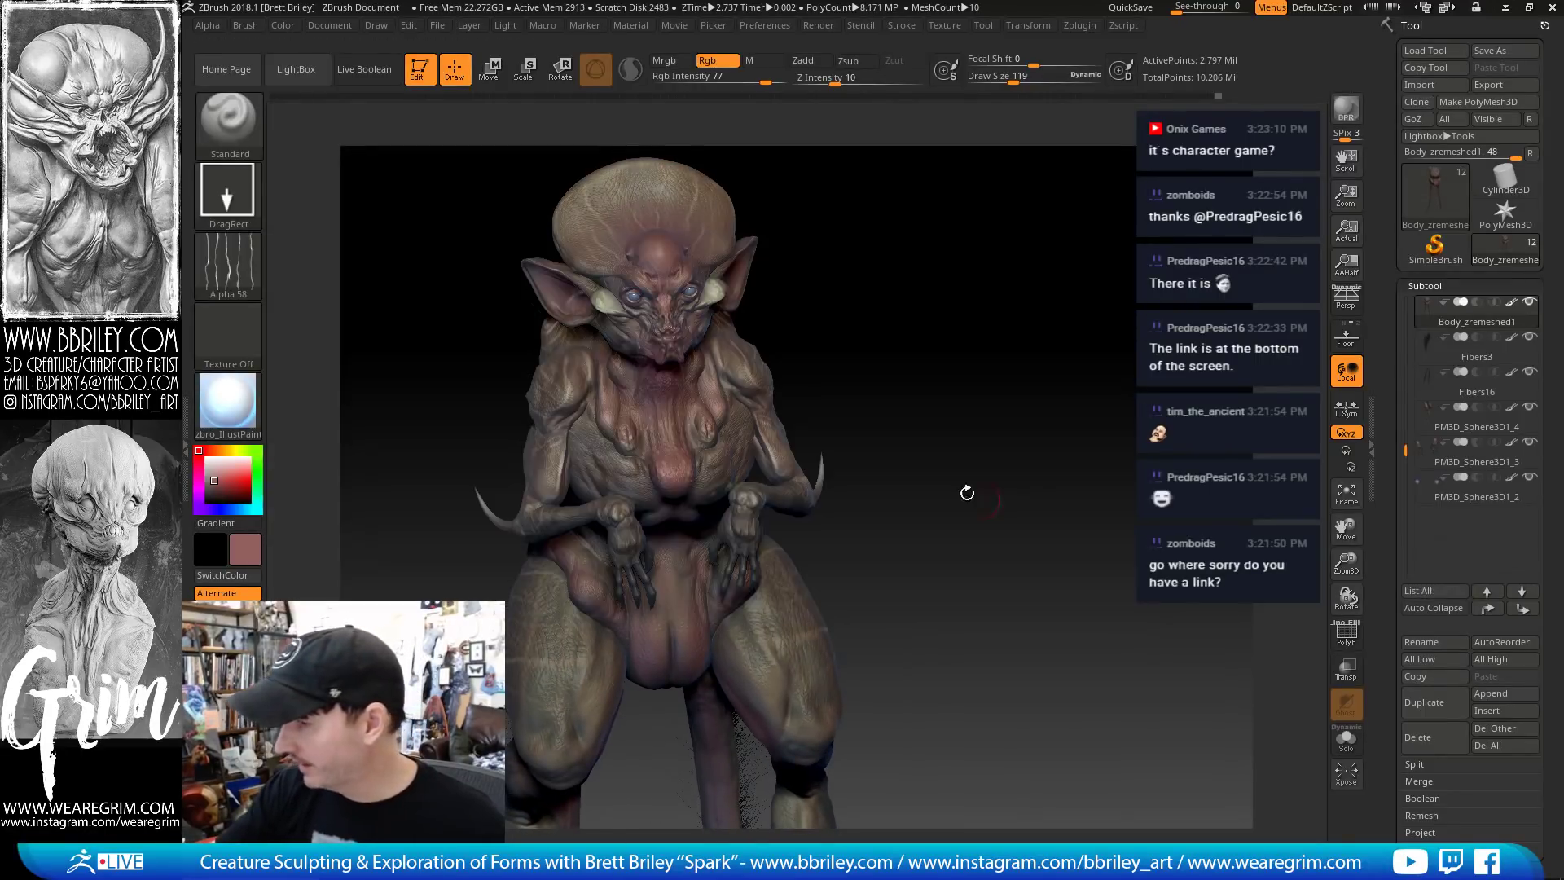
{"action": "key", "text": "c"}
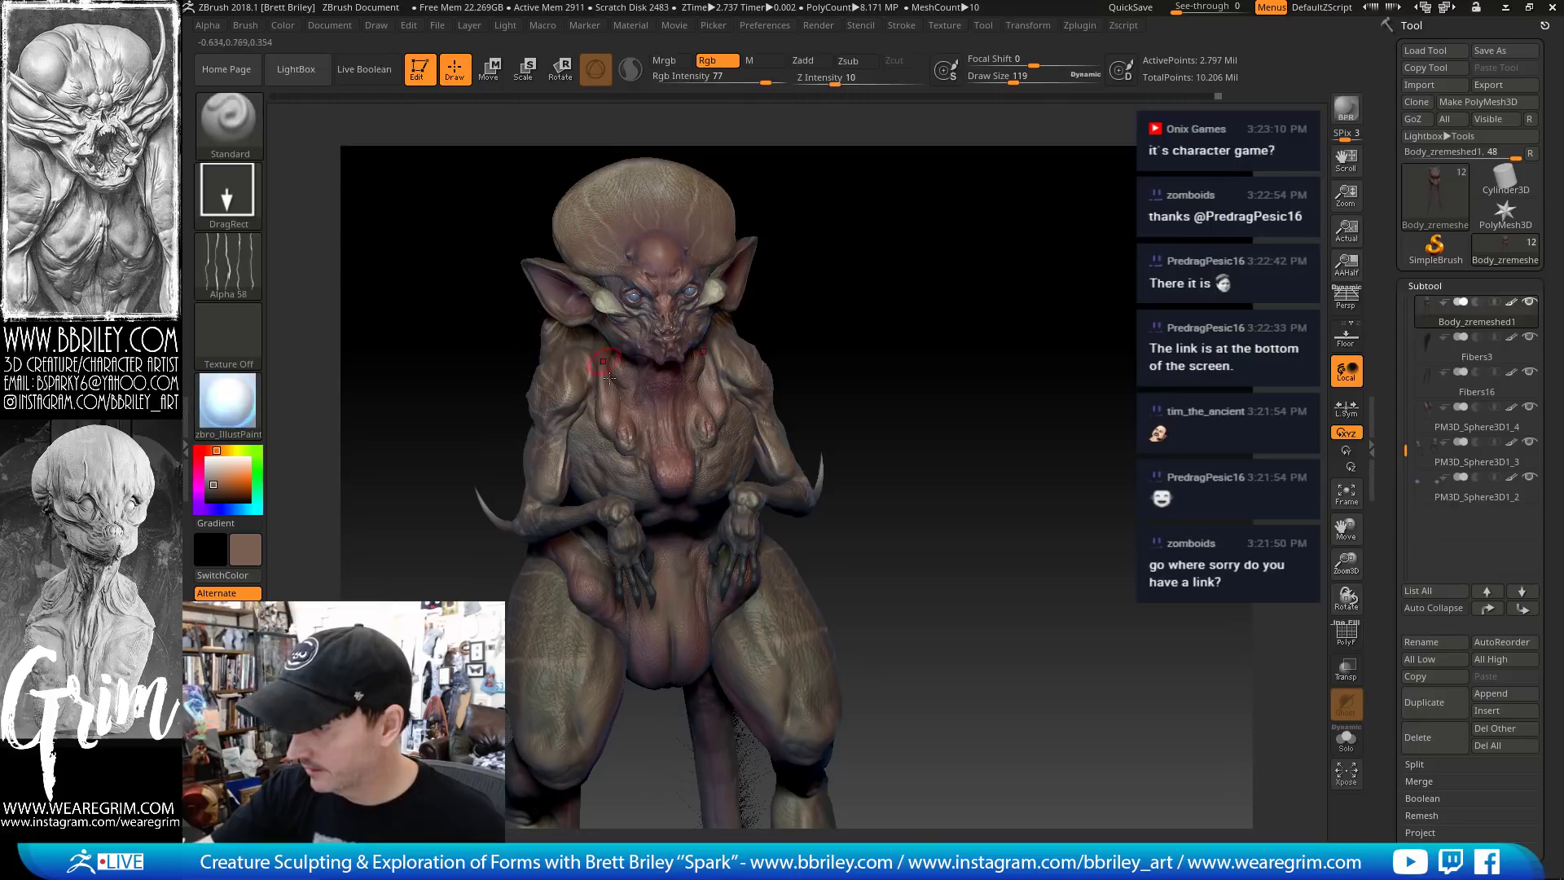
{"action": "left_click", "coordinate": [778, 78]}
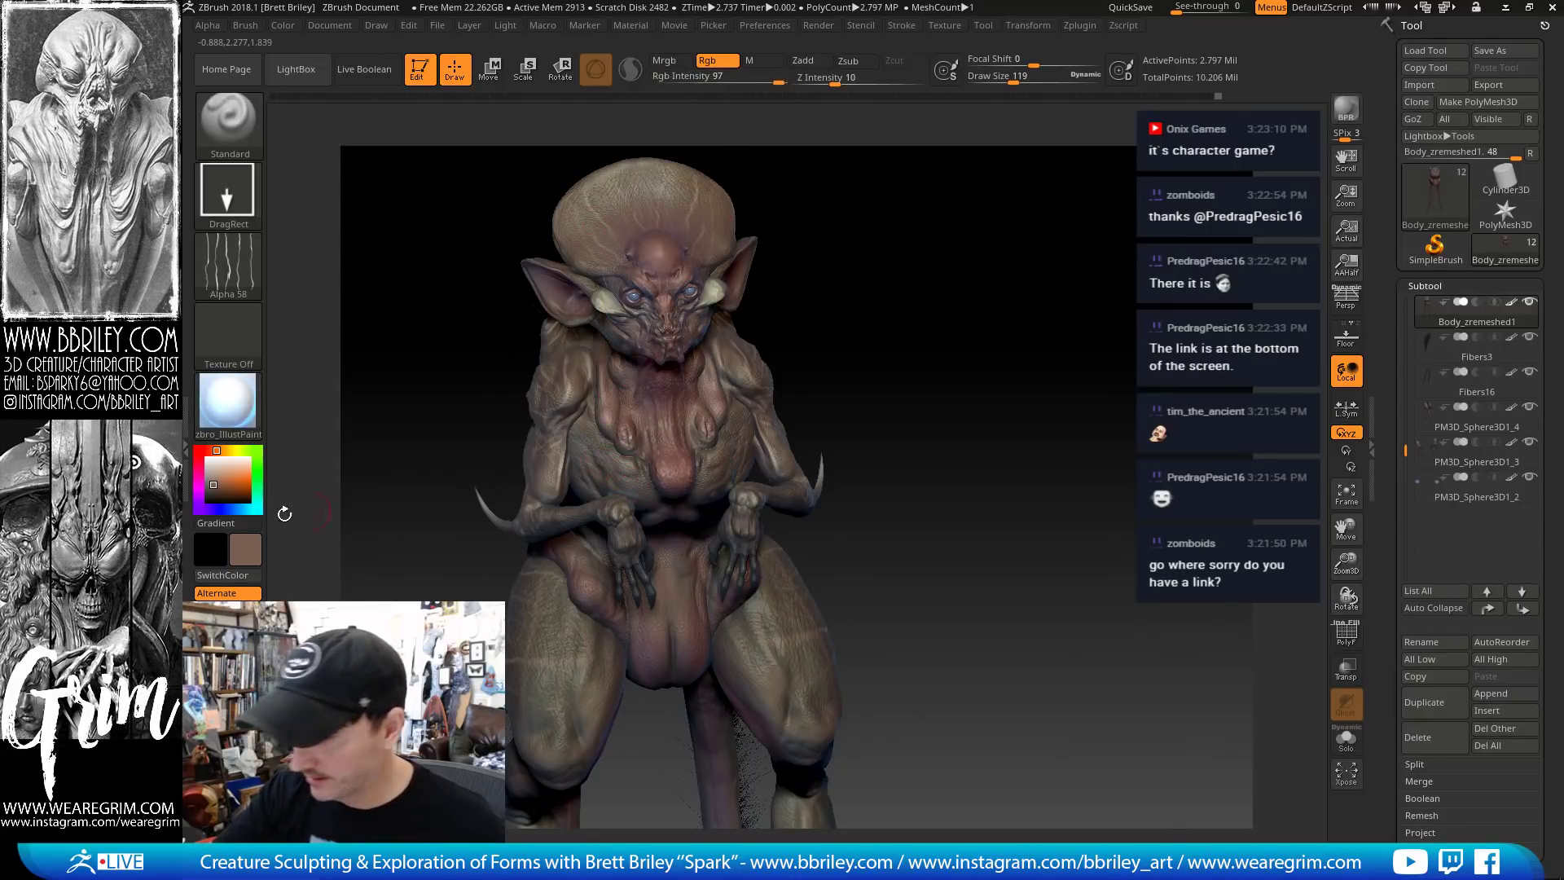
{"action": "left_click", "coordinate": [215, 476]}
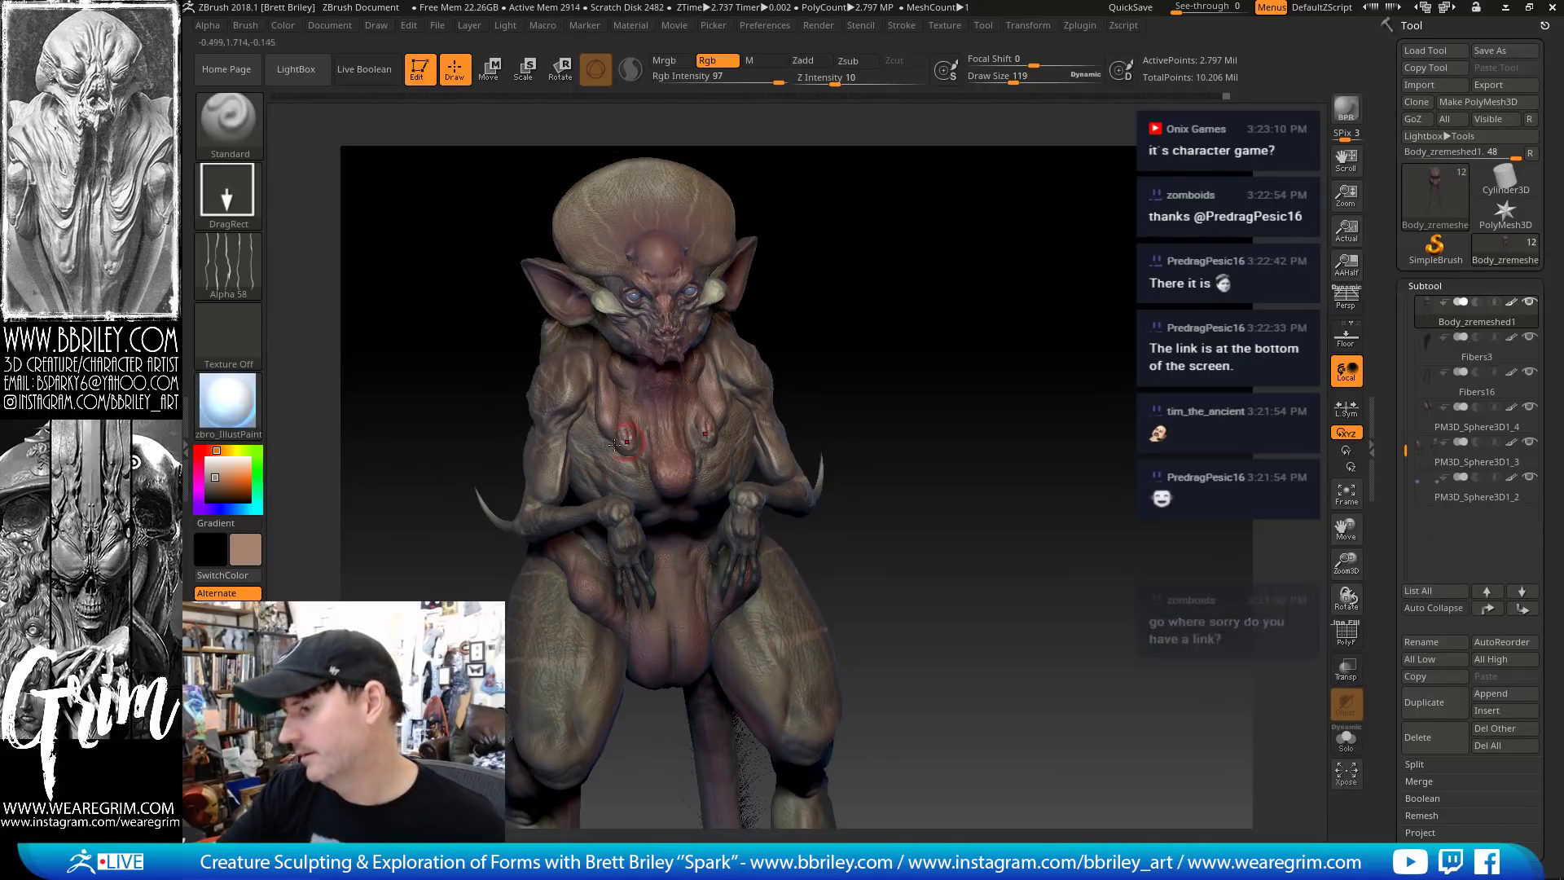
Stamp Alpha 58 streaks on the chest and side with sampled browns, then raise the draw size to 202
{"action": "left_click_drag", "start_coordinate": [960, 373], "coordinate": [1027, 356]}
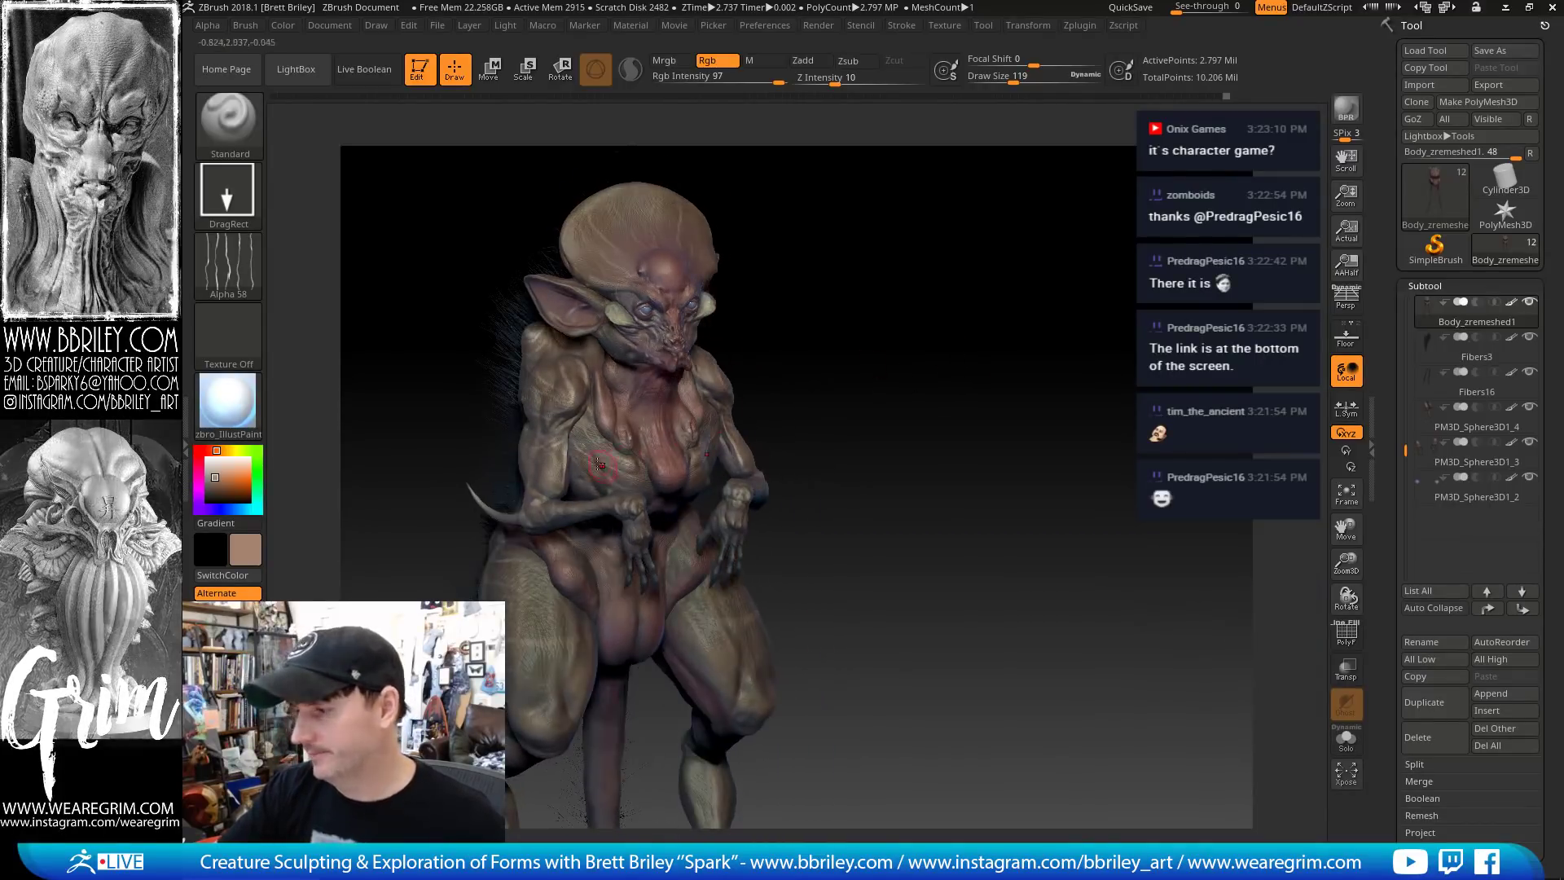
{"action": "key", "text": "c"}
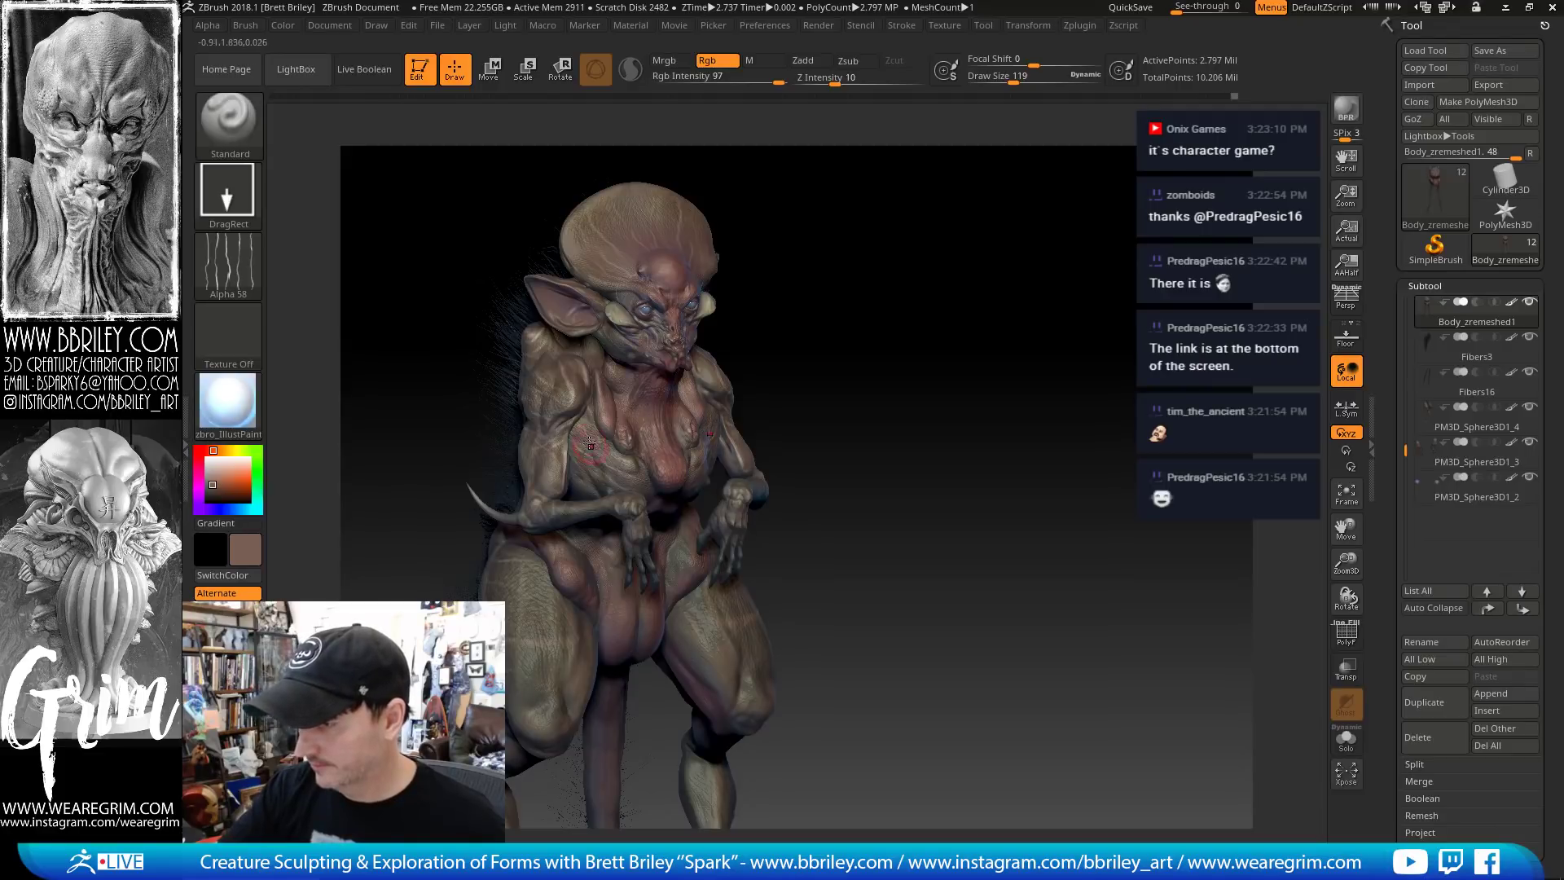
{"action": "left_click_drag", "start_coordinate": [901, 405], "coordinate": [1254, 307]}
{"action": "mouse_move", "coordinate": [1077, 352]}
{"action": "left_mouse_down"}
{"action": "mouse_move", "coordinate": [1037, 321]}
{"action": "mouse_move", "coordinate": [636, 435]}
{"action": "left_mouse_up"}
{"action": "key", "text": "c"}
{"action": "key", "text": "s"}
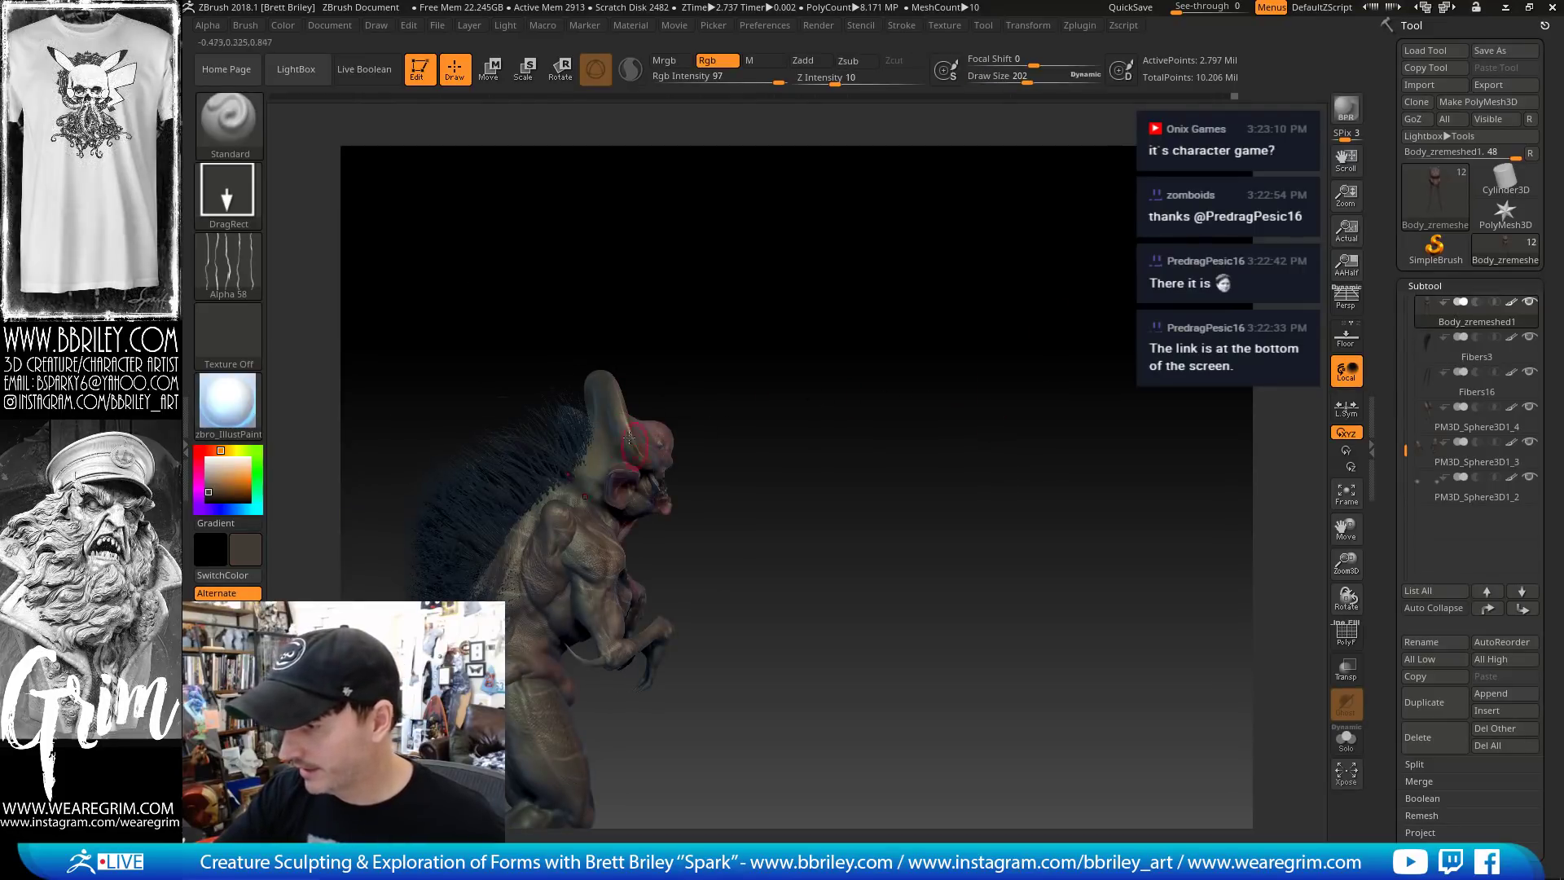
Load the 12957220-a-text alpha, switch to the Character head subtool and stamp dark brown texture on the back of the head
{"action": "left_click", "coordinate": [228, 265]}
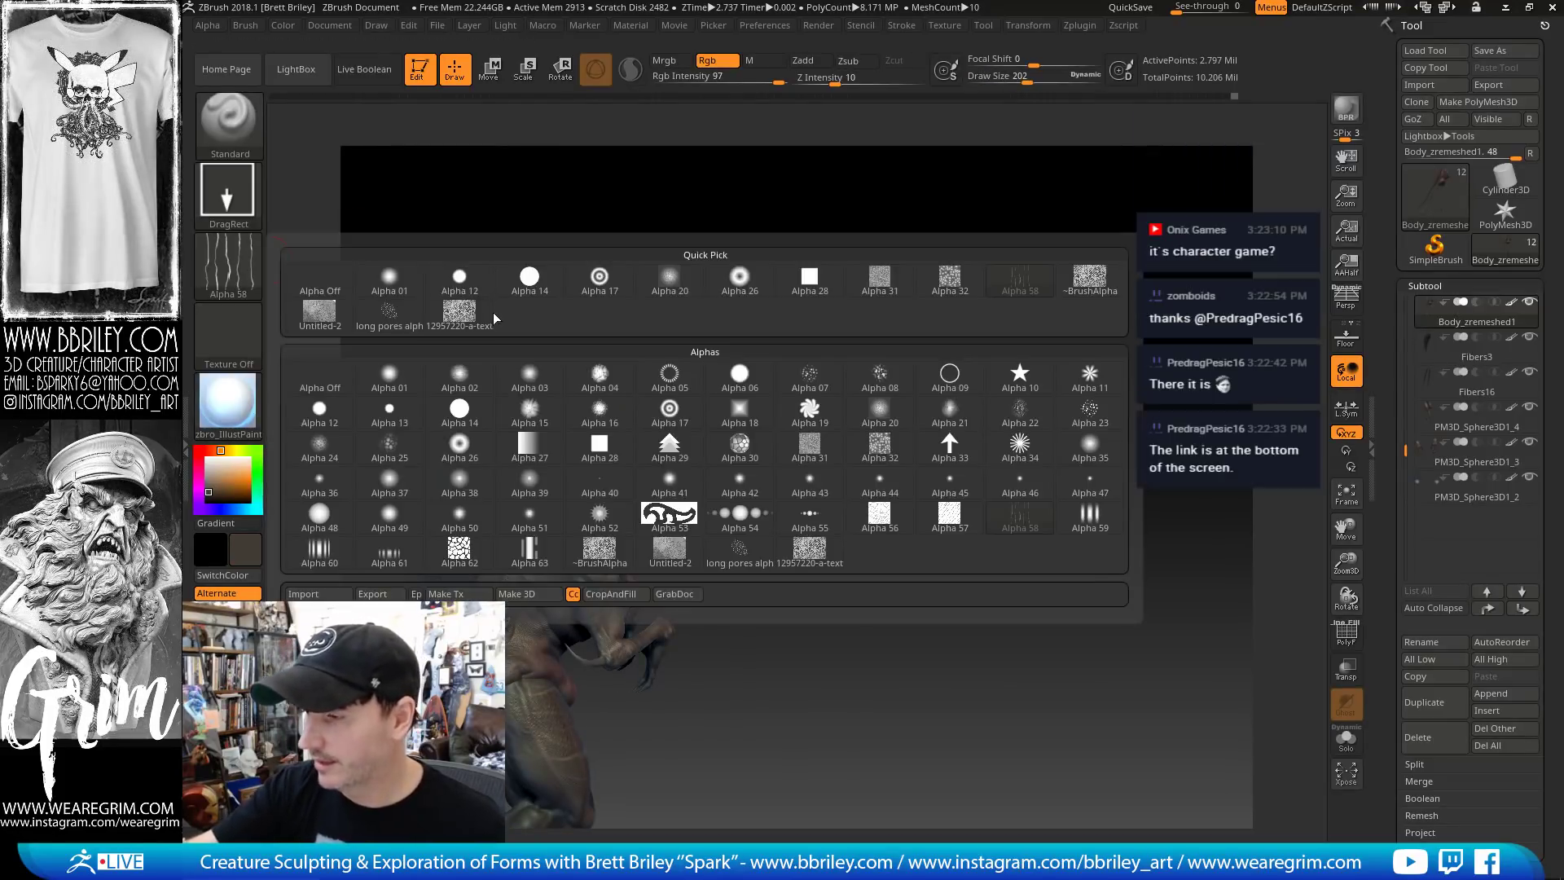
{"action": "left_click", "coordinate": [668, 513]}
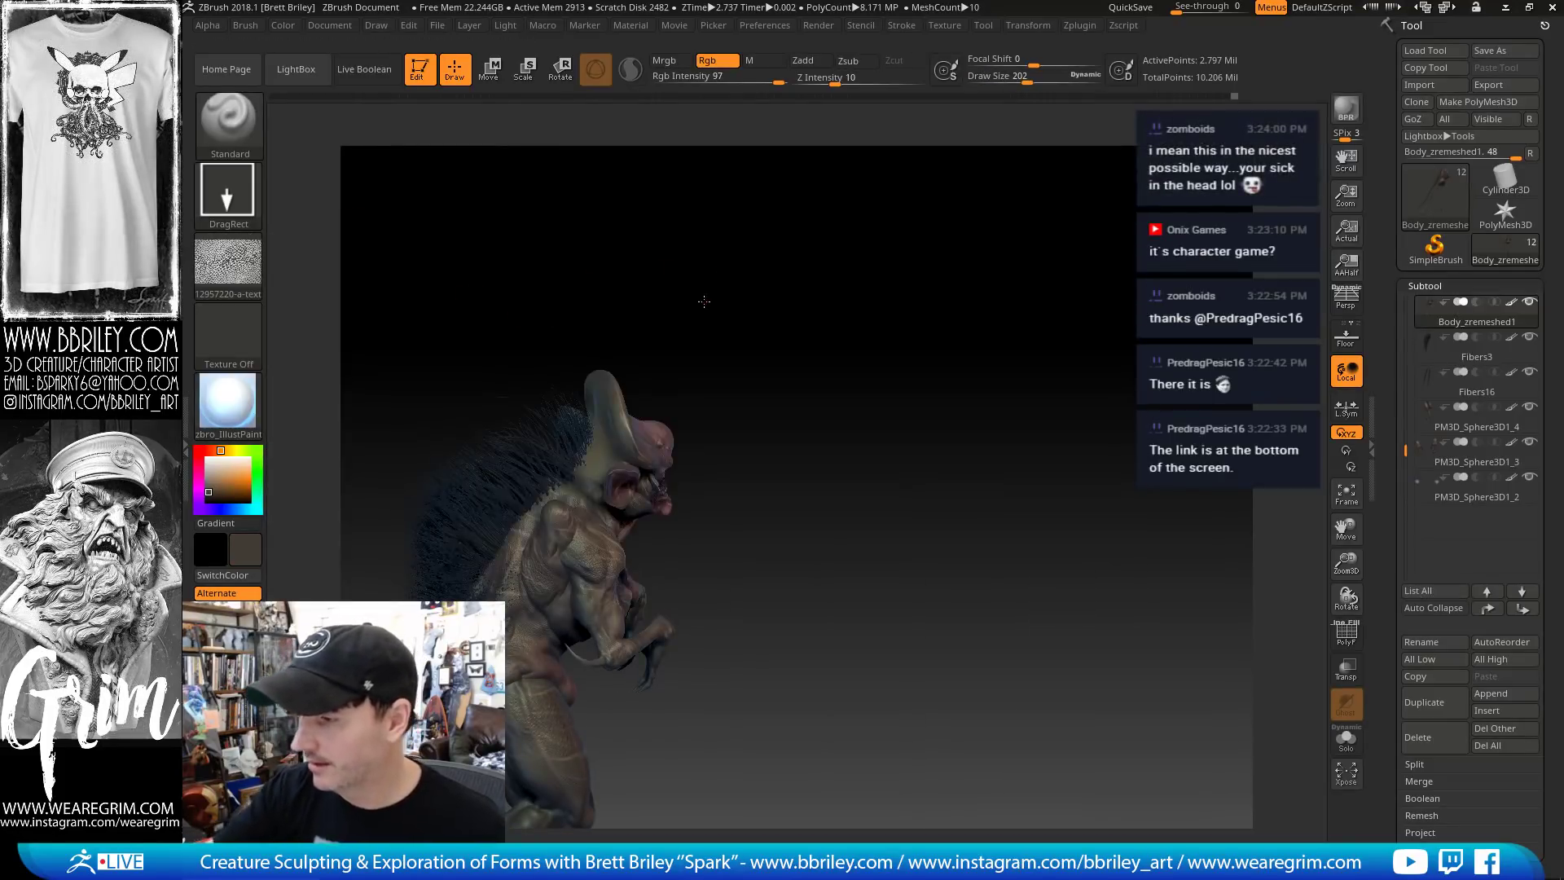
{"action": "left_click", "coordinate": [632, 433], "text": "alt"}
{"action": "left_click_drag", "start_coordinate": [667, 362], "coordinate": [606, 457]}
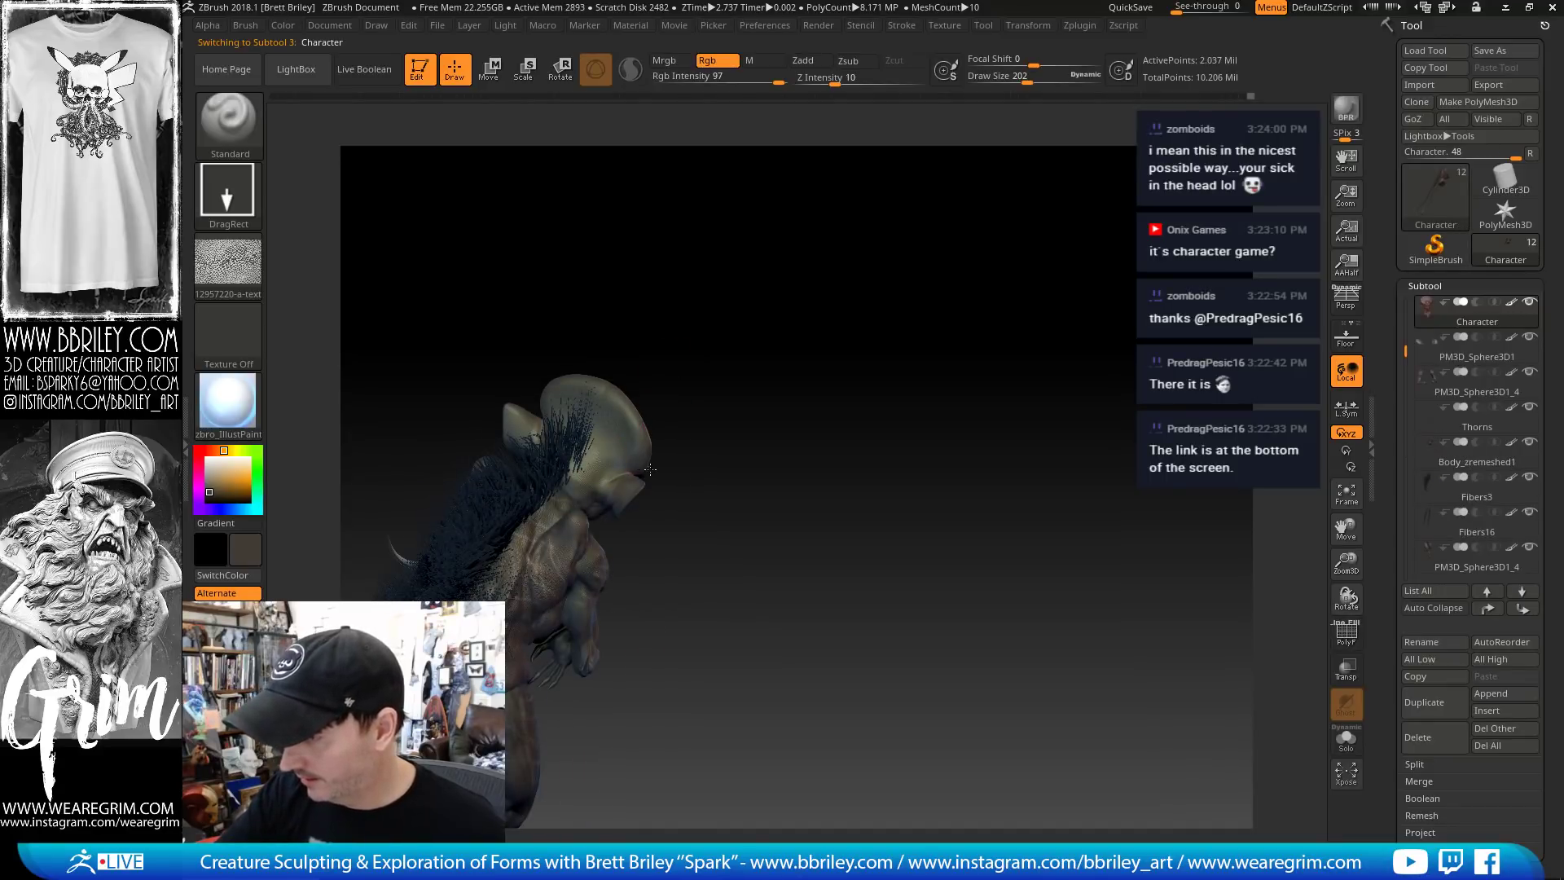
{"action": "mouse_move", "coordinate": [686, 398]}
{"action": "left_mouse_down"}
{"action": "mouse_move", "coordinate": [645, 391]}
{"action": "mouse_move", "coordinate": [623, 413]}
{"action": "left_mouse_up"}
Sample warmer reddish browns from the creature and stamp more skin texture over the sides and back of the head
{"action": "key", "text": "c"}
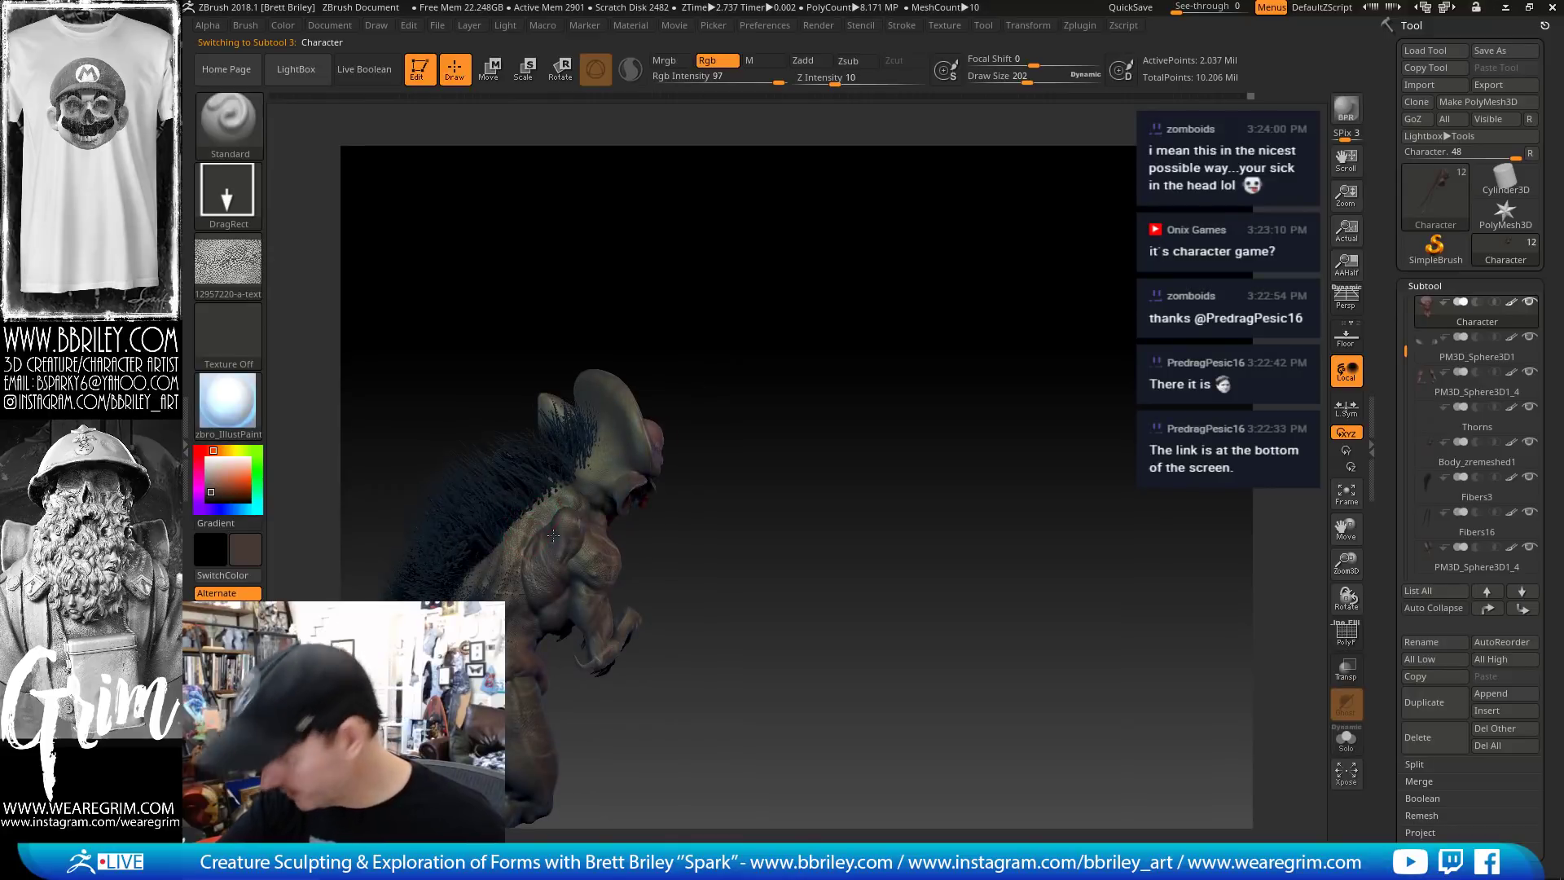
{"action": "left_click_drag", "start_coordinate": [713, 346], "coordinate": [585, 438]}
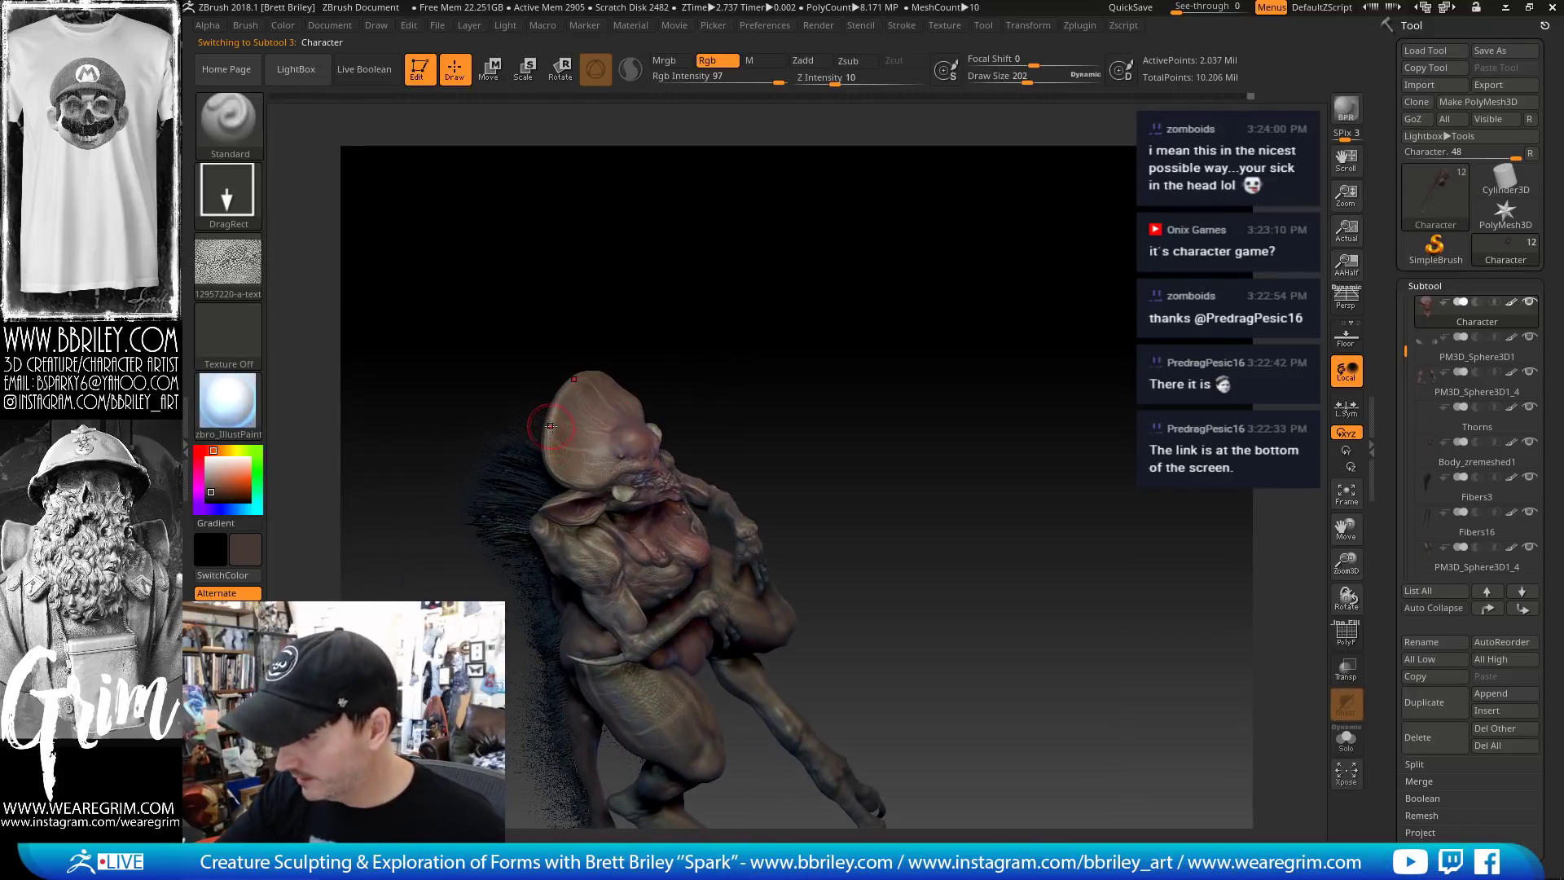
{"action": "key", "text": "c"}
{"action": "mouse_move", "coordinate": [632, 308]}
{"action": "left_mouse_down"}
{"action": "mouse_move", "coordinate": [685, 293]}
{"action": "mouse_move", "coordinate": [657, 463]}
{"action": "left_mouse_up"}
{"action": "left_click_drag", "start_coordinate": [722, 353], "coordinate": [689, 368]}
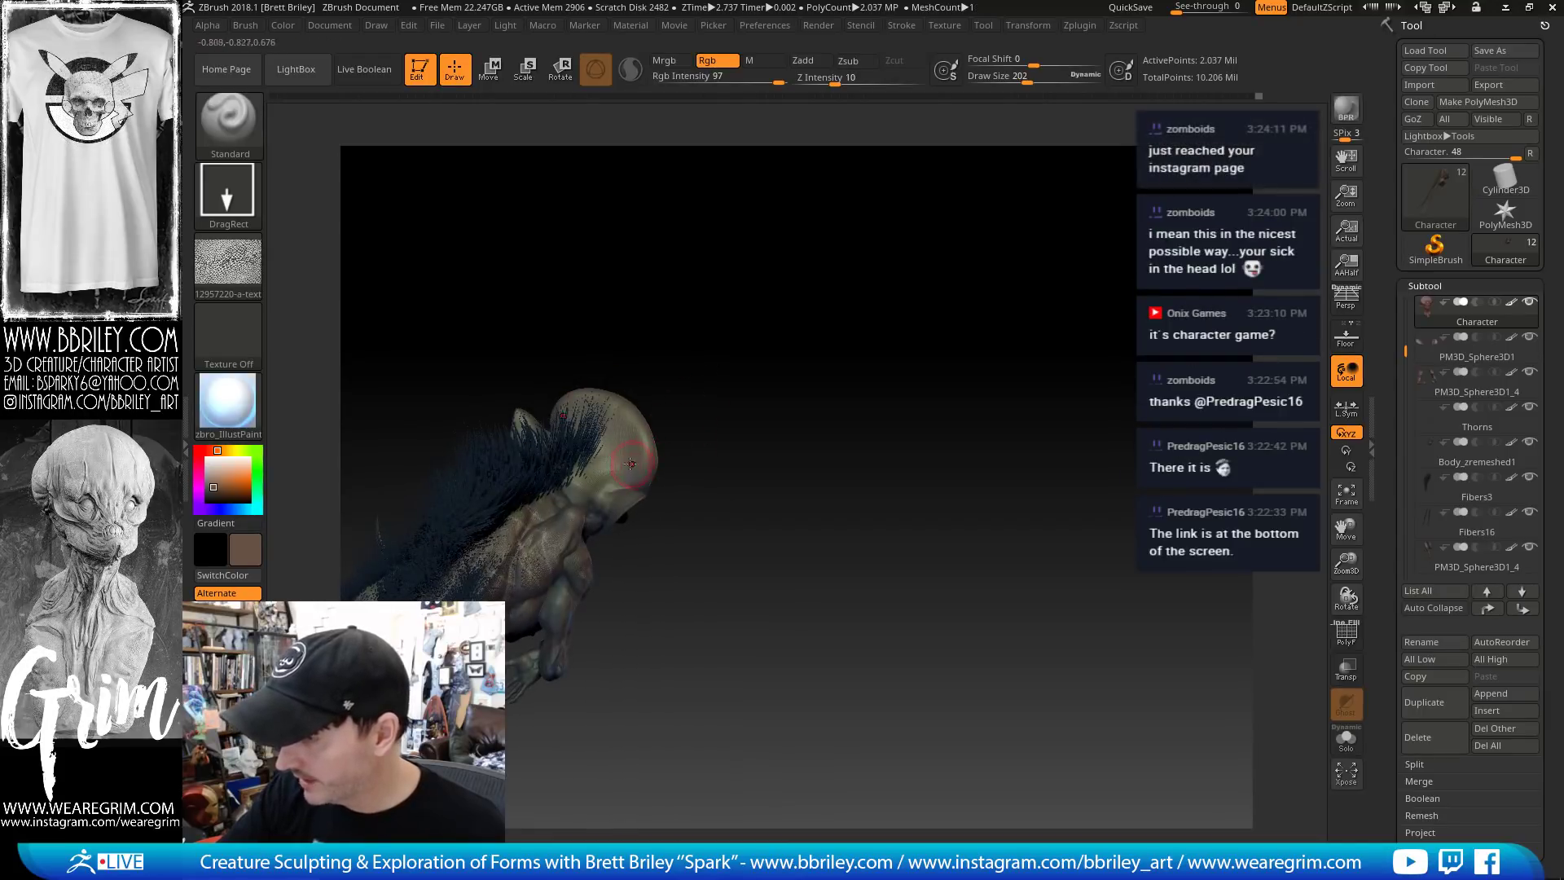
{"action": "left_click_drag", "start_coordinate": [635, 473], "coordinate": [575, 535]}
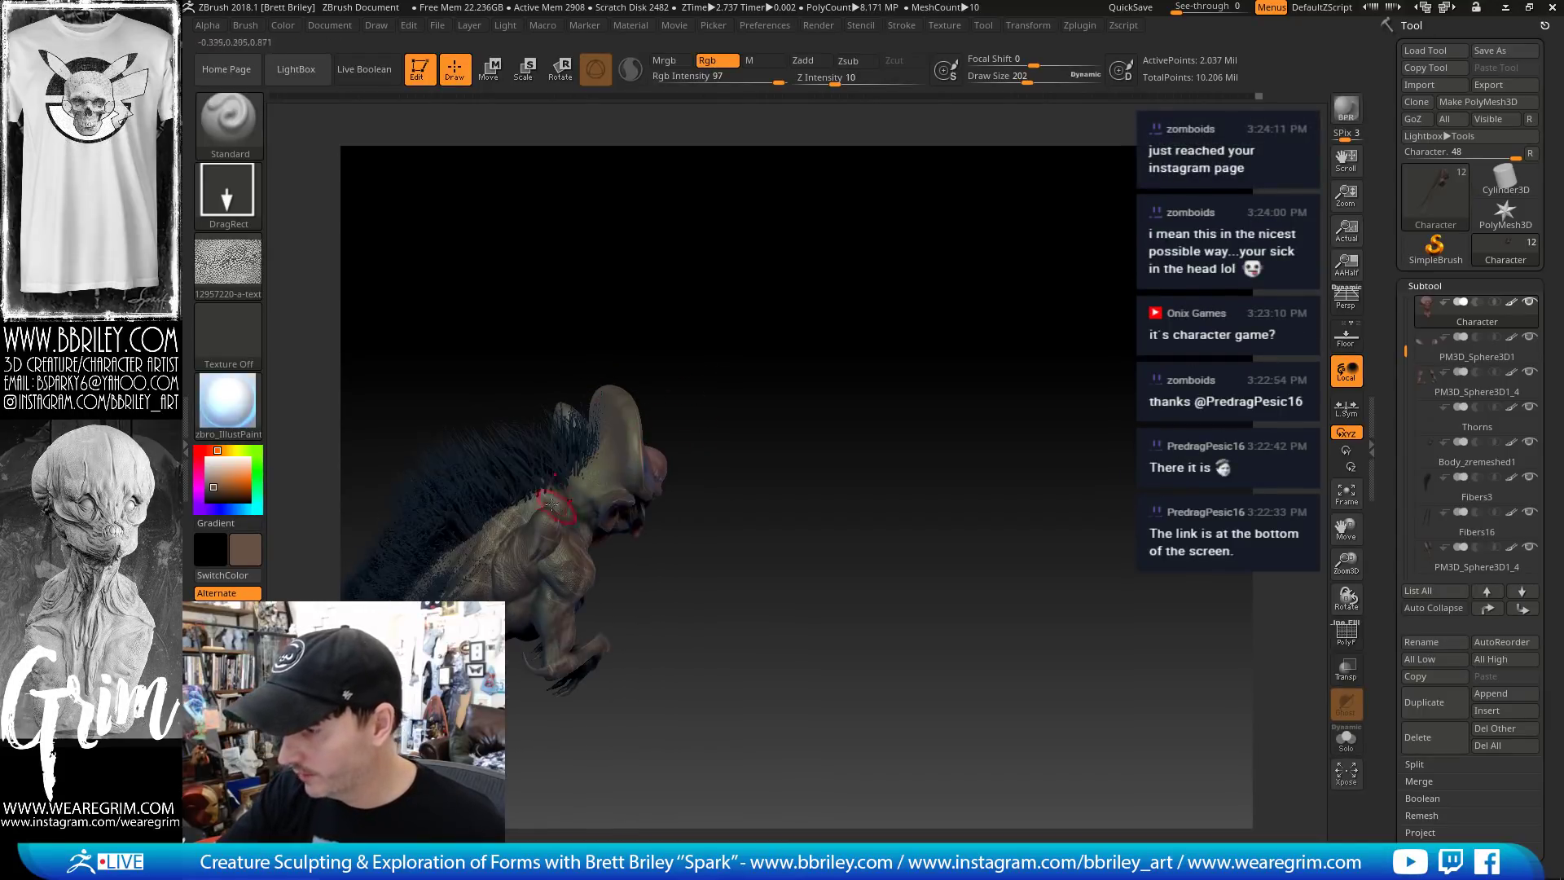
Switch to the legs' PM3D_Sphere3D1_4 subtool and stamp brown skin texture over the hips and thighs
{"action": "left_click", "coordinate": [575, 529], "text": "alt"}
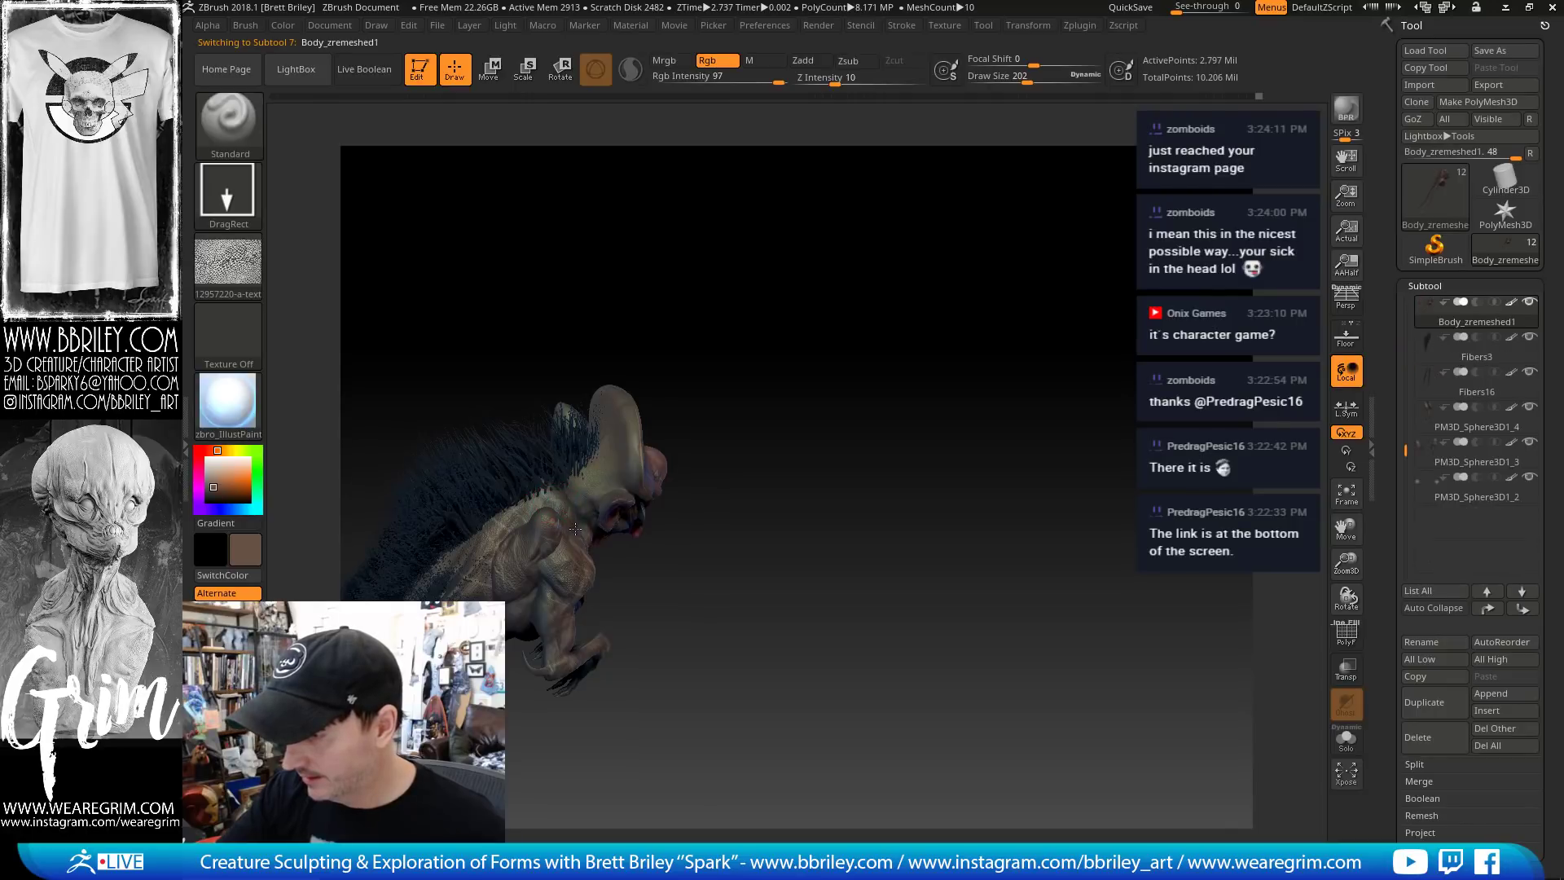
{"action": "left_click_drag", "start_coordinate": [612, 633], "coordinate": [635, 474], "text": "alt"}
{"action": "left_click", "coordinate": [489, 546], "text": "alt"}
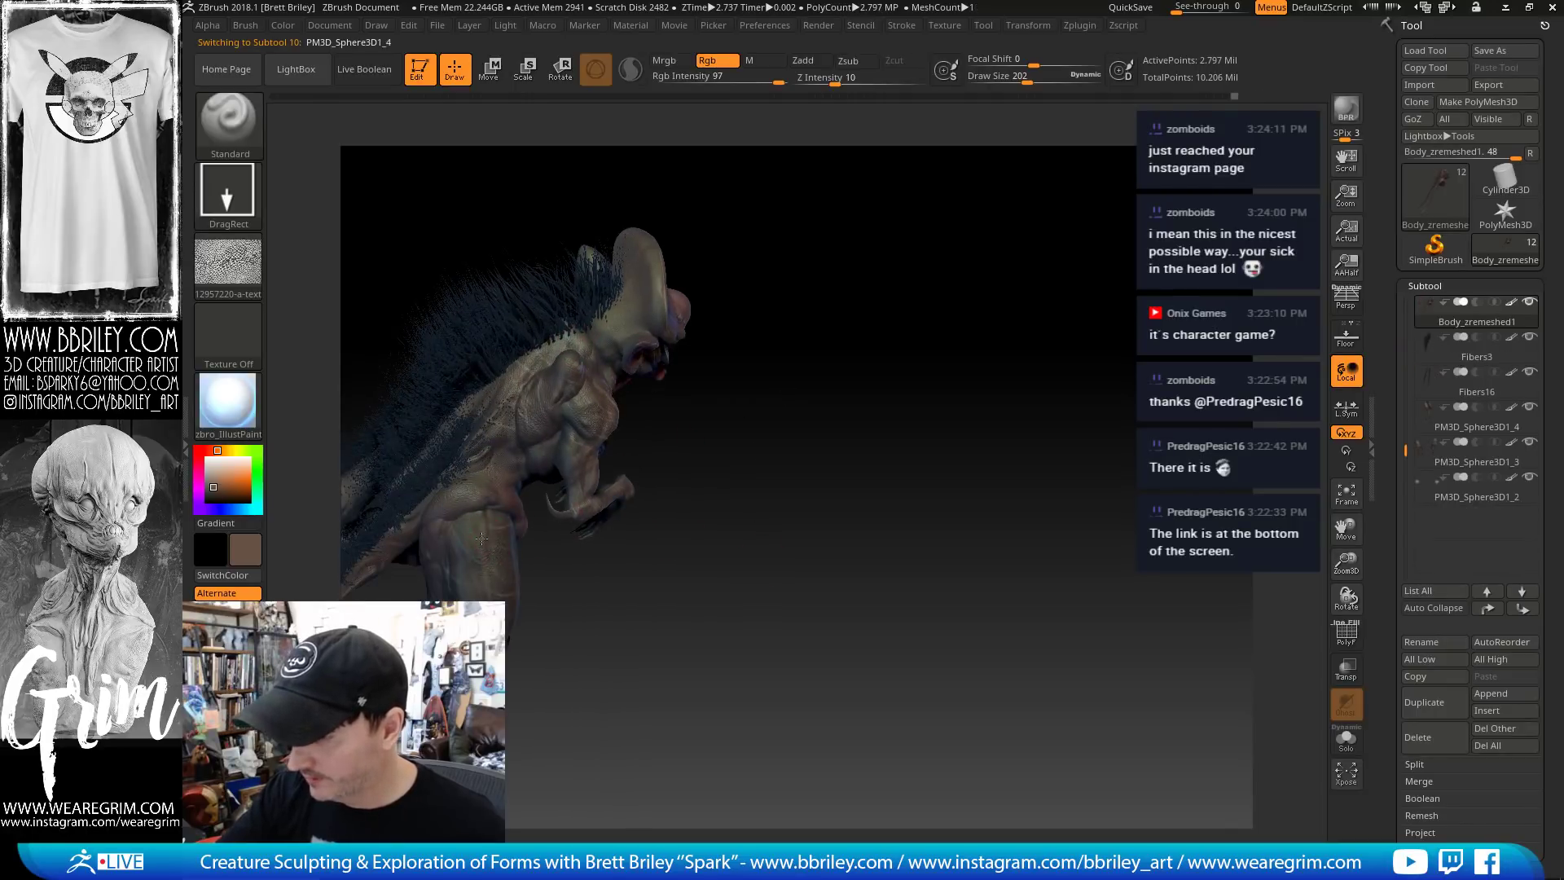
{"action": "left_click_drag", "start_coordinate": [522, 575], "coordinate": [551, 505]}
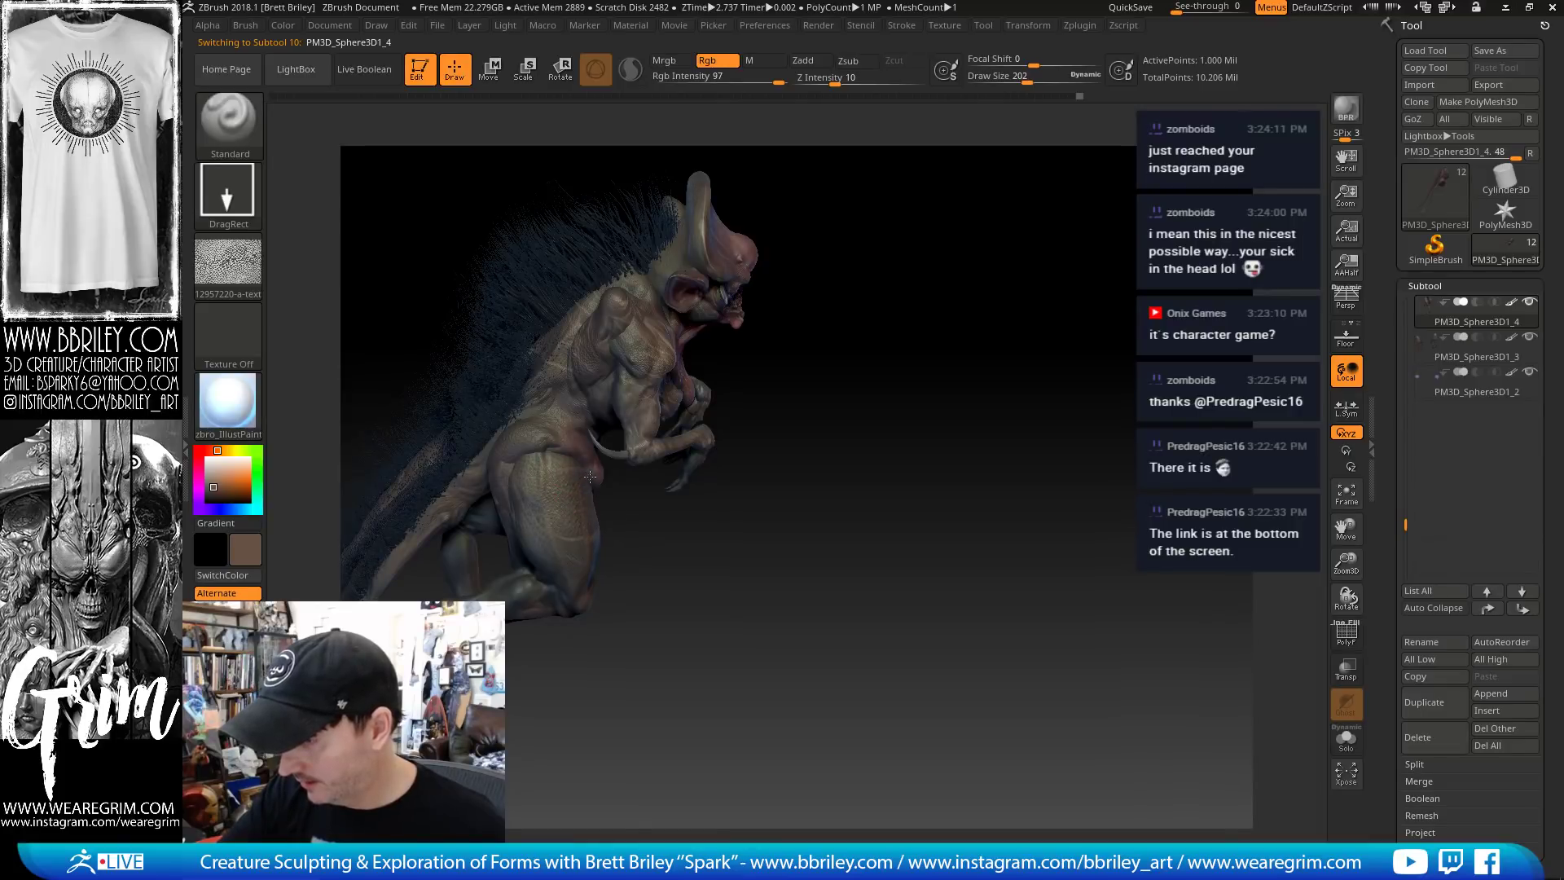
{"action": "left_click_drag", "start_coordinate": [553, 477], "coordinate": [609, 562]}
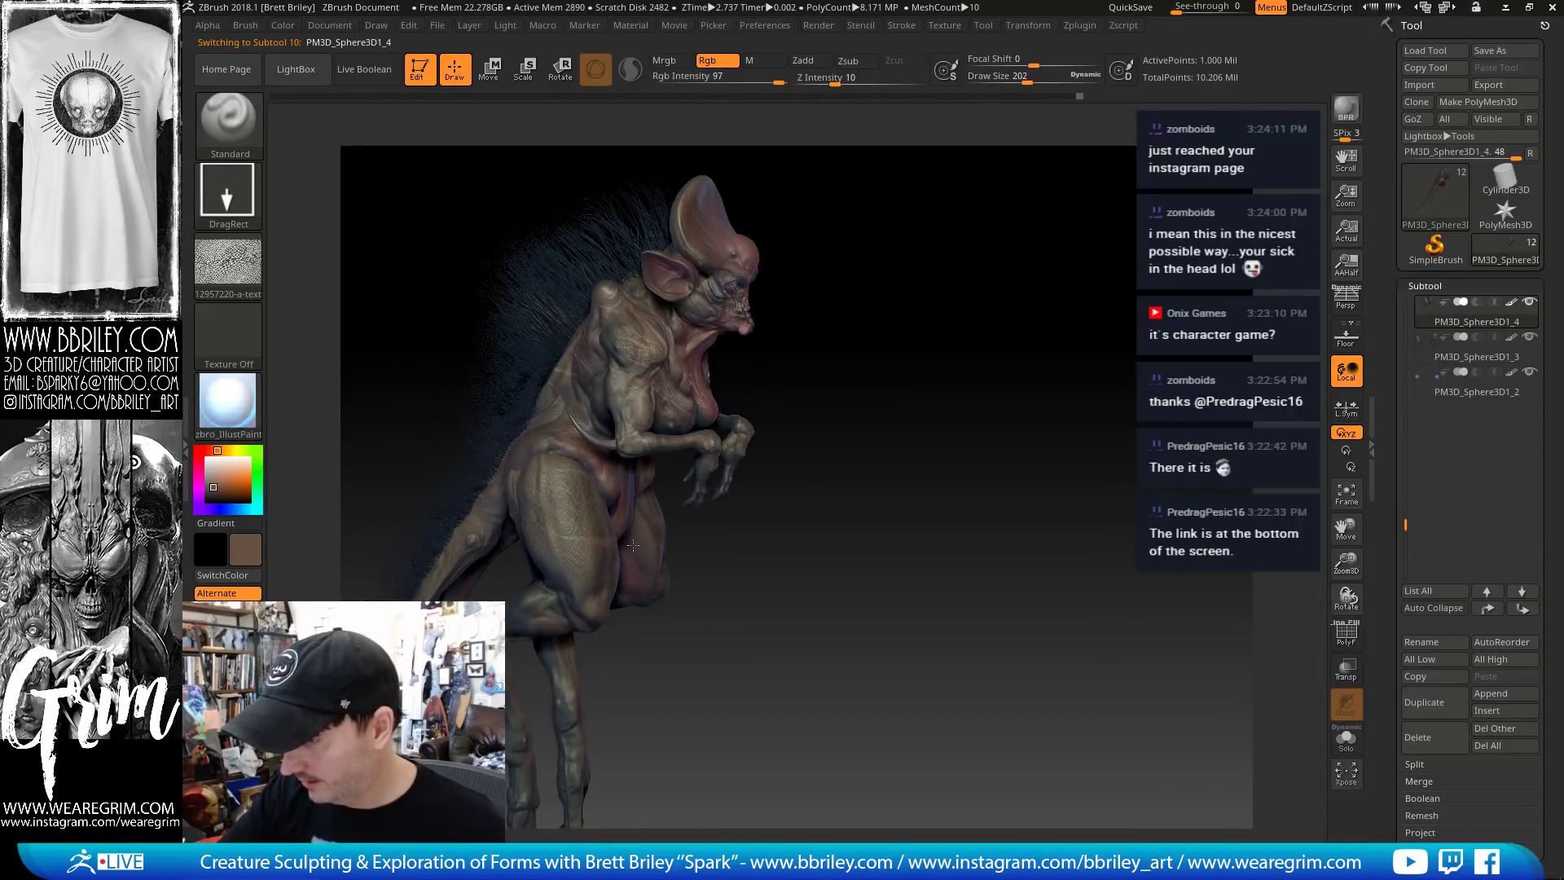
{"action": "left_click_drag", "start_coordinate": [578, 621], "coordinate": [576, 628]}
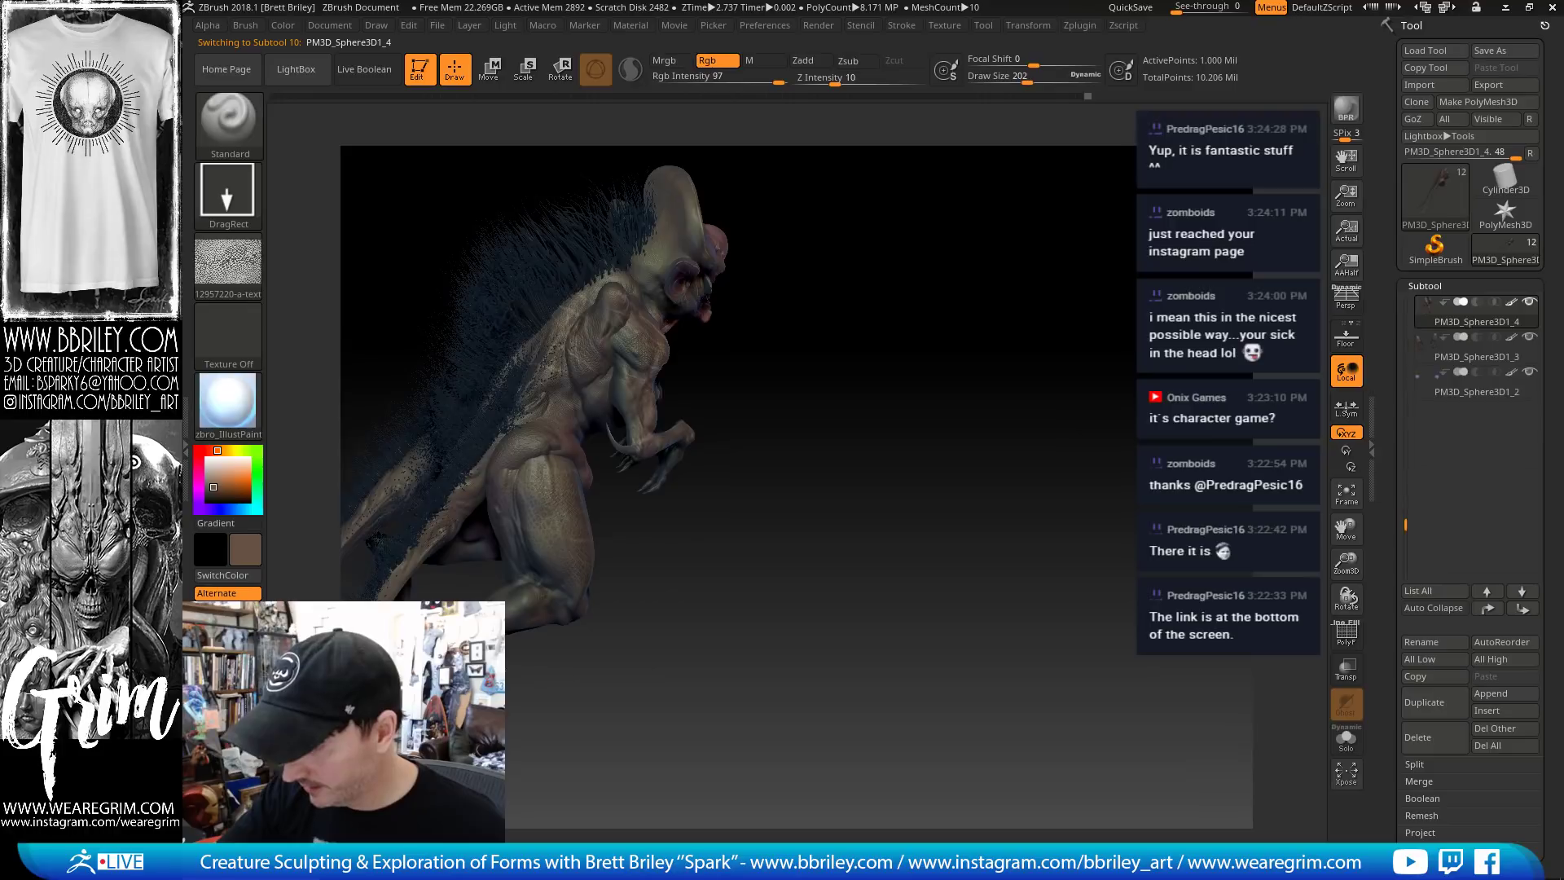
Stamp muted red and dark brown tones sampled from the skin over the thighs, knees and lower legs
{"action": "left_click_drag", "start_coordinate": [699, 622], "coordinate": [919, 418]}
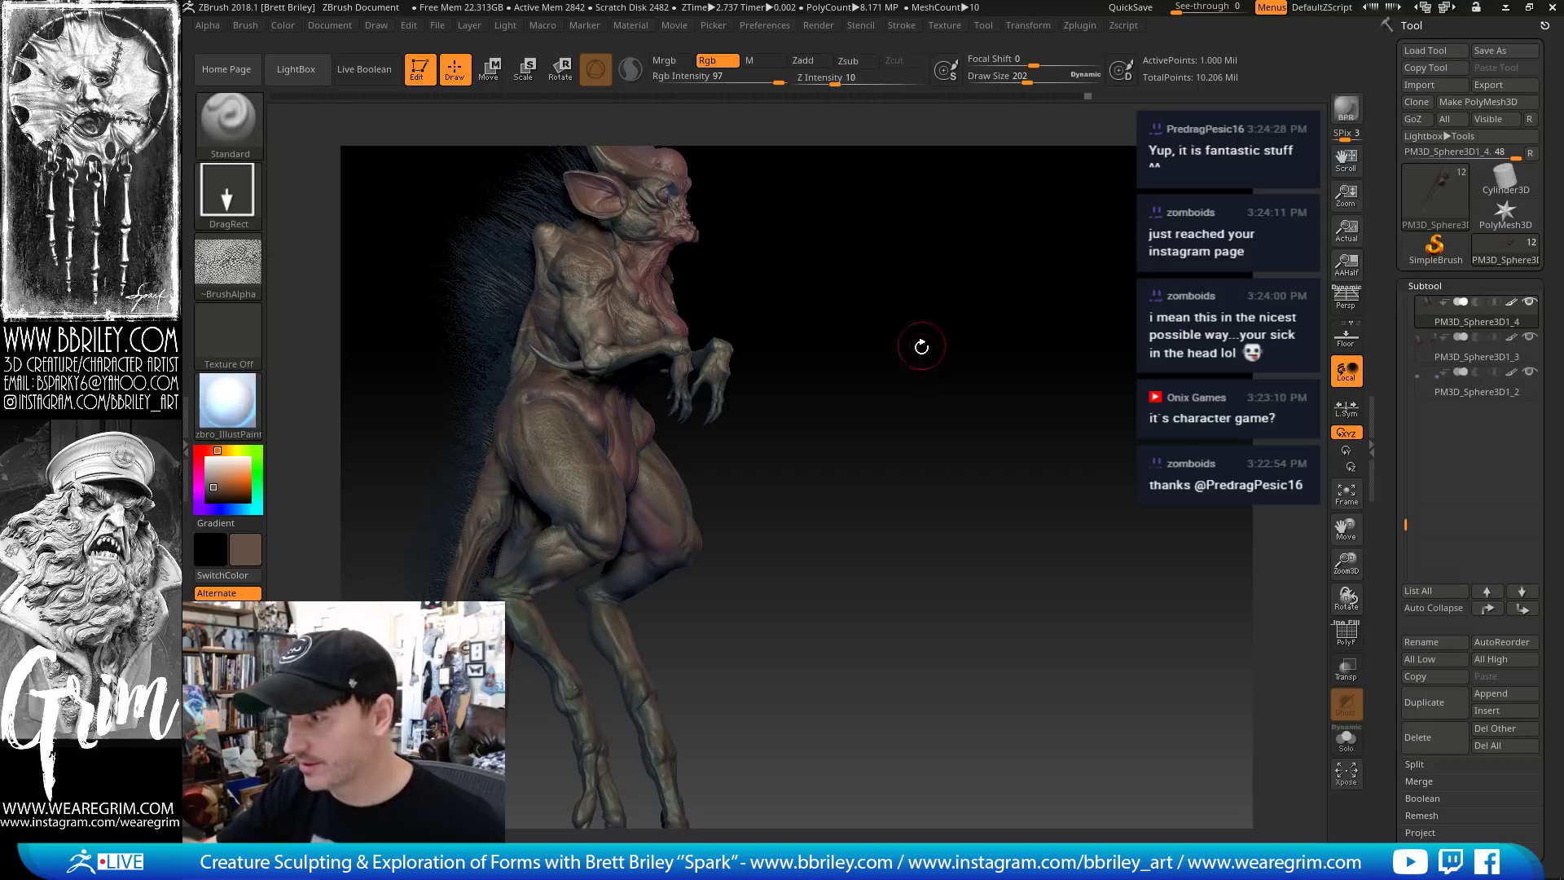
{"action": "left_click_drag", "start_coordinate": [912, 375], "coordinate": [953, 342]}
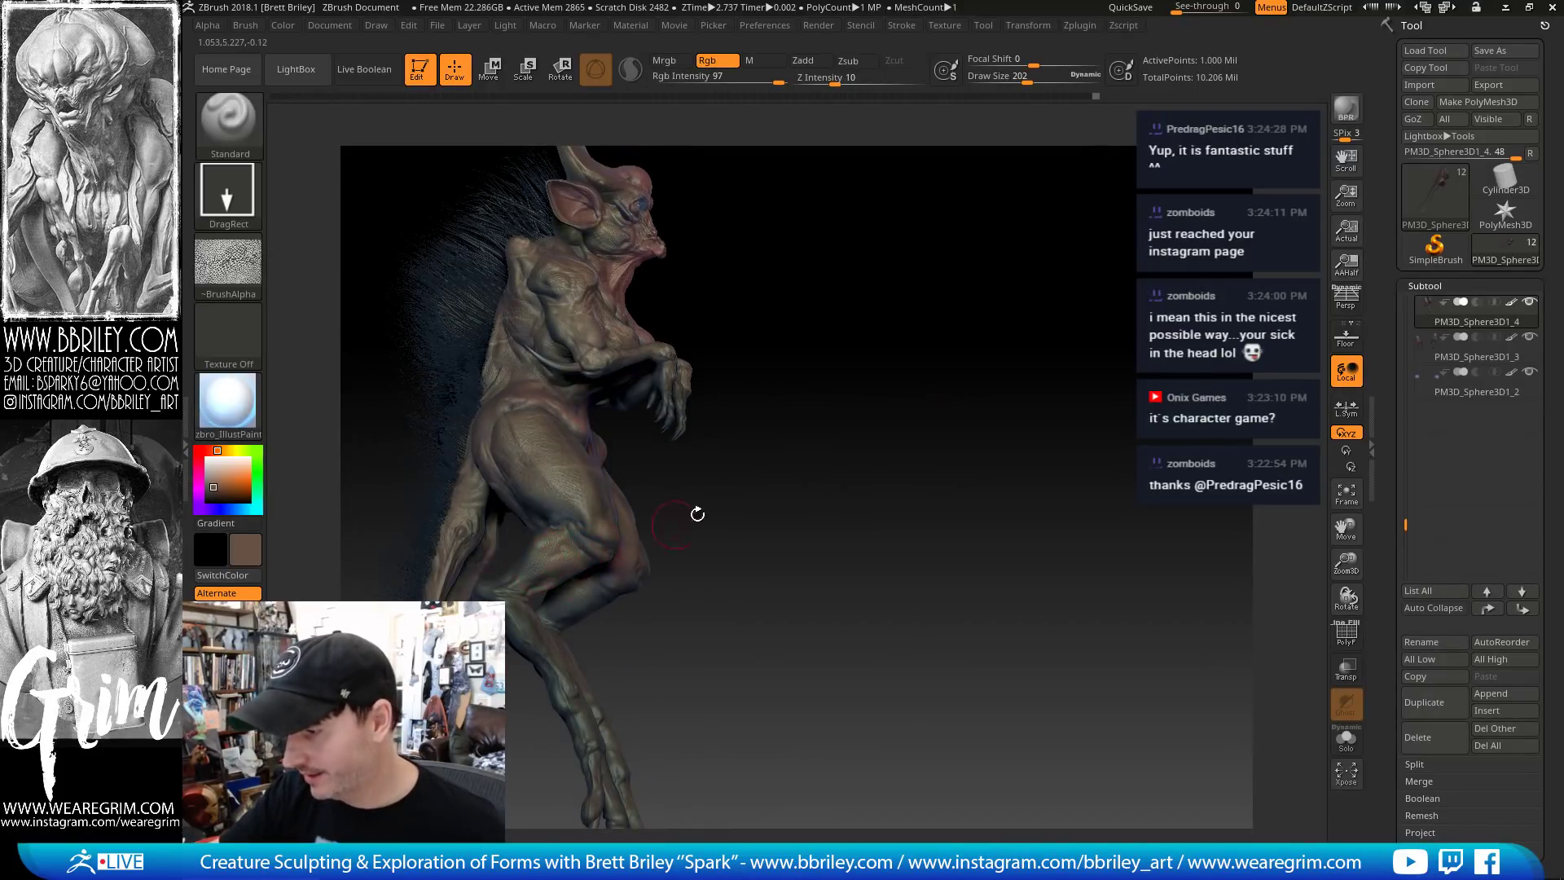
{"action": "left_click_drag", "start_coordinate": [698, 513], "coordinate": [581, 476]}
{"action": "key", "text": "c"}
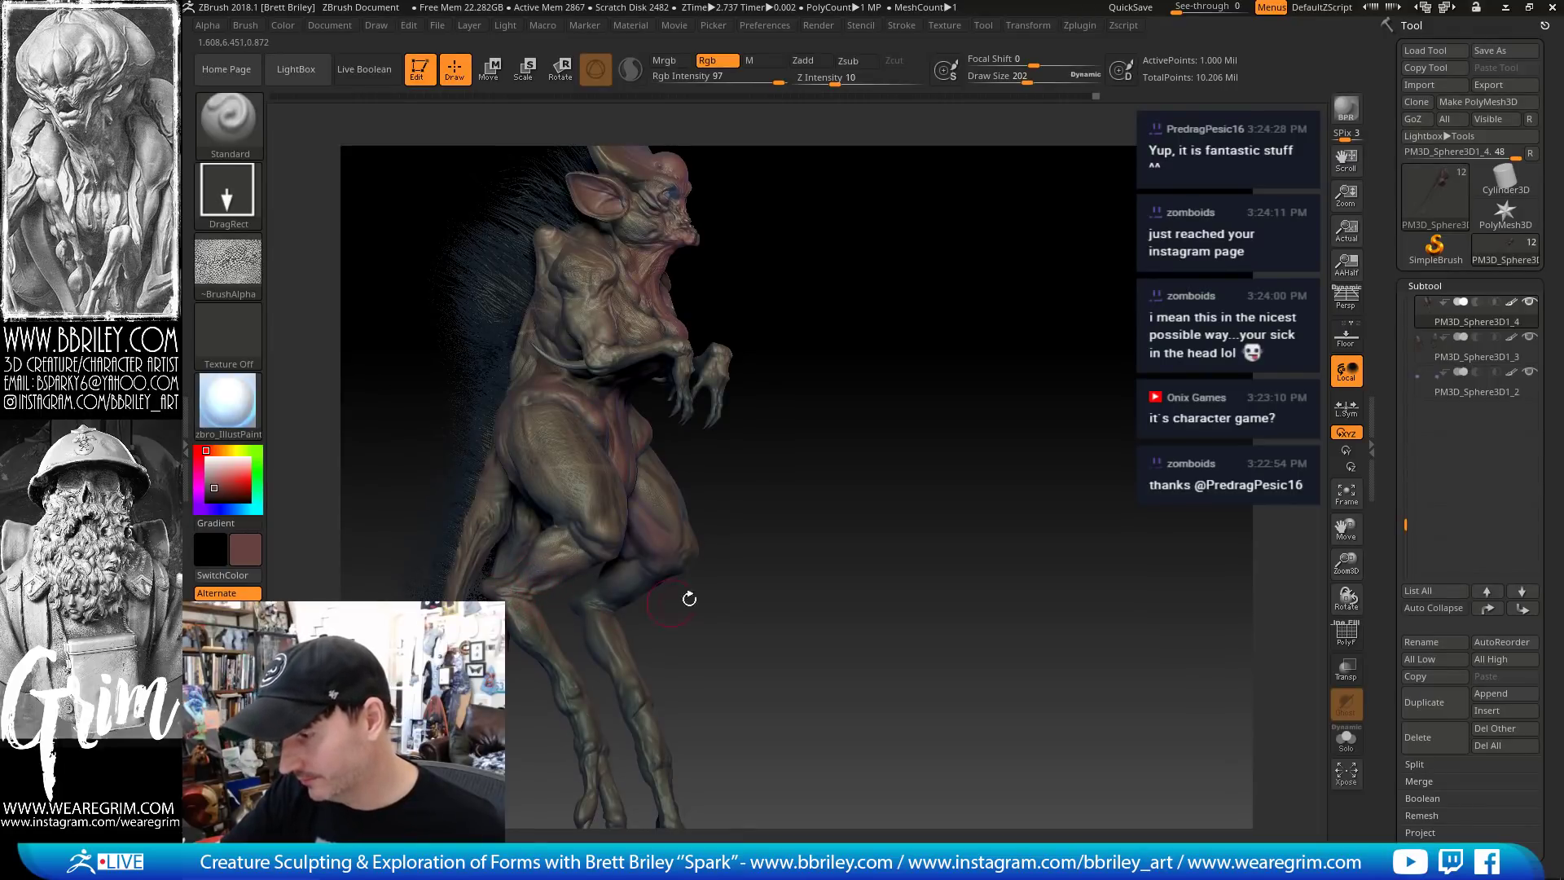
{"action": "left_click_drag", "start_coordinate": [689, 599], "coordinate": [622, 624]}
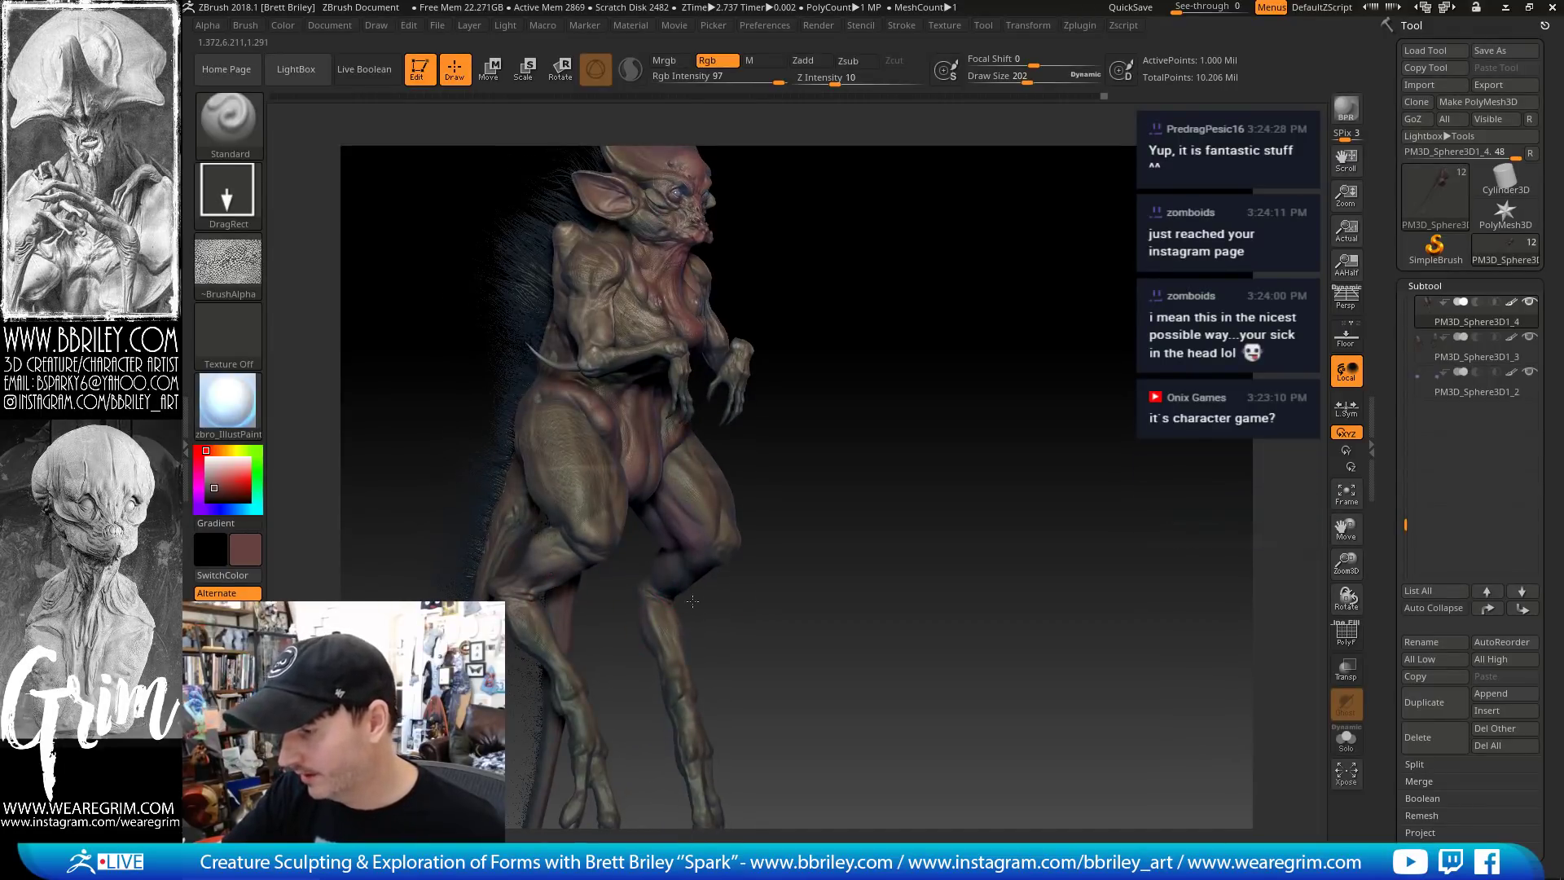
{"action": "left_click_drag", "start_coordinate": [762, 586], "coordinate": [734, 500]}
{"action": "key", "text": "c"}
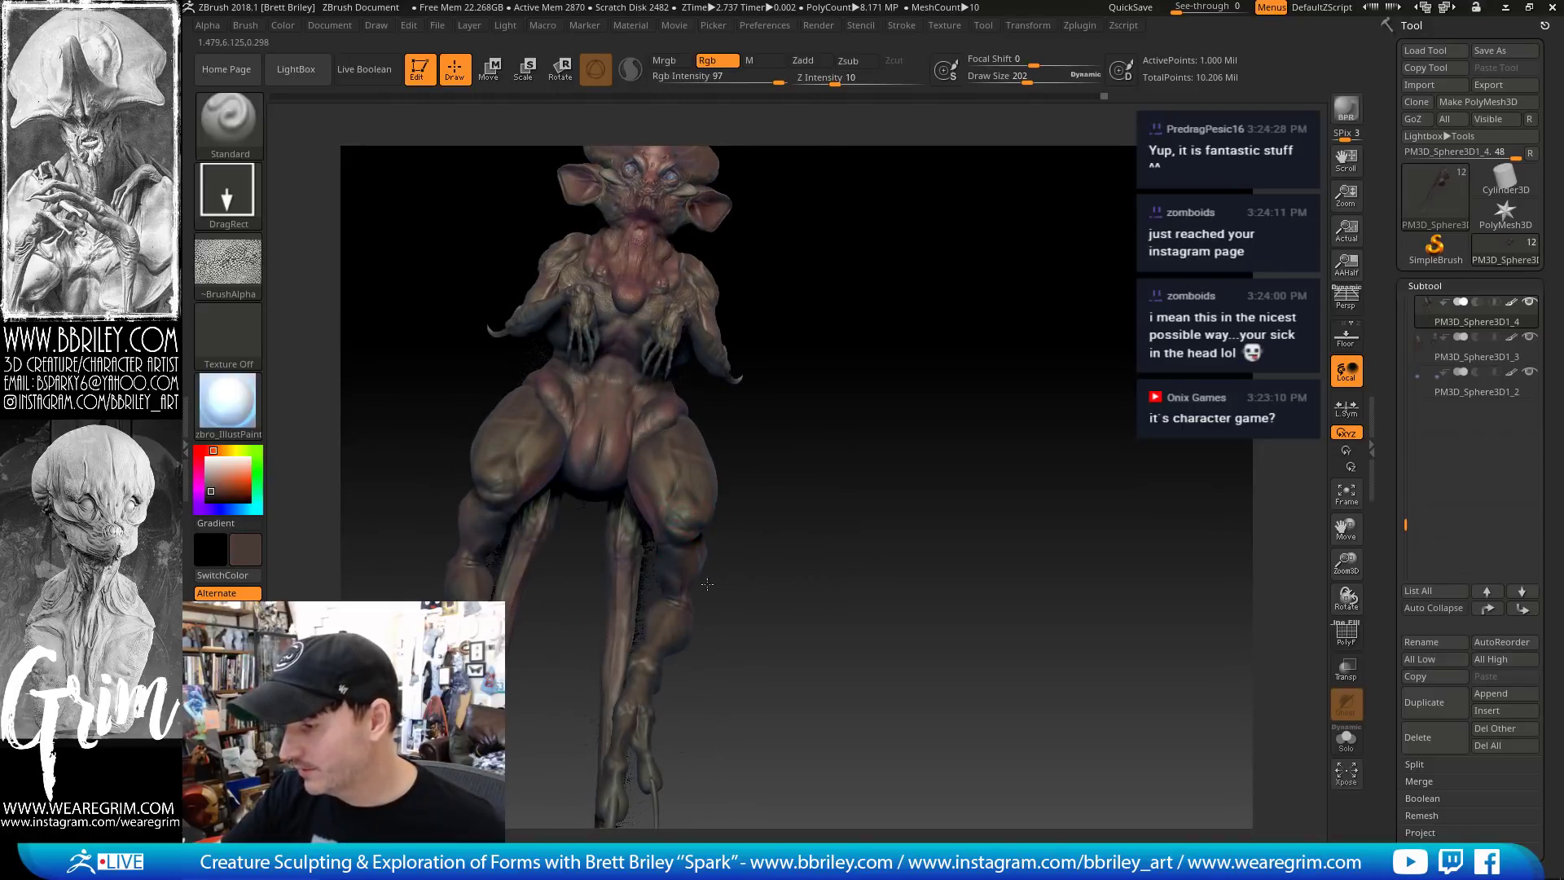
Sample a dark reddish brown from the groin area and switch back to the Body_zremeshed1 subtool
{"action": "right_click_drag", "start_coordinate": [697, 564], "coordinate": [608, 482]}
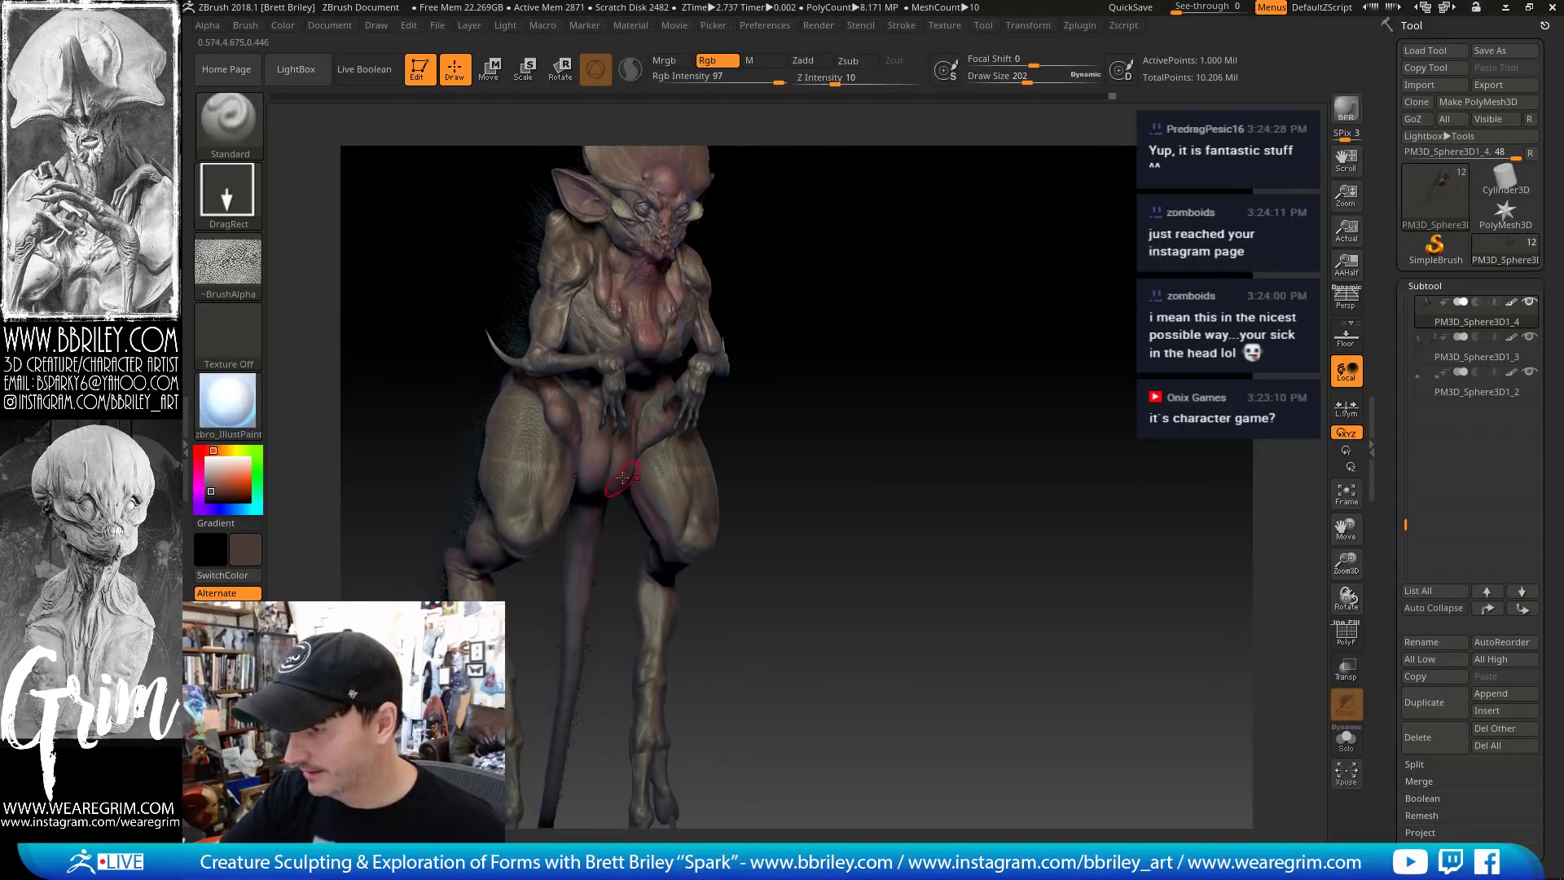
{"action": "key", "text": "c"}
{"action": "left_click", "coordinate": [629, 503], "text": "alt"}
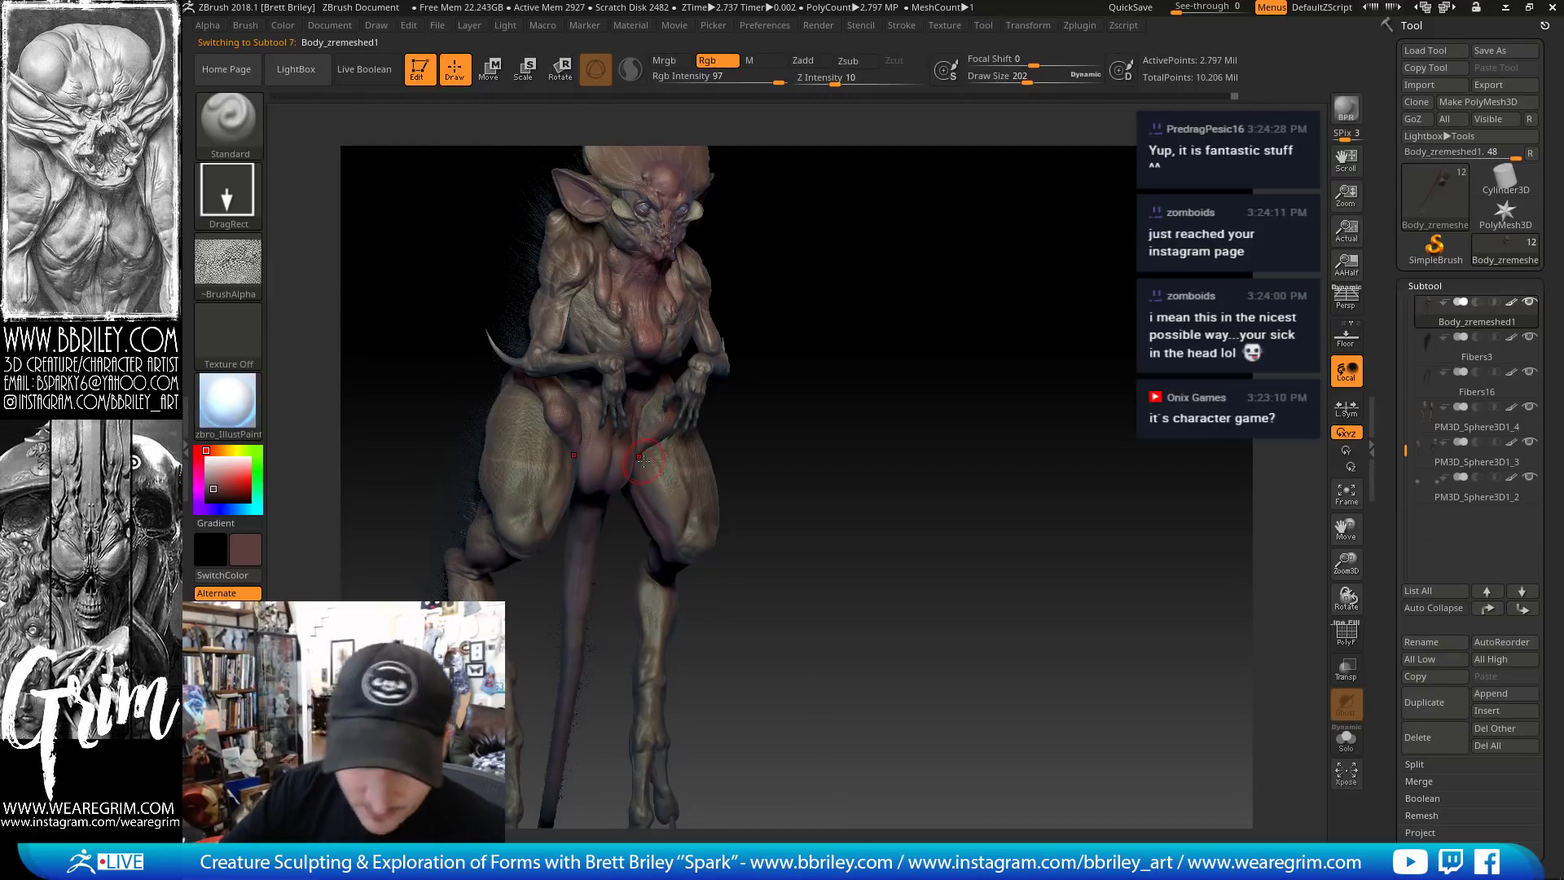
Sample a light greyish brown from the skin and switch to the legs' PM3D_Sphere3D1_4 subtool
{"action": "mouse_move", "coordinate": [949, 321]}
{"action": "right_mouse_down"}
{"action": "mouse_move", "coordinate": [943, 409]}
{"action": "mouse_move", "coordinate": [525, 568]}
{"action": "right_mouse_up"}
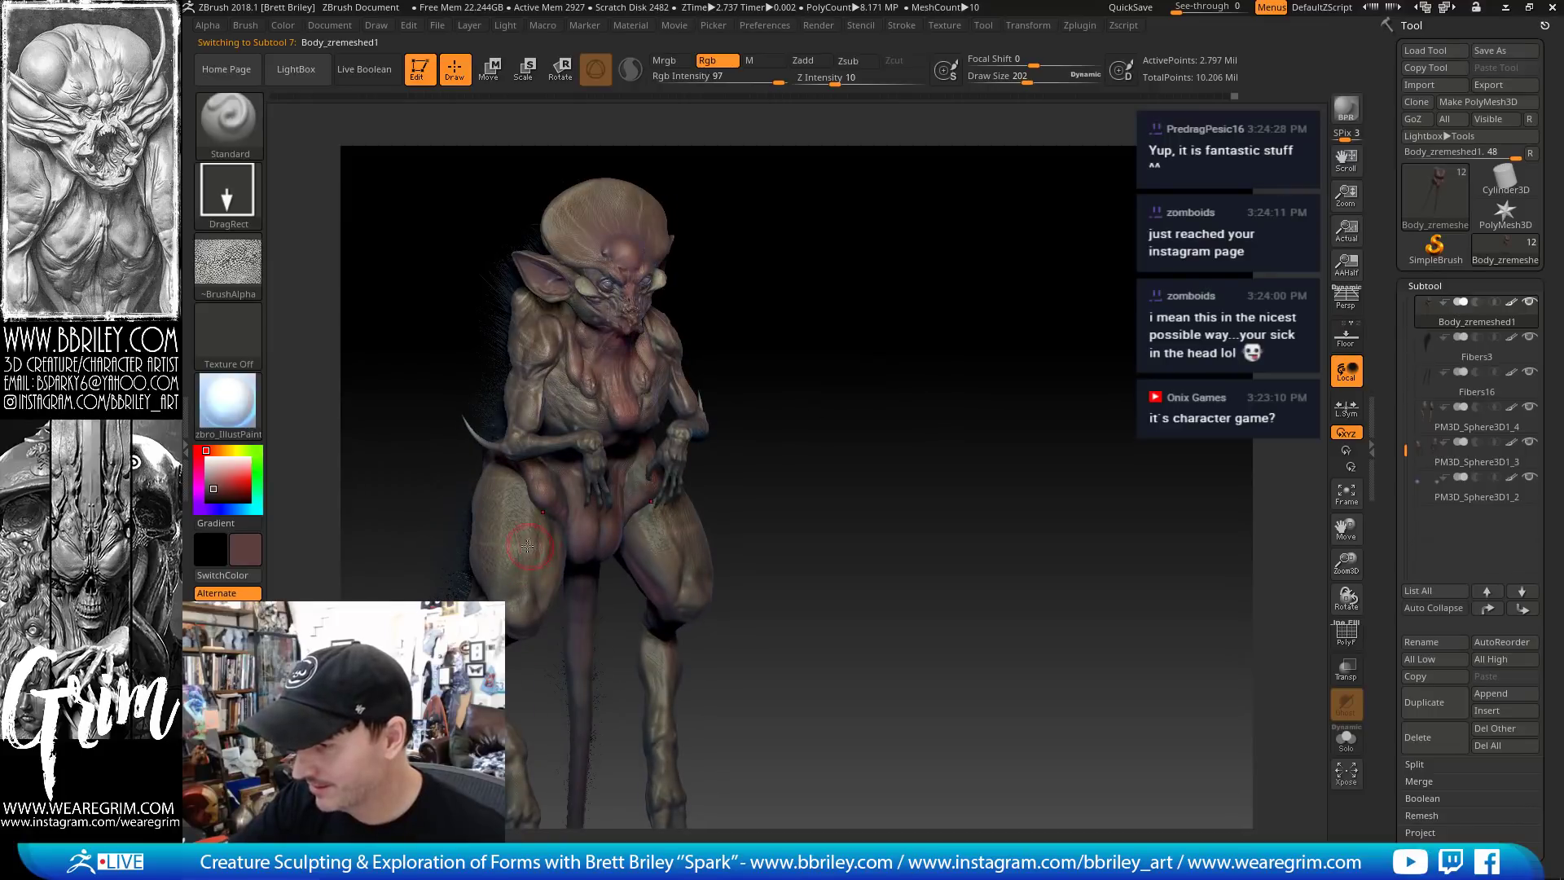
{"action": "key", "text": "c"}
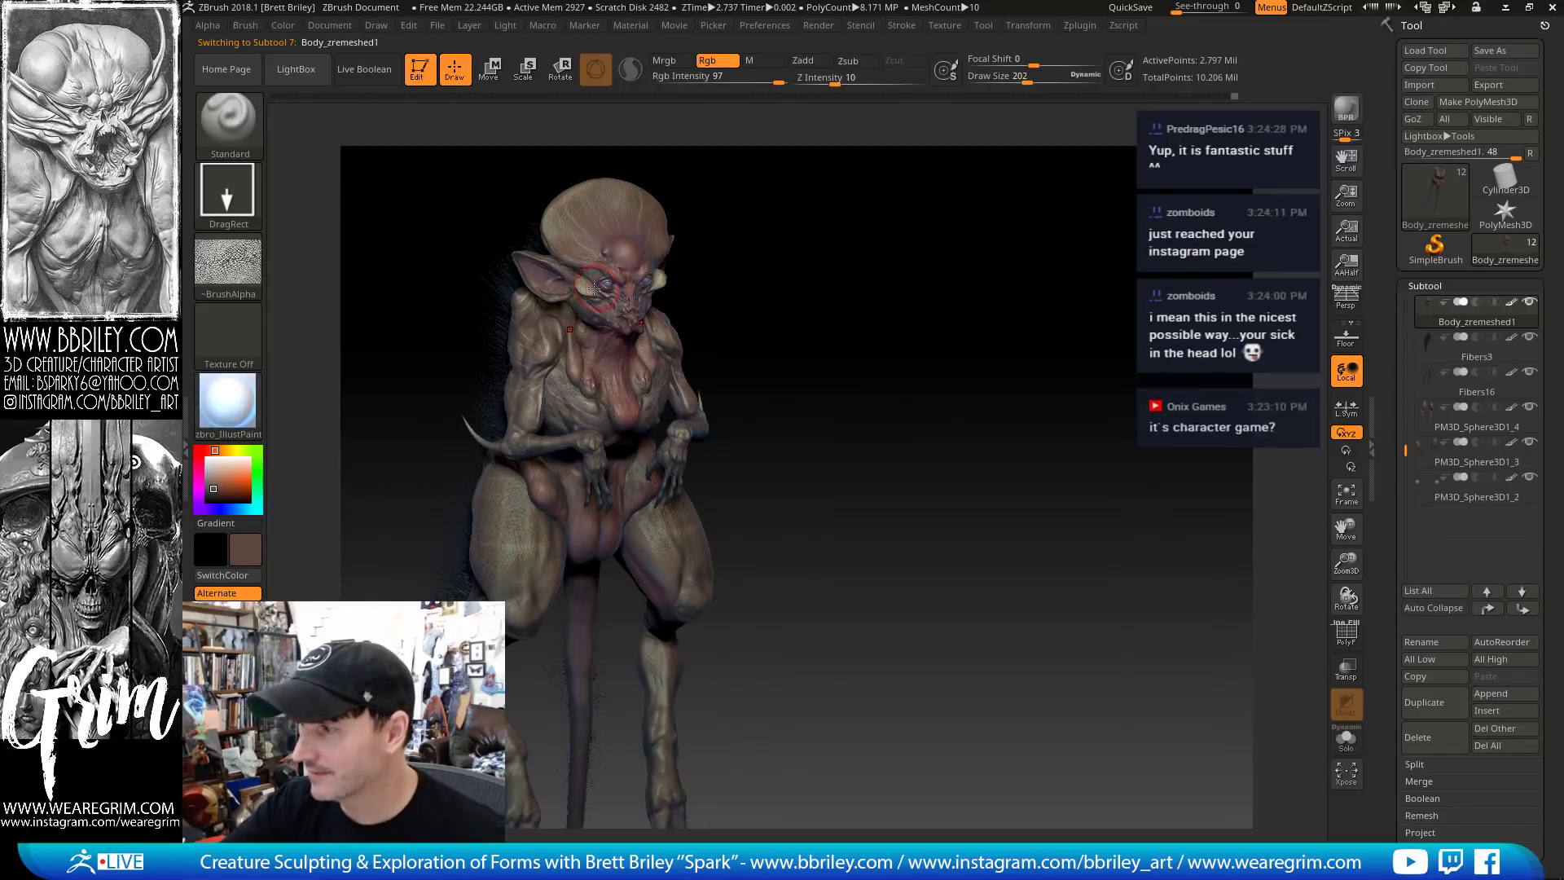
{"action": "key", "text": "c"}
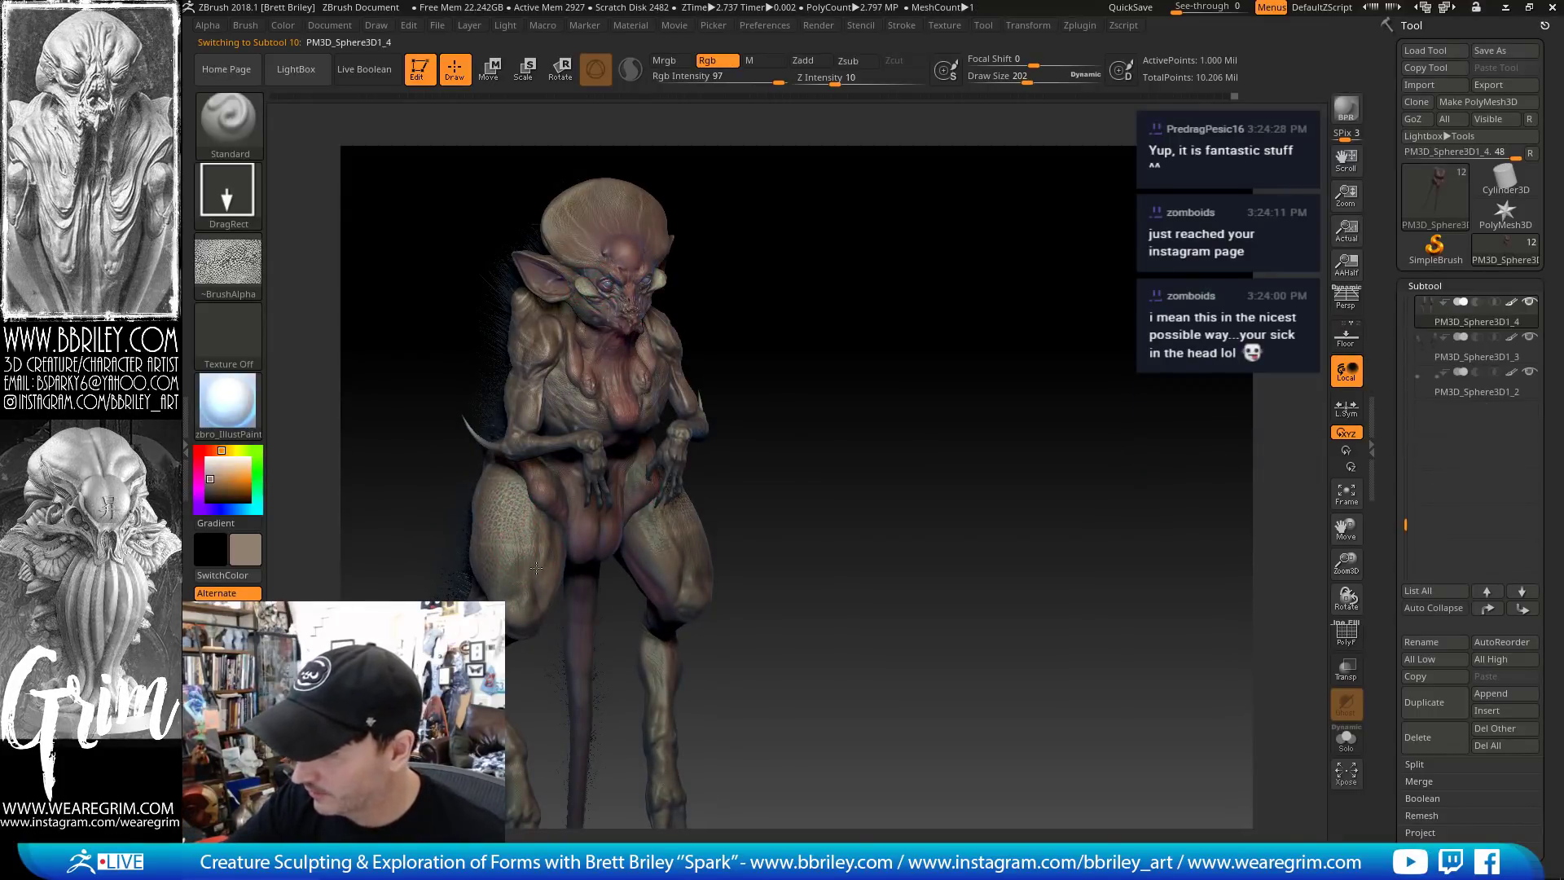
{"action": "left_click", "coordinate": [677, 513], "text": "alt"}
Undo the last thigh stamp, set Rgb Intensity to 73 and stamp light brown scale-like texture over the outer thigh
{"action": "right_click_drag", "start_coordinate": [763, 475], "coordinate": [862, 465]}
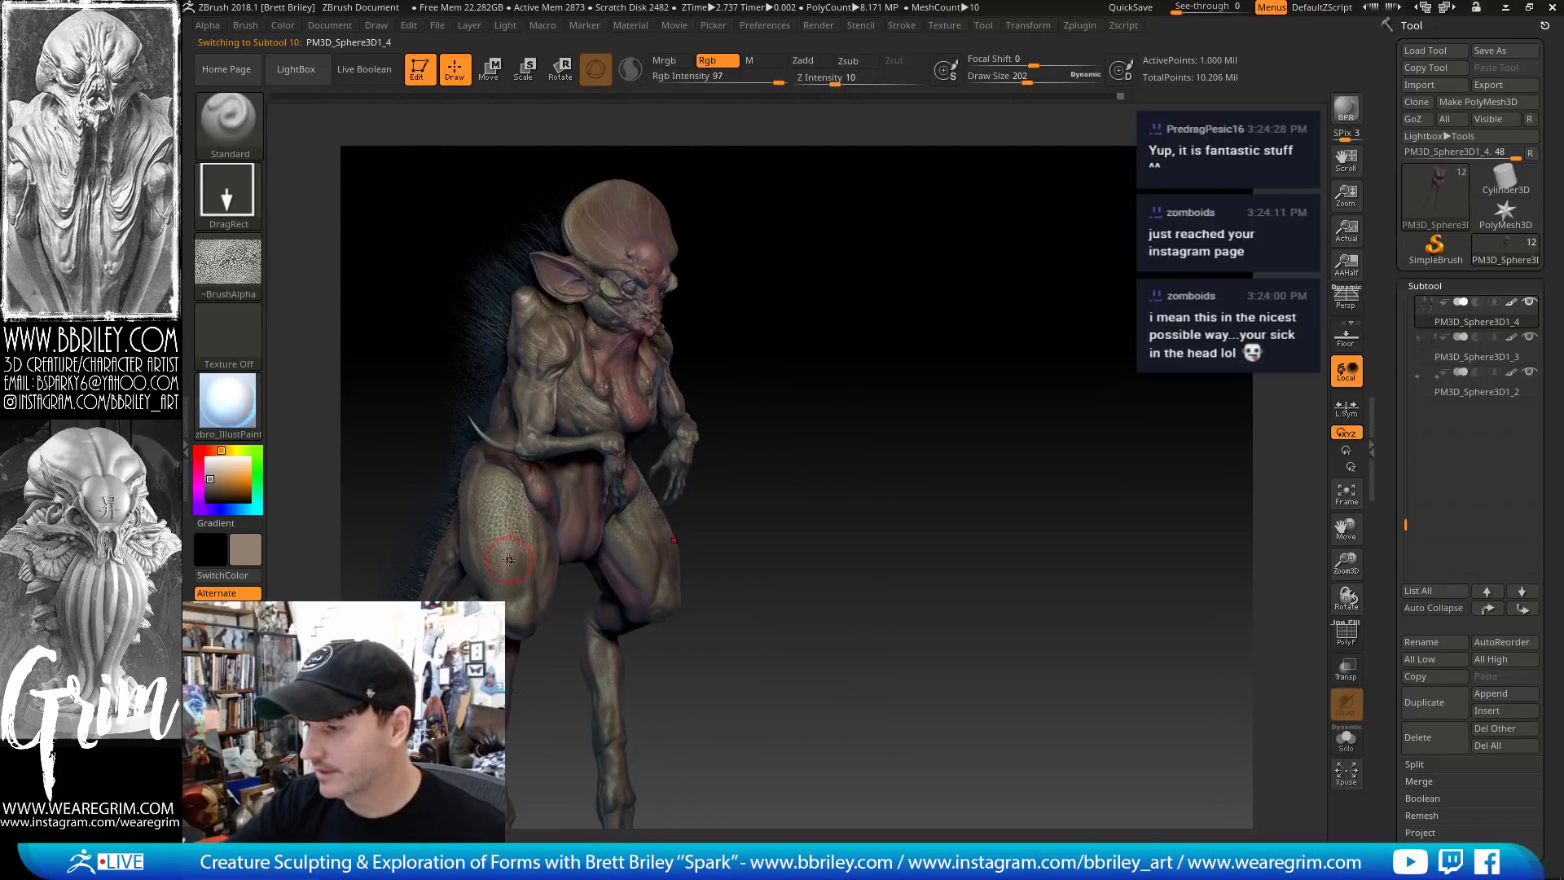
{"action": "key", "text": "ctrl+z"}
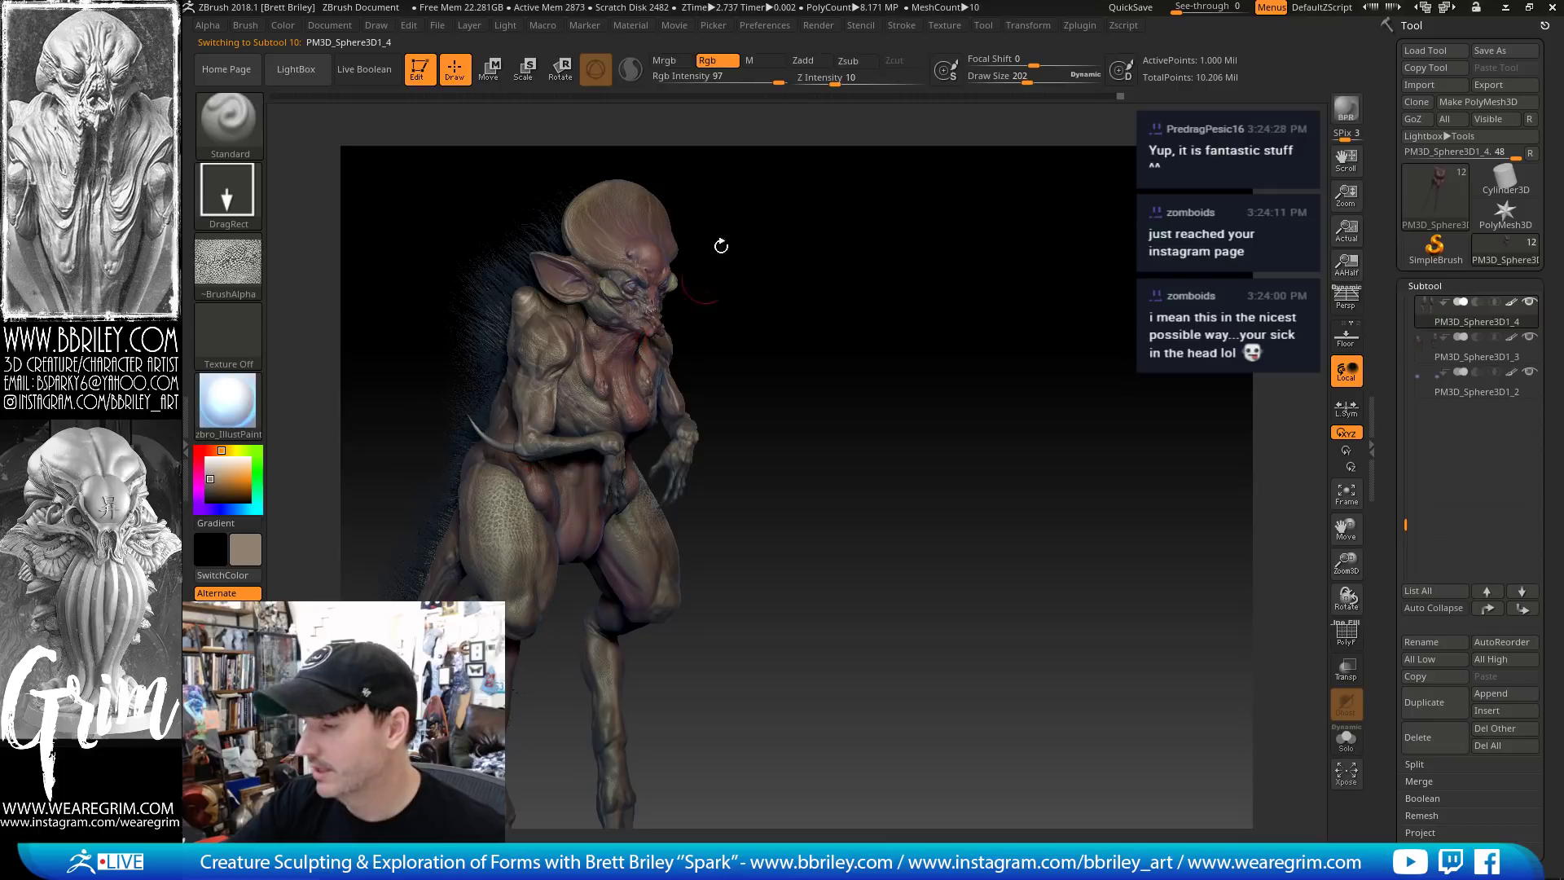
{"action": "left_click", "coordinate": [763, 80]}
{"action": "left_click_drag", "start_coordinate": [747, 287], "coordinate": [508, 539]}
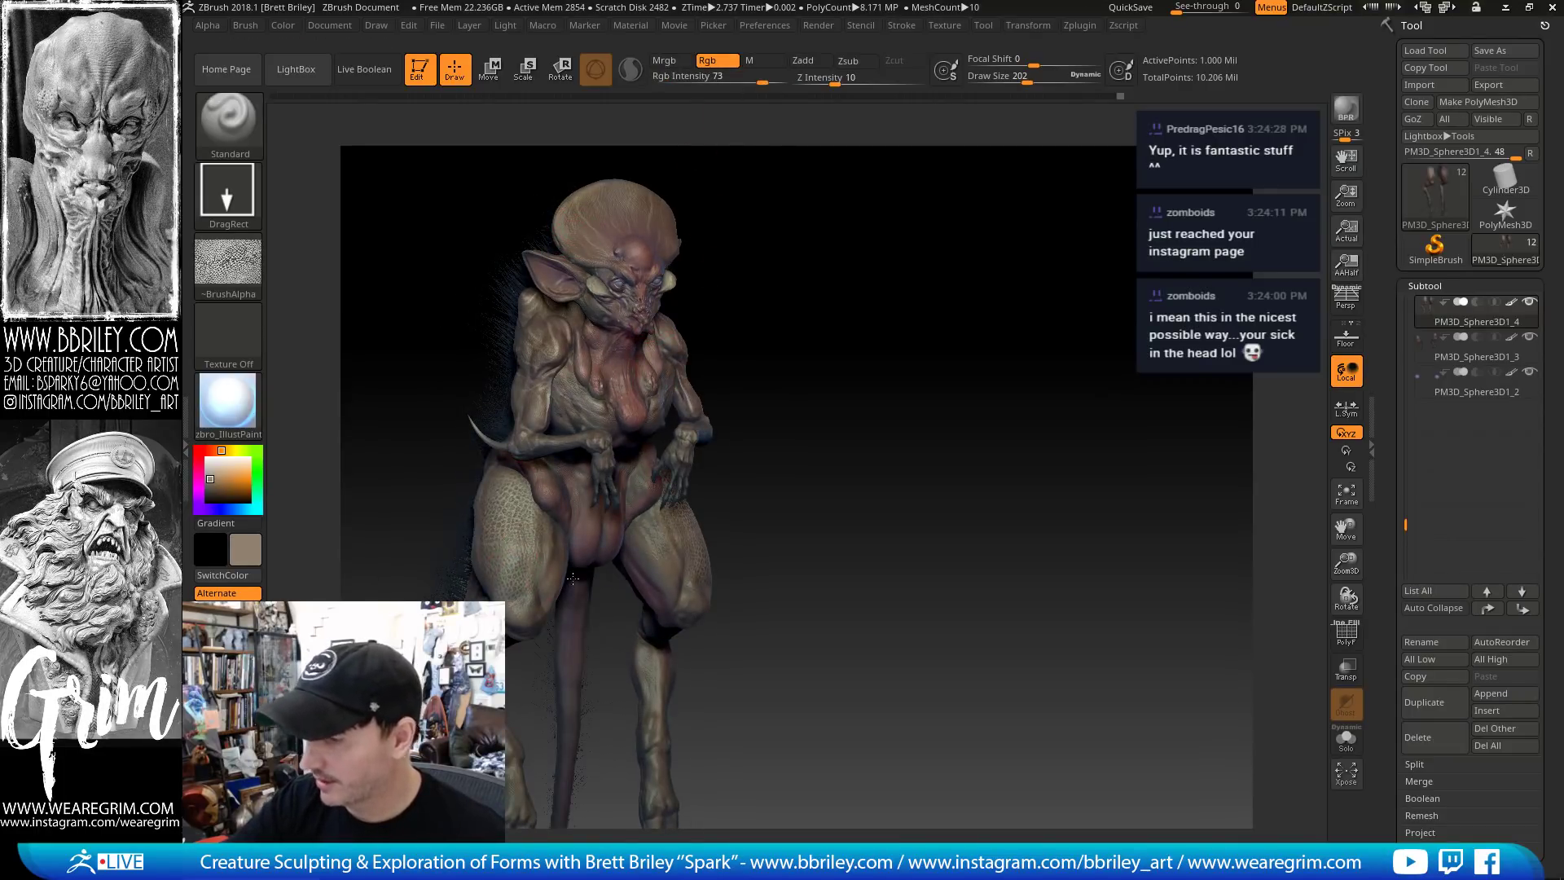
{"action": "left_click_drag", "start_coordinate": [573, 578], "coordinate": [505, 522]}
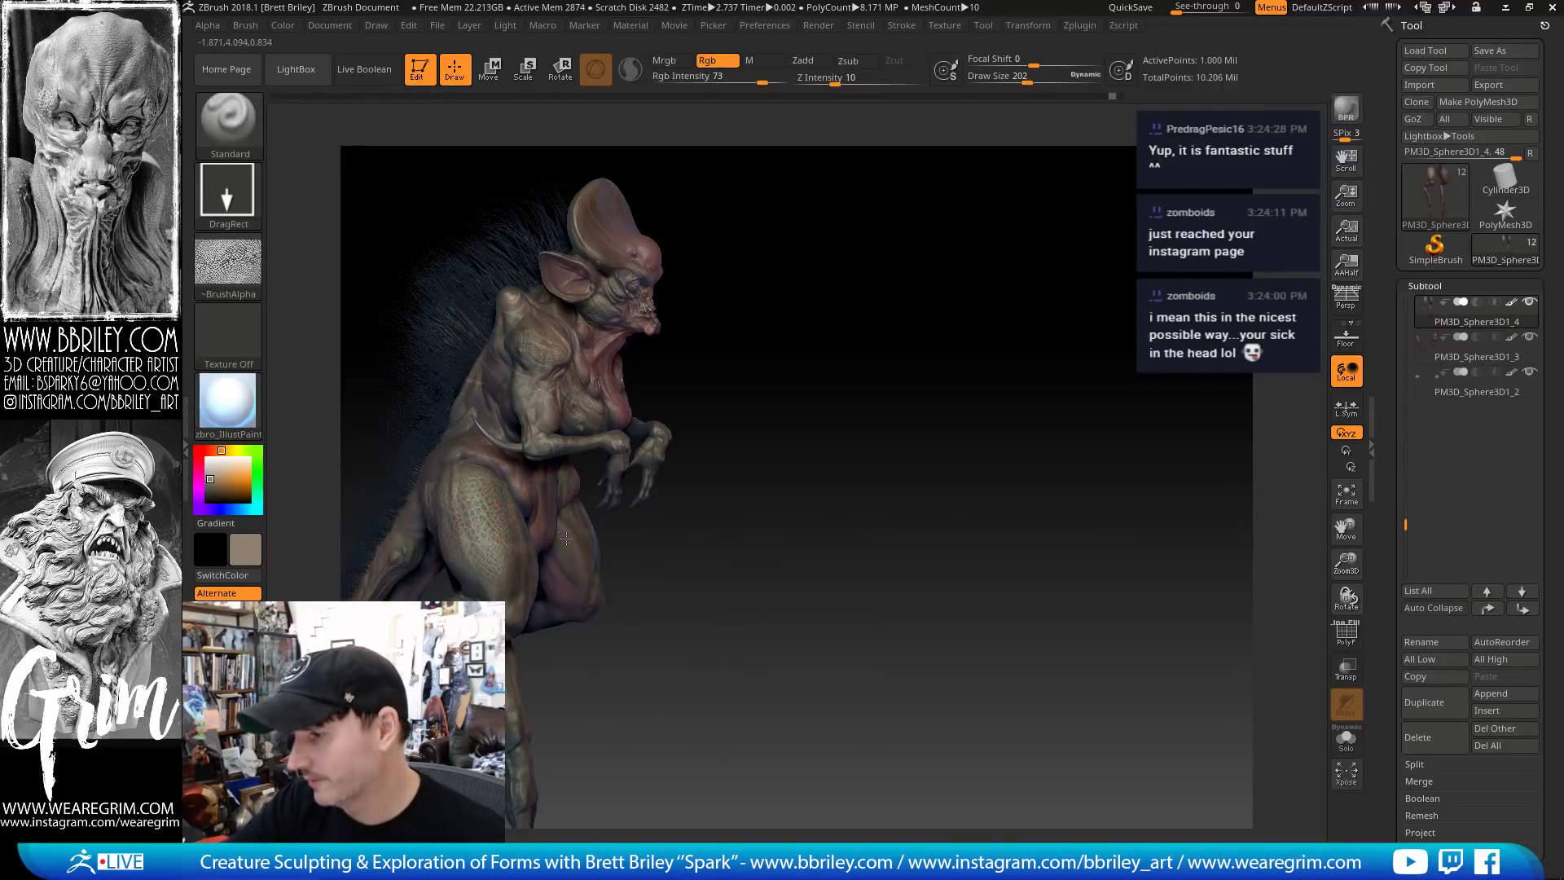
{"action": "left_click_drag", "start_coordinate": [783, 413], "coordinate": [842, 343]}
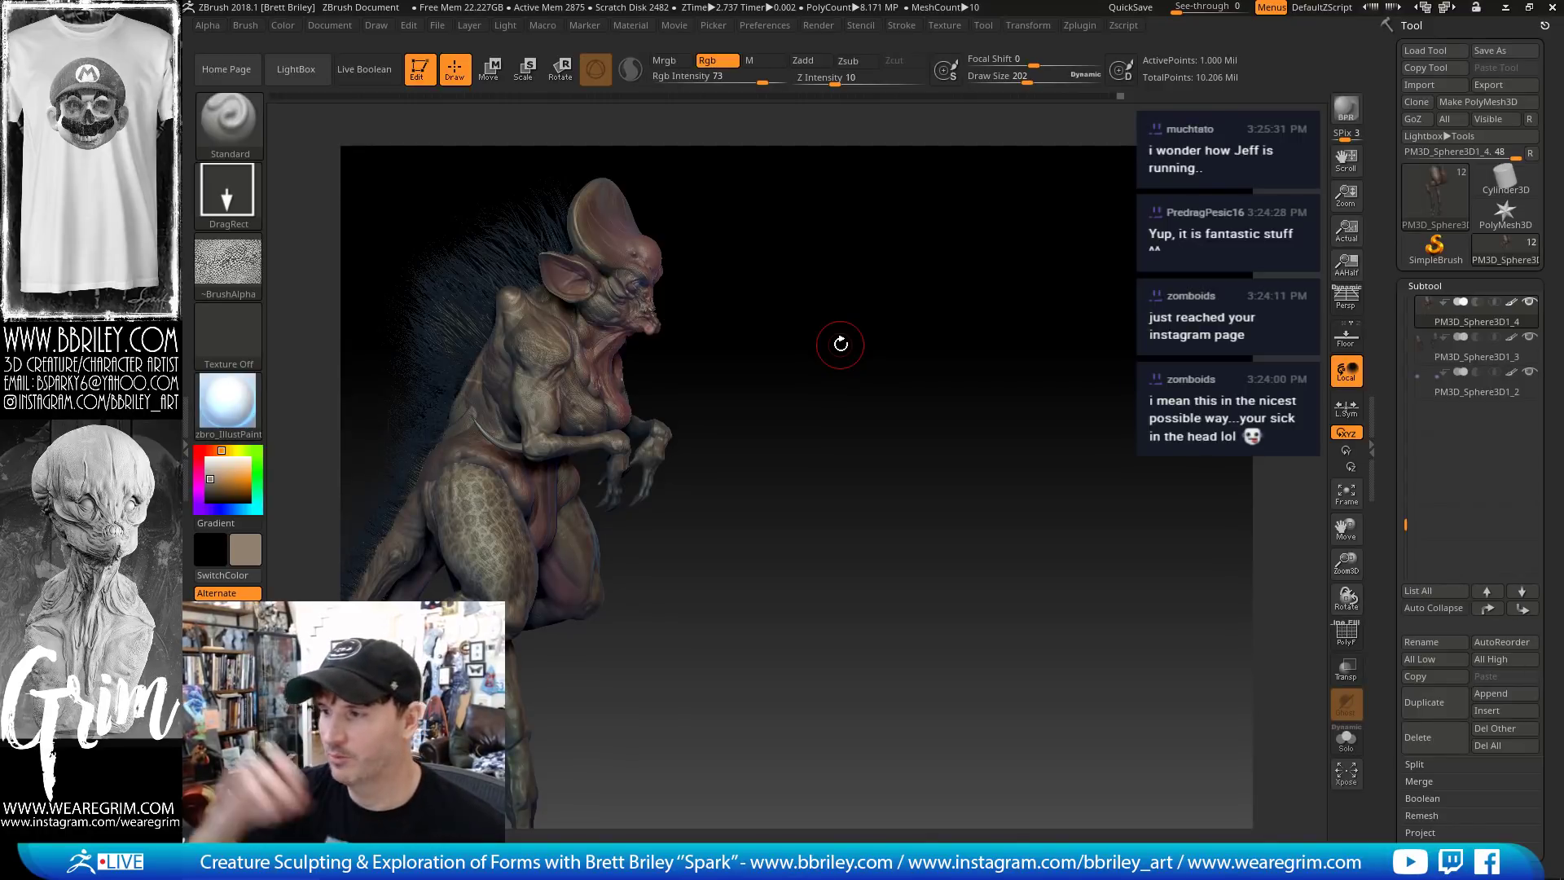
Stamp more of the light brown scale pattern over the front, side and back of the thighs and knees
{"action": "left_click_drag", "start_coordinate": [841, 344], "coordinate": [695, 499]}
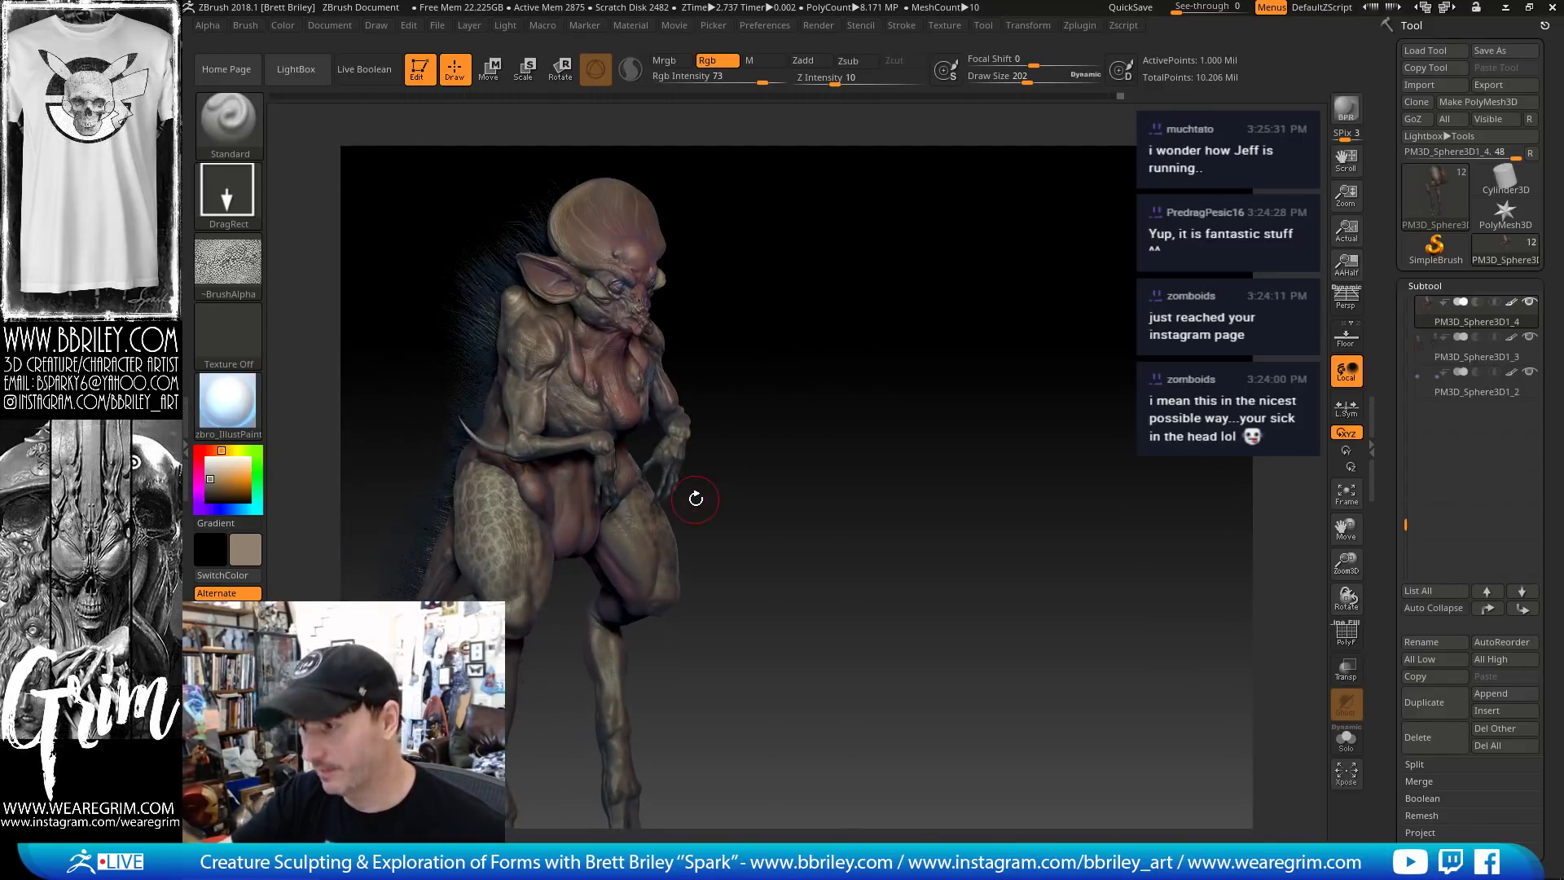
{"action": "mouse_move", "coordinate": [847, 352]}
{"action": "left_mouse_down"}
{"action": "mouse_move", "coordinate": [863, 353]}
{"action": "mouse_move", "coordinate": [765, 359]}
{"action": "mouse_move", "coordinate": [799, 370]}
{"action": "mouse_move", "coordinate": [890, 345]}
{"action": "mouse_move", "coordinate": [869, 339]}
{"action": "left_mouse_up"}
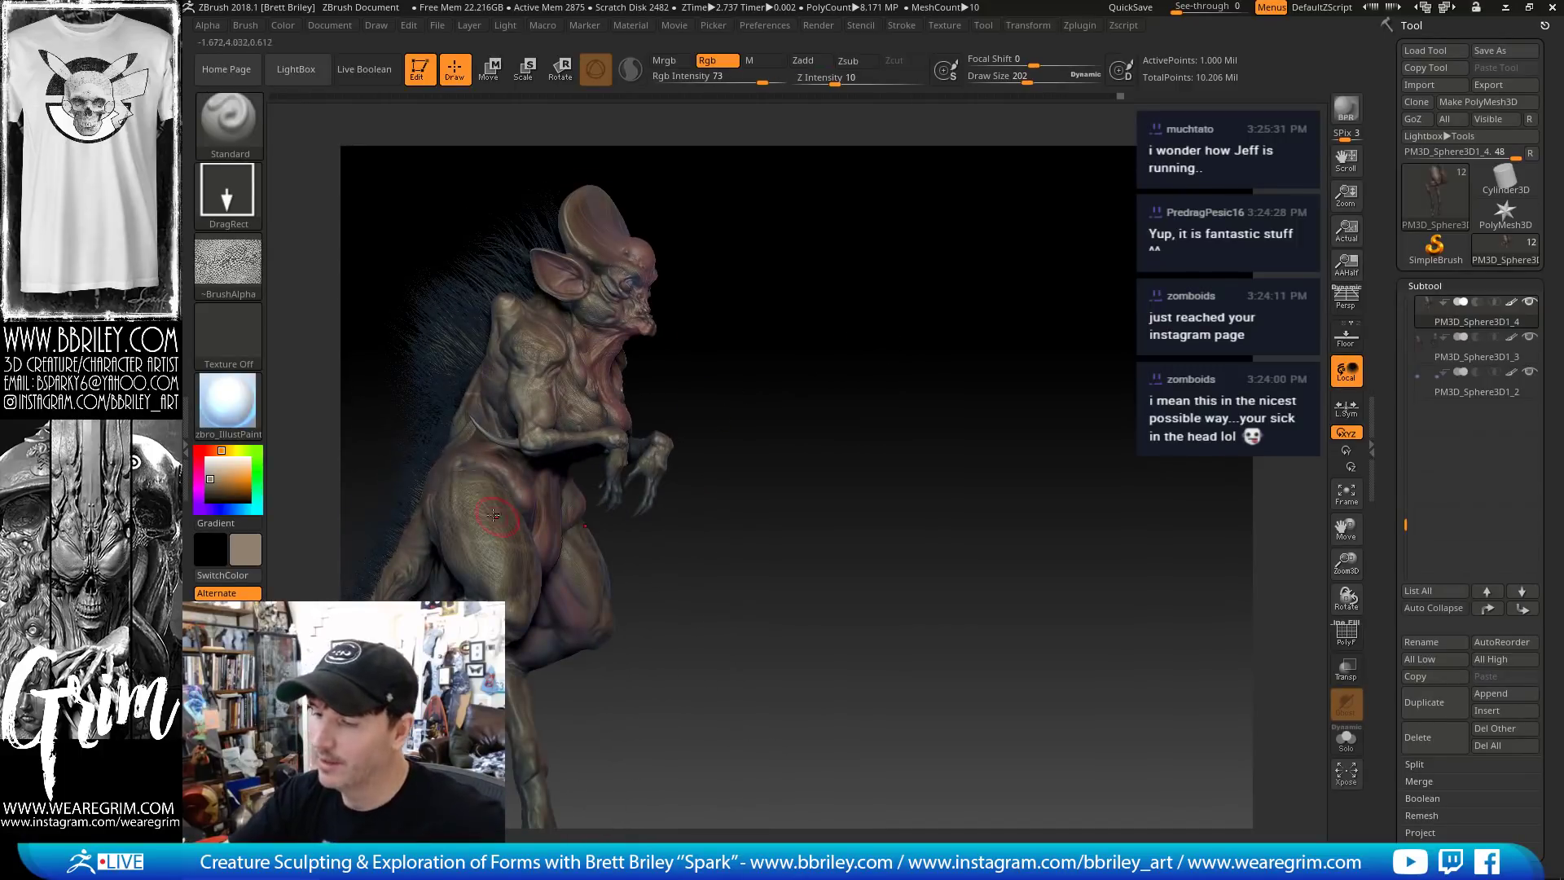
{"action": "left_click_drag", "start_coordinate": [834, 485], "coordinate": [855, 419]}
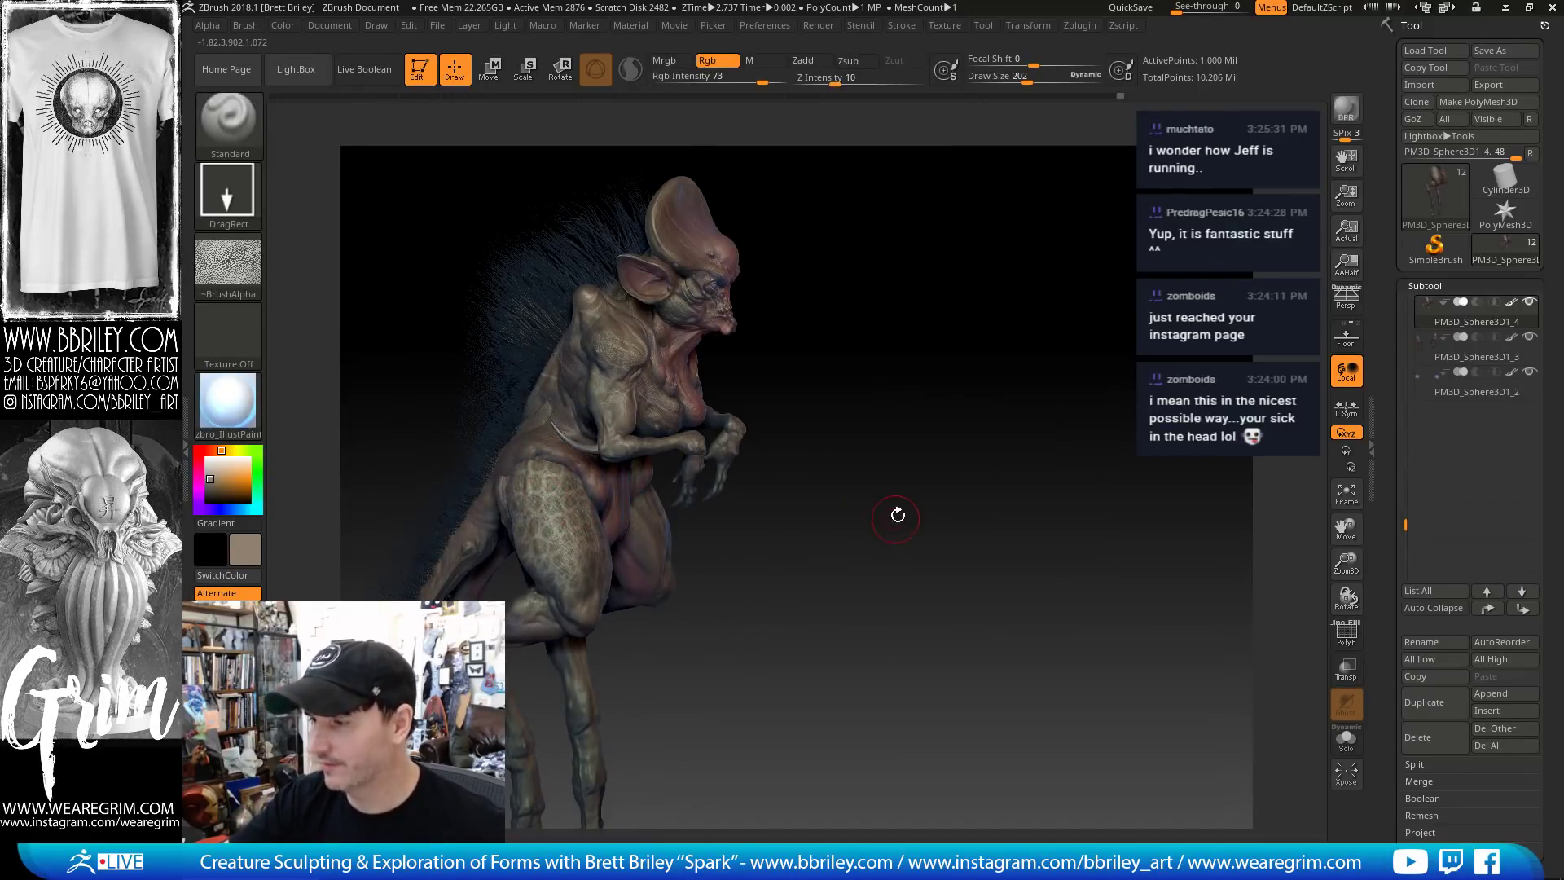
{"action": "left_click_drag", "start_coordinate": [924, 494], "coordinate": [924, 433]}
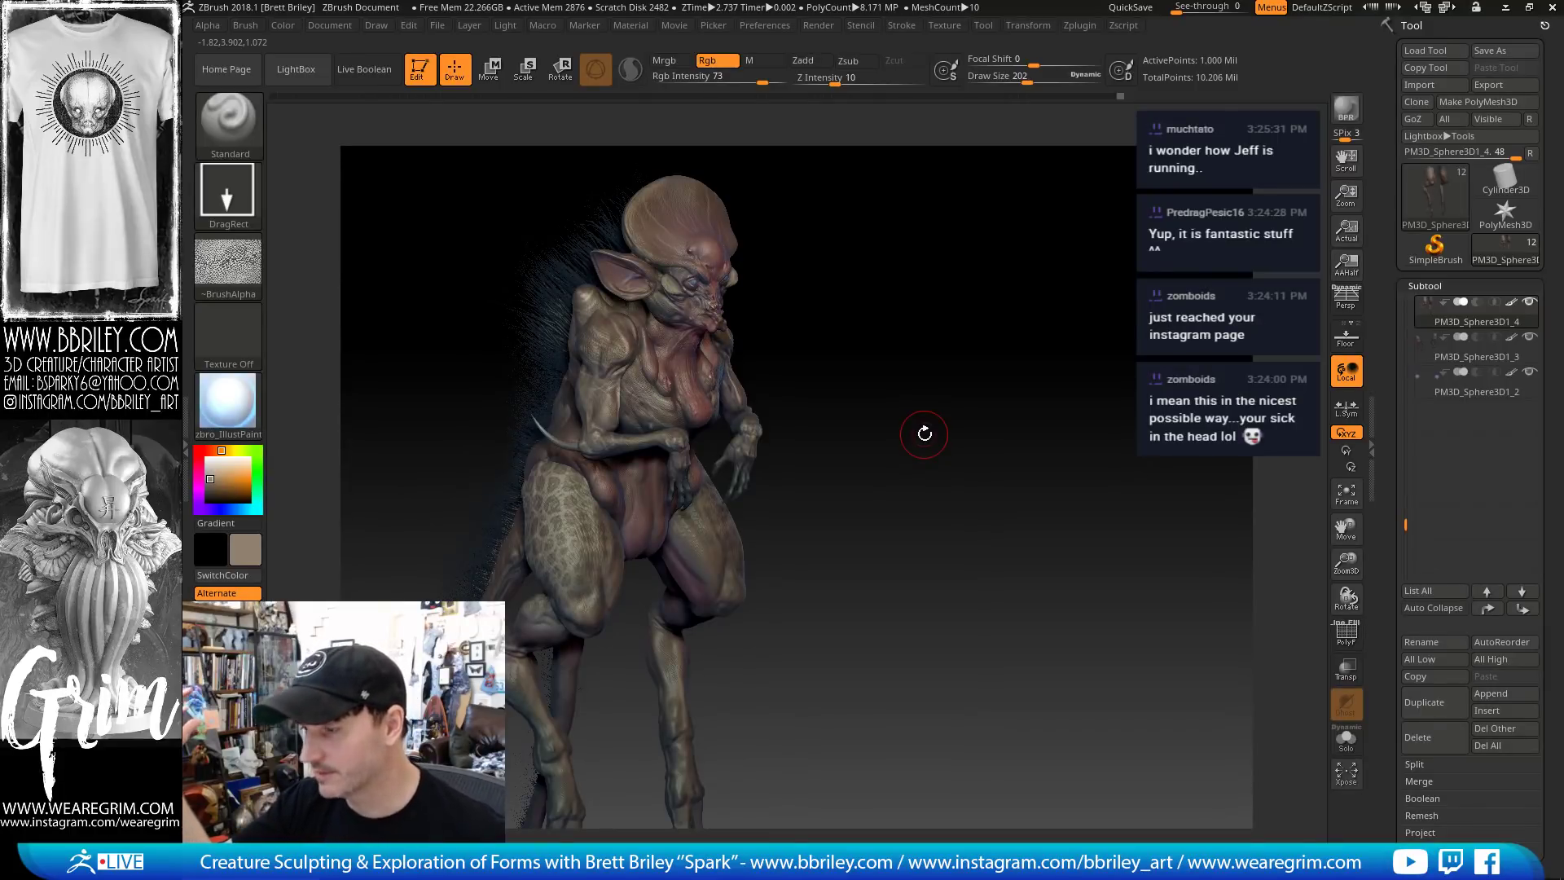
{"action": "left_click_drag", "start_coordinate": [945, 344], "coordinate": [1056, 326]}
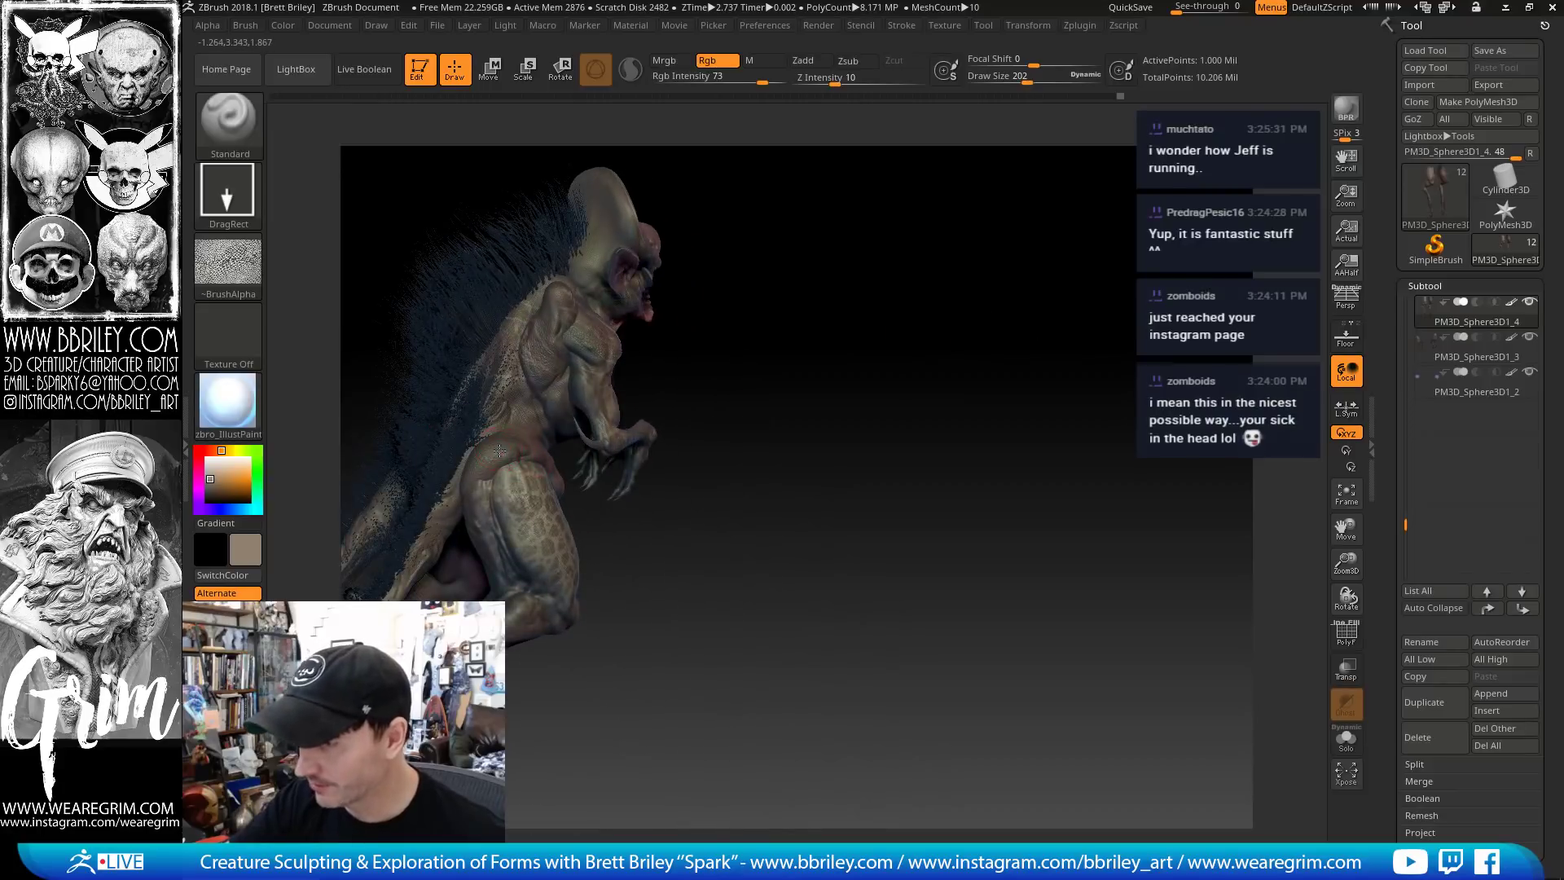
Switch to the Body_zremeshed1 subtool and stamp the light brown scale pattern over the hips, flanks and back
{"action": "left_click", "coordinate": [543, 519], "text": "alt"}
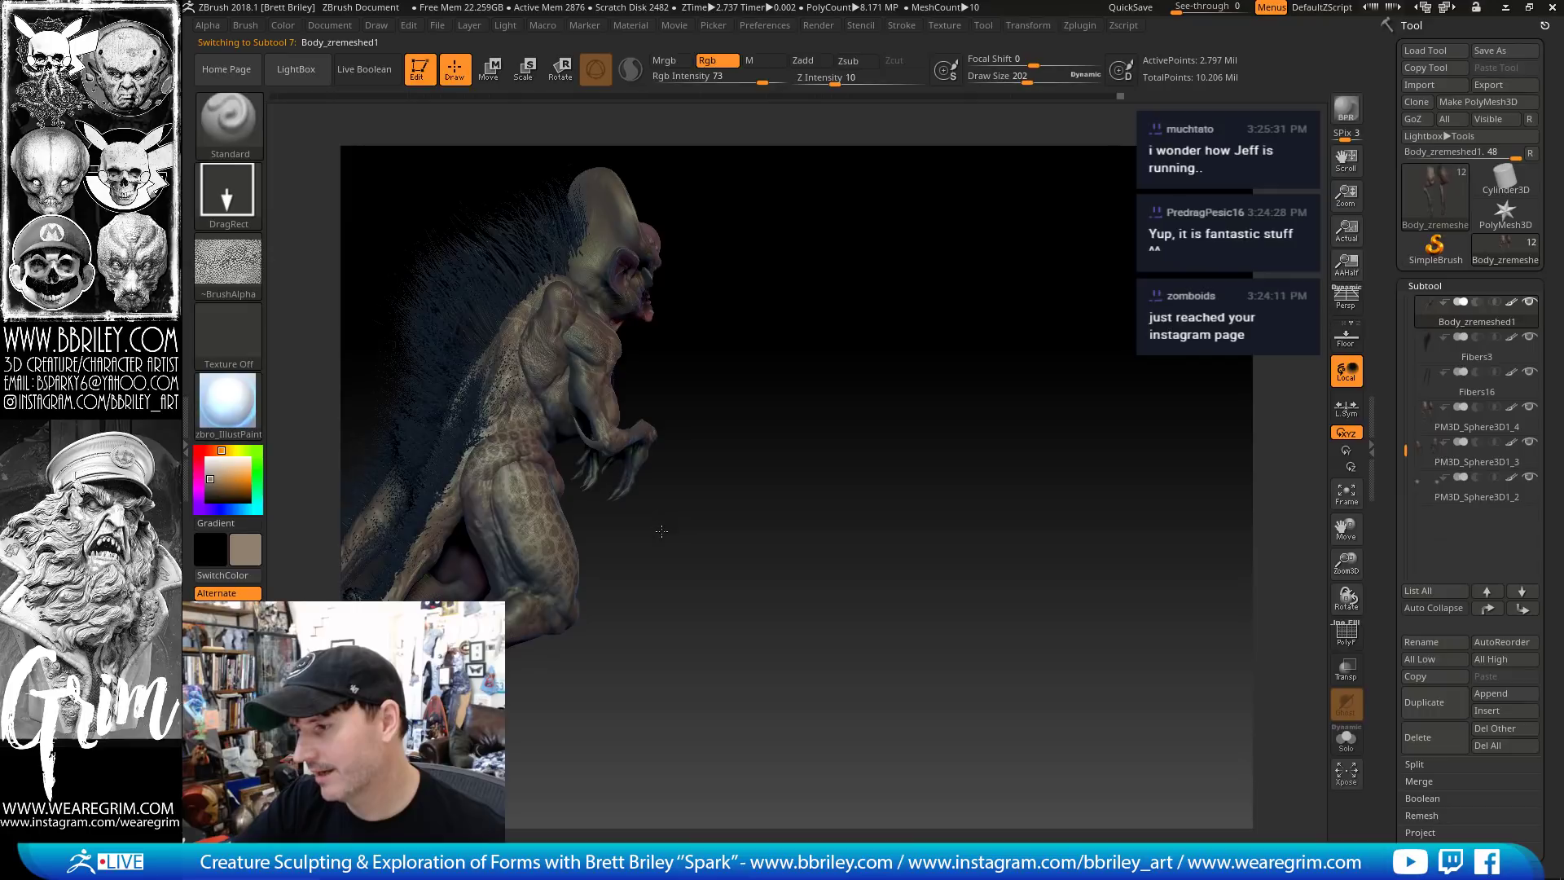
{"action": "mouse_move", "coordinate": [823, 412]}
{"action": "left_mouse_down"}
{"action": "mouse_move", "coordinate": [916, 370]}
{"action": "mouse_move", "coordinate": [890, 369]}
{"action": "mouse_move", "coordinate": [886, 411]}
{"action": "mouse_move", "coordinate": [872, 405]}
{"action": "mouse_move", "coordinate": [932, 378]}
{"action": "mouse_move", "coordinate": [770, 425]}
{"action": "left_mouse_up"}
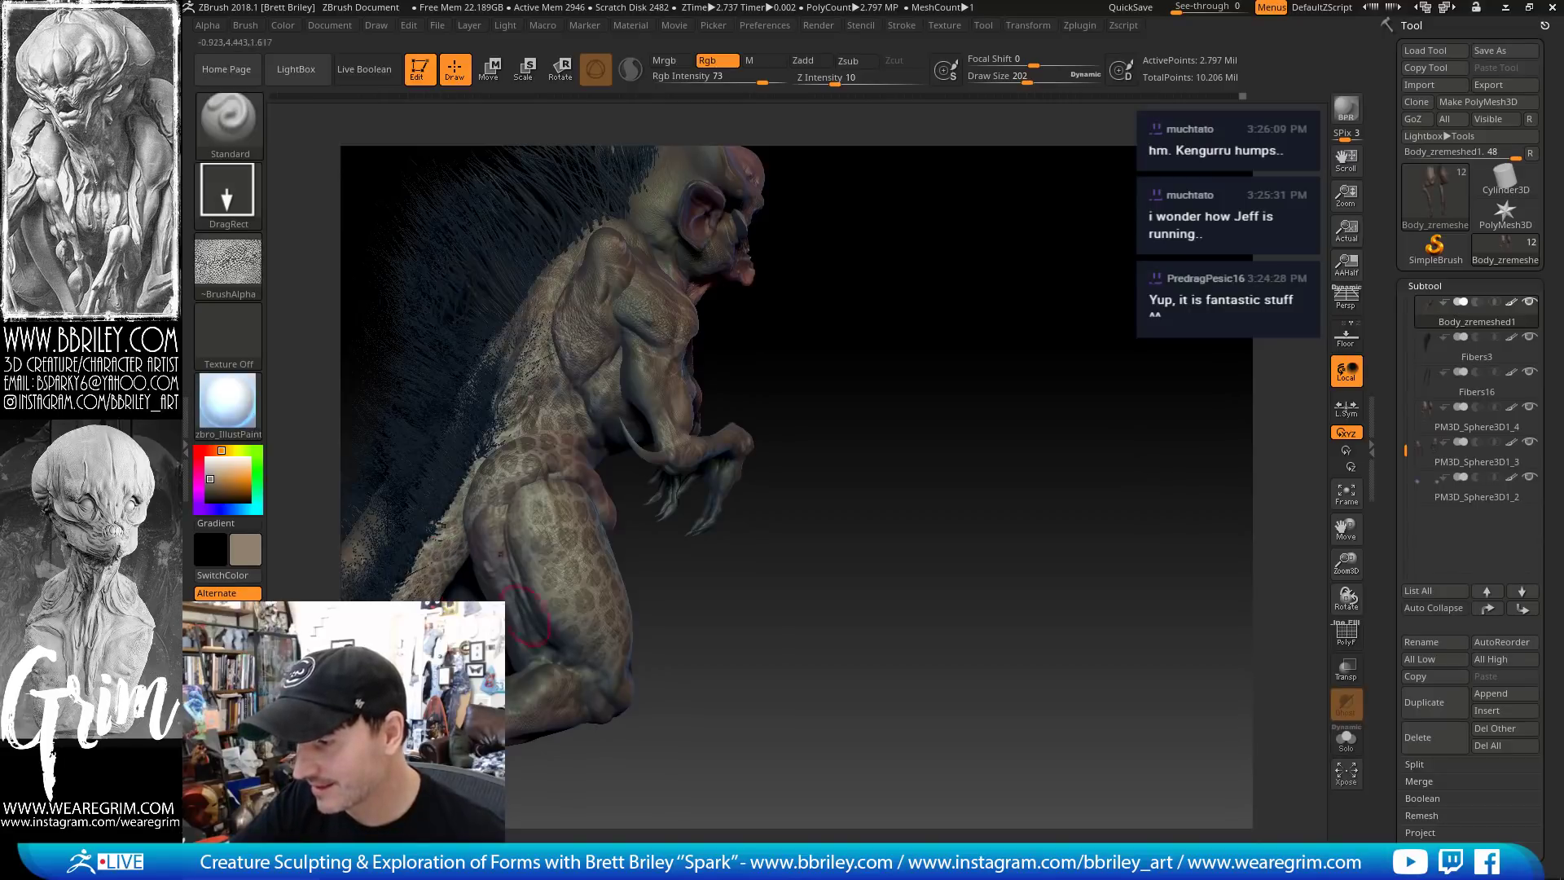
{"action": "left_click_drag", "start_coordinate": [896, 423], "coordinate": [646, 464]}
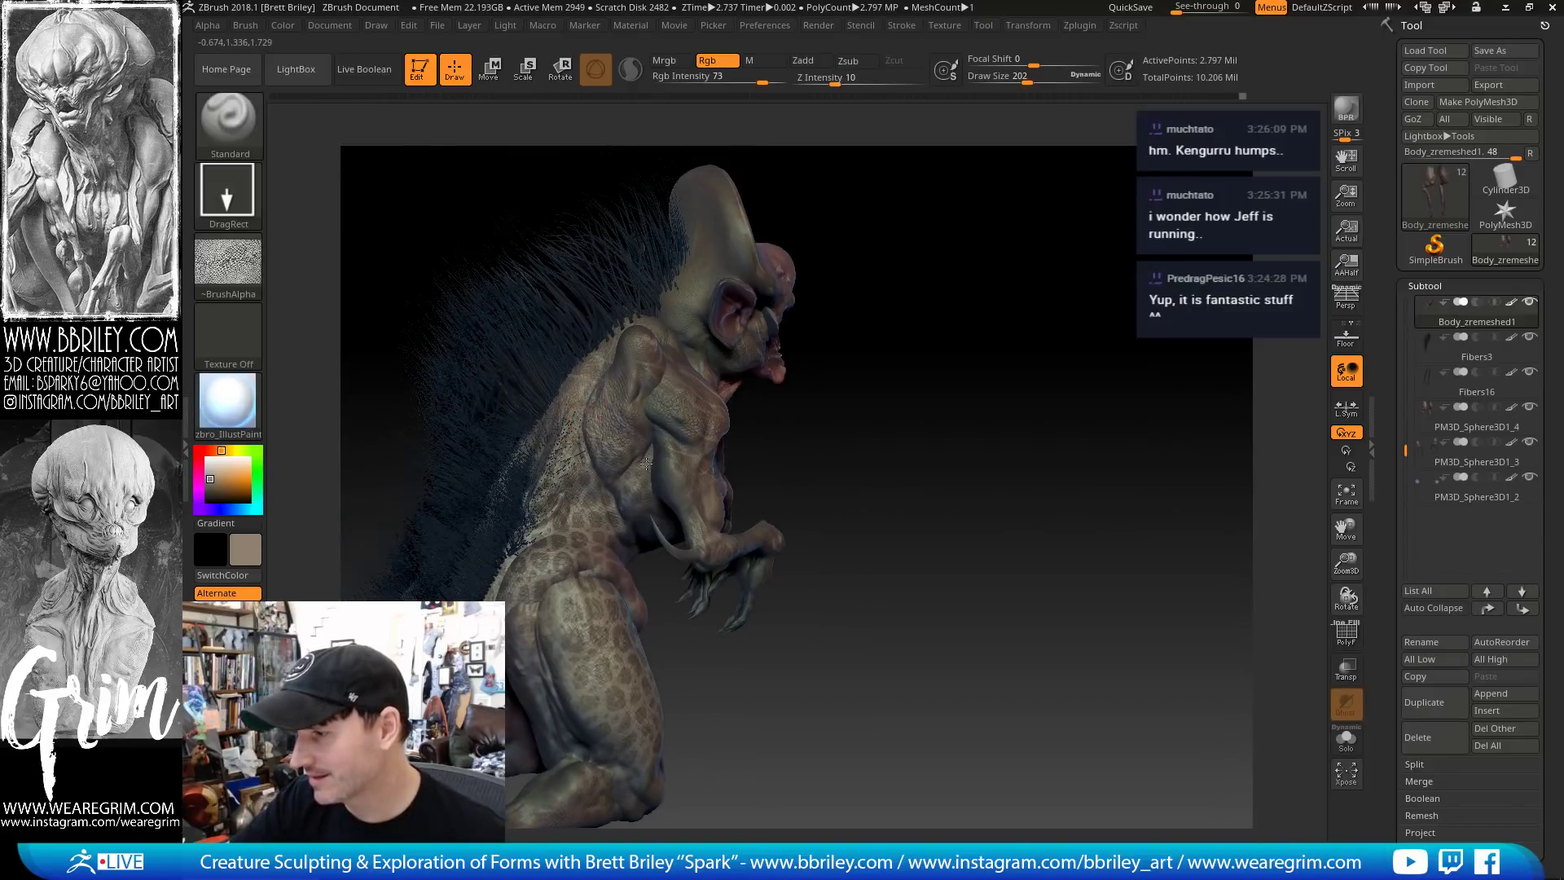
{"action": "left_click_drag", "start_coordinate": [865, 454], "coordinate": [757, 455]}
Switch to the arms' PM3D_Sphere3D1_4 subtool, stamp the light brown pattern over the shoulder and arm, and undo the last stamp
{"action": "left_click", "coordinate": [702, 410], "text": "alt"}
{"action": "left_click_drag", "start_coordinate": [697, 409], "coordinate": [744, 412]}
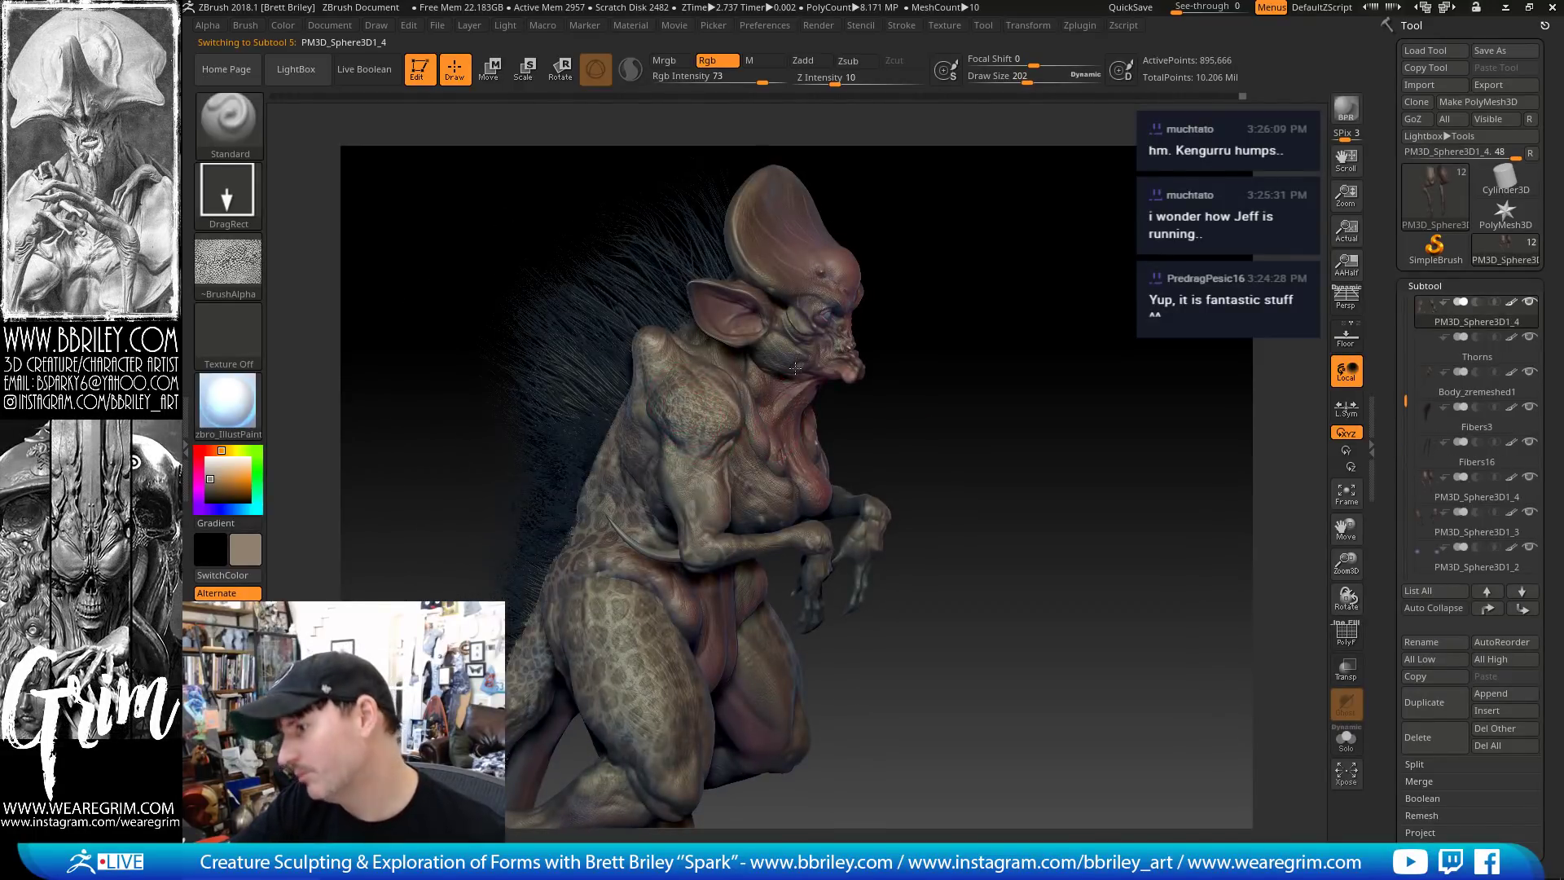
{"action": "left_click_drag", "start_coordinate": [1009, 321], "coordinate": [1006, 303]}
{"action": "key", "text": "ctrl+z"}
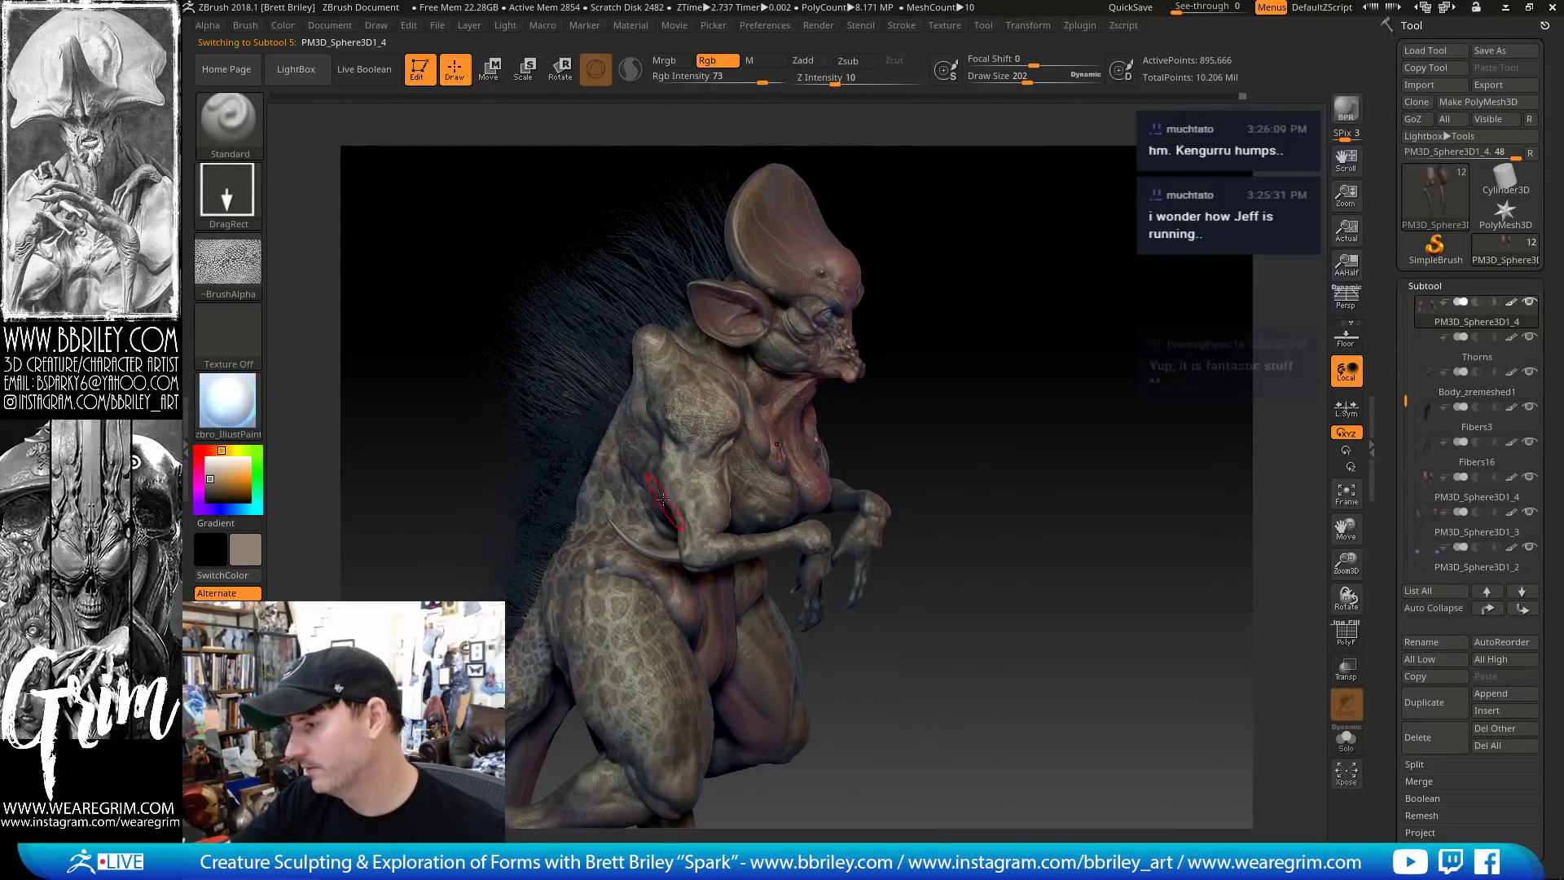
Set the Draw Size to 284, mask the forearms and stamp the scale pattern over the shoulders and upper arms
{"action": "key", "text": "s"}
{"action": "mouse_move", "coordinate": [685, 389]}
{"action": "left_mouse_down", "text": "ctrl"}
{"action": "mouse_move", "coordinate": [707, 423]}
{"action": "mouse_move", "coordinate": [693, 435]}
{"action": "left_mouse_up", "text": "ctrl"}
{"action": "left_click", "coordinate": [971, 352], "text": "ctrl"}
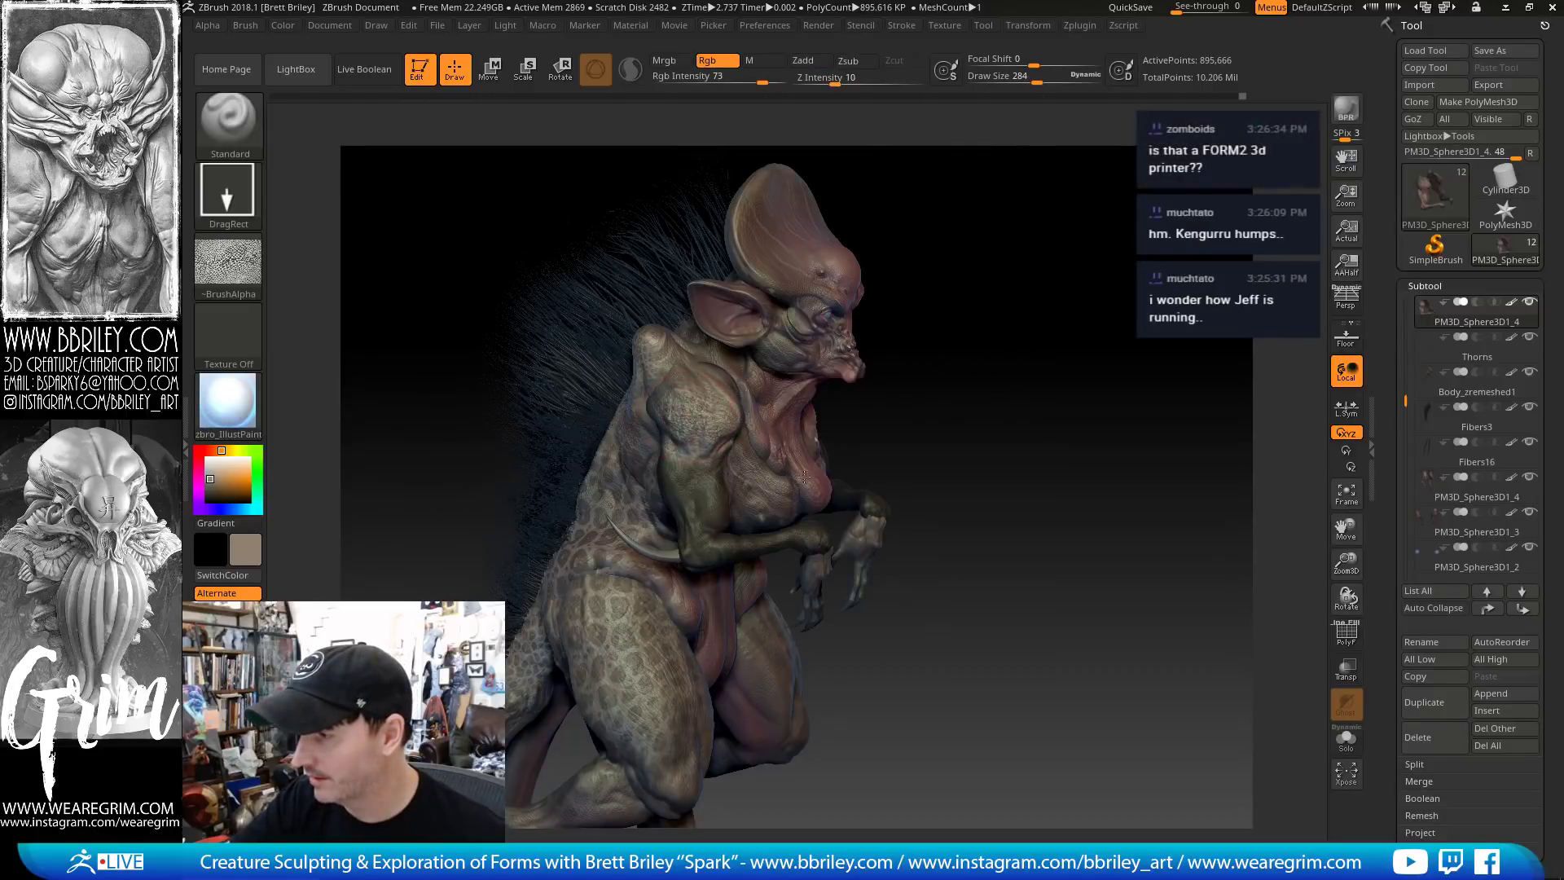
{"action": "mouse_move", "coordinate": [904, 487]}
{"action": "left_mouse_down", "text": "ctrl"}
{"action": "mouse_move", "coordinate": [946, 440]}
{"action": "mouse_move", "coordinate": [757, 403]}
{"action": "left_mouse_up", "text": "ctrl"}
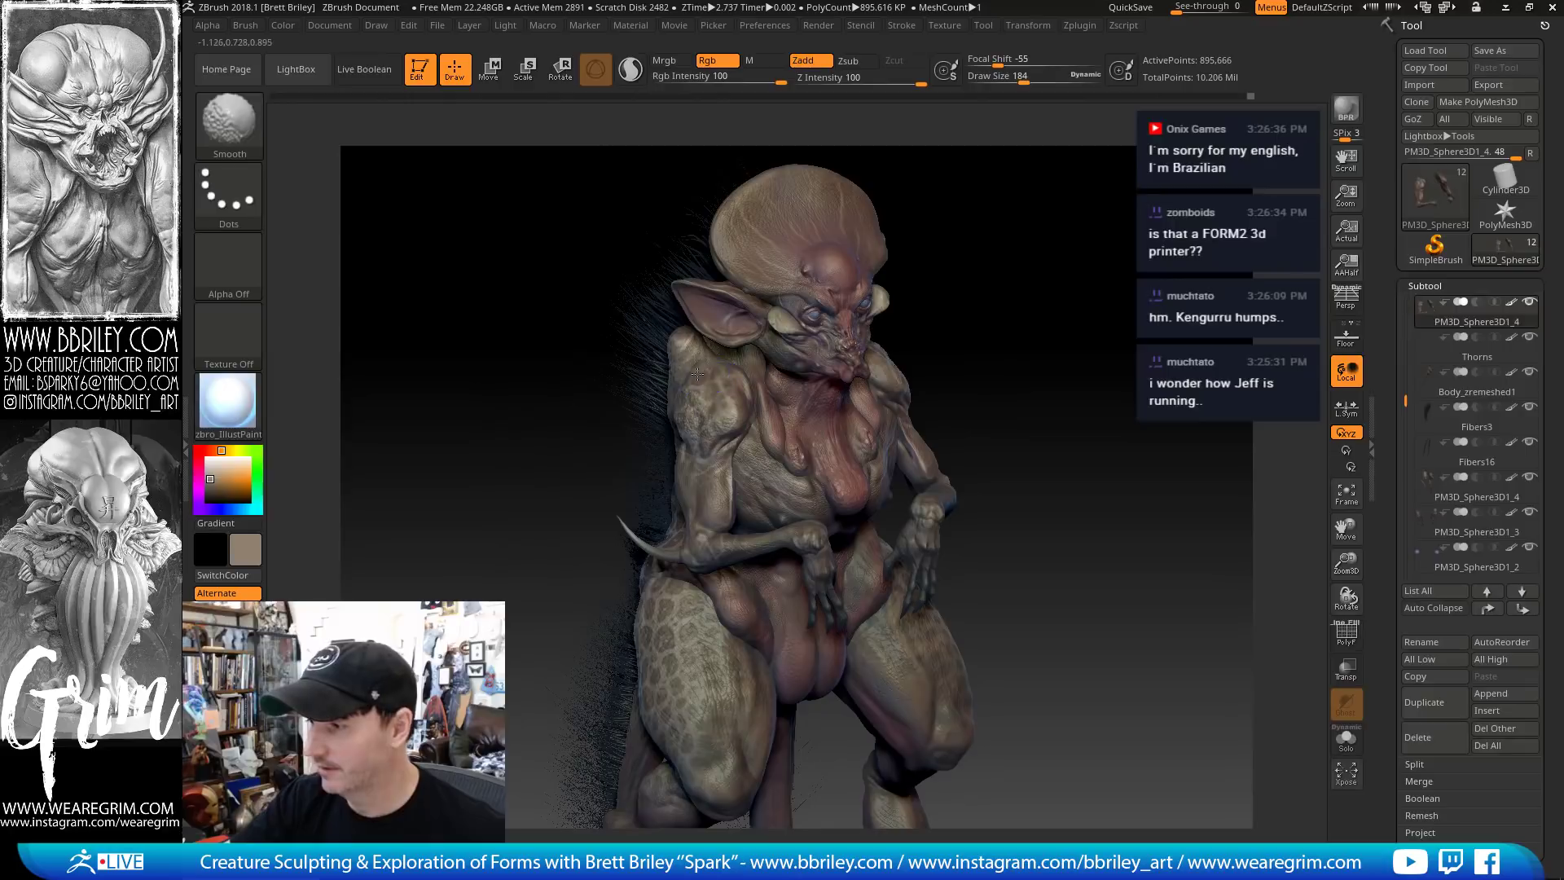
{"action": "mouse_move", "coordinate": [1087, 314]}
{"action": "left_mouse_down"}
{"action": "mouse_move", "coordinate": [1103, 348]}
{"action": "mouse_move", "coordinate": [1055, 373]}
{"action": "left_mouse_up"}
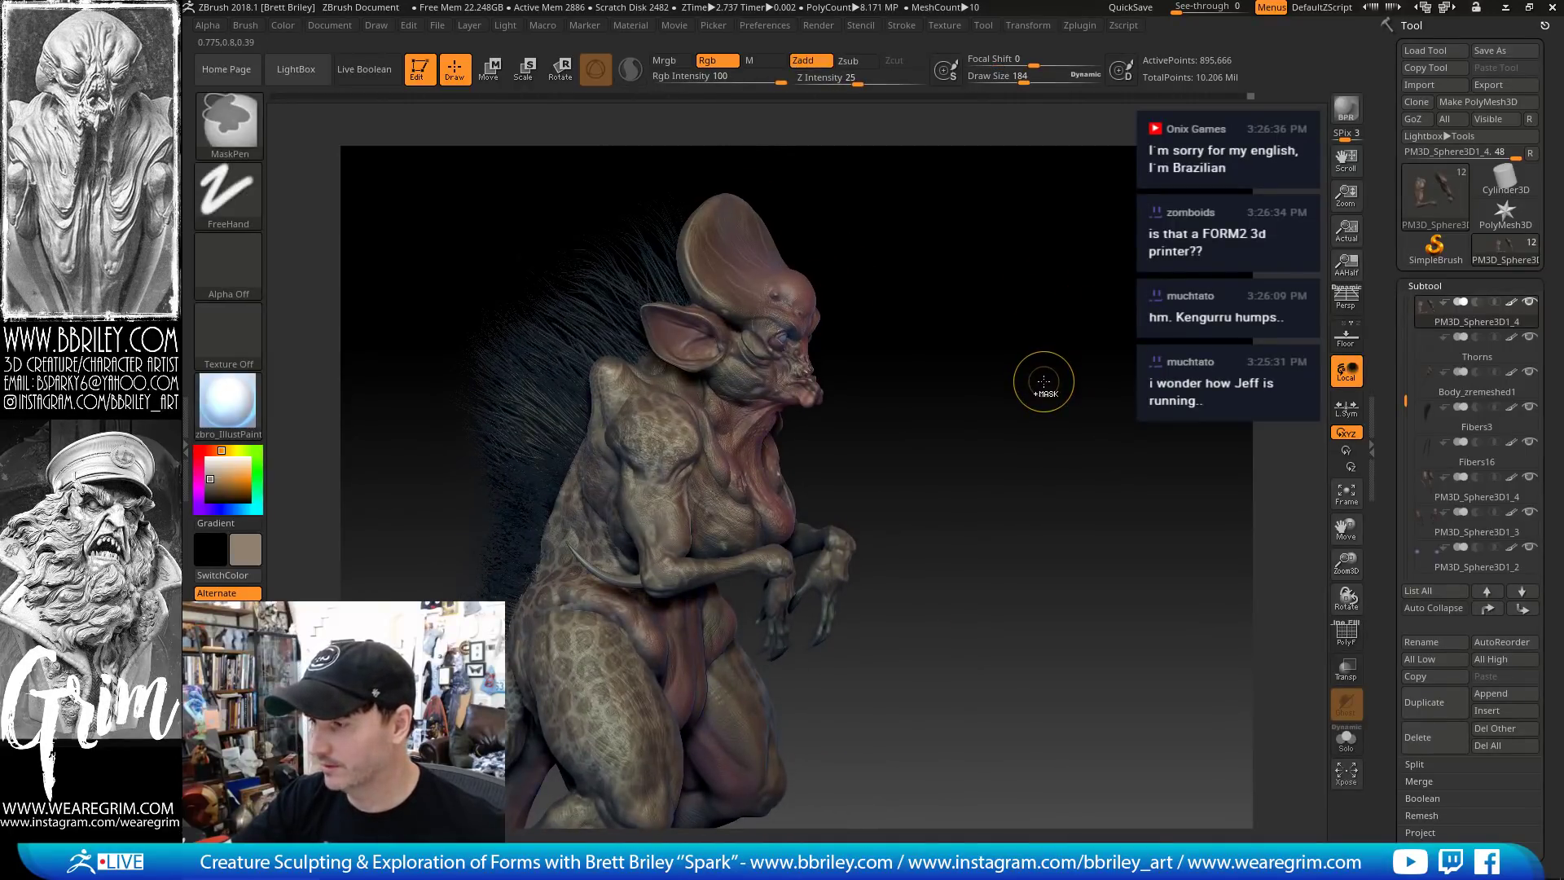
Undo the latest arm edits back to the masked forearms and stamp the light brown texture over the upper arm again
{"action": "key", "text": "ctrl+z"}
{"action": "key", "text": "ctrl+z"}
{"action": "key", "text": "ctrl+z"}
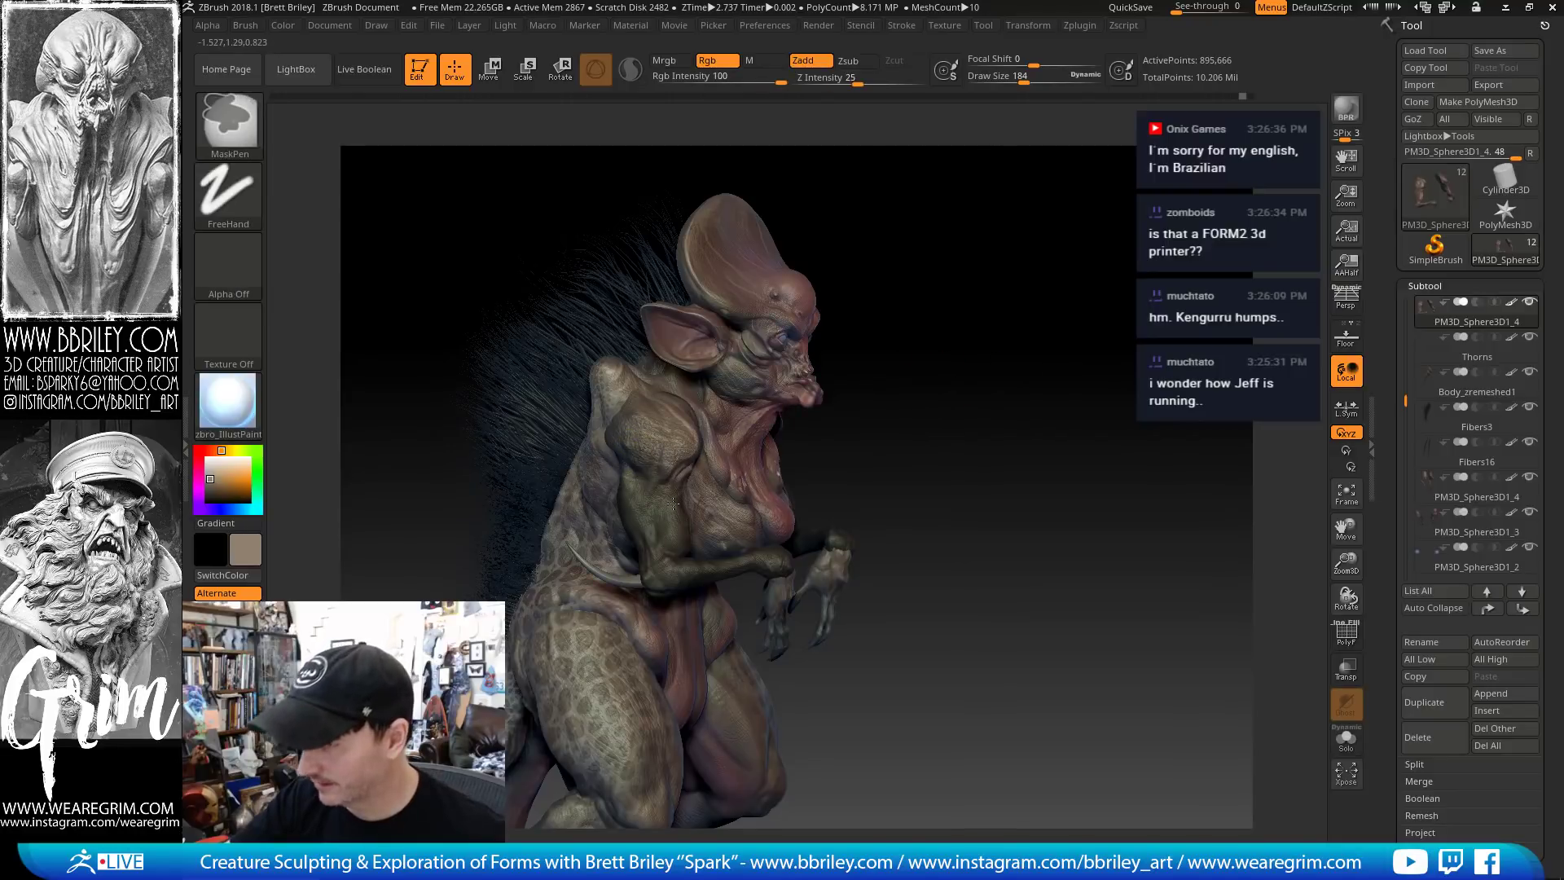
{"action": "left_click_drag", "start_coordinate": [636, 434], "coordinate": [711, 493]}
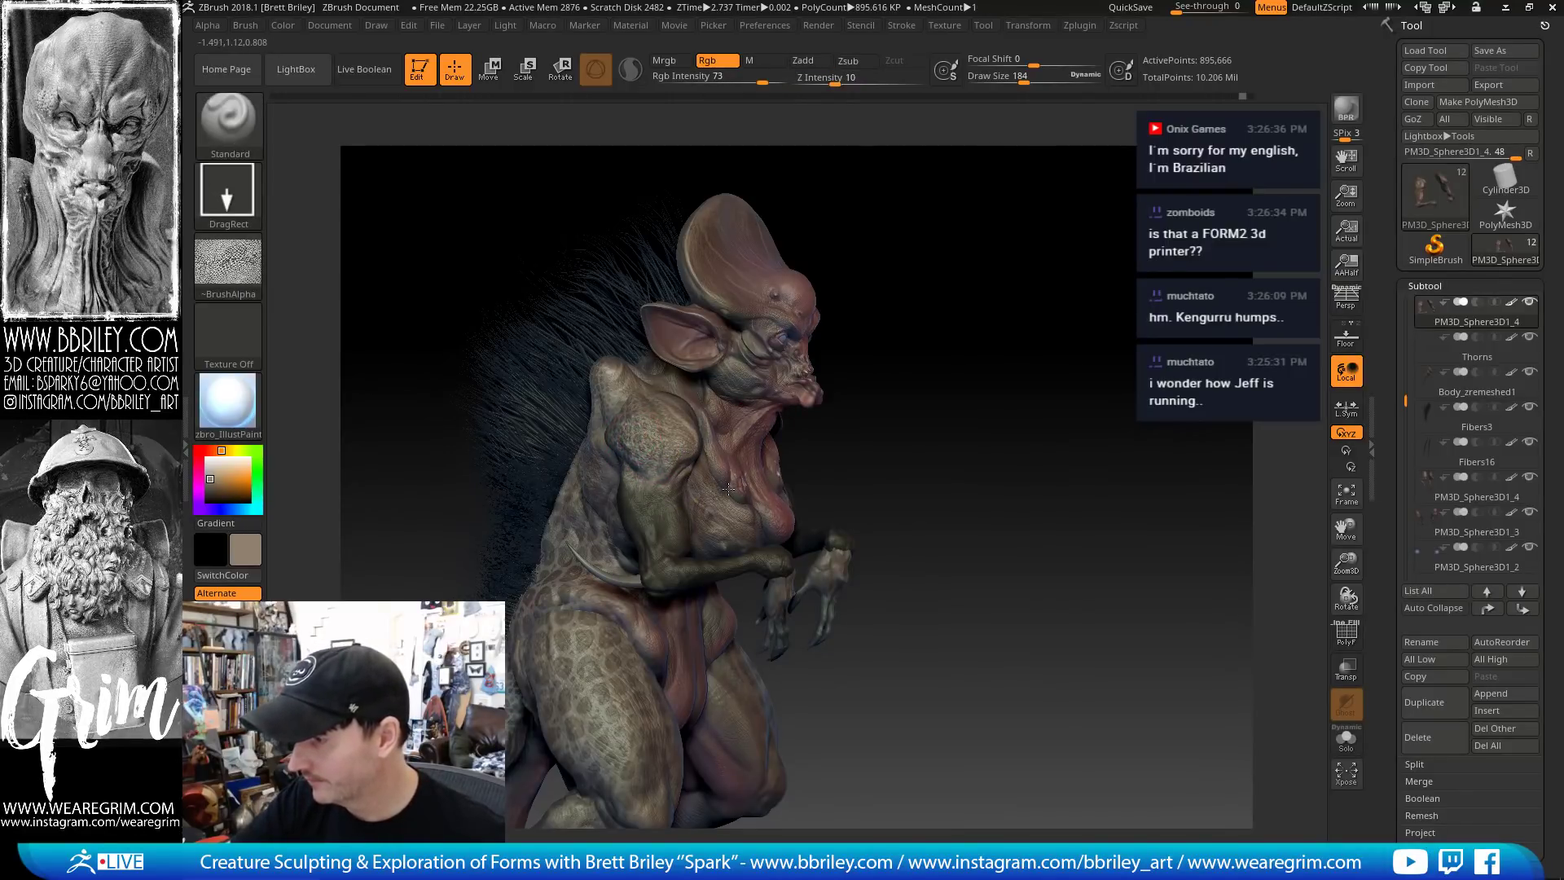
Select the torso subtool Body_zremeshed1 and sample reddish-brown skin colours from the model for painting
{"action": "key", "text": "ctrl"}
{"action": "left_click_drag", "start_coordinate": [956, 401], "coordinate": [1050, 373], "text": "ctrl"}
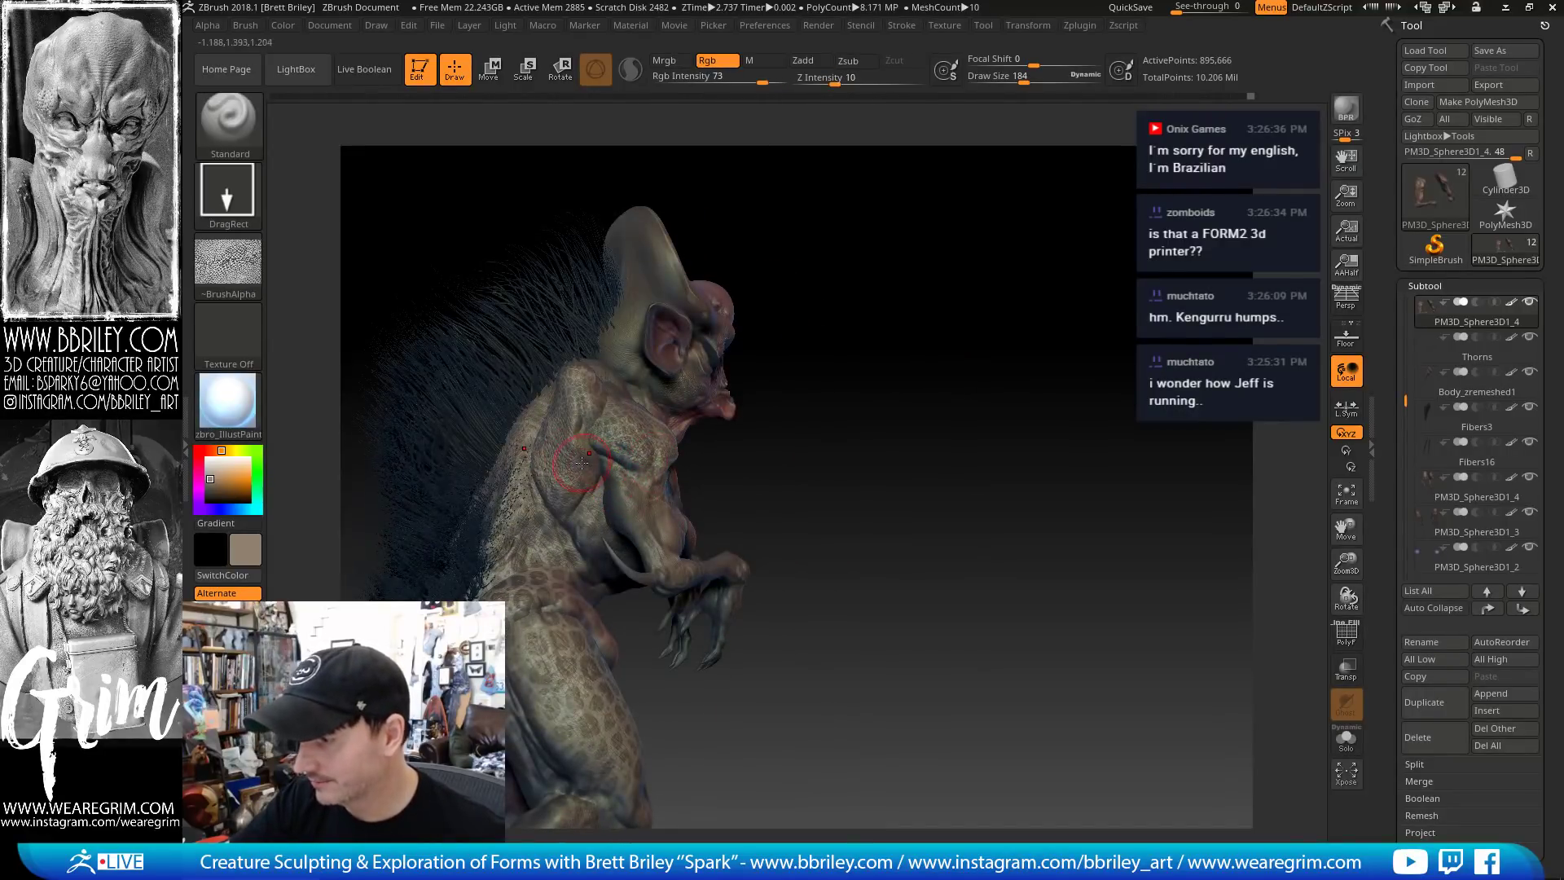
{"action": "left_click", "coordinate": [616, 493], "text": "alt"}
{"action": "left_click_drag", "start_coordinate": [865, 415], "coordinate": [637, 428]}
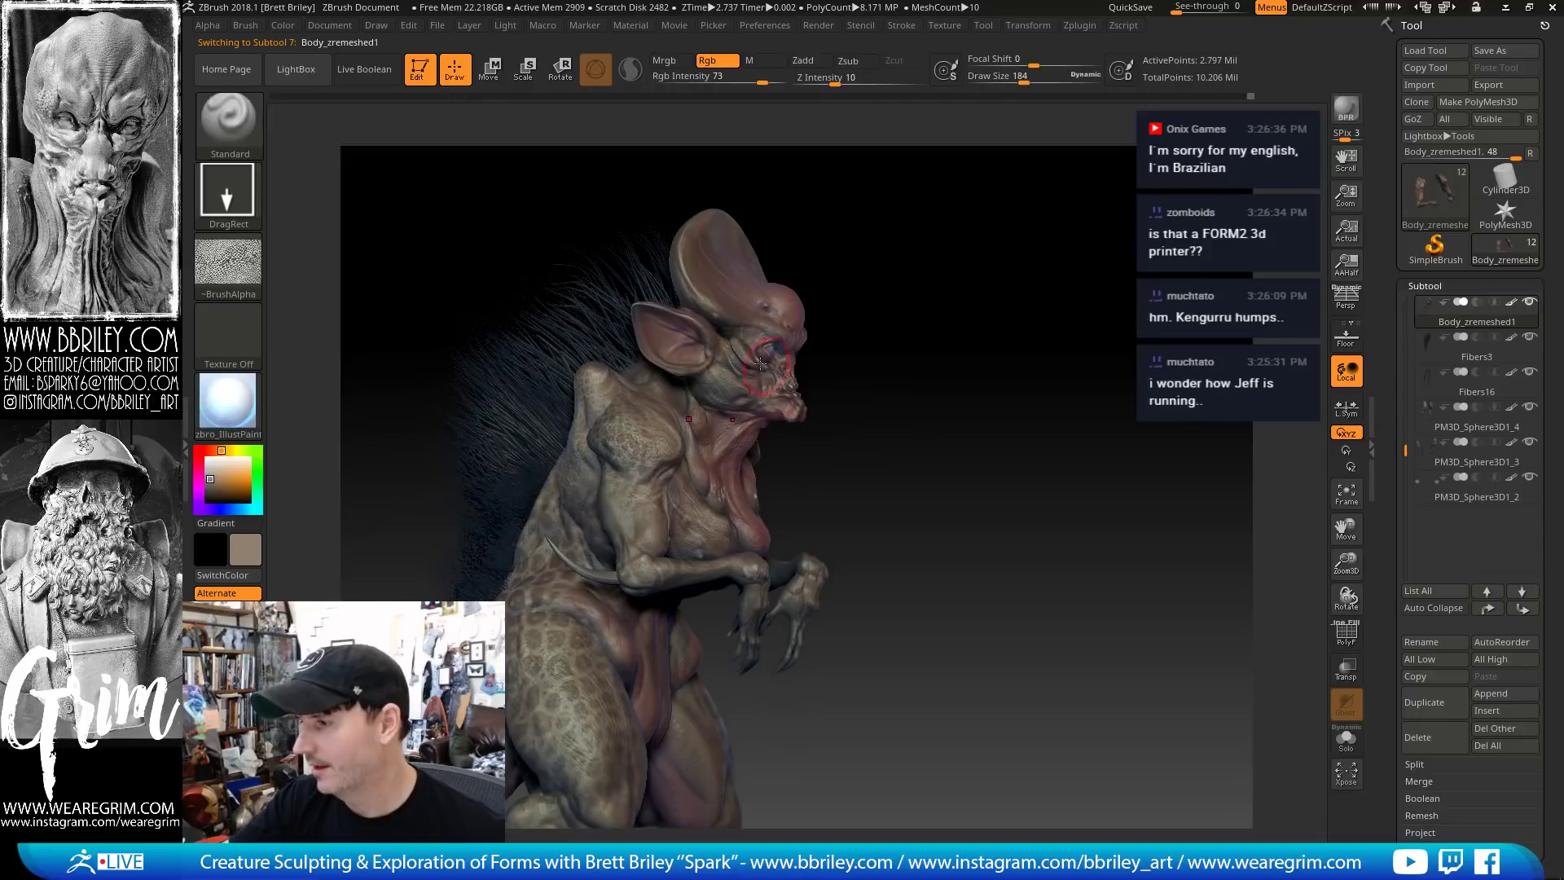
{"action": "key", "text": "c"}
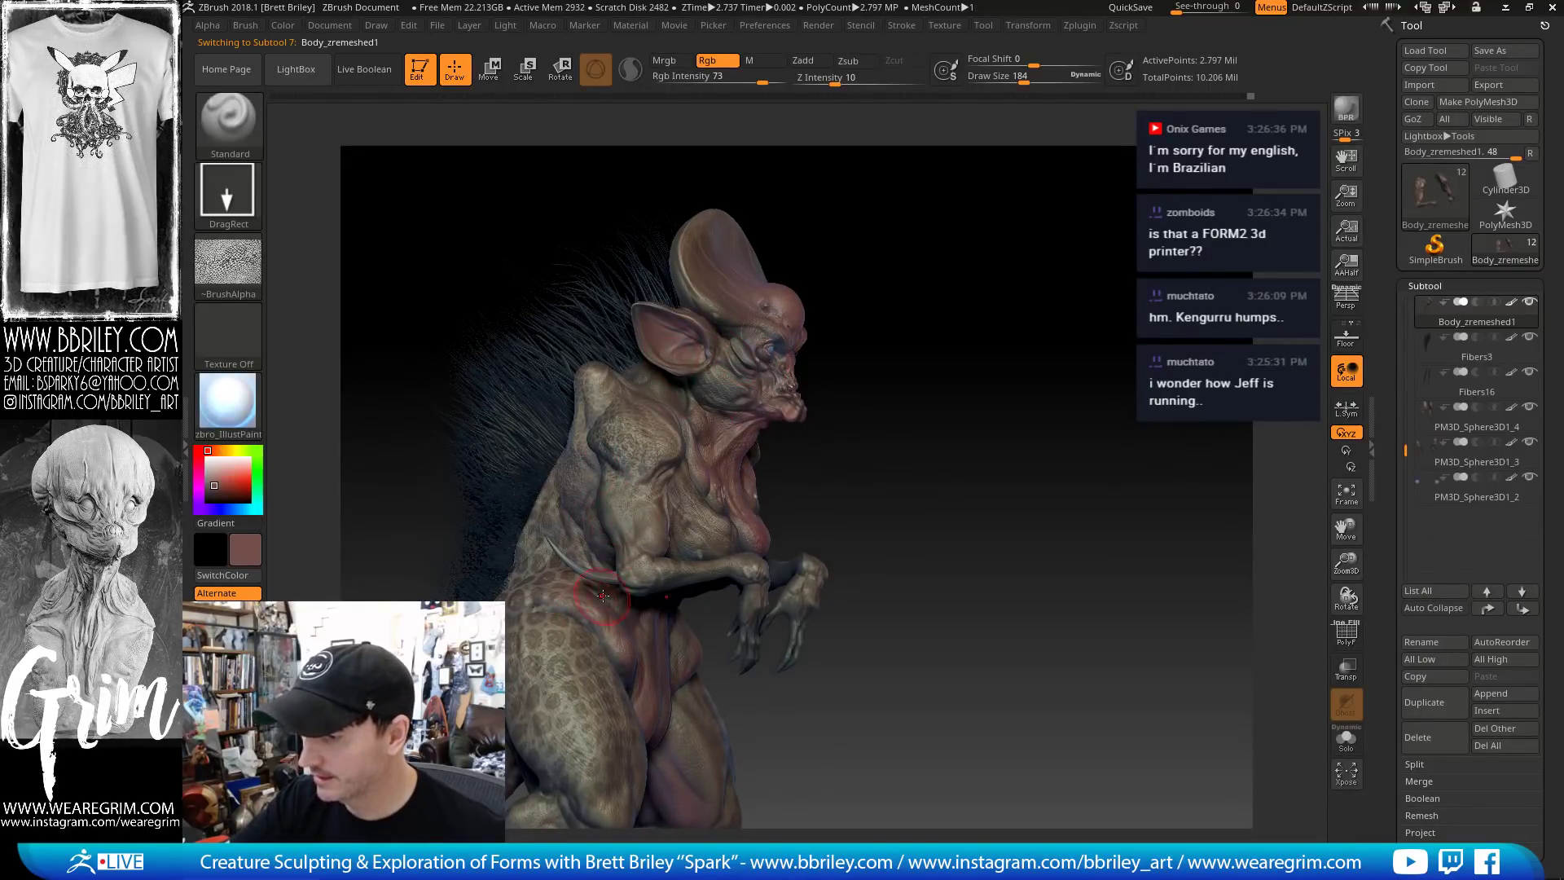
{"action": "key", "text": "c"}
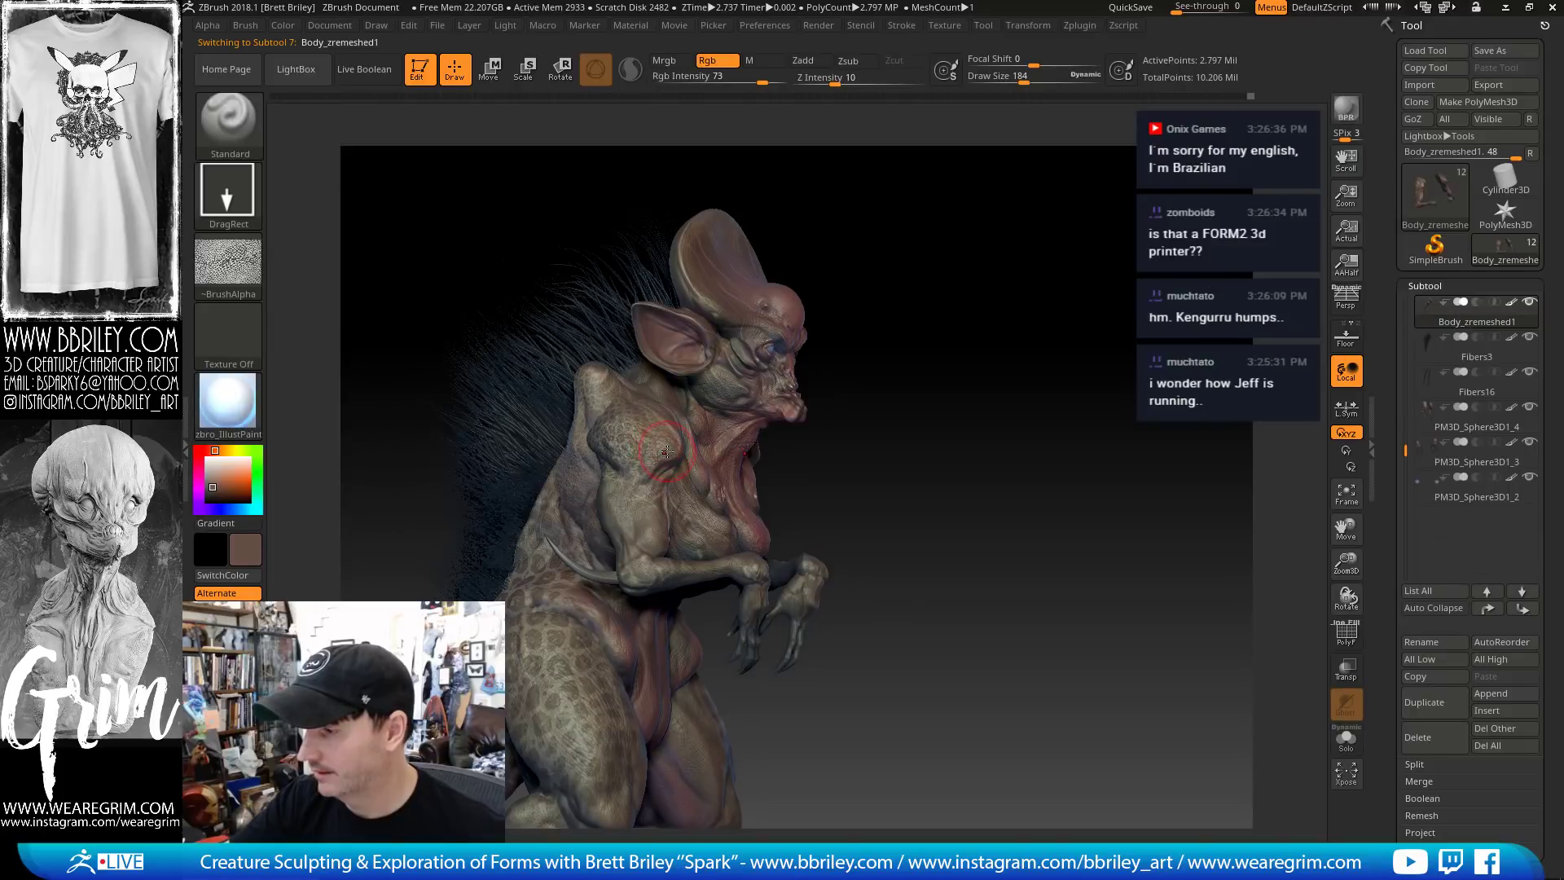
Make the arms the active subtool and sample a lighter pinkish-brown skin colour as the paint colour
{"action": "left_click", "coordinate": [593, 439], "text": "alt"}
{"action": "left_click_drag", "start_coordinate": [936, 338], "coordinate": [831, 359]}
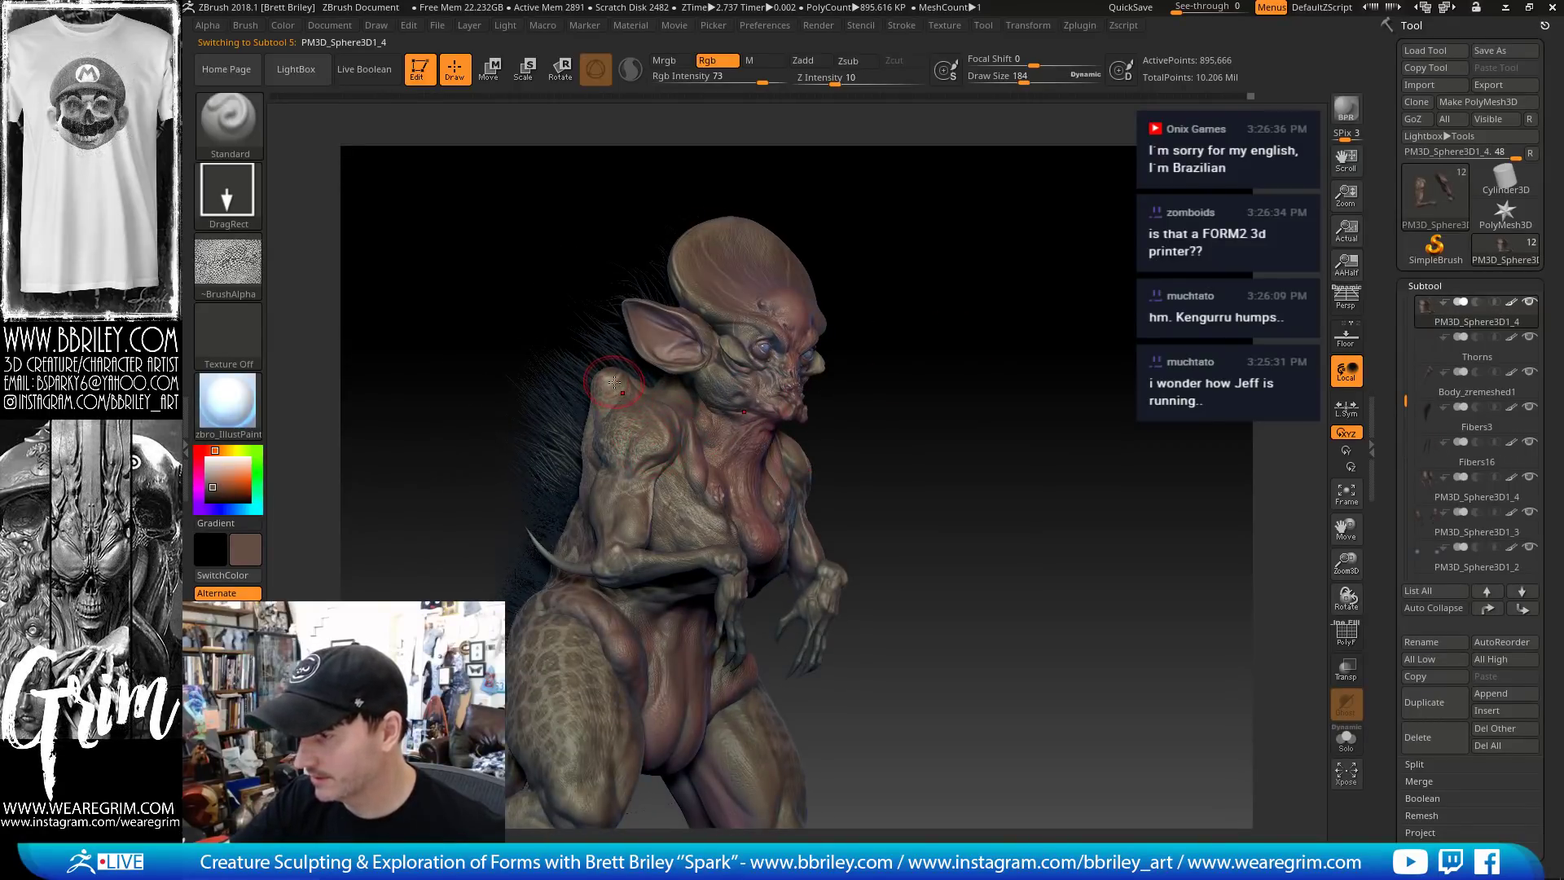
{"action": "key", "text": "c"}
{"action": "left_click_drag", "start_coordinate": [978, 297], "coordinate": [682, 390]}
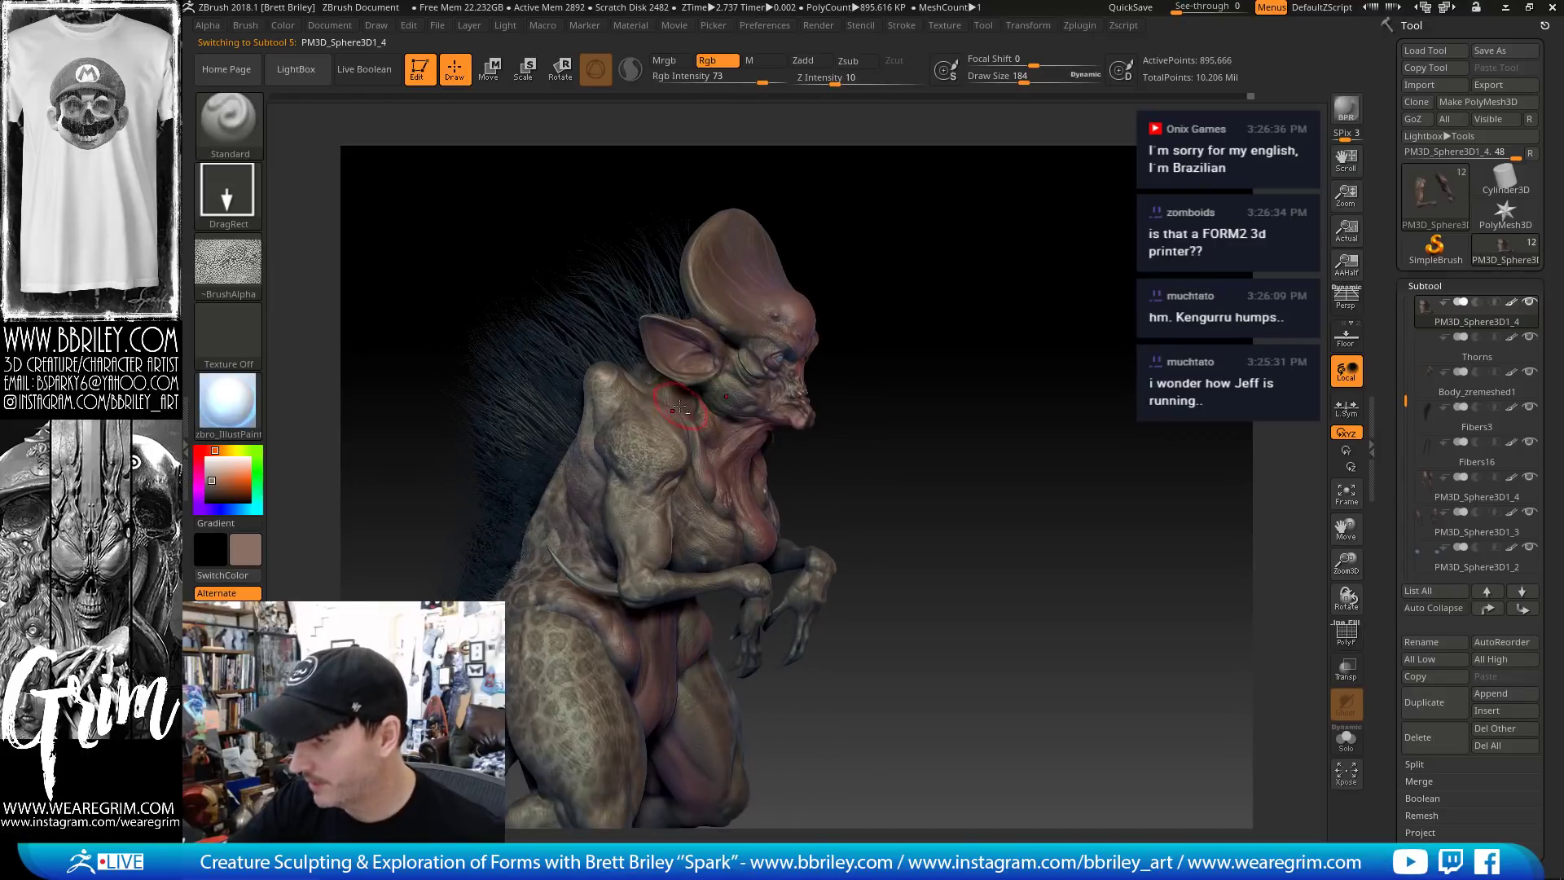
Switch from the torso to the Character head subtool and set the draw size to 115 for detail on the face
{"action": "left_click", "coordinate": [680, 407], "text": "alt"}
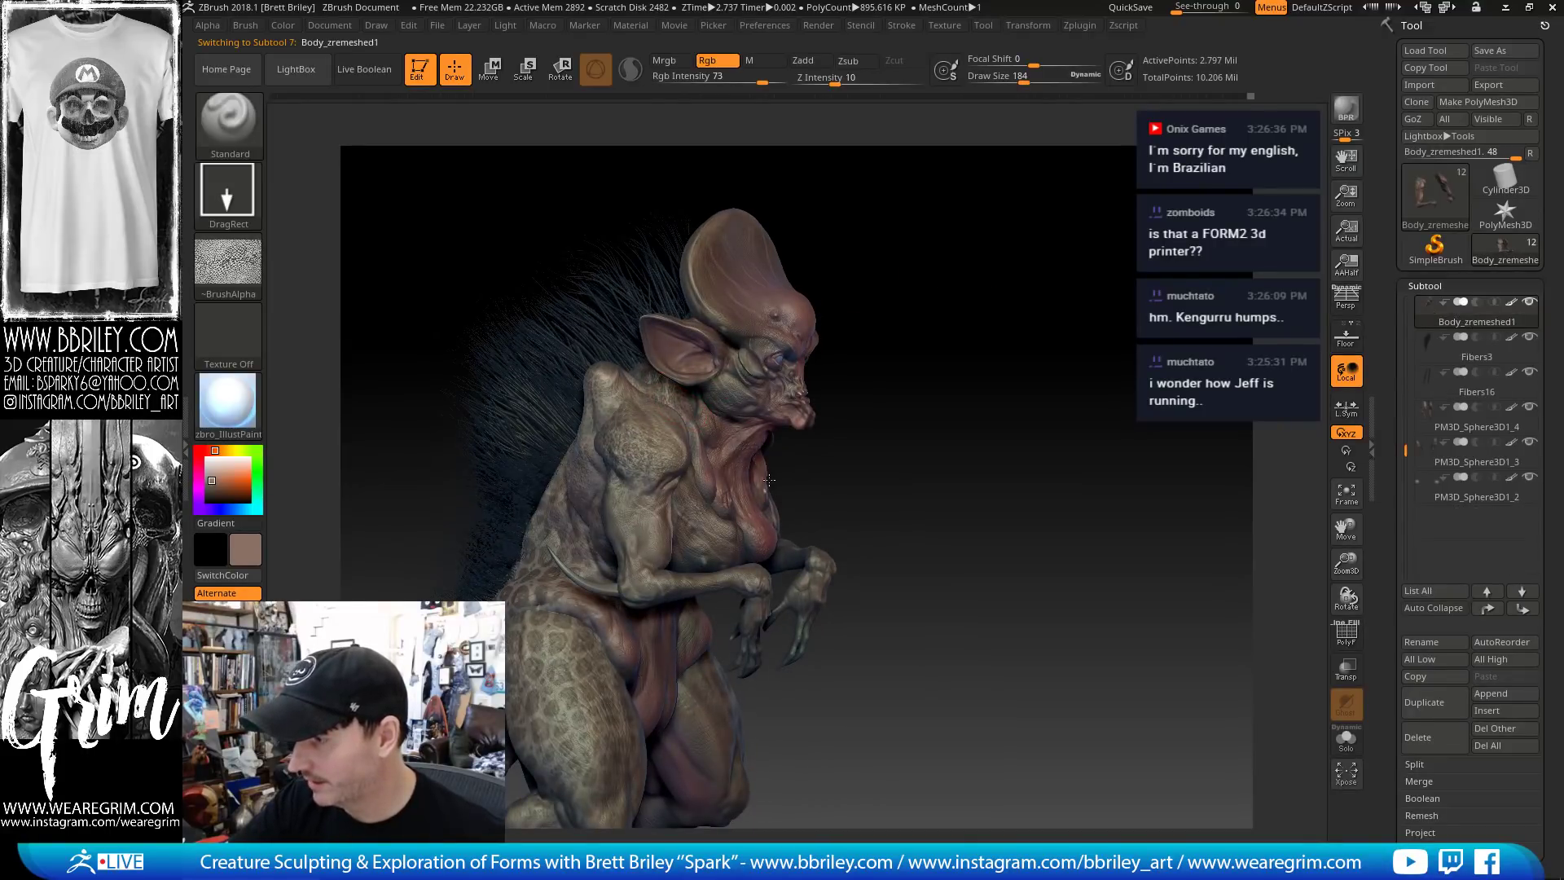
{"action": "left_click_drag", "start_coordinate": [914, 291], "coordinate": [956, 303]}
{"action": "left_click", "coordinate": [670, 342], "text": "alt"}
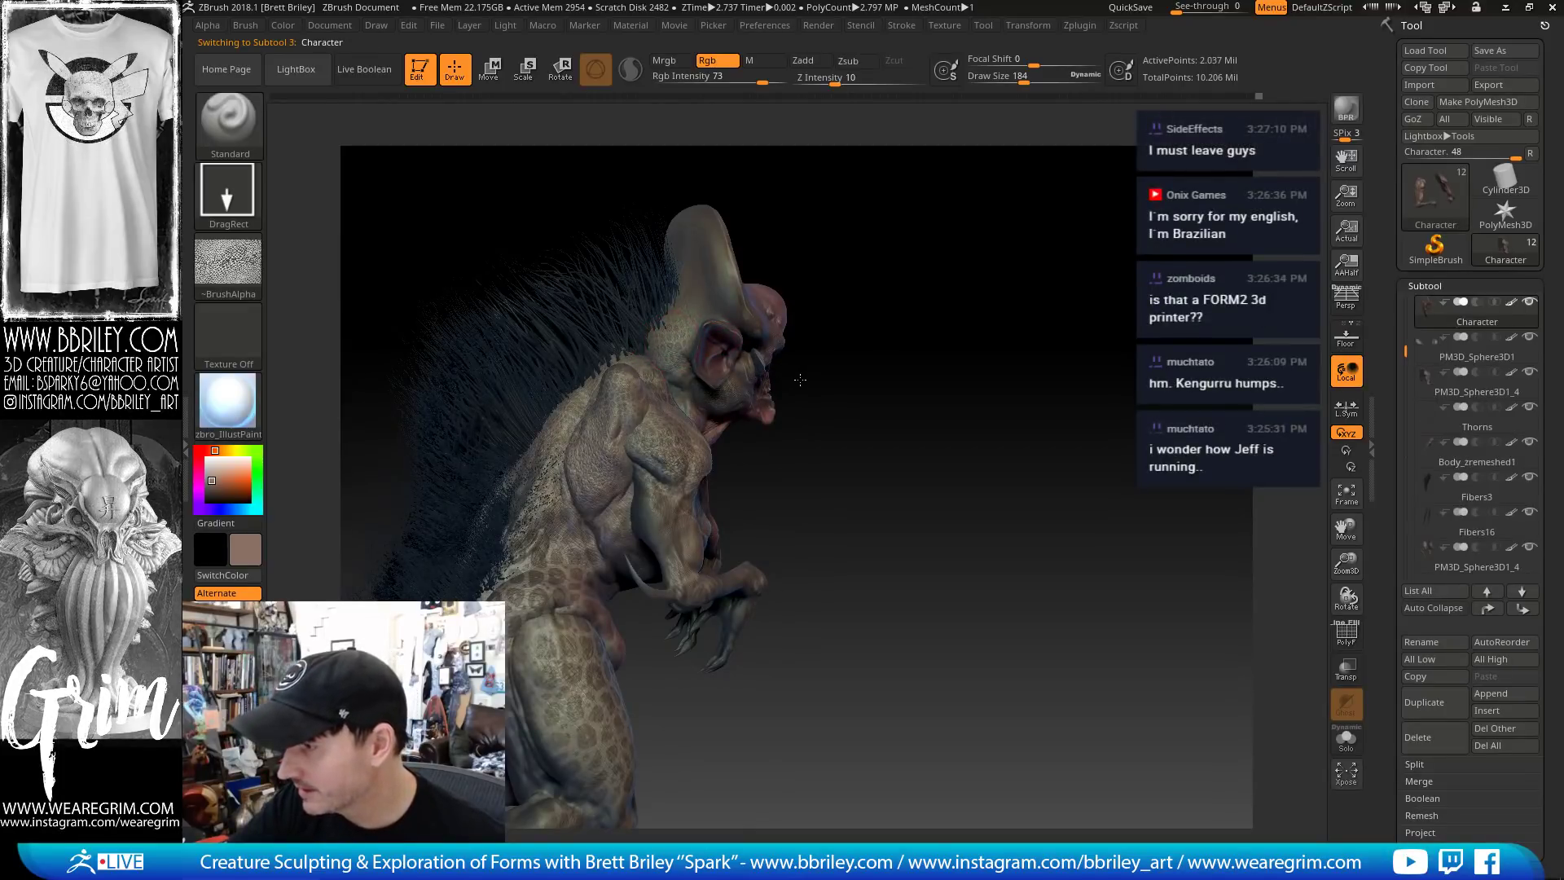
{"action": "left_click_drag", "start_coordinate": [902, 335], "coordinate": [883, 318]}
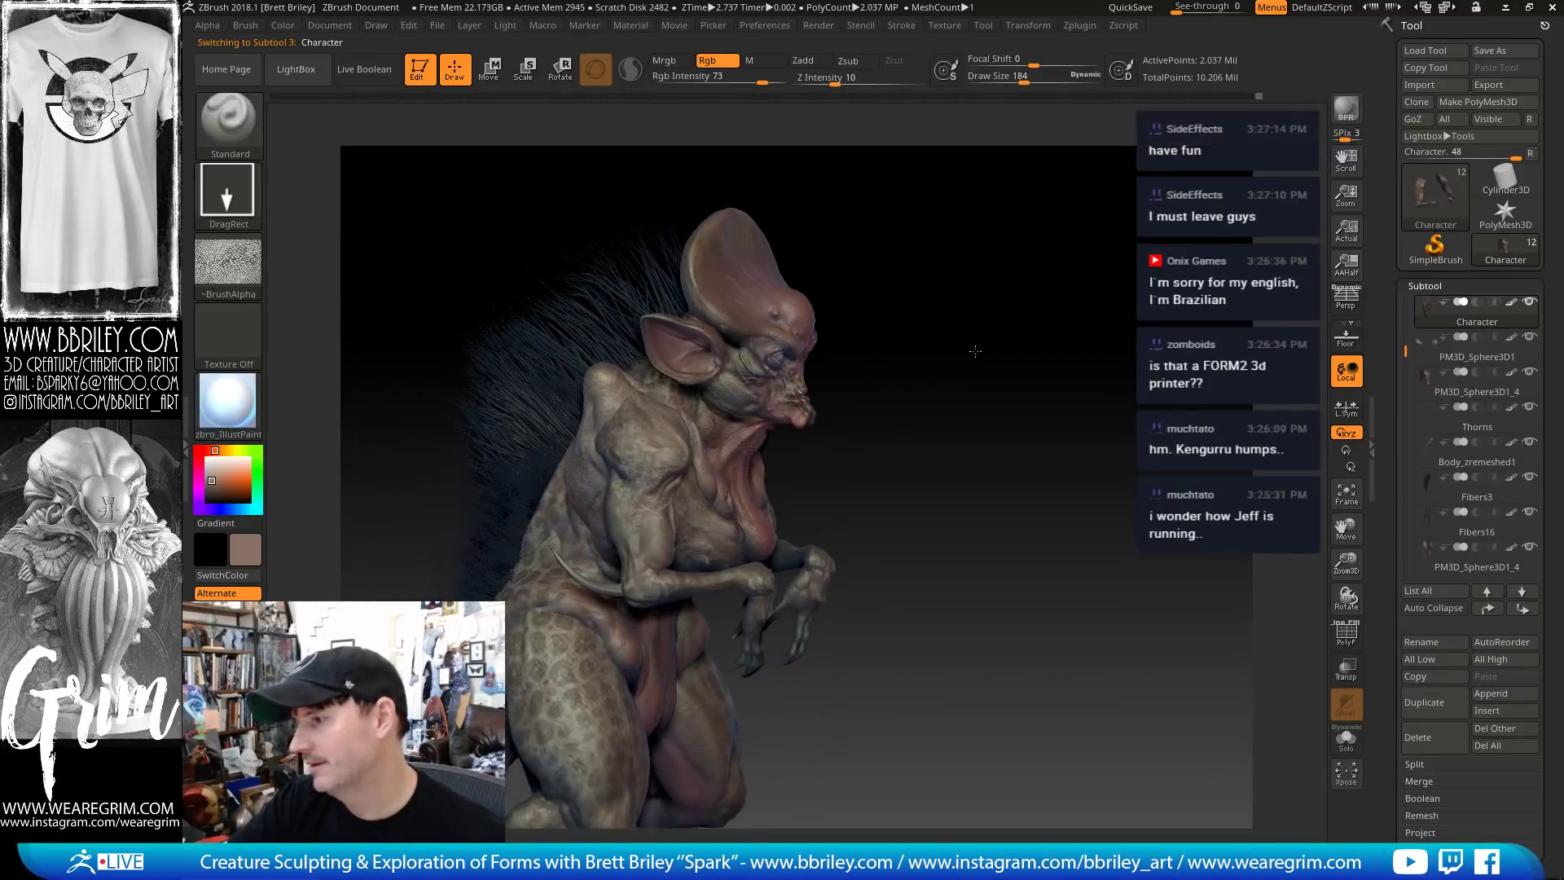
{"action": "mouse_move", "coordinate": [974, 350]}
{"action": "left_mouse_down"}
{"action": "mouse_move", "coordinate": [1015, 368]}
{"action": "mouse_move", "coordinate": [929, 345]}
{"action": "mouse_move", "coordinate": [939, 321]}
{"action": "mouse_move", "coordinate": [943, 377]}
{"action": "left_mouse_up"}
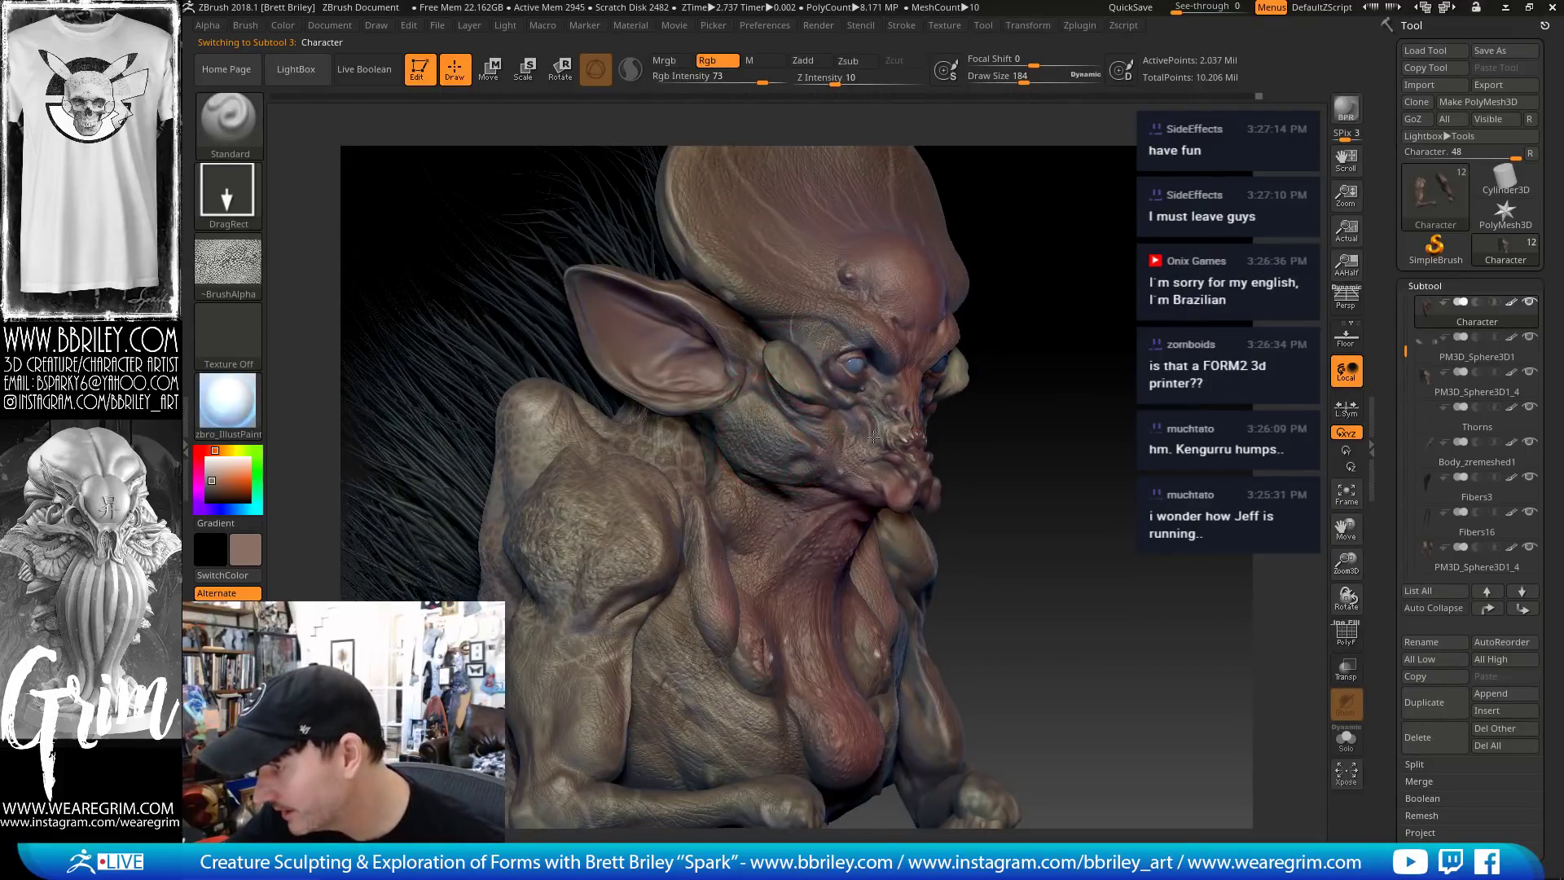
{"action": "left_click_drag", "start_coordinate": [1073, 296], "coordinate": [1128, 303]}
{"action": "left_click", "coordinate": [1013, 80]}
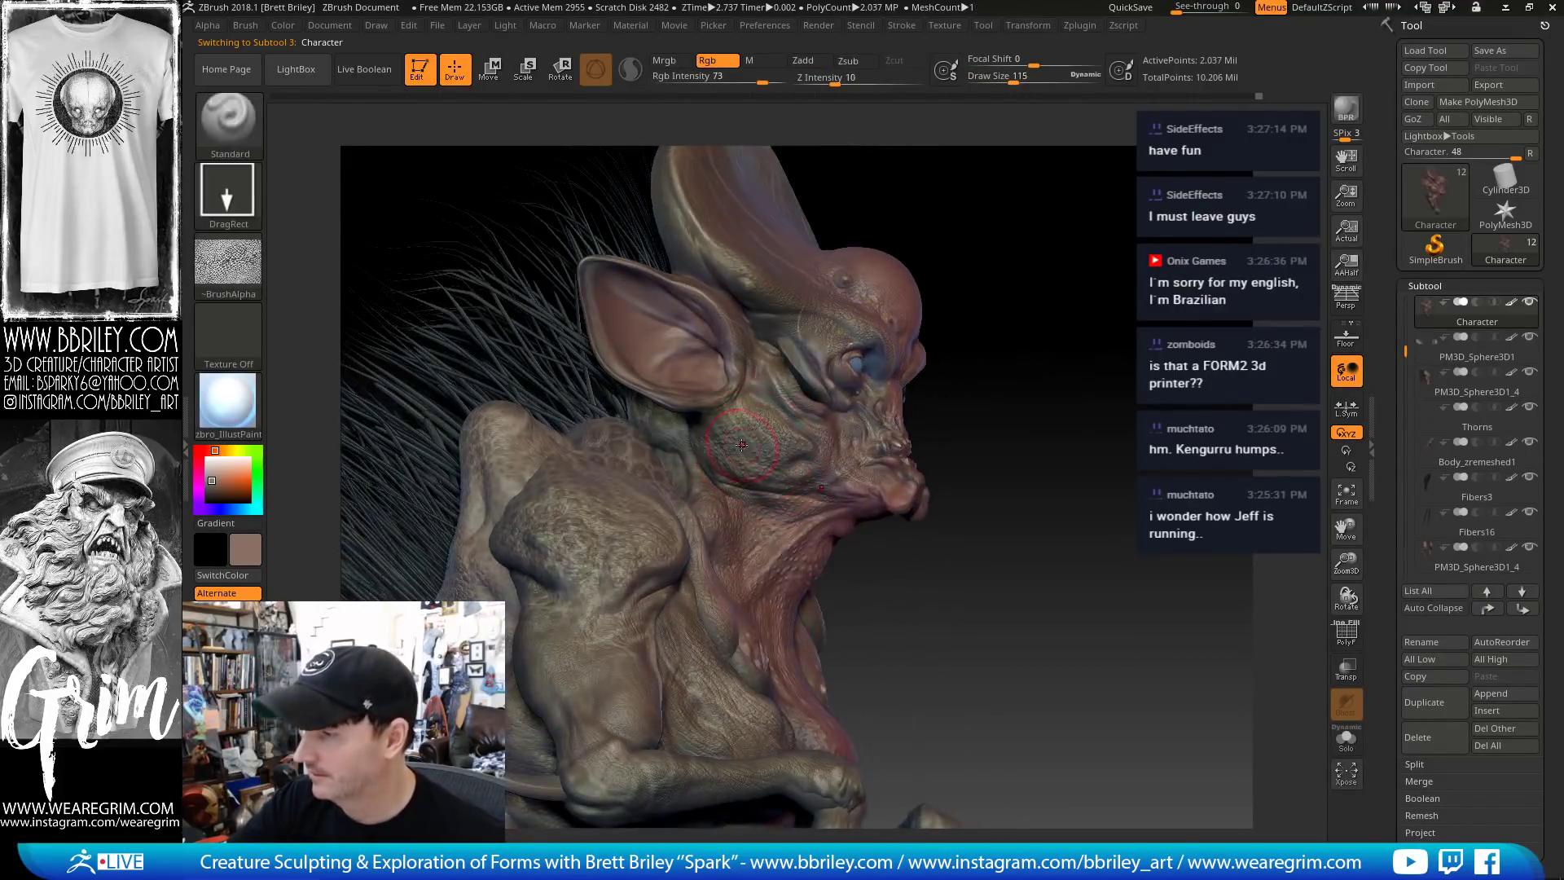
Make the legs the active subtool and lower the Rgb intensity to 55
{"action": "mouse_move", "coordinate": [743, 440]}
{"action": "left_mouse_down", "text": "ctrl"}
{"action": "mouse_move", "coordinate": [757, 465]}
{"action": "mouse_move", "coordinate": [731, 440]}
{"action": "mouse_move", "coordinate": [720, 458]}
{"action": "mouse_move", "coordinate": [762, 454]}
{"action": "mouse_move", "coordinate": [1005, 571]}
{"action": "left_mouse_up", "text": "ctrl"}
{"action": "left_click", "coordinate": [941, 444], "text": "ctrl"}
{"action": "left_click_drag", "start_coordinate": [1004, 500], "coordinate": [973, 313], "text": "ctrl"}
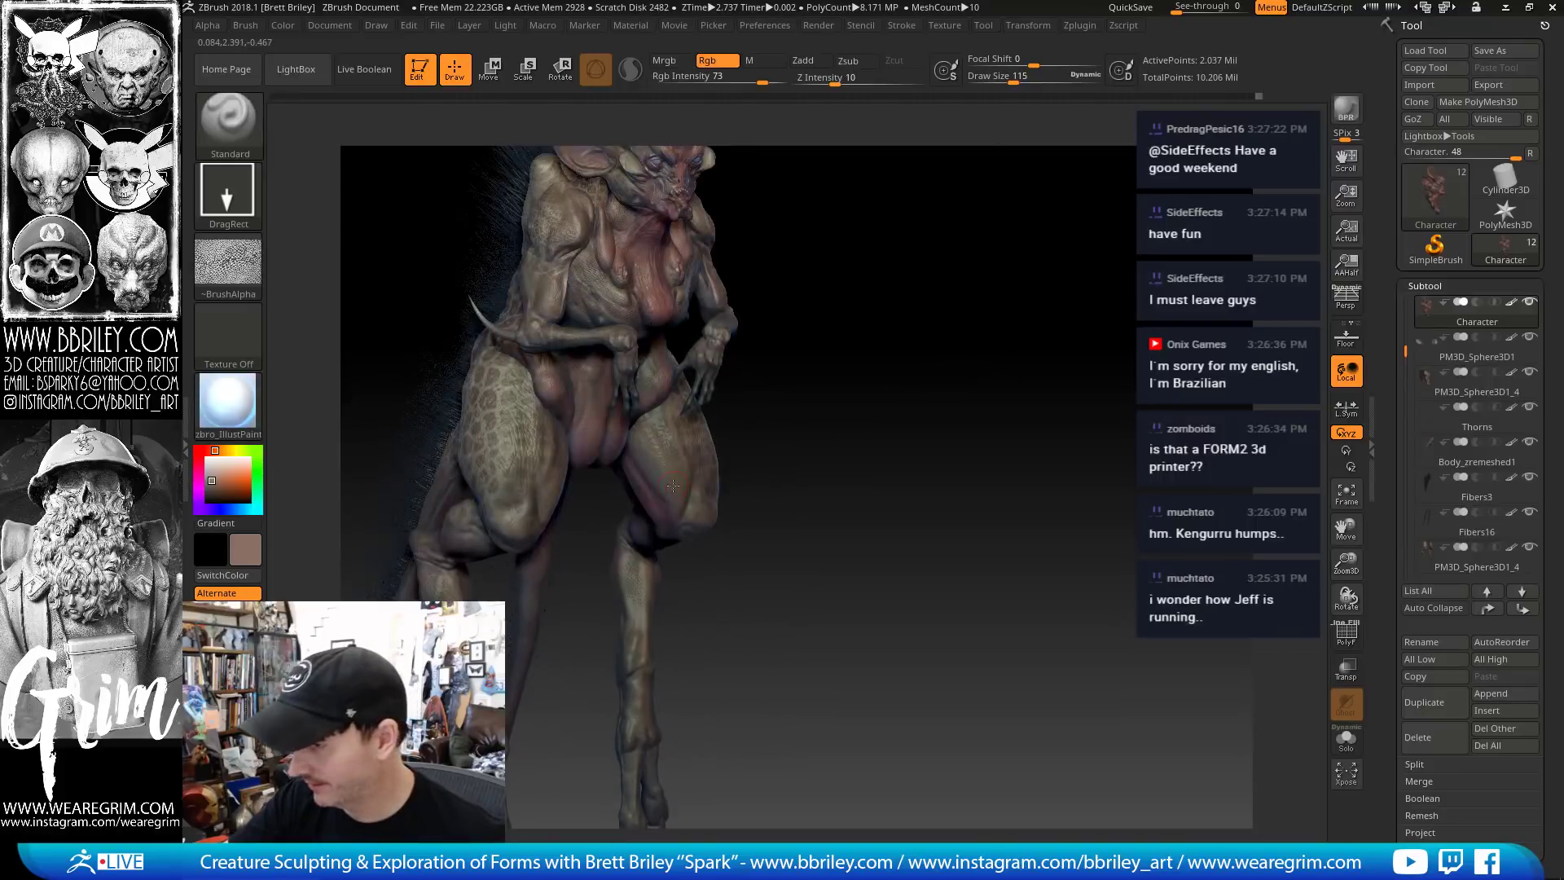
{"action": "left_click", "coordinate": [727, 502], "text": "alt"}
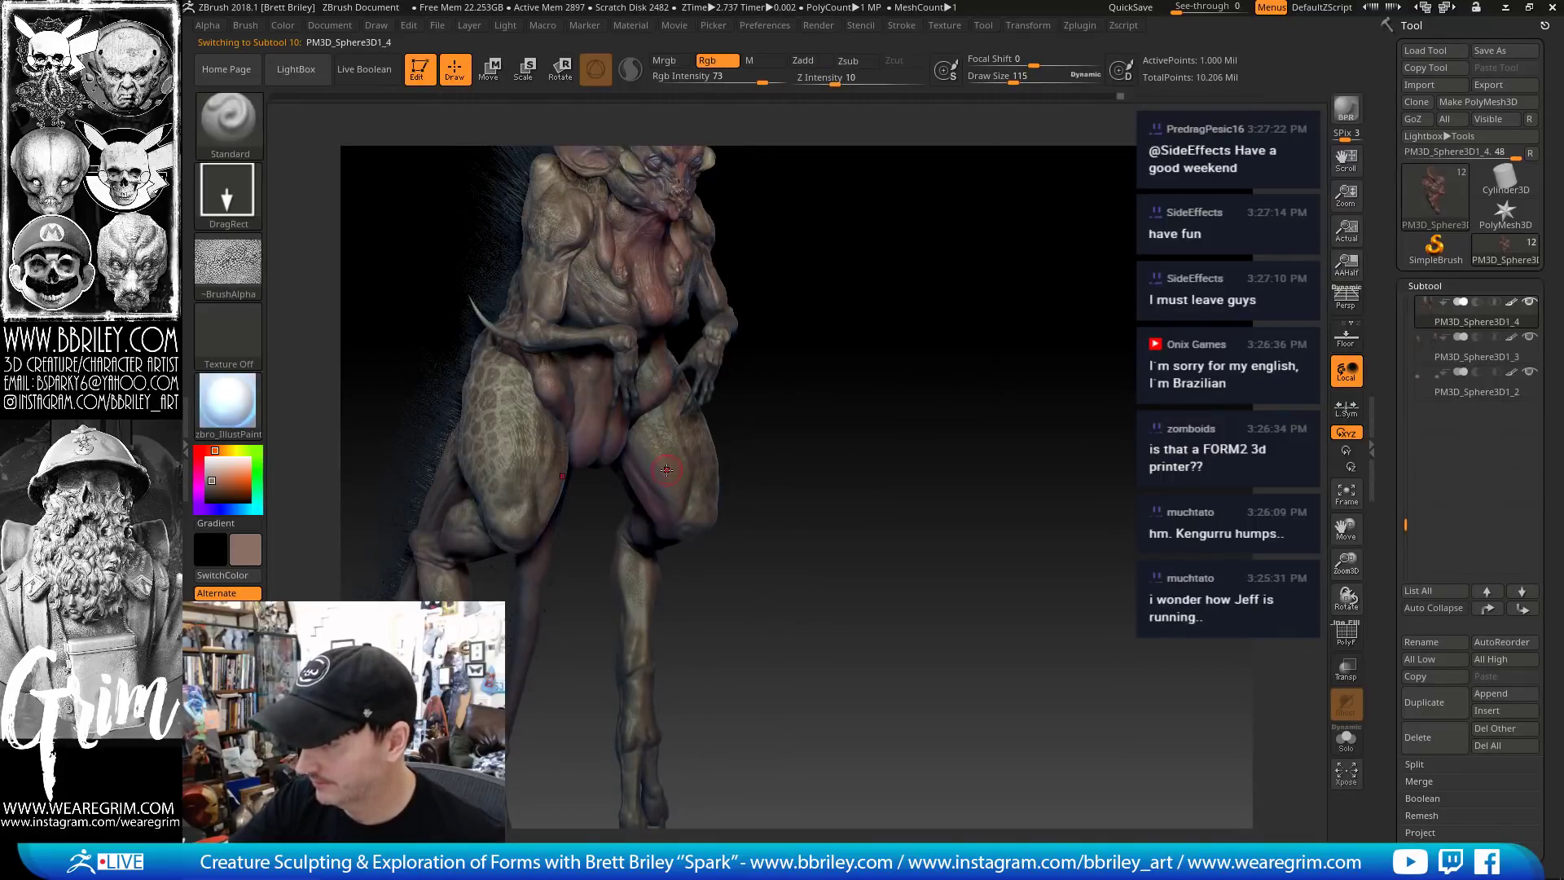
{"action": "left_click_drag", "start_coordinate": [758, 86], "coordinate": [744, 85]}
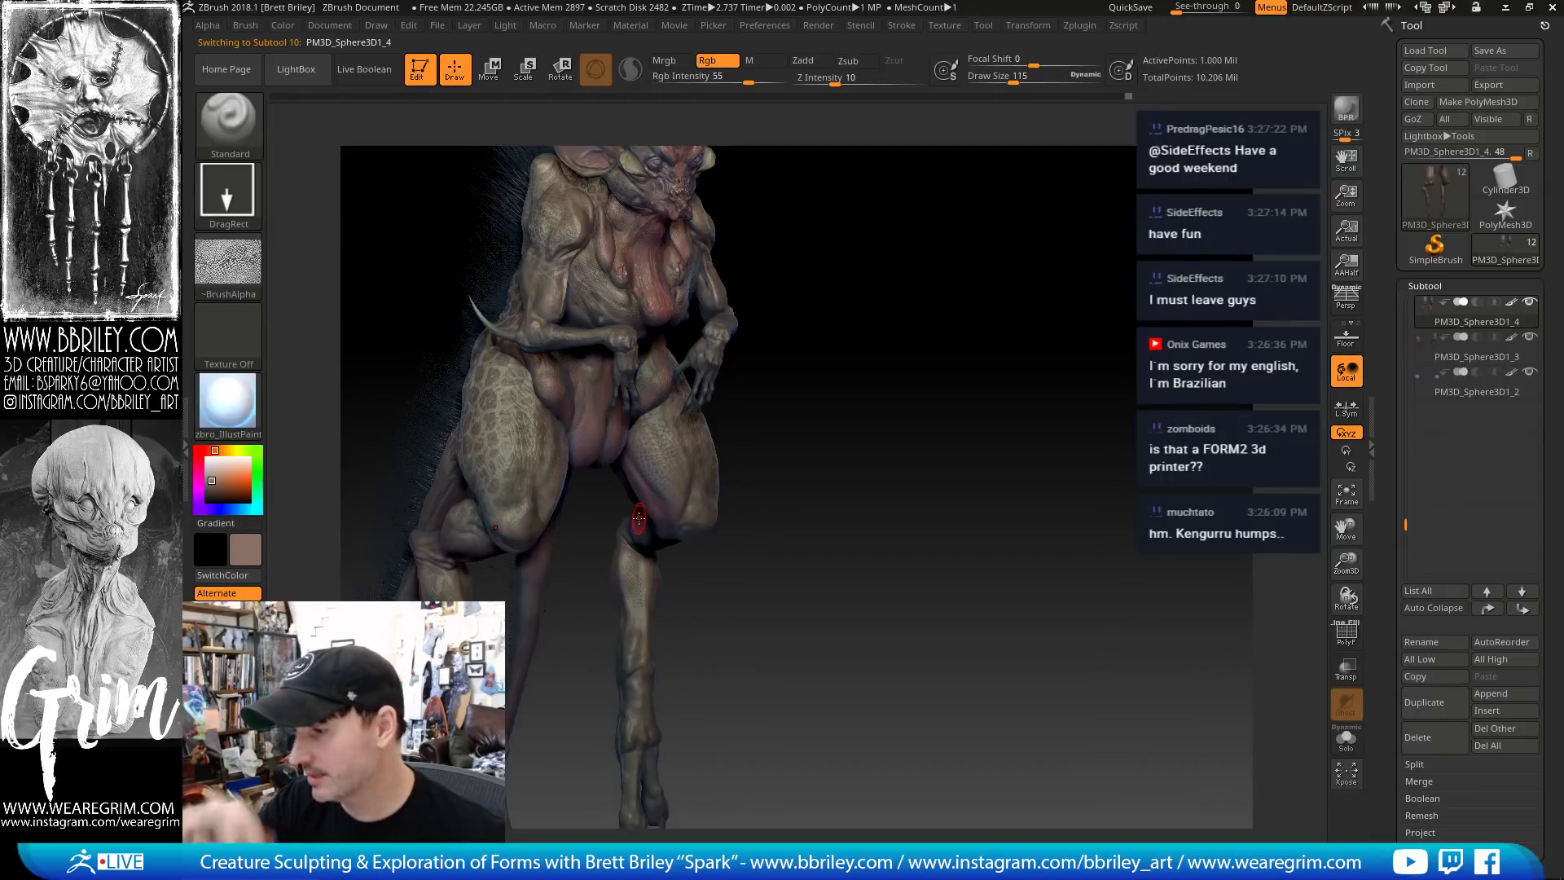
Make the creature's arms the active subtool again and check them from the side
{"action": "left_click_drag", "start_coordinate": [858, 258], "coordinate": [882, 299]}
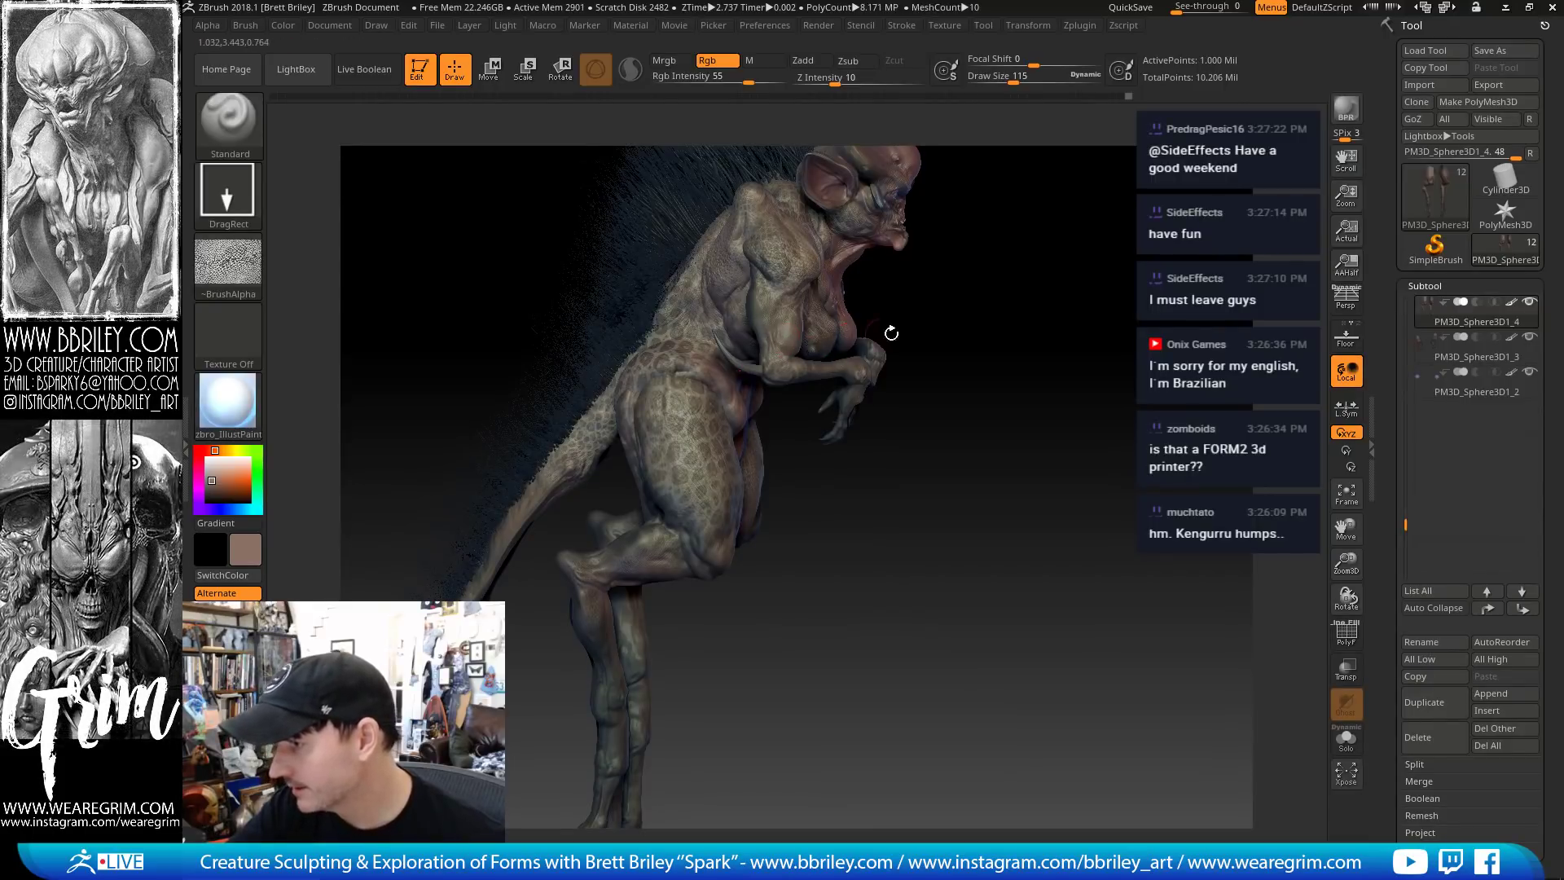
{"action": "left_click_drag", "start_coordinate": [891, 333], "coordinate": [734, 421], "text": "alt"}
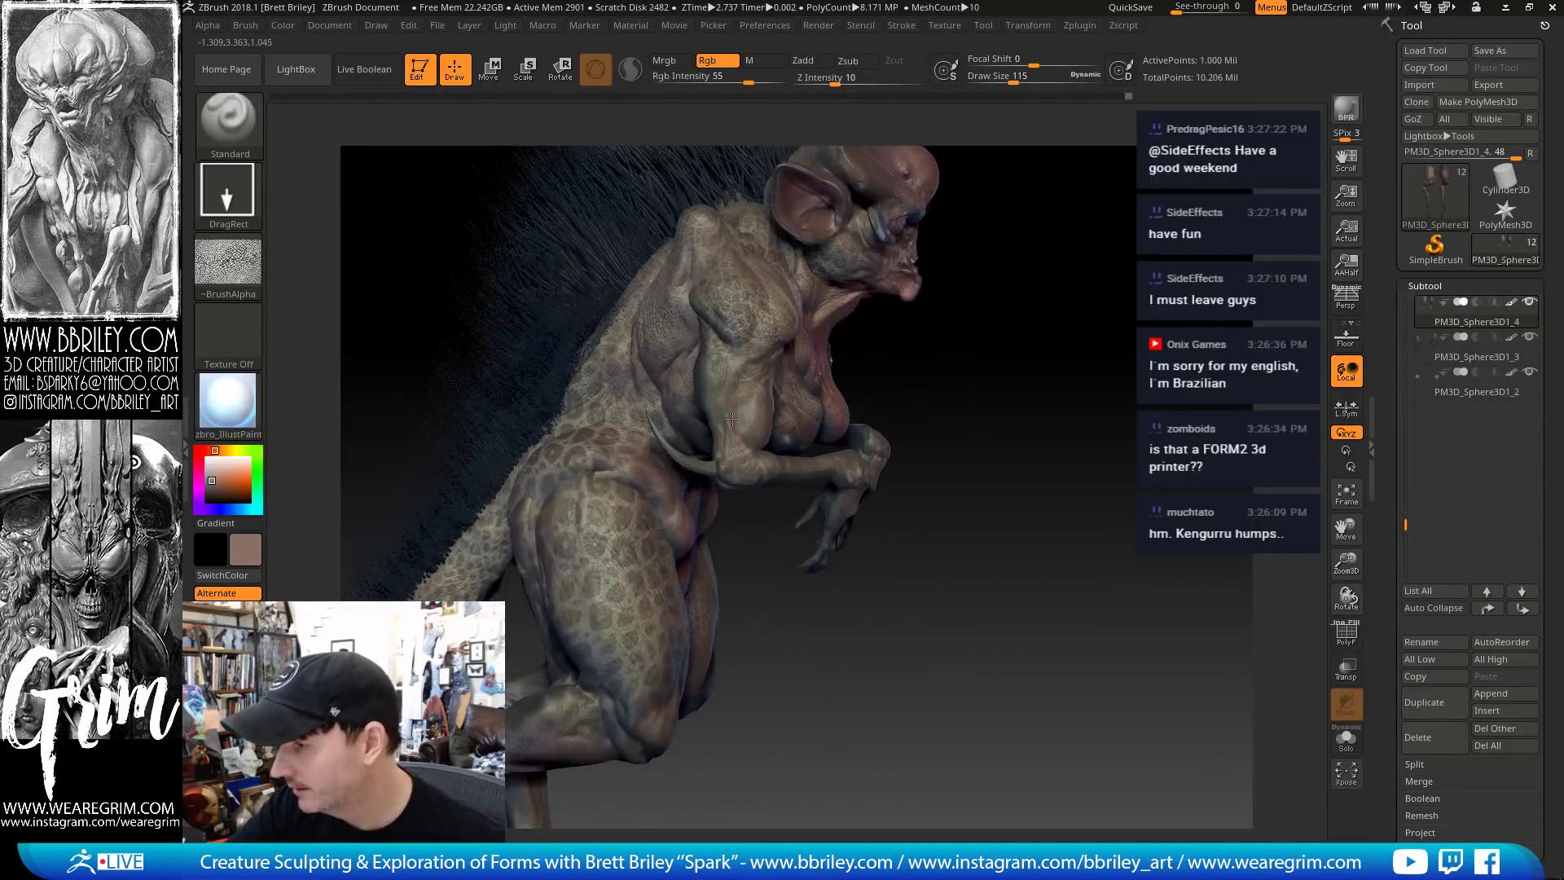
{"action": "left_click", "coordinate": [752, 417], "text": "alt"}
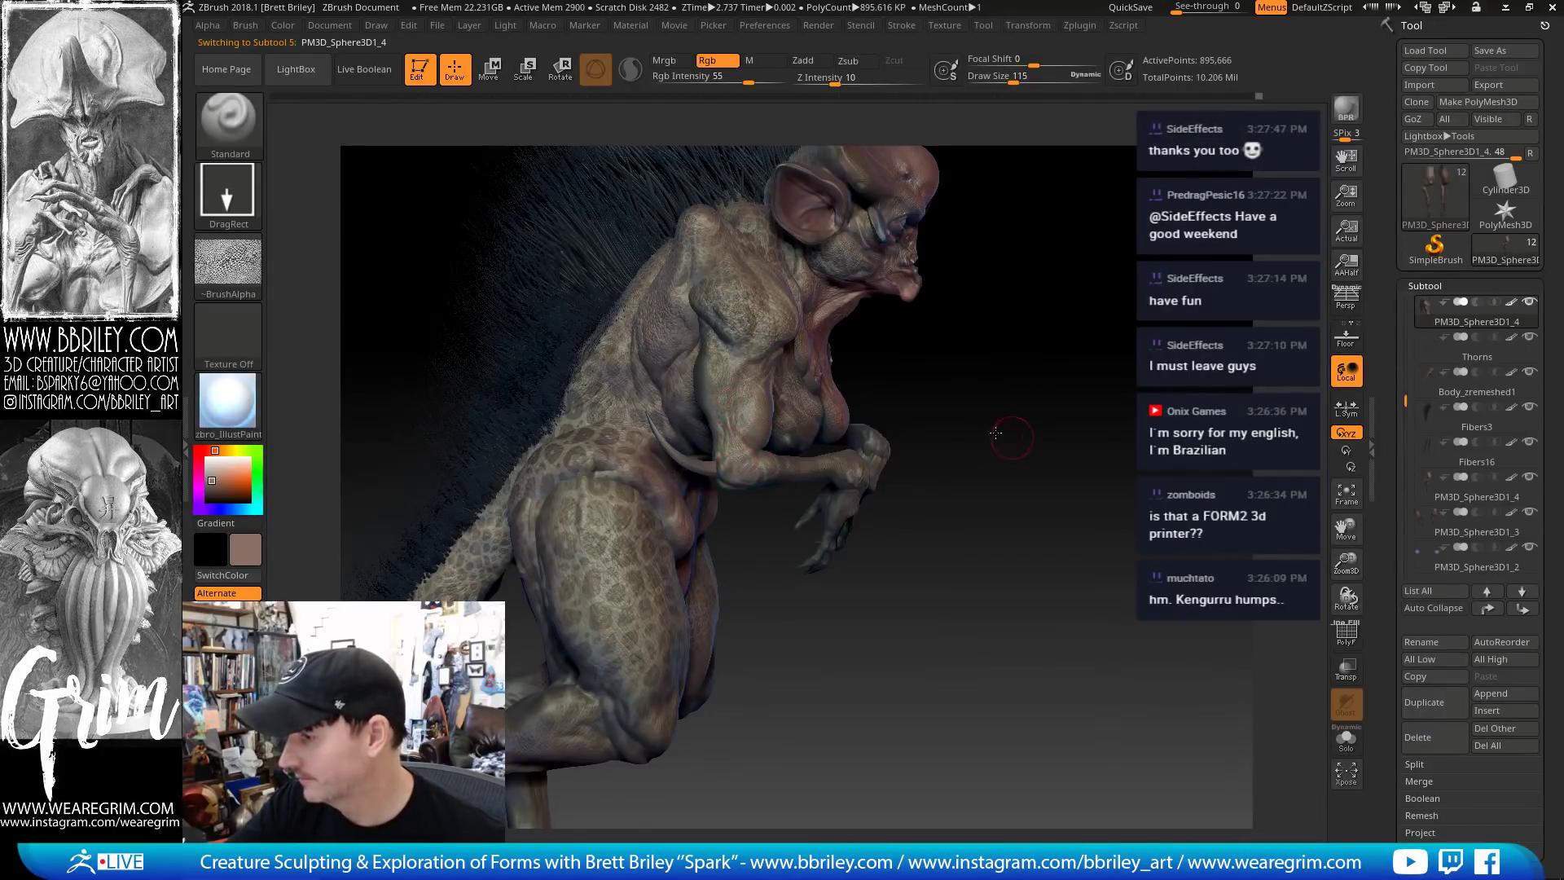
{"action": "left_click_drag", "start_coordinate": [995, 430], "coordinate": [914, 440]}
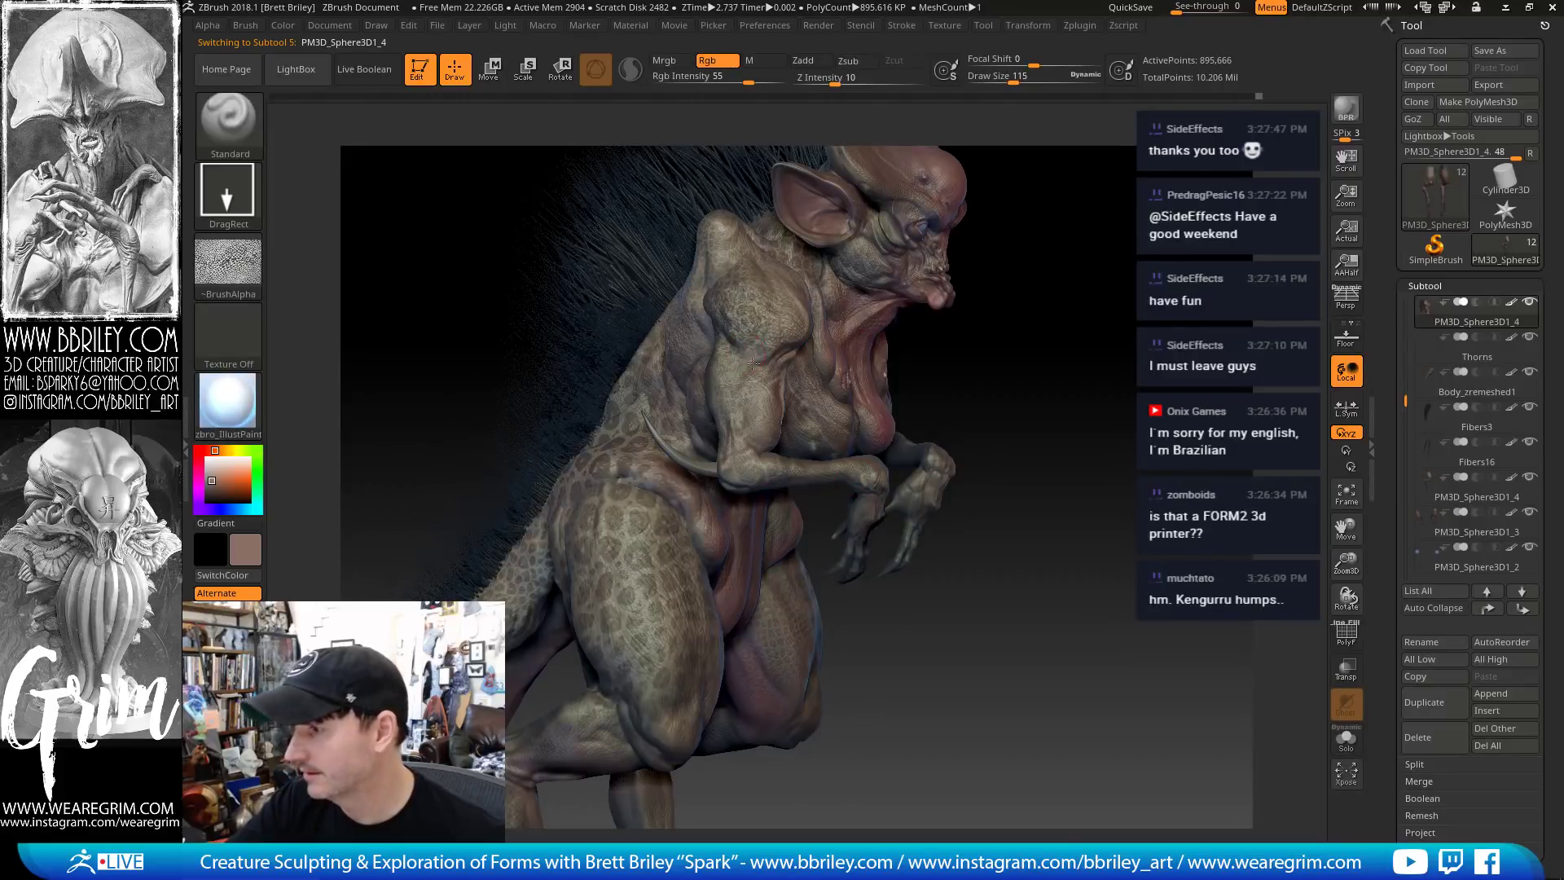
Select the Character head subtool and inspect the creature's whole figure from above and in front
{"action": "left_click_drag", "start_coordinate": [1088, 342], "coordinate": [738, 398]}
{"action": "left_click", "coordinate": [660, 390], "text": "alt"}
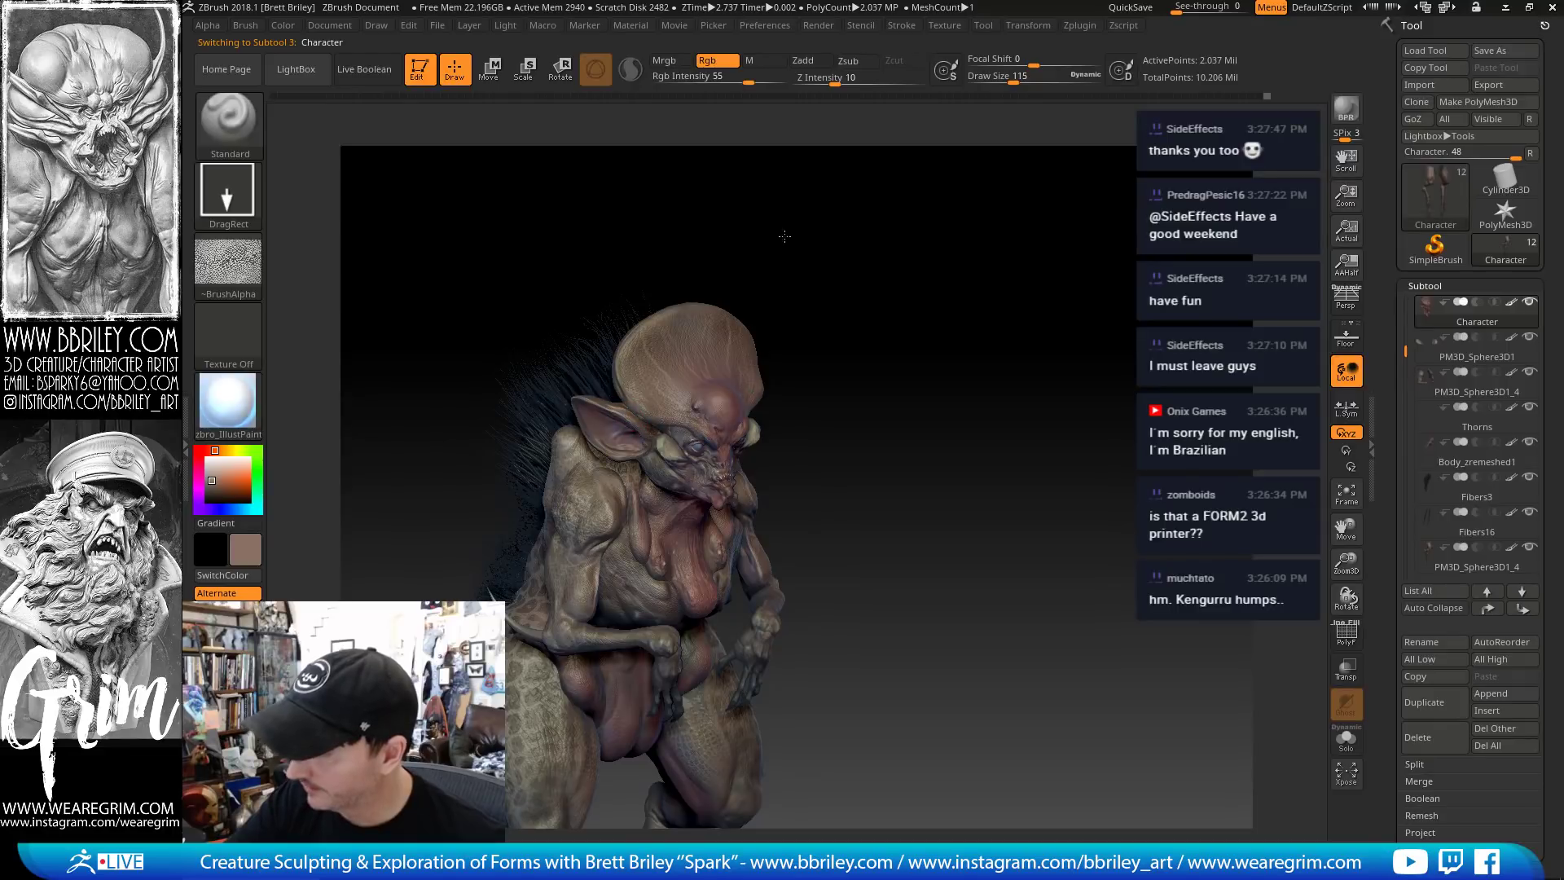
{"action": "left_click_drag", "start_coordinate": [926, 359], "coordinate": [628, 411]}
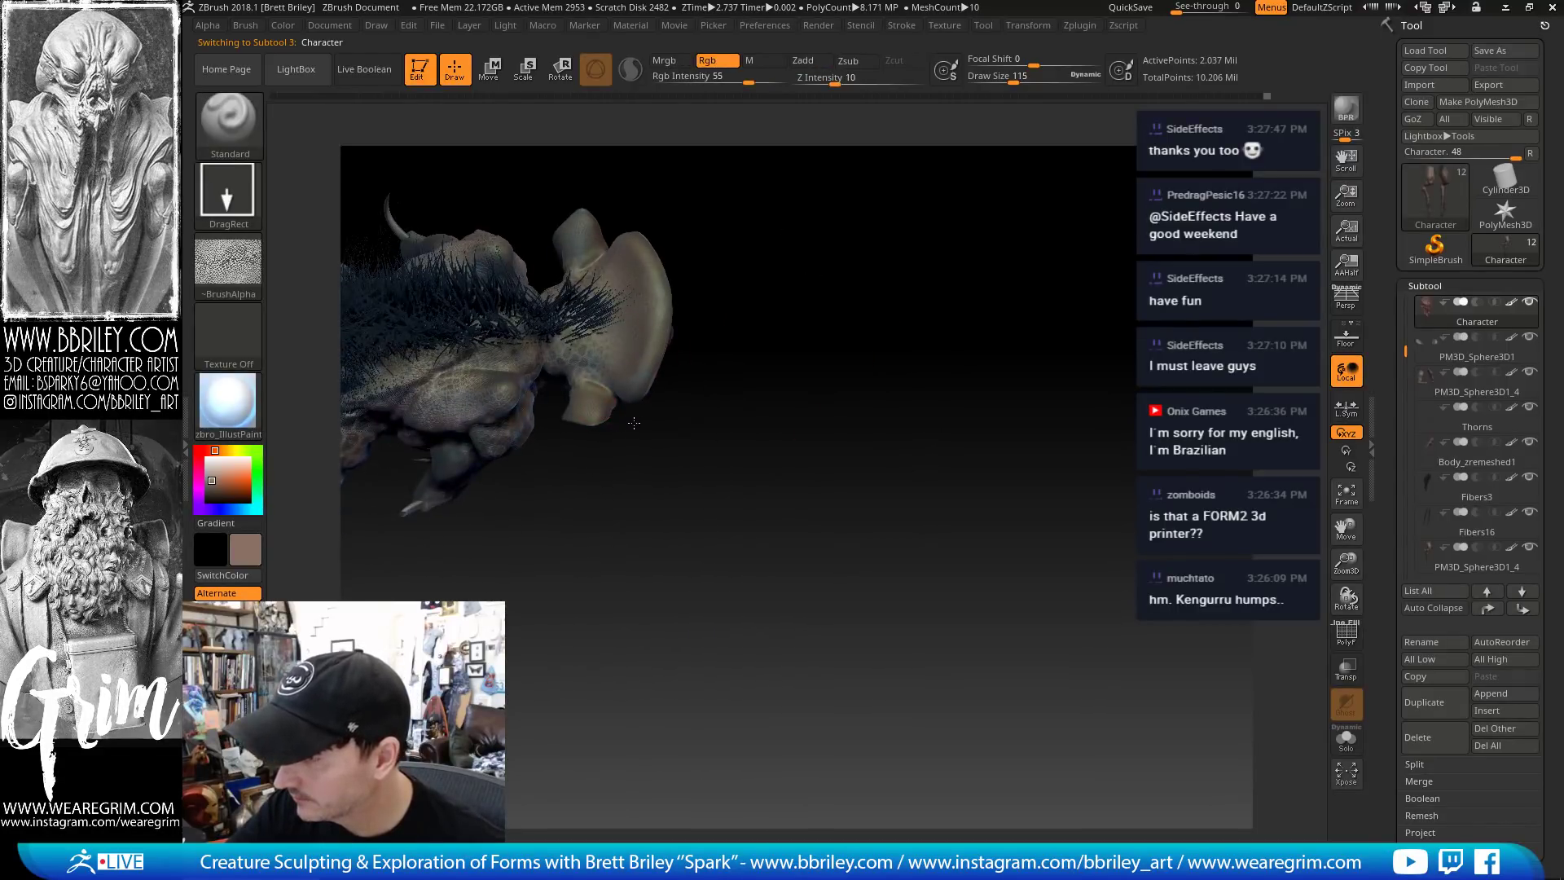
{"action": "left_click_drag", "start_coordinate": [715, 487], "coordinate": [857, 238]}
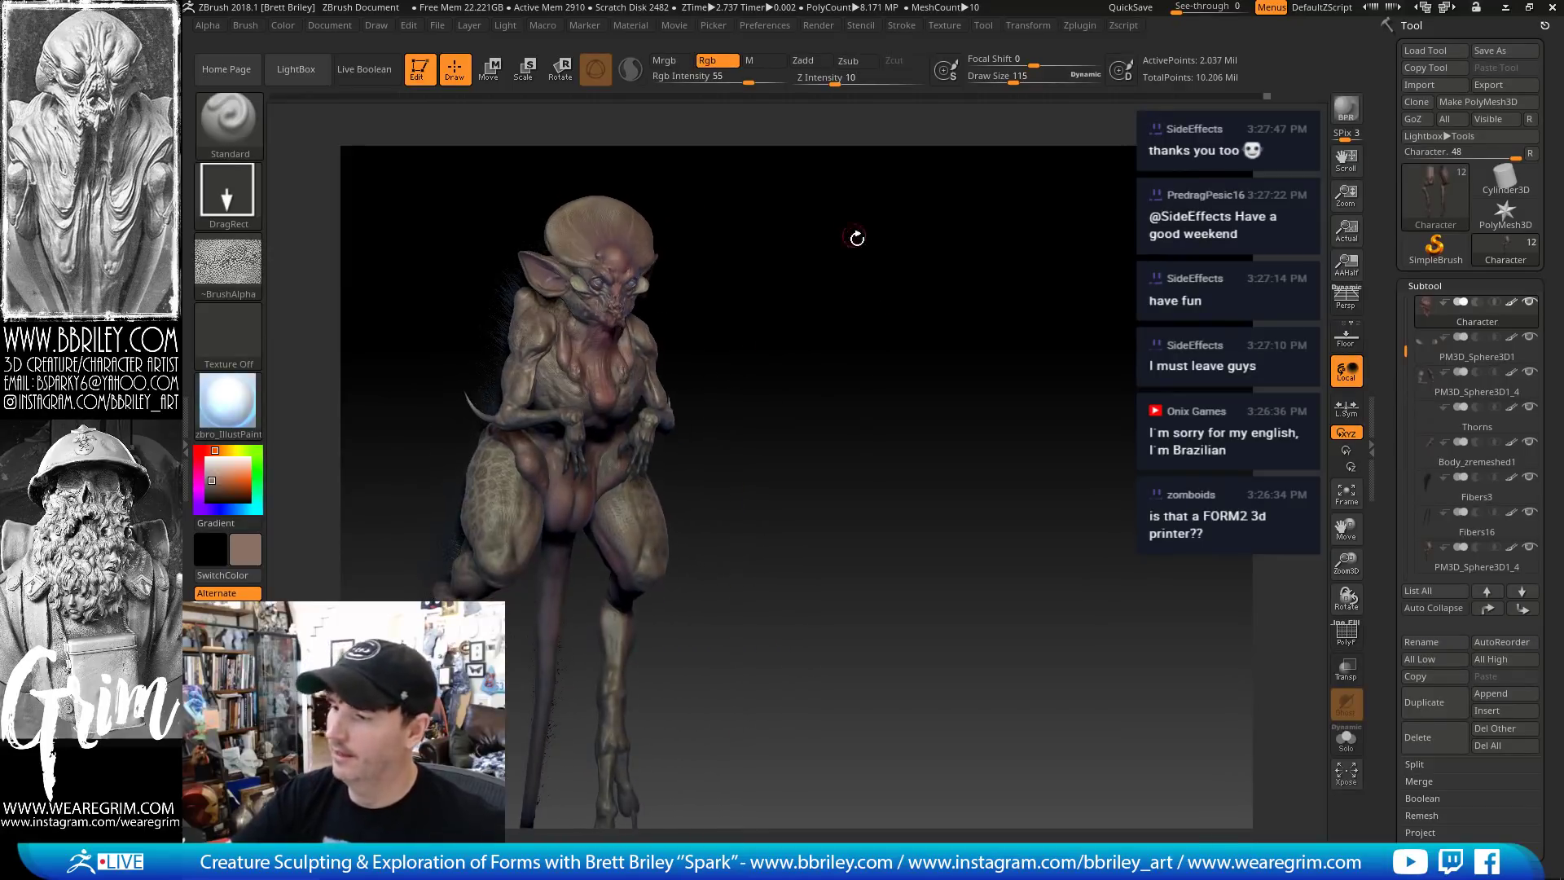
Save the painted creature tool and switch from ZBrush 2018.1 to ZBrush 2019
{"action": "left_click", "coordinate": [983, 25]}
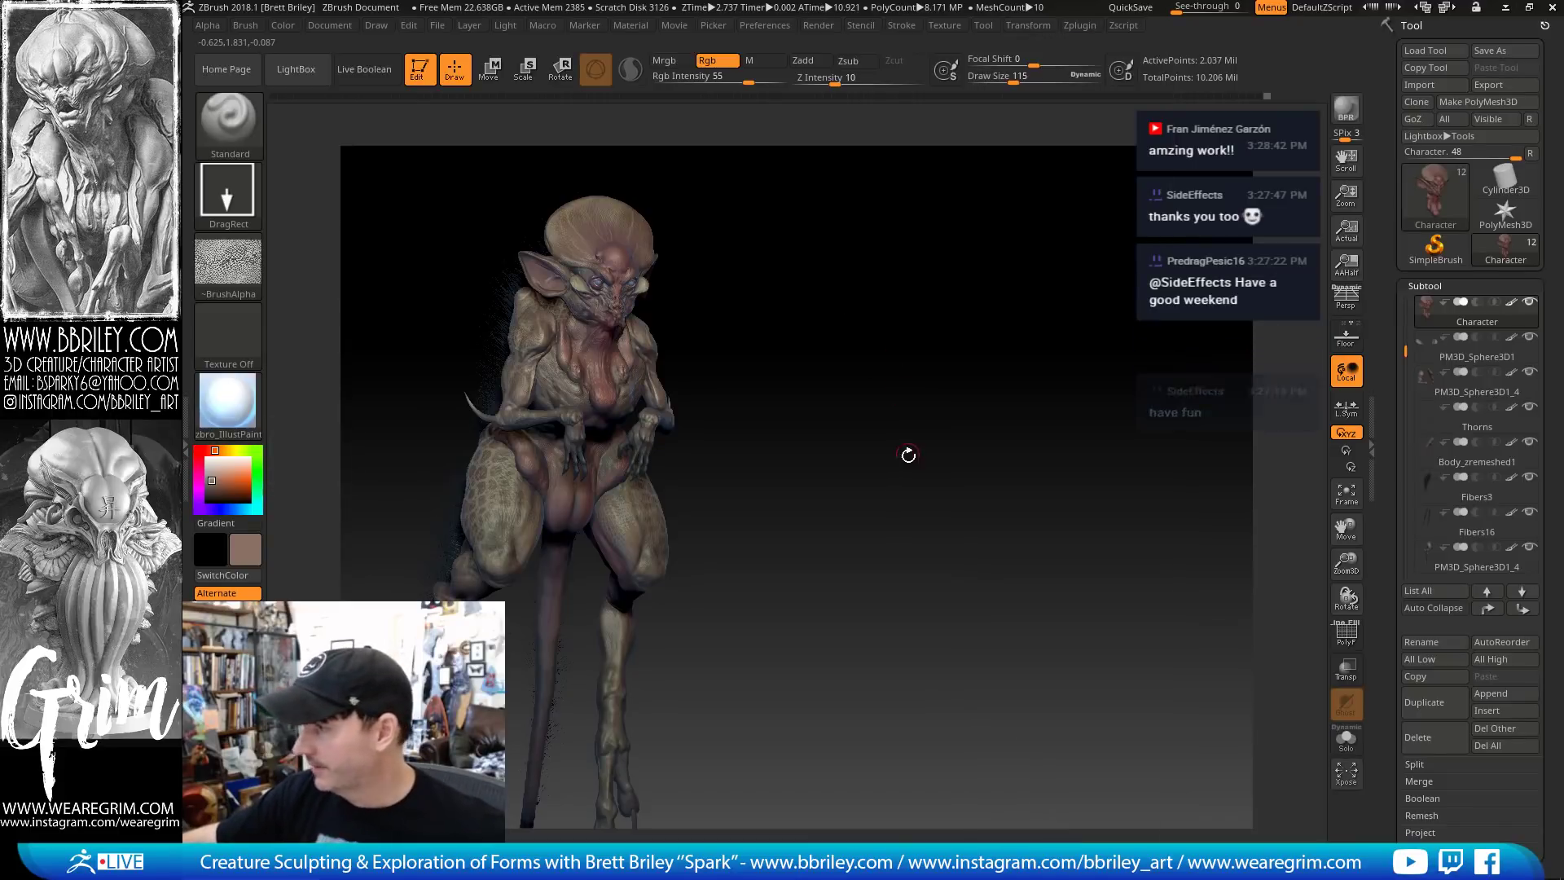
{"action": "left_click_drag", "start_coordinate": [942, 438], "coordinate": [995, 411]}
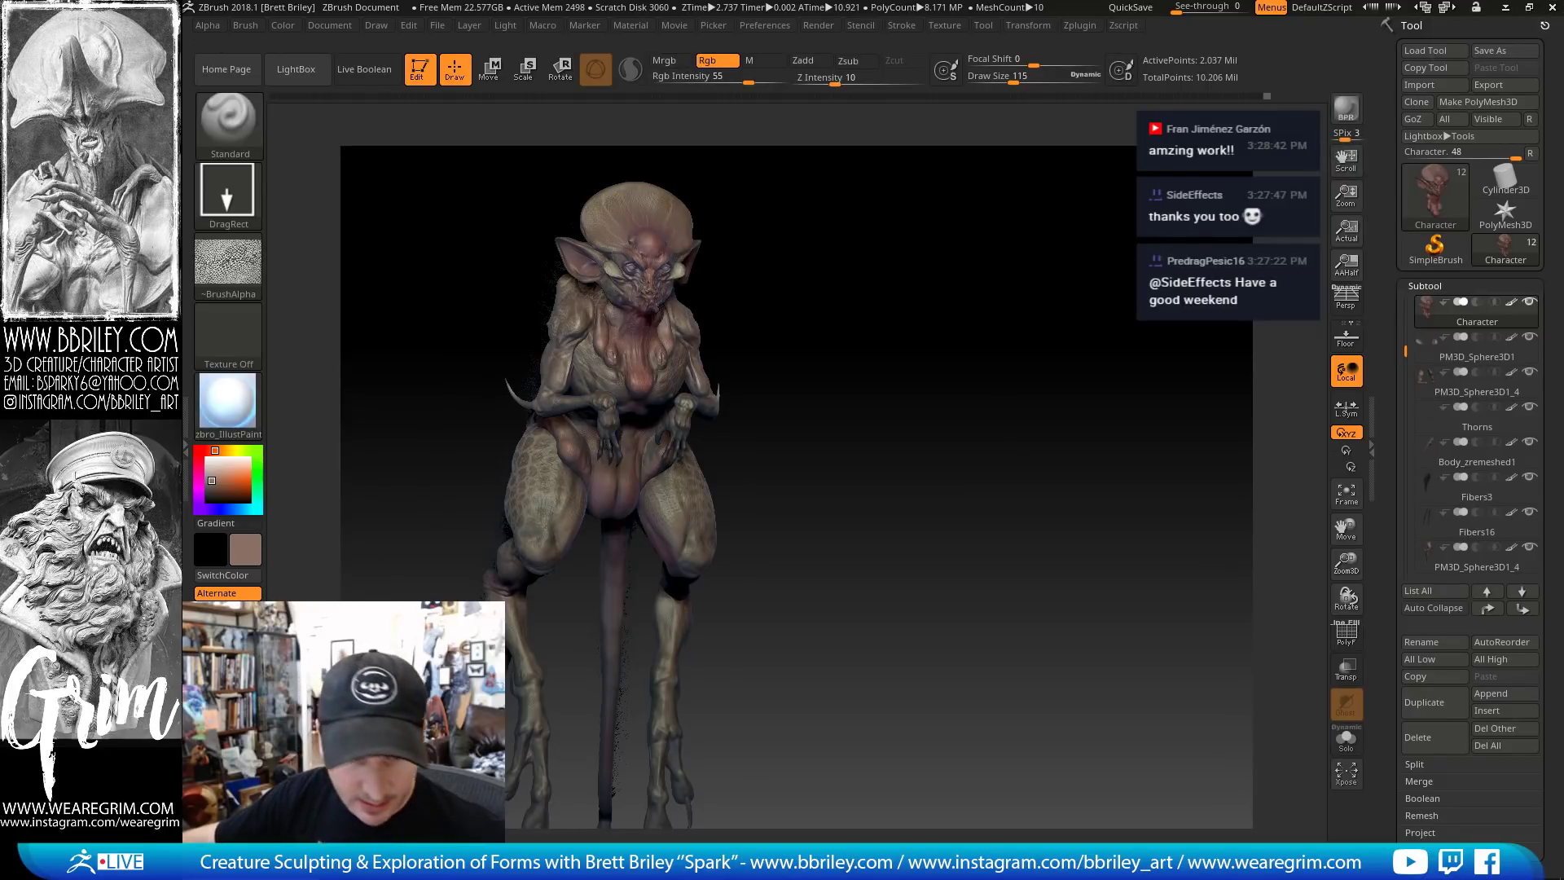
{"action": "left_click", "coordinate": [1553, 7]}
{"action": "left_click", "coordinate": [824, 498]}
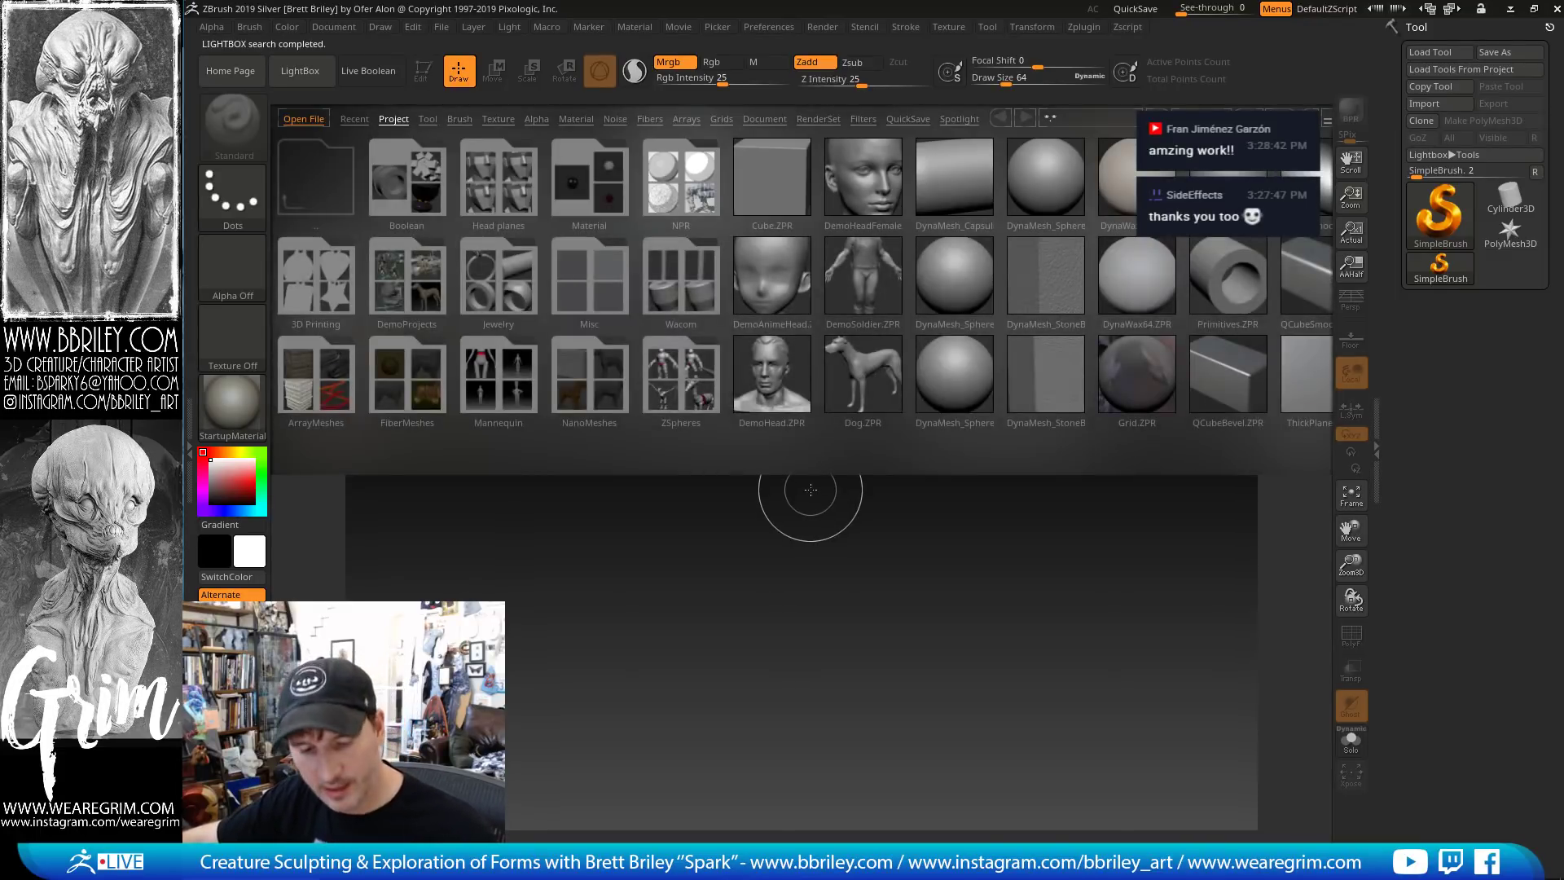
Load the saved creature tool and place it on the canvas in Edit mode, facing front
{"action": "key", "text": "comma"}
{"action": "left_click", "coordinate": [986, 25]}
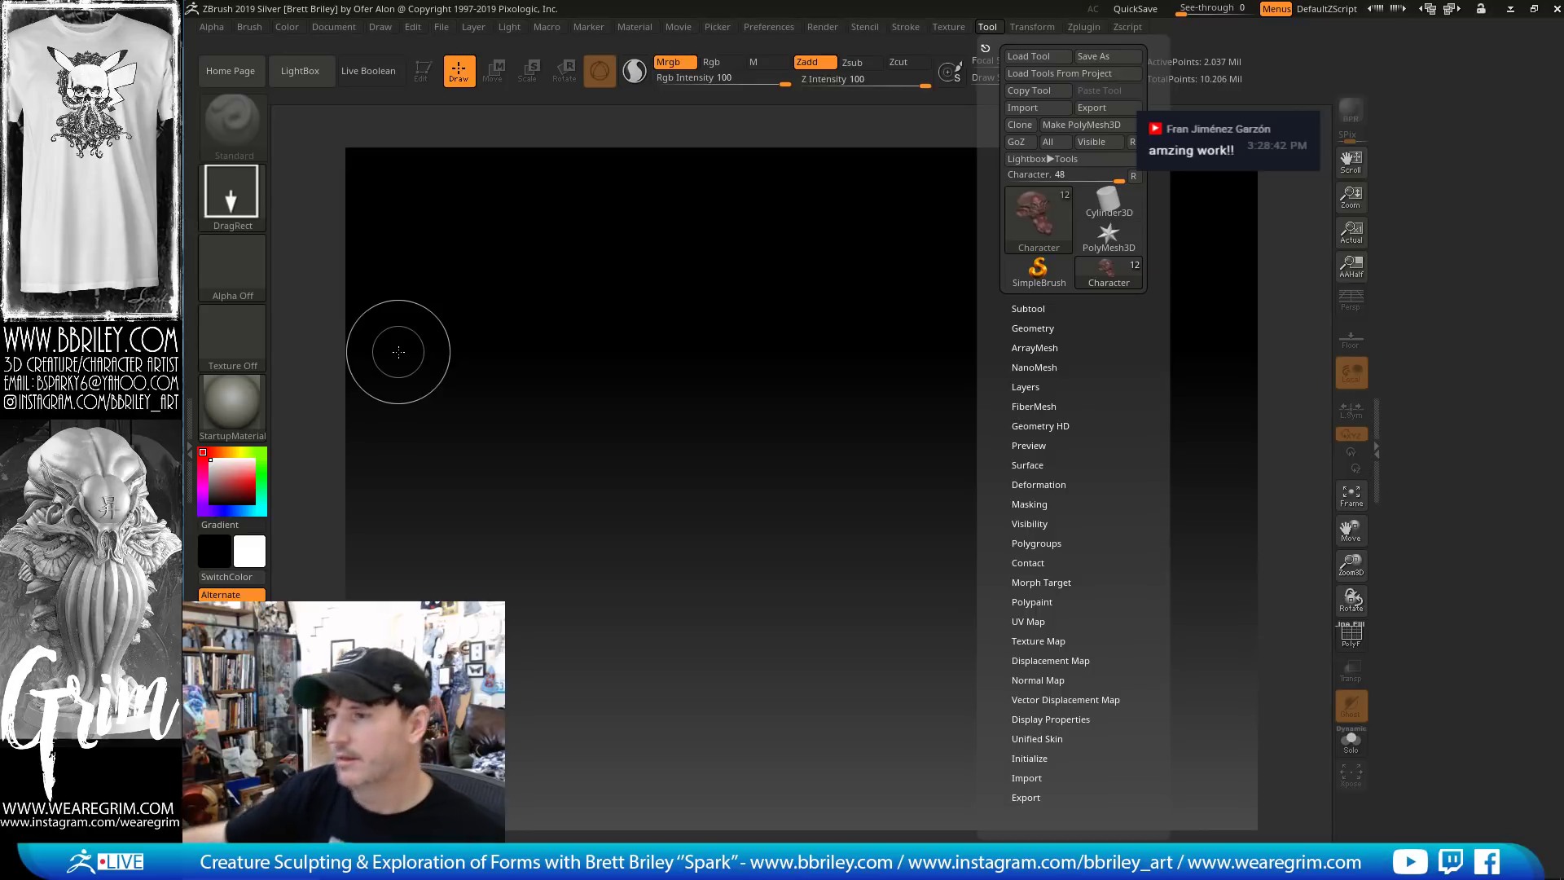
{"action": "left_click_drag", "start_coordinate": [706, 440], "coordinate": [749, 481]}
{"action": "key", "text": "t"}
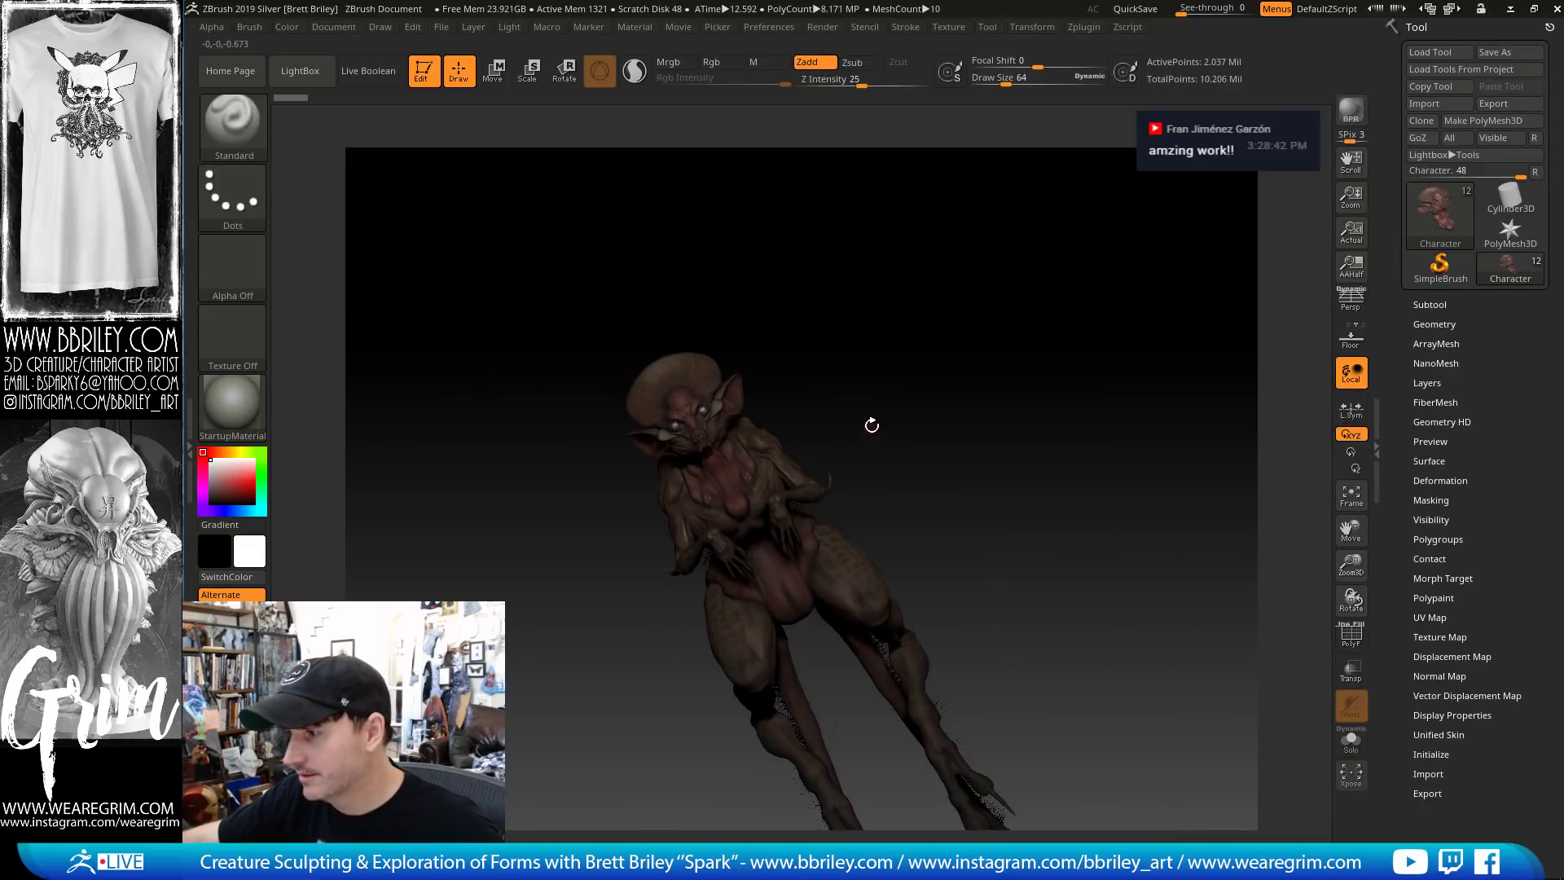
{"action": "left_click_drag", "start_coordinate": [872, 425], "coordinate": [975, 409], "text": "shift"}
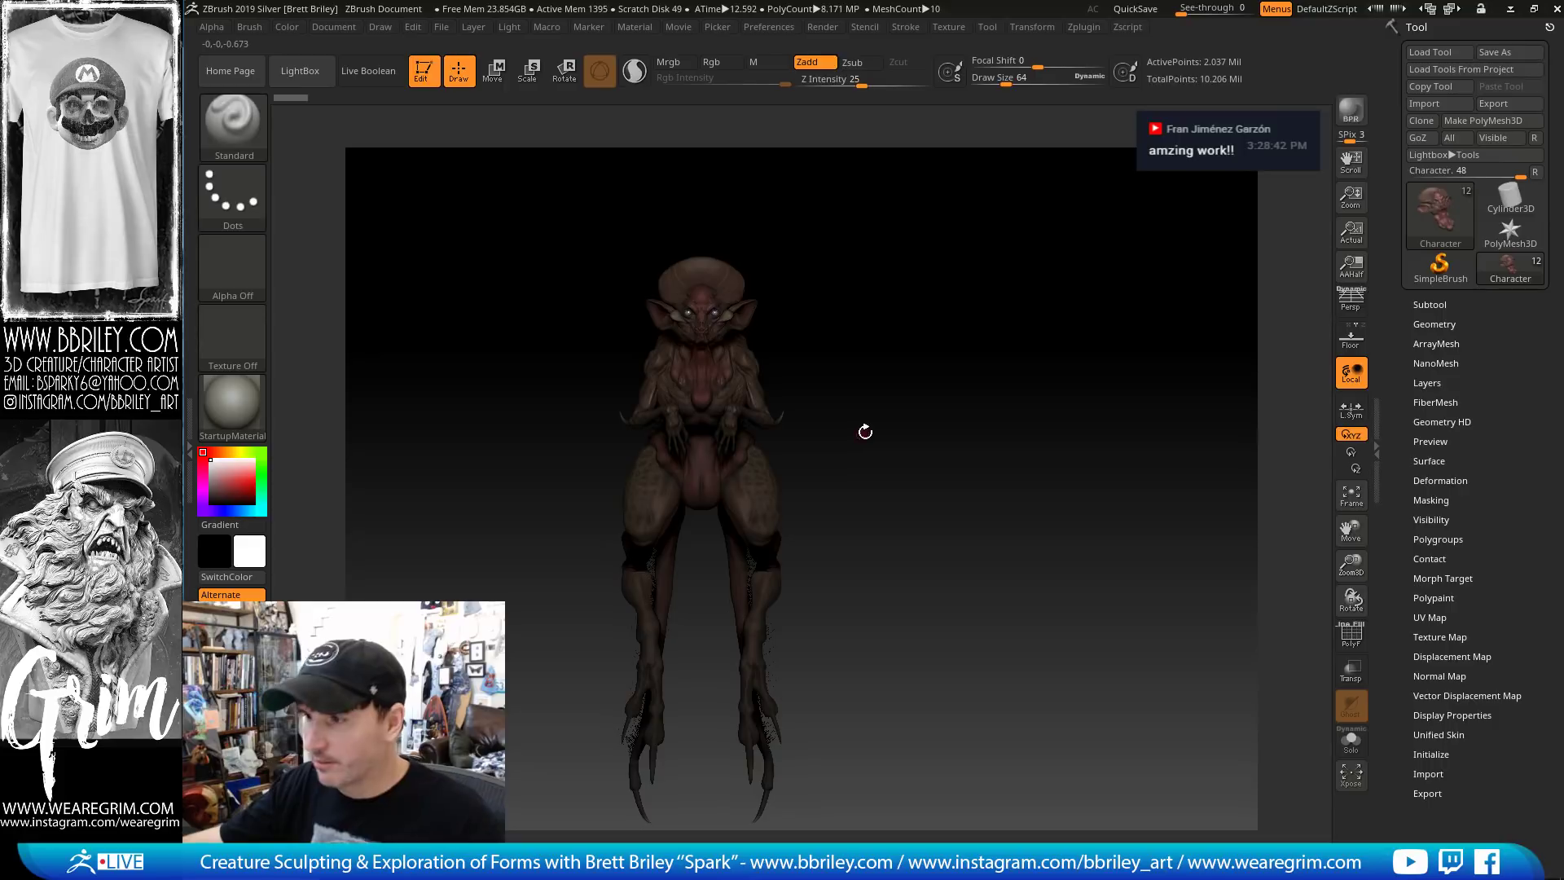
Try the MatCap Skin04 material on the creature
{"action": "left_click_drag", "start_coordinate": [863, 433], "coordinate": [931, 438]}
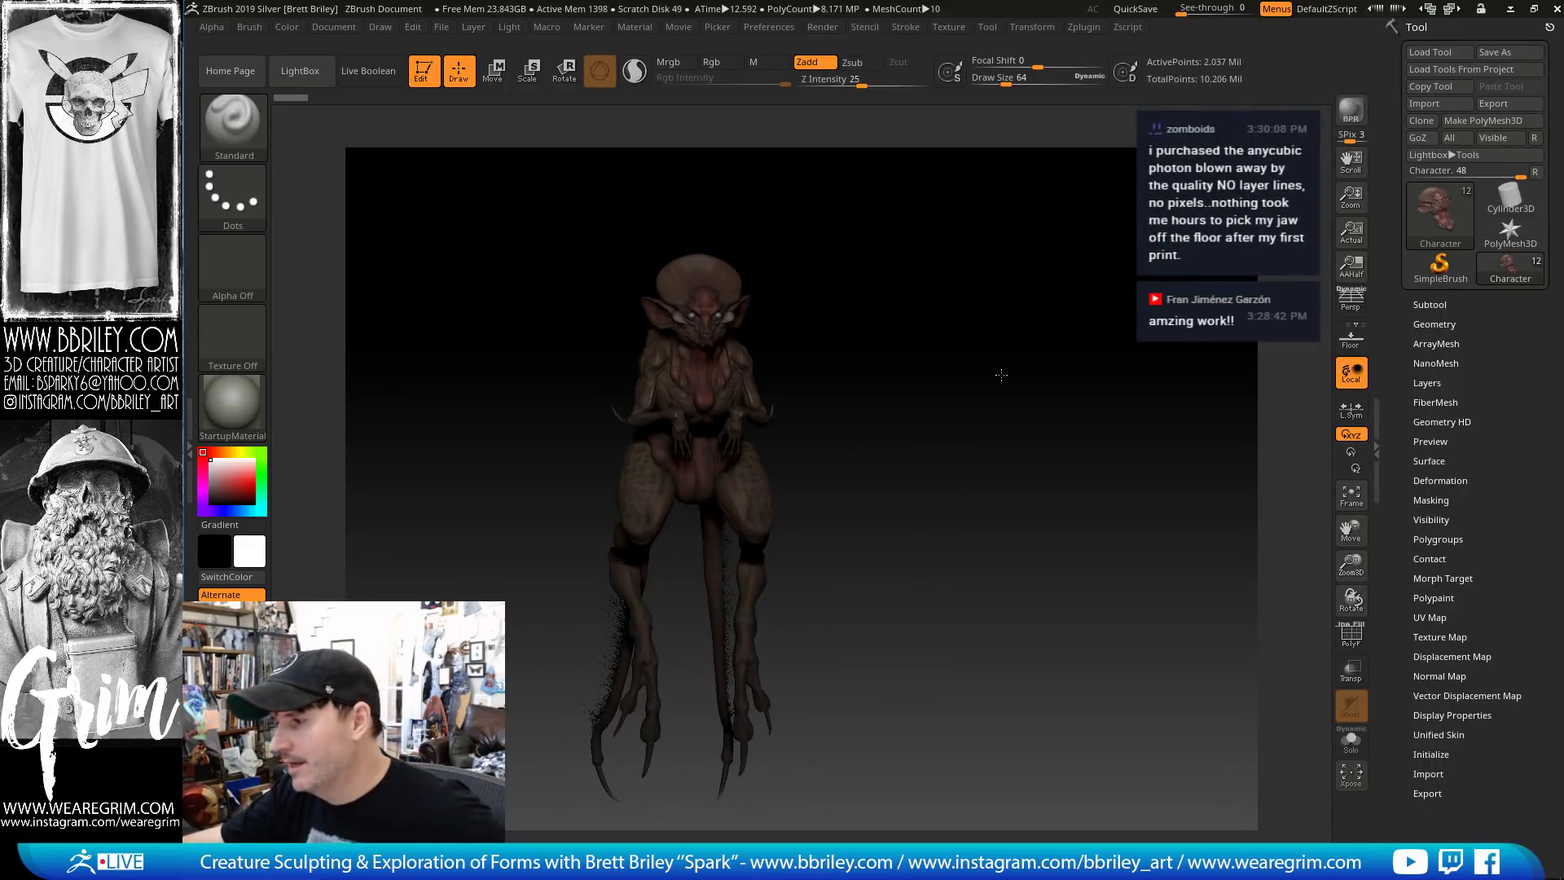
{"action": "mouse_move", "coordinate": [995, 411]}
{"action": "left_mouse_down", "text": "alt"}
{"action": "mouse_move", "coordinate": [1009, 394]}
{"action": "mouse_move", "coordinate": [1011, 426]}
{"action": "left_mouse_up", "text": "alt"}
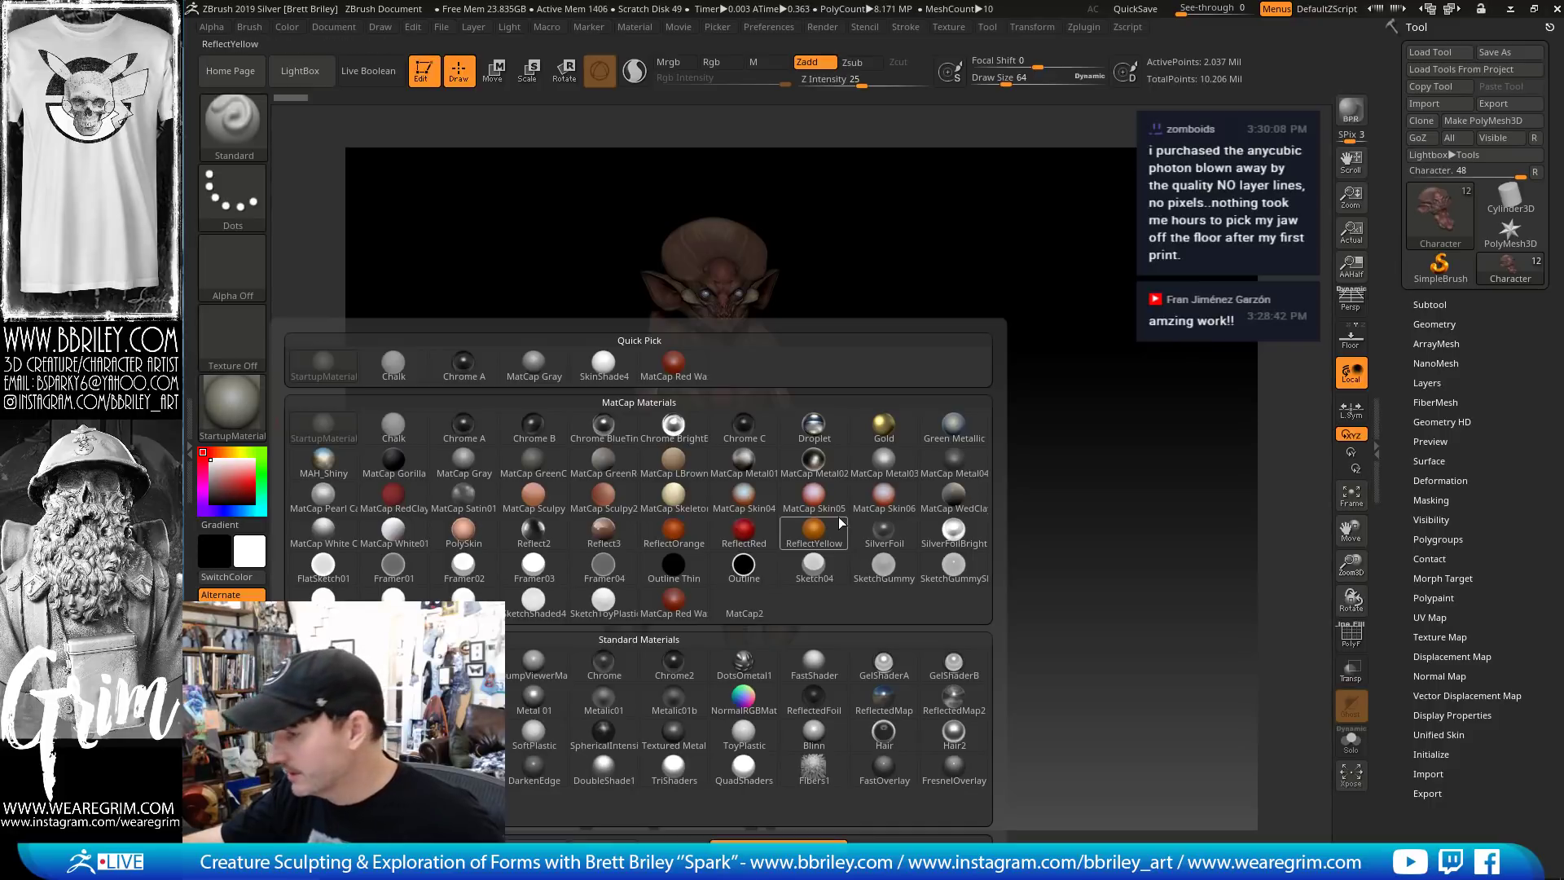
{"action": "key", "text": "m"}
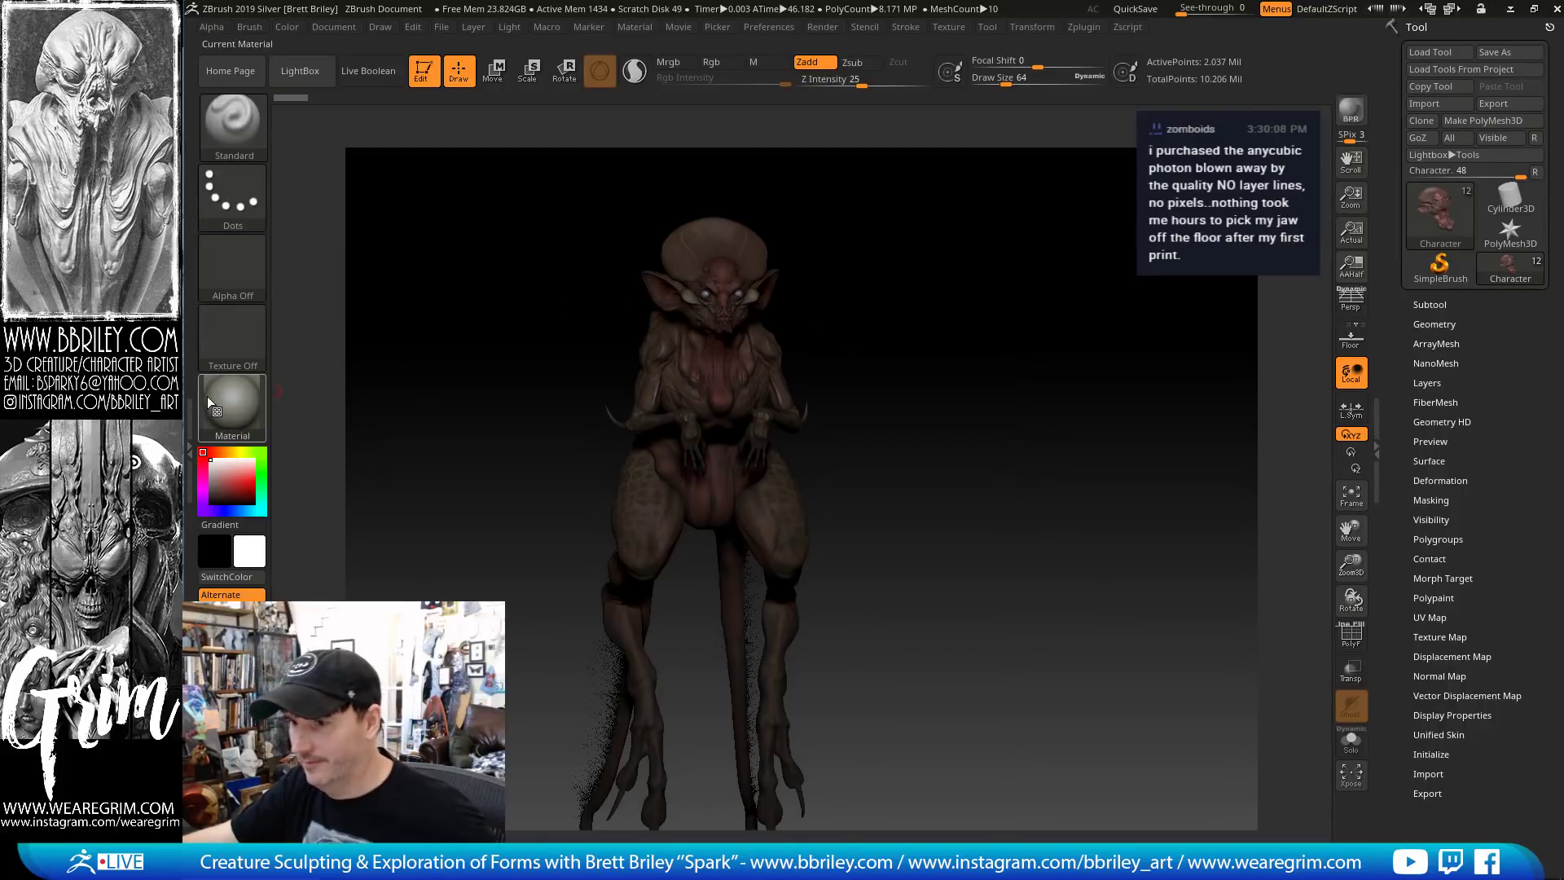
{"action": "left_click", "coordinate": [232, 403]}
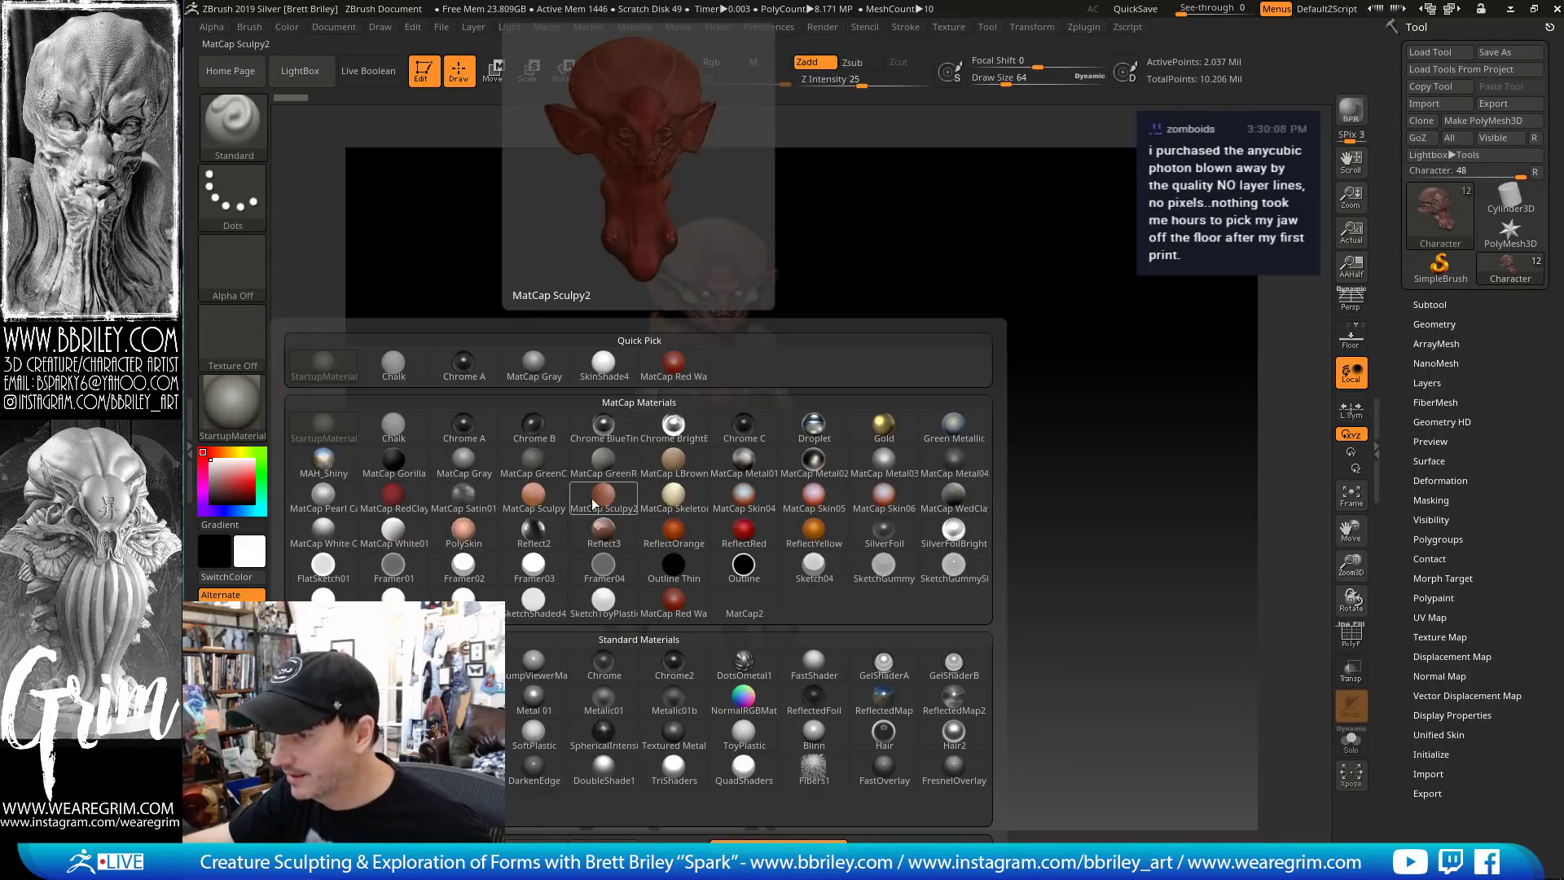
{"action": "left_click", "coordinate": [746, 507]}
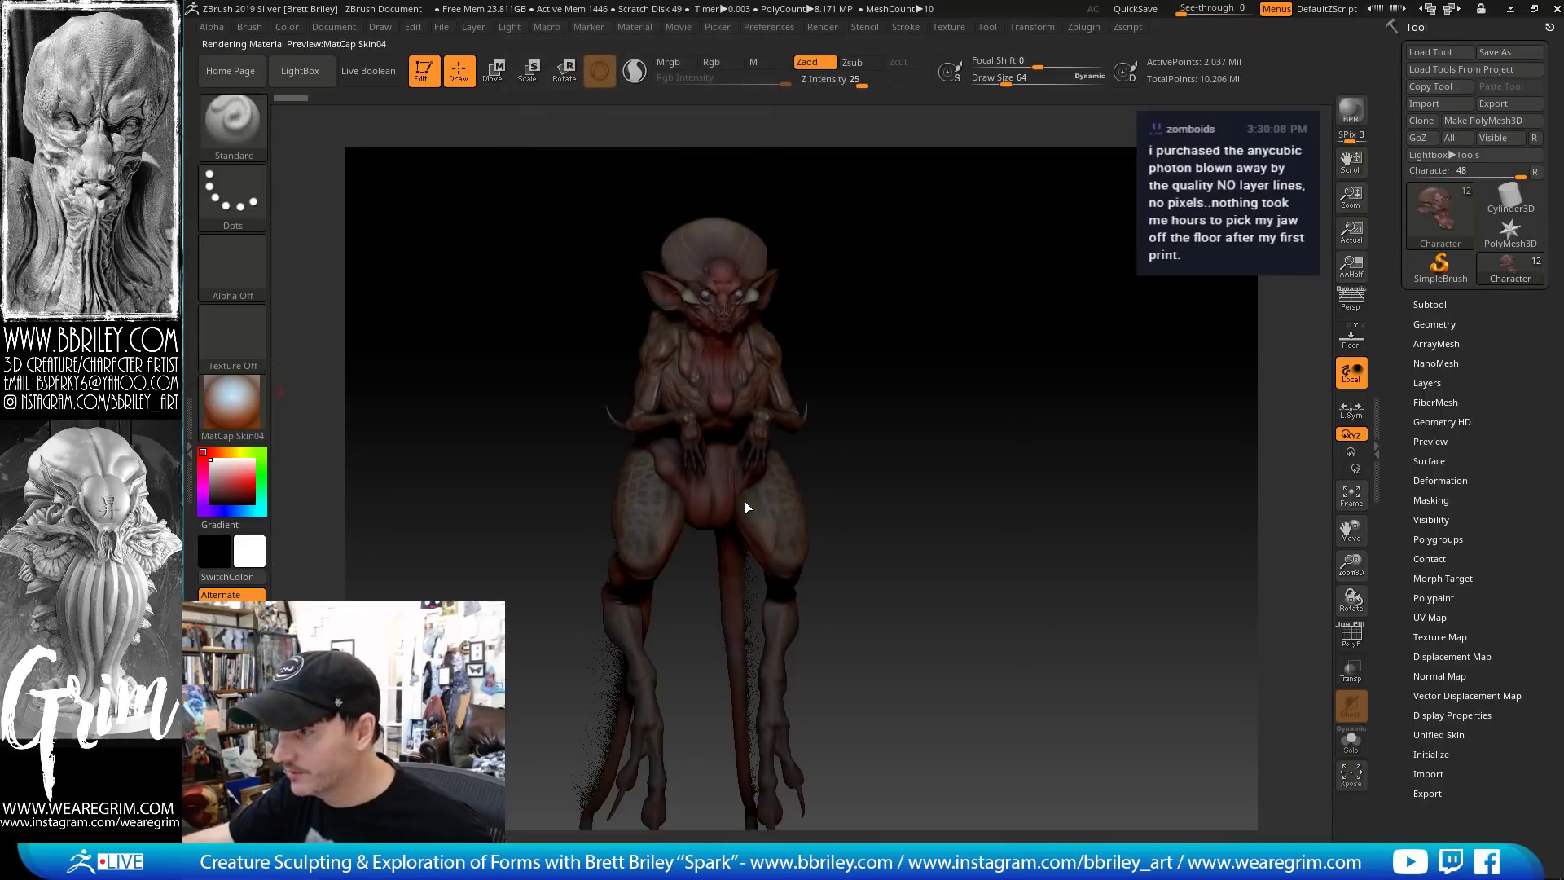
Apply the SkinShade4 material to the creature
{"action": "mouse_move", "coordinate": [974, 402]}
{"action": "left_mouse_down"}
{"action": "mouse_move", "coordinate": [1000, 448]}
{"action": "mouse_move", "coordinate": [1043, 435]}
{"action": "mouse_move", "coordinate": [1083, 456]}
{"action": "mouse_move", "coordinate": [1014, 412]}
{"action": "mouse_move", "coordinate": [995, 370]}
{"action": "mouse_move", "coordinate": [986, 383]}
{"action": "left_mouse_up"}
{"action": "left_click", "coordinate": [232, 403]}
{"action": "mouse_move", "coordinate": [673, 362]}
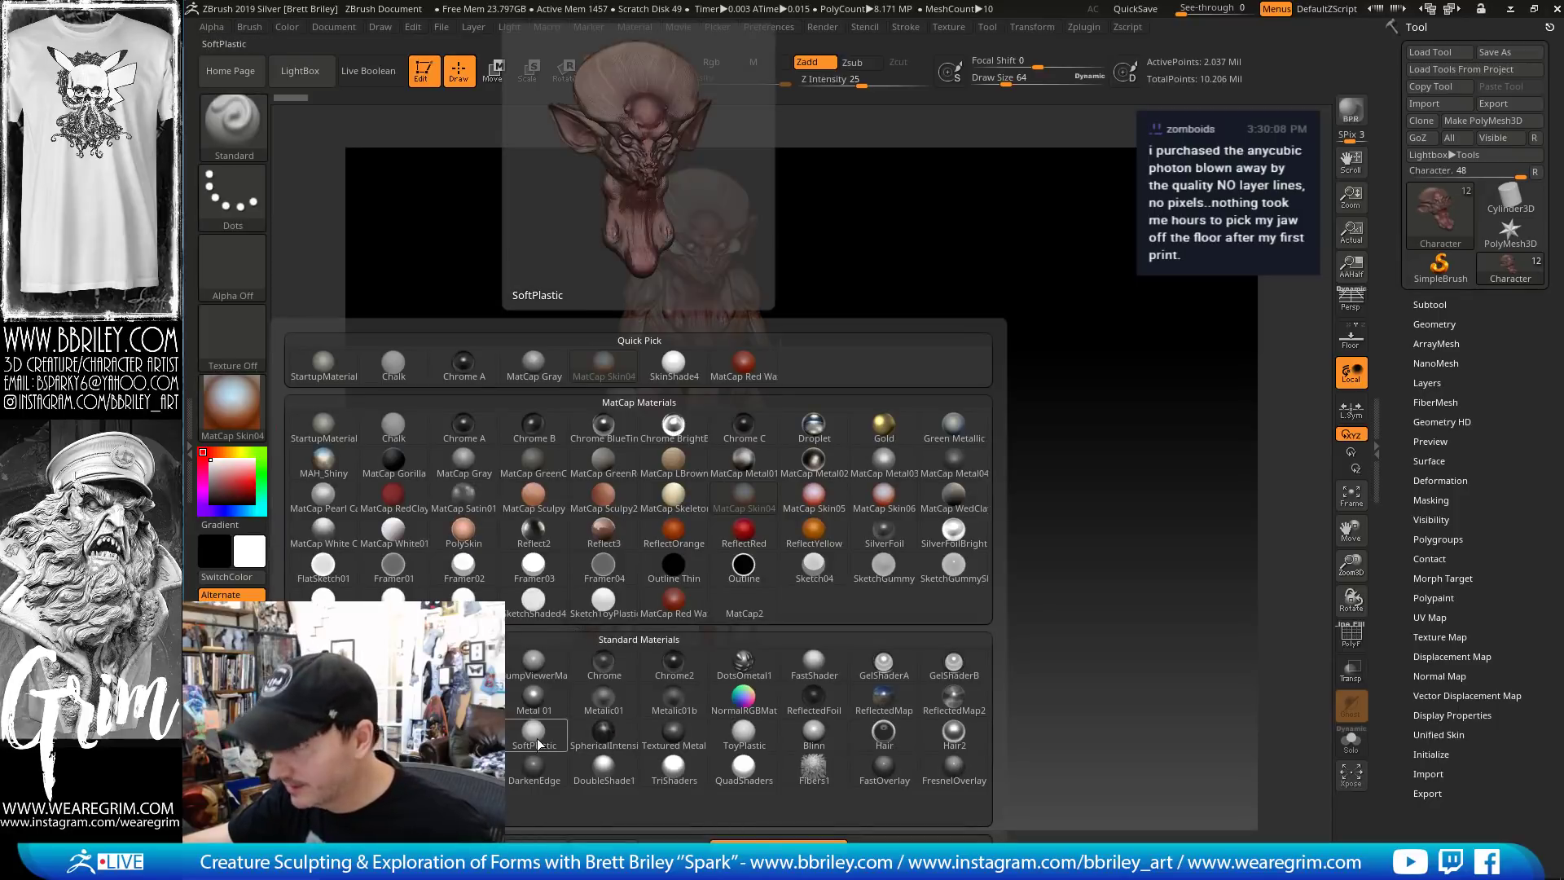
{"action": "left_click", "coordinate": [673, 362]}
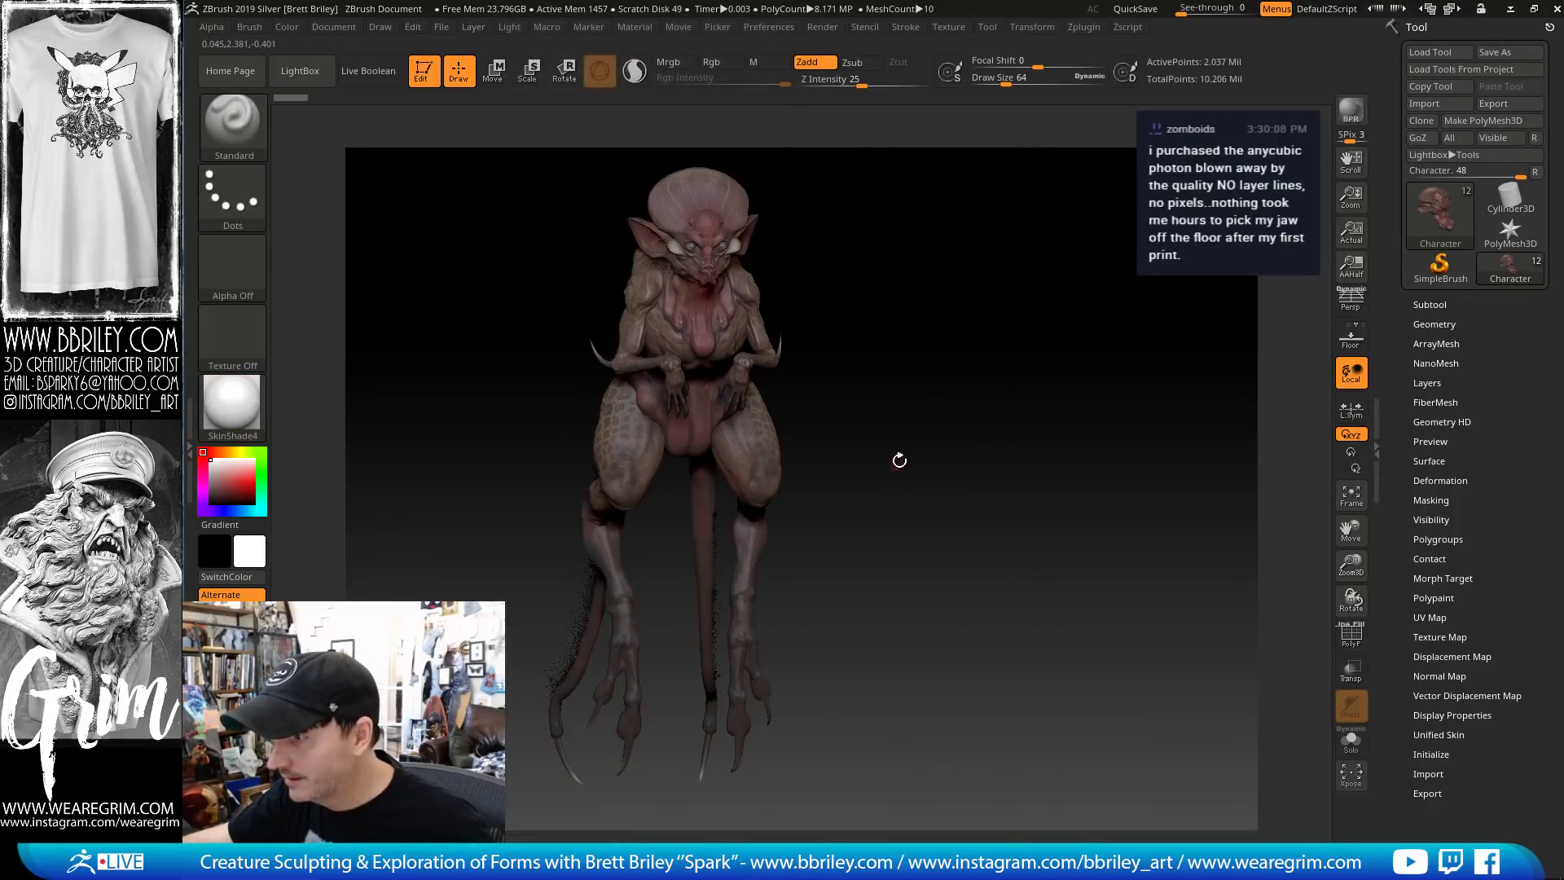
{"action": "left_click_drag", "start_coordinate": [938, 432], "coordinate": [978, 450]}
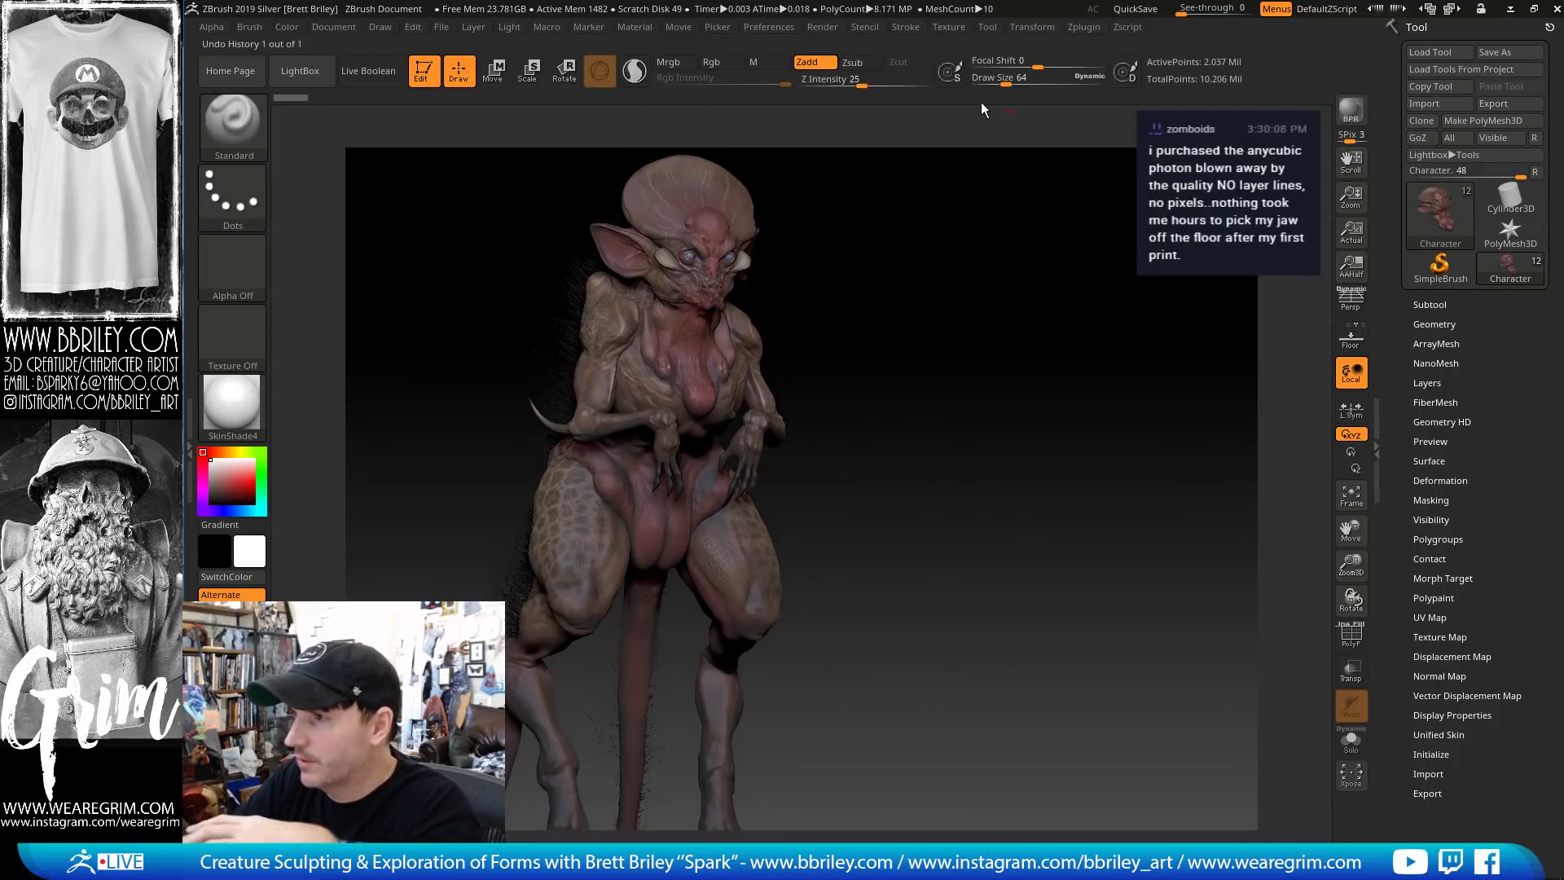
Load the CartoonRender02 project from the NPR project folder, discarding the changes to the current project
{"action": "left_click", "coordinate": [1430, 305]}
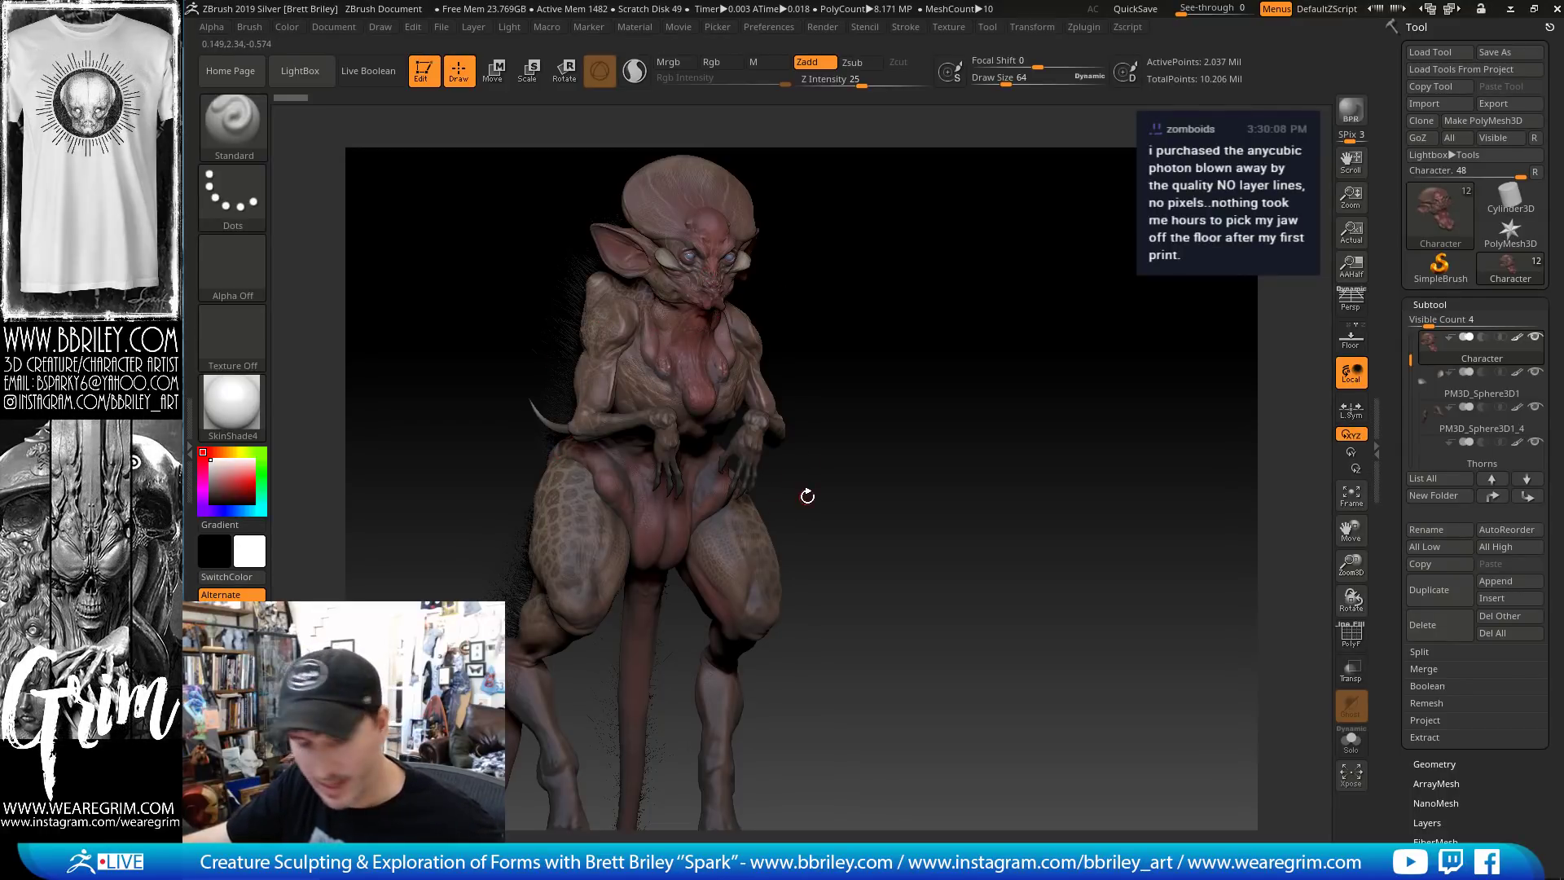
{"action": "key", "text": "comma"}
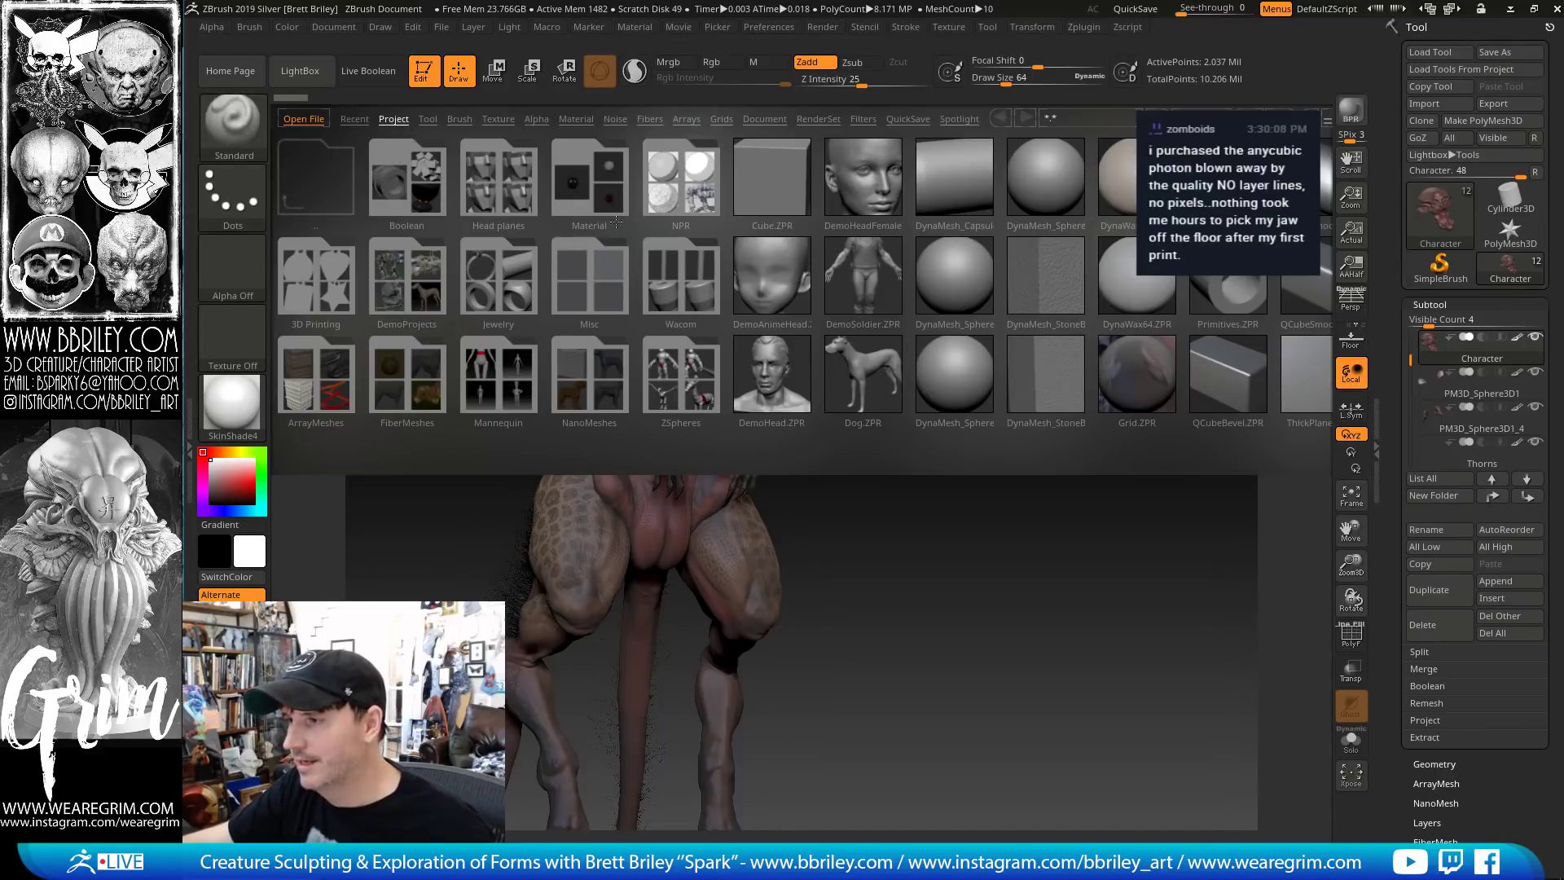
{"action": "left_click", "coordinate": [686, 174]}
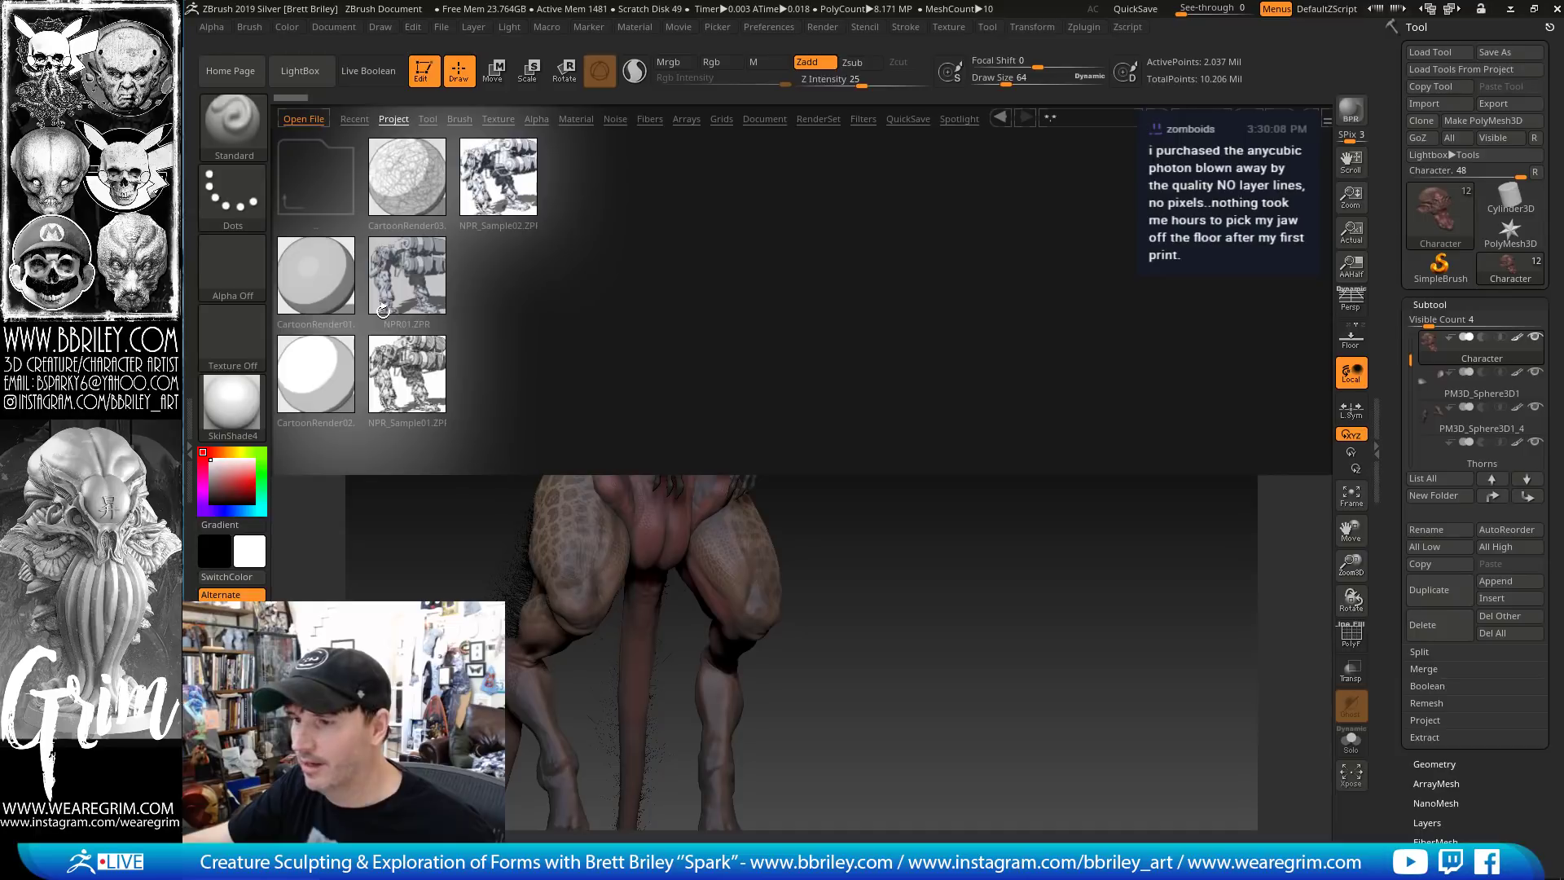
{"action": "double_click", "coordinate": [298, 400]}
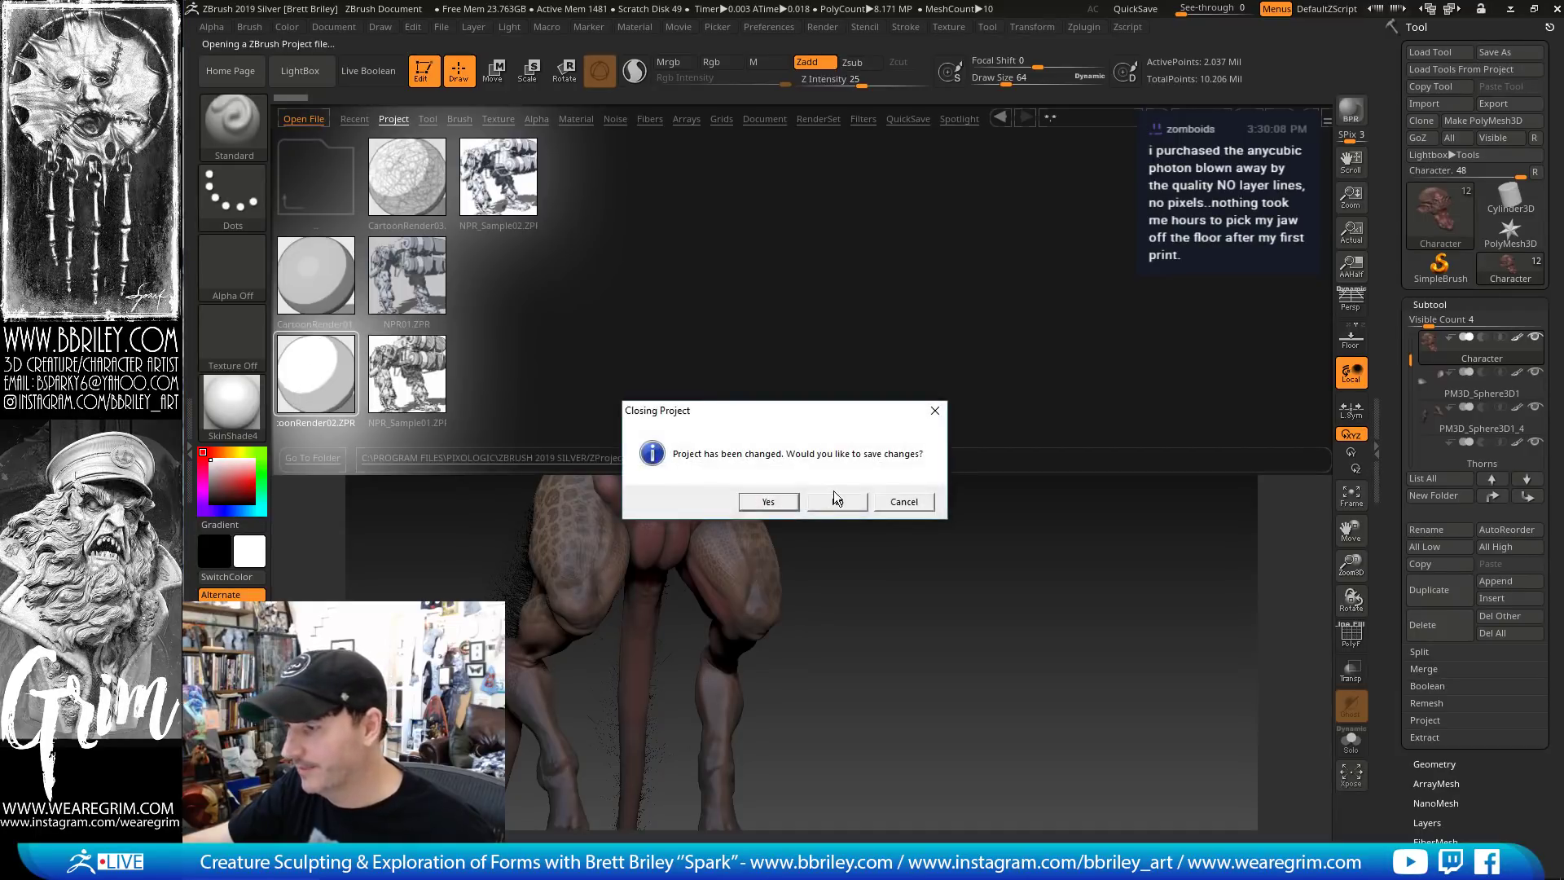
{"action": "left_click", "coordinate": [837, 498]}
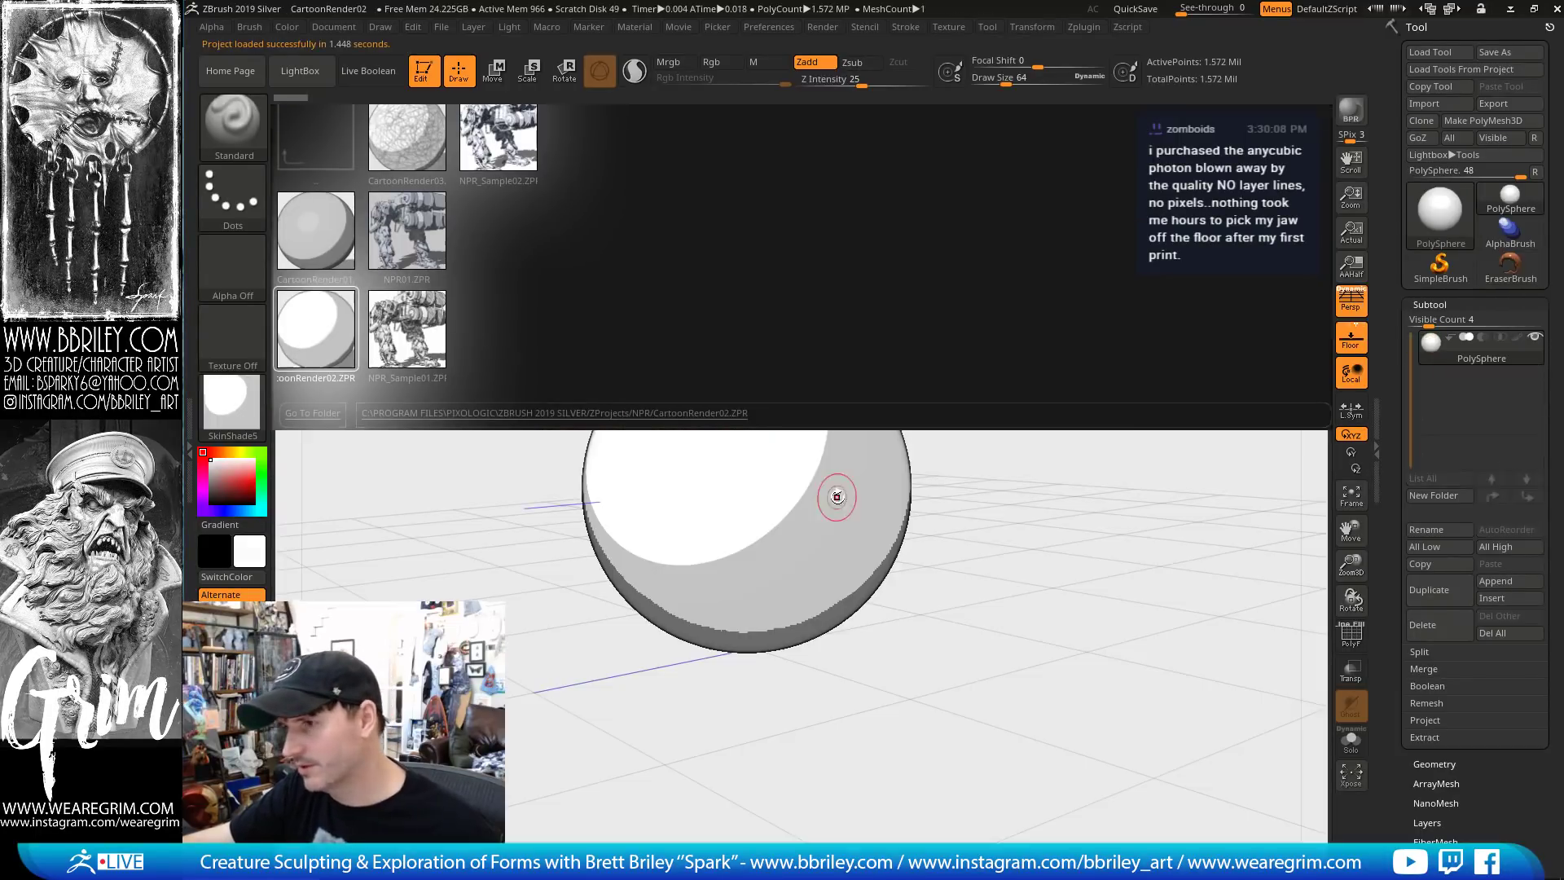
Hide the floor grid, keep perspective on, and replace the sphere with the Character tool in a full-body three-quarter view
{"action": "left_click", "coordinate": [1352, 301]}
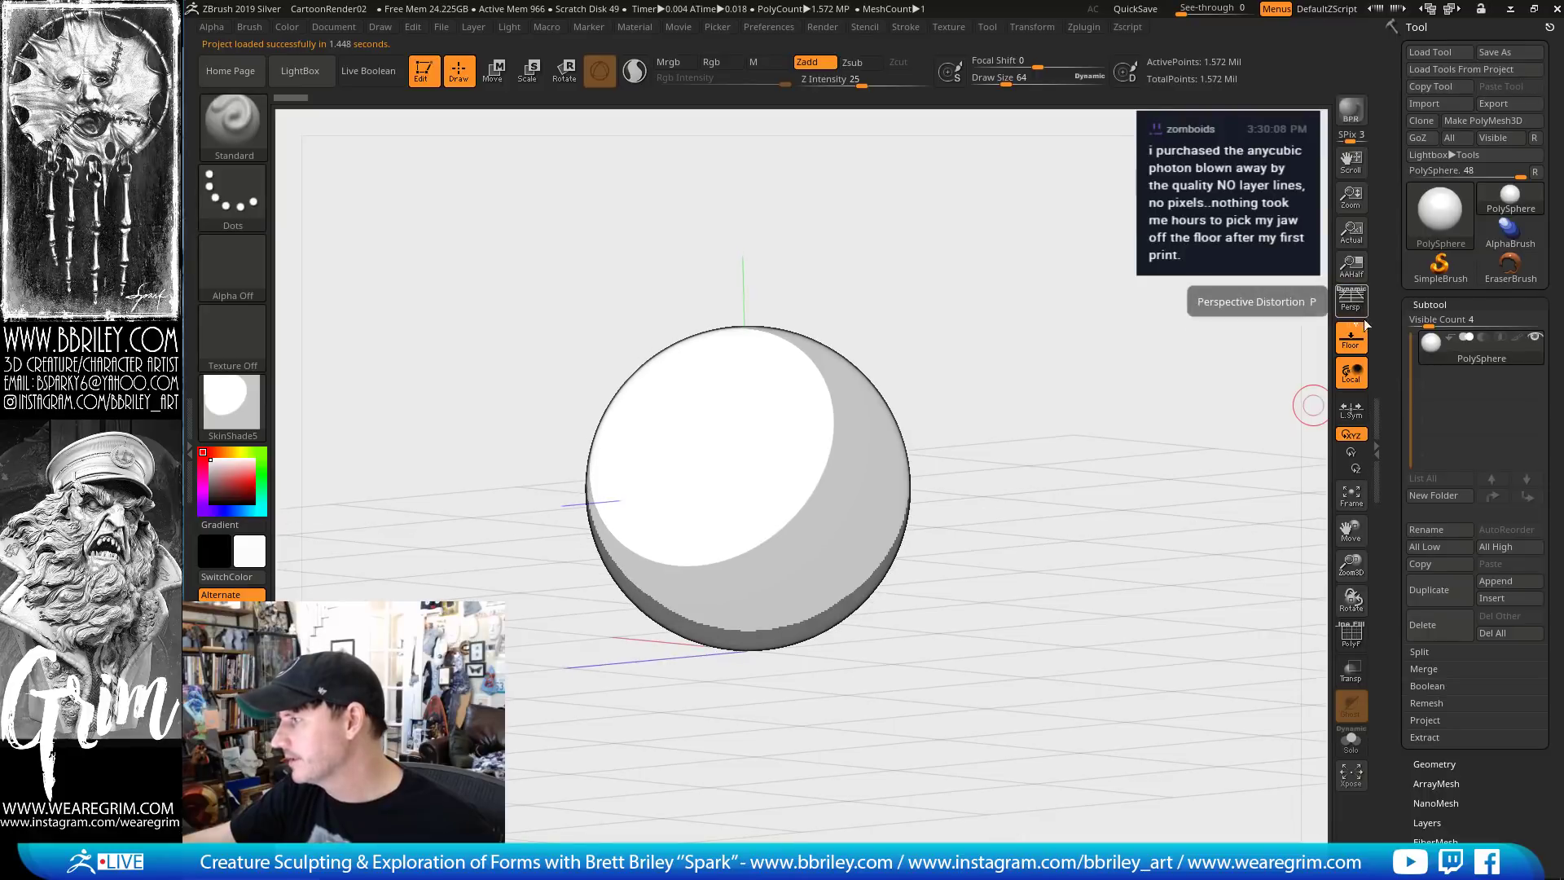
{"action": "left_click", "coordinate": [1350, 338]}
{"action": "left_click", "coordinate": [1350, 300]}
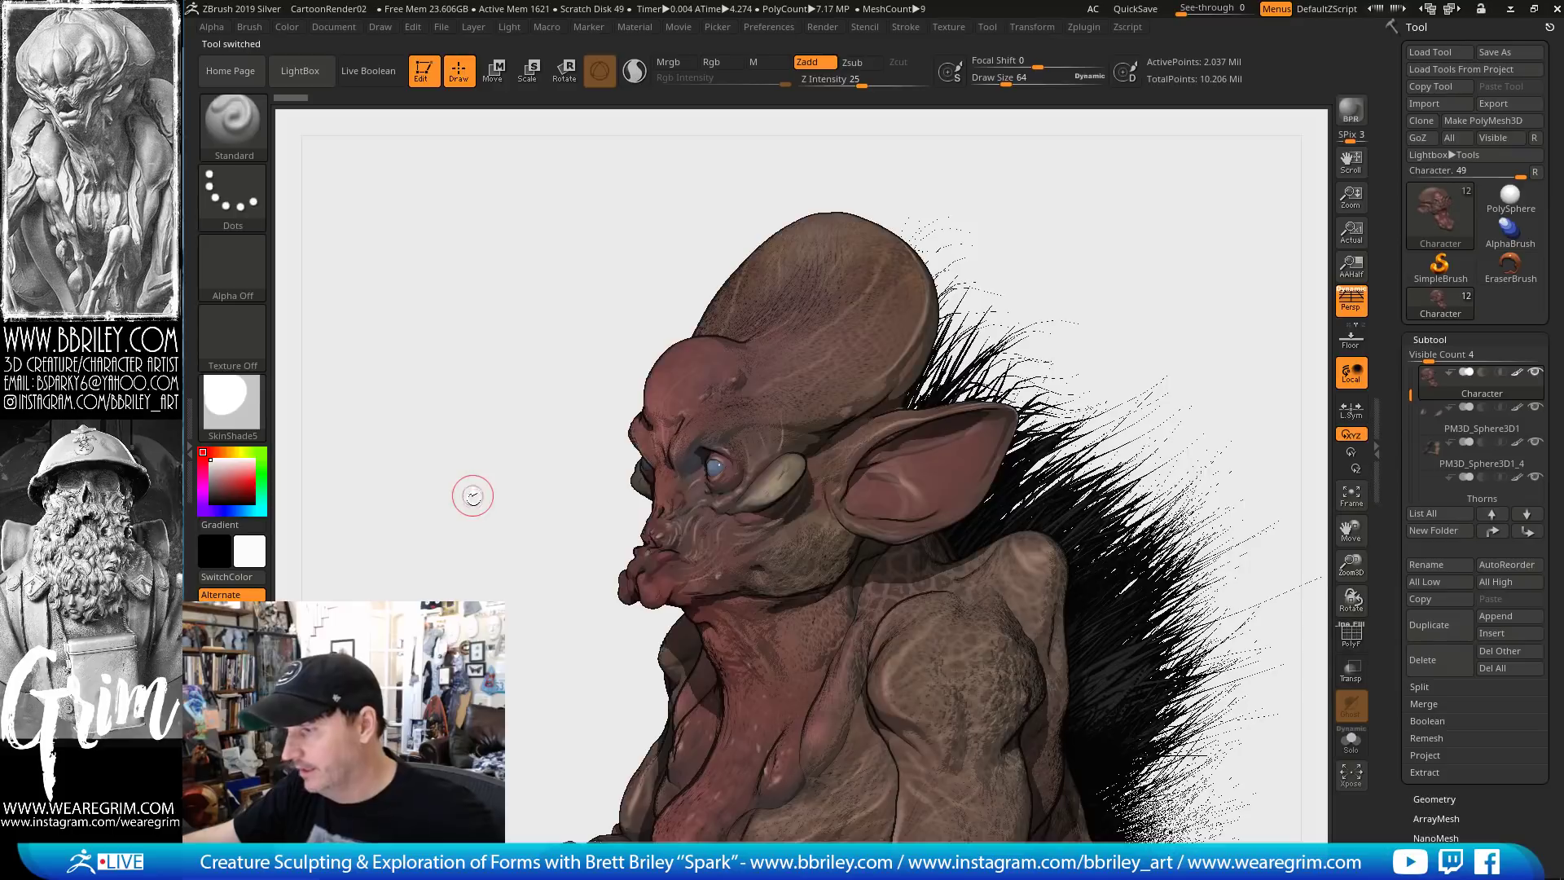
{"action": "left_click_drag", "start_coordinate": [473, 495], "coordinate": [973, 511], "text": "alt"}
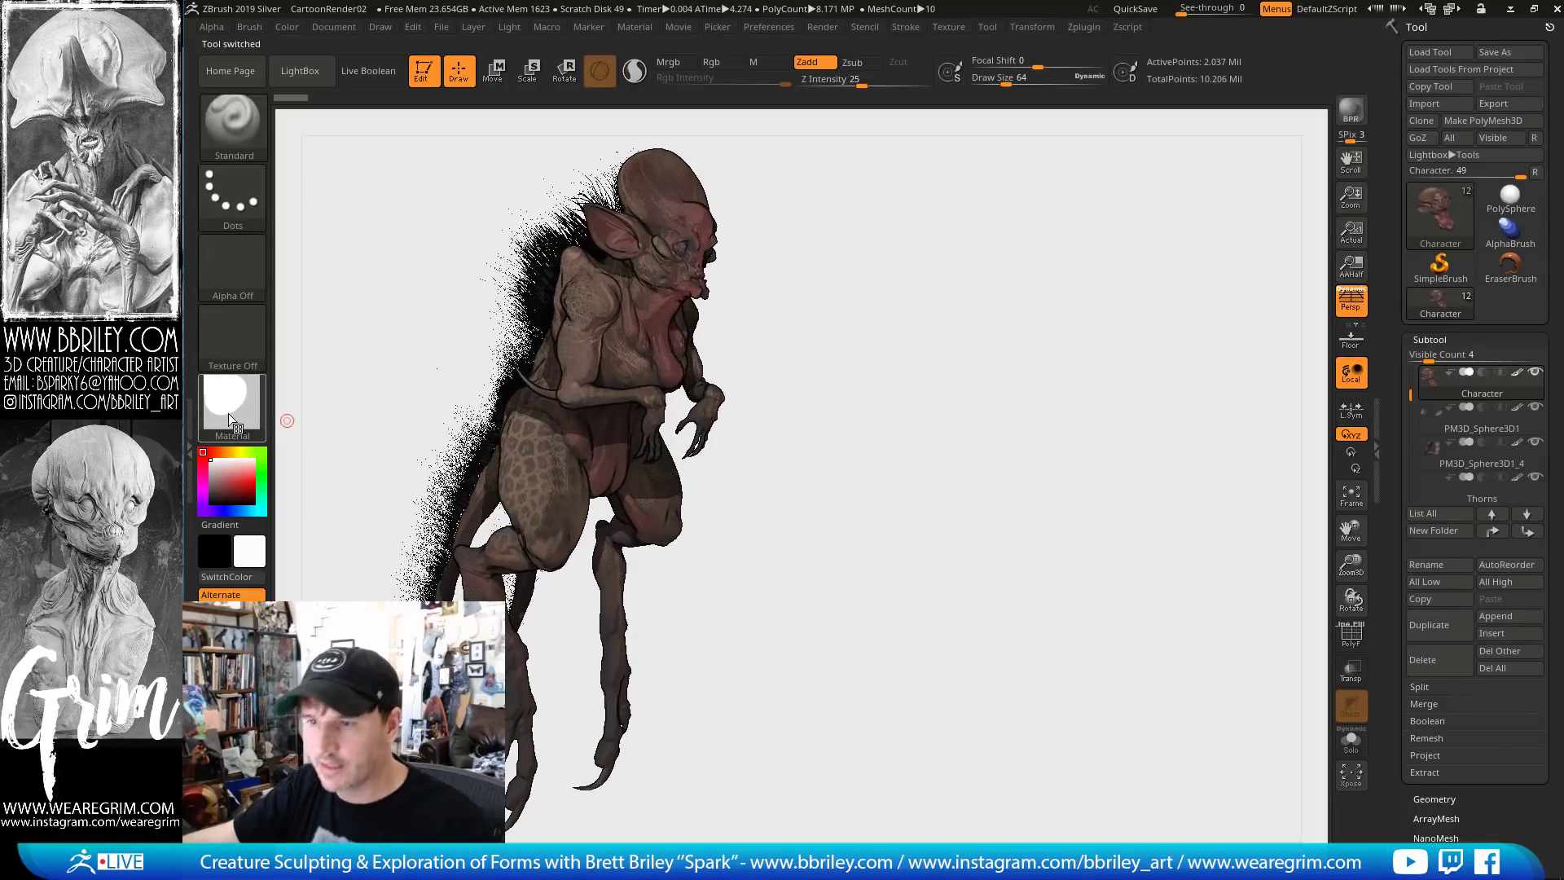
{"action": "left_click_drag", "start_coordinate": [743, 467], "coordinate": [736, 467]}
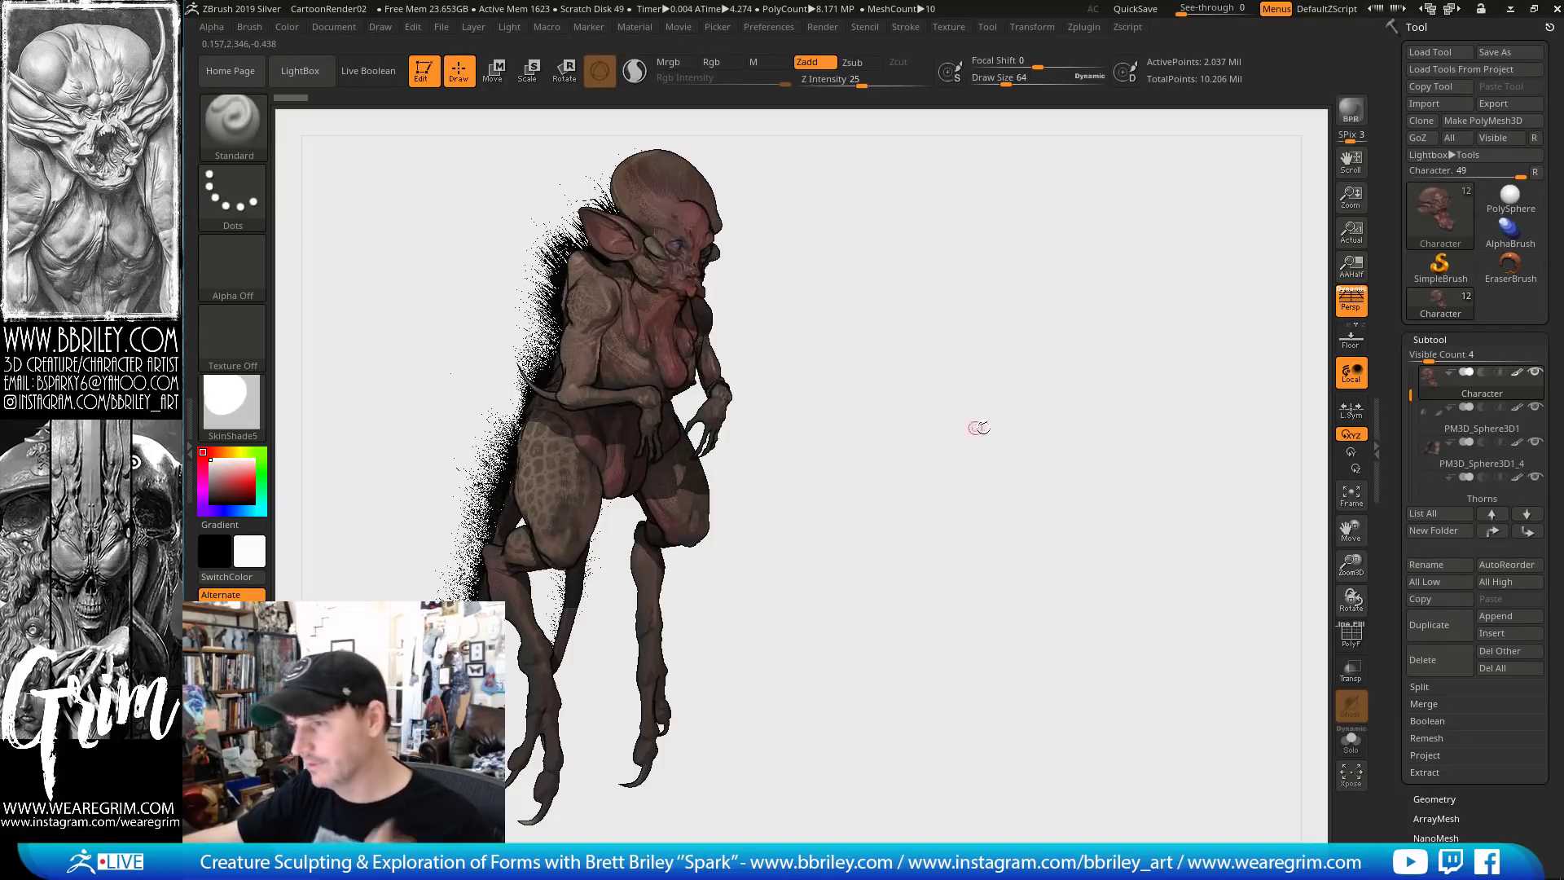
Render the cartoon-shaded creature with BPR from the three-quarter view and again from a rear angle
{"action": "left_click", "coordinate": [1350, 112]}
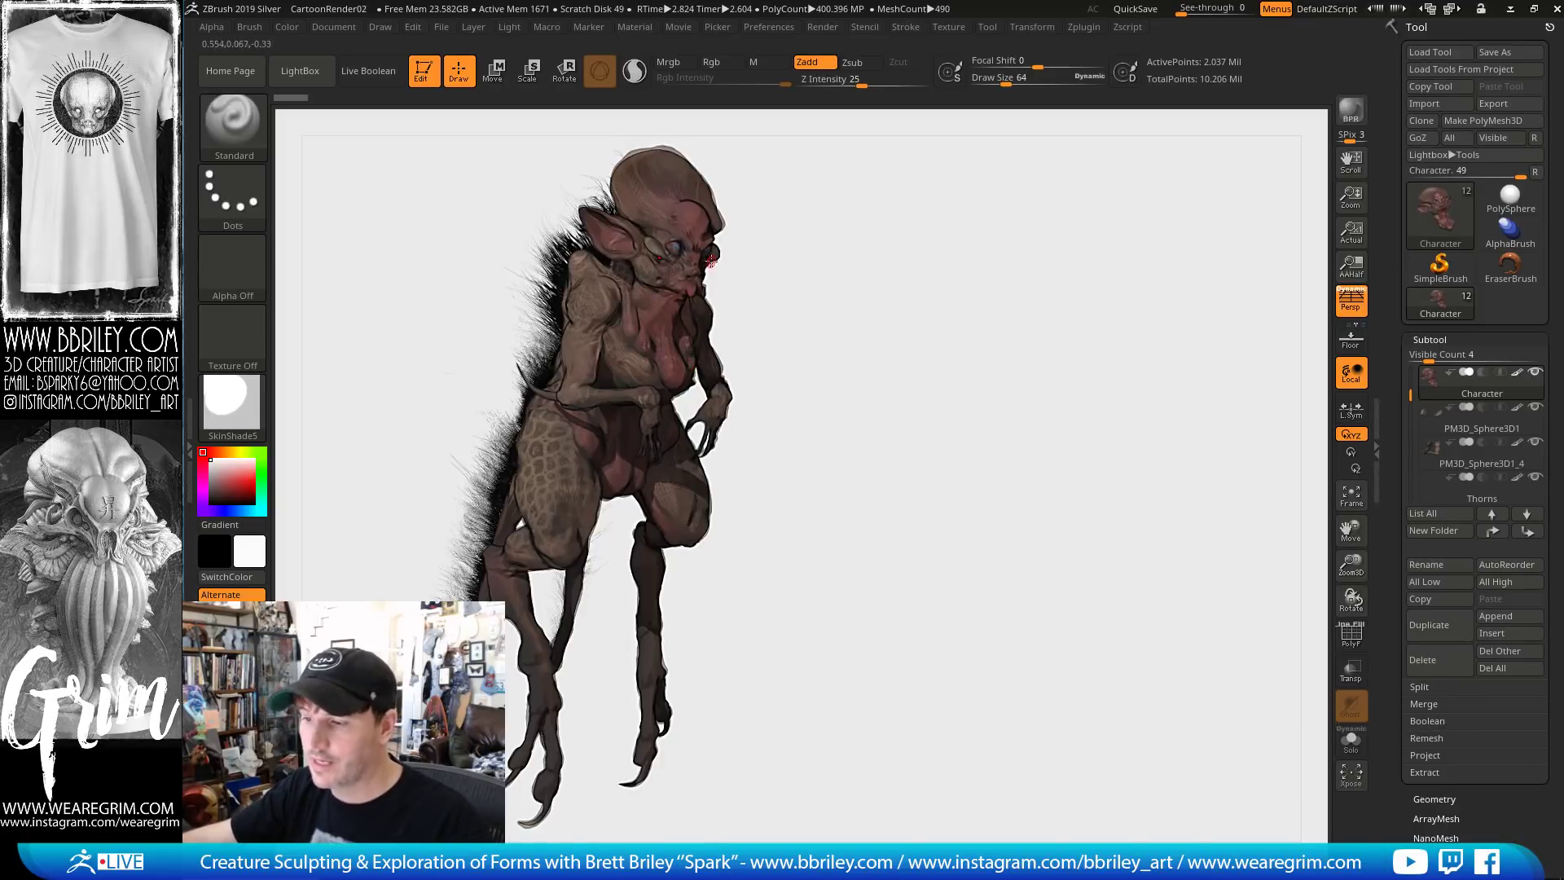
{"action": "mouse_move", "coordinate": [999, 447]}
{"action": "left_mouse_down"}
{"action": "mouse_move", "coordinate": [970, 447]}
{"action": "mouse_move", "coordinate": [1061, 436]}
{"action": "mouse_move", "coordinate": [1061, 452]}
{"action": "mouse_move", "coordinate": [925, 423]}
{"action": "mouse_move", "coordinate": [1005, 457]}
{"action": "mouse_move", "coordinate": [991, 506]}
{"action": "mouse_move", "coordinate": [992, 478]}
{"action": "mouse_move", "coordinate": [1082, 450]}
{"action": "mouse_move", "coordinate": [1076, 430]}
{"action": "mouse_move", "coordinate": [1062, 460]}
{"action": "left_mouse_up"}
{"action": "left_click", "coordinate": [1350, 110]}
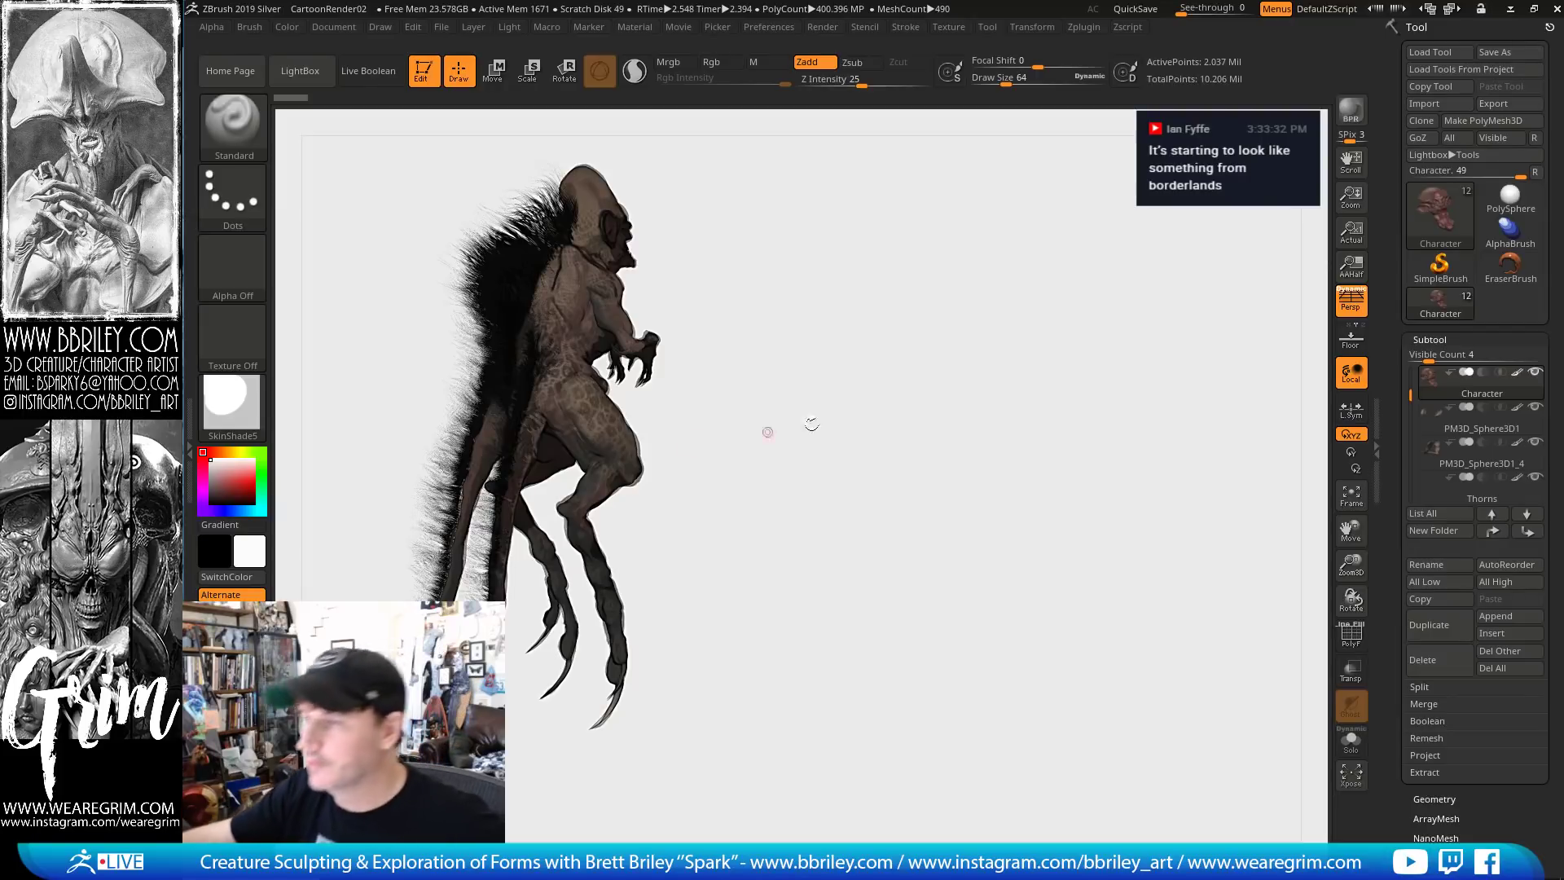
Compare the creature's front view with perspective distortion switched off and on
{"action": "left_click_drag", "start_coordinate": [883, 472], "coordinate": [841, 492]}
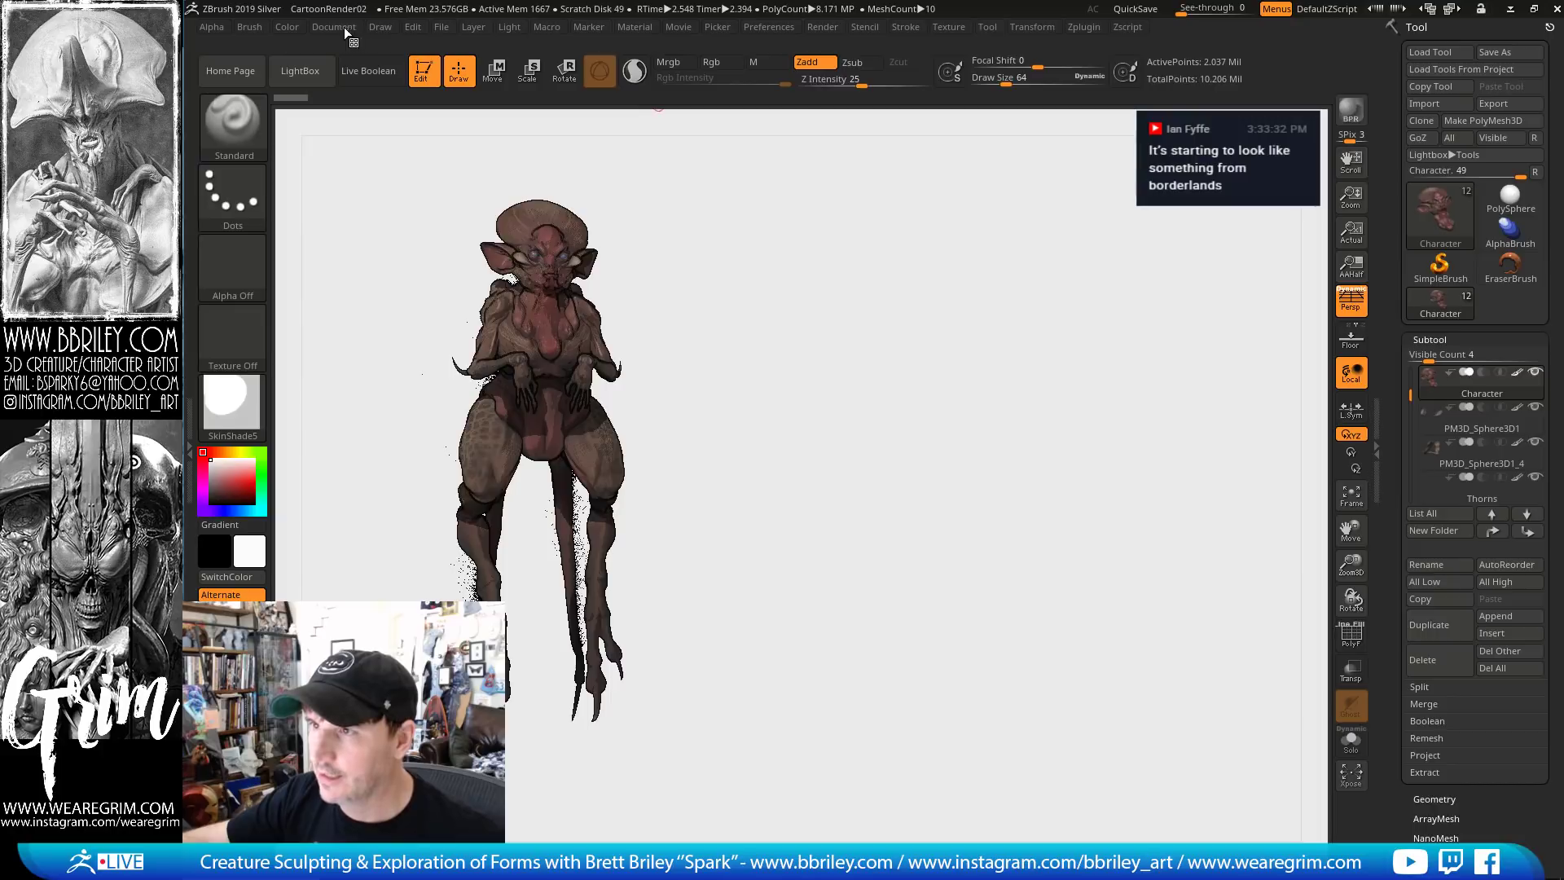
{"action": "left_click", "coordinate": [383, 29]}
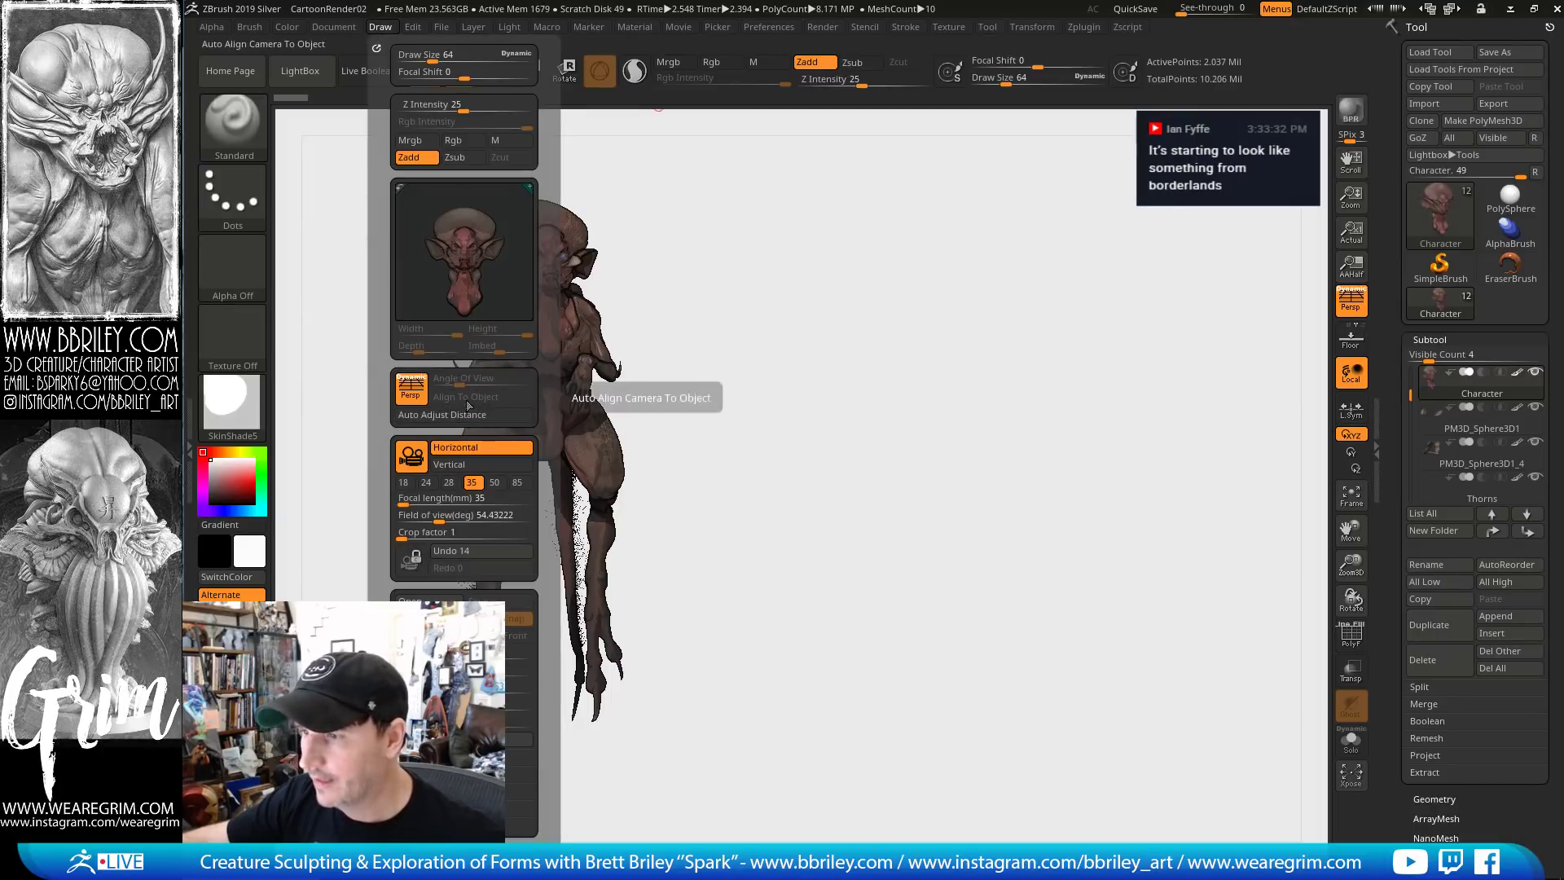
{"action": "left_click_drag", "start_coordinate": [796, 325], "coordinate": [817, 399]}
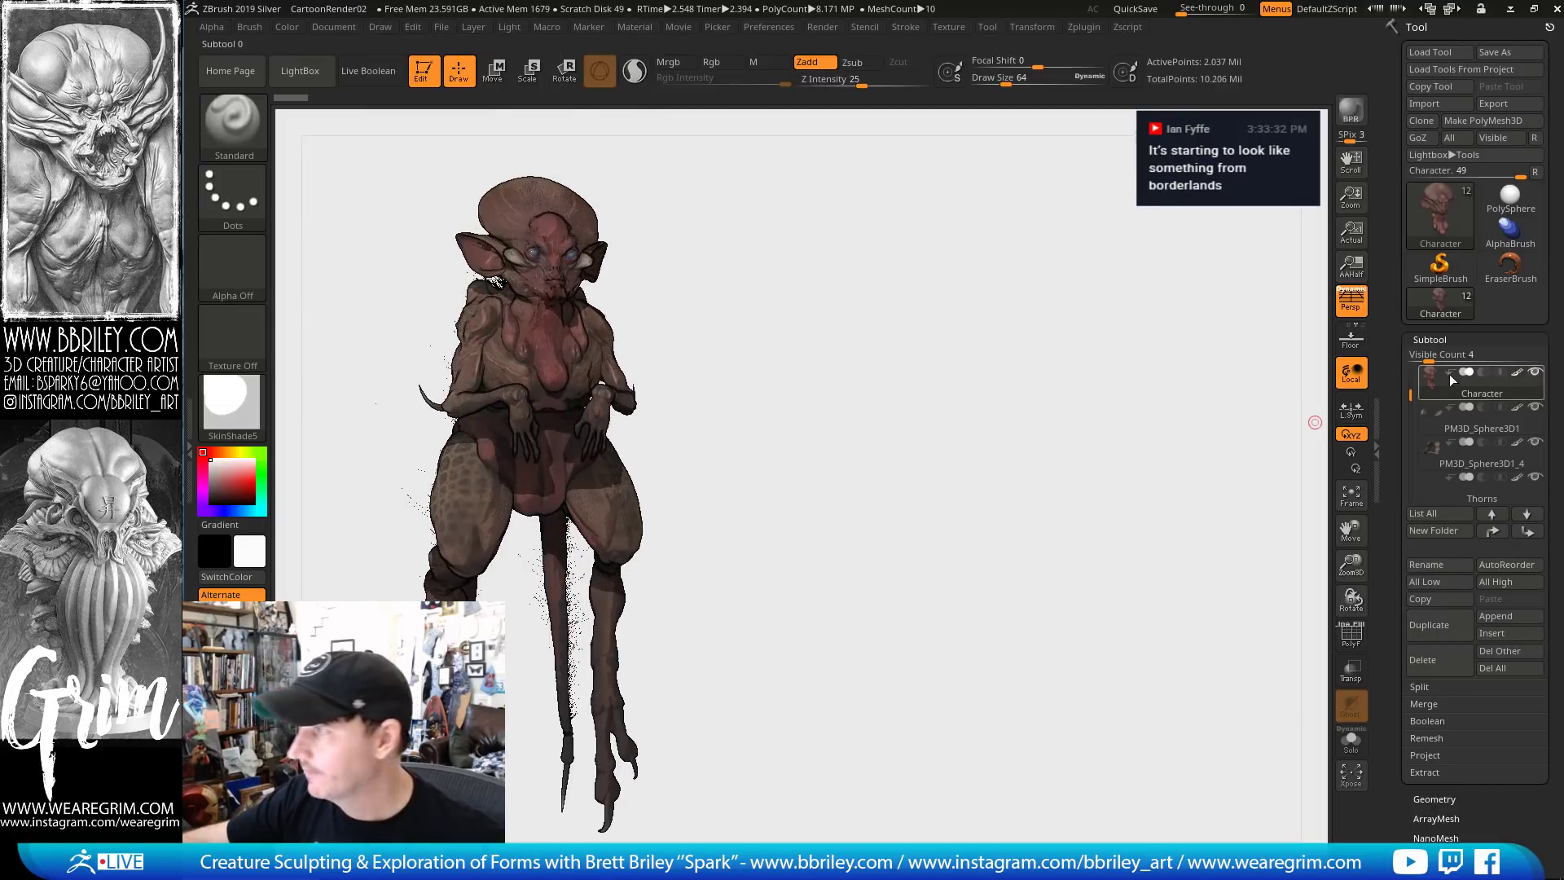
{"action": "left_click", "coordinate": [1358, 309]}
{"action": "left_click", "coordinate": [1357, 310]}
{"action": "left_click", "coordinate": [1352, 313]}
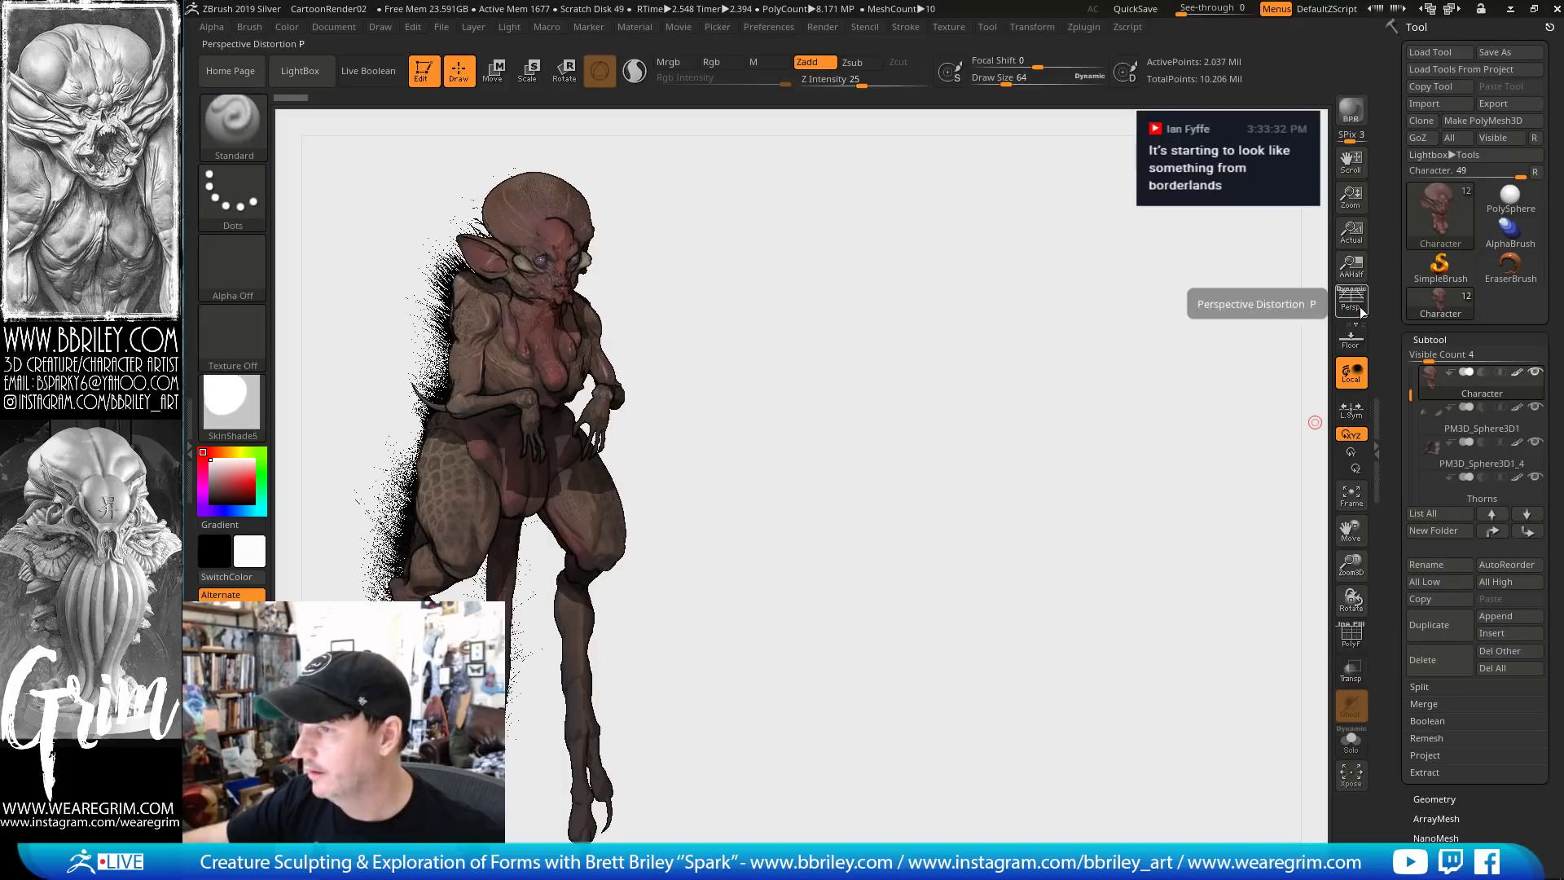
{"action": "left_click", "coordinate": [380, 27]}
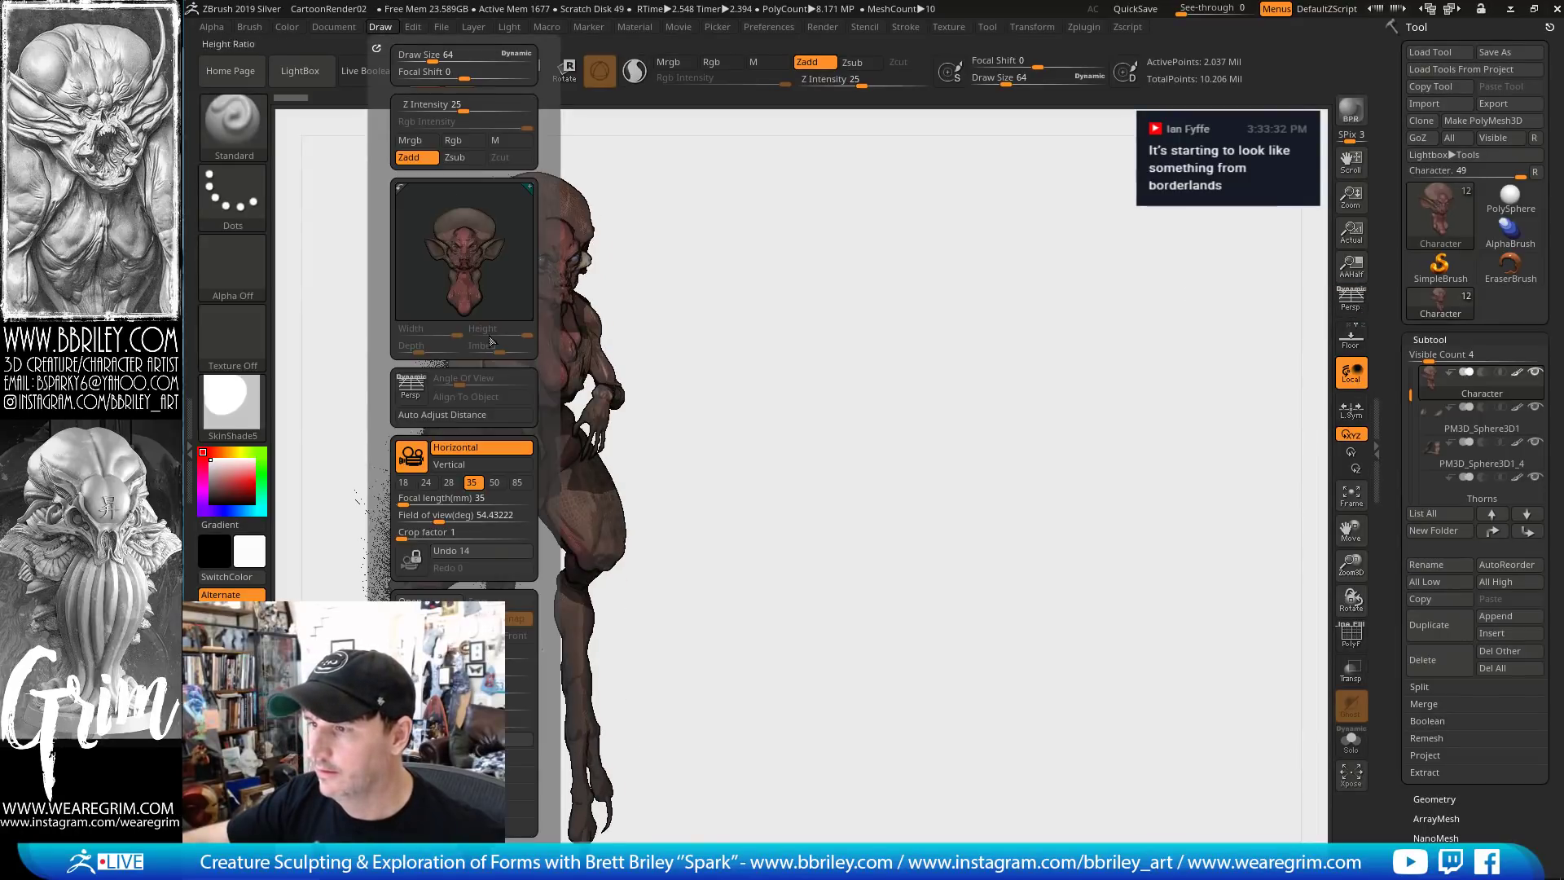
{"action": "key", "text": "p"}
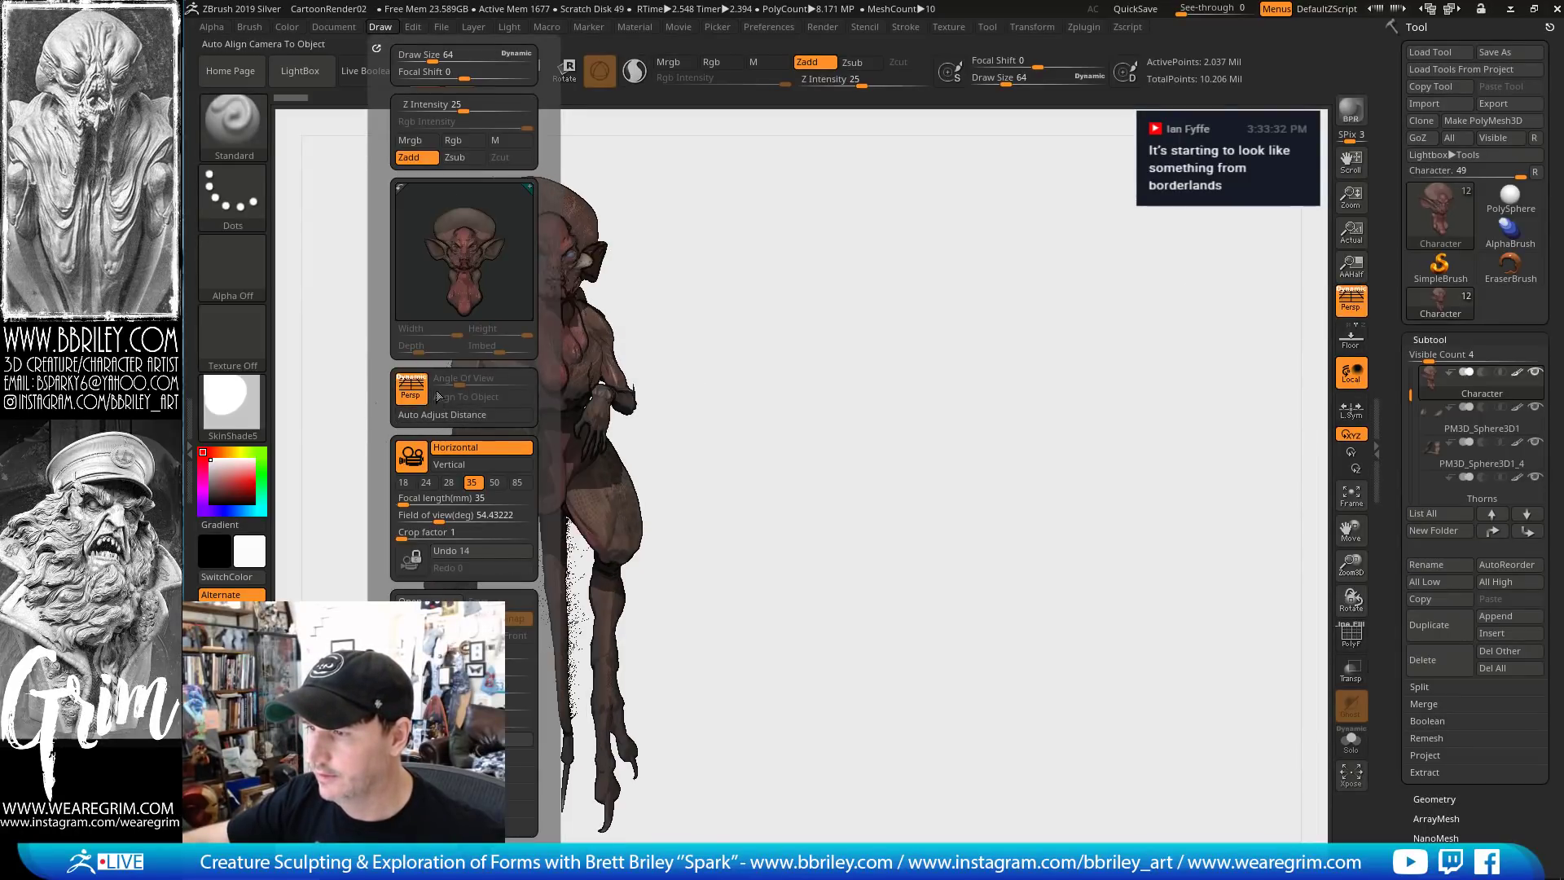
Try the 28, 35 and 50 mm focal lengths for the perspective camera on the creature
{"action": "left_click", "coordinate": [449, 483]}
{"action": "left_click", "coordinate": [472, 482]}
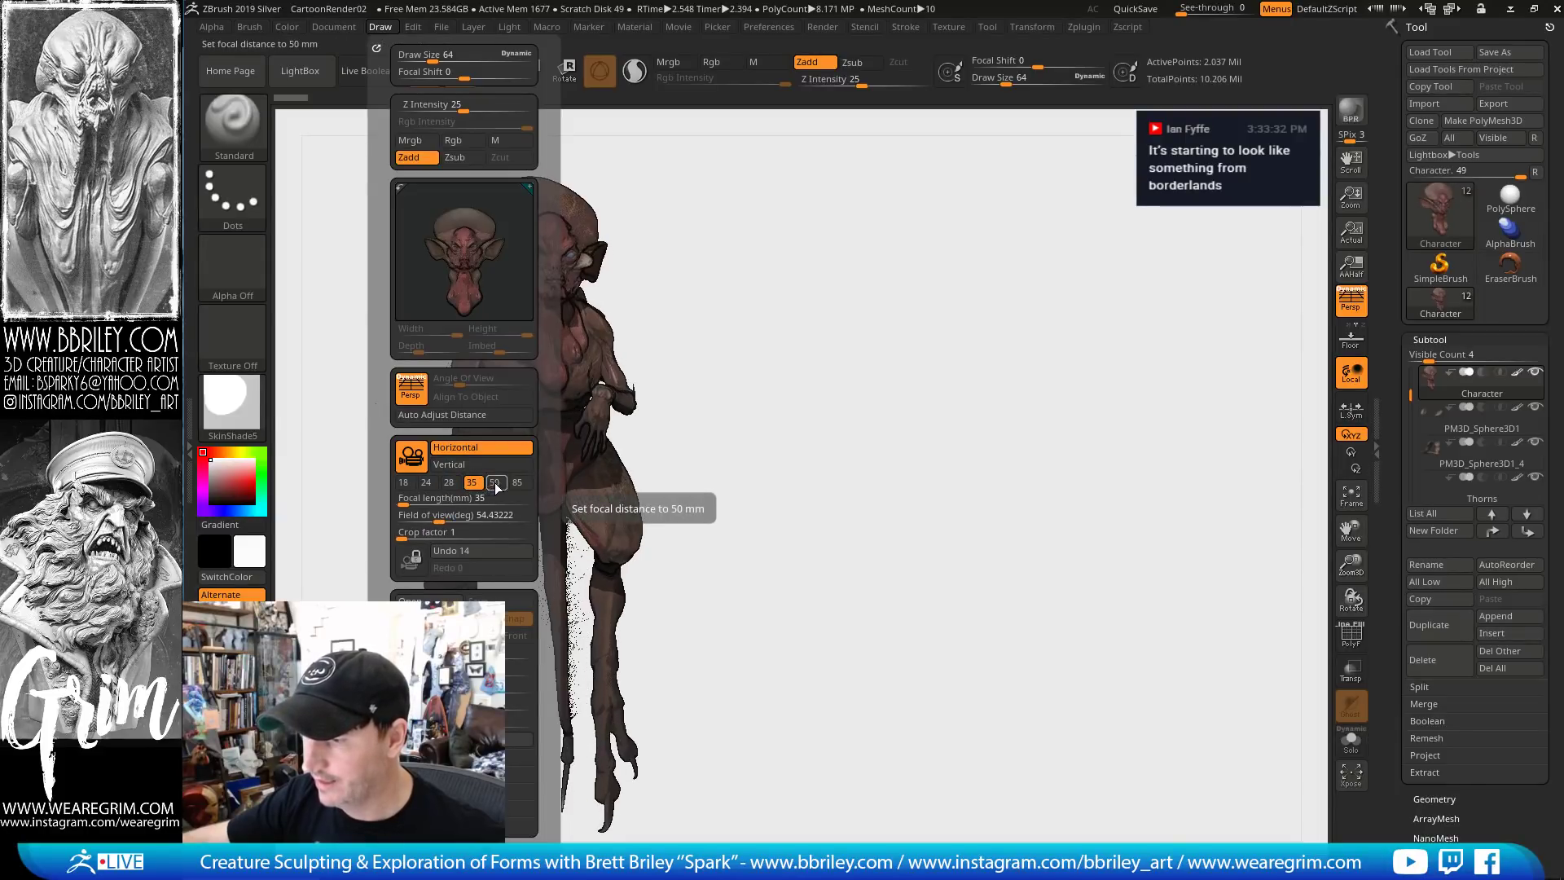
{"action": "left_click", "coordinate": [495, 482]}
{"action": "left_click", "coordinate": [471, 485]}
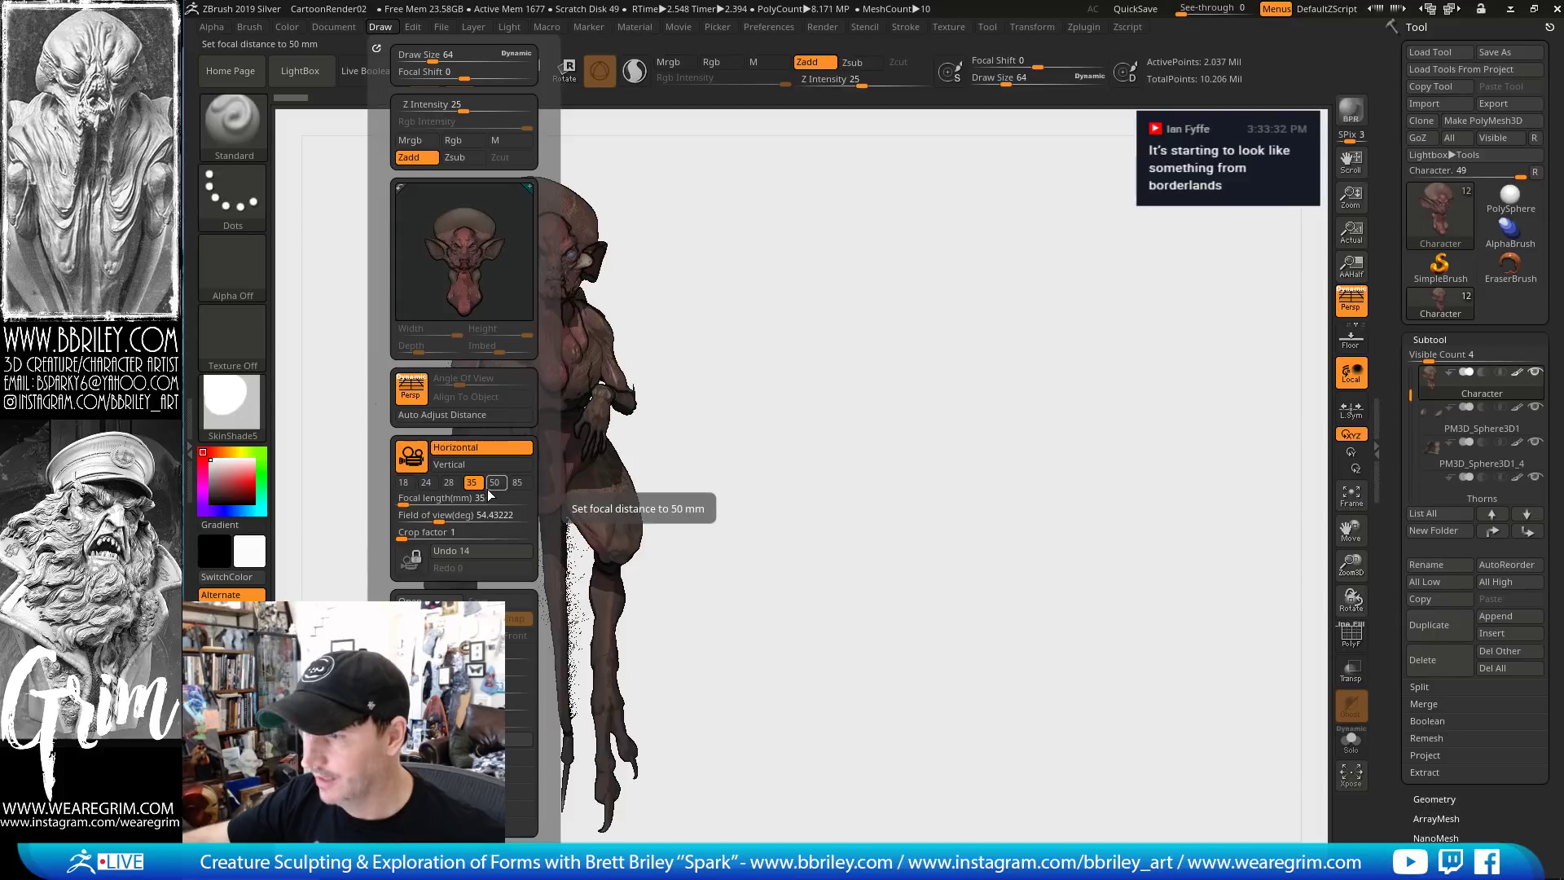
{"action": "left_click", "coordinate": [492, 486]}
{"action": "mouse_move", "coordinate": [786, 415]}
{"action": "left_mouse_down"}
{"action": "mouse_move", "coordinate": [803, 426]}
{"action": "mouse_move", "coordinate": [831, 394]}
{"action": "left_mouse_up"}
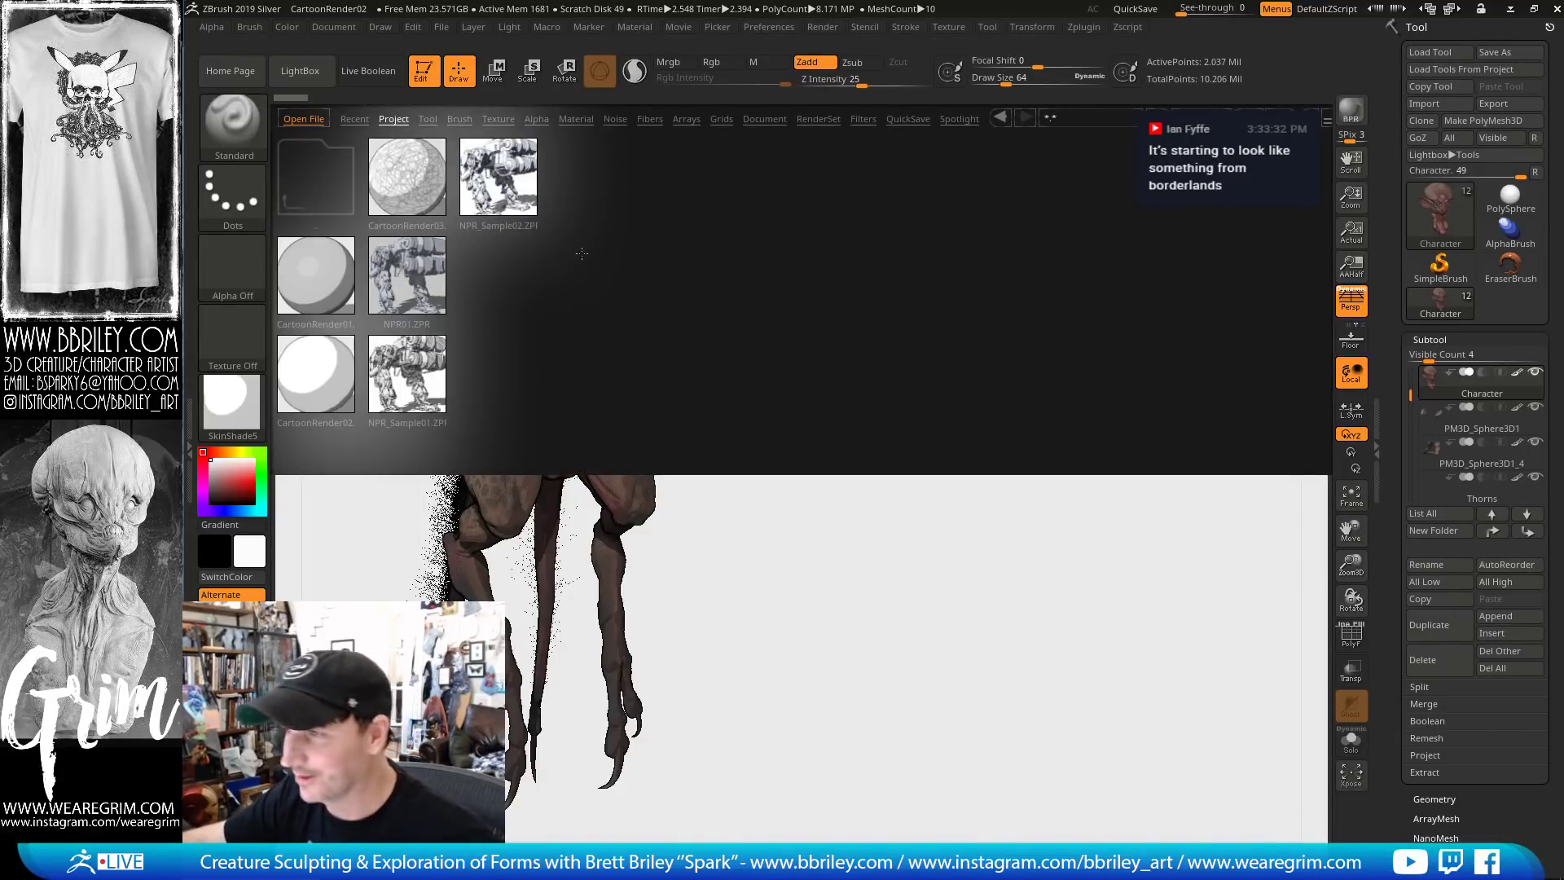
Show the LightBox filter presets and make a BPR render of the creature scaled down to fit beneath them
{"action": "left_click", "coordinate": [853, 120]}
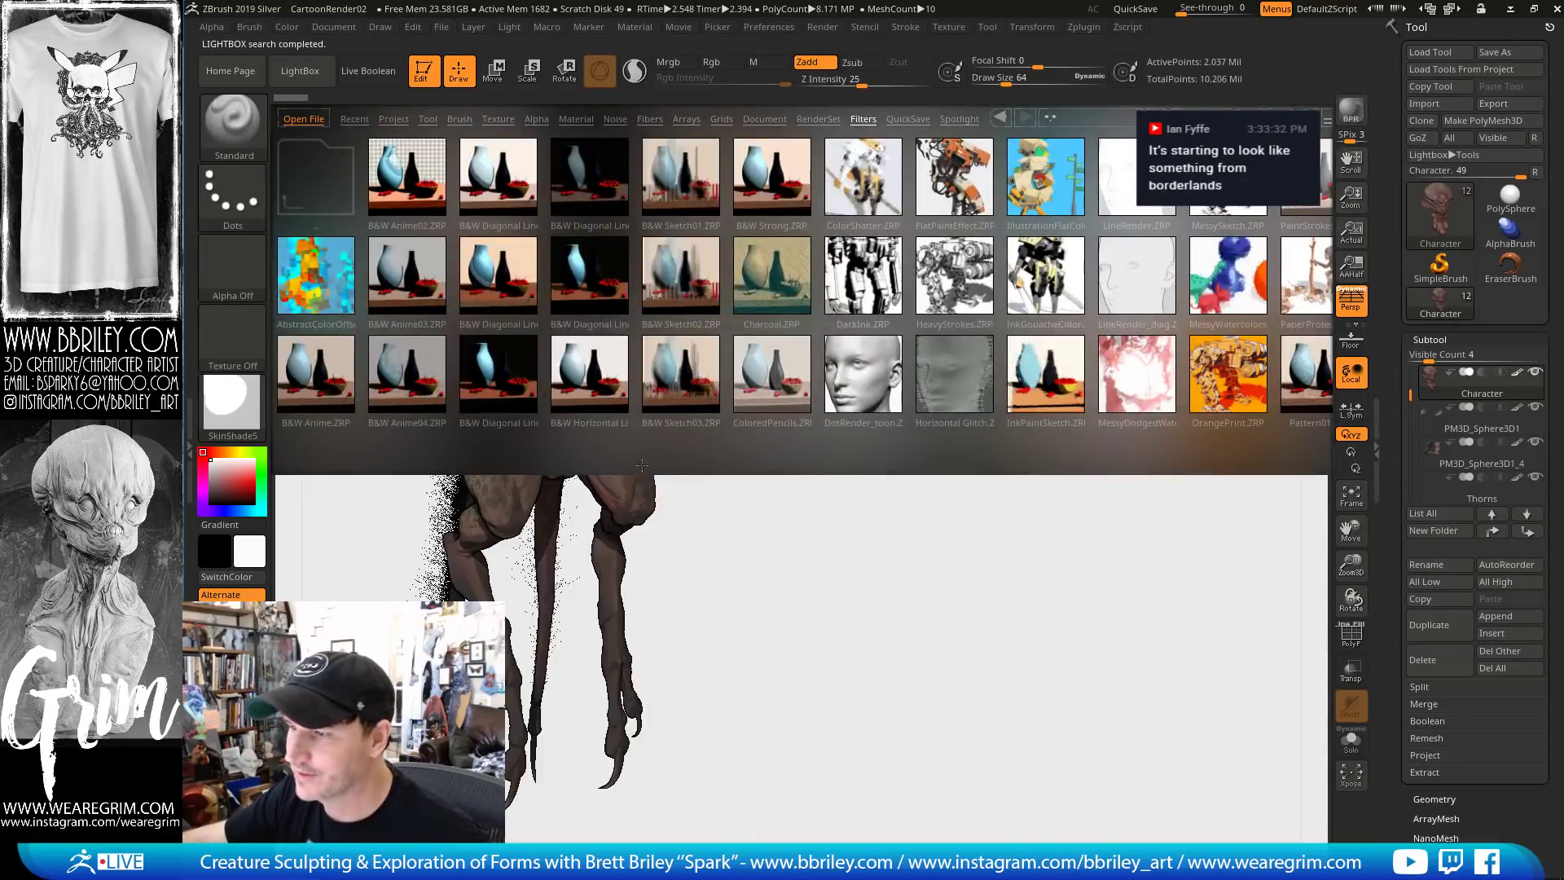
{"action": "left_click_drag", "start_coordinate": [843, 536], "coordinate": [740, 705]}
{"action": "key", "text": "shift+r"}
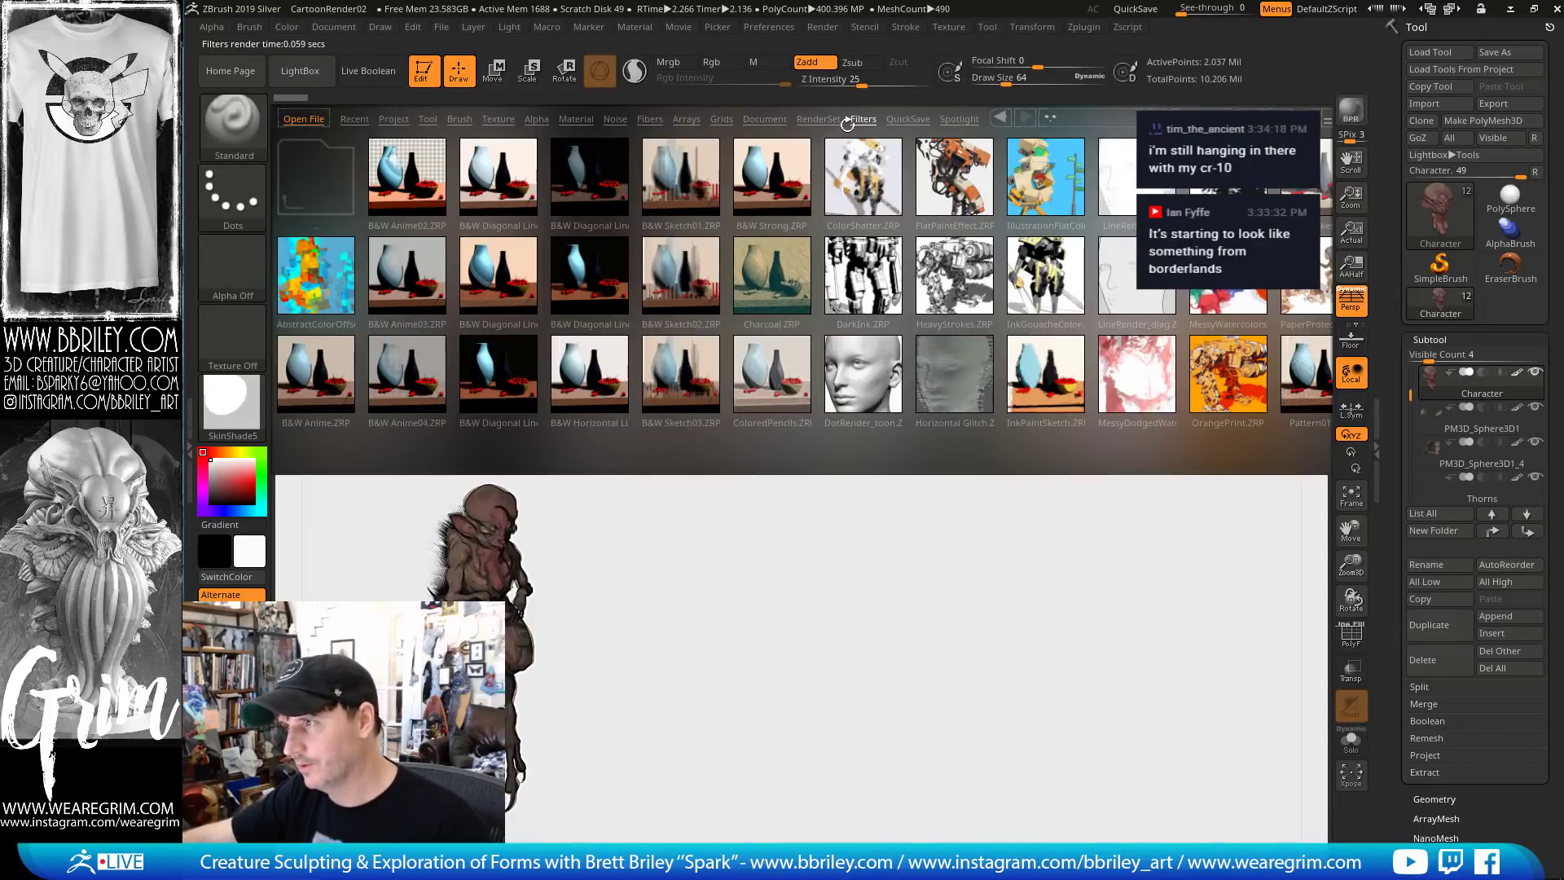
Try the B&W Anime02, B&W Diagonal Lines01, B&W Sketch01, B&W Strong, ColorShatter and FlatPaintEffect filter presets on the render
{"action": "double_click", "coordinate": [434, 200]}
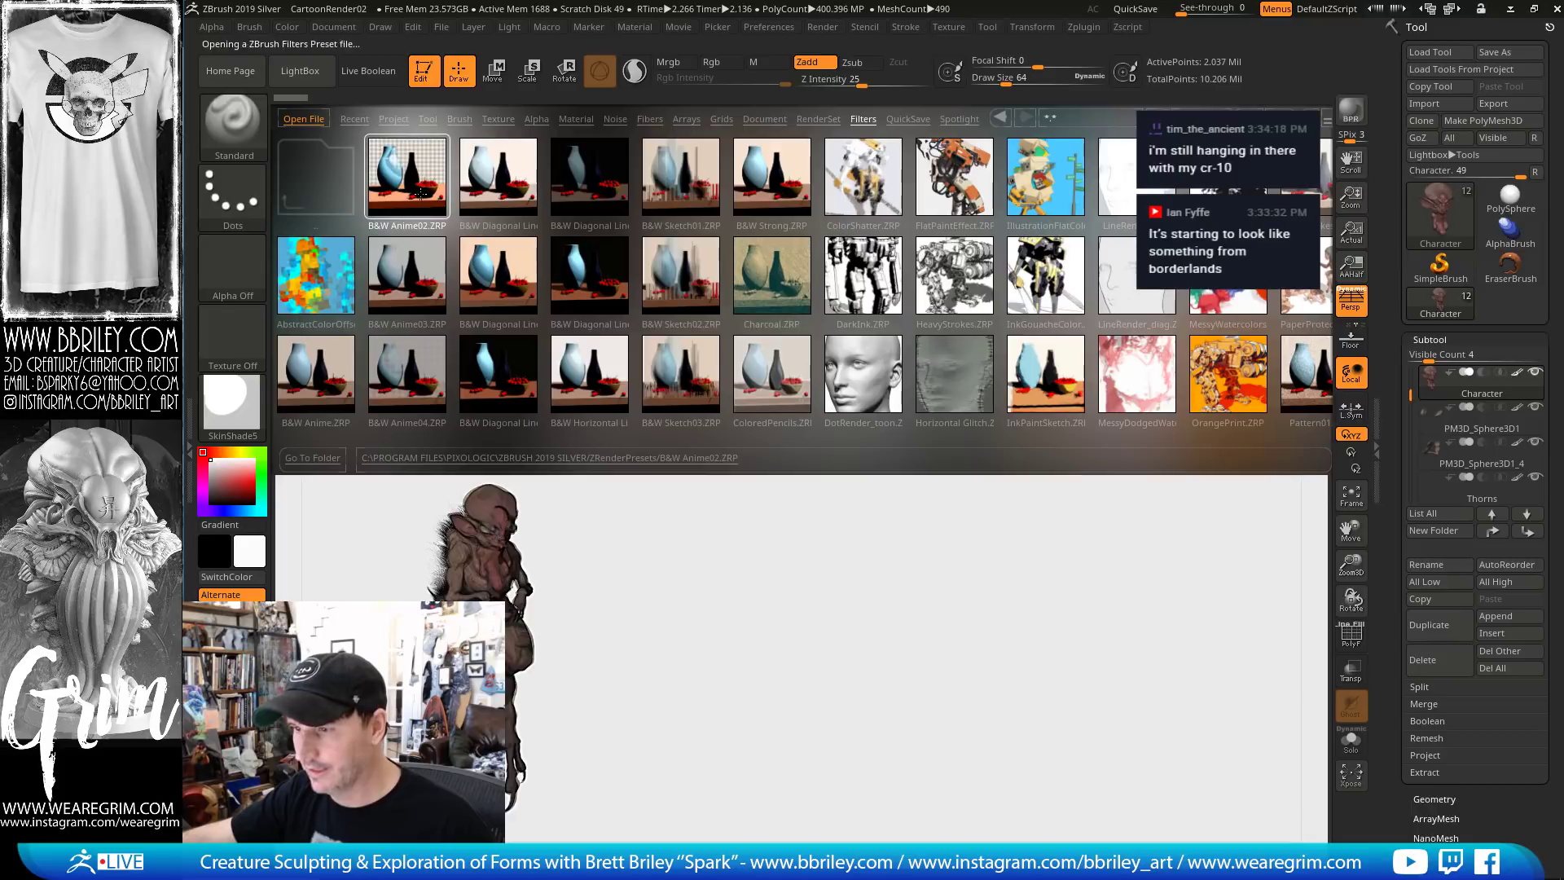
{"action": "double_click", "coordinate": [479, 187]}
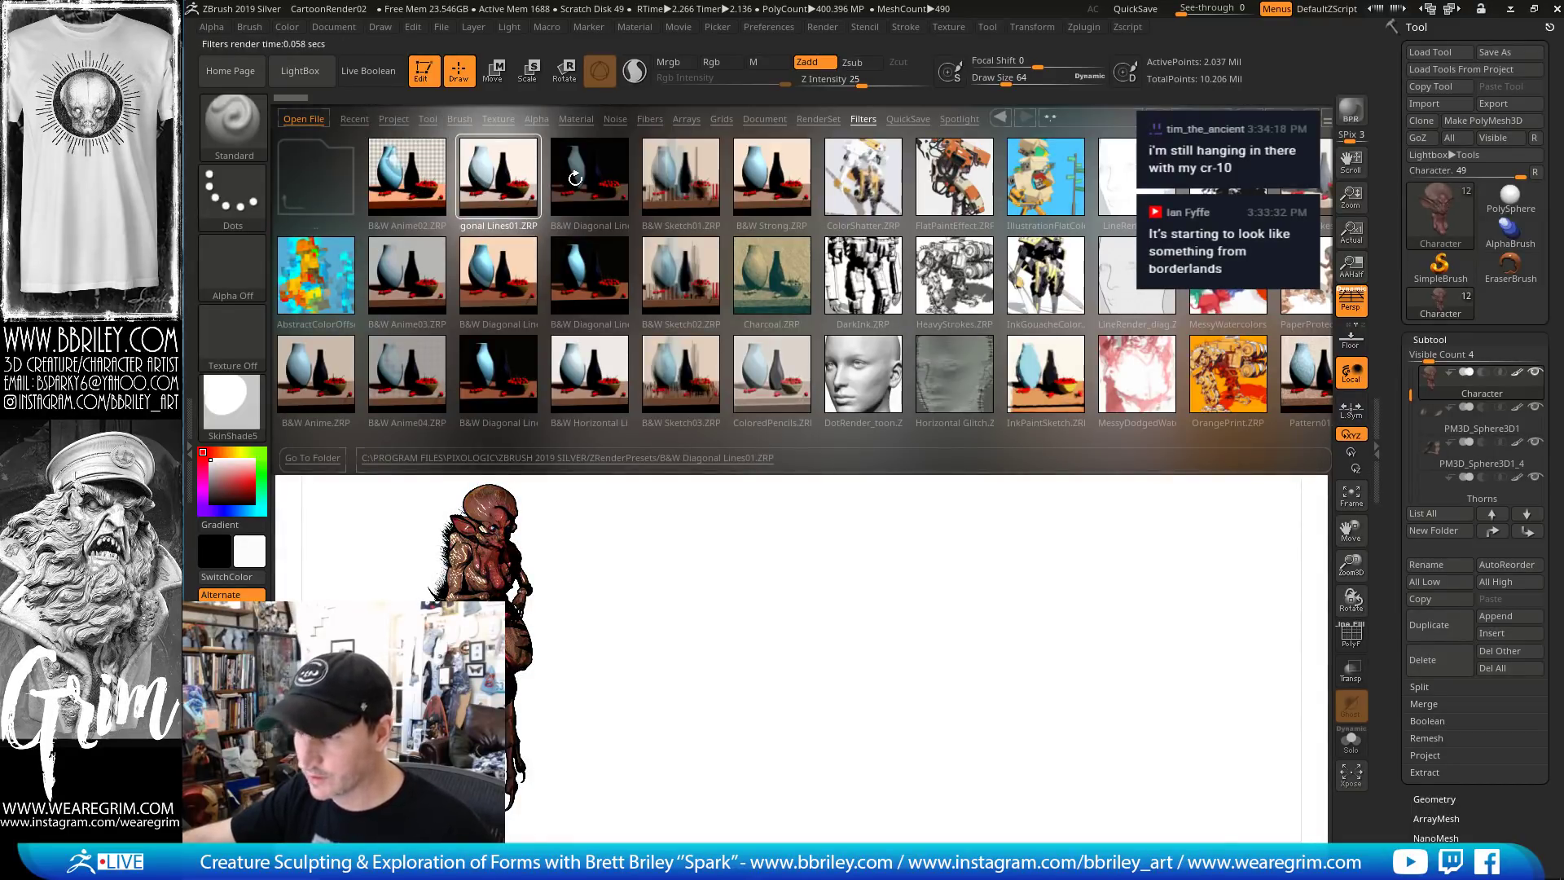
{"action": "double_click", "coordinate": [657, 181]}
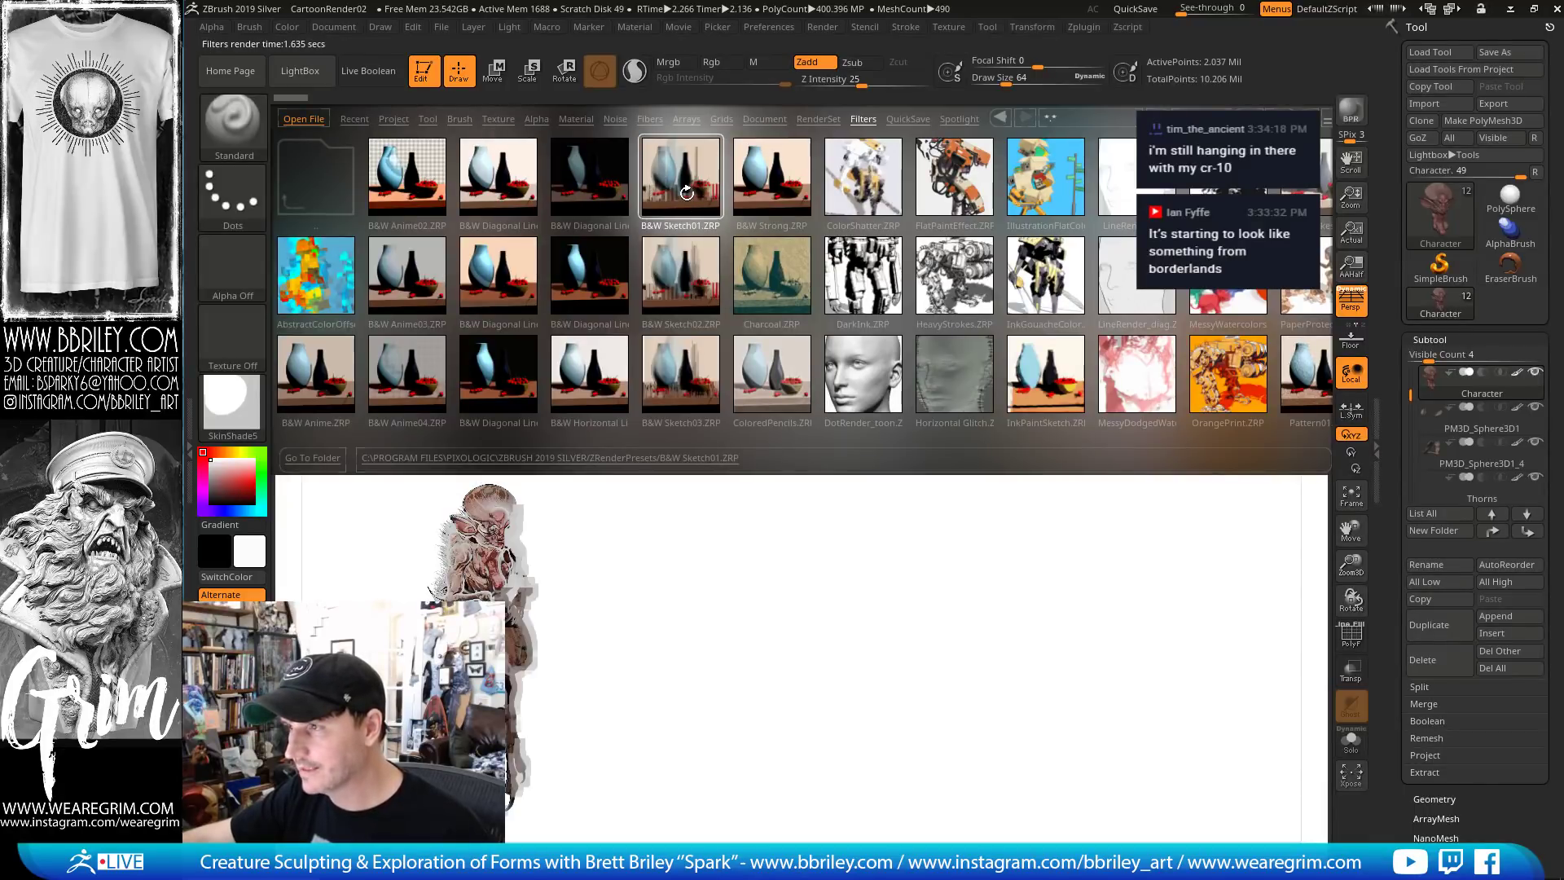
{"action": "double_click", "coordinate": [762, 184]}
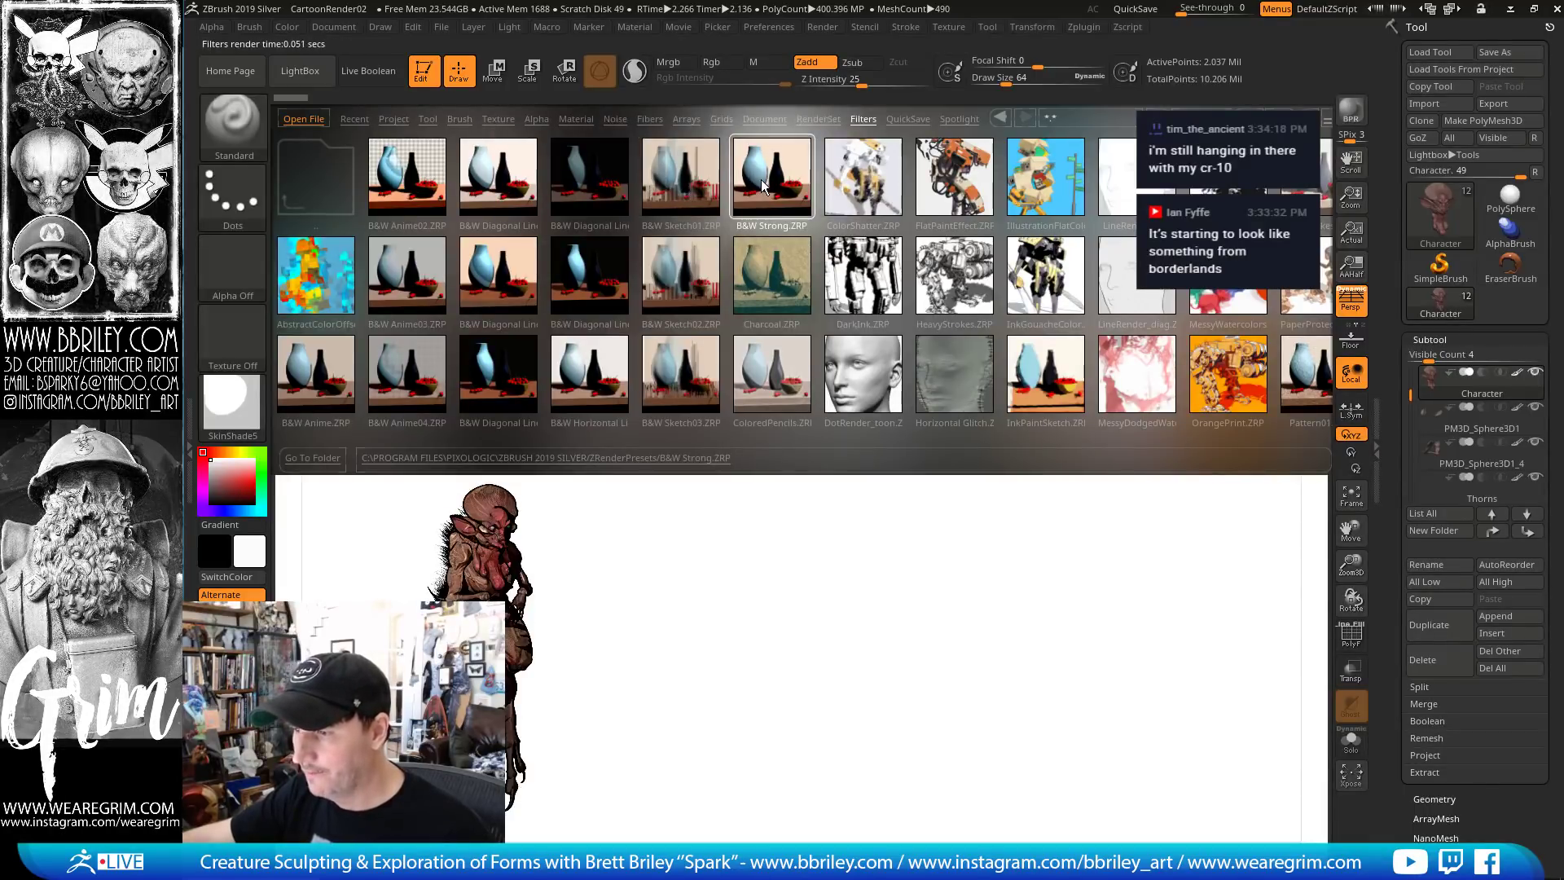
{"action": "double_click", "coordinate": [856, 202]}
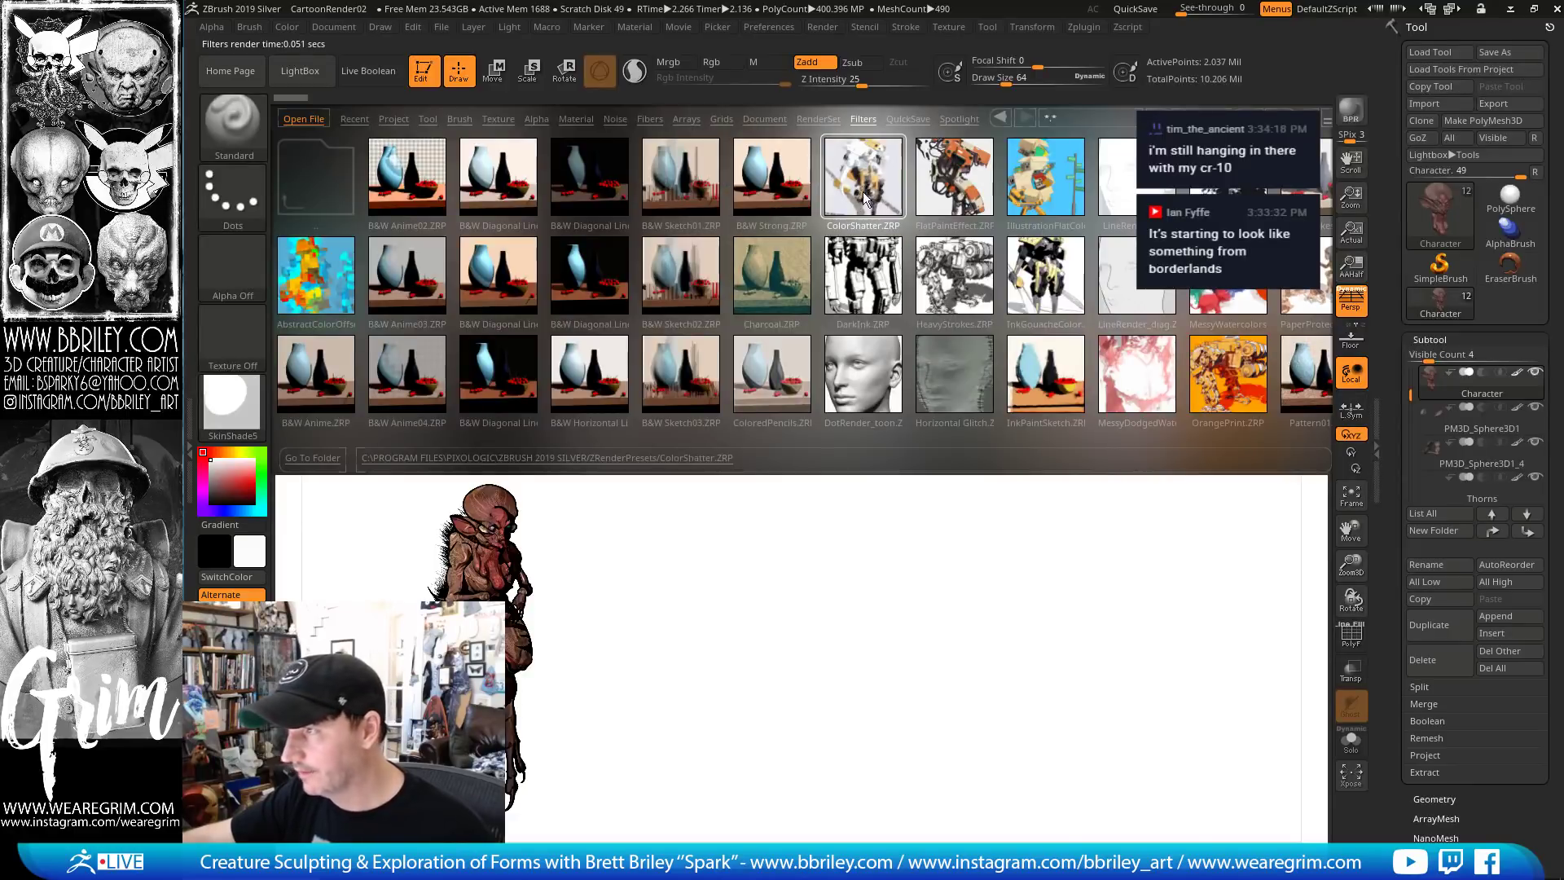
{"action": "double_click", "coordinate": [949, 179]}
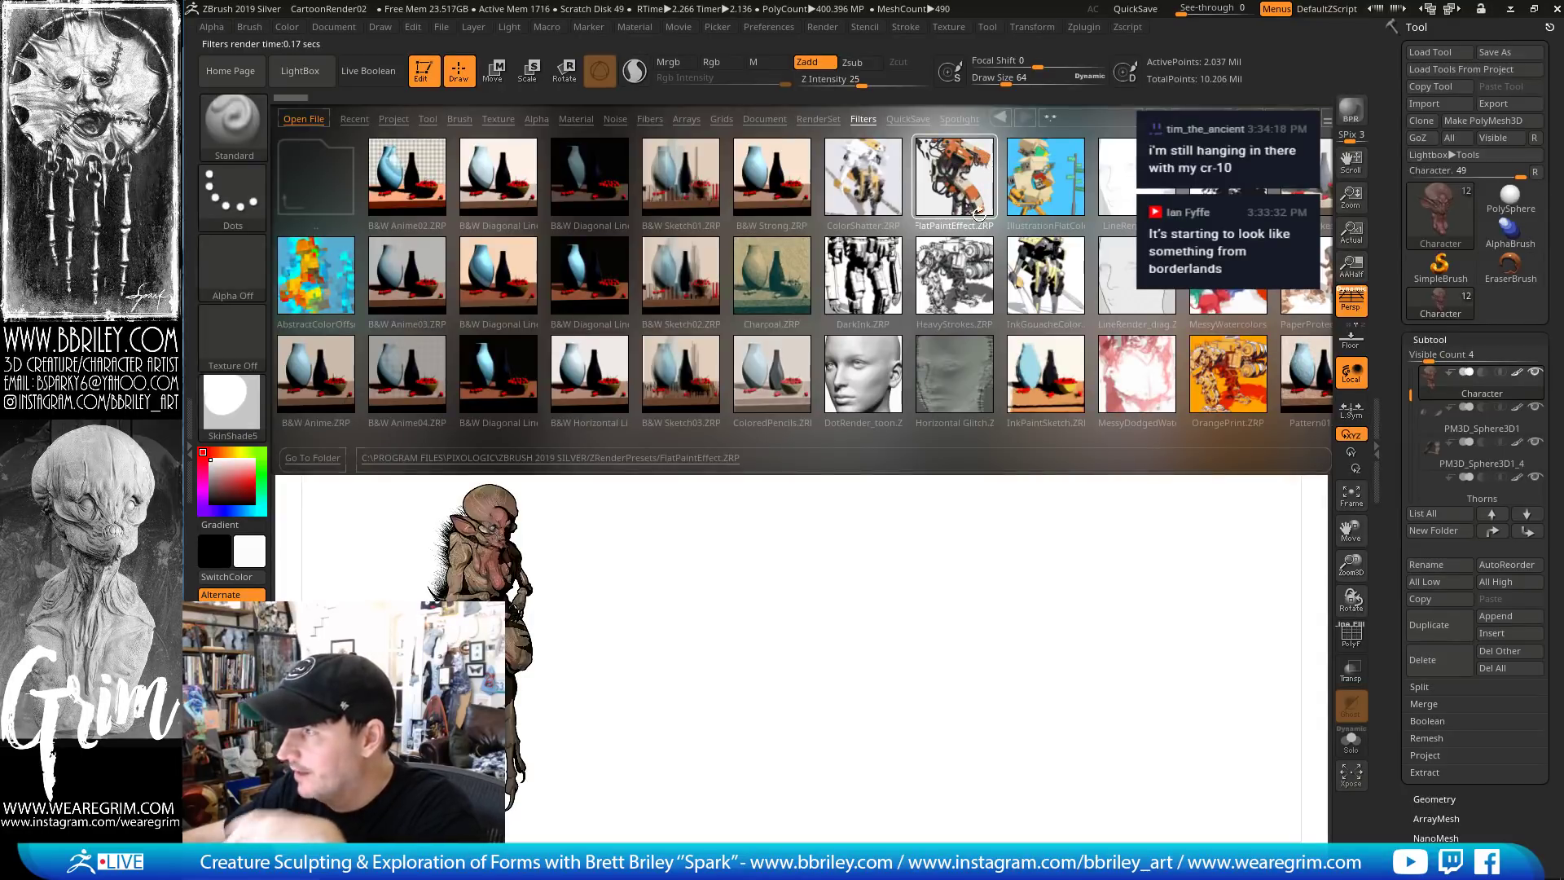
Try the HeavyStrokes, DarkInk, Charcoal and B&W Sketch02 filter presets on the creature render
{"action": "double_click", "coordinate": [955, 275]}
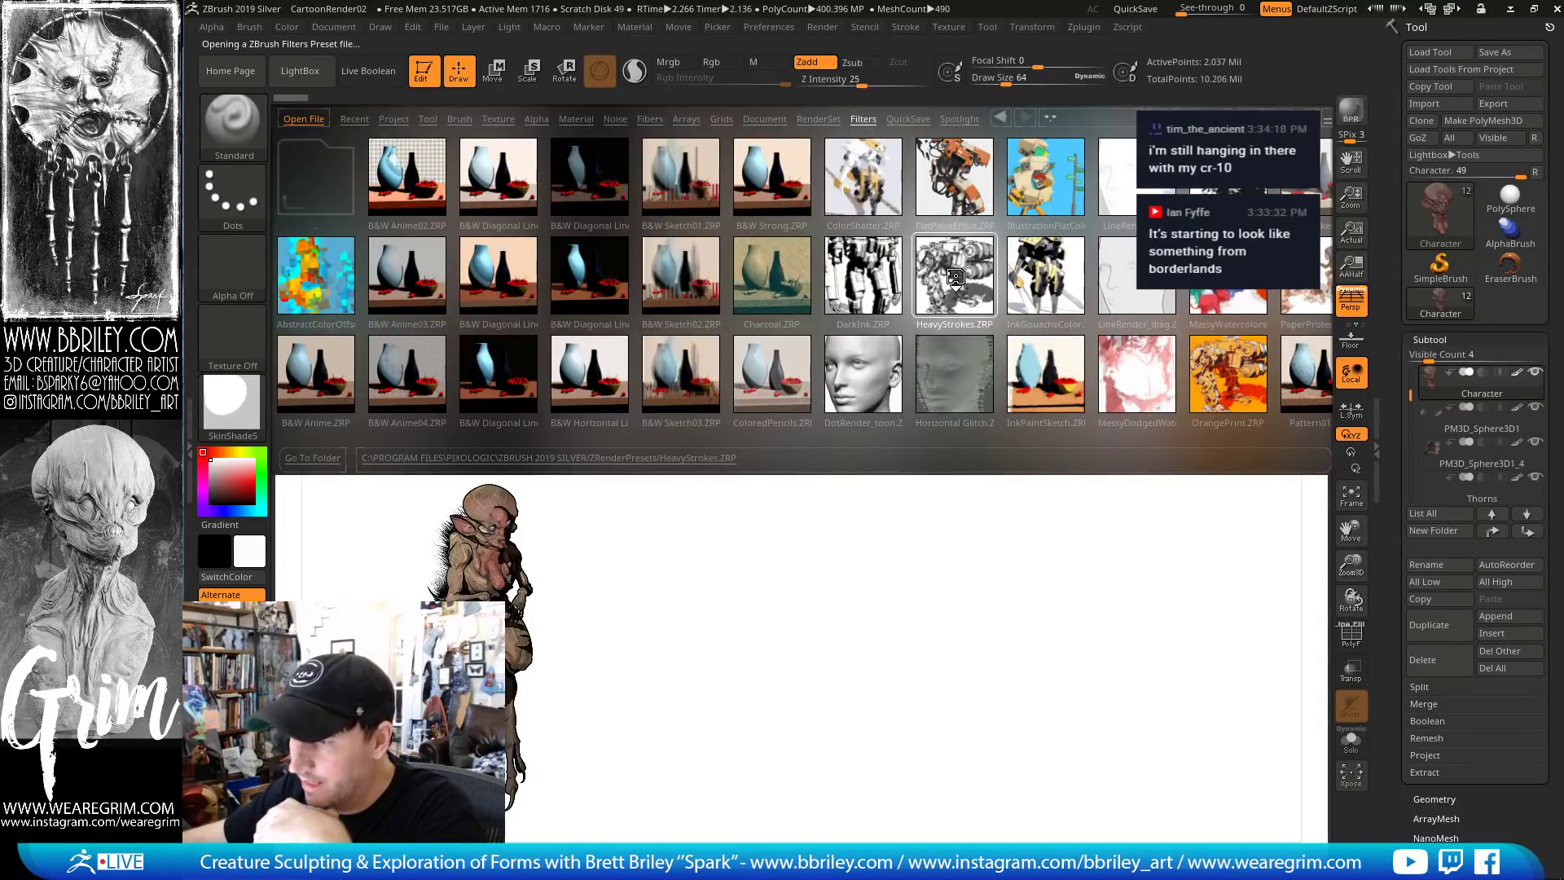
{"action": "double_click", "coordinate": [873, 281]}
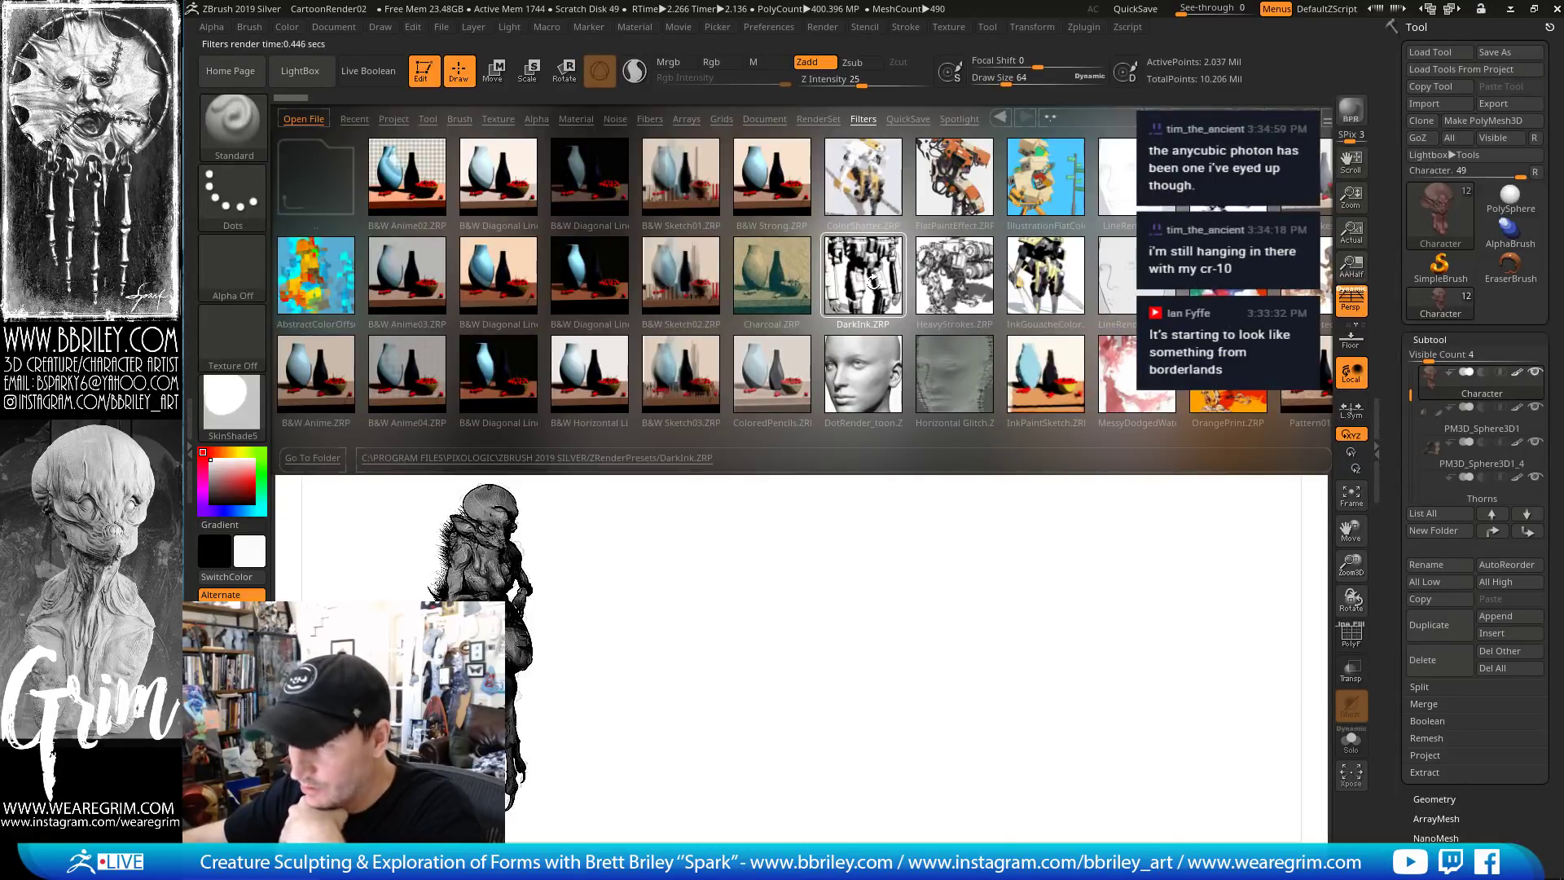
{"action": "double_click", "coordinate": [790, 300]}
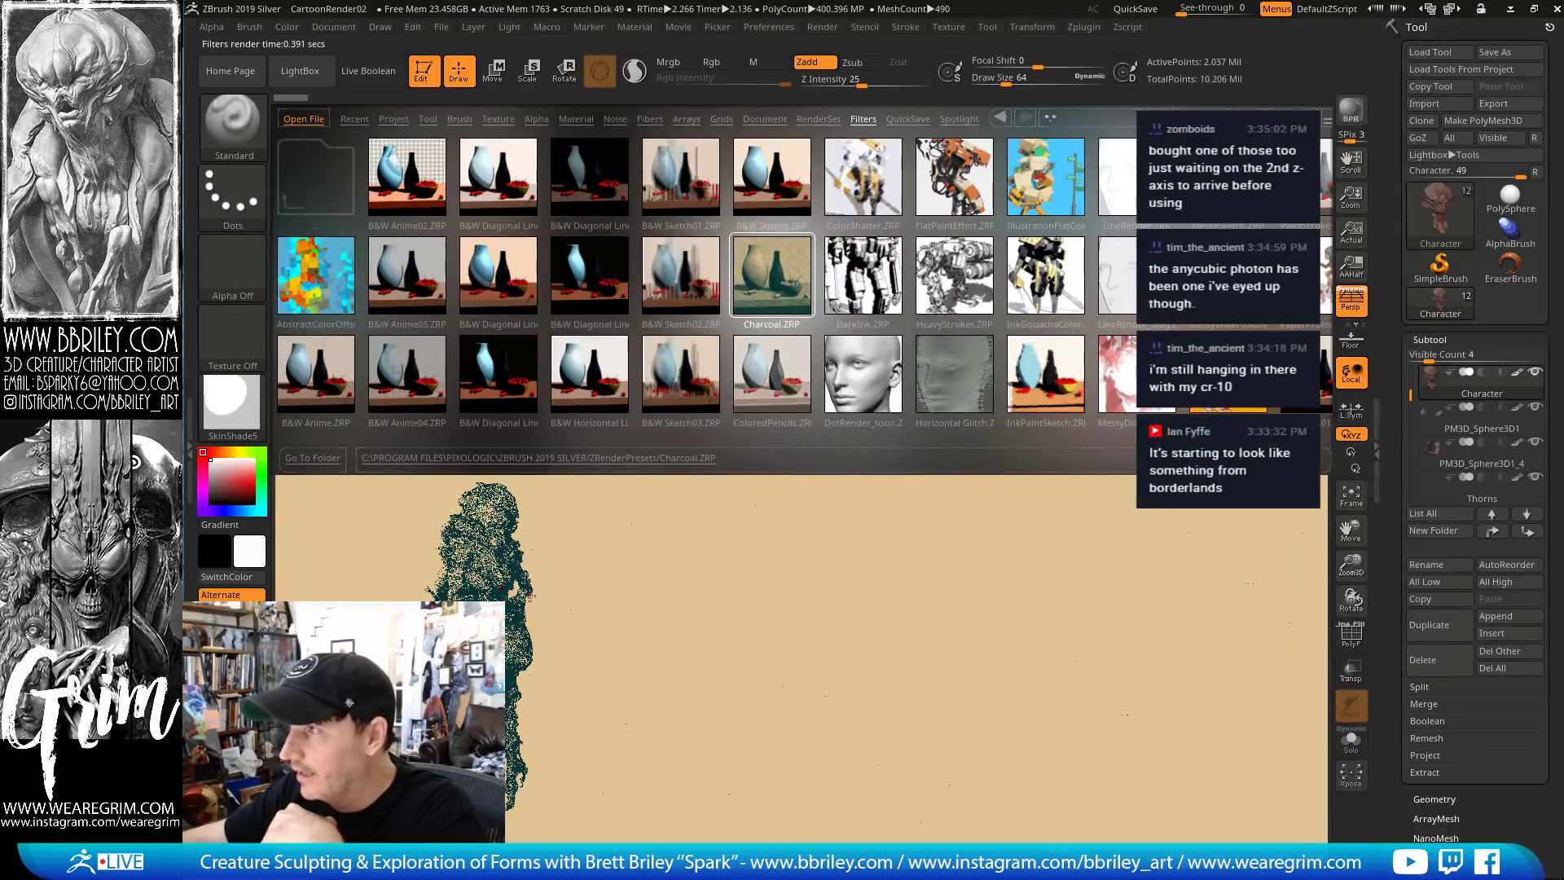
{"action": "double_click", "coordinate": [666, 304]}
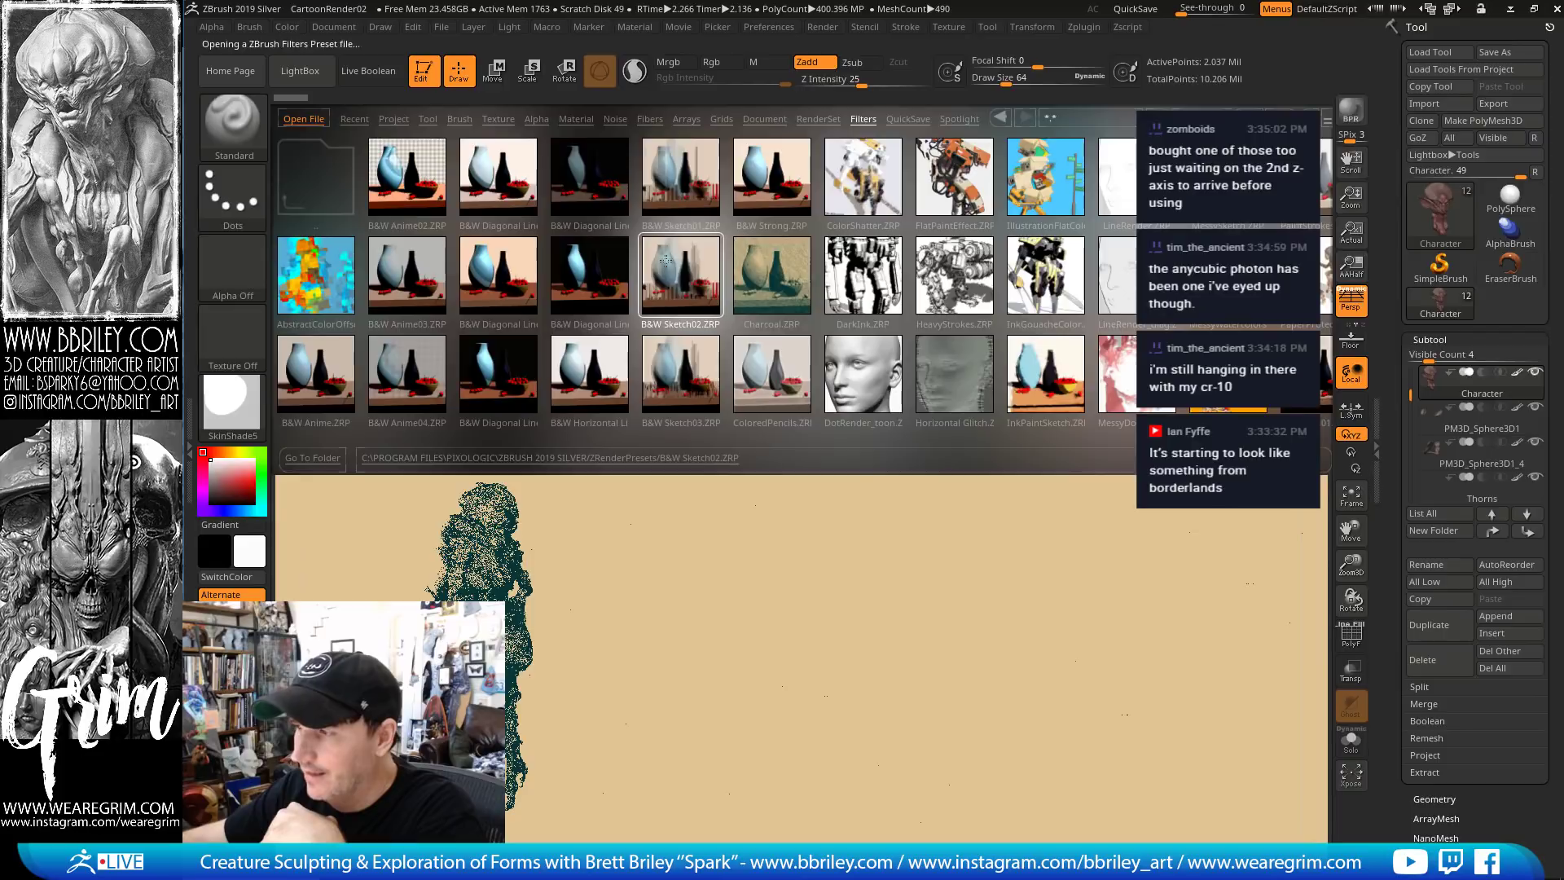
Try the DotRender_toon and HeavyStrokes filter presets, and apply InkGouacheColor to the creature render
{"action": "double_click", "coordinate": [861, 377]}
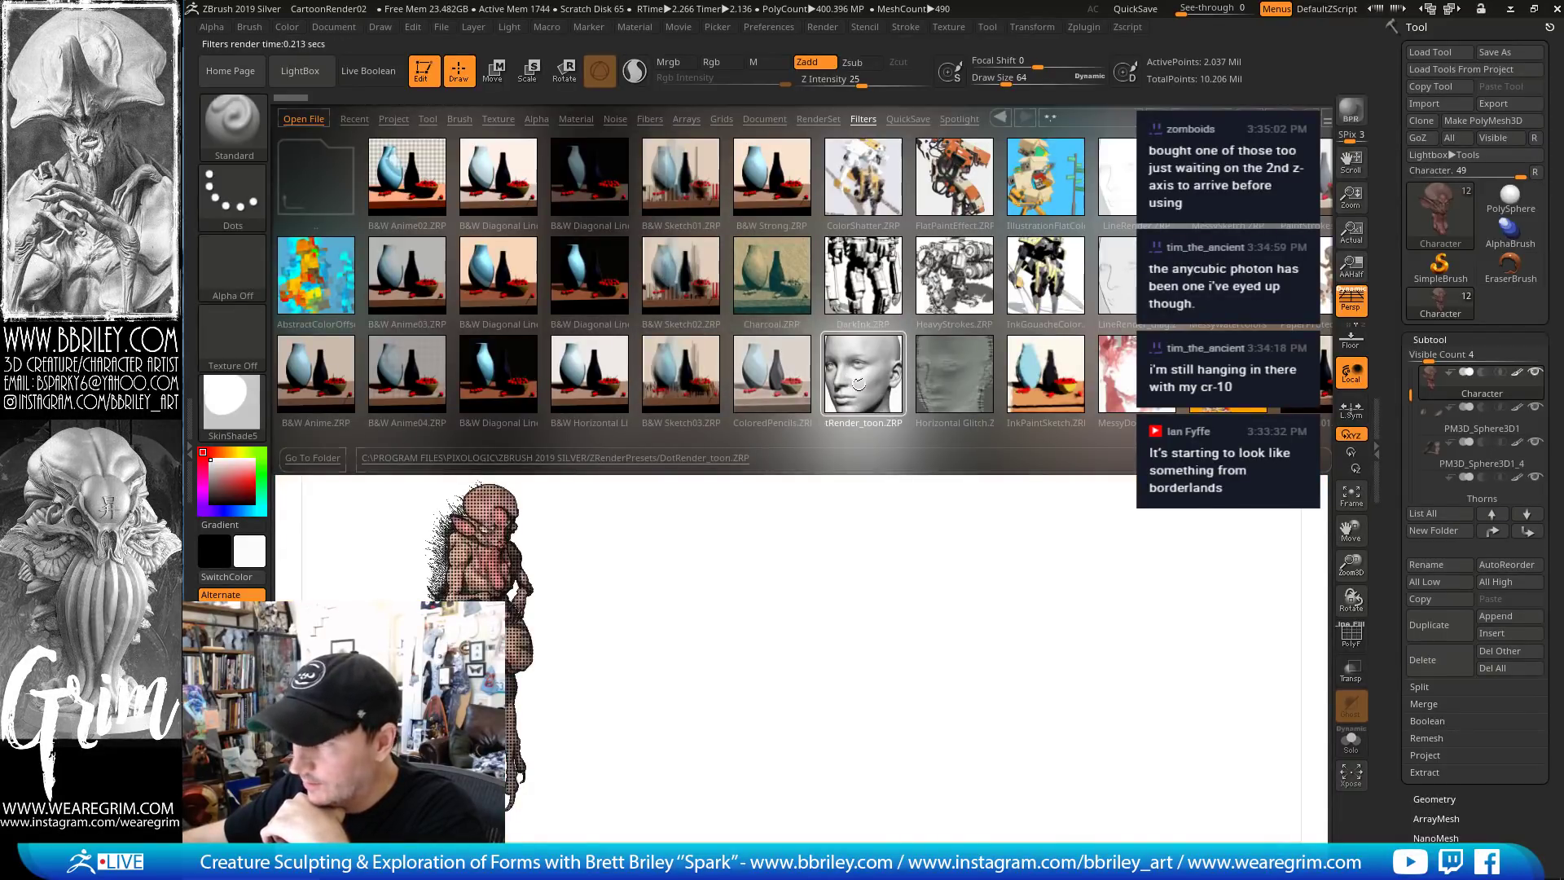
{"action": "double_click", "coordinate": [936, 269]}
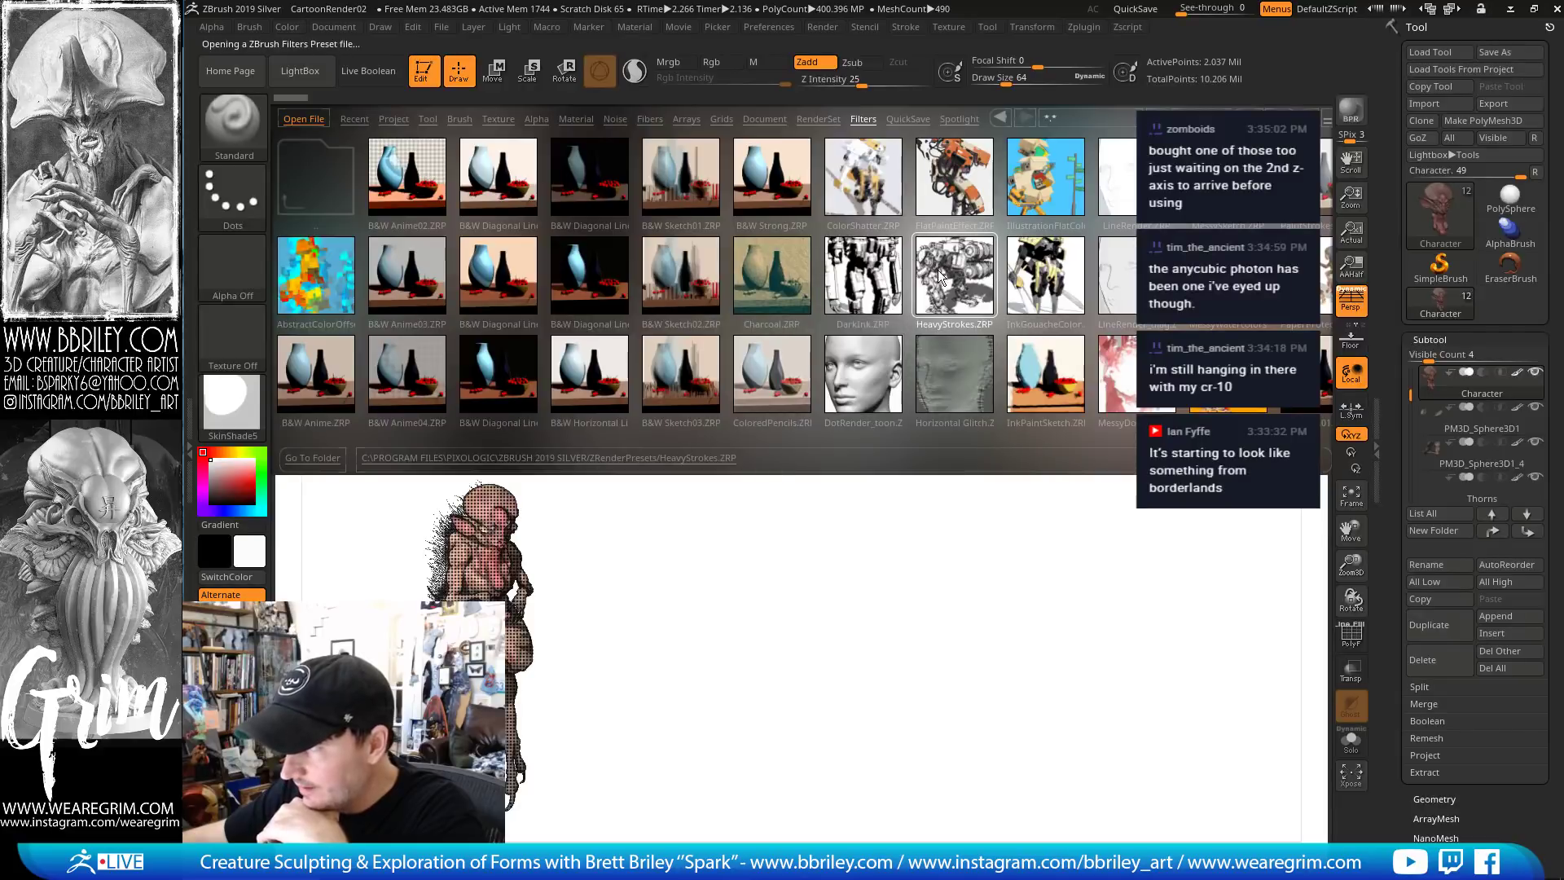
{"action": "double_click", "coordinate": [1015, 271]}
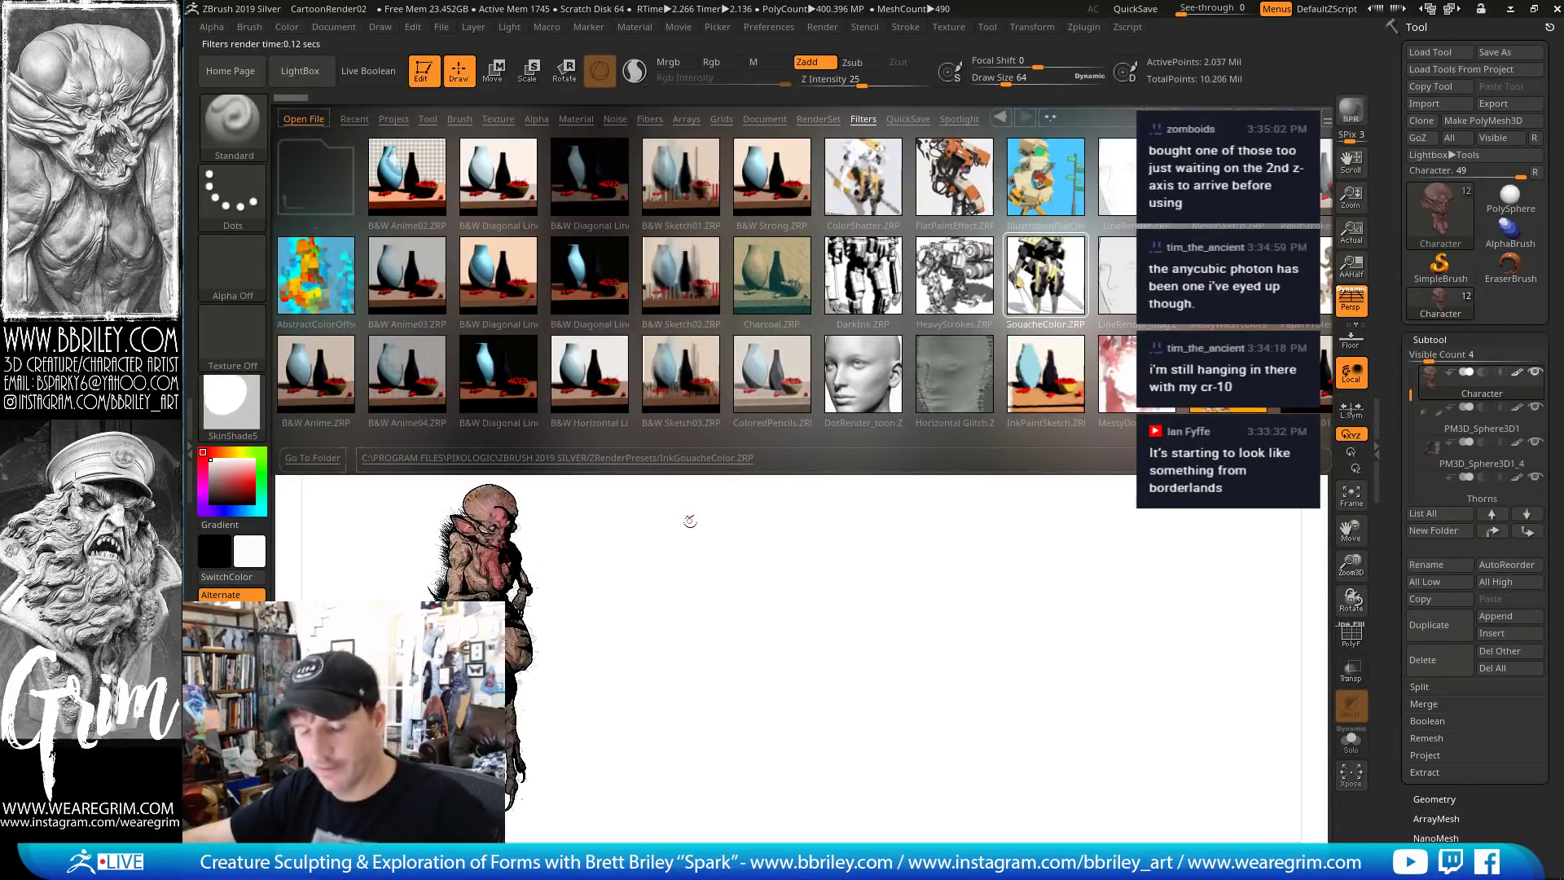
Hide the filter presets, scale the creature up to fill the canvas height and make a BPR render of it
{"action": "key", "text": "comma"}
{"action": "left_click_drag", "start_coordinate": [782, 516], "coordinate": [891, 401], "text": "alt"}
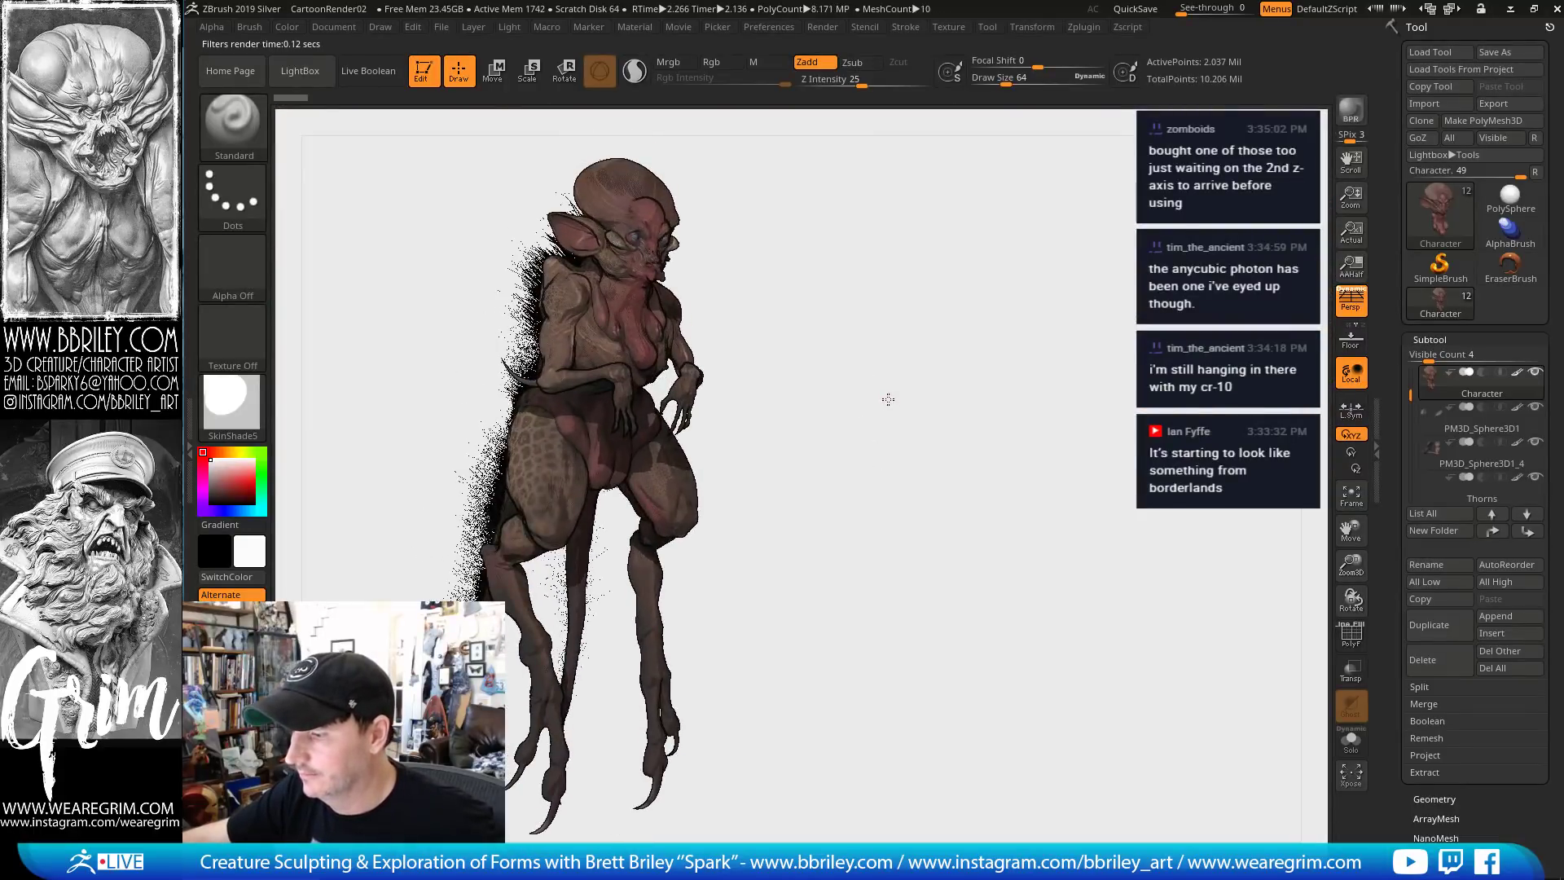
{"action": "left_click", "coordinate": [1351, 110]}
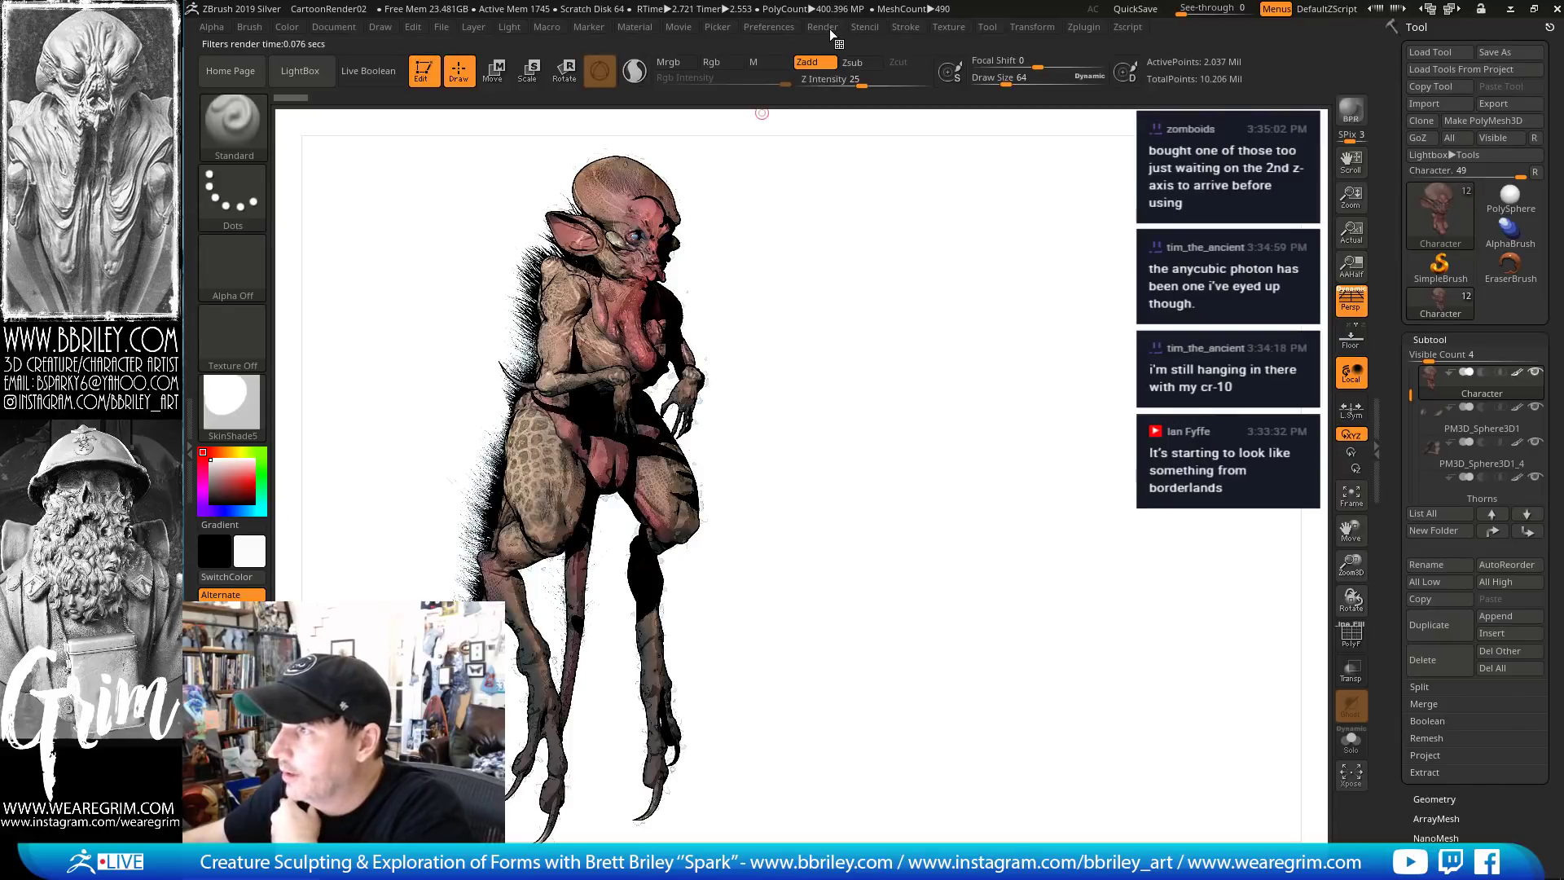
Show the BPR filter settings and toggle filters F1, F2 and F3 off and on to compare their effect on the render
{"action": "left_click", "coordinate": [824, 27]}
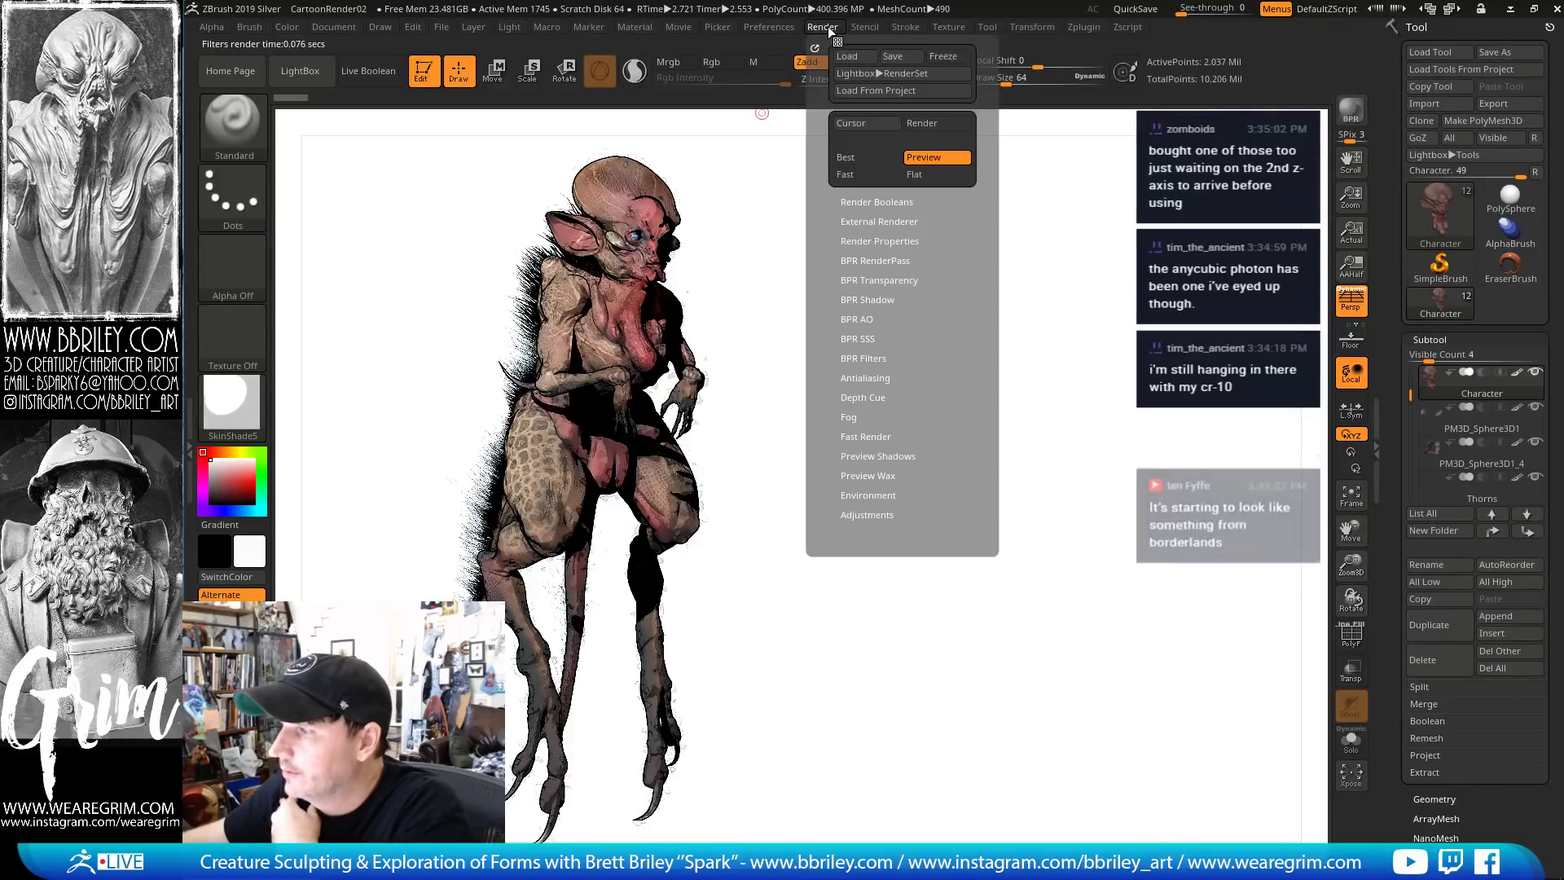
{"action": "left_click", "coordinate": [869, 359]}
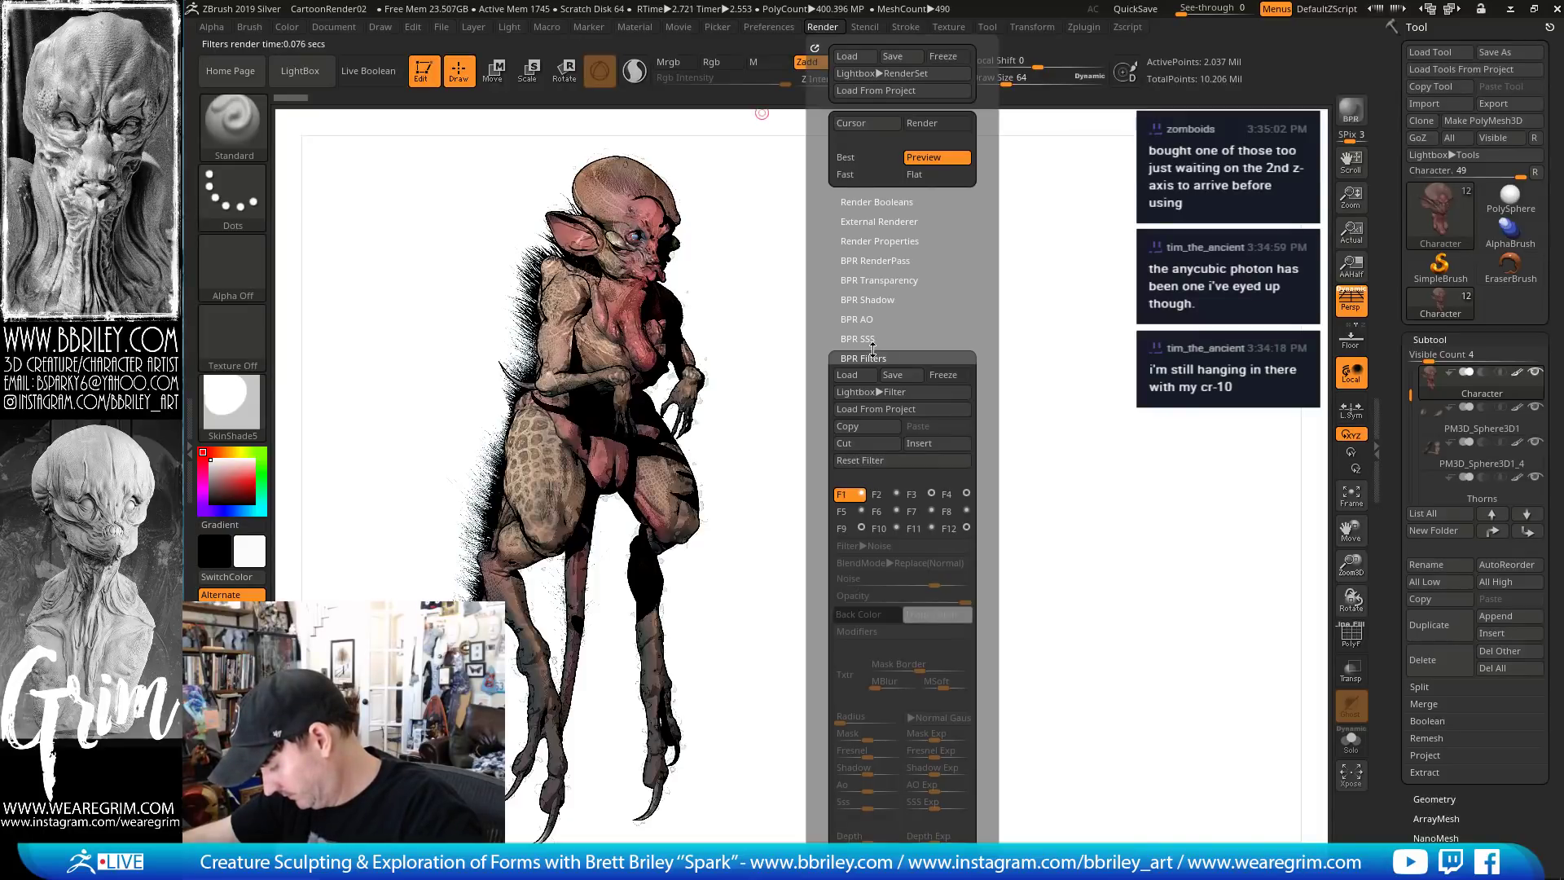
{"action": "left_click", "coordinate": [860, 493]}
{"action": "left_click", "coordinate": [860, 493]}
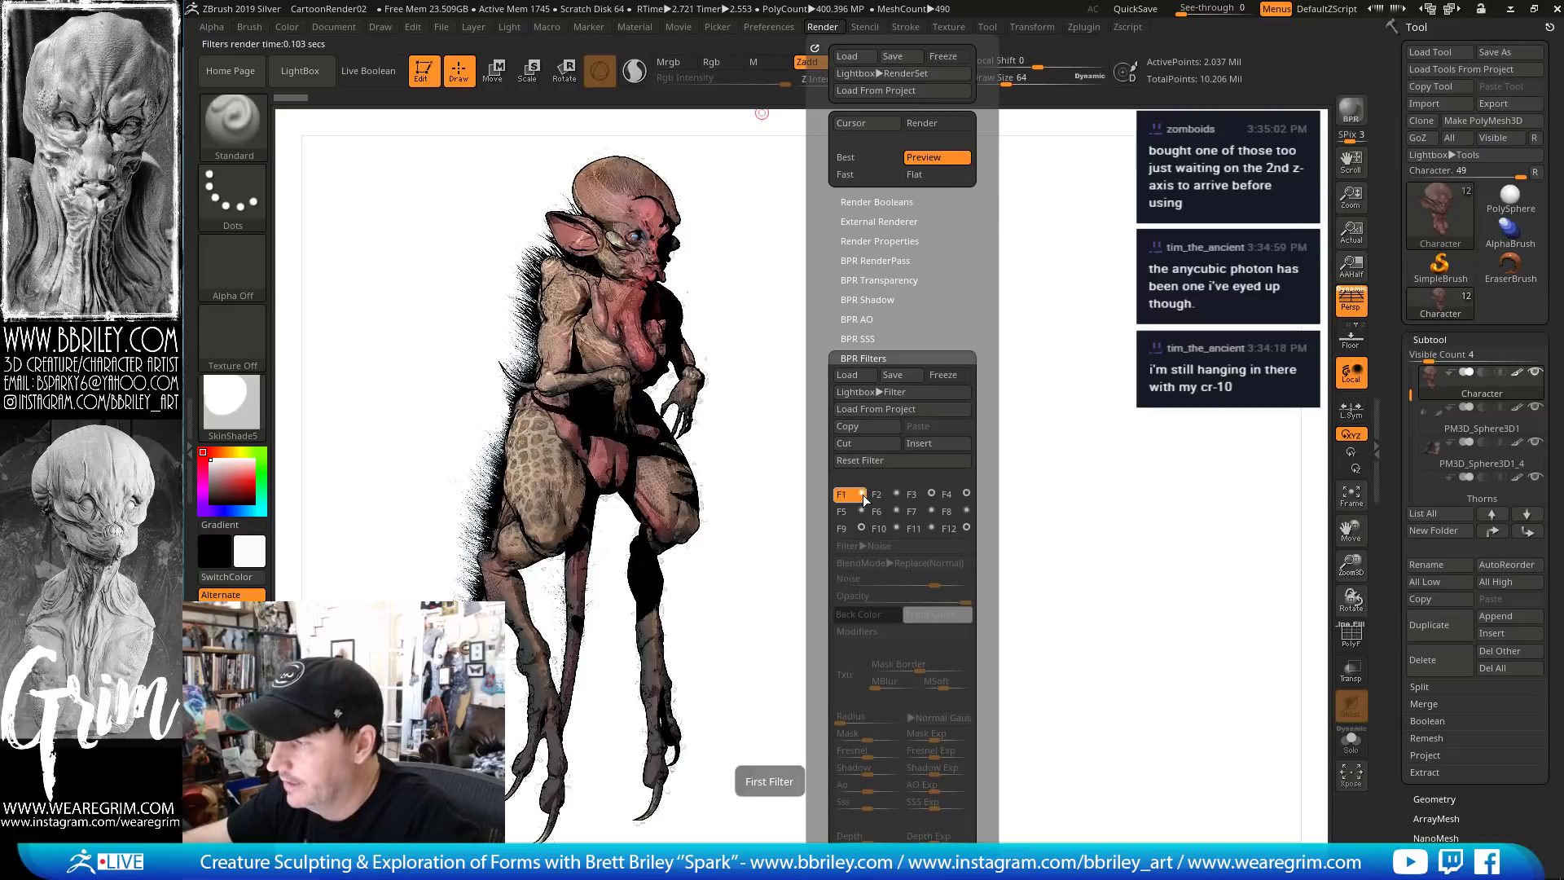
{"action": "left_click", "coordinate": [895, 497]}
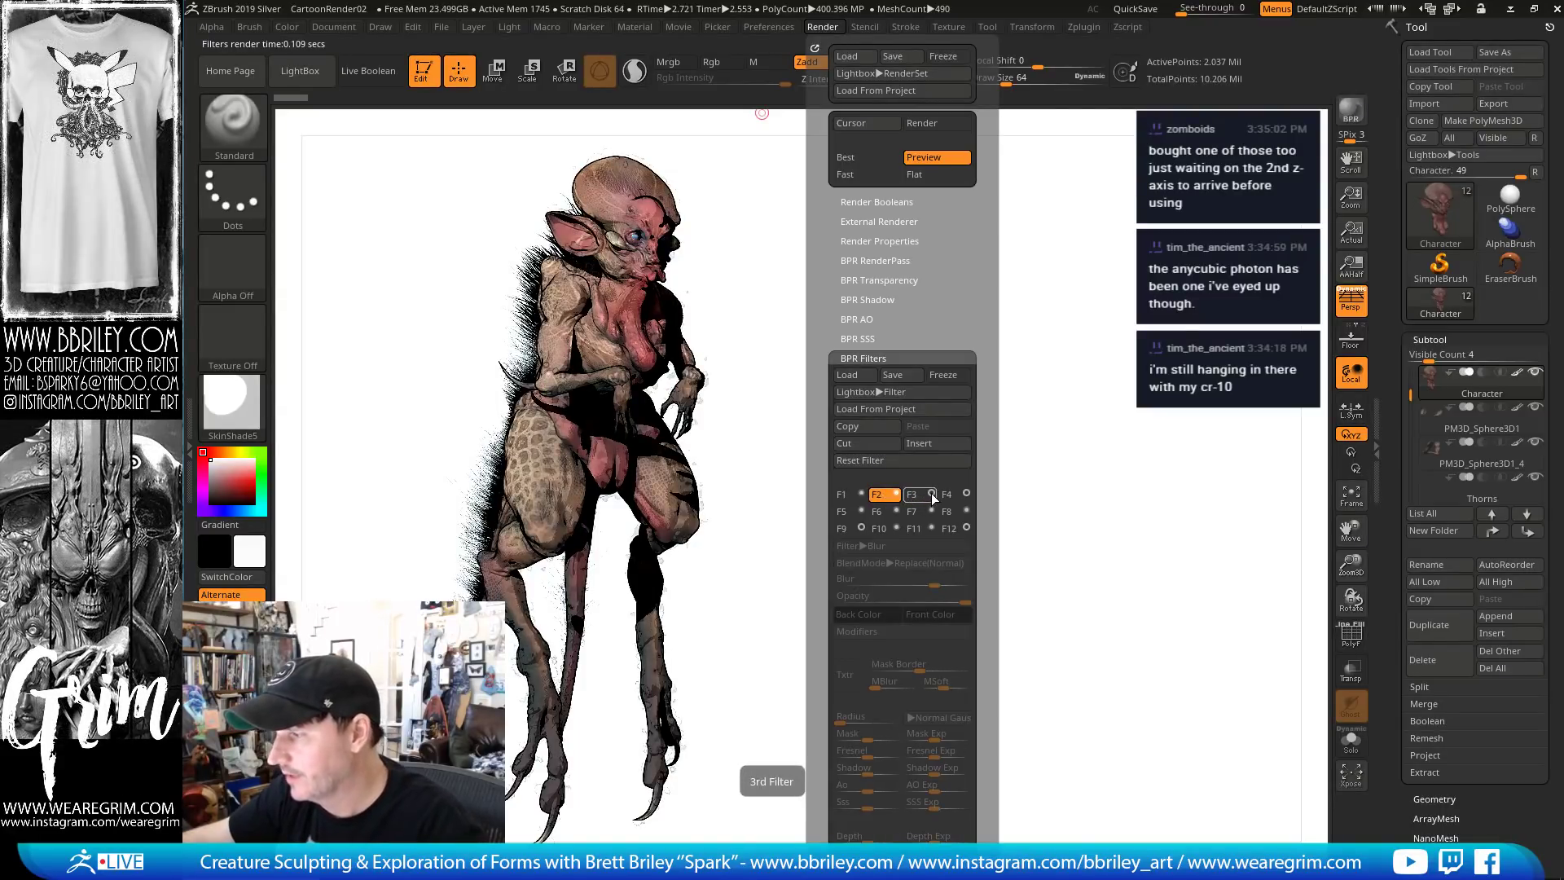
{"action": "left_click", "coordinate": [931, 493]}
{"action": "left_click", "coordinate": [931, 493]}
{"action": "left_click", "coordinate": [931, 493]}
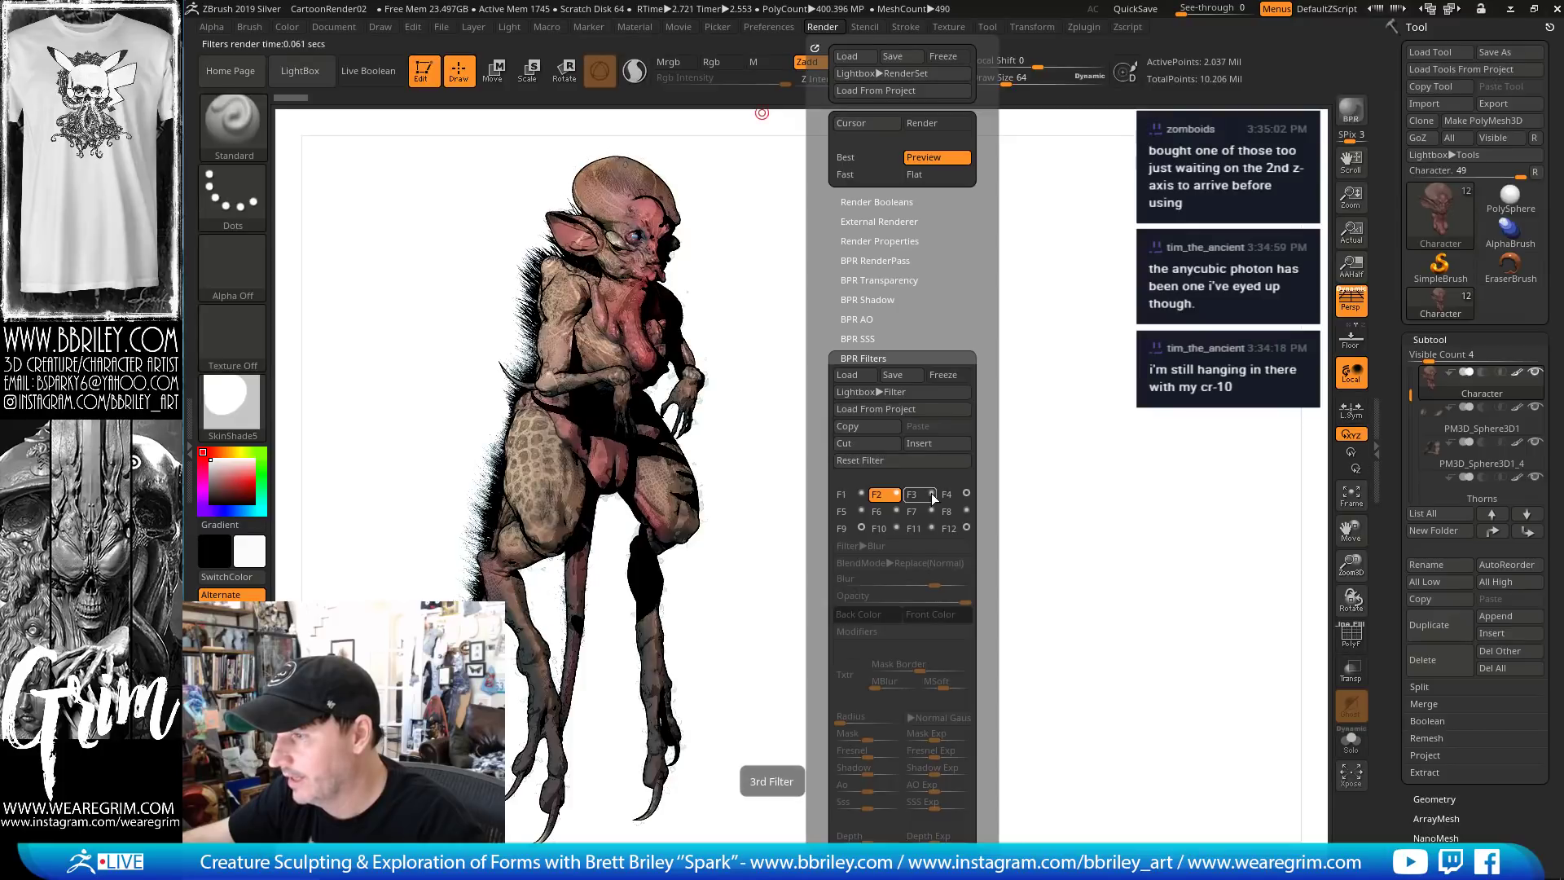
{"action": "left_click", "coordinate": [931, 493]}
Toggle BPR filters F4, F5 and F6 off and on to see what each contributes to the creature render
{"action": "left_click", "coordinate": [966, 494]}
{"action": "left_click", "coordinate": [966, 494]}
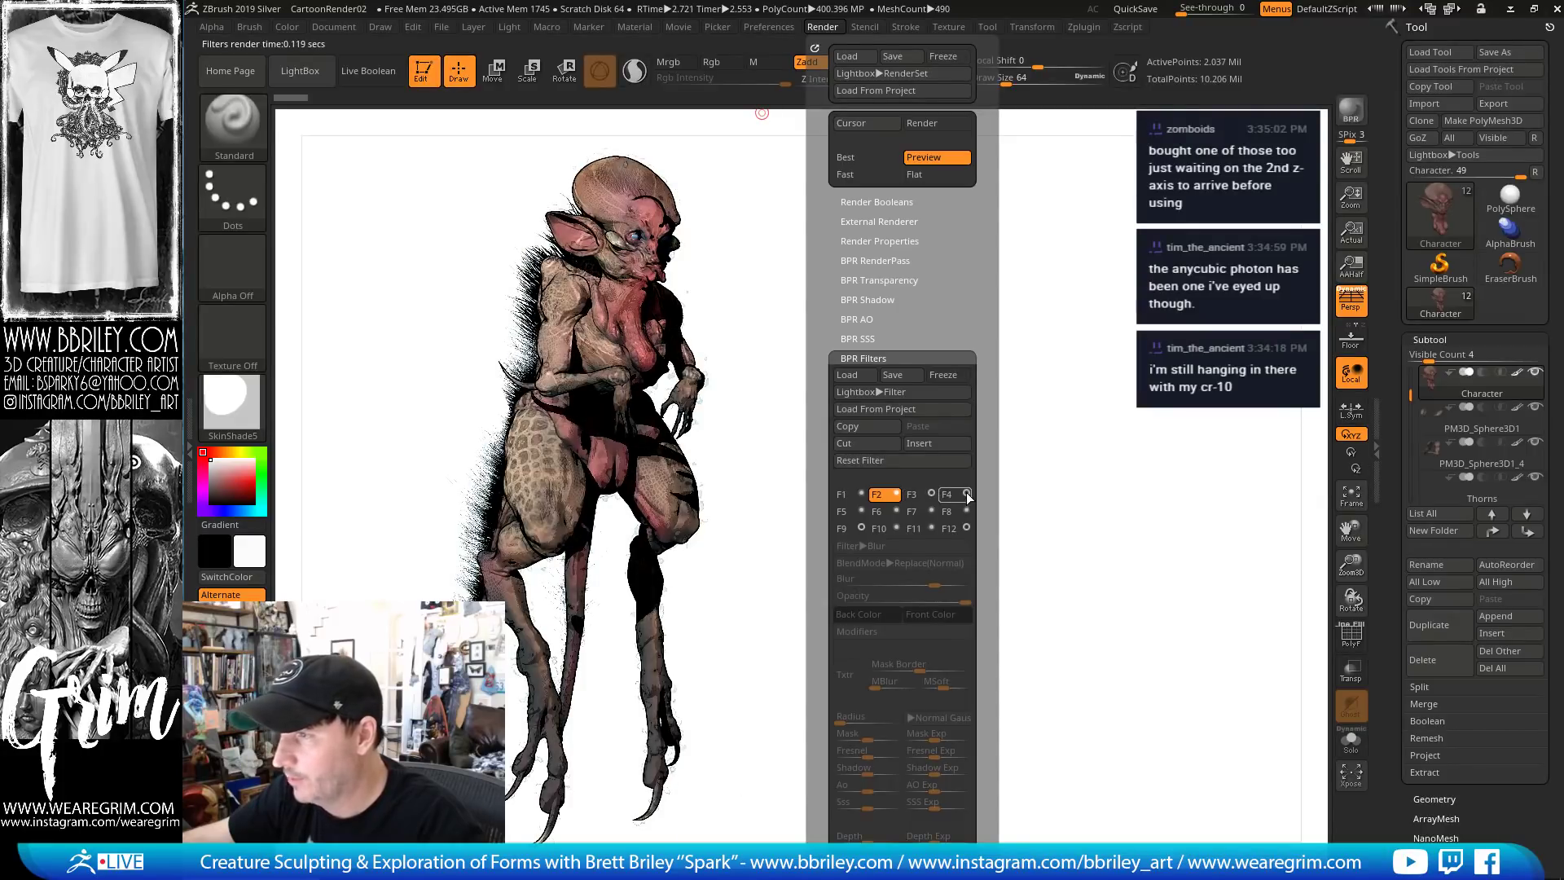
{"action": "left_click", "coordinate": [861, 510]}
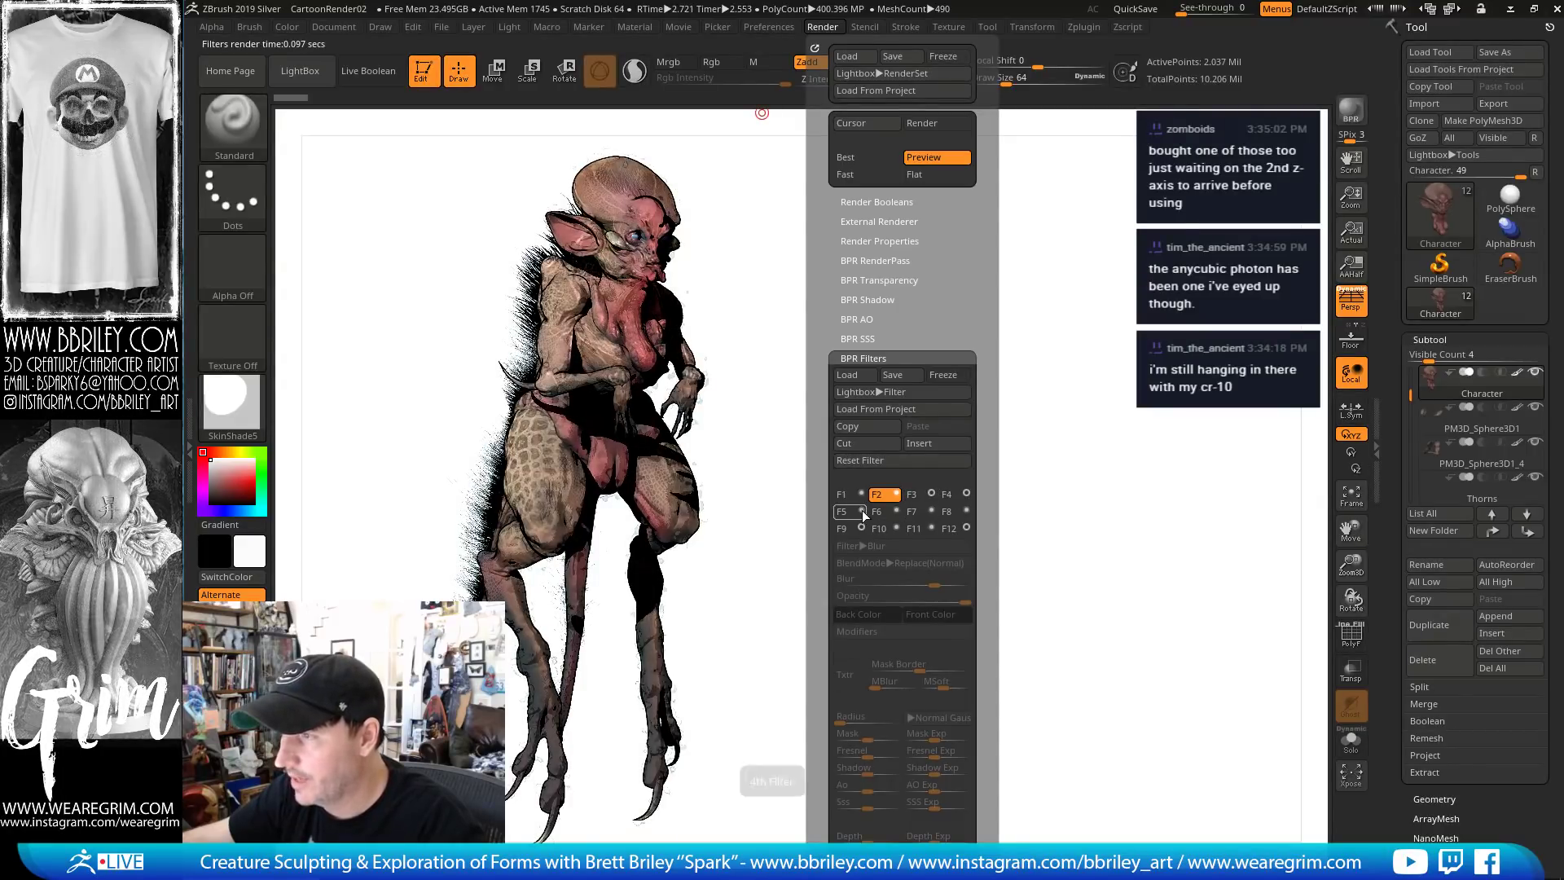
{"action": "left_click", "coordinate": [898, 509]}
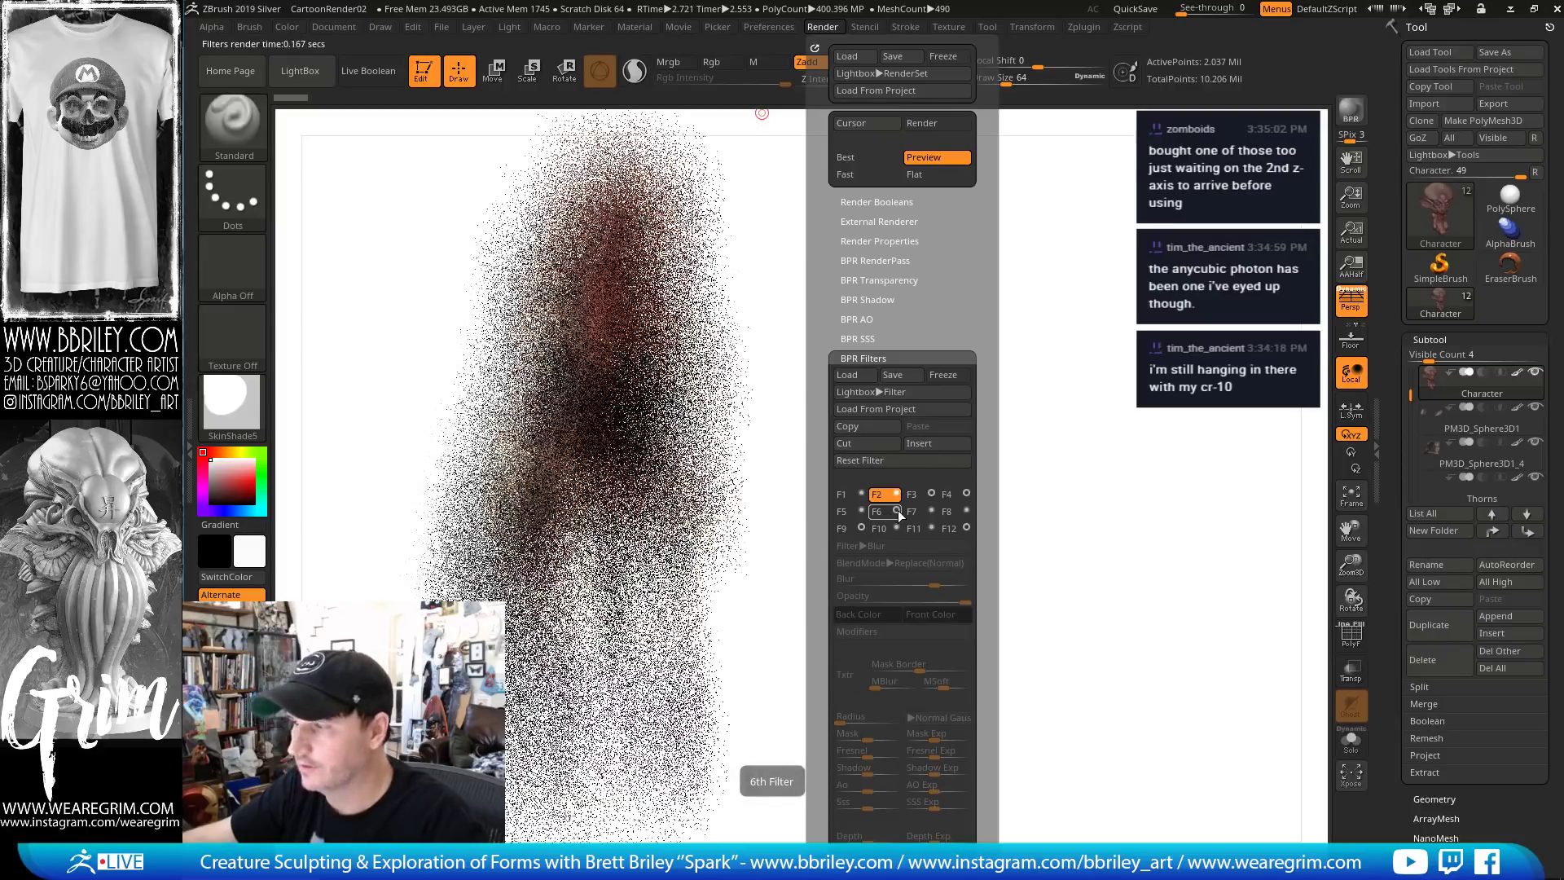
{"action": "left_click", "coordinate": [898, 510]}
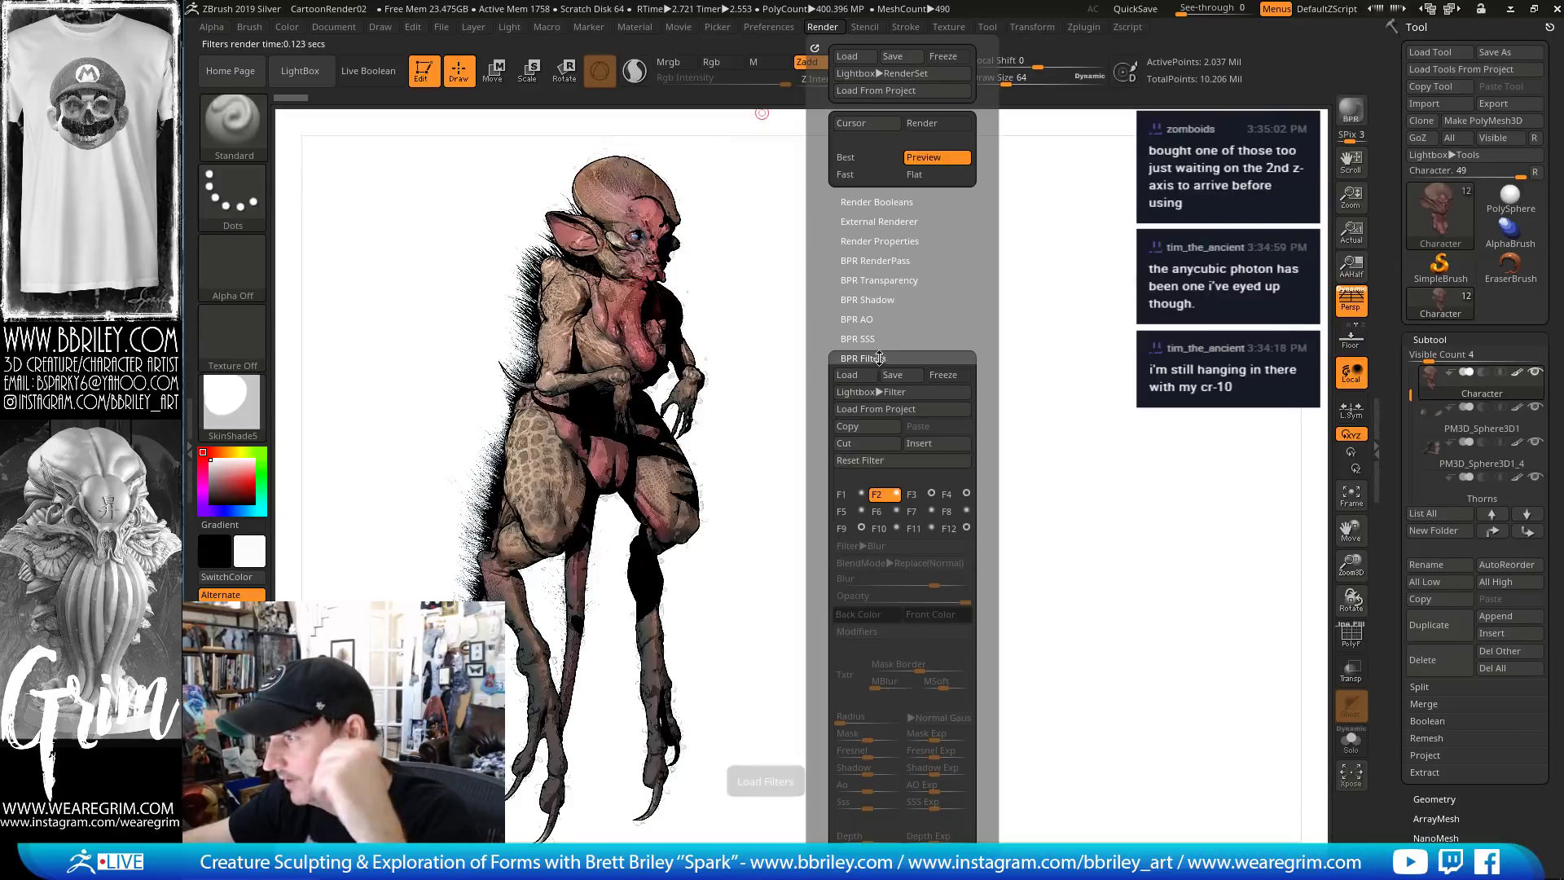
Lower the global shadow strength in the BPR shadow settings to about 0.24
{"action": "left_click", "coordinate": [856, 304]}
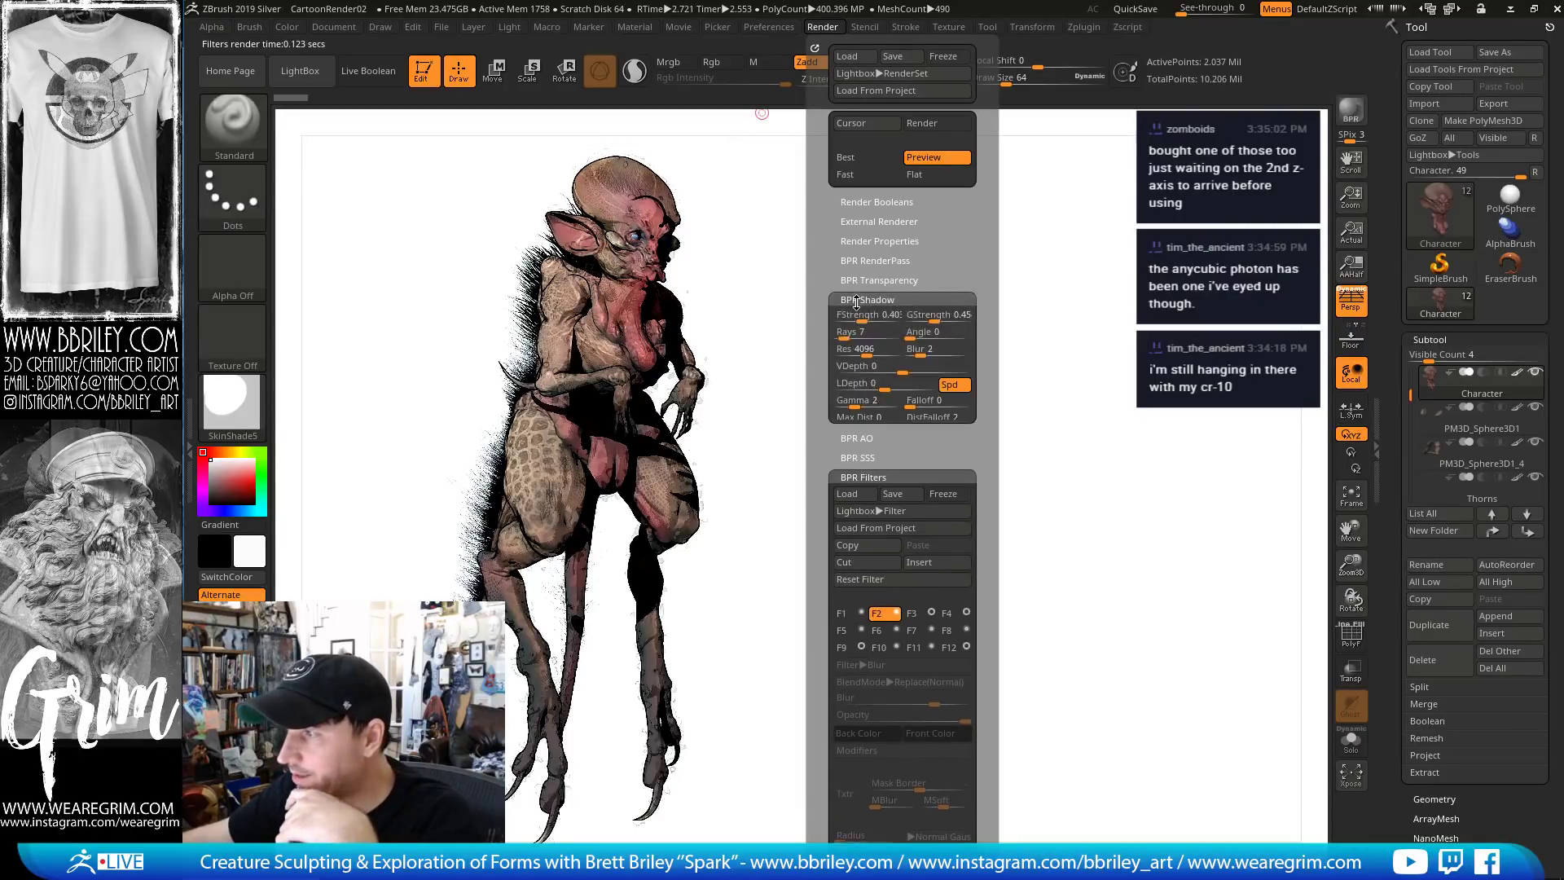
{"action": "left_click", "coordinate": [928, 319]}
{"action": "left_click_drag", "start_coordinate": [929, 319], "coordinate": [922, 318]}
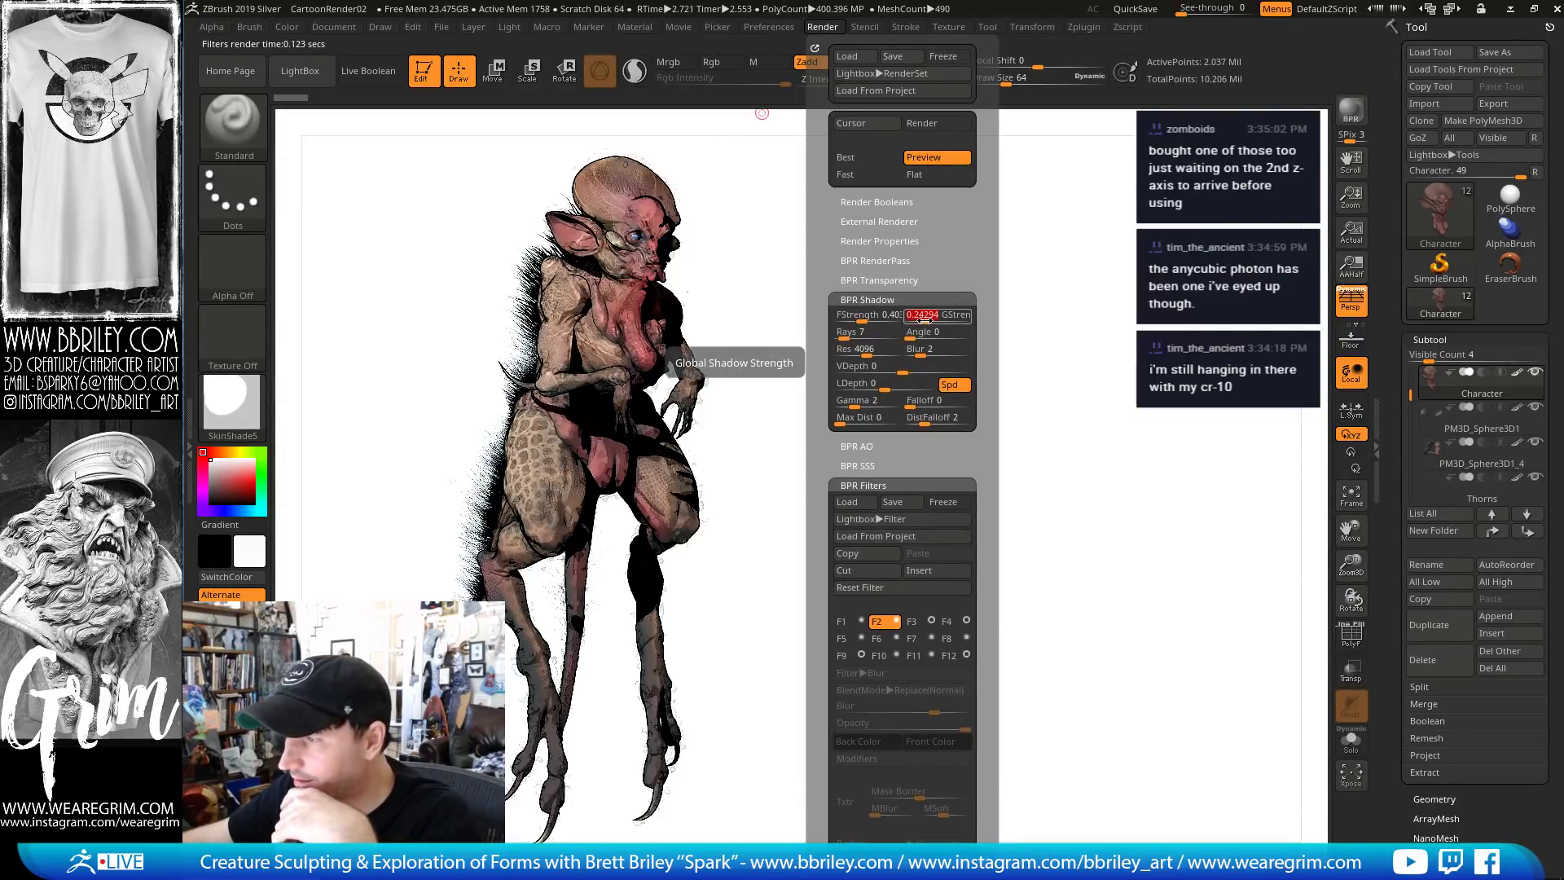
{"action": "key", "text": "Return"}
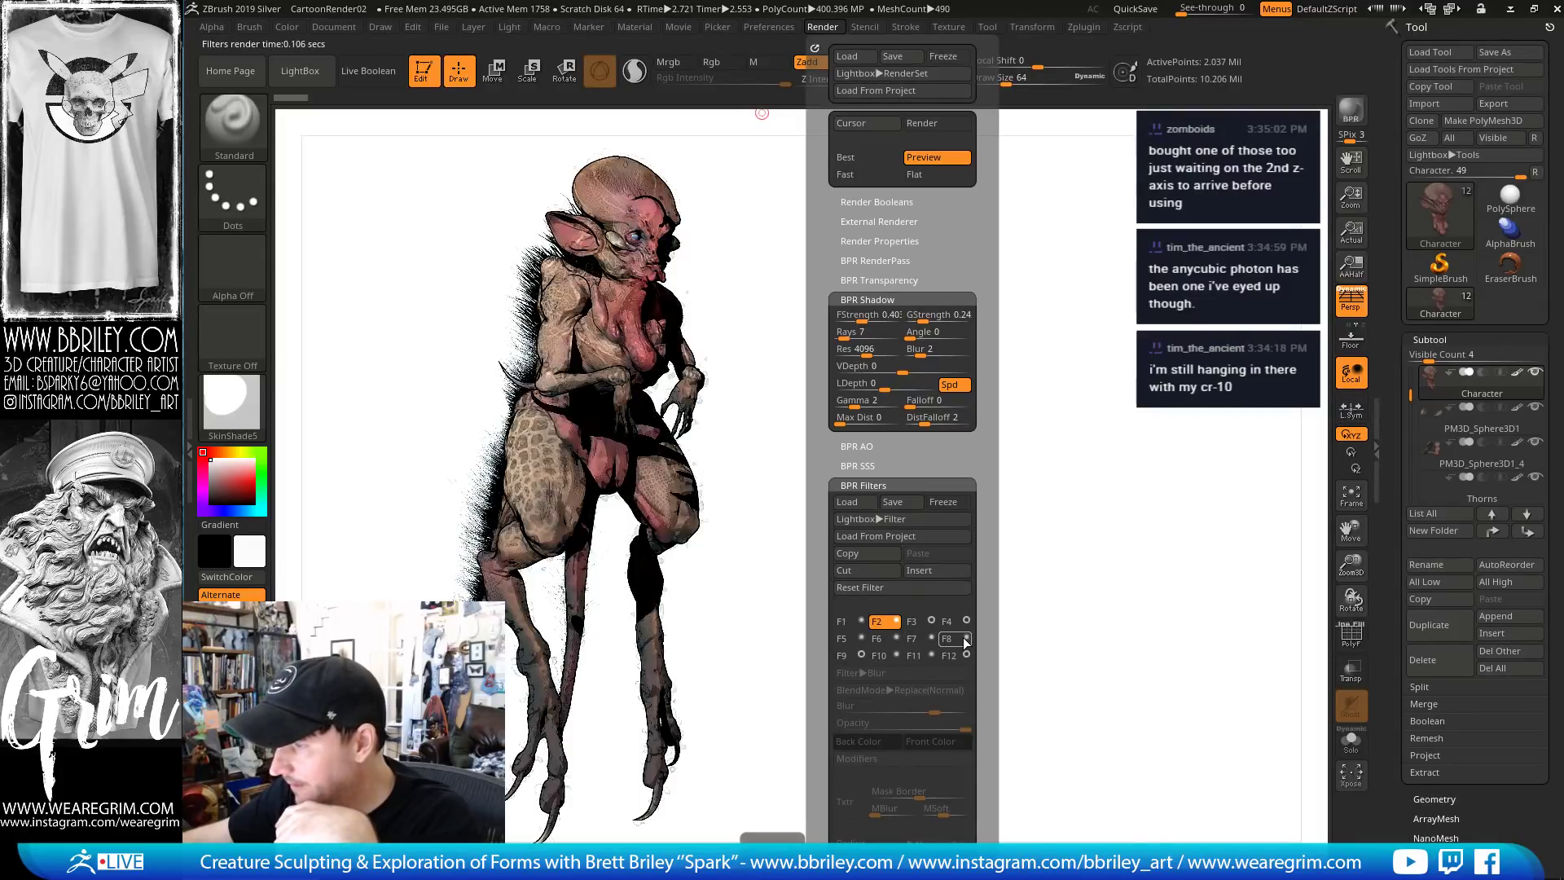
Toggle BPR filter F8 off and on, and inspect the settings of filters F1 and F2
{"action": "left_click", "coordinate": [965, 638]}
{"action": "left_click", "coordinate": [966, 638]}
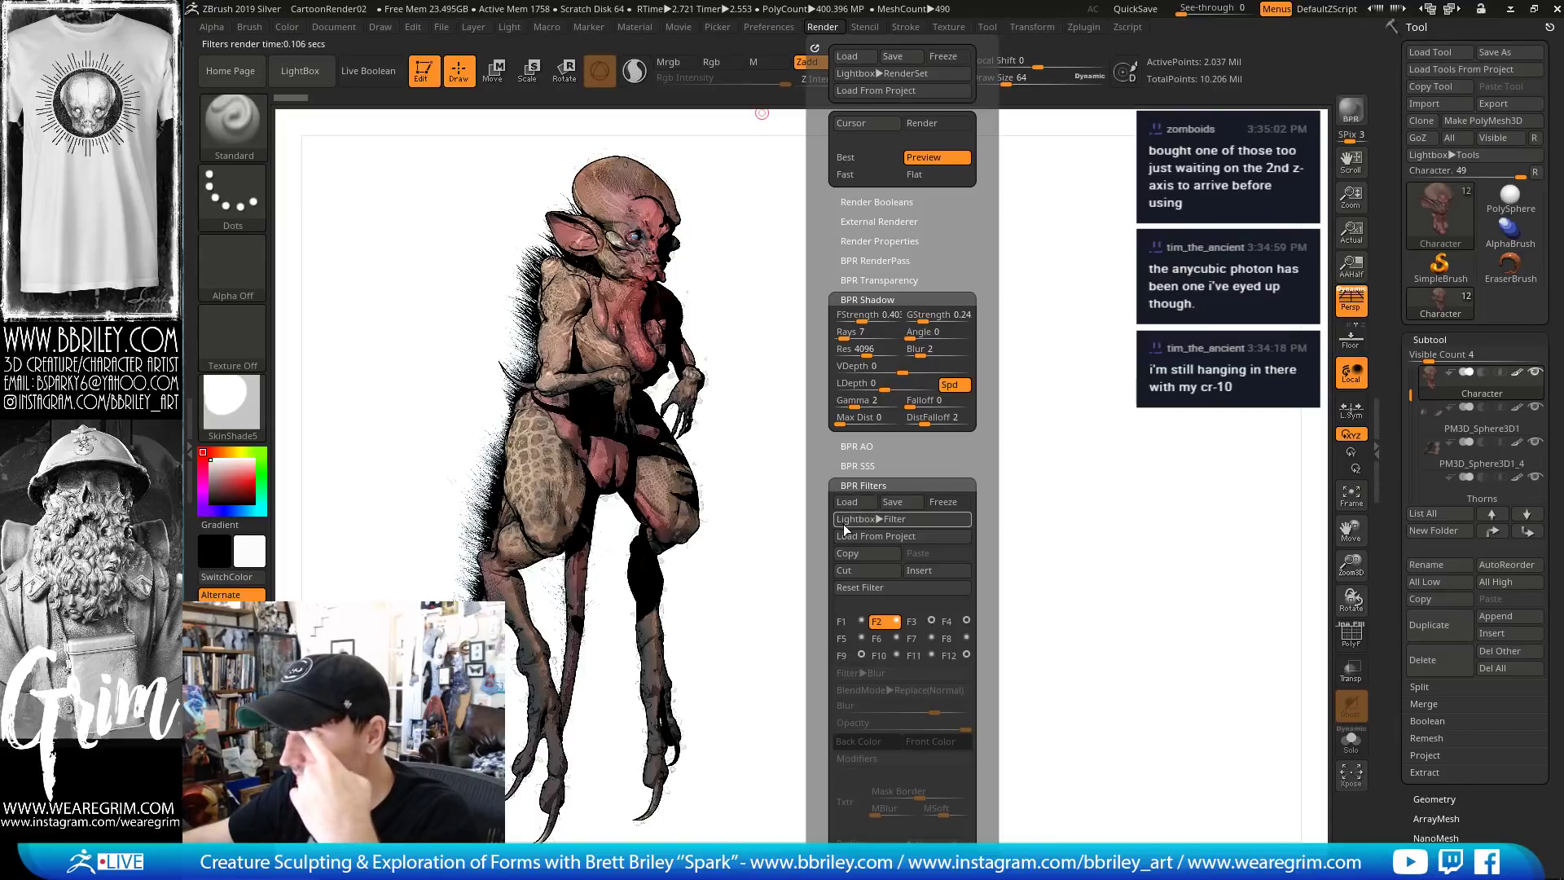
{"action": "left_click_drag", "start_coordinate": [823, 529], "coordinate": [823, 284]}
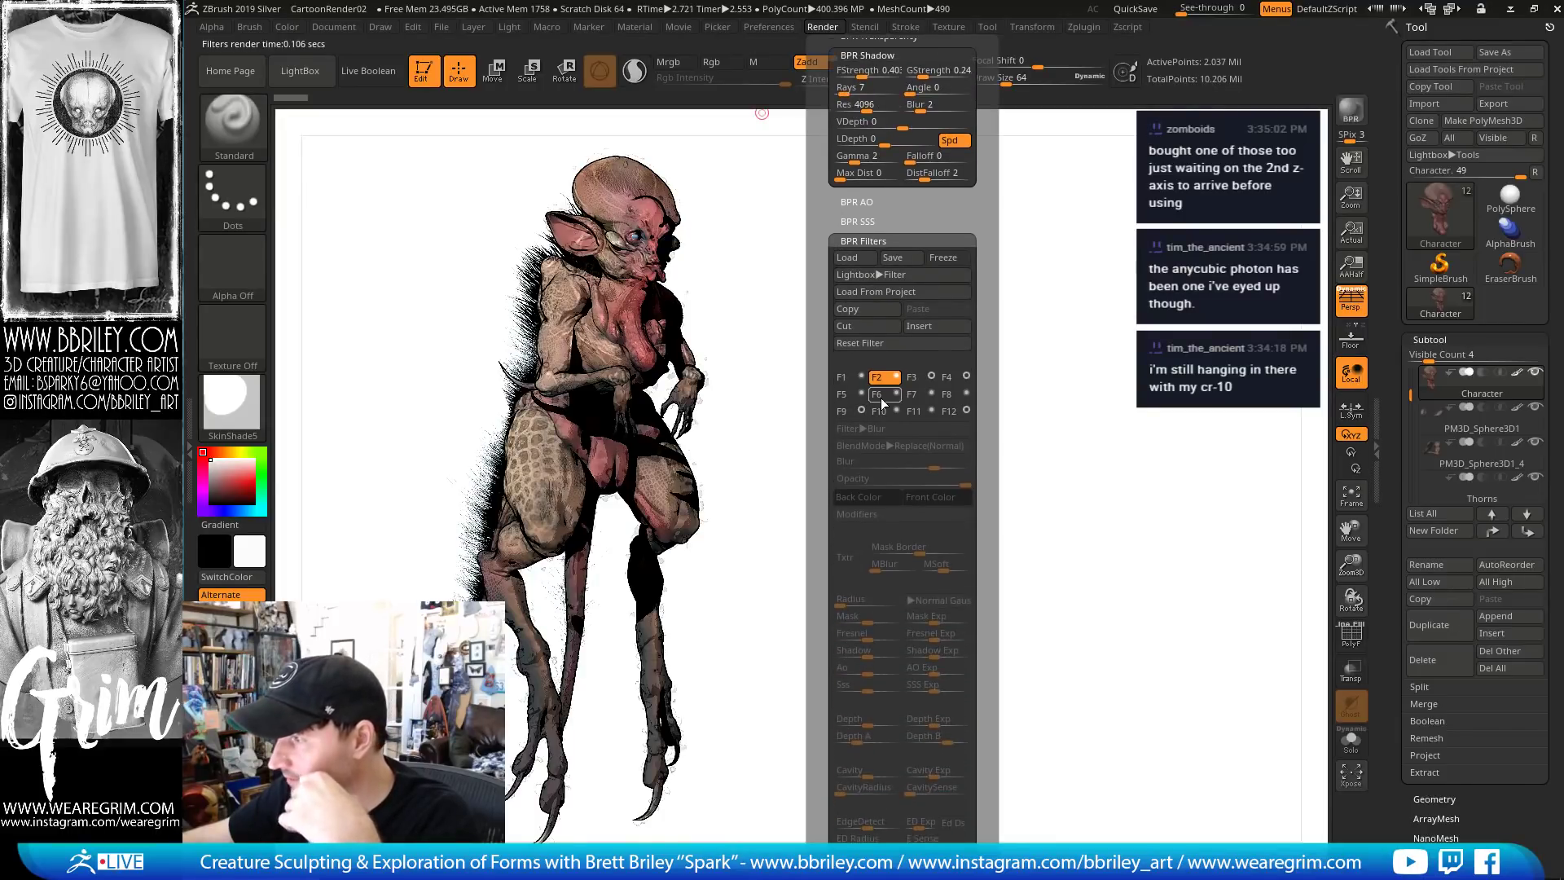
{"action": "left_click", "coordinate": [858, 377]}
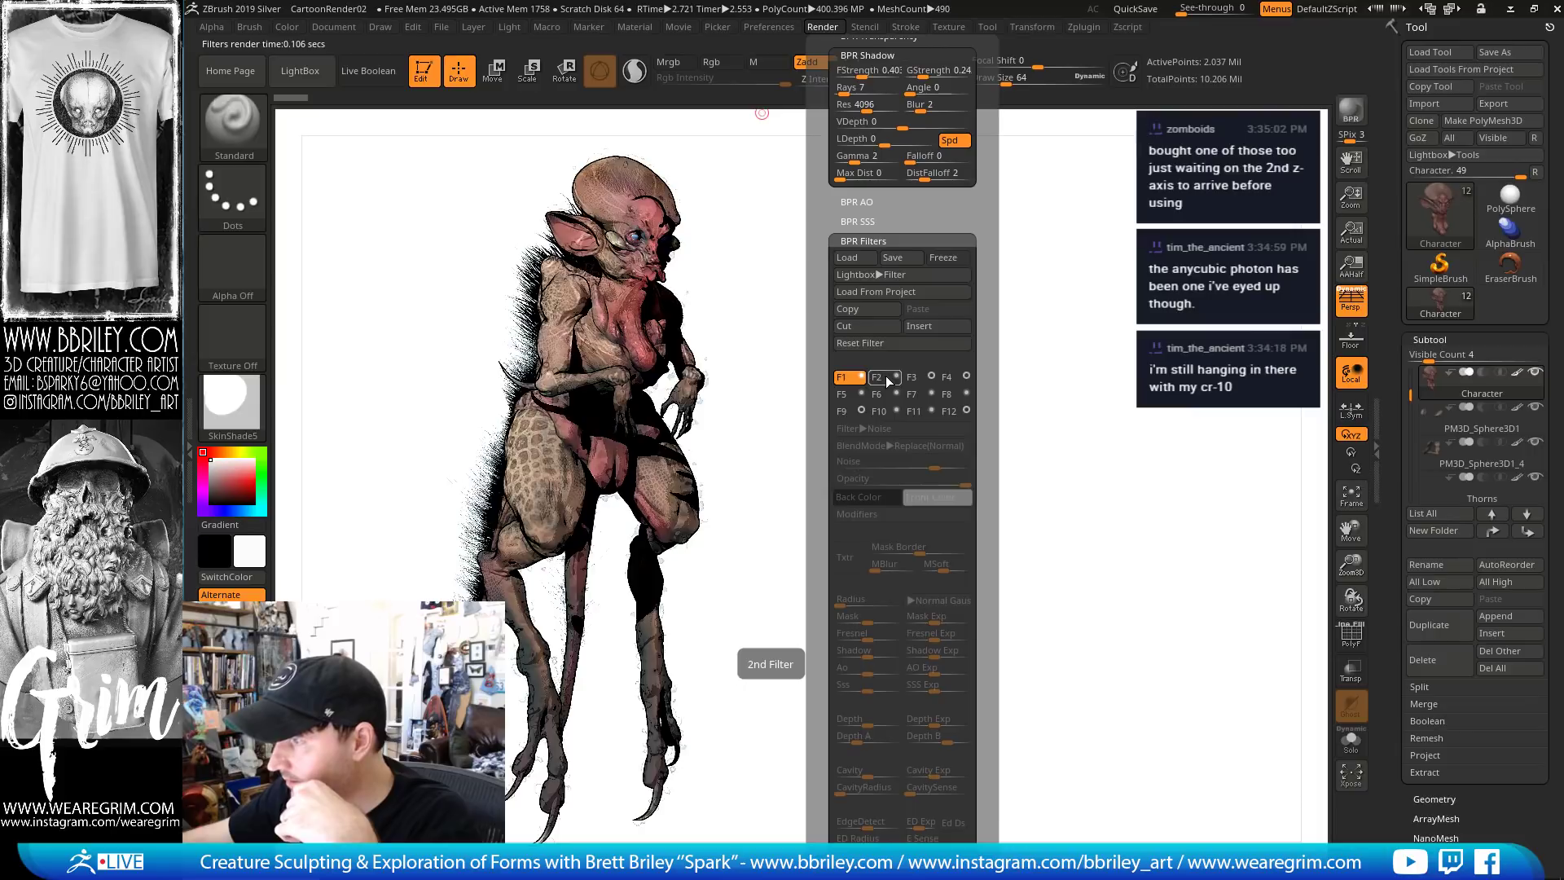
{"action": "left_click", "coordinate": [876, 377]}
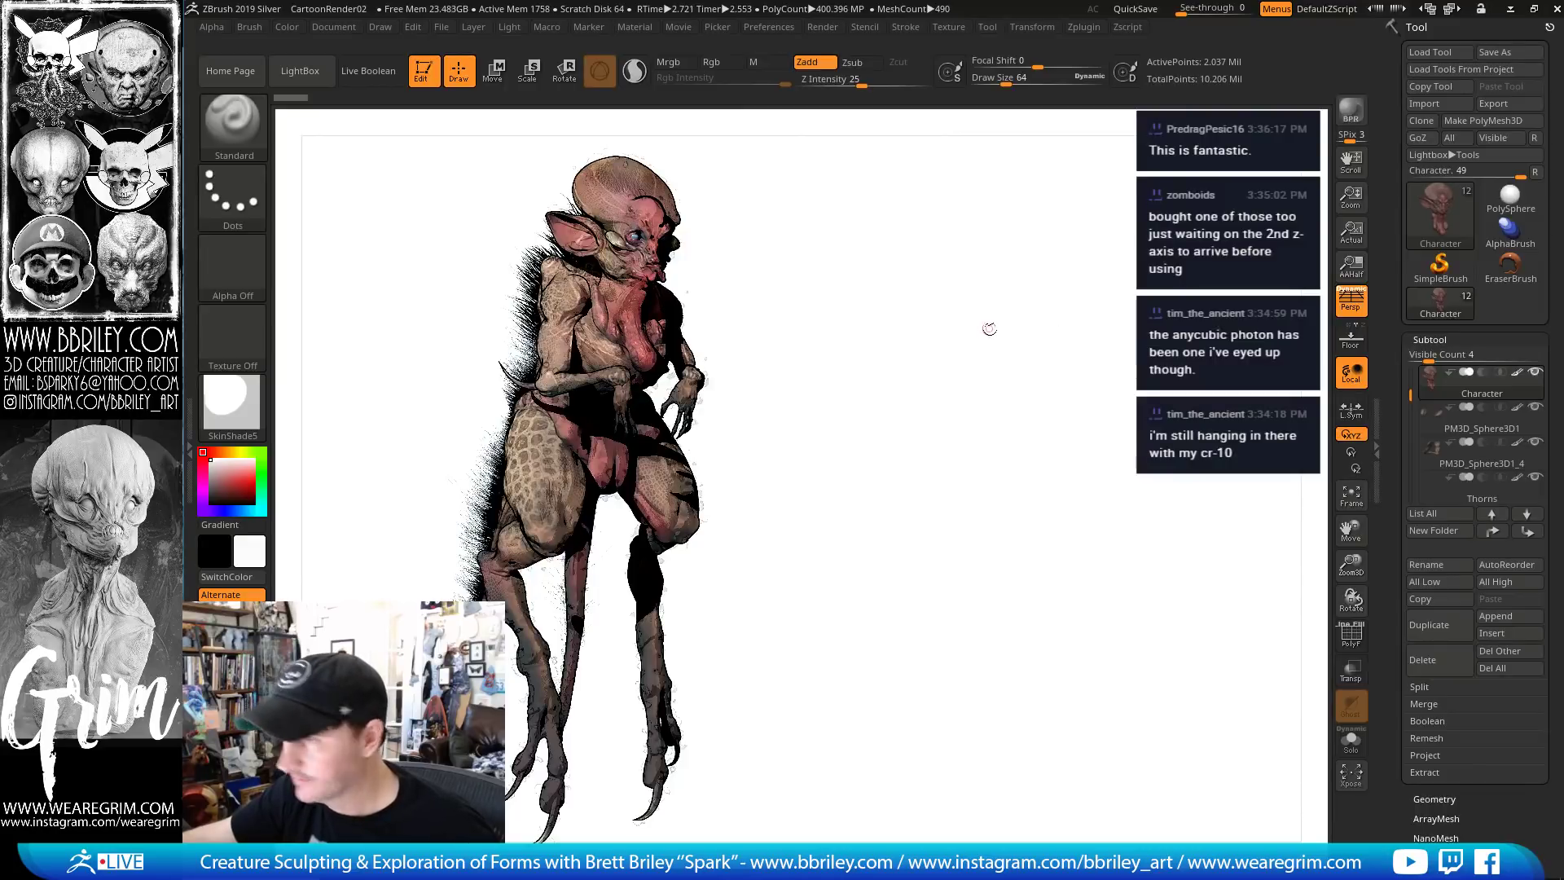
Show the LightBox filter presets again and try UnderPainting and RoughPencilAndInk on the creature render
{"action": "key", "text": "comma"}
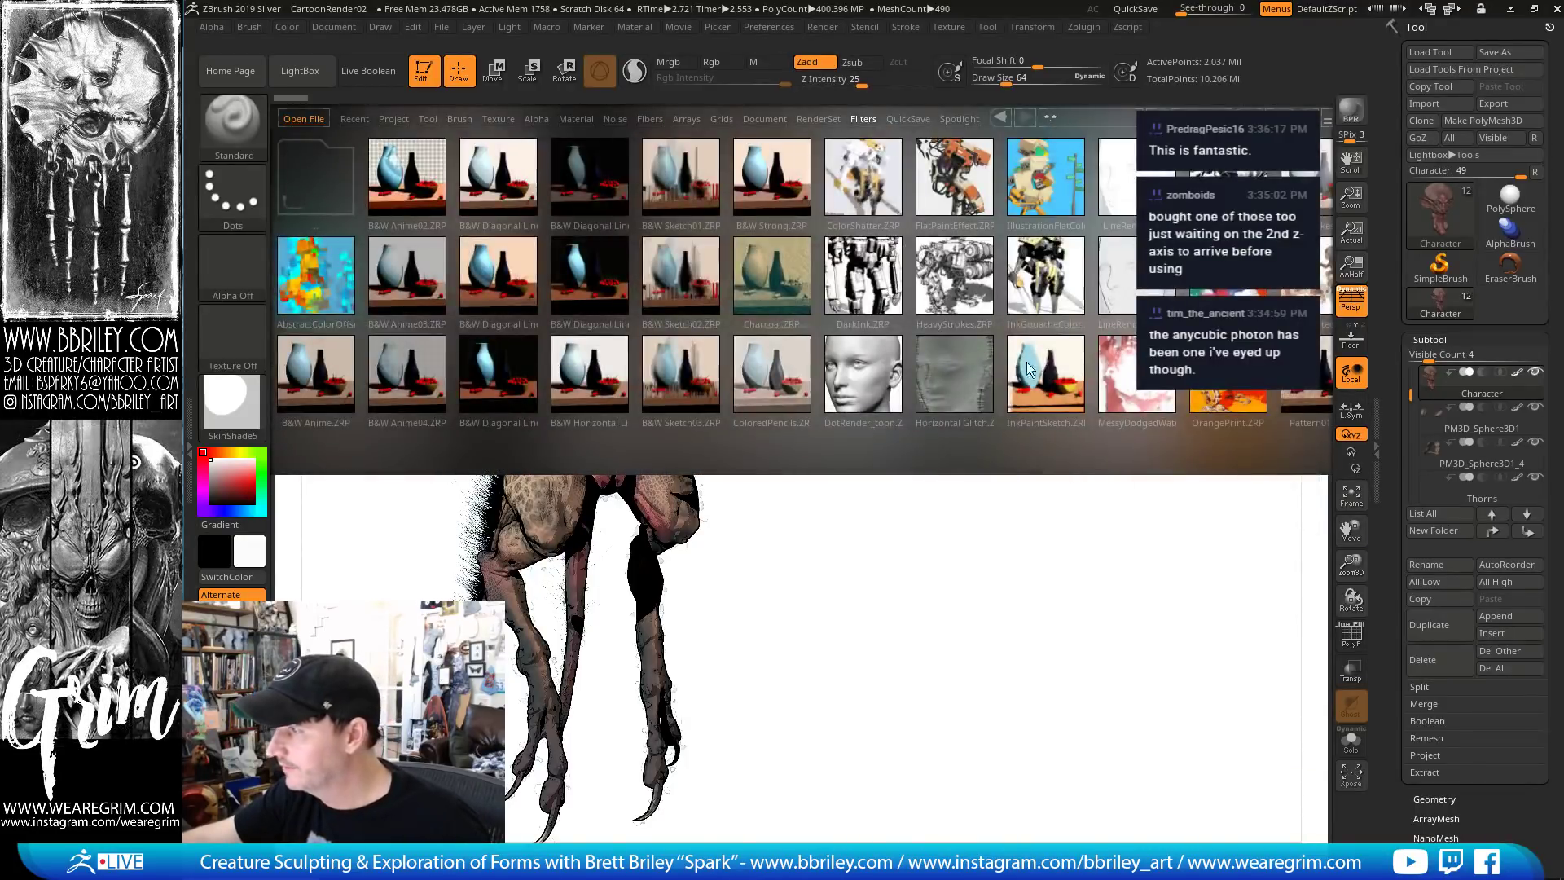
{"action": "left_click_drag", "start_coordinate": [1026, 362], "coordinate": [878, 354]}
{"action": "double_click", "coordinate": [1054, 376]}
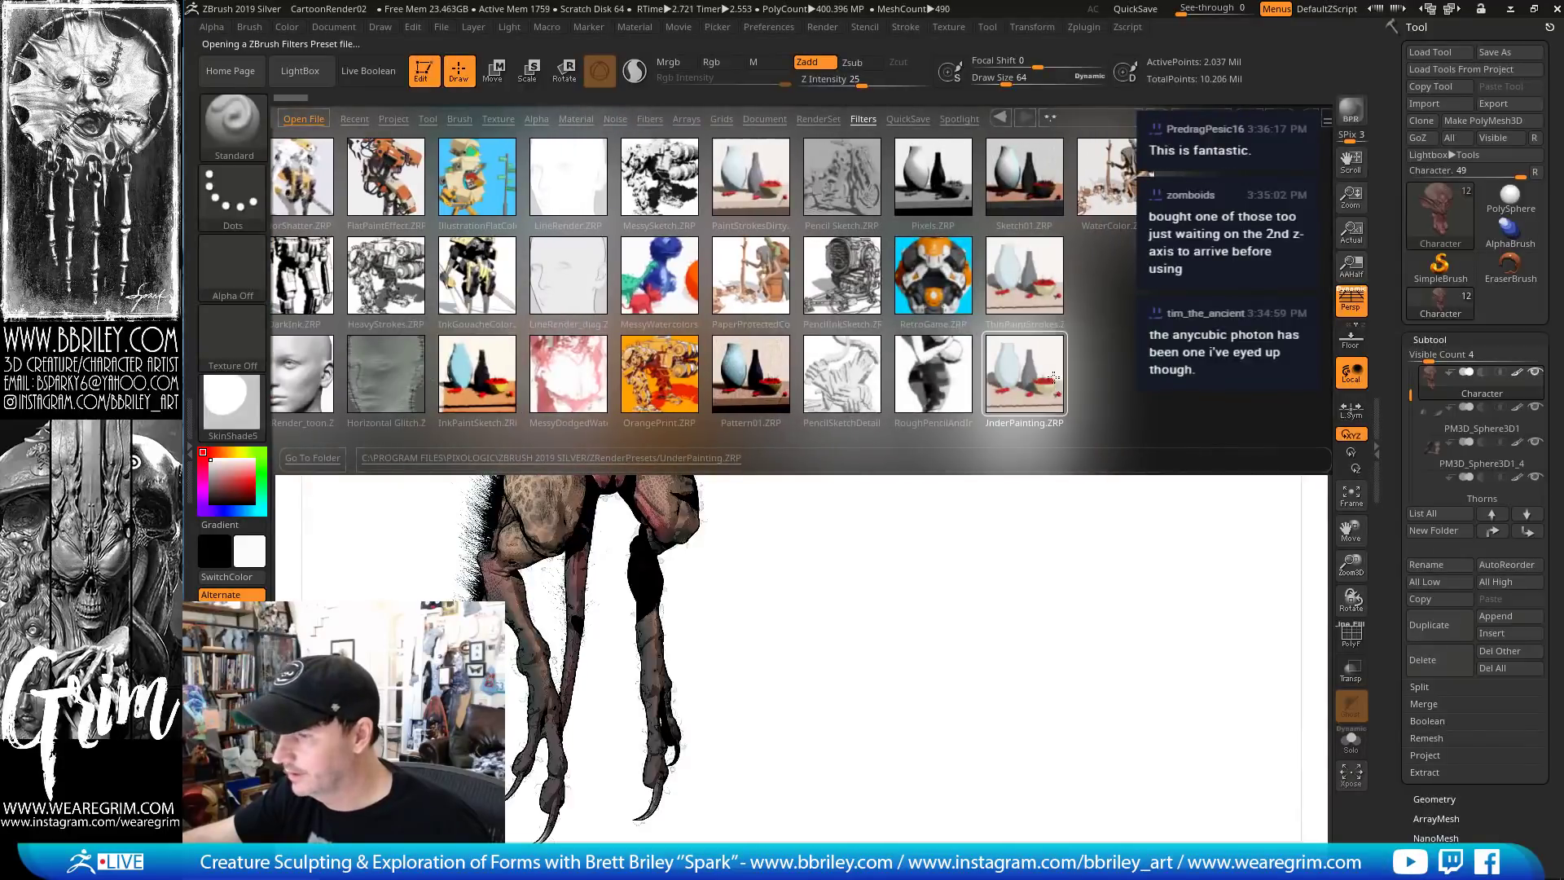
{"action": "double_click", "coordinate": [952, 387]}
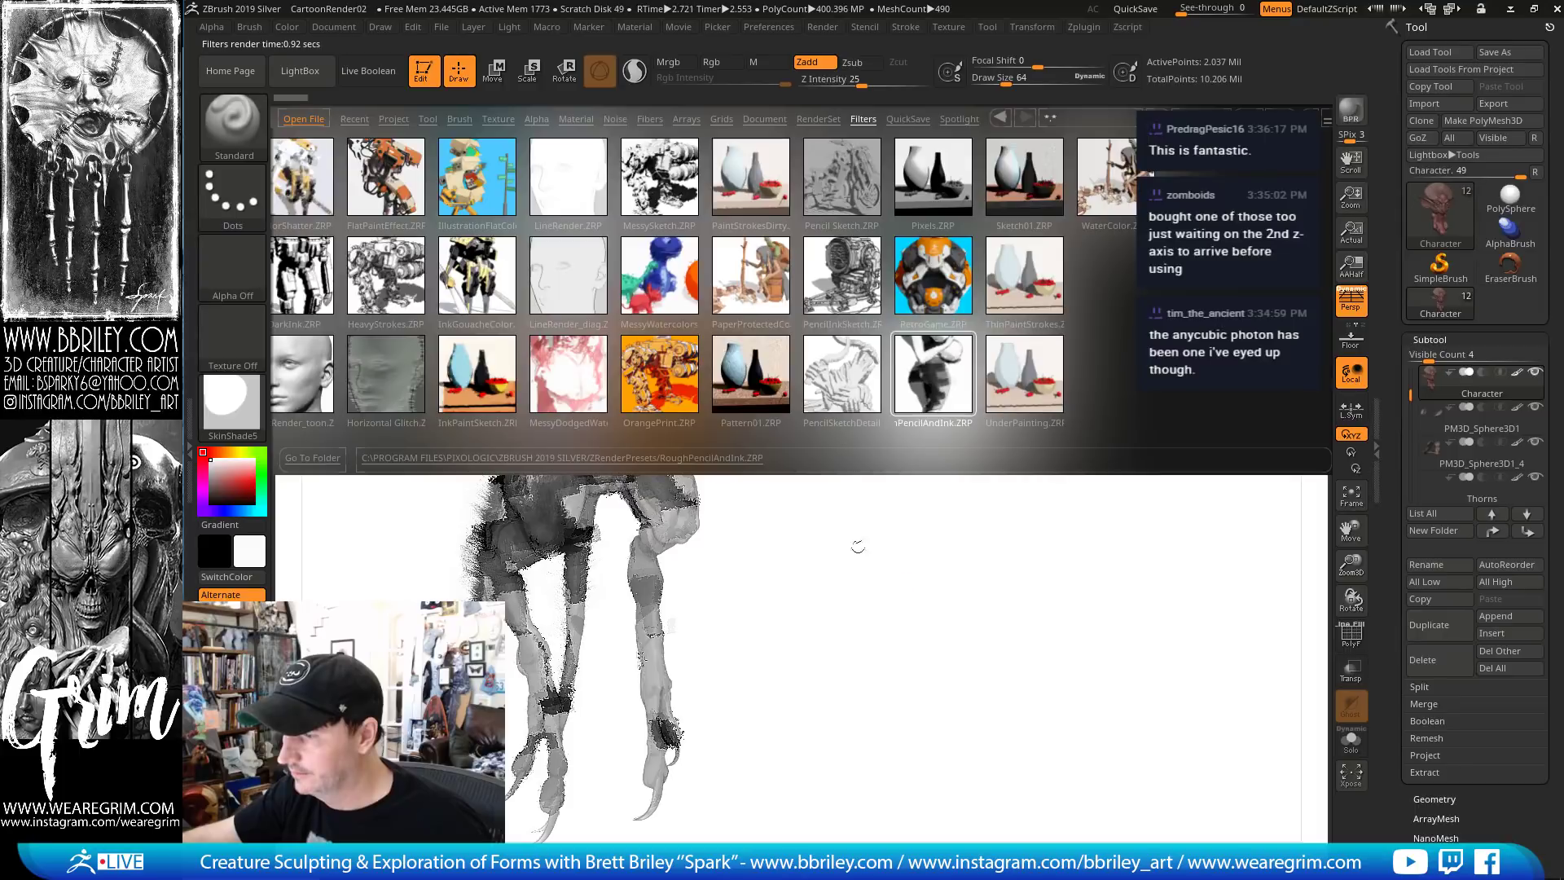
Scale the creature down to fit beneath the presets, load the WaterColor filter preset and make a BPR render
{"action": "left_click_drag", "start_coordinate": [841, 549], "coordinate": [842, 515]}
{"action": "left_click_drag", "start_coordinate": [843, 505], "coordinate": [776, 575], "text": "alt"}
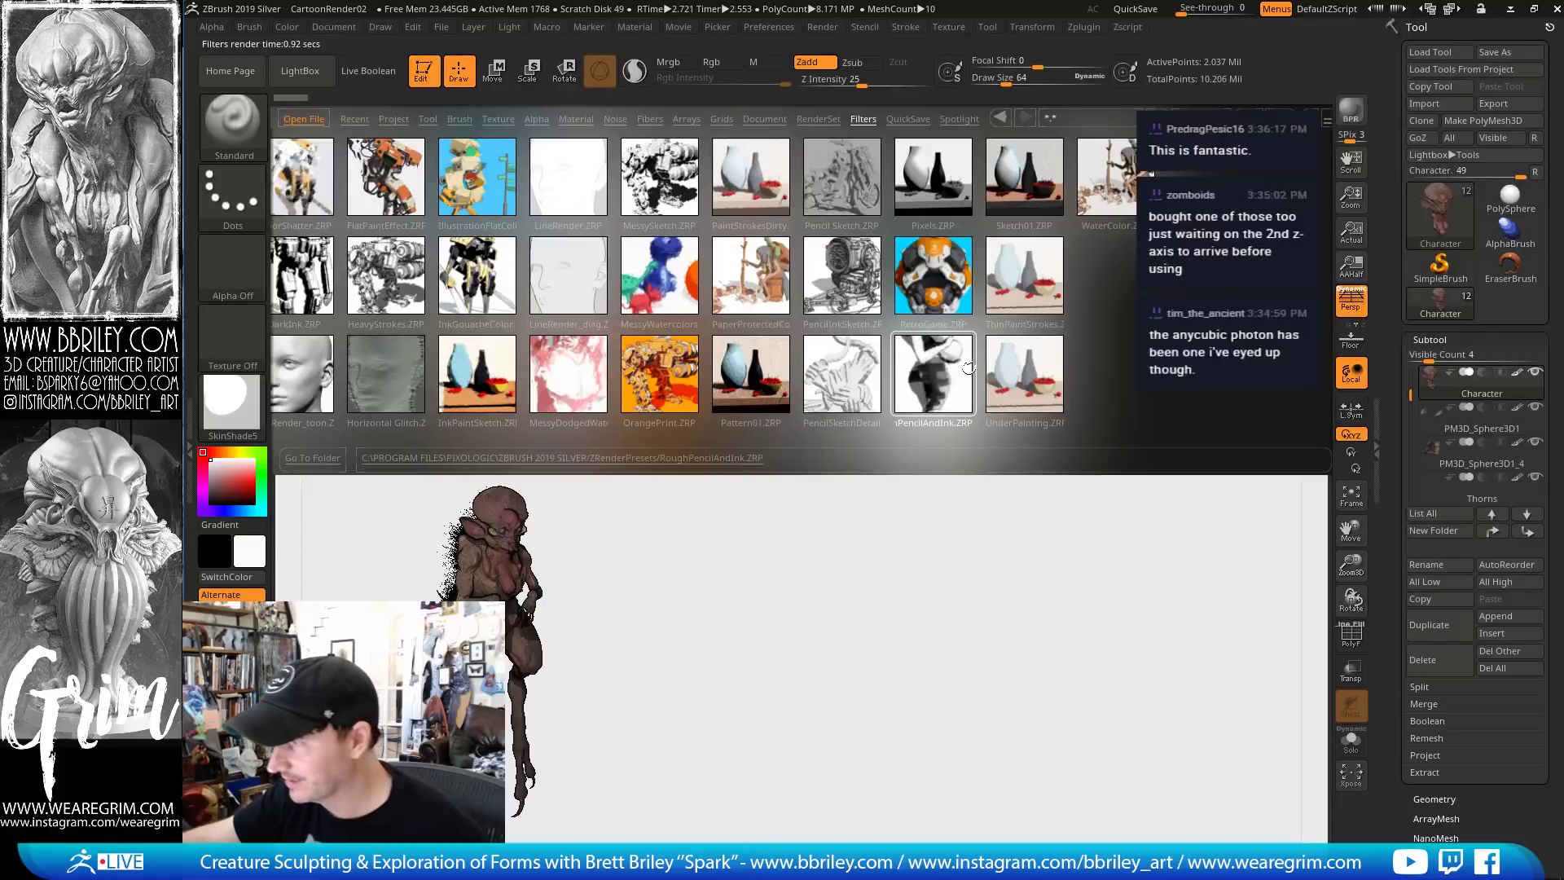
{"action": "double_click", "coordinate": [1093, 189]}
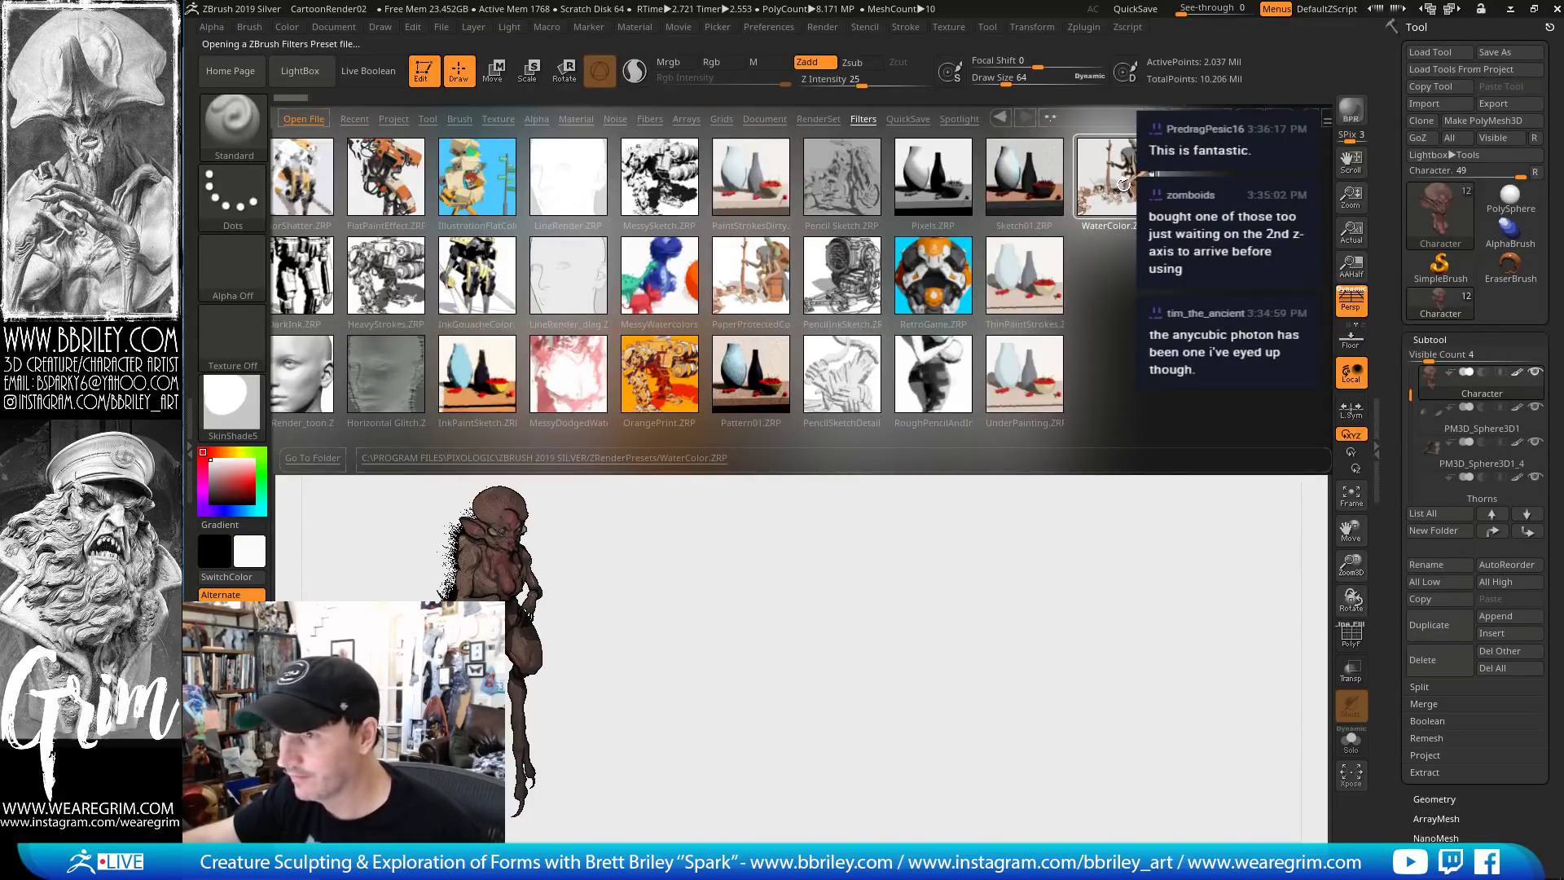
{"action": "left_click", "coordinate": [1351, 104]}
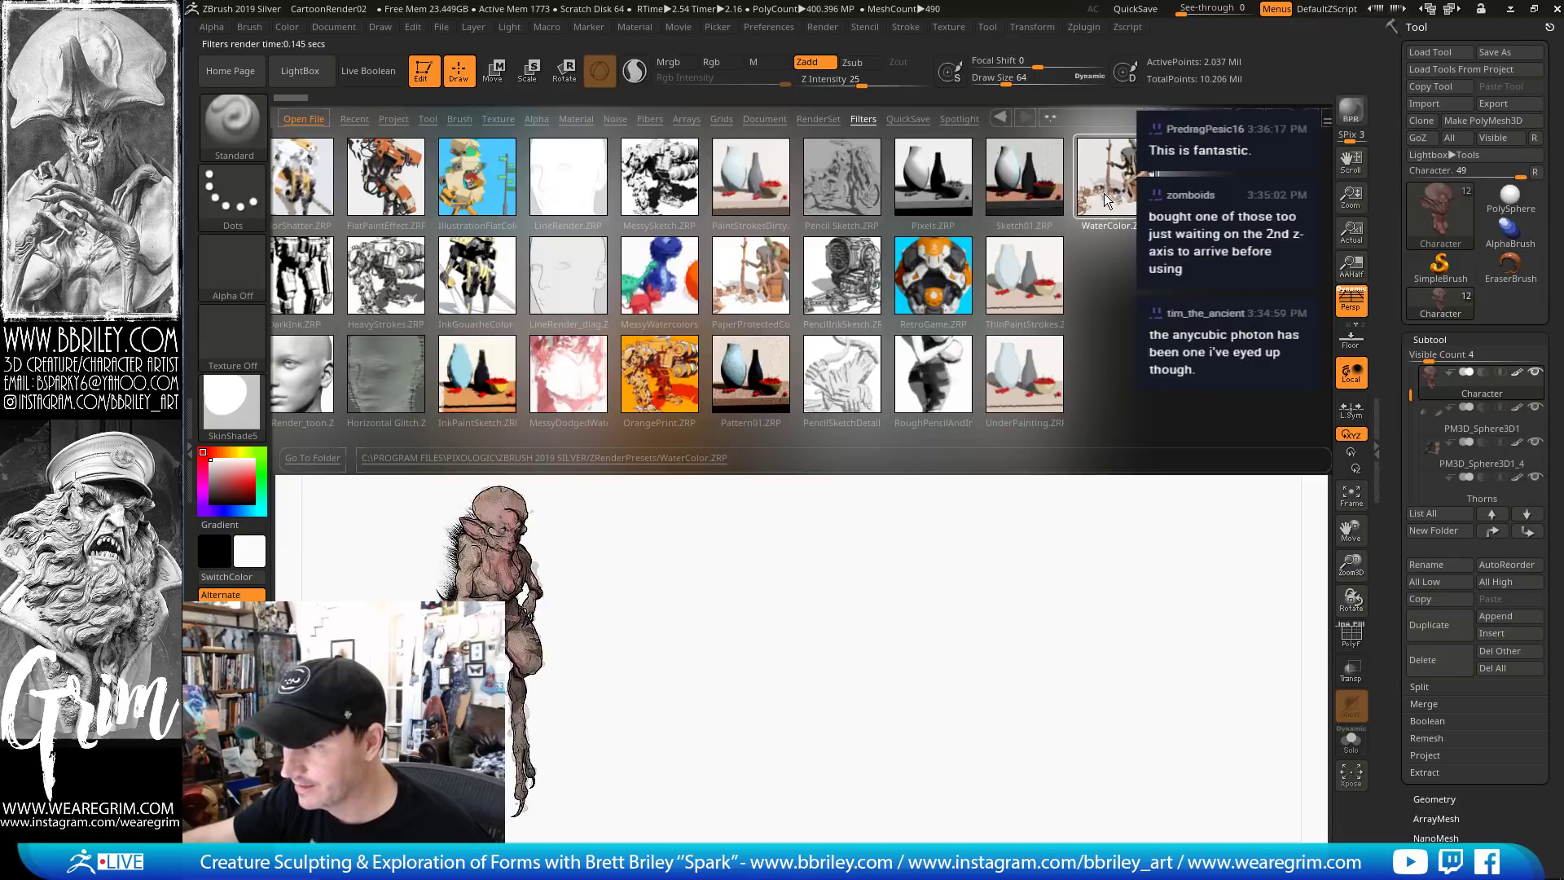
Try the Sketch01, Pixels, Pencil Sketch, PaintStrokesDirty and MessySketch filter presets on the creature render
{"action": "left_click", "coordinate": [1039, 188]}
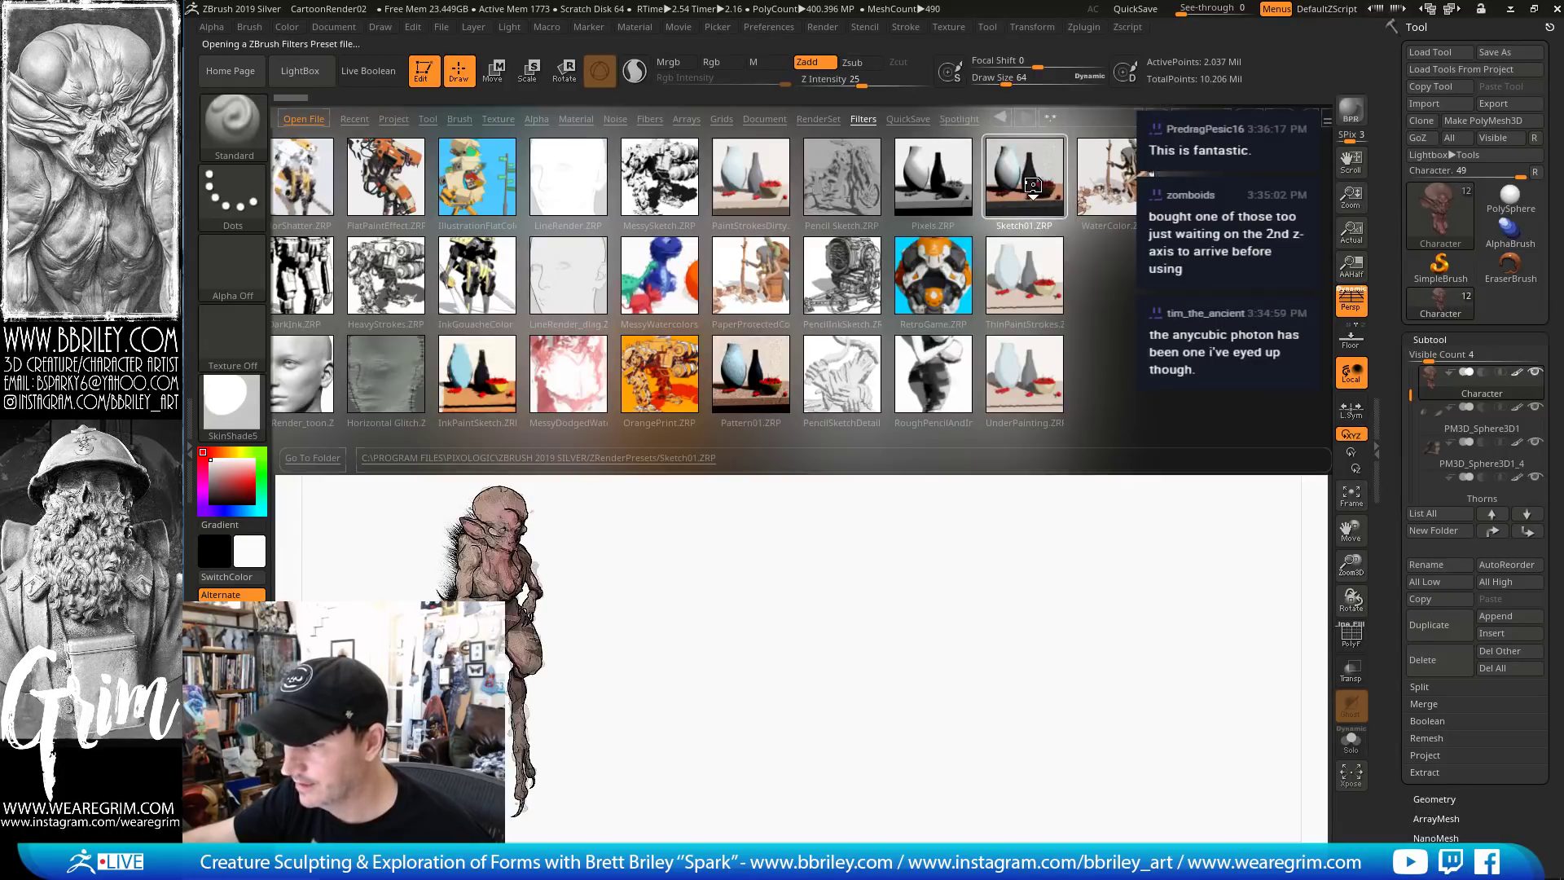
{"action": "left_click", "coordinate": [937, 174]}
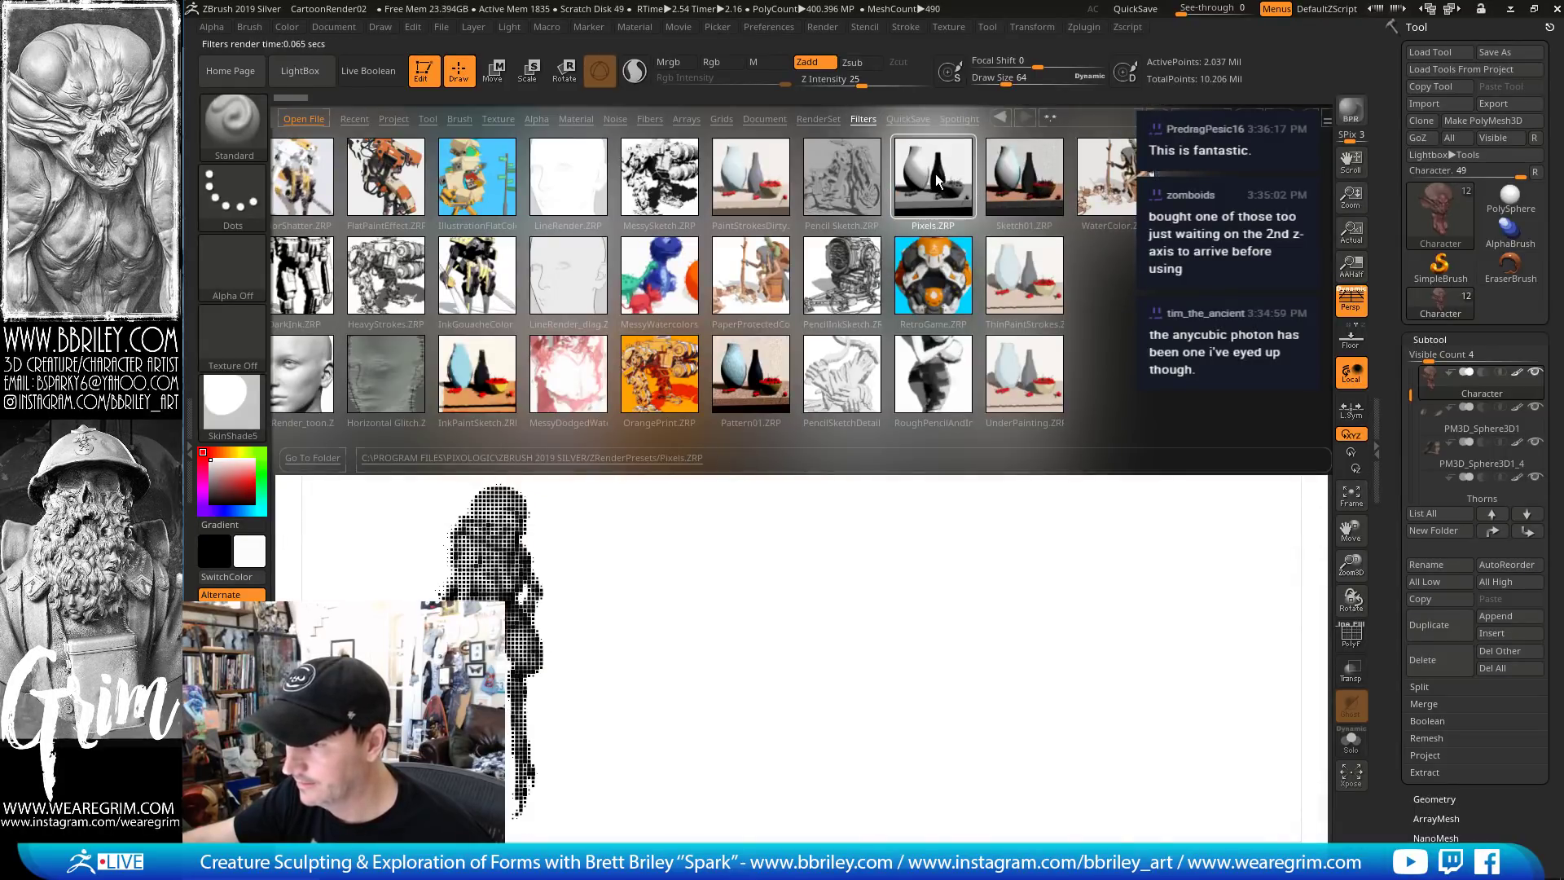
{"action": "left_click", "coordinate": [852, 173]}
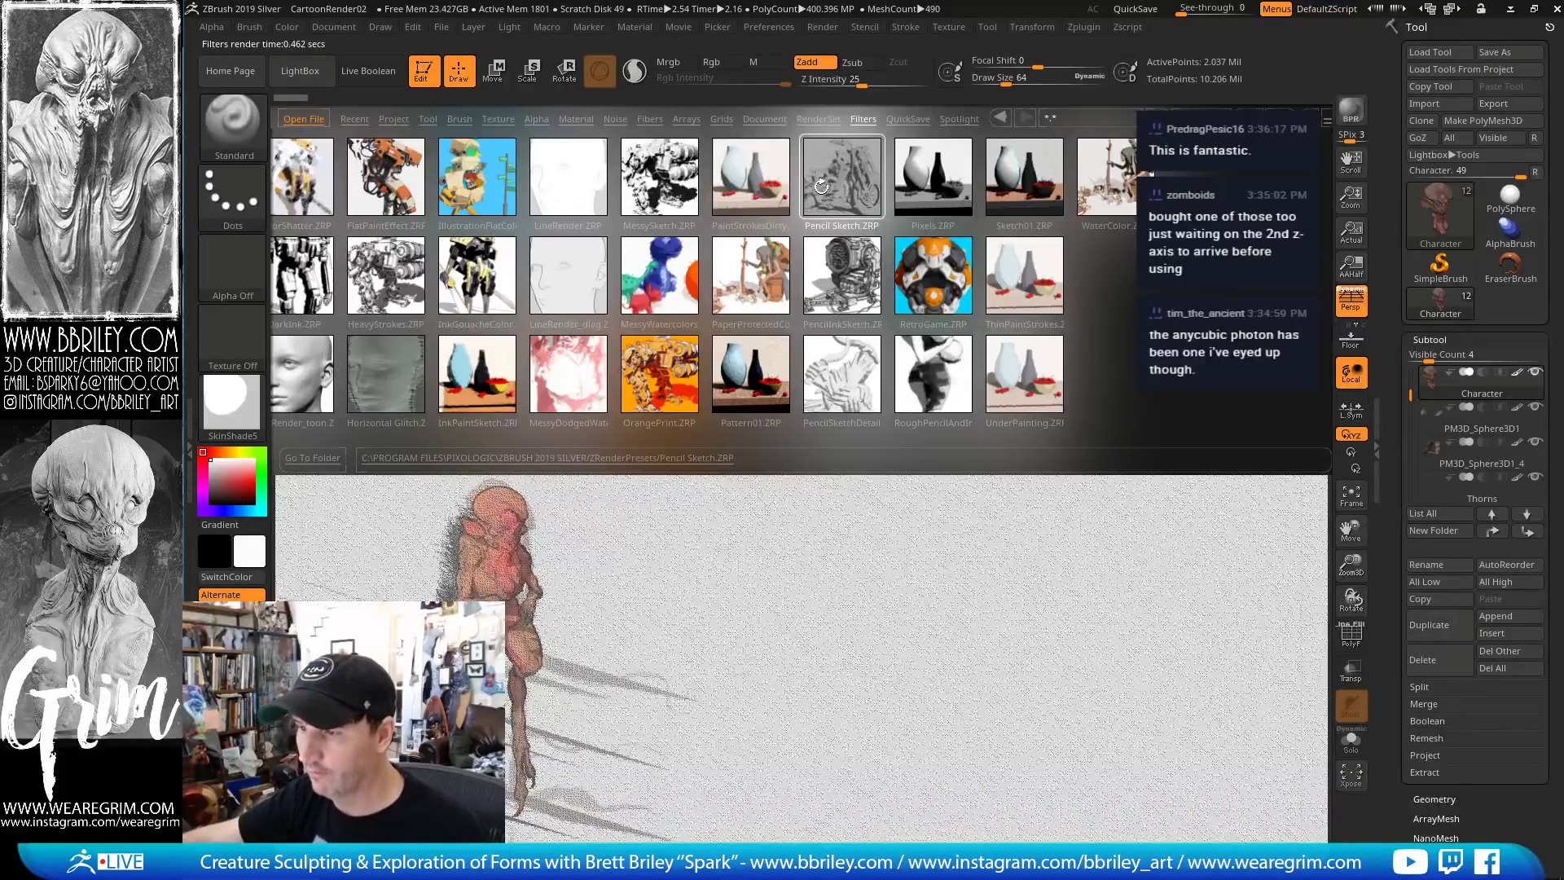
{"action": "left_click", "coordinate": [759, 201]}
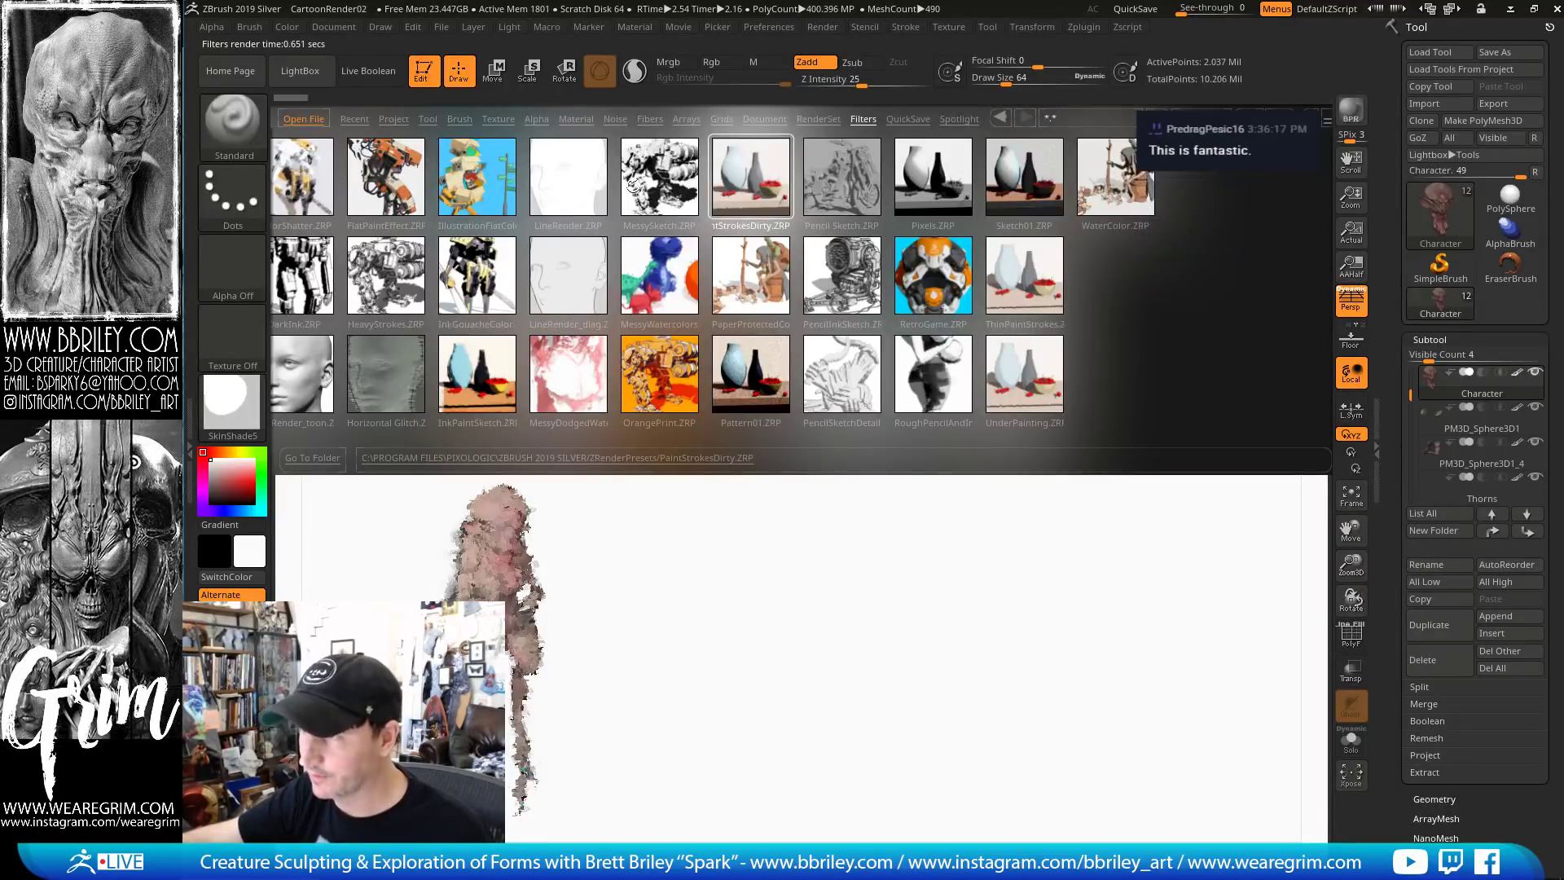
{"action": "left_click", "coordinate": [653, 166]}
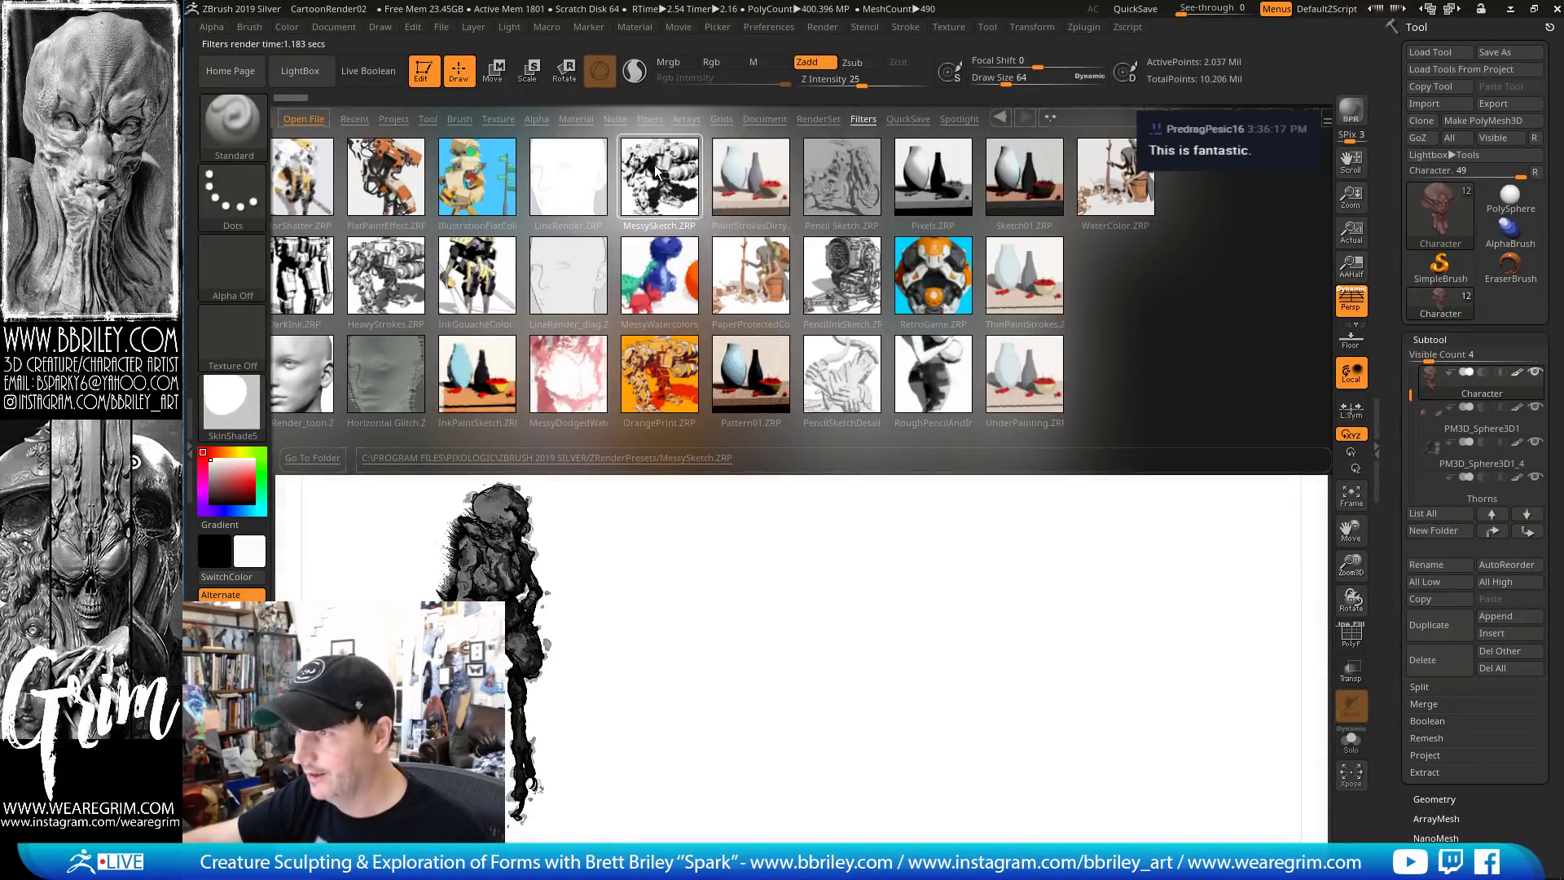
Try the PaperProtectedColorPencils, MessyDodgedWaterColor, InkPaintSketch, InkGouacheColor and IllustrationFlatColors filter presets, and apply FlatPaintEffect to the creature render
{"action": "left_click", "coordinate": [734, 279]}
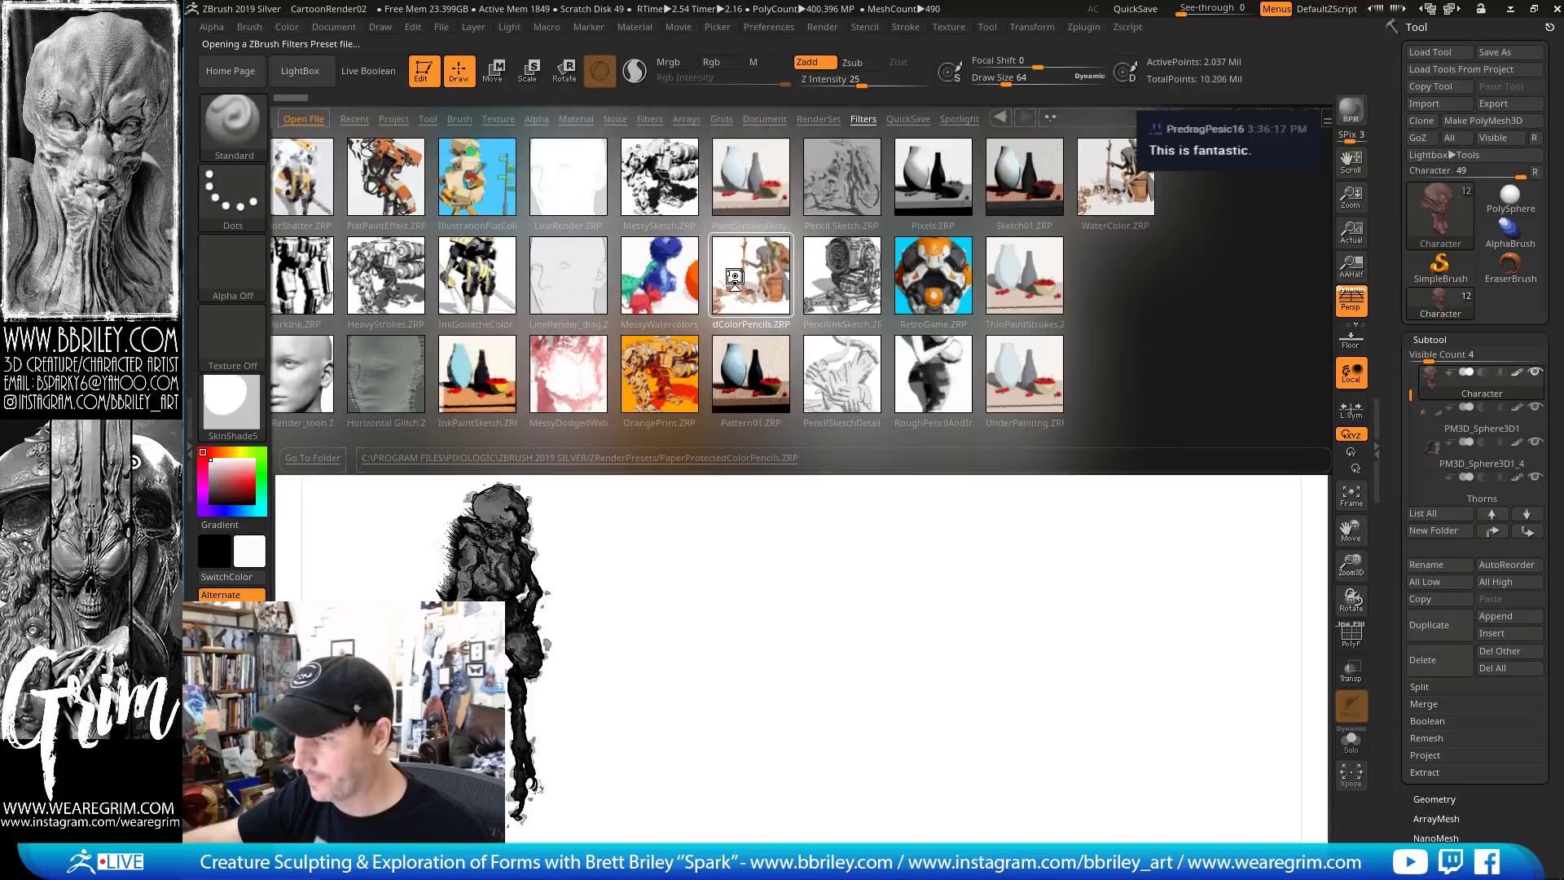
{"action": "left_click", "coordinate": [592, 364]}
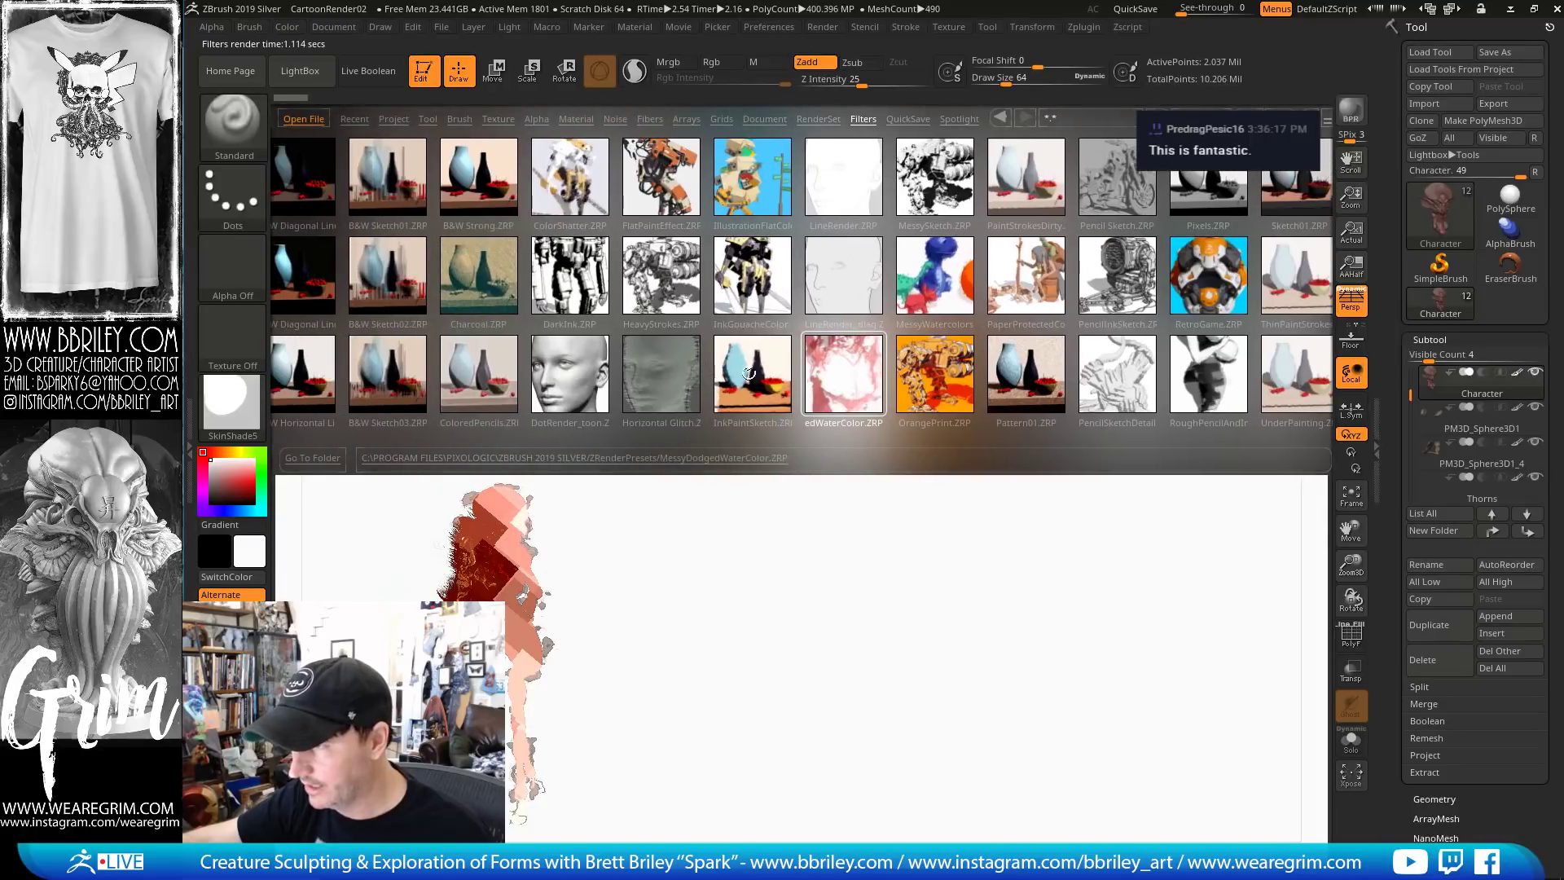
{"action": "left_click", "coordinate": [757, 374]}
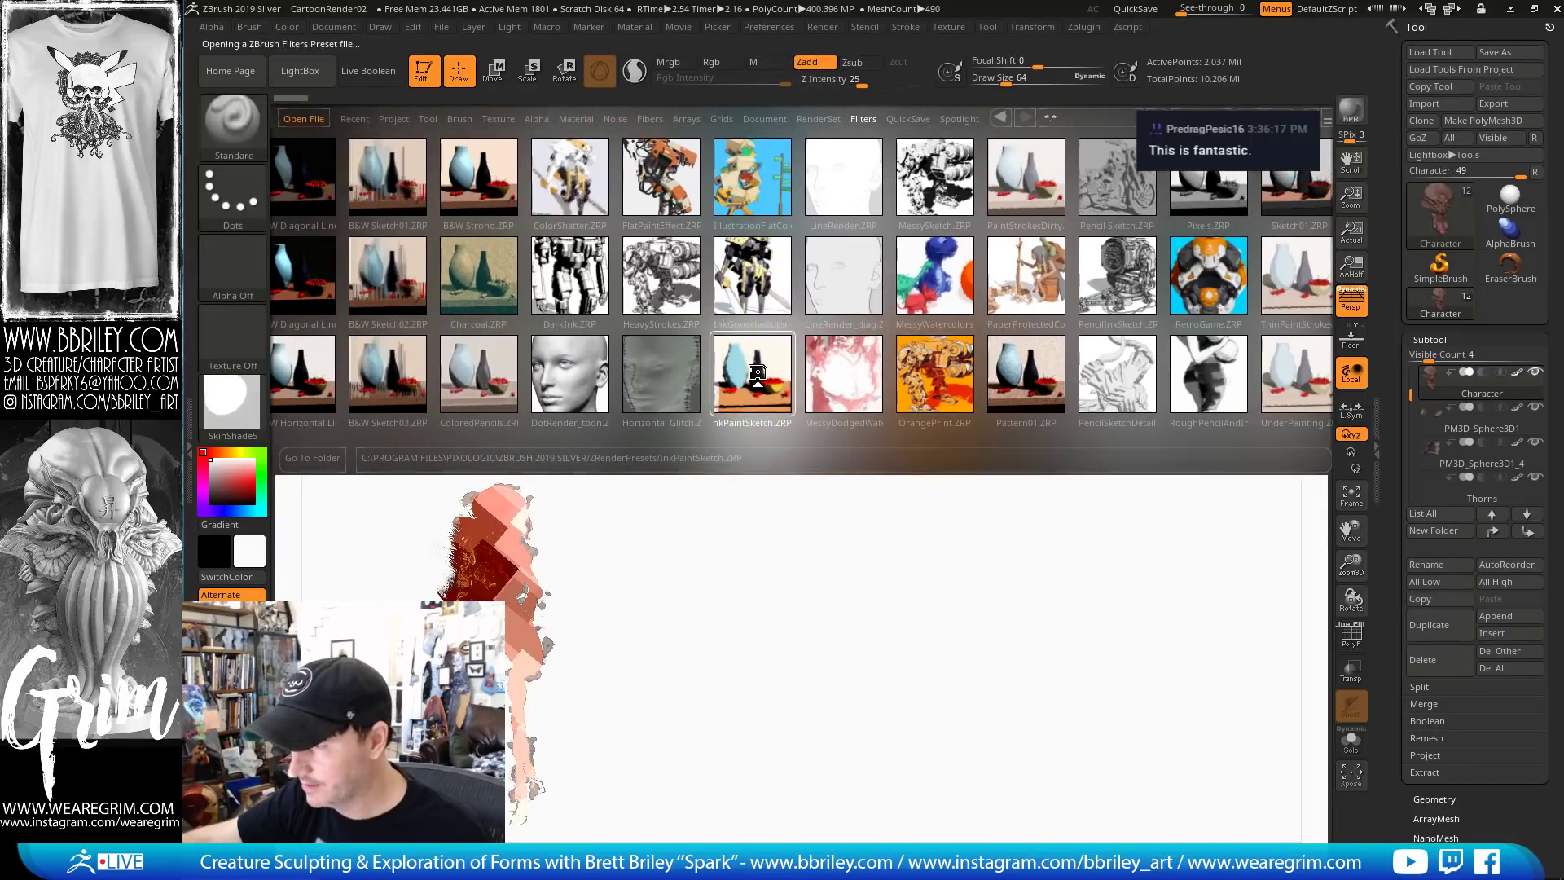
{"action": "left_click", "coordinate": [764, 298]}
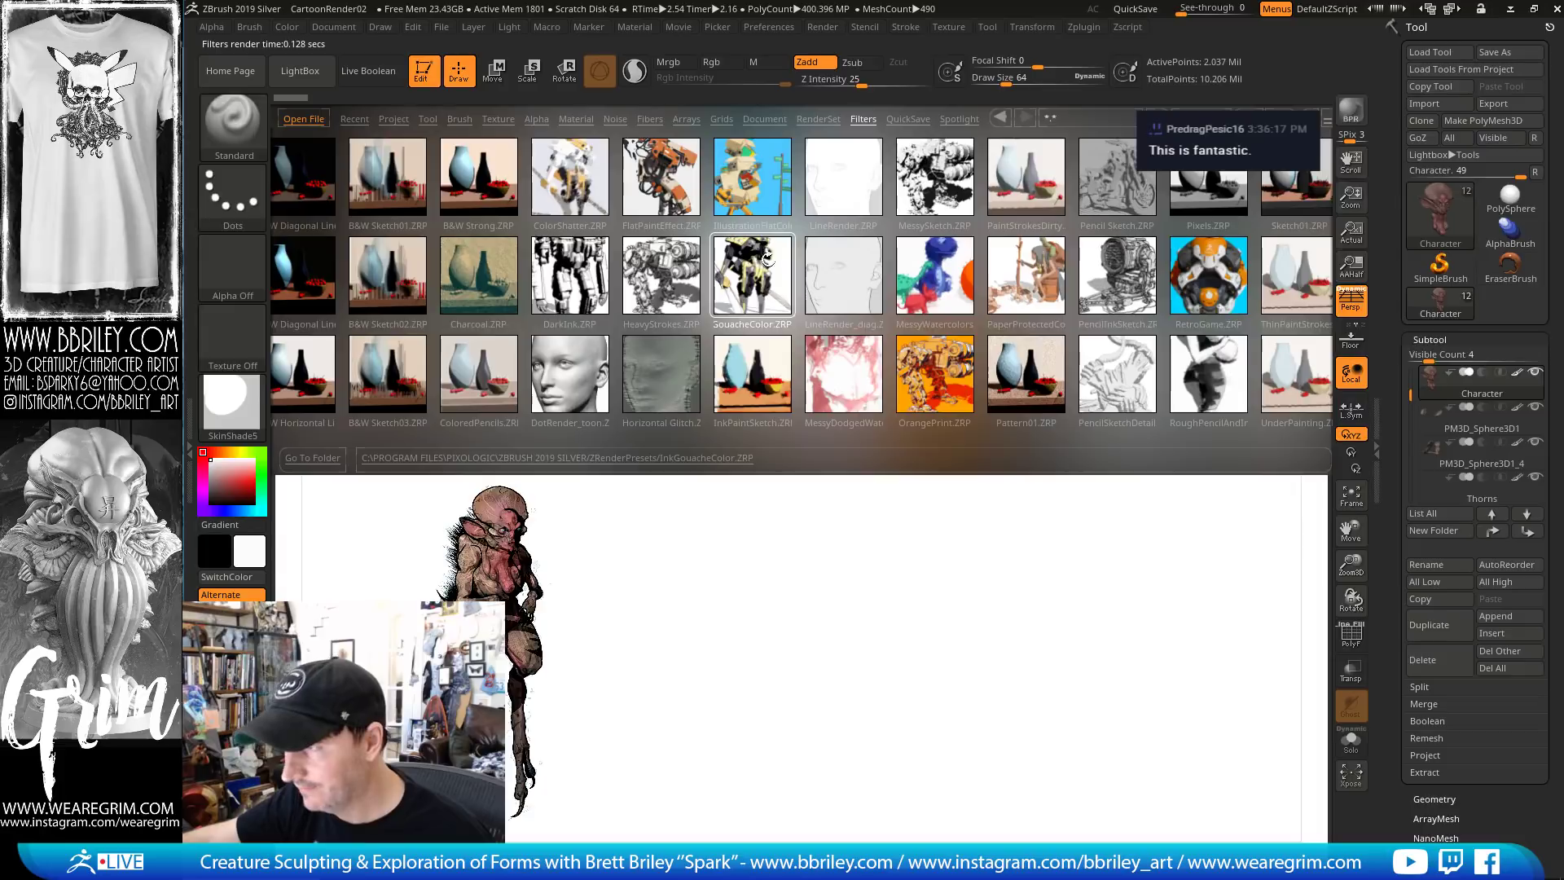
{"action": "left_click", "coordinate": [766, 206]}
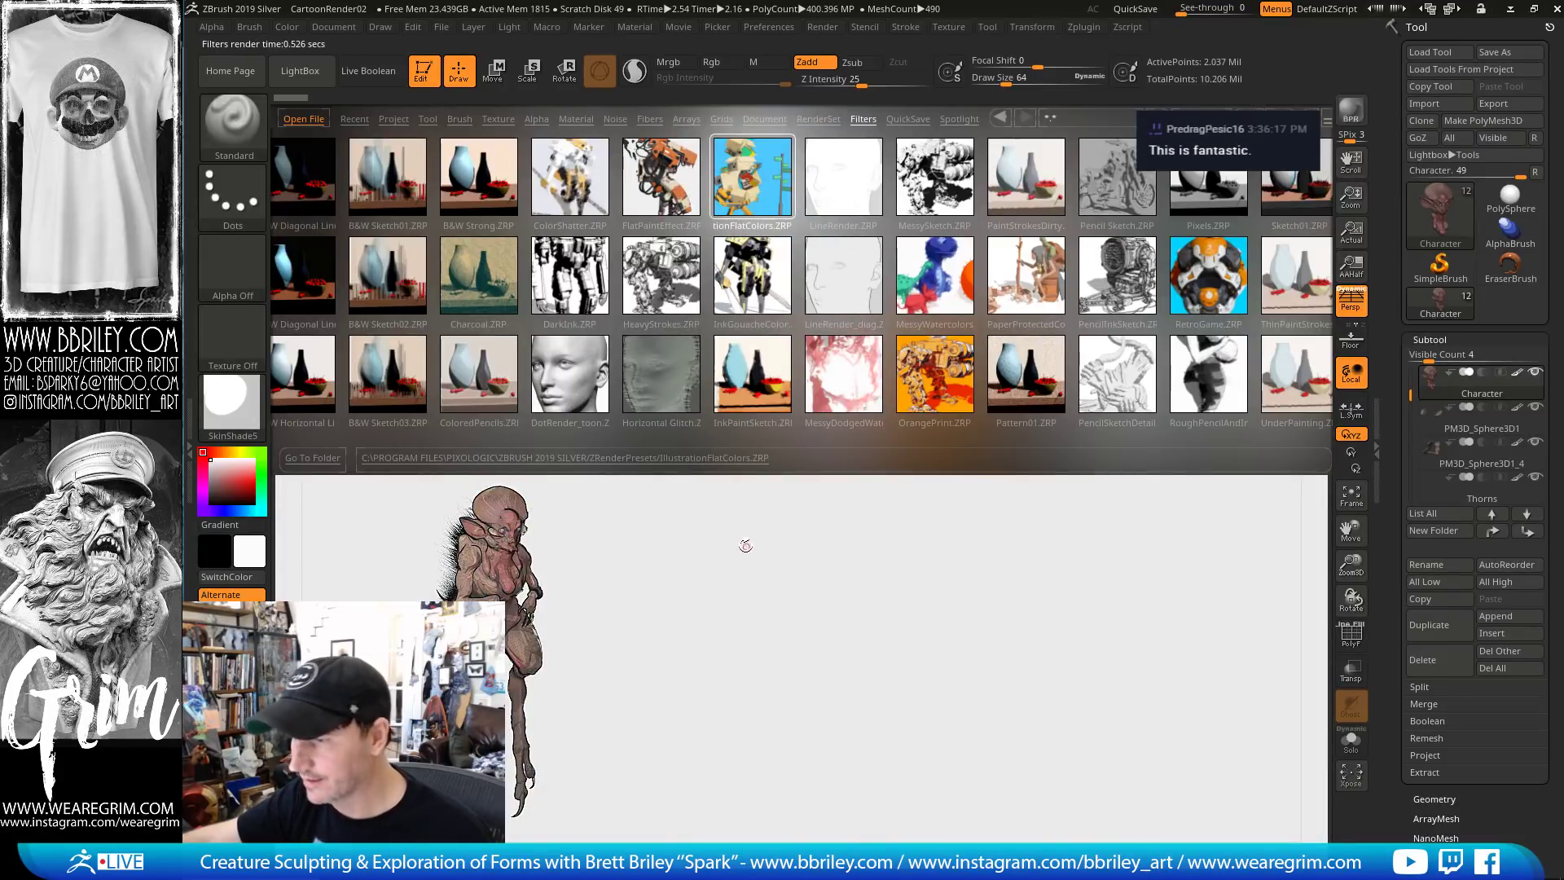
{"action": "left_click", "coordinate": [686, 198]}
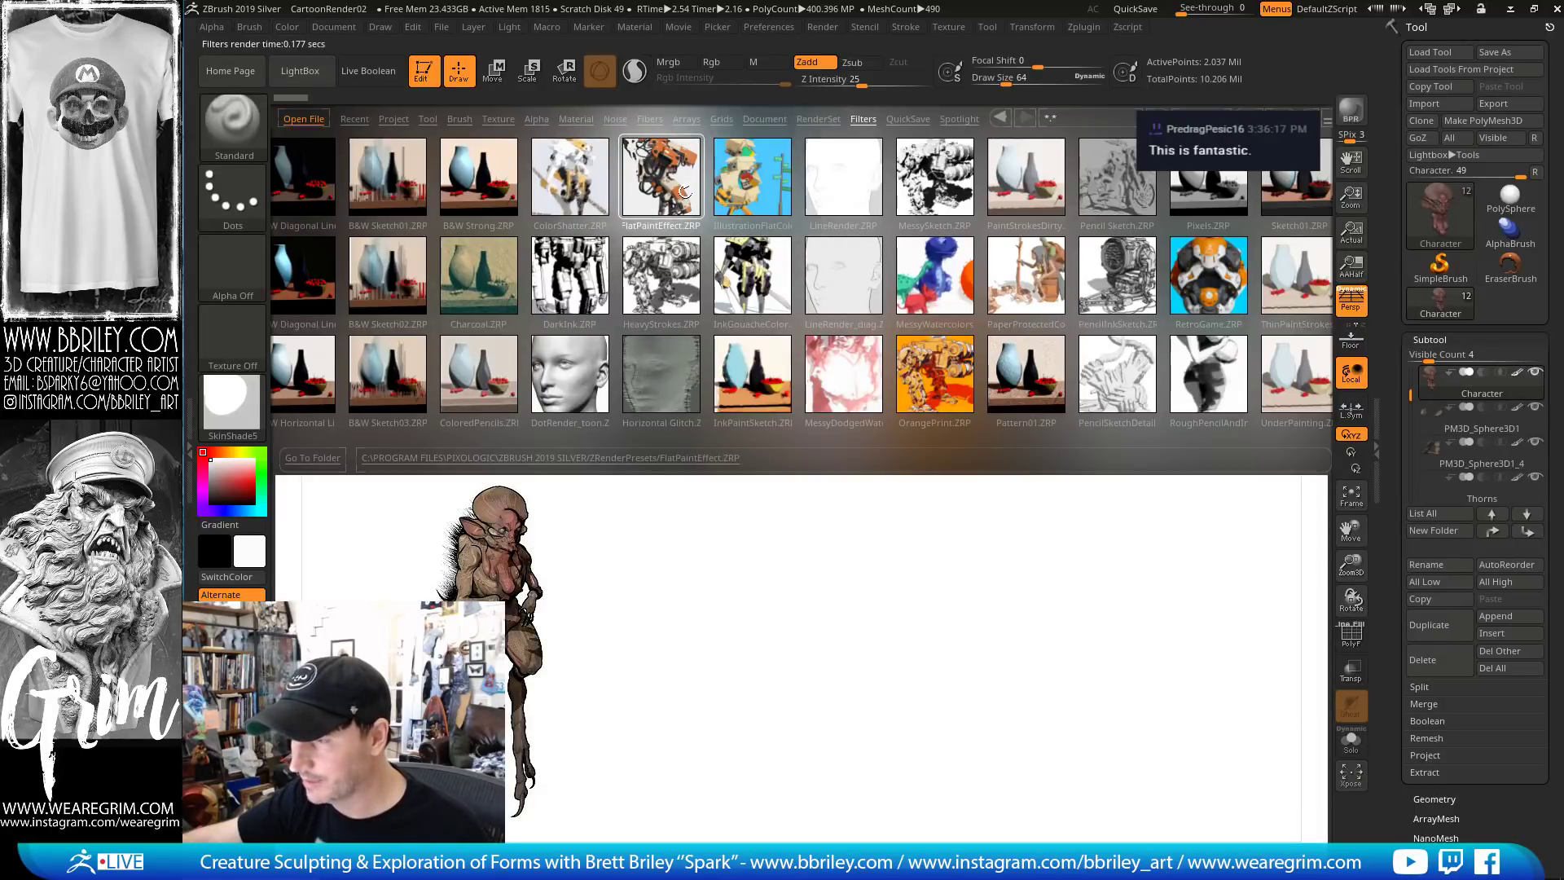
Apply the IllustrationFlatColors filter preset, hide LightBox, frame the creature larger on the canvas and make a BPR render
{"action": "left_click", "coordinate": [734, 200]}
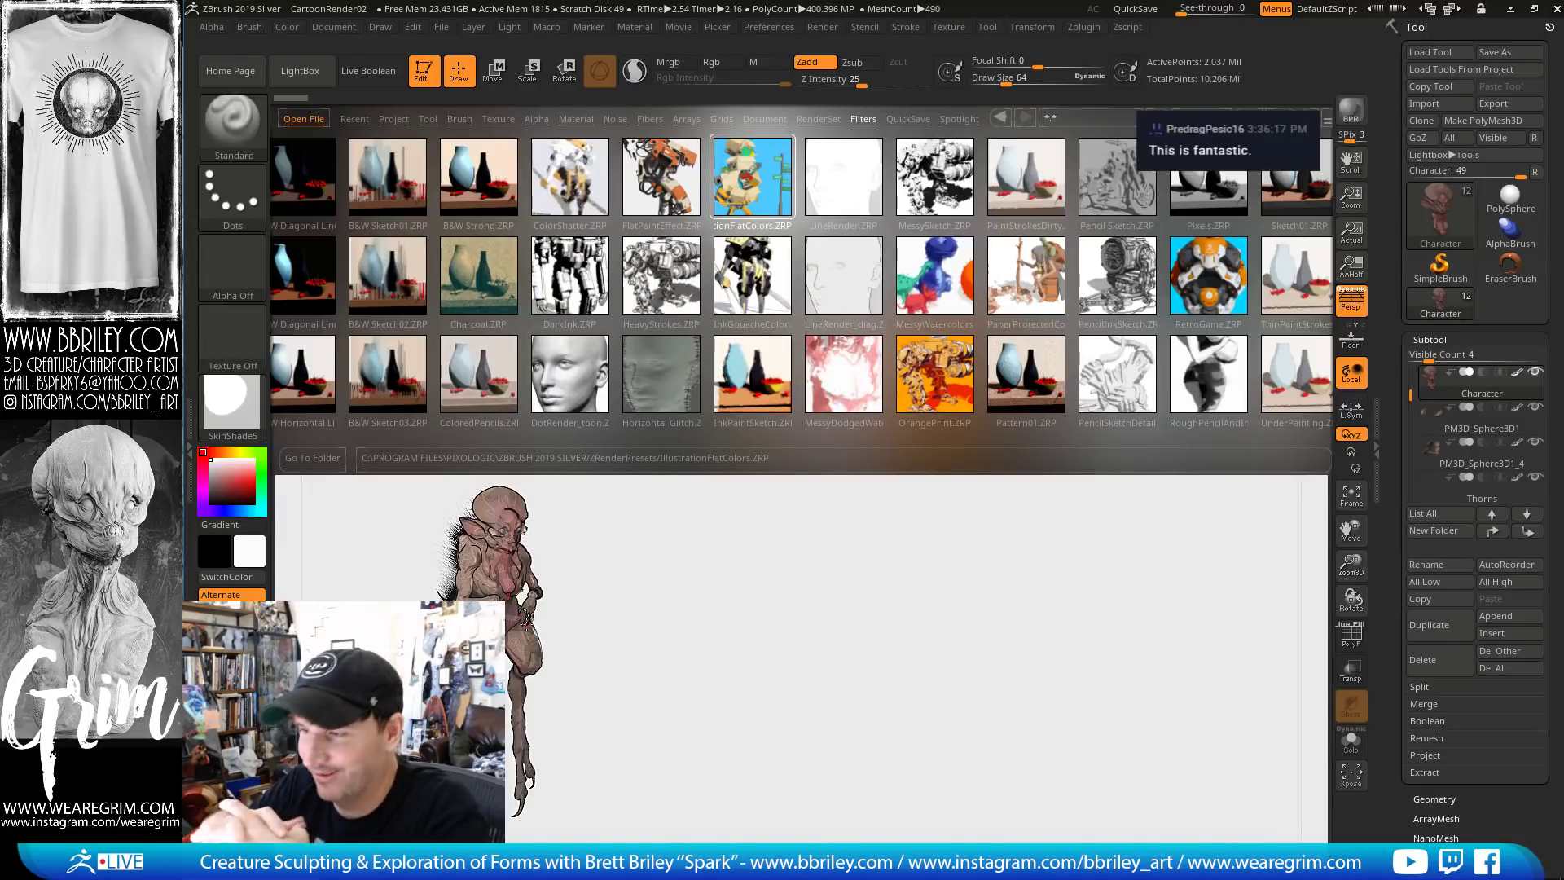
{"action": "key", "text": "comma"}
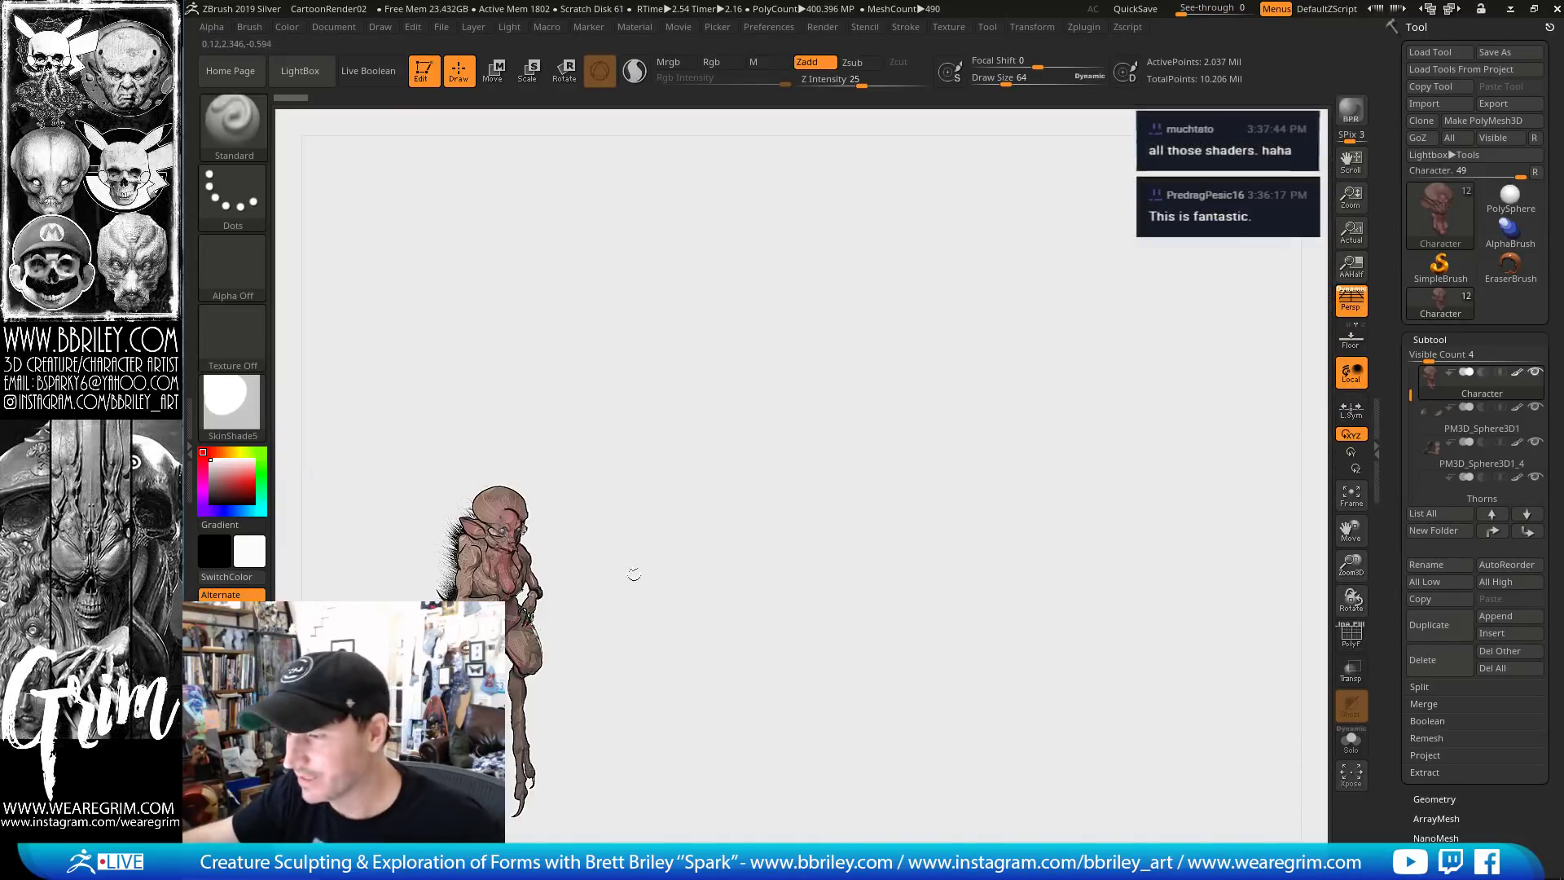
{"action": "key", "text": "f"}
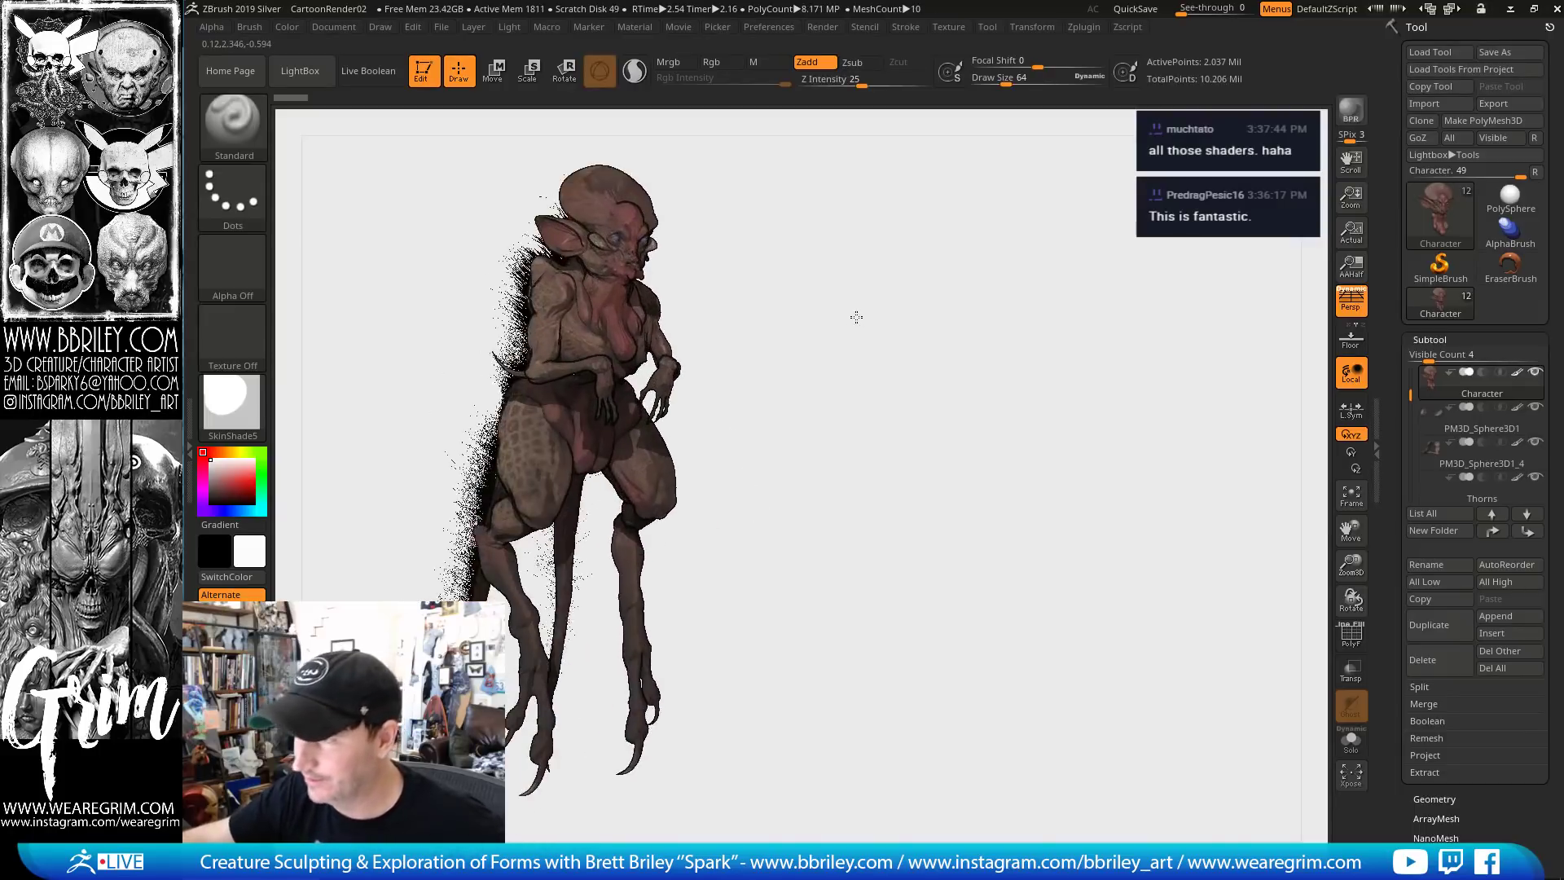
{"action": "mouse_move", "coordinate": [856, 317]}
{"action": "left_mouse_down"}
{"action": "mouse_move", "coordinate": [855, 345]}
{"action": "mouse_move", "coordinate": [860, 325]}
{"action": "left_mouse_up"}
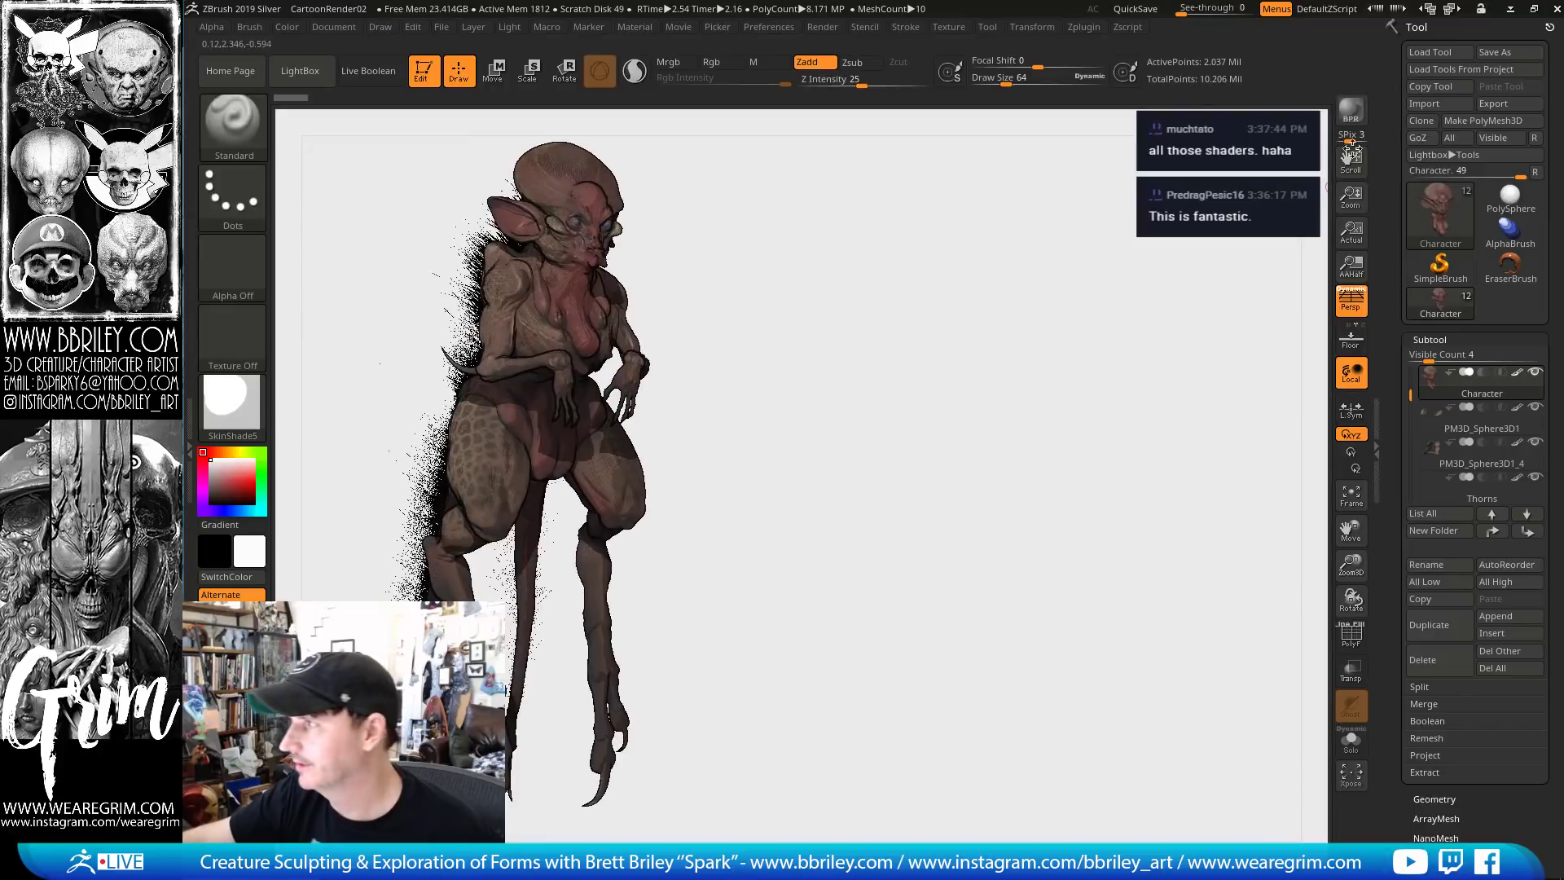
{"action": "left_click", "coordinate": [1356, 115]}
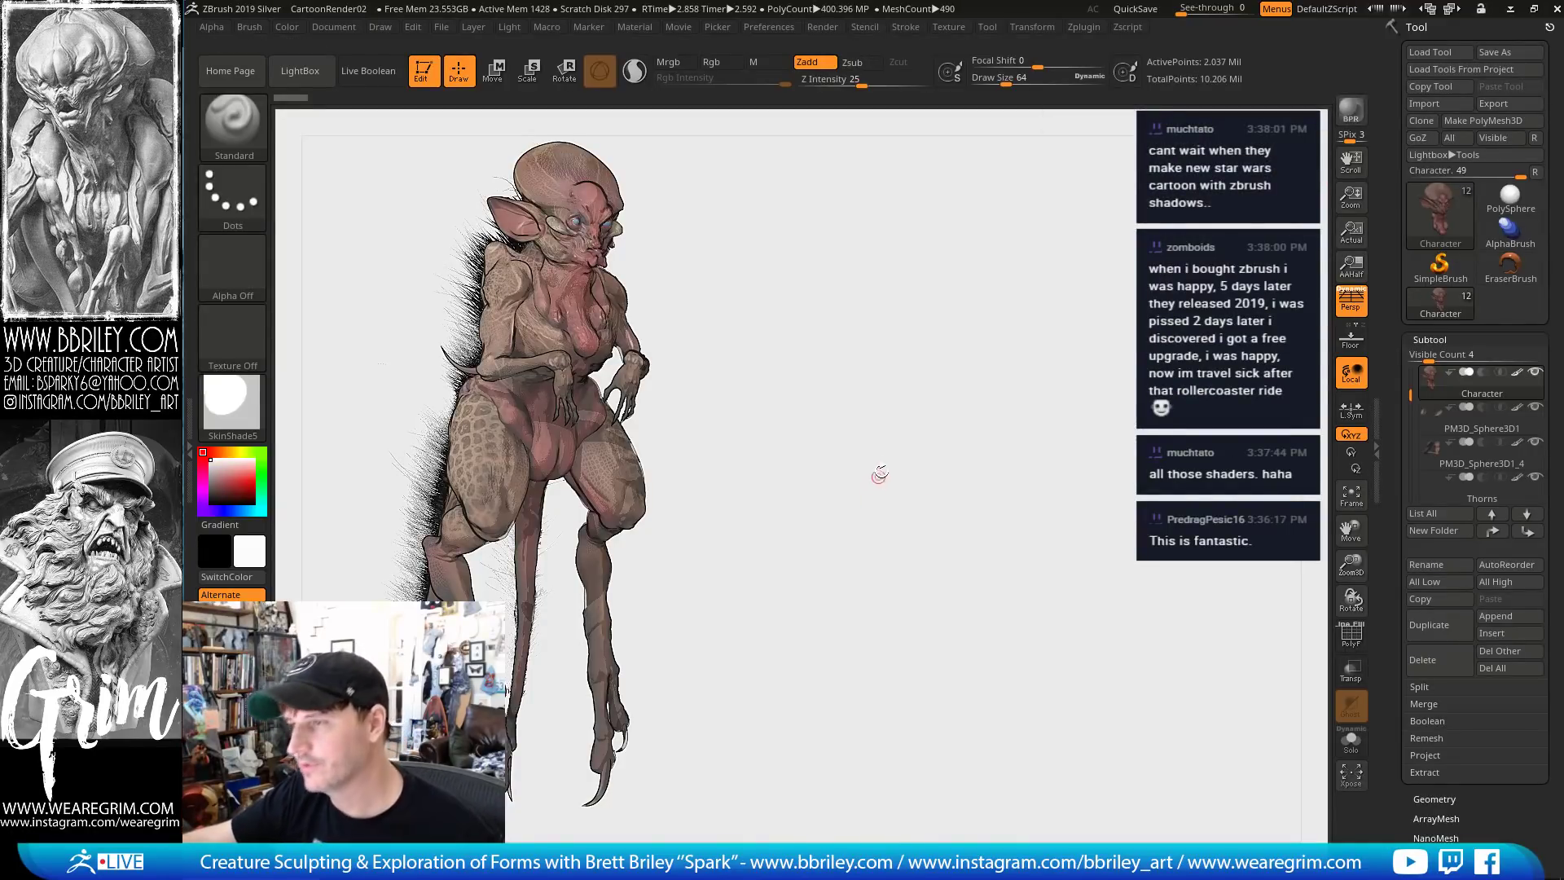
Turn off polypaint on all subtools, check the Inactive Subtool Dimming preference, and make a BPR render of the unpainted creature
{"action": "left_click", "coordinate": [1514, 374]}
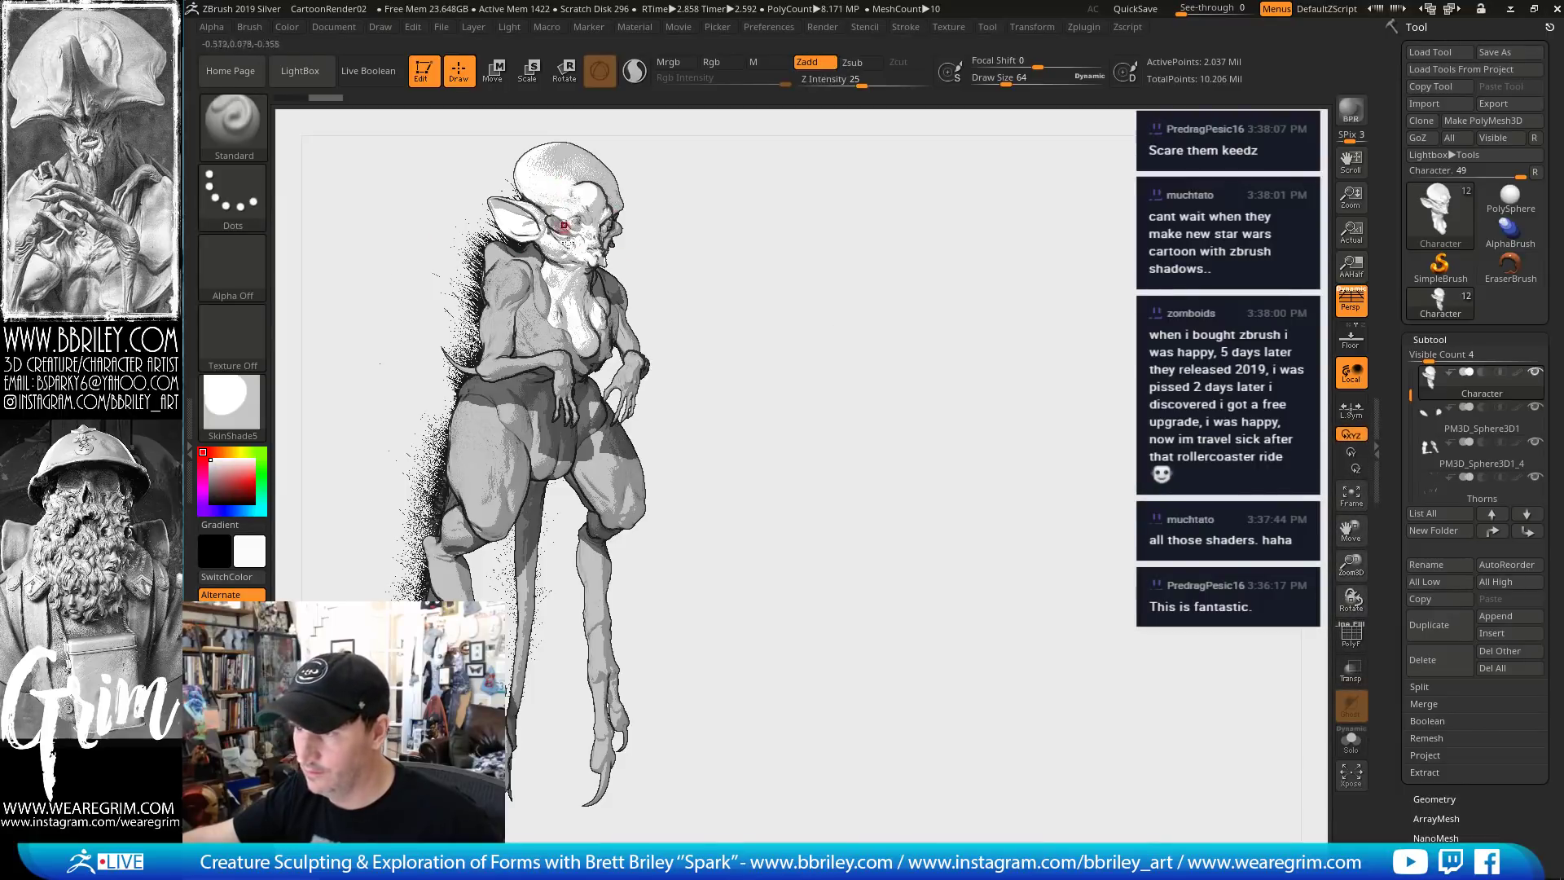
{"action": "left_click", "coordinate": [768, 27]}
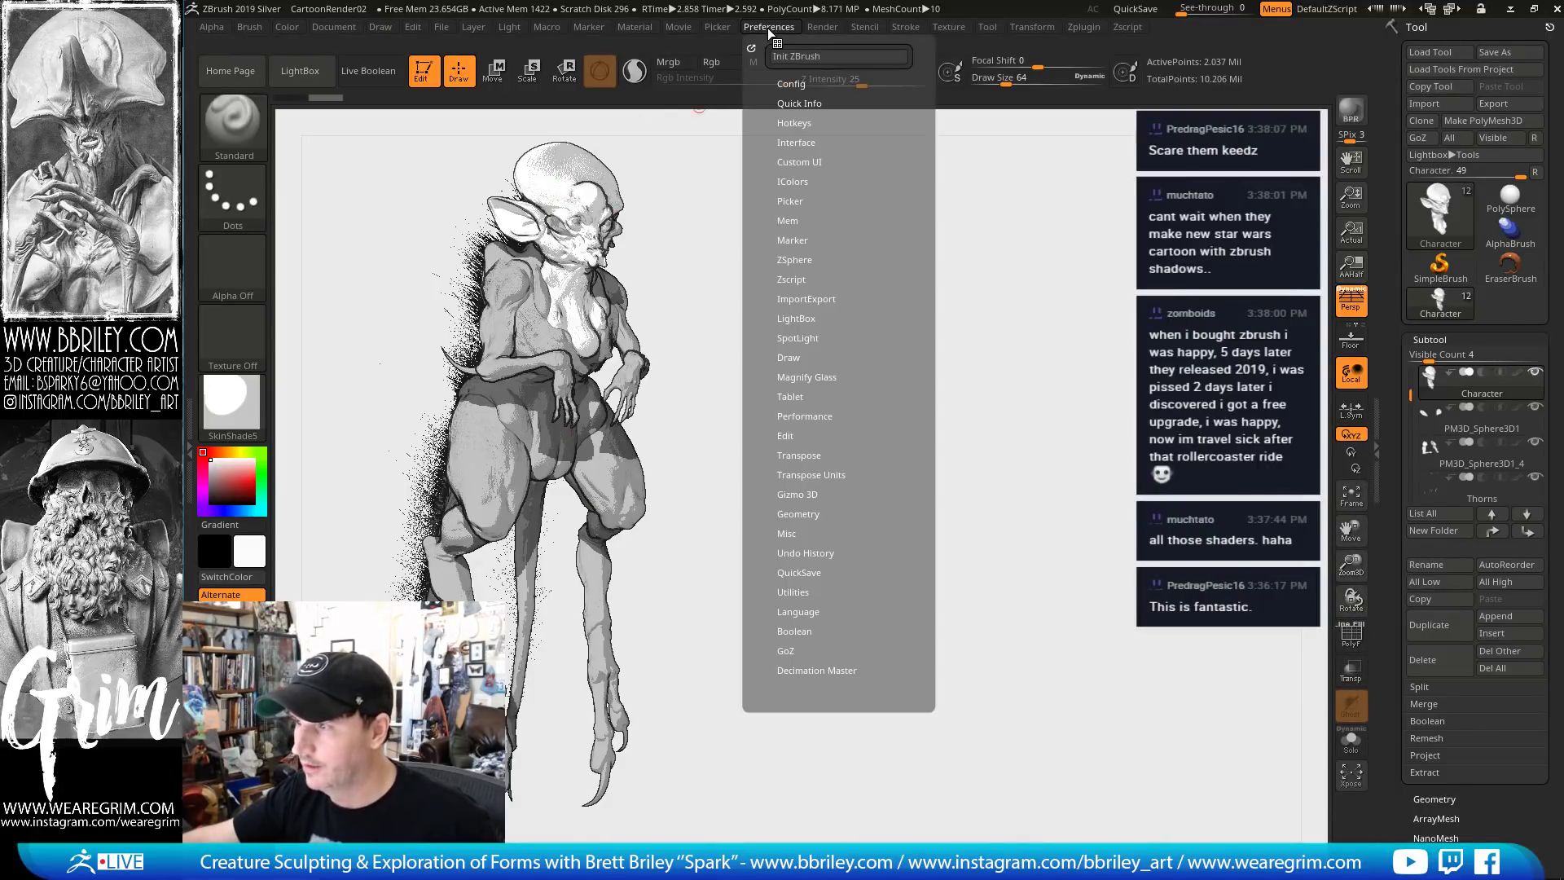
{"action": "left_click", "coordinate": [785, 436]}
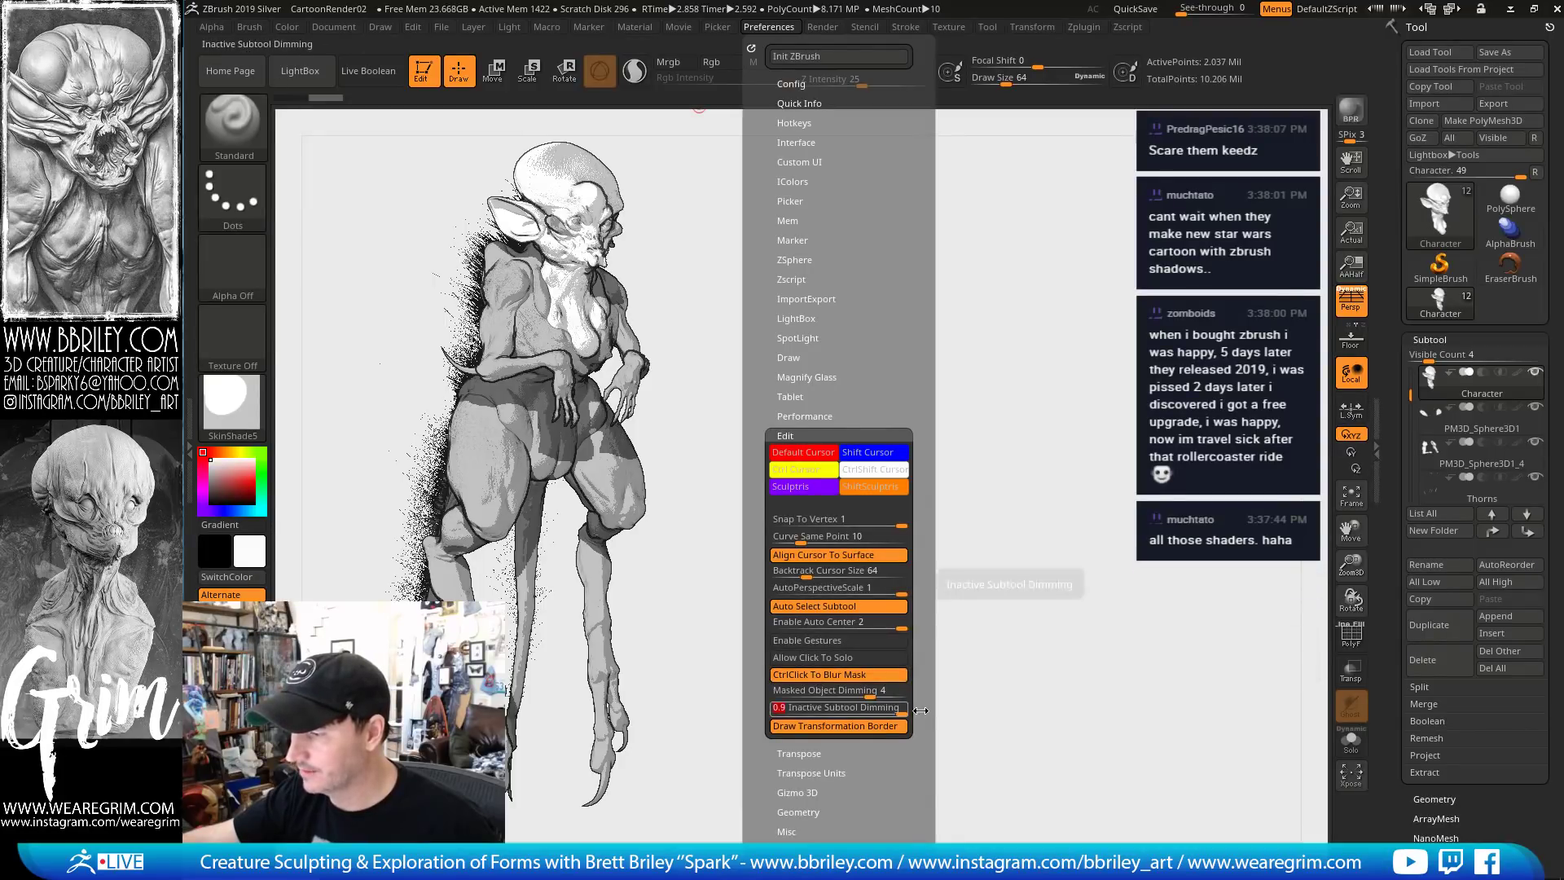
{"action": "left_click", "coordinate": [1350, 110]}
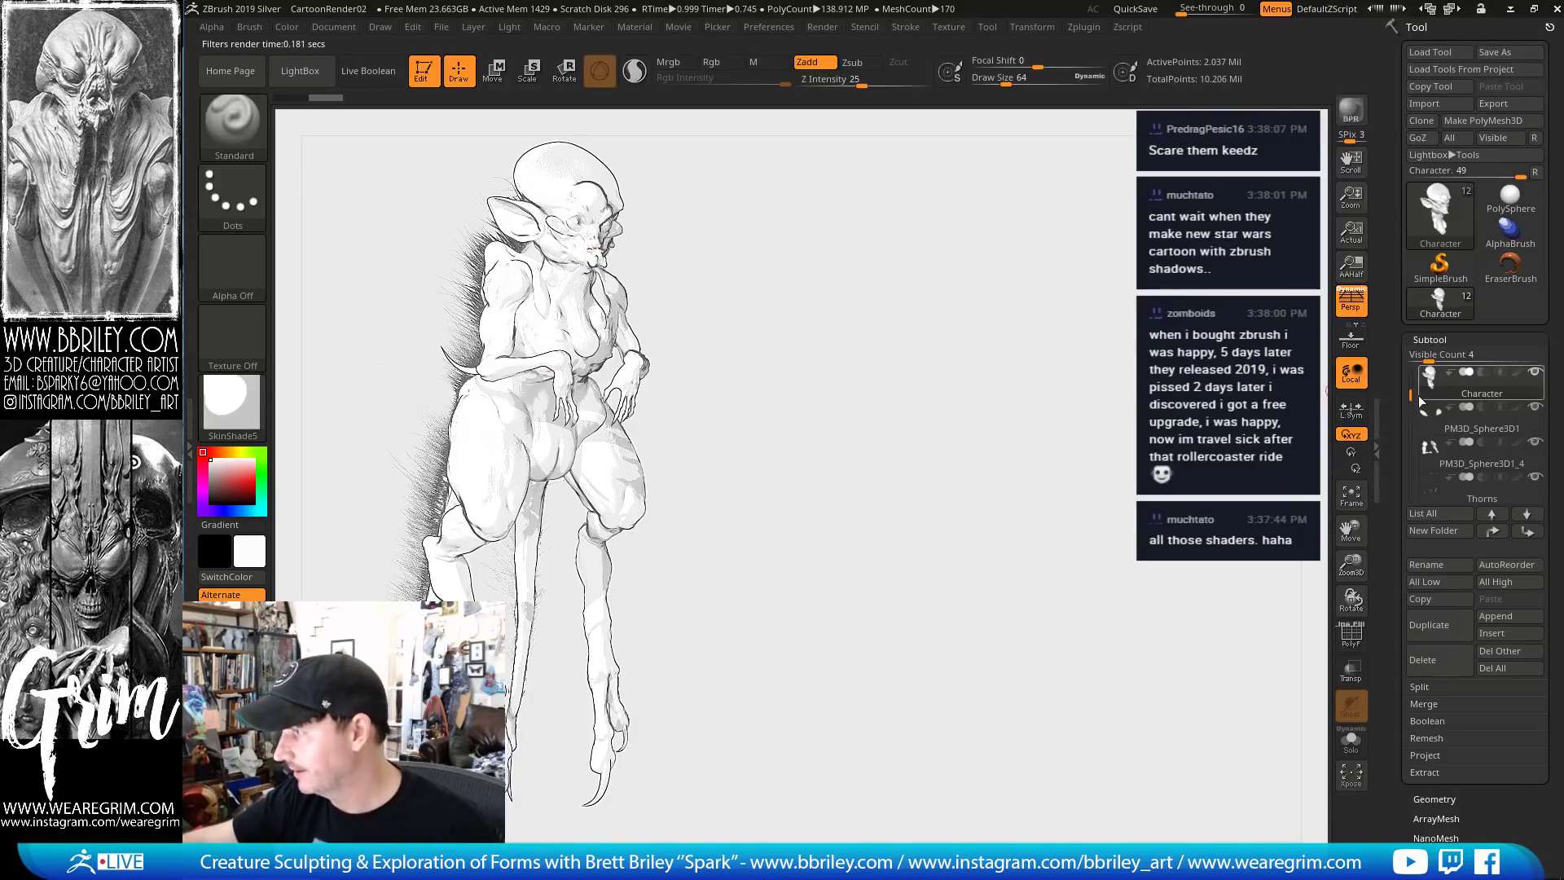
Select the creature's eye subtool and render it, then turn polypaint back on for all subtools and make another BPR render
{"action": "left_click", "coordinate": [577, 221], "text": "alt"}
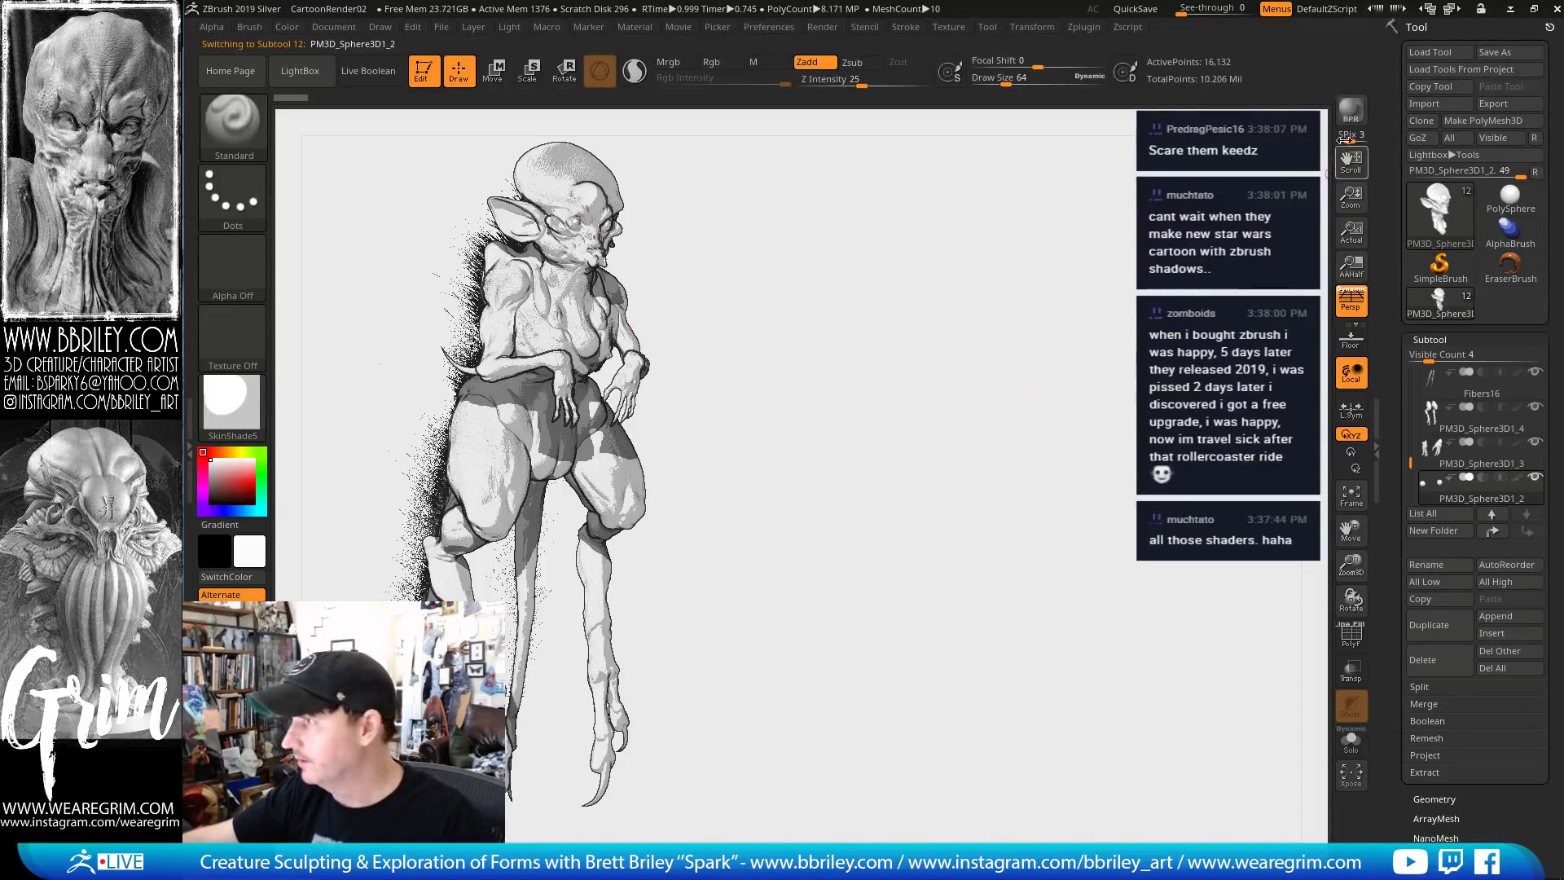
{"action": "left_click", "coordinate": [1350, 110]}
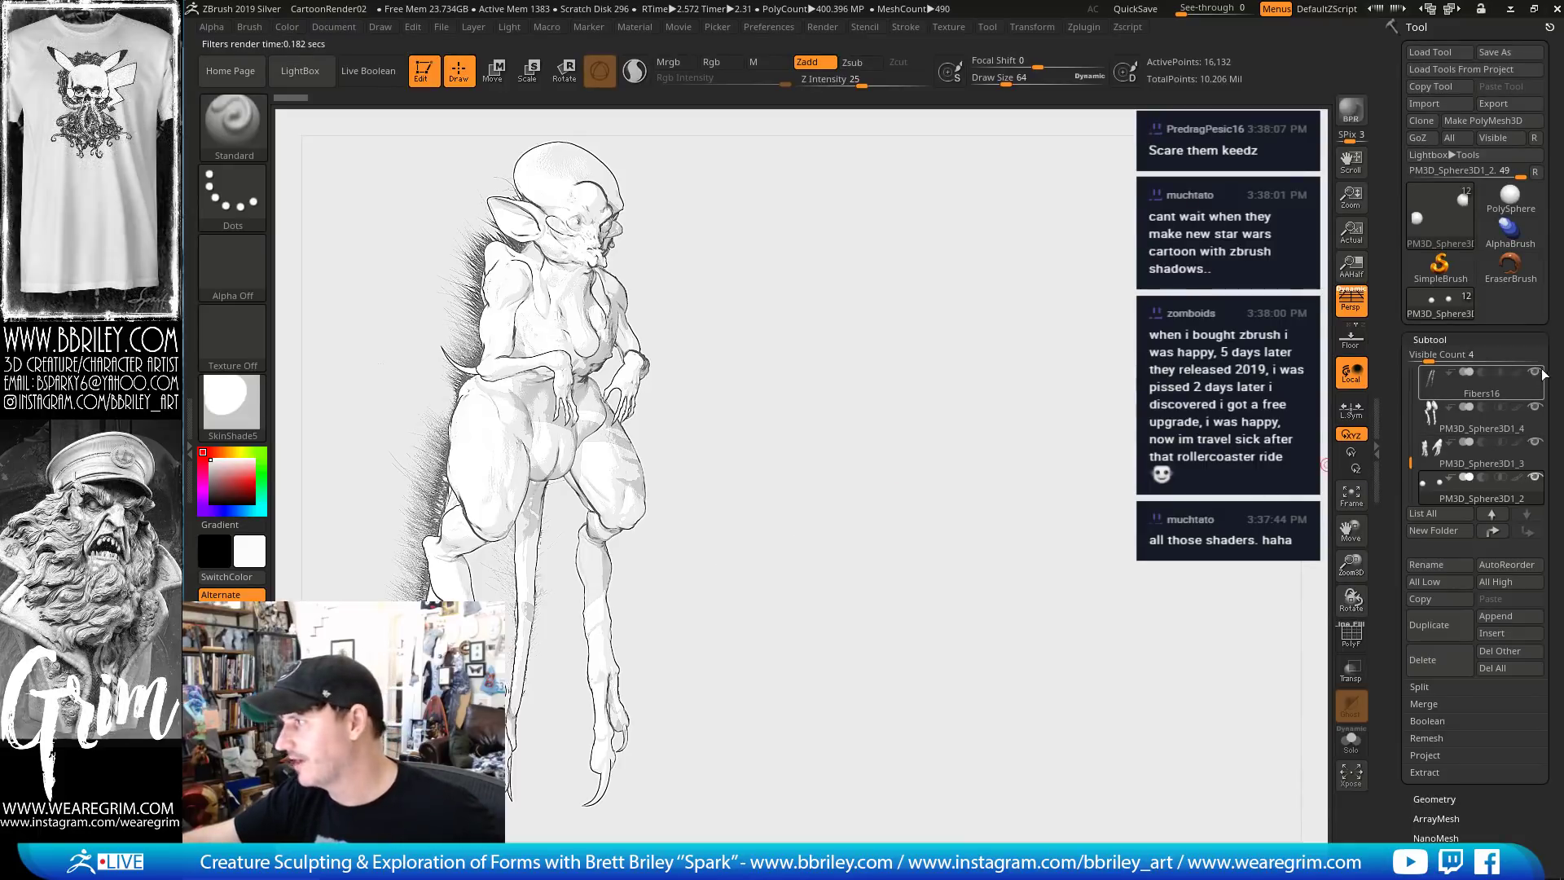
{"action": "key", "text": "shift"}
{"action": "left_click", "coordinate": [1517, 479], "text": "shift"}
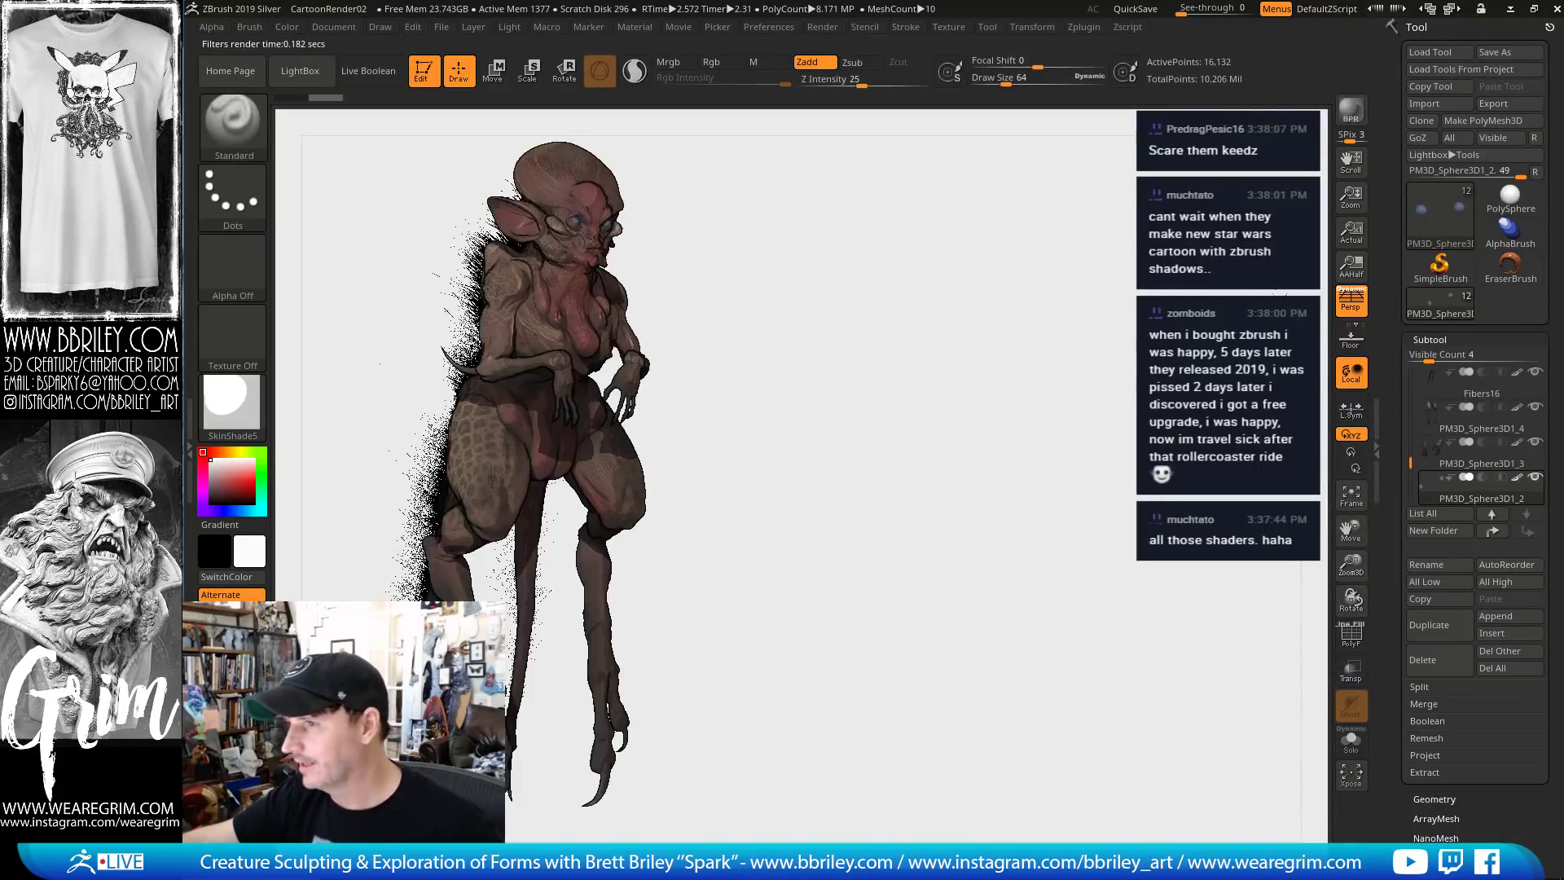
{"action": "left_click", "coordinate": [1351, 111]}
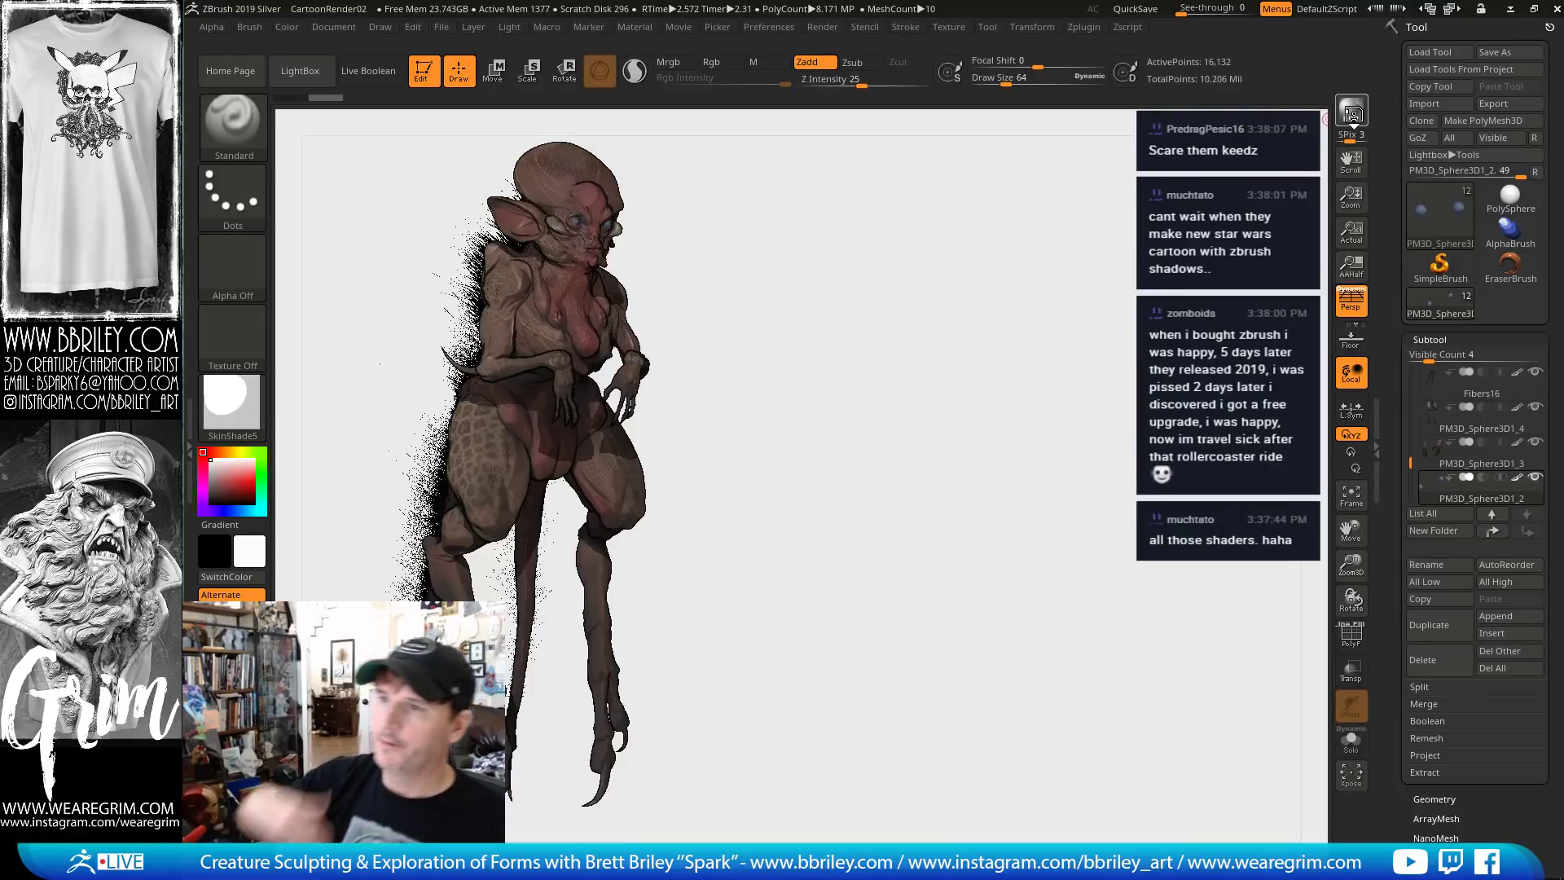
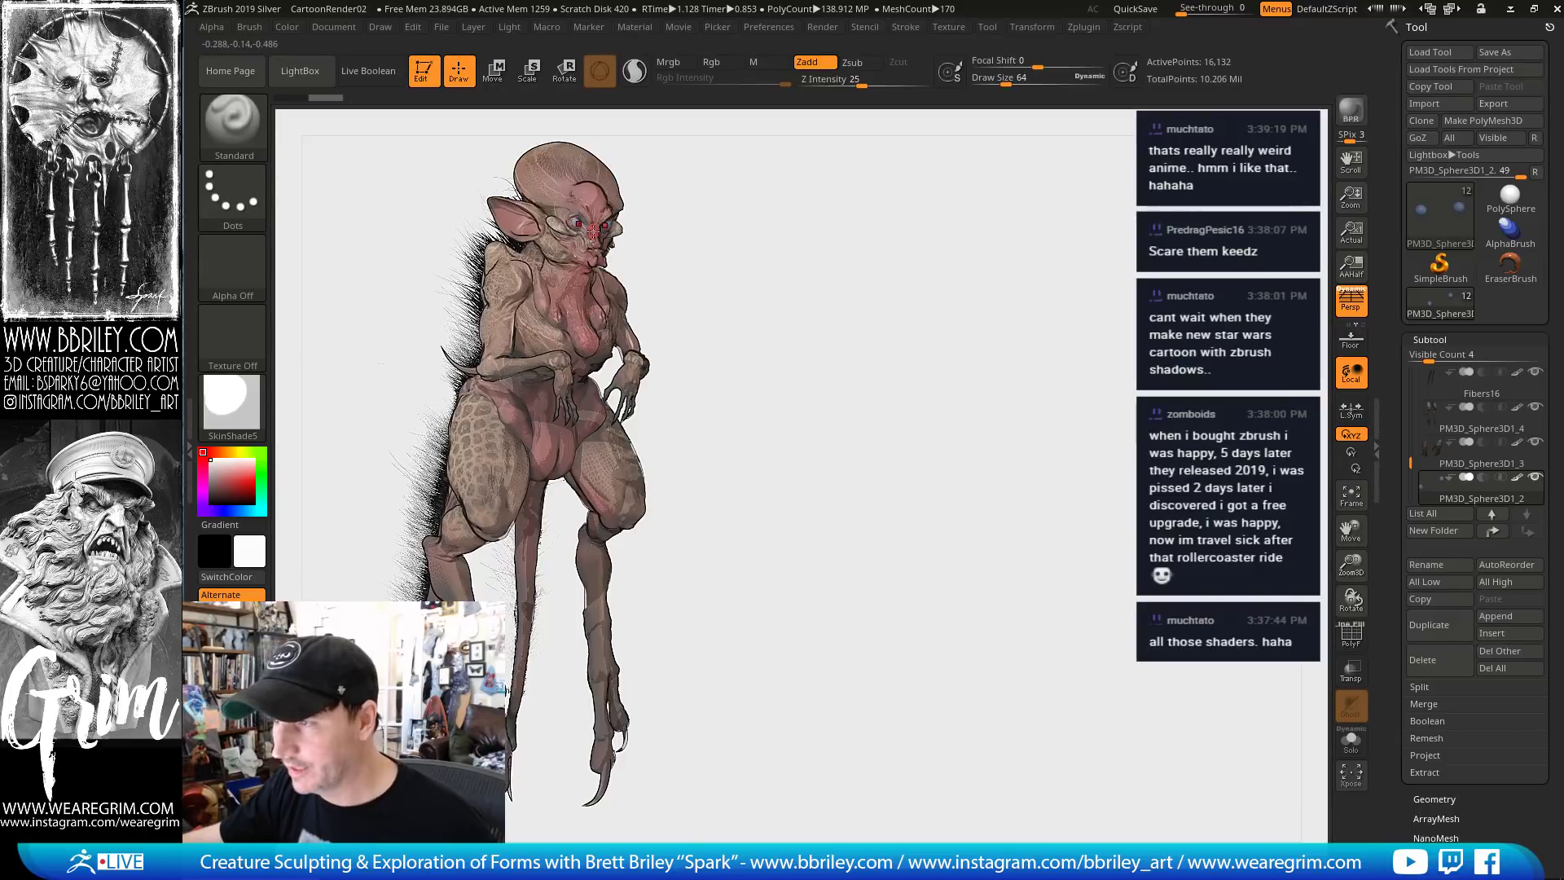
Turn the creature to a three-quarter view, toggling perspective off and on again, and make a BPR render
{"action": "left_click_drag", "start_coordinate": [831, 335], "coordinate": [810, 339], "text": "shift"}
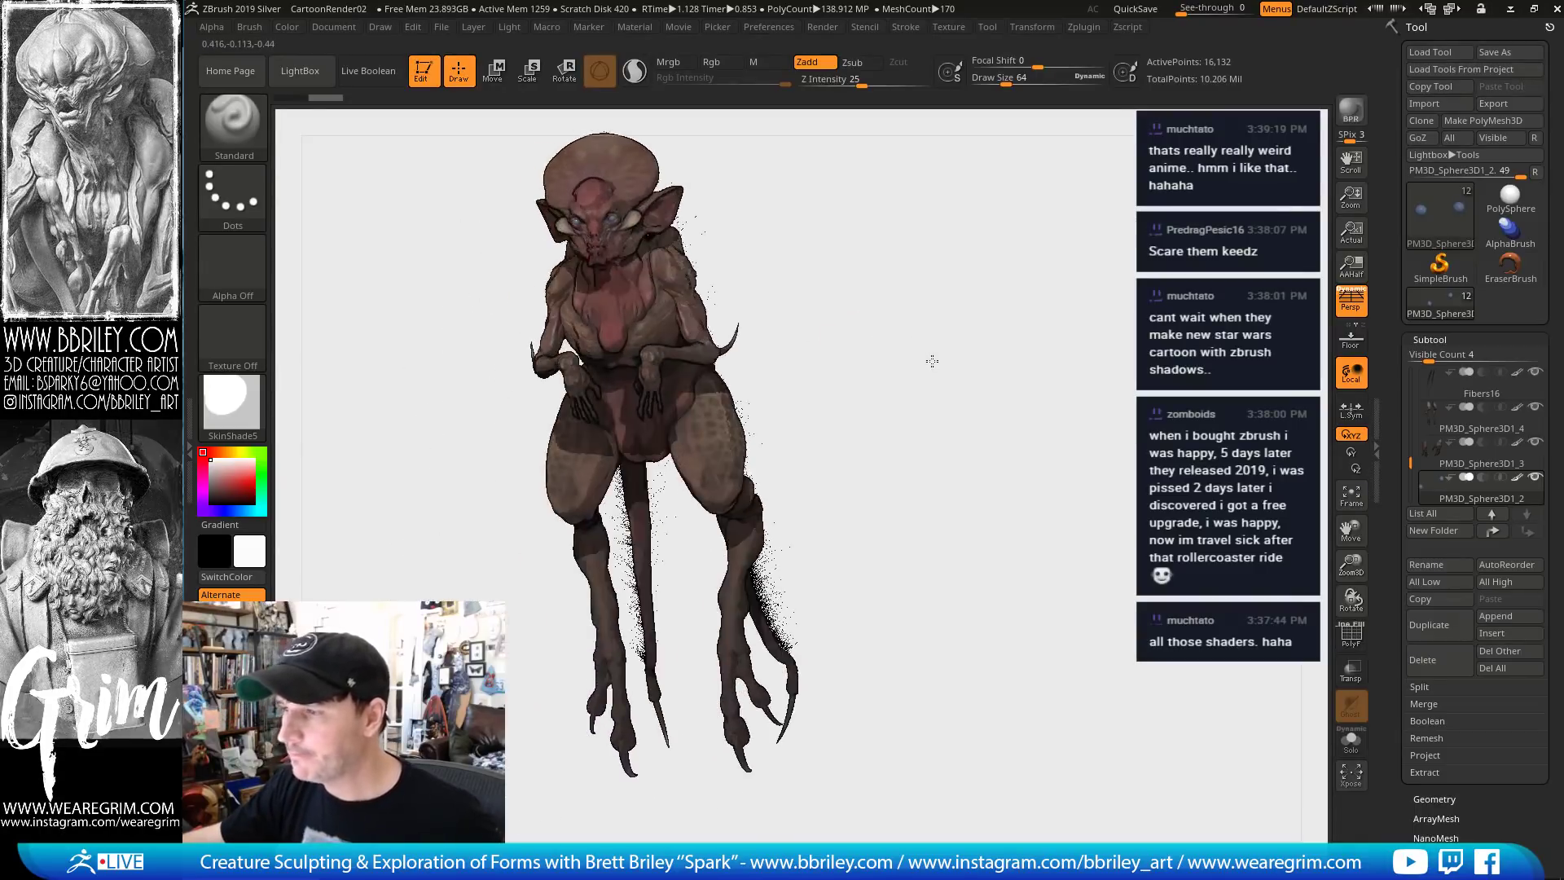
{"action": "left_click", "coordinate": [1349, 303]}
{"action": "left_click", "coordinate": [1350, 303]}
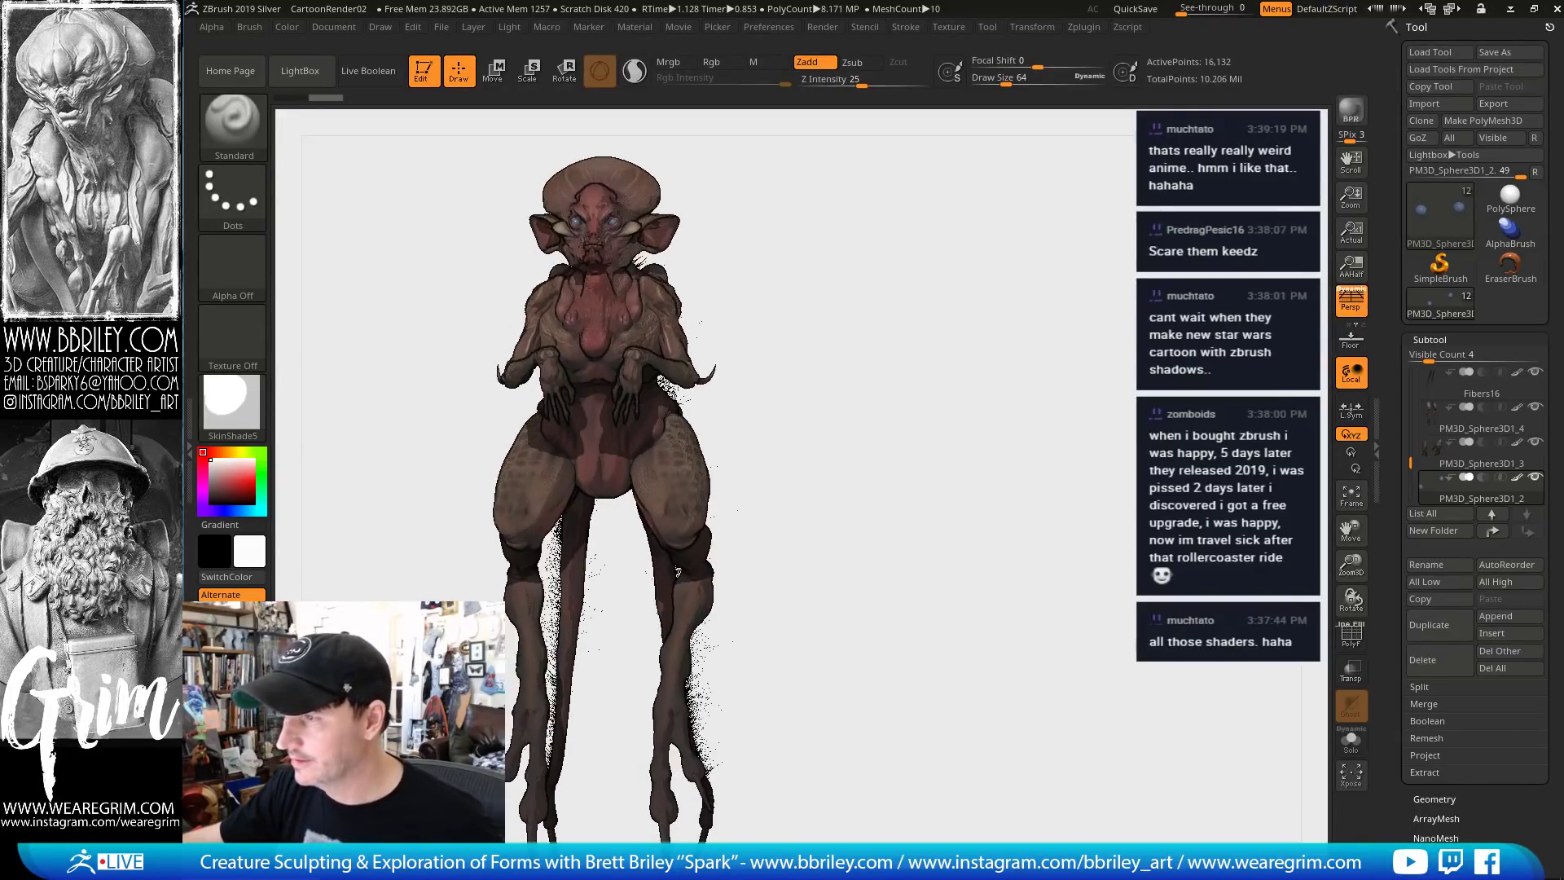
{"action": "left_click_drag", "start_coordinate": [965, 439], "coordinate": [915, 490]}
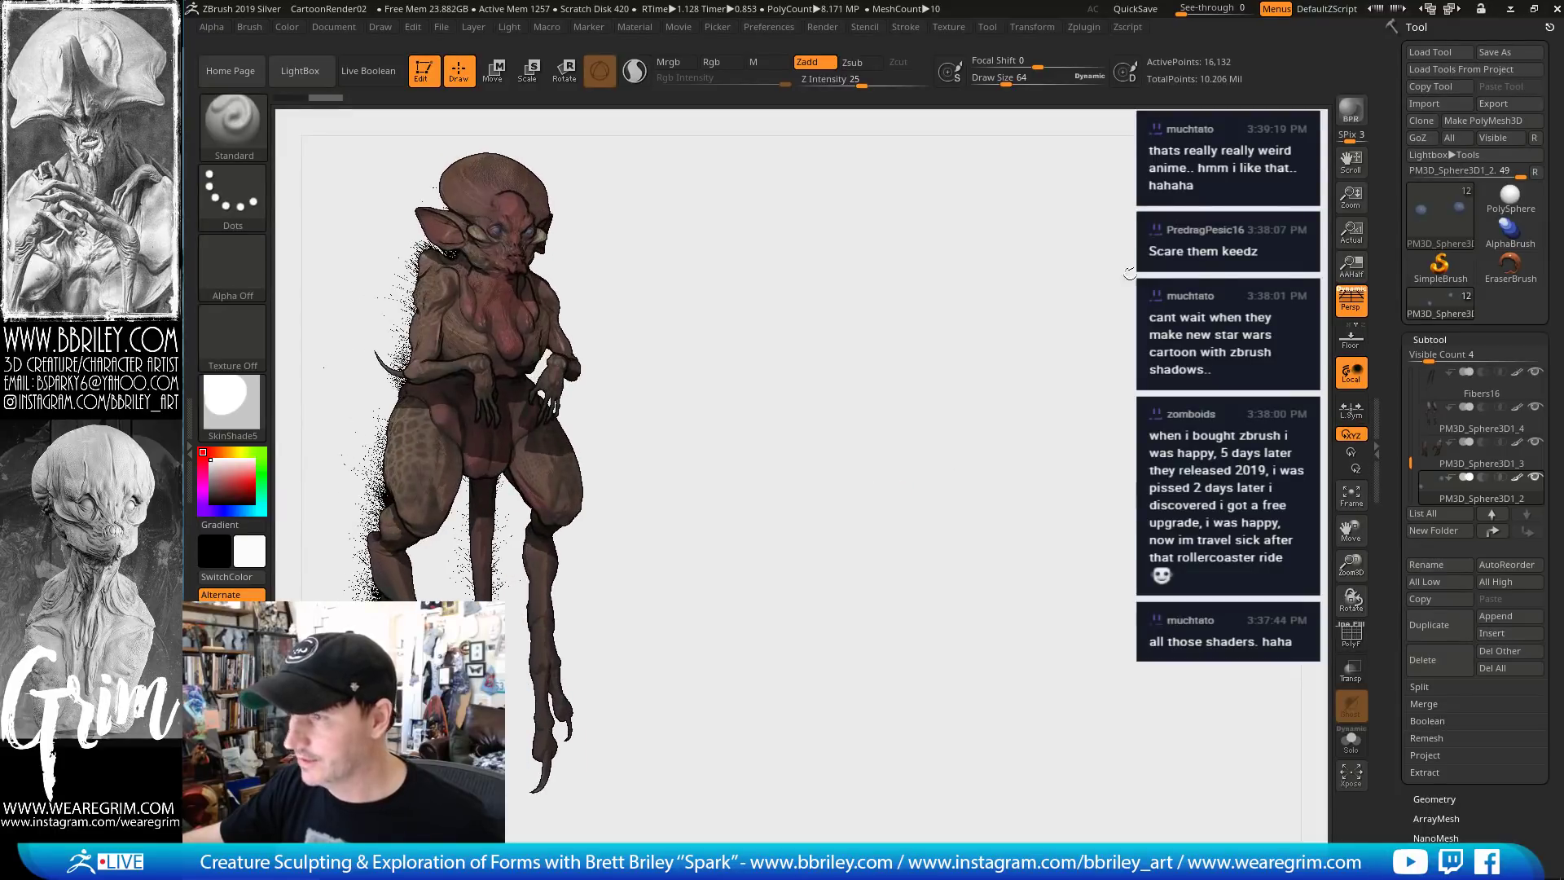
{"action": "left_click", "coordinate": [1337, 113]}
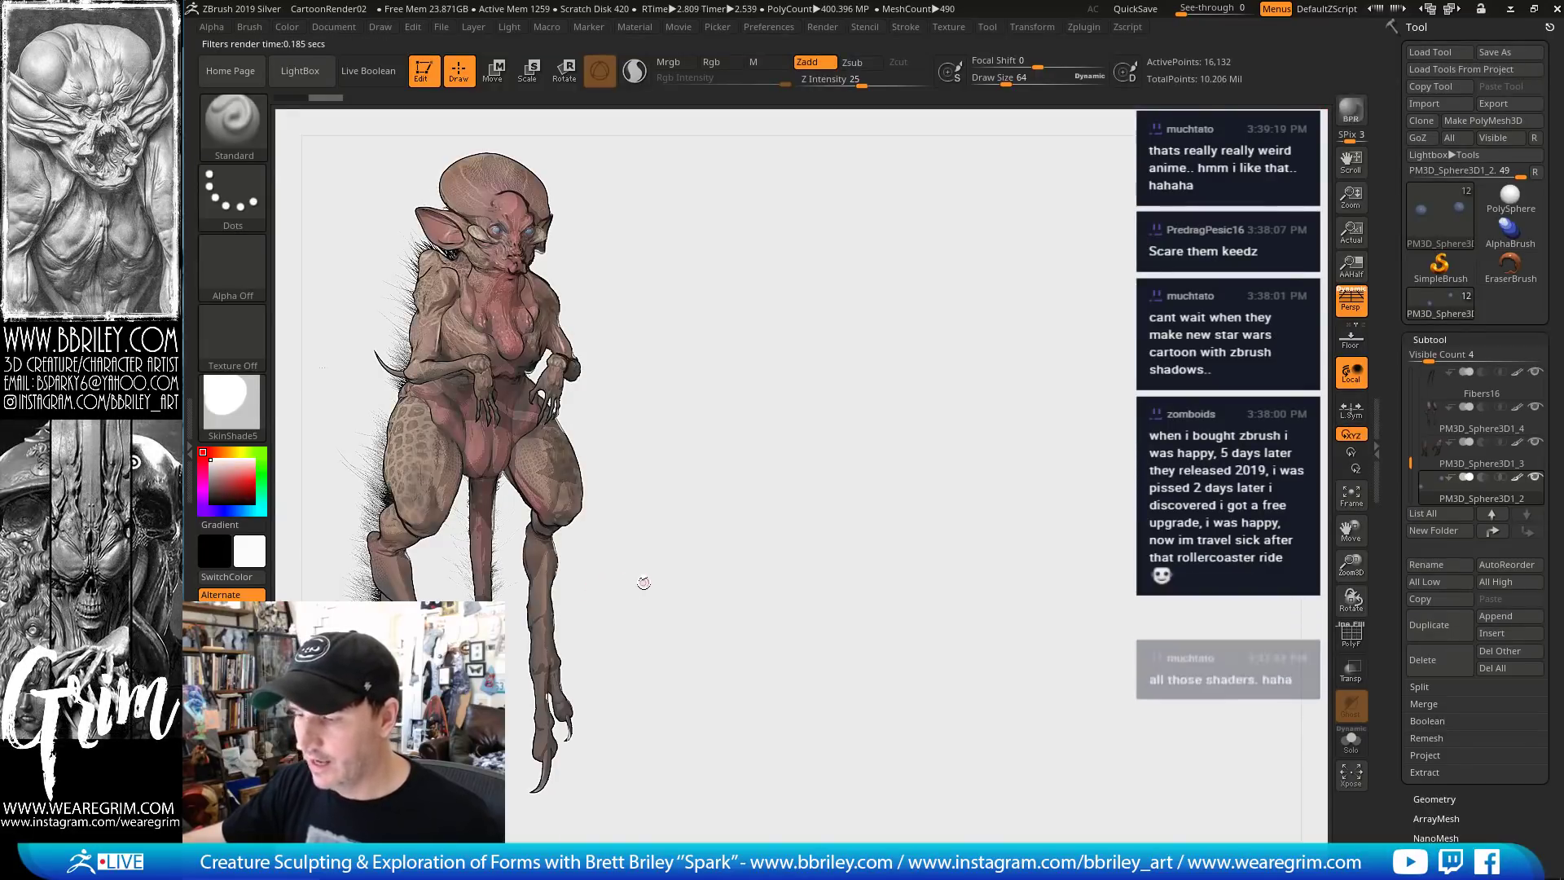
Snapshot the creature onto the canvas, place the live model beside the copy in a near-side view, and make a BPR render
{"action": "key", "text": "shift"}
{"action": "key", "text": "shift+s"}
{"action": "left_click_drag", "start_coordinate": [707, 520], "coordinate": [1052, 518], "text": "alt"}
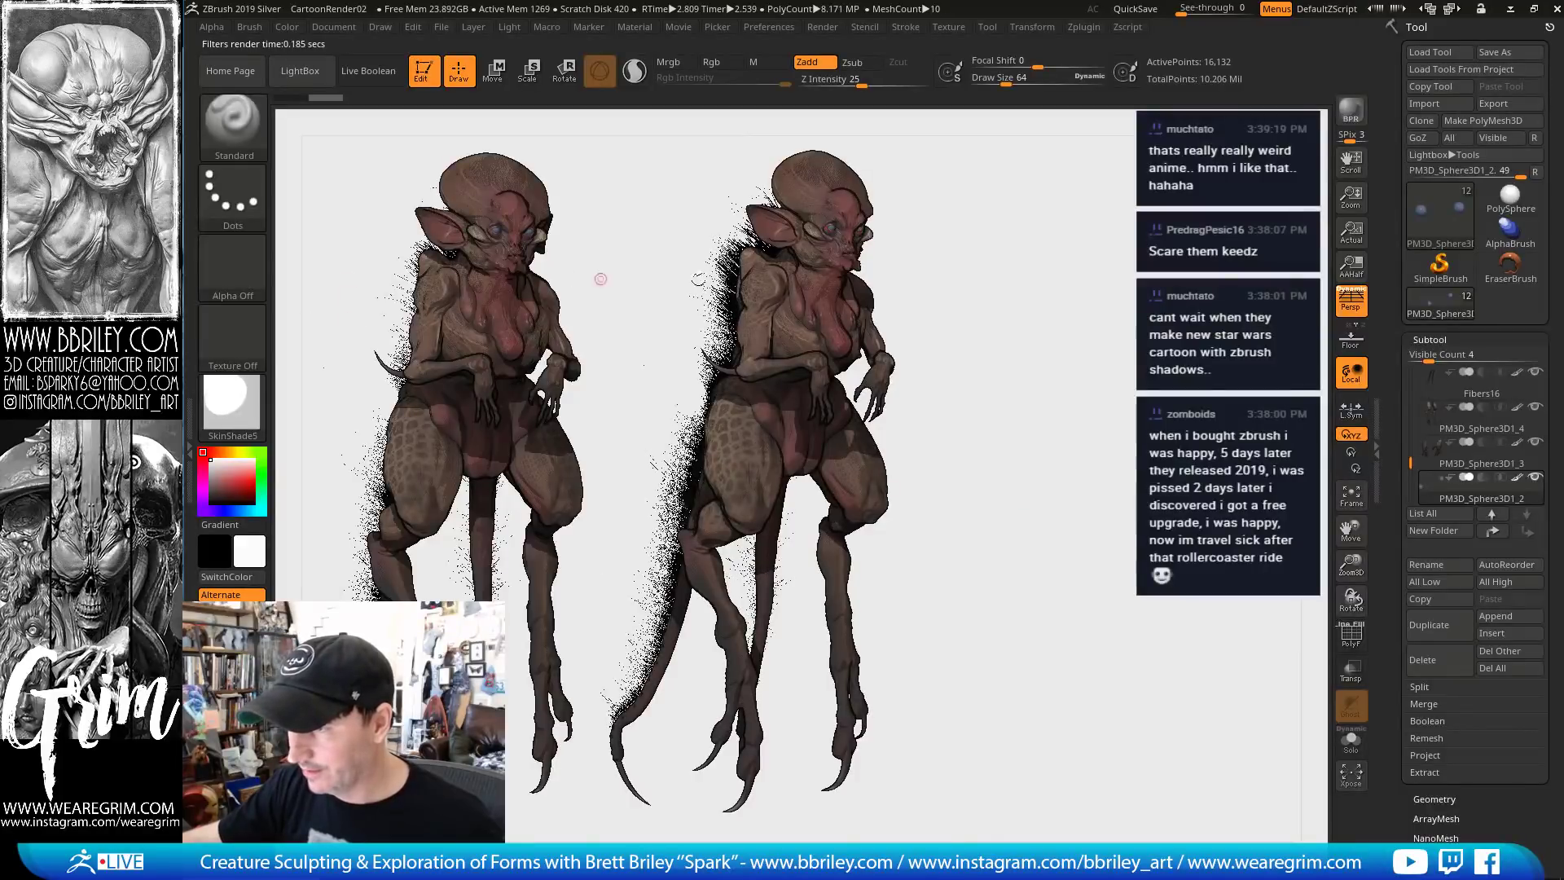
{"action": "left_click_drag", "start_coordinate": [1041, 327], "coordinate": [1132, 368]}
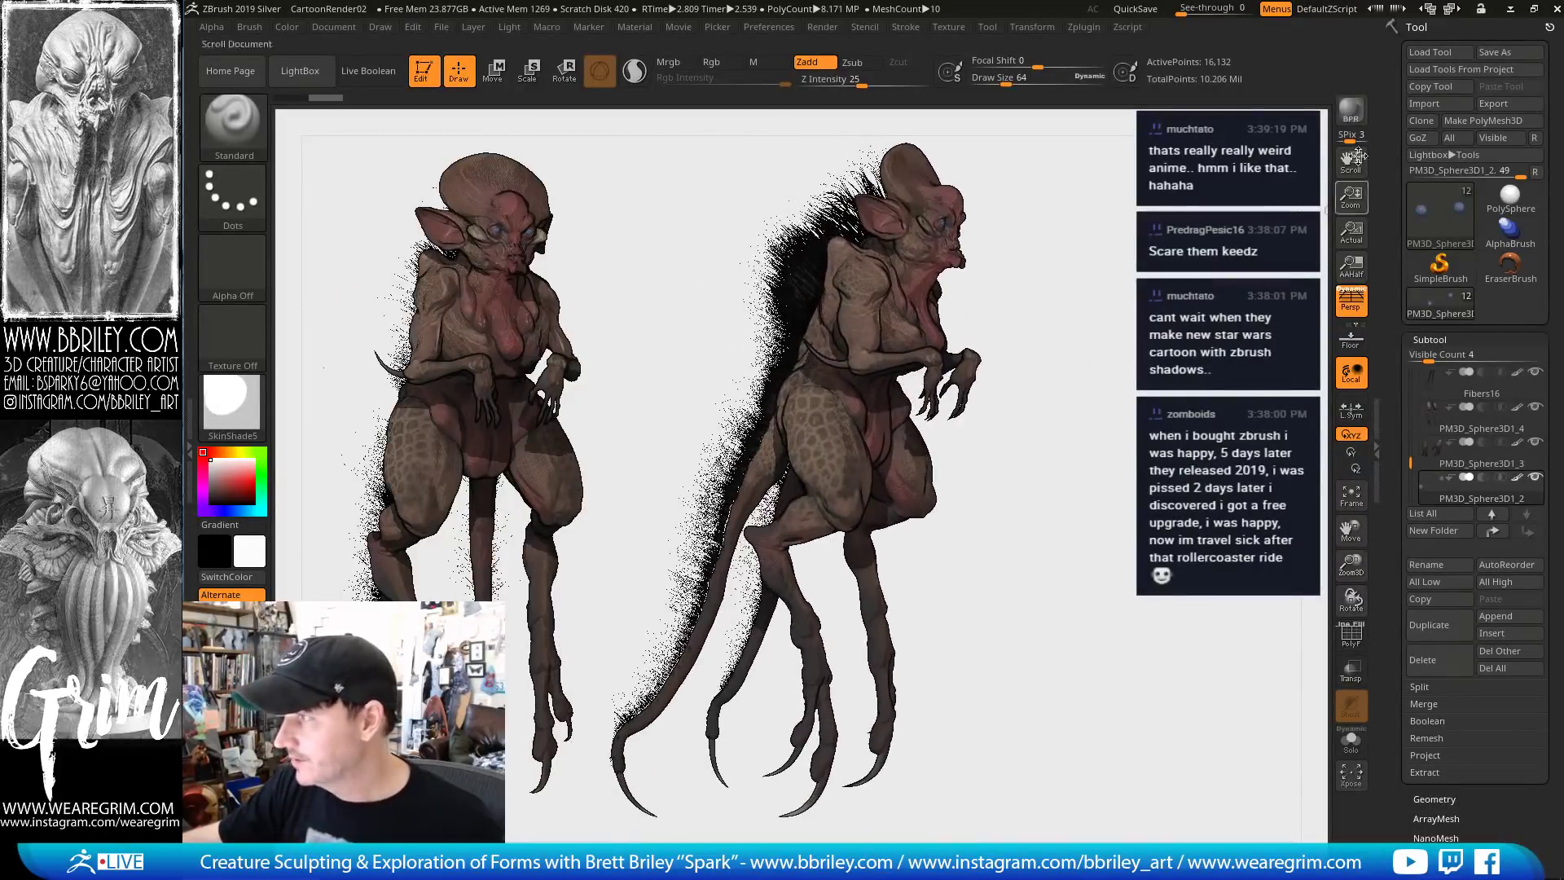
{"action": "left_click", "coordinate": [1350, 111]}
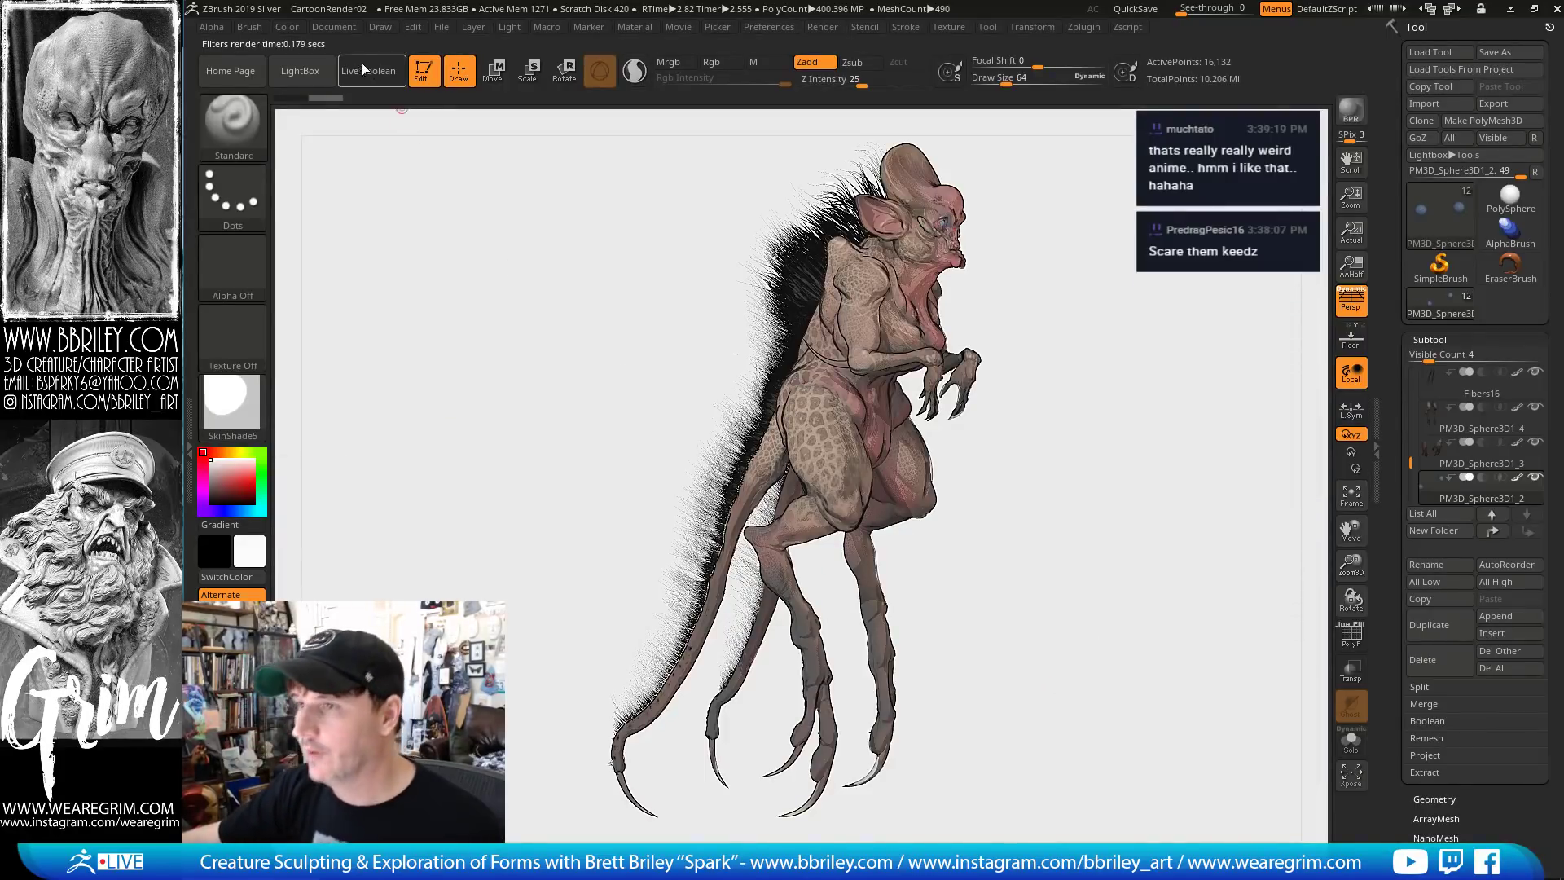
Export the rendered ZBrush document as an image file
{"action": "left_click", "coordinate": [334, 27]}
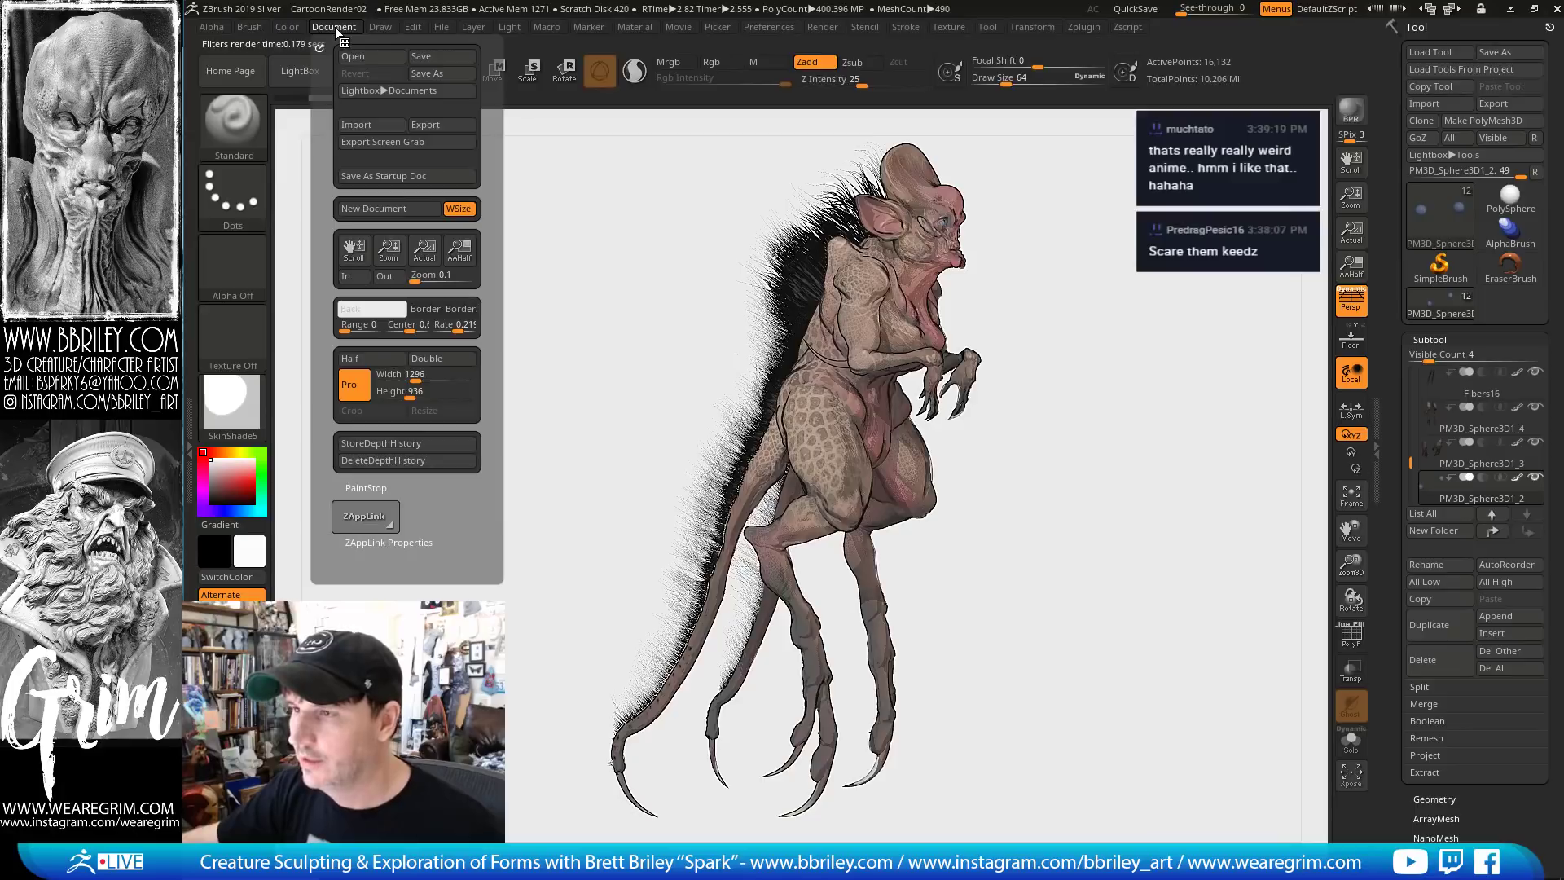
{"action": "left_click", "coordinate": [459, 125]}
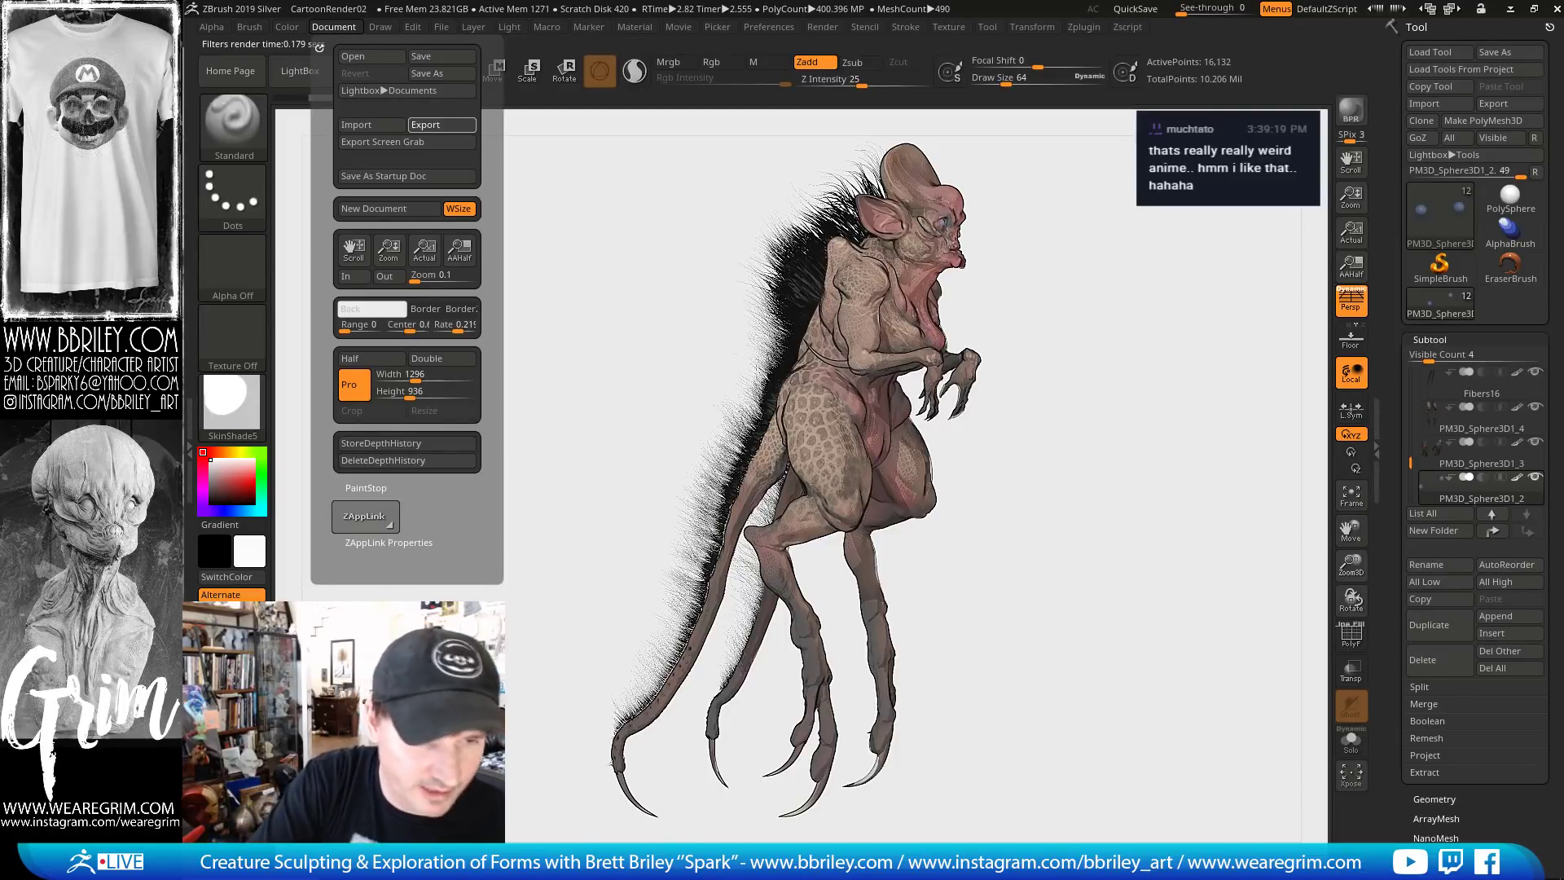
{"action": "left_click", "coordinate": [441, 124]}
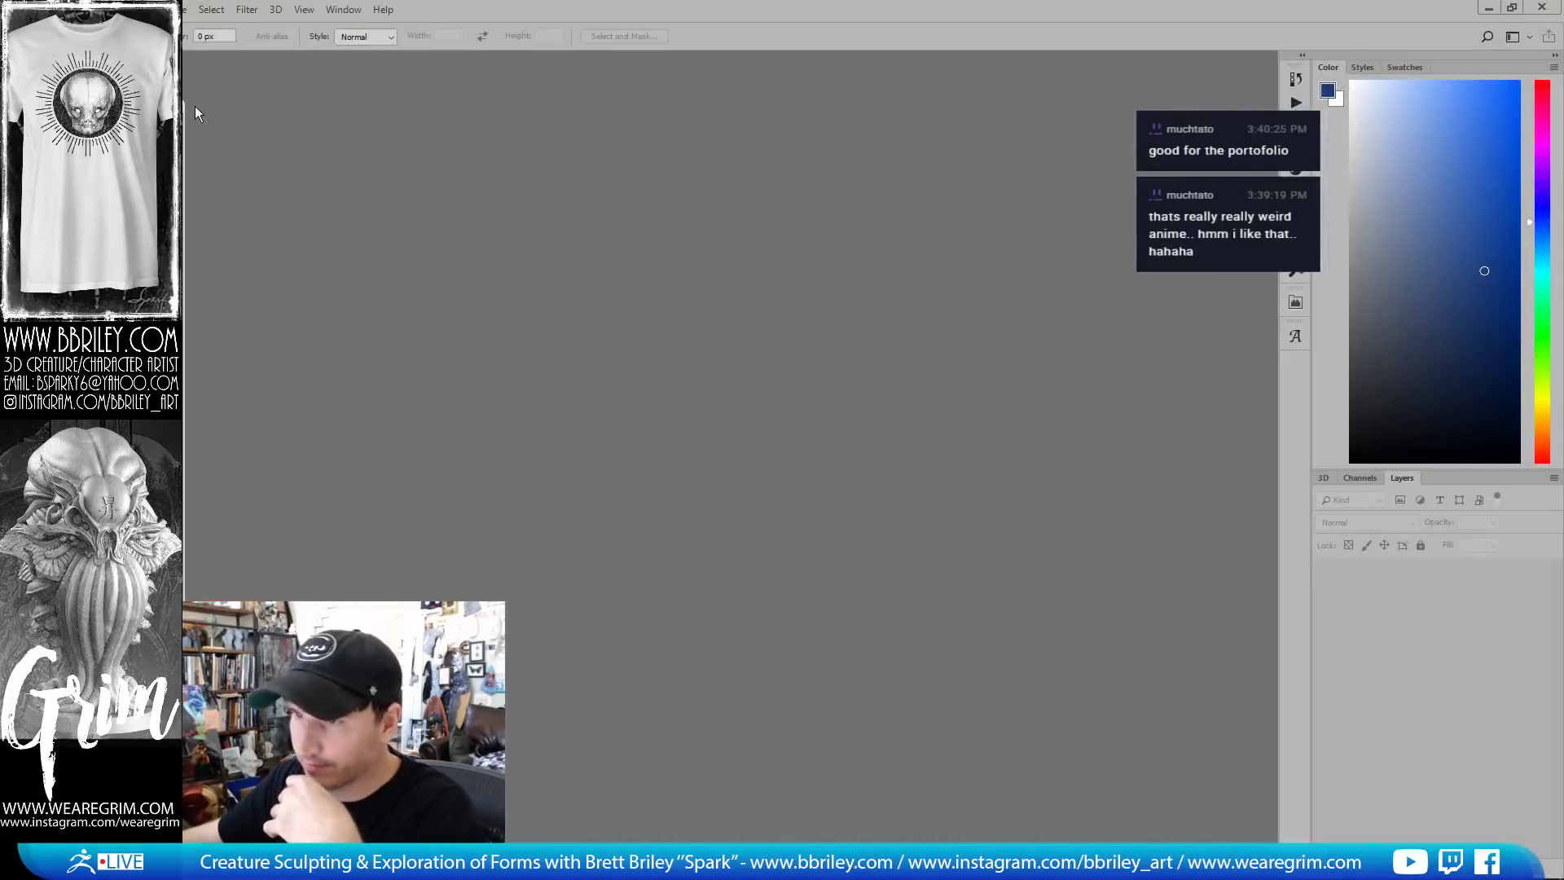
Open the exported creature render in Photoshop and look closely at its head and upper body
{"action": "left_click", "coordinate": [36, 10]}
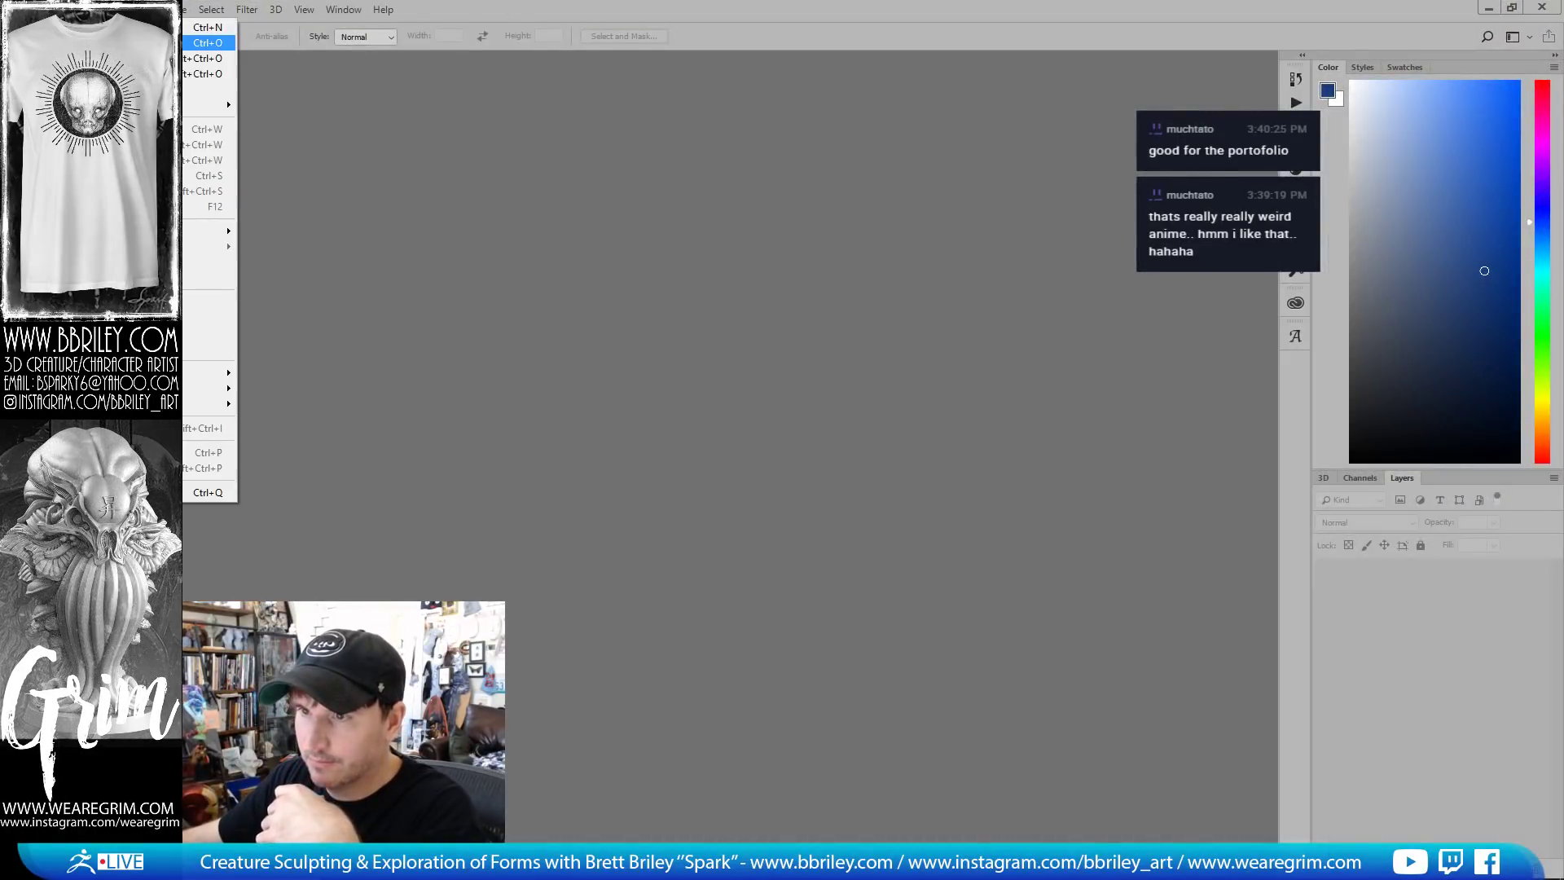
{"action": "left_click", "coordinate": [65, 42]}
{"action": "left_click_drag", "start_coordinate": [357, 106], "coordinate": [0, 106]}
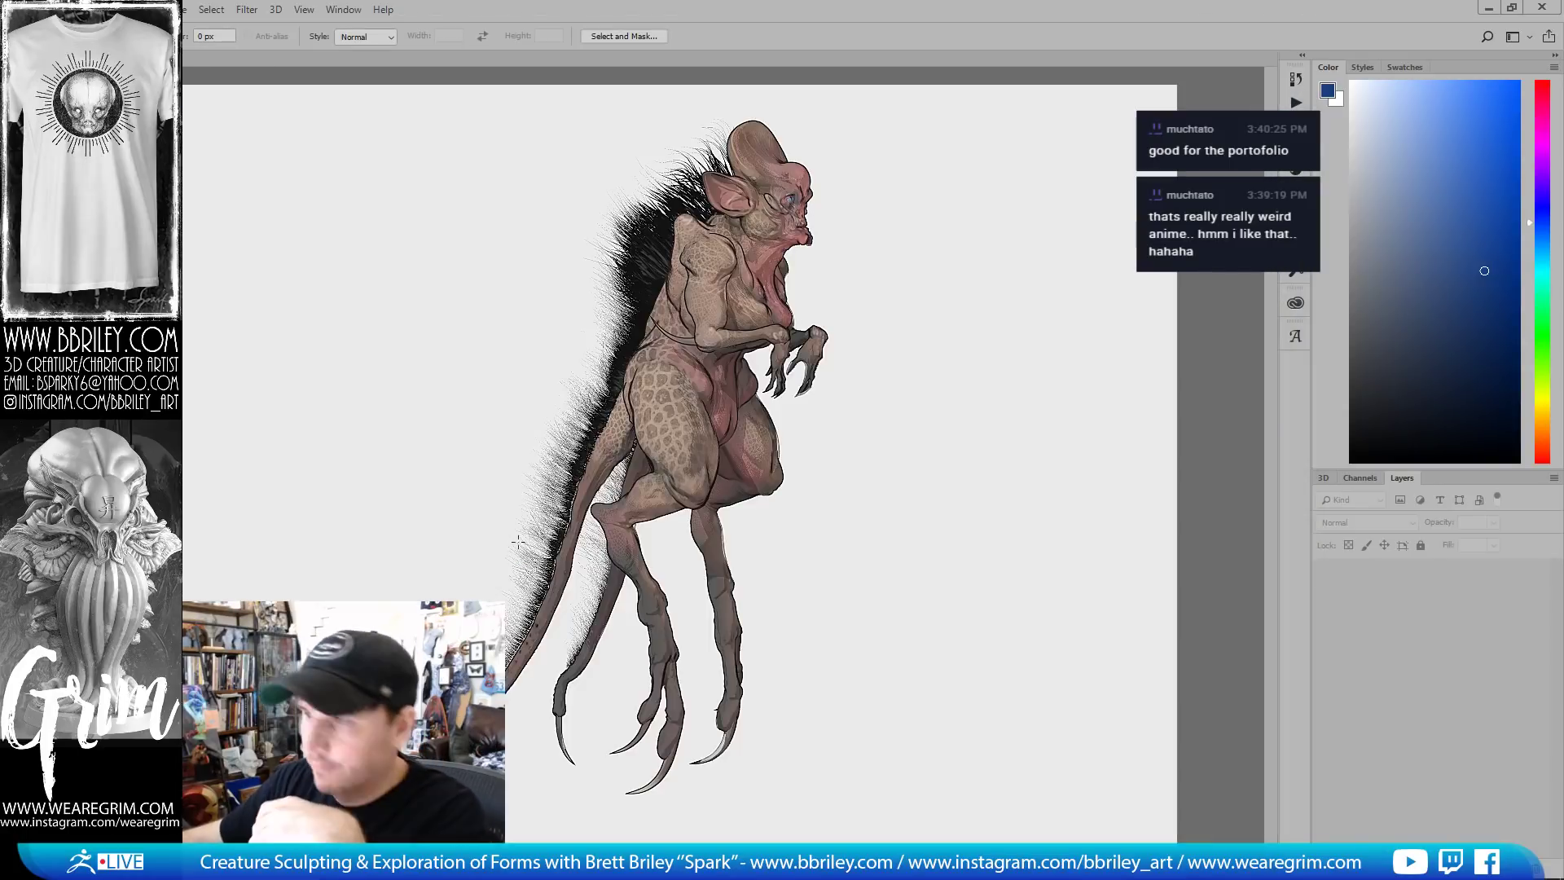
{"action": "key", "text": "z"}
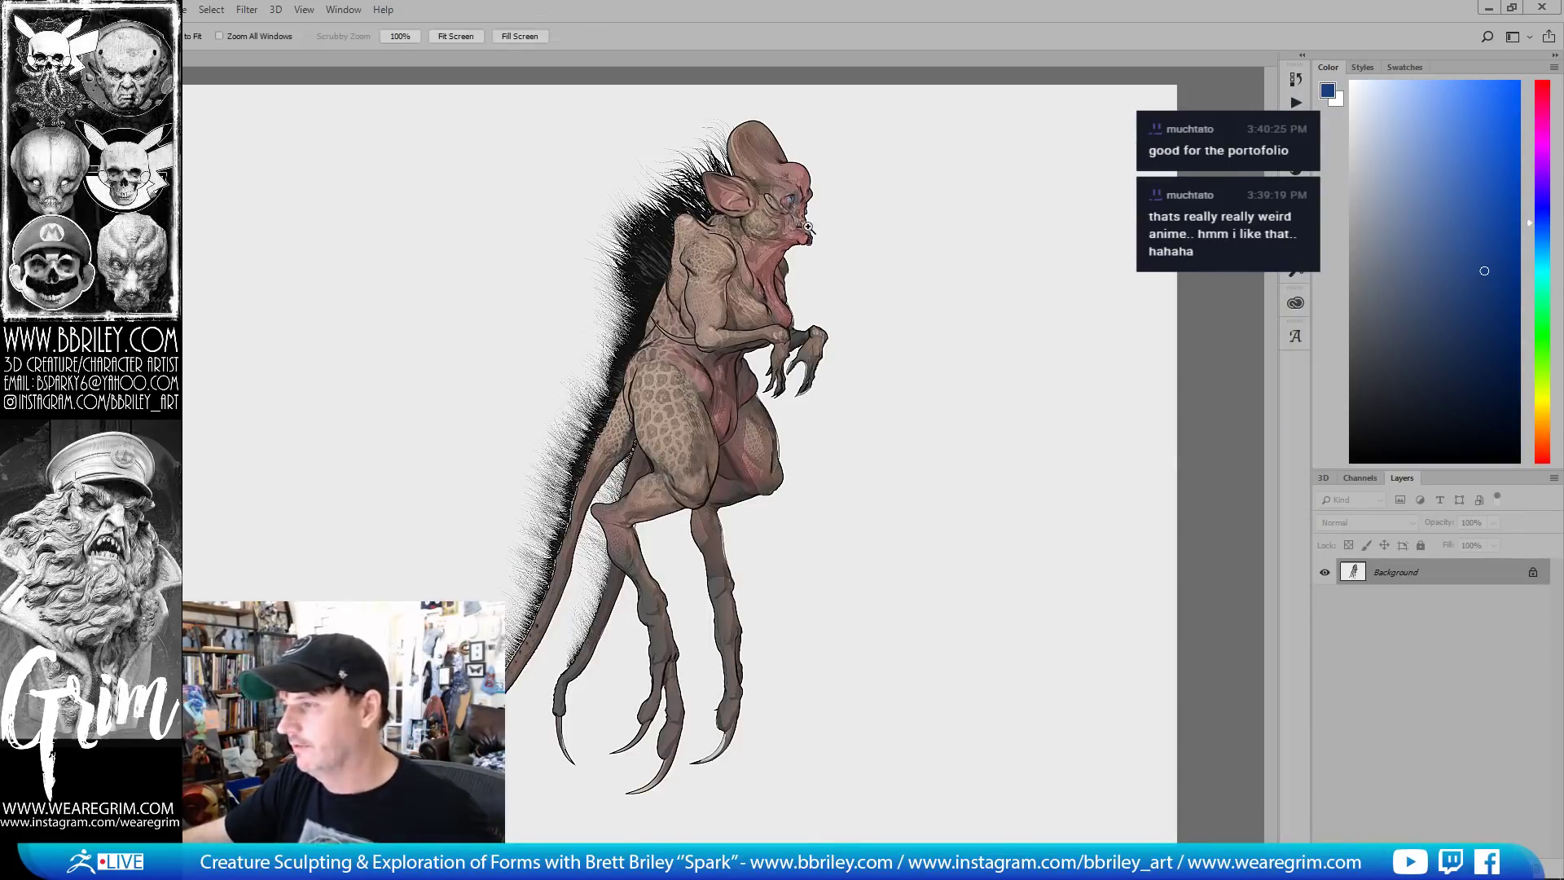
{"action": "left_click", "coordinate": [809, 226]}
{"action": "left_click", "coordinate": [810, 225]}
{"action": "left_click_drag", "start_coordinate": [829, 238], "coordinate": [852, 302]}
{"action": "left_click", "coordinate": [856, 302], "text": "alt"}
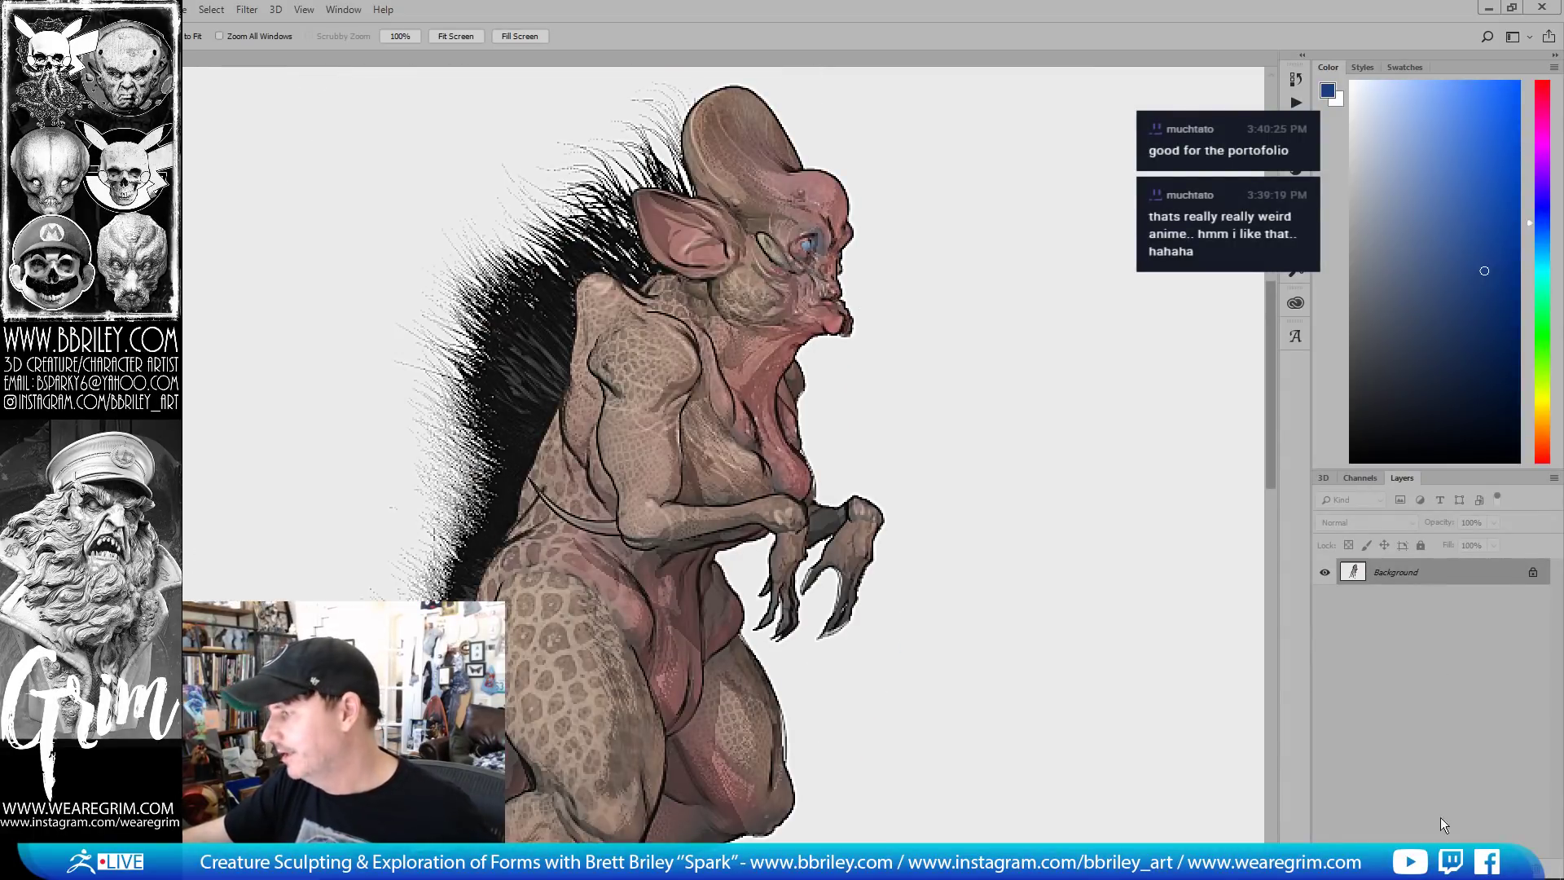
Duplicate the Background layer and apply Brightness/Contrast to the copy with brightness -2 and contrast about 73
{"action": "left_click_drag", "start_coordinate": [1429, 575], "coordinate": [1519, 867]}
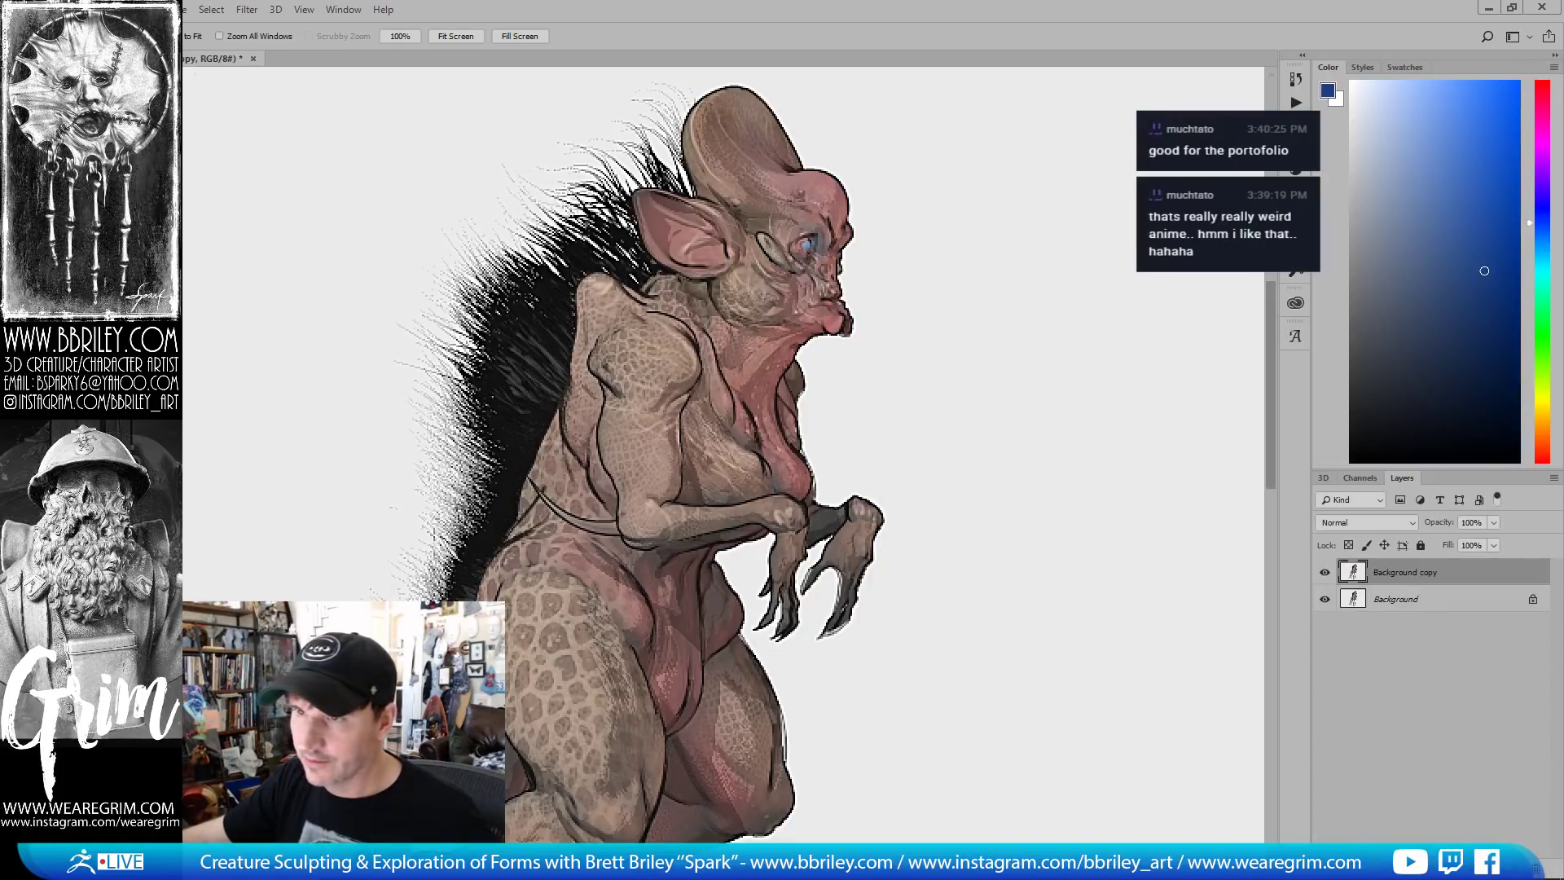
{"action": "left_click", "coordinate": [99, 10]}
{"action": "mouse_move", "coordinate": [193, 54]}
{"action": "left_click", "coordinate": [293, 52]}
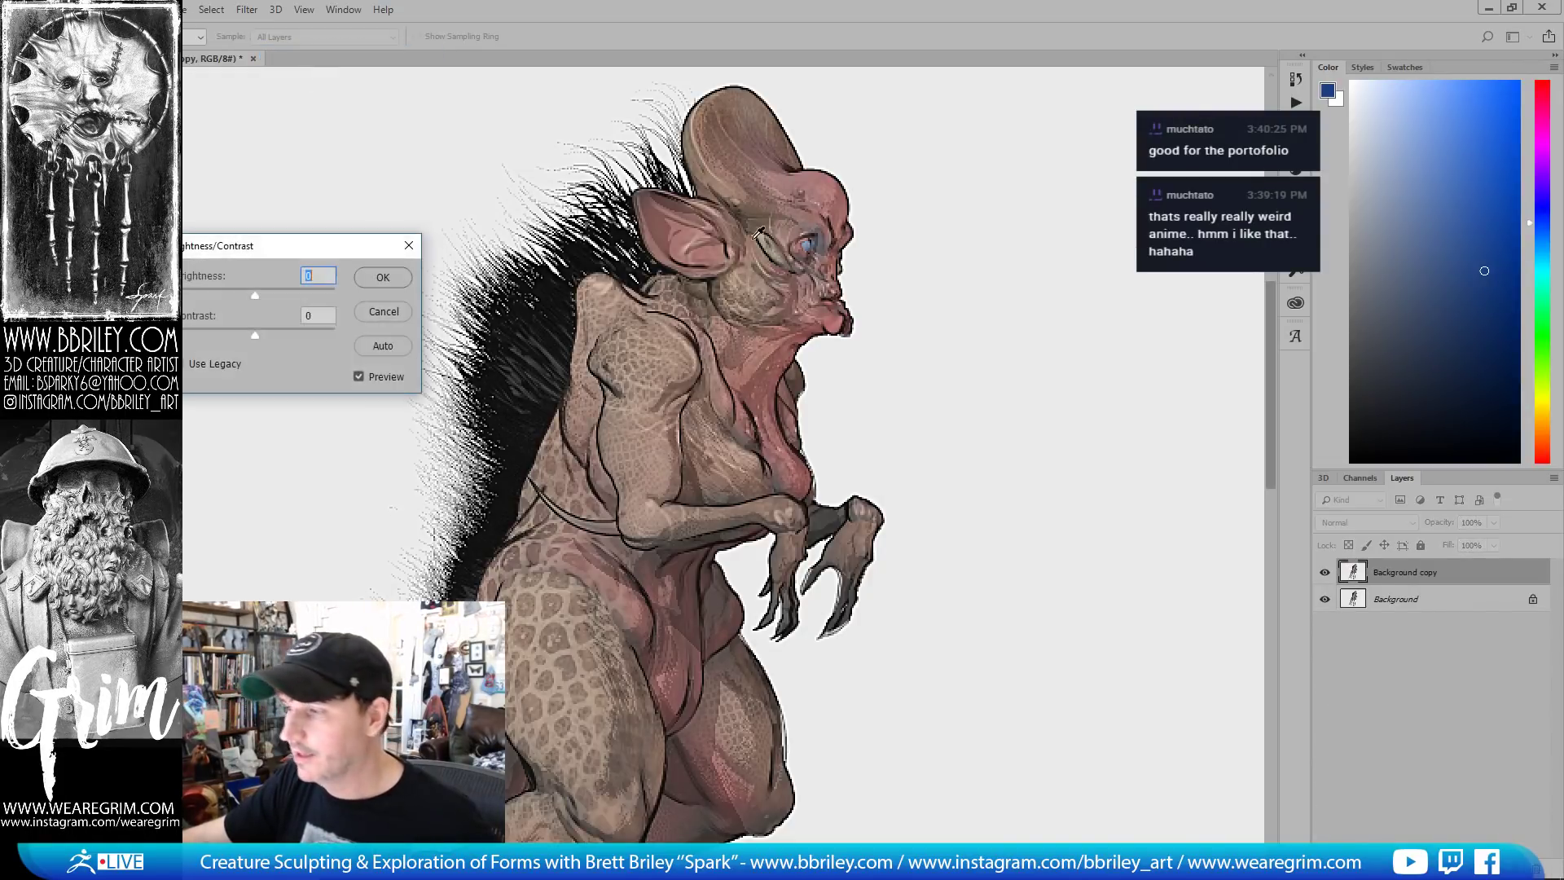
{"action": "mouse_move", "coordinate": [227, 300]}
{"action": "left_mouse_down"}
{"action": "mouse_move", "coordinate": [294, 332]}
{"action": "mouse_move", "coordinate": [253, 294]}
{"action": "left_mouse_up"}
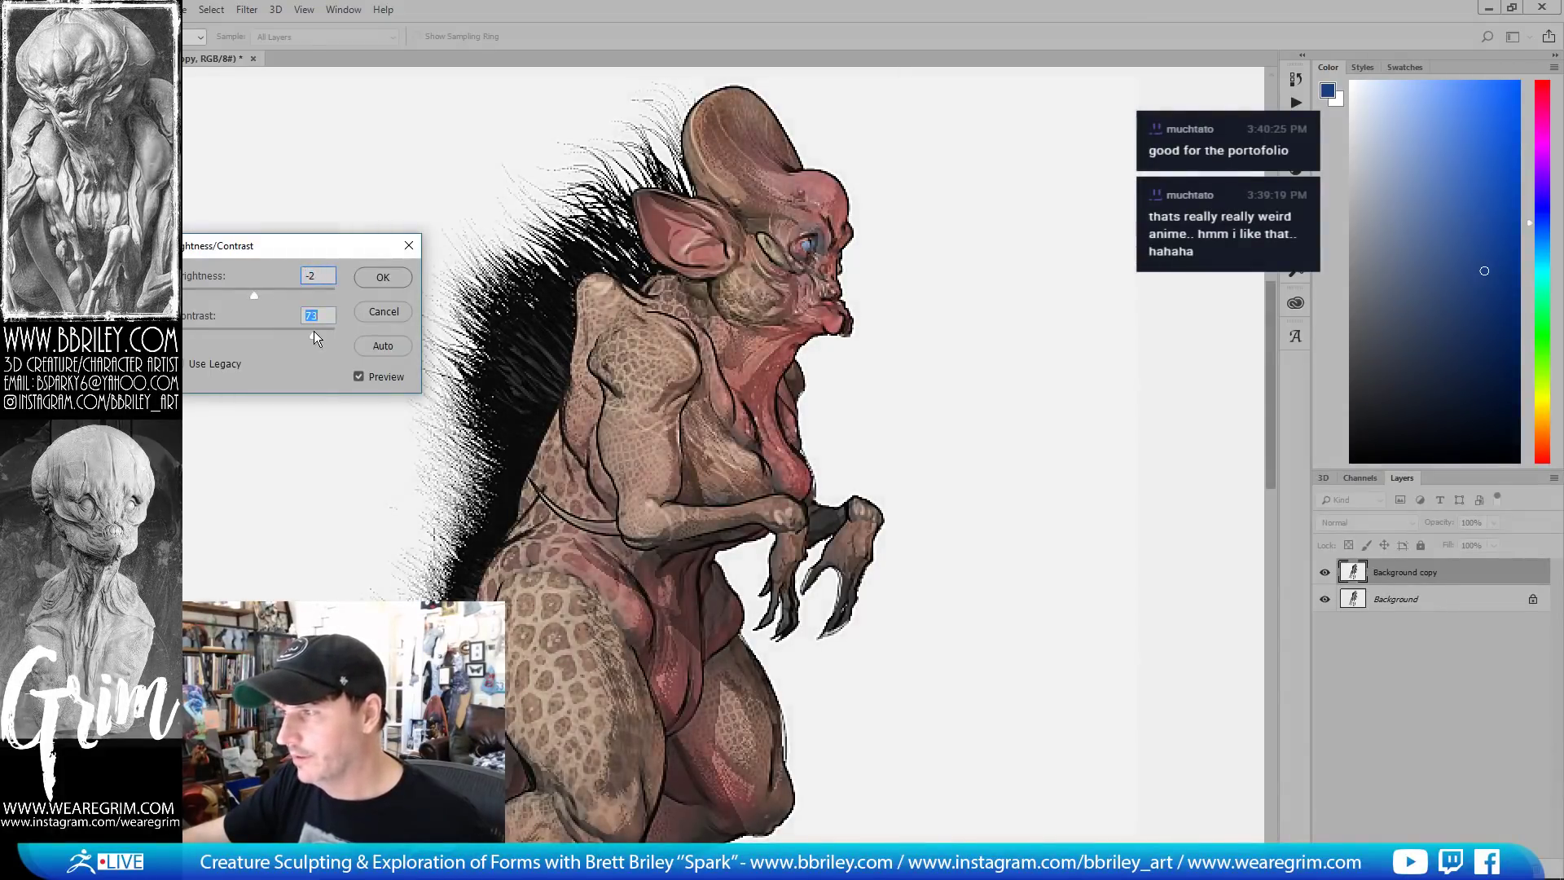
{"action": "left_click", "coordinate": [382, 277]}
Examine the contrast-adjusted creature as a whole and close up around the tail bristles and thigh, then switch back to ZBrush
{"action": "key", "text": "z"}
{"action": "left_click", "coordinate": [790, 420], "text": "alt"}
{"action": "left_click", "coordinate": [790, 420], "text": "alt"}
{"action": "left_click", "coordinate": [790, 420], "text": "alt"}
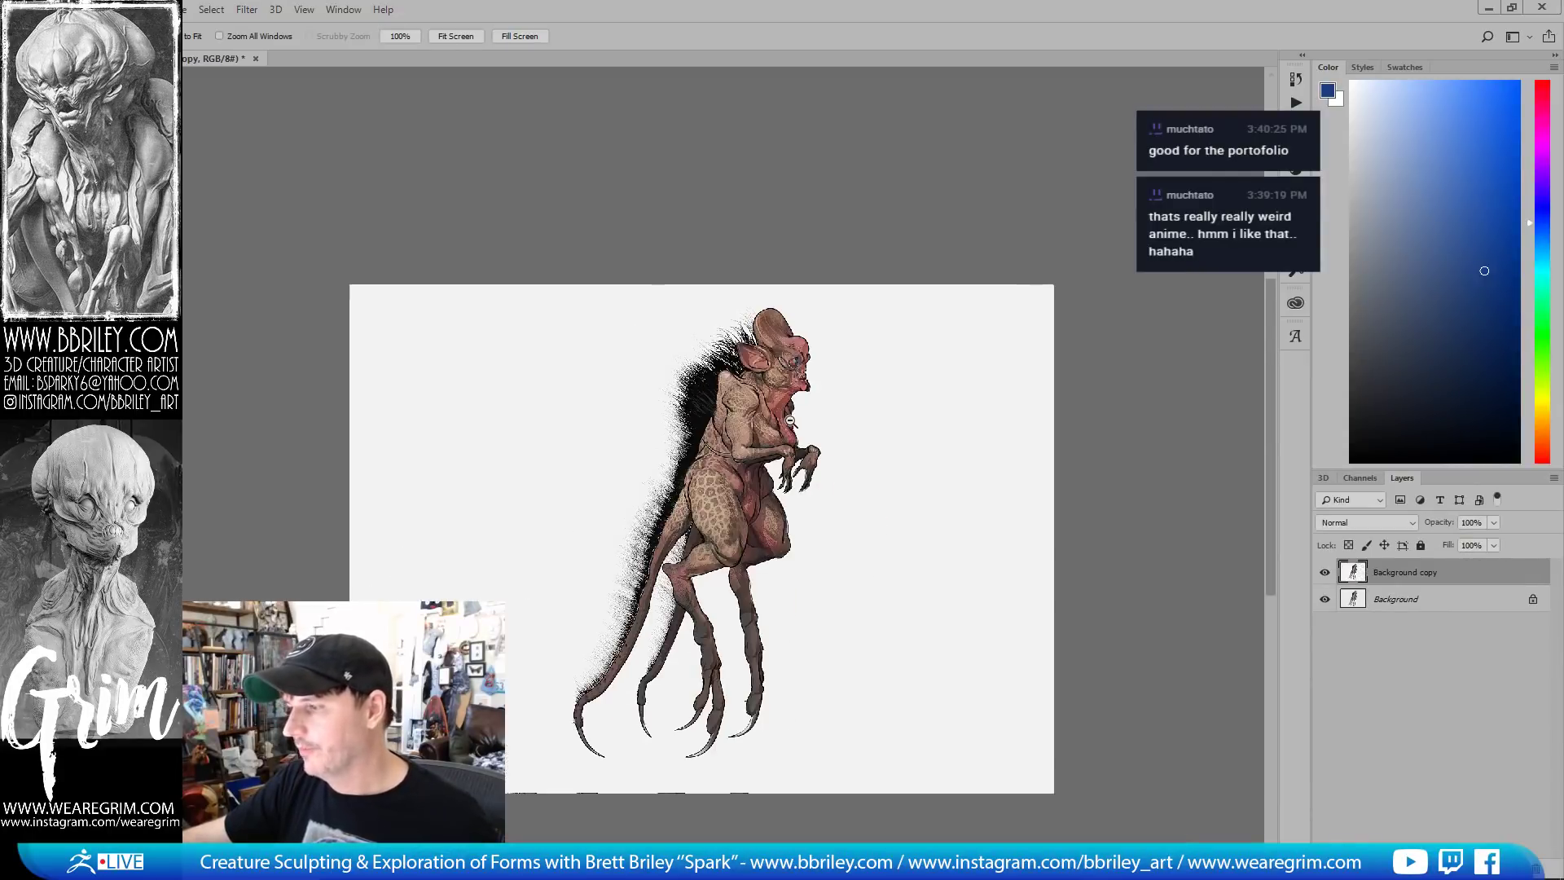
{"action": "left_click", "coordinate": [814, 387]}
{"action": "left_click", "coordinate": [780, 415], "text": "alt"}
{"action": "left_click", "coordinate": [779, 416], "text": "alt"}
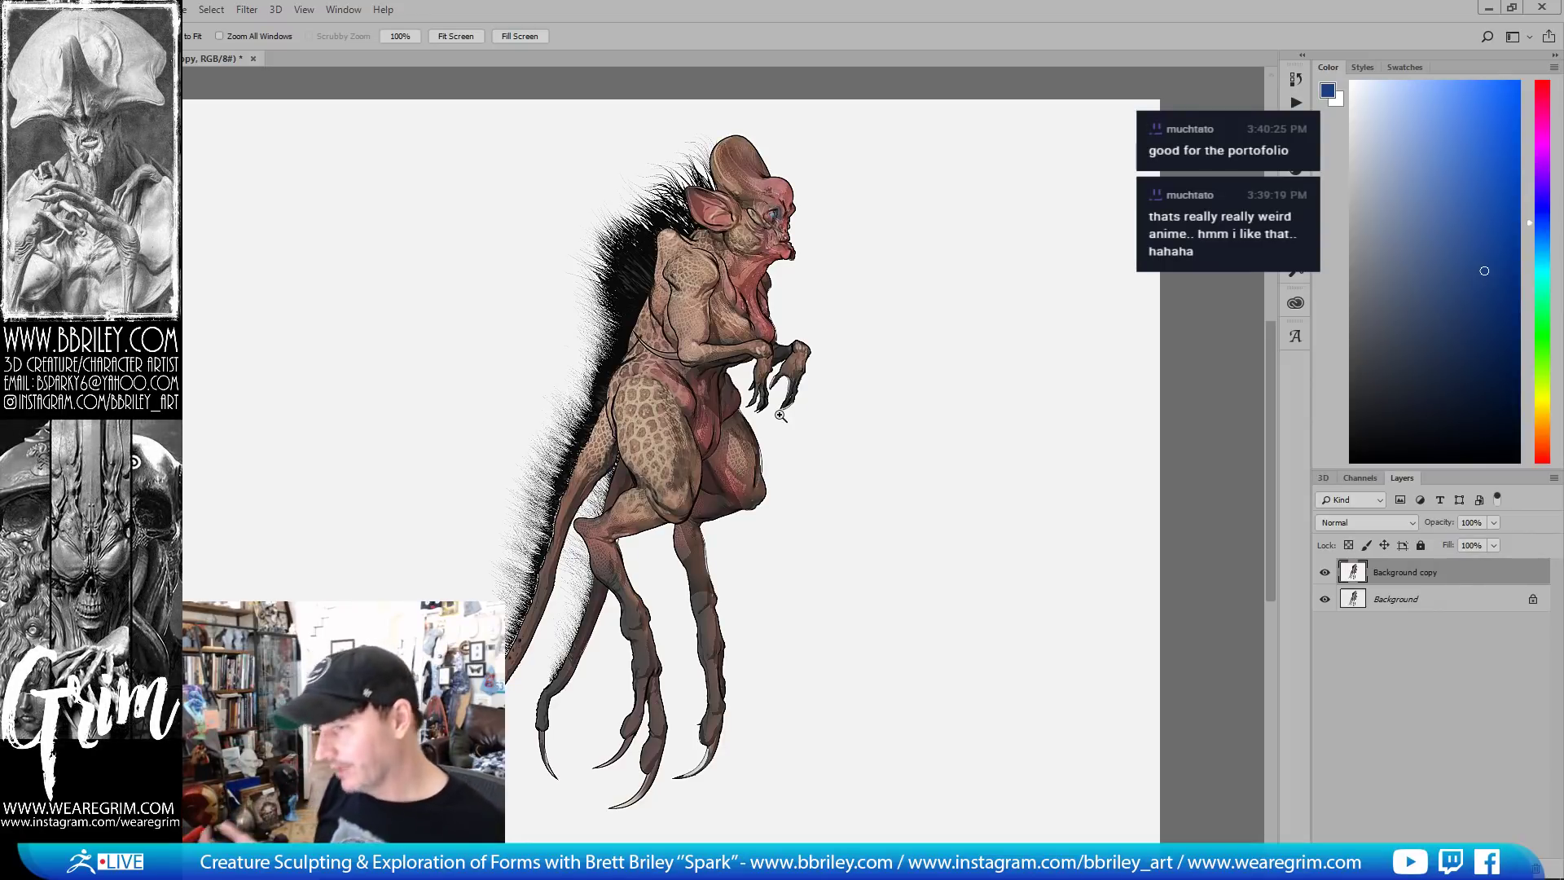
{"action": "left_click", "coordinate": [520, 473]}
{"action": "left_click", "coordinate": [528, 480]}
{"action": "left_click", "coordinate": [637, 518]}
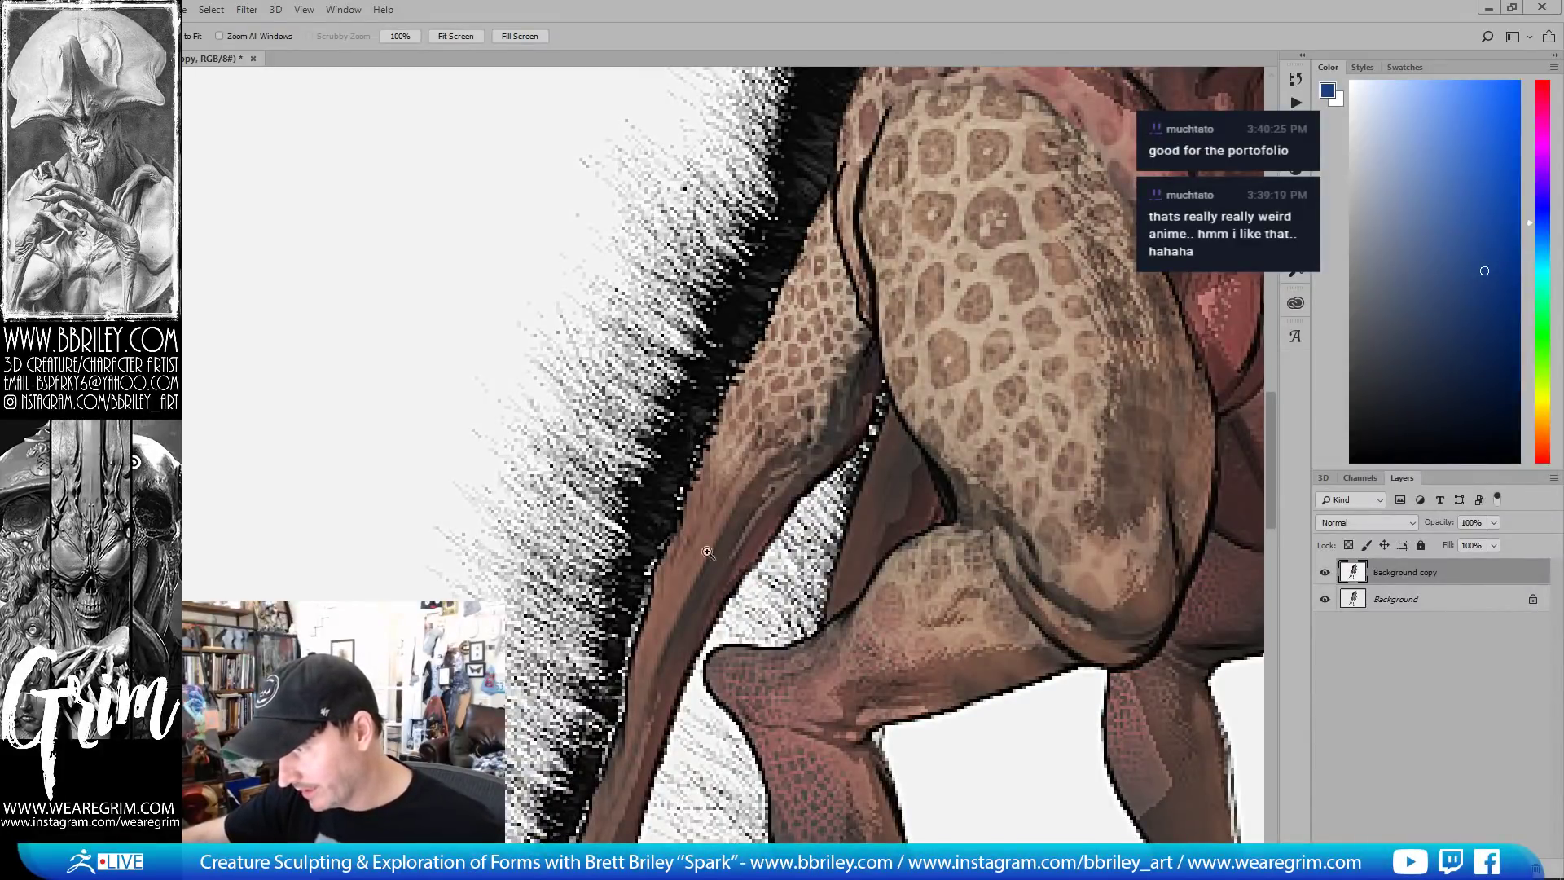
{"action": "left_click", "coordinate": [806, 578], "text": "alt"}
{"action": "left_click", "coordinate": [806, 578], "text": "alt"}
{"action": "key", "text": "alt+Tab"}
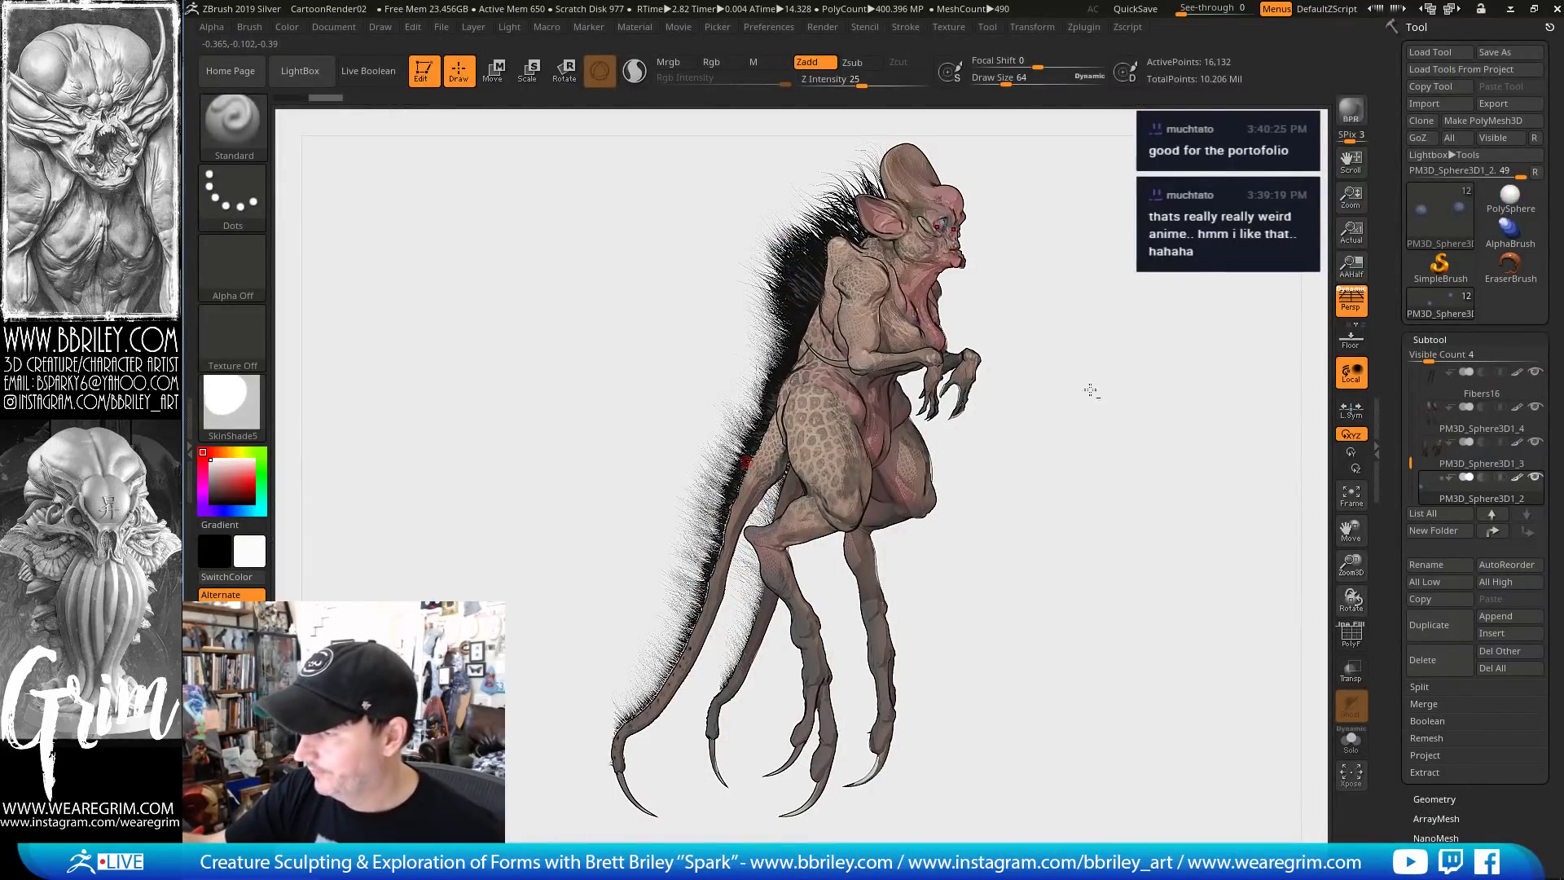
Make the Fibers16 bristles the active subtool and ready the Move brush over the tail with a draw size of 163
{"action": "mouse_move", "coordinate": [1089, 365]}
{"action": "left_mouse_down", "text": "alt"}
{"action": "mouse_move", "coordinate": [1082, 352]}
{"action": "mouse_move", "coordinate": [1093, 447]}
{"action": "mouse_move", "coordinate": [567, 693]}
{"action": "mouse_move", "coordinate": [551, 675]}
{"action": "left_mouse_up", "text": "alt"}
{"action": "key", "text": "b"}
{"action": "key", "text": "m"}
{"action": "key", "text": "v"}
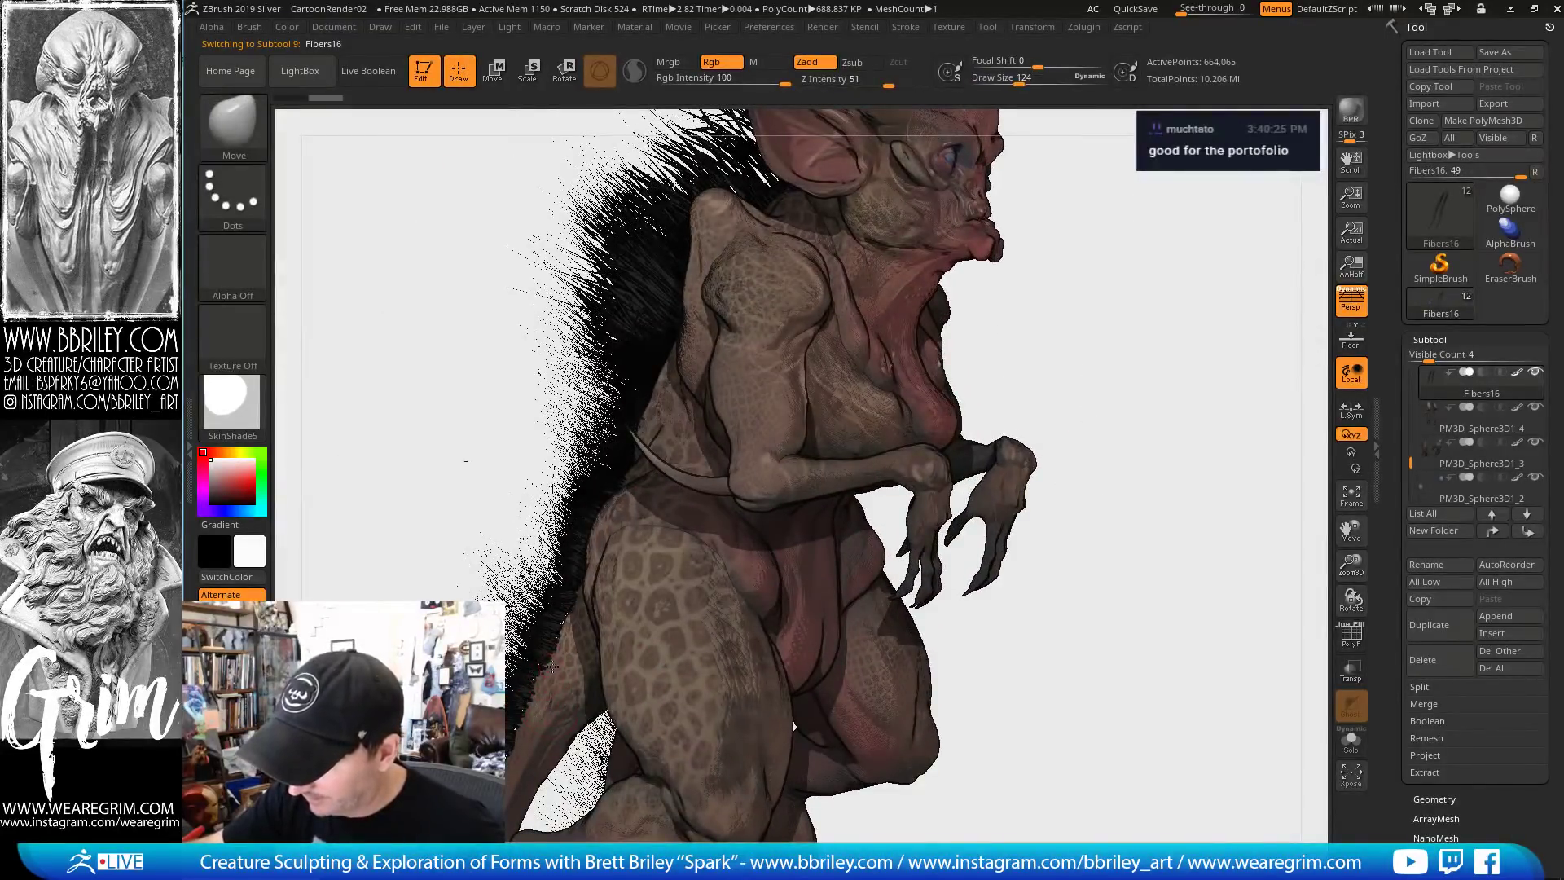
{"action": "left_click_drag", "start_coordinate": [530, 754], "coordinate": [609, 493], "text": "alt"}
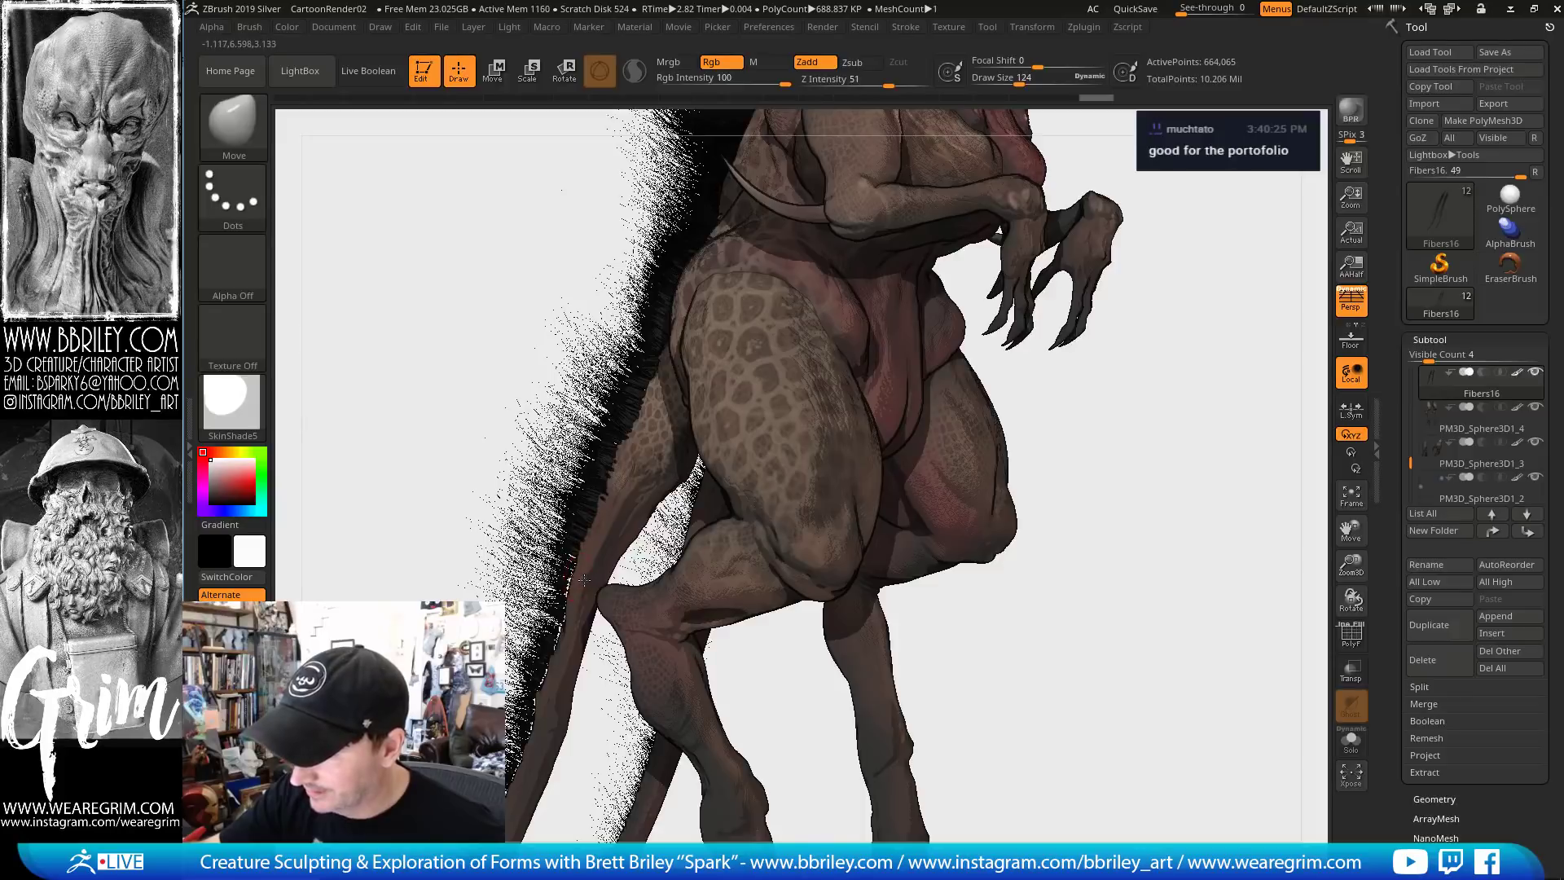
{"action": "key", "text": "s"}
{"action": "left_click_drag", "start_coordinate": [570, 583], "coordinate": [582, 583]}
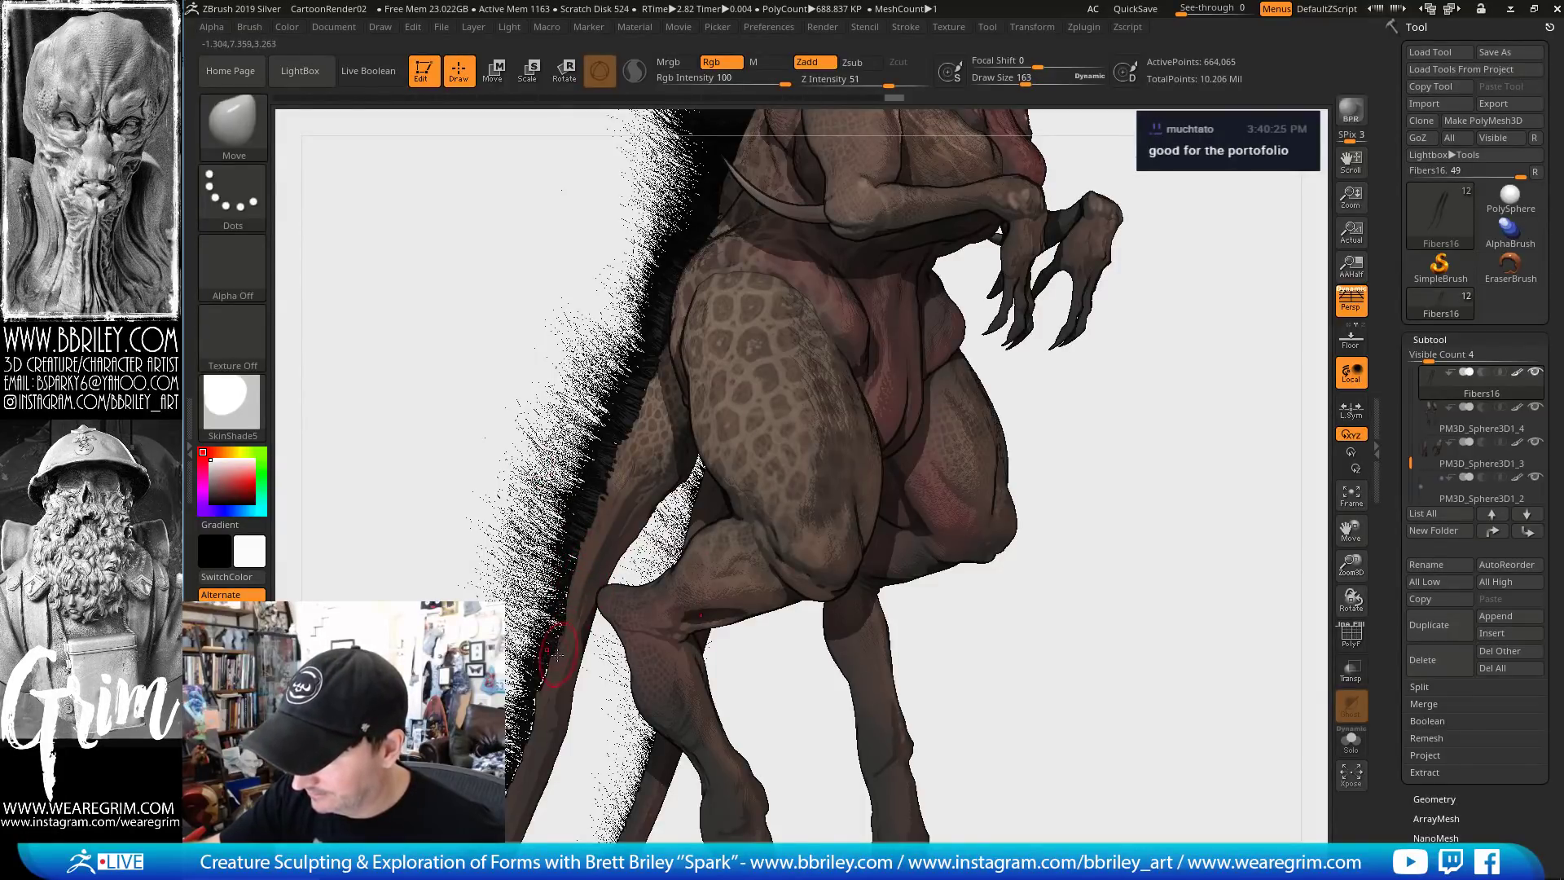
{"action": "key", "text": "b"}
{"action": "key", "text": "i"}
{"action": "key", "text": "n"}
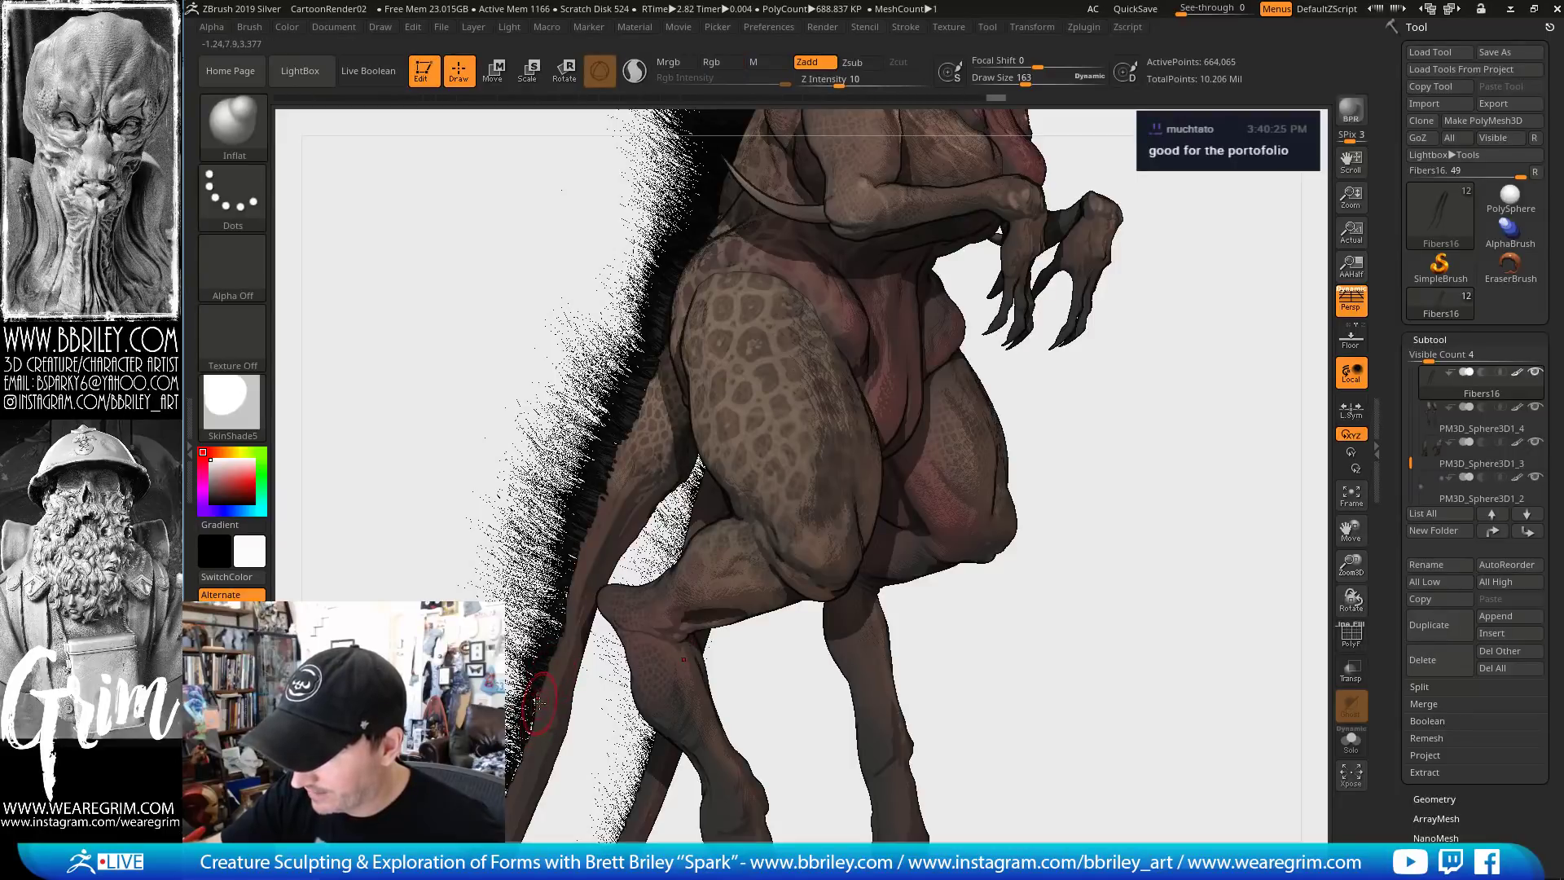
{"action": "key", "text": "b"}
{"action": "key", "text": "m"}
{"action": "key", "text": "v"}
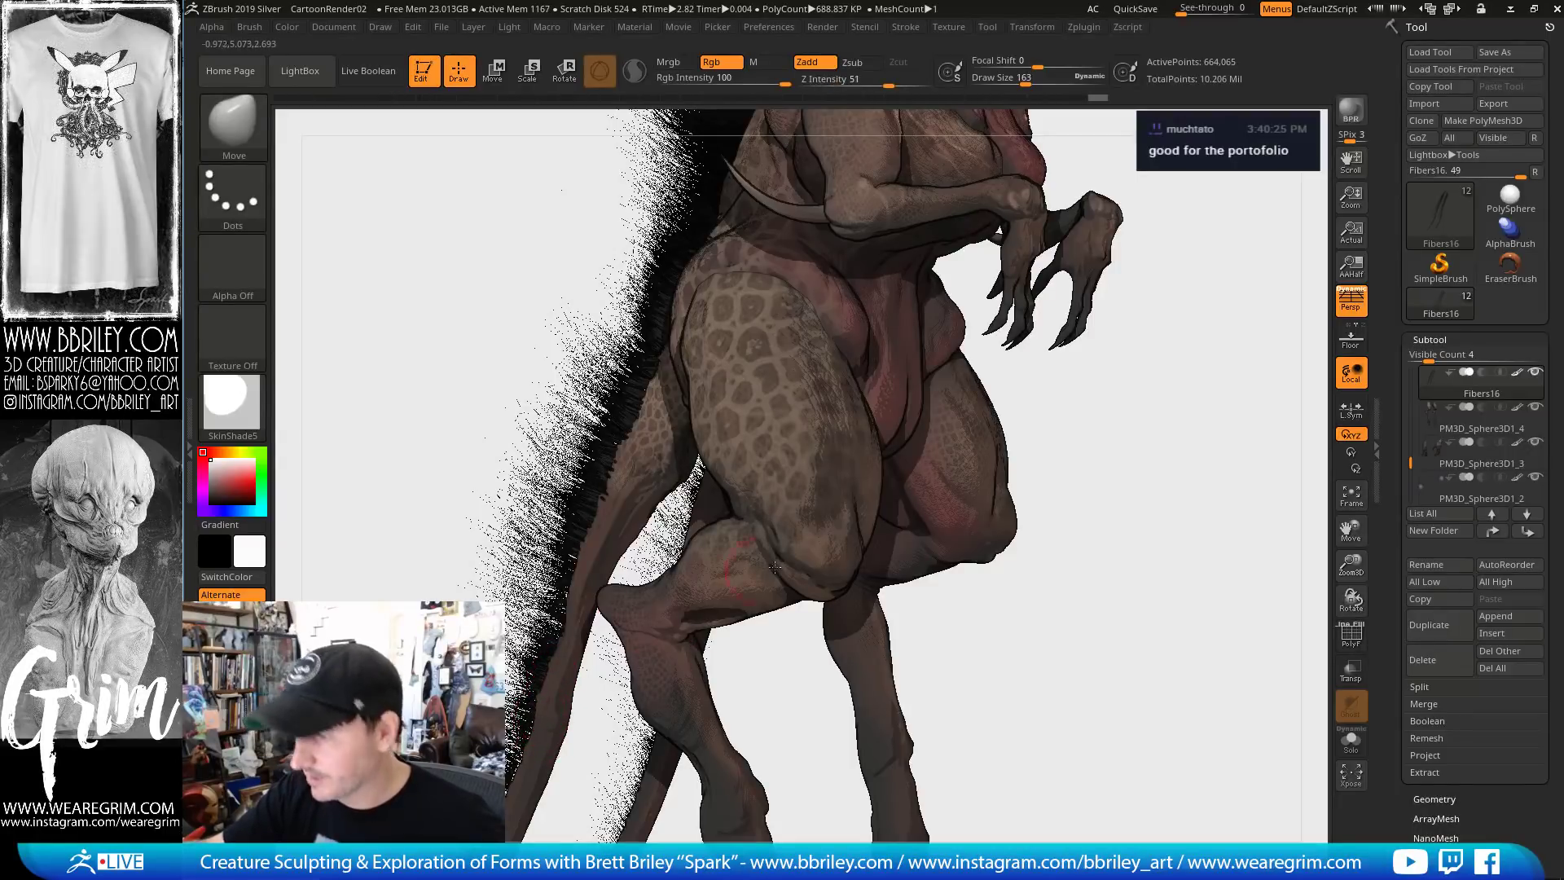
Frame the whole creature from the side and enlarge the Move brush to a draw size of 298 for the back bristles
{"action": "key", "text": "f"}
{"action": "left_click_drag", "start_coordinate": [1099, 478], "coordinate": [686, 538]}
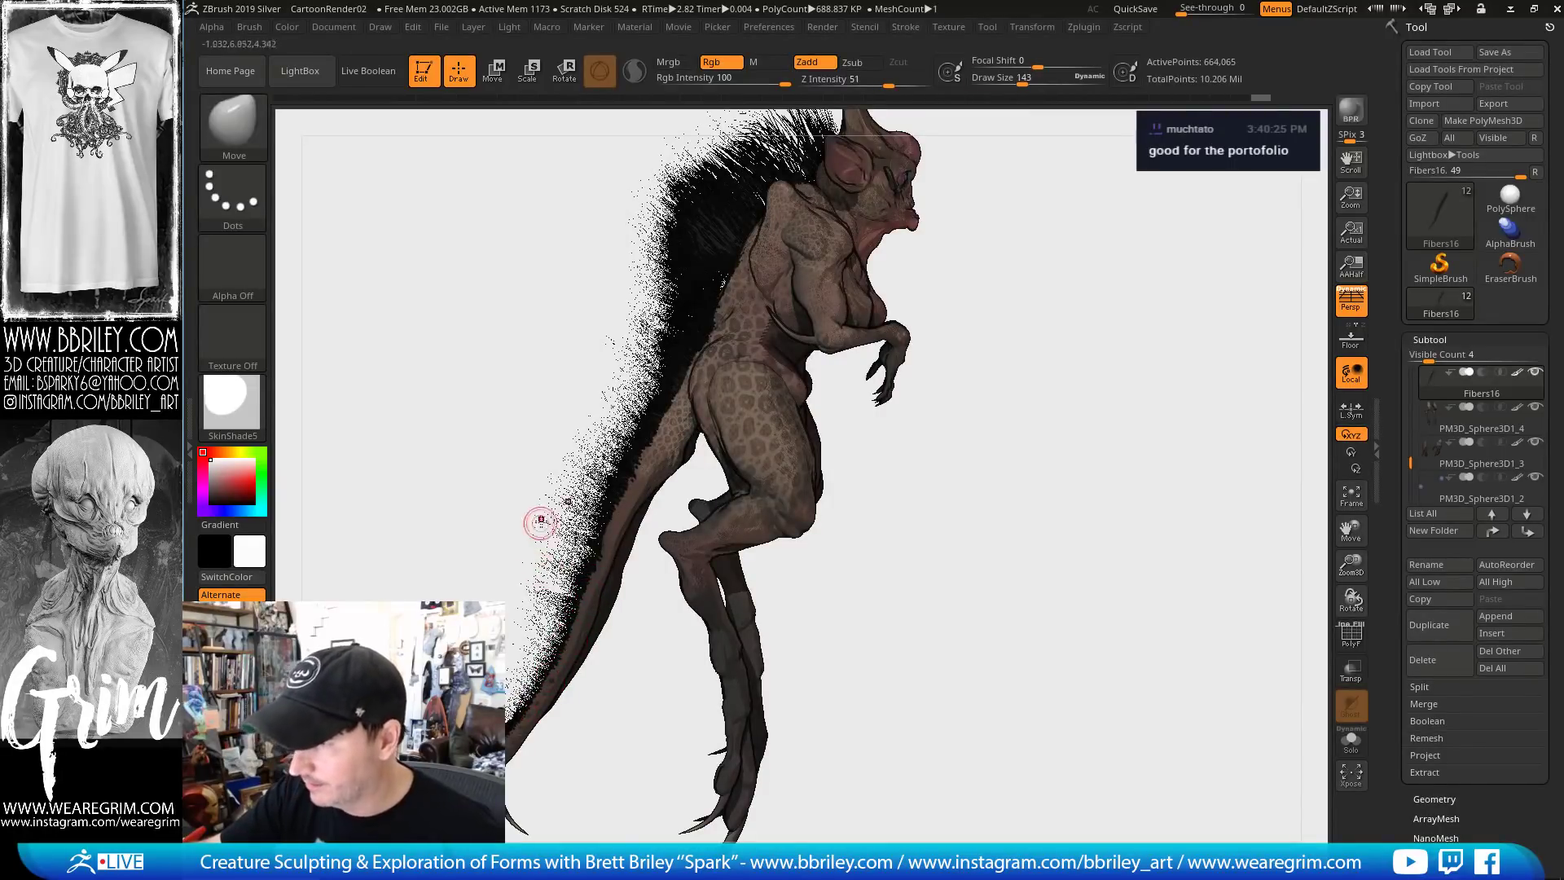
{"action": "key", "text": "shift"}
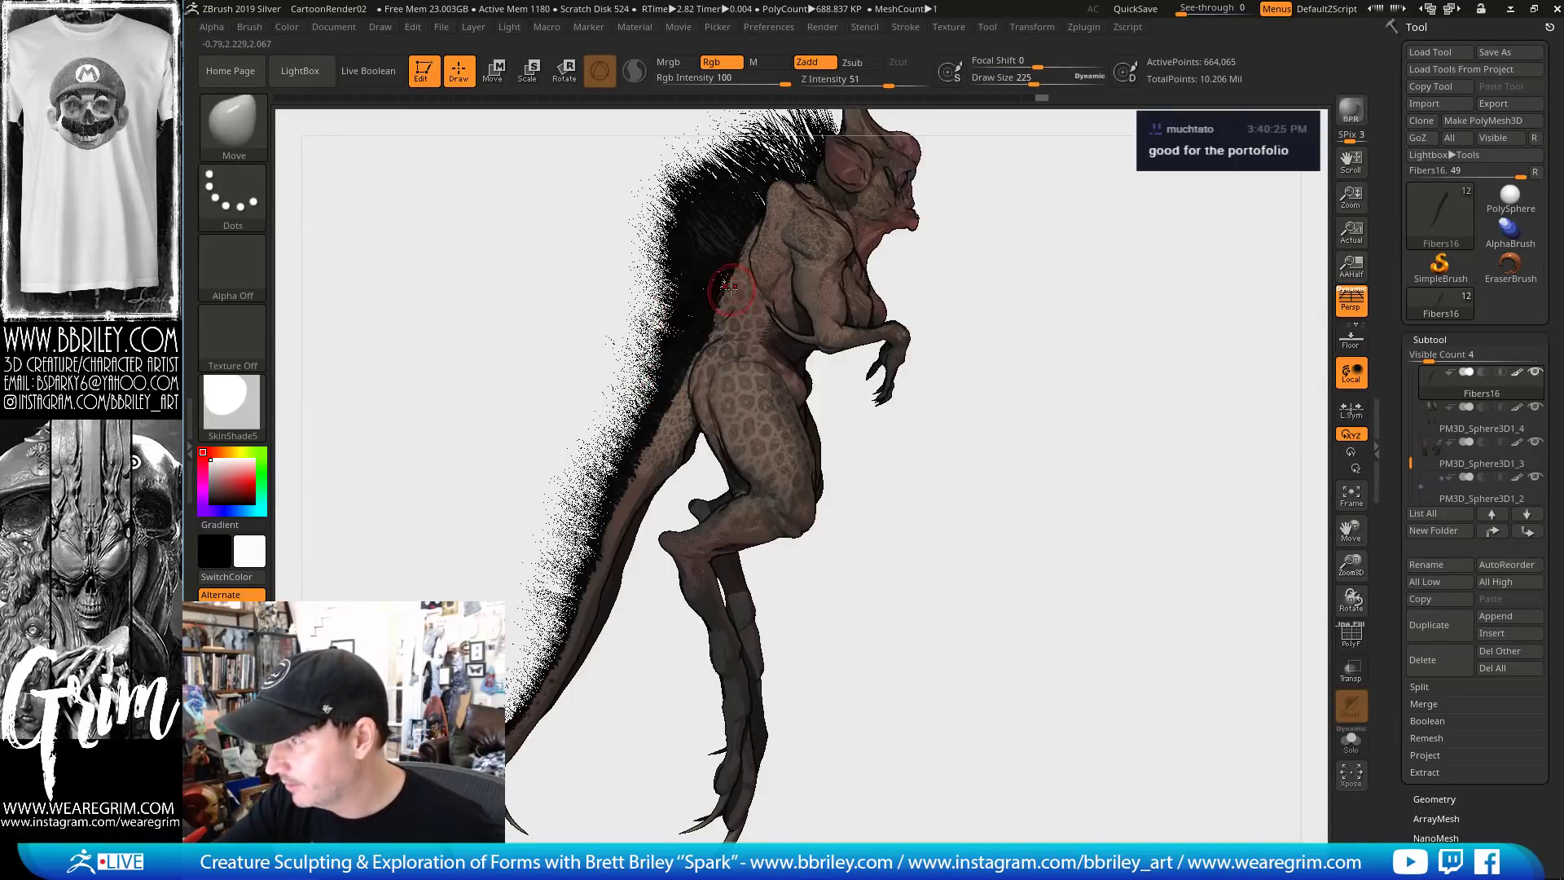
{"action": "key", "text": "bracketright"}
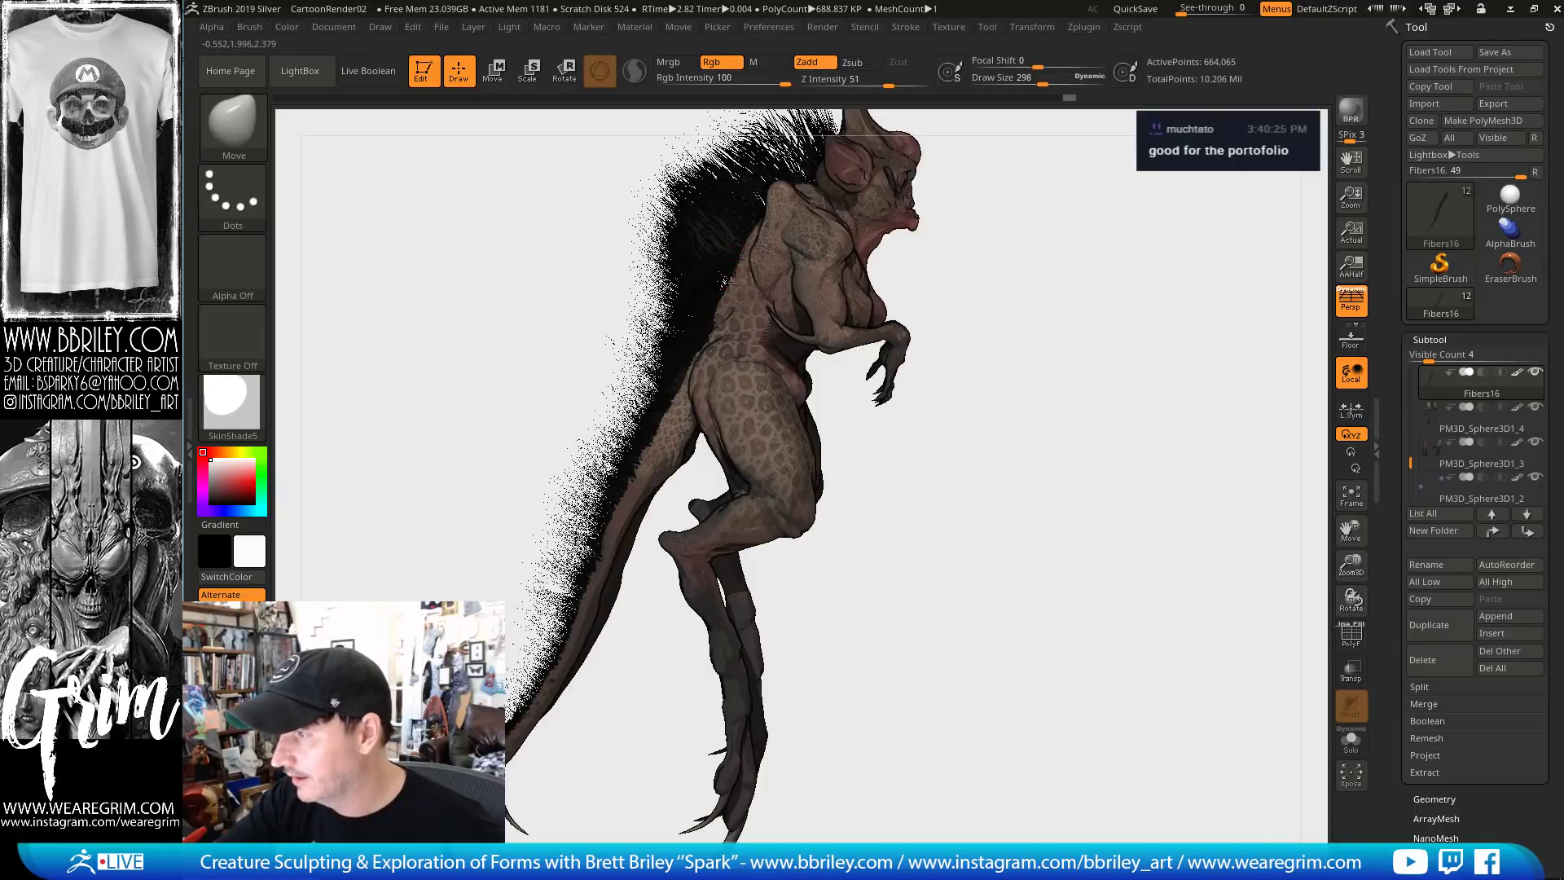
{"action": "left_click_drag", "start_coordinate": [1043, 407], "coordinate": [1067, 403]}
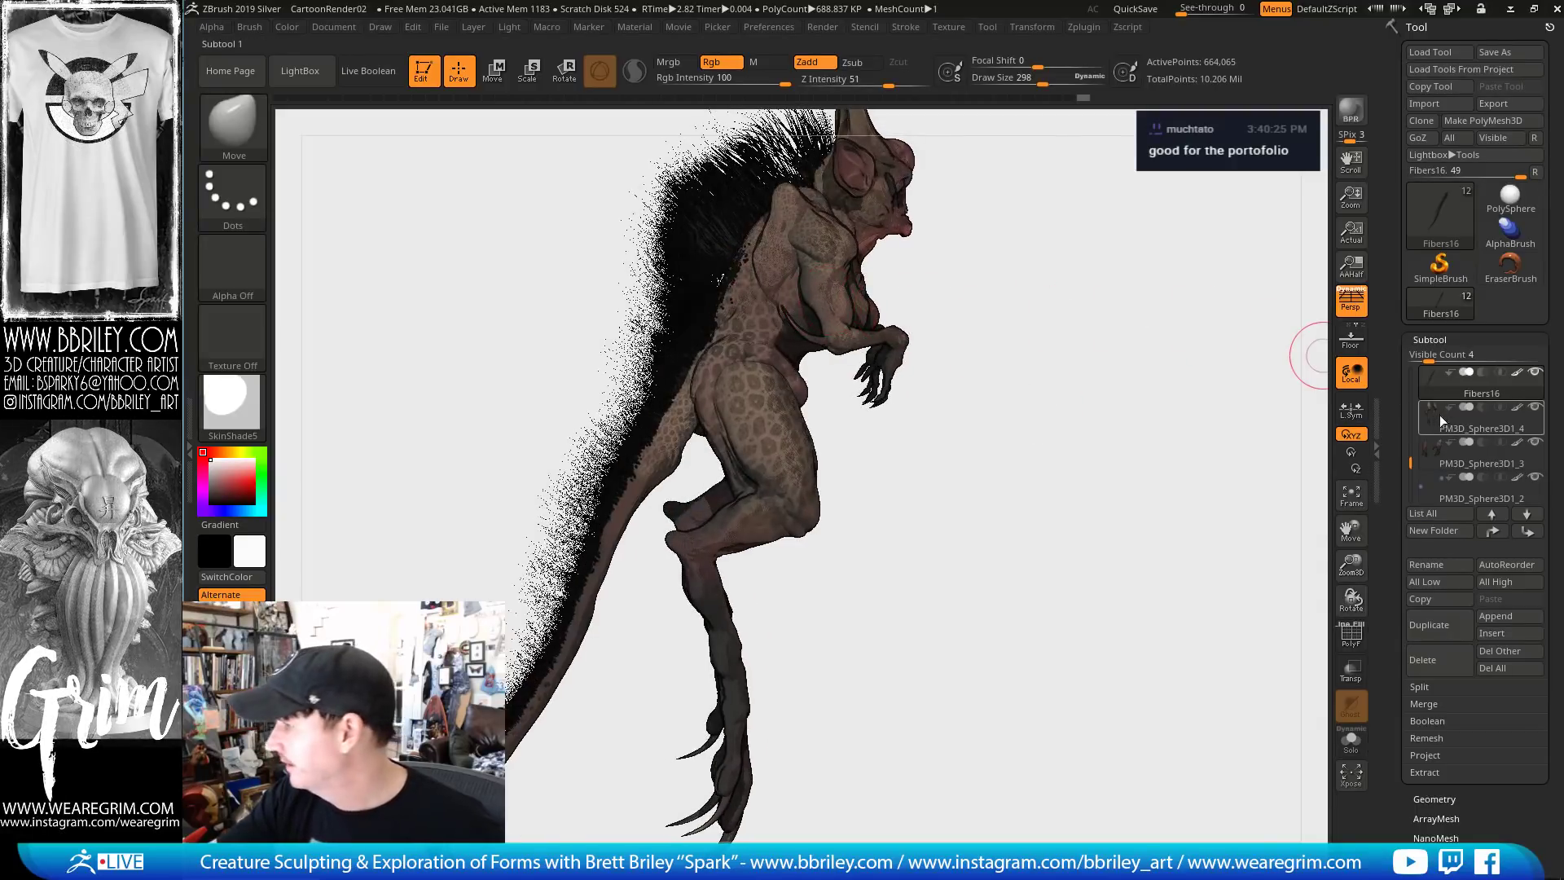
Switch to the Fibers3 subtool and enlarge the Move brush to a draw size of 389 over the upper back bristles
{"action": "left_click", "coordinate": [680, 236], "text": "alt"}
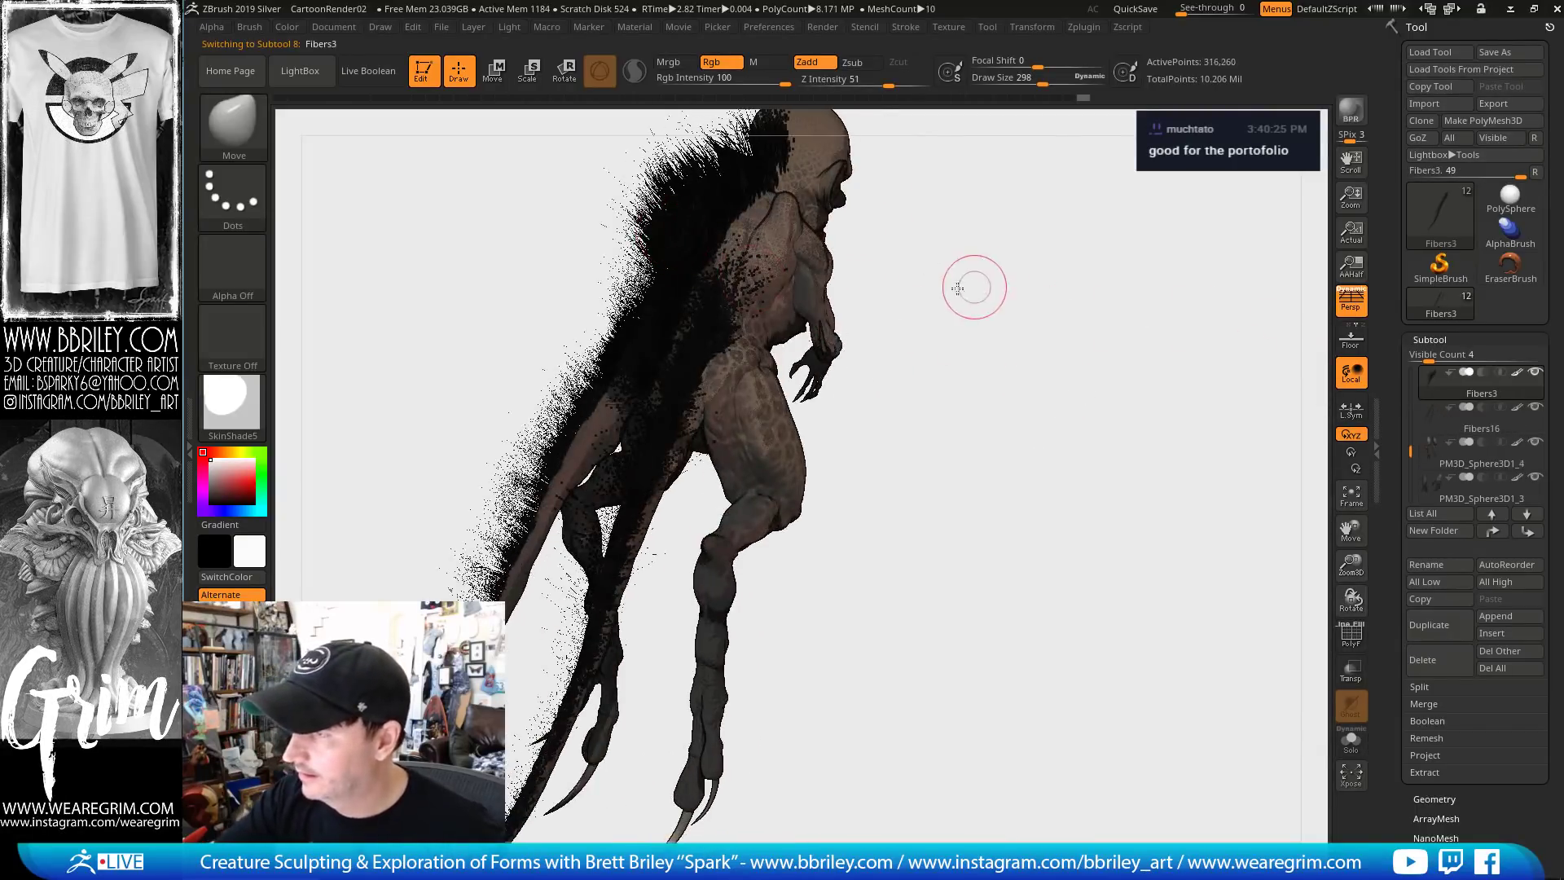
{"action": "left_click_drag", "start_coordinate": [884, 276], "coordinate": [725, 277]}
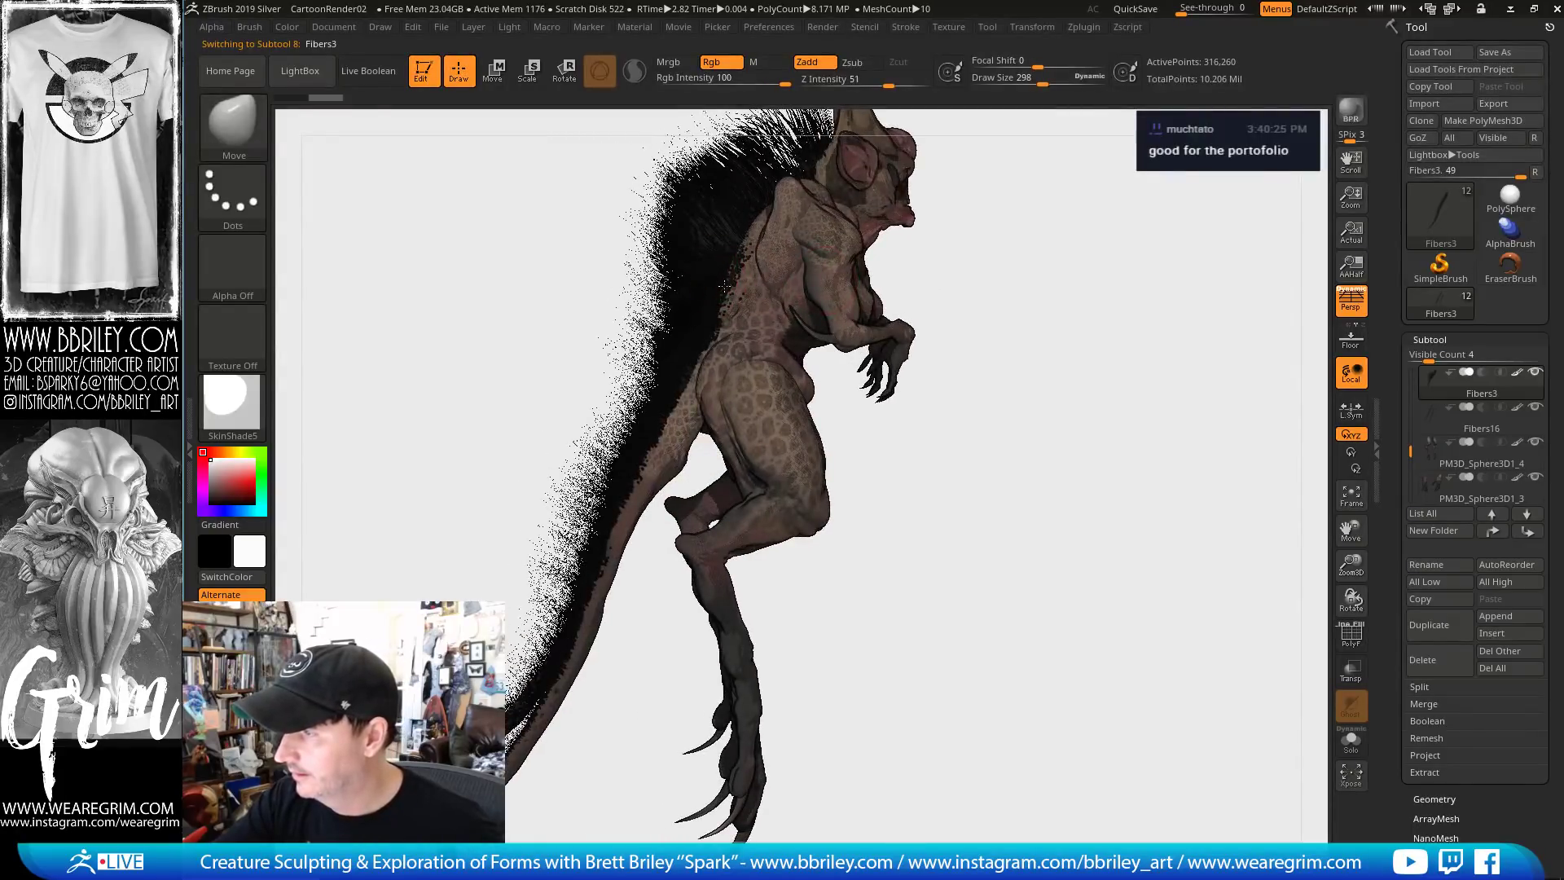
{"action": "mouse_move", "coordinate": [961, 216]}
{"action": "left_mouse_down"}
{"action": "mouse_move", "coordinate": [977, 436]}
{"action": "mouse_move", "coordinate": [826, 307]}
{"action": "left_mouse_up"}
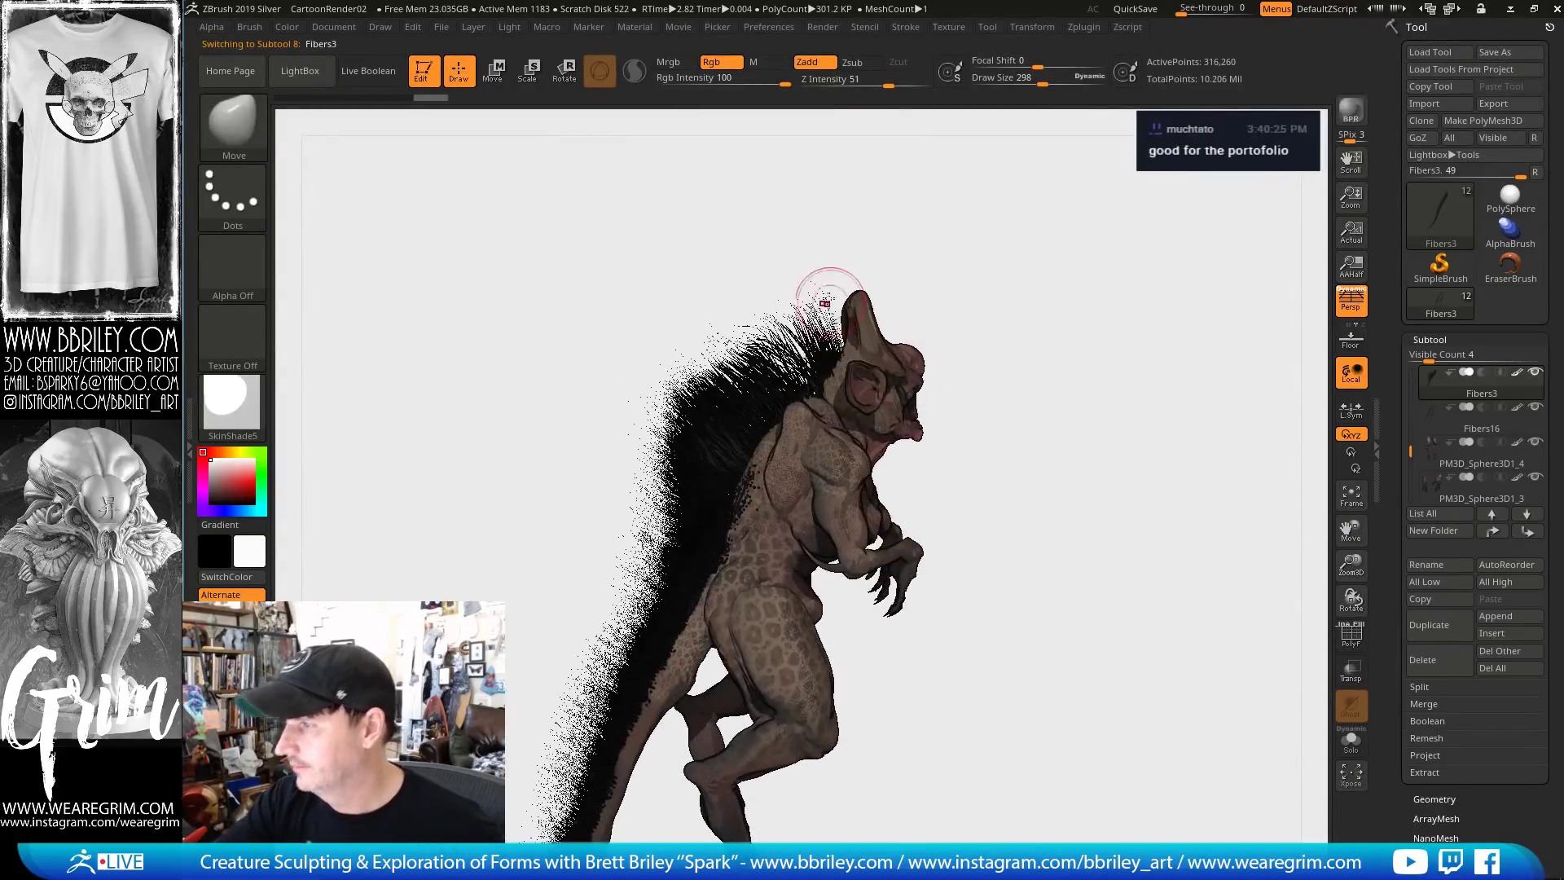
{"action": "key", "text": "shift"}
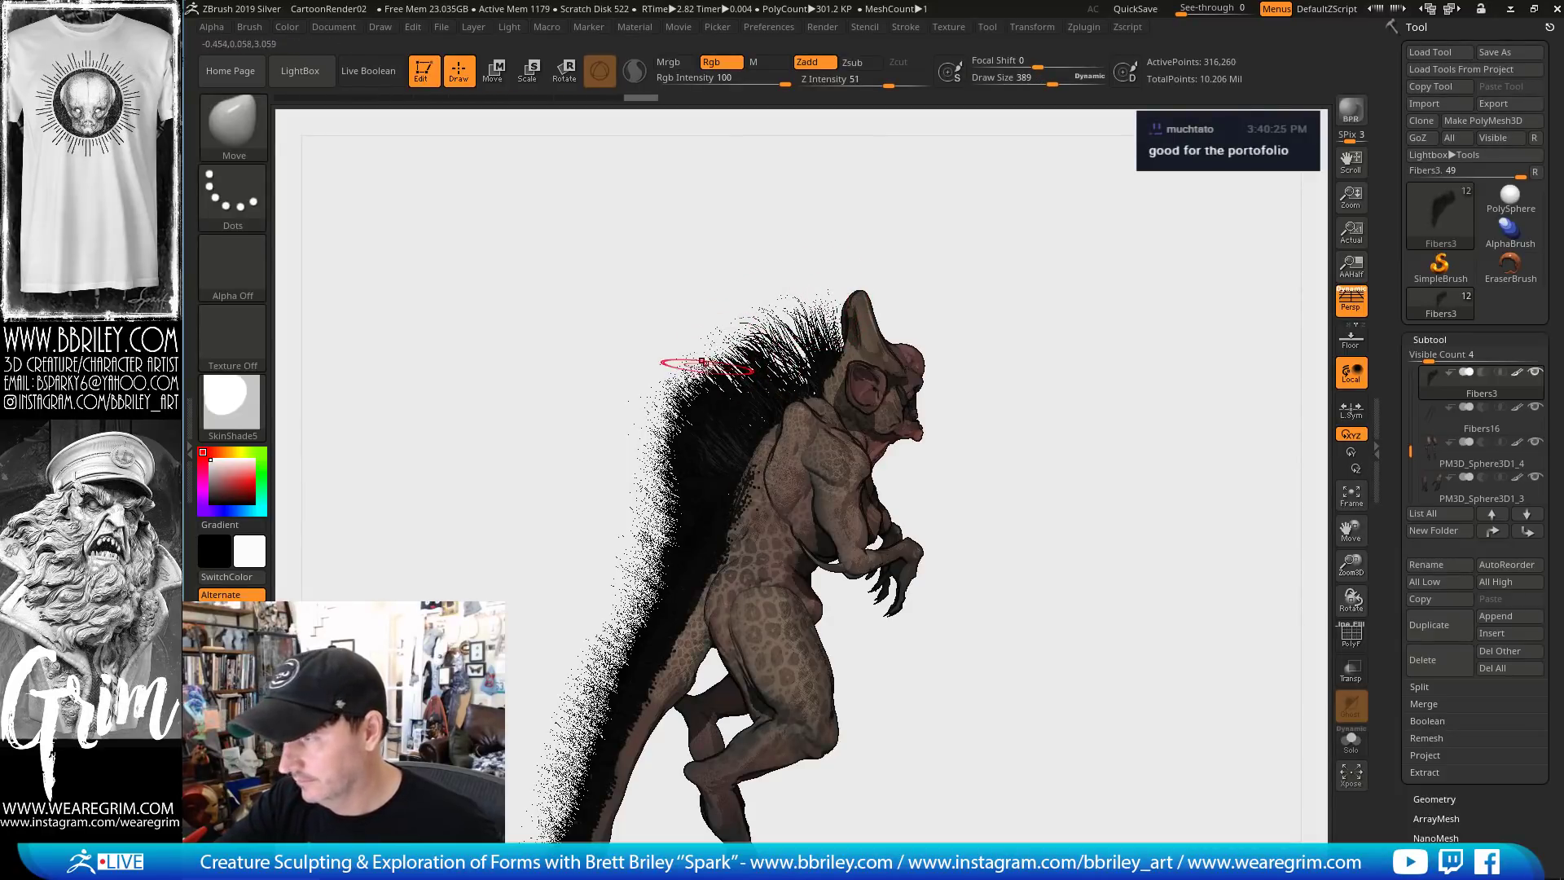
Examine the bristled creature from the side, the front and a three-quarter angle
{"action": "mouse_move", "coordinate": [1107, 353]}
{"action": "left_mouse_down"}
{"action": "mouse_move", "coordinate": [1023, 339]}
{"action": "mouse_move", "coordinate": [988, 258]}
{"action": "left_mouse_up"}
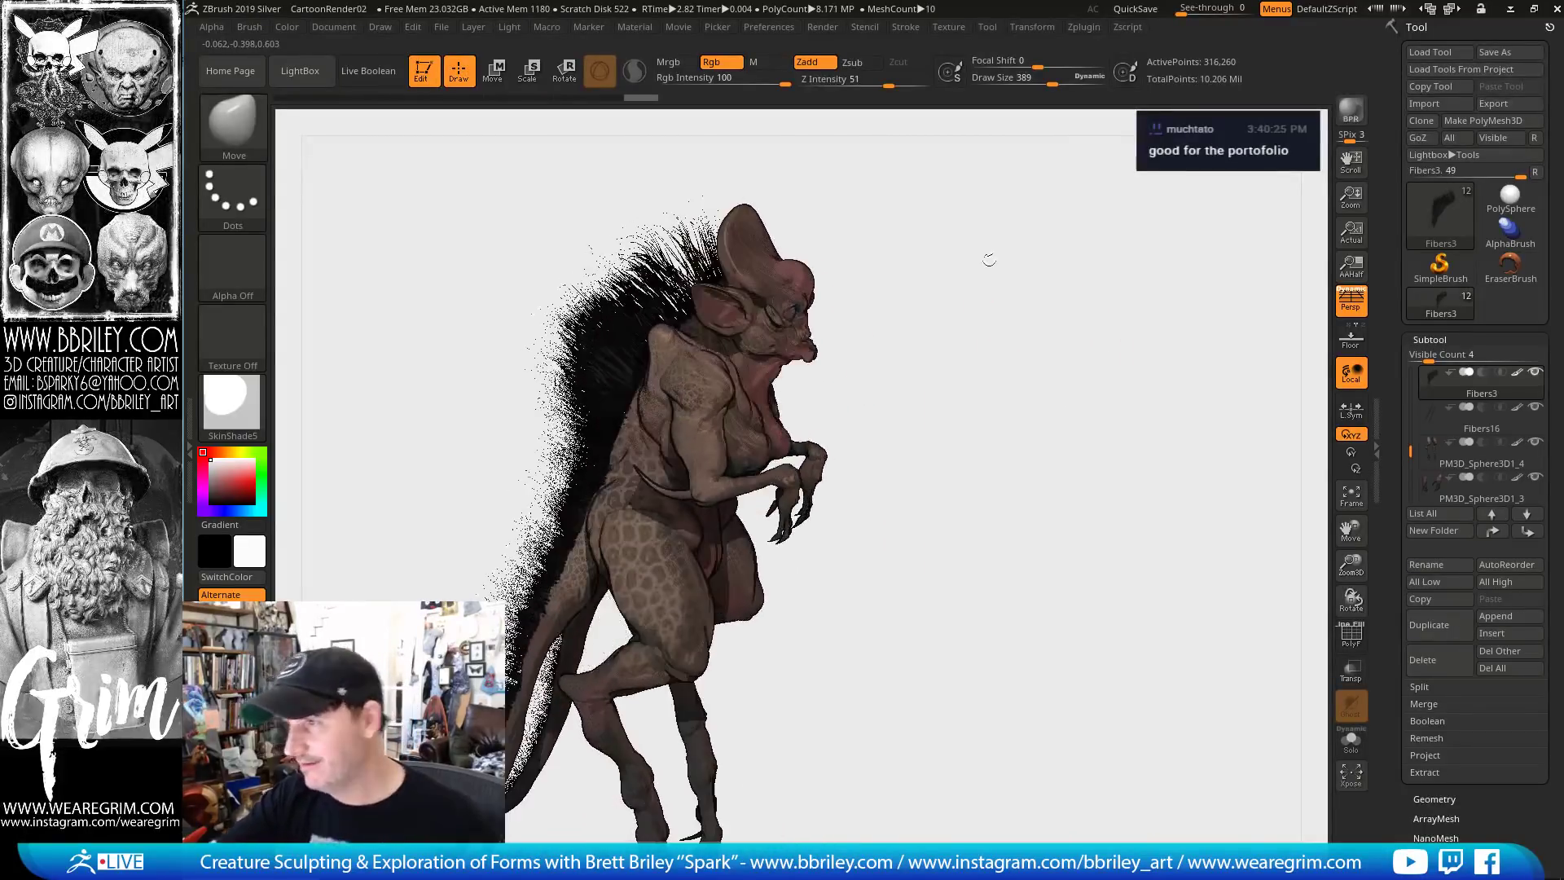
{"action": "key", "text": "shift"}
{"action": "mouse_move", "coordinate": [685, 204]}
{"action": "left_mouse_down", "text": "shift"}
{"action": "mouse_move", "coordinate": [632, 225]}
{"action": "mouse_move", "coordinate": [812, 158]}
{"action": "mouse_move", "coordinate": [1012, 307]}
{"action": "mouse_move", "coordinate": [967, 301]}
{"action": "mouse_move", "coordinate": [978, 334]}
{"action": "mouse_move", "coordinate": [870, 372]}
{"action": "left_mouse_up", "text": "shift"}
{"action": "key", "text": "shift"}
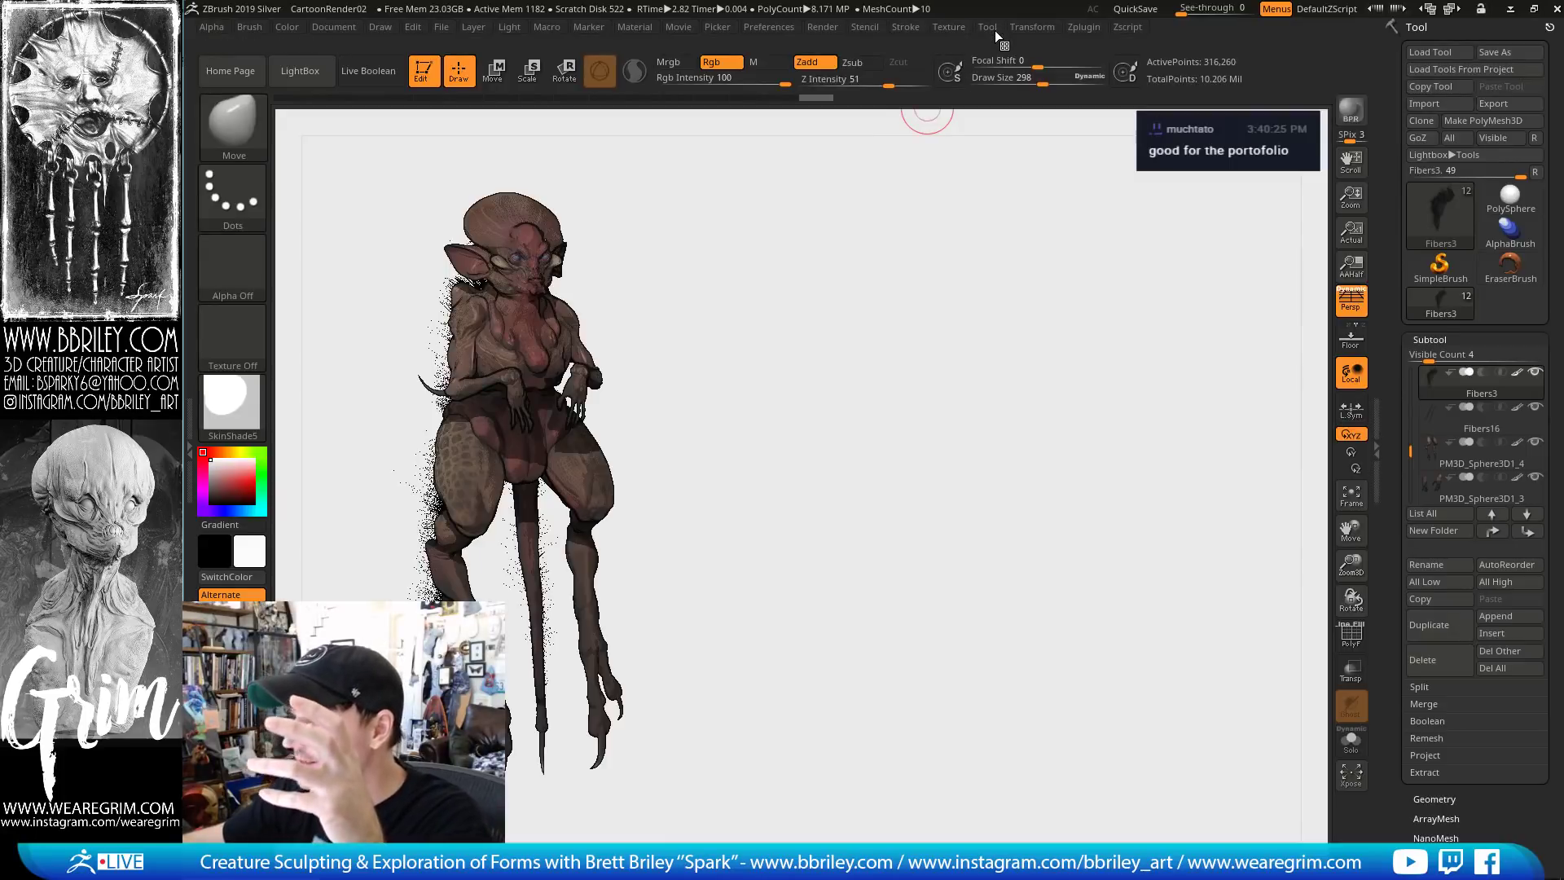
{"action": "mouse_move", "coordinate": [803, 457]}
{"action": "left_mouse_down"}
{"action": "mouse_move", "coordinate": [914, 426]}
{"action": "mouse_move", "coordinate": [883, 430]}
{"action": "mouse_move", "coordinate": [1060, 418]}
{"action": "left_mouse_up"}
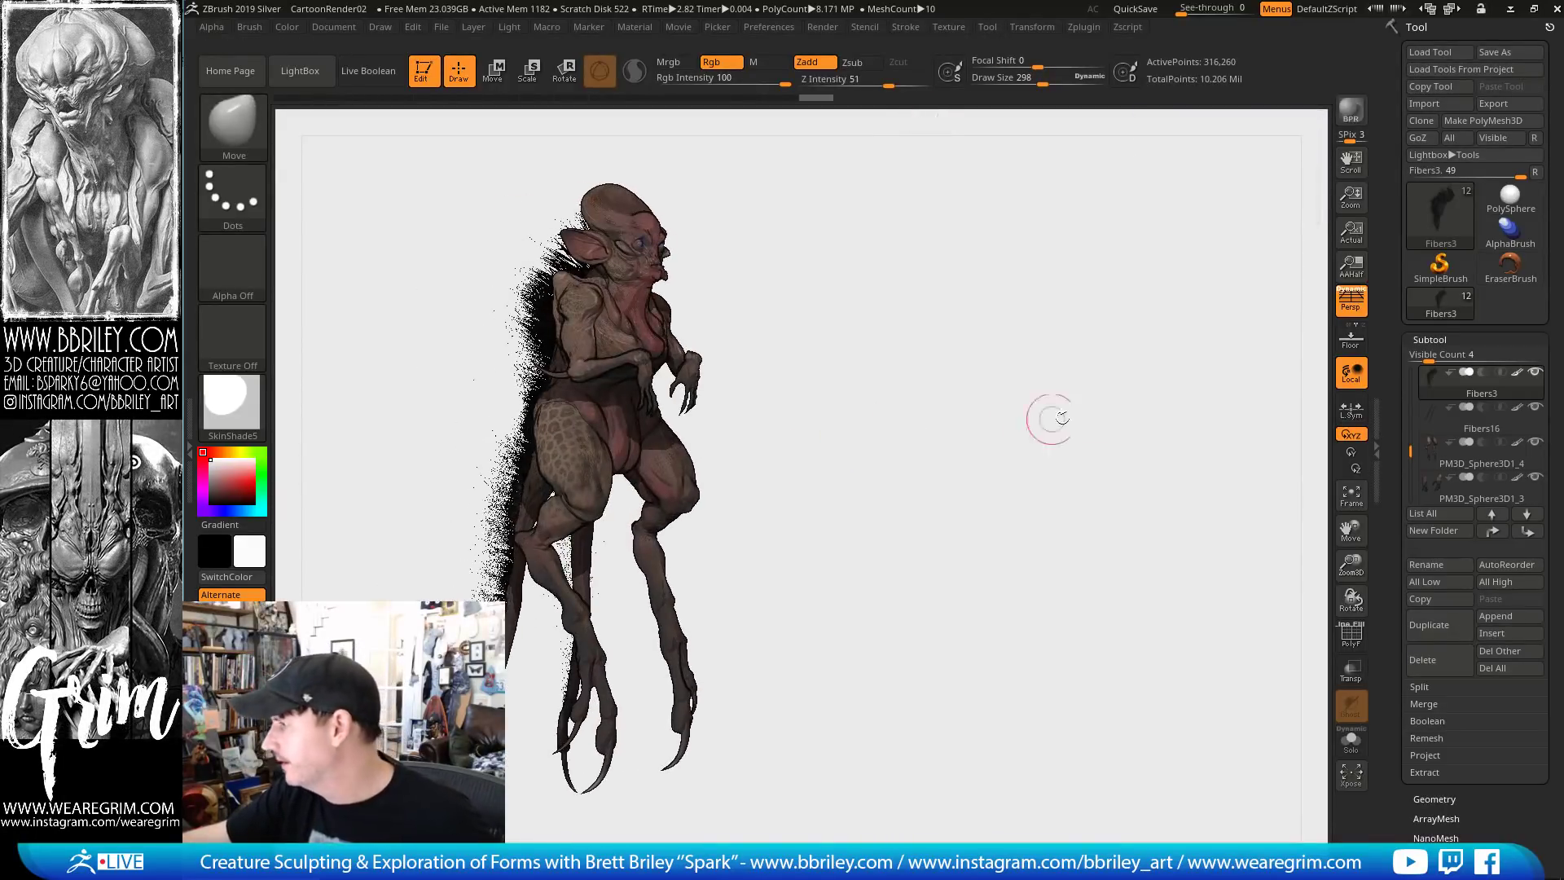
Select the Character subtool and put it in a new subtool folder named head
{"action": "left_click_drag", "start_coordinate": [1409, 447], "coordinate": [1411, 380]}
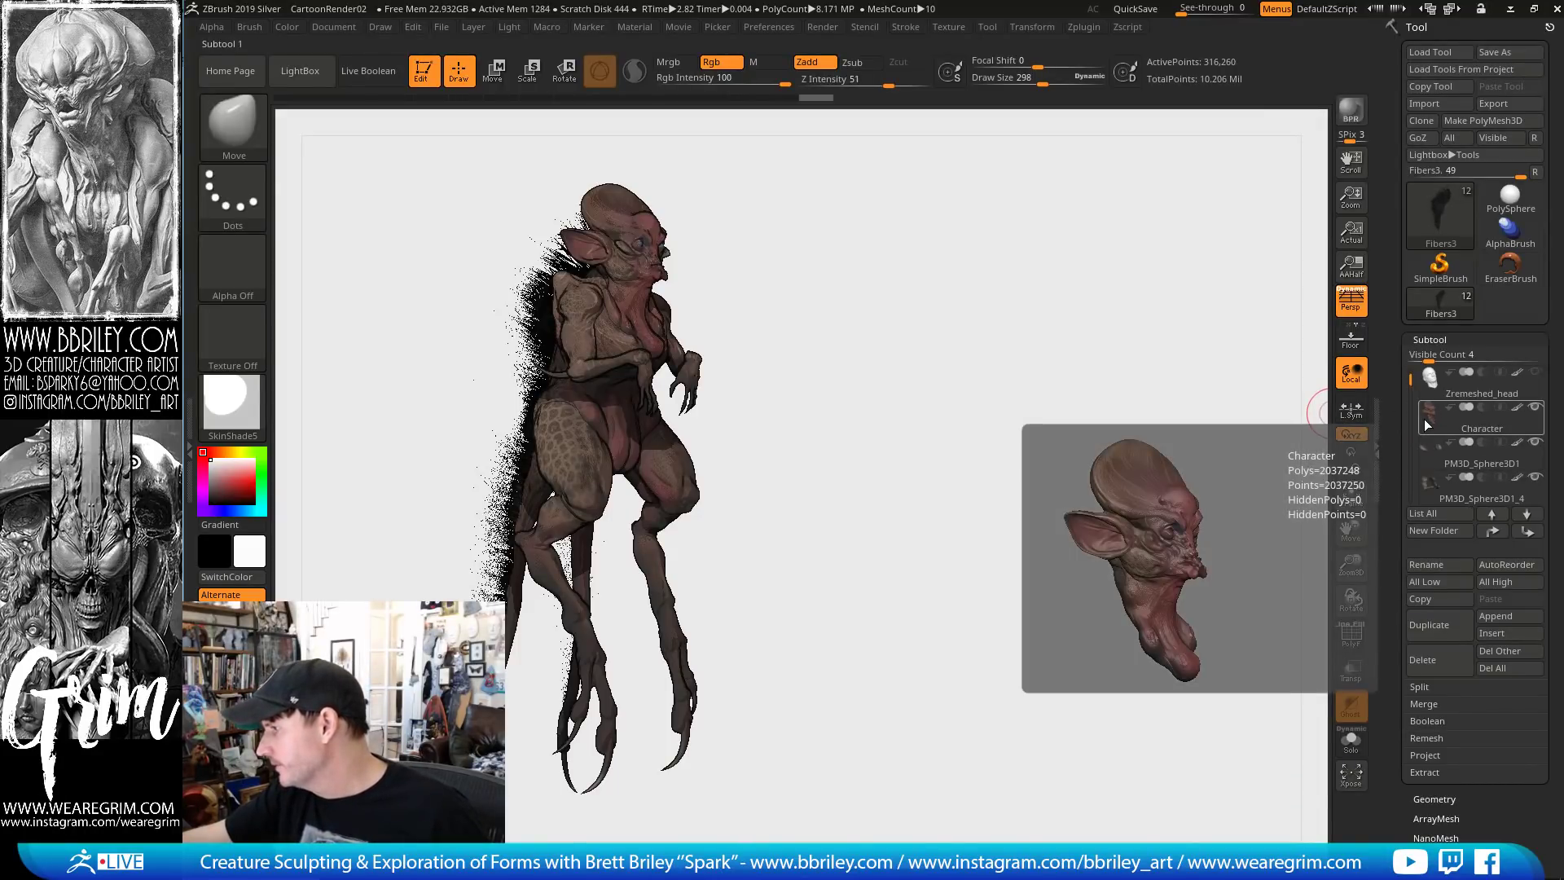
{"action": "left_click", "coordinate": [1426, 418]}
{"action": "mouse_move", "coordinate": [1421, 457]}
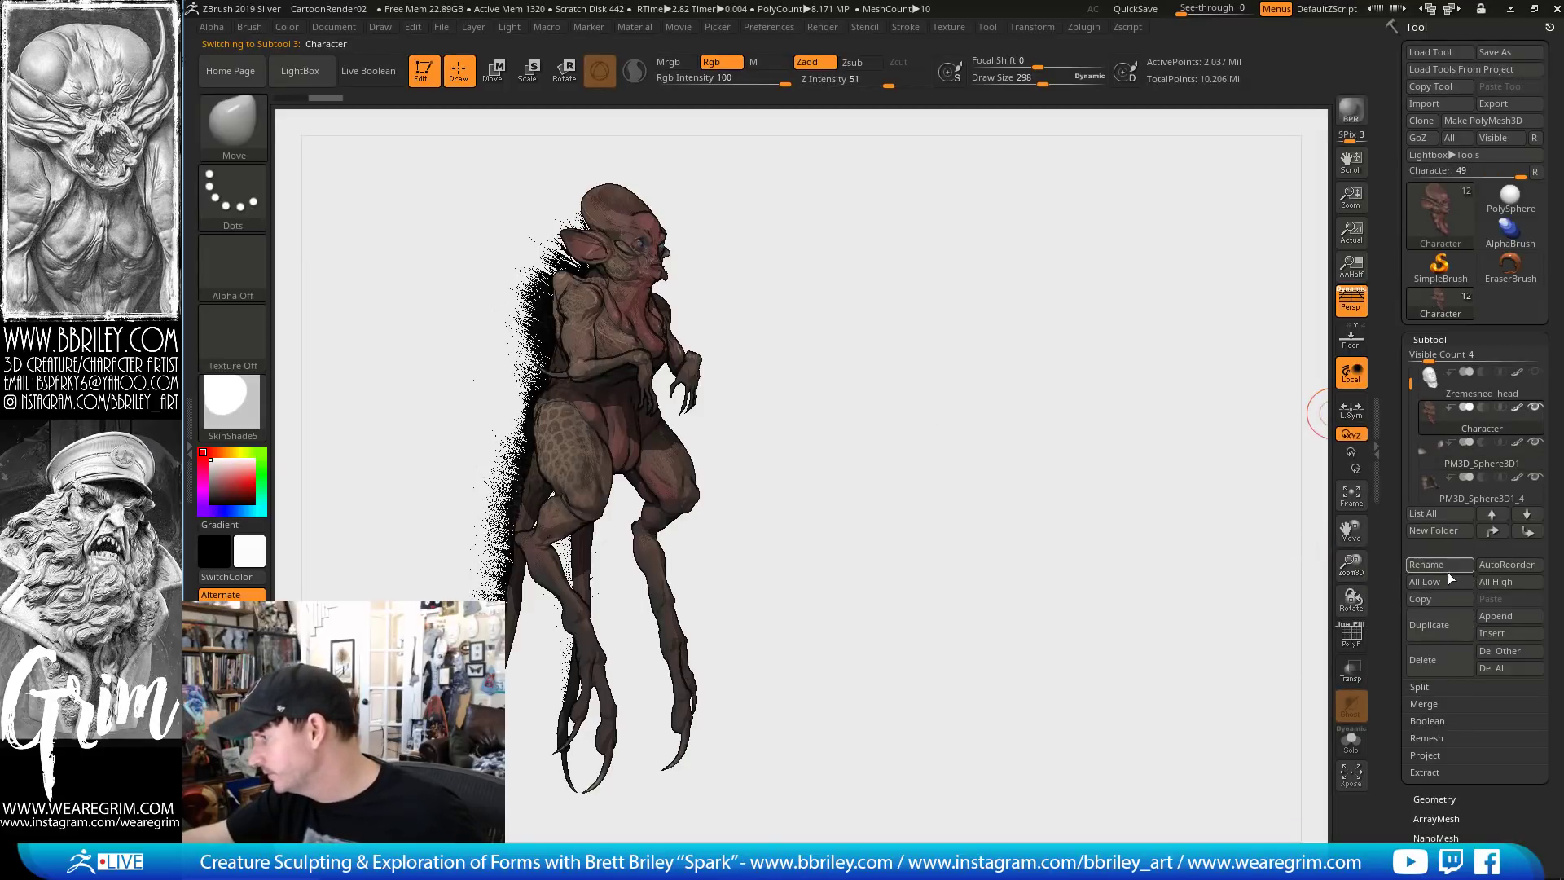
{"action": "left_click", "coordinate": [1445, 534]}
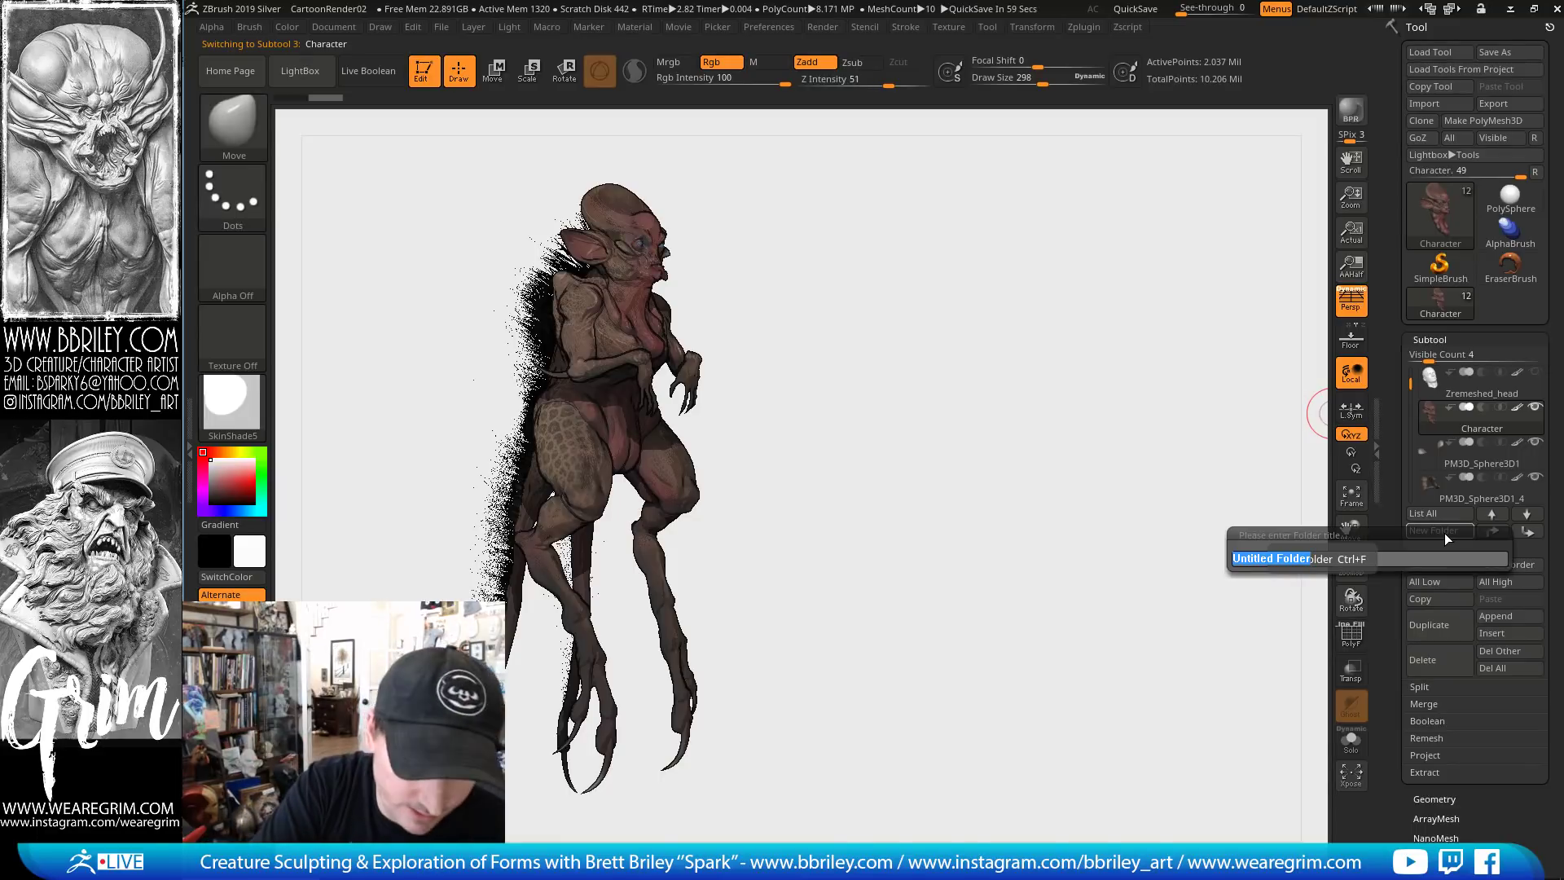
{"action": "type", "text": "head"}
{"action": "key", "text": "Return"}
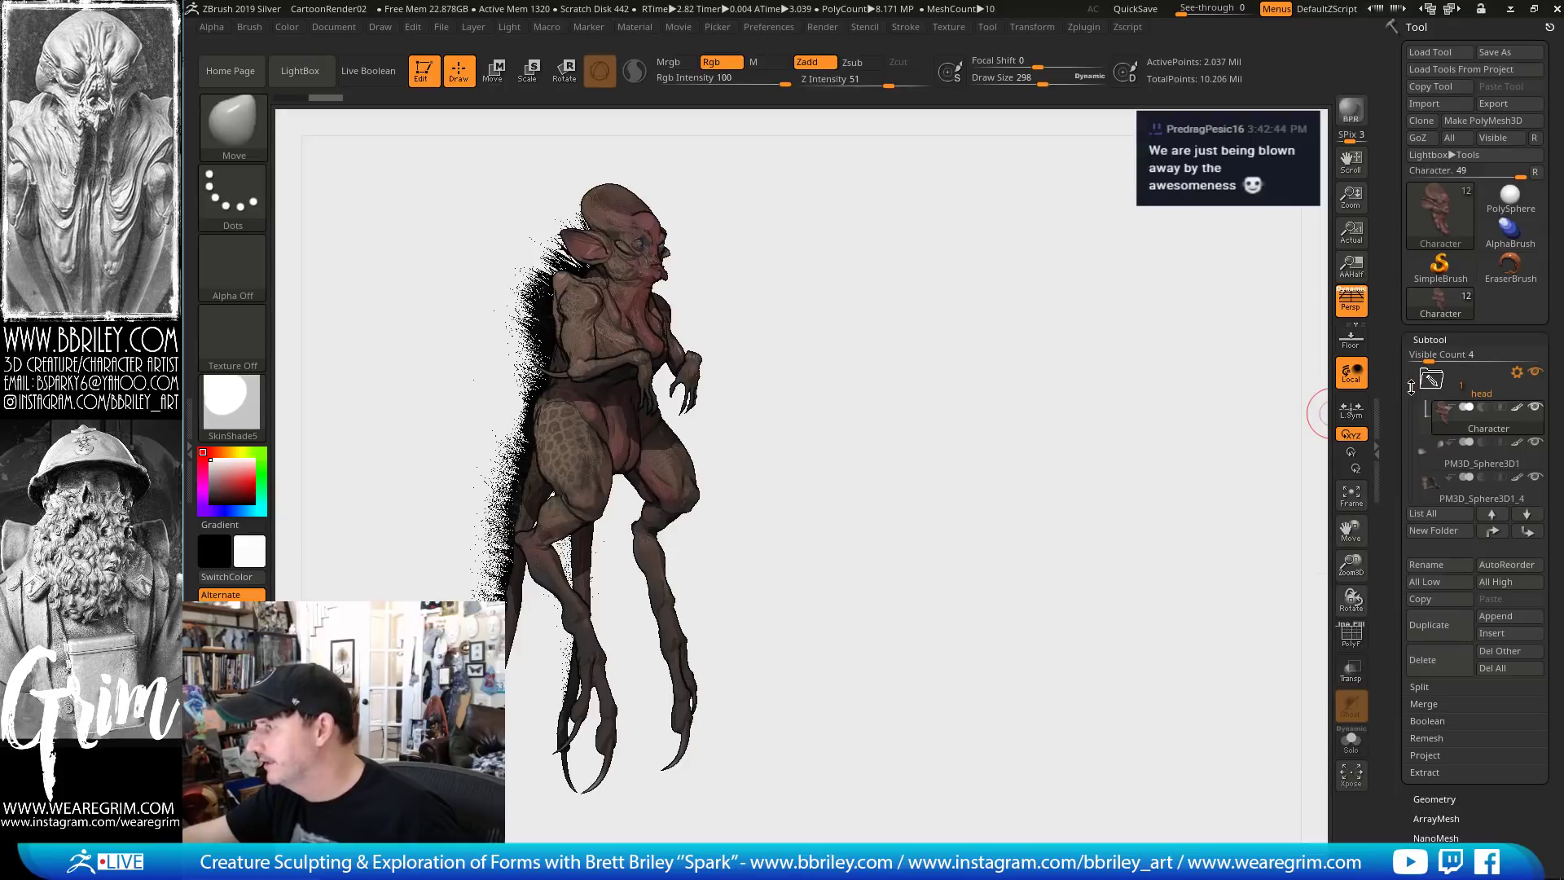
Rename the PM3D_Sphere3D1 subtool below the head folder as Skull
{"action": "scroll", "coordinate": [1445, 460], "scroll_direction": "down", "scroll_amount": 2}
{"action": "left_click", "coordinate": [1453, 462]}
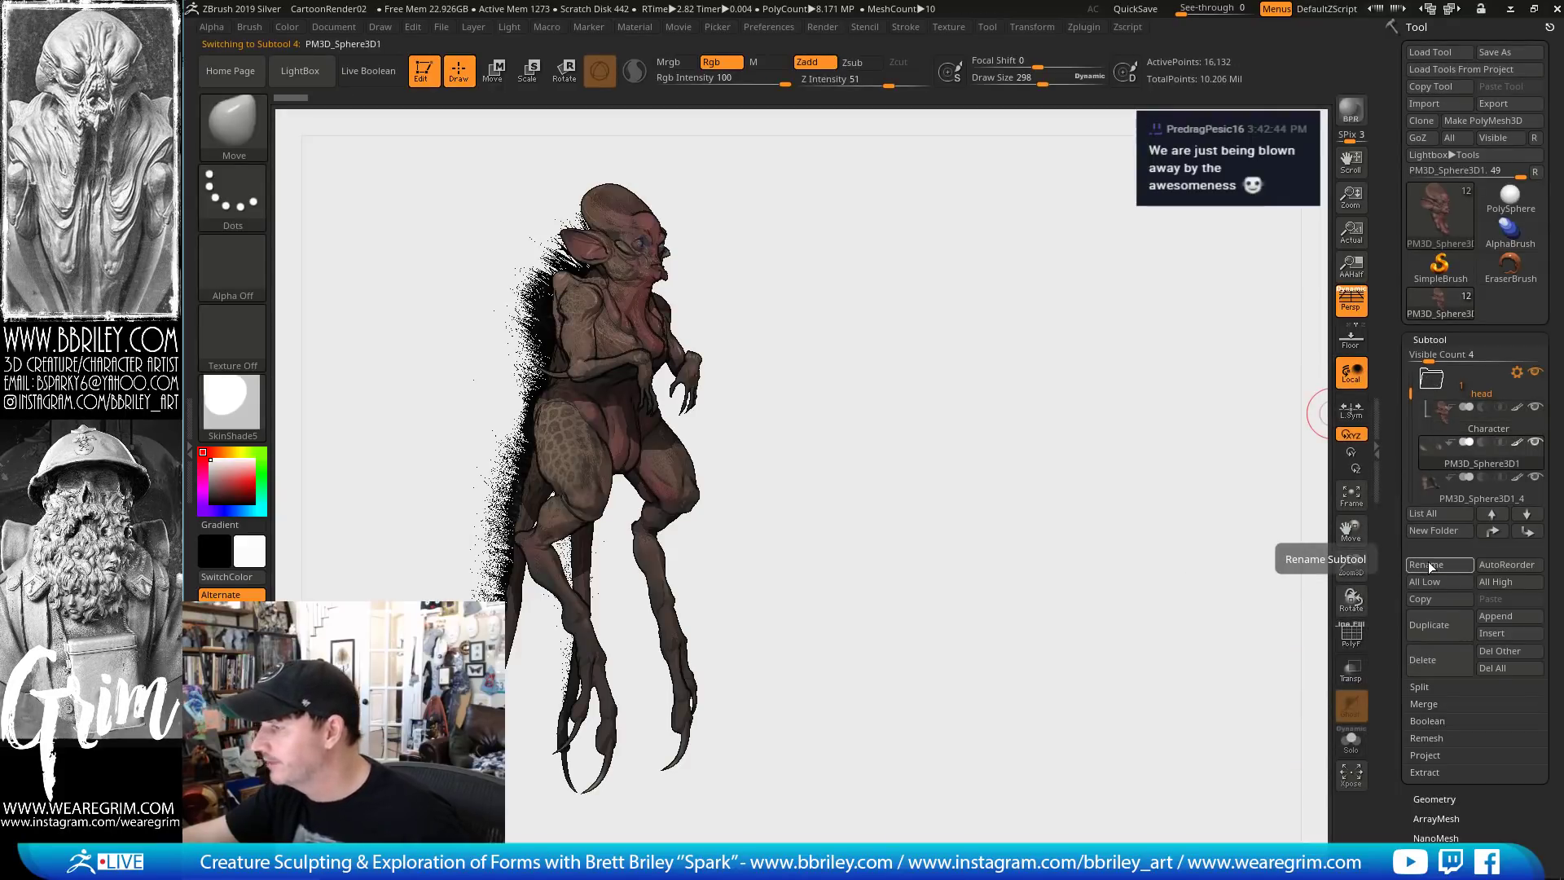
{"action": "left_click", "coordinate": [1427, 564]}
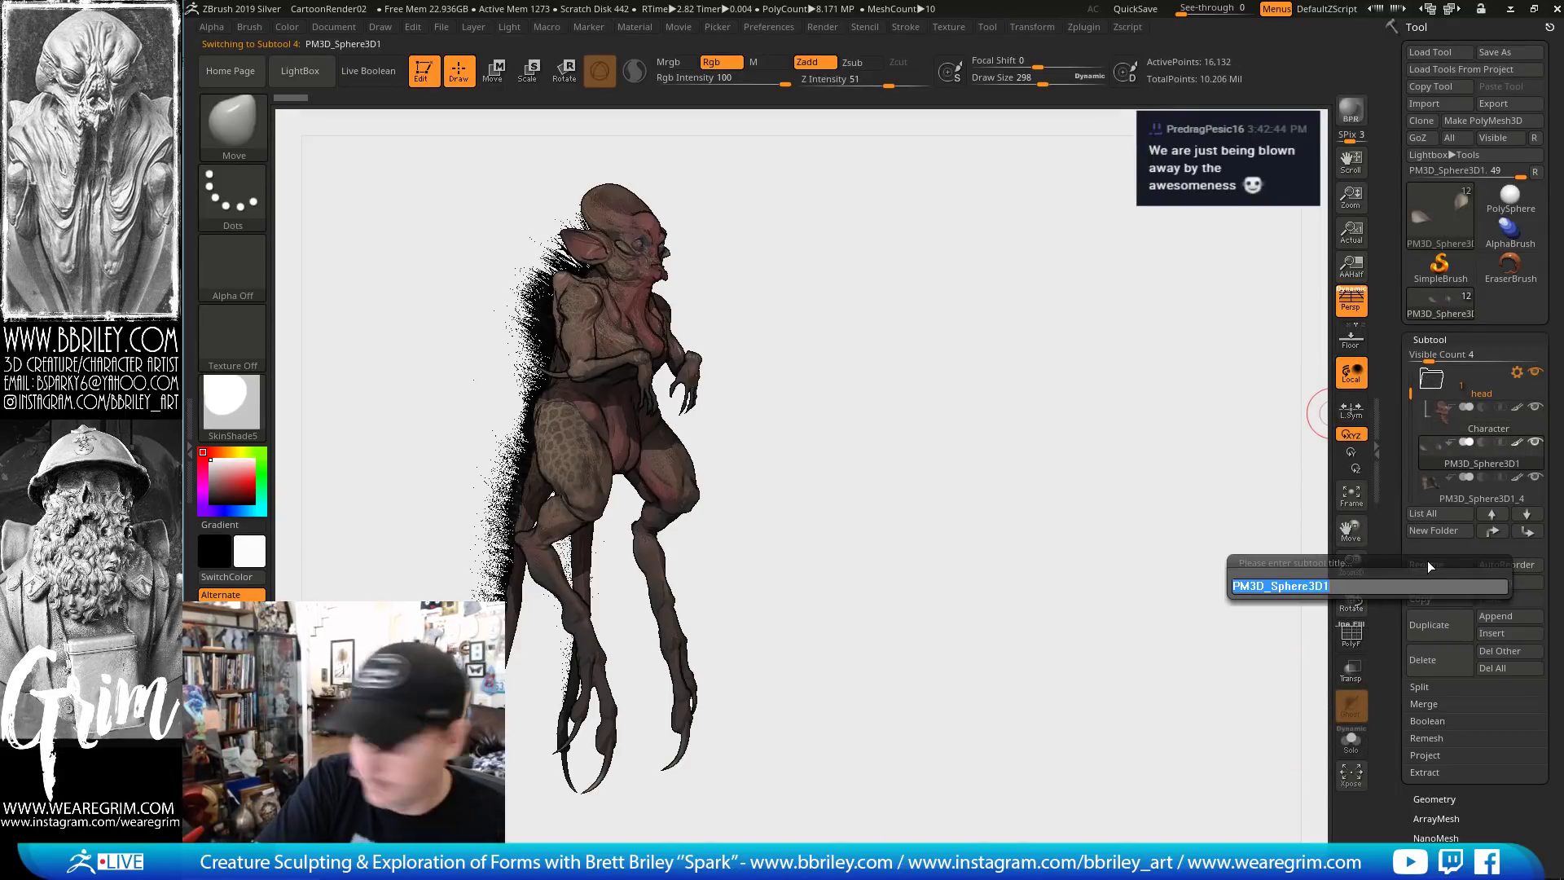
{"action": "type", "text": "Skull"}
{"action": "key", "text": "Return"}
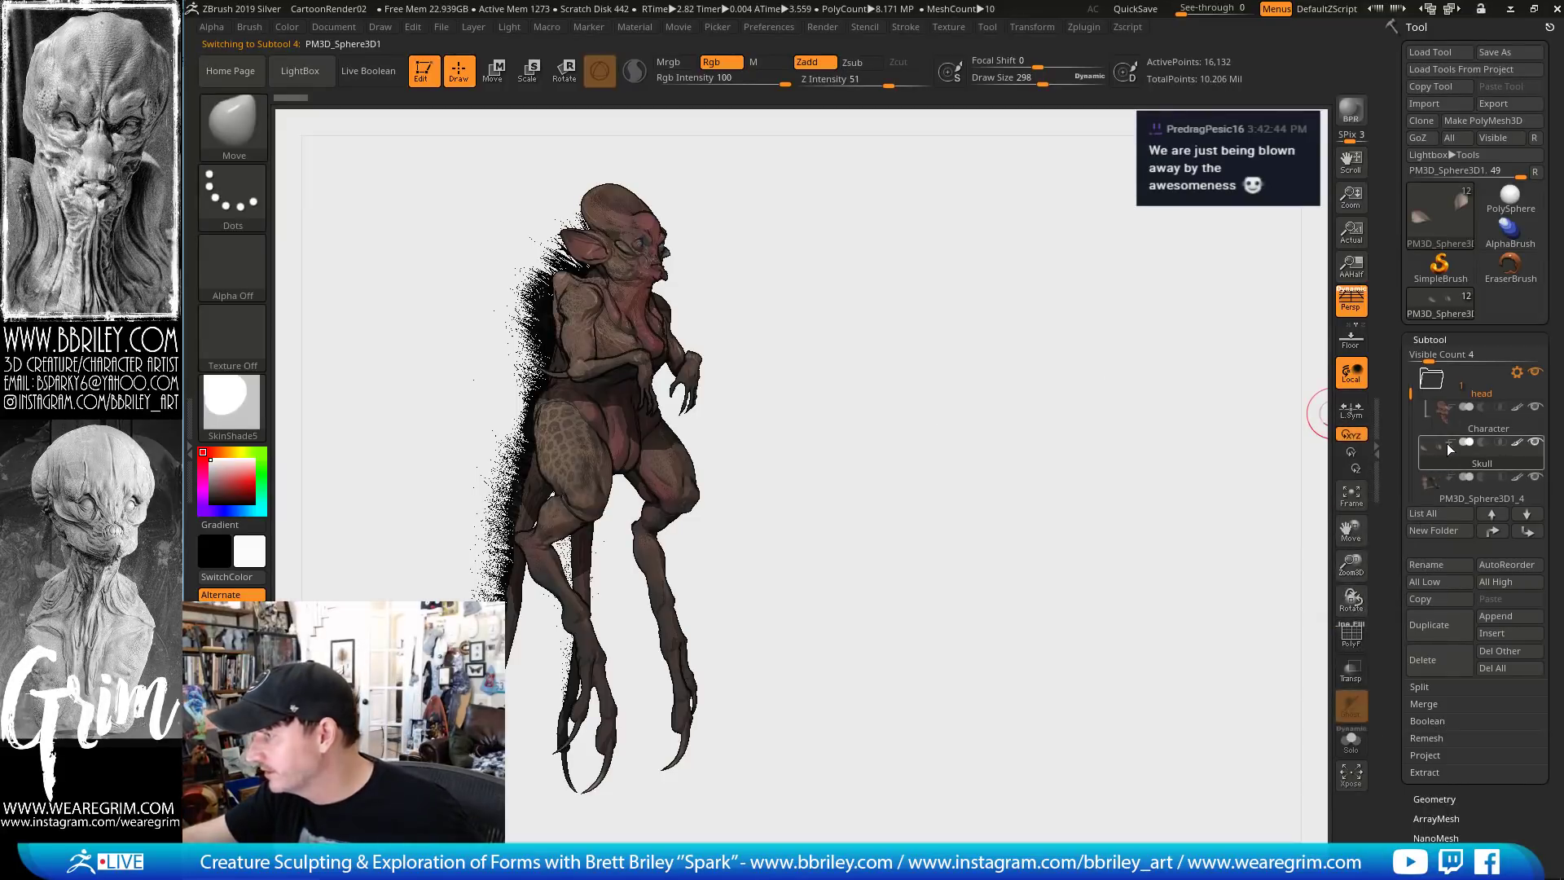
Move the Skull subtool into the head folder, order it beneath Character, and collapse the folder
{"action": "left_click_drag", "start_coordinate": [1445, 397], "coordinate": [1445, 391]}
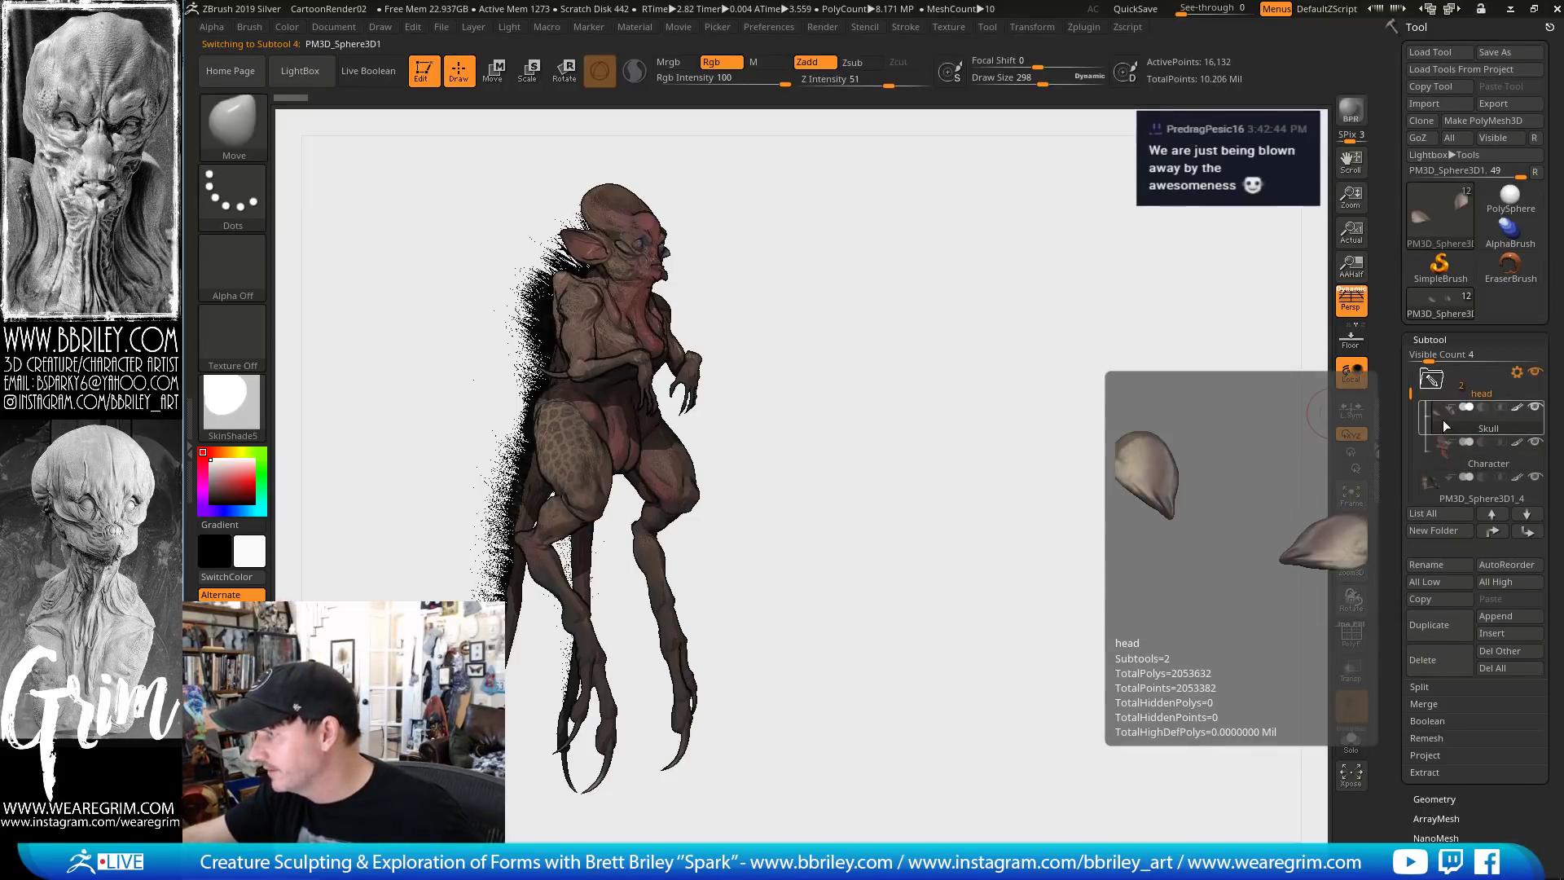
{"action": "mouse_move", "coordinate": [1454, 424]}
{"action": "left_mouse_down"}
{"action": "mouse_move", "coordinate": [1455, 452]}
{"action": "mouse_move", "coordinate": [1456, 421]}
{"action": "left_mouse_up"}
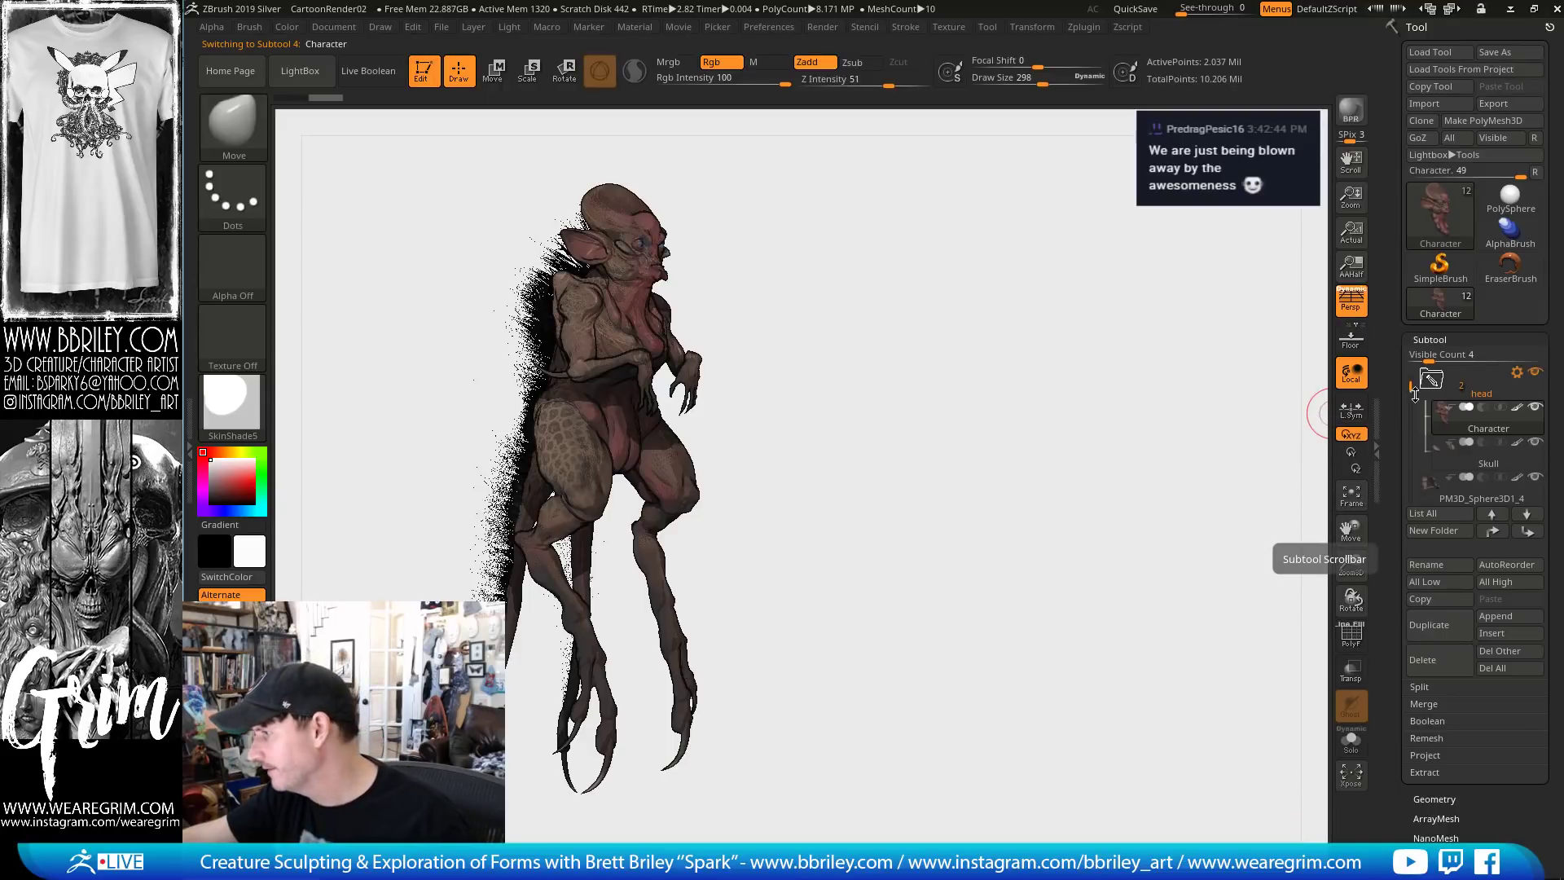
{"action": "left_click_drag", "start_coordinate": [1411, 389], "coordinate": [1410, 399]}
{"action": "left_click_drag", "start_coordinate": [1409, 407], "coordinate": [1409, 388]}
{"action": "left_click", "coordinate": [1442, 388]}
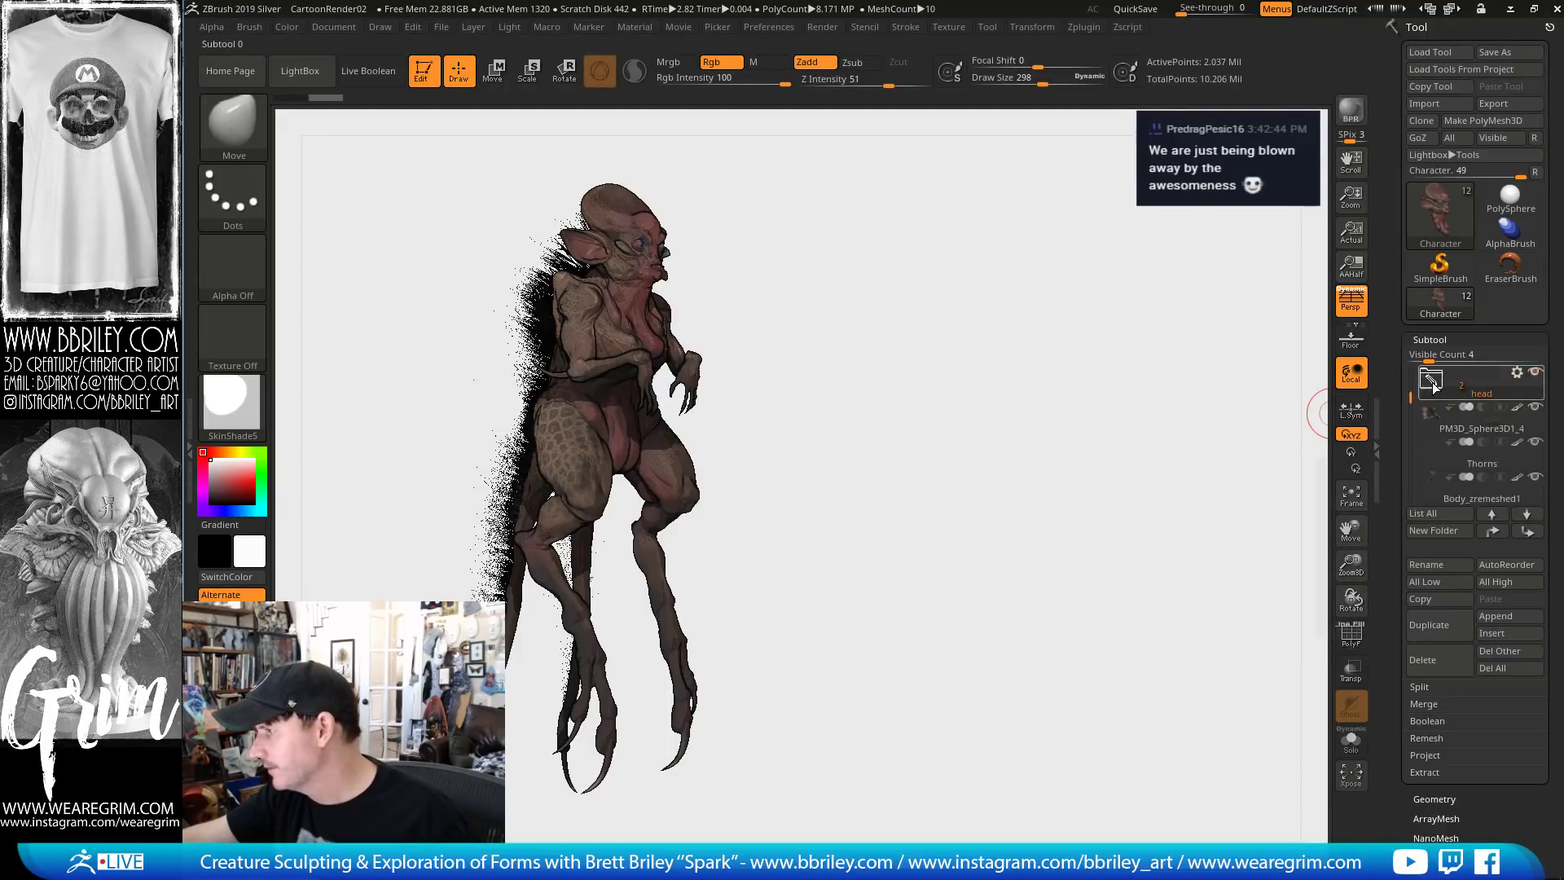
Rename the PM3D_Sphere3D1_4 subtool as Arms
{"action": "left_click", "coordinate": [1435, 428]}
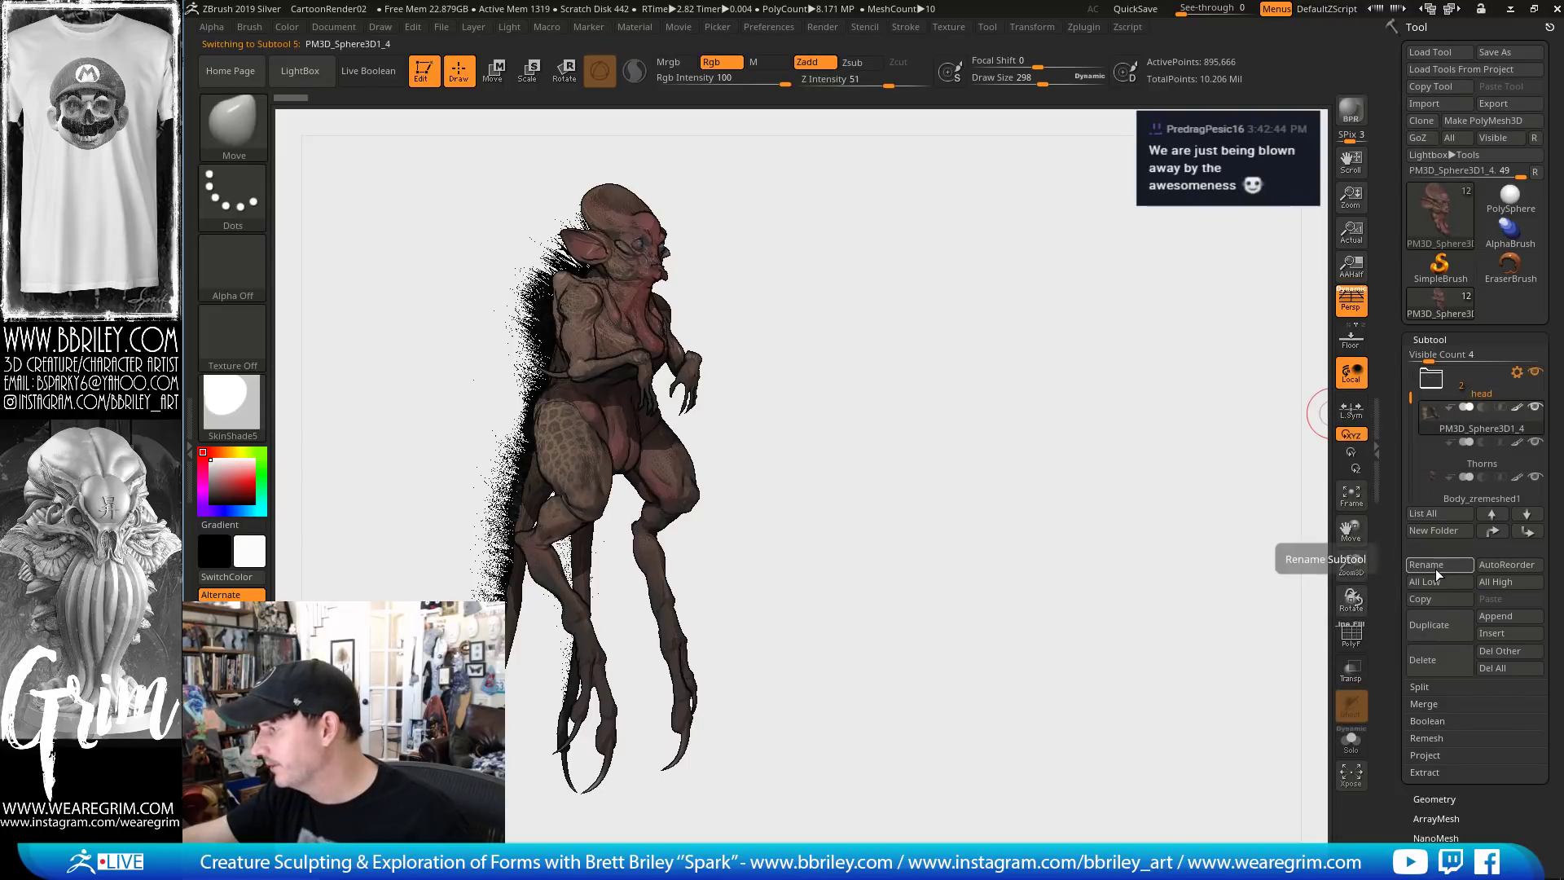
{"action": "left_click", "coordinate": [1438, 566]}
{"action": "type", "text": "arms"}
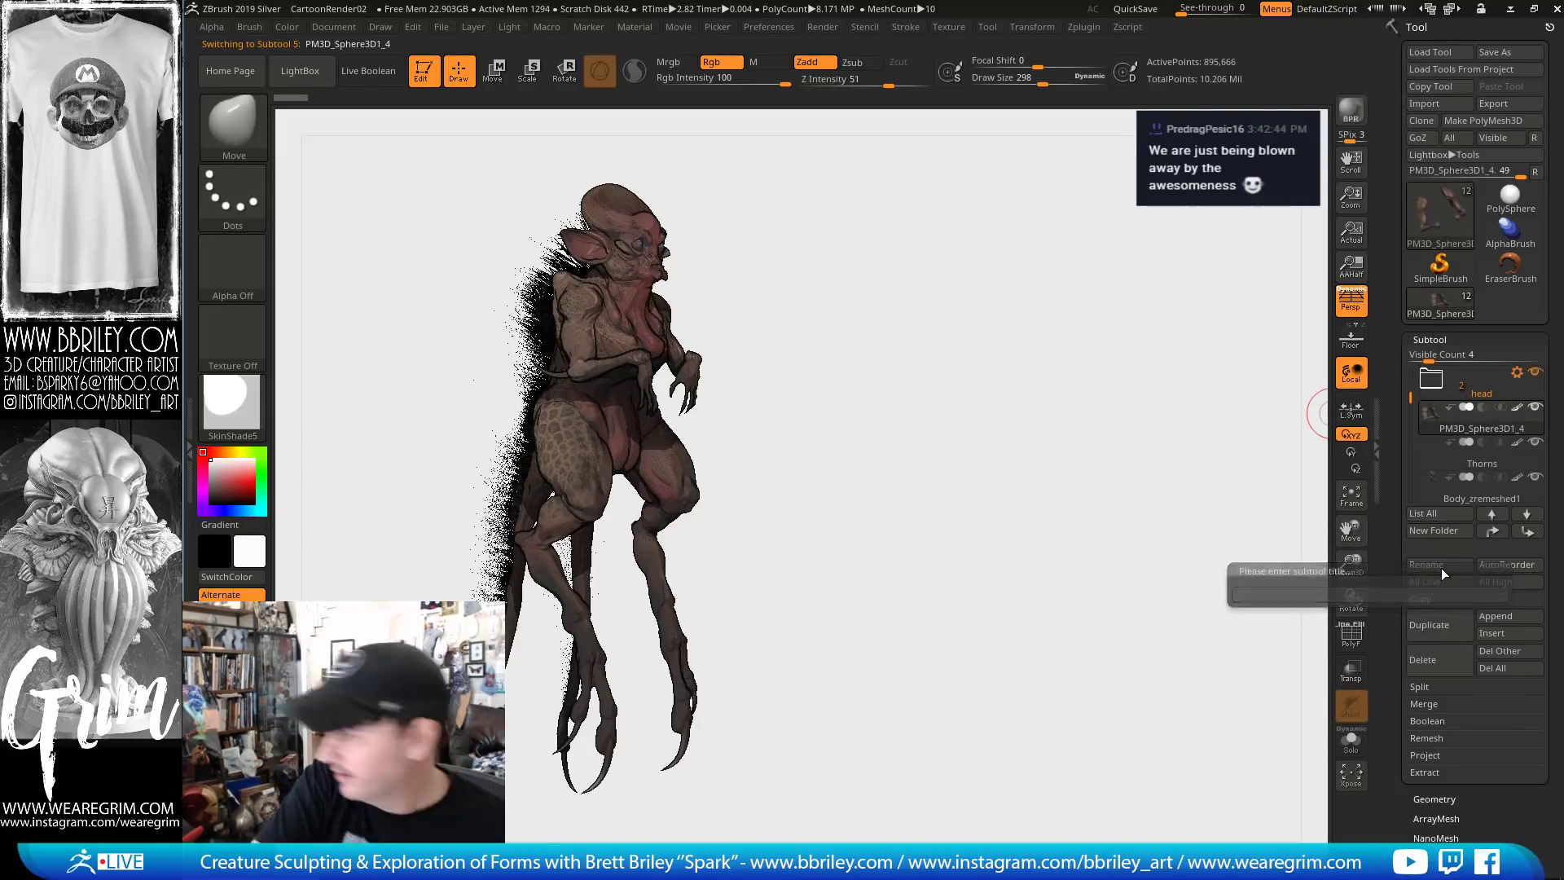
{"action": "key", "text": "Return"}
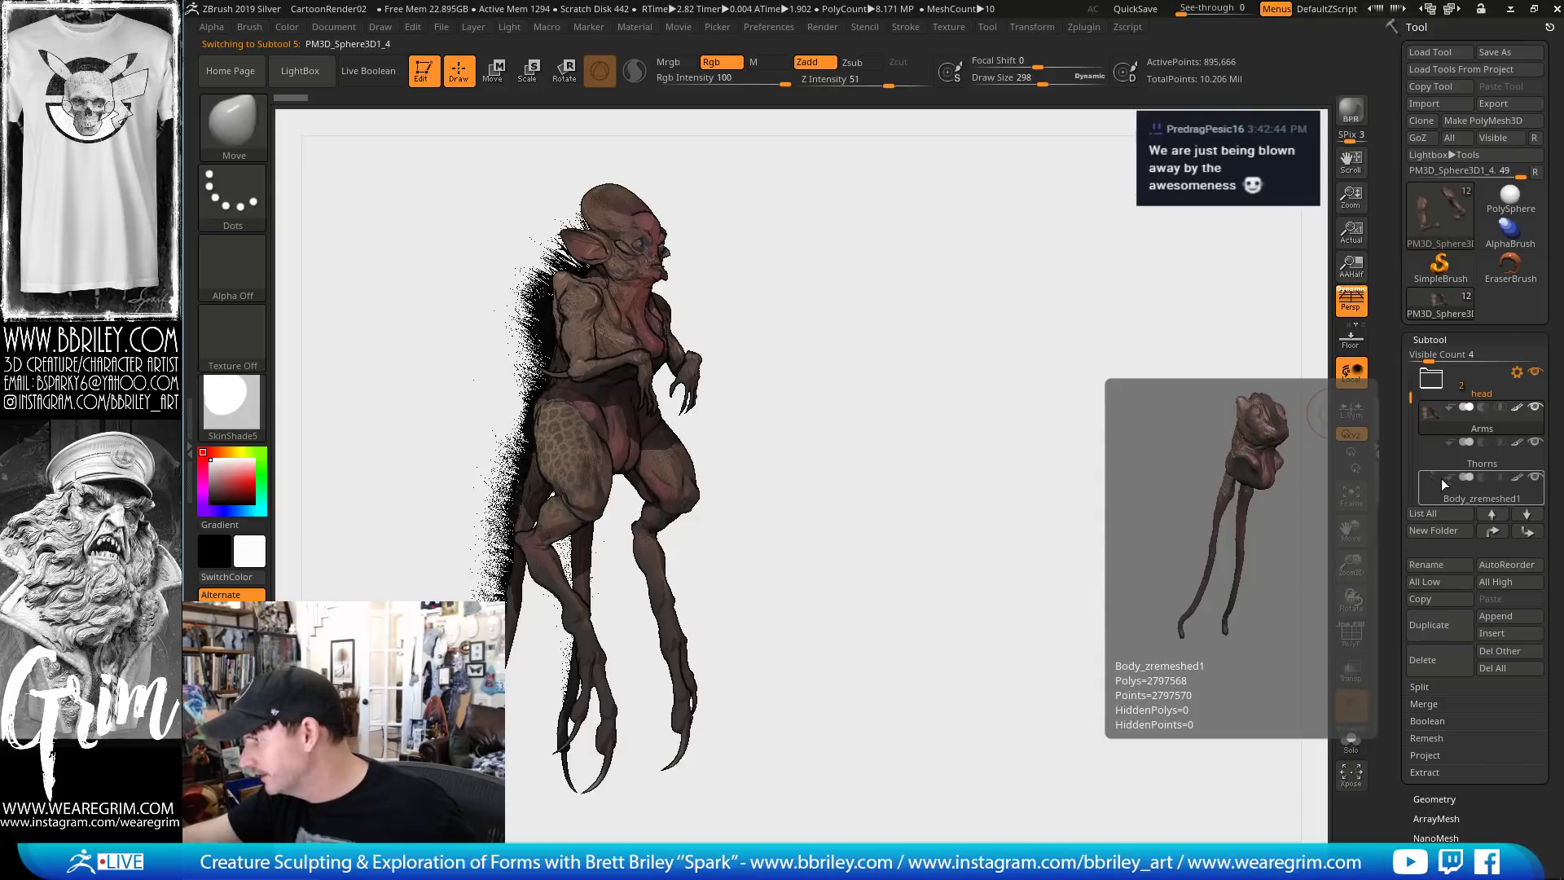
Rename the Body_zremeshed1 subtool as Body
{"action": "left_click", "coordinate": [1437, 495]}
{"action": "left_click", "coordinate": [1443, 562]}
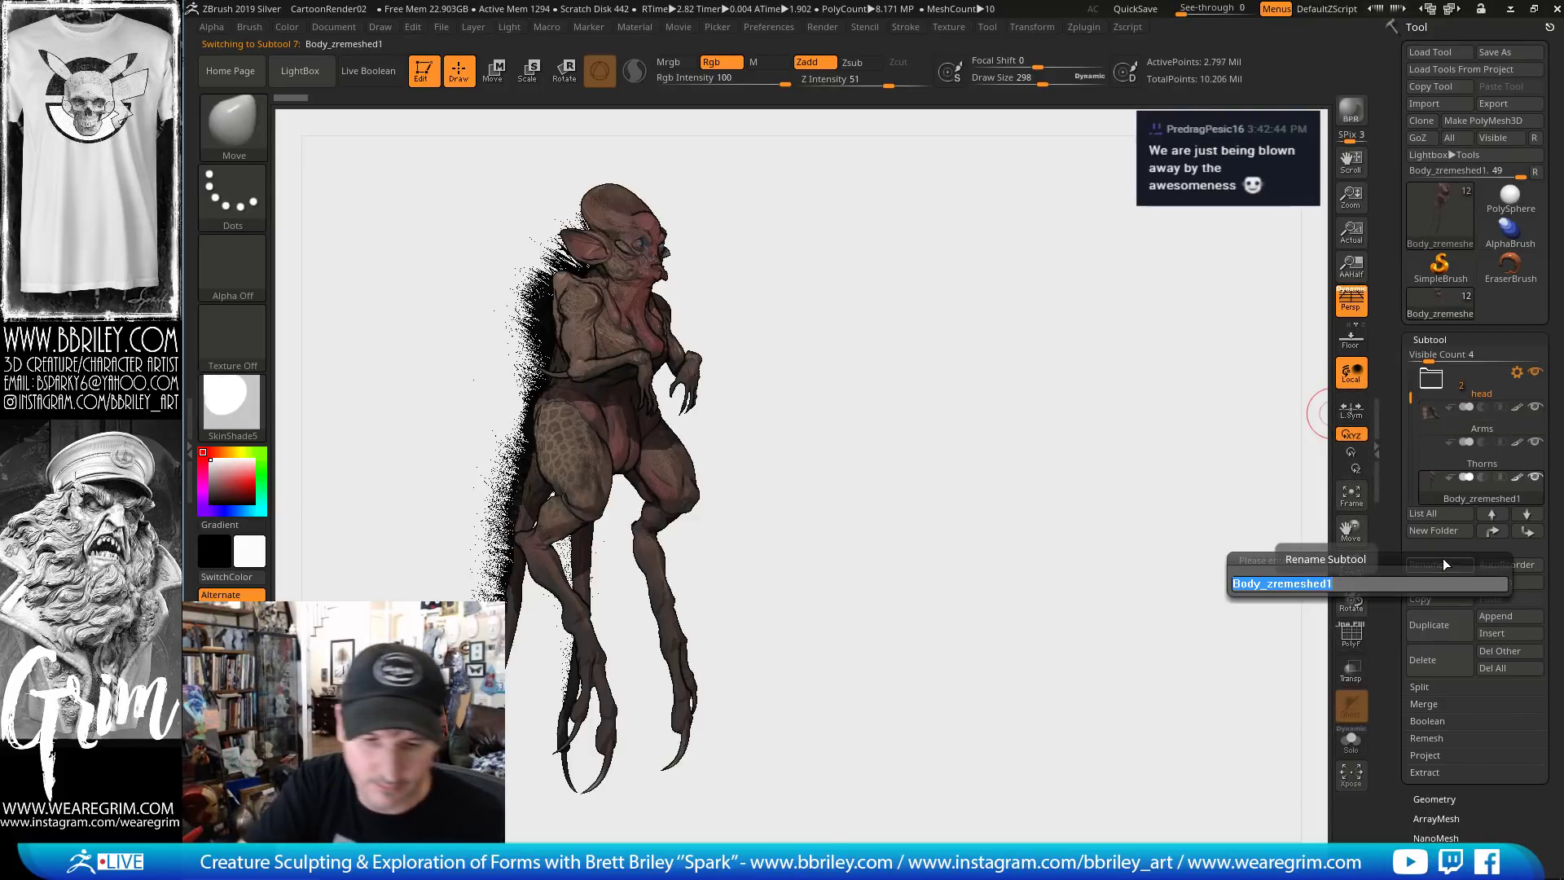
{"action": "type", "text": "Body"}
{"action": "key", "text": "Return"}
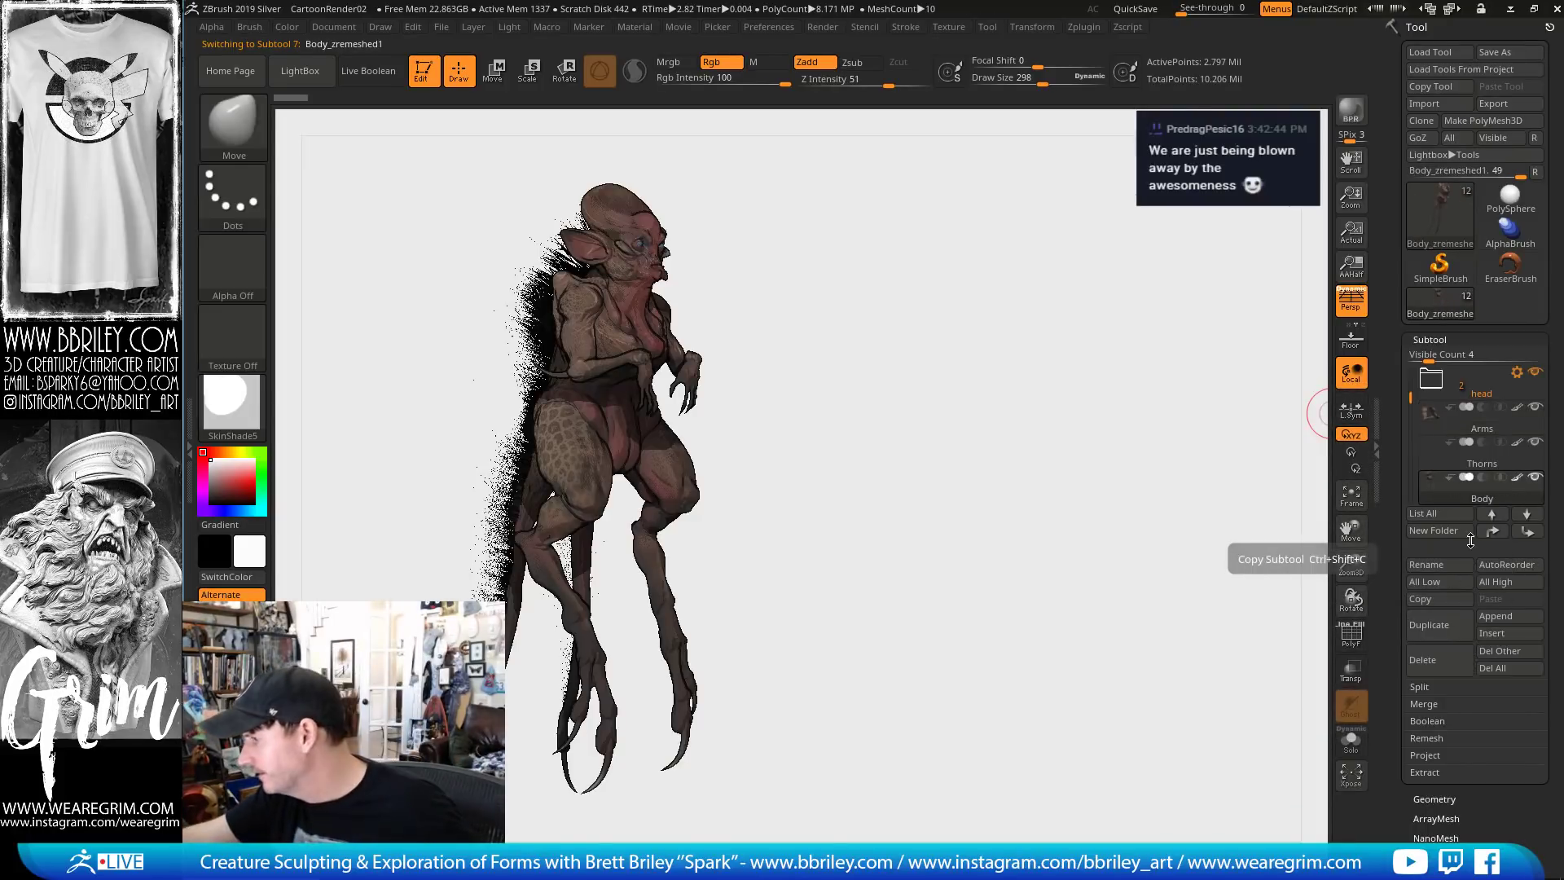
Try to group the Body subtool in a new folder named body
{"action": "left_click", "coordinate": [1440, 526]}
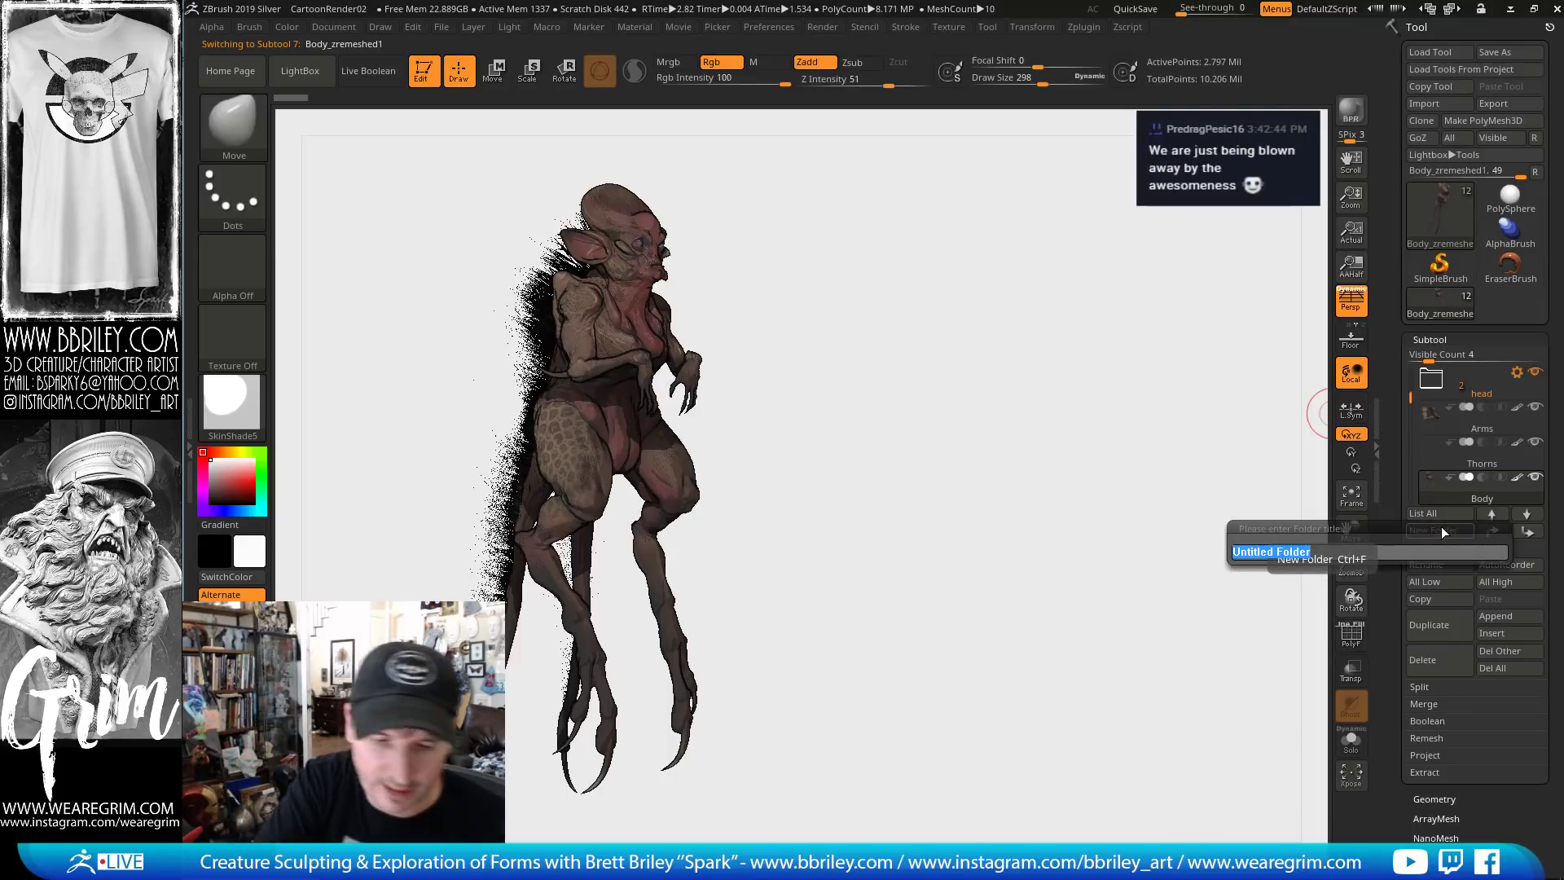
{"action": "type", "text": "body"}
{"action": "key", "text": "Return"}
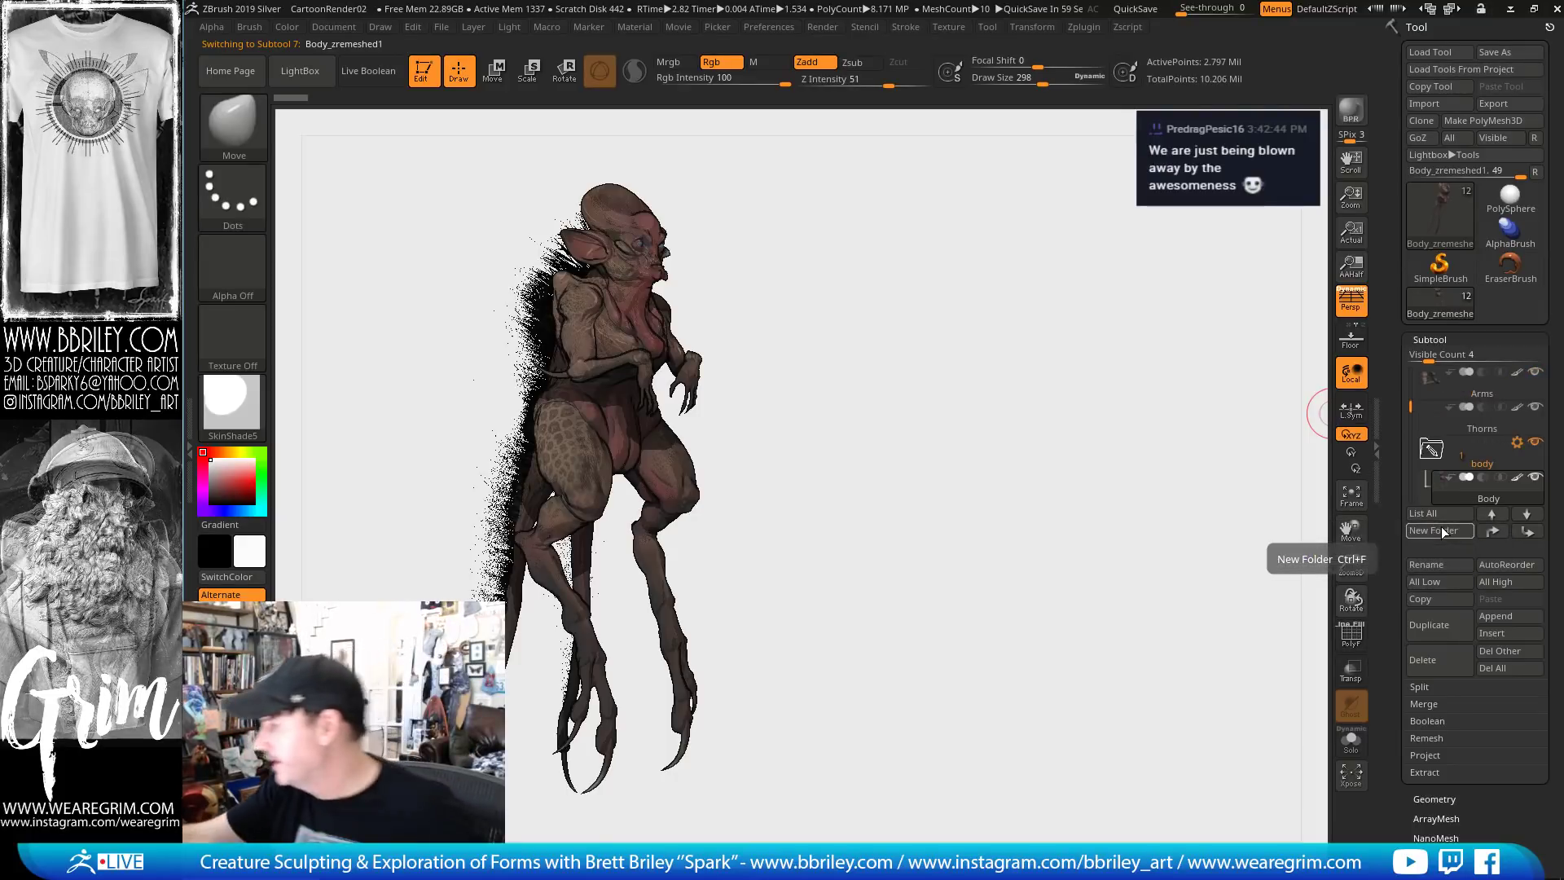
{"action": "left_click", "coordinate": [1495, 531]}
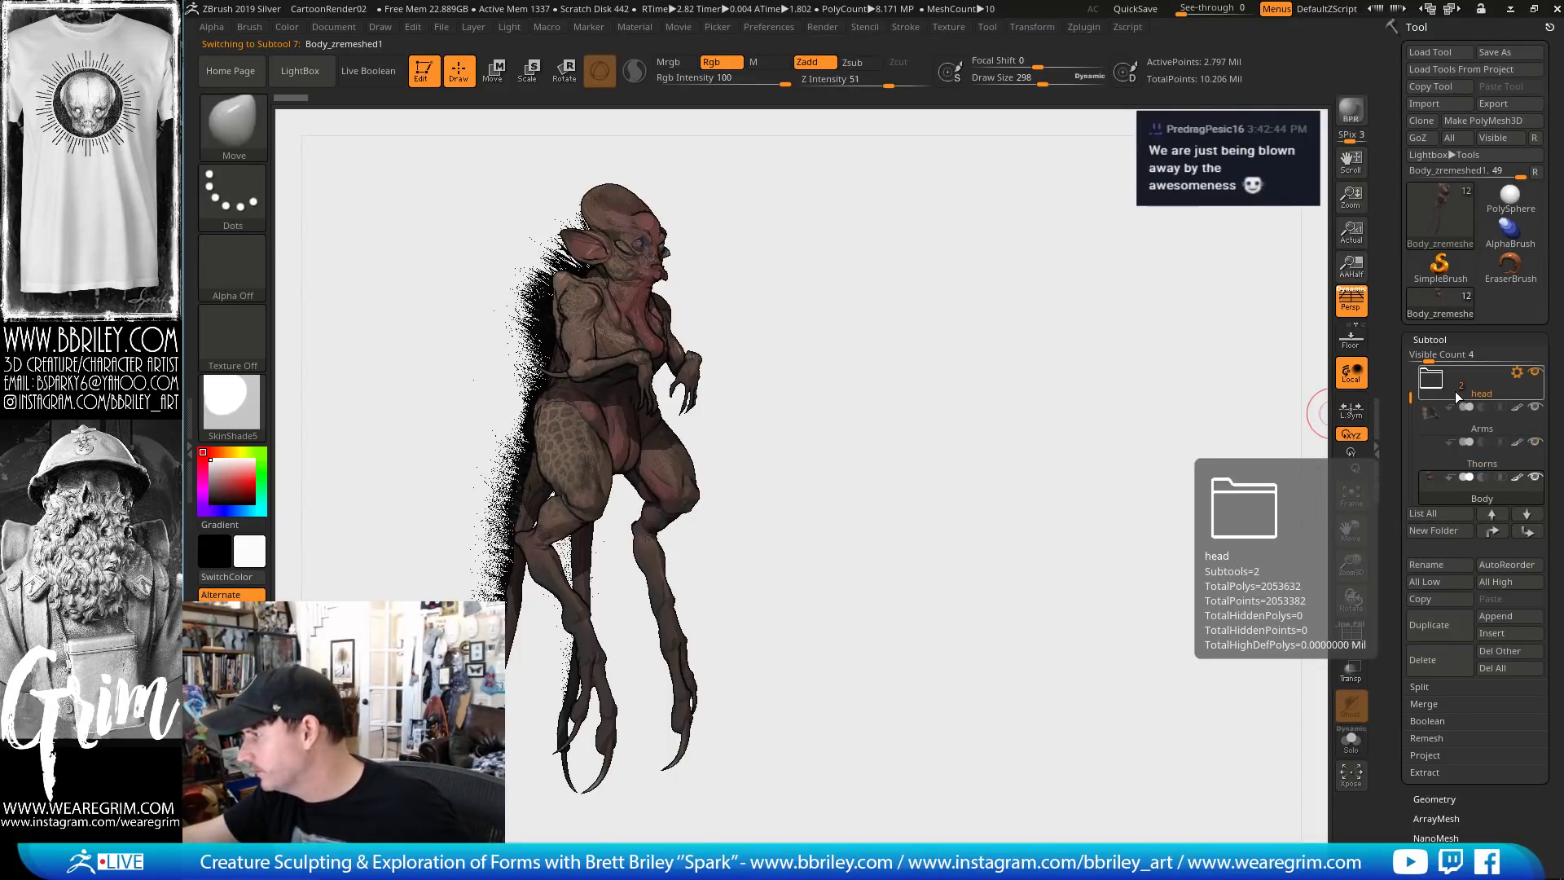
{"action": "mouse_move", "coordinate": [1411, 400]}
{"action": "left_mouse_down"}
{"action": "mouse_move", "coordinate": [1414, 417]}
{"action": "mouse_move", "coordinate": [1413, 397]}
{"action": "left_mouse_up"}
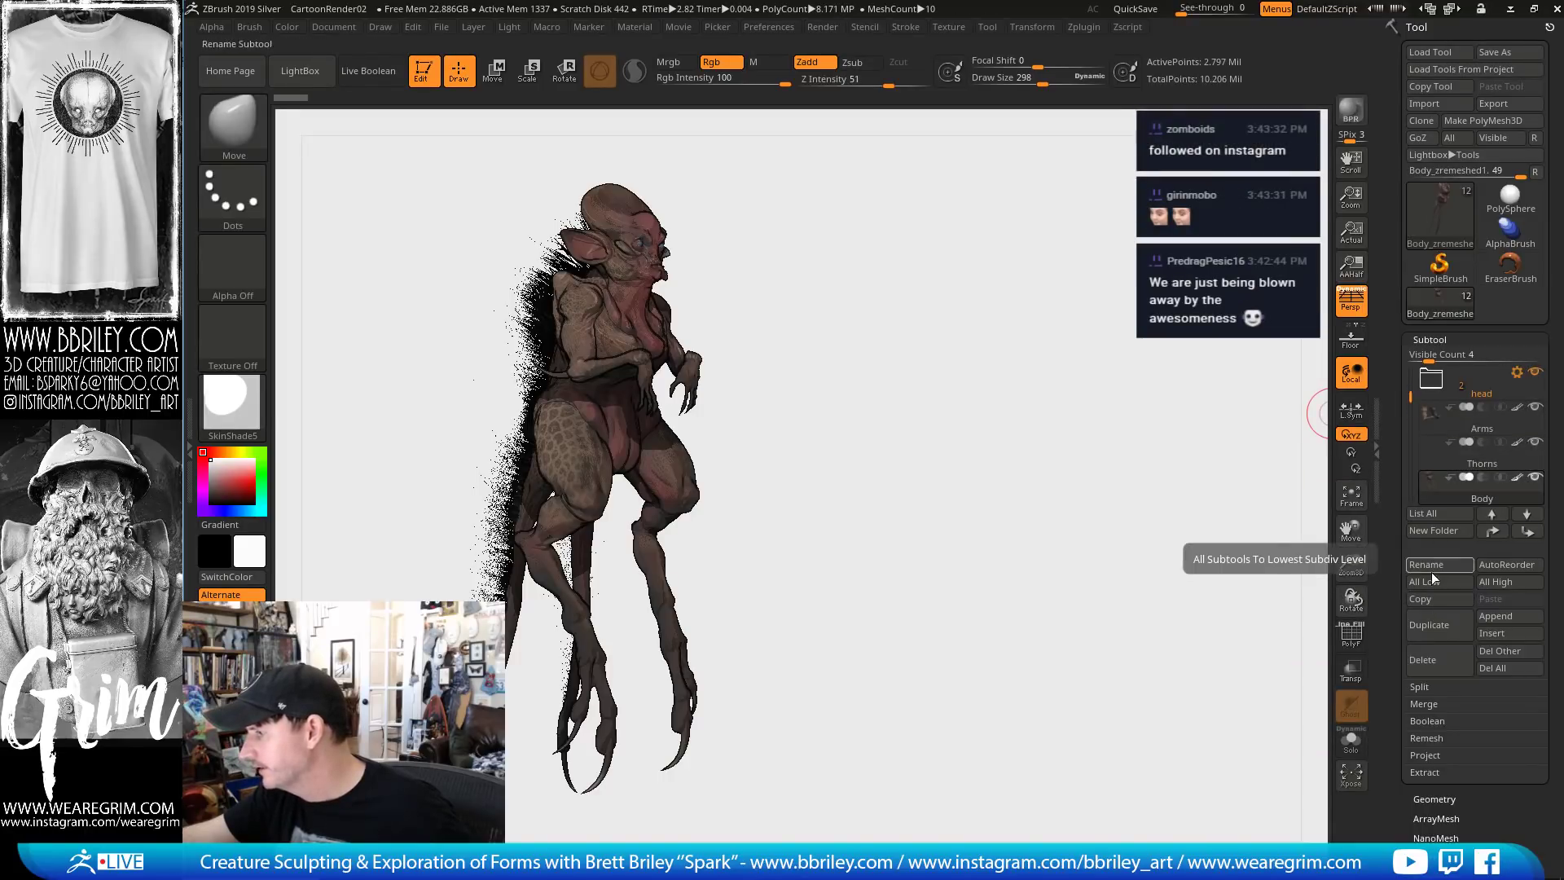
{"action": "mouse_move", "coordinate": [1443, 482]}
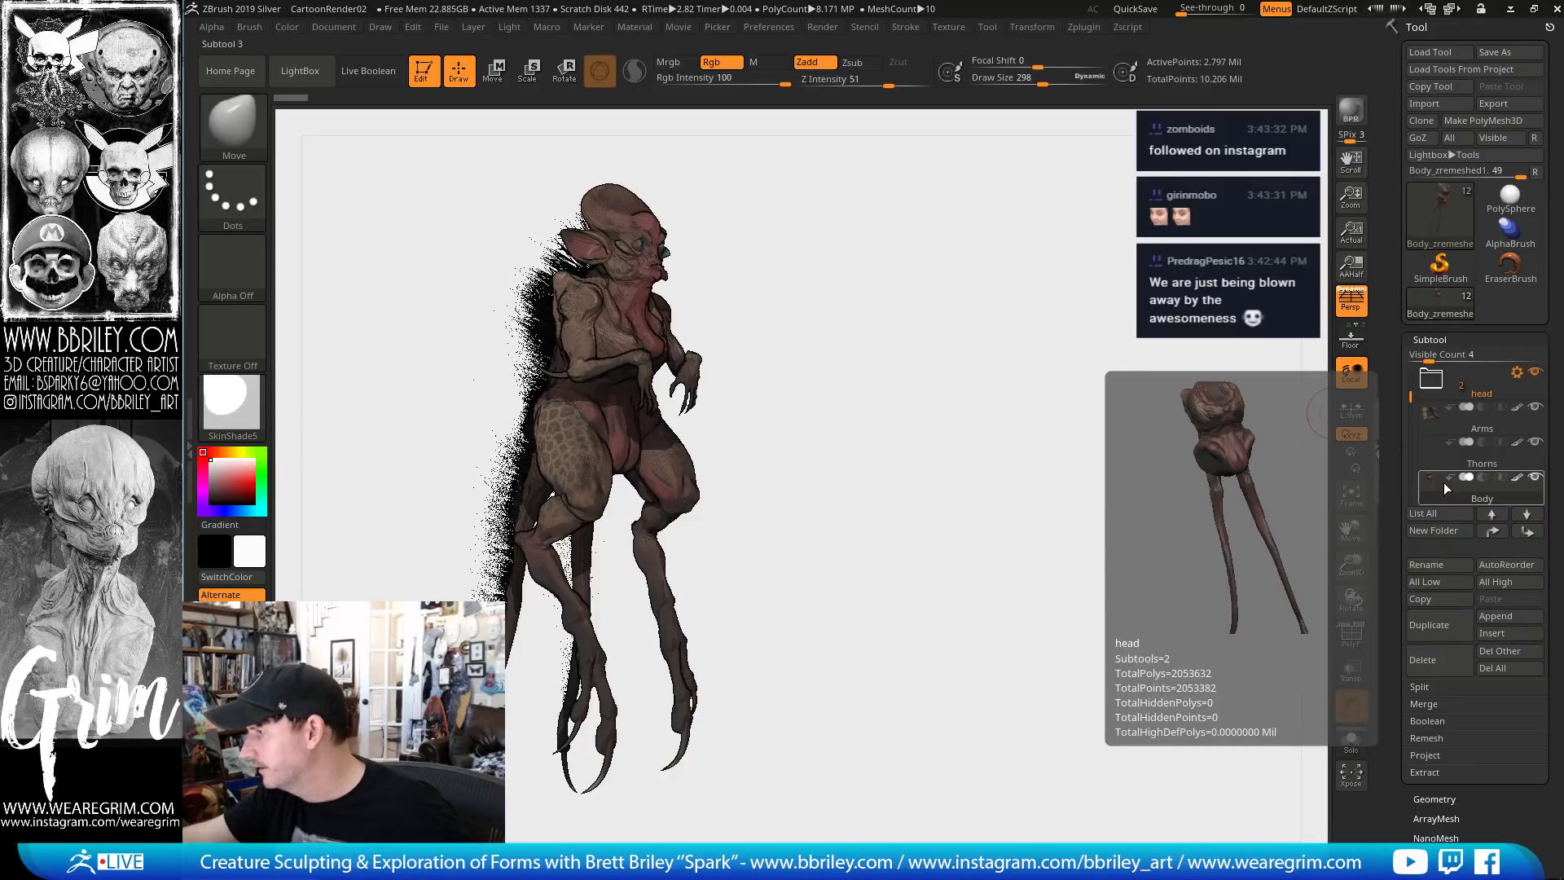
{"action": "left_click", "coordinate": [1435, 566]}
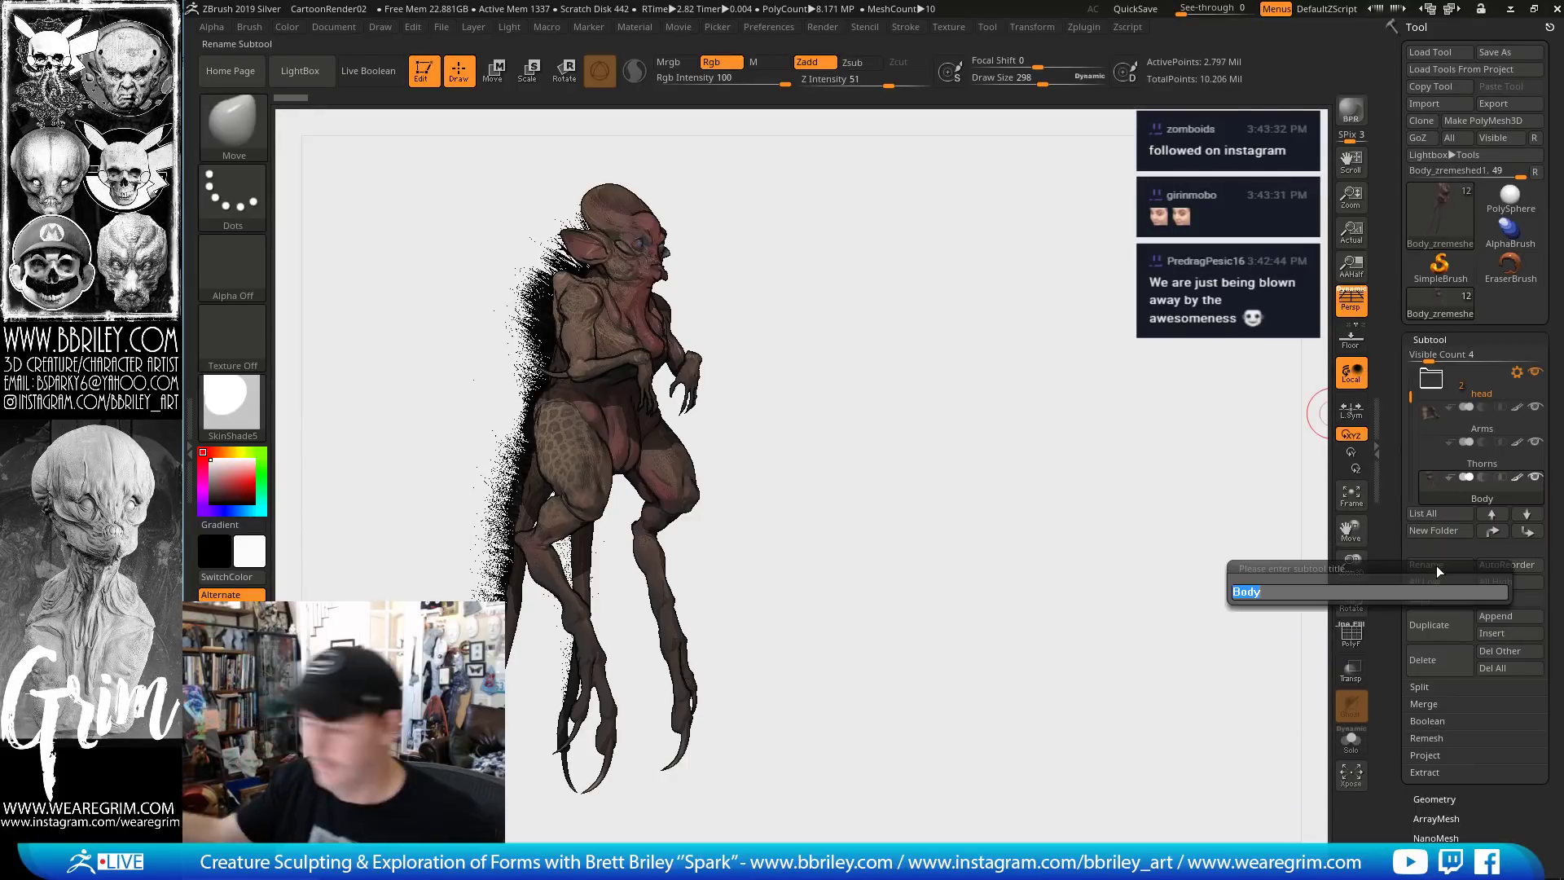
{"action": "key", "text": "Escape"}
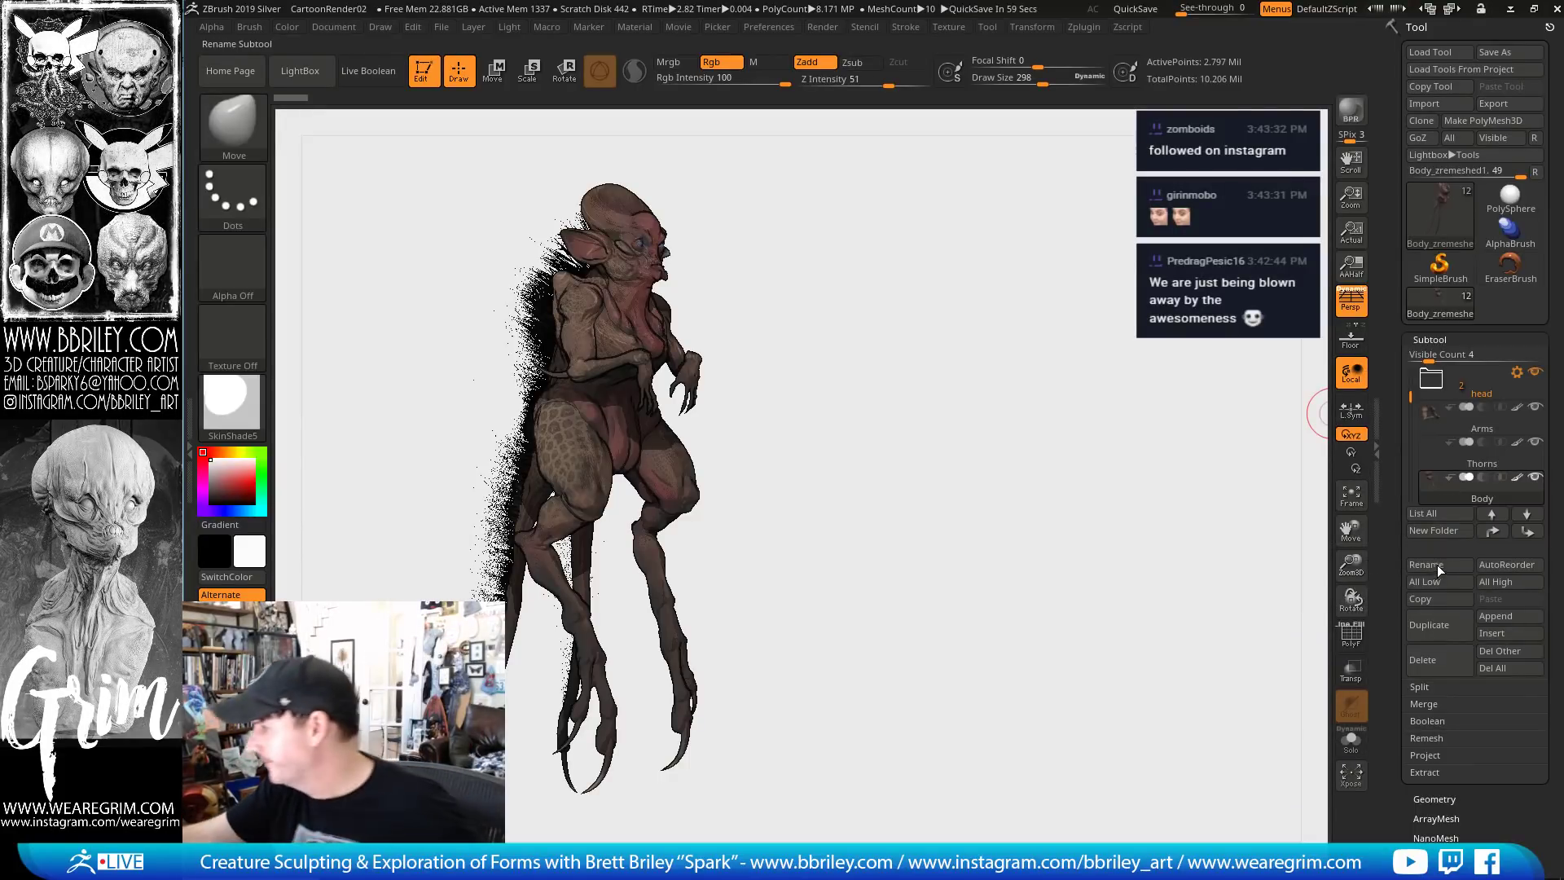
Reorder the Arms subtool beneath Thorns so it sits directly above Body, and select the Body subtool
{"action": "left_click_drag", "start_coordinate": [1409, 398], "coordinate": [1408, 410]}
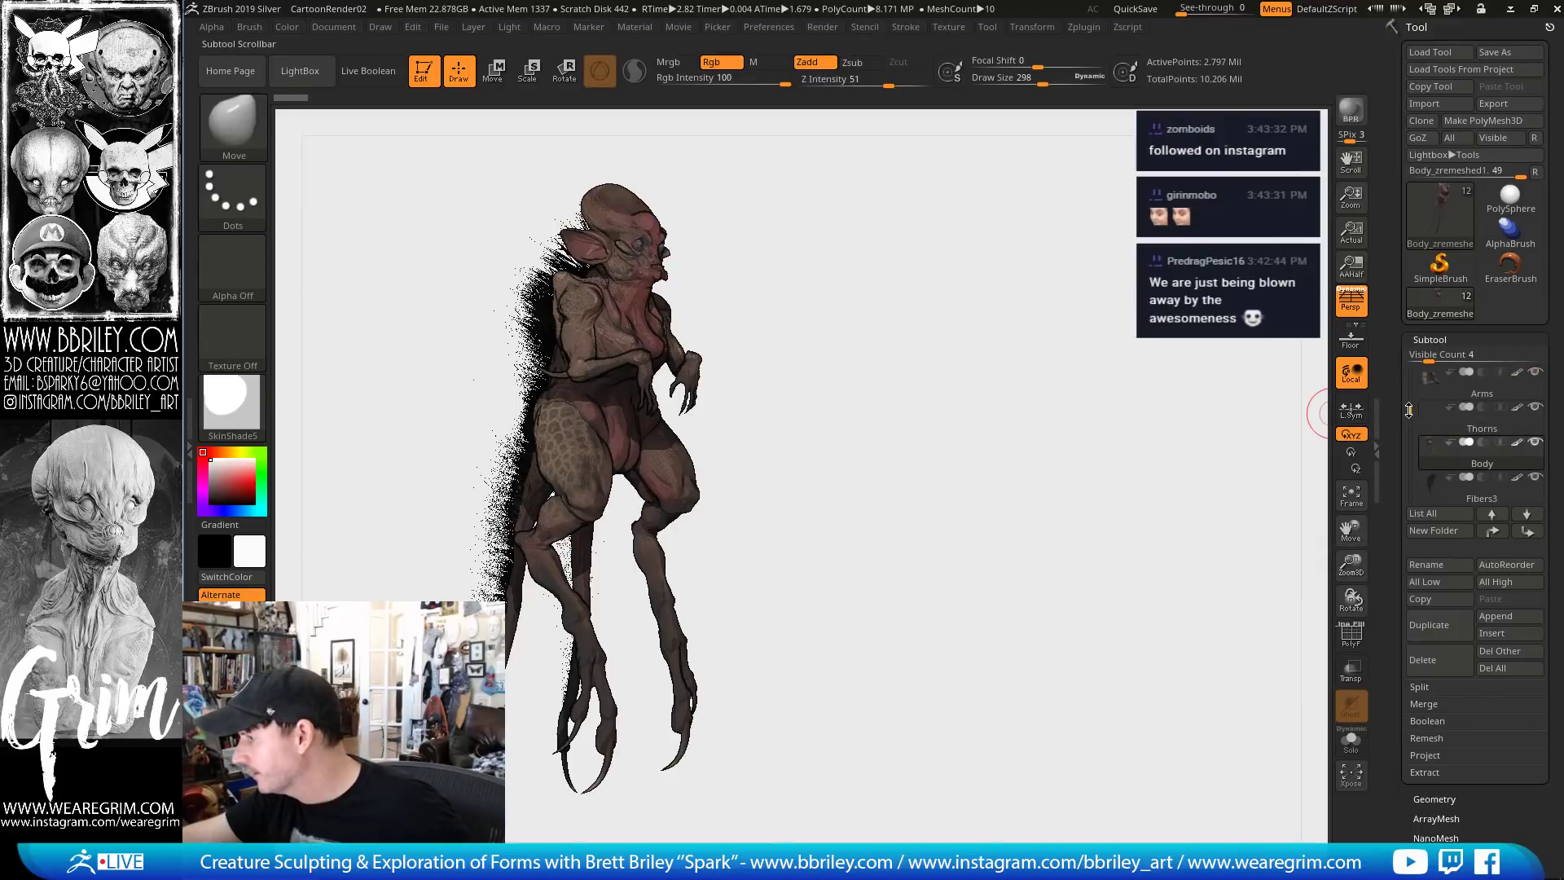
{"action": "left_click", "coordinate": [1432, 430]}
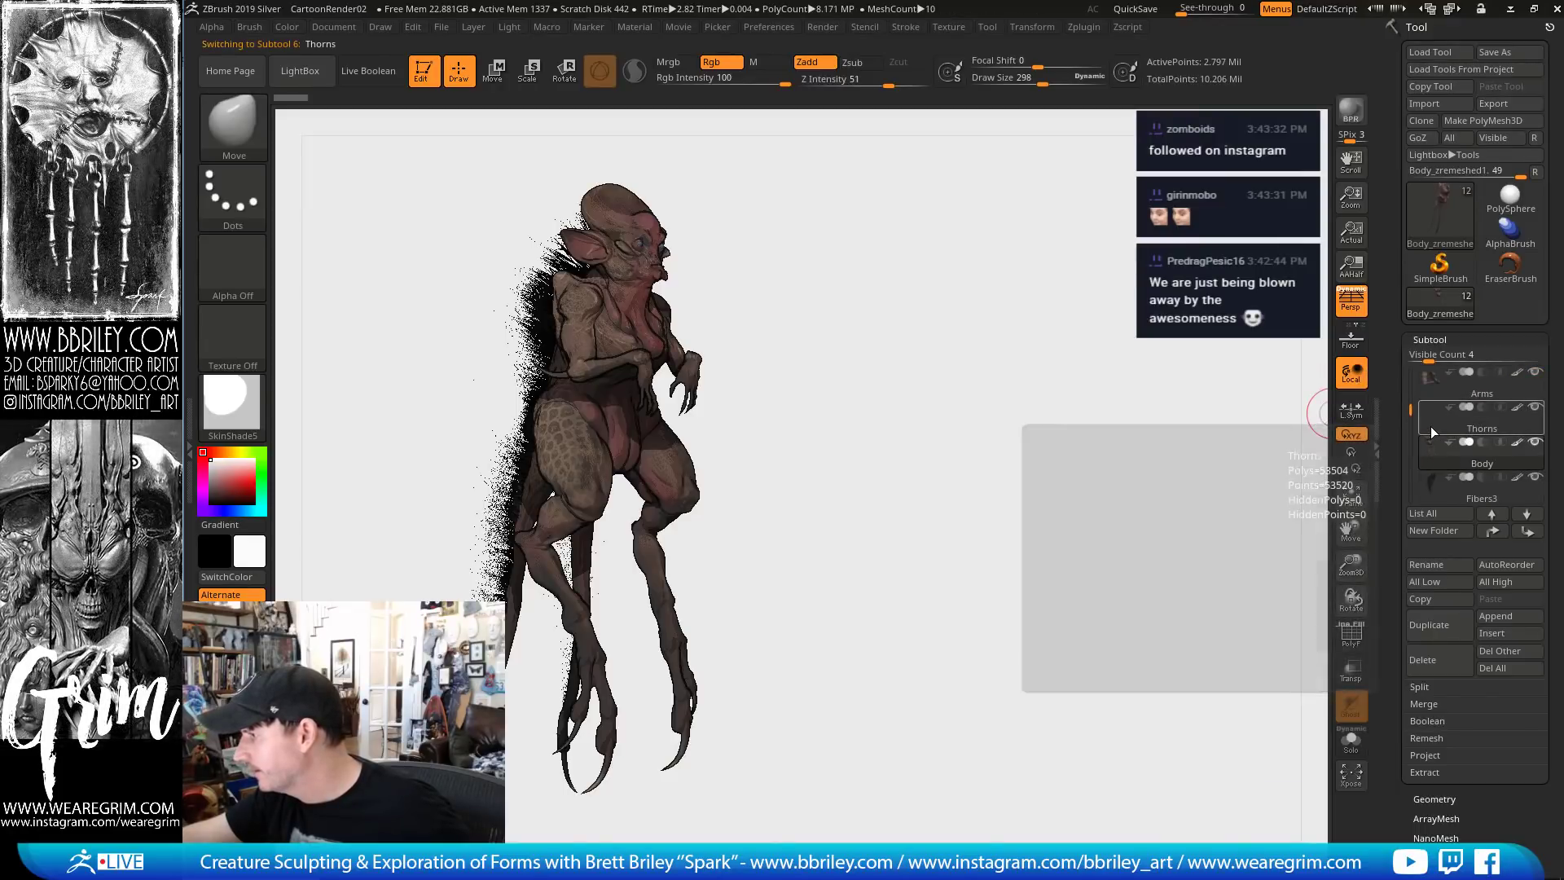
{"action": "left_click", "coordinate": [1435, 394]}
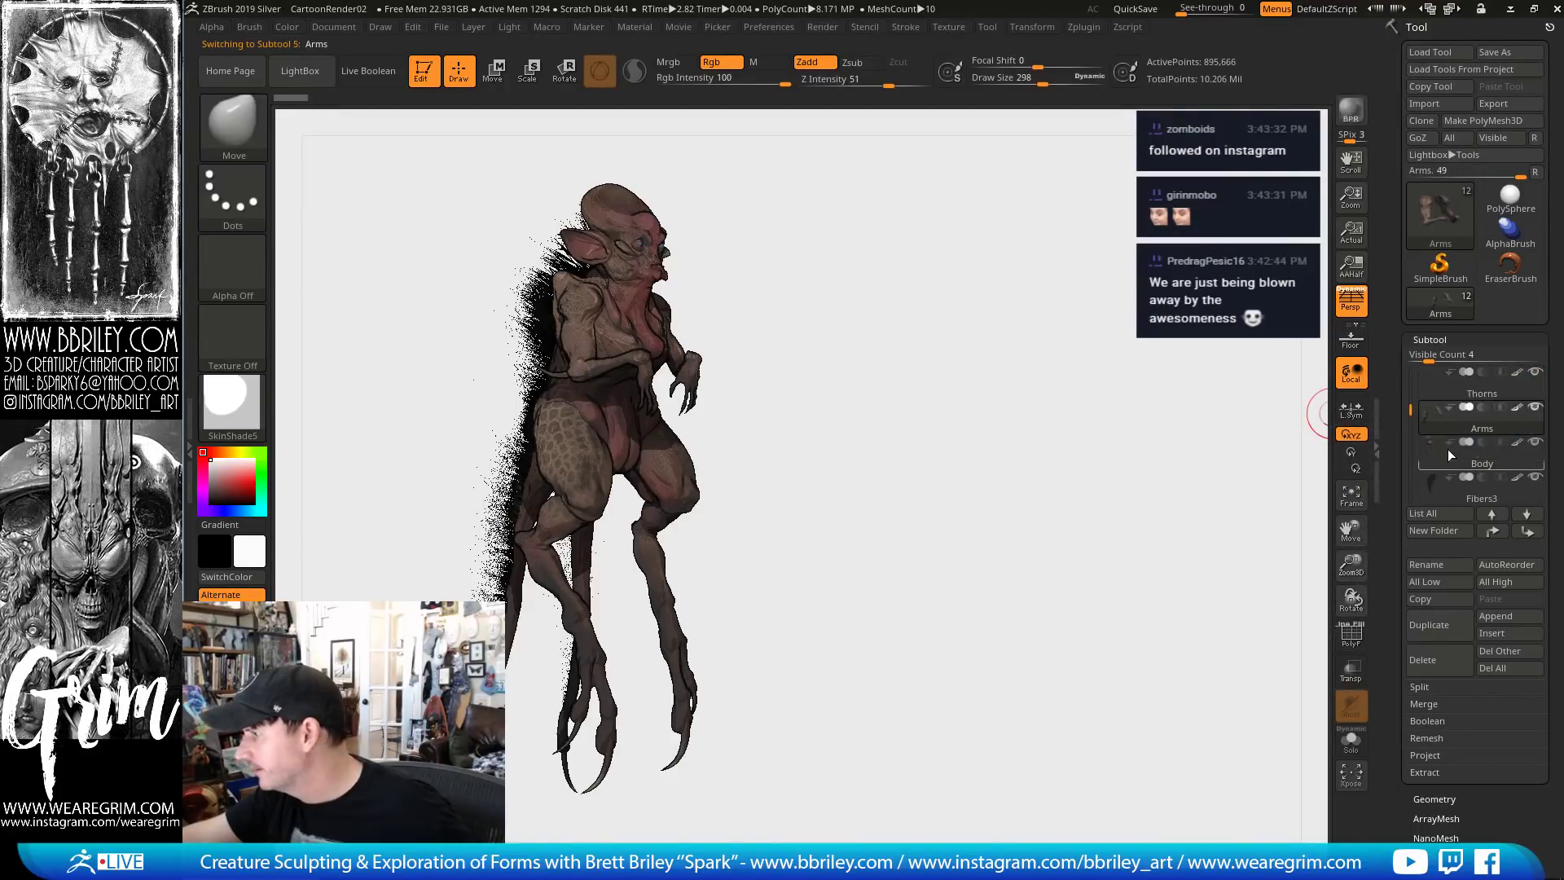
{"action": "mouse_move", "coordinate": [1410, 409]}
{"action": "left_mouse_down"}
{"action": "mouse_move", "coordinate": [1408, 372]}
{"action": "mouse_move", "coordinate": [1408, 395]}
{"action": "left_mouse_up"}
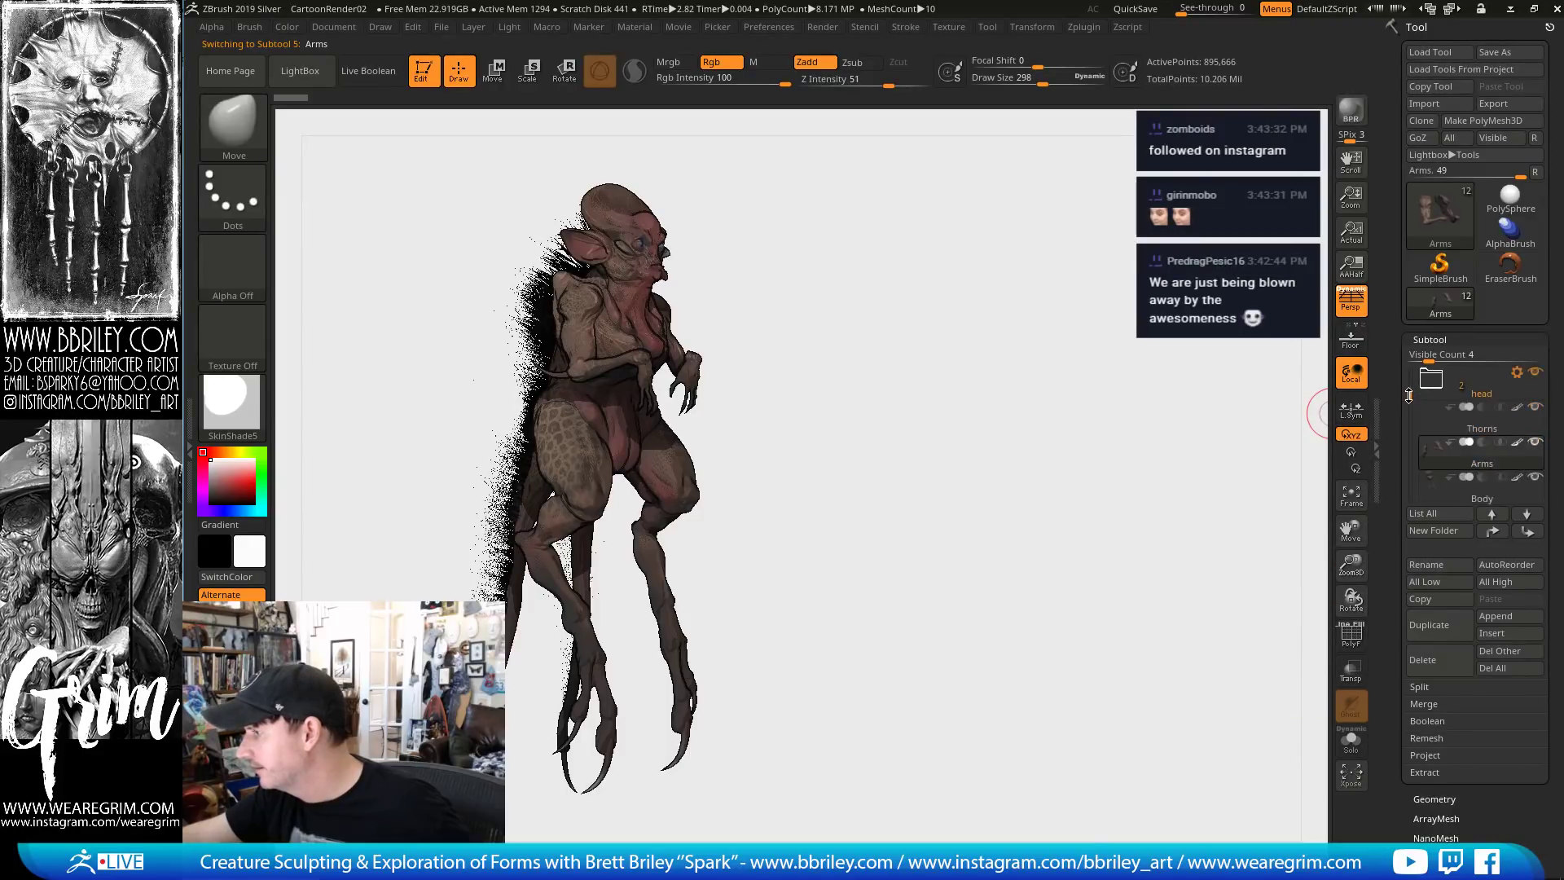
{"action": "left_click", "coordinate": [1443, 492]}
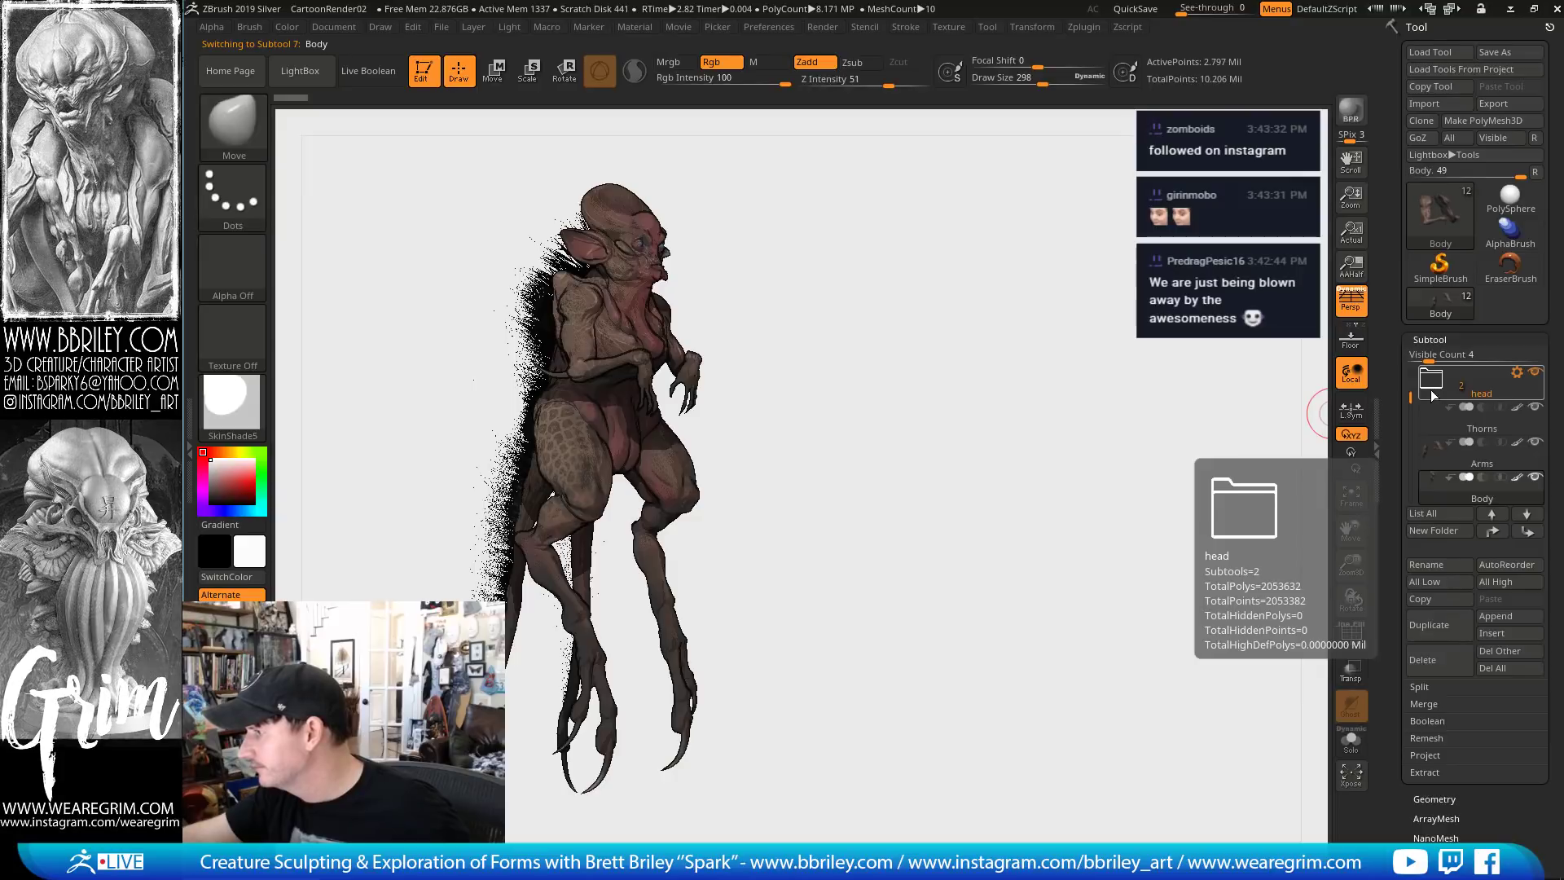
Move the PM3D_Sphere3D1_2 eyeballs subtool up the list and into the head folder, above Character
{"action": "left_click_drag", "start_coordinate": [1409, 398], "coordinate": [1422, 484]}
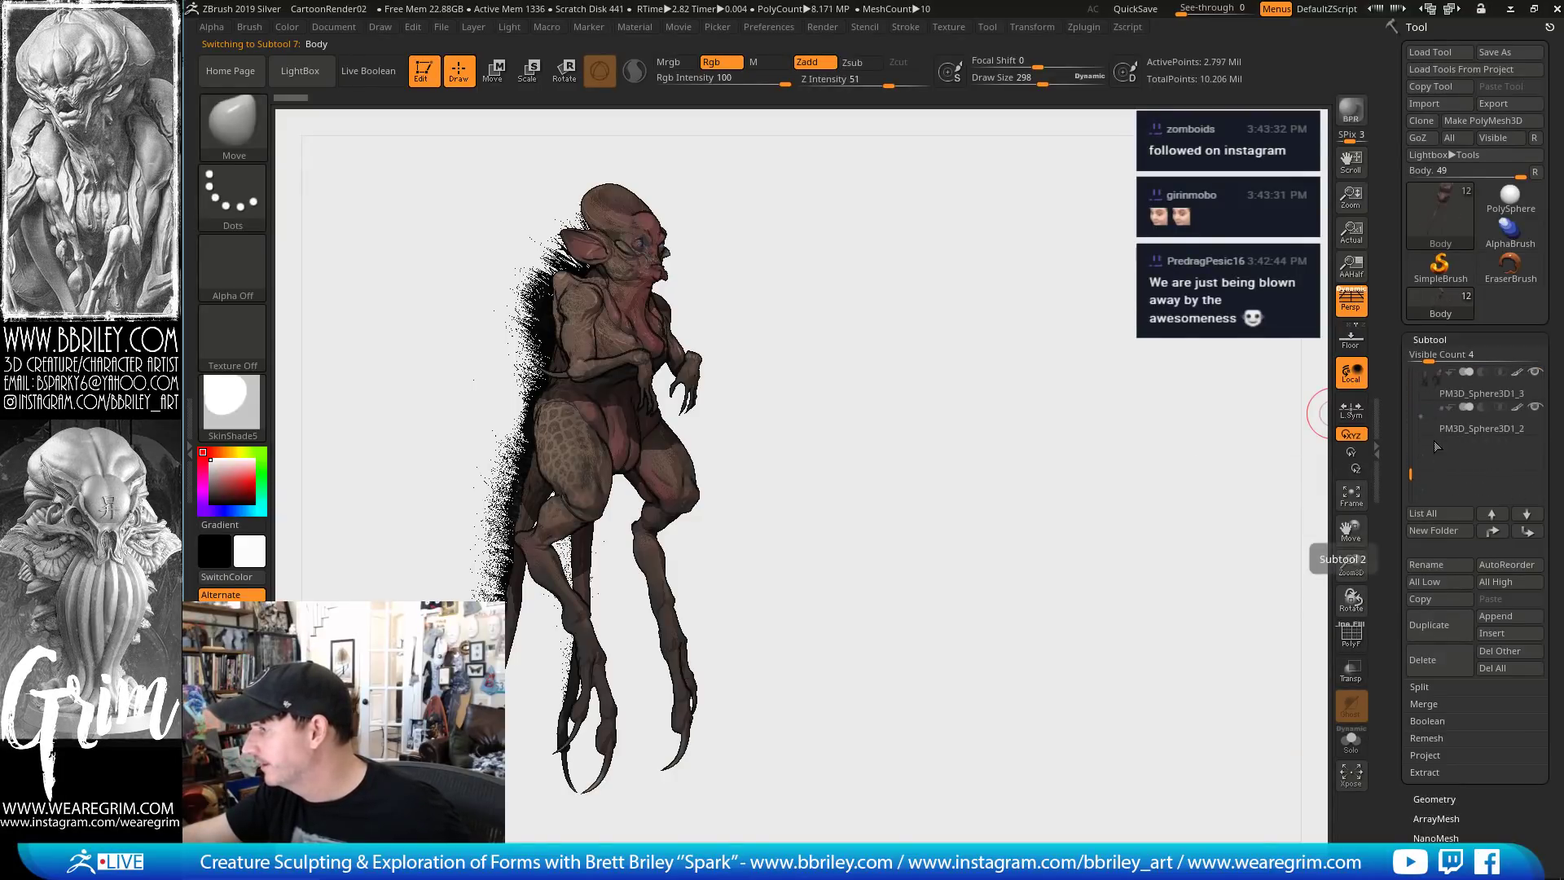
{"action": "left_click", "coordinate": [1437, 428]}
{"action": "mouse_move", "coordinate": [1450, 428]}
{"action": "left_mouse_down"}
{"action": "mouse_move", "coordinate": [1444, 363]}
{"action": "mouse_move", "coordinate": [1439, 452]}
{"action": "left_mouse_up"}
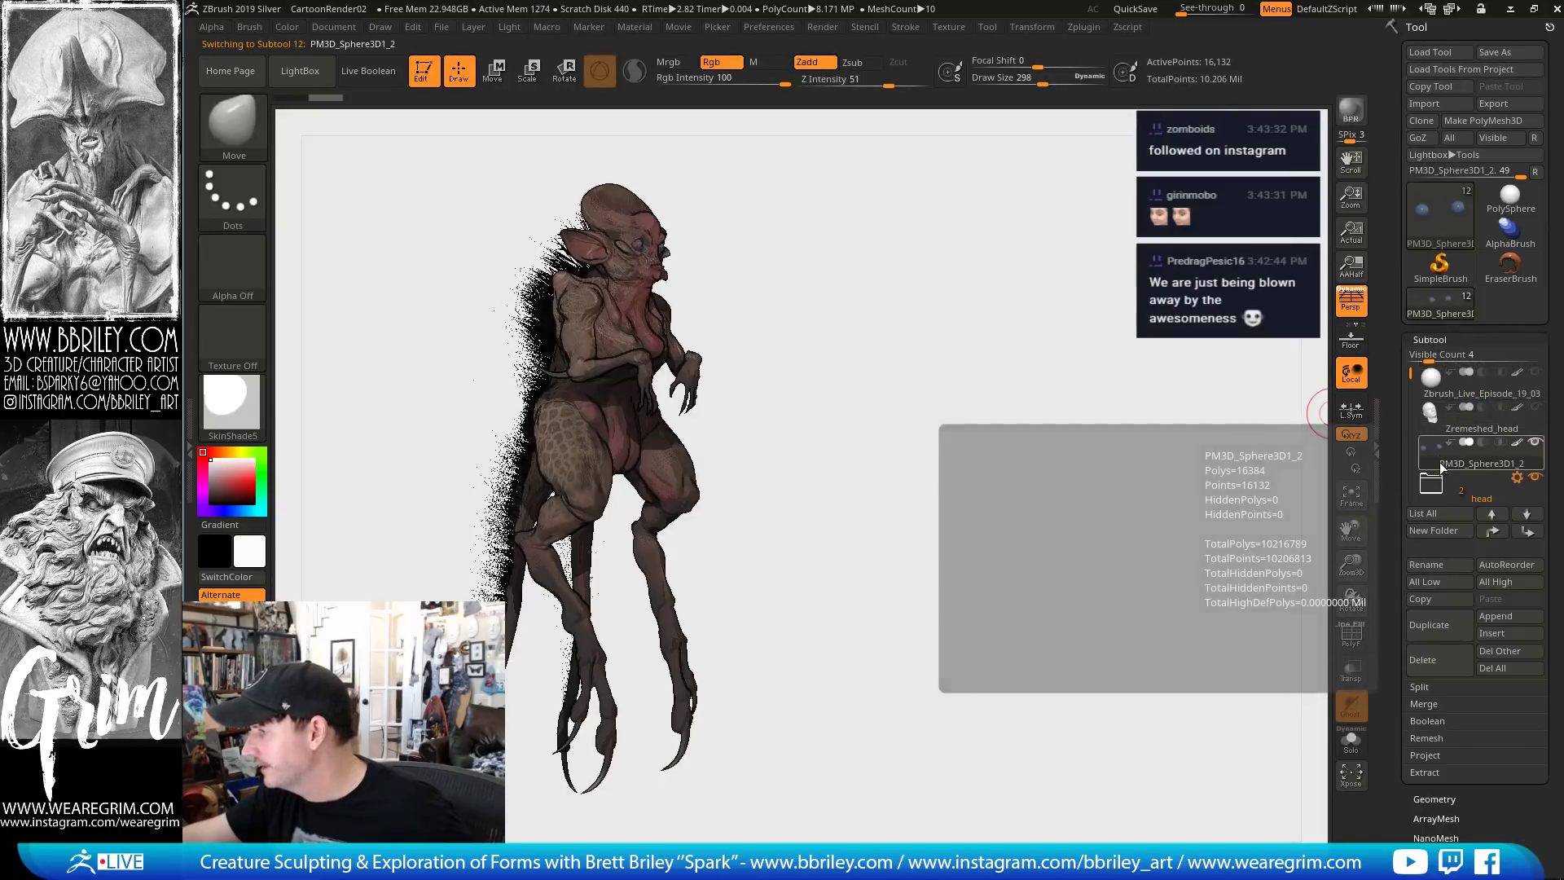
{"action": "left_click_drag", "start_coordinate": [1400, 452], "coordinate": [1400, 435]}
{"action": "left_click_drag", "start_coordinate": [1408, 362], "coordinate": [1411, 377]}
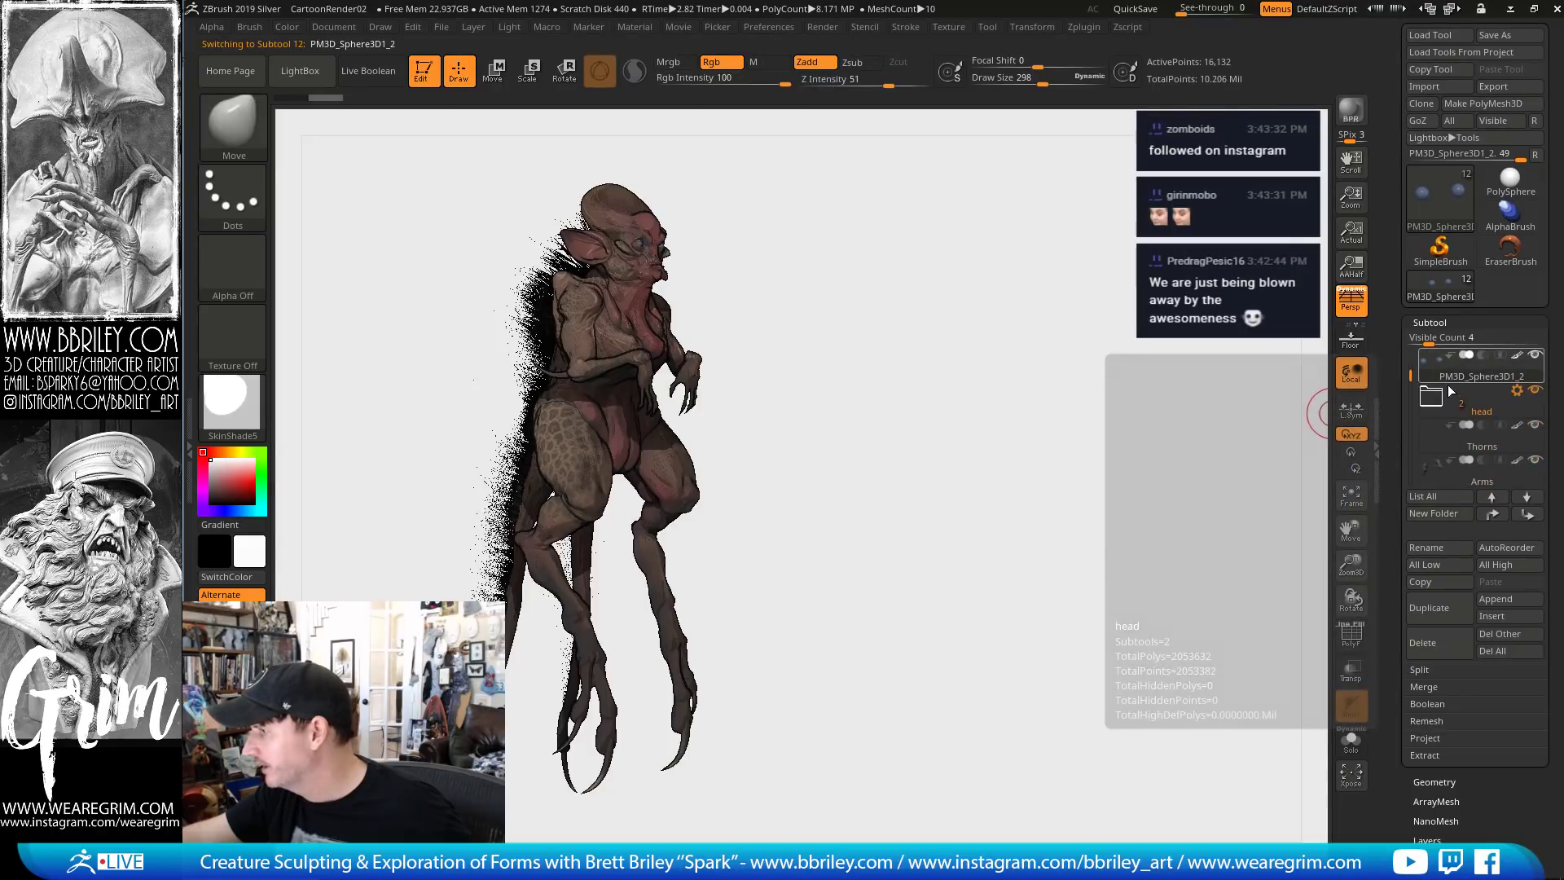
{"action": "left_click", "coordinate": [1440, 396]}
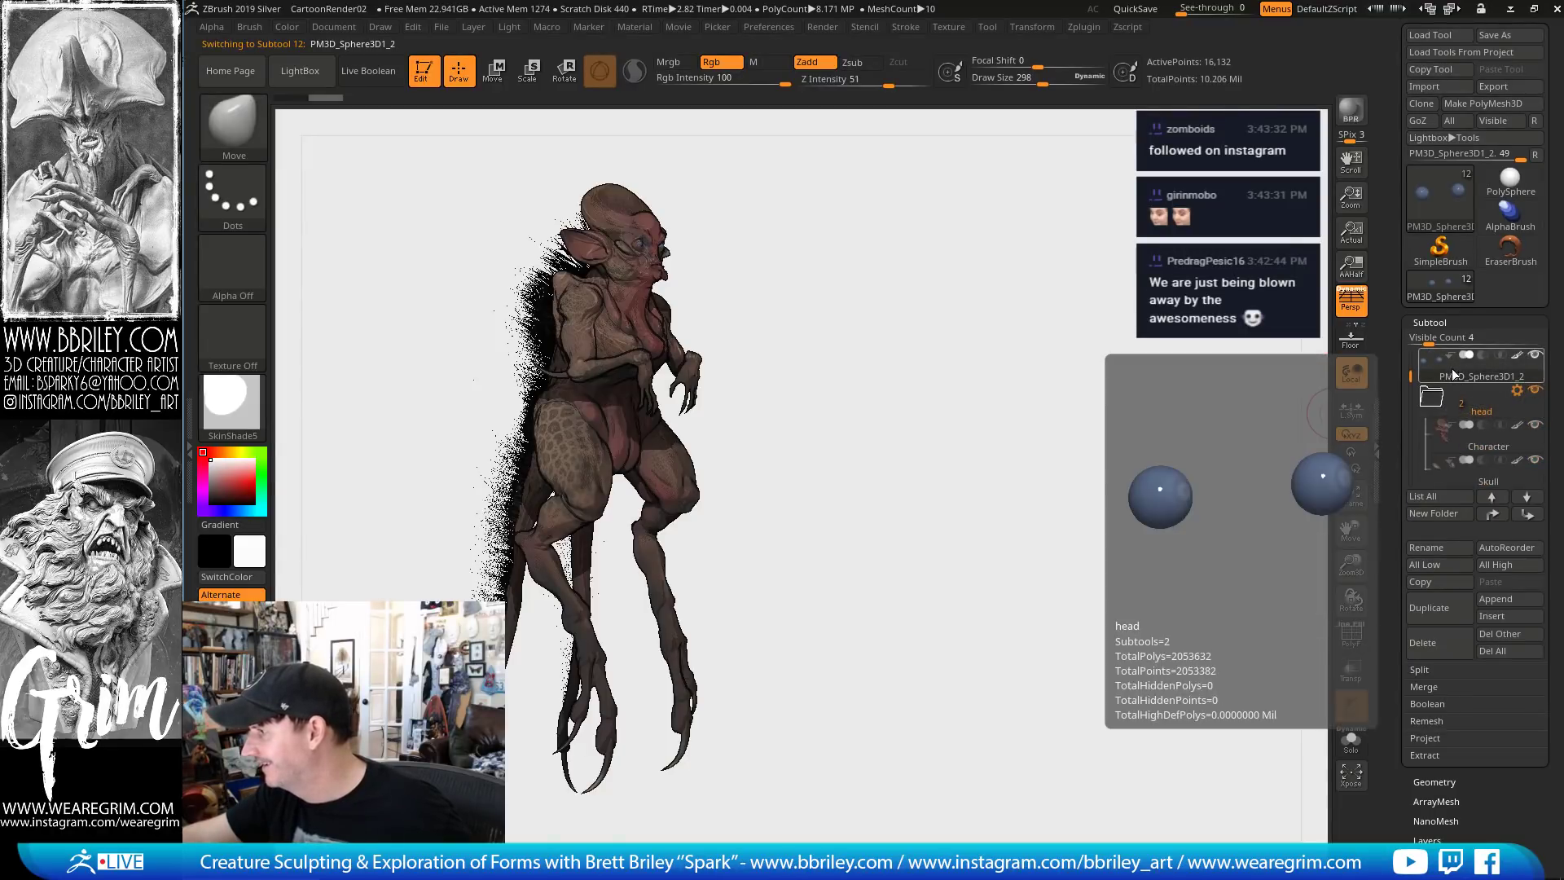
{"action": "left_click_drag", "start_coordinate": [1453, 372], "coordinate": [1456, 426]}
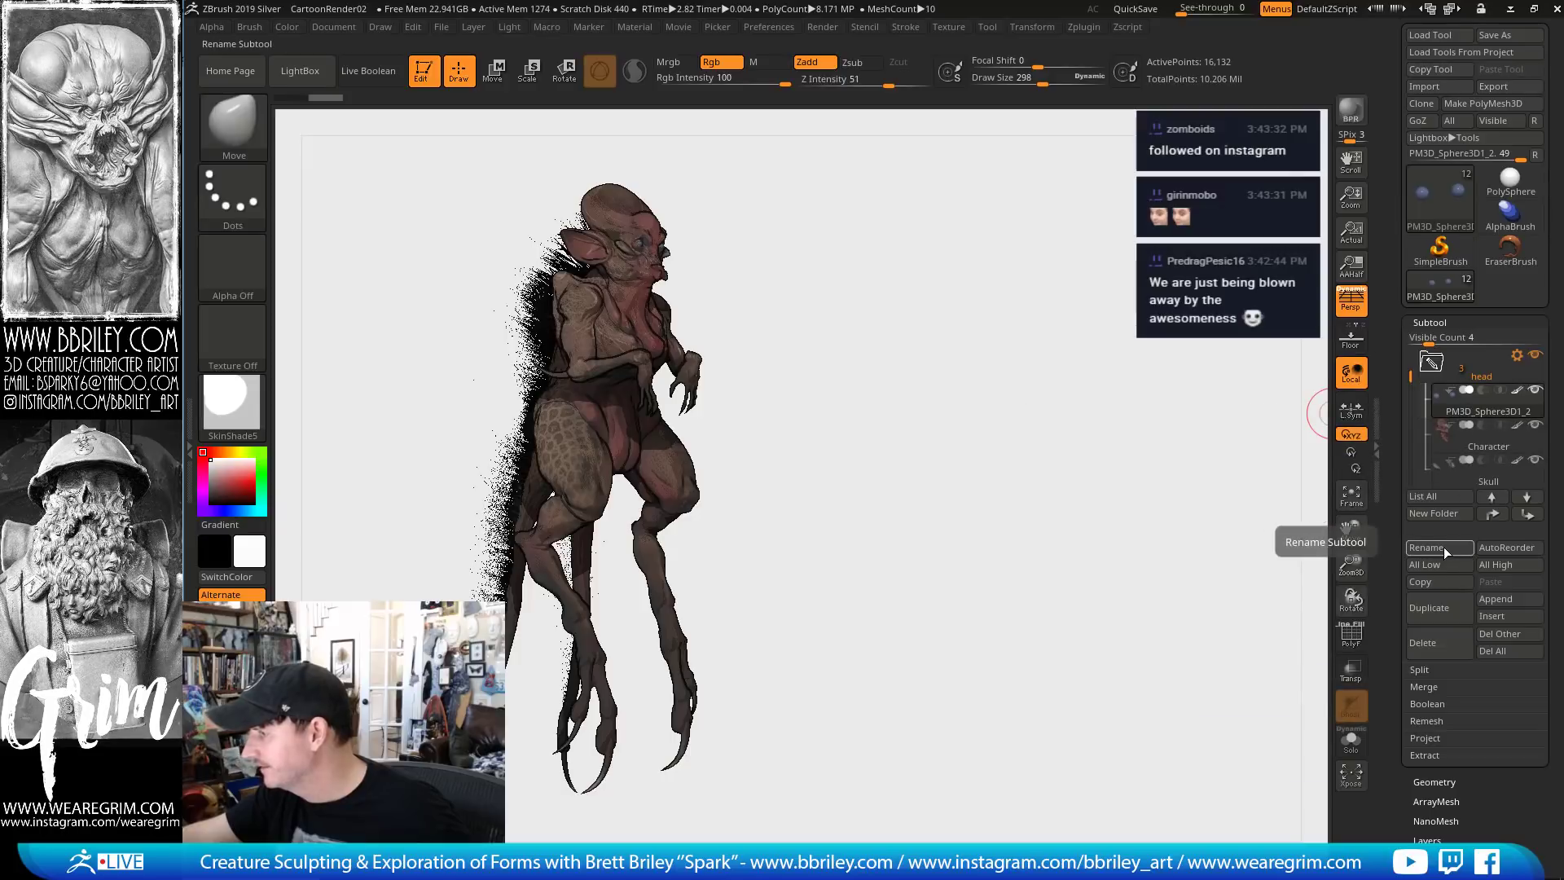
Rename the PM3D_Sphere3D1_2 subtool as Eyes and collapse the head folder
{"action": "left_click", "coordinate": [1443, 547]}
{"action": "type", "text": "eyes"}
{"action": "key", "text": "Return"}
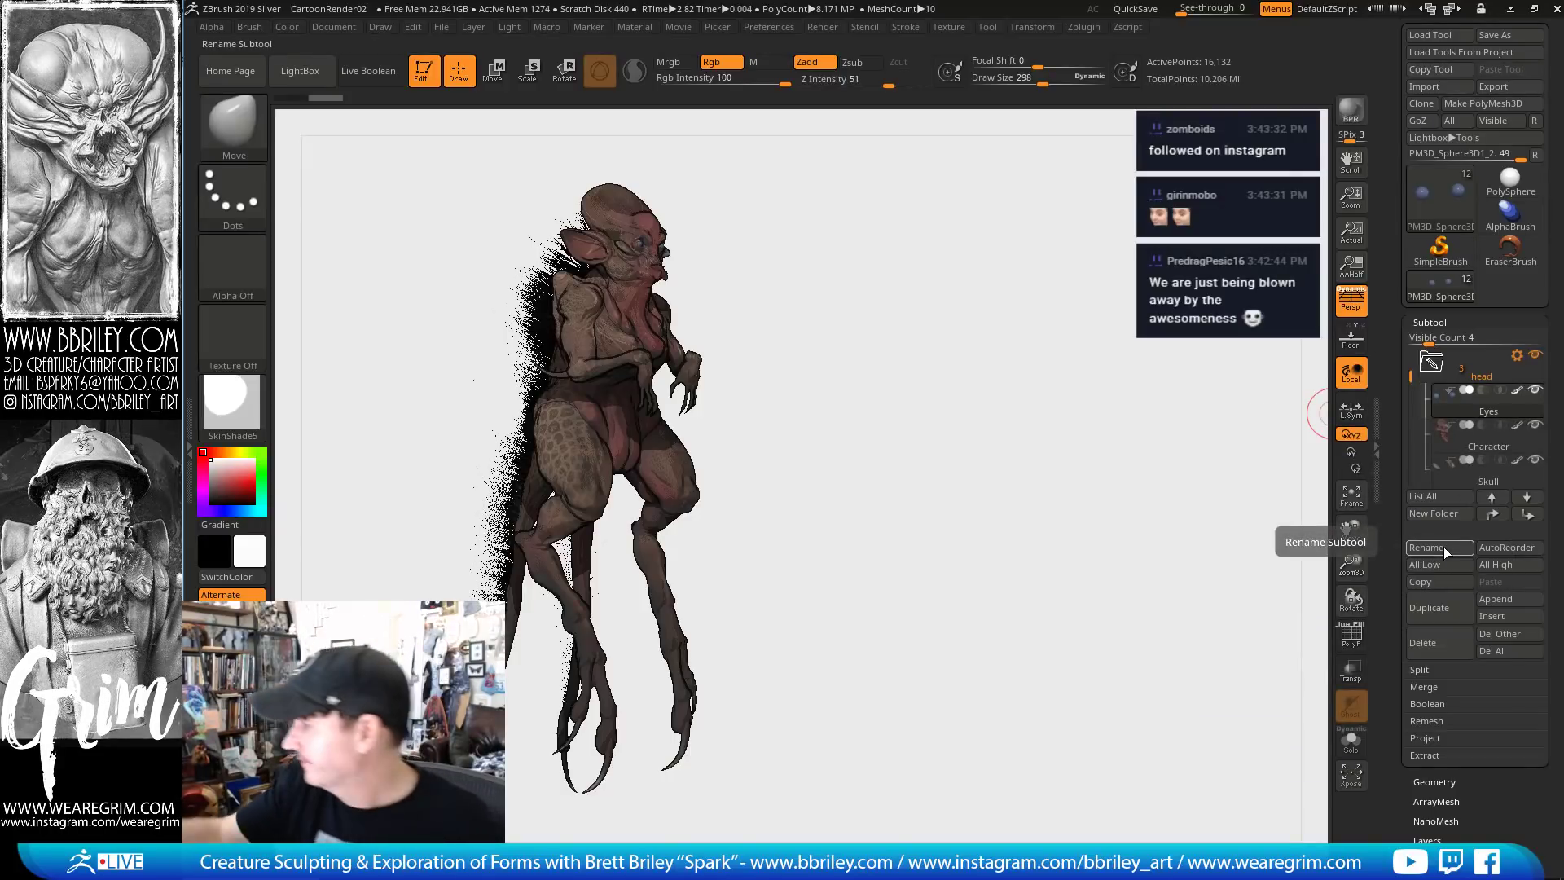
{"action": "left_click", "coordinate": [1439, 371]}
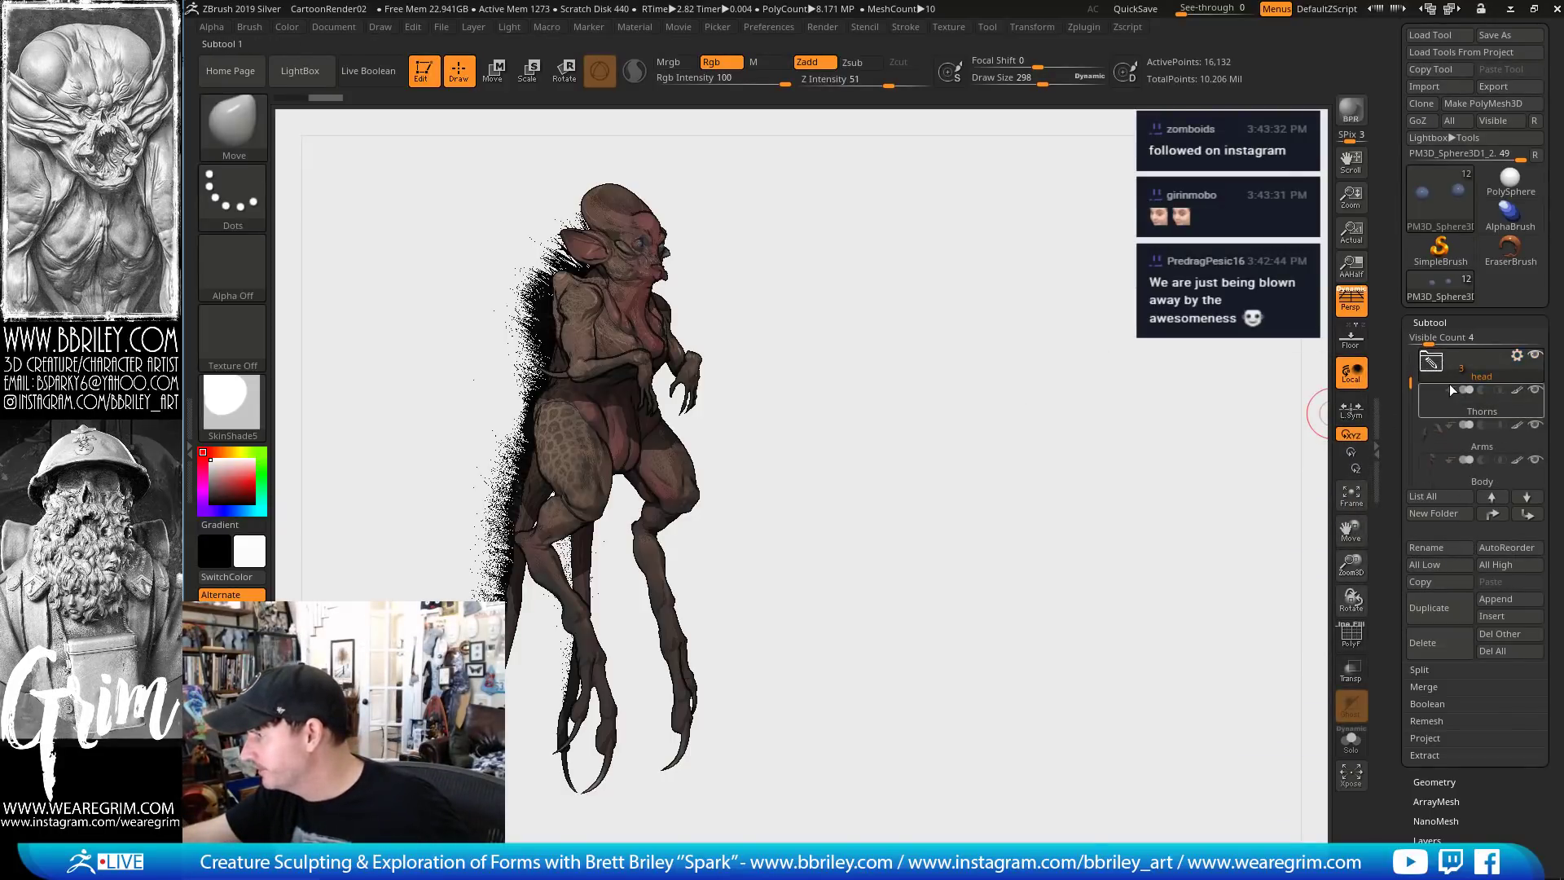
Group the PM3D_Sphere3D1_3 subtool at the end of the list in a new folder named body
{"action": "mouse_move", "coordinate": [1440, 370]}
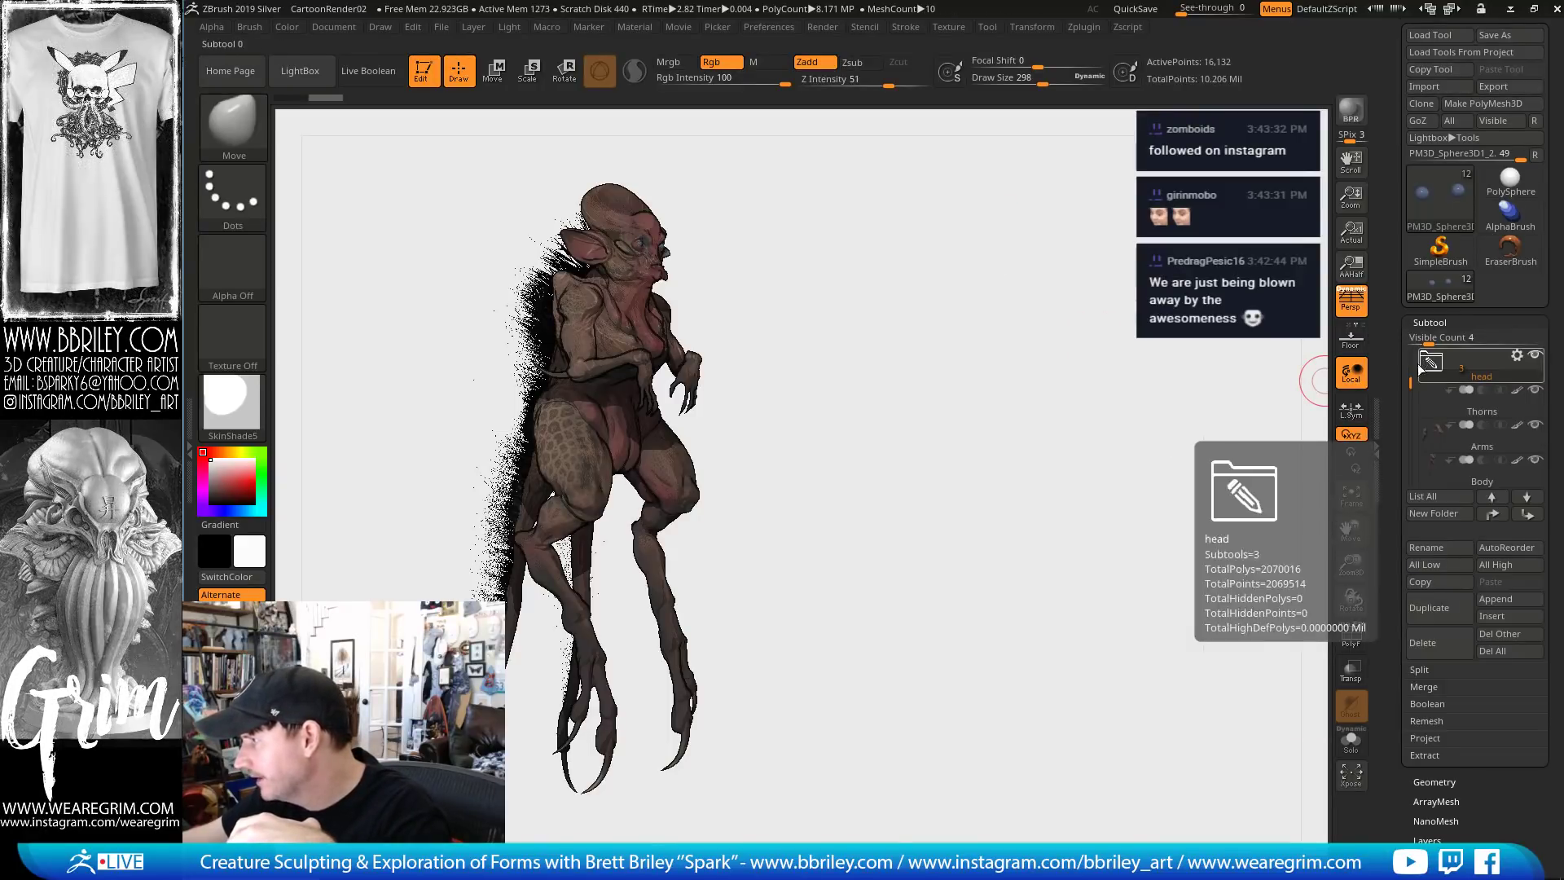
{"action": "mouse_move", "coordinate": [1409, 382]}
{"action": "left_mouse_down"}
{"action": "mouse_move", "coordinate": [1409, 361]}
{"action": "mouse_move", "coordinate": [1413, 378]}
{"action": "left_mouse_up"}
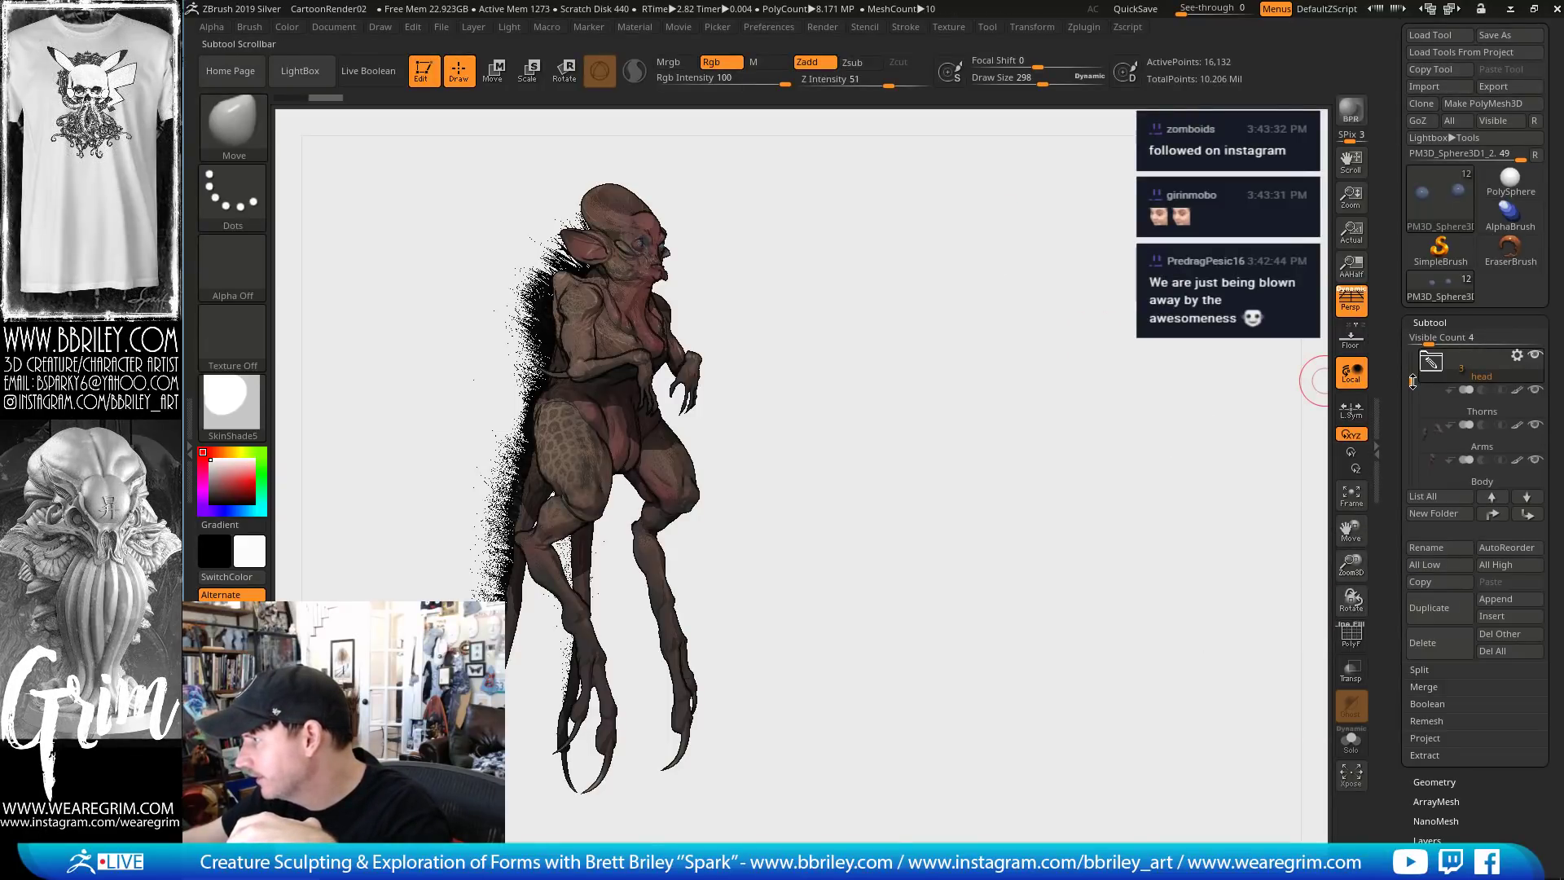
{"action": "scroll", "coordinate": [1418, 518], "scroll_direction": "up", "scroll_amount": 2}
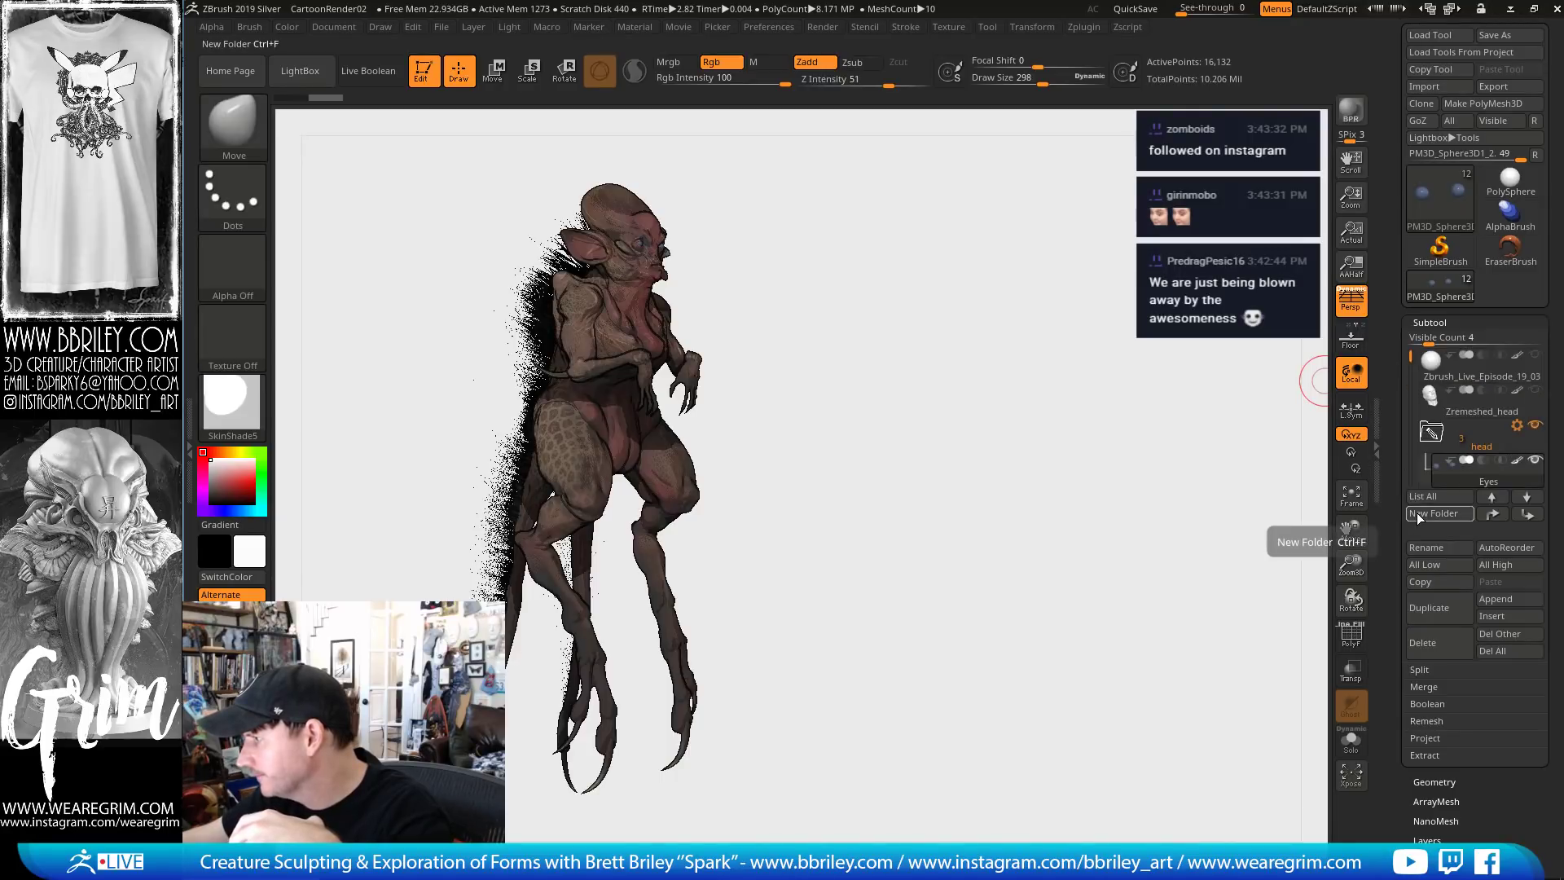
{"action": "left_click_drag", "start_coordinate": [1410, 362], "coordinate": [1411, 456]}
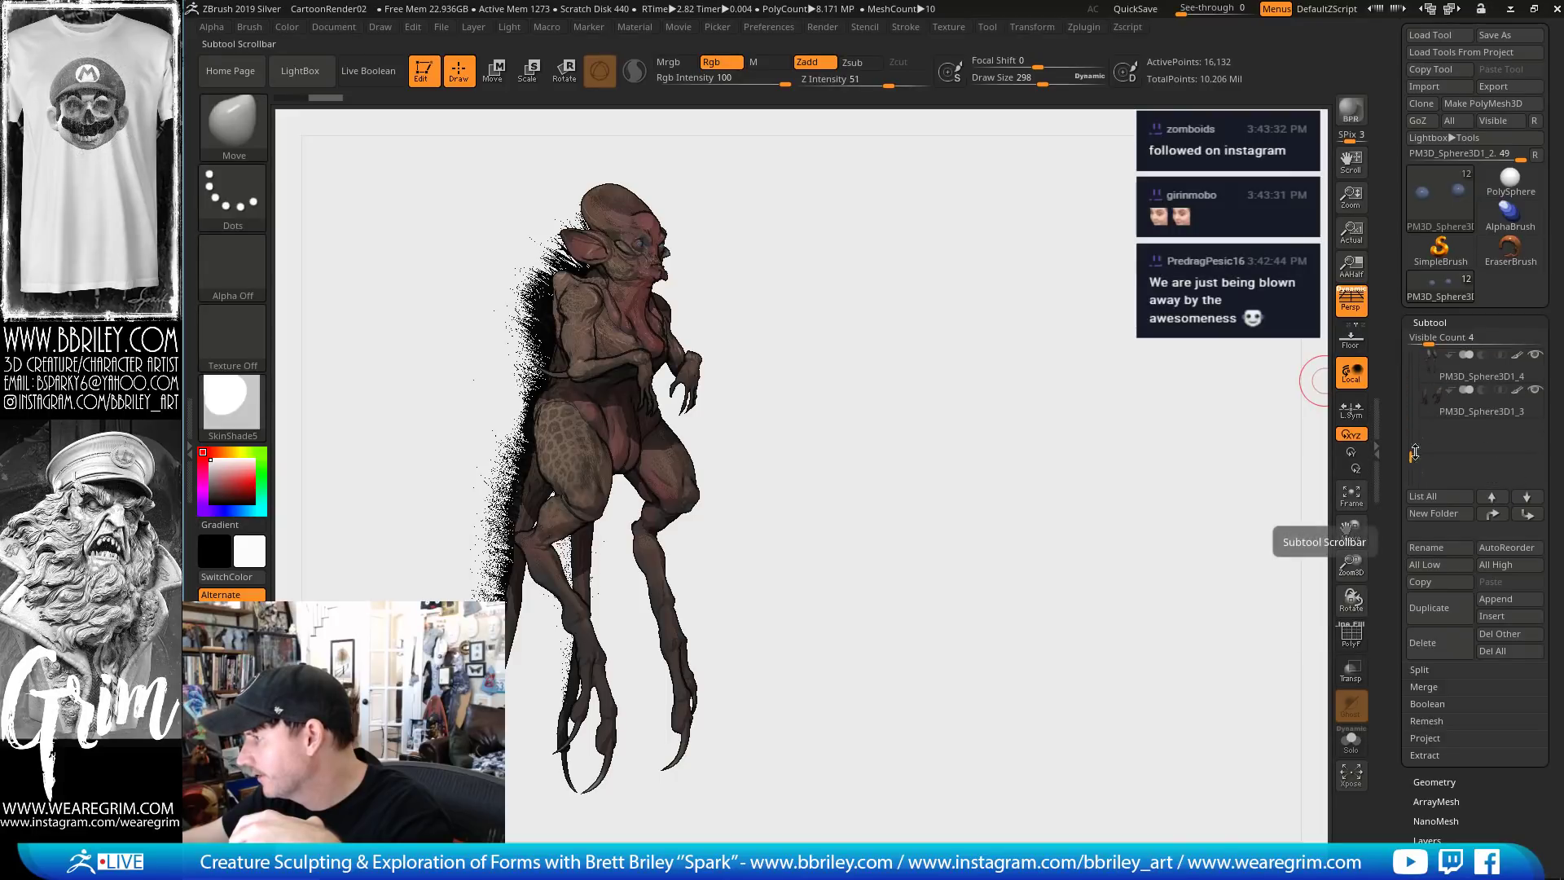
{"action": "left_click", "coordinate": [1435, 408]}
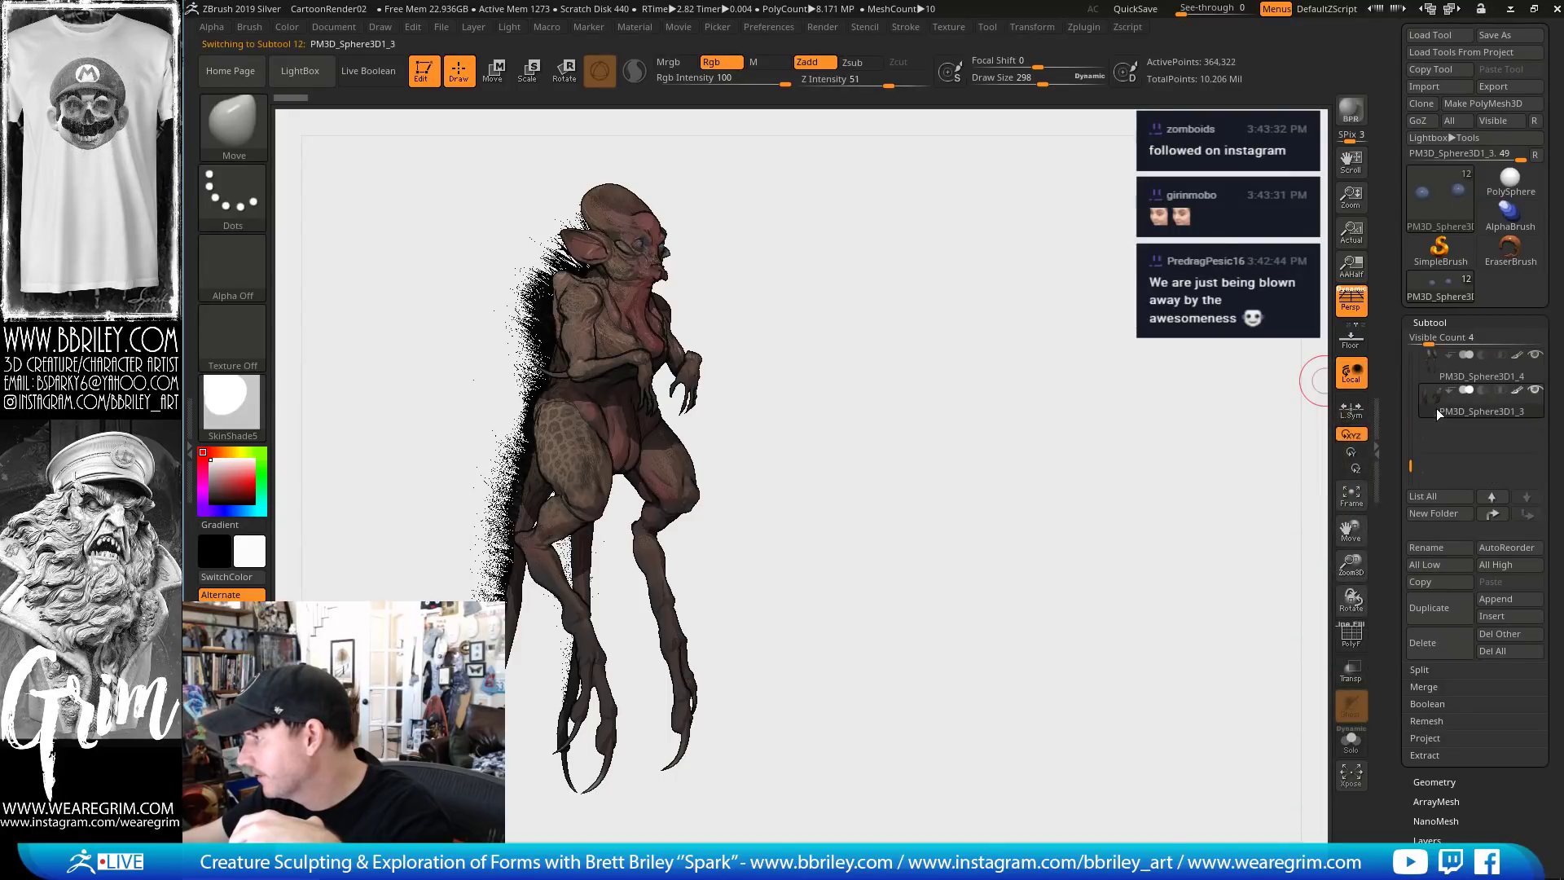
{"action": "left_click", "coordinate": [1432, 515]}
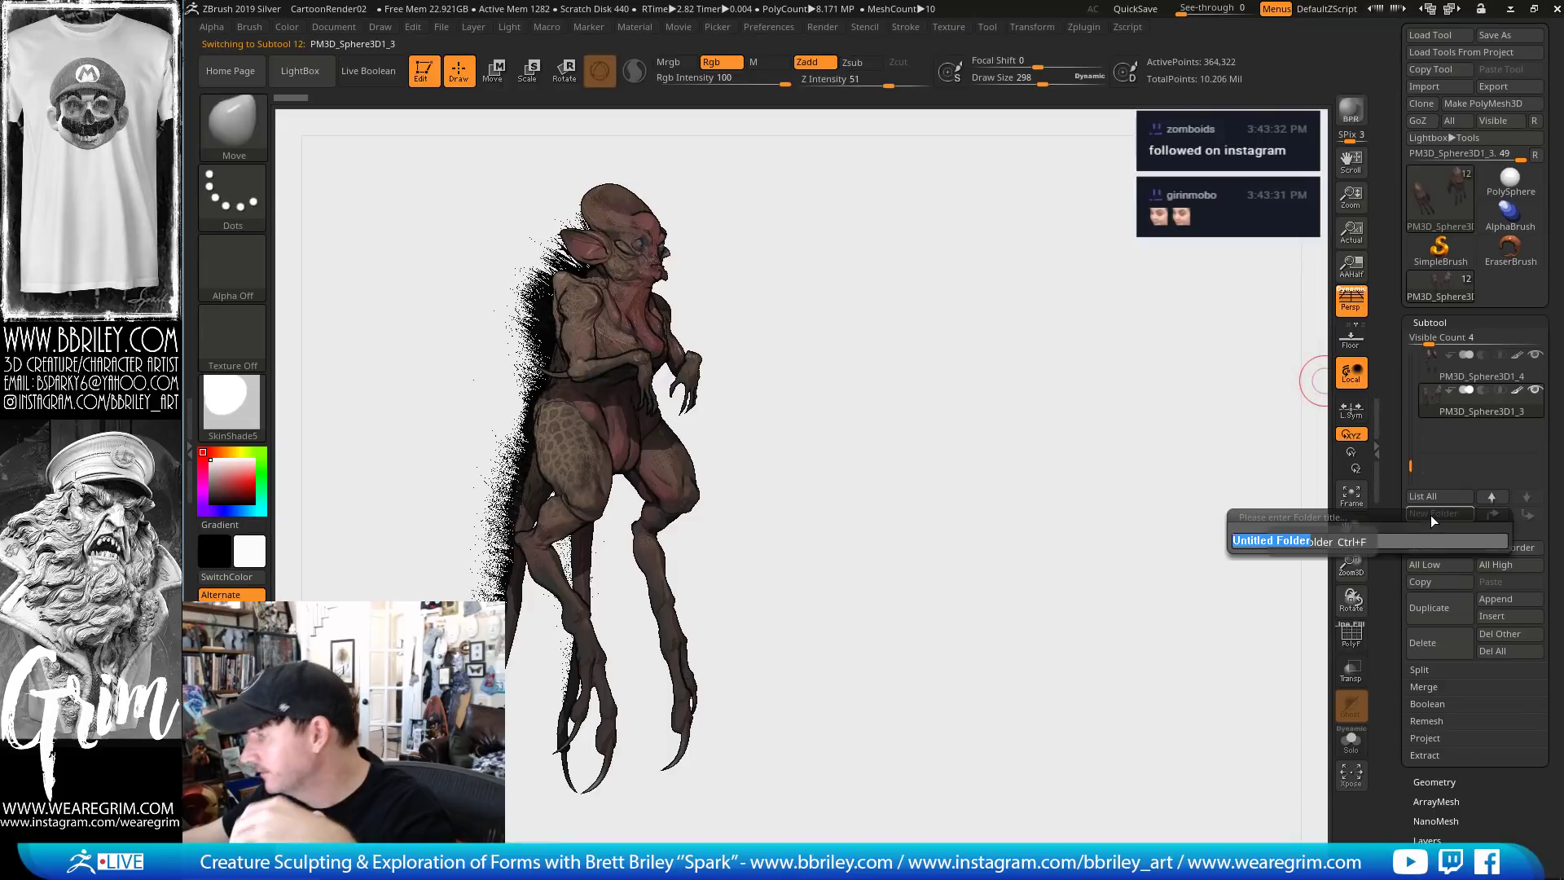
{"action": "type", "text": "body"}
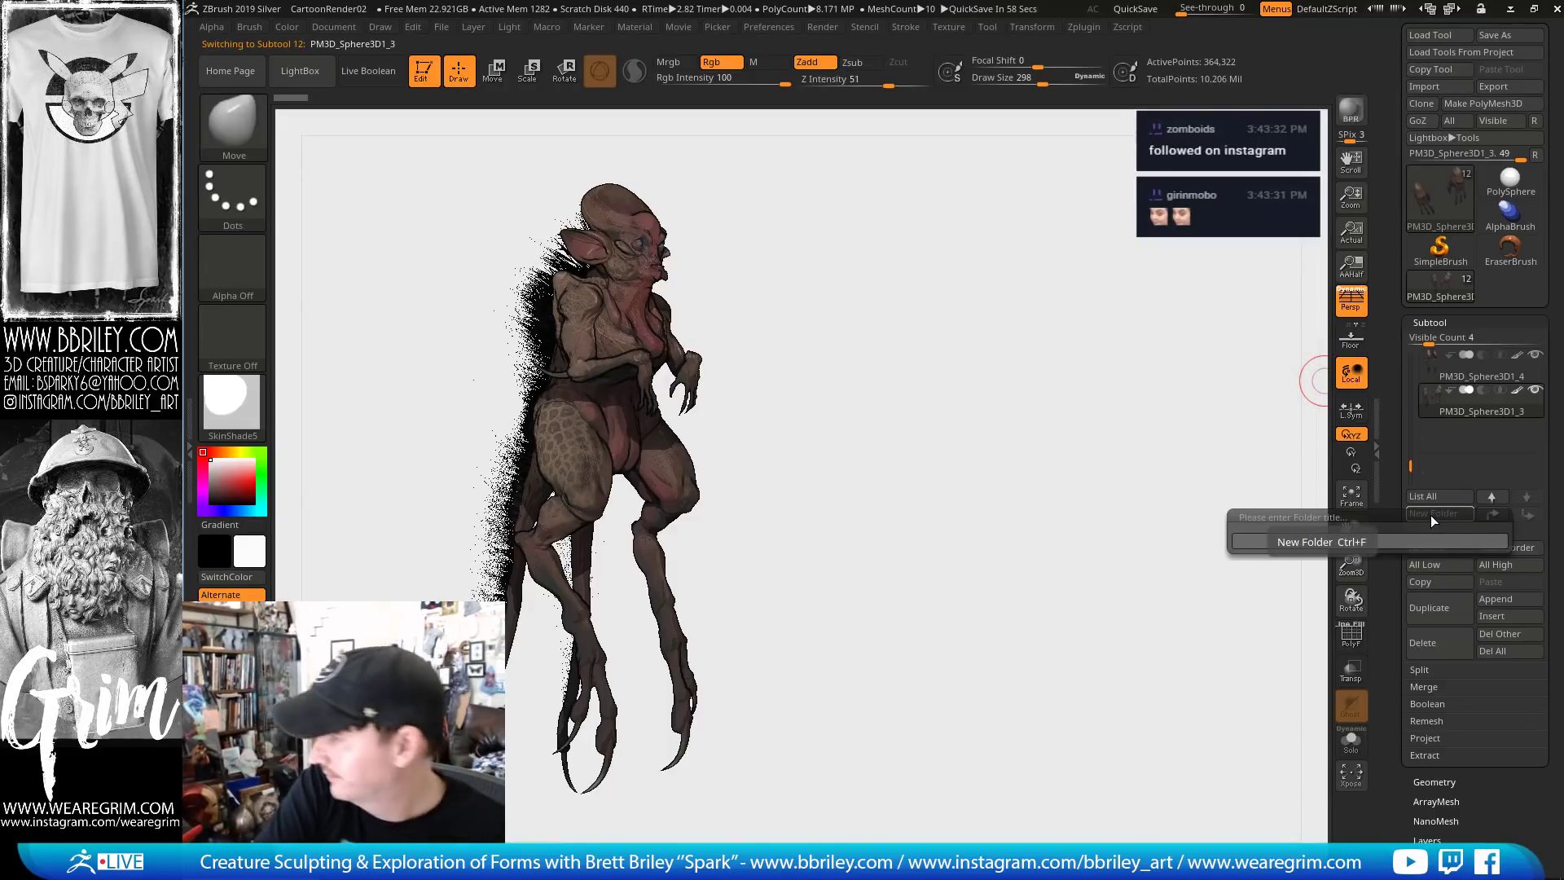
{"action": "key", "text": "Return"}
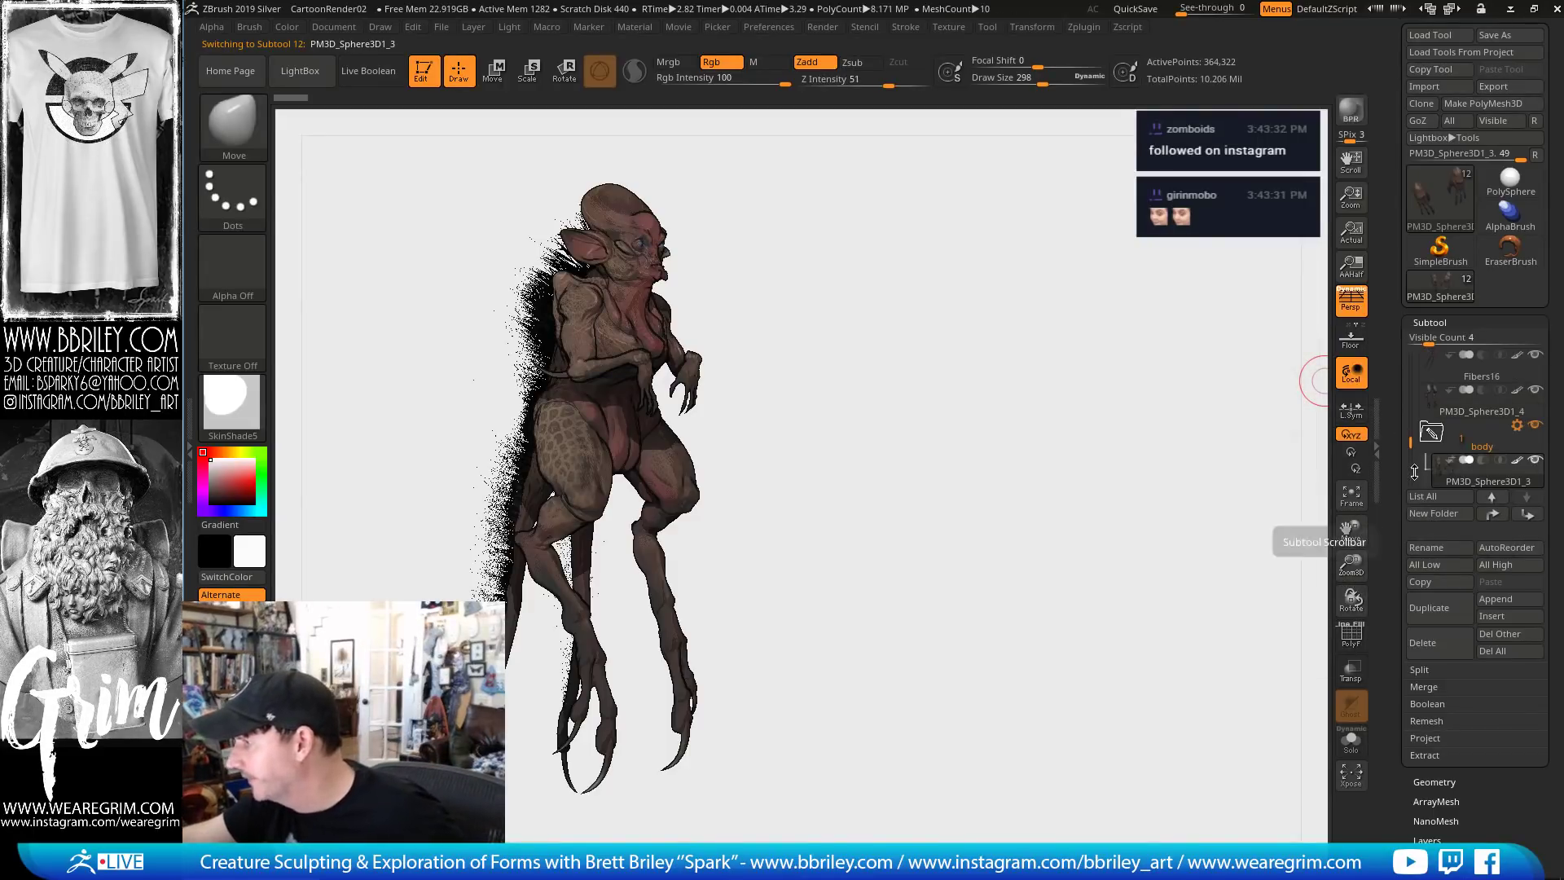
Rename the PM3D_Sphere3D1_3 subtool in the body folder as Hands
{"action": "mouse_move", "coordinate": [1444, 477]}
{"action": "left_click", "coordinate": [1429, 548]}
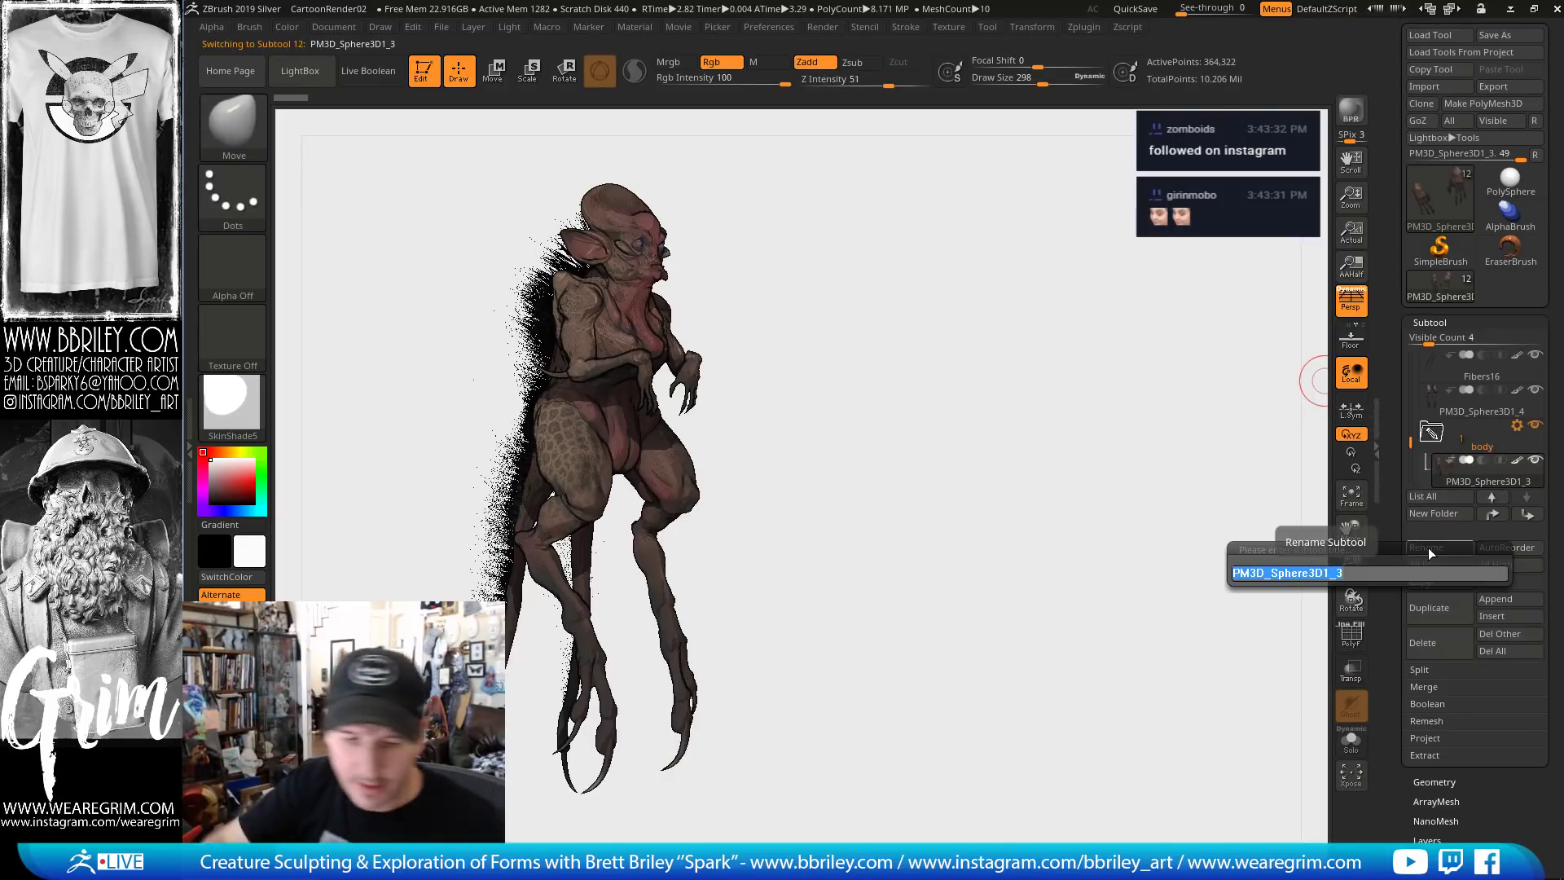
{"action": "type", "text": "hands"}
{"action": "key", "text": "Return"}
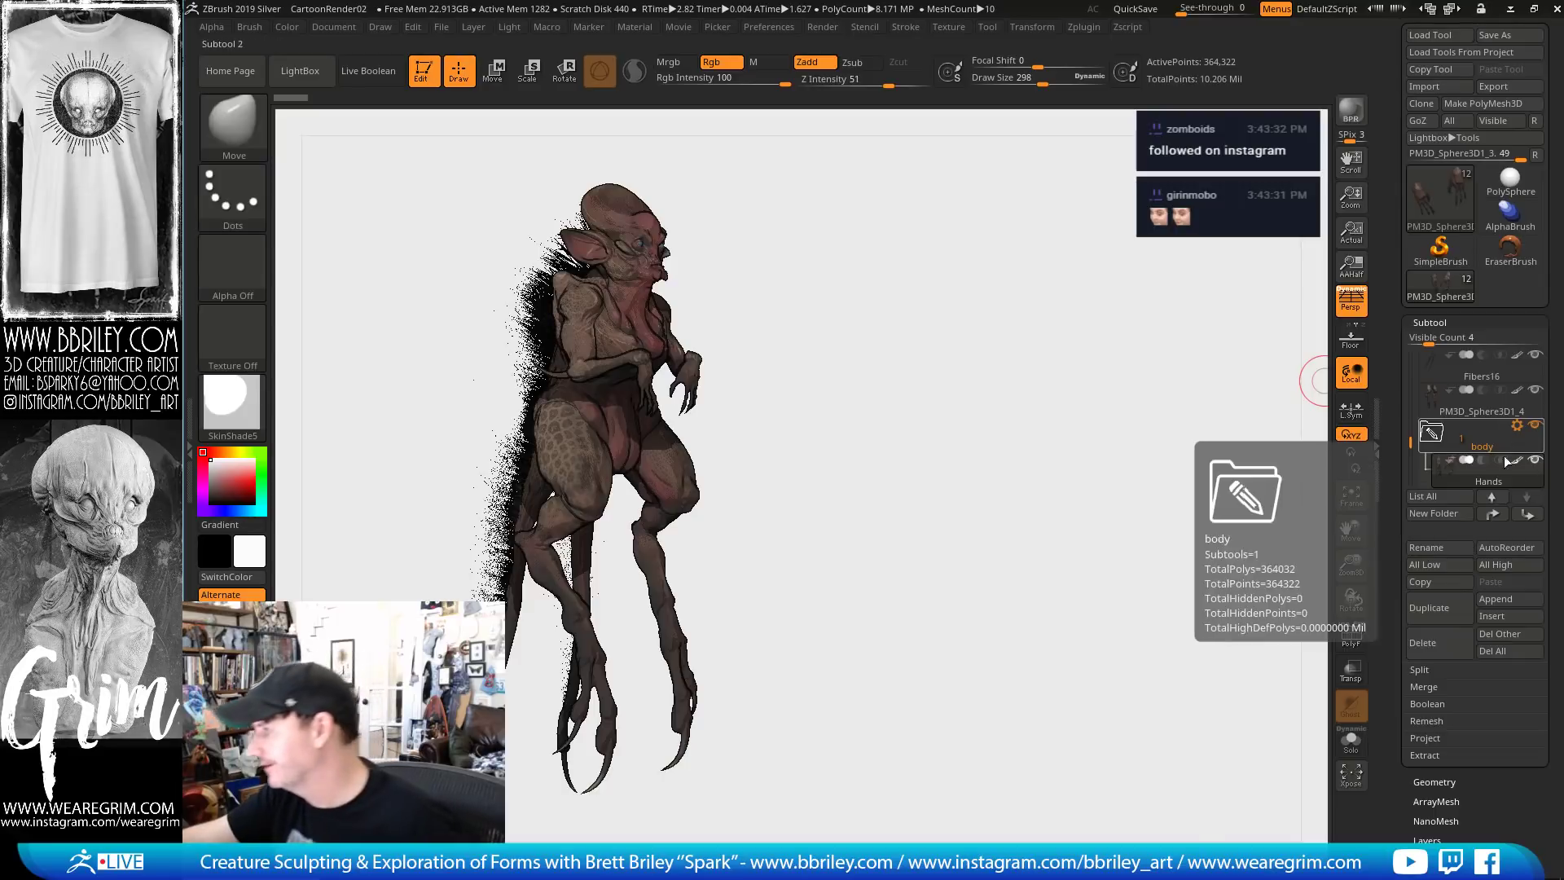
Move the PM3D_Sphere3D1_4 subtool into the body folder and rename it as Legs
{"action": "mouse_move", "coordinate": [1461, 419]}
{"action": "left_click_drag", "start_coordinate": [1458, 413], "coordinate": [1466, 446]}
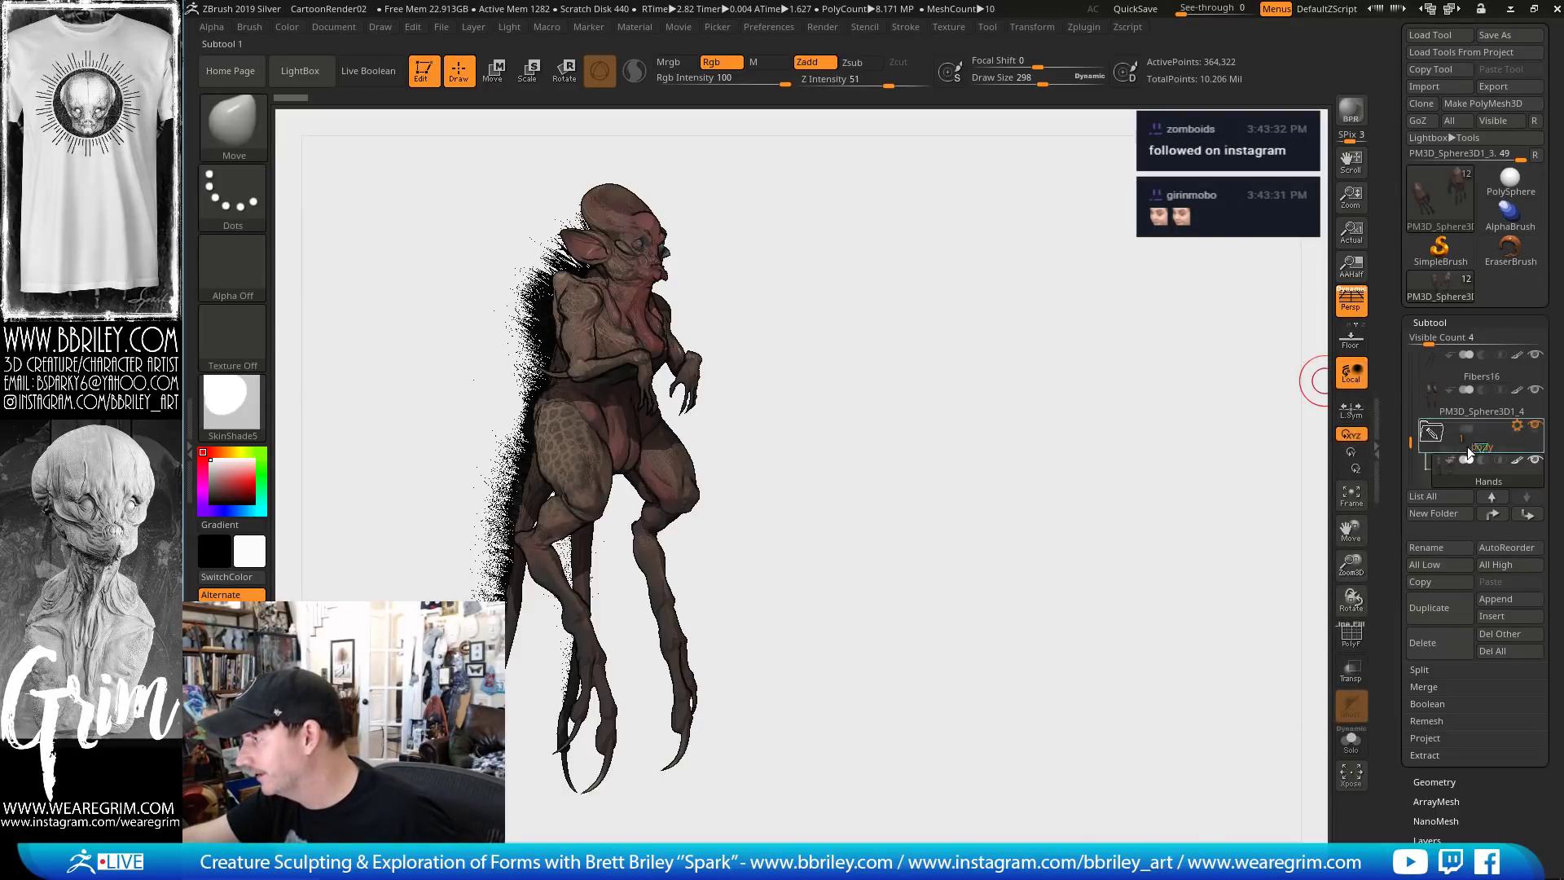
{"action": "mouse_move", "coordinate": [1463, 463]}
{"action": "left_click", "coordinate": [1466, 435]}
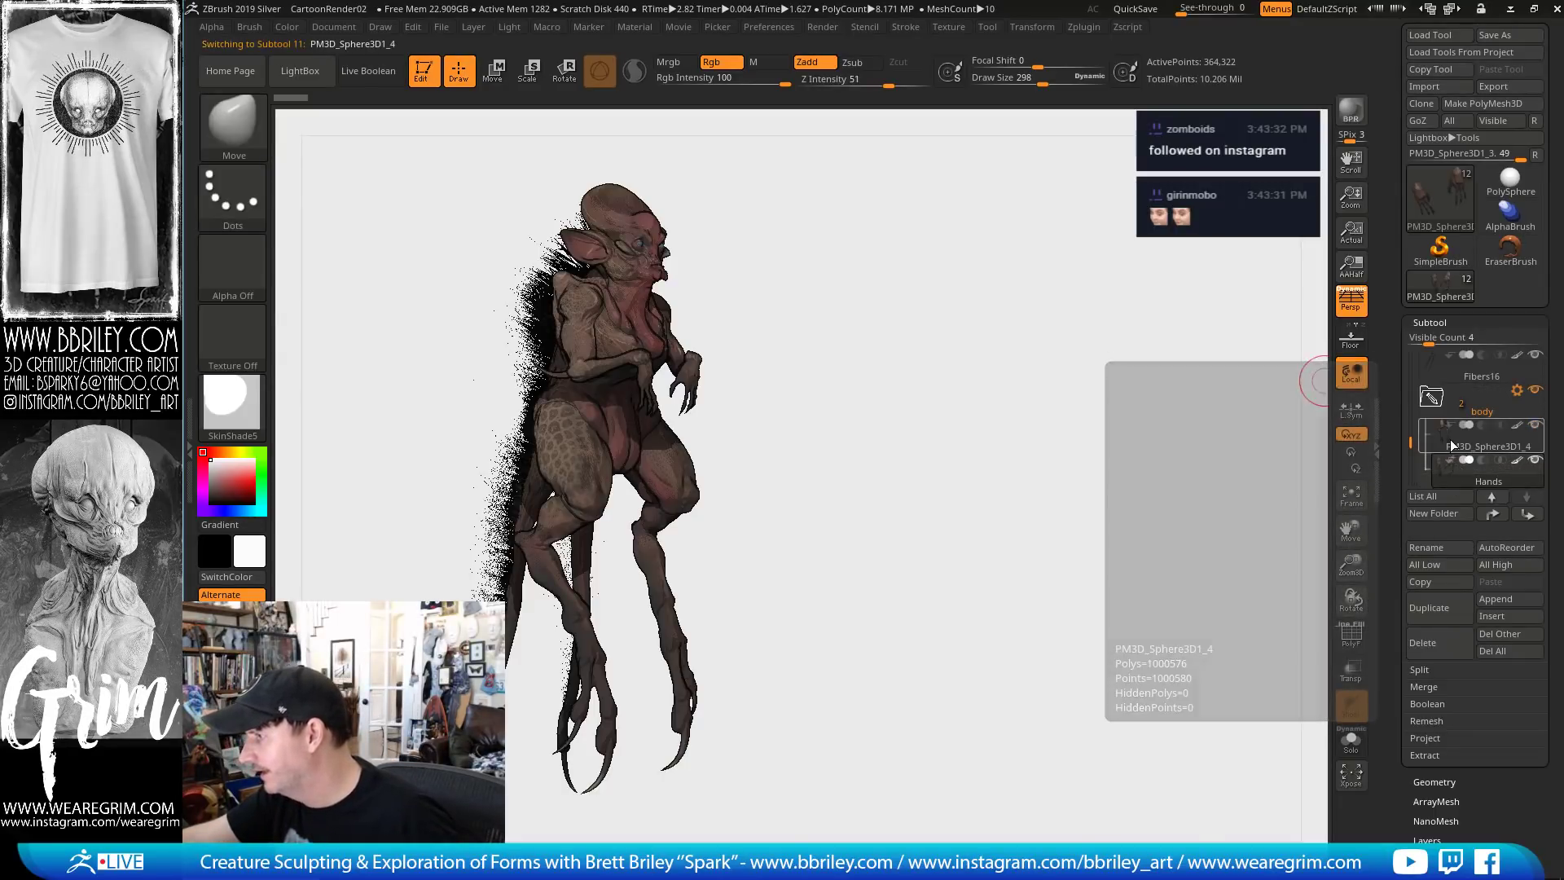
{"action": "left_click", "coordinate": [1430, 546]}
{"action": "type", "text": "Legs"}
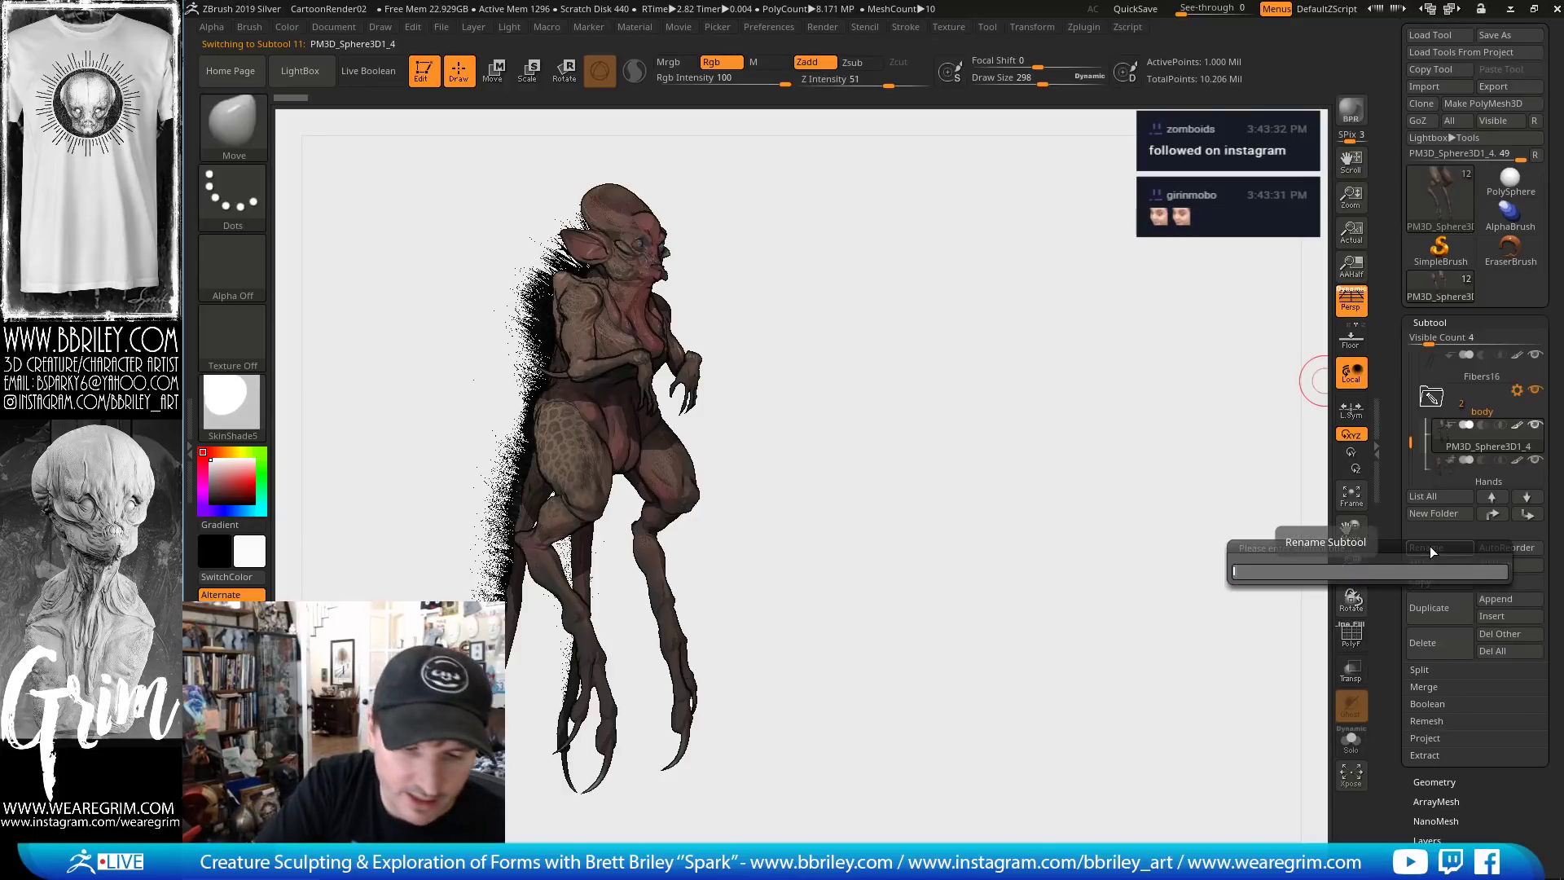
{"action": "key", "text": "Return"}
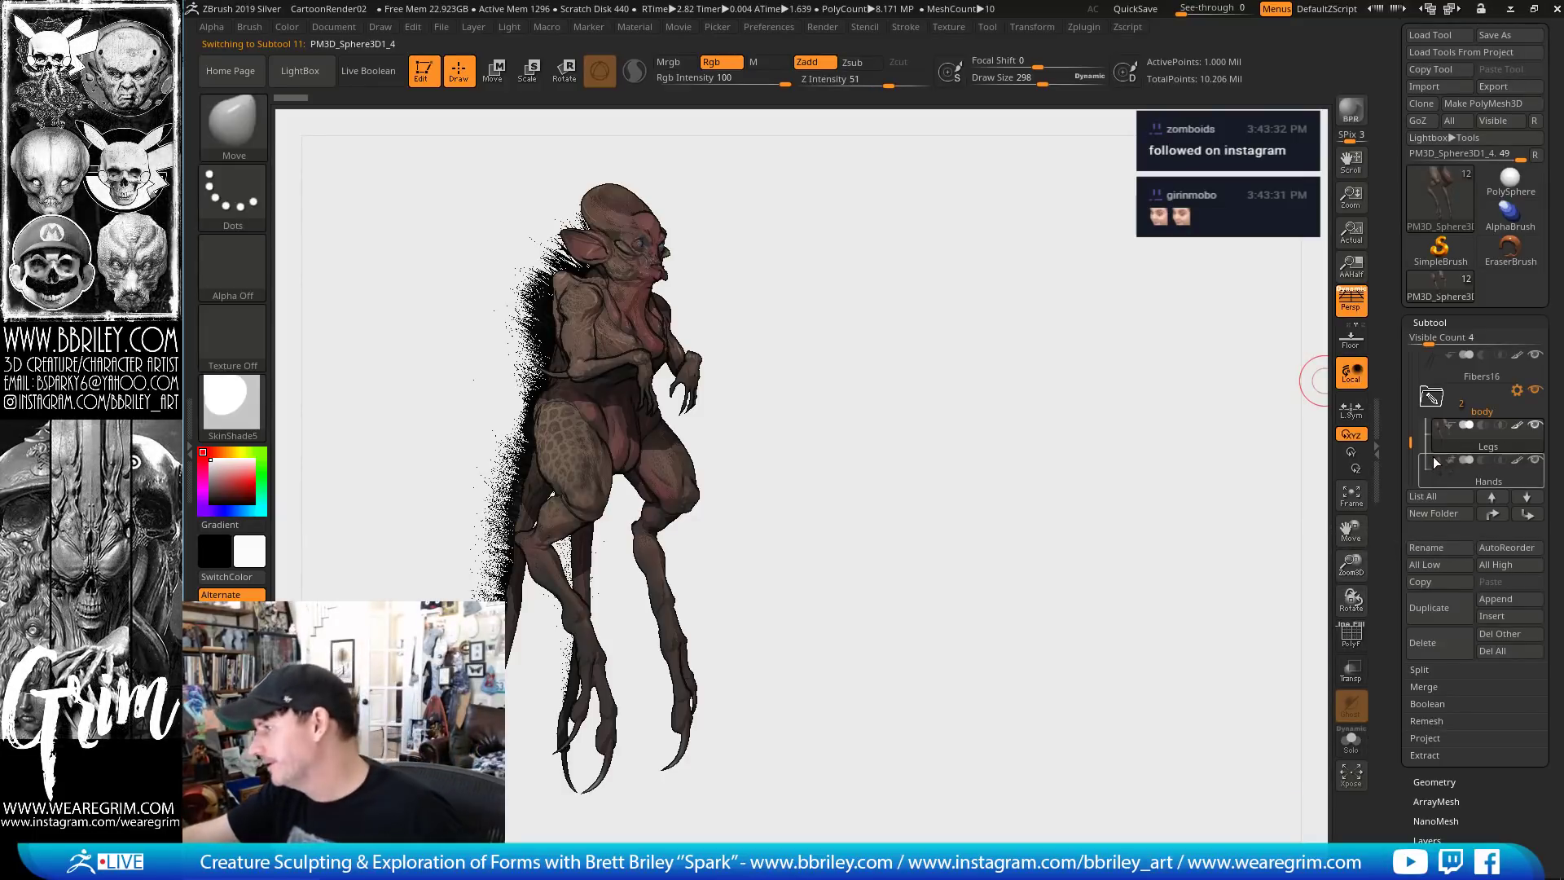
Group the Fibers3 and Fibers16 subtools in a new folder named hair
{"action": "scroll", "coordinate": [1431, 432], "scroll_direction": "up", "scroll_amount": 1}
{"action": "mouse_move", "coordinate": [1443, 405]}
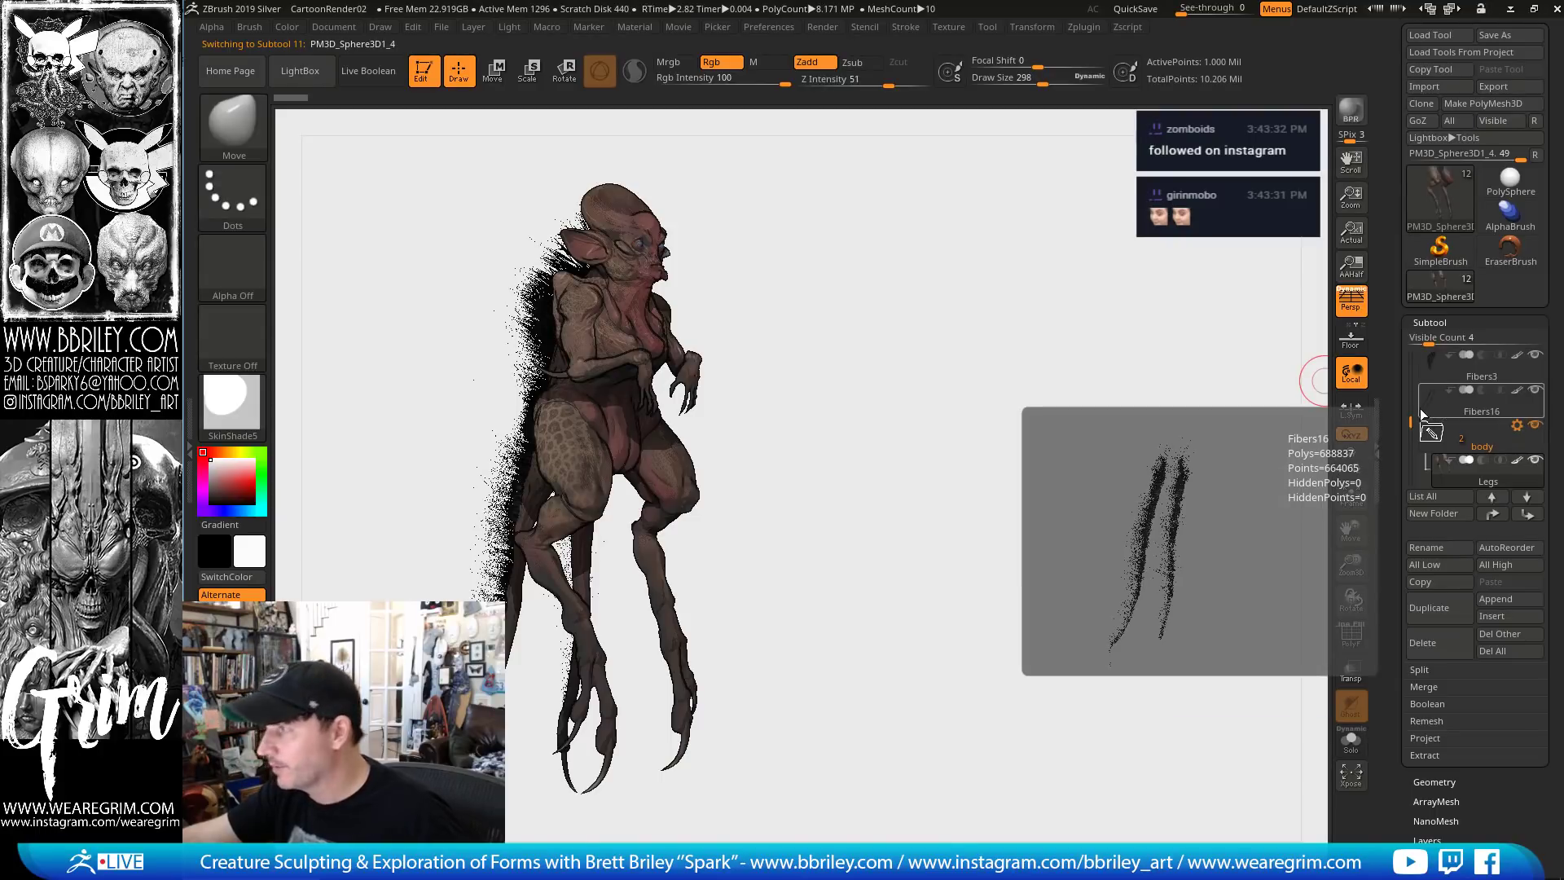
{"action": "left_click", "coordinate": [1433, 414]}
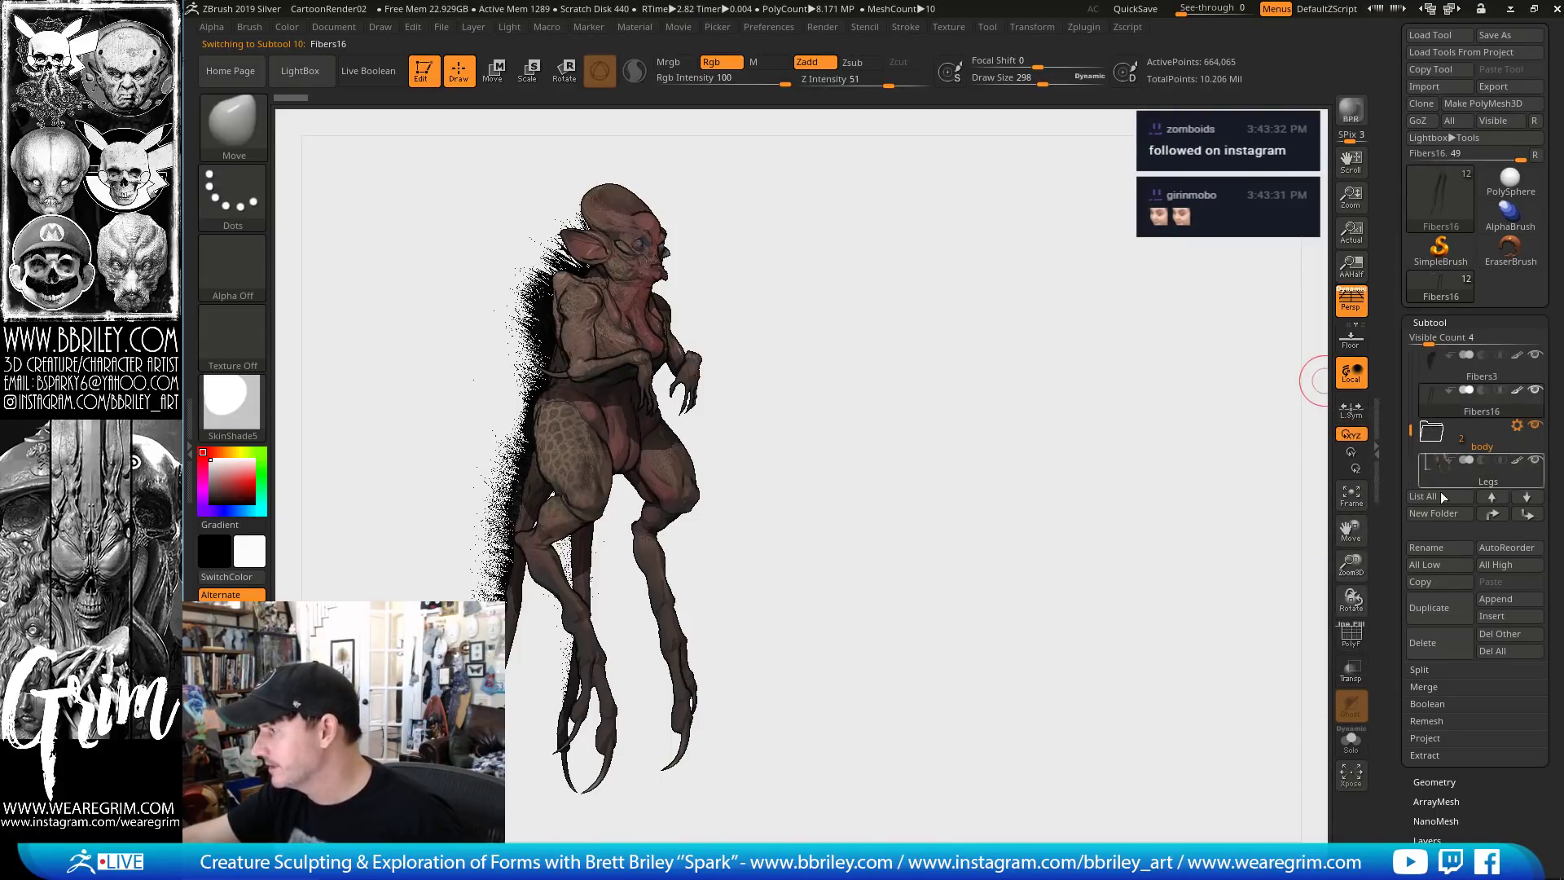
{"action": "left_click", "coordinate": [1442, 512]}
{"action": "type", "text": "hair"}
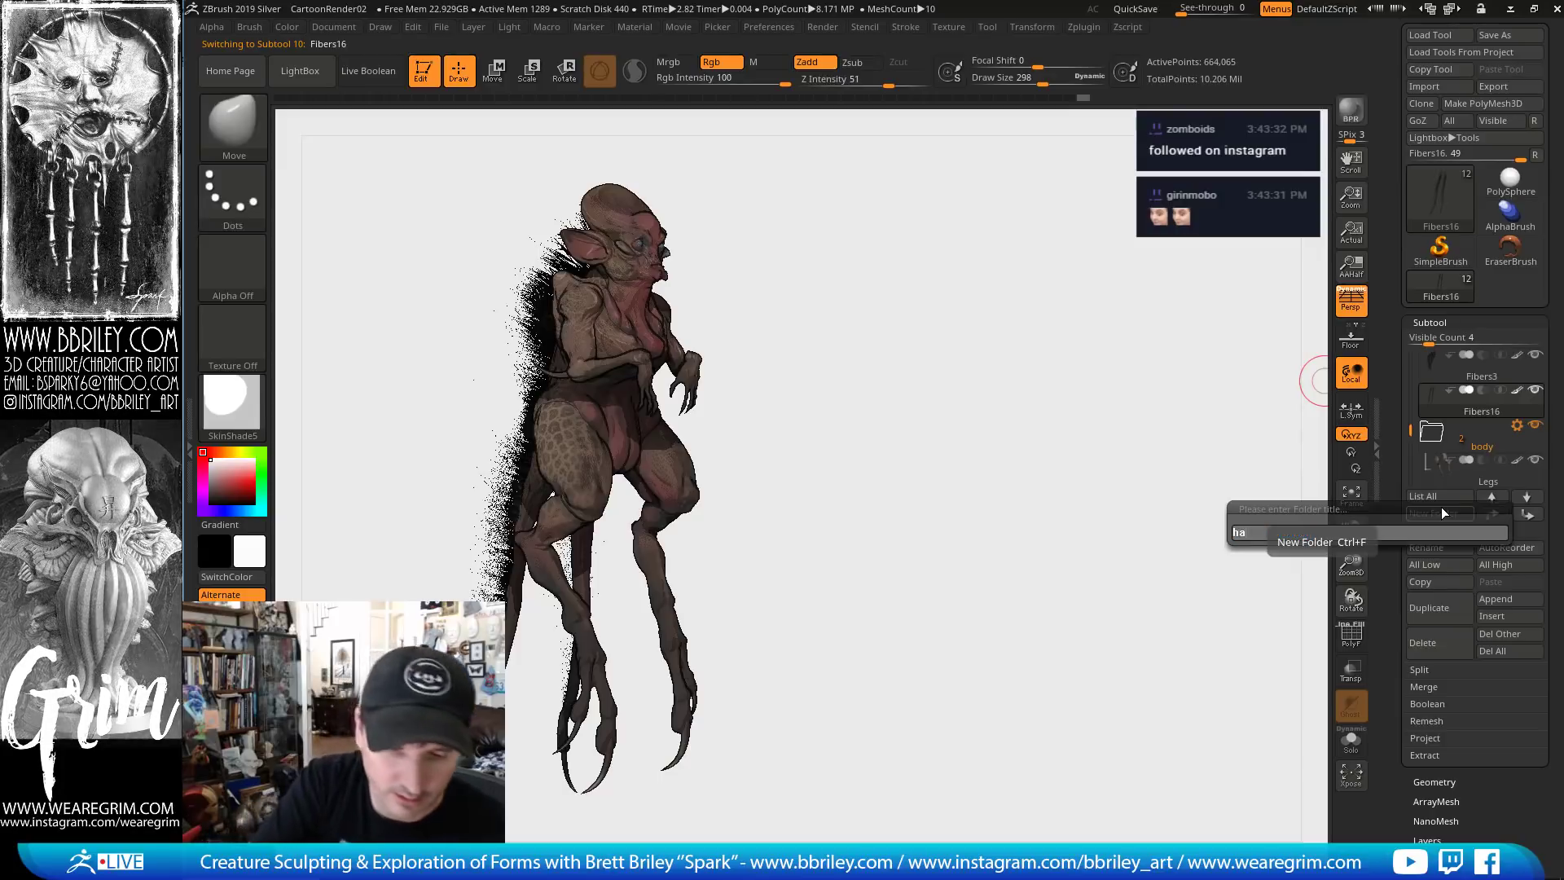
{"action": "key", "text": "Return"}
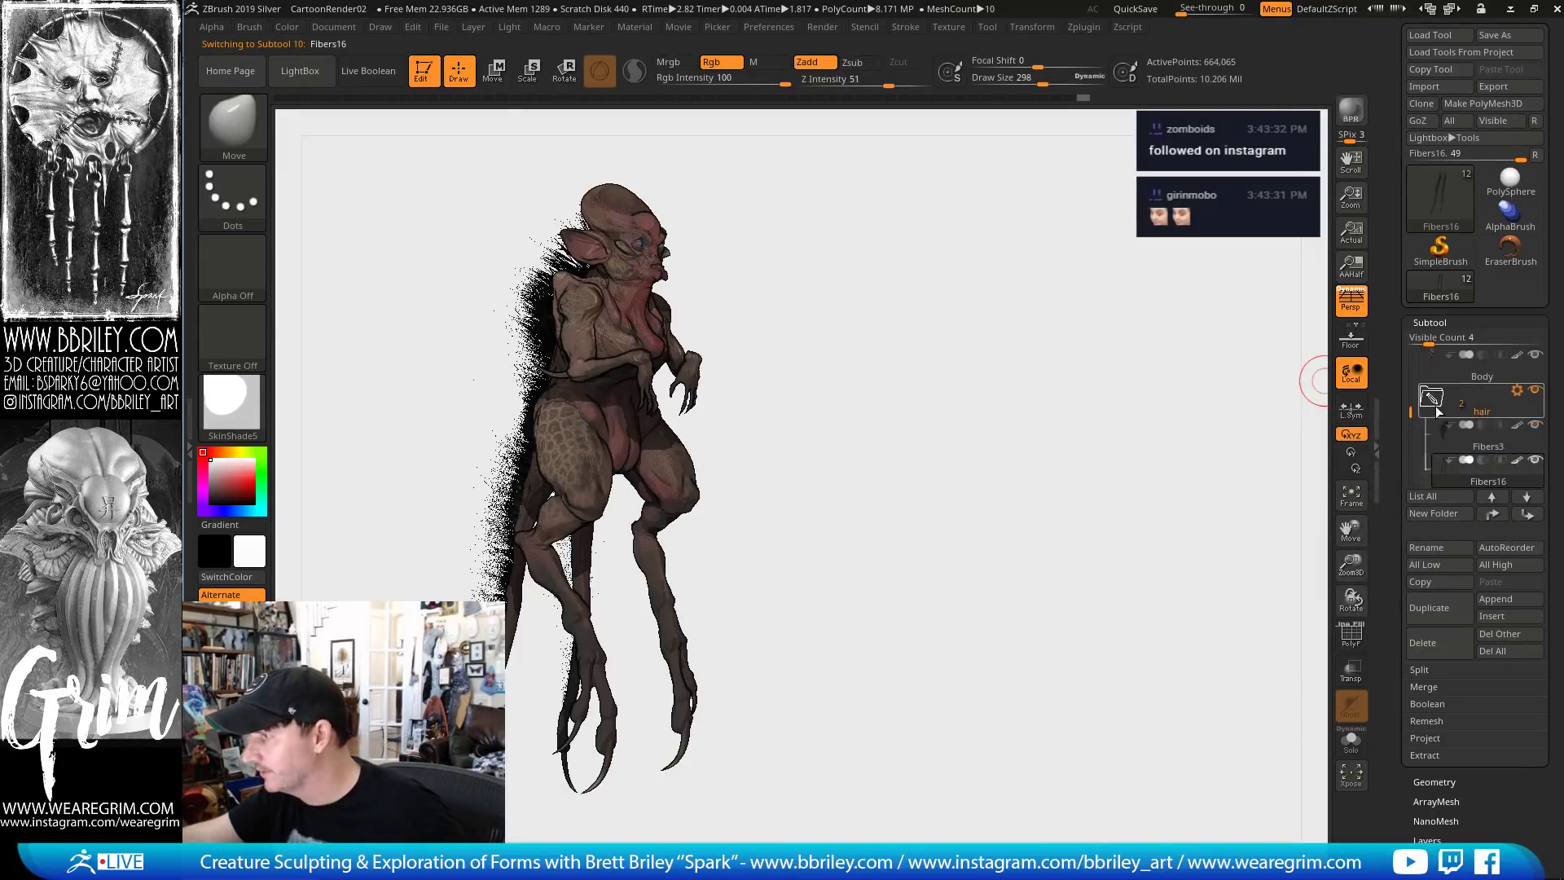
Collapse the hair and body folders and select the Body subtool above them
{"action": "left_click", "coordinate": [1435, 406]}
{"action": "left_click", "coordinate": [1436, 443]}
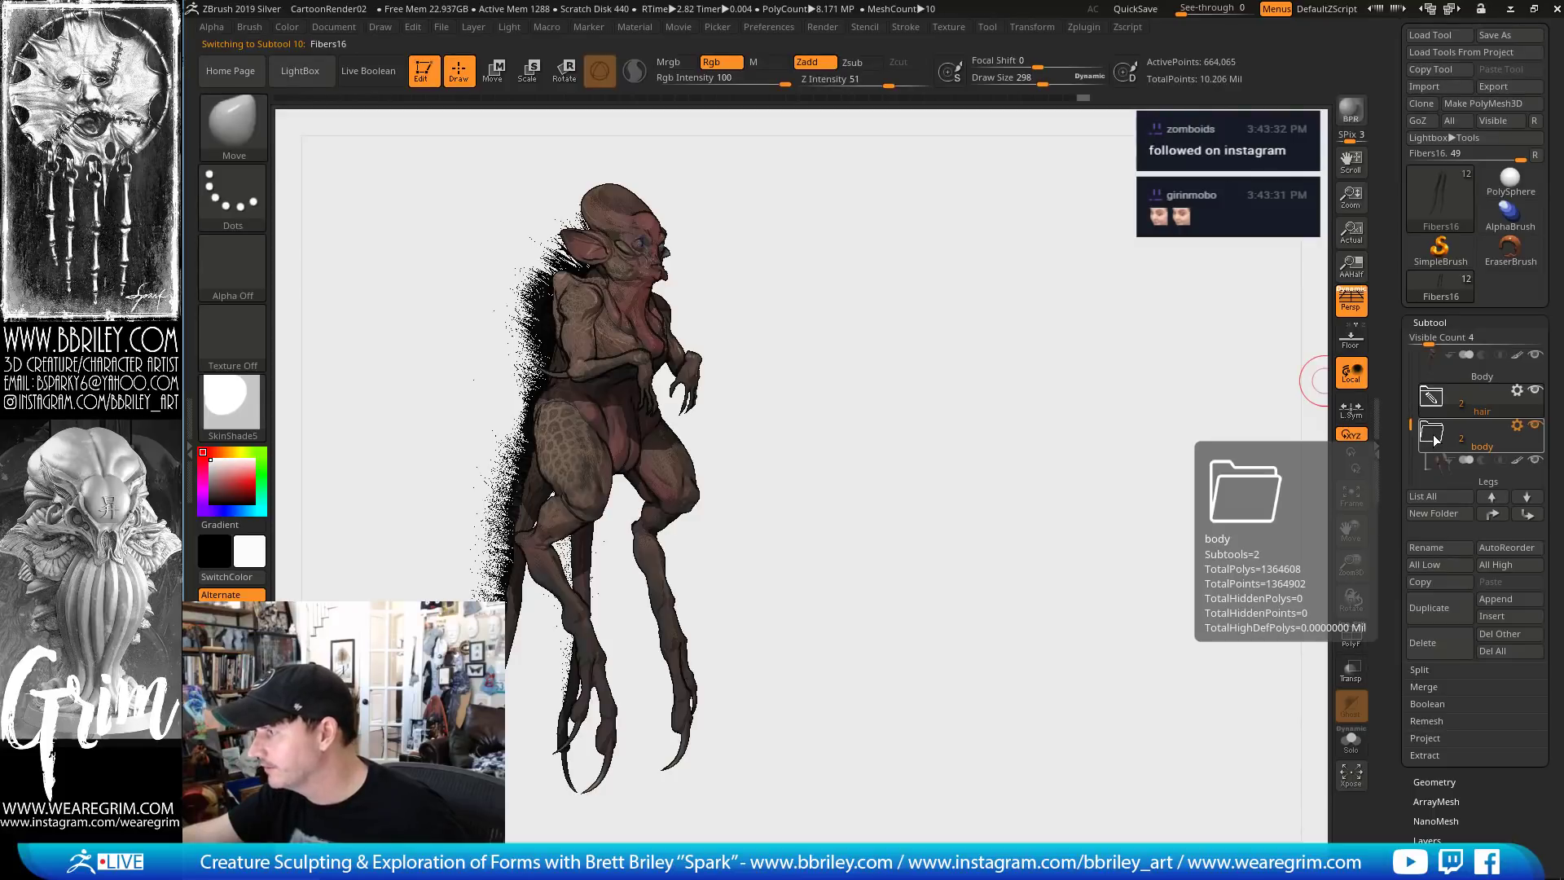
{"action": "left_click", "coordinate": [1435, 368]}
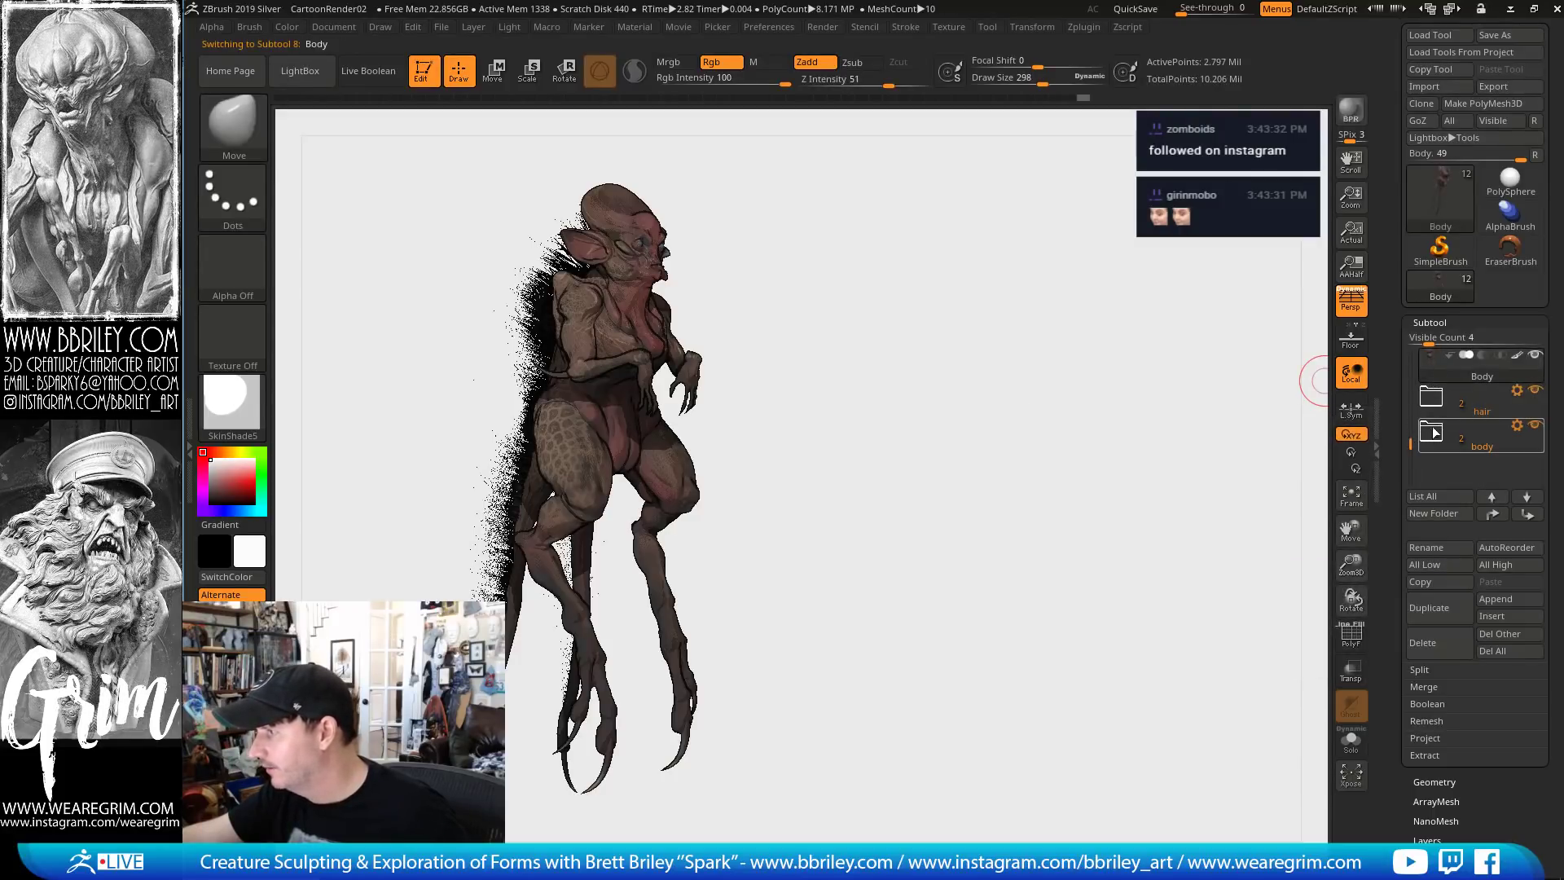
Move the Body subtool into the body folder and collapse the folder
{"action": "left_click", "coordinate": [1434, 433]}
{"action": "left_click_drag", "start_coordinate": [1443, 363], "coordinate": [1469, 461]}
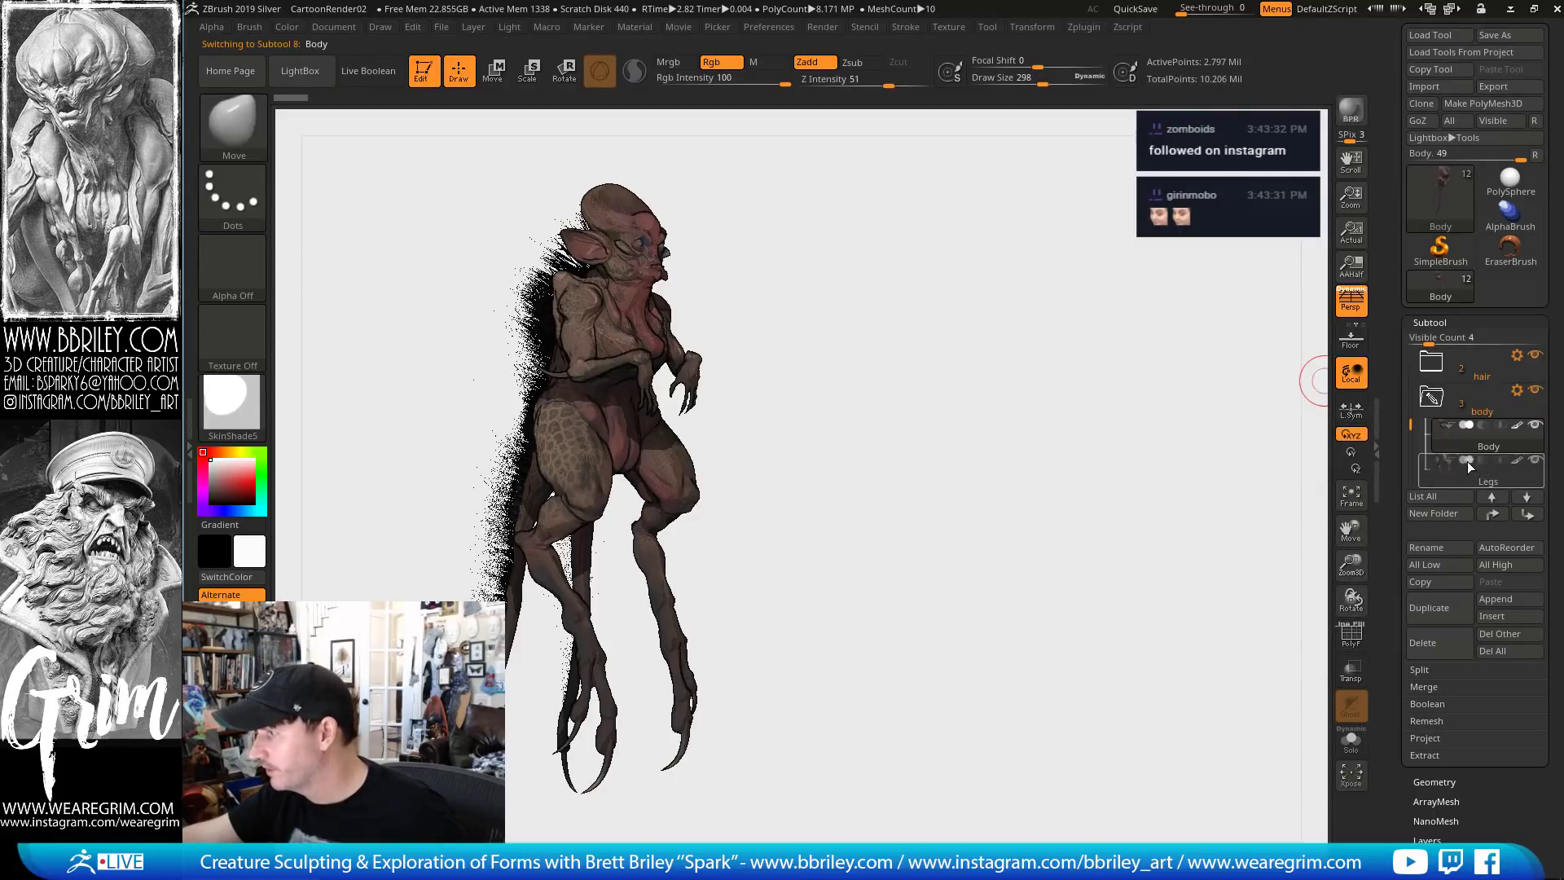
{"action": "left_click", "coordinate": [1431, 397]}
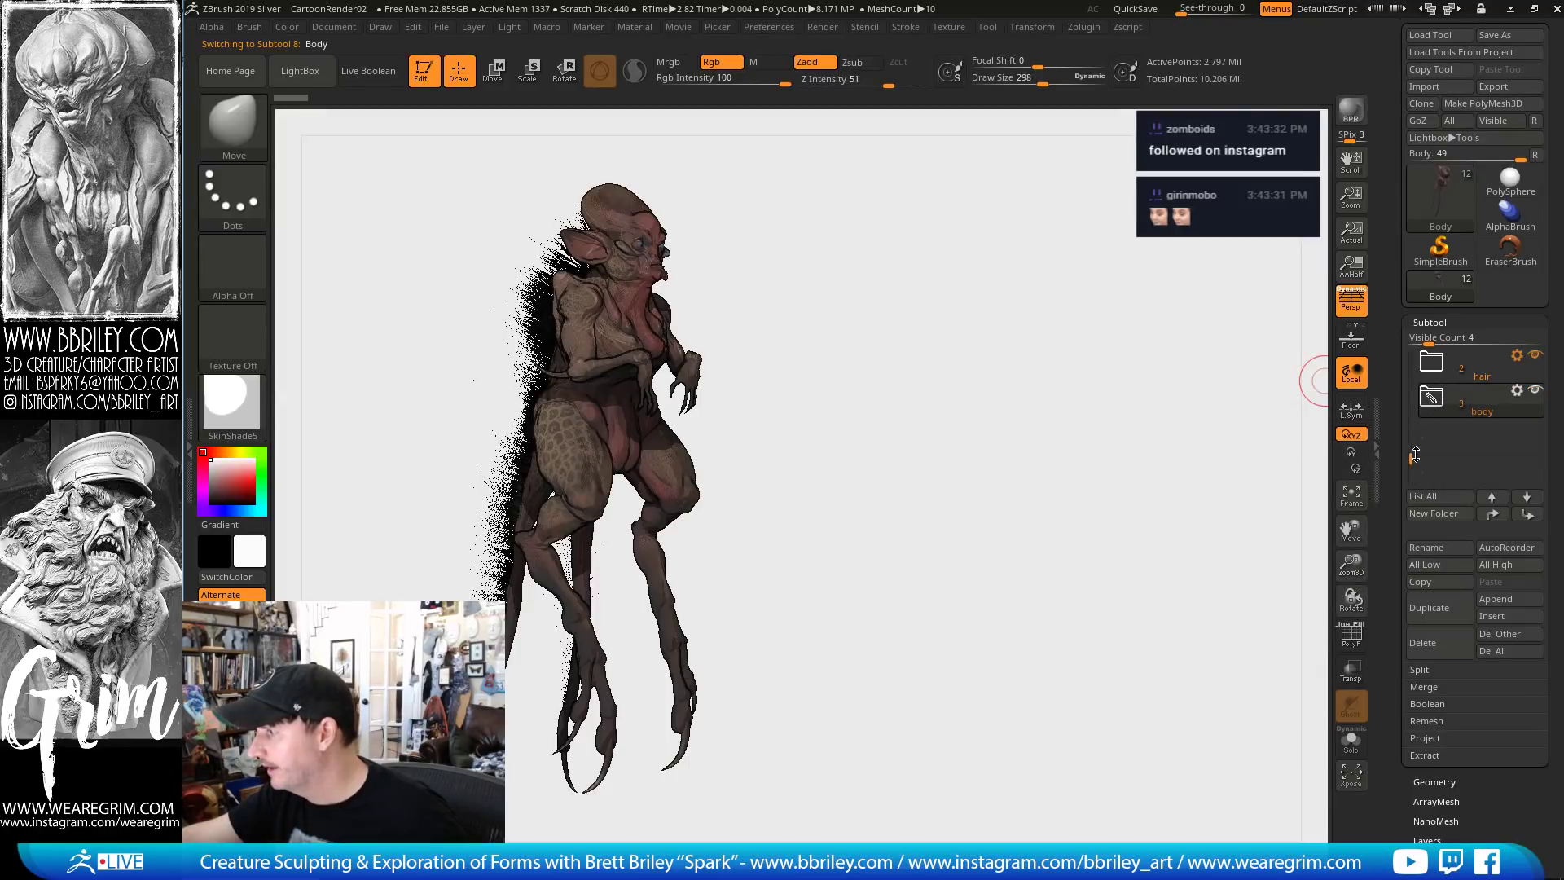
Select the Arms subtool, move it into the body folder and collapse the folder
{"action": "left_click_drag", "start_coordinate": [1416, 455], "coordinate": [1410, 412]}
{"action": "left_click", "coordinate": [1442, 404]}
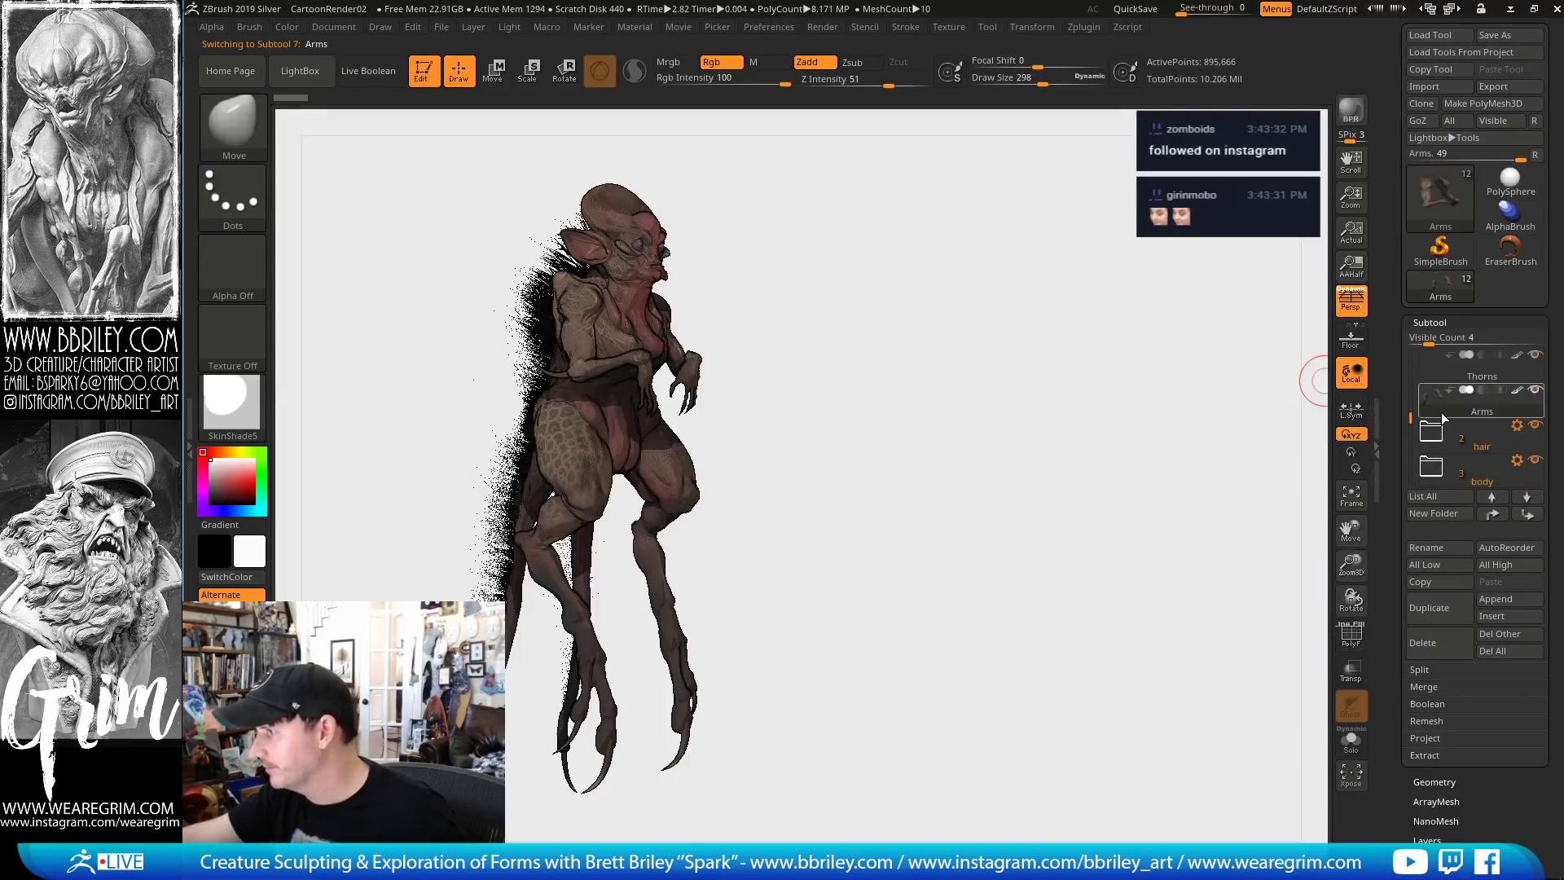
{"action": "mouse_move", "coordinate": [1438, 413]}
{"action": "left_mouse_down"}
{"action": "mouse_move", "coordinate": [1445, 470]}
{"action": "mouse_move", "coordinate": [1432, 455]}
{"action": "left_mouse_up"}
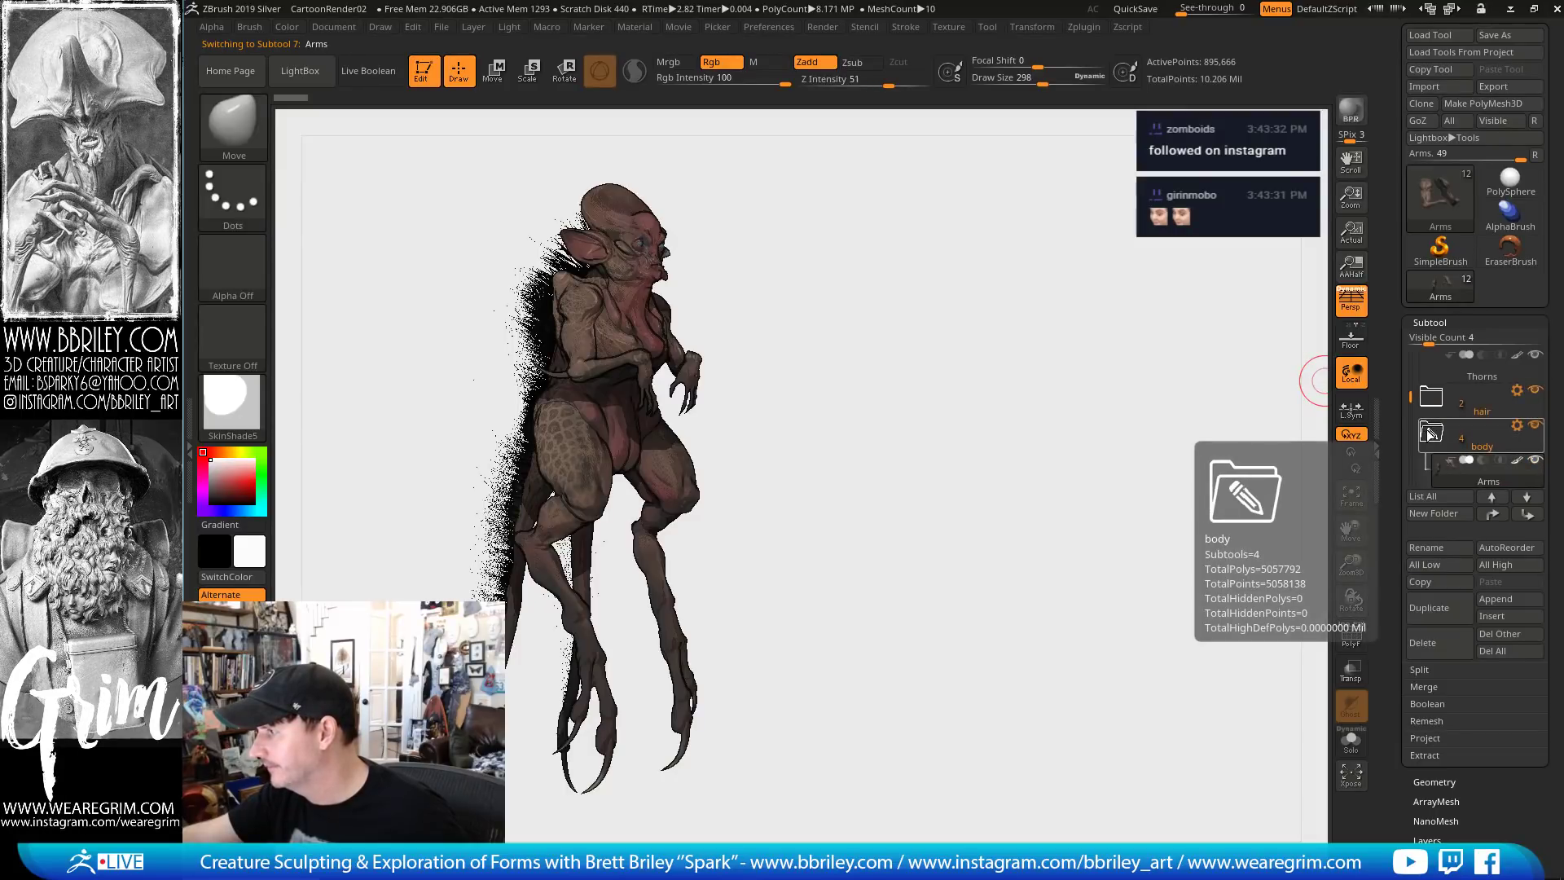
{"action": "left_click", "coordinate": [1433, 438]}
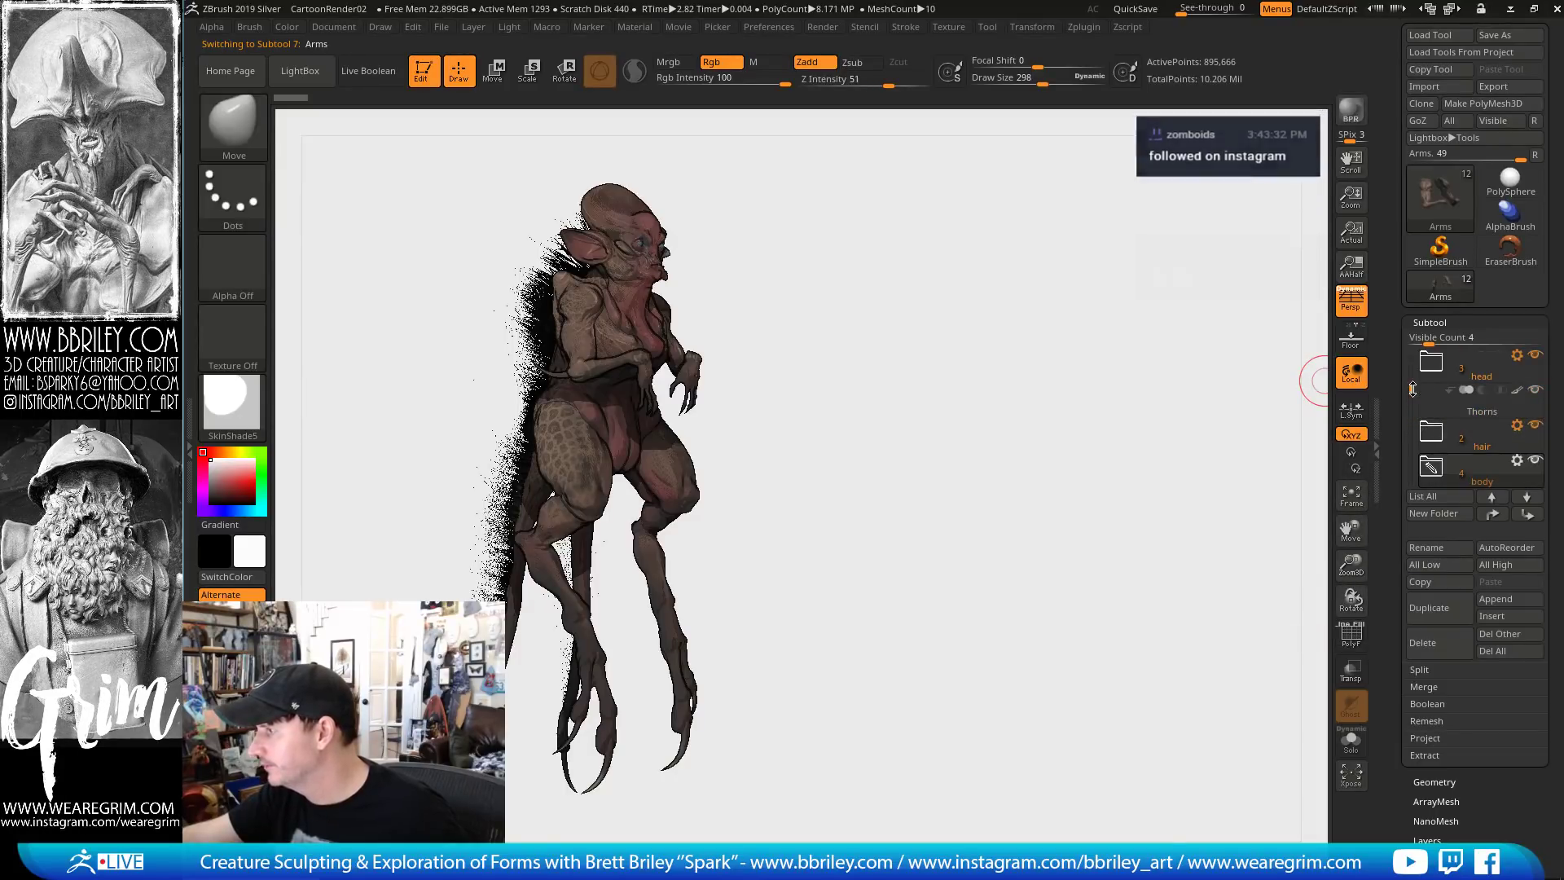
Move the Thorns subtool into the body folder, select Fibers16 and collapse the hair folder
{"action": "mouse_move", "coordinate": [1412, 409]}
{"action": "left_mouse_down"}
{"action": "mouse_move", "coordinate": [1429, 407]}
{"action": "mouse_move", "coordinate": [1453, 470]}
{"action": "left_mouse_up"}
{"action": "left_click", "coordinate": [1430, 404]}
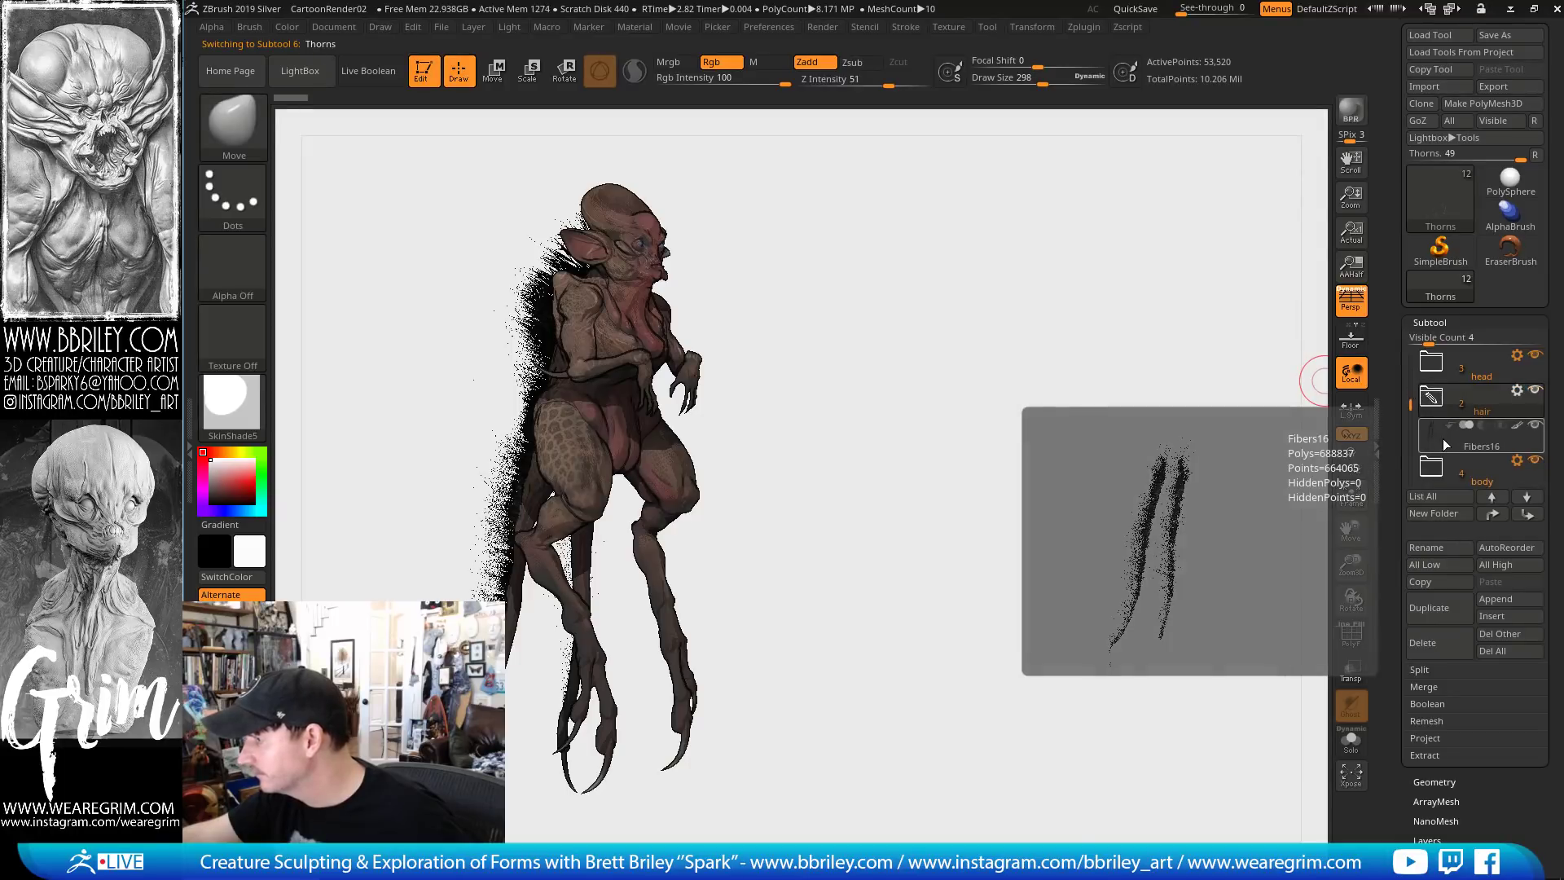
{"action": "left_click", "coordinate": [1429, 403]}
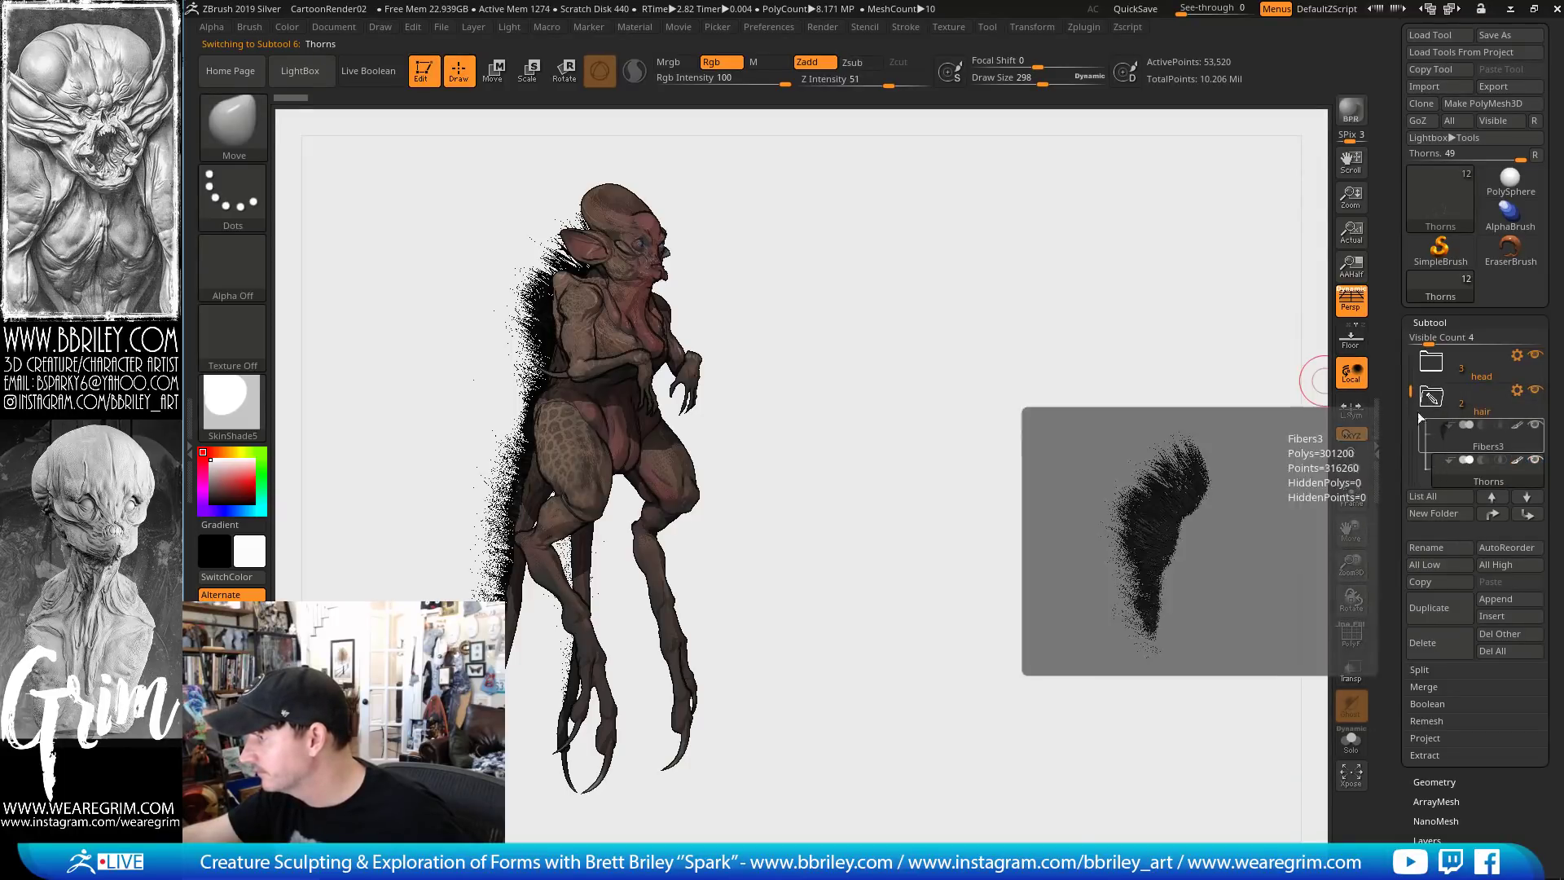
{"action": "scroll", "coordinate": [1446, 456], "scroll_direction": "down", "scroll_amount": 2}
{"action": "left_click_drag", "start_coordinate": [1450, 411], "coordinate": [1432, 480]}
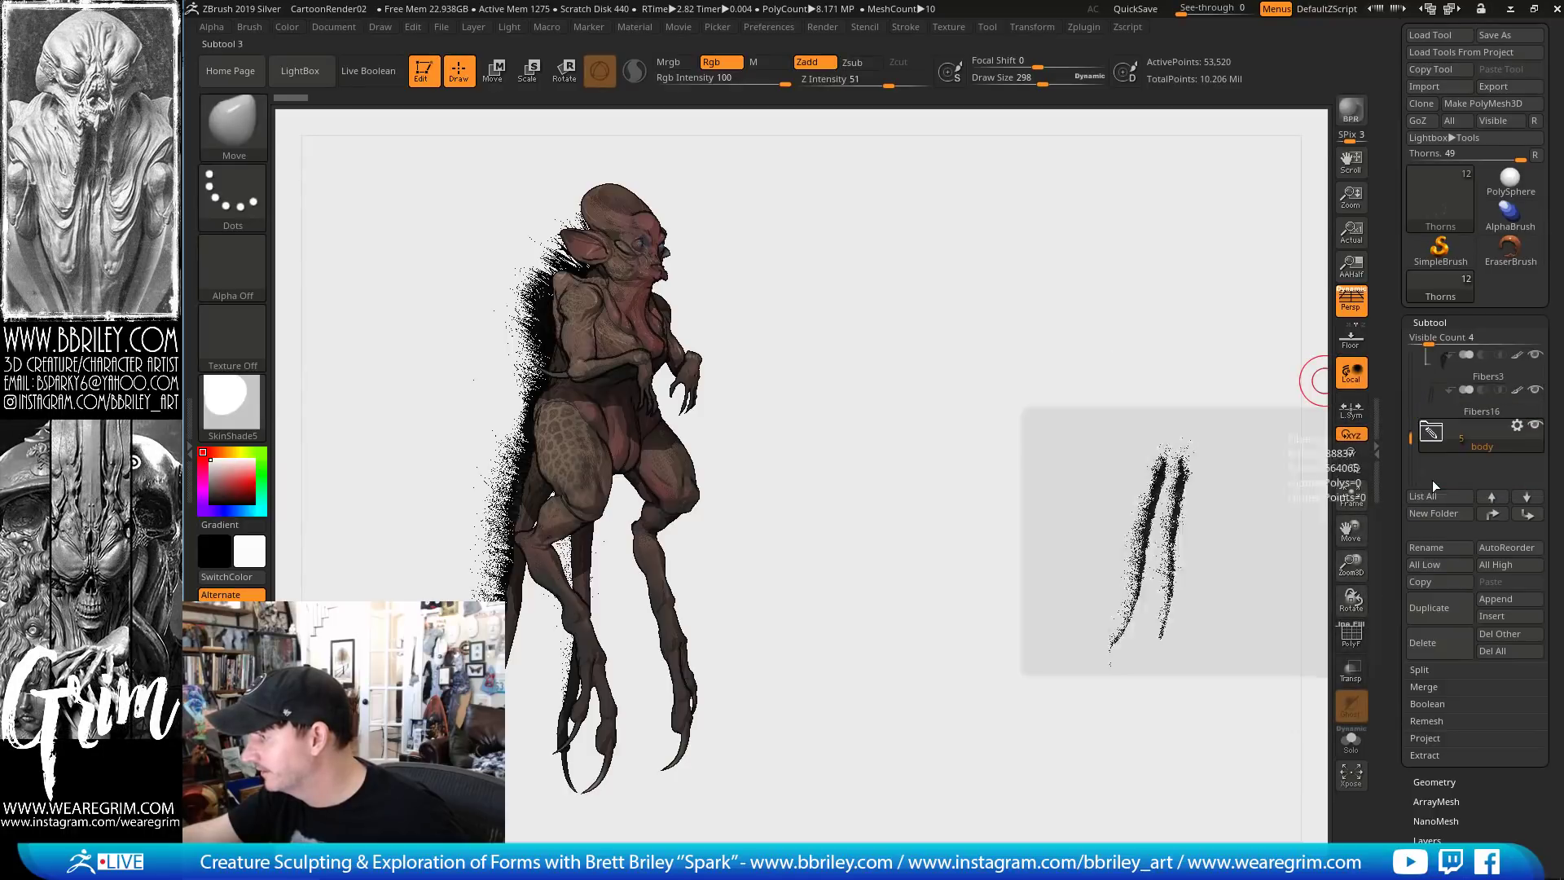
{"action": "left_click", "coordinate": [1449, 407]}
{"action": "left_click_drag", "start_coordinate": [1449, 407], "coordinate": [1412, 362]}
{"action": "left_click", "coordinate": [1430, 363]}
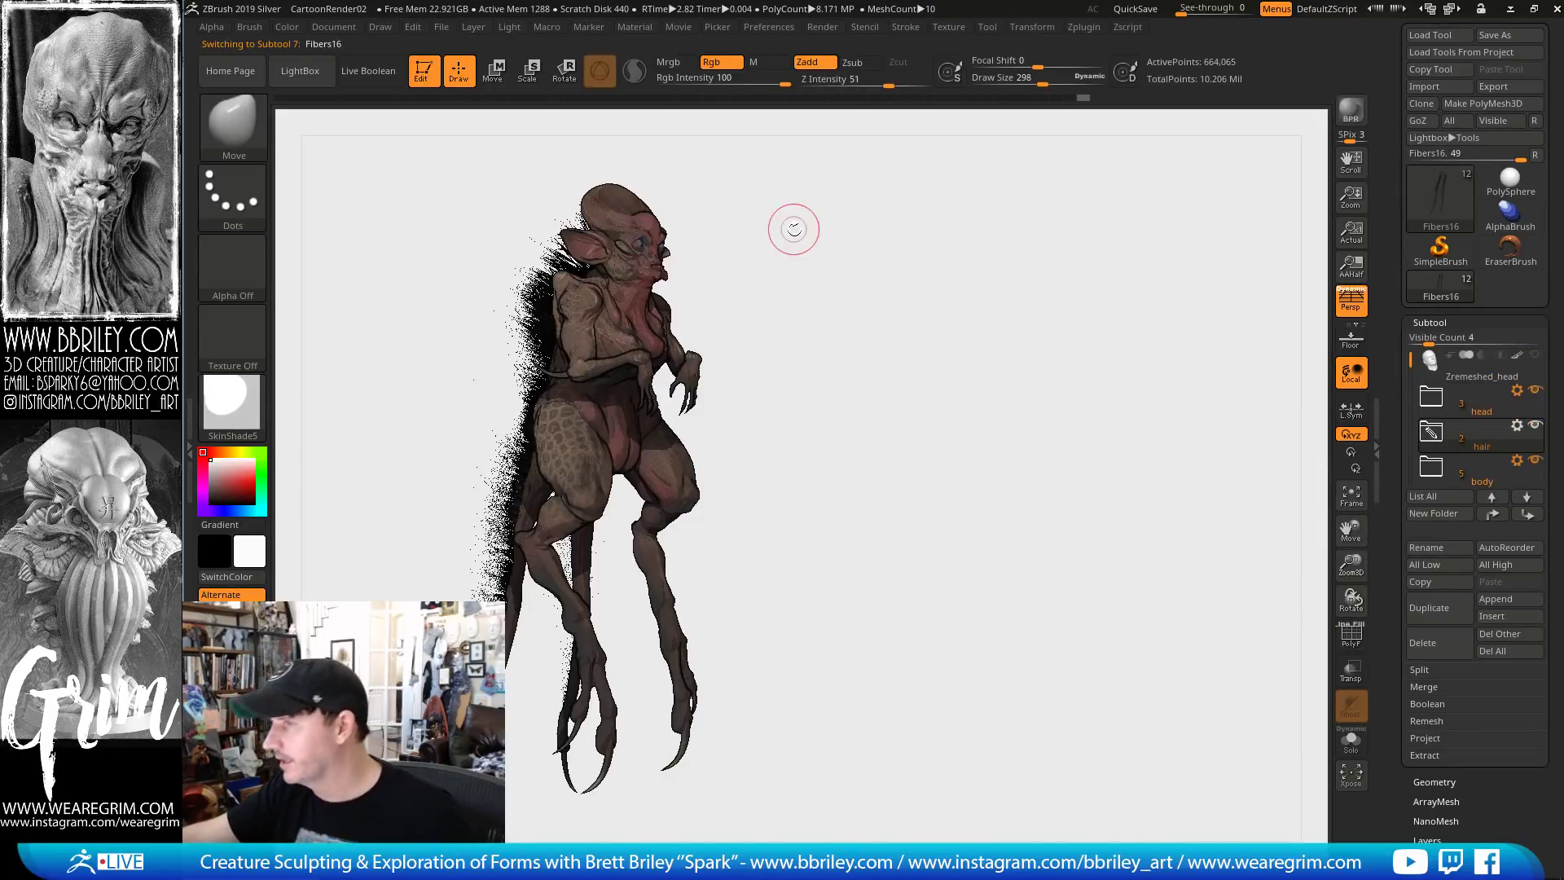
Save the creature tool with its organized subtool folders to disk
{"action": "left_click", "coordinate": [989, 27]}
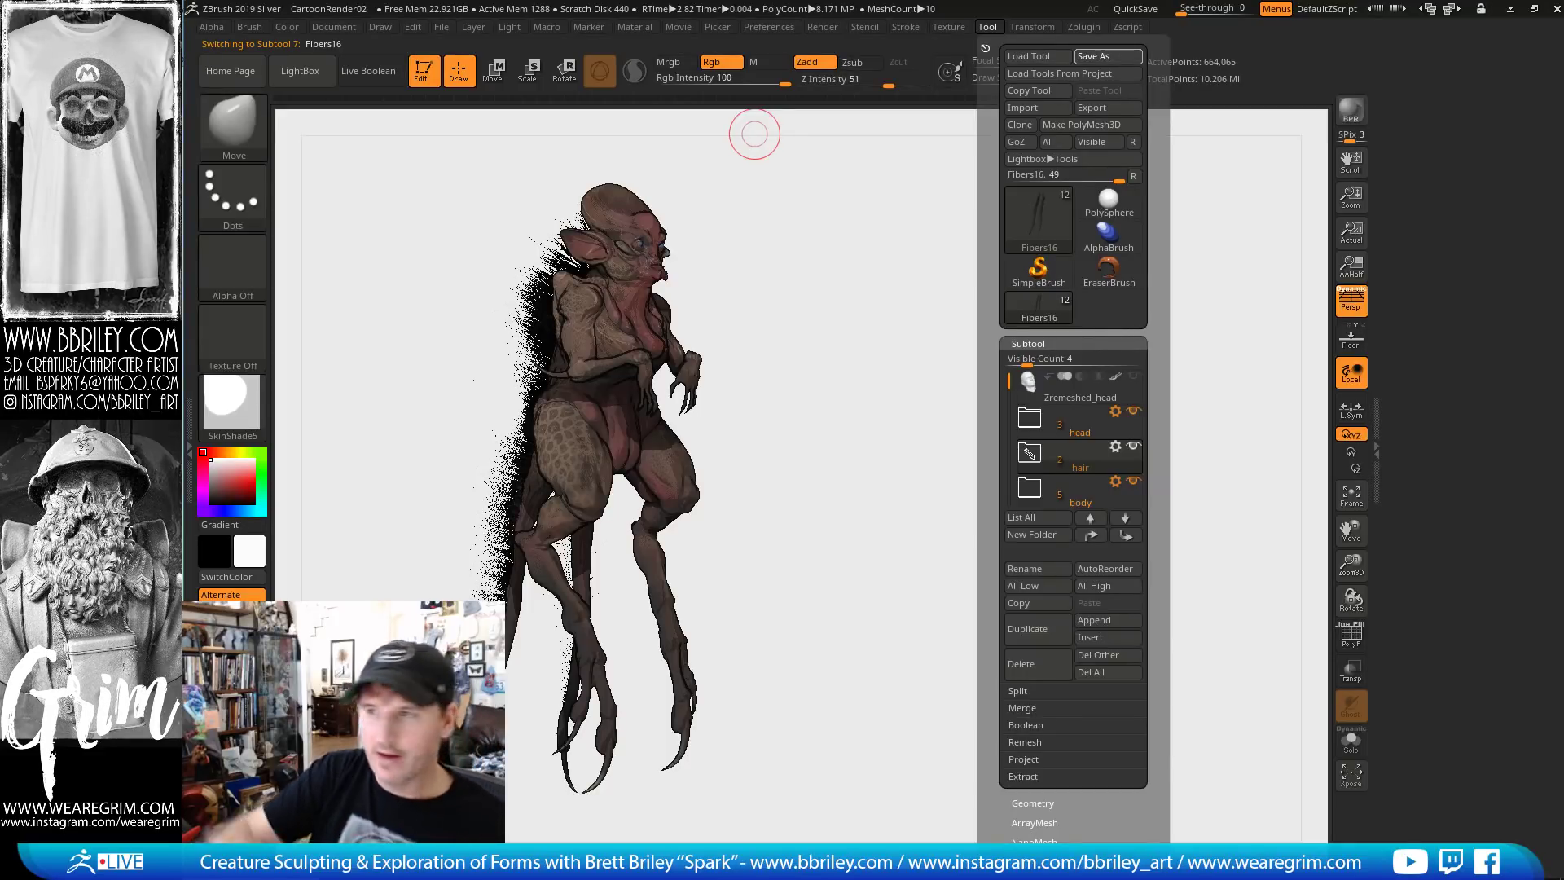
{"action": "key", "text": "ctrl+s"}
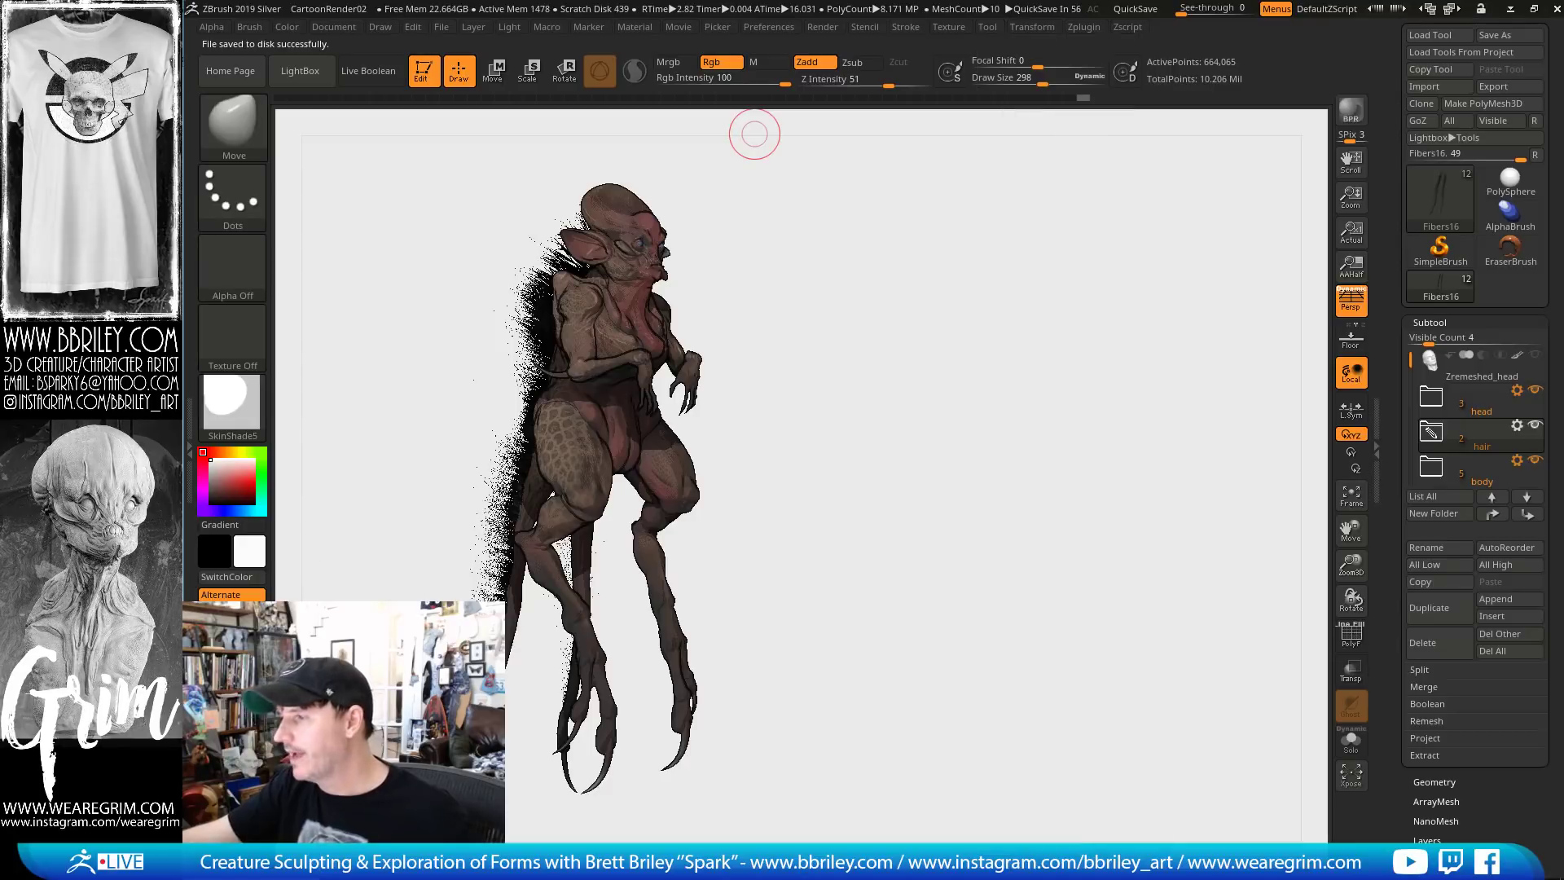
{"action": "left_click_drag", "start_coordinate": [1096, 402], "coordinate": [1086, 409]}
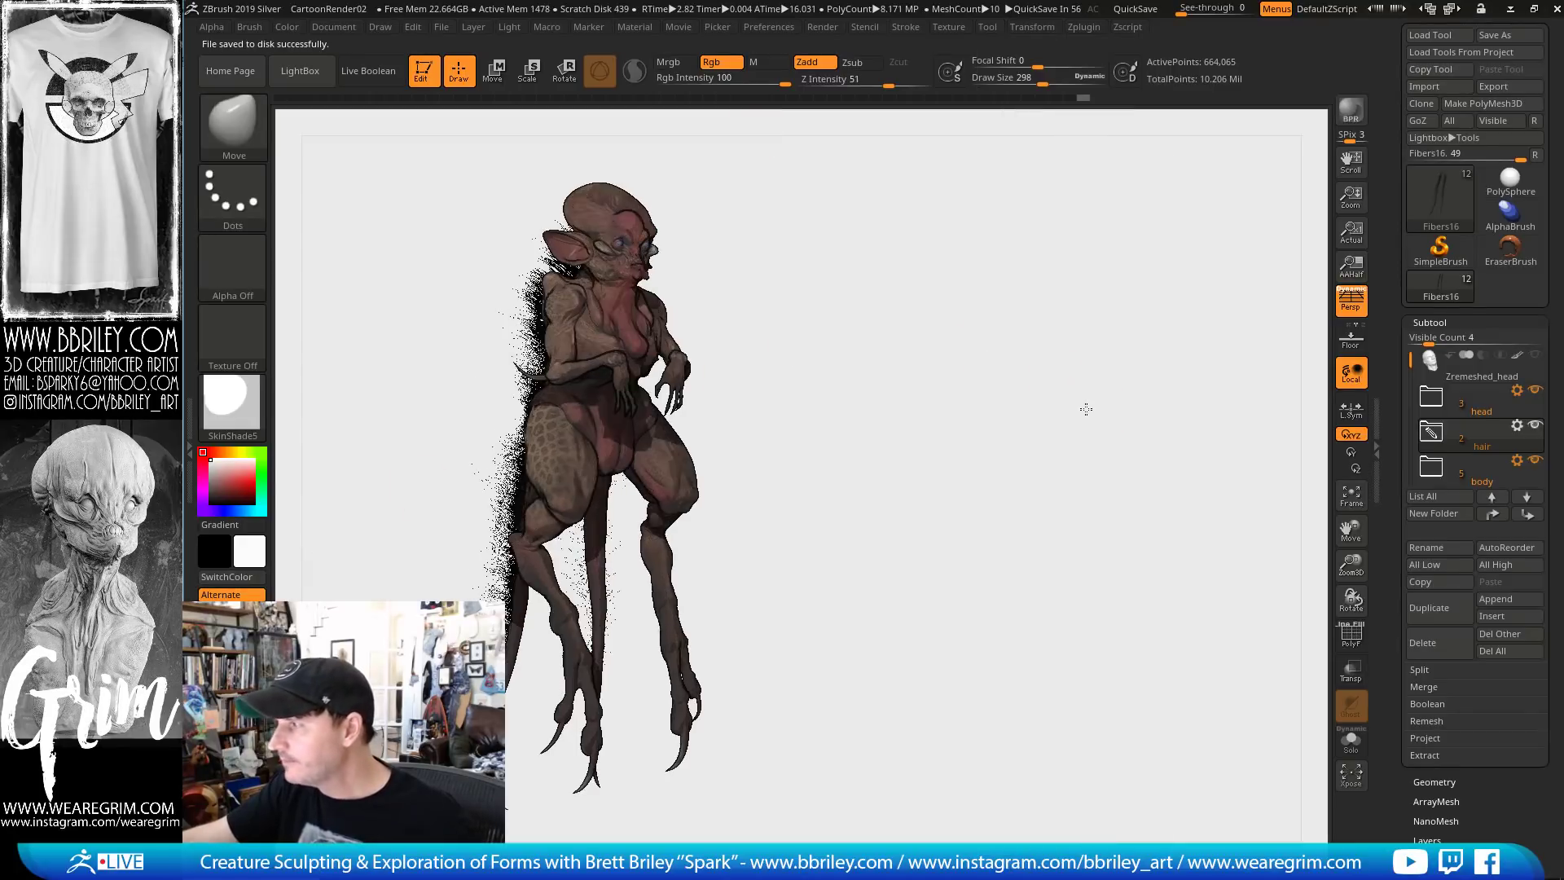
Examine the head folder's subtool and polygon information and its folder options
{"action": "left_click", "coordinate": [1444, 408]}
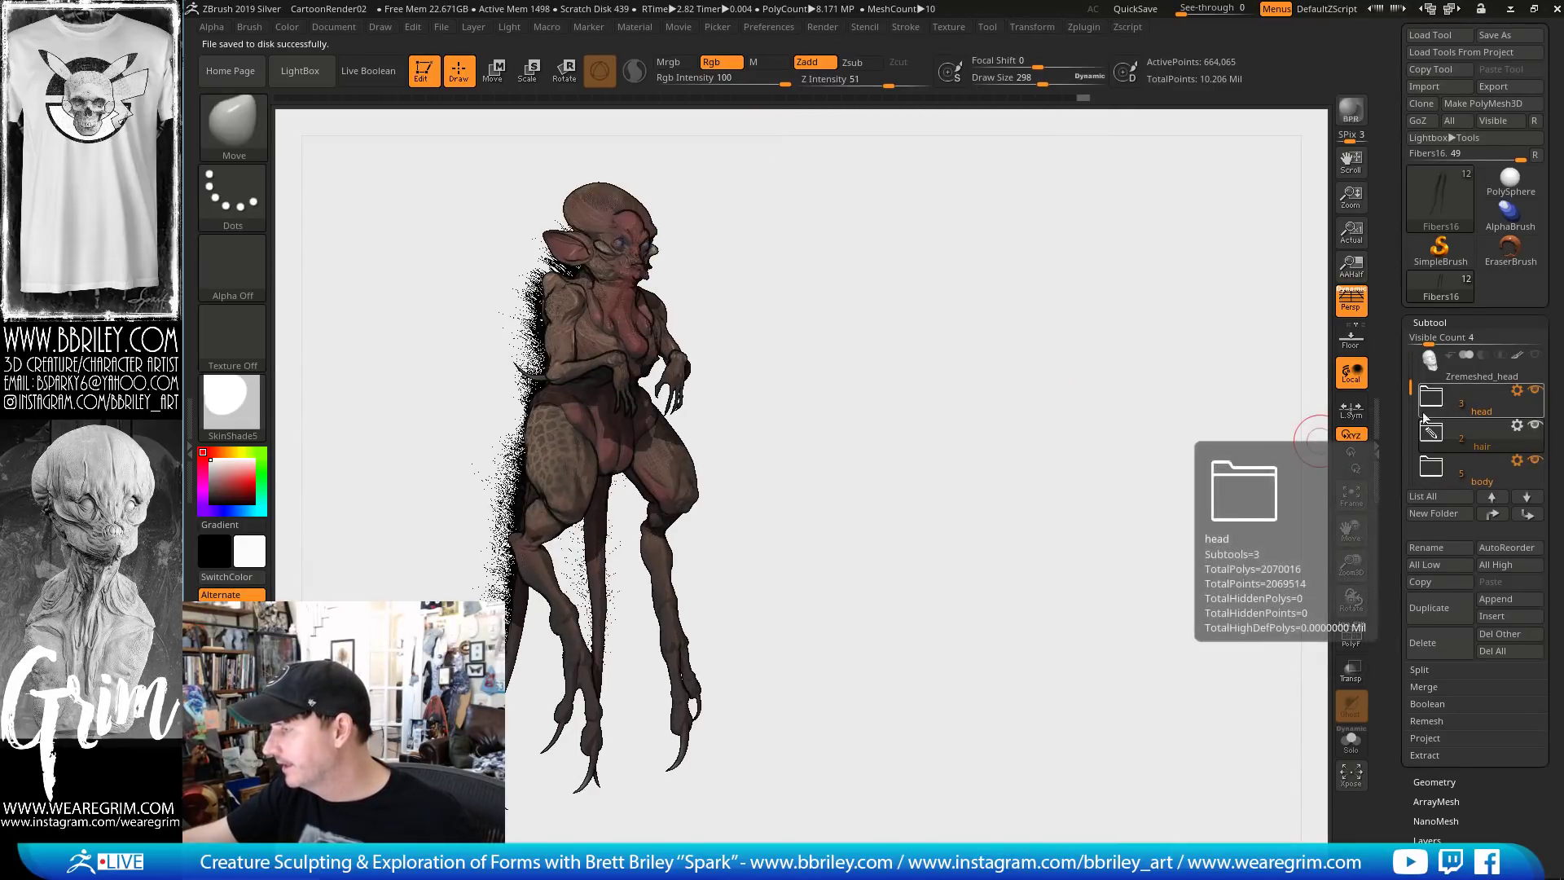
{"action": "mouse_move", "coordinate": [1431, 412]}
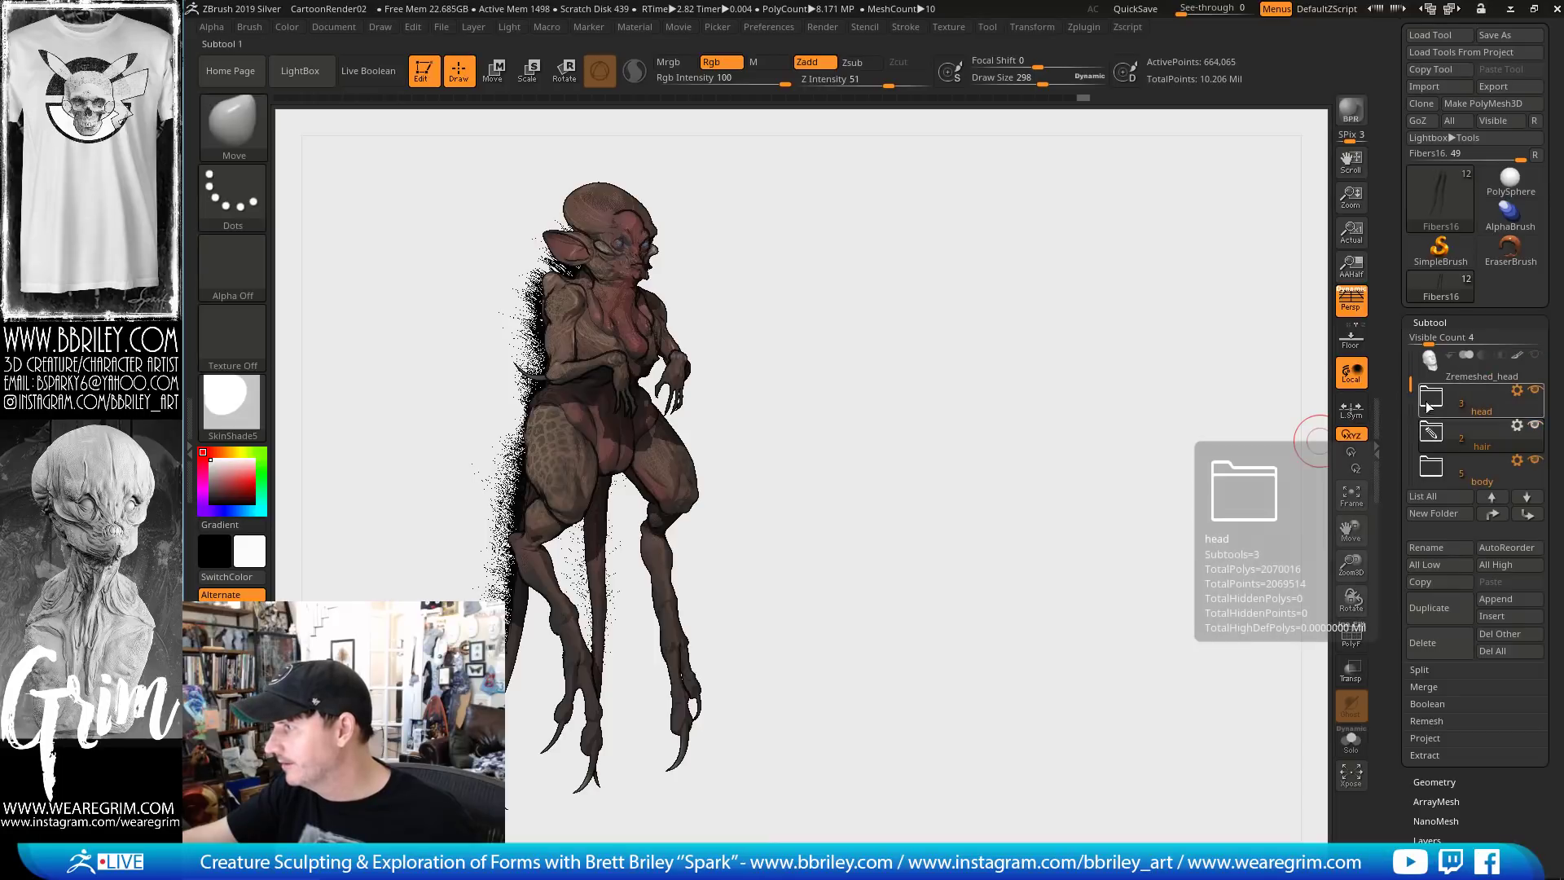
{"action": "left_click", "coordinate": [1517, 391]}
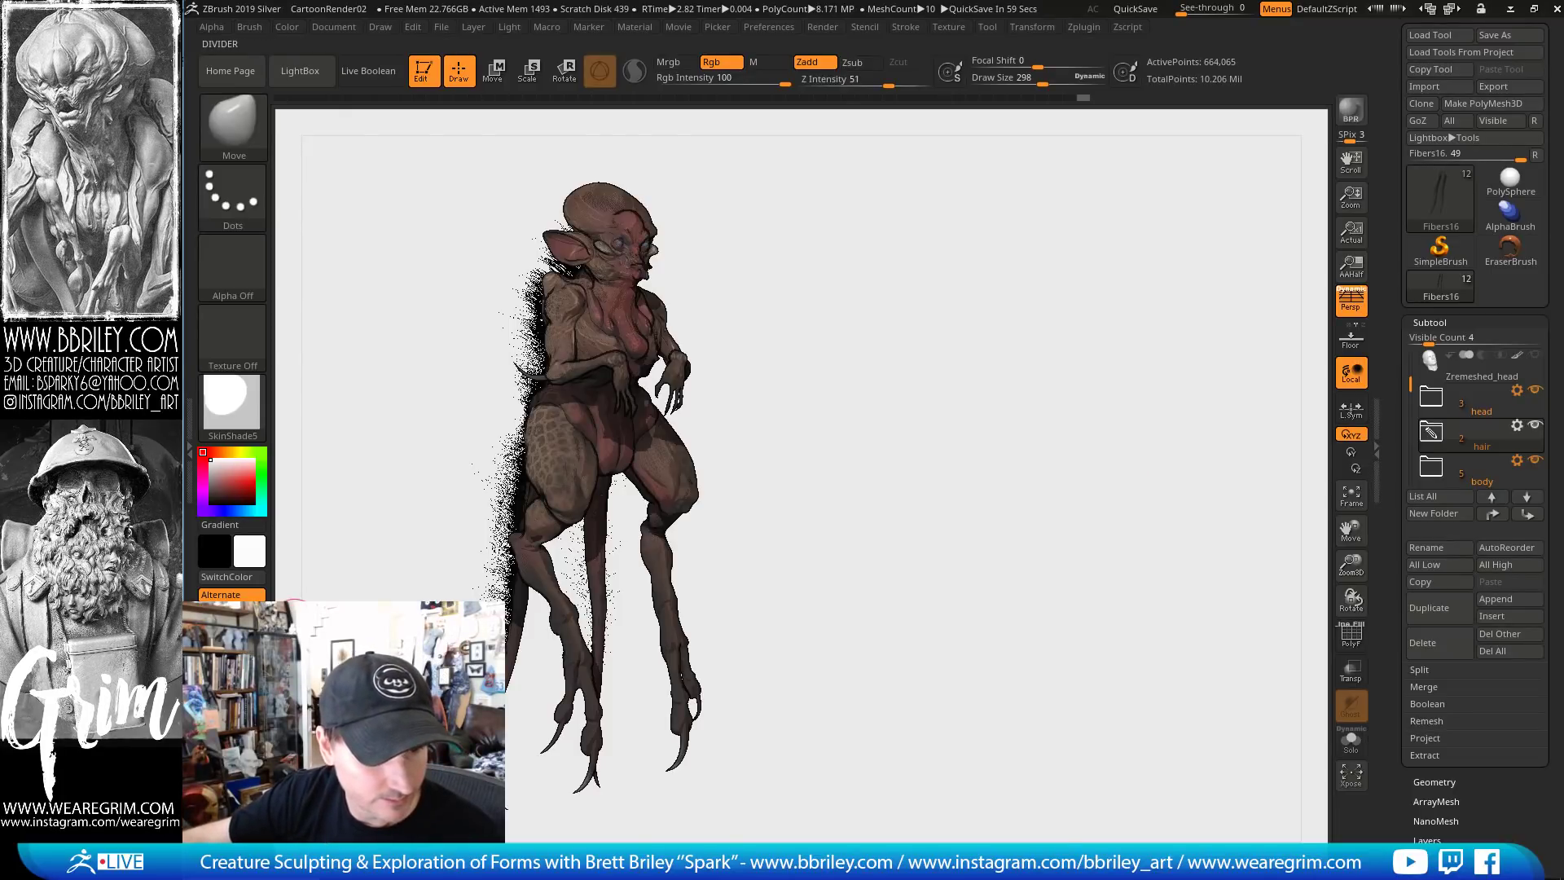
Switch to File Explorer and view the ZBrush 2019 line-art illustration and widehead_bust_wip.jpg in Photos, closing the viewer when done
{"action": "key", "text": "super+e"}
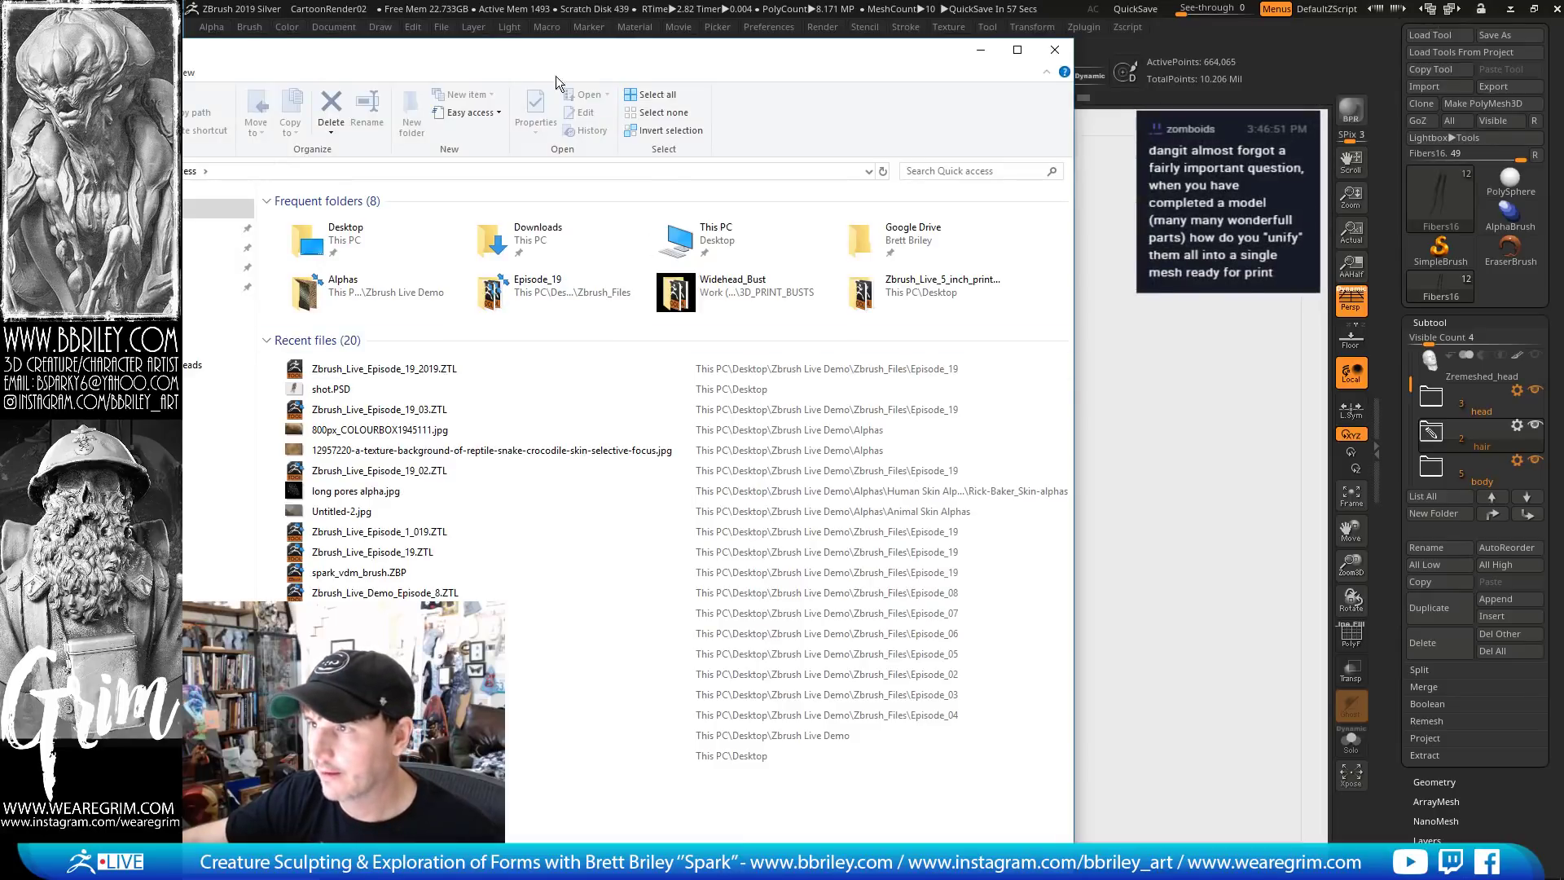
{"action": "left_click_drag", "start_coordinate": [556, 76], "coordinate": [0, 76]}
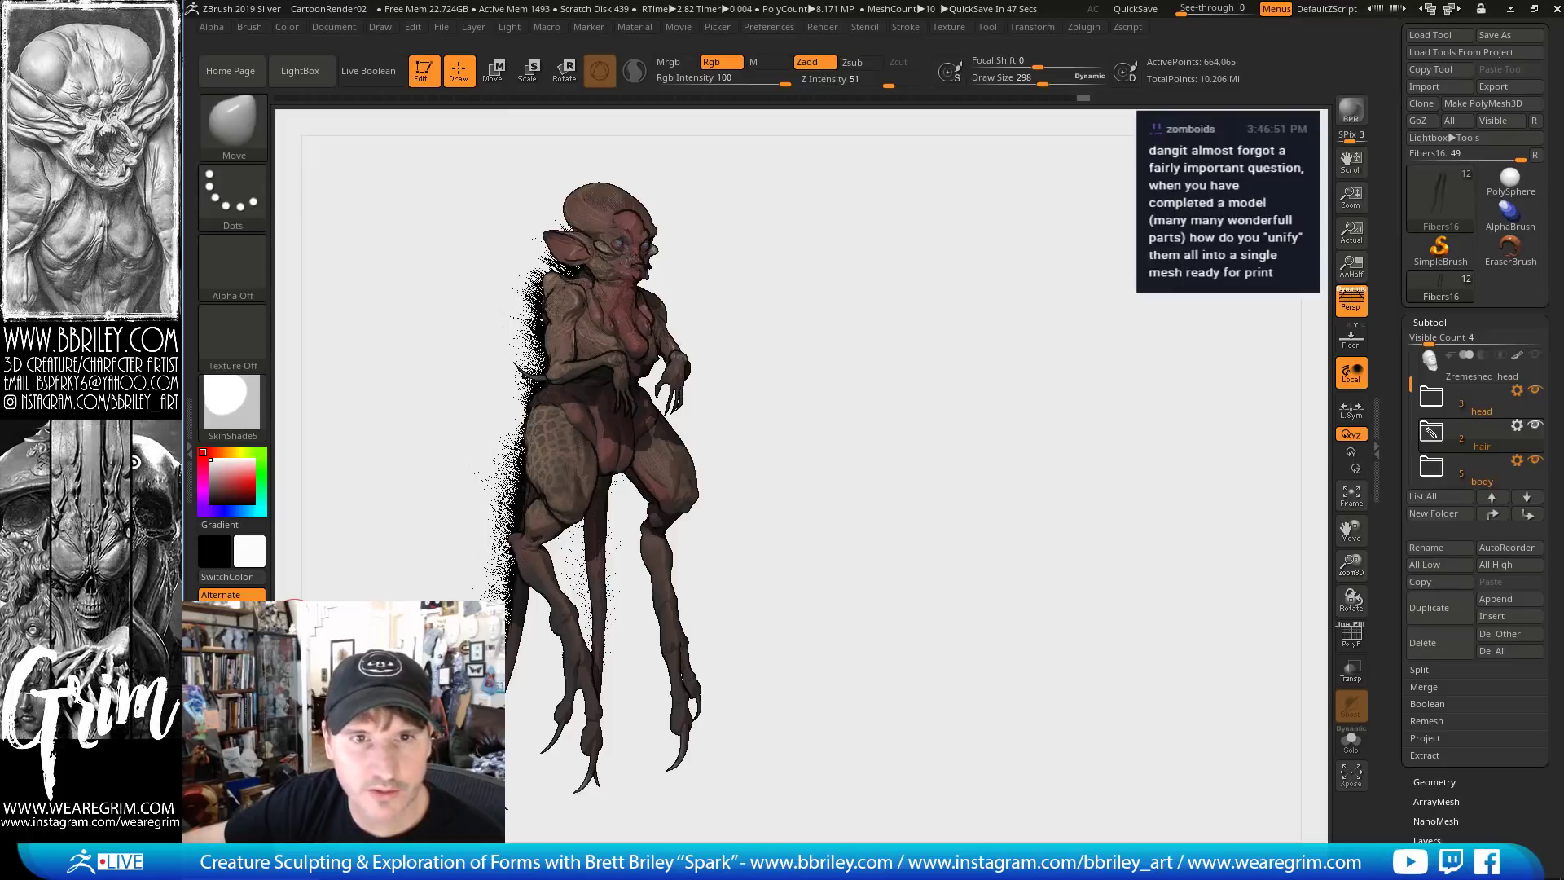
{"action": "left_click_drag", "start_coordinate": [0, 39], "coordinate": [669, 43]}
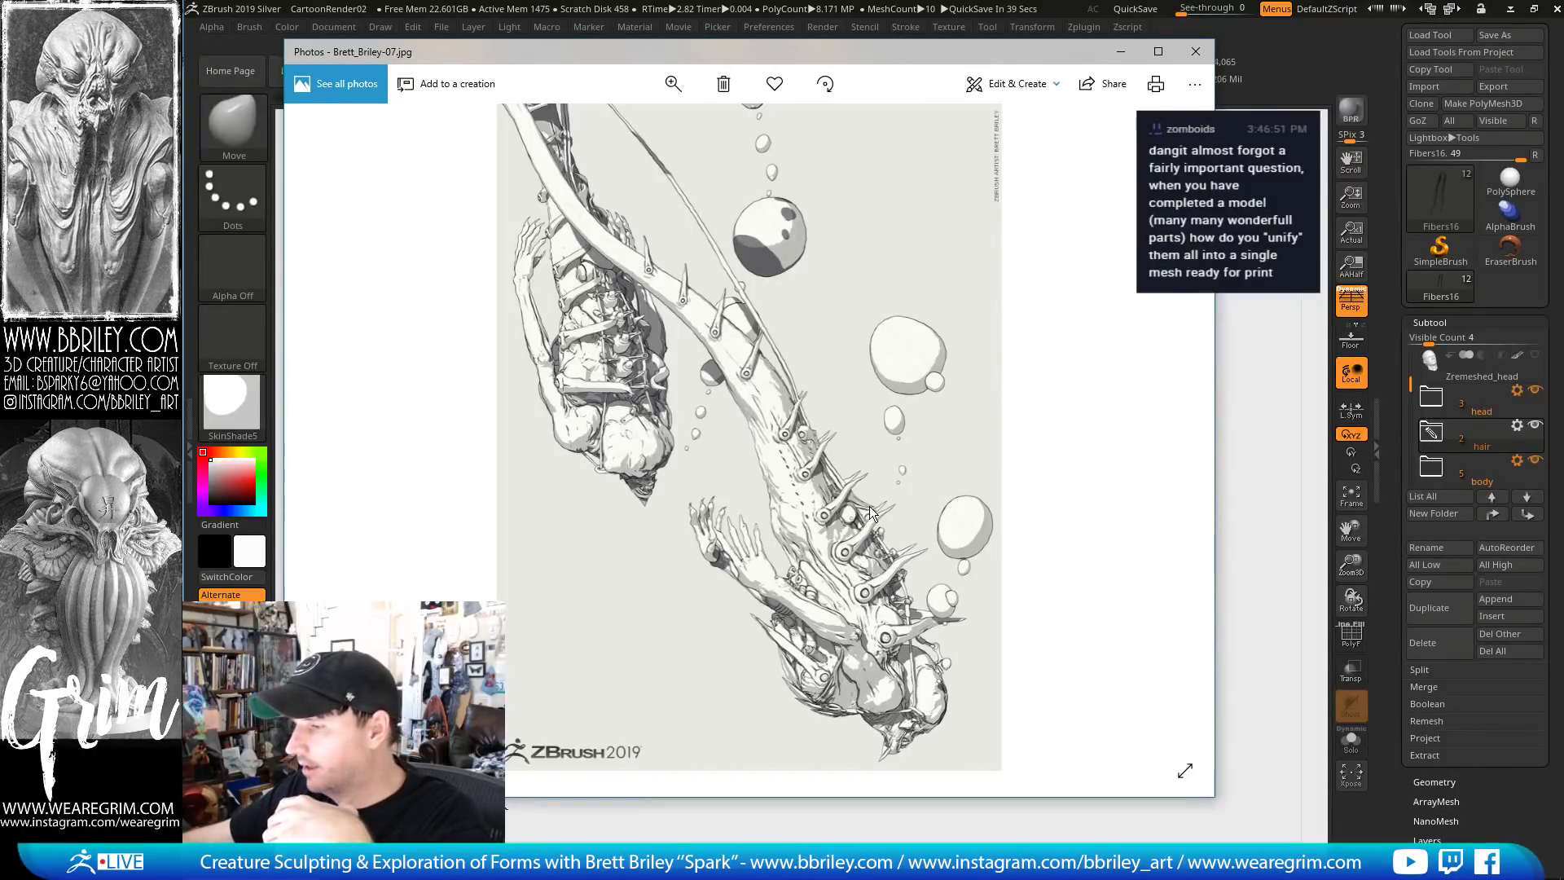
{"action": "key", "text": "Right"}
{"action": "key", "text": "Left"}
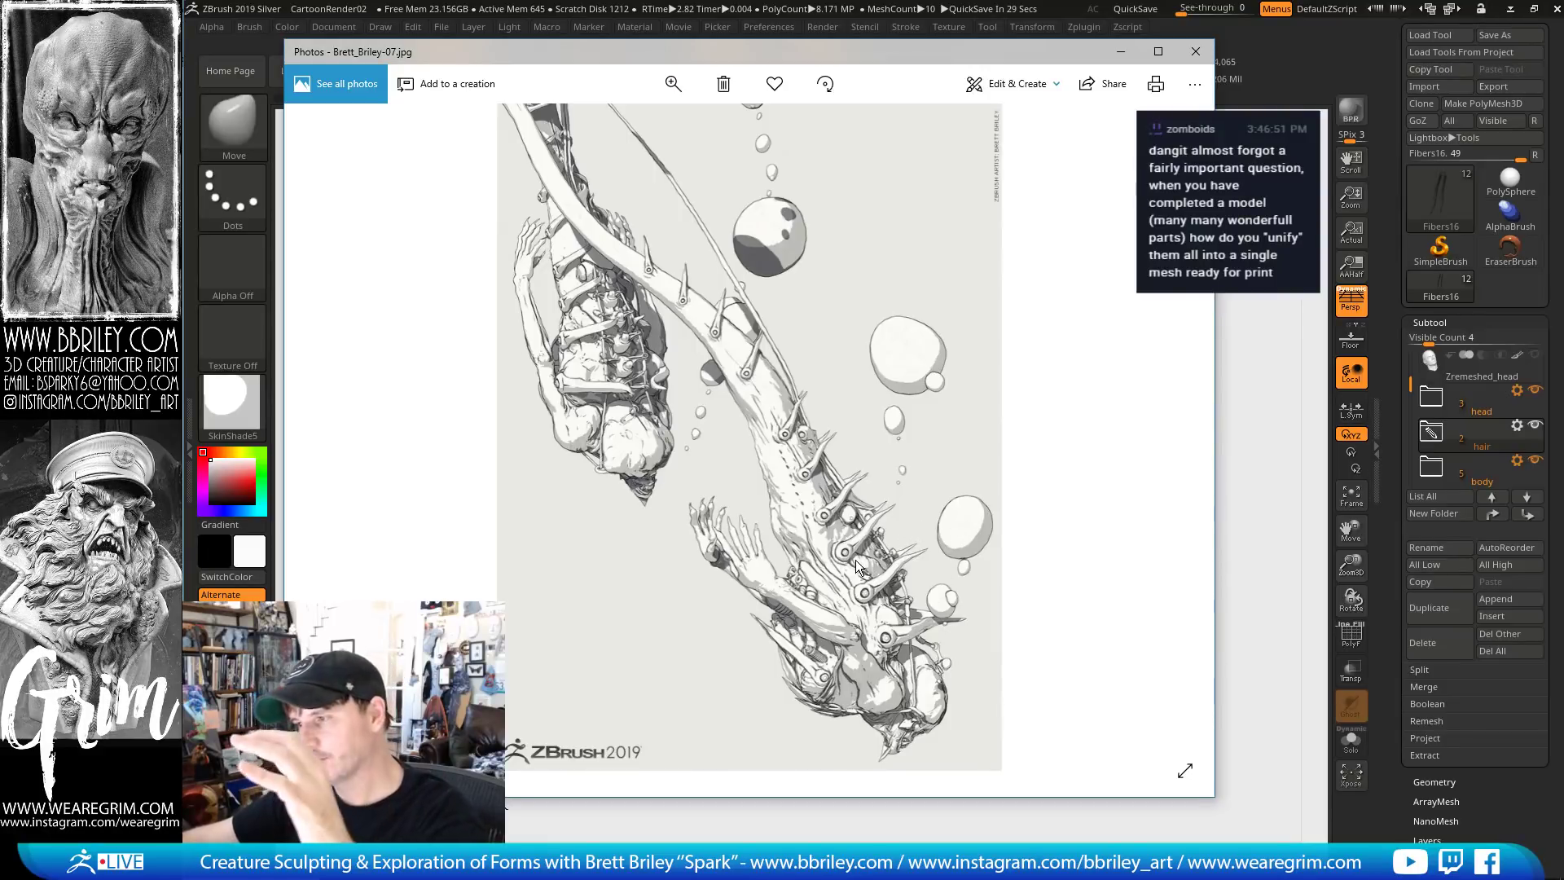
{"action": "key", "text": "Right"}
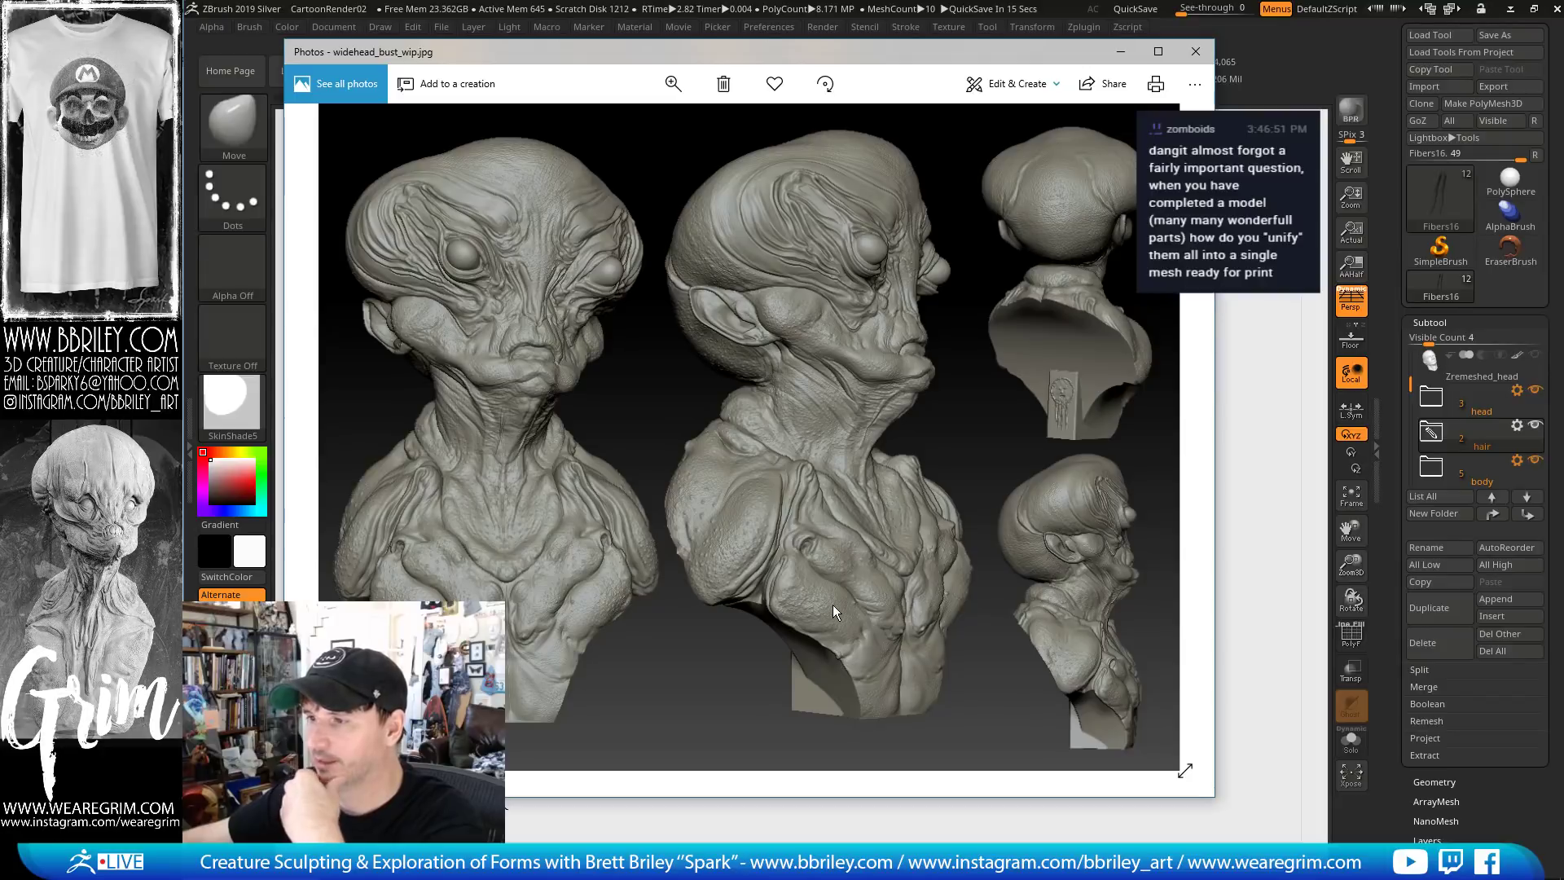
{"action": "left_click", "coordinate": [1194, 51]}
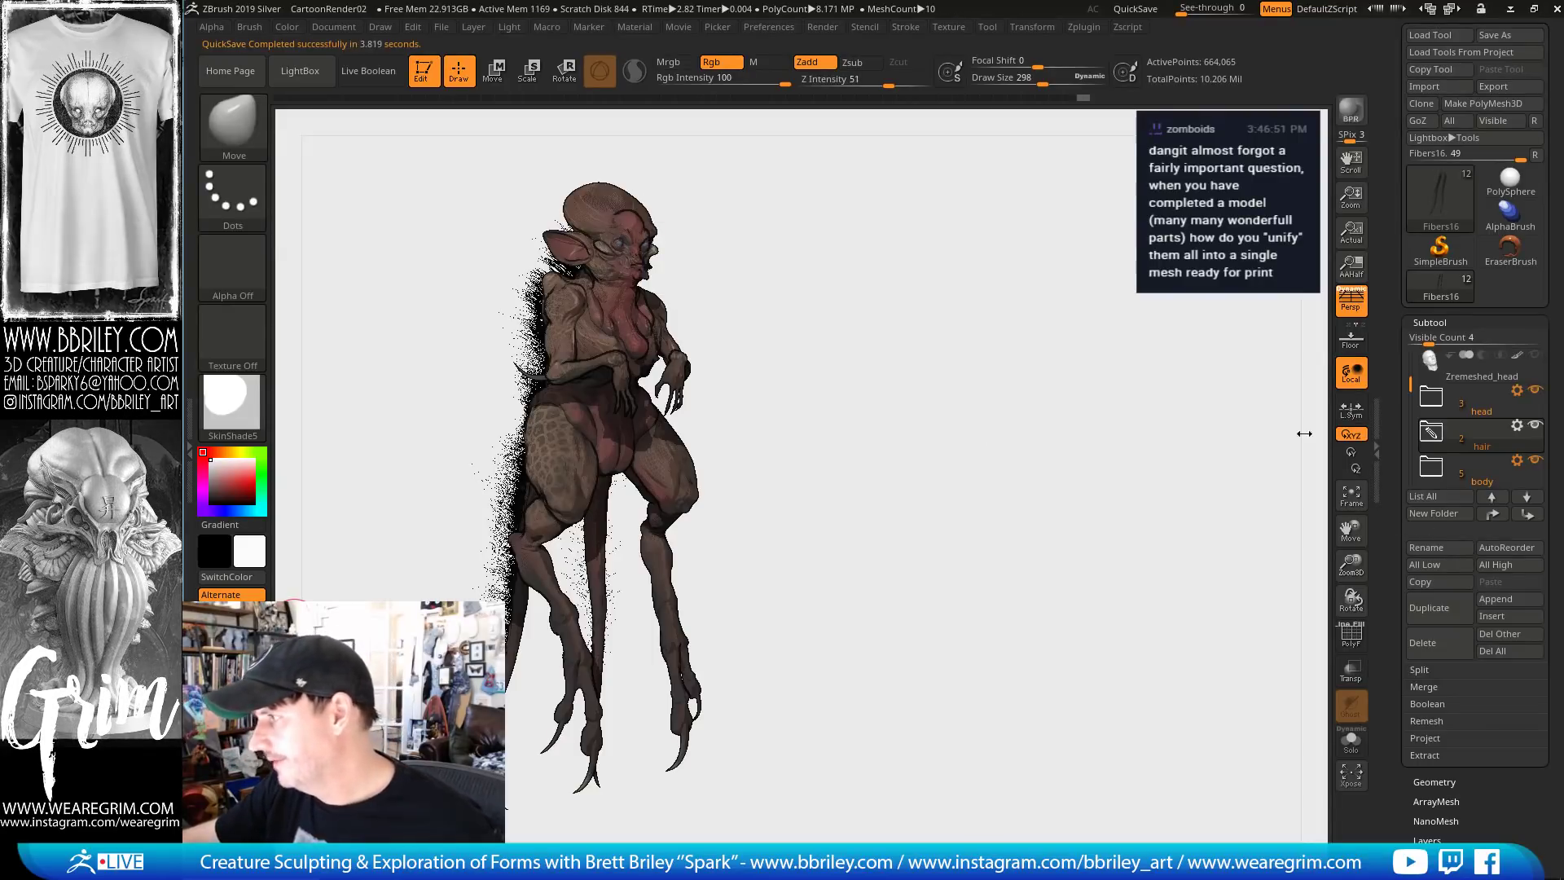
Merge all visible subtools into one mesh with MergeVisible and switch to the merged tool
{"action": "left_click_drag", "start_coordinate": [850, 341], "coordinate": [1014, 433]}
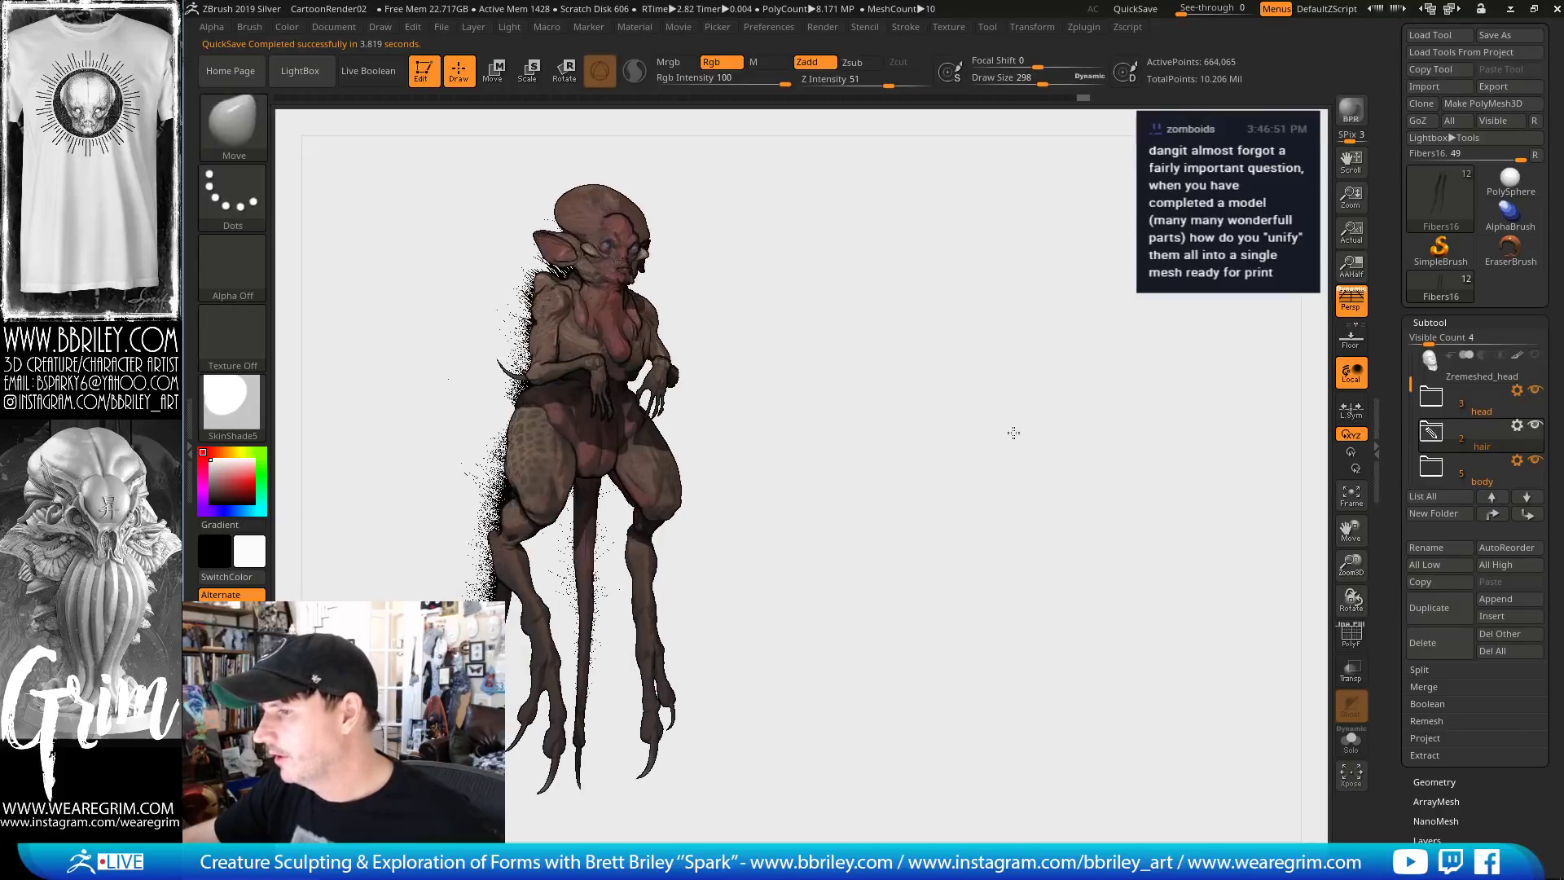
{"action": "left_click", "coordinate": [1427, 689]}
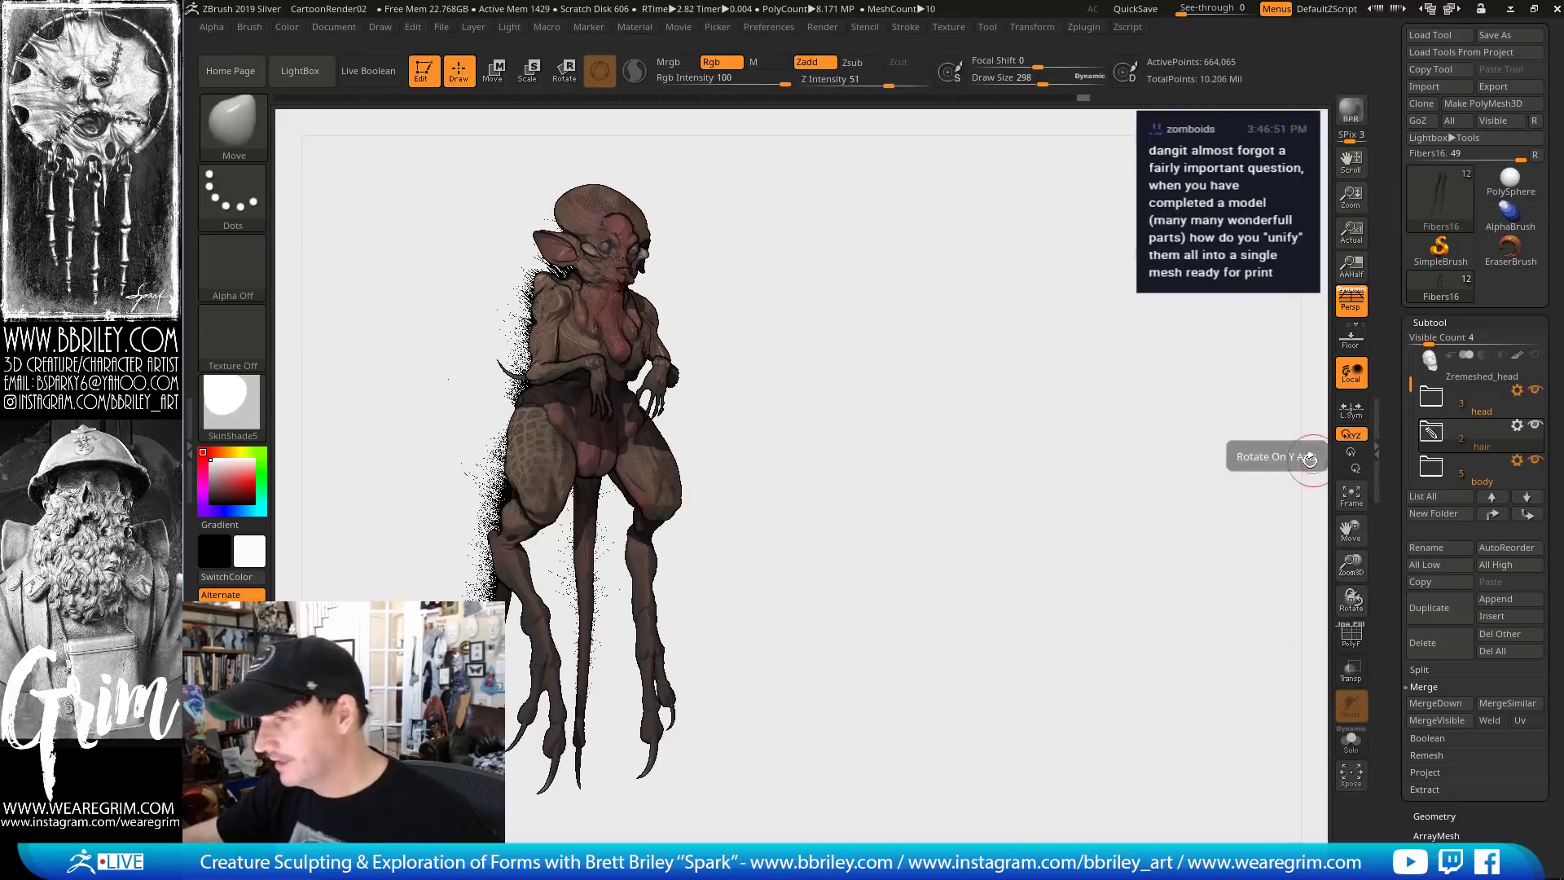
{"action": "mouse_move", "coordinate": [1530, 472]}
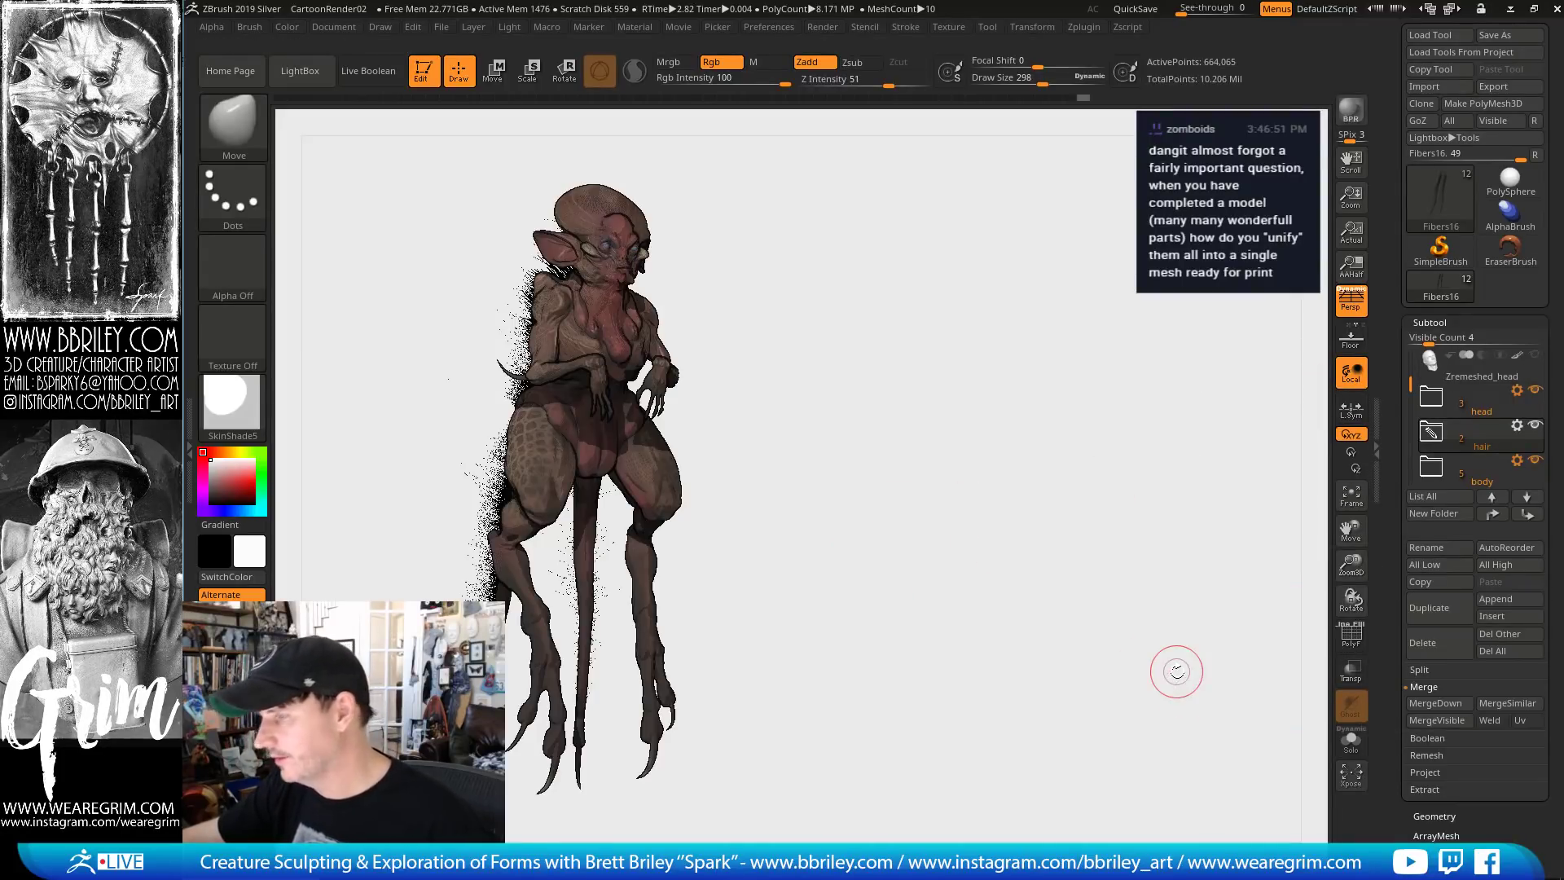
{"action": "left_click", "coordinate": [1435, 721]}
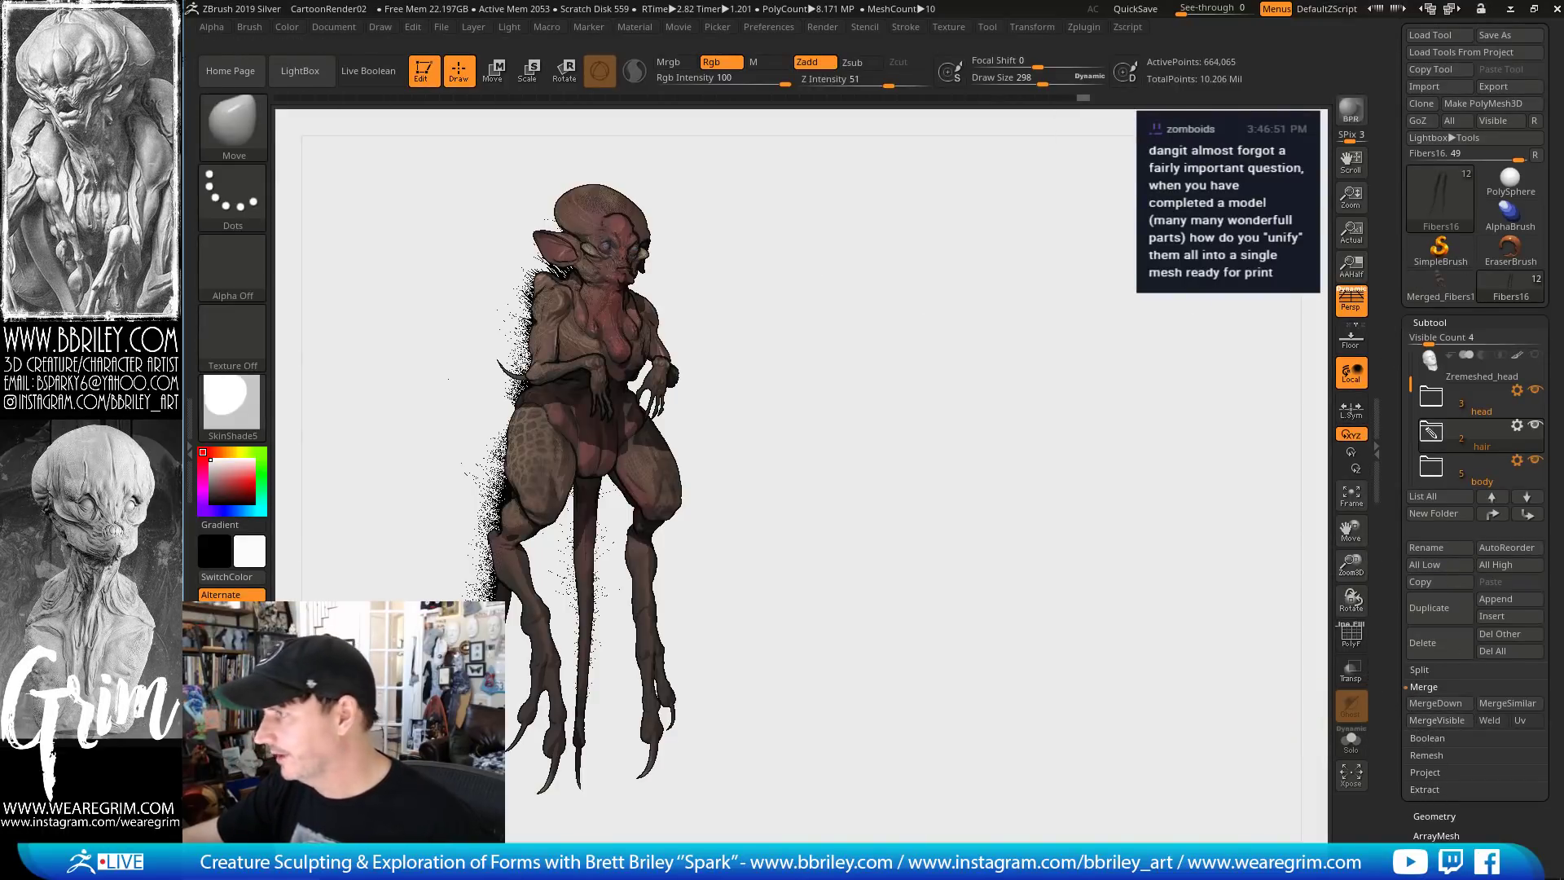
{"action": "left_click", "coordinate": [1438, 287]}
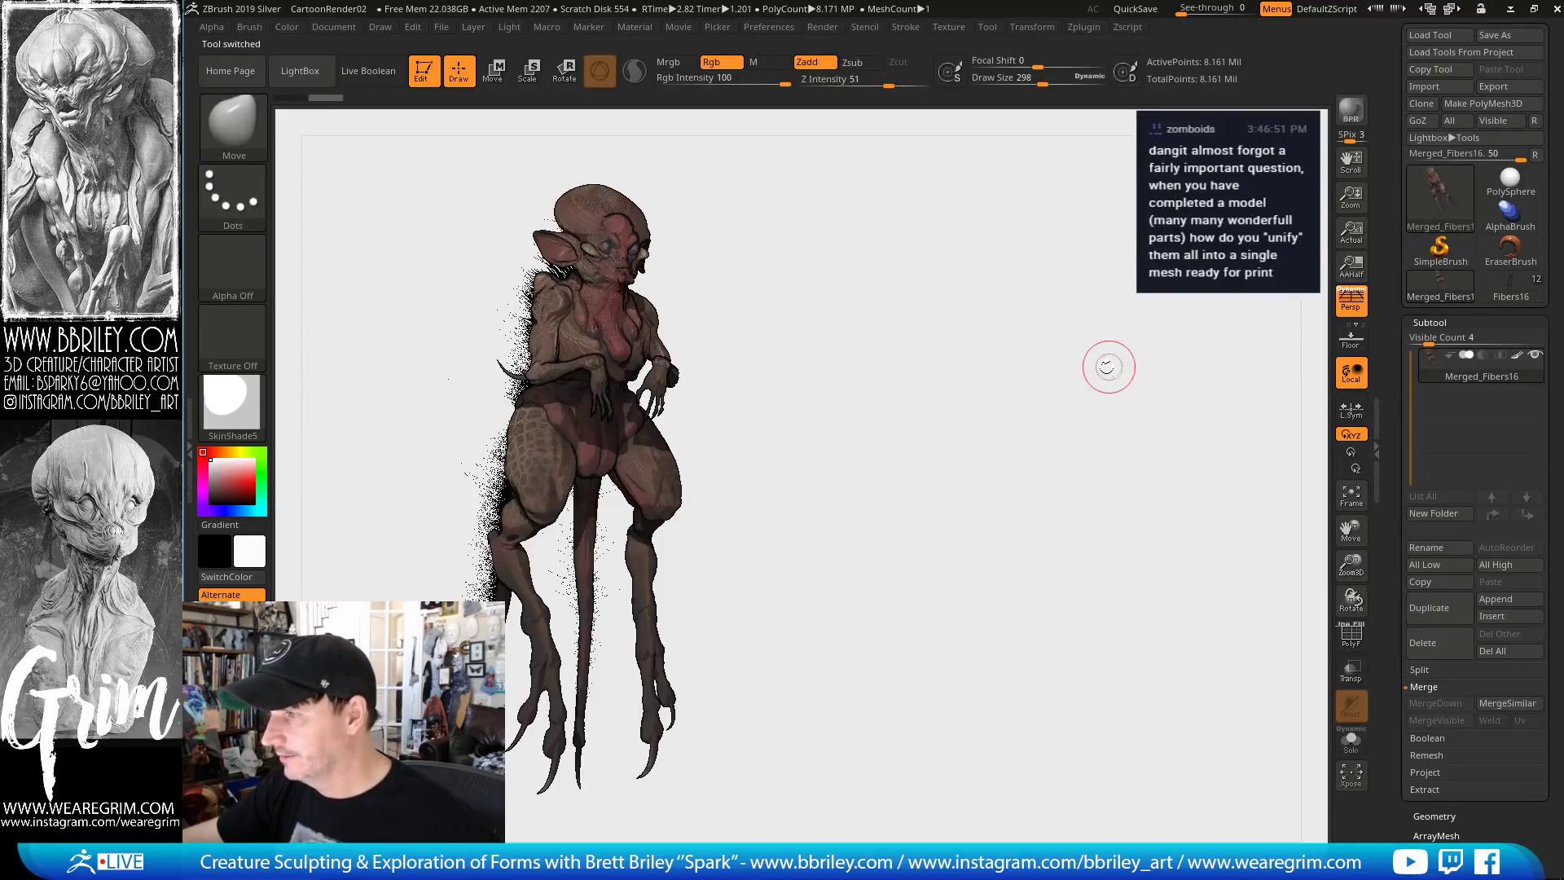
Inspect the merged creature's polygroups from several angles with the polyframe display, and turn the display off again
{"action": "left_click_drag", "start_coordinate": [1079, 372], "coordinate": [1312, 432]}
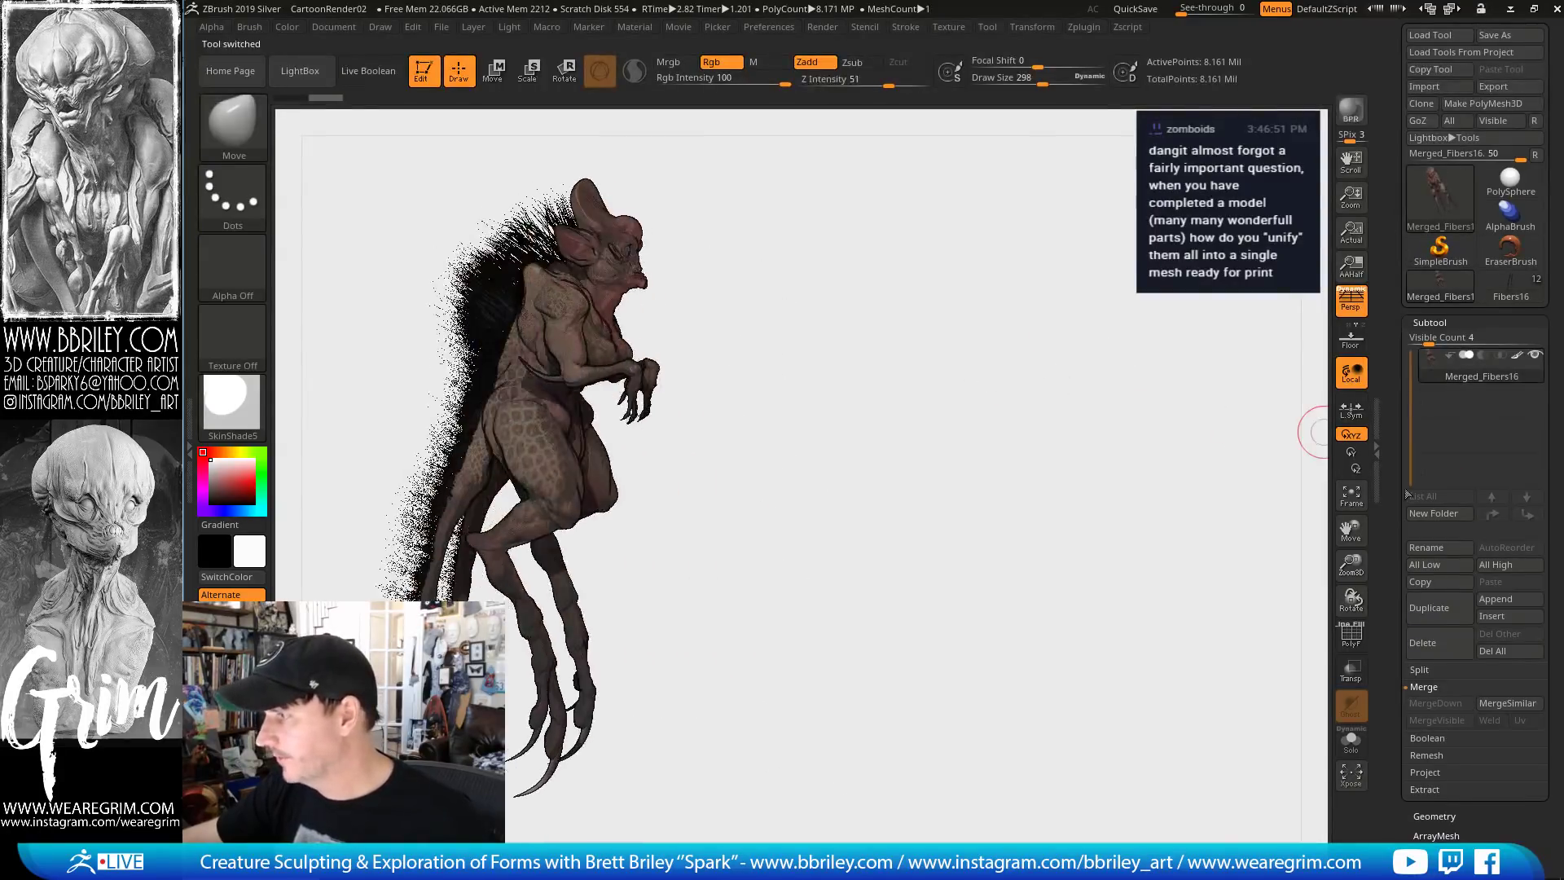
{"action": "left_click", "coordinate": [1351, 633]}
{"action": "left_click_drag", "start_coordinate": [927, 440], "coordinate": [1124, 489]}
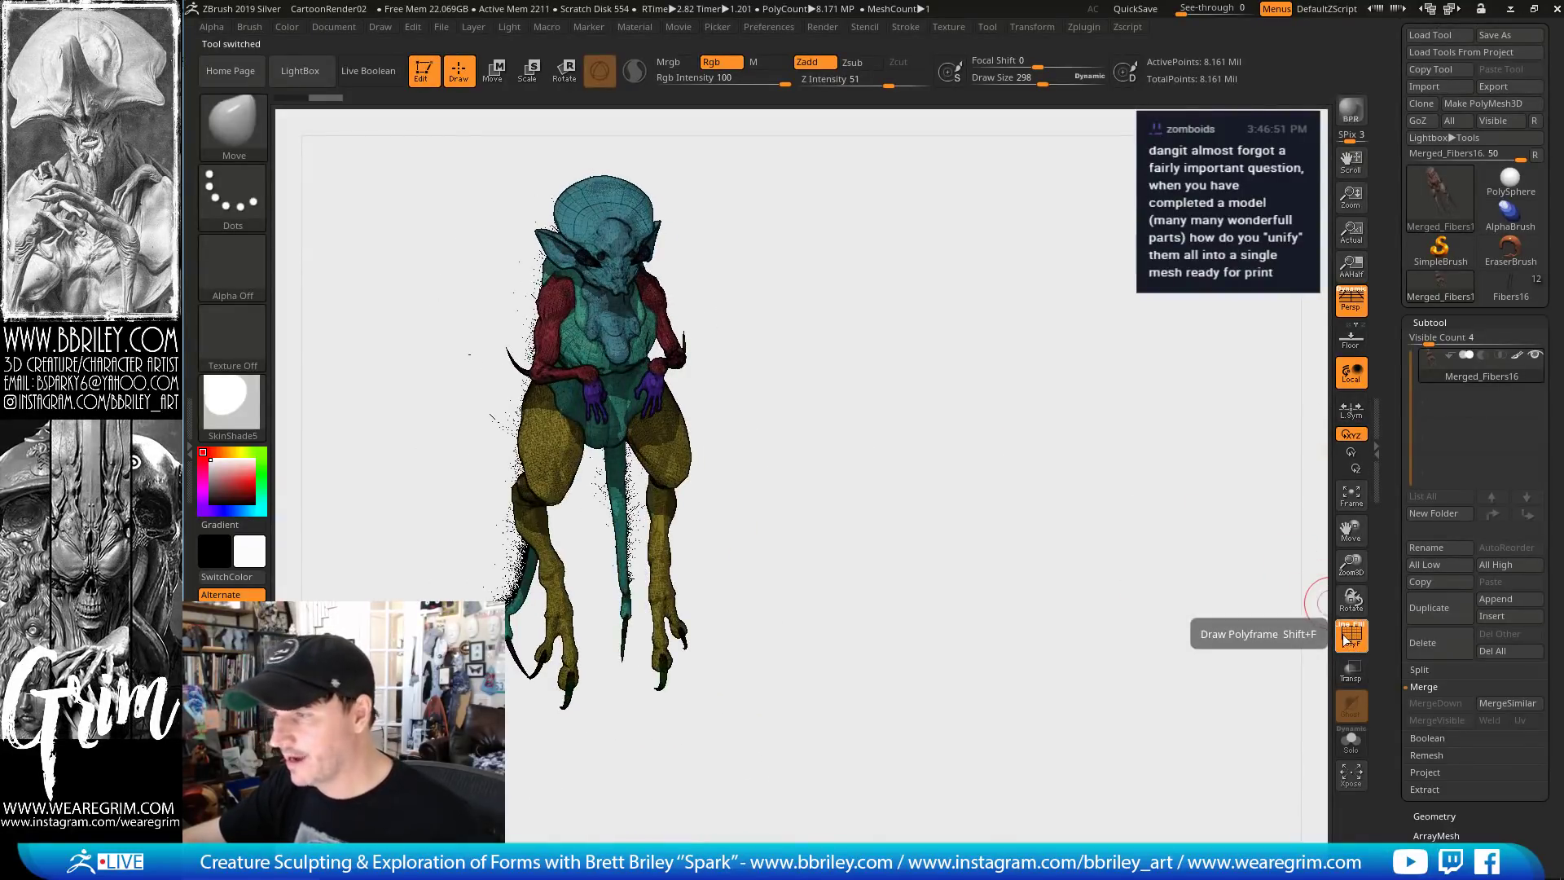
{"action": "left_click", "coordinate": [1351, 633]}
{"action": "left_click_drag", "start_coordinate": [899, 357], "coordinate": [944, 292]}
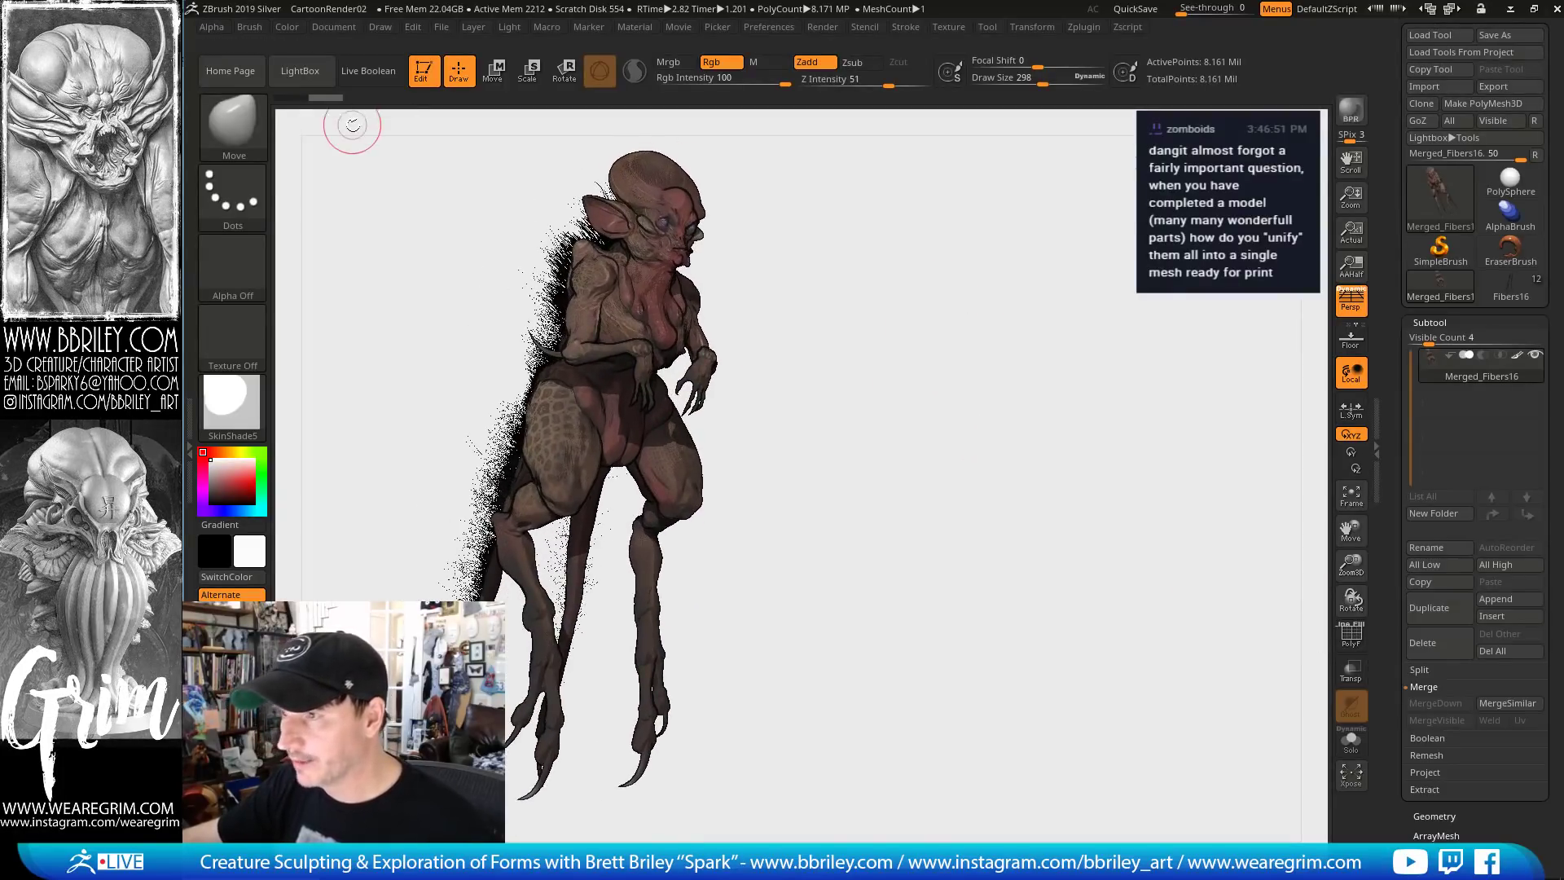
Try the camera's 85 mm focal length preset and set it back to 50 mm
{"action": "left_click", "coordinate": [380, 26]}
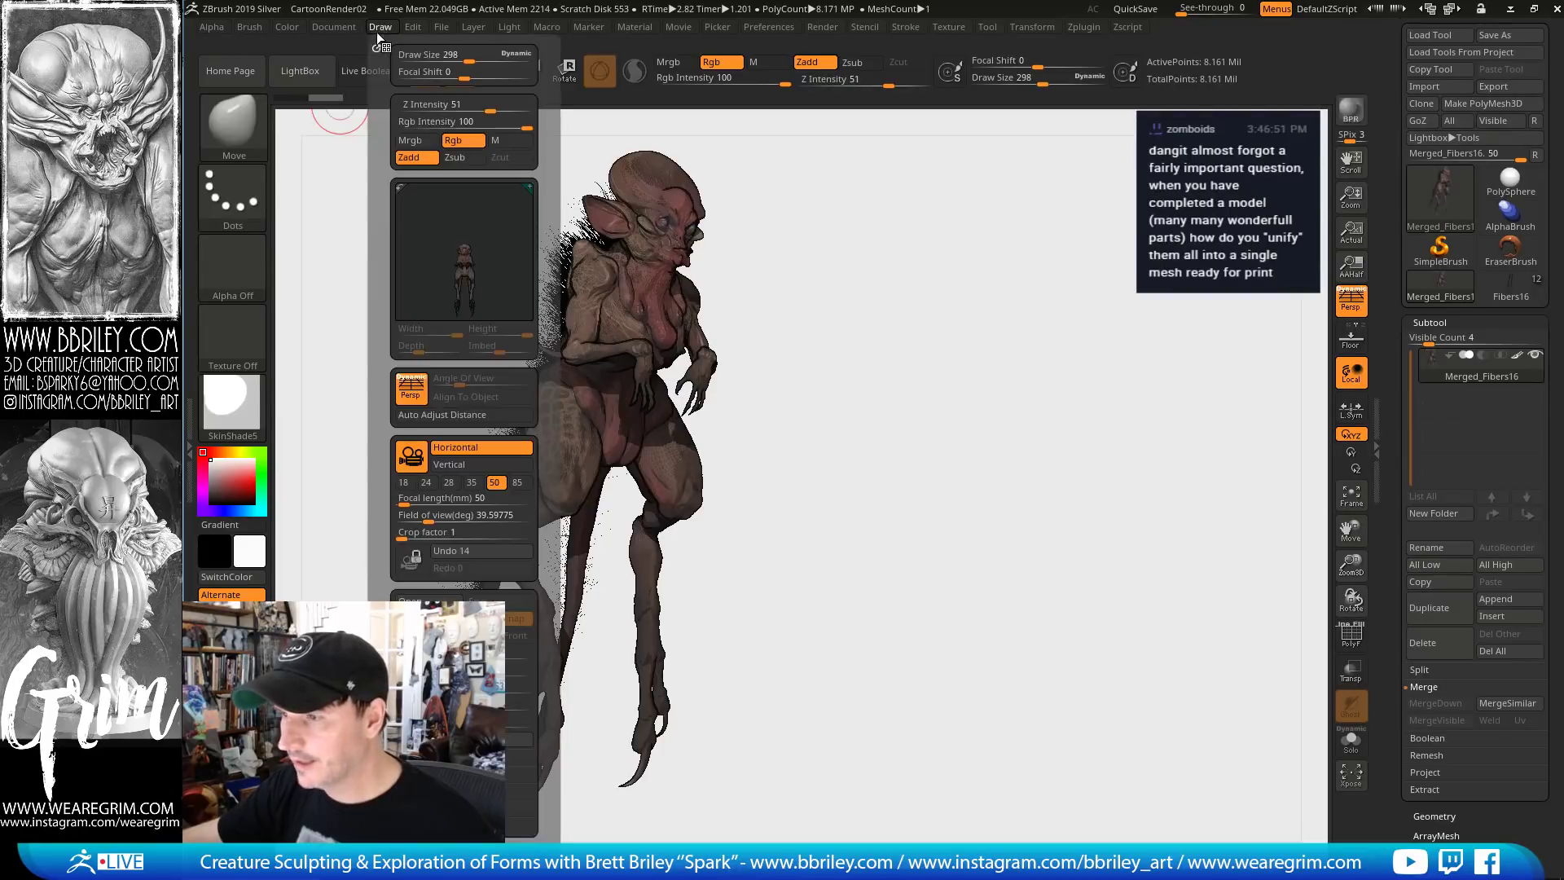
{"action": "left_click", "coordinate": [515, 483]}
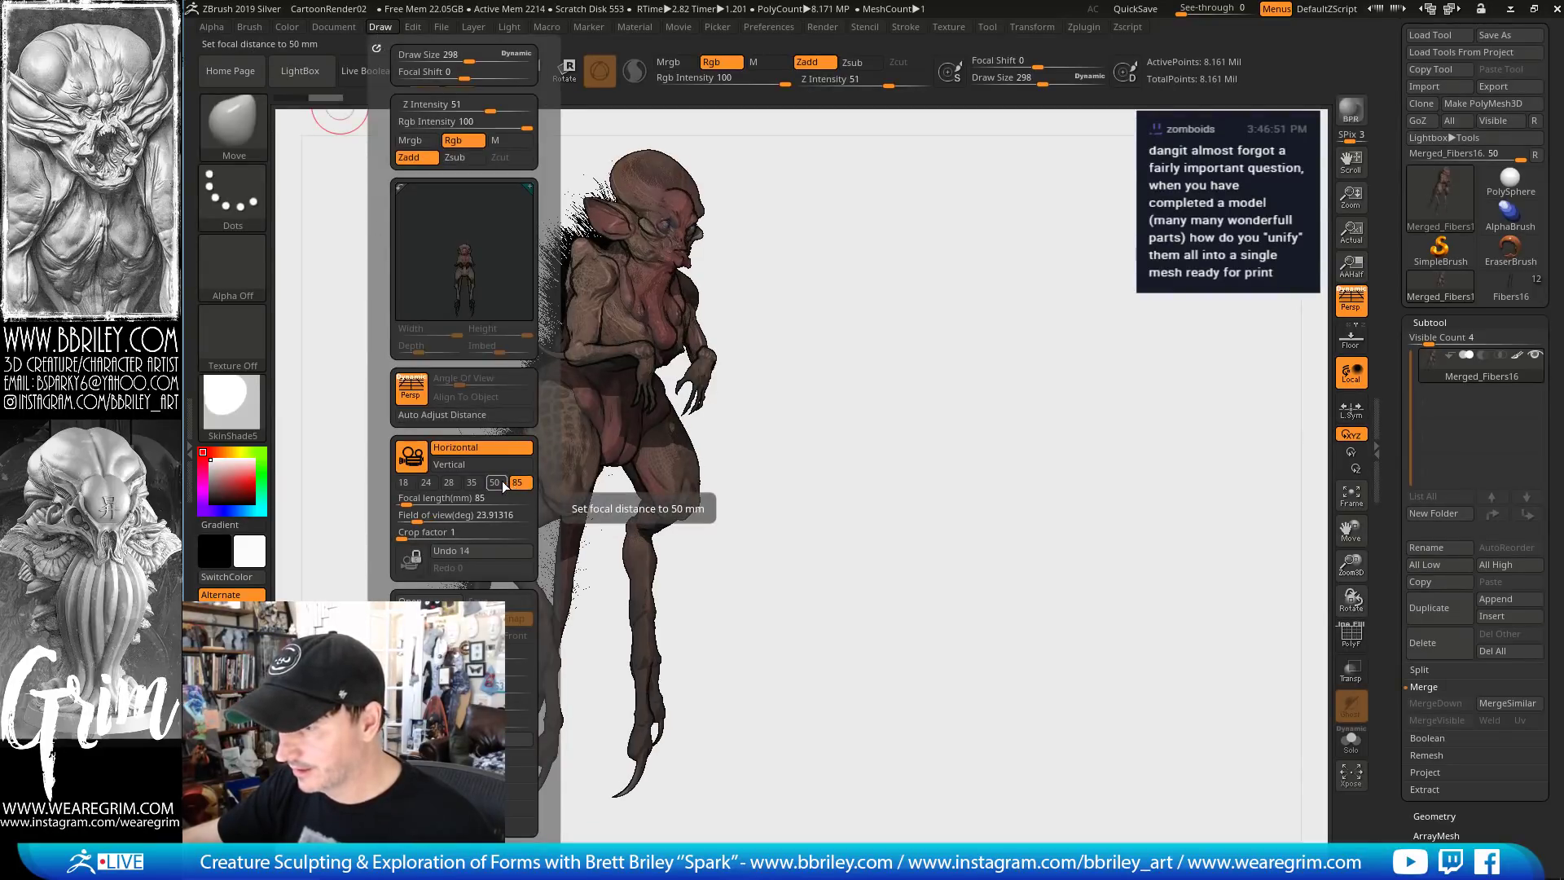
{"action": "left_click", "coordinate": [496, 482]}
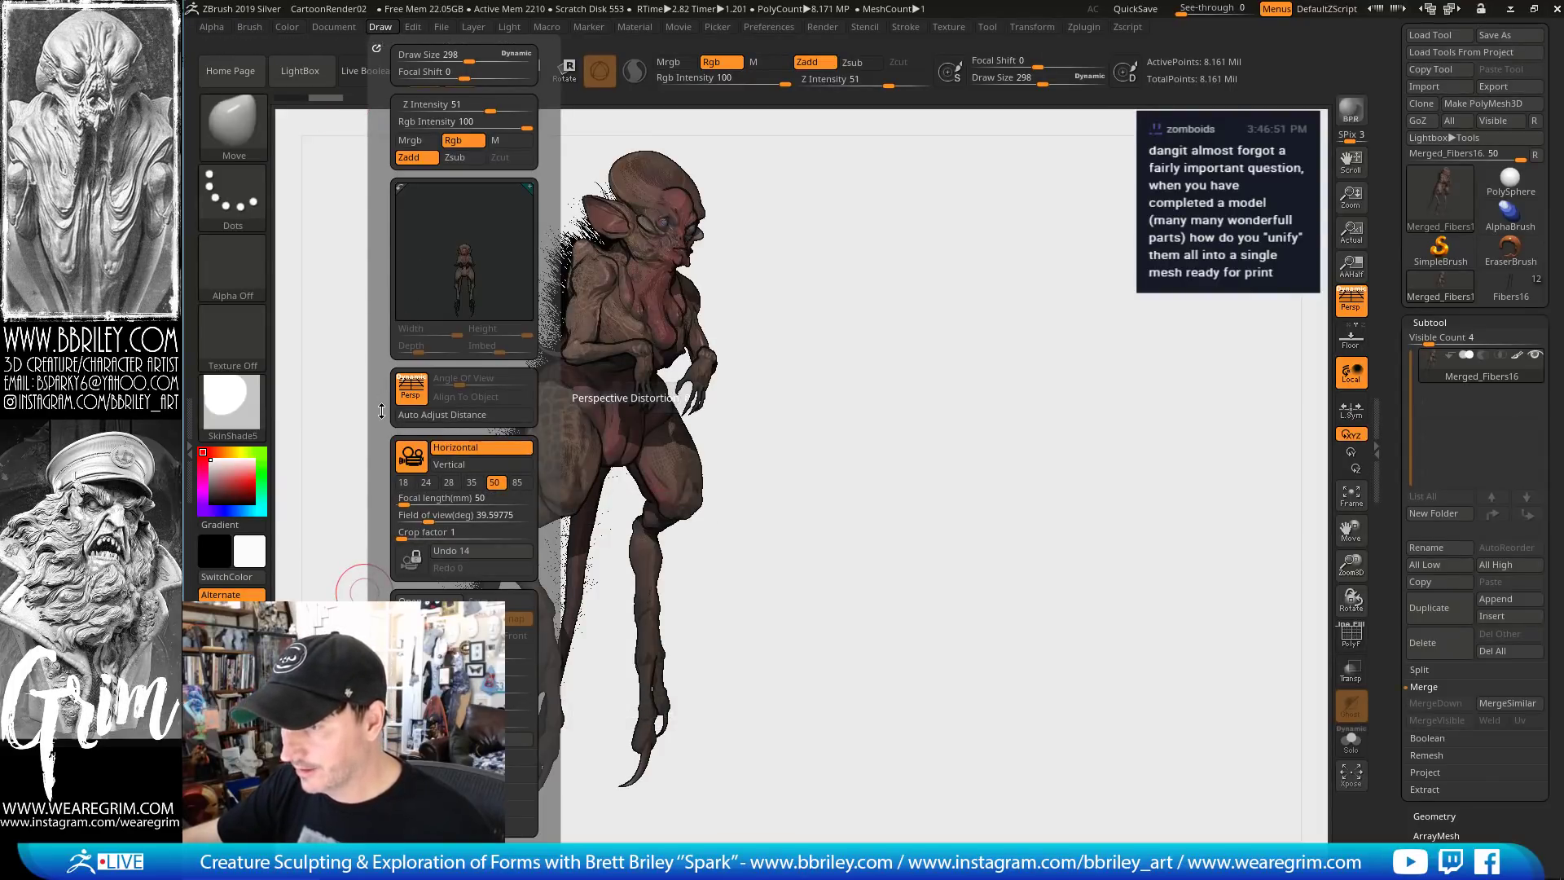
Store the current view of the merged creature as a camera named "camera"
{"action": "scroll", "coordinate": [387, 319], "scroll_direction": "down", "scroll_amount": 3}
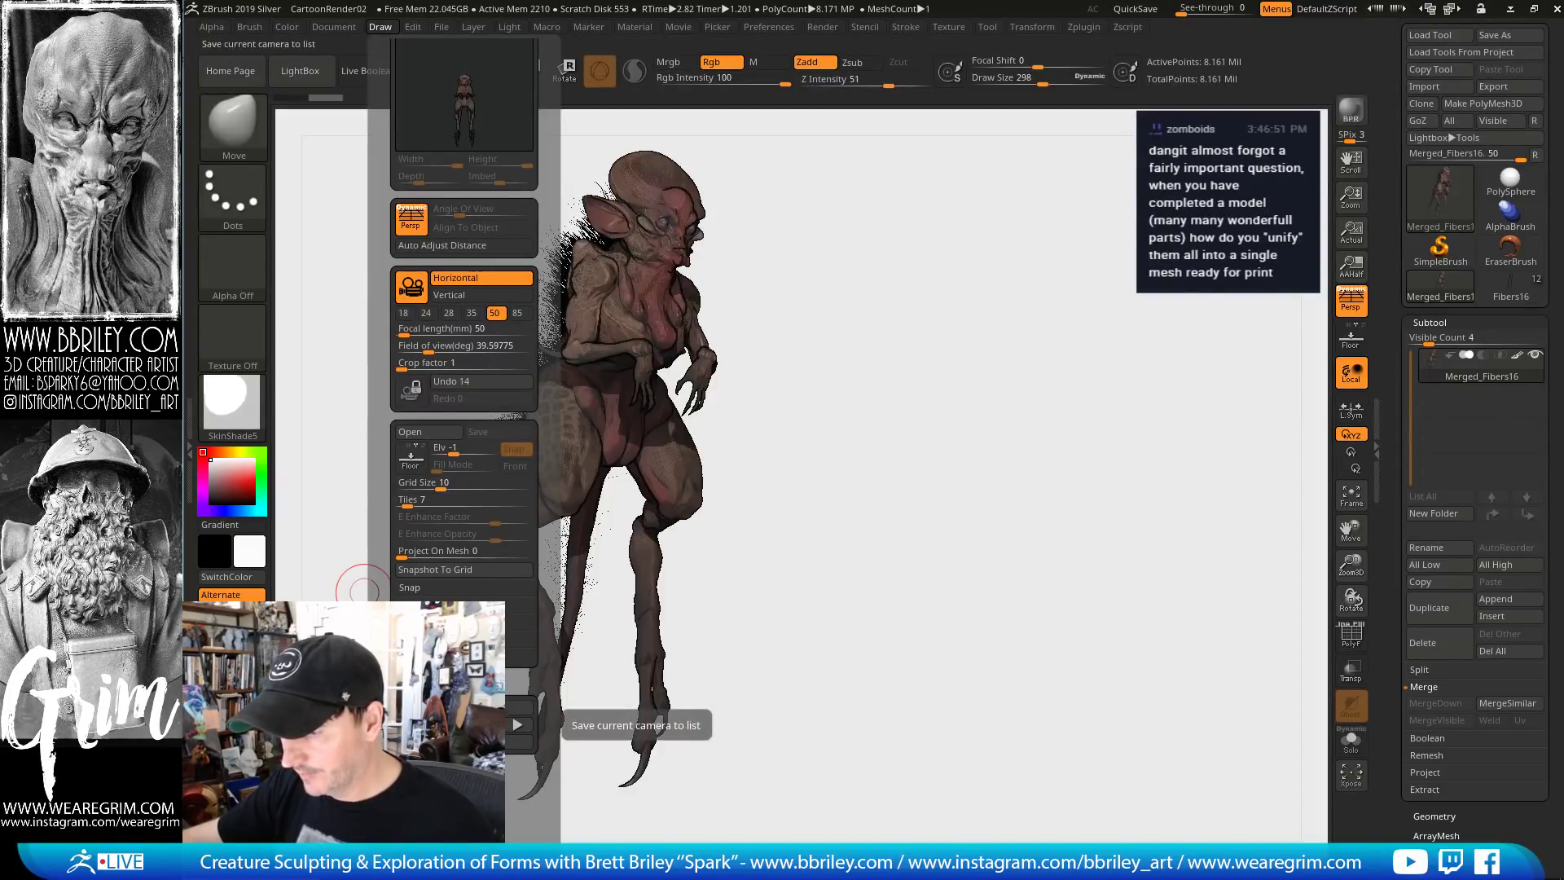
{"action": "mouse_move", "coordinate": [1002, 478]}
{"action": "left_mouse_down"}
{"action": "mouse_move", "coordinate": [970, 464]}
{"action": "mouse_move", "coordinate": [988, 447]}
{"action": "left_mouse_up"}
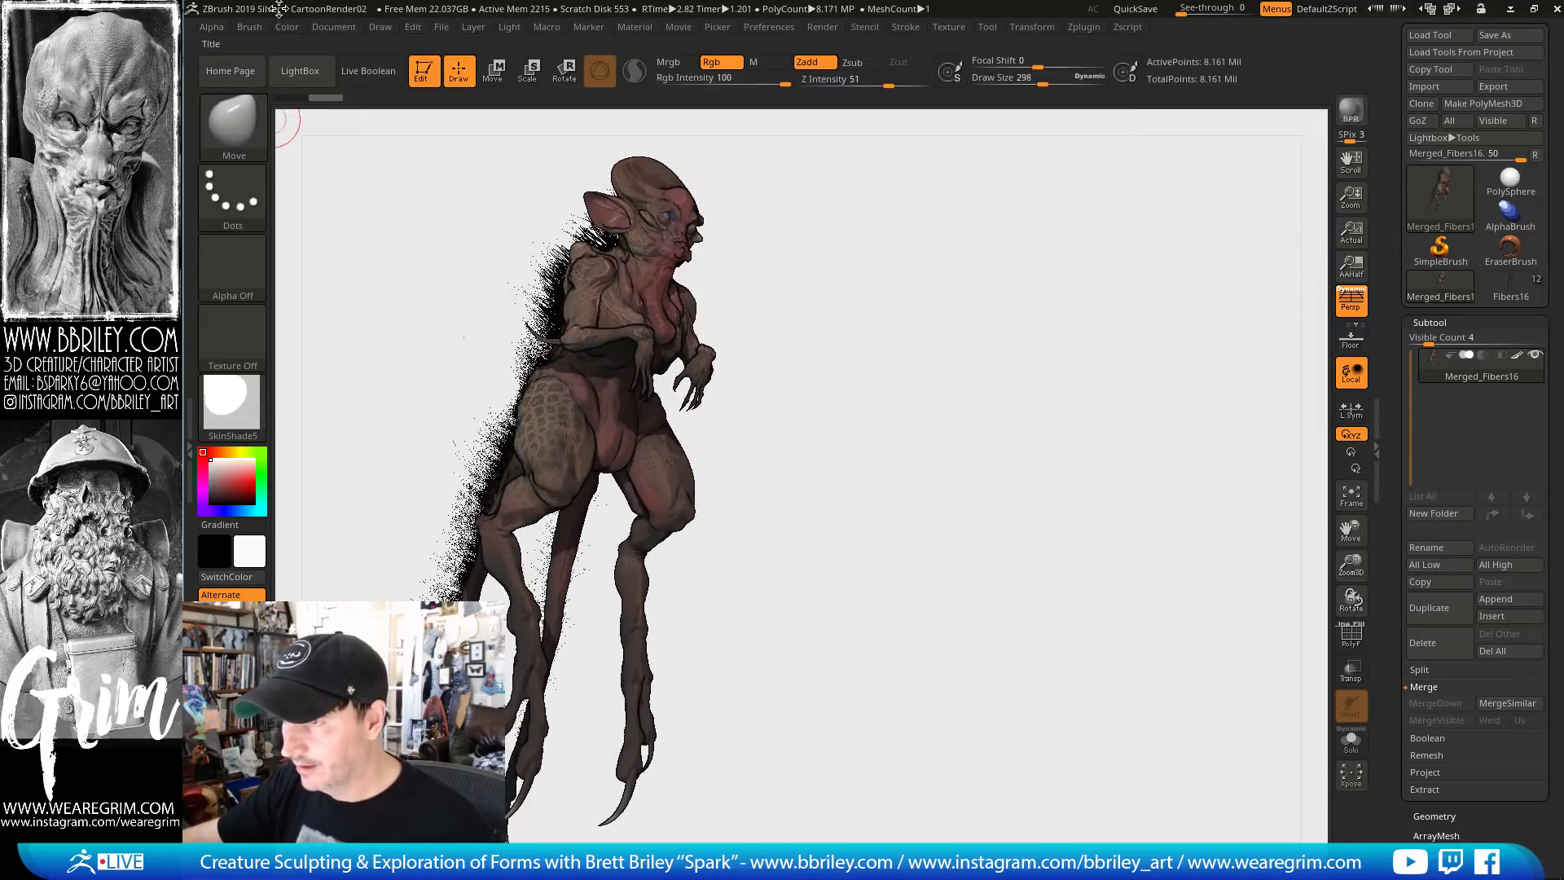
{"action": "left_click", "coordinate": [375, 27]}
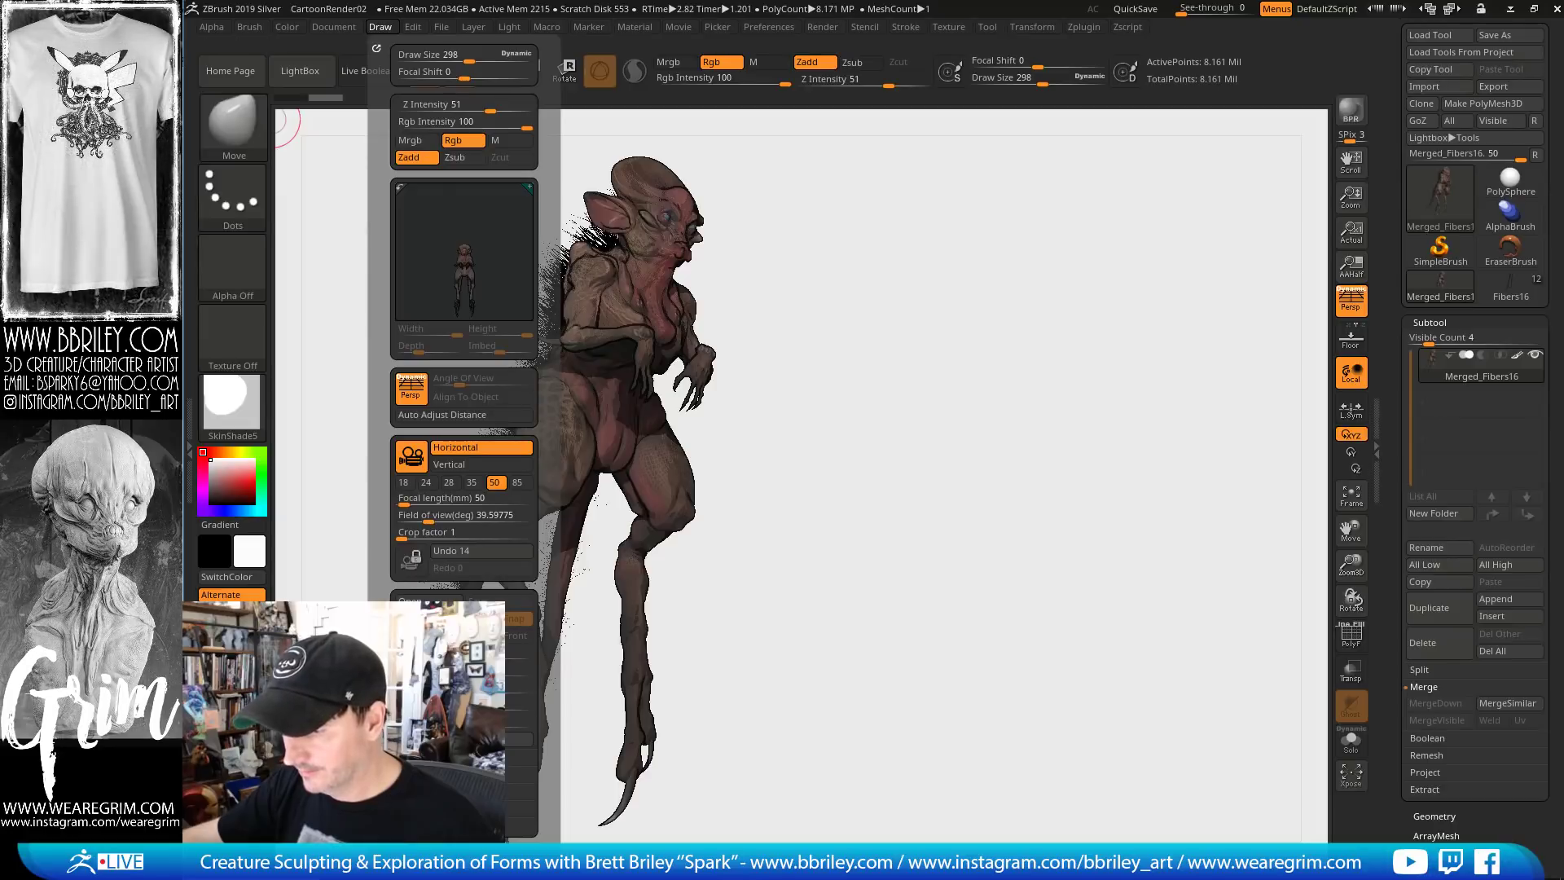
{"action": "scroll", "coordinate": [465, 366], "scroll_direction": "down", "scroll_amount": 4}
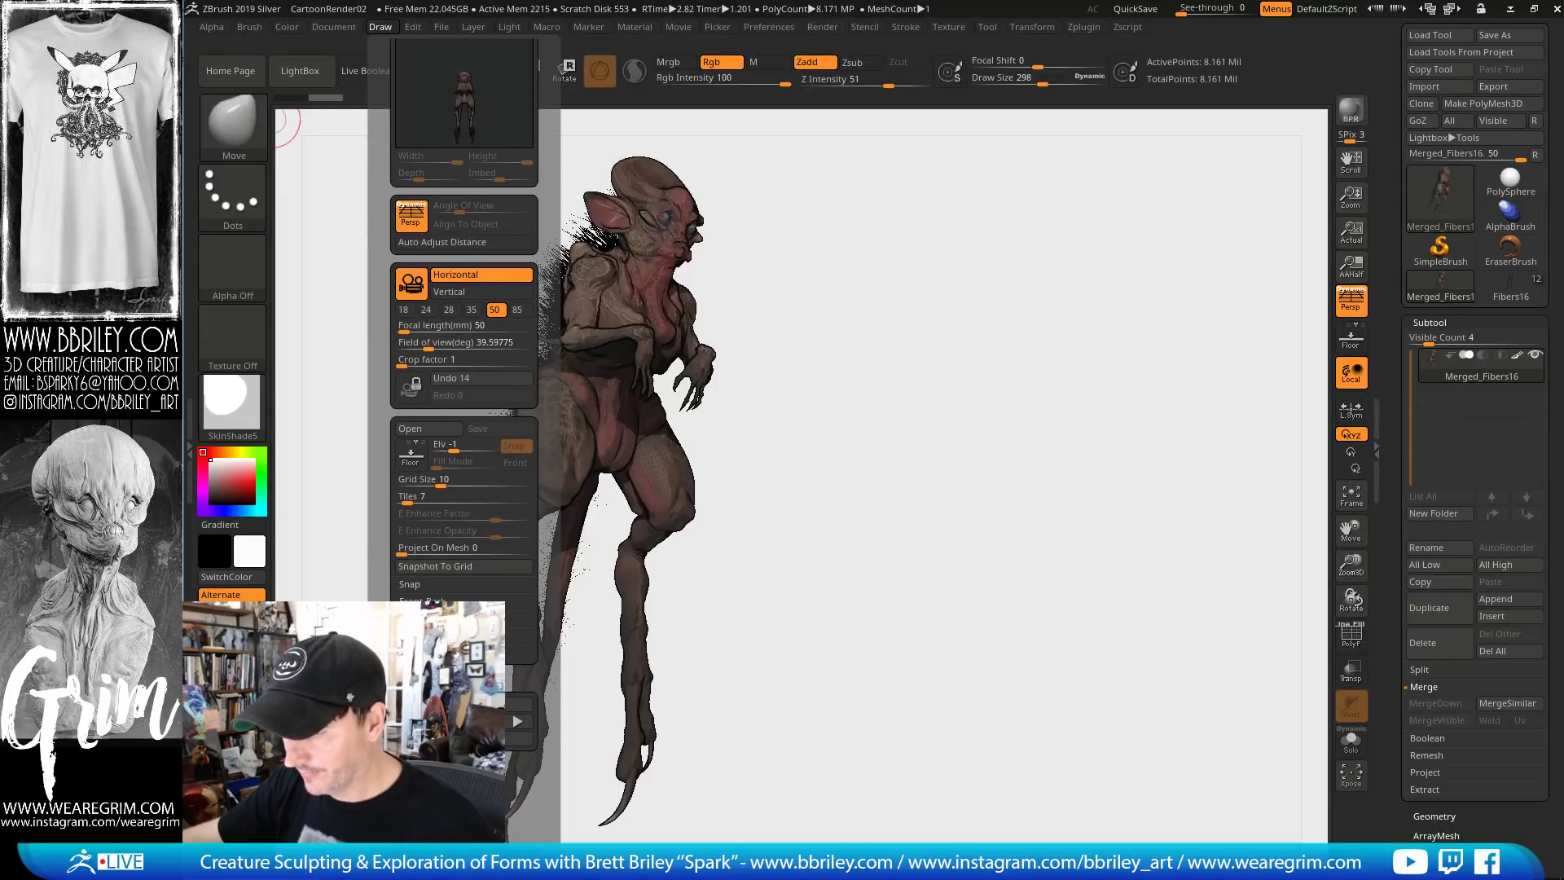
{"action": "left_click", "coordinate": [468, 704]}
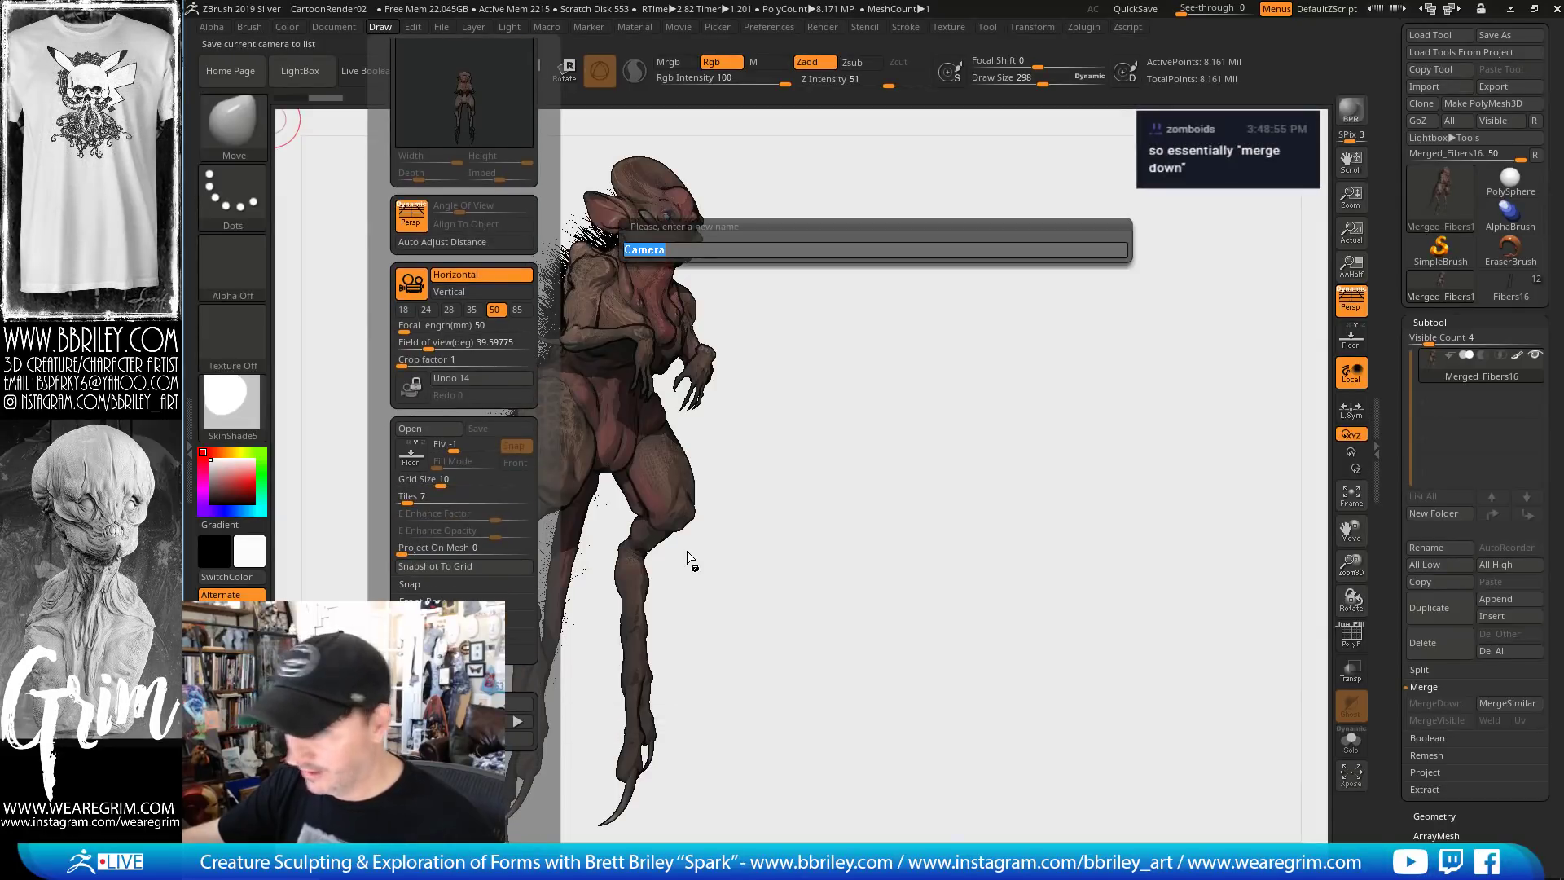
{"action": "type", "text": "camera"}
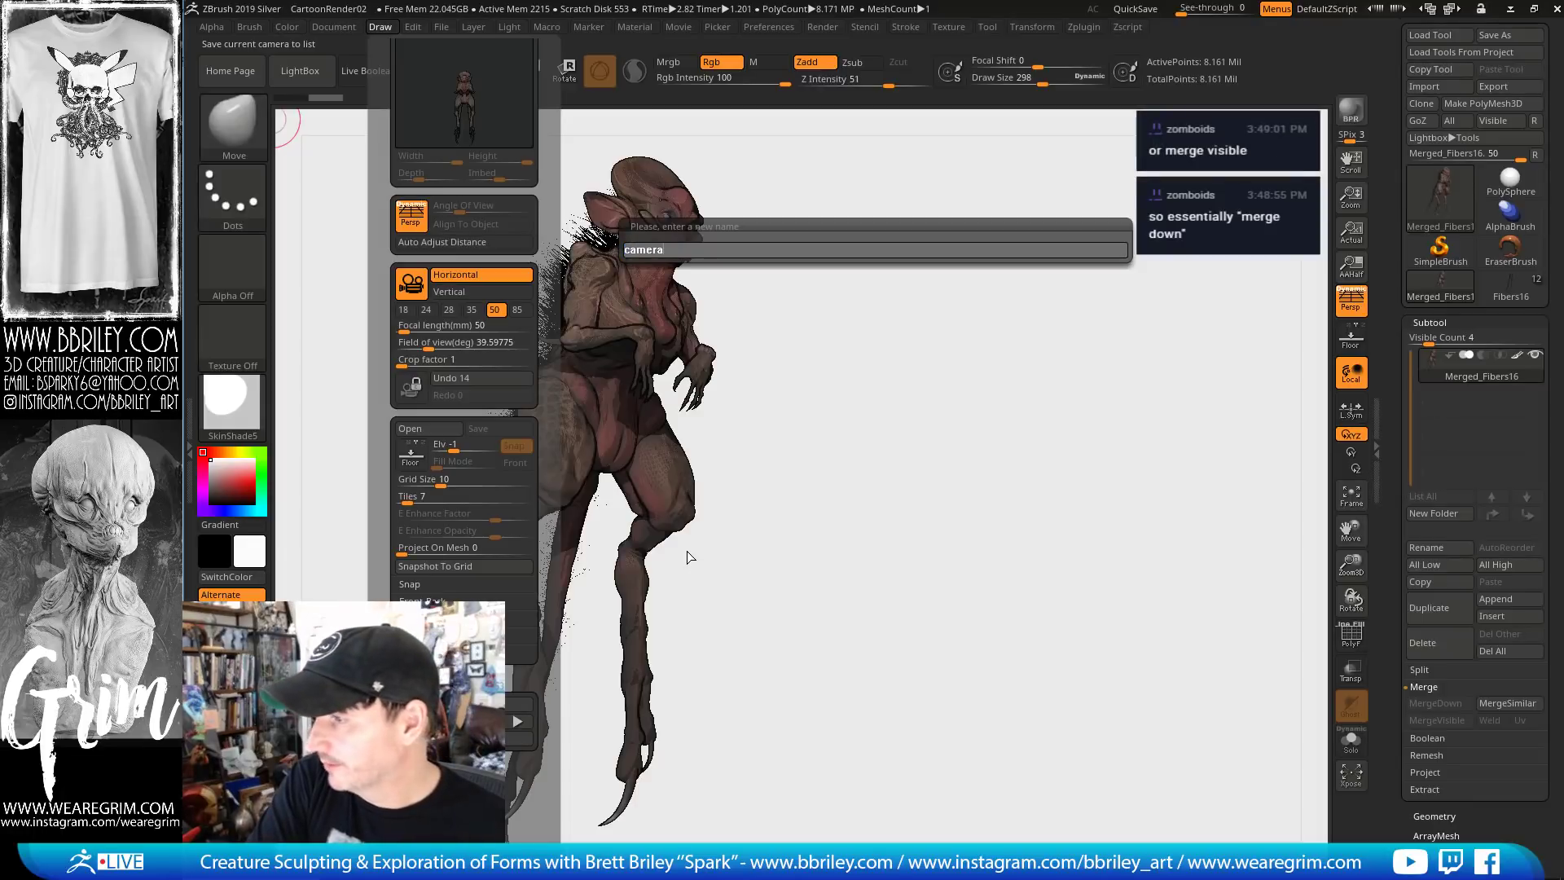
{"action": "key", "text": "Return"}
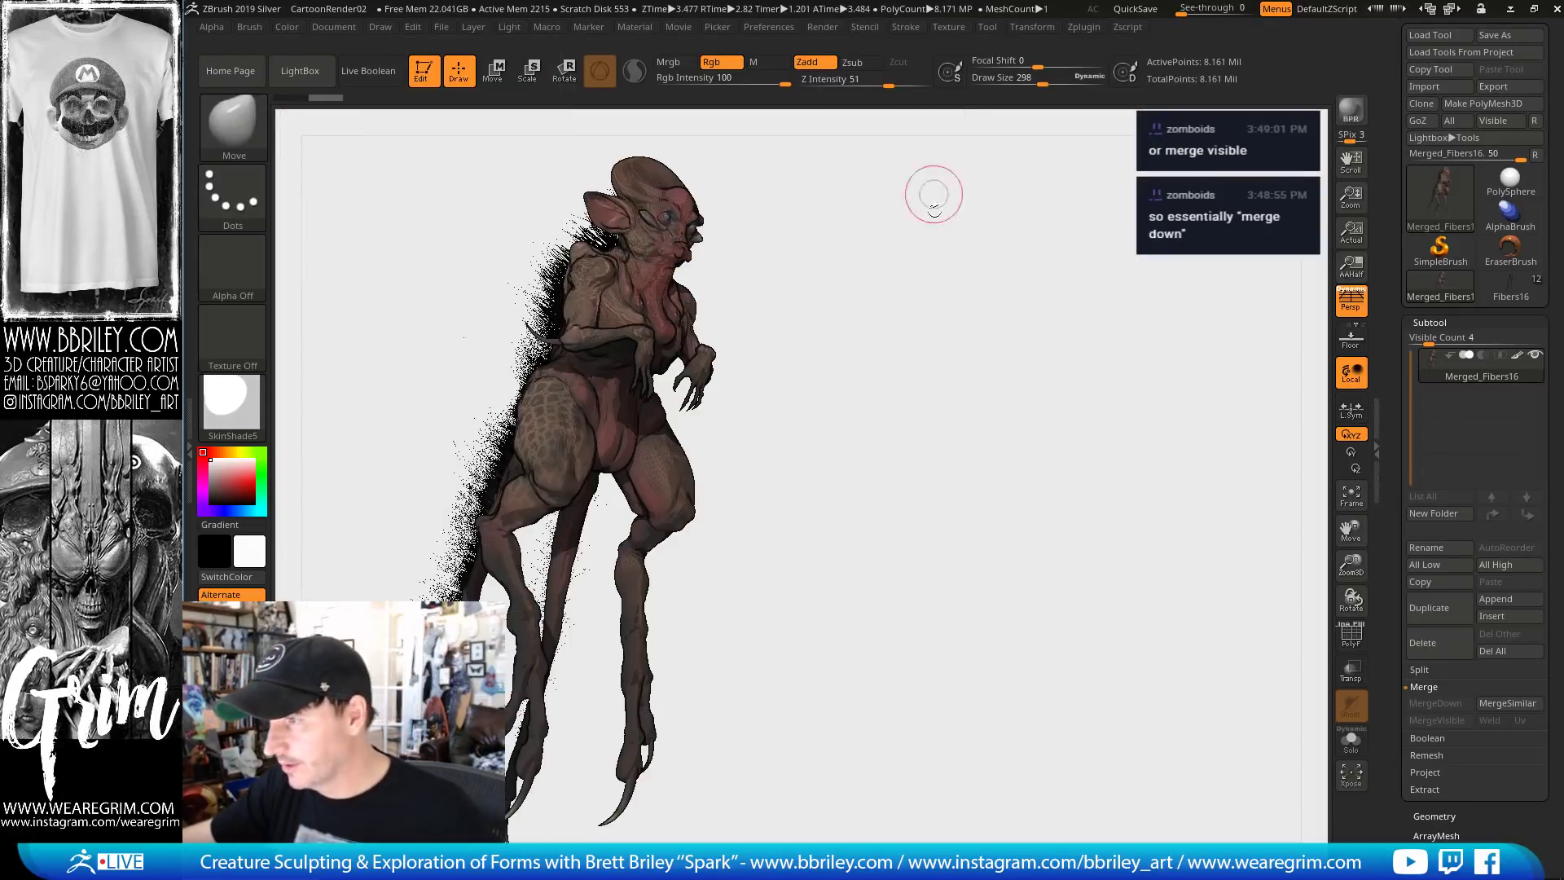
Orbit the creature to a side view and store it as a second camera named "camera2"
{"action": "left_click_drag", "start_coordinate": [933, 194], "coordinate": [776, 345]}
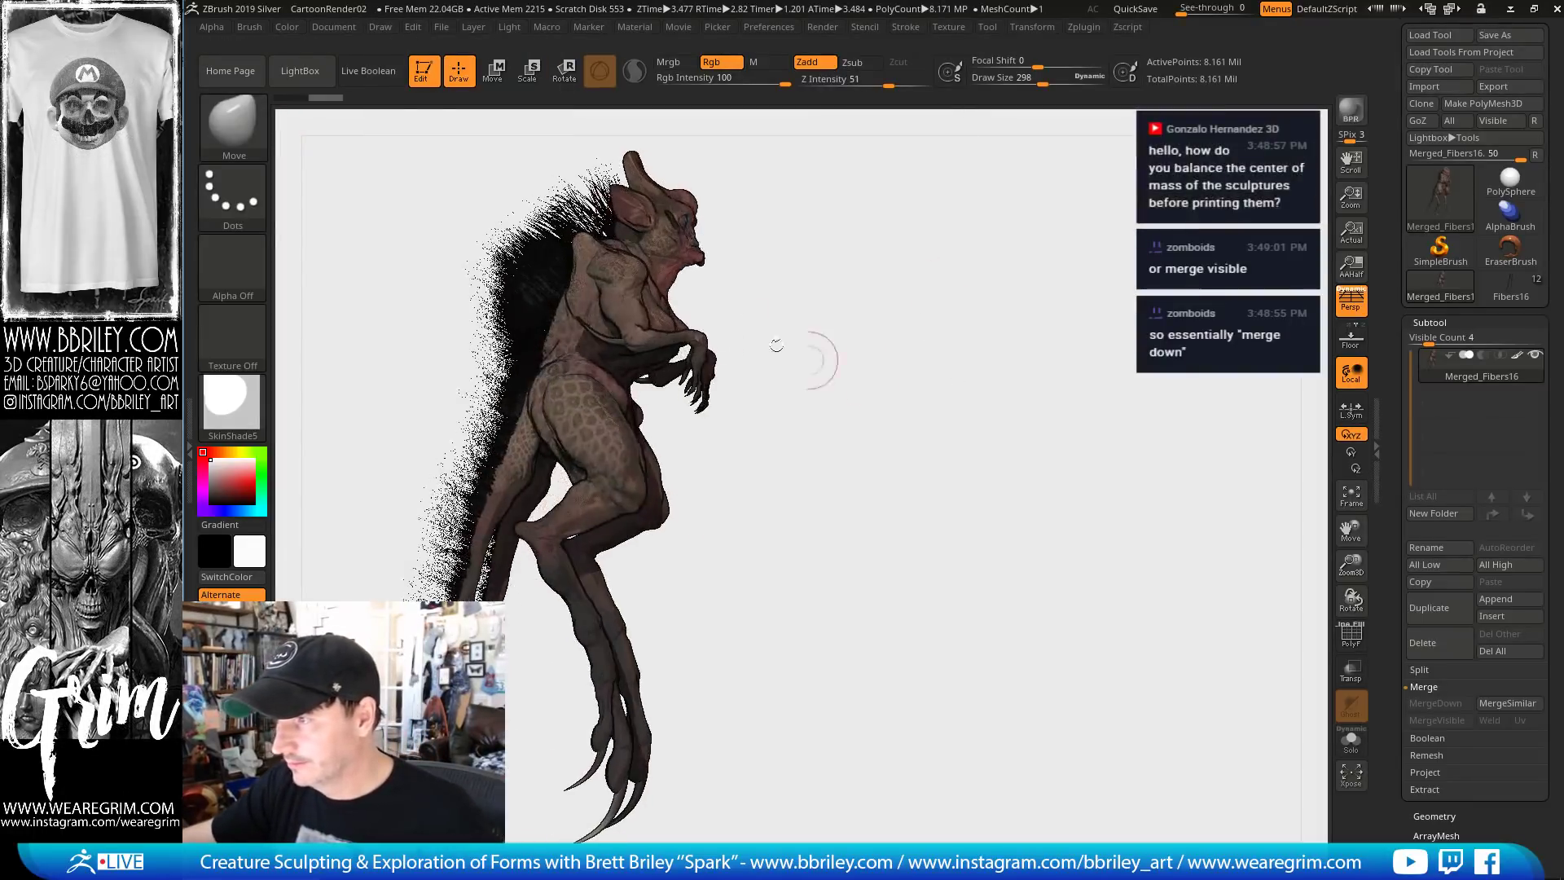
{"action": "left_click", "coordinate": [303, 24]}
{"action": "mouse_move", "coordinate": [388, 26]}
{"action": "scroll", "coordinate": [464, 326], "scroll_direction": "down", "scroll_amount": 4}
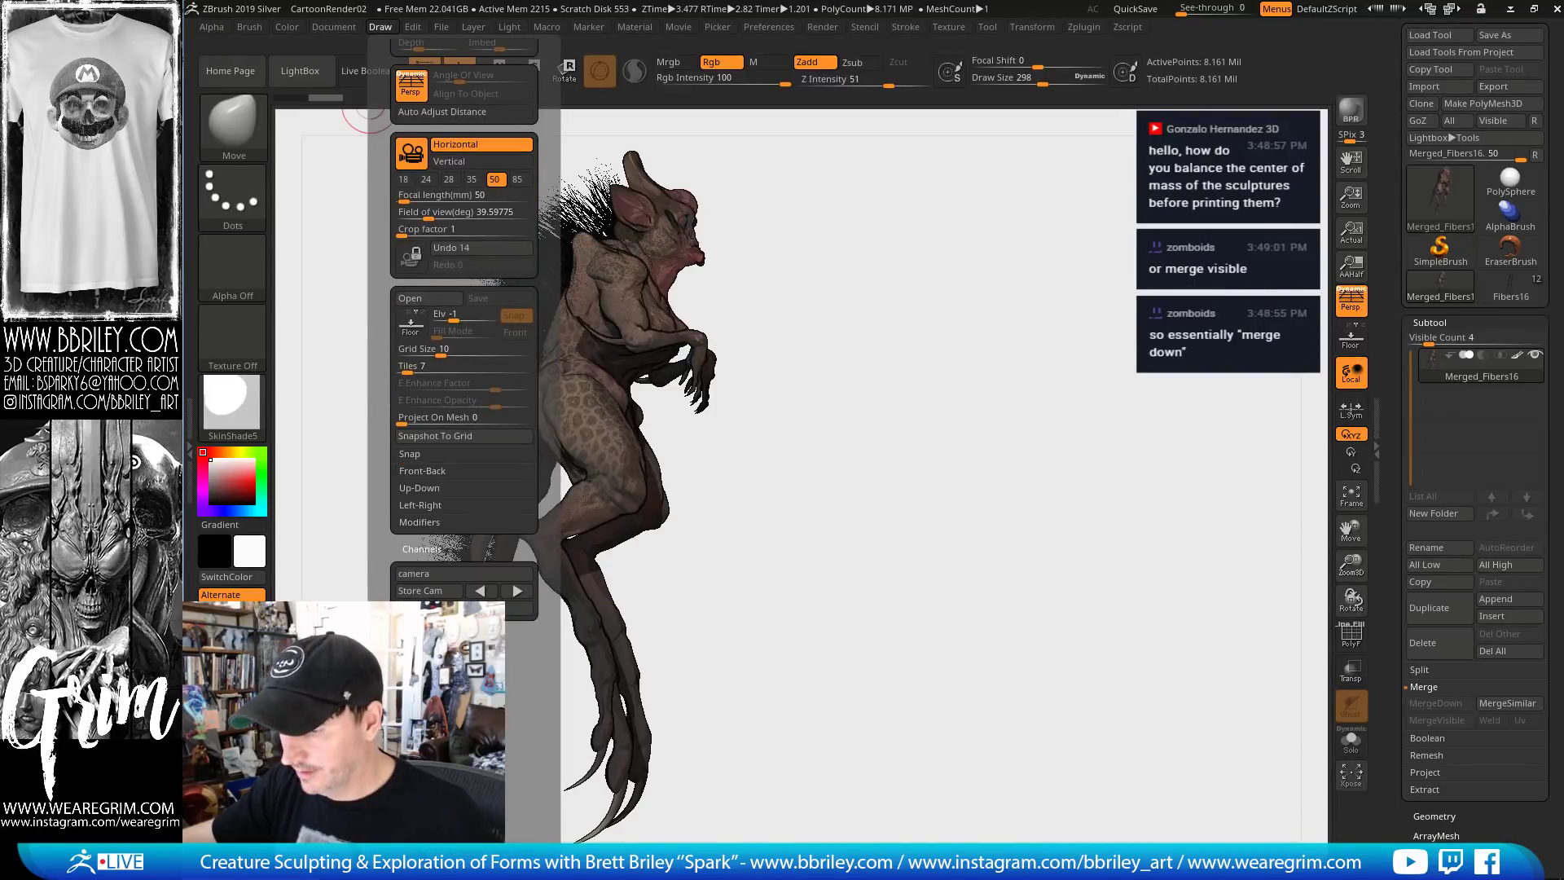
{"action": "left_click", "coordinate": [423, 591]}
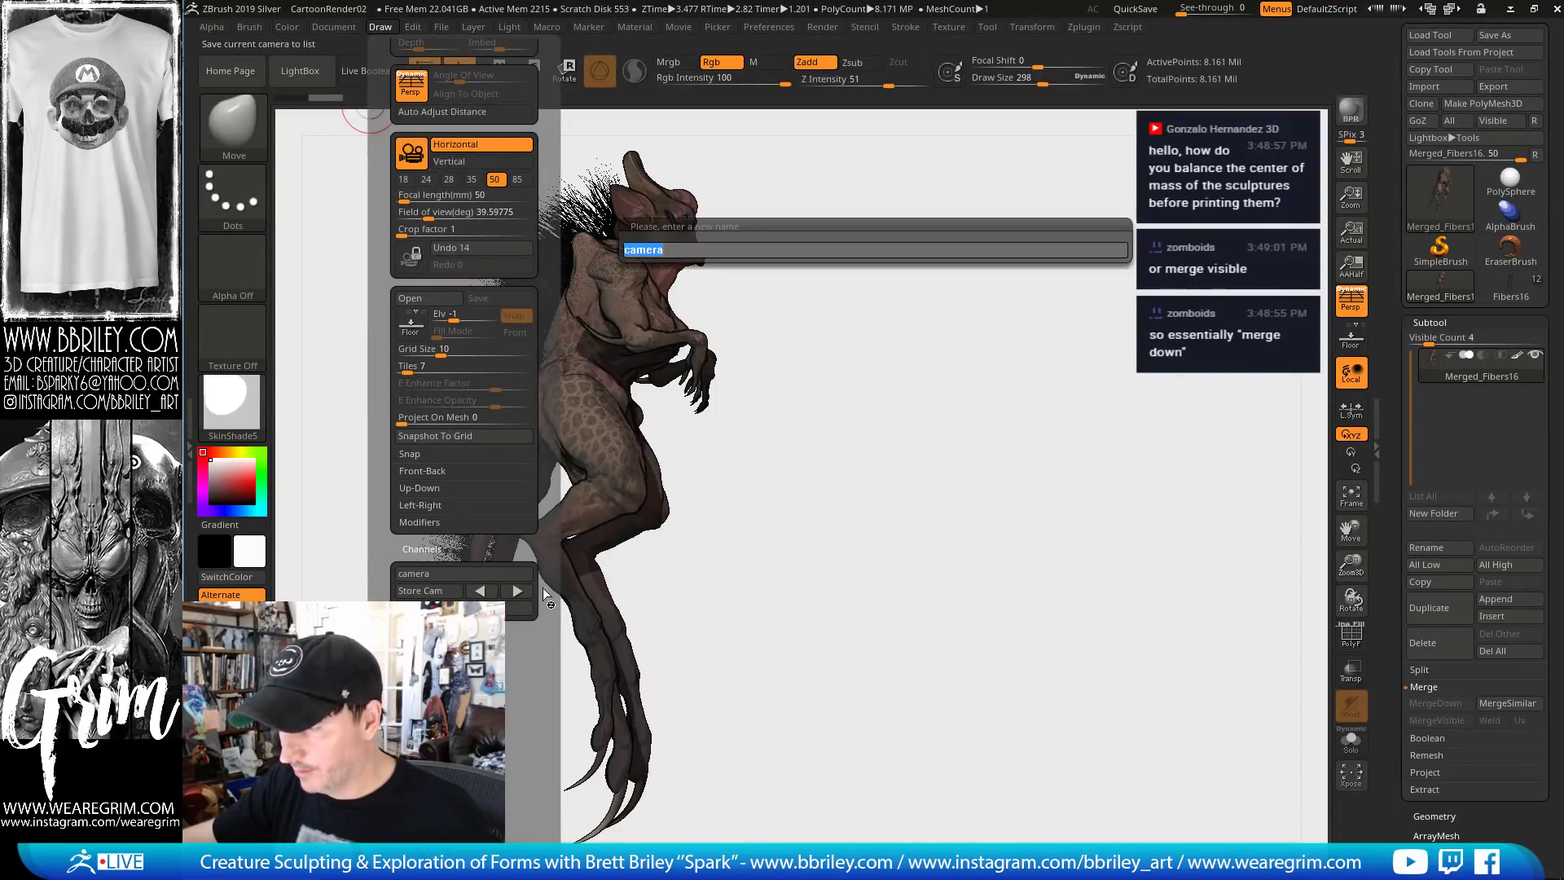
{"action": "left_click", "coordinate": [694, 252]}
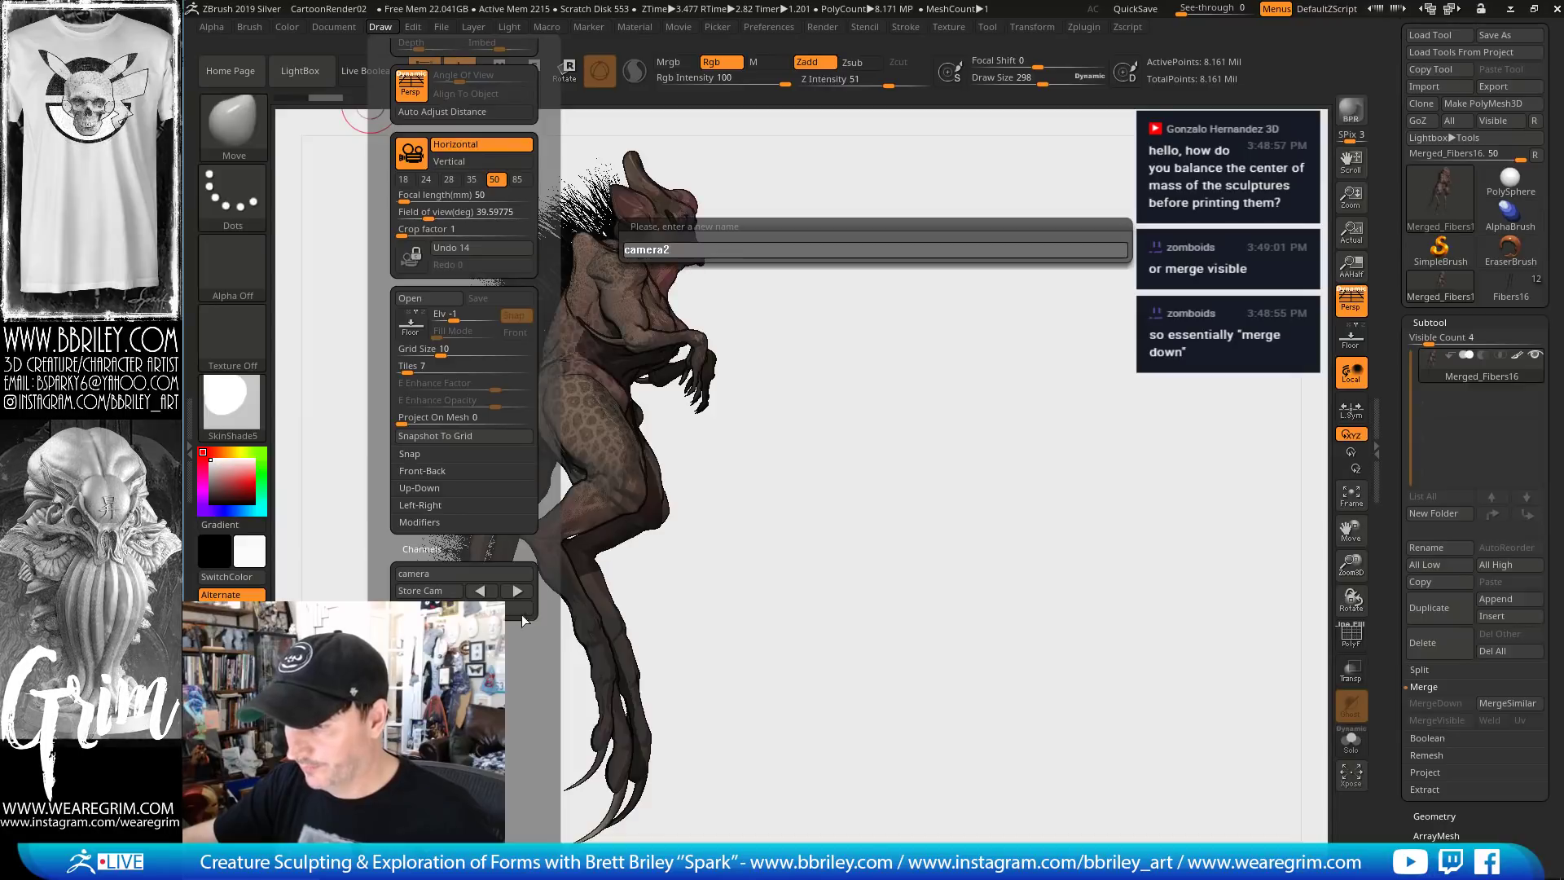
{"action": "key", "text": "Return"}
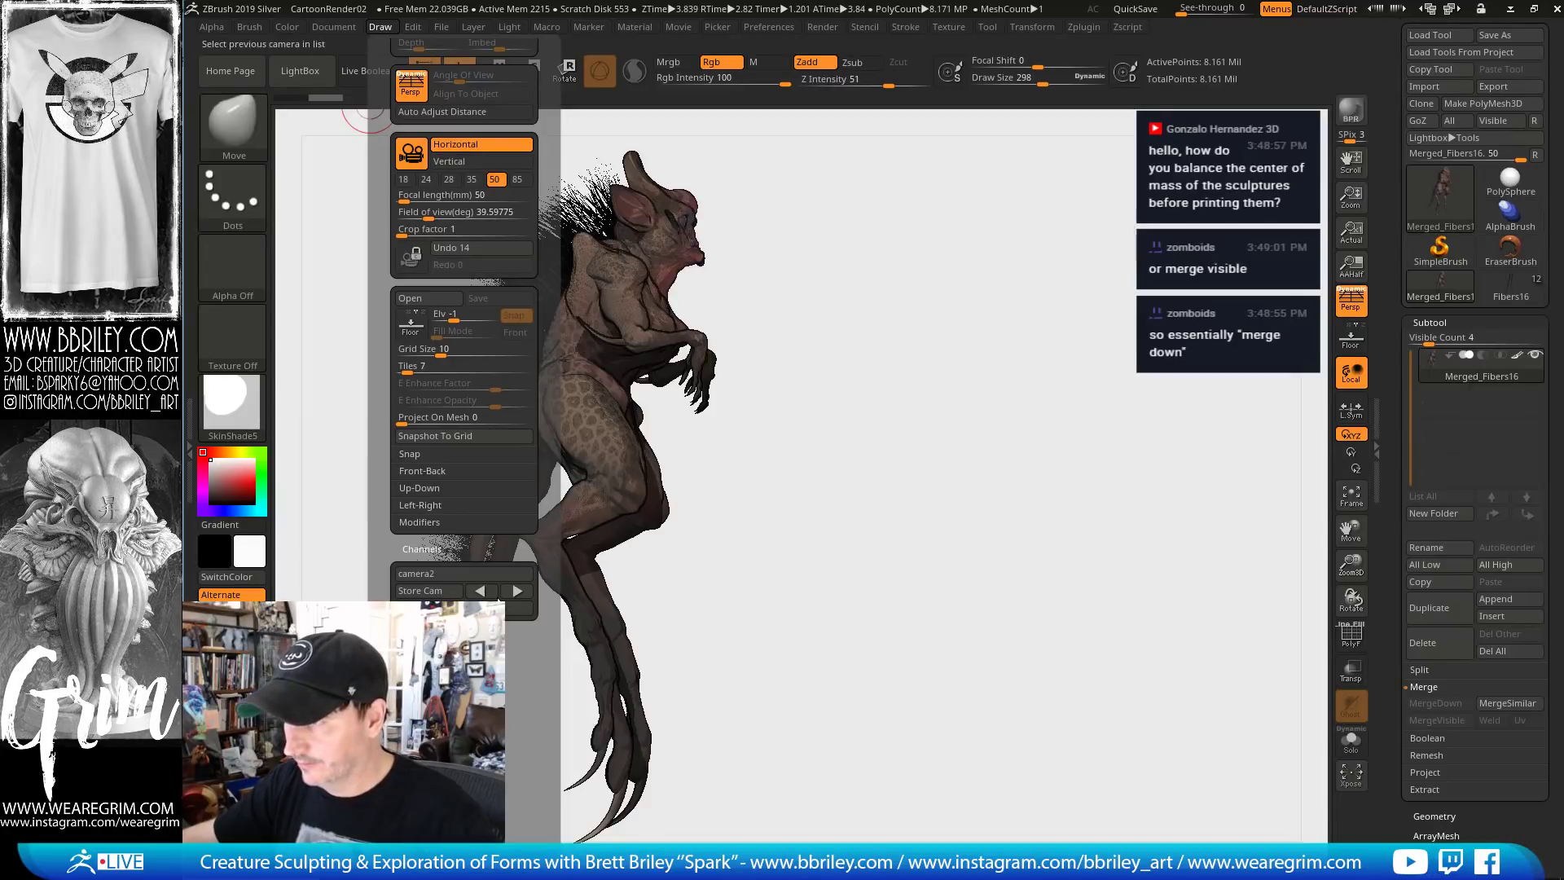
Cycle through the stored cameras to compare their views of the creature
{"action": "left_click", "coordinate": [480, 592]}
{"action": "left_click", "coordinate": [483, 592]}
{"action": "left_click", "coordinate": [486, 593]}
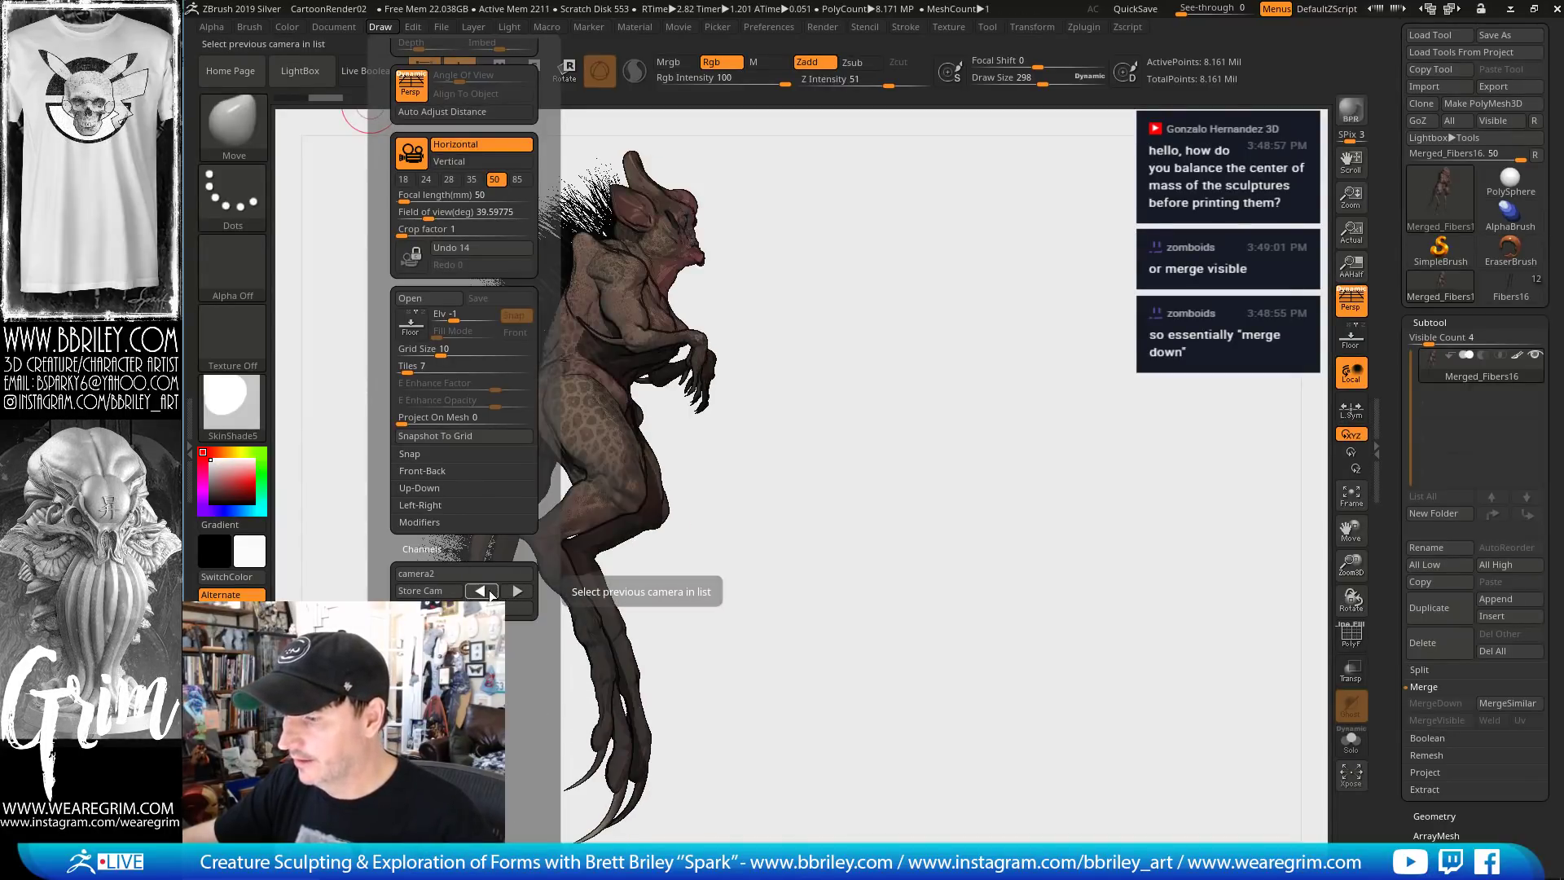
{"action": "left_click", "coordinate": [489, 593]}
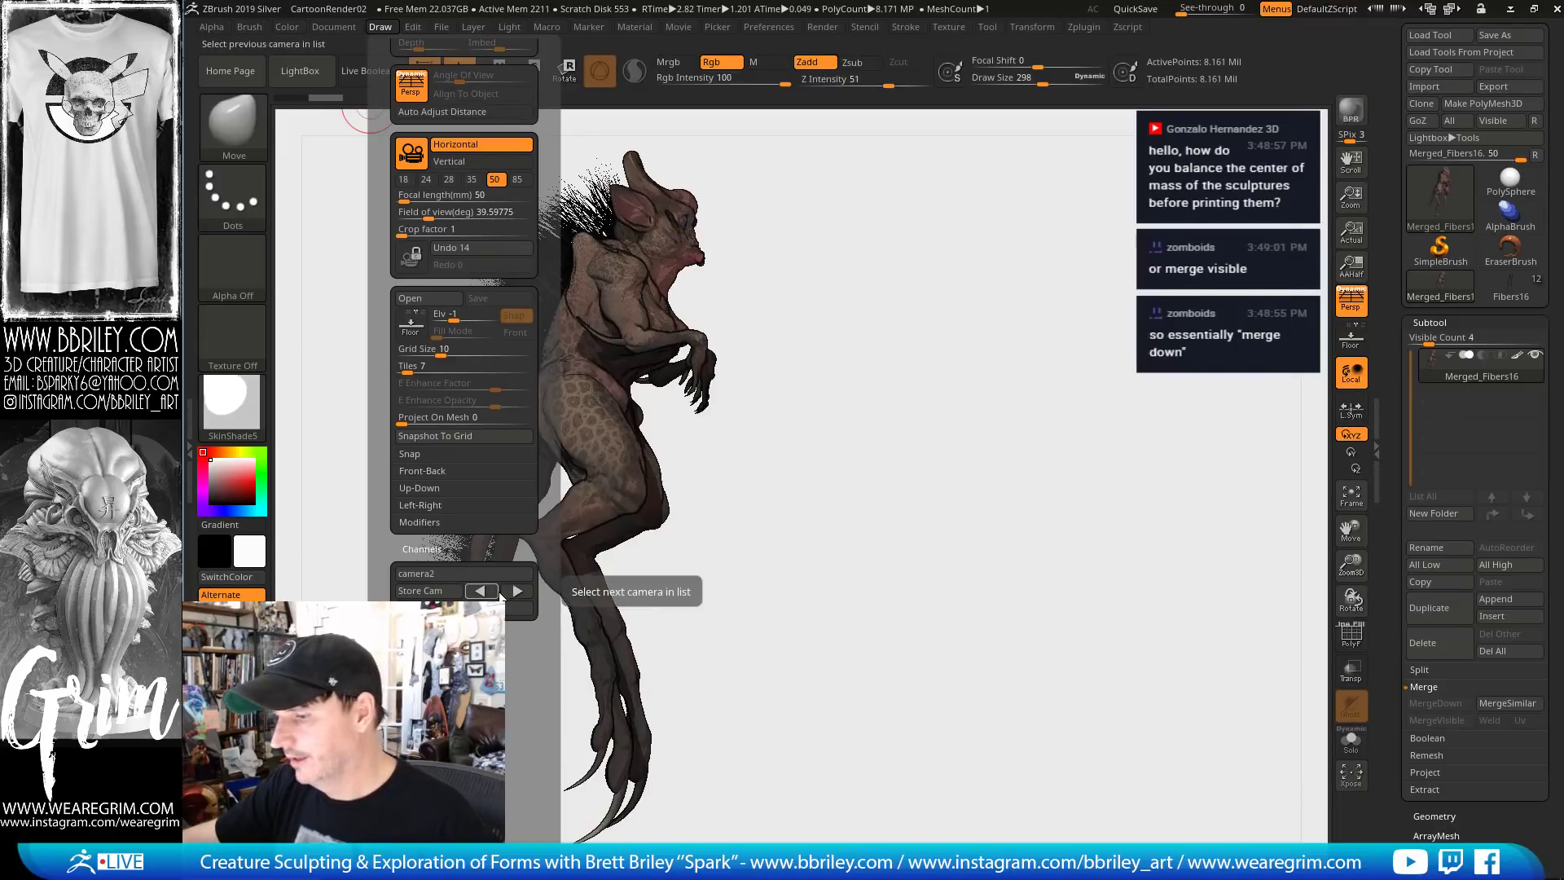
{"action": "left_click", "coordinate": [489, 593]}
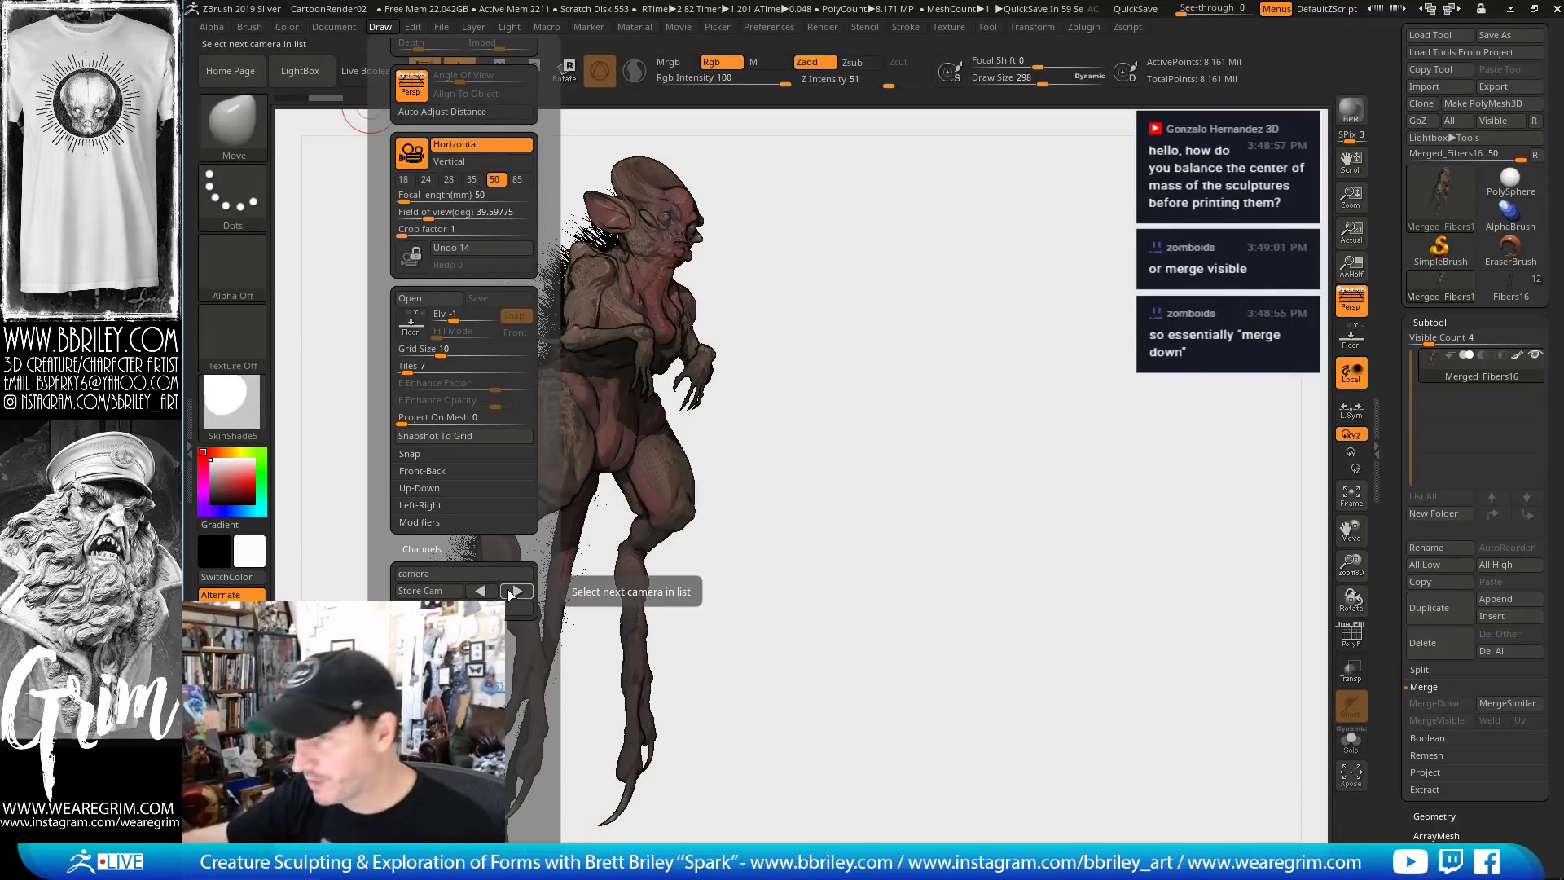
{"action": "mouse_move", "coordinate": [862, 468]}
{"action": "left_mouse_down"}
{"action": "mouse_move", "coordinate": [872, 454]}
{"action": "mouse_move", "coordinate": [872, 471]}
{"action": "left_mouse_up"}
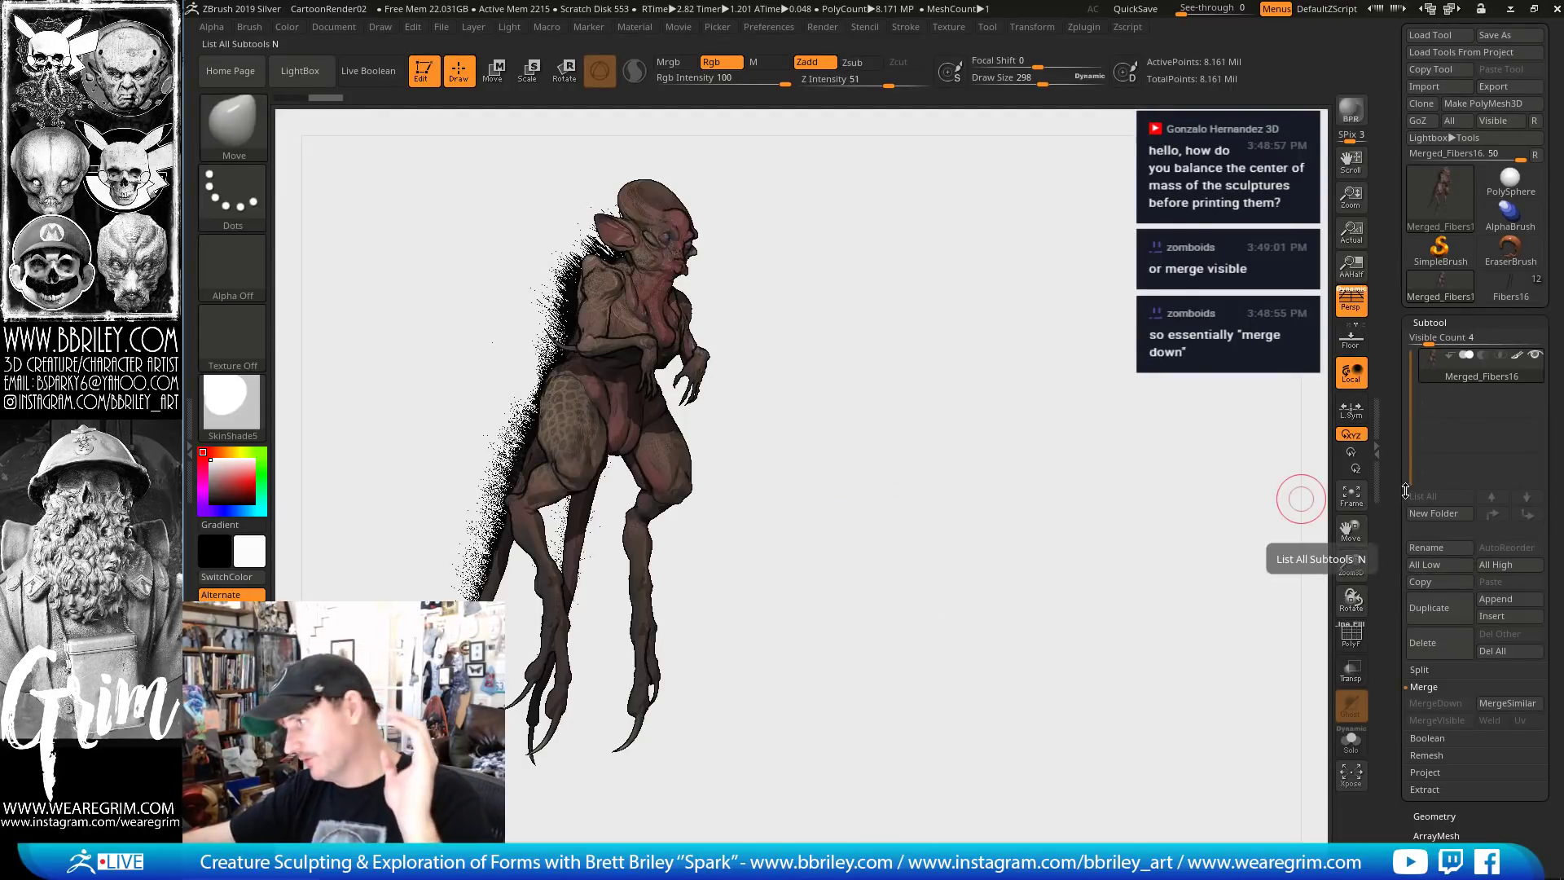
{"action": "left_click_drag", "start_coordinate": [949, 472], "coordinate": [924, 460]}
Open the LightBox filter presets, render the creature with BPR and apply the AbstractColorOffsets preset
{"action": "key", "text": "comma"}
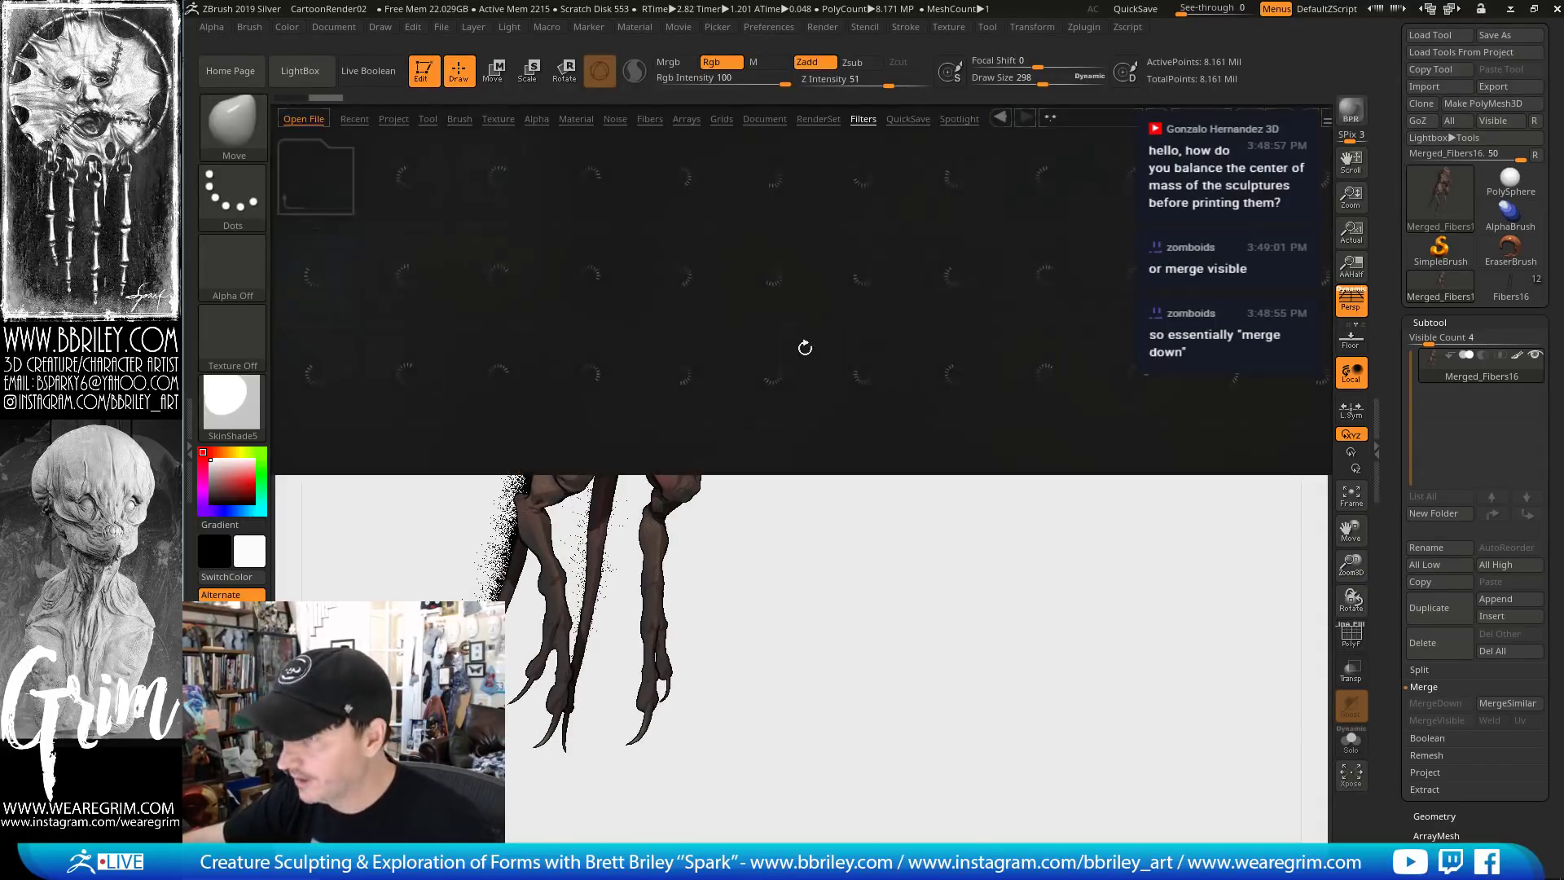
{"action": "left_click_drag", "start_coordinate": [840, 609], "coordinate": [714, 705]}
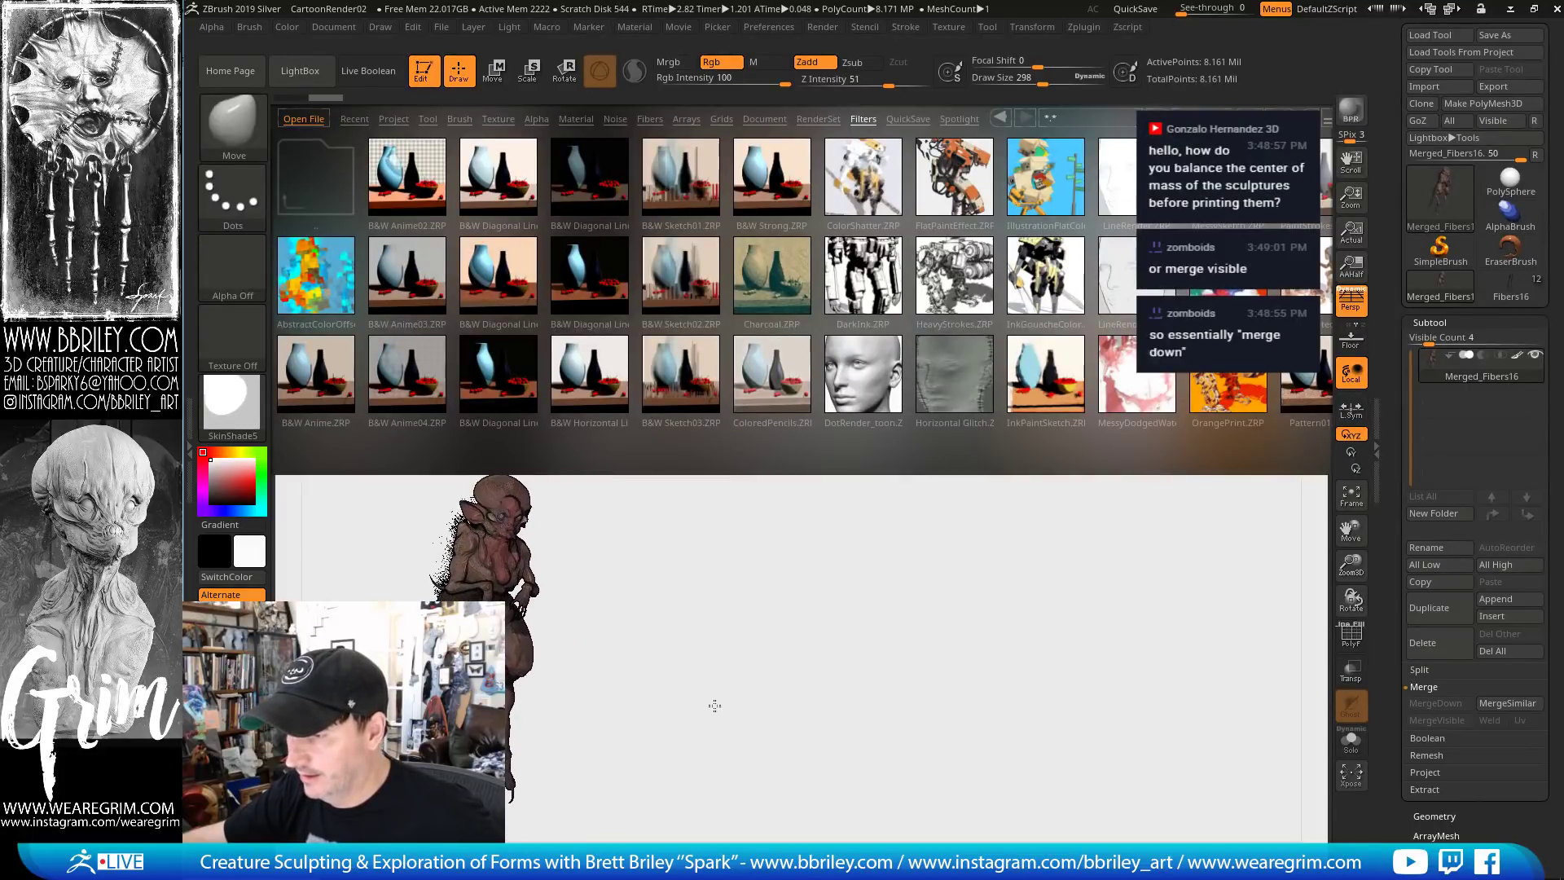
{"action": "left_click", "coordinate": [1350, 109]}
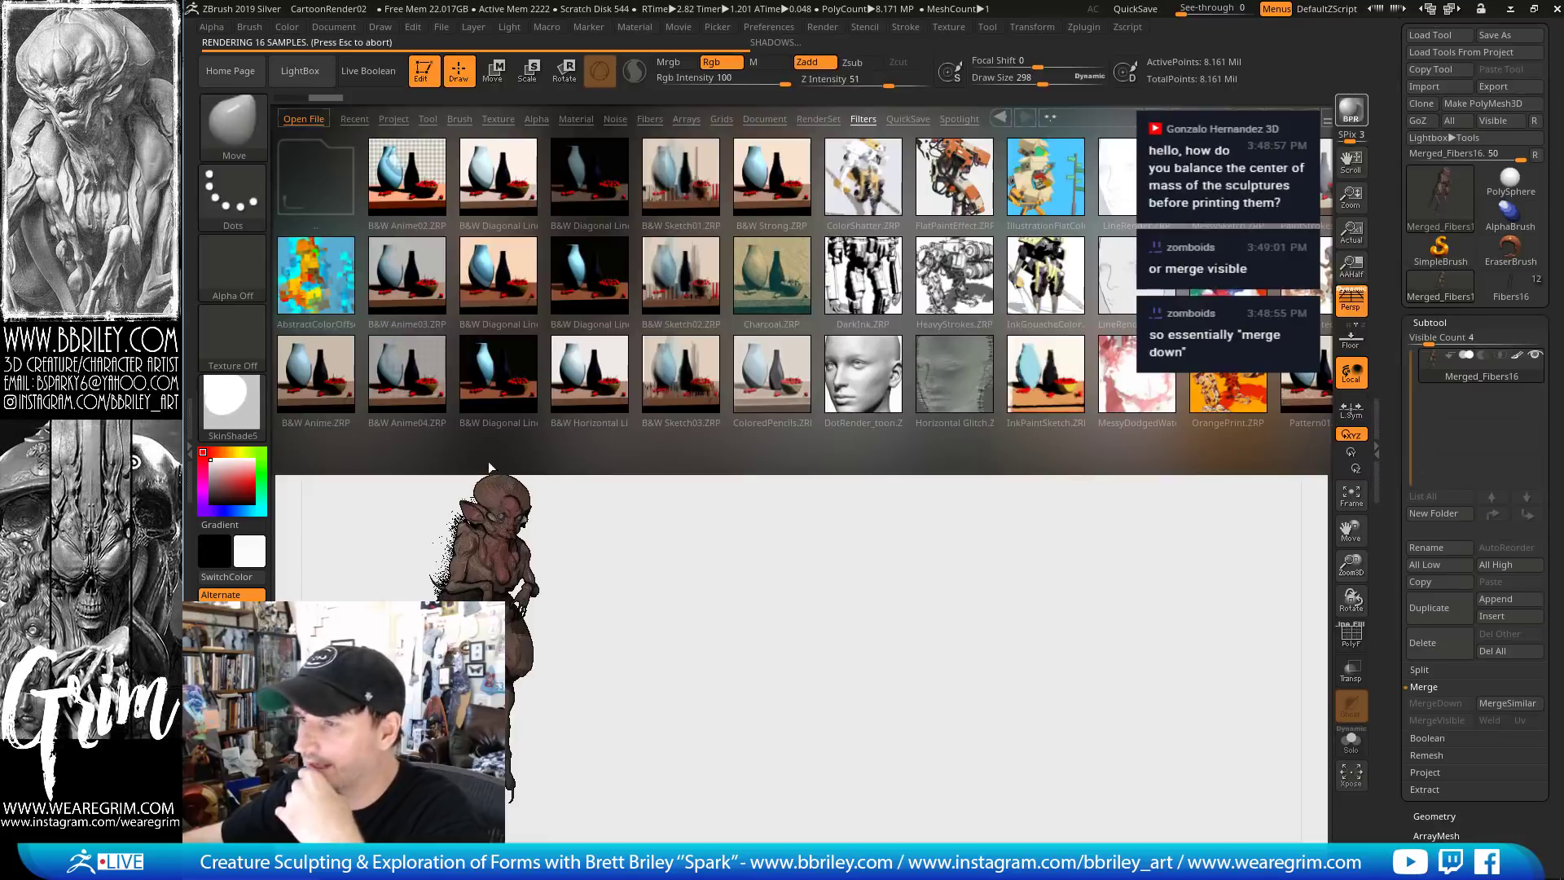
{"action": "left_click", "coordinate": [324, 287]}
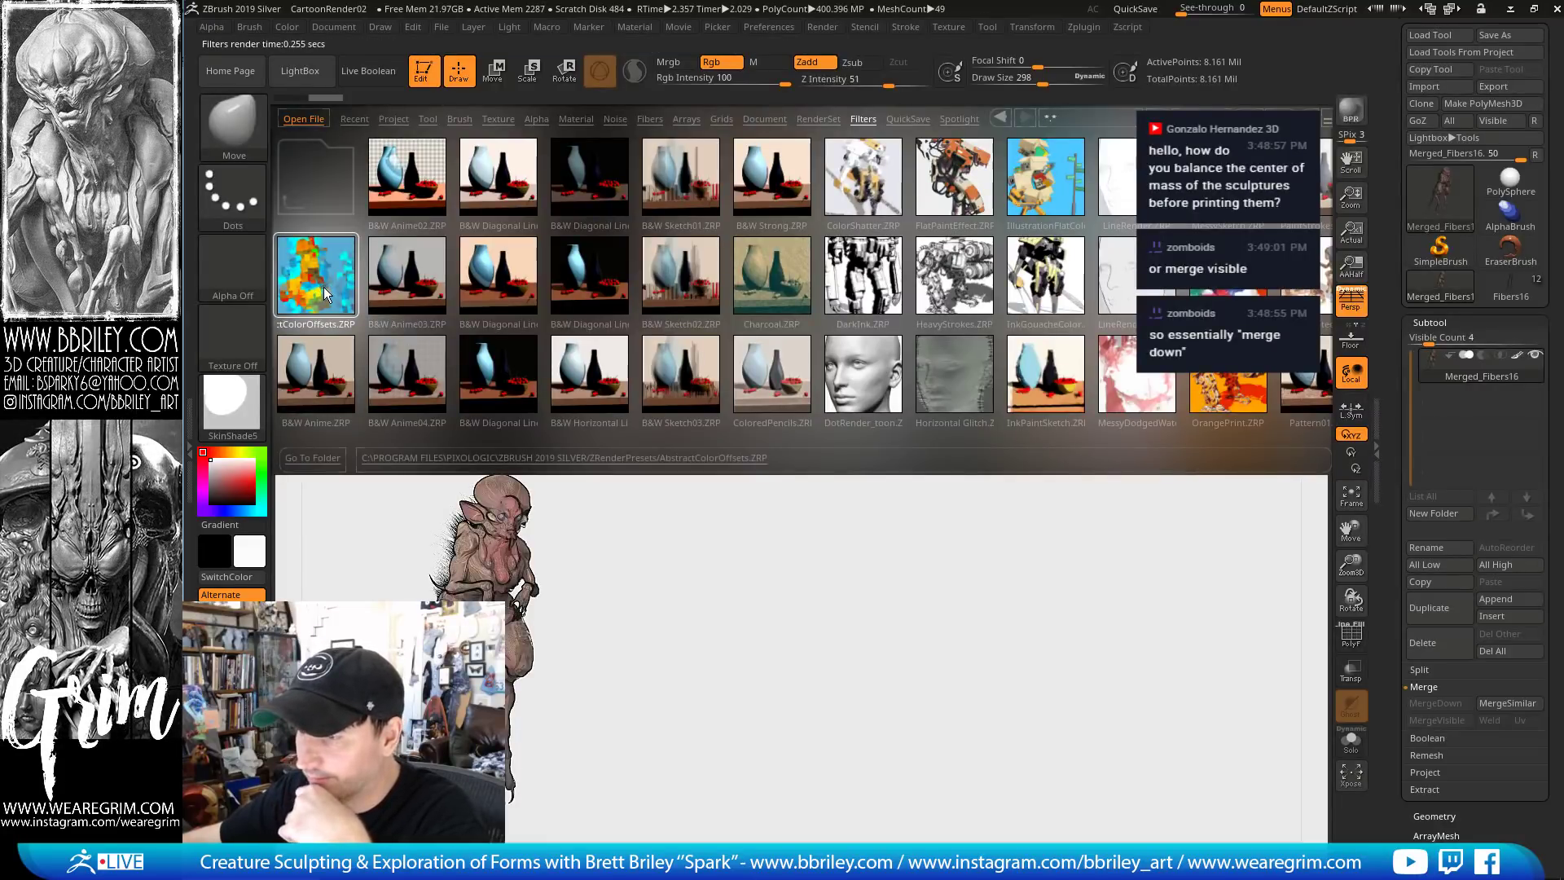
{"action": "double_click", "coordinate": [324, 287]}
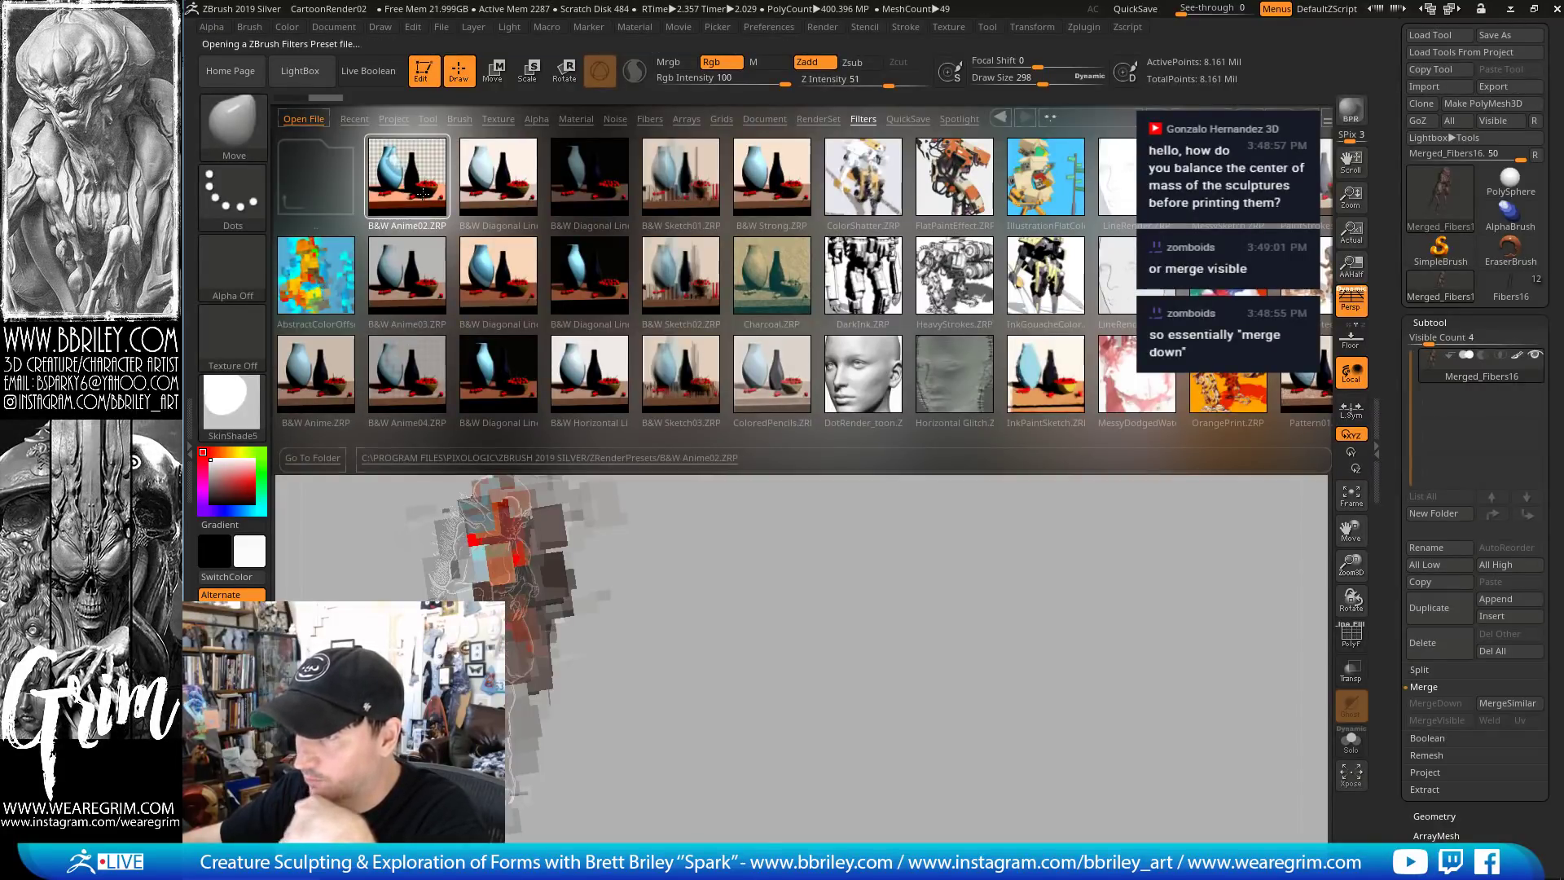
Try several B&W line presets and B&W Sketch03 on the render, finishing with the DotRender_toon preset
{"action": "double_click", "coordinate": [501, 175]}
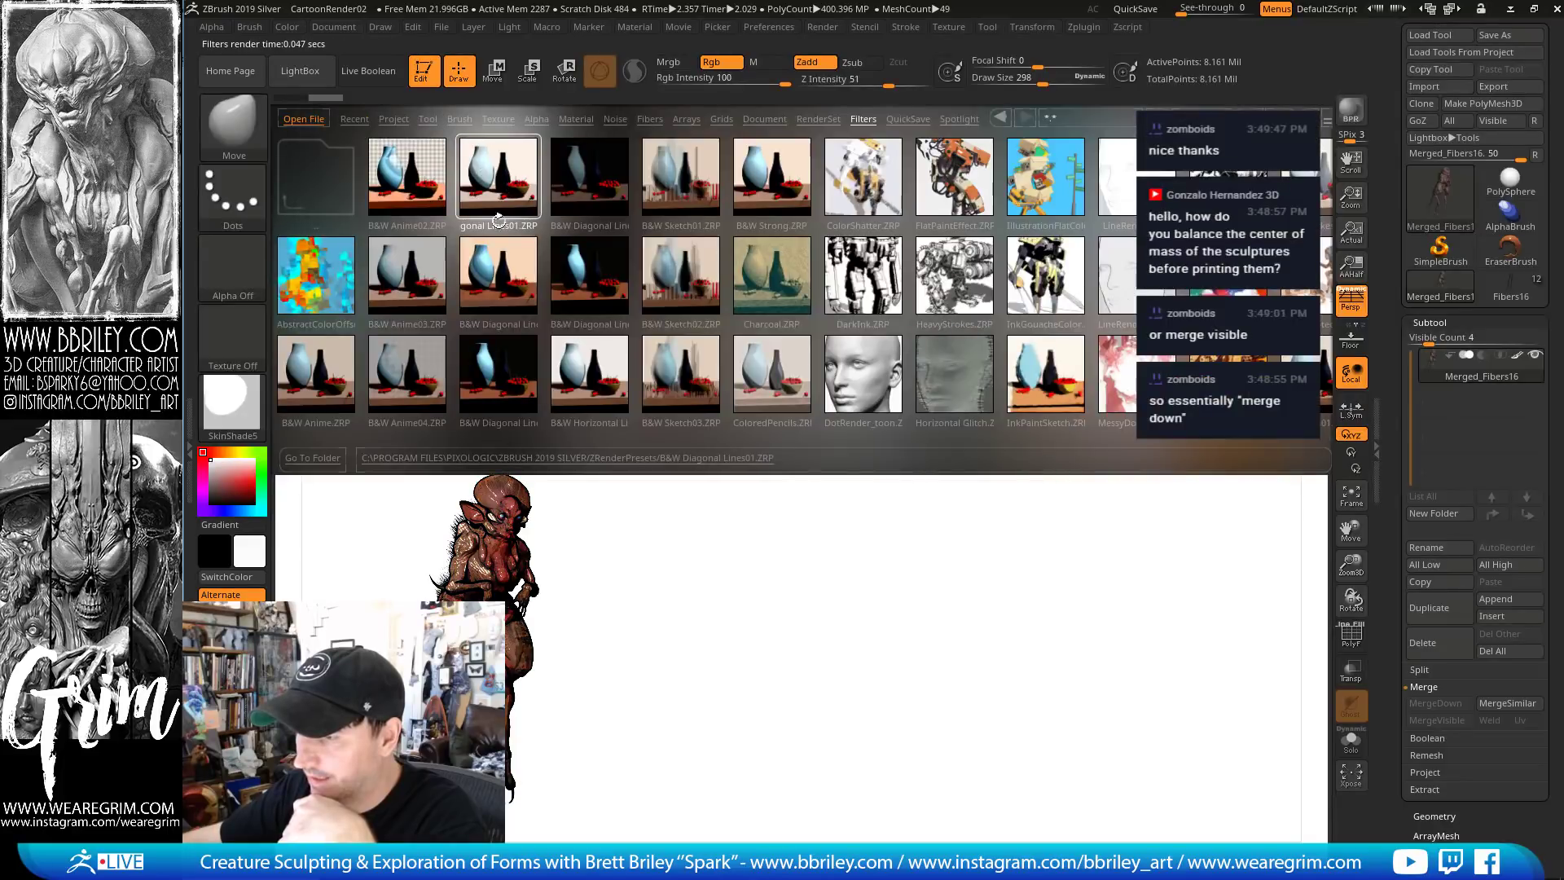
{"action": "double_click", "coordinate": [500, 273]}
{"action": "double_click", "coordinate": [589, 370]}
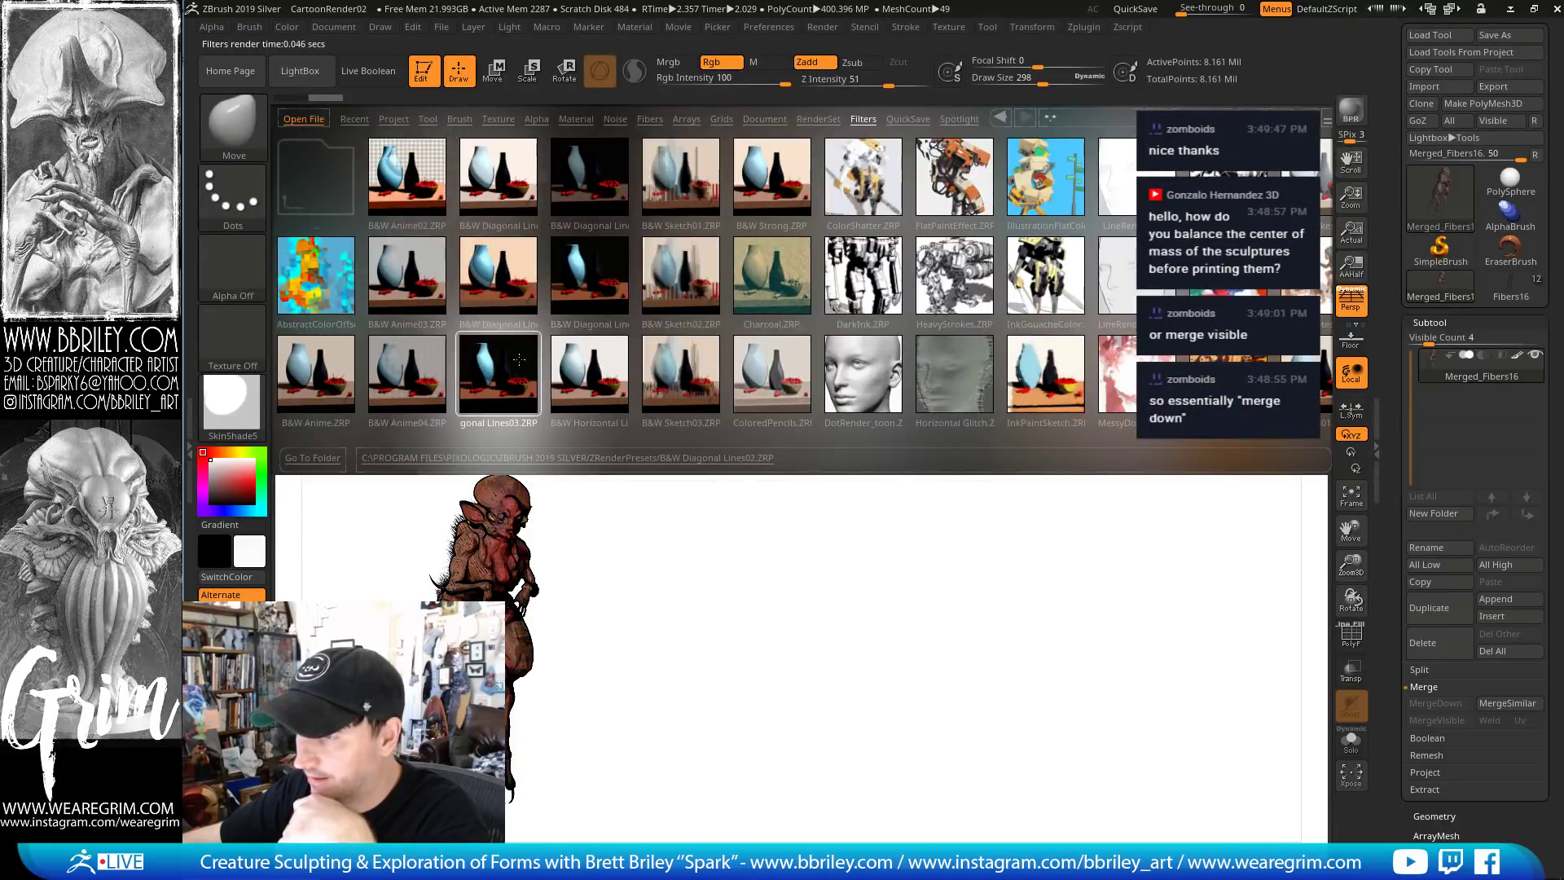
{"action": "double_click", "coordinate": [593, 283]}
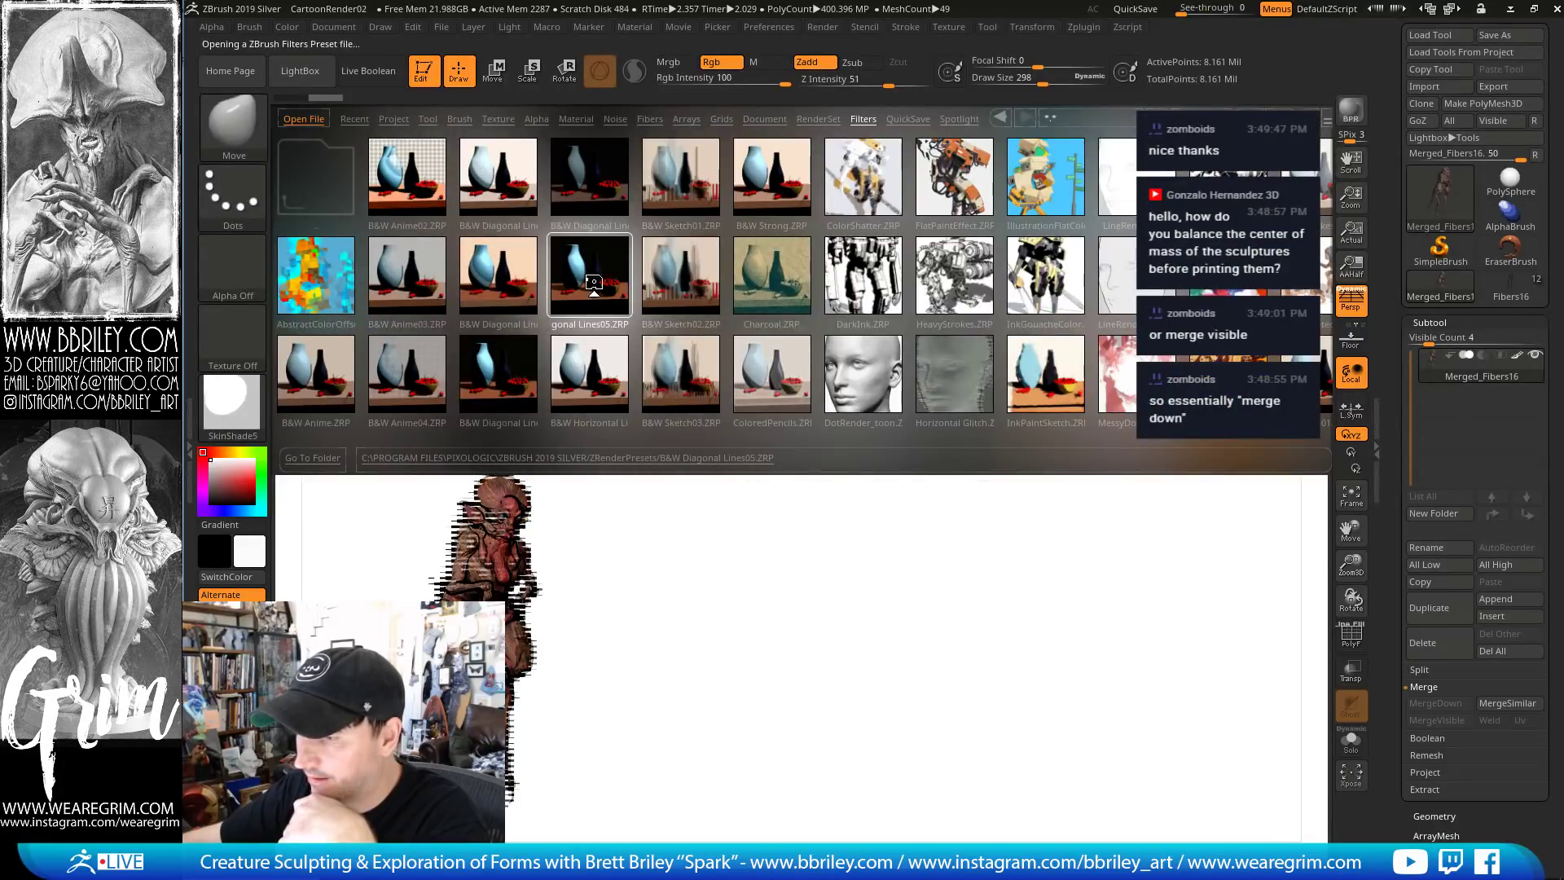
{"action": "double_click", "coordinate": [710, 377]}
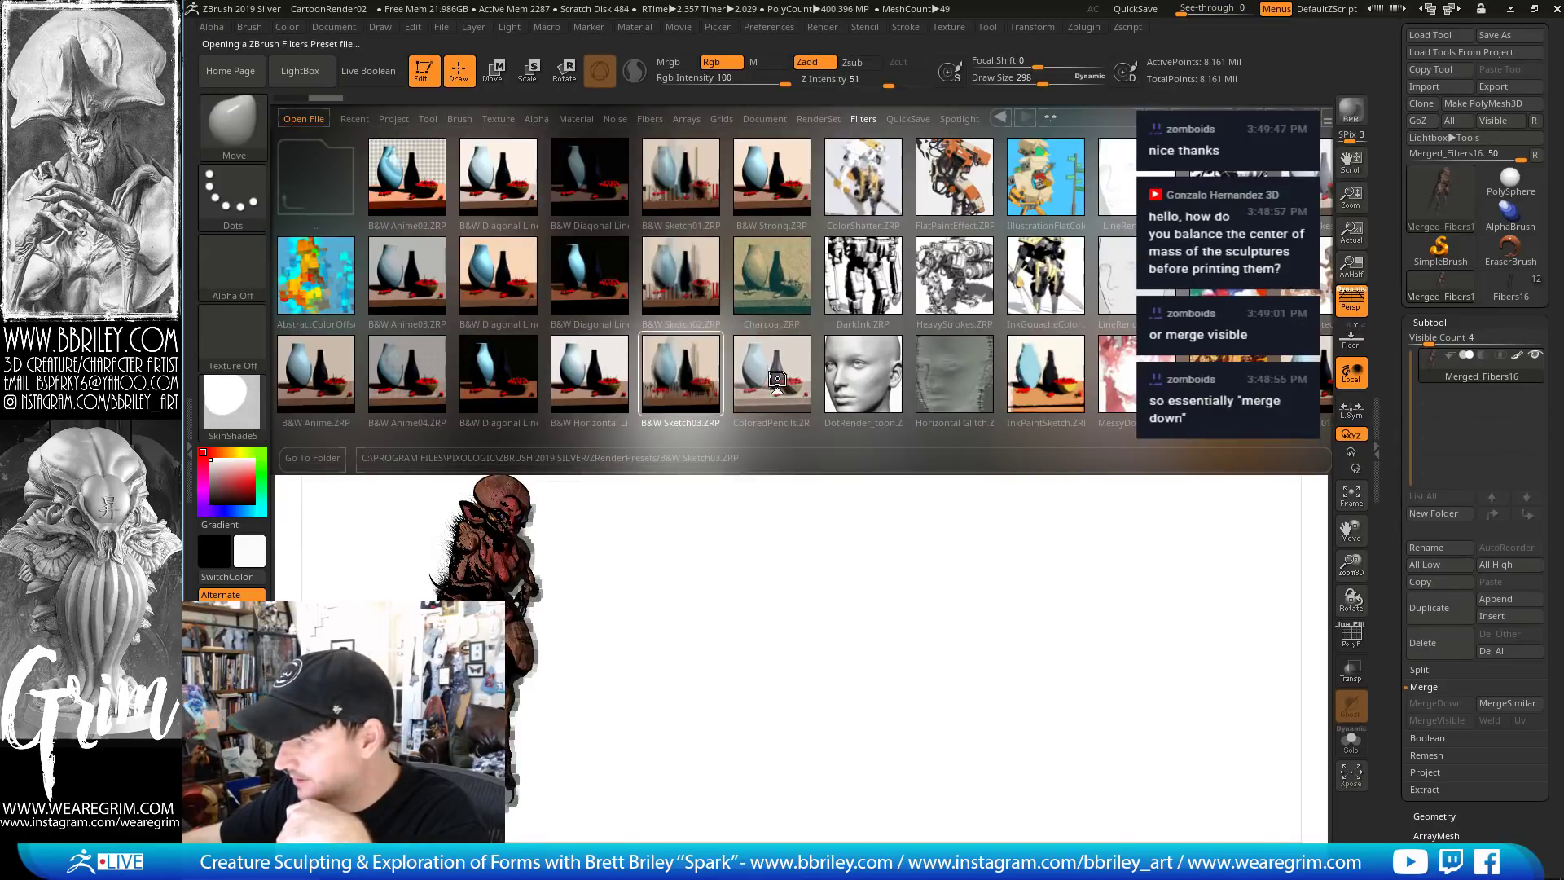
{"action": "double_click", "coordinate": [849, 381]}
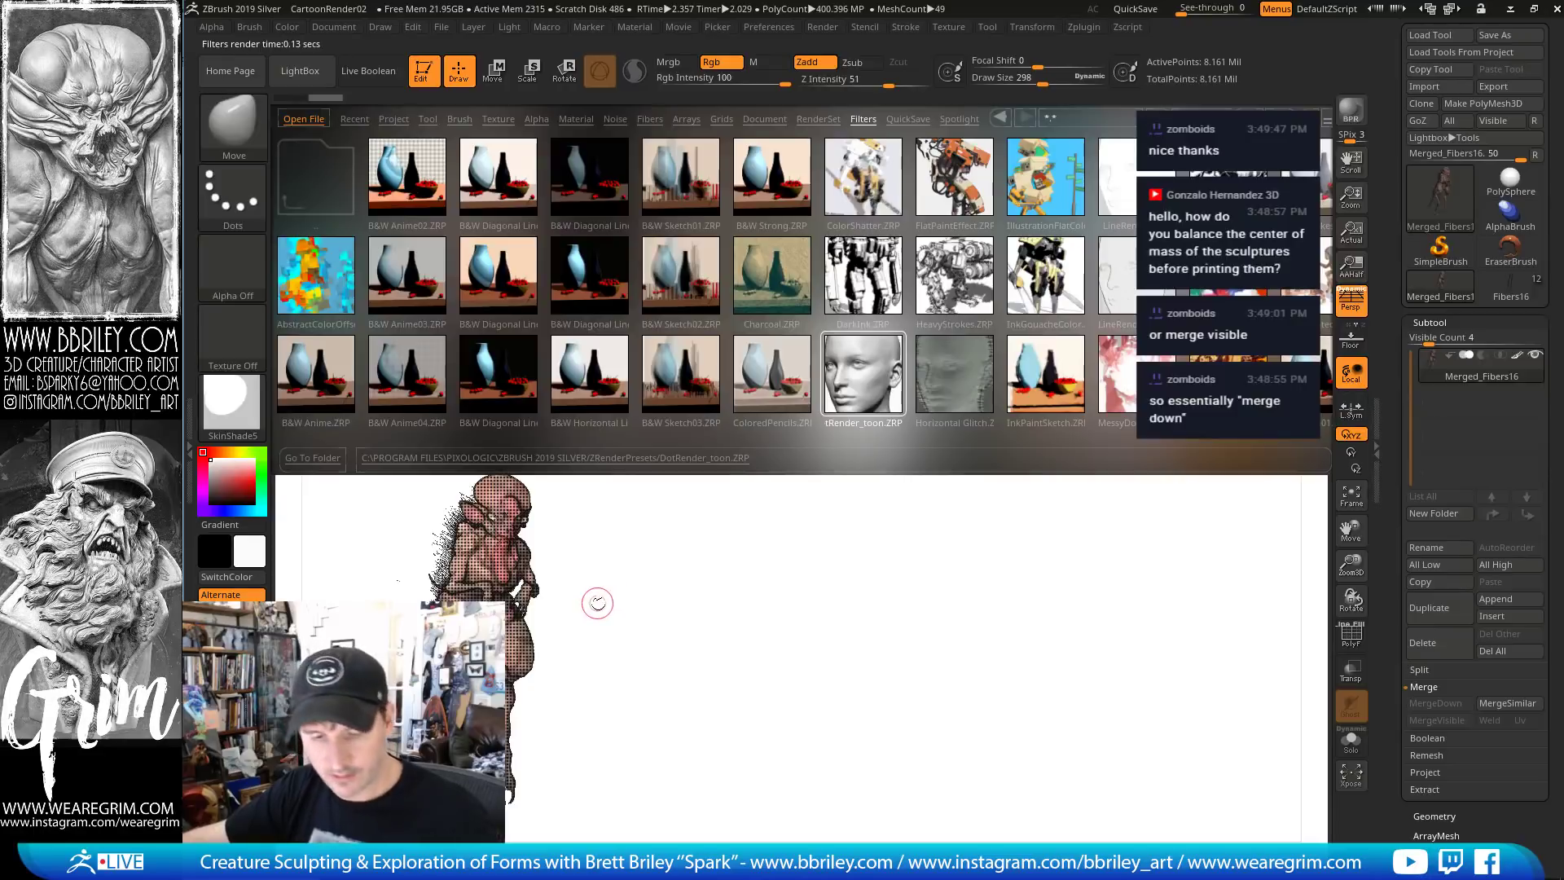
Close LightBox, recentre the whole creature in the canvas and render it again with BPR
{"action": "key", "text": "comma"}
{"action": "mouse_move", "coordinate": [748, 572]}
{"action": "left_mouse_down", "text": "alt"}
{"action": "mouse_move", "coordinate": [955, 425]}
{"action": "mouse_move", "coordinate": [982, 528]}
{"action": "mouse_move", "coordinate": [1041, 410]}
{"action": "mouse_move", "coordinate": [1033, 440]}
{"action": "mouse_move", "coordinate": [1058, 440]}
{"action": "left_mouse_up", "text": "alt"}
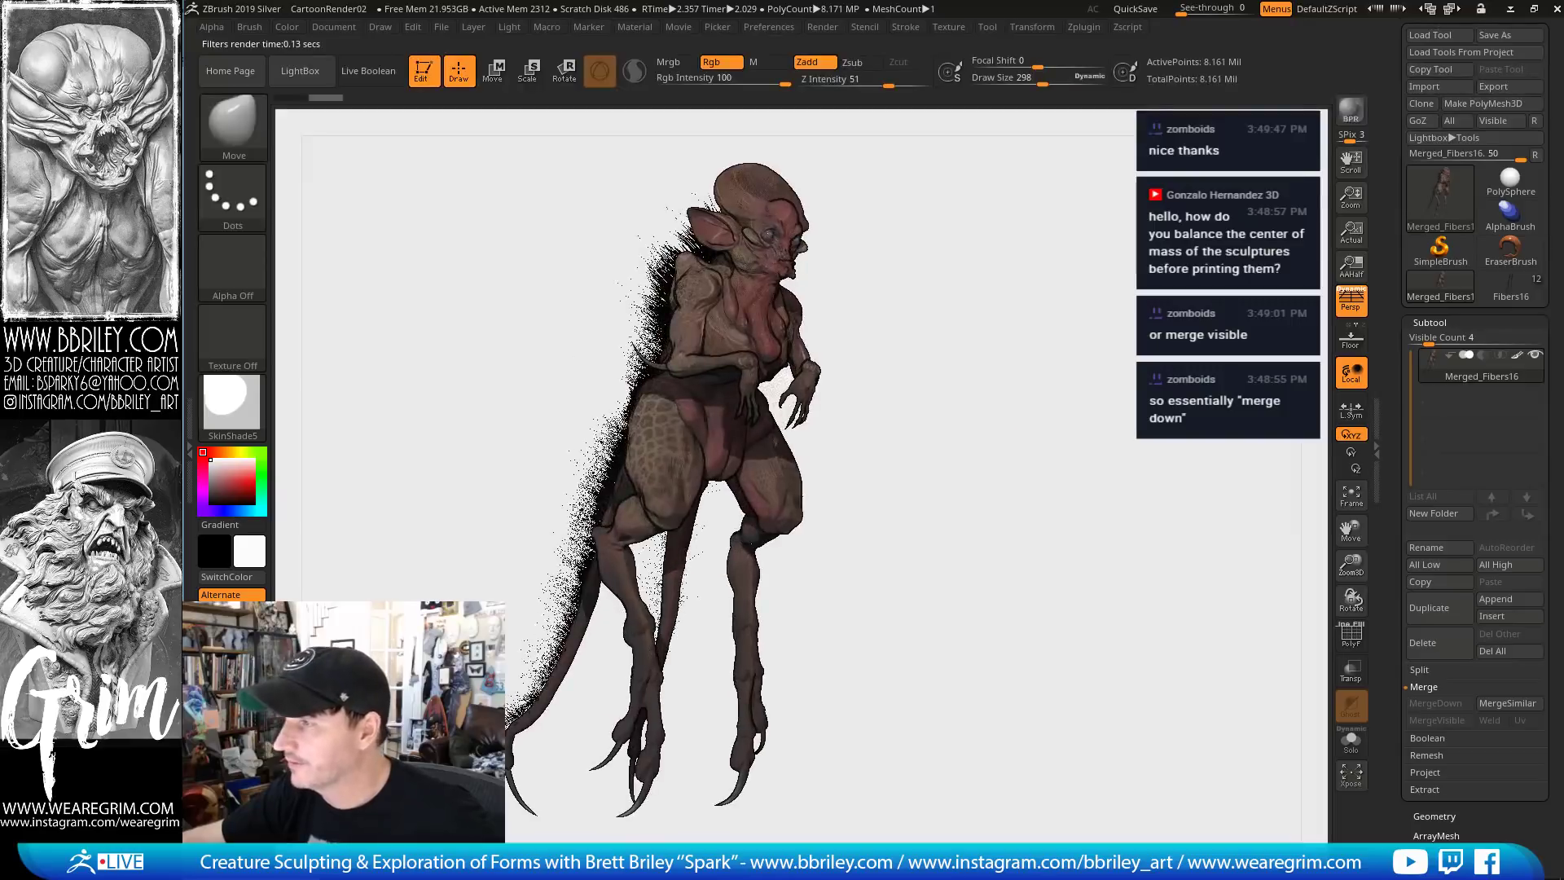
{"action": "left_click", "coordinate": [1350, 109]}
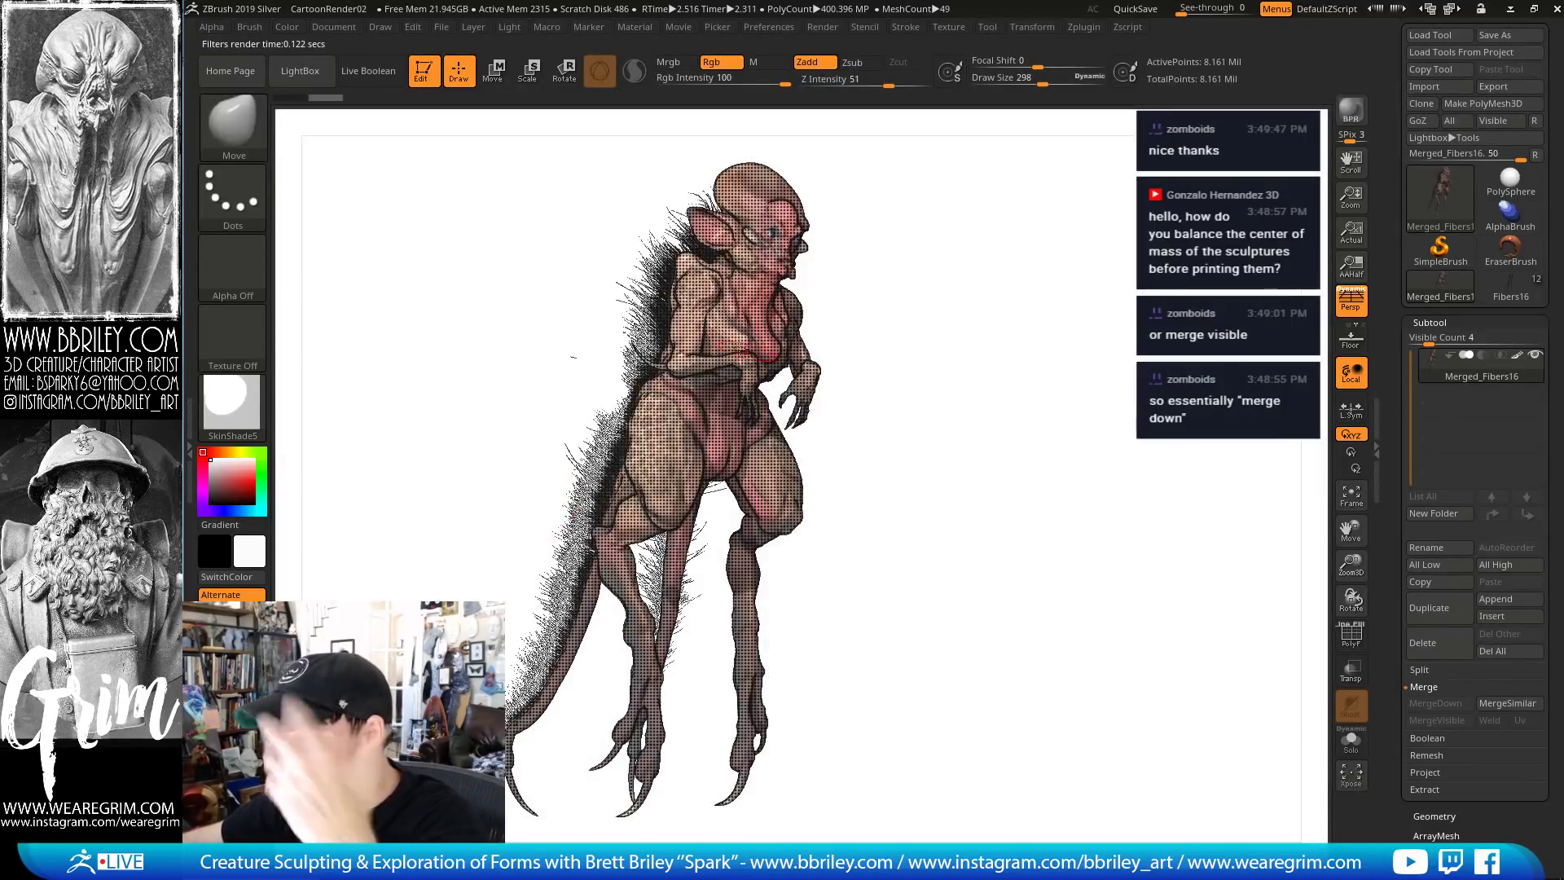
Try a red back color for the F2 Displace filter in BPR Filters and set it back to black
{"action": "left_click", "coordinate": [824, 26]}
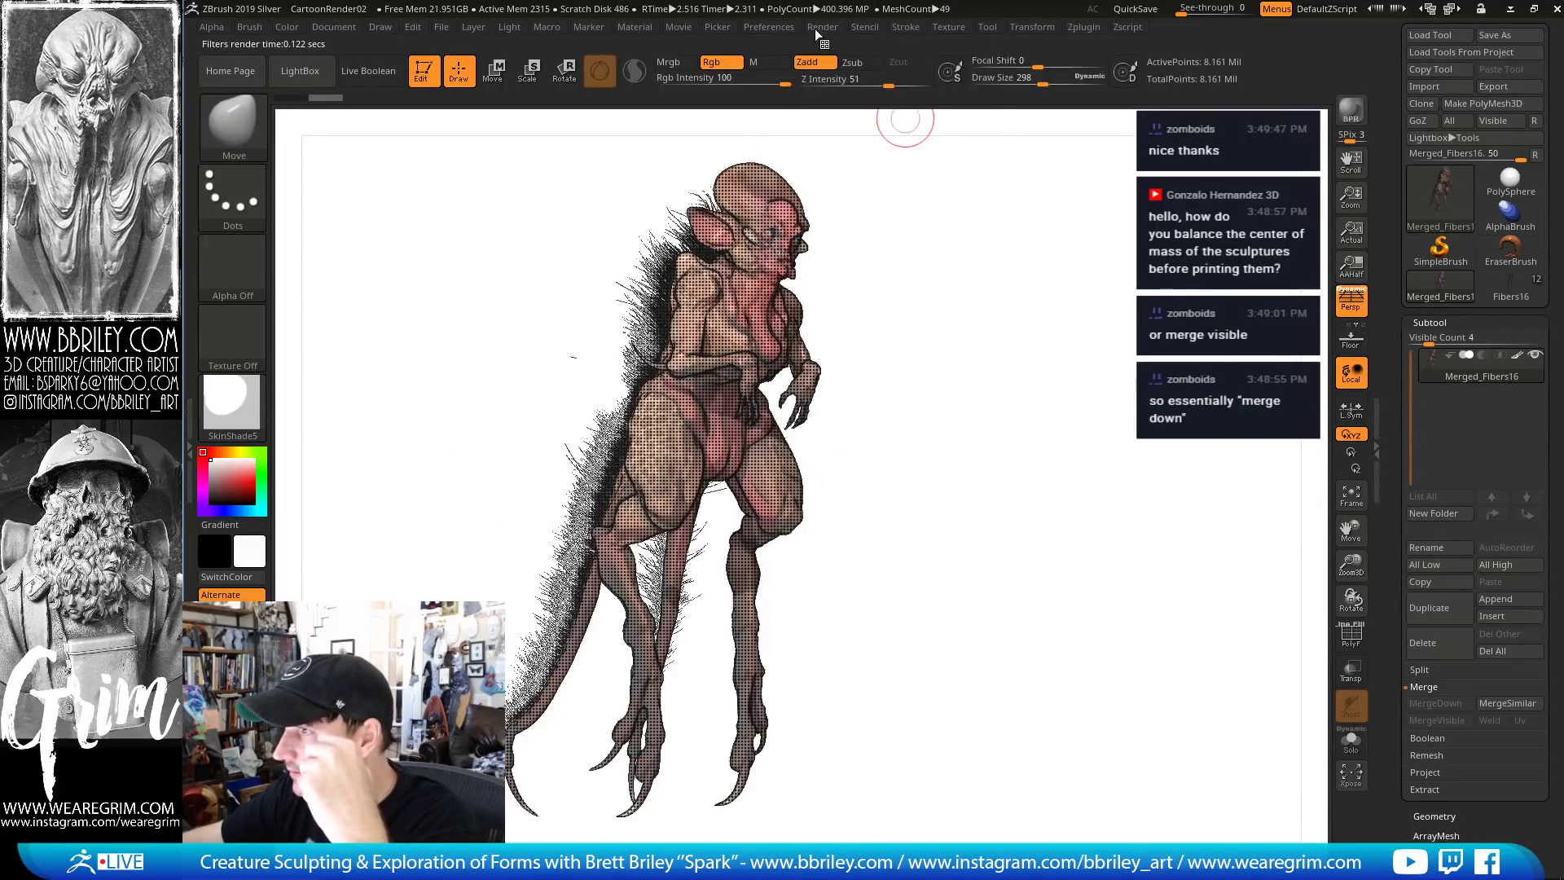
{"action": "left_click", "coordinate": [818, 27]}
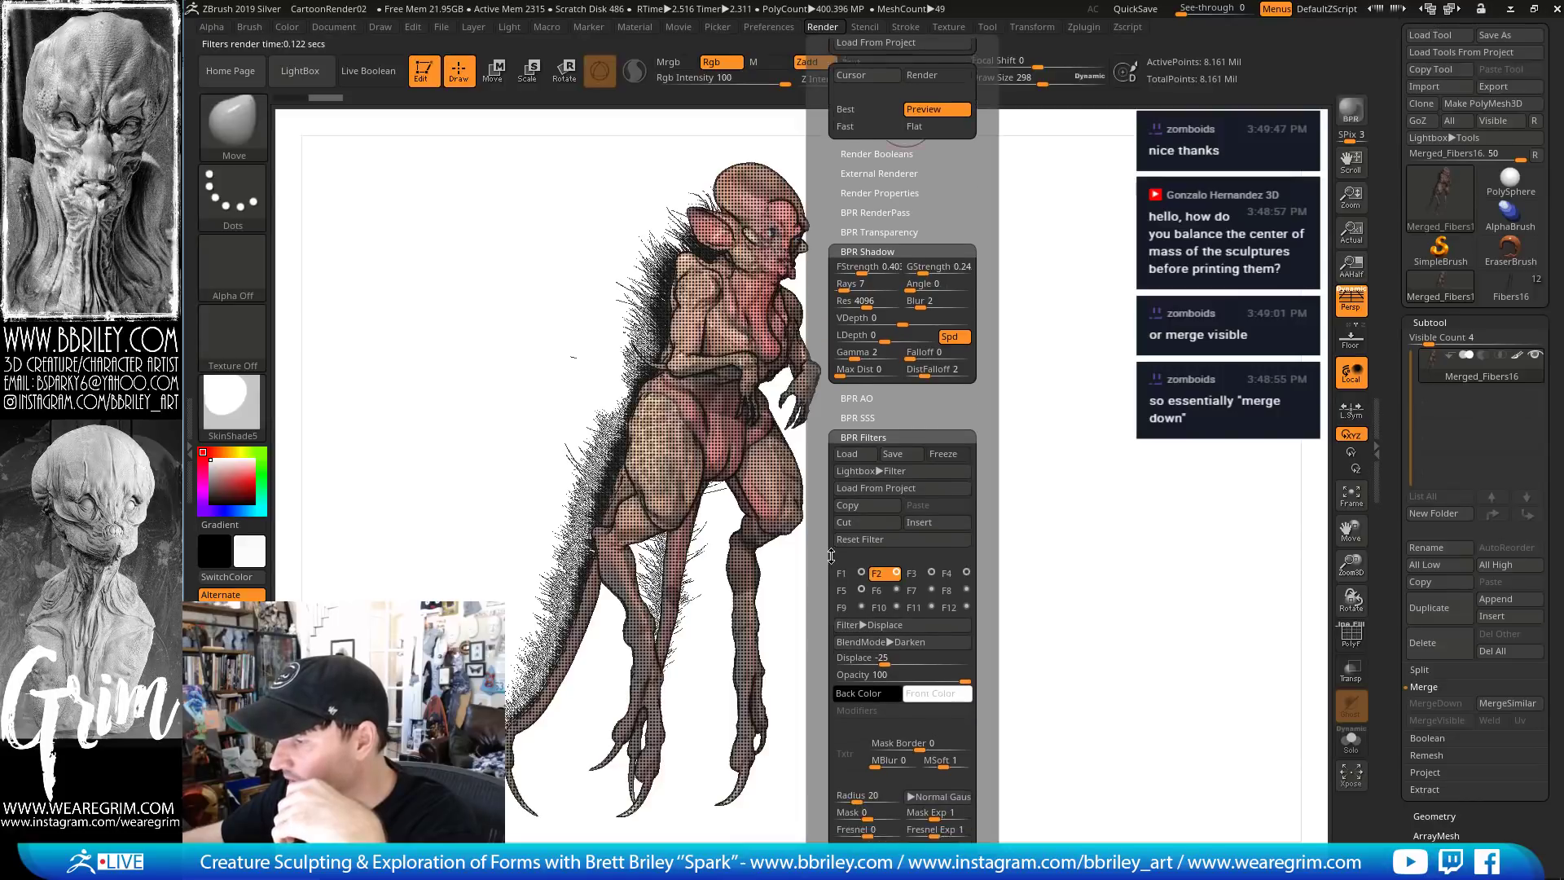
{"action": "left_click_drag", "start_coordinate": [831, 556], "coordinate": [837, 491]}
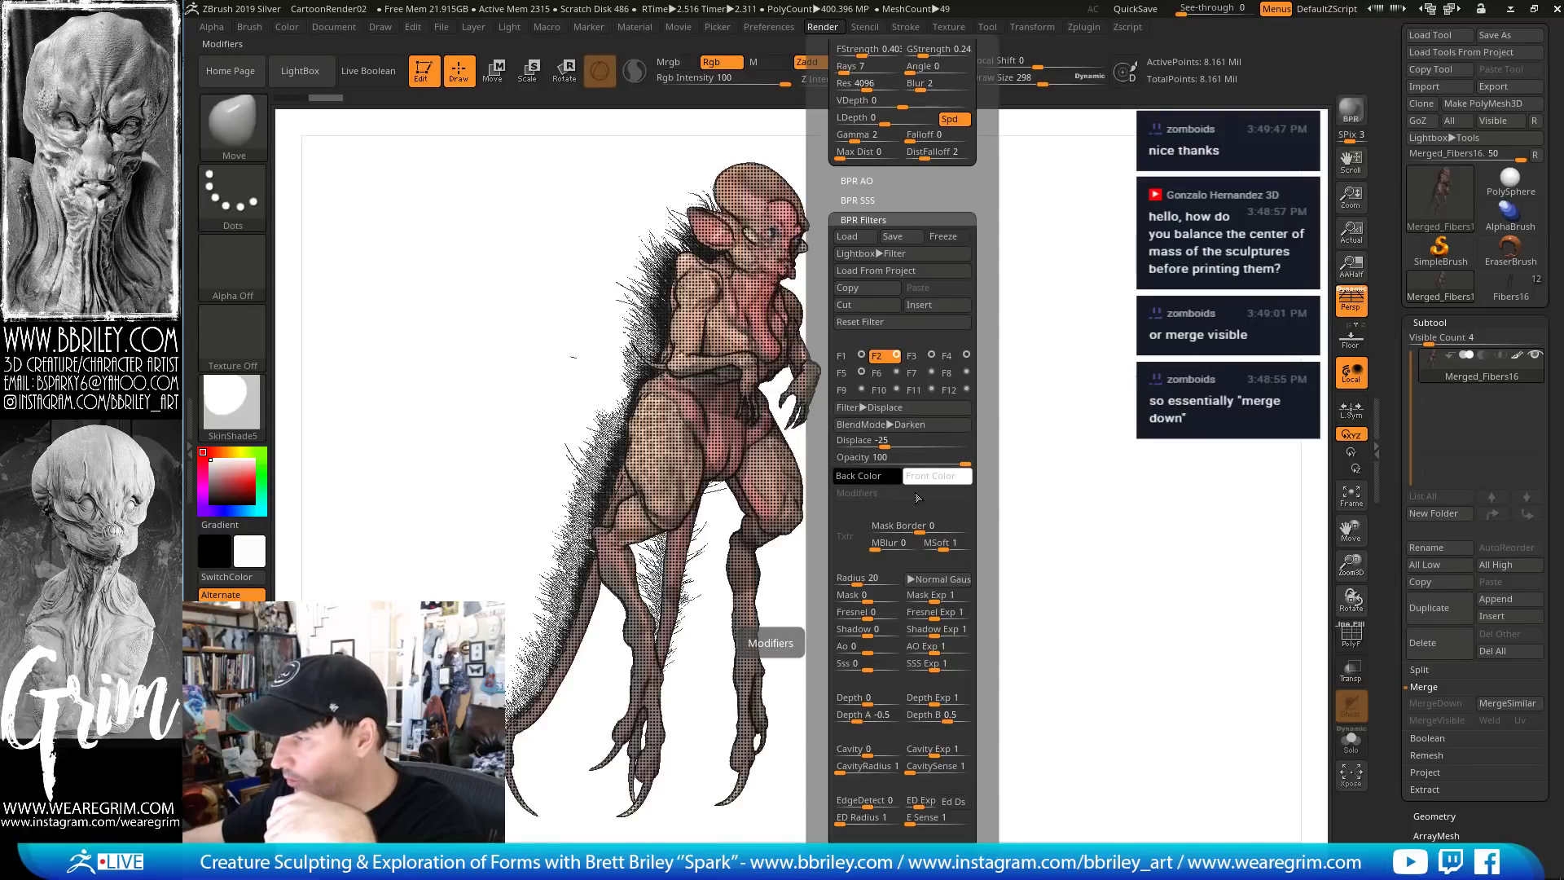
{"action": "left_click", "coordinate": [875, 478]}
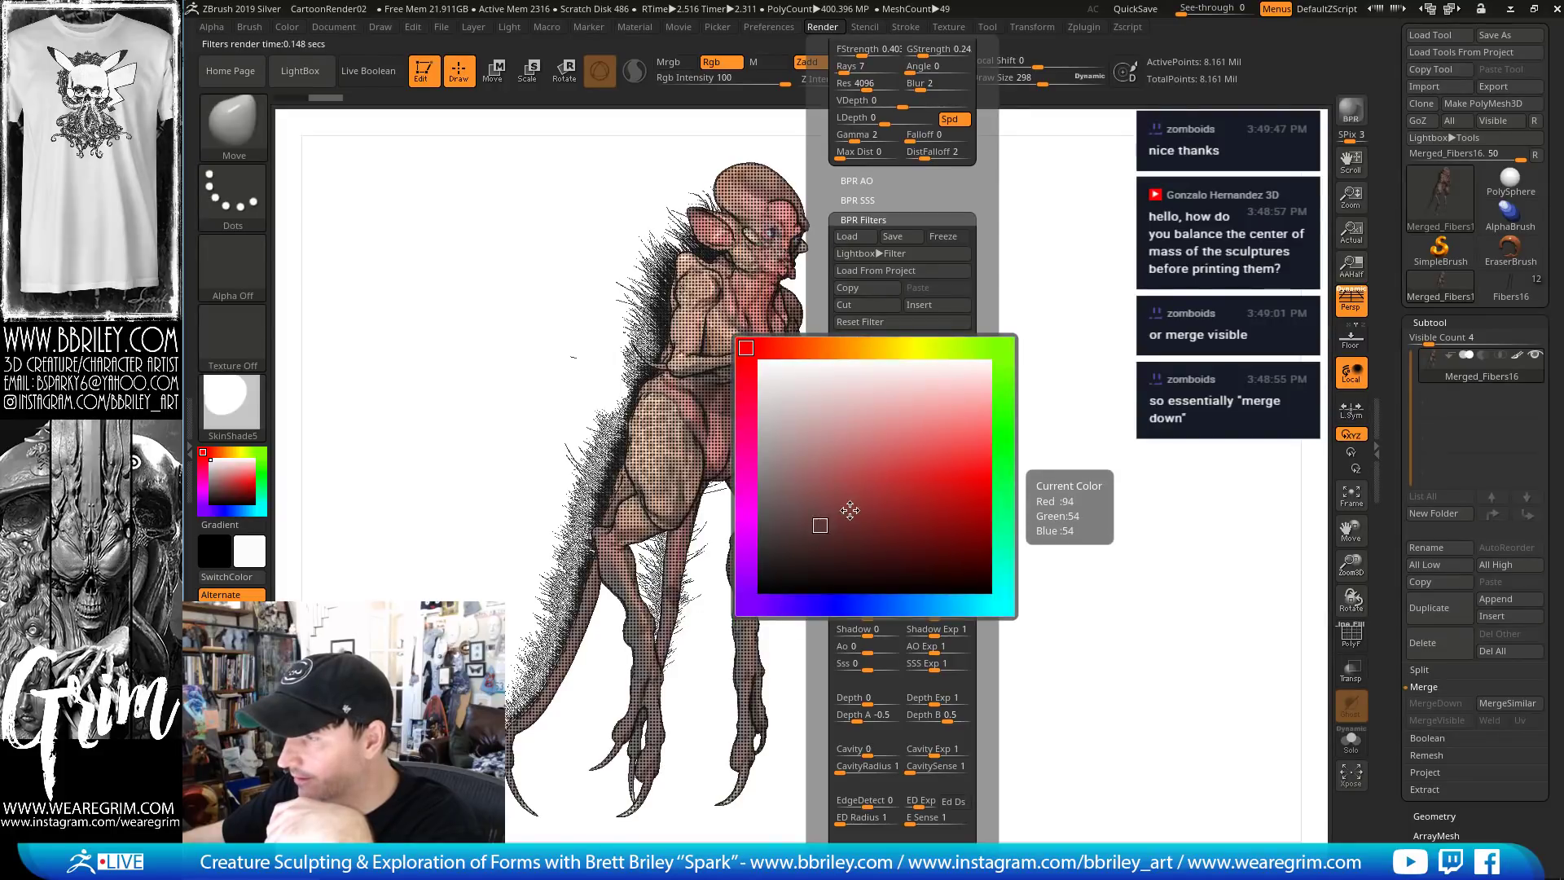
{"action": "left_click", "coordinate": [984, 513]}
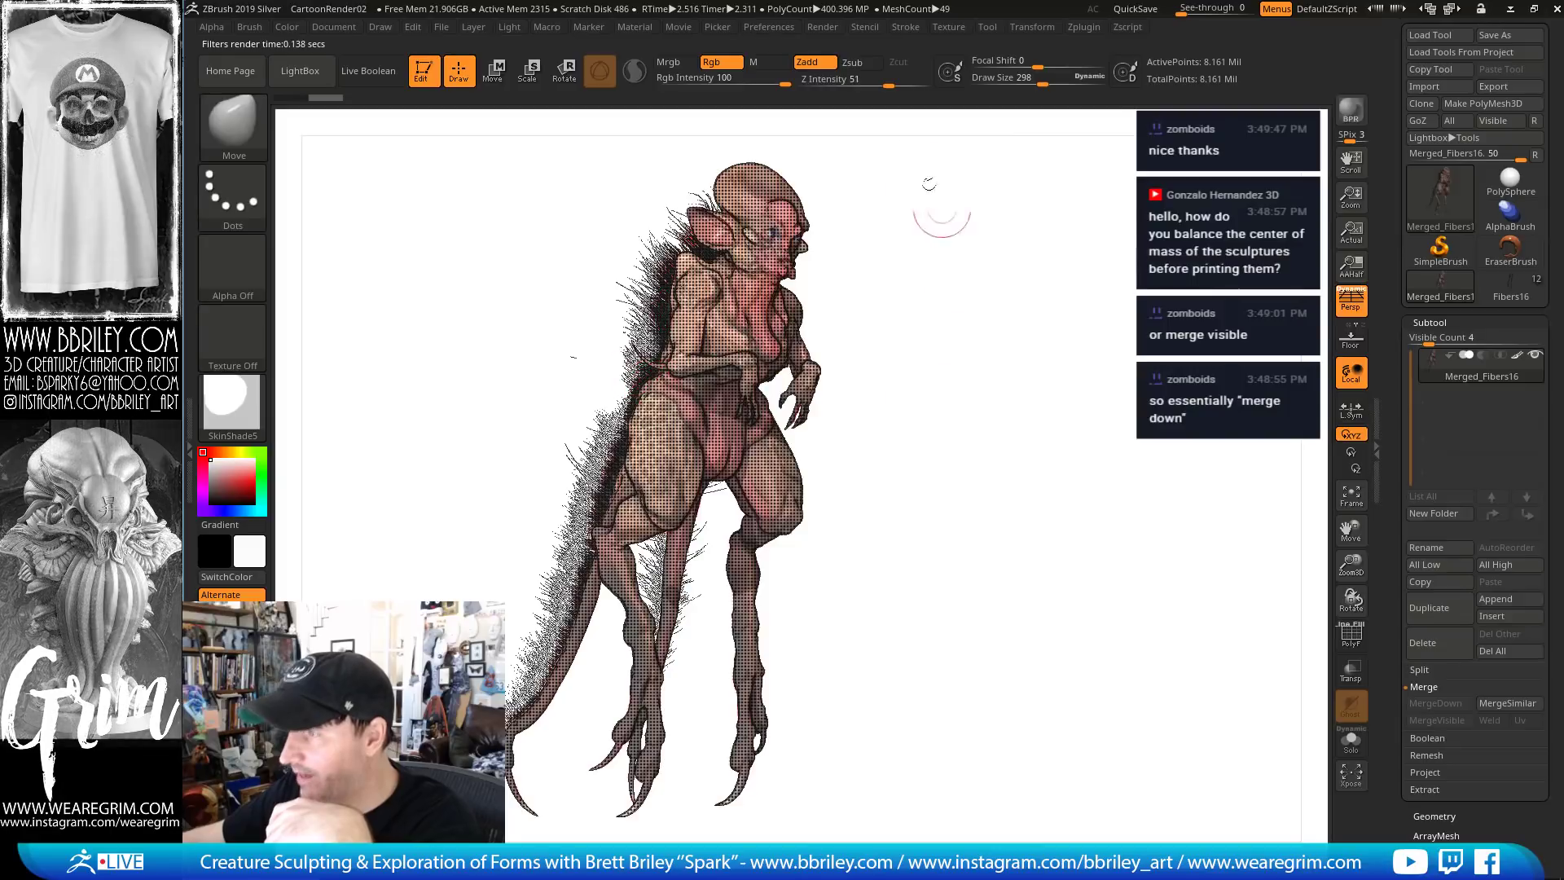
{"action": "mouse_move", "coordinate": [821, 29]}
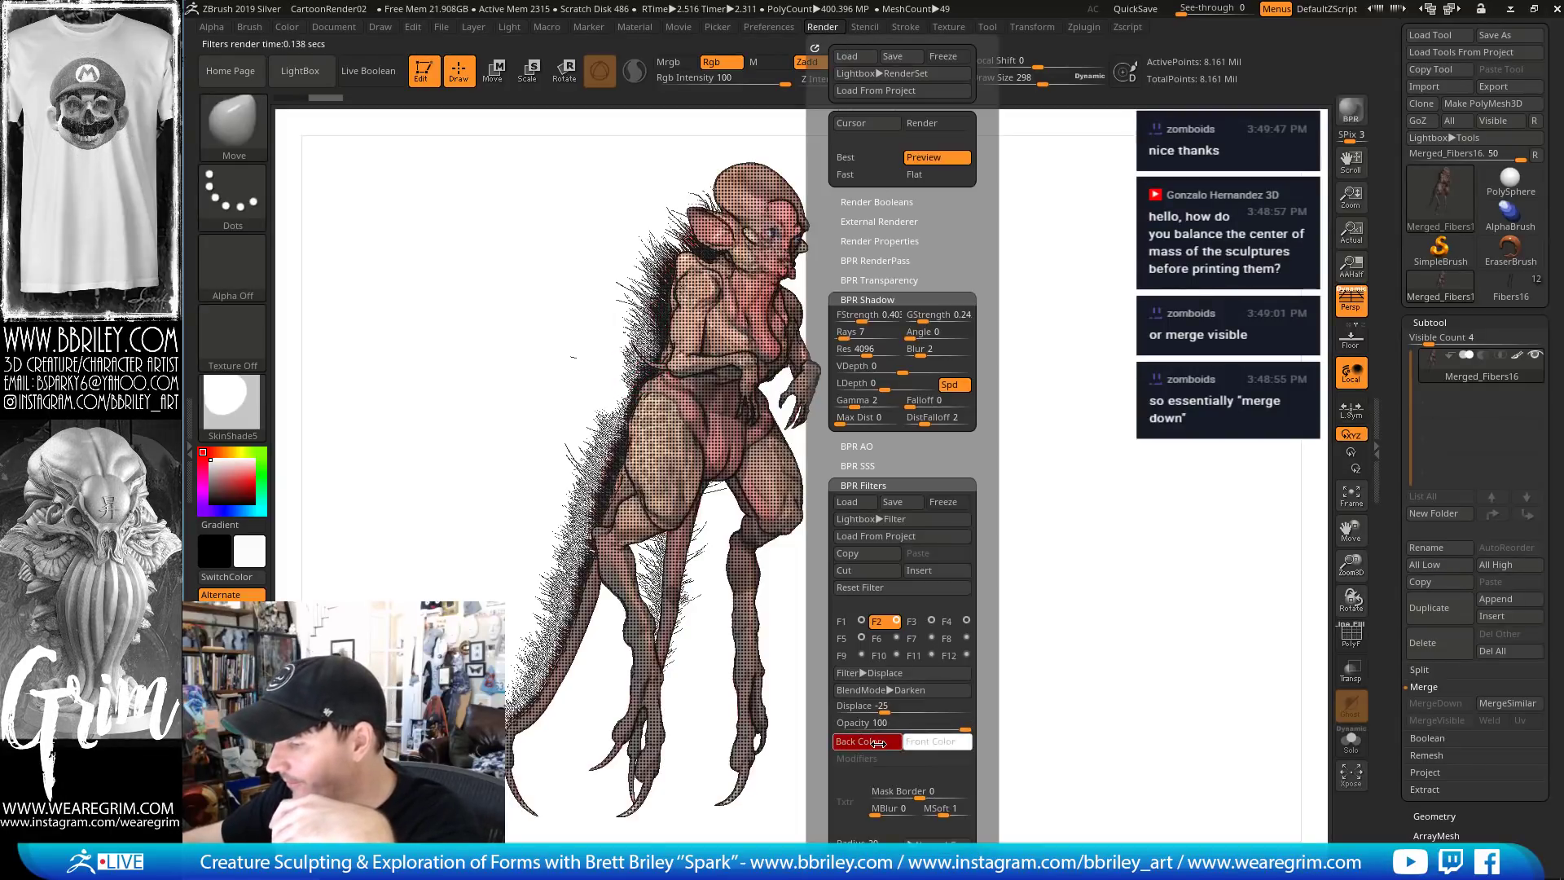
{"action": "left_click", "coordinate": [869, 742]}
{"action": "left_click", "coordinate": [783, 817]}
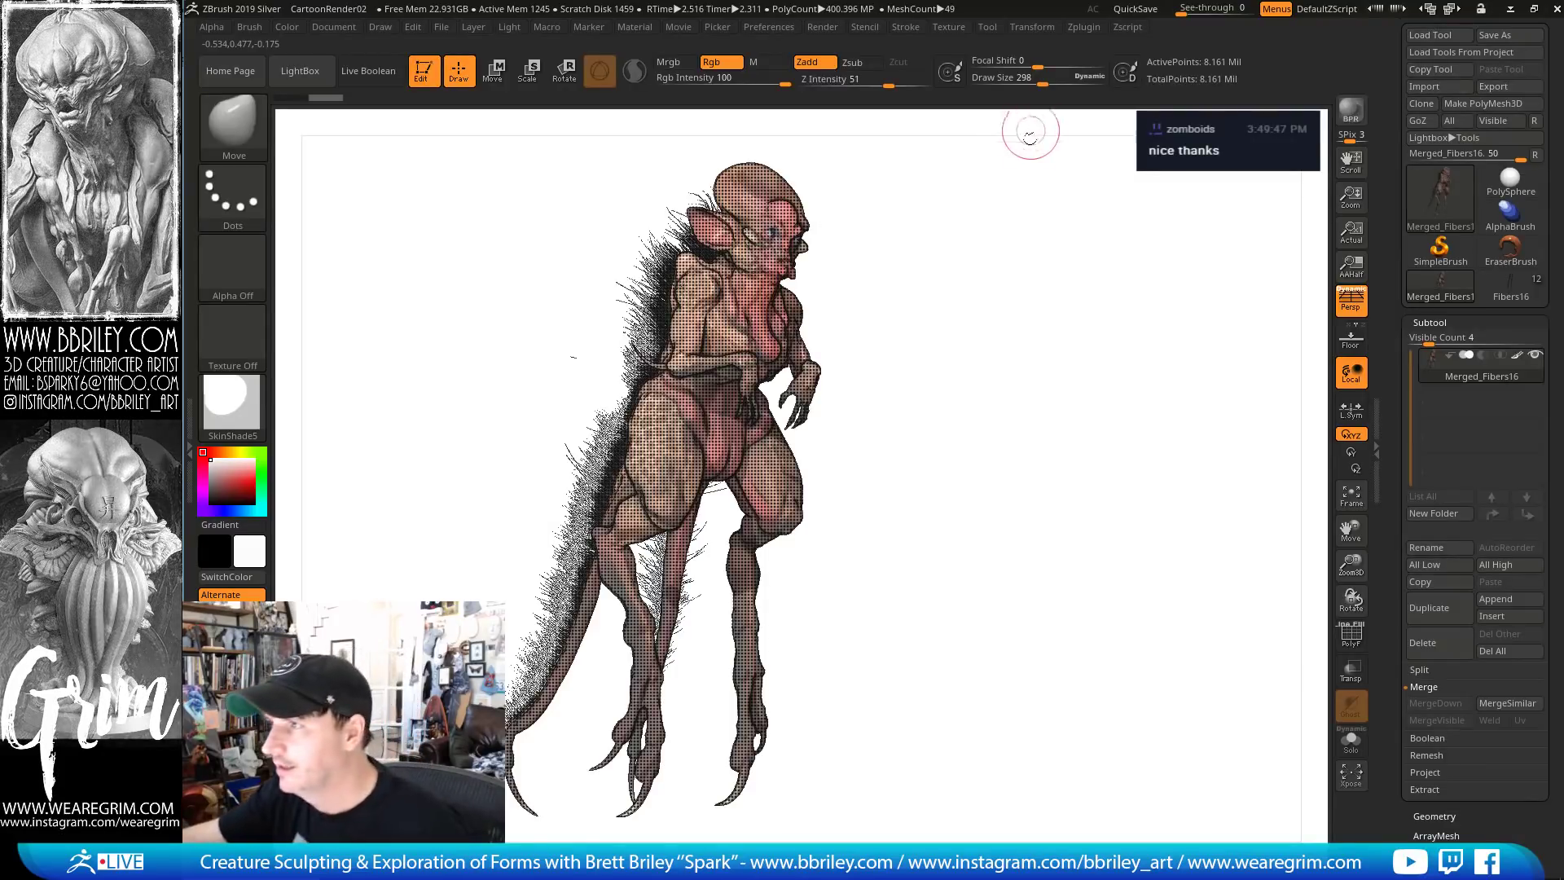
Toggle the F1 Flat Shading filter in BPR Filters on and off to compare its effect, leaving it disabled
{"action": "left_click", "coordinate": [822, 27]}
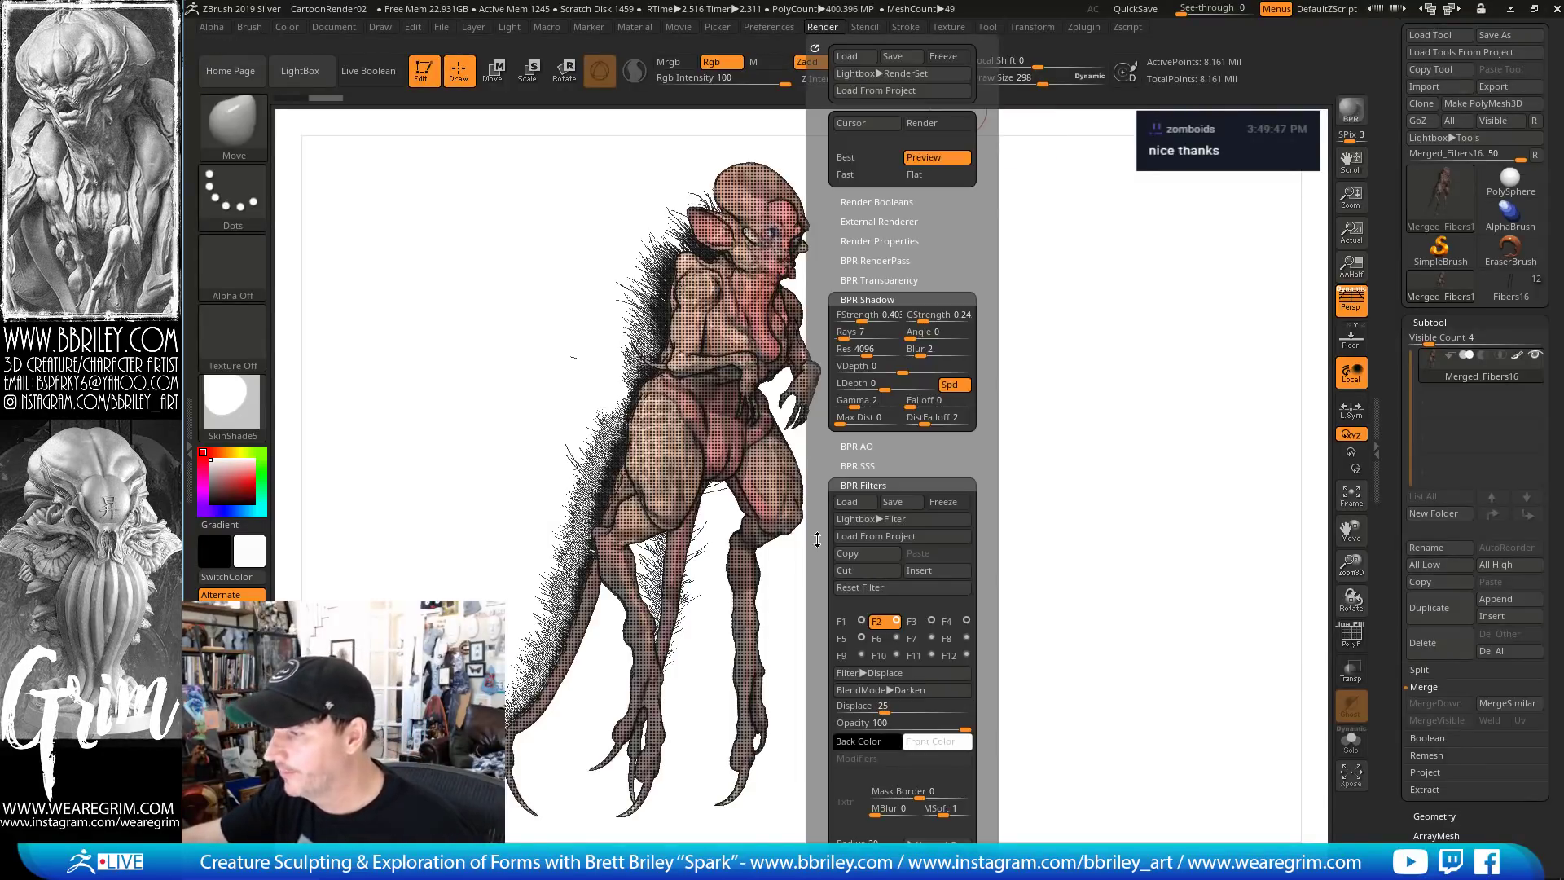
{"action": "left_click", "coordinate": [843, 623]}
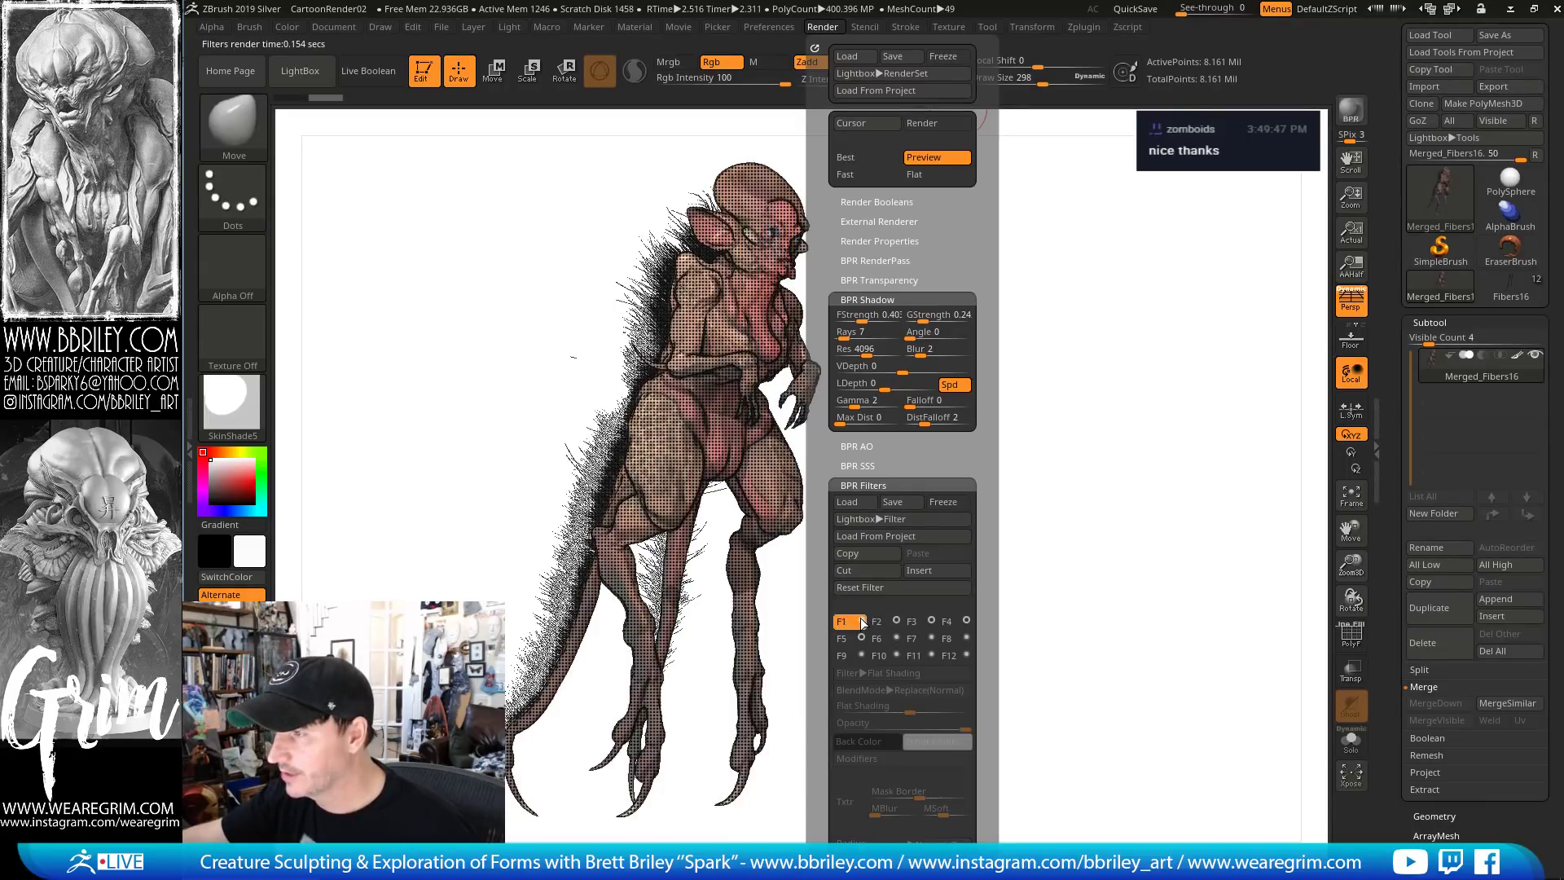
{"action": "left_click", "coordinate": [862, 623]}
{"action": "left_click", "coordinate": [862, 622]}
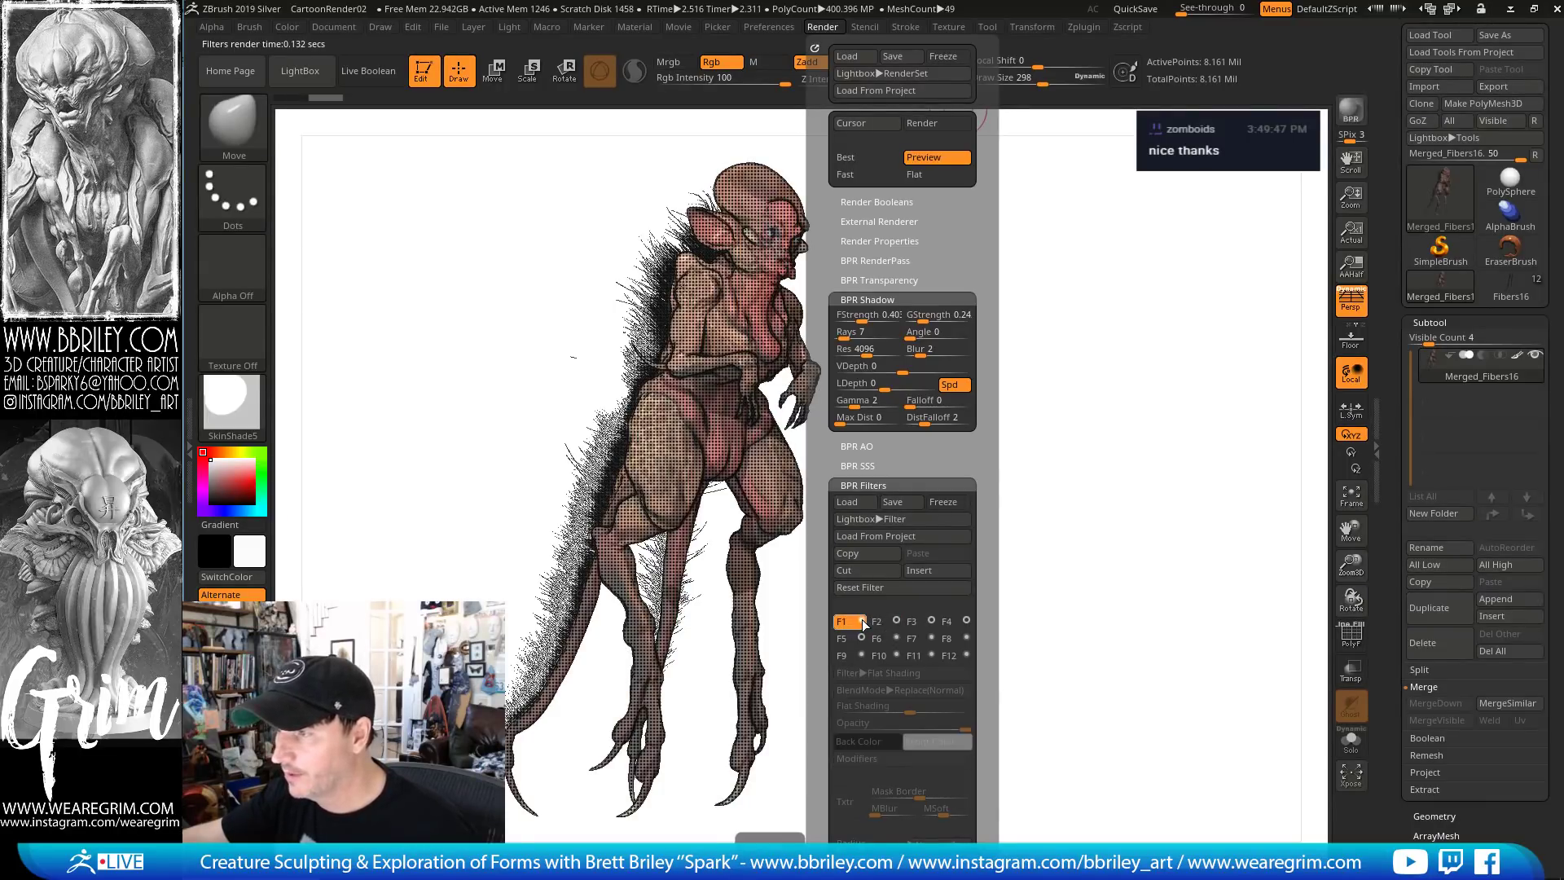
{"action": "left_click", "coordinate": [861, 623]}
{"action": "left_click", "coordinate": [862, 623]}
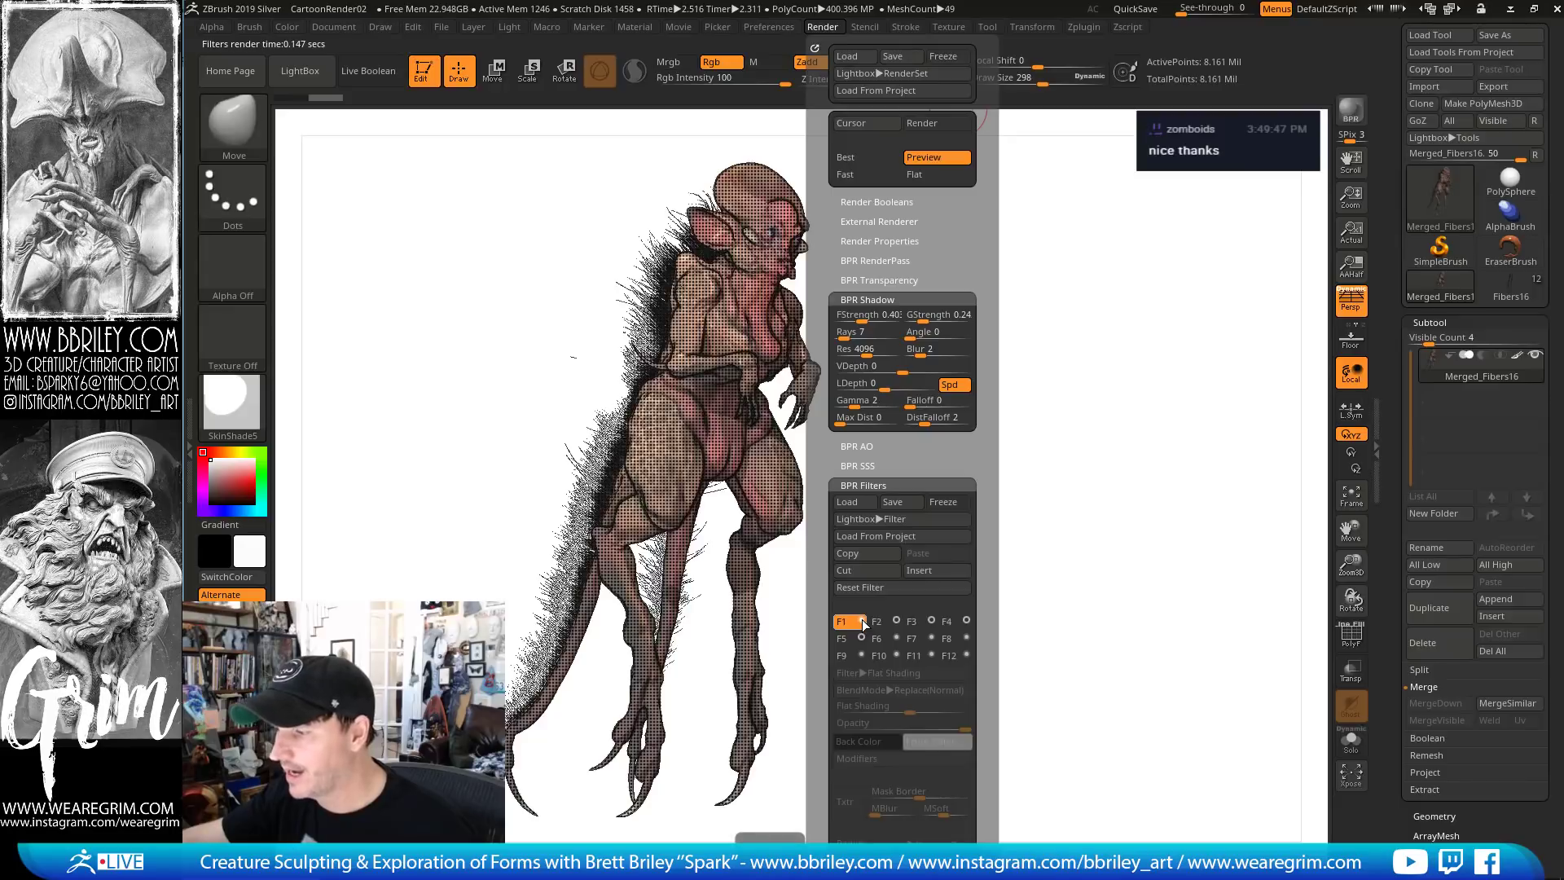
{"action": "left_click", "coordinate": [862, 622]}
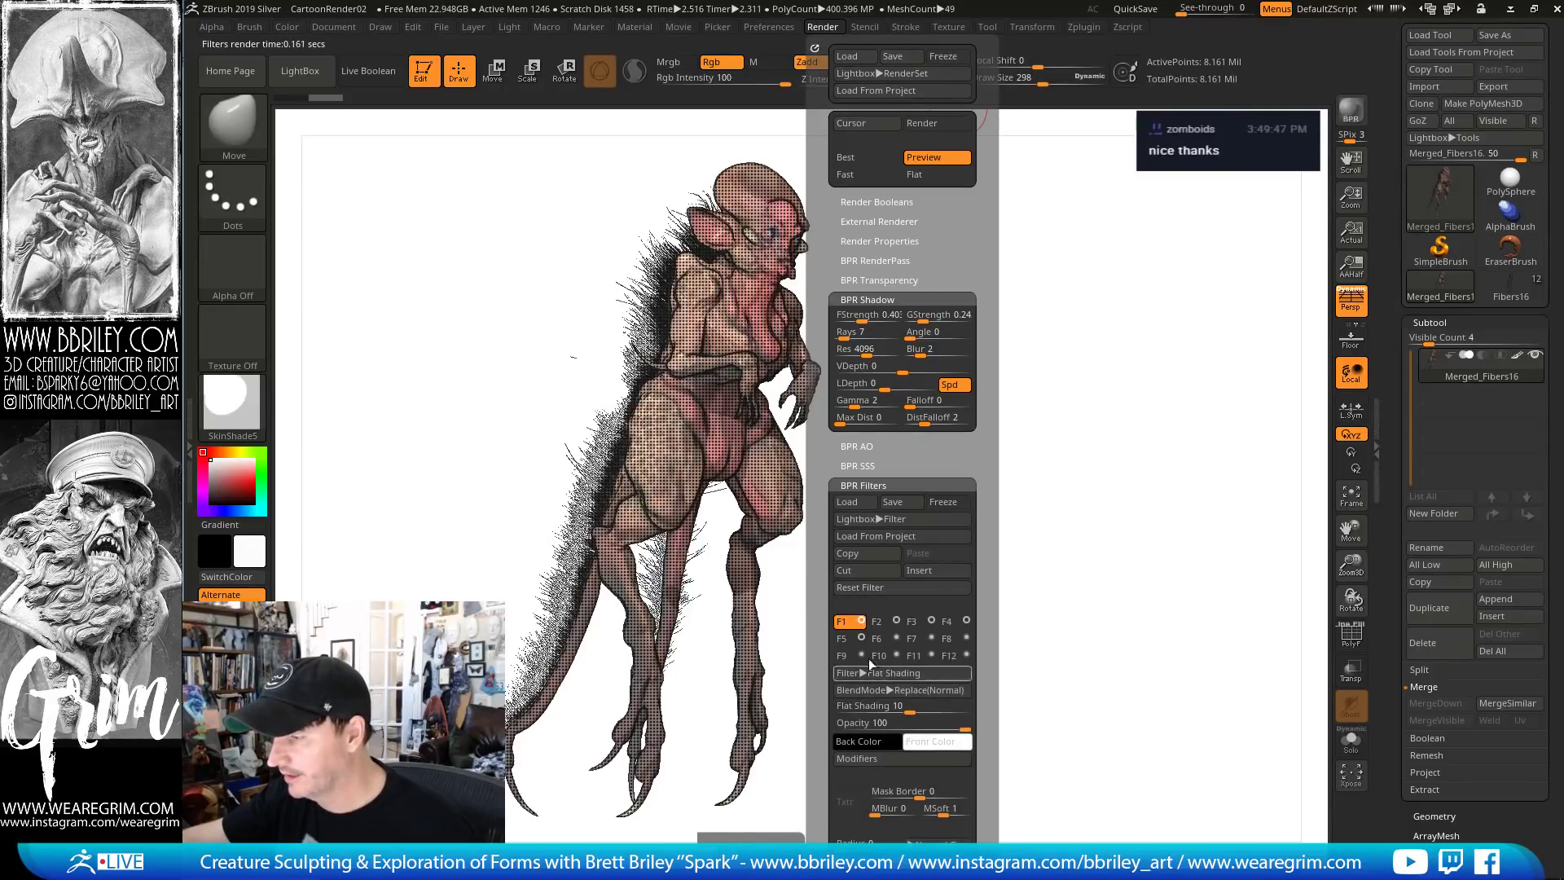
{"action": "left_click", "coordinate": [862, 623]}
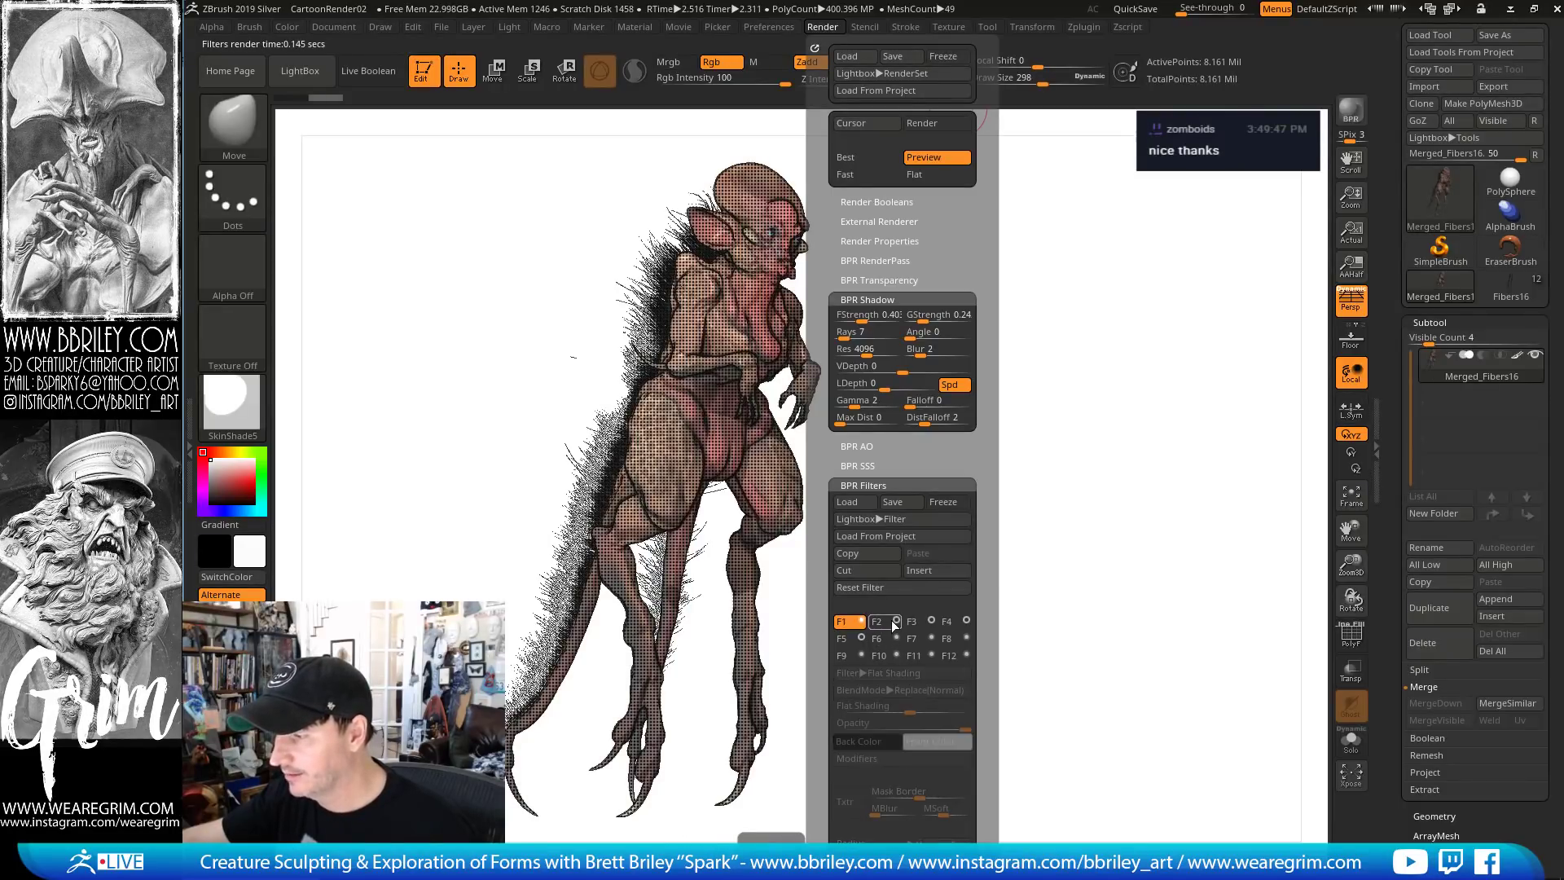
Toggle the F3 Screentone:Dots filter, and try the Orton, Blue and Gamma filter types in that slot
{"action": "left_click", "coordinate": [933, 620]}
{"action": "left_click", "coordinate": [927, 620]}
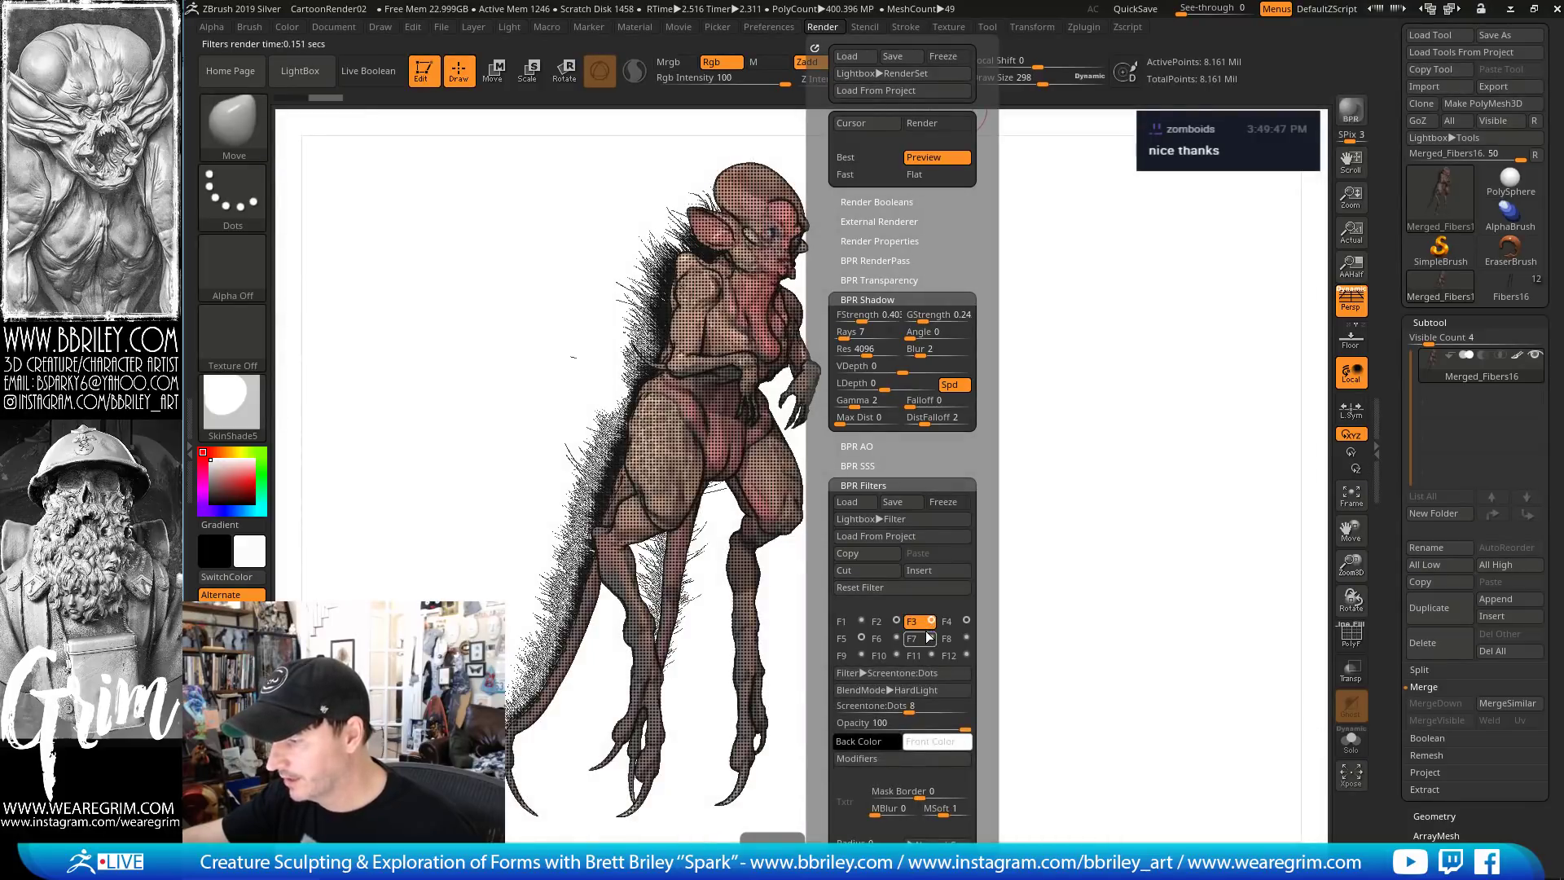
{"action": "left_click_drag", "start_coordinate": [827, 680], "coordinate": [848, 717]}
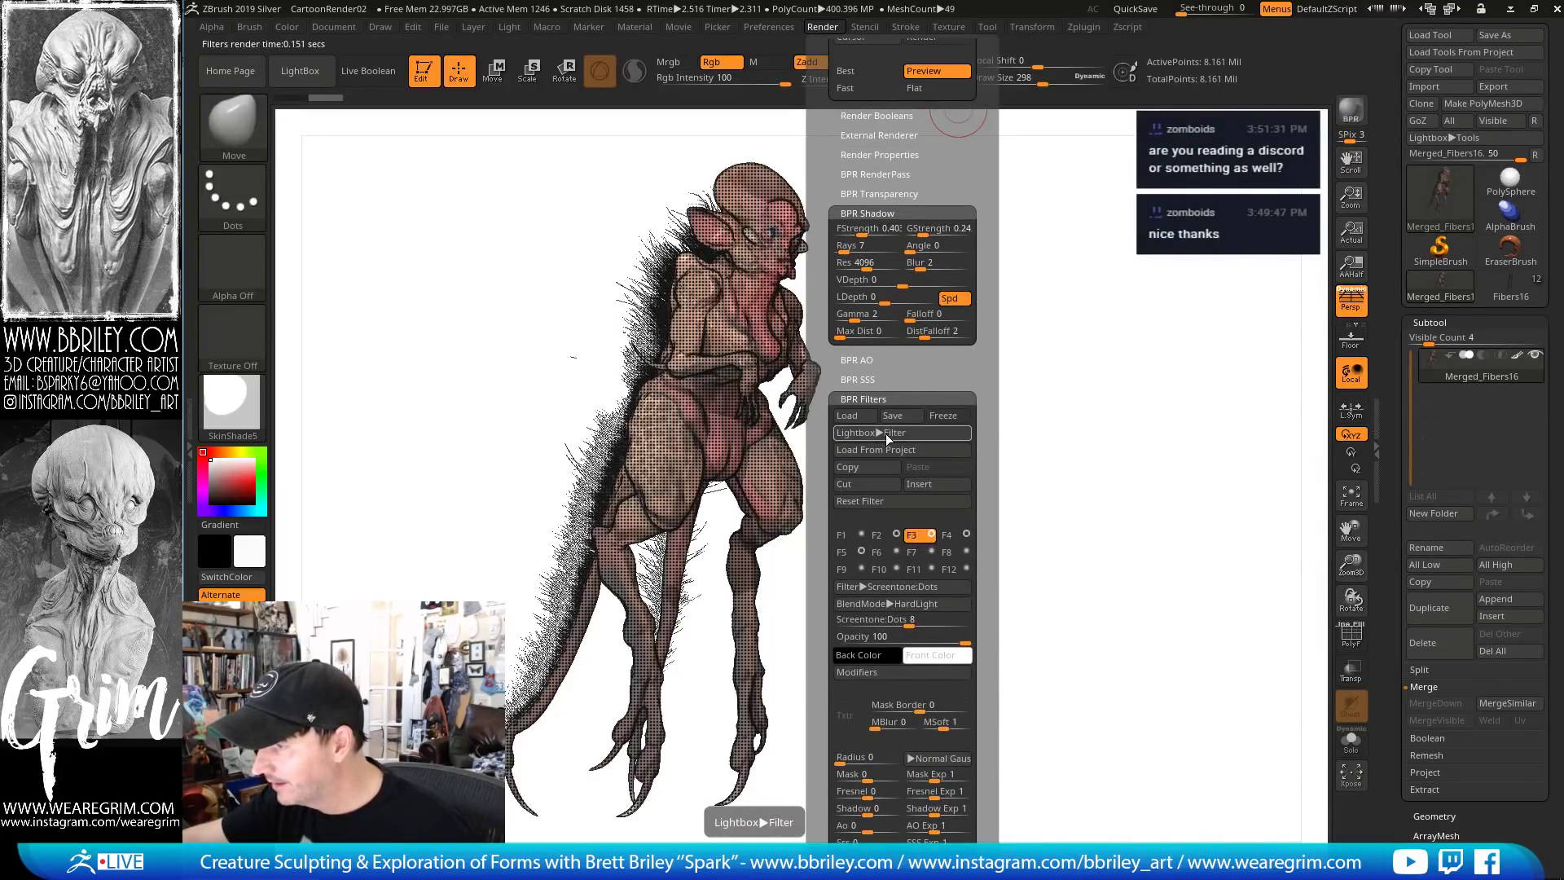
{"action": "left_click", "coordinate": [892, 588]}
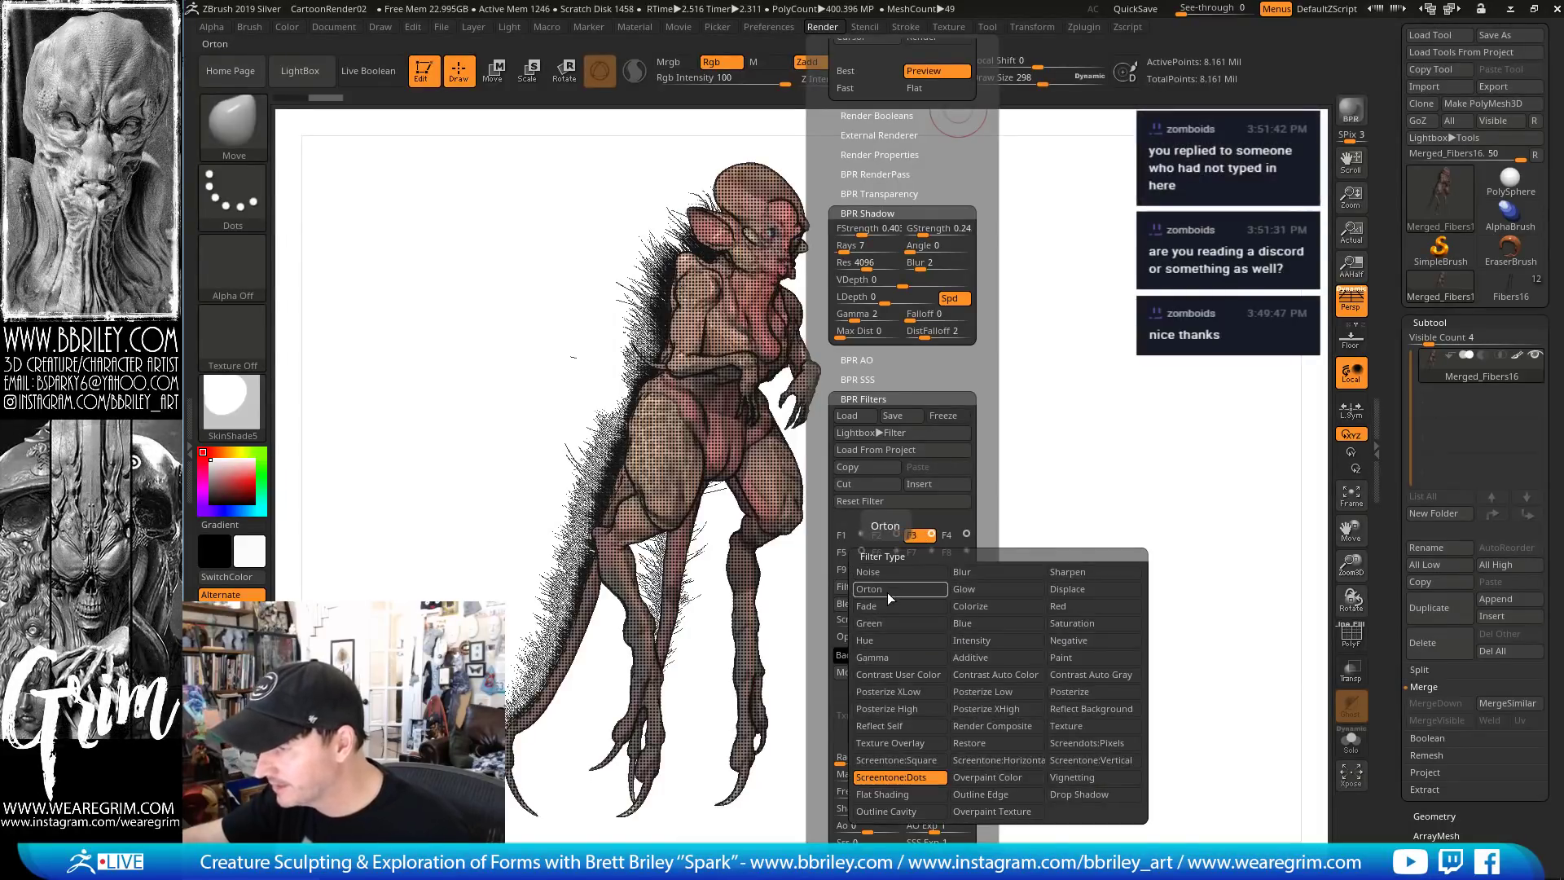
{"action": "left_click", "coordinate": [886, 586]}
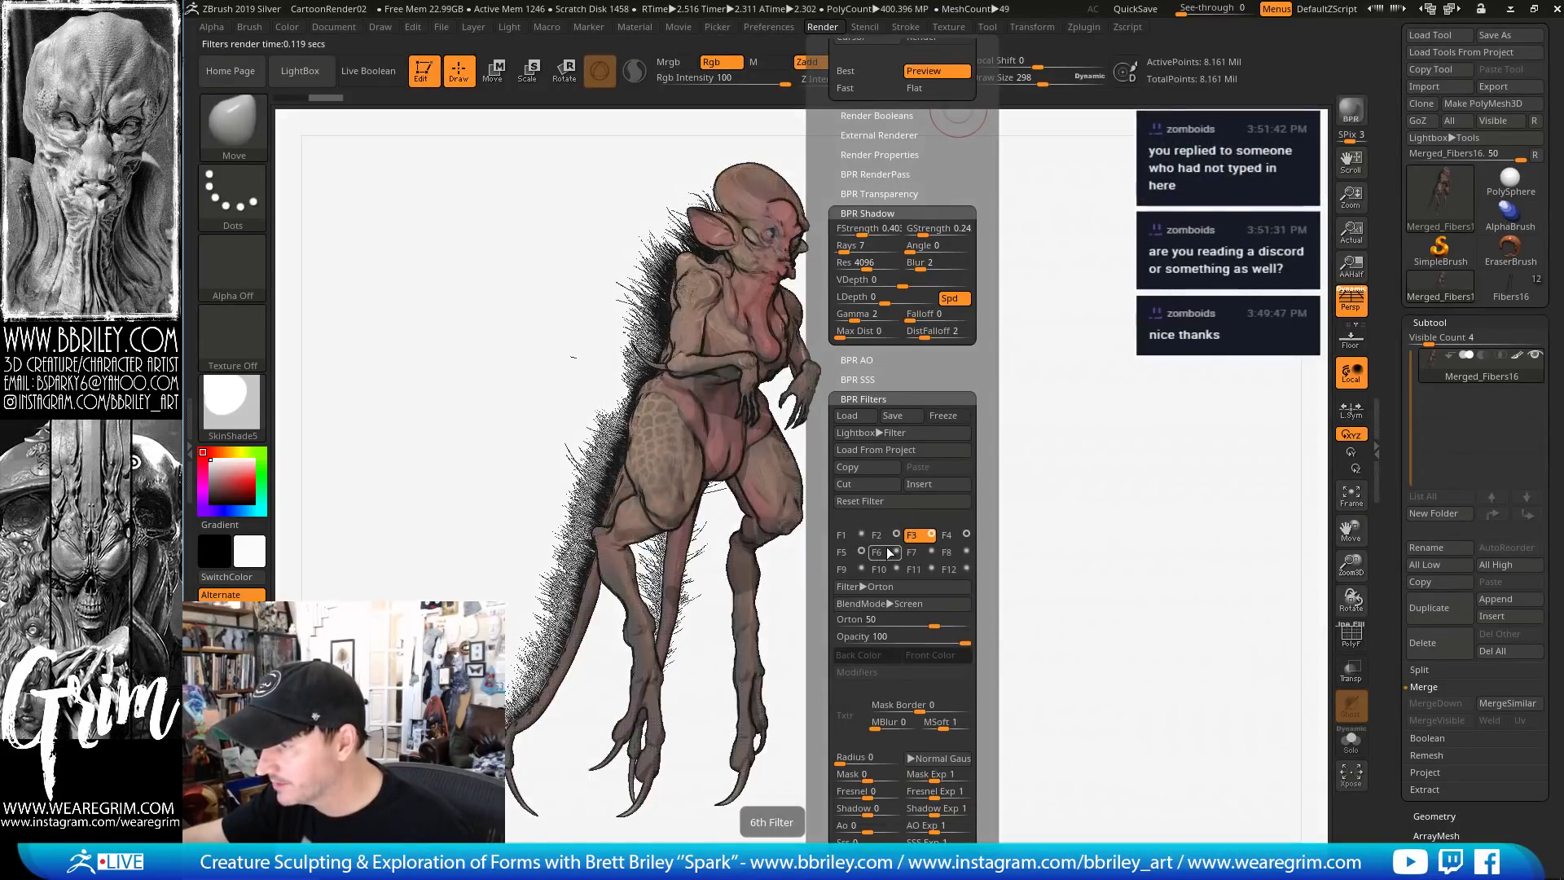
{"action": "left_click", "coordinate": [885, 588]}
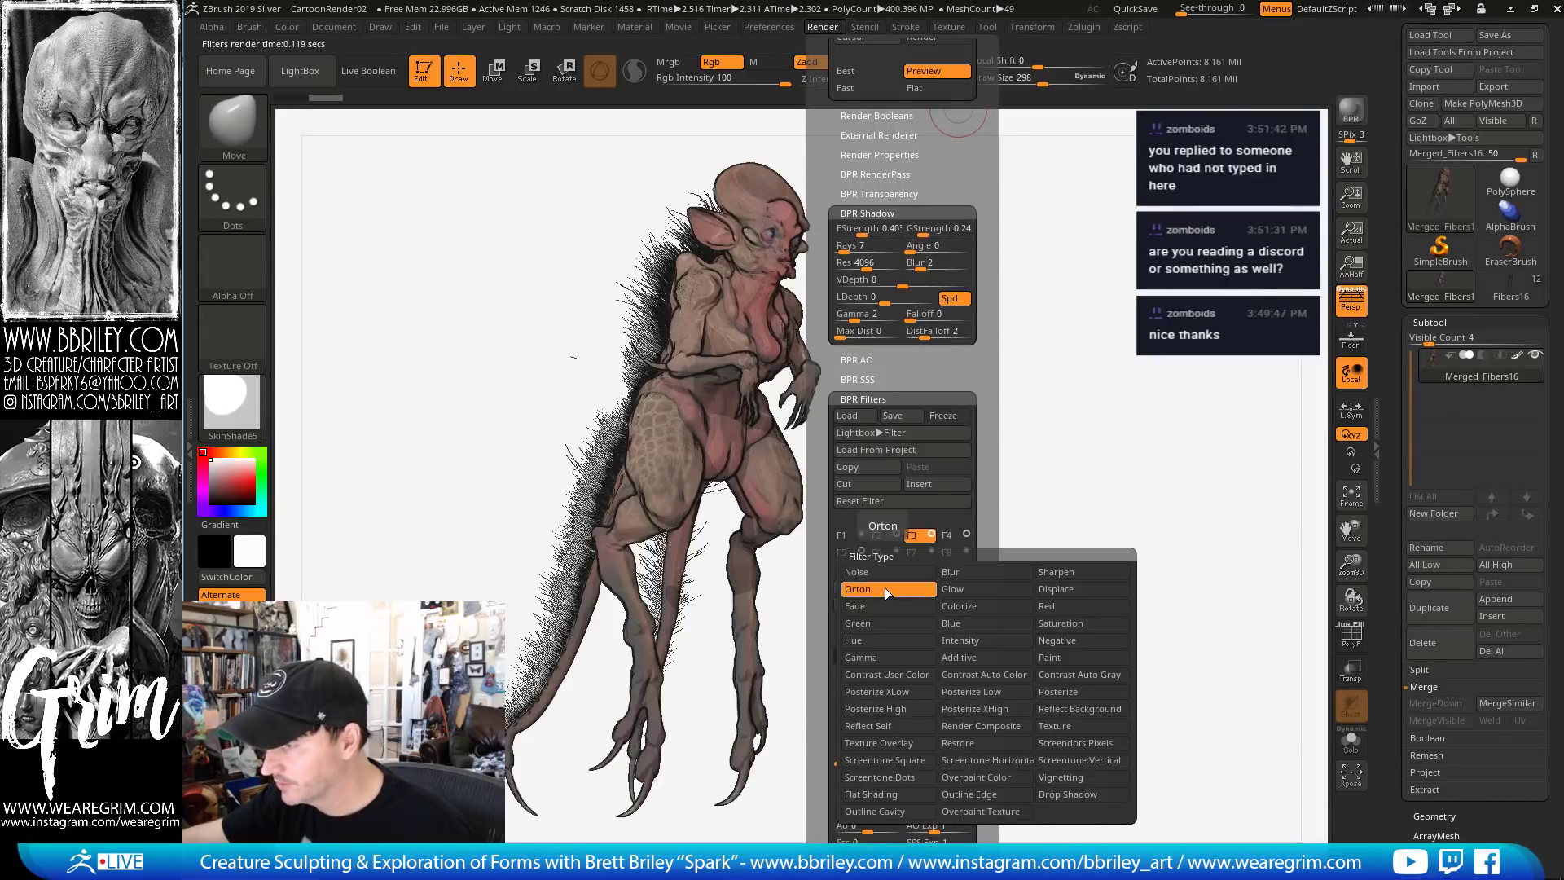
{"action": "left_click", "coordinate": [950, 622]}
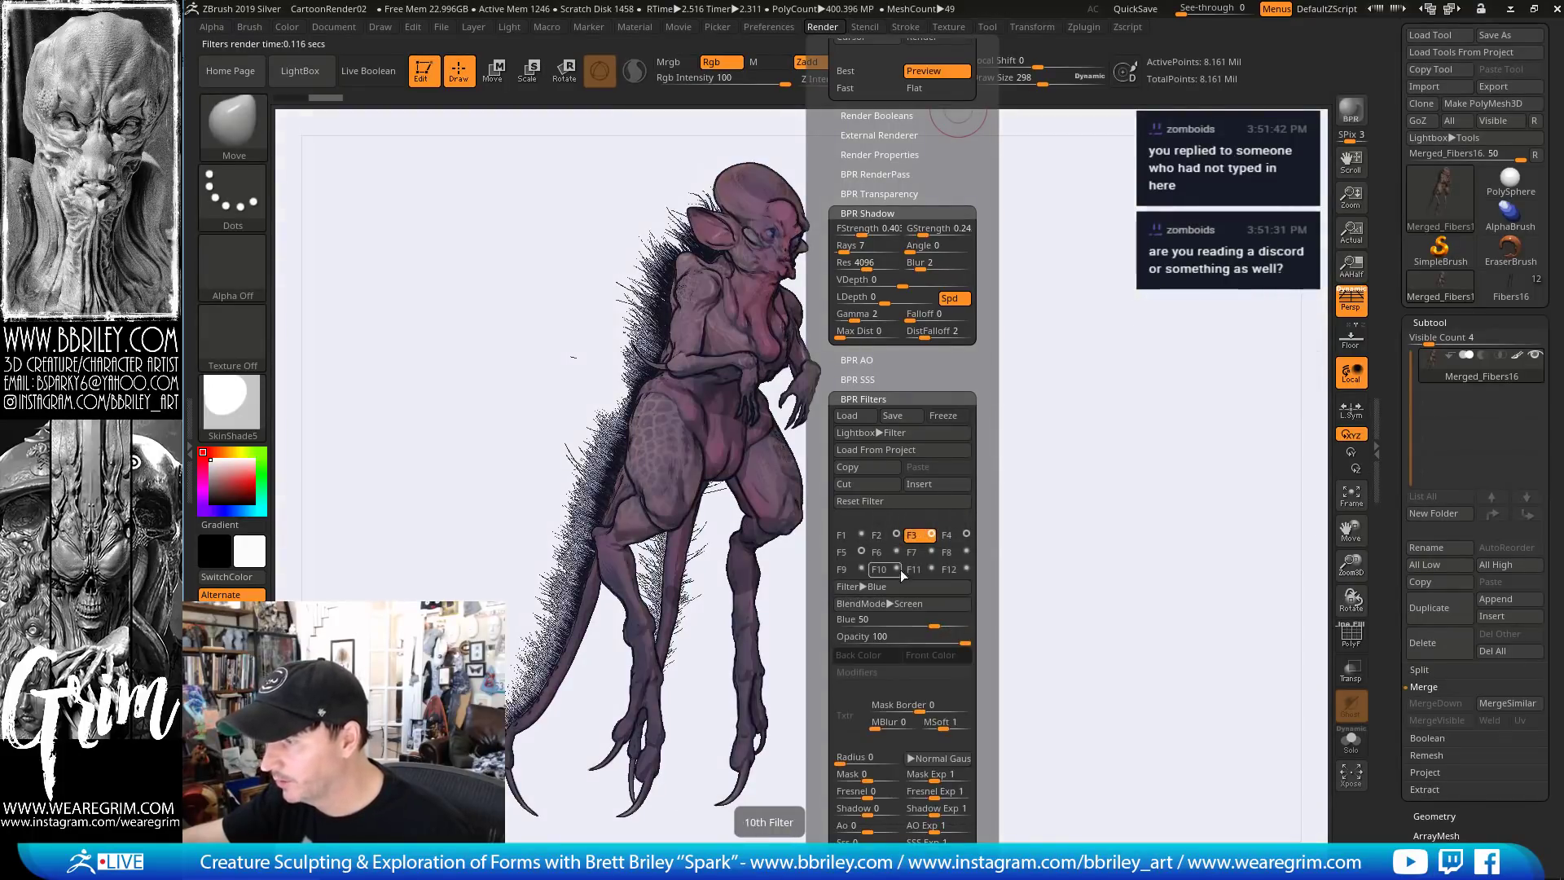
{"action": "left_click", "coordinate": [893, 586]}
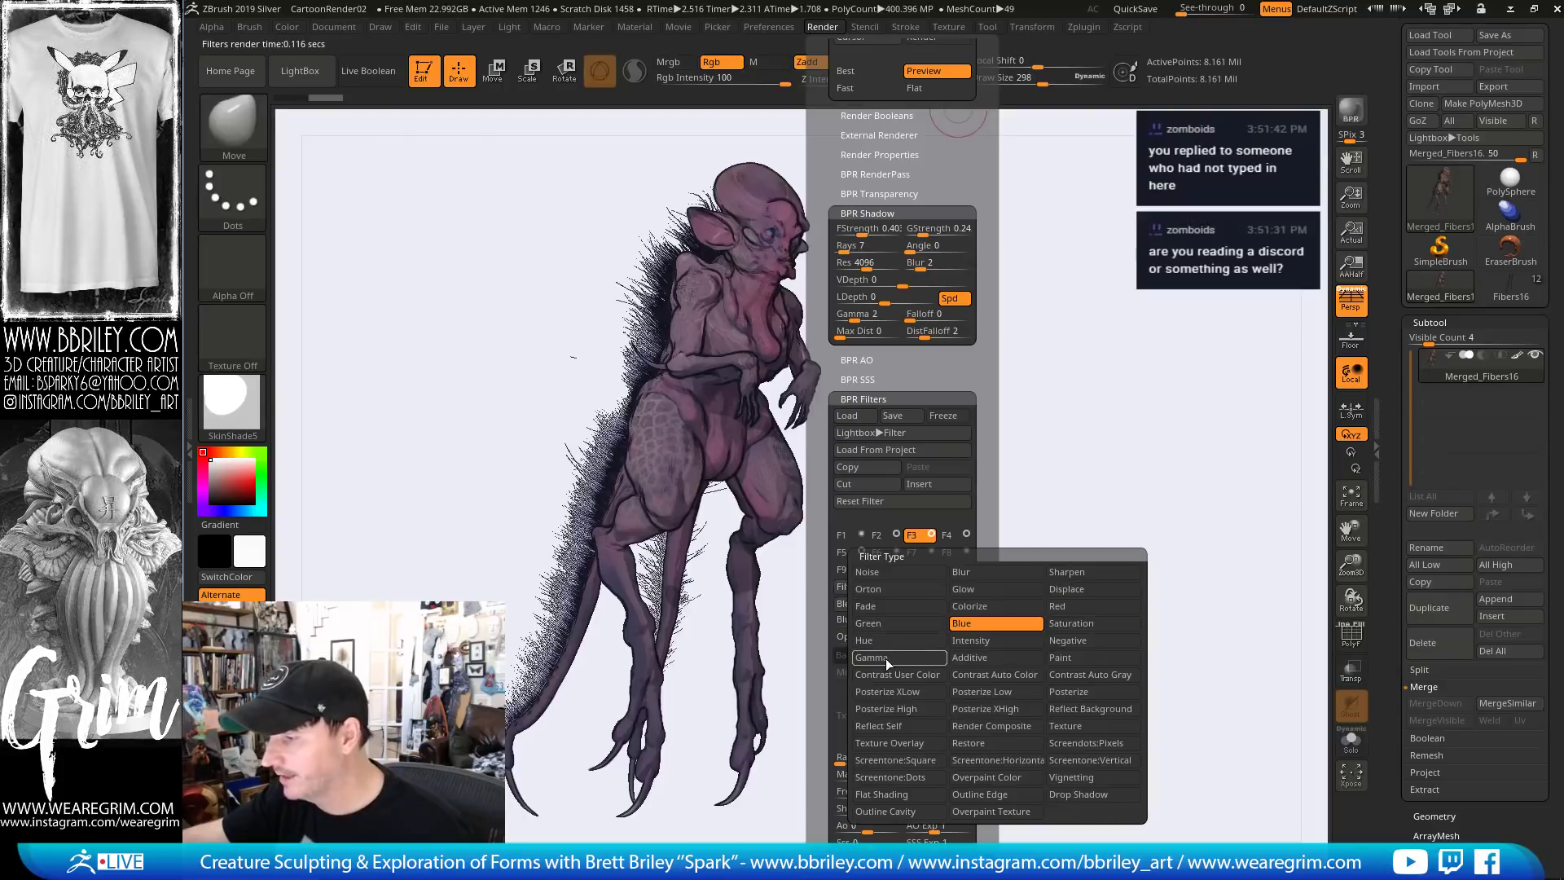
{"action": "left_click", "coordinate": [887, 653]}
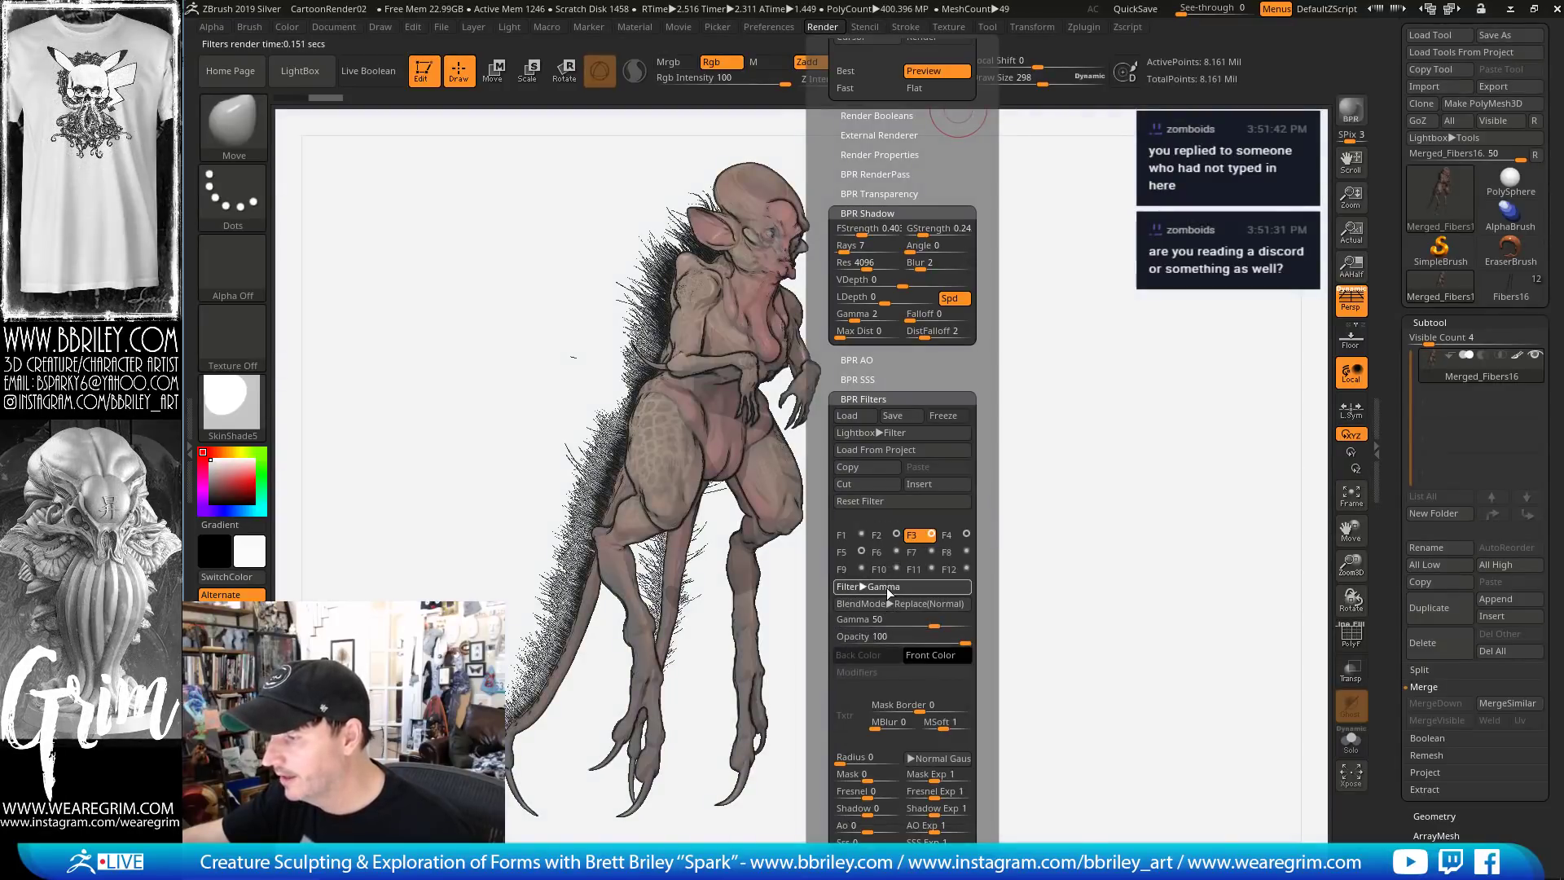
Set the F3 filter to Screentone:Horizontal with opacity 9, ColorBurn blend mode and strength 44
{"action": "left_click", "coordinate": [886, 587]}
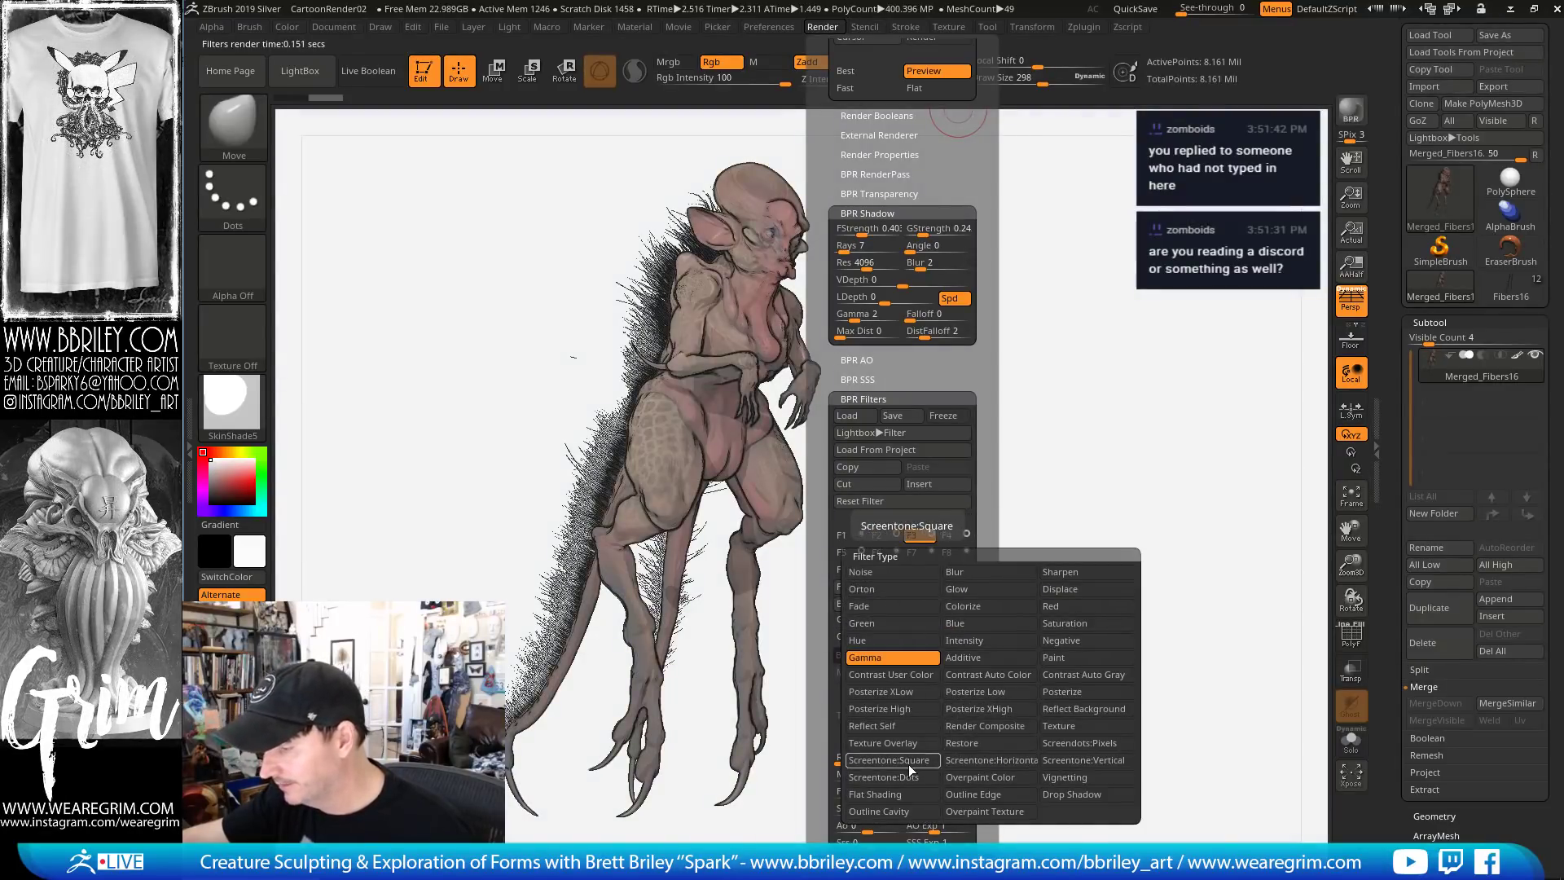
{"action": "left_click", "coordinate": [963, 759]}
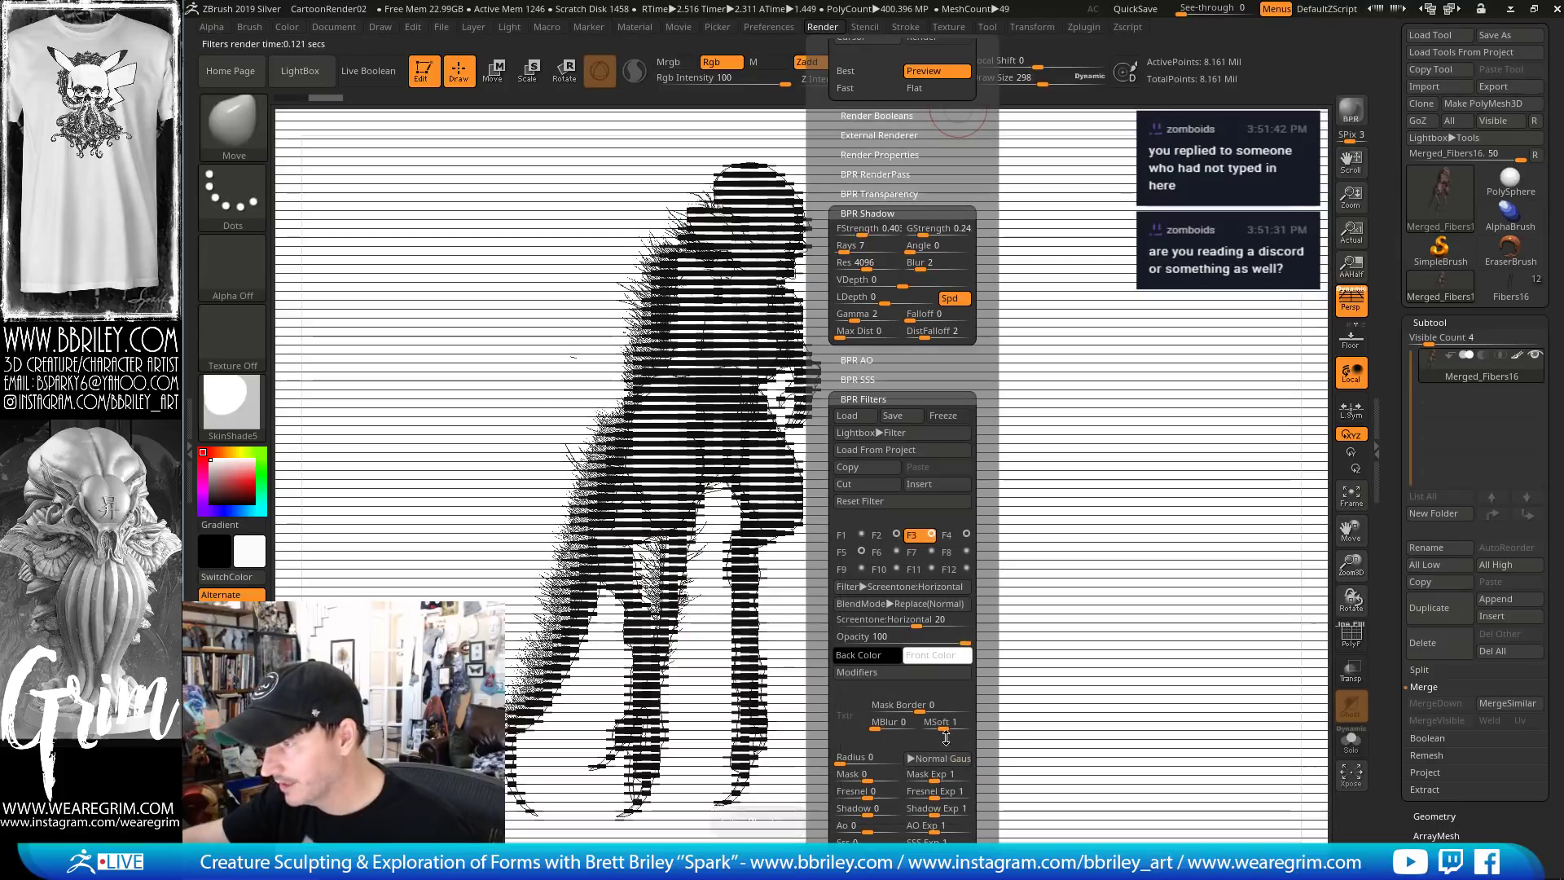
{"action": "mouse_move", "coordinate": [896, 638]}
{"action": "left_mouse_down"}
{"action": "mouse_move", "coordinate": [928, 642]}
{"action": "mouse_move", "coordinate": [851, 642]}
{"action": "mouse_move", "coordinate": [881, 634]}
{"action": "left_mouse_up"}
{"action": "left_click", "coordinate": [888, 603]}
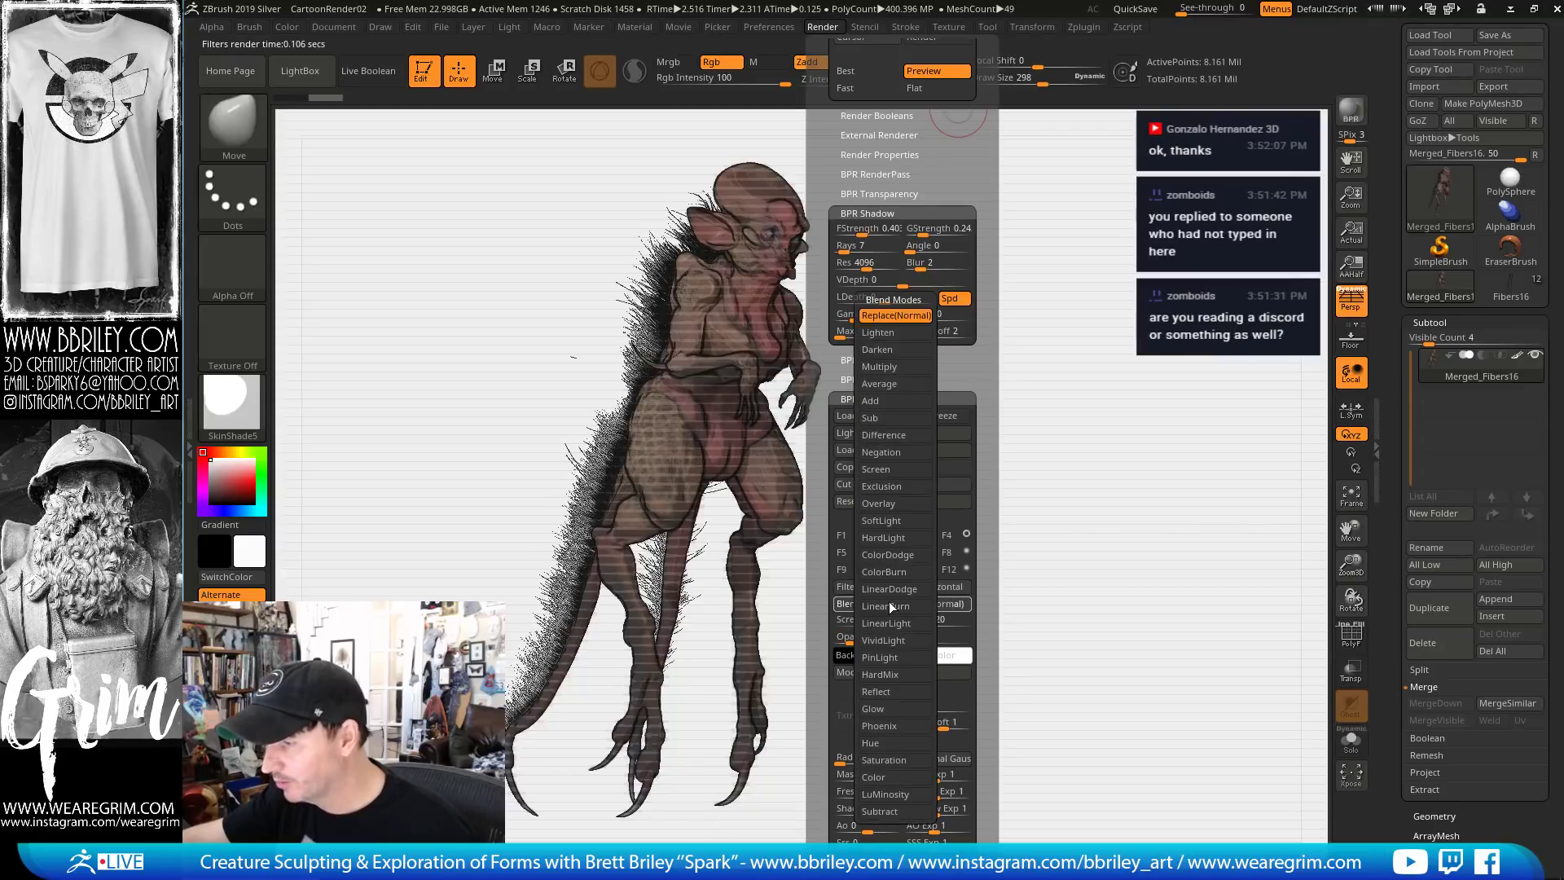
{"action": "left_click", "coordinate": [895, 573]}
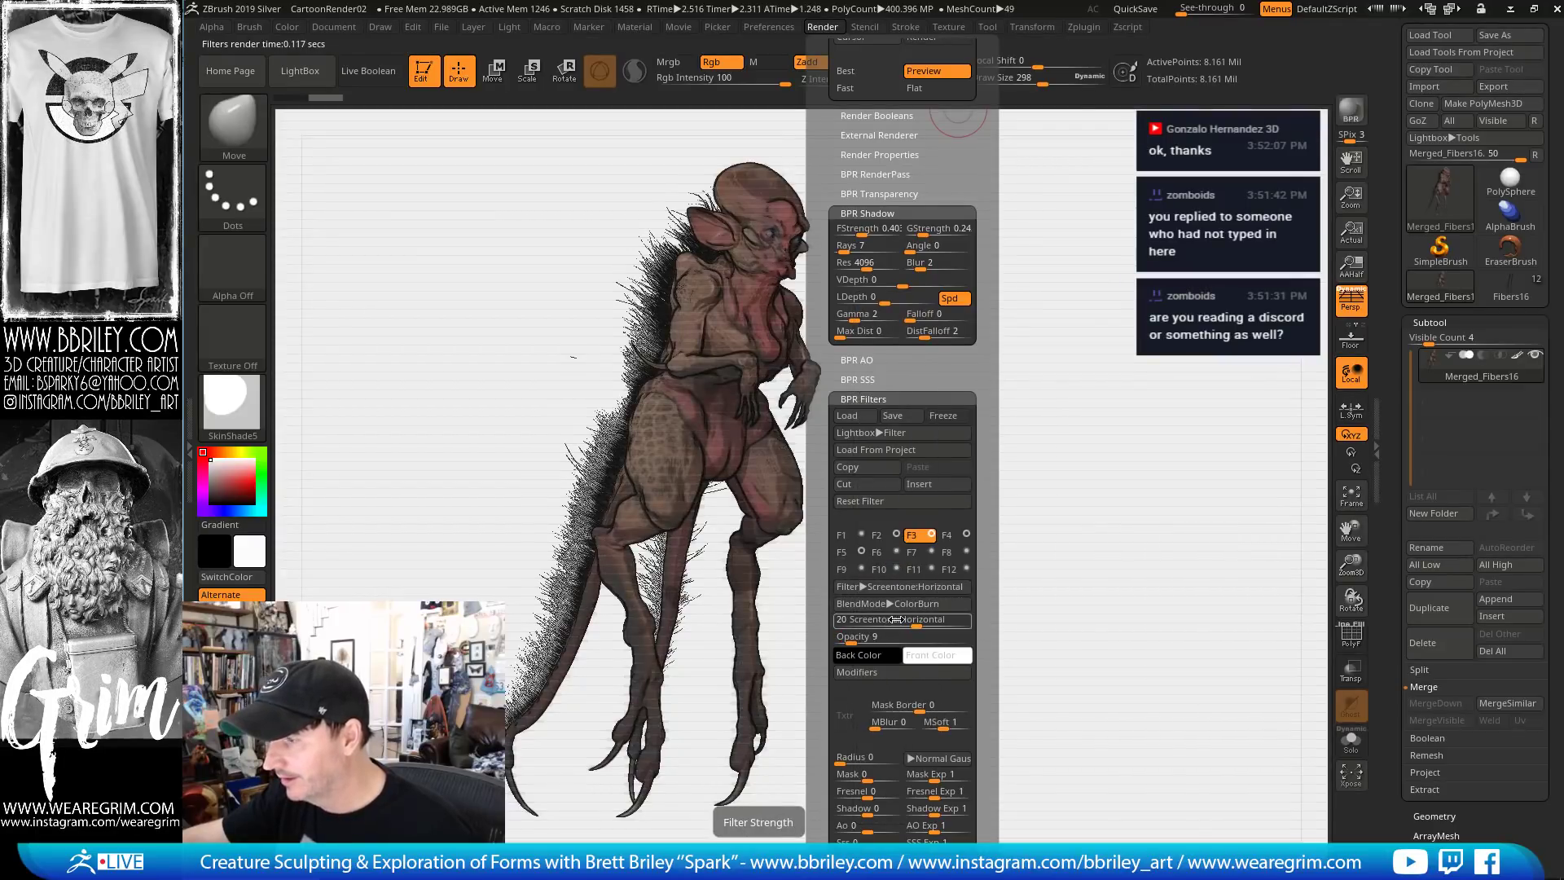
{"action": "left_click", "coordinate": [828, 26]}
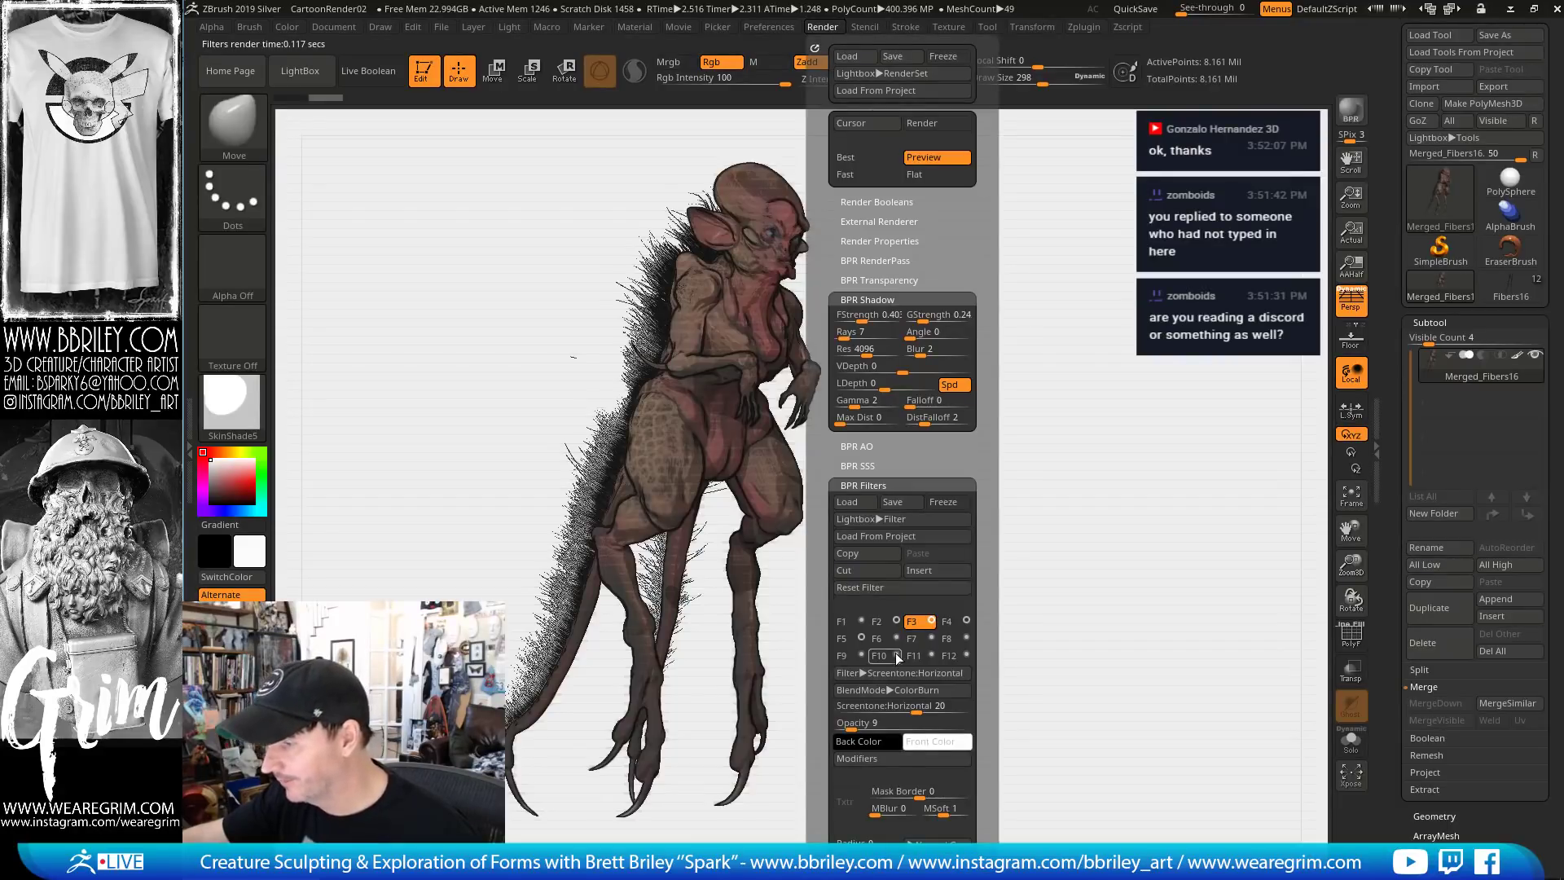
{"action": "left_click", "coordinate": [918, 707]}
{"action": "left_click_drag", "start_coordinate": [918, 711], "coordinate": [930, 711]}
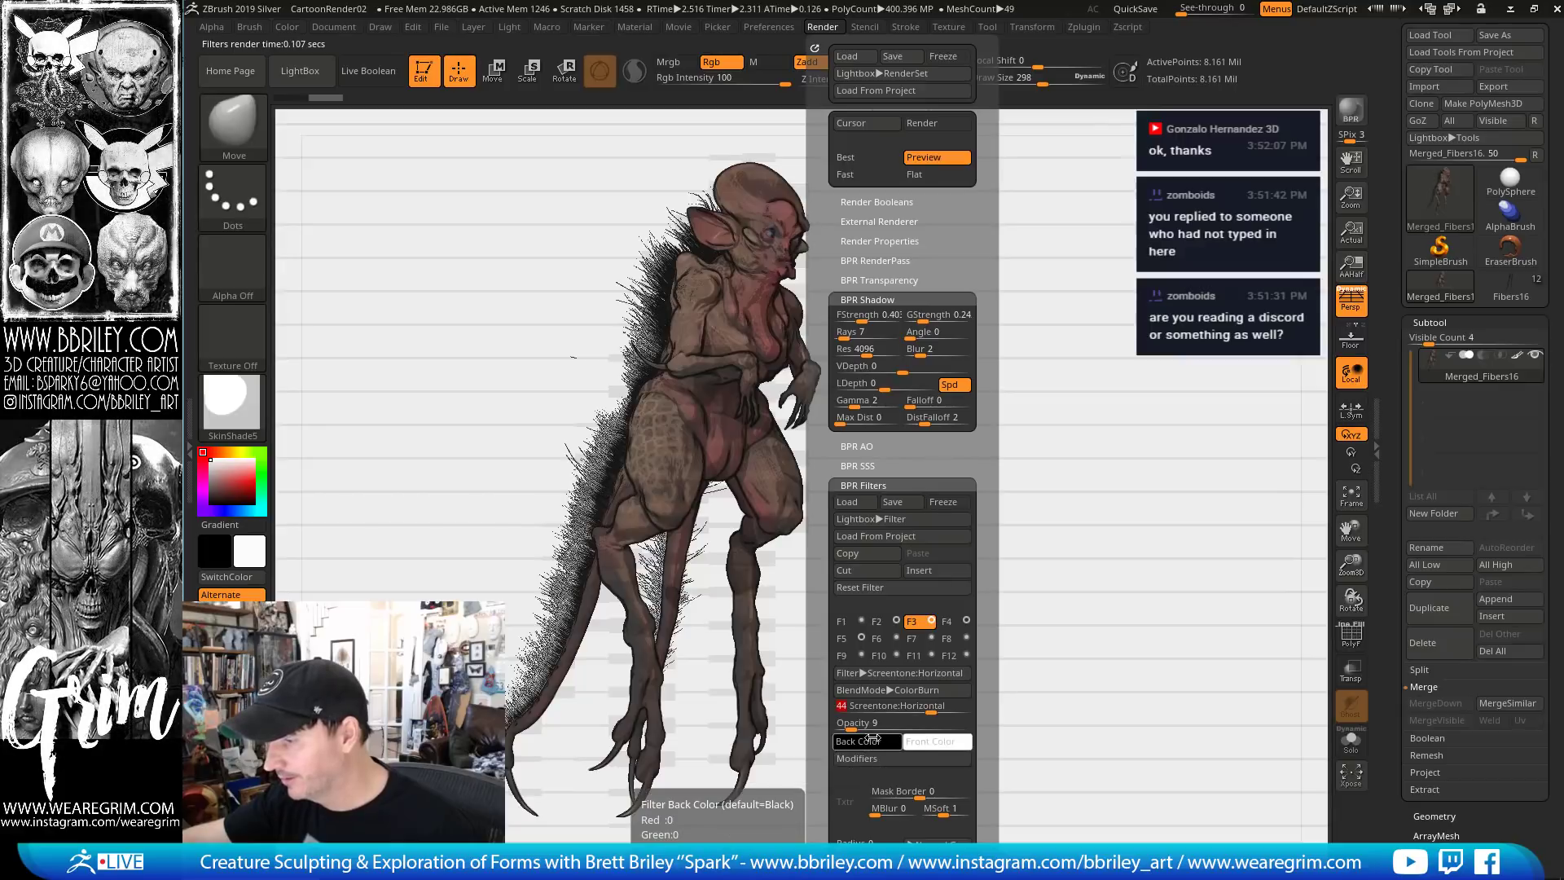
Apply the DarkInk preset from the LightBox filters, recentre the creature and render it with BPR
{"action": "left_click_drag", "start_coordinate": [823, 700], "coordinate": [827, 527]}
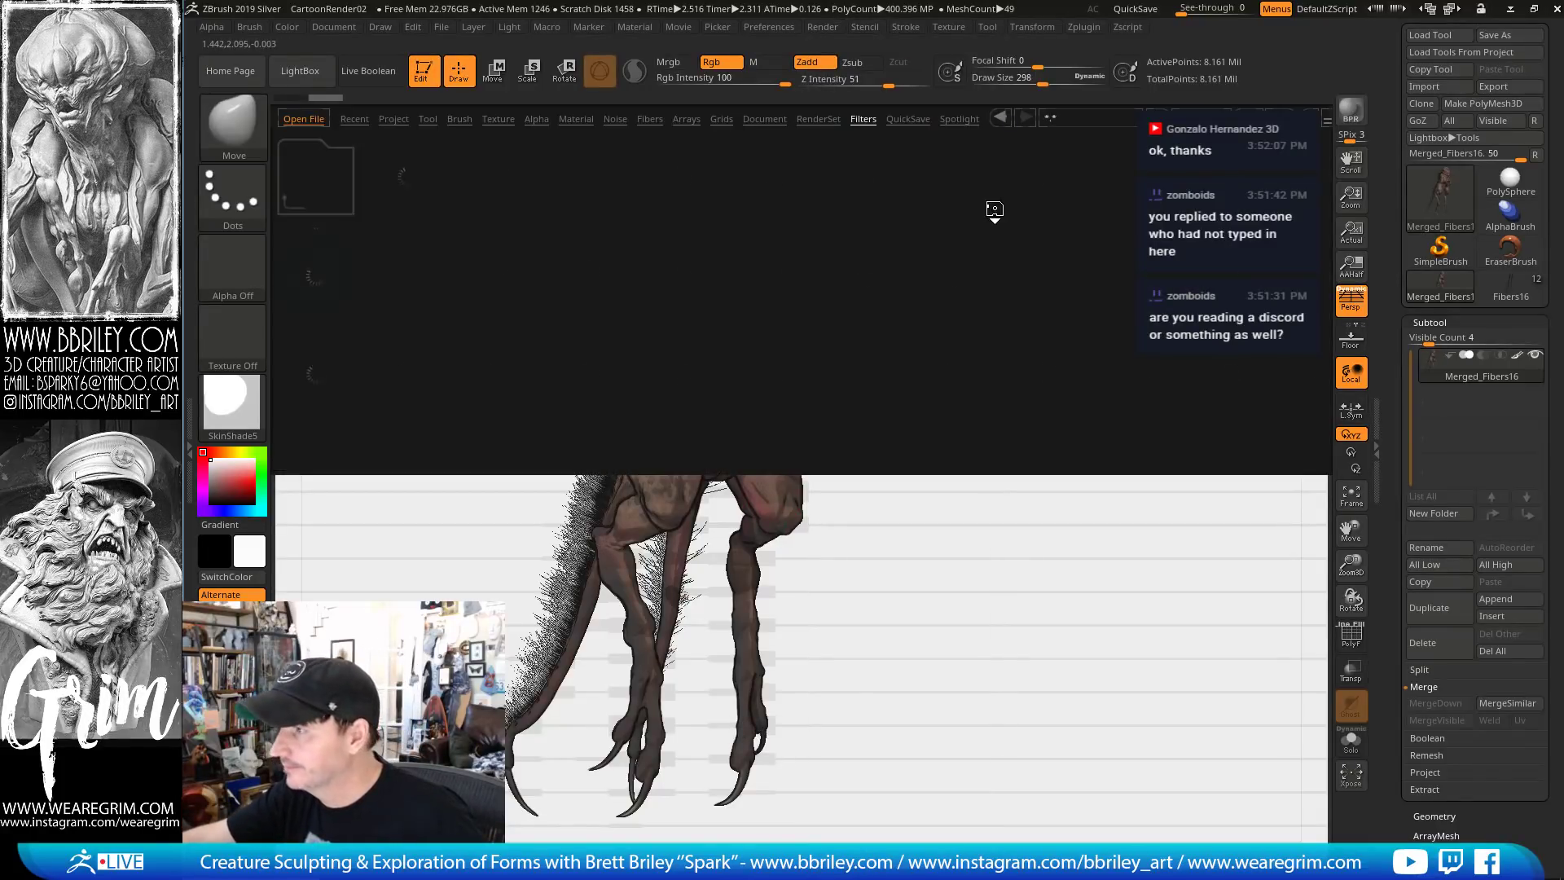
{"action": "double_click", "coordinate": [848, 306]}
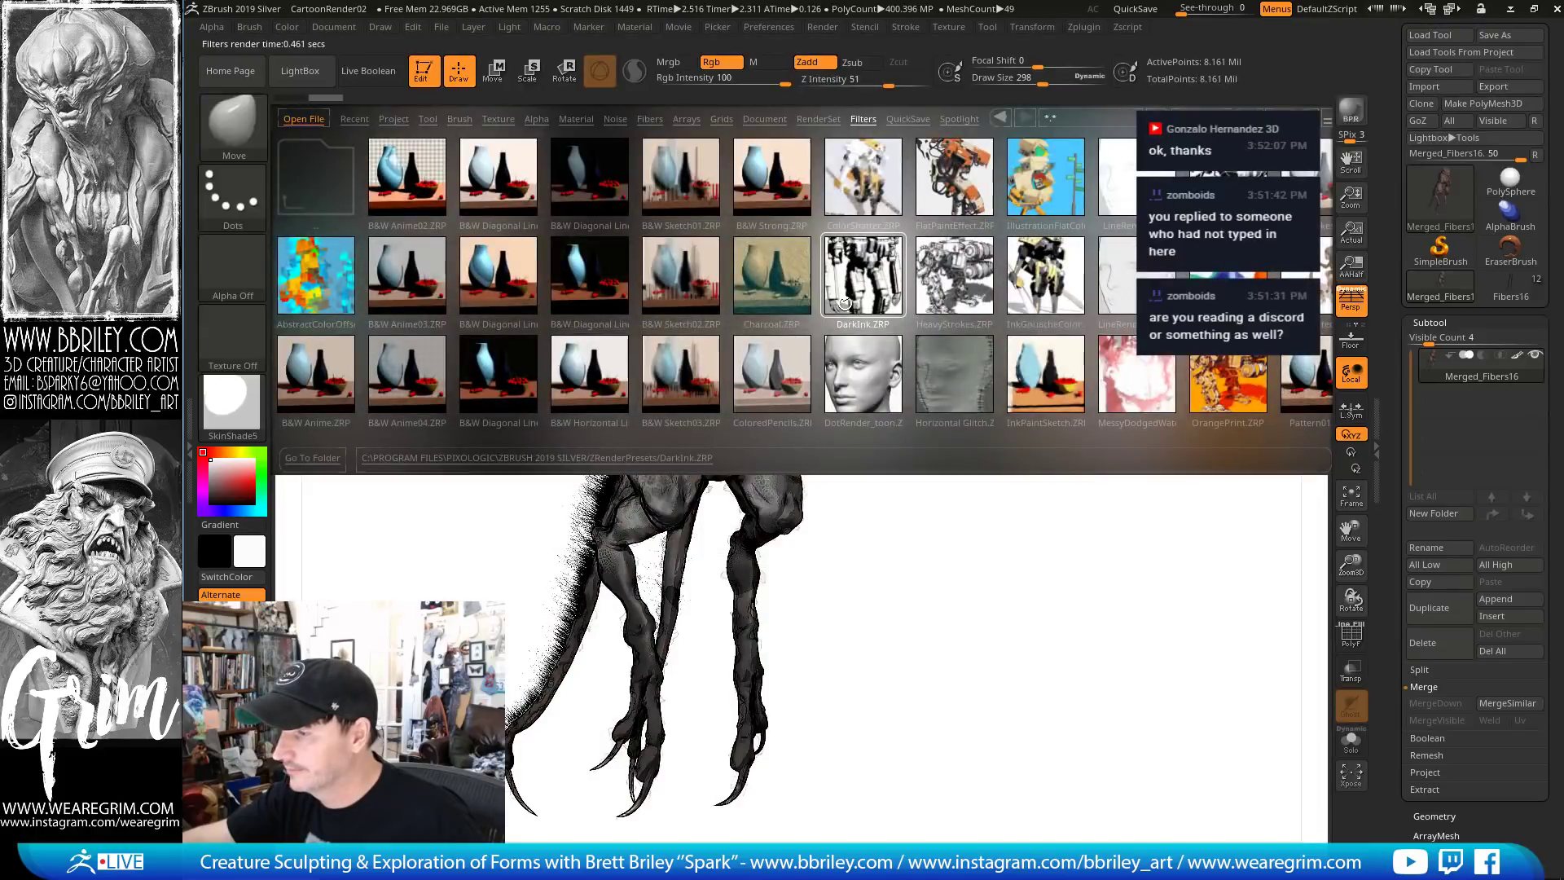
{"action": "left_click_drag", "start_coordinate": [943, 443], "coordinate": [935, 442]}
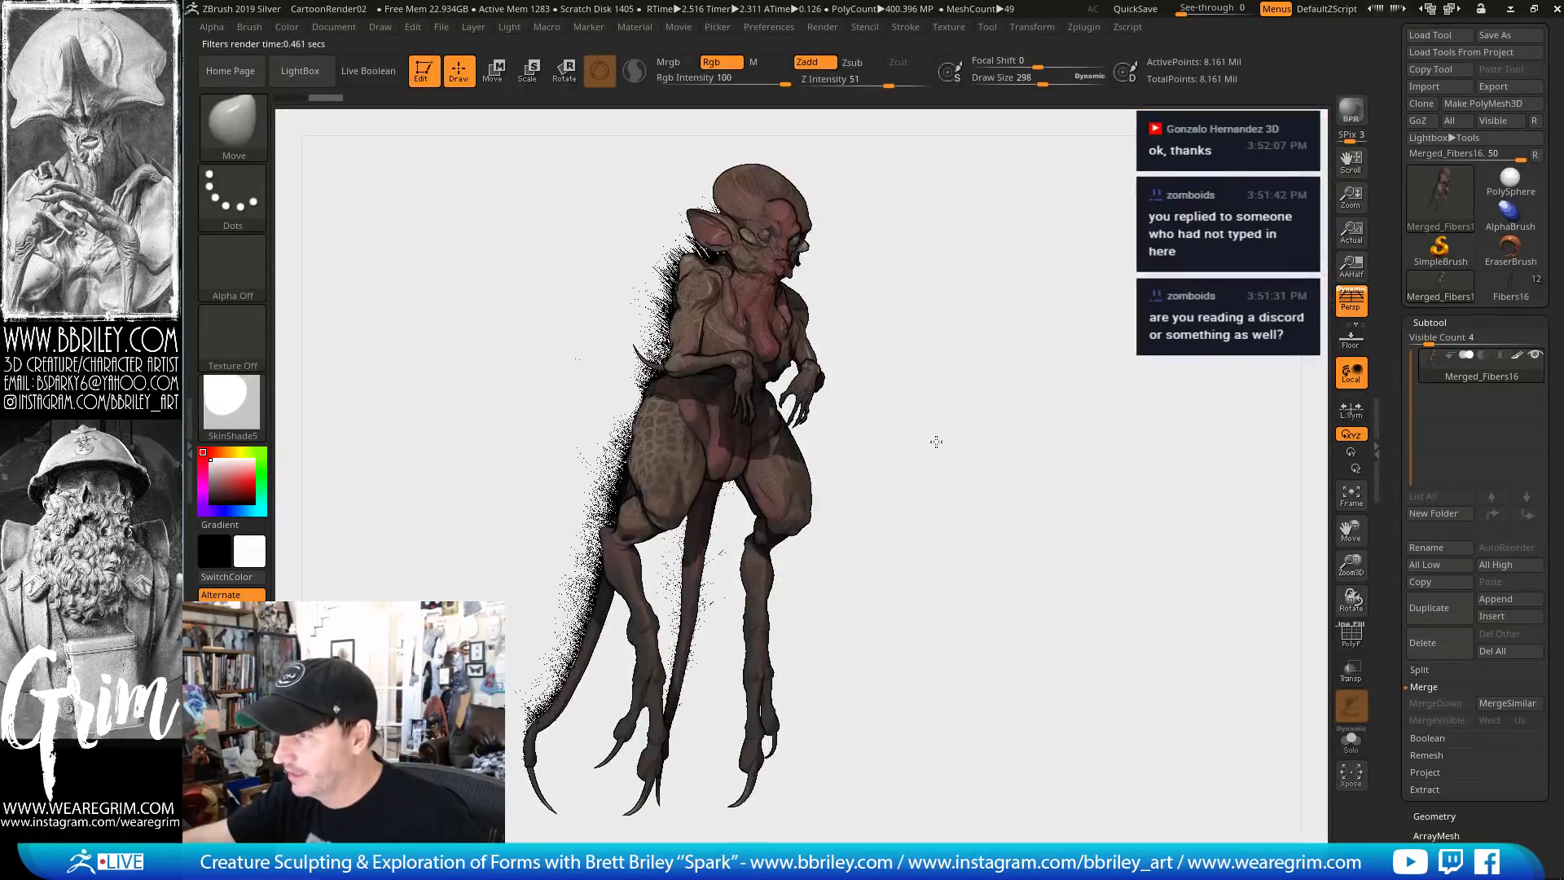
{"action": "left_click", "coordinate": [1350, 114]}
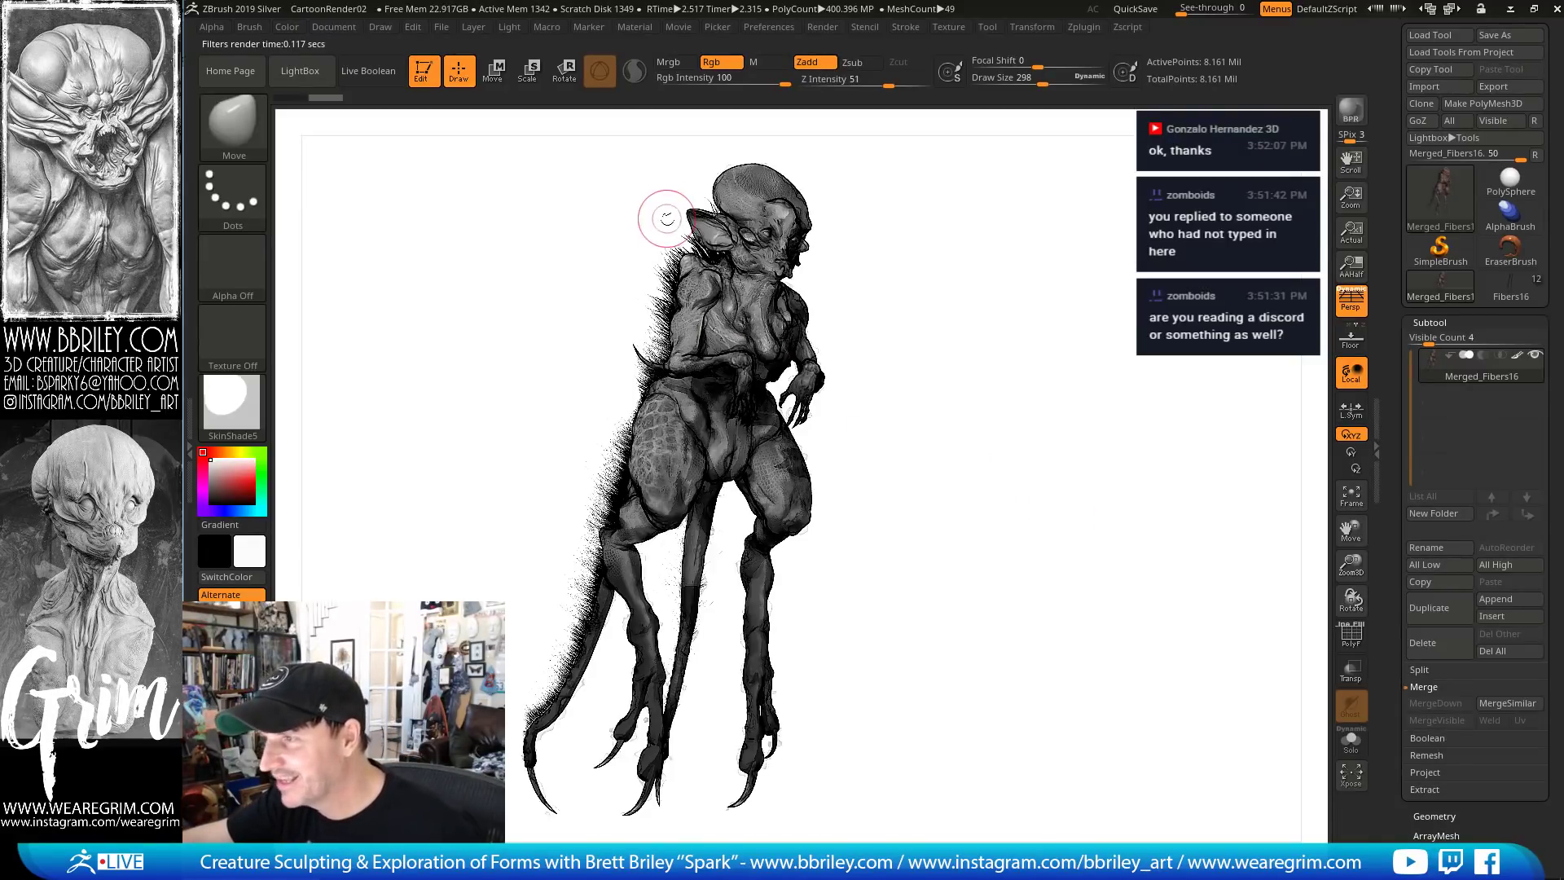
Render the creature with BPR with its polypaint turned off, and again with the polypaint turned back on
{"action": "left_click", "coordinate": [1517, 358]}
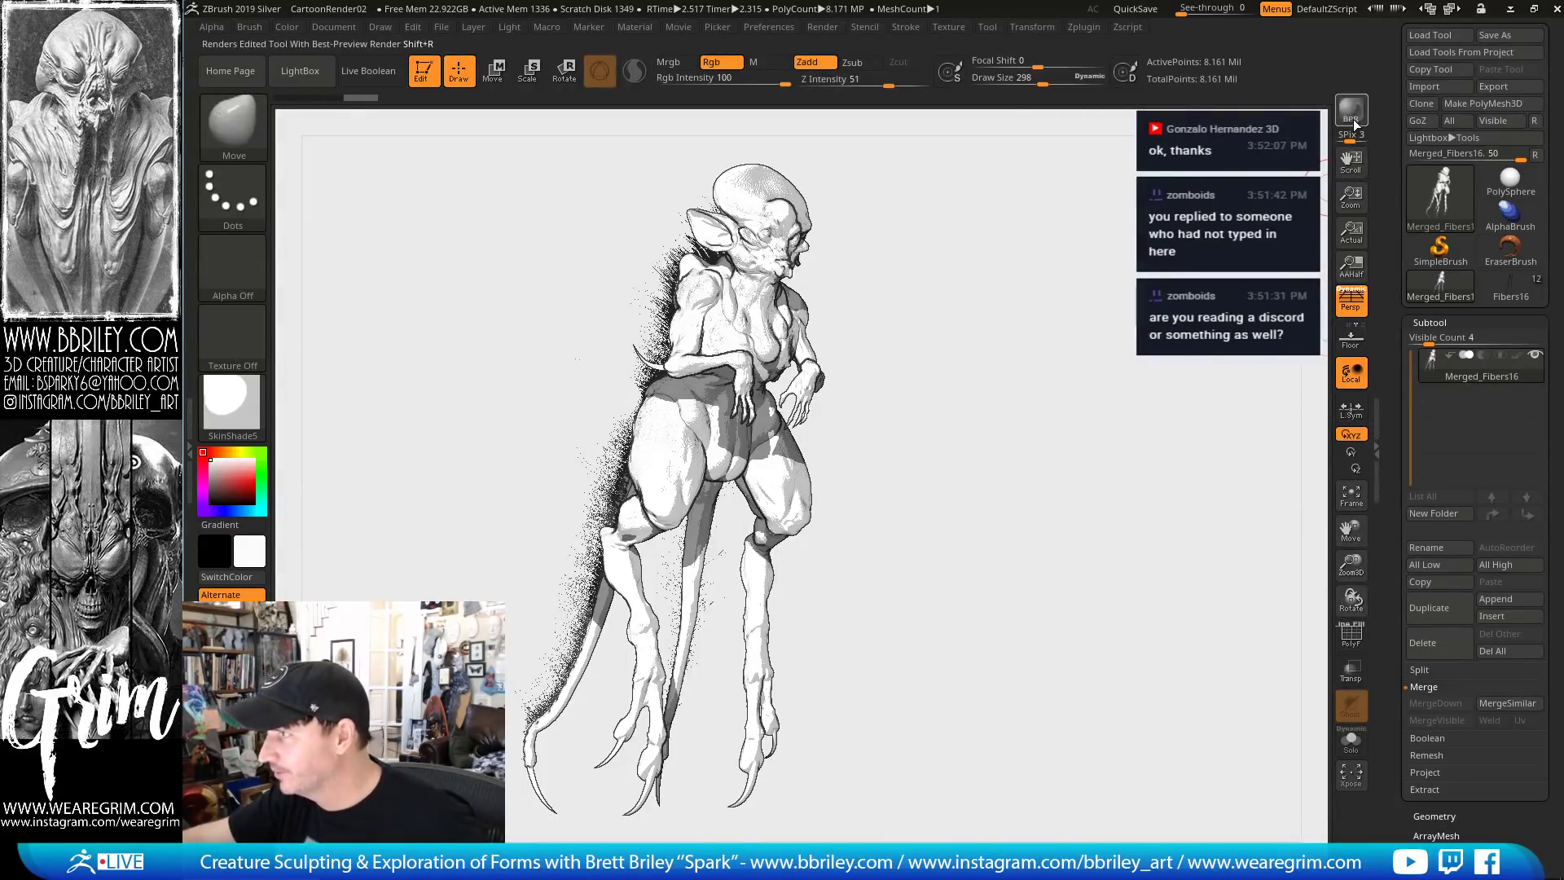
{"action": "left_click", "coordinate": [1351, 112]}
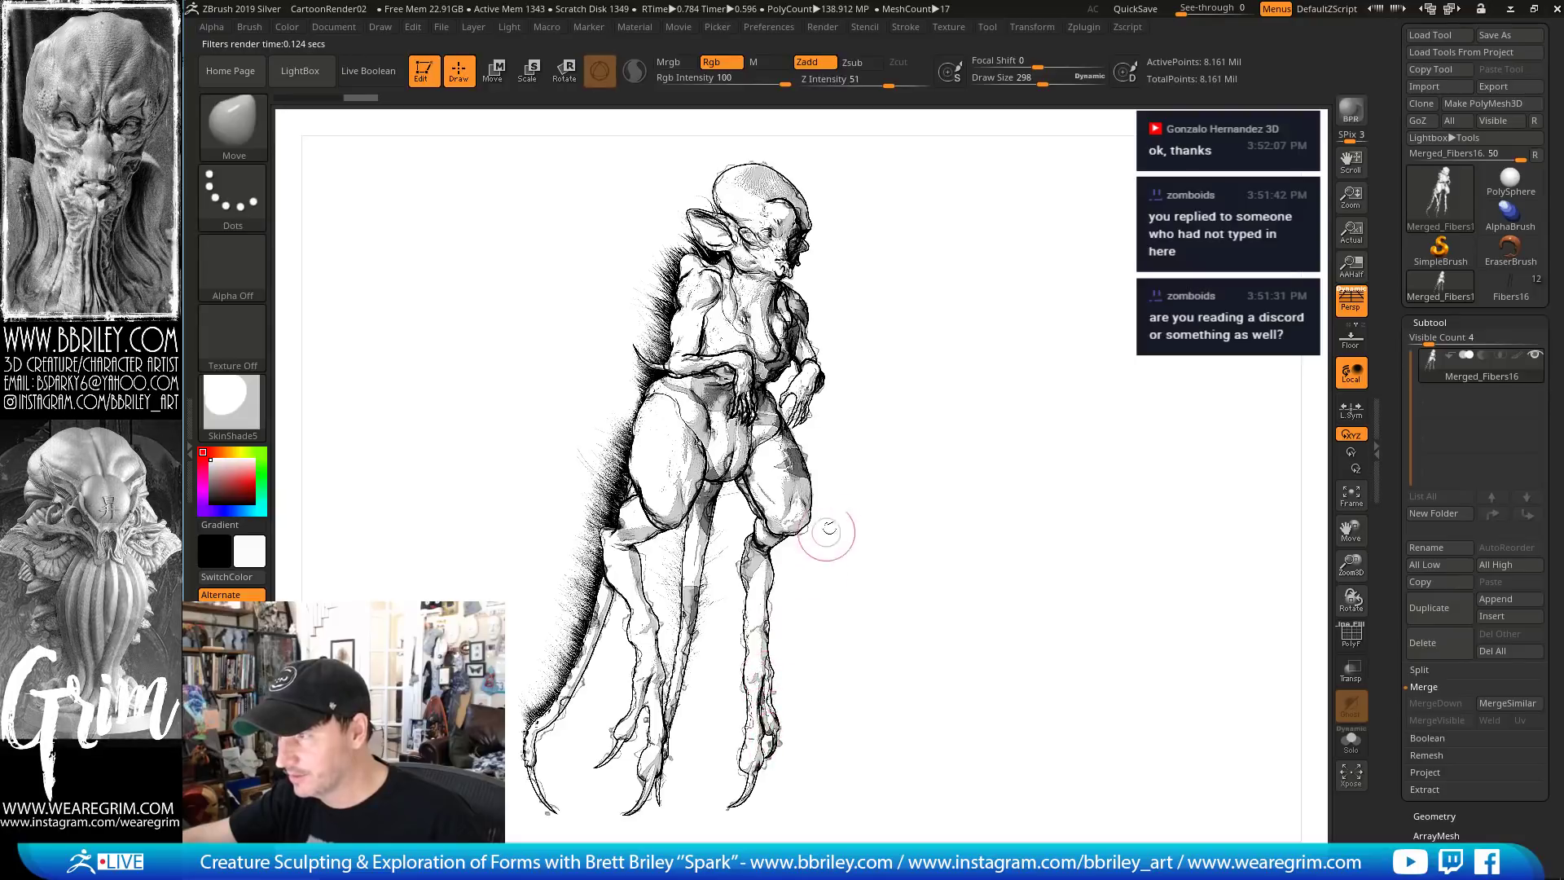
{"action": "left_click", "coordinate": [1517, 356]}
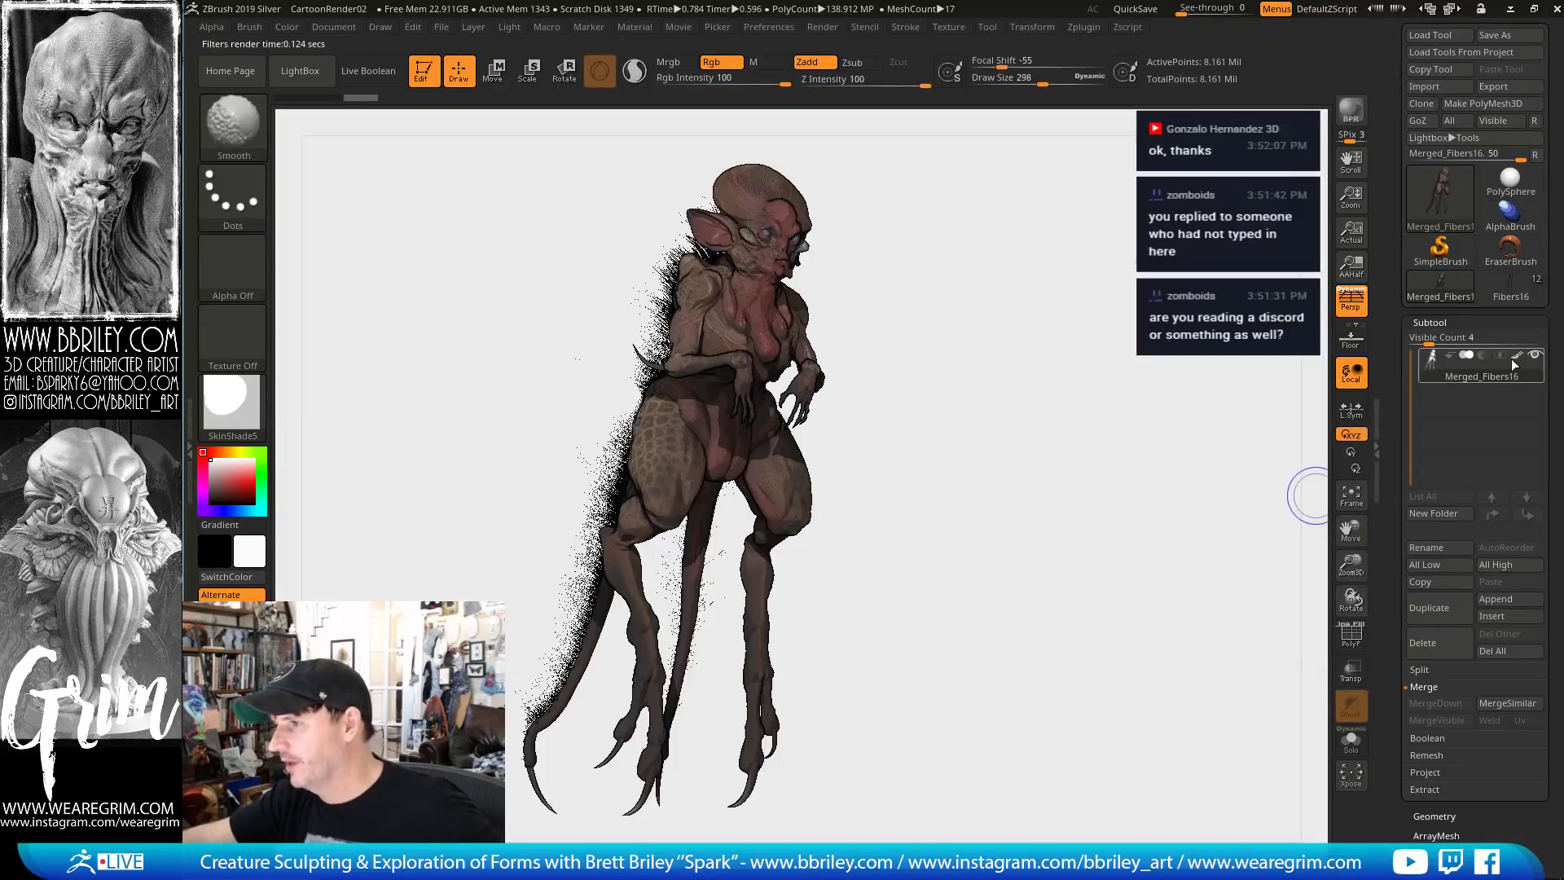
{"action": "left_click", "coordinate": [1346, 115]}
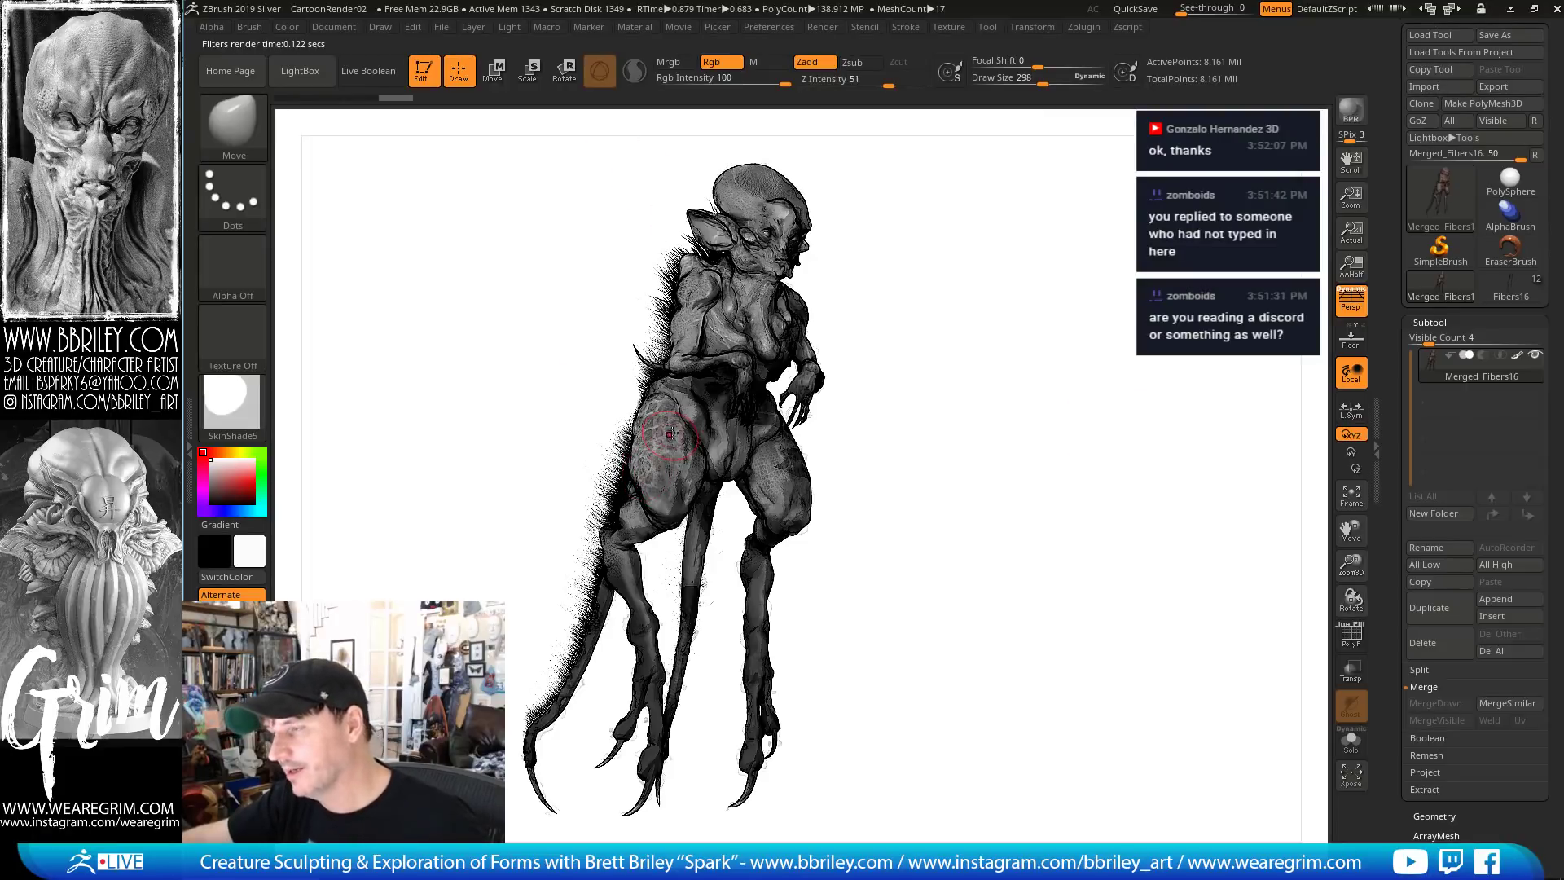
Toggle the F1, F3 and F4 filters of the DarkInk preset on and off to compare their effect on the render
{"action": "left_click", "coordinate": [823, 27]}
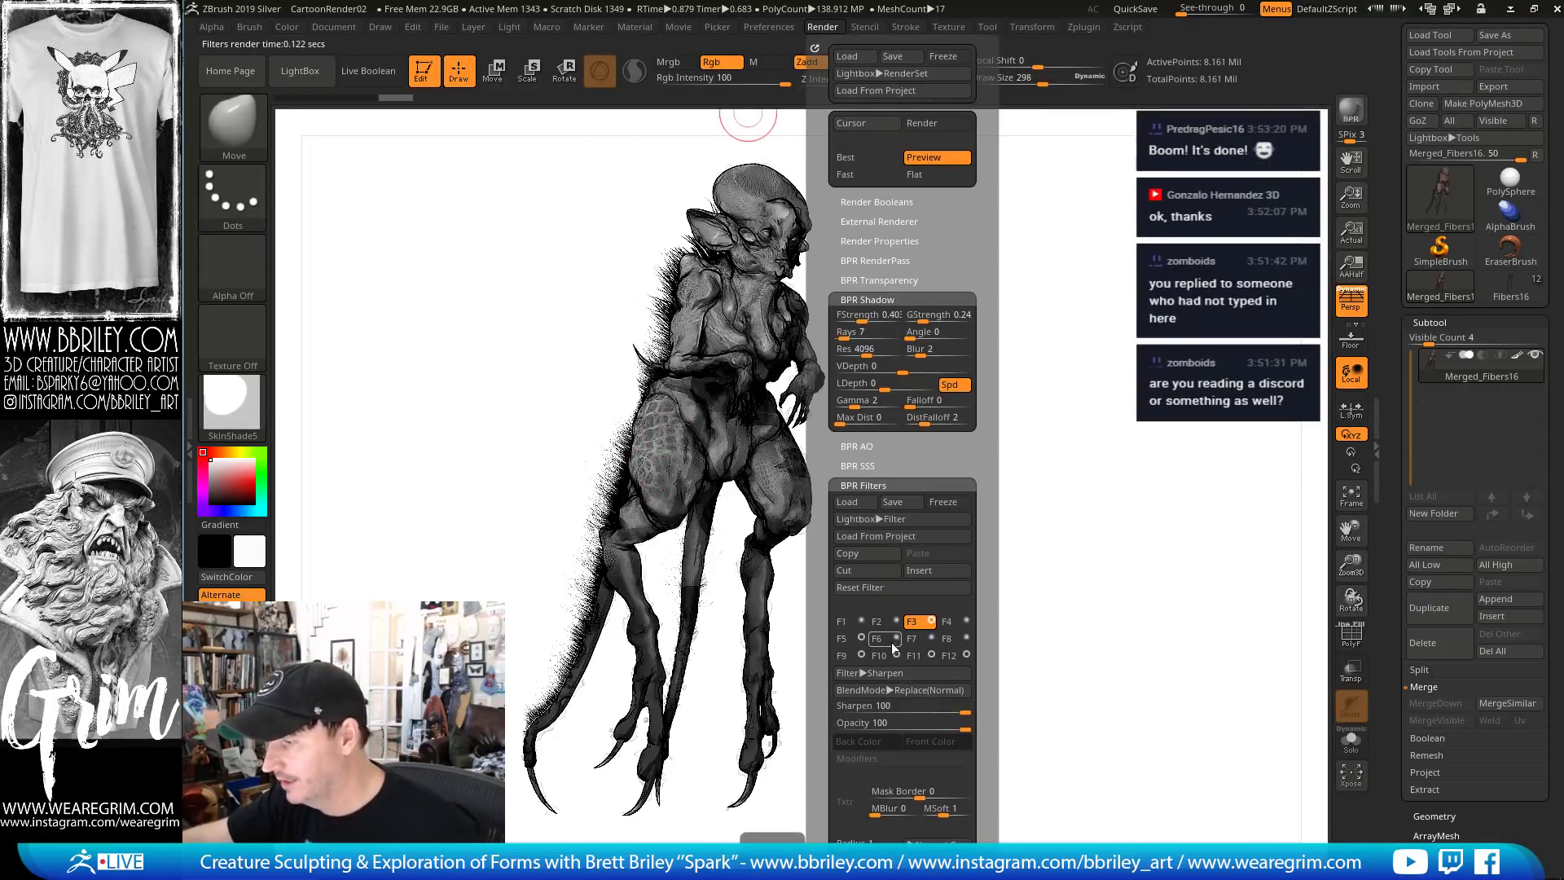
{"action": "left_click", "coordinate": [861, 623]}
{"action": "left_click", "coordinate": [860, 622]}
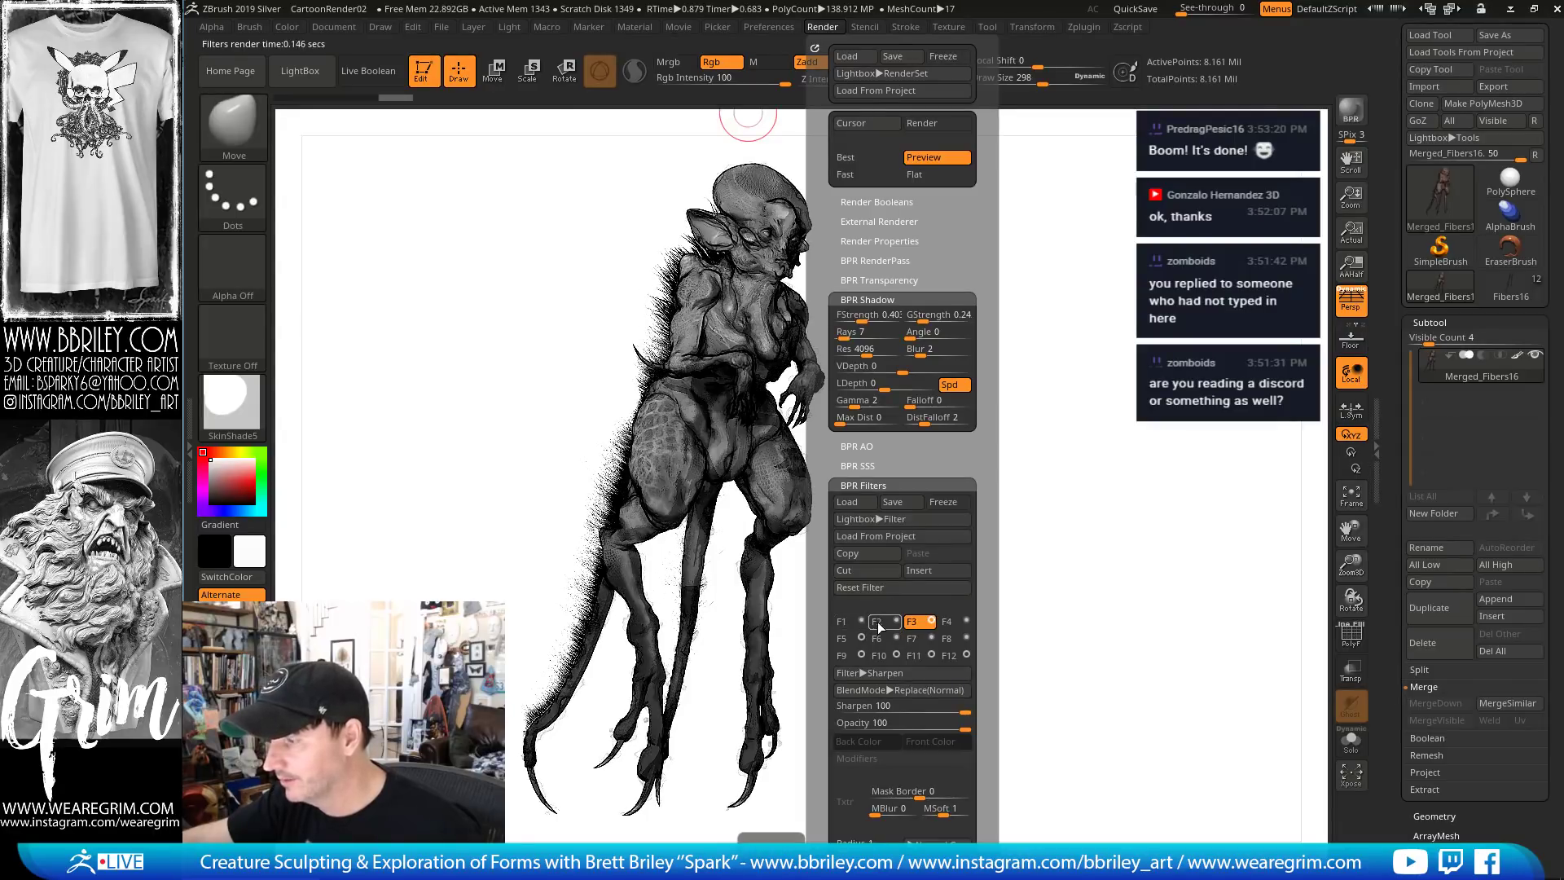
{"action": "left_click", "coordinate": [931, 621]}
{"action": "left_click", "coordinate": [931, 620]}
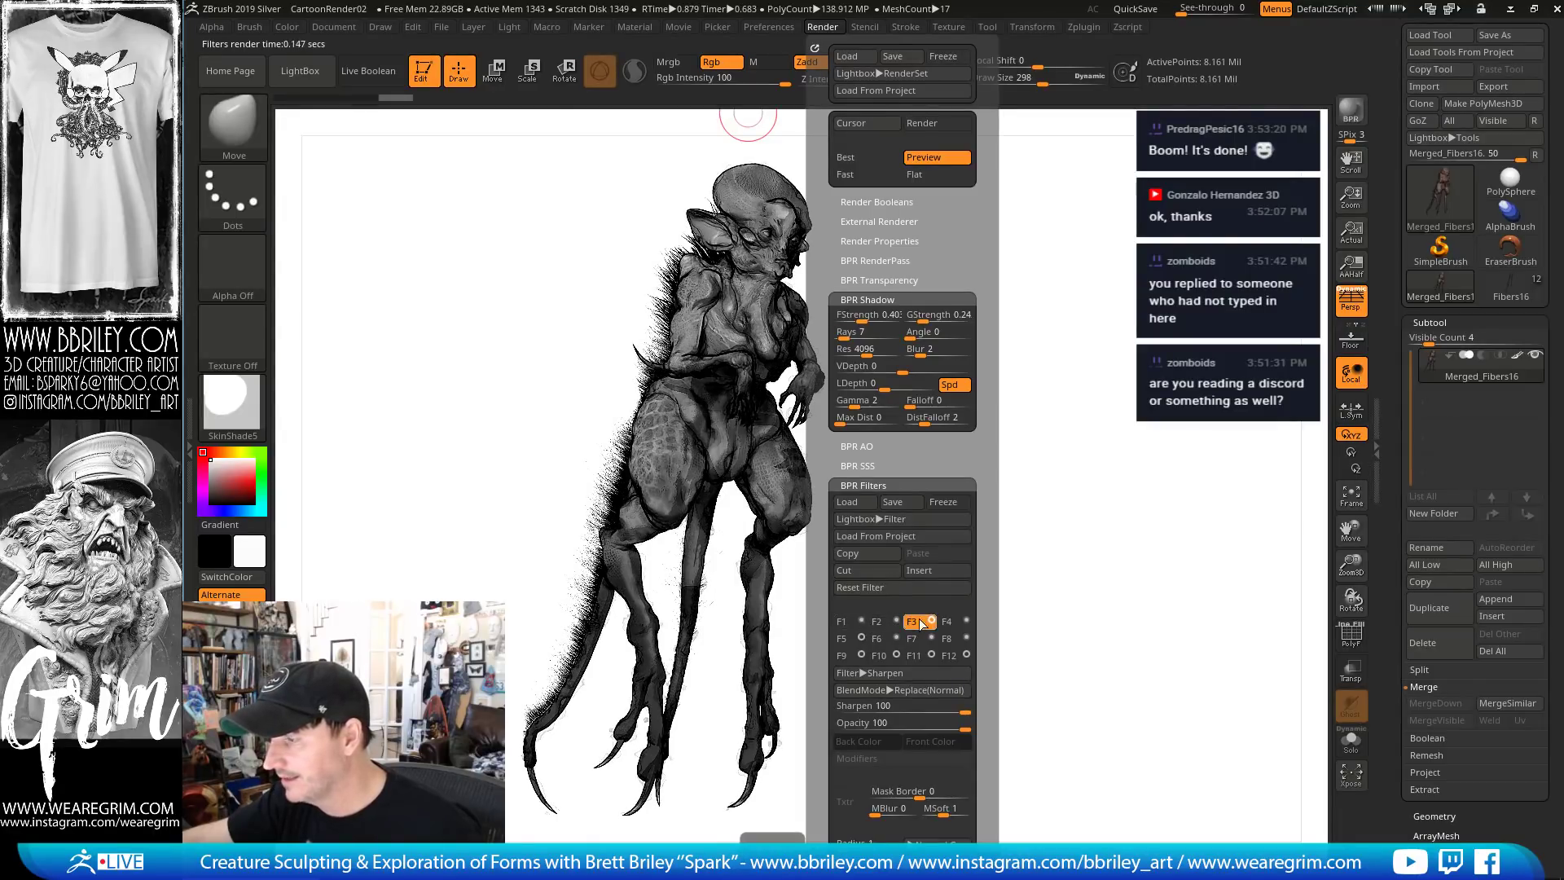
{"action": "left_click", "coordinate": [931, 620]}
{"action": "left_click", "coordinate": [931, 621]}
{"action": "left_click", "coordinate": [931, 620]}
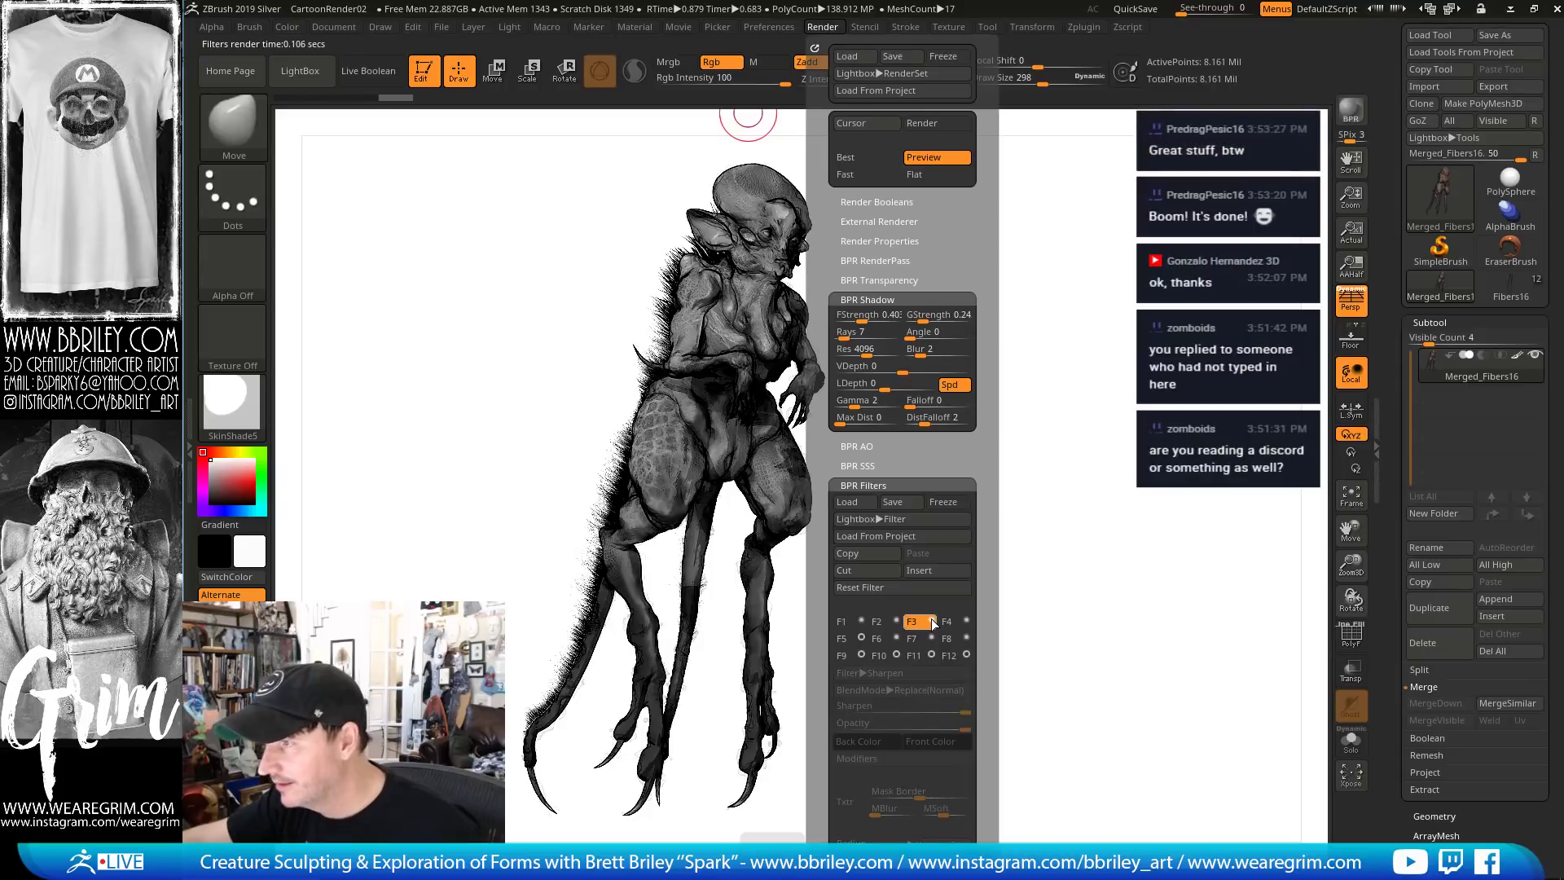
{"action": "left_click", "coordinate": [931, 620]}
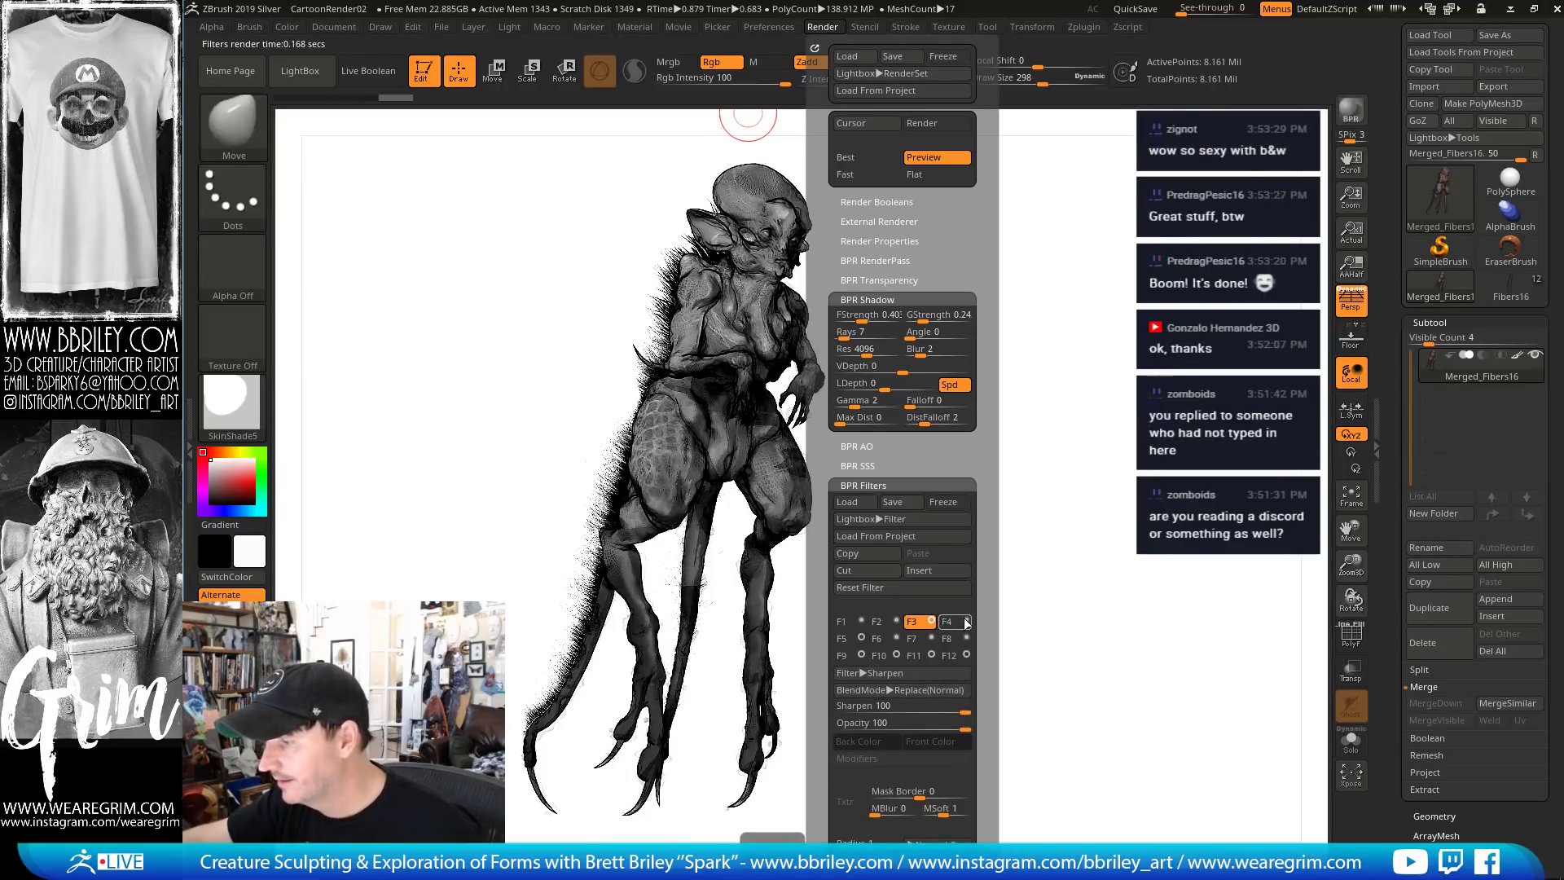
{"action": "left_click", "coordinate": [966, 620]}
{"action": "left_click", "coordinate": [966, 621]}
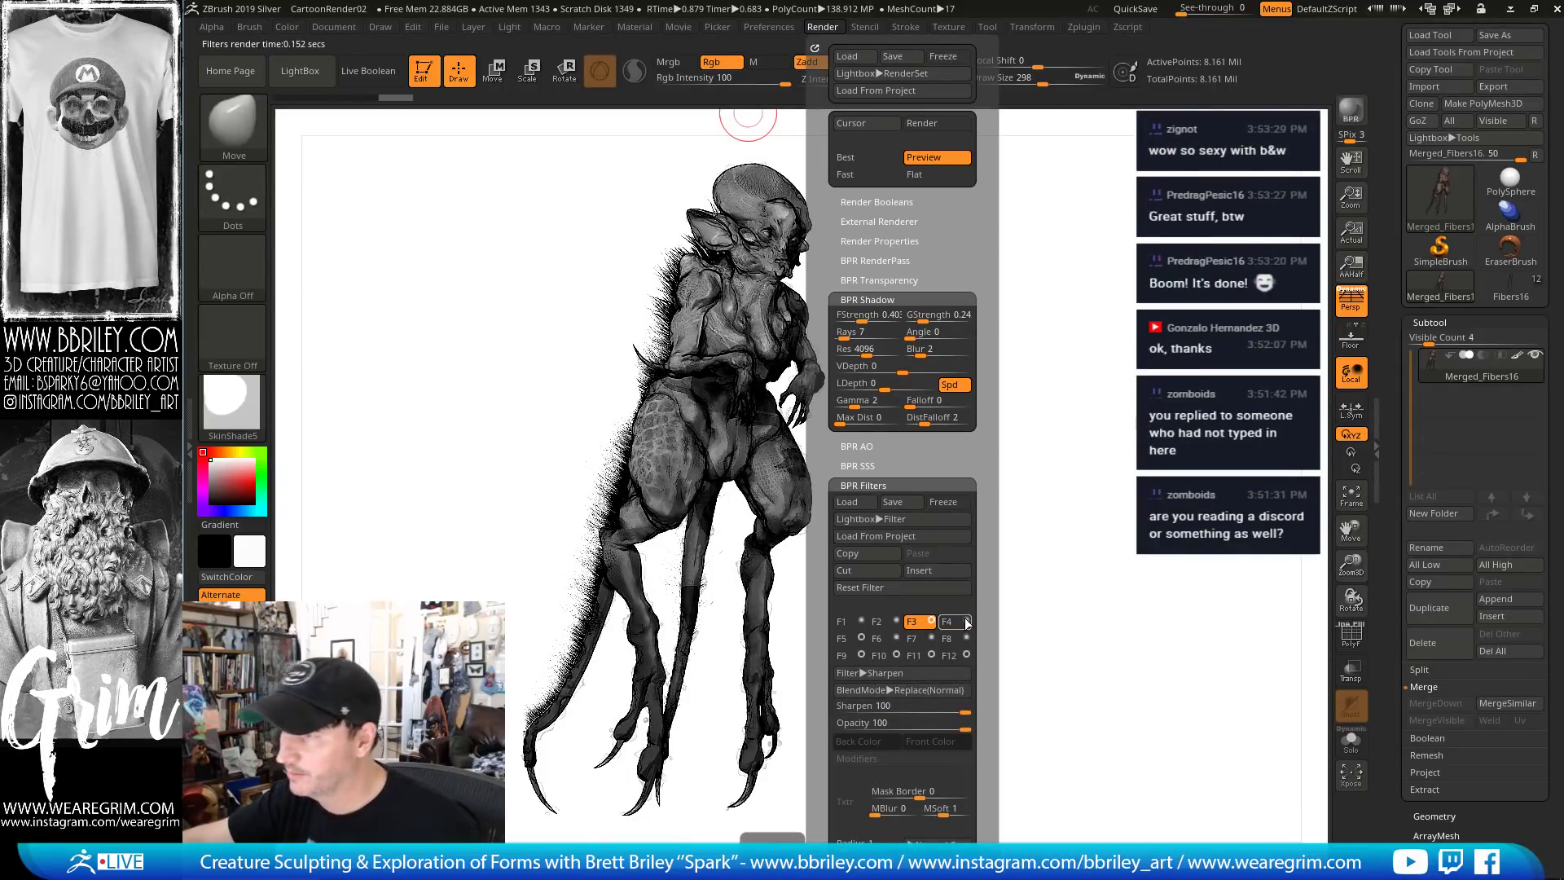
{"action": "left_click", "coordinate": [966, 621]}
{"action": "left_click", "coordinate": [966, 621]}
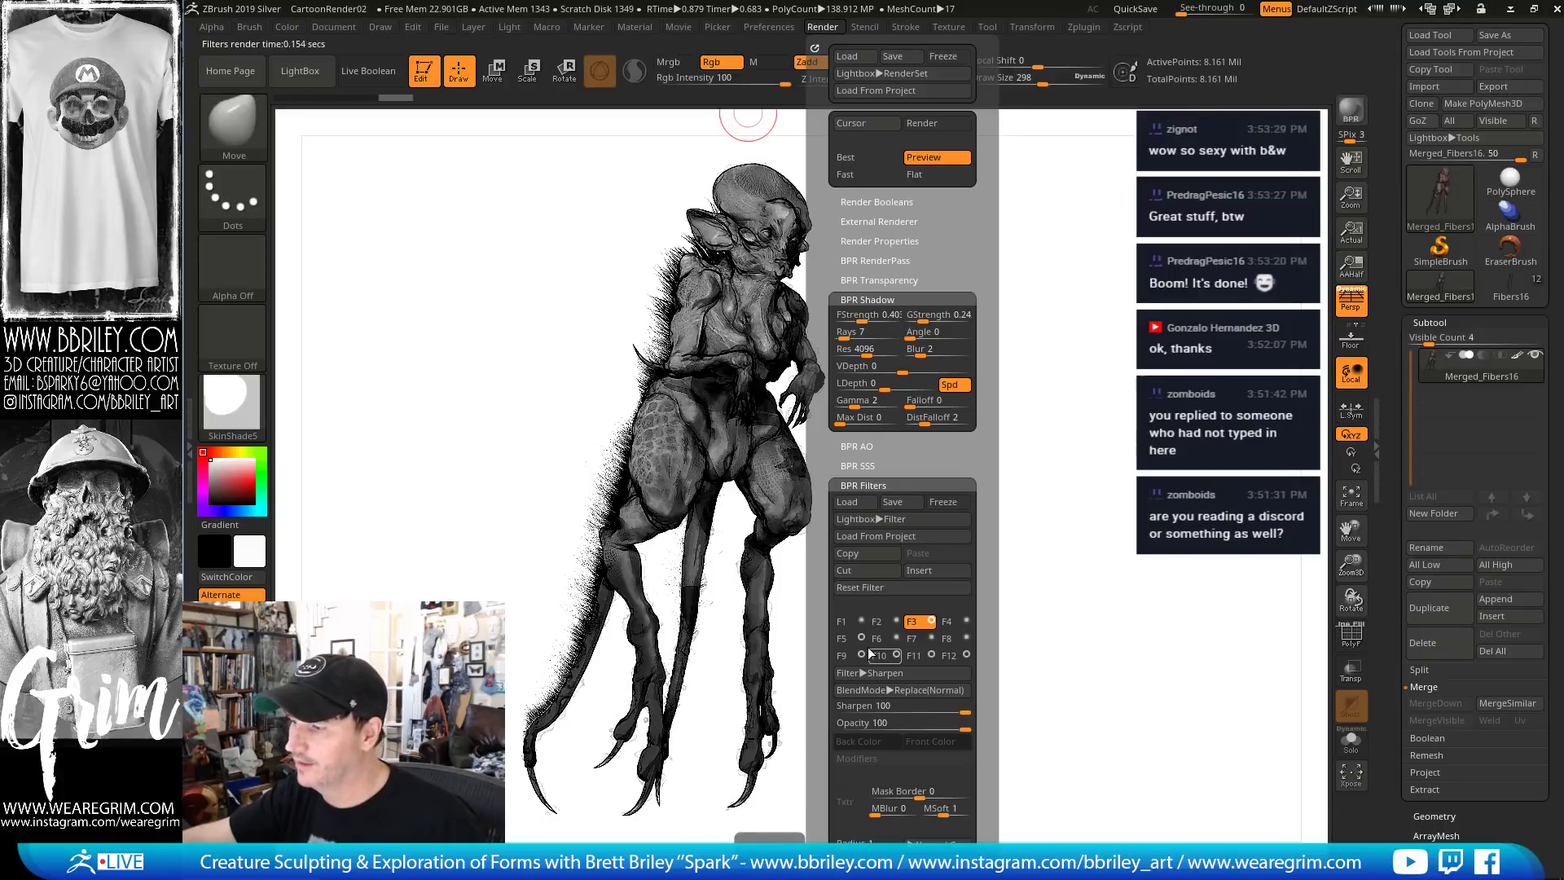
Toggle the F5, F6, F7 and F8 filters of the DarkInk preset to compare their effect on the render
{"action": "left_click", "coordinate": [861, 638]}
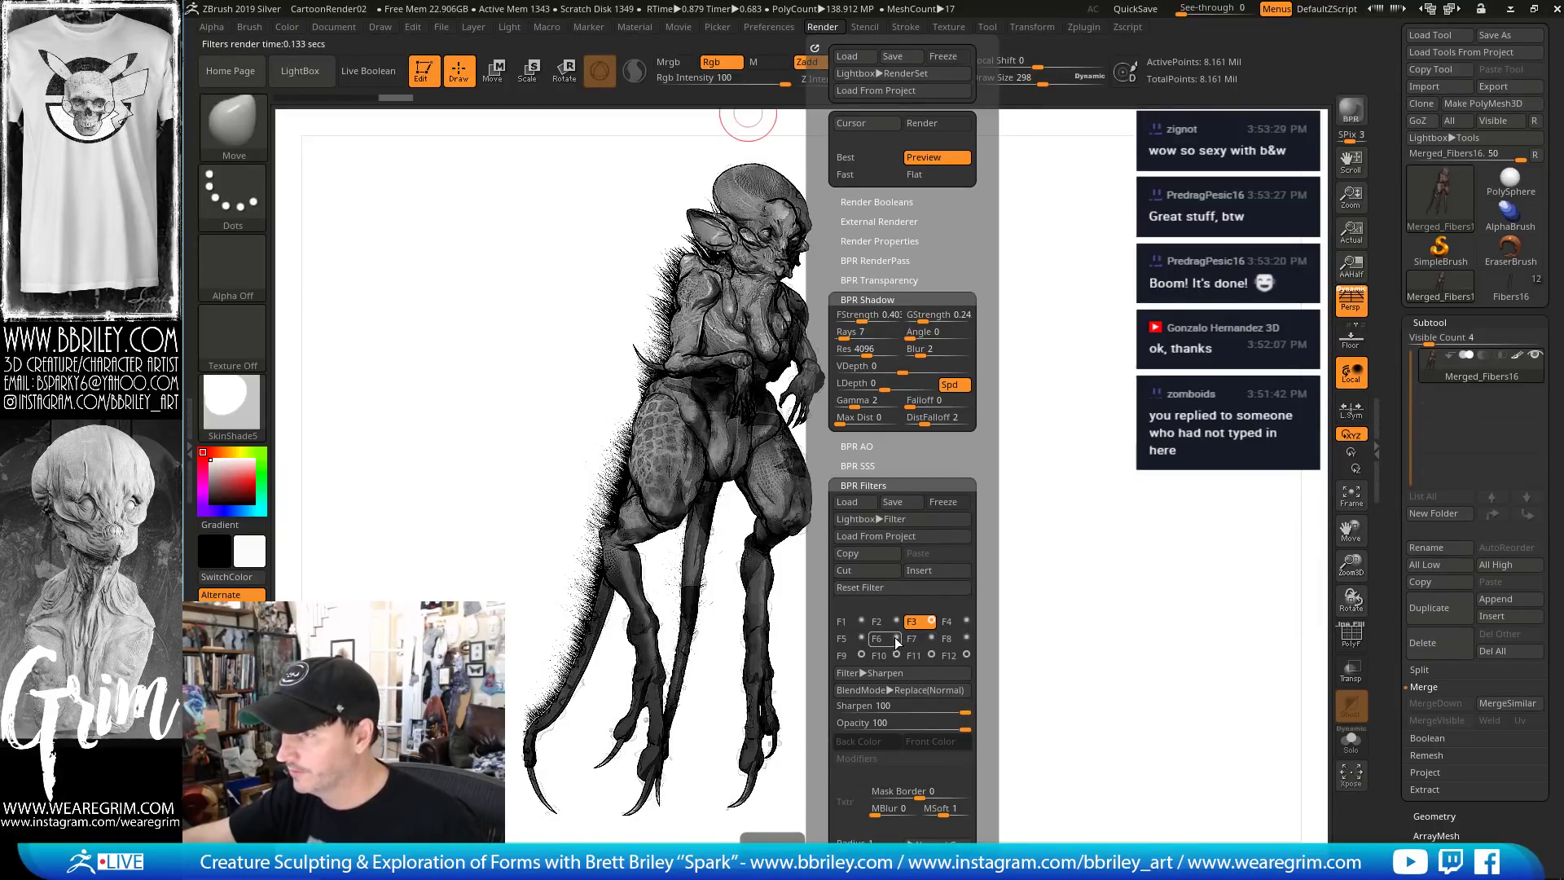
{"action": "left_click", "coordinate": [896, 637]}
{"action": "left_click", "coordinate": [896, 637]}
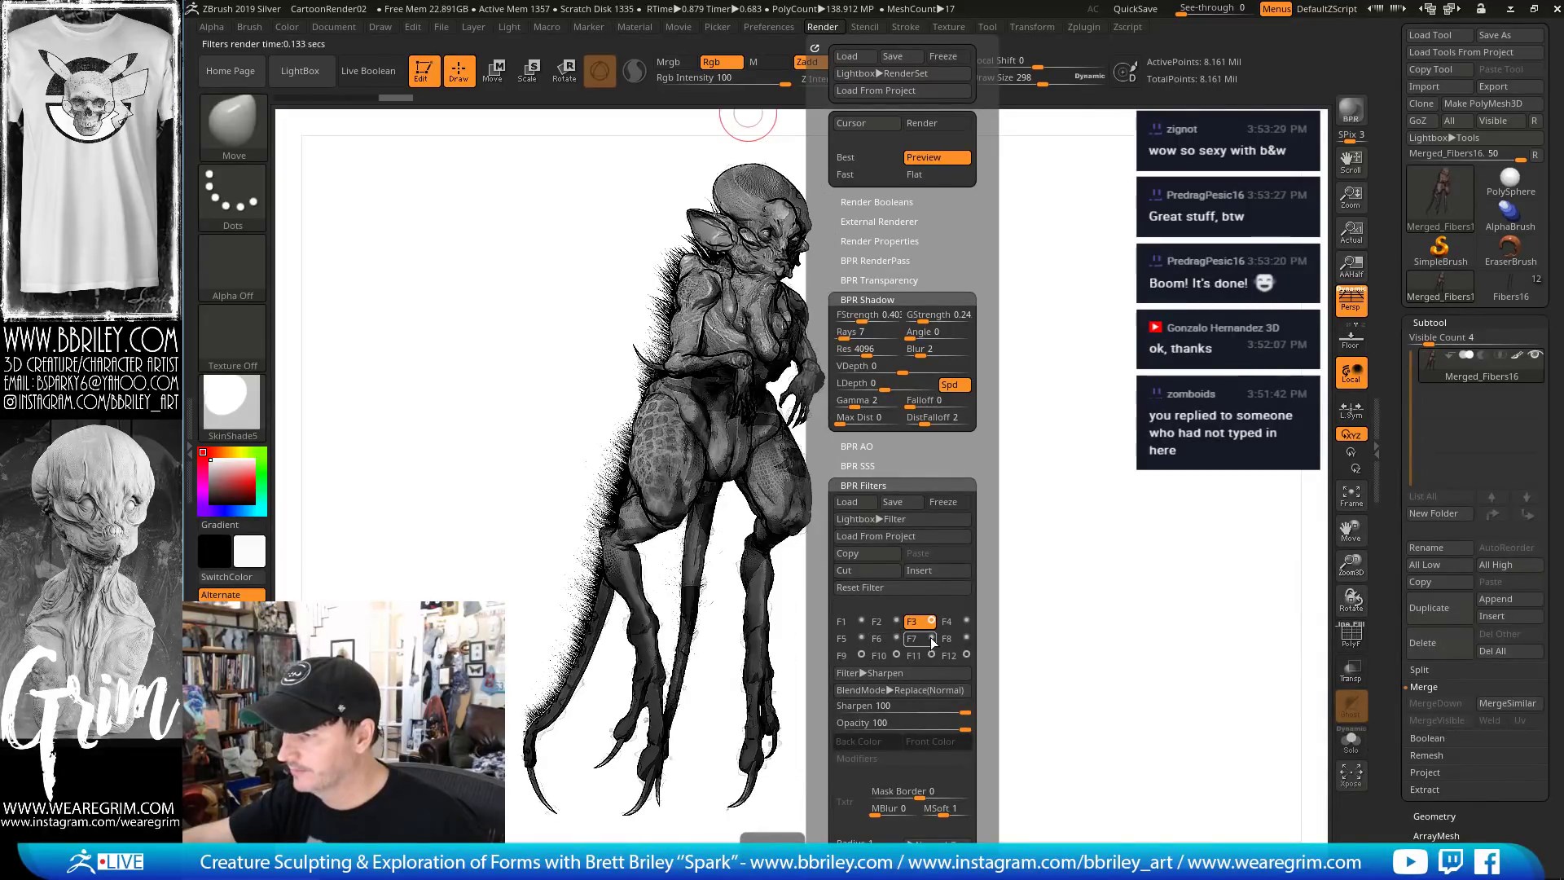
{"action": "left_click", "coordinate": [931, 638]}
{"action": "left_click", "coordinate": [931, 638]}
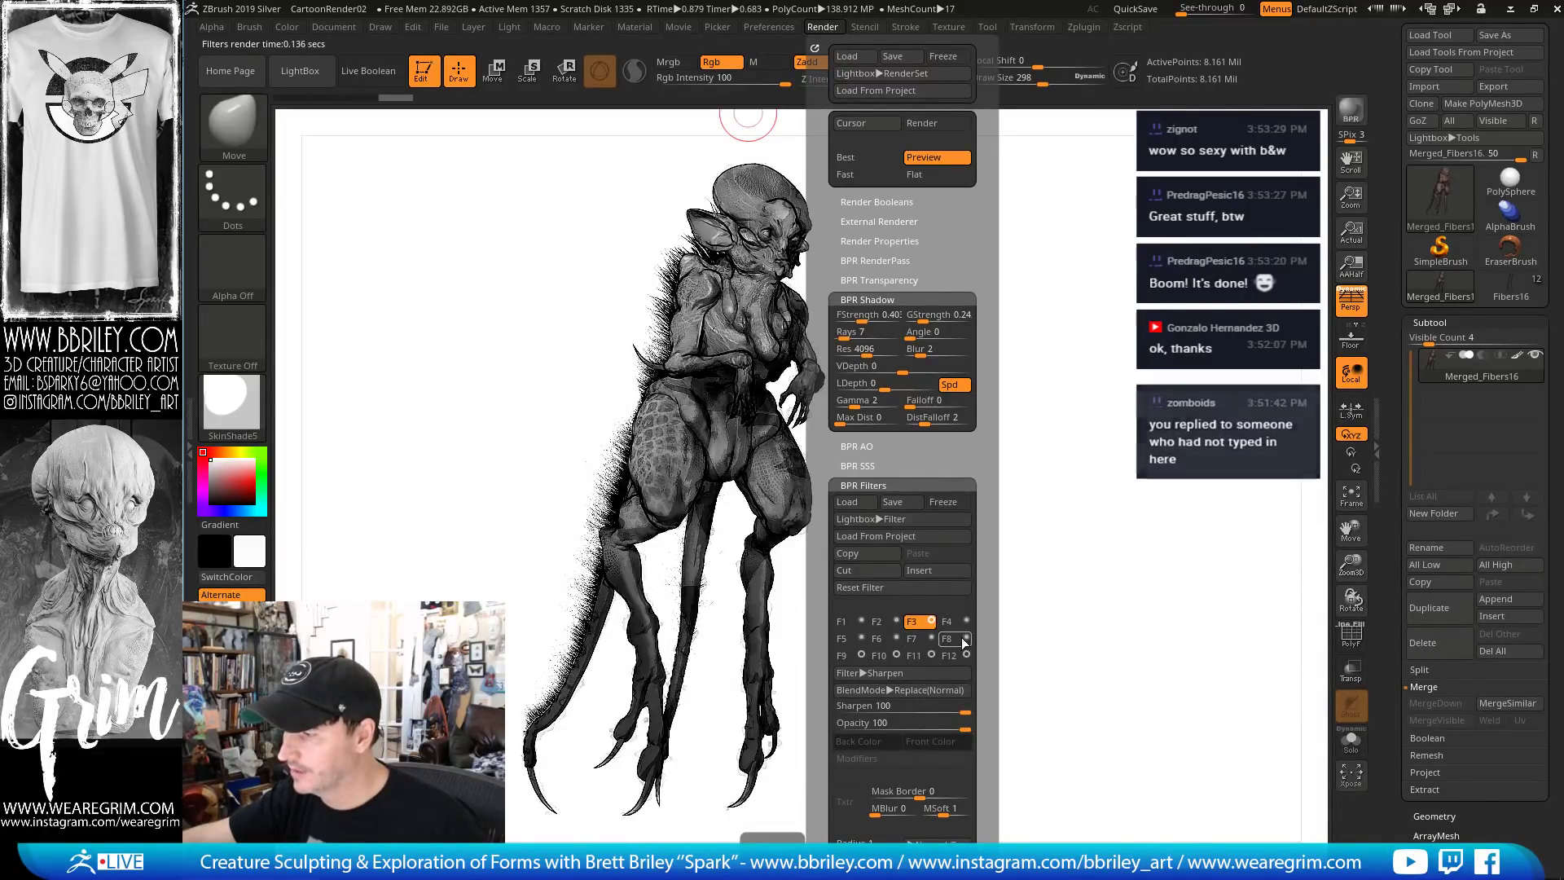
{"action": "left_click", "coordinate": [966, 638]}
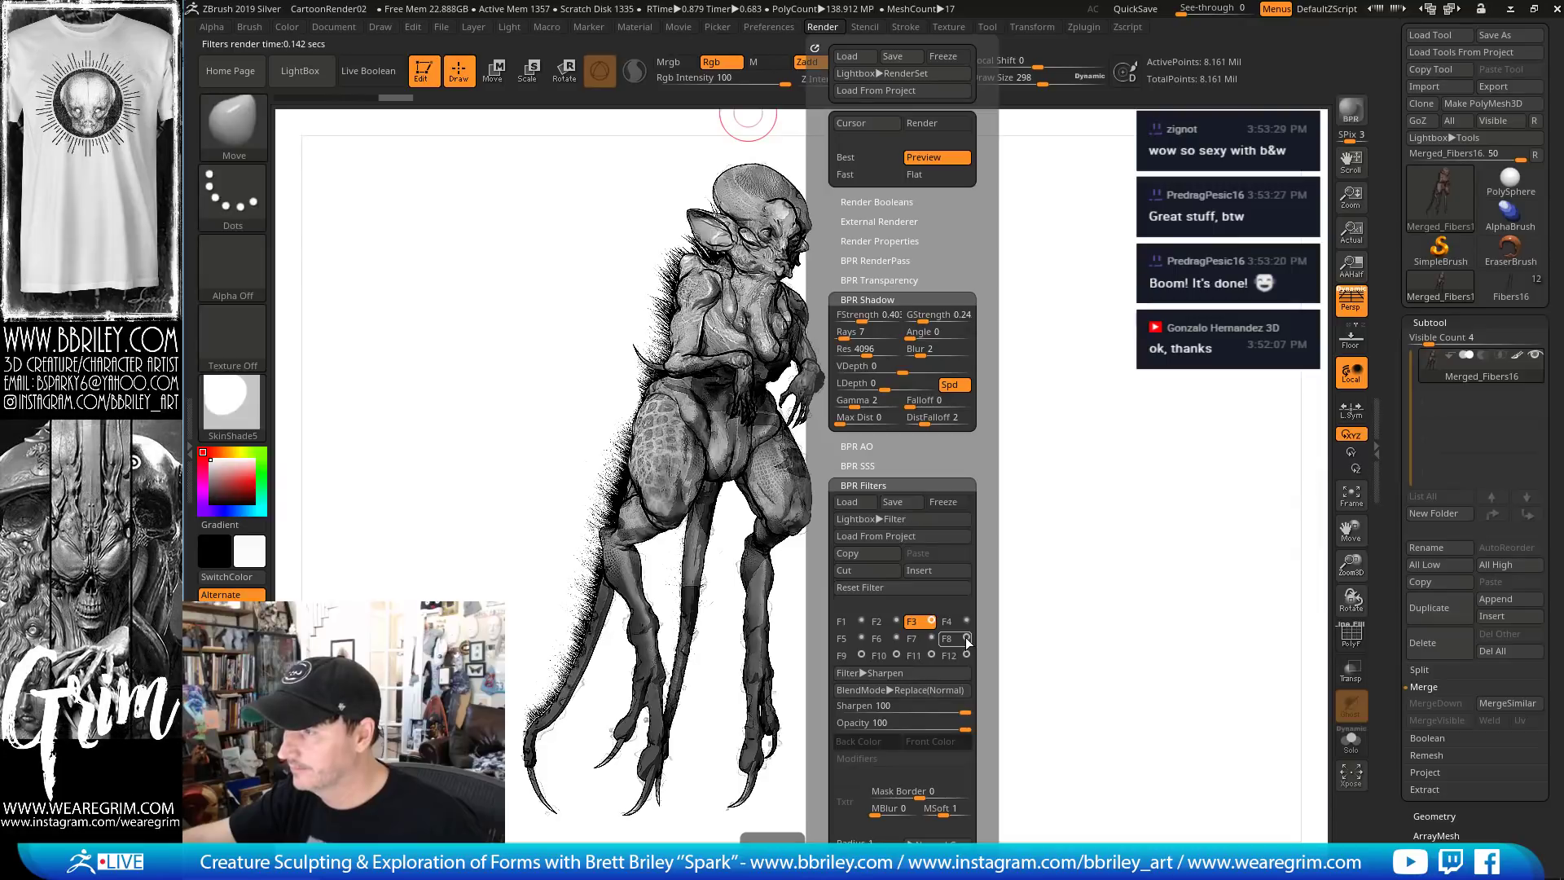
{"action": "left_click", "coordinate": [967, 641]}
{"action": "left_click", "coordinate": [967, 641]}
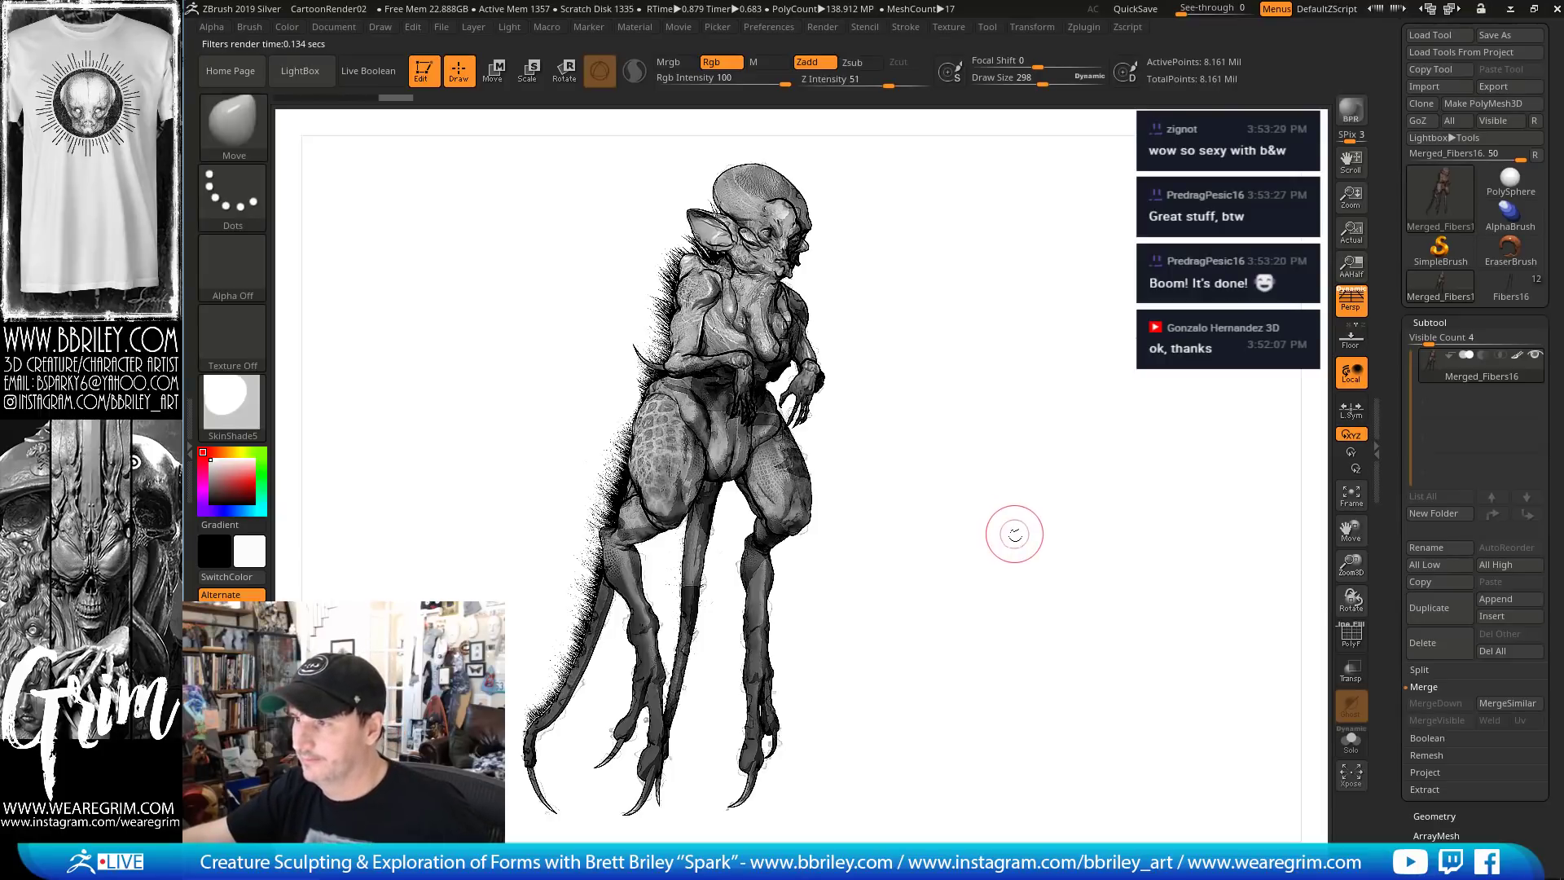
Try the MatCap GreenR material on the creature and turn the model to check its shading
{"action": "left_click_drag", "start_coordinate": [1016, 513], "coordinate": [967, 517]}
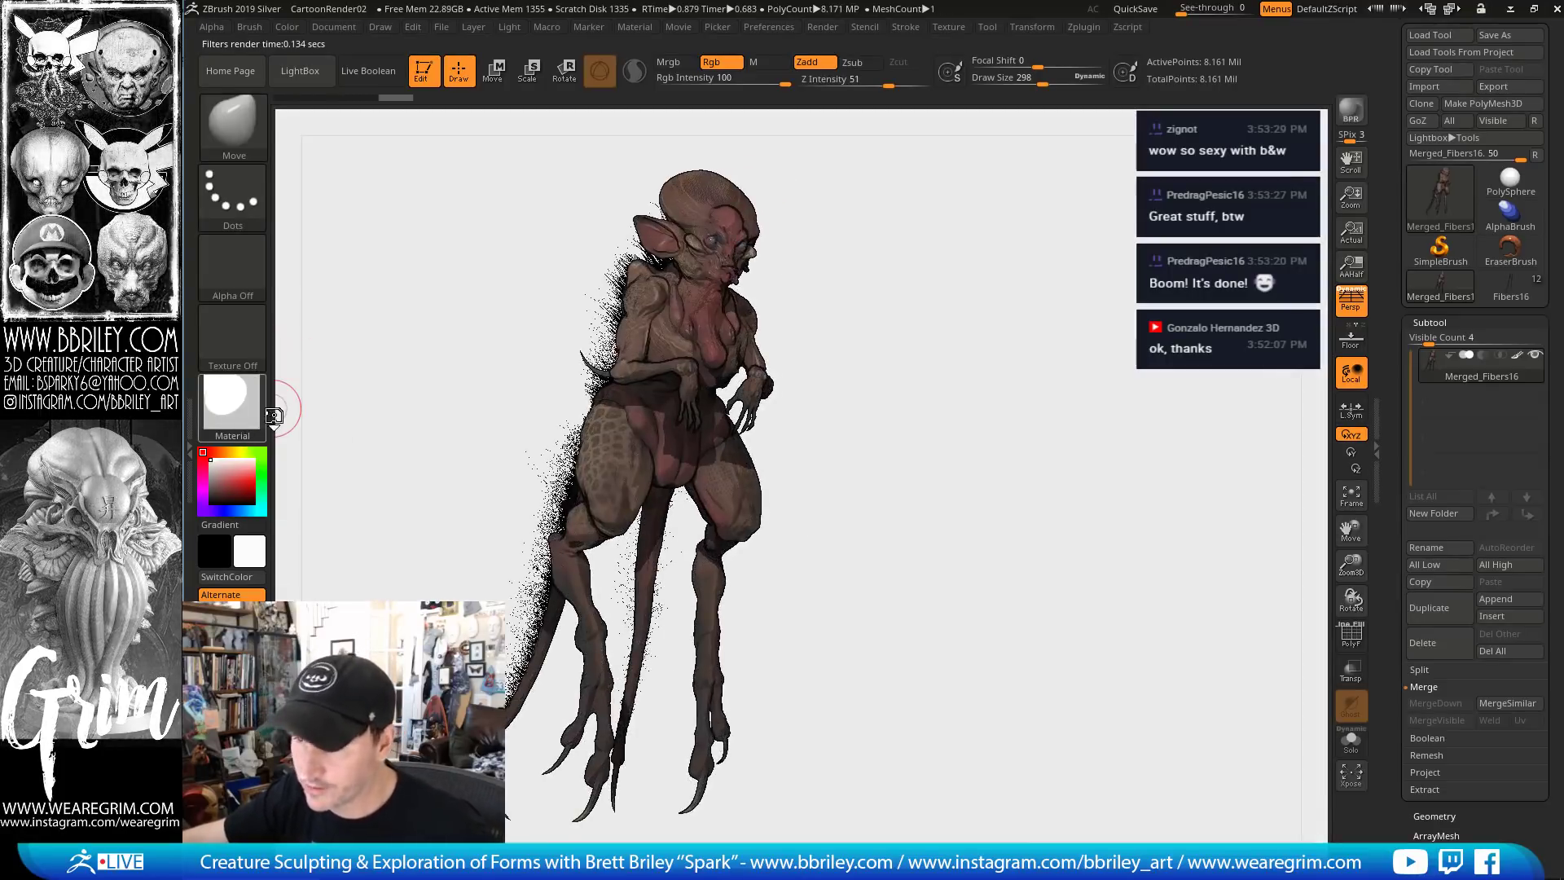
{"action": "left_click", "coordinate": [259, 407]}
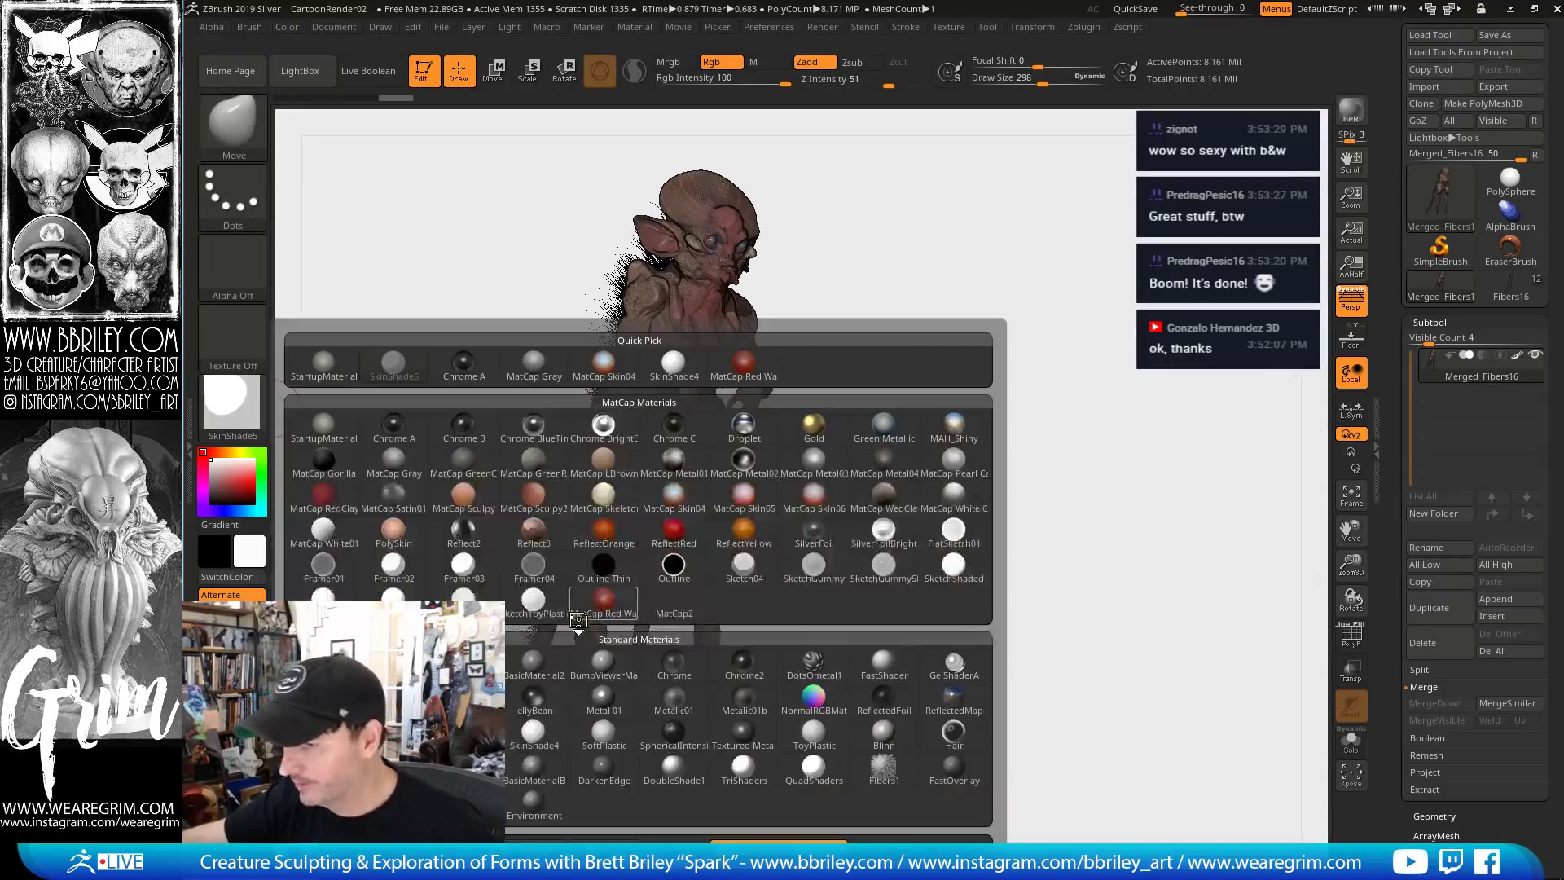
{"action": "left_click", "coordinate": [511, 468]}
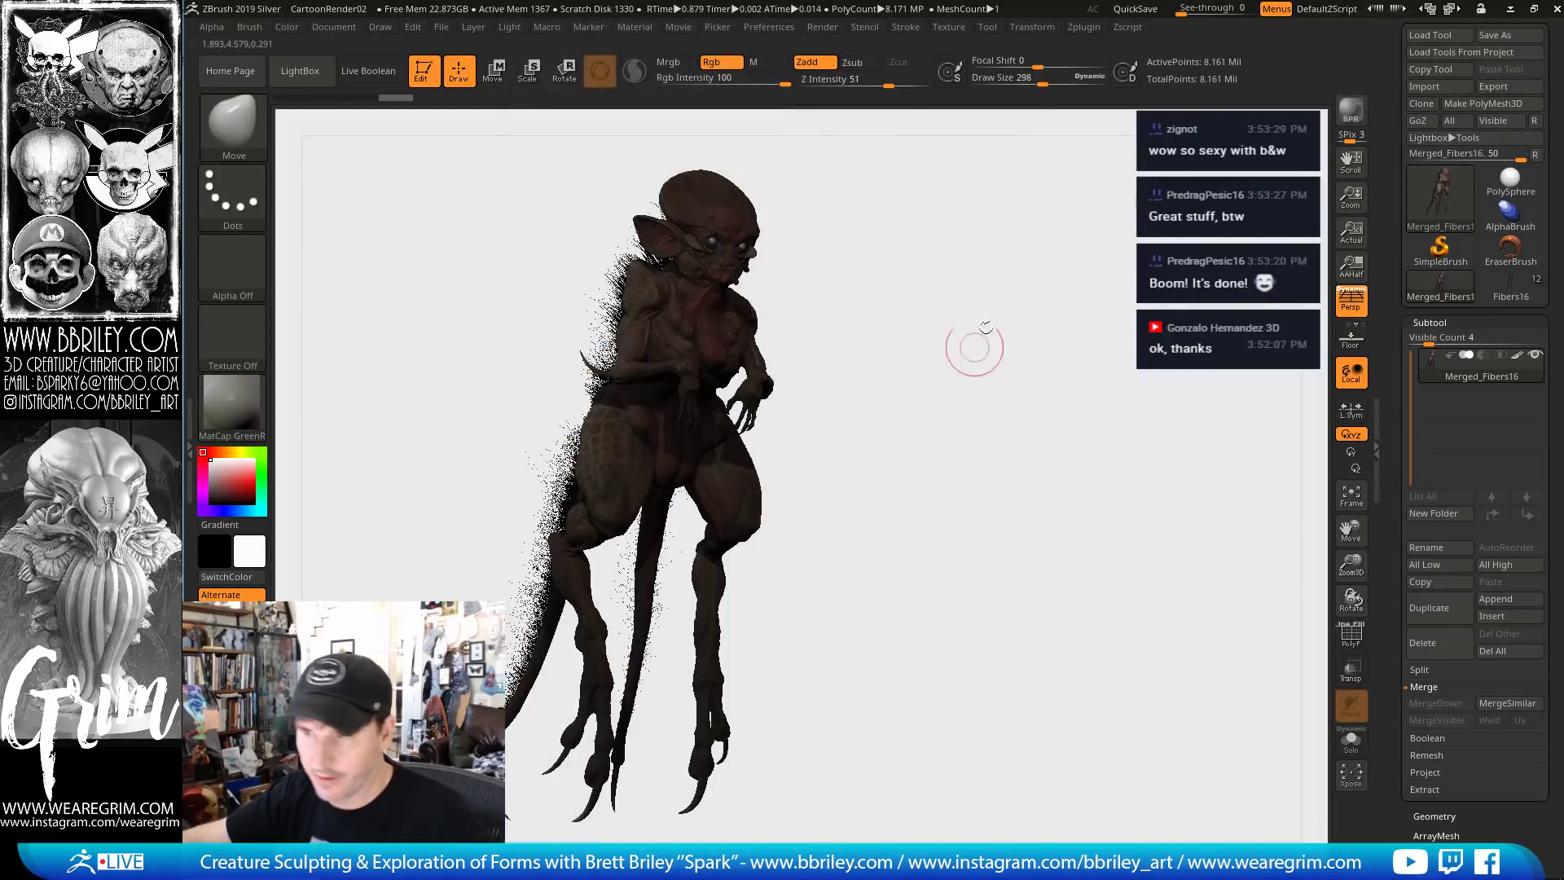
{"action": "left_click_drag", "start_coordinate": [973, 340], "coordinate": [952, 390]}
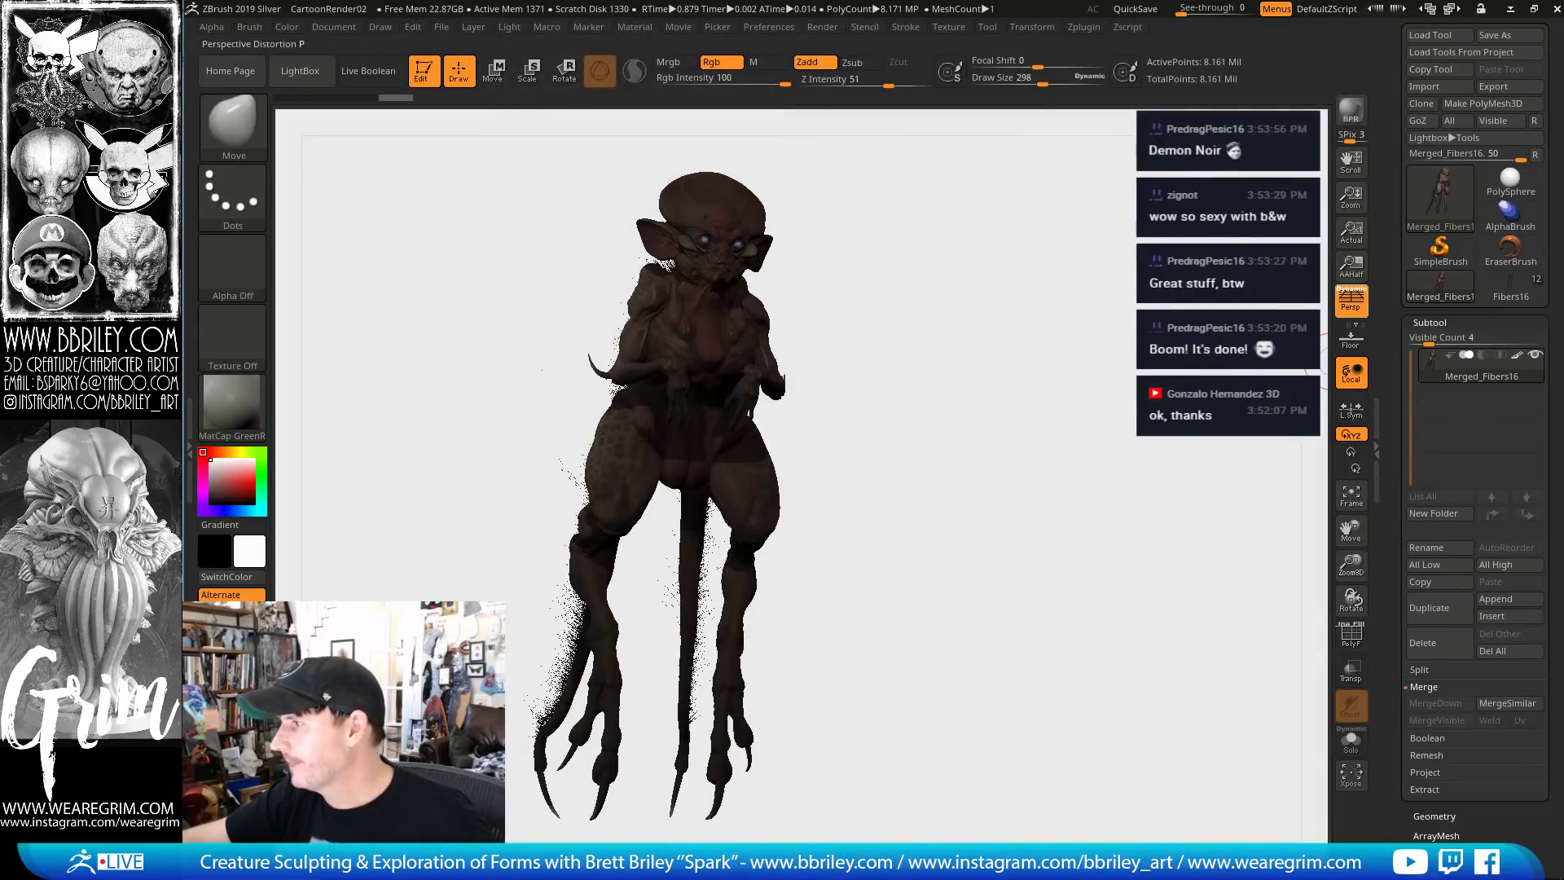
{"action": "left_click_drag", "start_coordinate": [1051, 427], "coordinate": [1088, 435]}
Try the QuadShaders material on the creature, followed by the SkinShade4 material
{"action": "left_click", "coordinate": [233, 405]}
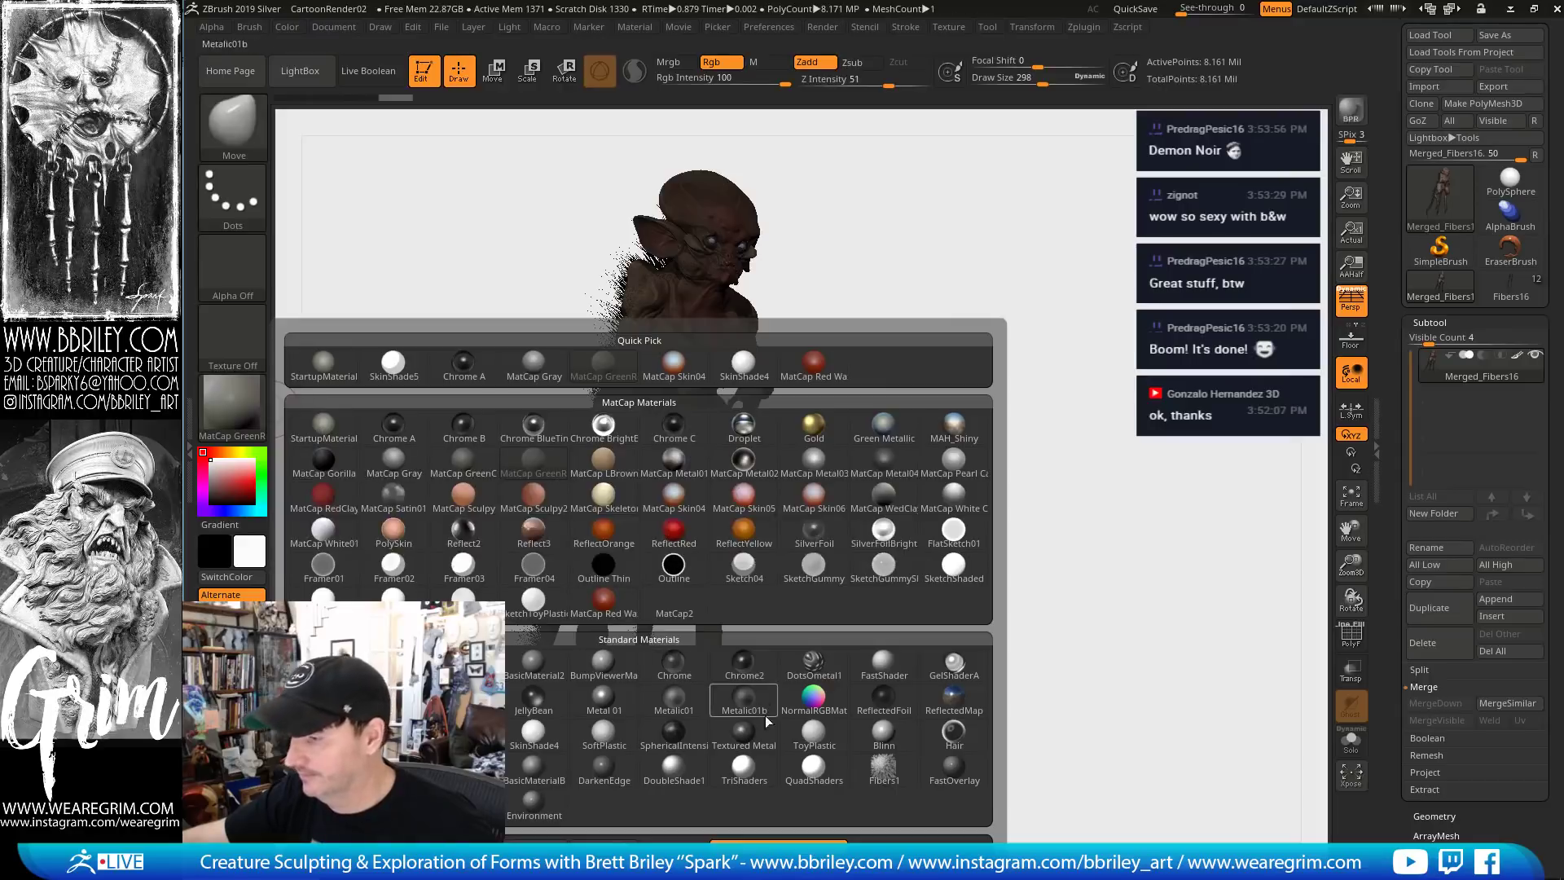
{"action": "left_click", "coordinate": [813, 765]}
{"action": "left_click_drag", "start_coordinate": [859, 439], "coordinate": [904, 446]}
{"action": "left_click", "coordinate": [234, 405]}
{"action": "left_click", "coordinate": [534, 733]}
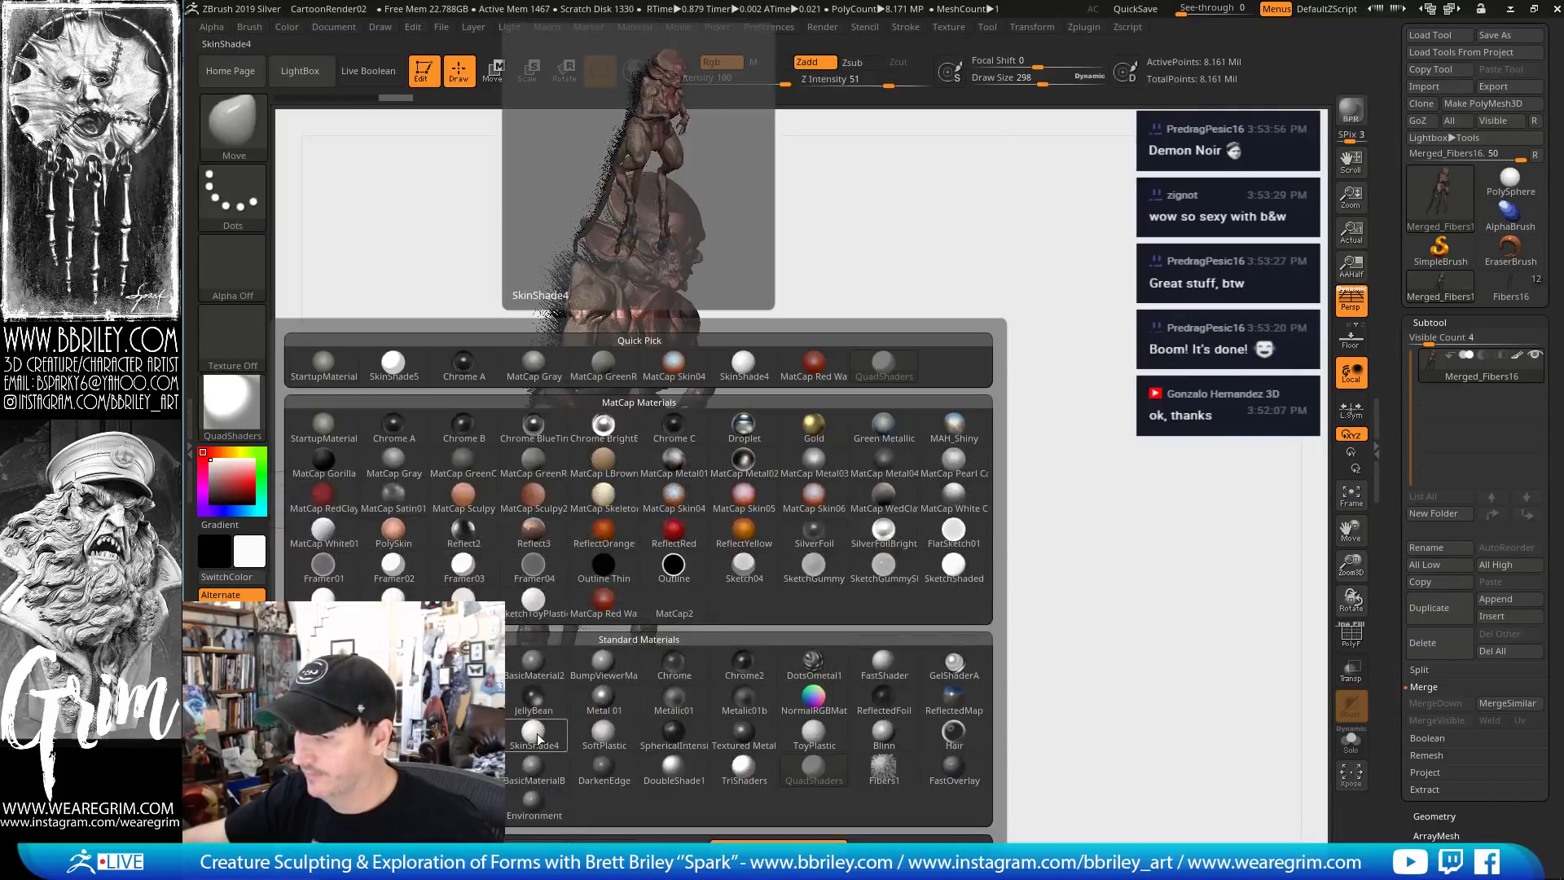
{"action": "left_click_drag", "start_coordinate": [856, 375], "coordinate": [855, 400]}
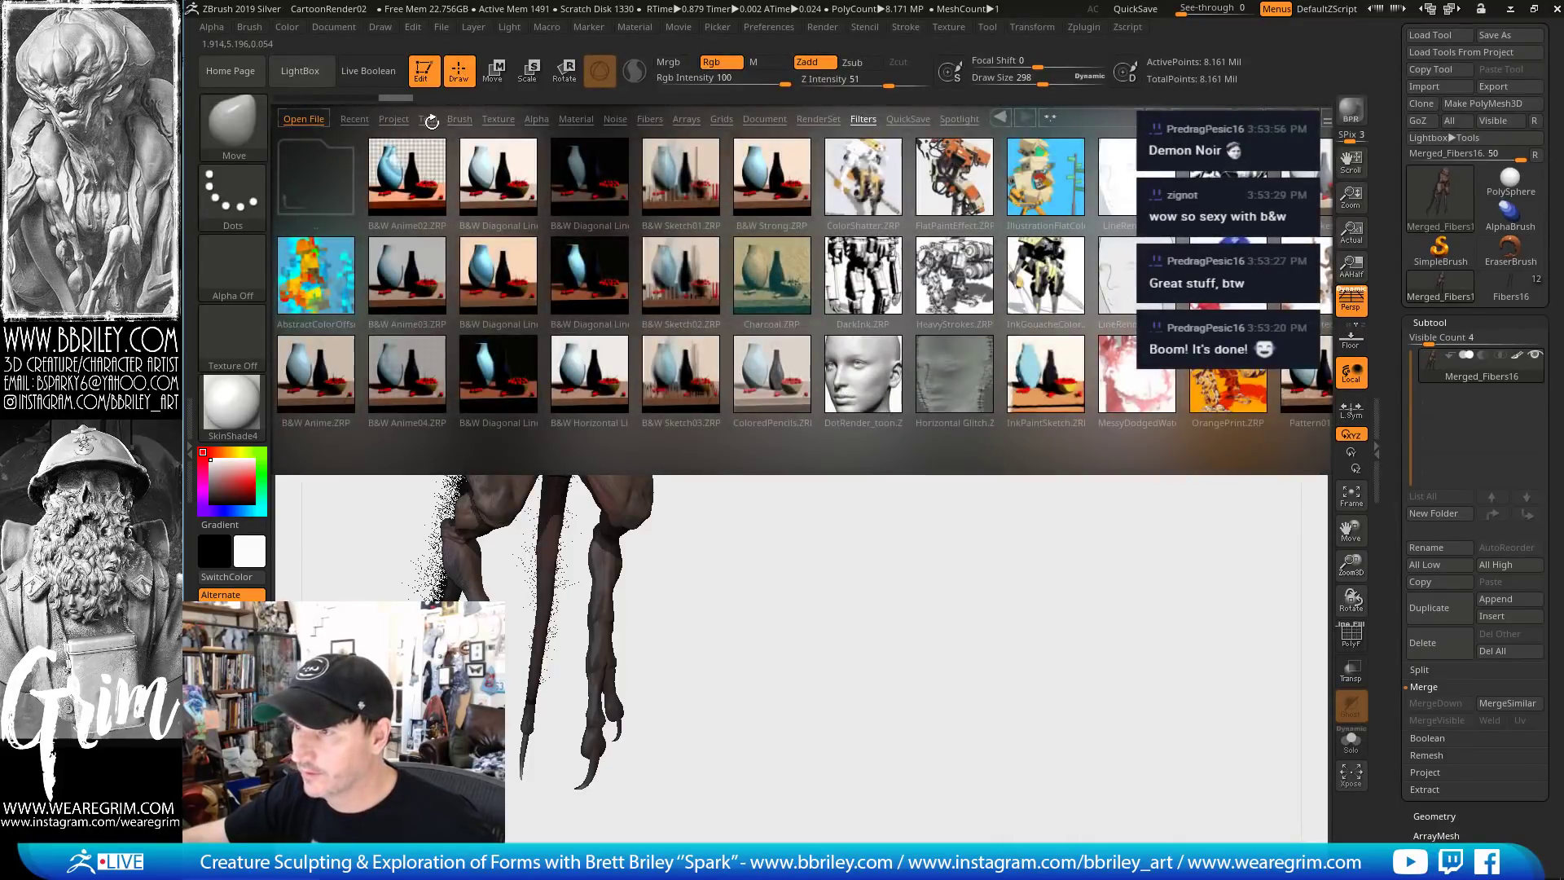
Load the CartoonRender02 project without saving changes, turn off the floor grid and frame the creature's whole body
{"action": "left_click", "coordinate": [397, 119]}
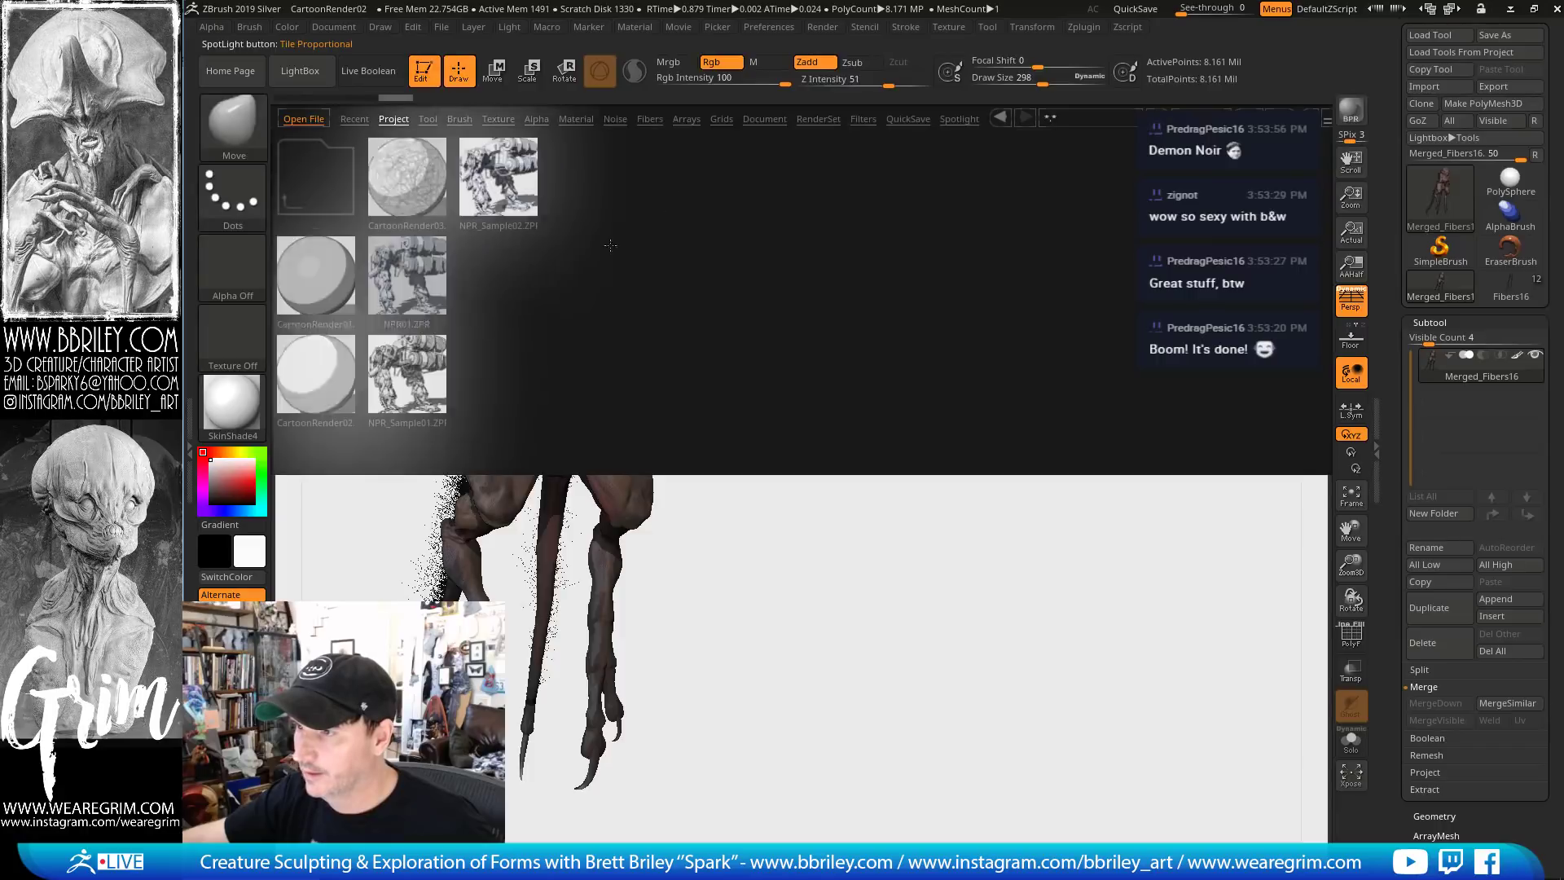
{"action": "double_click", "coordinate": [330, 388]}
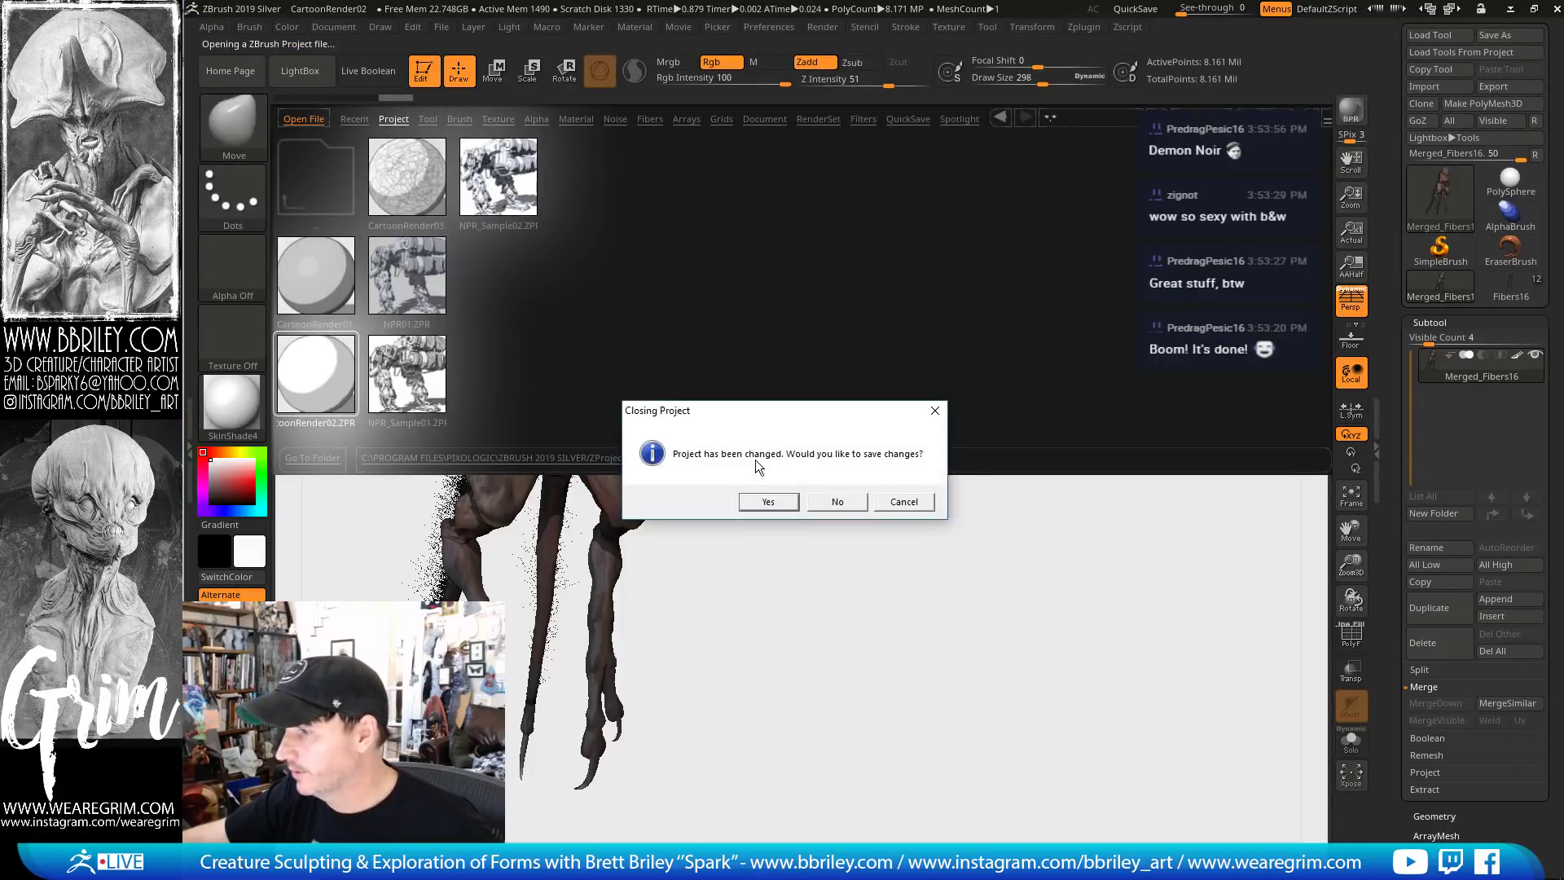
{"action": "left_click", "coordinate": [832, 502]}
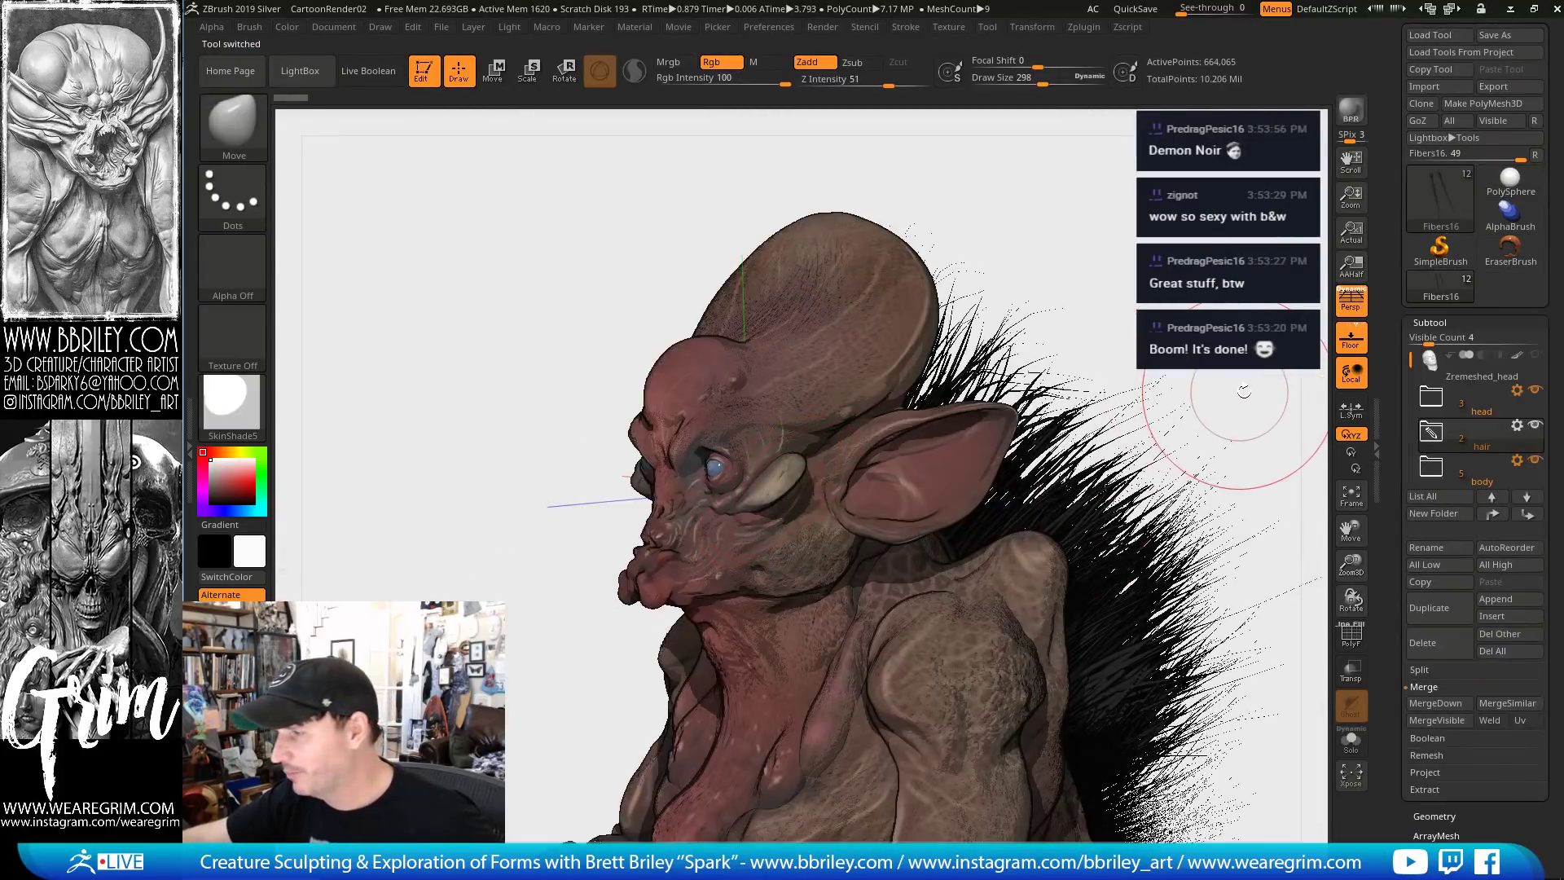
{"action": "left_click", "coordinate": [1350, 303]}
{"action": "left_click", "coordinate": [1351, 338]}
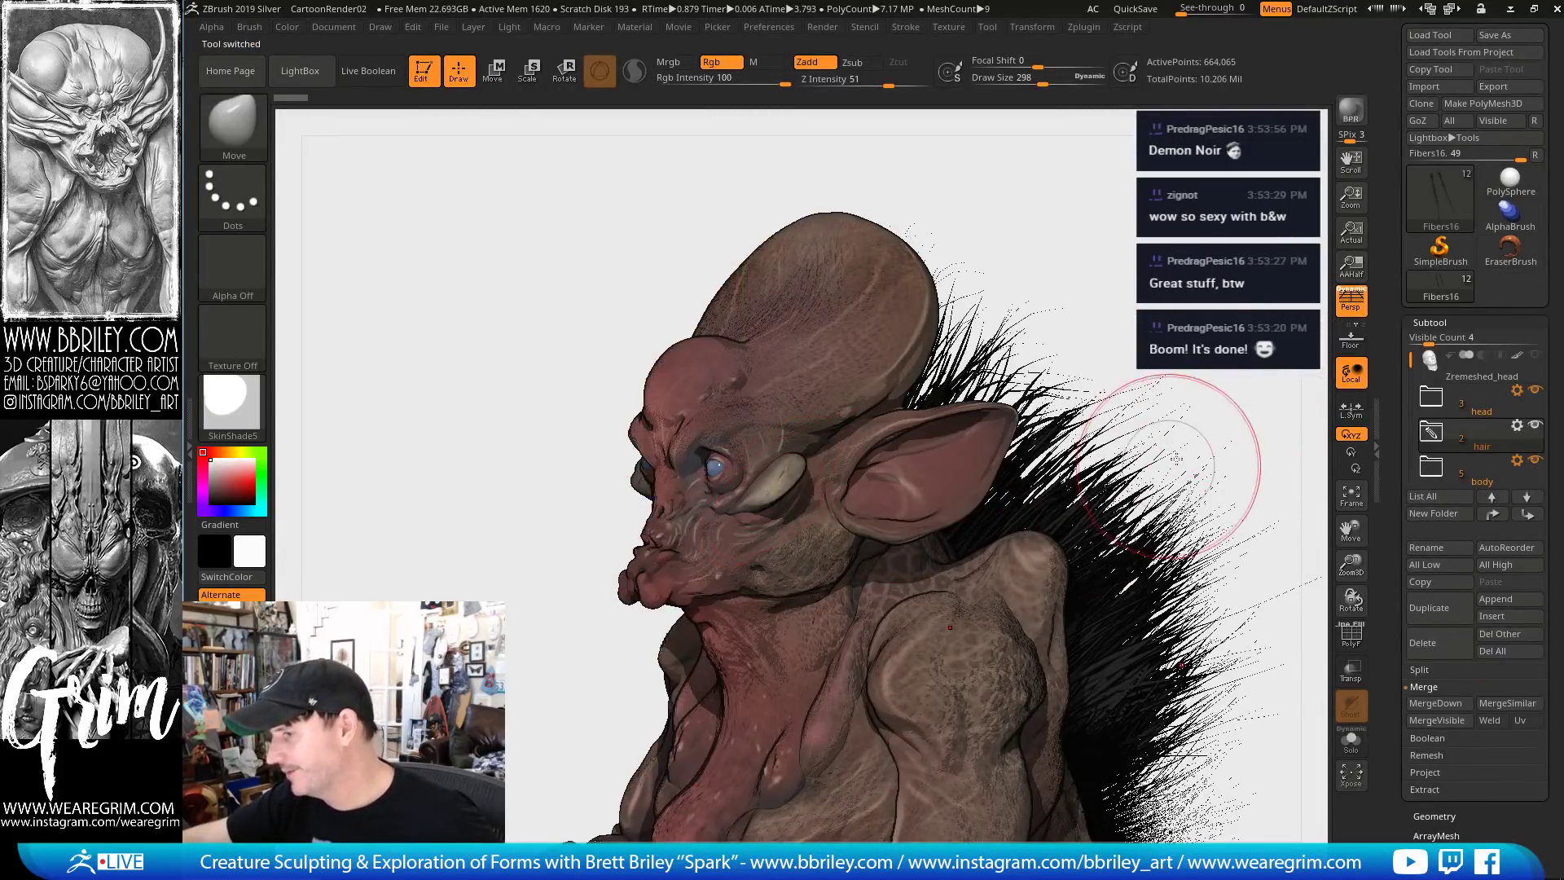
{"action": "mouse_move", "coordinate": [1118, 278]}
{"action": "left_mouse_down"}
{"action": "mouse_move", "coordinate": [1083, 310]}
{"action": "mouse_move", "coordinate": [1067, 417]}
{"action": "mouse_move", "coordinate": [907, 430]}
{"action": "mouse_move", "coordinate": [980, 426]}
{"action": "mouse_move", "coordinate": [958, 443]}
{"action": "mouse_move", "coordinate": [970, 457]}
{"action": "mouse_move", "coordinate": [953, 454]}
{"action": "mouse_move", "coordinate": [958, 427]}
{"action": "mouse_move", "coordinate": [966, 454]}
{"action": "mouse_move", "coordinate": [843, 329]}
{"action": "mouse_move", "coordinate": [950, 366]}
{"action": "mouse_move", "coordinate": [907, 390]}
{"action": "mouse_move", "coordinate": [960, 440]}
{"action": "mouse_move", "coordinate": [1002, 391]}
{"action": "left_mouse_up"}
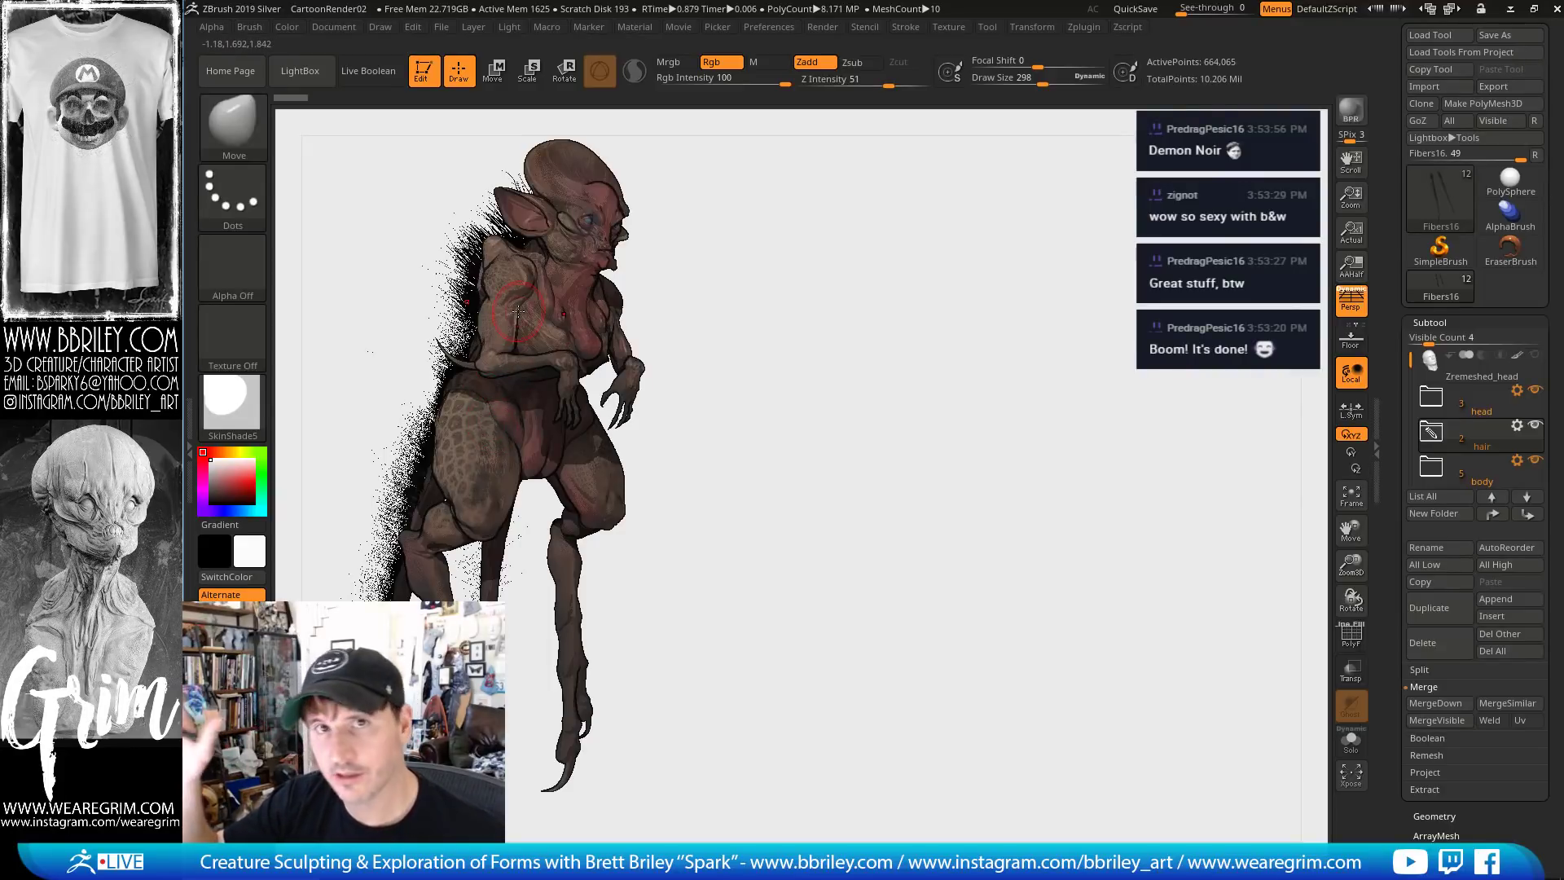
Render the creature with BPR and apply the HeavyStrokes filter preset to the render
{"action": "left_click", "coordinate": [1353, 114]}
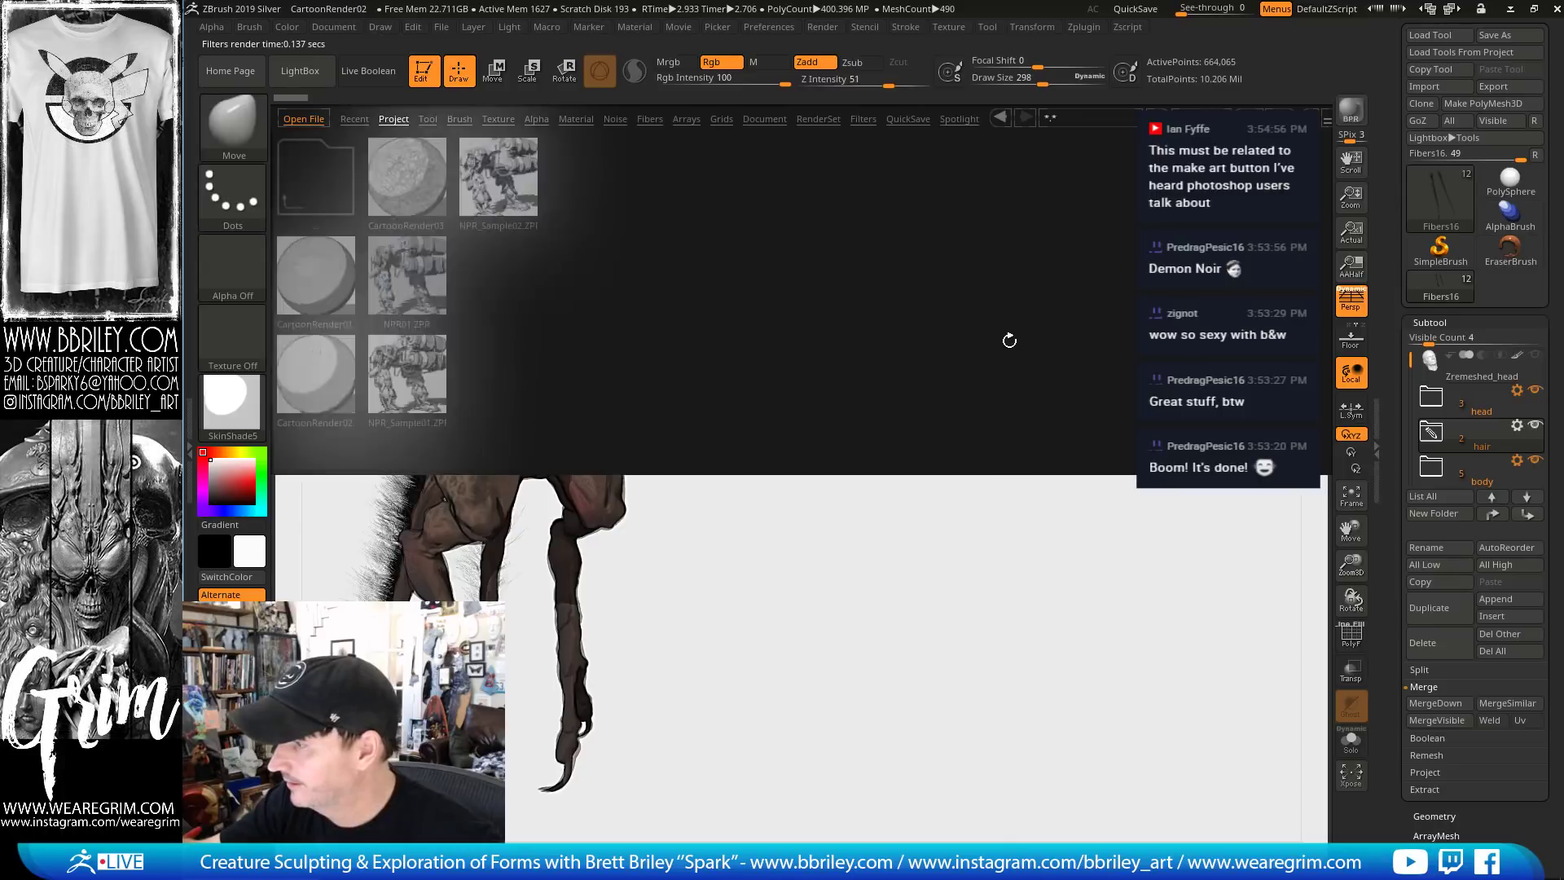
{"action": "left_click", "coordinate": [868, 120]}
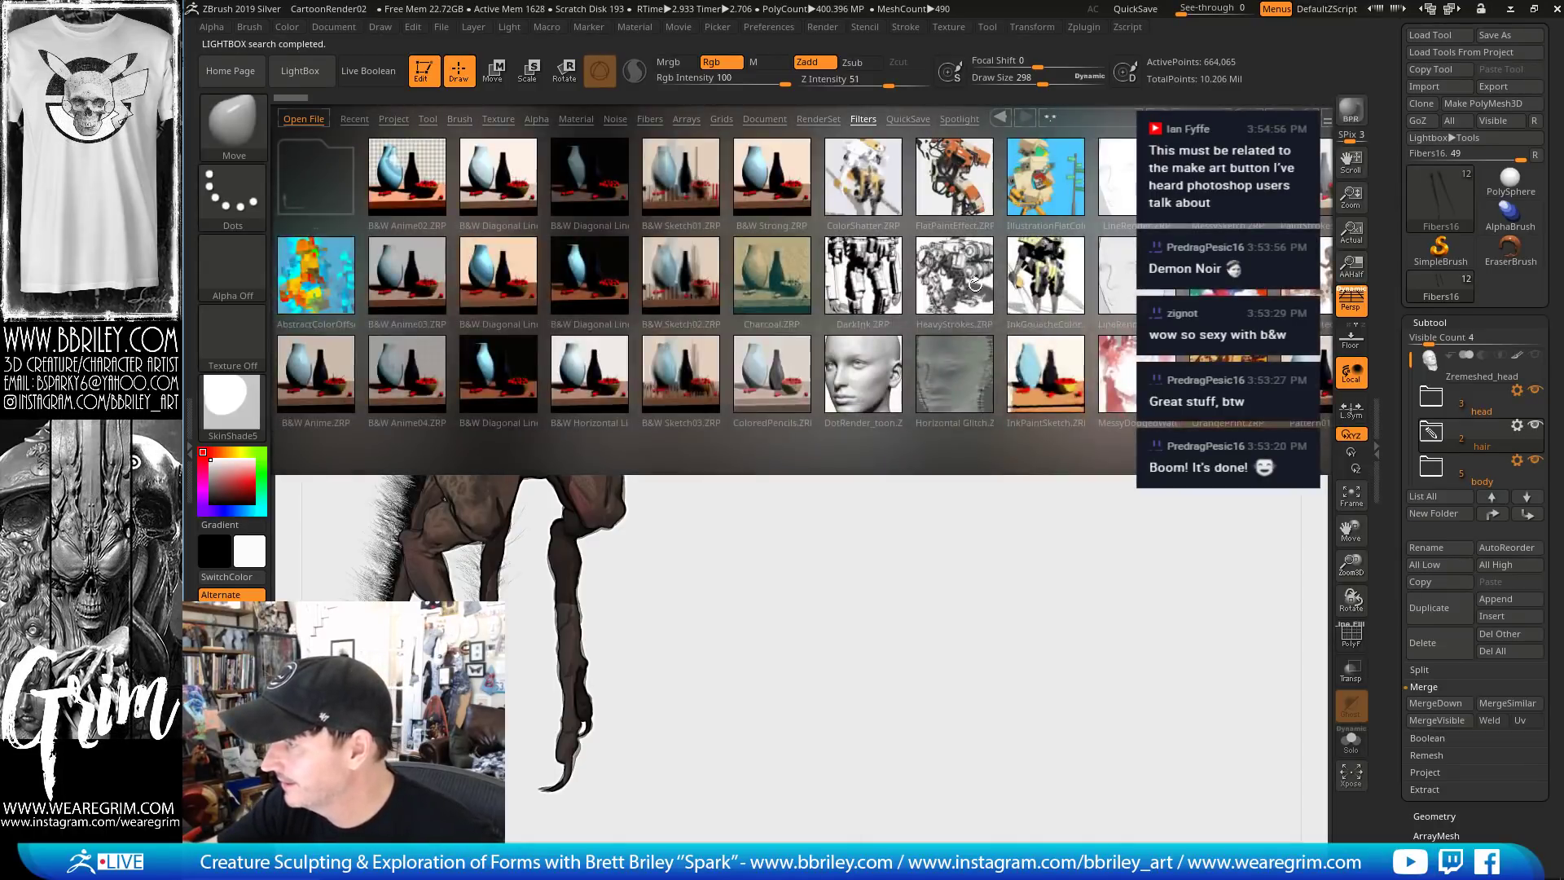
{"action": "double_click", "coordinate": [974, 282]}
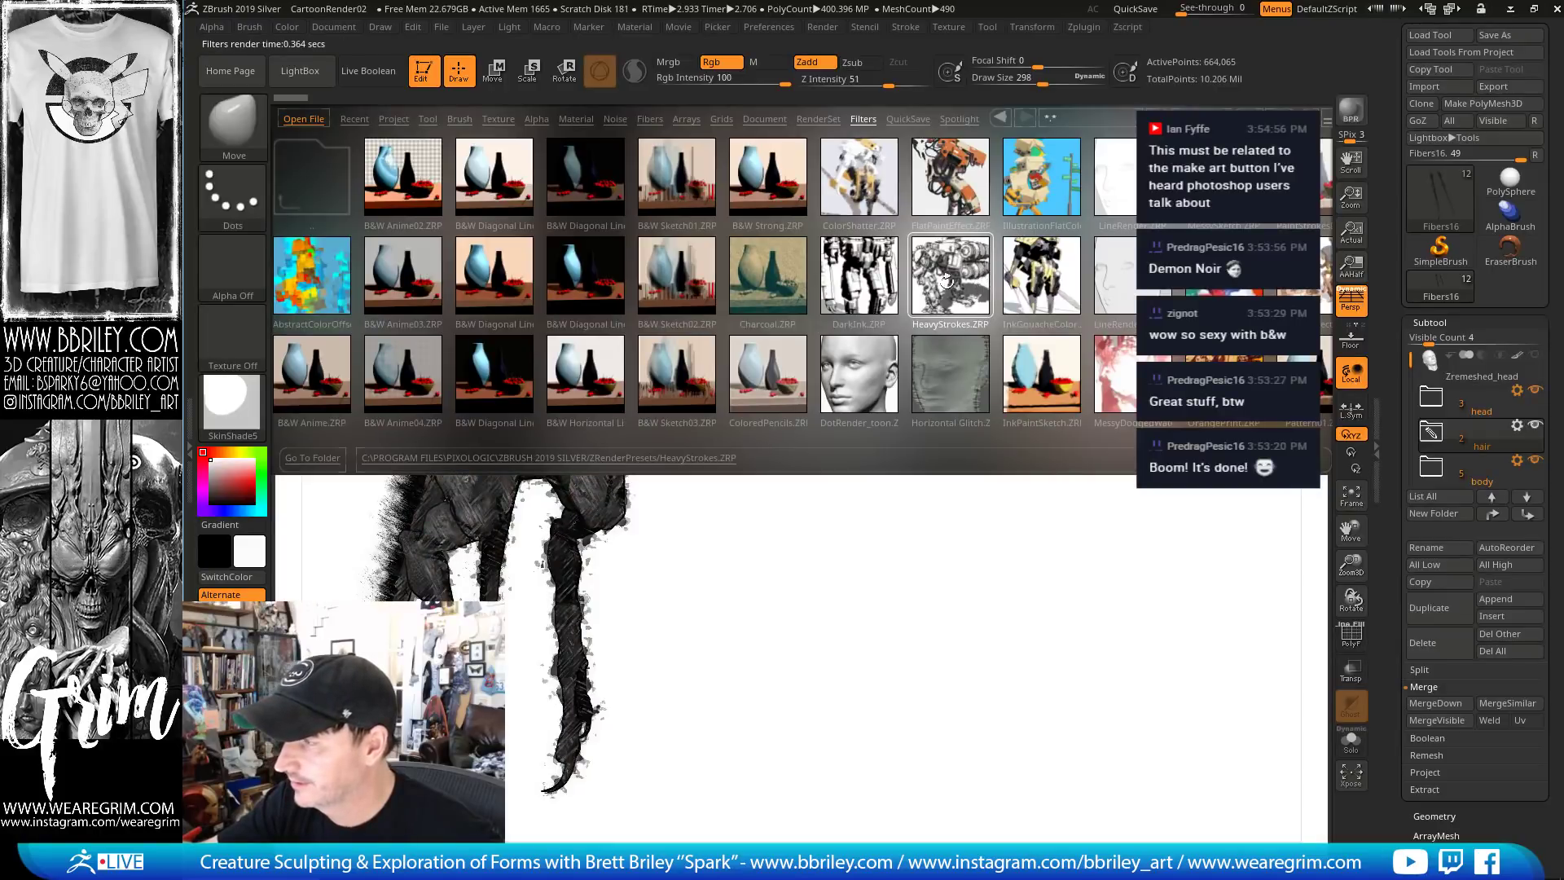
{"action": "key", "text": "comma"}
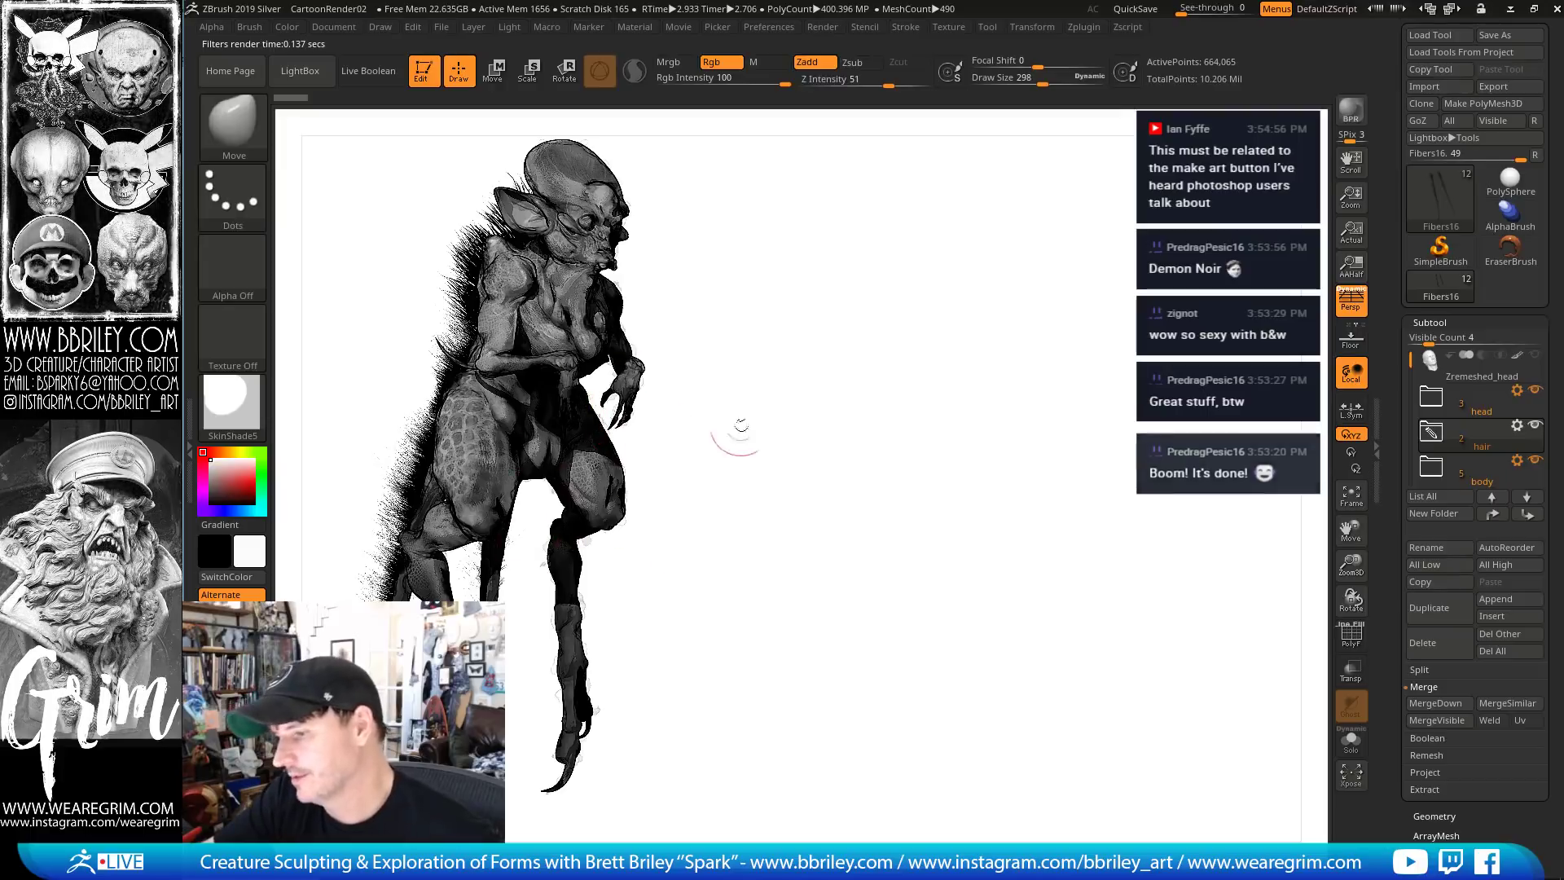
Try the ColorShatter, Charcoal and ColoredPencils filter presets on the rendered creature
{"action": "key", "text": "comma"}
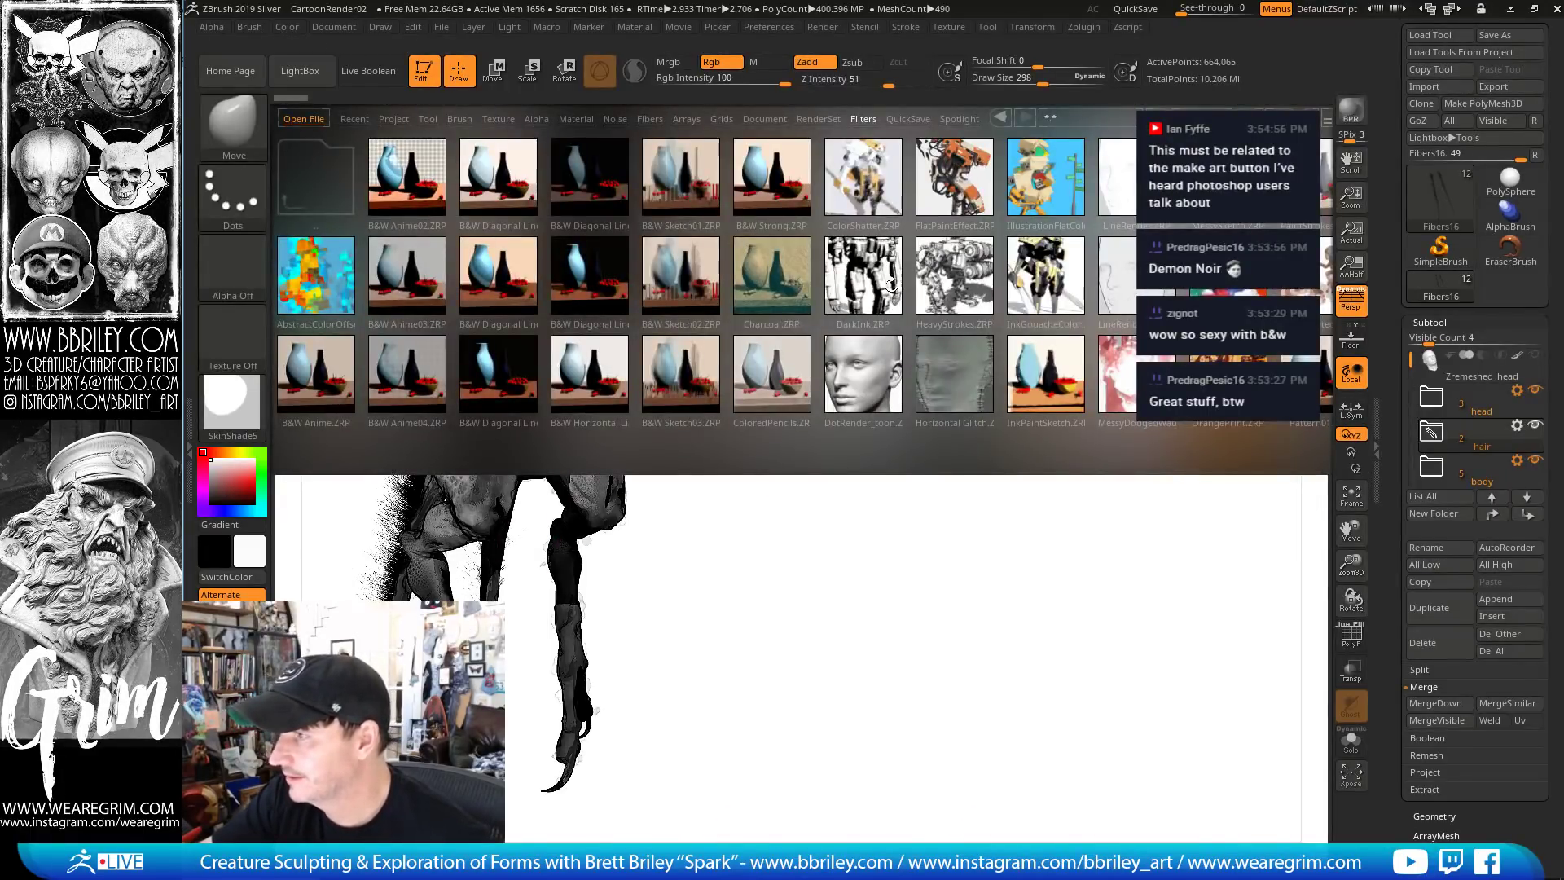
{"action": "double_click", "coordinate": [866, 186]}
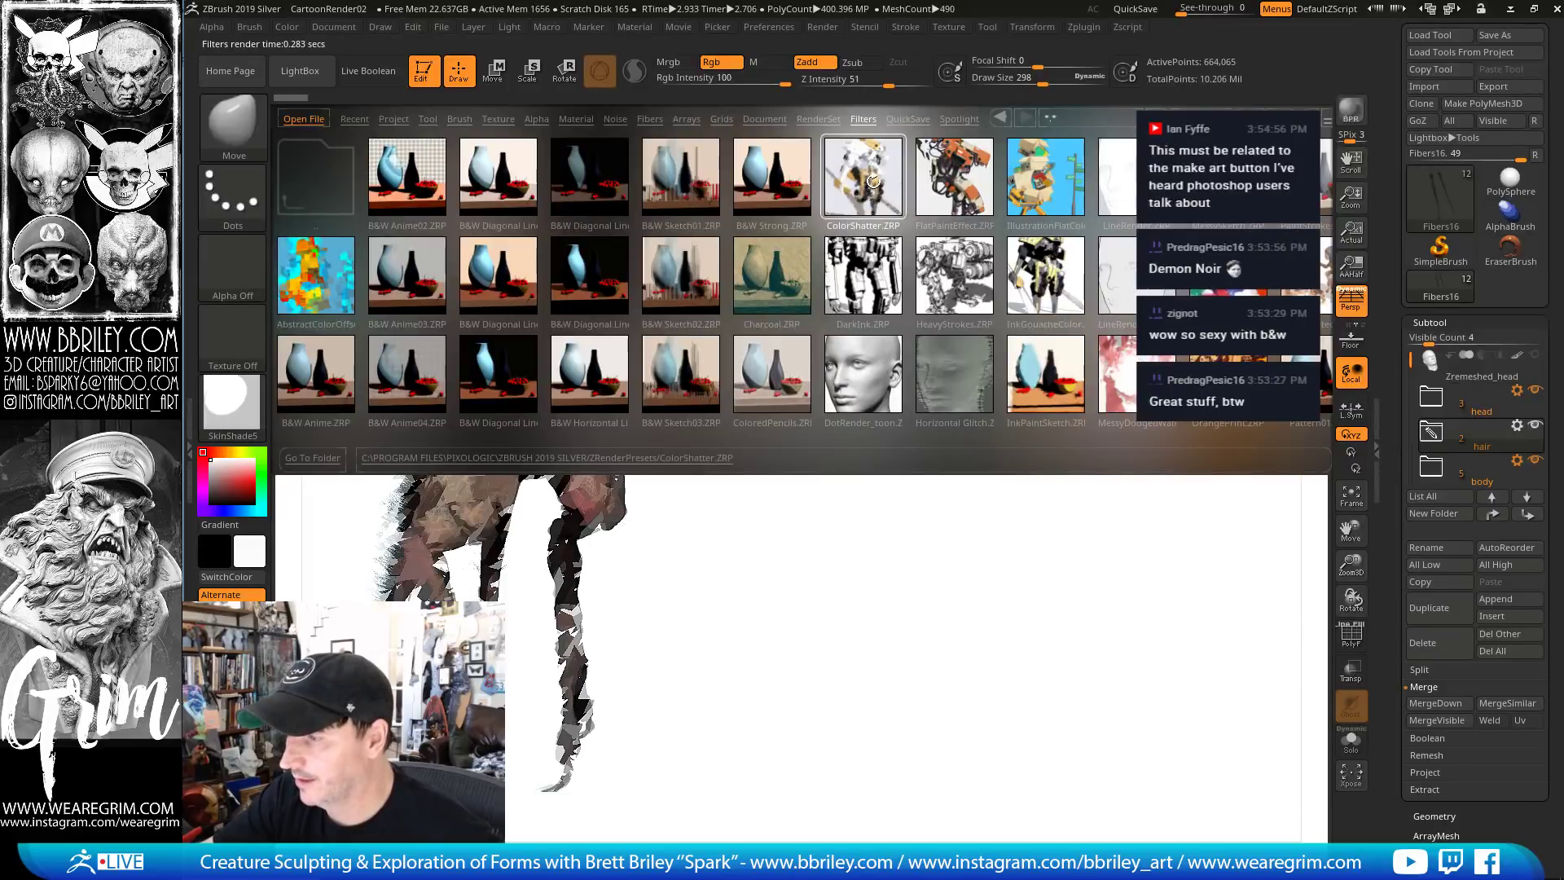
{"action": "left_click_drag", "start_coordinate": [873, 188], "coordinate": [858, 188]}
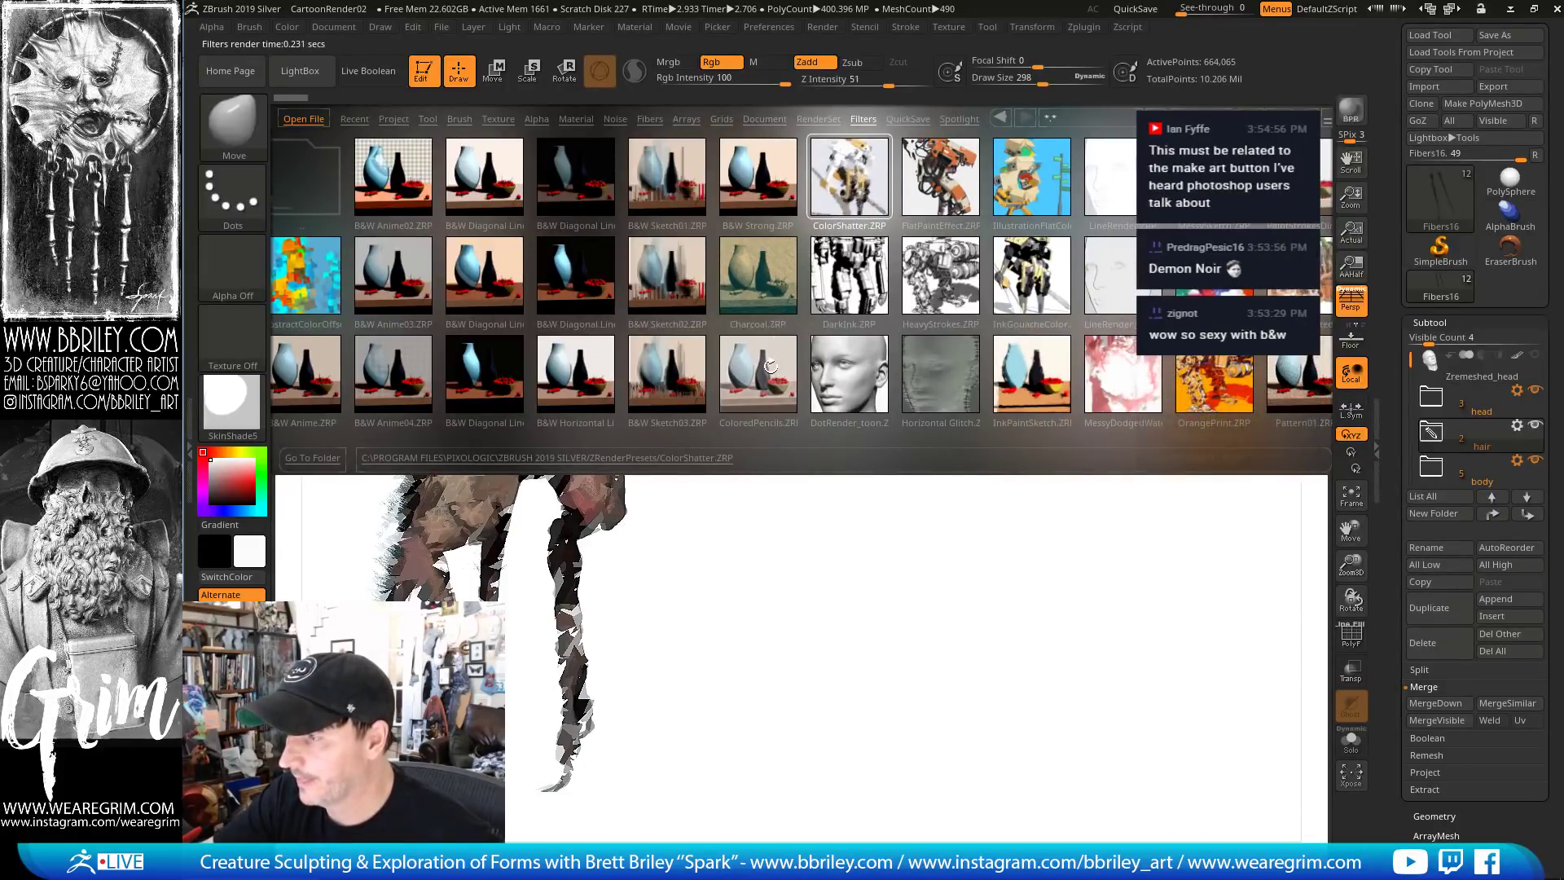
{"action": "double_click", "coordinate": [755, 277]}
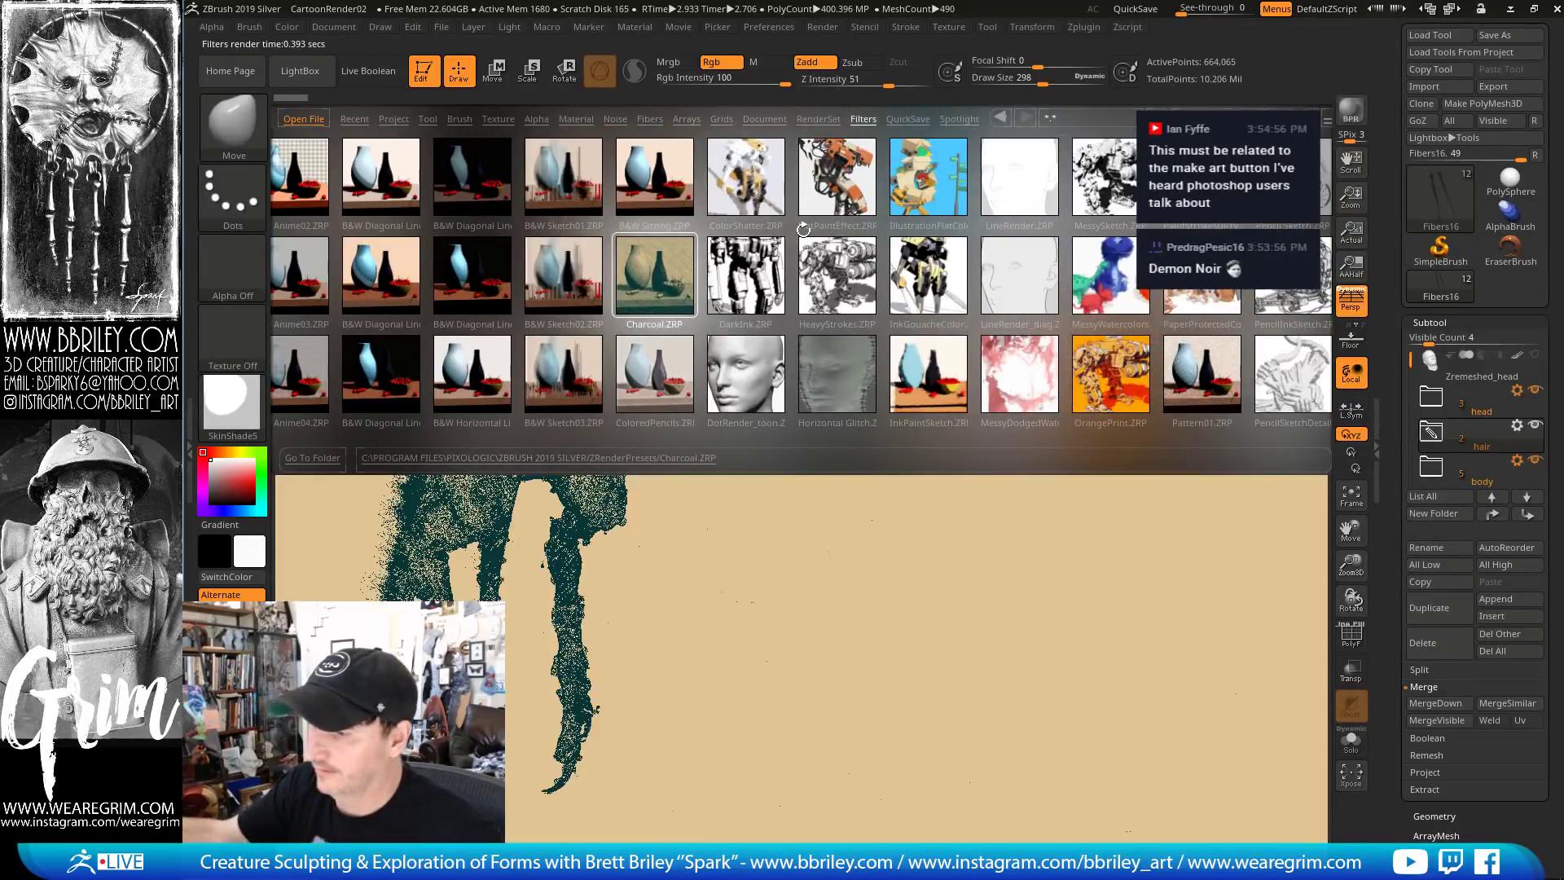
{"action": "double_click", "coordinate": [633, 387]}
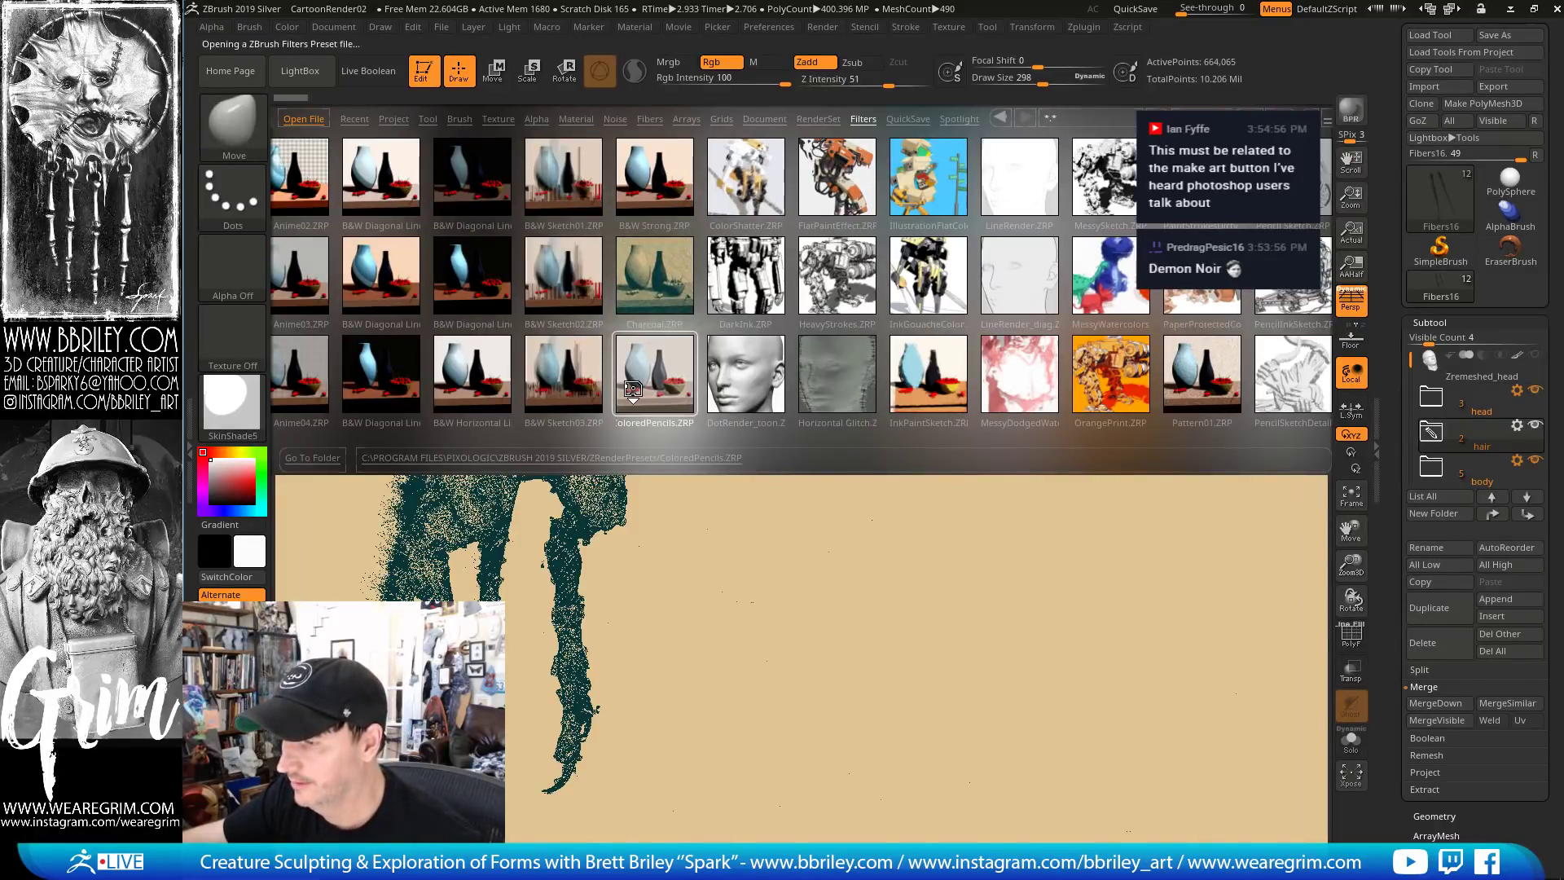
{"action": "key", "text": "comma"}
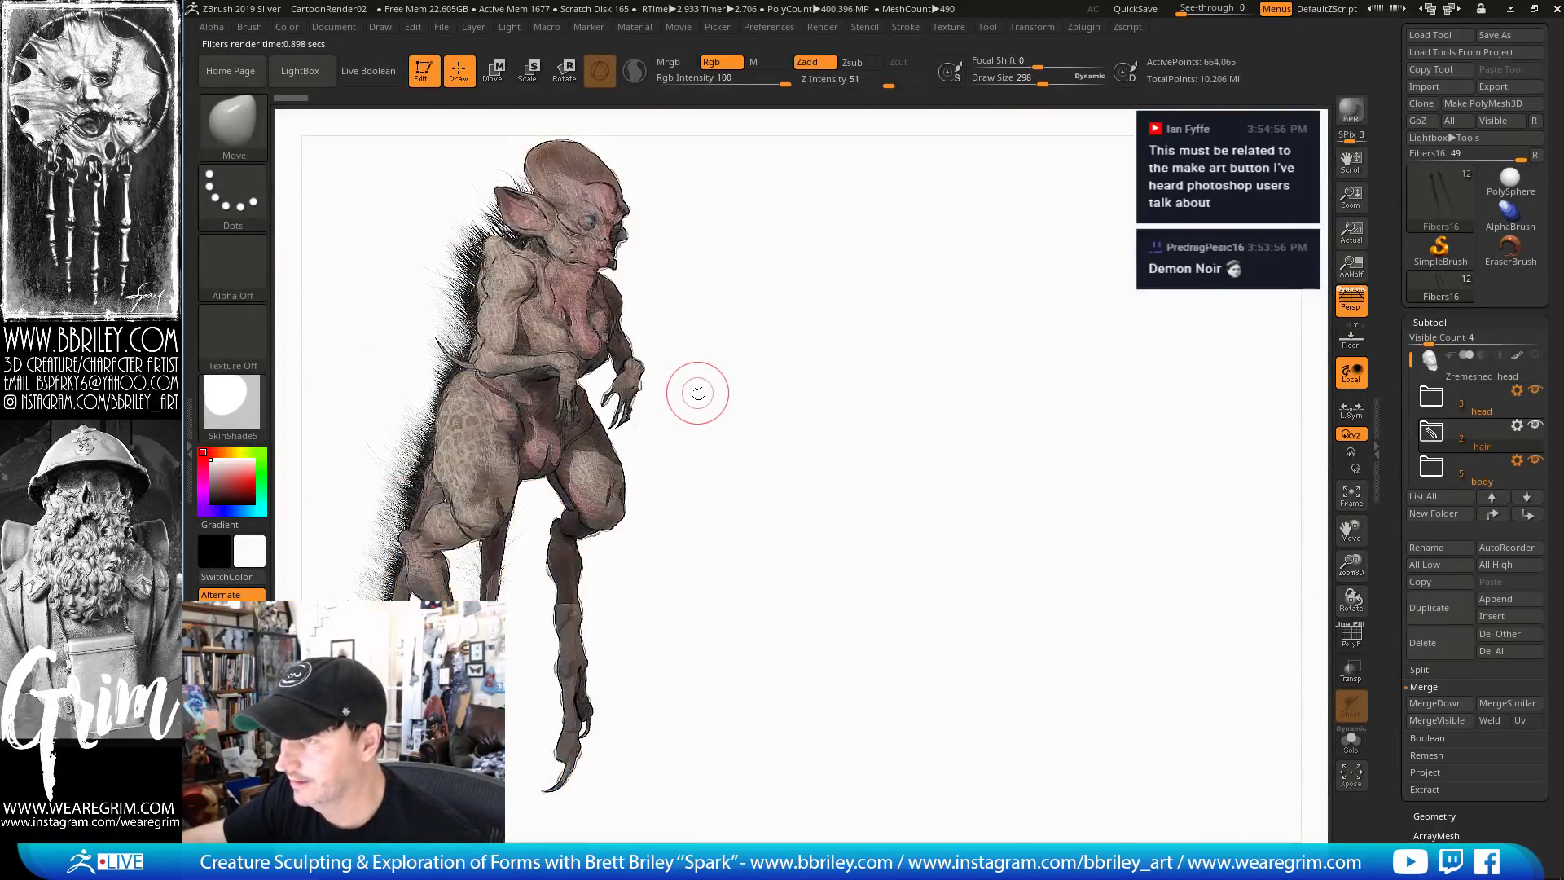
Try the B&W Horizontal Lines, DotRender_toon and flat-color illustration filter presets on the rendered creature
{"action": "key", "text": "comma"}
{"action": "double_click", "coordinate": [579, 368]}
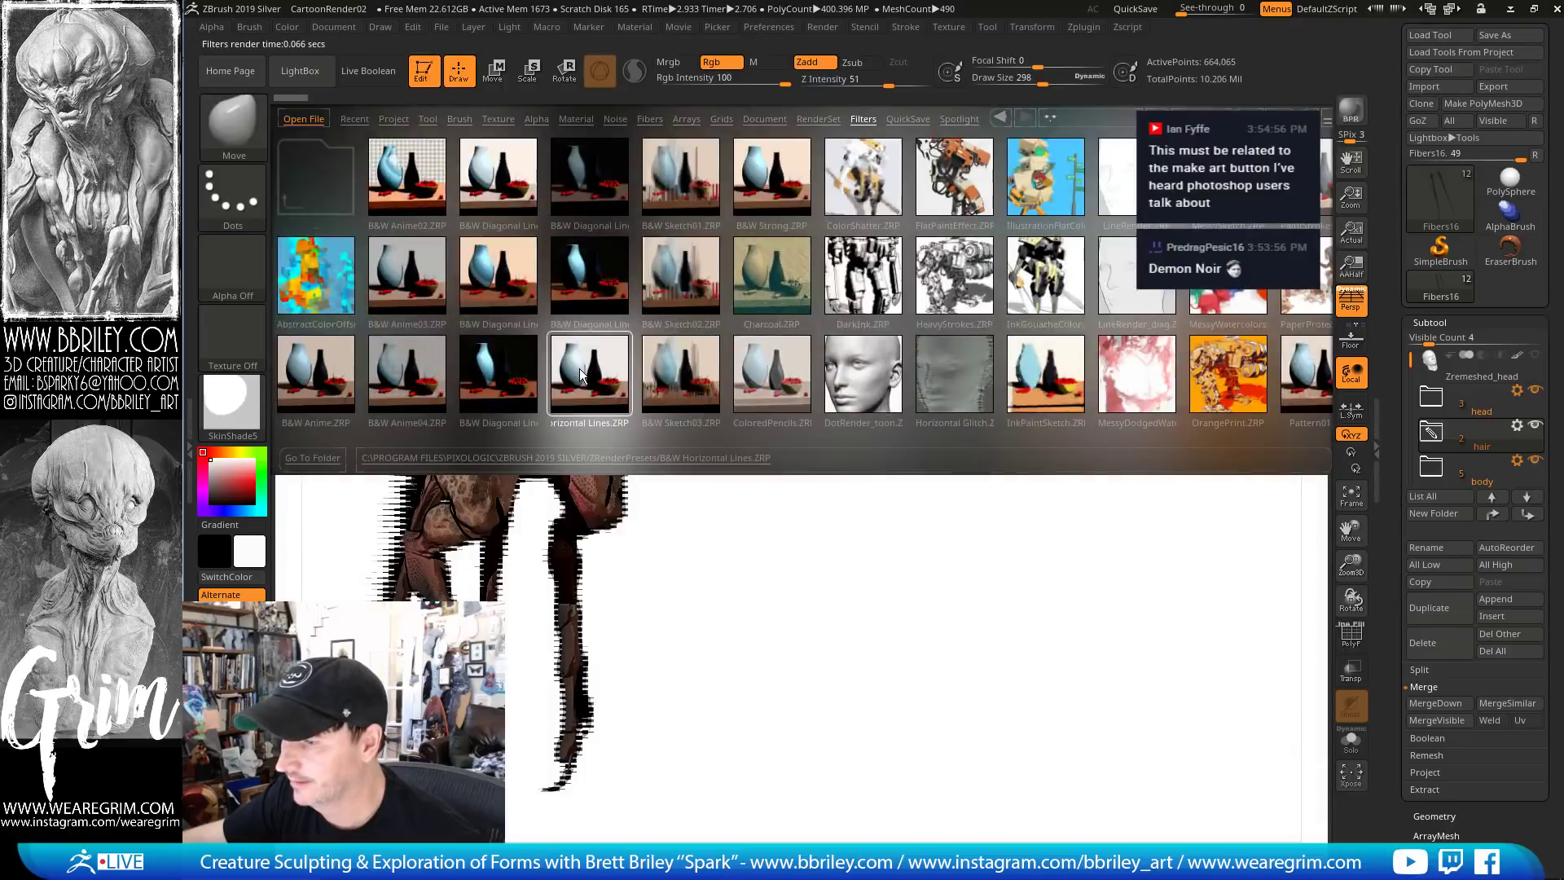
{"action": "double_click", "coordinate": [839, 369]}
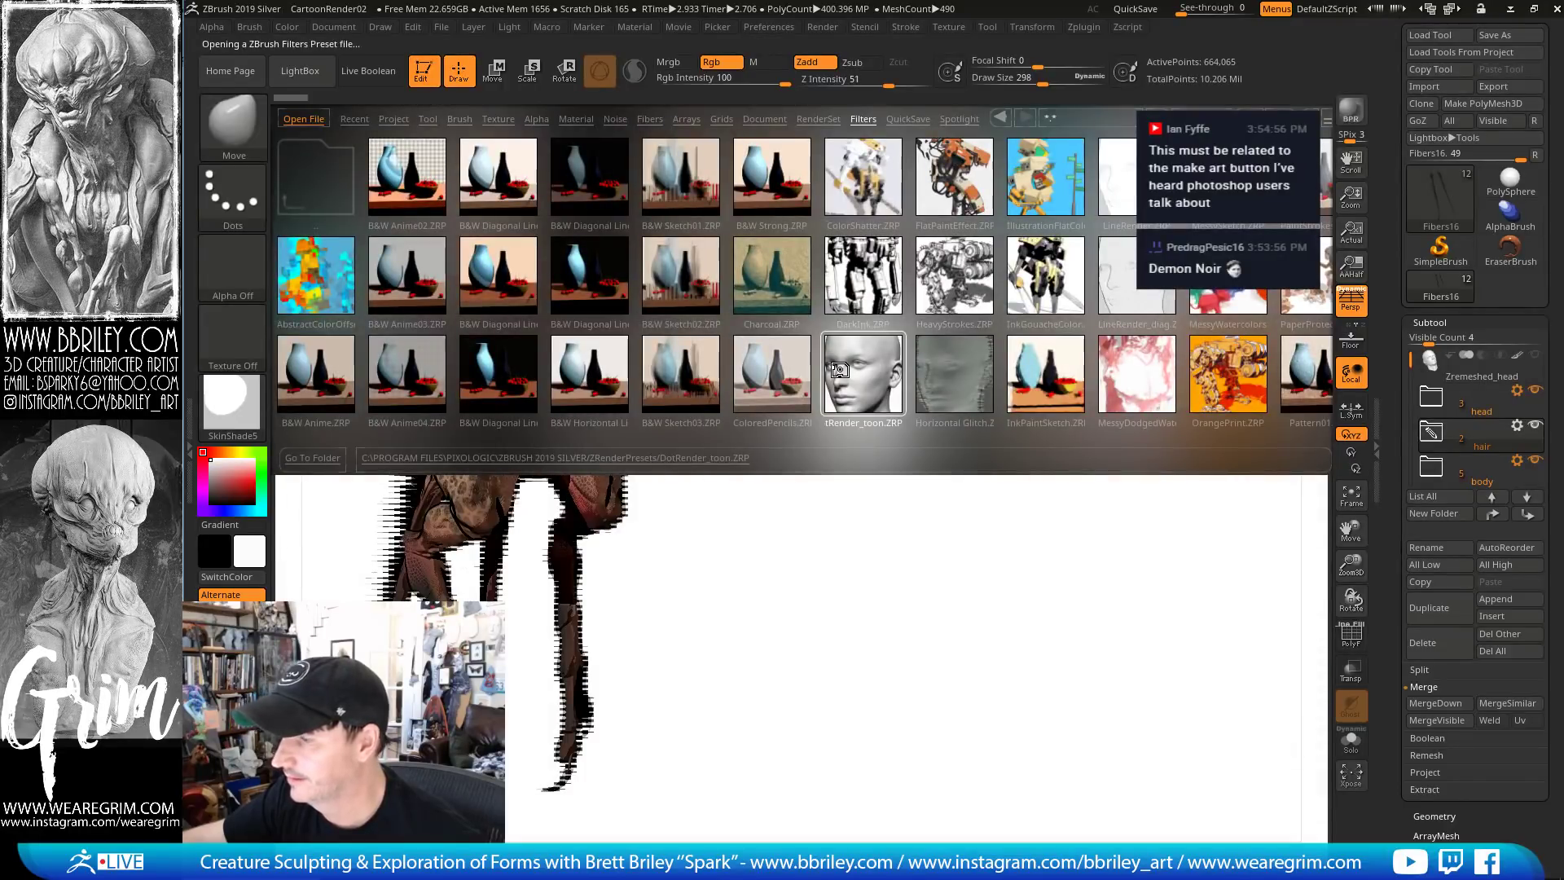
{"action": "key", "text": "comma"}
{"action": "key", "text": "comma"}
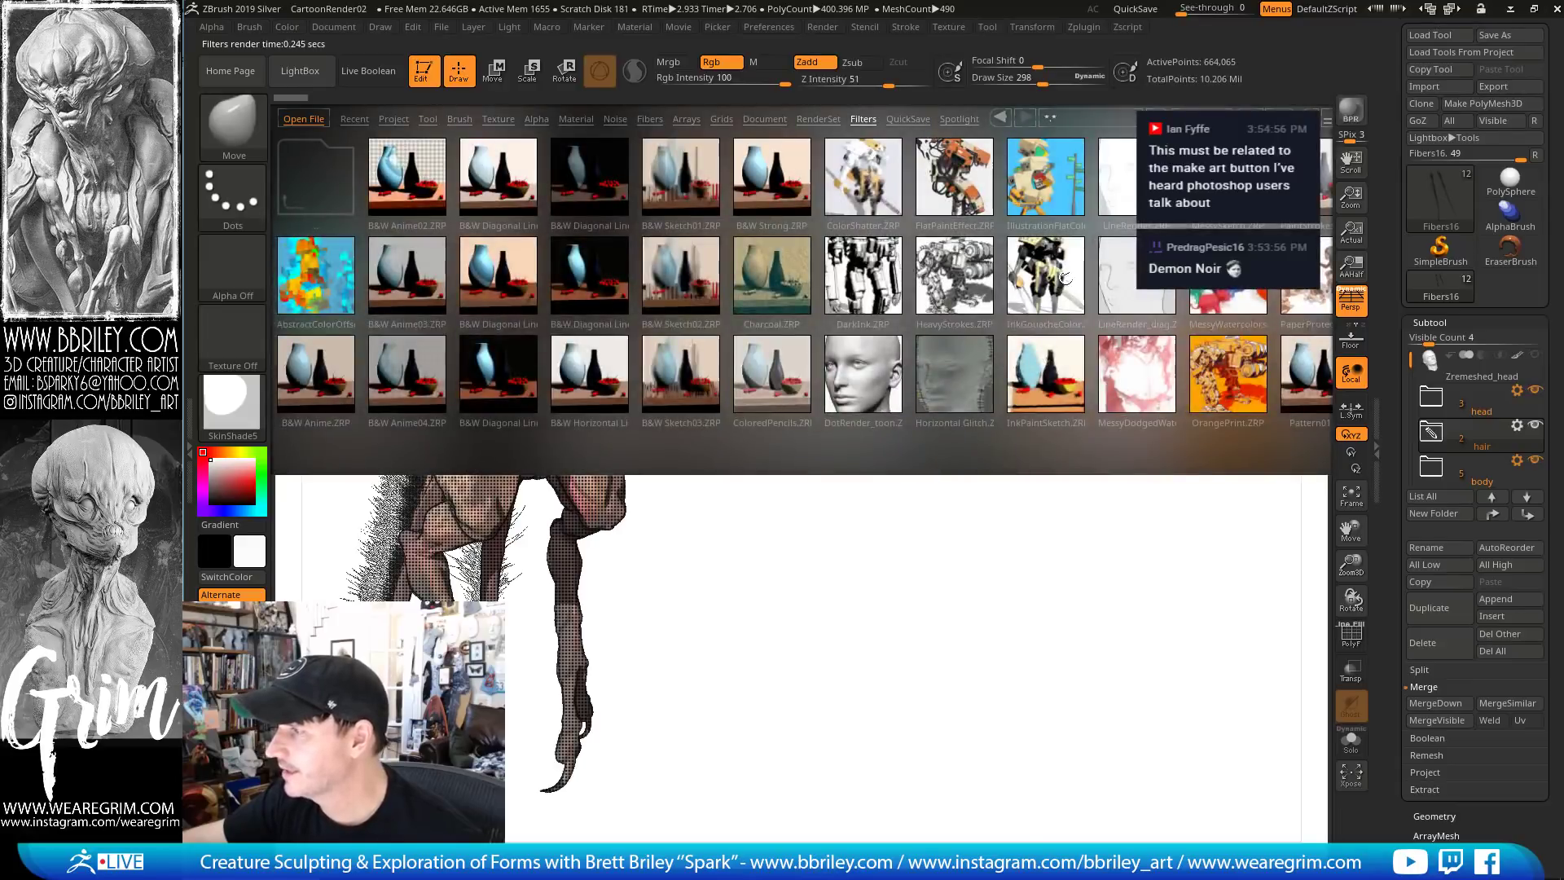
{"action": "double_click", "coordinate": [1045, 186]}
{"action": "key", "text": "comma"}
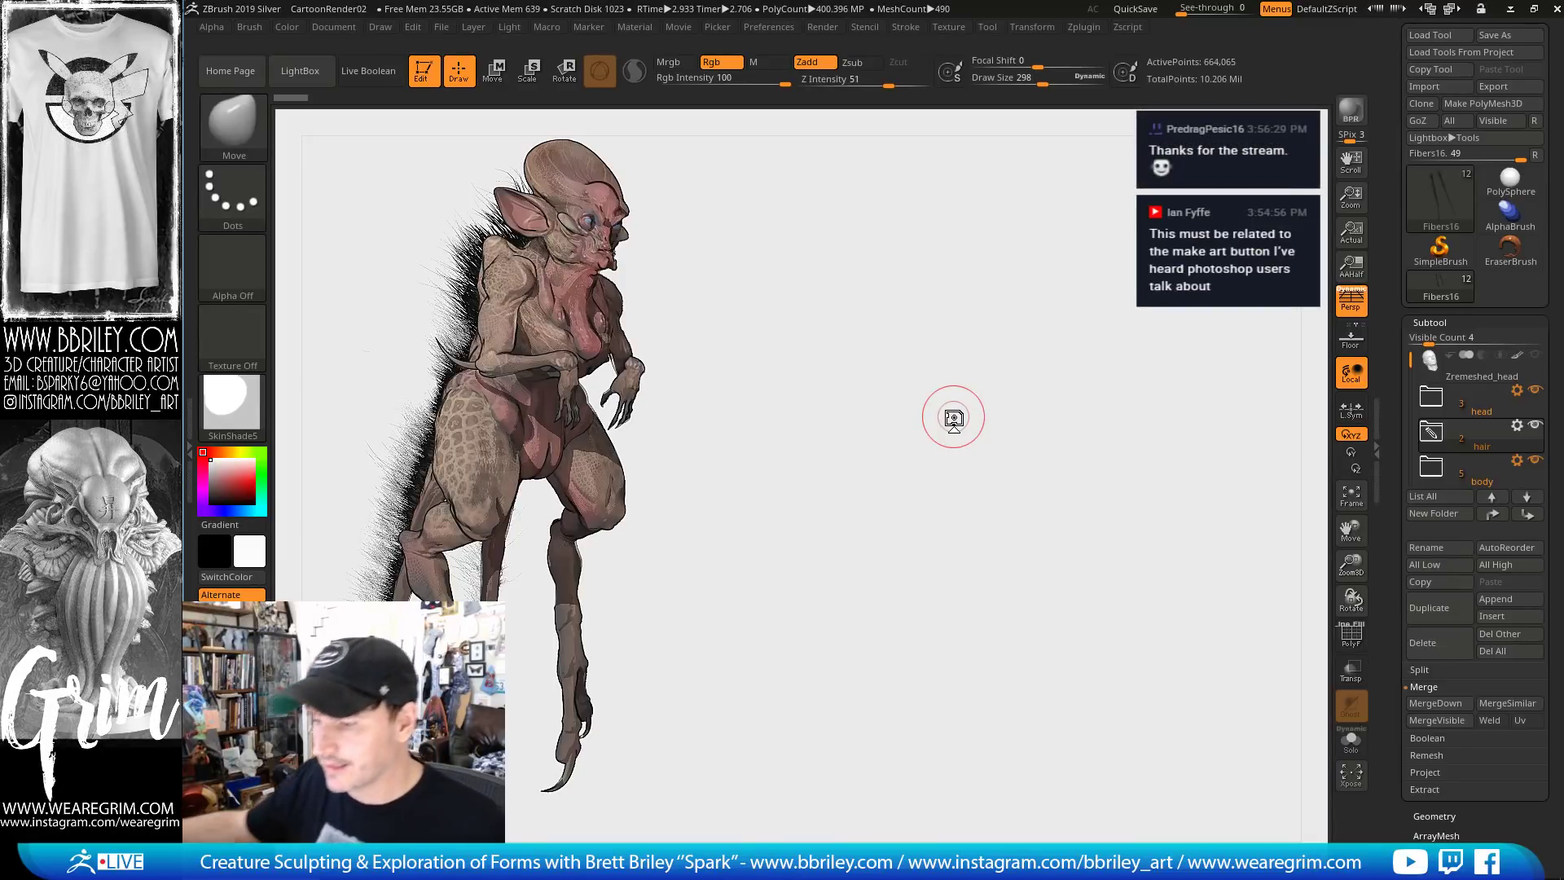
Export the rendered document as shot1.PSD, then switch to Photoshop and open the exported image
{"action": "left_click", "coordinate": [333, 27]}
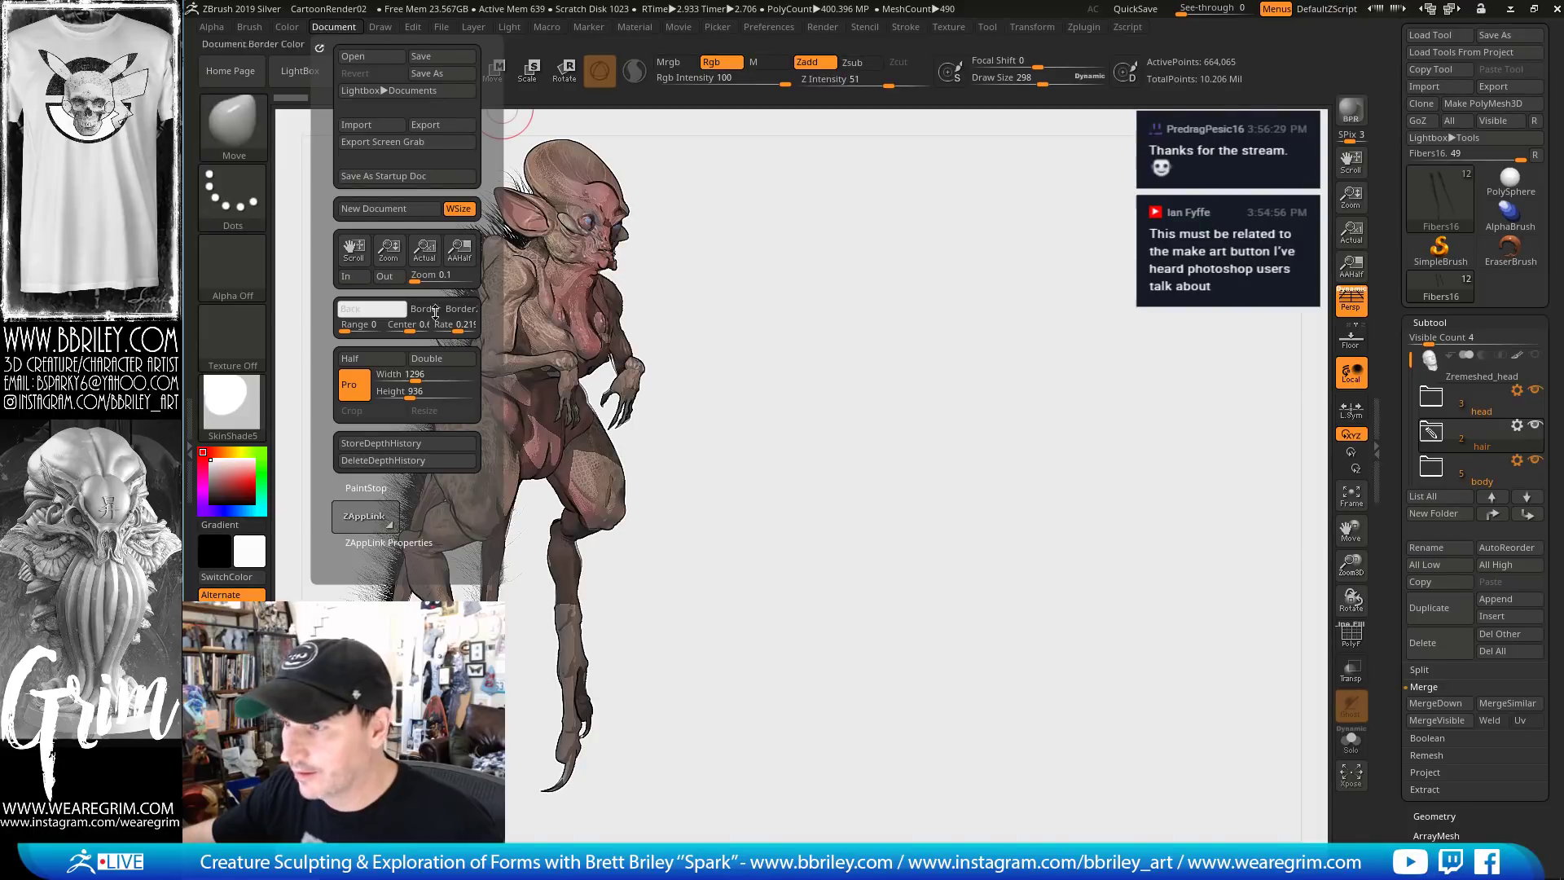
{"action": "left_click", "coordinate": [430, 128]}
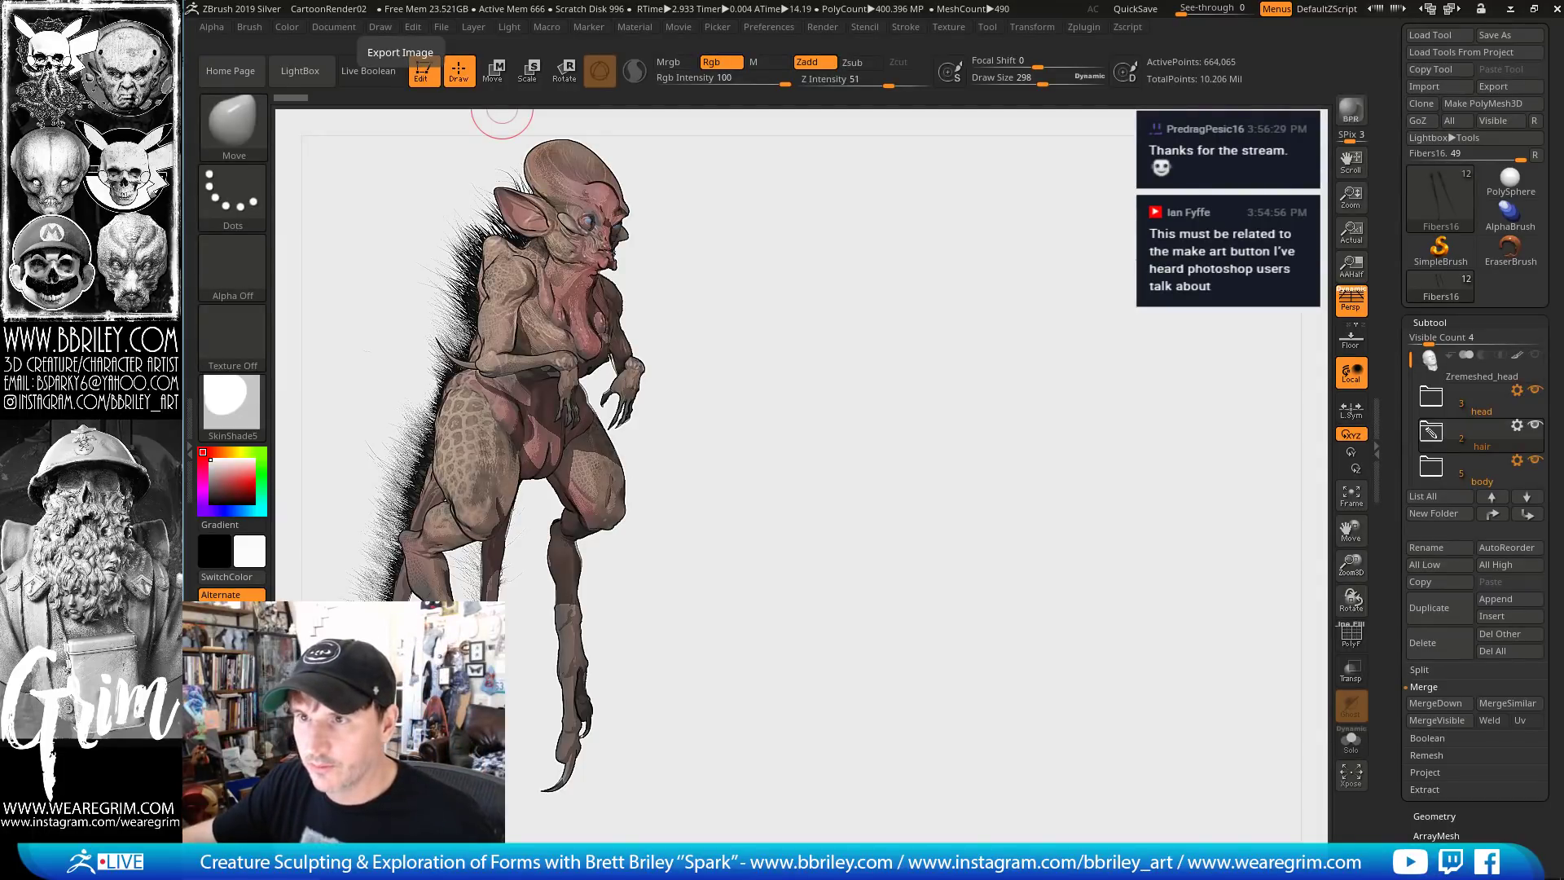
{"action": "key", "text": "alt+Tab"}
{"action": "scroll", "coordinate": [415, 347], "scroll_direction": "down", "scroll_amount": 3, "text": "alt"}
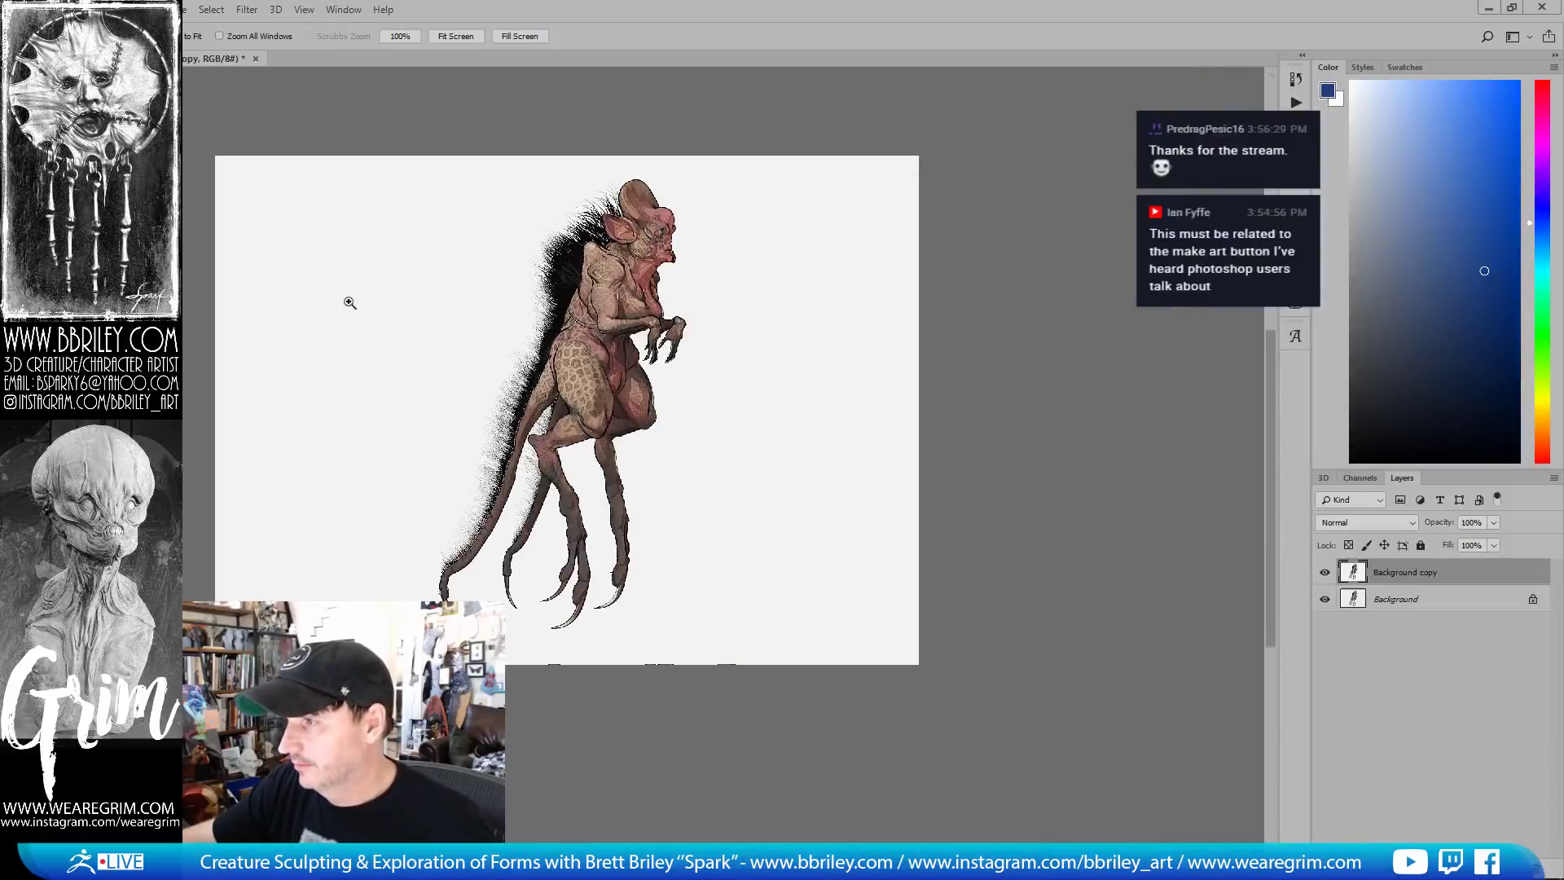
{"action": "left_click", "coordinate": [50, 10]}
{"action": "left_click", "coordinate": [89, 43]}
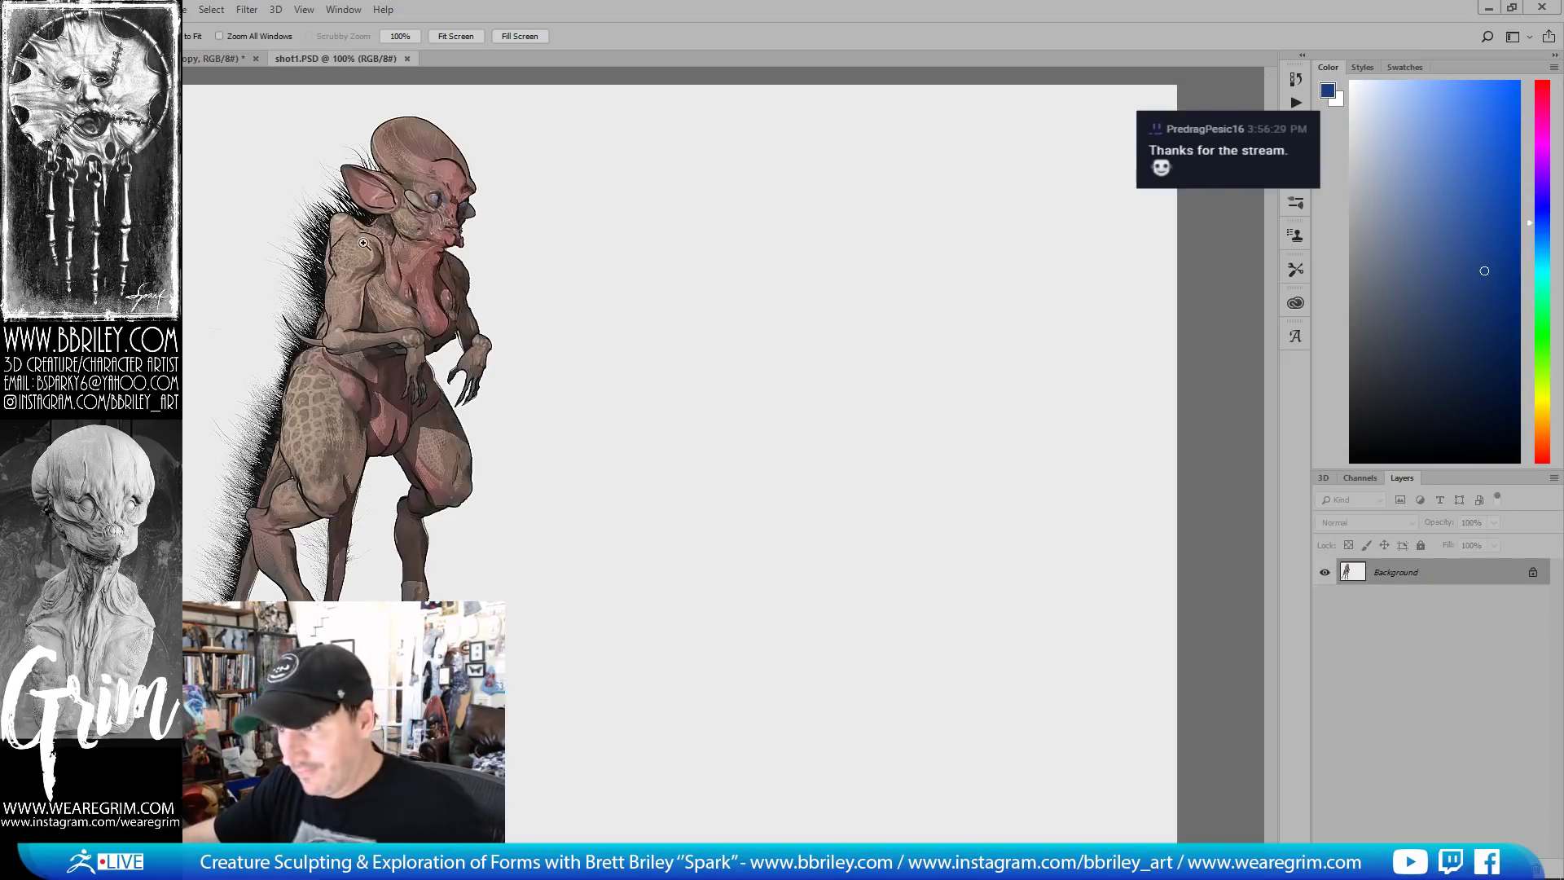
Copy the entire shot1.PSD image, close that file and paste the render as a new layer in the other creature document
{"action": "key", "text": "ctrl+a"}
{"action": "key", "text": "ctrl+c"}
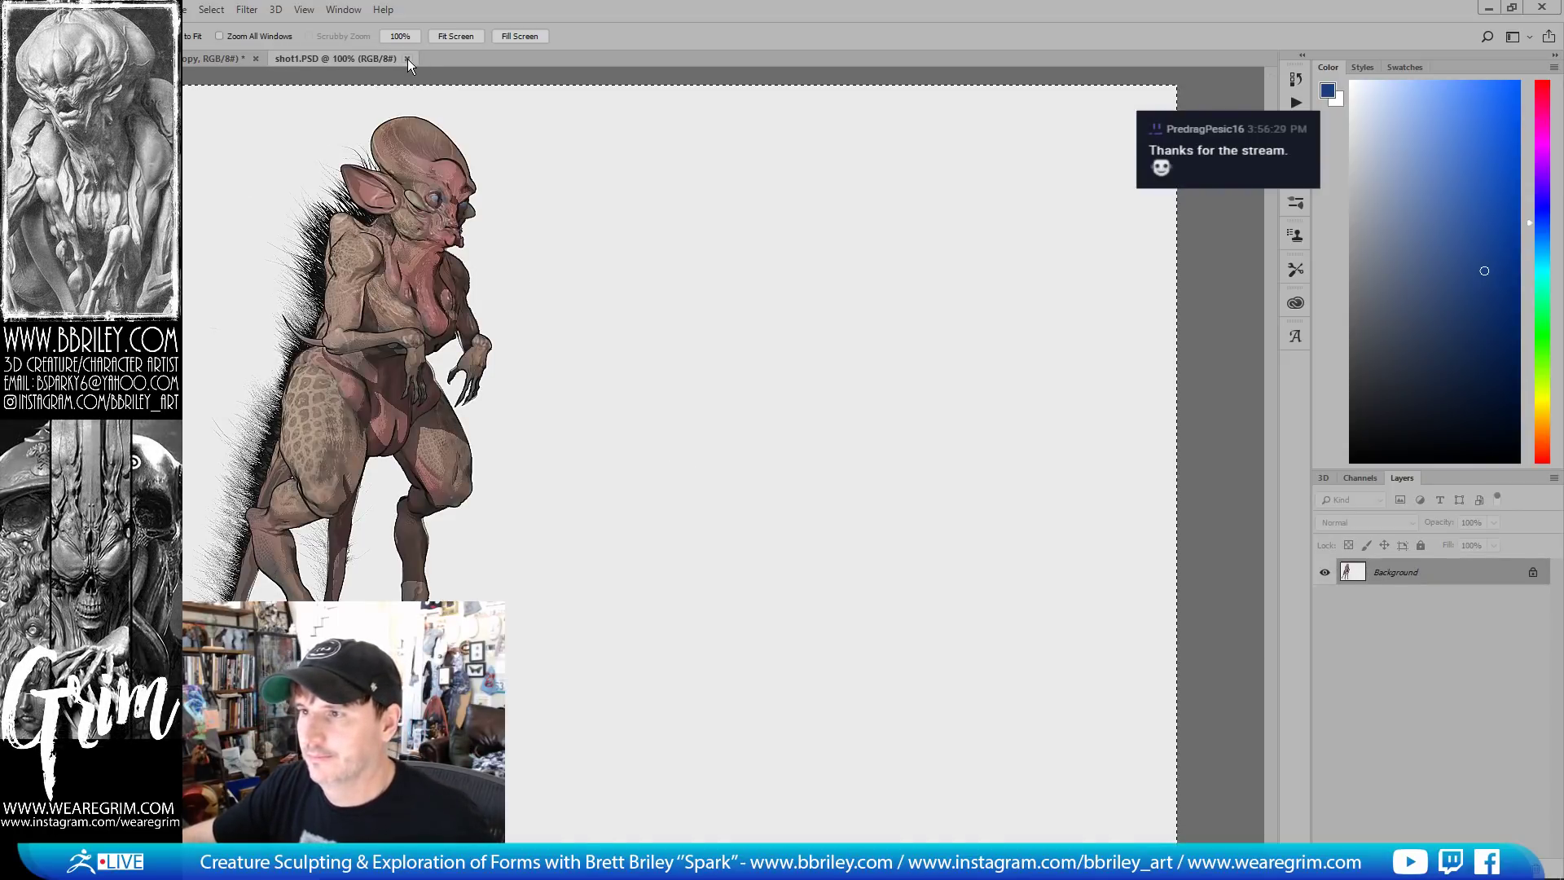
{"action": "left_click", "coordinate": [406, 59]}
{"action": "key", "text": "ctrl+v"}
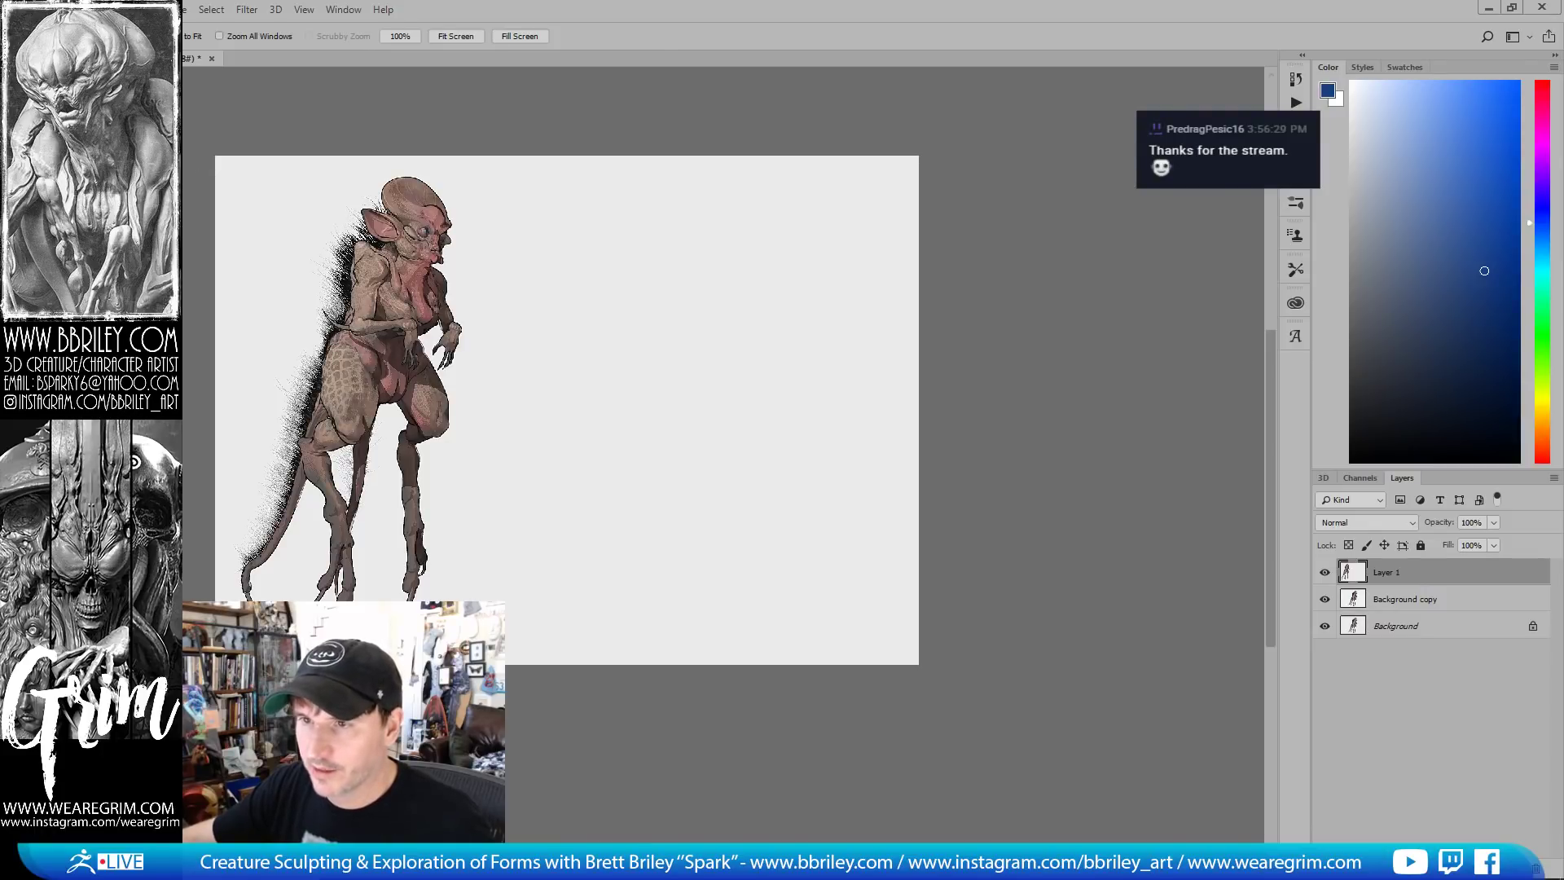
Clear the empty area beside the creature on Layer 1, and shift the Background copy layer away from the pasted creature
{"action": "key", "text": "m"}
{"action": "left_click_drag", "start_coordinate": [974, 147], "coordinate": [498, 745]}
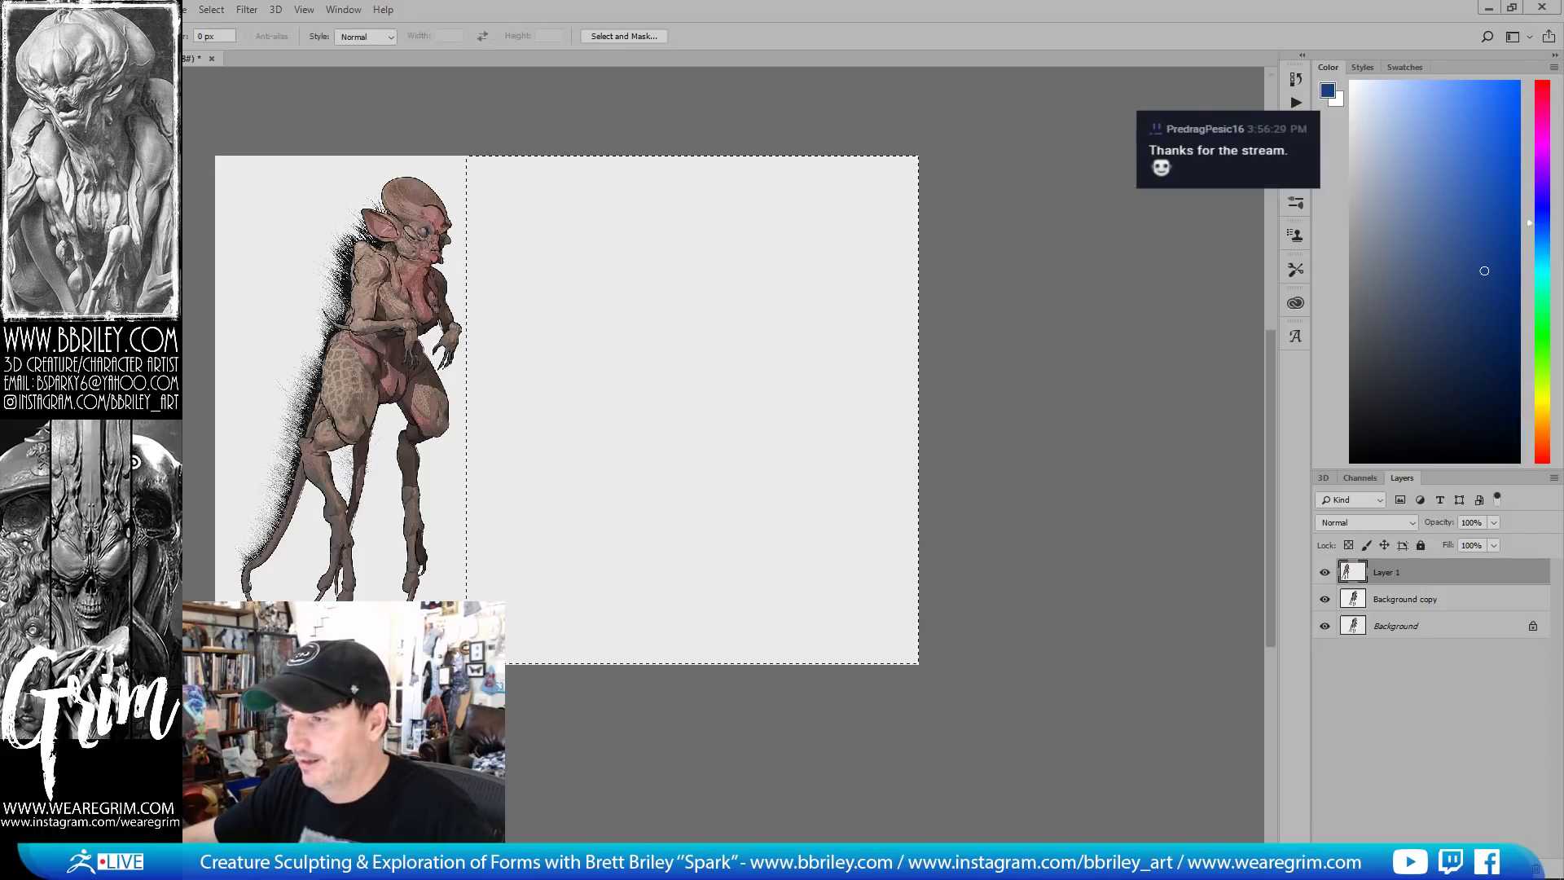
{"action": "key", "text": "Delete"}
{"action": "key", "text": "ctrl+d"}
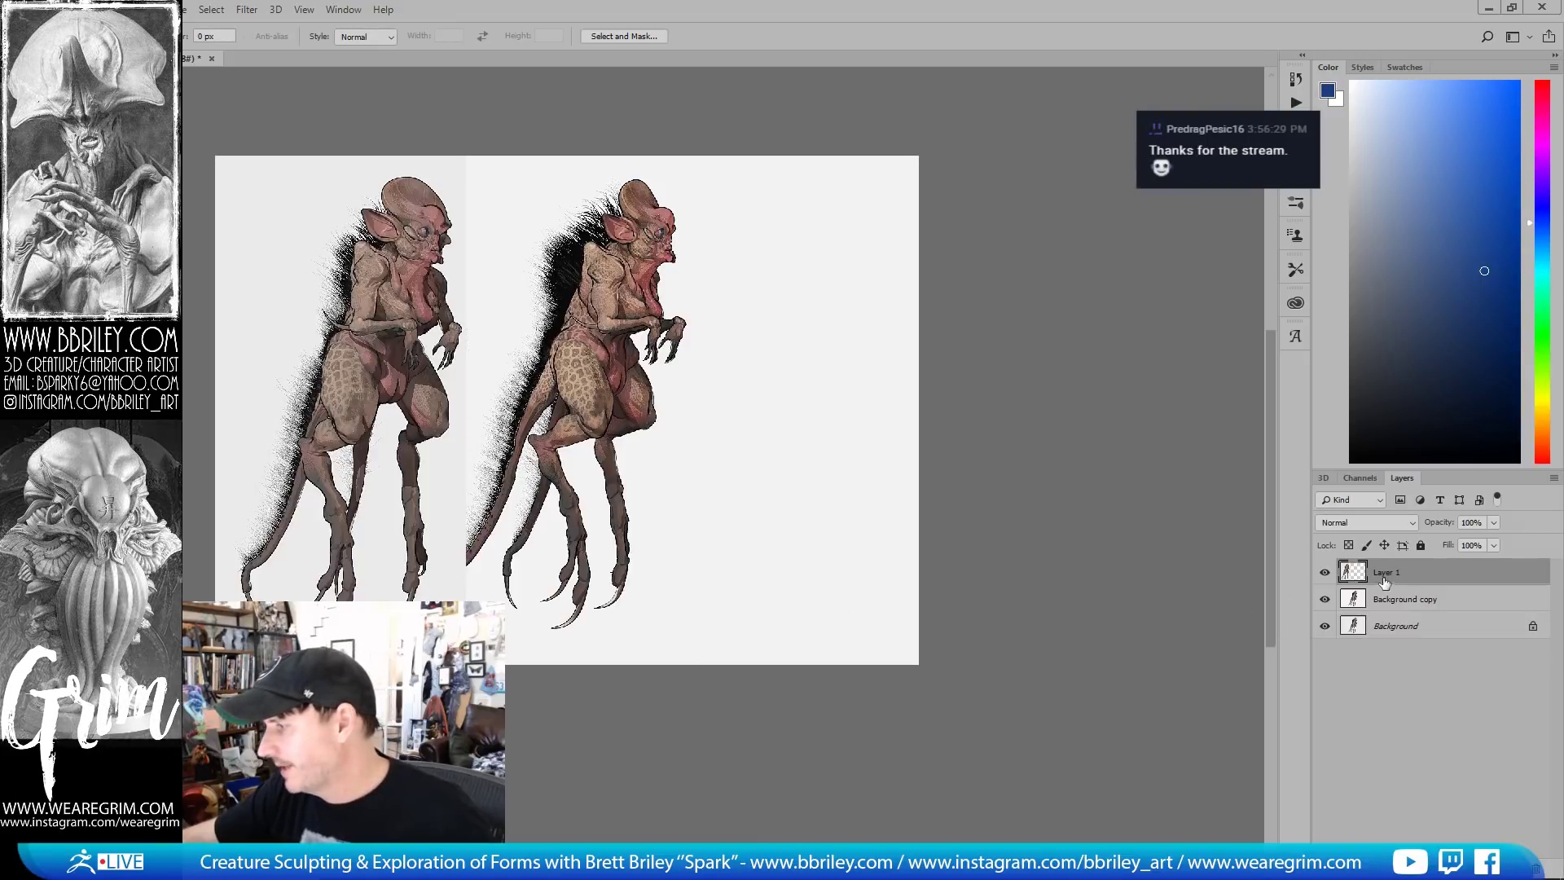
{"action": "left_click", "coordinate": [1403, 598]}
{"action": "left_click_drag", "start_coordinate": [801, 526], "coordinate": [886, 525], "text": "ctrl"}
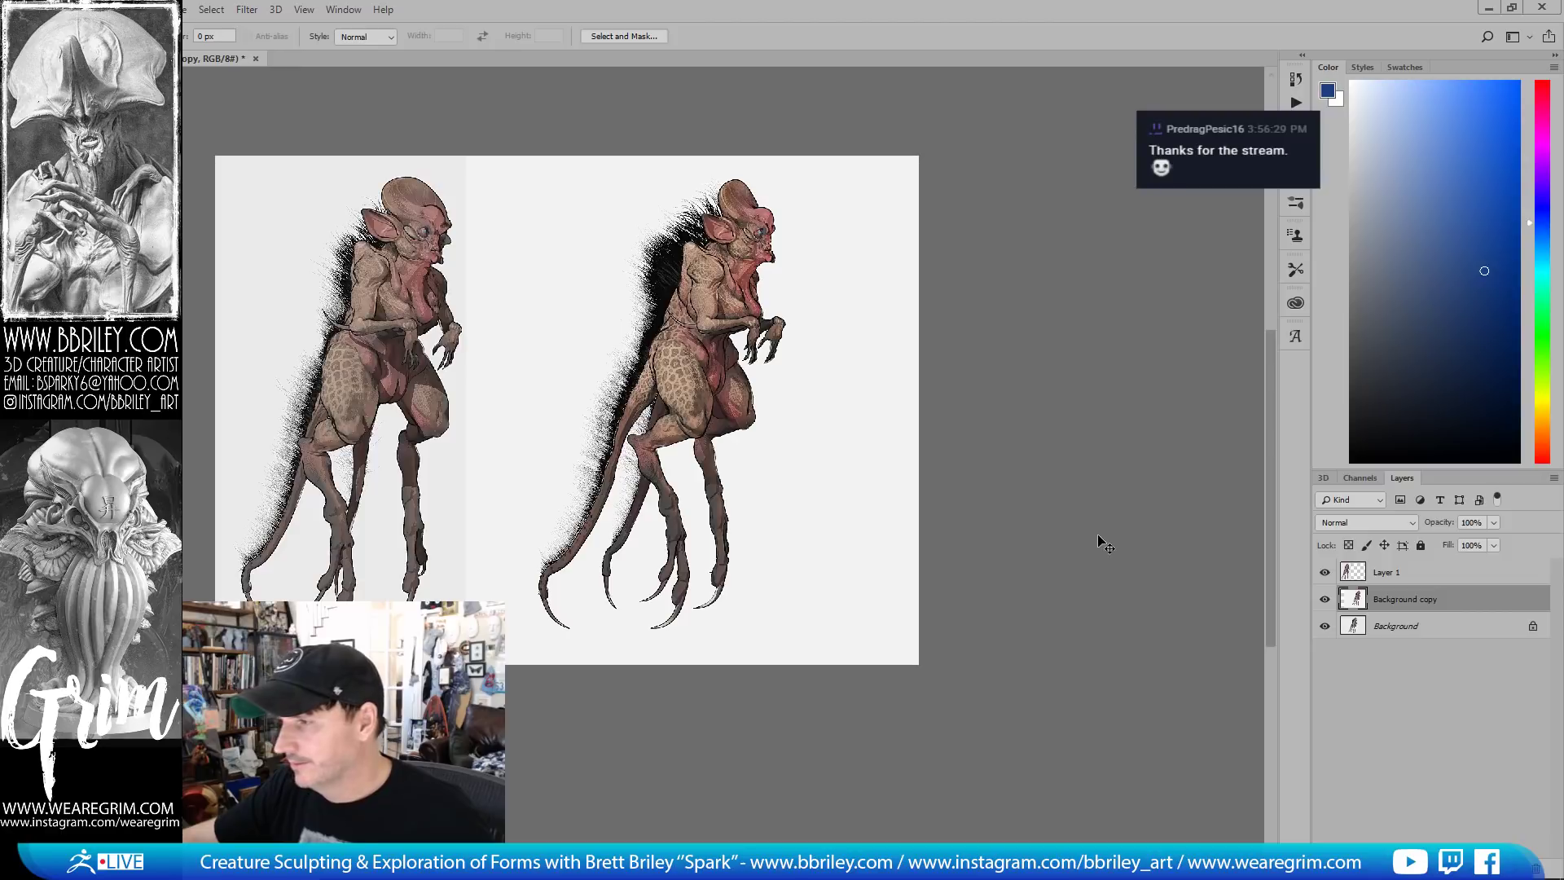
Undo the Background copy move and the Layer 1 clearing, and remove the pasted Layer 1
{"action": "key", "text": "ctrl+z"}
{"action": "key", "text": "ctrl+z"}
{"action": "key", "text": "Delete"}
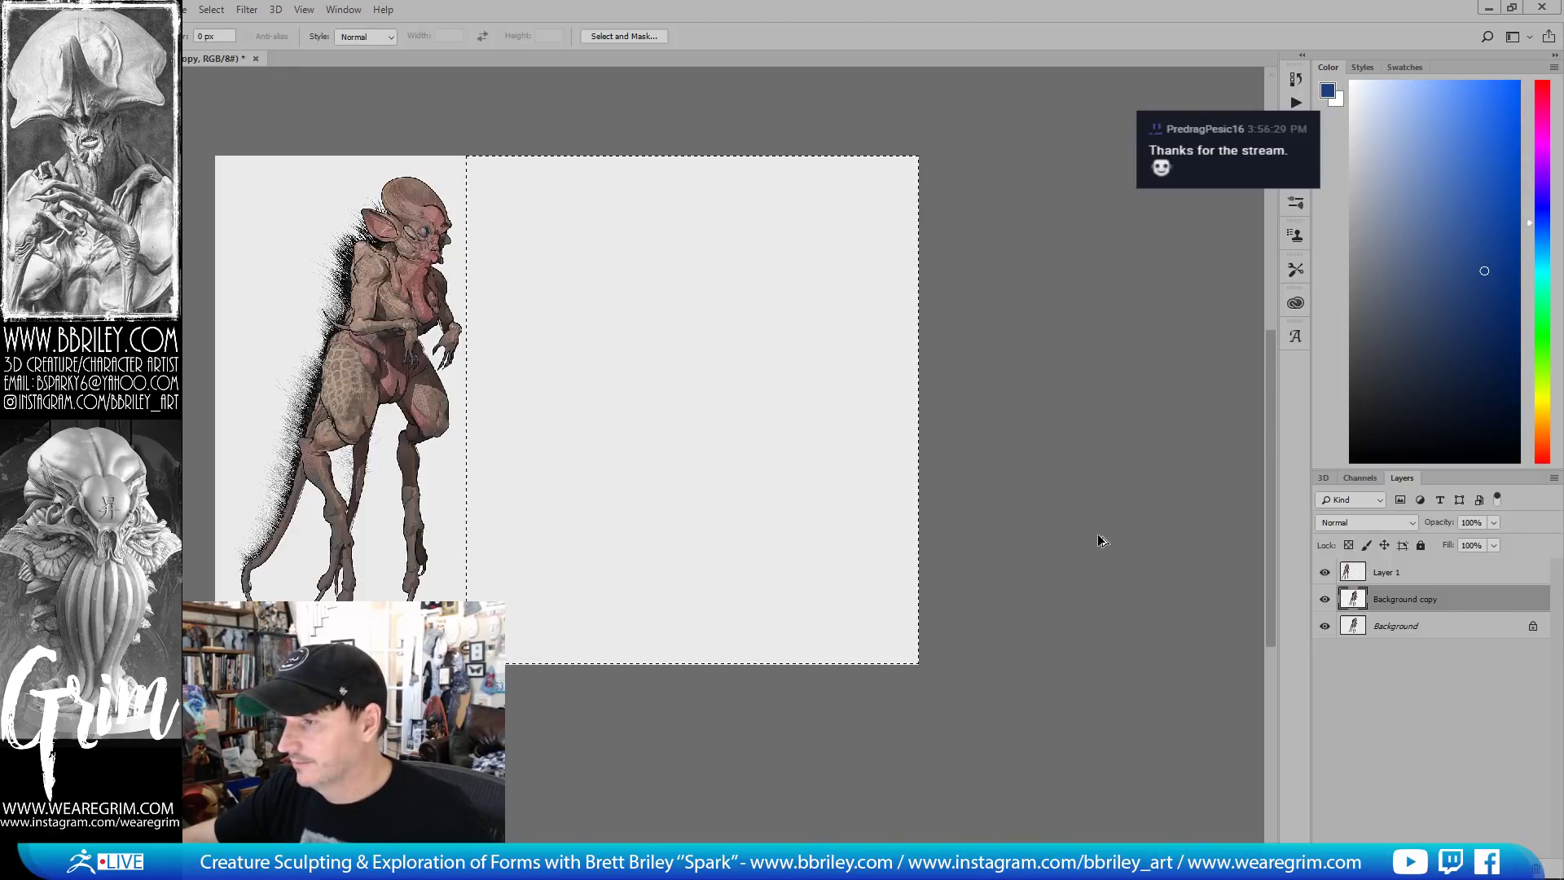
{"action": "key", "text": "ctrl+d"}
{"action": "left_click", "coordinate": [1323, 572]}
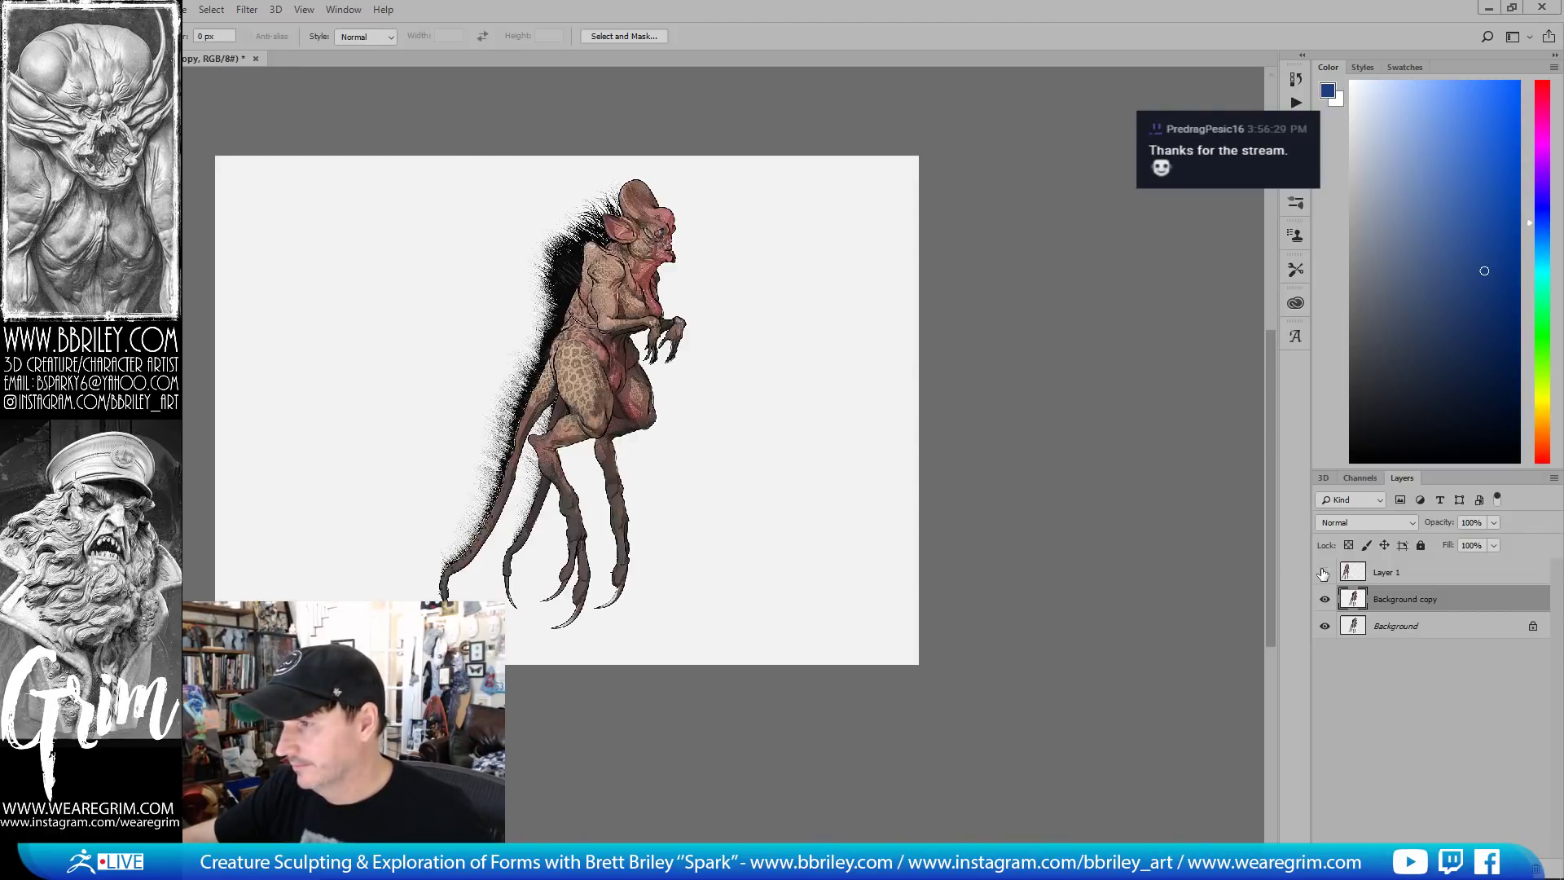
{"action": "key", "text": "Delete"}
Toggle the Background copy layer's visibility to compare it with the Background, and delete the copy
{"action": "left_click", "coordinate": [1324, 572]}
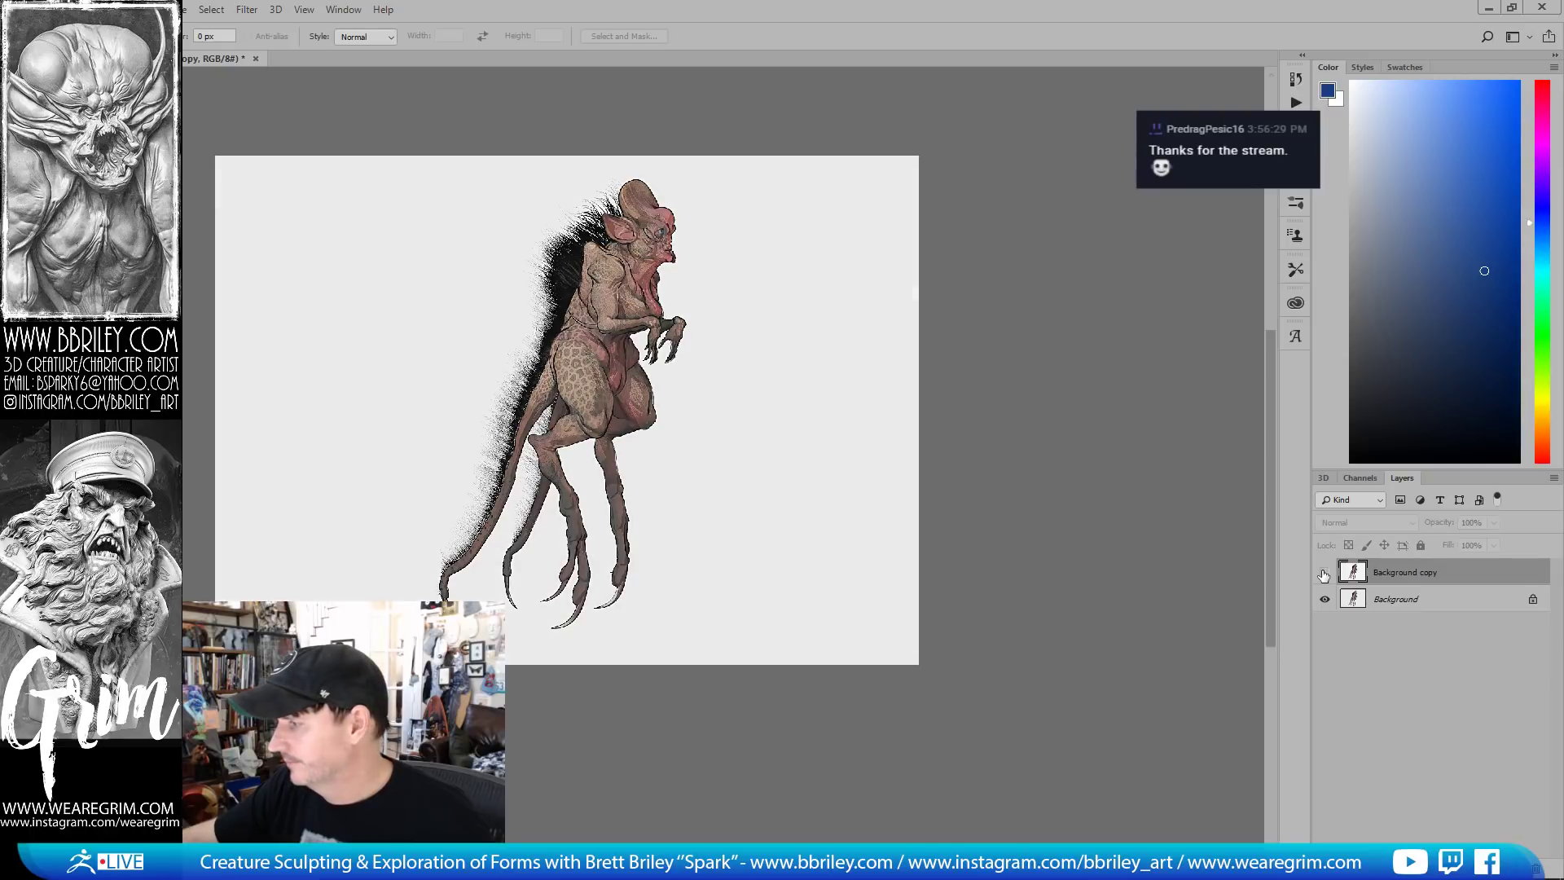
{"action": "left_click", "coordinate": [1324, 572]}
{"action": "left_click", "coordinate": [1324, 572]}
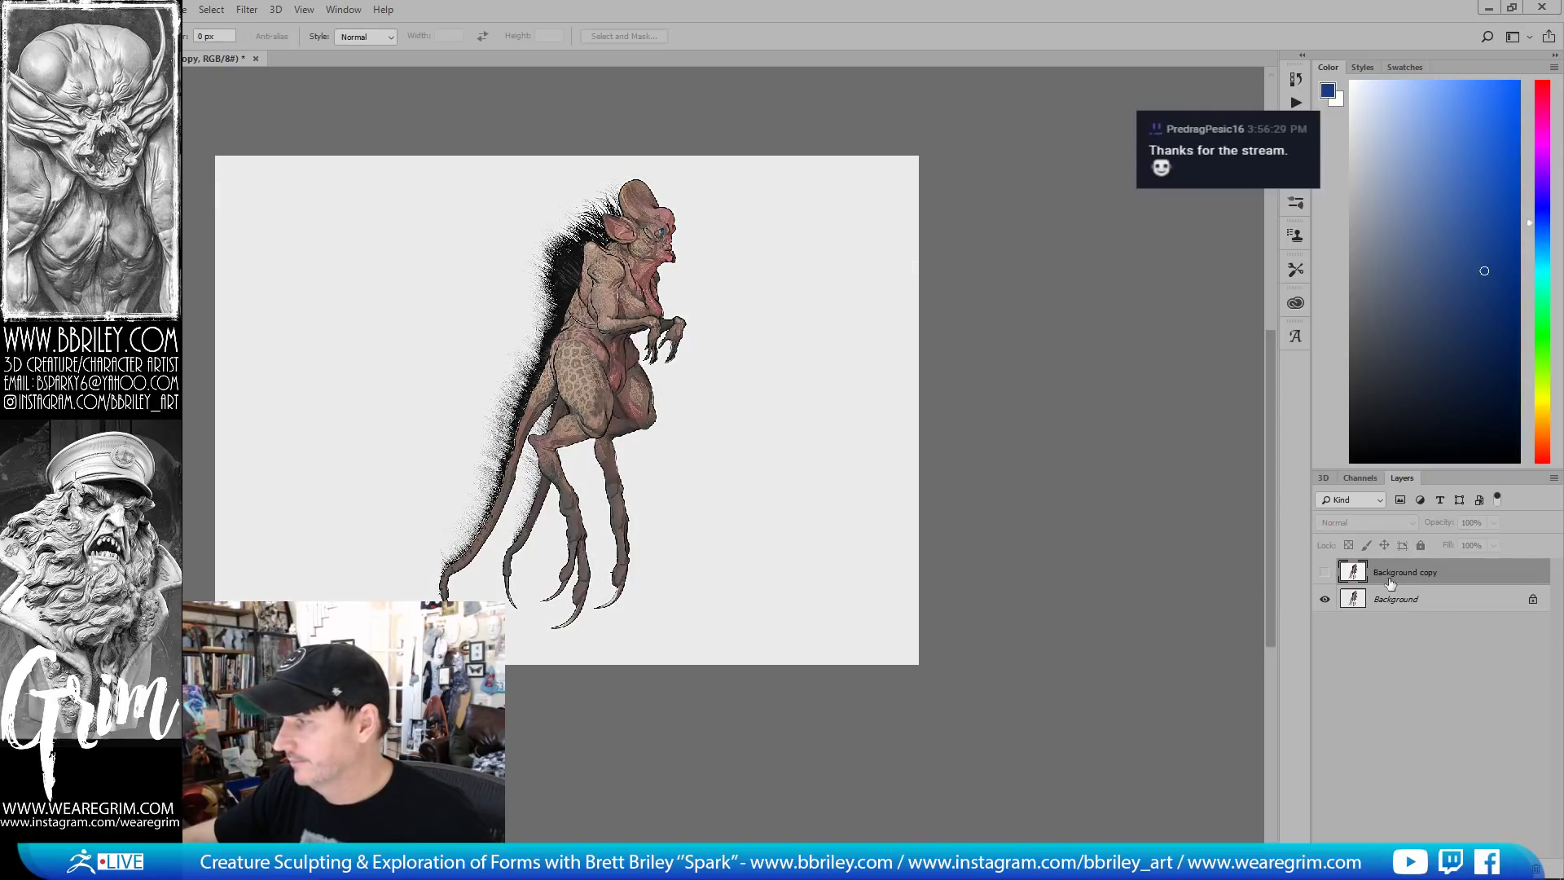
{"action": "left_click_drag", "start_coordinate": [1425, 575], "coordinate": [1539, 865]}
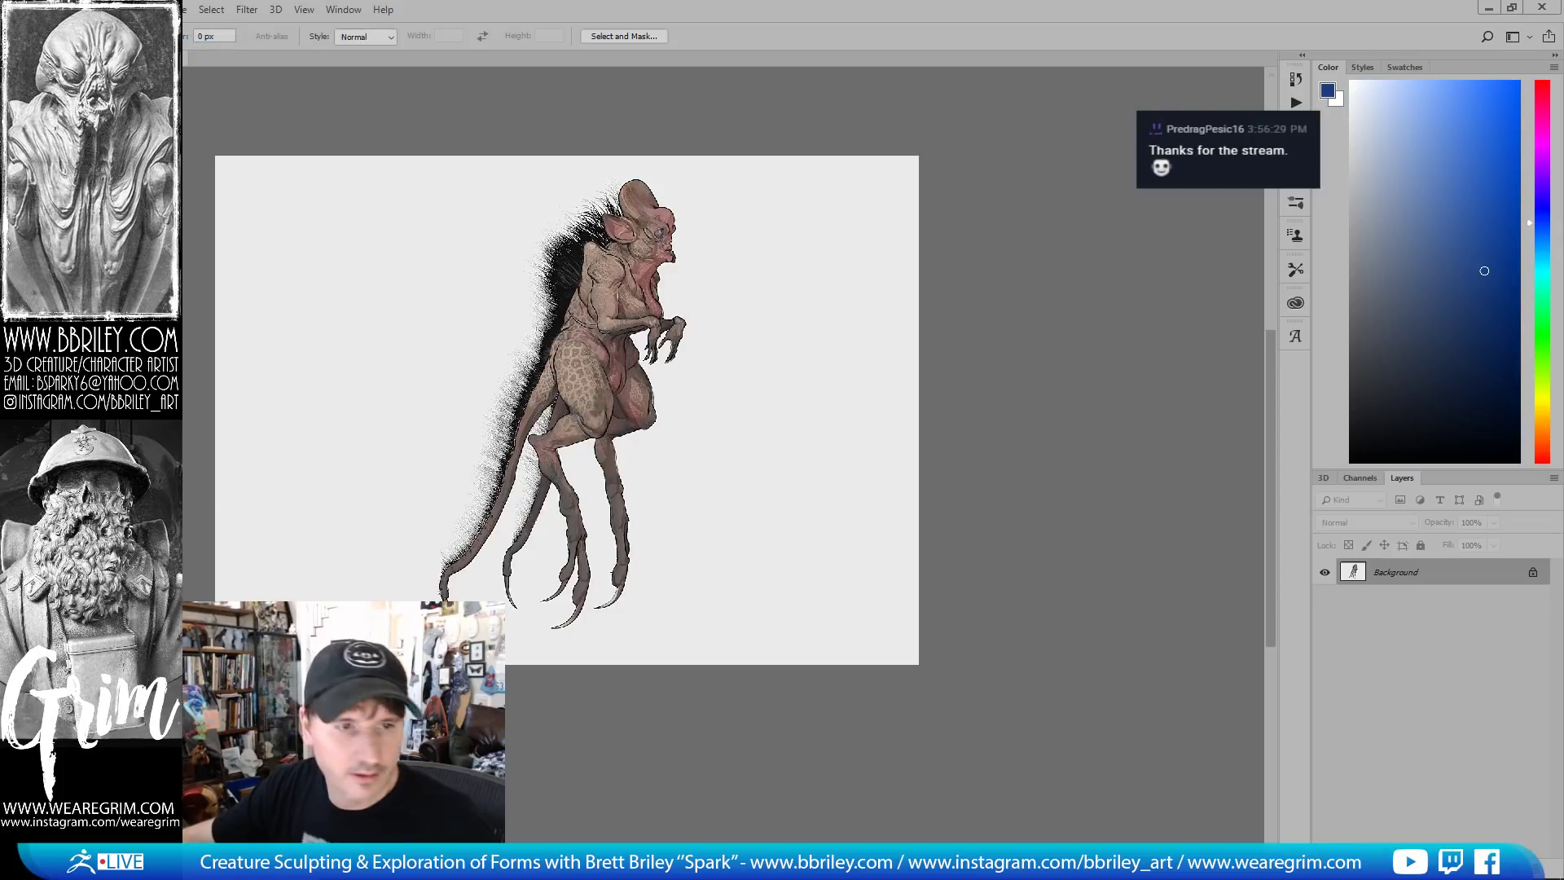
Lasso the creature in shot1.PSD, paste it into the other creature document and place it to the left of the existing creature
{"action": "key", "text": "ctrl+1"}
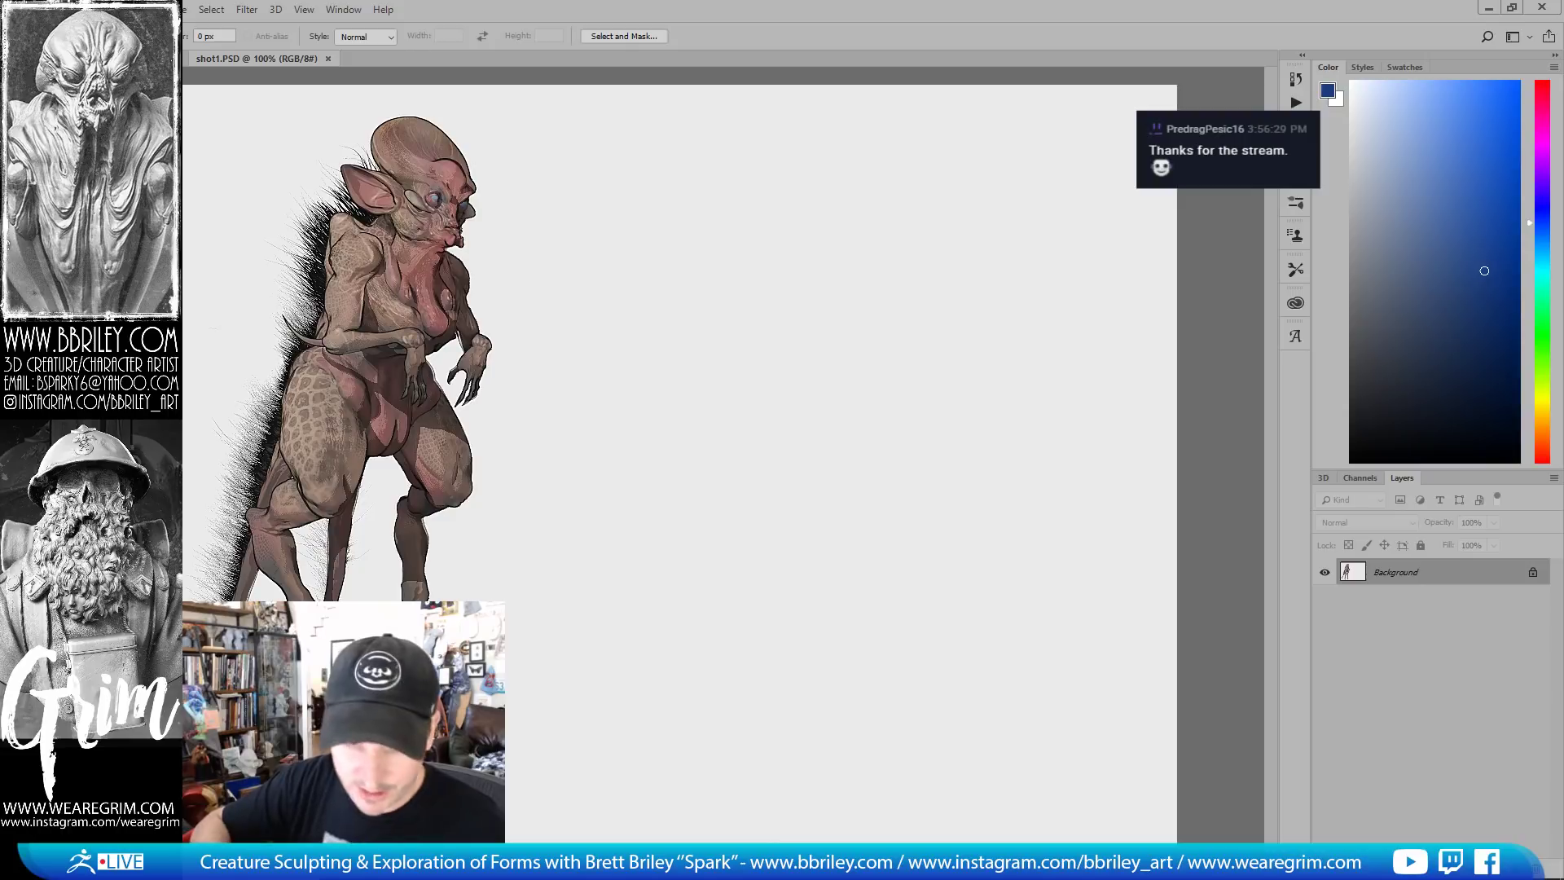
{"action": "key", "text": "l"}
{"action": "mouse_move", "coordinate": [364, 104]}
{"action": "left_mouse_down"}
{"action": "mouse_move", "coordinate": [513, 380]}
{"action": "mouse_move", "coordinate": [491, 602]}
{"action": "mouse_move", "coordinate": [286, 146]}
{"action": "mouse_move", "coordinate": [322, 85]}
{"action": "left_mouse_up"}
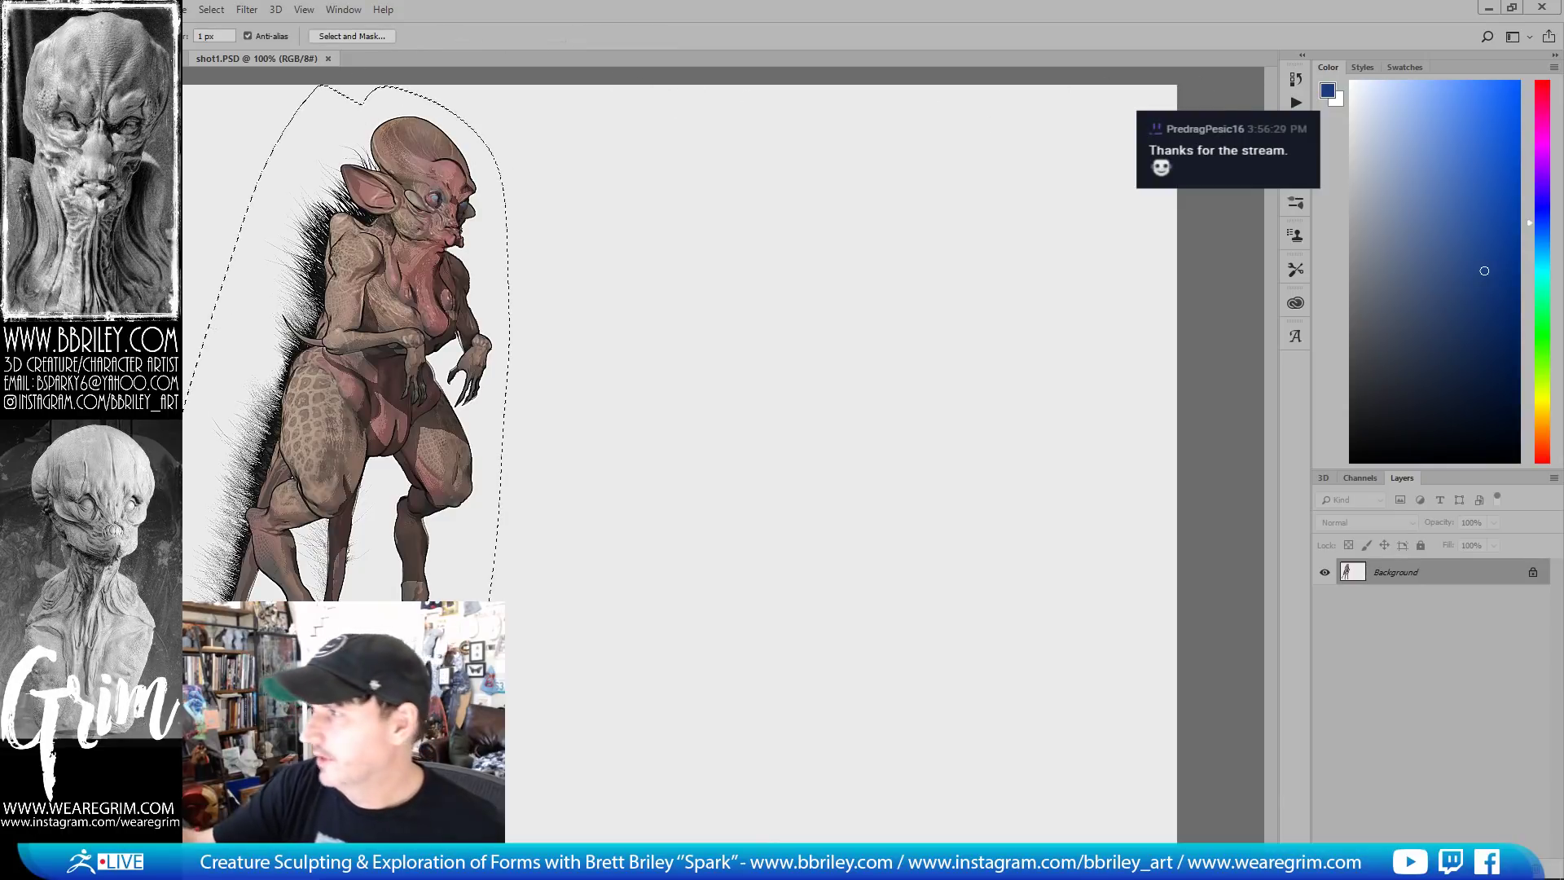
{"action": "left_click", "coordinate": [331, 59]}
{"action": "key", "text": "ctrl+v"}
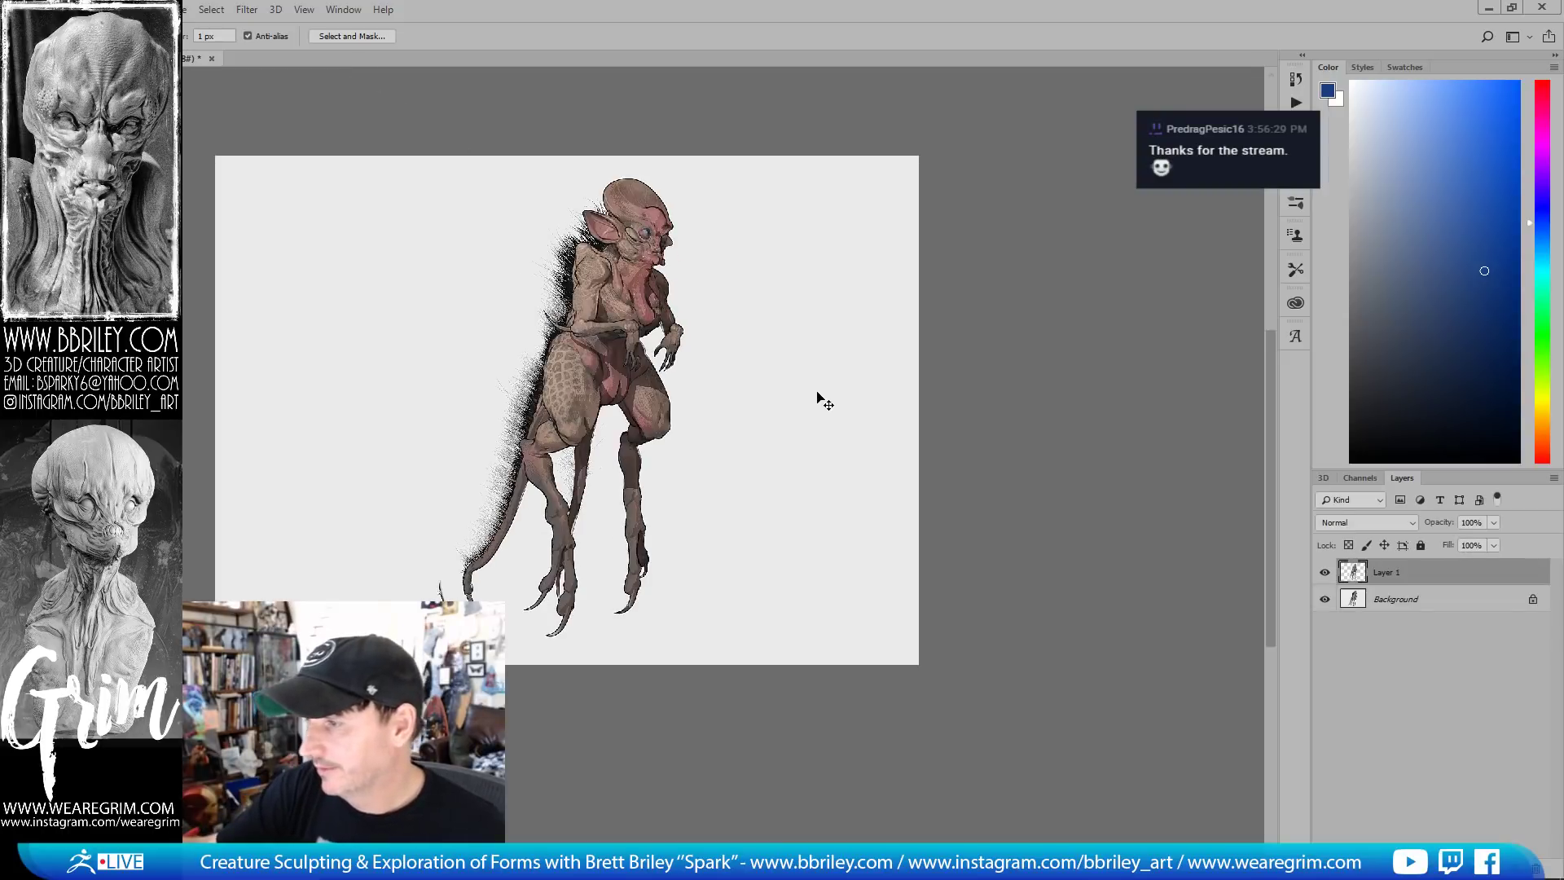
{"action": "left_click_drag", "start_coordinate": [767, 408], "coordinate": [562, 415], "text": "ctrl"}
Convert the locked Background into an editable layer named Layer 0
{"action": "left_click", "coordinate": [1396, 600]}
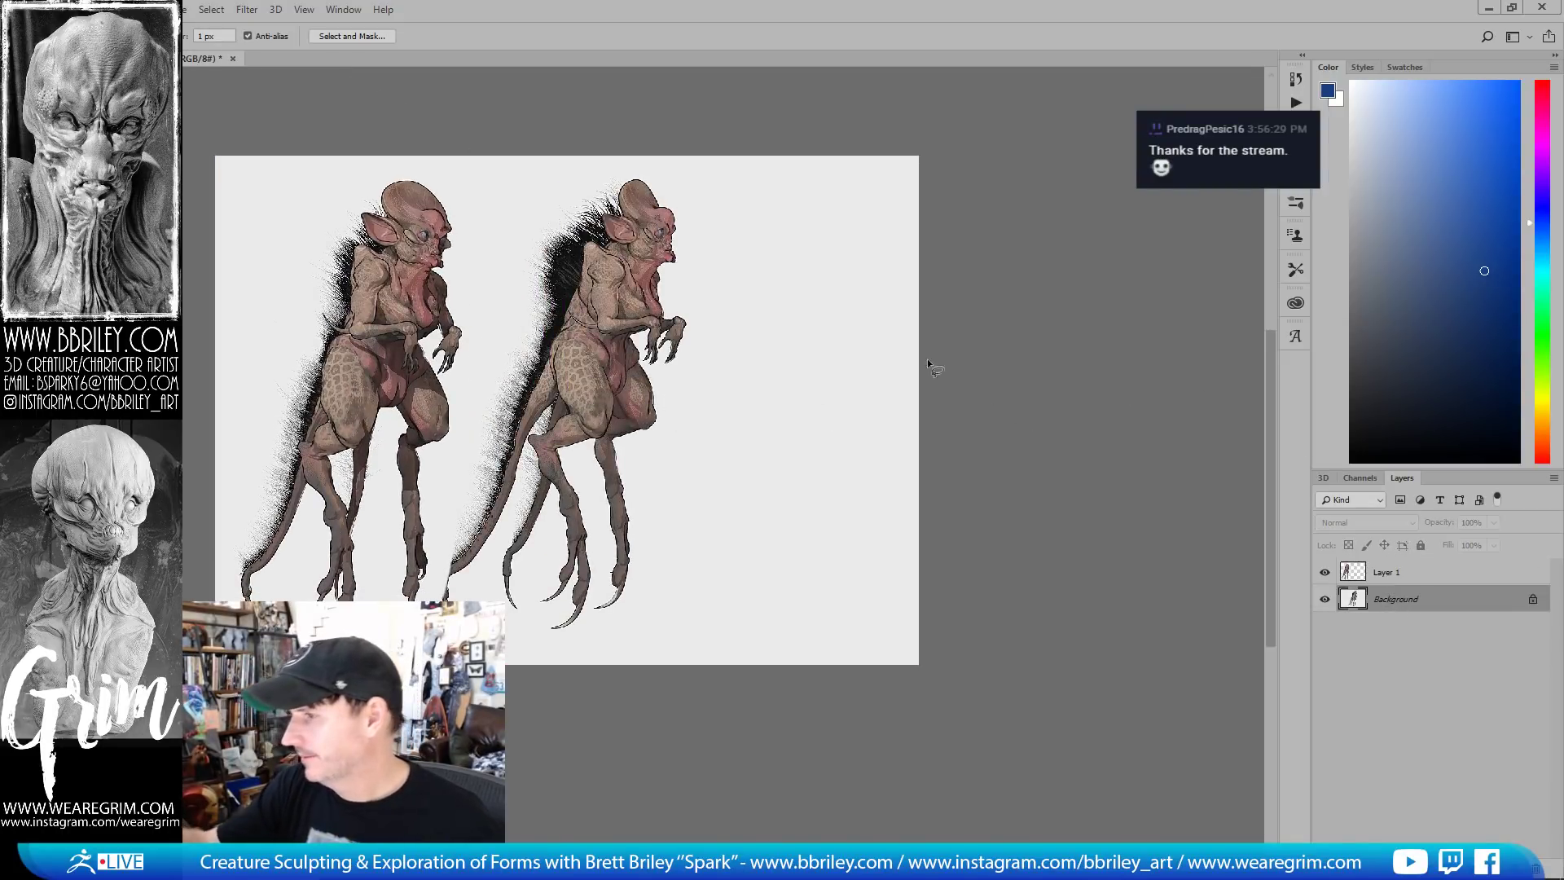
{"action": "left_click", "coordinate": [834, 443]}
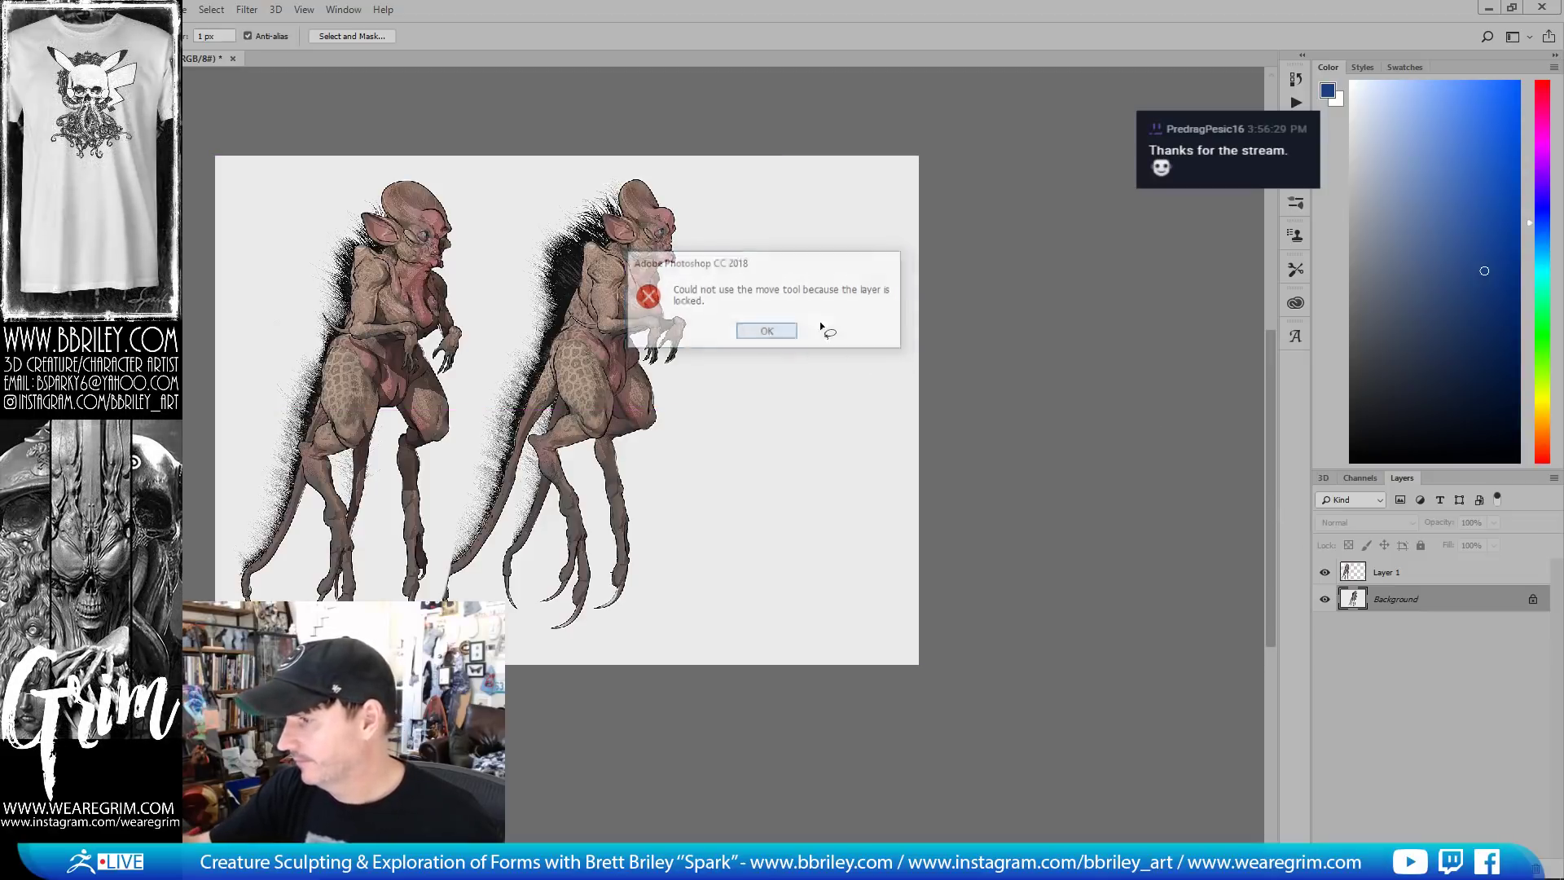
{"action": "left_click", "coordinate": [766, 328]}
{"action": "double_click", "coordinate": [1394, 603]}
{"action": "left_click", "coordinate": [787, 315]}
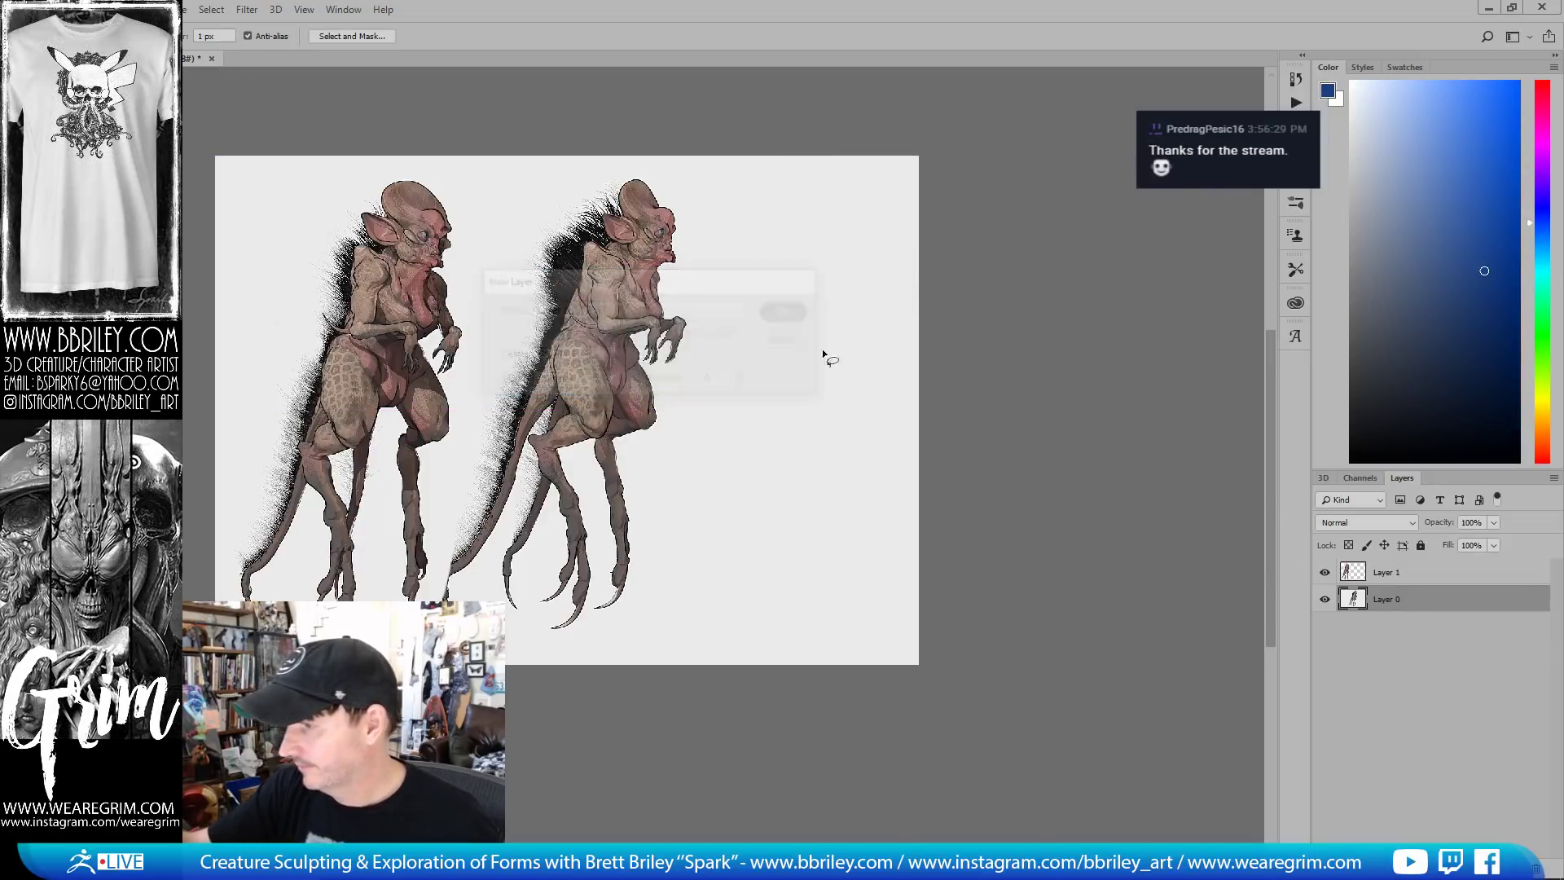
Move the Layer 0 and Layer 1 creatures to the right to center the pair on the canvas
{"action": "mouse_move", "coordinate": [824, 351]}
{"action": "left_mouse_down"}
{"action": "mouse_move", "coordinate": [902, 443]}
{"action": "mouse_move", "coordinate": [985, 472]}
{"action": "left_mouse_up"}
{"action": "left_click", "coordinate": [1386, 573]}
{"action": "left_click", "coordinate": [1386, 600]}
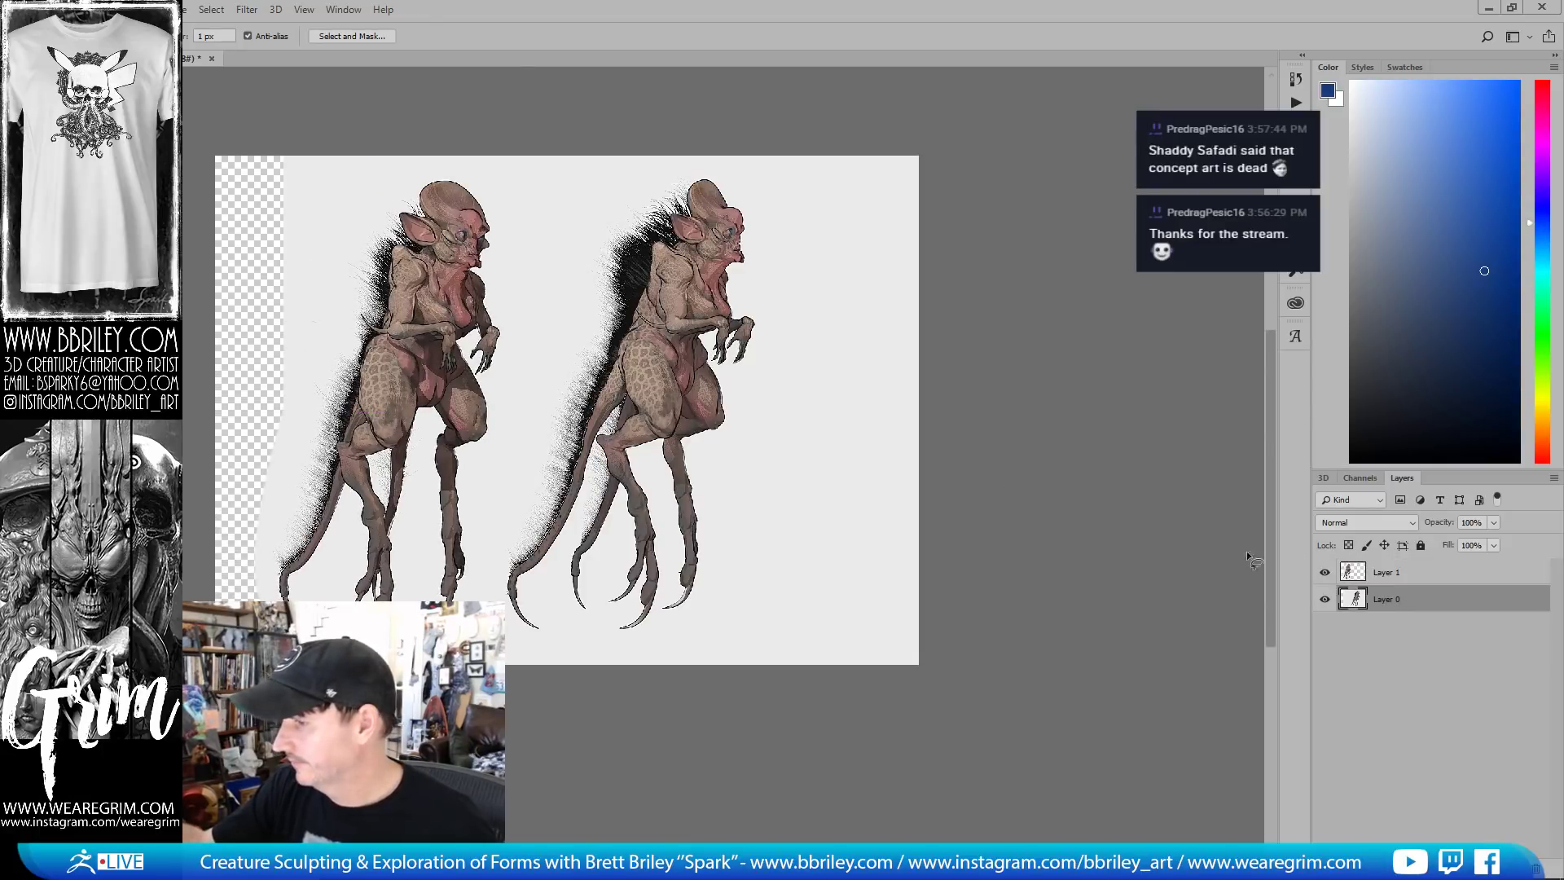
Add a new layer filled with the light grey of the background and place it beneath both creature layers
{"action": "key", "text": "b"}
{"action": "left_click", "coordinate": [1350, 111]}
{"action": "key", "text": "ctrl+shift+alt+n"}
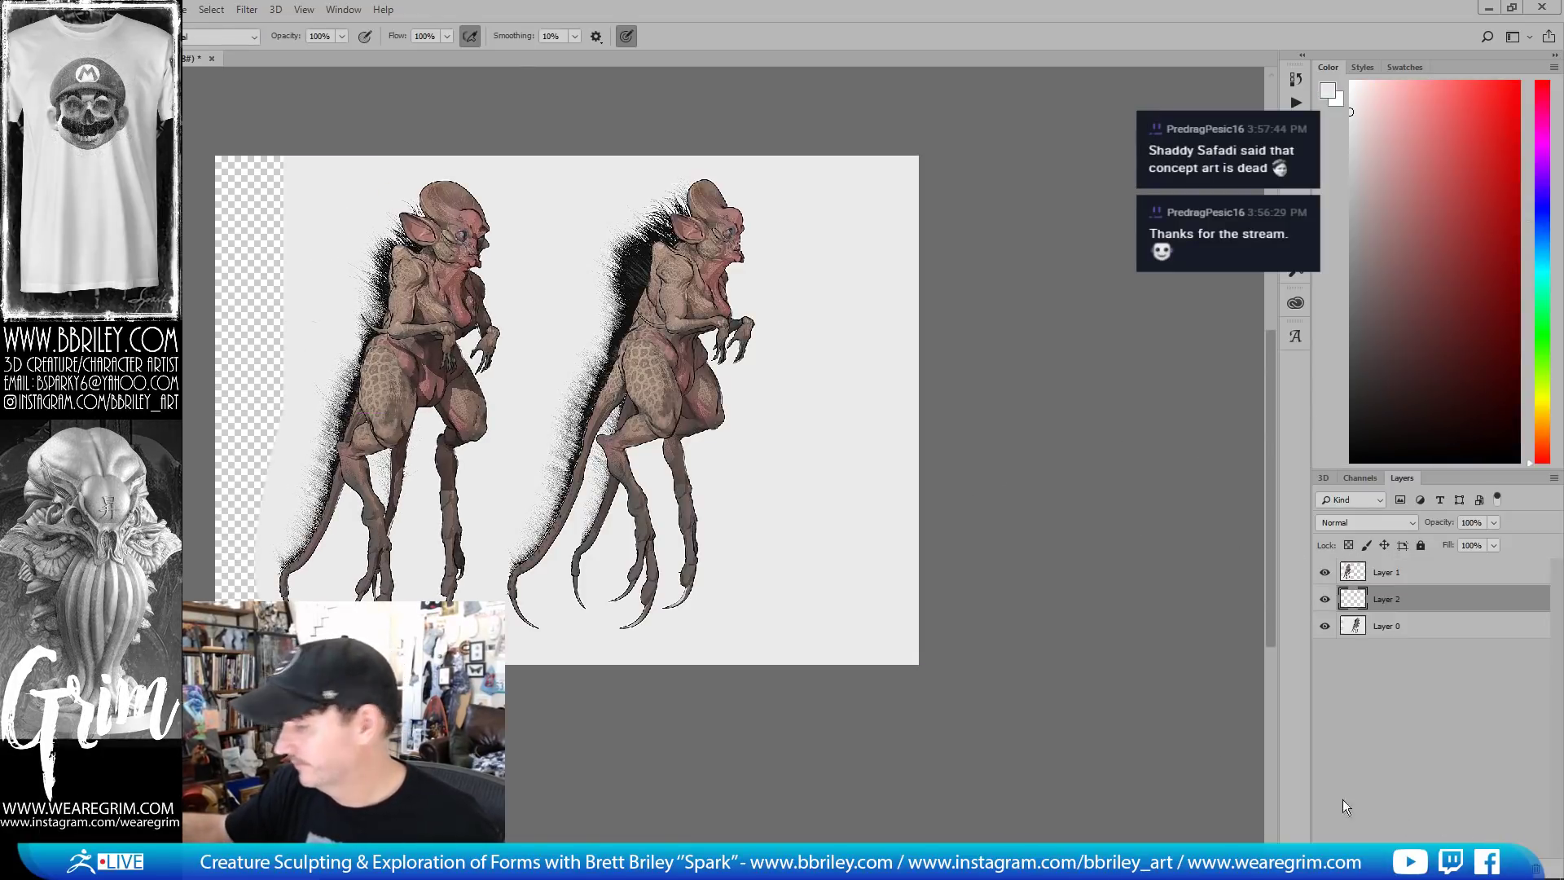
{"action": "key", "text": "shift+F5"}
{"action": "key", "text": "Return"}
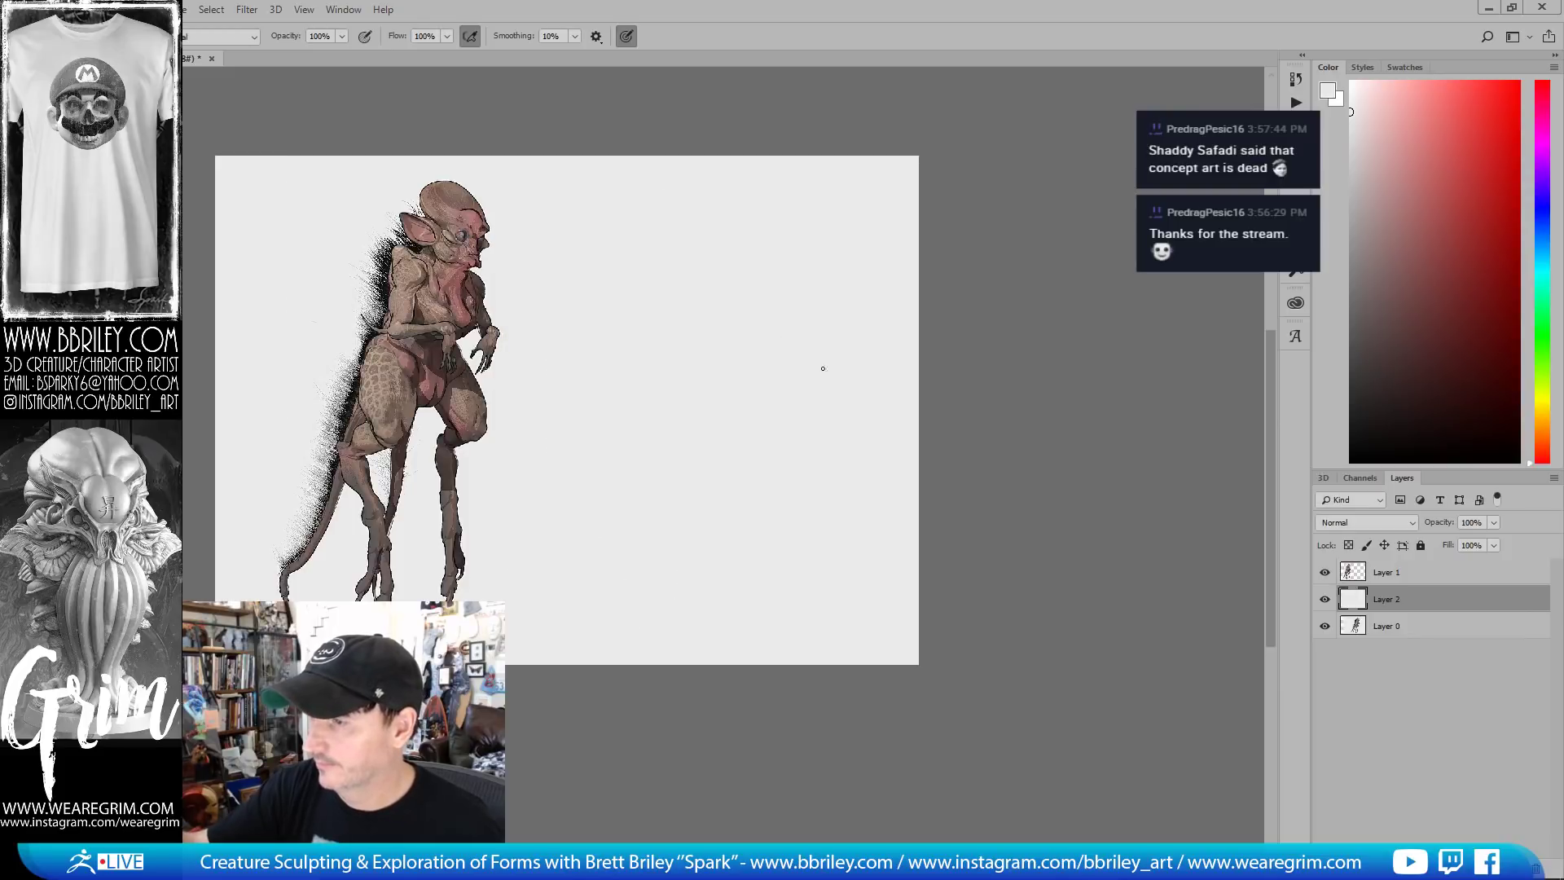
{"action": "left_click_drag", "start_coordinate": [1389, 603], "coordinate": [1403, 662]}
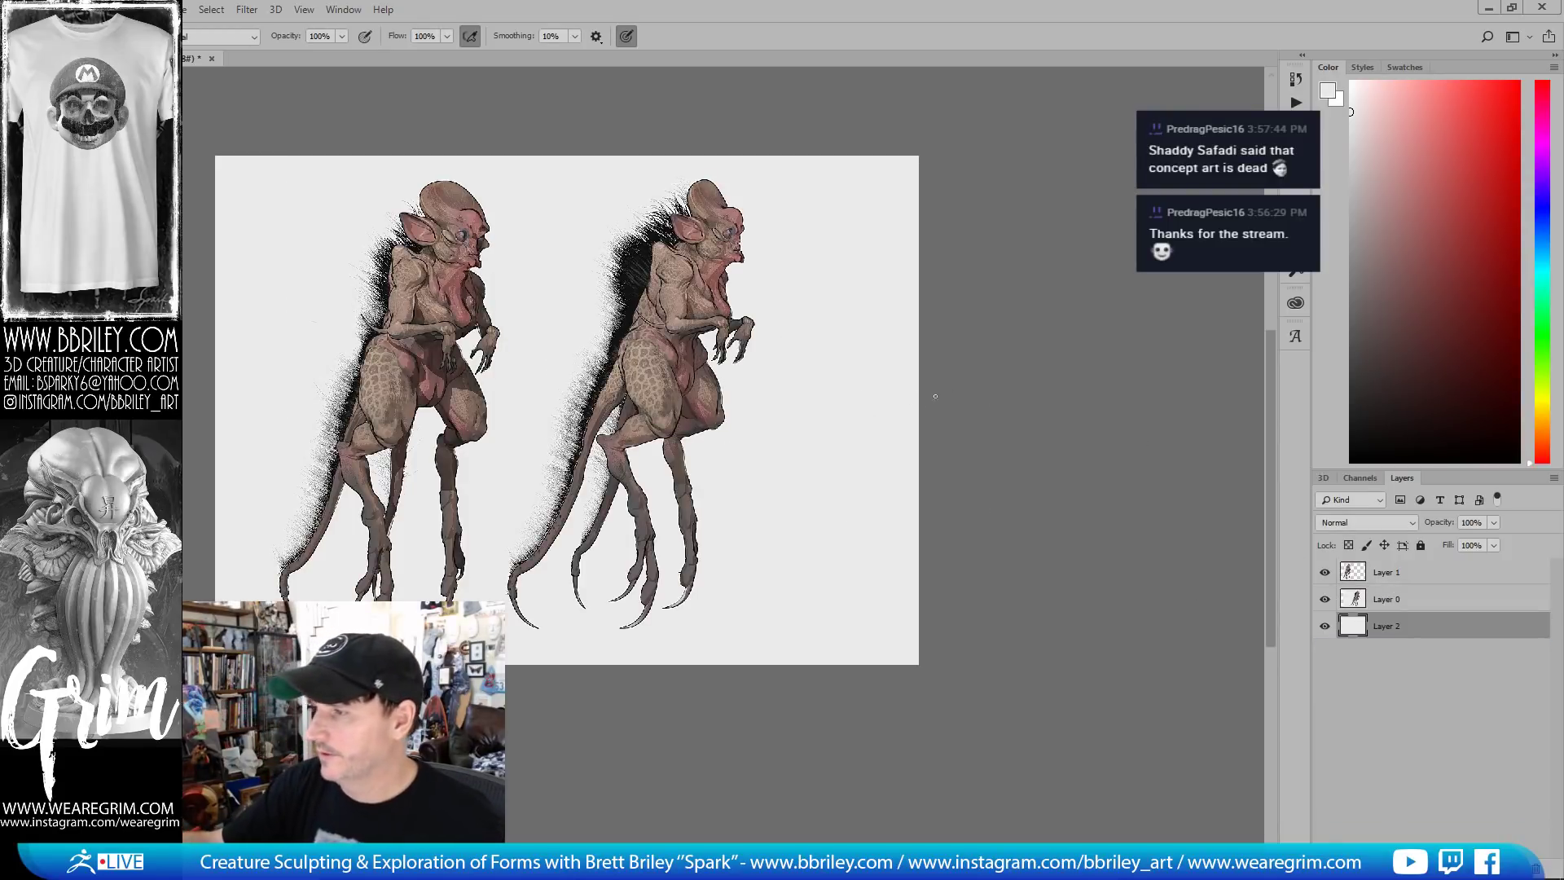
{"action": "key", "text": "z"}
{"action": "left_click", "coordinate": [844, 406]}
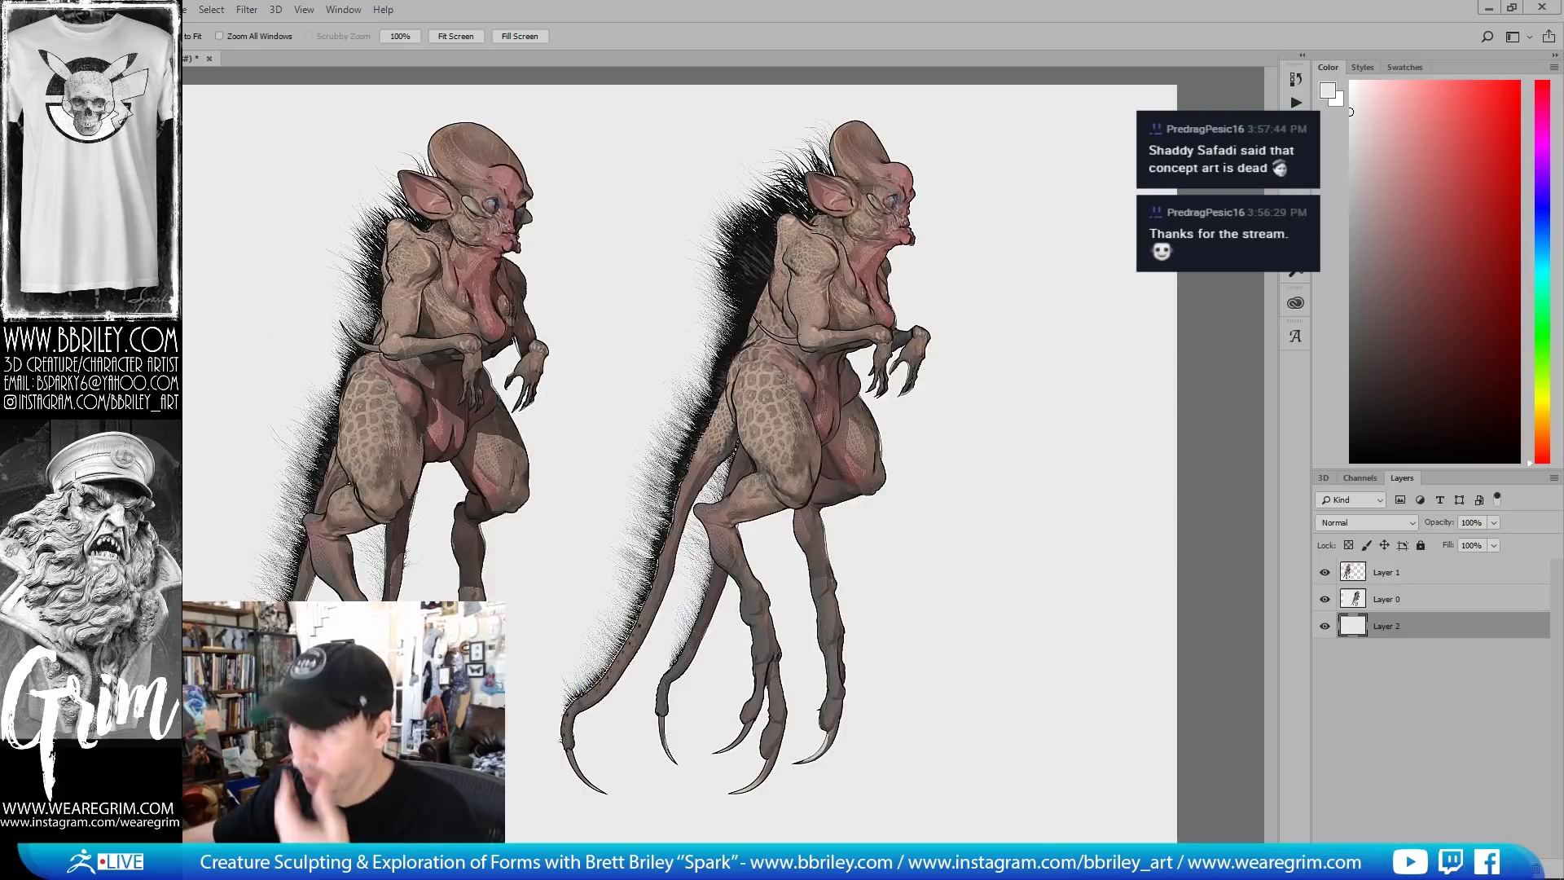